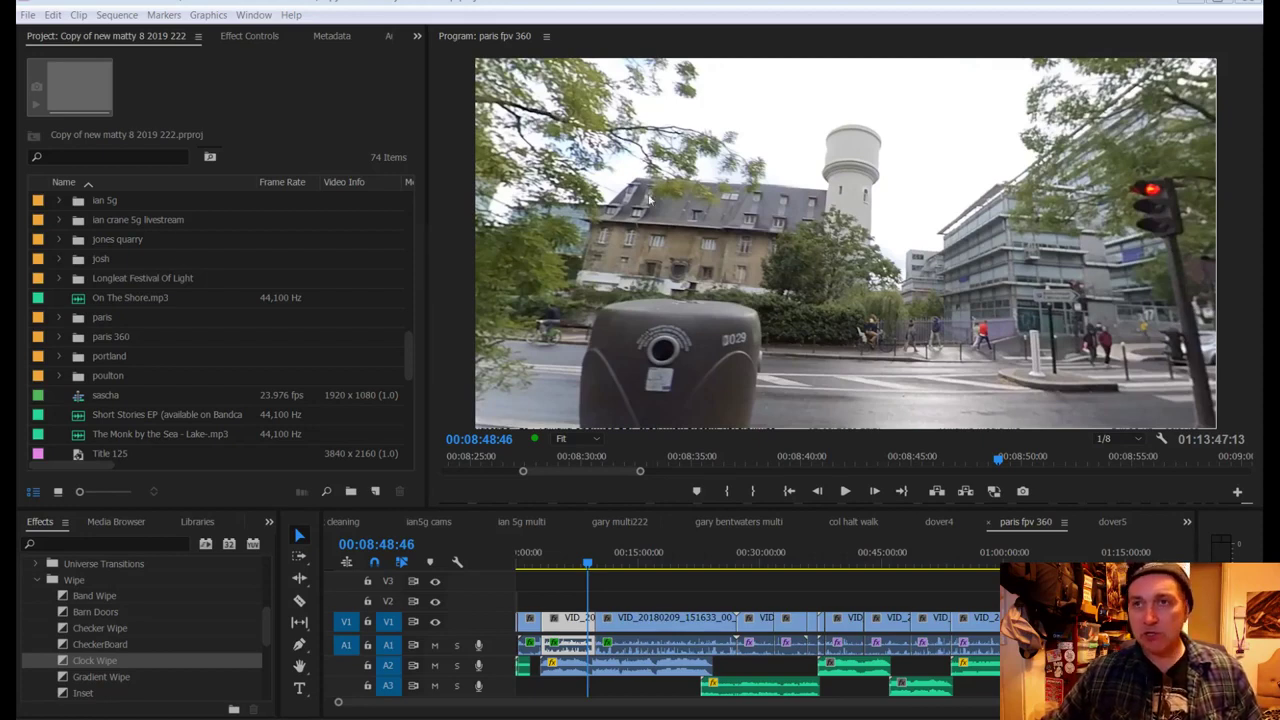
Step: Open the dover5 sequence and delete all clips from its timeline
left_click(1112, 521)
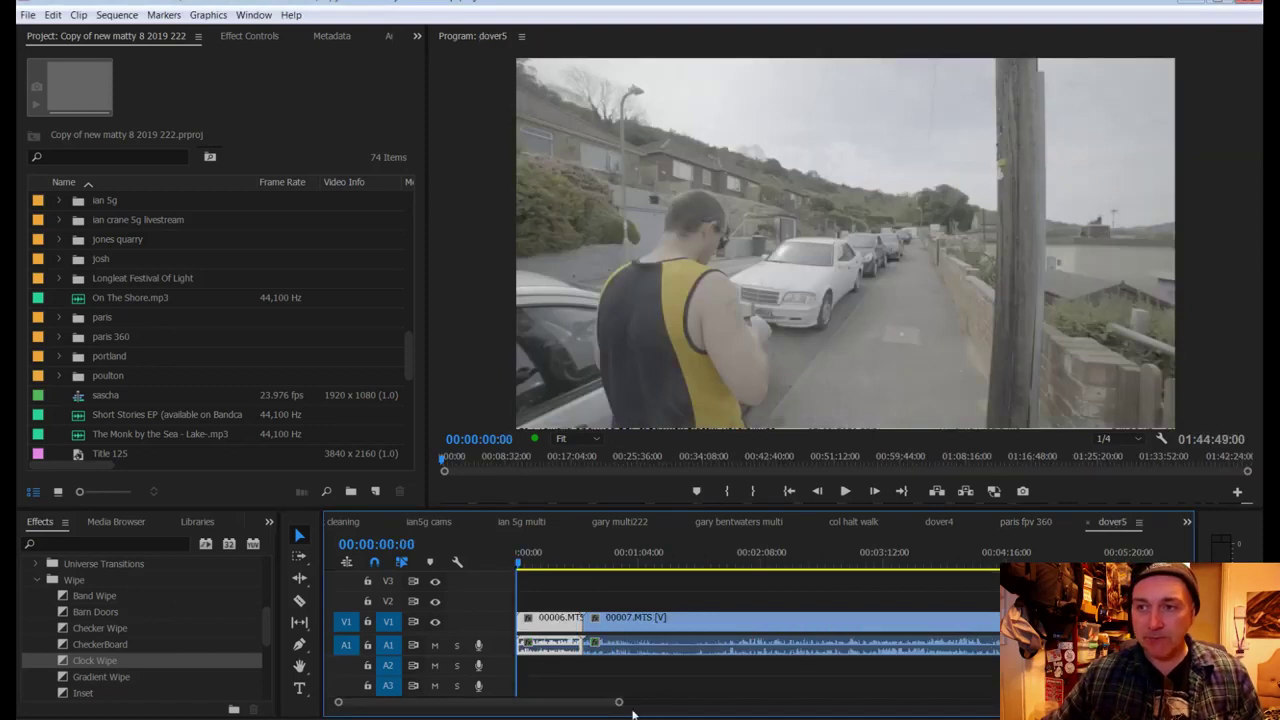
left_click_drag(619, 702, 1110, 702)
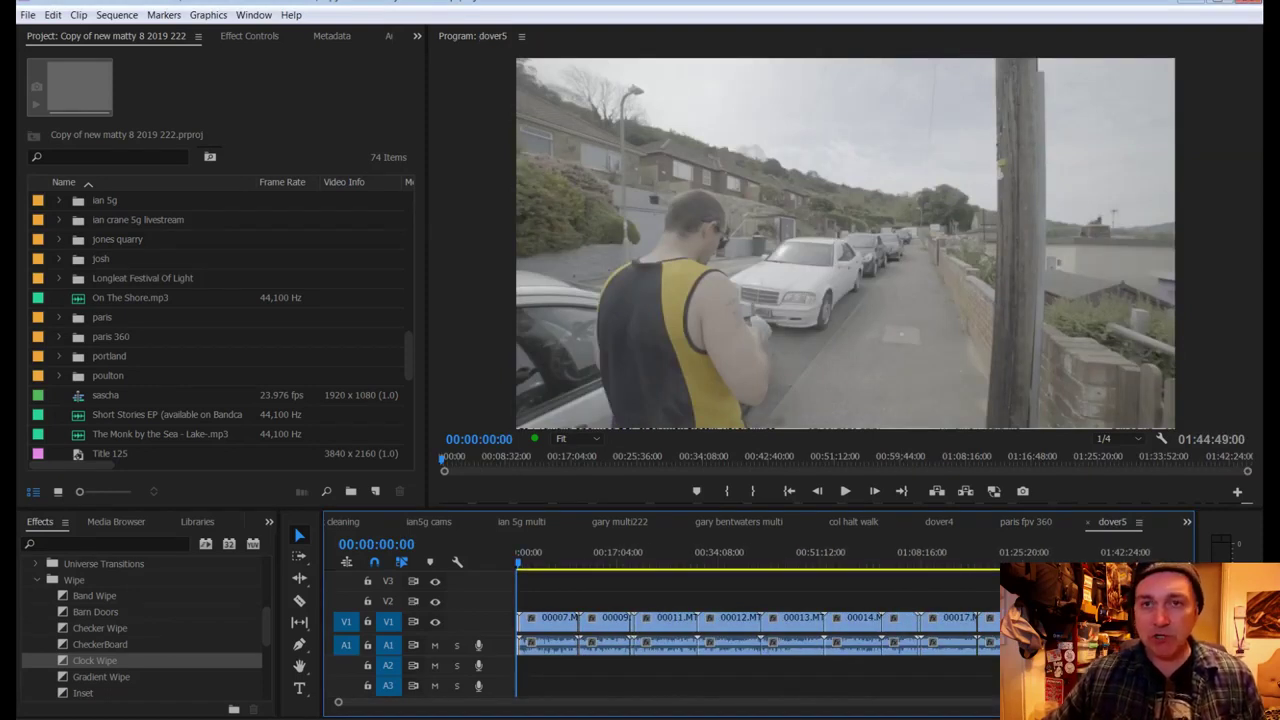
left_click_drag(995, 585, 502, 668)
key("Delete")
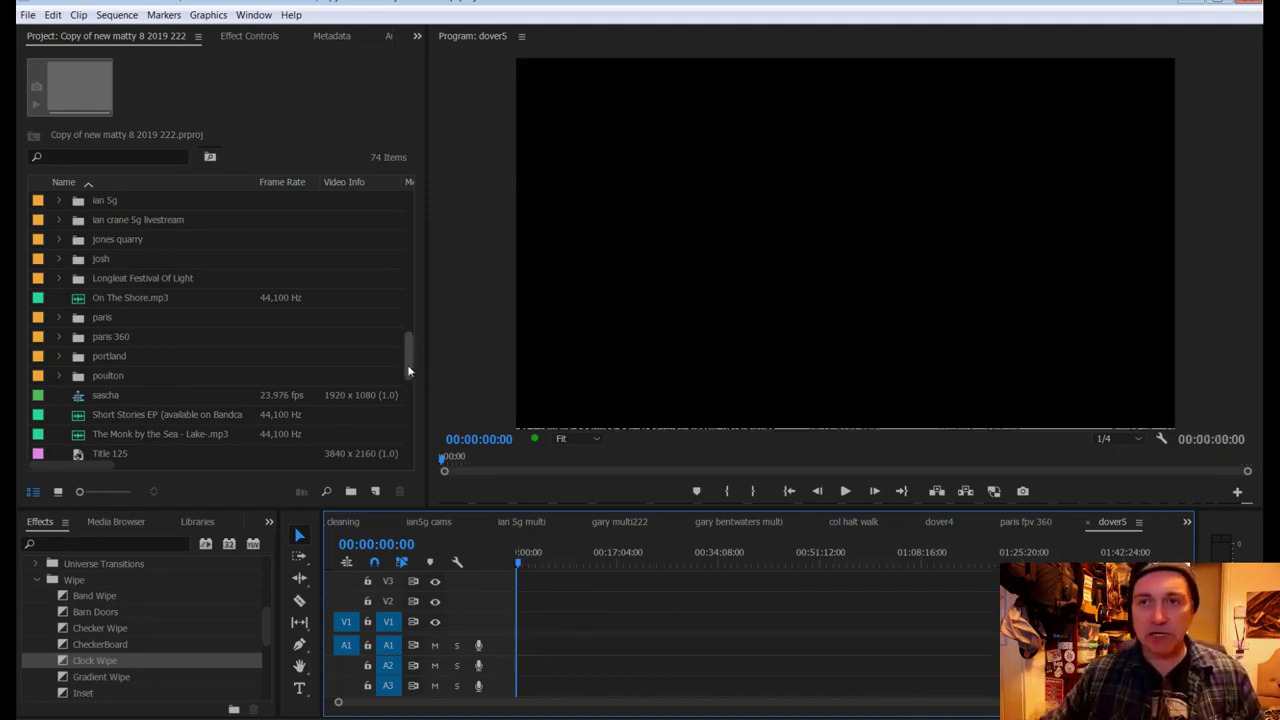
Step: Collapse the dover5 bin in the project and create a new bin named drove555
left_click_drag(407, 370, 423, 229)
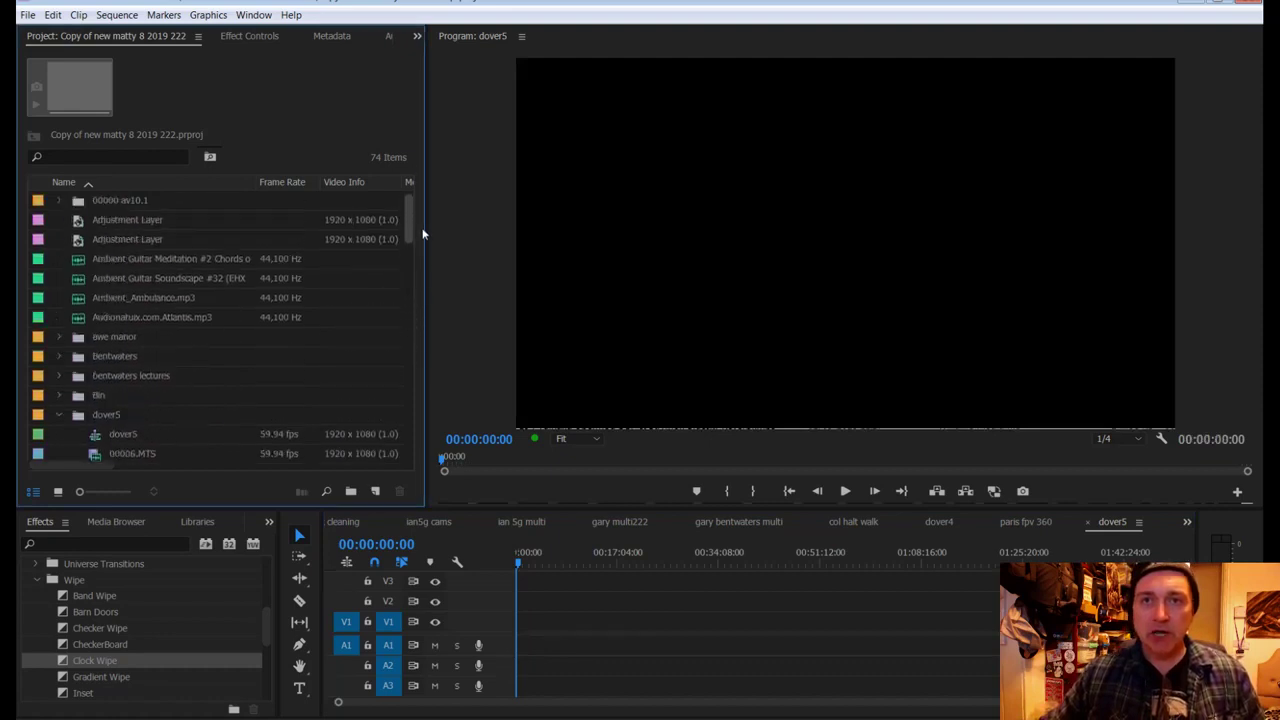
left_click(60, 413)
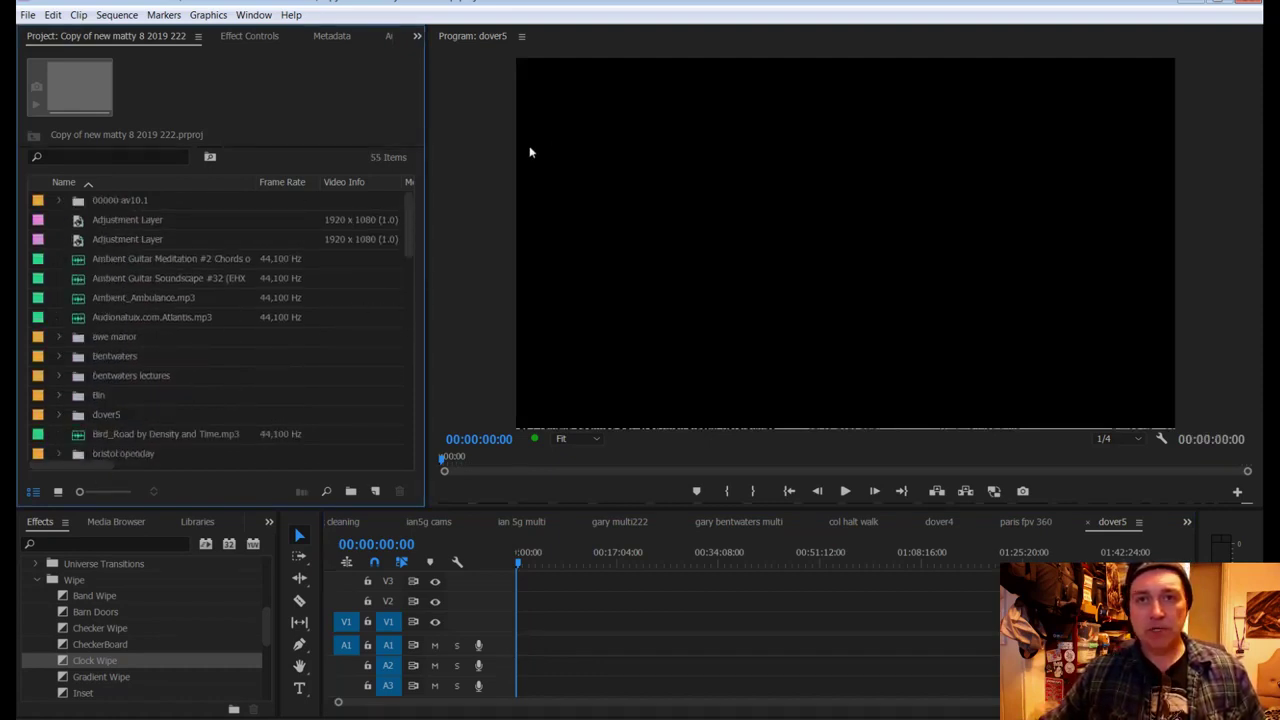
mouse_move(411, 231)
left_mouse_down()
mouse_move(391, 377)
mouse_move(406, 237)
mouse_move(404, 430)
mouse_move(420, 220)
left_mouse_up()
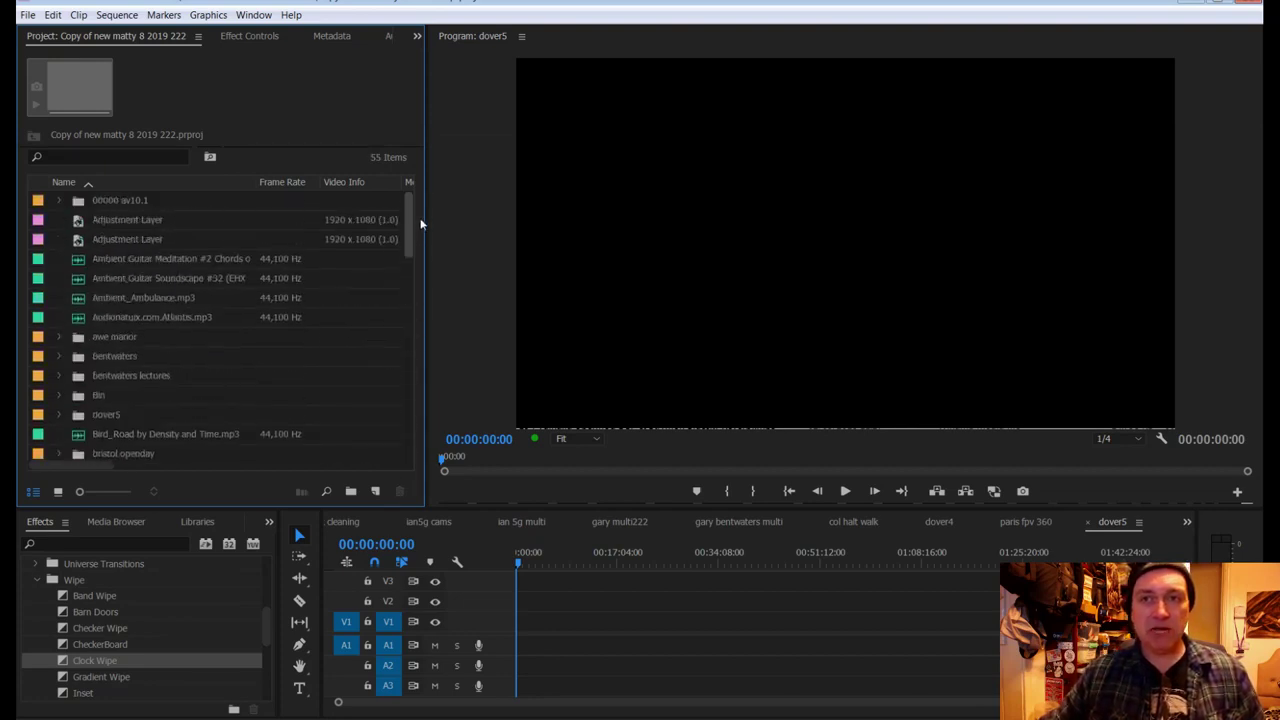
left_click(351, 491)
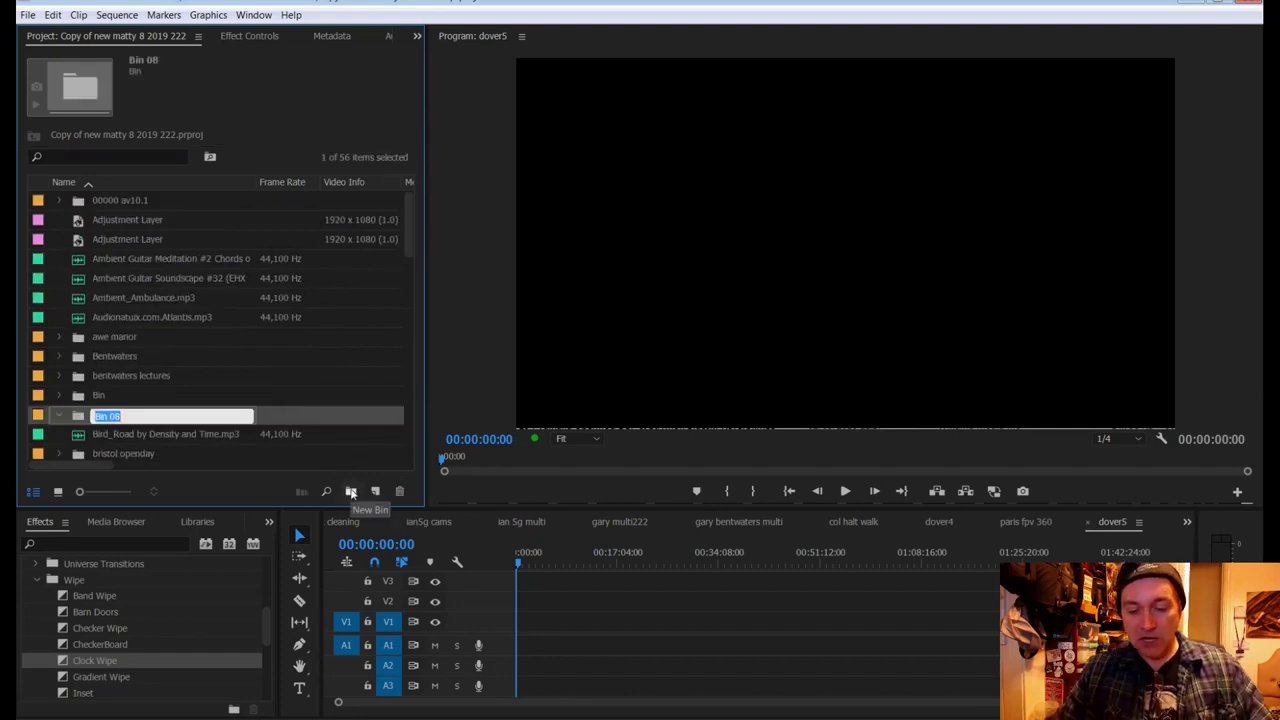
type("drove555")
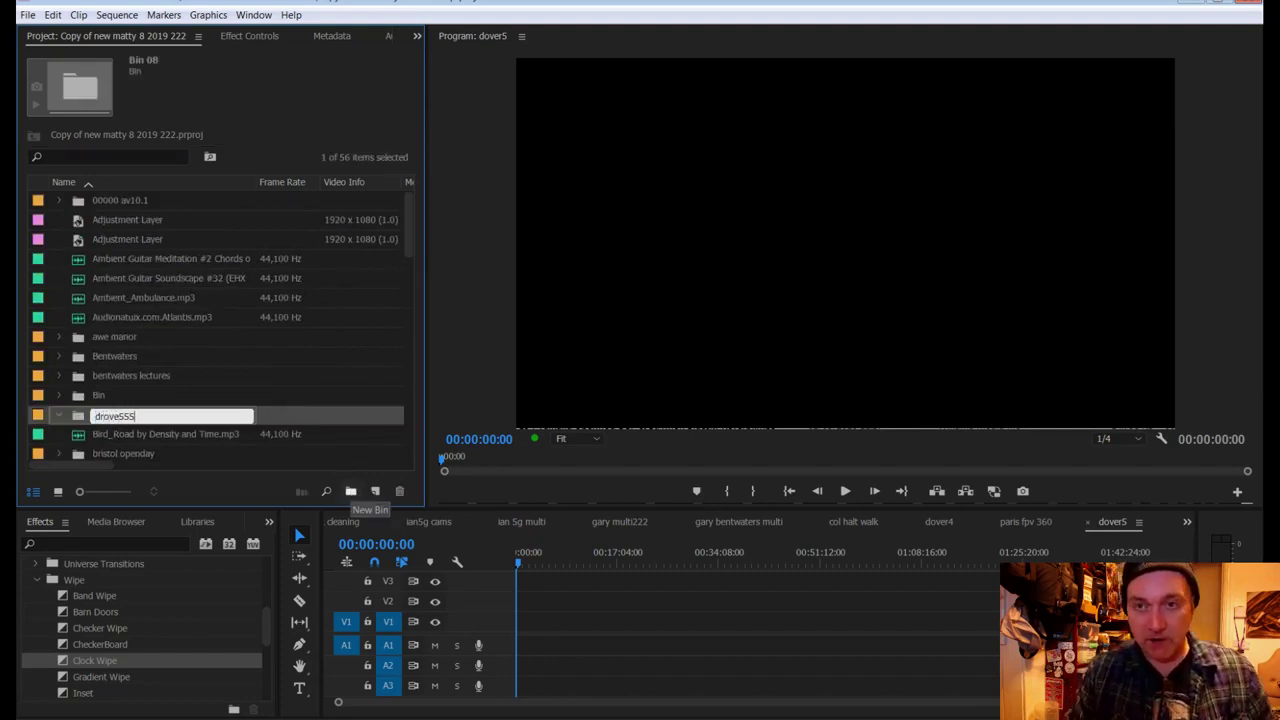
key("Tab")
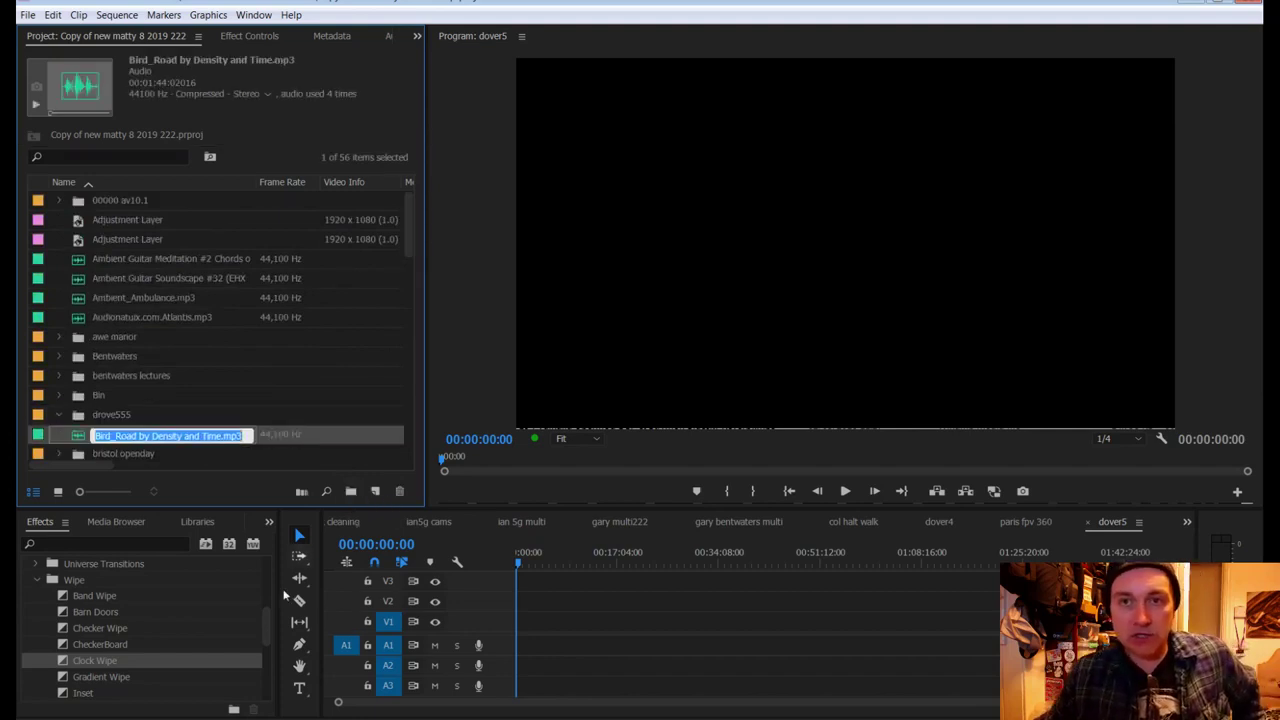
Step: Rename the drove555 bin as dovve555
left_click(99, 416)
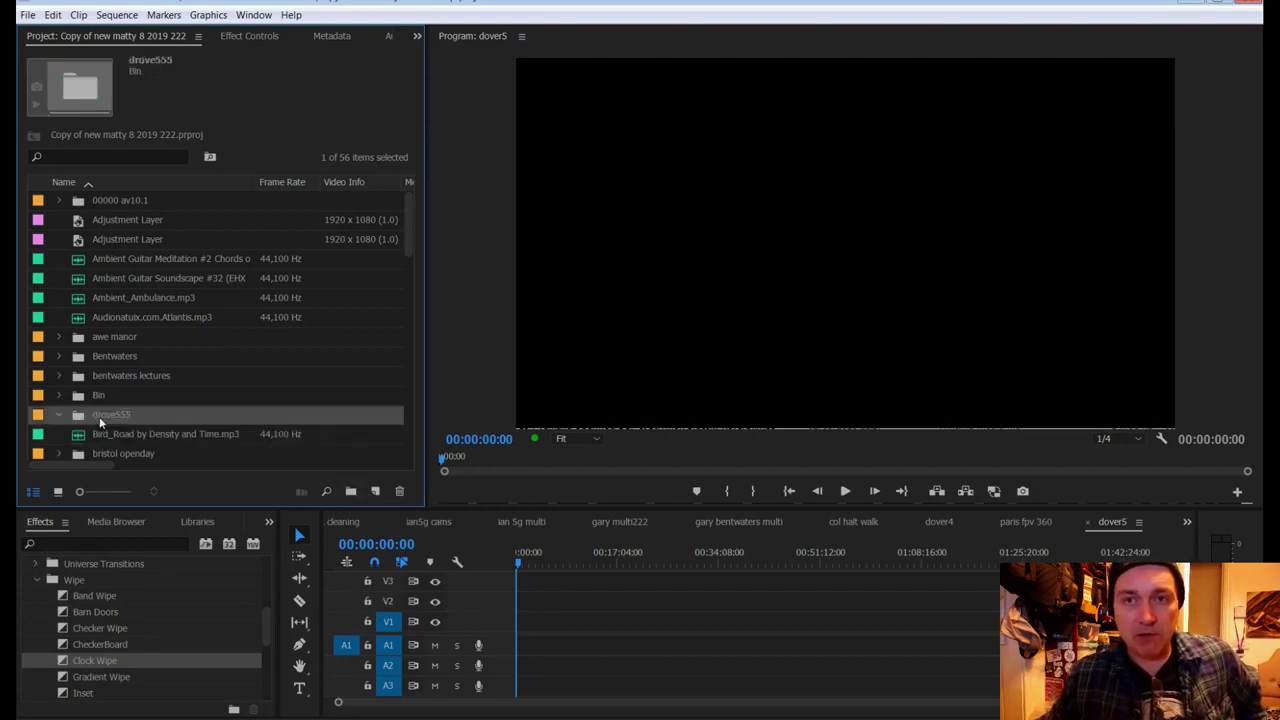
left_click(99, 416)
left_click(98, 416)
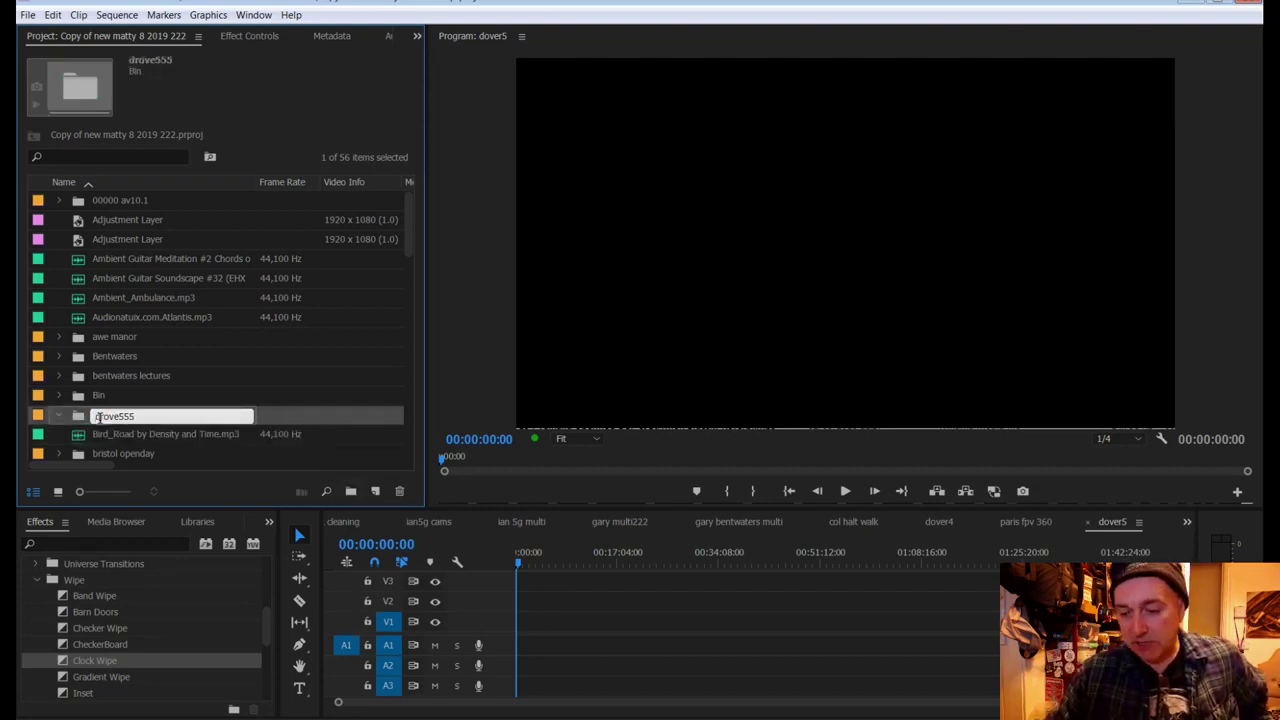
key("Delete")
key("Delete")
type("ov")
key("Tab")
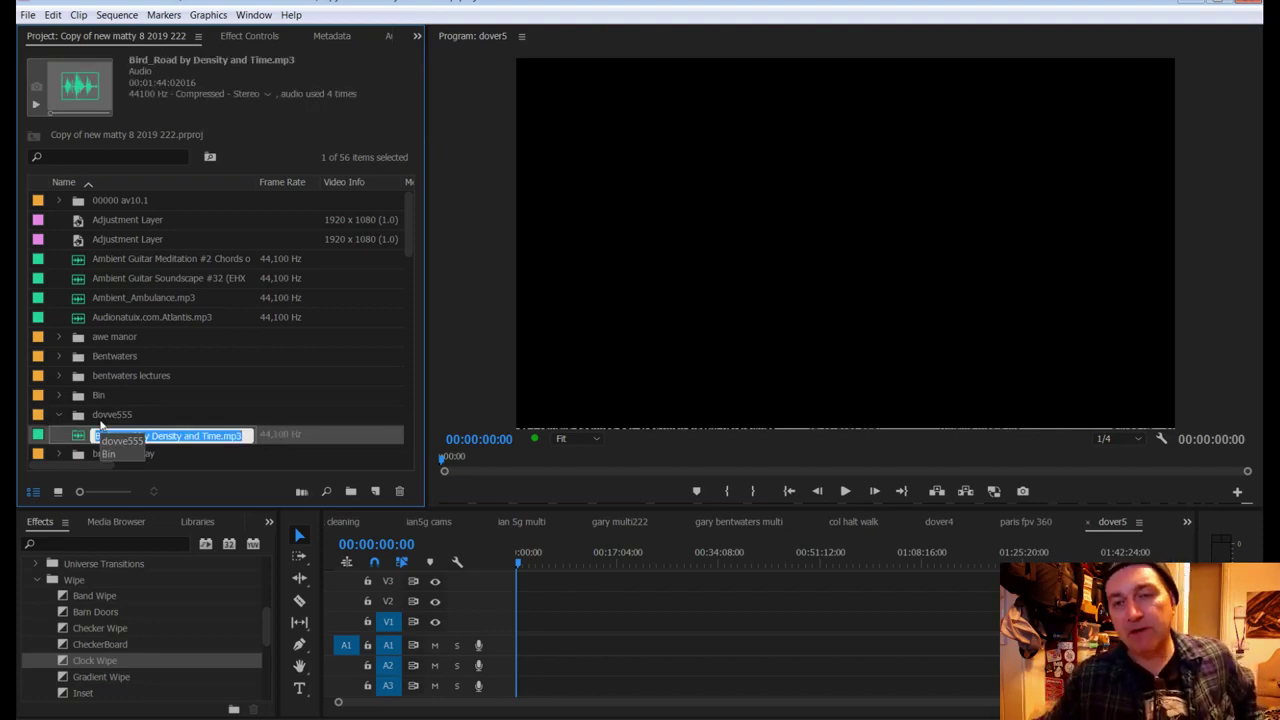
key("Return")
left_click(108, 416)
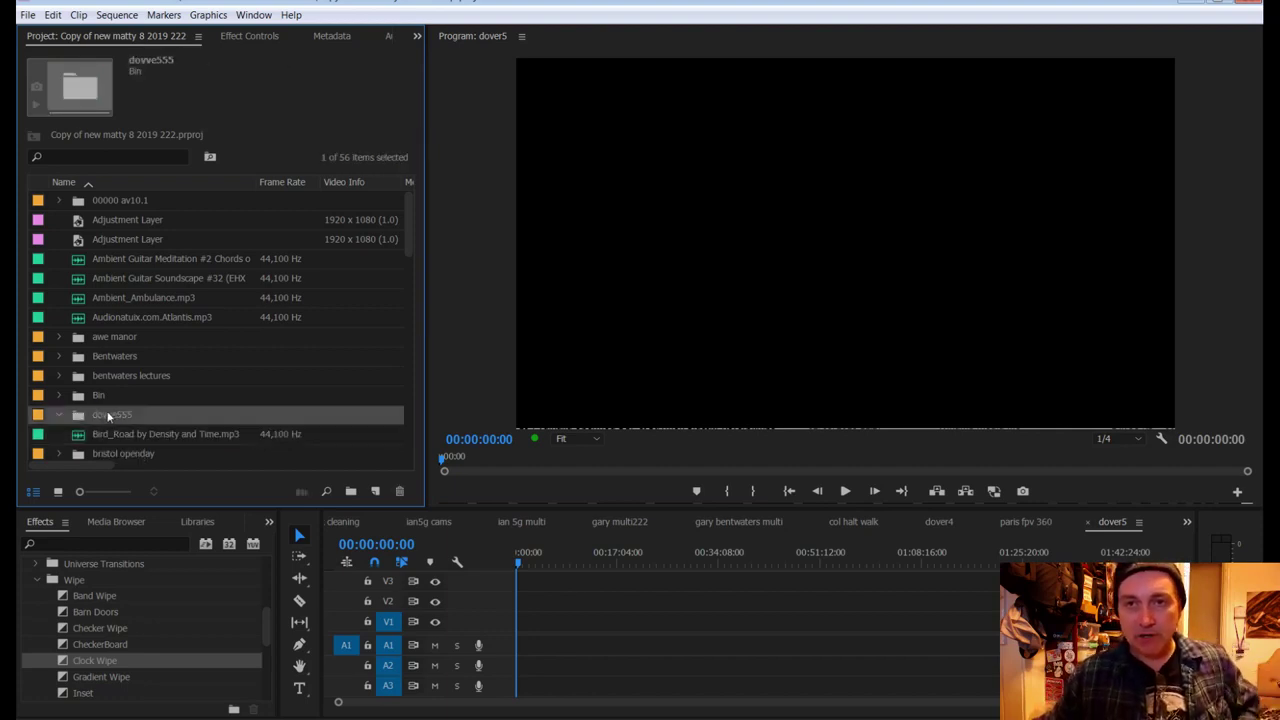
Step: Switch to Windows Explorer and import all MTS files, 00006 to 00023, from card 2's avchd folder into the dovve555 bin
key("alt+Tab")
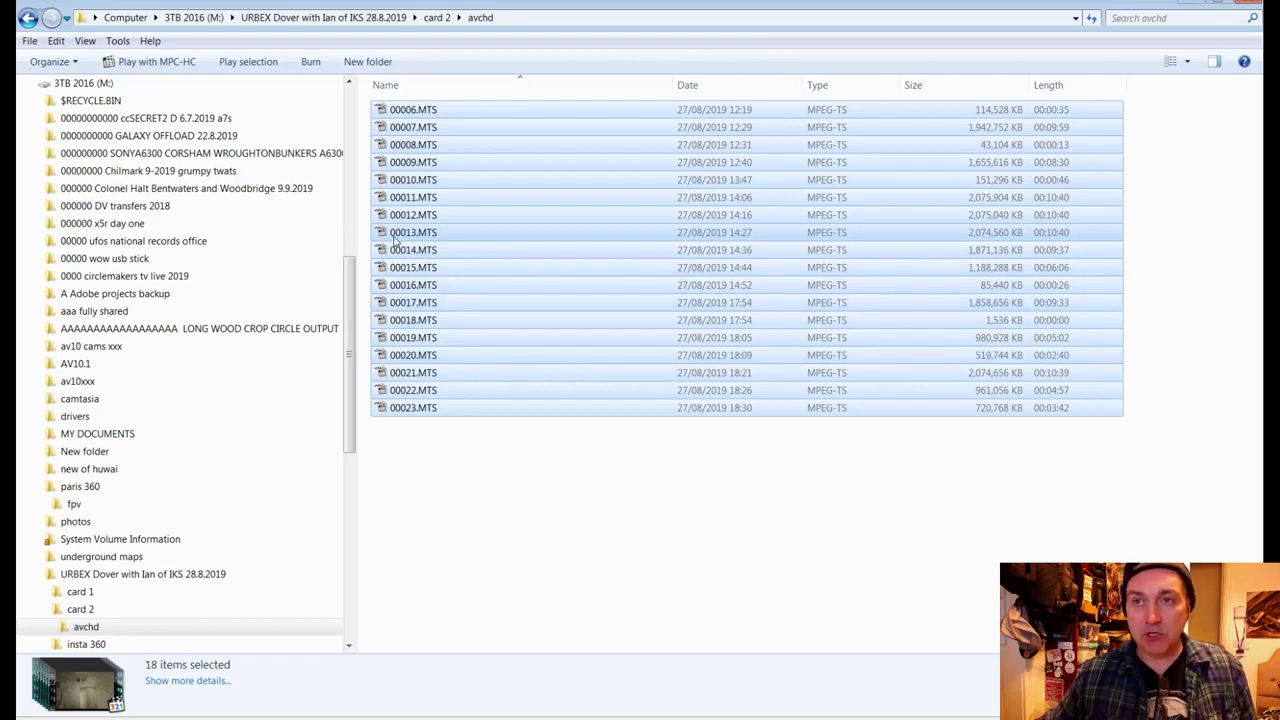
left_click(491, 491)
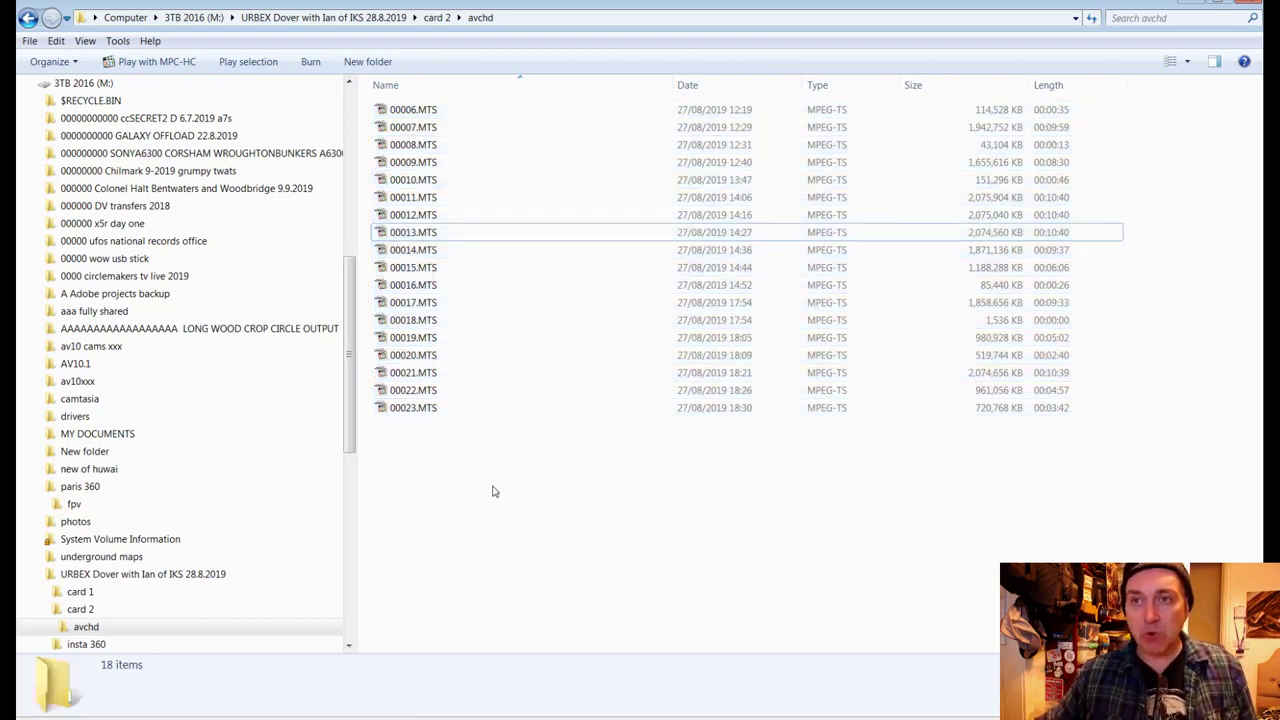
left_click_drag(503, 466, 374, 102)
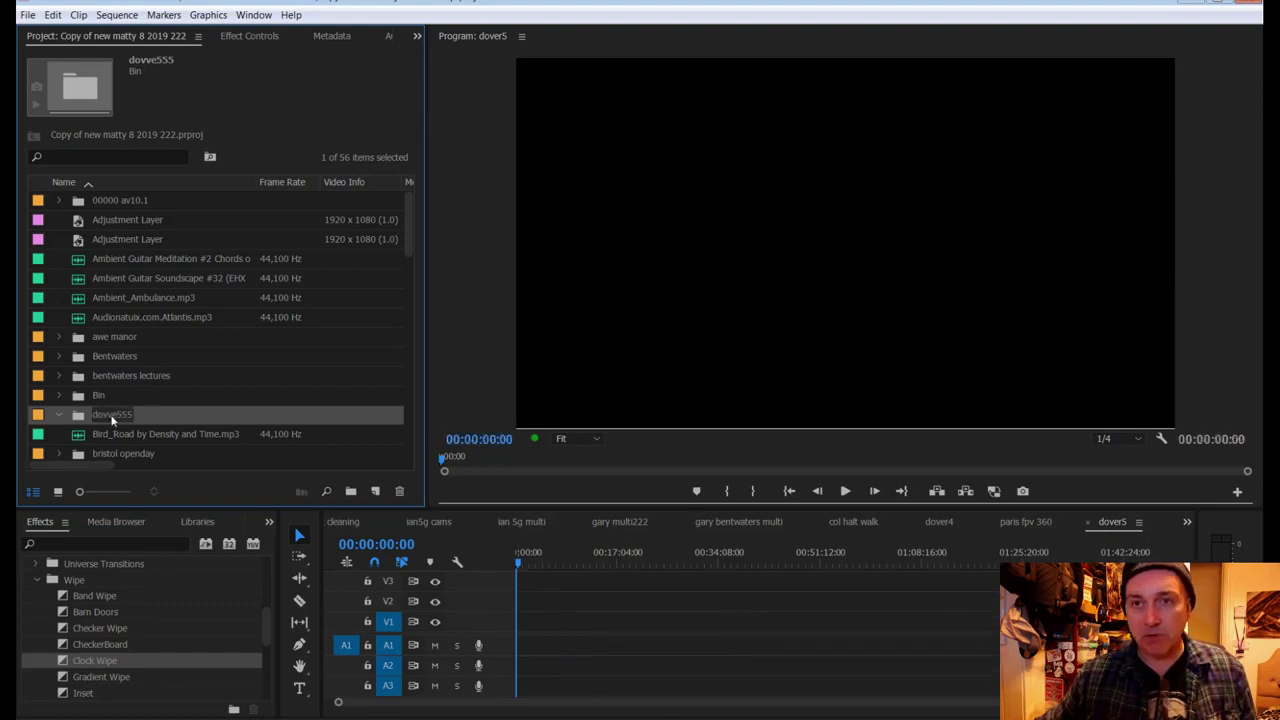
left_click_drag(112, 420, 112, 420)
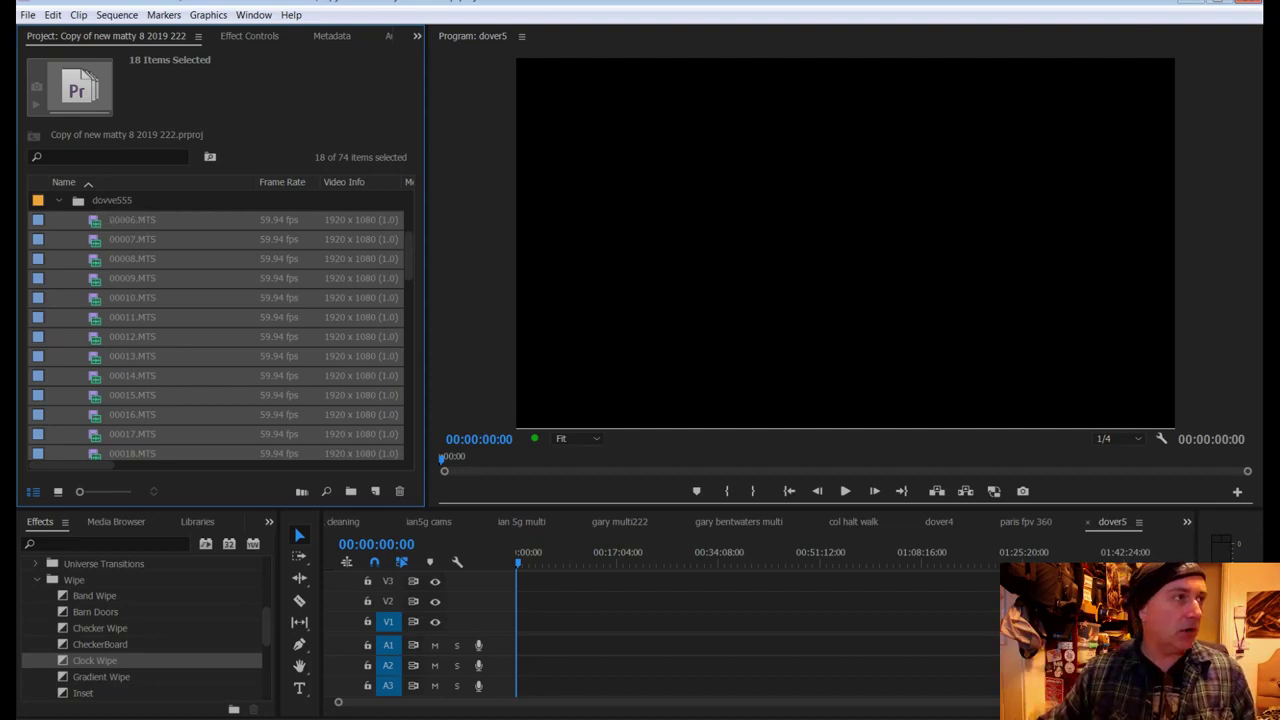
Step: Create a new sequence from all the clips 00006.MTS to 00023.MTS in the dovve555 bin
left_click(138, 221)
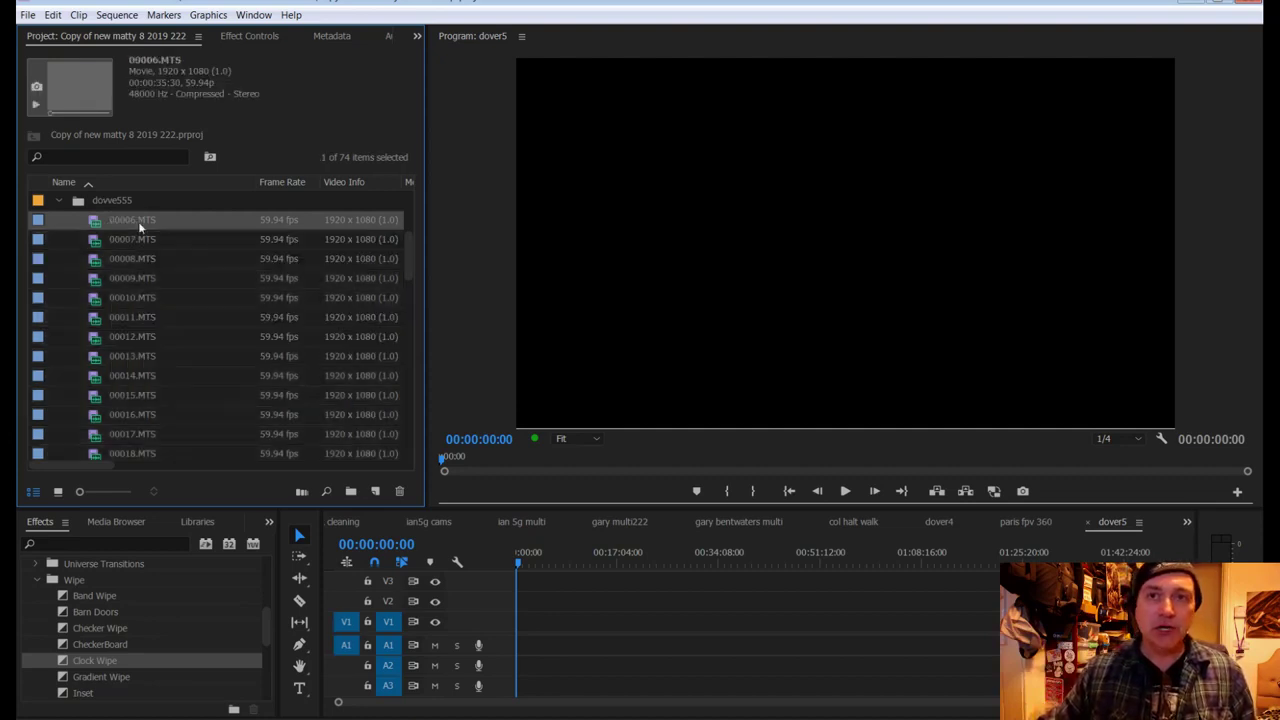
scroll(140, 298, "down", 1)
scroll(140, 298, "down", 1)
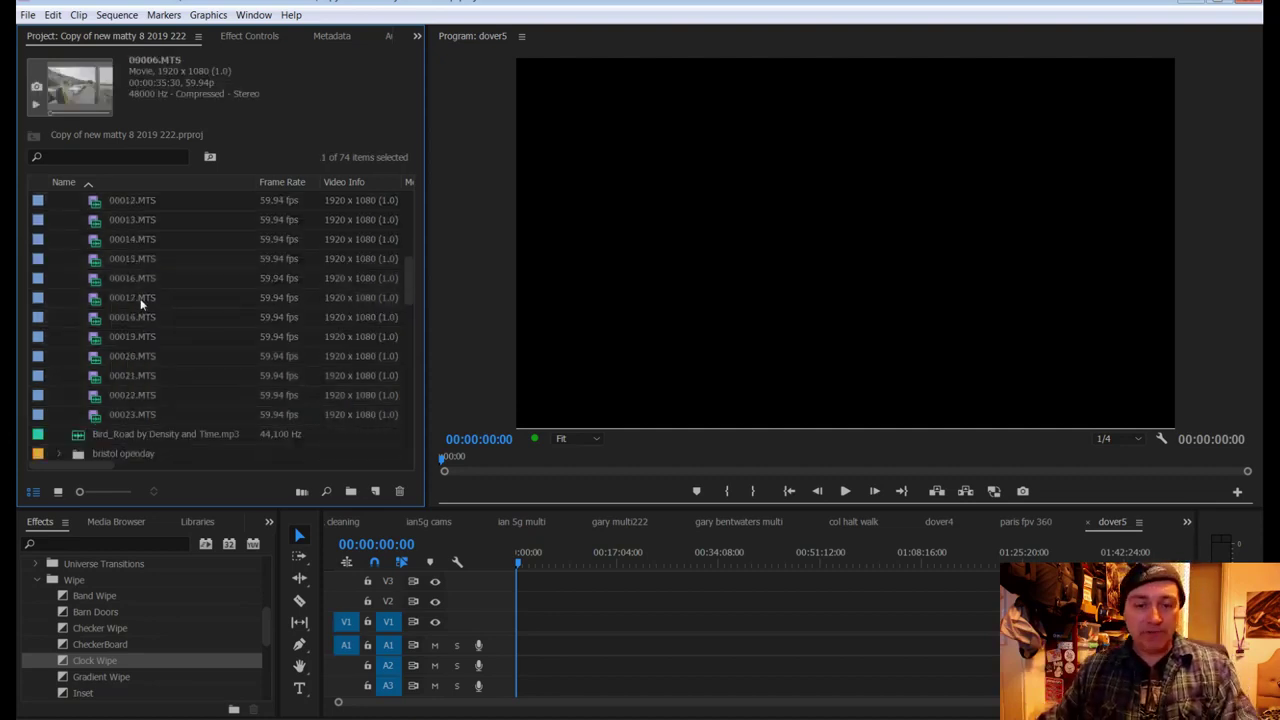
left_click(132, 412, "shift")
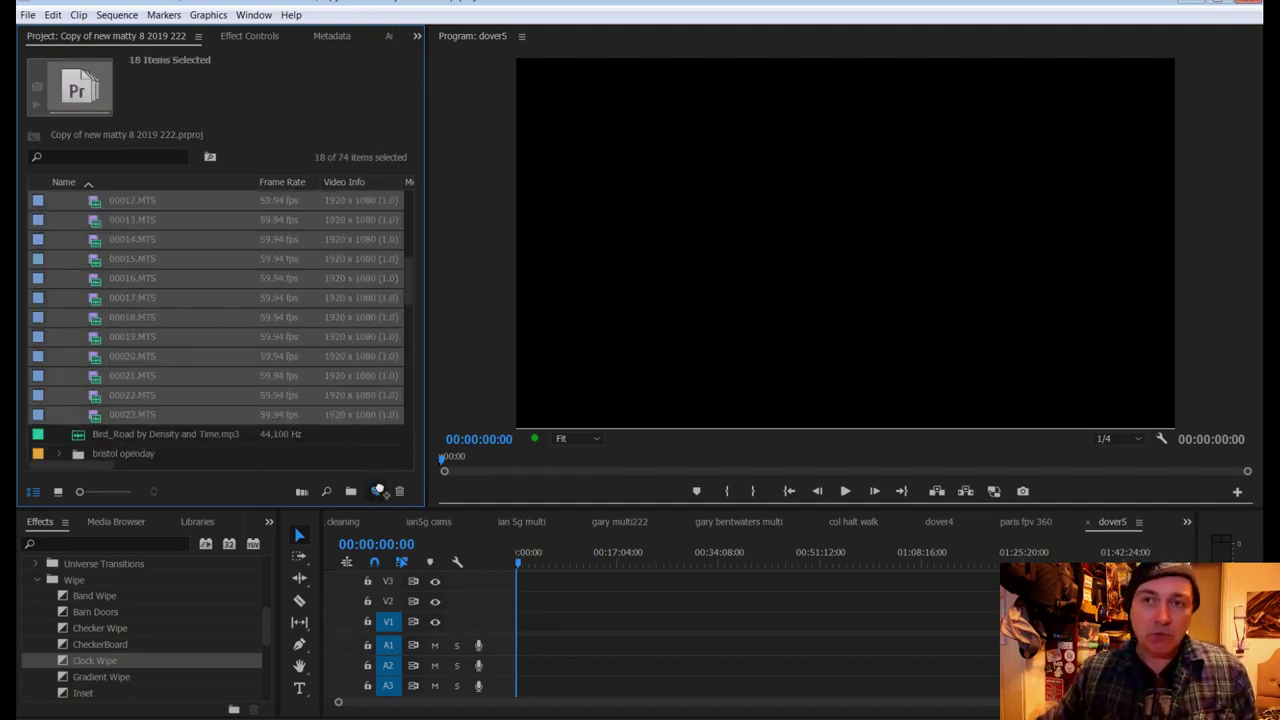
left_click_drag(368, 478, 376, 491)
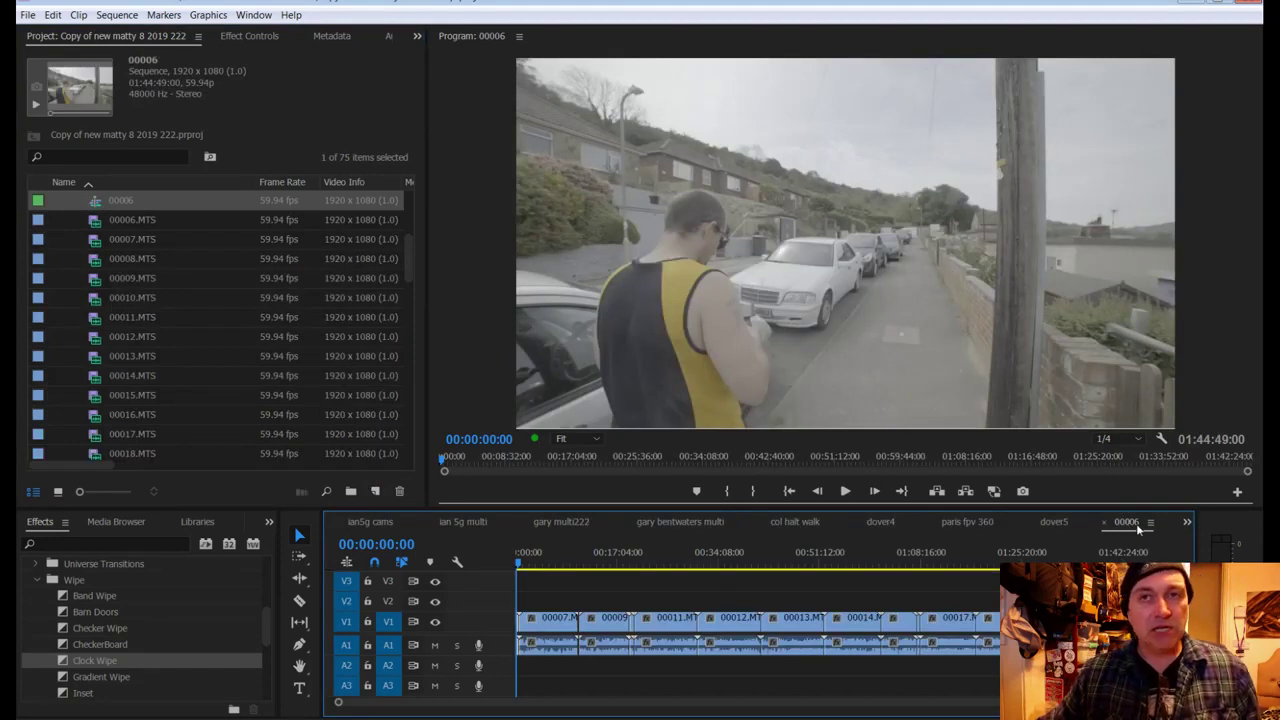
Step: Rename the new sequence in the dovve555 bin as dover555
left_click(120, 200)
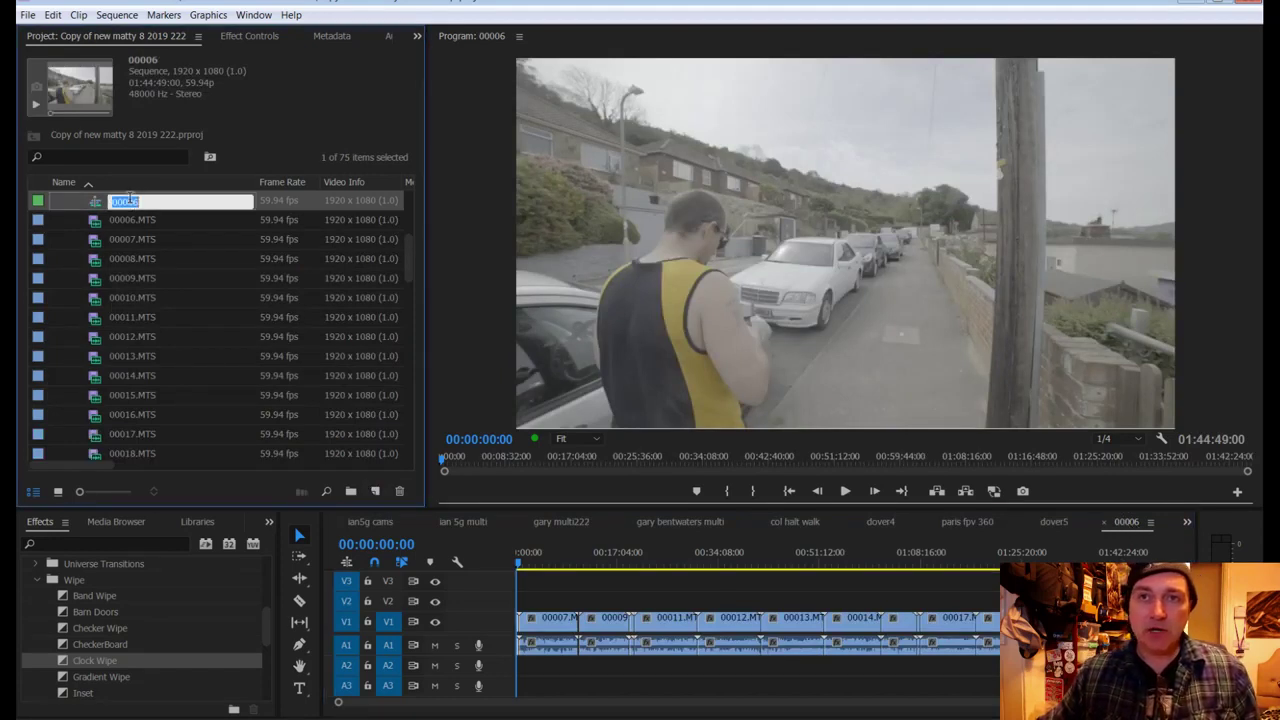
type("dover555")
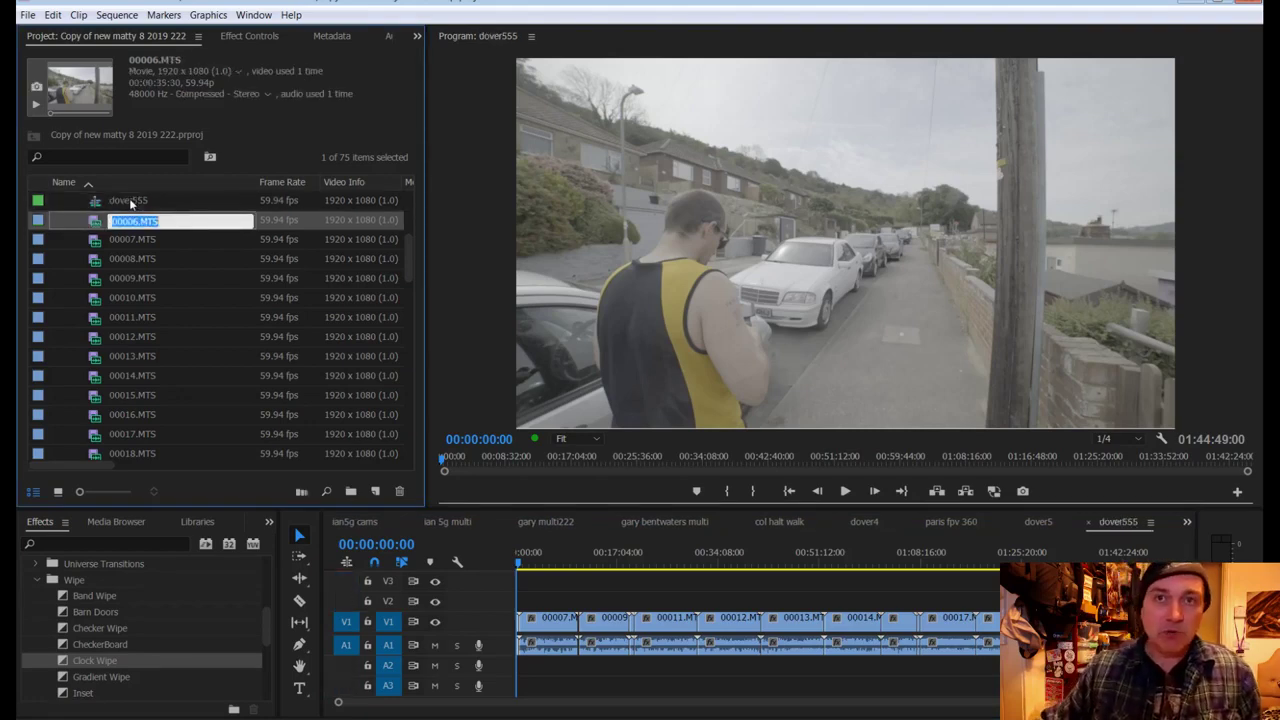
key("Tab")
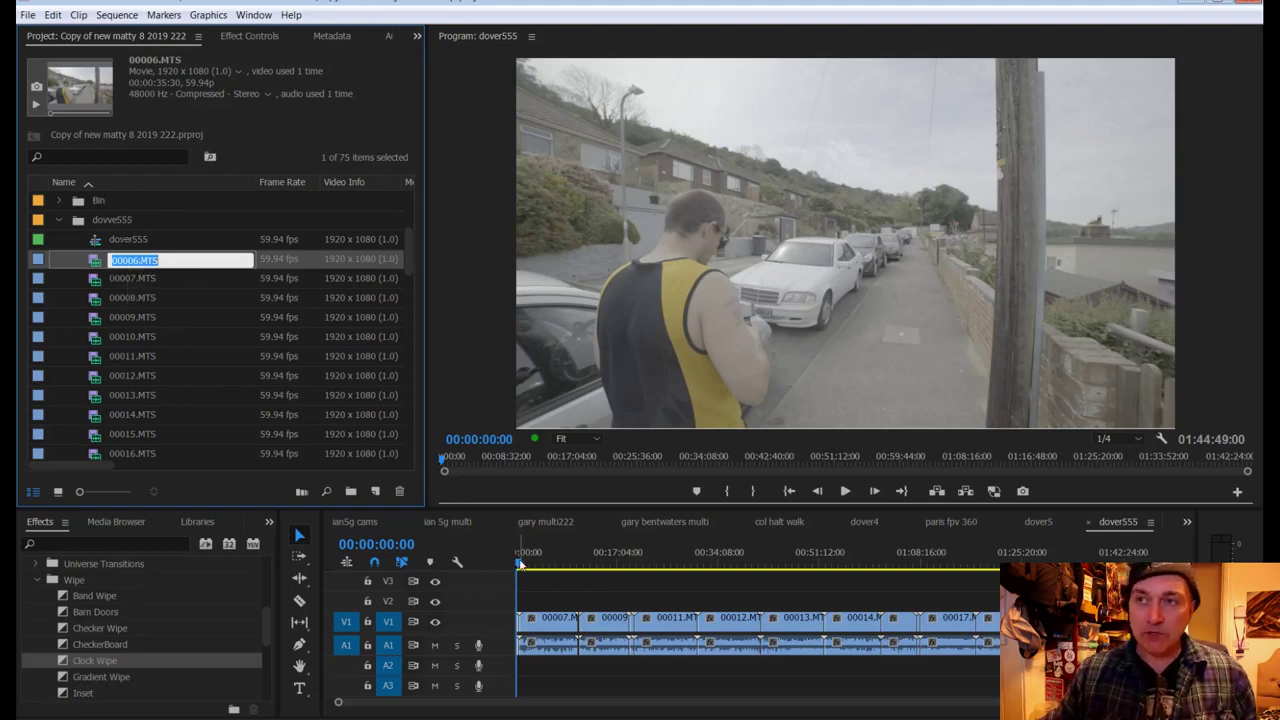
Step: Scrub through the dover555 footage to about 01:12:36 and set the program playback resolution to 1/2
left_click_drag(519, 563, 527, 563)
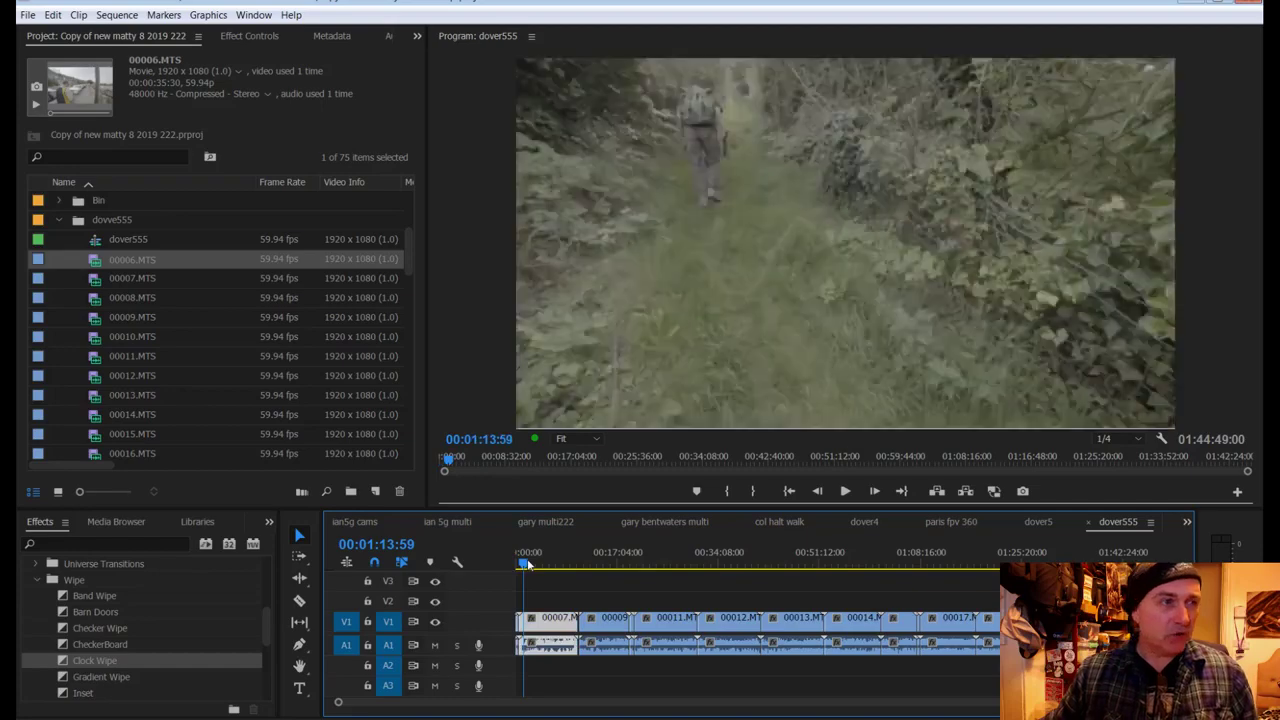
left_click_drag(528, 565, 950, 592)
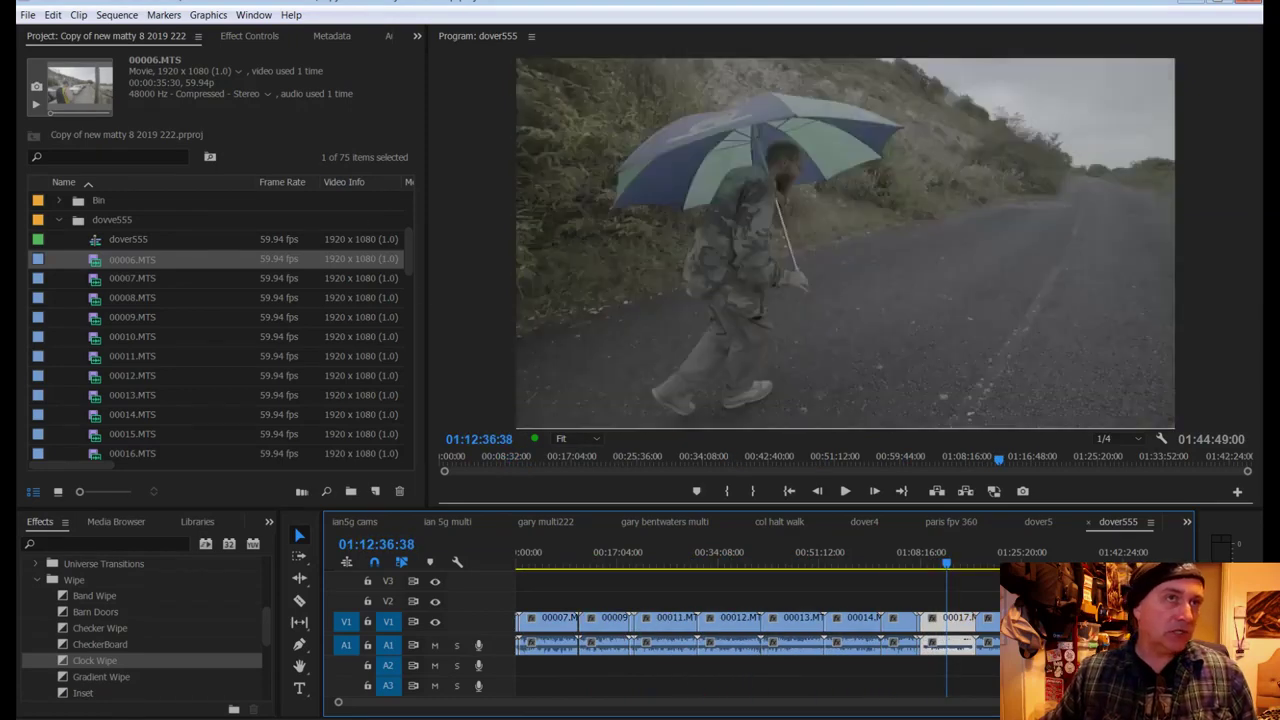
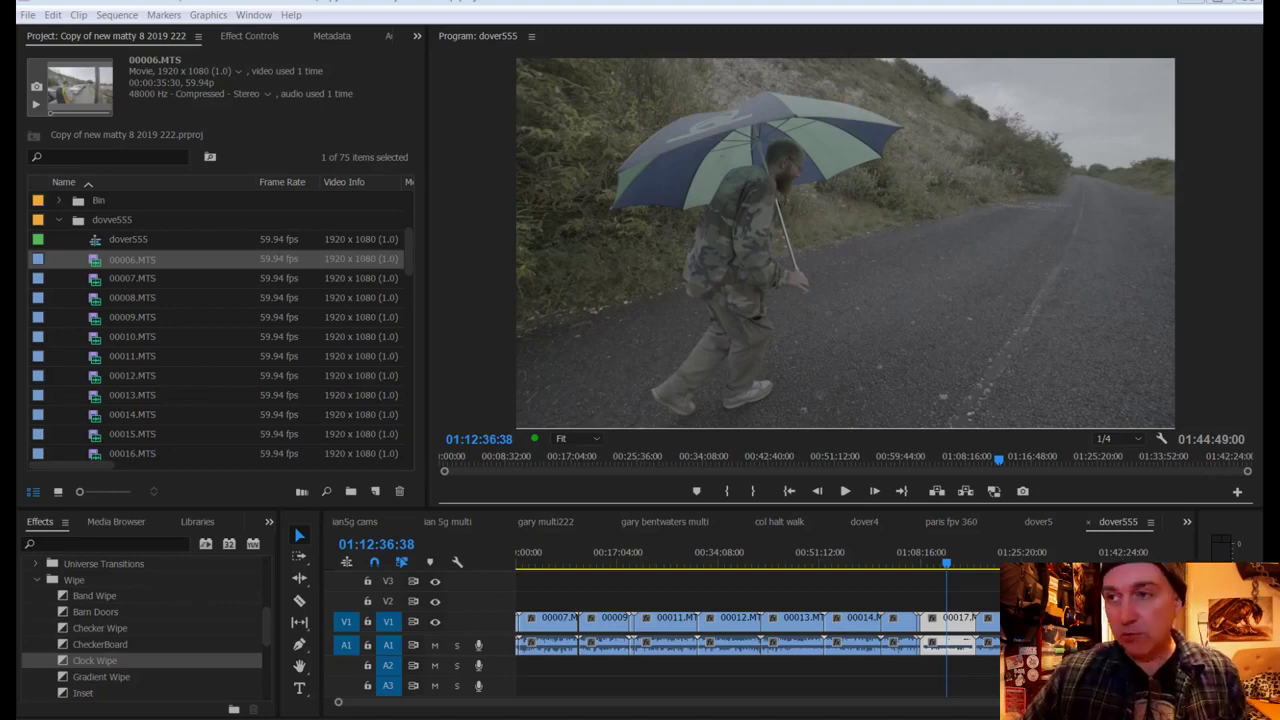
left_click(1134, 438)
left_click(1124, 471)
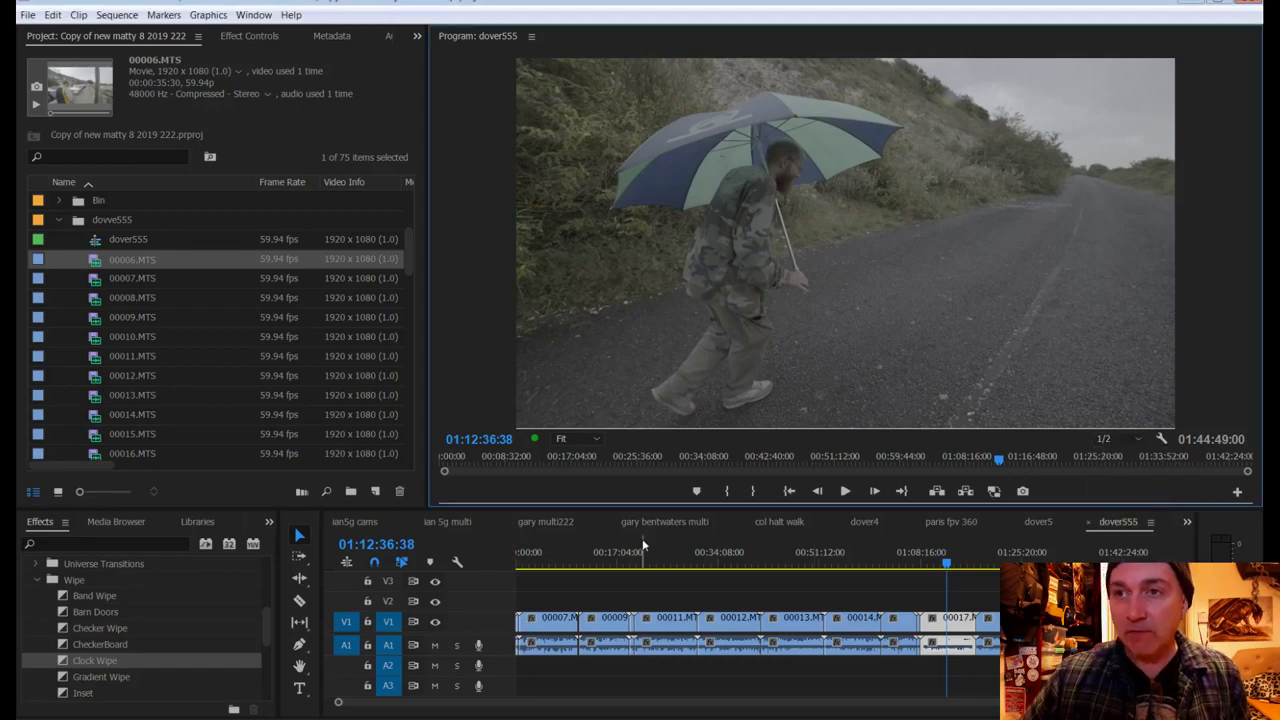
Step: Return to the start of the sequence and play the first two seconds of clip 00006.MTS
left_click(516, 562)
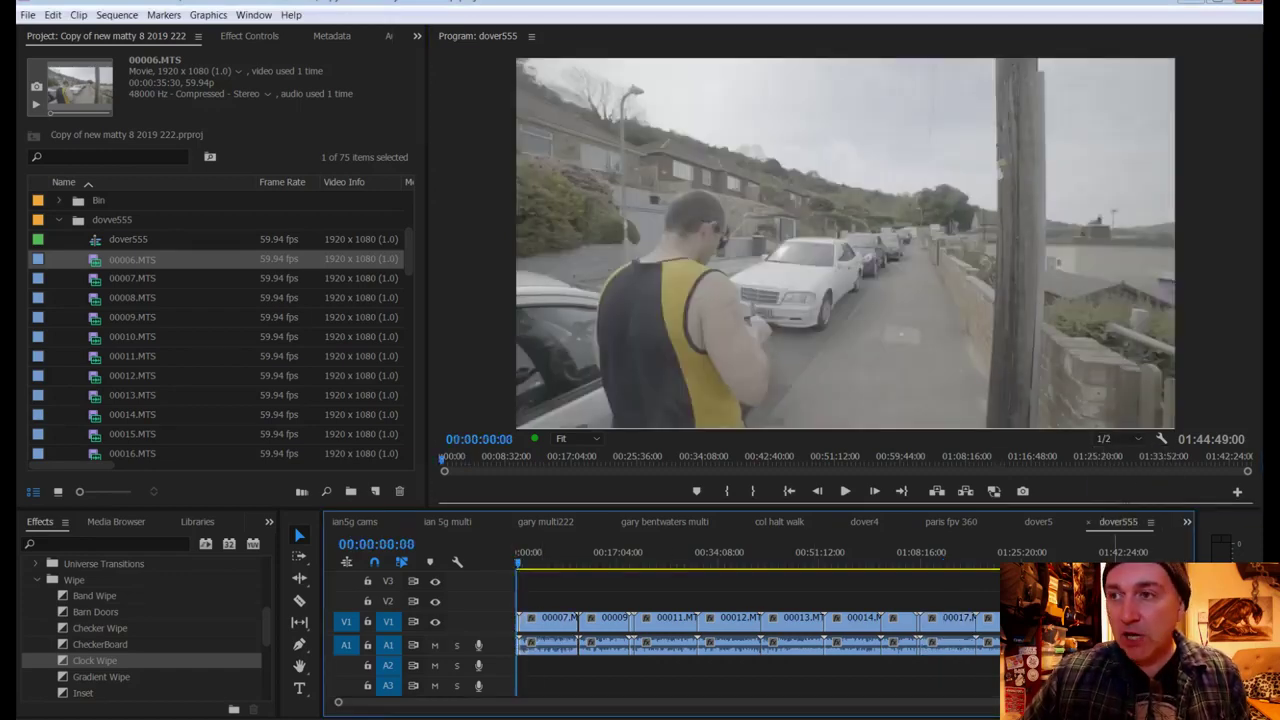
key("=")
left_click_drag(990, 701, 527, 701)
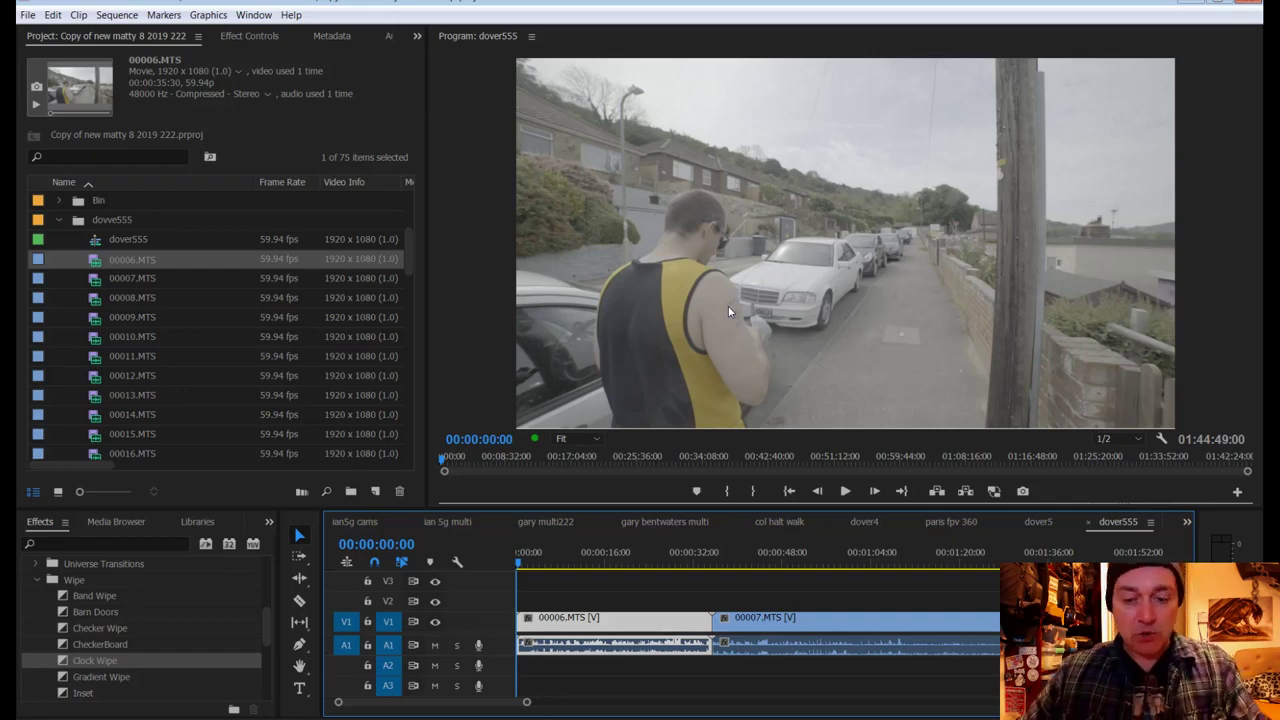
key("space")
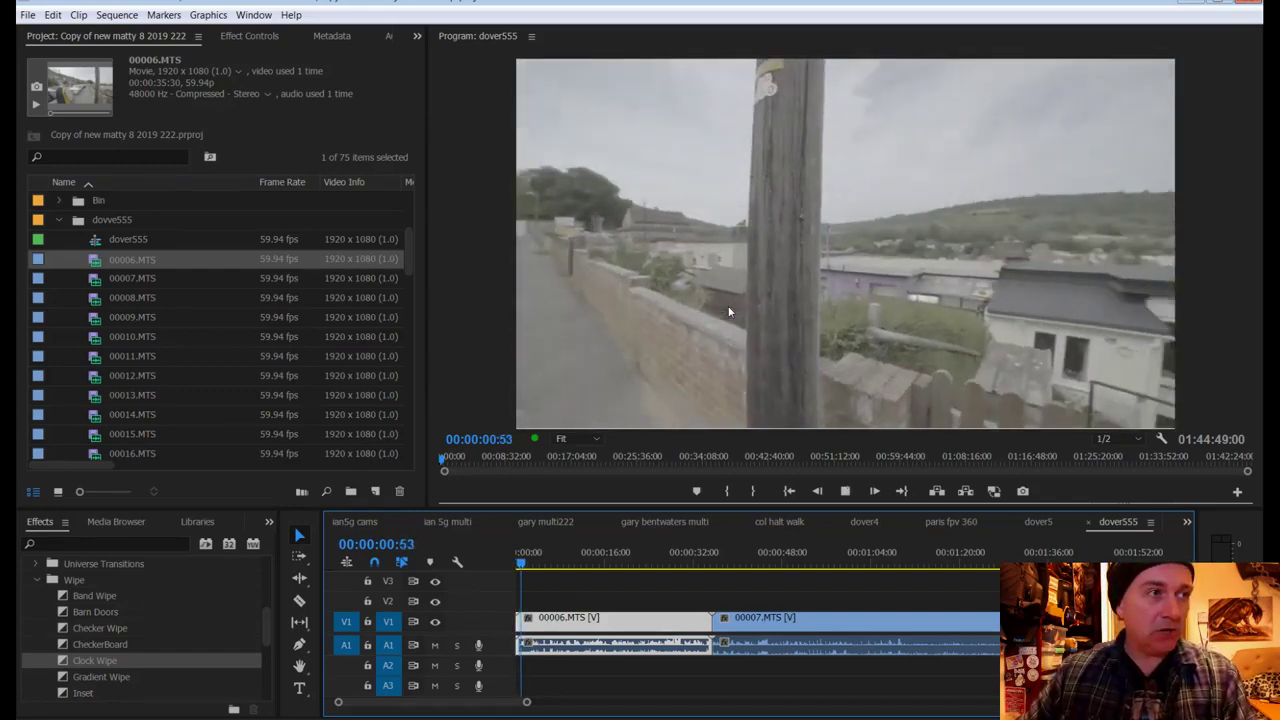
key("space")
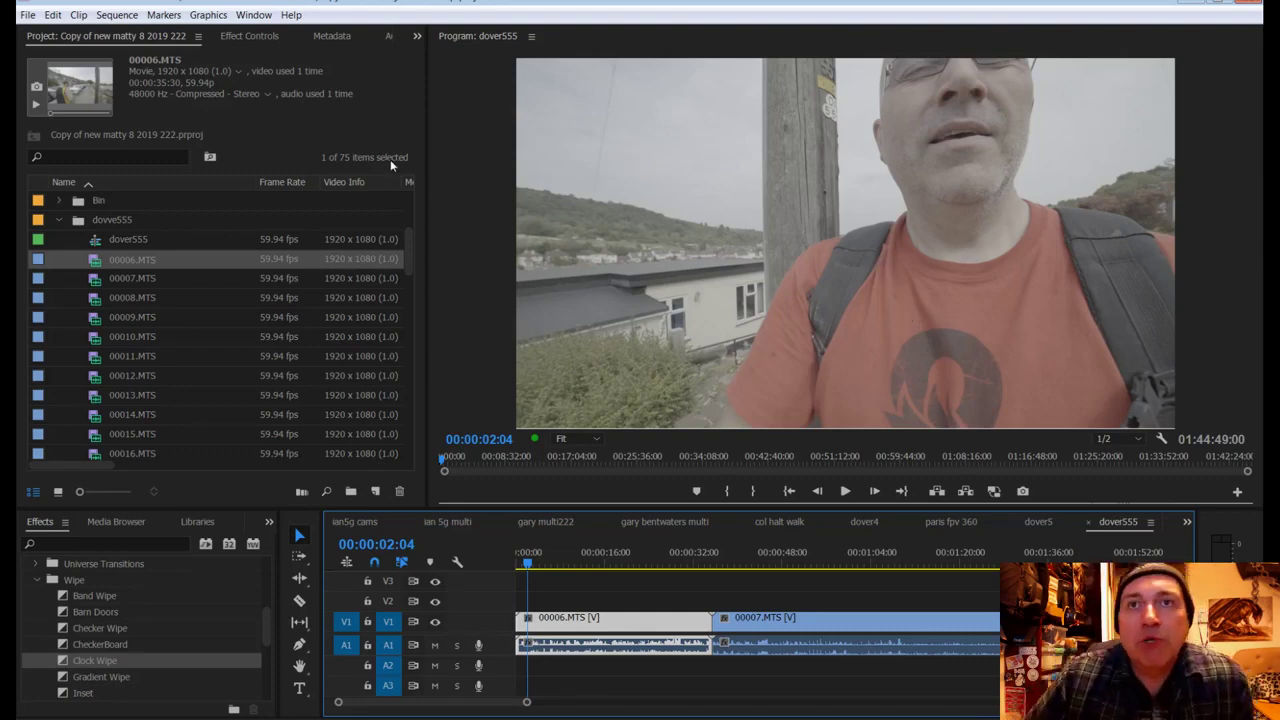
Step: Switch the workspace to Color for grading clip 00006.MTS
left_click(254, 15)
mouse_move(303, 38)
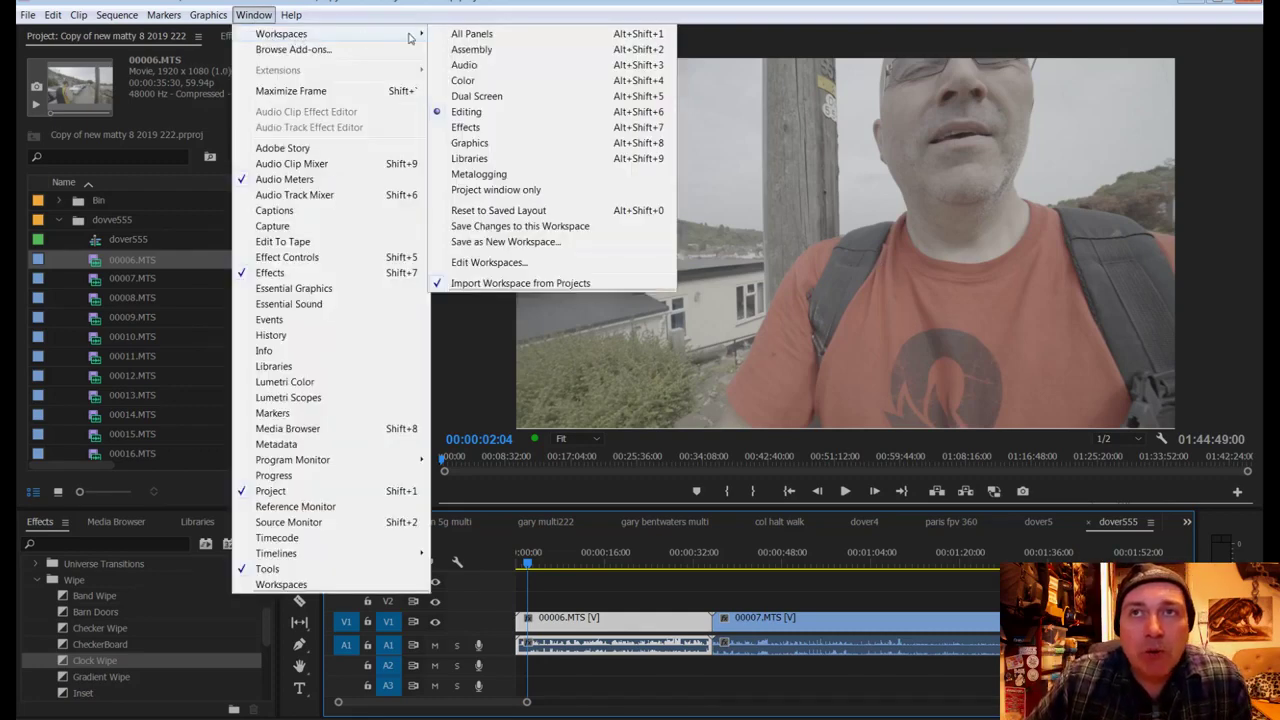
left_click(466, 84)
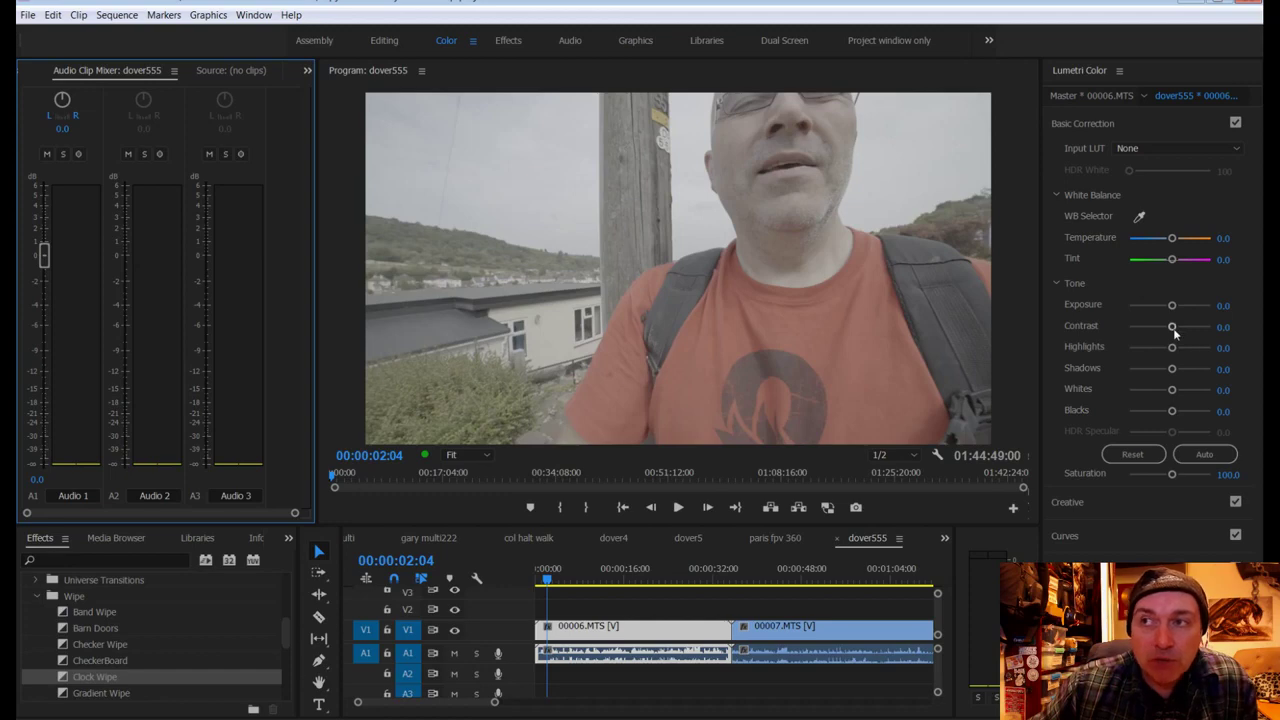
Step: Try a manual grade on clip 00006.MTS with contrast 82.2, highlights 6.9, shadows -92.1 and temperature -16.8
left_click_drag(1172, 327, 1133, 368)
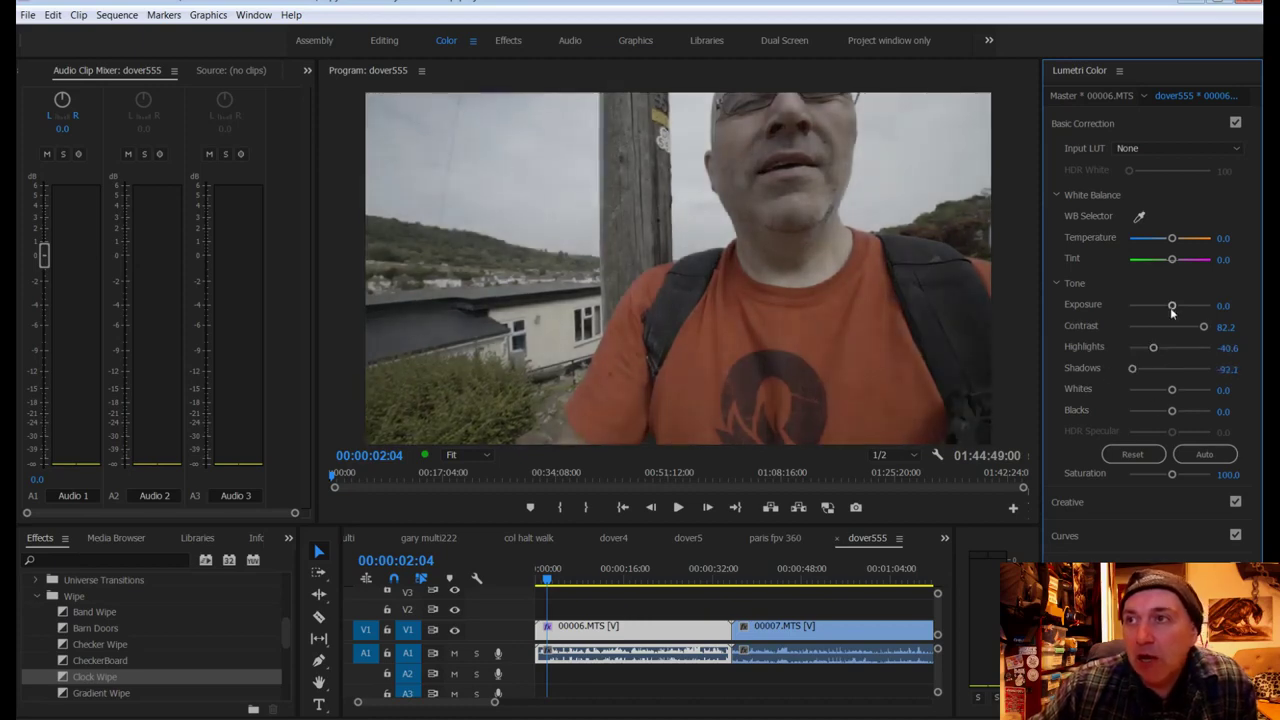
double_click(1173, 348)
left_click_drag(1174, 352, 1172, 349)
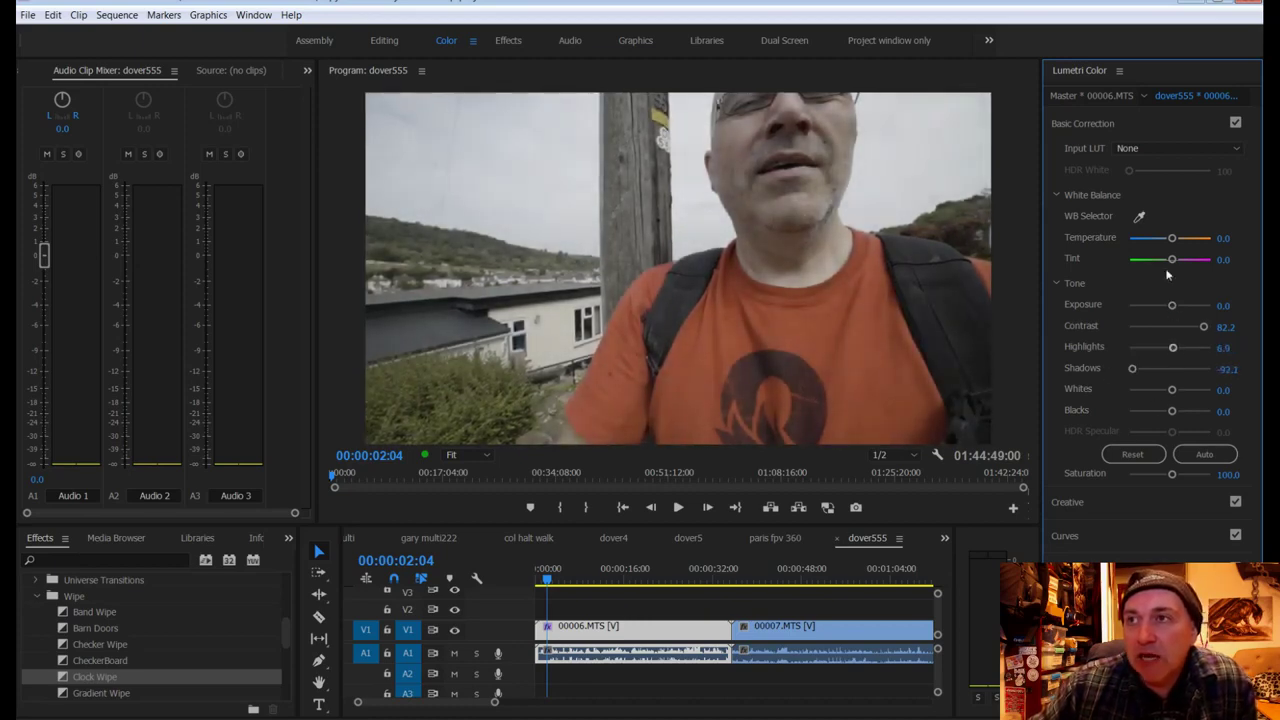
left_click_drag(1172, 241, 1163, 241)
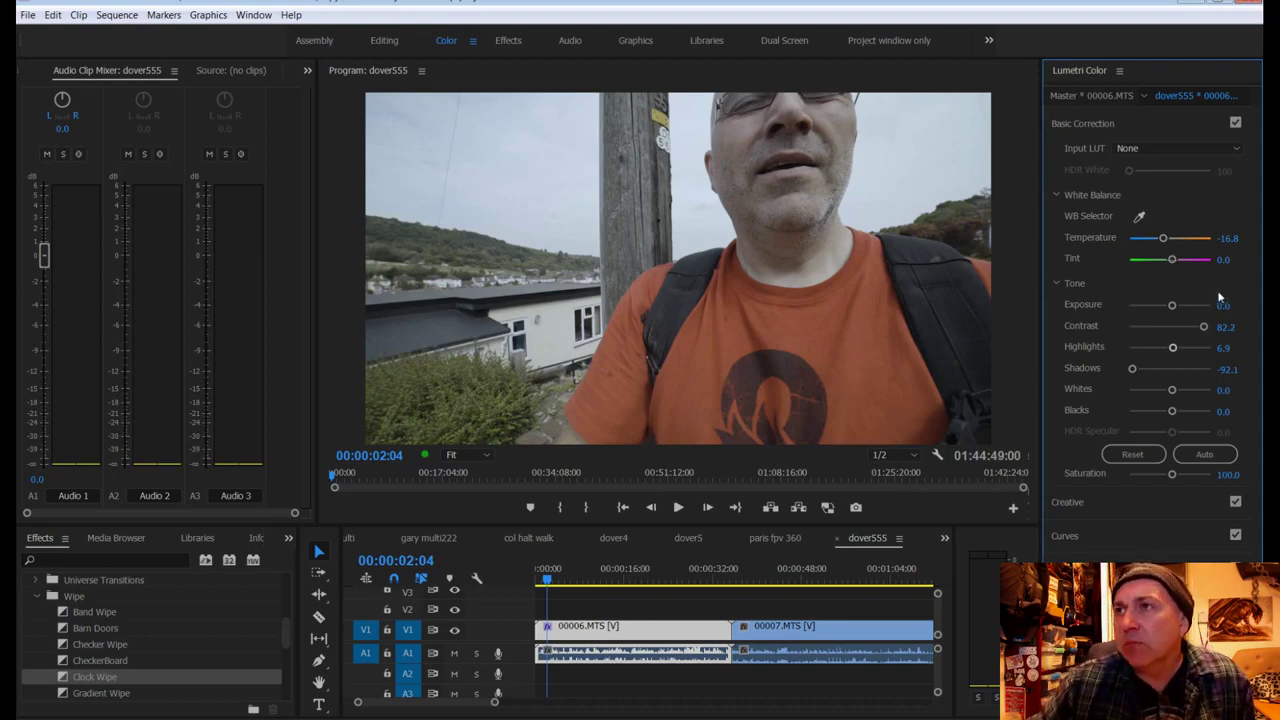
Step: Reset the Lumetri Color effect on clip 00006.MTS in its effect controls
scroll(122, 70, "down", 3)
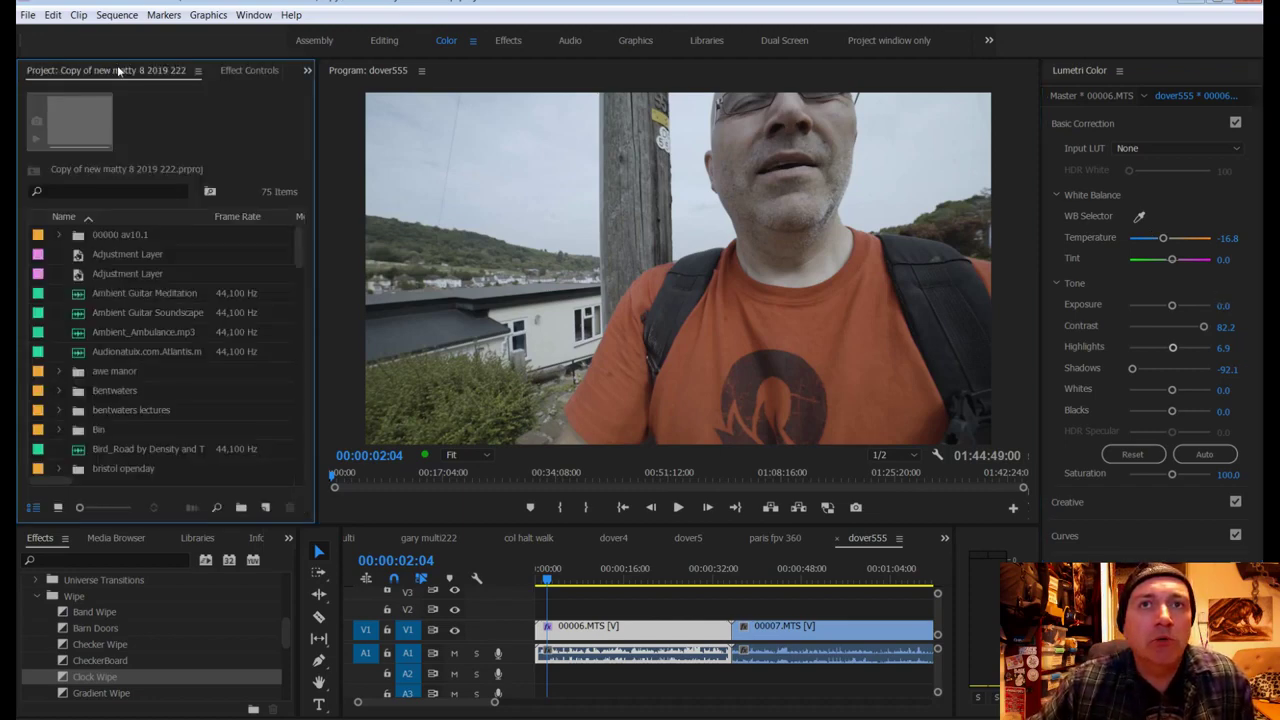
left_click(249, 70)
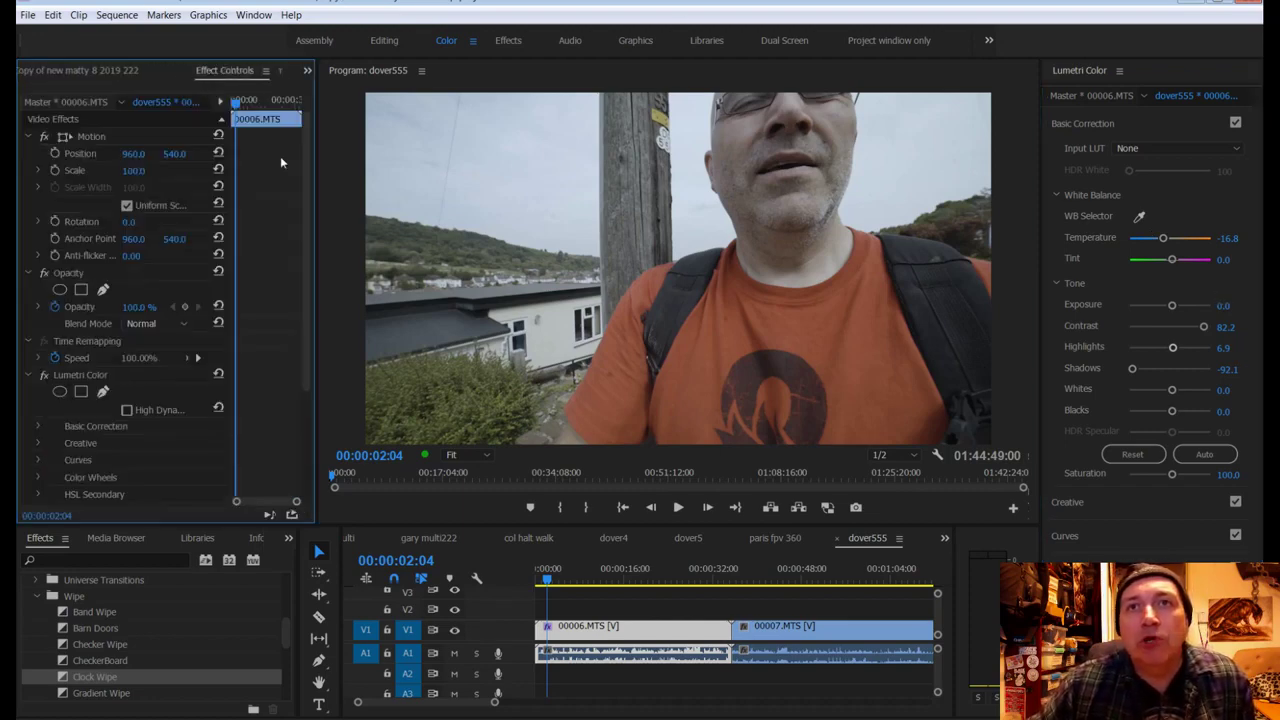
scroll(220, 355, "down", 5)
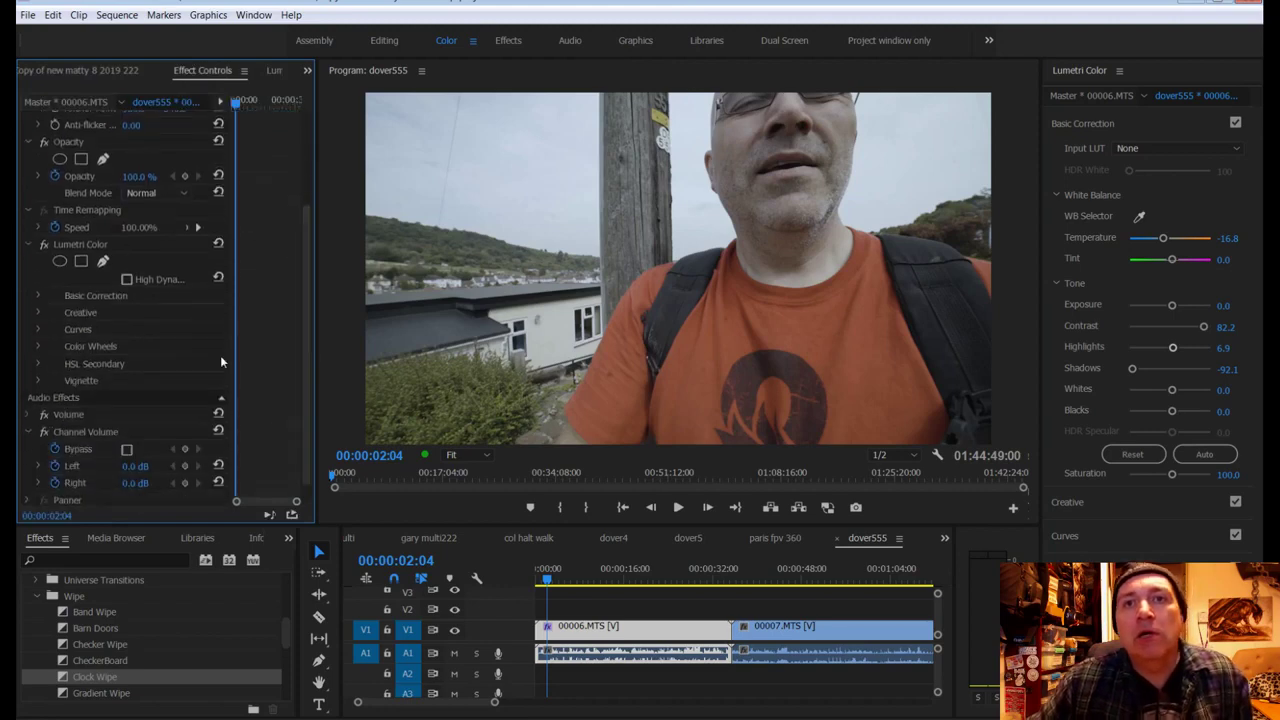
left_click(218, 245)
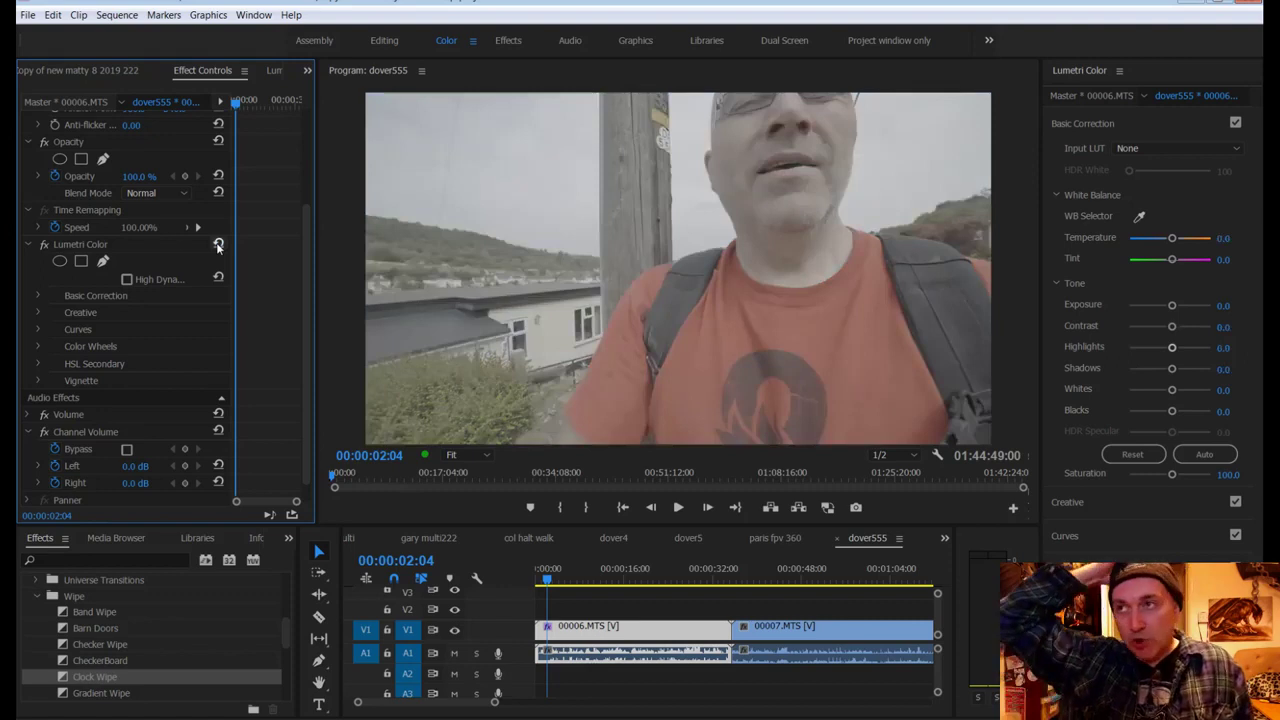
Step: Apply the GC_Slog2_to_Rec709 input LUT to clip 00006.MTS and set temperature 8.9, highlights -22.8, shadows 12.9 and whites -8.9
left_click(1160, 148)
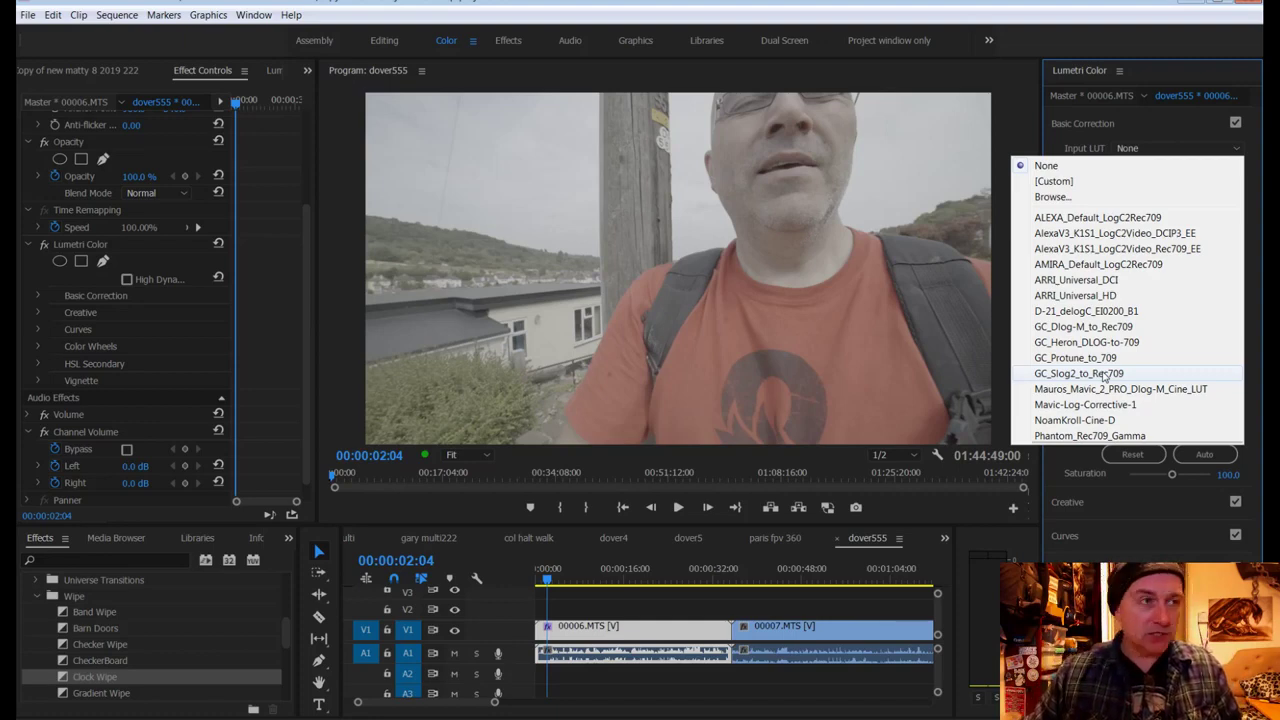
left_click(1079, 373)
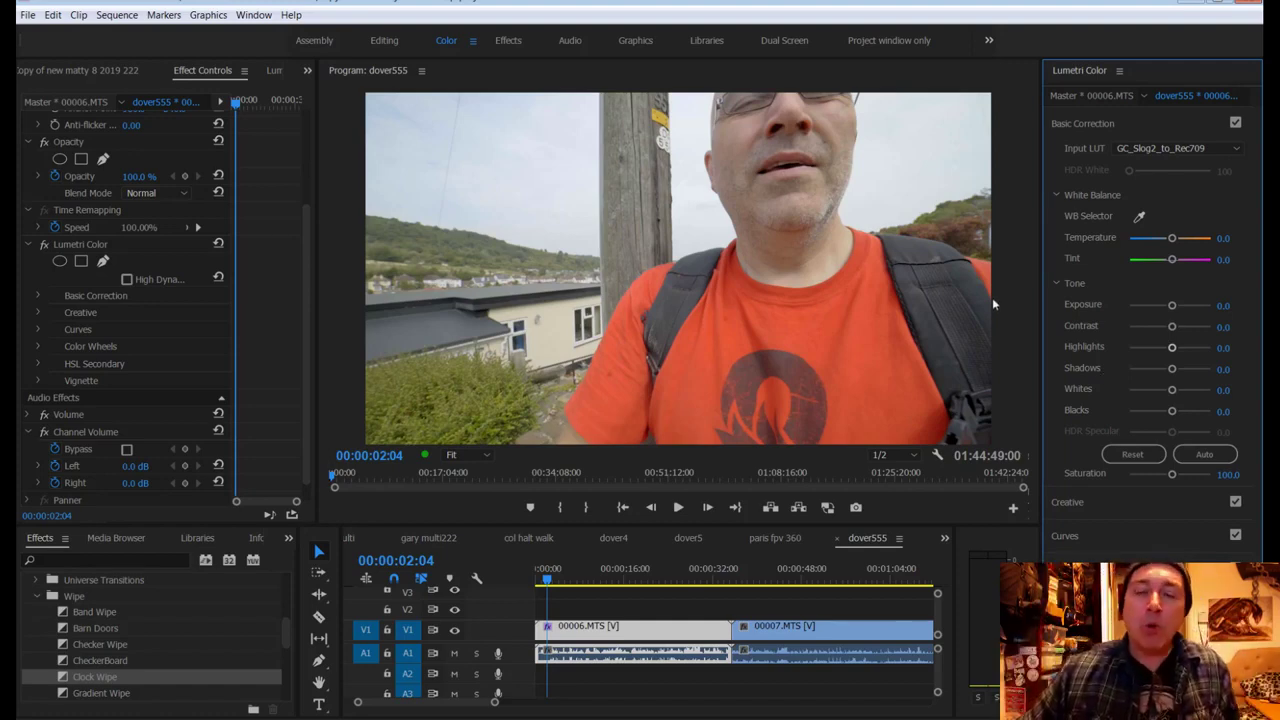
mouse_move(1172, 238)
left_mouse_down()
mouse_move(1130, 242)
mouse_move(1185, 243)
mouse_move(1126, 246)
mouse_move(1185, 244)
mouse_move(1156, 242)
mouse_move(1172, 240)
left_mouse_up()
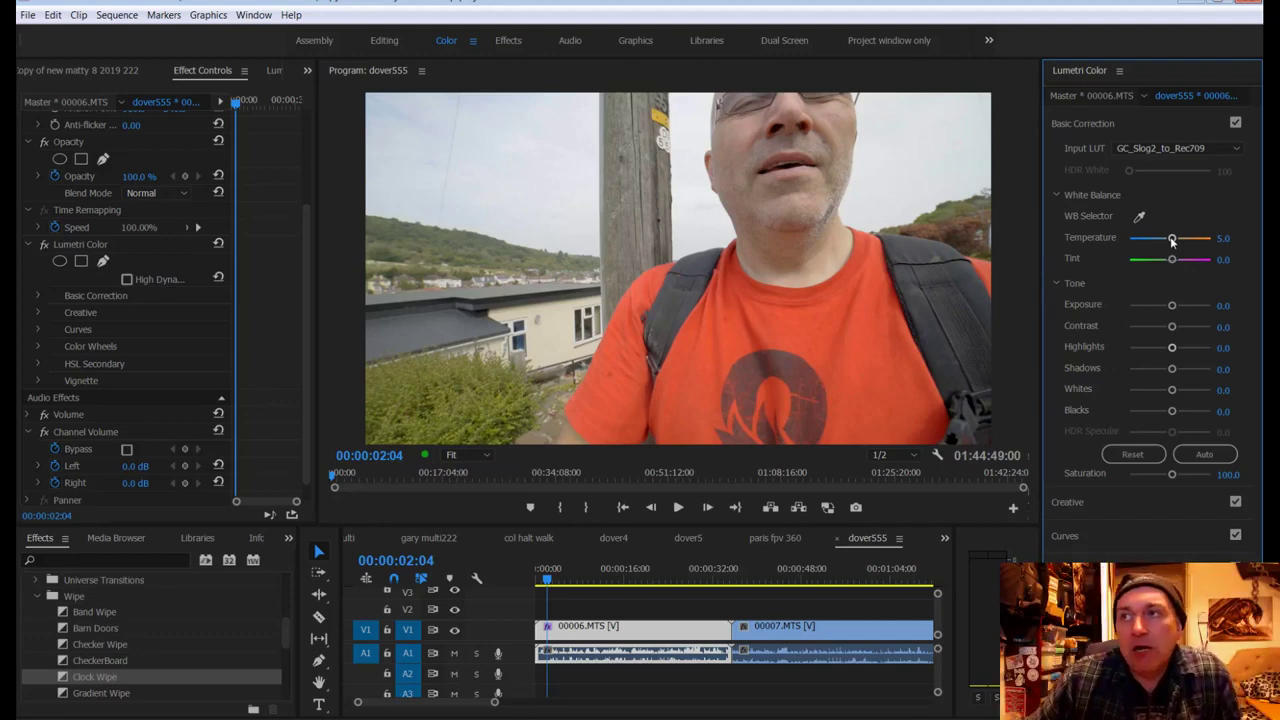
mouse_move(1172, 240)
left_mouse_down()
mouse_move(1160, 240)
mouse_move(1173, 238)
left_mouse_up()
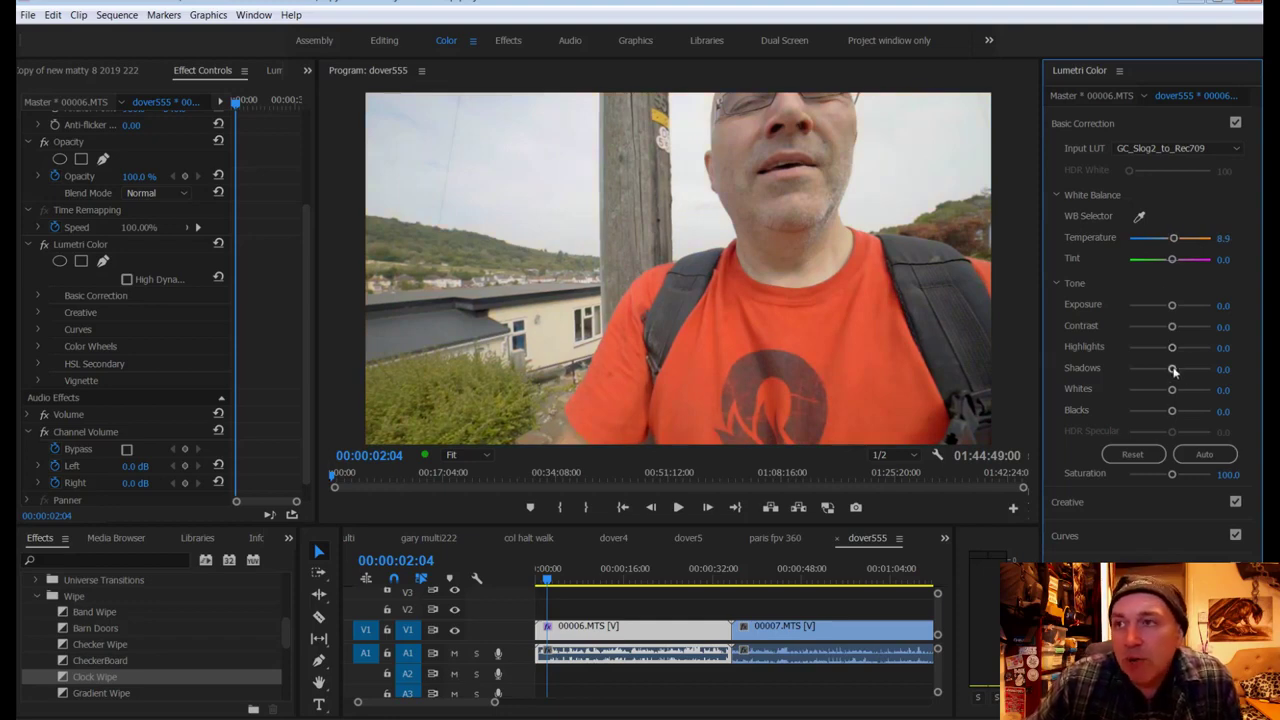
mouse_move(1173, 369)
left_mouse_down()
mouse_move(1154, 367)
mouse_move(1184, 367)
mouse_move(1152, 347)
mouse_move(1163, 347)
mouse_move(1166, 391)
left_mouse_up()
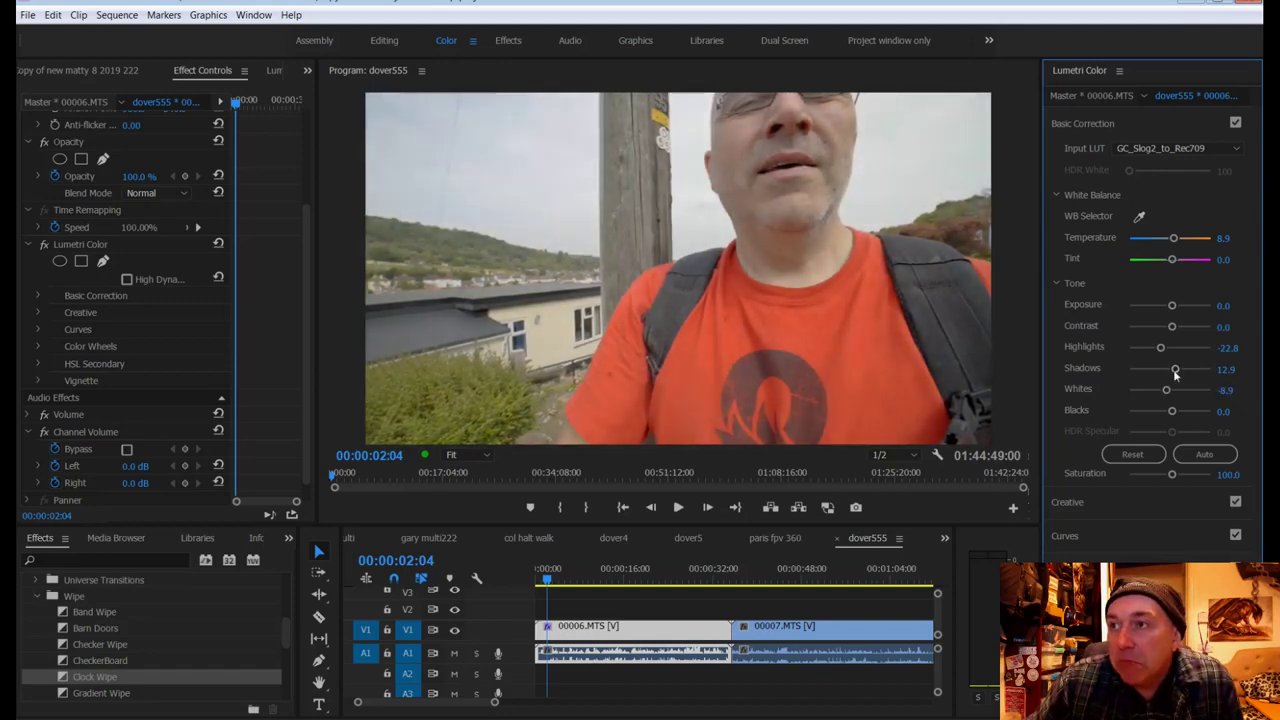
Step: At 00:00:05:42, set the input LUT to None and sample the white balance from the white laundry in the picture
left_click_drag(547, 580, 566, 583)
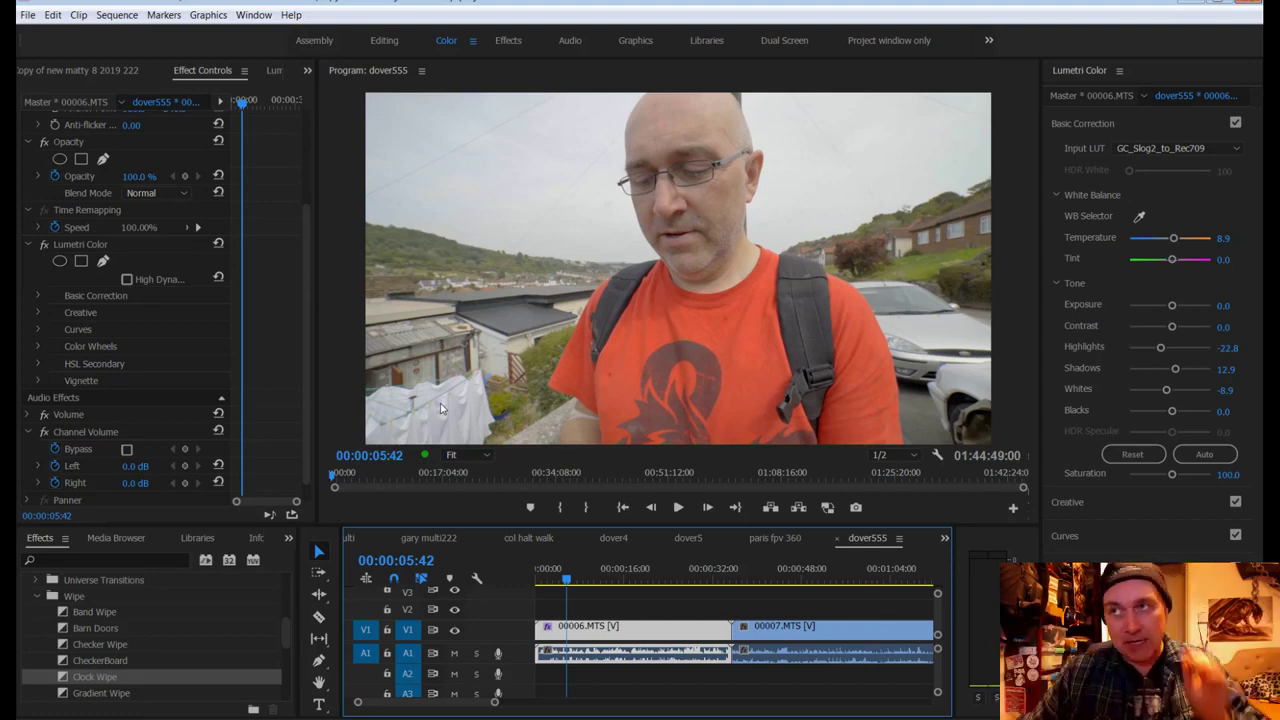
left_click(1190, 150)
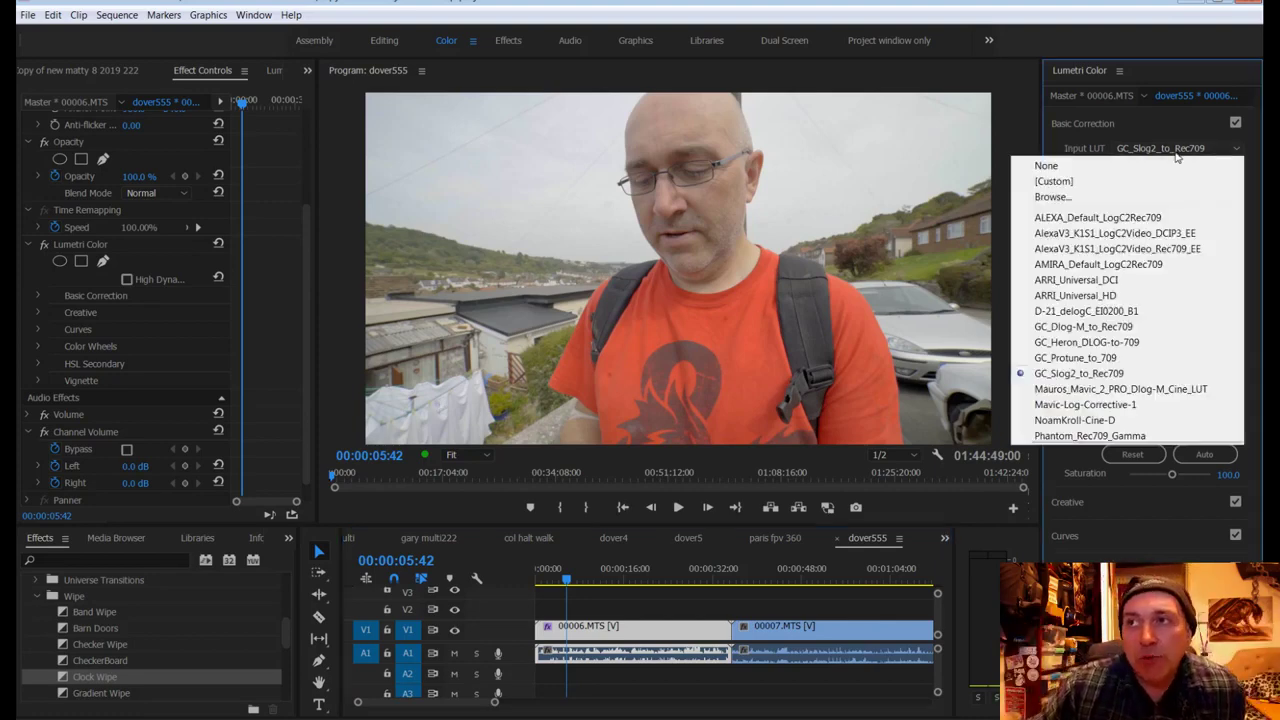
left_click(1145, 166)
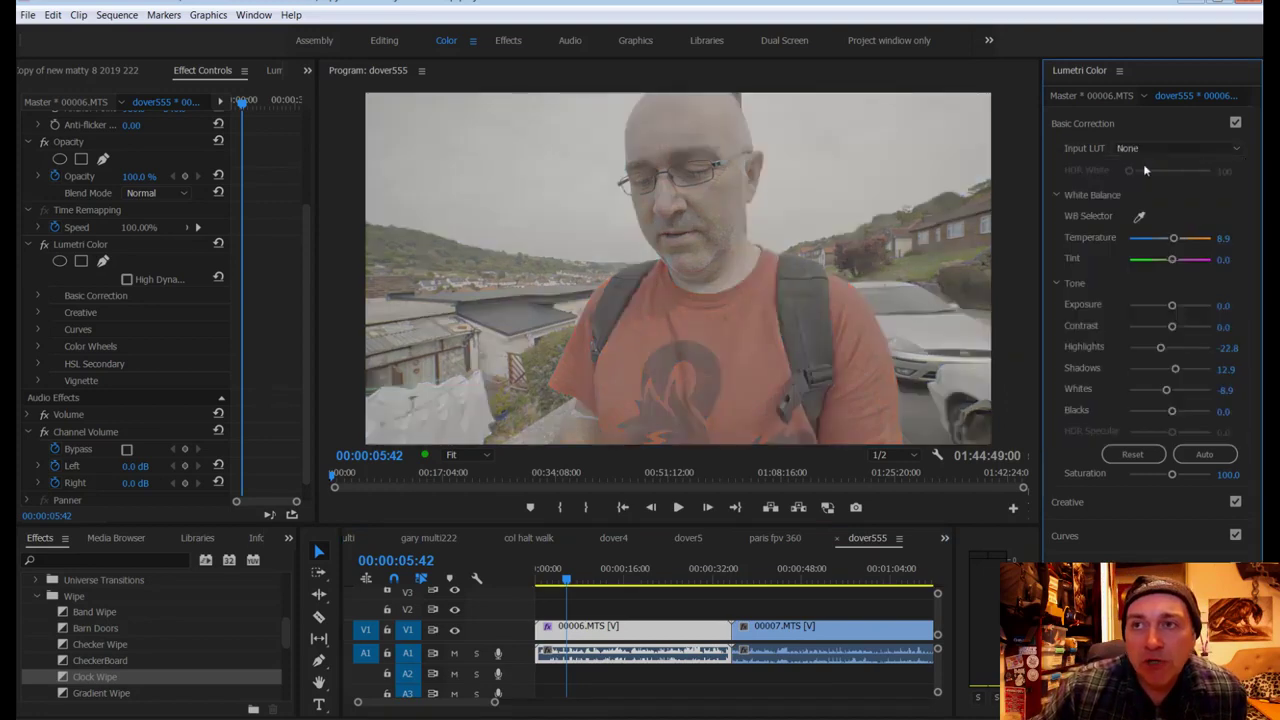
left_click(1141, 217)
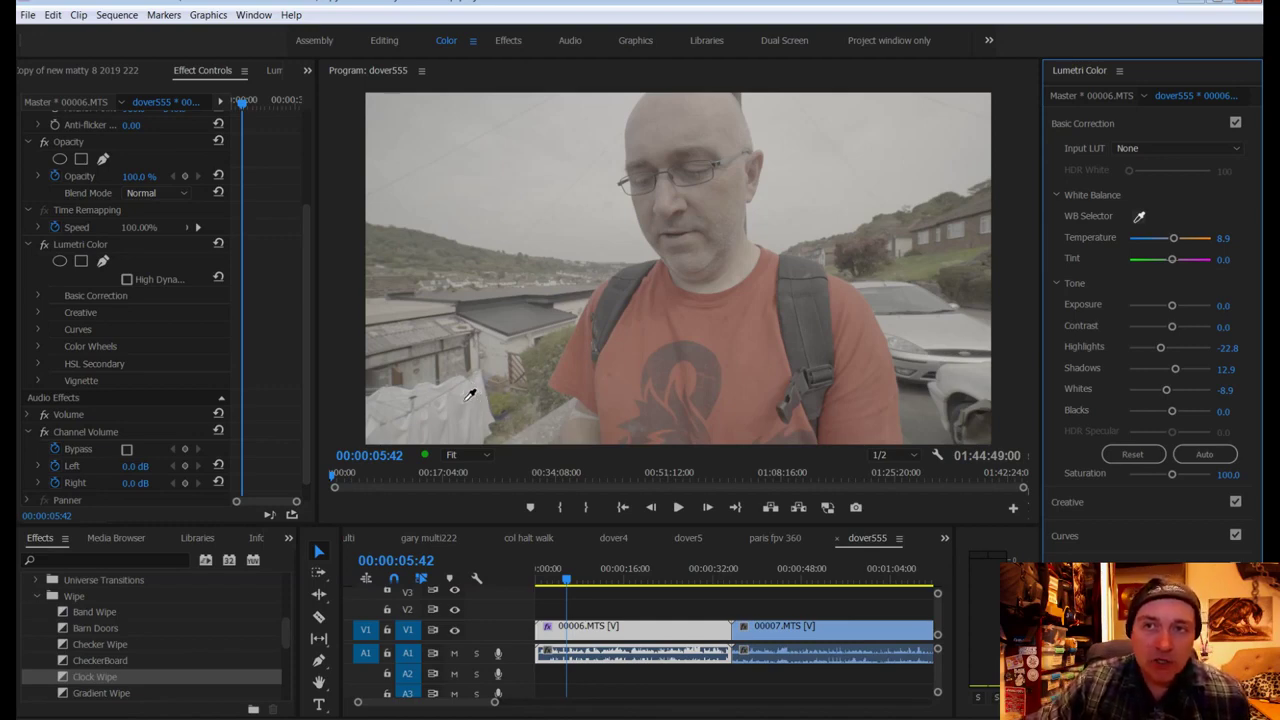
left_click(465, 401)
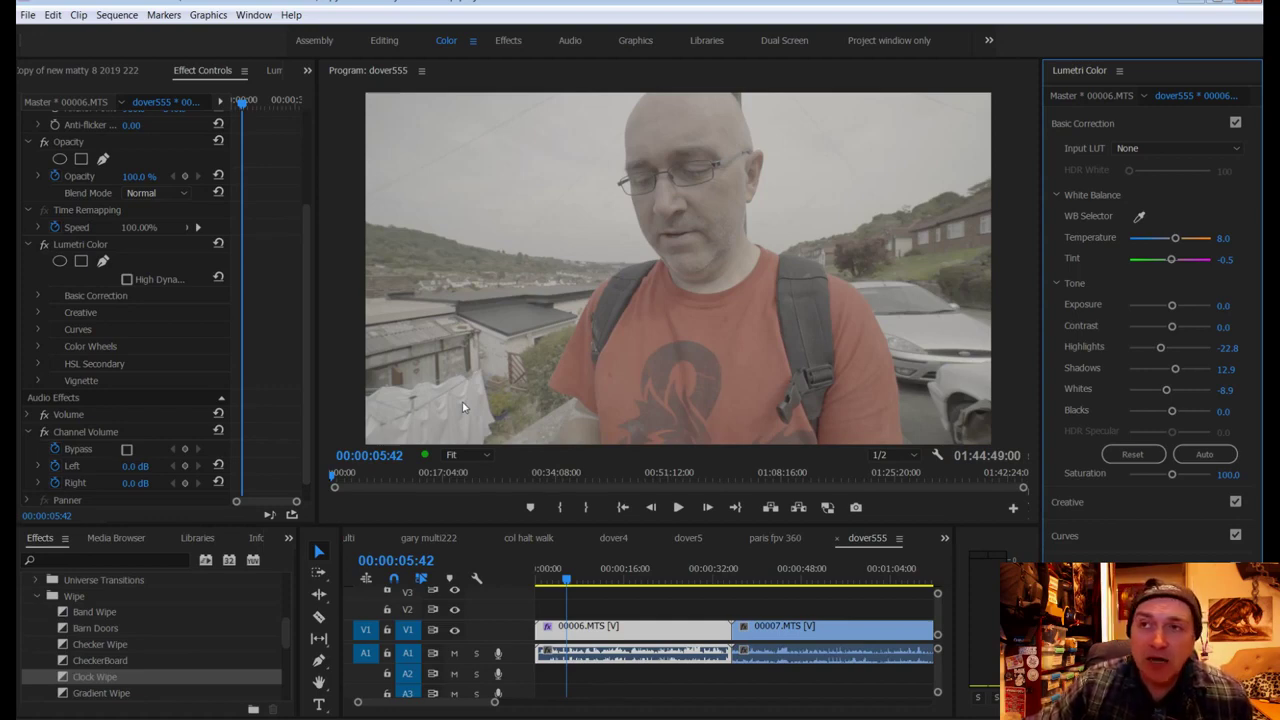
Step: Raise the saturation to 200 and resample the white balance from the white laundry until temperature is -8.4 and tint 1.5
left_click_drag(1173, 478, 1252, 480)
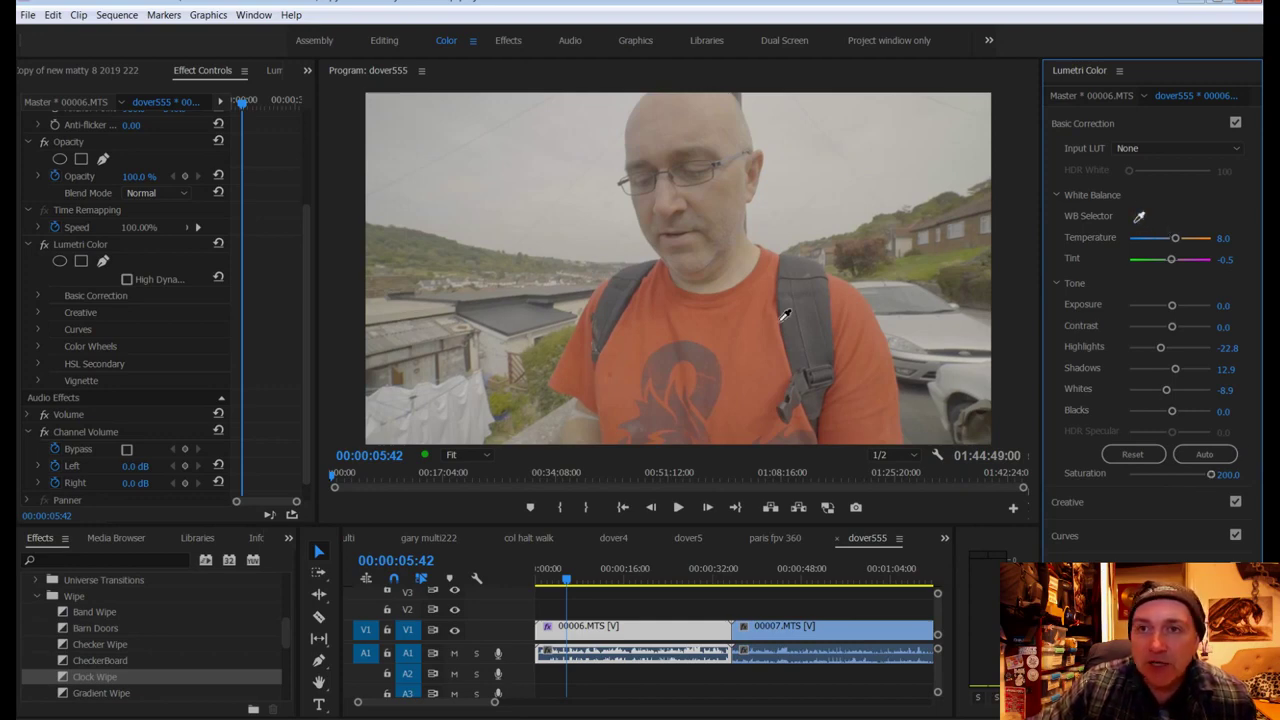
left_click(455, 402)
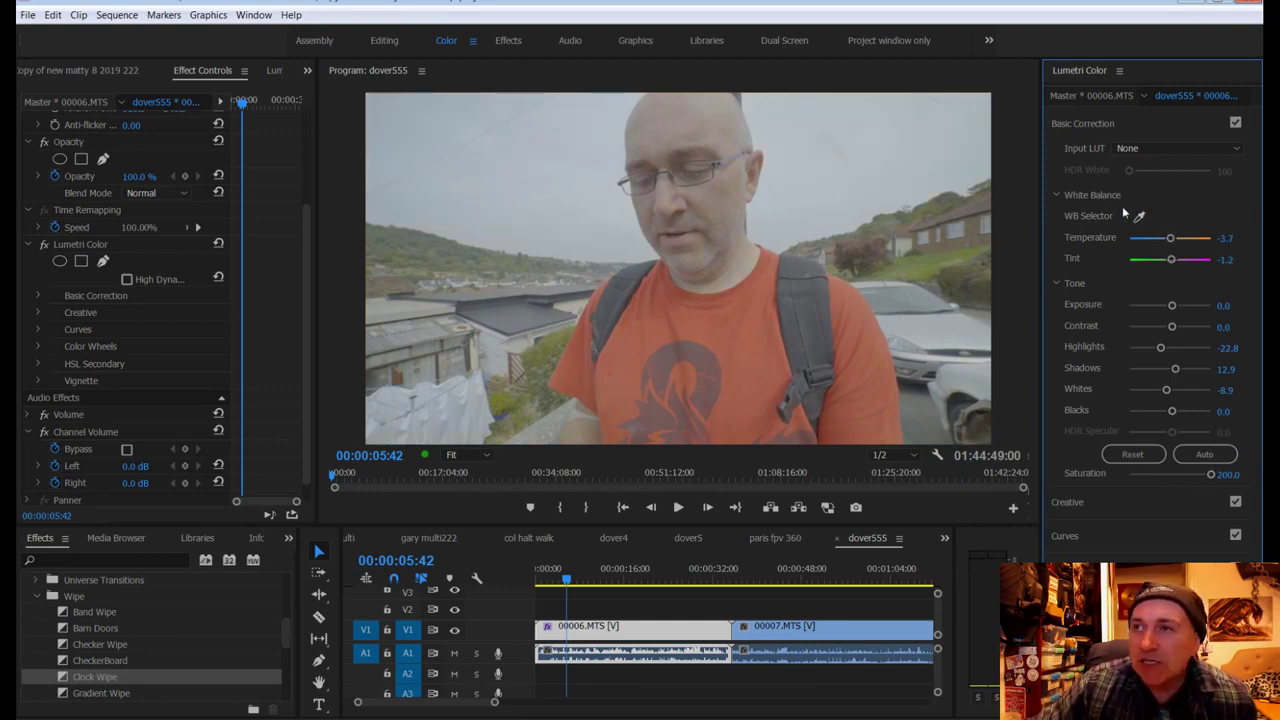
mouse_move(1170, 240)
left_mouse_down()
mouse_move(1145, 241)
mouse_move(1188, 242)
mouse_move(1168, 246)
mouse_move(1200, 261)
mouse_move(1129, 262)
mouse_move(1171, 260)
mouse_move(1155, 239)
mouse_move(1191, 238)
mouse_move(1170, 239)
left_mouse_up()
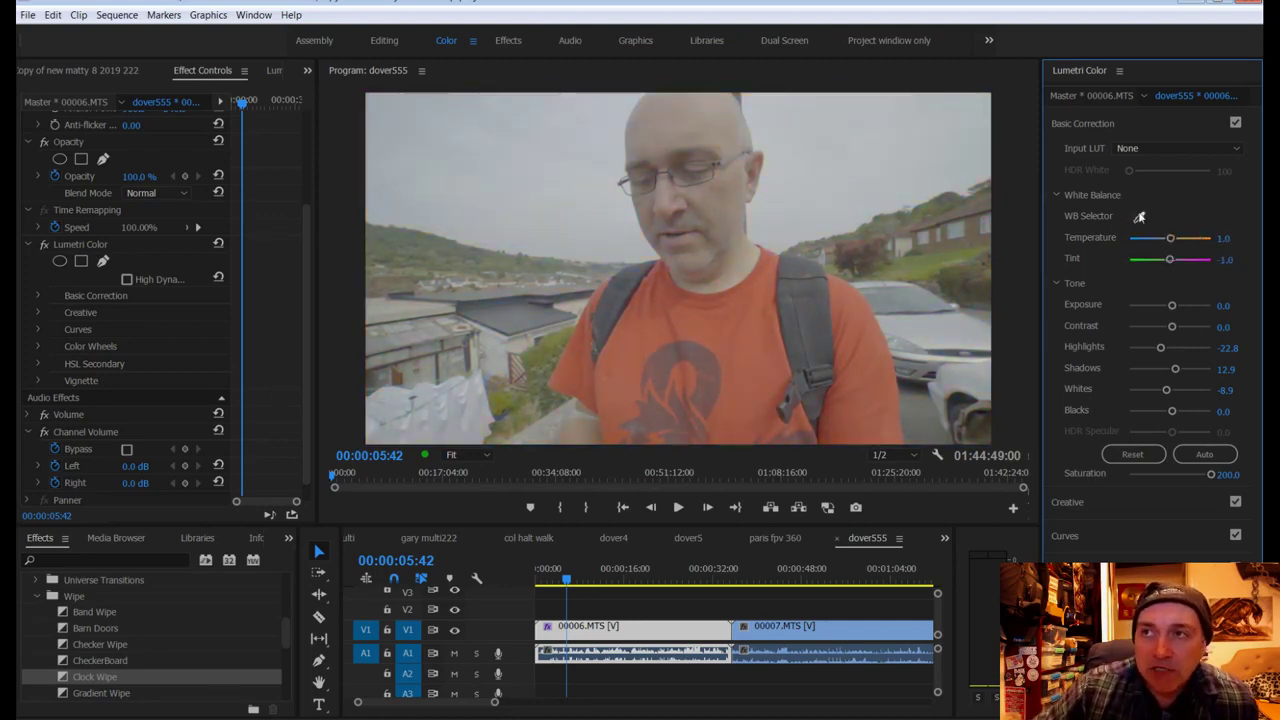
left_click(1139, 216)
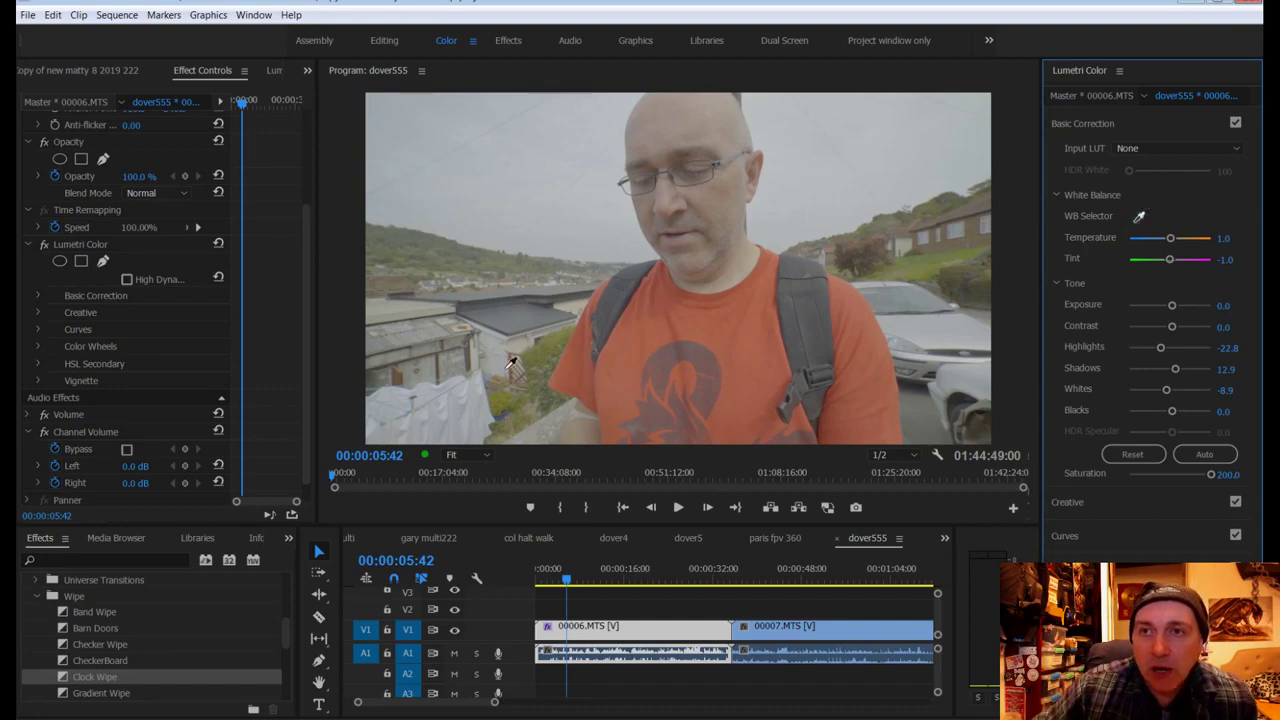
left_click(463, 396)
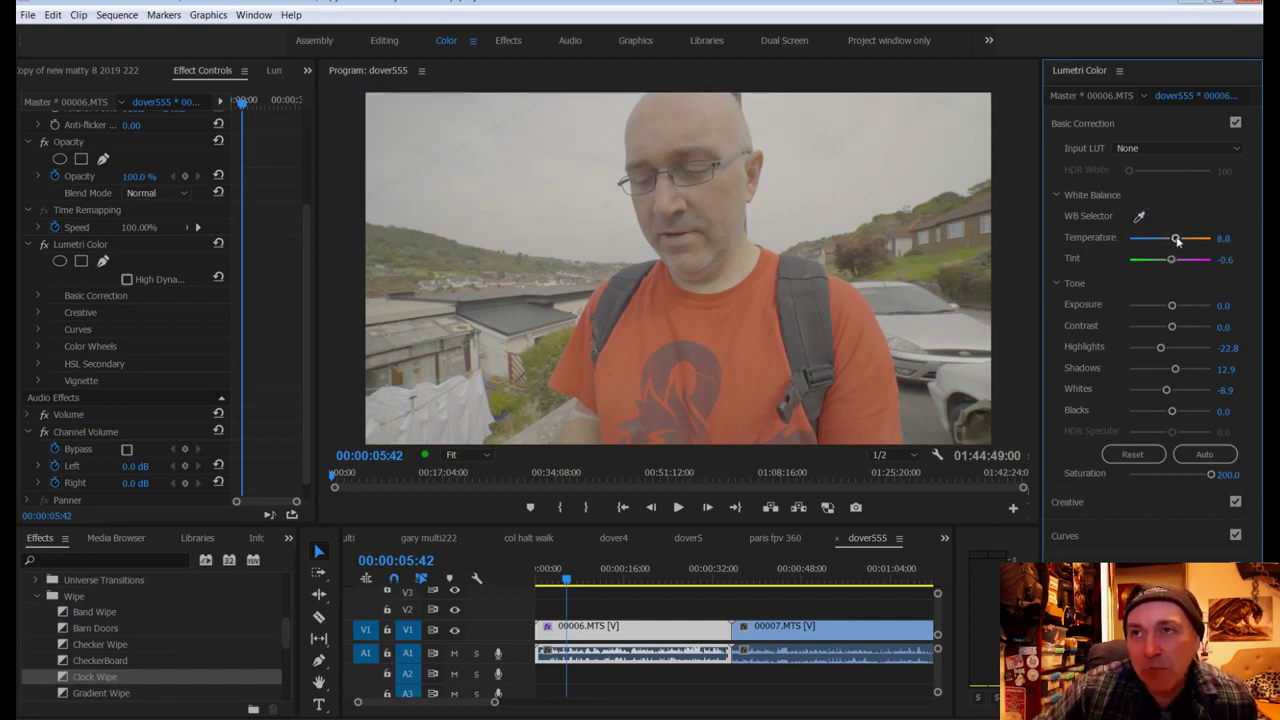
left_click(1140, 217)
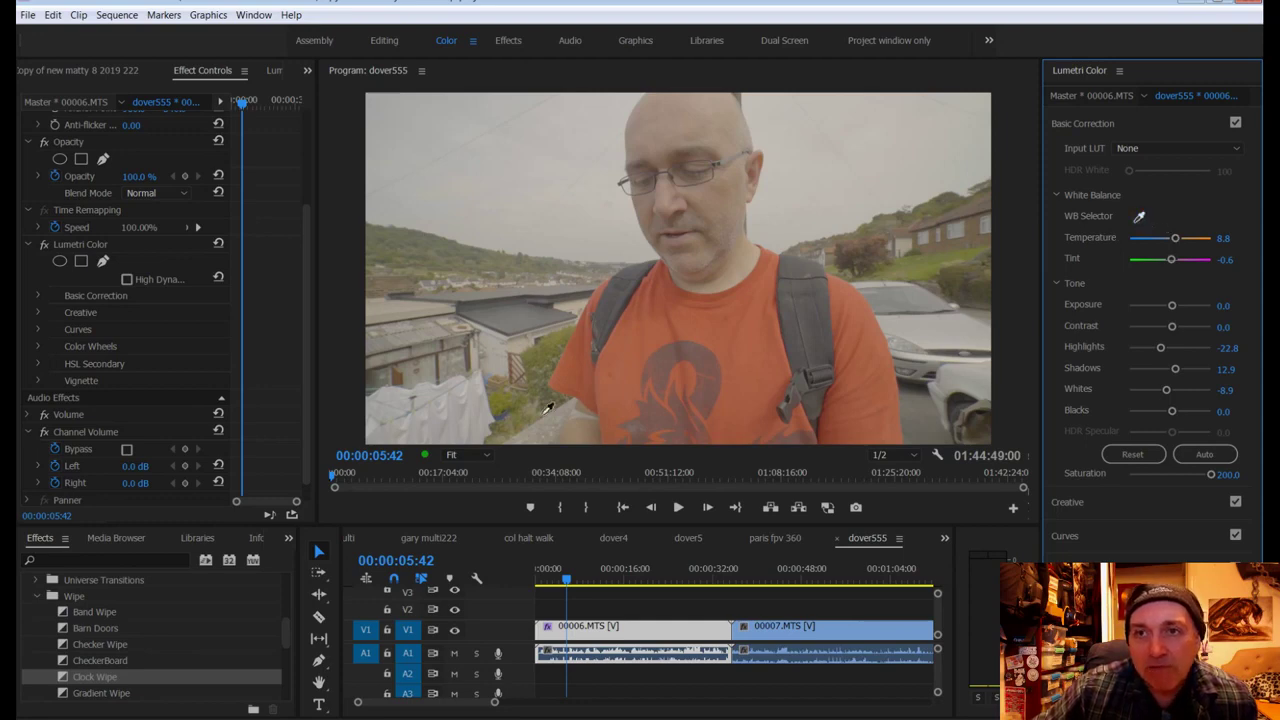
left_click(468, 400)
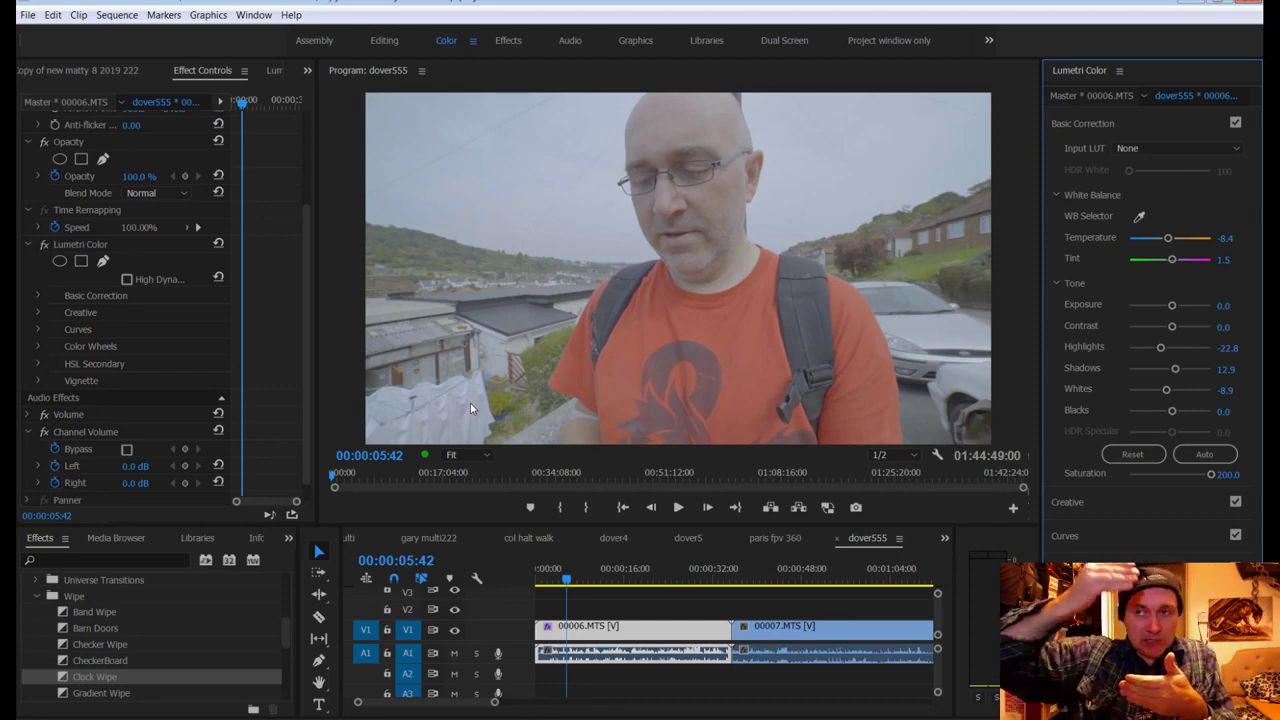
Step: Slightly adjust the highlight tint in the clip's Creative settings and return to Basic Correction
left_click(1150, 502)
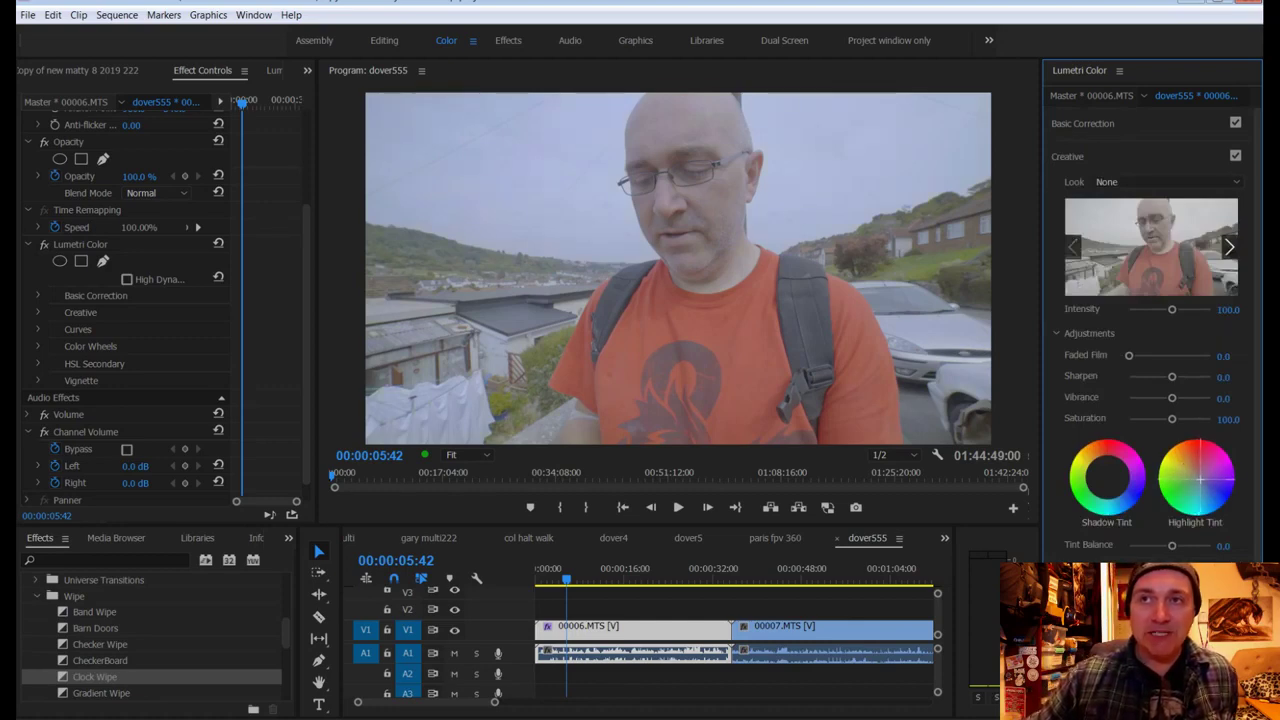
left_click_drag(1199, 478, 1203, 485)
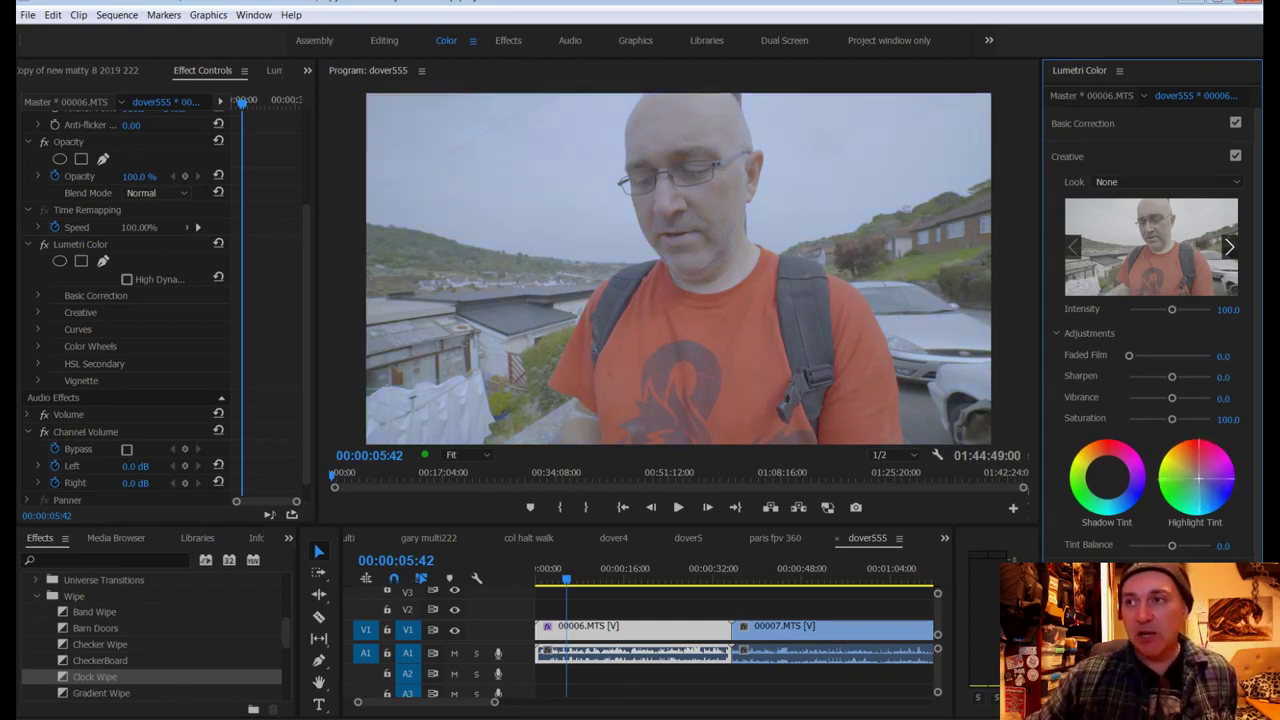
left_click(1098, 126)
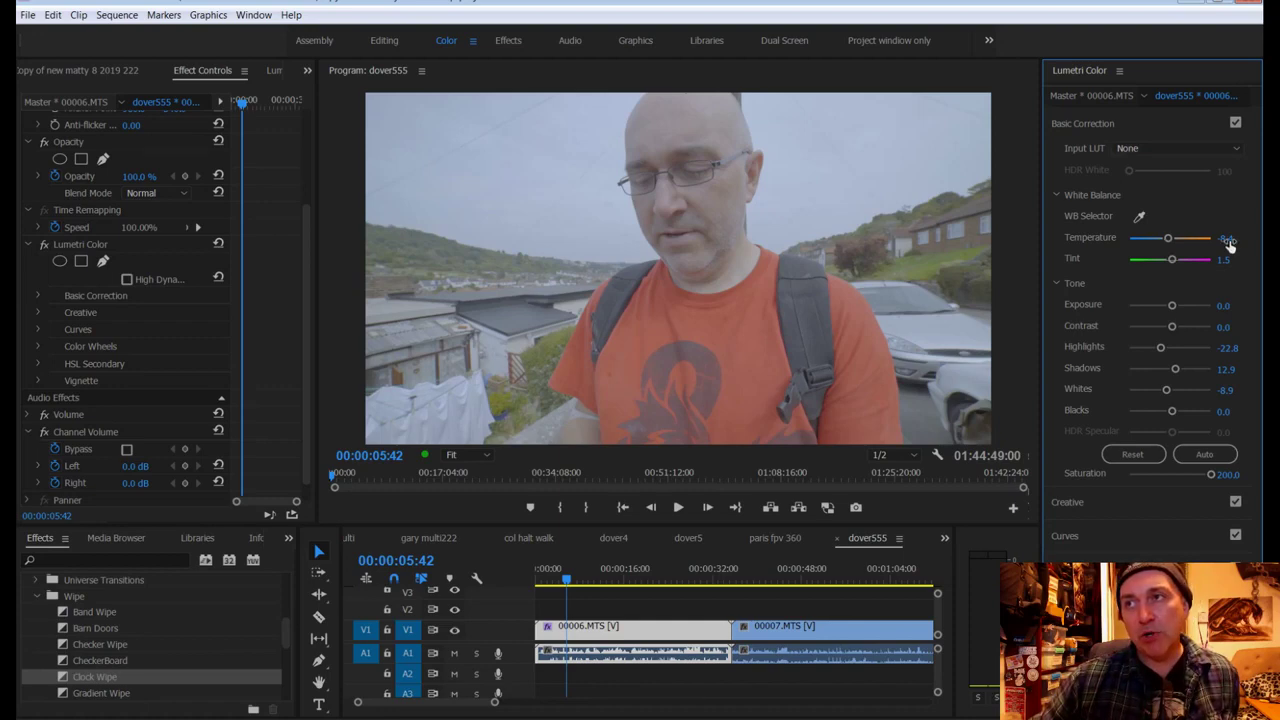
Step: Reapply the GC_Slog2_to_Rec709 input LUT to clip 00006.MTS and lower its saturation to about 105
left_click(1155, 149)
left_click(1090, 373)
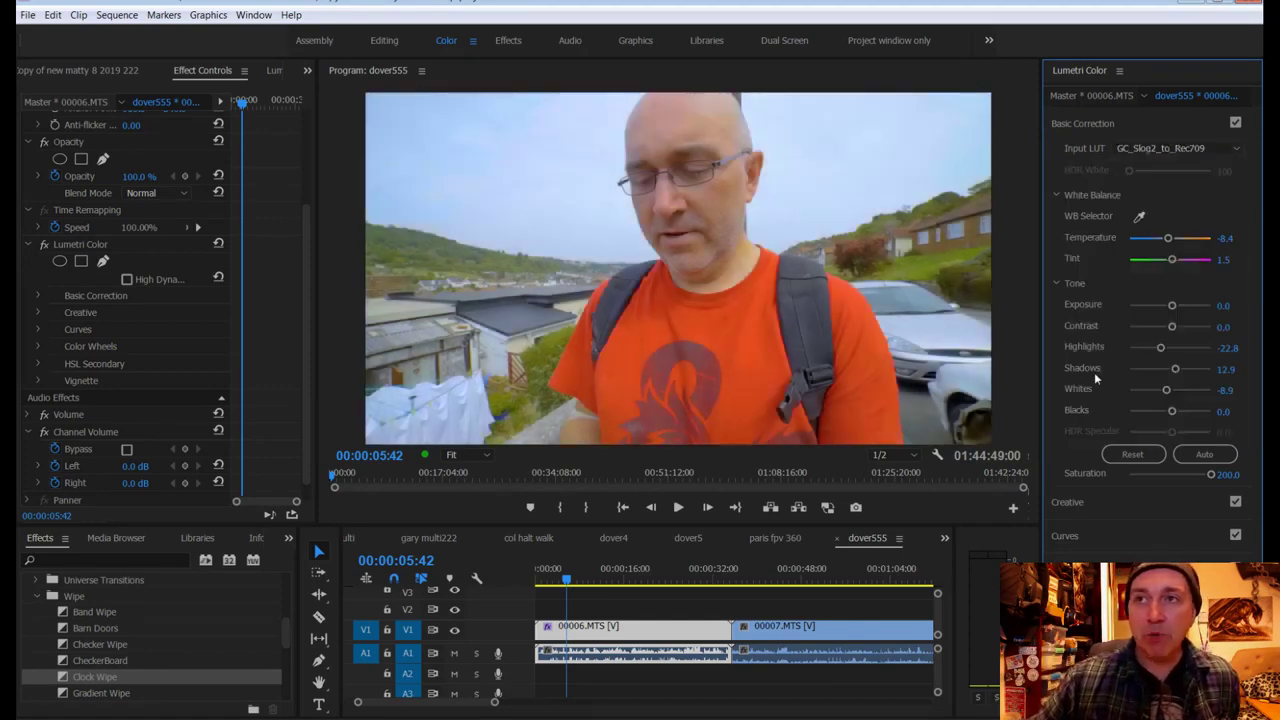
left_click_drag(1211, 474, 1173, 476)
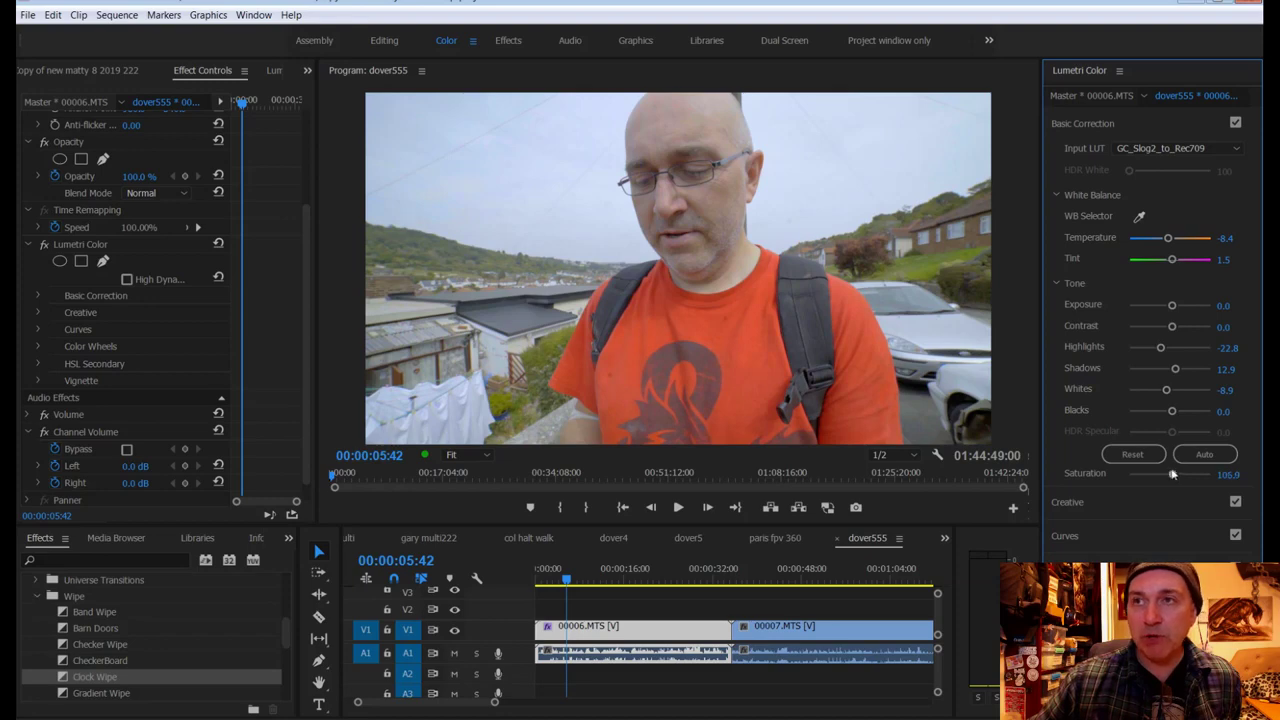
Step: Review the clip up to 00:00:30:09 and set highlights -64.4, shadows 20.8, whites -6.9 and contrast 6.9
left_click(581, 581)
left_click_drag(581, 581, 704, 568)
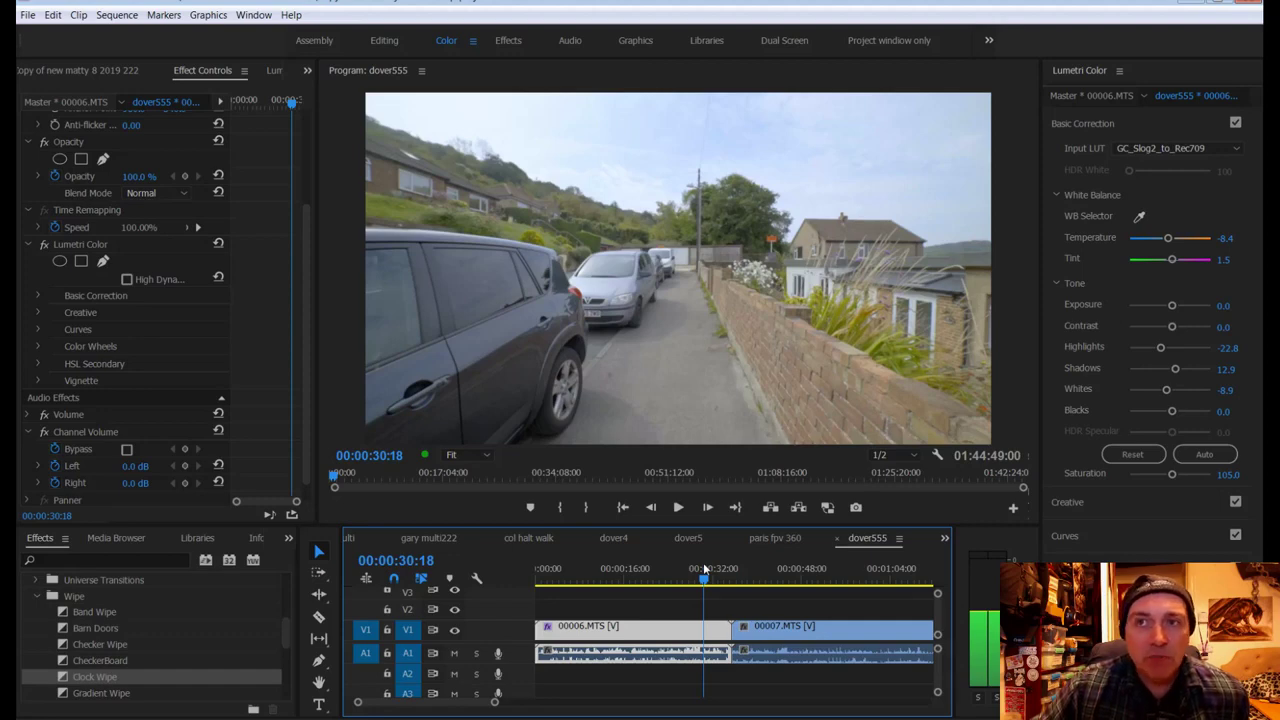
left_click(703, 568)
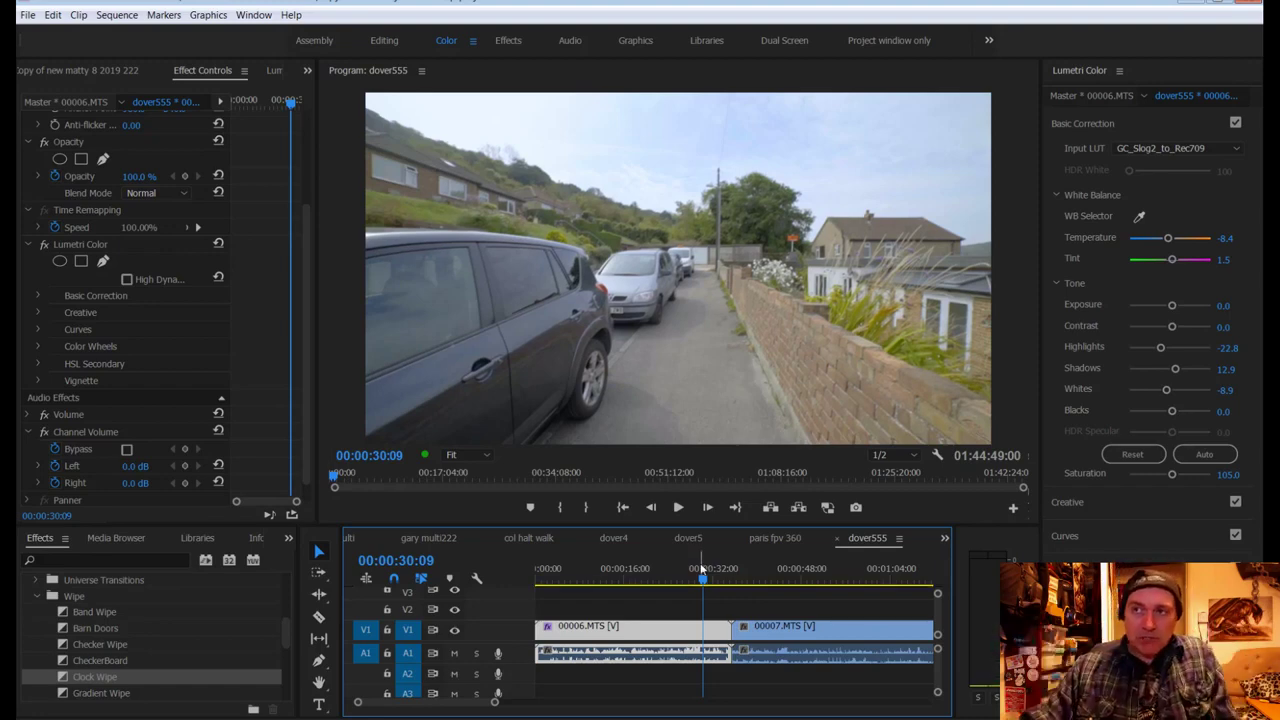
mouse_move(1163, 347)
left_mouse_down()
mouse_move(1089, 357)
mouse_move(1181, 348)
mouse_move(1159, 332)
mouse_move(1168, 338)
left_mouse_up()
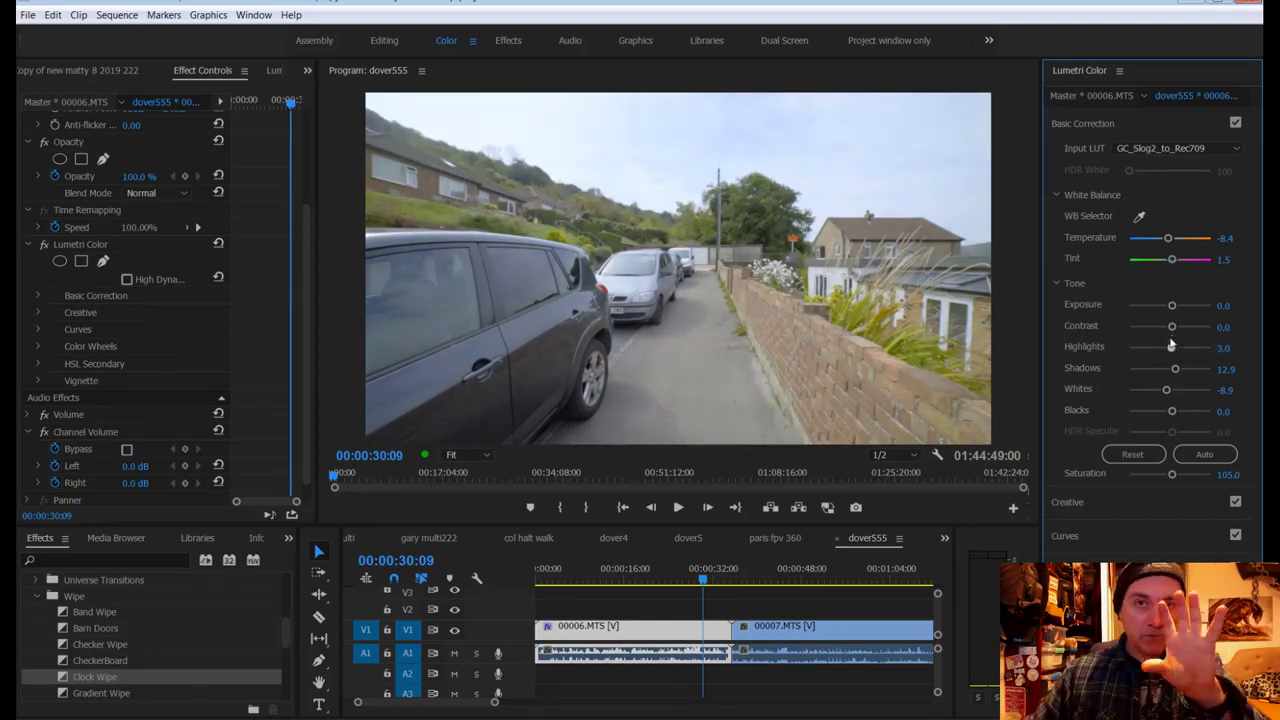
mouse_move(1171, 345)
left_mouse_down()
mouse_move(1110, 349)
mouse_move(1175, 347)
mouse_move(1137, 348)
mouse_move(1171, 391)
mouse_move(1173, 332)
left_mouse_up()
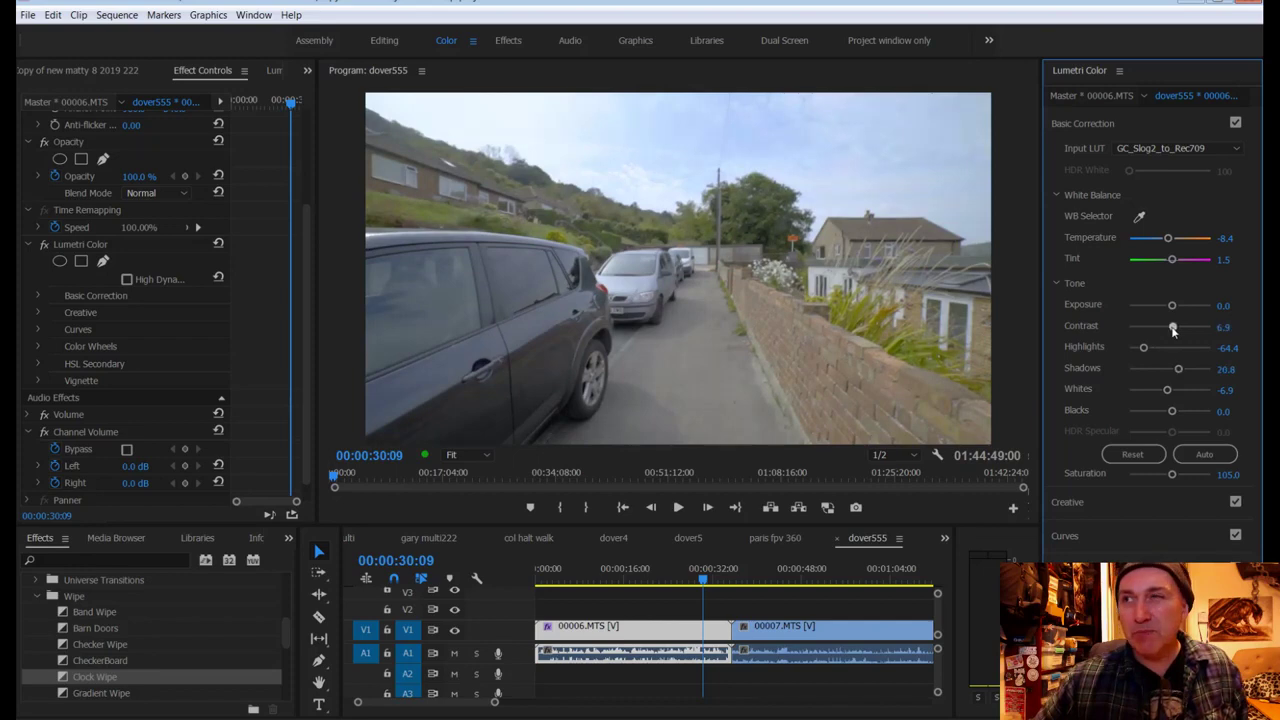
Step: Lower the whites of clip 00006.MTS to -24.8 and review its frames back to 00:00:00:09
left_click(1159, 391)
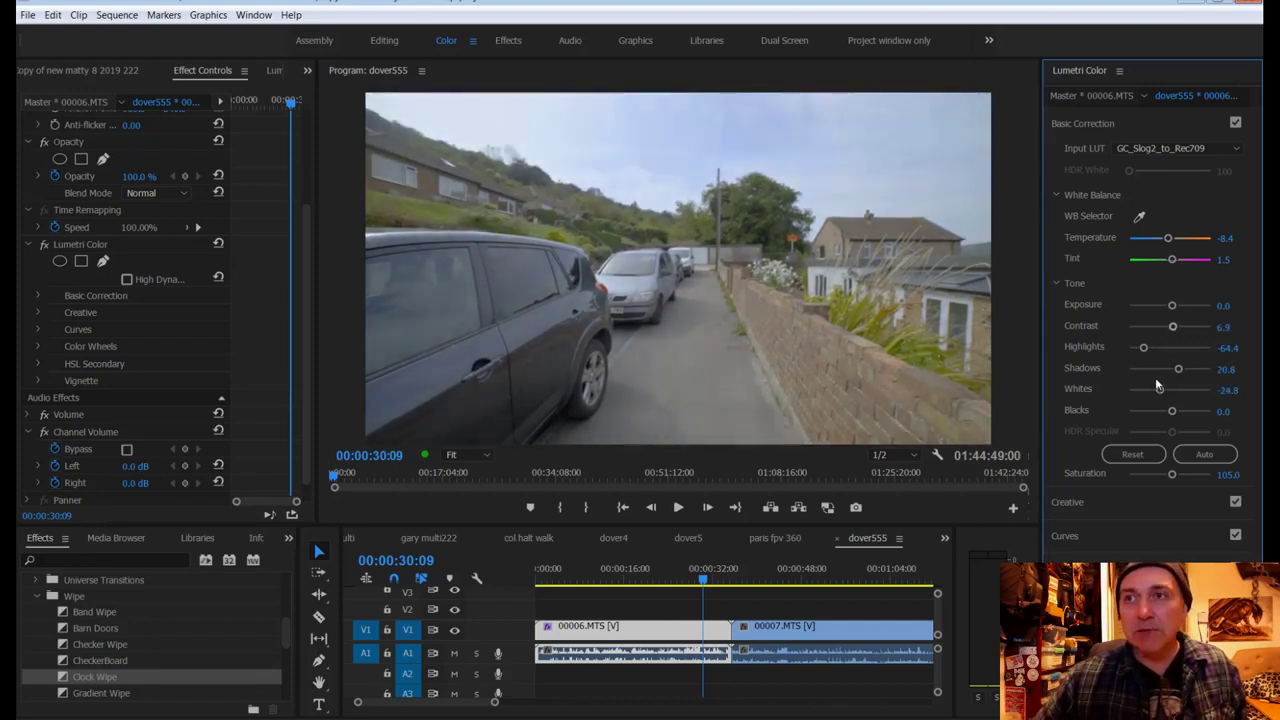
left_click_drag(706, 580, 649, 580)
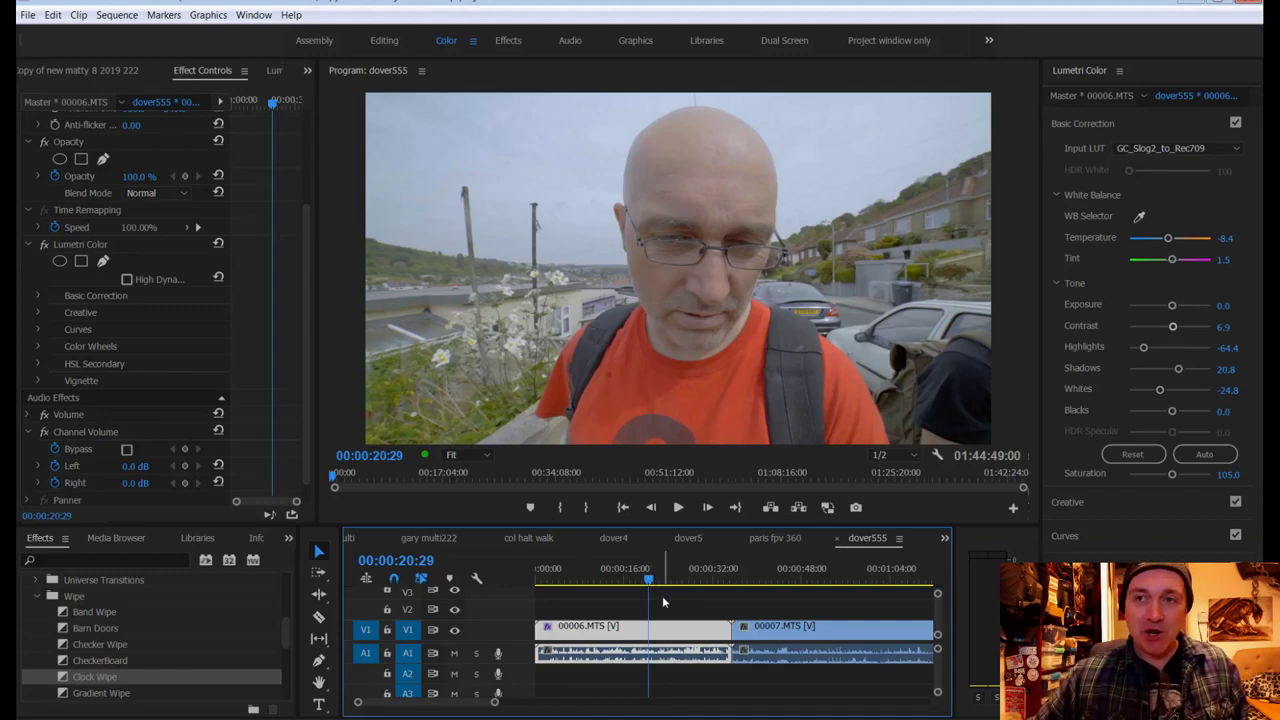
left_click_drag(648, 578, 537, 585)
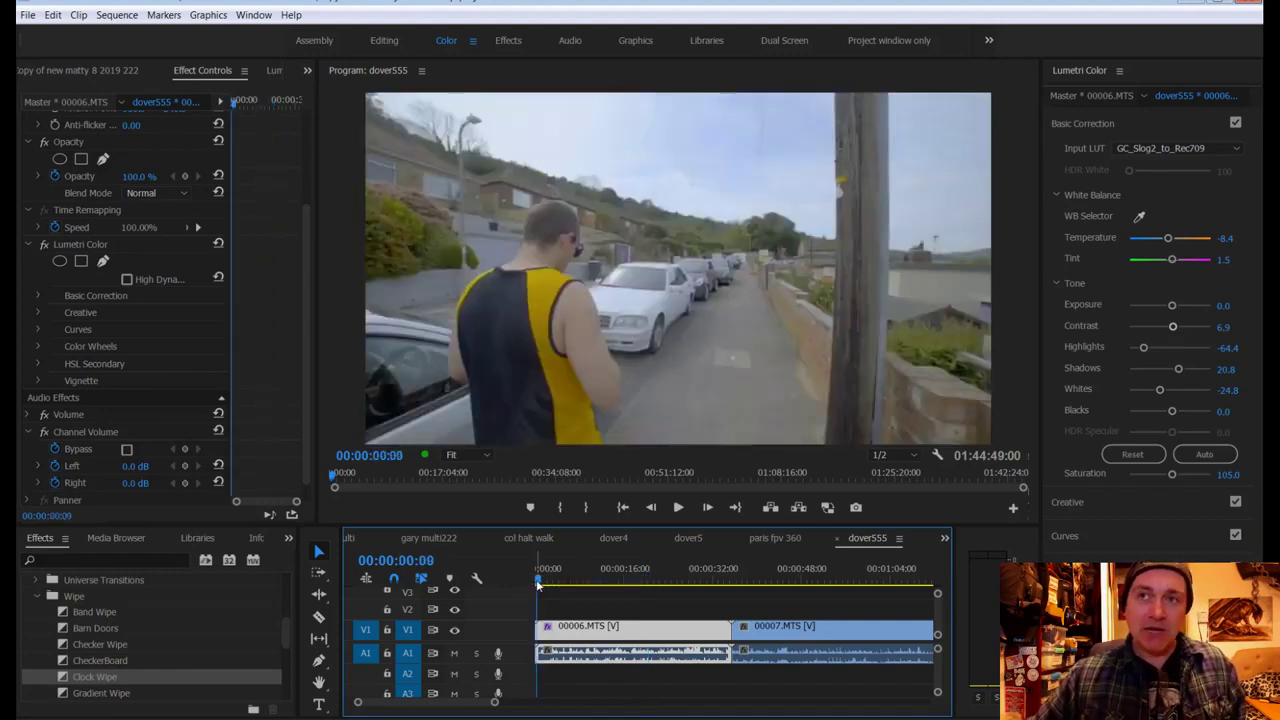
Step: Inspect the man's vest and arm in the opening frame at 200% zoom, and return the program view to Fit
left_click(451, 455)
left_click(475, 585)
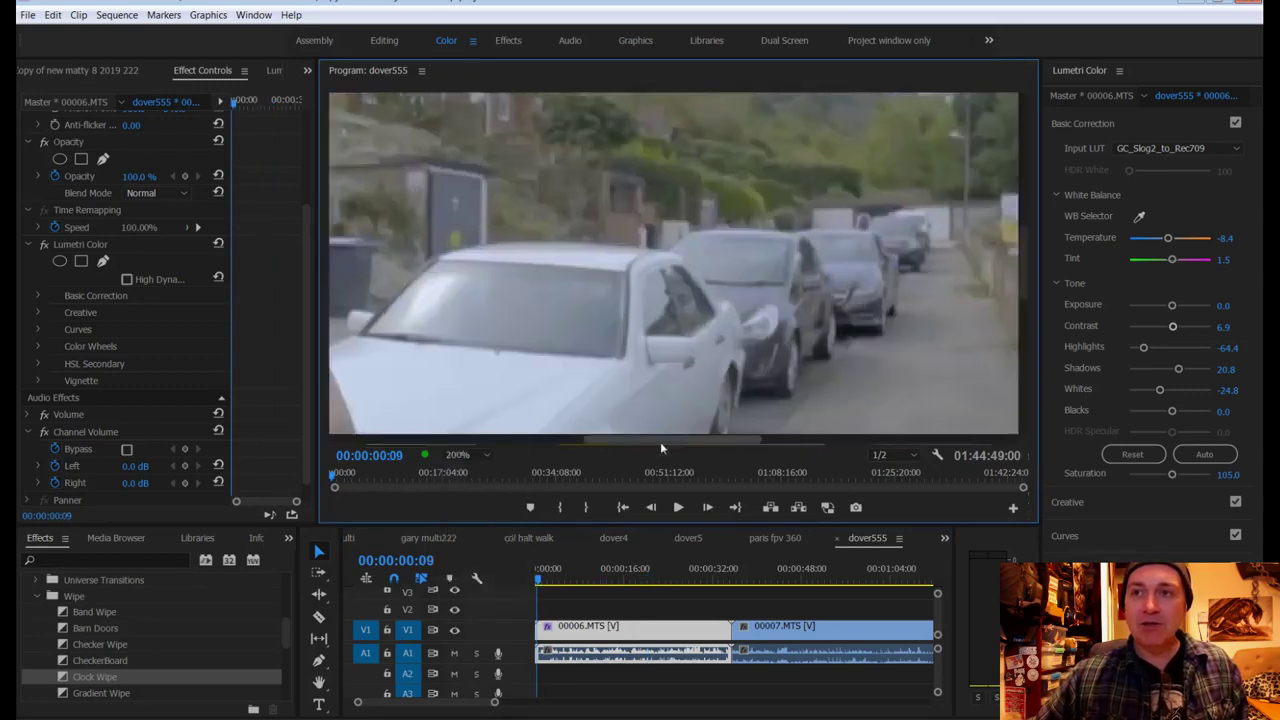
left_click_drag(660, 441, 494, 430)
left_click_drag(1023, 259, 1018, 320)
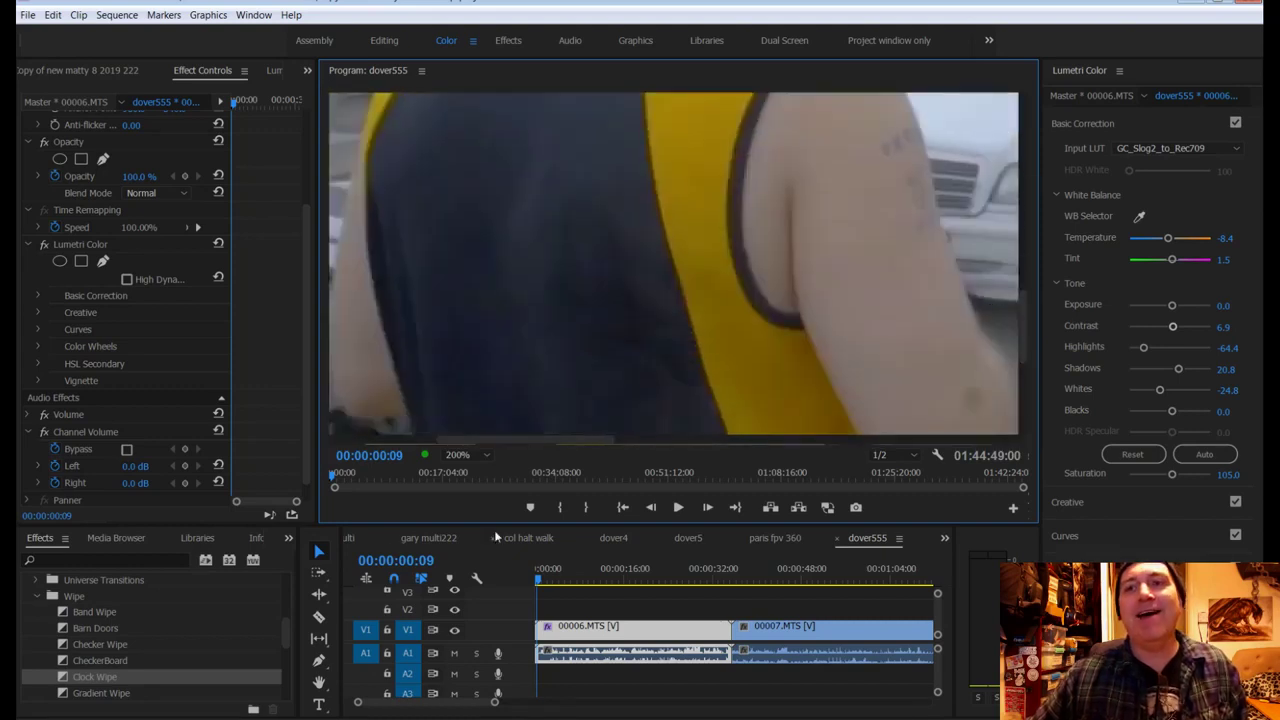
left_click(486, 457)
left_click(484, 464)
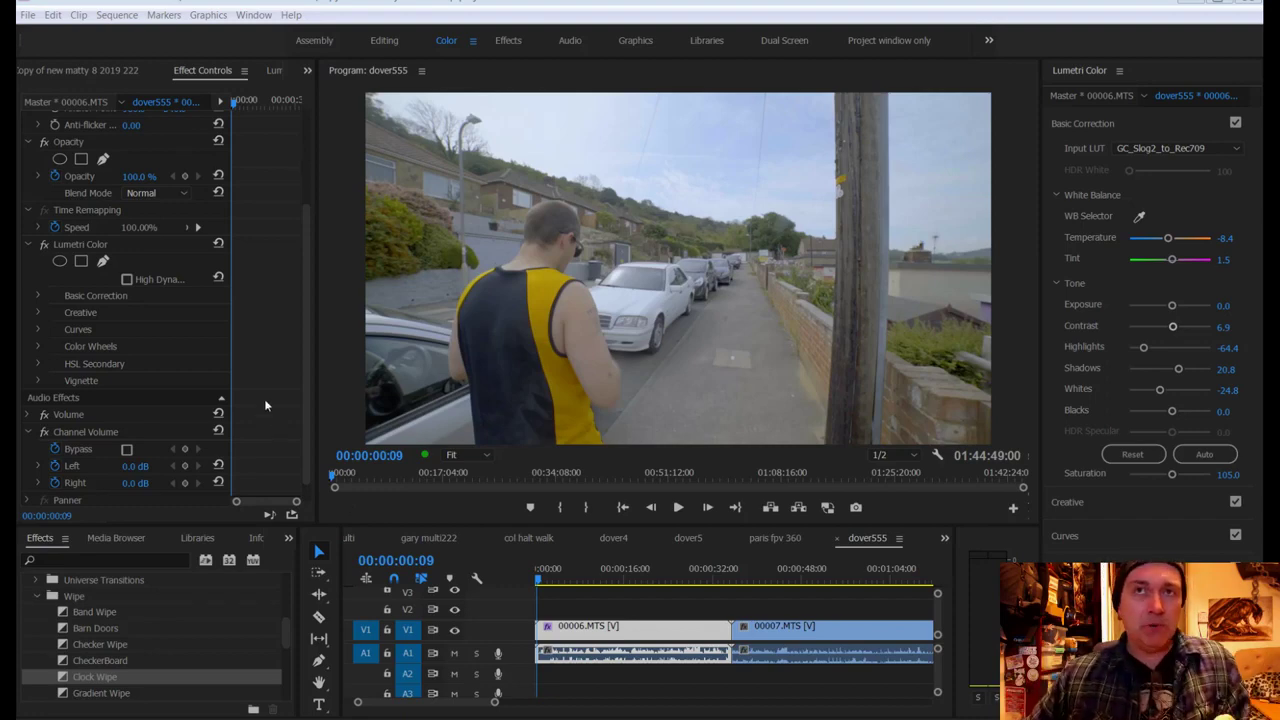
Step: Show the Lumetri Scopes, test temperatures of -22.8 and 22.8 on the clip, settle on -6.9 and save the project
left_click(272, 72)
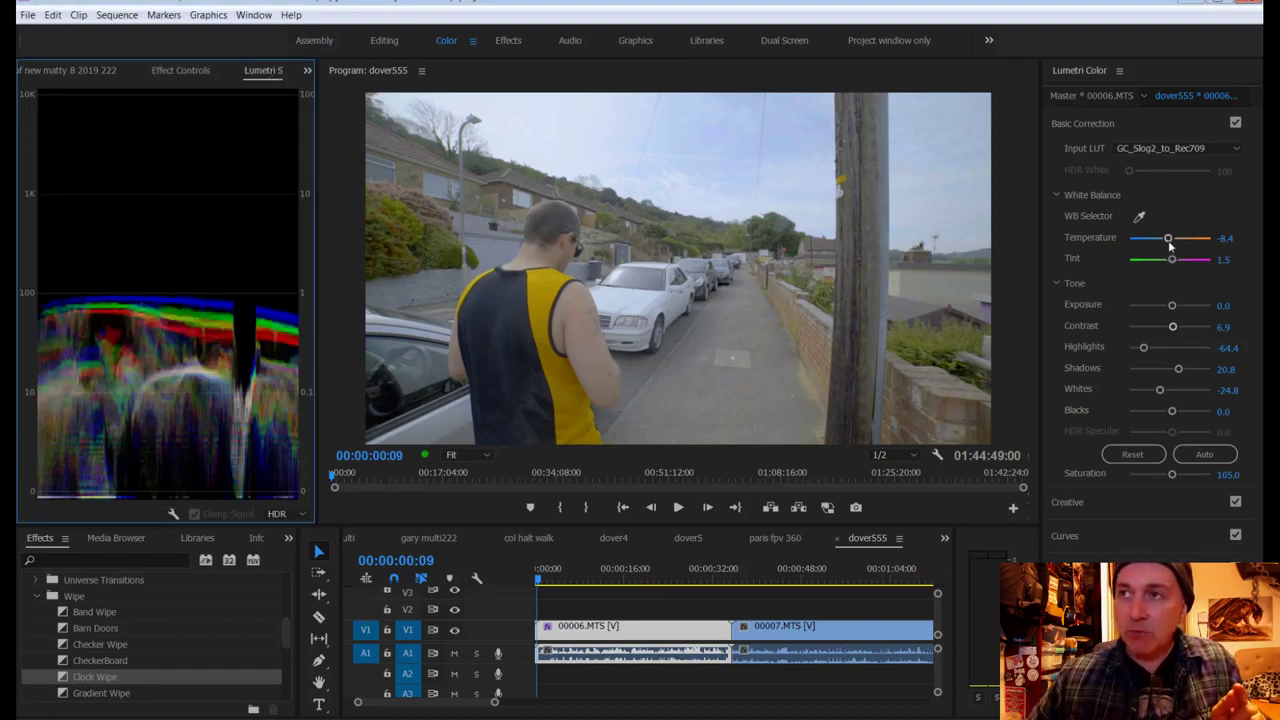
mouse_move(1167, 239)
left_mouse_down()
mouse_move(1183, 243)
mouse_move(1159, 245)
left_mouse_up()
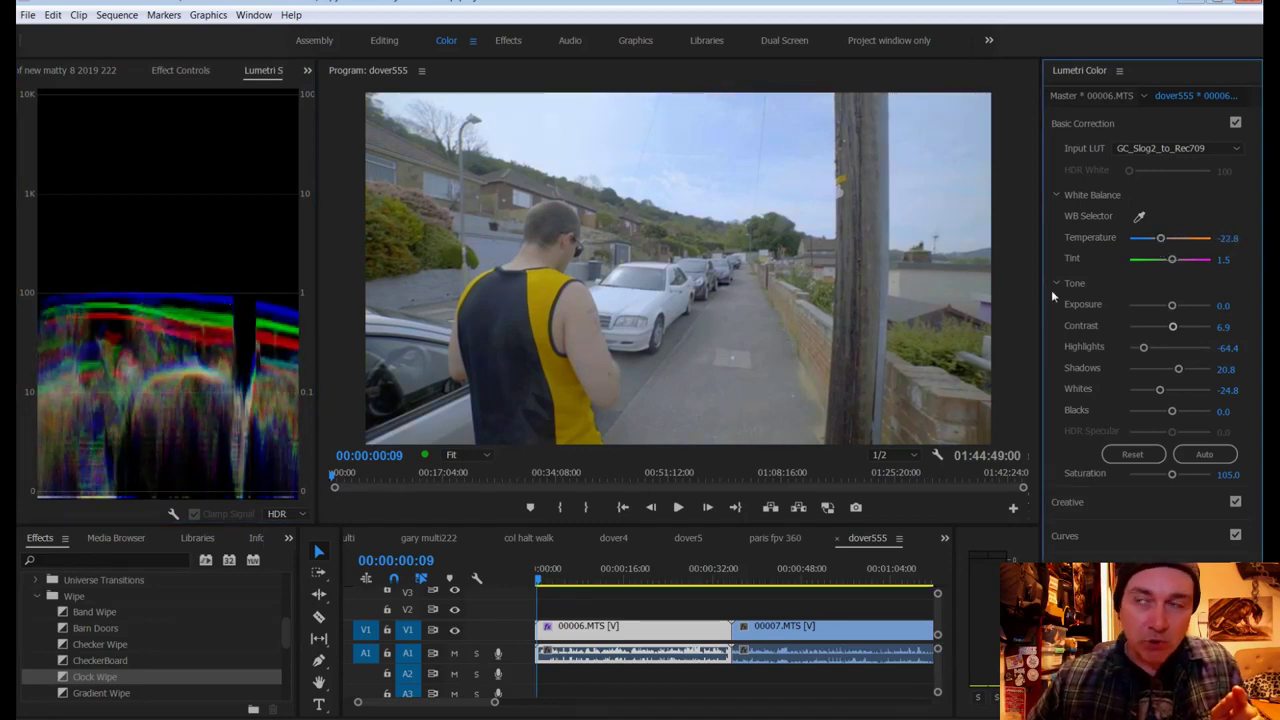
mouse_move(1163, 241)
left_mouse_down()
mouse_move(1205, 238)
mouse_move(1119, 246)
mouse_move(1179, 241)
left_mouse_up()
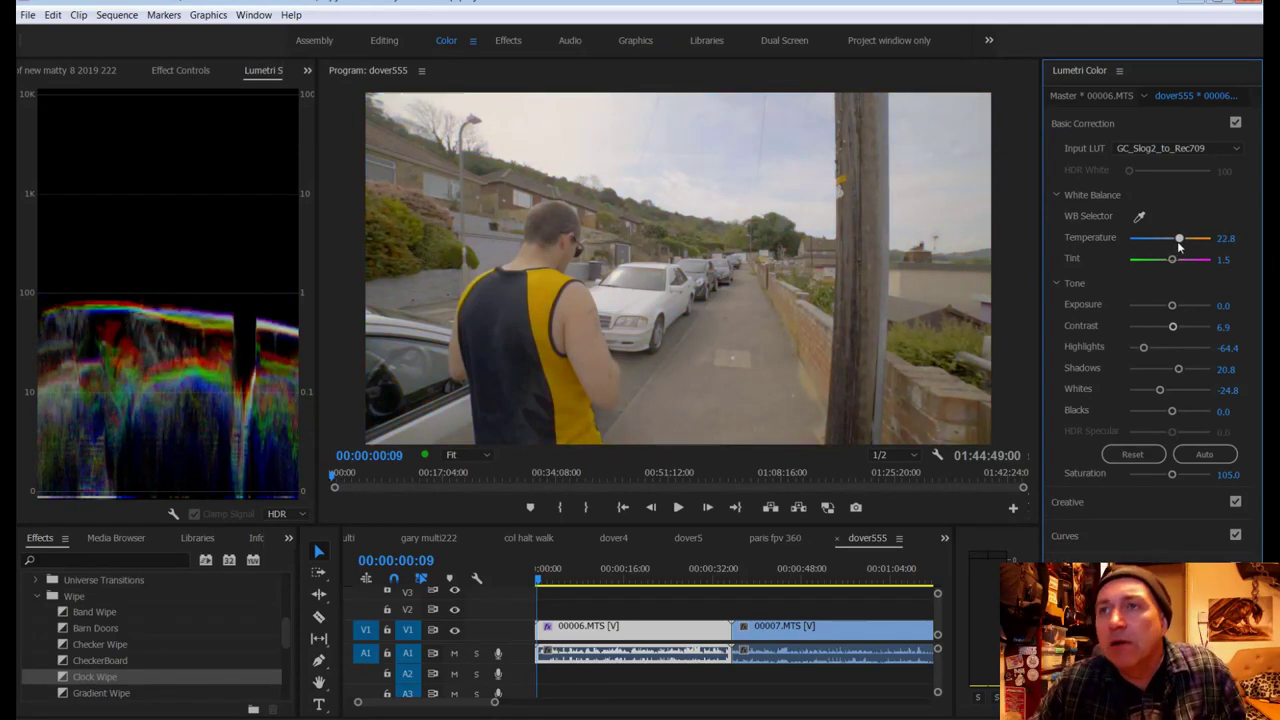
left_click_drag(1177, 241, 1165, 252)
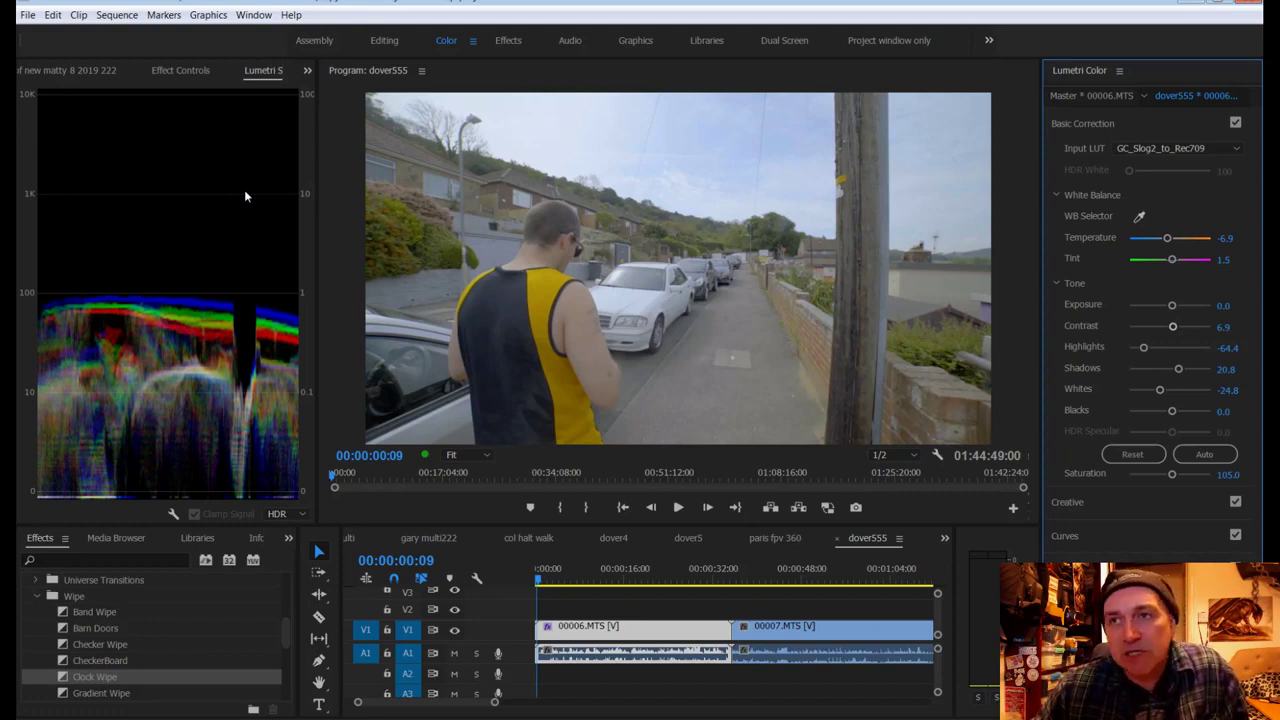
key("ctrl+s")
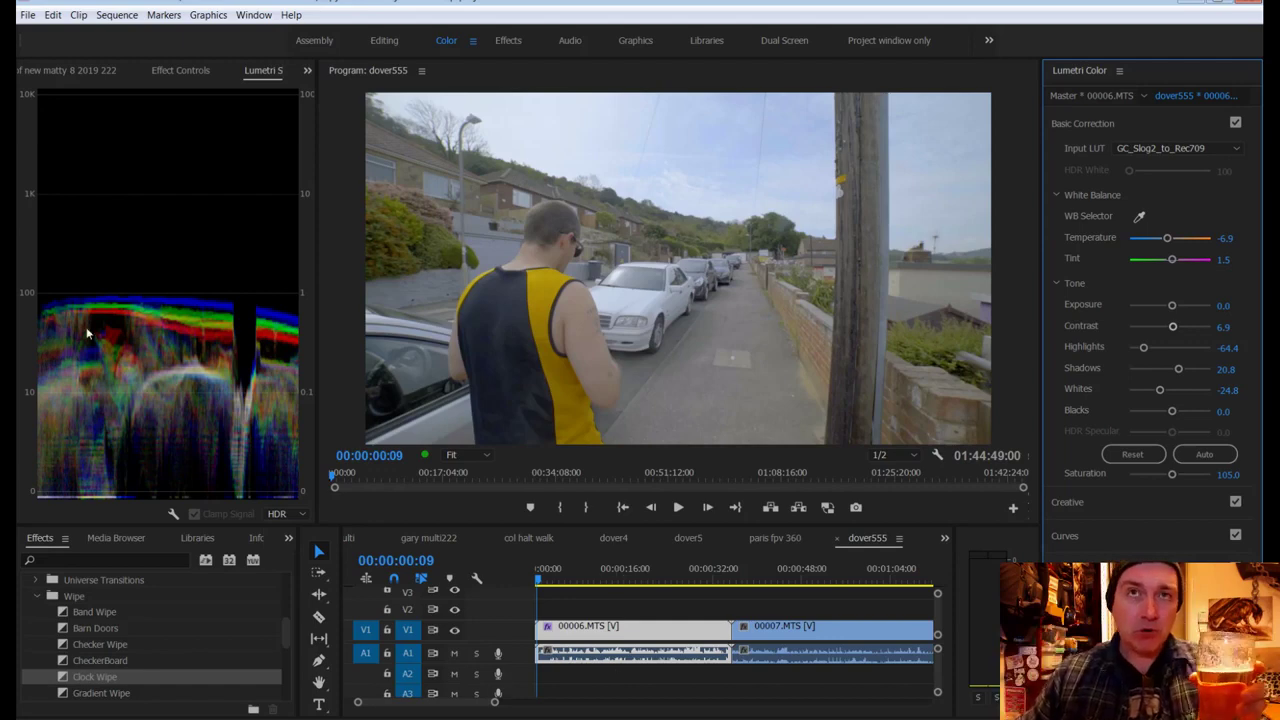
Step: Set the Auto Save preference to save projects automatically every 5 minutes
left_click(52, 14)
mouse_move(110, 440)
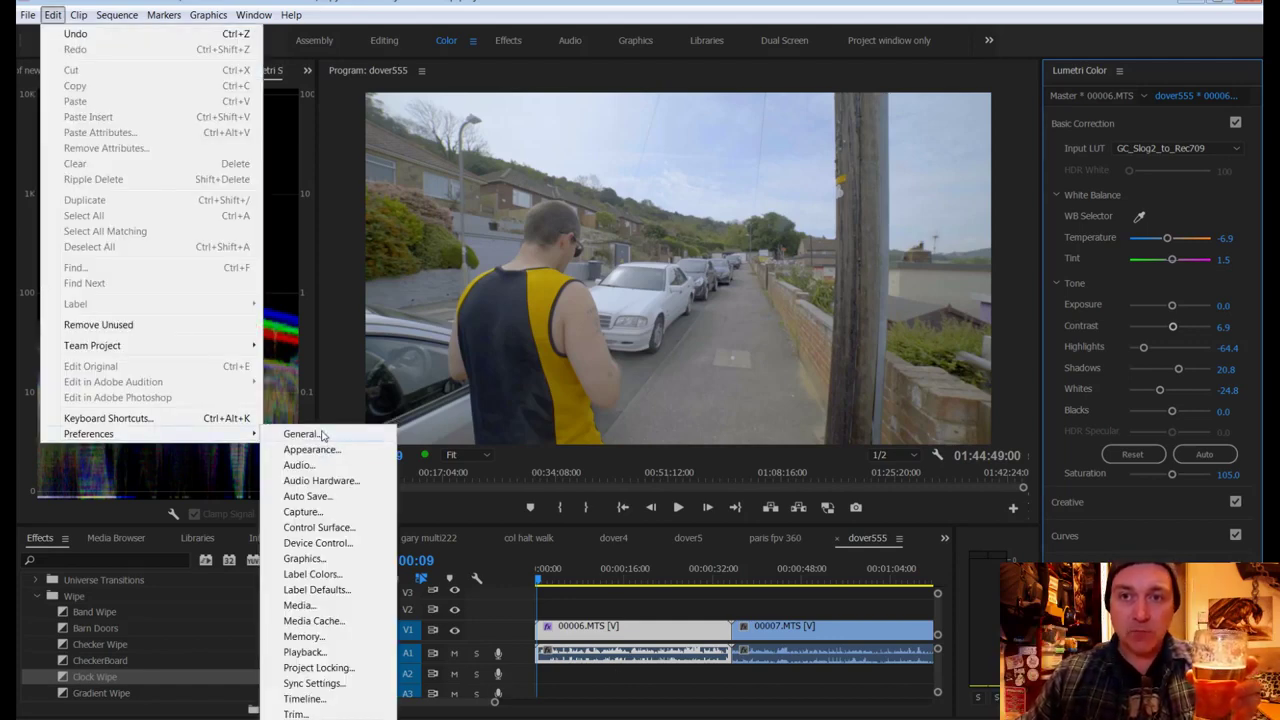
left_click(303, 636)
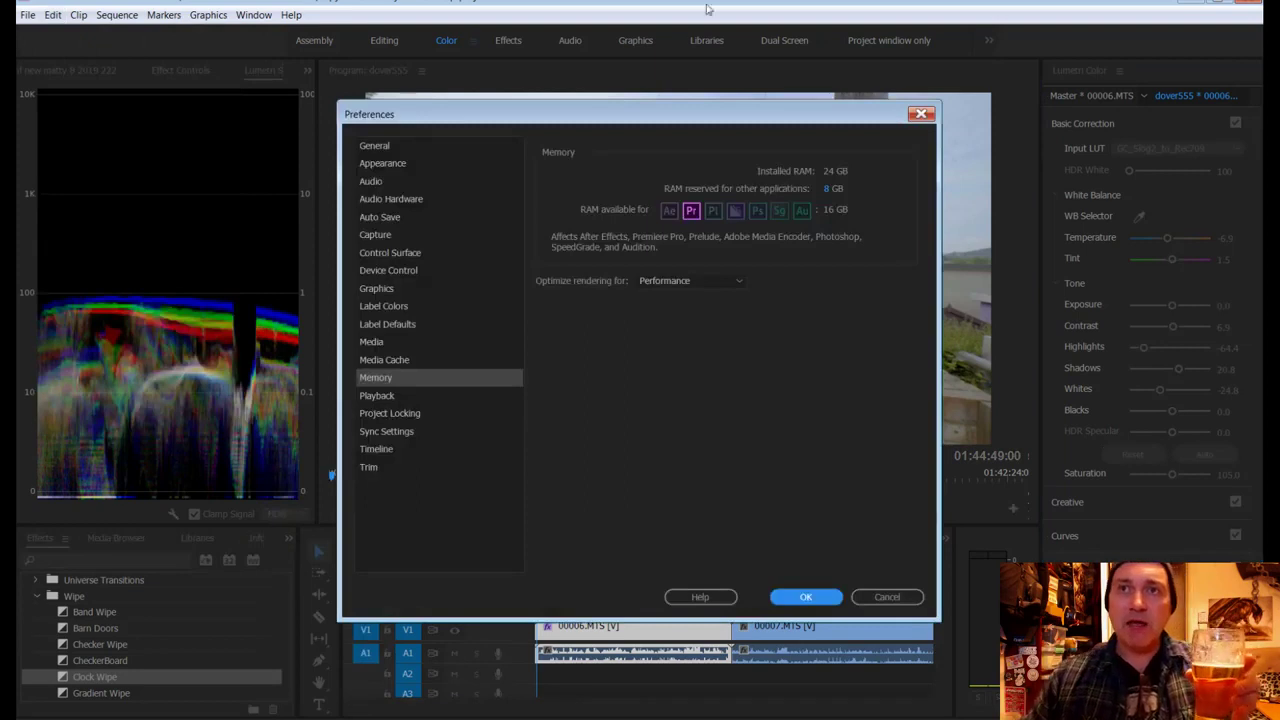
left_click(477, 145)
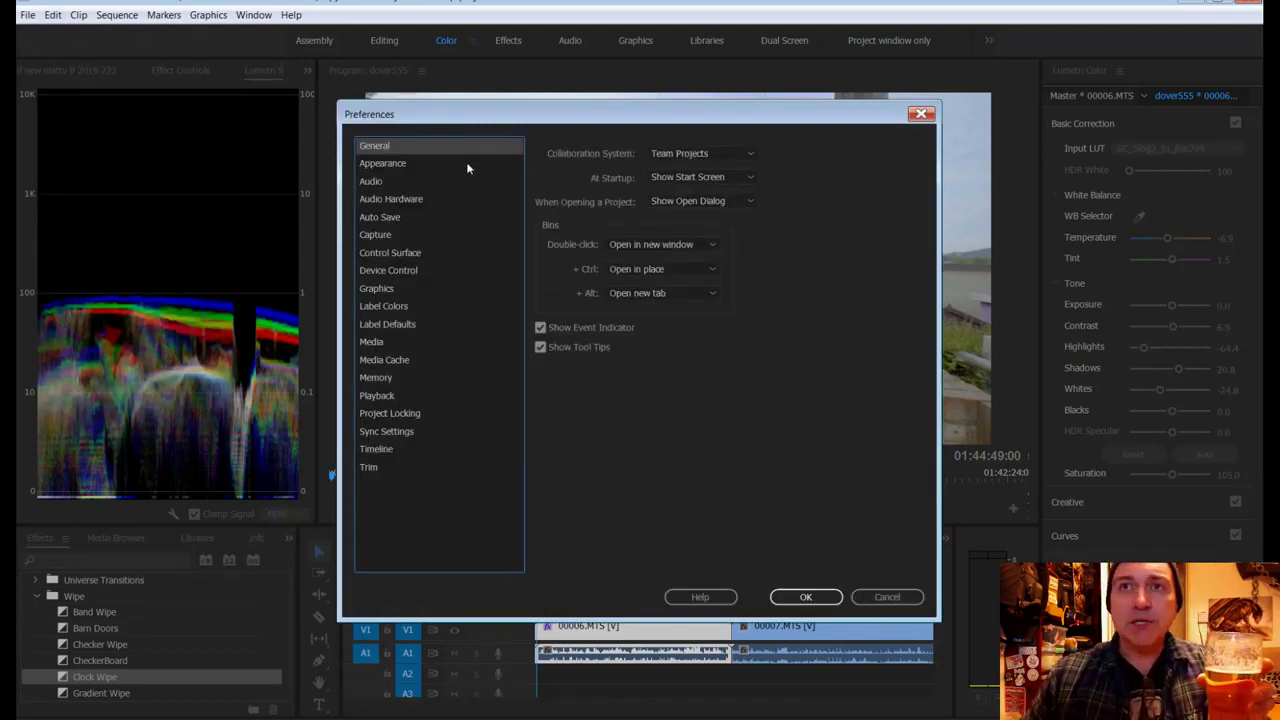
left_click(410, 216)
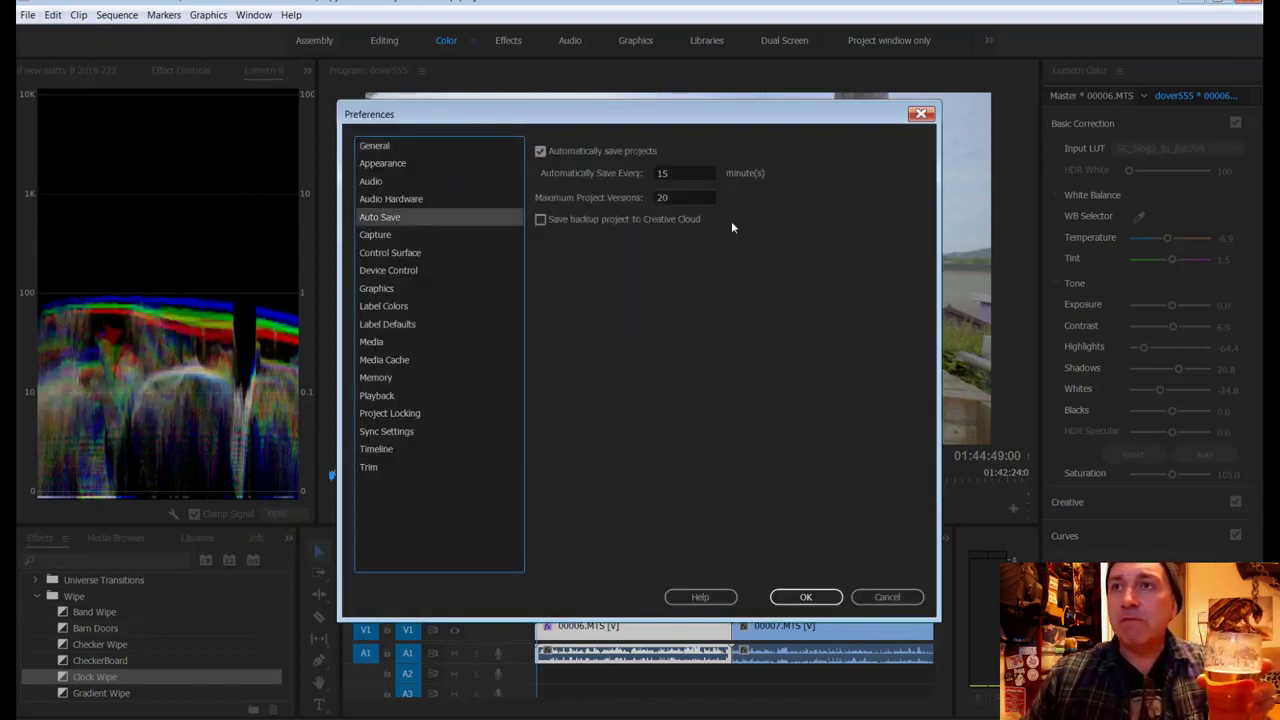
left_click(692, 175)
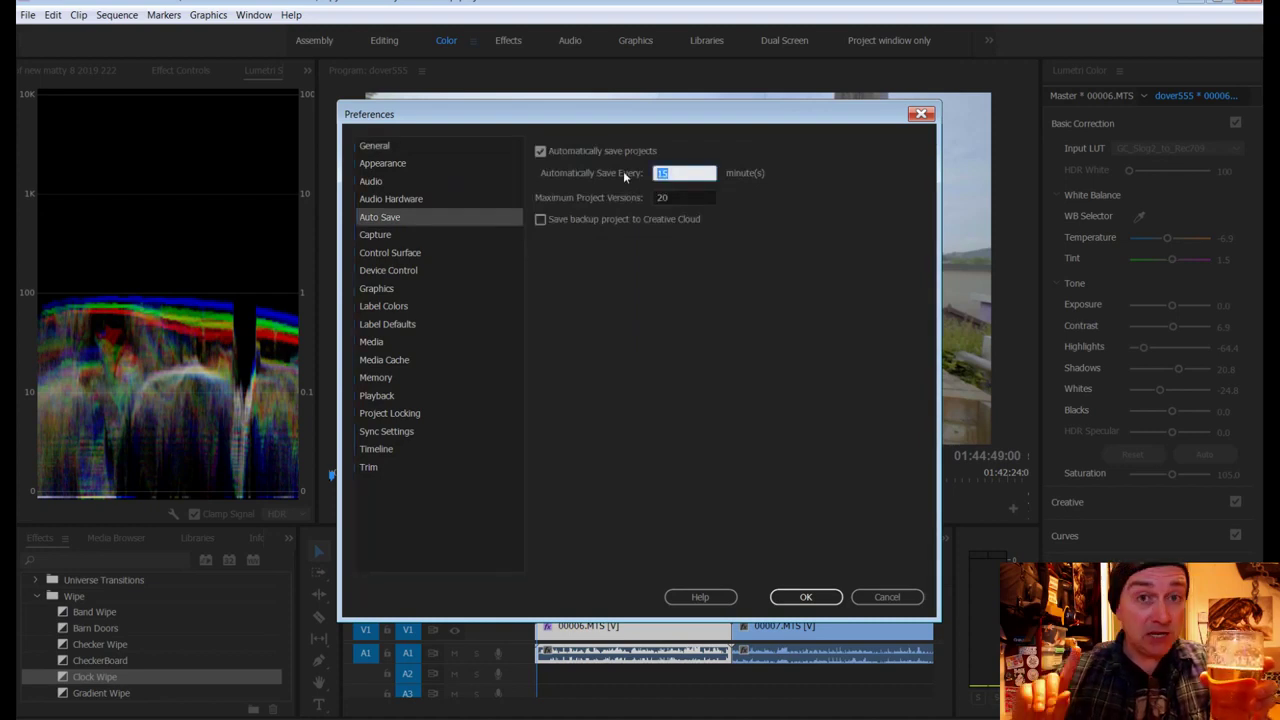
type("5")
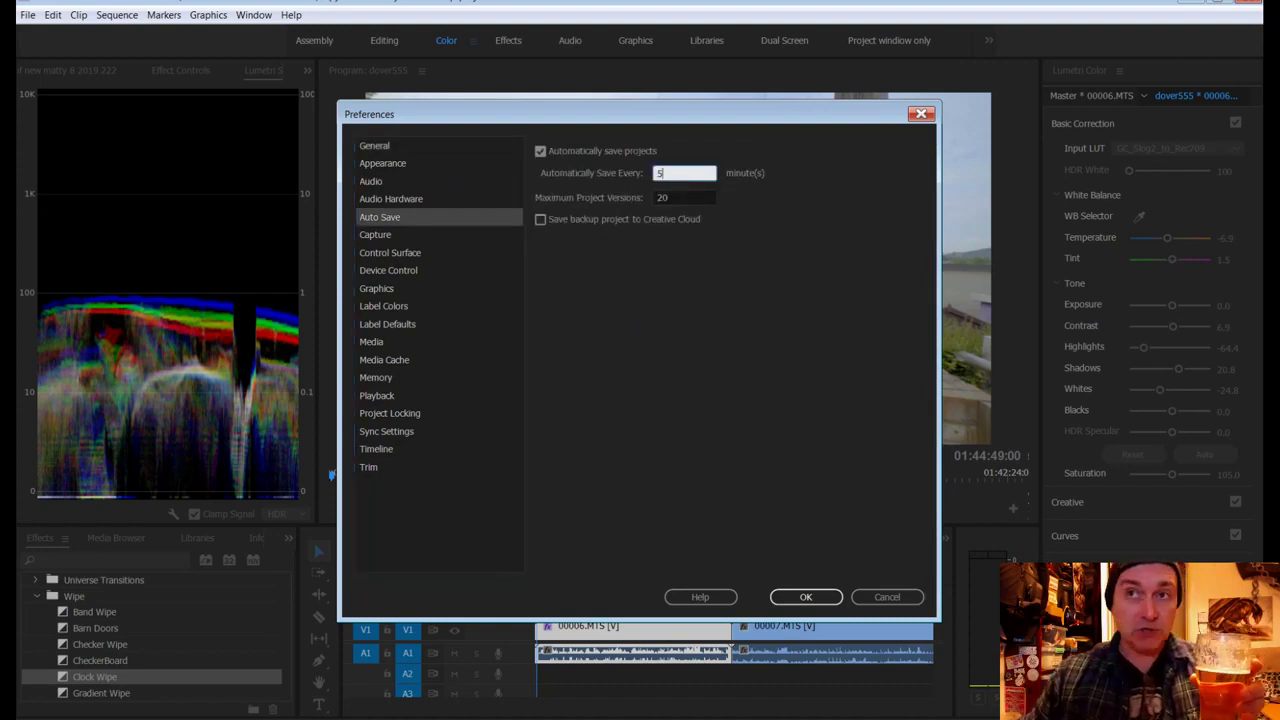
left_click(803, 598)
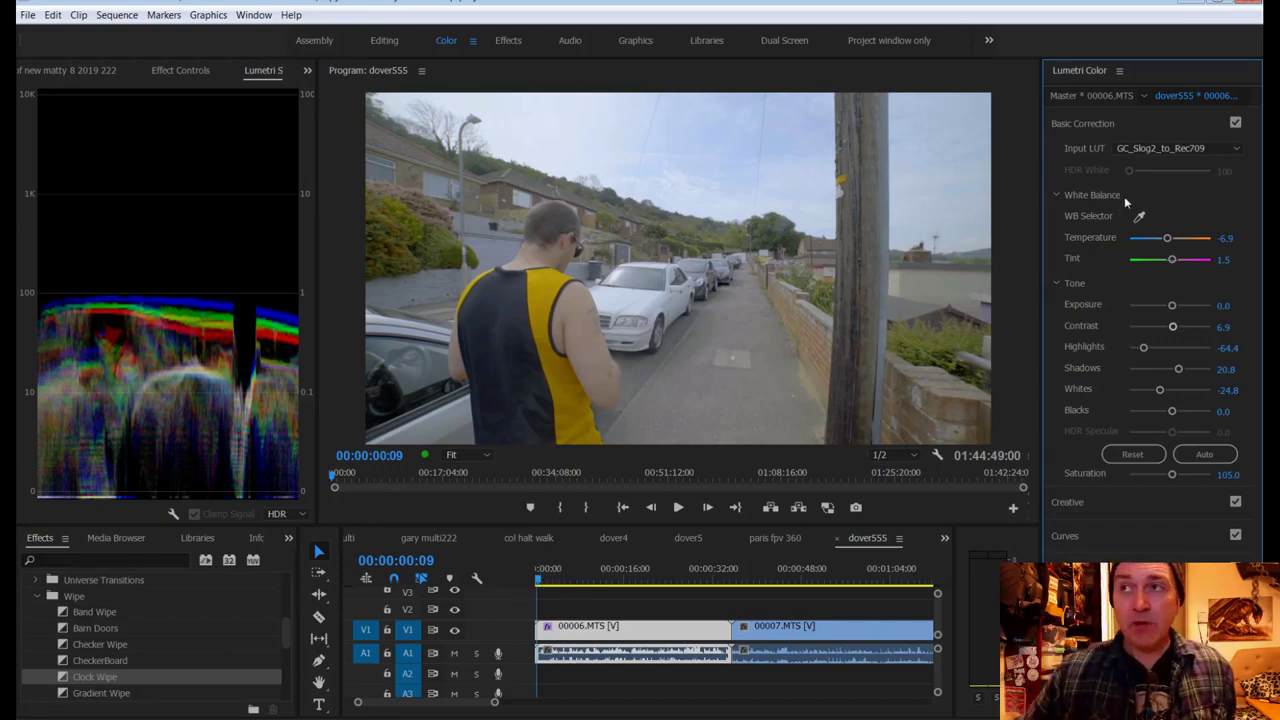
Step: Try shadows 22.8 and whites -14.9 on the 00006.MTS master clip, and toggle the sequence clip's Basic Correction off and on
left_click(1082, 93)
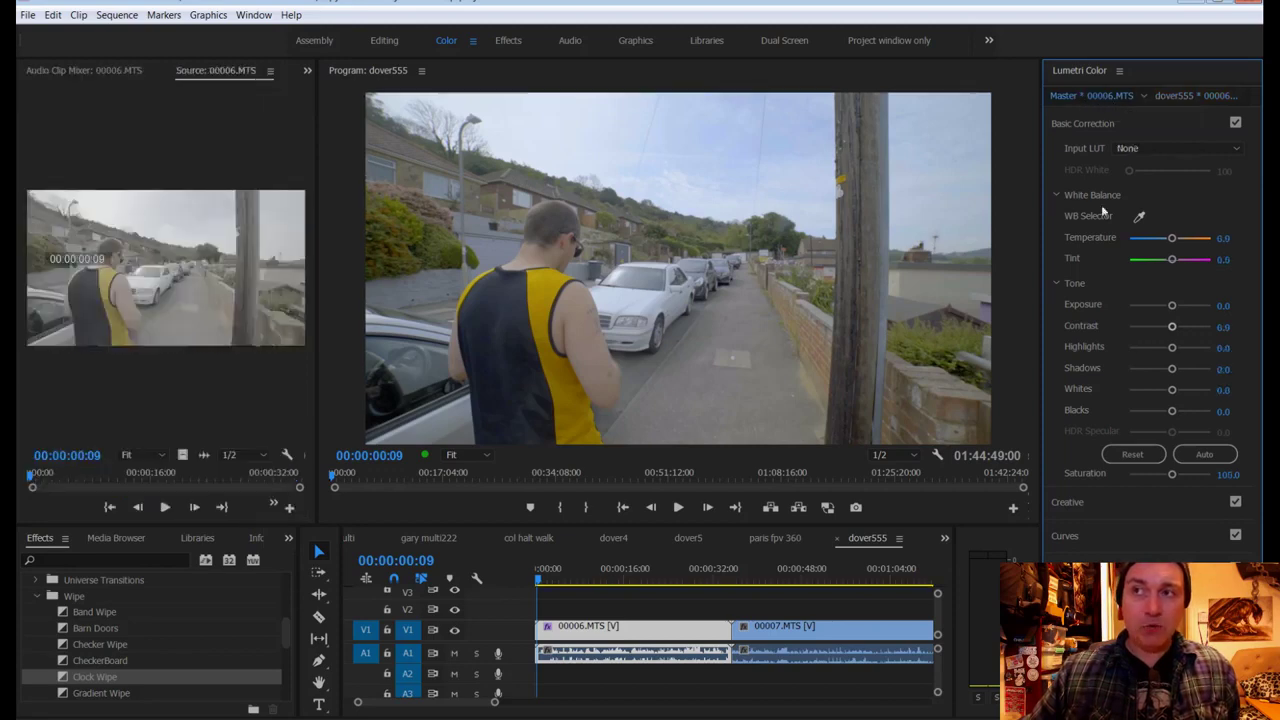
left_click_drag(1172, 369, 1156, 370)
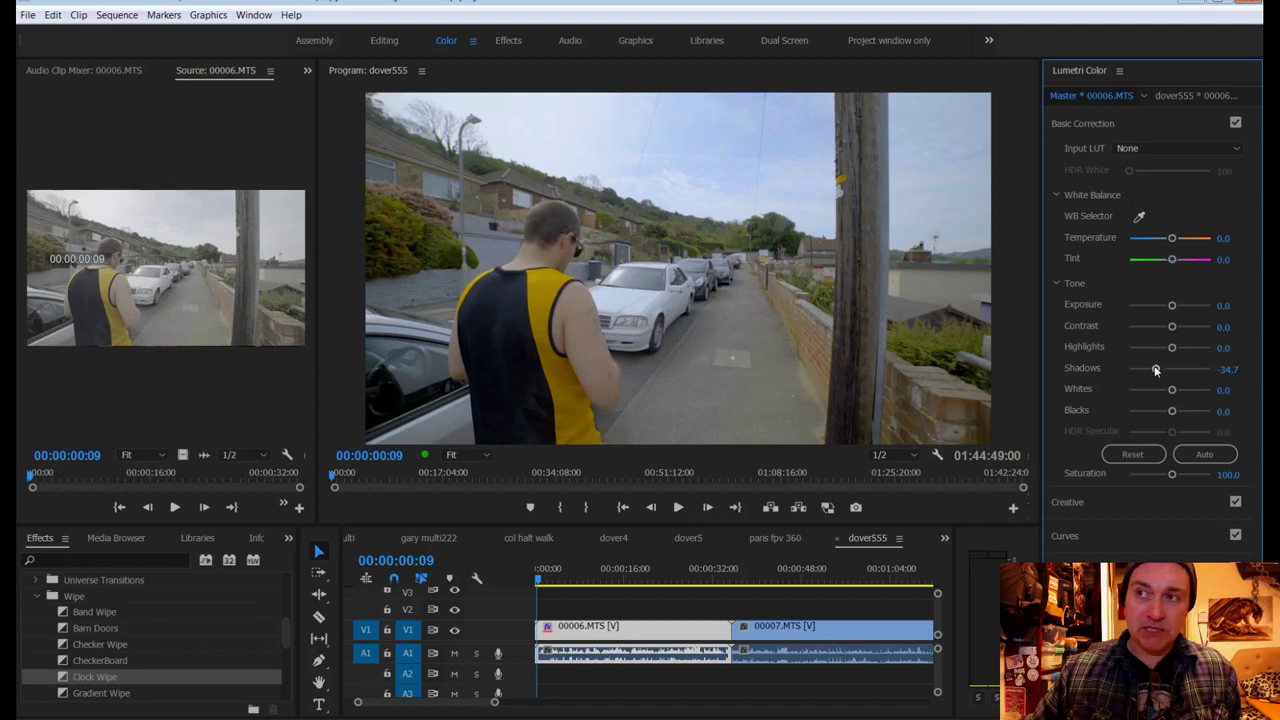
left_click_drag(1172, 347, 1163, 389)
left_click(1175, 97)
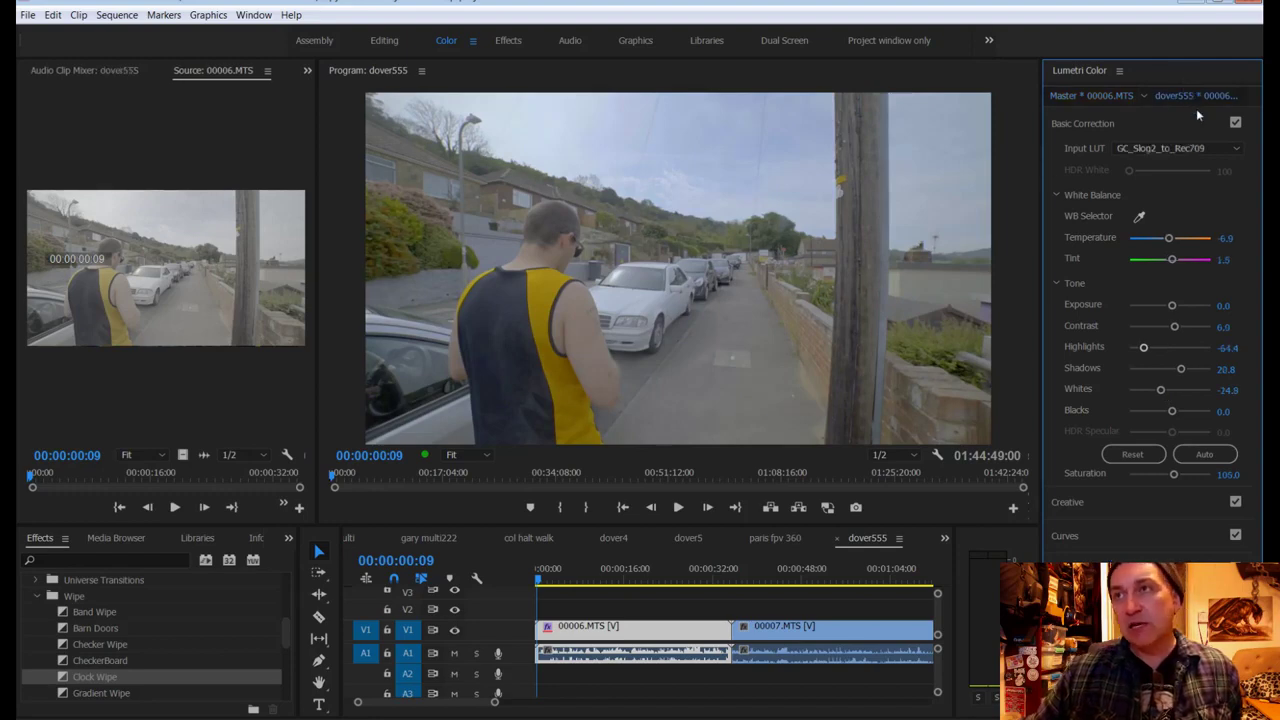
left_click(1235, 123)
left_click(1235, 123)
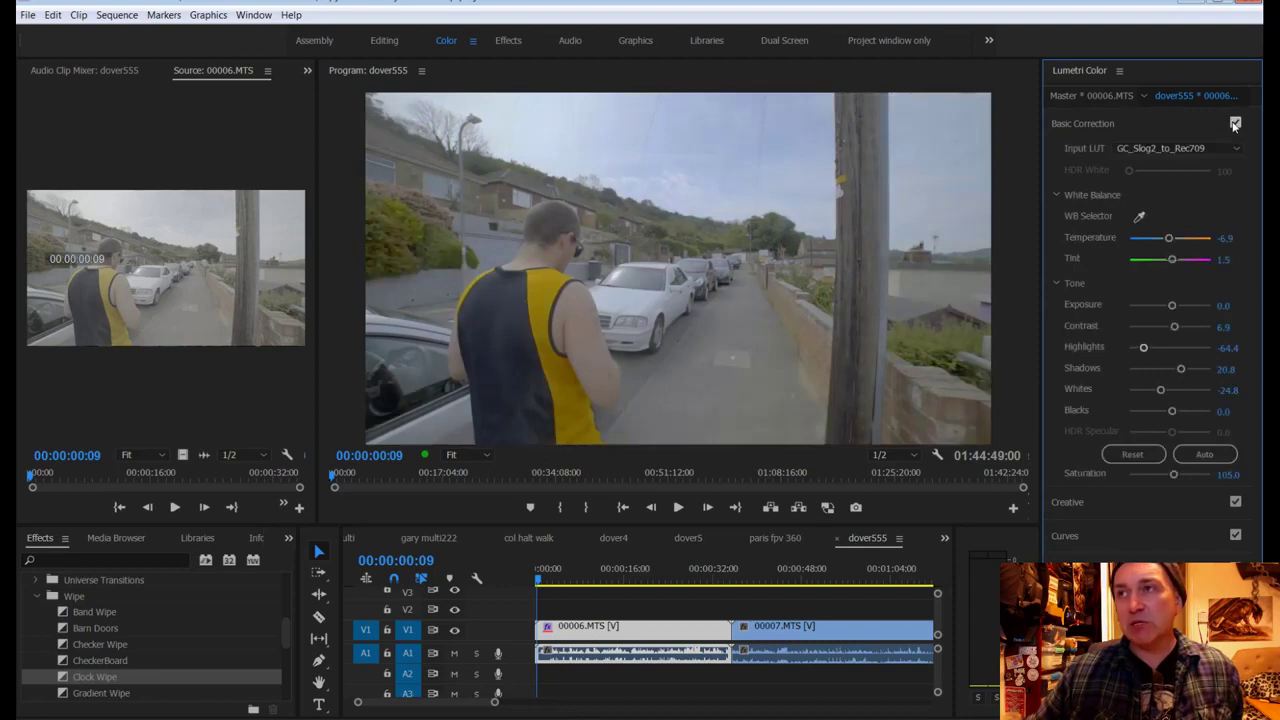
Step: Set the 00006.MTS master clip's highlights to 6.9, shadows to 5.0 and whites to -1.0, and return to the sequence clip's corrections
left_click(1100, 95)
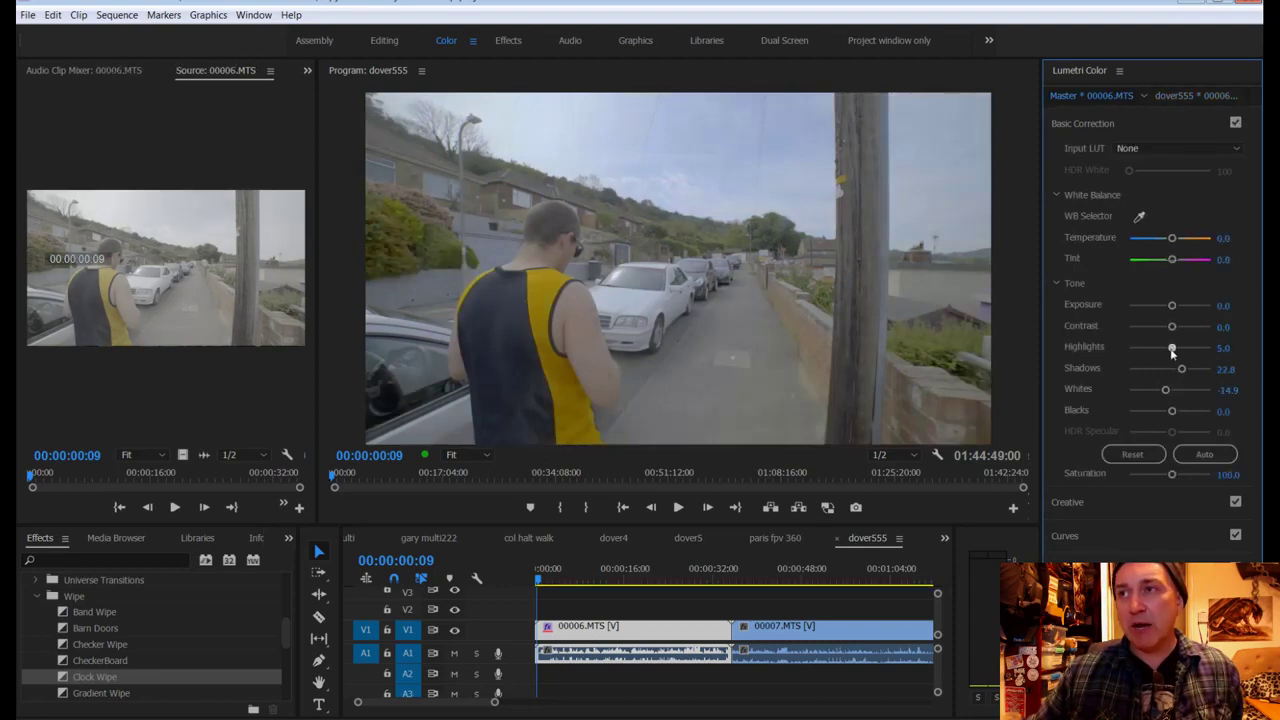
left_click_drag(1172, 352, 1168, 393)
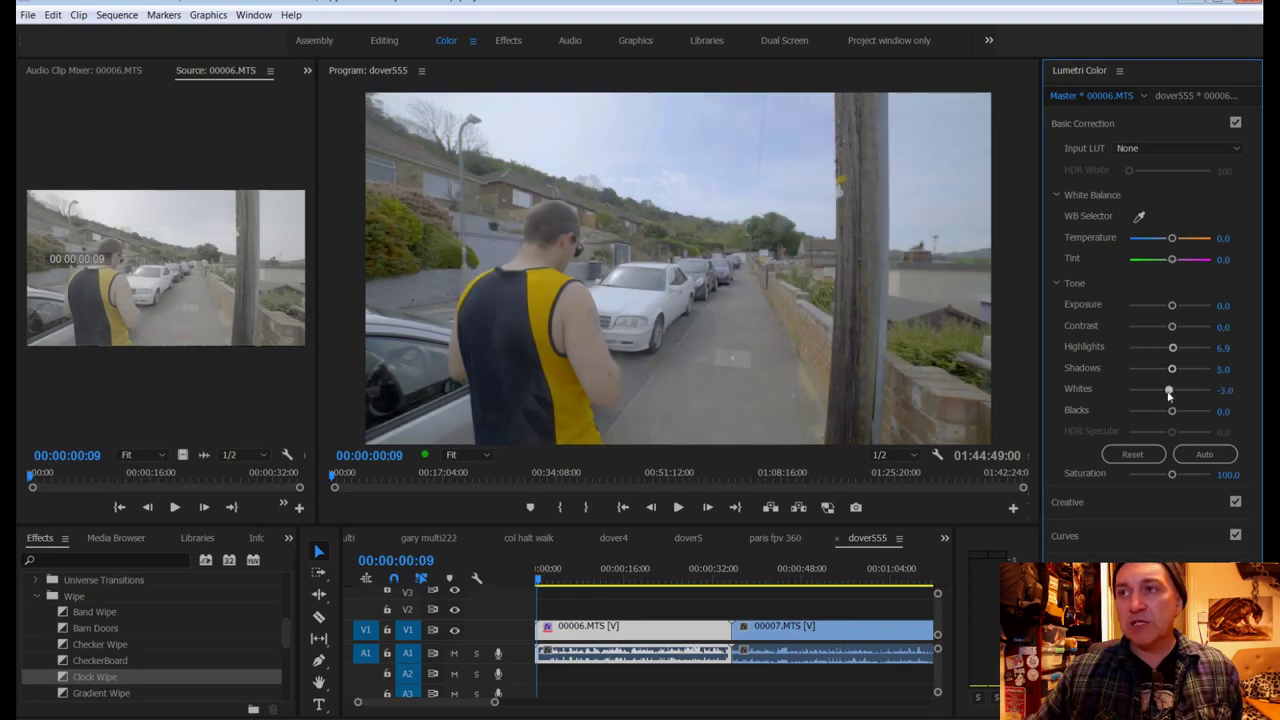
left_click(1182, 95)
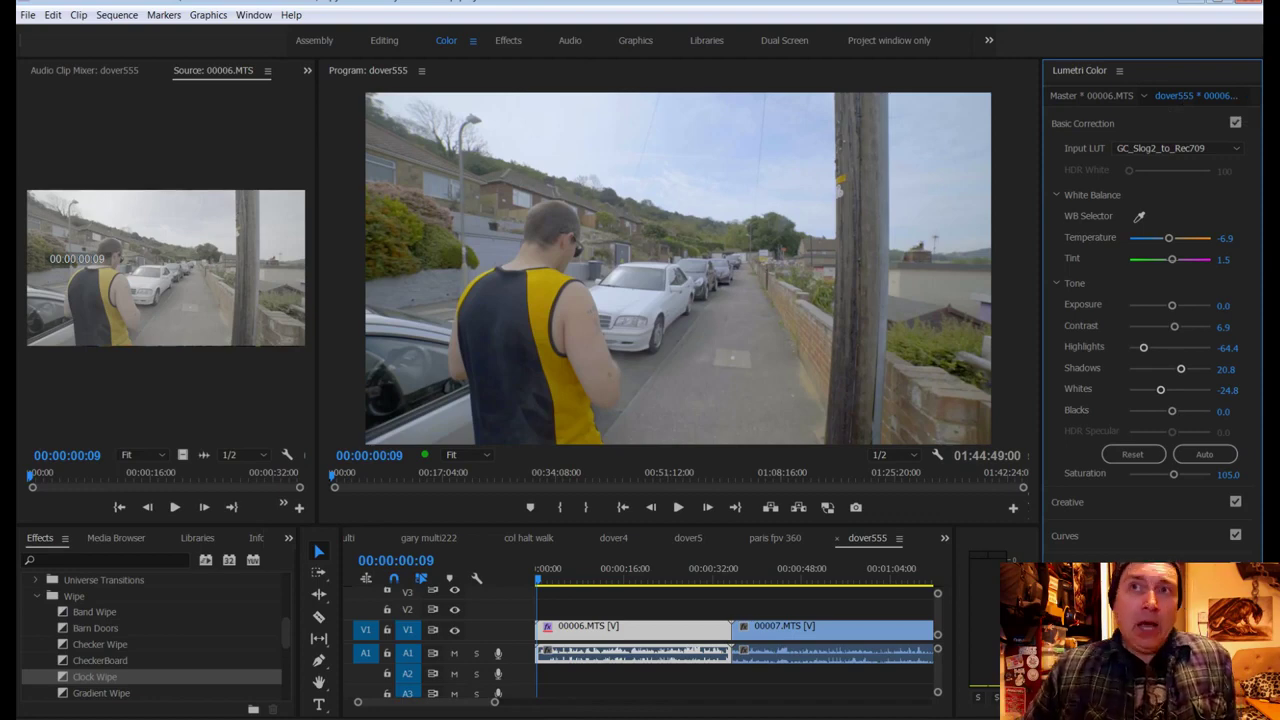
Step: Look through the views grouped with the Project panel, including the Audio Clip Mixer and the source of 00006.MTS
key("shift+1")
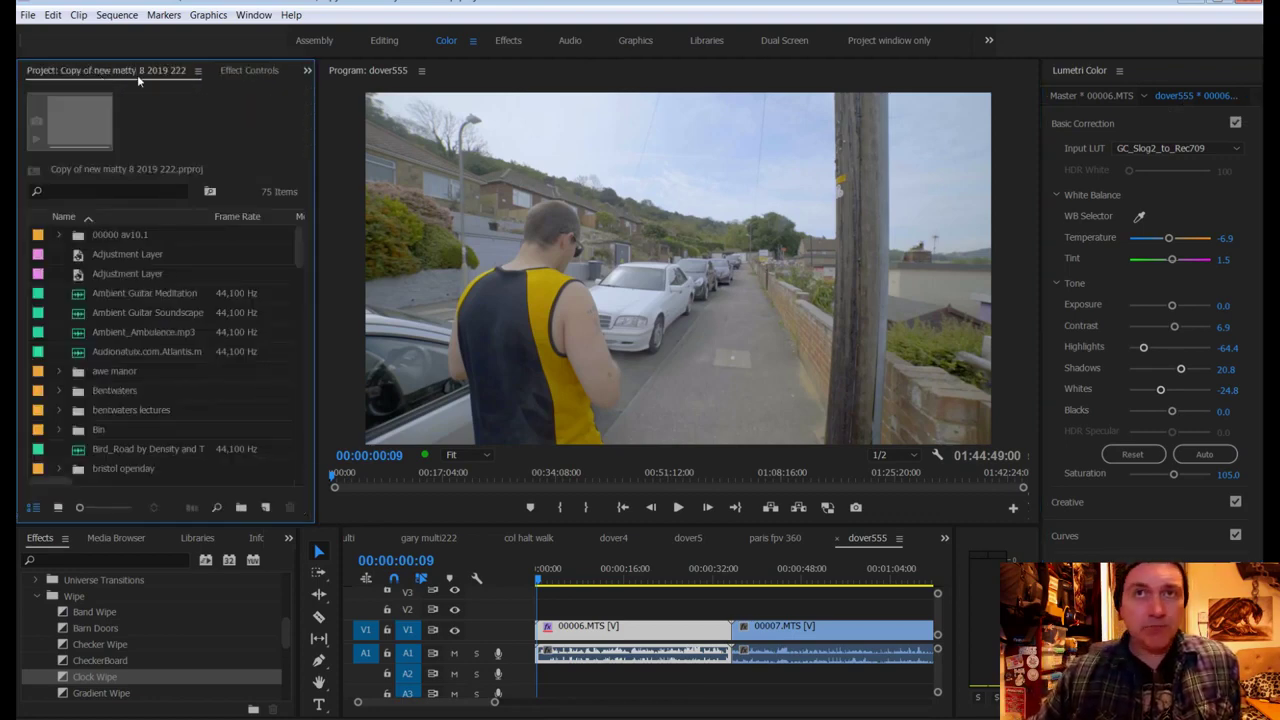
left_click(307, 70)
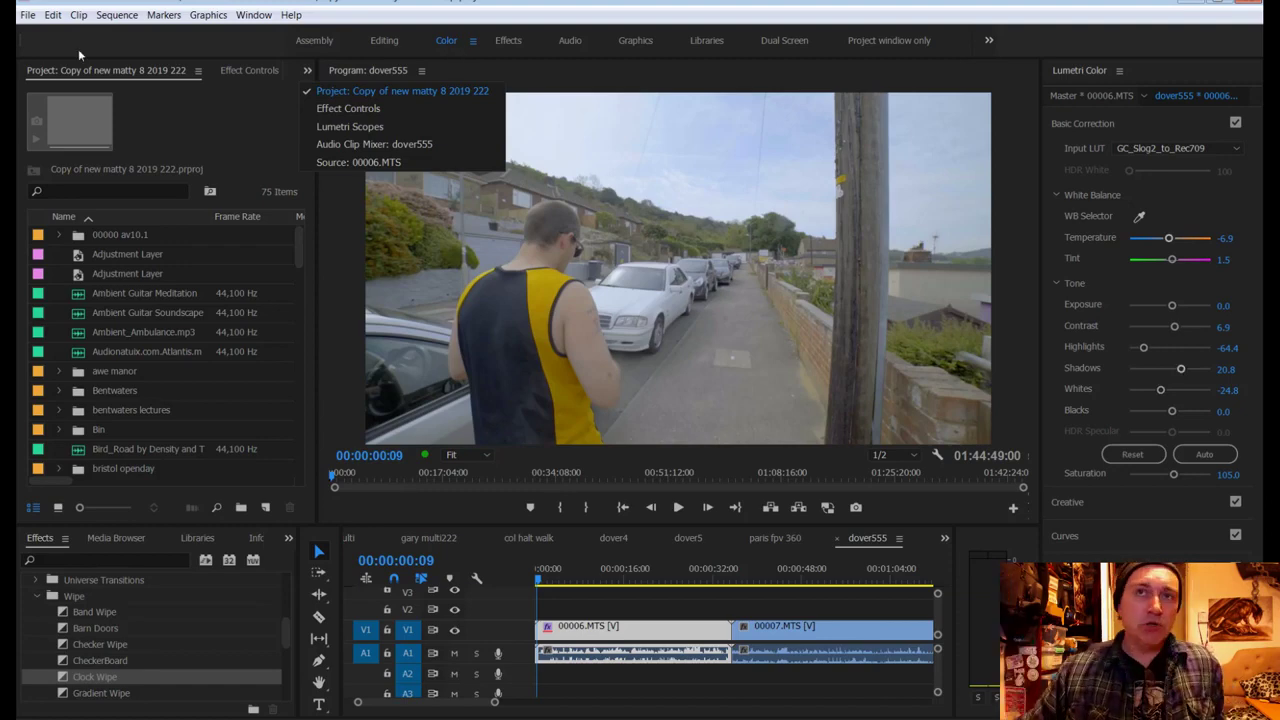
left_click(233, 69)
scroll(256, 67, "down", 3)
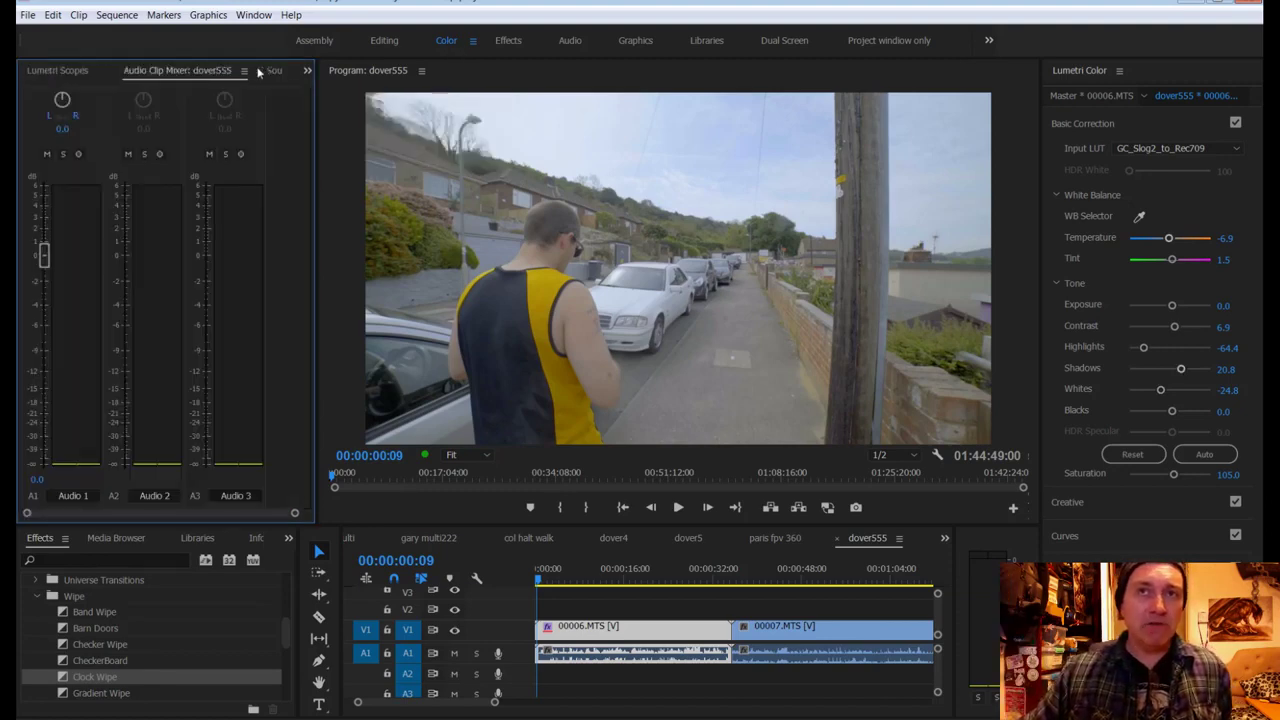
scroll(257, 70, "up", 2)
scroll(257, 70, "down", 2)
scroll(257, 70, "up", 2)
scroll(257, 70, "down", 3)
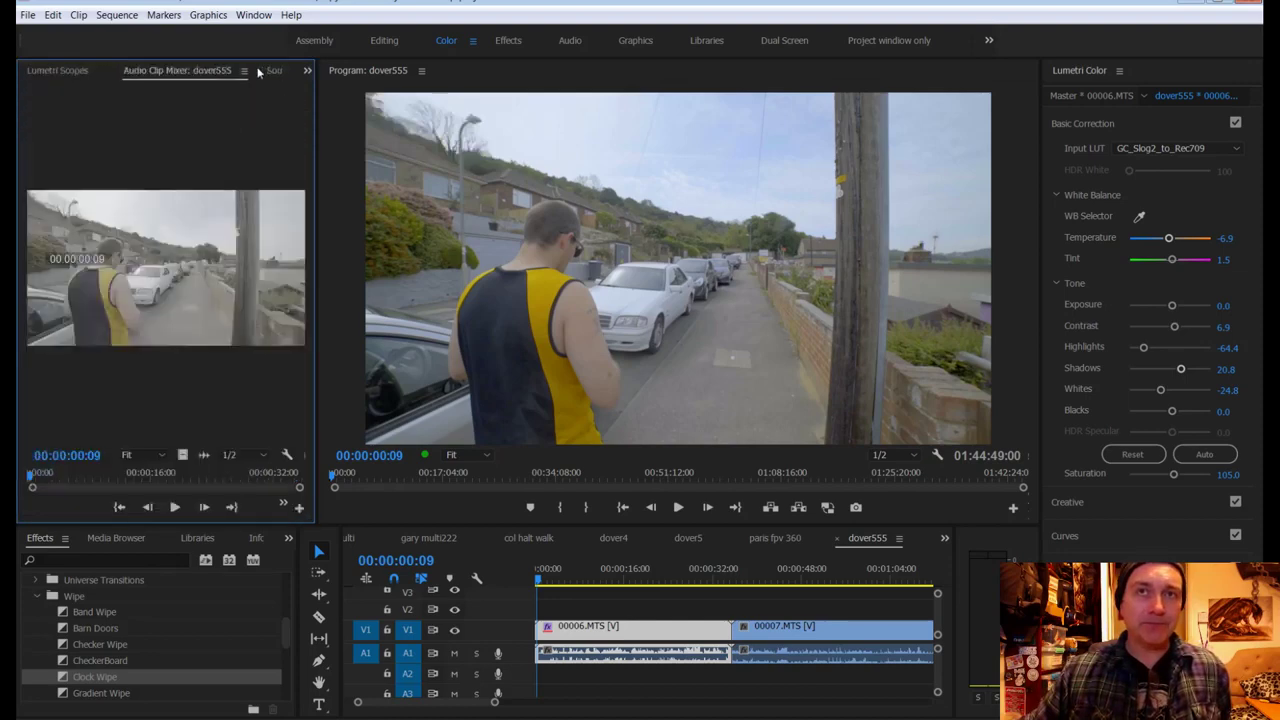
scroll(257, 70, "up", 3)
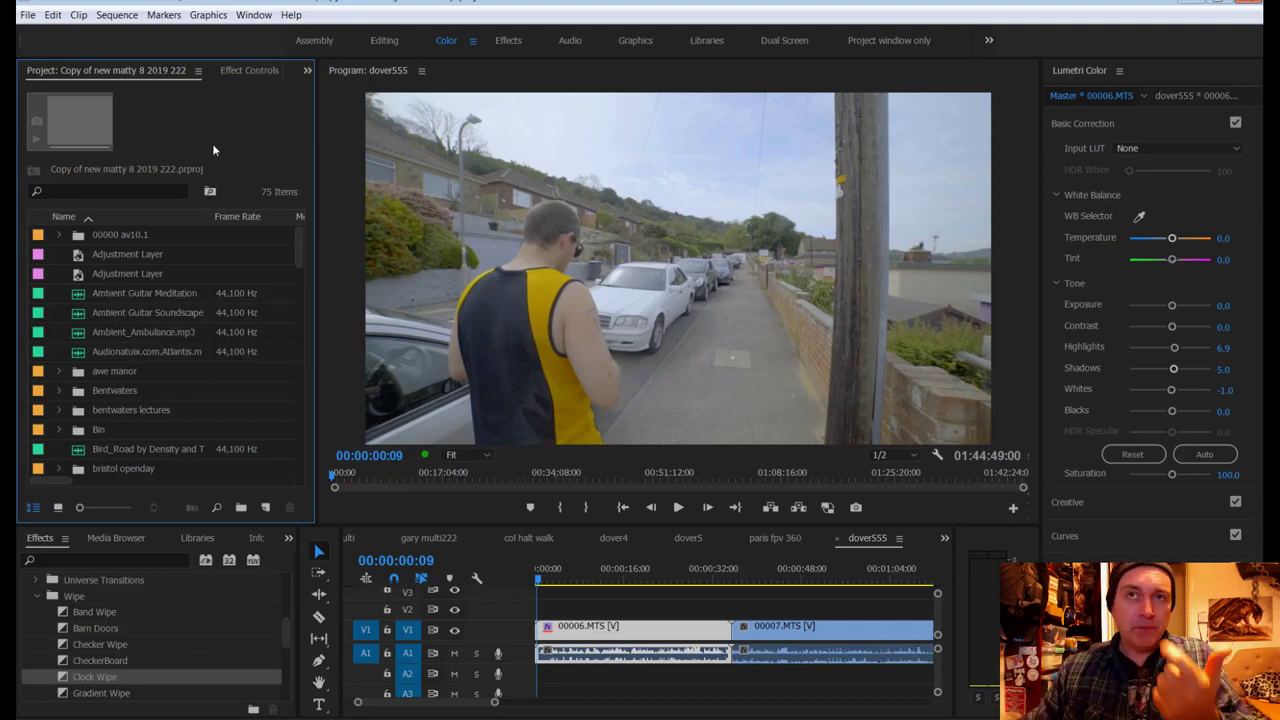
Step: Compare the master clip's and sequence clip's effects in Effect Controls, and view the Audio Clip Mixer
left_click(247, 71)
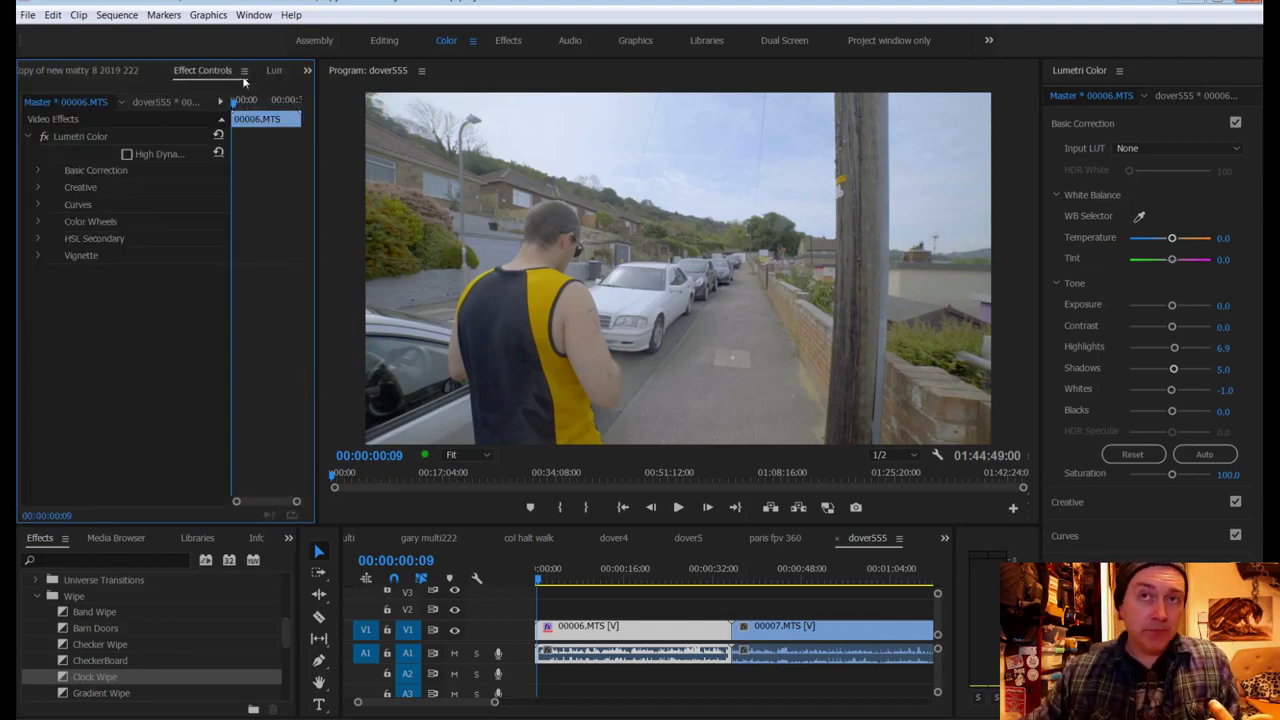
left_click(1190, 95)
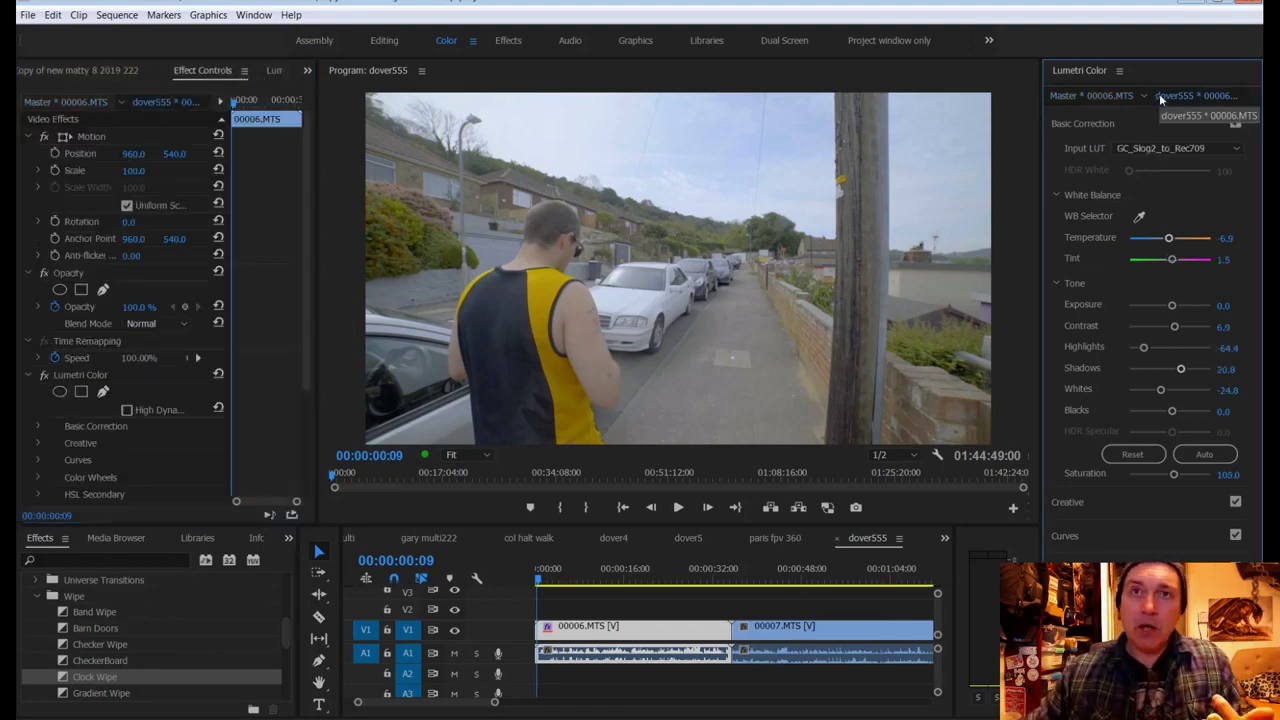
left_click(272, 71)
left_click(272, 71)
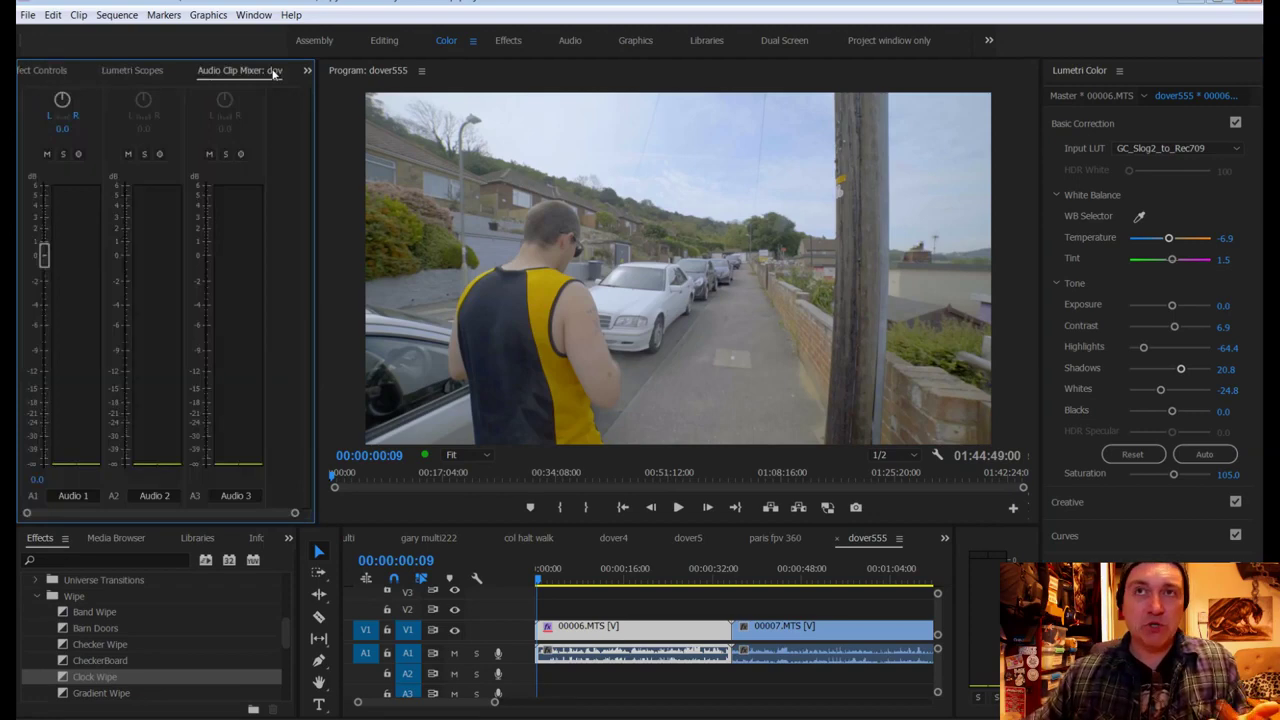
Step: Compare the Editing and Color workspaces, and view the sequence clip's Lumetri Color basic corrections
left_click(388, 42)
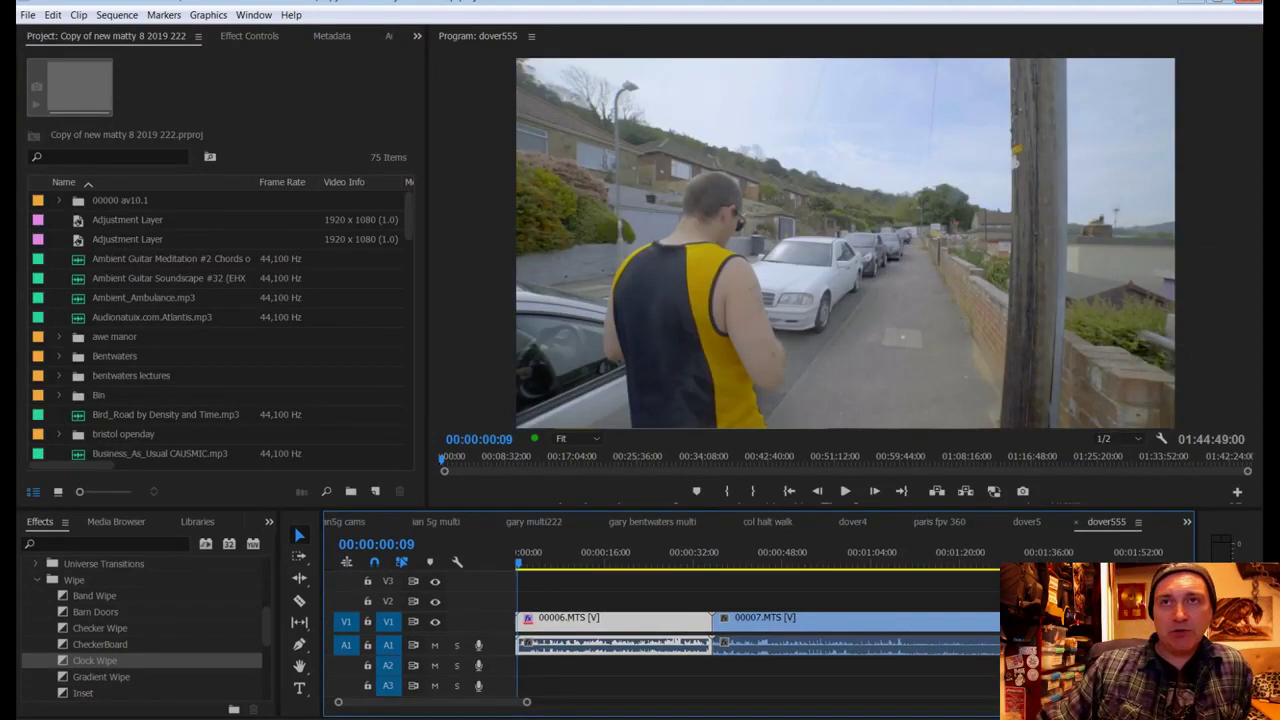
left_click(253, 14)
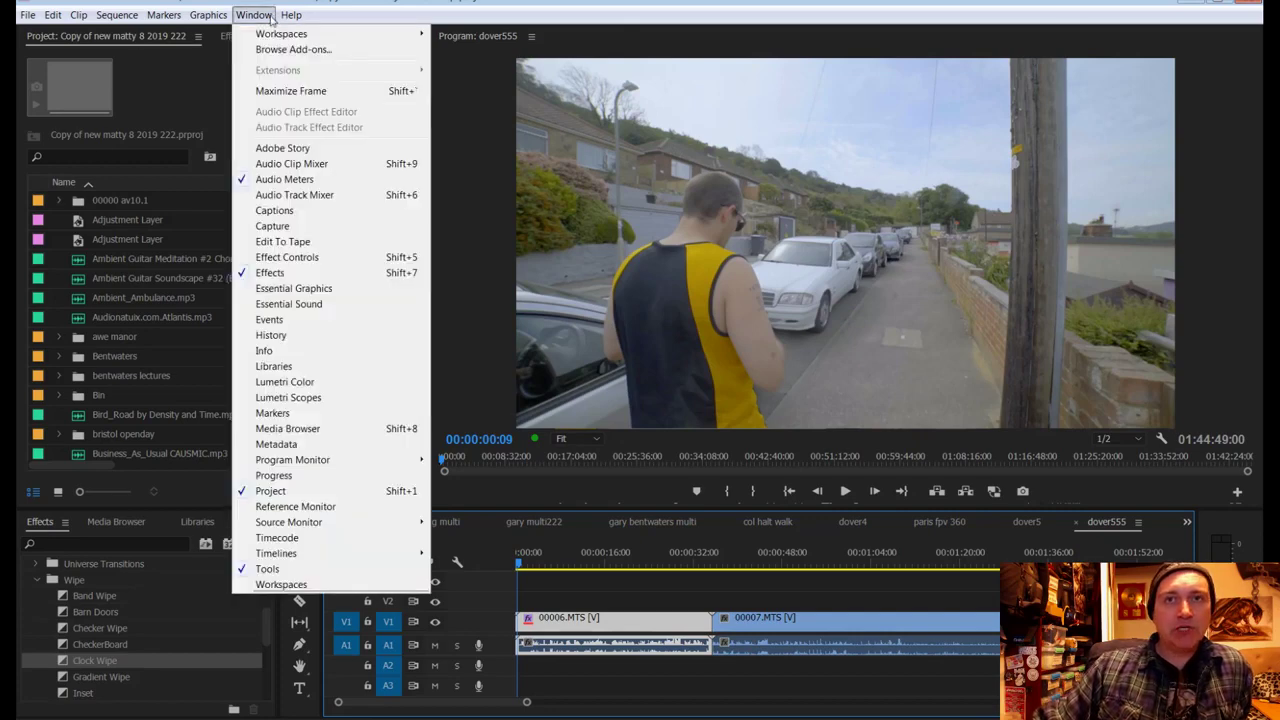
mouse_move(417, 35)
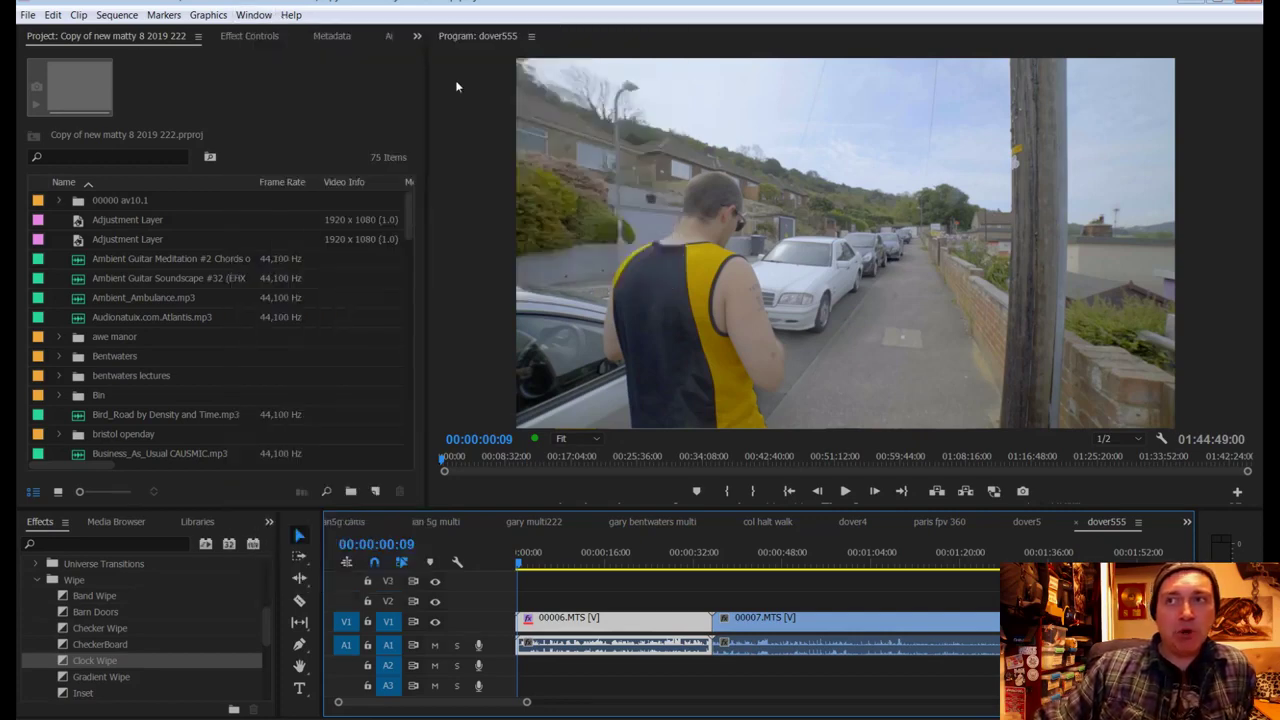
left_click(577, 105)
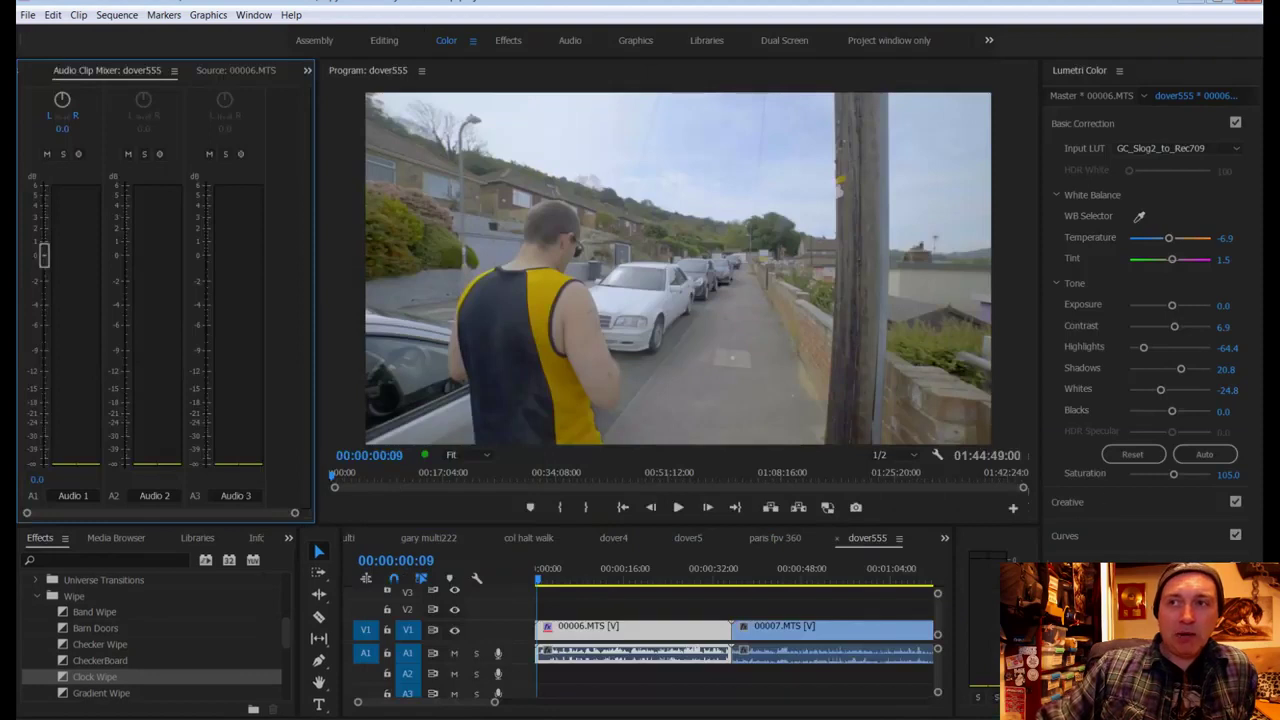
mouse_move(1168, 238)
left_mouse_down()
mouse_move(1207, 235)
mouse_move(1164, 229)
left_mouse_up()
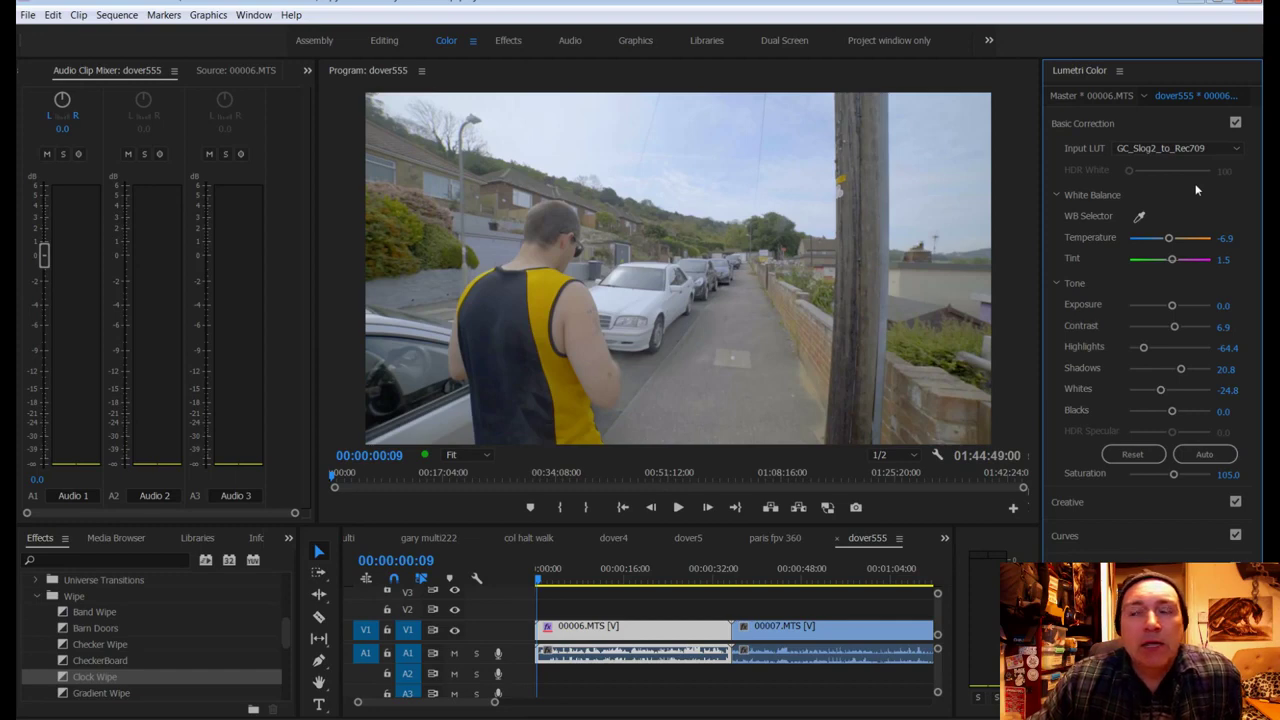
Step: Switch to the Editing workspace and show the effects of the 00006.MTS sequence clip in Effect Controls
left_click(381, 40)
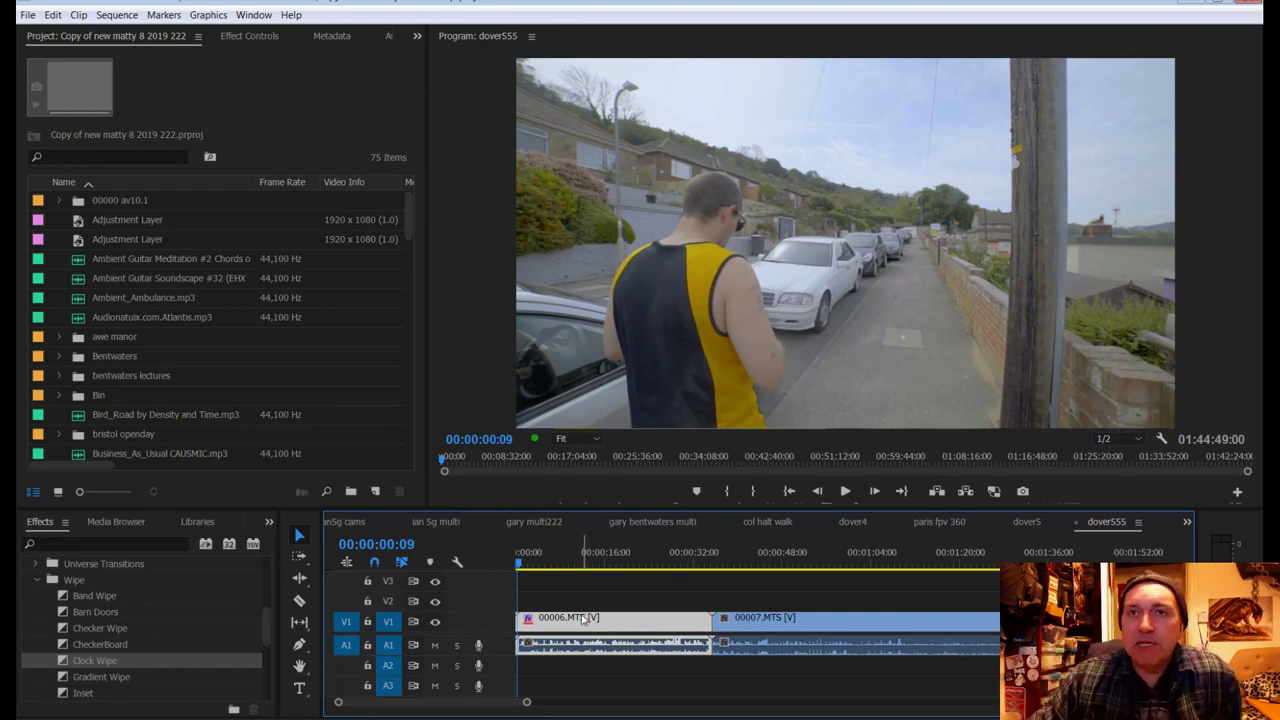
left_click(251, 37)
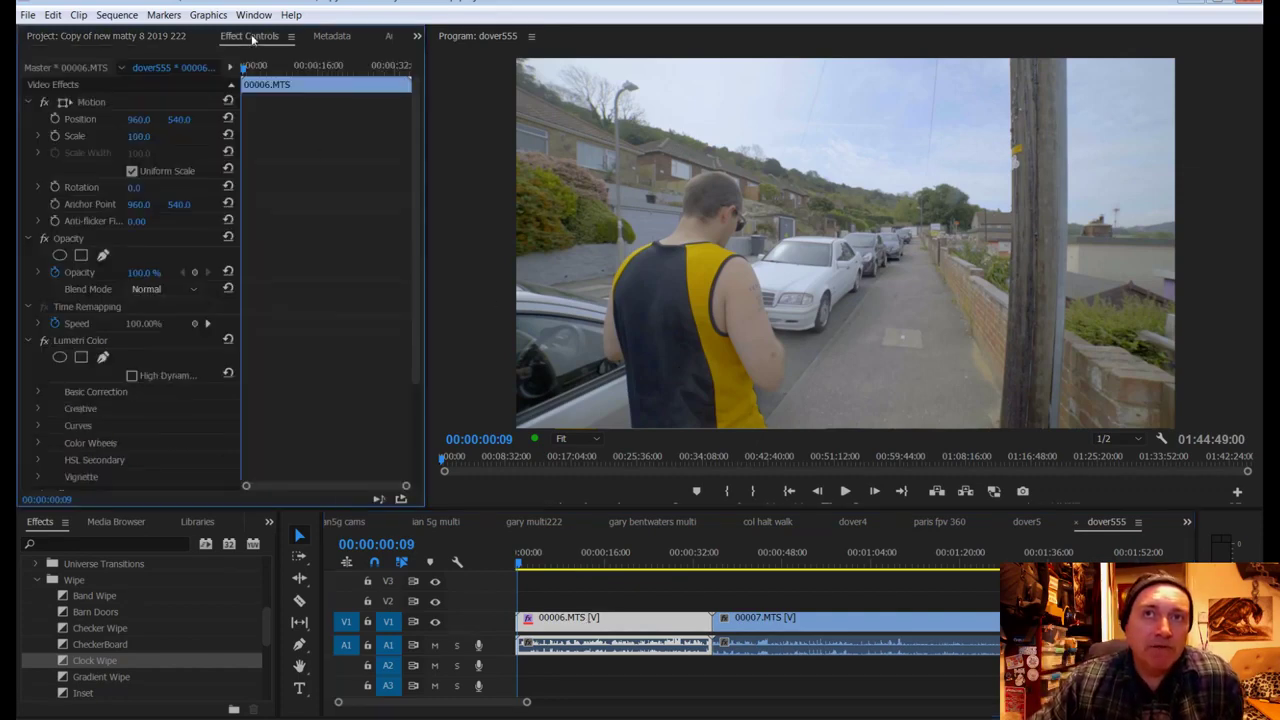
left_click(383, 37)
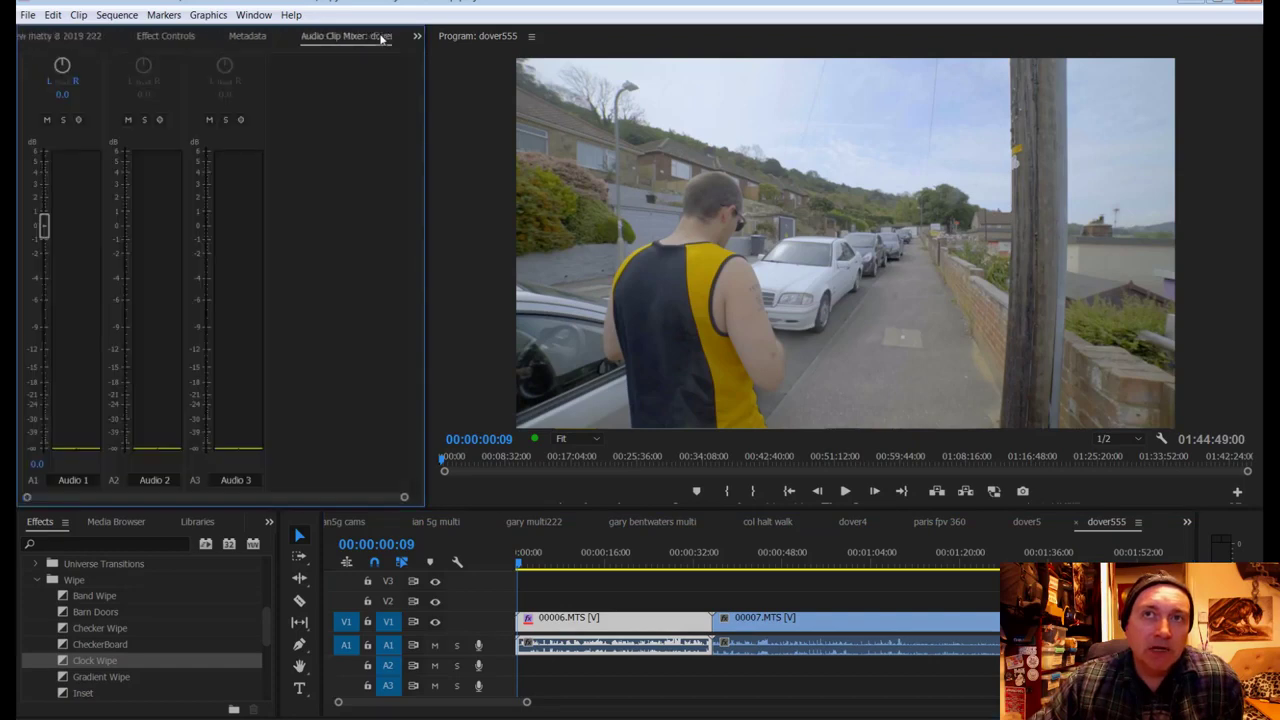
left_click(74, 38)
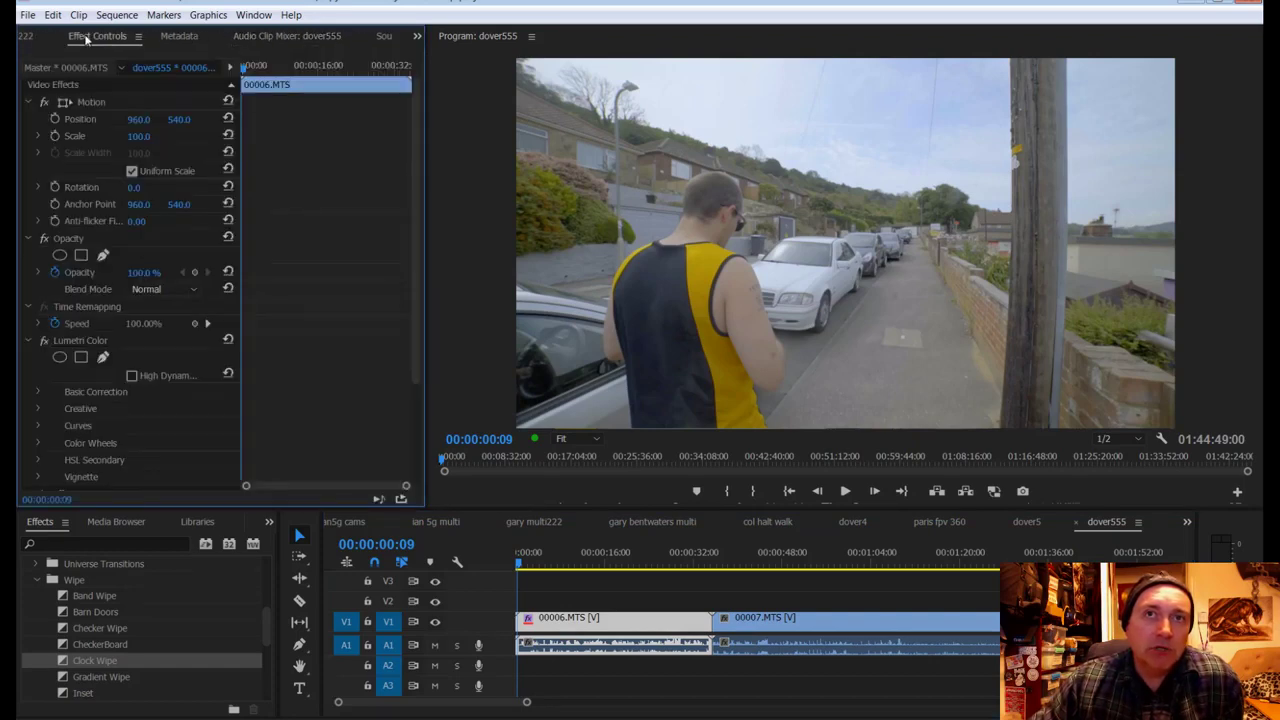
left_click(50, 38)
left_click(227, 39)
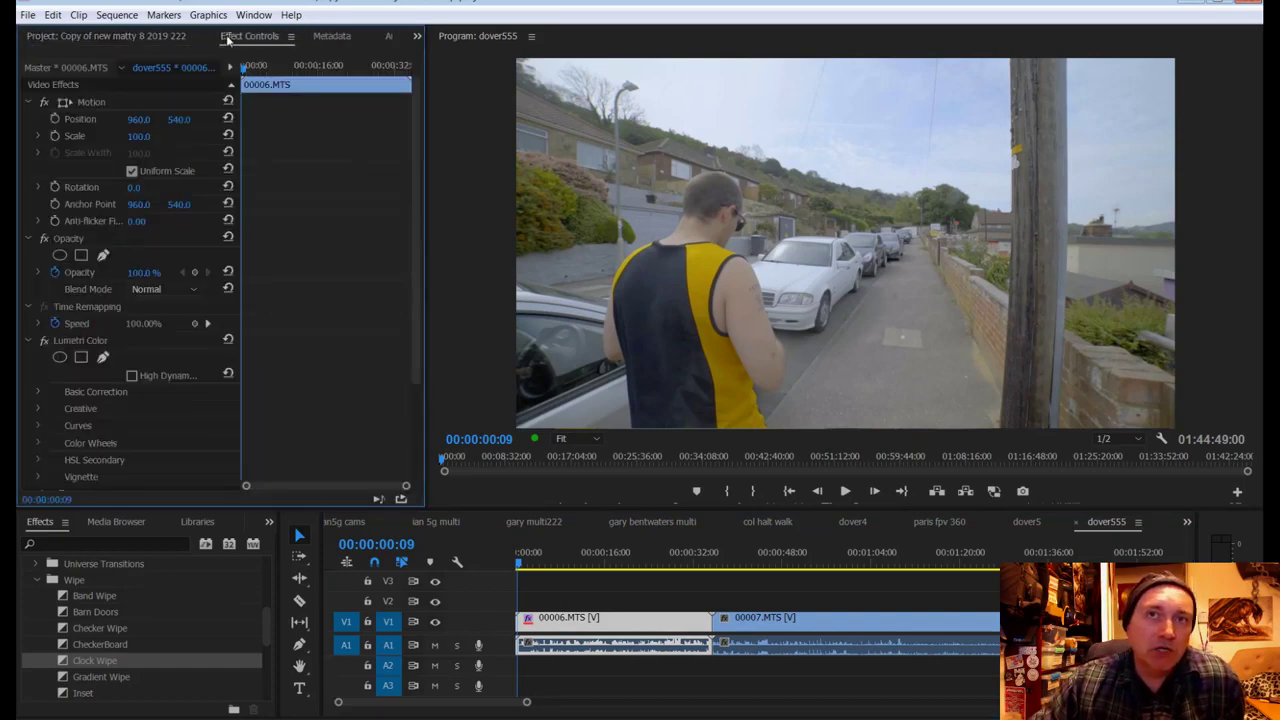
left_click(227, 38)
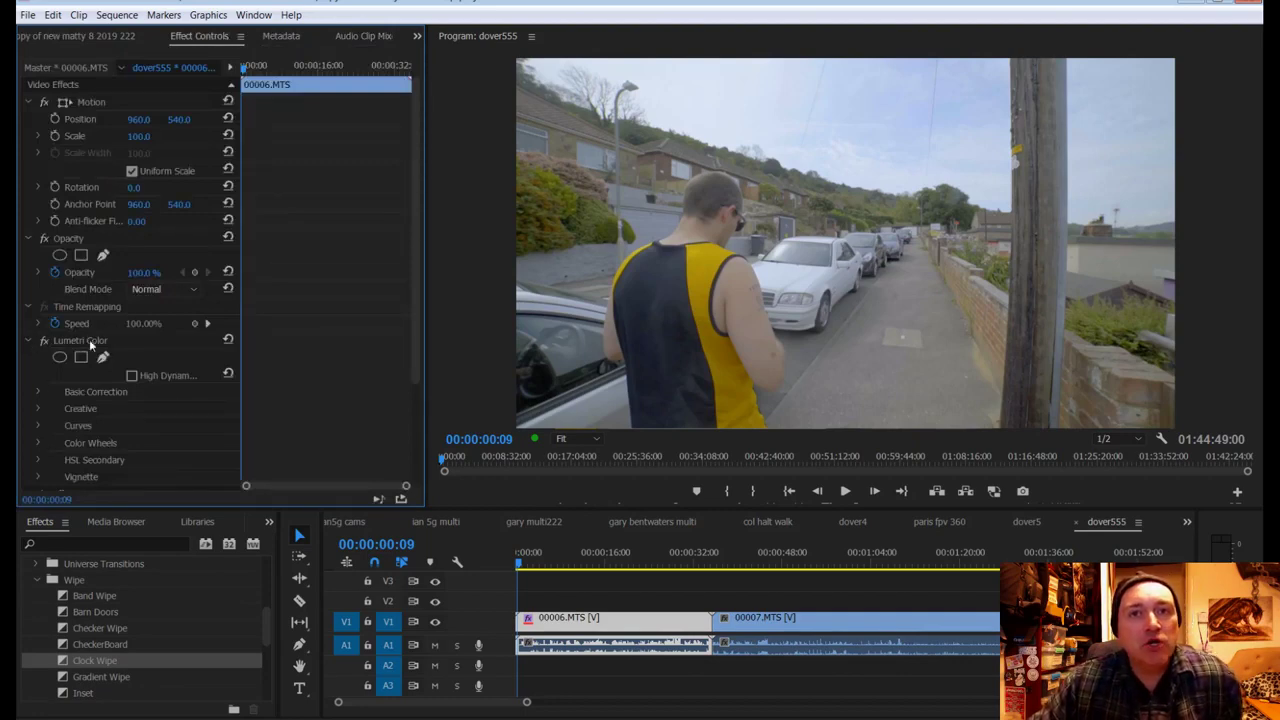
Step: Compare the effects applied to the 00006.MTS and 00007.MTS clips in the dover555 sequence
left_click(796, 630)
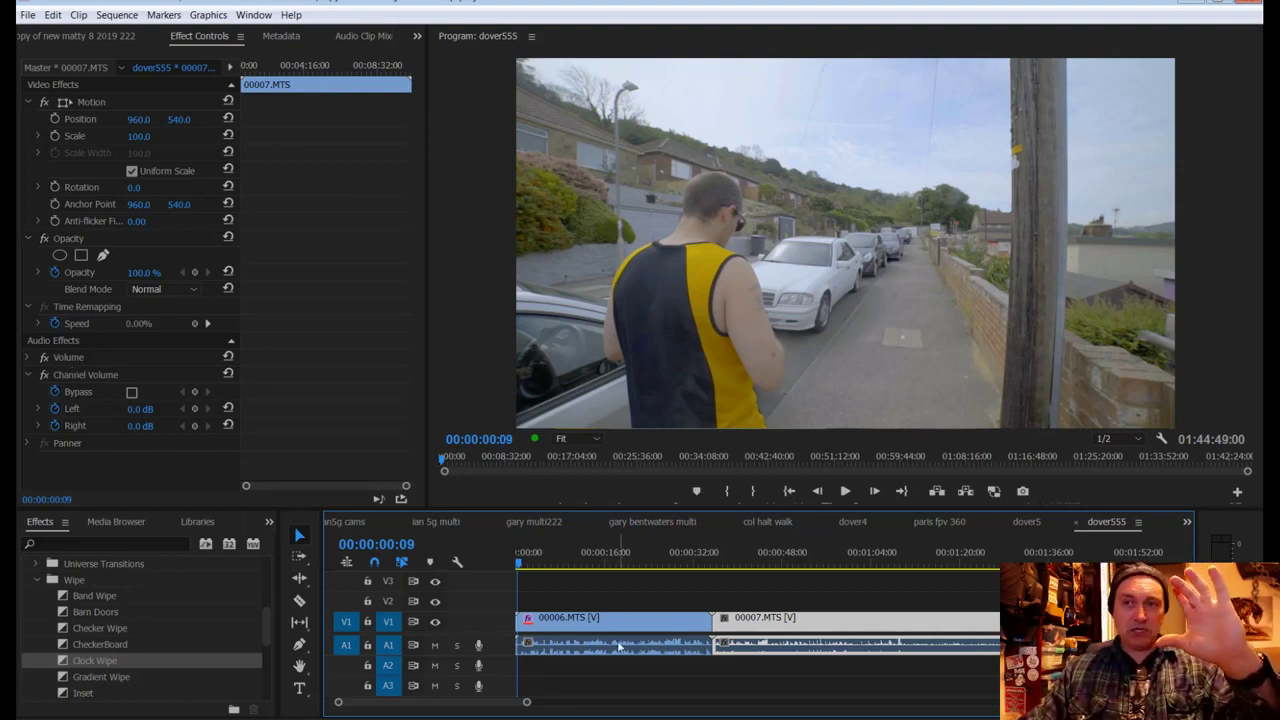
left_click(600, 605)
left_click(600, 617)
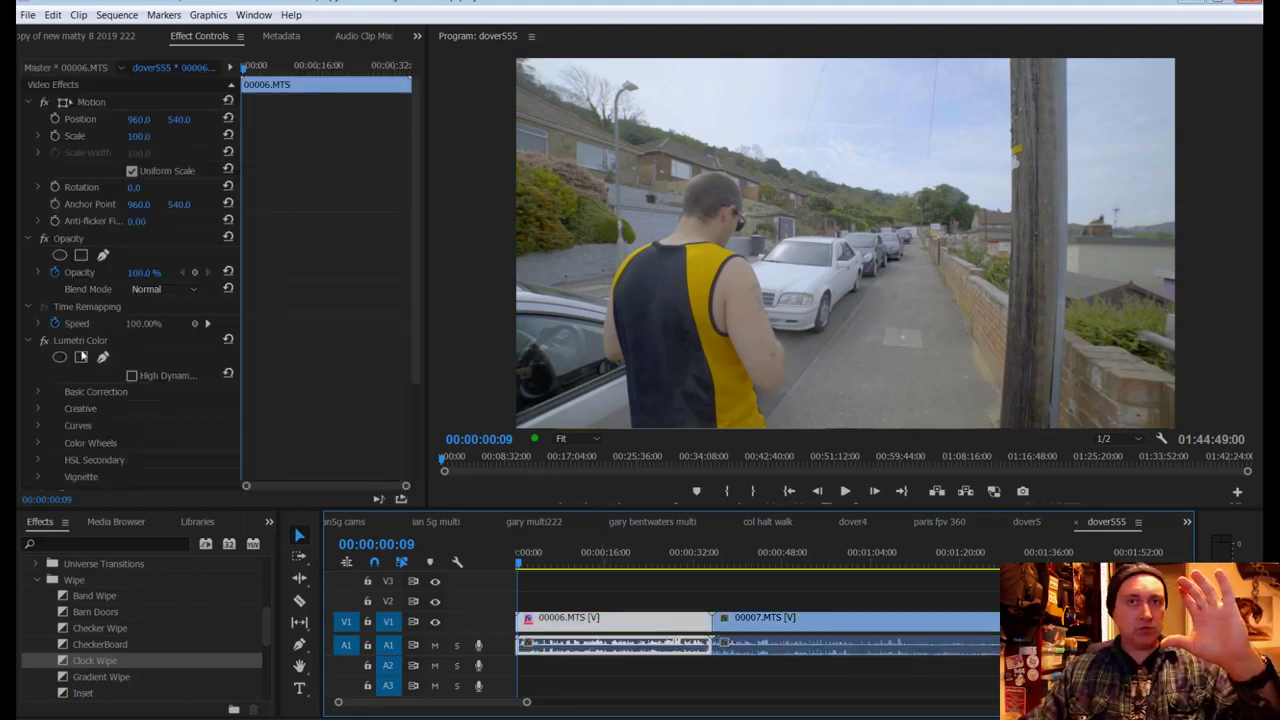
left_click(741, 627)
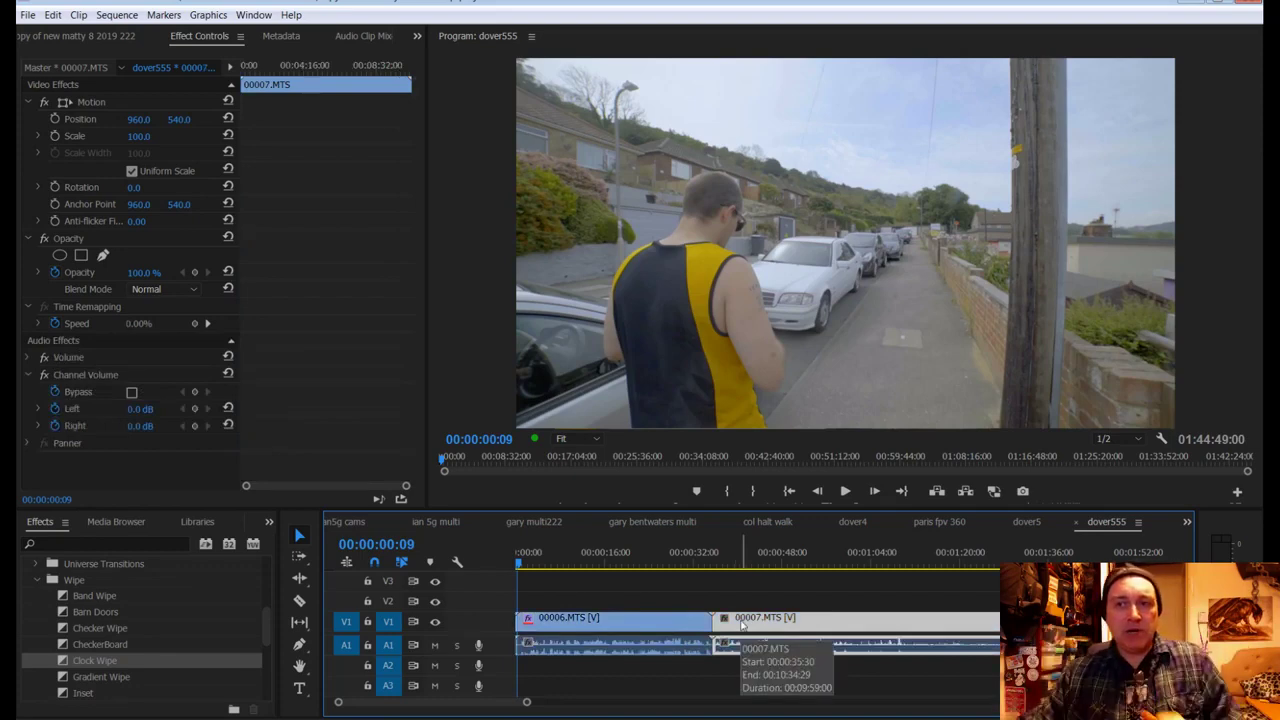
left_click_drag(527, 702, 914, 689)
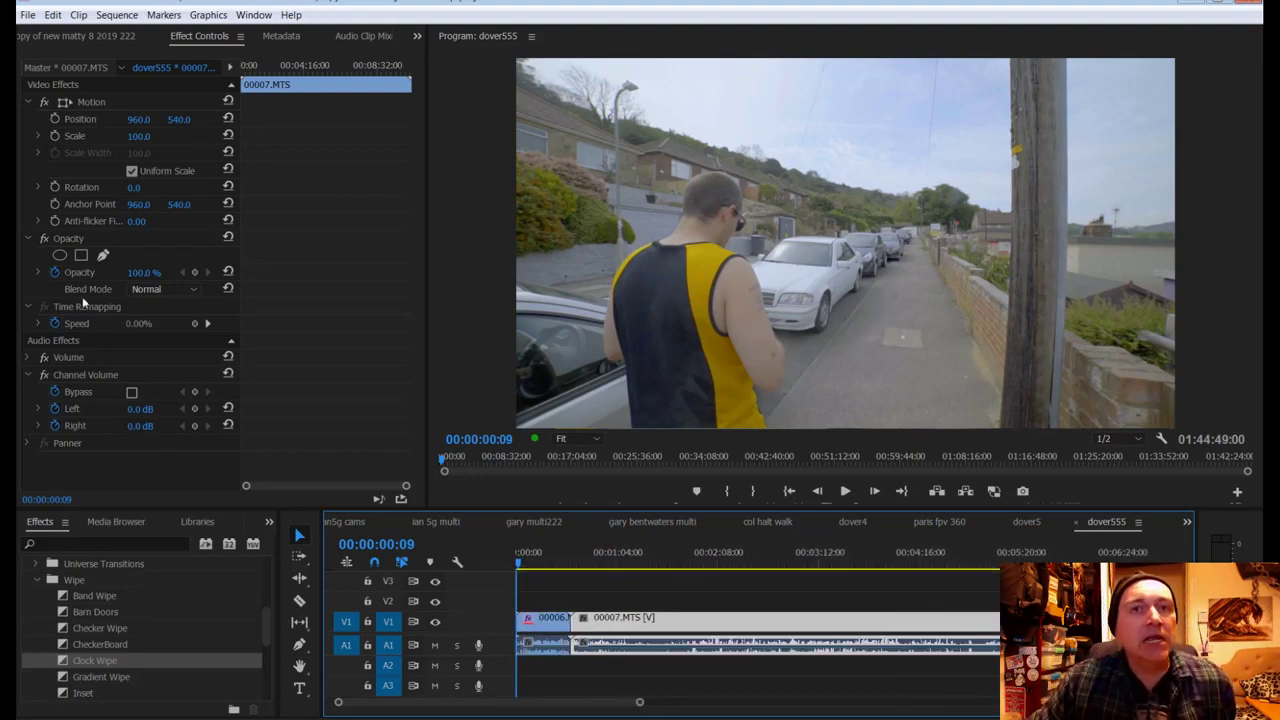
Step: Copy the Lumetri Color effect from the 00006.MTS clip and paste it onto all the following clips in the sequence
left_click(546, 646)
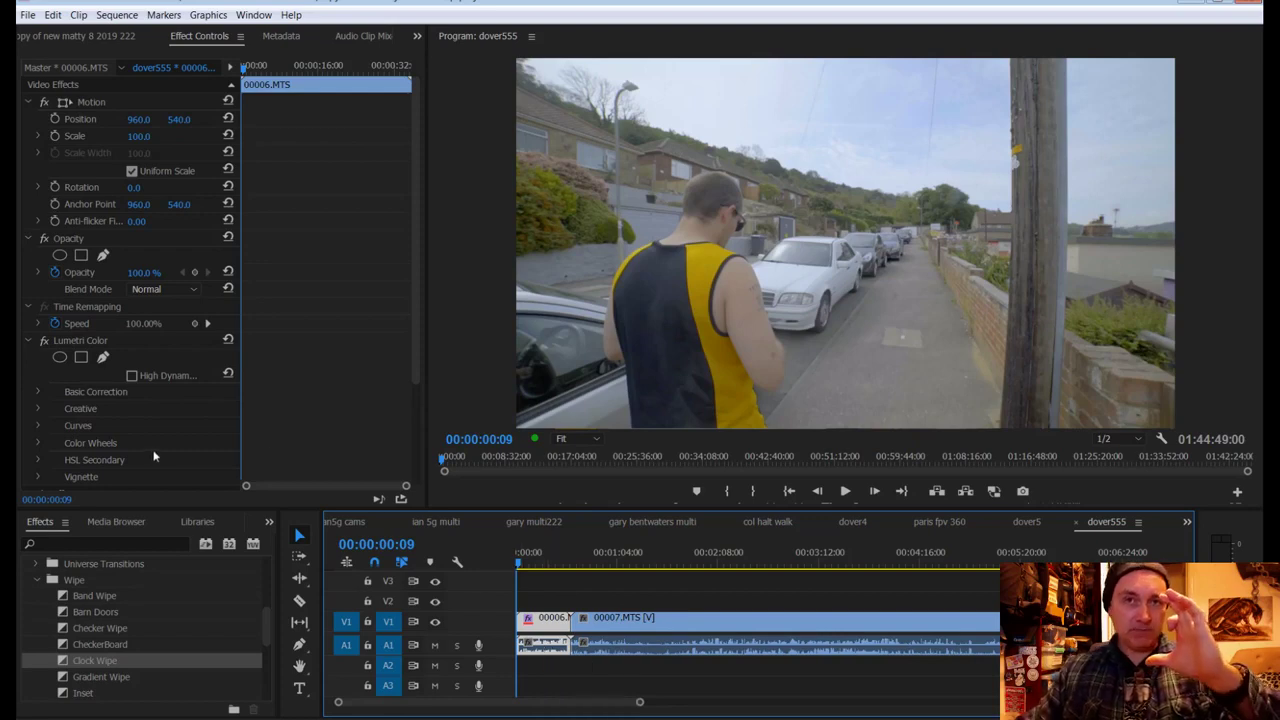
right_click(91, 342)
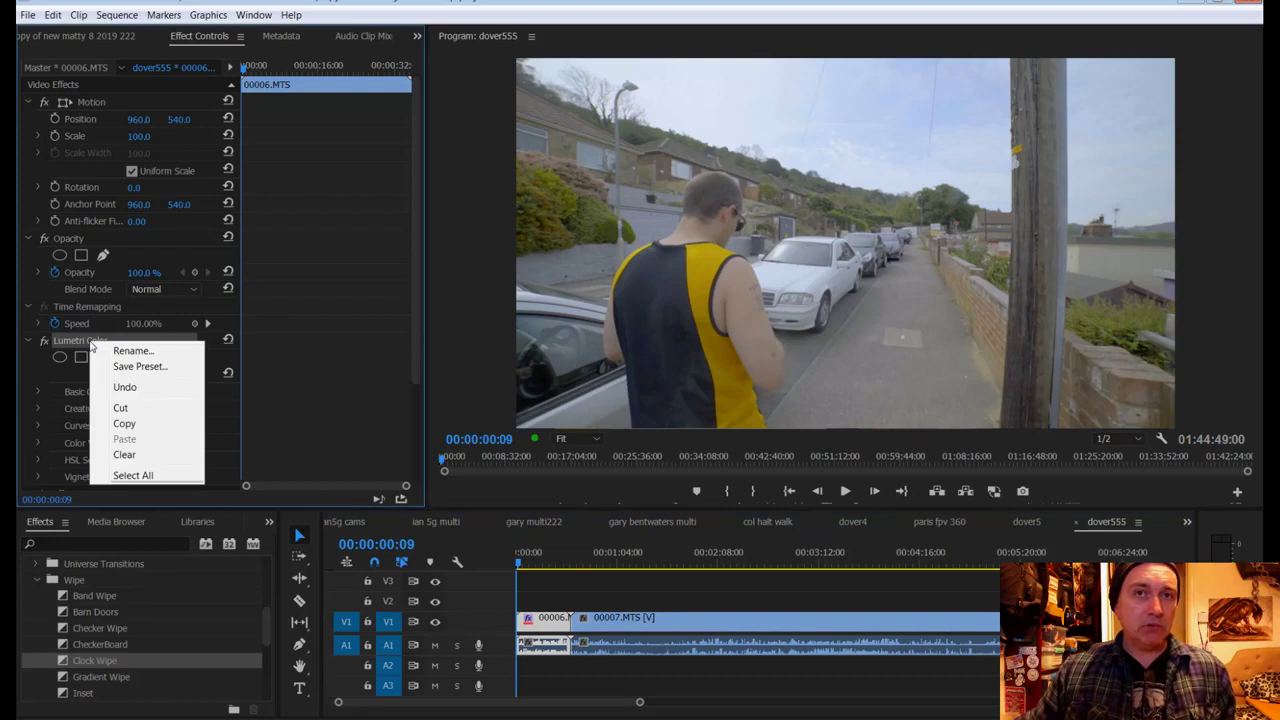
left_click(136, 425)
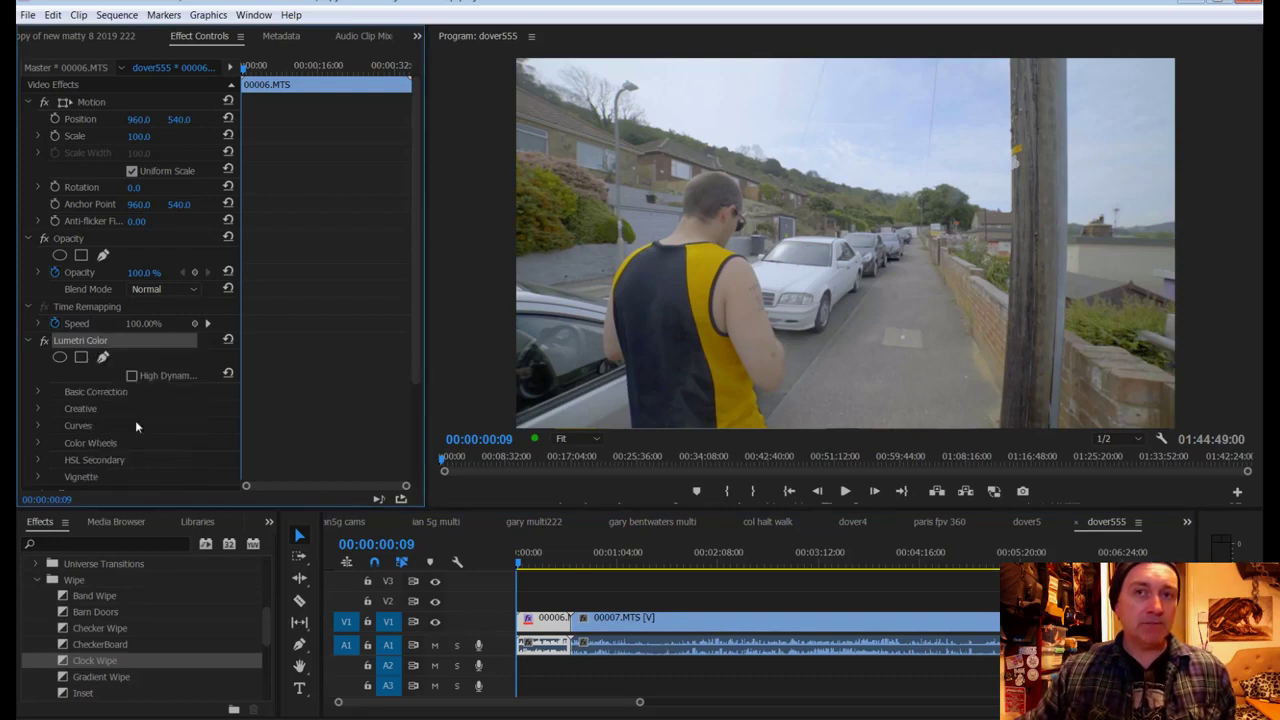
left_click_drag(640, 701, 1185, 701)
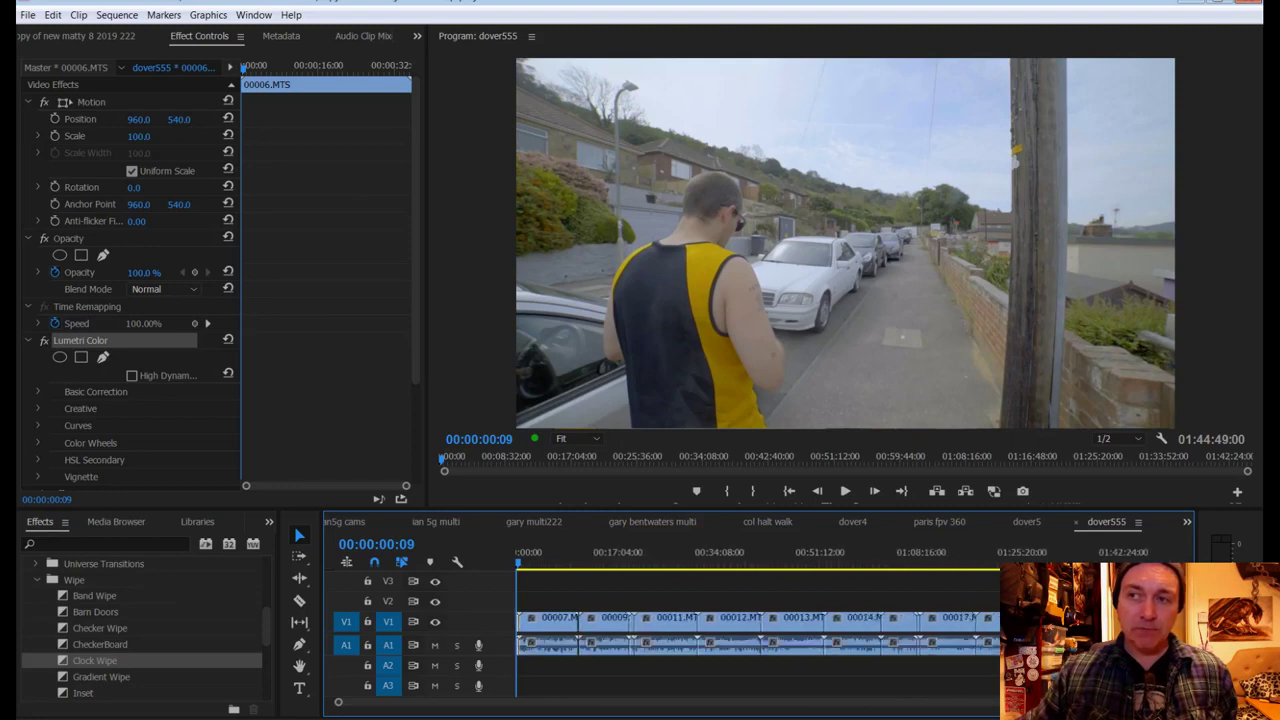
left_click_drag(1030, 601, 541, 658)
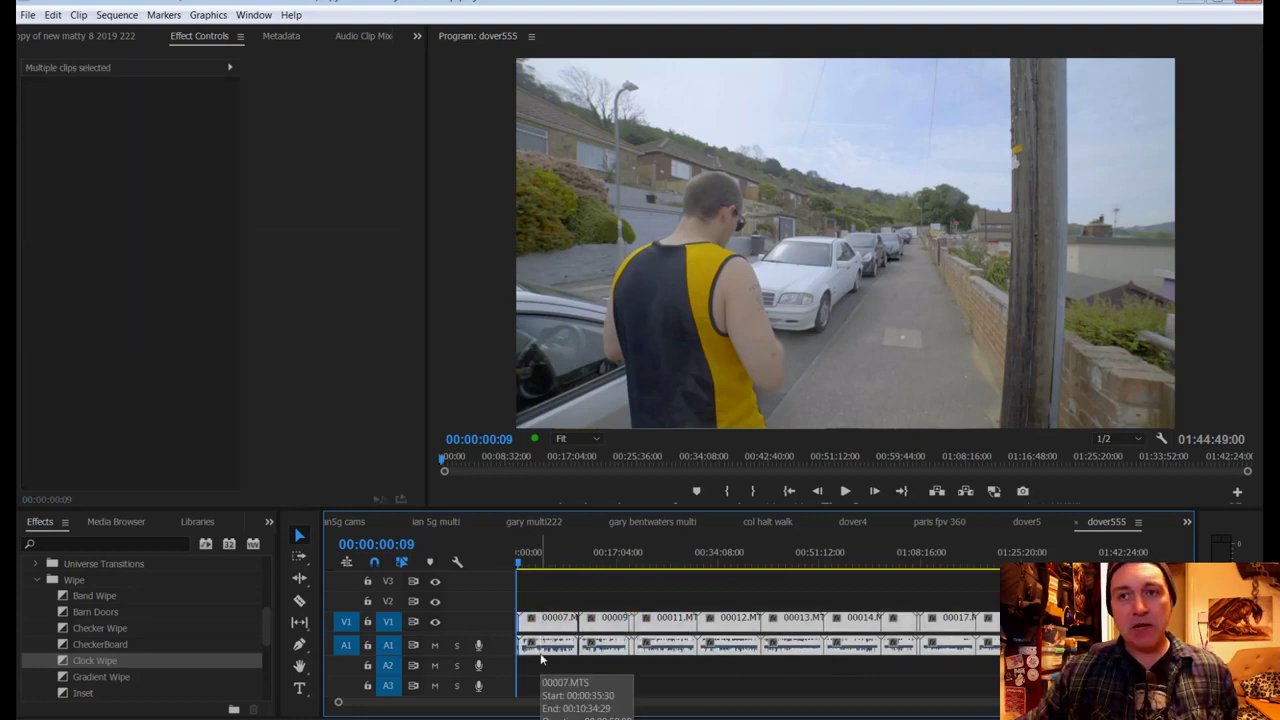
right_click(550, 622)
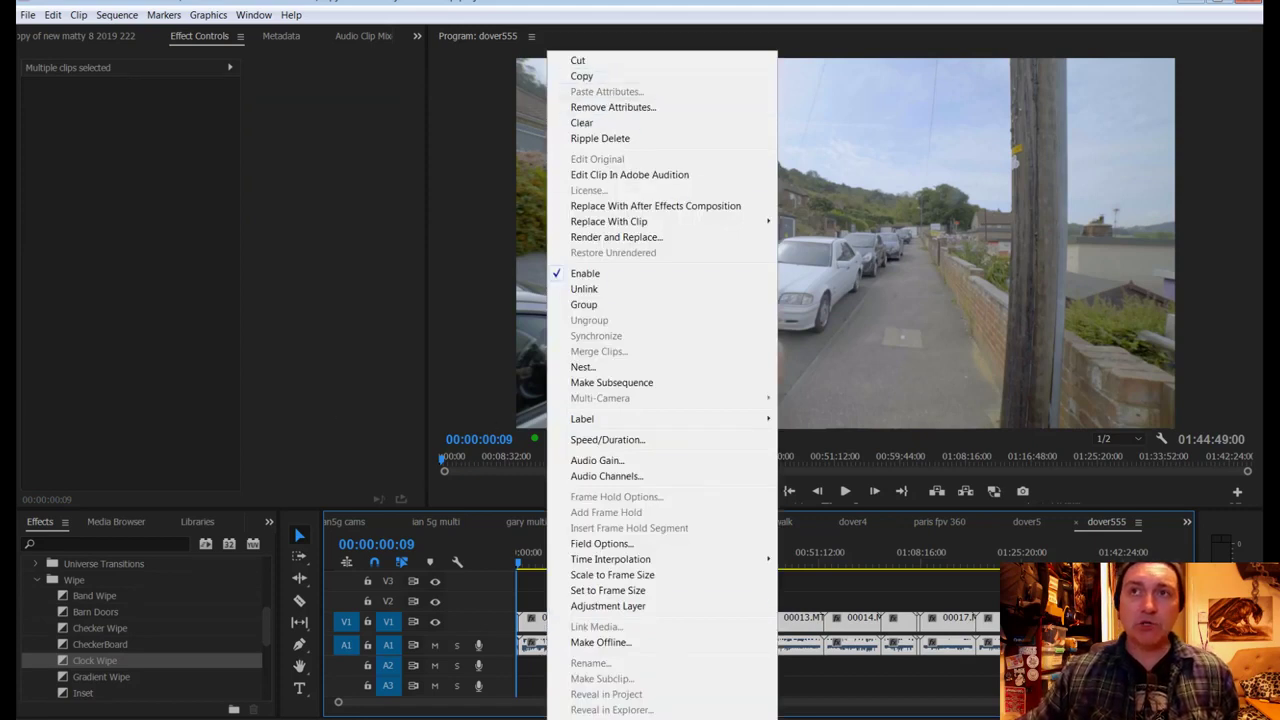
key("Escape")
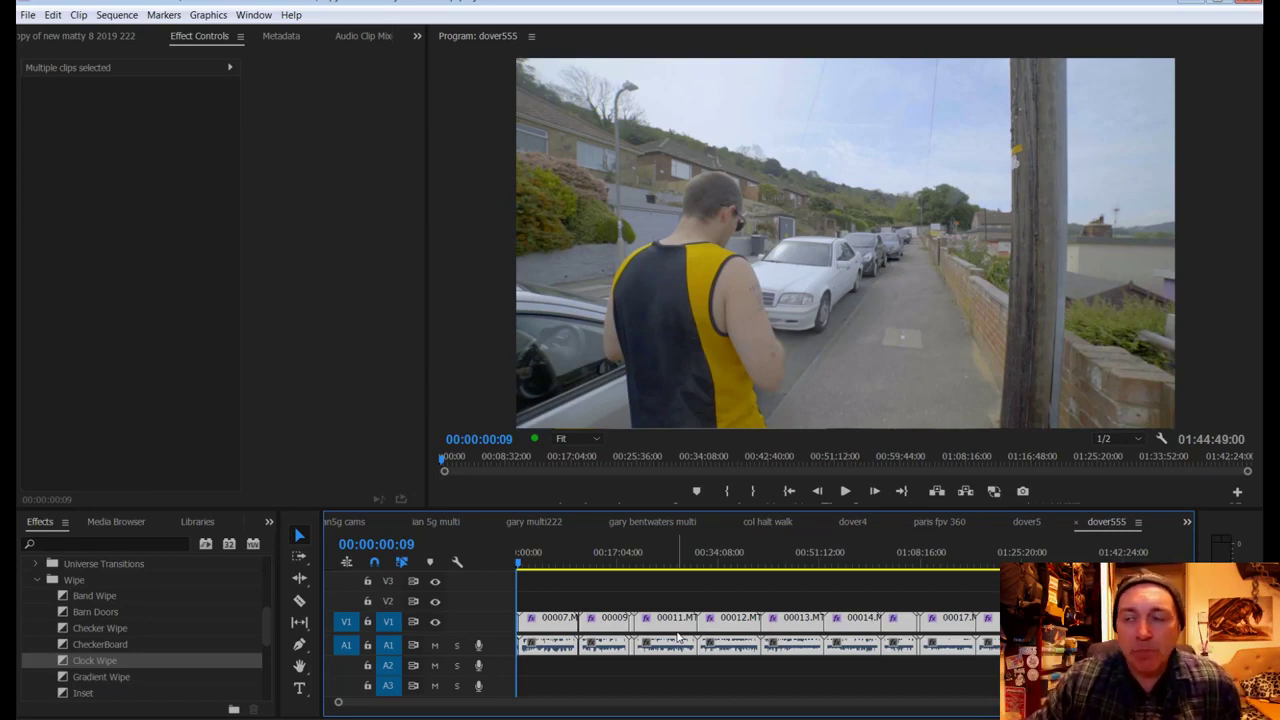
Step: Check the pasted colour correction at several points along the sequence, from 00007.MTS through to 00013.MTS
left_click(532, 561)
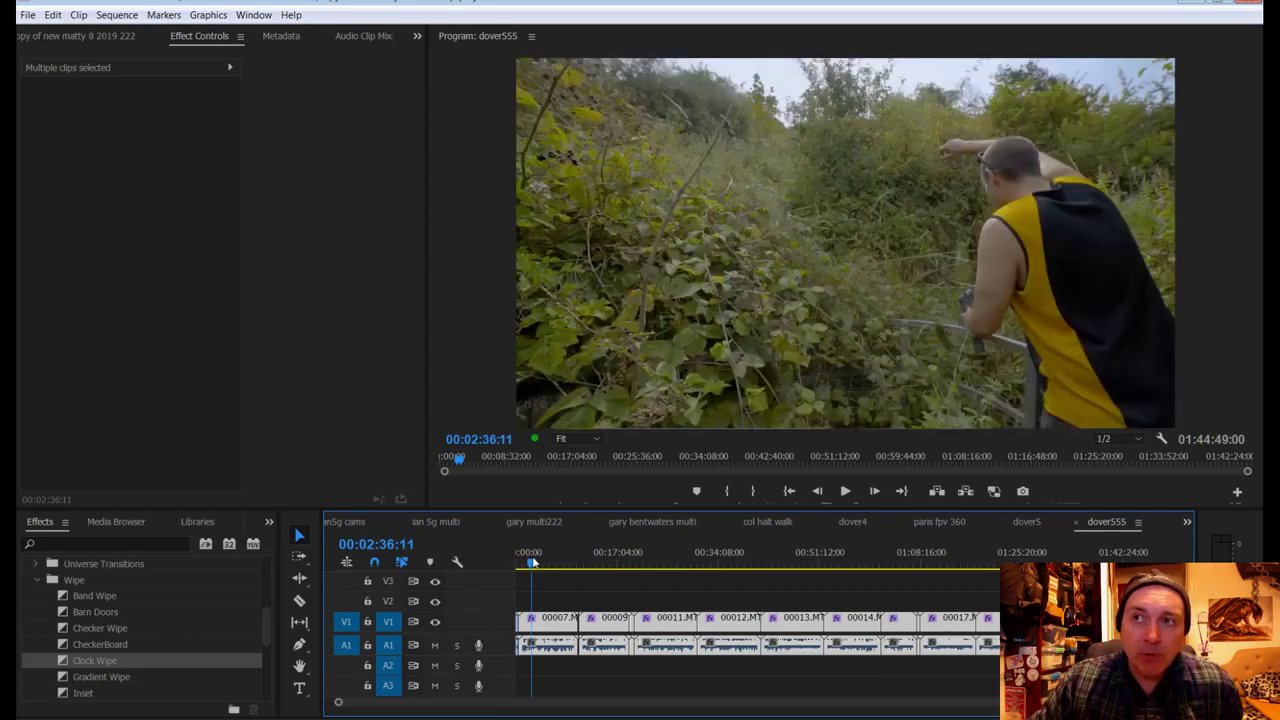
left_click(598, 563)
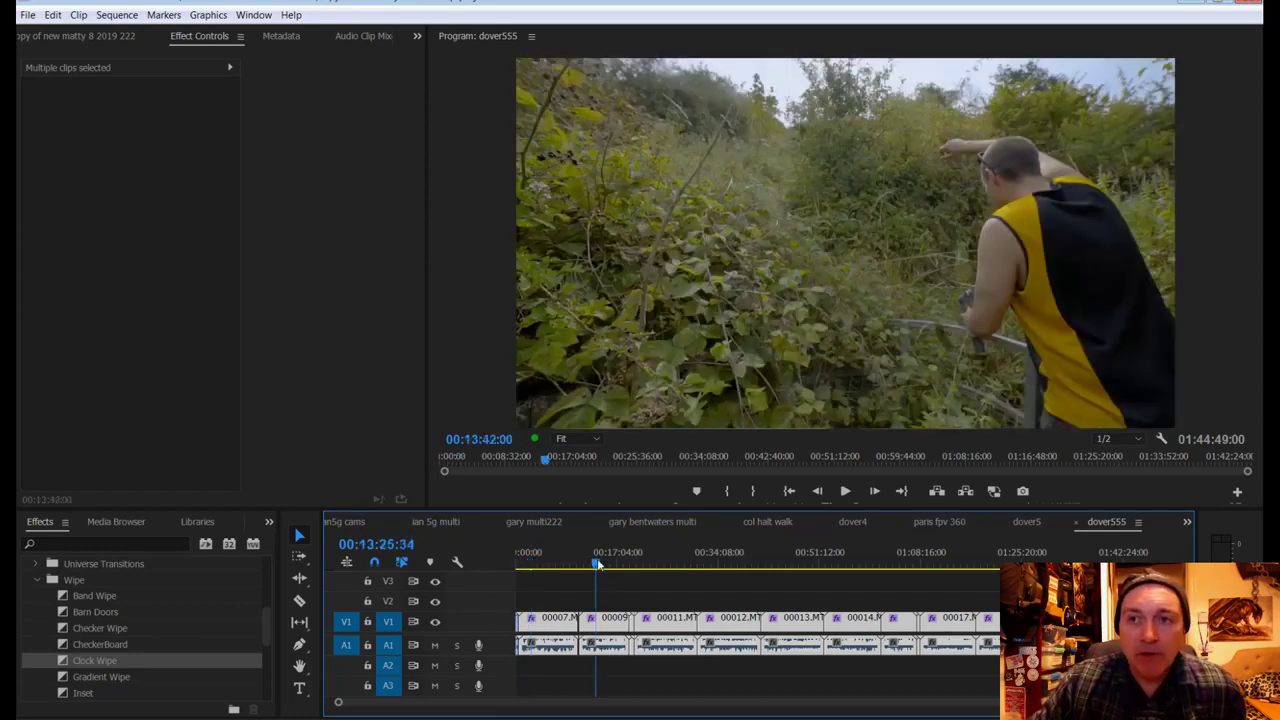
left_click_drag(598, 563, 646, 565)
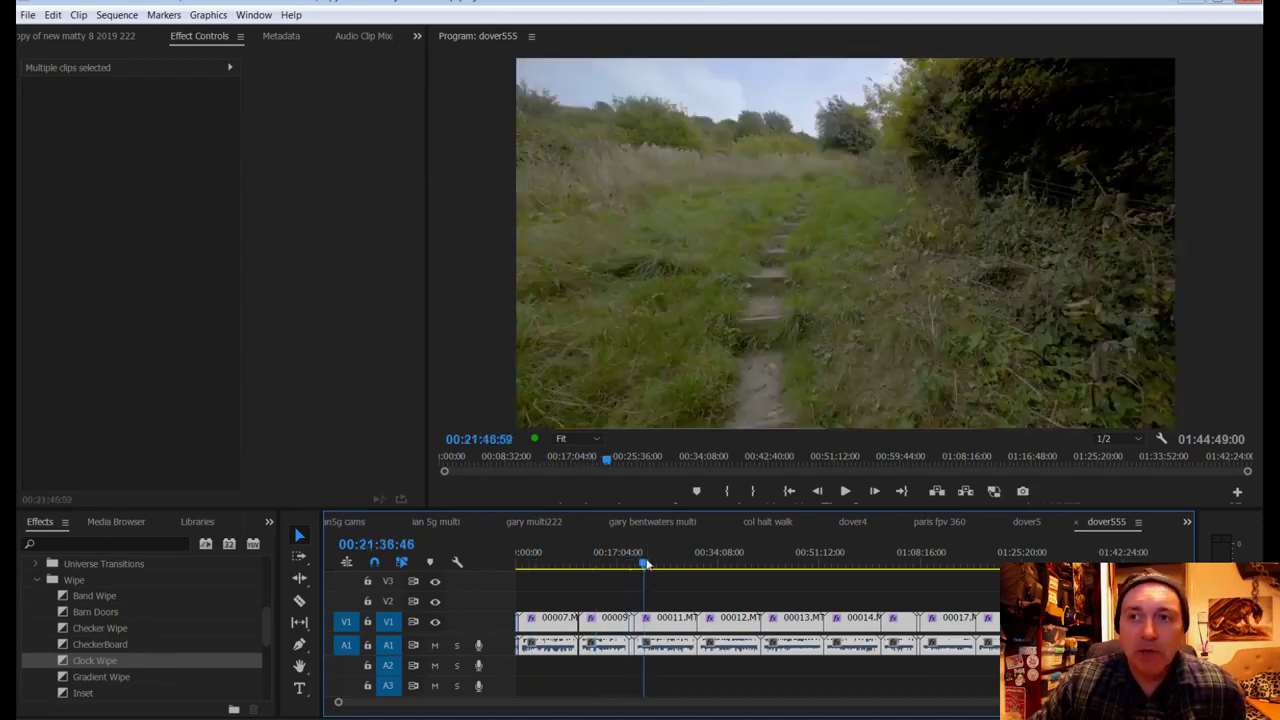
left_click(706, 562)
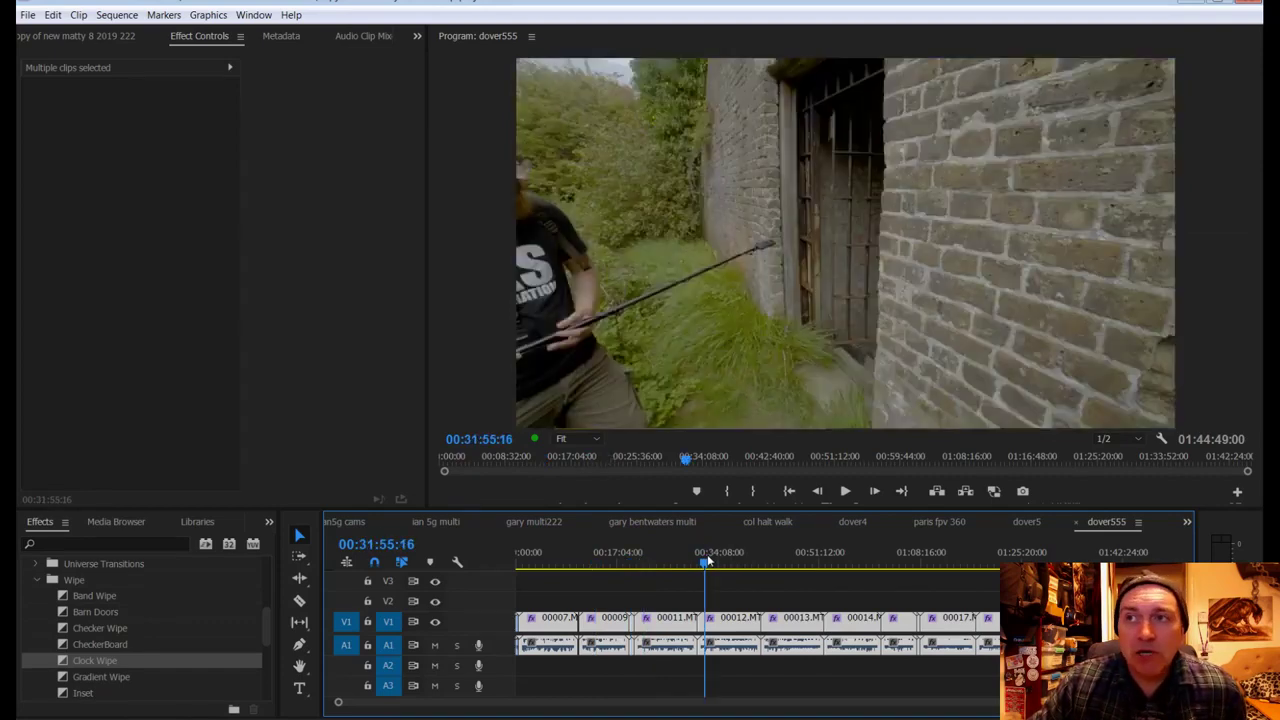
left_click(738, 562)
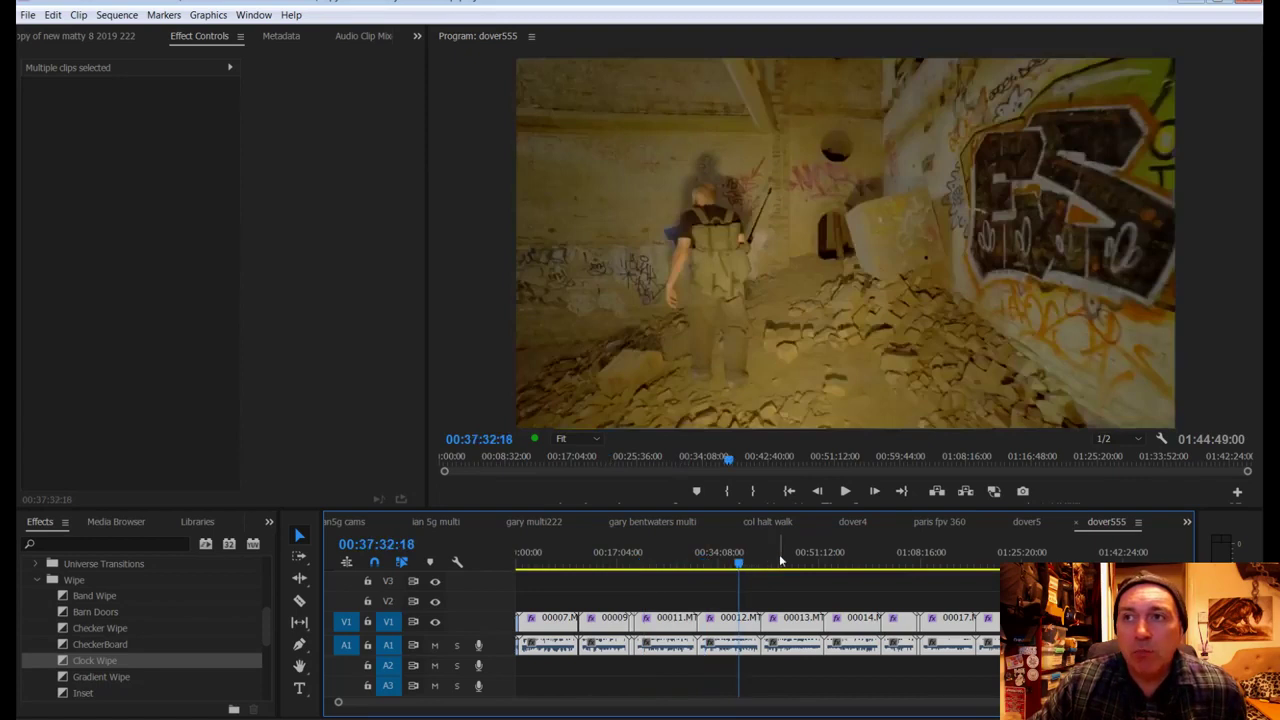
left_click(780, 562)
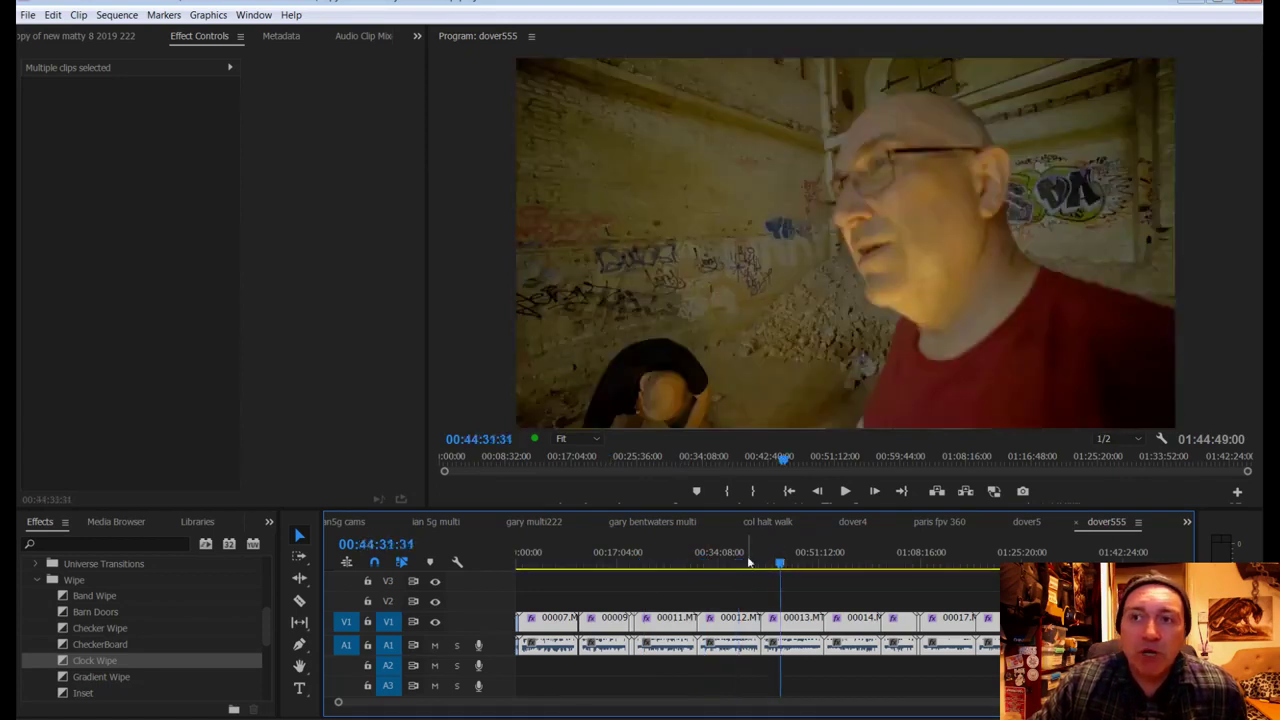
left_click(748, 562)
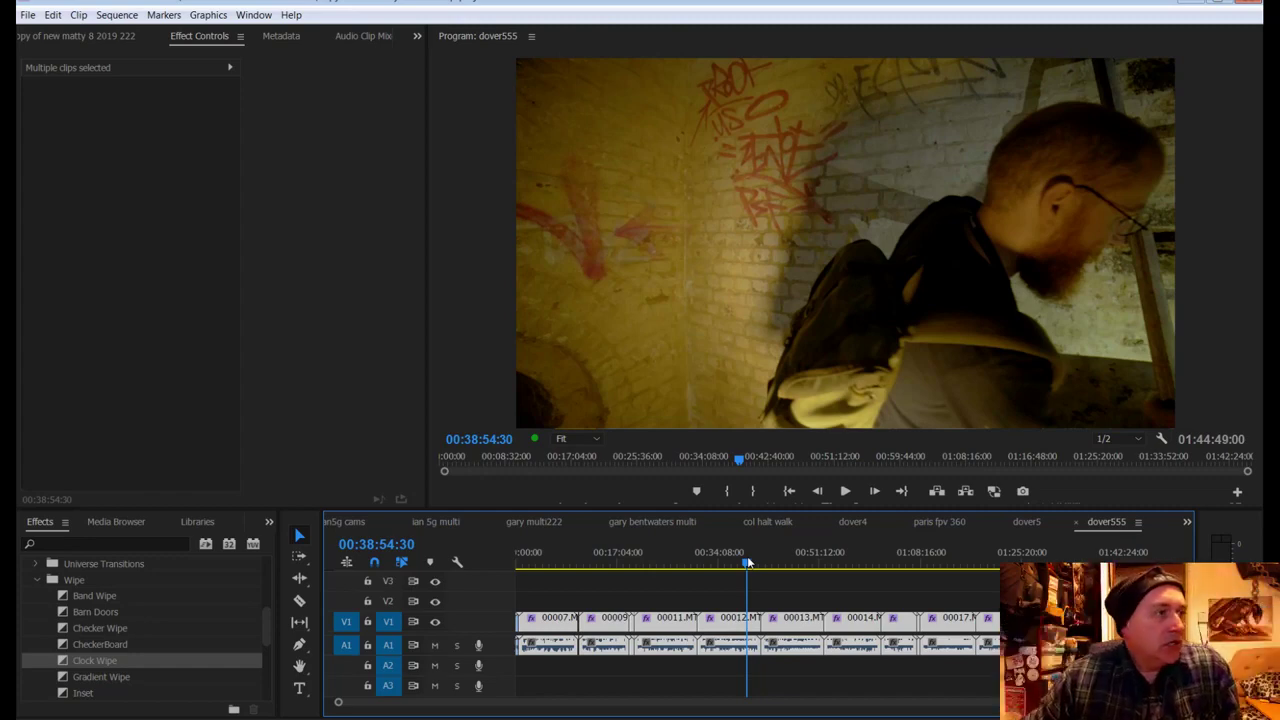
Step: Save the project and return the playhead to the start of the sequence
key("ctrl+s")
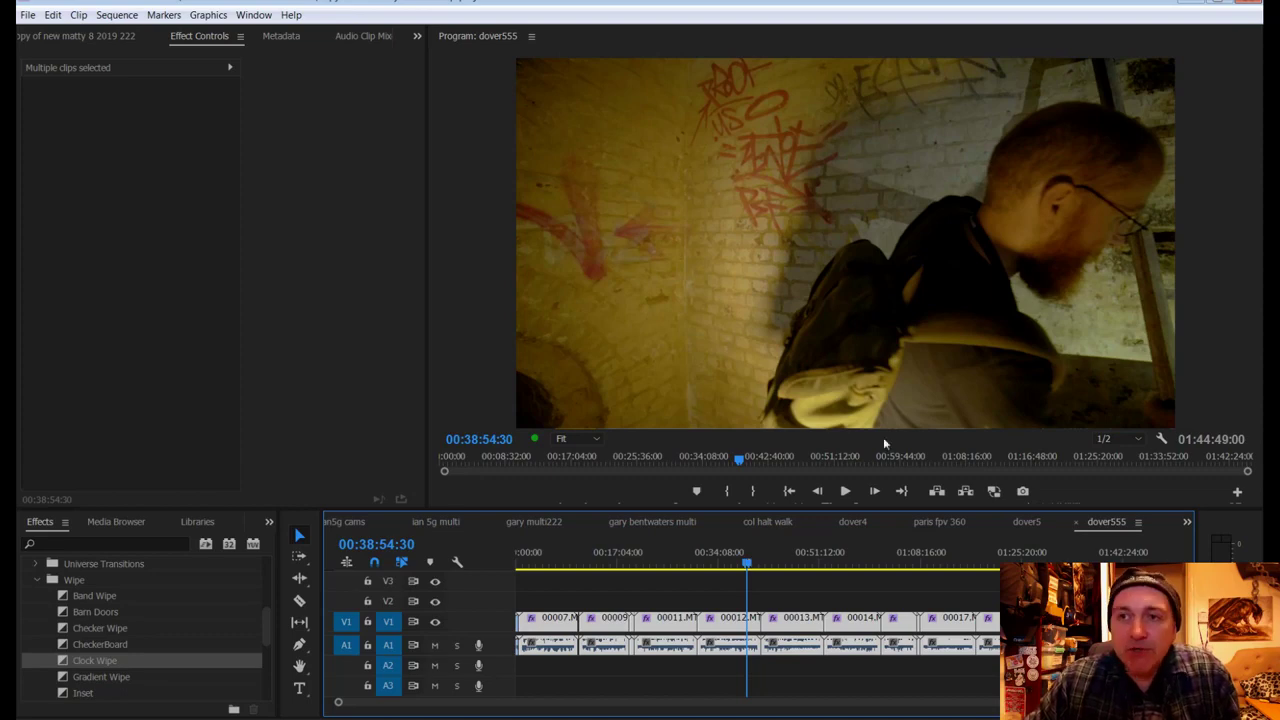
left_click(516, 563)
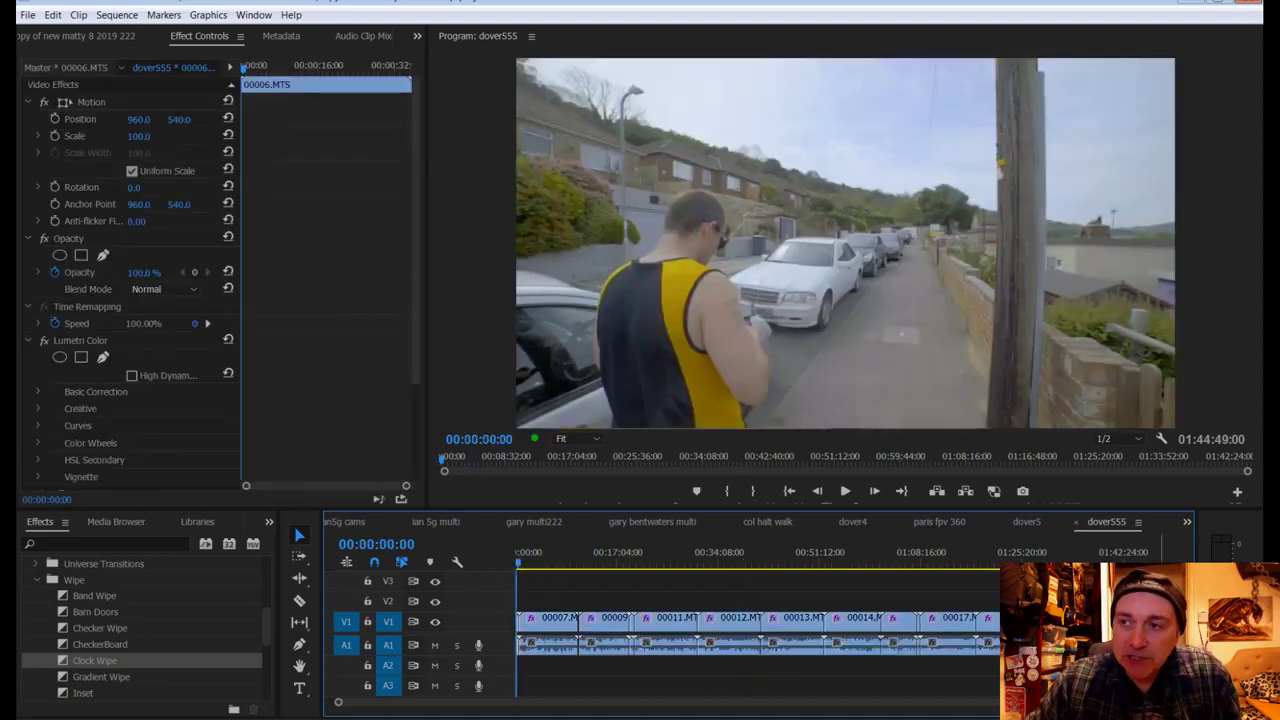
scroll(960, 714, "up", 2)
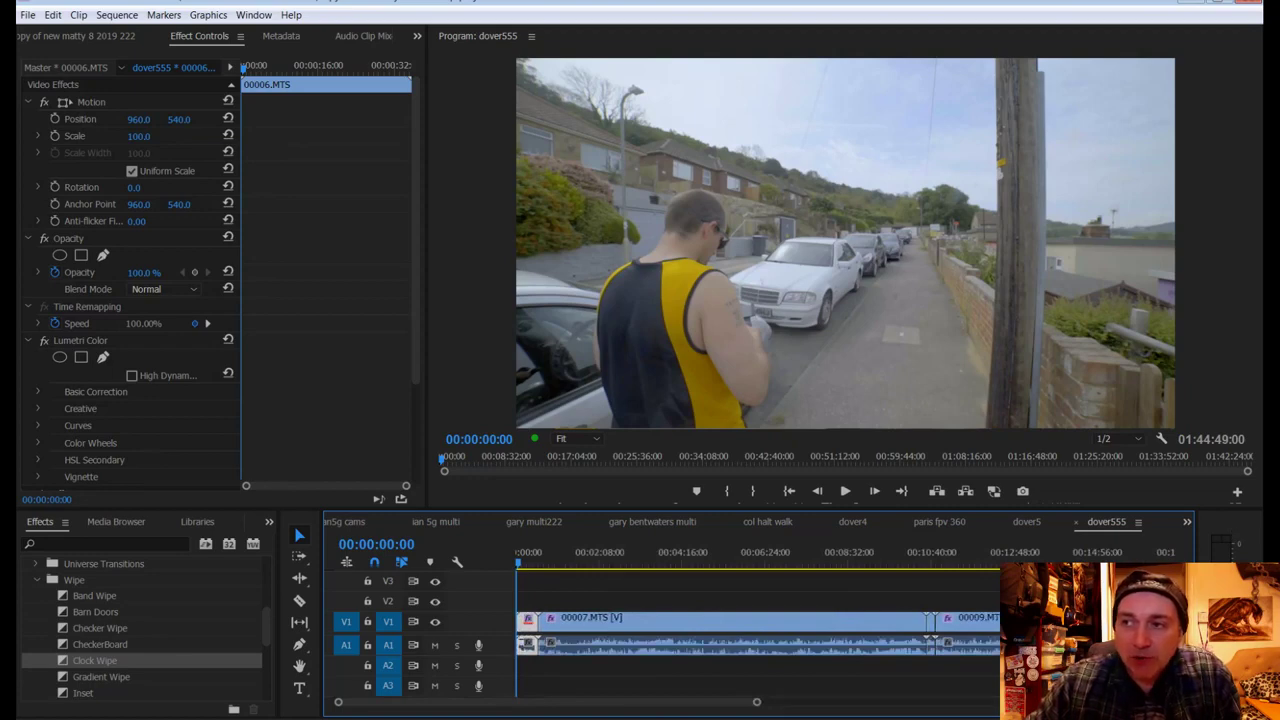
mouse_move(1195, 640)
left_mouse_down()
mouse_move(1025, 640)
mouse_move(1194, 640)
left_mouse_up()
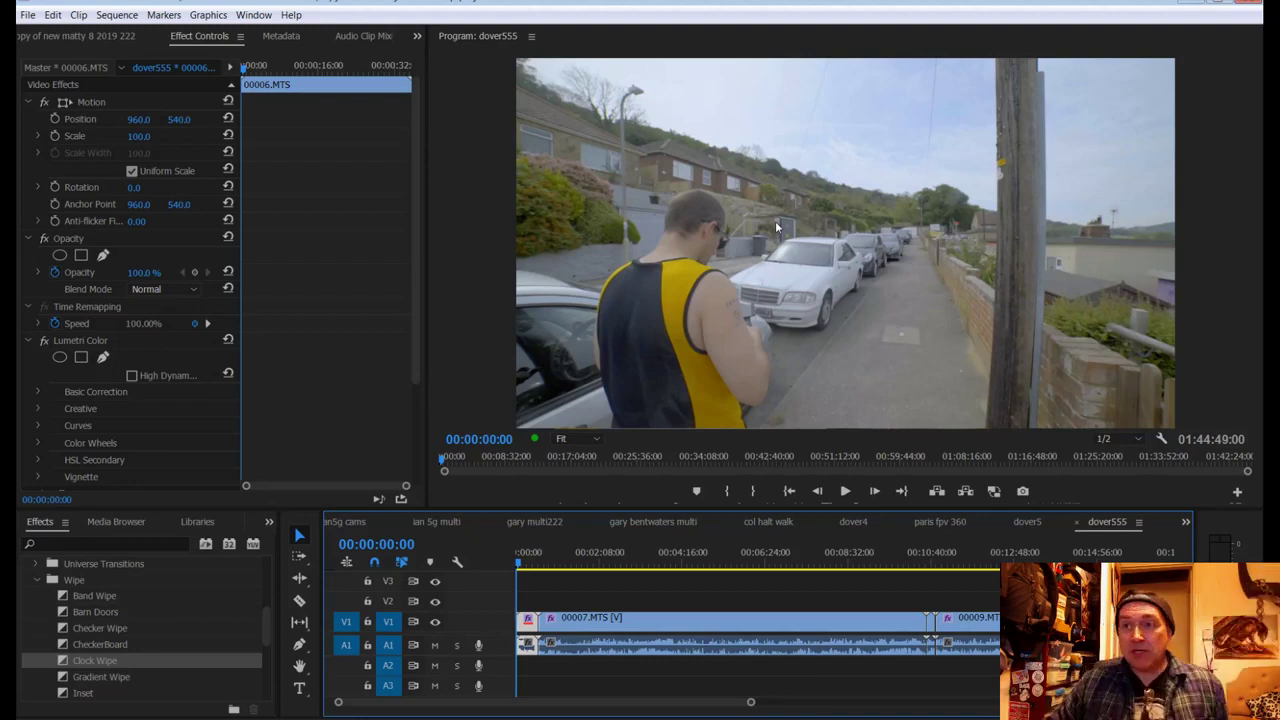
Step: Scrub into the 00007.MTS clip and park the playhead at 00:03:29:03 to examine its corrected picture
left_click_drag(524, 558, 655, 566)
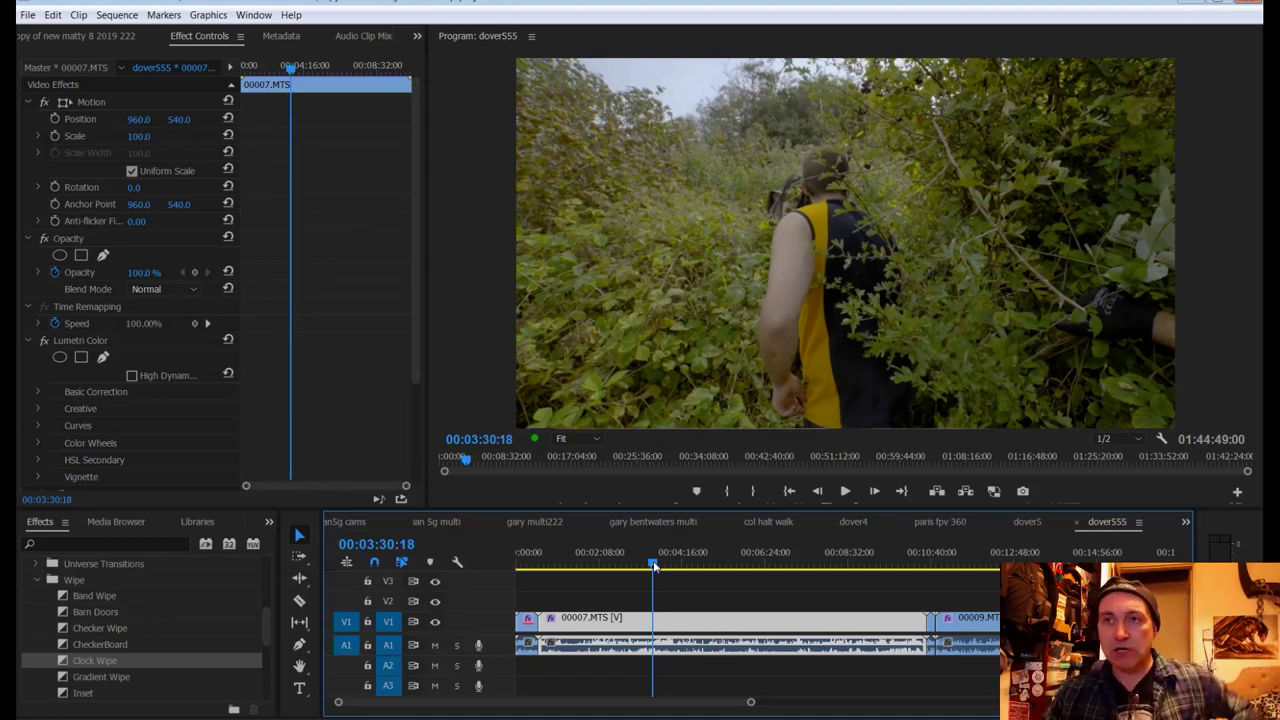
left_click(654, 566)
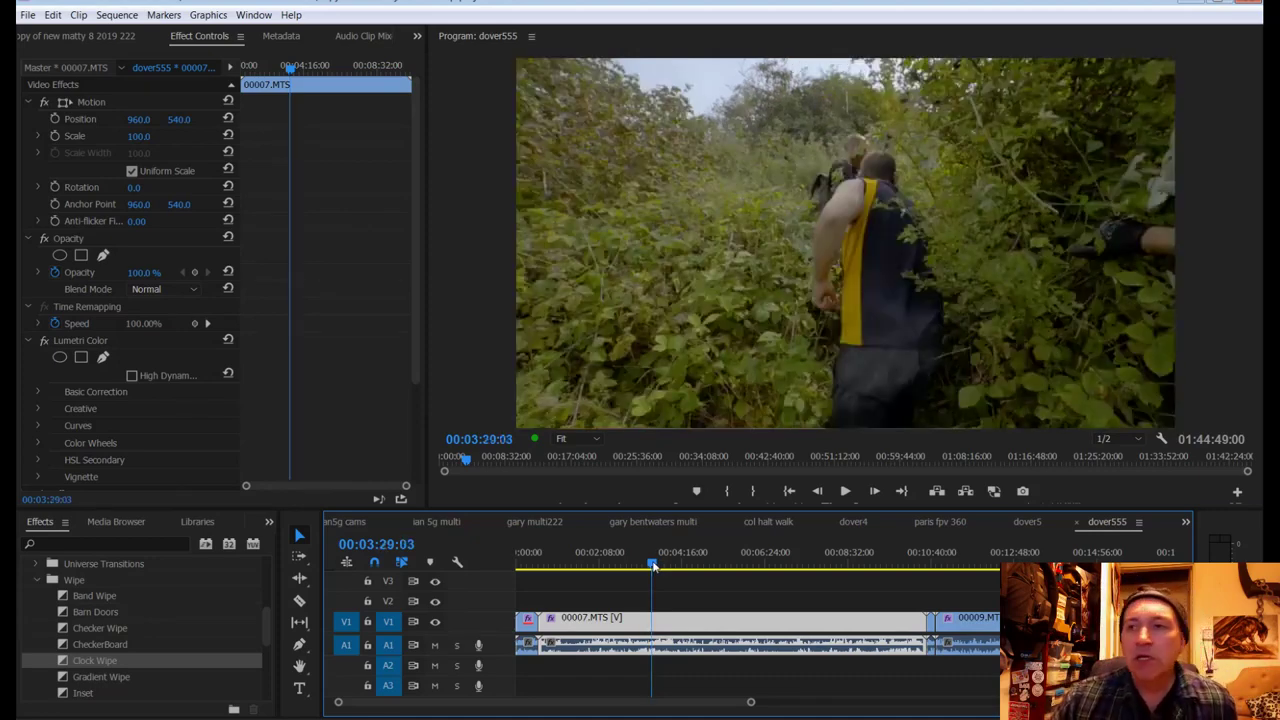
Step: Move the playhead back into the 00006.MTS clip at 00:00:18:47 and expand audio track A1 to show its waveforms
left_click_drag(654, 566, 530, 587)
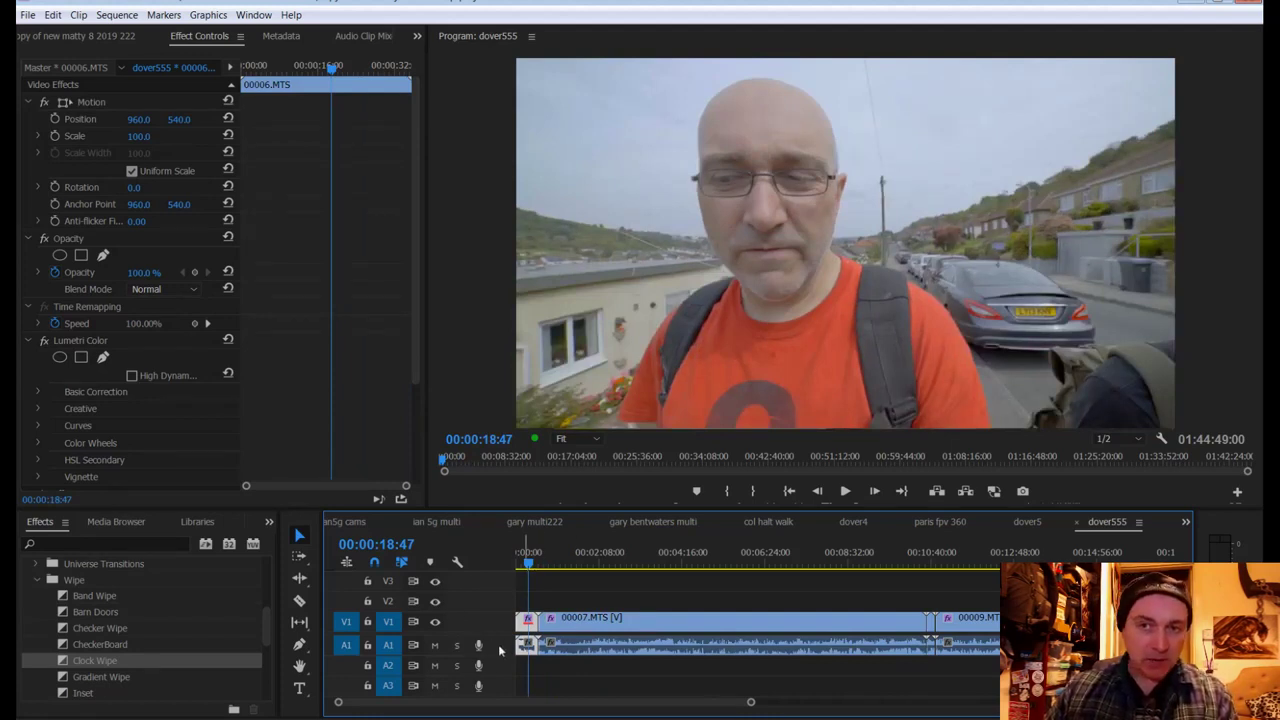
scroll(496, 639, "up", 3)
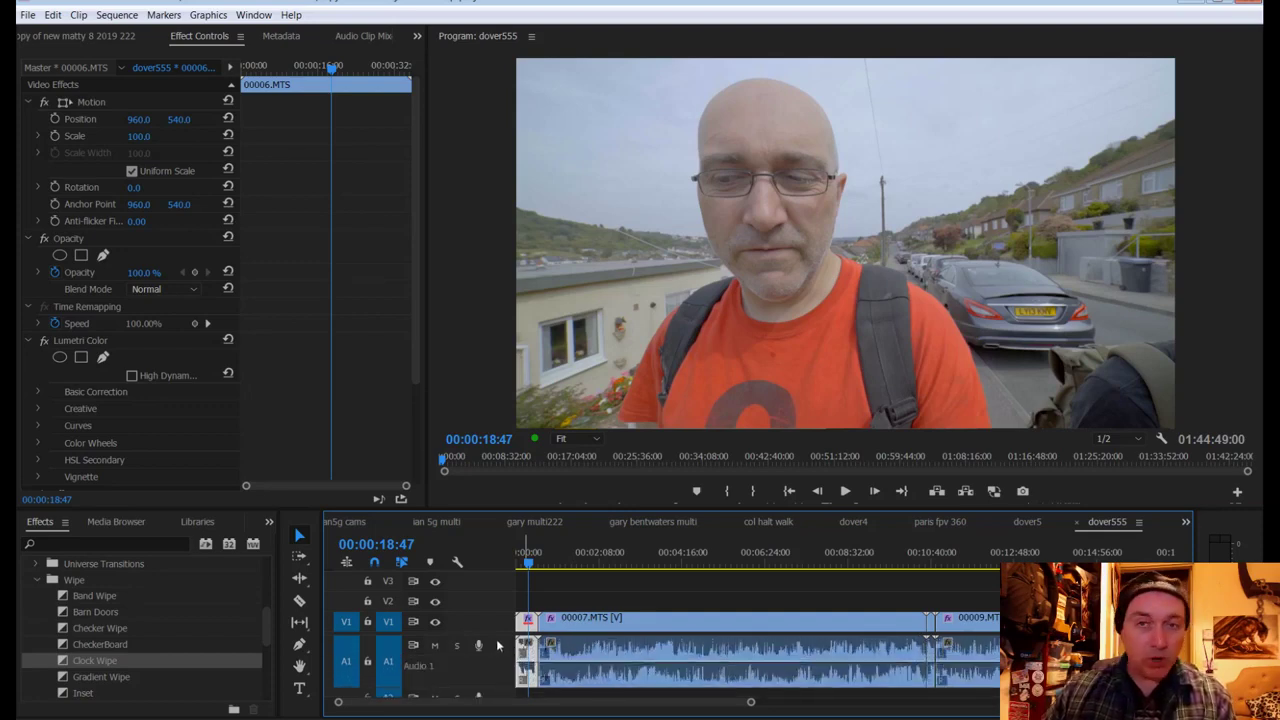
scroll(496, 639, "down", 4)
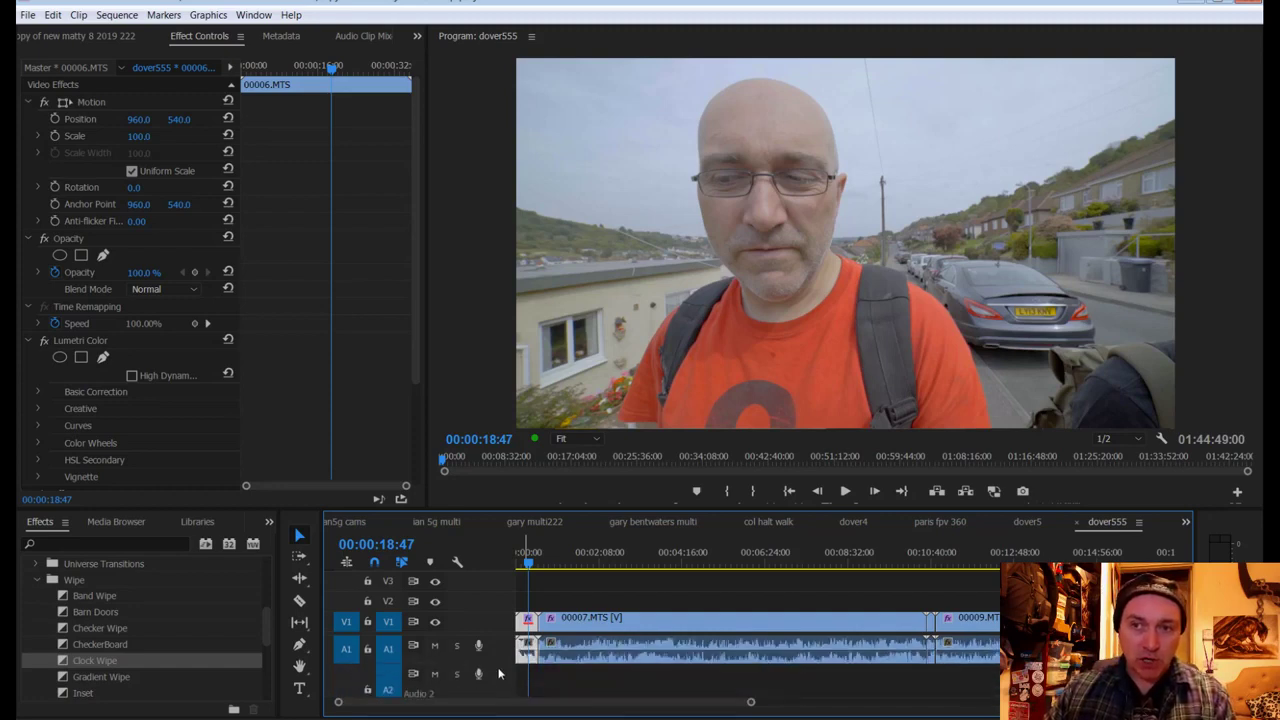
scroll(499, 674, "down", 2)
scroll(487, 646, "up", 3)
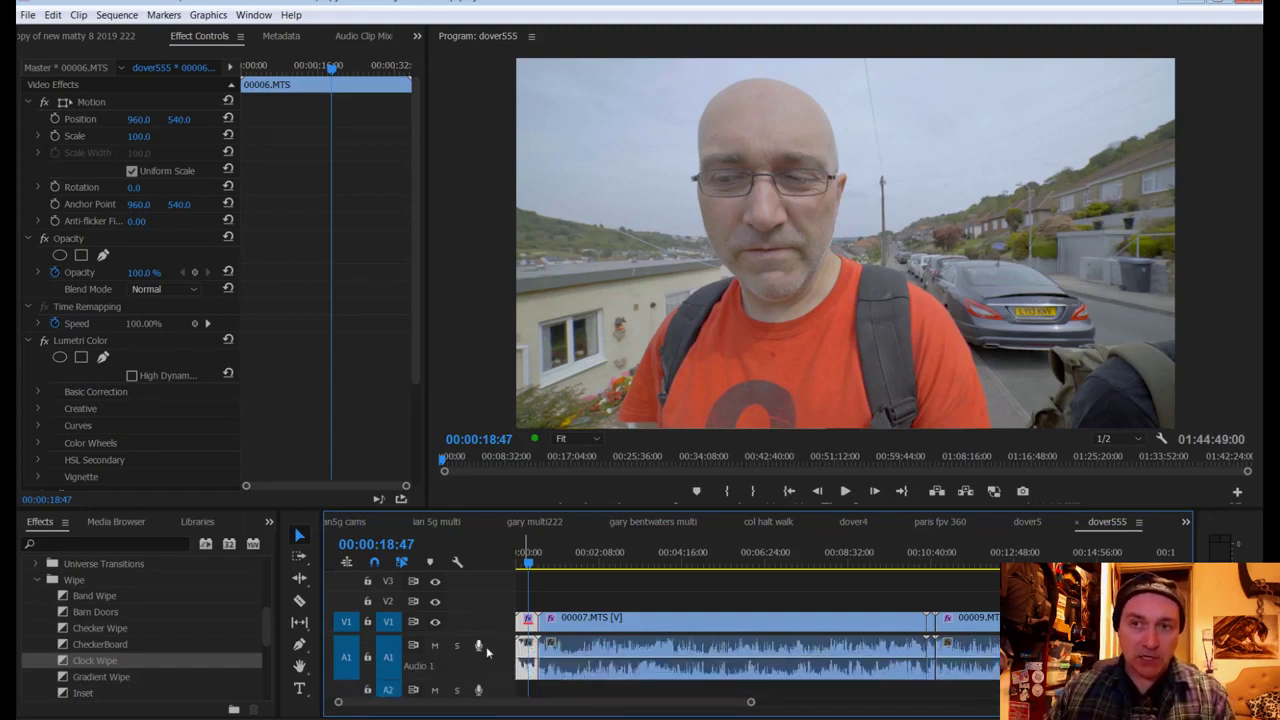
scroll(486, 646, "up", 3)
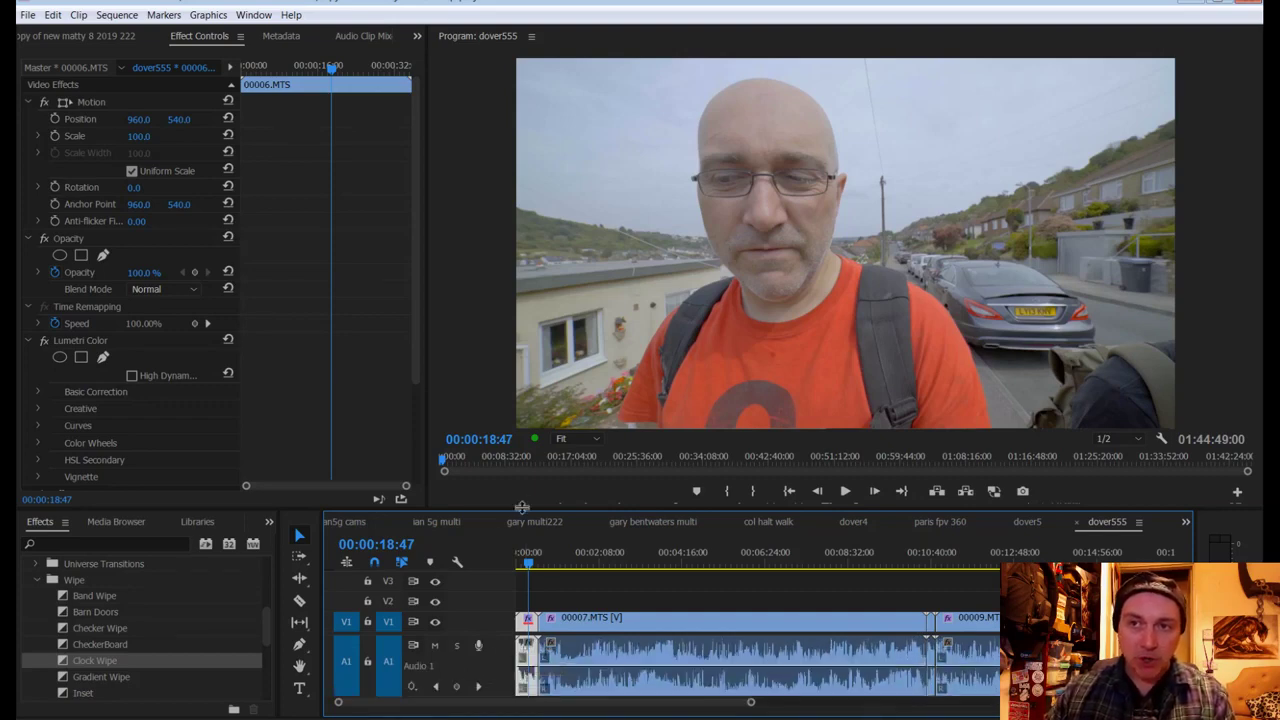
Step: Try different heights for tracks V1 and A1 in an enlarged timeline, restoring the smaller timeline with A1 expanded
left_click_drag(521, 507, 561, 358)
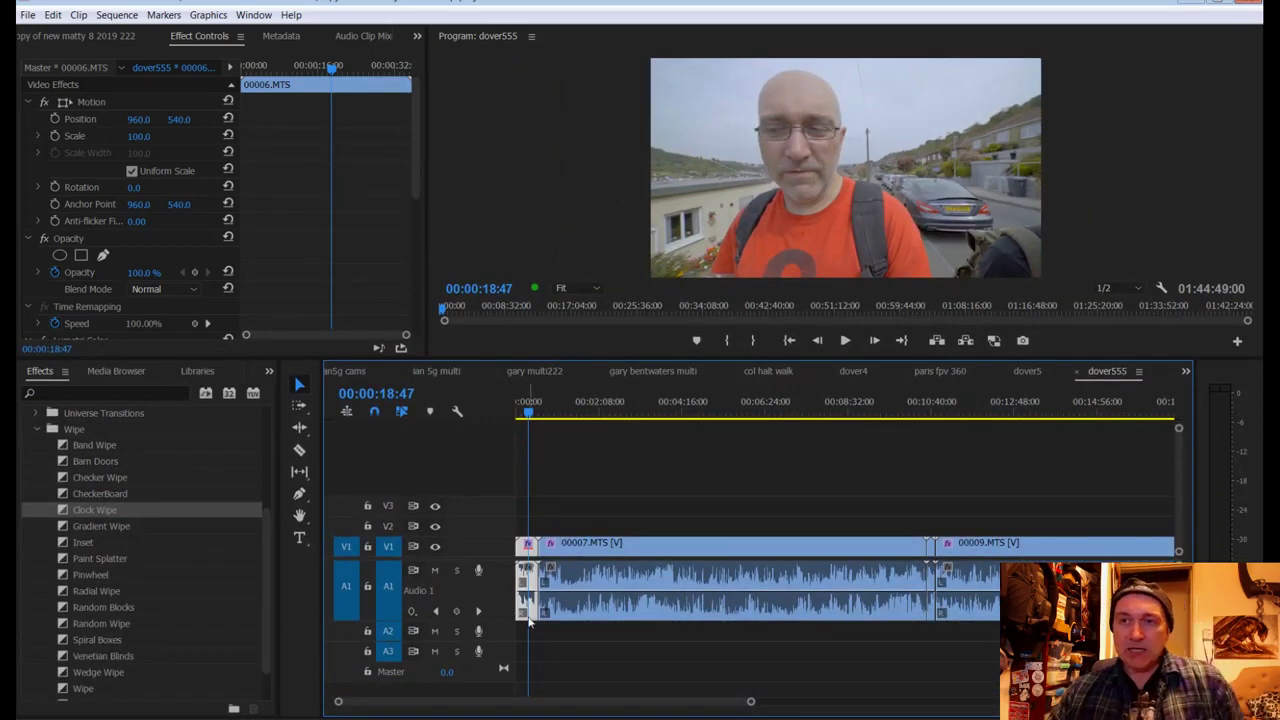
scroll(484, 586, "up", 3)
scroll(481, 542, "up", 3)
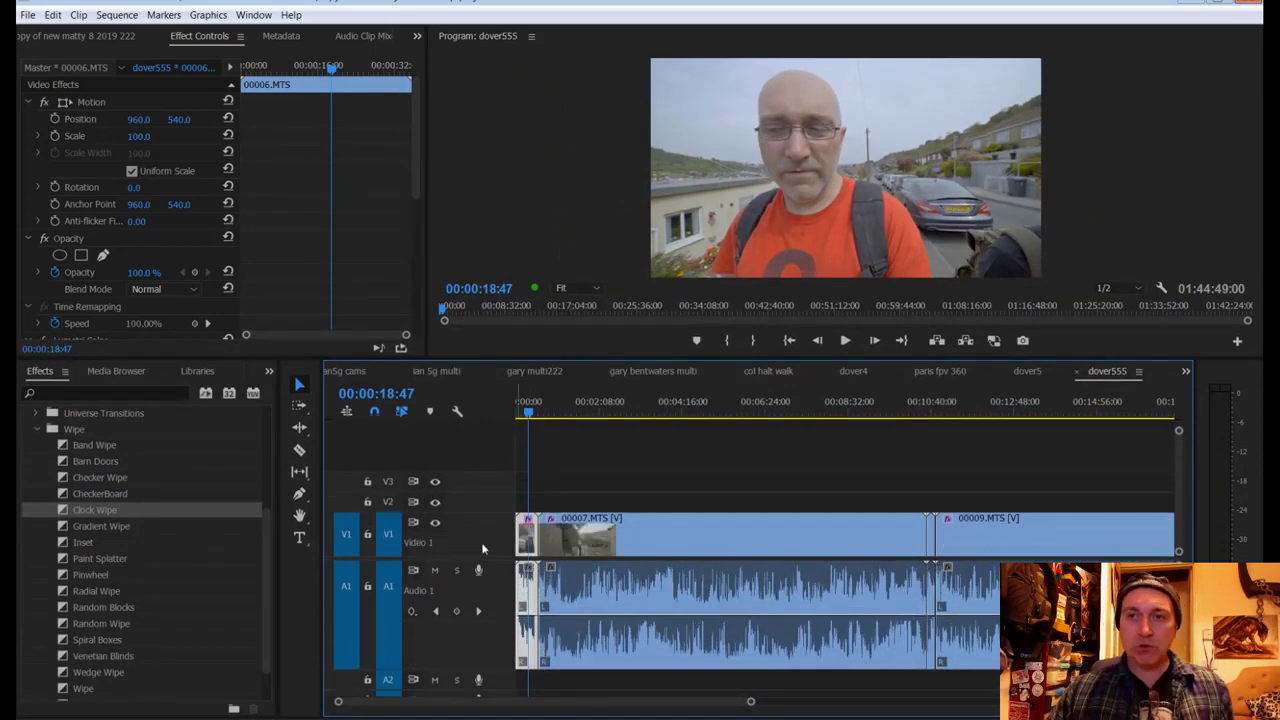
scroll(481, 543, "down", 4)
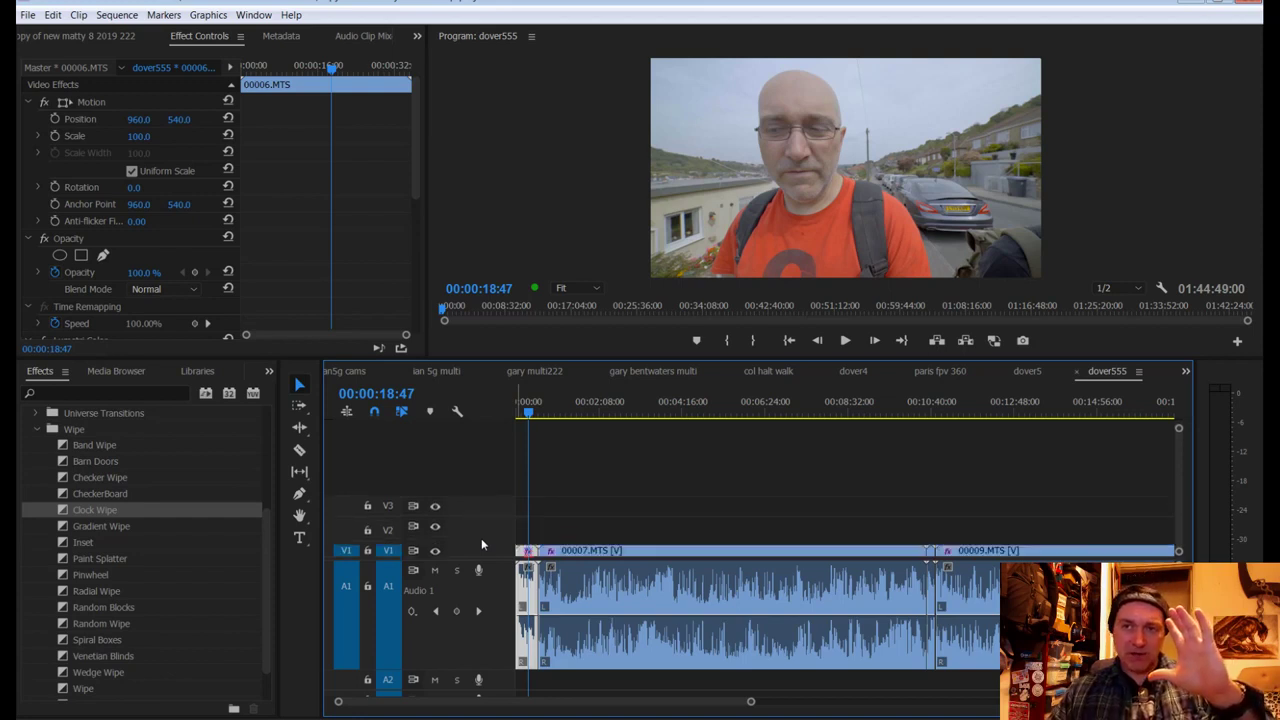
scroll(471, 548, "up", 1)
scroll(488, 596, "down", 4)
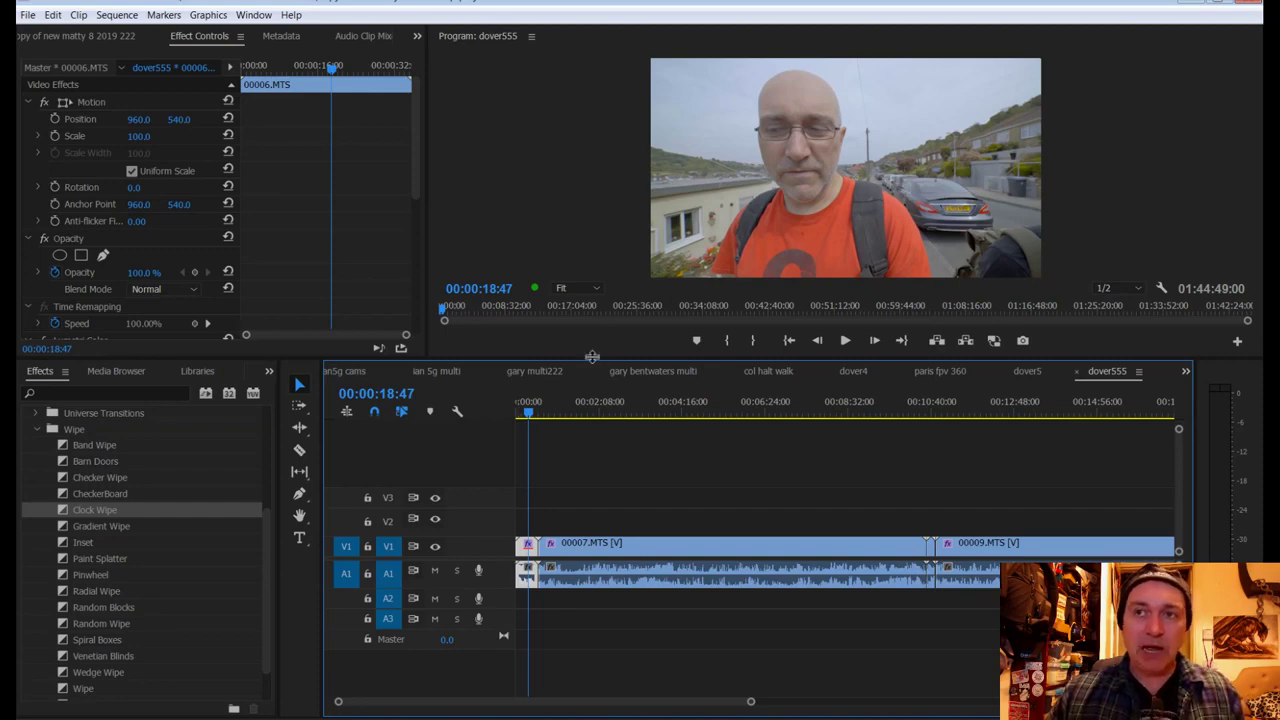
left_click_drag(592, 354, 600, 494)
double_click(487, 655)
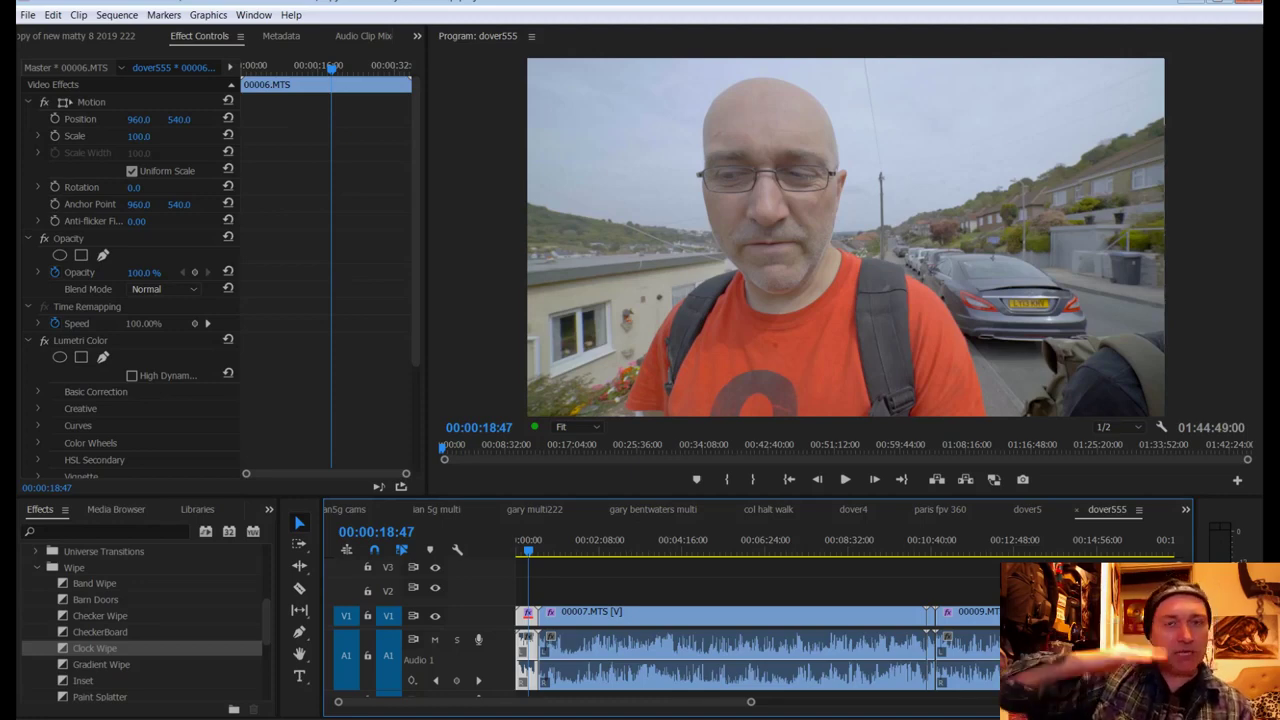
Step: Play short passages of 00006.MTS, 00007.MTS and the end of 00007.MTS to compare their audio levels
key("space")
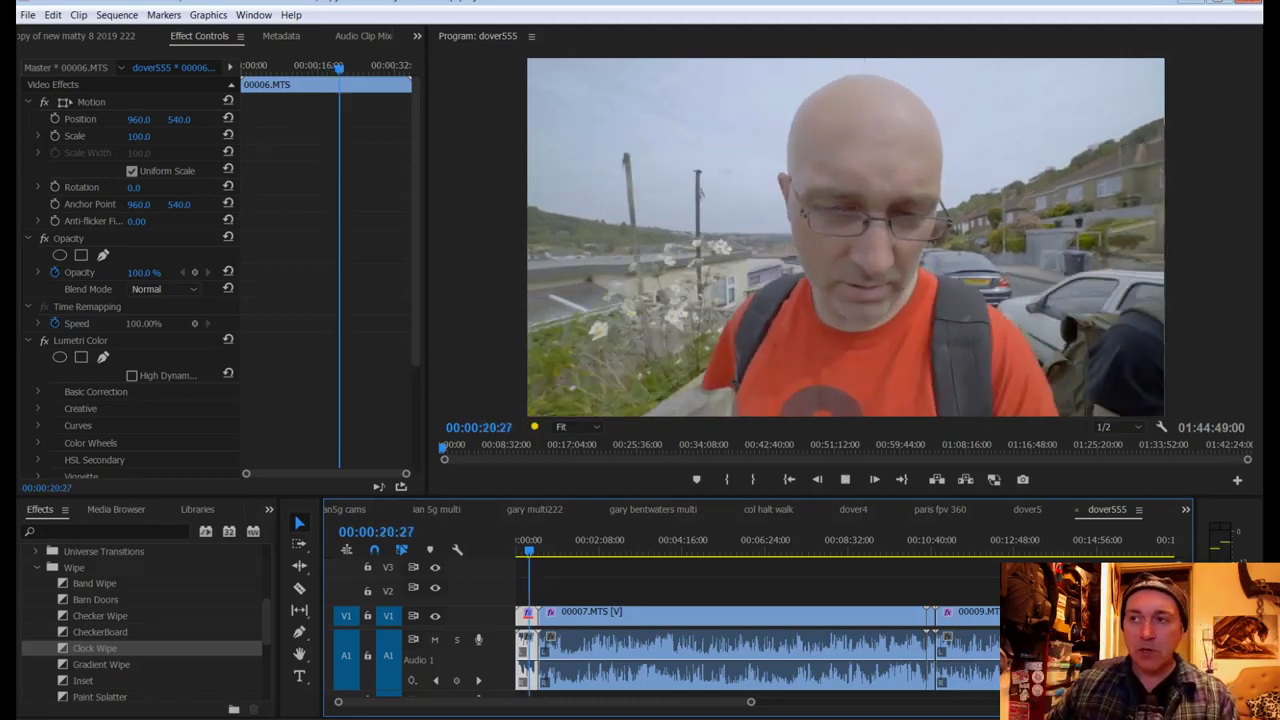
key("space")
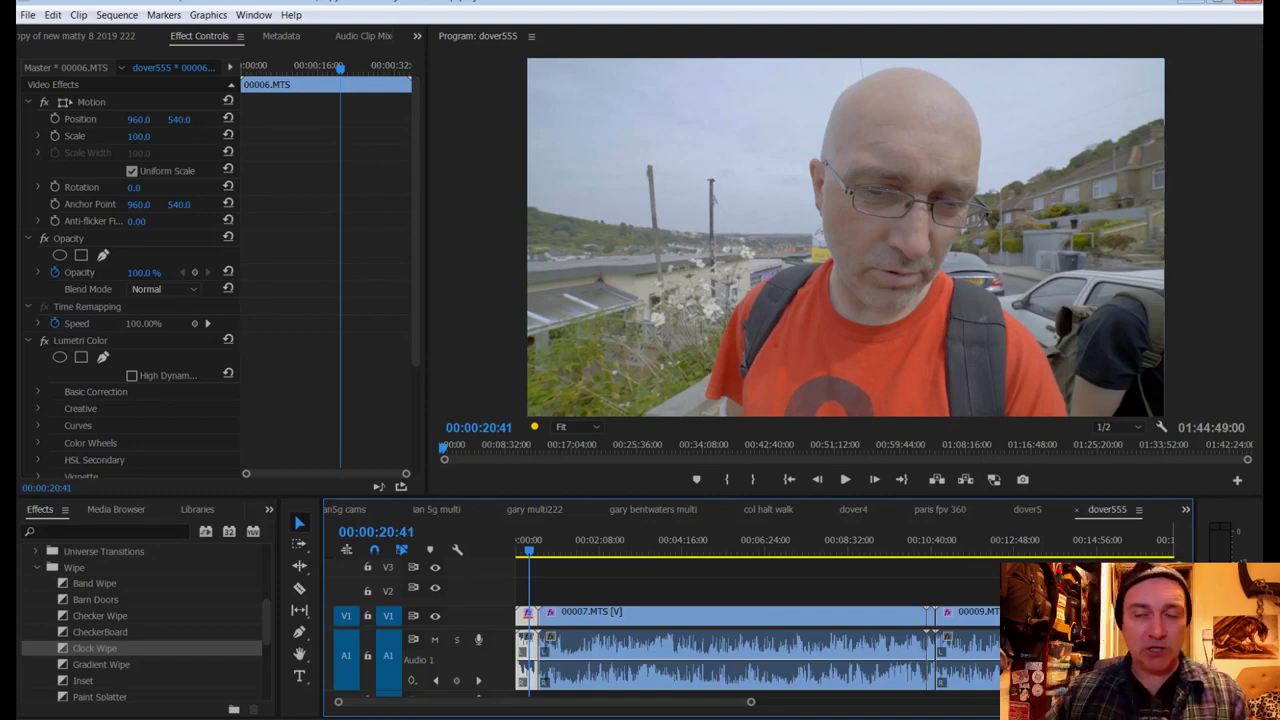
key("space")
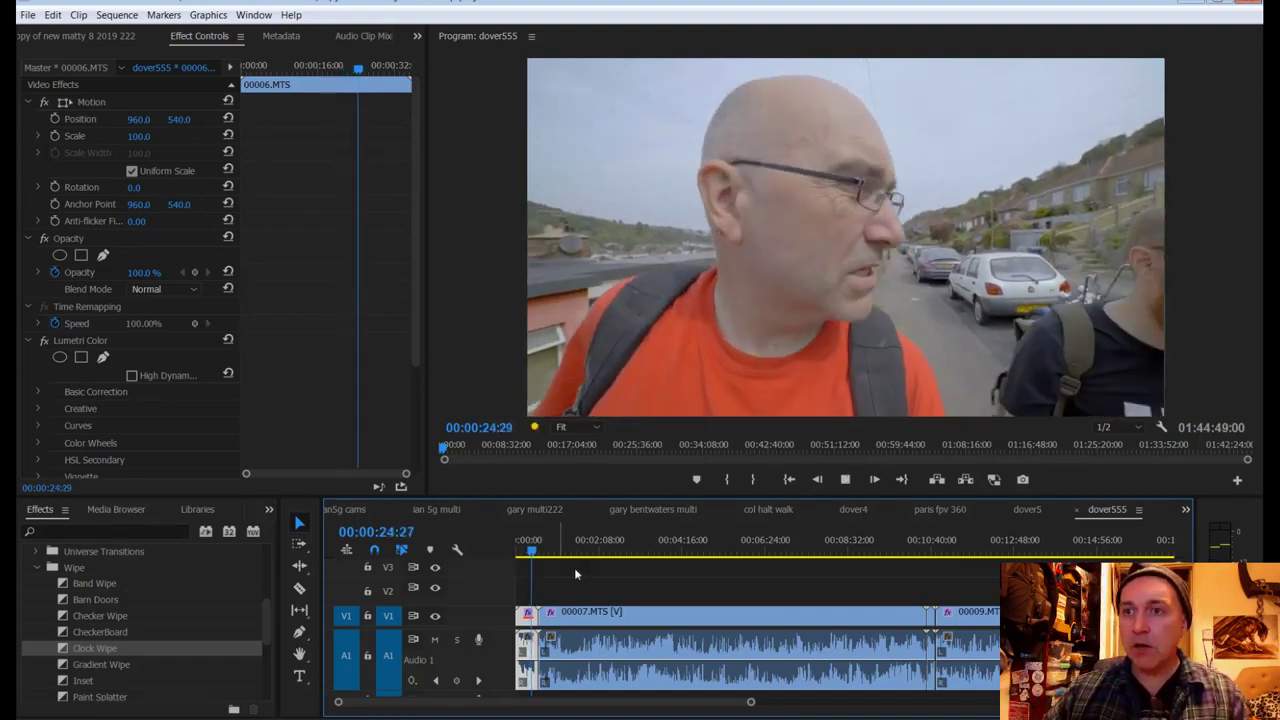
left_click(601, 548)
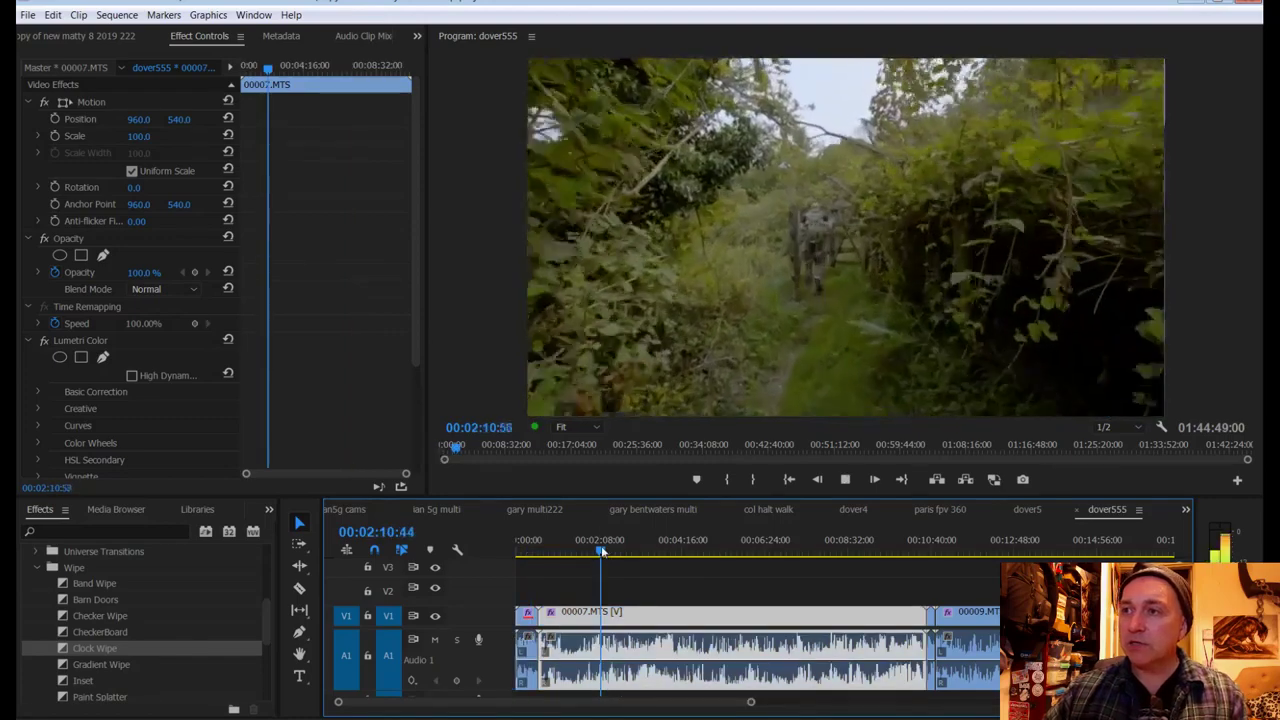
key("space")
left_click(928, 550)
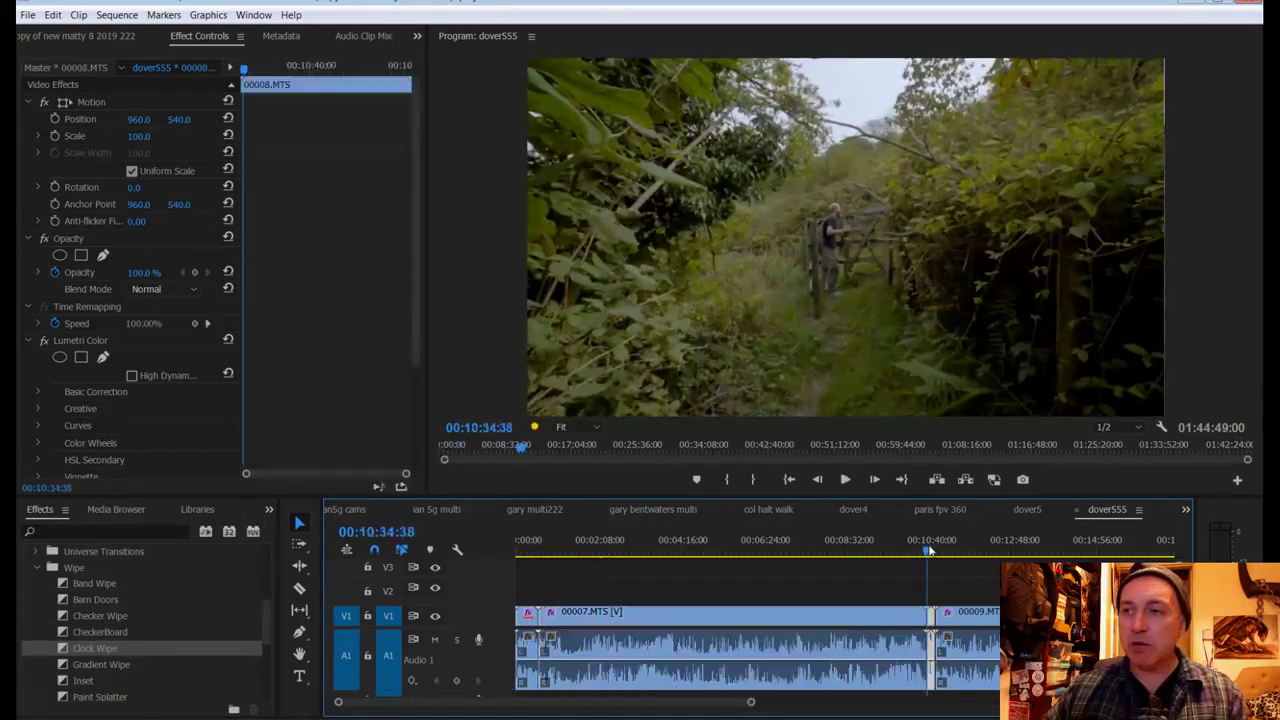
left_click(926, 549)
key("space")
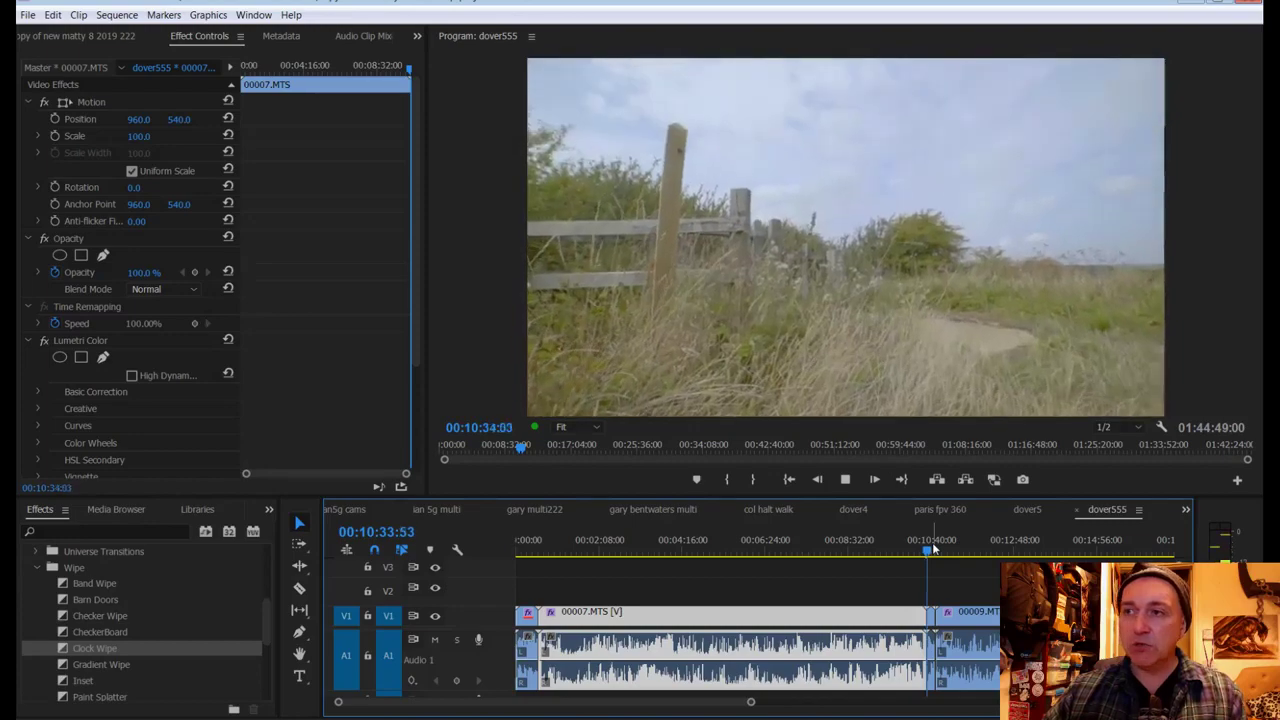
Step: Play short passages of 00009.MTS, 00010.MTS and 00011.MTS to compare their audio levels
left_click(958, 548)
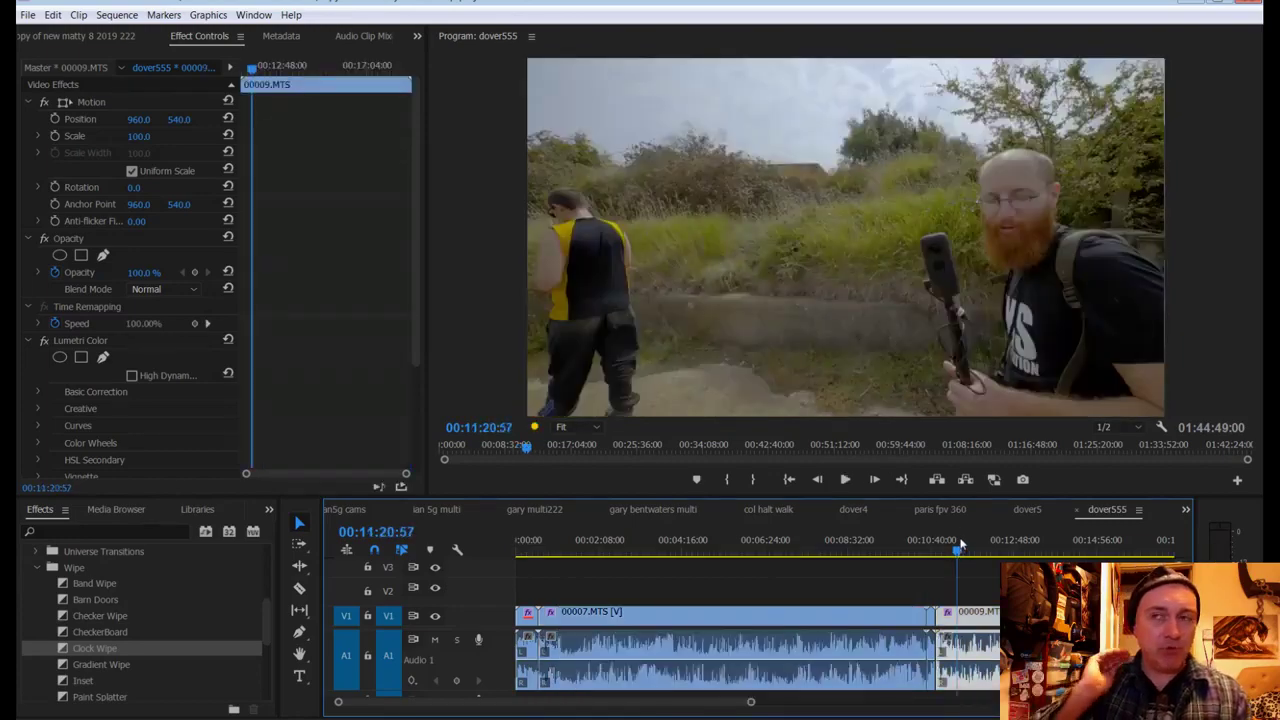
key("space")
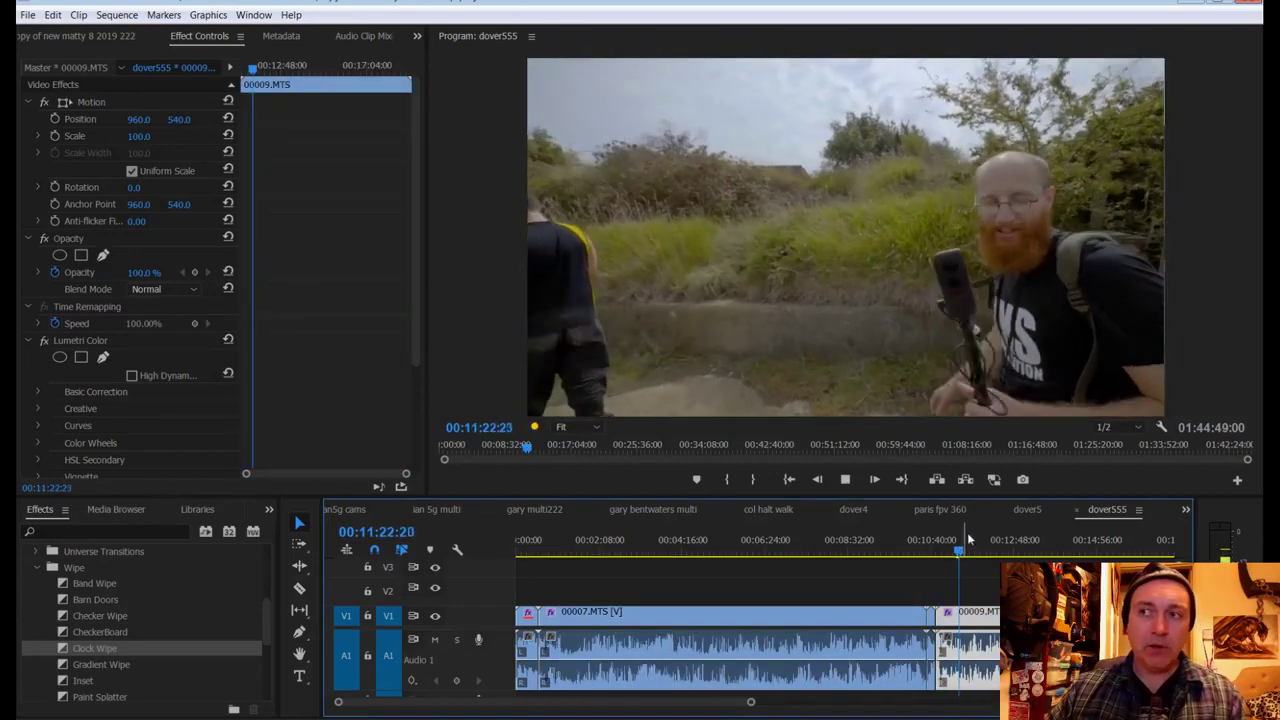
key("space")
left_click_drag(750, 701, 910, 706)
left_click(832, 548)
key("space")
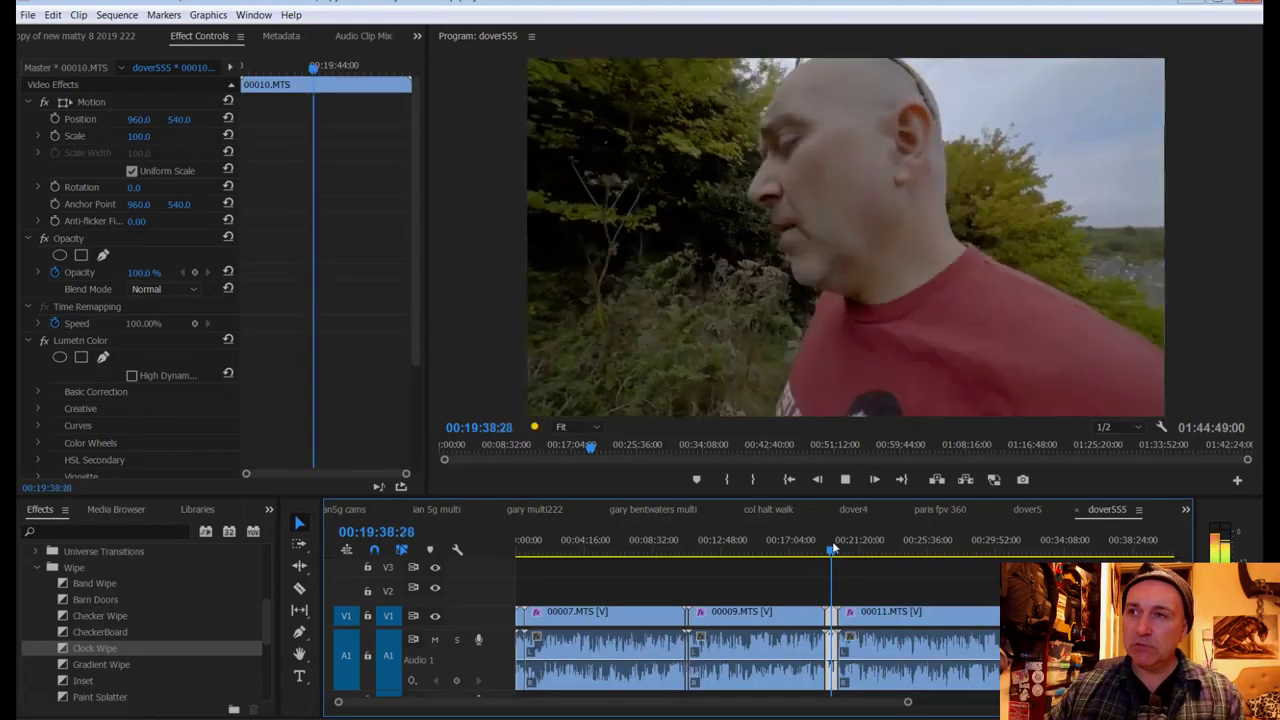
left_click(858, 548)
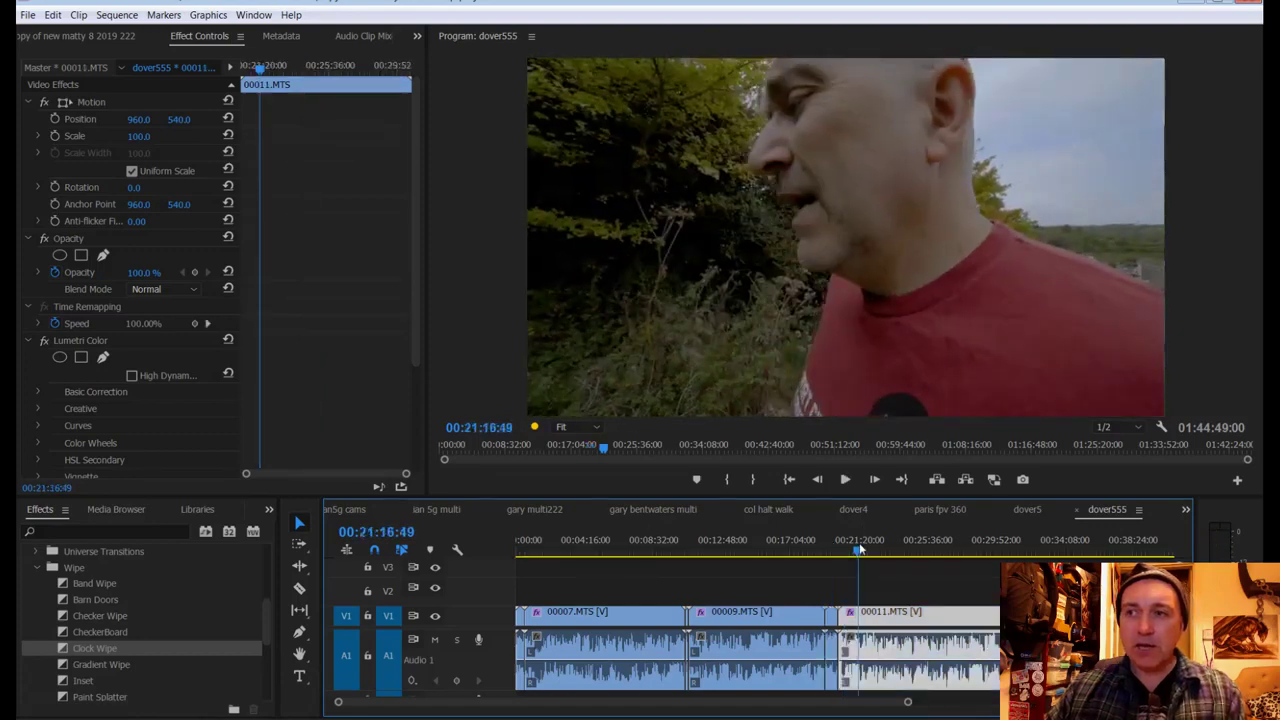
key("space")
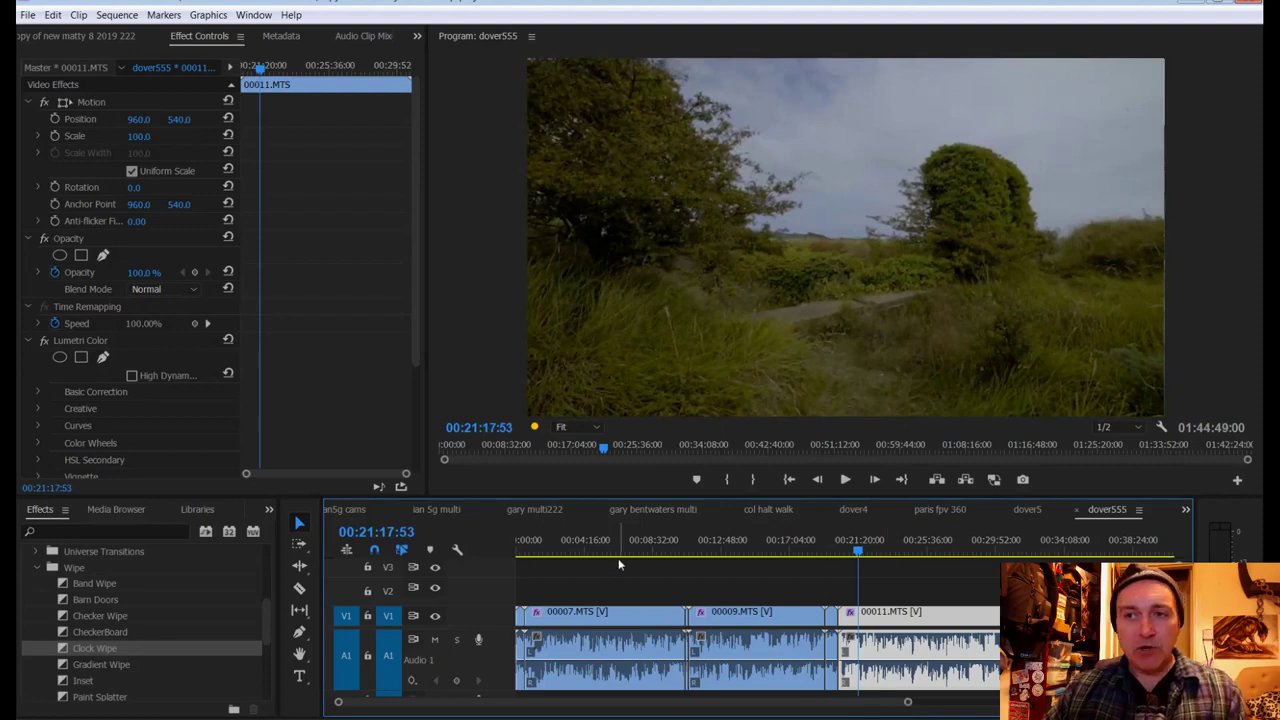
Step: Park the playhead in 00007.MTS at 00:01:15:49, search the effects for "compres" and apply Multiband Compressor to that clip
left_click_drag(558, 548, 537, 548)
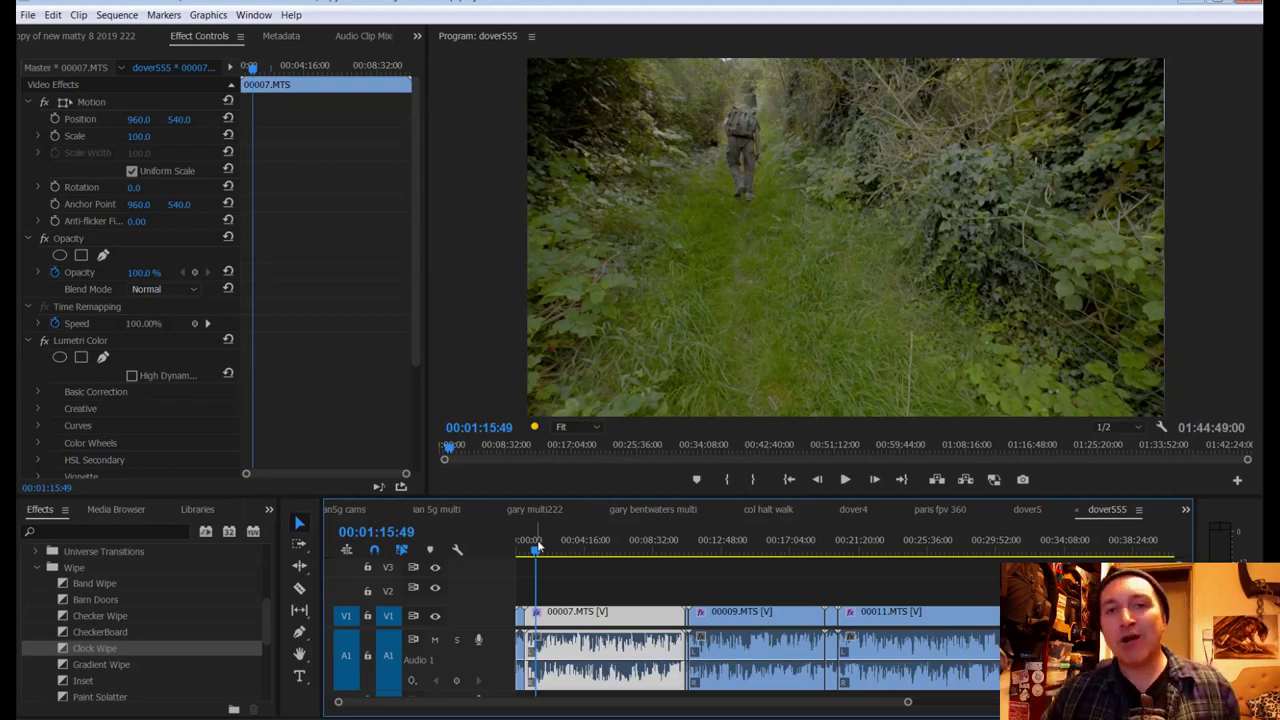
left_click(37, 568)
scroll(265, 567, "up", 5)
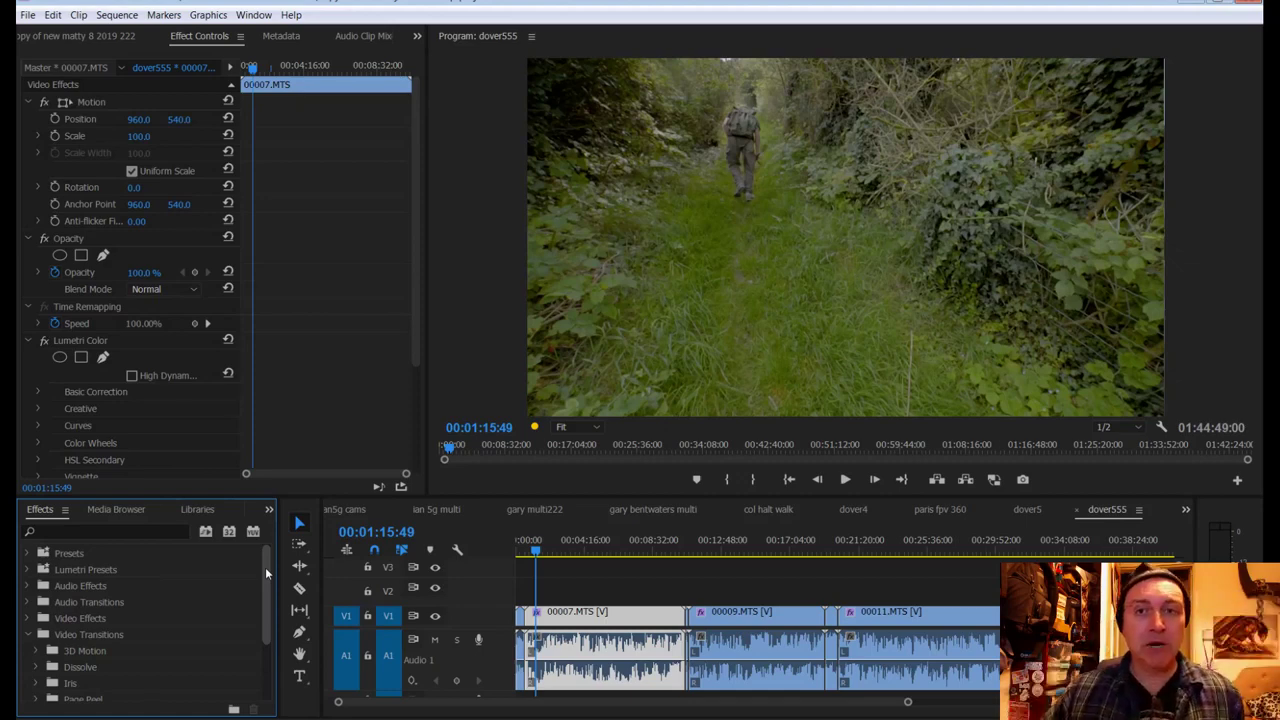
left_click(94, 535)
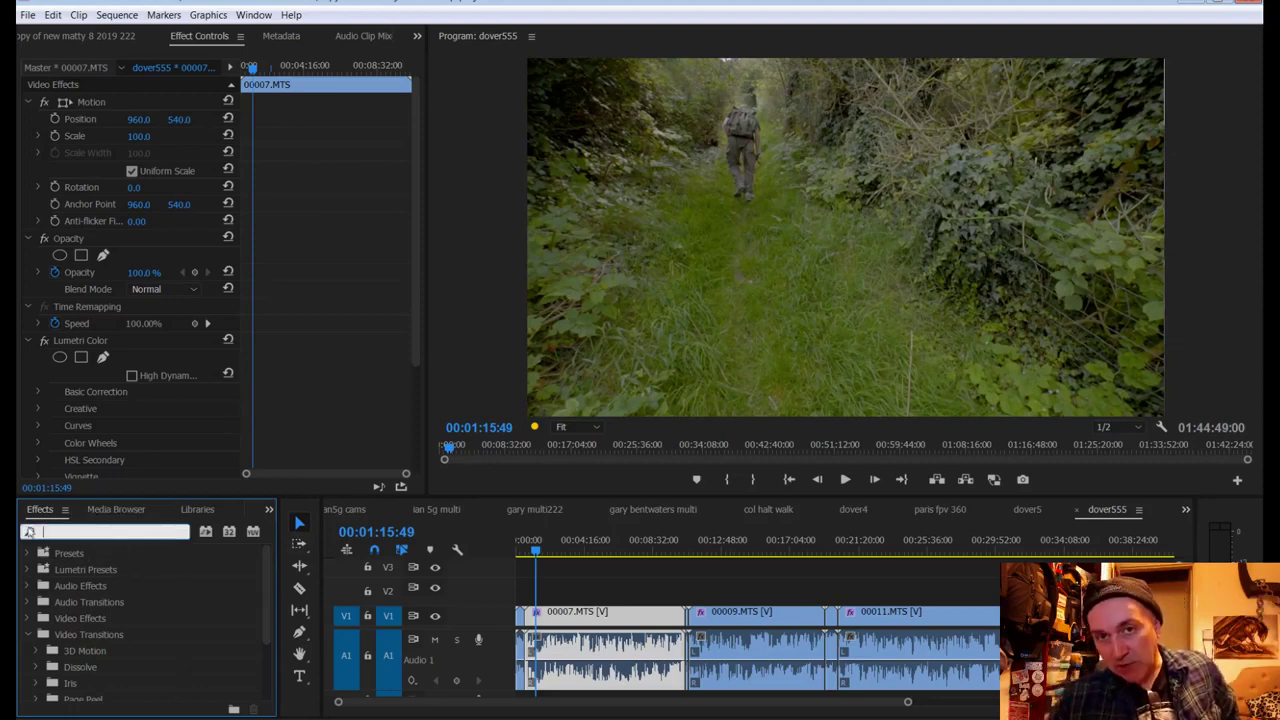
type("compres")
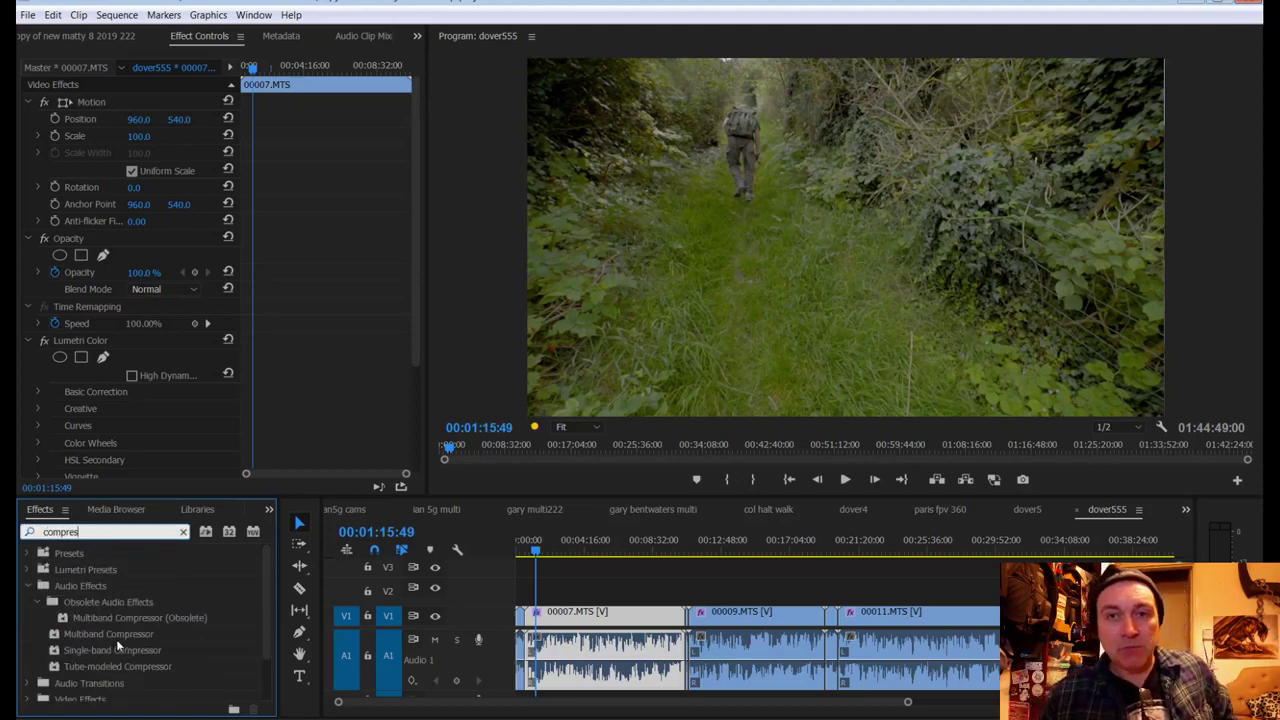
left_click_drag(119, 634, 577, 648)
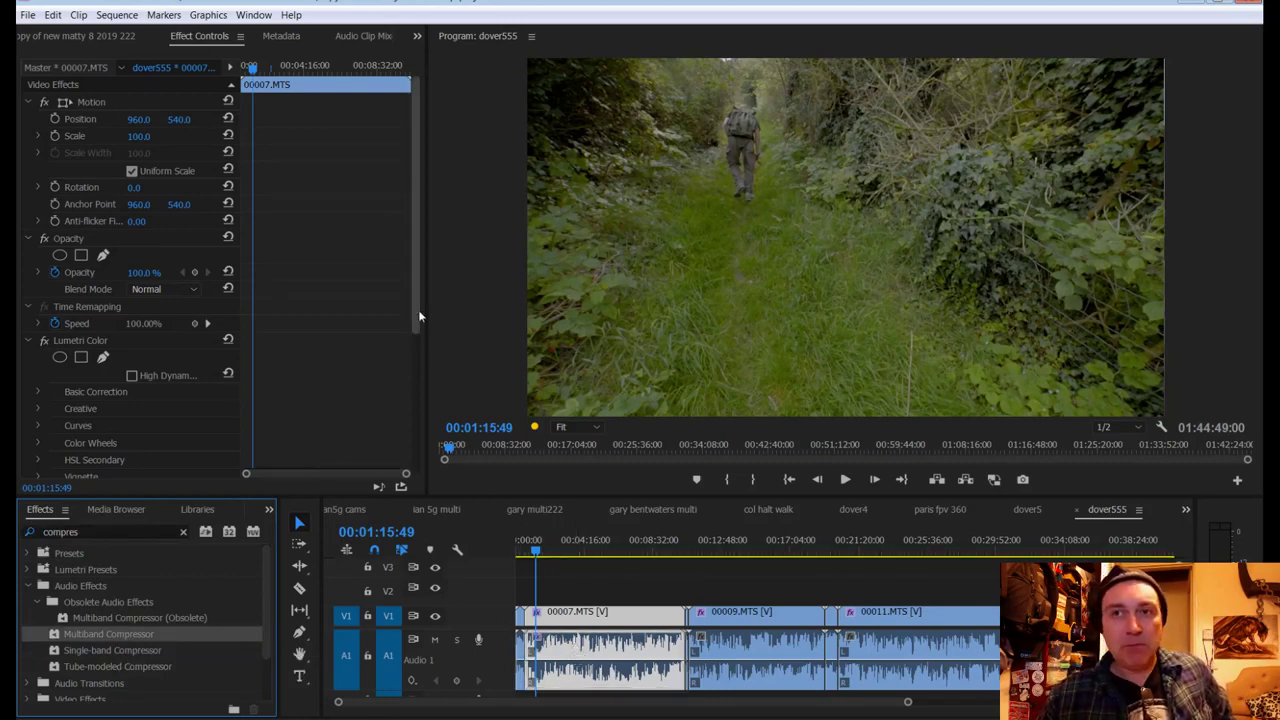
Step: Open the 00007.MTS clip's Multiband Compressor editor, enlarge it, and enable Brickwall Limiter and Link Band Controls
left_click_drag(420, 316, 419, 444)
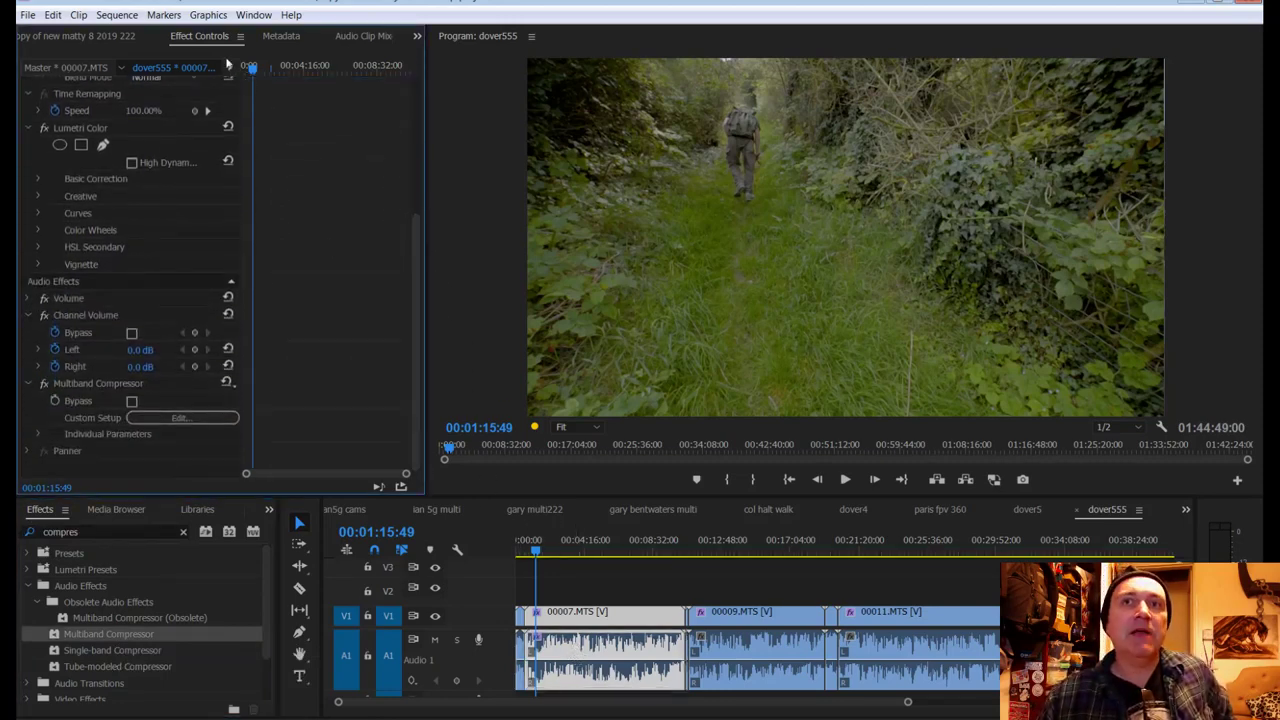
left_click(84, 130)
left_click(86, 385)
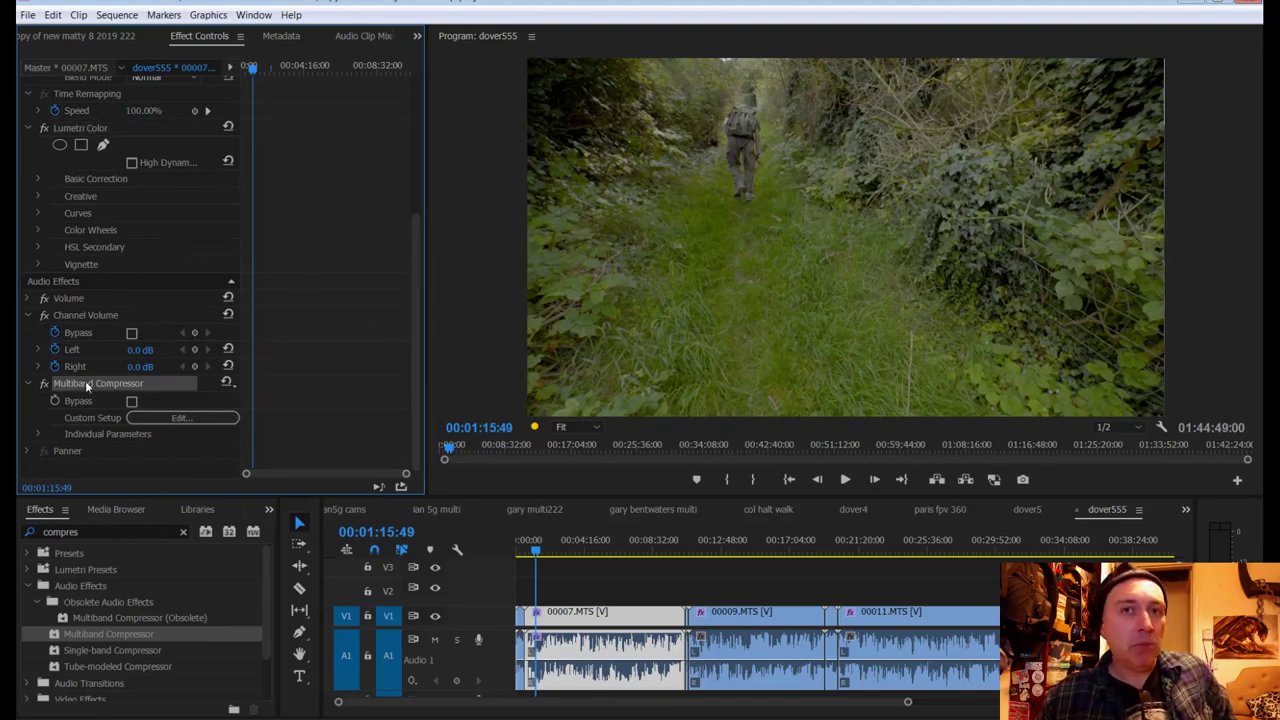
left_click(156, 419)
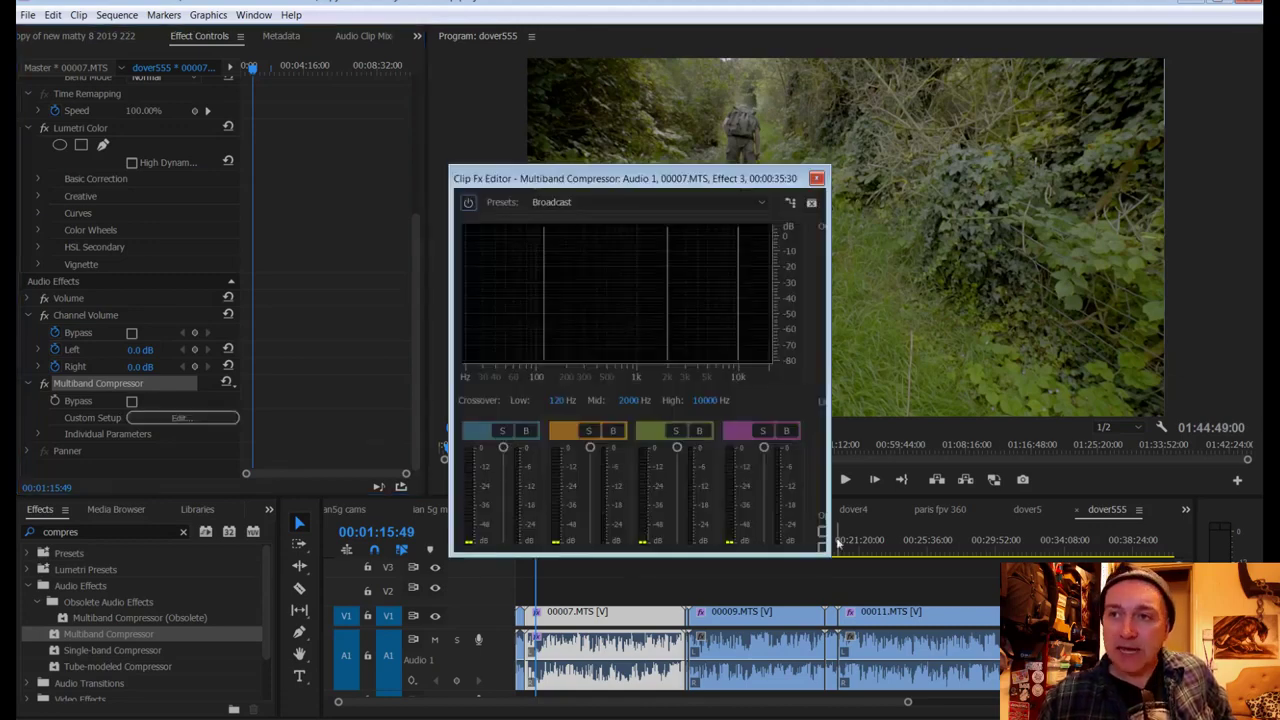
left_click_drag(824, 549, 1092, 718)
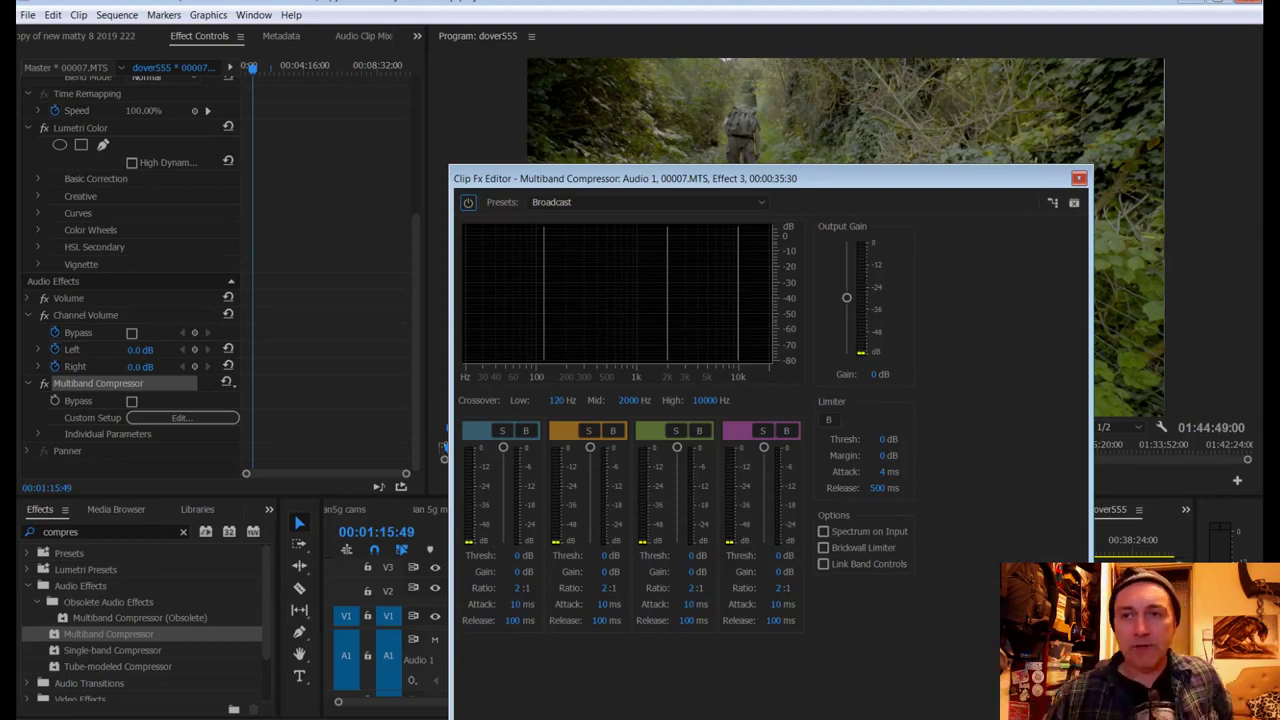
left_click(823, 548)
left_click(823, 564)
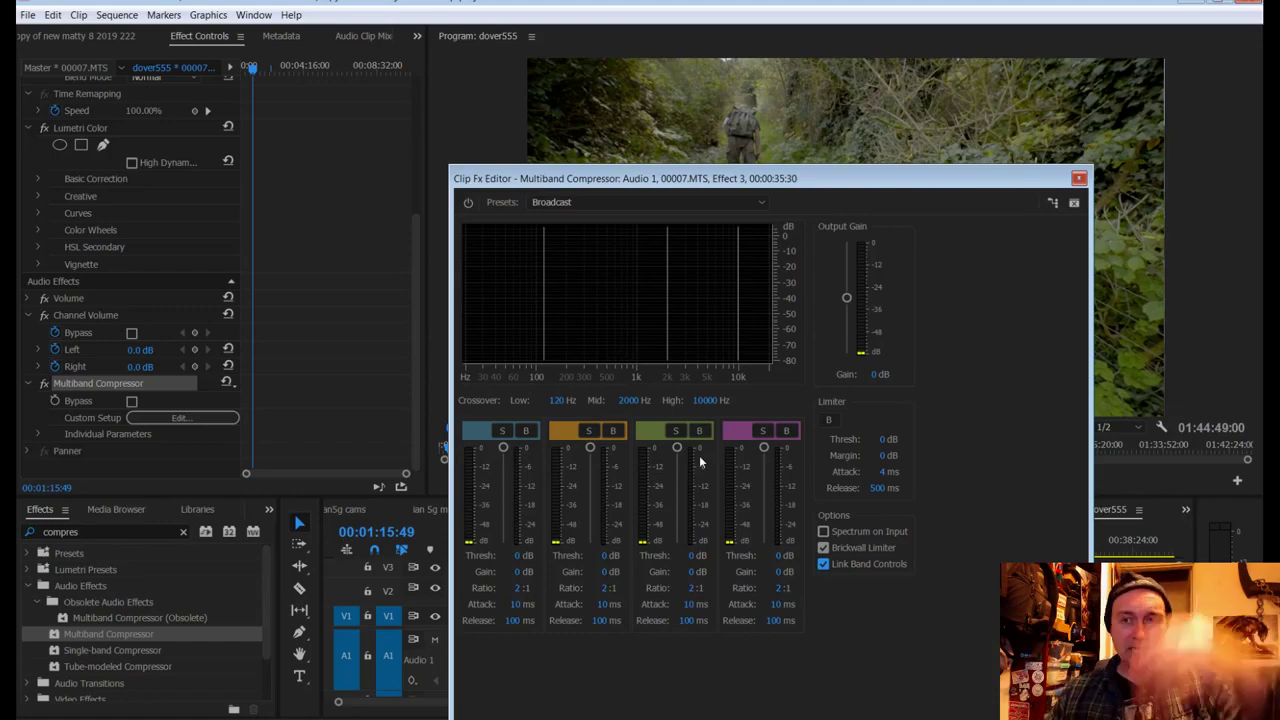
Step: Lower the linked threshold of all four compressor bands to about -30 dB while auditioning the clip, and close the editor
key("space")
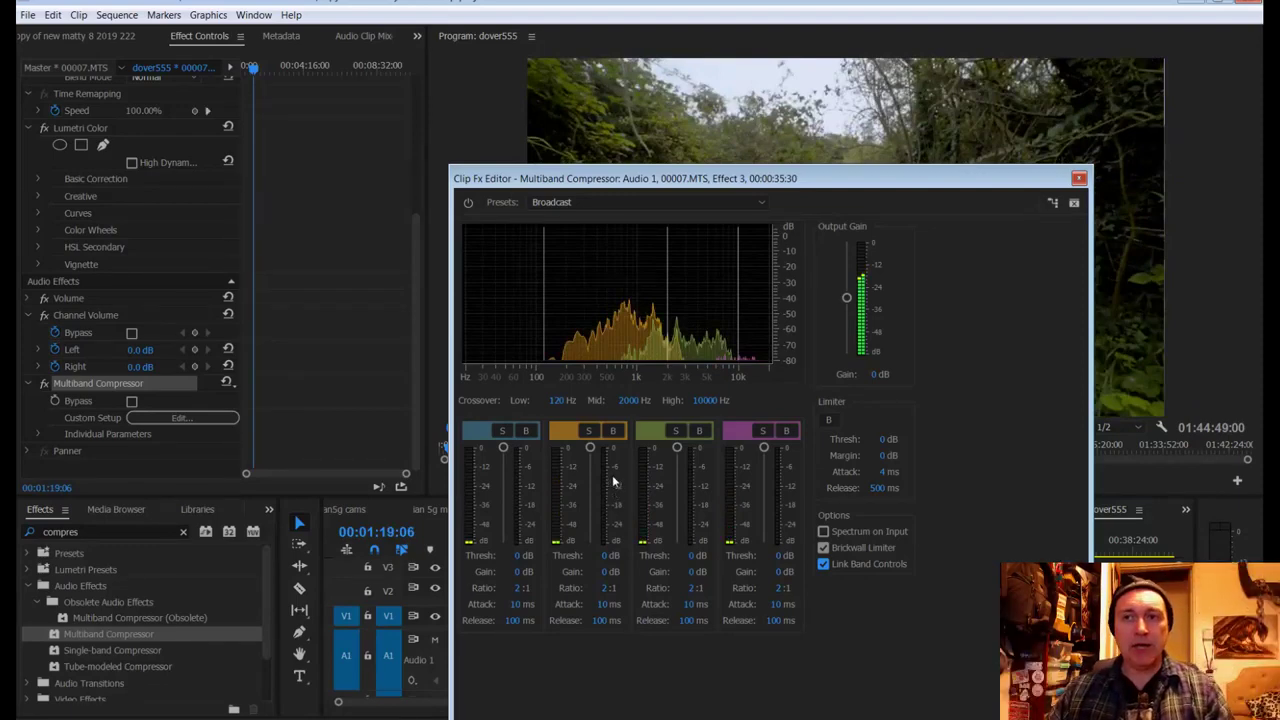
left_click_drag(590, 448, 590, 502)
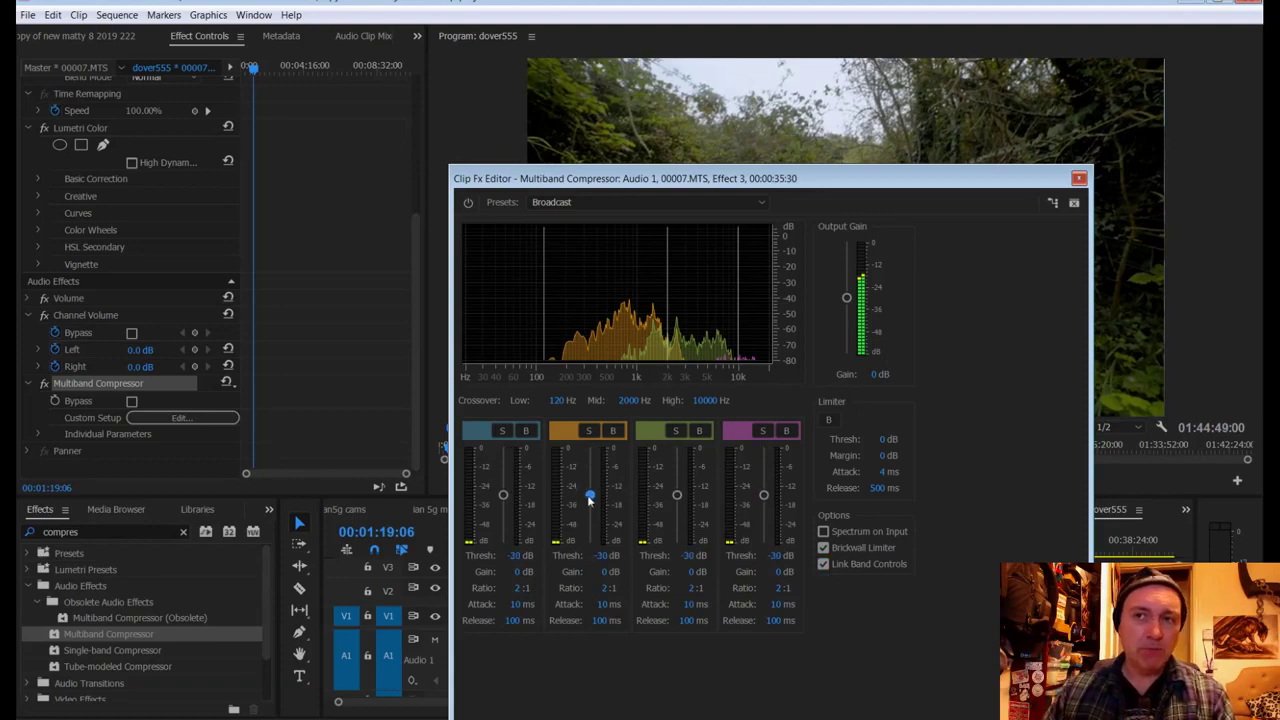
key("space")
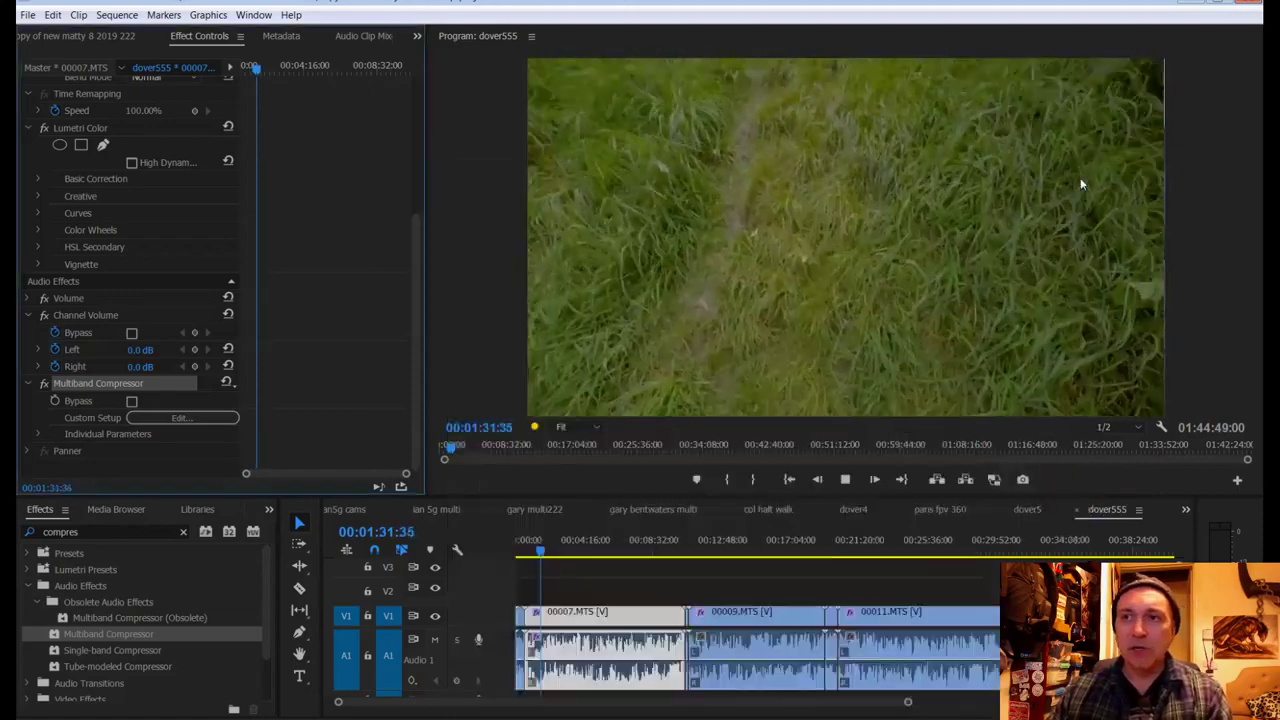
left_click(1079, 178)
Step: Play a short passage of 00007.MTS from about 00:03:52 to judge the compressed audio level
left_click_drag(570, 551, 578, 551)
key("space")
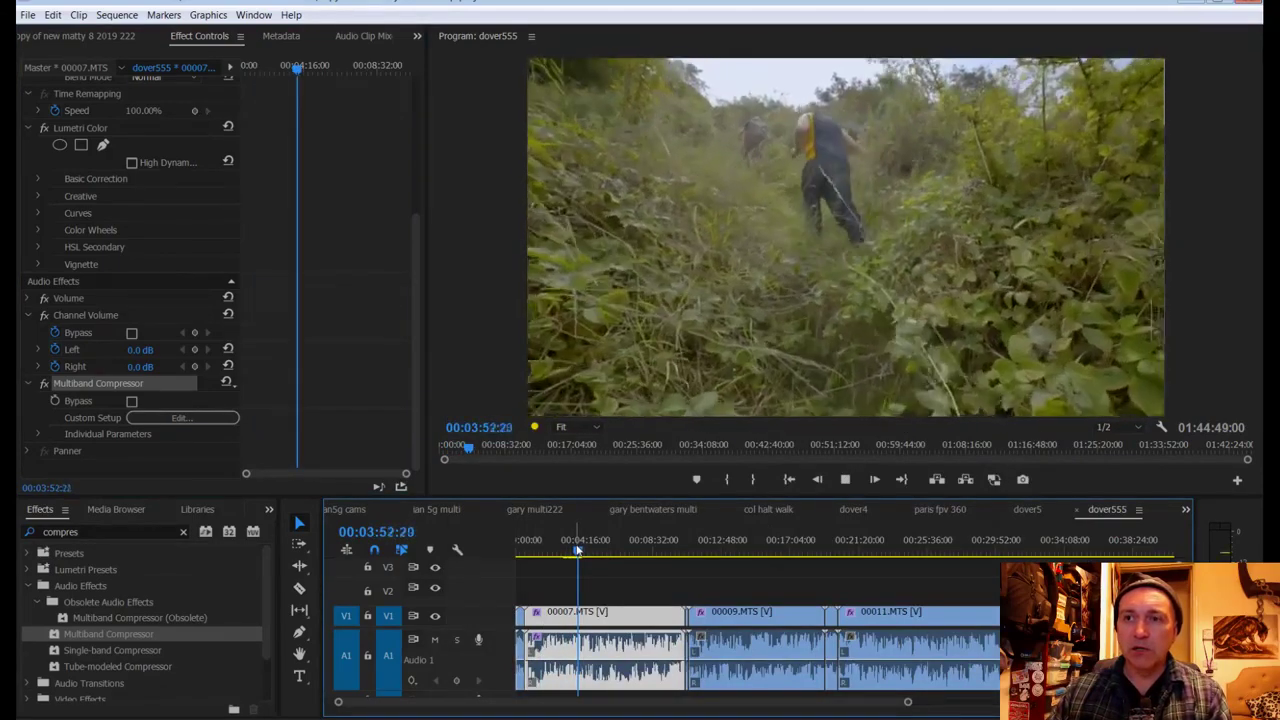
key("space")
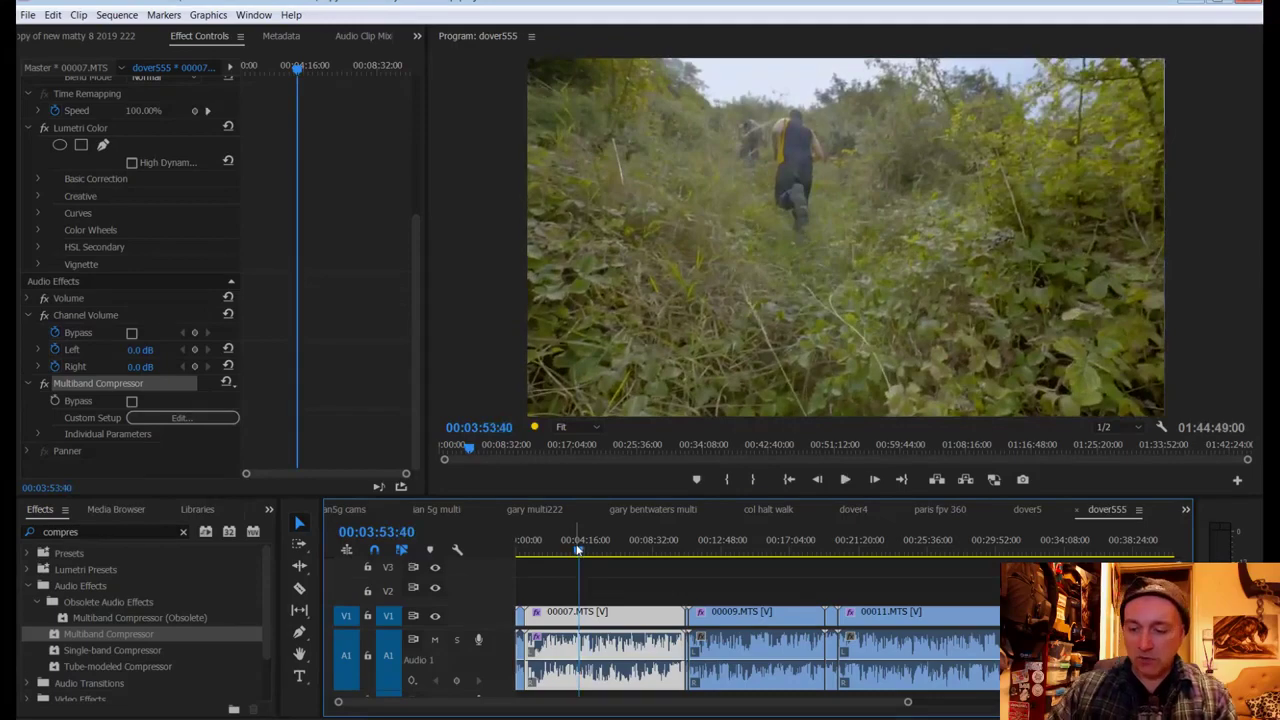
Step: In the 00007.MTS clip's Multiband Compressor editor, raise the linked gain of all four bands to 7.2 dB, auditioning the clip, and close the editor
left_click(168, 417)
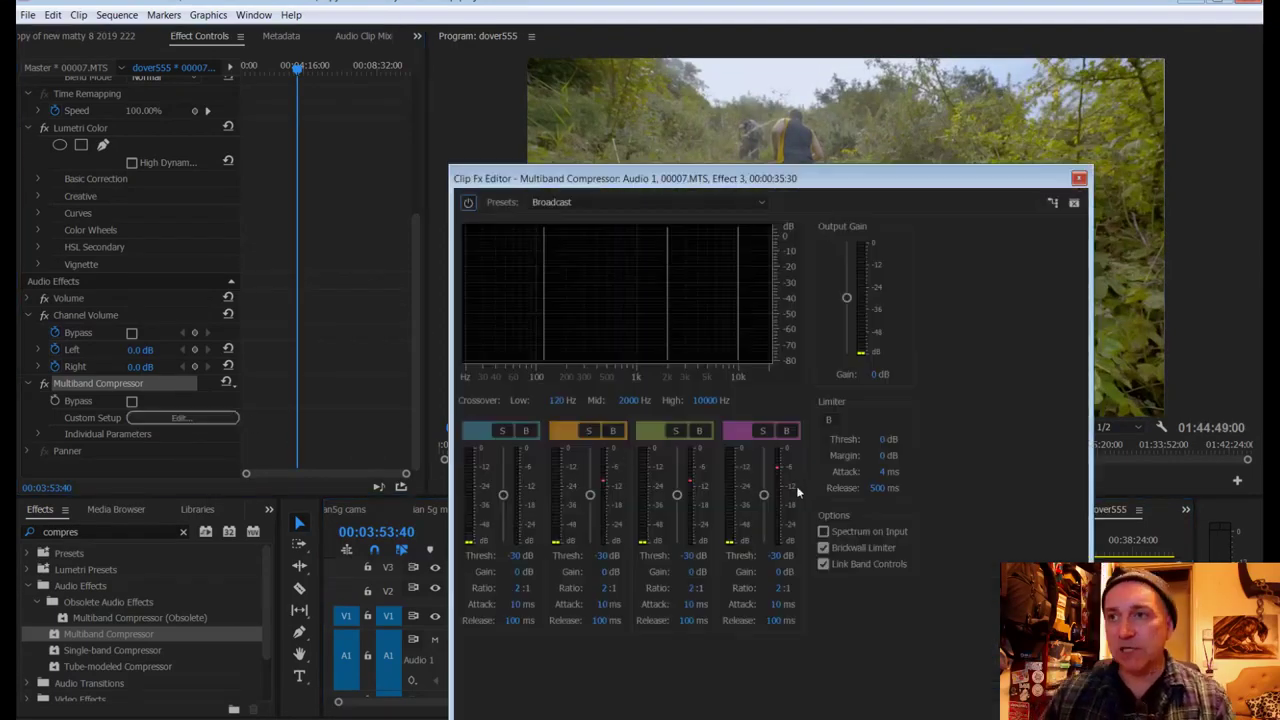
left_click_drag(788, 180, 748, 73)
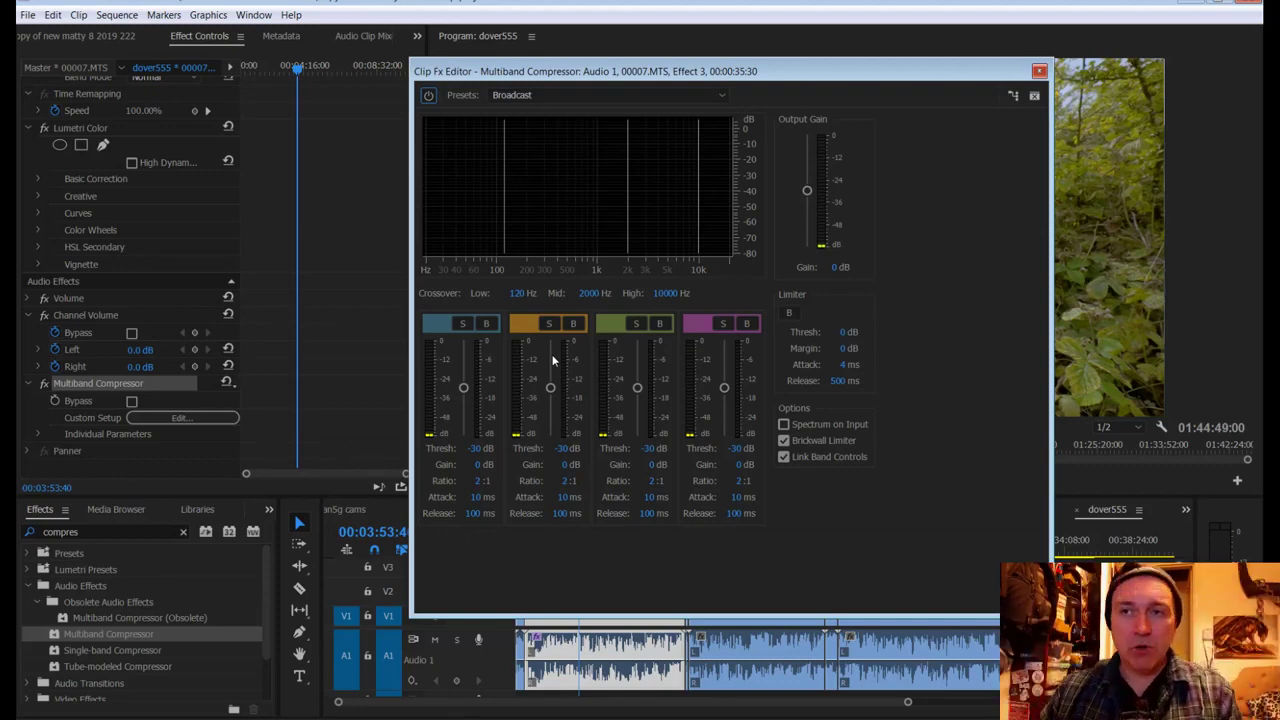
key("space")
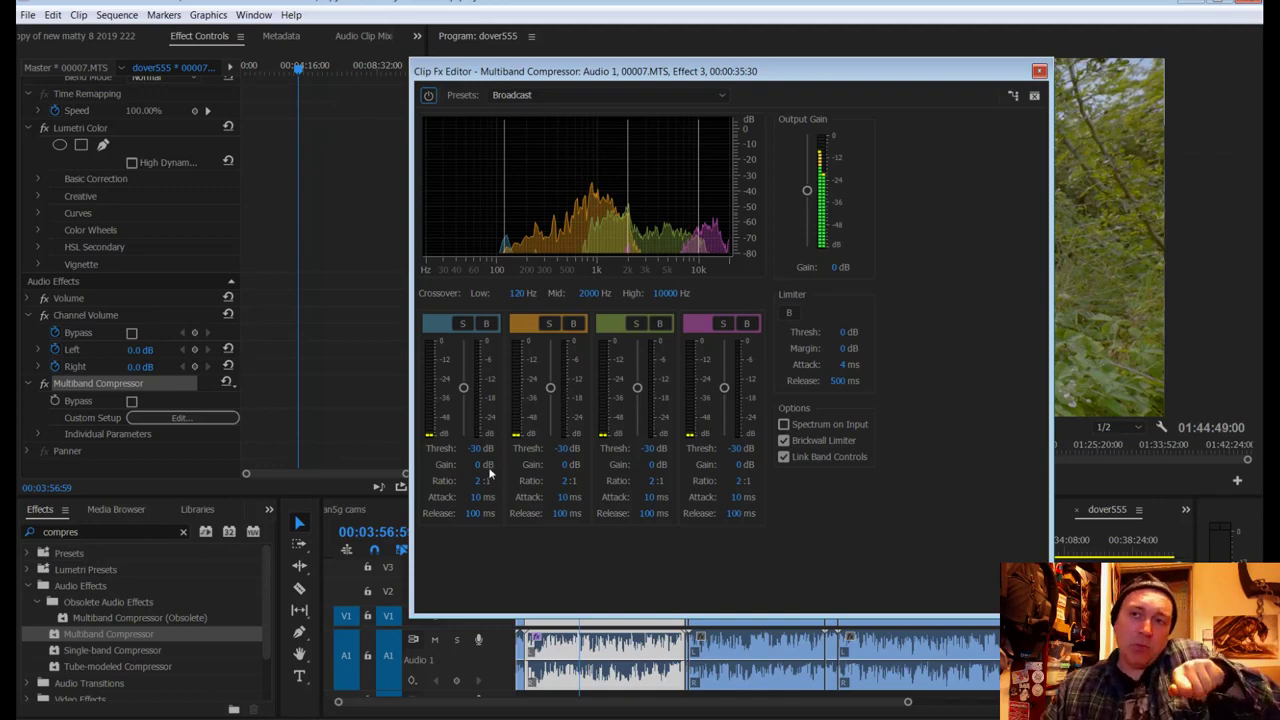
left_click_drag(484, 466, 553, 480)
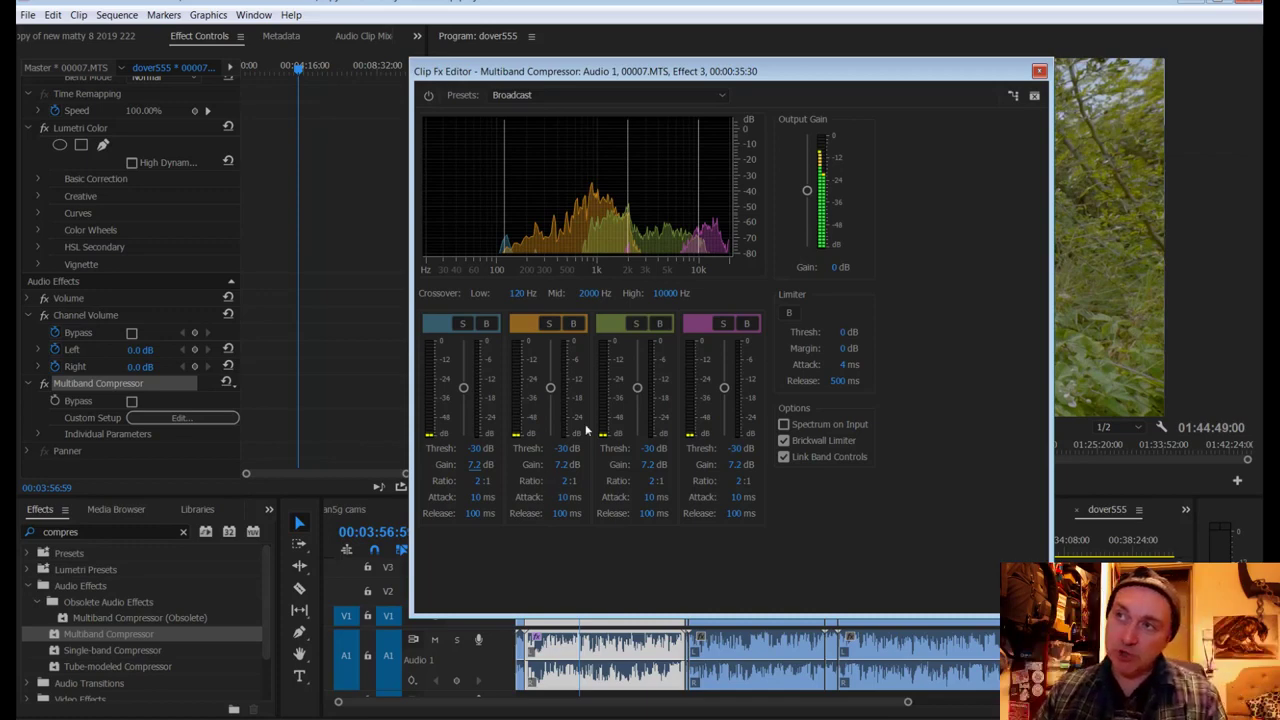
left_click(1040, 71)
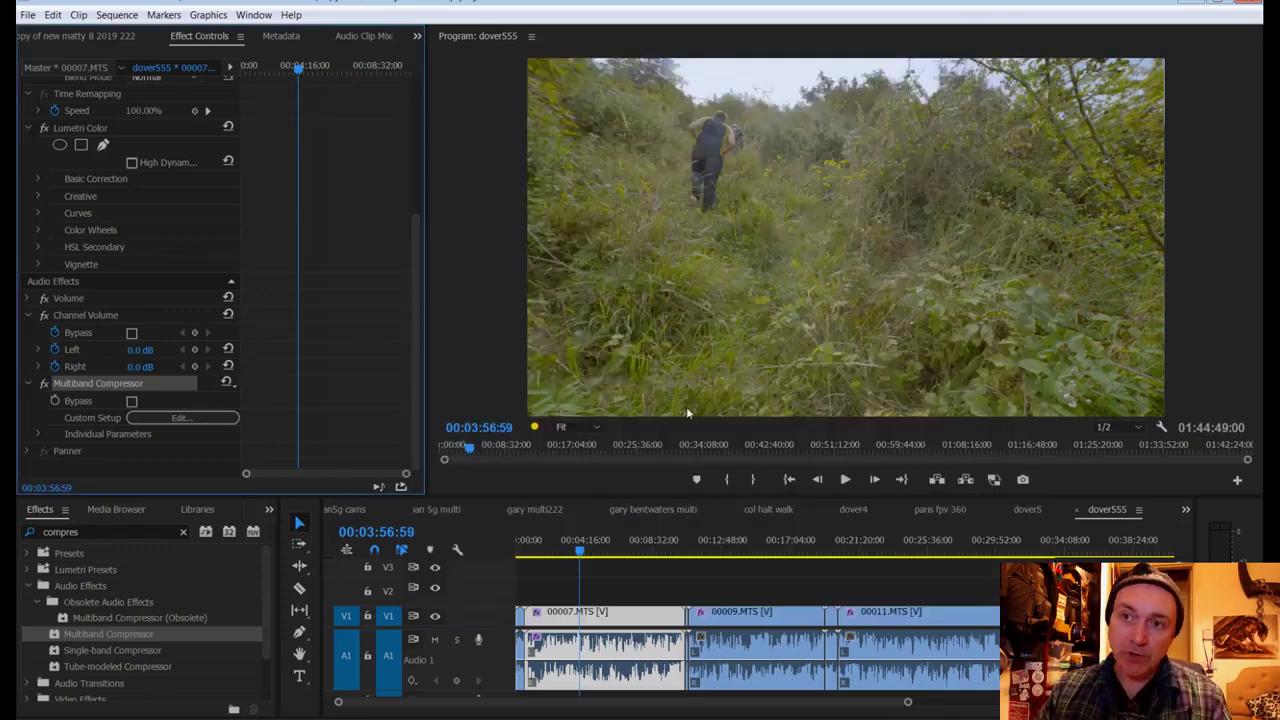
Step: Play 00007.MTS from 00:03:56:59 in short passages, switching the Multiband Compressor off and on to compare the sound
key("space")
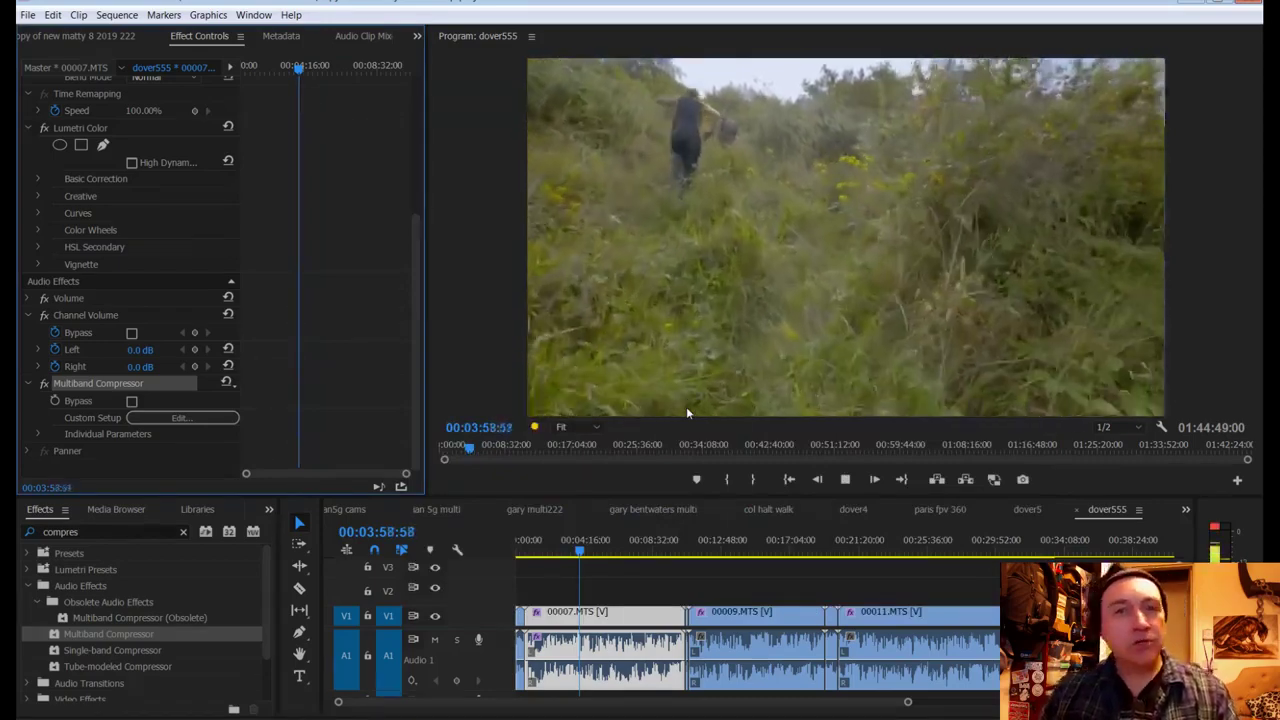
left_click(43, 385)
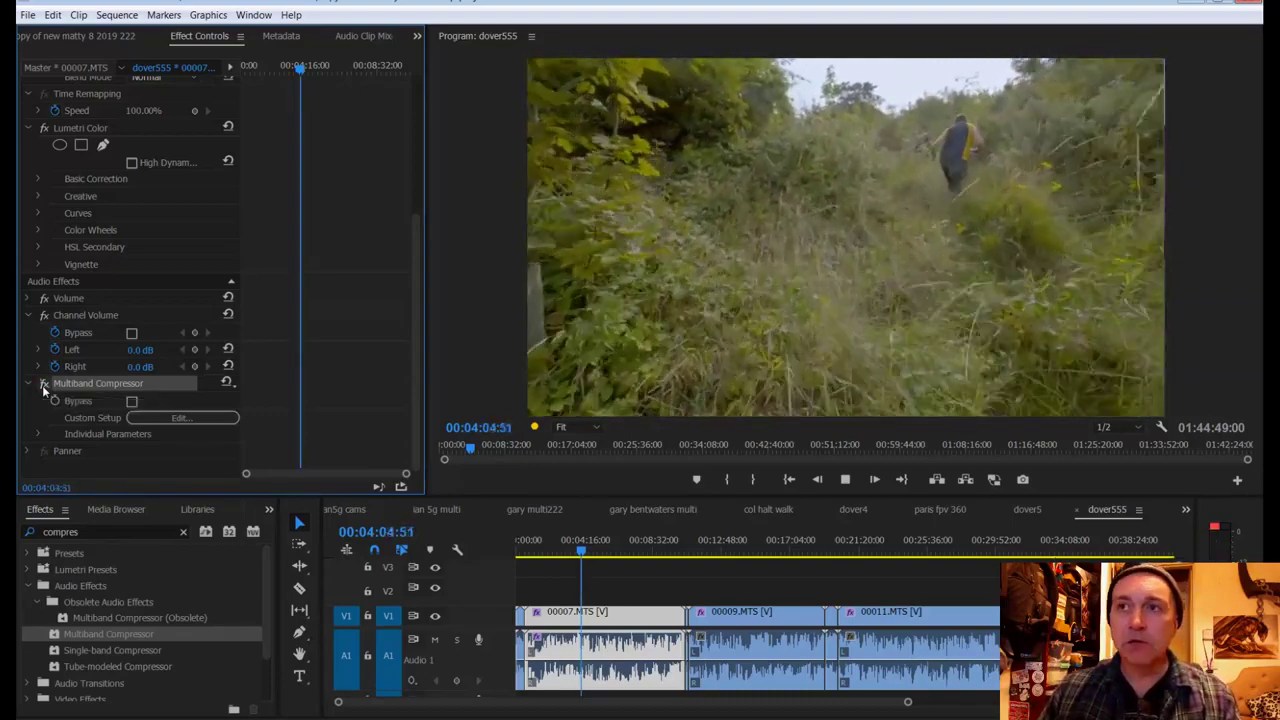
key("space")
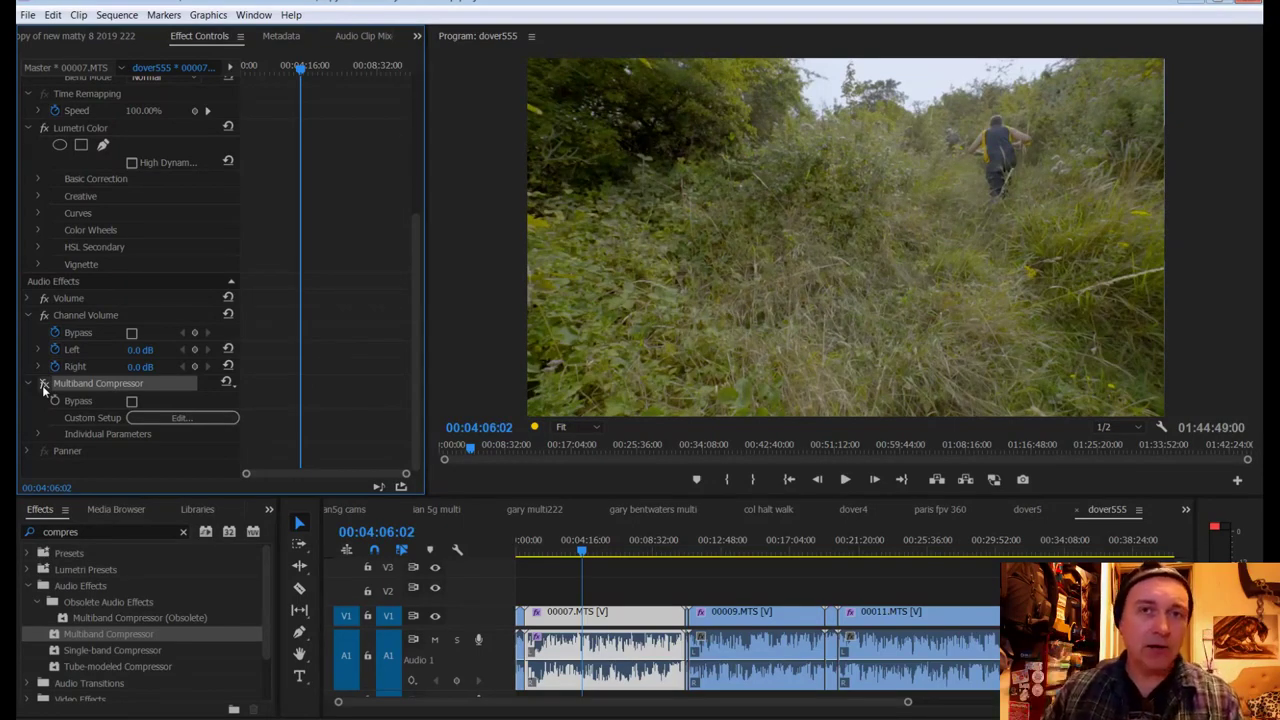
key("space")
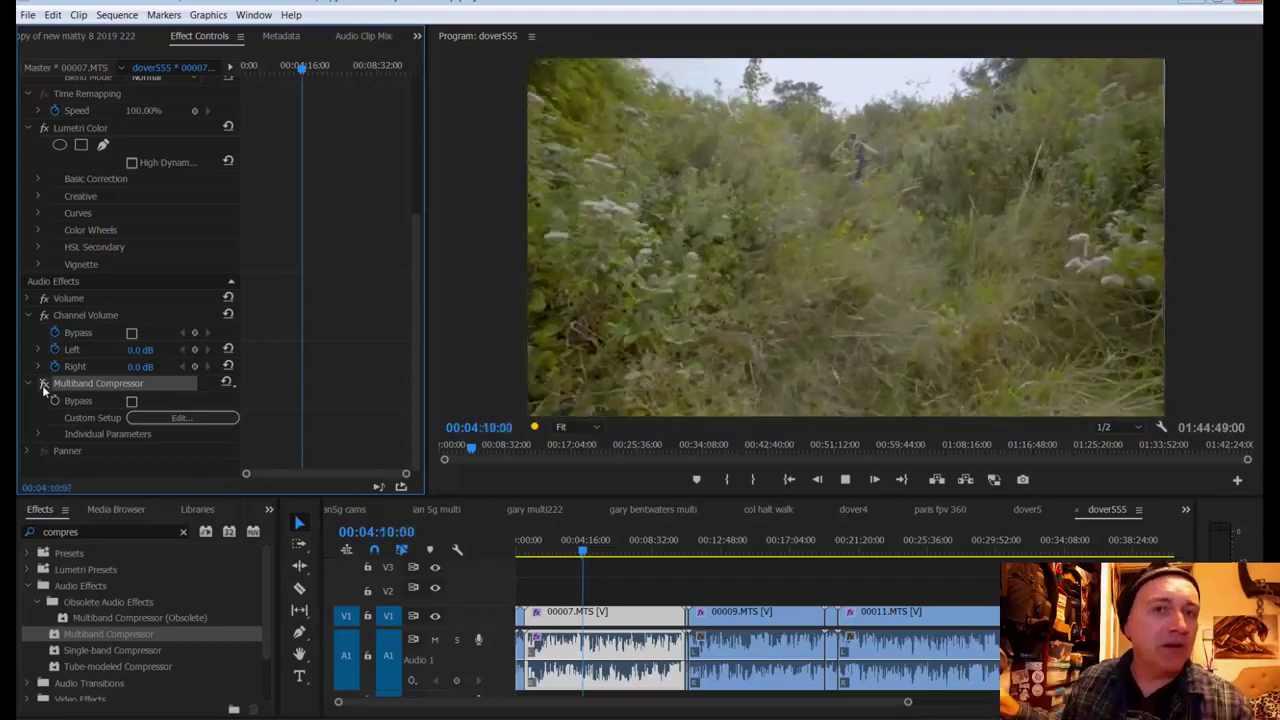
key("space")
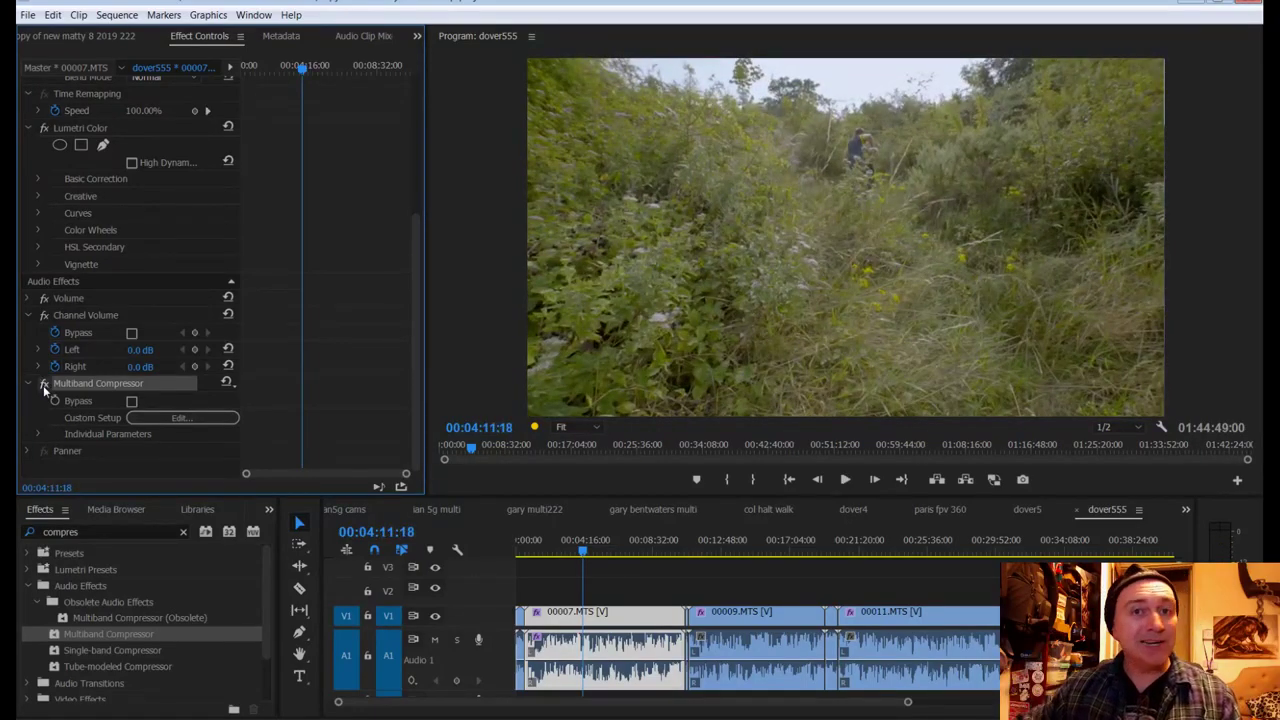
key("space")
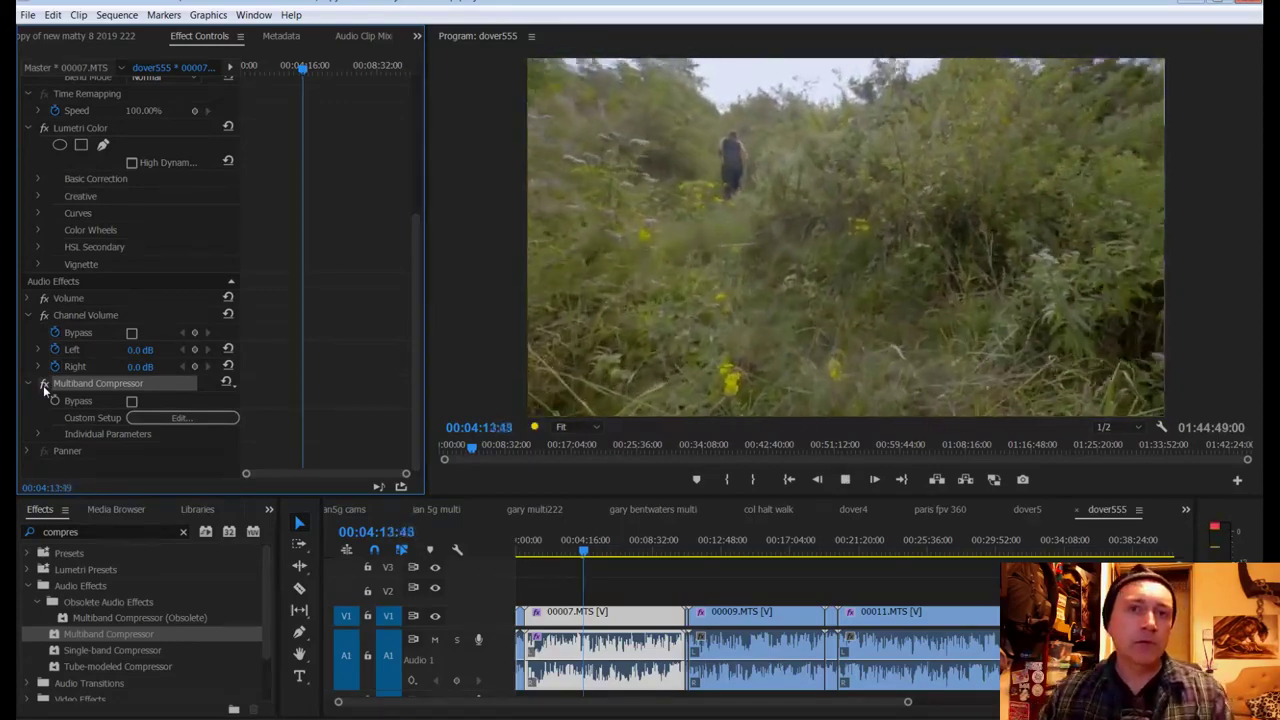
key("space")
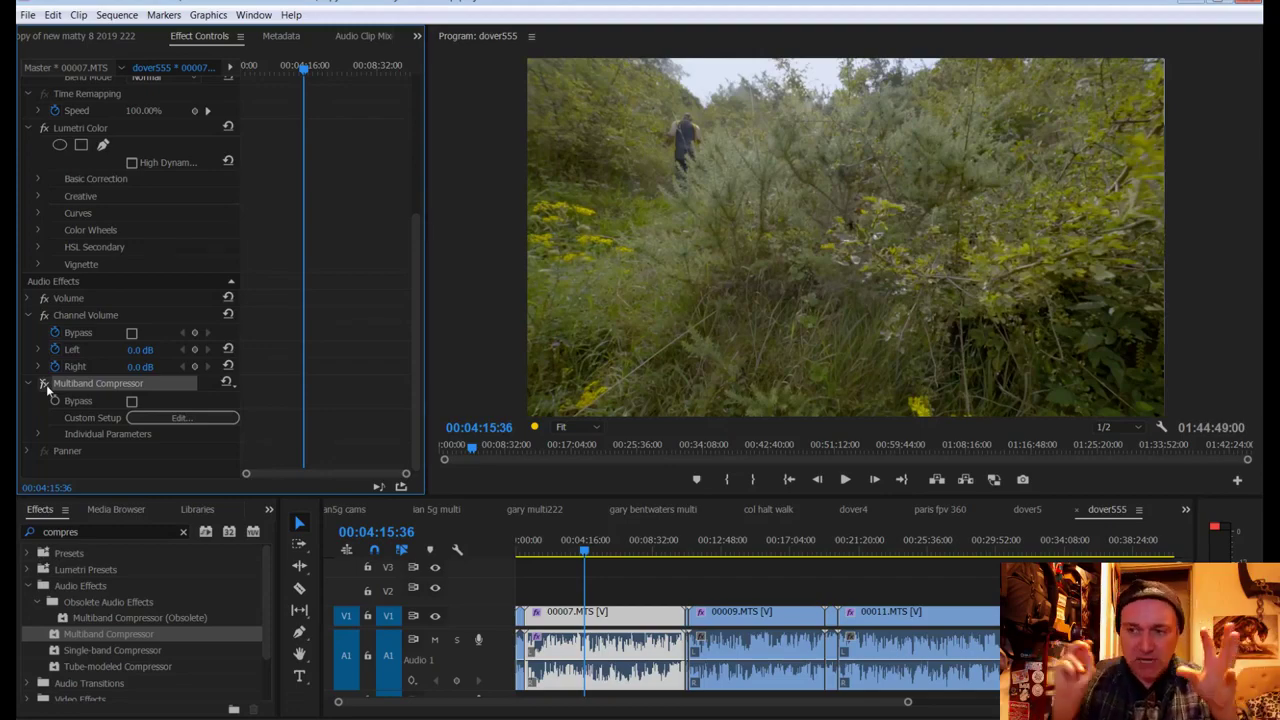
key("space")
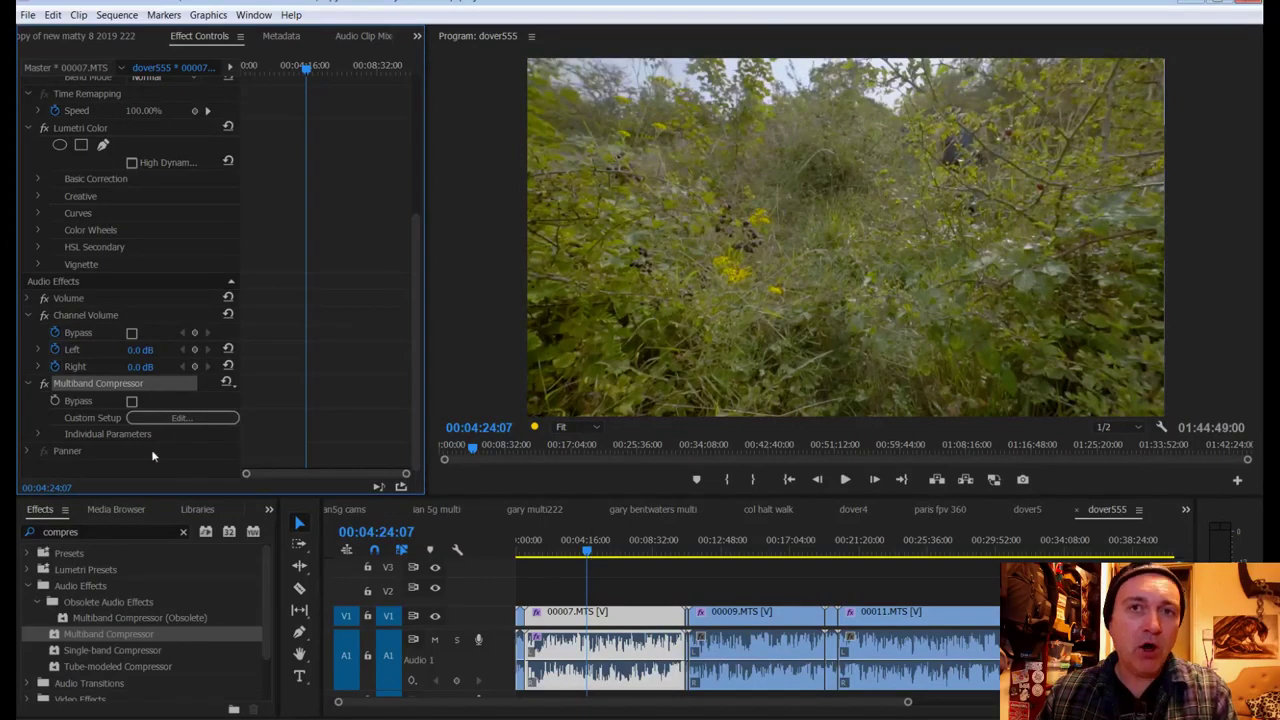
Step: Replay the passage of 00007.MTS around 00:04:47 with the Multiband Compressor on and off to compare the quieter audio
key("space")
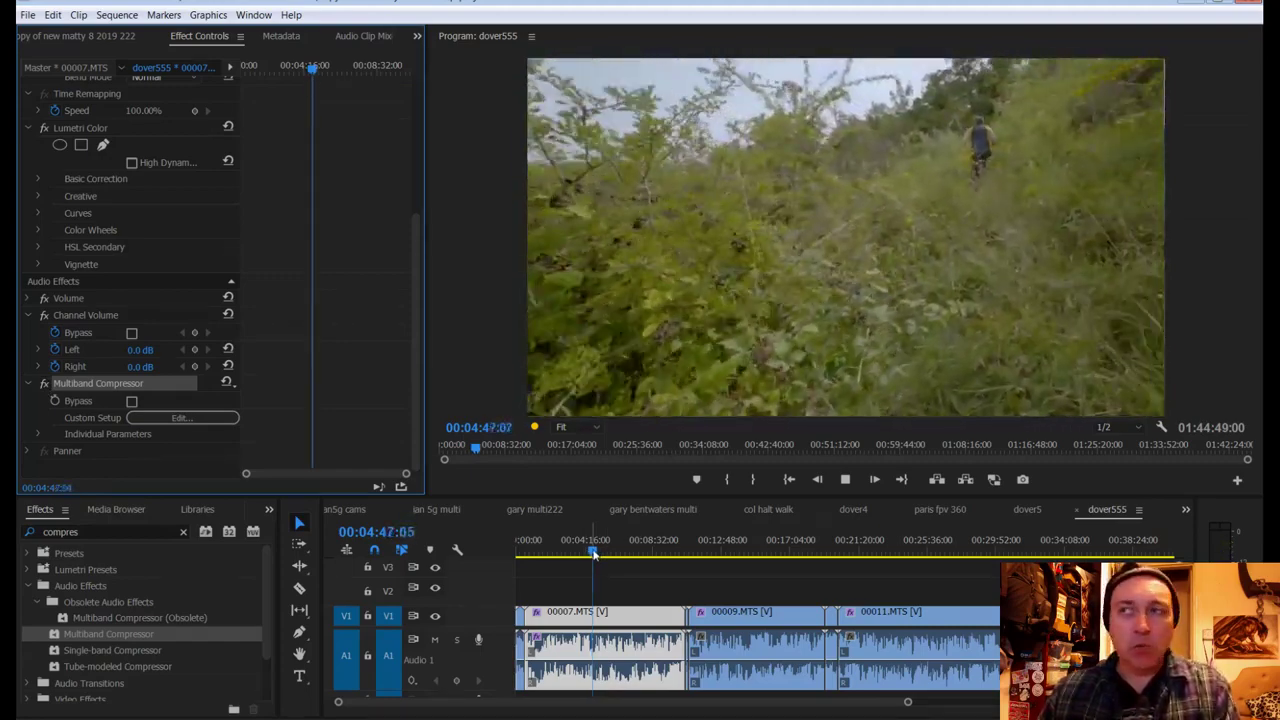
key("space")
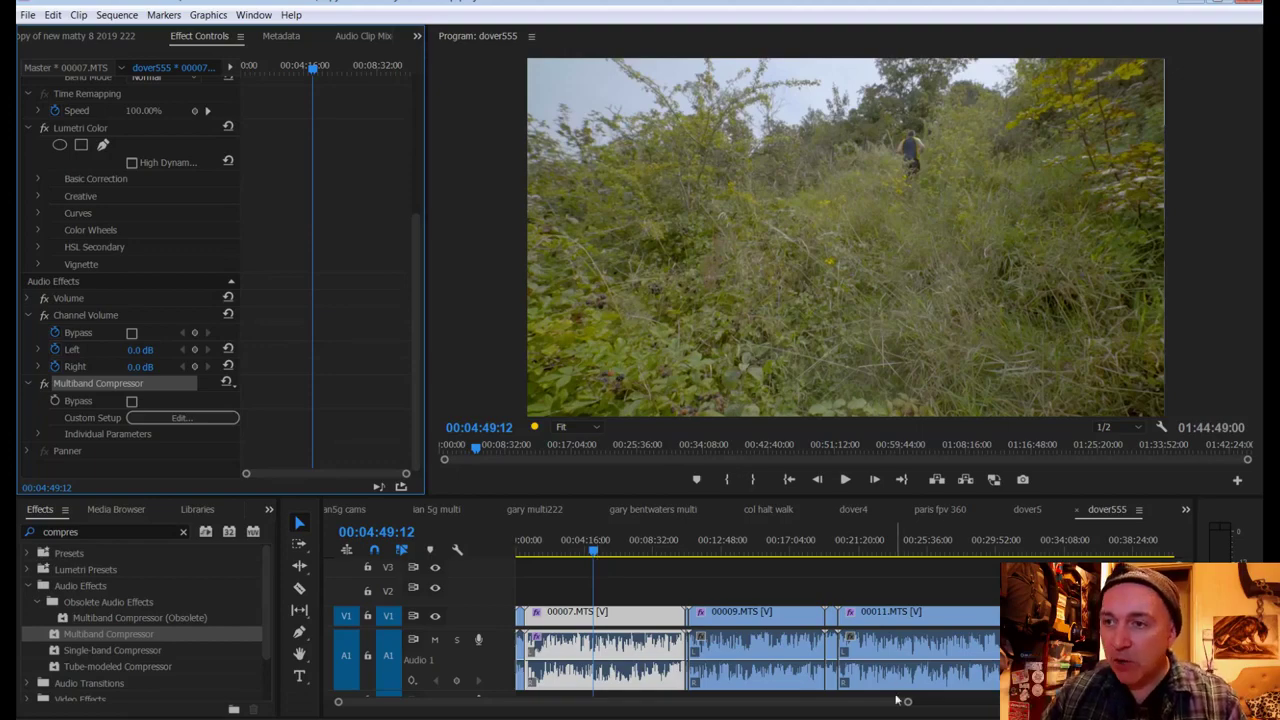
left_click_drag(908, 703, 753, 715)
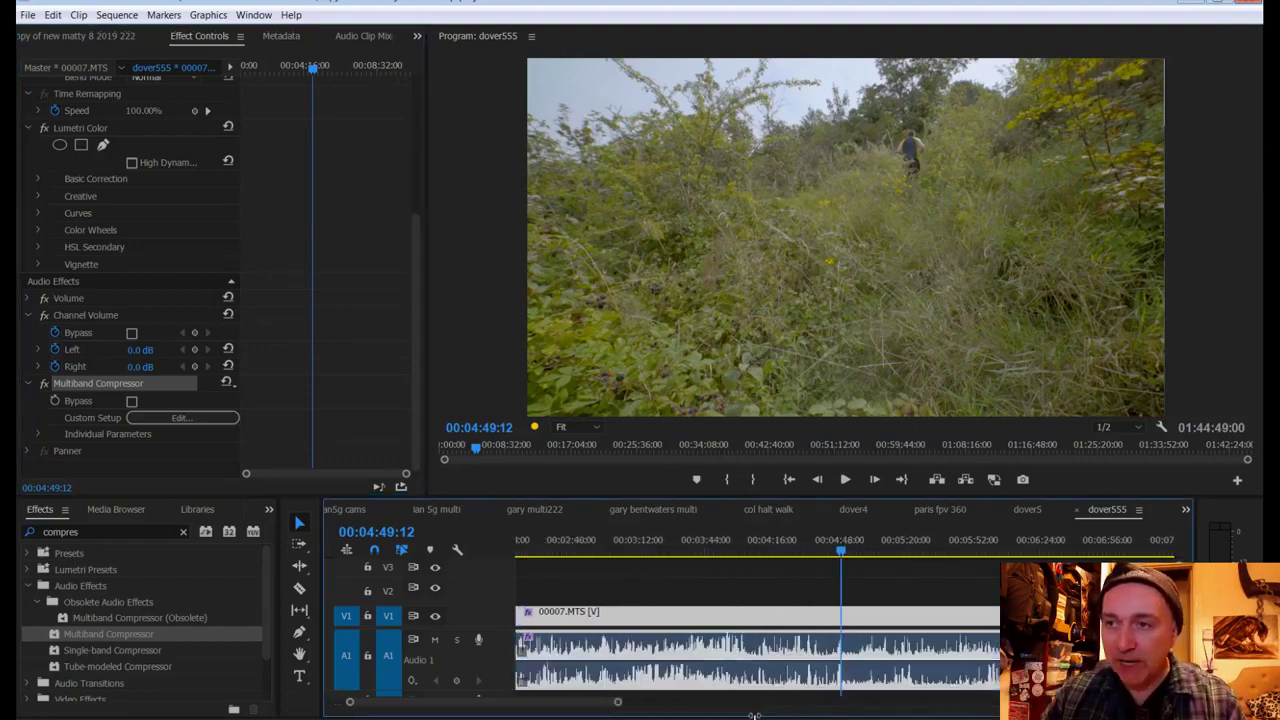
left_click(836, 550)
left_click_drag(836, 550, 839, 552)
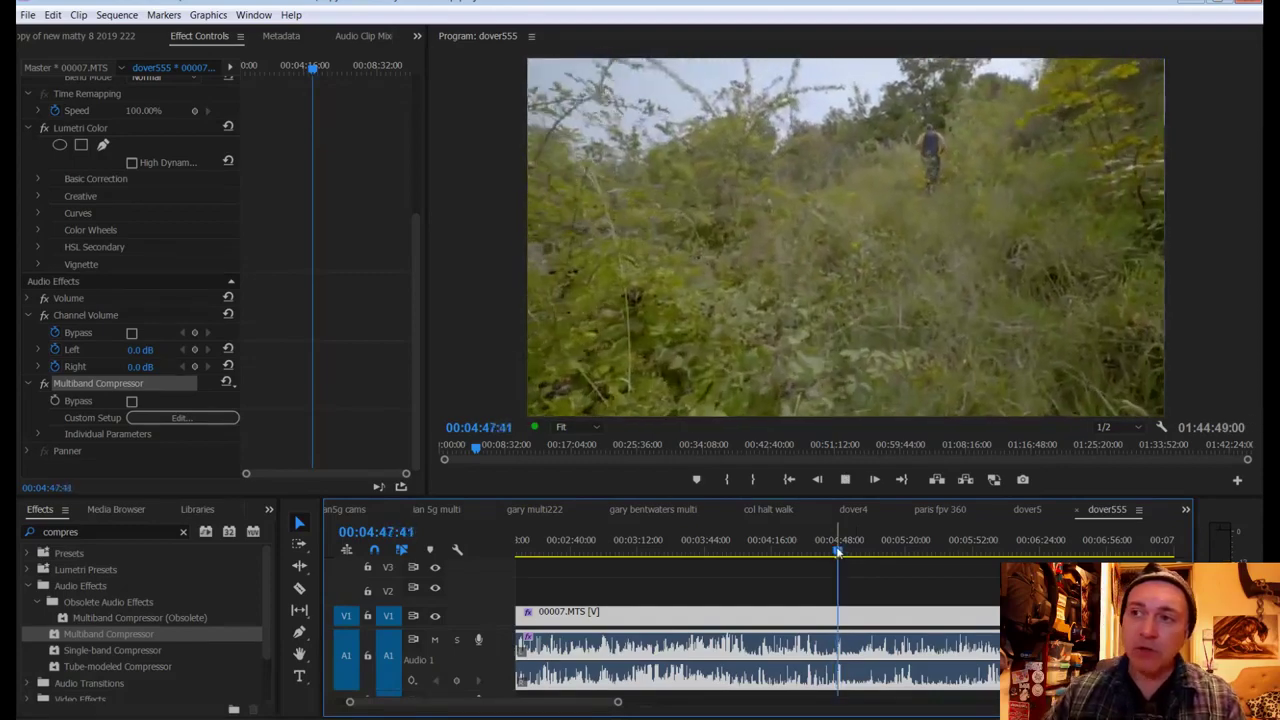
key("space")
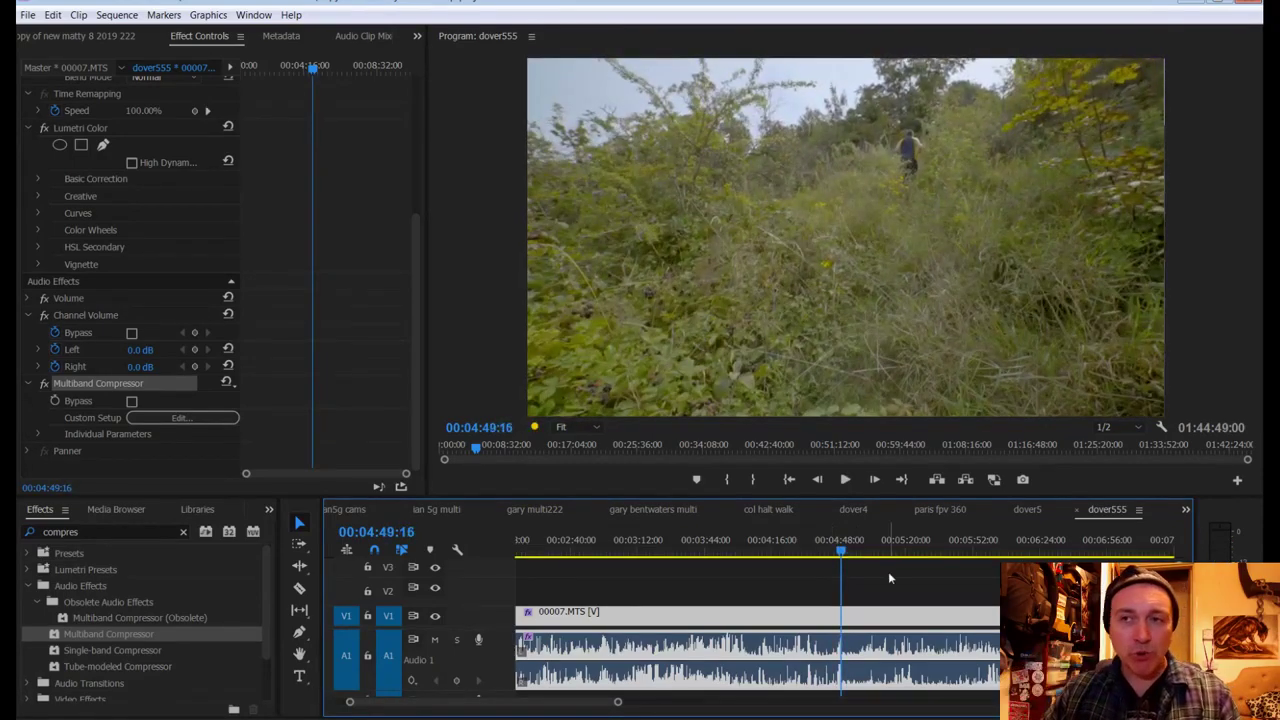
left_click_drag(840, 553, 835, 553)
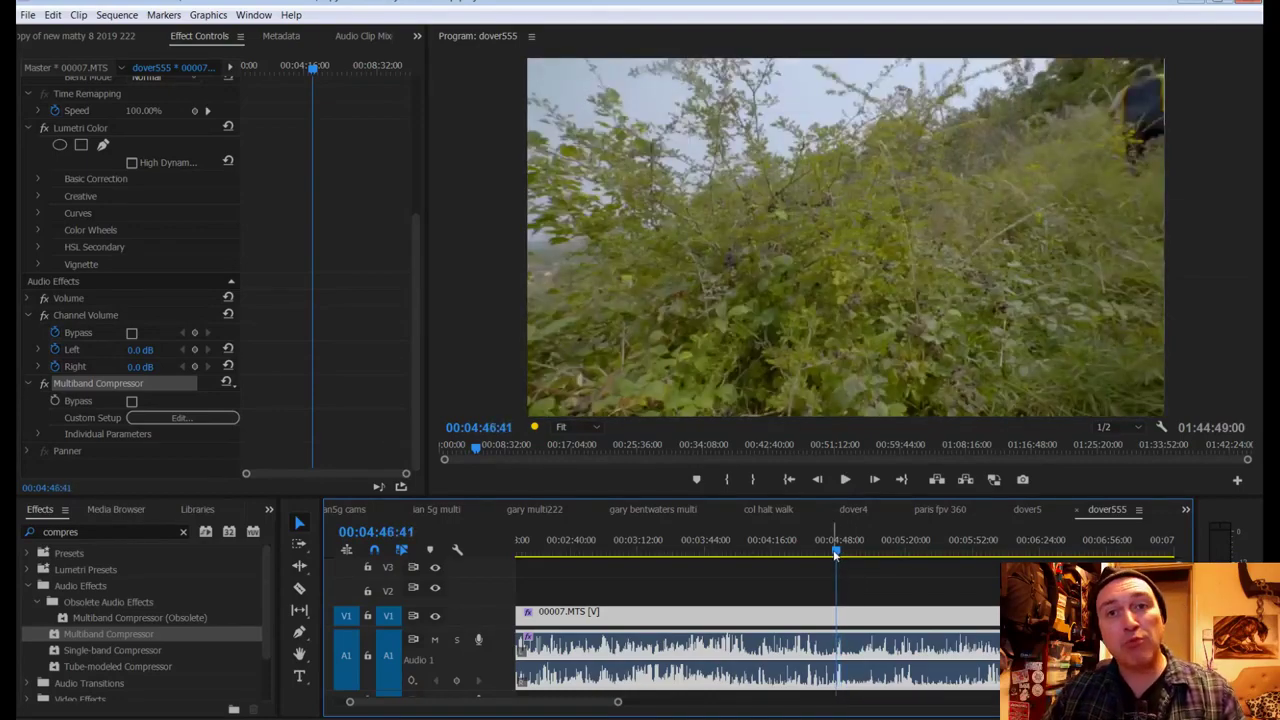
left_click(46, 384)
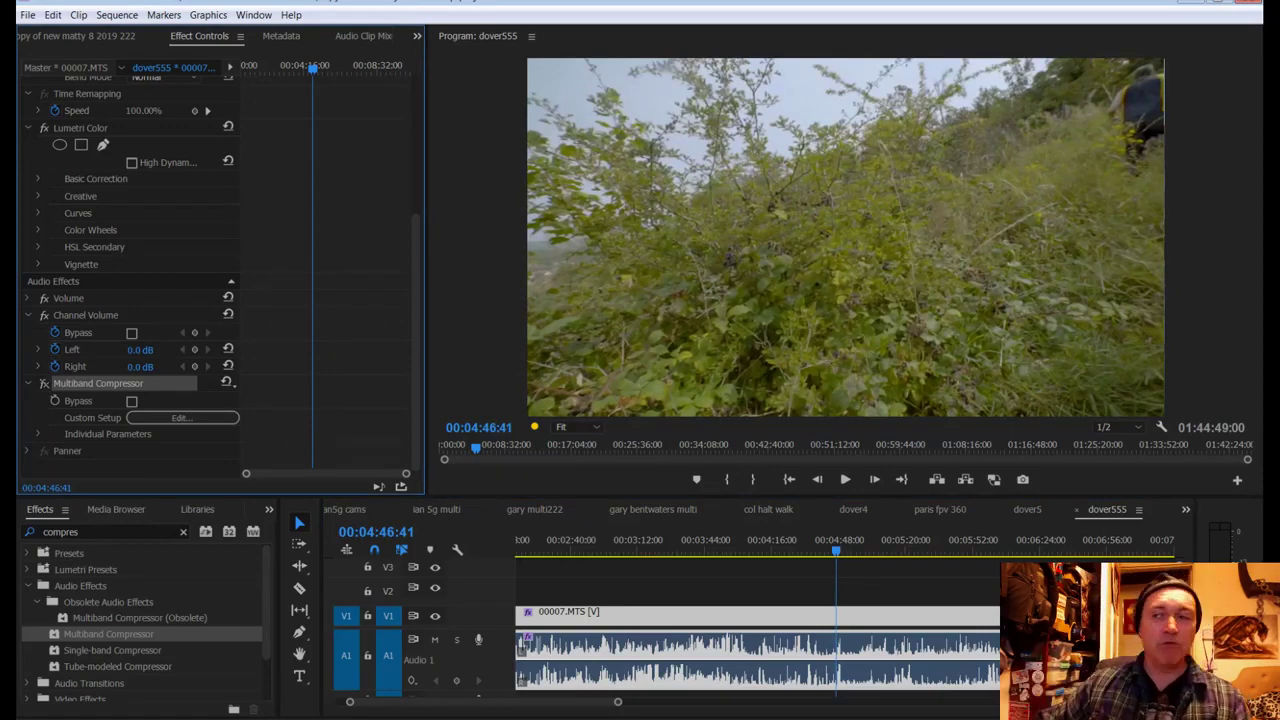
key("space")
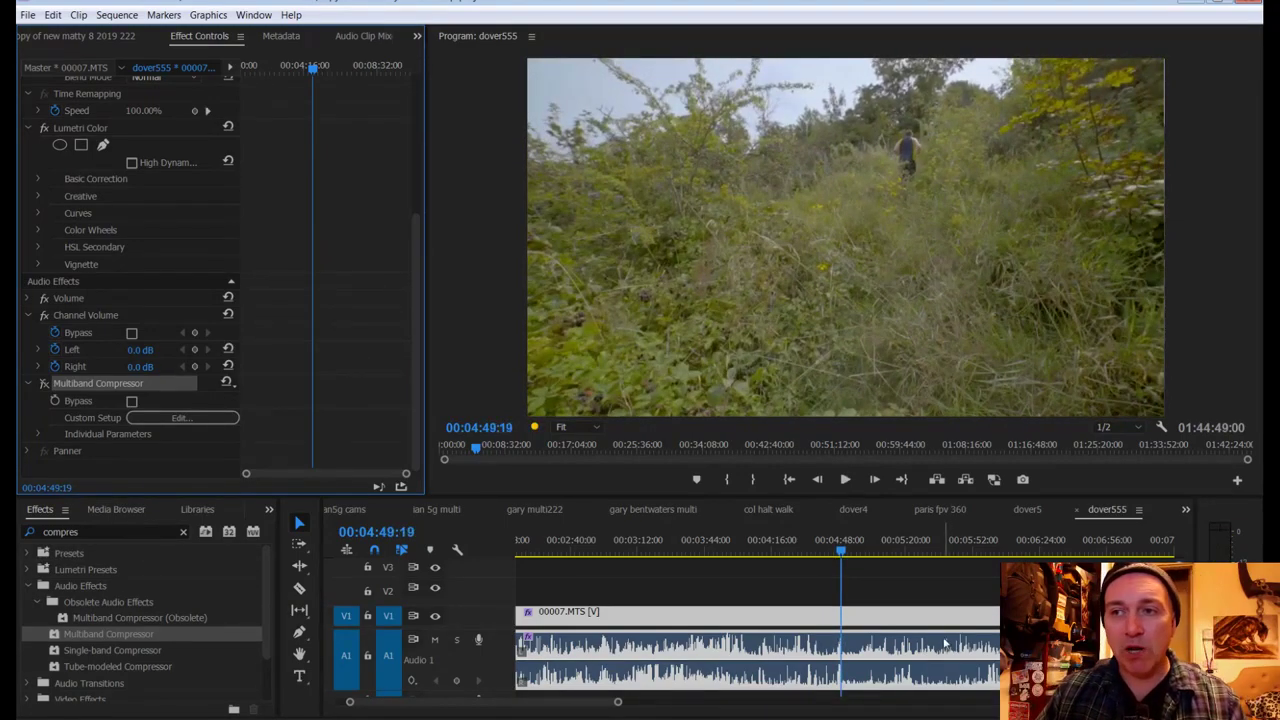
Step: Replay the passage of 00007.MTS around 00:03:54 with and without the Multiband Compressor to compare the louder audio
left_click_drag(843, 560, 727, 558)
key("space")
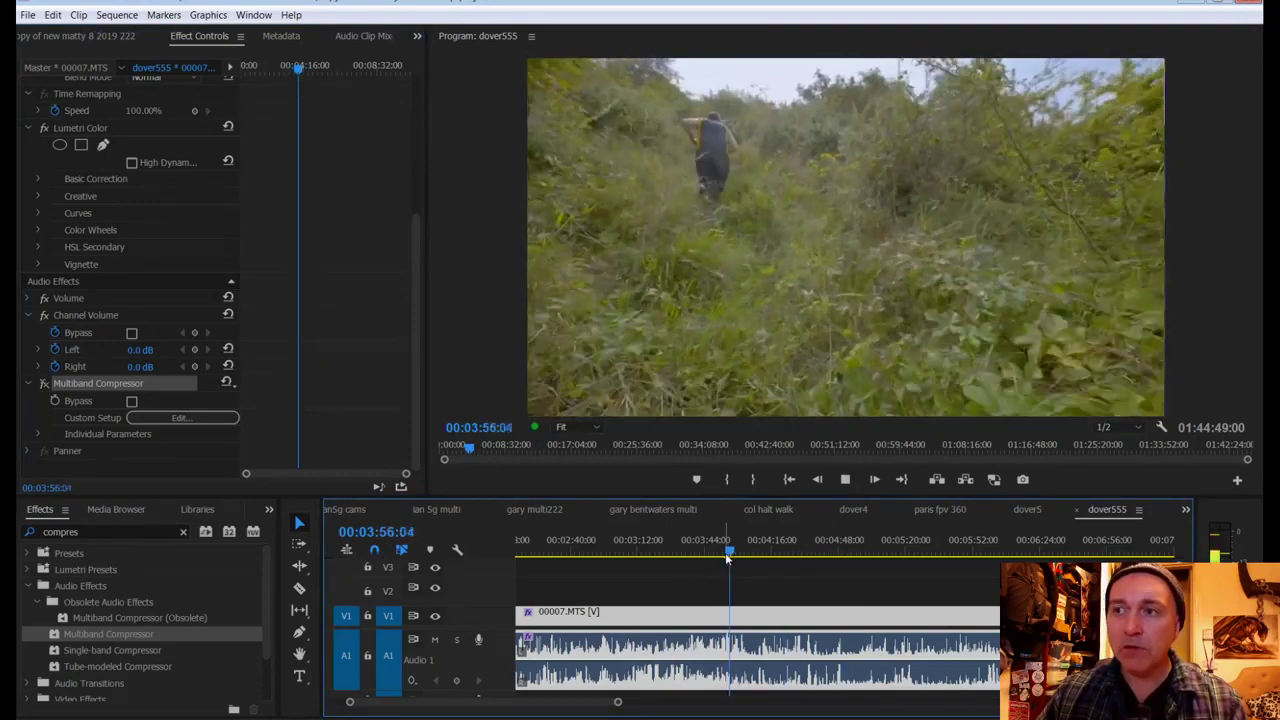
key("space")
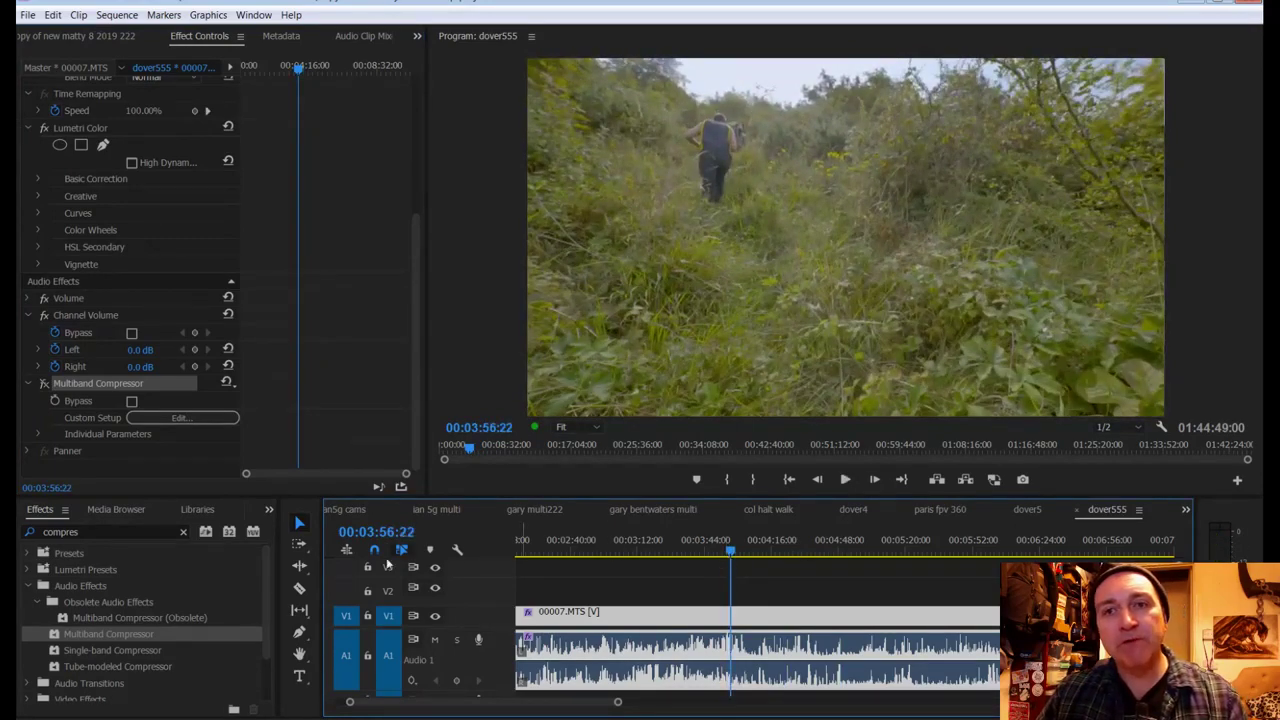
left_click_drag(730, 553, 726, 553)
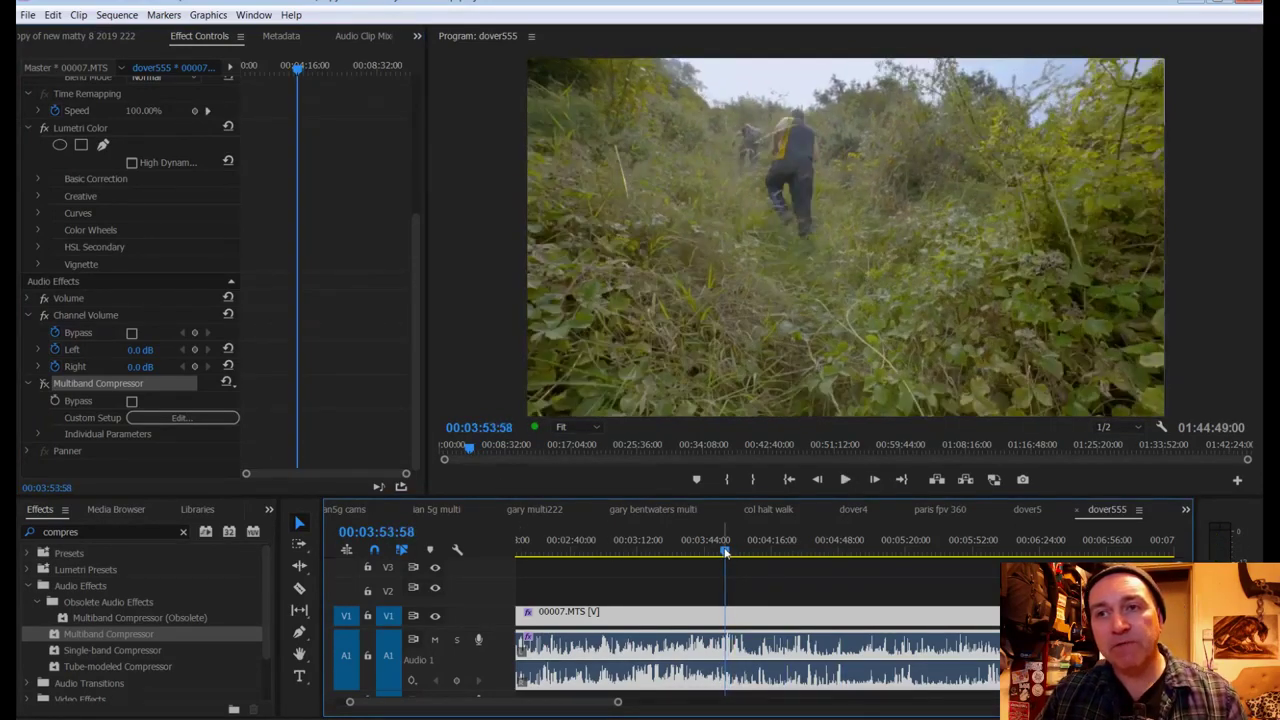
left_click(93, 390)
key("space")
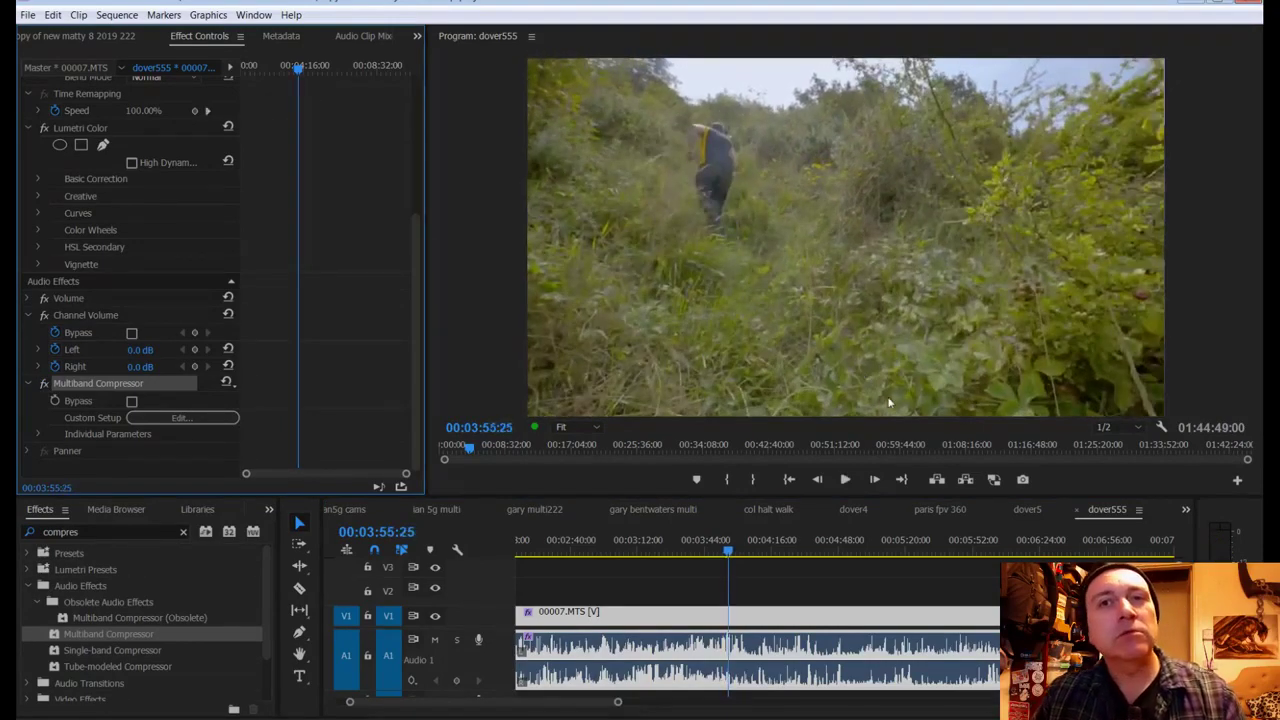
Step: Lower the linked threshold of all four Multiband Compressor bands on 00007.MTS to -37 dB and close the editor
left_click(230, 418)
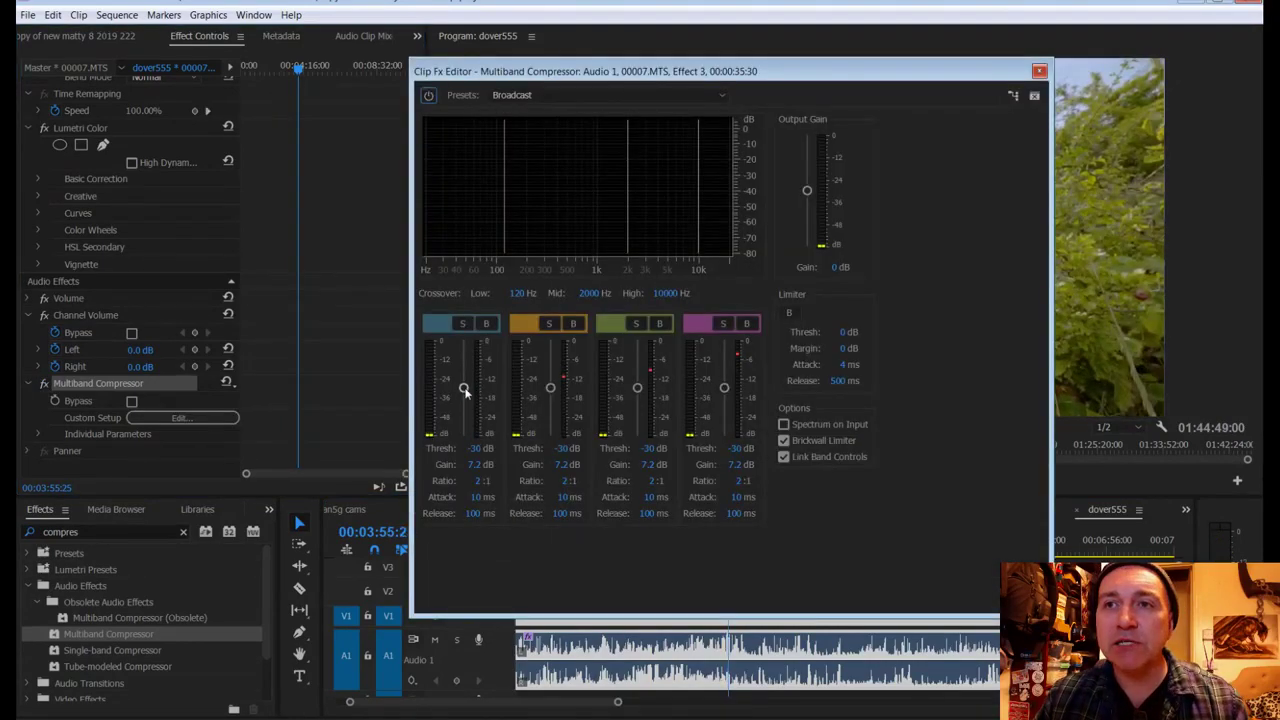
left_click_drag(464, 389, 464, 400)
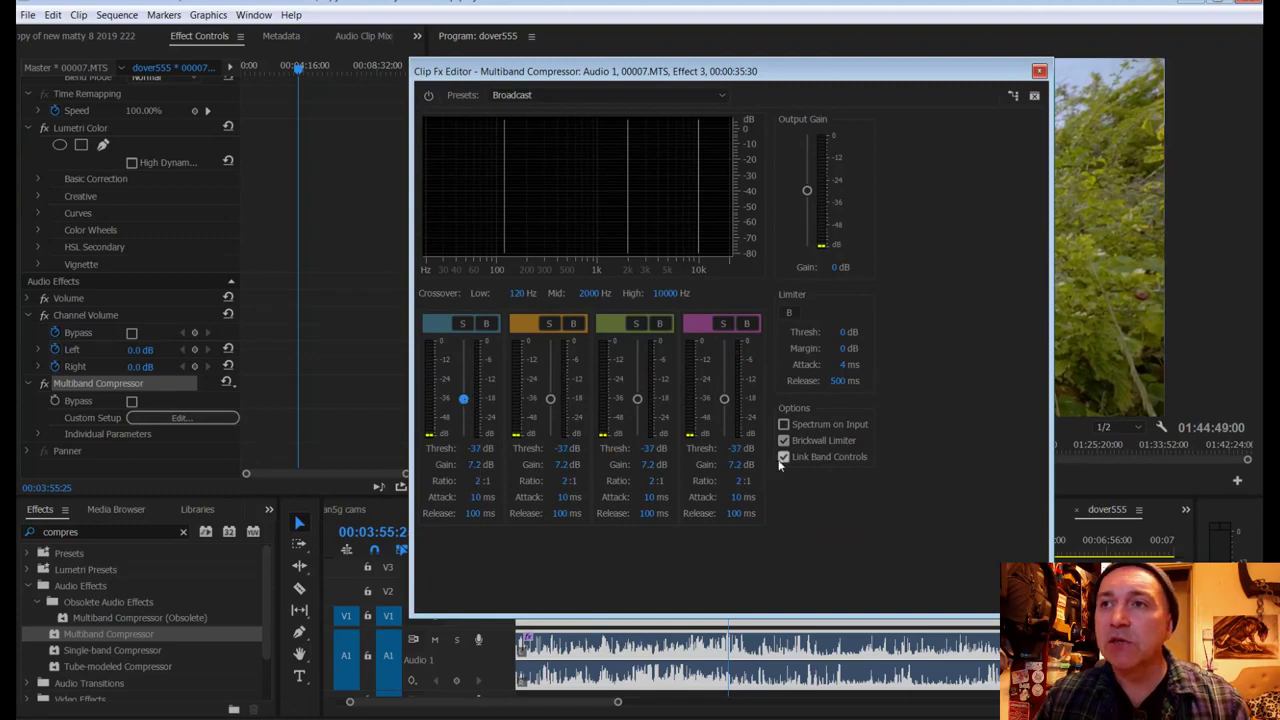
left_click(1040, 72)
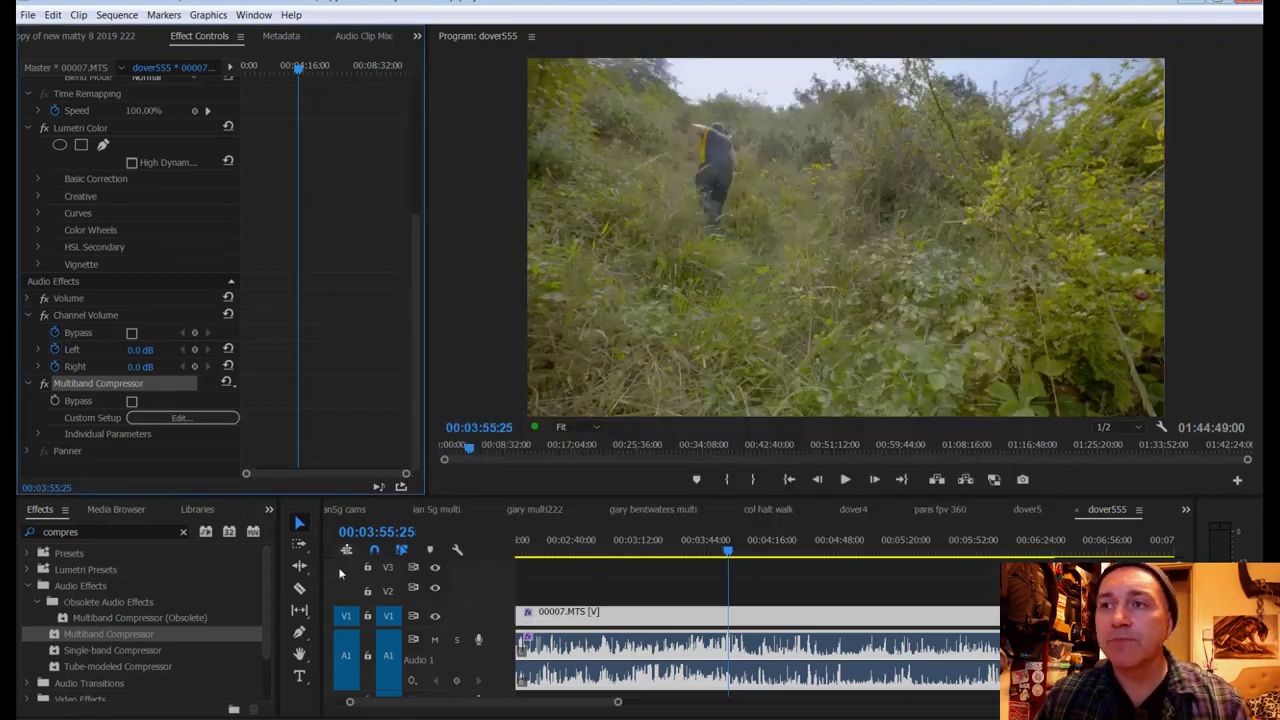
Step: Play 00007.MTS from about 00:03:55 to check its audio with the lowered compressor threshold
left_click(724, 547)
key("space")
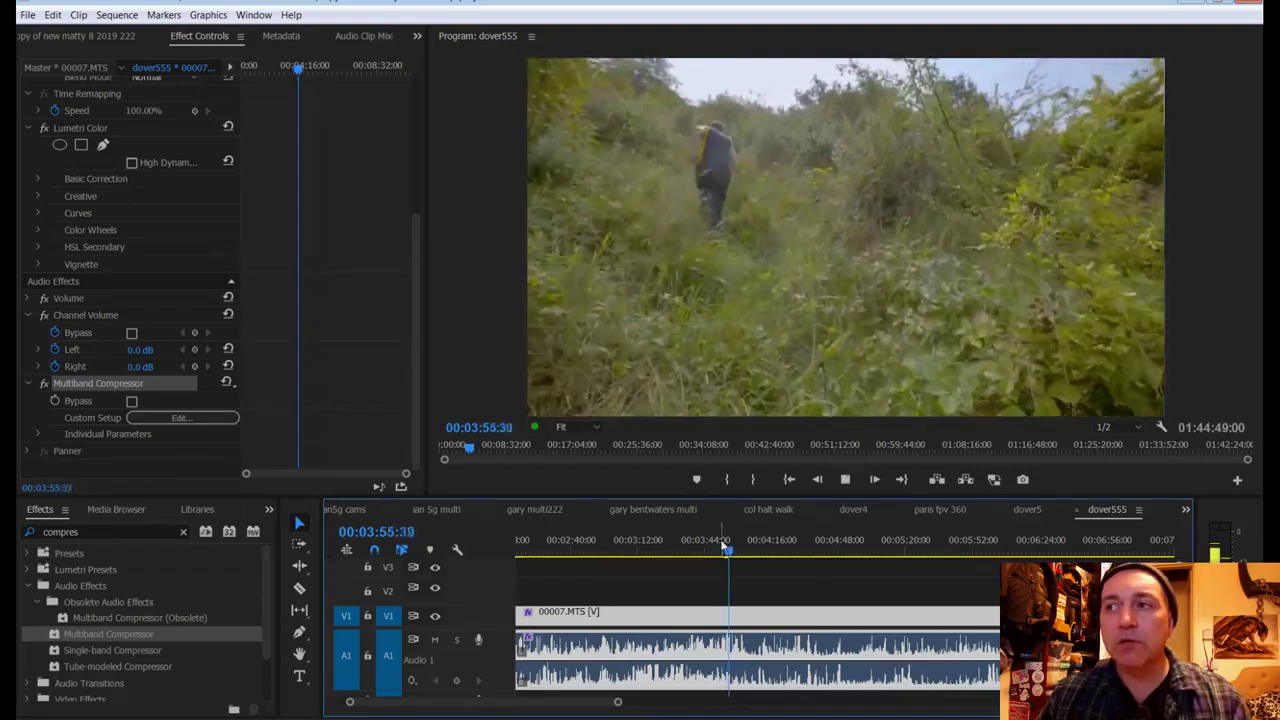
key("space")
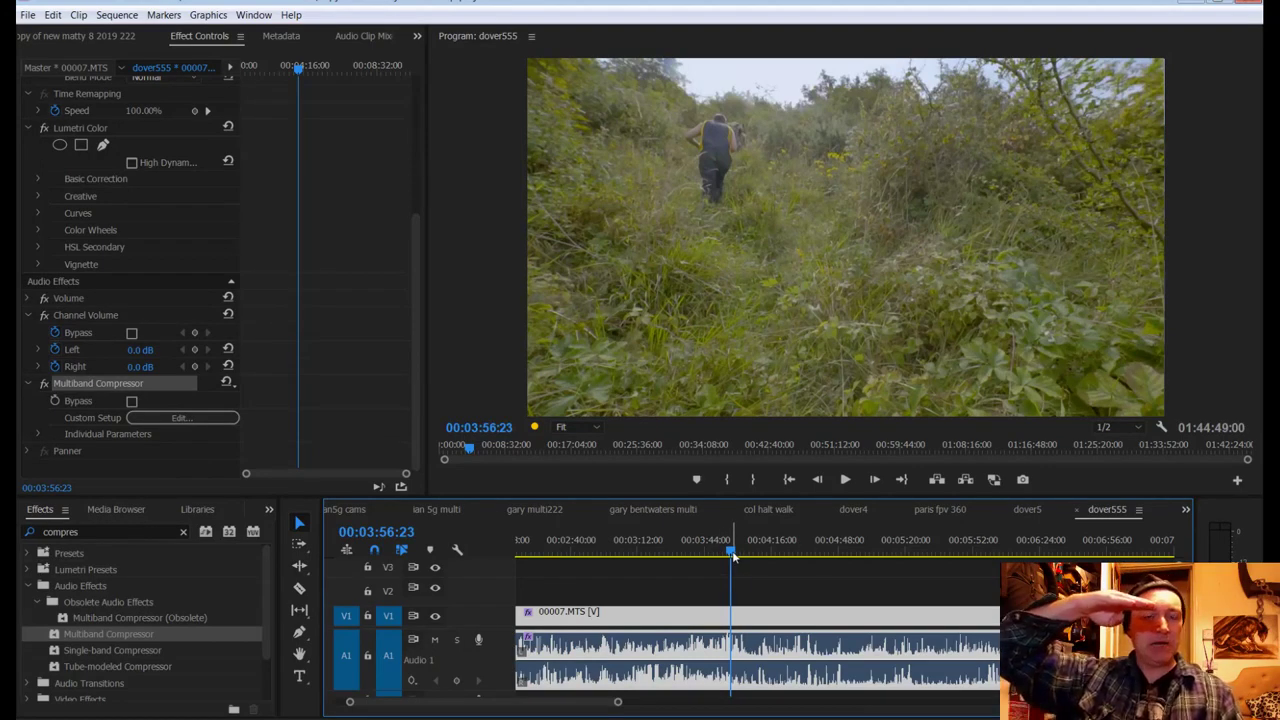
key("space")
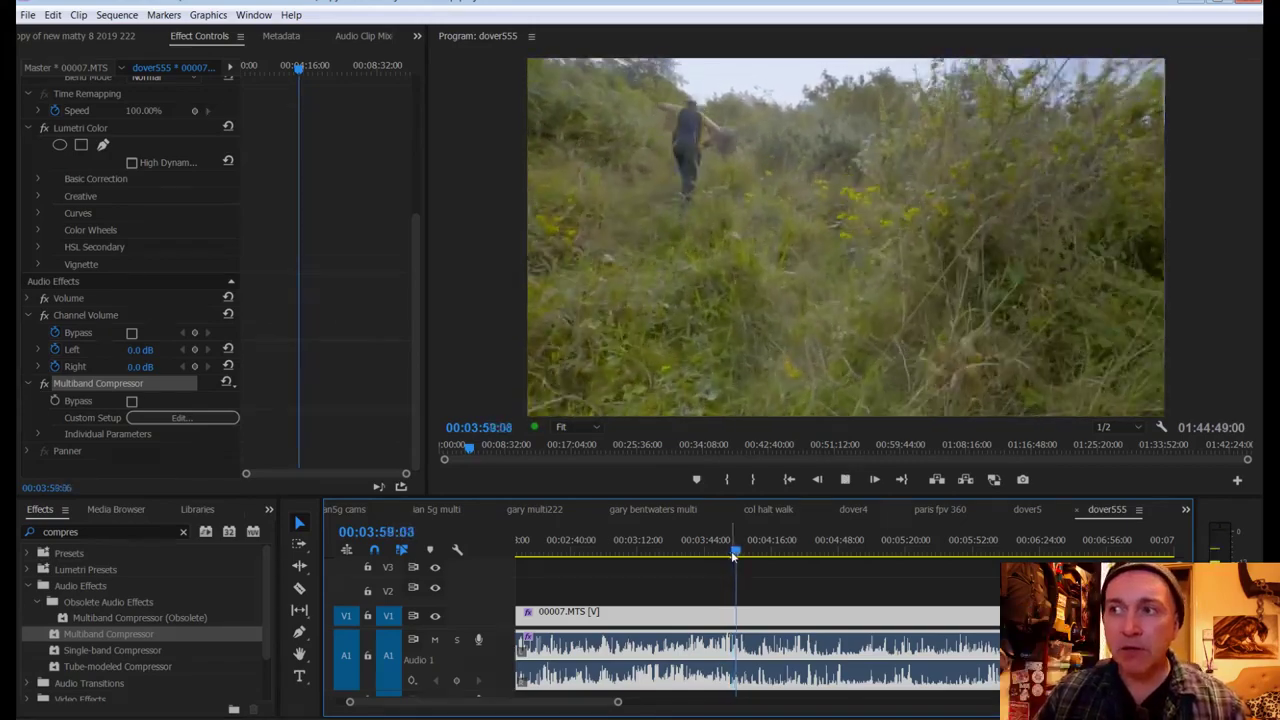
key("space")
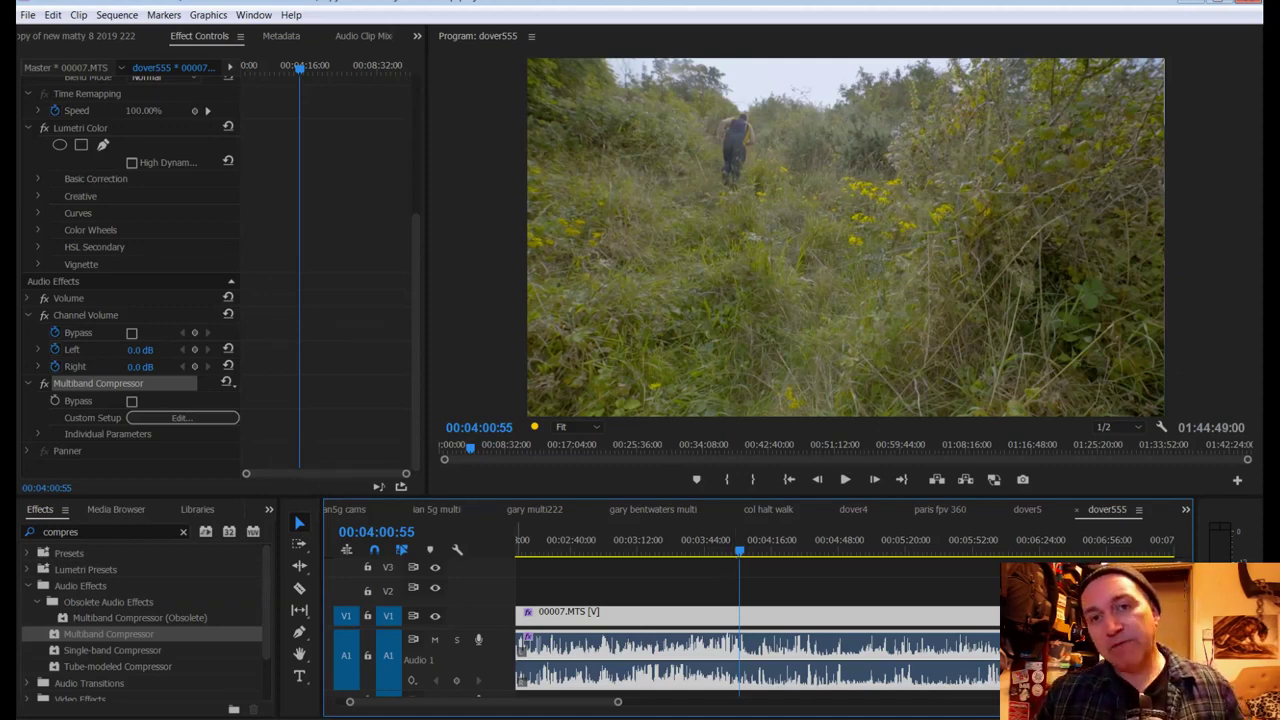
Step: Search the effects for "eq" and add EQ (Obsolete) to the 00007.MTS audio, declining the newer Parametric Equalizer
left_click(182, 534)
left_click(44, 531)
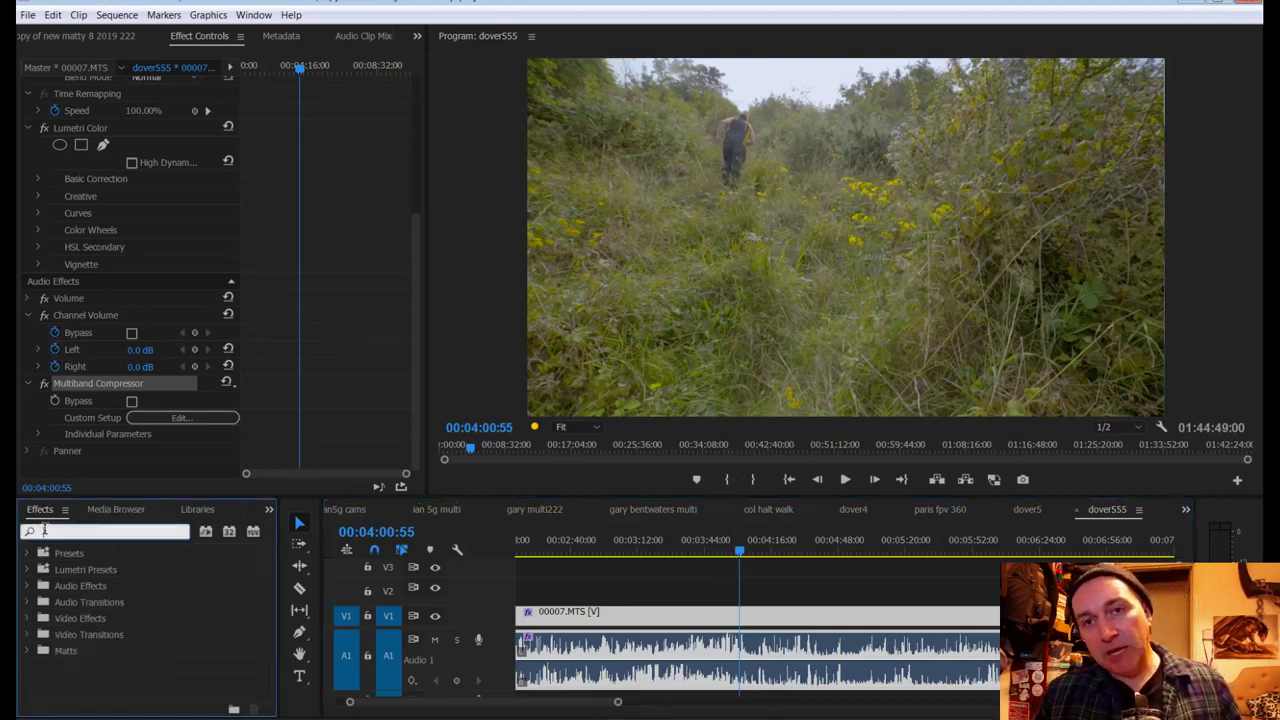
type("eq")
left_click_drag(100, 617, 698, 652)
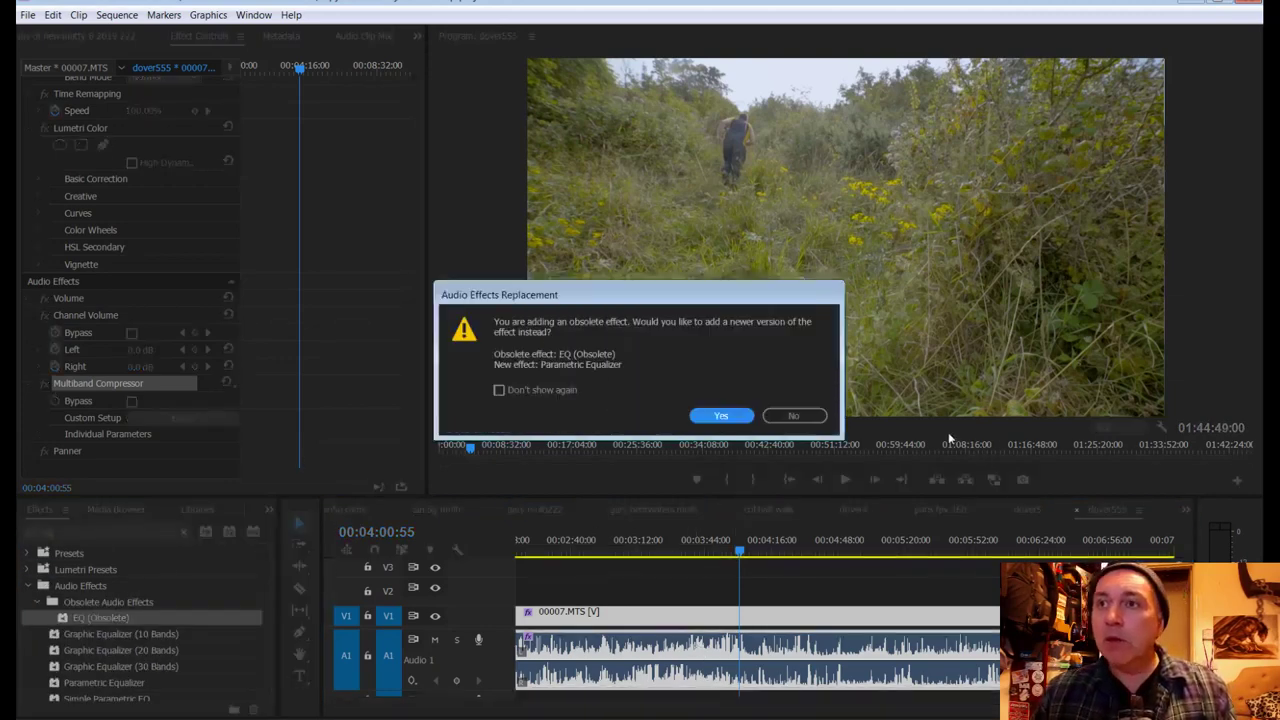
left_click(800, 415)
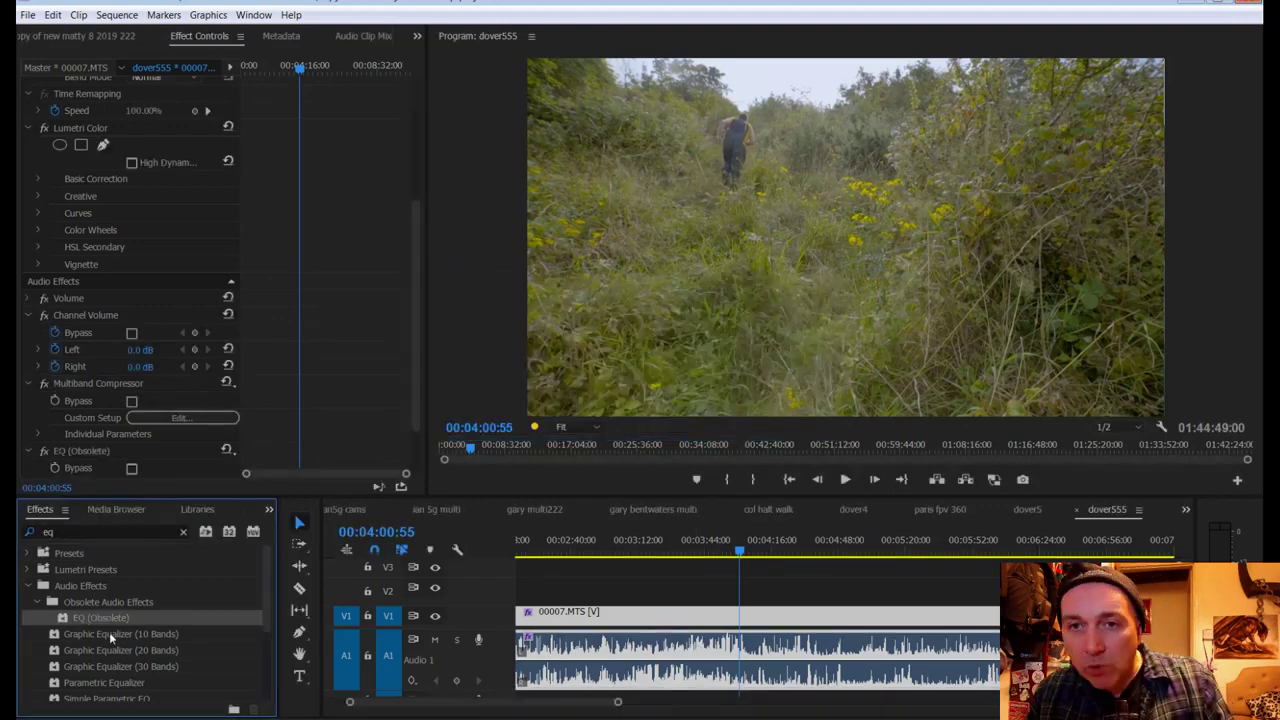
Step: Add Graphic Equalizer (10 Bands) to the 00007.MTS audio and remove the EQ (Obsolete) effect
left_click_drag(100, 637, 724, 645)
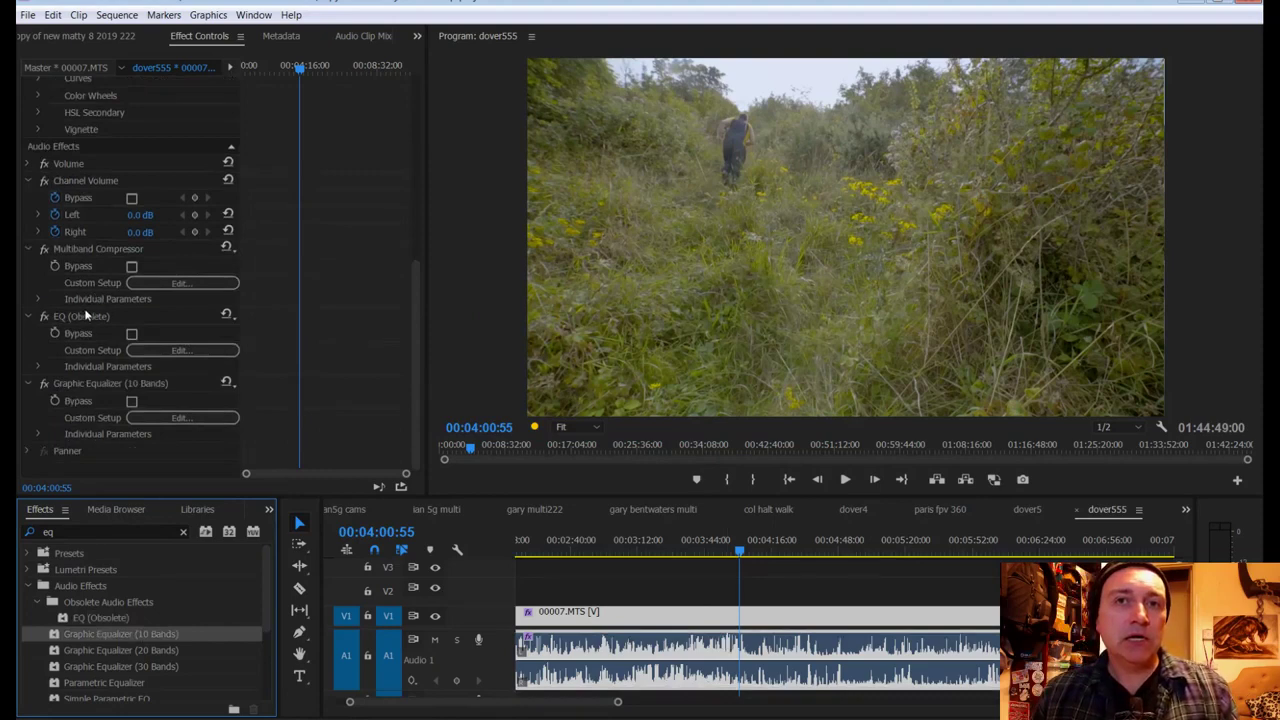
left_click(82, 318)
key("Delete")
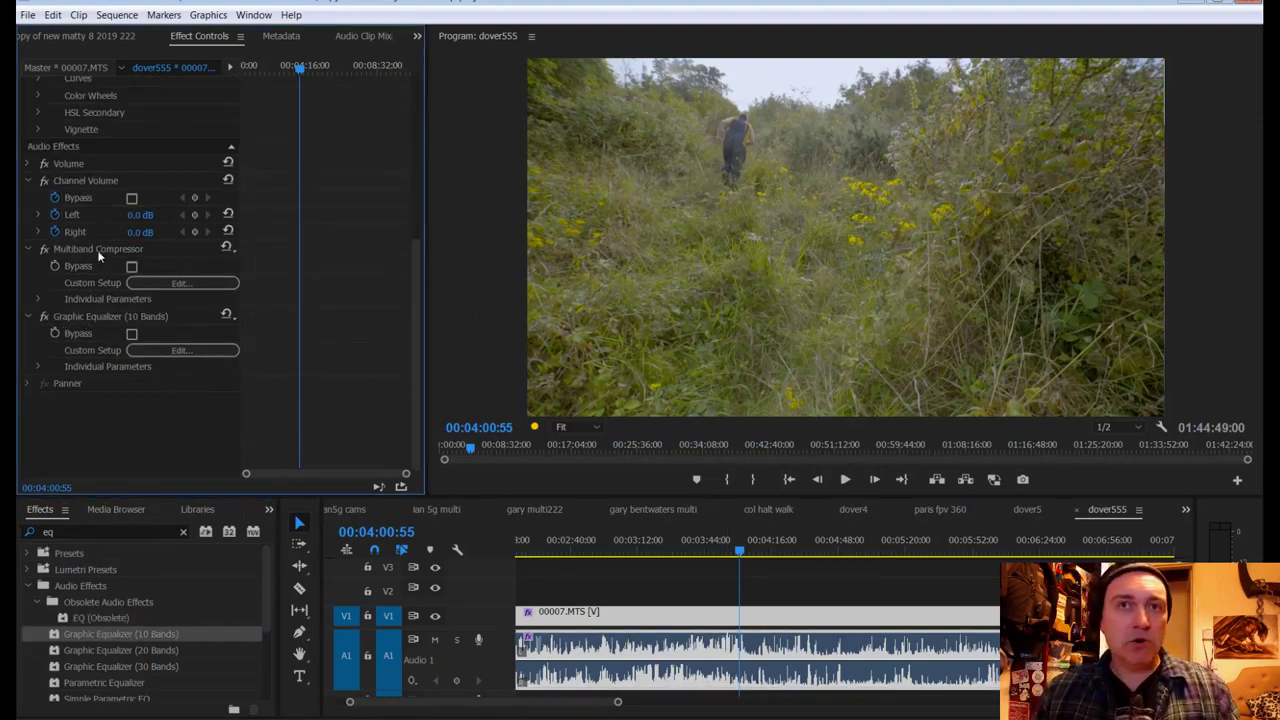
left_click(85, 316)
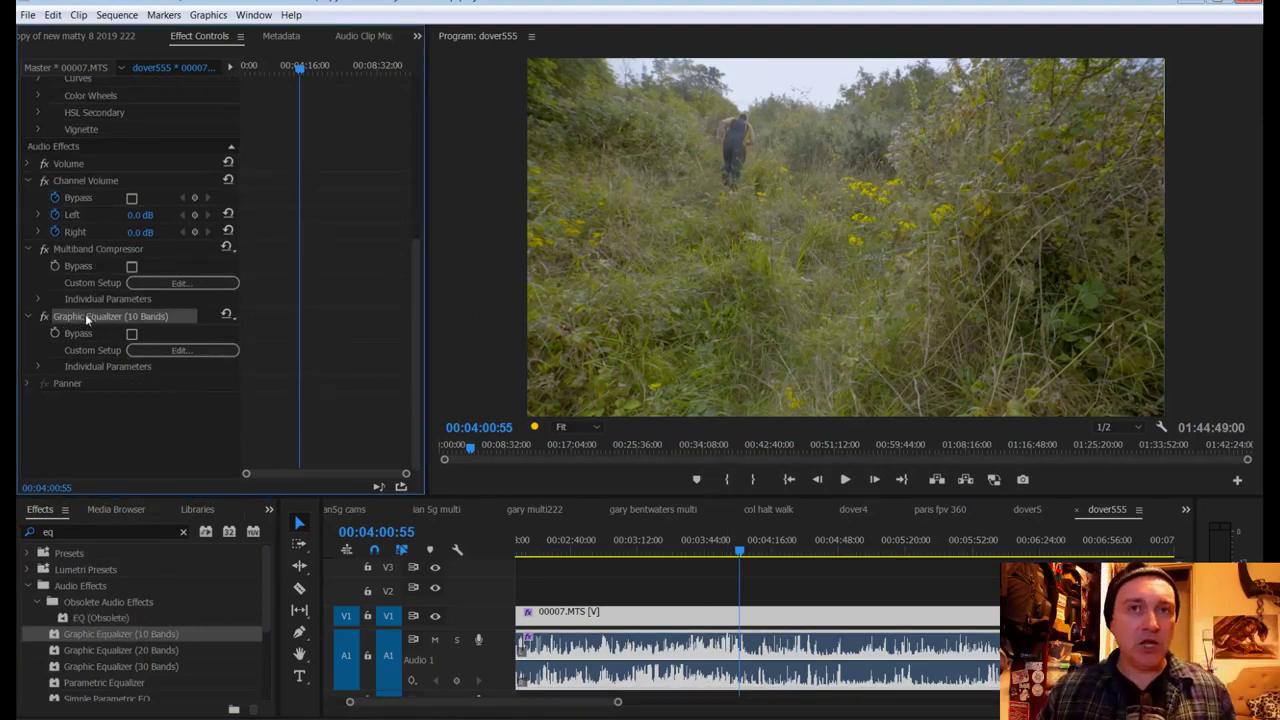
Step: Set the Graphic Equalizer bands to <31: 5.2, 63: 11.1, 125: 11.6, 250: 8.4, 4k: -2 and 8k: -1.7, and toggle the effect to compare
left_click(180, 350)
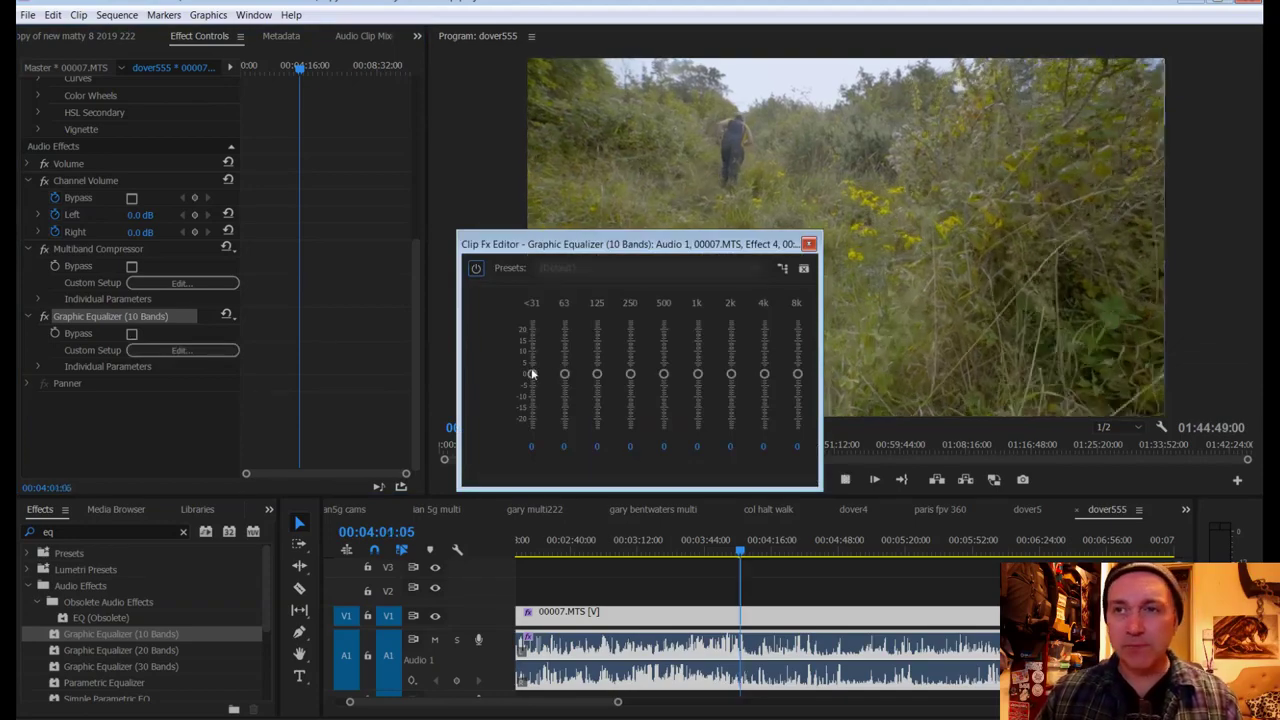
left_click_drag(531, 373, 630, 355)
left_click_drag(767, 379, 798, 380)
left_click(798, 376)
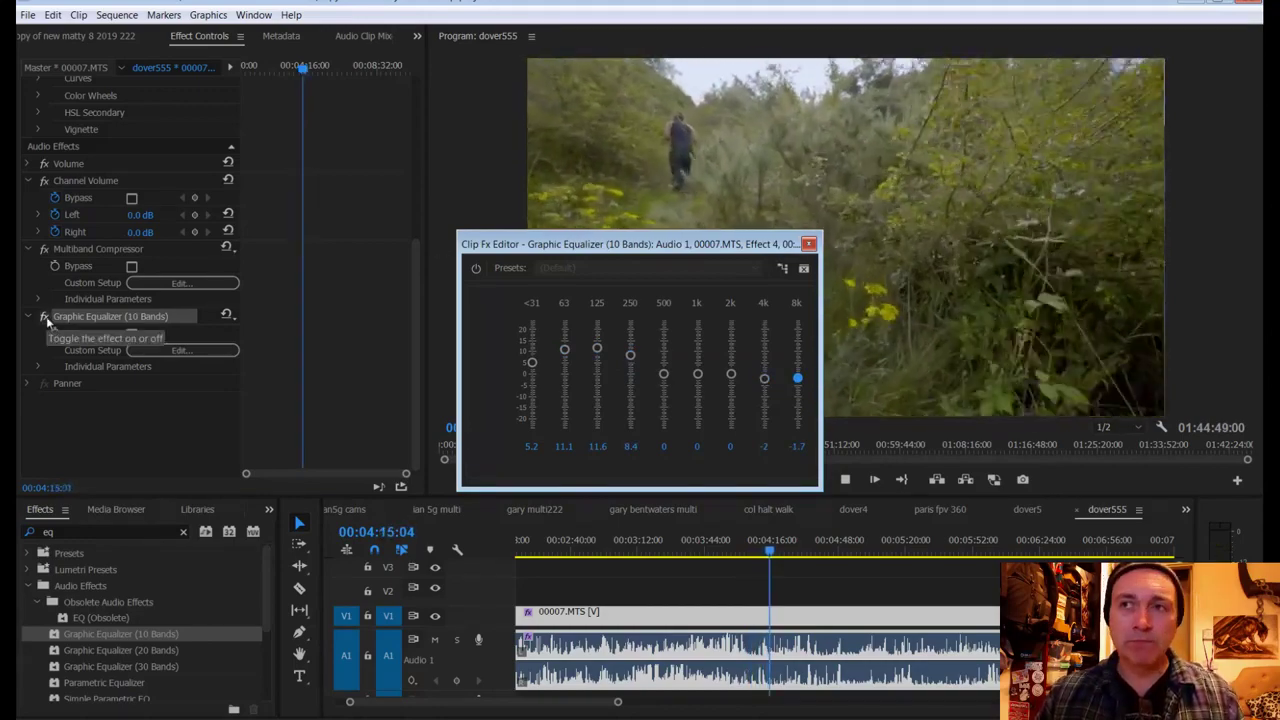
left_click(46, 319)
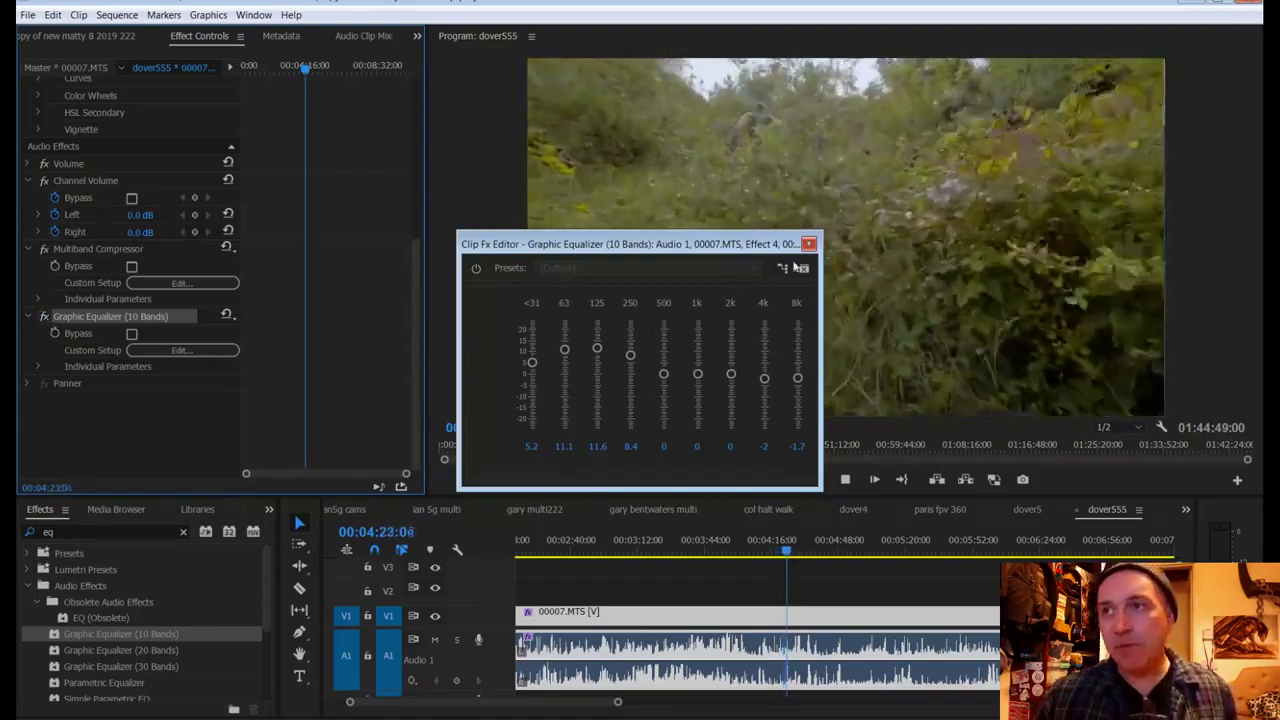
left_click(241, 297)
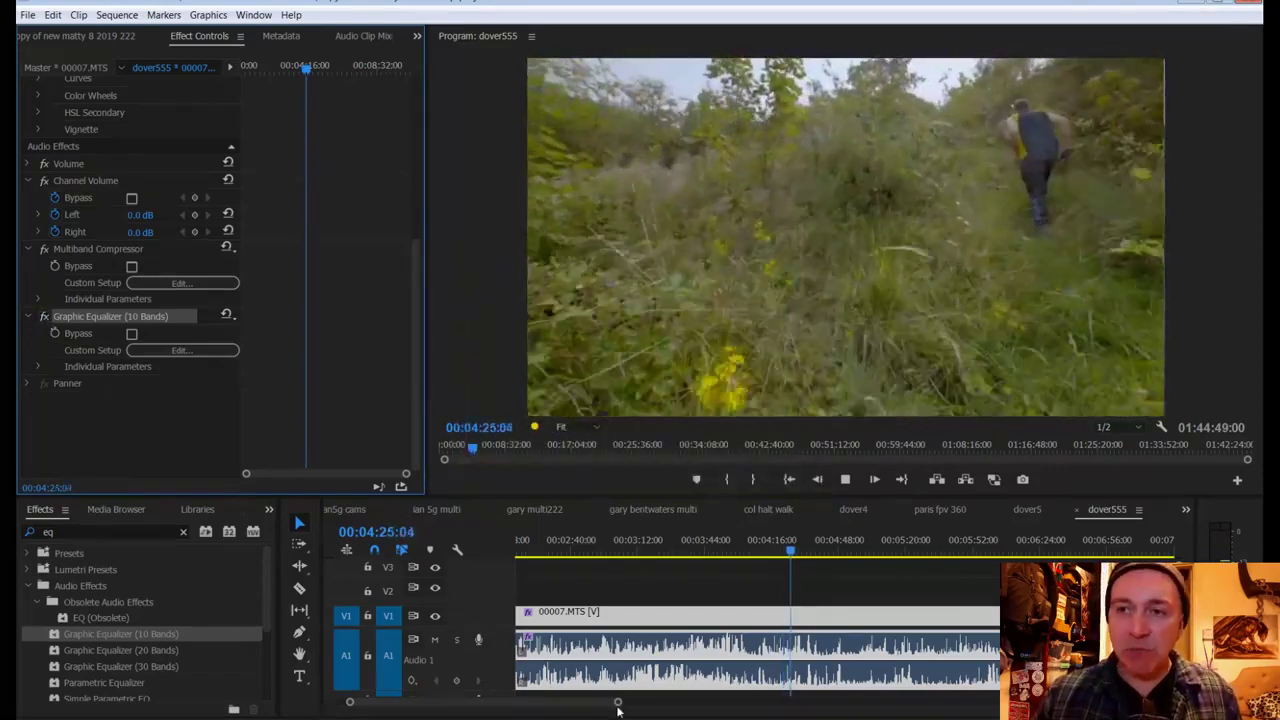
Step: Play 00007.MTS from about 00:09:46 to check the audio near the end of the clip
left_click_drag(617, 701, 747, 704)
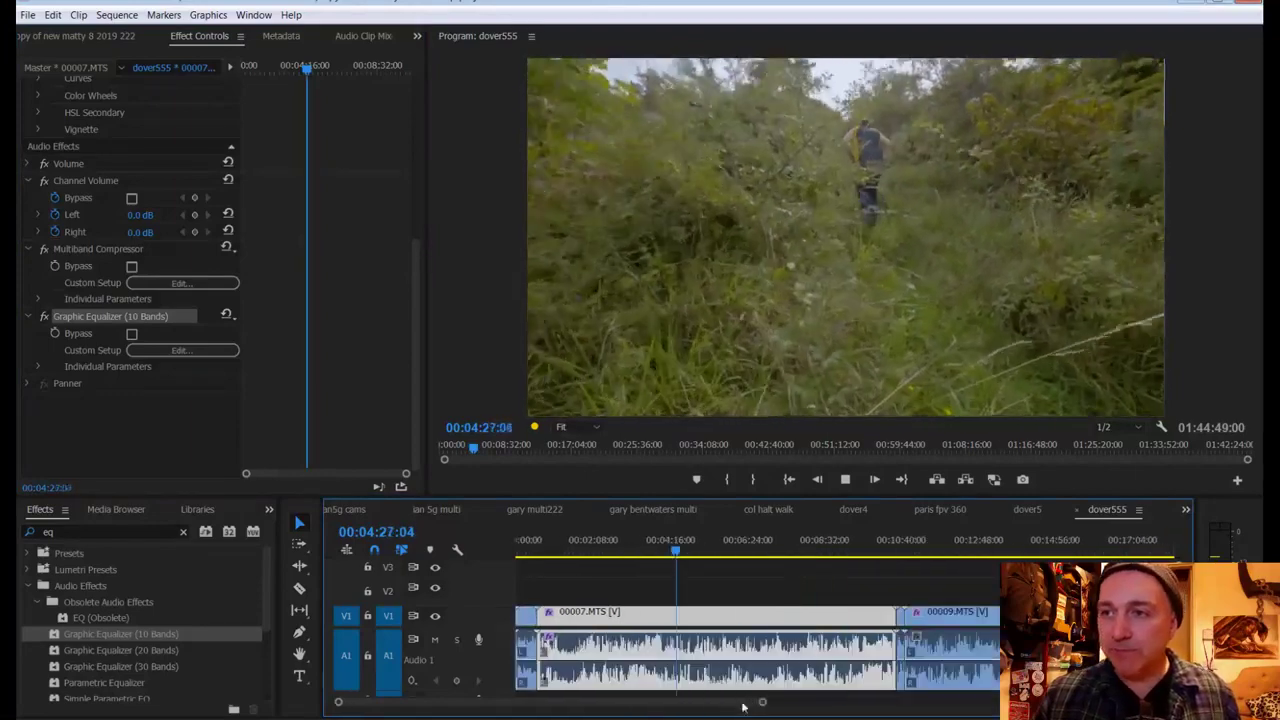
left_click_drag(800, 545, 872, 548)
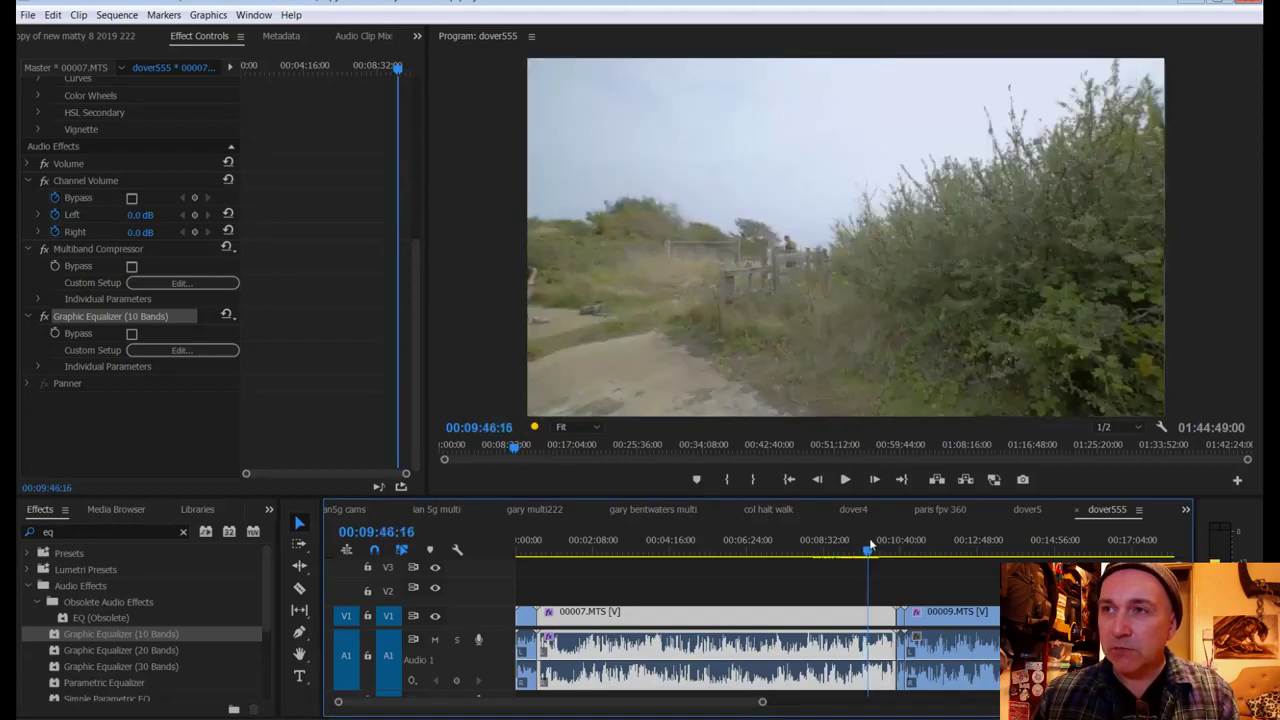
left_click_drag(872, 548, 868, 545)
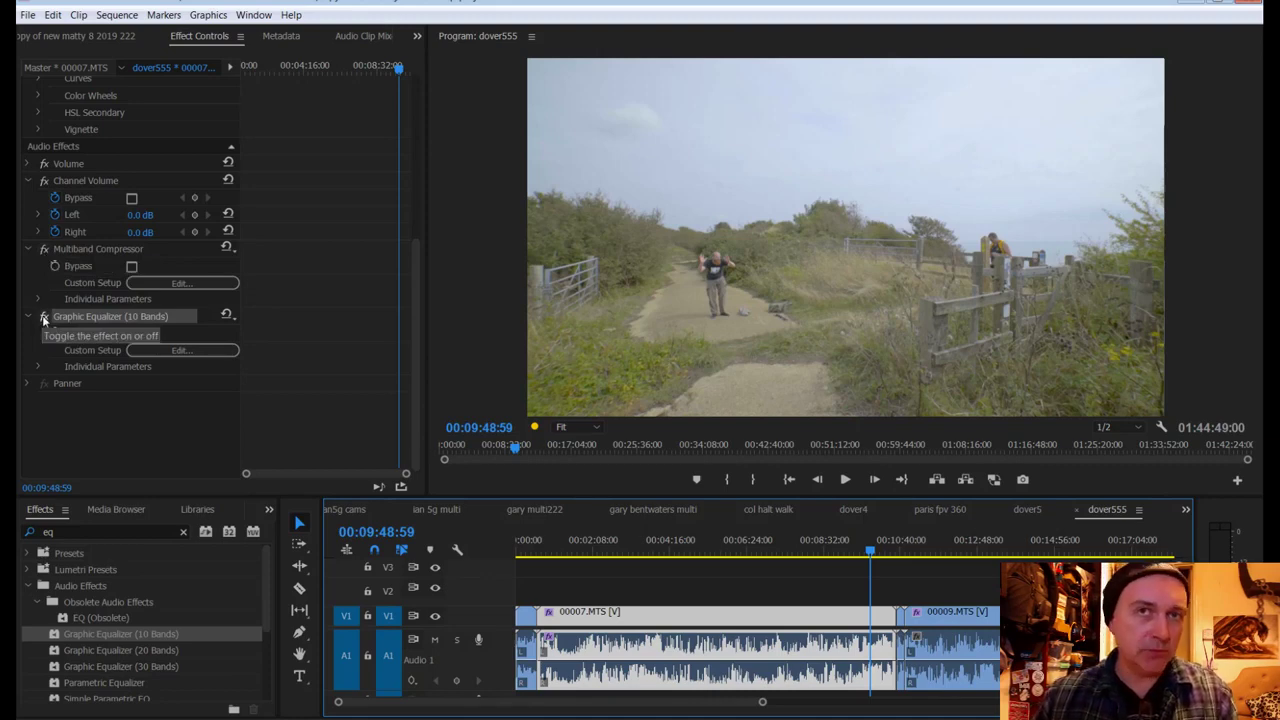
key("space")
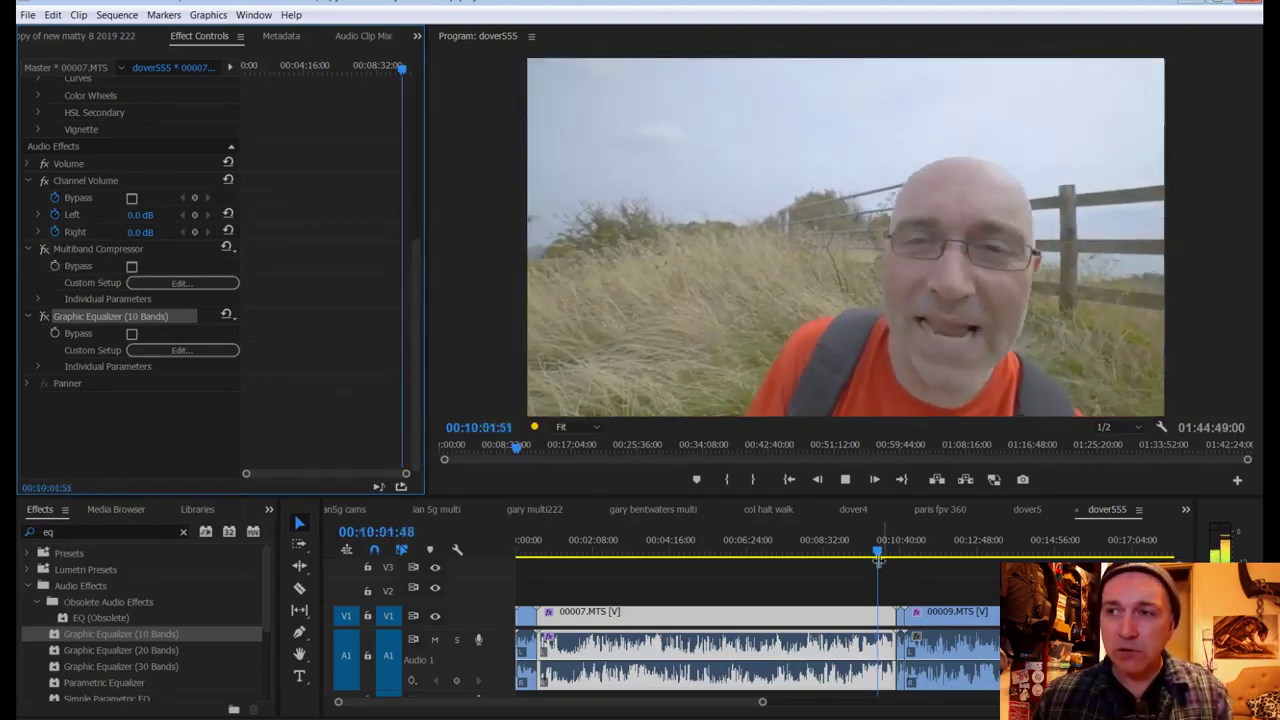
Step: Locate the start of the path scene after 00:09:46 in 00007.MTS and play it to check its audio level
left_click(865, 553)
left_click_drag(865, 553, 857, 553)
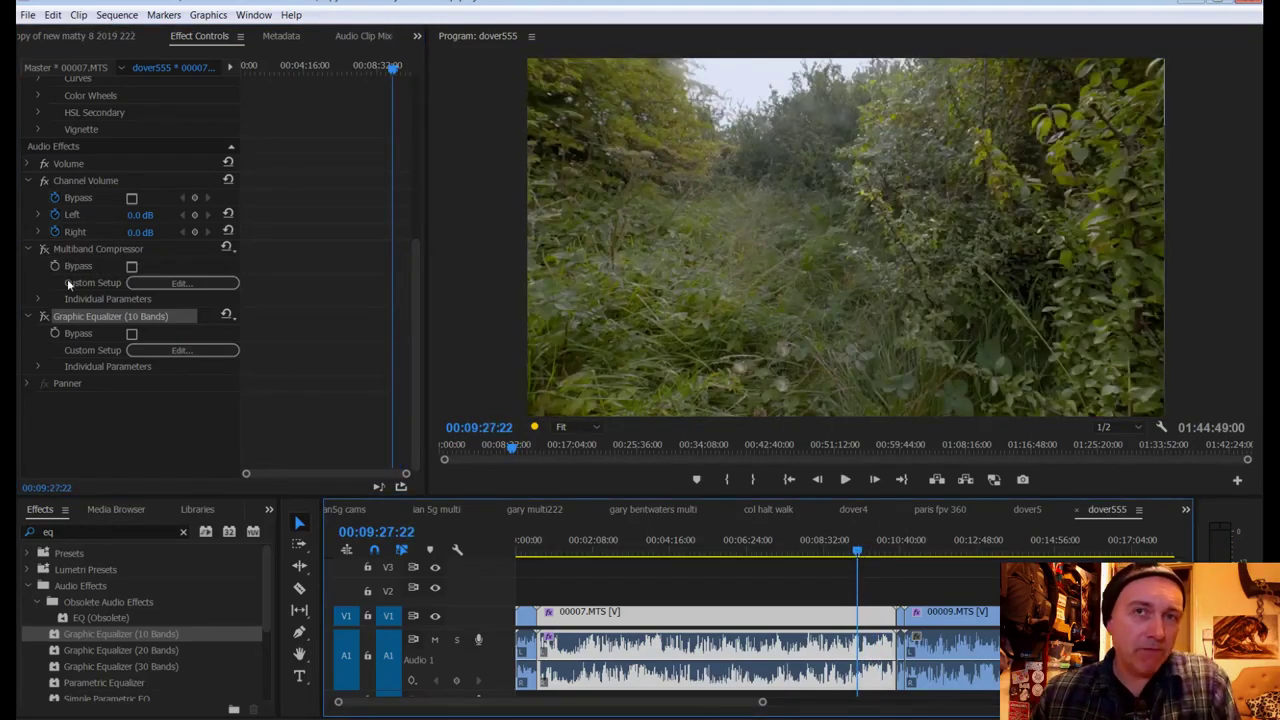
key("space")
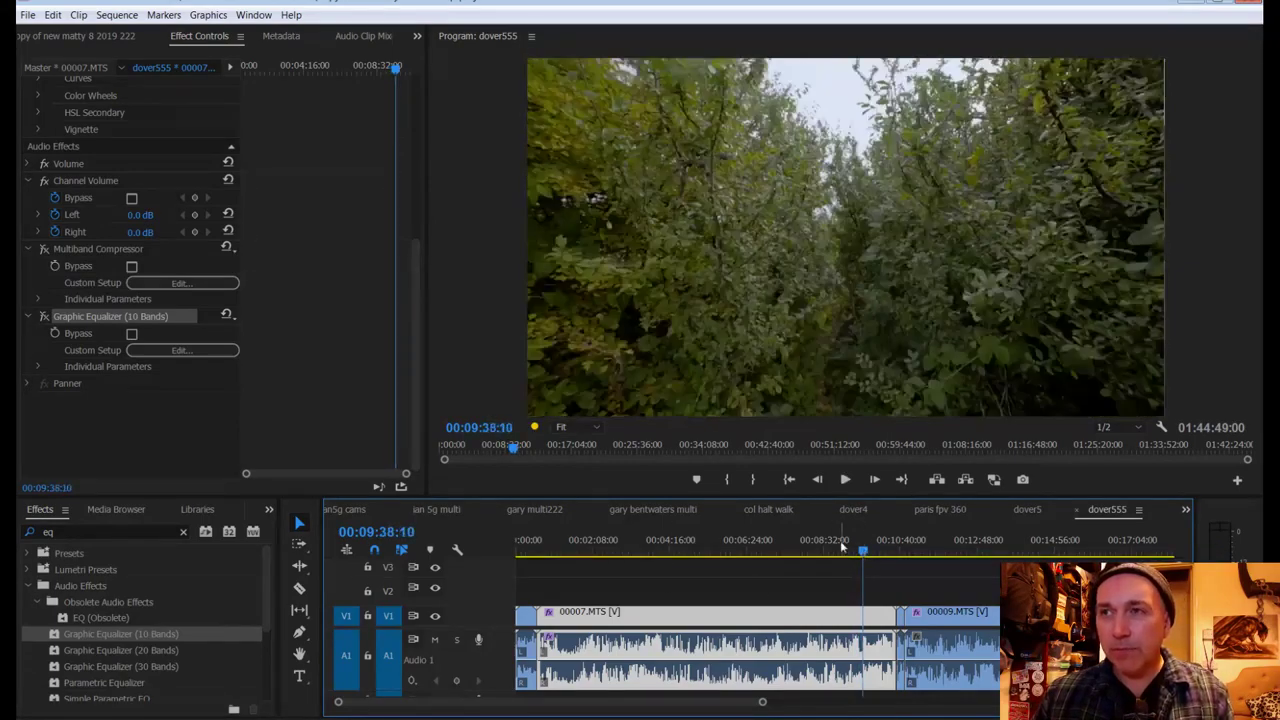
key("space")
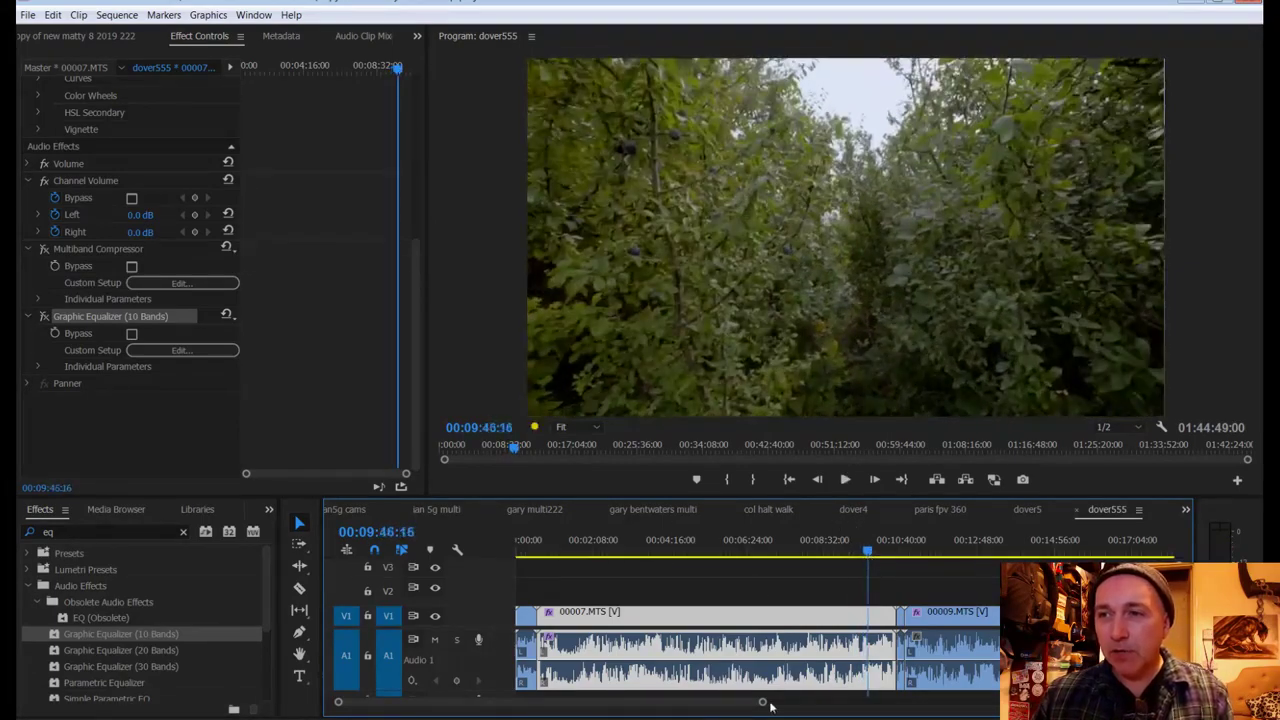
left_click_drag(760, 703, 598, 700)
key("space")
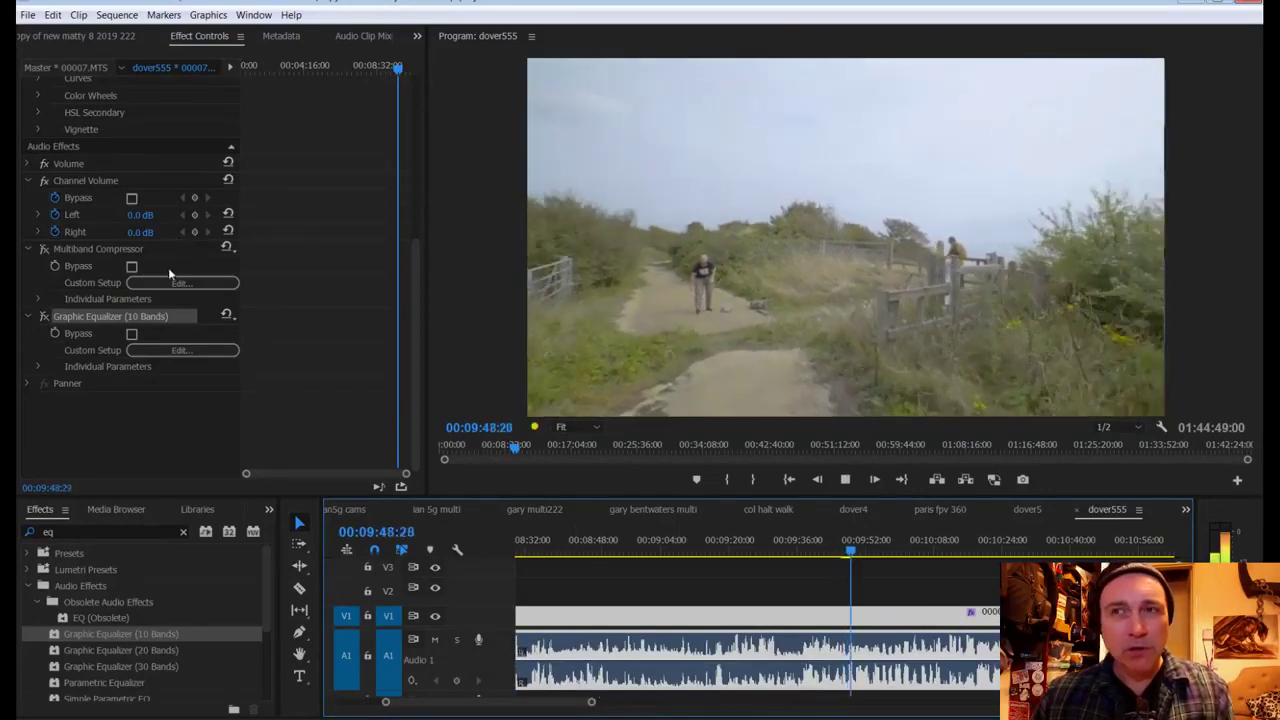
key("space")
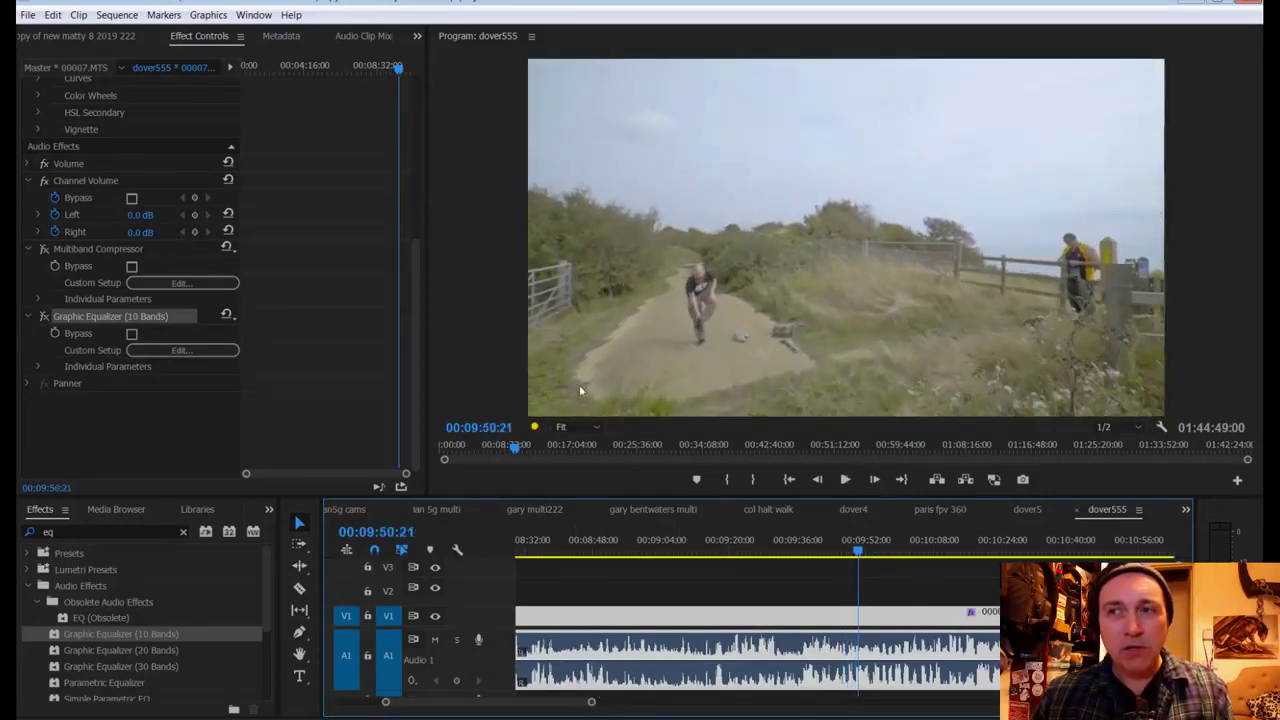
Step: Replay 00007.MTS from about 00:09:47 before and after toggling the Multiband Compressor to compare its audio
left_click(843, 552)
key("space")
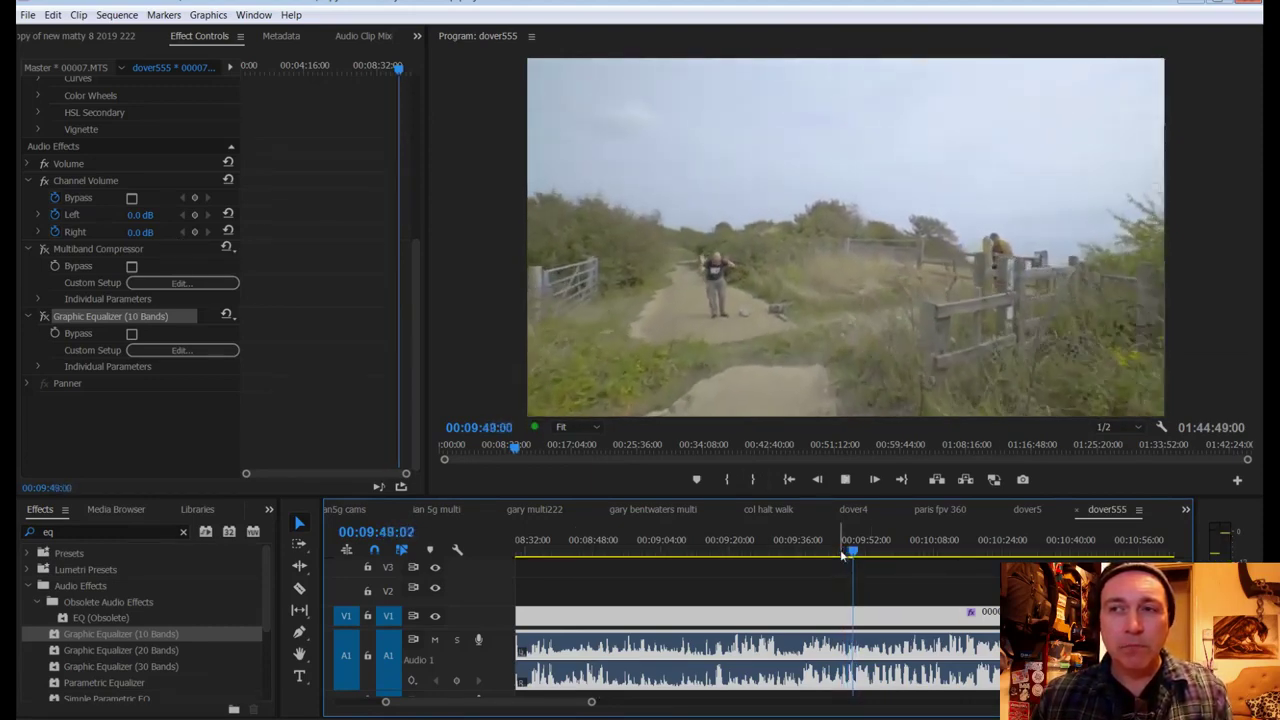
key("space")
left_click_drag(847, 553, 845, 553)
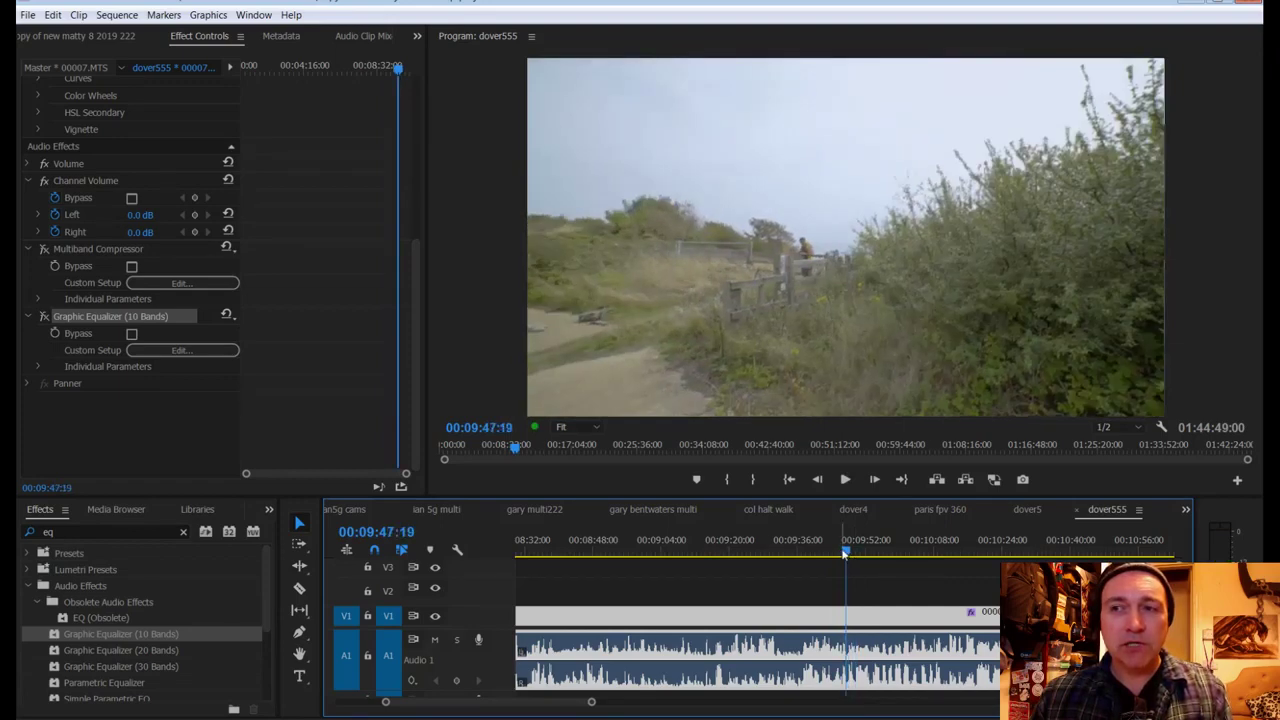
left_click(45, 250)
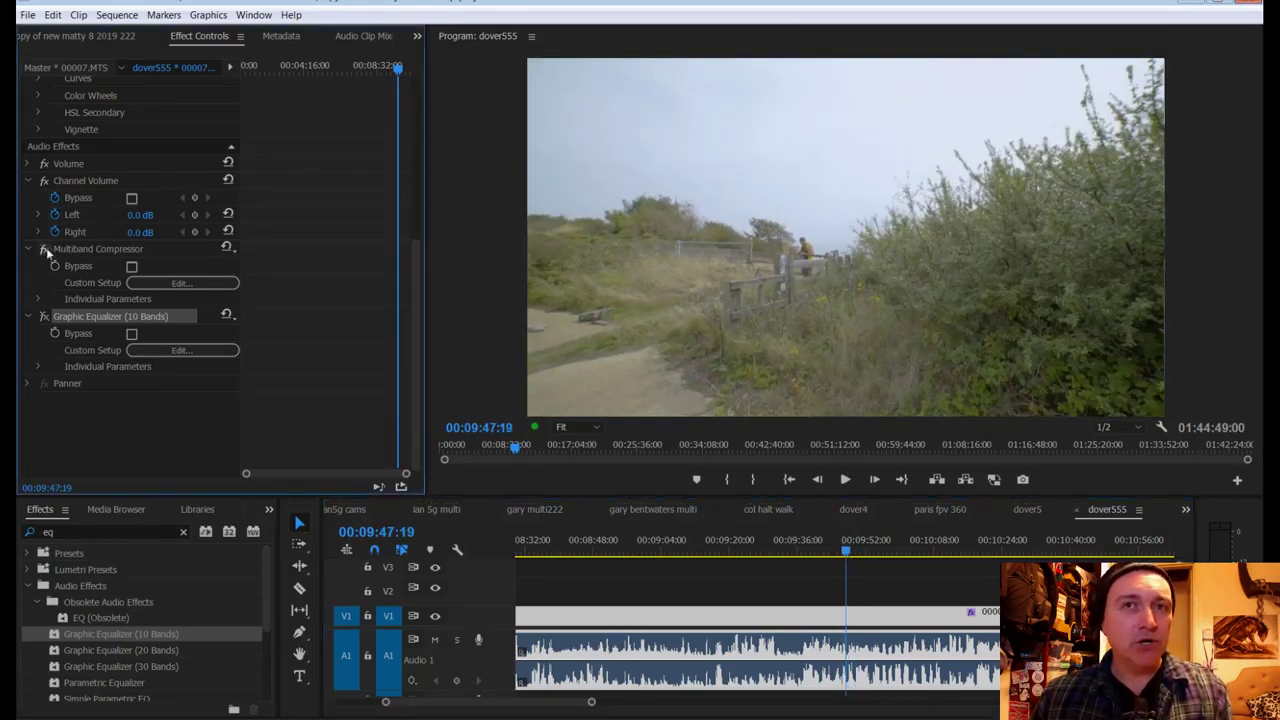
key("space")
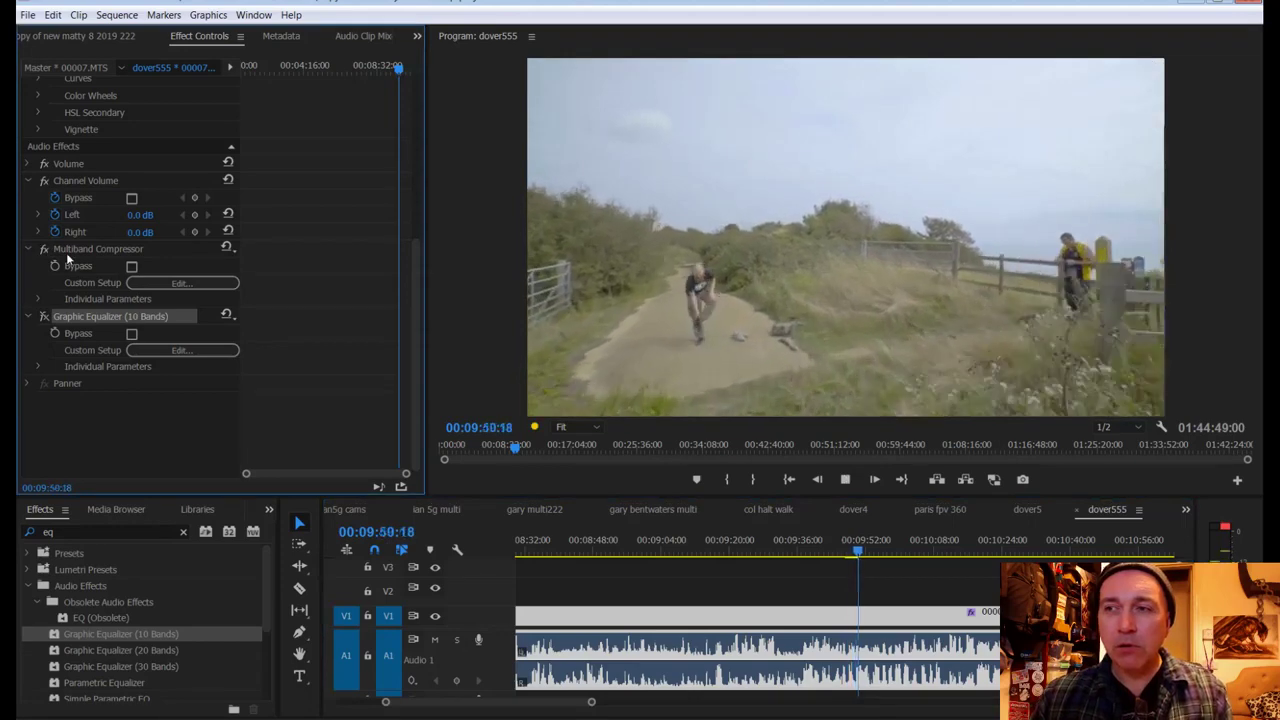
key("space")
Step: Raise the linked gain of all four Multiband Compressor bands on 00007.MTS to 10.5 dB and close the editor
left_click(145, 283)
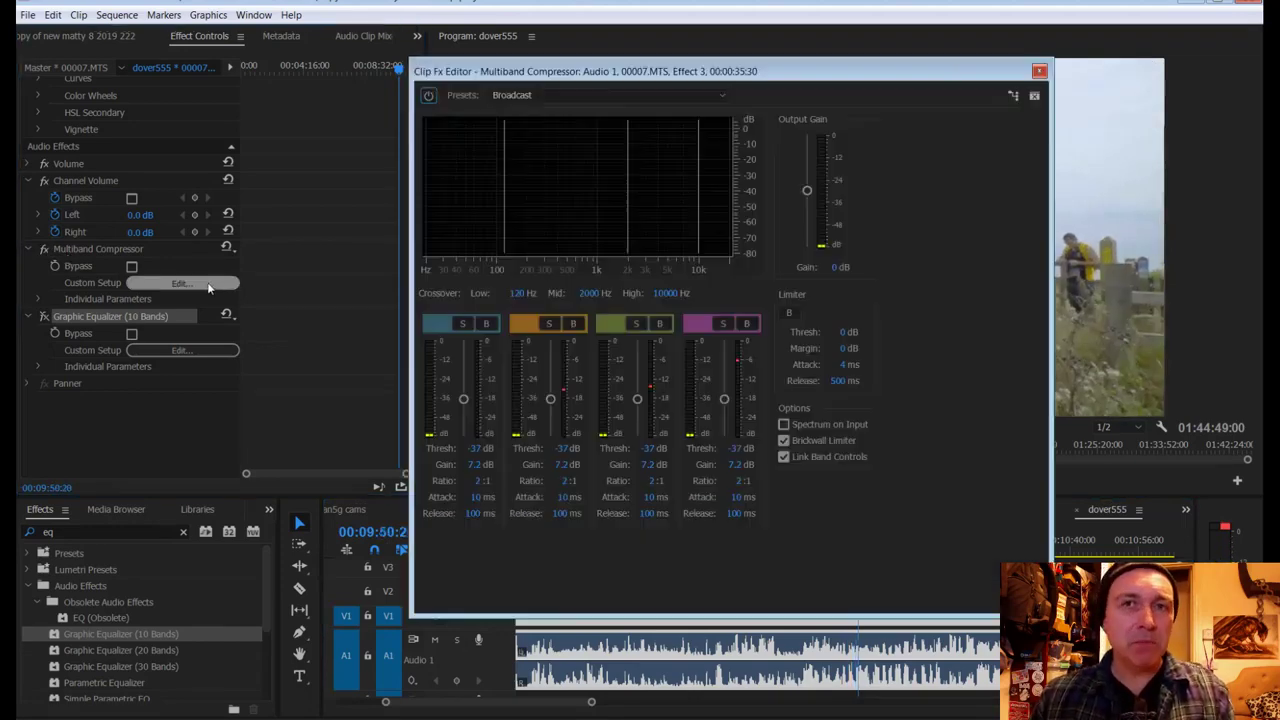
left_click_drag(477, 465, 505, 467)
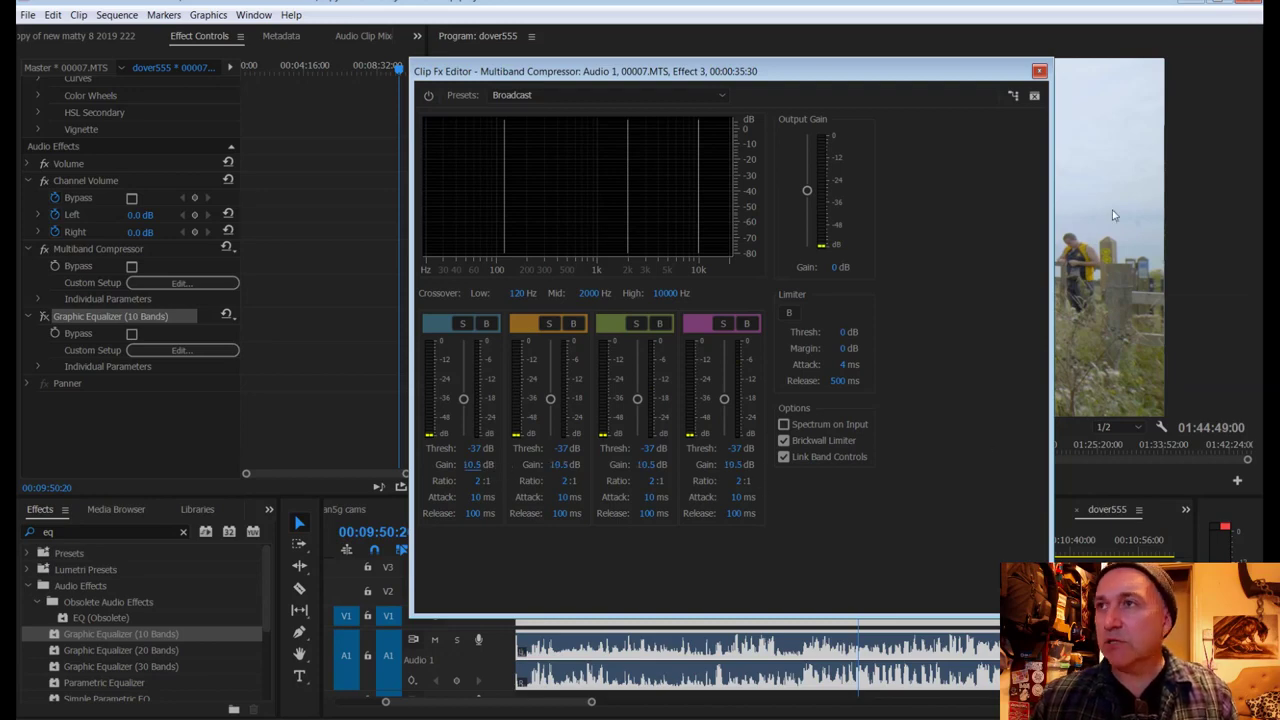
left_click(1039, 70)
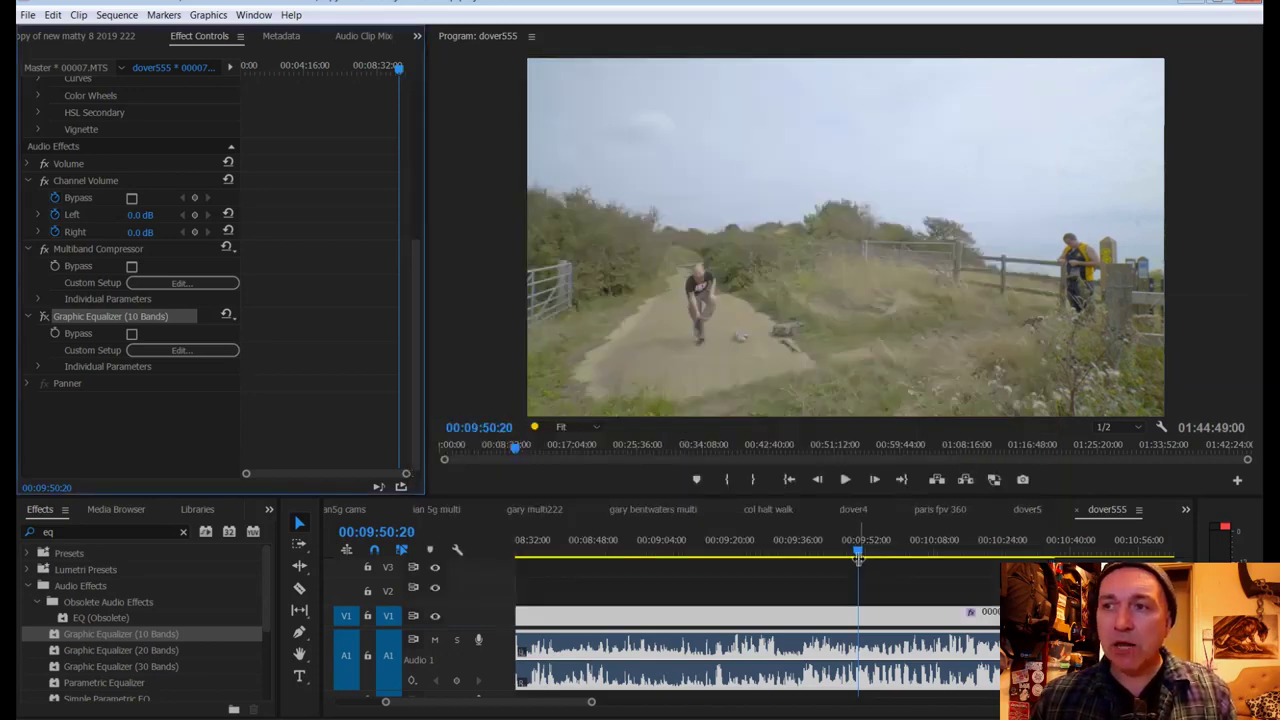
Step: Play 00007.MTS from about 00:09:45 to check the raised compressor gain, and save the project
left_click_drag(858, 556, 841, 553)
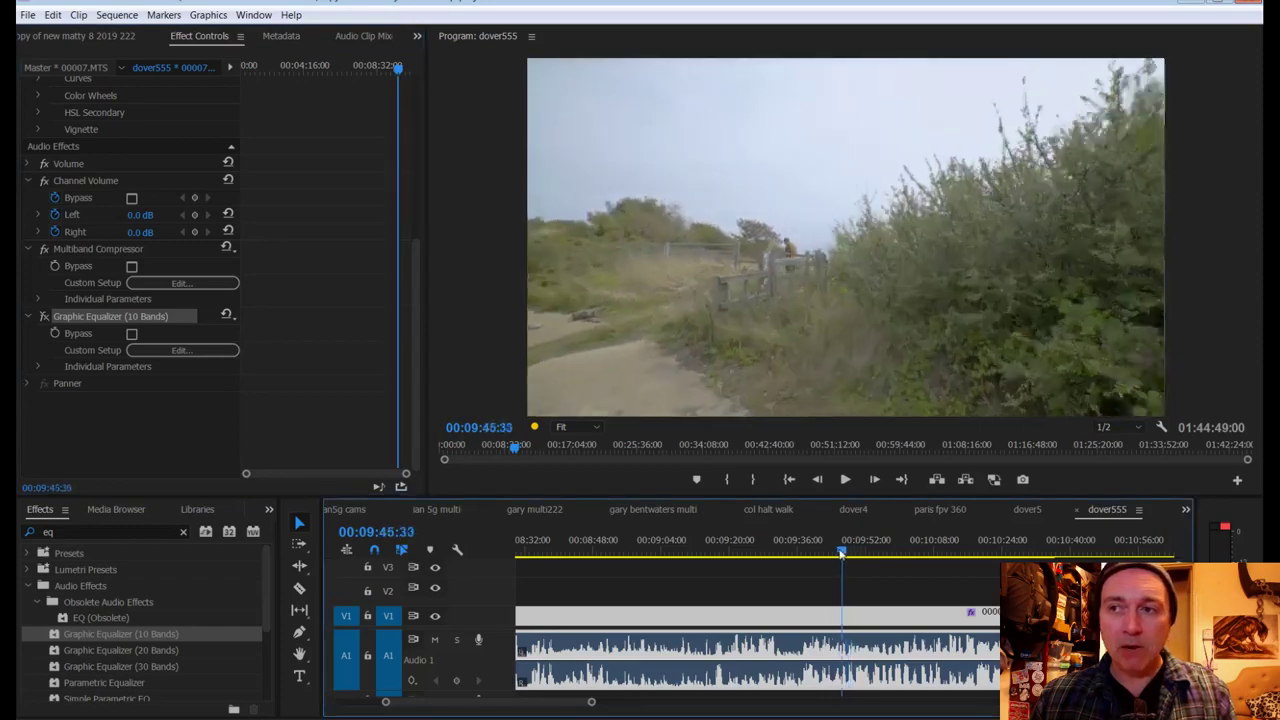
key("space")
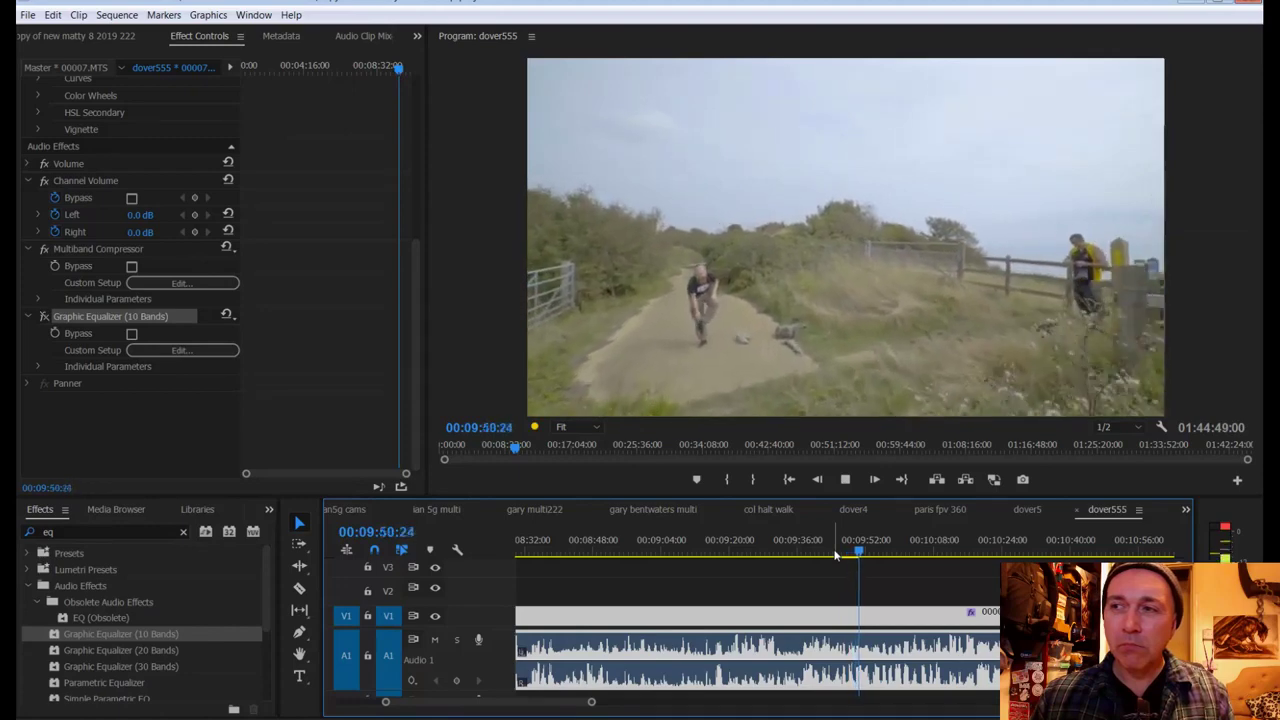
key("space")
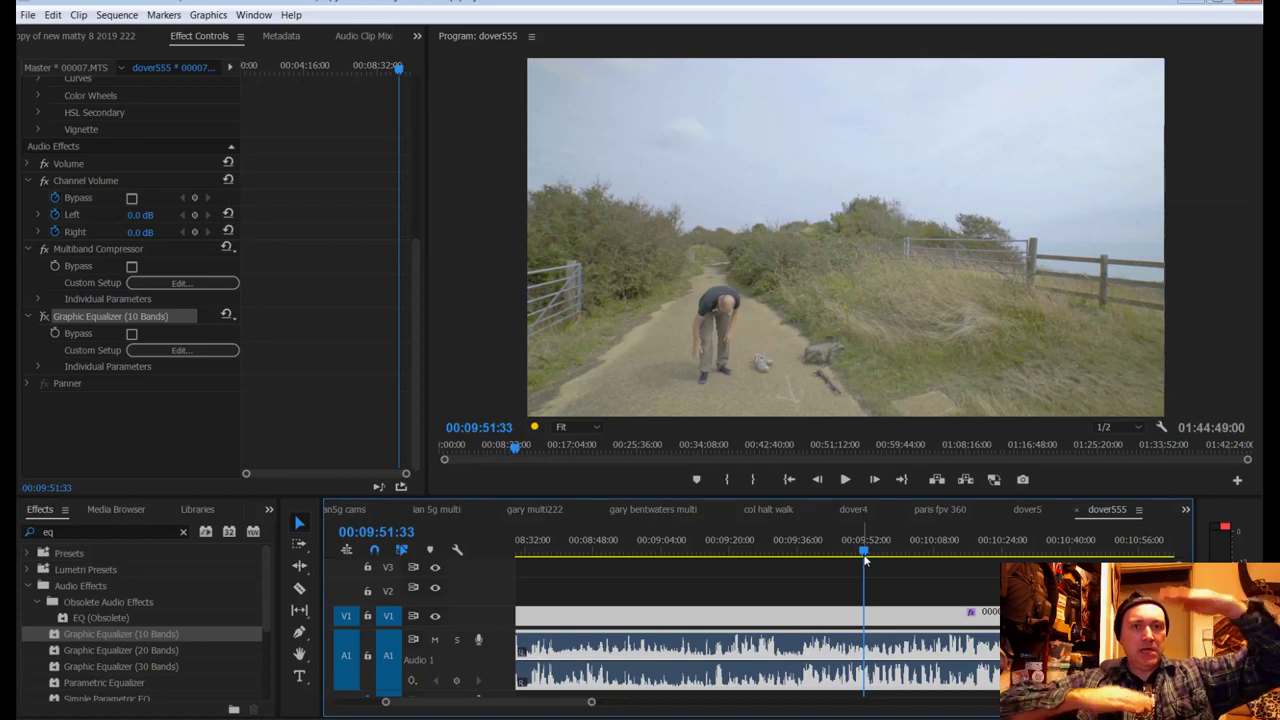
key("ctrl+s")
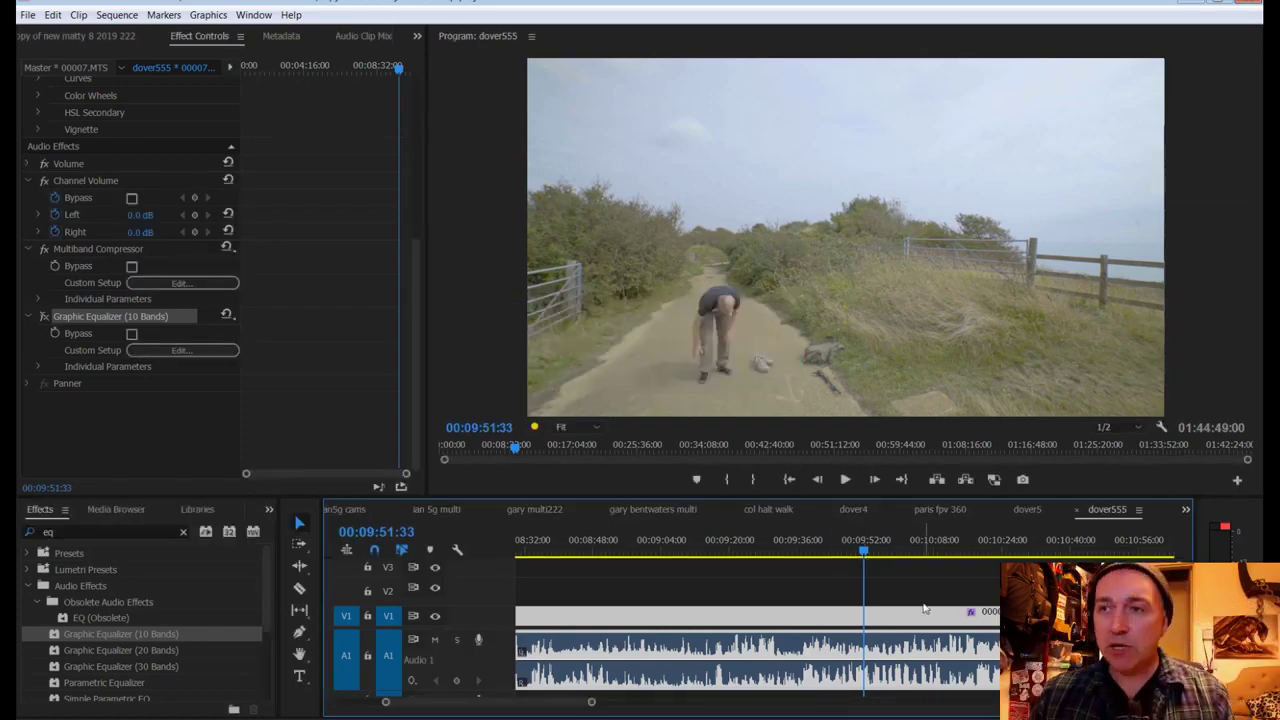
Step: Replay 00007.MTS around 00:09:48 before and after toggling the Graphic Equalizer to compare its audio
left_click(853, 556)
key("space")
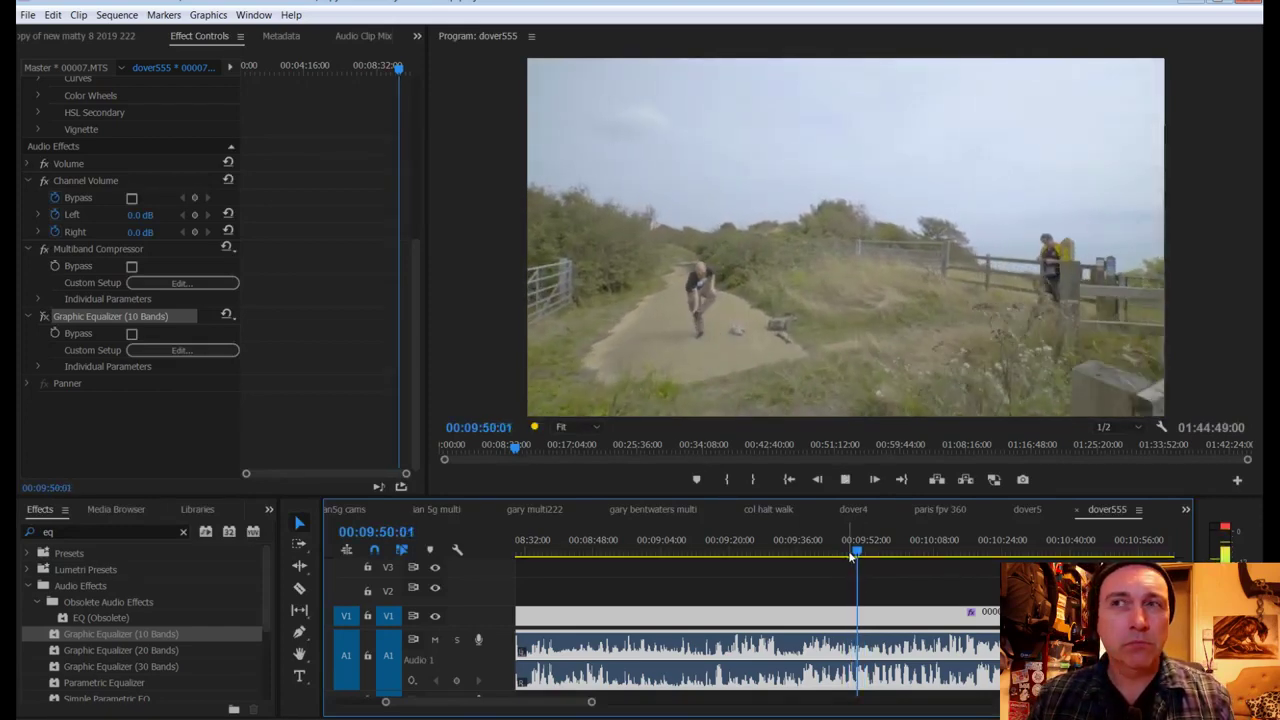
key("space")
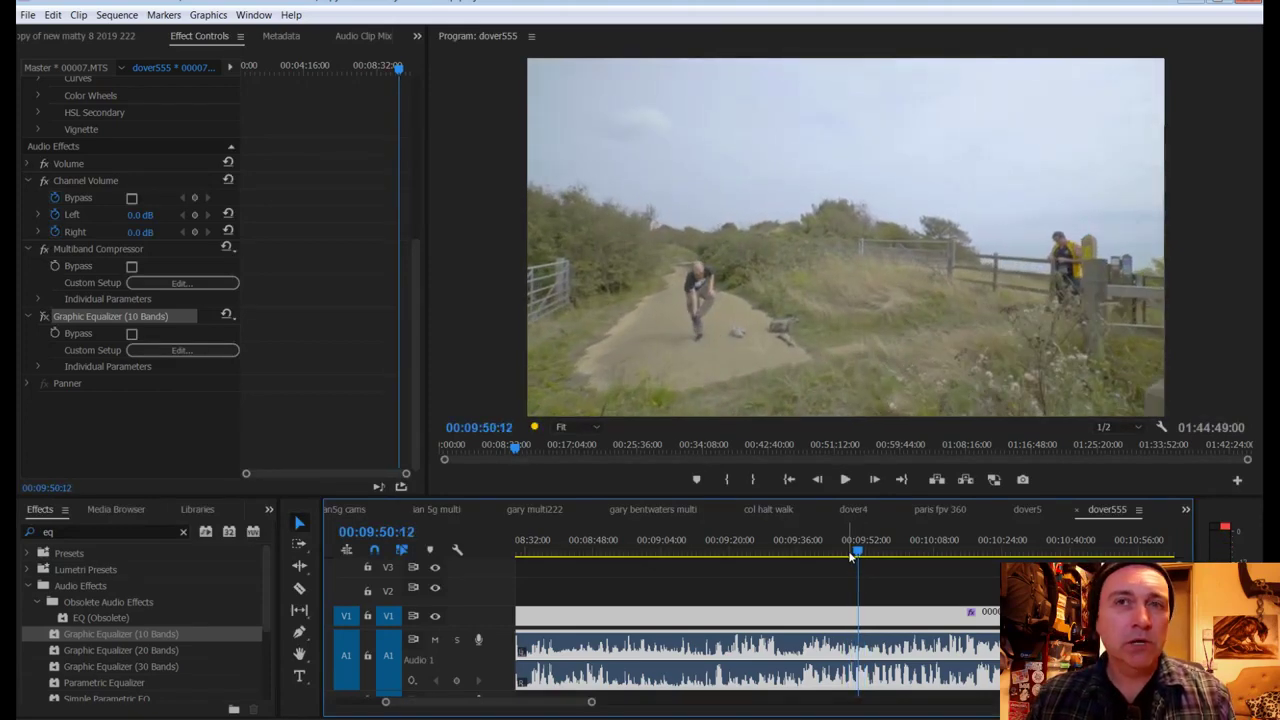
left_click(42, 324)
left_click(858, 556)
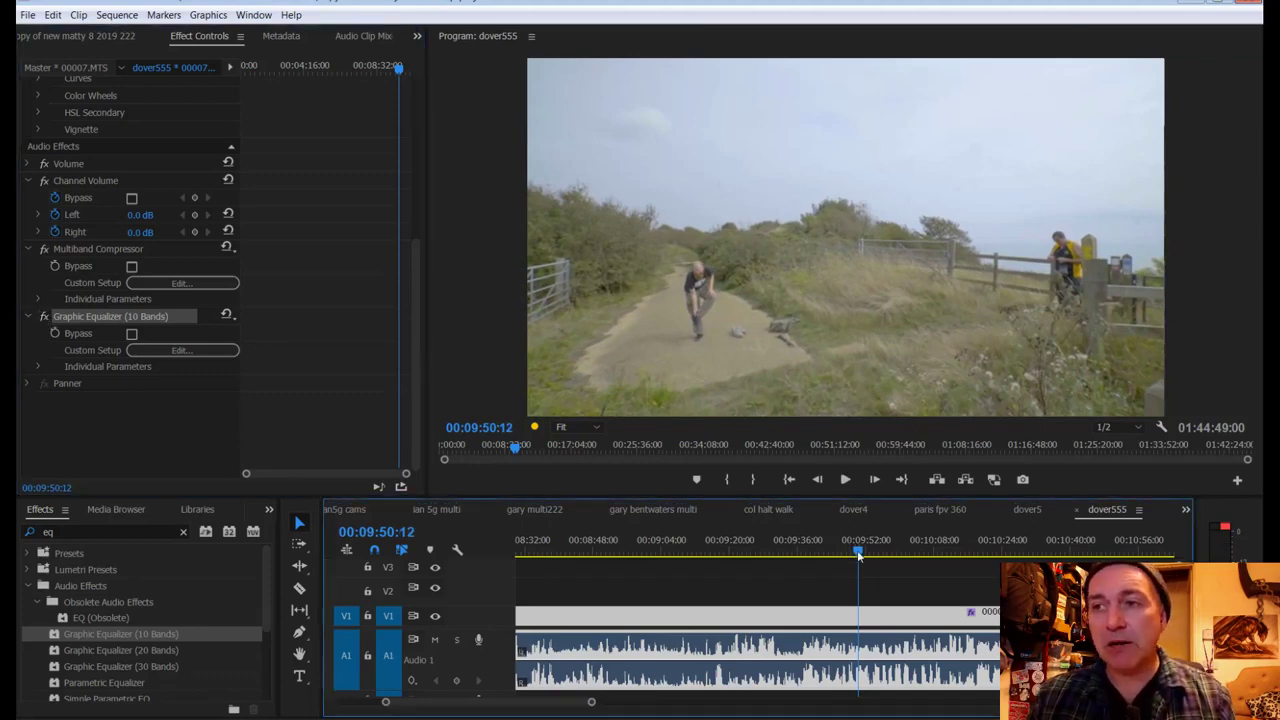
left_click_drag(858, 553, 846, 551)
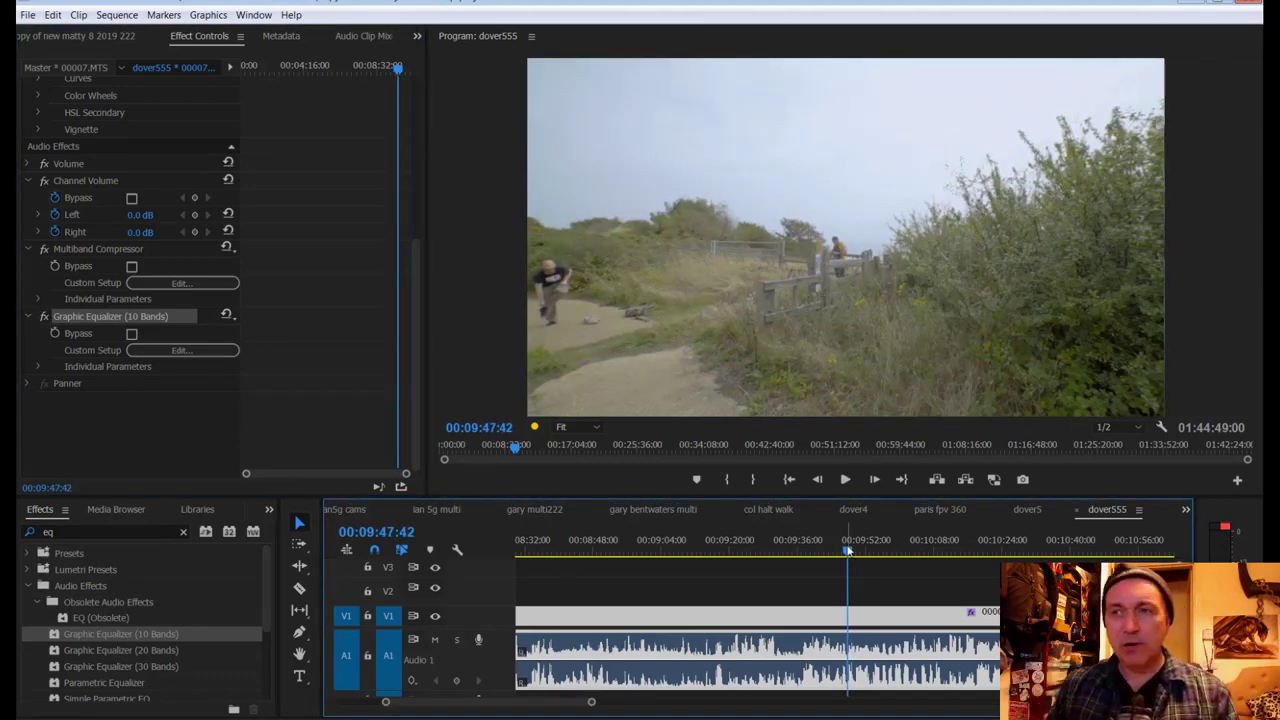
key("space")
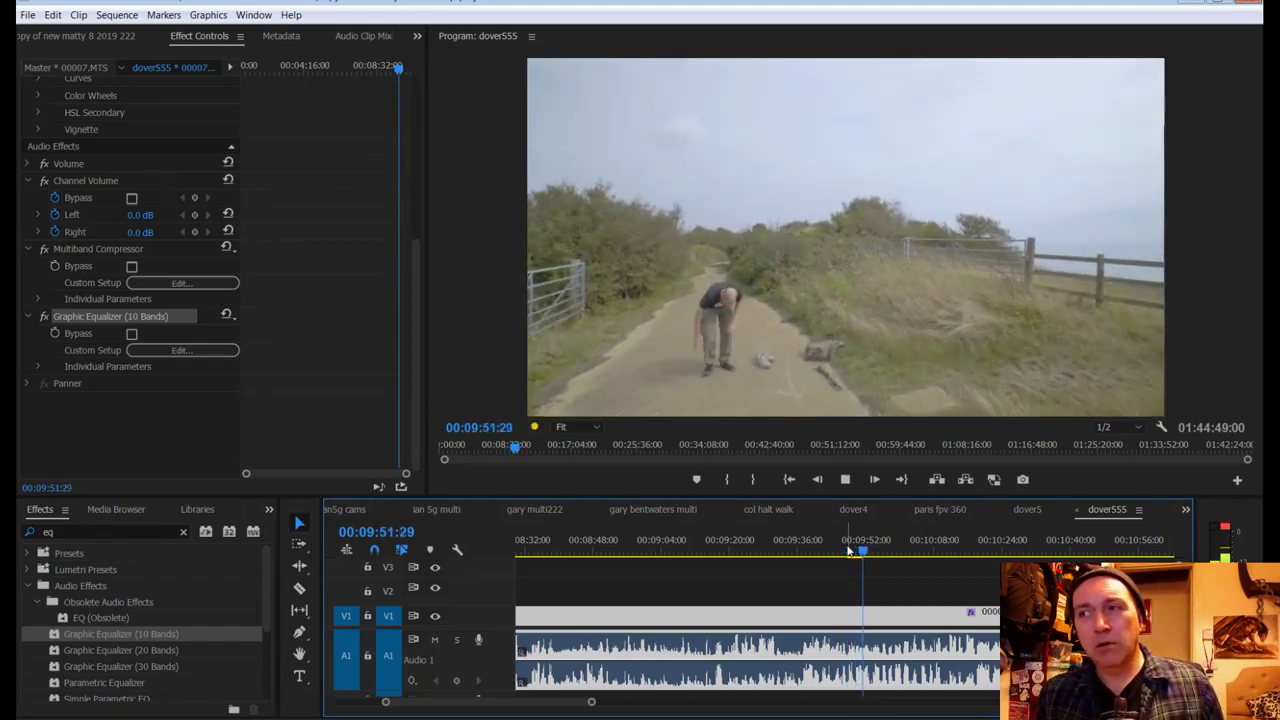
Step: Copy the Multiband Compressor and Graphic Equalizer (10 Bands) from 00007.MTS onto 00006.MTS at the start of the sequence
key("space")
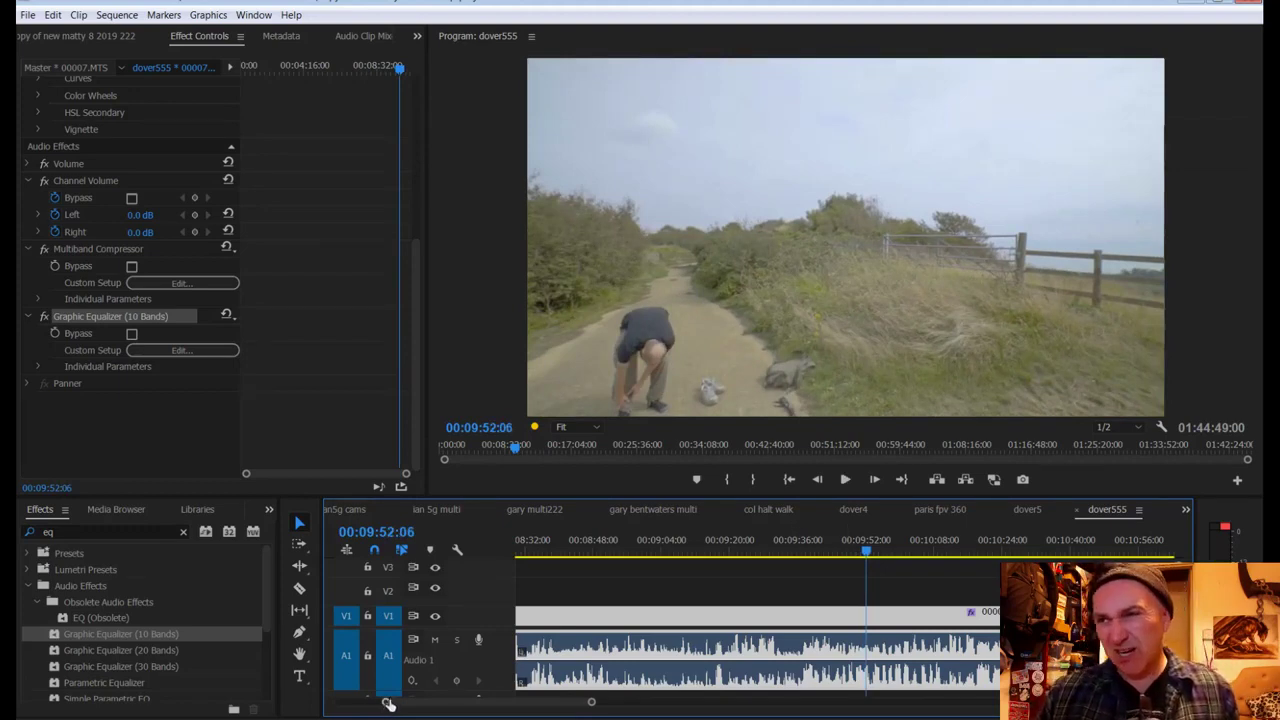
left_click_drag(386, 704, 220, 702)
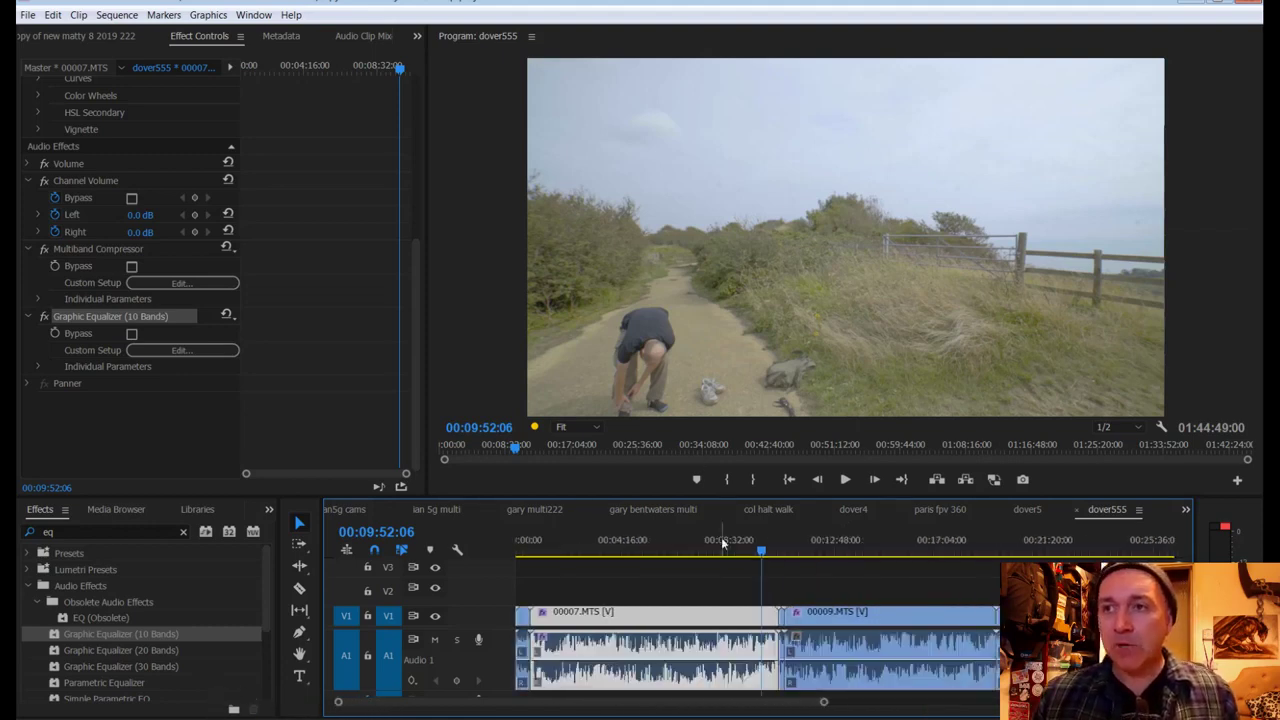
left_click(86, 250)
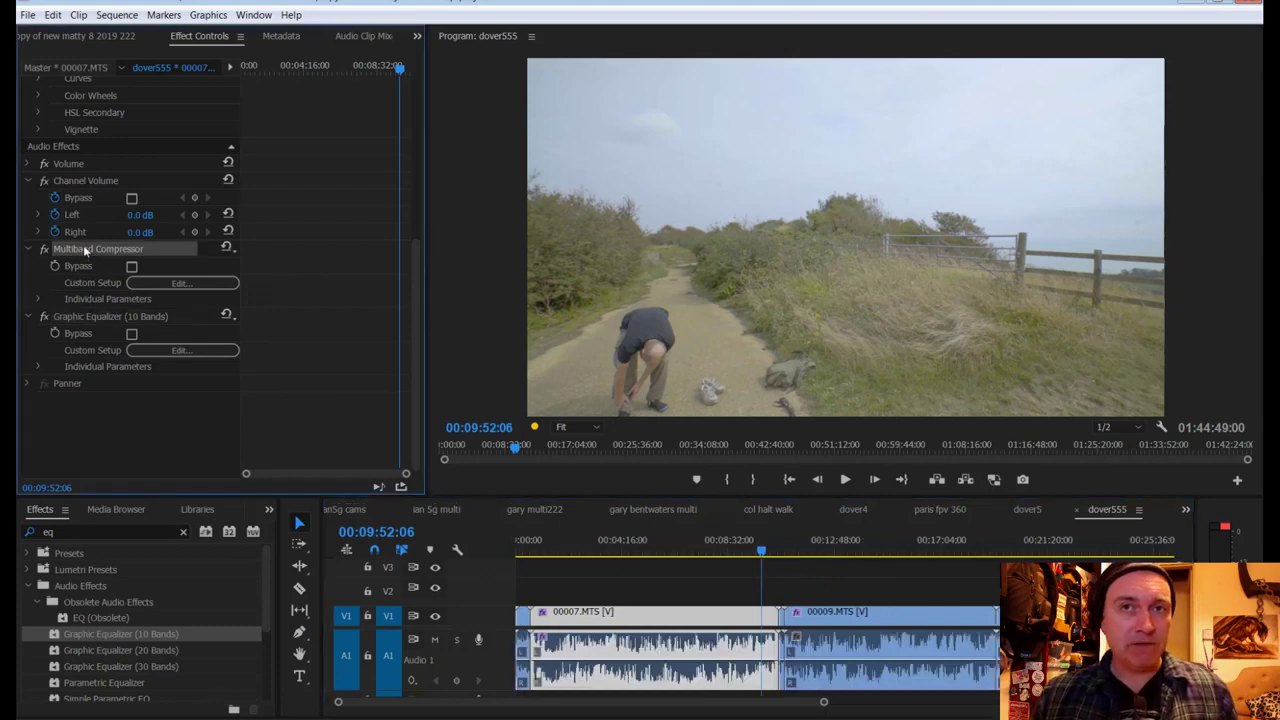
left_click(87, 316, "ctrl")
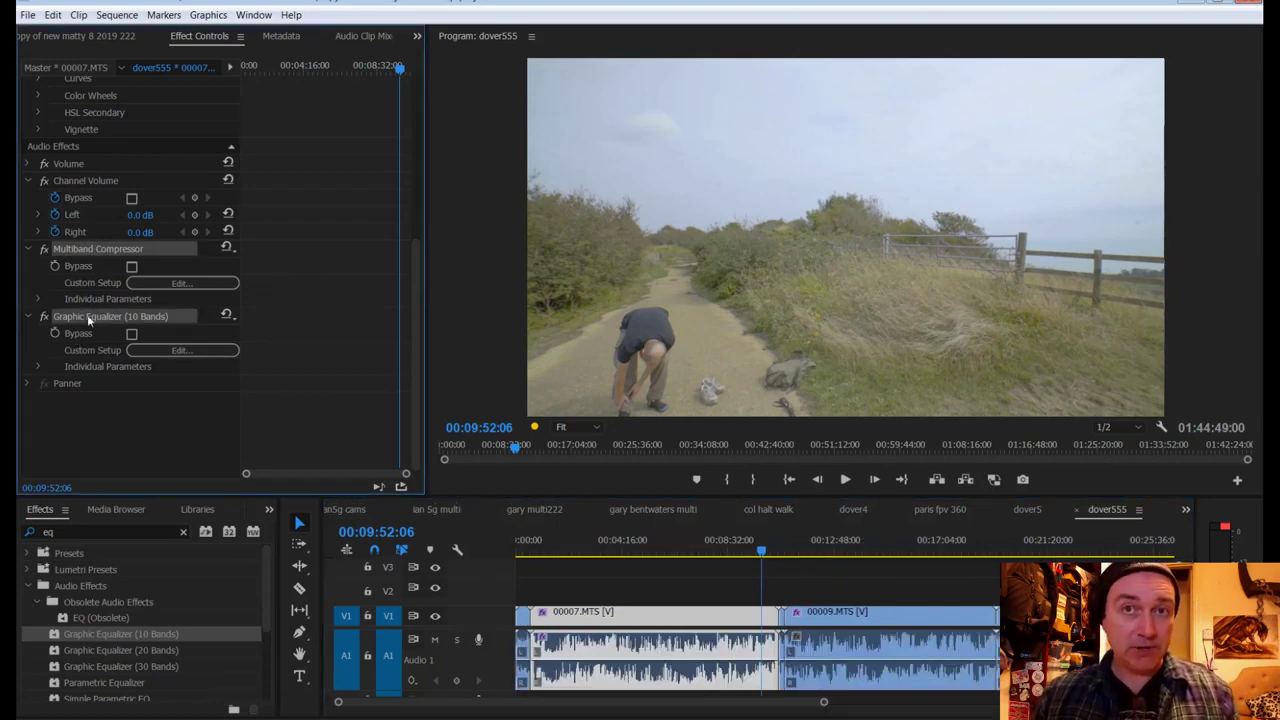
left_click(522, 550)
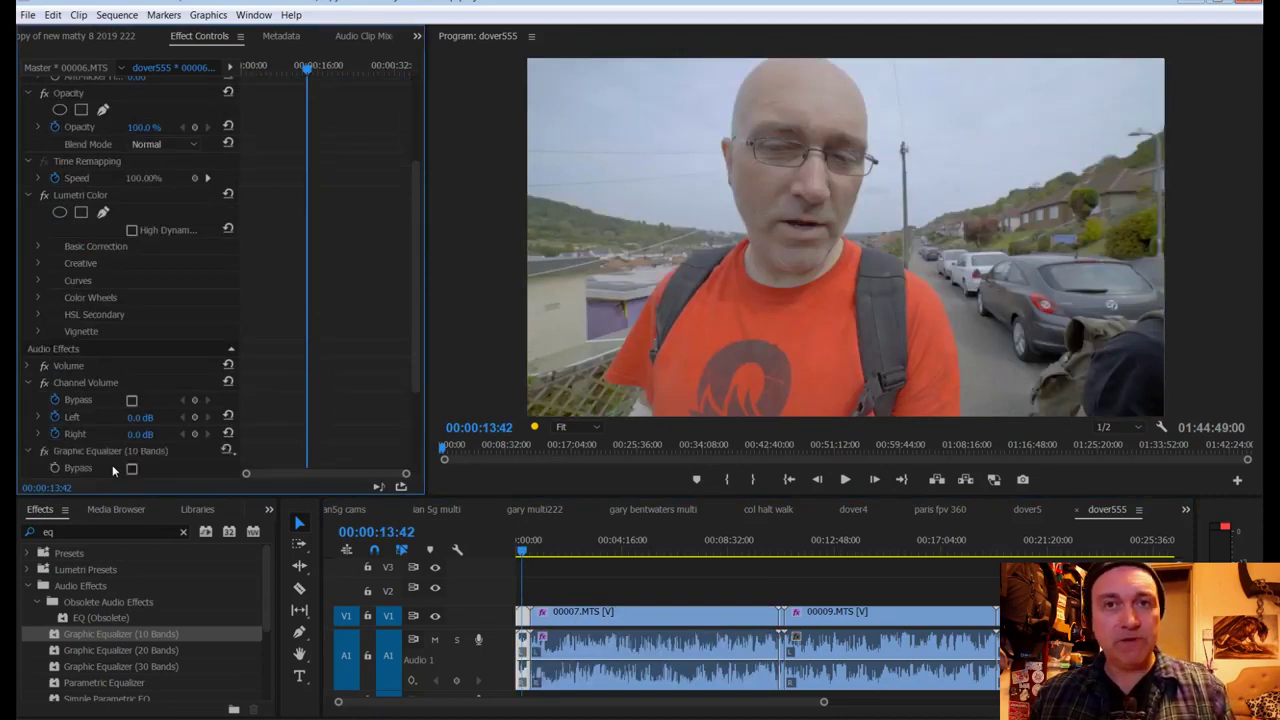
left_click_drag(413, 347, 410, 449)
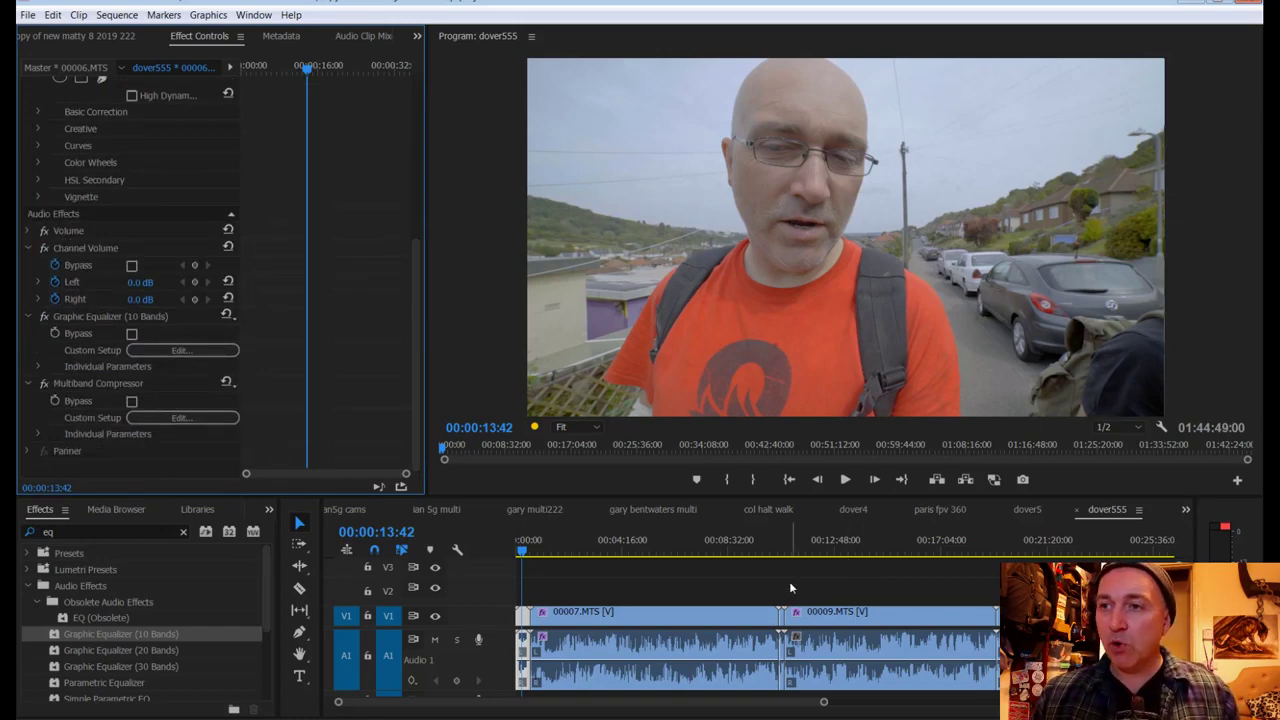
Step: Paste the copied compressor and equalizer effects onto 00009.MTS and all the clips following it, and clear the selection
left_click_drag(789, 581, 856, 622)
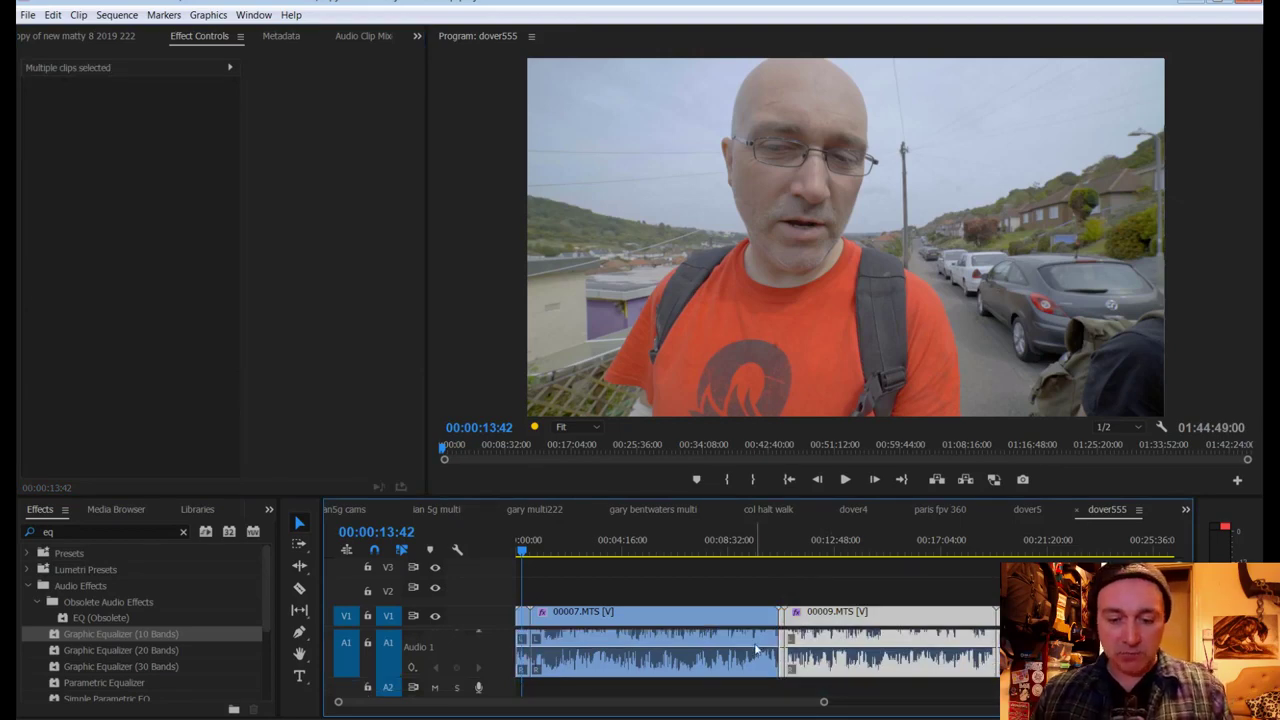
scroll(824, 704, "down", 5)
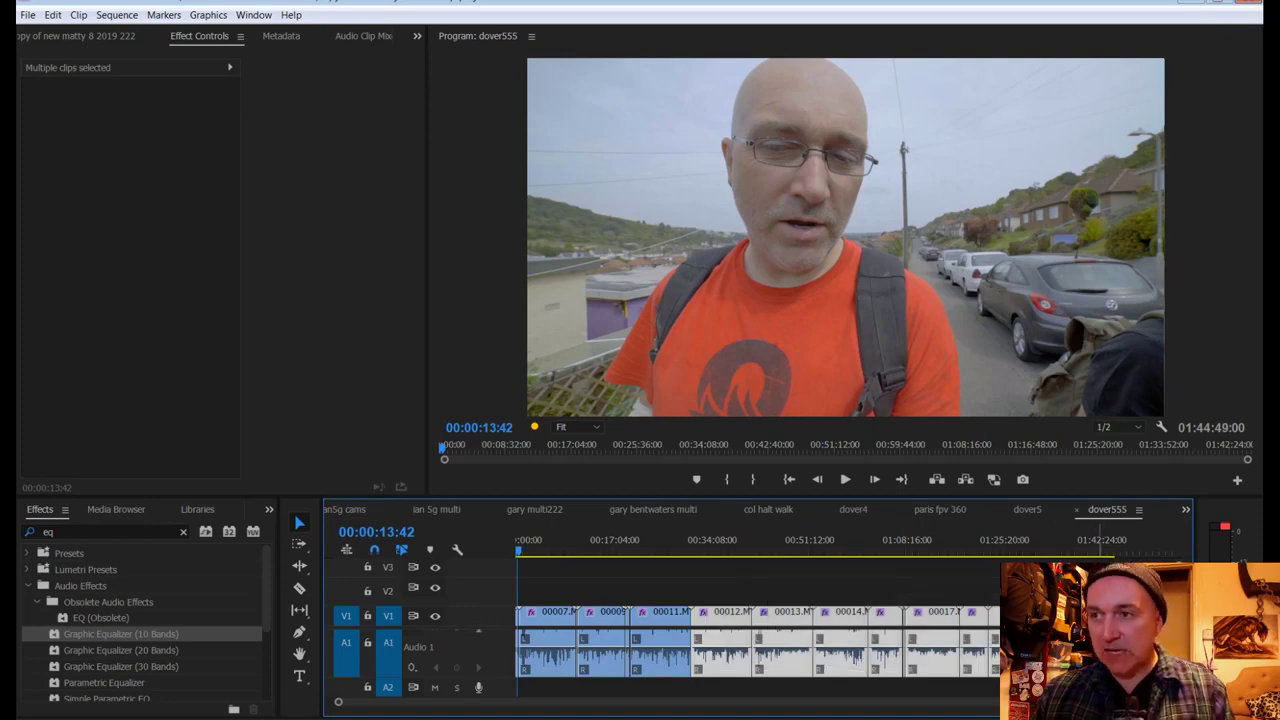
left_click(711, 545)
left_click(724, 581)
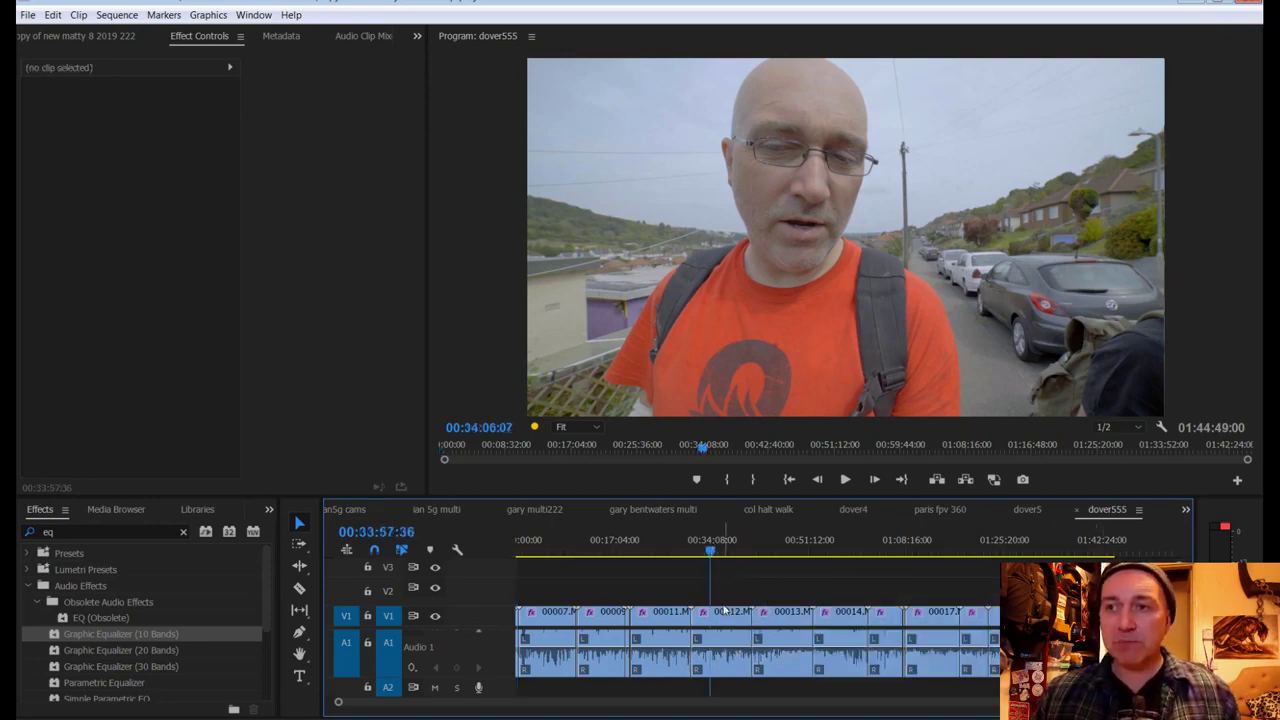
Step: Examine the audio effects on 00012.MTS and 00017.MTS to check that the compressor and equalizer were pasted
left_click(724, 645)
scroll(85, 350, "down", 3)
scroll(85, 350, "down", 2)
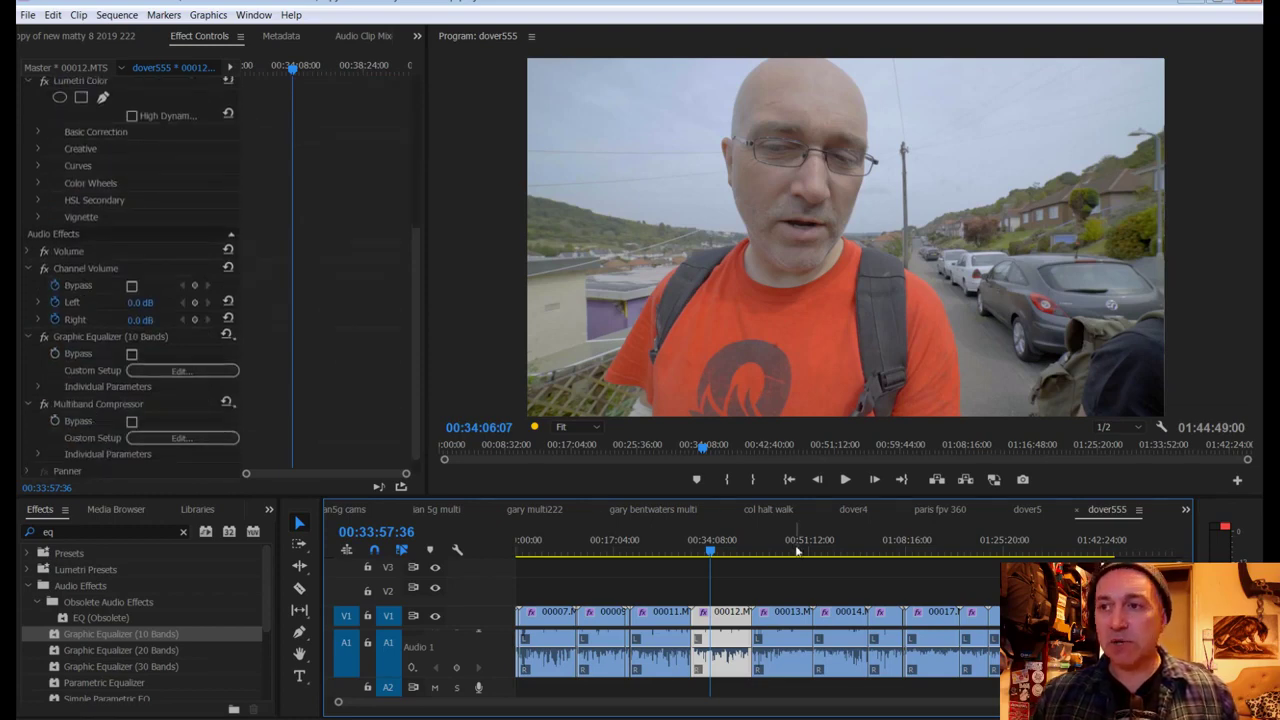
left_click(935, 549)
left_click(925, 618)
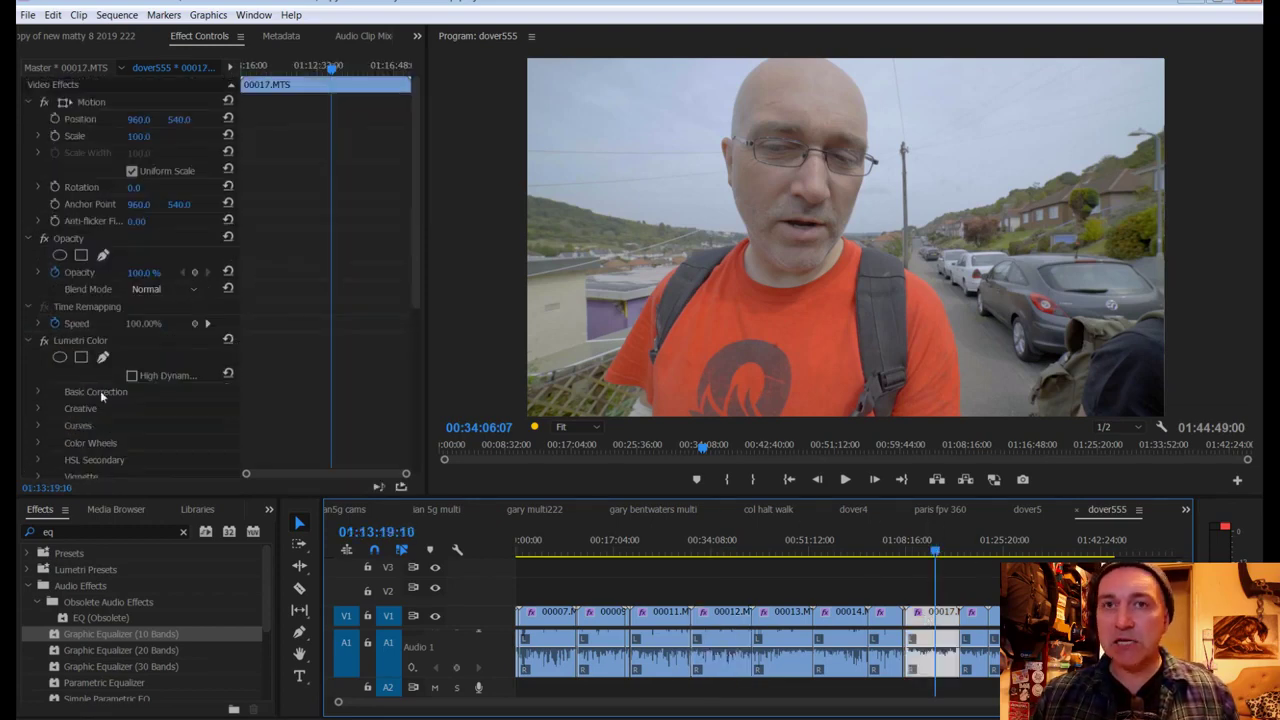
scroll(90, 360, "down", 5)
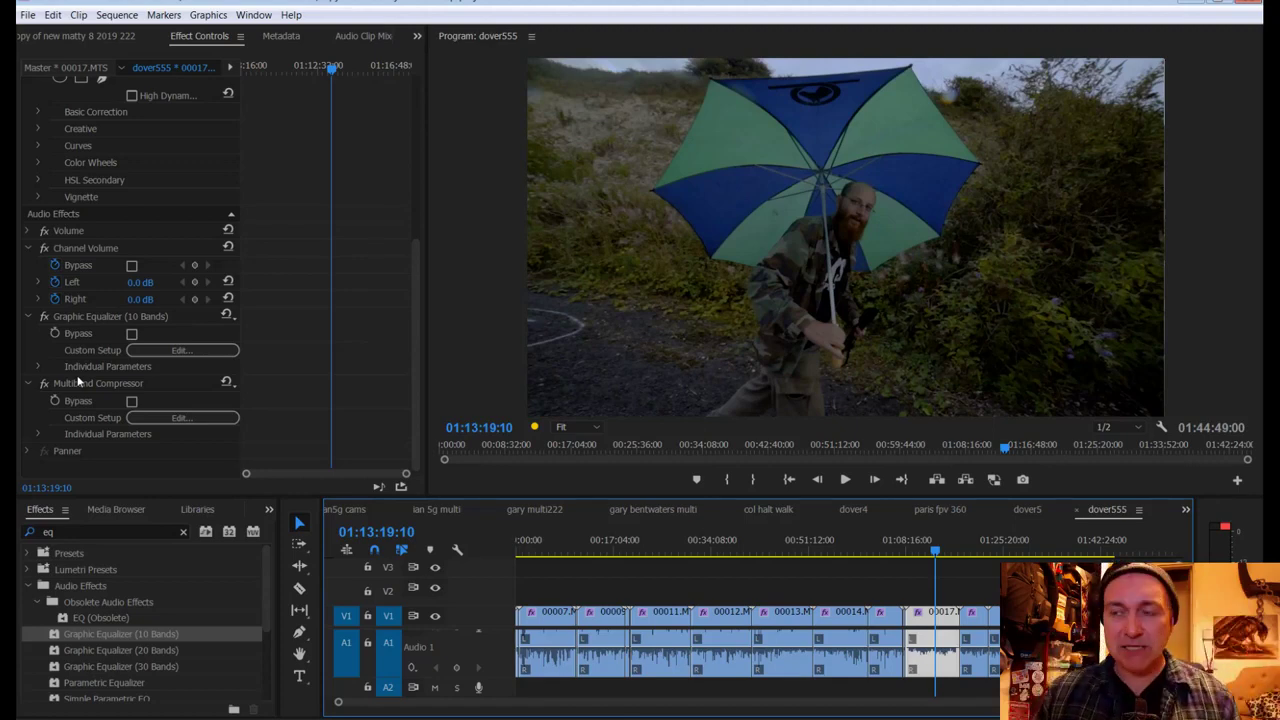
Step: Play 00017.MTS from about 01:13:19 to check its processed audio, and save the project
key("space")
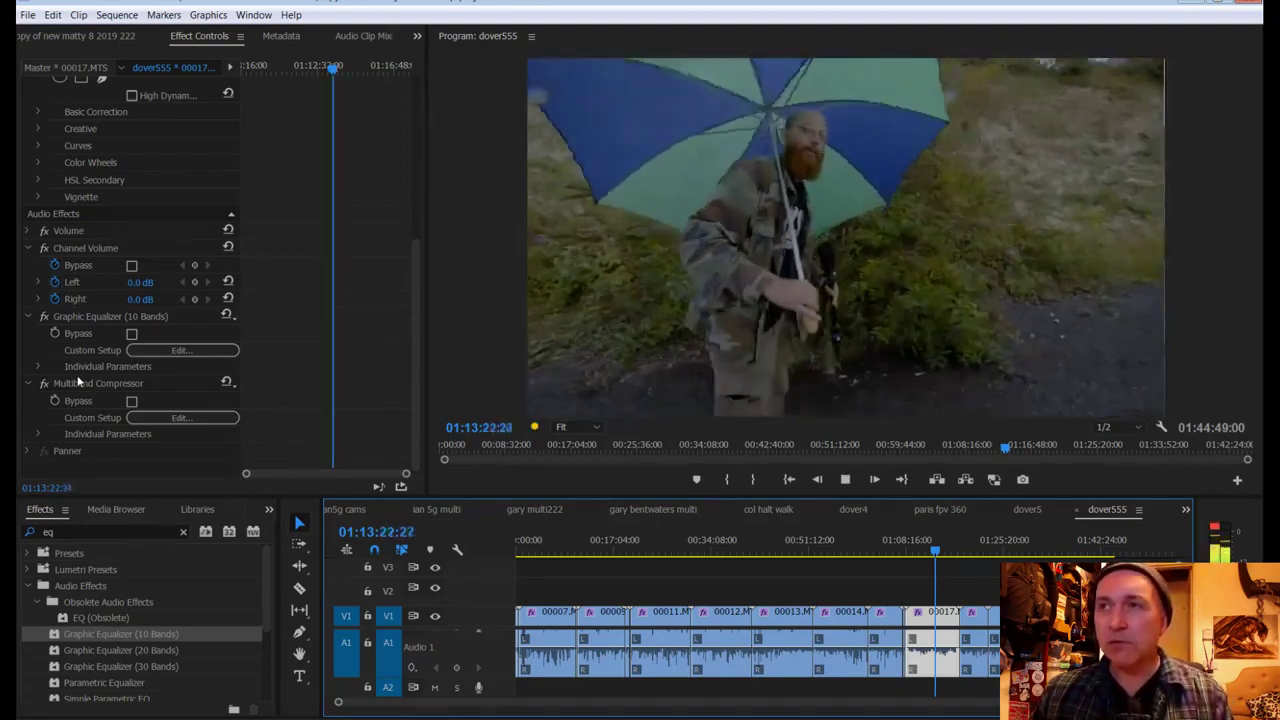
key("space")
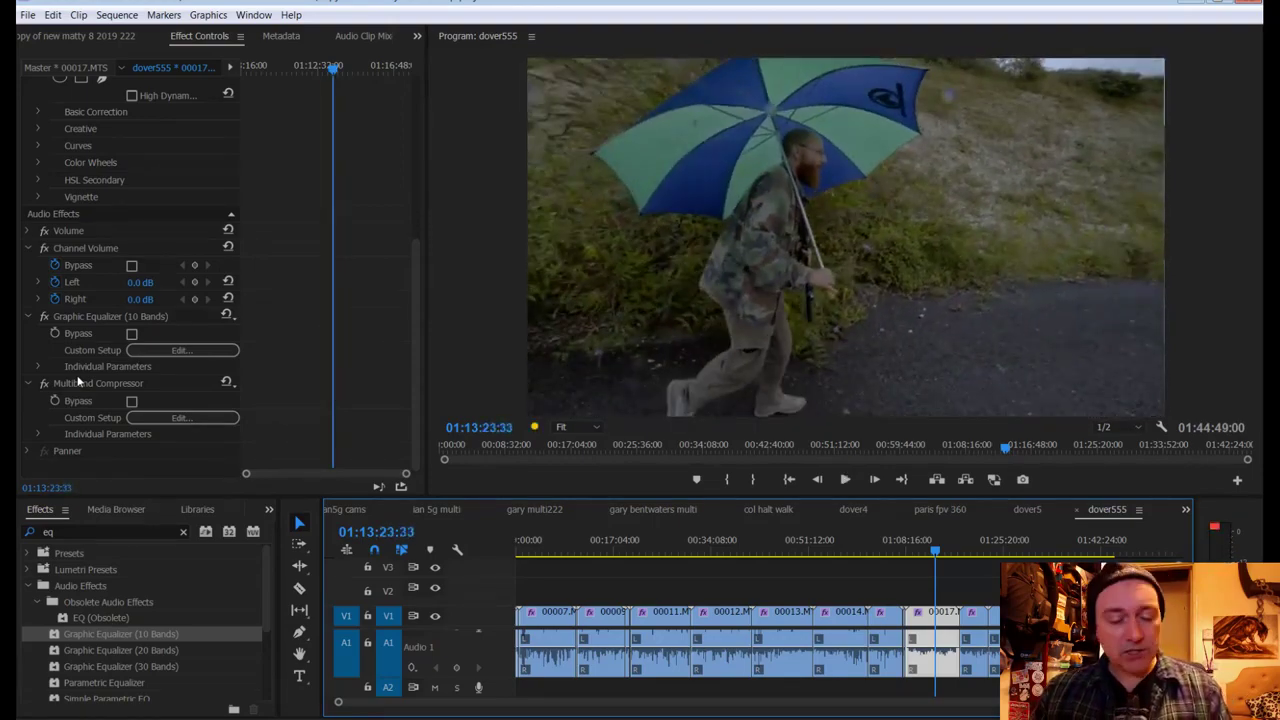
key("ctrl+s")
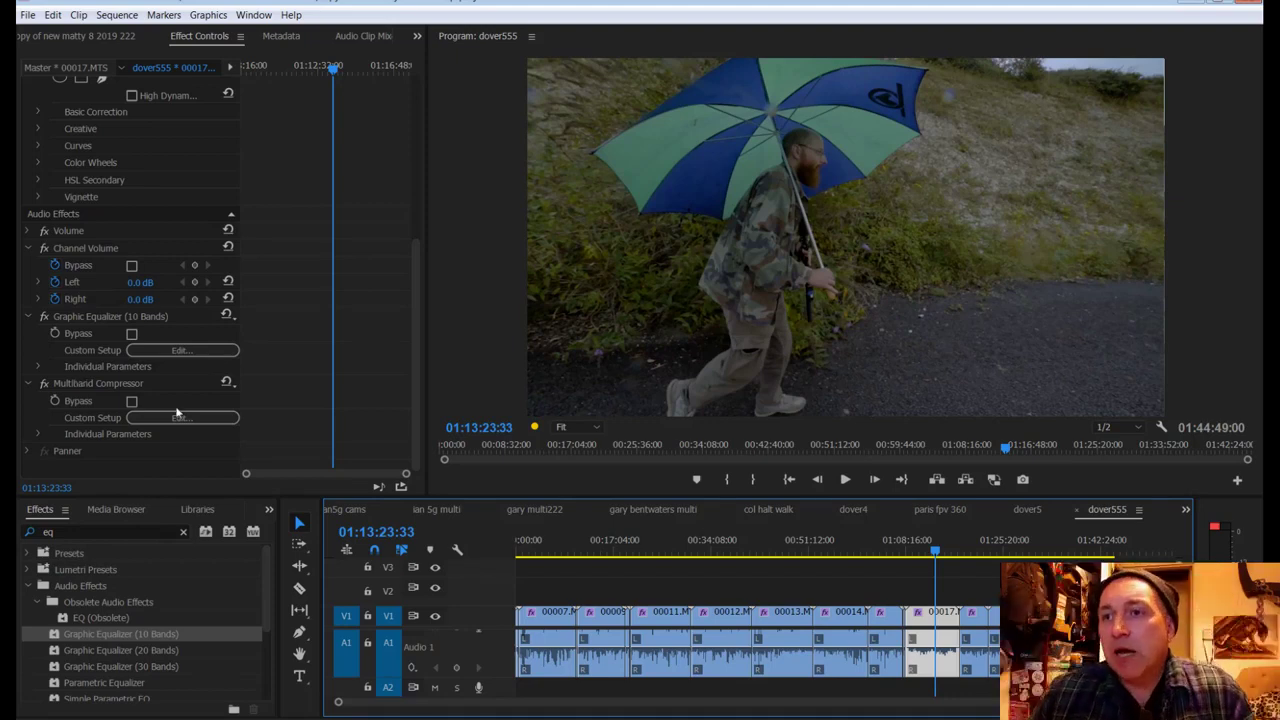
Step: Return the playhead to the very start of the dover555 sequence
left_click(522, 545)
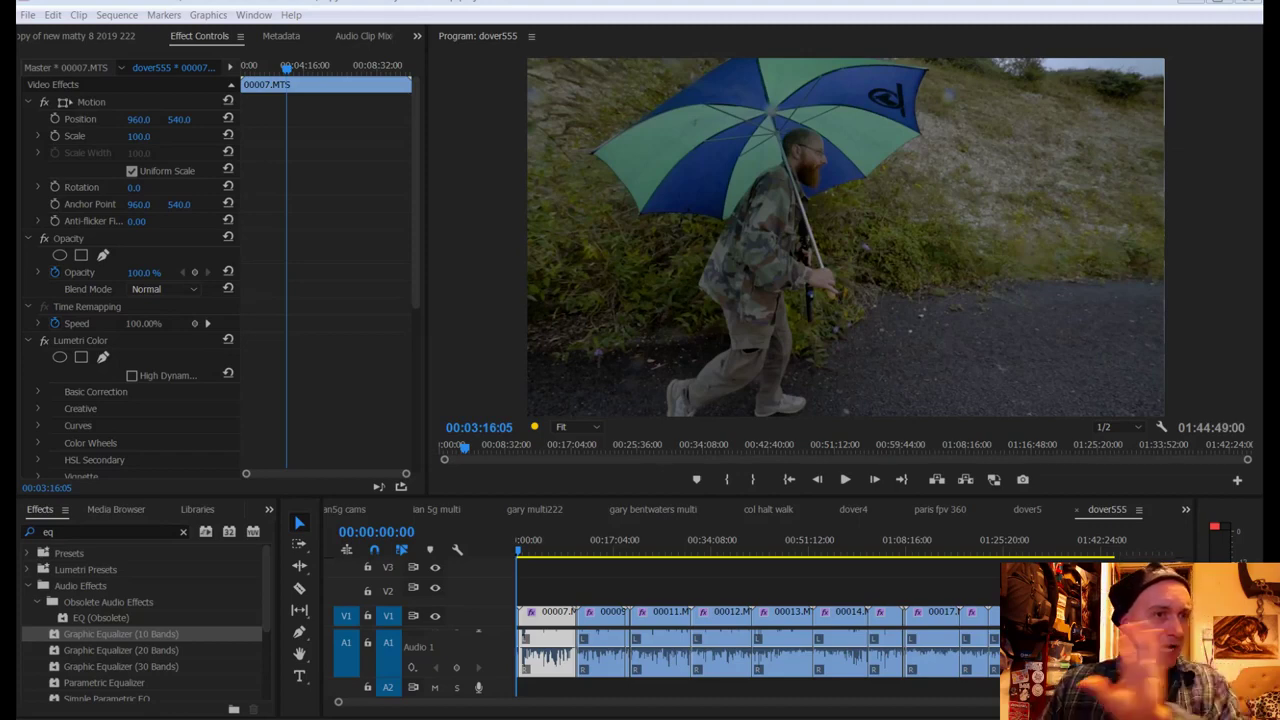
key("Home")
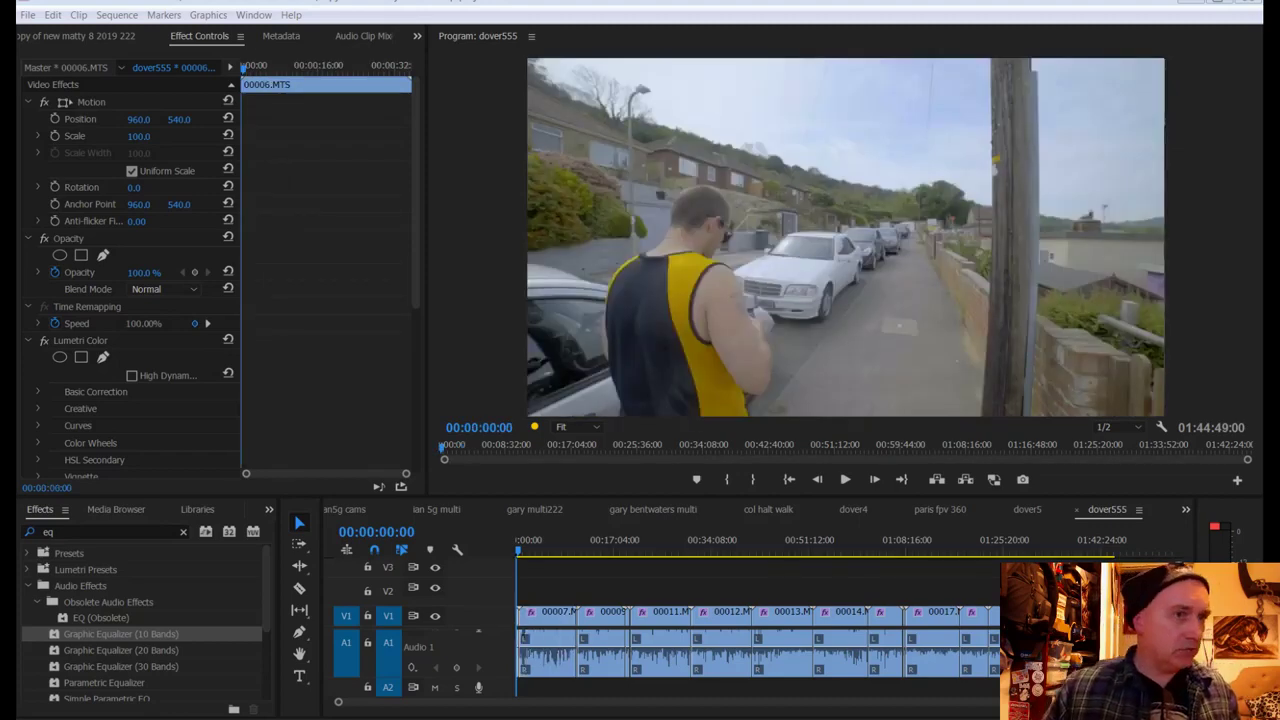
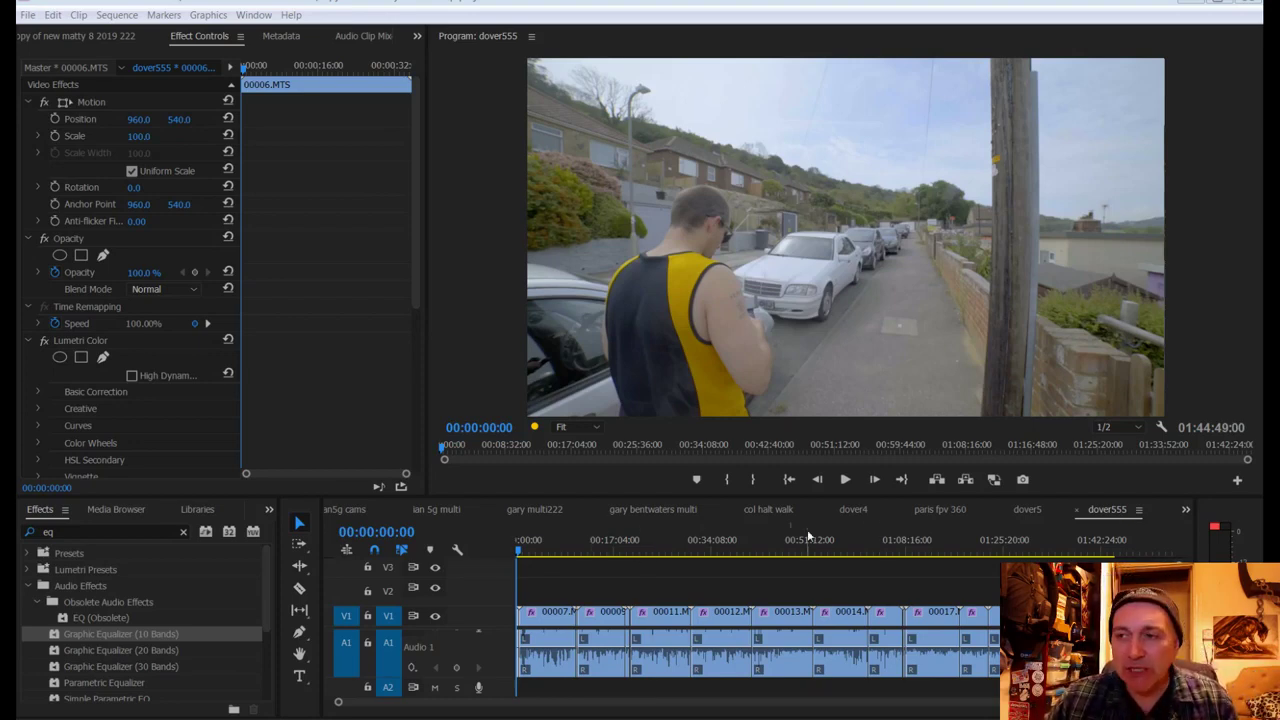
left_click_drag(1120, 700, 908, 700)
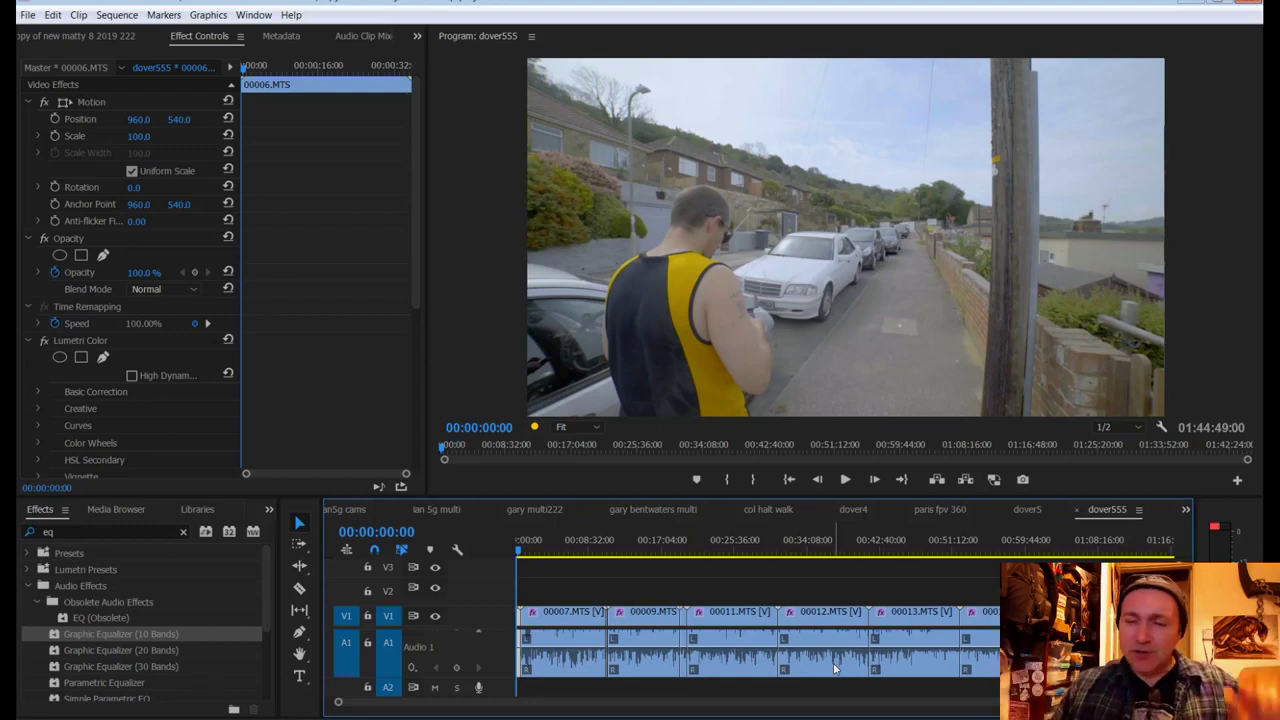
scroll(781, 710, "up", 5)
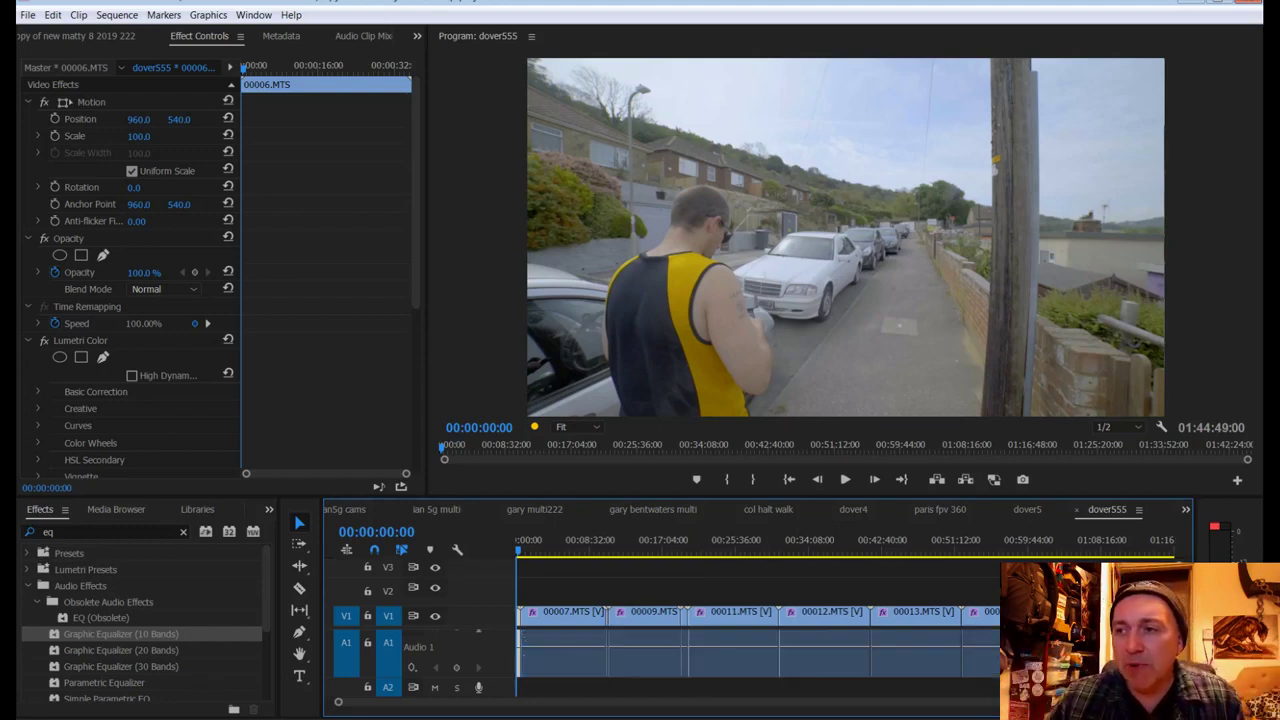
scroll(781, 710, "up", 1)
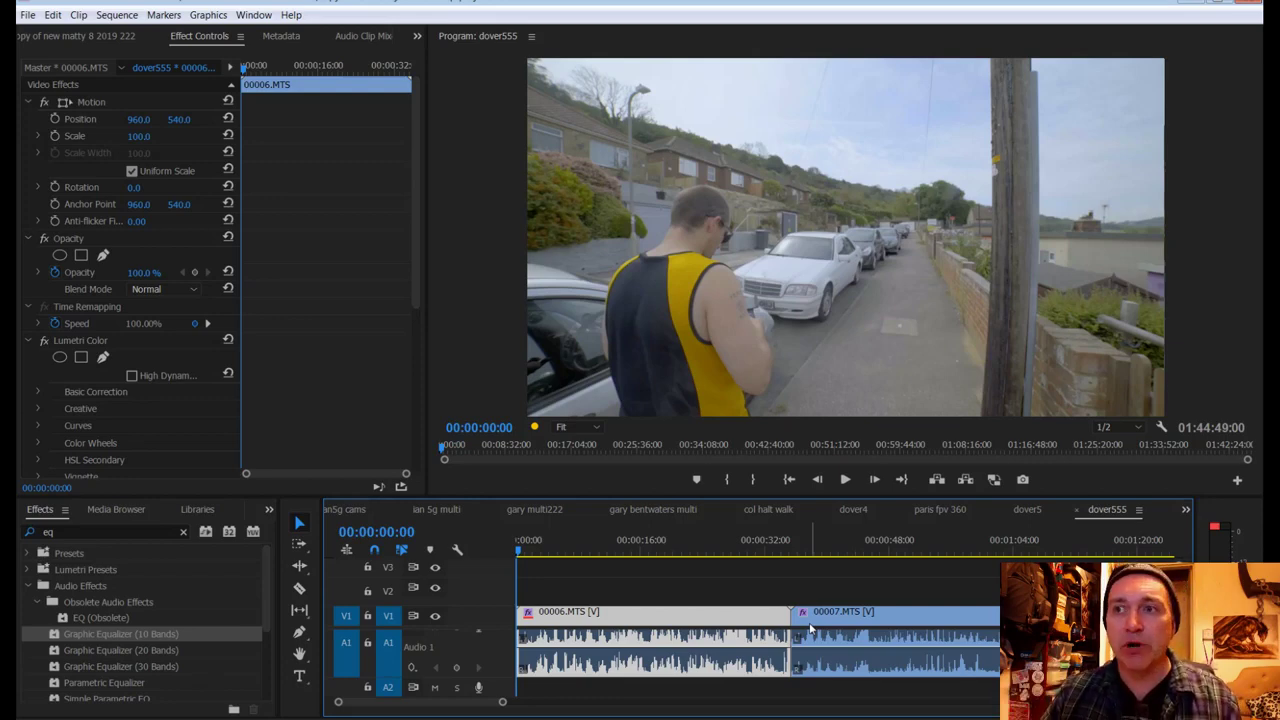
Step: Play 00006.MTS from the start to about 00:00:11 to check its picture and audio
key("space")
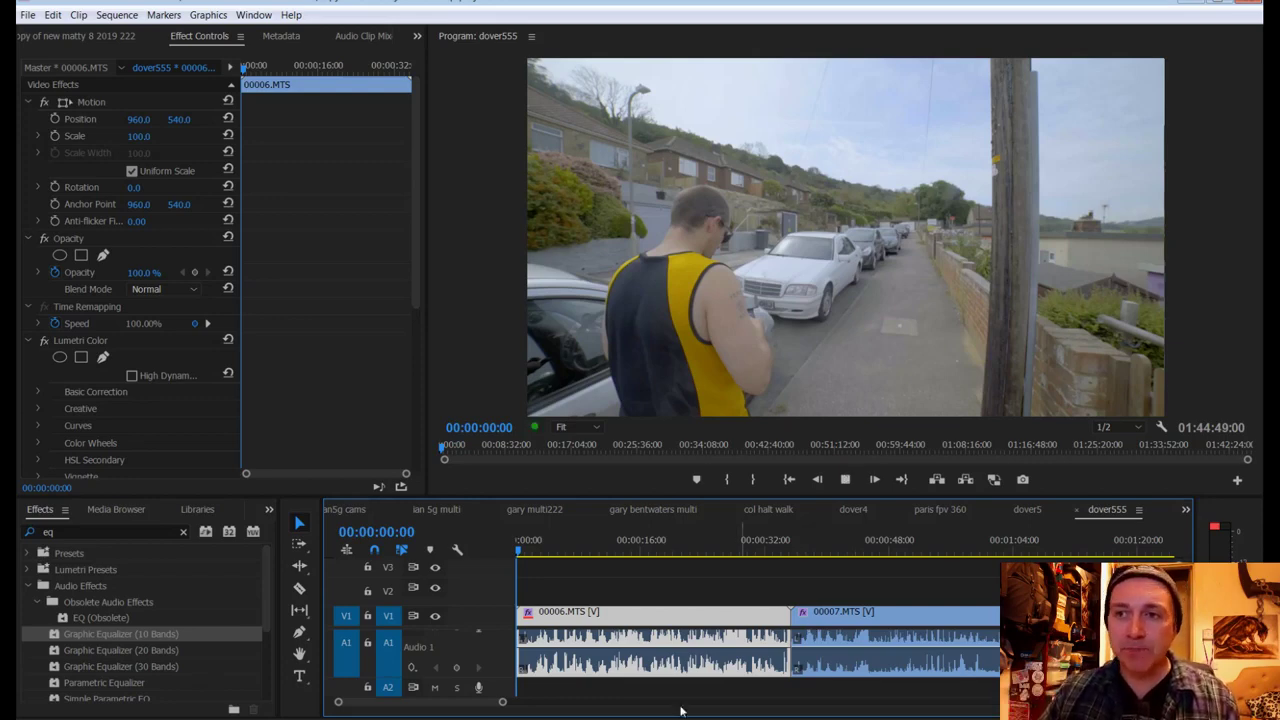
left_click(543, 598)
left_click(541, 607)
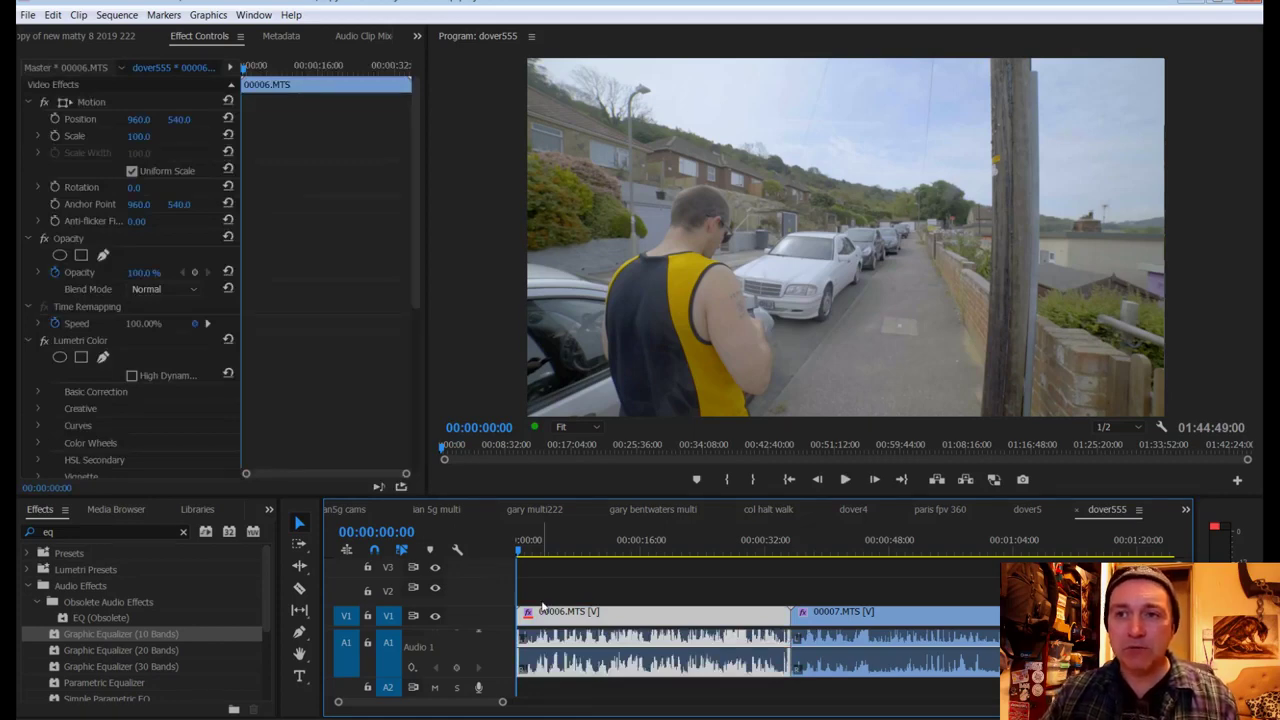
left_click(657, 384)
key("space")
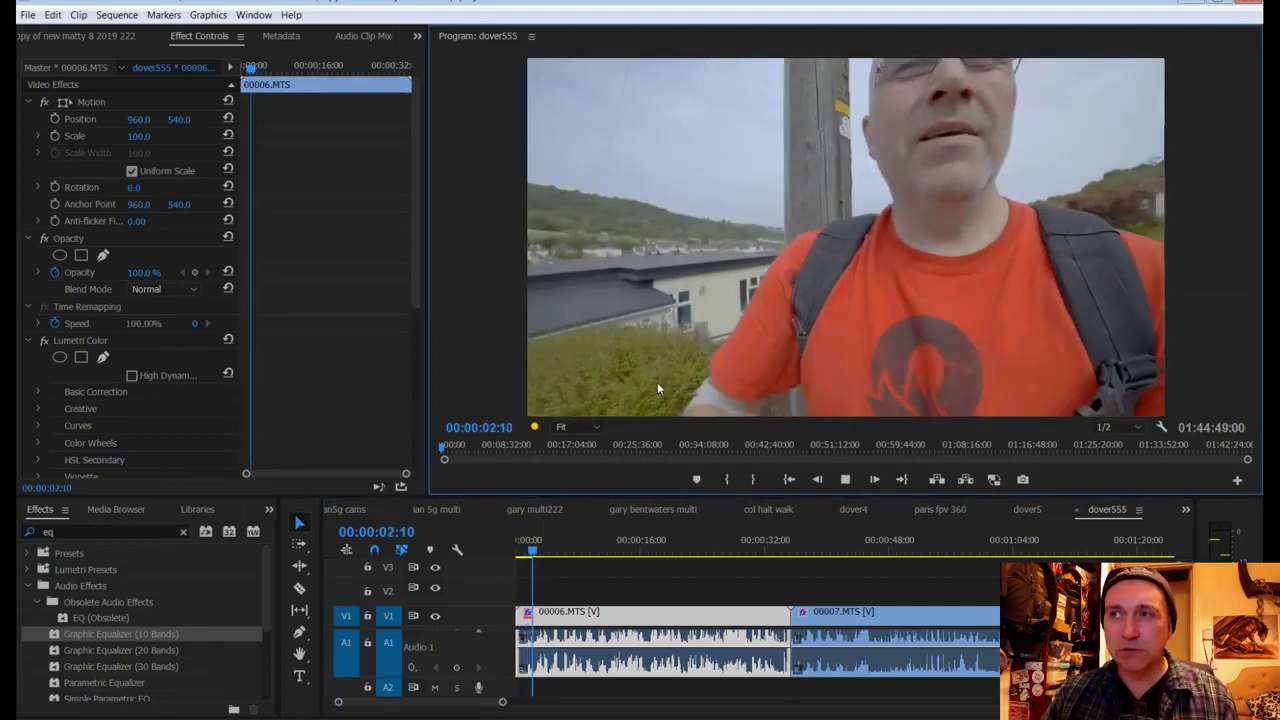
key("space")
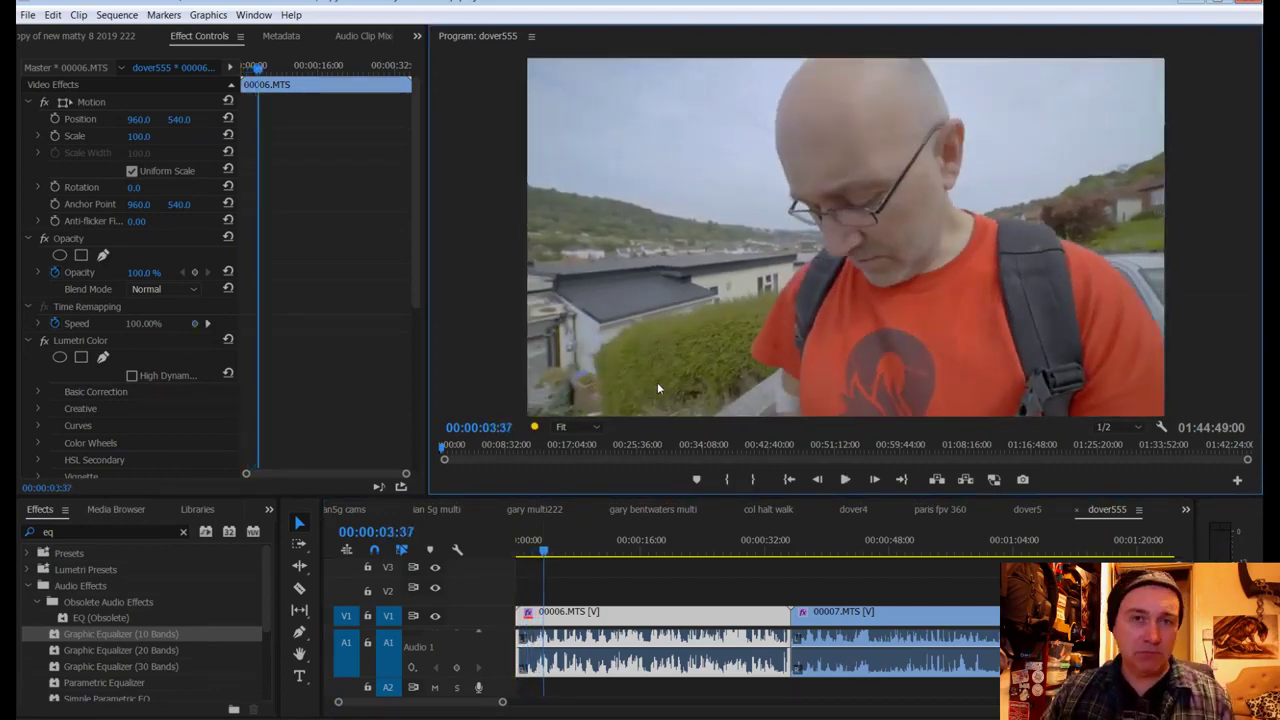
key("space")
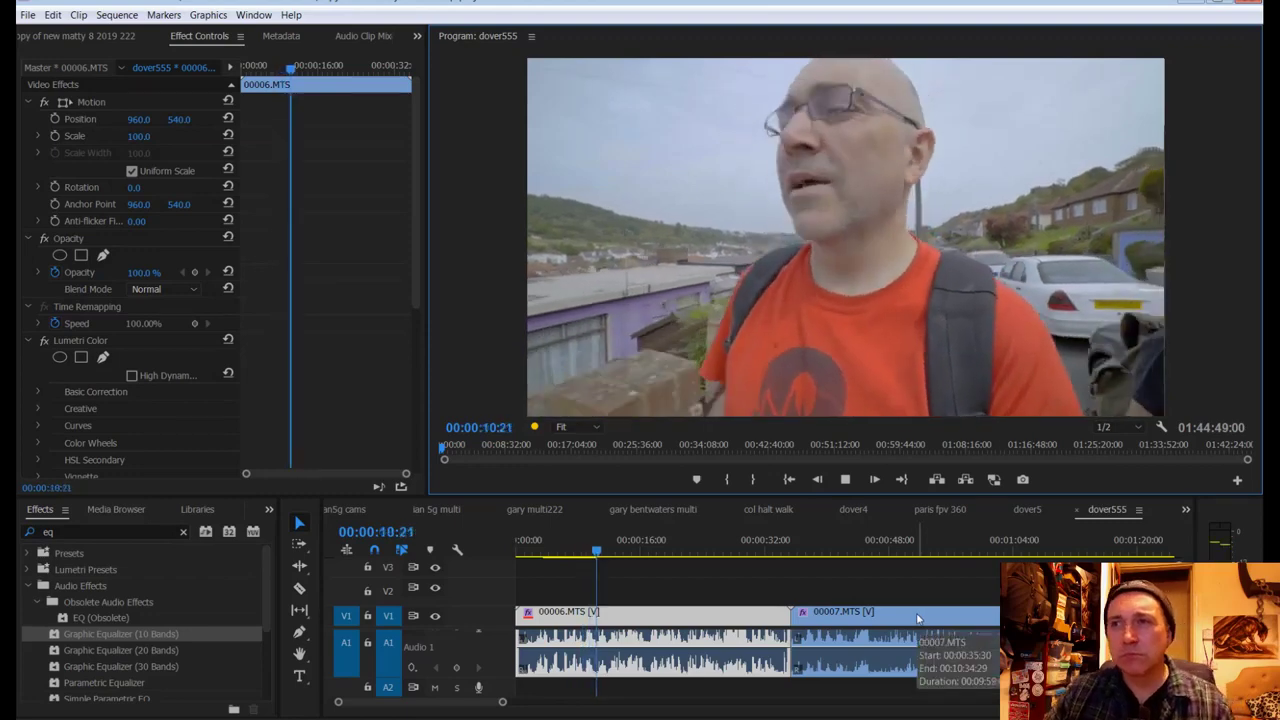
key("space")
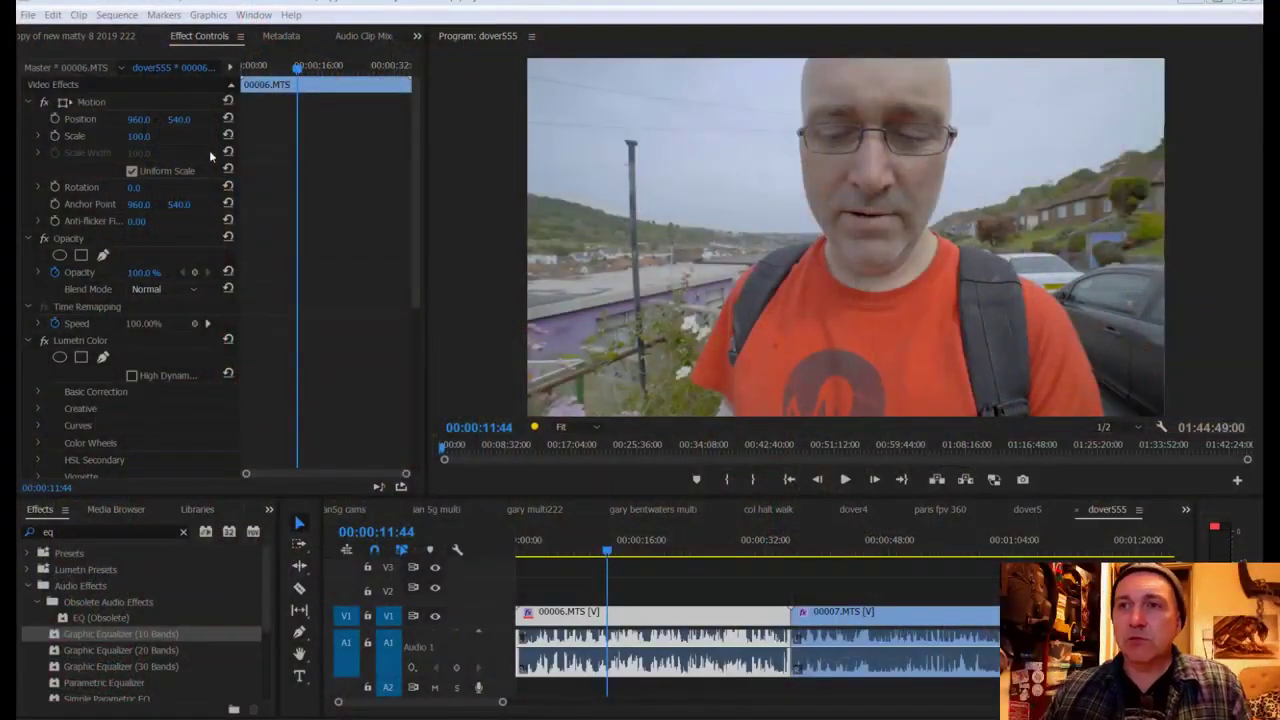
Step: Save the project and continue playing 00006.MTS from about 00:00:11 to 00:00:32
left_click(525, 238)
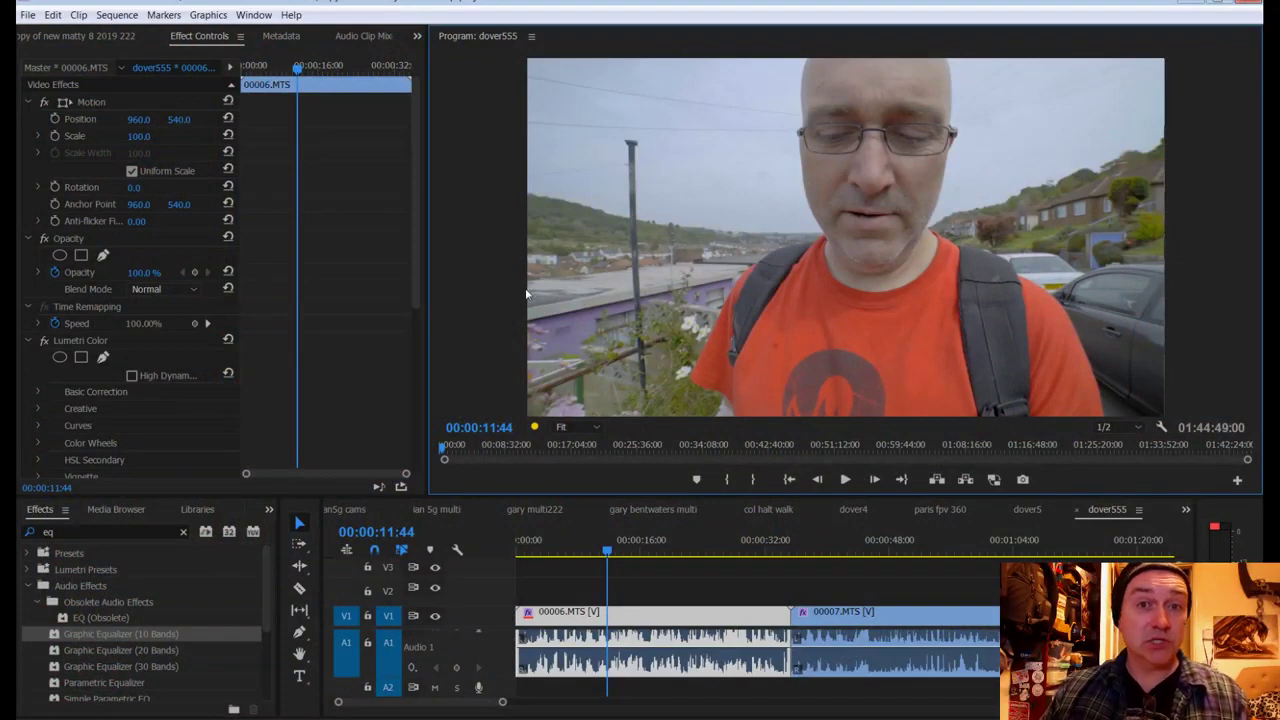
key("space")
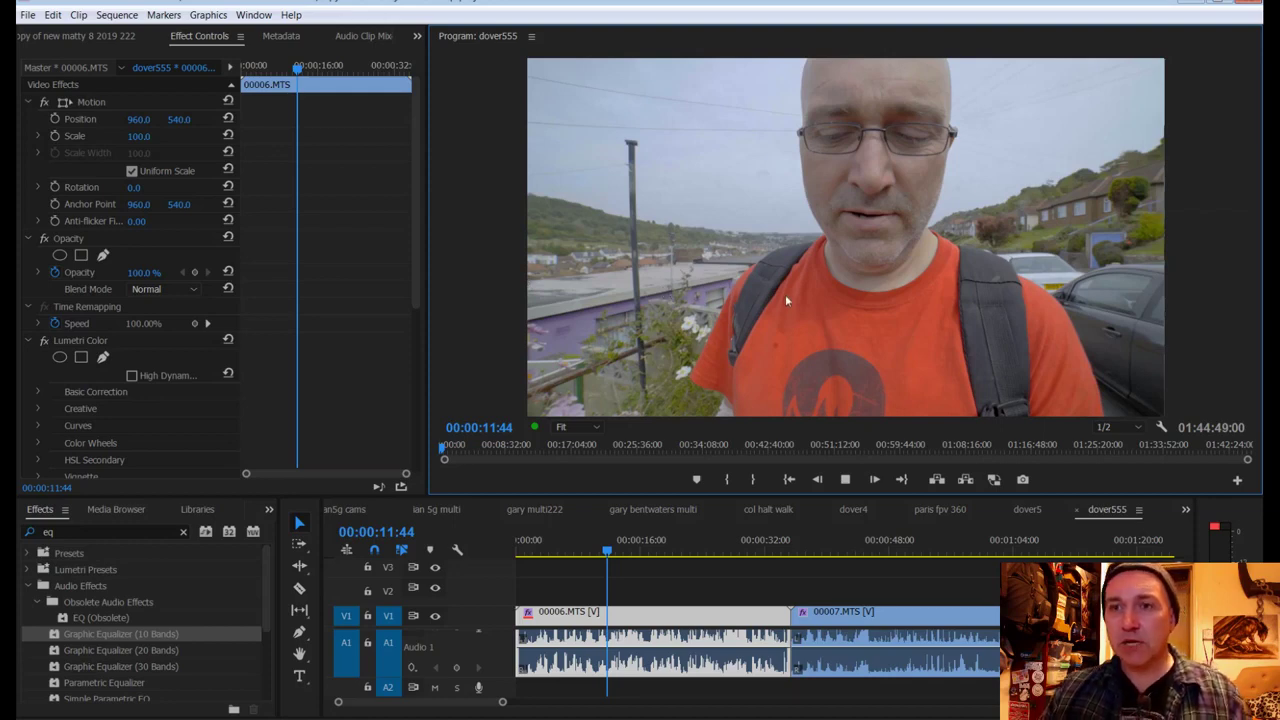
key("ctrl+s")
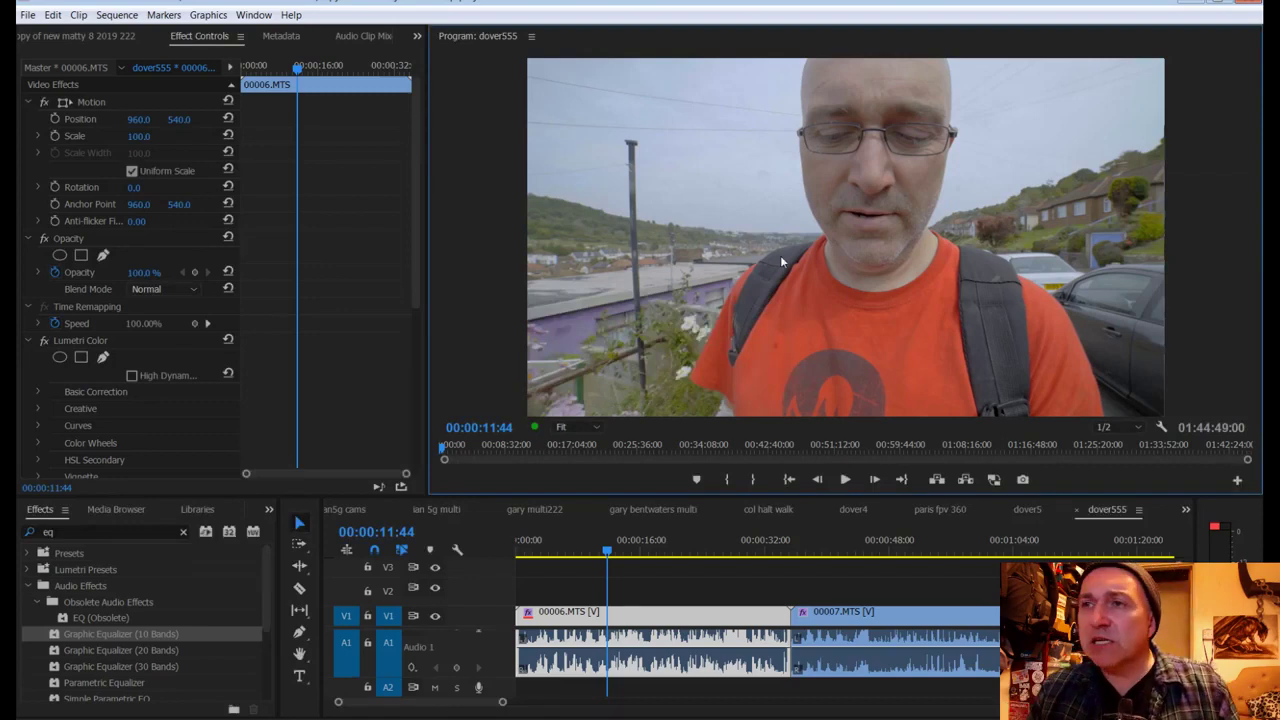
key("space")
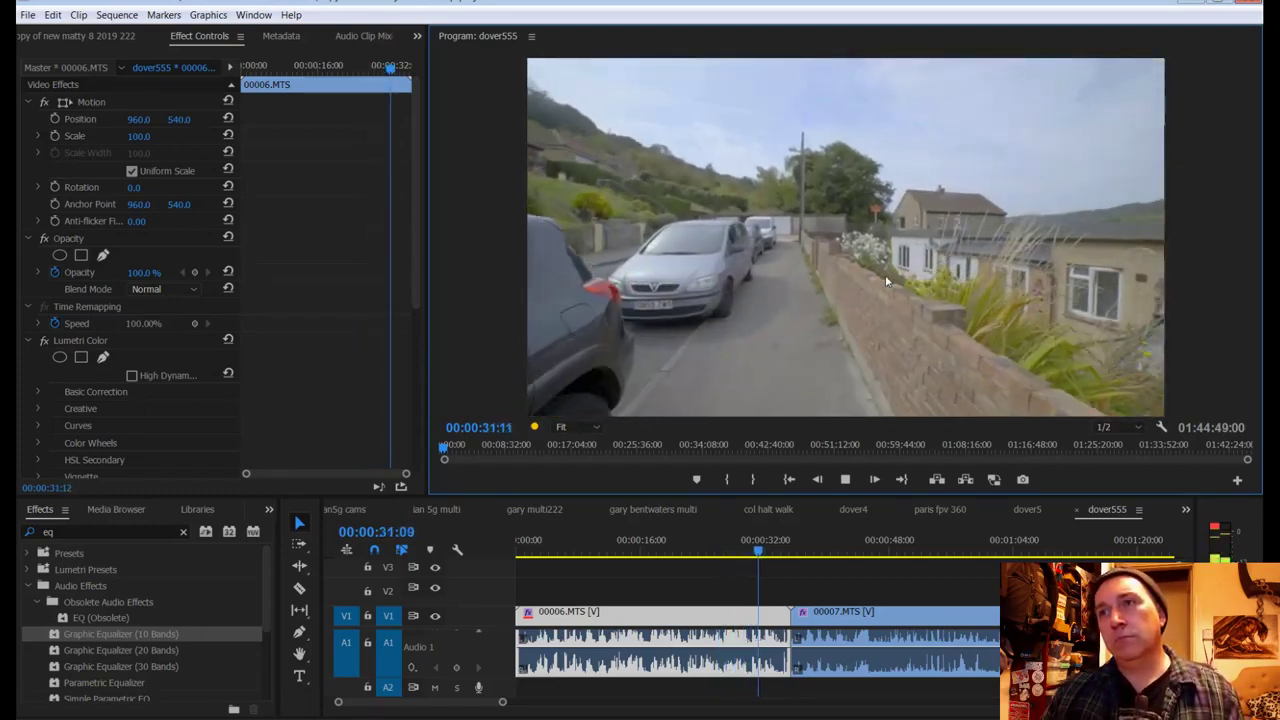
key("space")
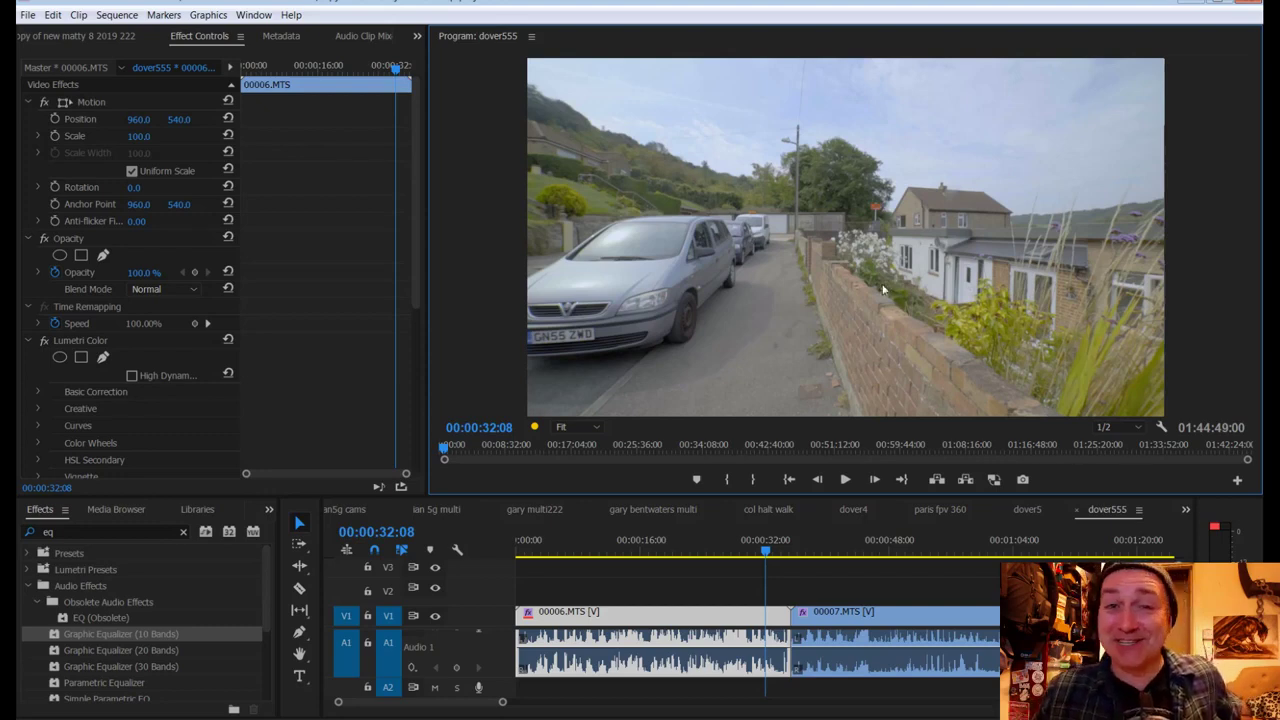
Step: Return the playhead to the start of the sequence and expand the height of audio track A1
left_click(727, 552)
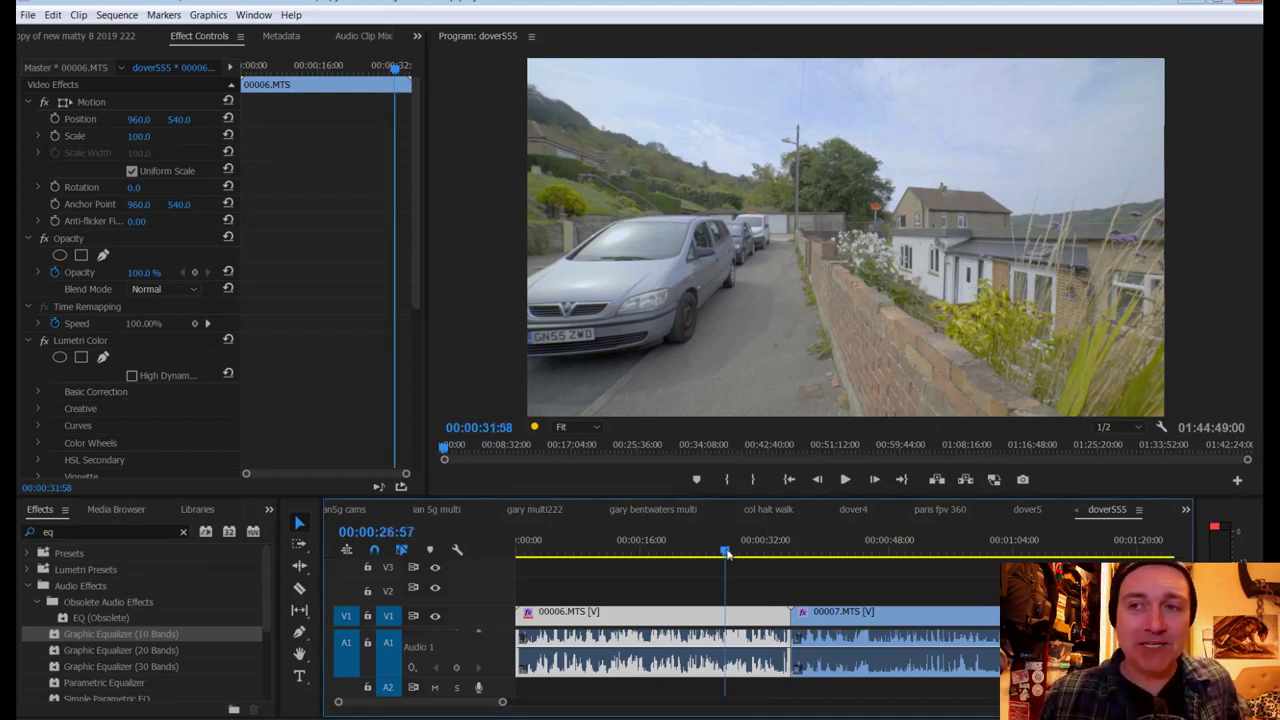
left_click_drag(727, 553, 505, 557)
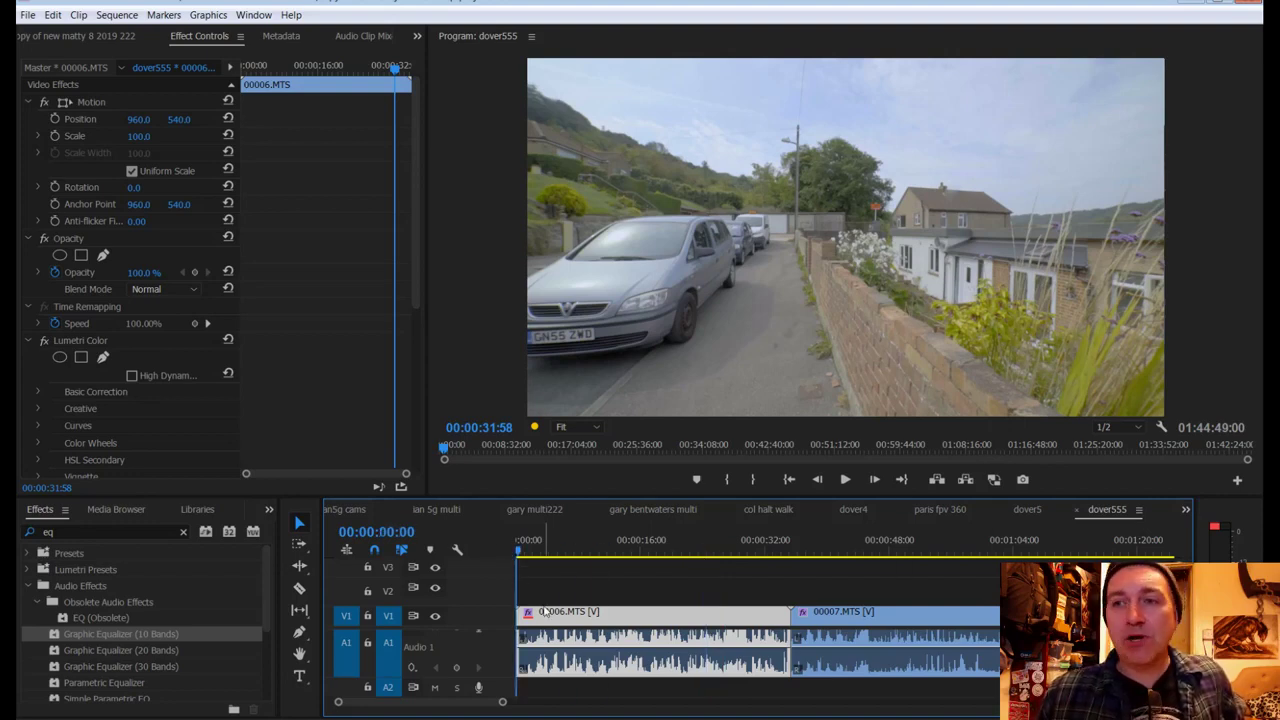
double_click(502, 636)
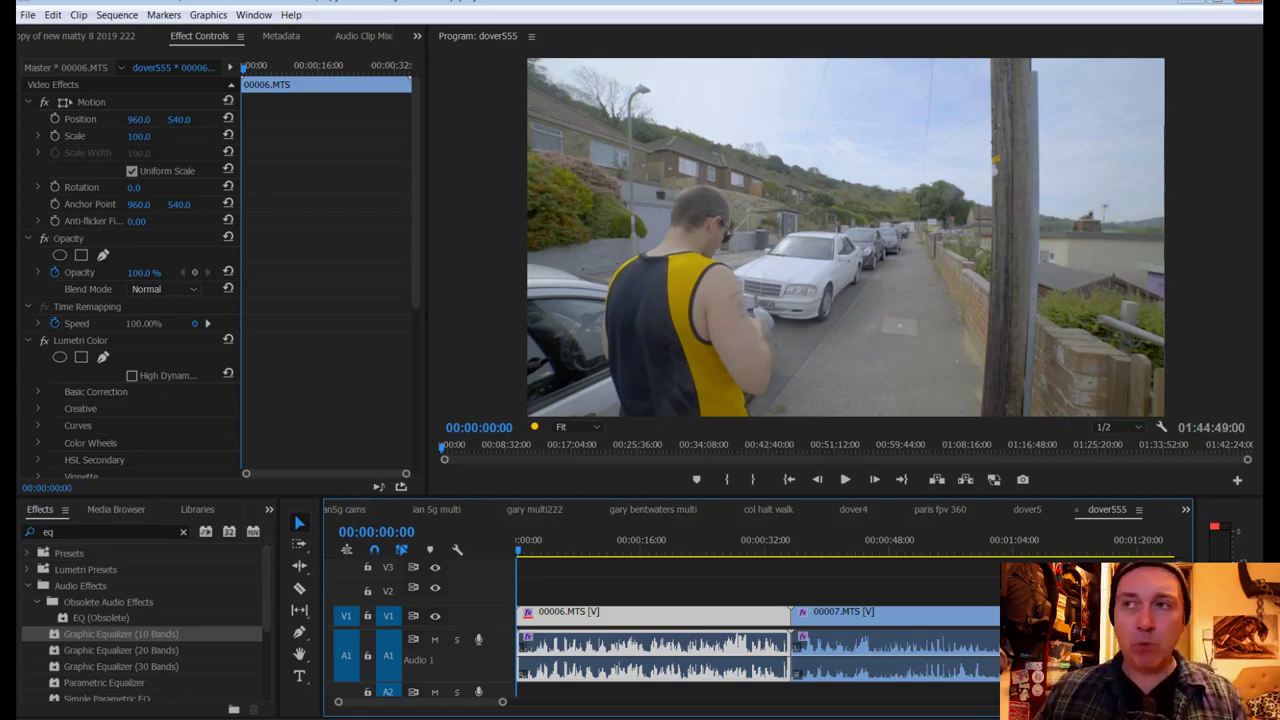
Step: Play 00006.MTS from the start to about 00:00:10 and return the playhead to the sequence start
key("space")
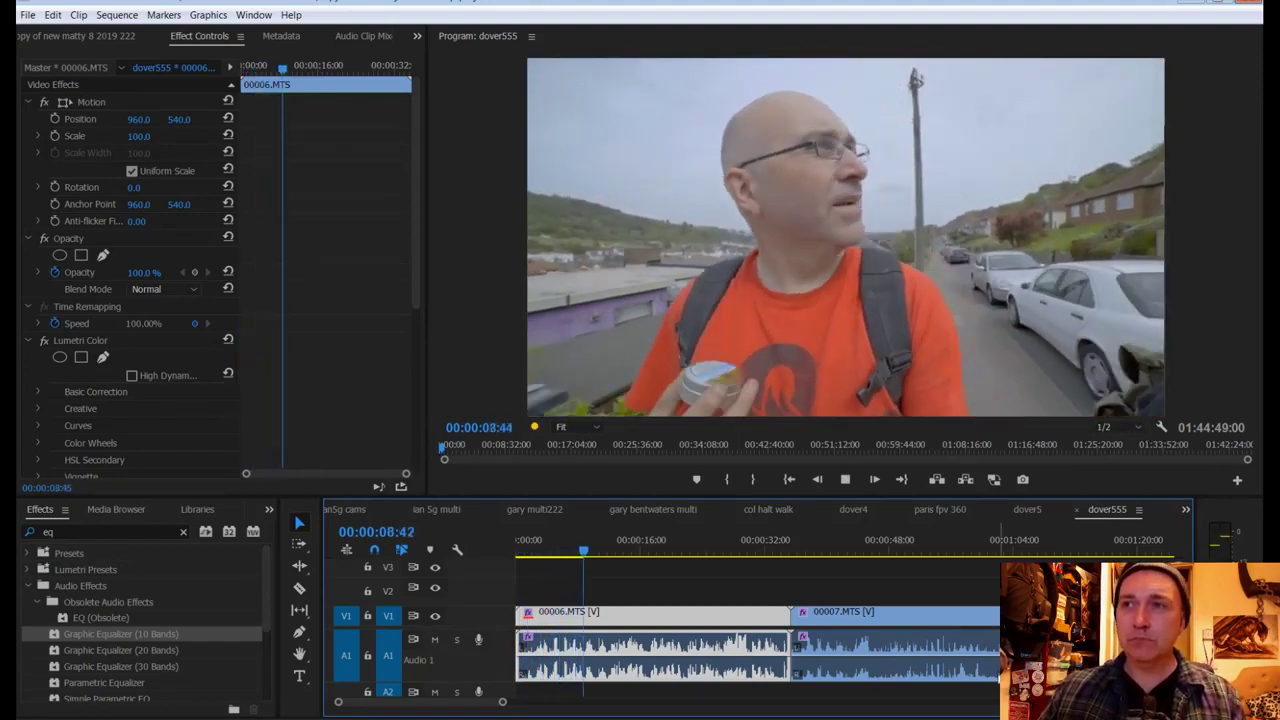
key("space")
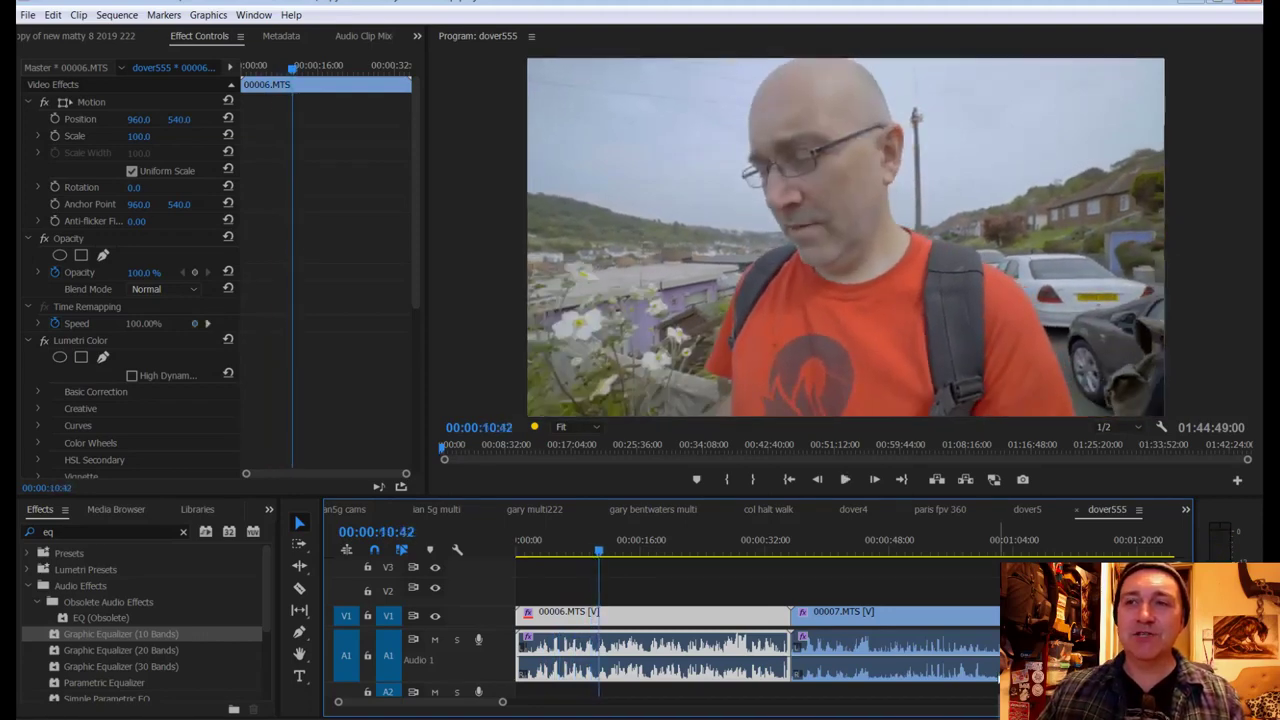
left_click(596, 552)
left_click_drag(596, 552, 492, 552)
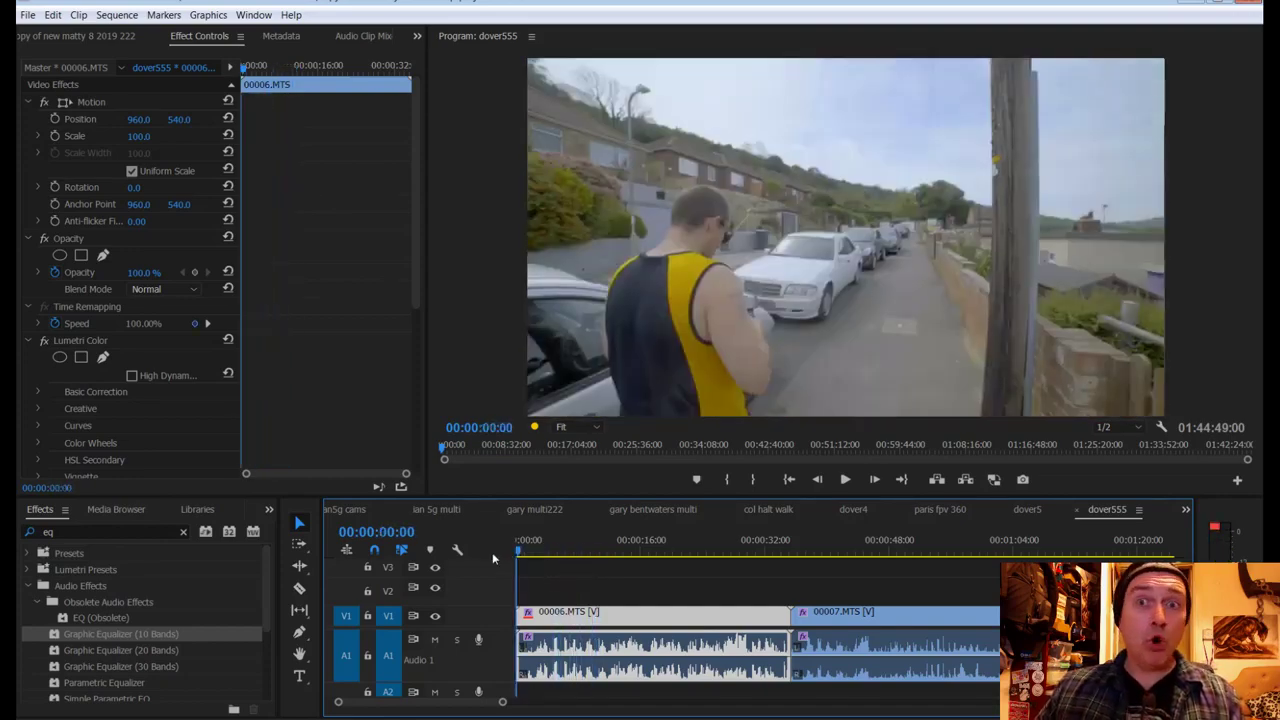
Step: Review the opening of 00006.MTS to about 00:00:05, and check the footage around 00:00:30
key("space")
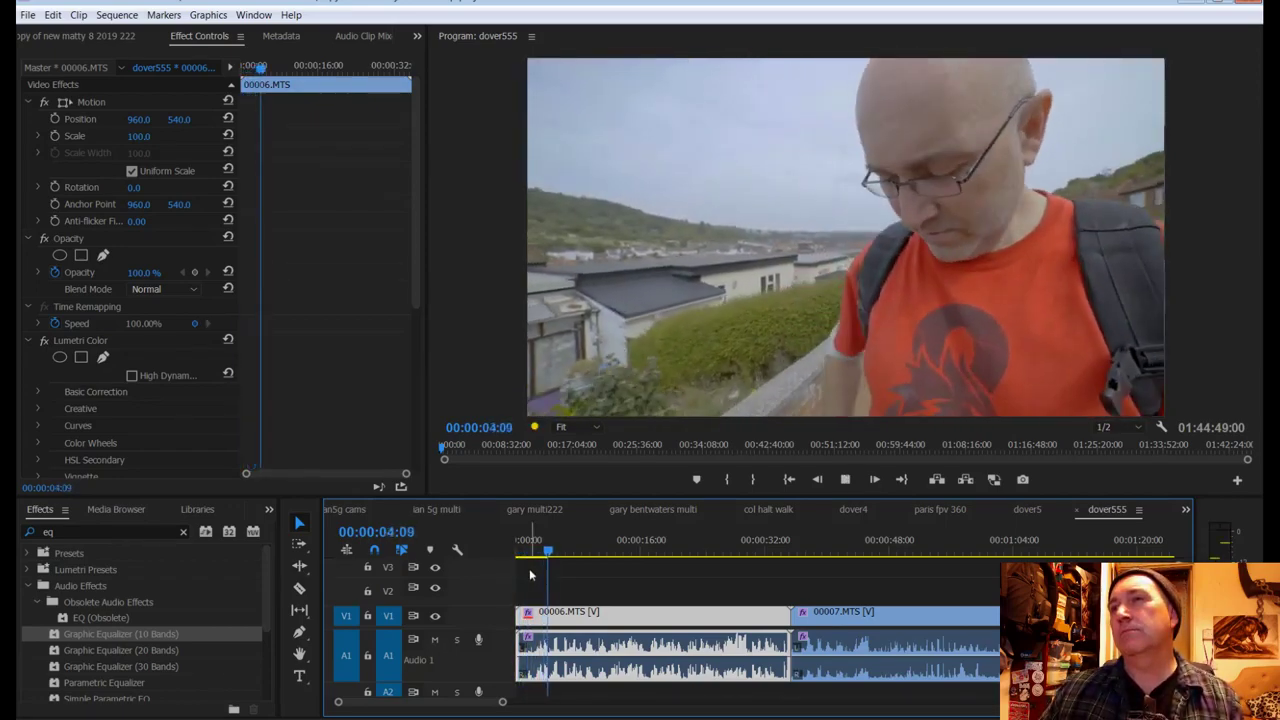
key("space")
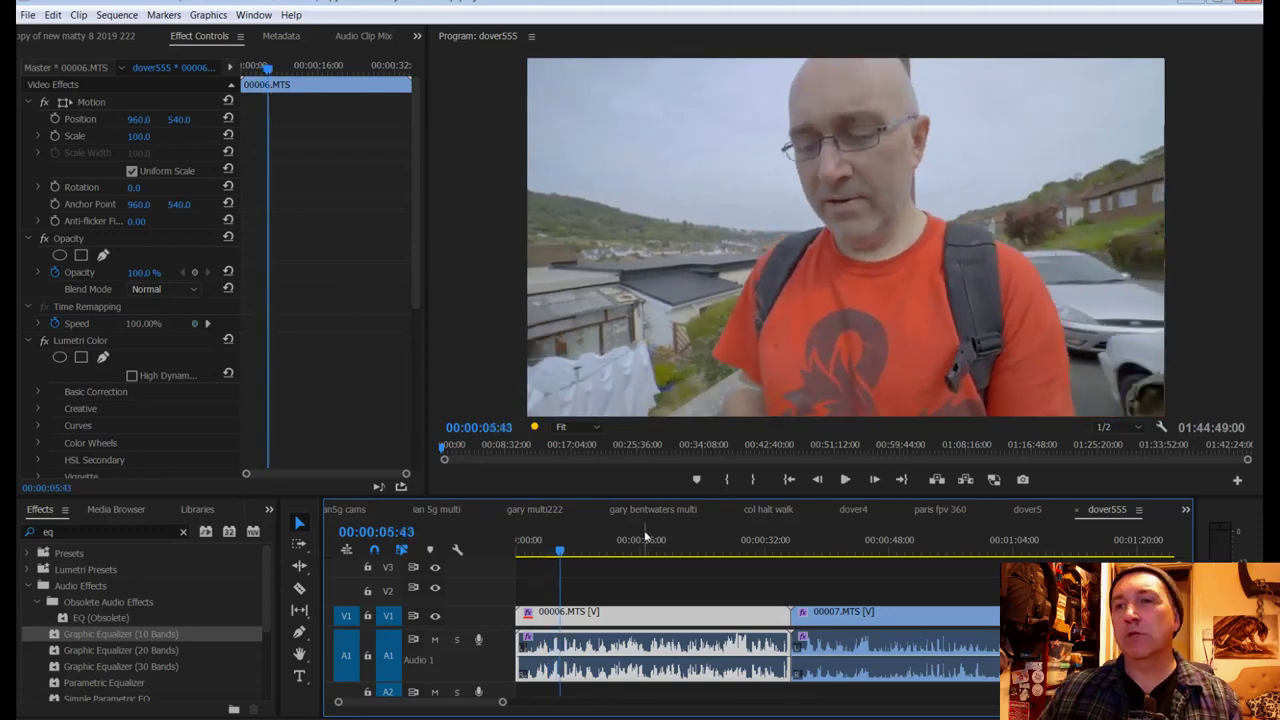
left_click(627, 552)
left_click_drag(627, 552, 715, 563)
key("space")
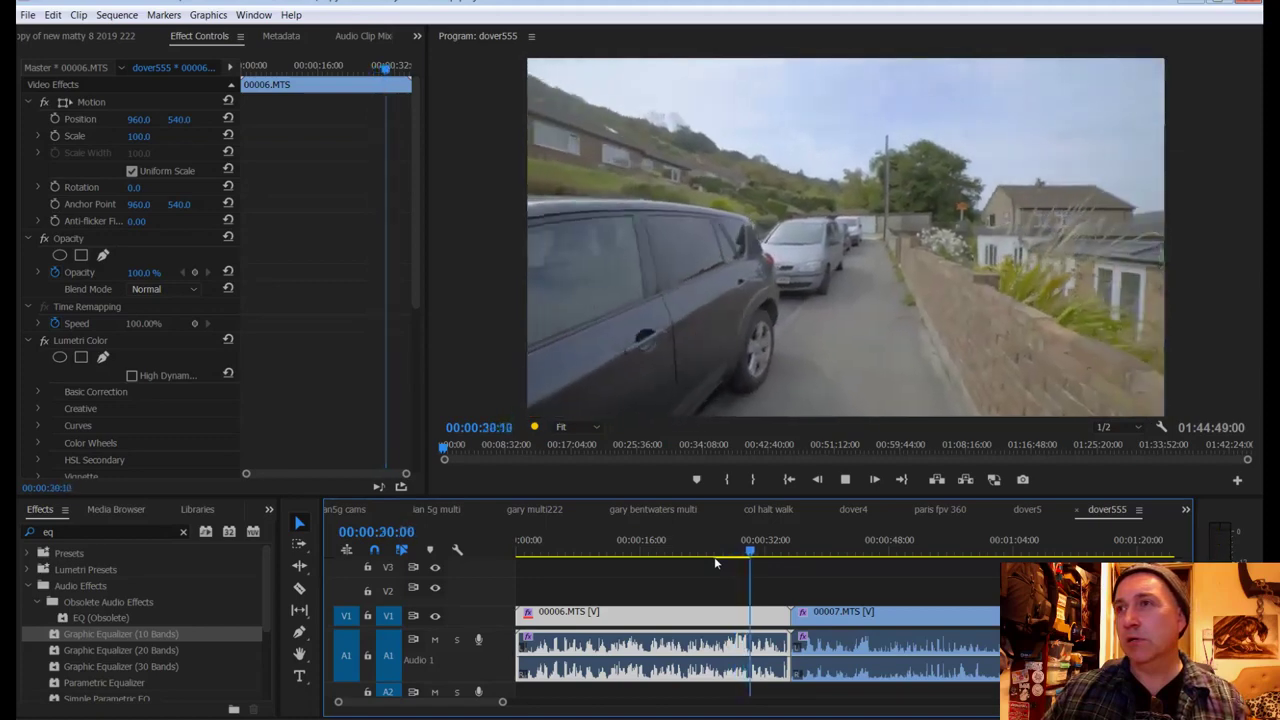
key("space")
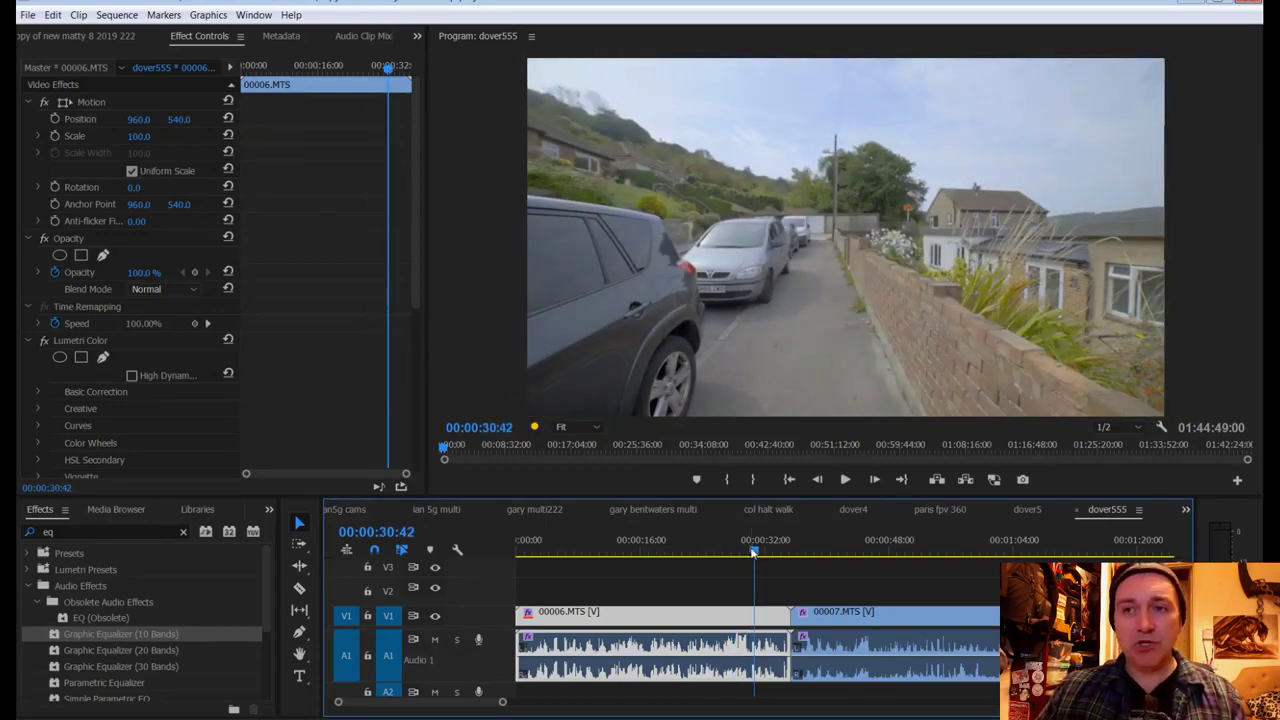
Step: Replay 00006.MTS from the start to find the first cut point and split the clip at 00:00:03:37
left_click_drag(753, 552, 485, 576)
key("space")
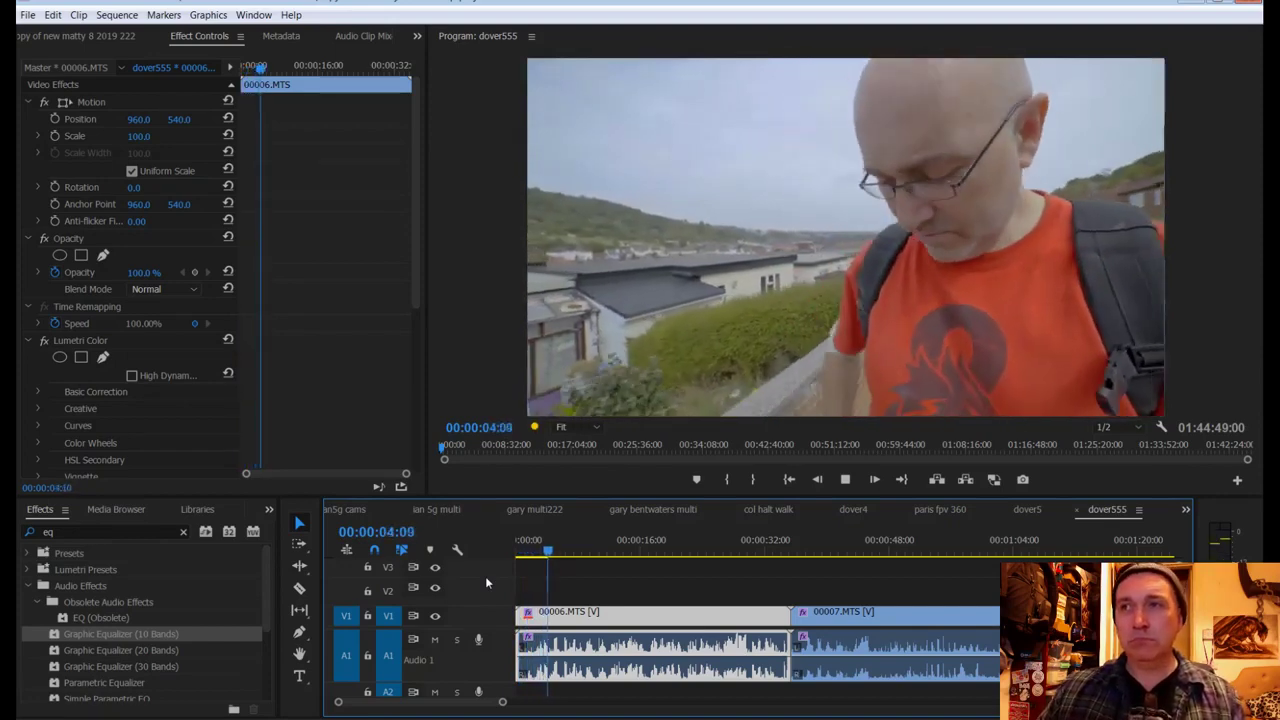
key("space")
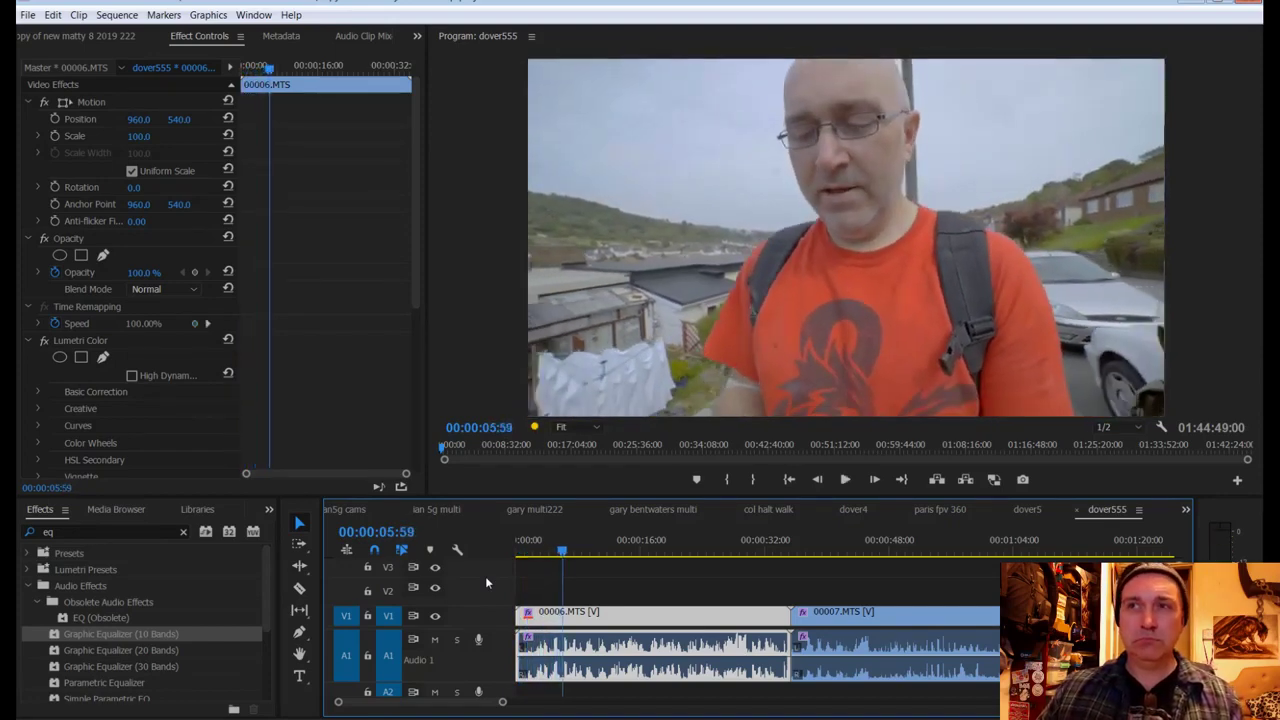
left_click(548, 552)
left_click_drag(548, 552, 540, 556)
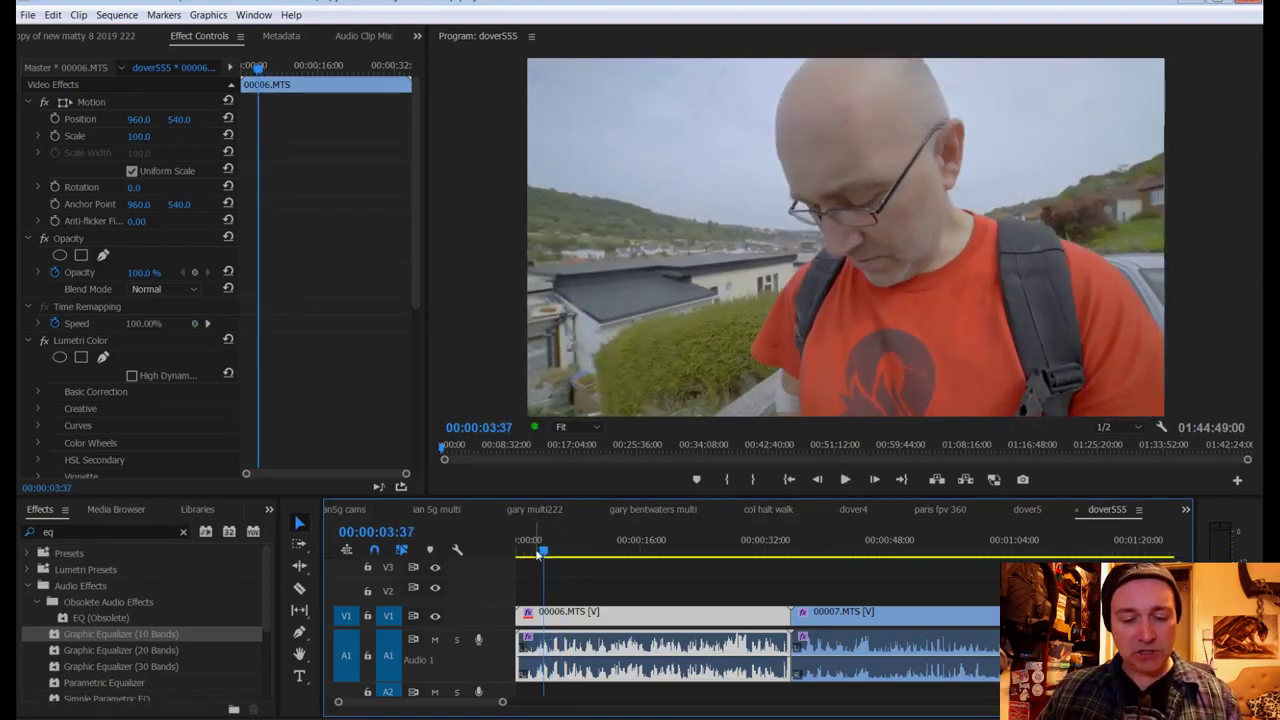
key("c")
left_click(543, 616)
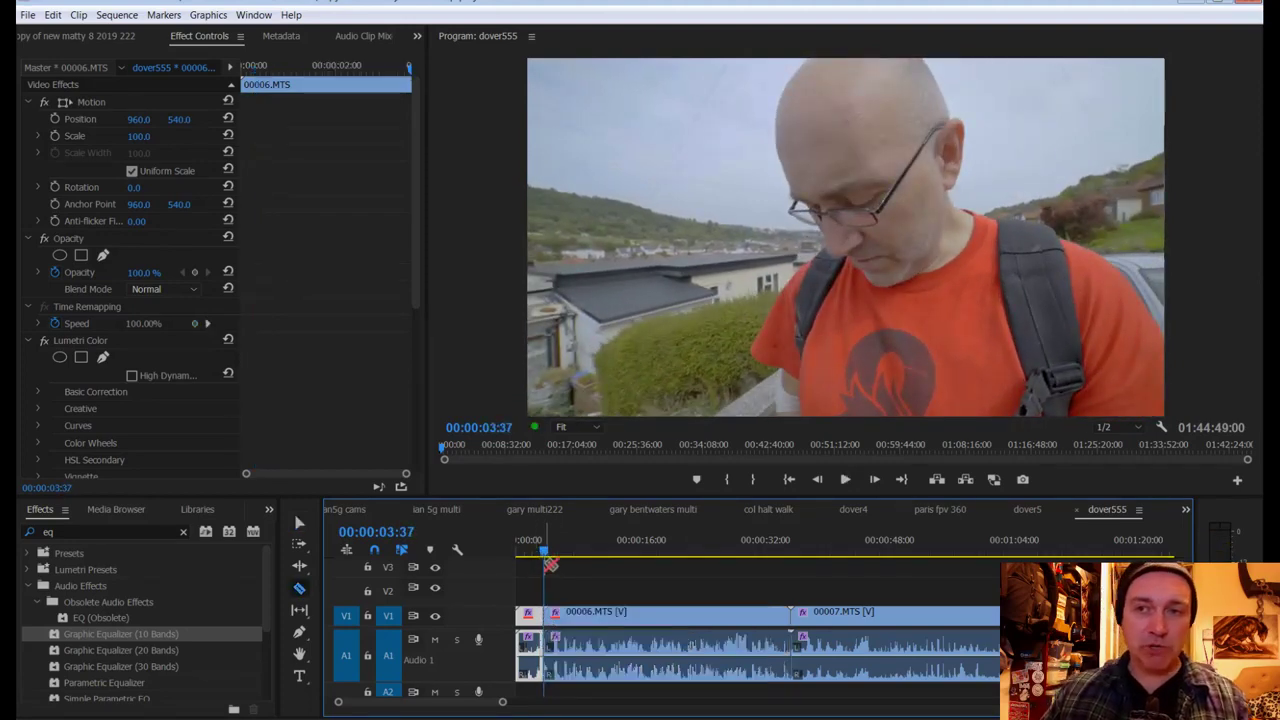
Step: Review the later part of 00006.MTS to find the next cut point and split the clip at 00:00:26:26
left_click_drag(545, 552, 705, 567)
key("space")
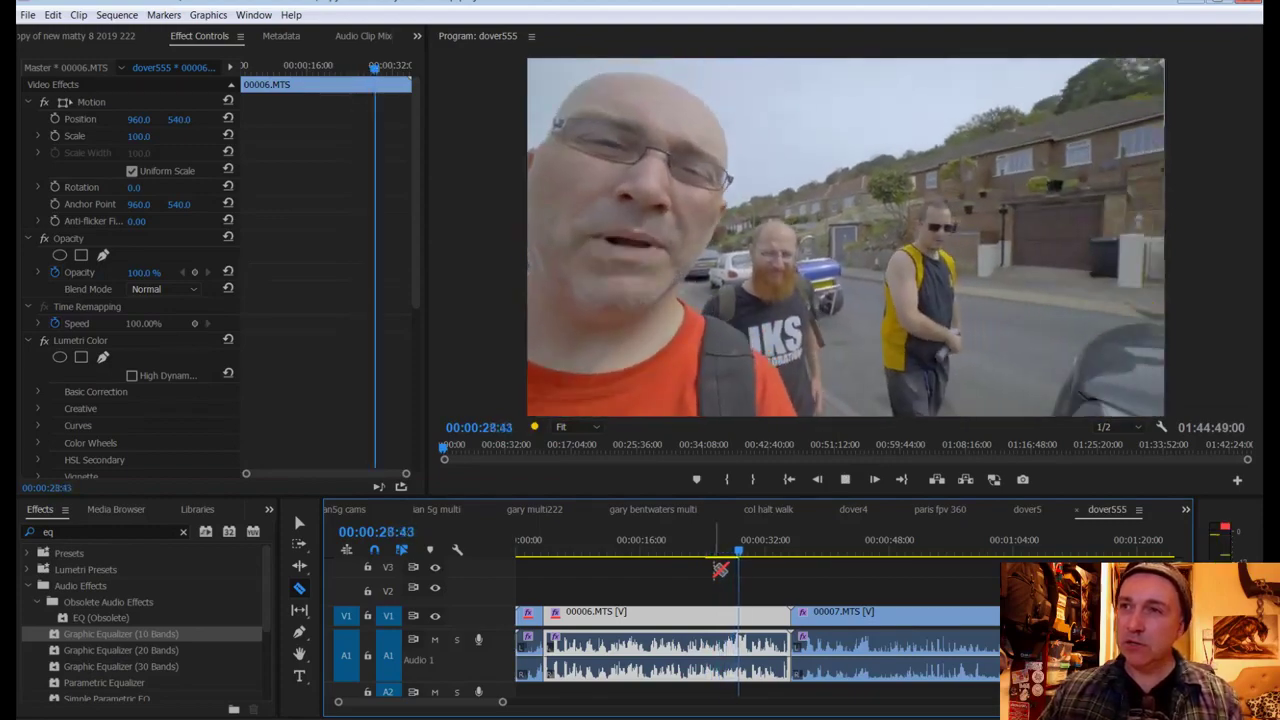
key("space")
left_click(722, 554)
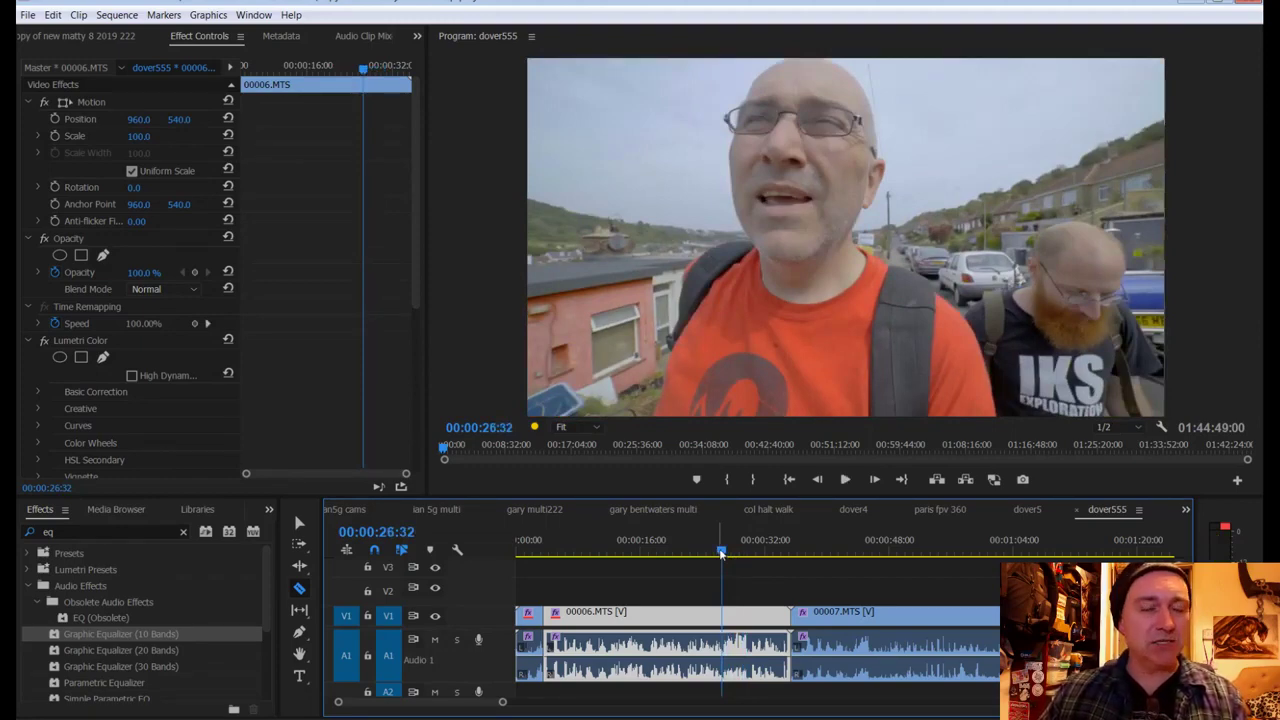
key("space")
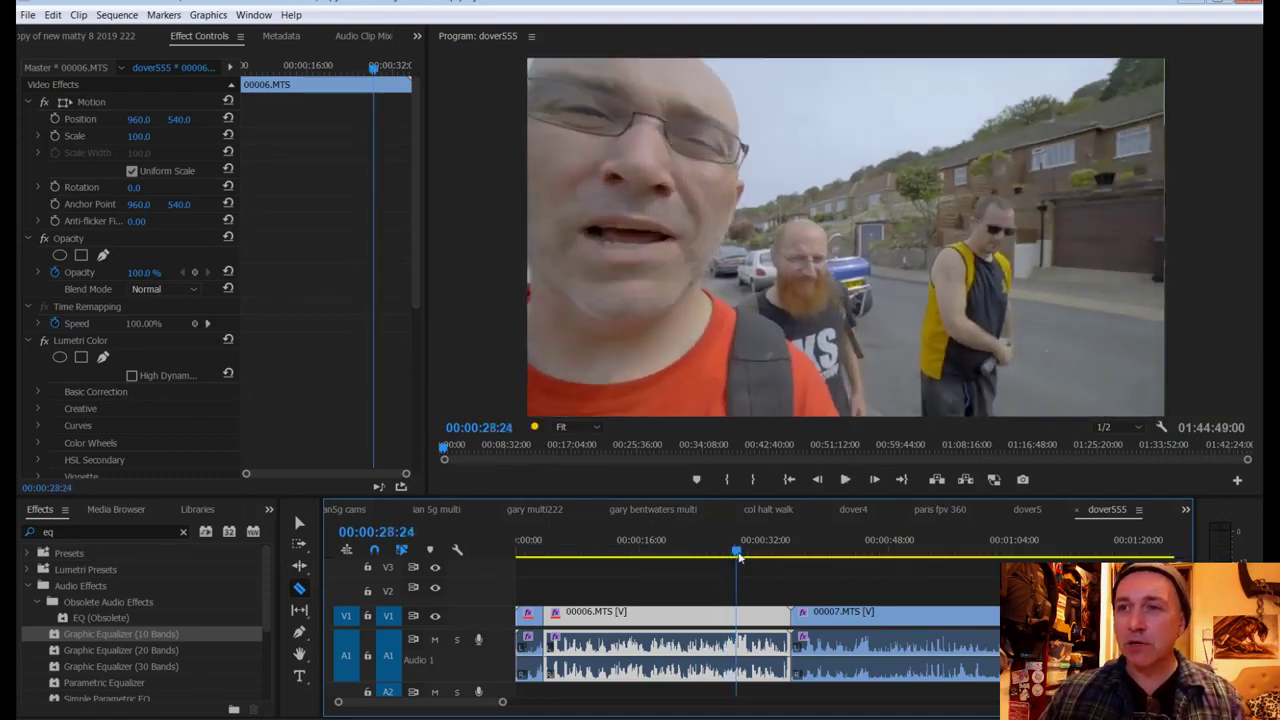
left_click(726, 556)
left_click(730, 562)
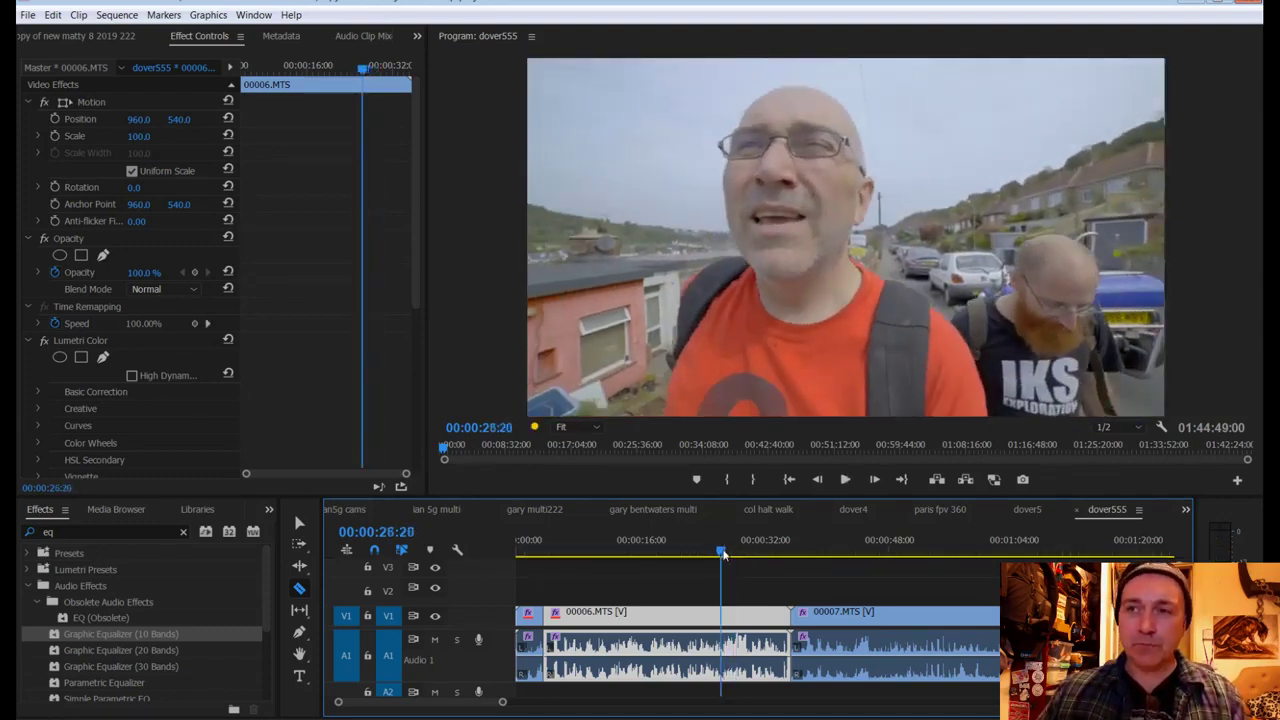
left_click(718, 613)
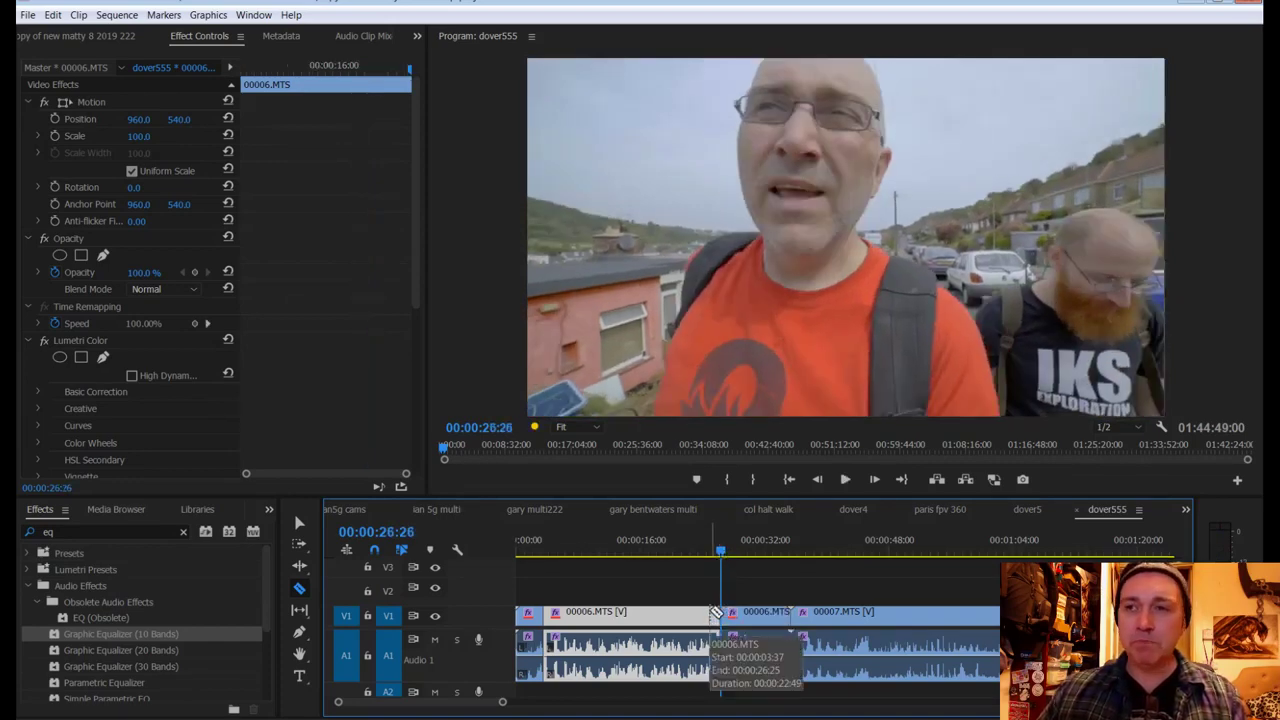
Step: Ripple delete the middle section of 00006.MTS between the cuts at 00:00:03:37 and 00:00:26:26
left_click(709, 555)
key("v")
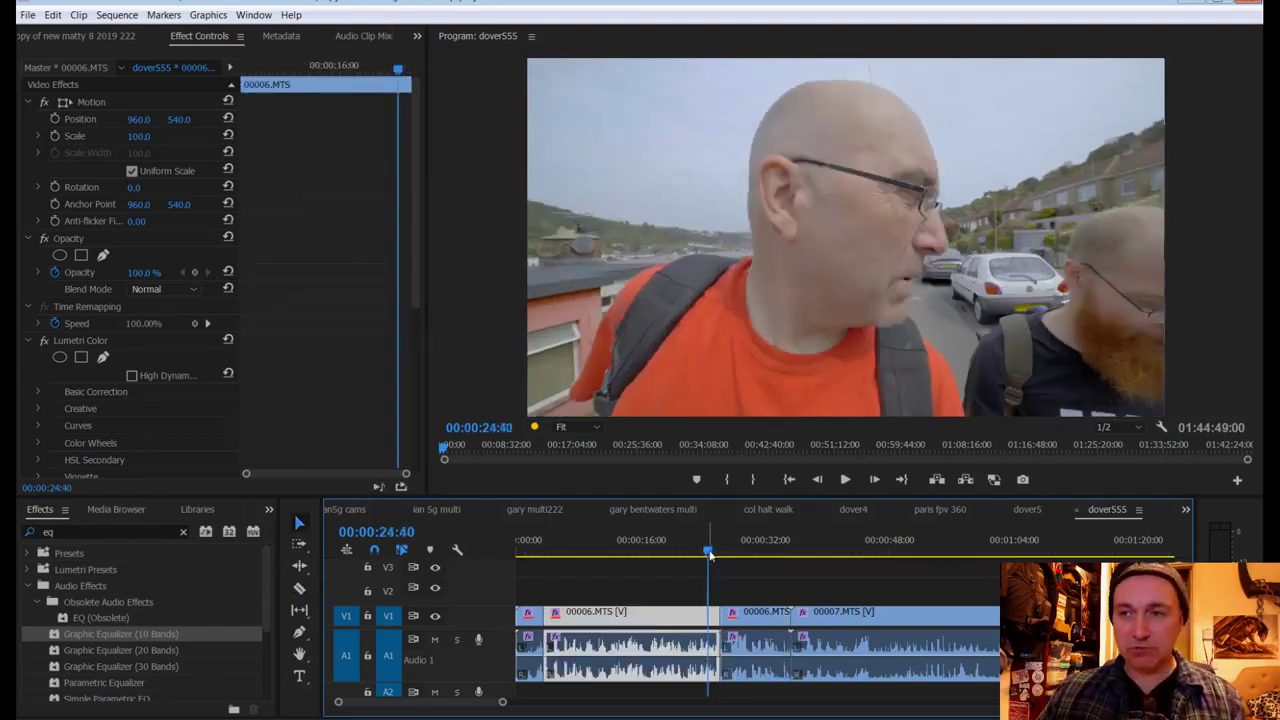
right_click(645, 622)
left_click(685, 114)
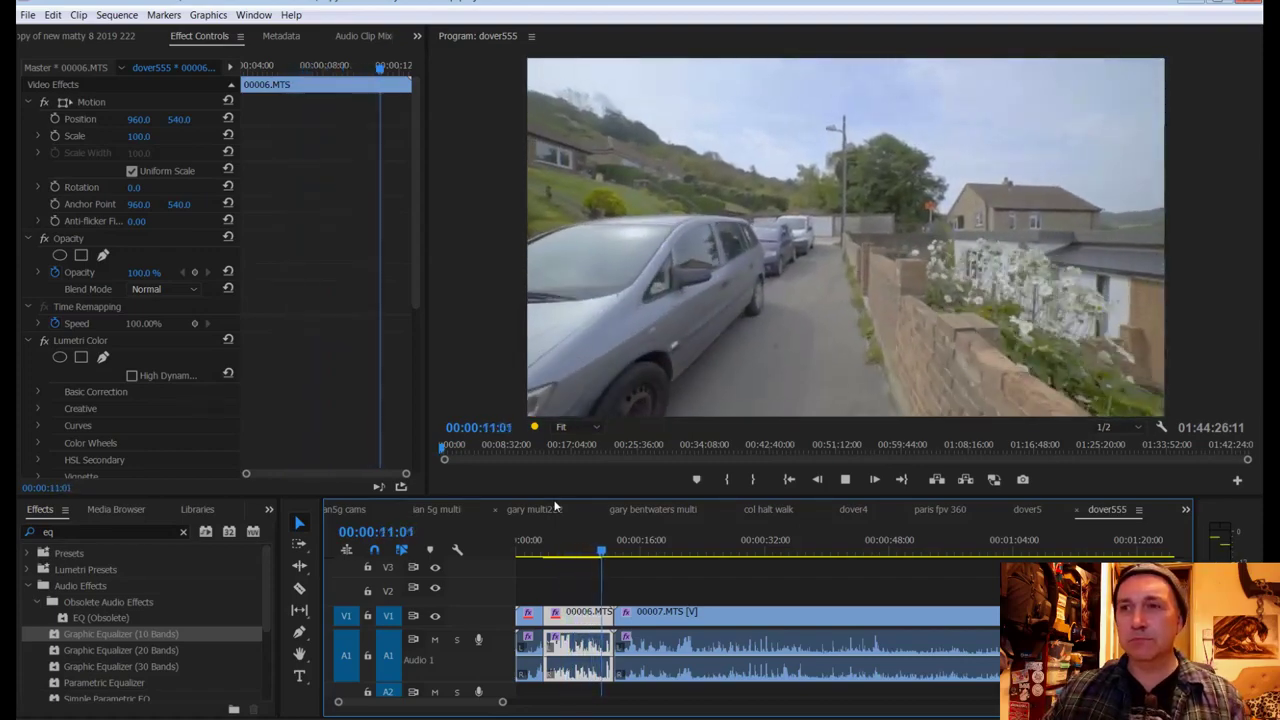
Step: Split the last part of 00006.MTS at 00:00:11:11 and ripple delete the short remainder before 00007.MTS
key("space")
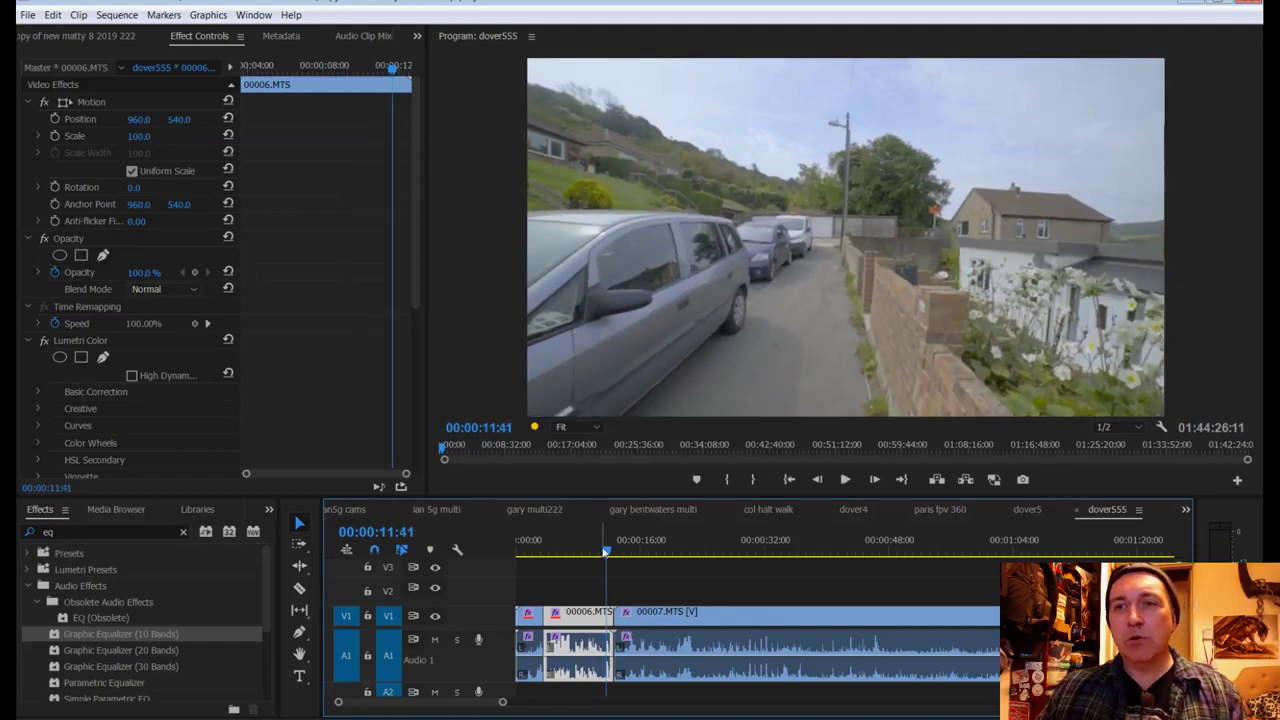
left_click_drag(606, 551, 603, 551)
key("c")
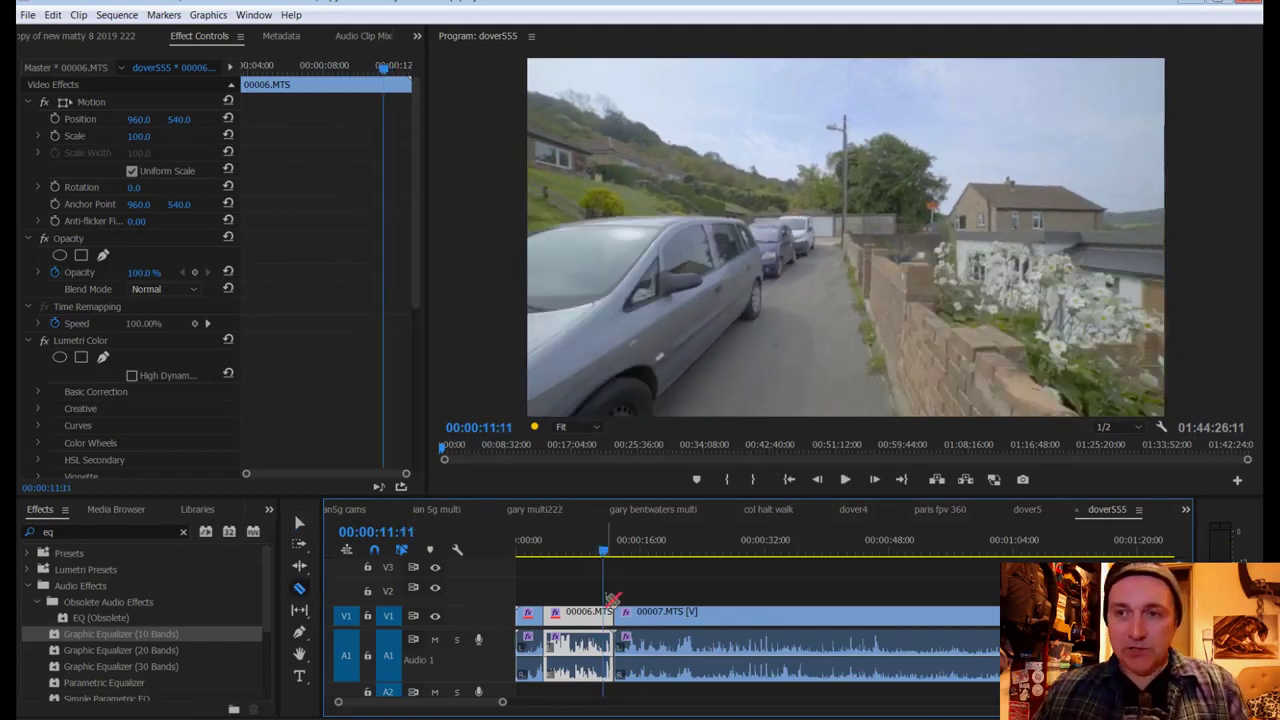
right_click(607, 612)
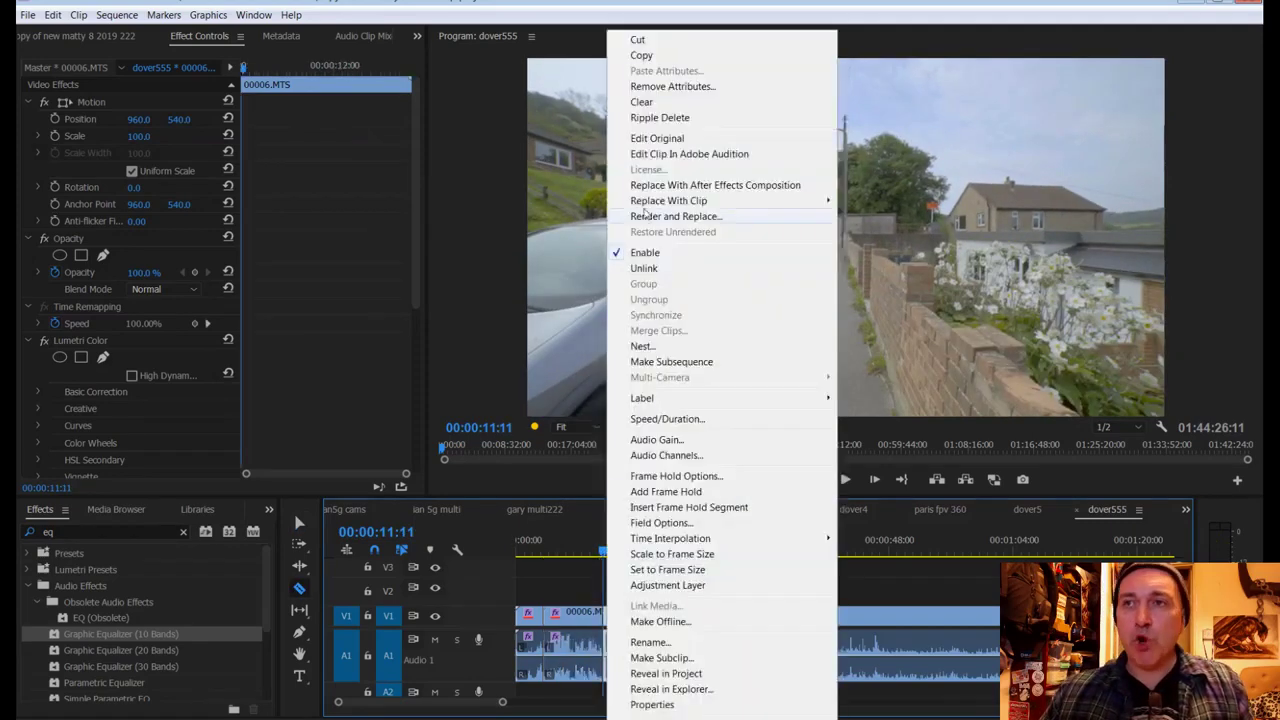
left_click(651, 117)
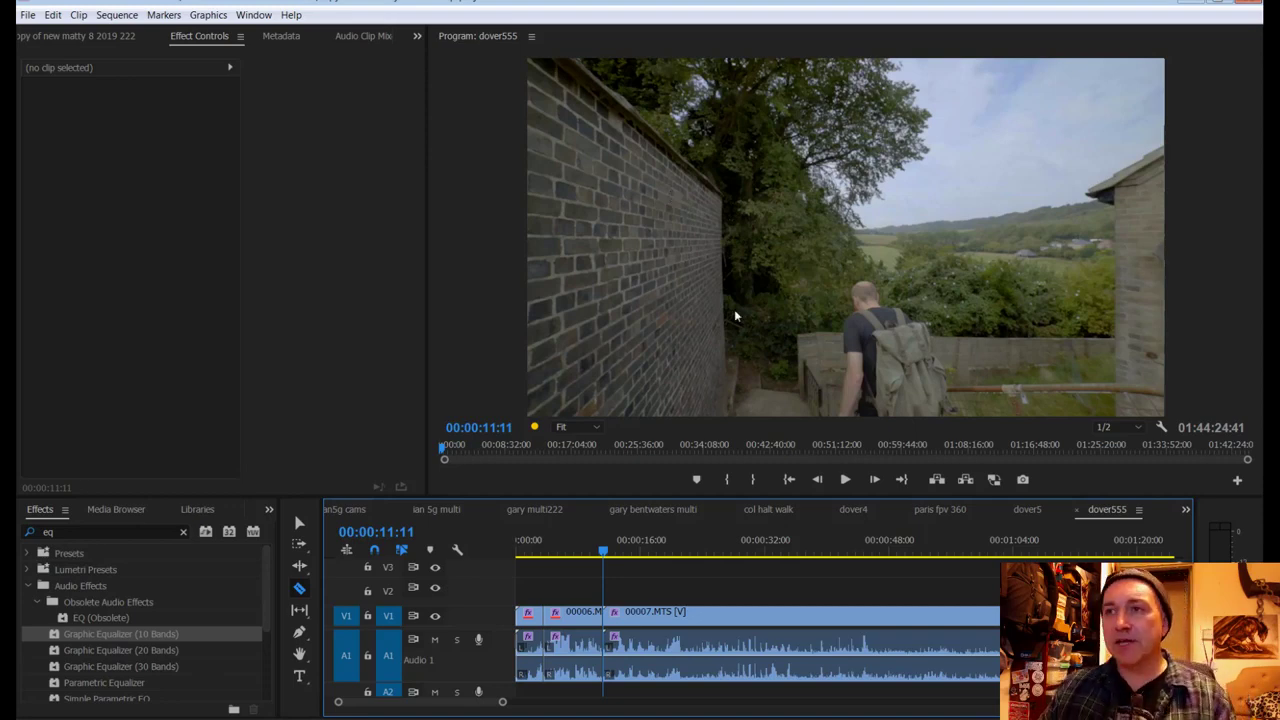
Step: Play the opening of 00007.MTS to find a cut point and split the clip at 00:00:17:08
key("space")
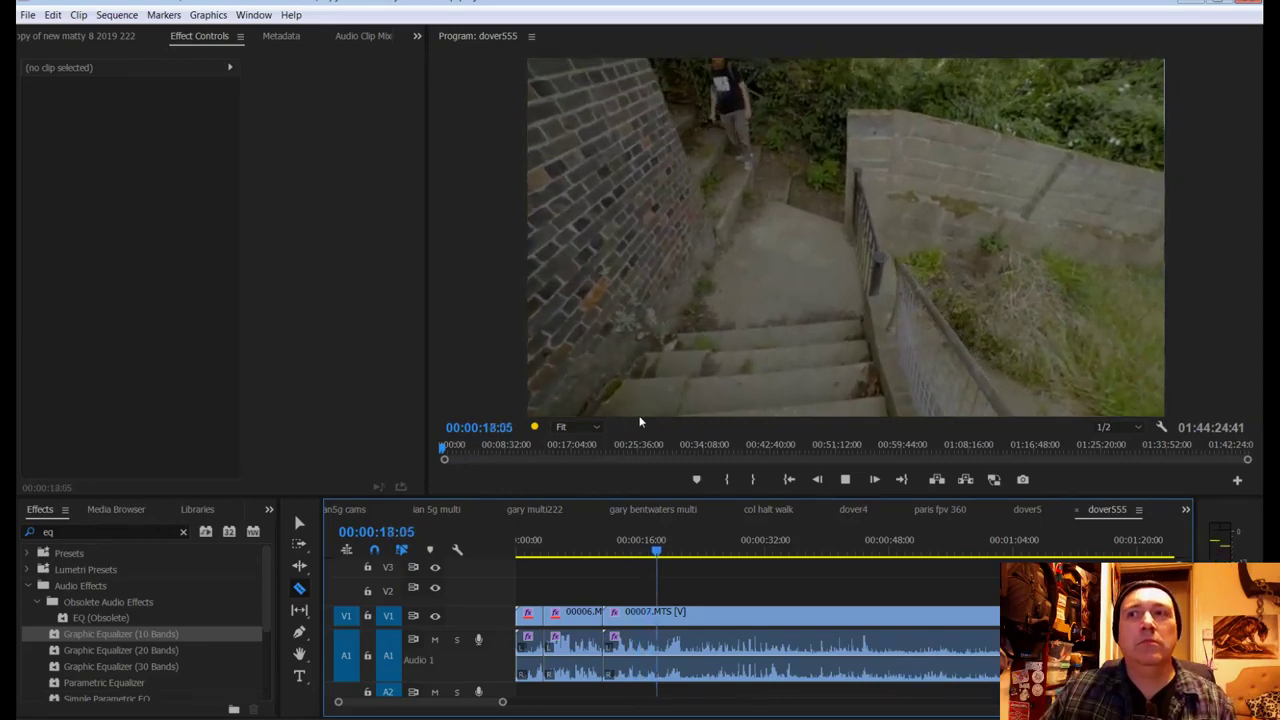
left_click(655, 405)
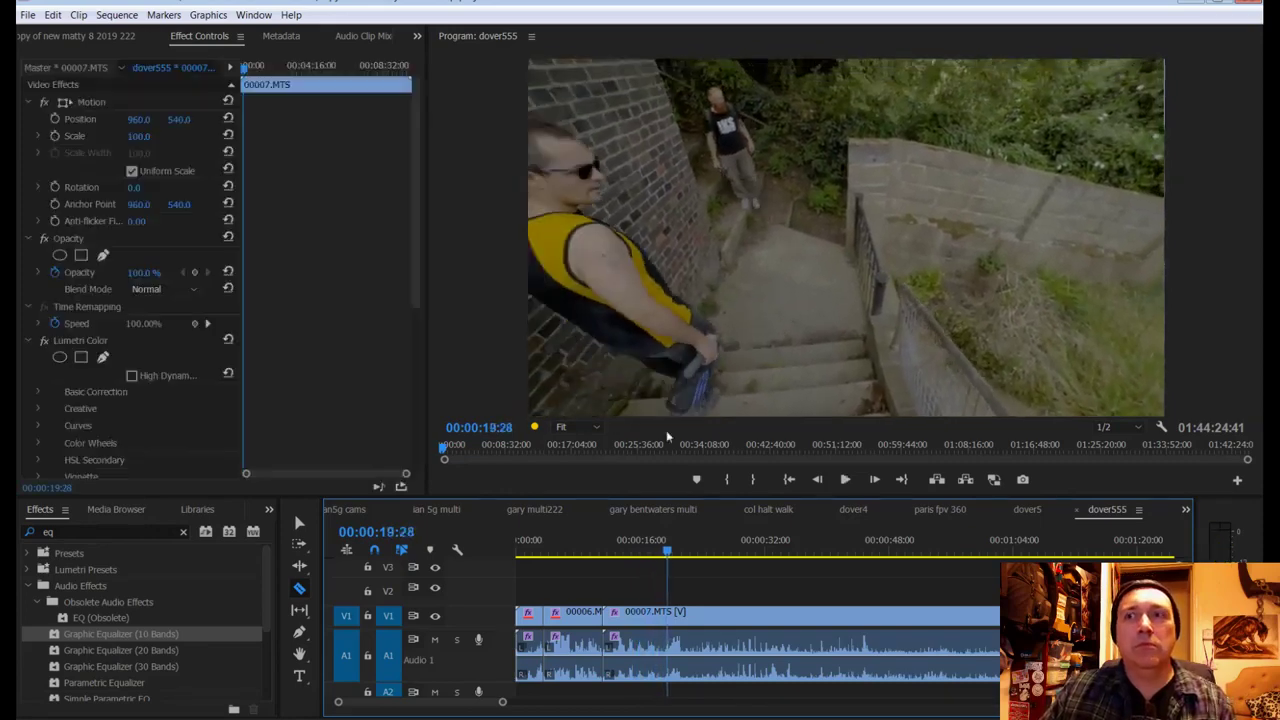
left_click(643, 558)
left_click_drag(643, 558, 612, 556)
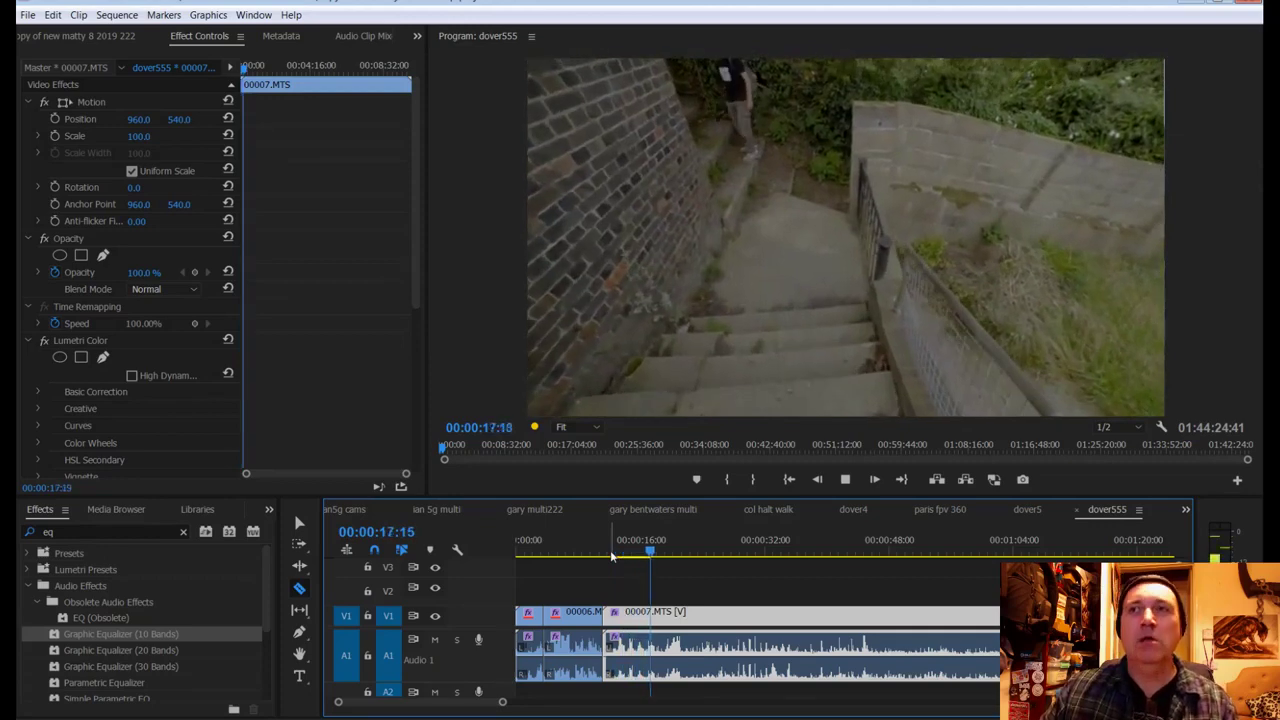
key("space")
mouse_move(651, 552)
left_mouse_down()
mouse_move(636, 554)
mouse_move(648, 555)
left_mouse_up()
left_click(648, 648)
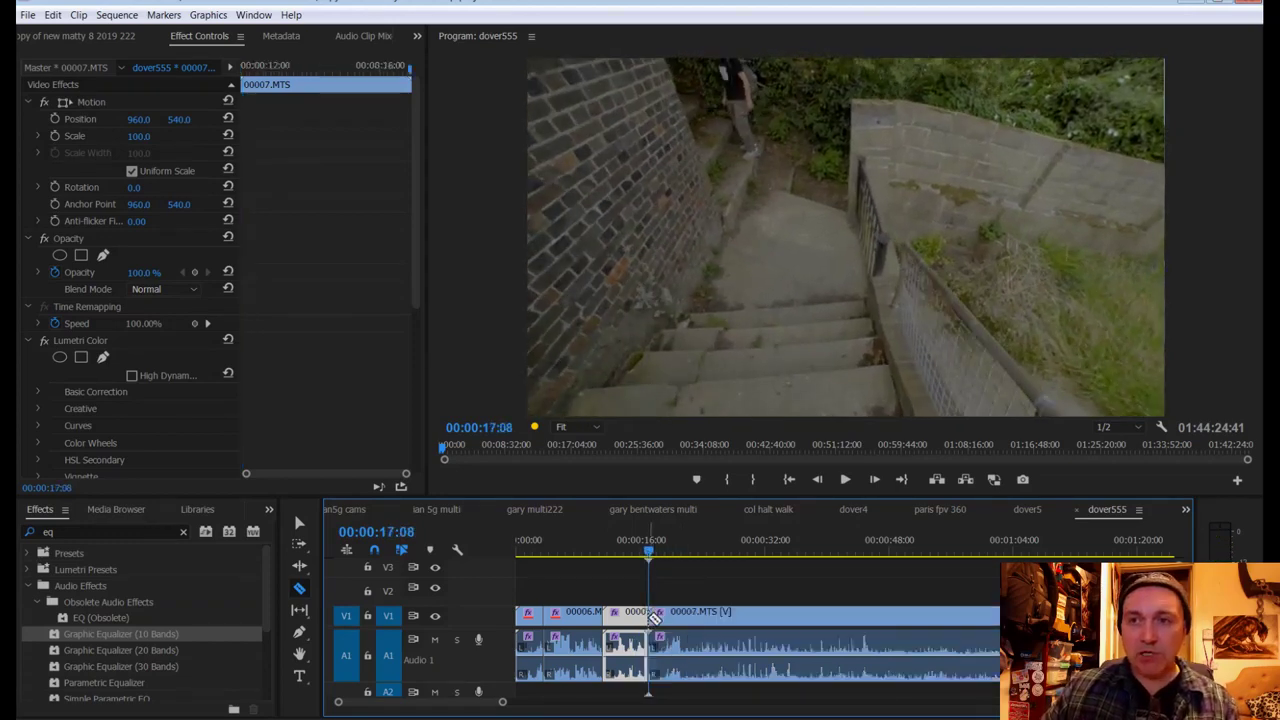
Step: Review the first section of 00007.MTS with the timeline magnified and split it again at 00:00:15:36
left_click_drag(503, 703, 457, 700)
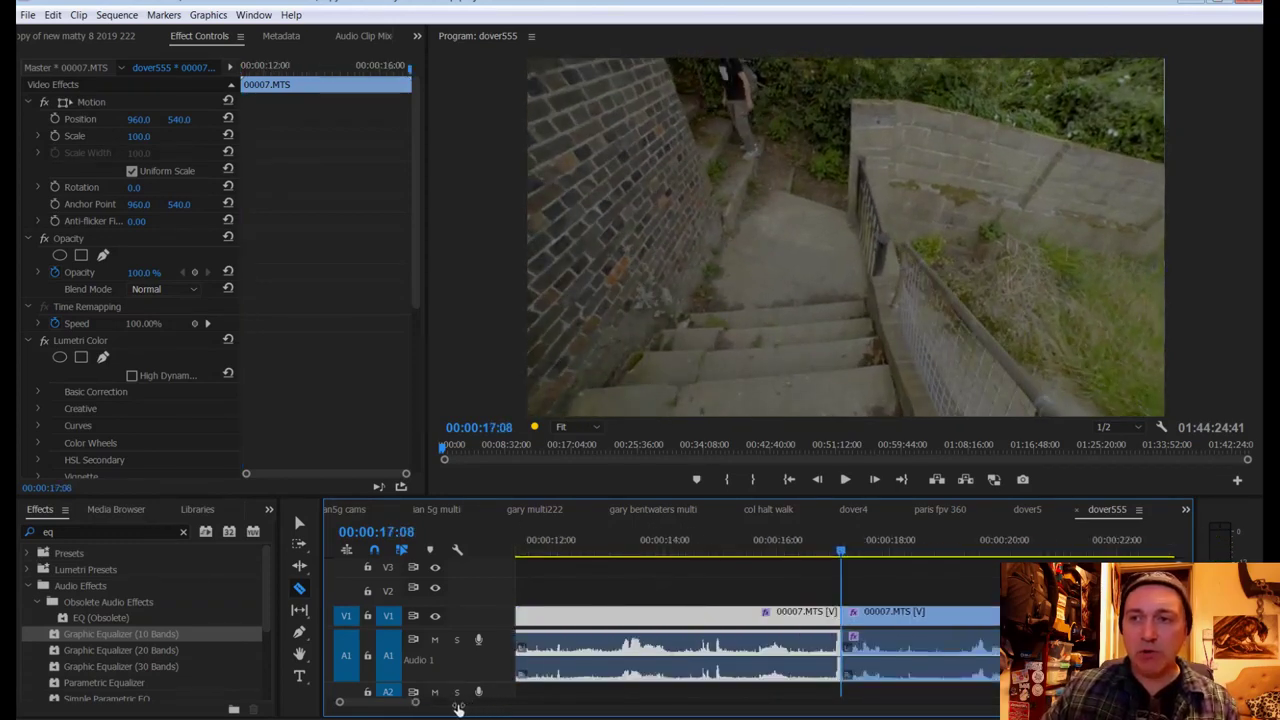
left_click(659, 553)
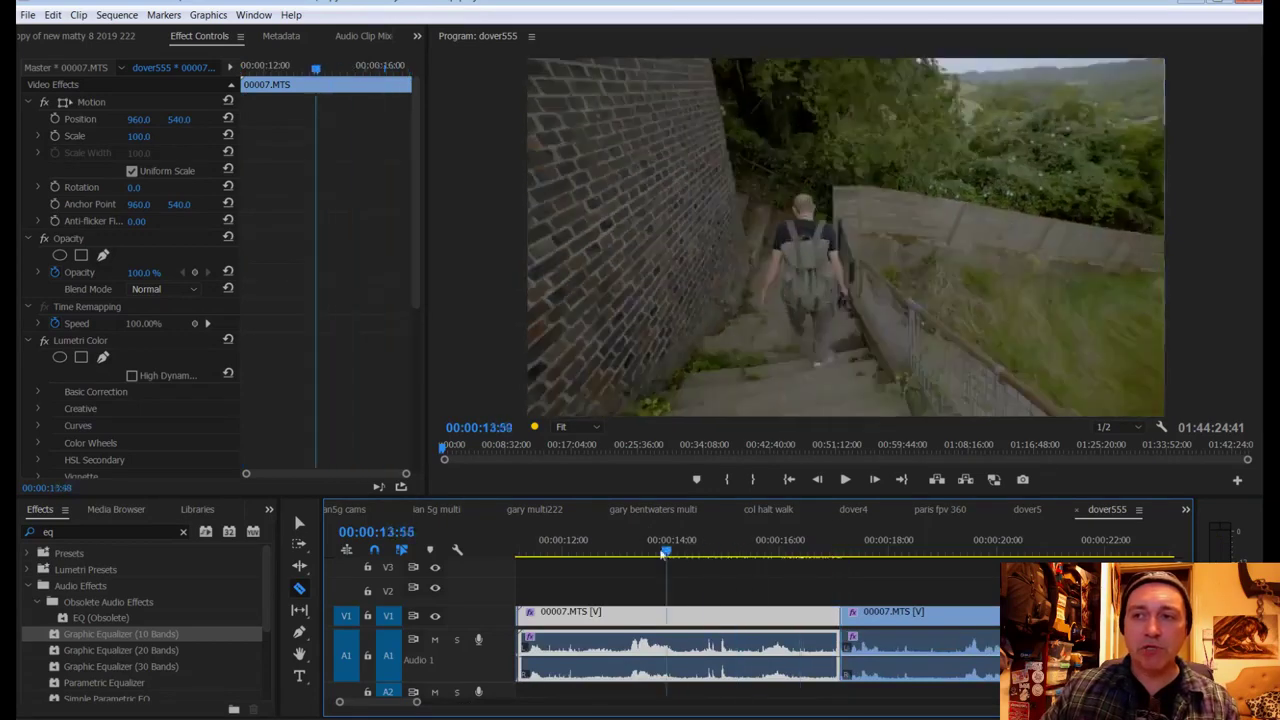
key("space")
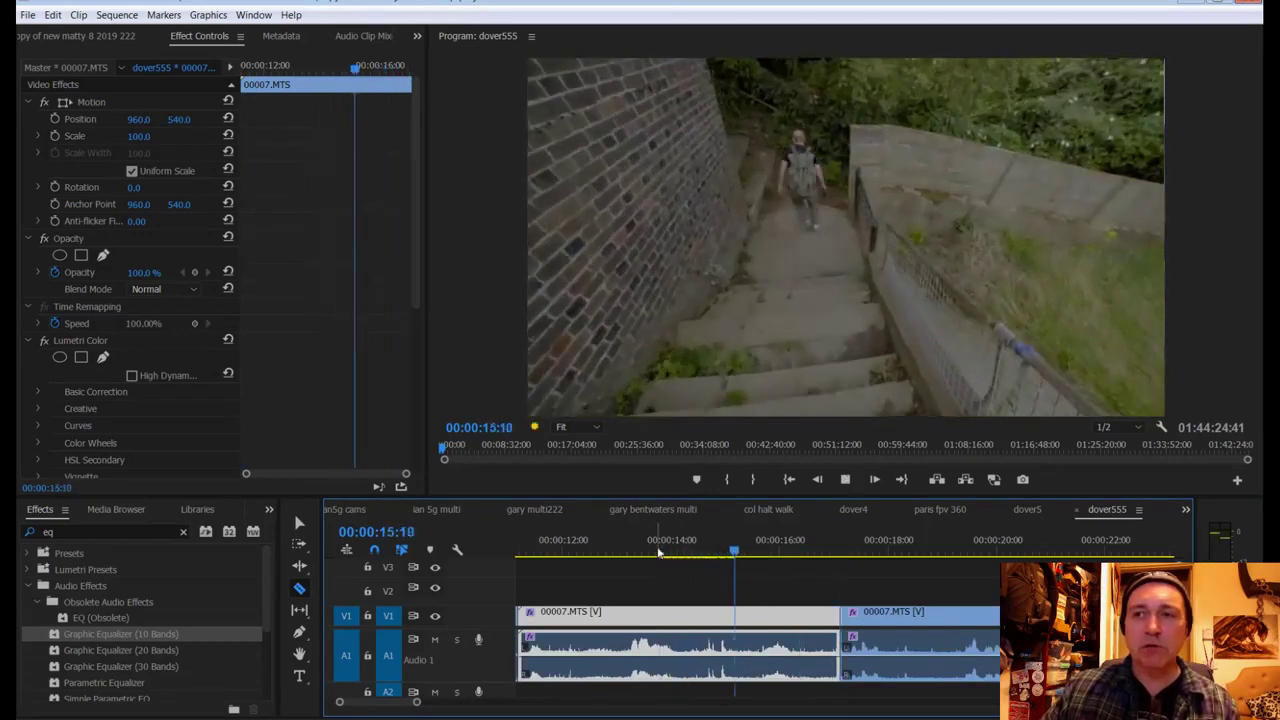
key("space")
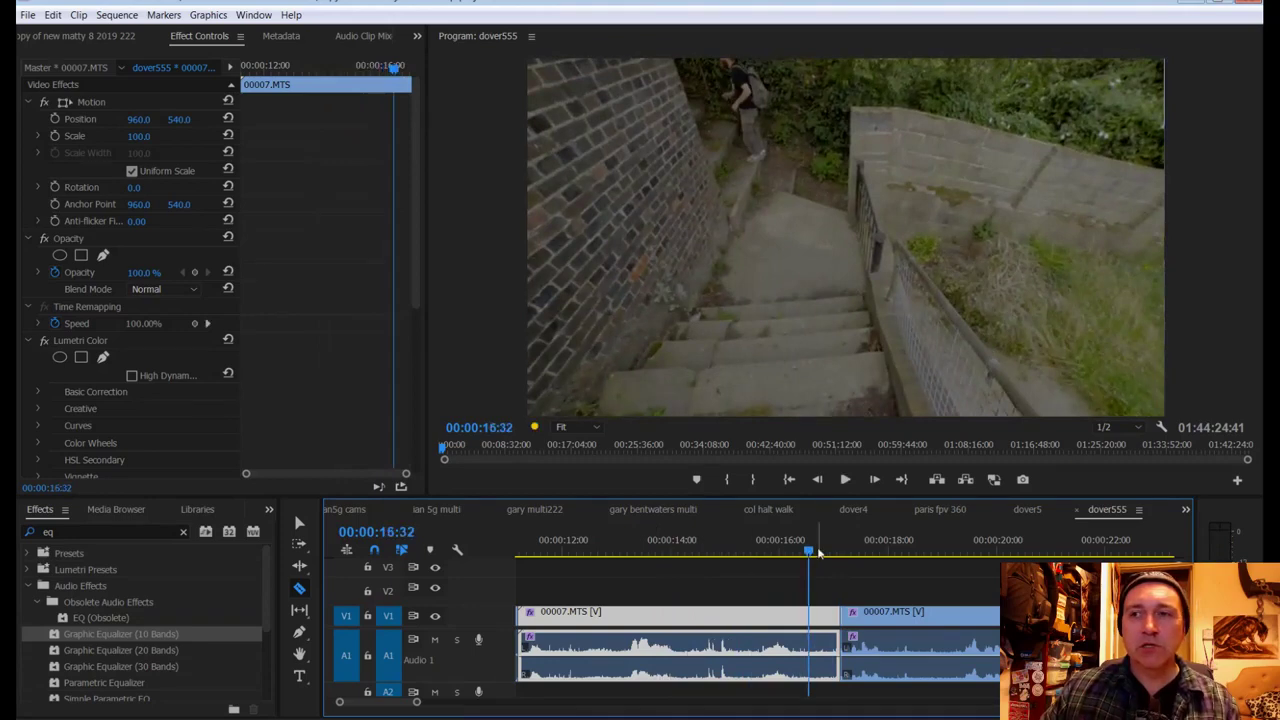
left_click_drag(812, 553, 700, 551)
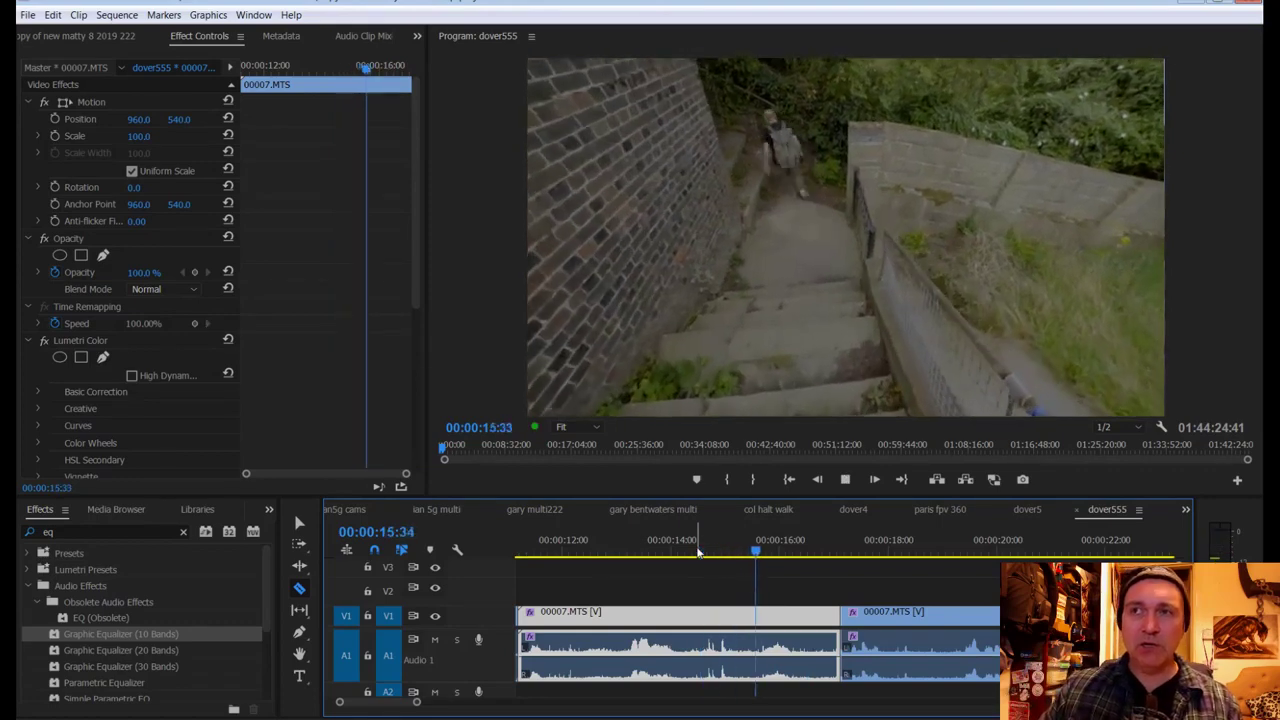
key("space")
left_click(759, 554)
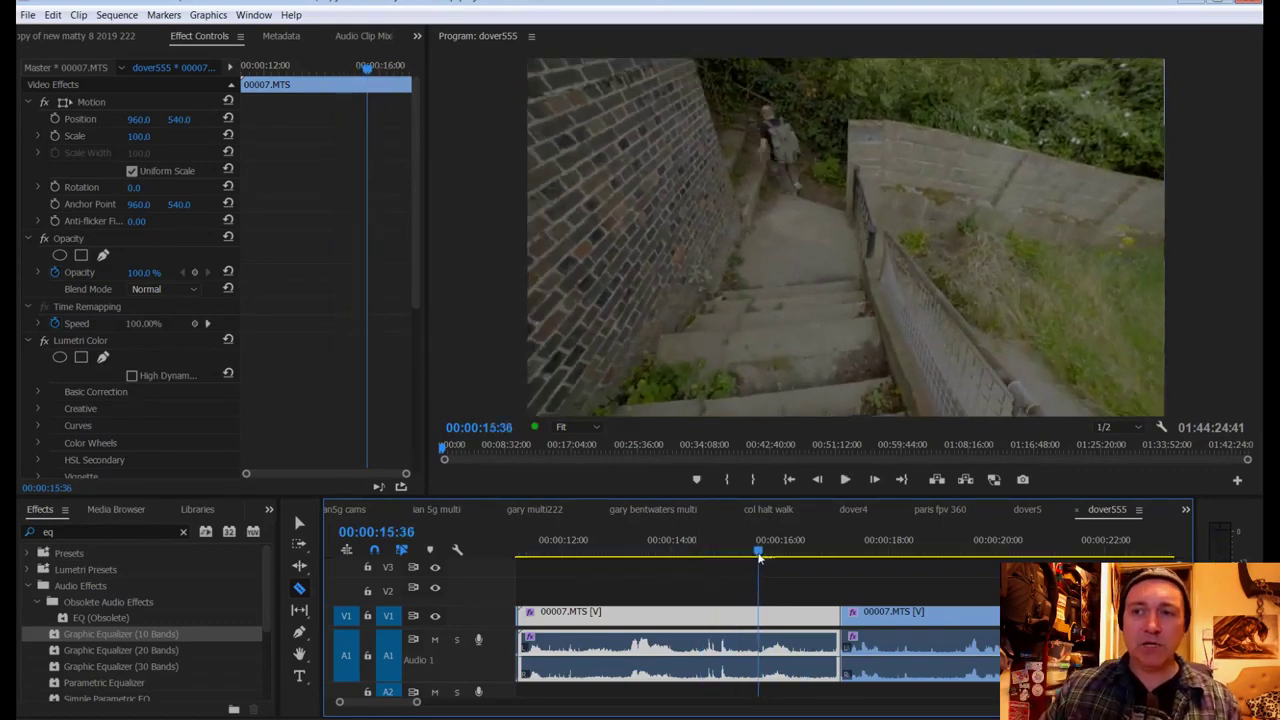
left_click(757, 645)
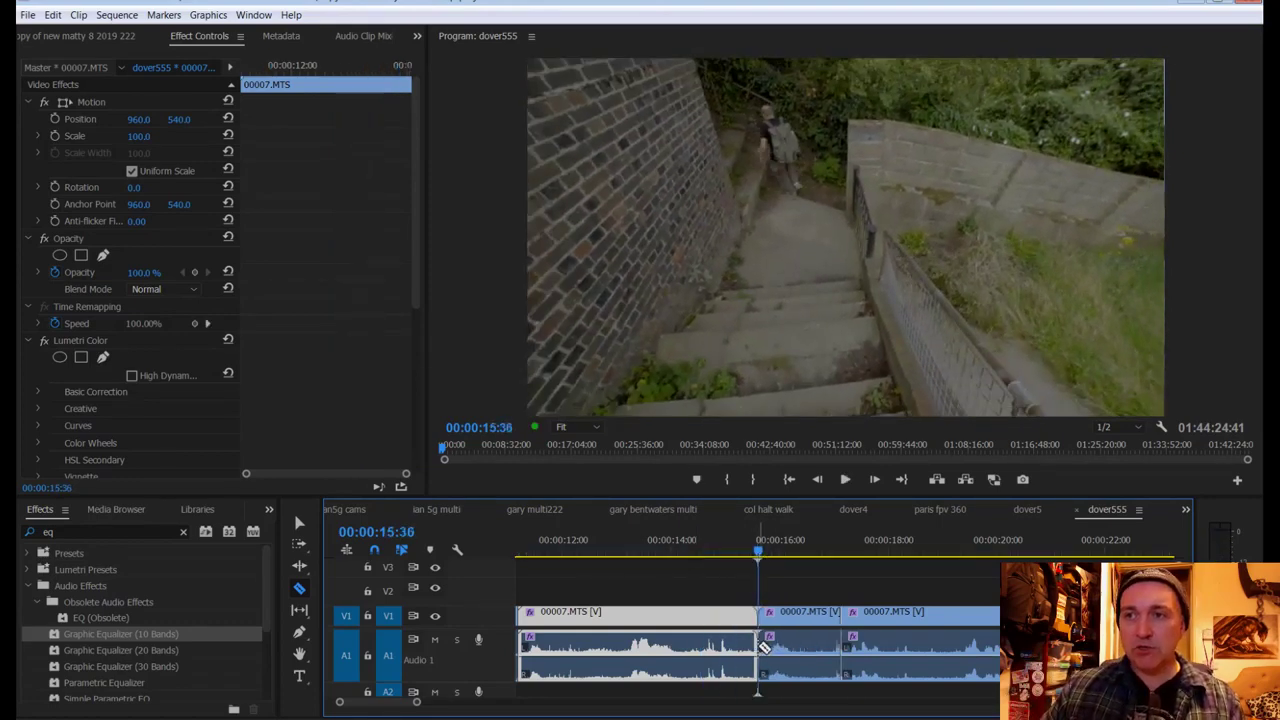
Step: Unlink the short 00007.MTS segment between 00:00:15:36 and 00:00:17:08 and delete only its audio
key("v")
right_click(772, 640)
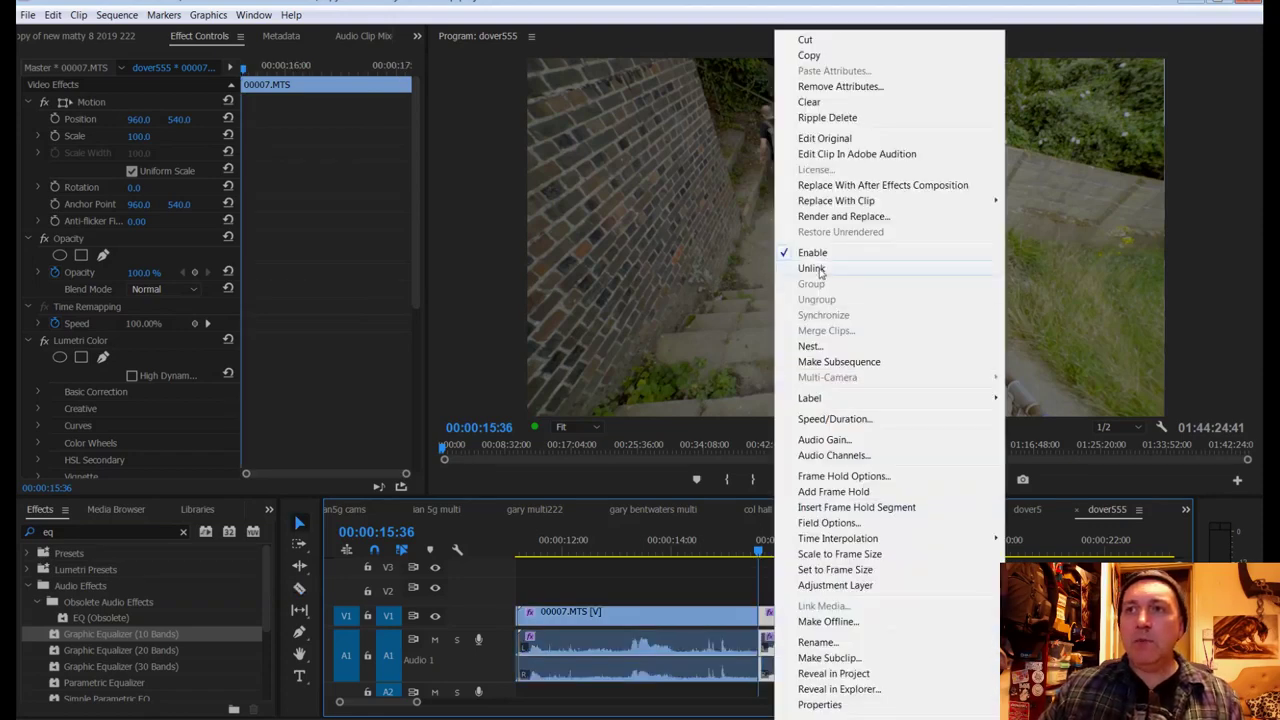
left_click(814, 267)
left_click(785, 662)
key("Delete")
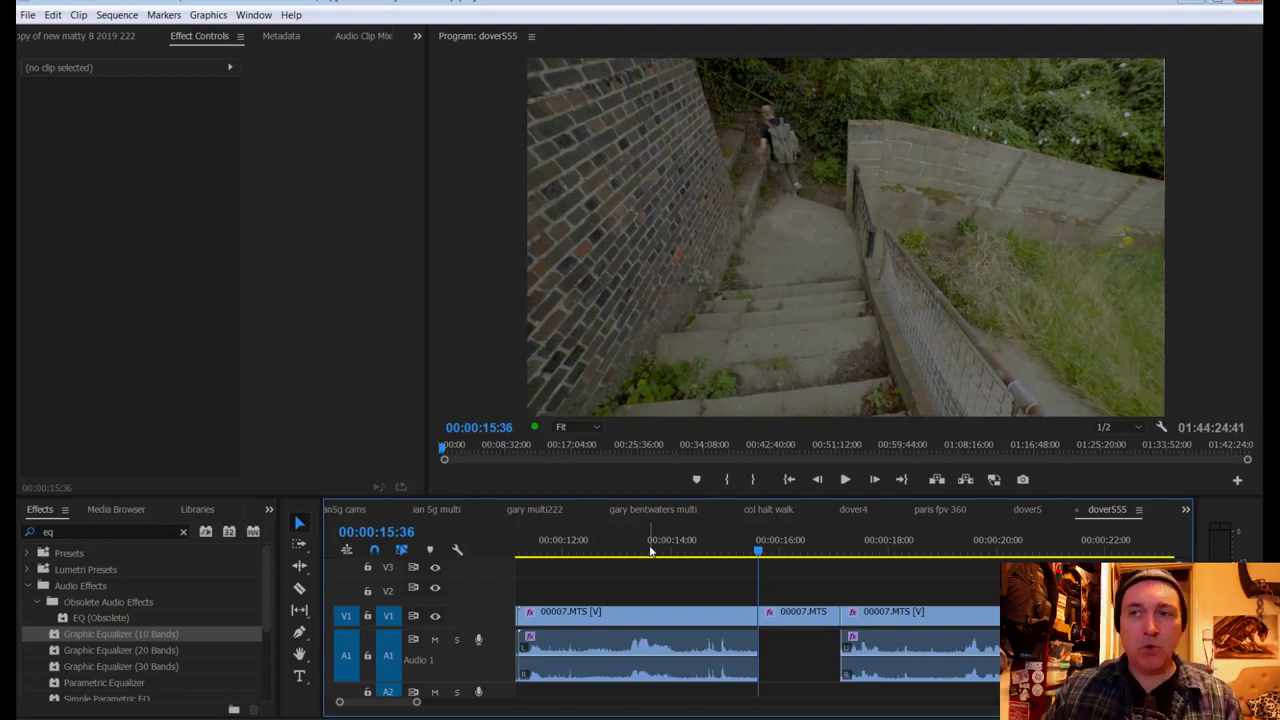
Step: Play the first section of 00007.MTS to find a usable stretch and split the clip at 00:00:11:44 and 00:00:13:07
left_click_drag(653, 551, 558, 551)
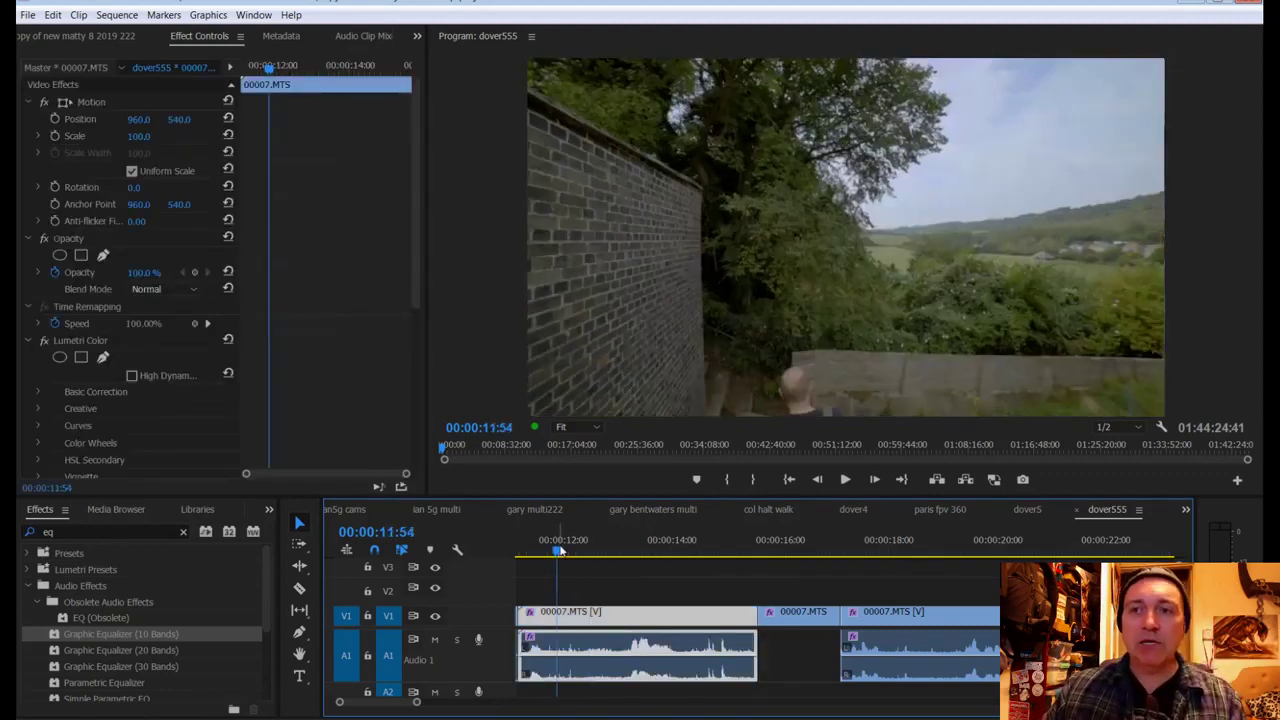
key("space")
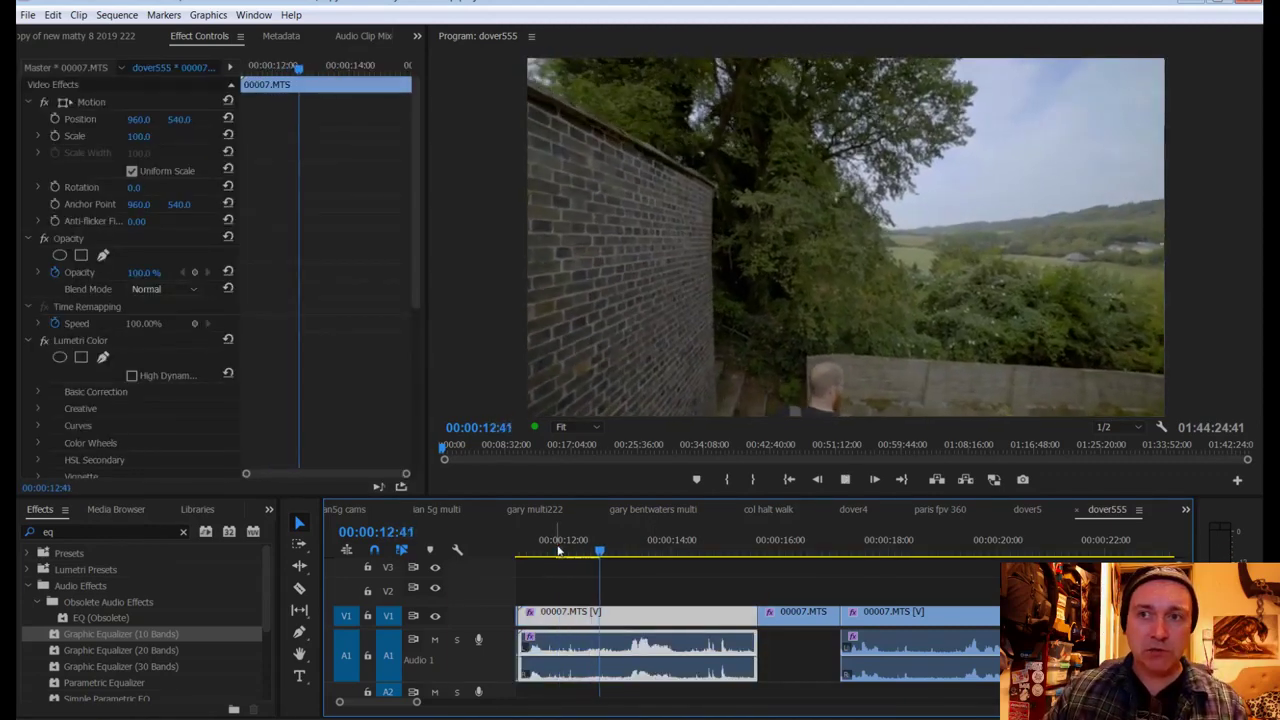
left_click(536, 551)
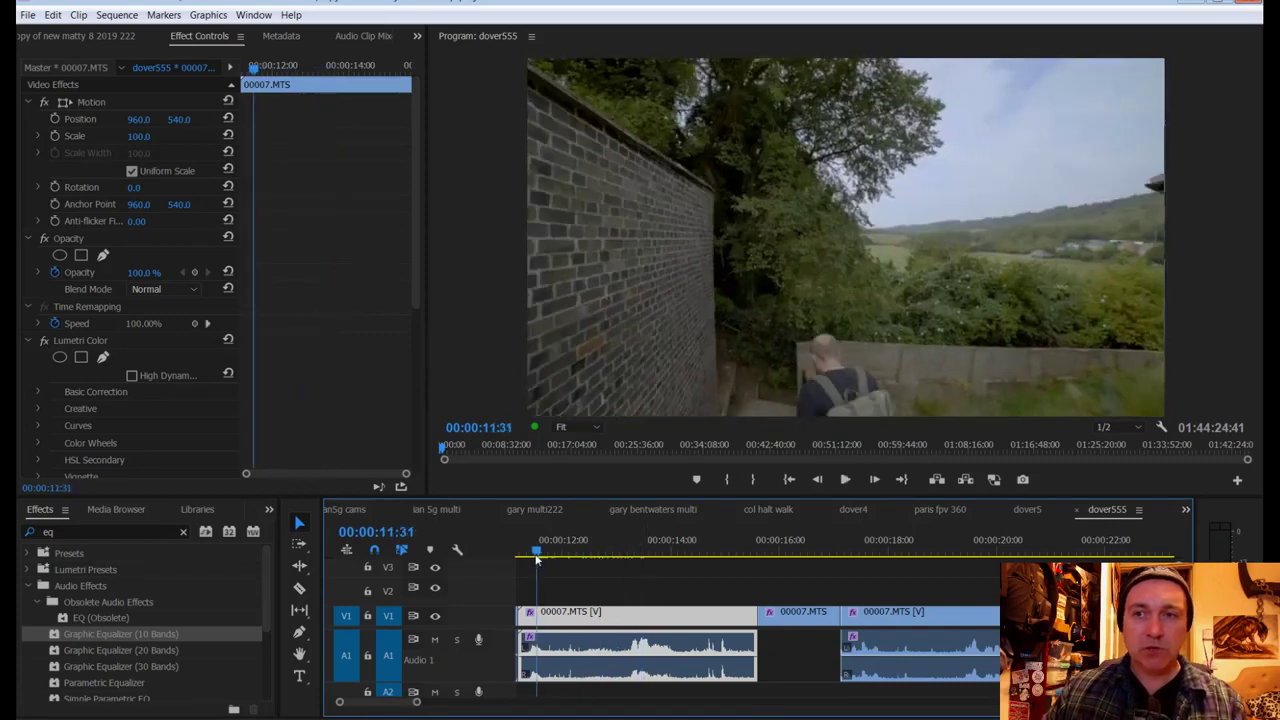
left_click(548, 551)
key("c")
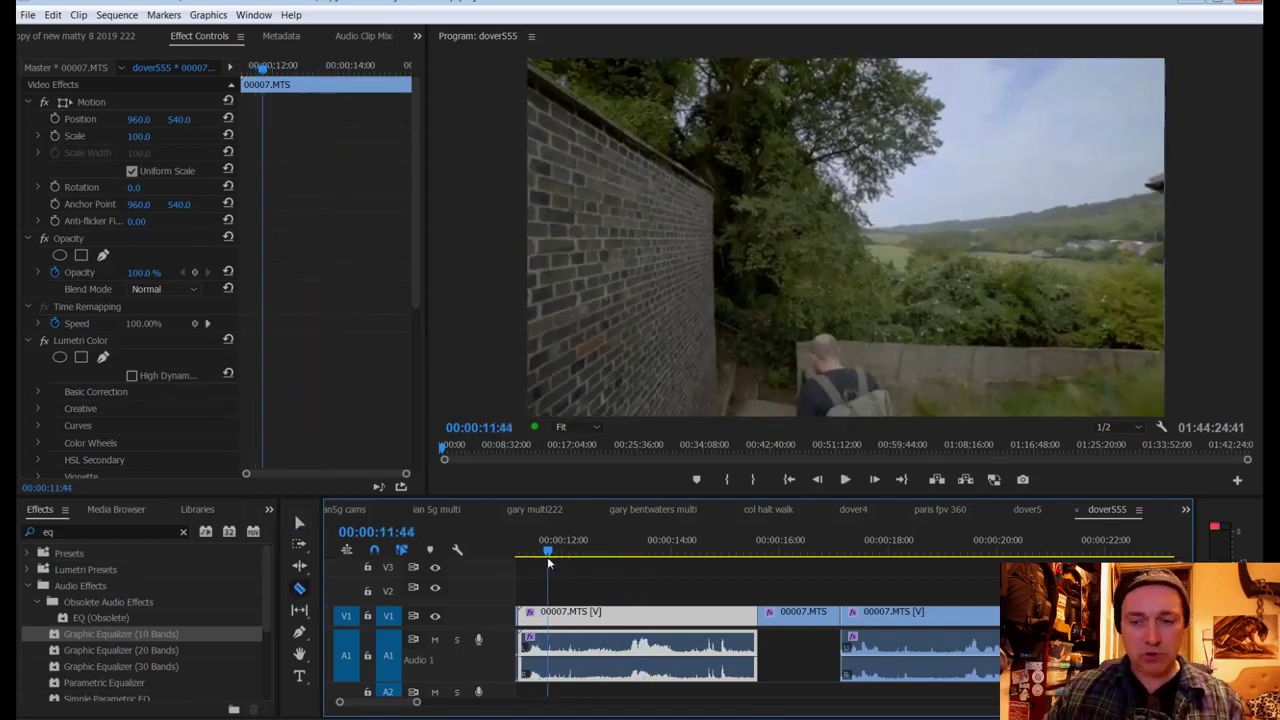
left_click(552, 622)
key("space")
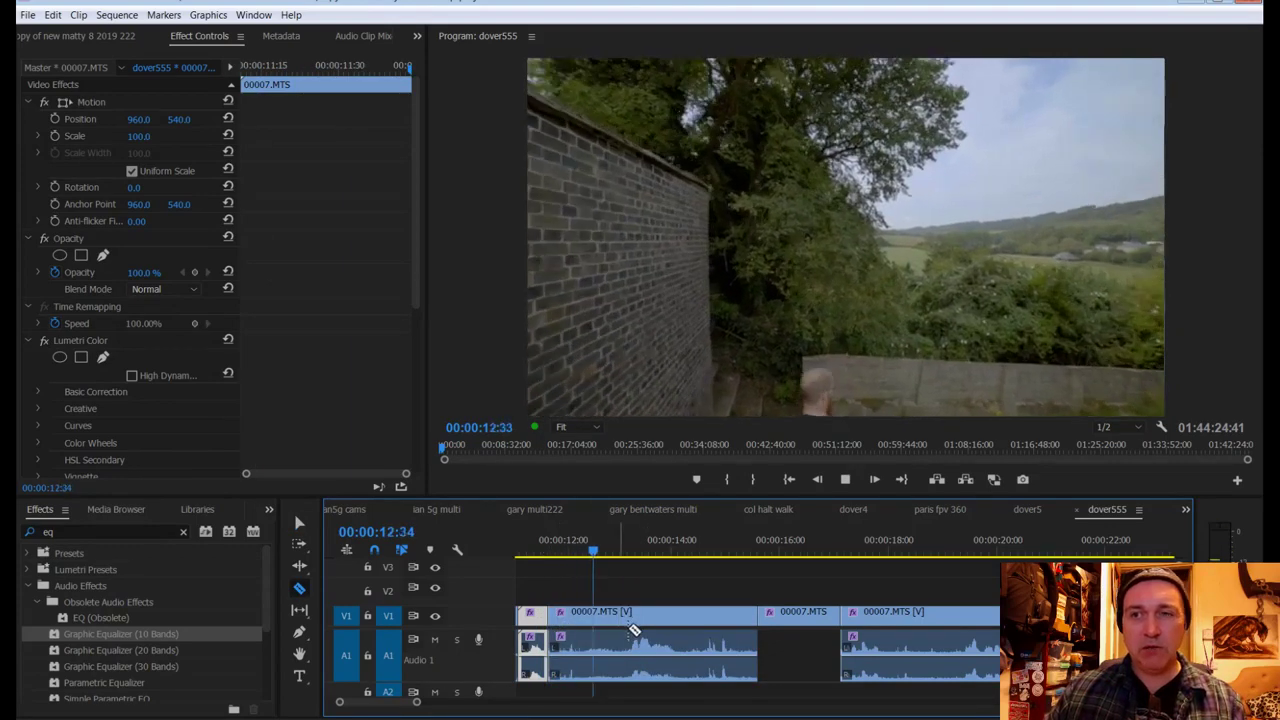
key("space")
left_click(630, 620)
key("v")
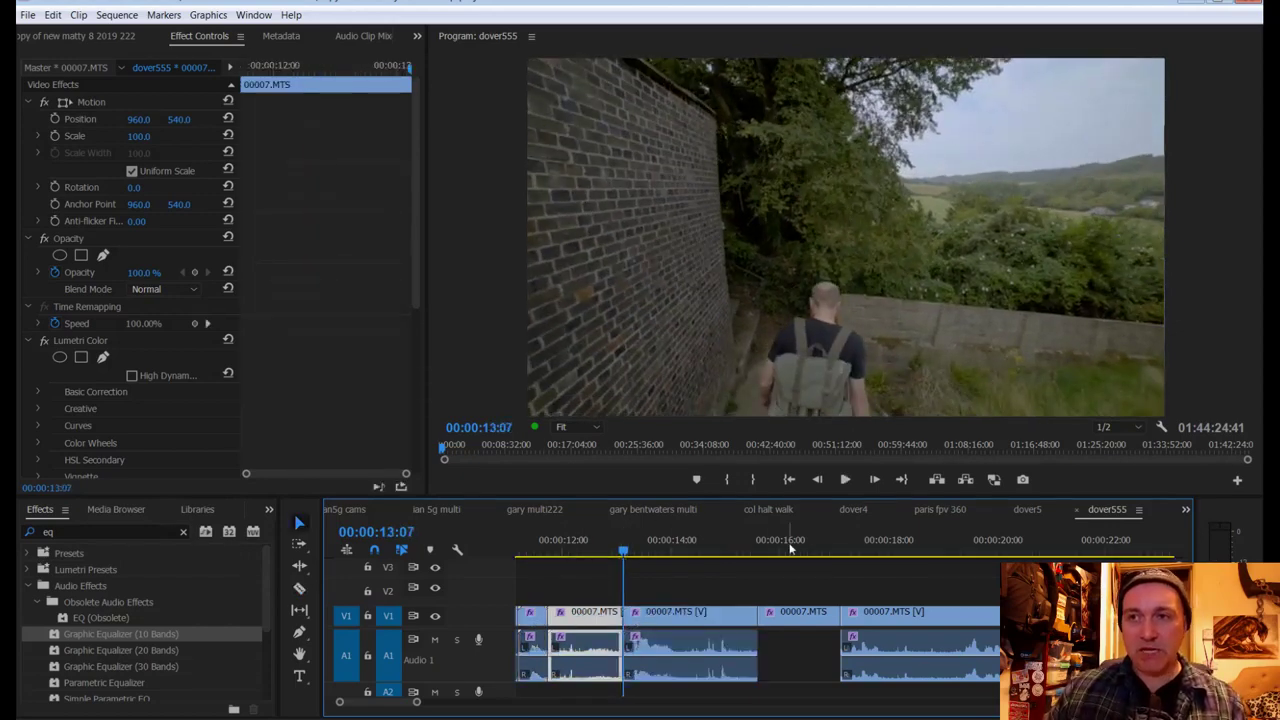
Step: Unlink the 00007.MTS segment between 00:00:11:44 and 00:00:13:07 and copy only its audio
right_click(577, 620)
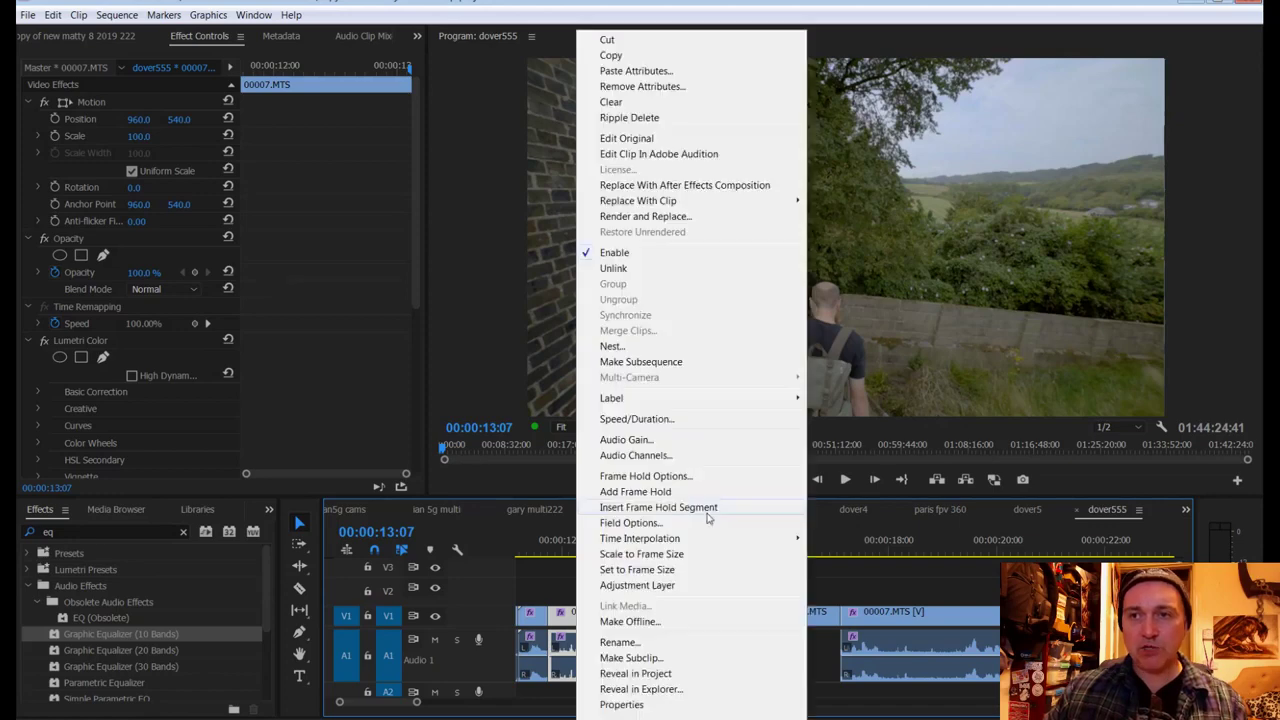
left_click(622, 270)
left_click(584, 654)
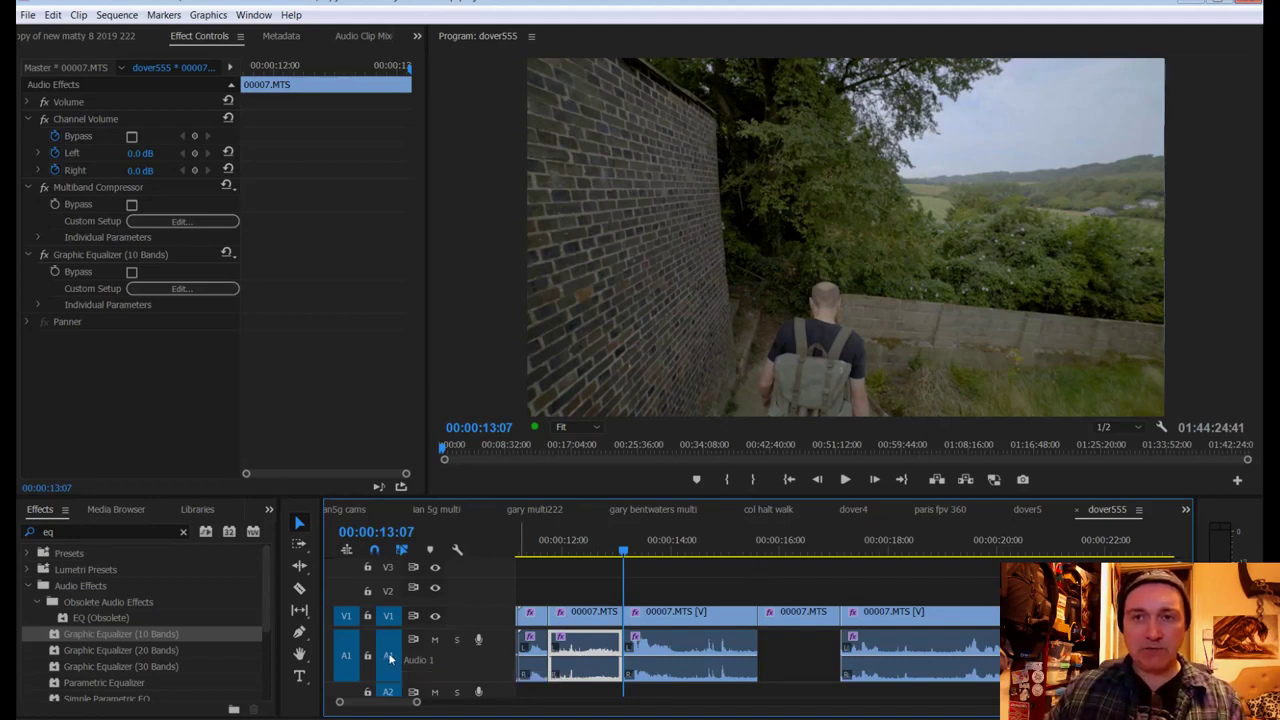
Step: Untarget track A1, paste the copied audio onto A2 at 00:00:14:45, and delete the pasted clip
double_click(484, 654)
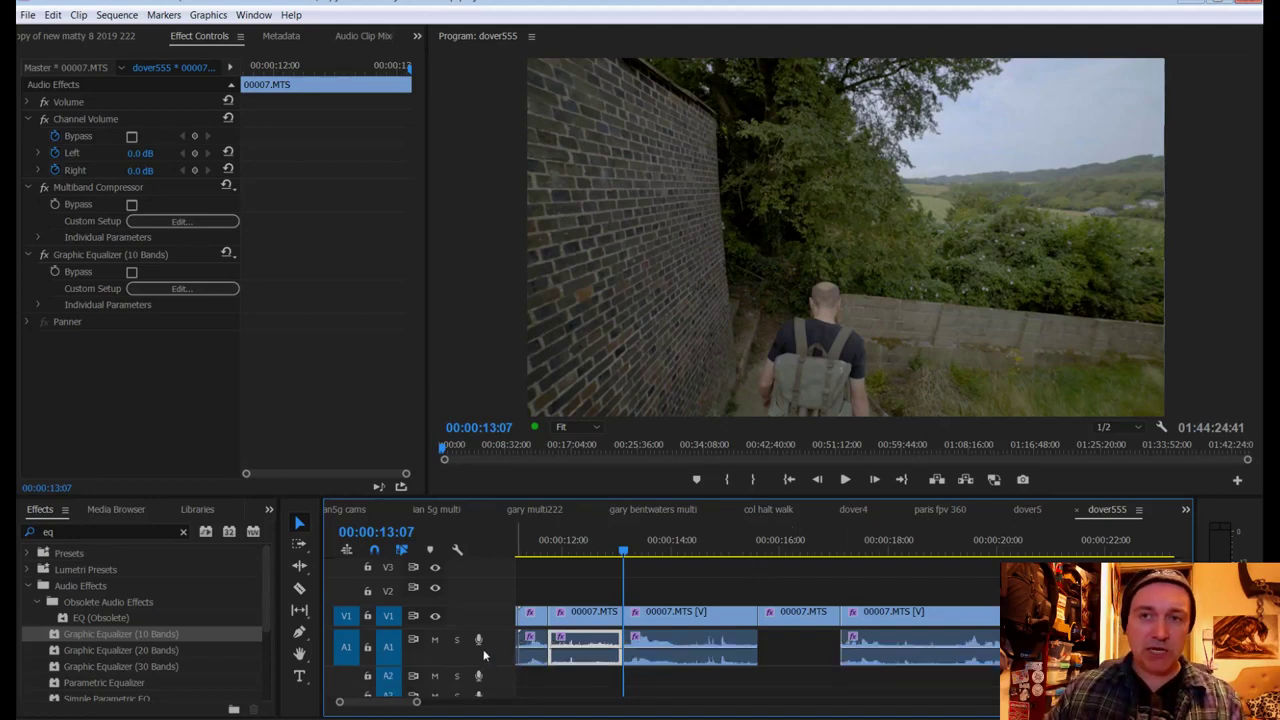
left_click(390, 647)
mouse_move(721, 556)
left_mouse_down()
mouse_move(757, 550)
mouse_move(714, 550)
left_mouse_up()
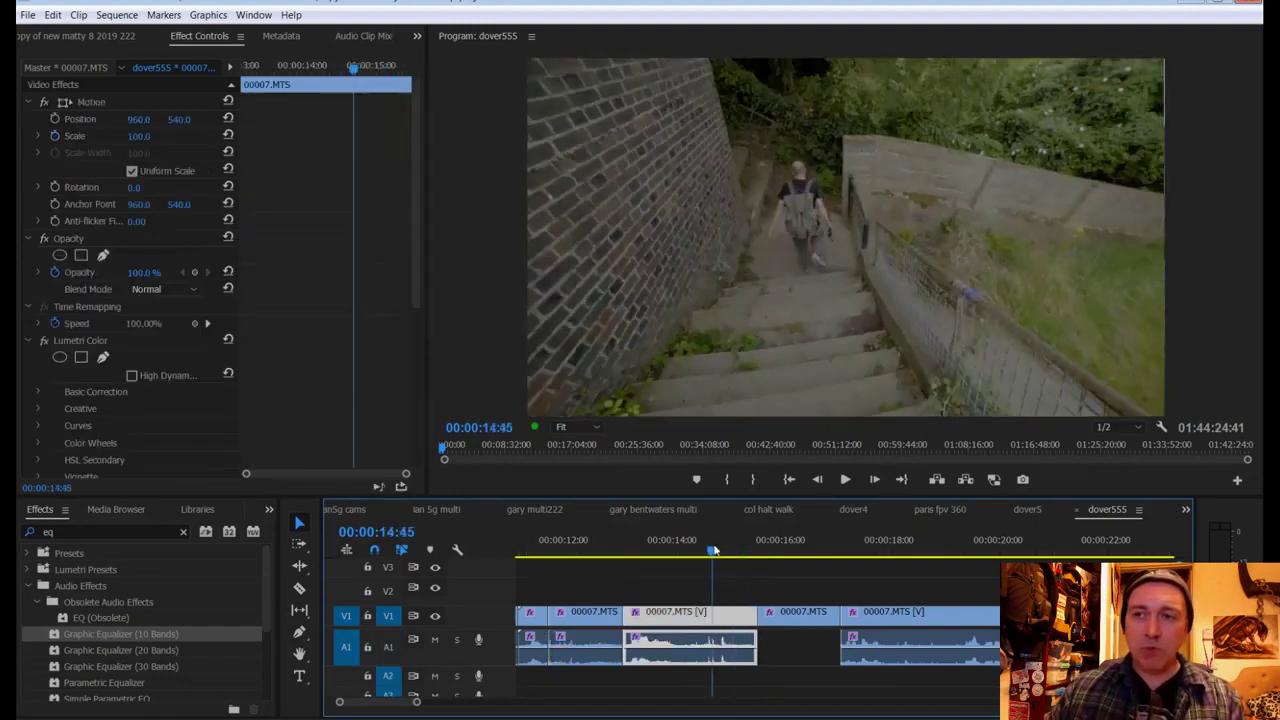
key("ctrl+v")
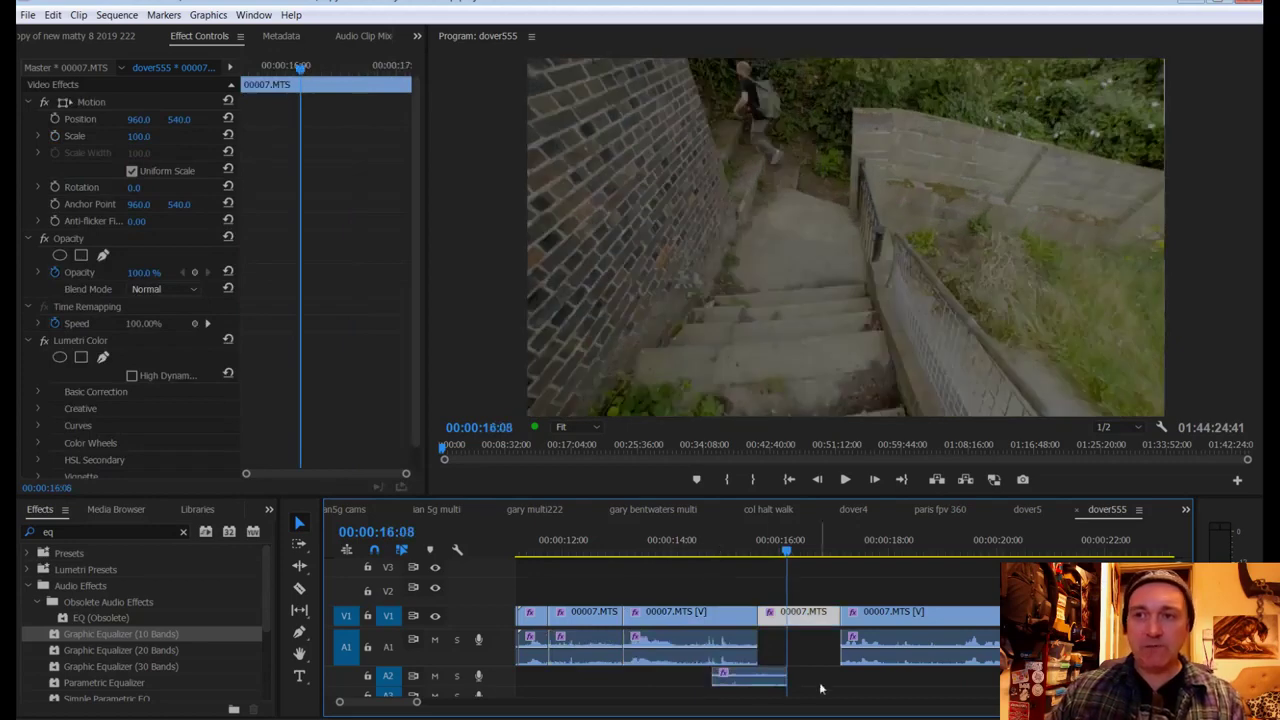
left_click(748, 680)
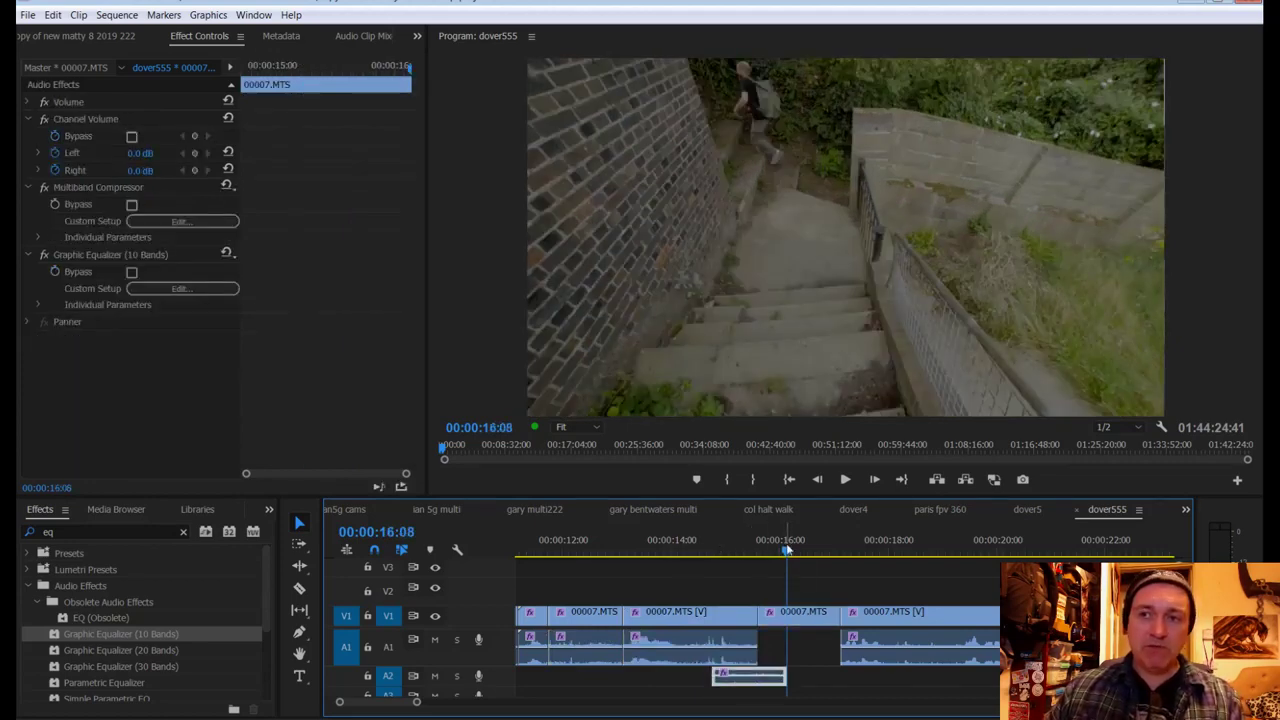
key("Delete")
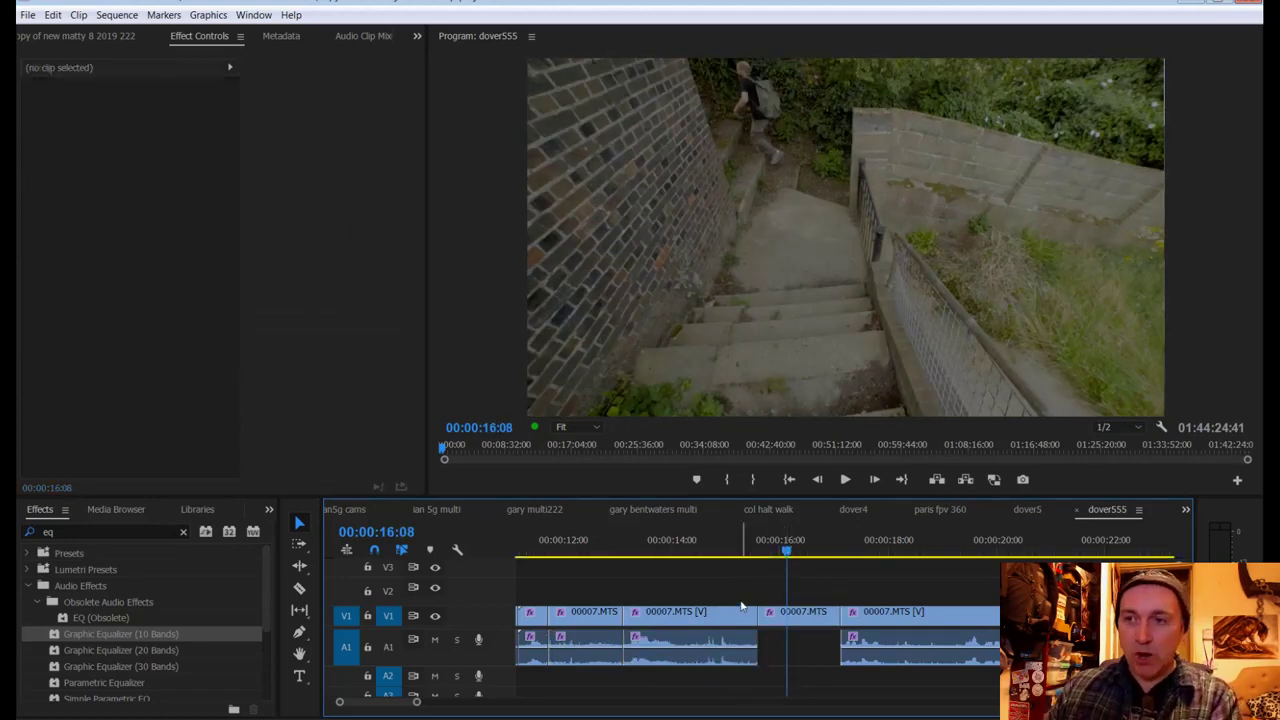
Step: Target track A1 and paste the copied audio into the empty gap starting near 00:00:15:36
left_click(387, 647)
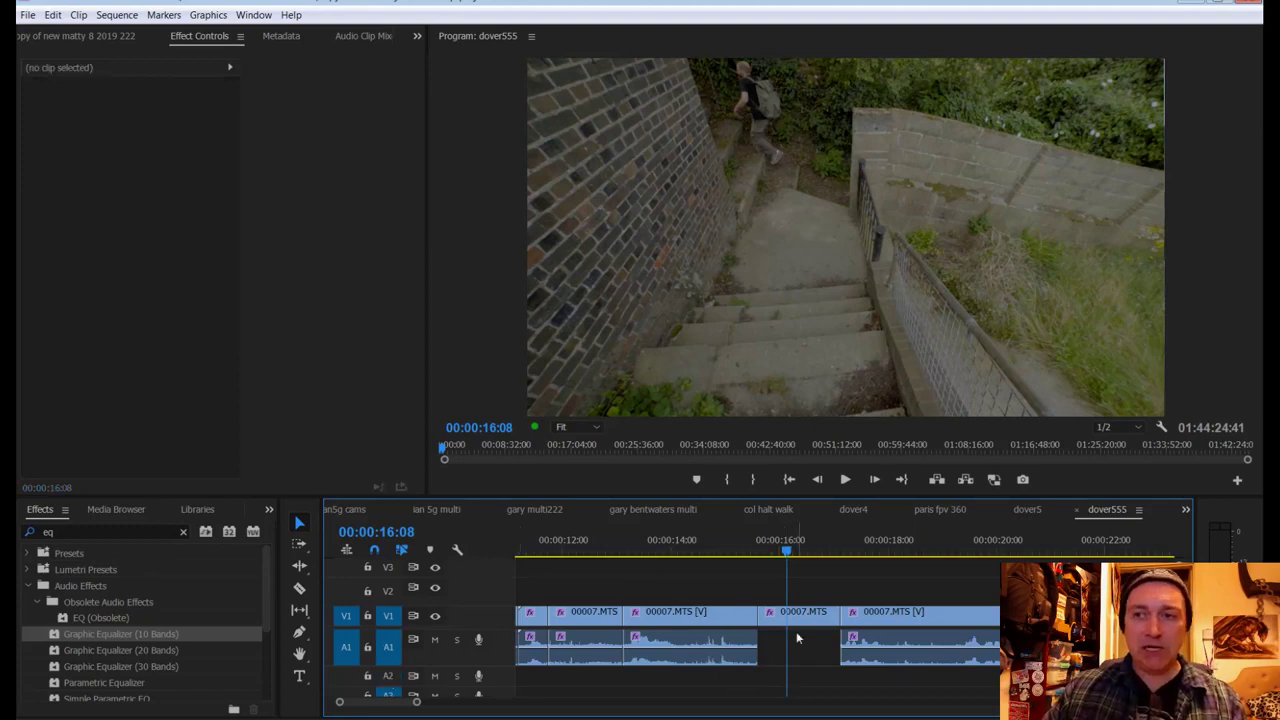
left_click_drag(787, 558, 759, 555)
key("ctrl+v")
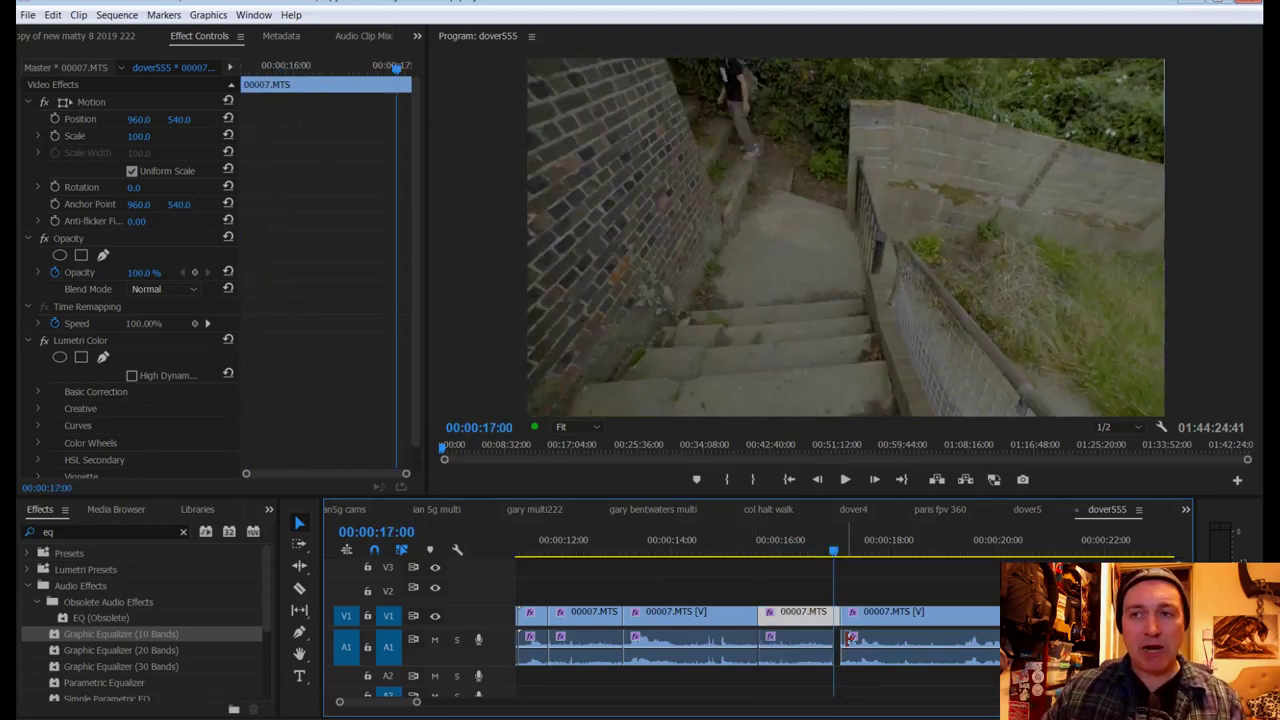
left_click(388, 647)
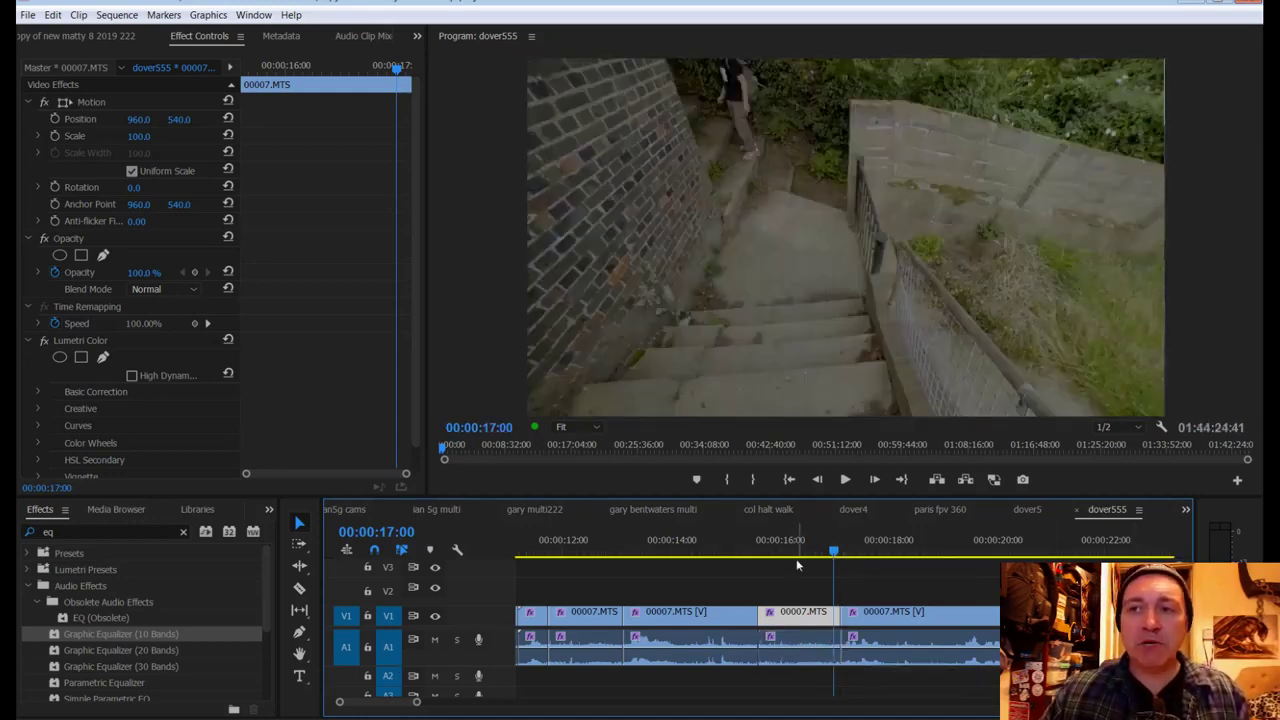
Step: Align the start of the pasted audio exactly with the cut at 00:00:15:36, closing the tiny gap before it
left_click(786, 646)
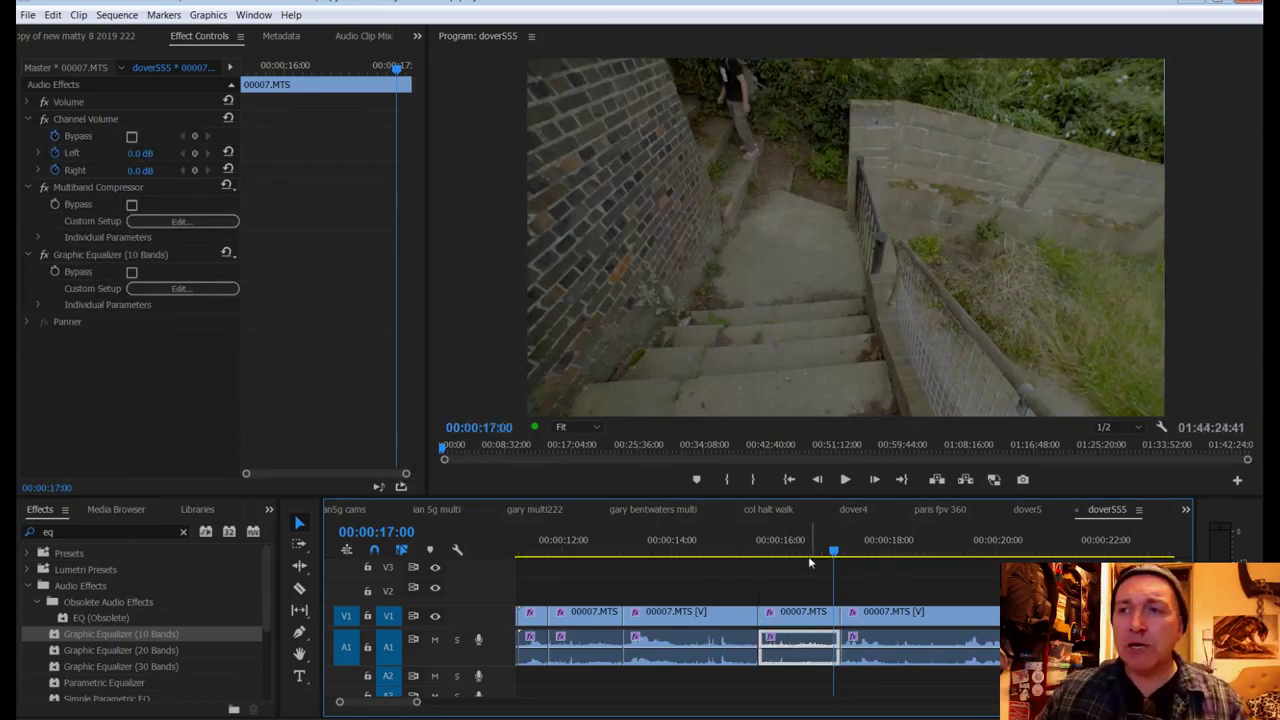
left_click_drag(812, 552, 760, 555)
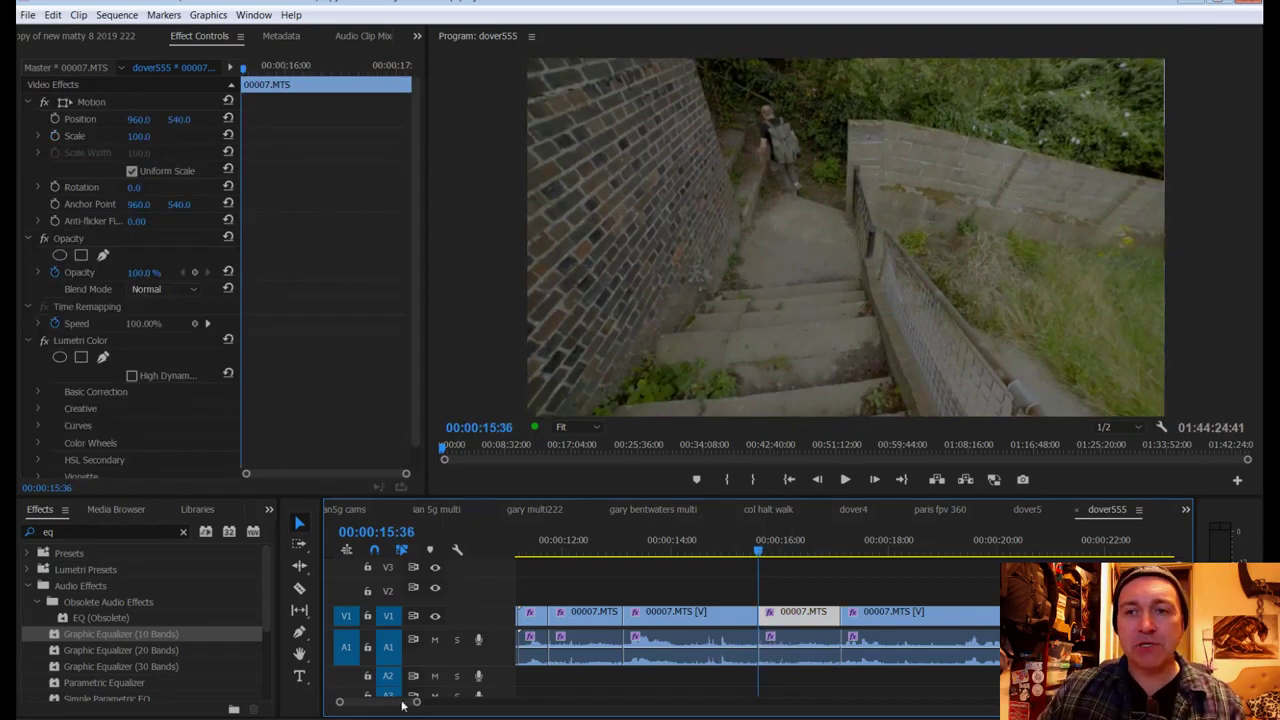
left_click_drag(418, 705, 386, 710)
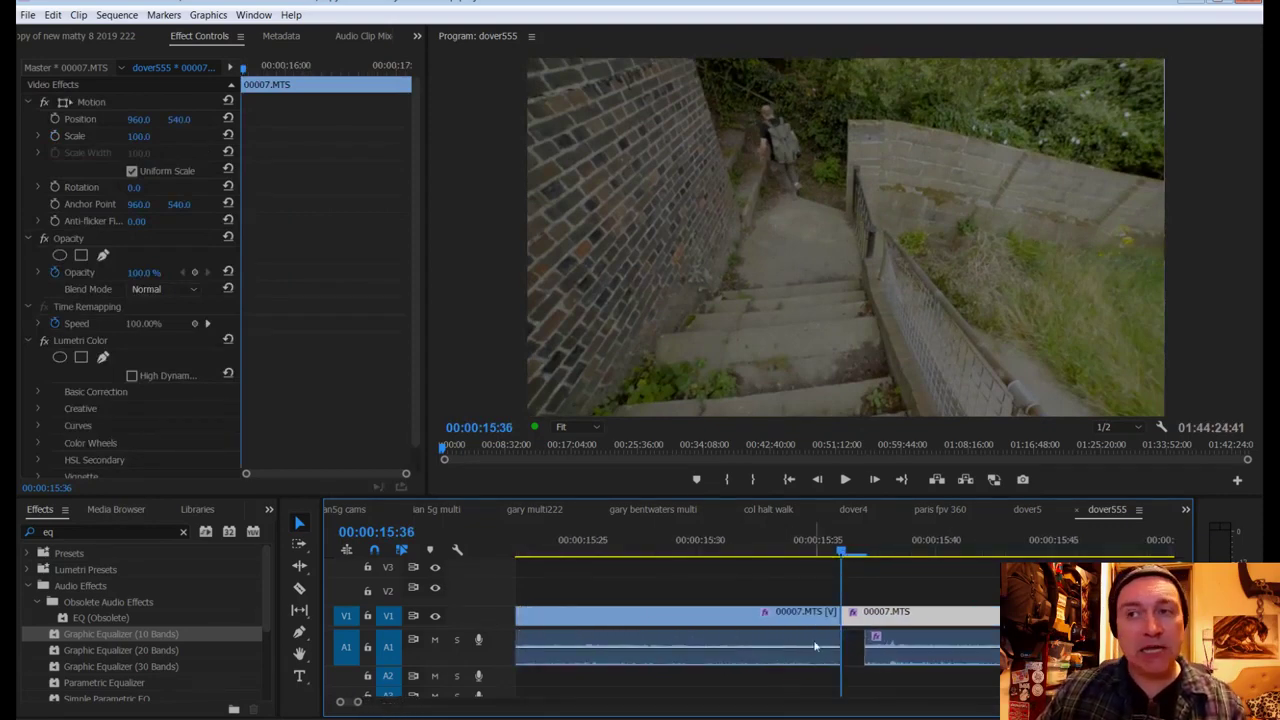
left_click_drag(921, 643, 899, 645)
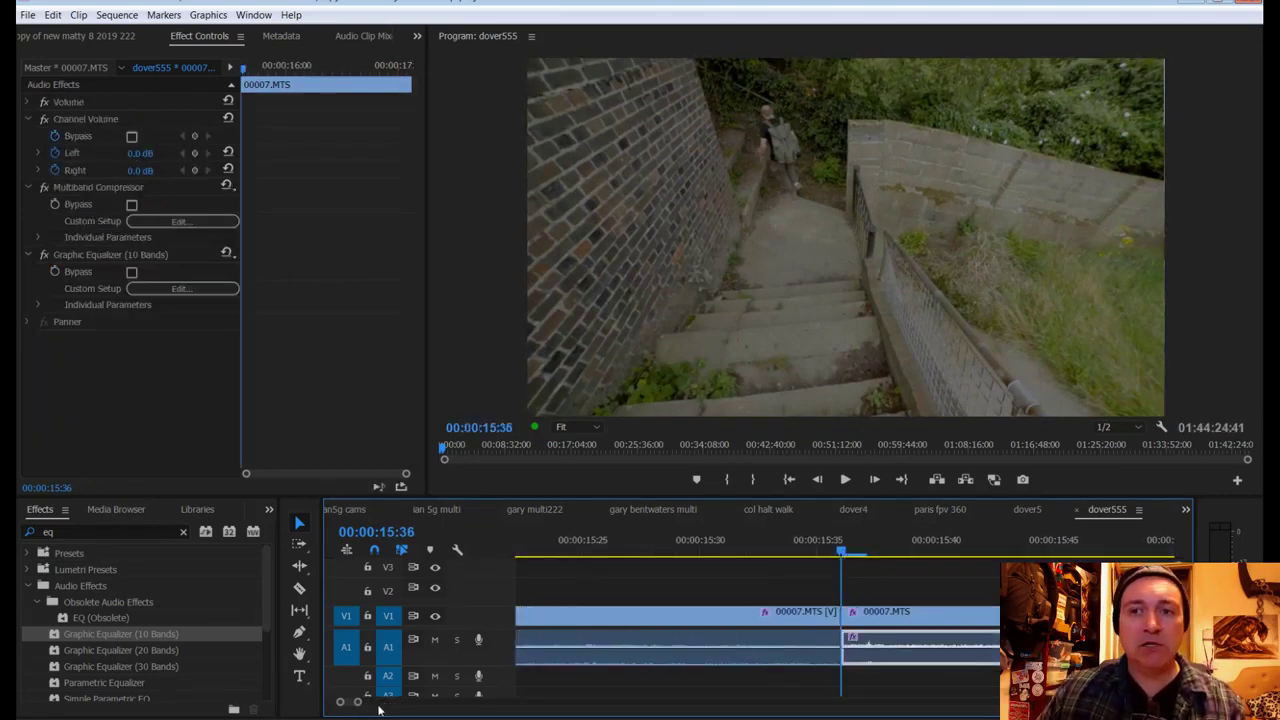
left_click_drag(358, 705, 430, 705)
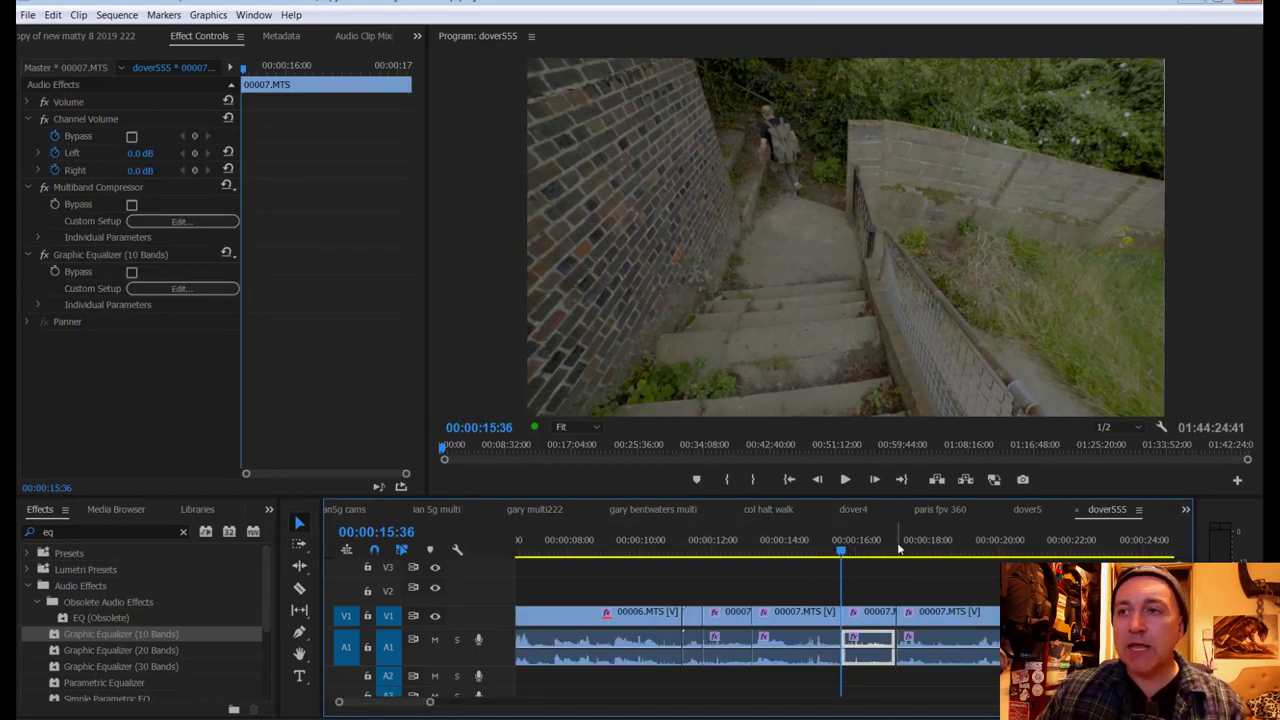
Step: Extend the end of the pasted audio to meet the next 00007.MTS audio clip near 00:00:17:08
left_click(897, 549)
left_click_drag(897, 549, 900, 549)
left_click_drag(430, 703, 360, 703)
left_click_drag(856, 643, 882, 645)
left_click_drag(360, 705, 390, 707)
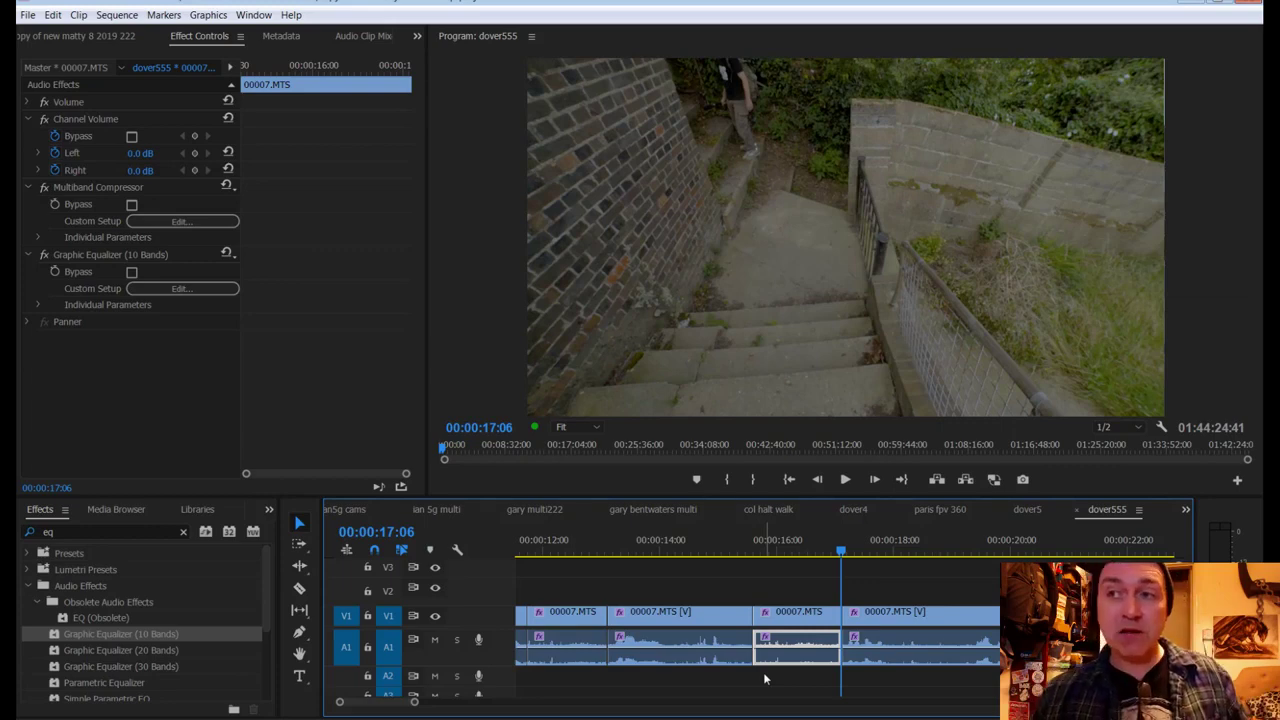
Step: Select the audio clips around the patched gap, clear the effects search, and expand the custom Matts folder
left_click_drag(861, 655, 742, 673)
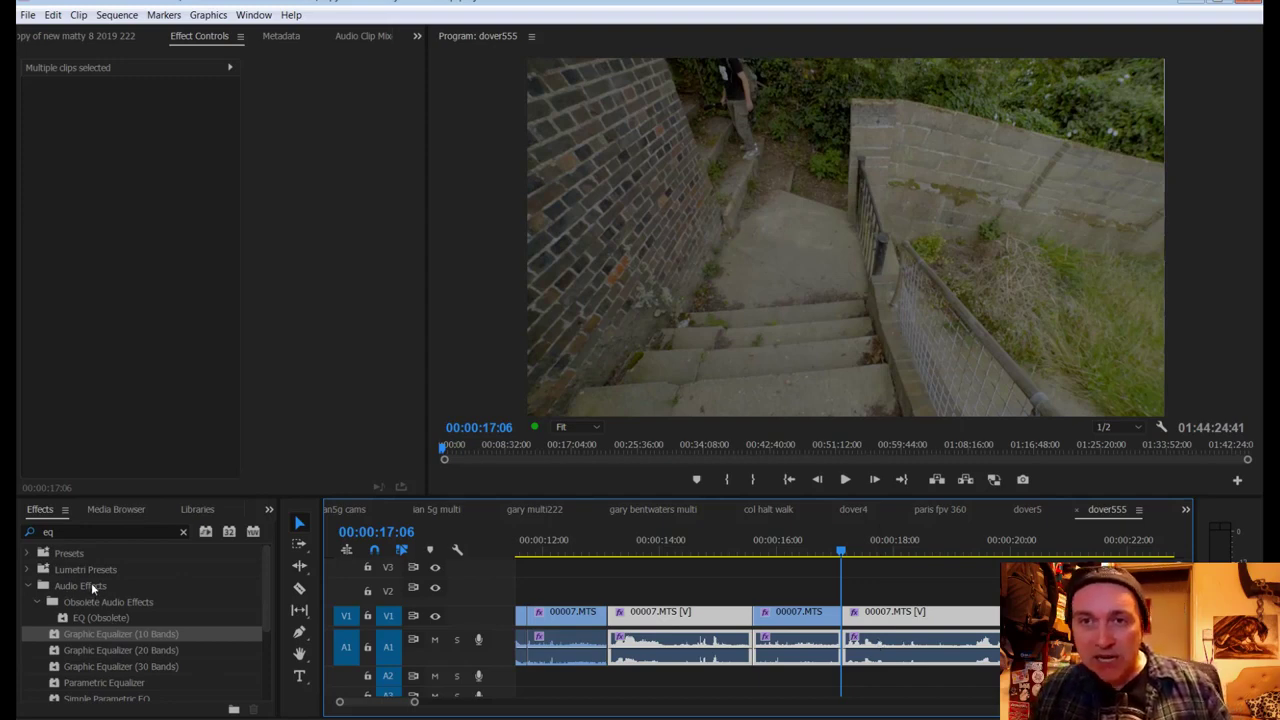
left_click(31, 589)
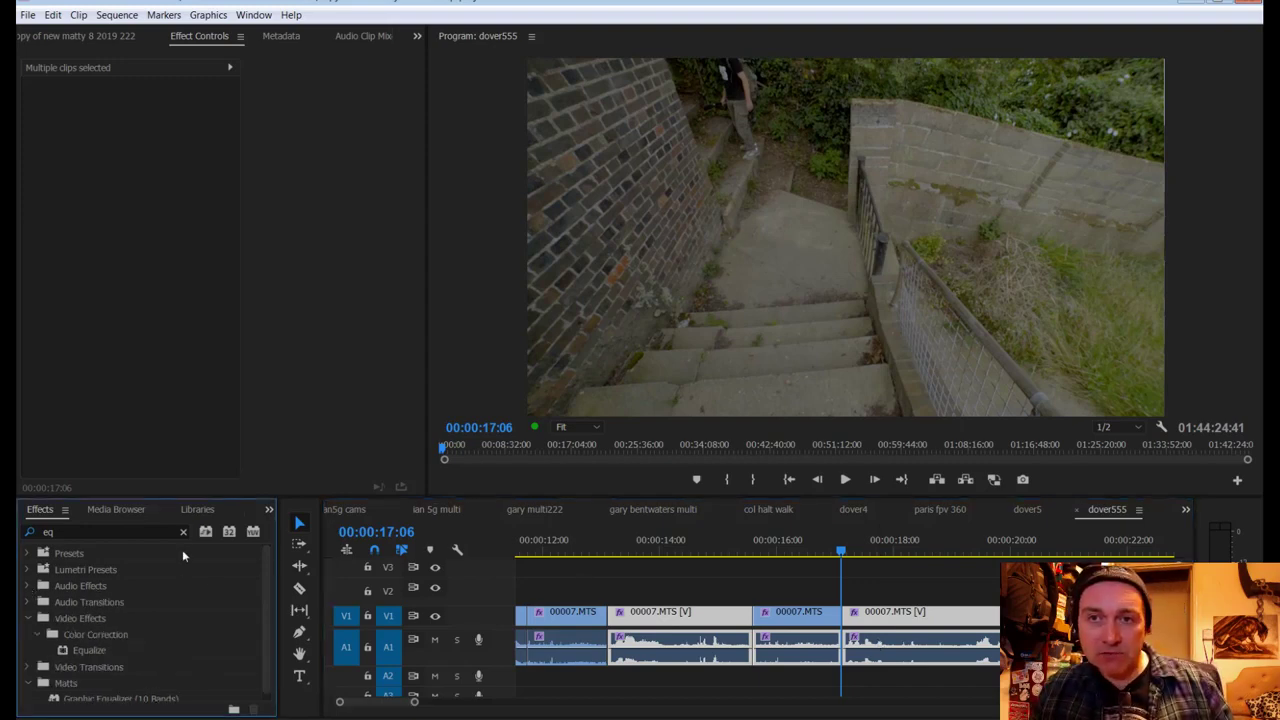
left_click(183, 532)
left_click(28, 652)
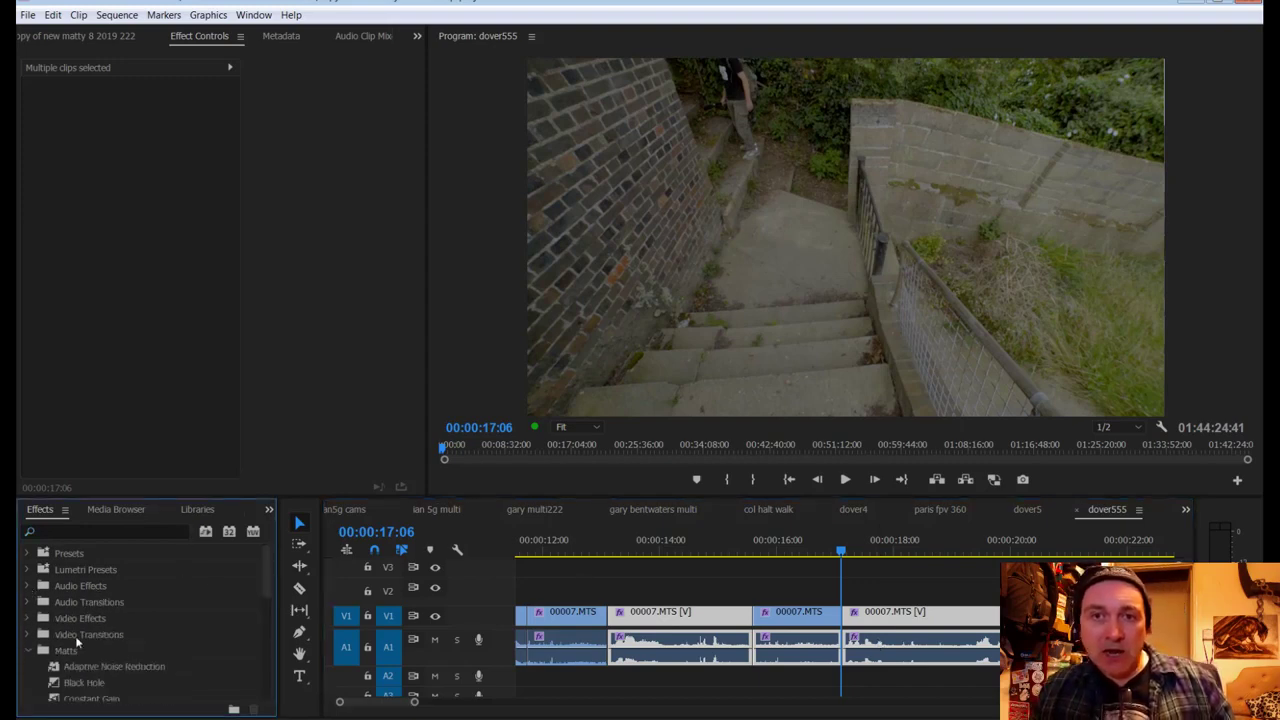
scroll(80, 640, "down", 3)
scroll(80, 640, "up", 2)
left_click(28, 636)
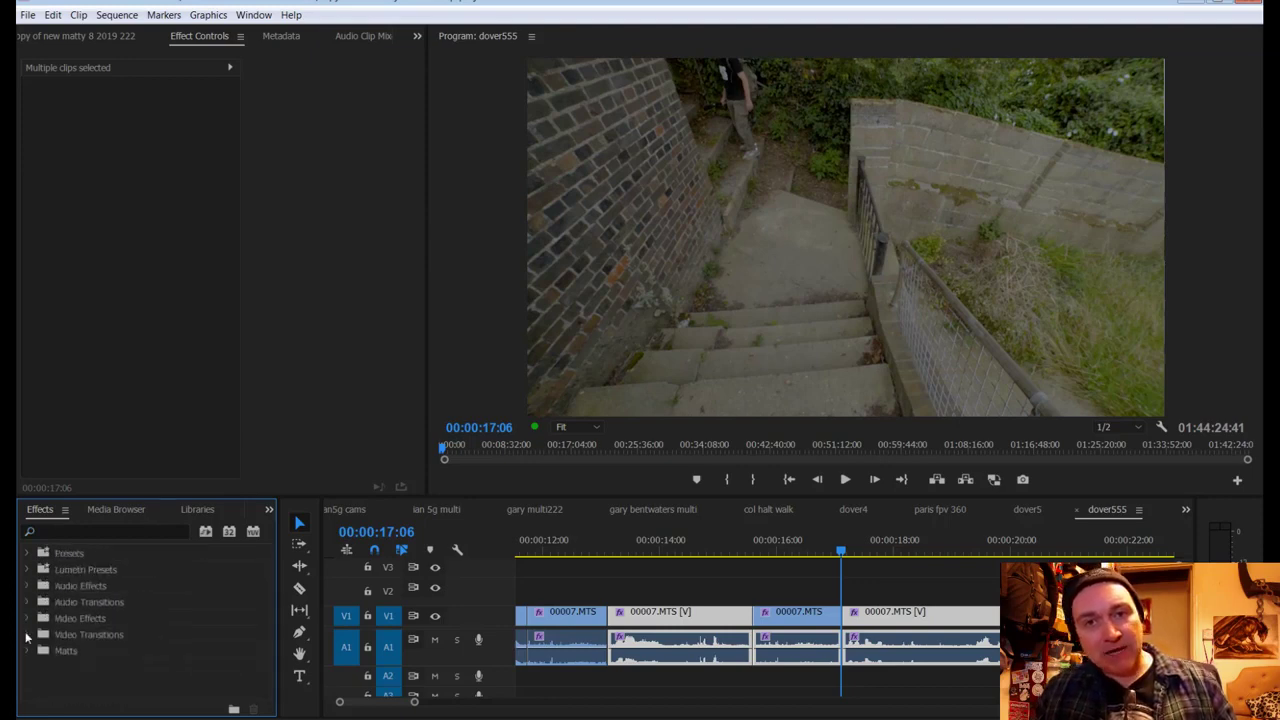
left_click(27, 651)
scroll(123, 630, "down", 3)
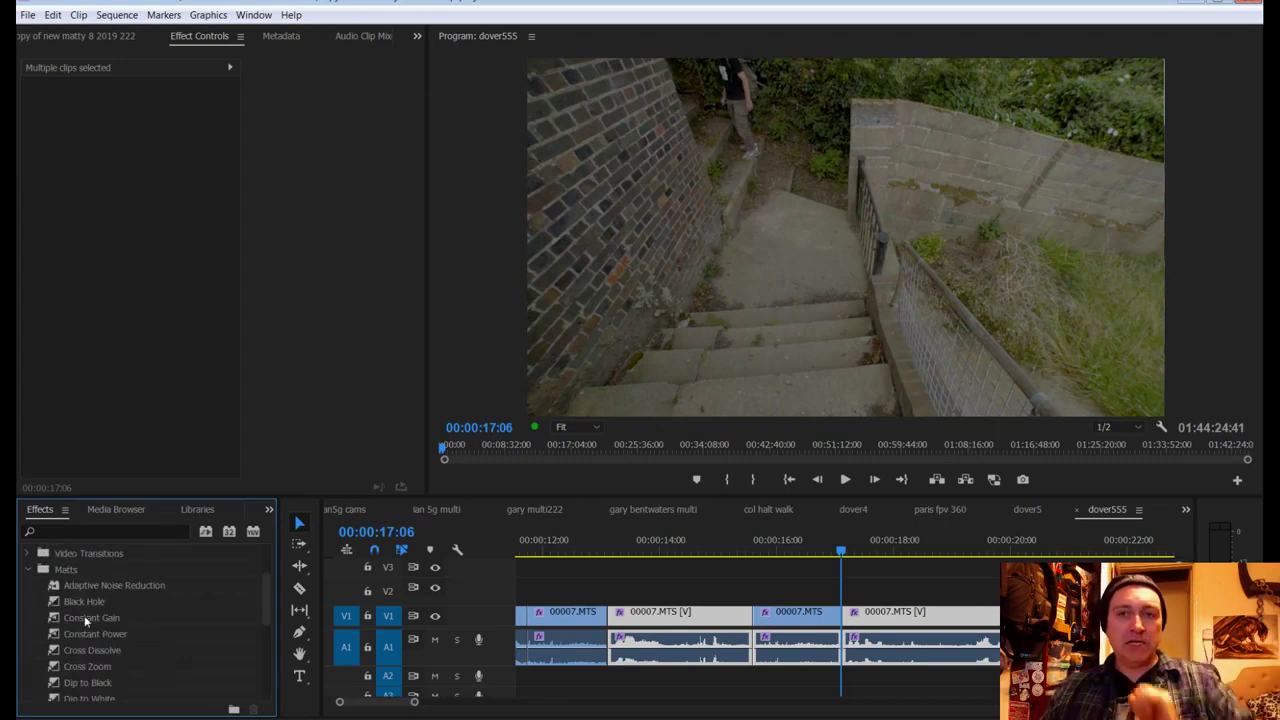
Step: Add Constant Gain transitions at both ends of the pasted audio and shorten each one to about 16 frames
left_click_drag(80, 620, 737, 652)
left_click_drag(90, 620, 840, 648)
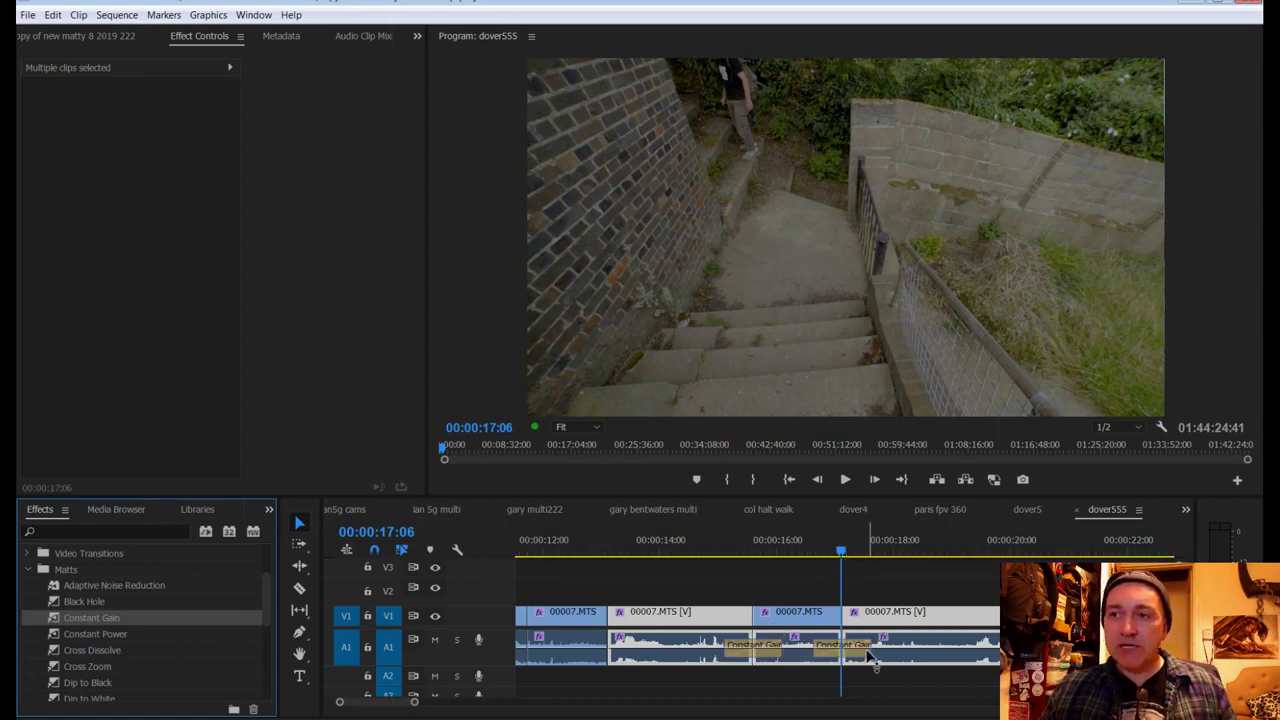
left_click_drag(866, 662, 843, 650)
left_click_drag(766, 650, 753, 650)
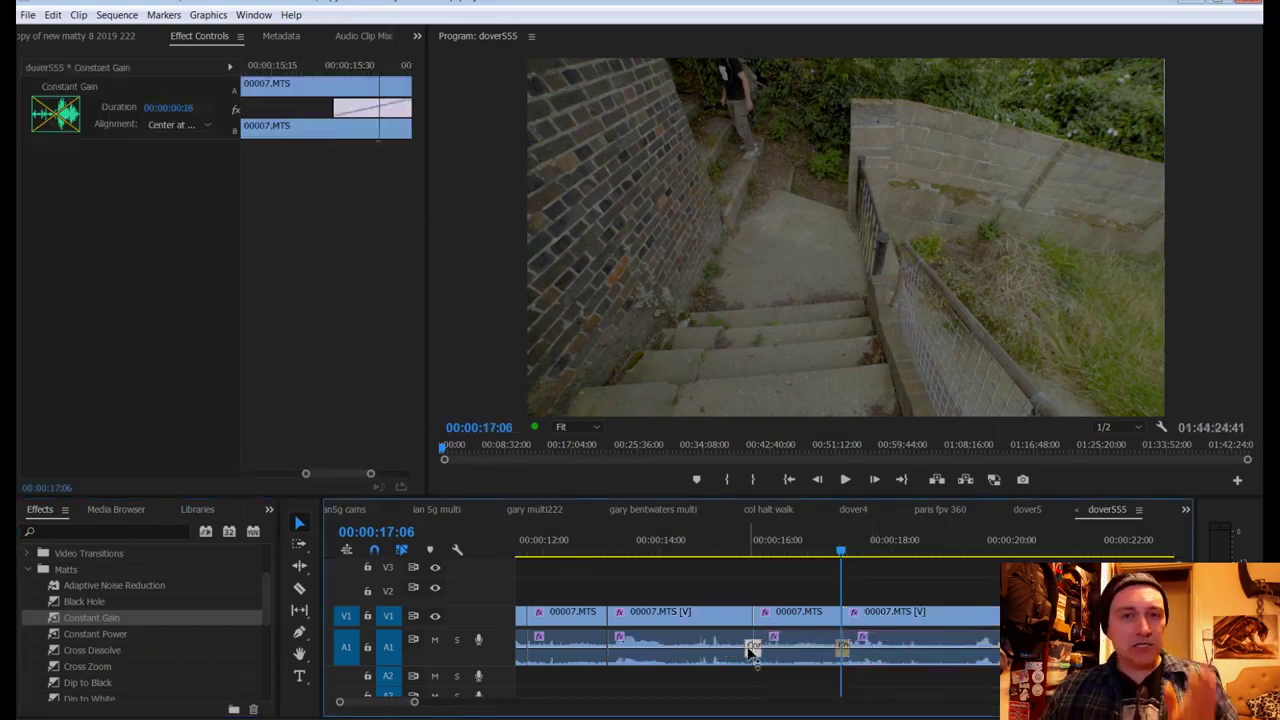
Step: Play the sequence across the patched audio and its two transitions to check how the joins sound
left_click_drag(760, 541, 730, 546)
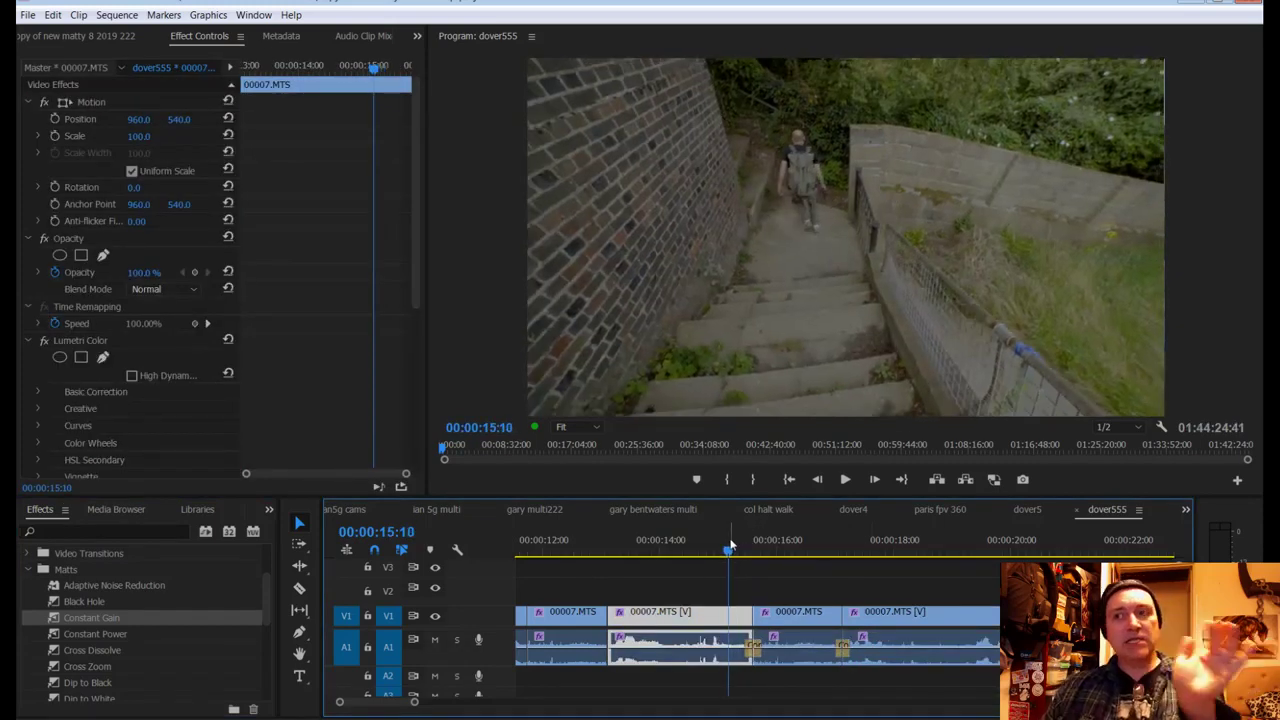
left_click_drag(730, 546, 652, 550)
key("space")
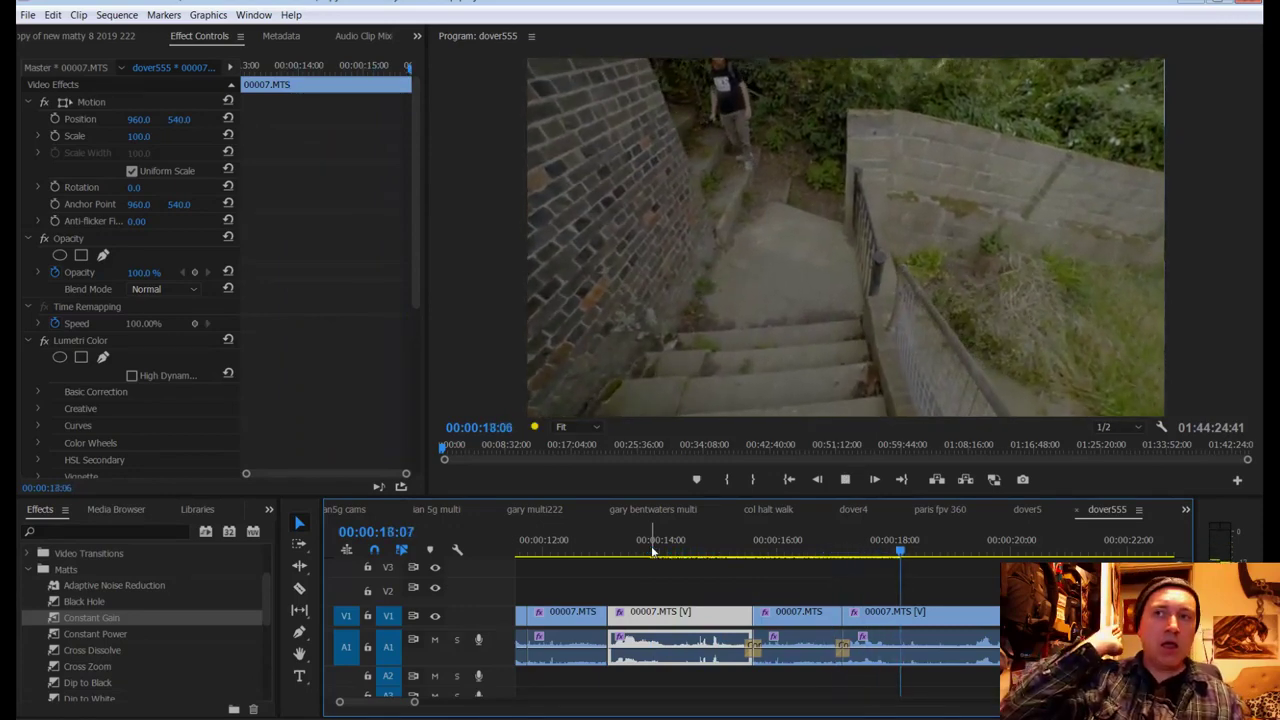
key("space")
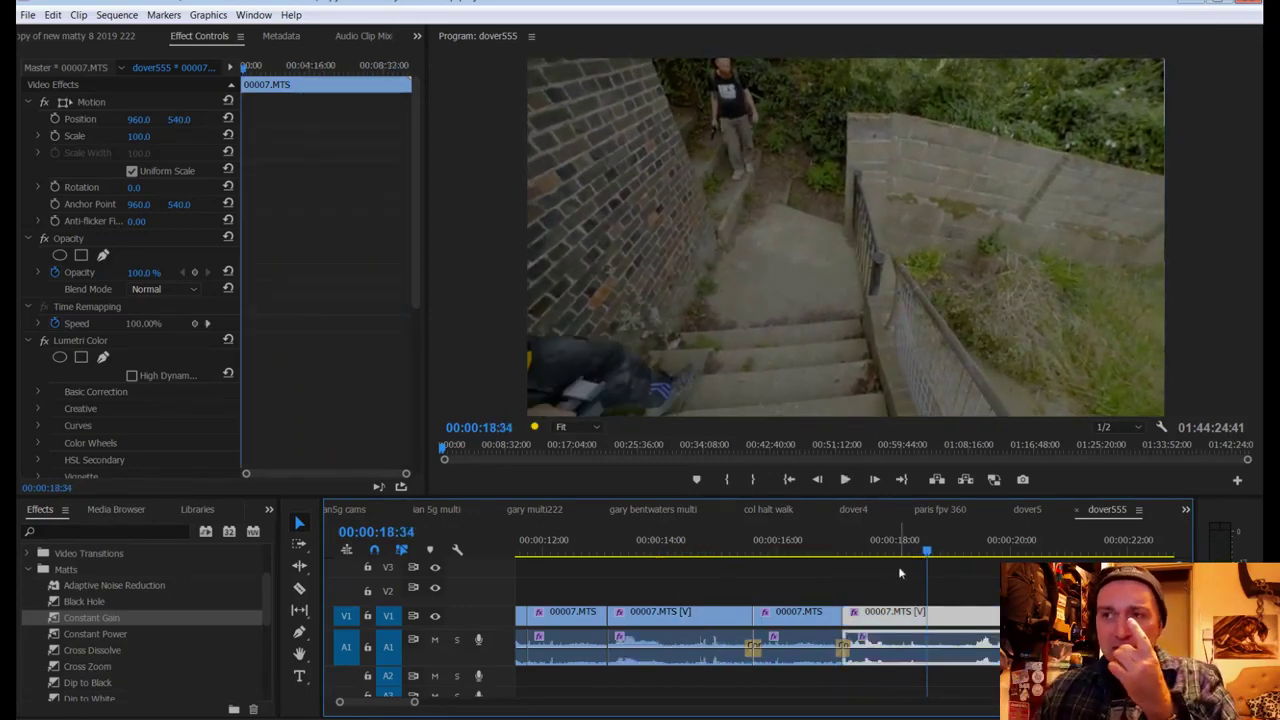
left_click_drag(926, 550, 826, 550)
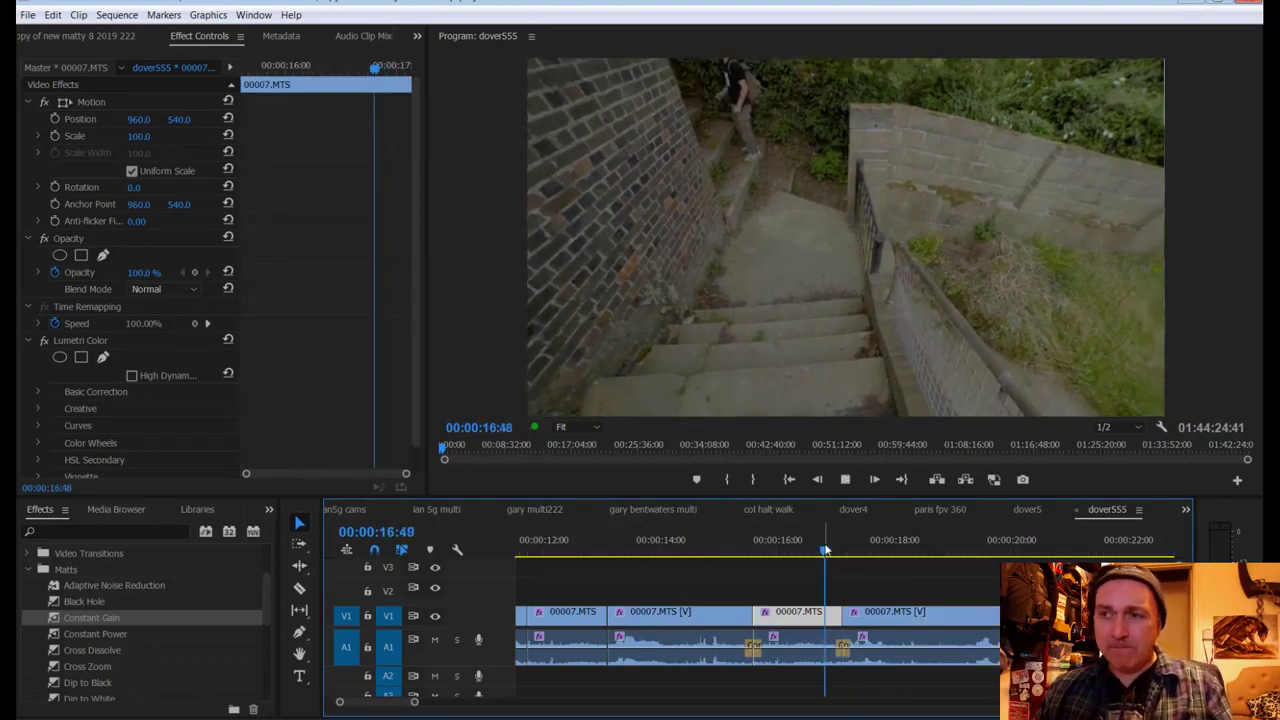
key("space")
key("space")
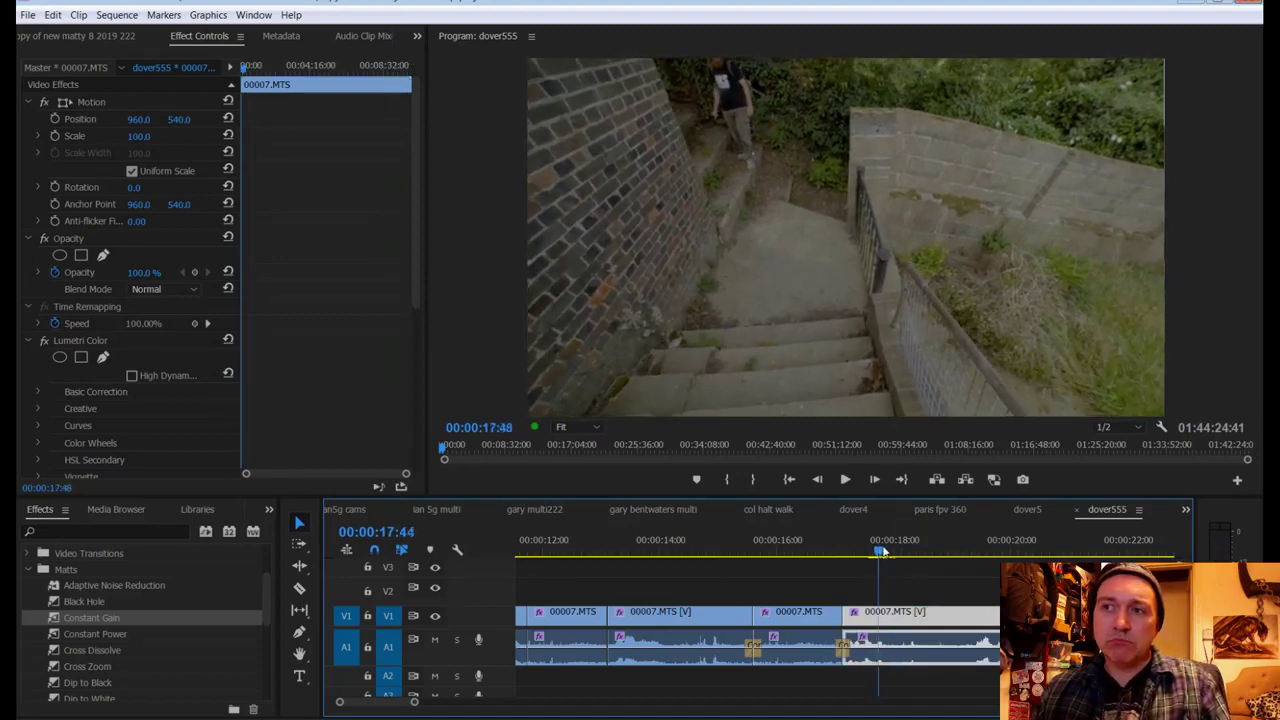
key("space")
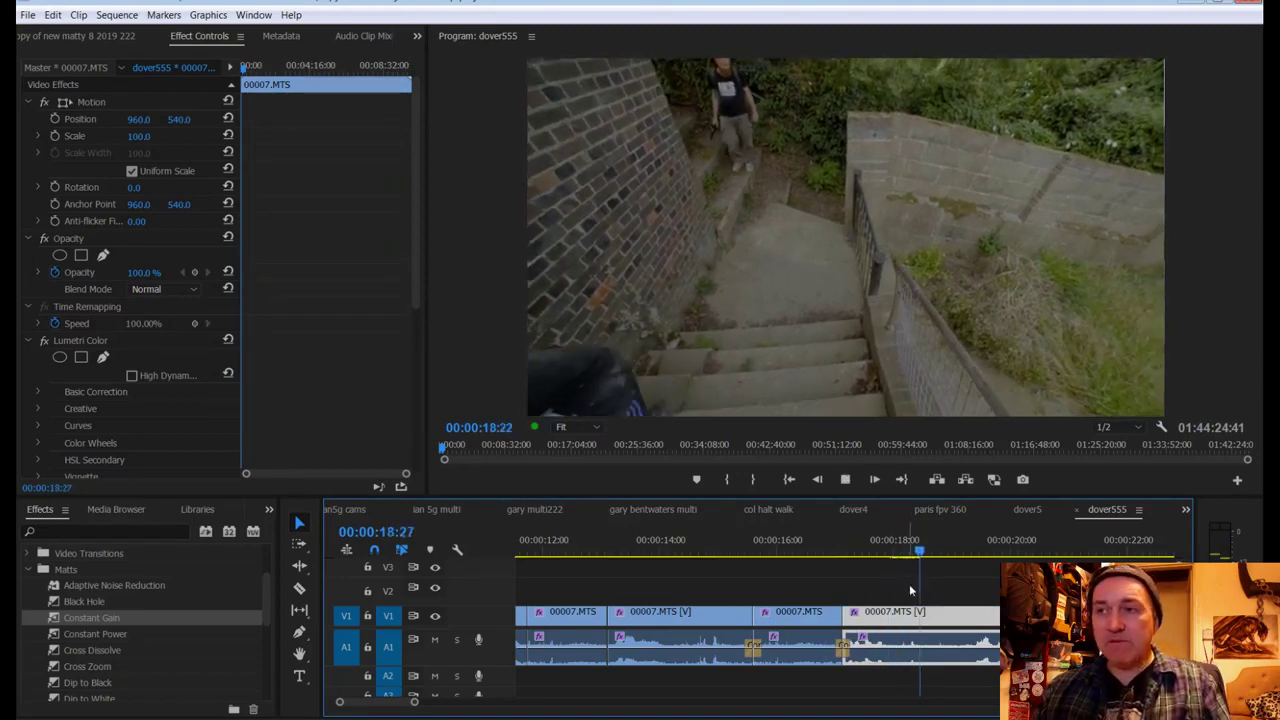
Step: Split the 00007.MTS clip on V1 and A1 at 00:00:17:56
left_click_drag(886, 552, 889, 553)
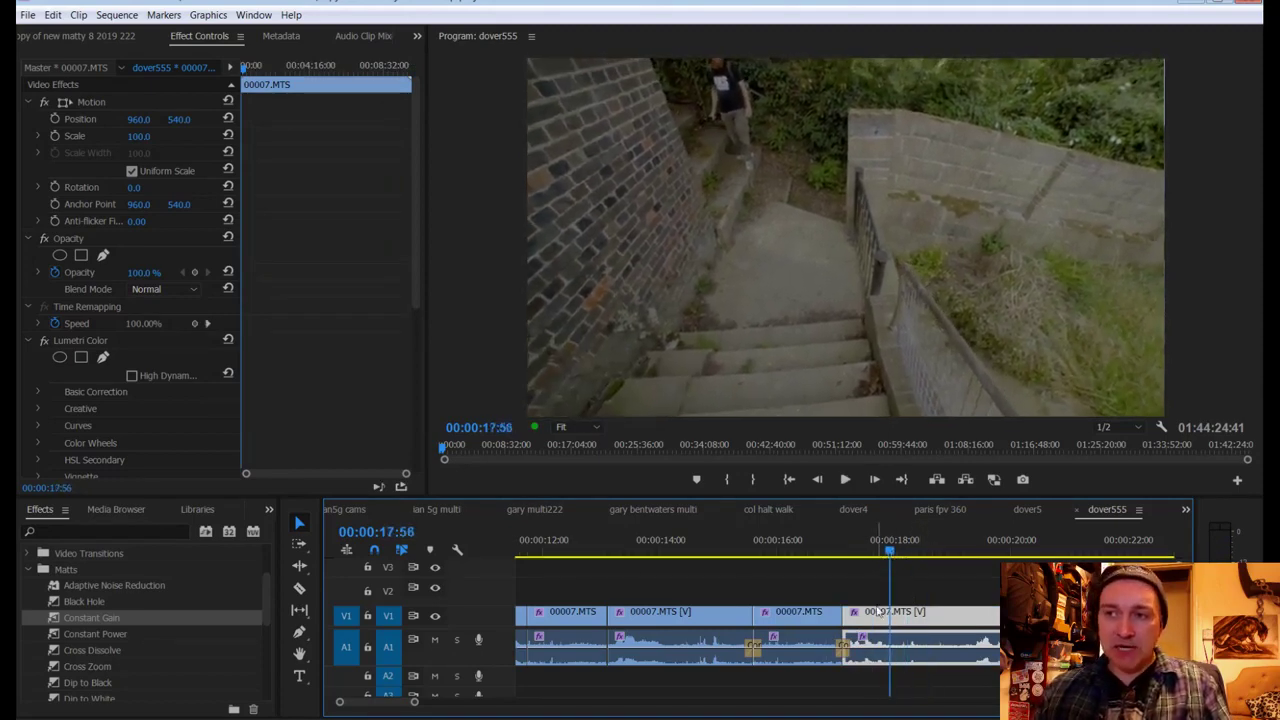
key("c")
left_click(897, 640)
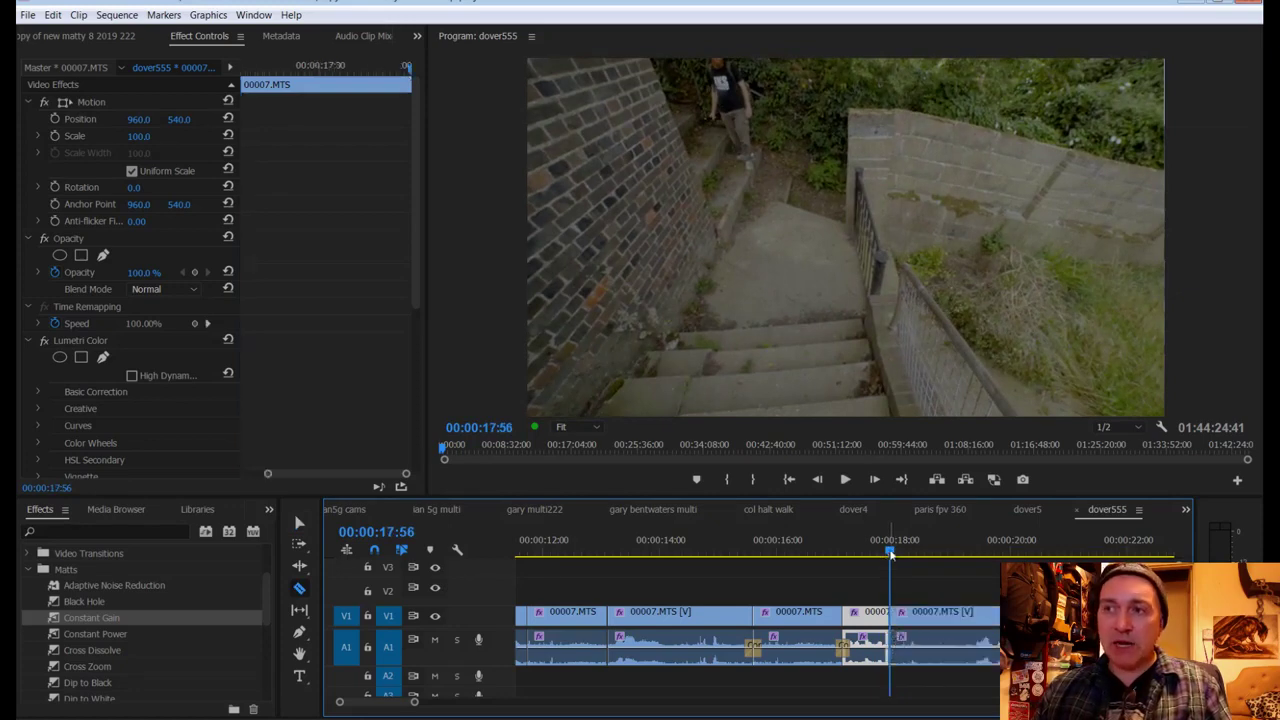
Step: Play the footage from 00:00:17:56 to about 00:00:45:45 to review it and save the project
key("space")
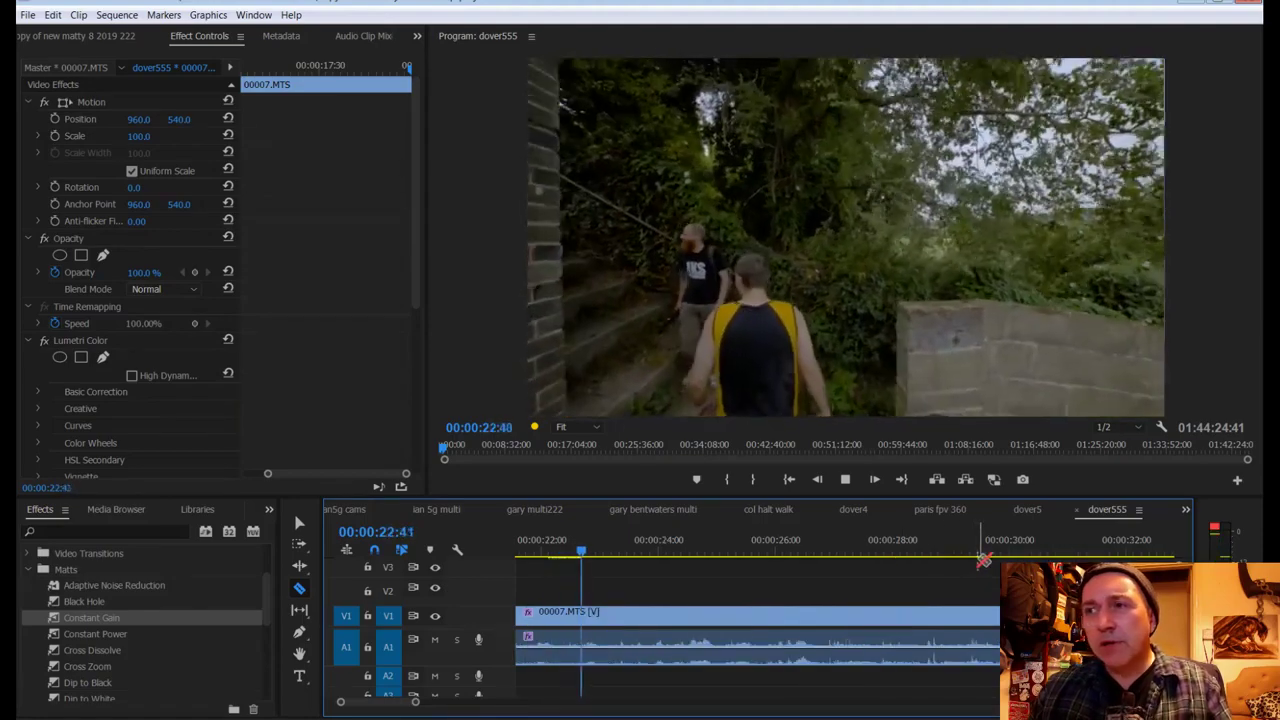
key("space")
mouse_move(416, 706)
left_mouse_down()
mouse_move(452, 703)
mouse_move(441, 706)
left_mouse_up()
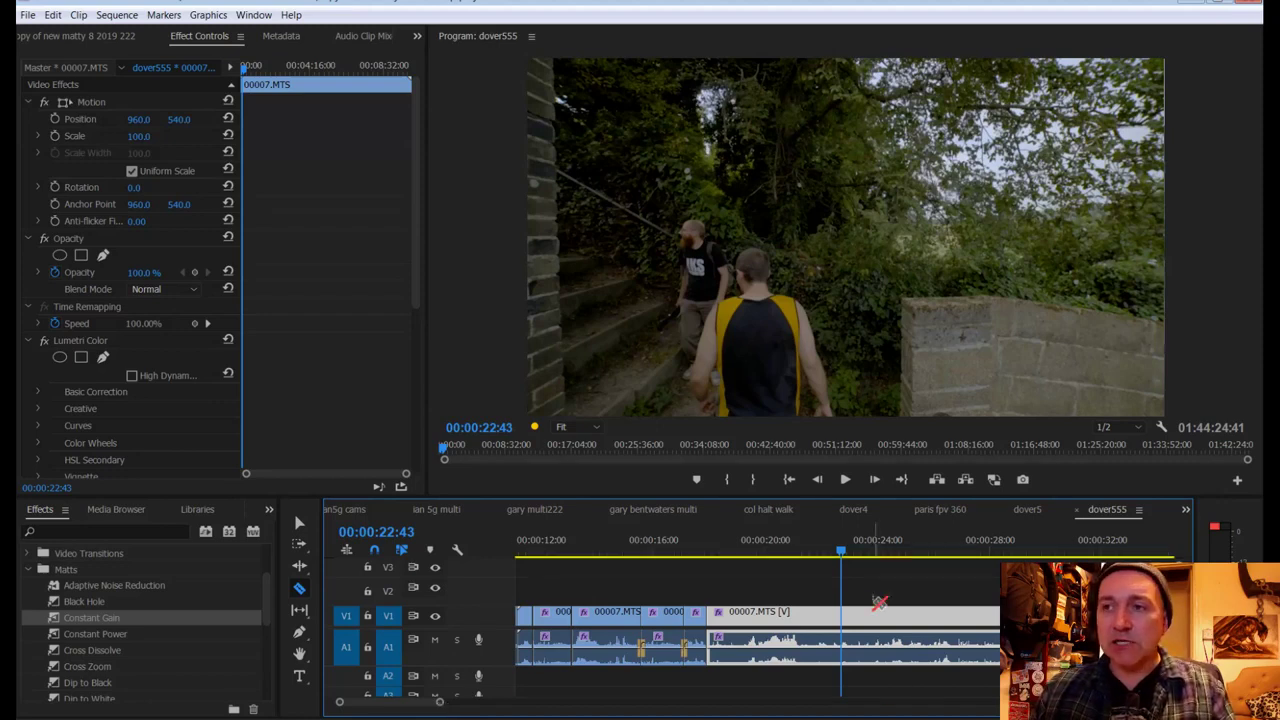
key("space")
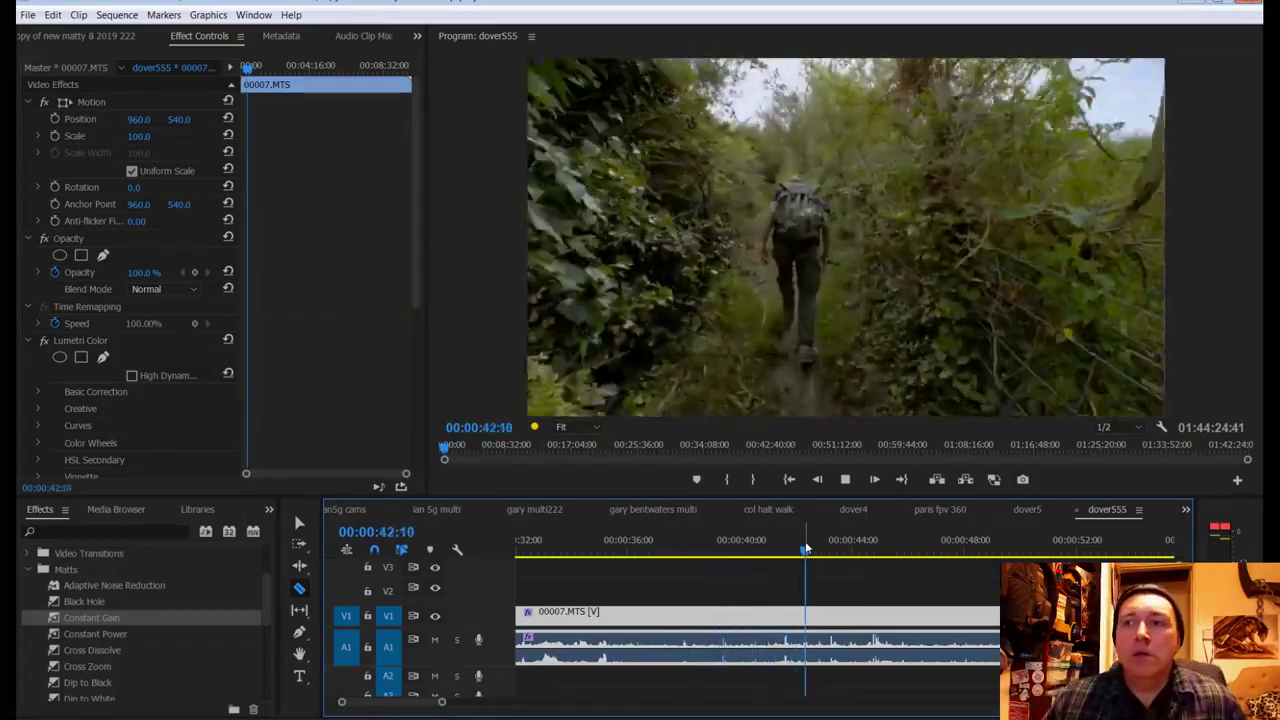
left_click_drag(441, 701, 561, 705)
key("space")
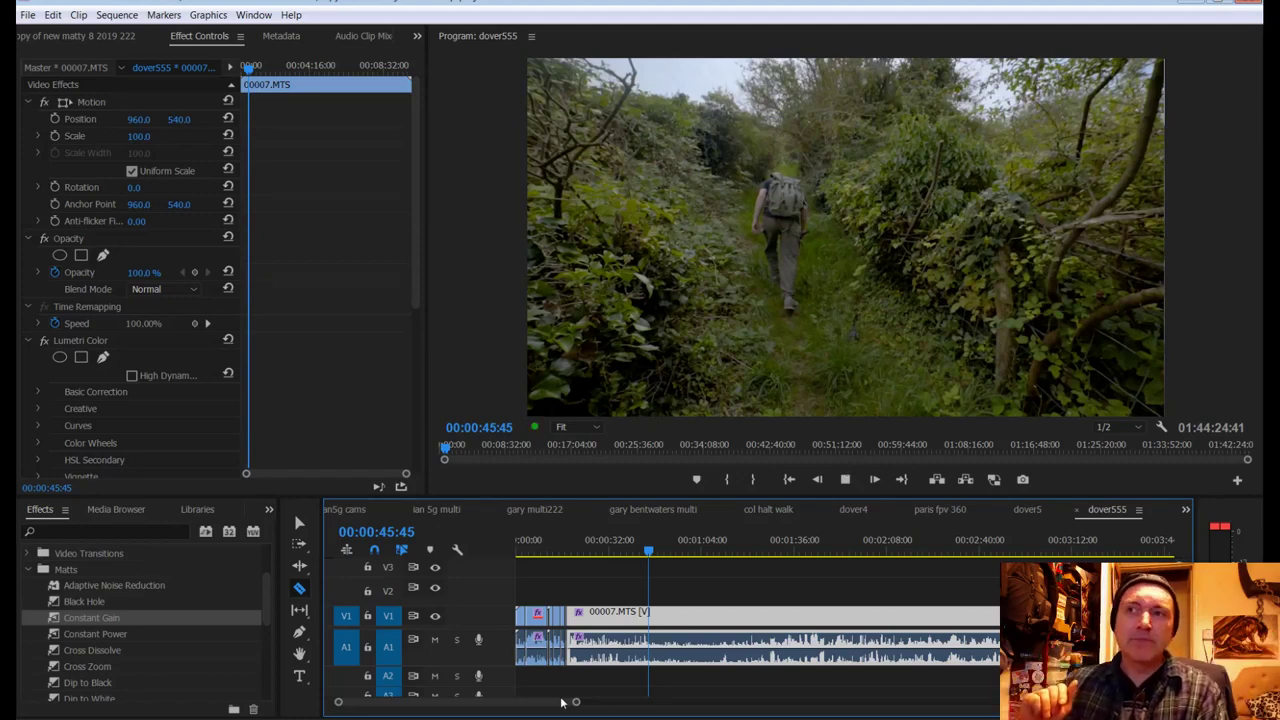
key("ctrl+s")
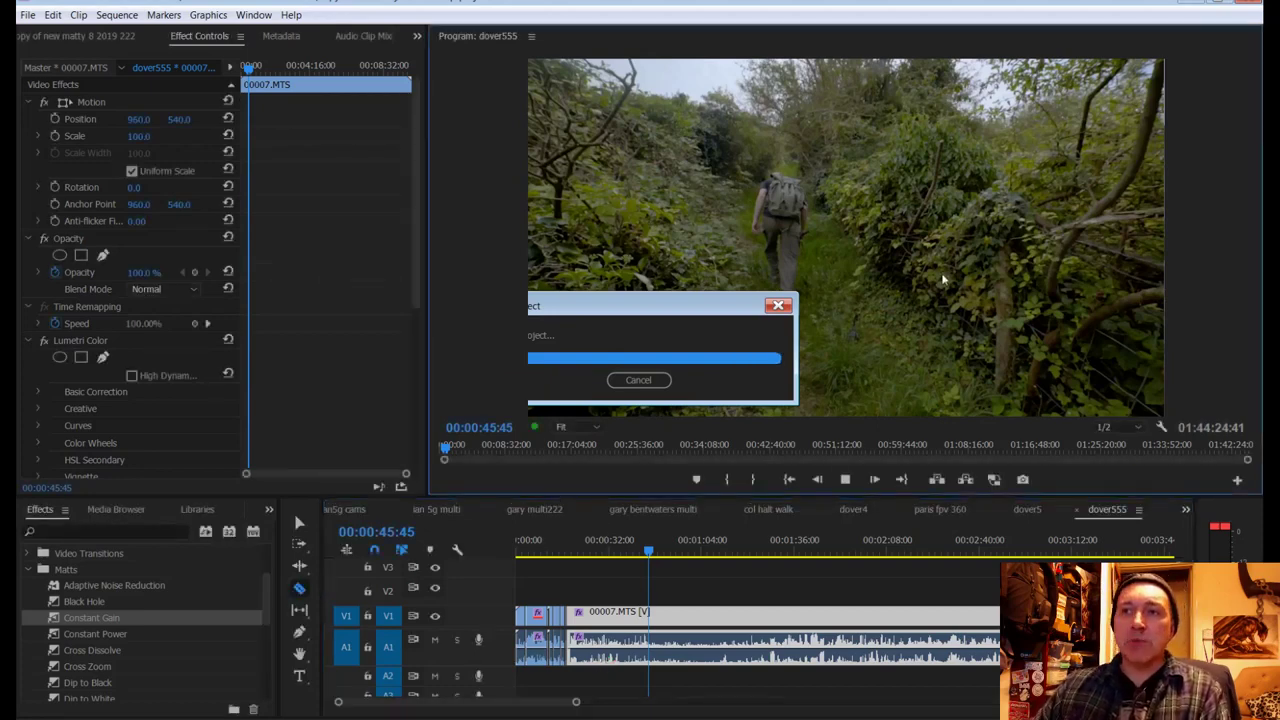
Step: Play the footage of the overgrown path on to about 00:01:12:59, looking for a section to cut
key("space")
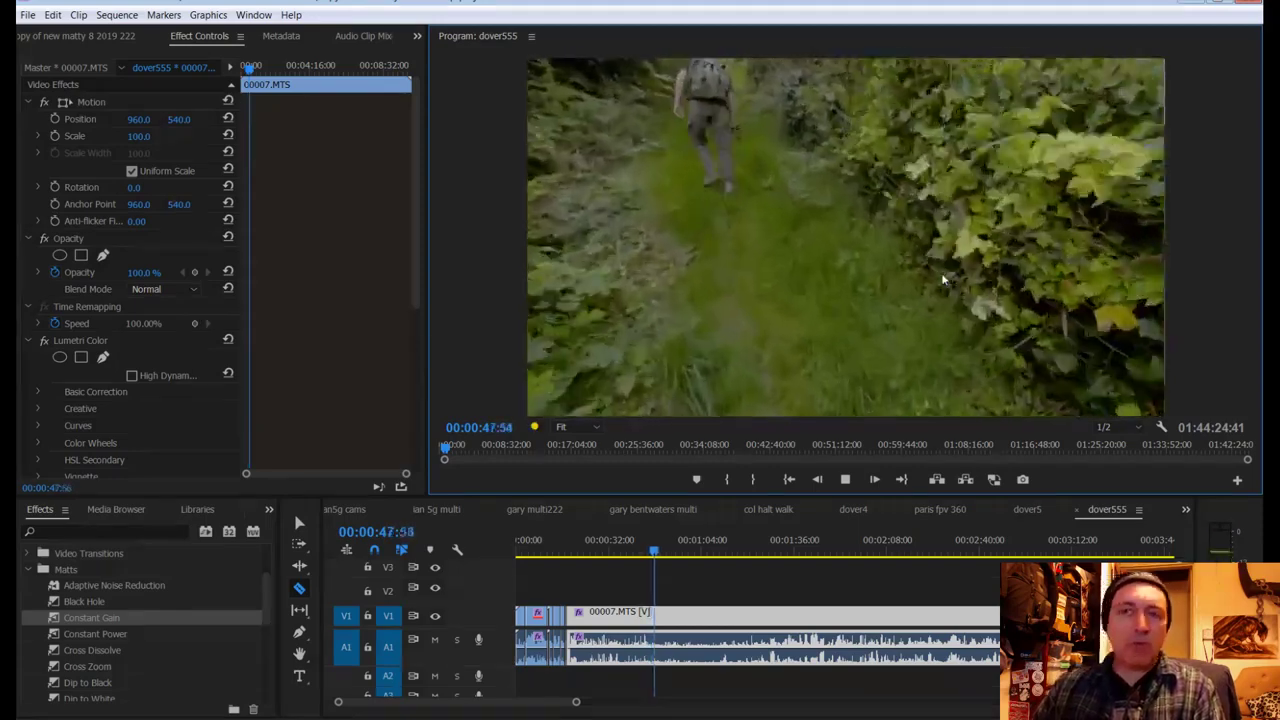
key("space")
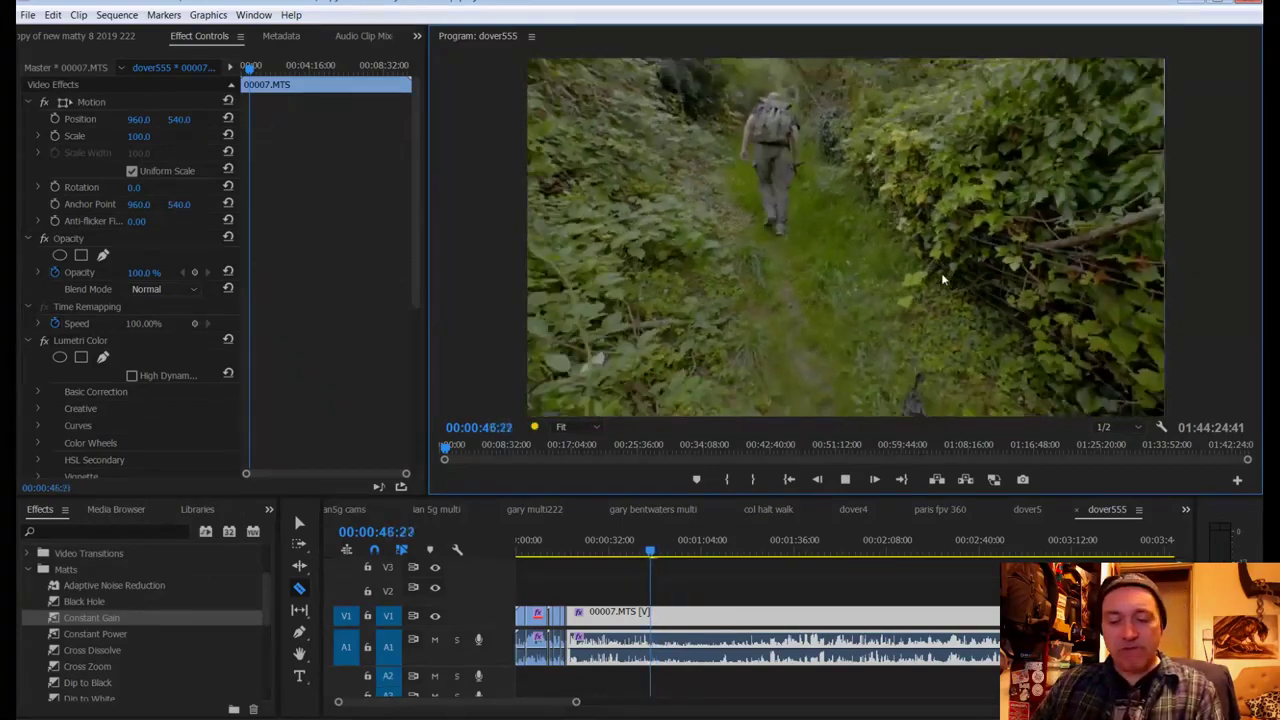
key("l")
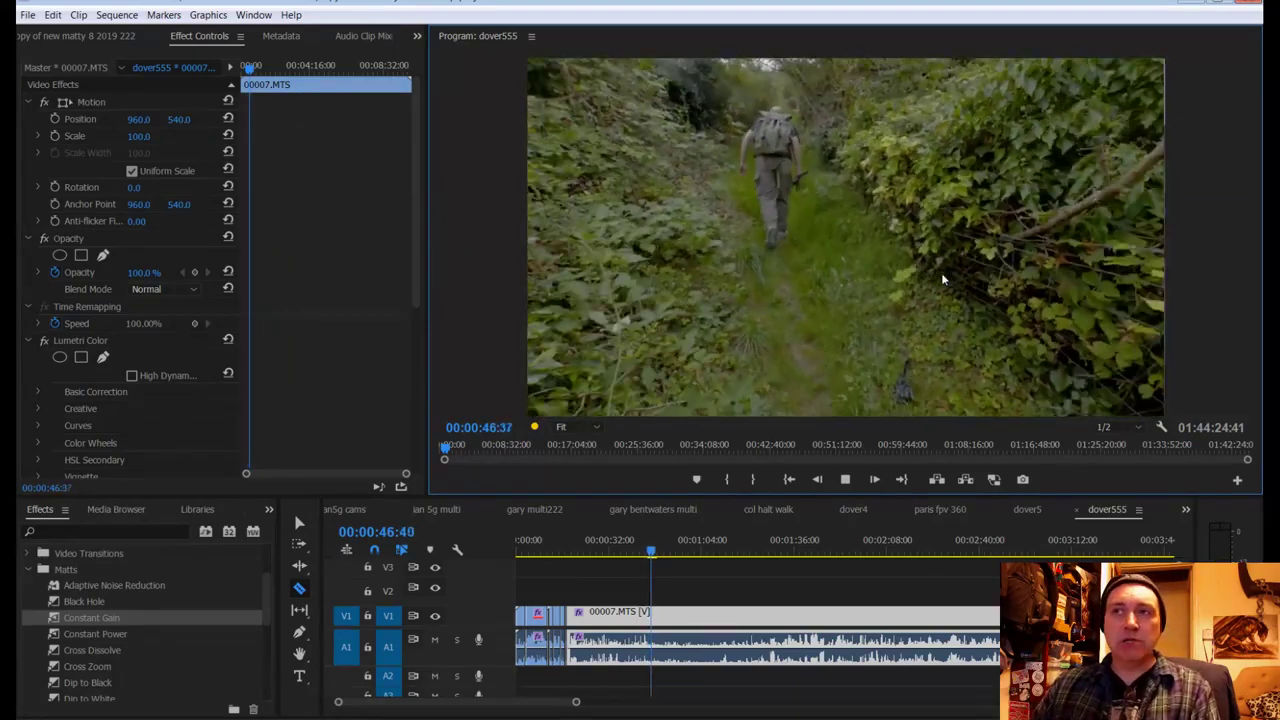
key("space")
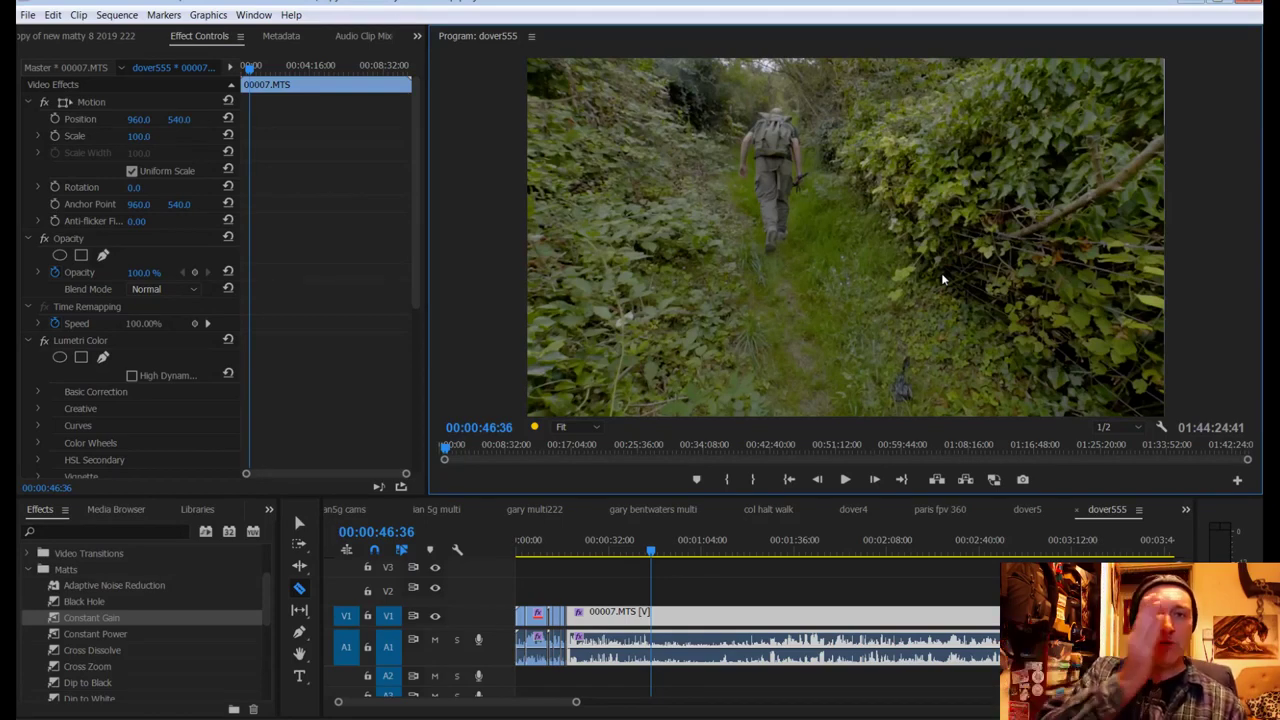
key("space")
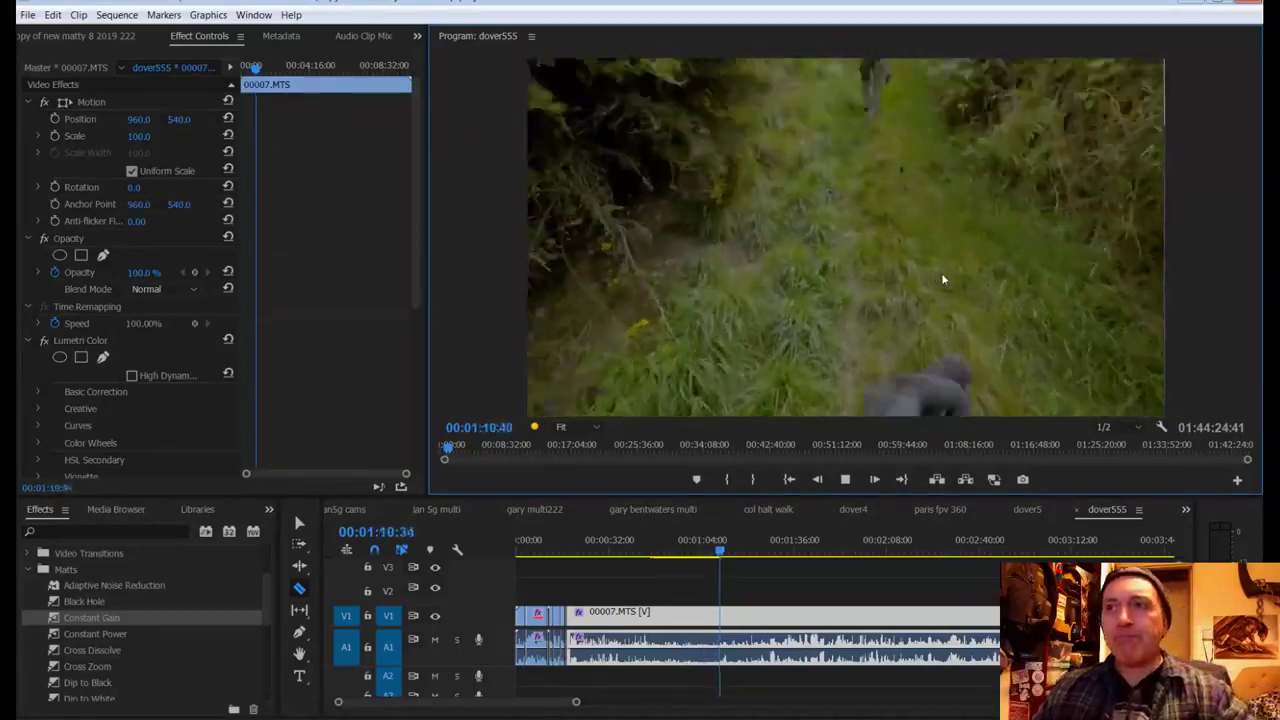
key("space")
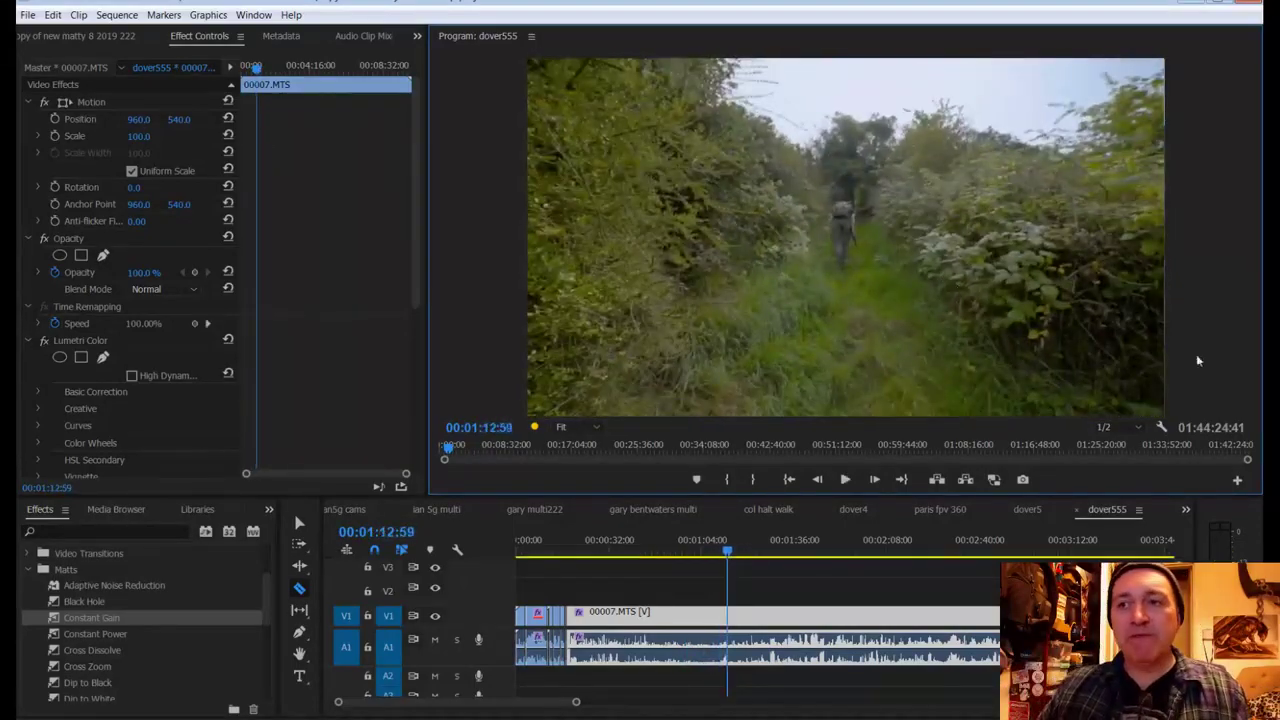
Step: Recheck the footage around 00:01:11:00 and split the 00007.MTS clip at 00:01:03:43
left_click_drag(728, 552, 697, 556)
key("space")
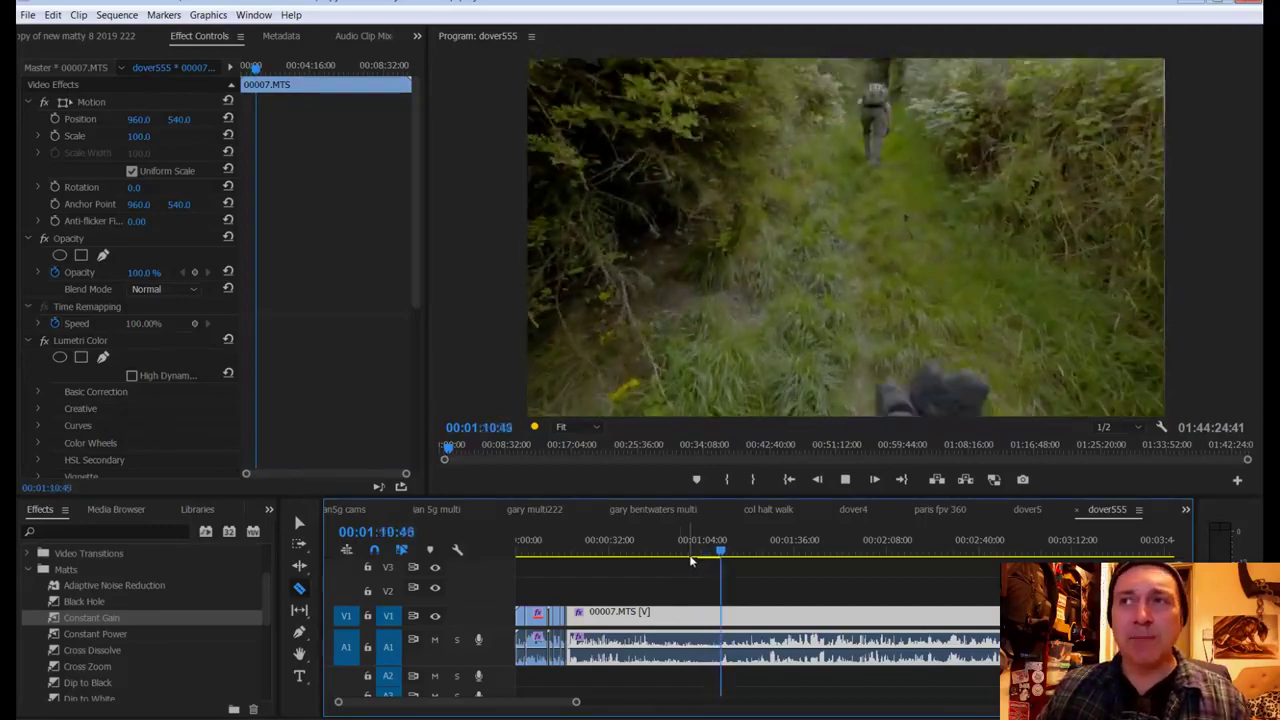
key("space")
left_click(724, 553)
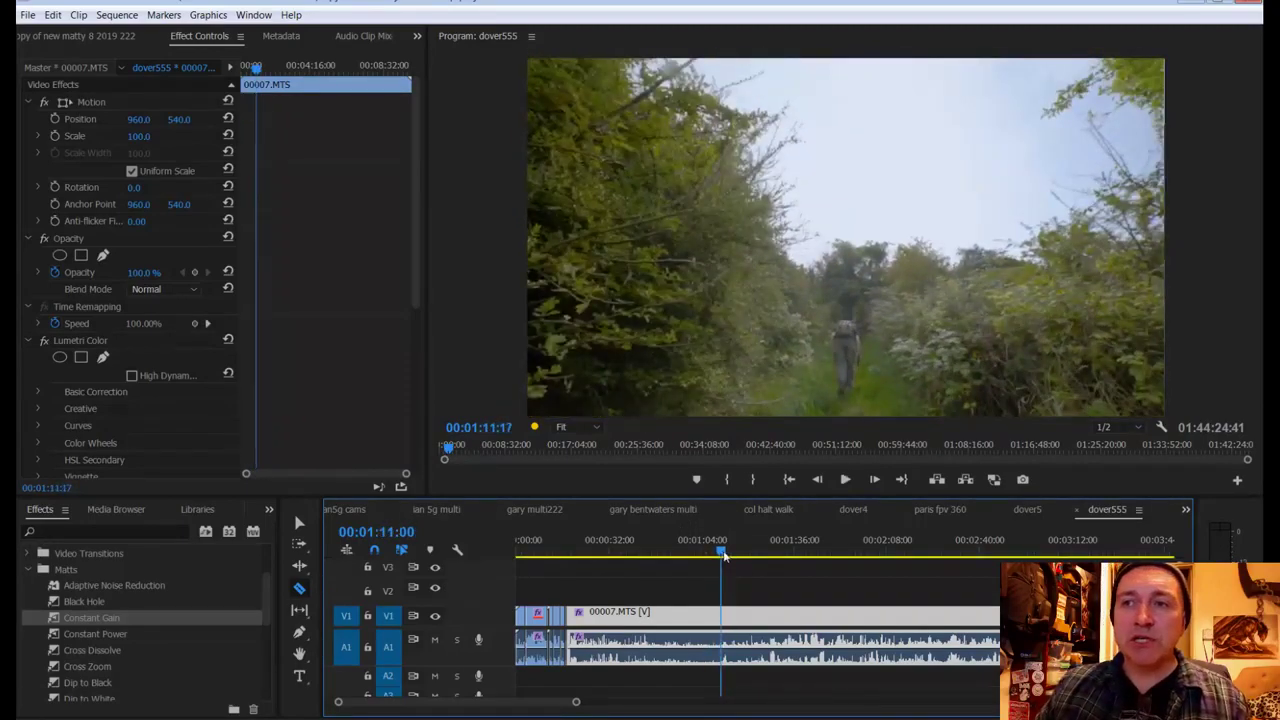
left_click_drag(724, 553, 702, 556)
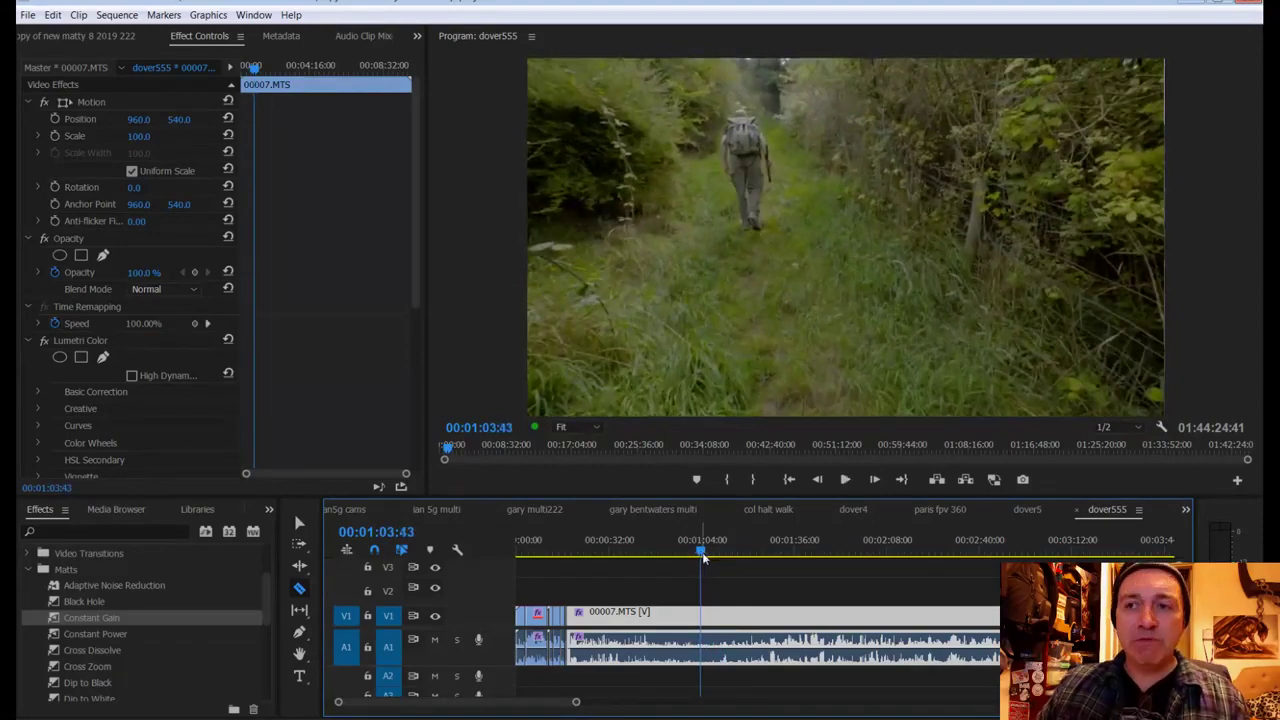
left_click(703, 611)
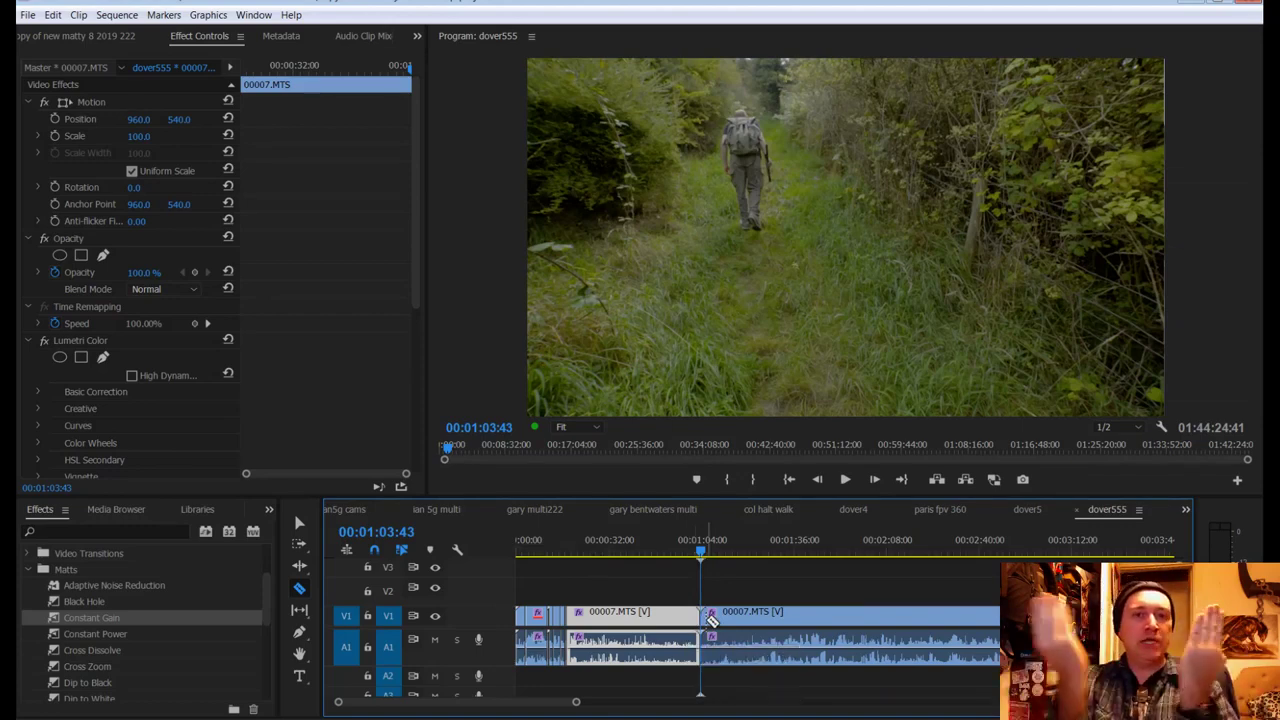
Step: Move everything after the 00:01:03:43 cut forward to start at 00:01:18:35, and split its first clip at 00:01:46:04
key("a")
left_click_drag(710, 620, 780, 625)
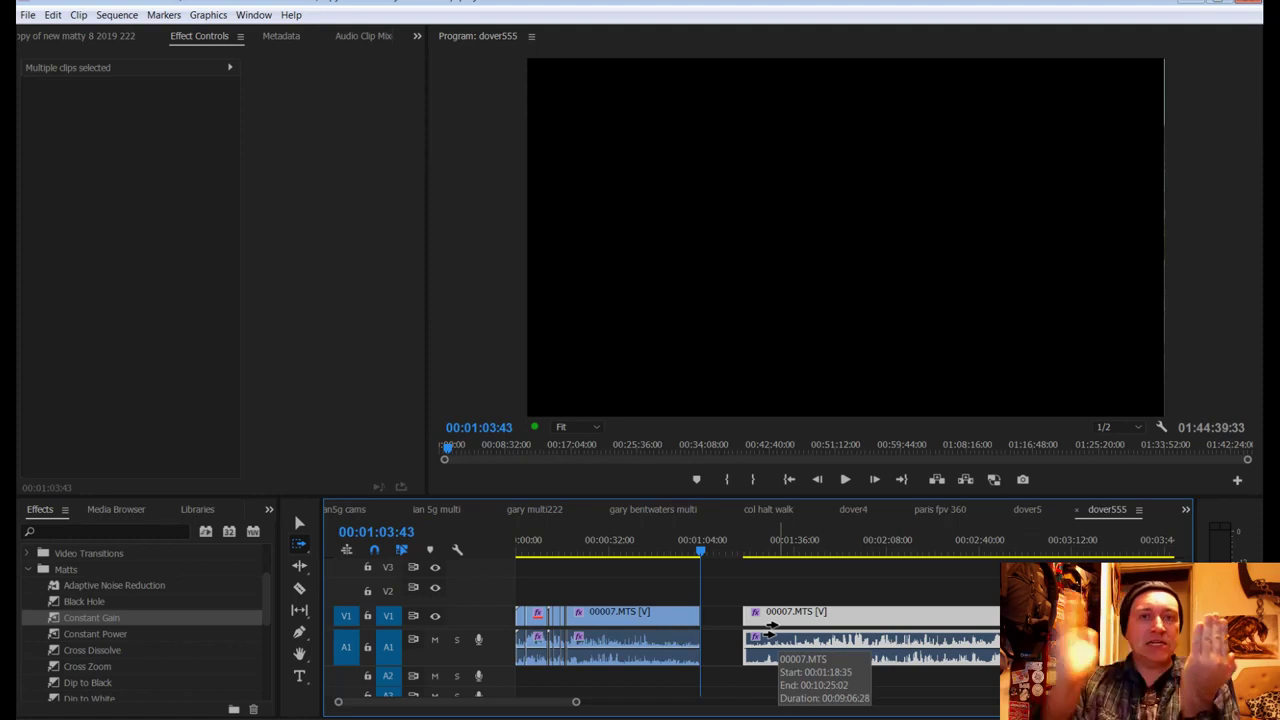
key("c")
left_click(826, 625)
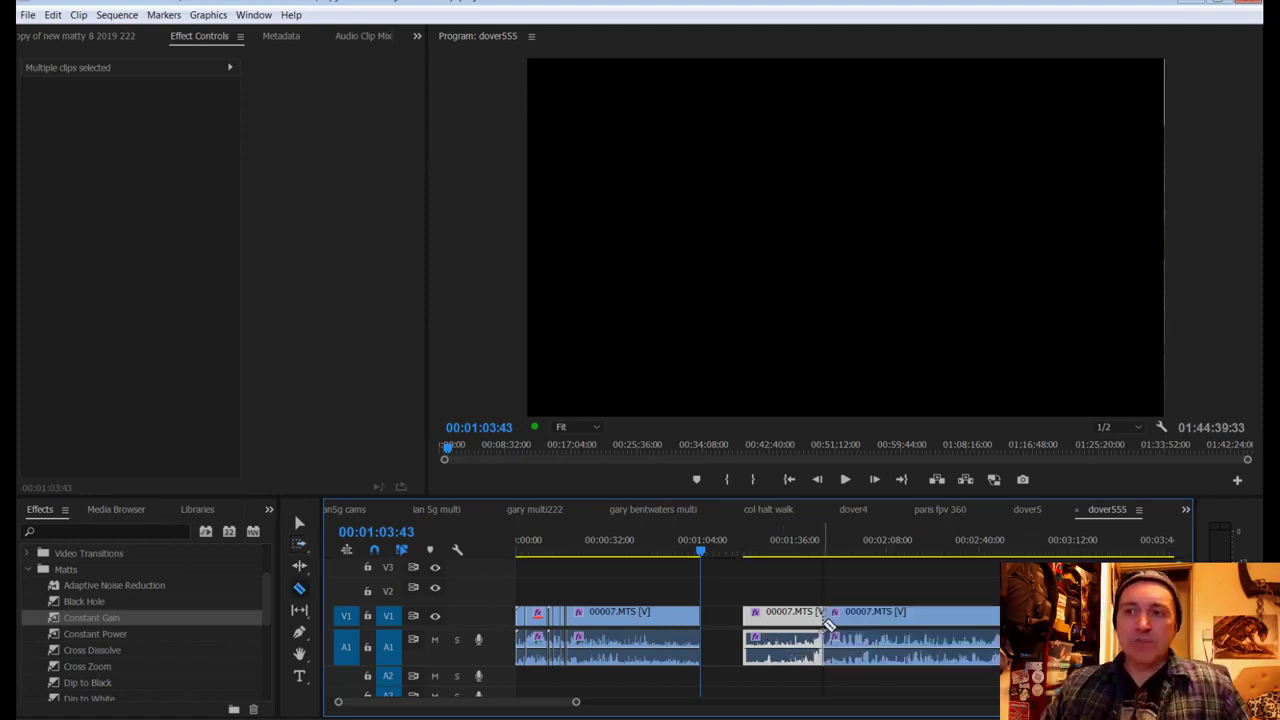
Step: Try deleting the short clip between the two cuts and closing the gap with the remaining footage, then undo both changes
key("v")
key("Delete")
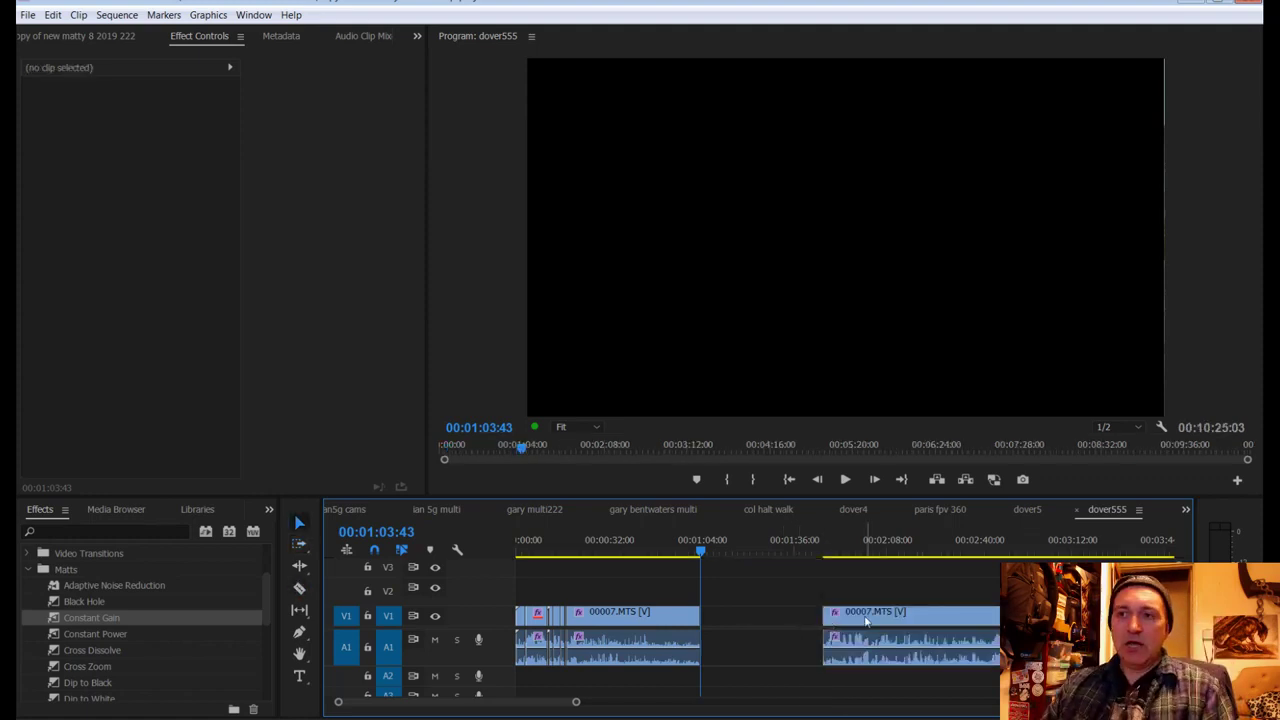
left_click_drag(866, 621, 742, 618)
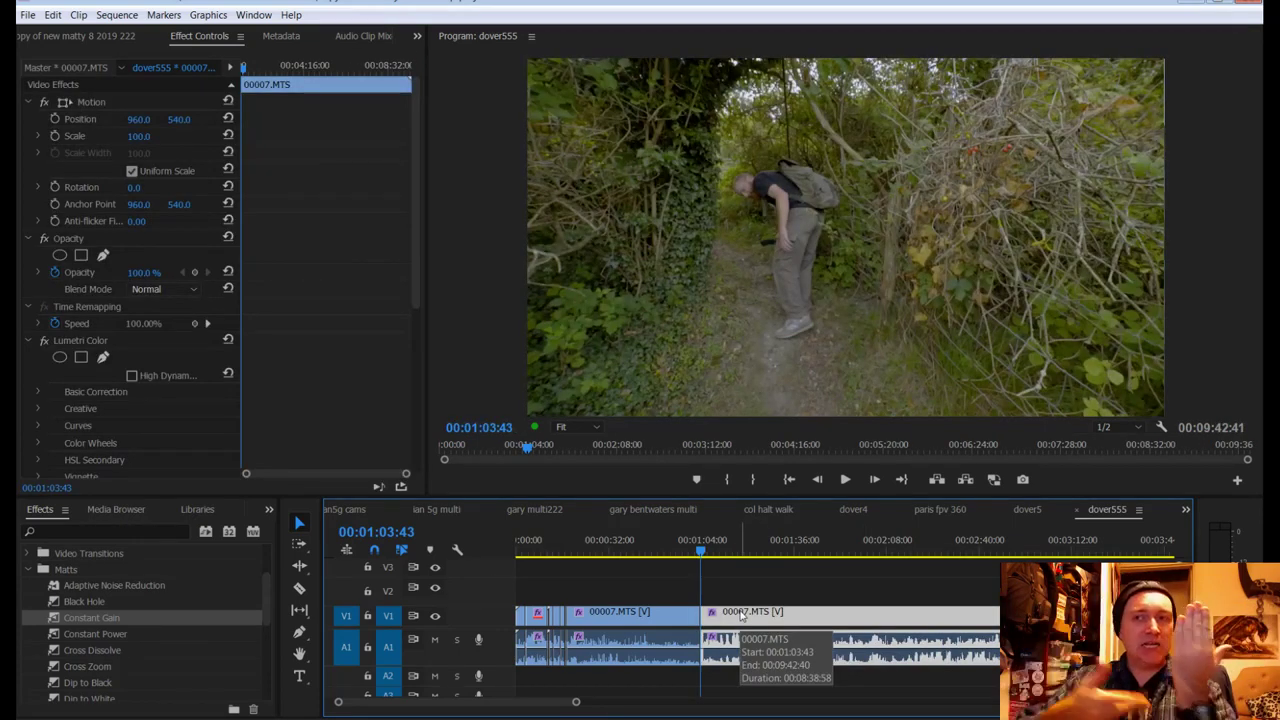
key("ctrl+z")
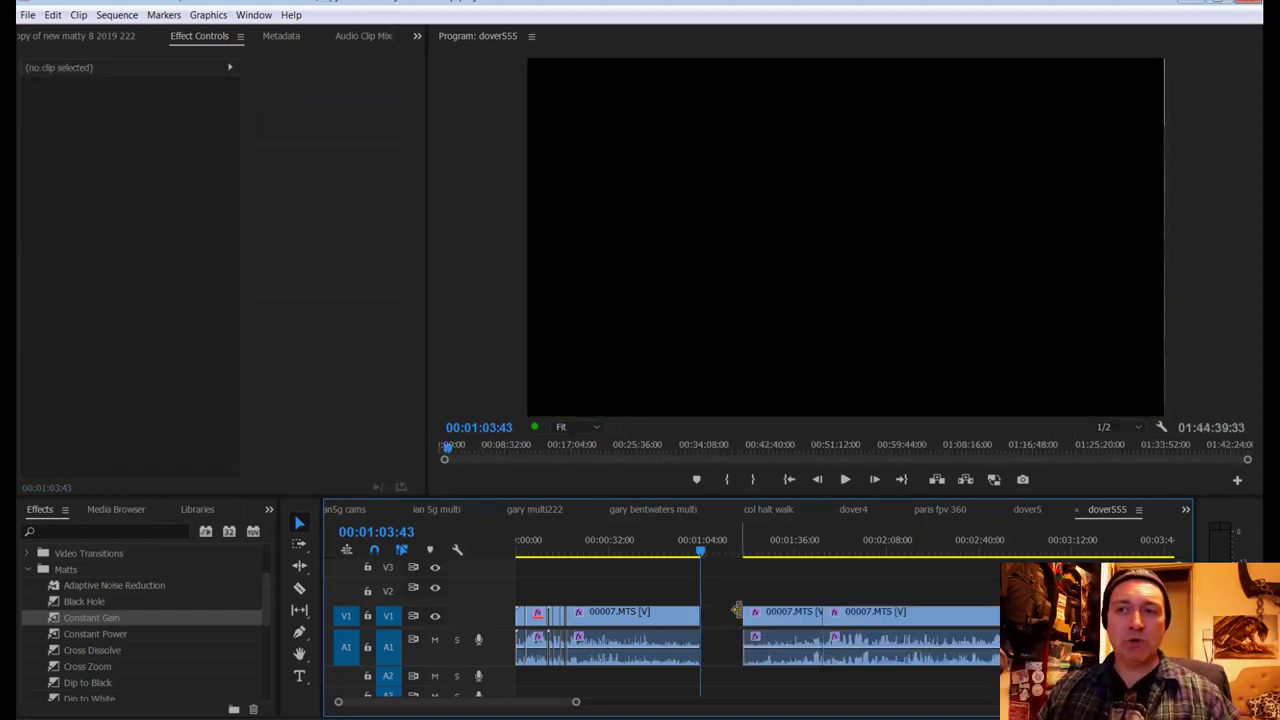
Step: Play the short clip after the gap to find a new starting frame and trim its start to 00:01:25:53
key("space")
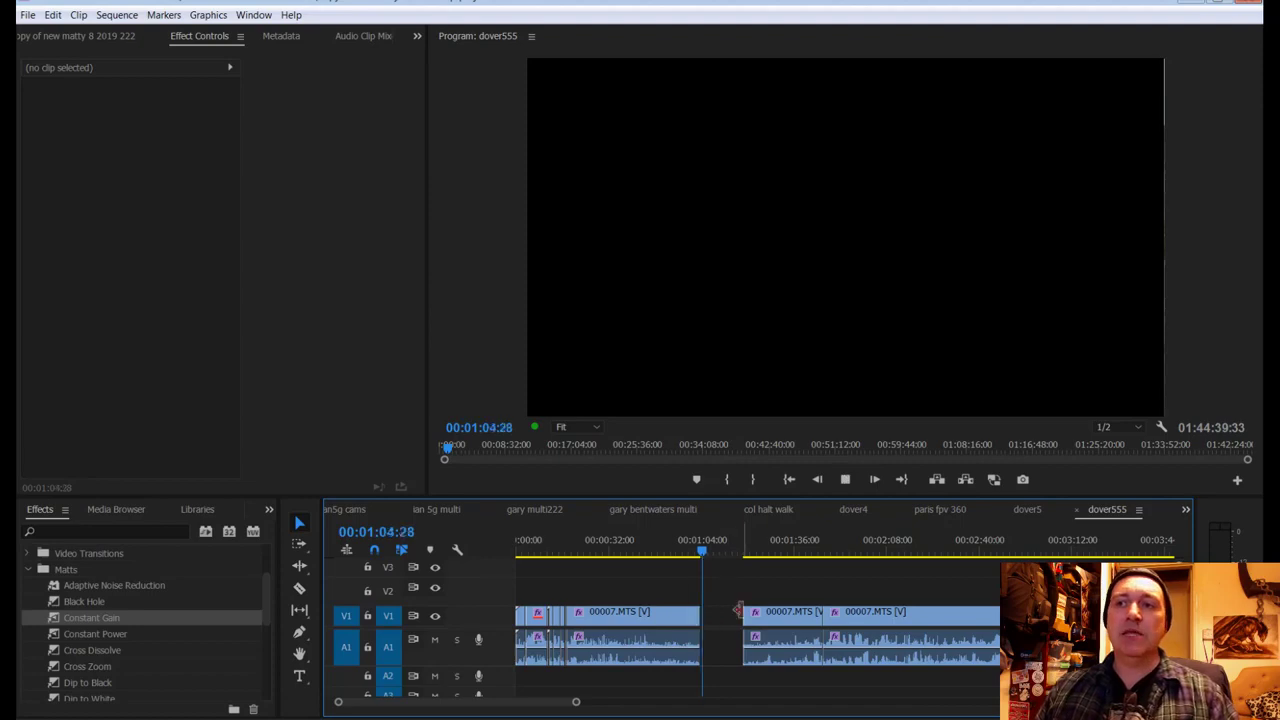
left_click(743, 549)
key("space")
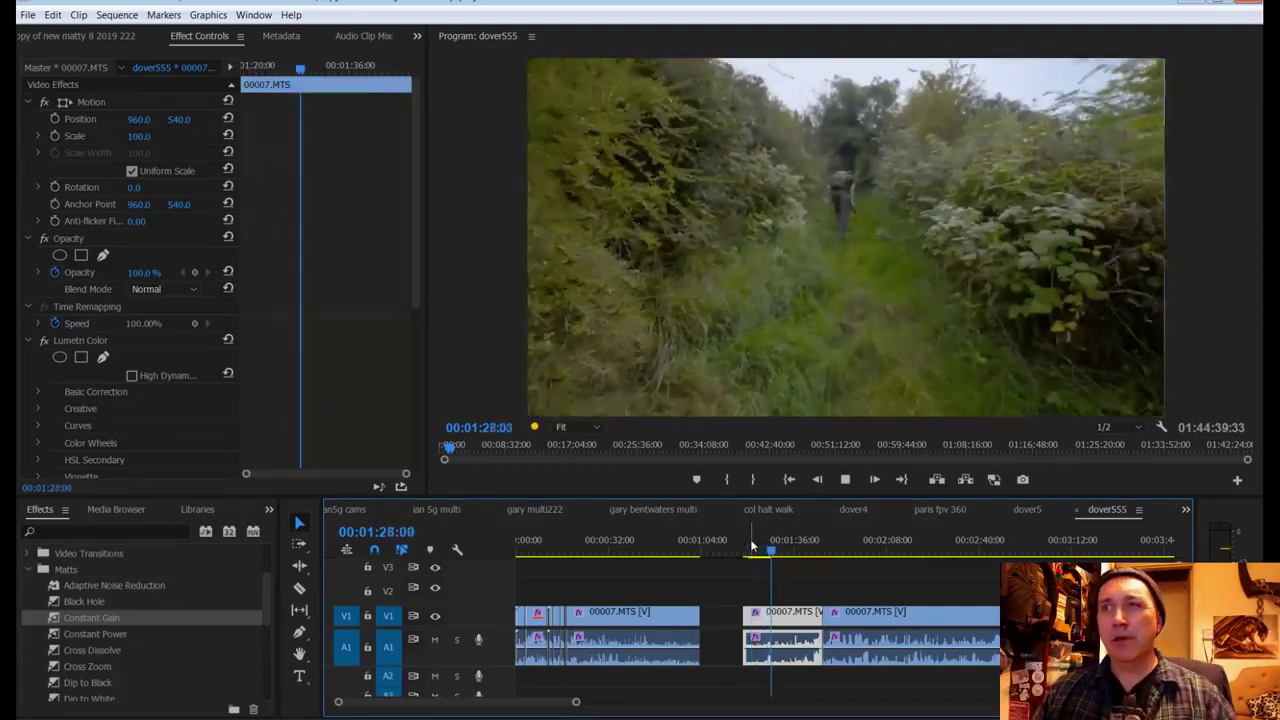
key("space")
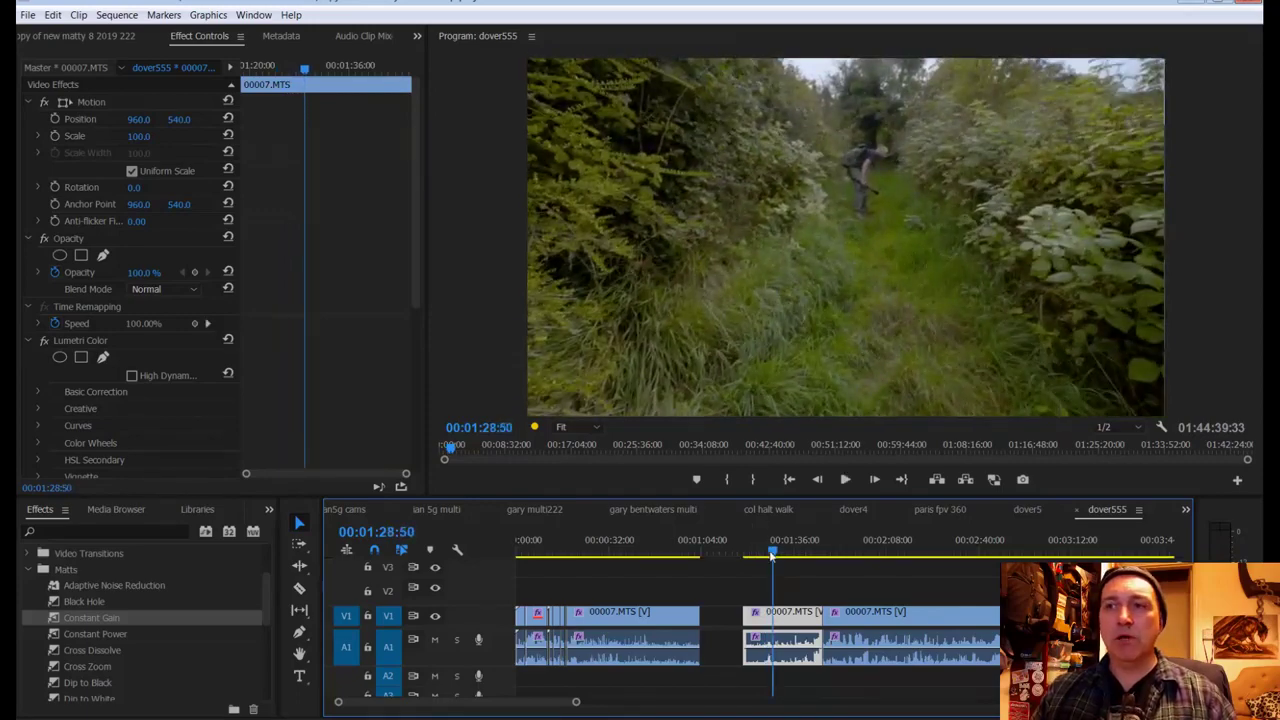
left_click(767, 555)
left_click_drag(767, 555, 762, 557)
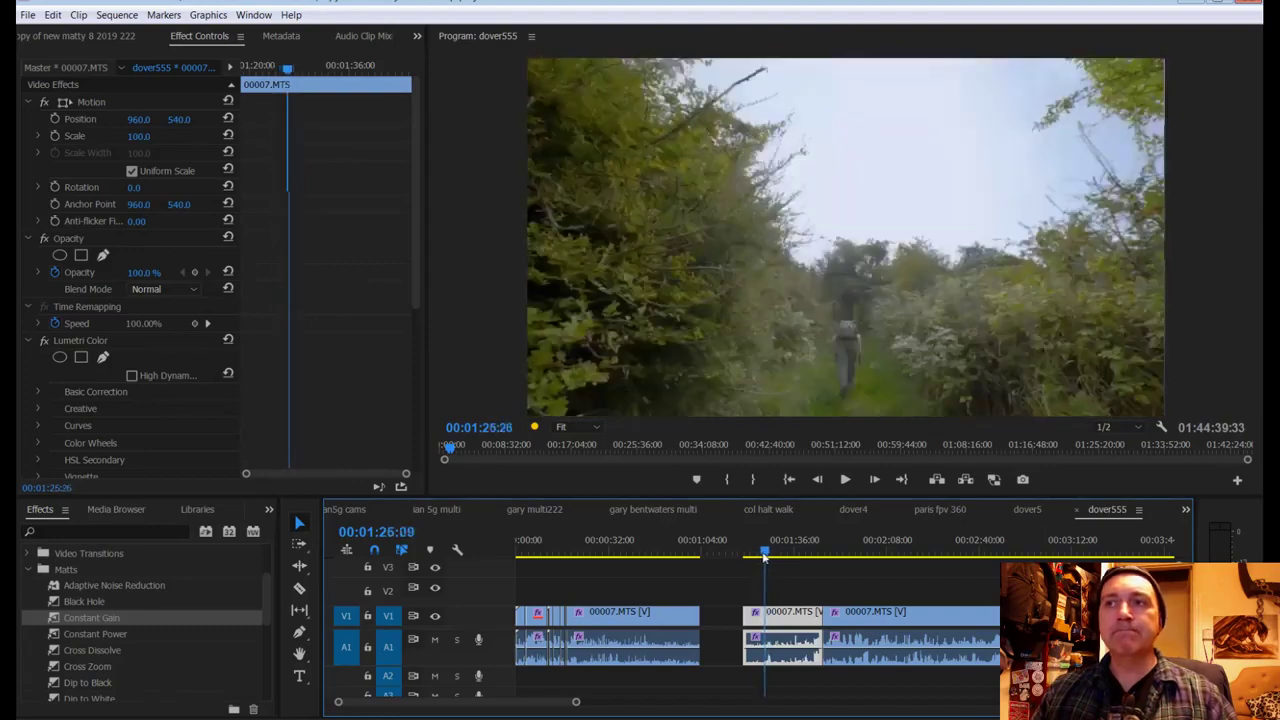
key("space")
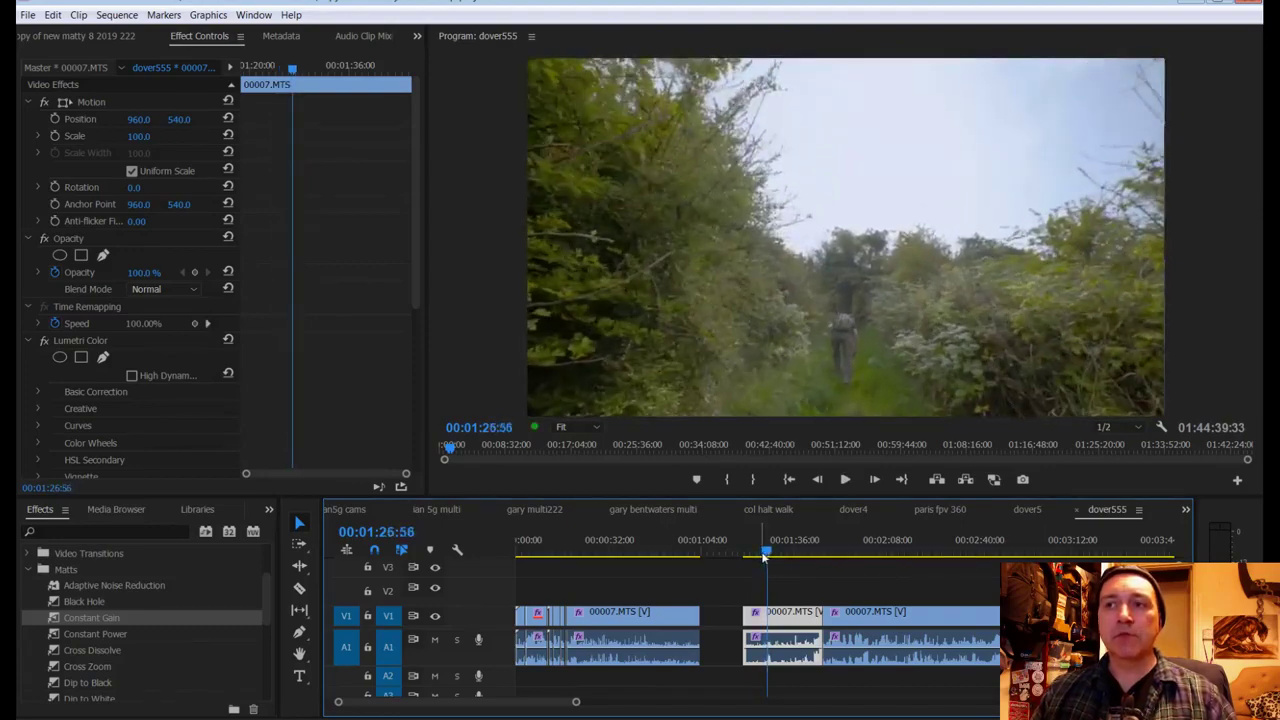
left_click(764, 556)
left_click_drag(746, 612, 771, 612)
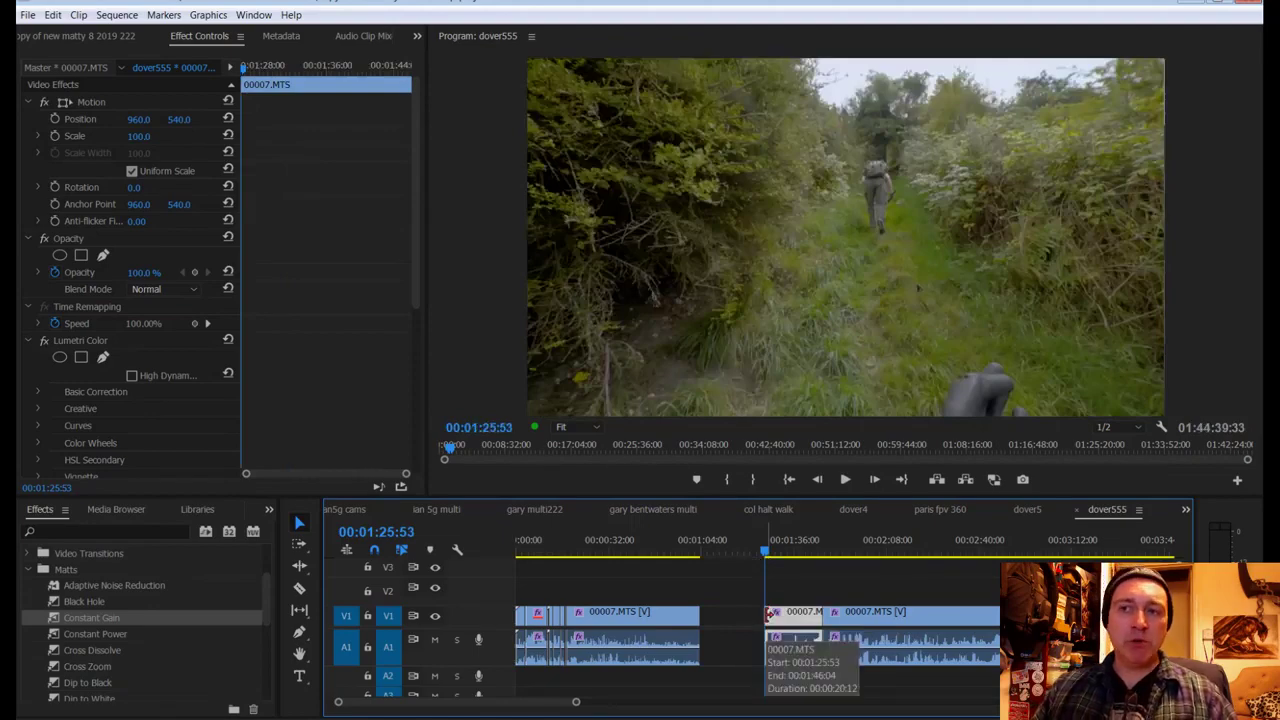
Step: Compare the footage on both sides of the gap and trim the start of the following clip to 00:01:26:57
left_click(697, 552)
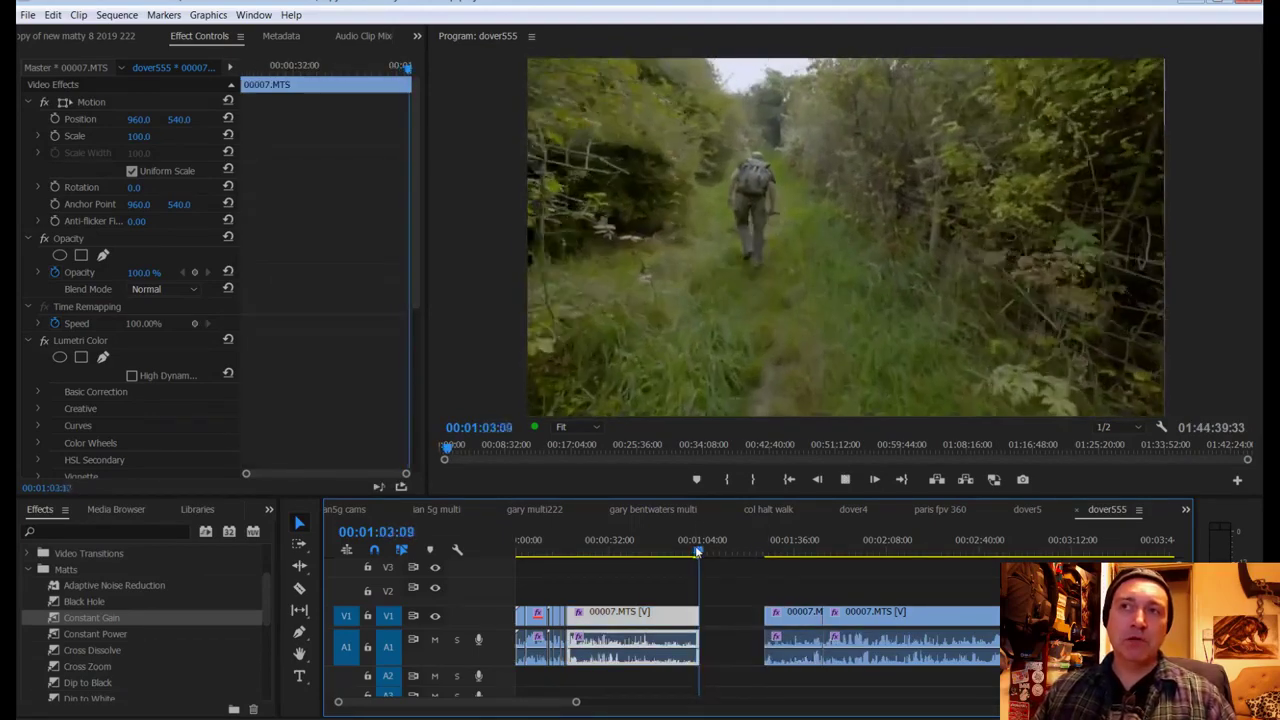
left_click(765, 552)
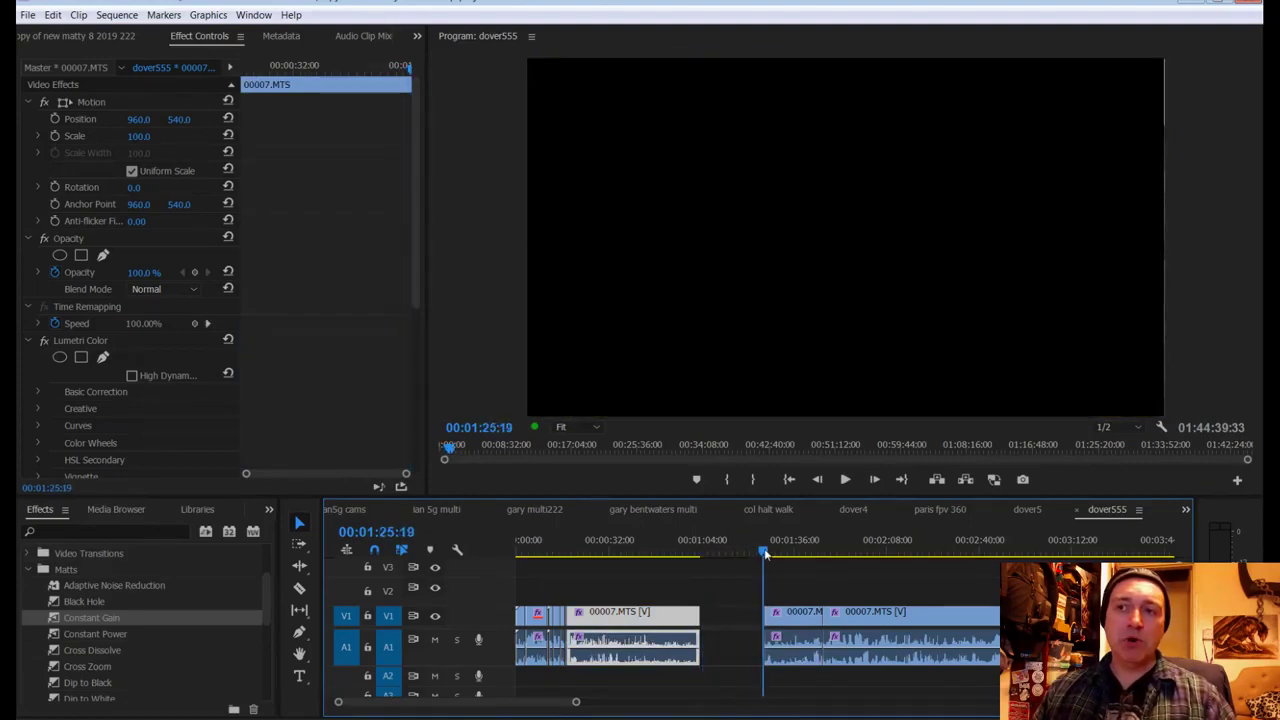
key("space")
key("space")
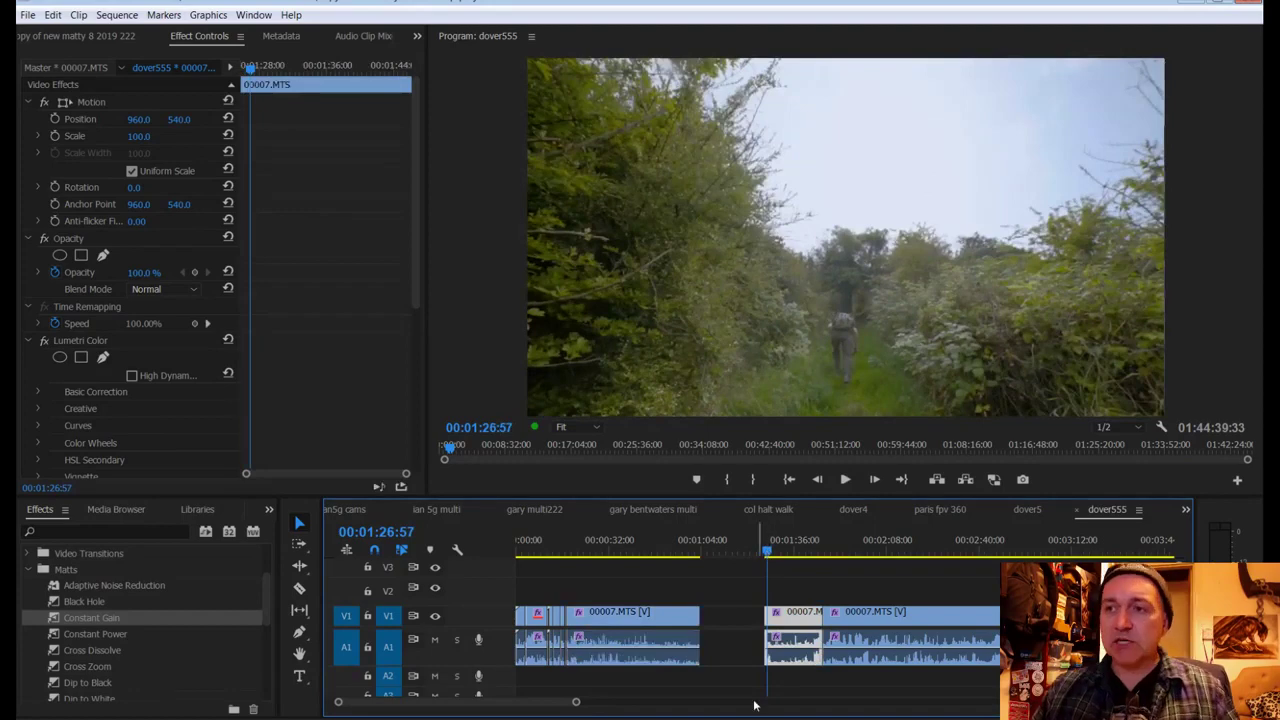
left_click_drag(576, 702, 492, 702)
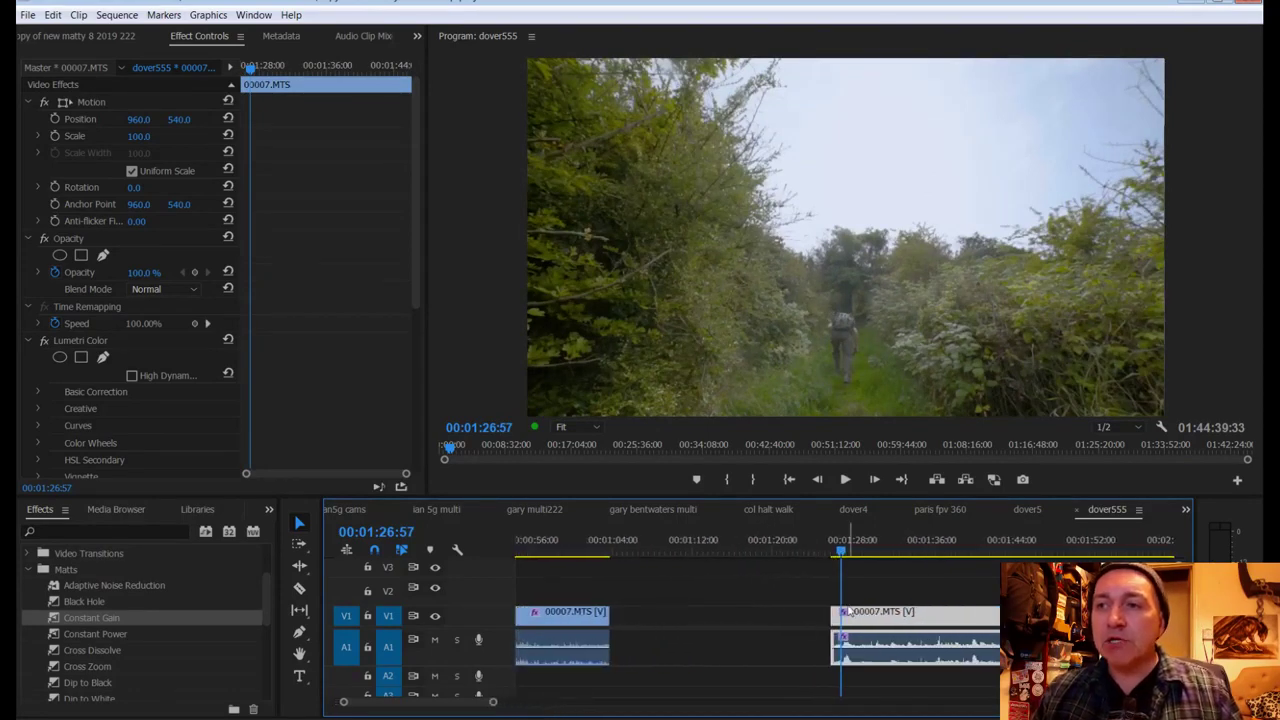
key("e")
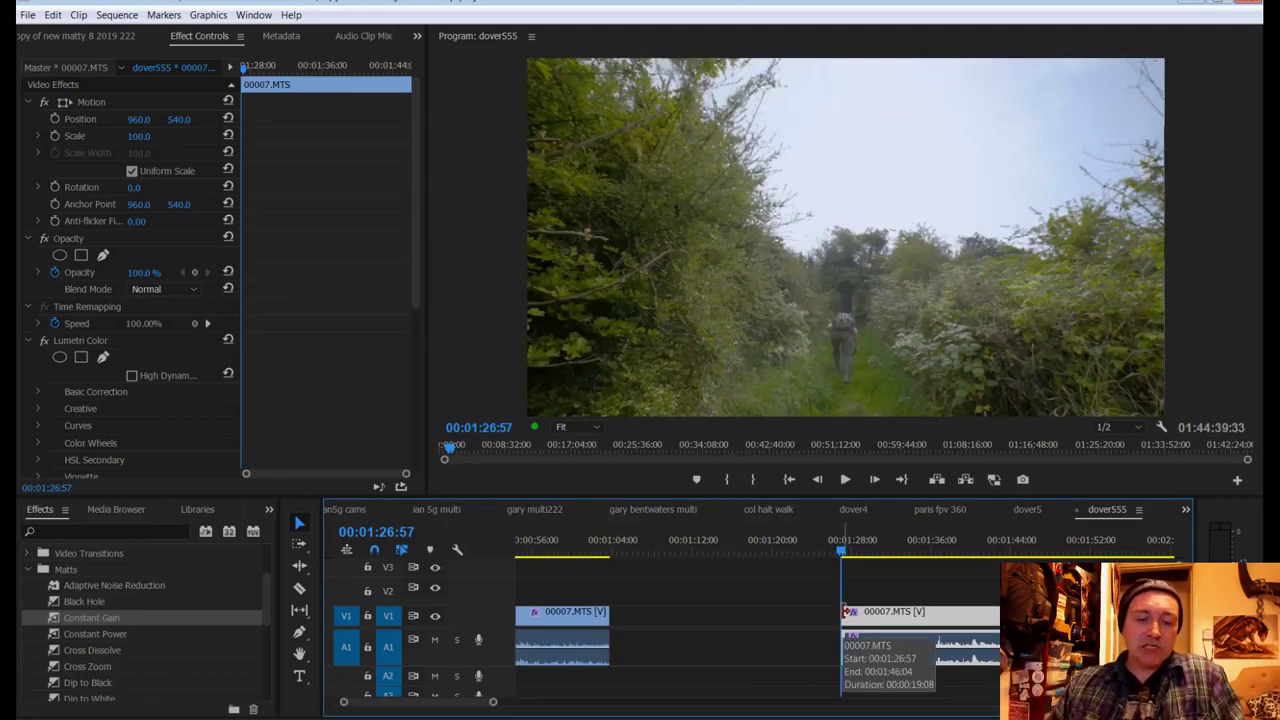
left_click_drag(893, 625, 951, 613)
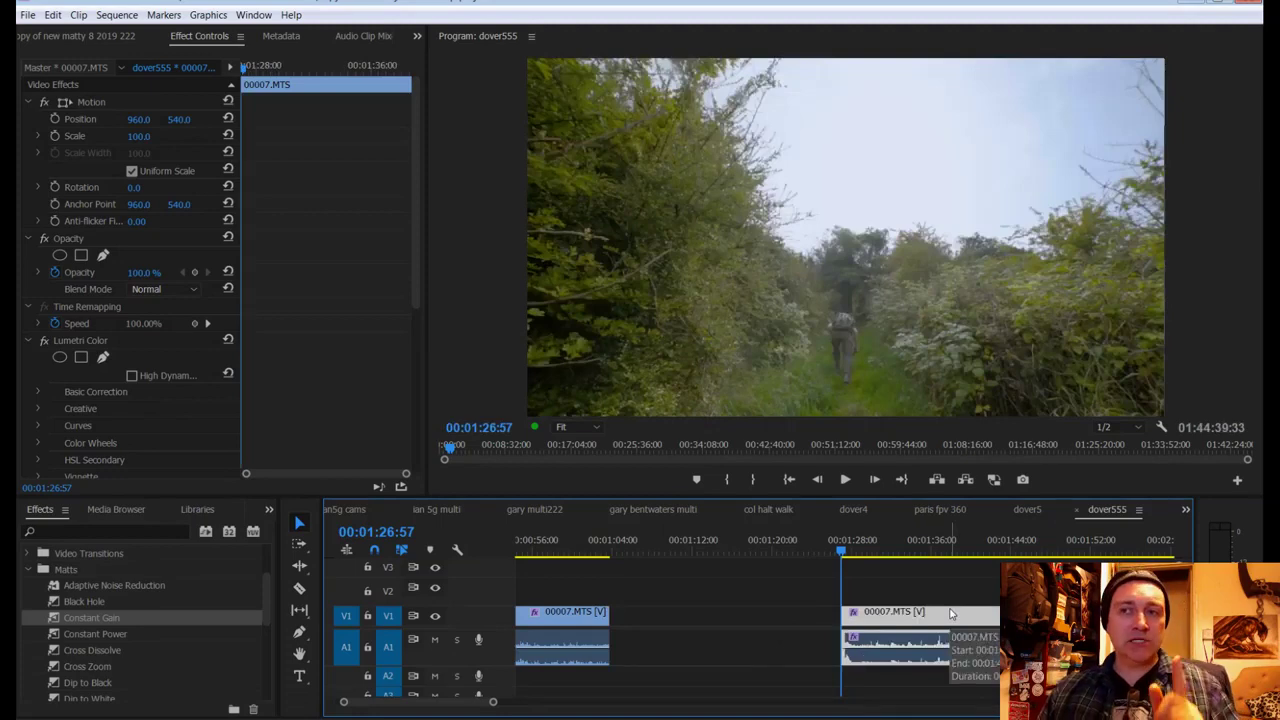
Step: Ripple delete the gap after 00:01:03:43 on the timeline and select the clip that follows the join
left_click(743, 618)
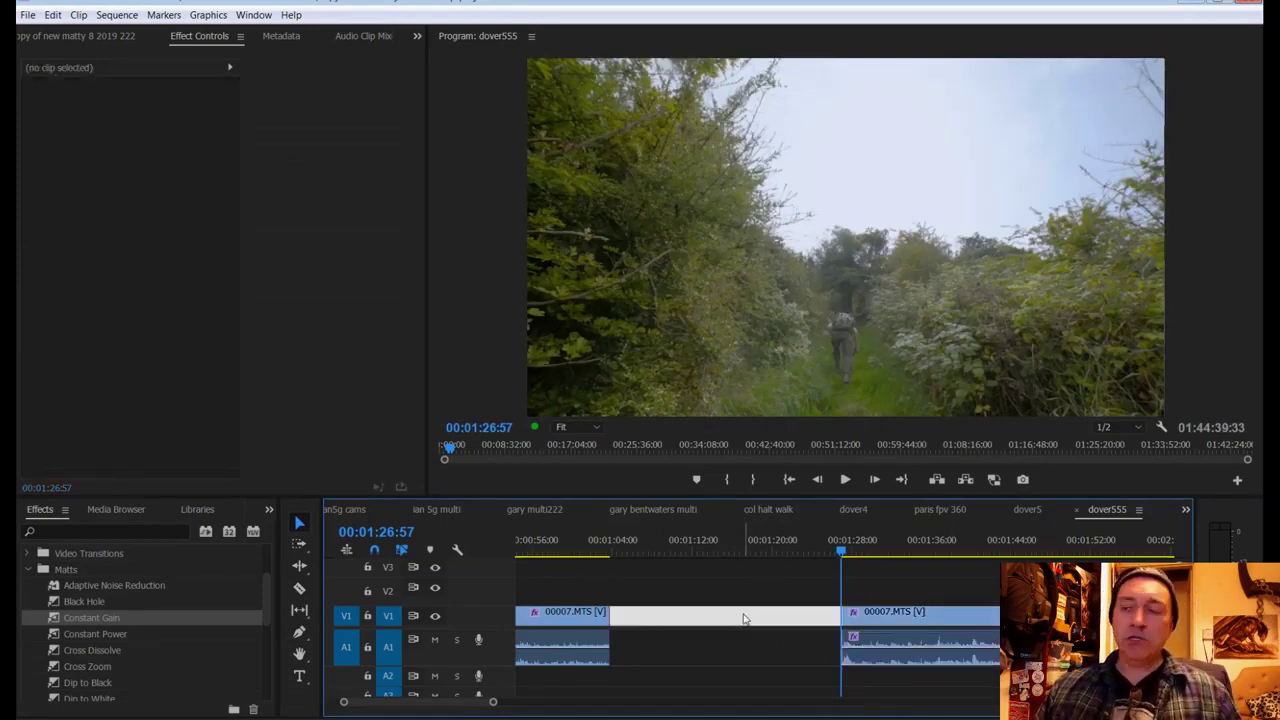
right_click(743, 618)
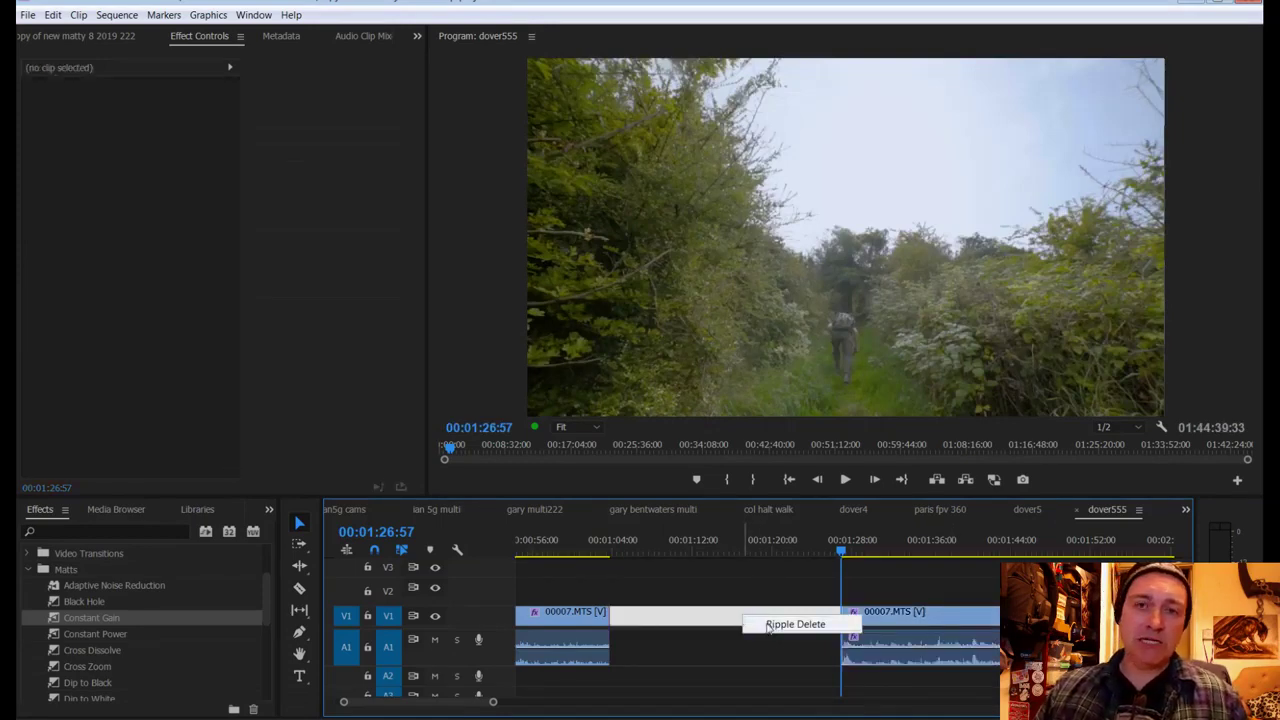
left_click(770, 625)
left_click(770, 620)
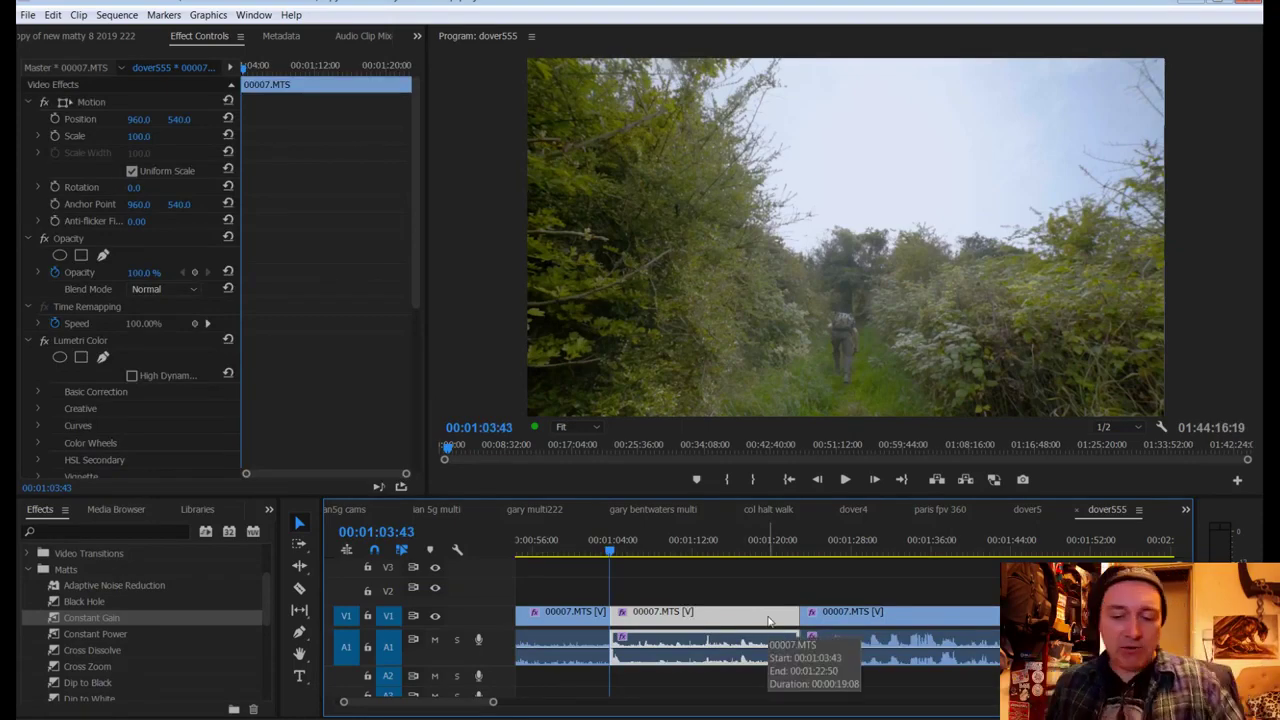
Step: Play the sequence across the join at 00:01:03:43 to check how the cut flows
key("space")
key("space")
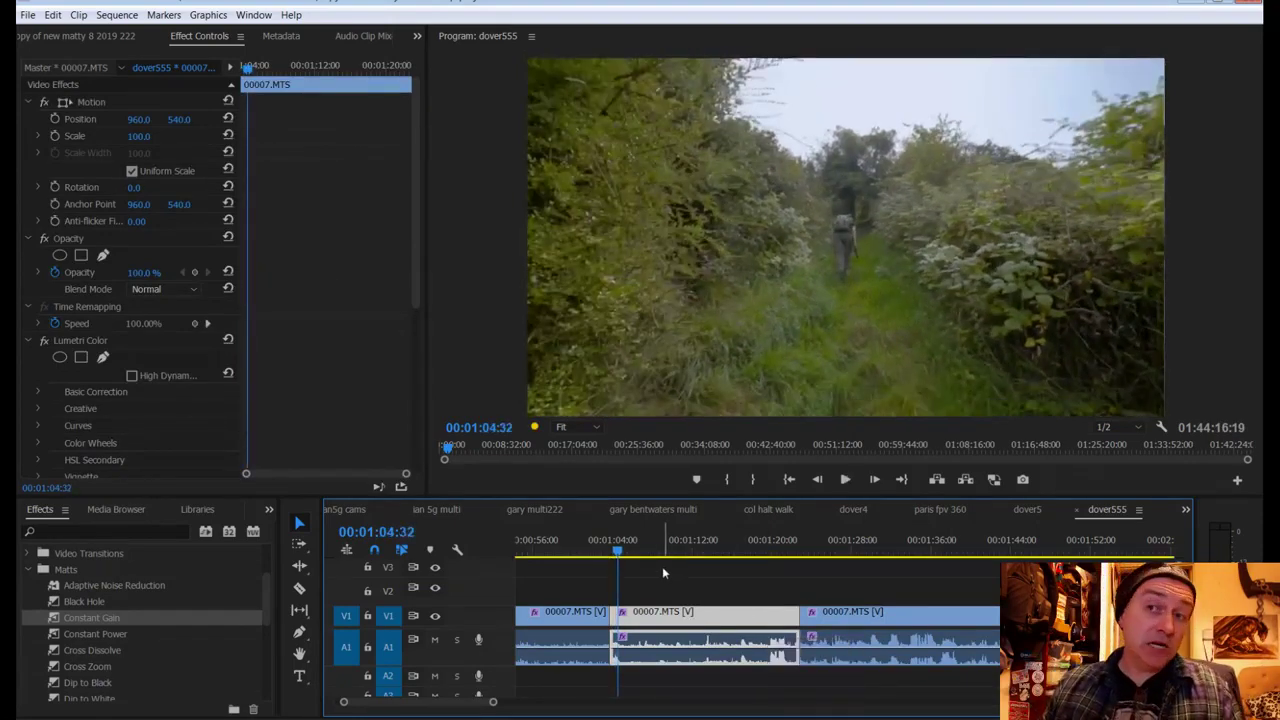
left_click_drag(618, 550, 603, 552)
key("space")
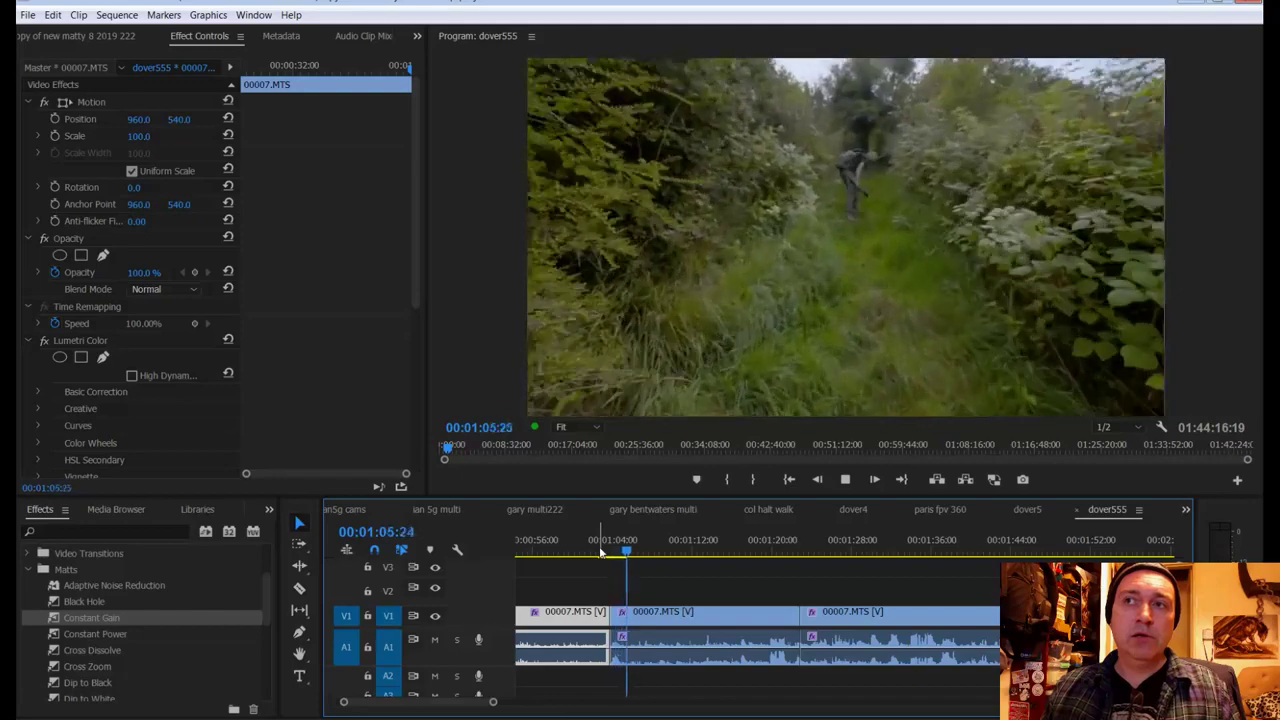
Step: Stop the playback and expand the Video Transitions folder among the effects
key("space")
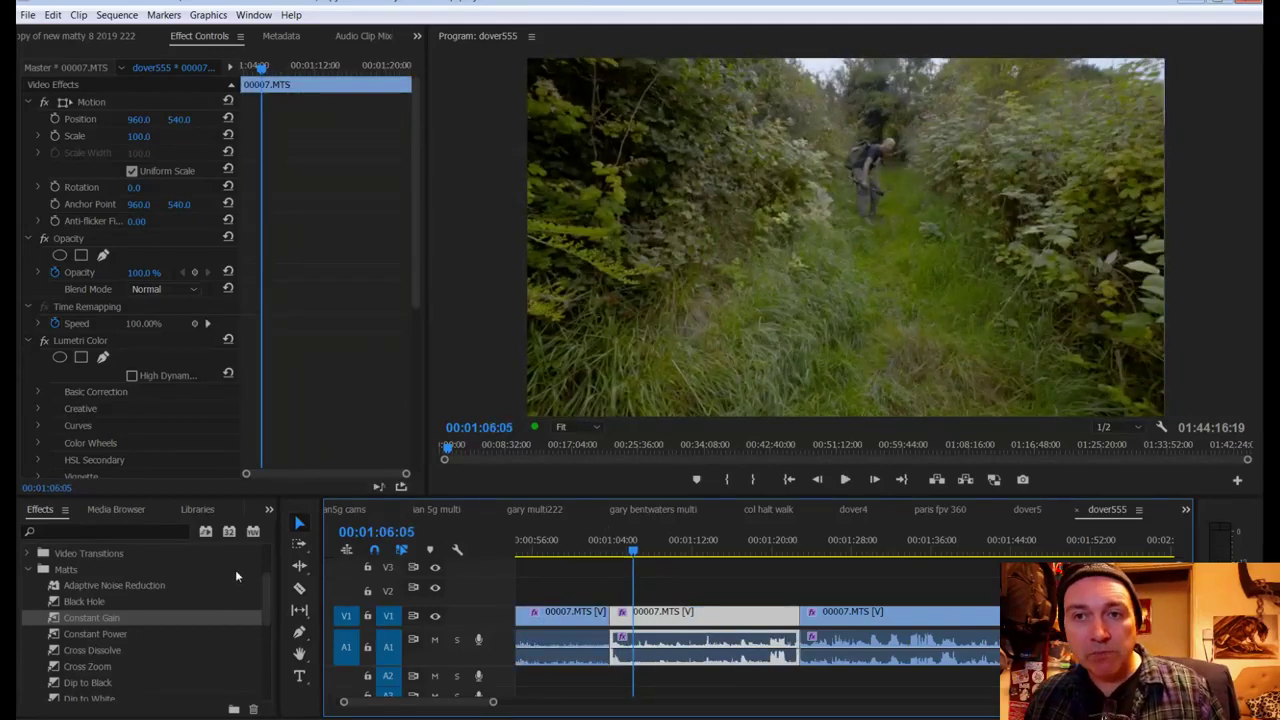
scroll(247, 554, "up", 3)
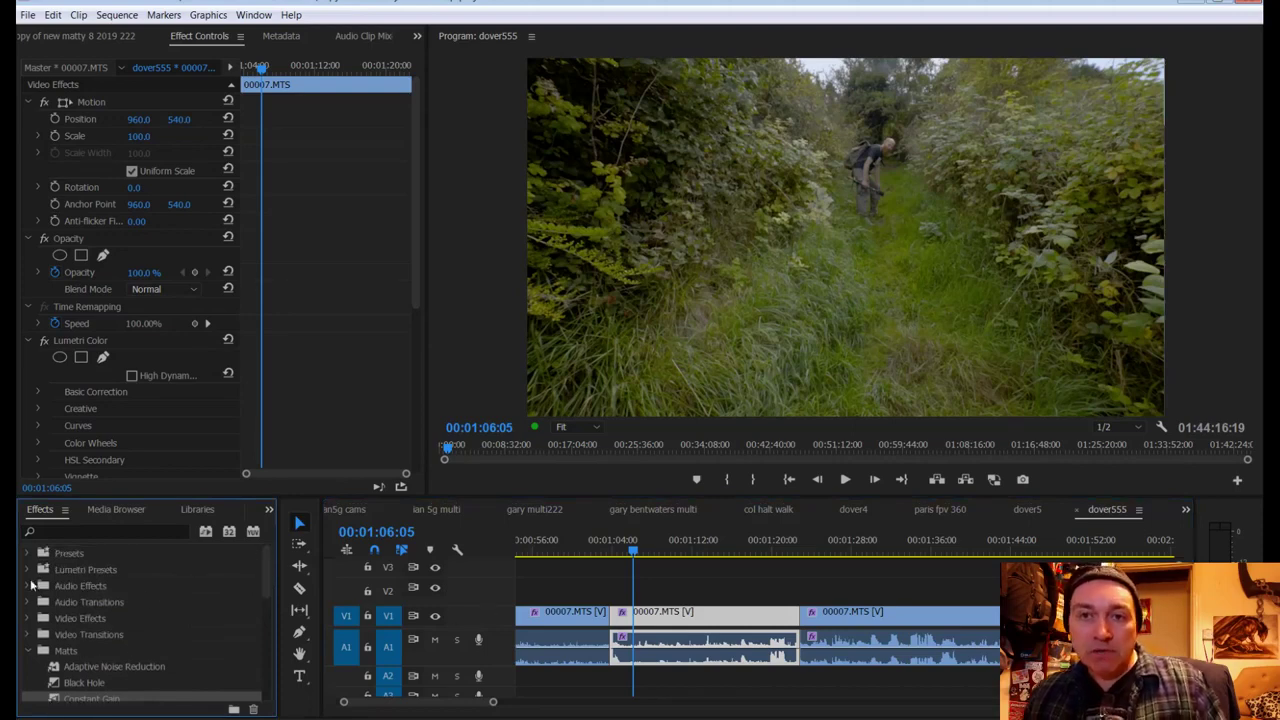
left_click(36, 635)
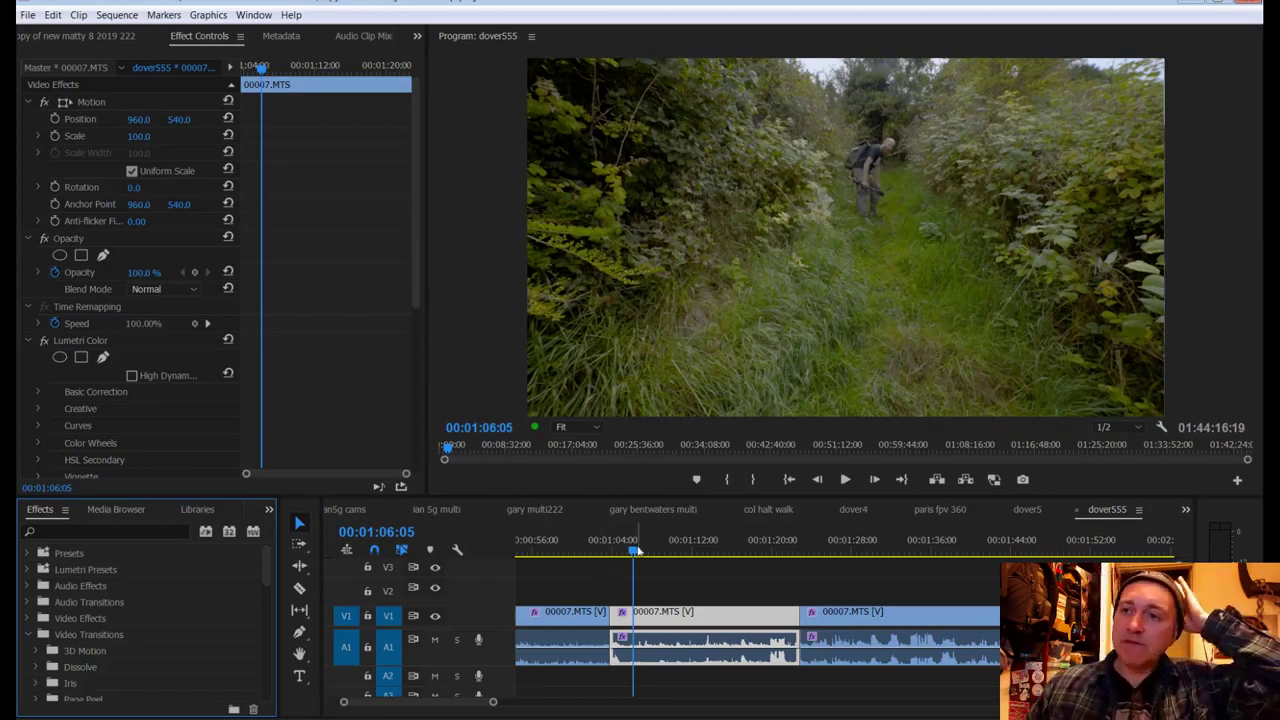
Step: Play back the cut between the two 00007.MTS clips just after 00:01:03:00
left_click_drag(637, 550, 593, 563)
left_click(585, 620)
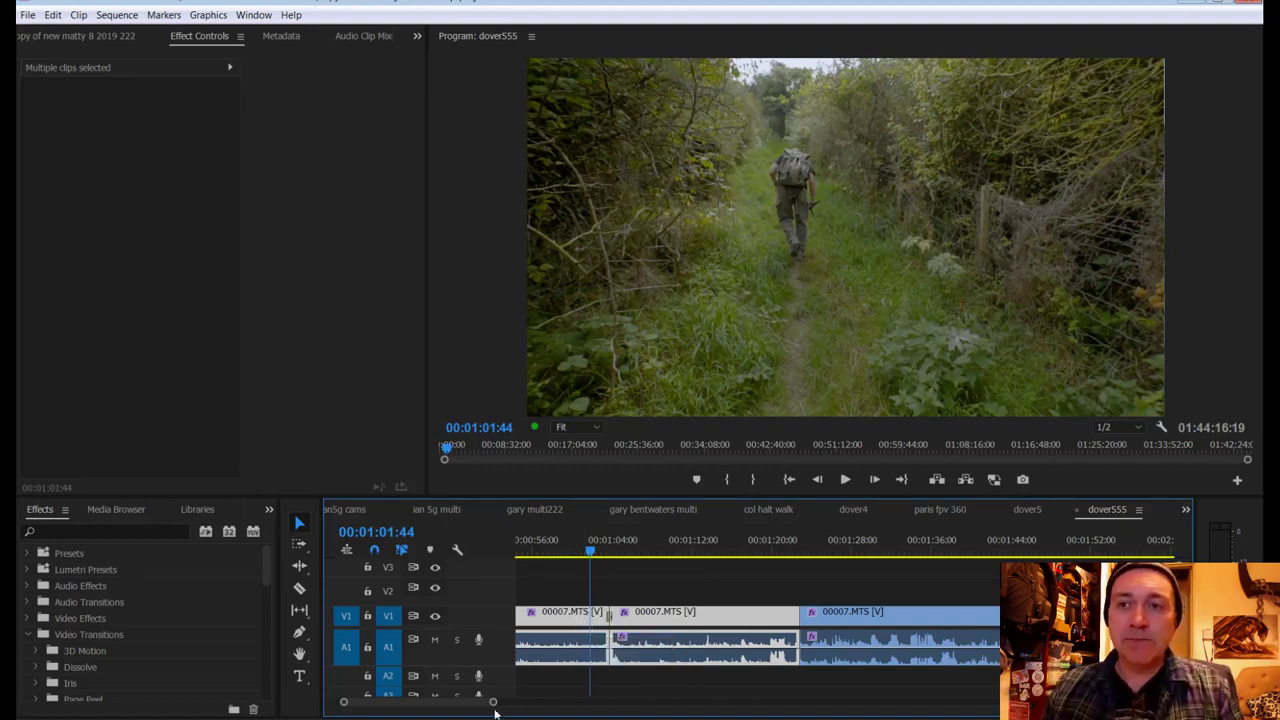
left_click_drag(492, 702, 440, 704)
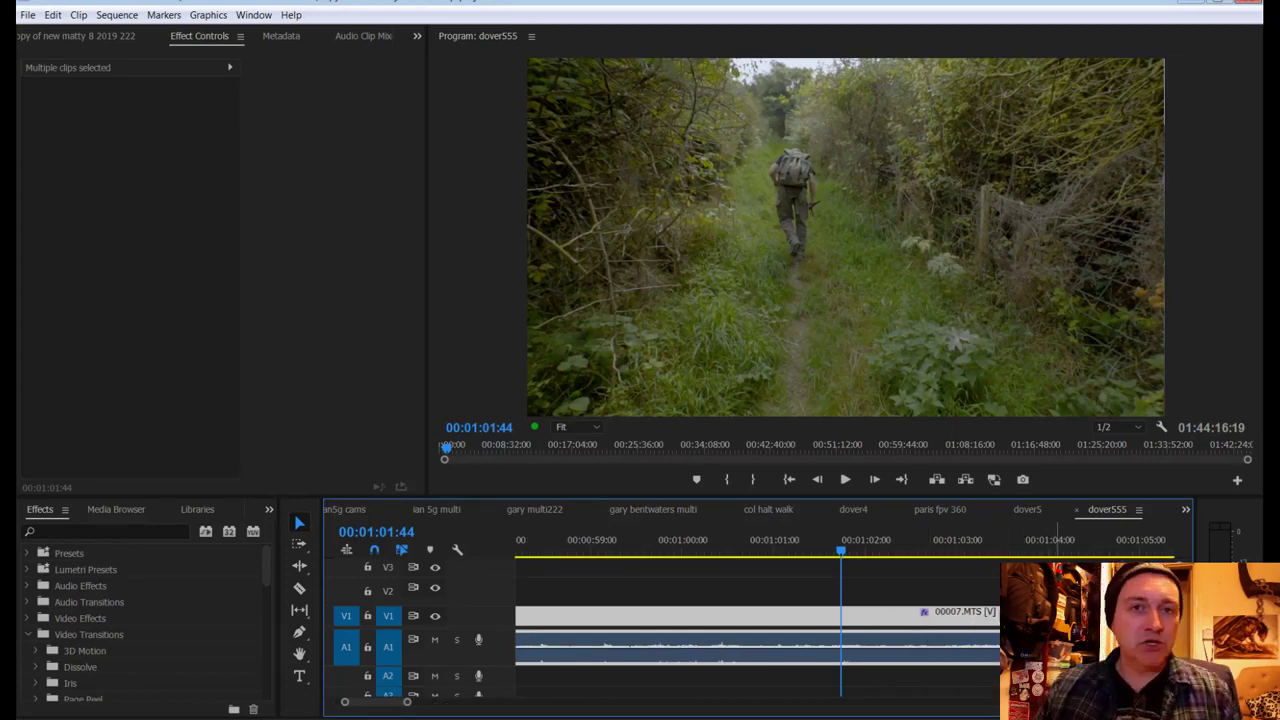
left_click(998, 548)
key("space")
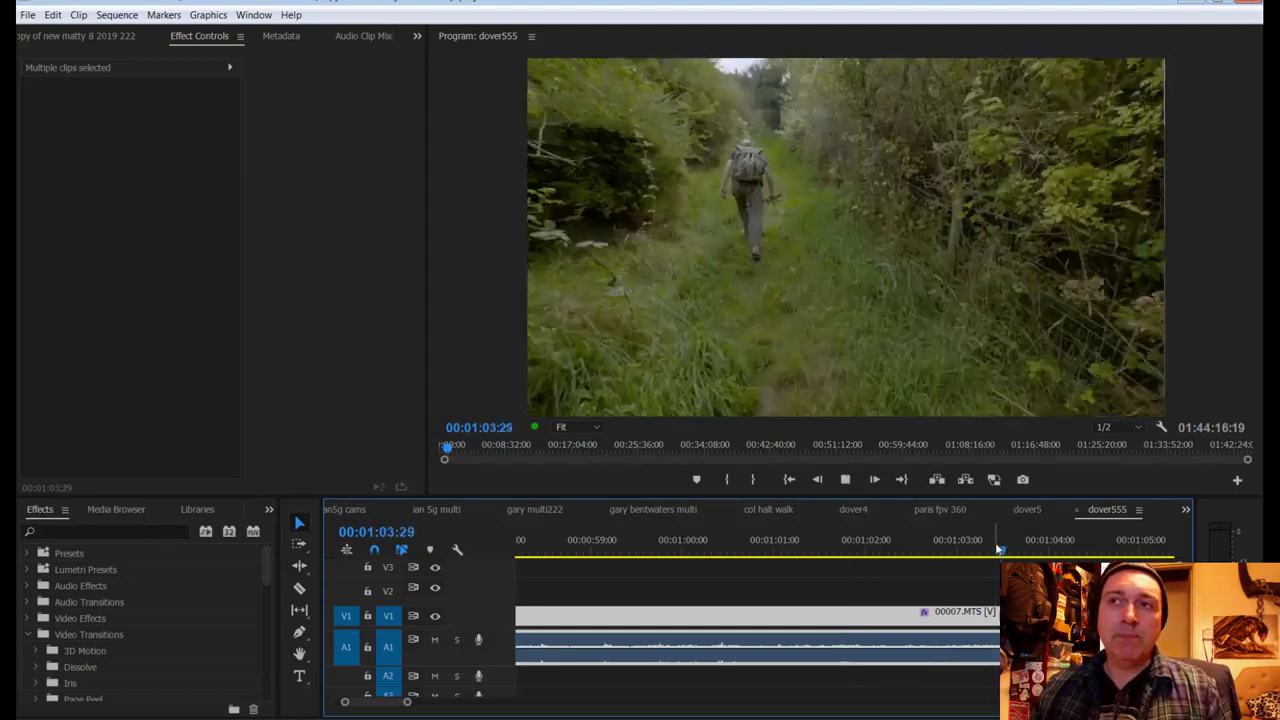
key("space")
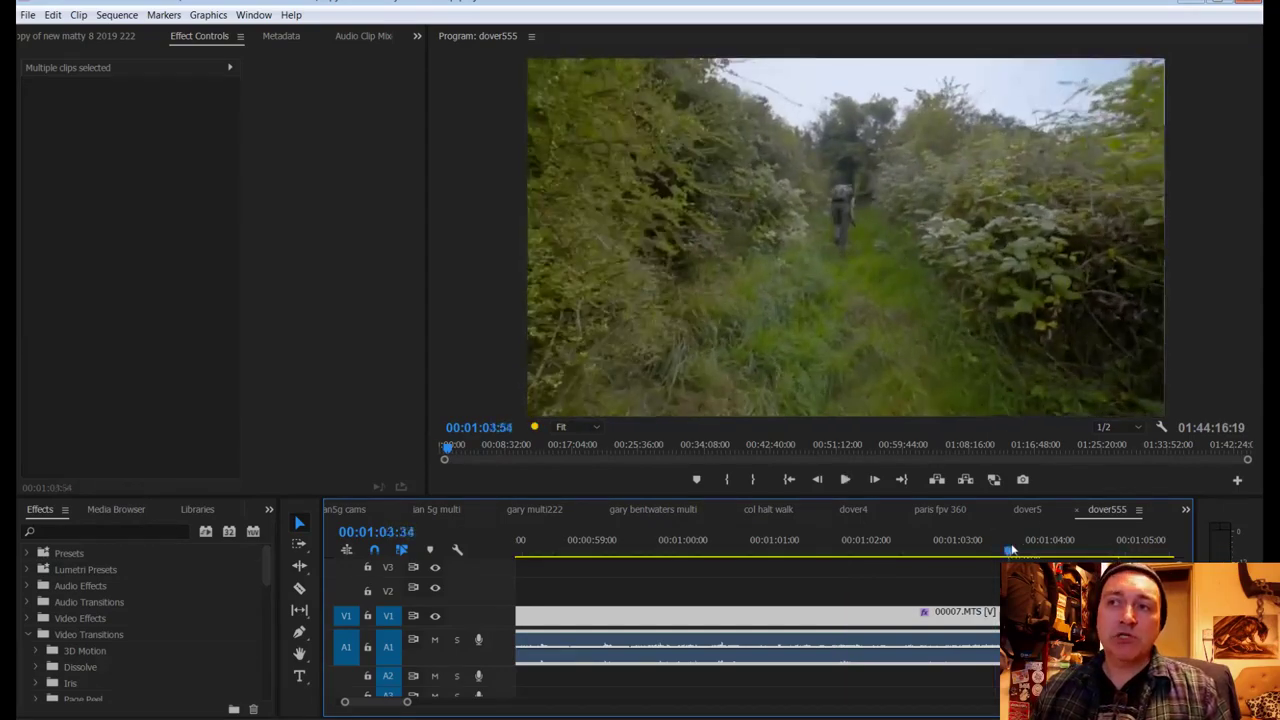
Step: Apply a Cross Dissolve to the V1 cut between the two 00007.MTS clips just after 00:01:03:00
left_click(985, 549)
left_click(988, 616)
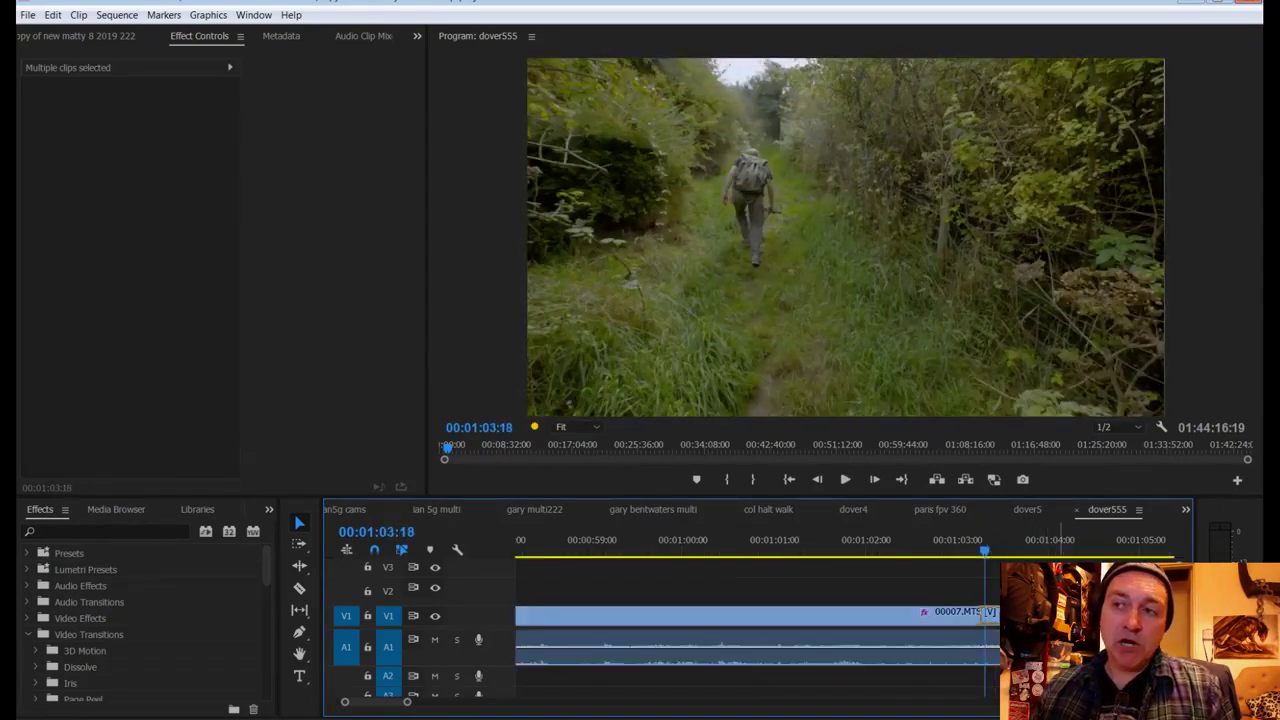
left_click_drag(990, 616, 958, 616)
key("ctrl+d")
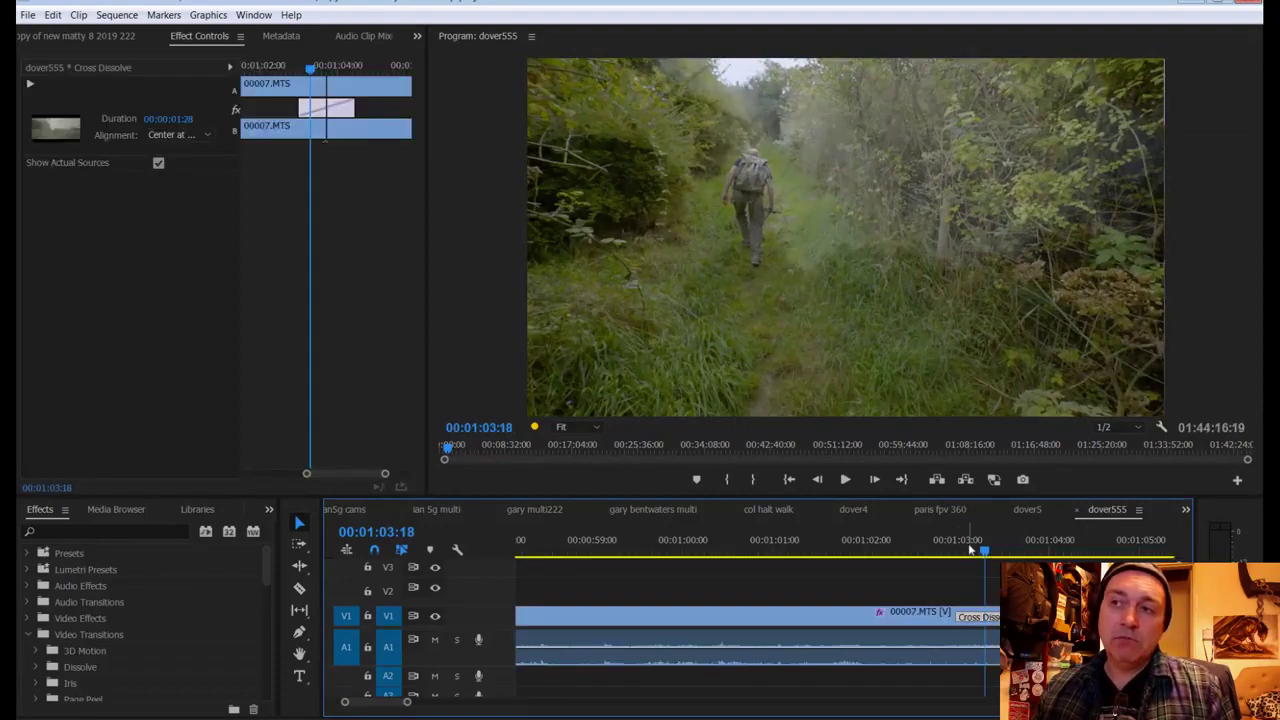
Step: Preview the new Cross Dissolve from 00:01:02:56 and continue playing the footage that follows it
left_click(953, 549)
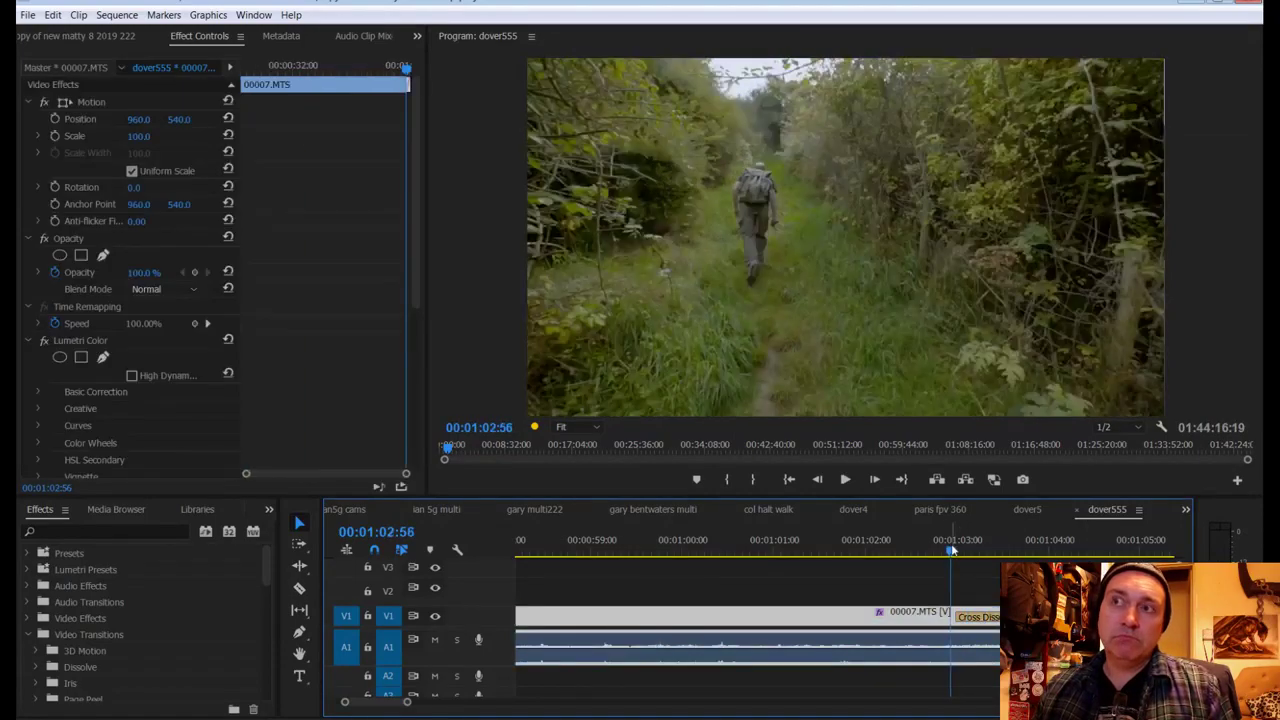
key("space")
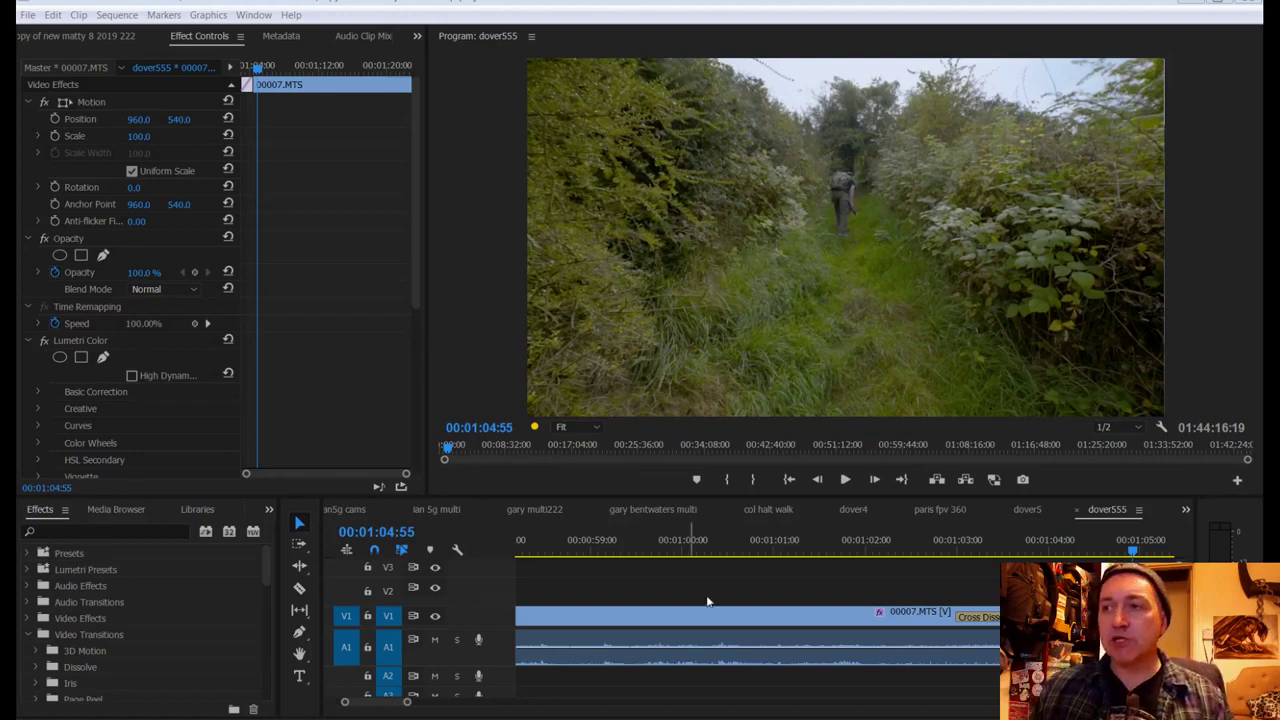
left_click(1133, 553)
key("space")
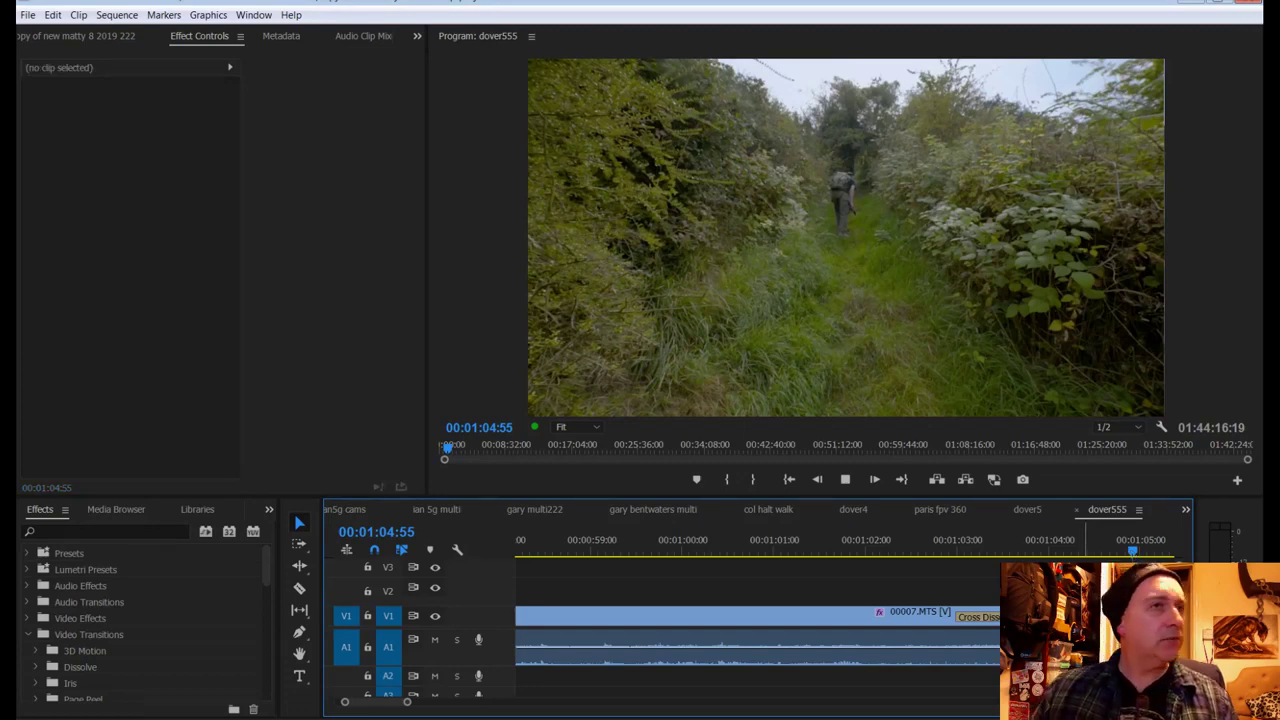
key("space")
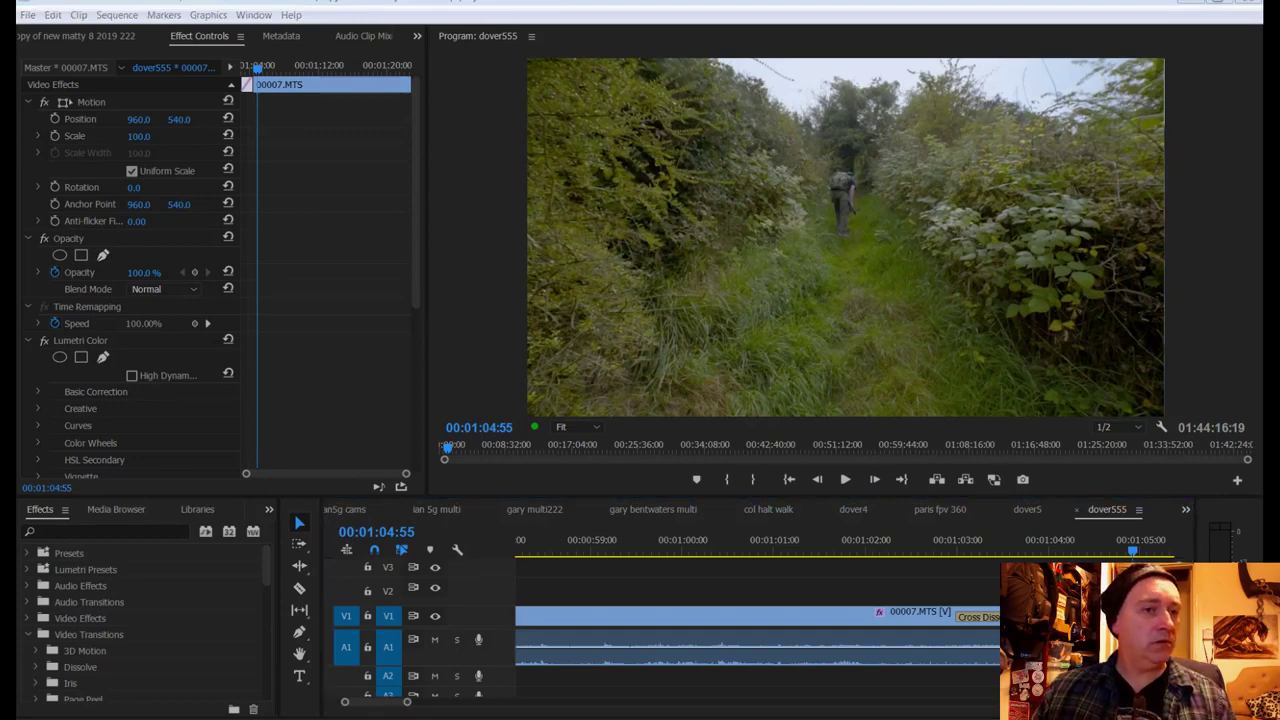
left_click(760, 596)
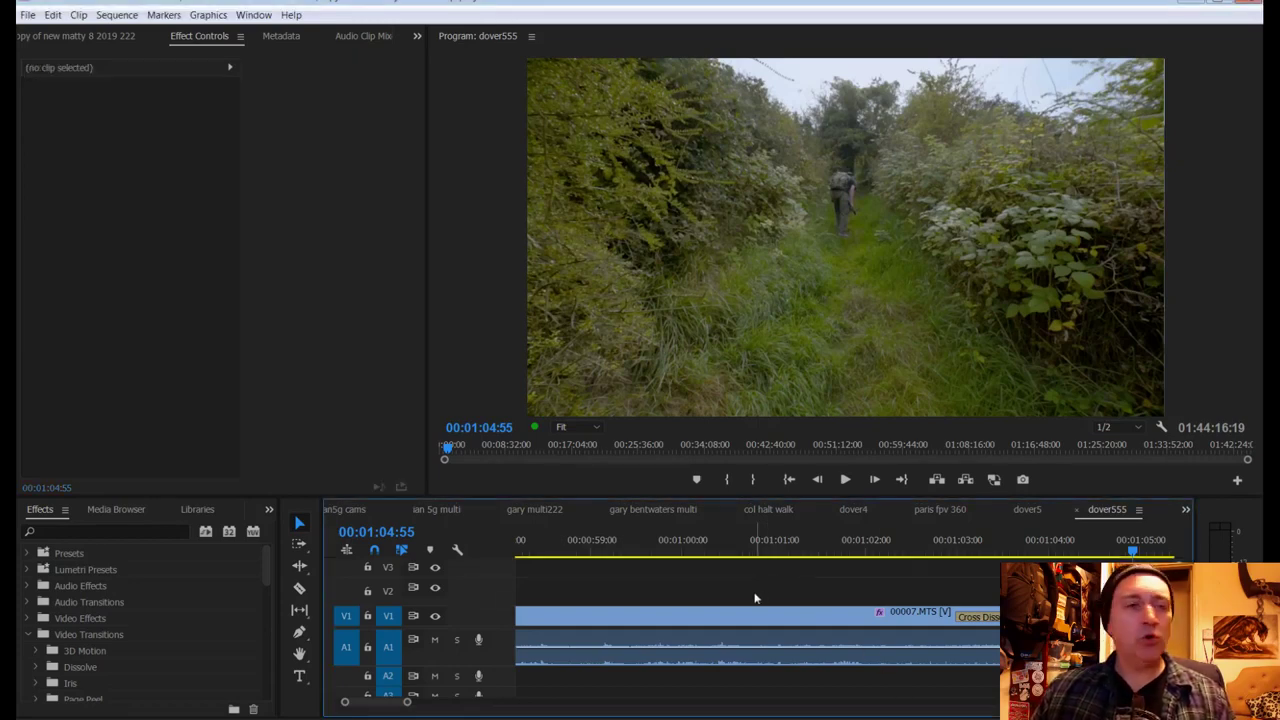
scroll(755, 598, "down", 2)
scroll(755, 598, "down", 3)
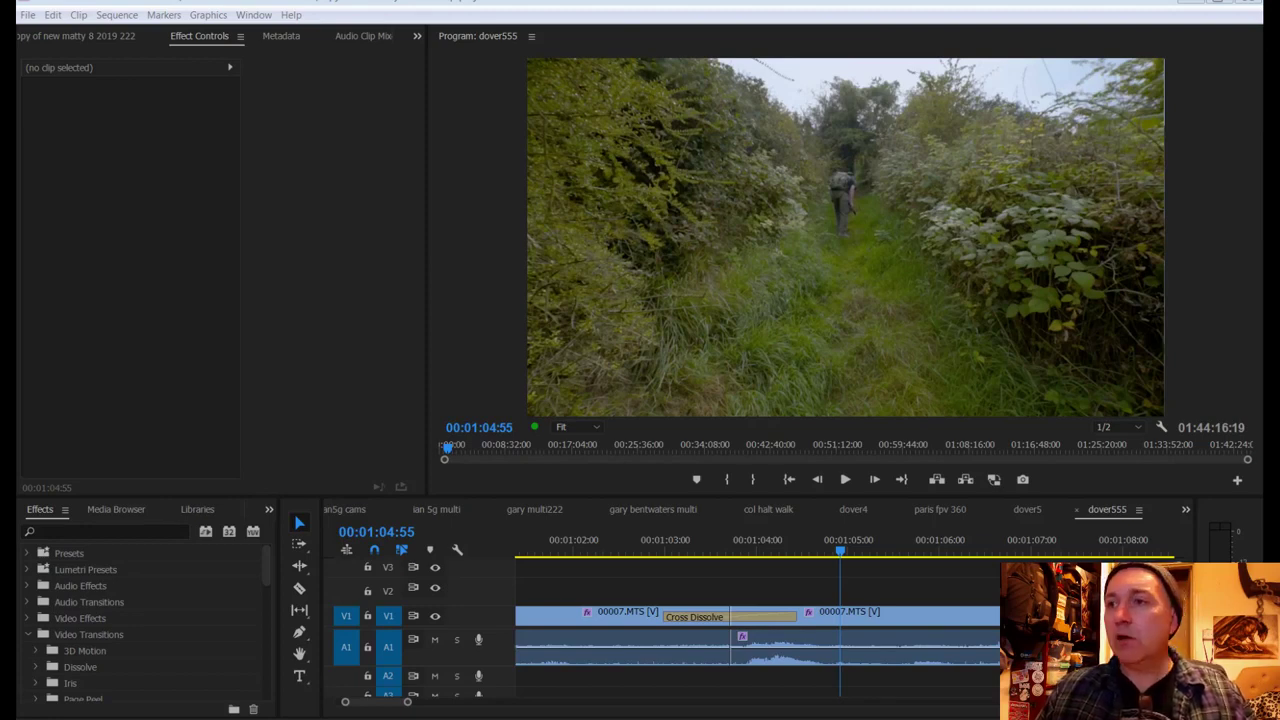
left_click(775, 578)
key("space")
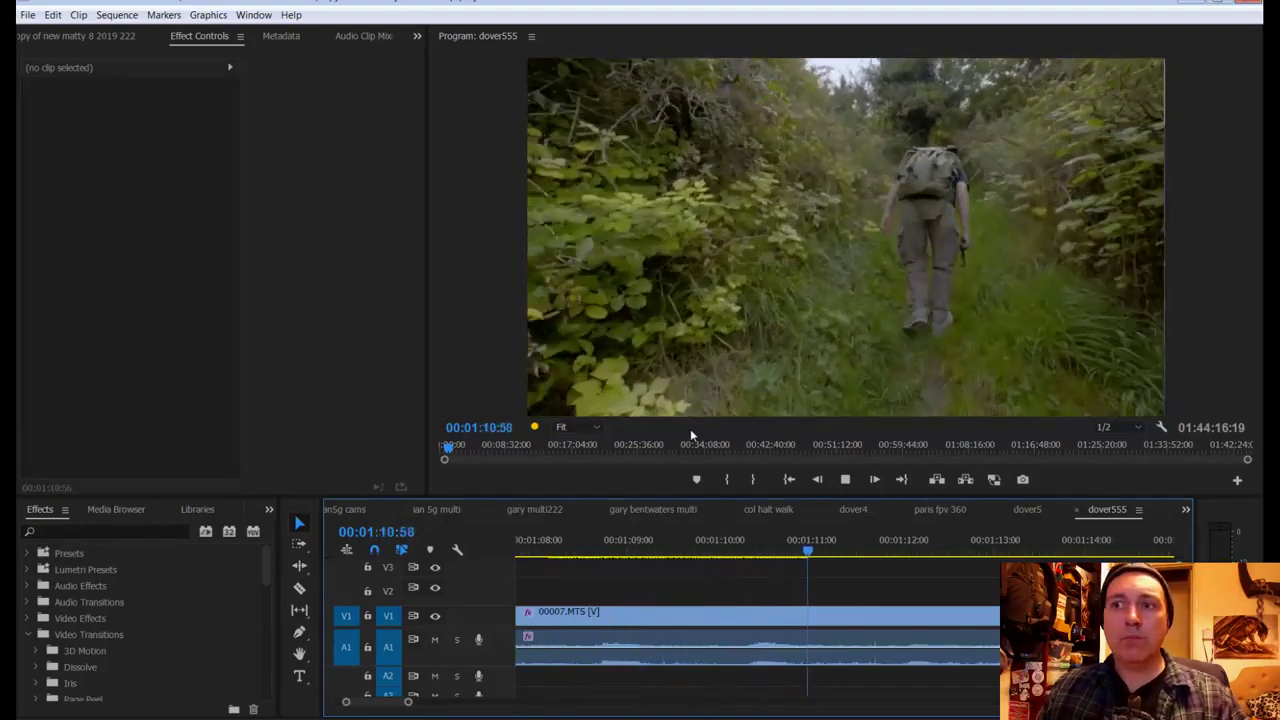
Step: Select the clip following the Cross Dissolve, examine its audio effects, and stop the playback
left_click_drag(409, 705, 440, 710)
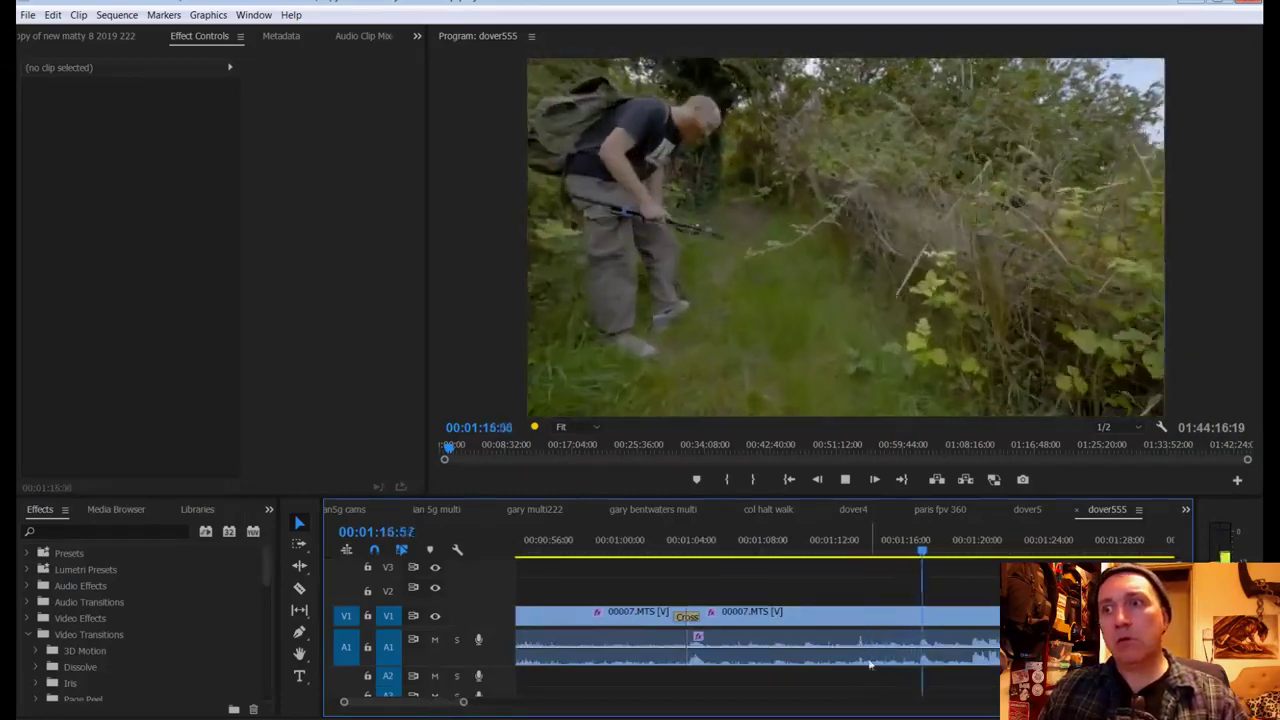
left_click(760, 640)
scroll(189, 337, "down", 5)
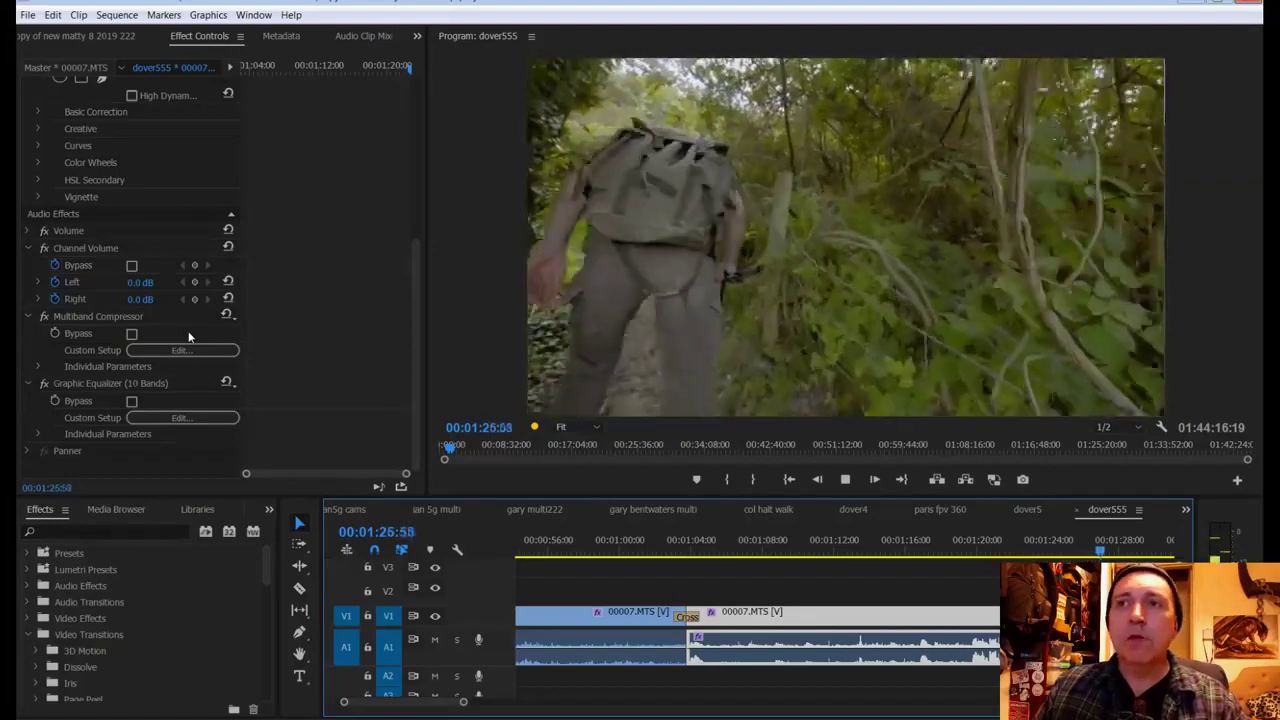
key("space")
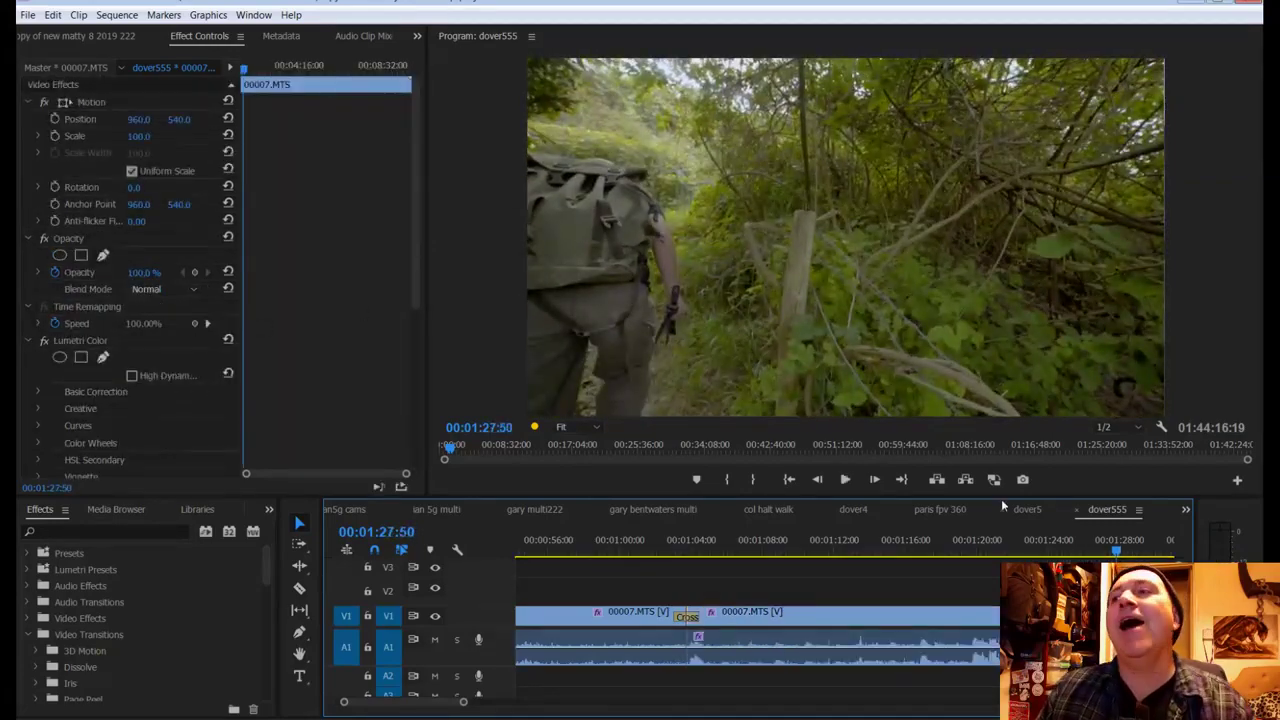
Step: Replay the footage from 00:01:25:41 and split the 00007.MTS clip at 00:01:29:06 with the Razor tool
left_click(1104, 550)
left_click_drag(1104, 552, 1078, 552)
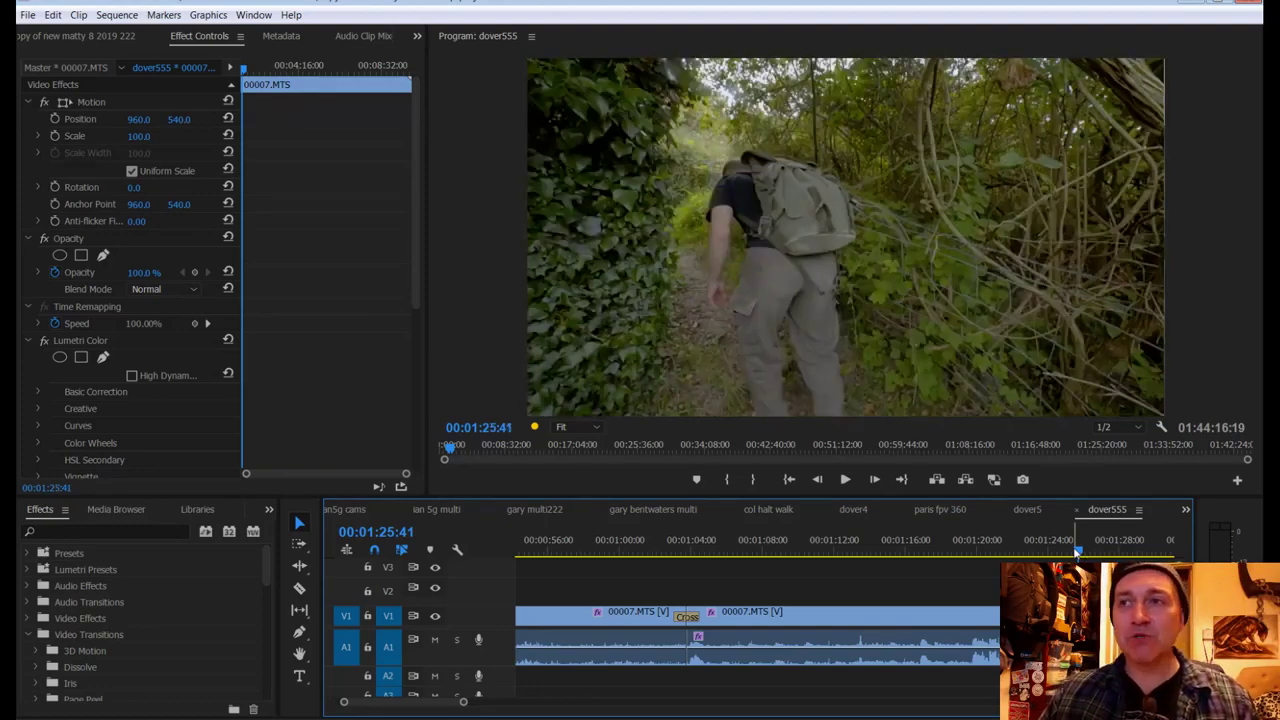
key("space")
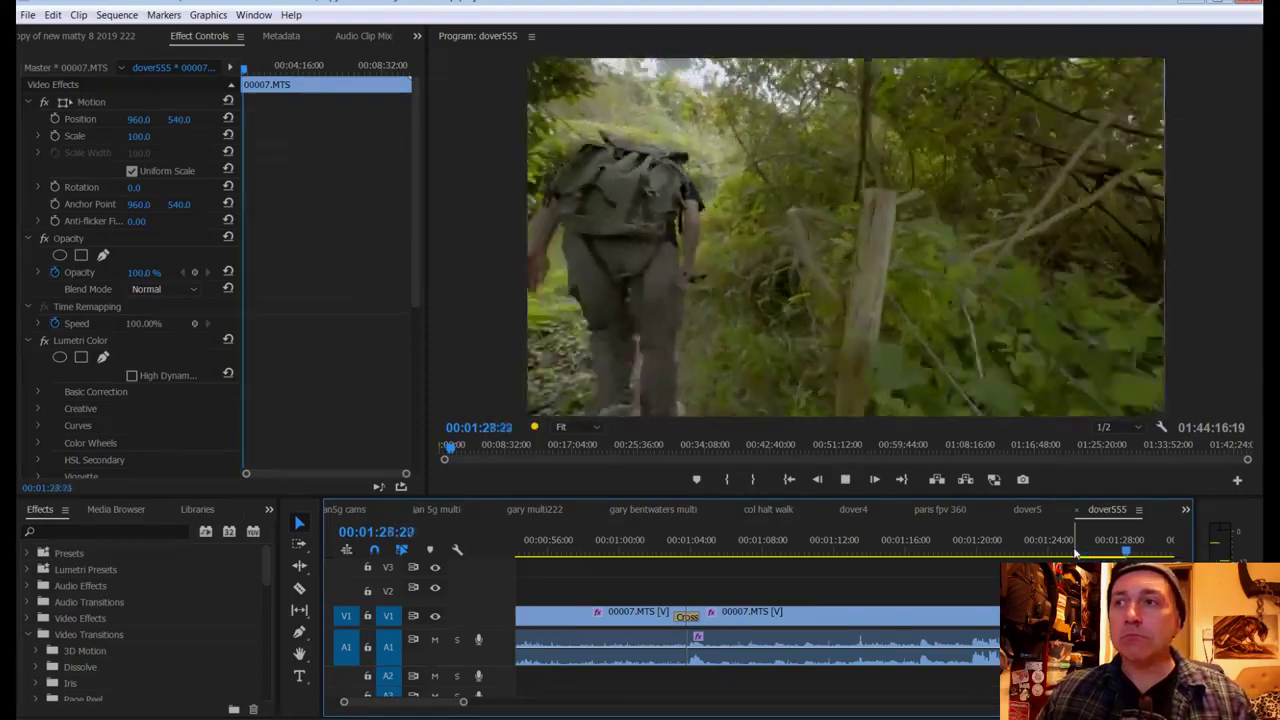
key("space")
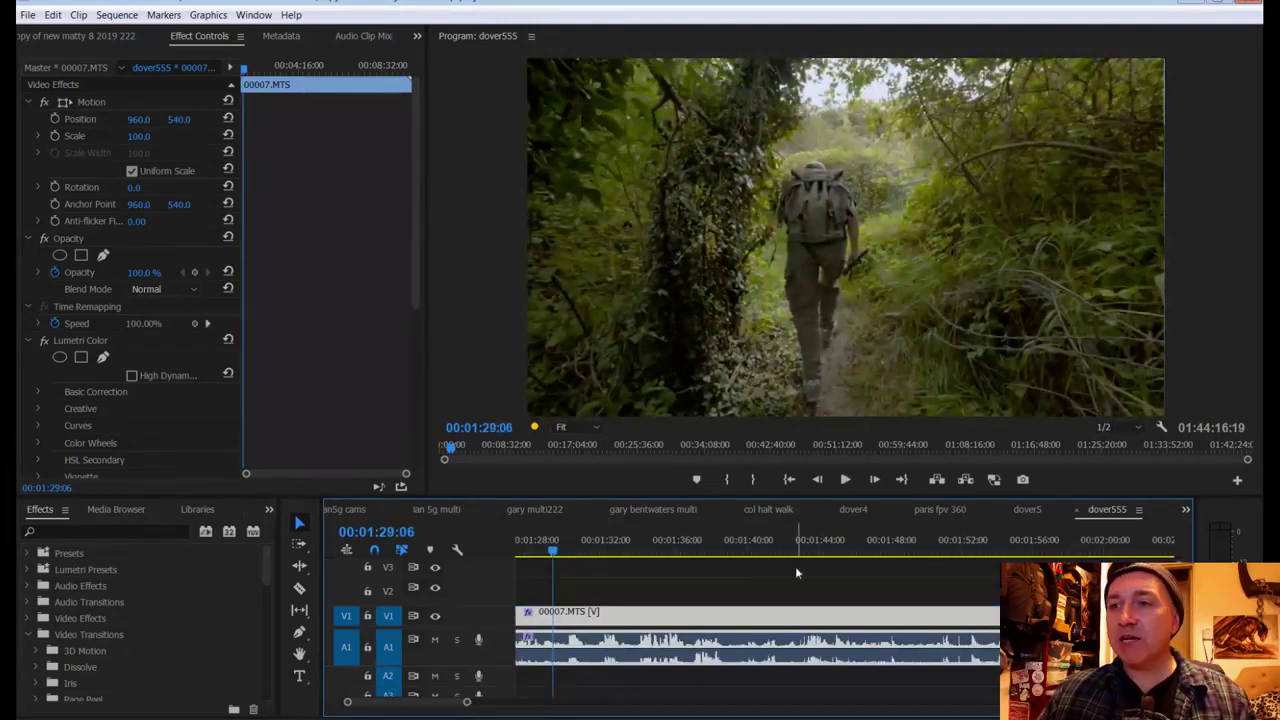
scroll(600, 581, "up", 5)
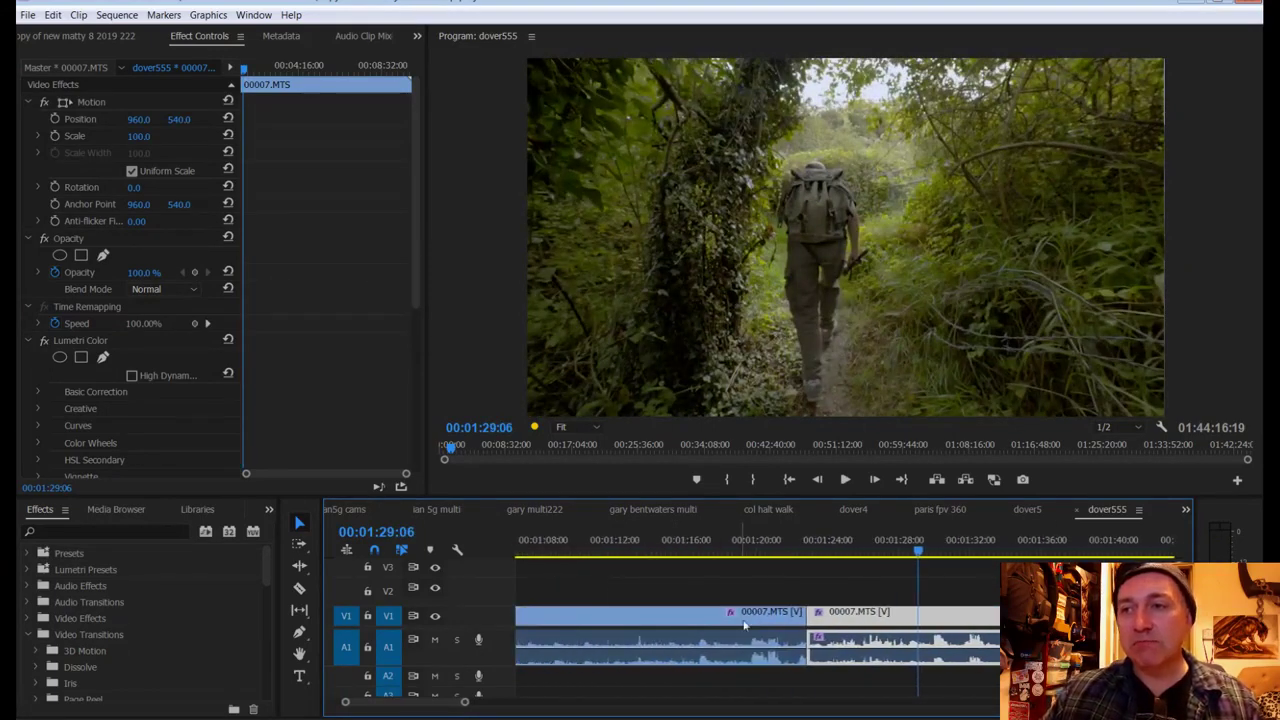
key("c")
left_click(920, 616)
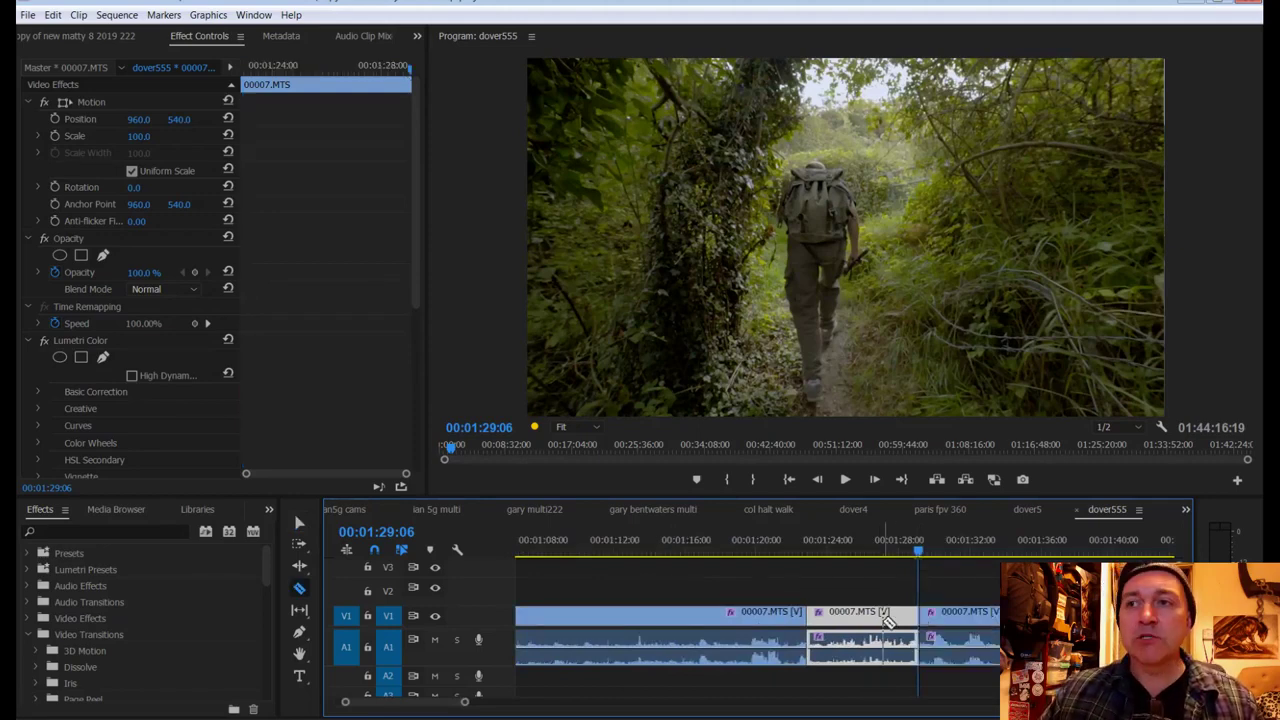
Step: Unlink the short segment ending at 00:01:29:06, delete only its audio from A1, and save the project
right_click(884, 620)
left_click(925, 272)
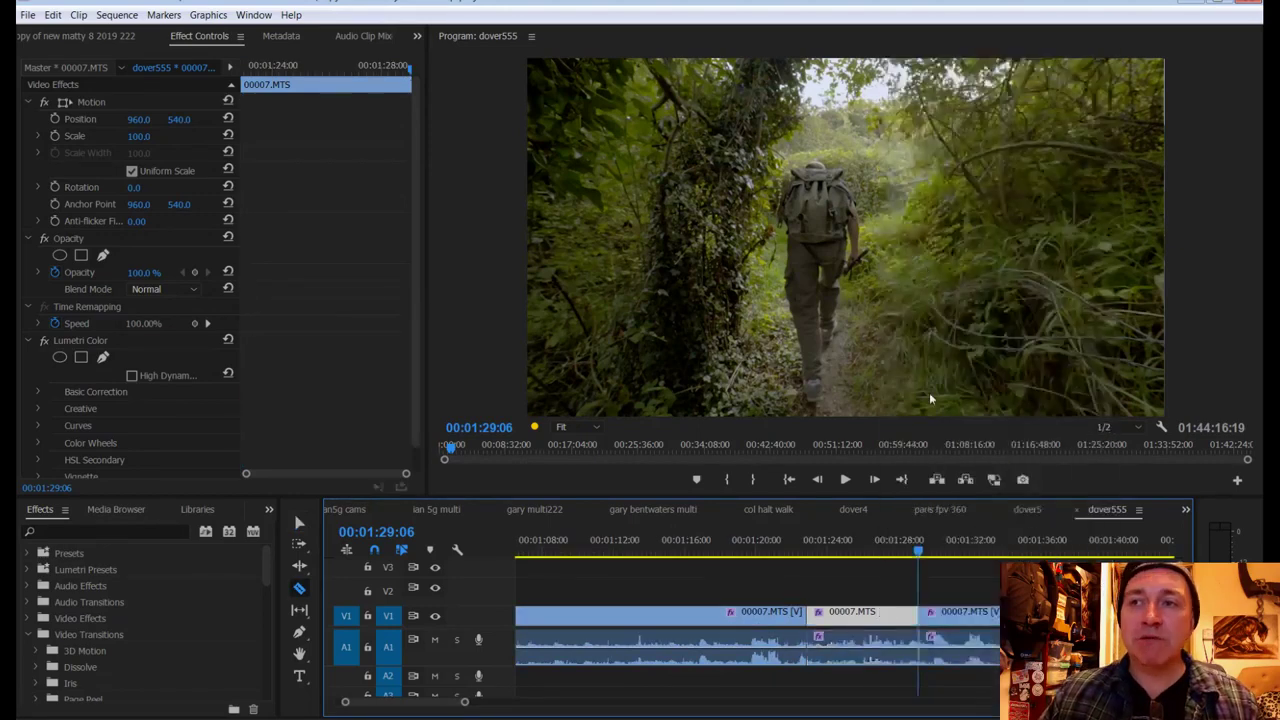
key("v")
left_click(864, 648)
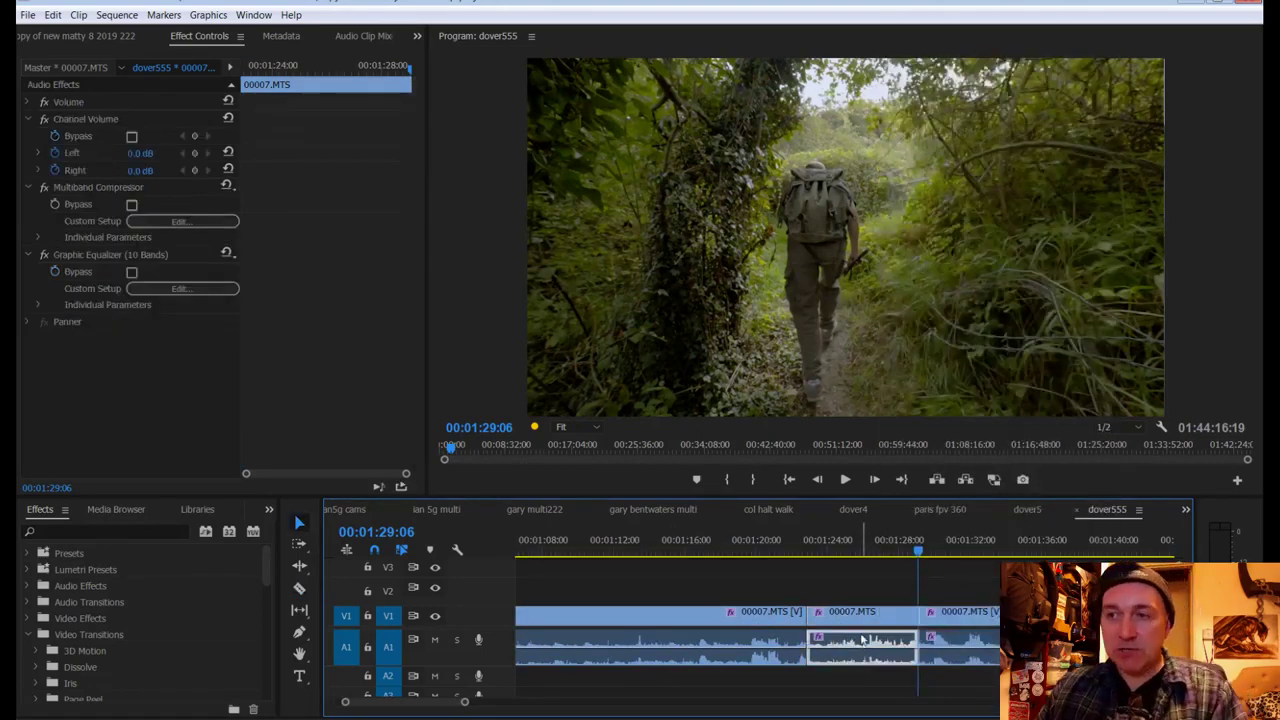
key("Delete")
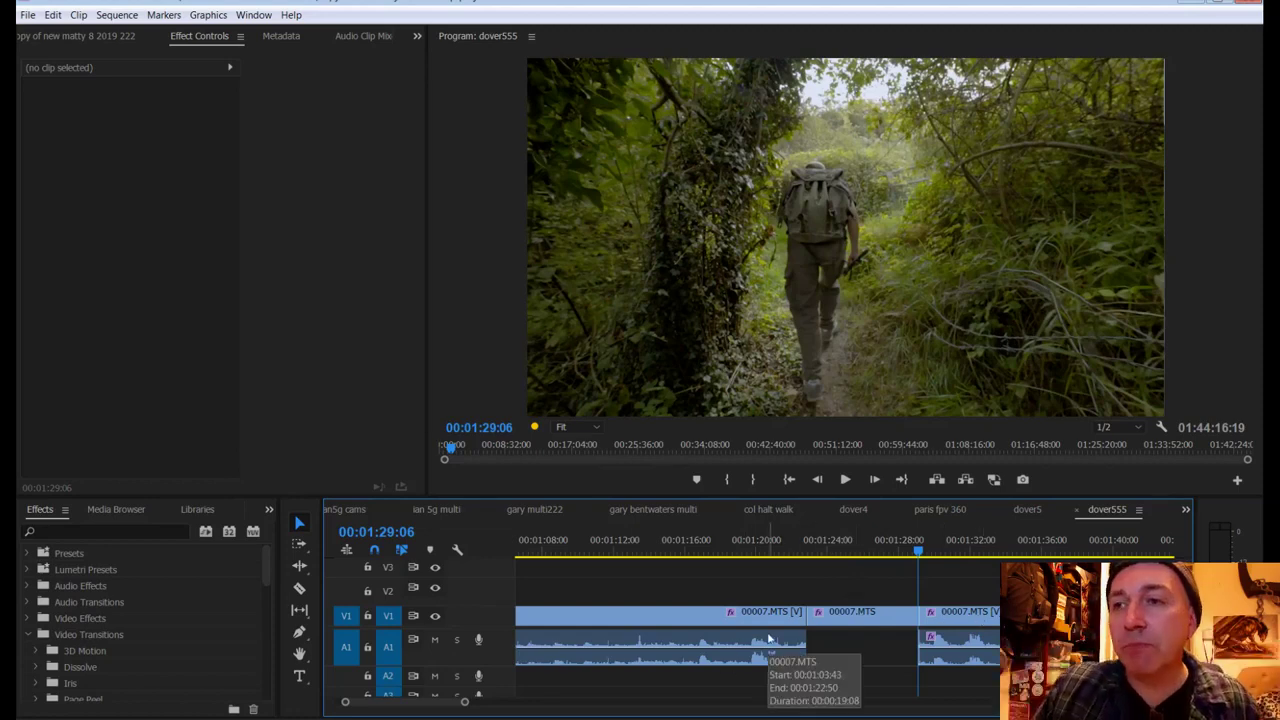
key("ctrl+s")
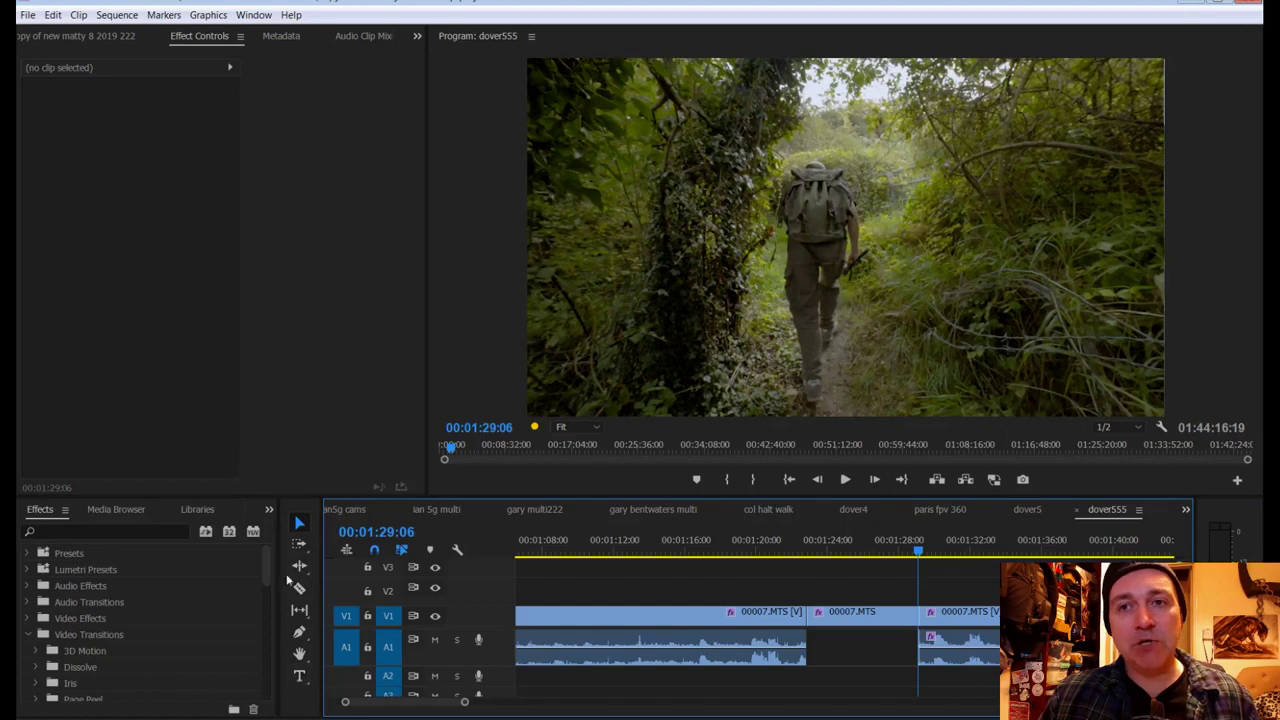
Step: Open the online help page on keyboard shortcuts in the browser
left_click(298, 524)
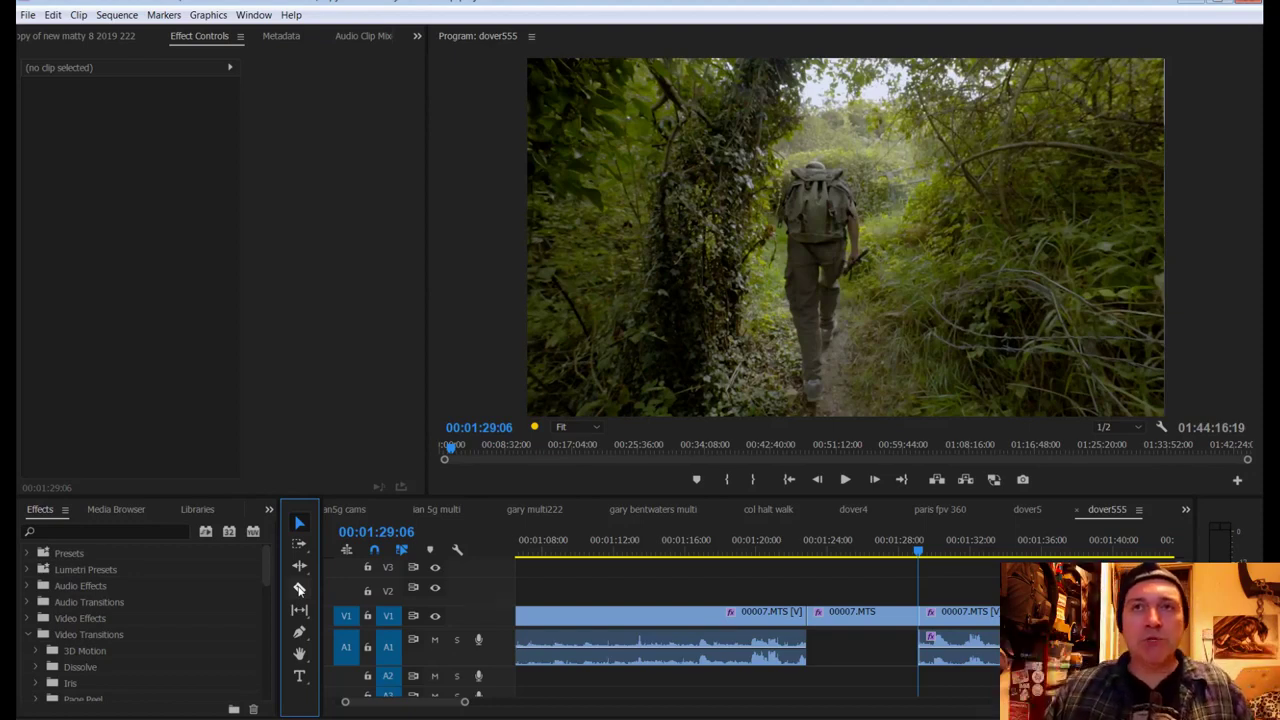
left_click(290, 15)
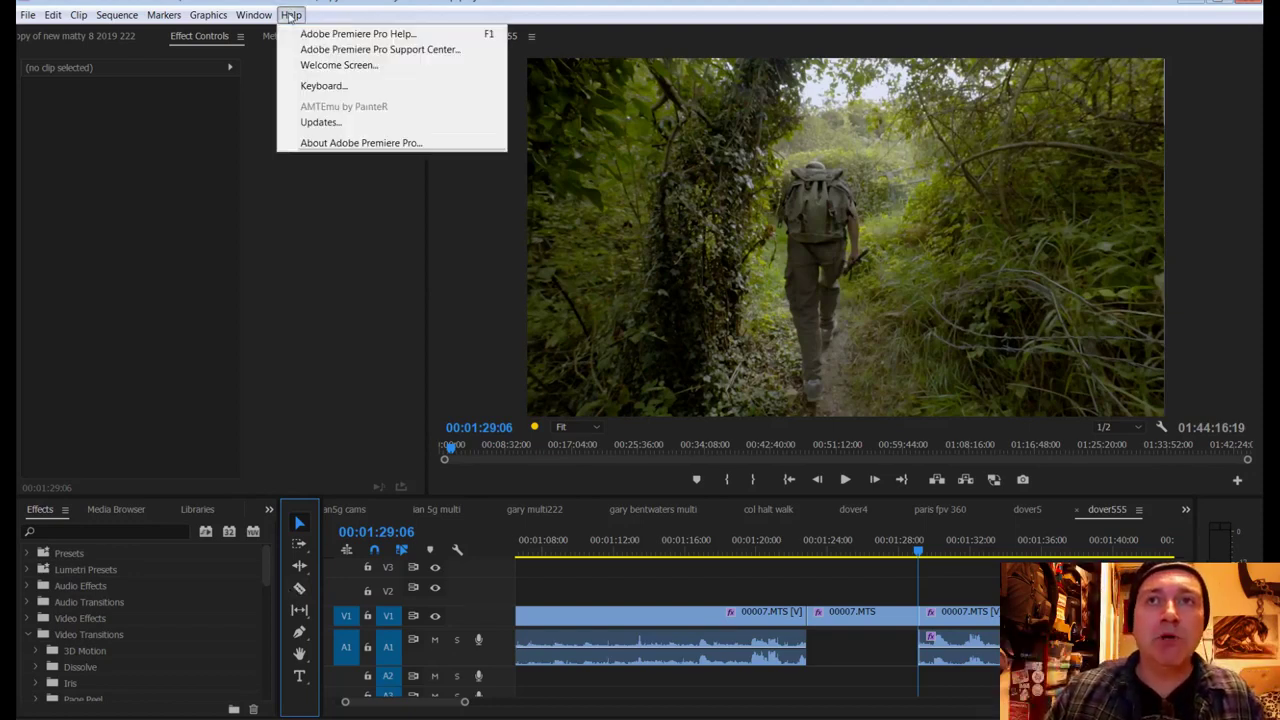
left_click(301, 85)
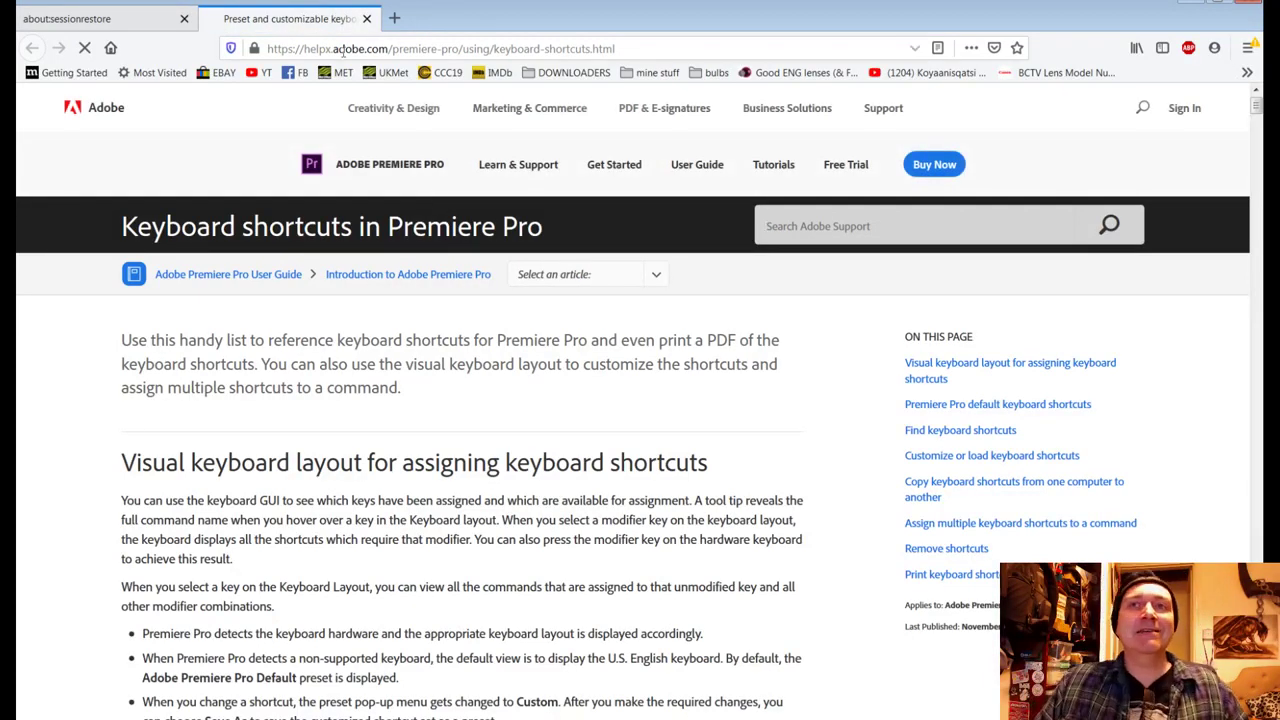
Step: Close the shortcuts page and end the Firefox task through Windows Task Manager, returning to Premiere Pro
left_click(366, 19)
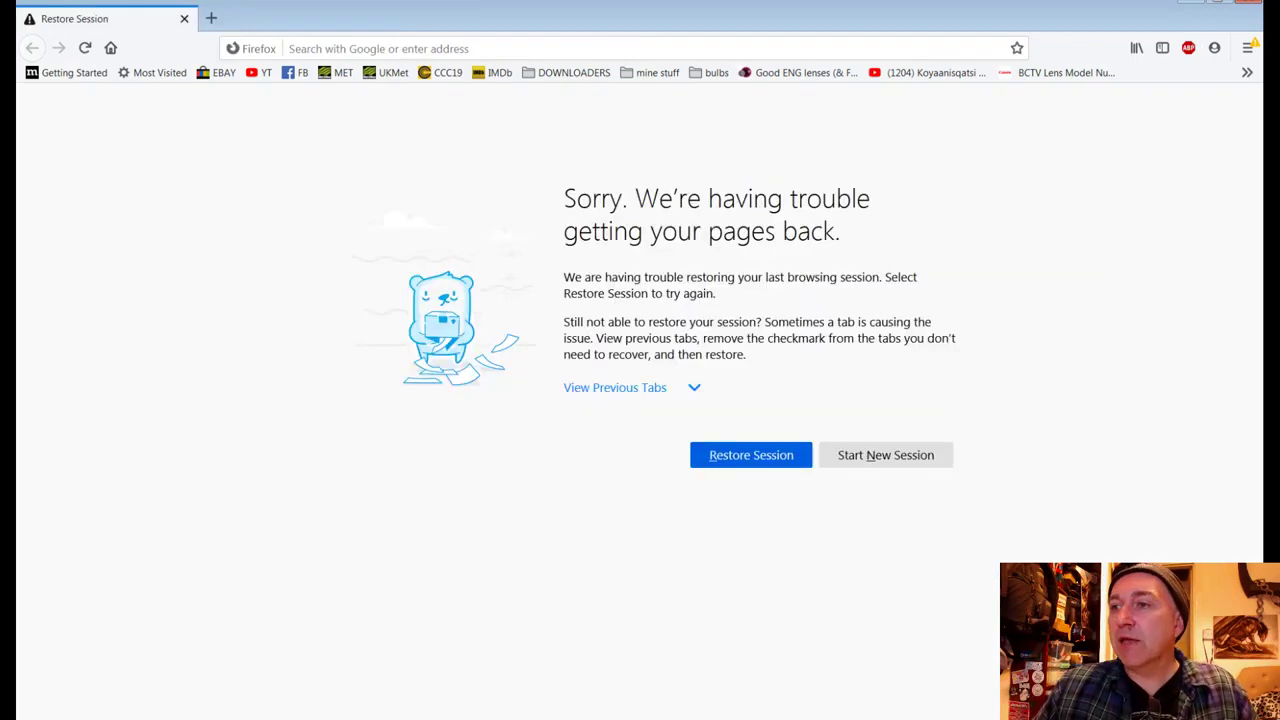
key("ctrl+shift+Escape")
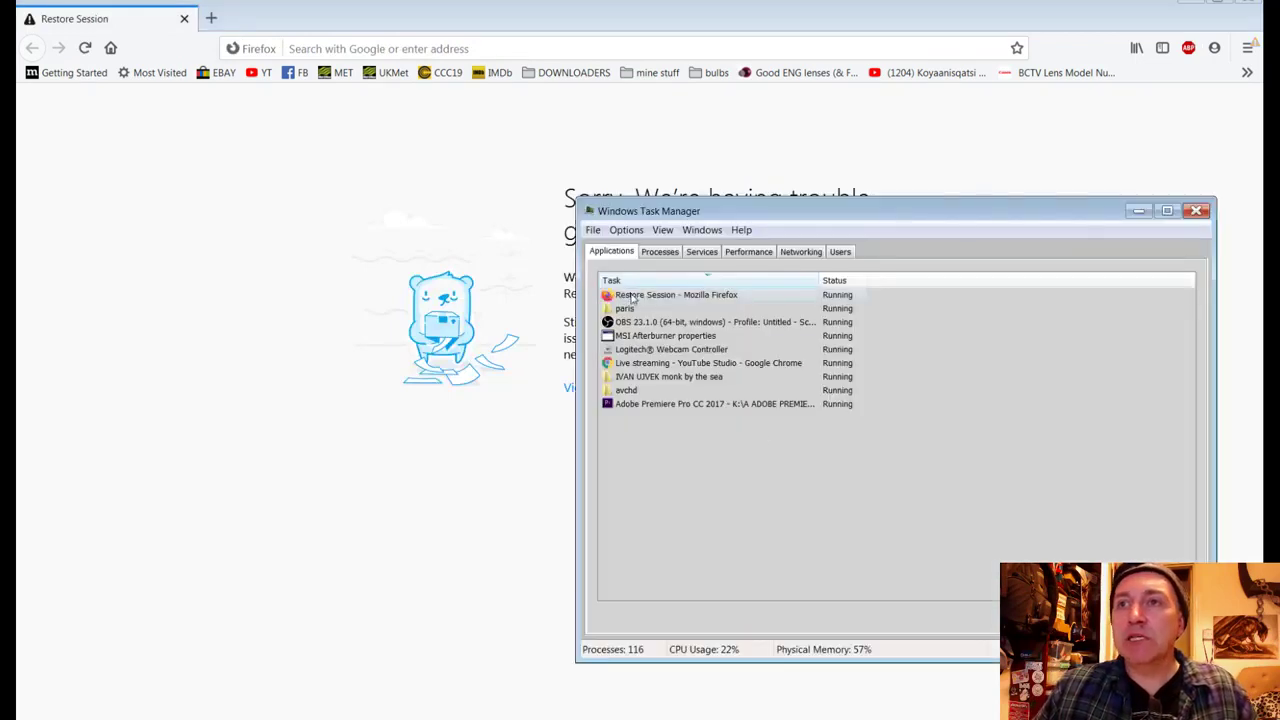
left_click(632, 296)
left_click(1040, 617)
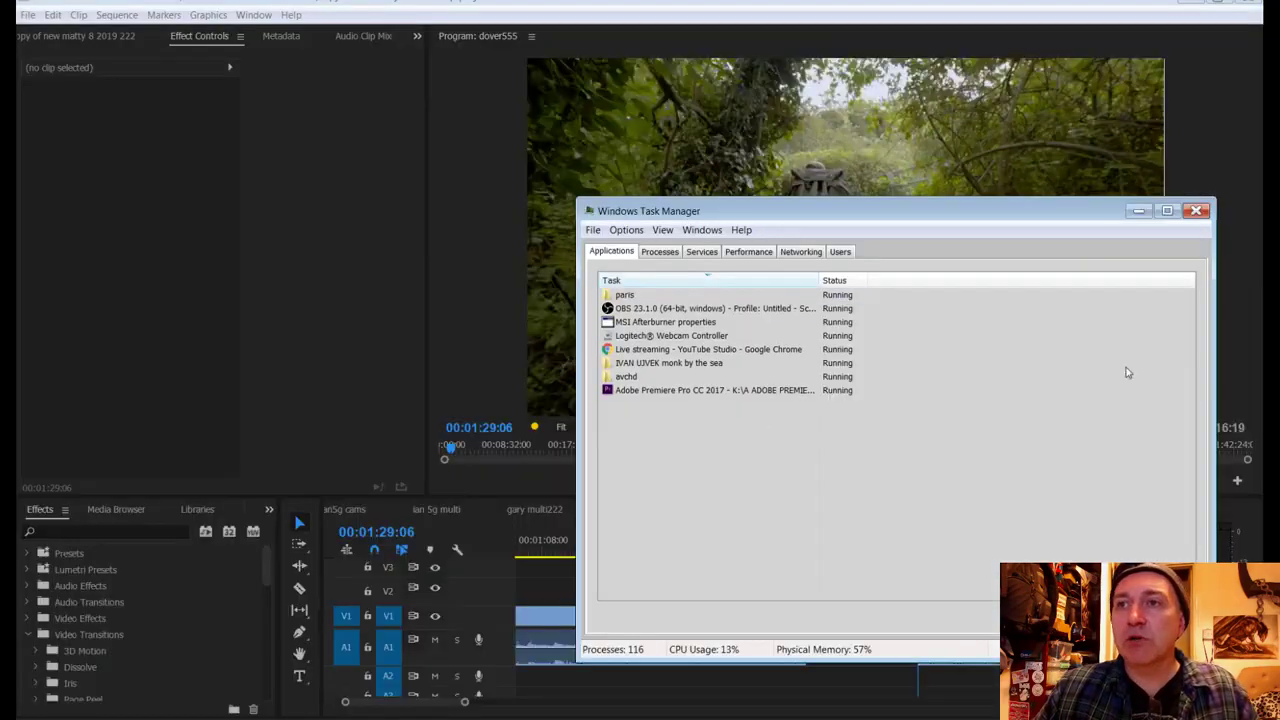
left_click(1197, 211)
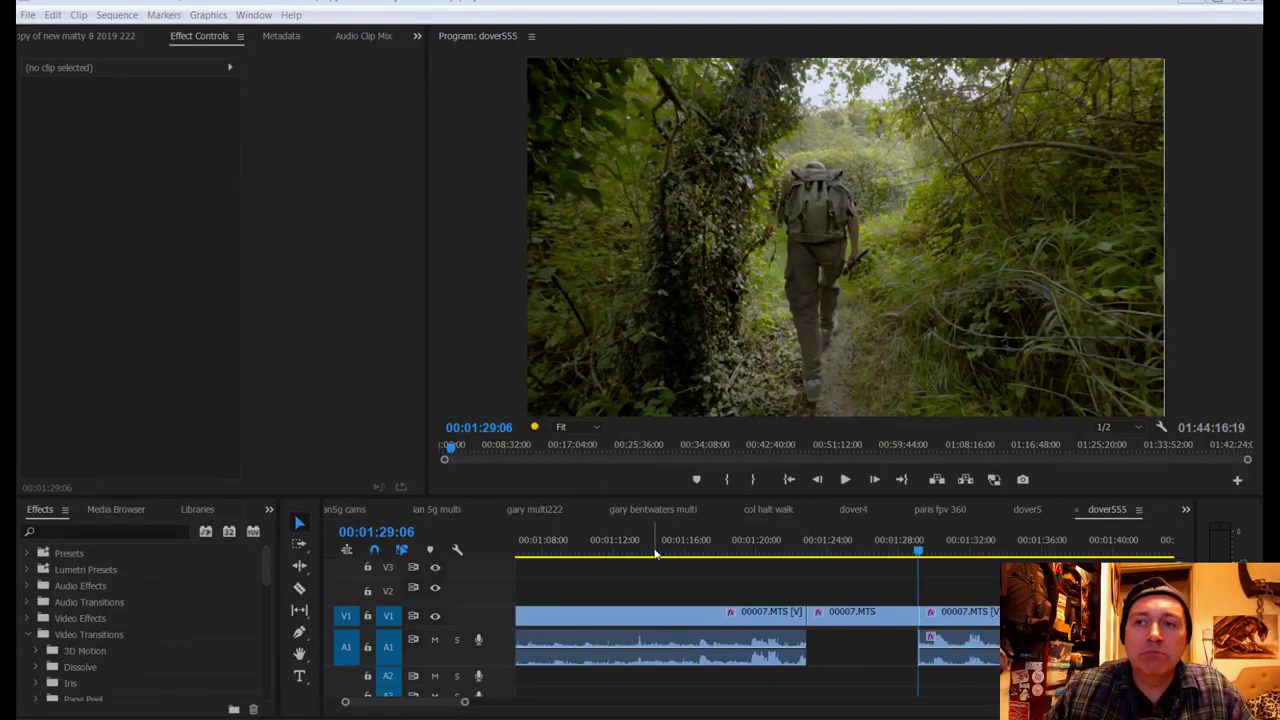
Step: Play back the dover555 footage from 00:01:08:19
left_click_drag(582, 553, 549, 555)
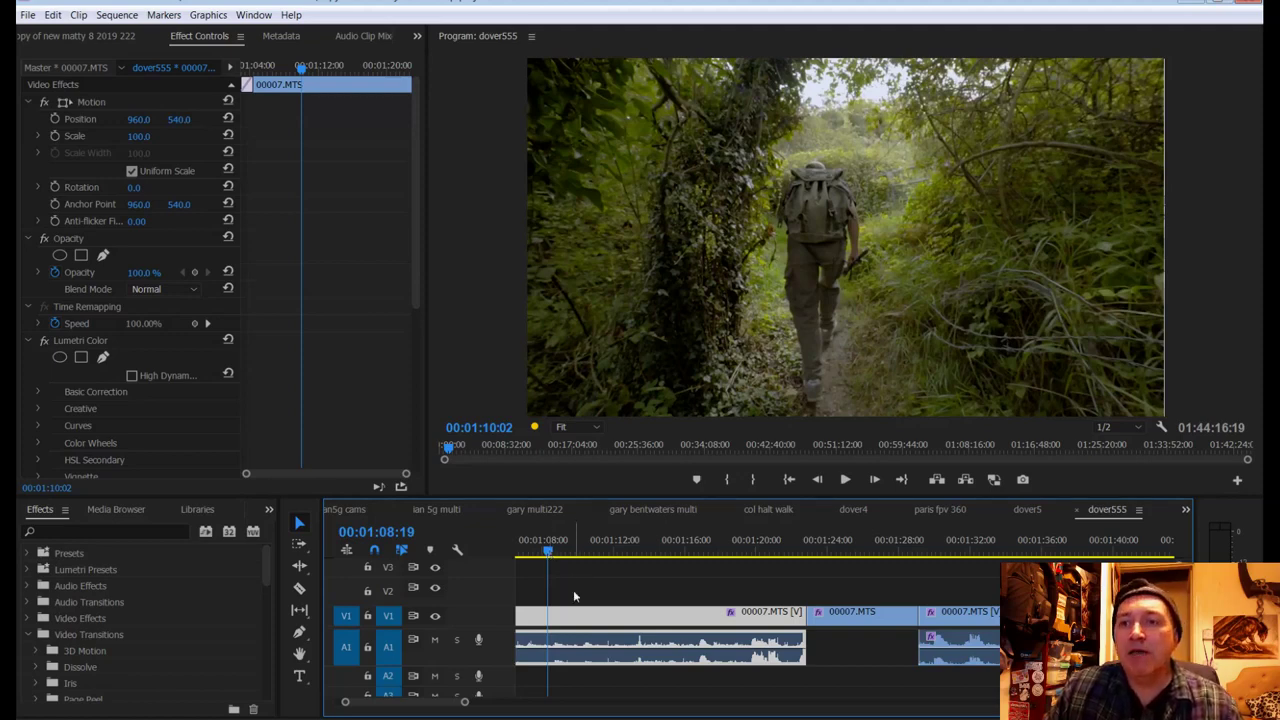
left_click(573, 592)
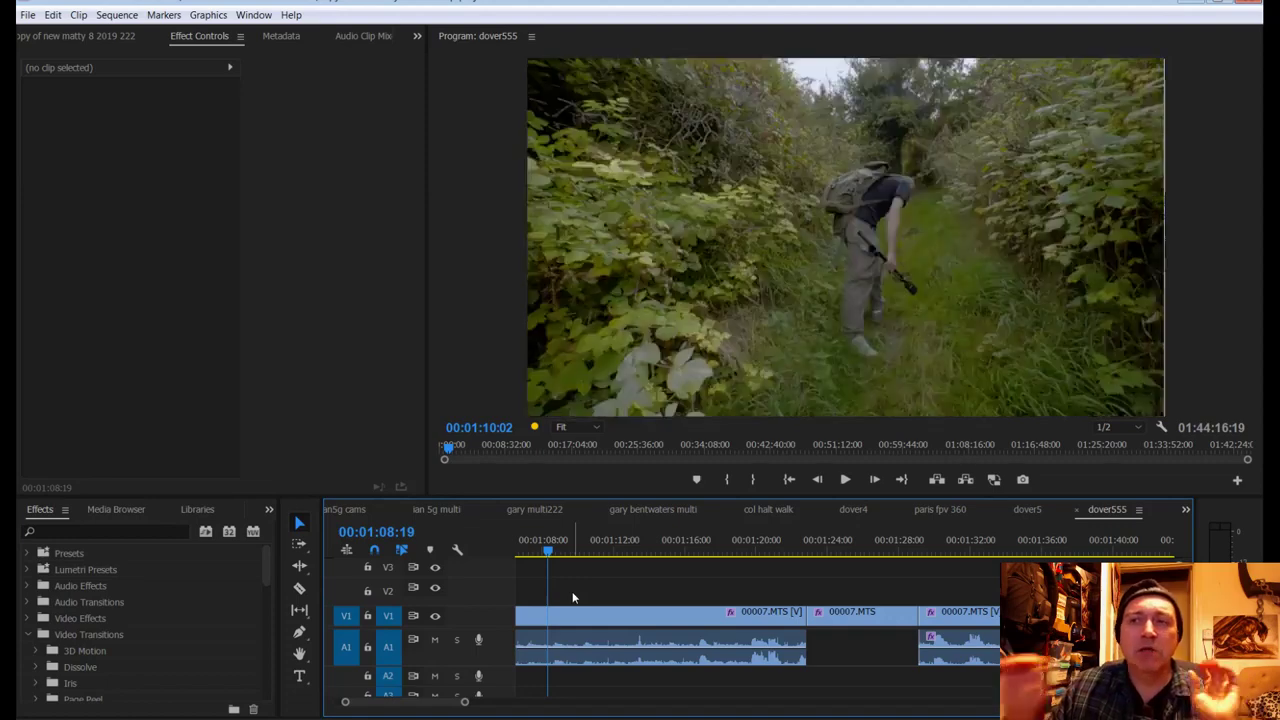
left_click(573, 597)
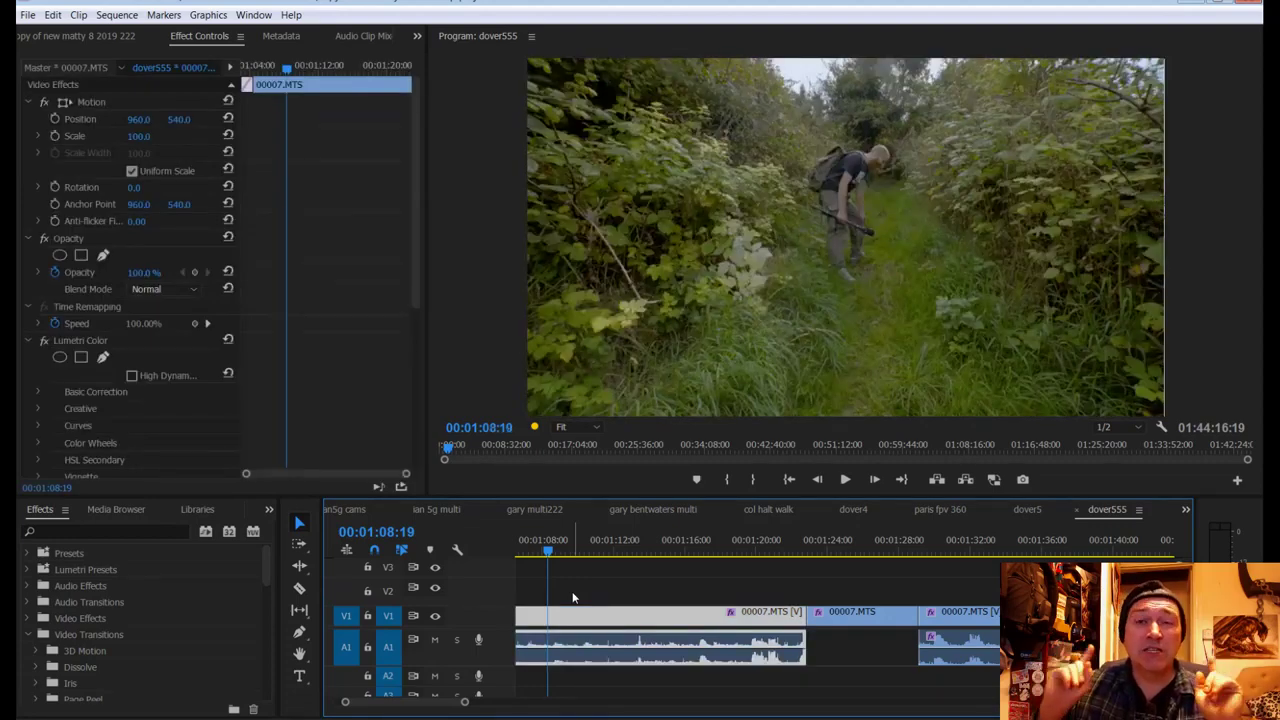
left_click(762, 385)
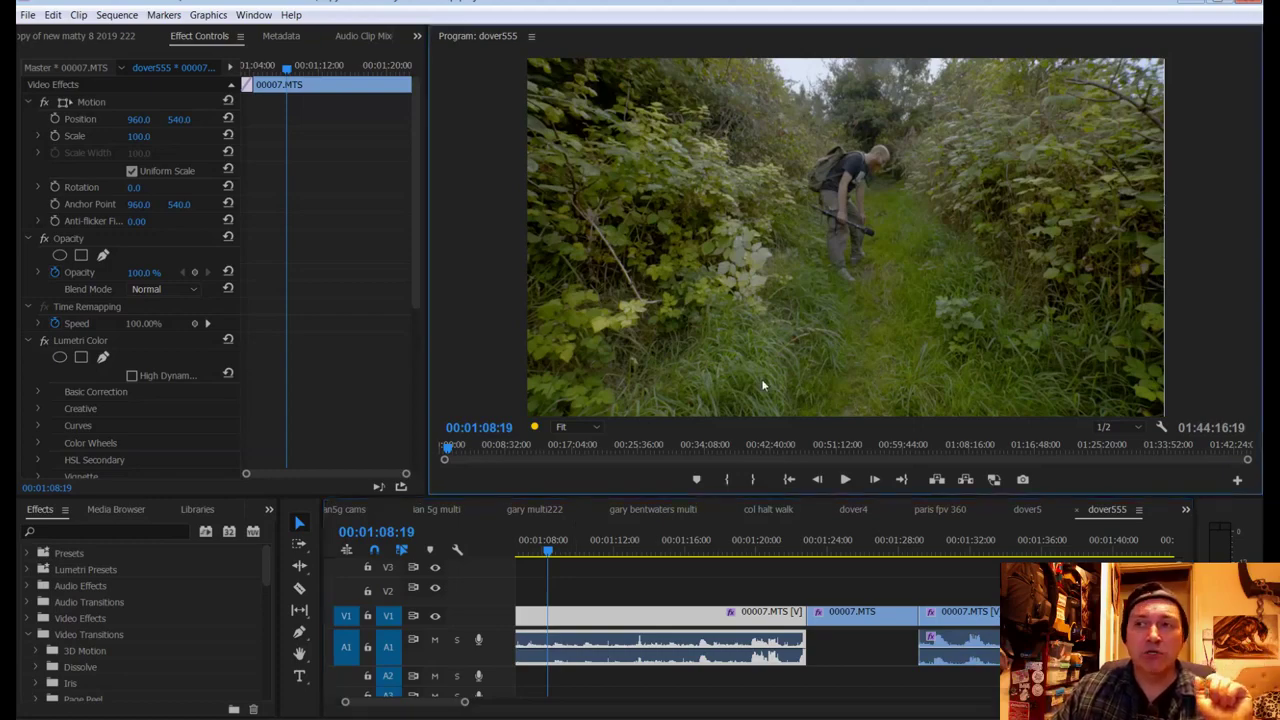
key("space")
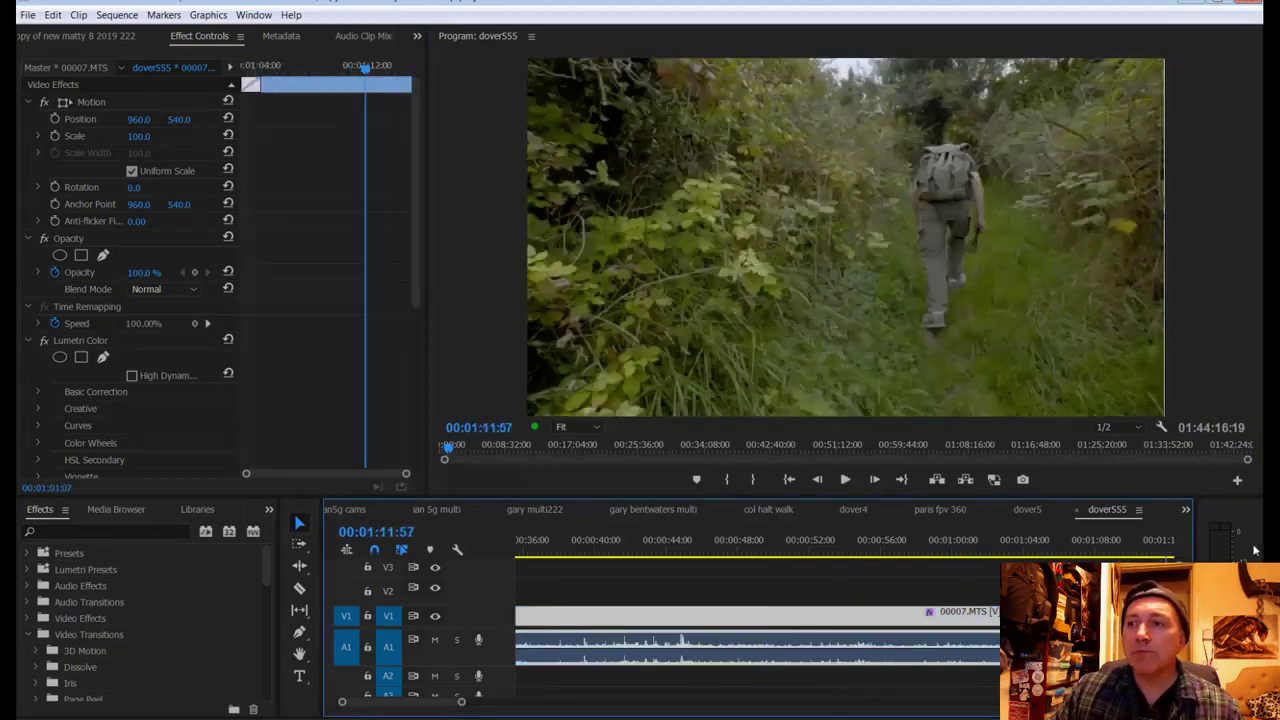
key("space")
Step: Review the footage before the cross dissolve and split the 00007.MTS clip at 00:00:55:56 with the Razor tool
left_click_drag(640, 541, 638, 541)
key("space")
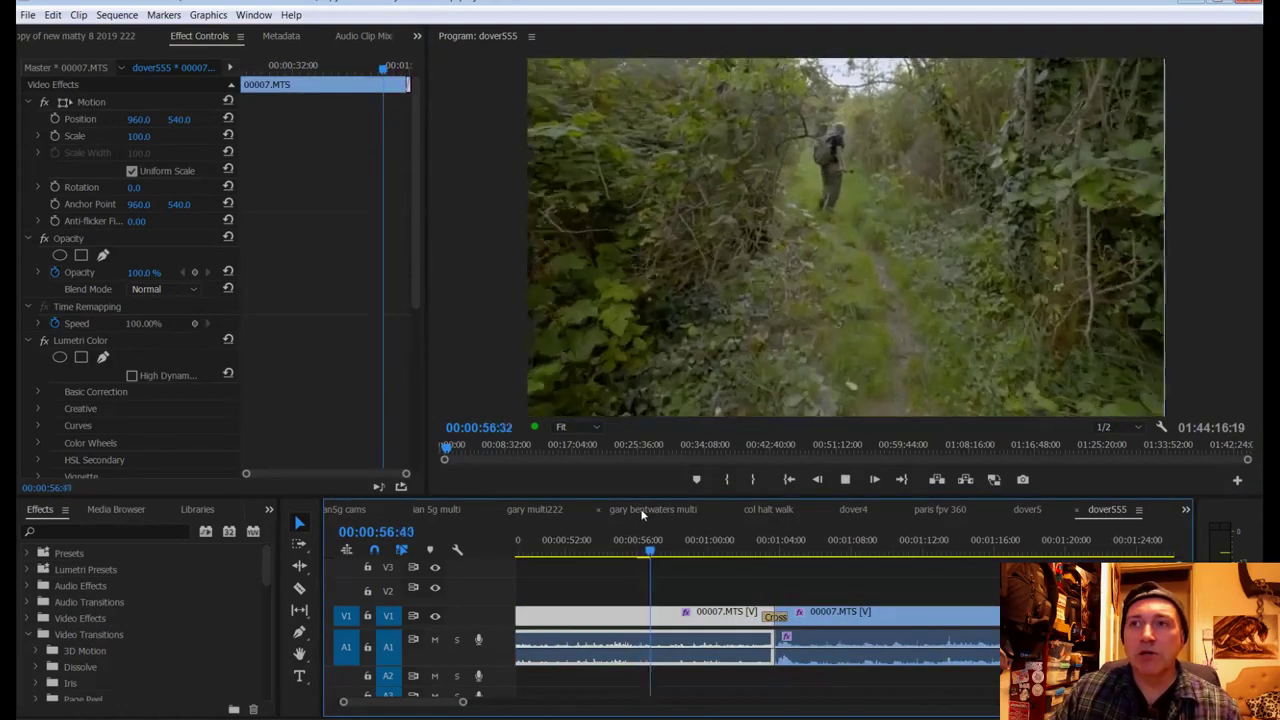
key("space")
key("c")
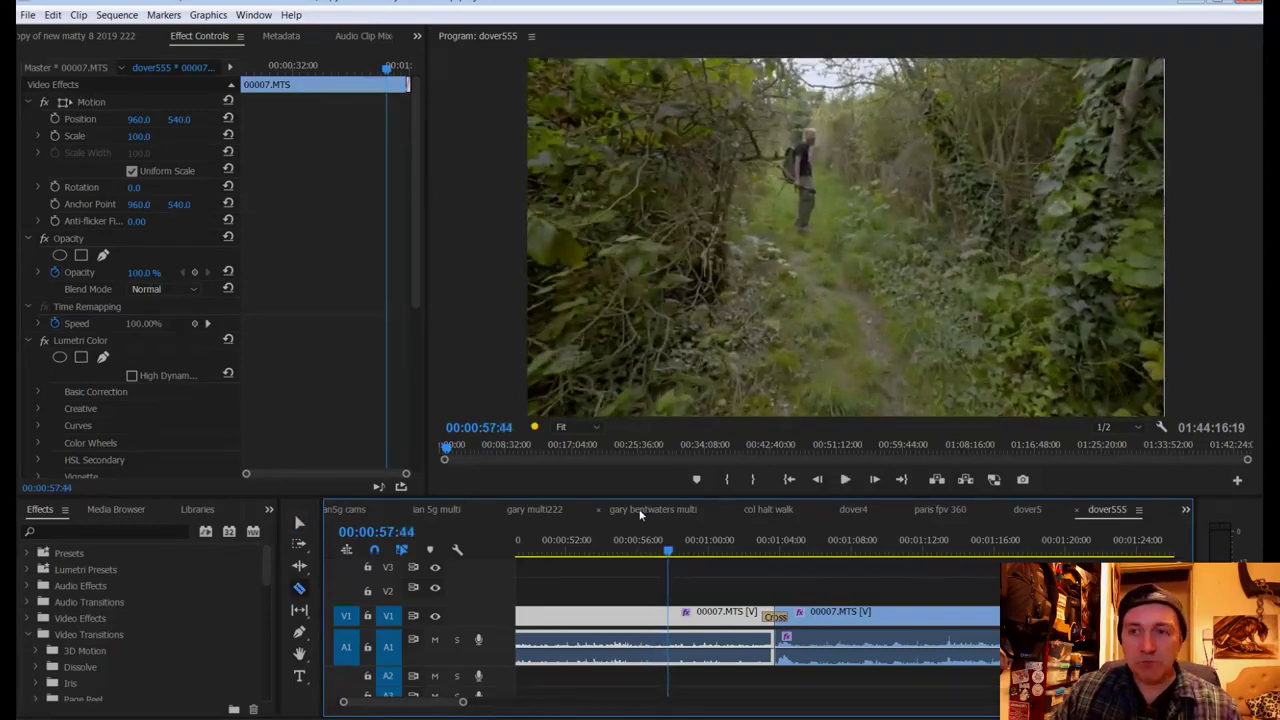
left_click(636, 551)
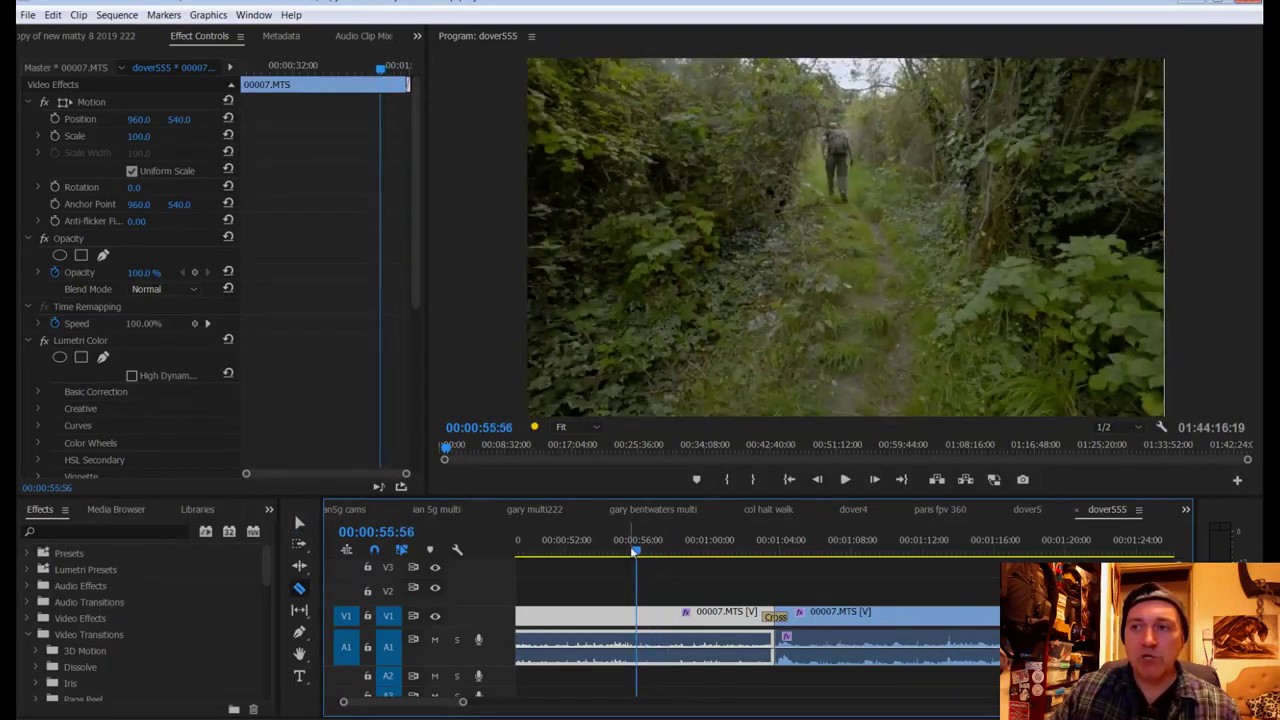
left_click(637, 648)
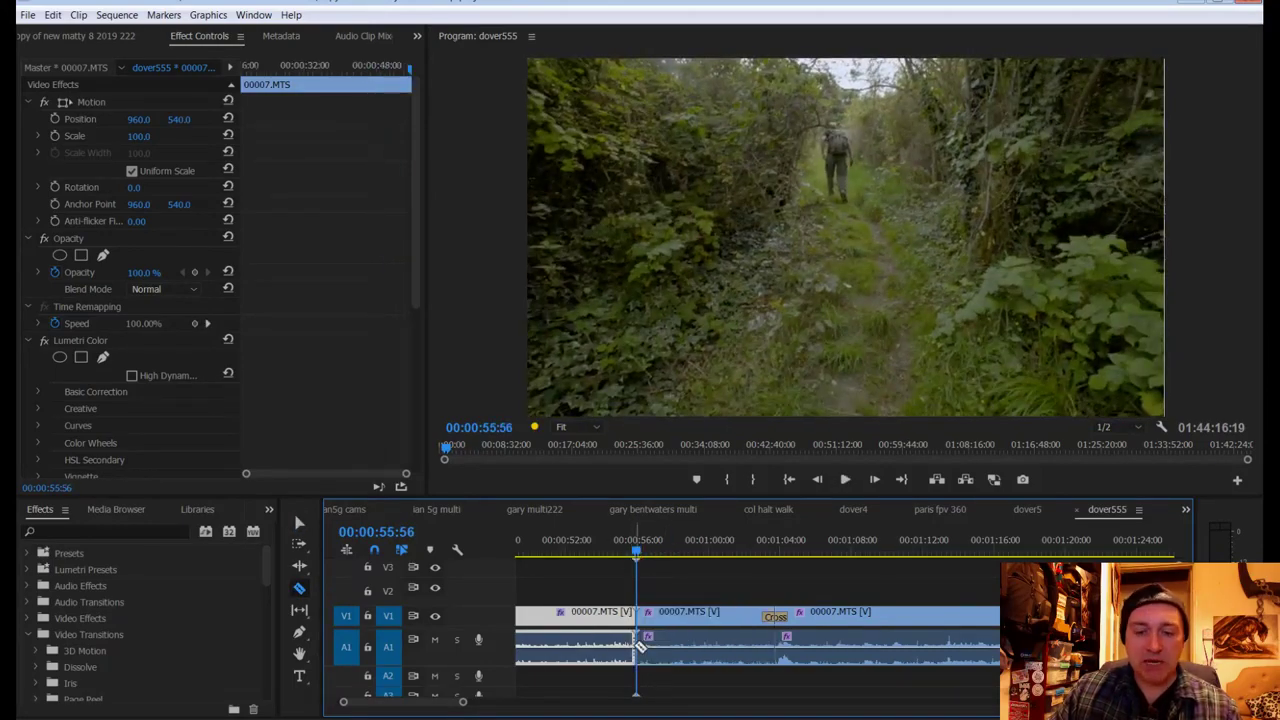
Step: Unlink the segment starting at 00:00:55:56 and copy only its audio on A1
right_click(697, 655)
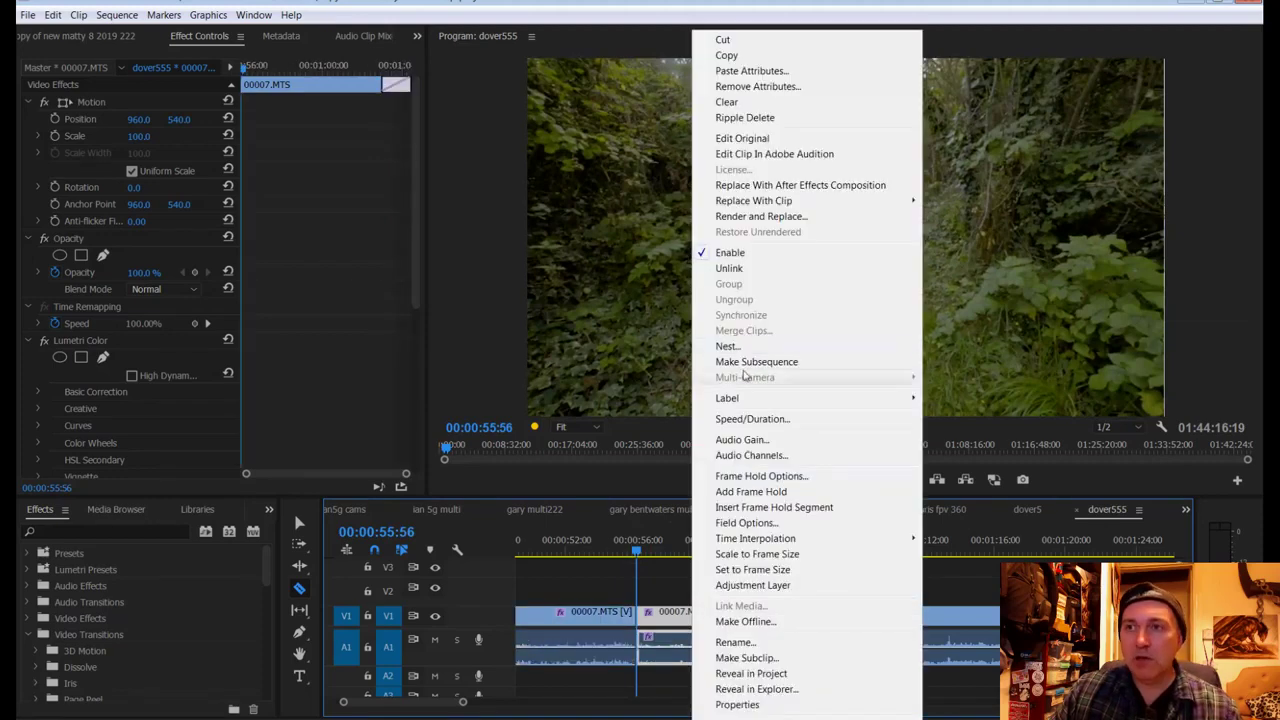
left_click(729, 272)
key("v")
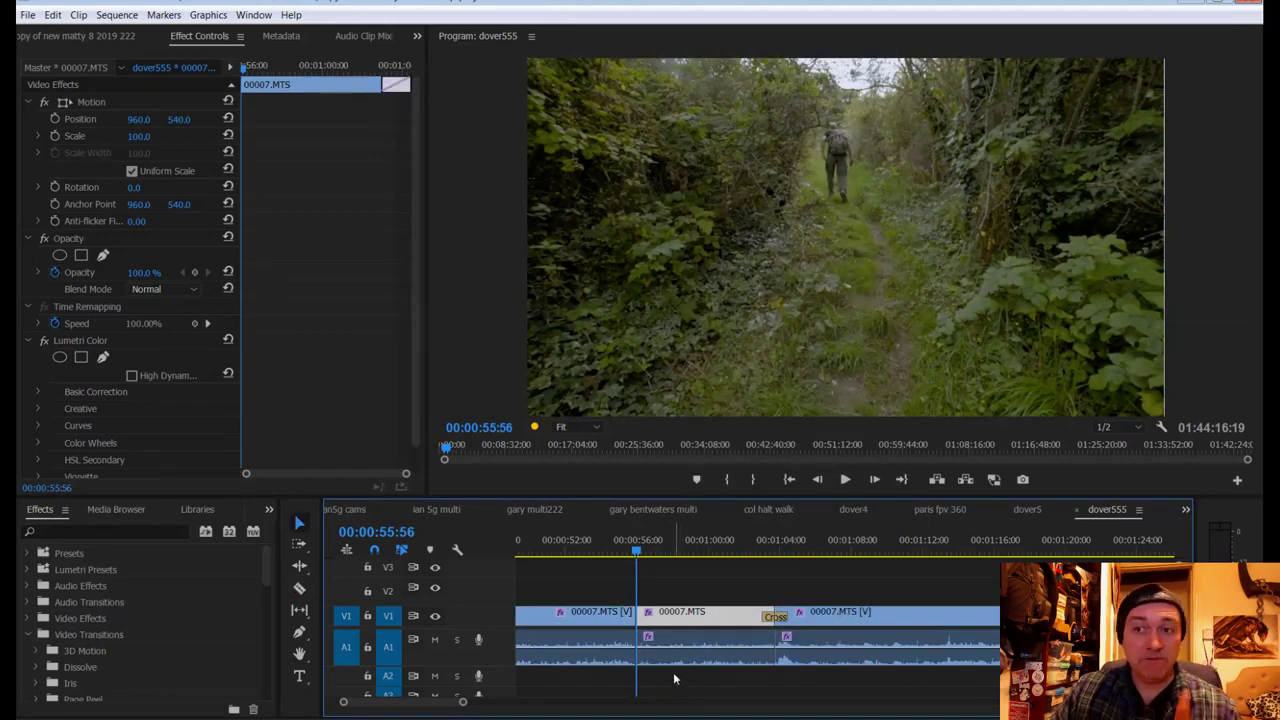
left_click(680, 660)
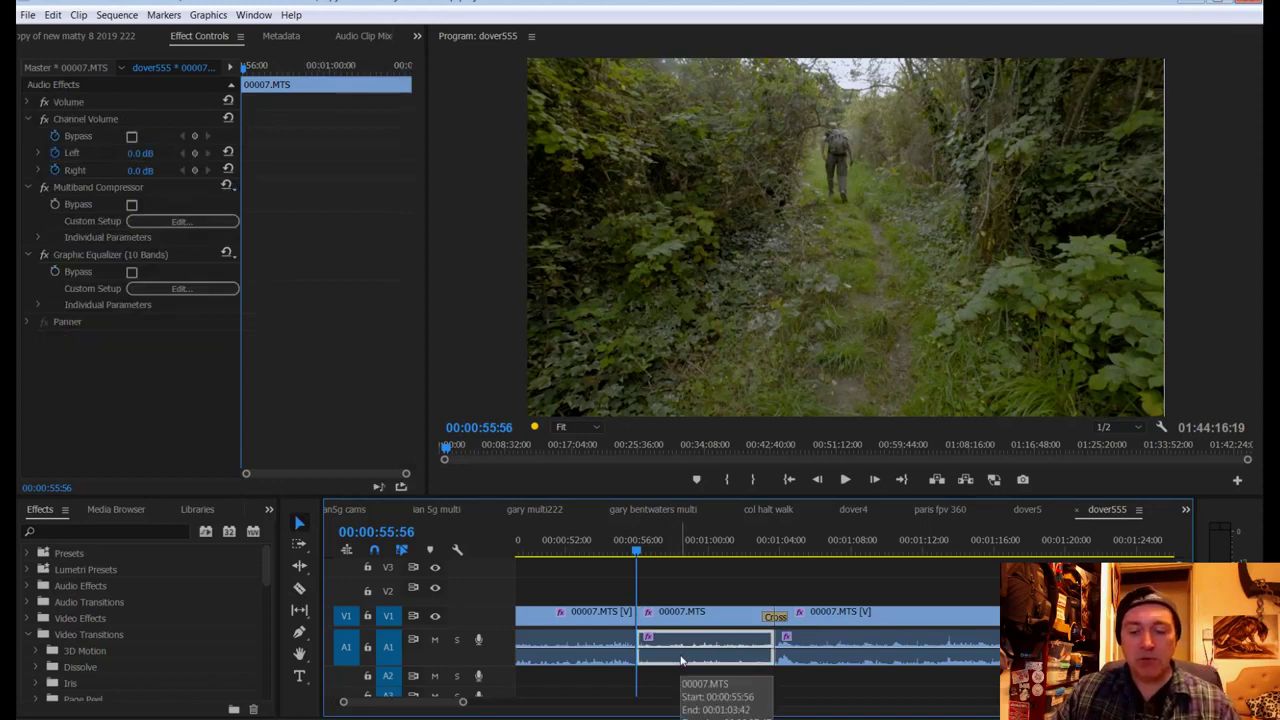
Step: Paste the copied audio onto A2 at 00:01:21:17 with A1 untargeted, and move it into the empty audio gap on A1
scroll(681, 660, "down", 5)
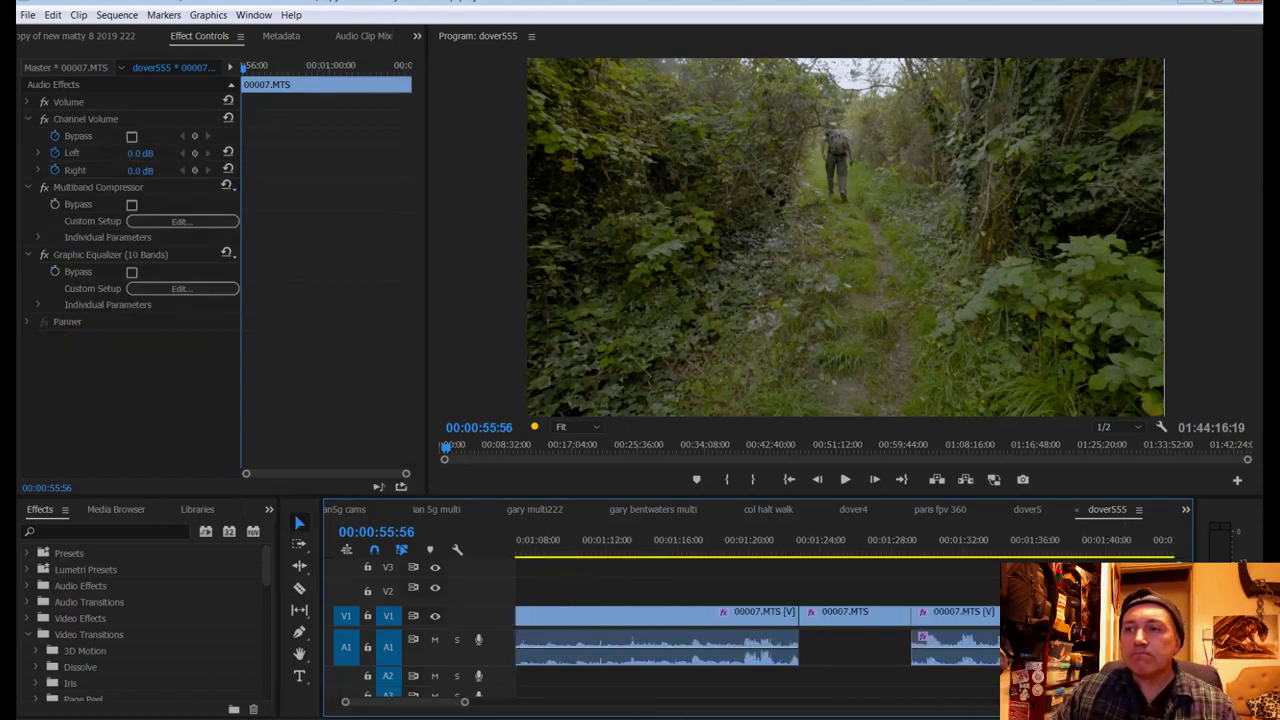
left_click(385, 650)
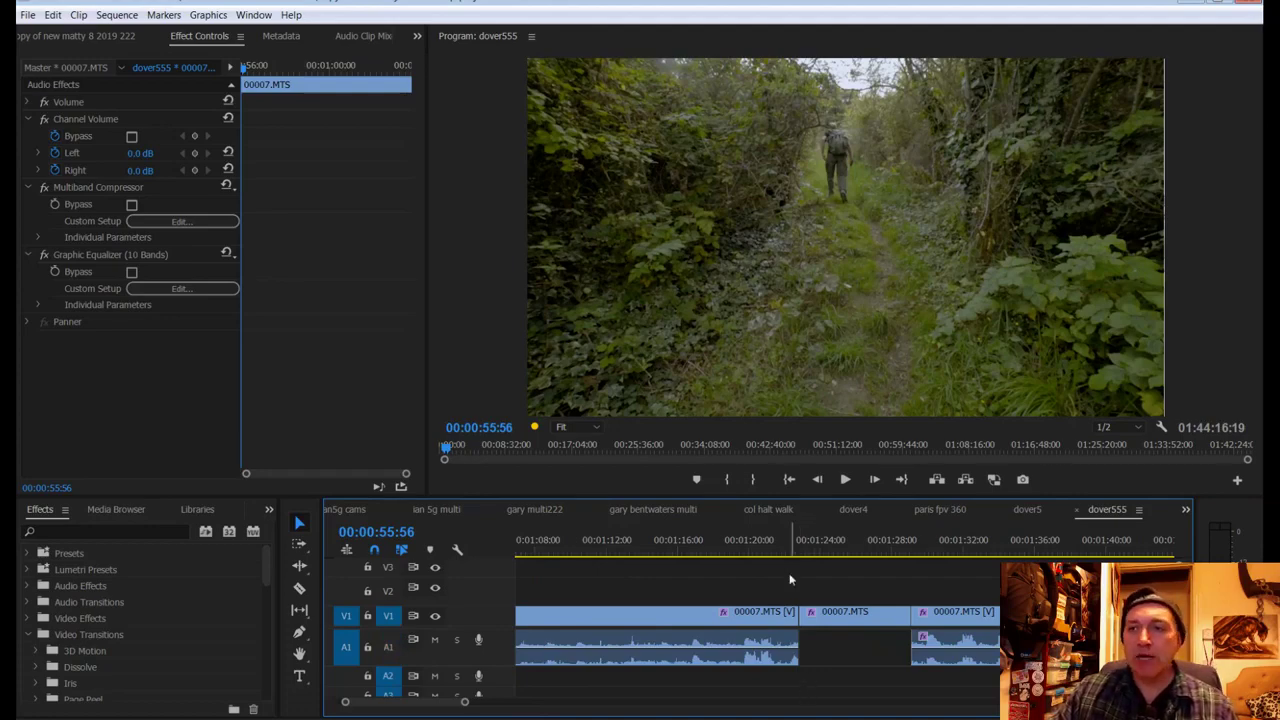
left_click_drag(794, 550, 772, 550)
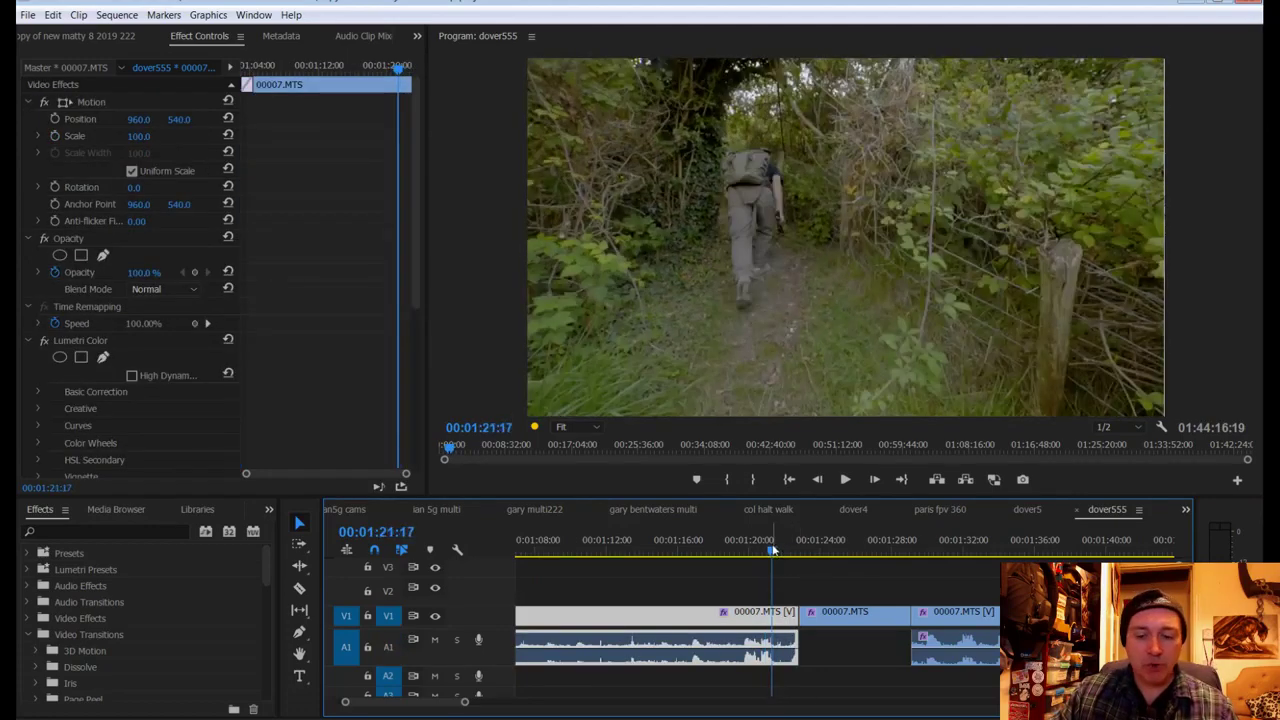
key("ctrl+v")
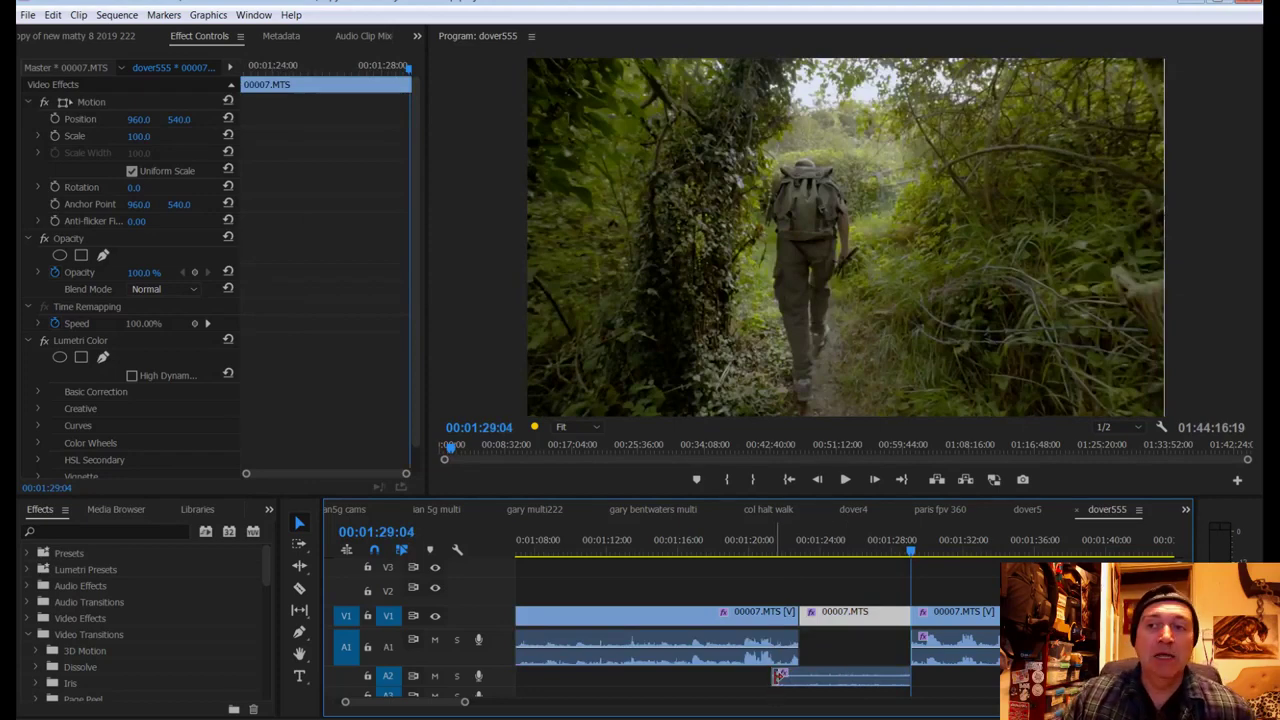
left_click_drag(778, 676, 843, 648)
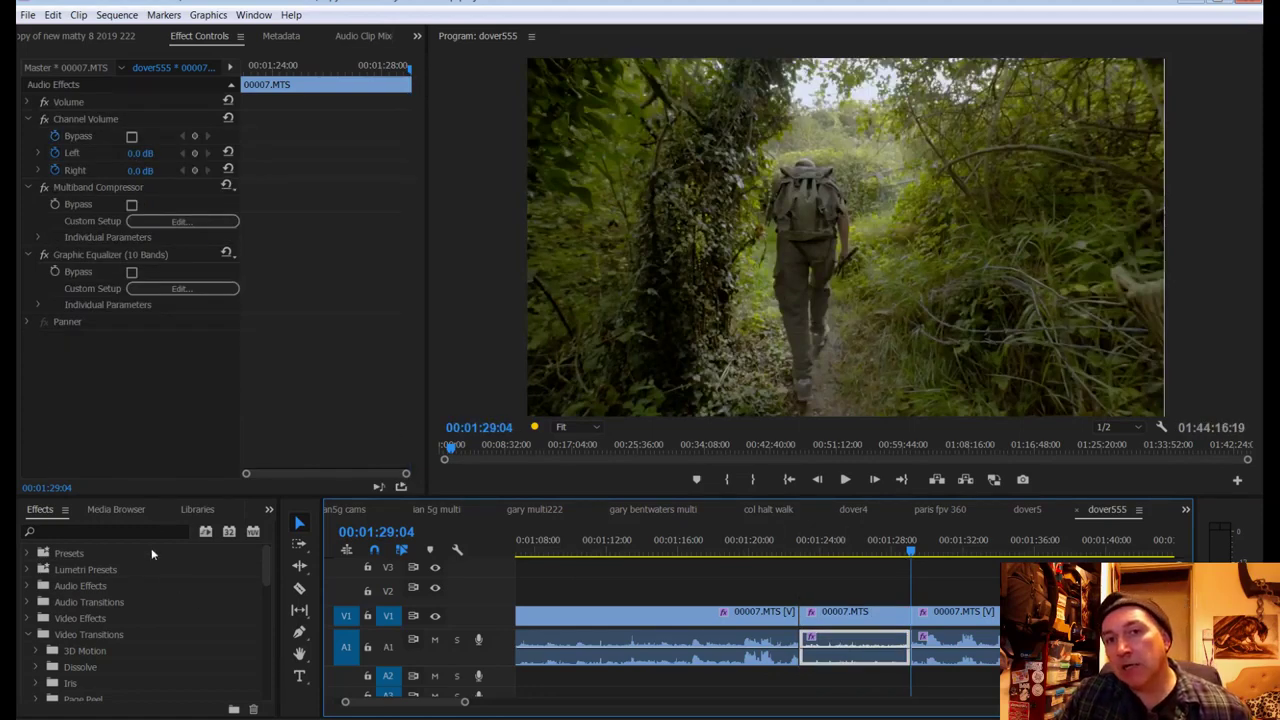
Step: Apply the Constant Gain transition from the Matts bin to both ends of the inserted audio segment on A1
left_click(28, 635)
scroll(80, 660, "down", 2)
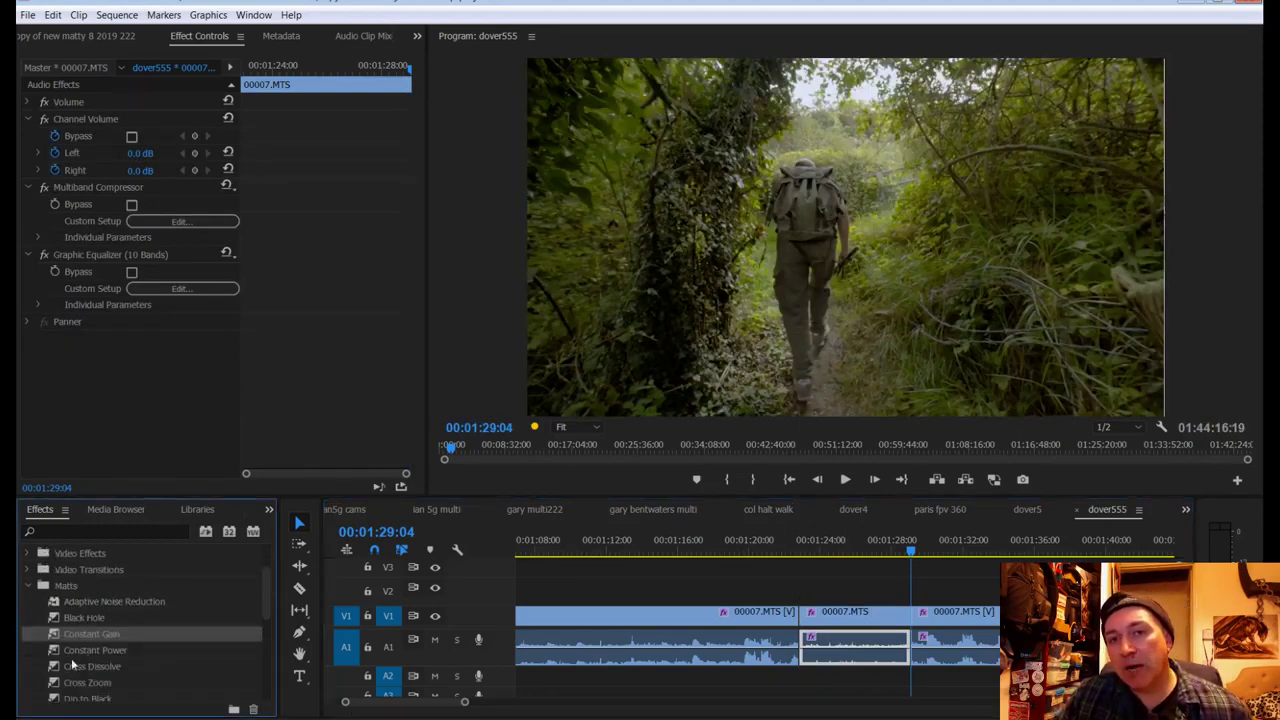
left_click_drag(772, 650, 801, 648)
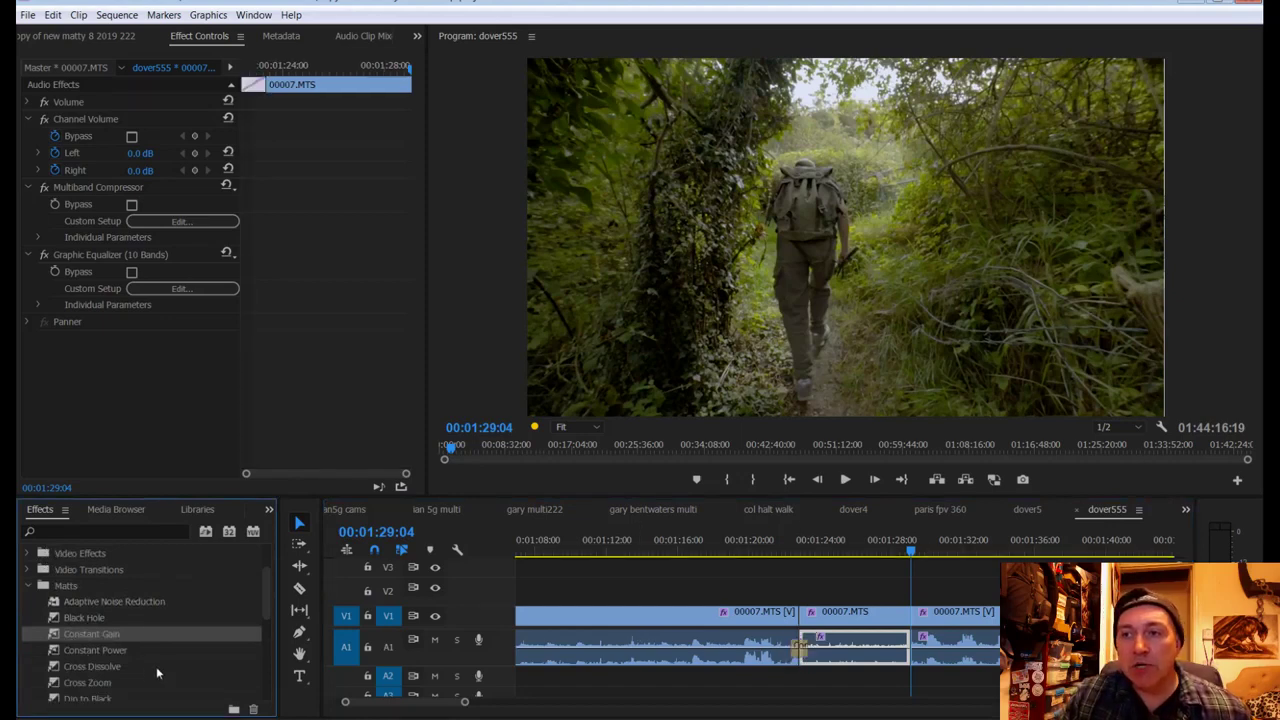
left_click_drag(109, 633, 914, 655)
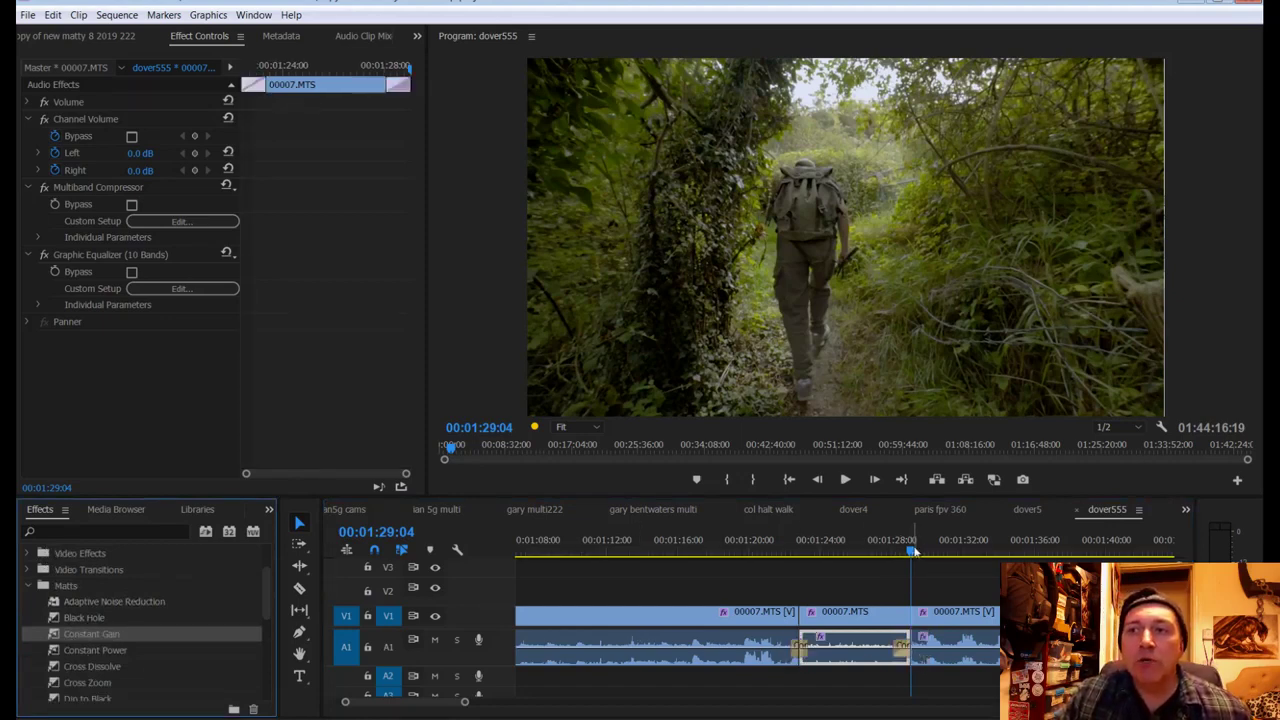
Step: Play back the repaired audio section from 00:01:20:52
left_click_drag(913, 551, 765, 557)
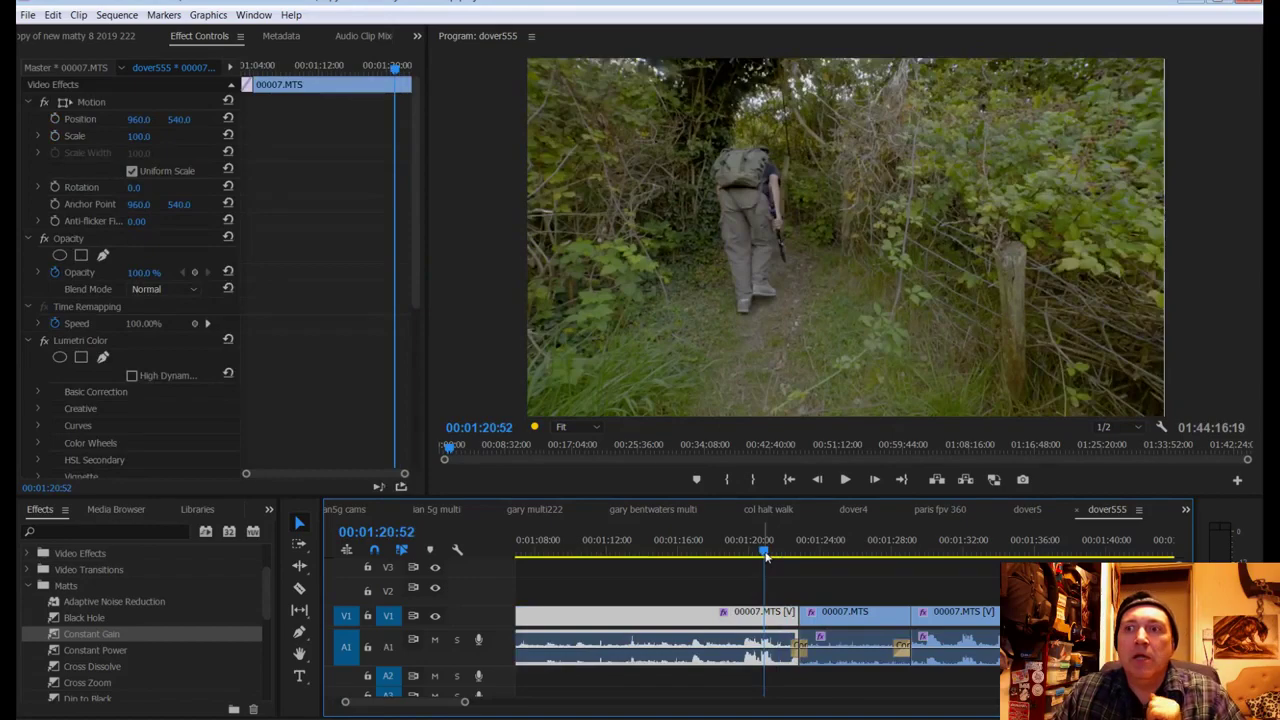
key("space")
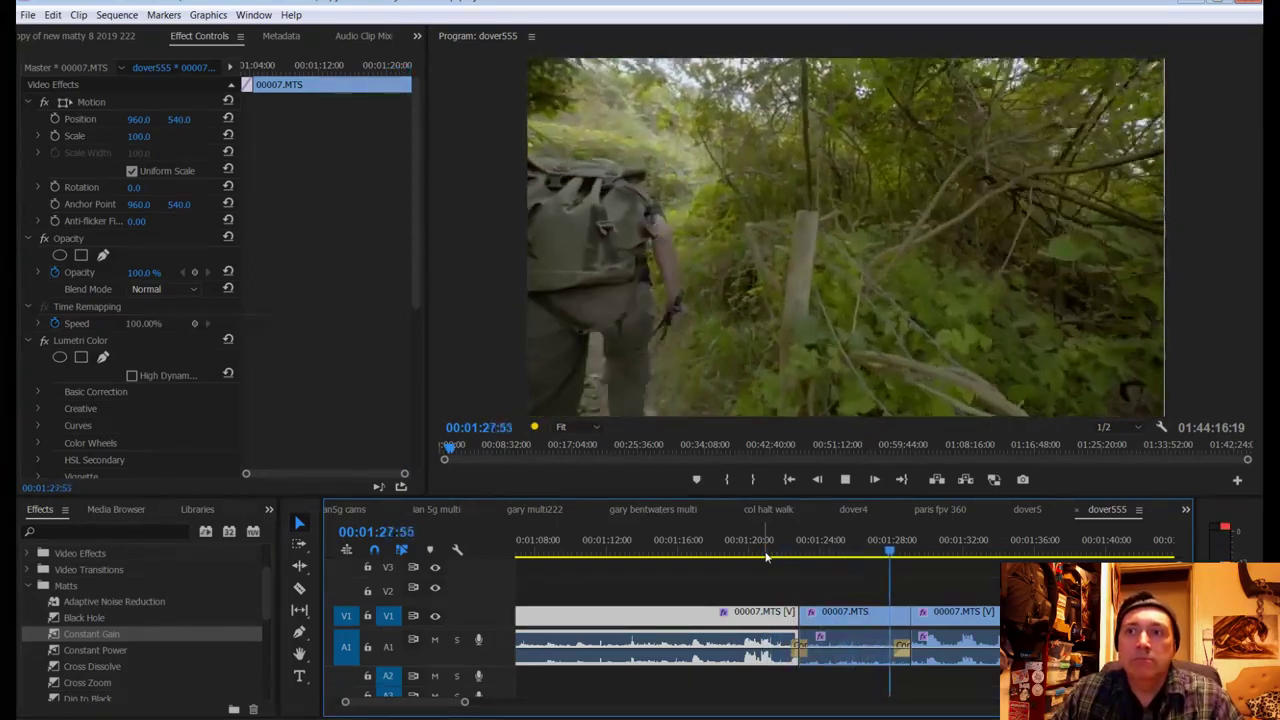
key("space")
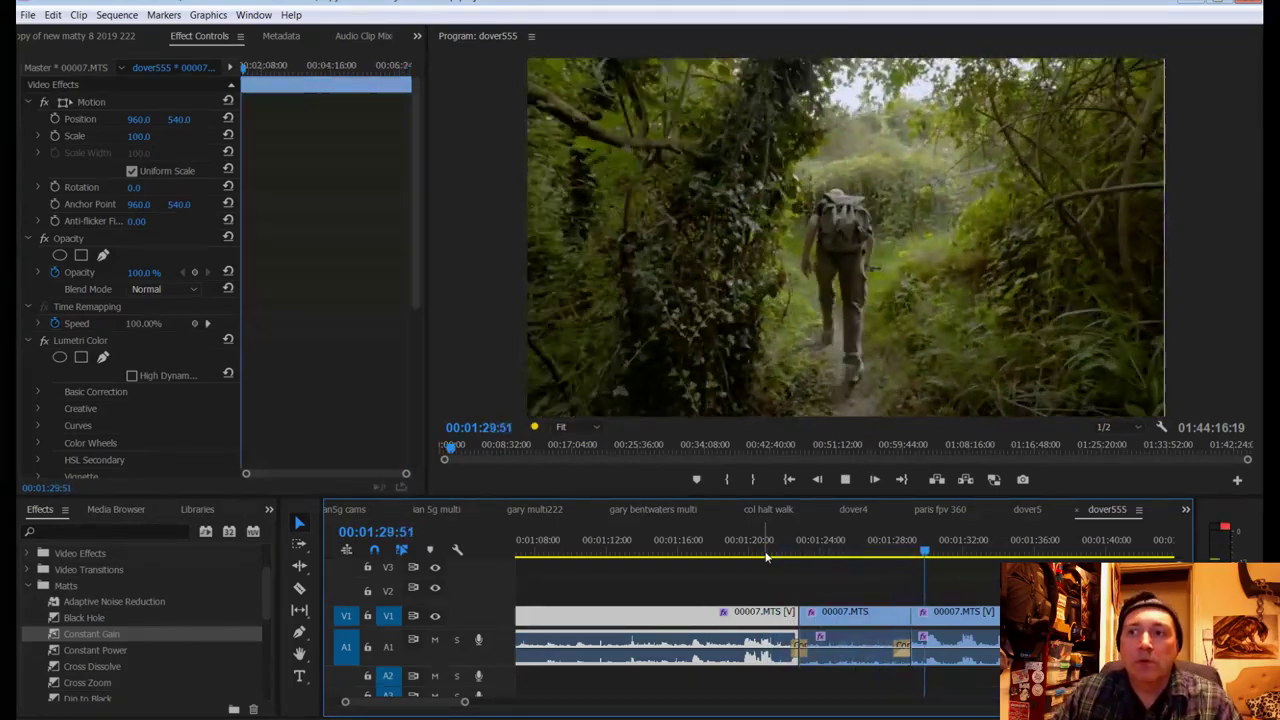
Step: Extend the end of the inserted A1 audio segment to meet the next clip just after 00:01:29:05
scroll(710, 703, "right", 3)
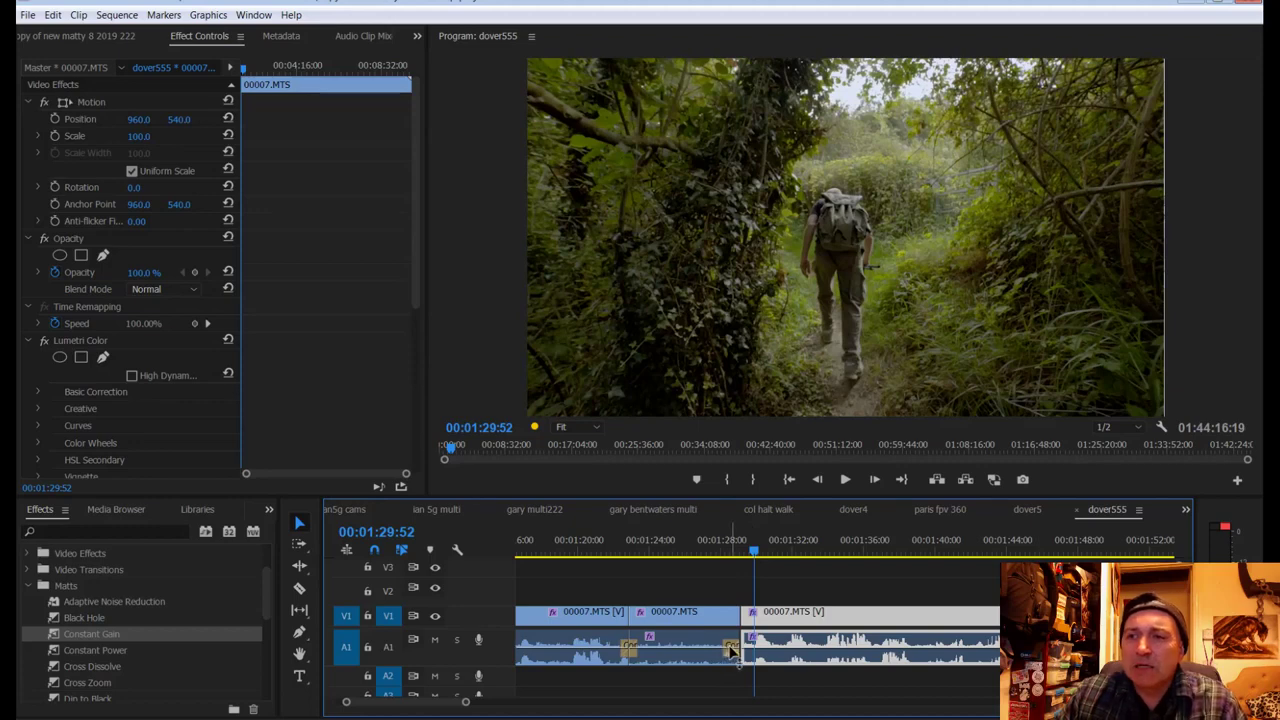
left_click_drag(467, 704, 441, 708)
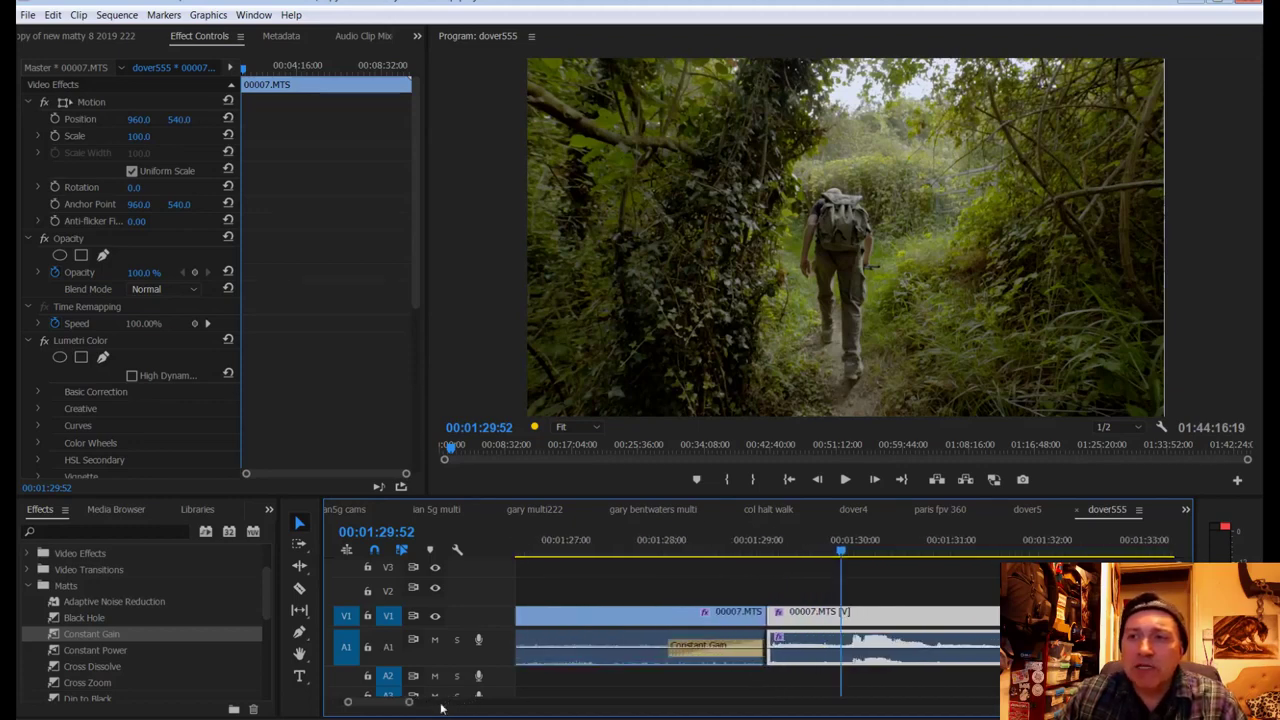
left_click(774, 606)
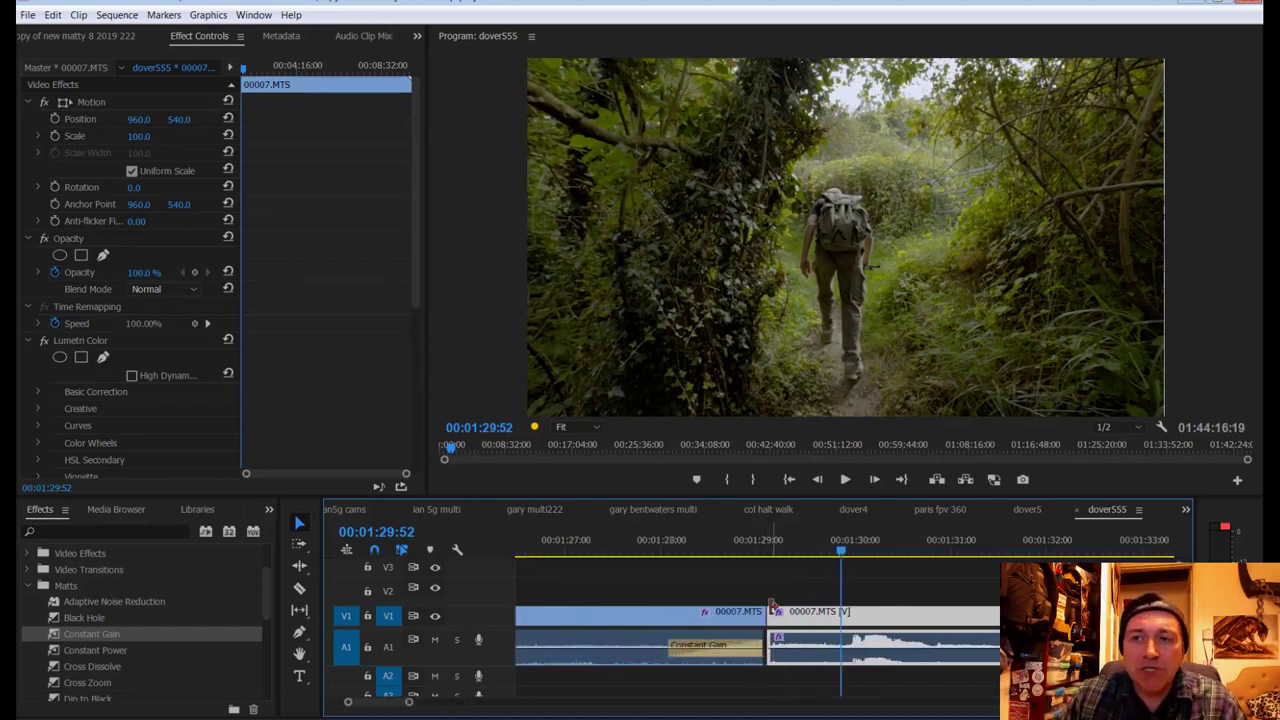
left_click_drag(776, 547, 768, 546)
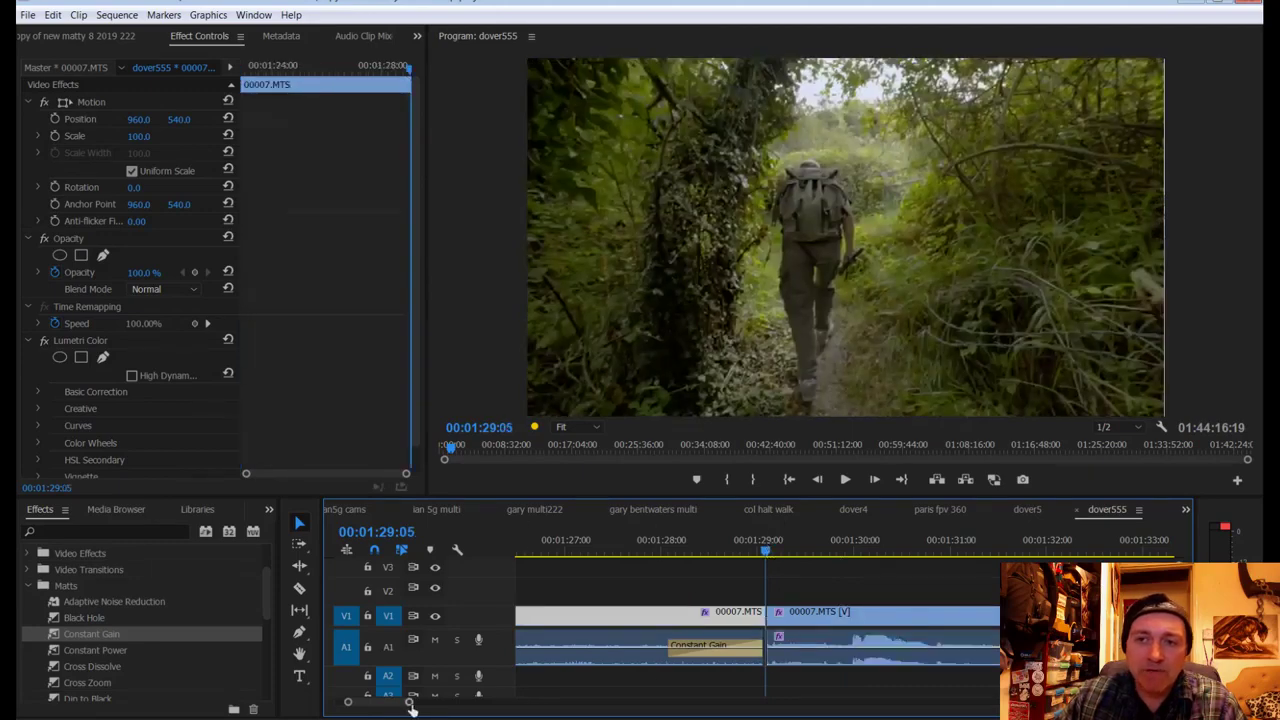
left_click_drag(411, 707, 397, 705)
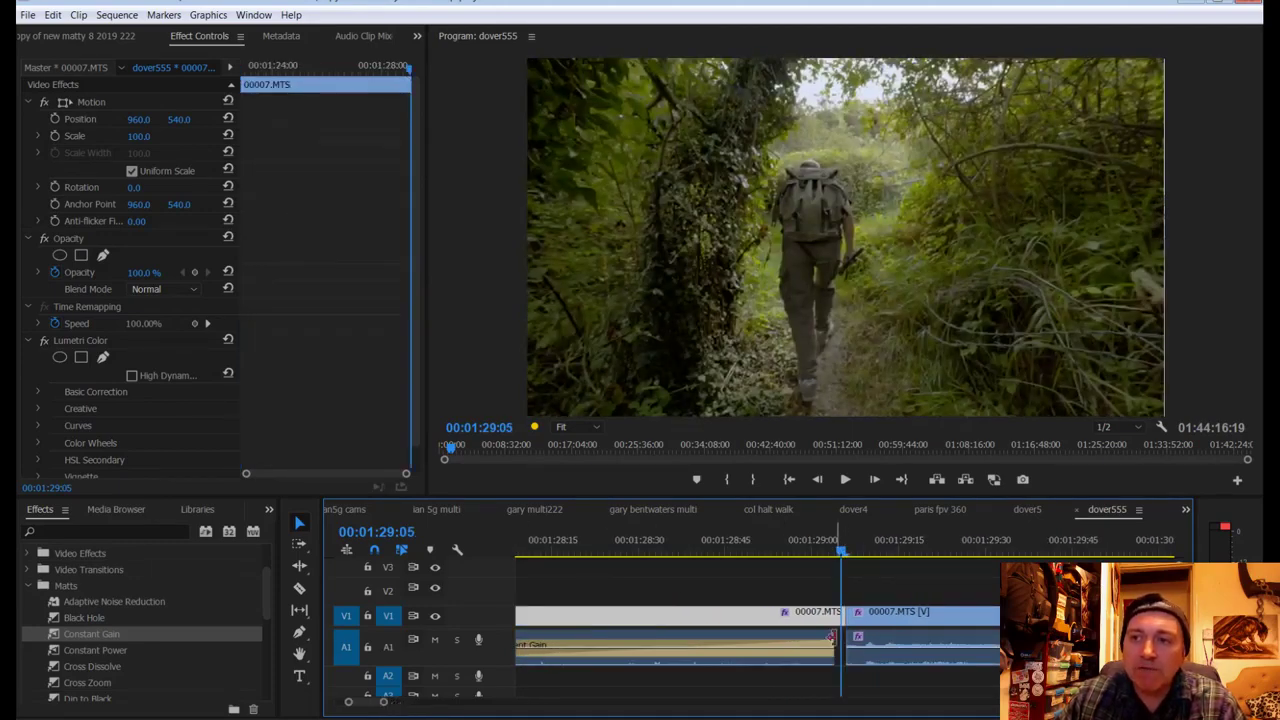
left_click_drag(835, 641, 844, 645)
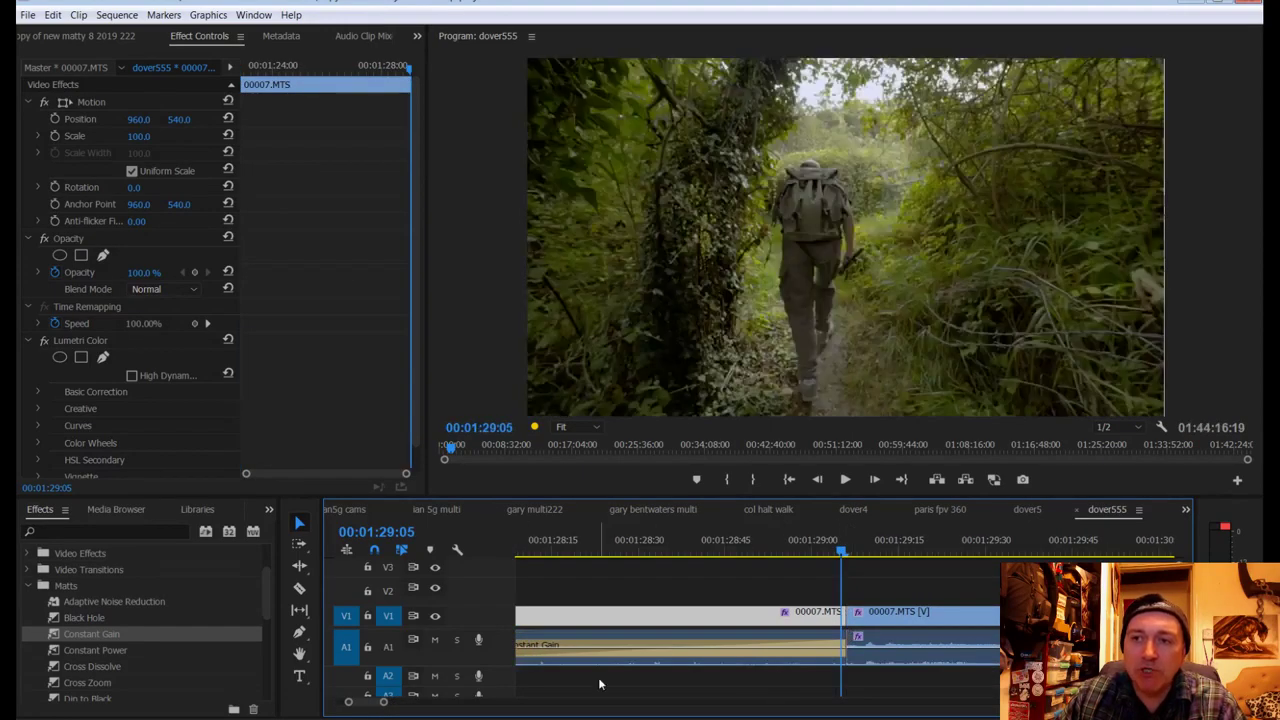
Step: Place the Constant Gain transition across the A1 audio cut at about 00:01:29:05, overlapping both clips
scroll(619, 651, "up", 2)
left_click_drag(385, 702, 412, 702)
left_click_drag(103, 635, 523, 618)
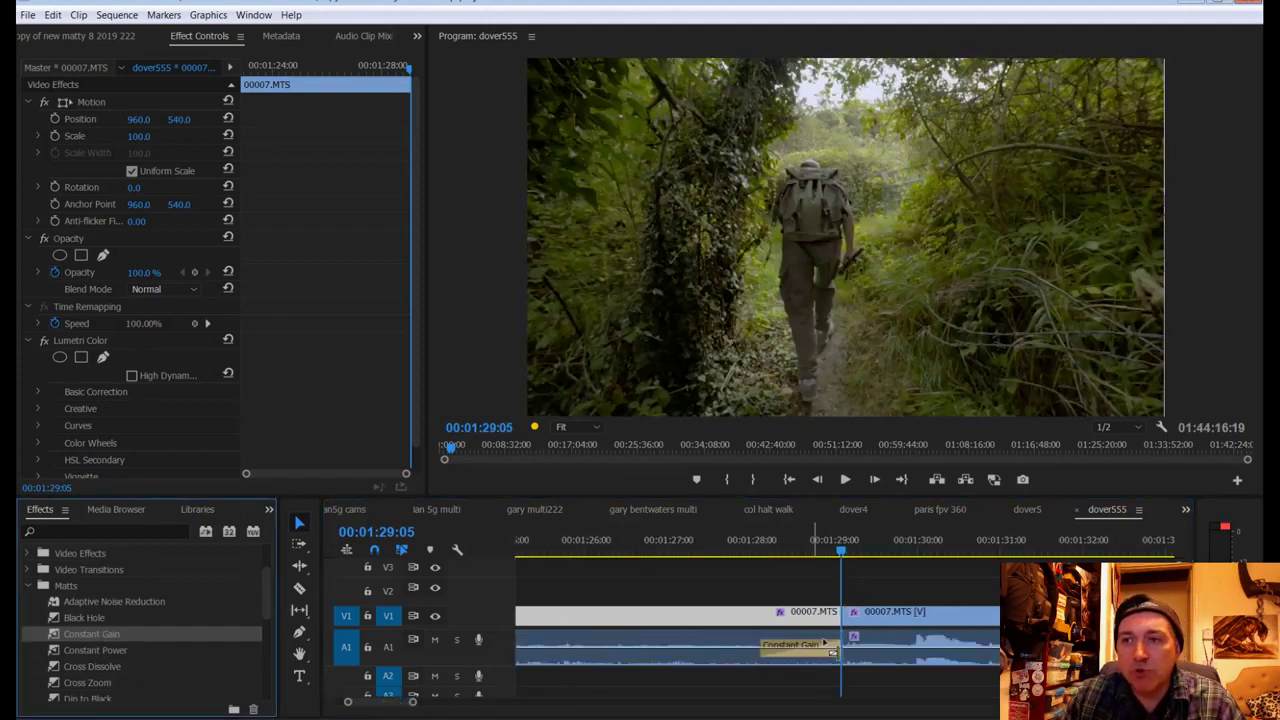
mouse_move(828, 643)
left_mouse_down()
mouse_move(860, 648)
mouse_move(830, 648)
mouse_move(848, 652)
left_mouse_up()
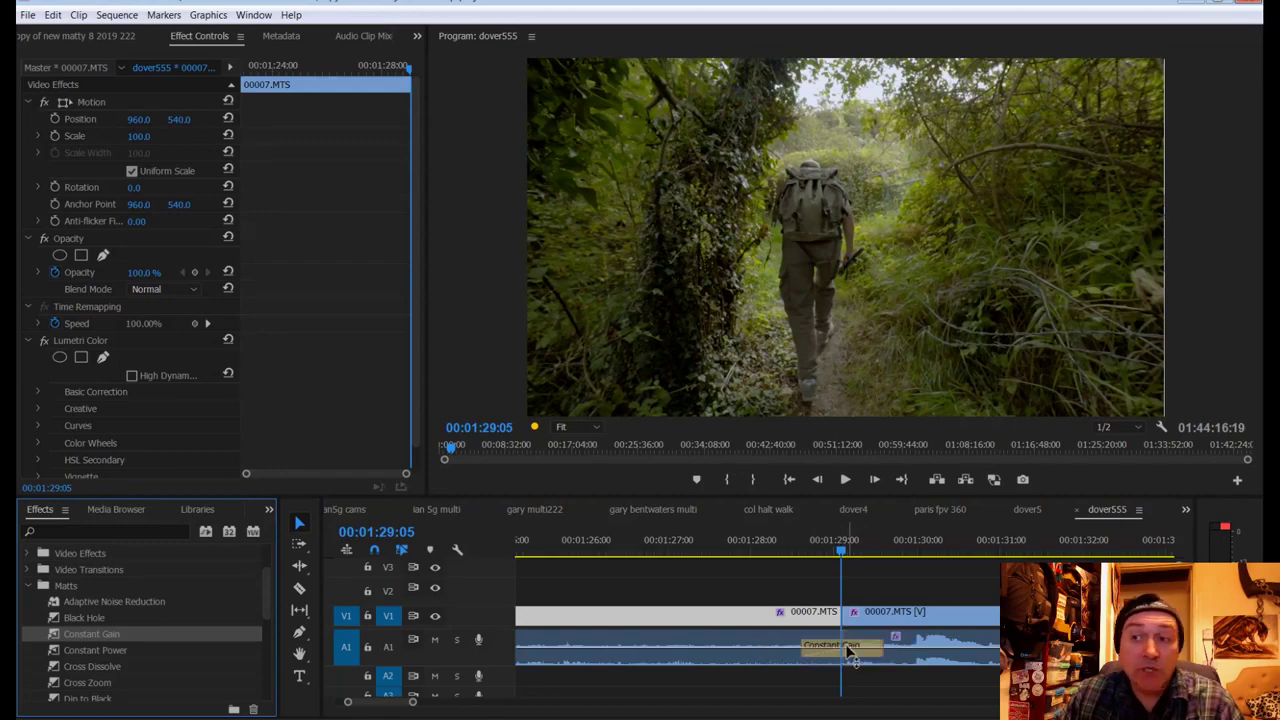
Step: Play back the audio crossfade from 00:01:28:04 and recheck the footage from 00:01:37:11
left_click_drag(845, 551, 759, 543)
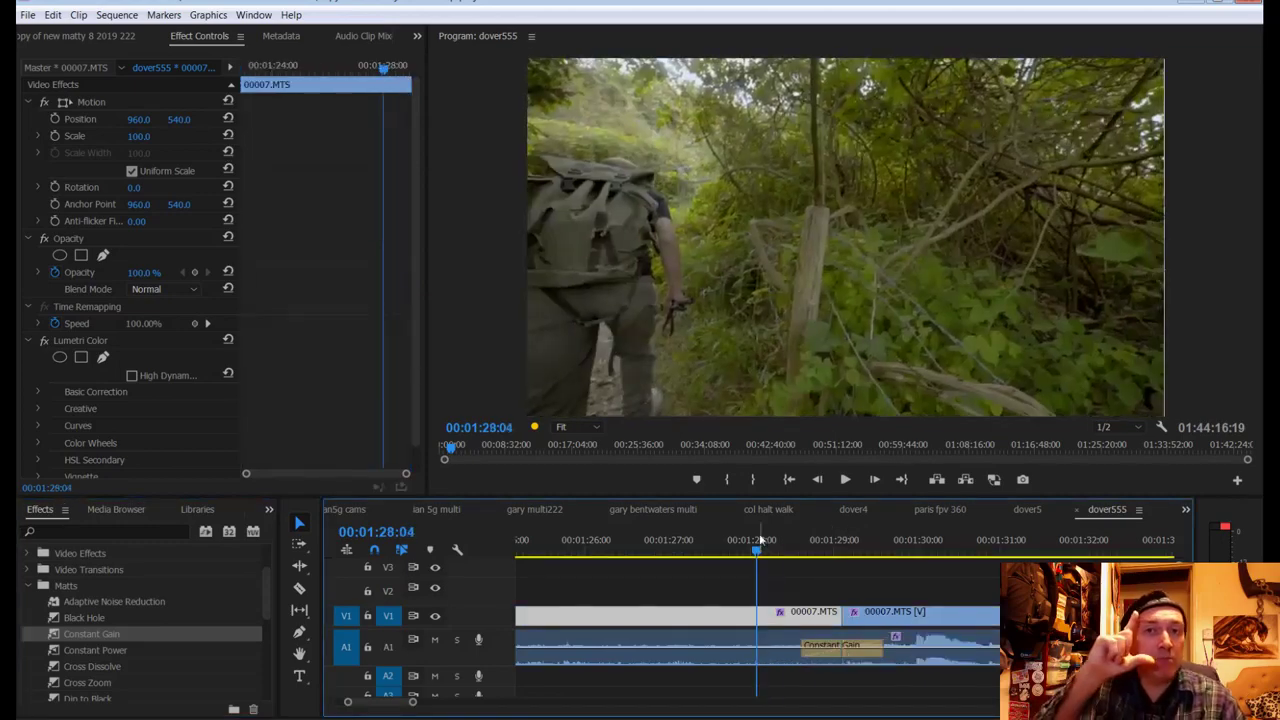
key("space")
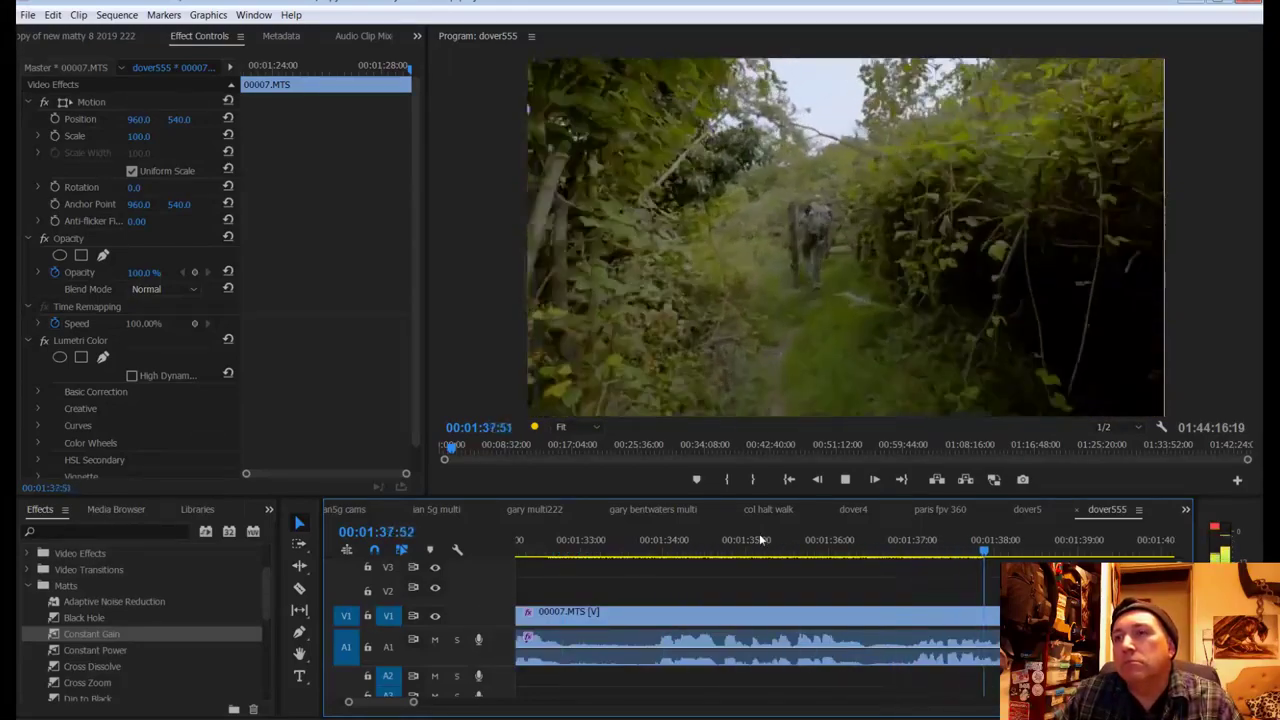
key("space")
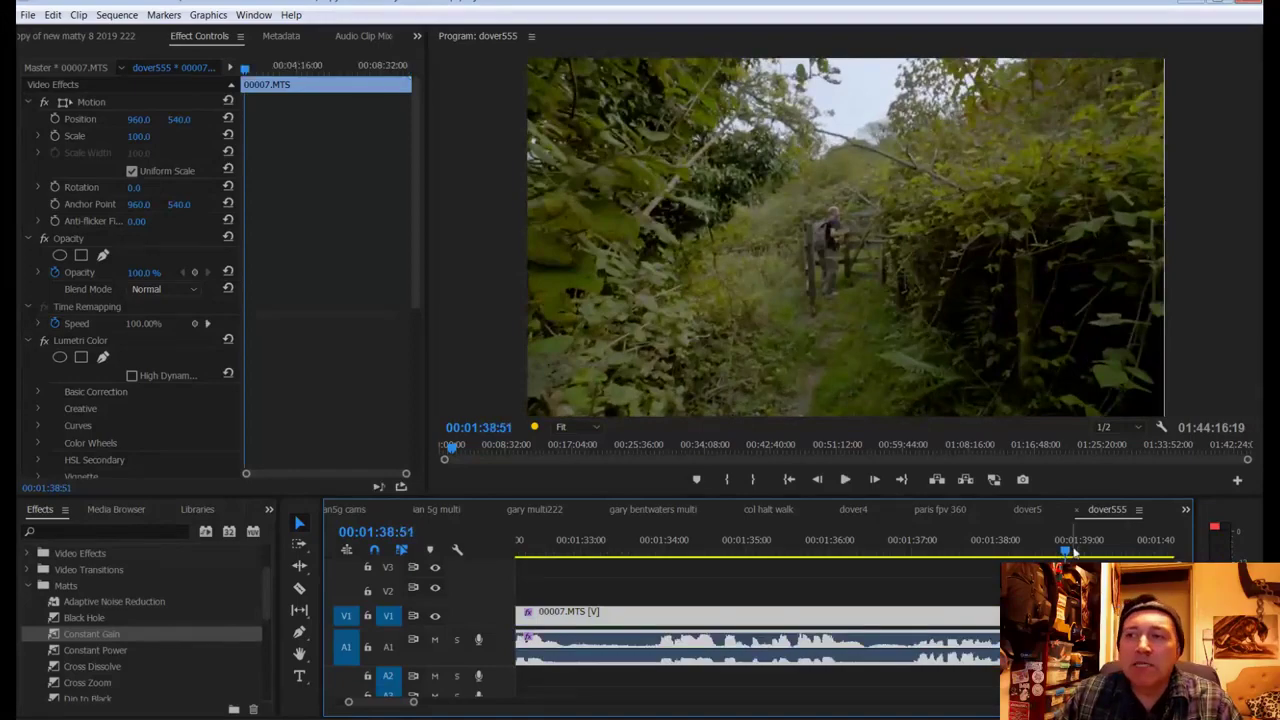
left_click_drag(1036, 553, 927, 555)
key("space")
key("space")
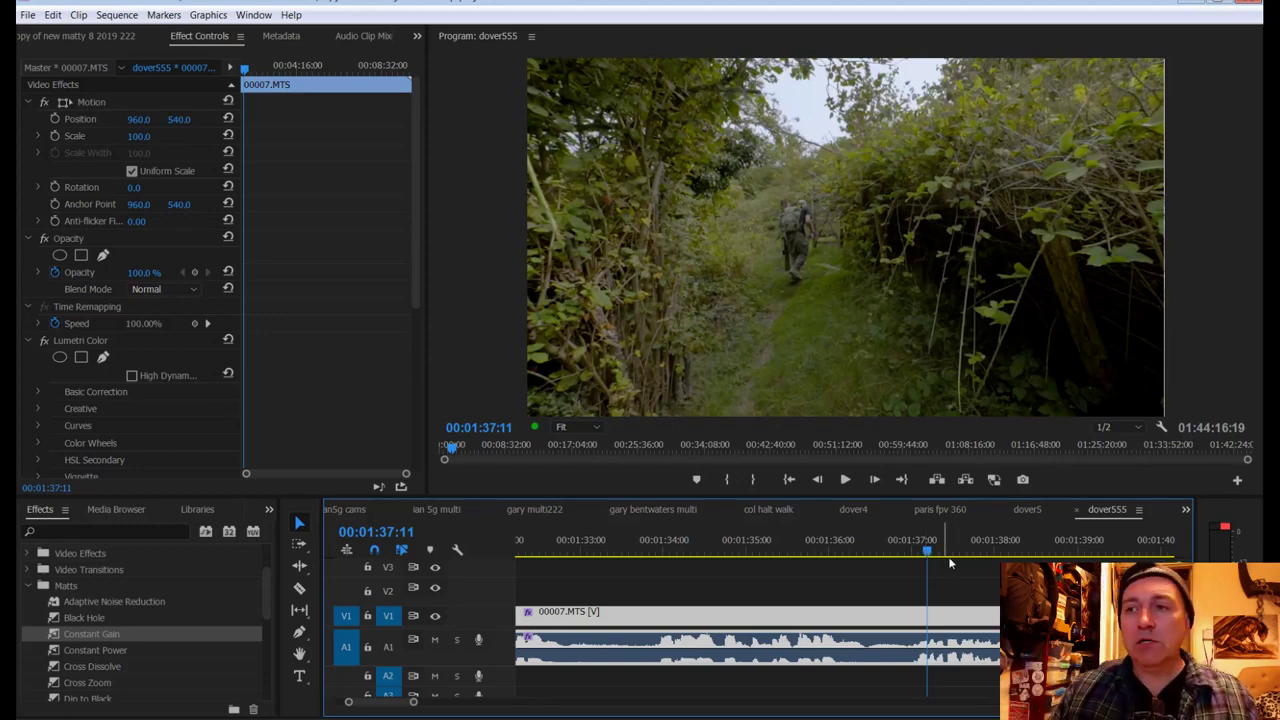
Step: Inspect the A1 waveform around 00:01:37:35 and play back the section from 00:01:36:55
left_click_drag(927, 557, 917, 555)
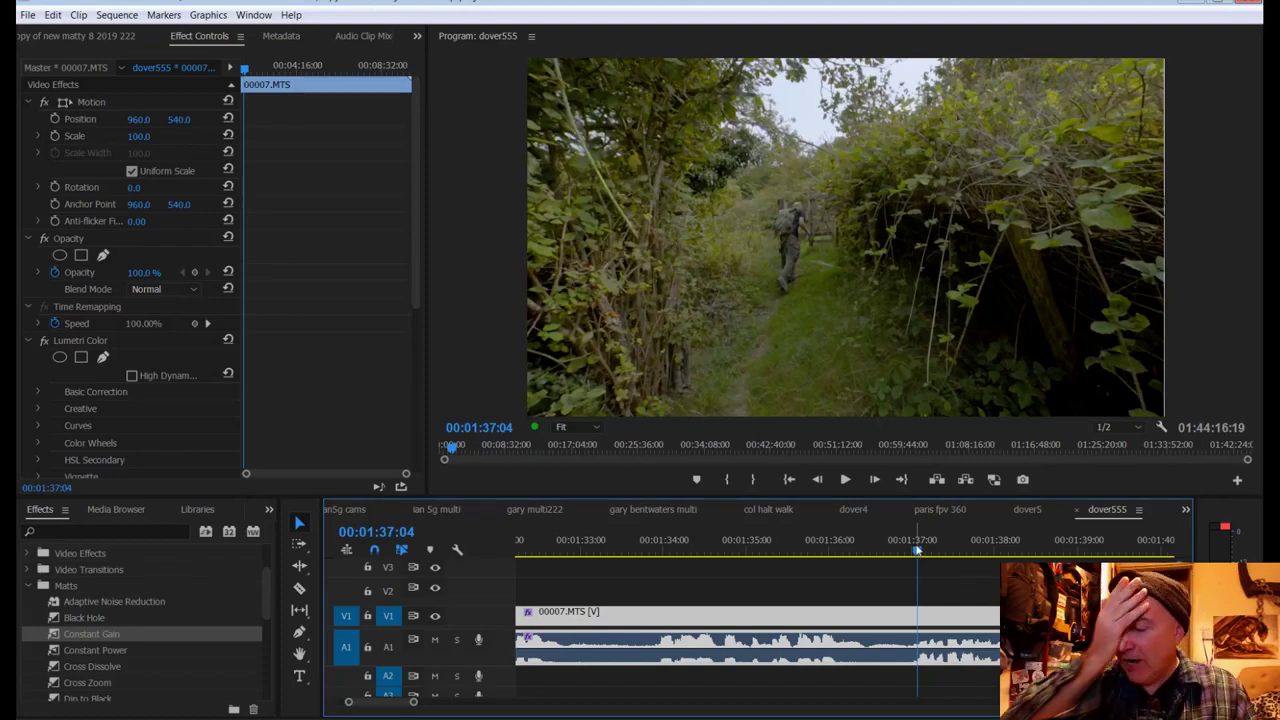
left_click_drag(916, 550, 951, 551)
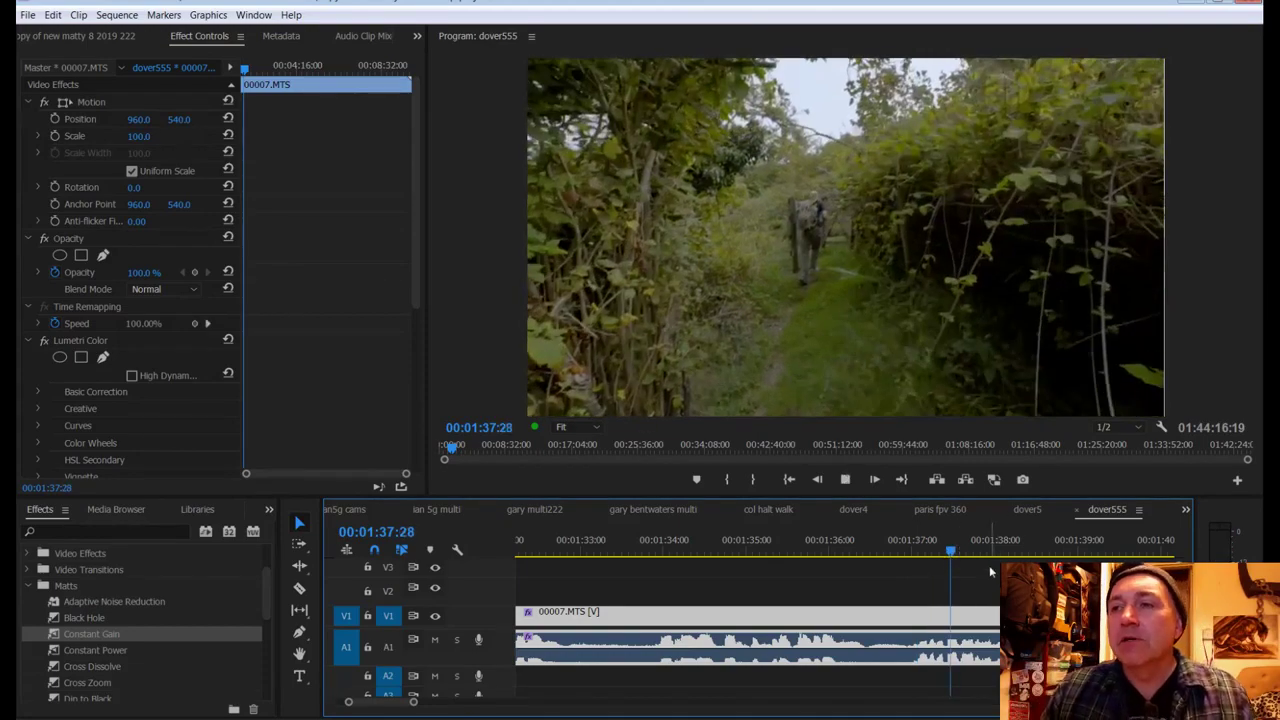
key("space")
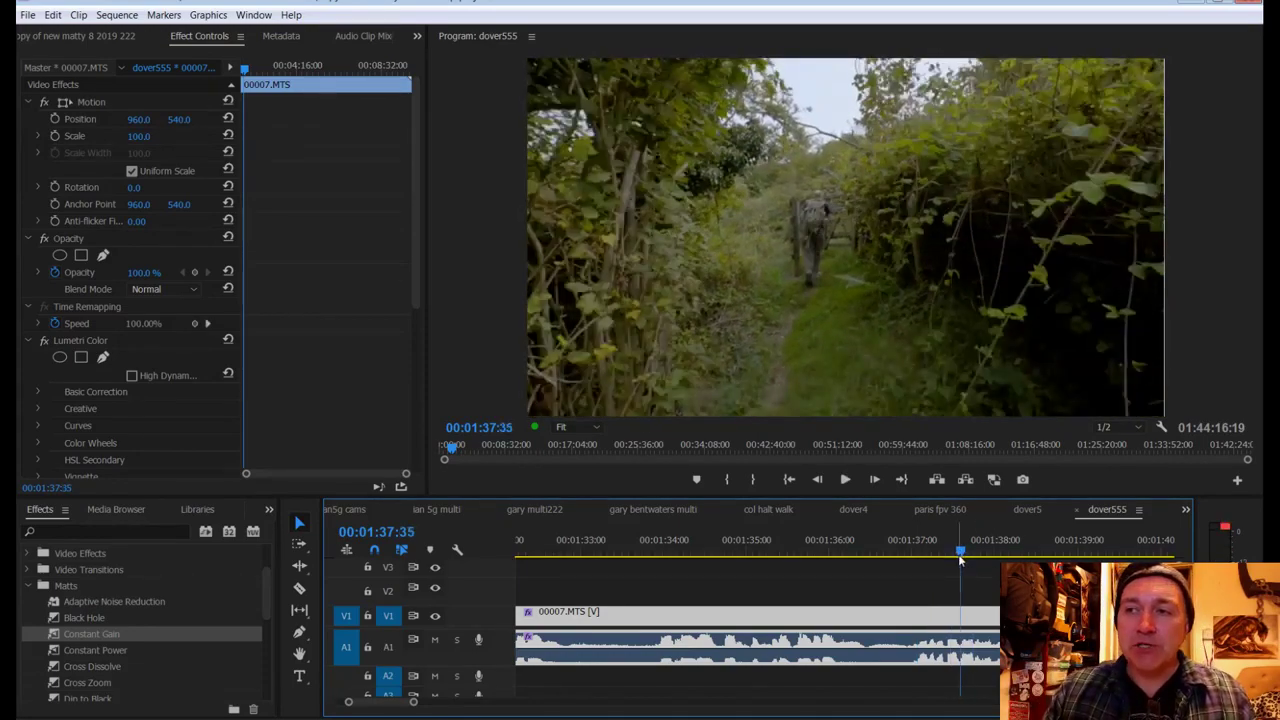
left_click_drag(420, 708, 402, 708)
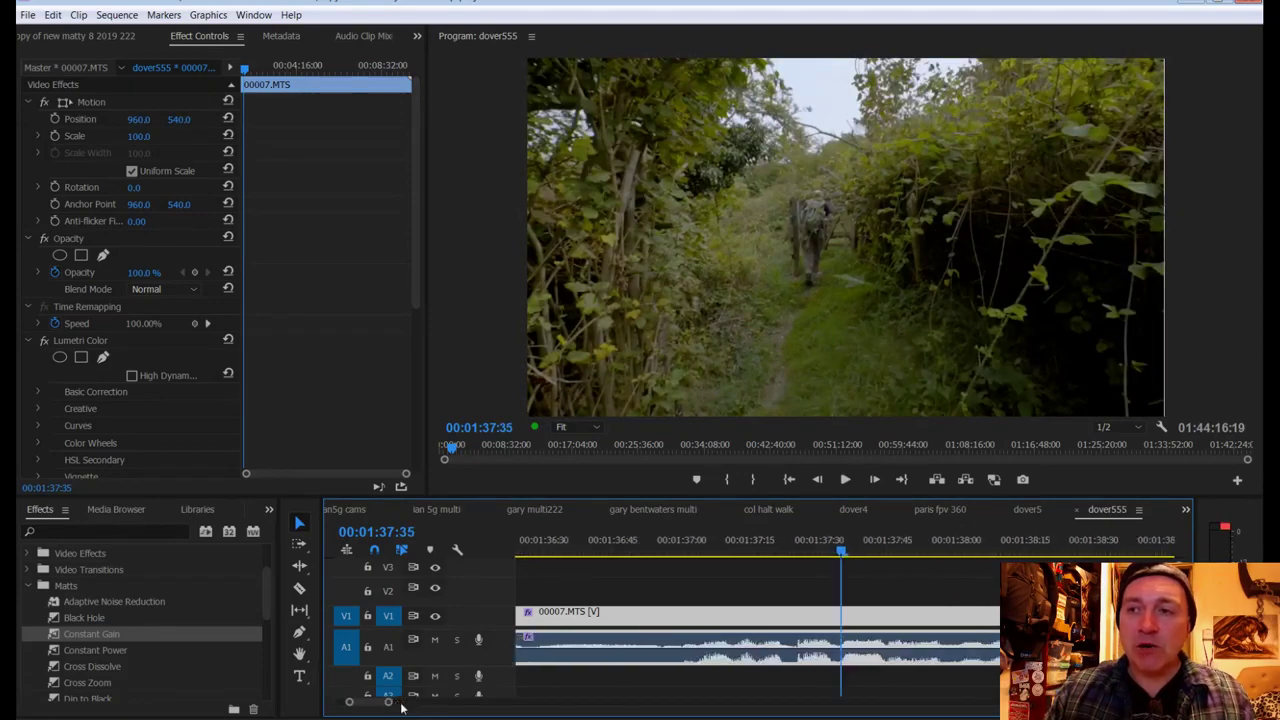
left_click_drag(838, 551, 658, 553)
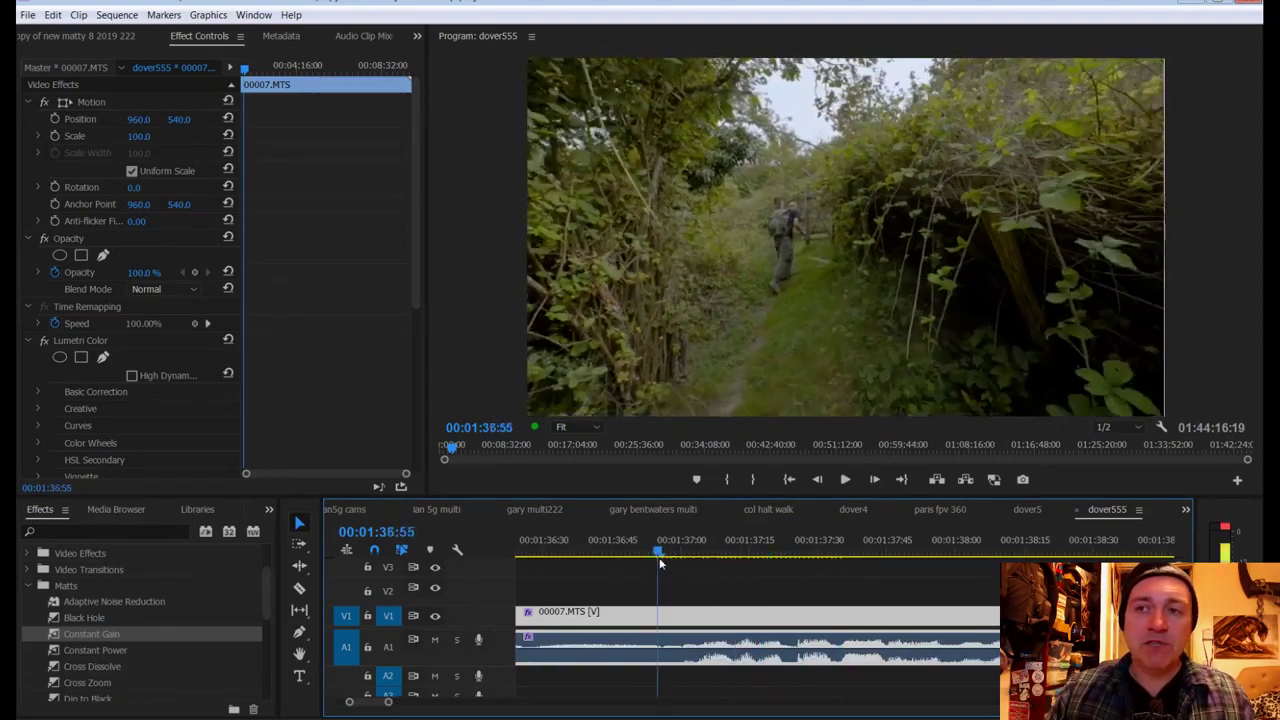
key("space")
key("space")
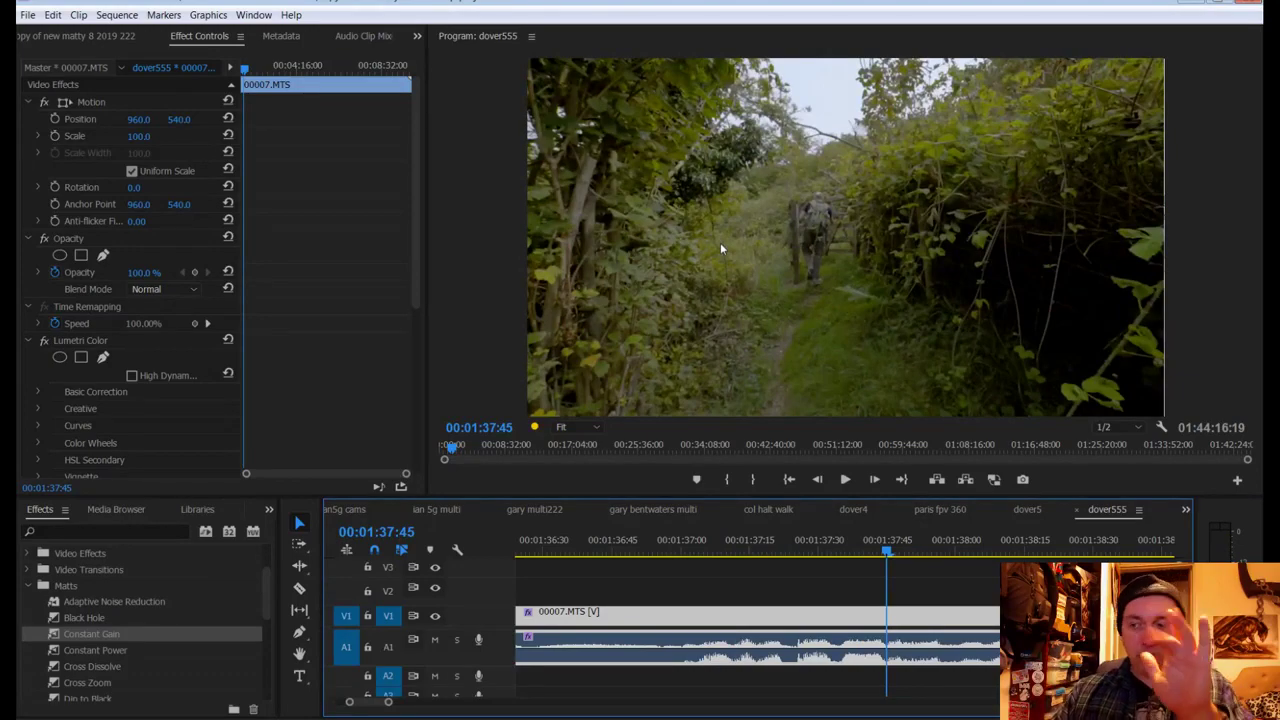
Step: Shuttle backwards at high speed from 00:01:37:45 to about 00:00:55:33 to review the sequence
key("j")
key("j")
key("j")
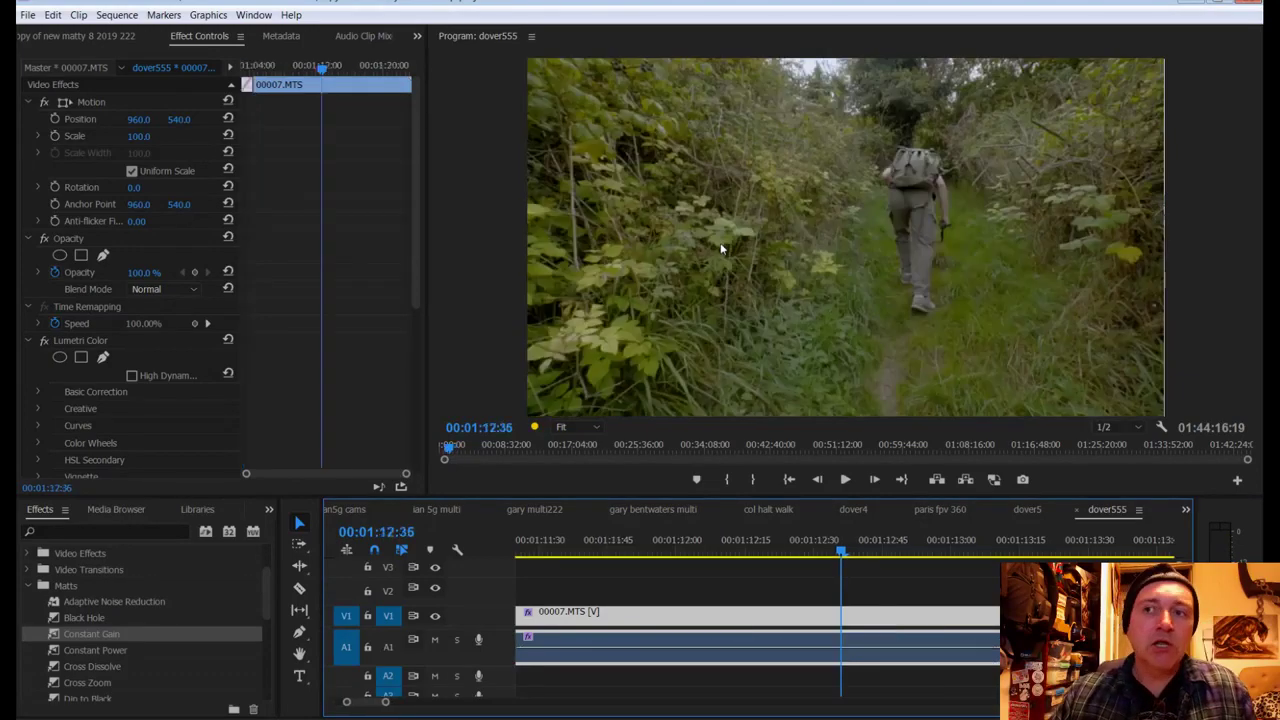
key("k")
key("l")
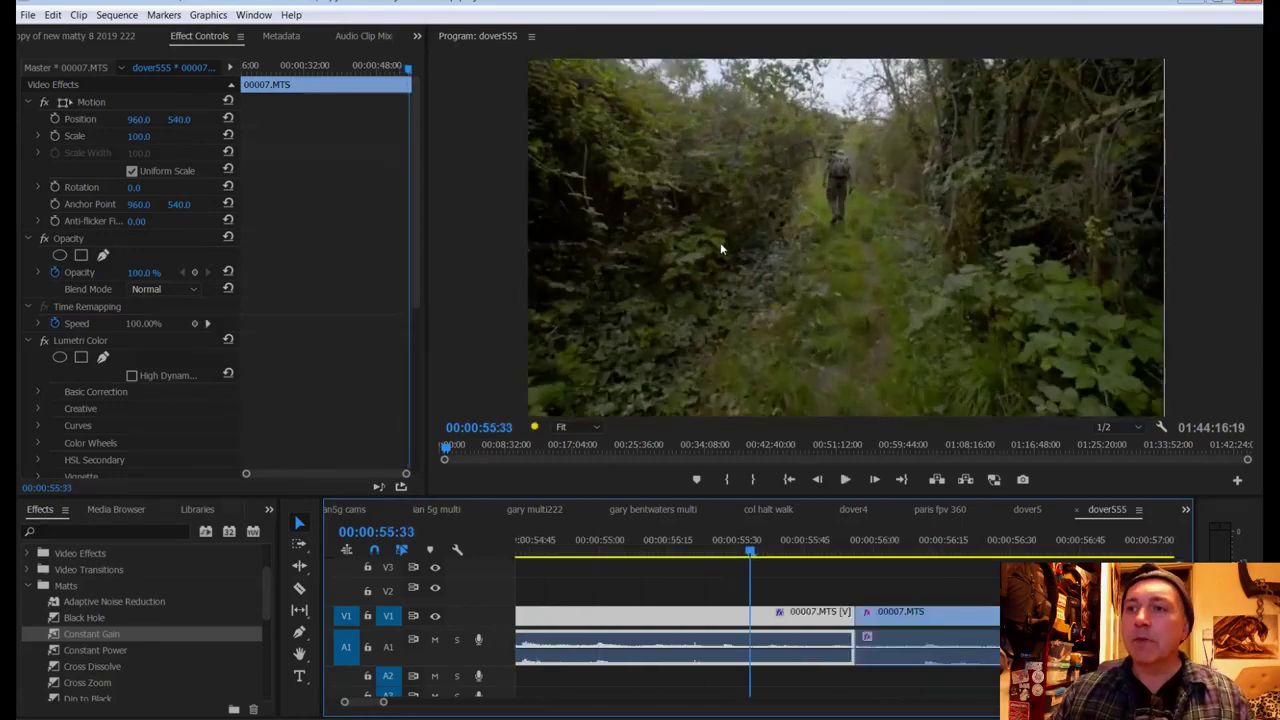
key("k")
Step: Examine the short clip and its Constant Gain crossfade around 00:00:17:43, scrubbing forward to the next cut
left_click_drag(383, 710, 452, 710)
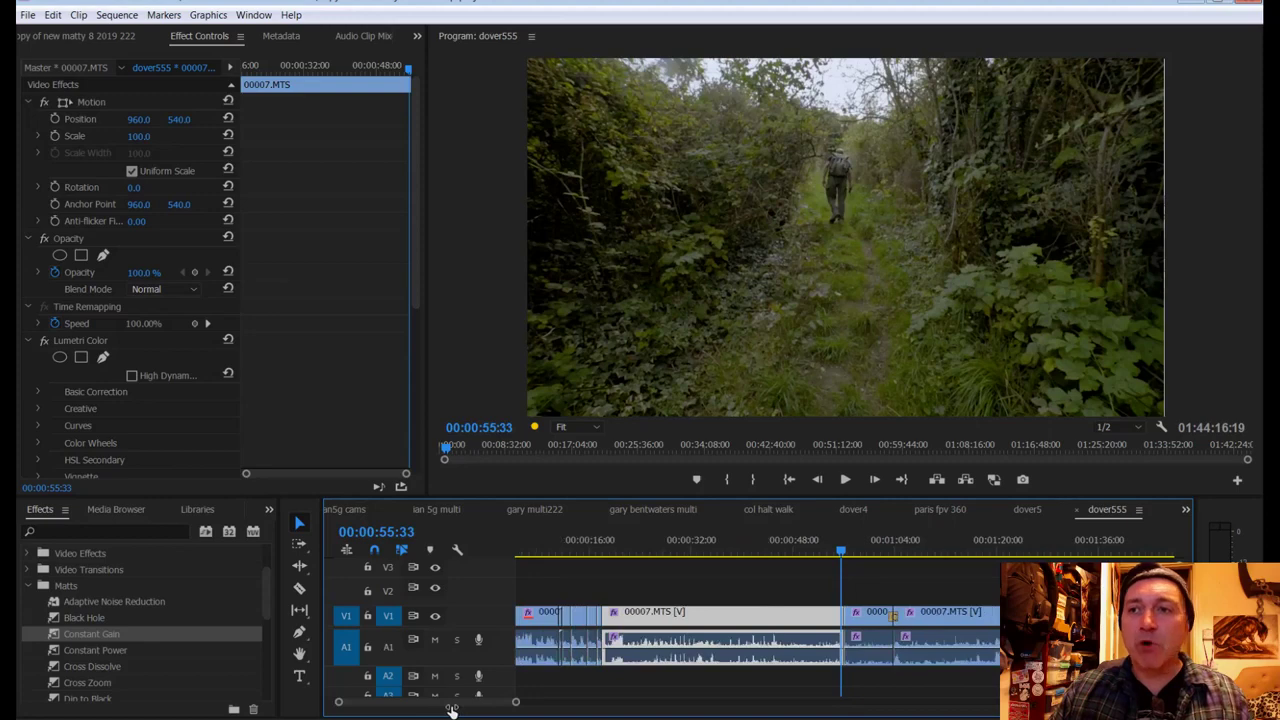
left_click(601, 545)
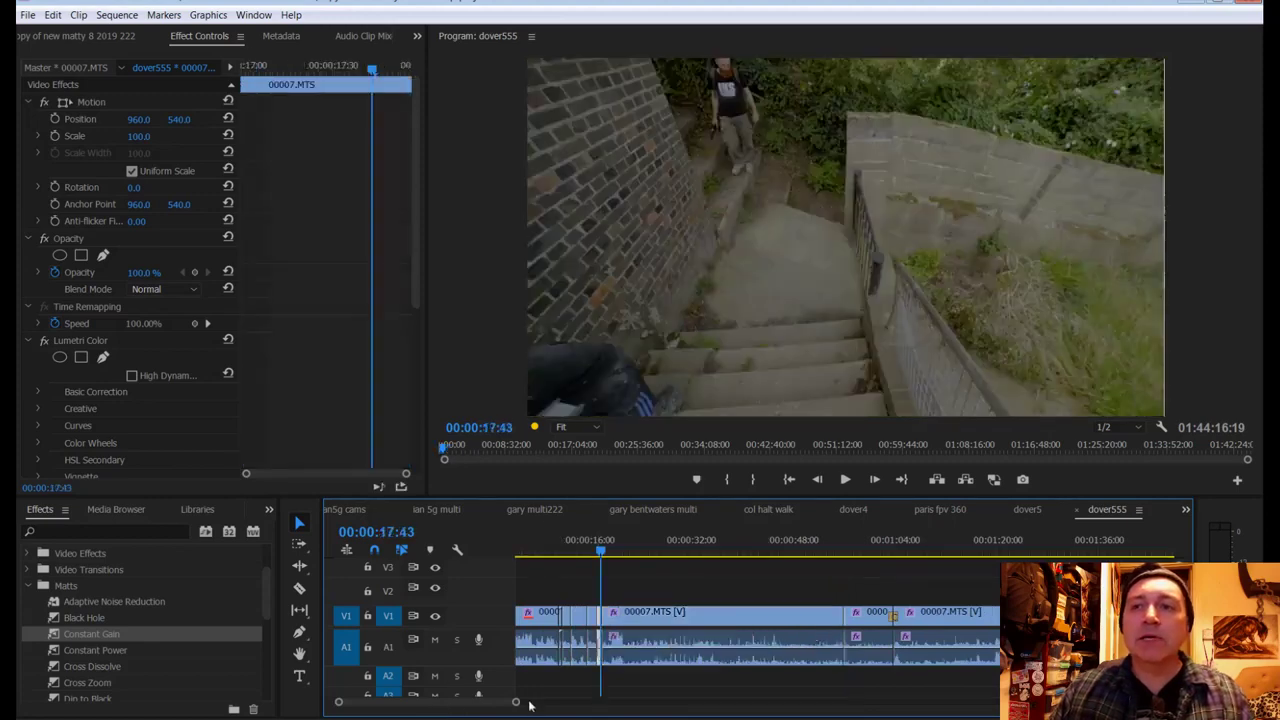
left_click_drag(516, 702, 445, 711)
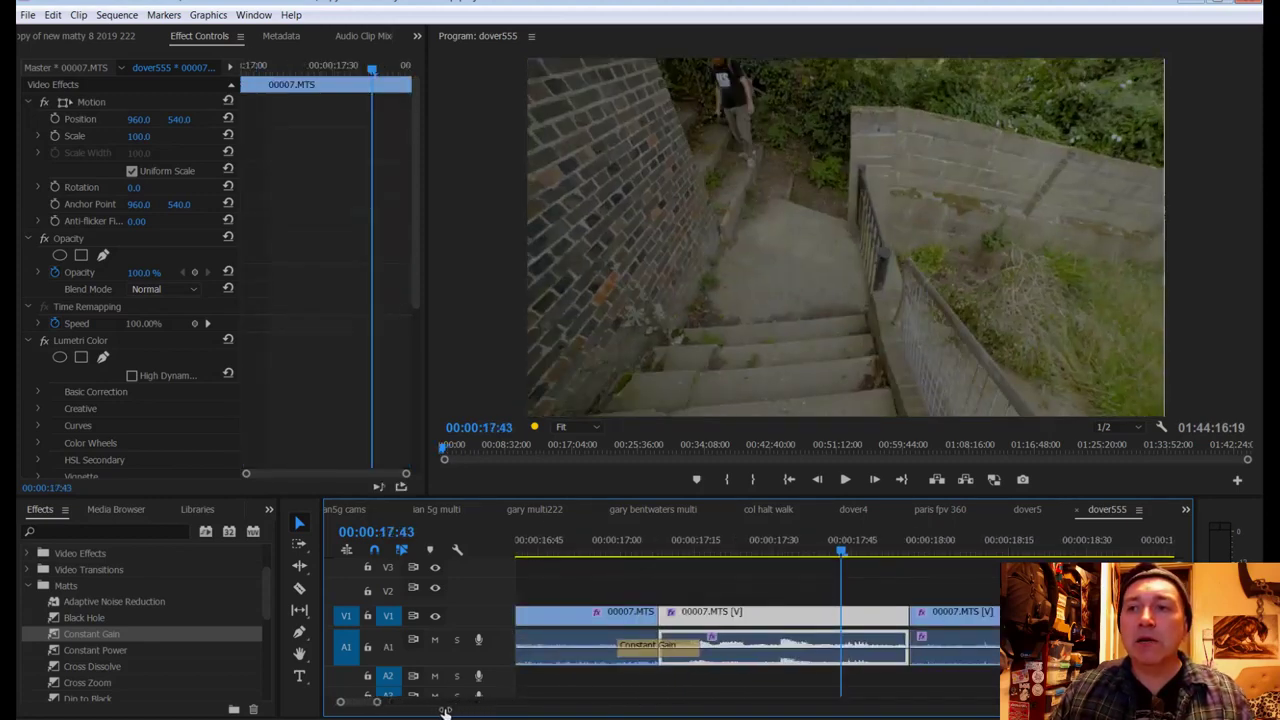
left_click_drag(843, 560, 1055, 552)
left_click_drag(374, 704, 455, 709)
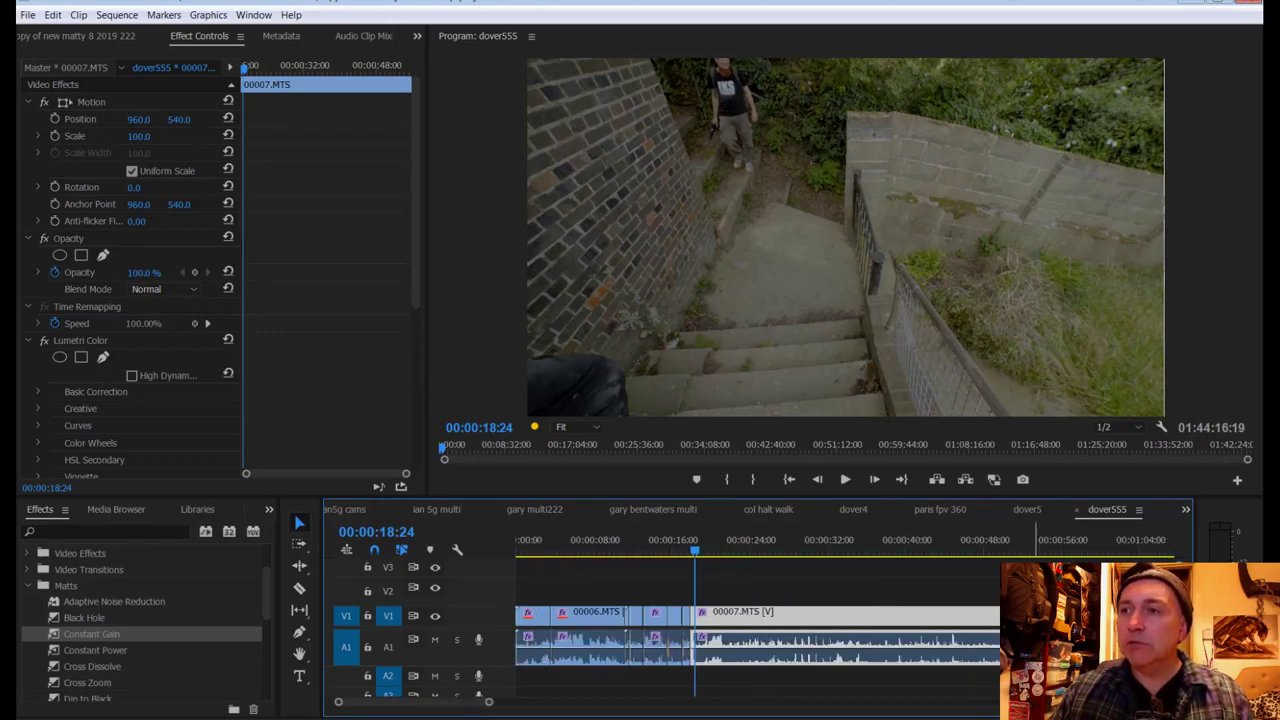
Step: Play back the last 00007.MTS clip from about 00:01:30:00 to 00:01:37:48, inspecting its waveform up close
scroll(967, 616, "down", 5)
left_click_drag(914, 551, 884, 552)
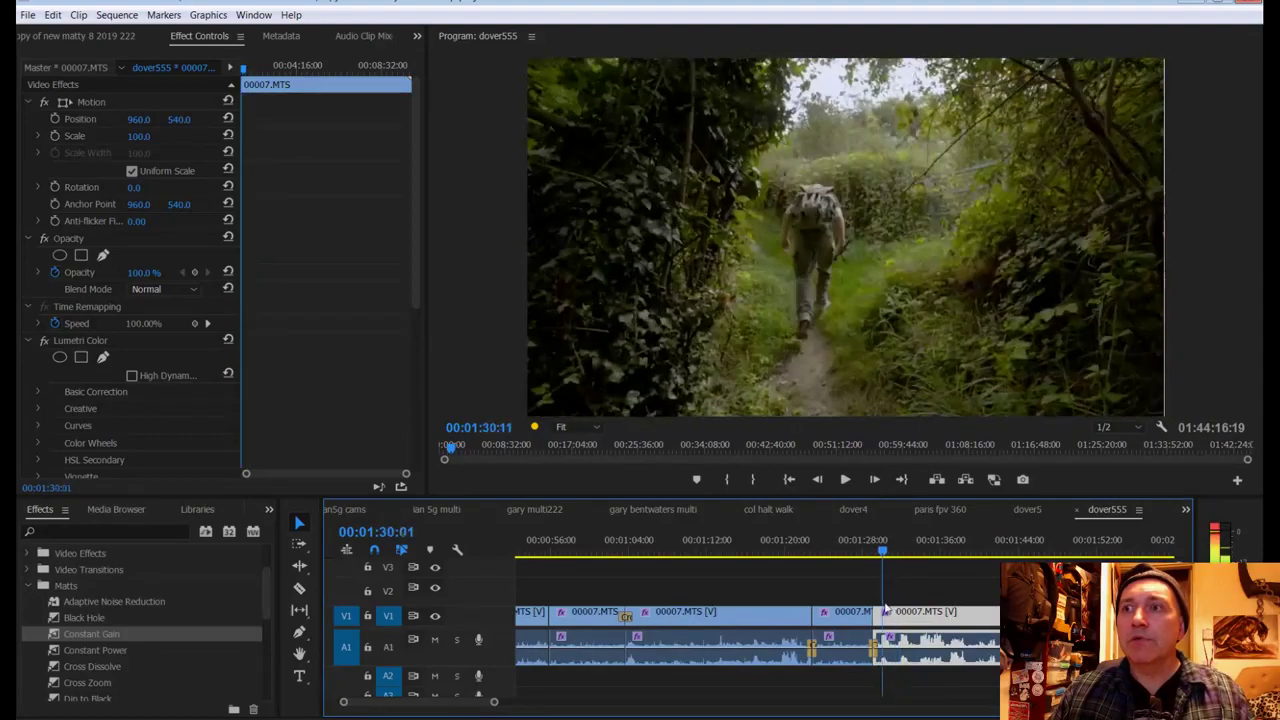
key("space")
left_click_drag(493, 701, 459, 705)
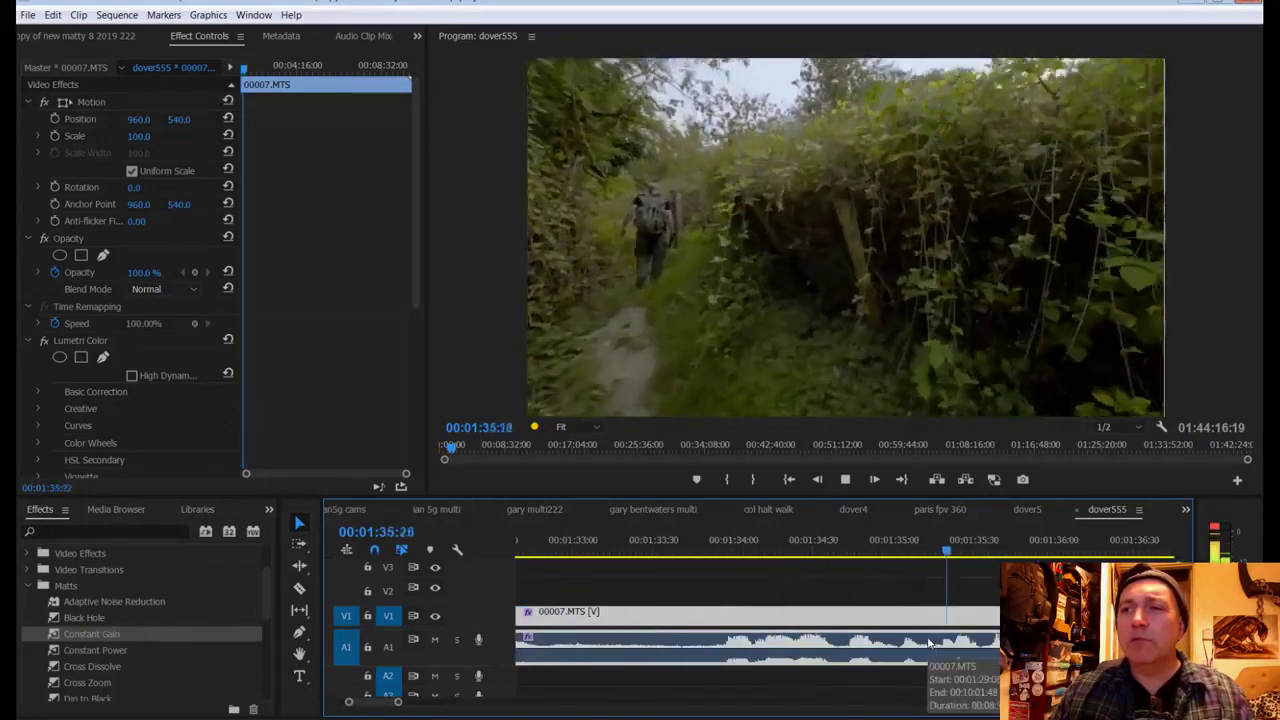
key("space")
scroll(928, 643, "down", 5)
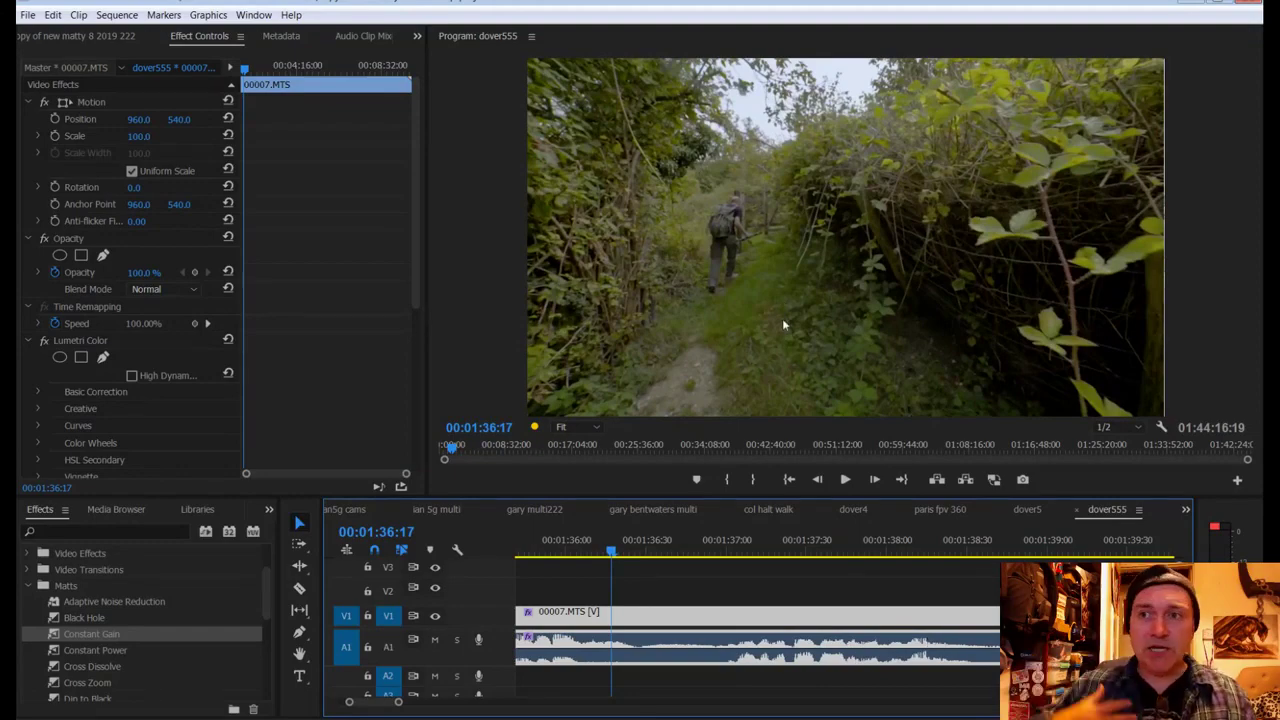
key("space")
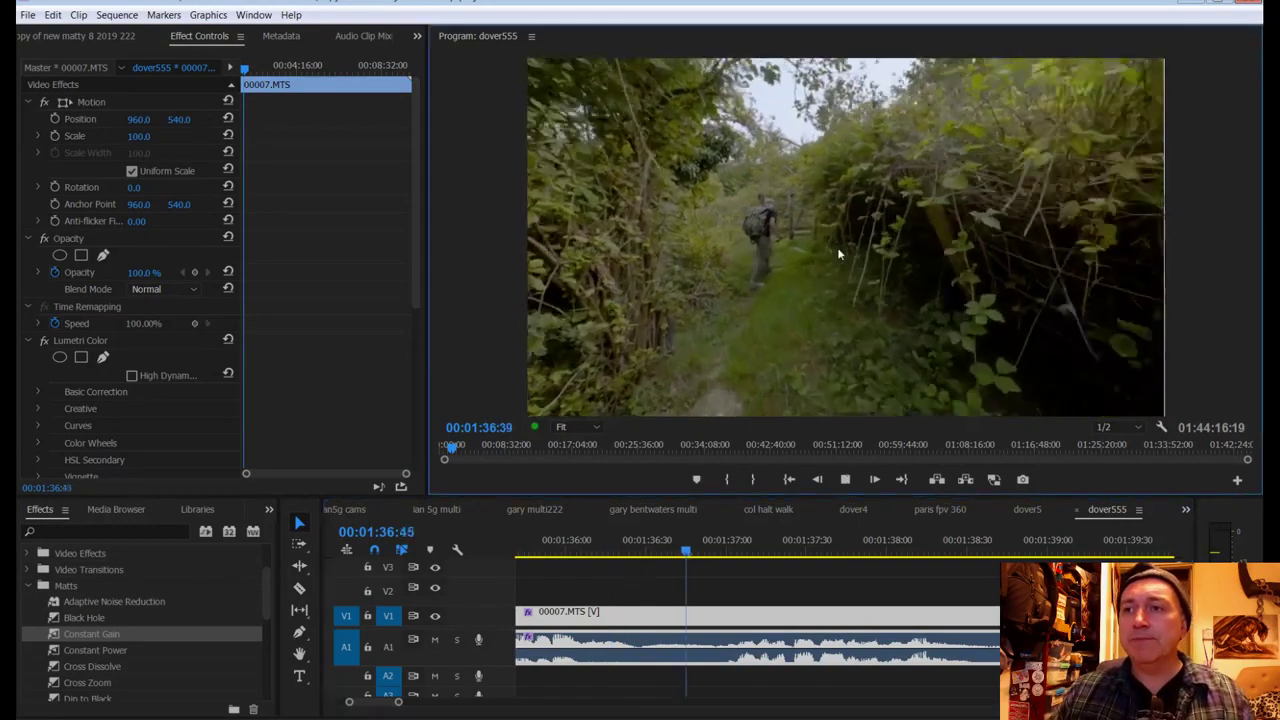
key("space")
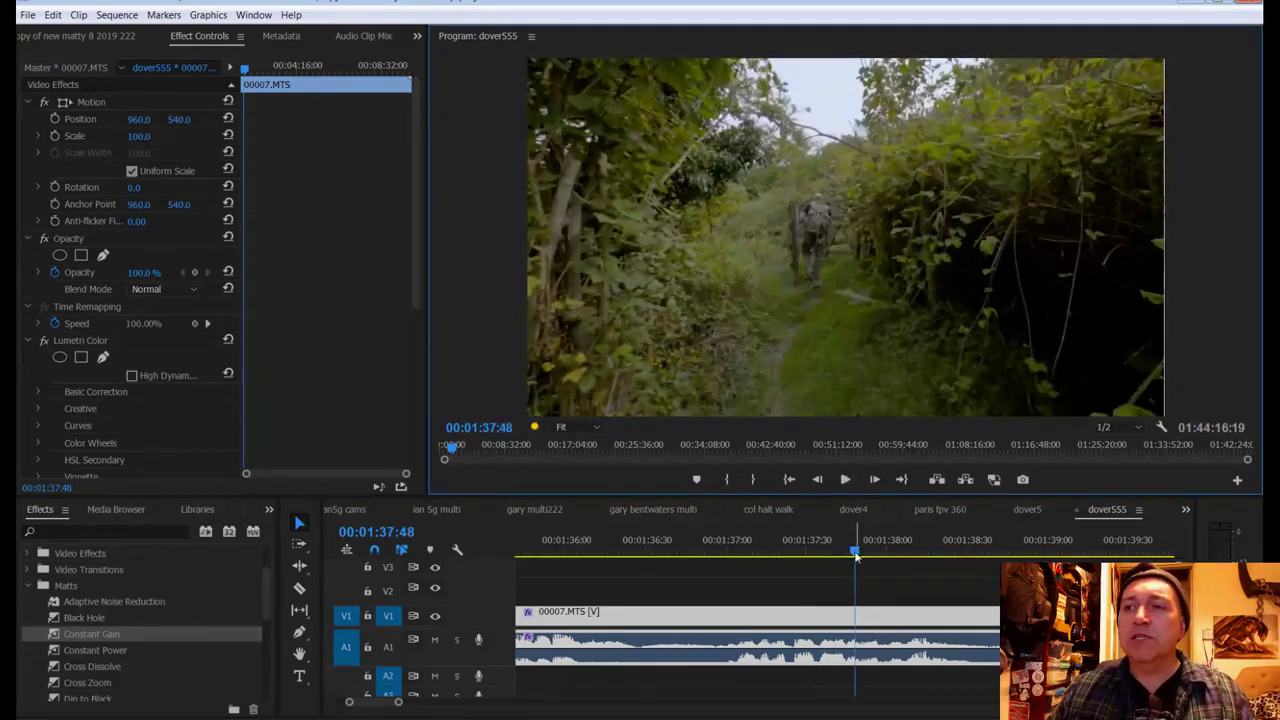
Step: Step back and forth frame by frame around 00:01:37:35 to pinpoint the sound in the footage
left_click_drag(855, 552, 820, 556)
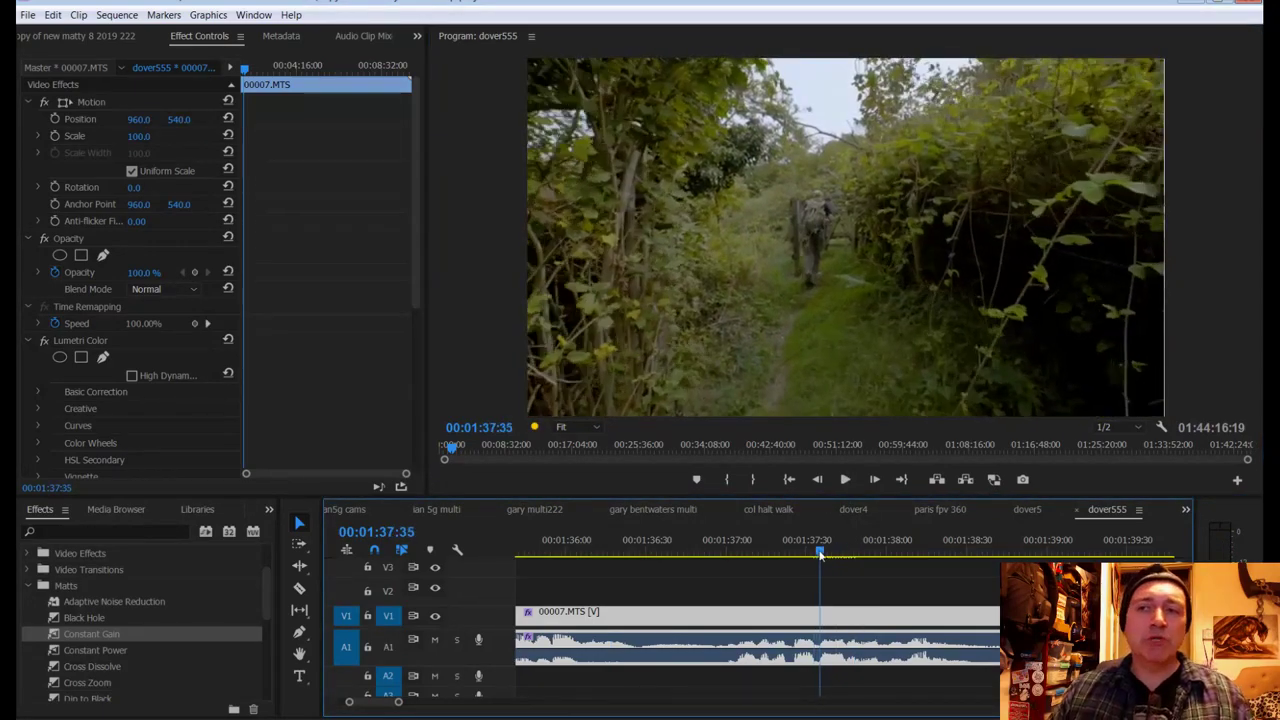
key("Right")
key("Right")
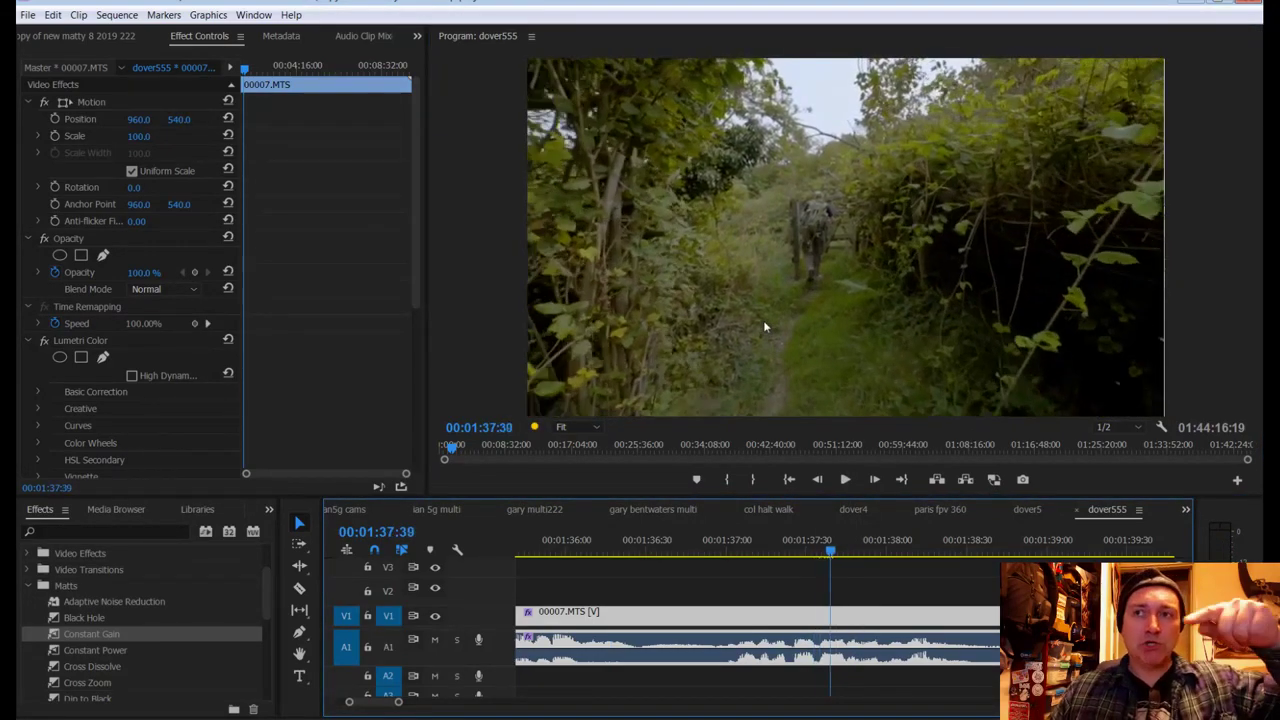
key("Right")
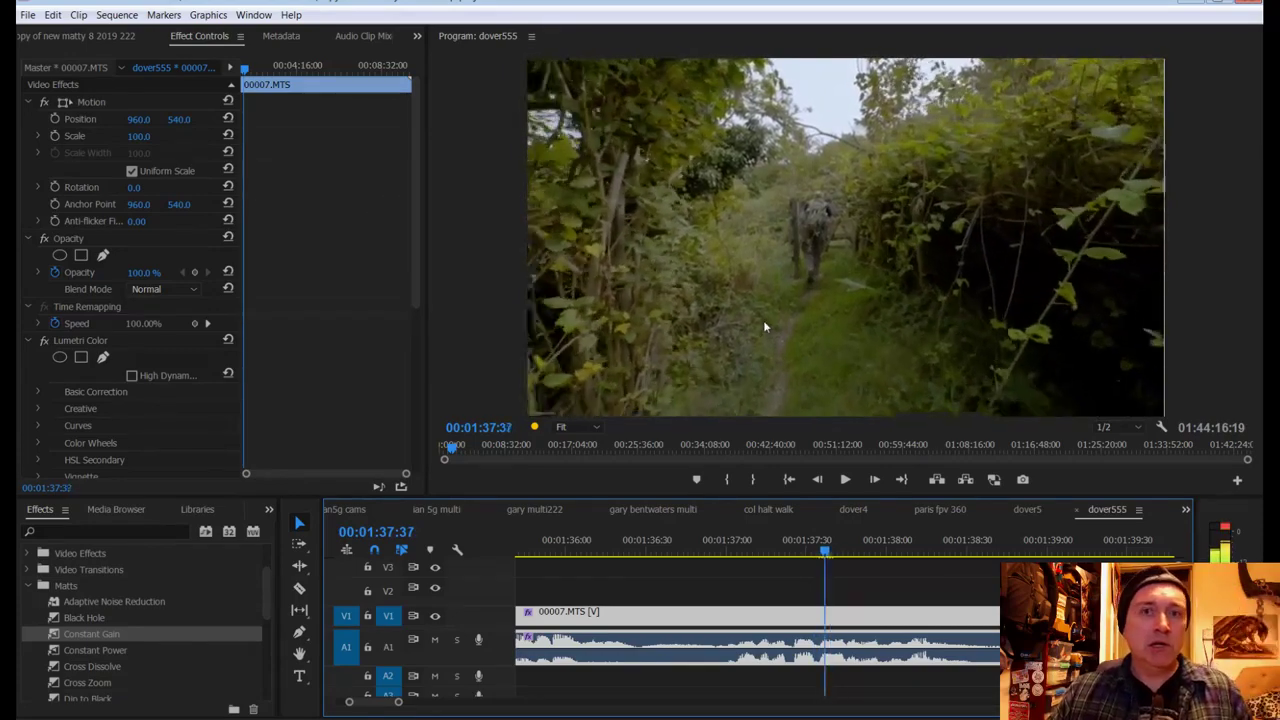
key("Left")
key("Left")
key("Left")
key("Left")
key("Left")
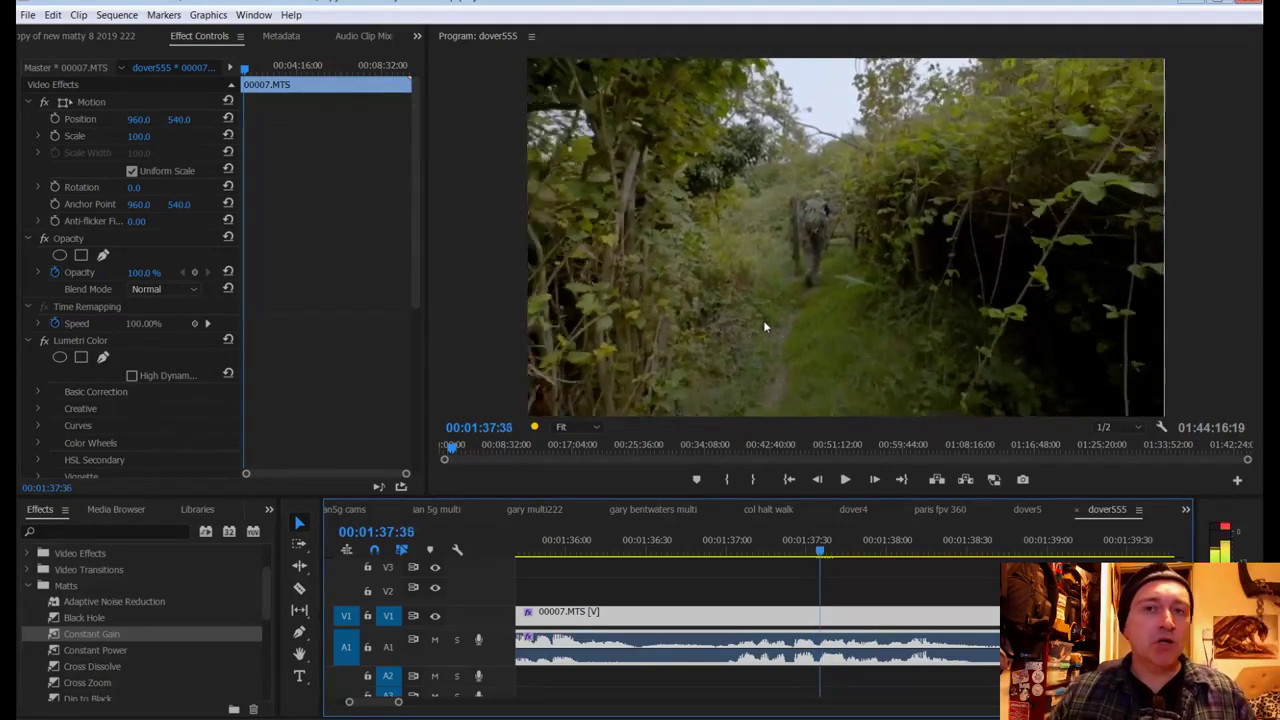
key("Right")
key("Right")
key("Left")
key("Left")
key("Left")
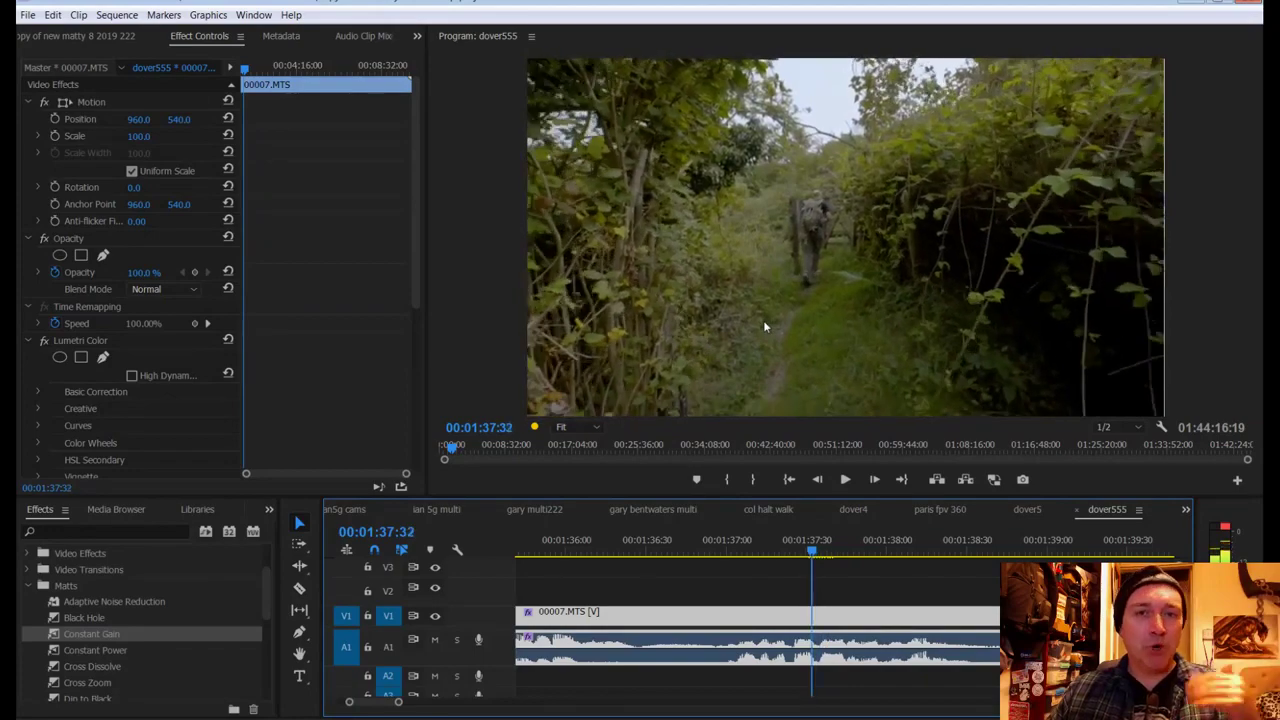
key("Right")
key("Right")
key("Right")
key("Right")
key("Left")
key("Left")
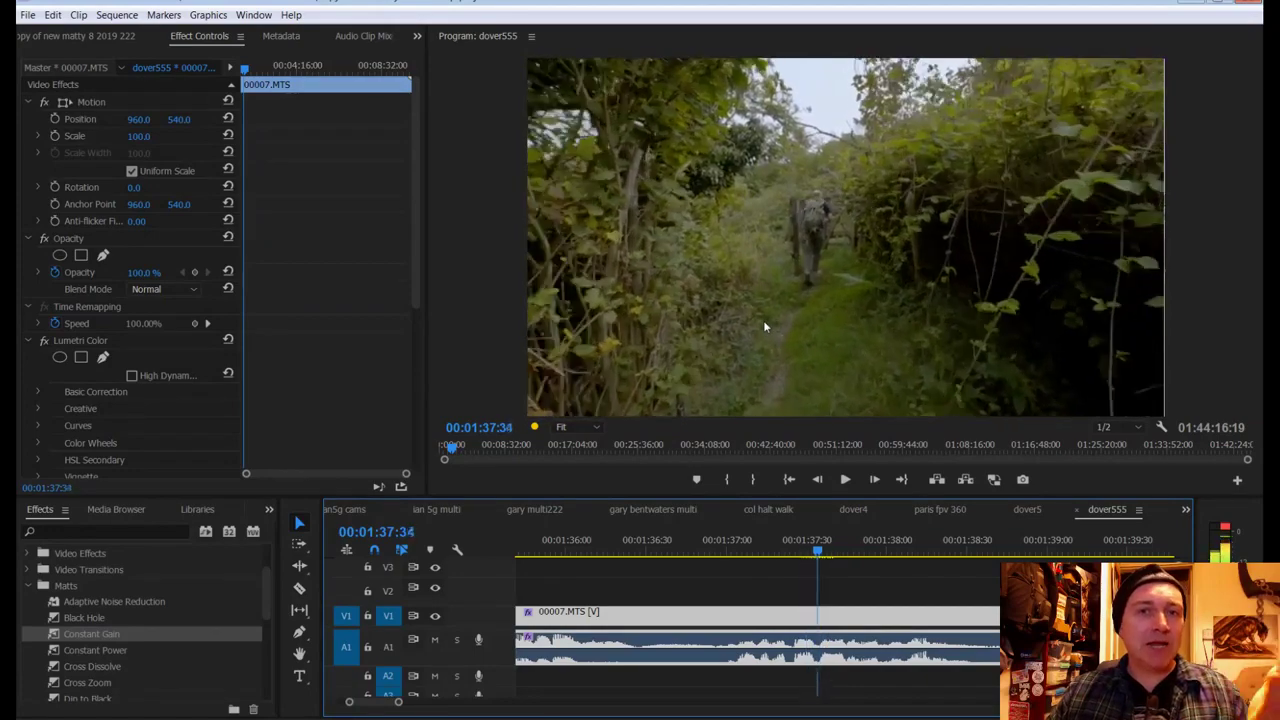
key("Left")
key("Right")
key("Right")
key("Right")
key("Right")
key("Right")
key("Right")
key("Right")
key("Right")
key("Right")
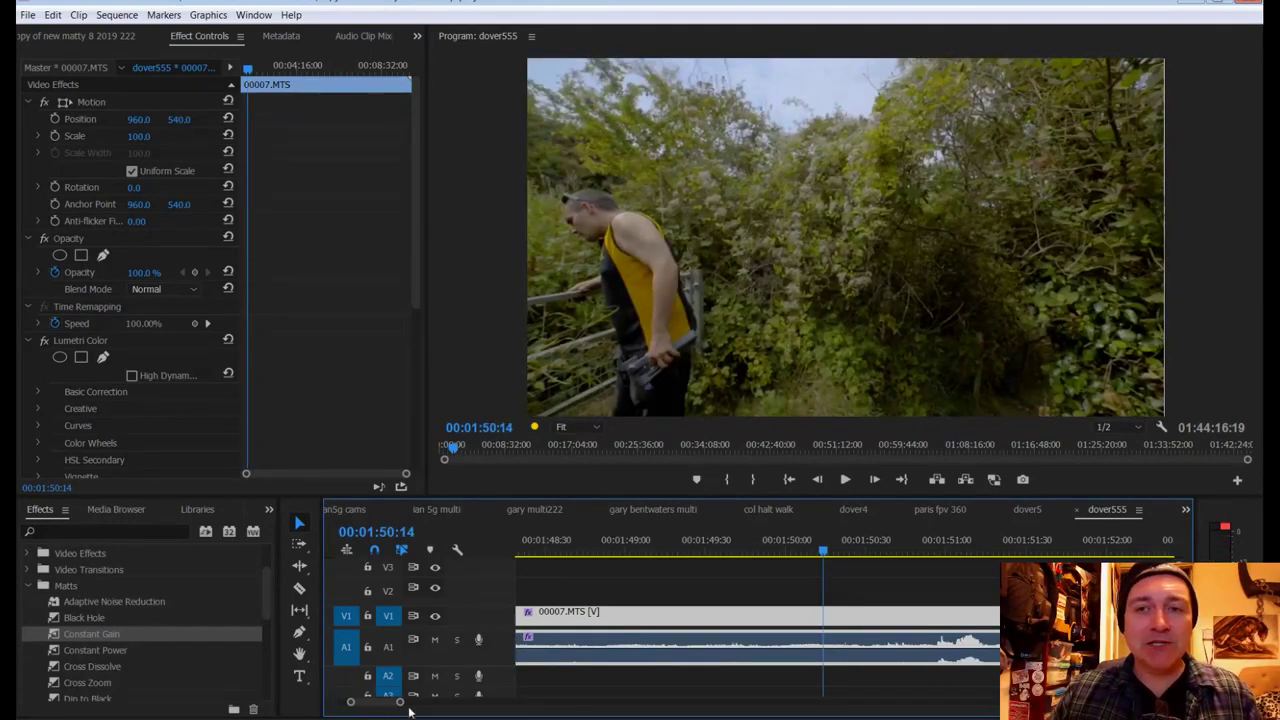
Step: Play back the footage from 00:01:50:14 and review the earlier audio from 00:01:35:19
scroll(355, 708, "up", 3)
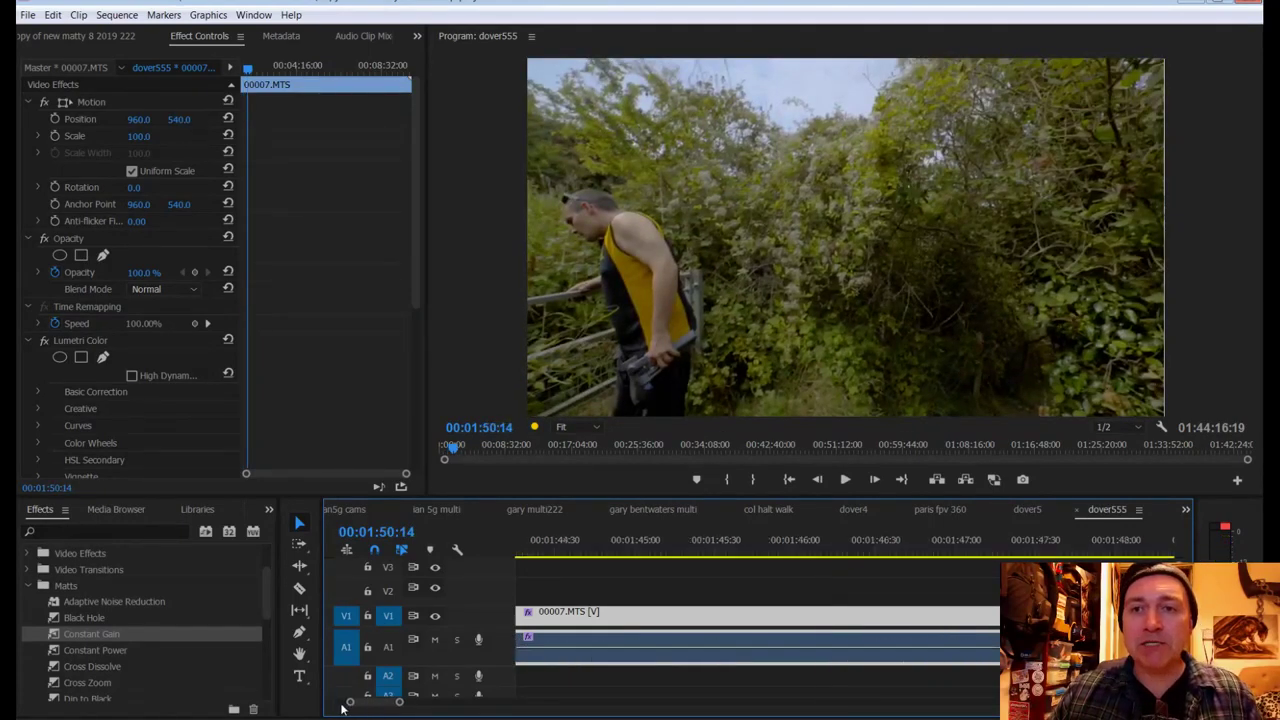
key("space")
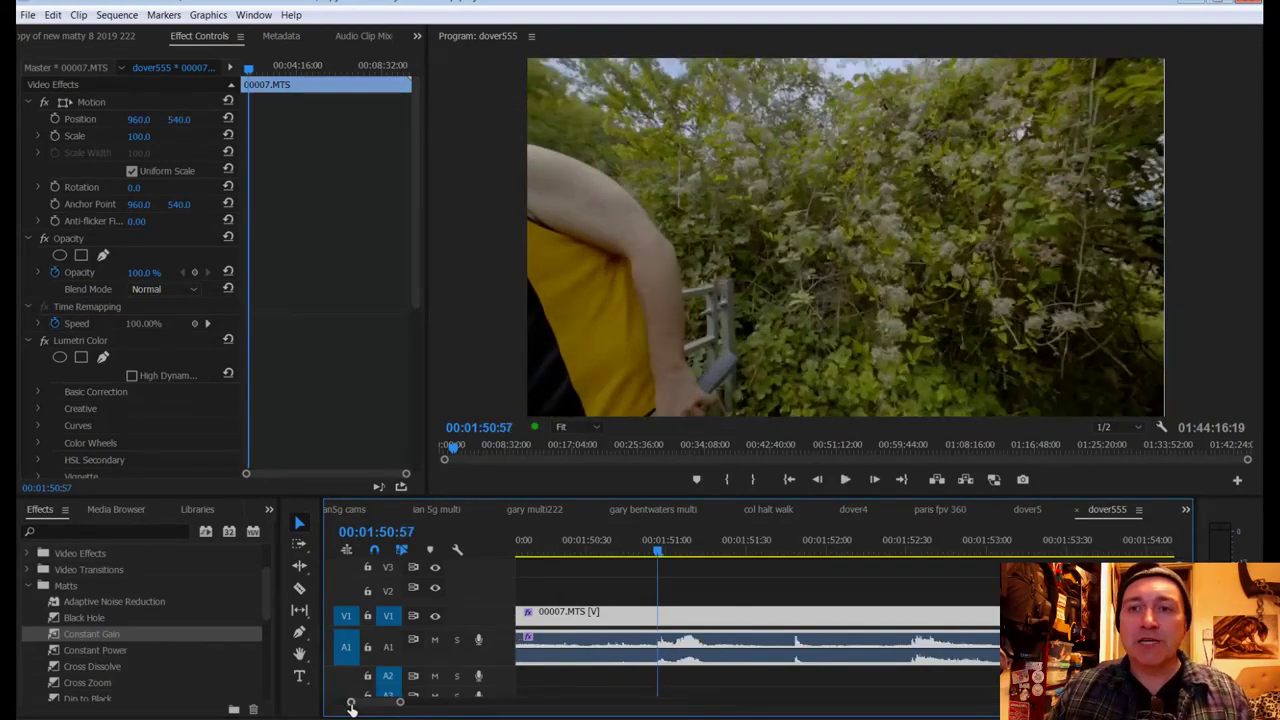
scroll(351, 706, "up", 6)
scroll(340, 707, "up", 2)
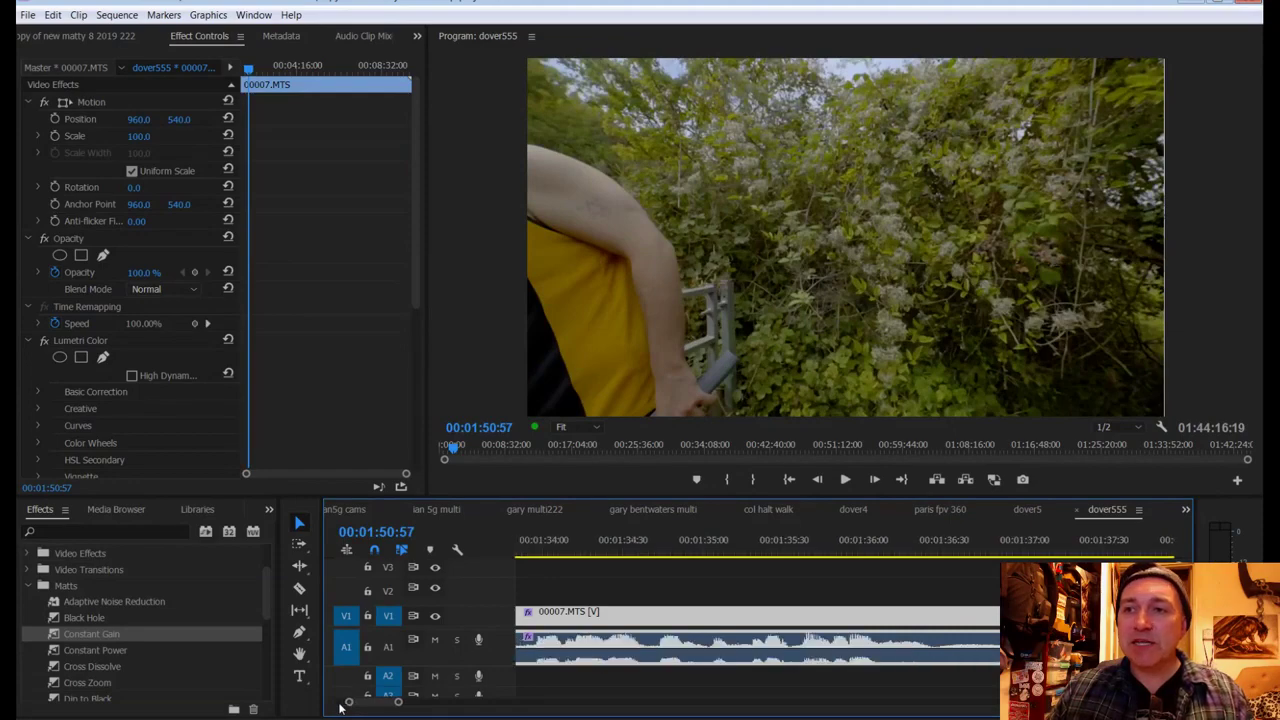
left_click_drag(663, 540, 754, 540)
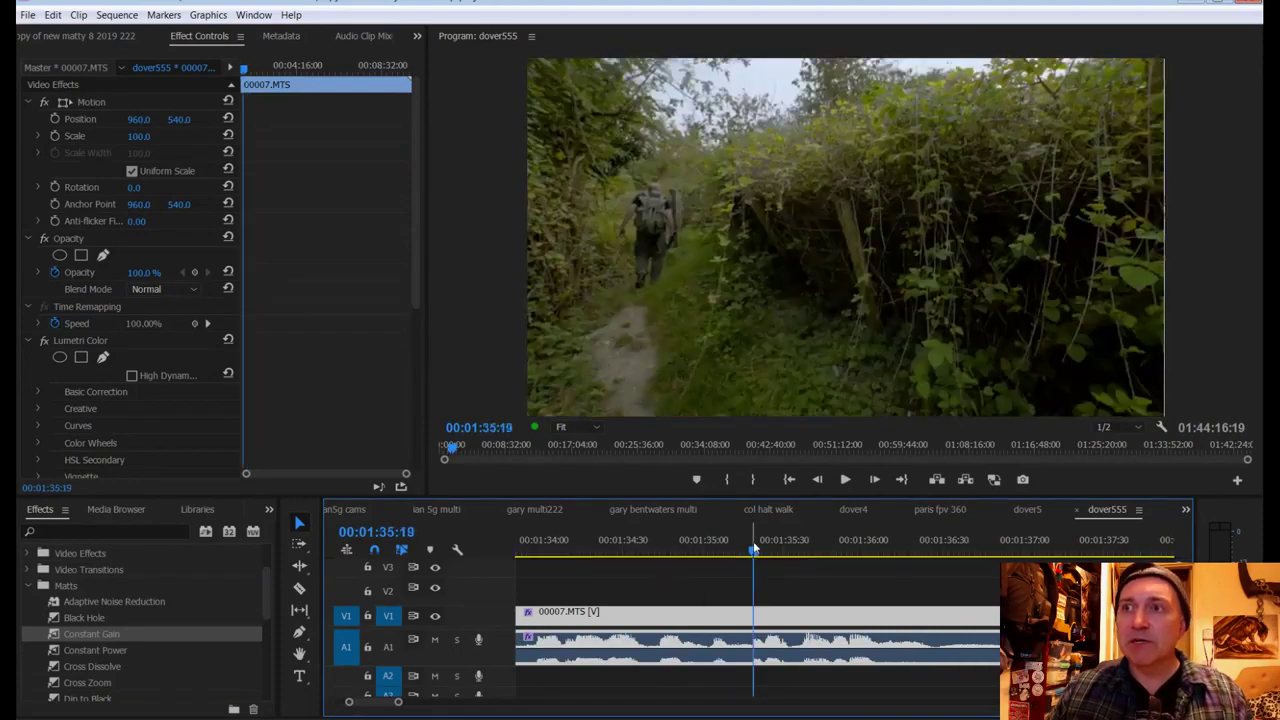
key("space")
key("space")
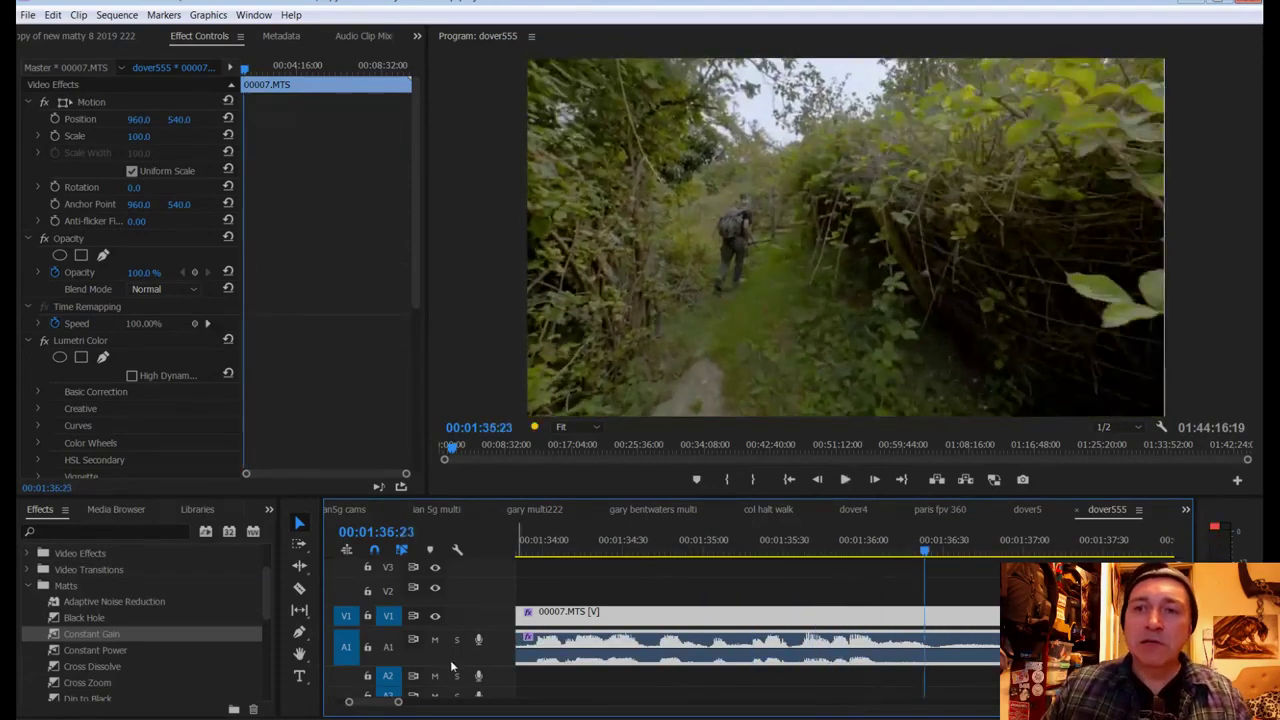
Step: Replay the clip from about 00:01:35:00 to 00:01:37:51 and examine the A1 waveform there in close detail
key("minus")
key("minus")
key("minus")
key("minus")
key("minus")
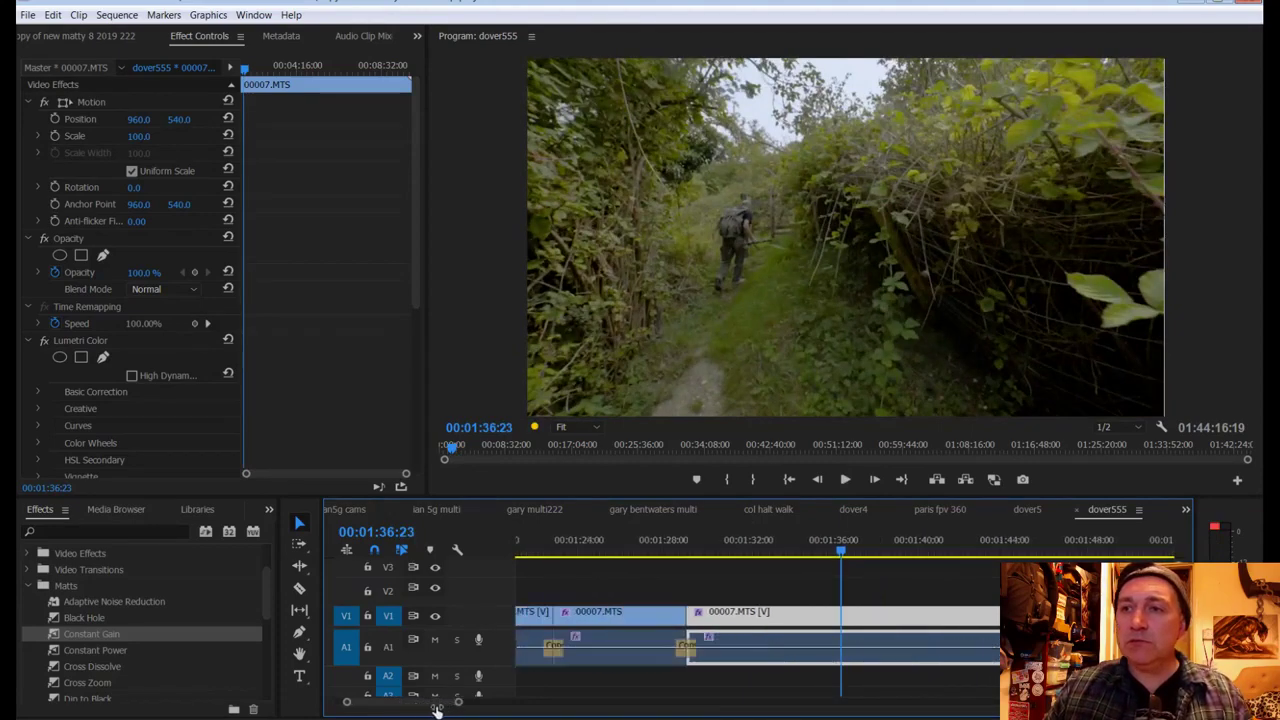
key("equal")
key("equal")
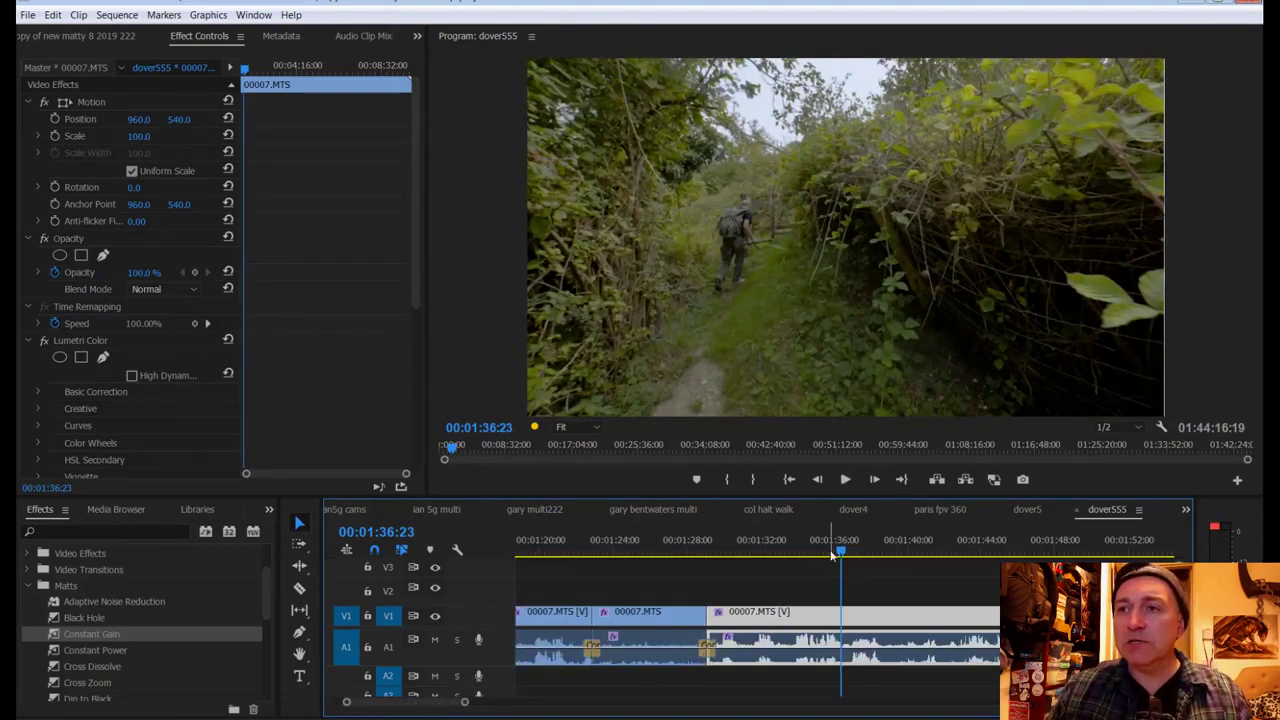
left_click_drag(832, 556, 814, 552)
key("space")
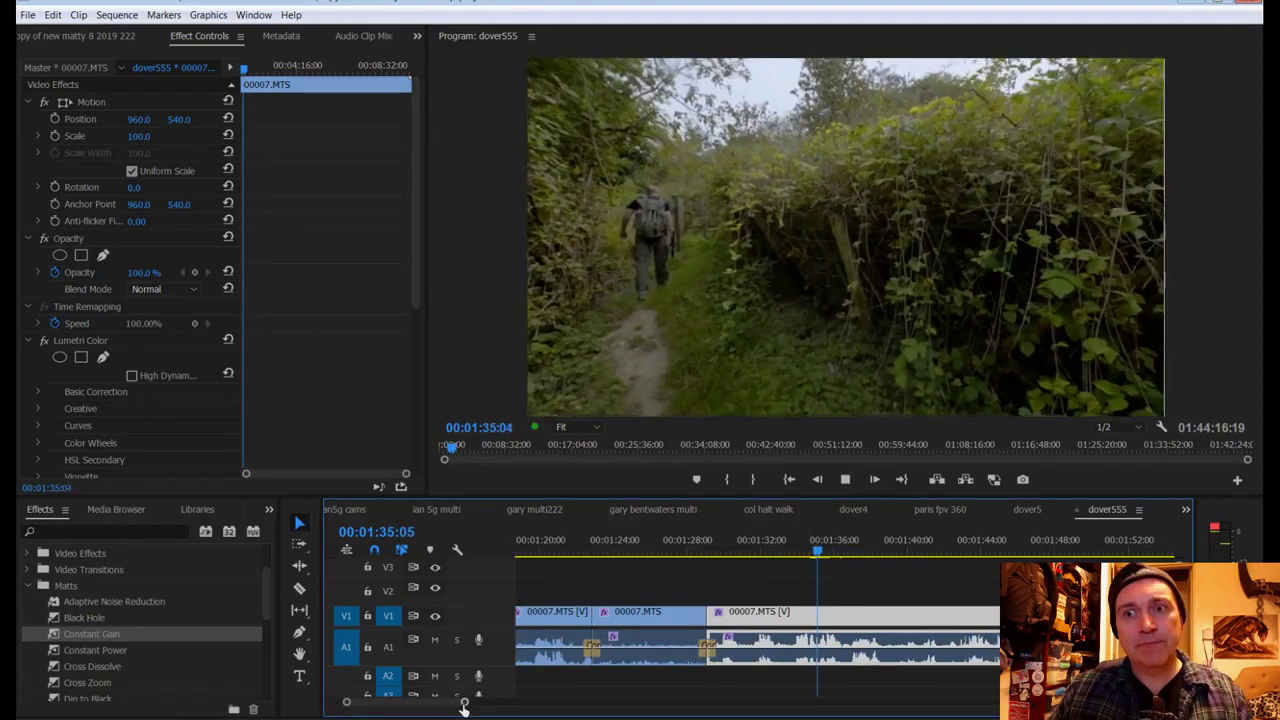
left_click_drag(466, 706, 402, 703)
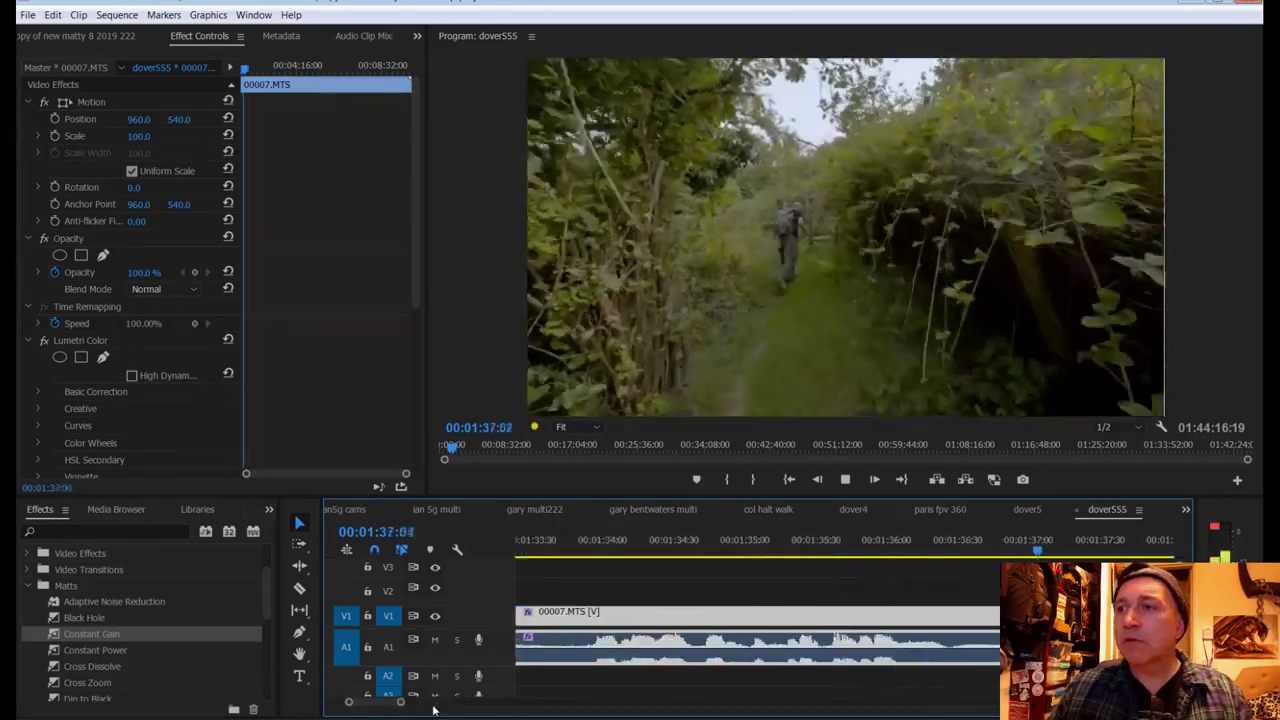
key("space")
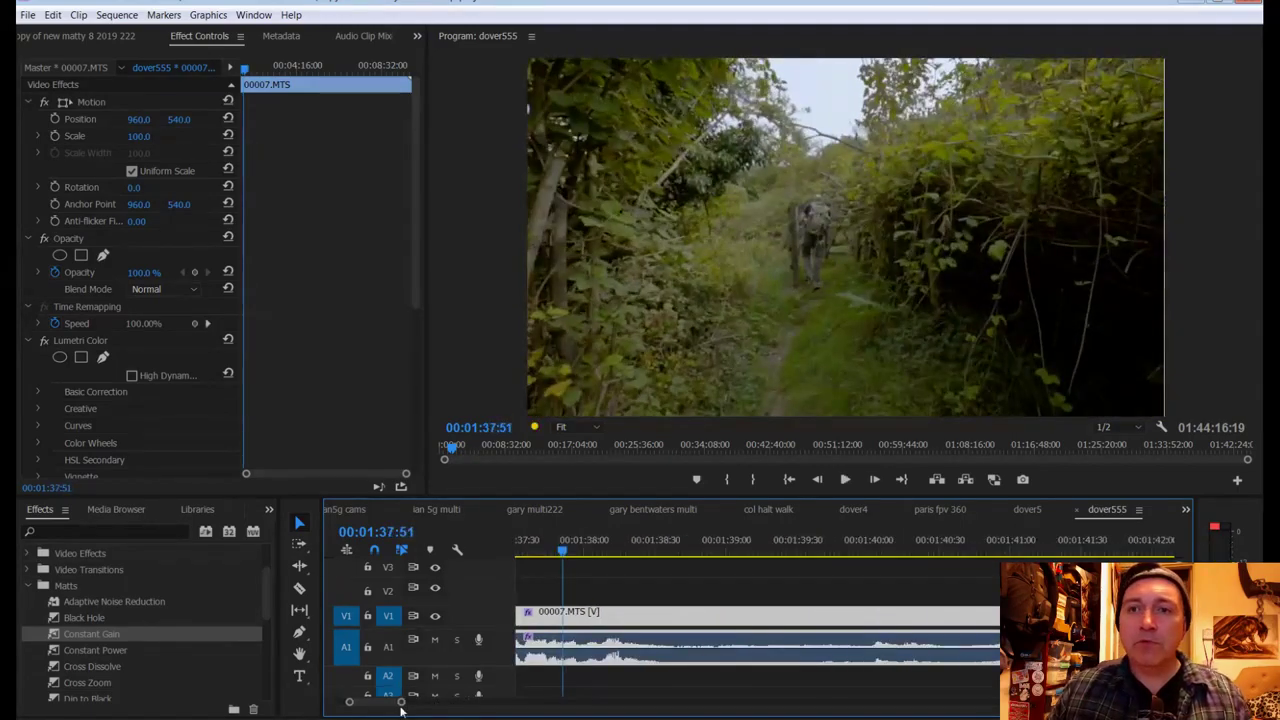
left_click_drag(401, 706, 380, 703)
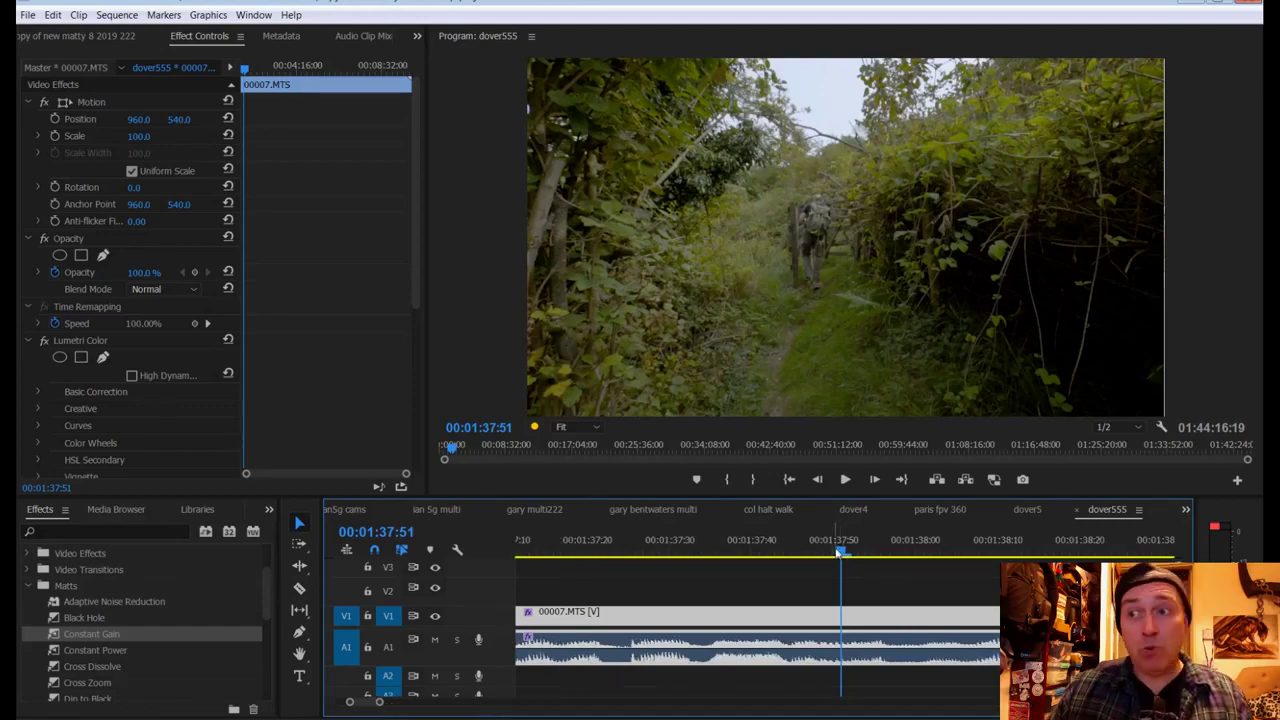
Step: Replay the sound around 00:01:37:33, and cut the 00007.MTS clip at 00:01:37:34 and again 11 frames further on
left_click_drag(840, 552, 693, 660)
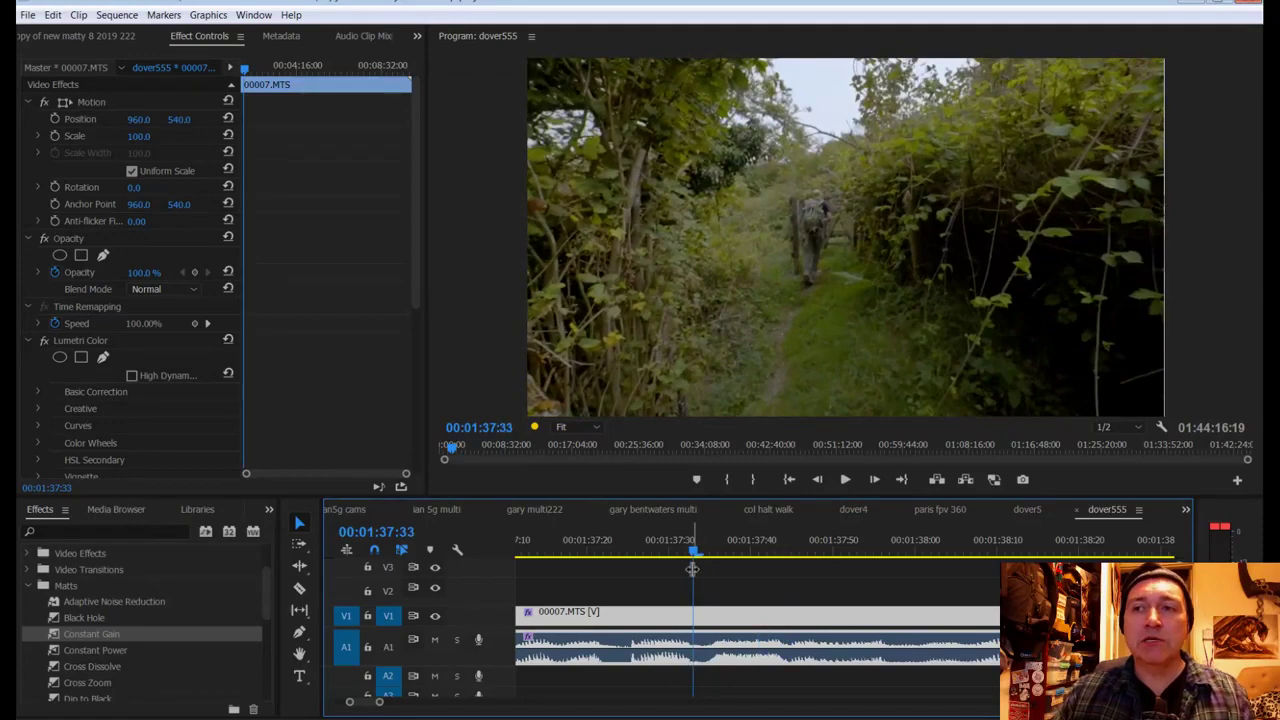
key("space")
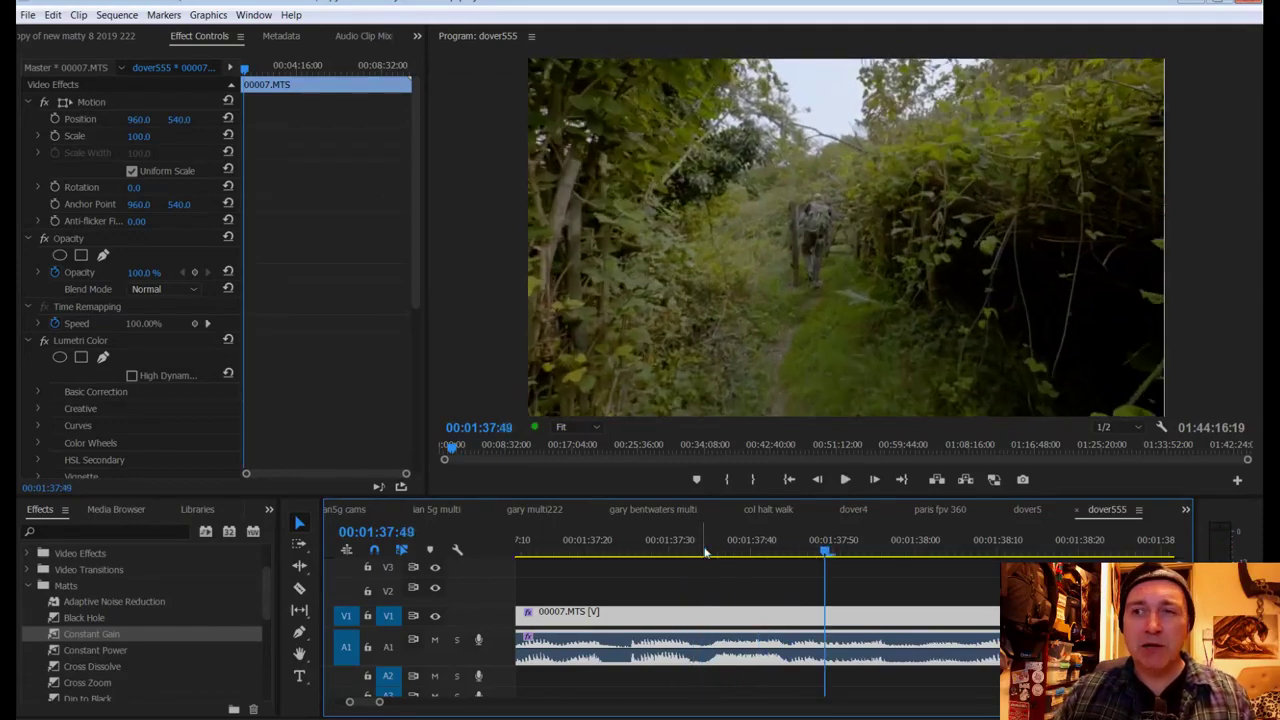
key("space")
left_click(703, 550)
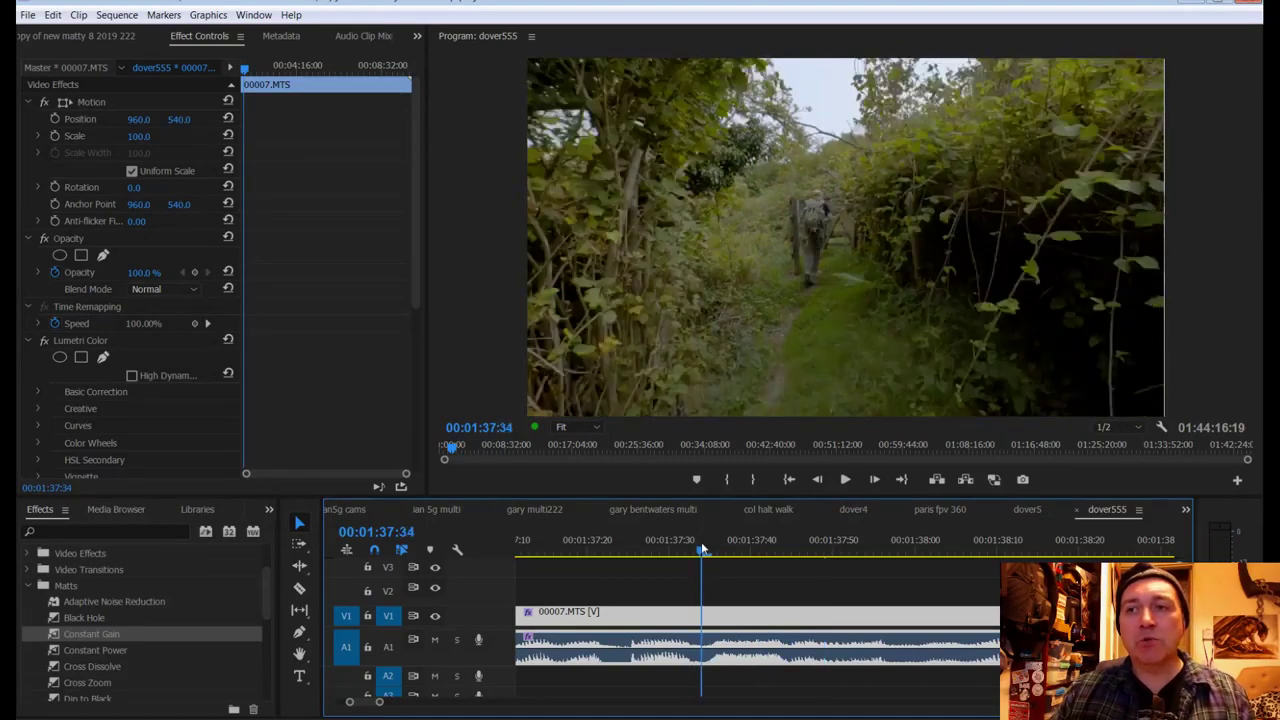
key("c")
left_click(701, 640)
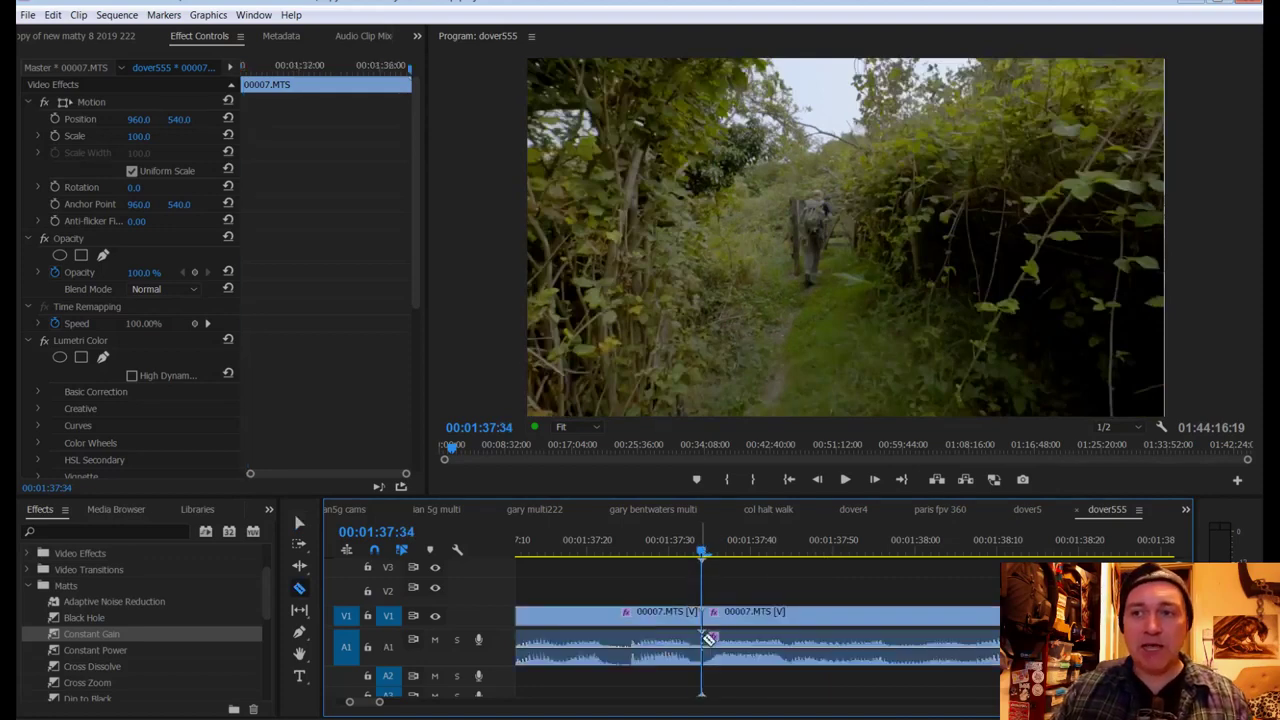
left_click(789, 625)
Step: Unlink the 11-frame segment starting at 00:01:37:34 and delete only its audio from A1
right_click(740, 645)
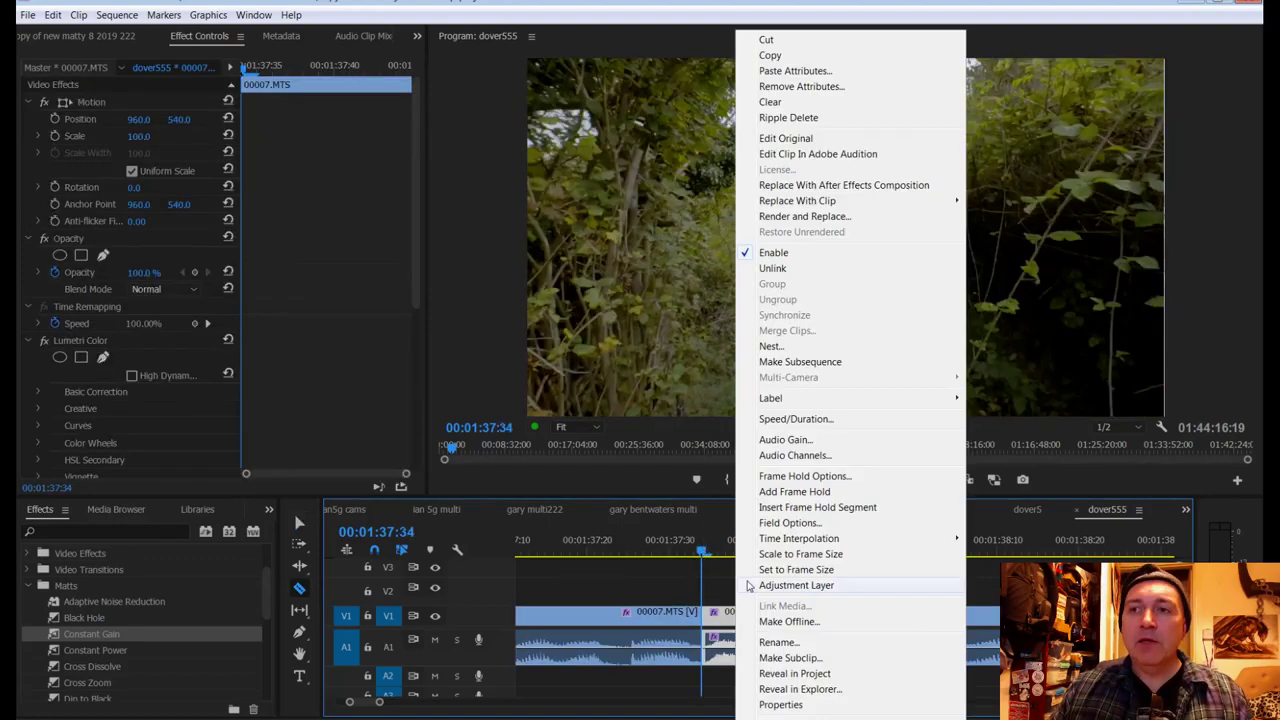
left_click(773, 268)
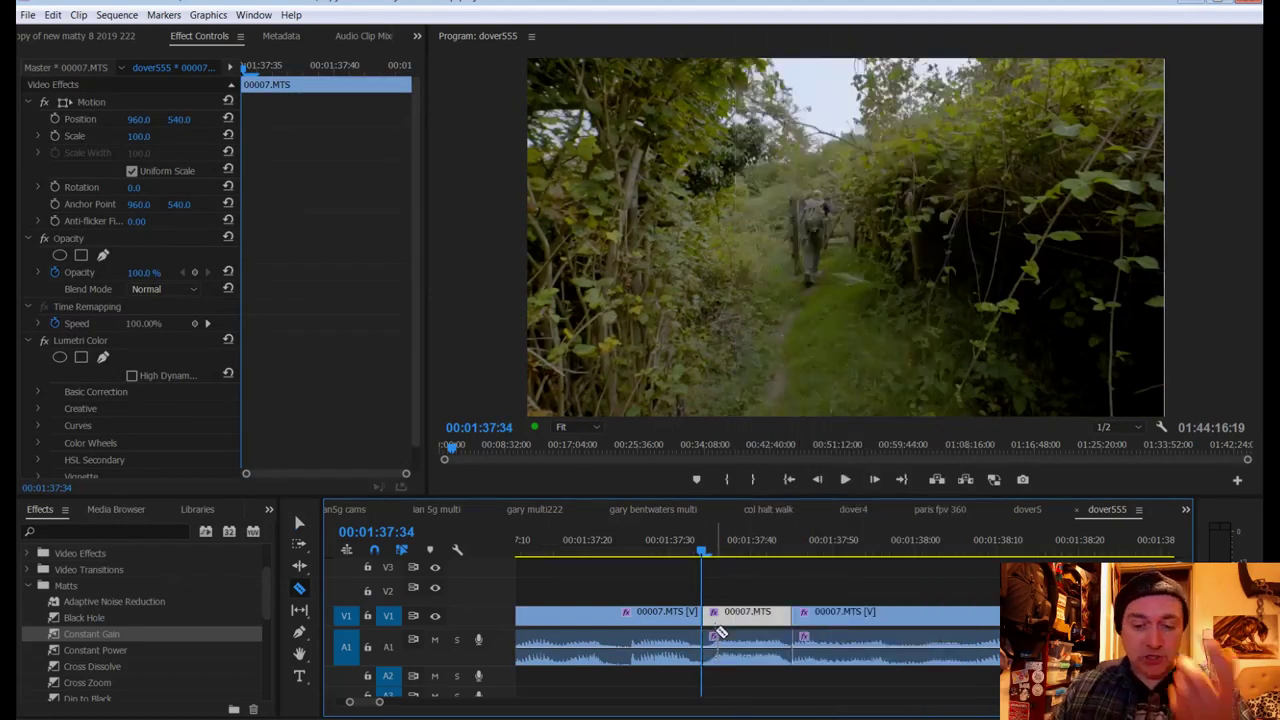
key("v")
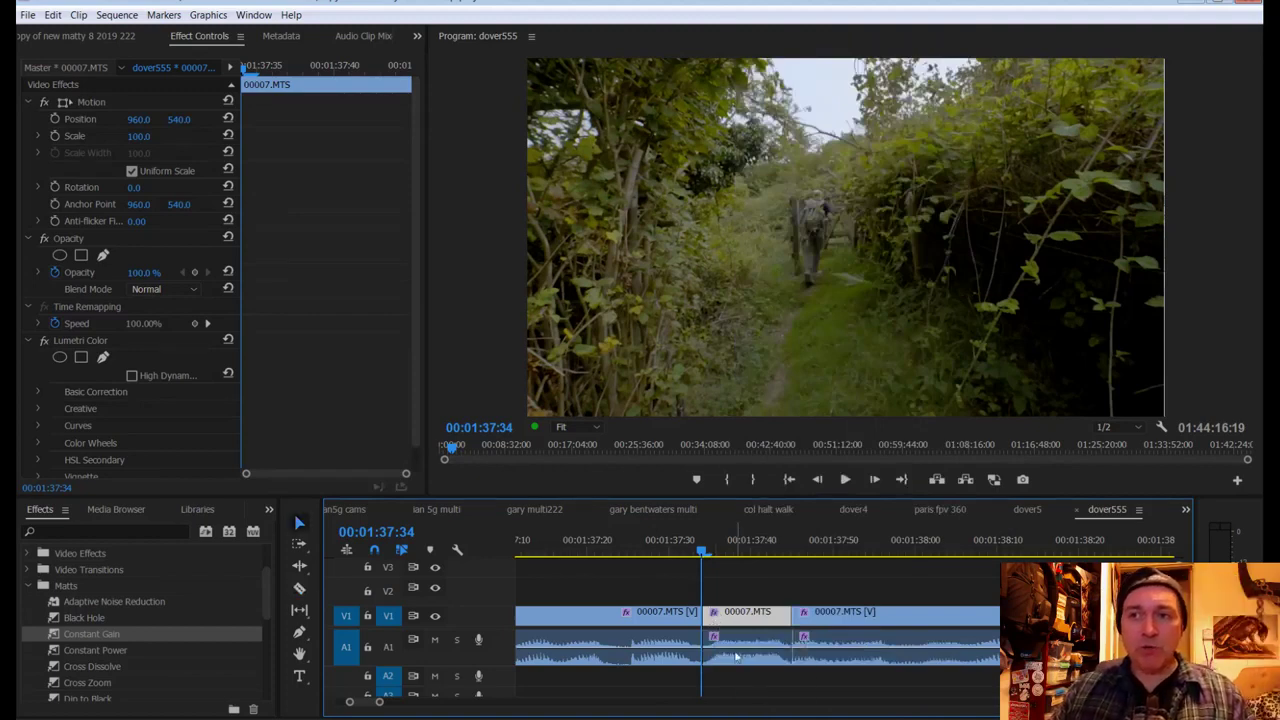
left_click(737, 641)
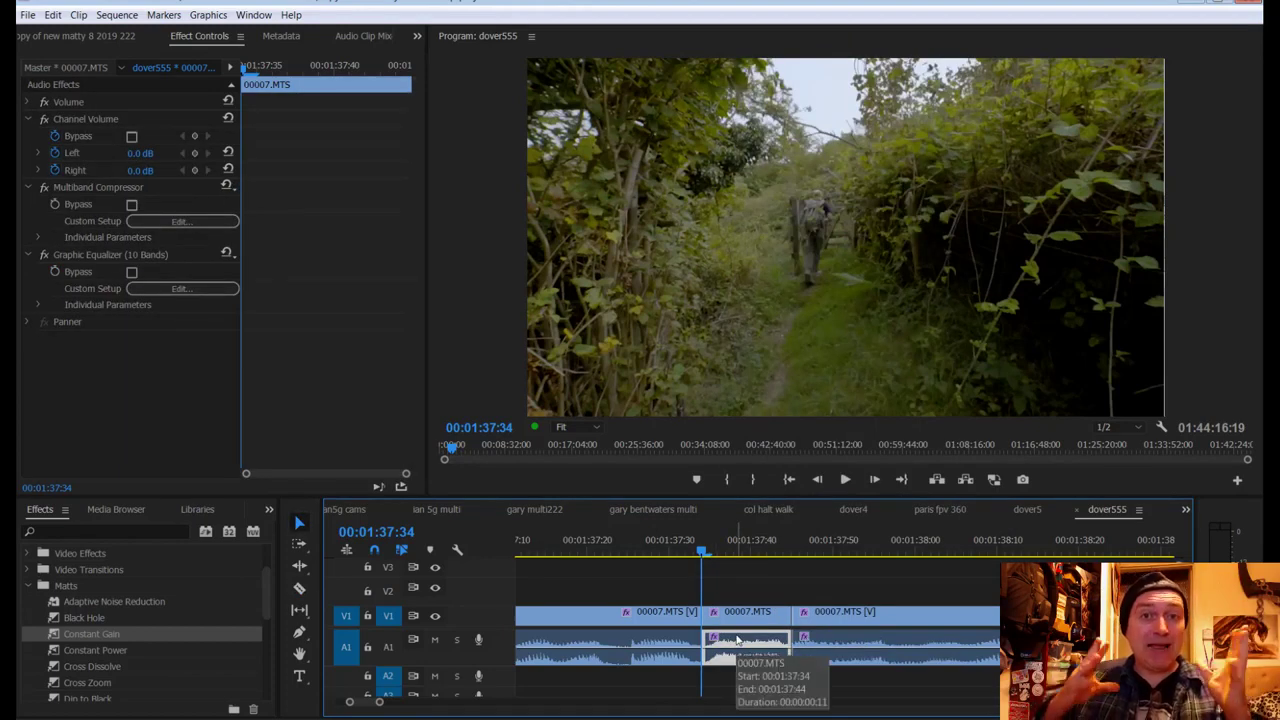
key("Delete")
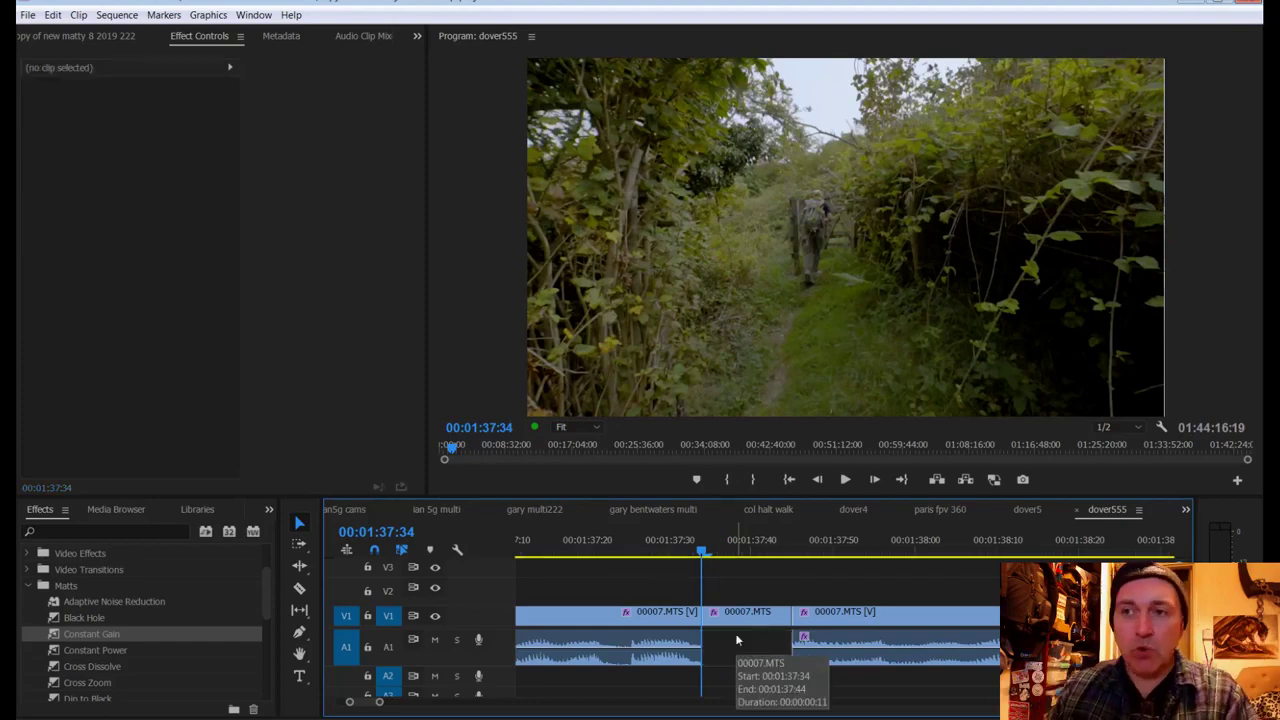
Step: Play back the edit from 00:01:36:50 to check the new audio gap, and save the project
left_click(578, 553)
left_click_drag(578, 556, 392, 706)
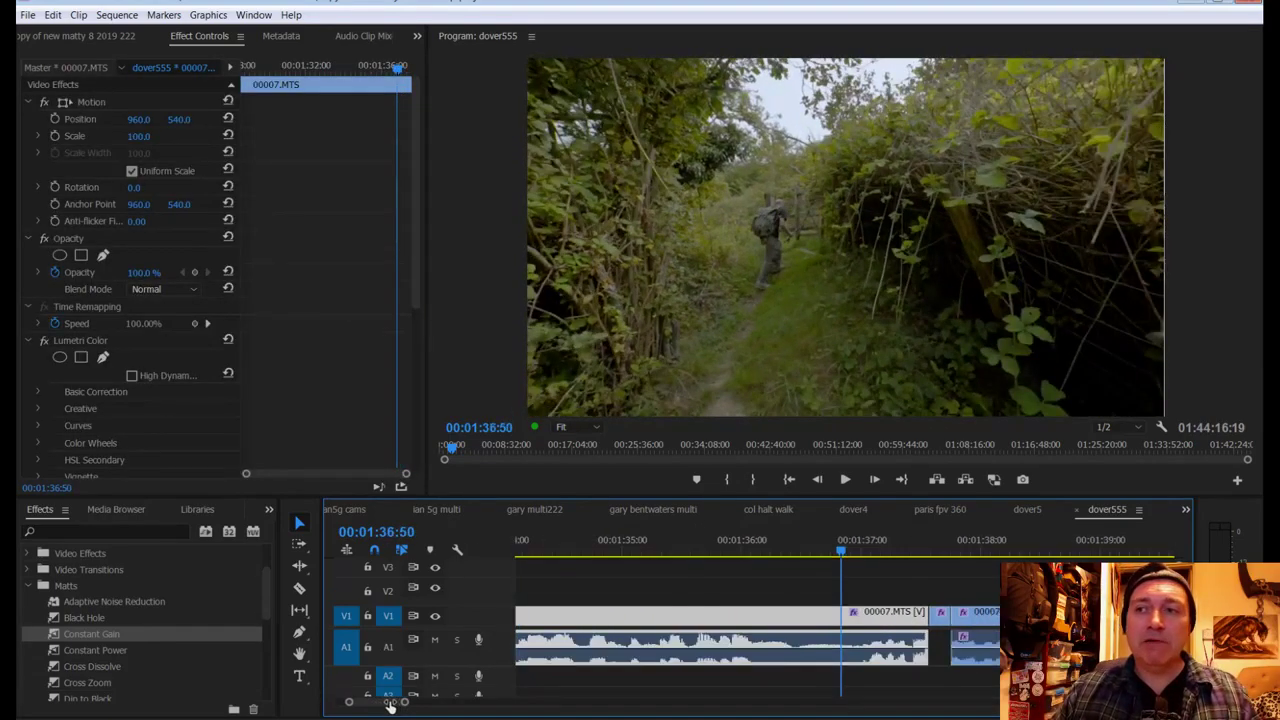
key("space")
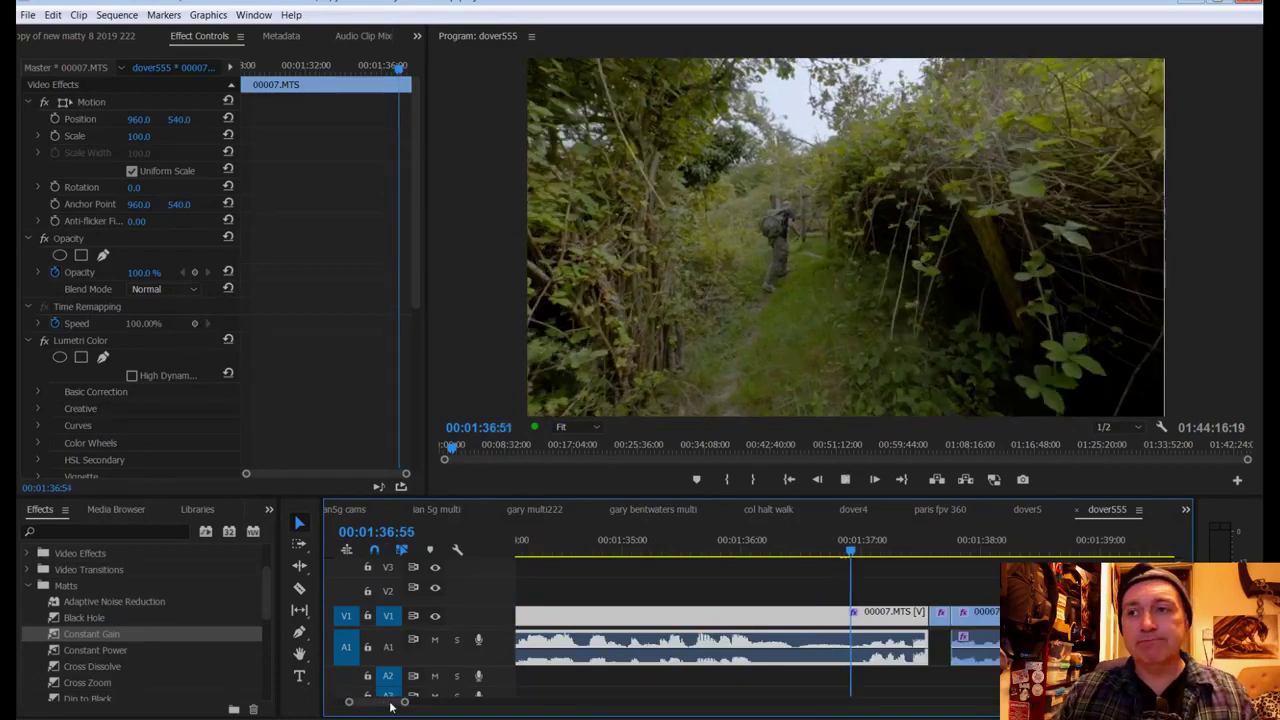
key("space")
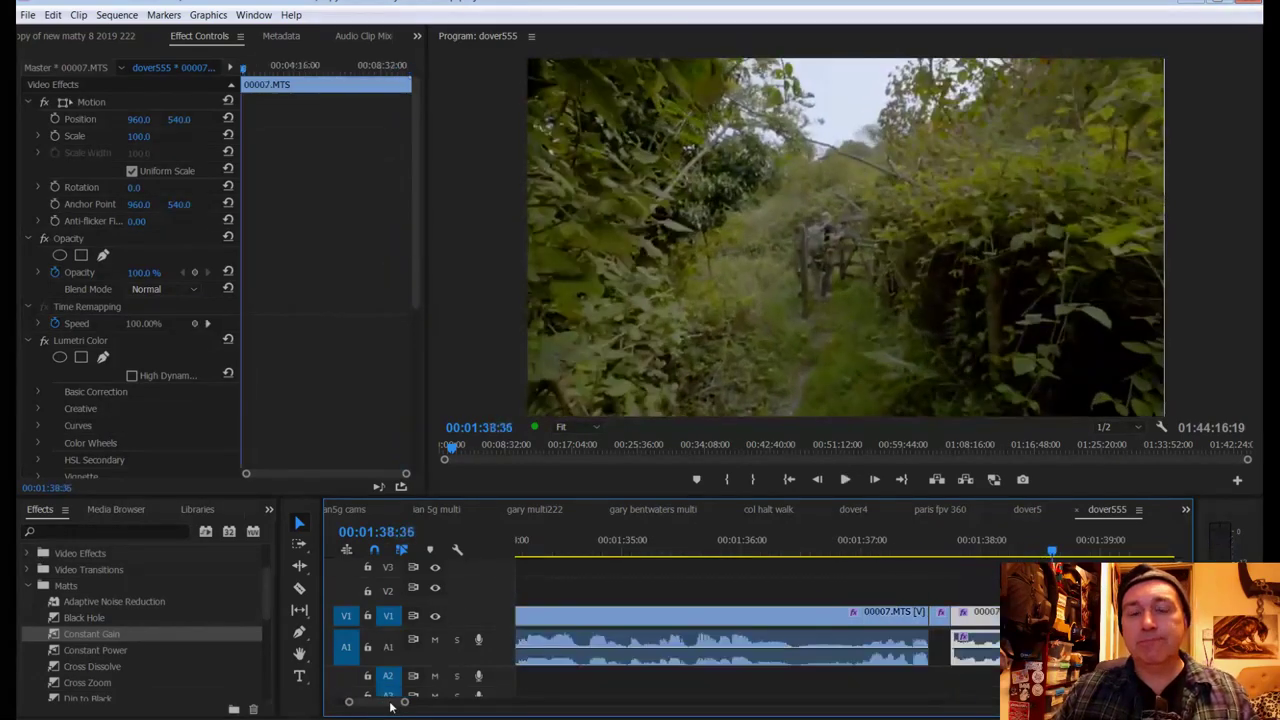
key("ctrl+s")
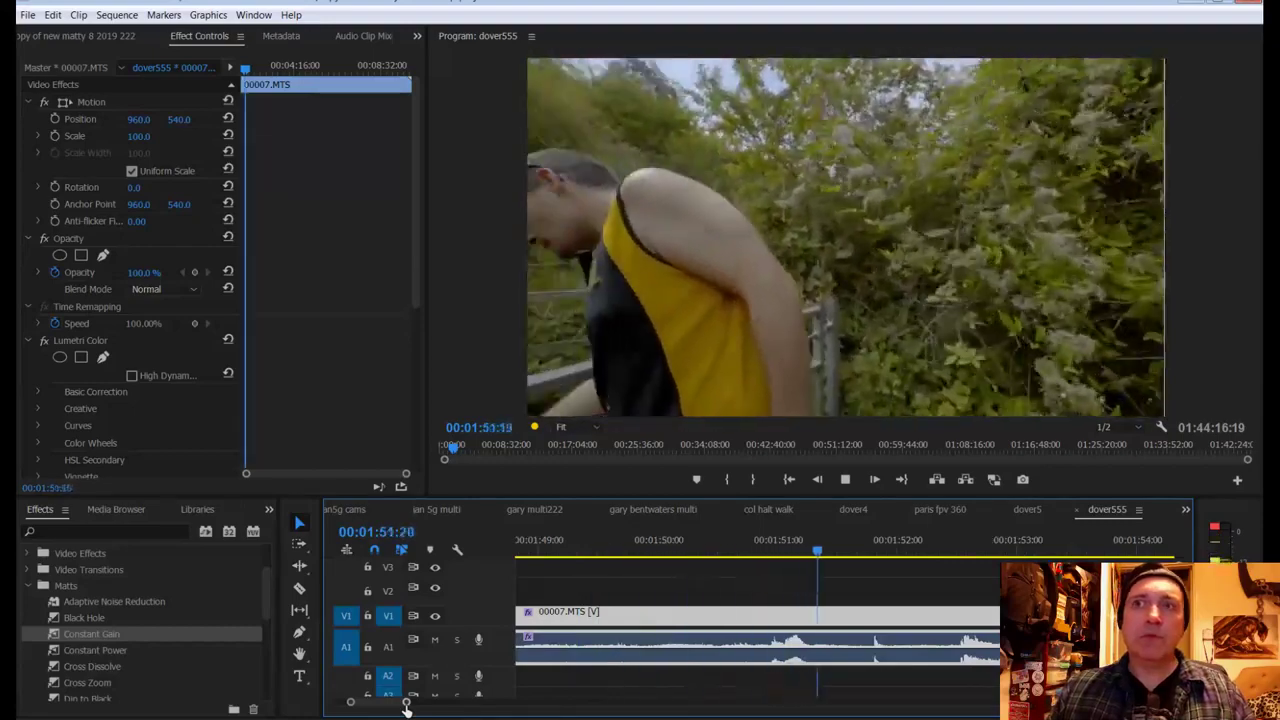
Step: Review the footage and waveform from 00:01:52:25 to 00:02:15:25 for unwanted sounds, and save the project
key("space")
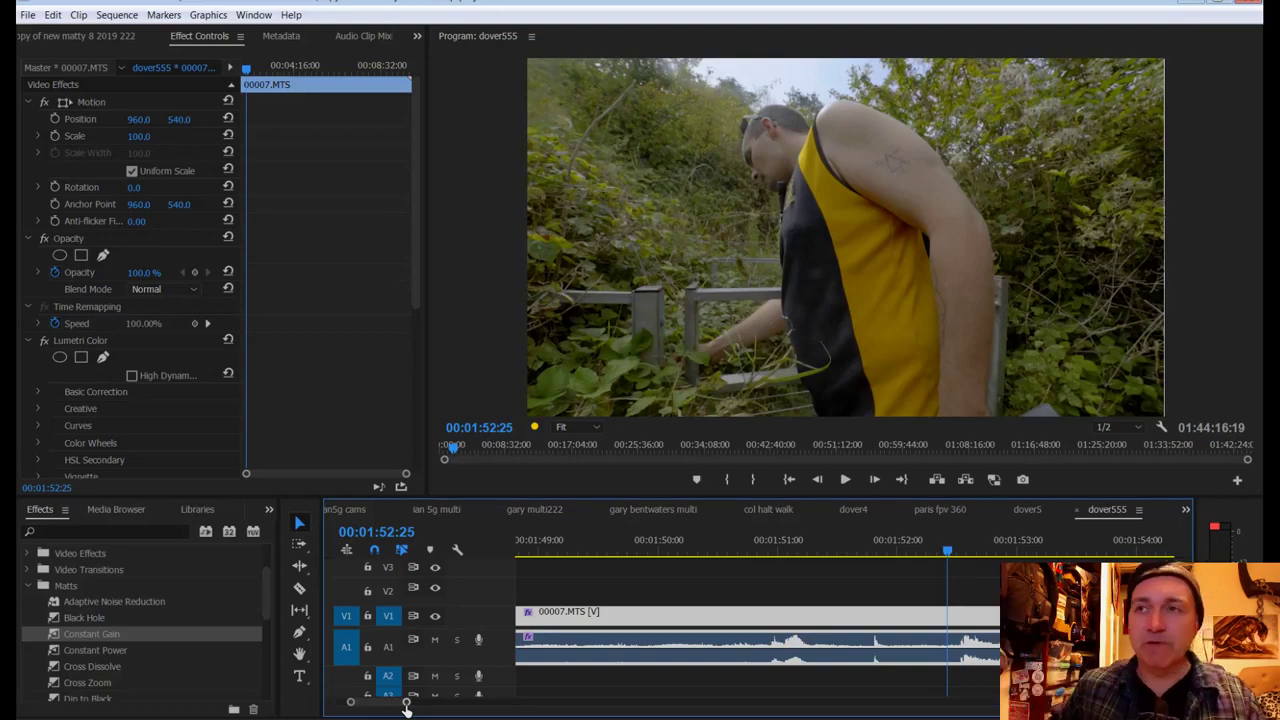
key("space")
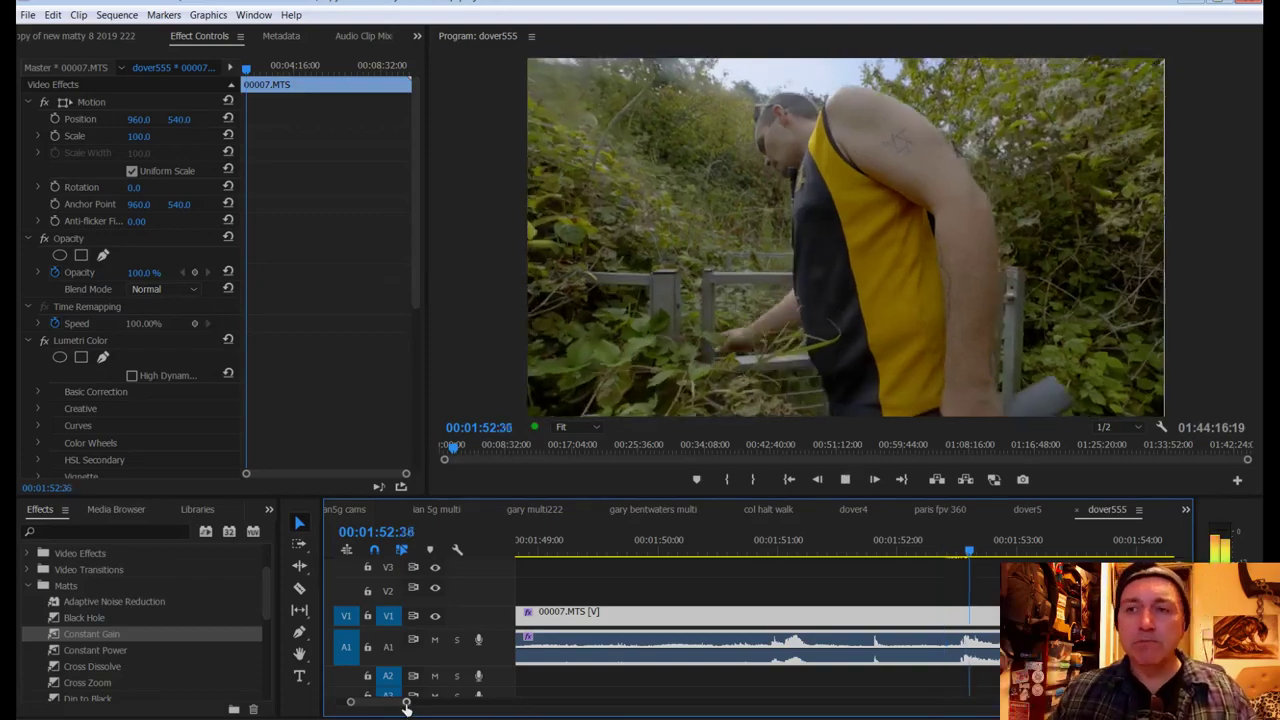
left_click_drag(406, 705, 427, 705)
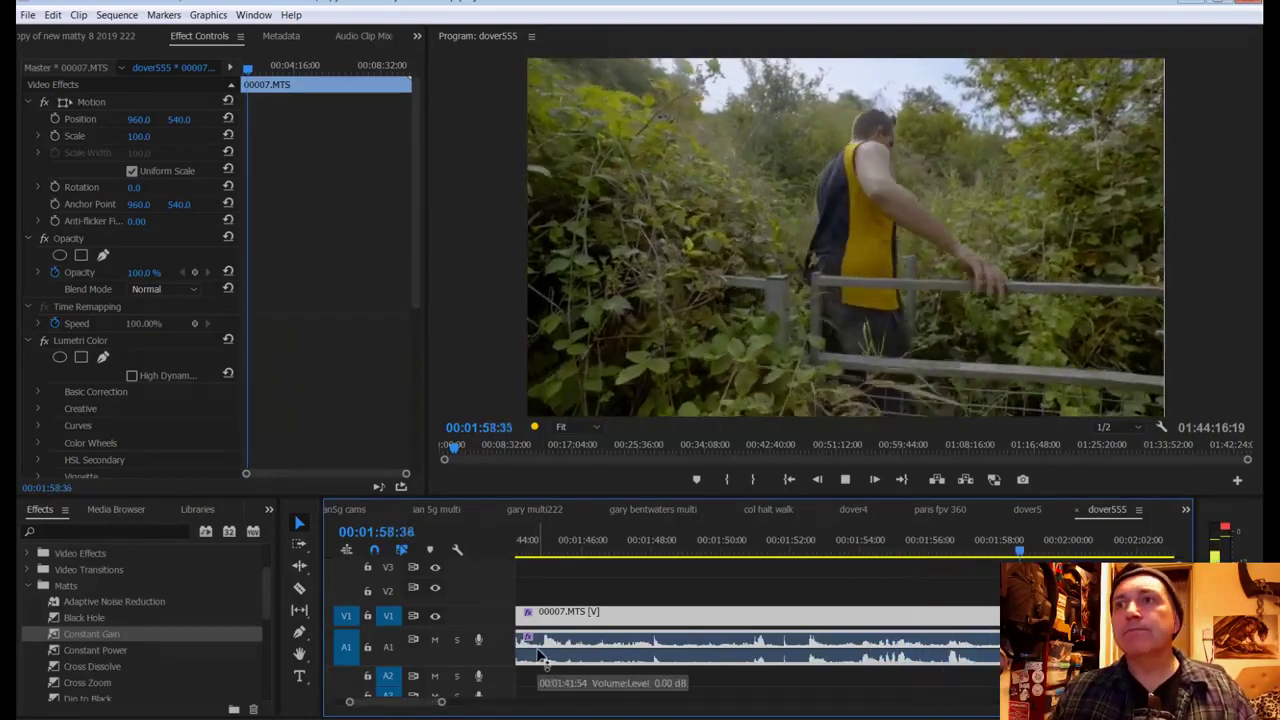
key("space")
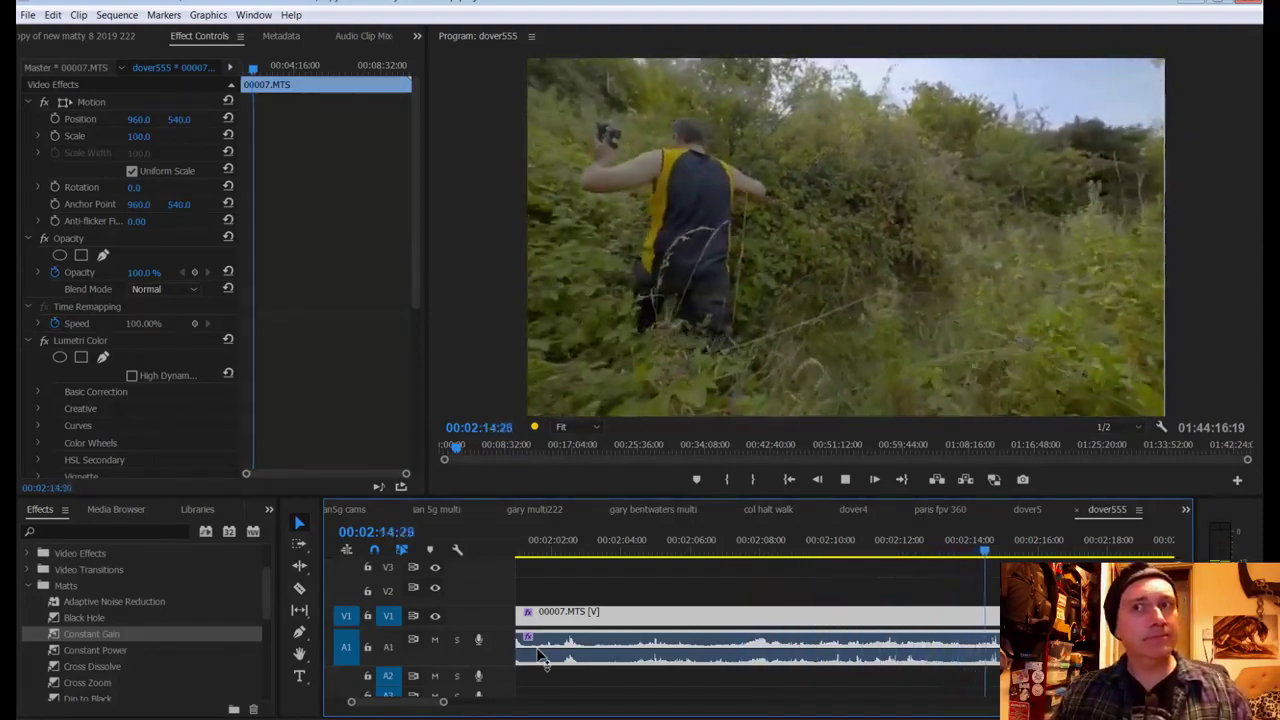
key("space")
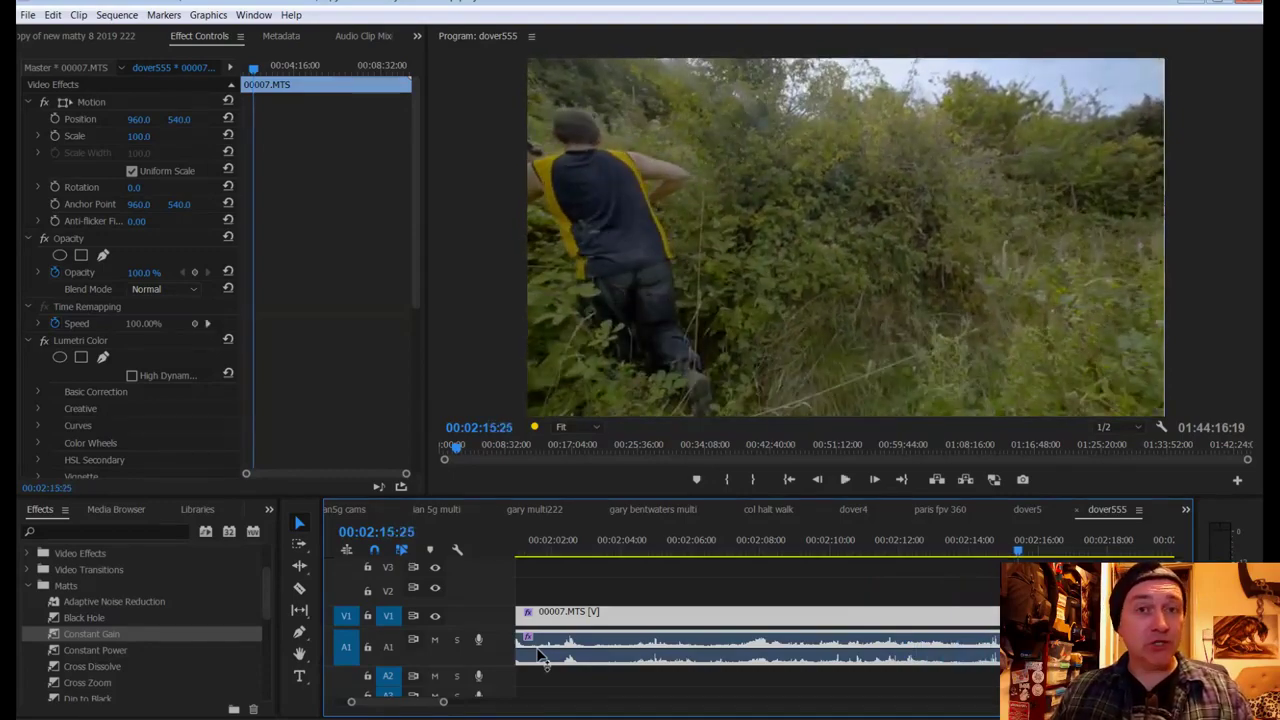
key("ctrl+s")
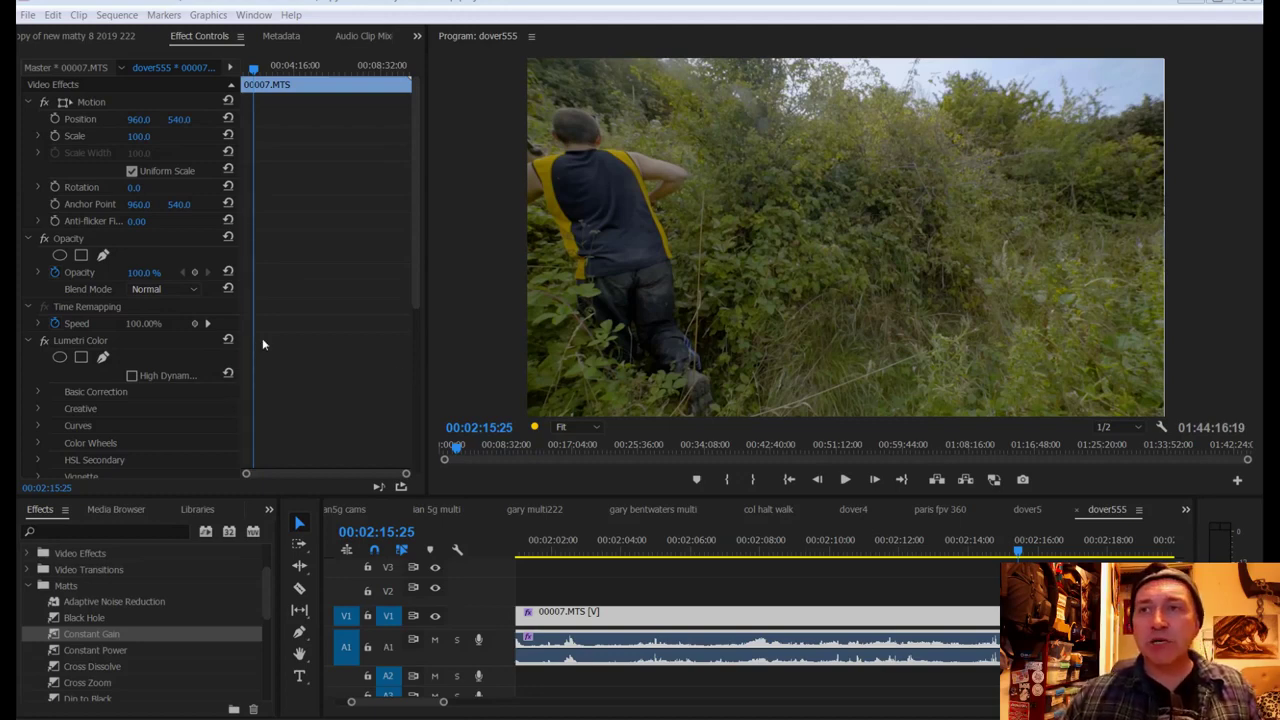
Step: Play the footage from 00:02:15:25 to 00:02:42:29 with a wider timeline view, listening for the next unwanted sound
left_click(616, 344)
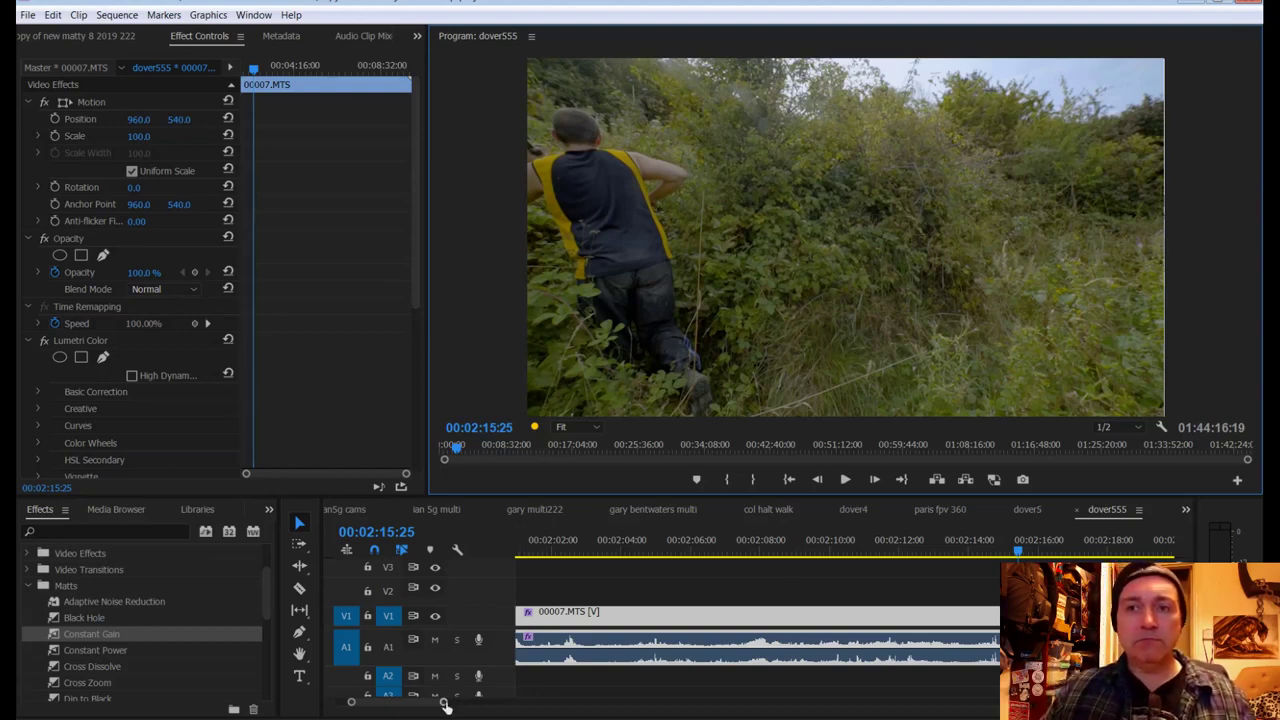
left_click_drag(445, 705, 466, 703)
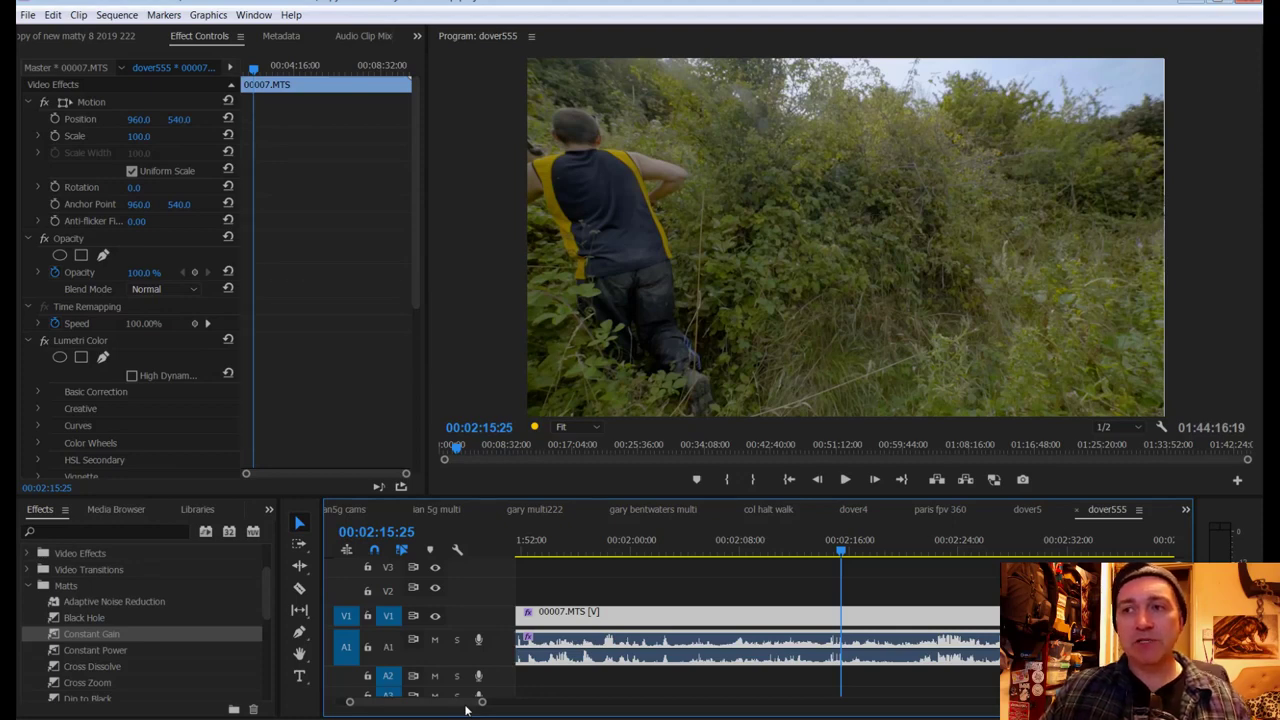
key("space")
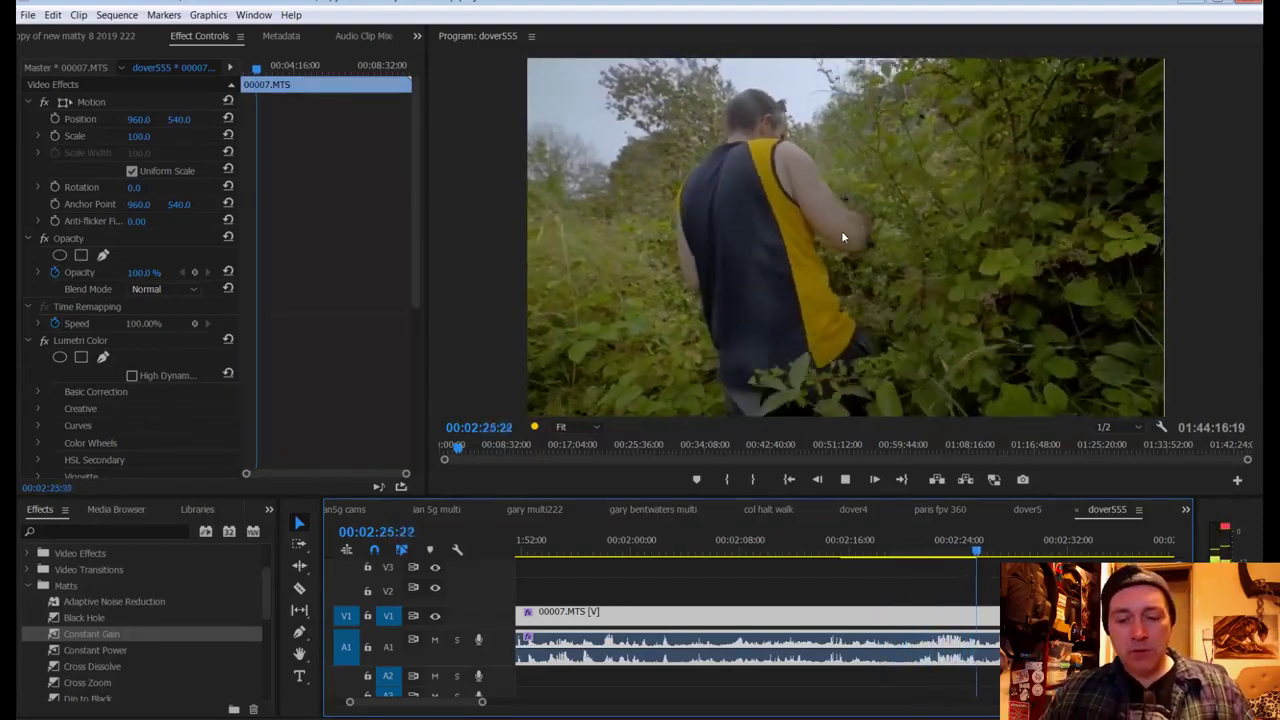
key("space")
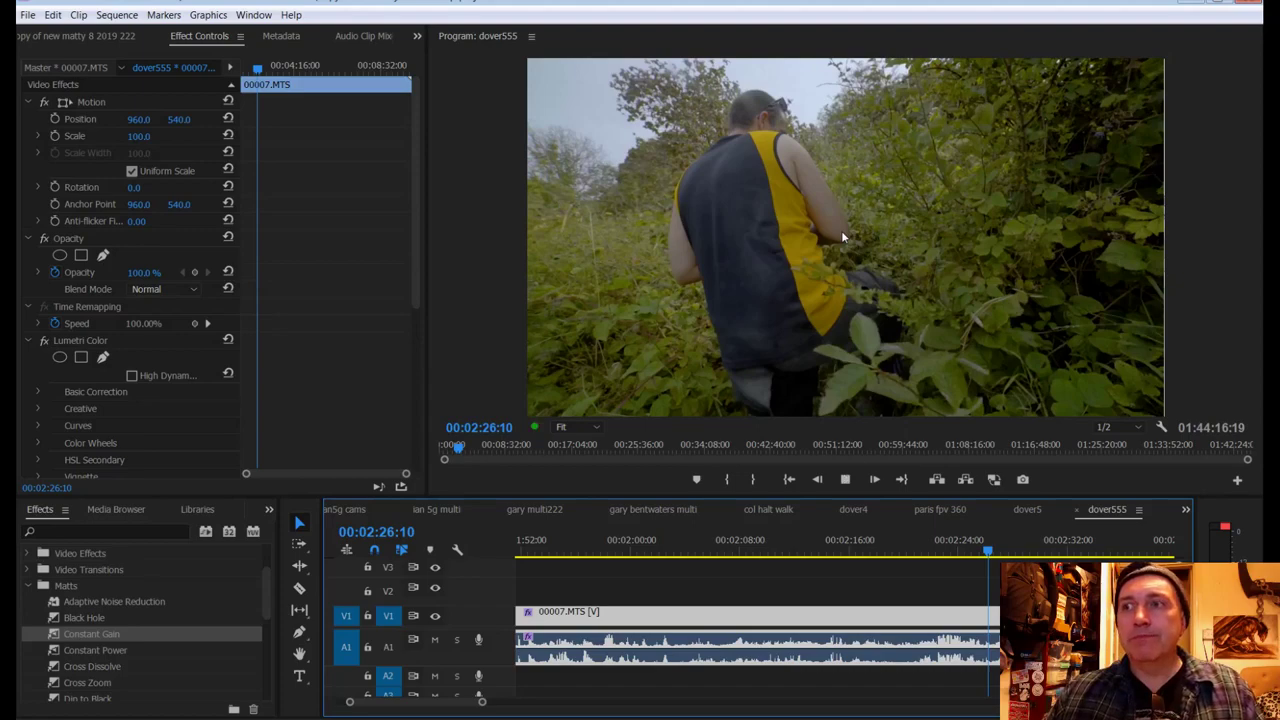
key("space")
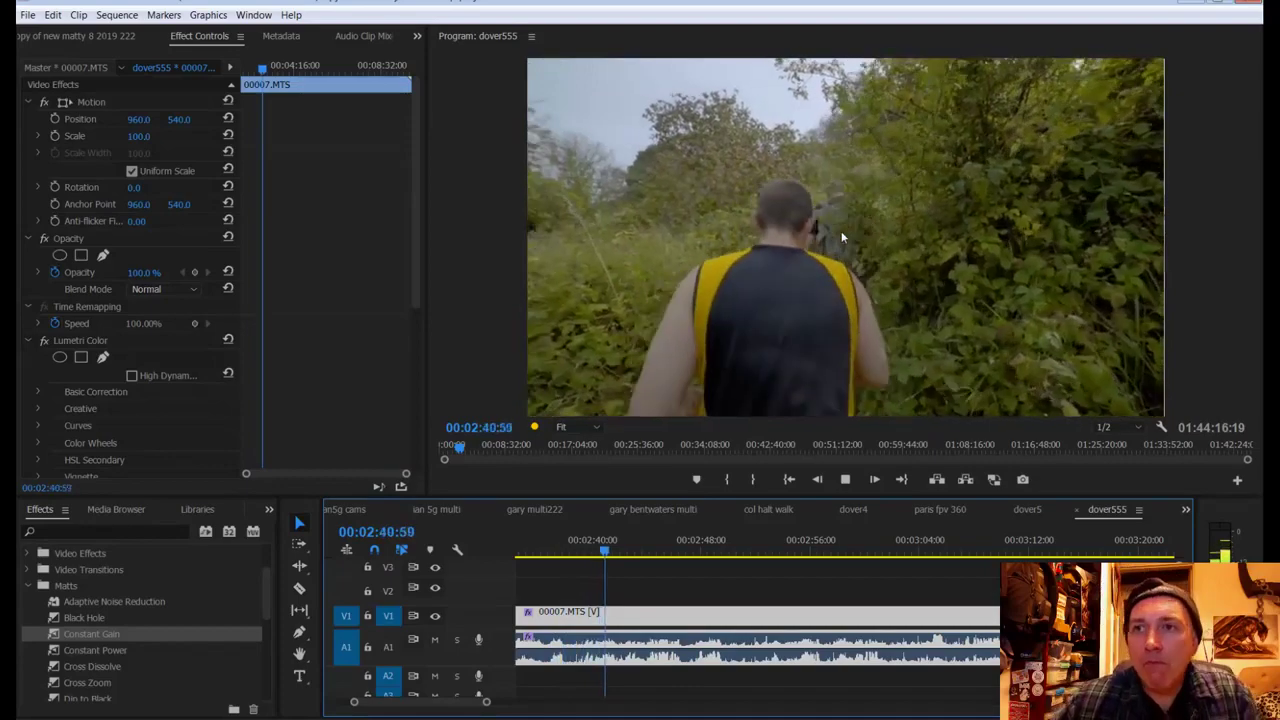
key("space")
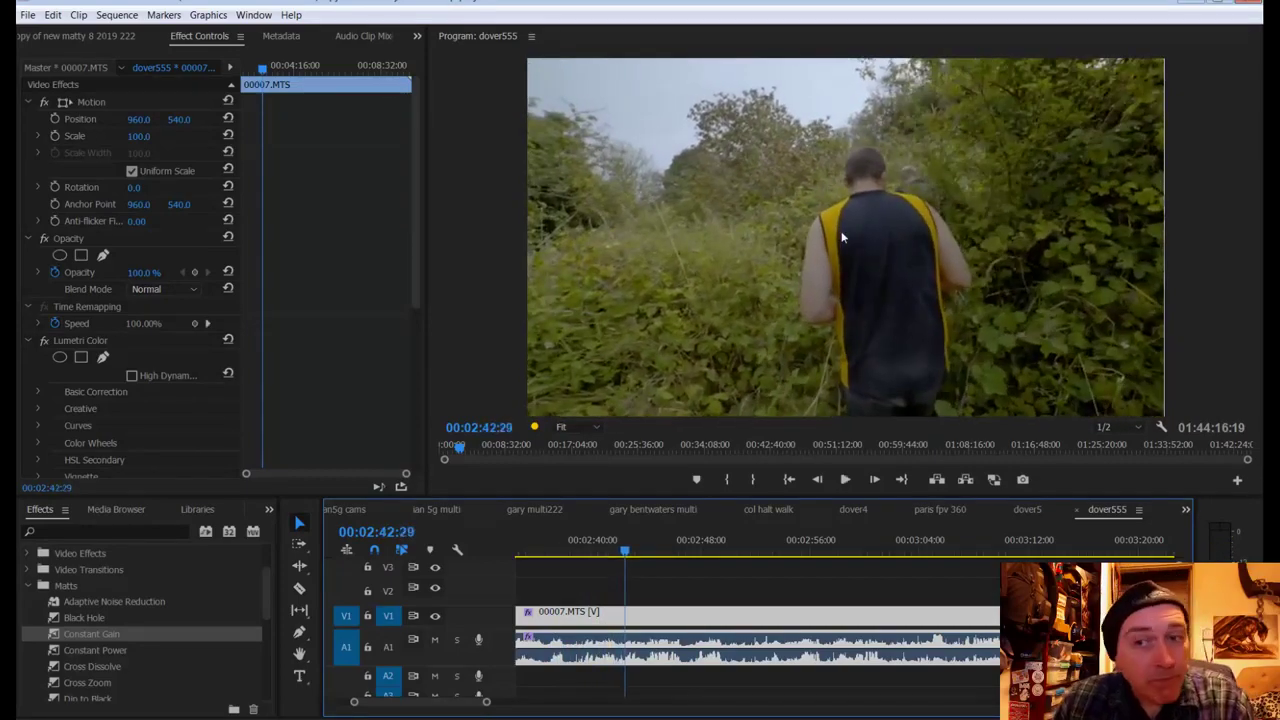
Step: Locate the unwanted sound near 00:02:41:00 and split the 00007.MTS clip at 00:02:41:10 and 00:02:41:23
left_click_drag(487, 706, 405, 703)
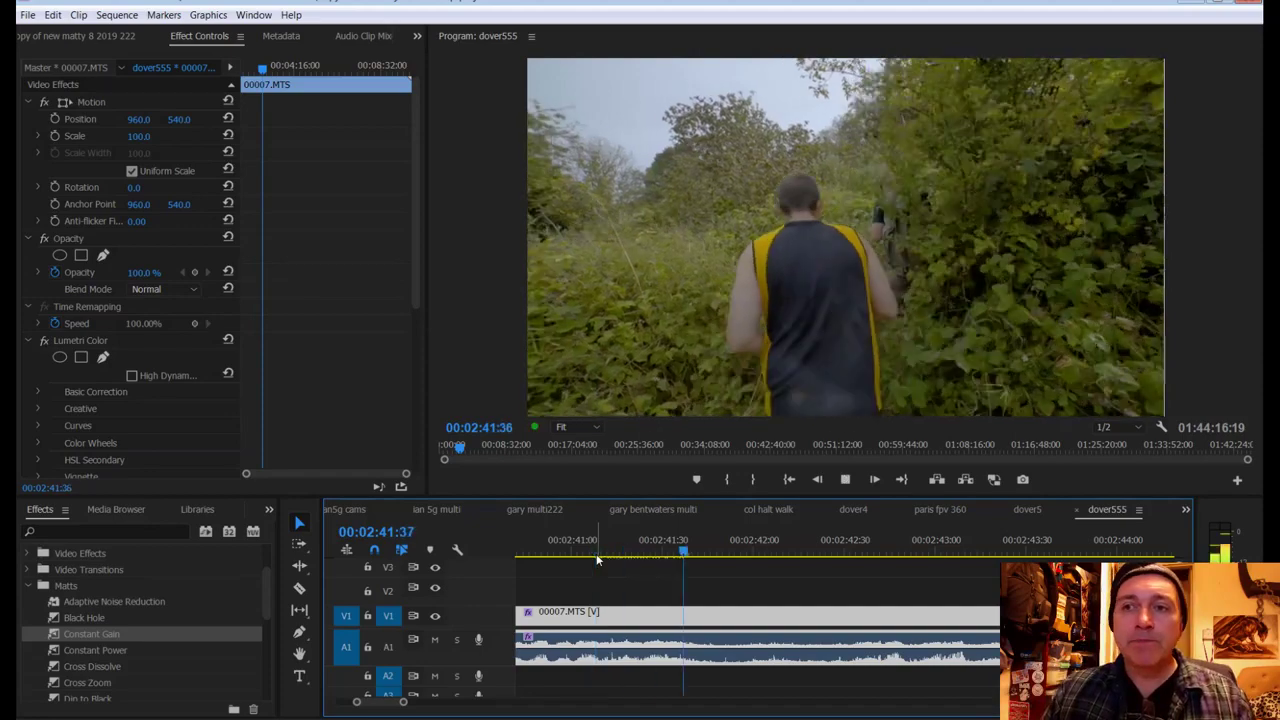
key("space")
left_click_drag(725, 557, 601, 556)
key("space")
key("space")
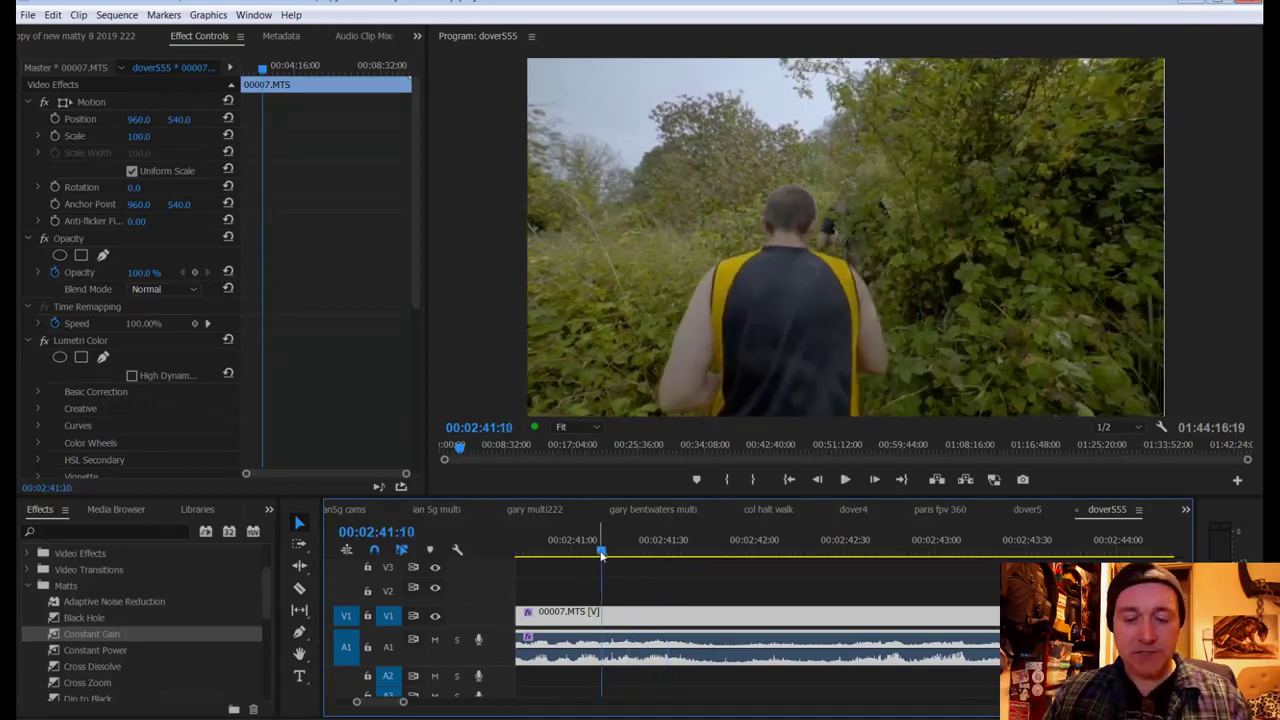
left_click(611, 617)
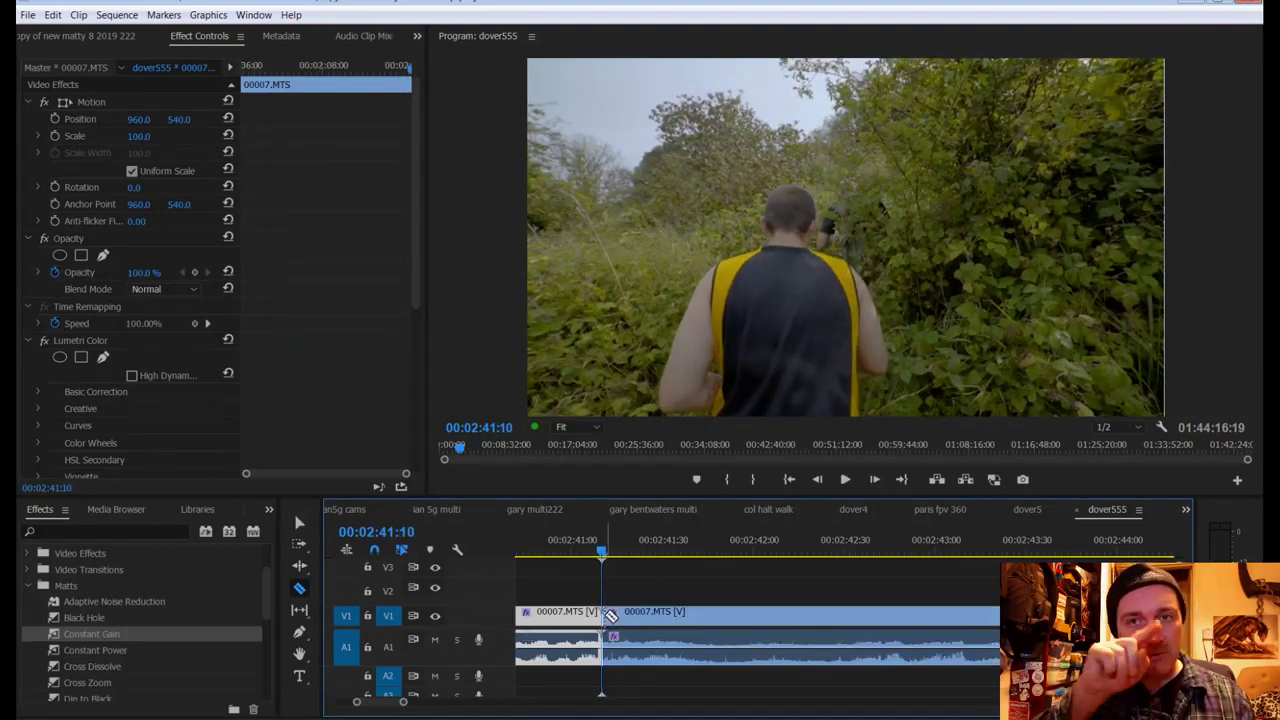
key("space")
key("space")
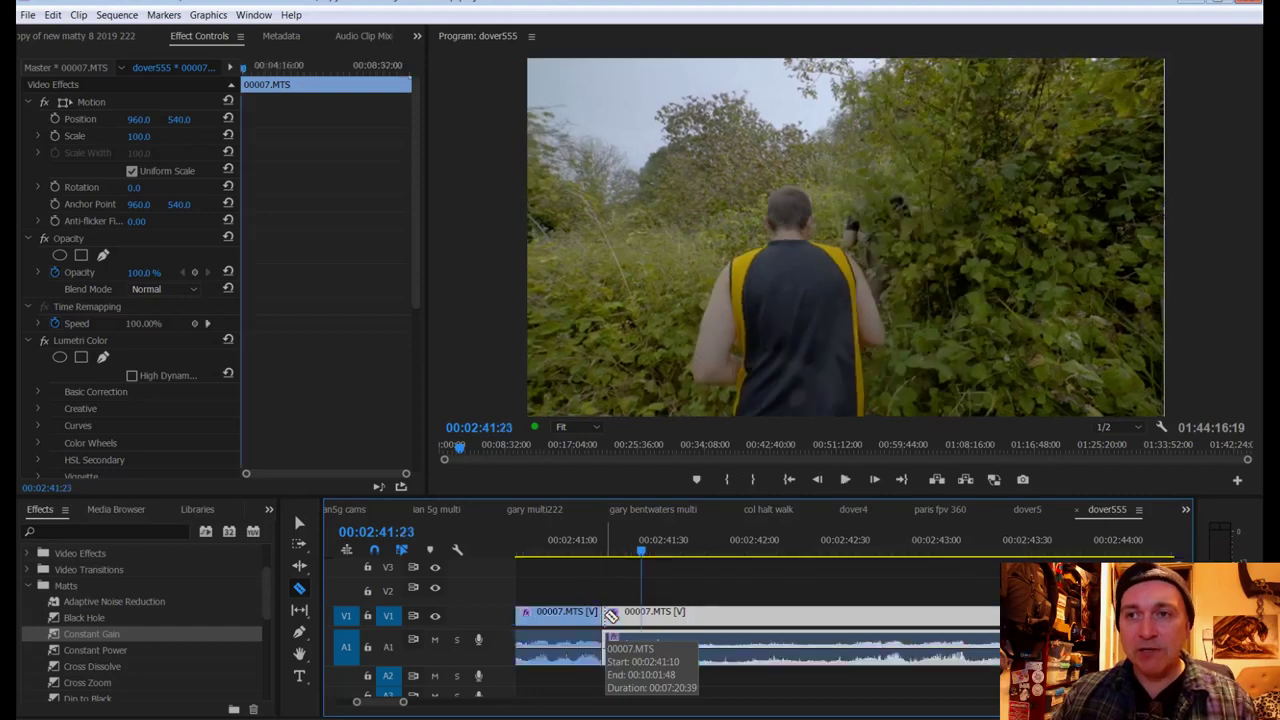
left_click(646, 619)
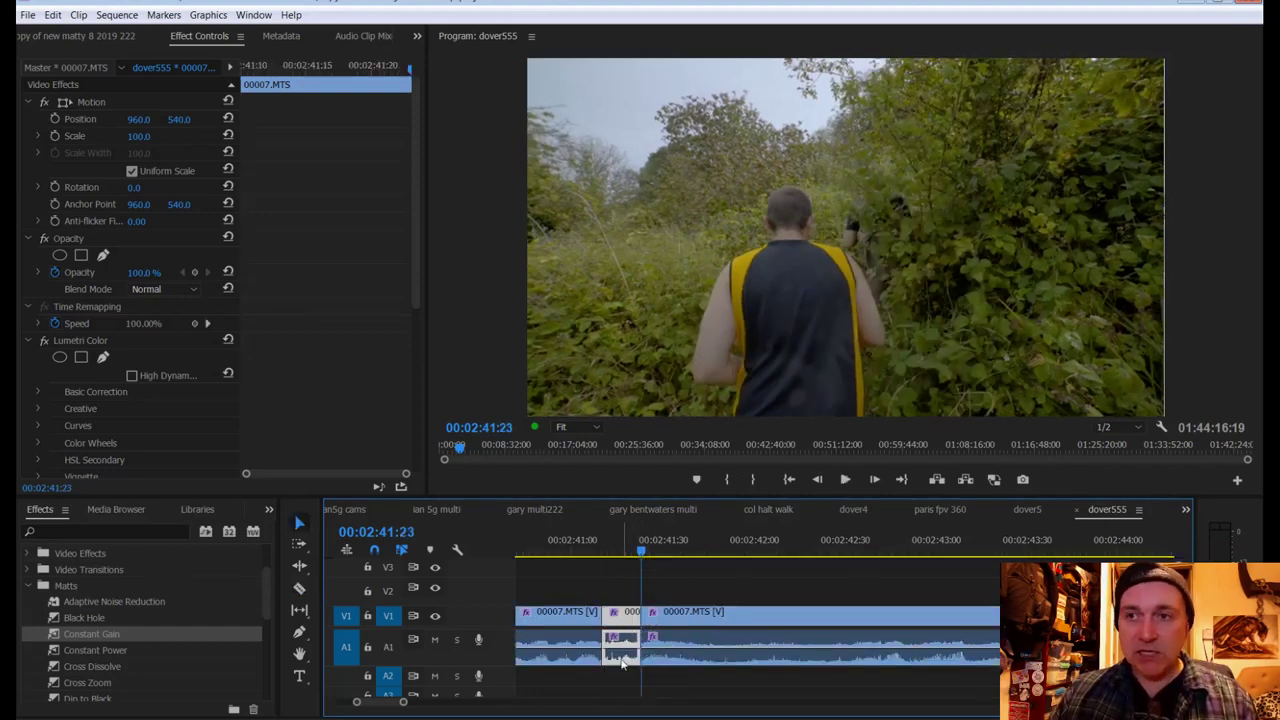
Step: Unlink the short segment between 00:02:41:10 and 00:02:41:23, delete only its A1 audio, and replay the section
right_click(621, 662)
left_click(659, 268)
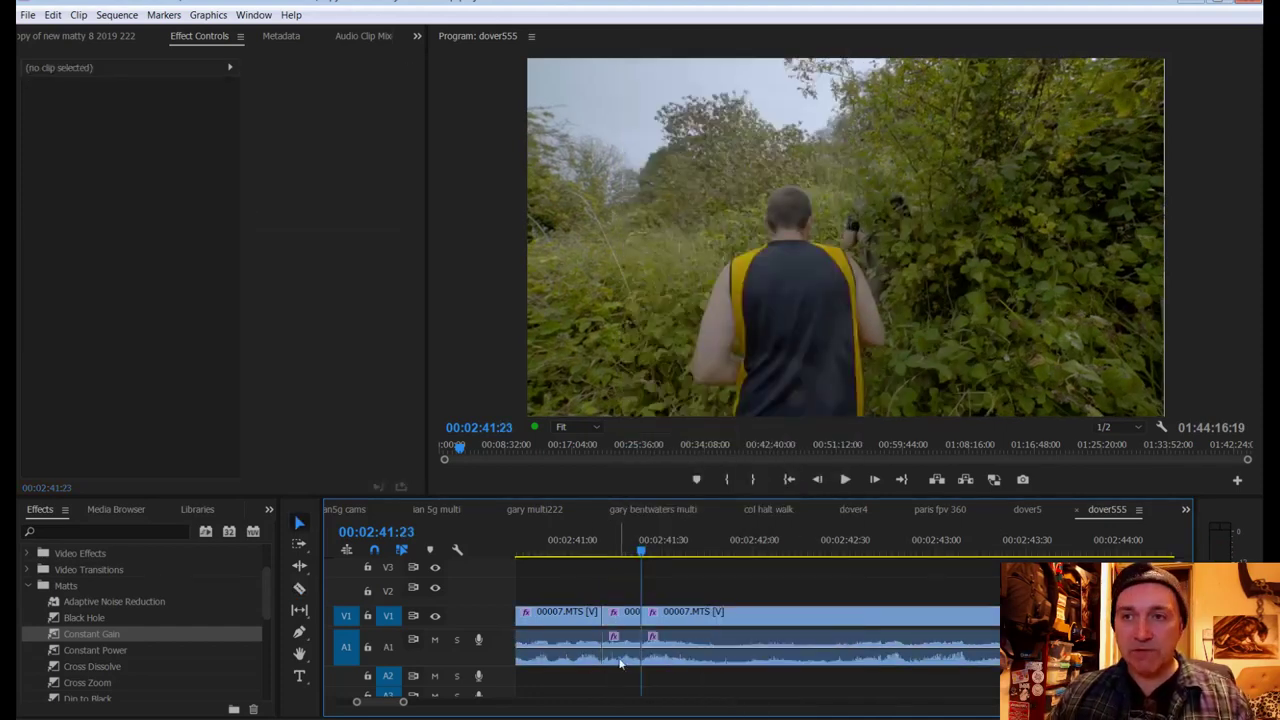
left_click(622, 655)
key("Delete")
left_click(590, 640)
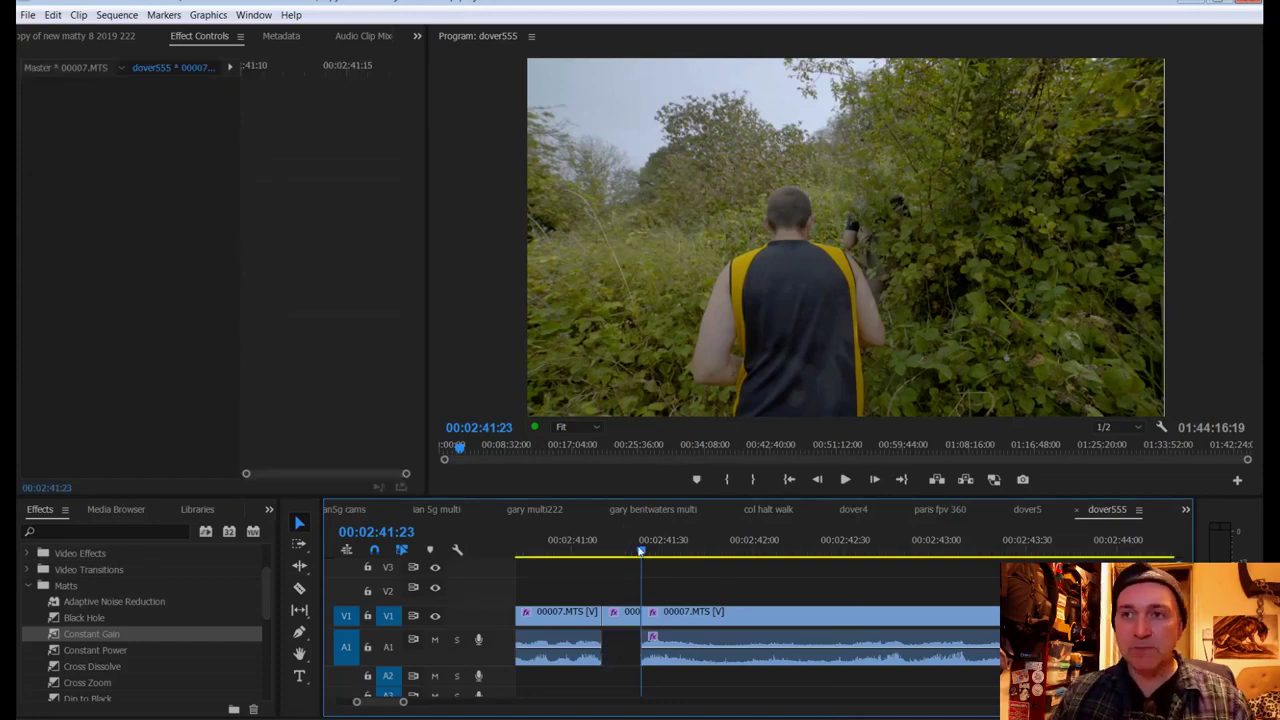
left_click(547, 551)
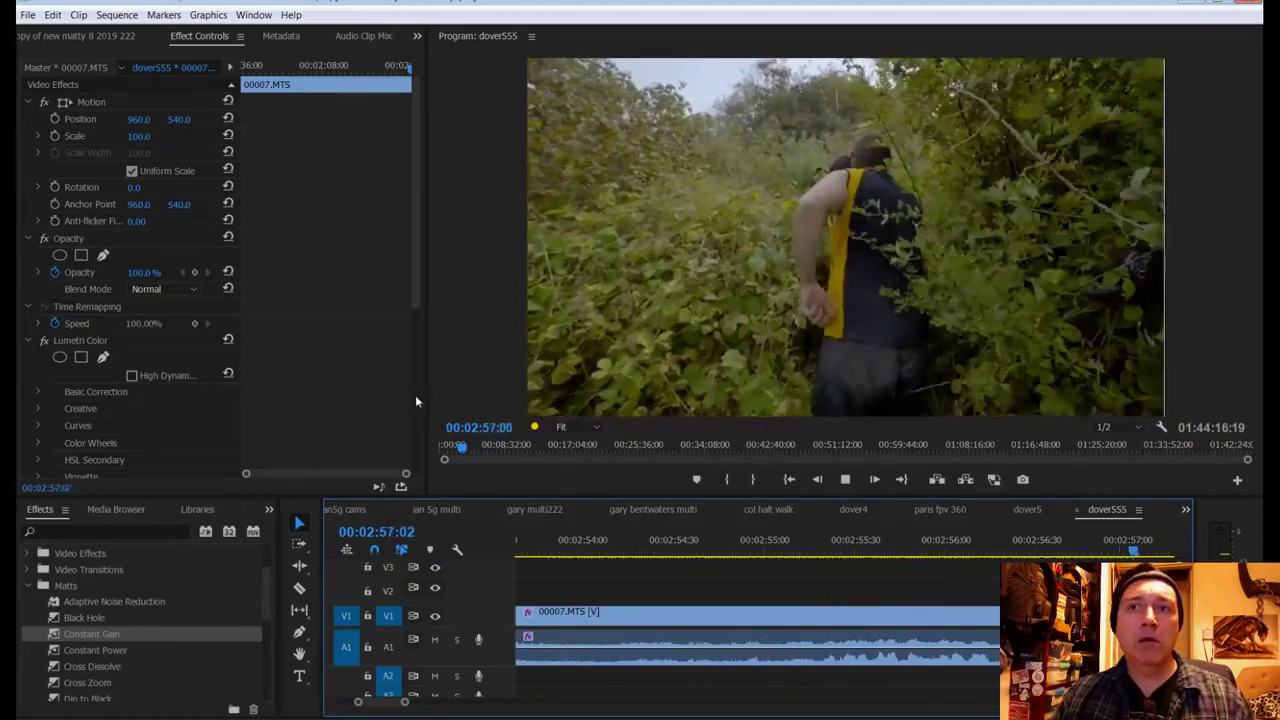
Step: Set the 8k band to 1.5 and the 4k band to about 0 in the 00007.MTS clip's Graphic Equalizer
scroll(417, 401, "down", 5)
left_click(182, 417)
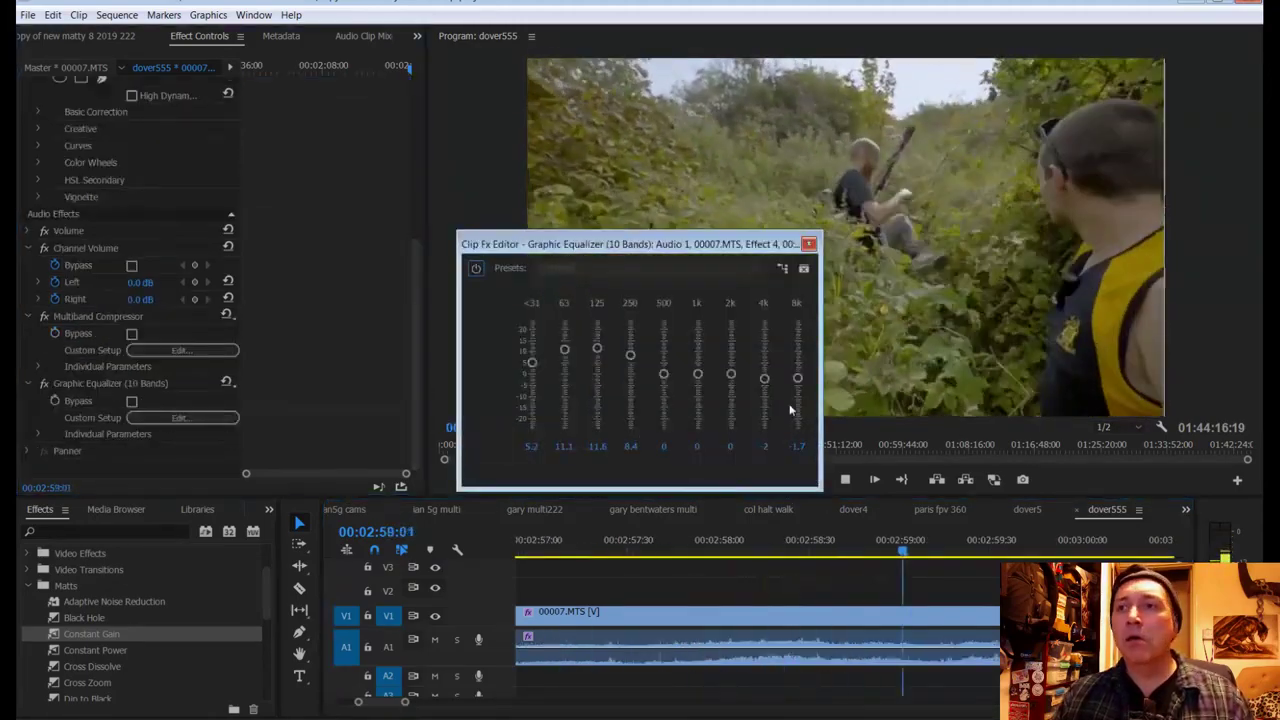
left_click_drag(797, 378, 764, 374)
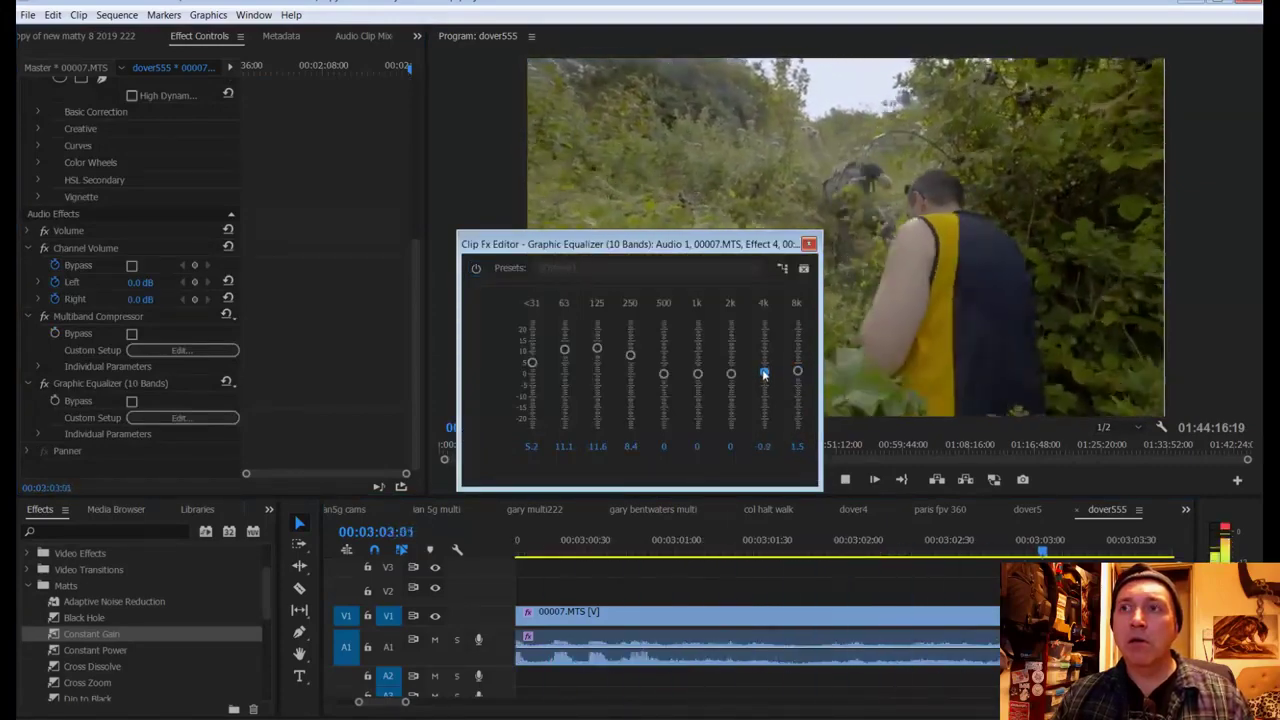
left_click(809, 243)
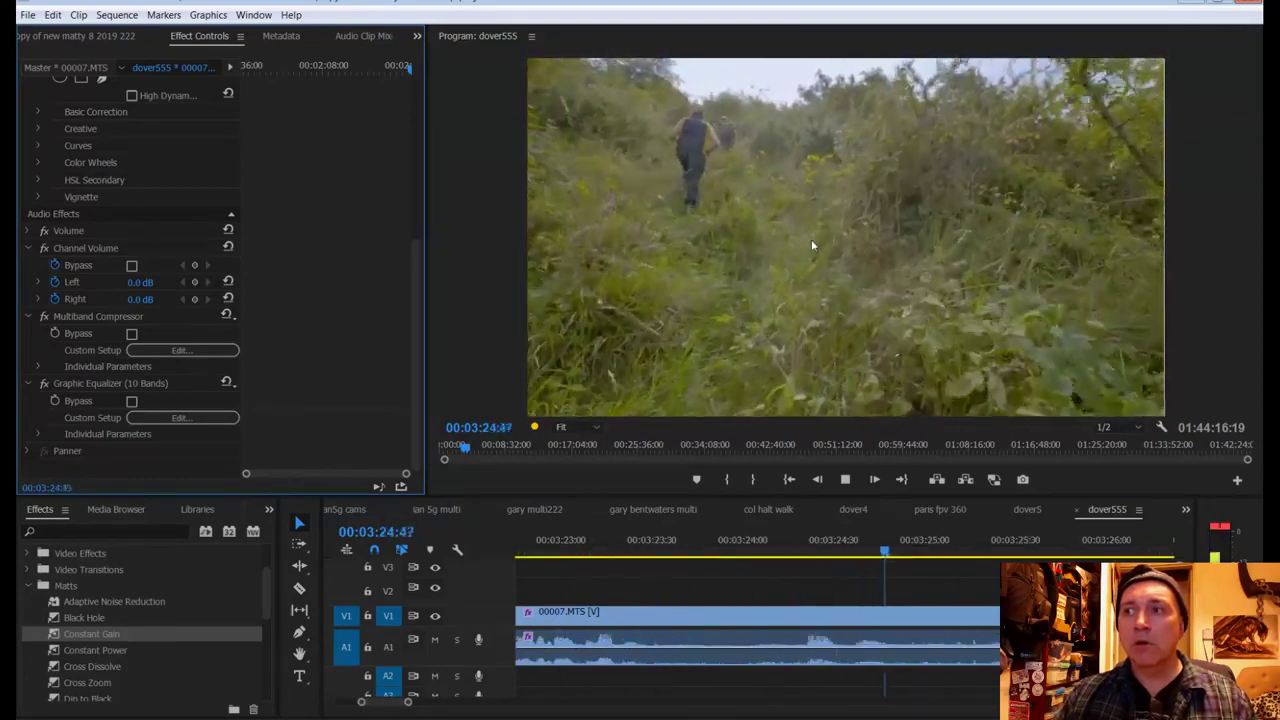
Step: Set the Multiband Compressor's limiter margin to -3.4 dB on the 00007.MTS clip and return the playhead to 00:03:26:03
key("space")
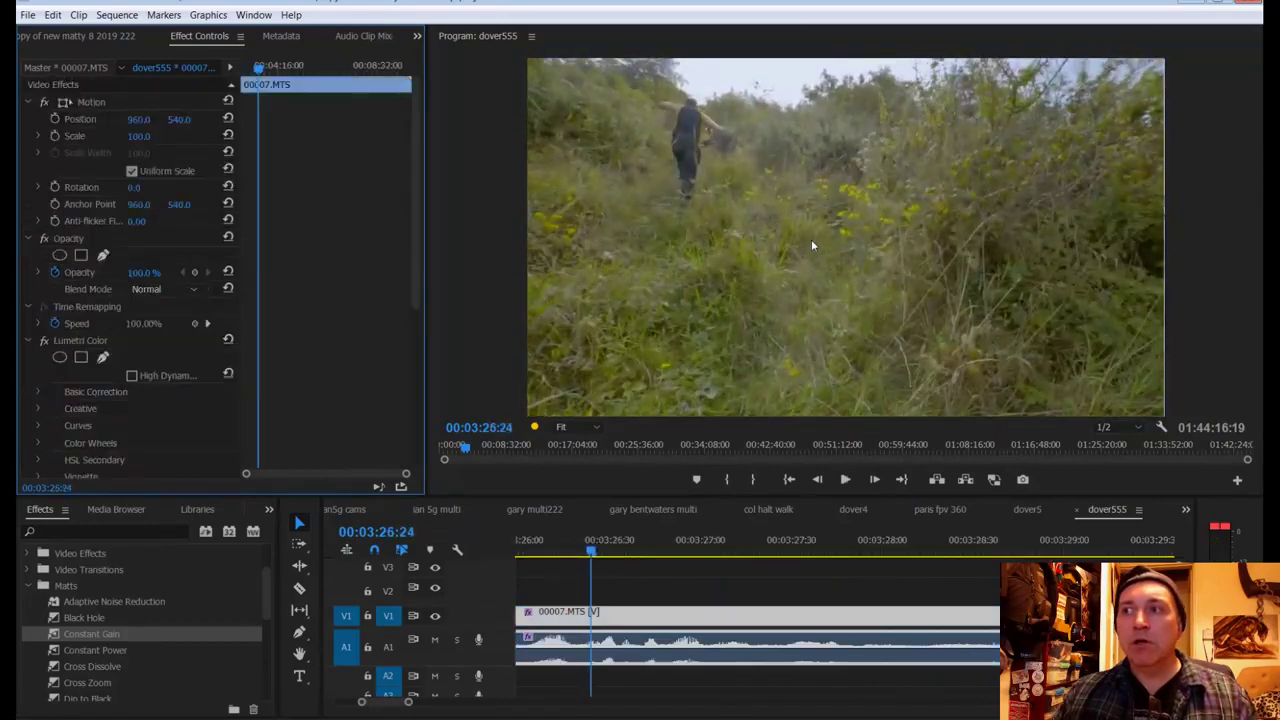
left_click(1219, 533)
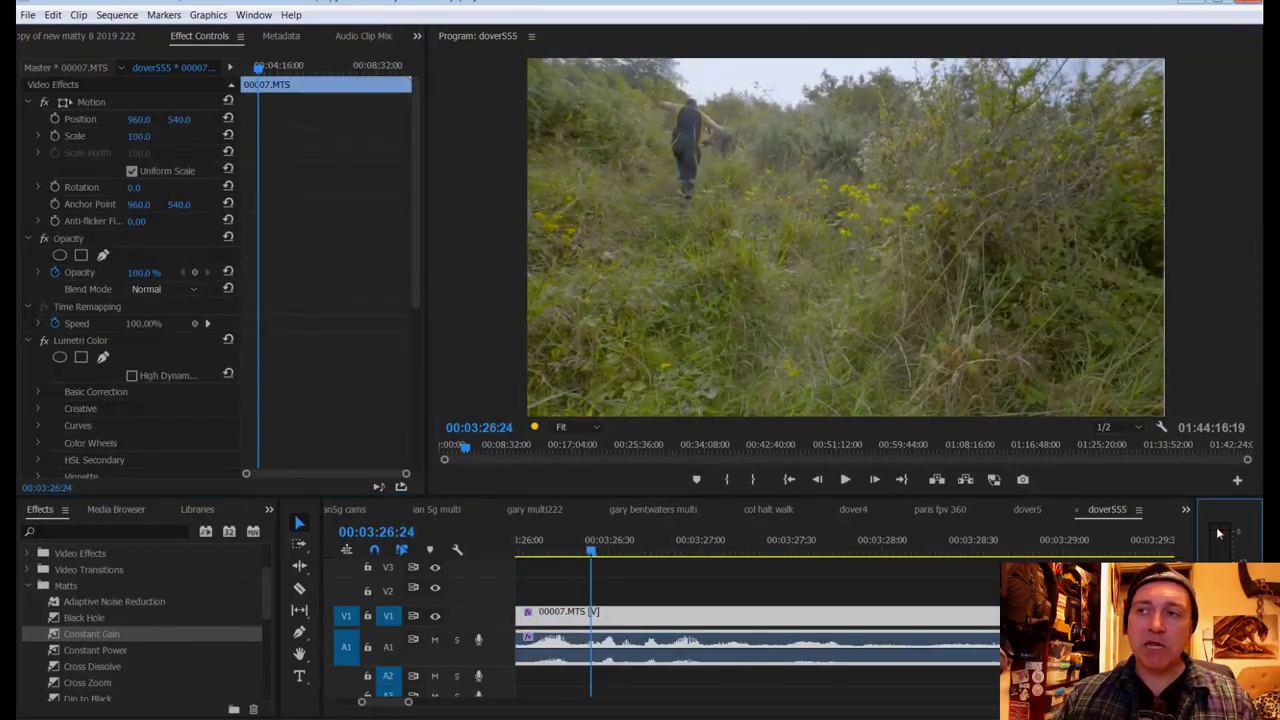
left_click(417, 428)
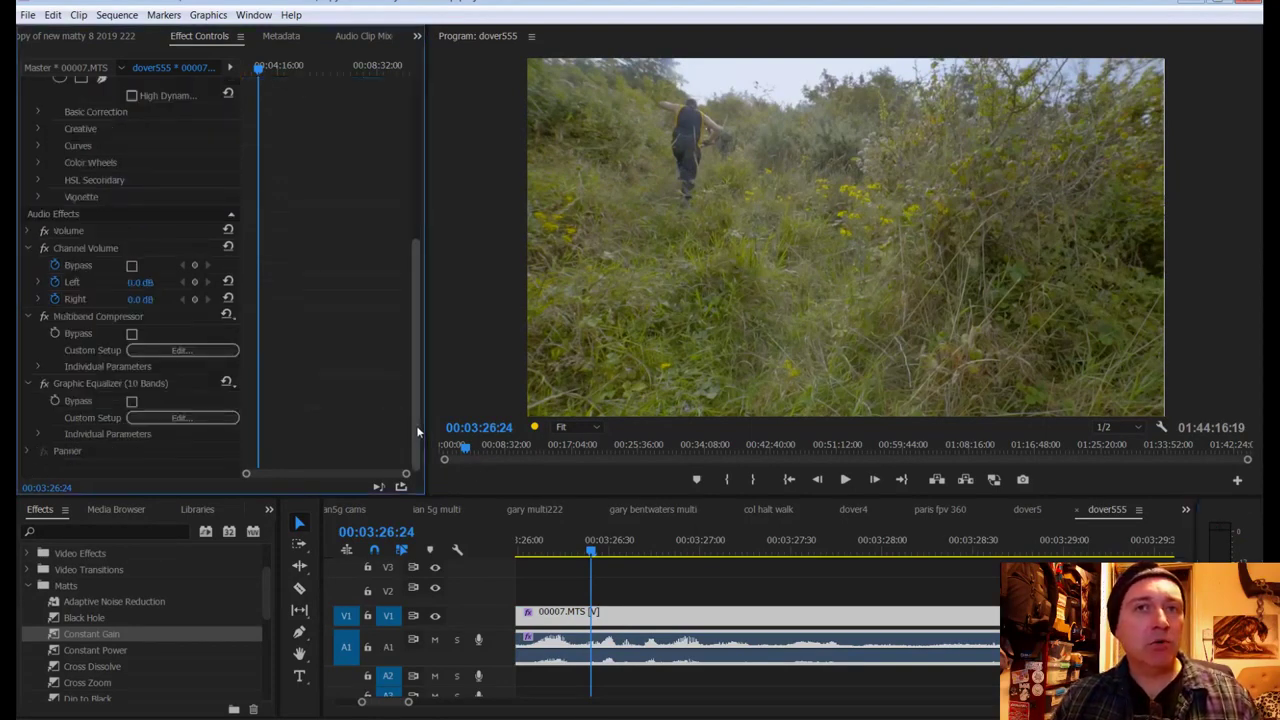
left_click(174, 350)
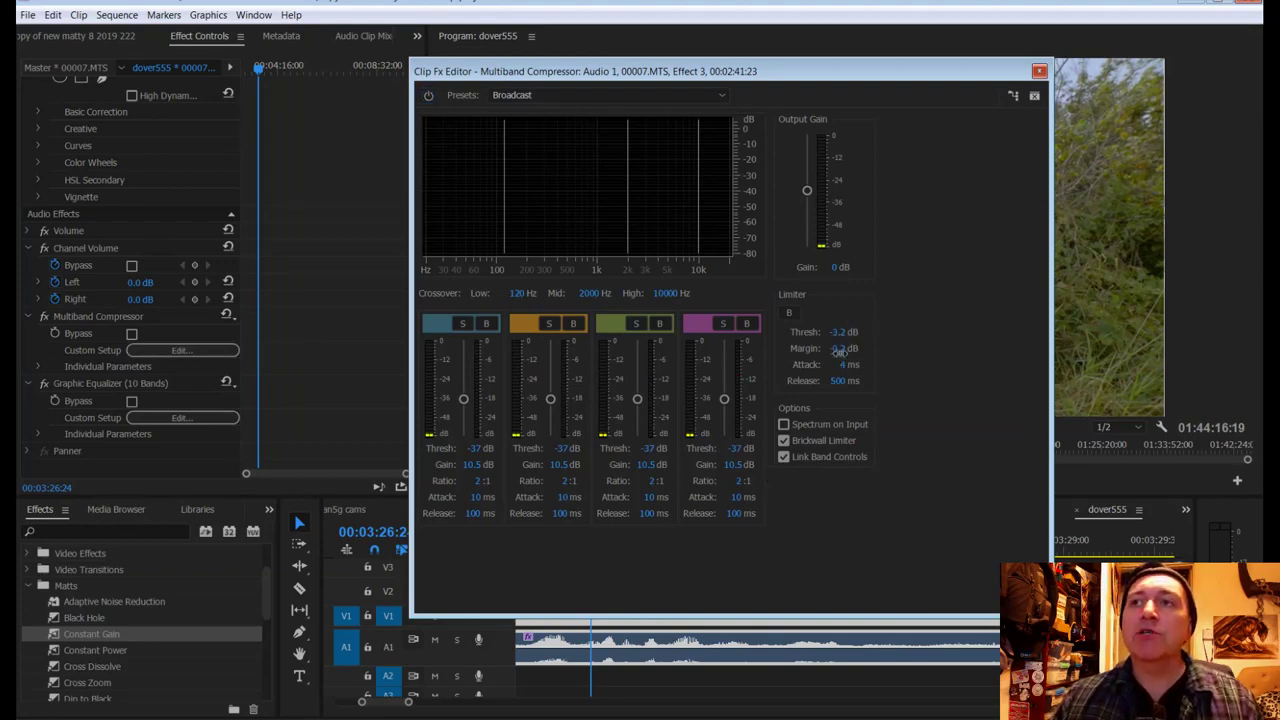
key("space")
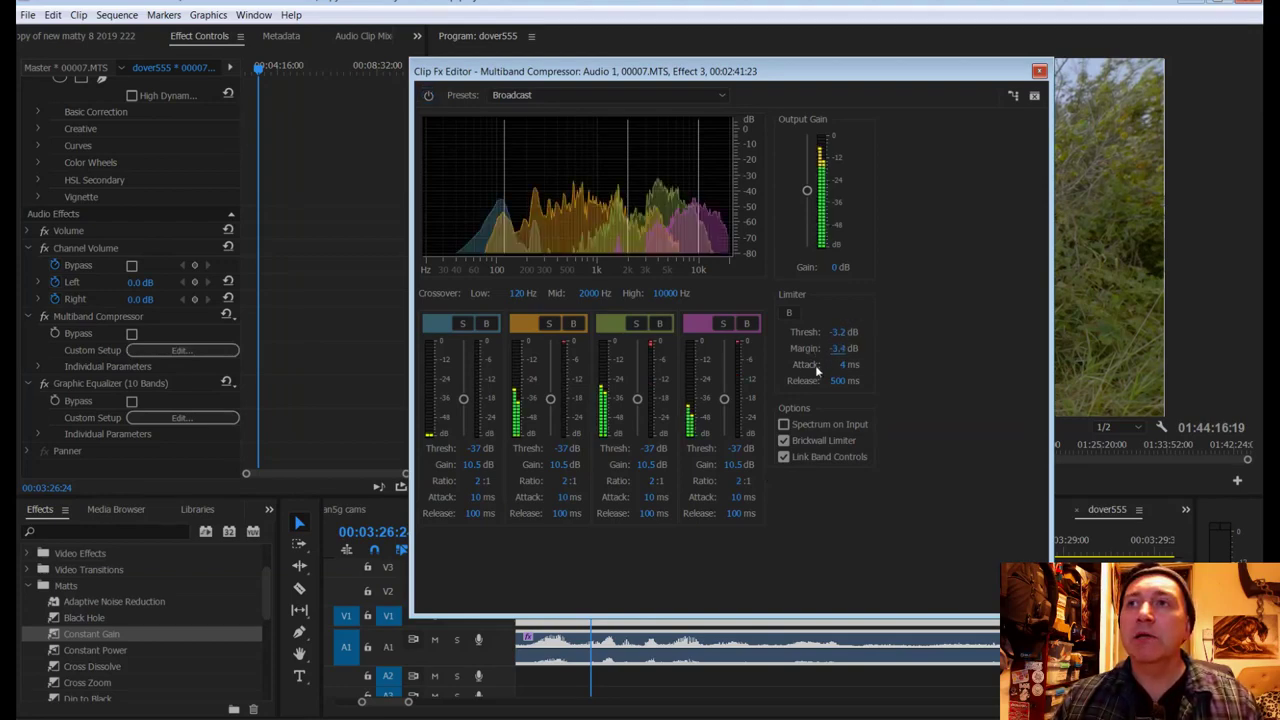
left_click(799, 559)
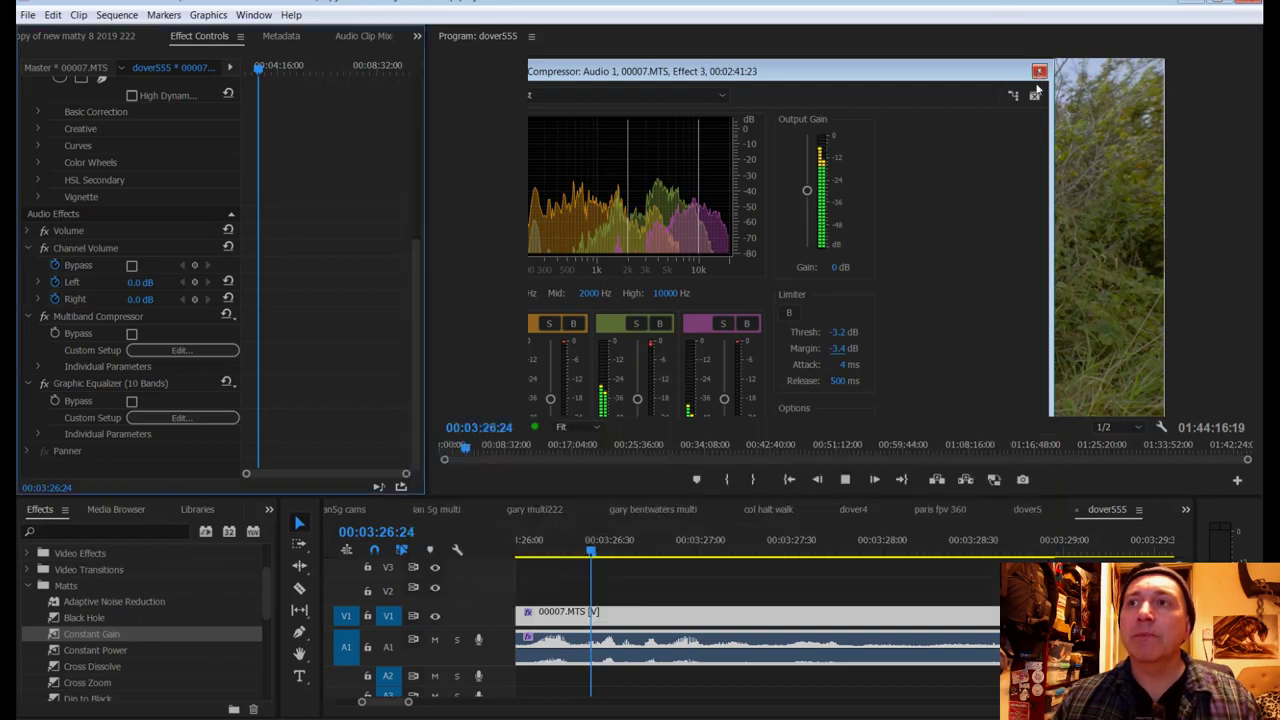
left_click(527, 551)
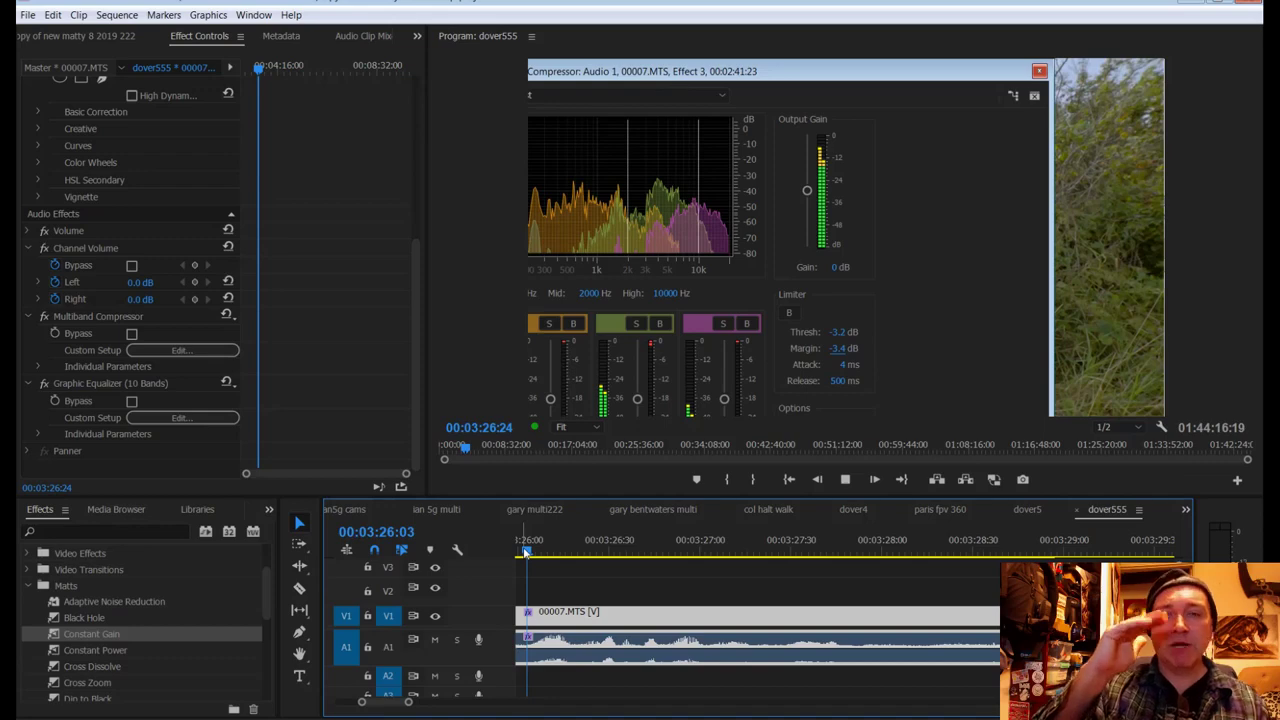
left_click(527, 551)
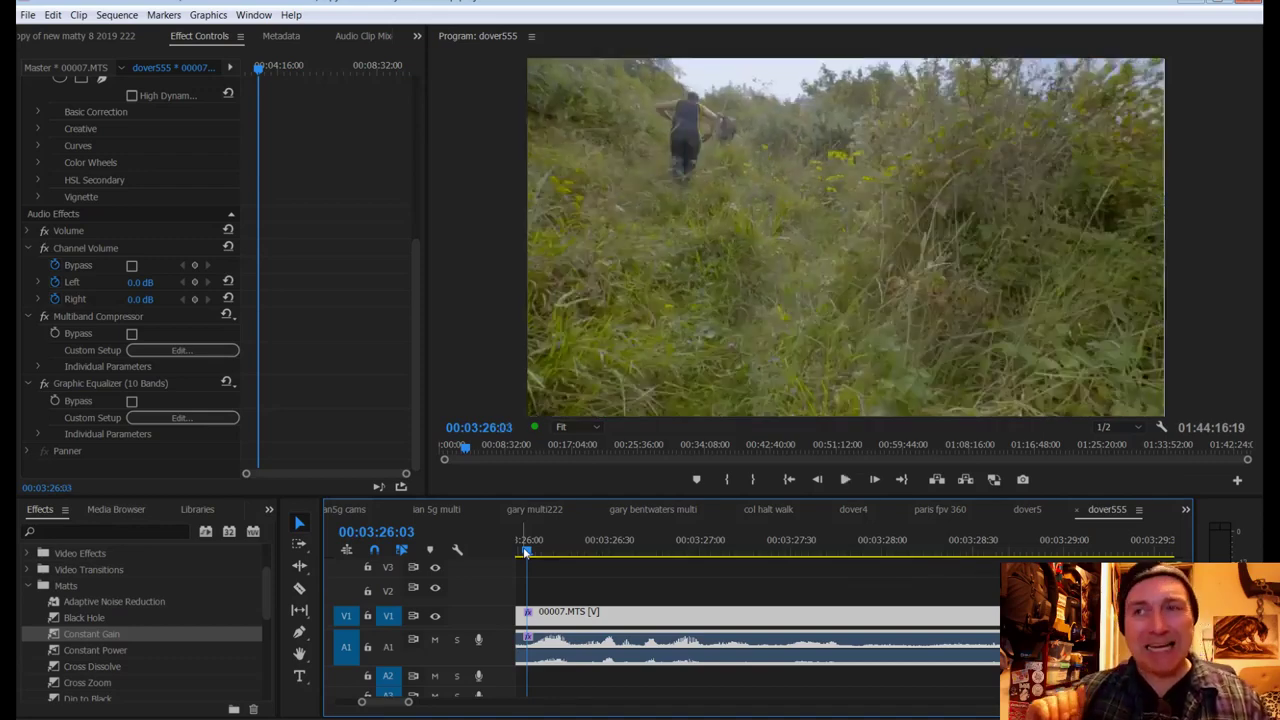
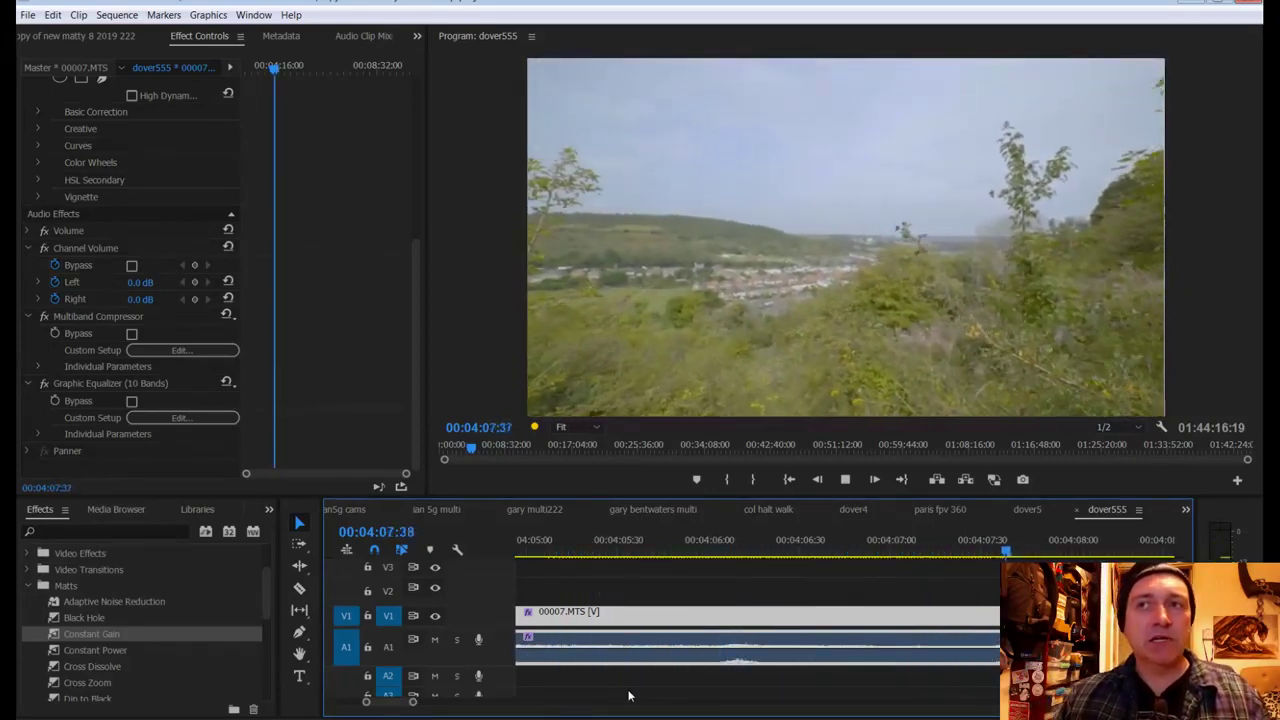
Step: Stop playback at 00:04:08:16, switch to the Color workspace, and set the clip's Highlights to -20.8 and Shadows to -48.5
key("space")
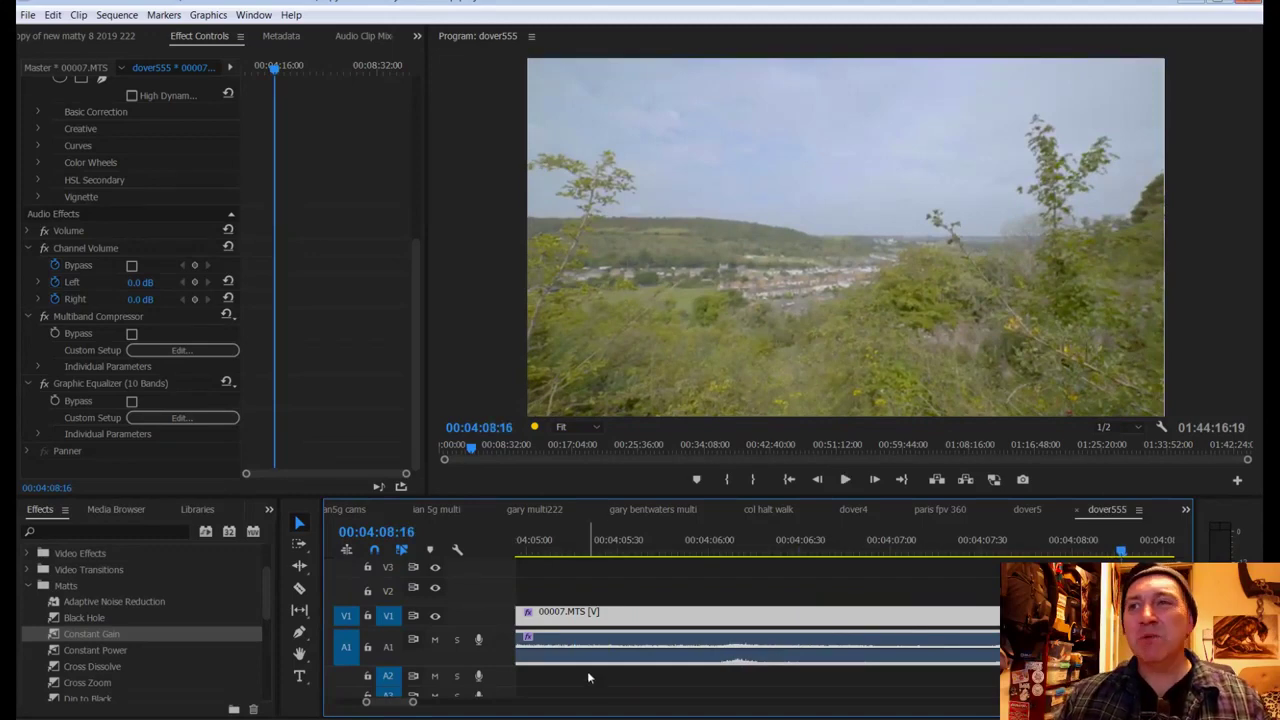
left_click(254, 15)
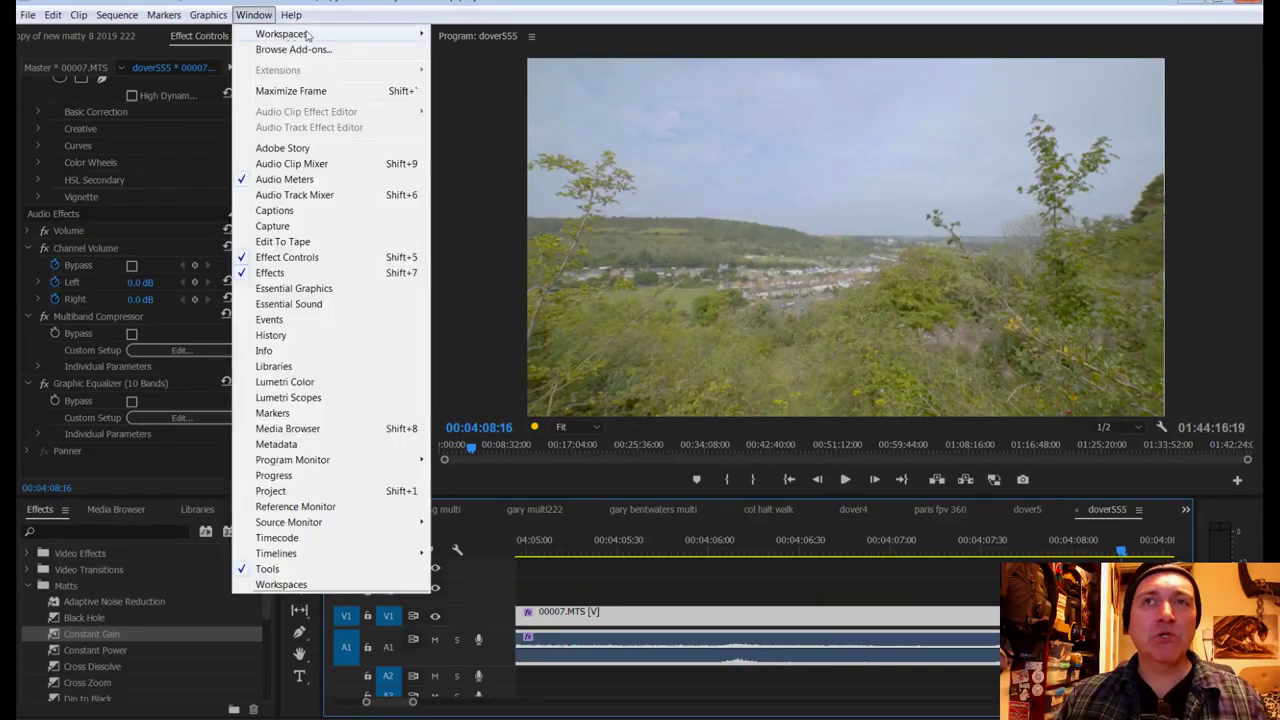
mouse_move(330, 34)
left_click(490, 85)
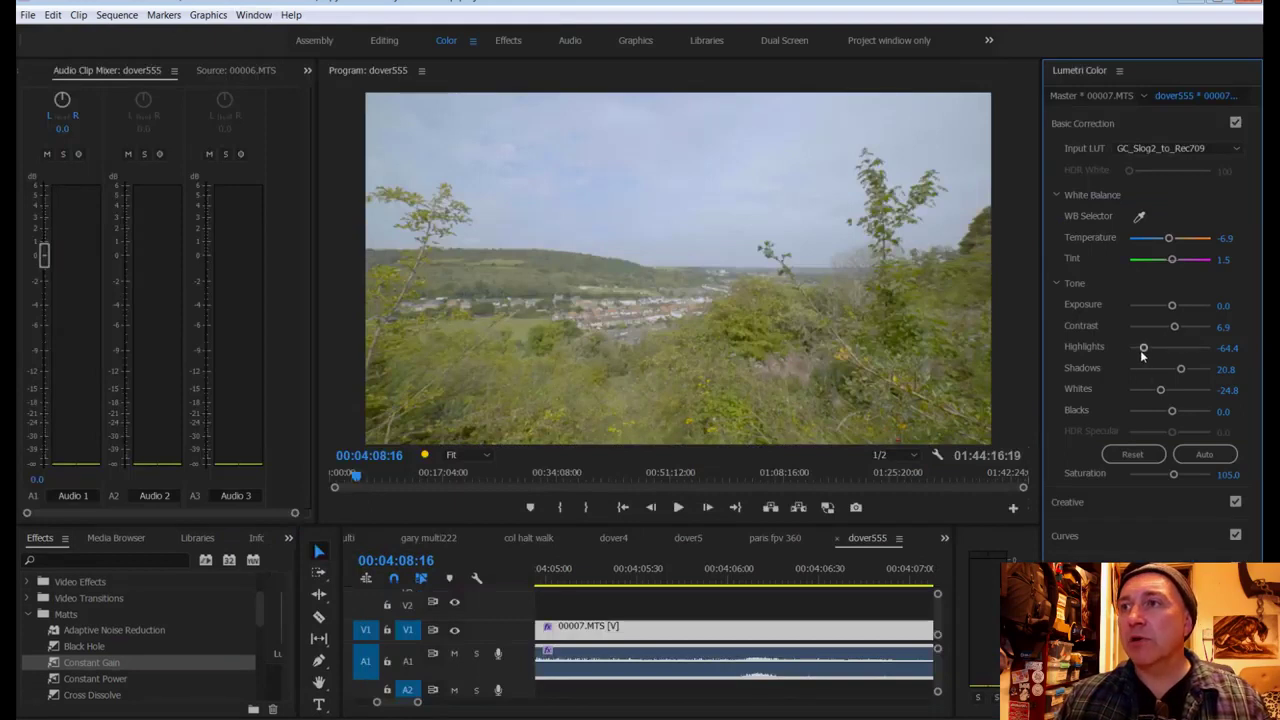
mouse_move(1147, 350)
left_mouse_down()
mouse_move(1201, 345)
mouse_move(1137, 355)
mouse_move(1163, 357)
mouse_move(1151, 357)
left_mouse_up()
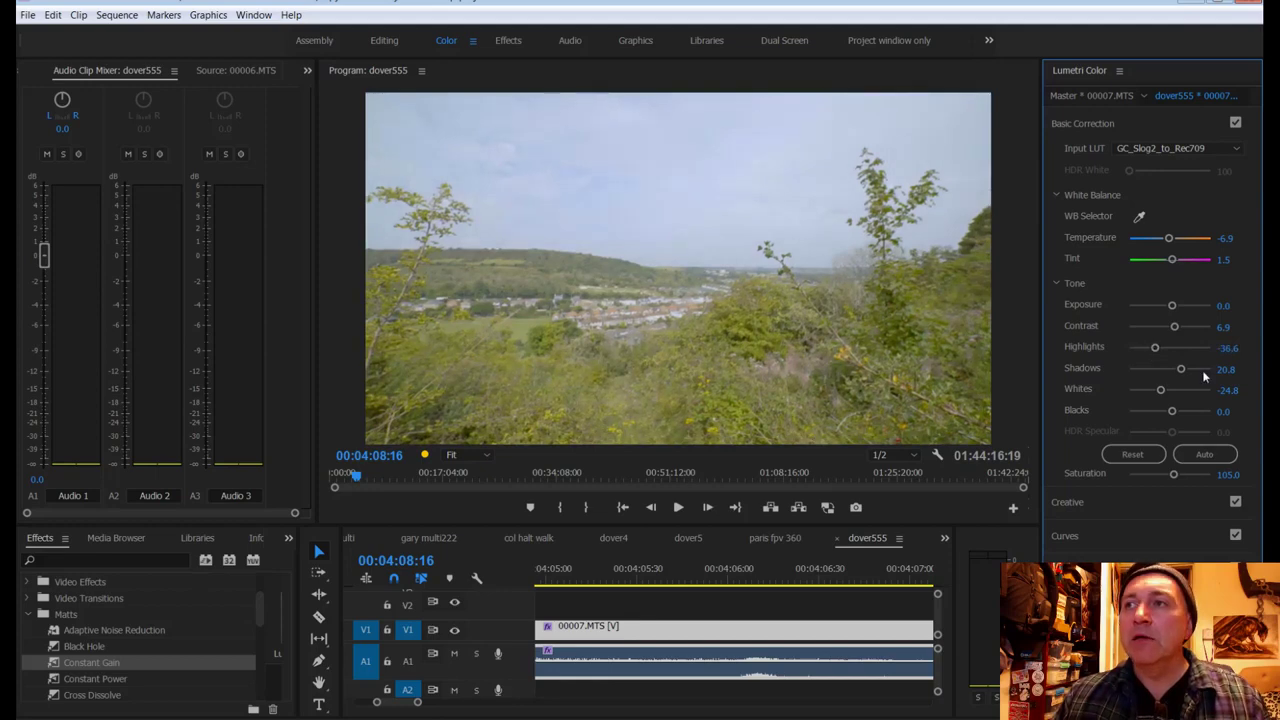
left_click_drag(1180, 369, 1139, 372)
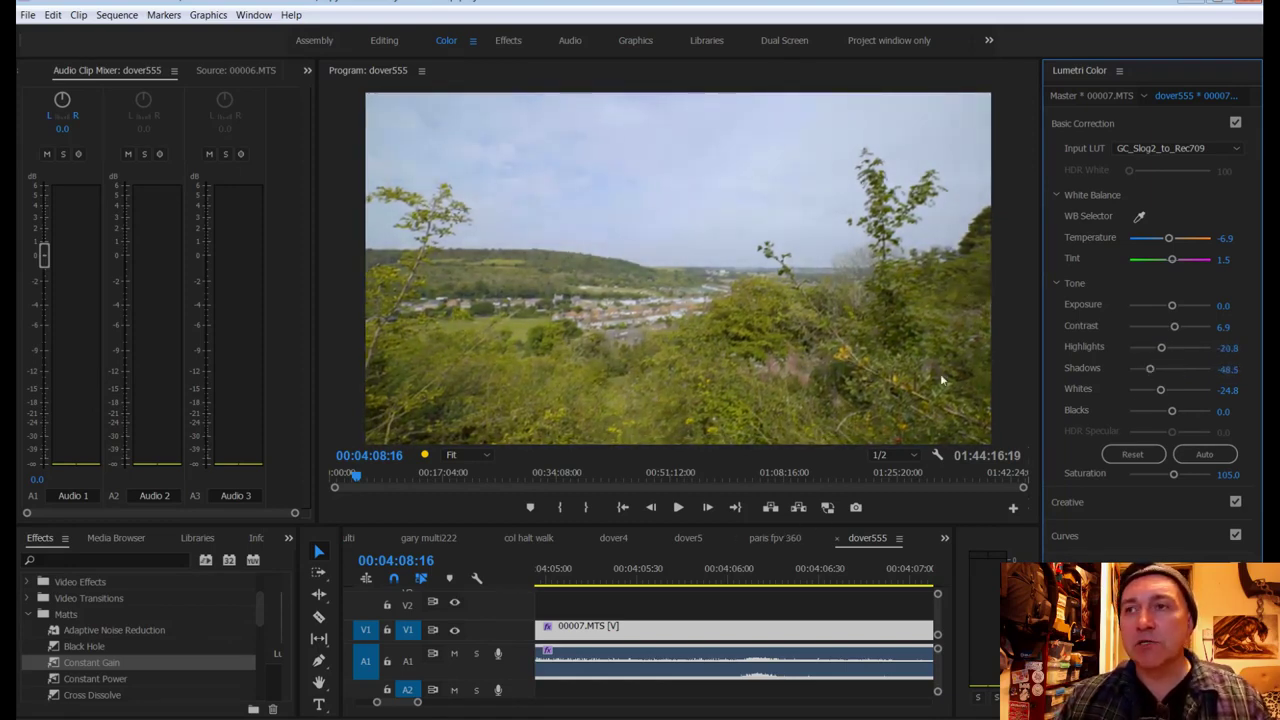
Step: Play across the cut near 00:02:41:00 to compare the grading of the two neighbouring 00007.MTS clips
left_click(419, 703)
left_click_drag(419, 703, 588, 704)
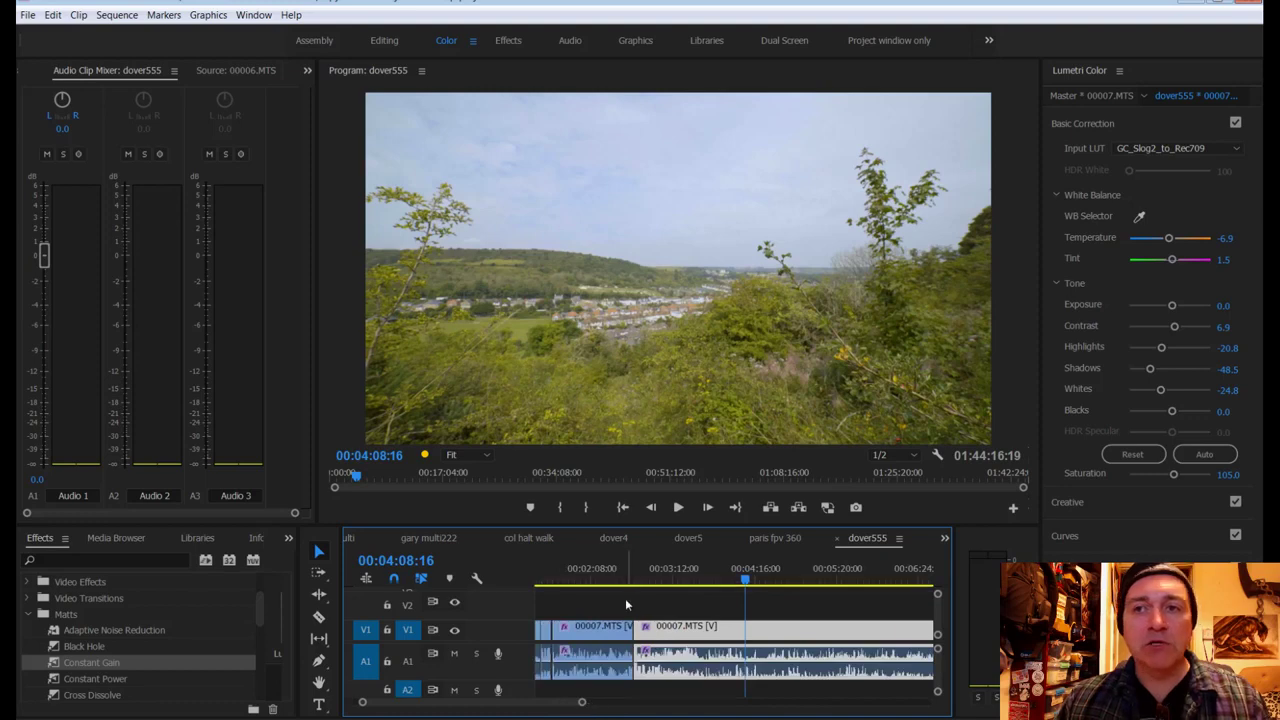
left_click(623, 568)
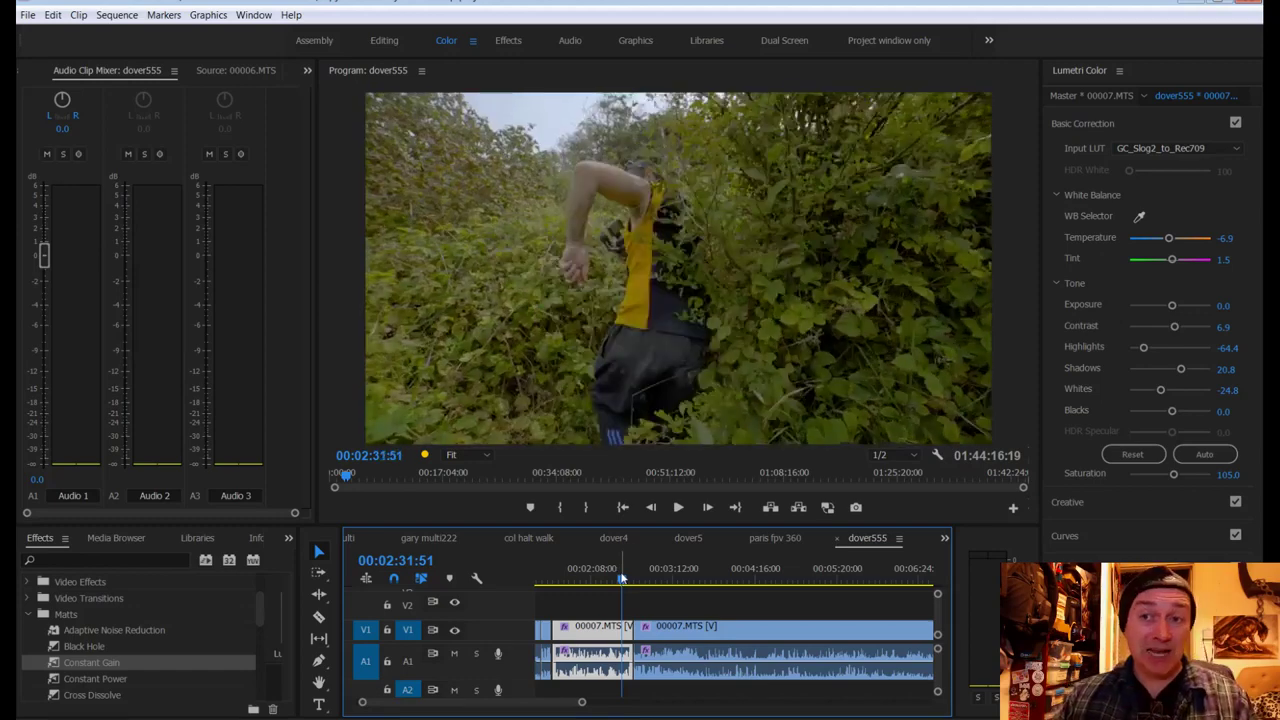
left_click_drag(584, 704, 538, 712)
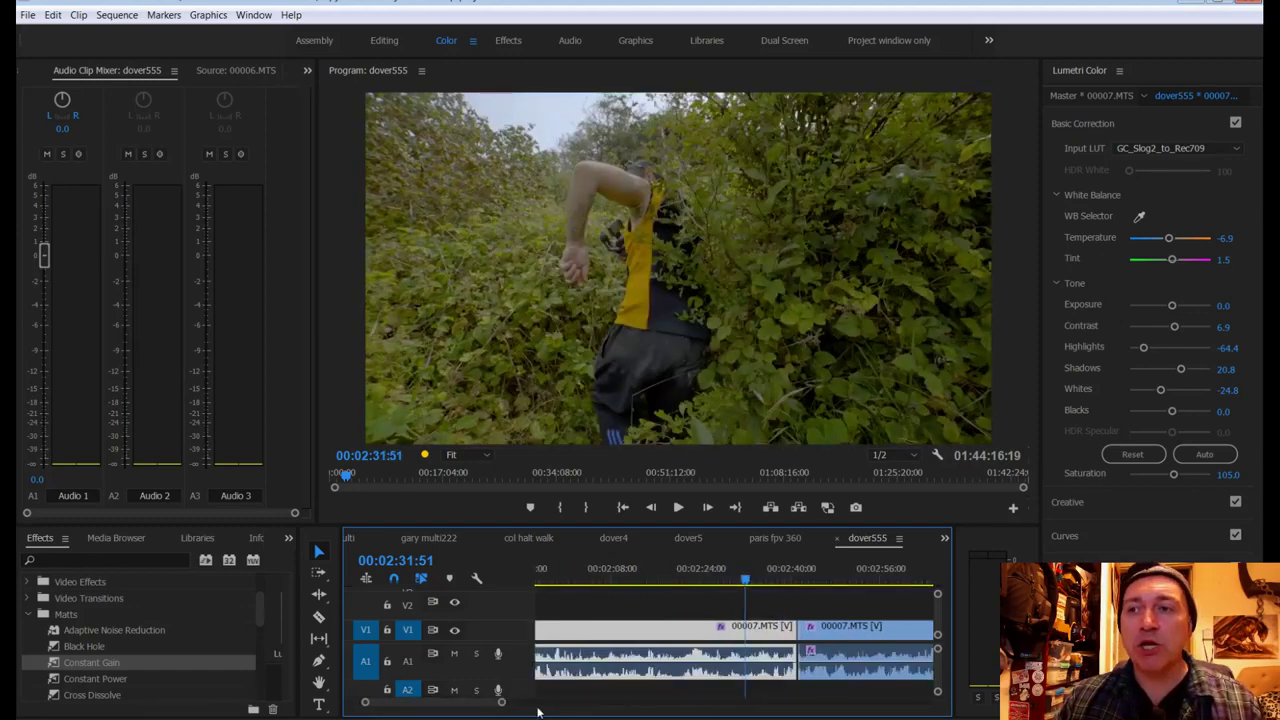
left_click_drag(745, 580, 793, 582)
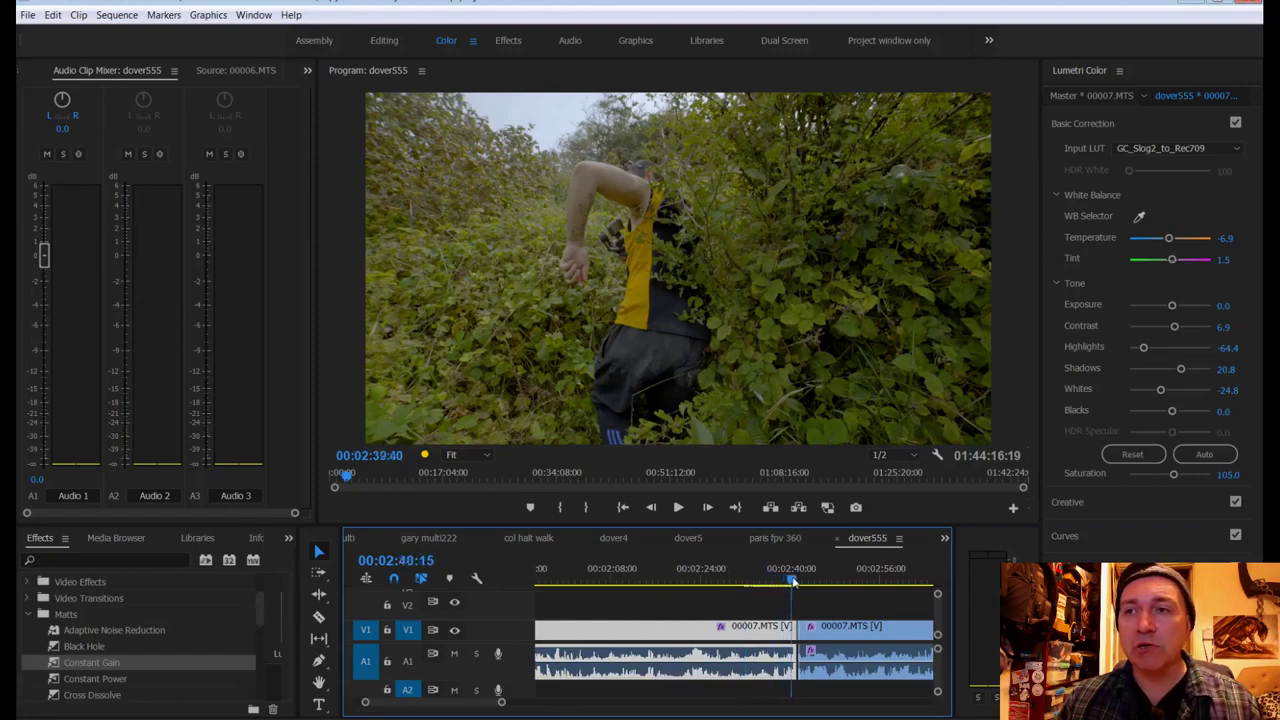
key("space")
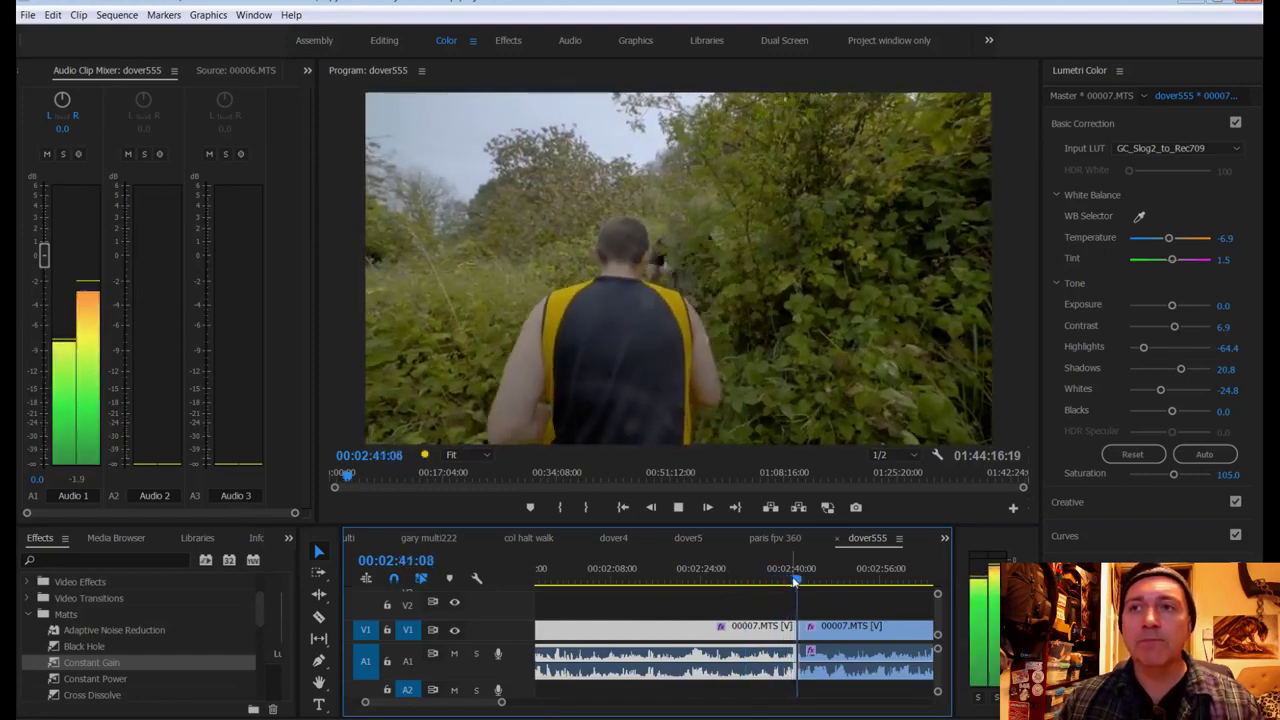
key("space")
left_click(797, 582)
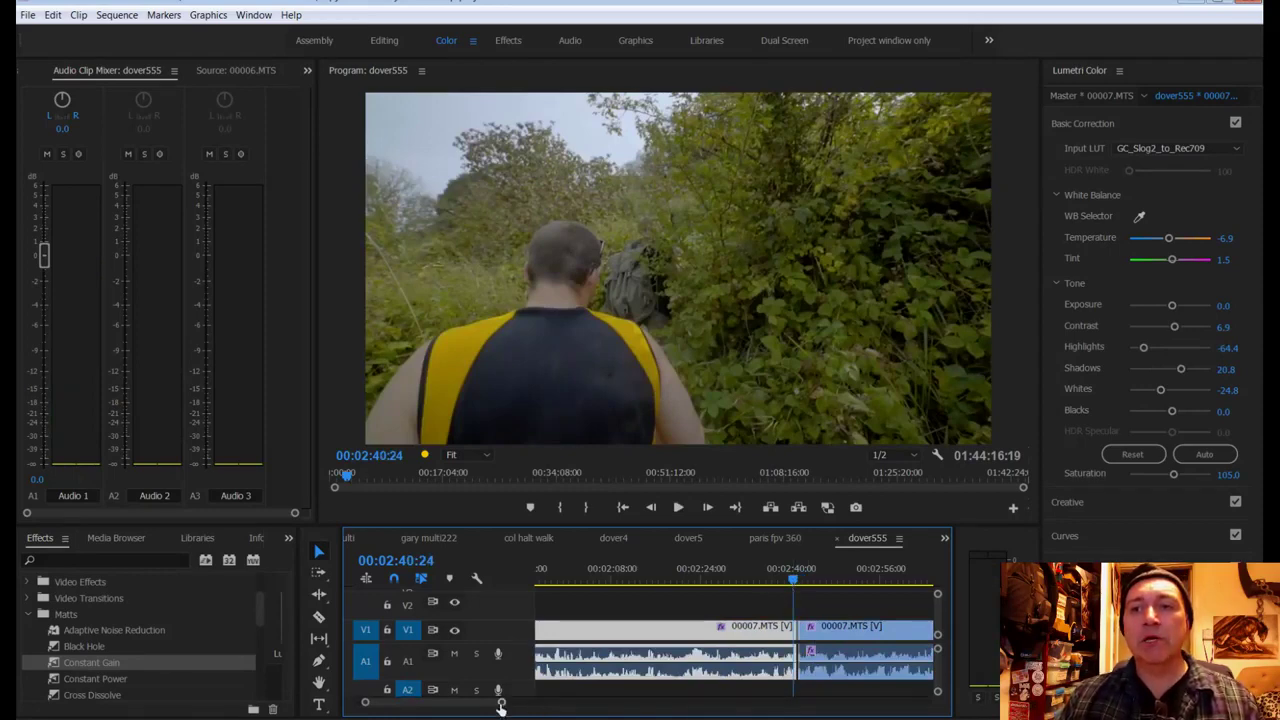
Step: Remove the short V1 segment near 00:02:41:10, unlink the preceding clip, and extend only its video to the next clip
left_click_drag(501, 706, 423, 704)
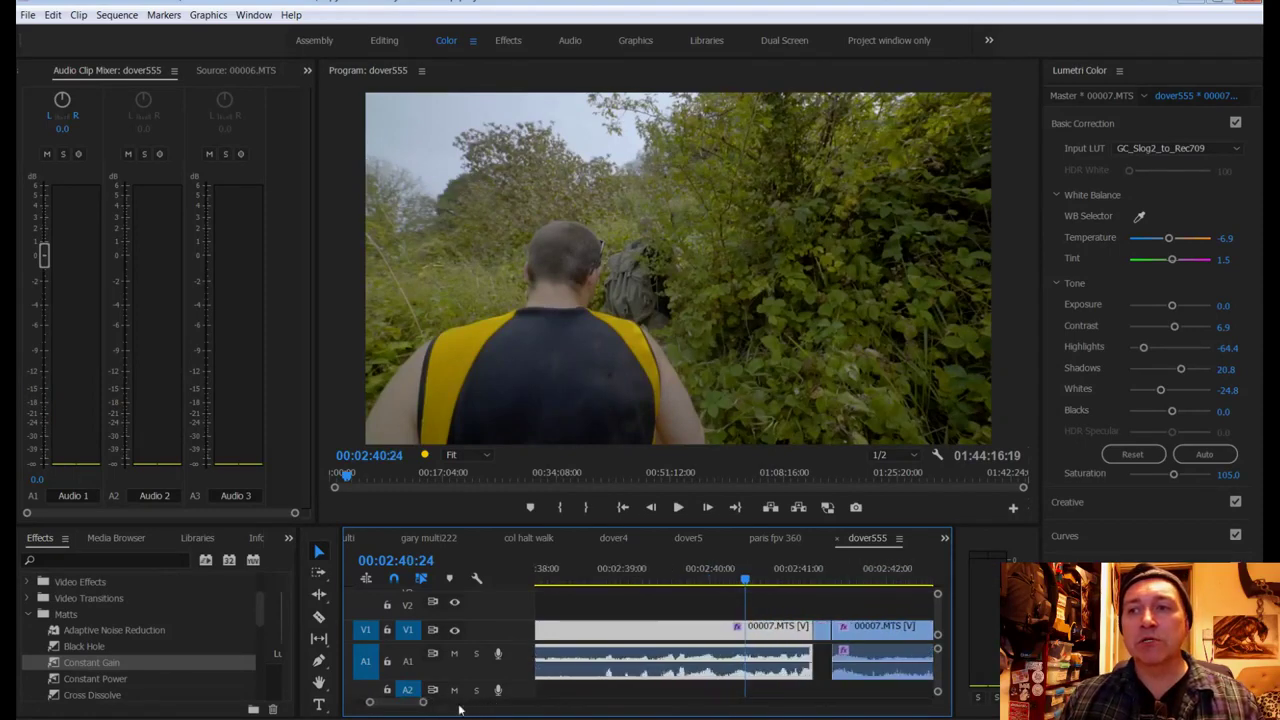
left_click(822, 631)
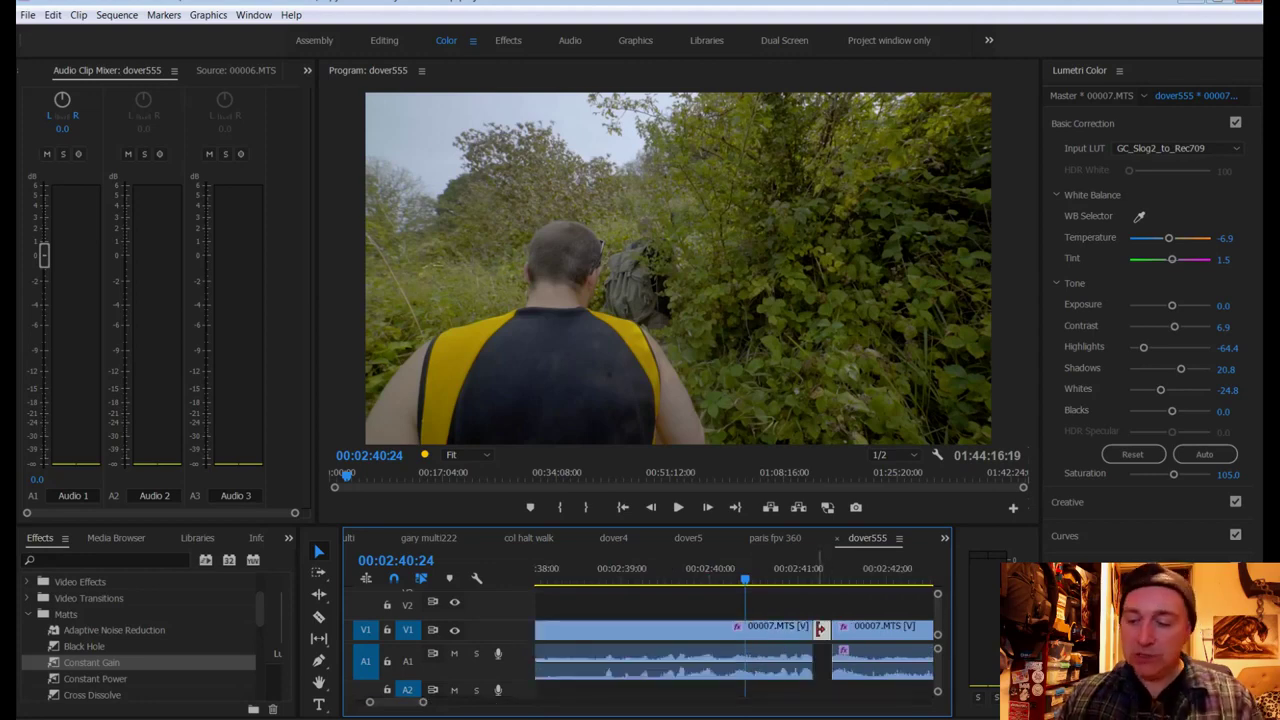
right_click(796, 632)
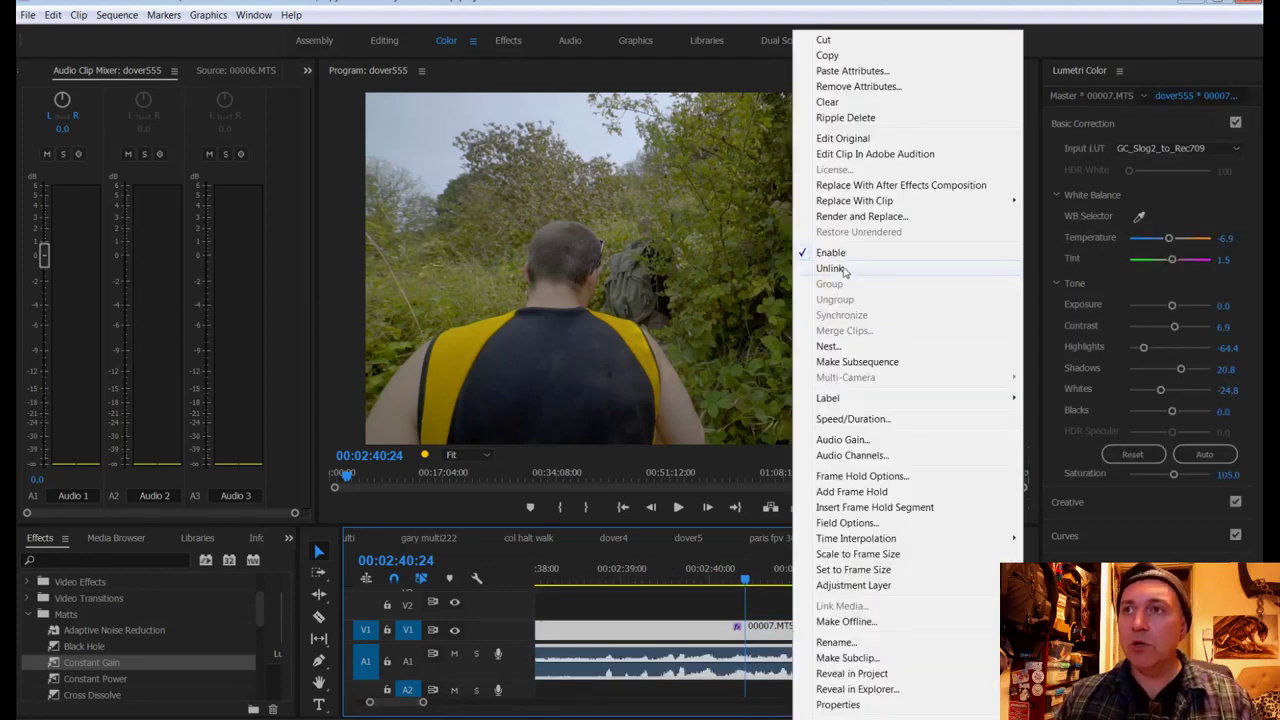
left_click(843, 270)
left_click_drag(804, 627, 828, 628)
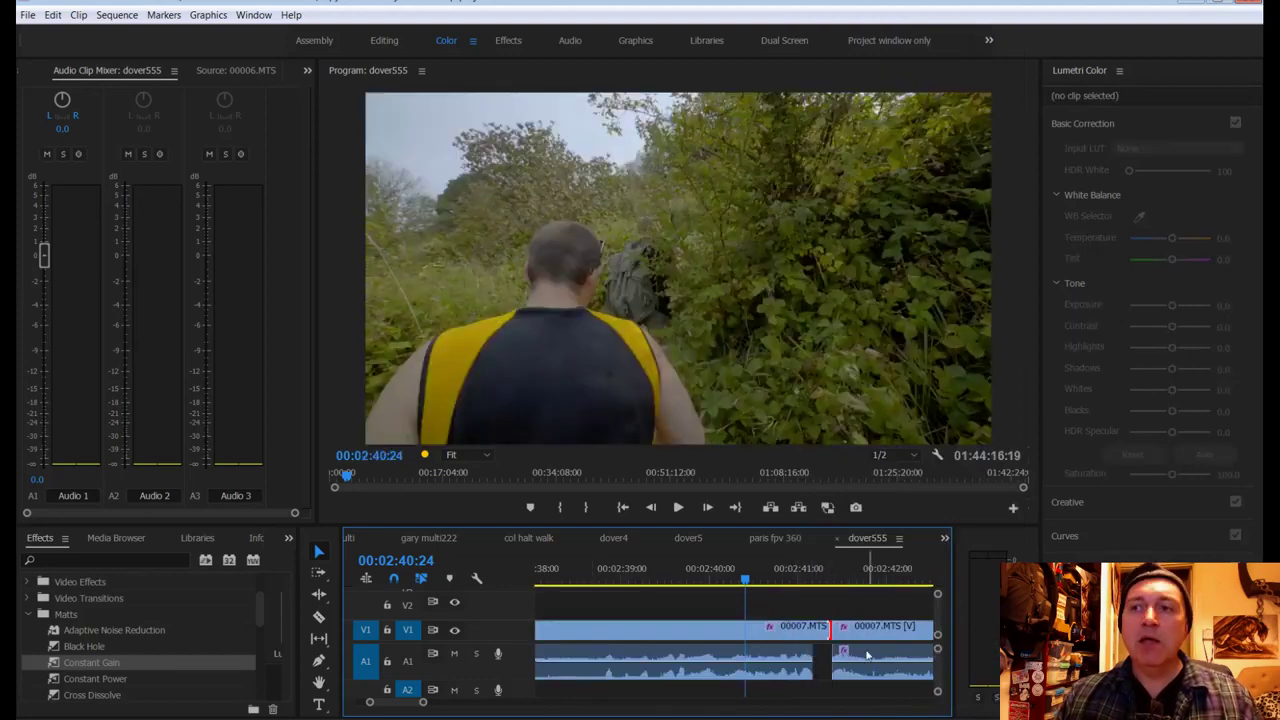
Step: Try a Cross Dissolve on the V1 cut between the two differently graded 00007.MTS clips and play through it
scroll(81, 634, "down", 3)
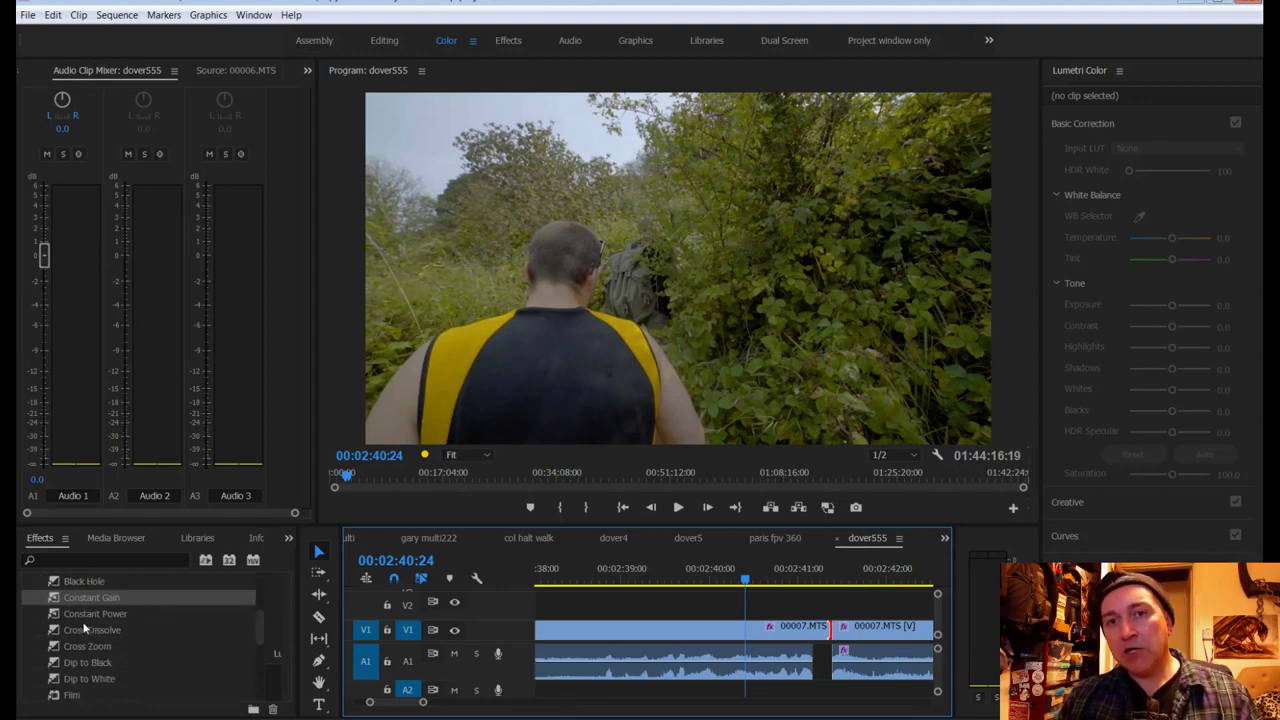
left_click_drag(85, 628, 833, 631)
key("space")
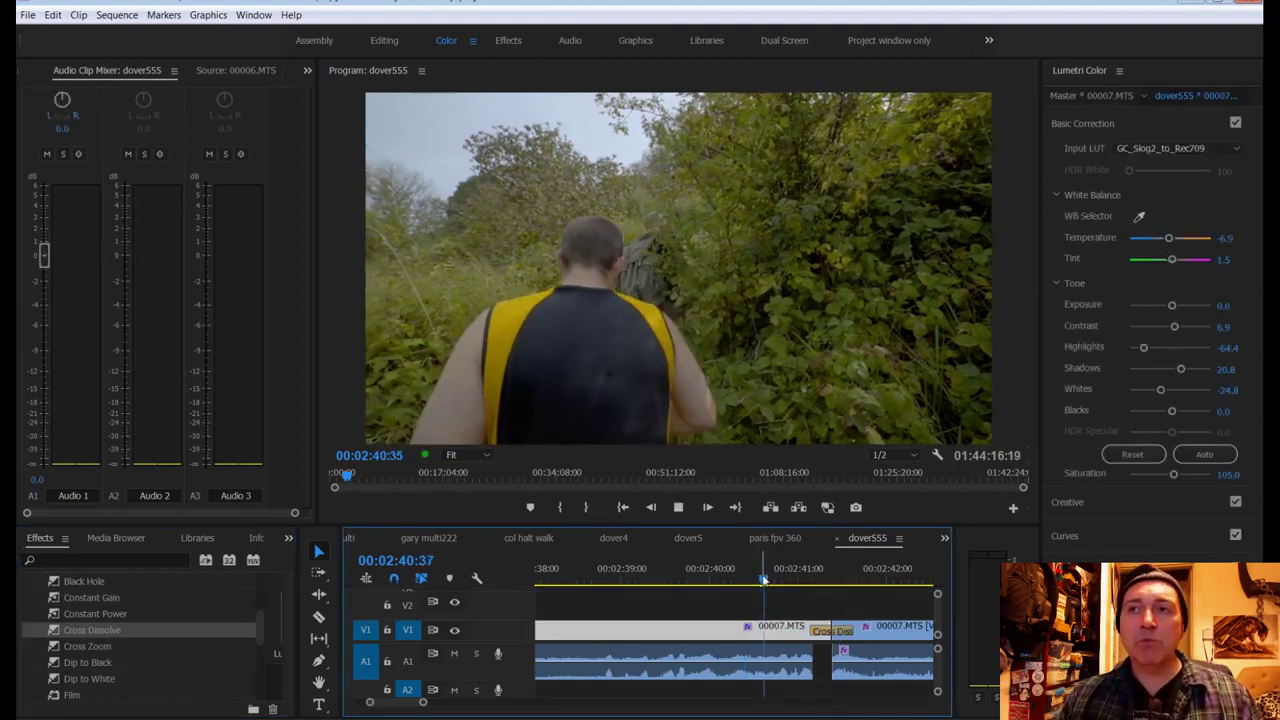
key("space")
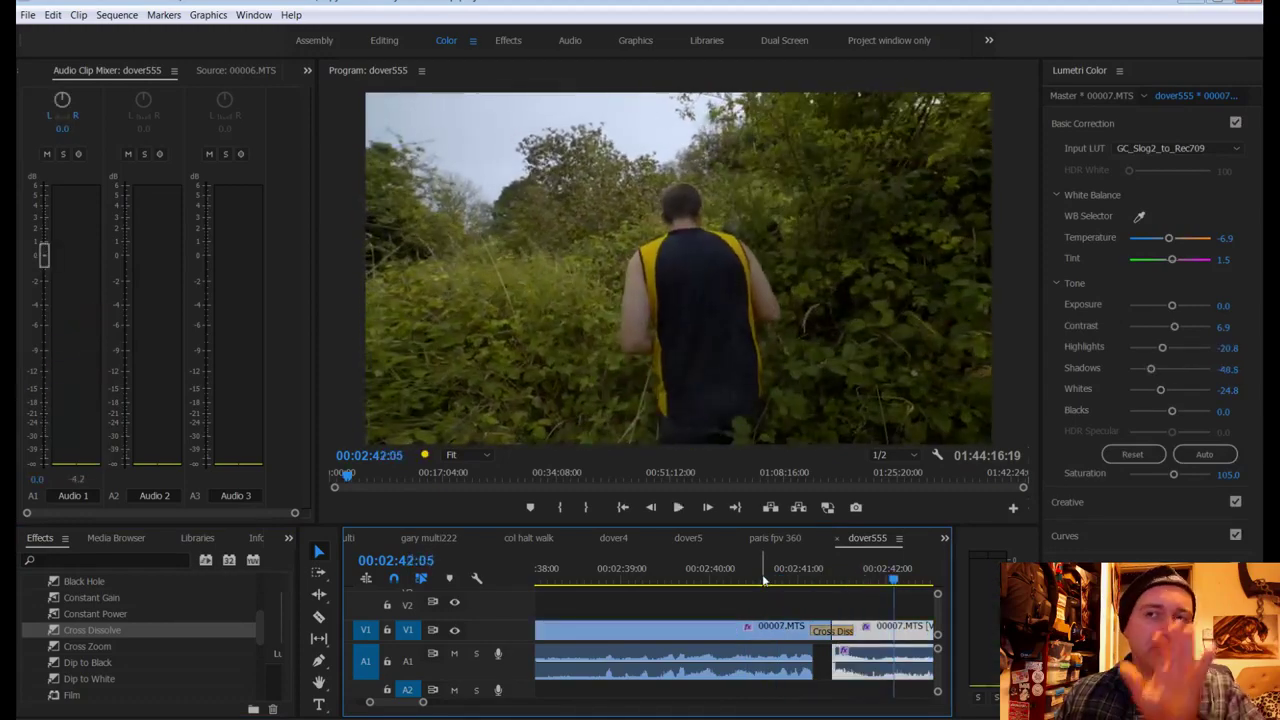
Step: Lengthen the Cross Dissolve to span about 00:02:40:30 to 00:02:42:15 and play the section from 00:02:39:59
left_click_drag(816, 628, 755, 628)
left_click(773, 580)
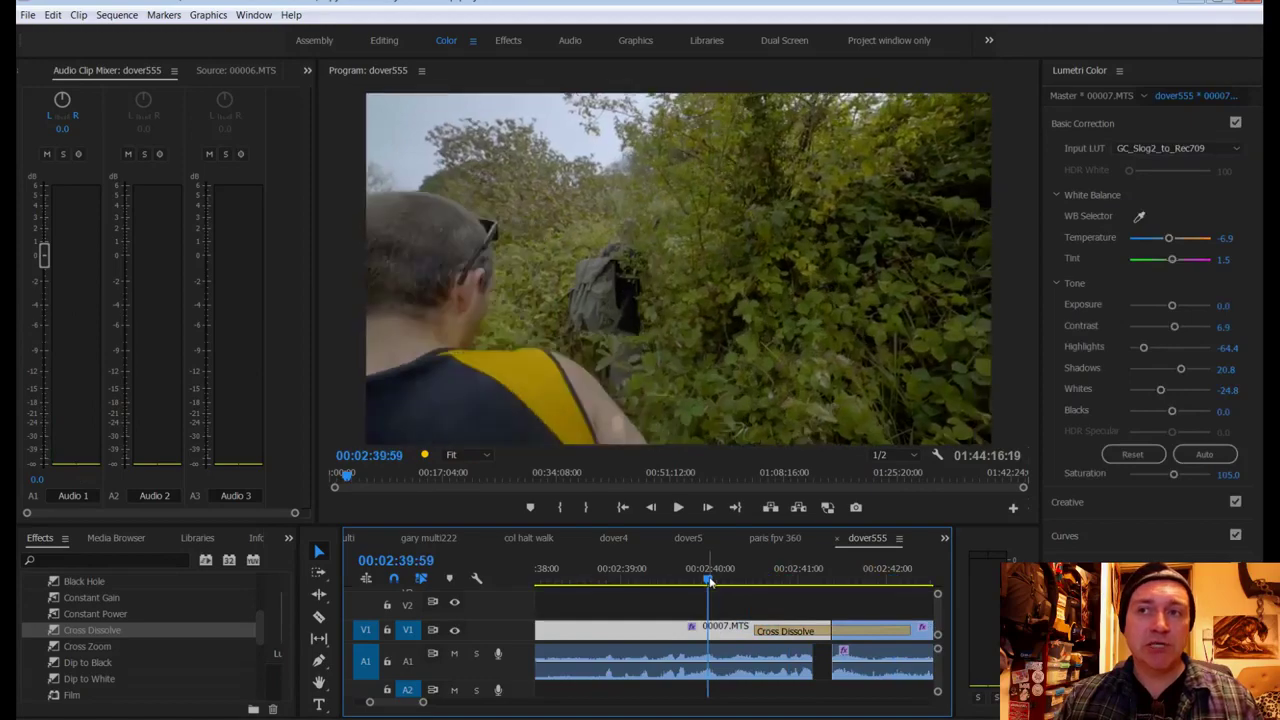
key("space")
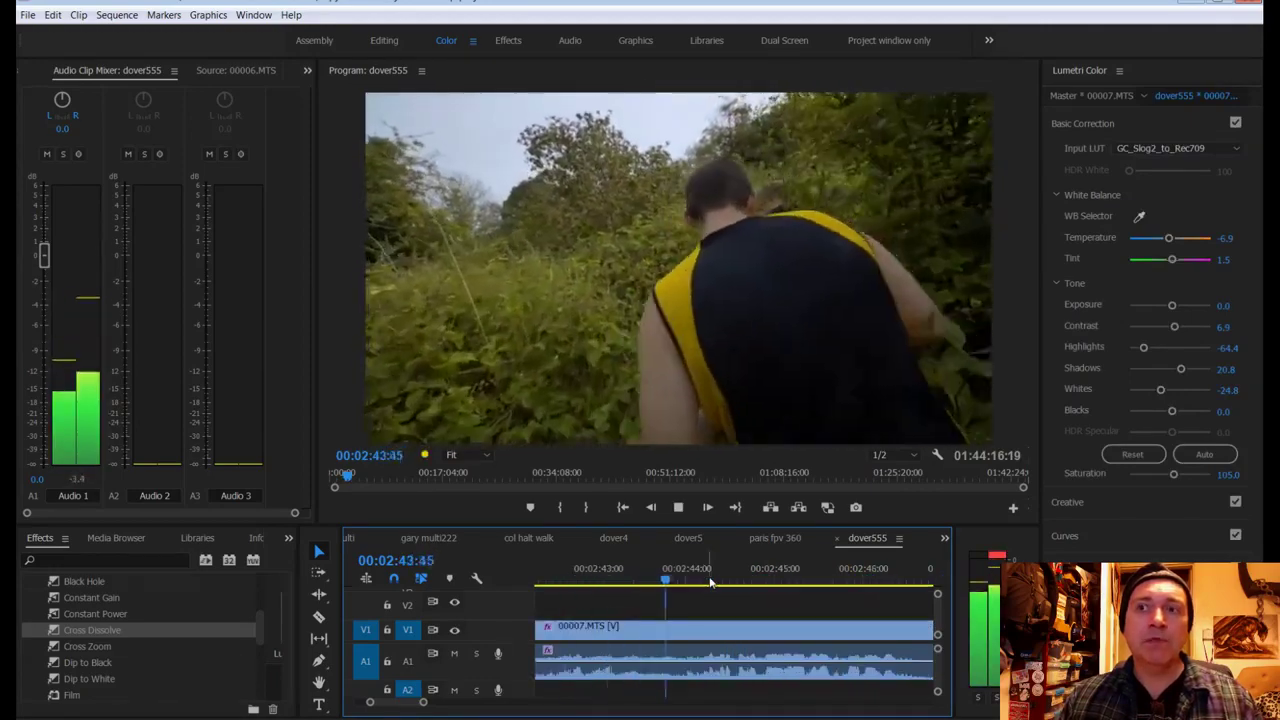
key("space")
Step: Delete the Cross Dissolve from the V1 cut and replay the section from about 00:02:40:53
scroll(603, 600, "up", 3)
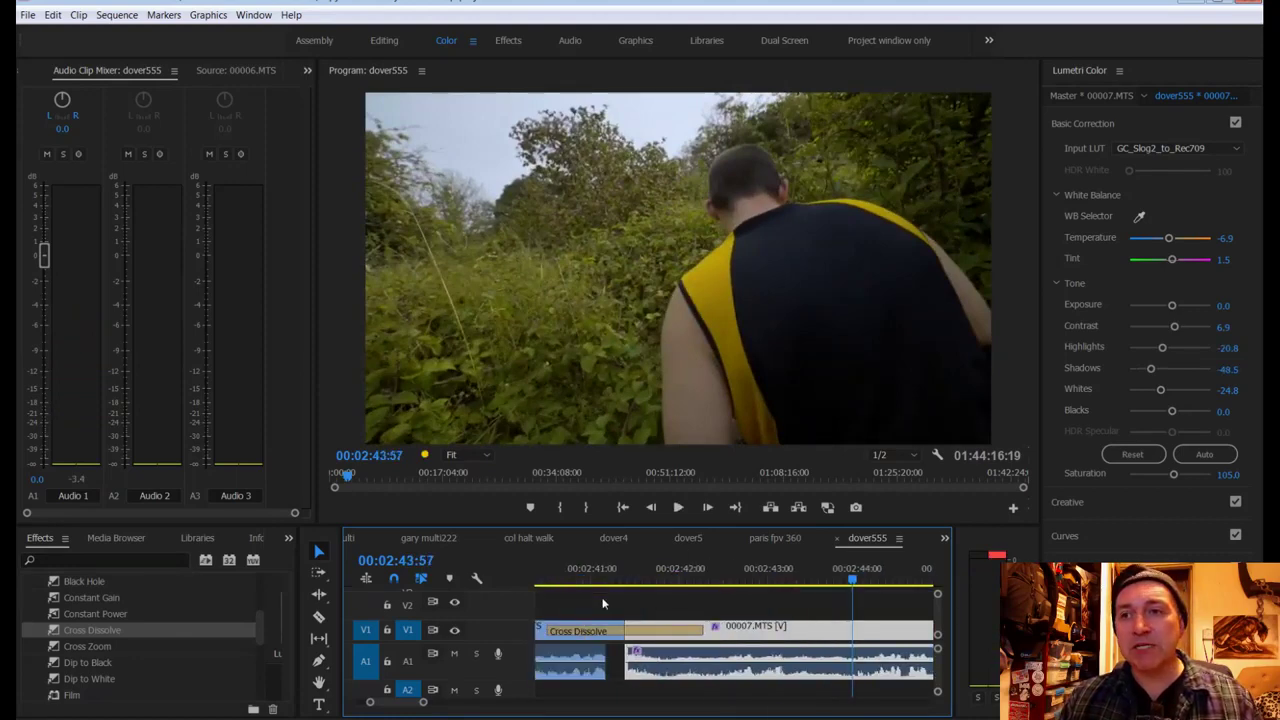
left_click(640, 631)
key("Delete")
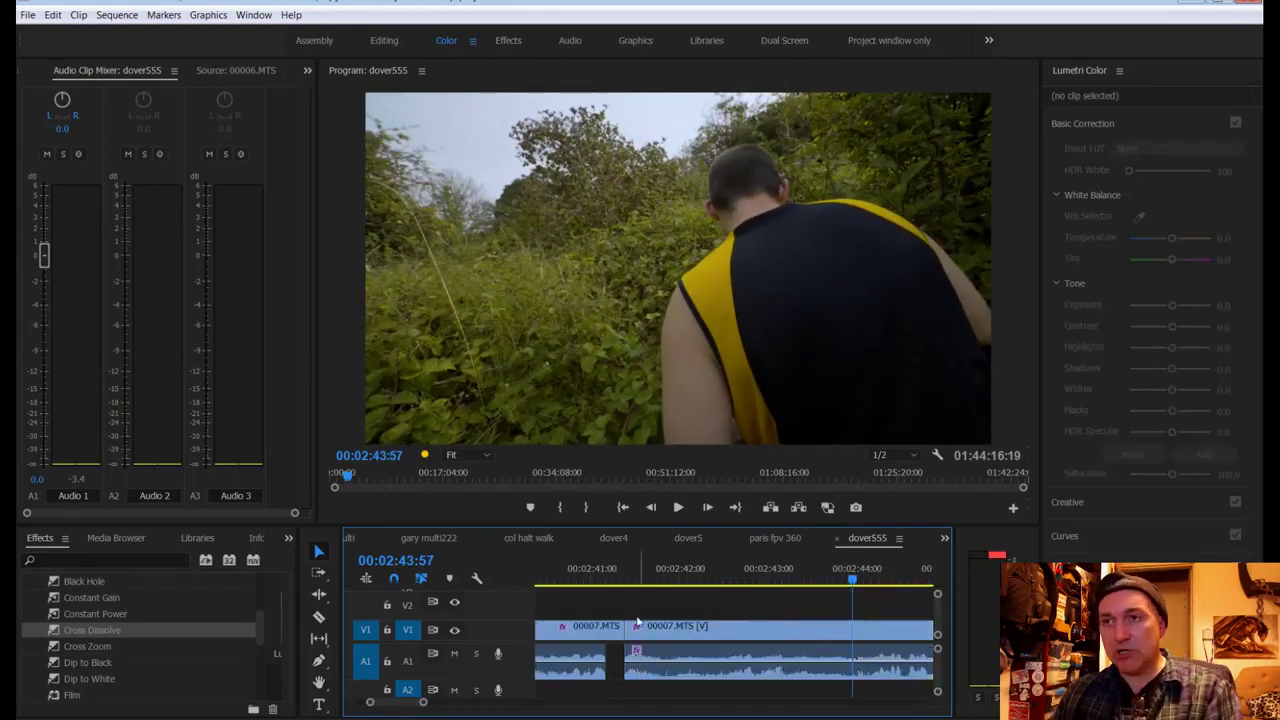
left_click_drag(625, 578, 582, 578)
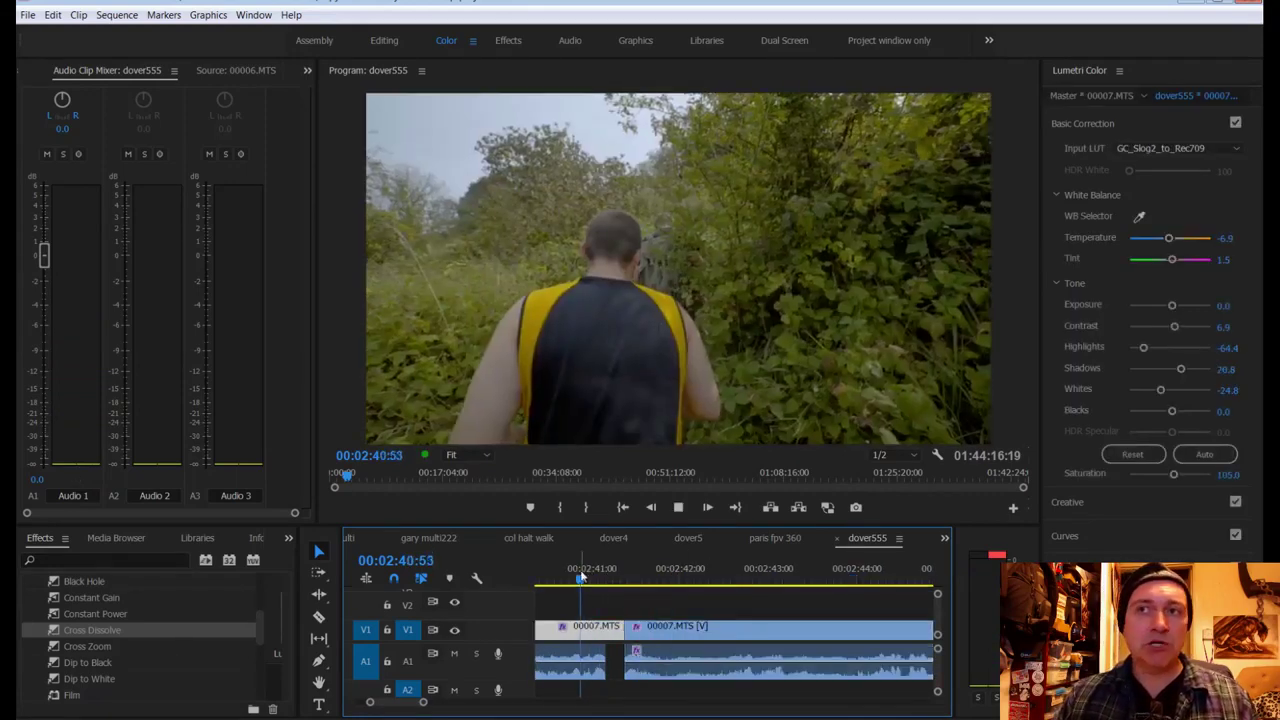
Step: Apply a Cross Dissolve to the V1 cut between the two 00007.MTS clips, lengthen it to about 00:02:42:25, and play from 00:02:40:49
key("space")
left_click(577, 578)
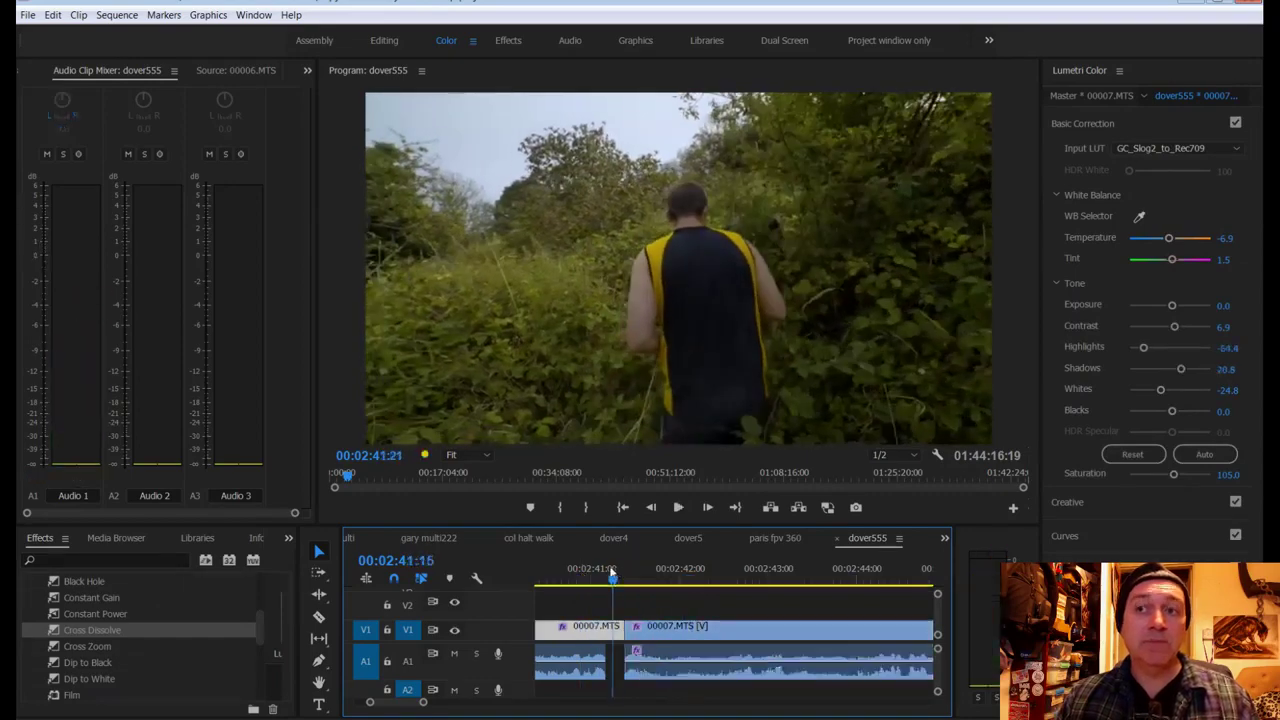
left_click(714, 638, "shift")
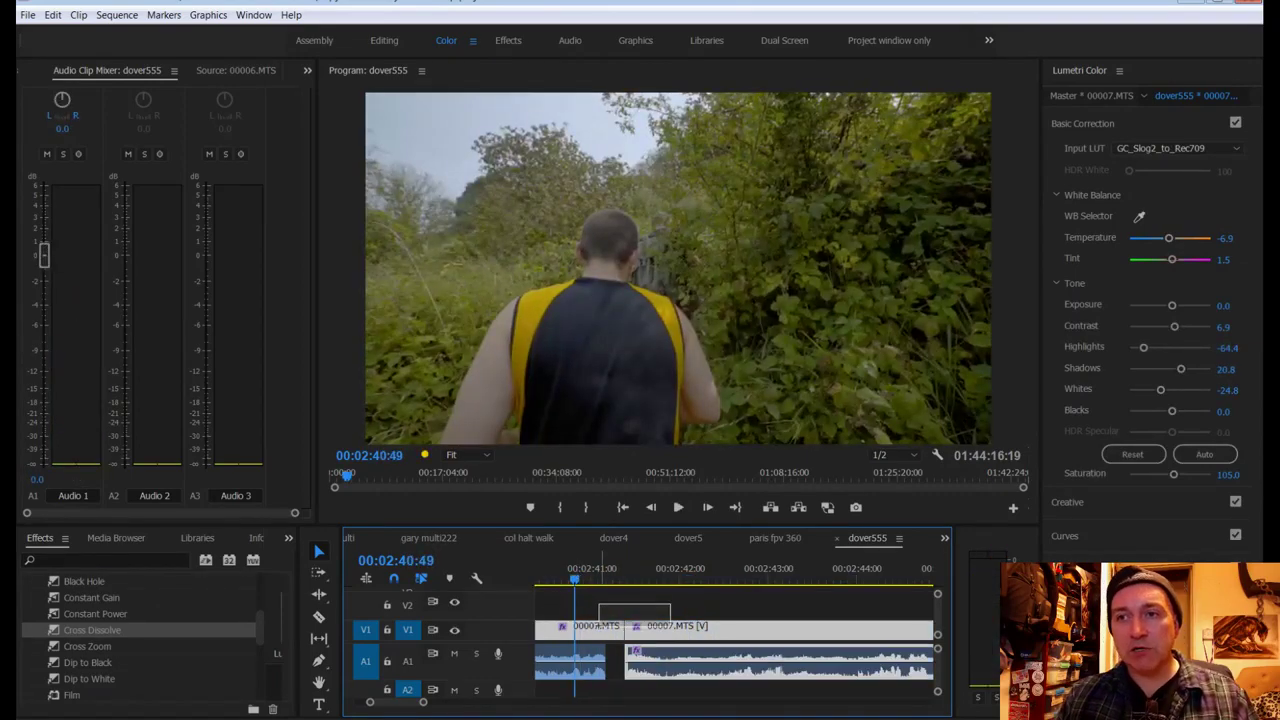
key("ctrl+d")
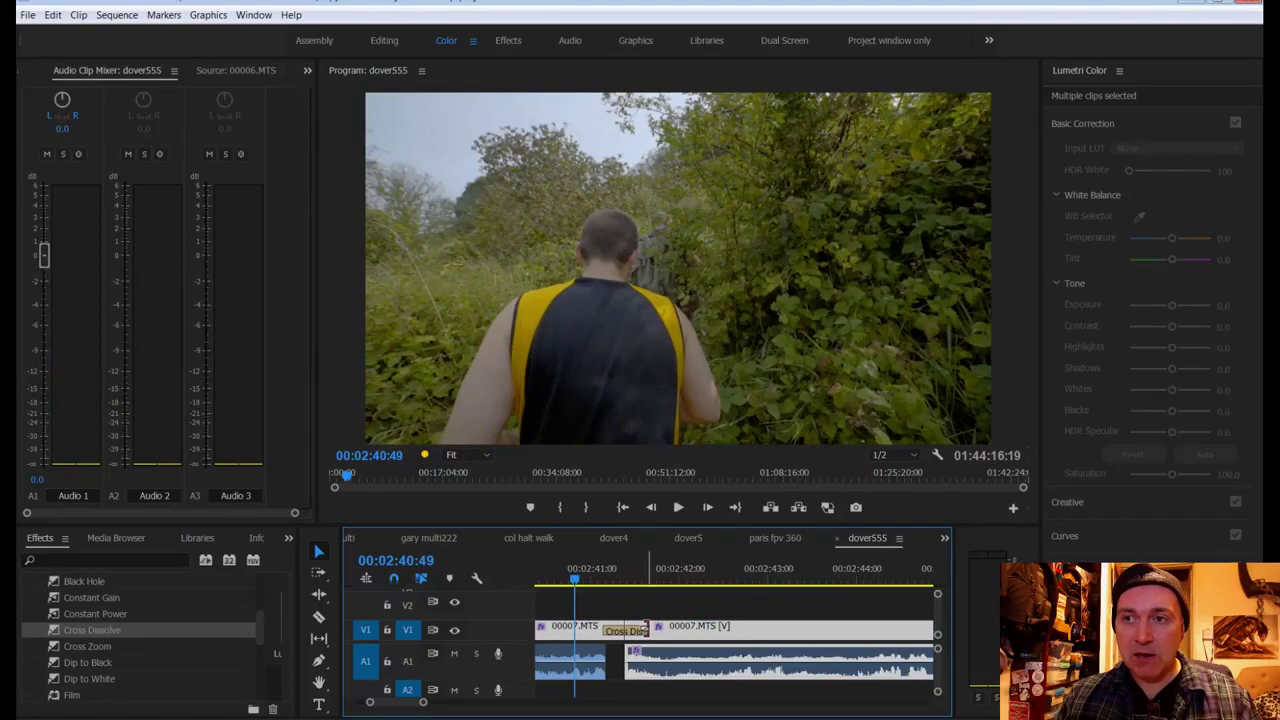
left_click_drag(645, 629, 718, 628)
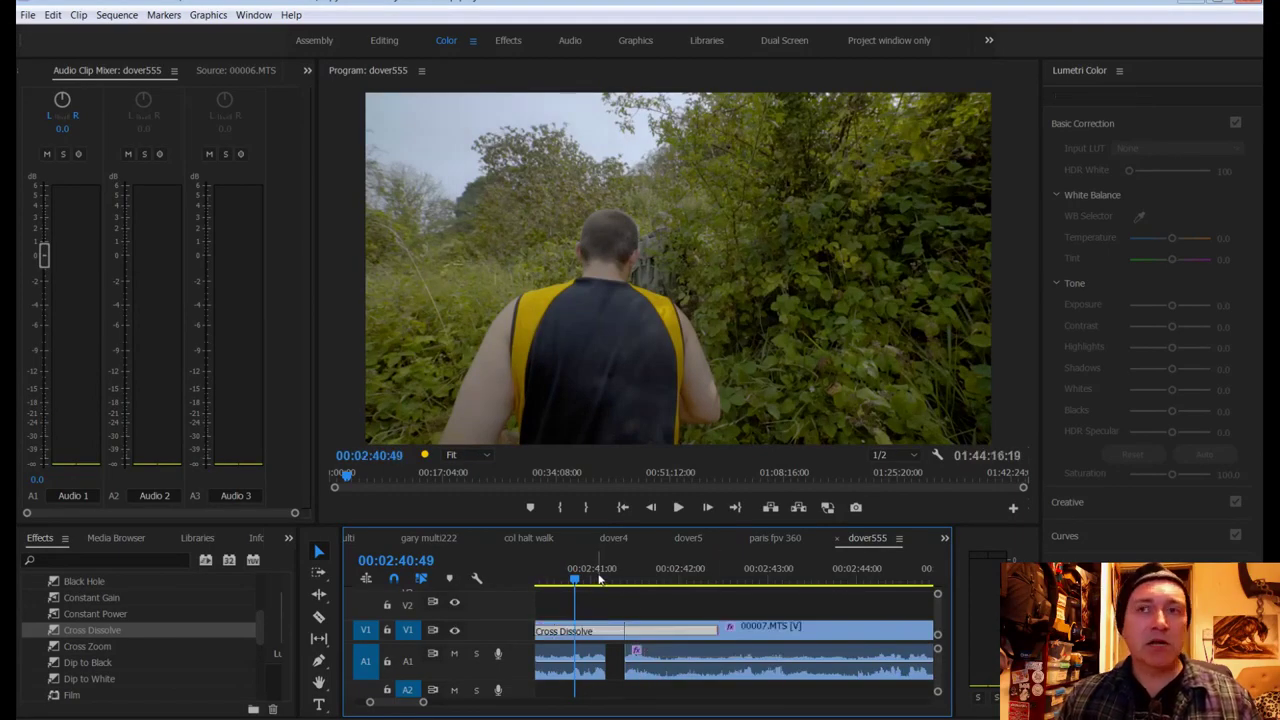
key("space")
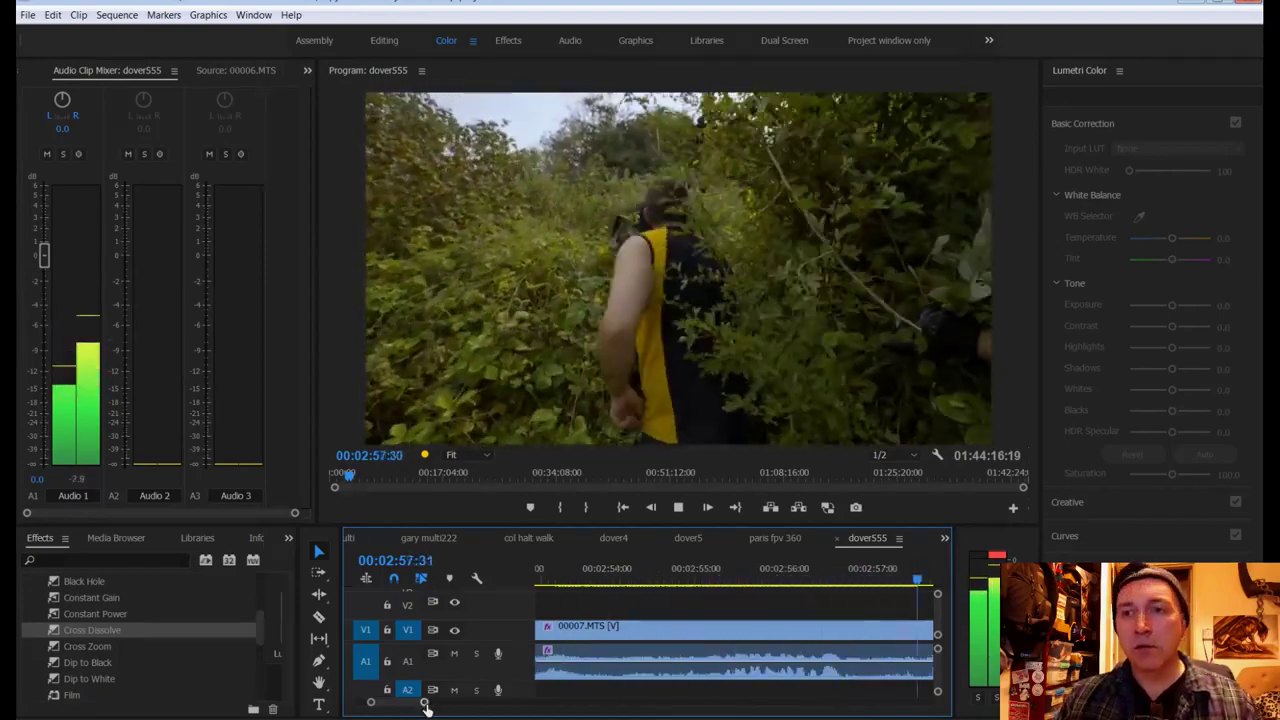
Step: Play through the following footage, split the 00007.MTS clip at 00:04:45:14, and save the project
left_click_drag(425, 705, 472, 703)
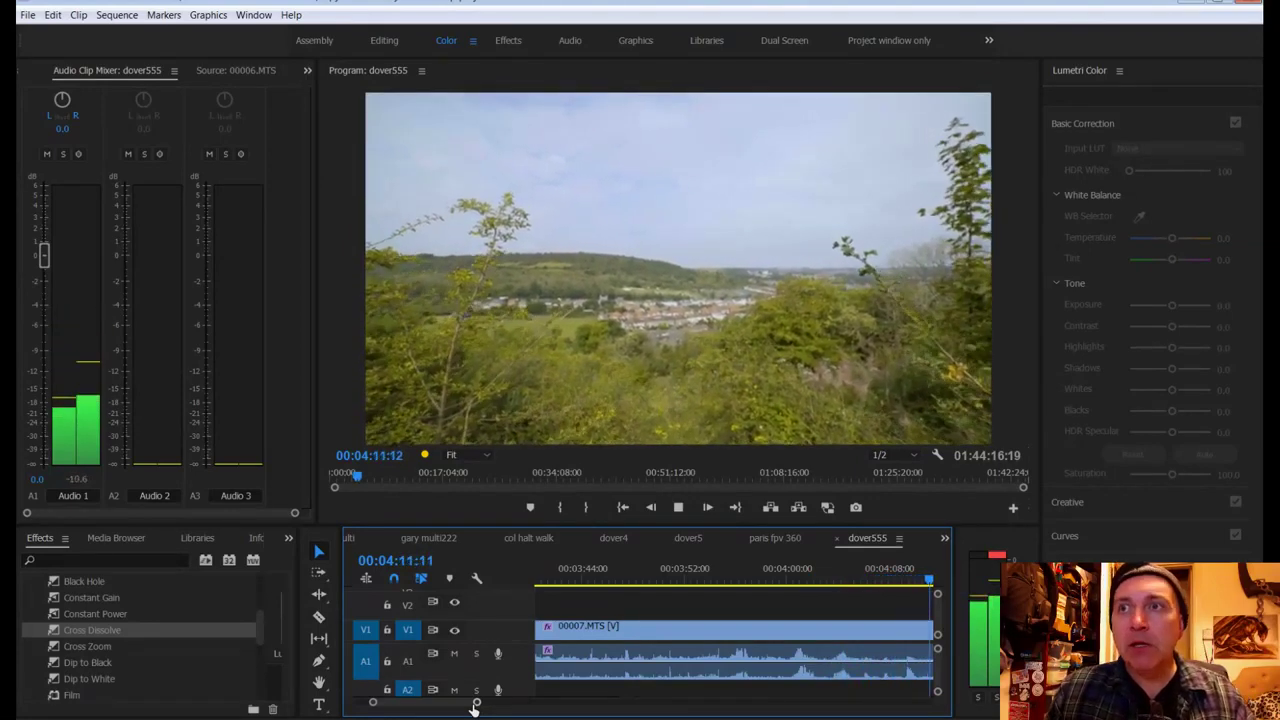
key("space")
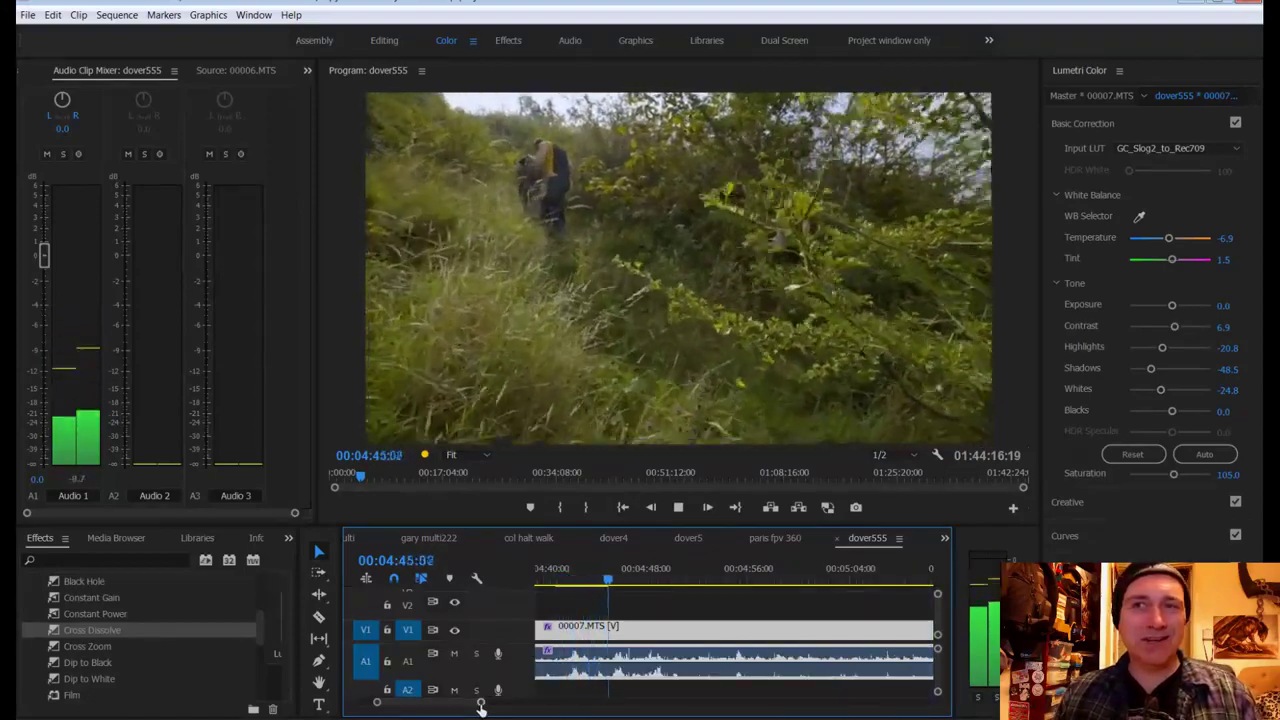
key("space")
key("c")
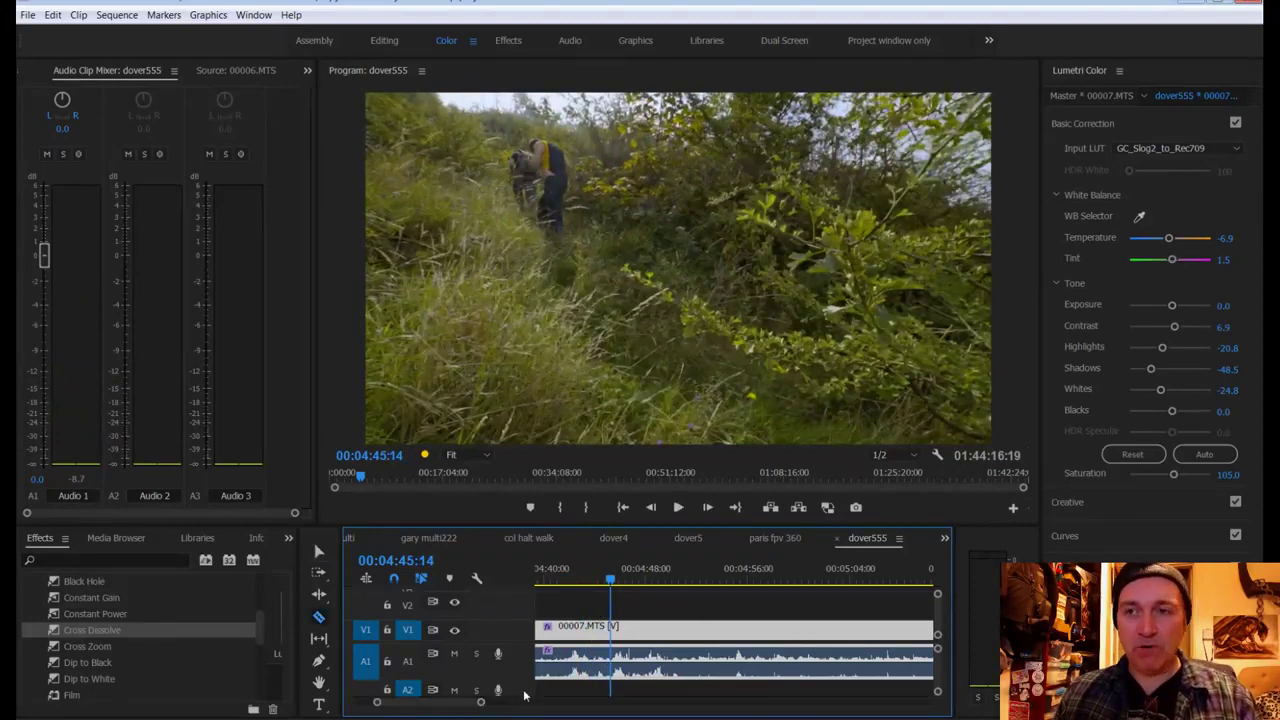
left_click(612, 628)
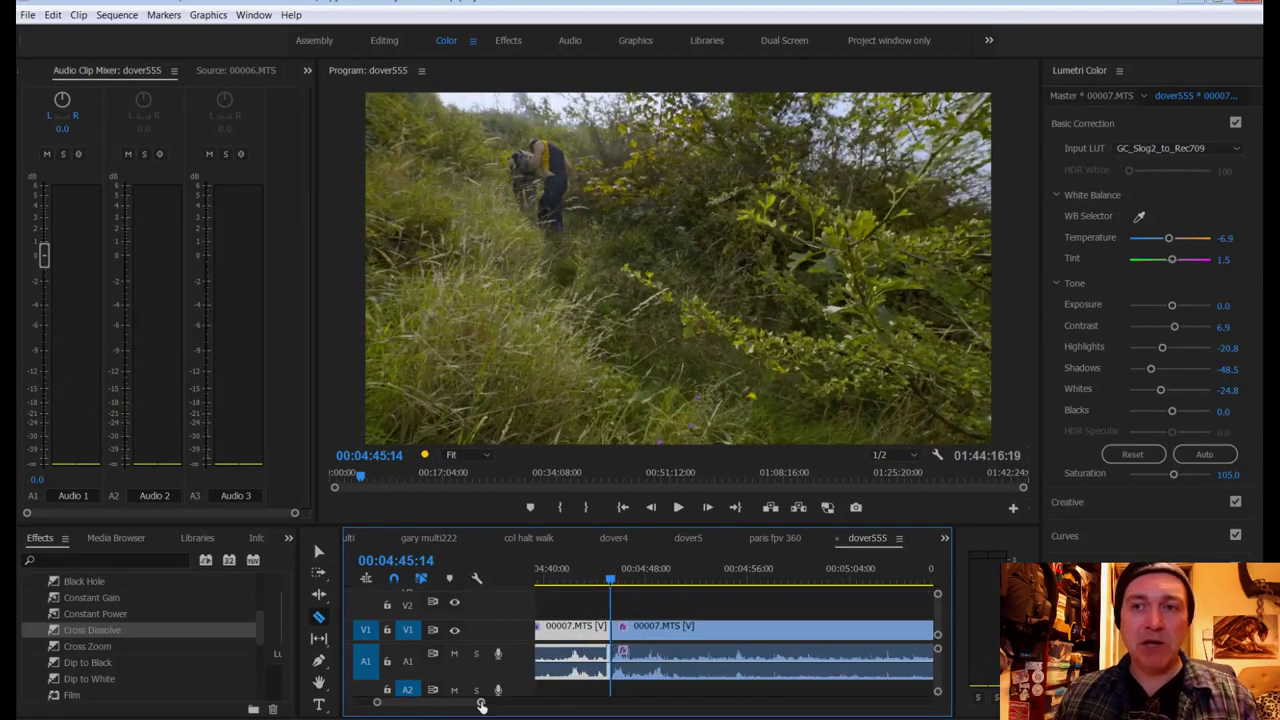
left_click_drag(481, 705, 545, 705)
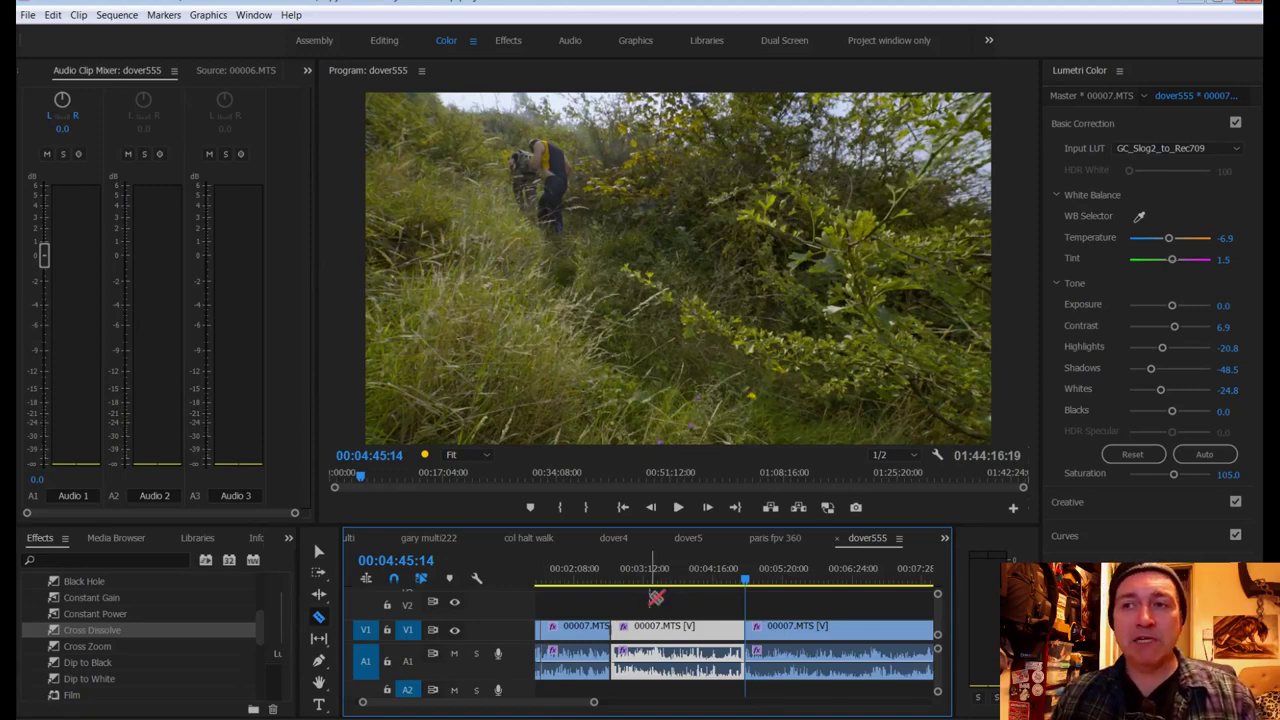
key("ctrl+s")
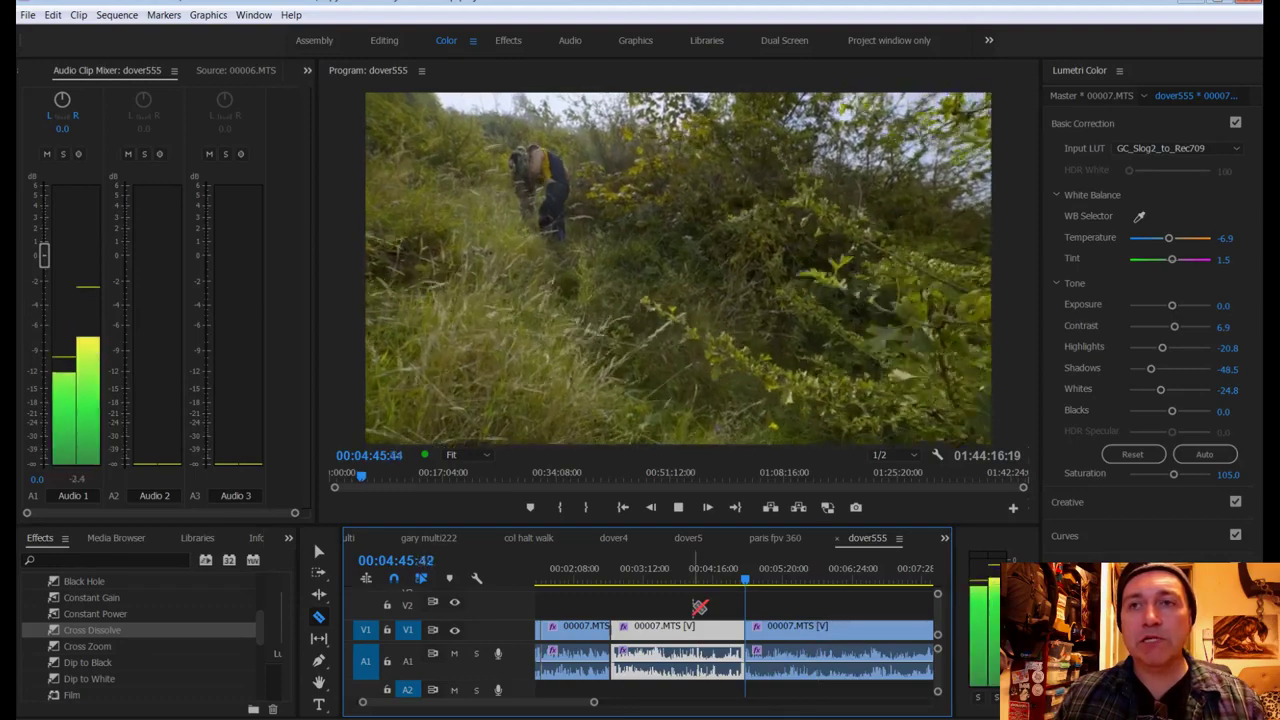
Step: Stop playback at 00:04:46:40 and switch to the Editing workspace
key("space")
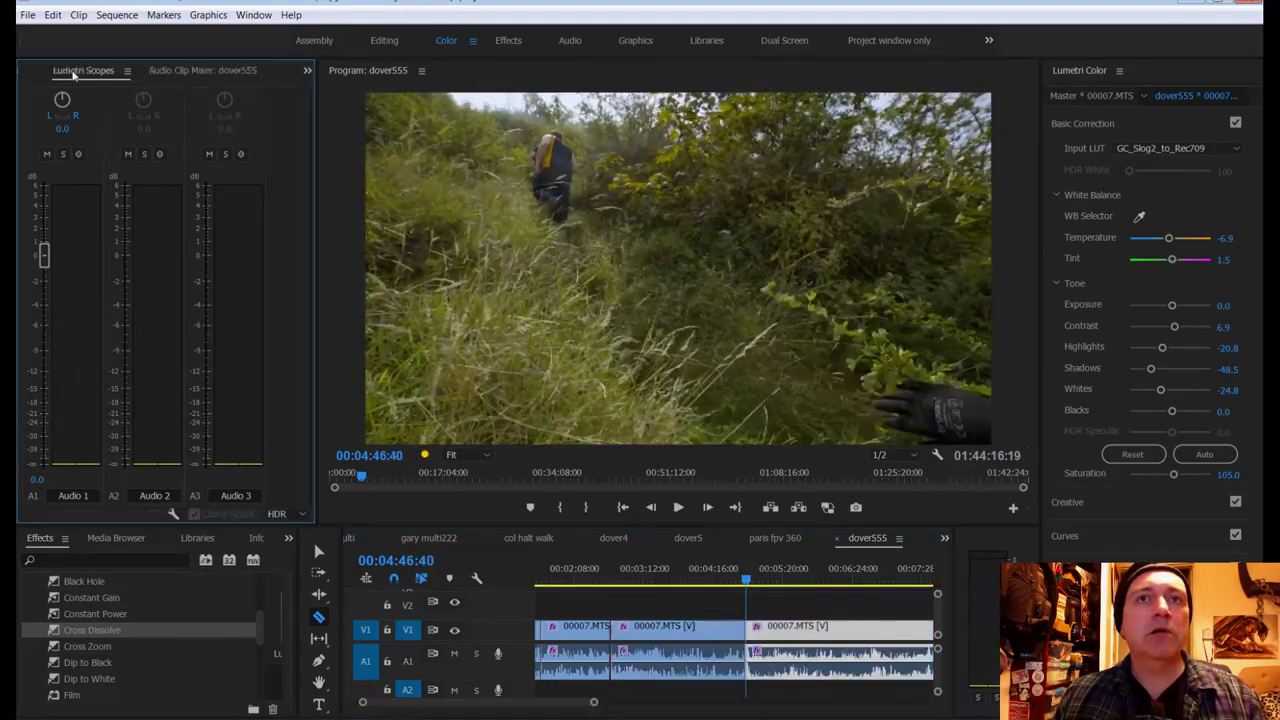
key("shift+1")
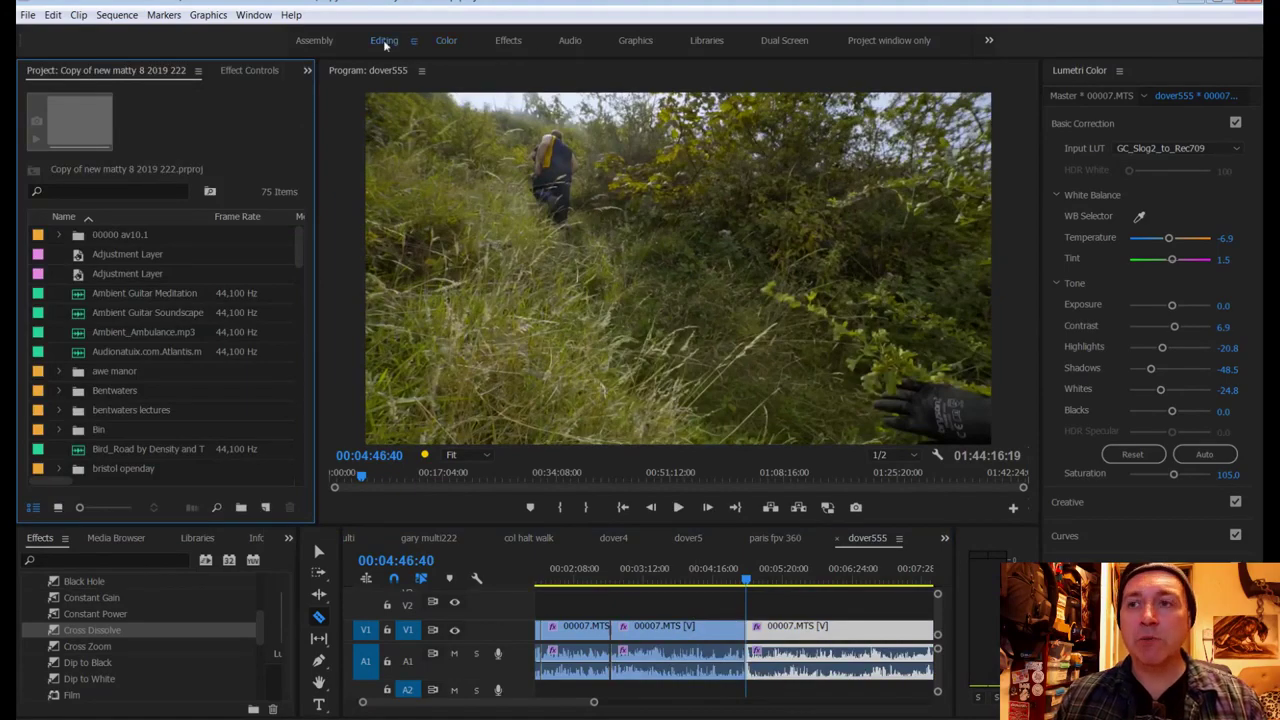
left_click(384, 41)
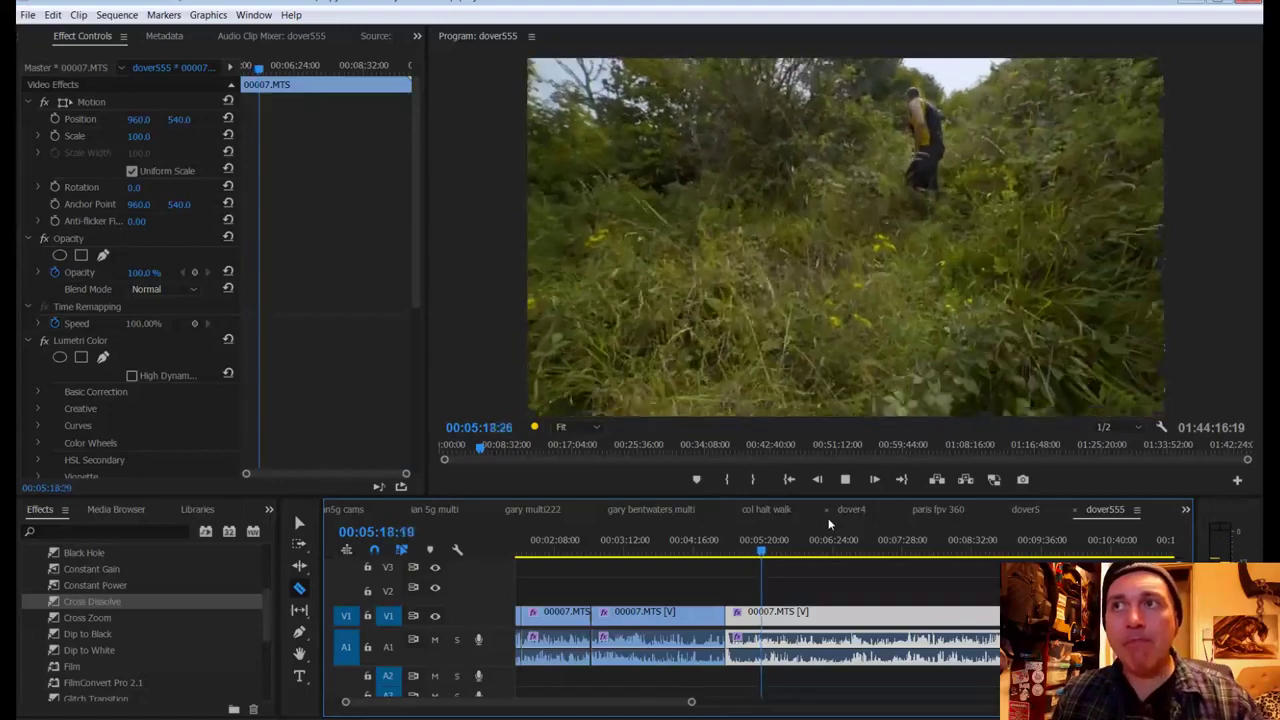
Step: Review the footage around 00:05:25 and split the 00007.MTS clip at 00:05:35:05
key("space")
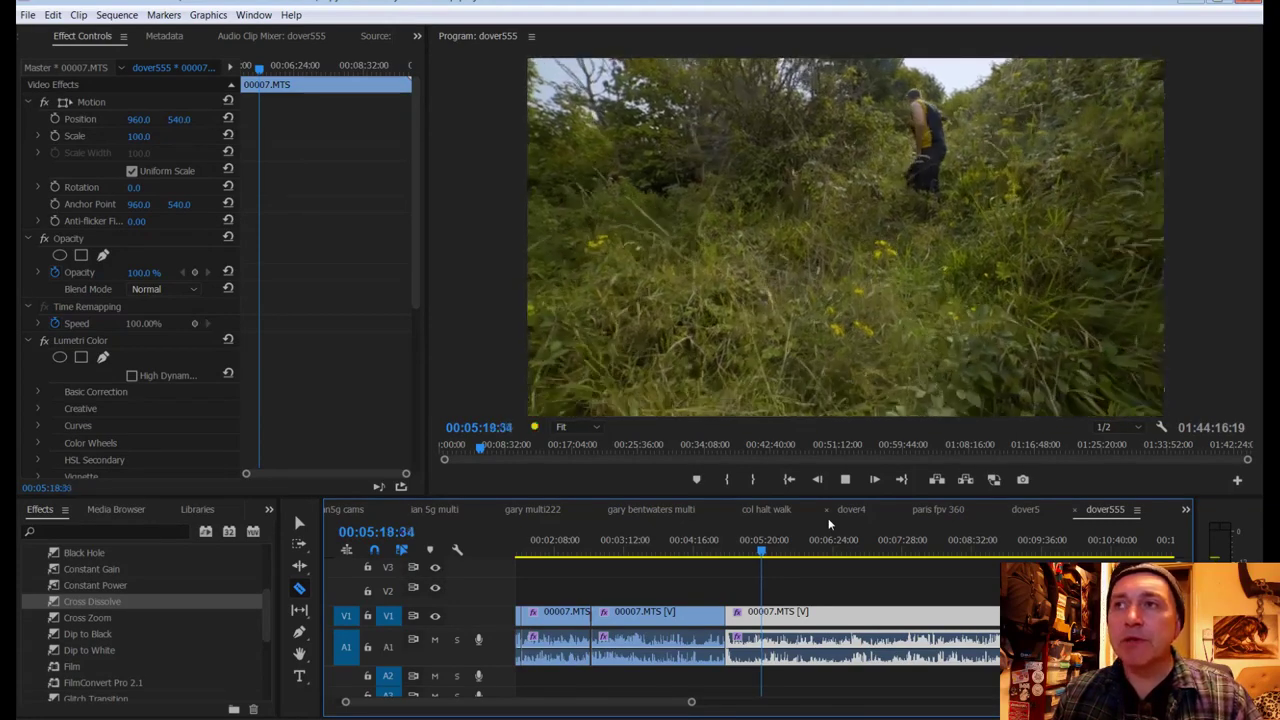
key("space")
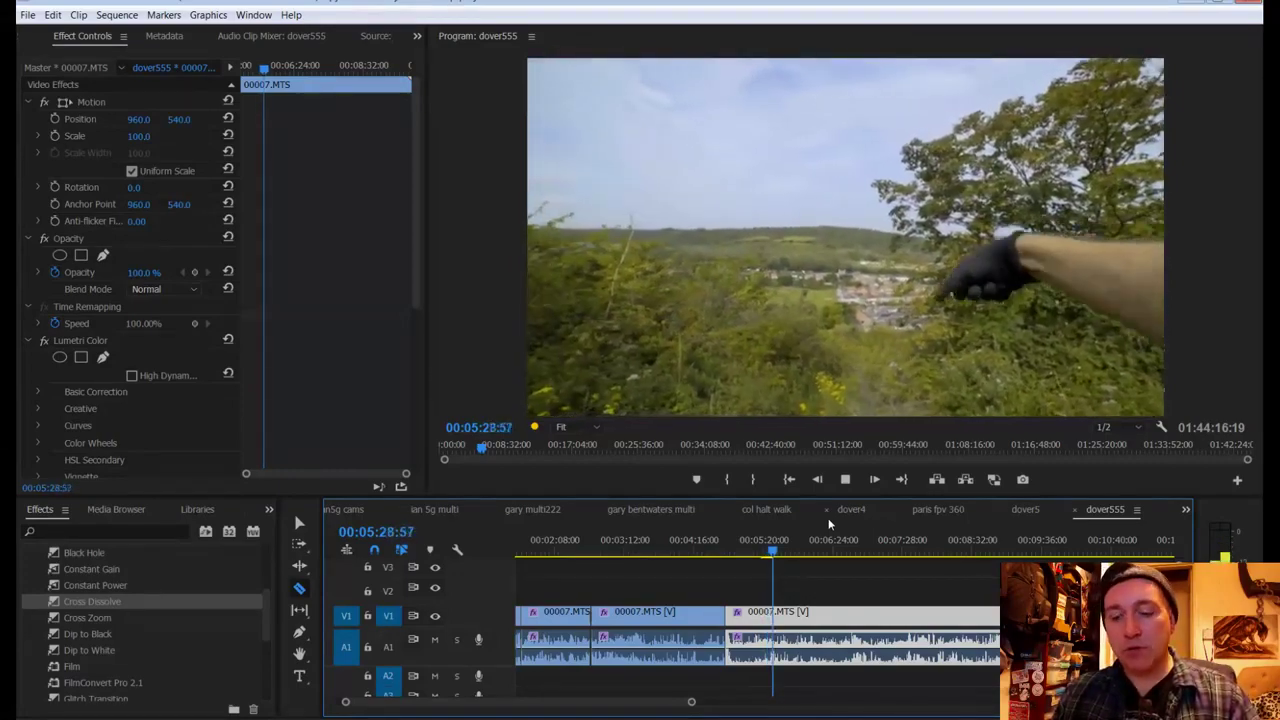
key("space")
left_click(768, 556)
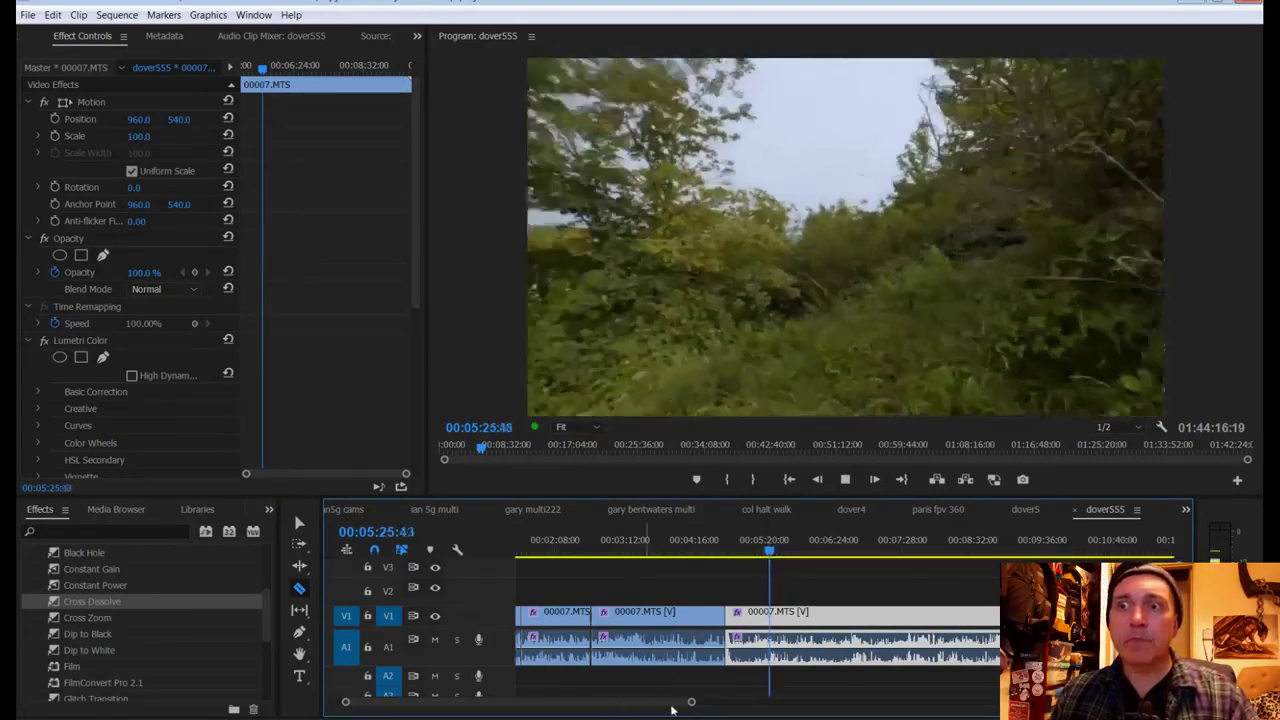
left_click_drag(689, 702, 655, 703)
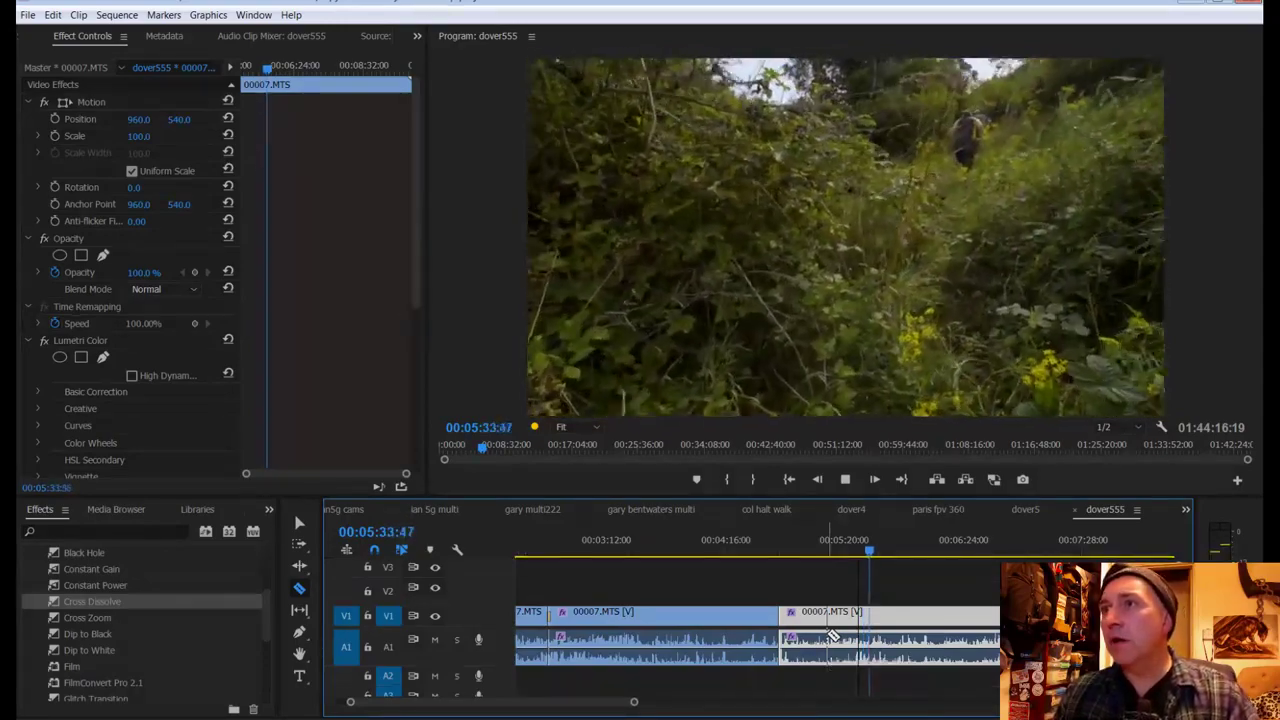
key("space")
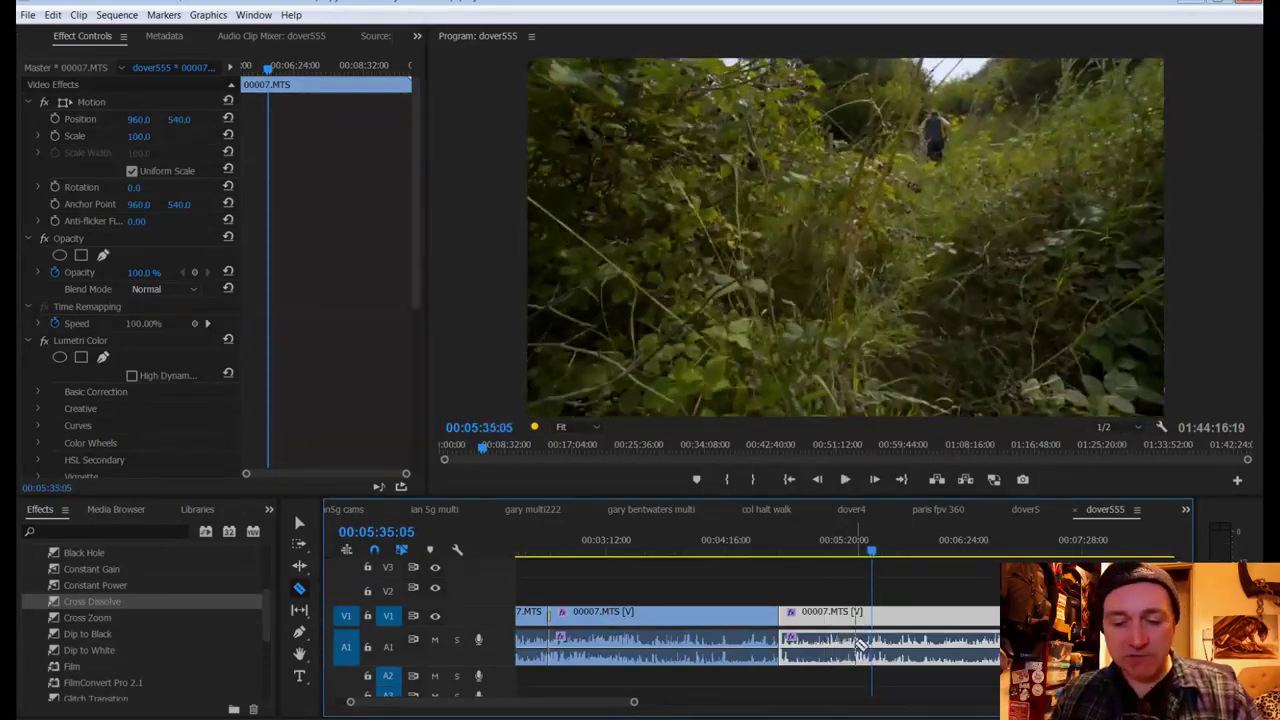
left_click(868, 640)
Step: Play on from 00:05:35:05 and split the 00007.MTS clip at 00:06:12:02
key("space")
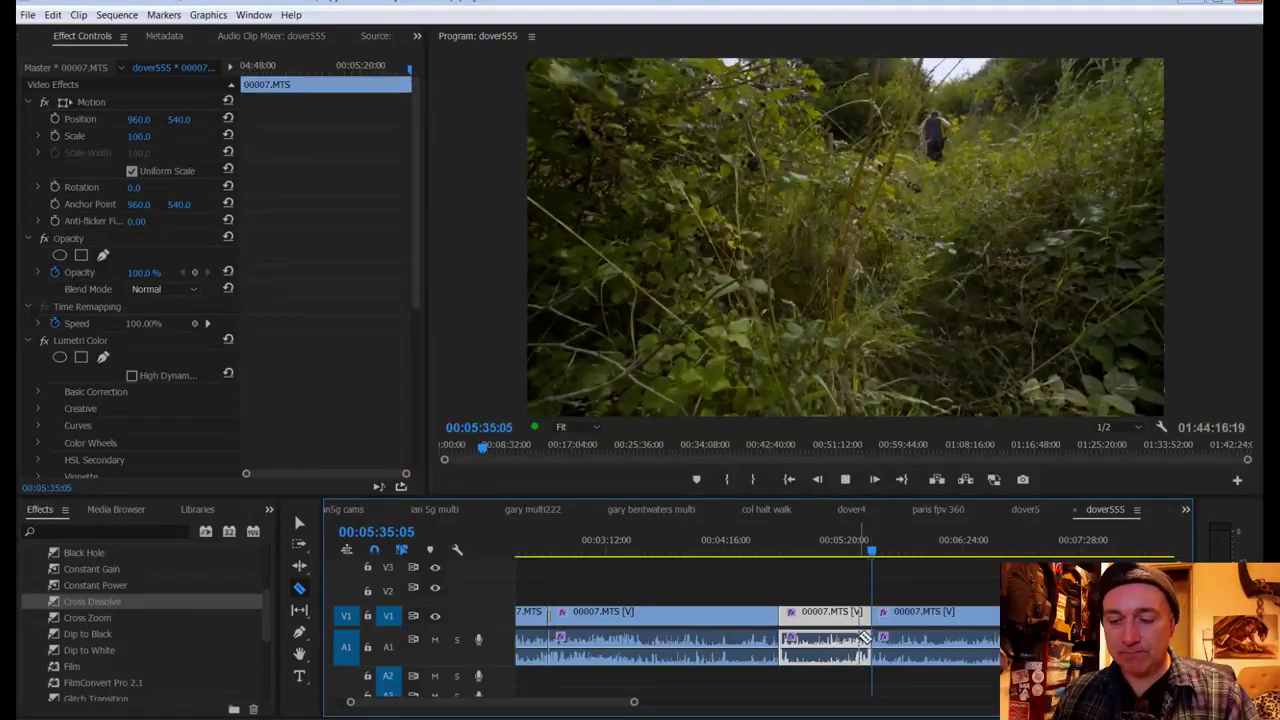
scroll(798, 662, "down", 3)
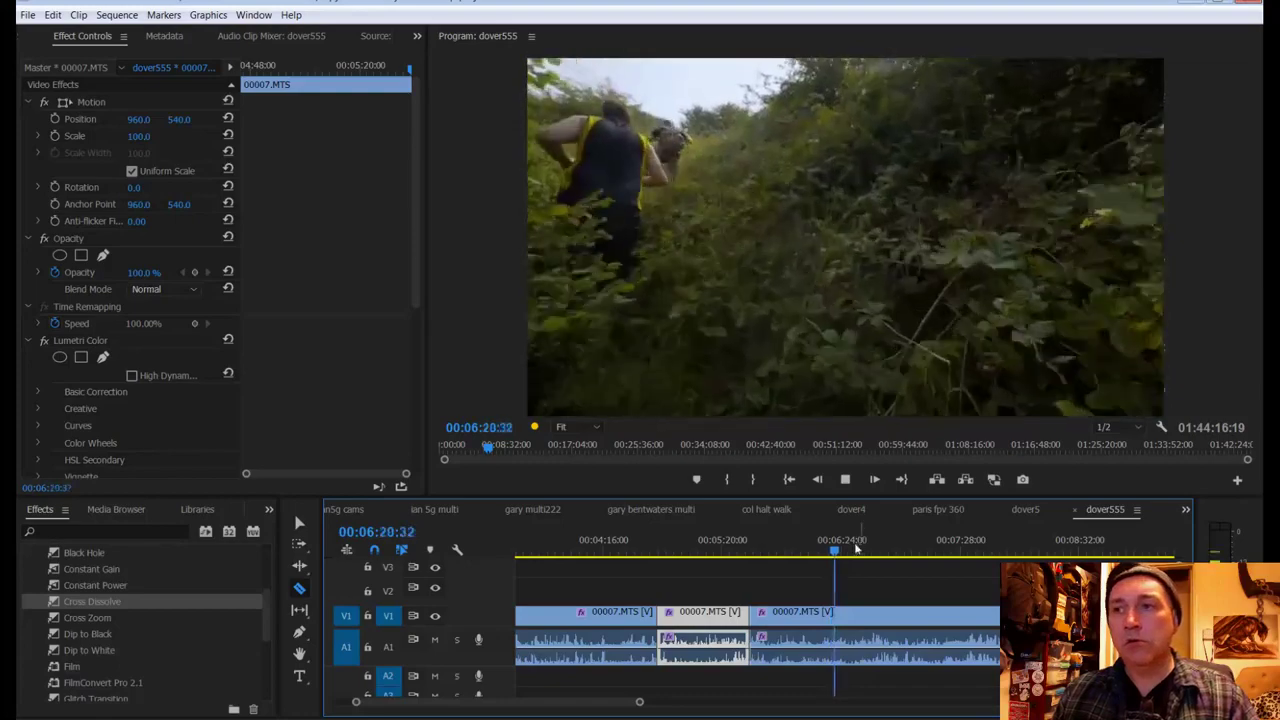
left_click_drag(833, 550, 818, 550)
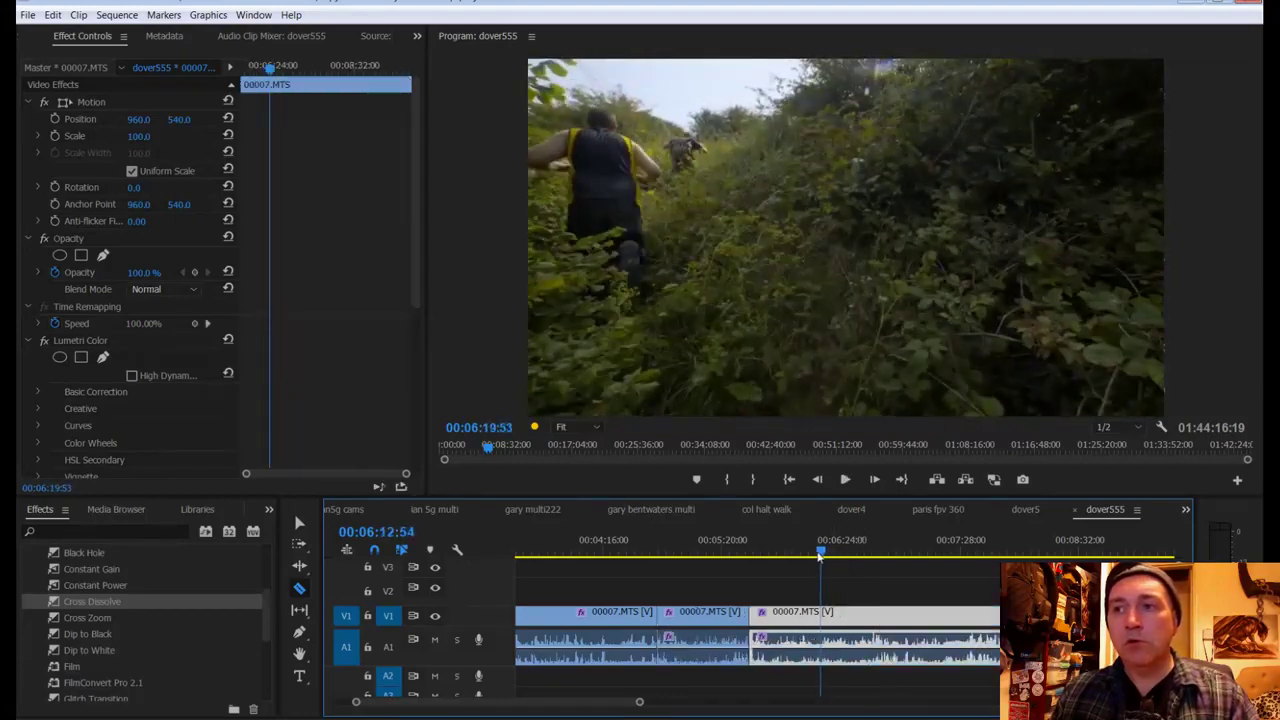
left_click(818, 612)
Step: Try to set the speed of the 00007.MTS segment between 00:05:35:05 and 00:06:12:02 to 300%
right_click(787, 618)
left_click(829, 417)
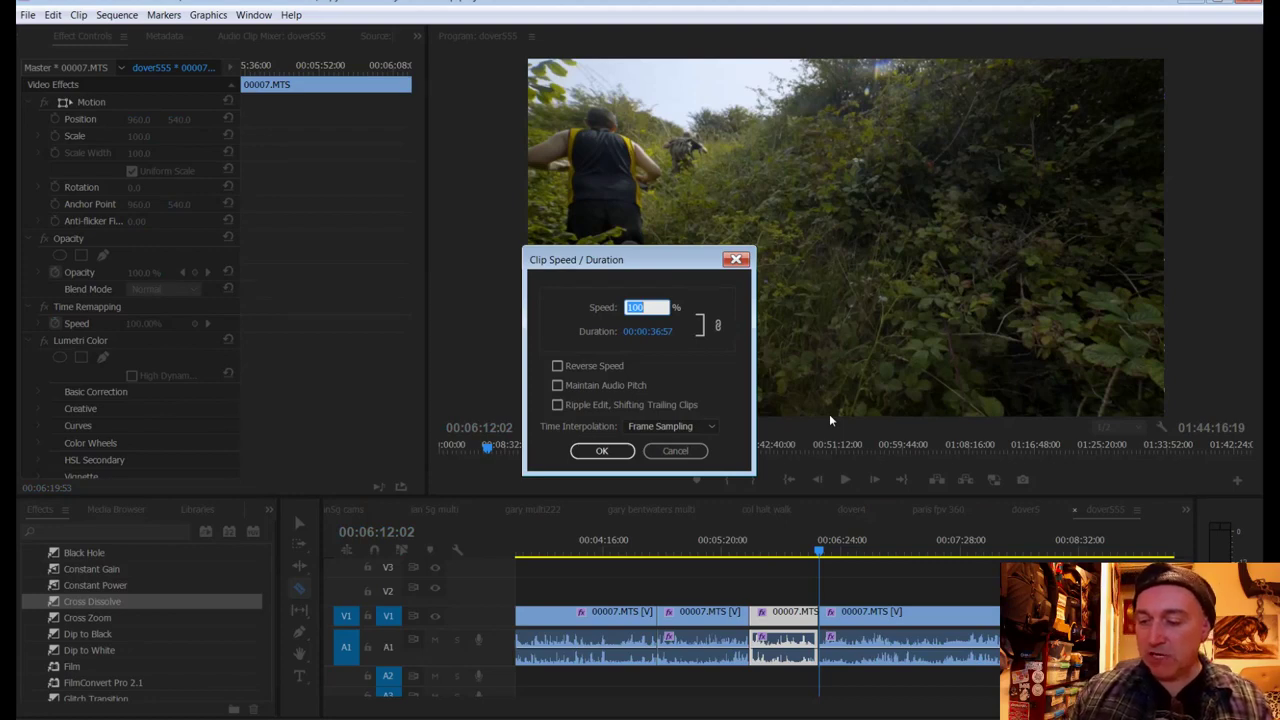
type("300")
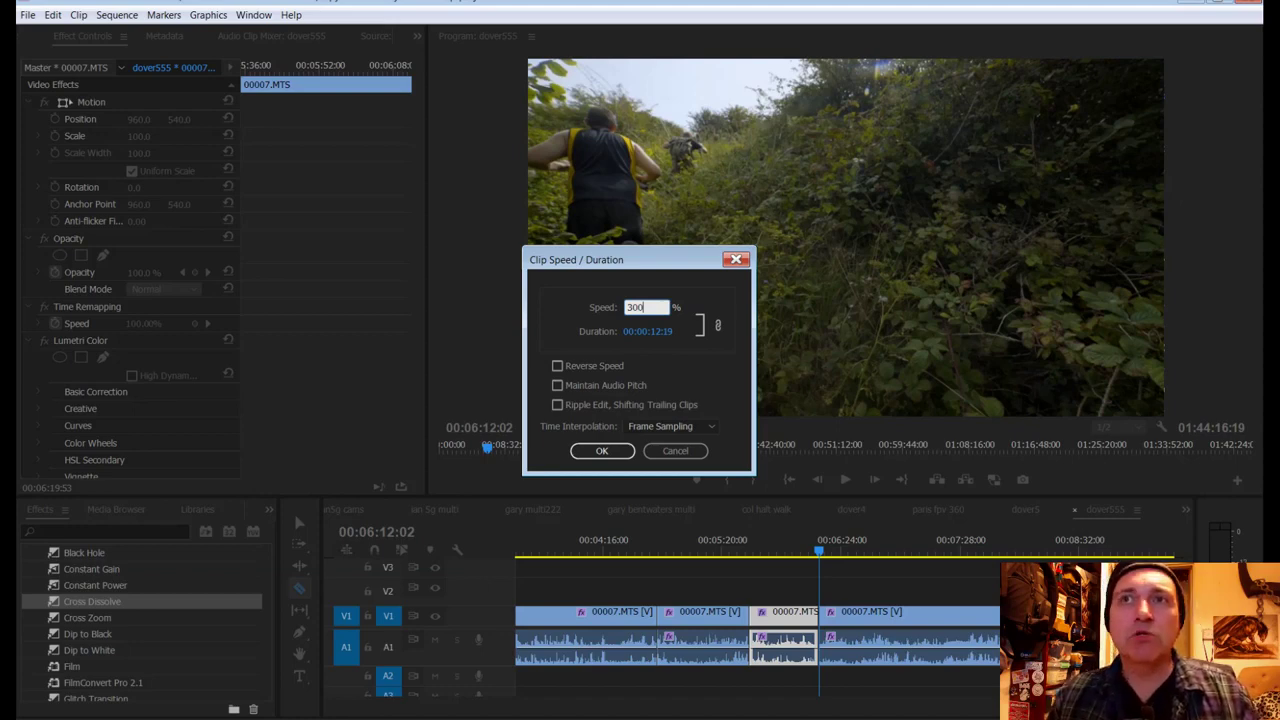
key("Return")
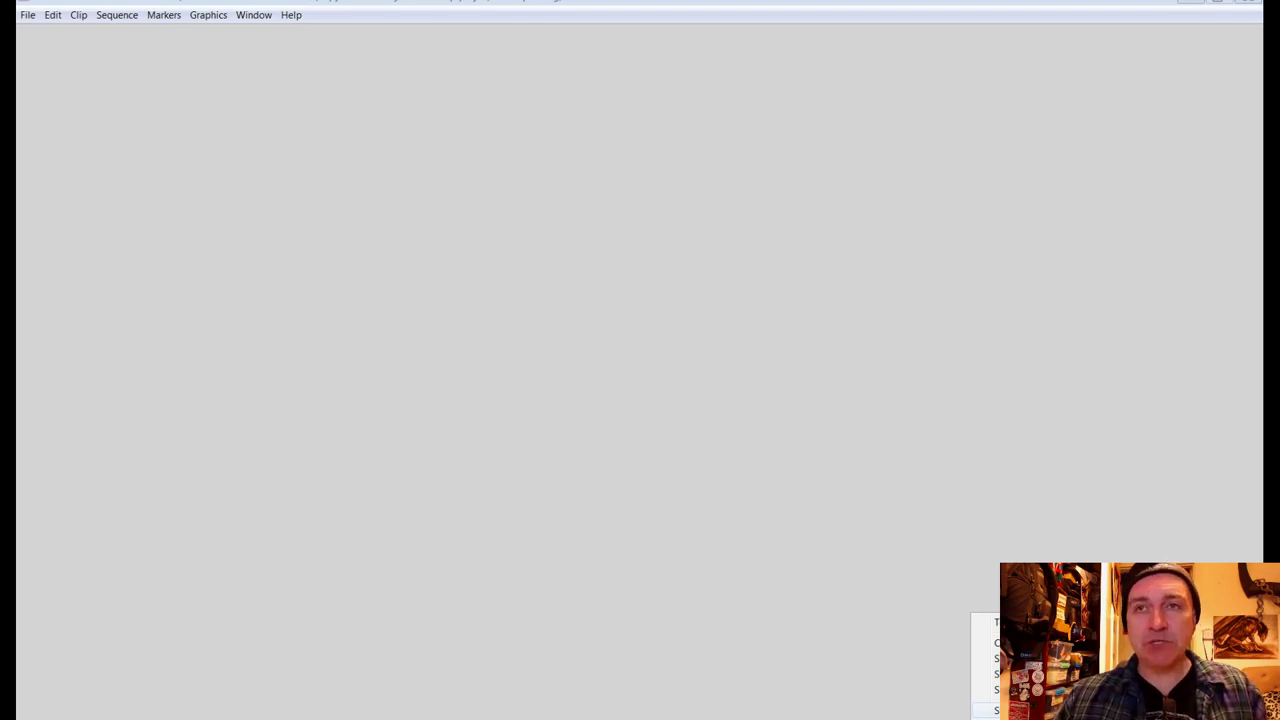
Step: Open Windows Task Manager, end the Adobe Premiere Pro.exe process, and close Task Manager
left_click(990, 710)
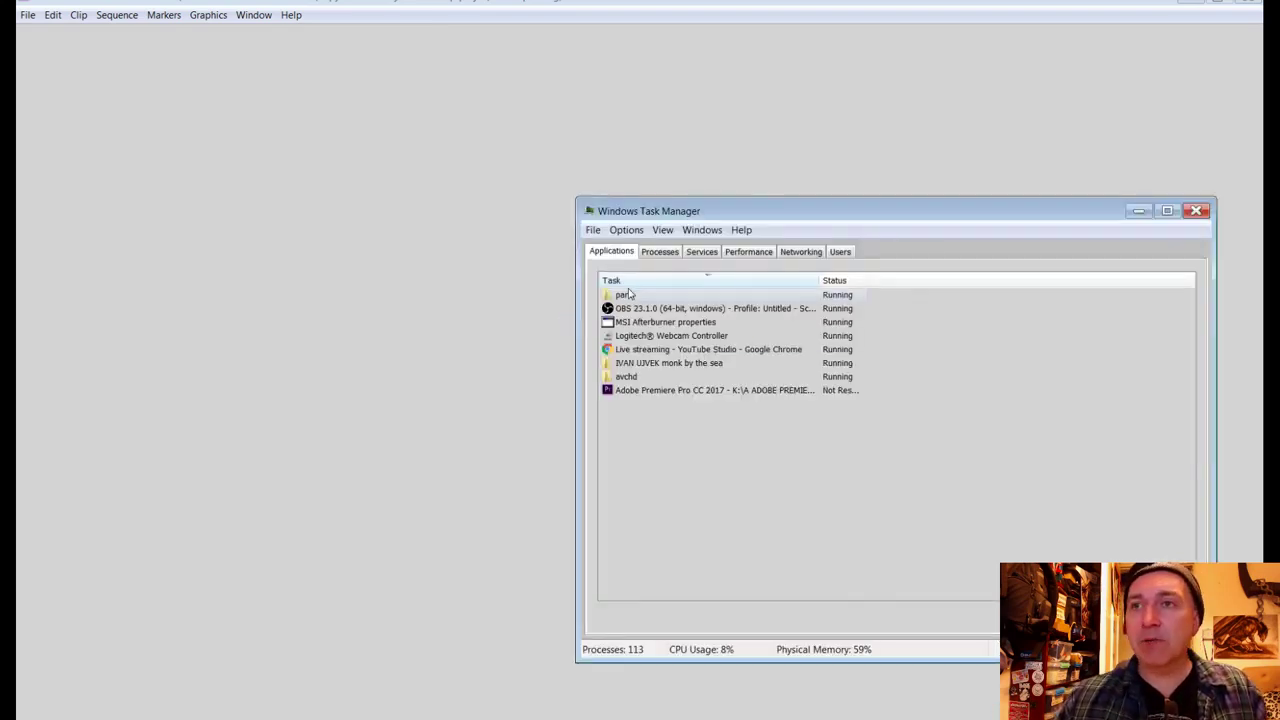
left_click(653, 258)
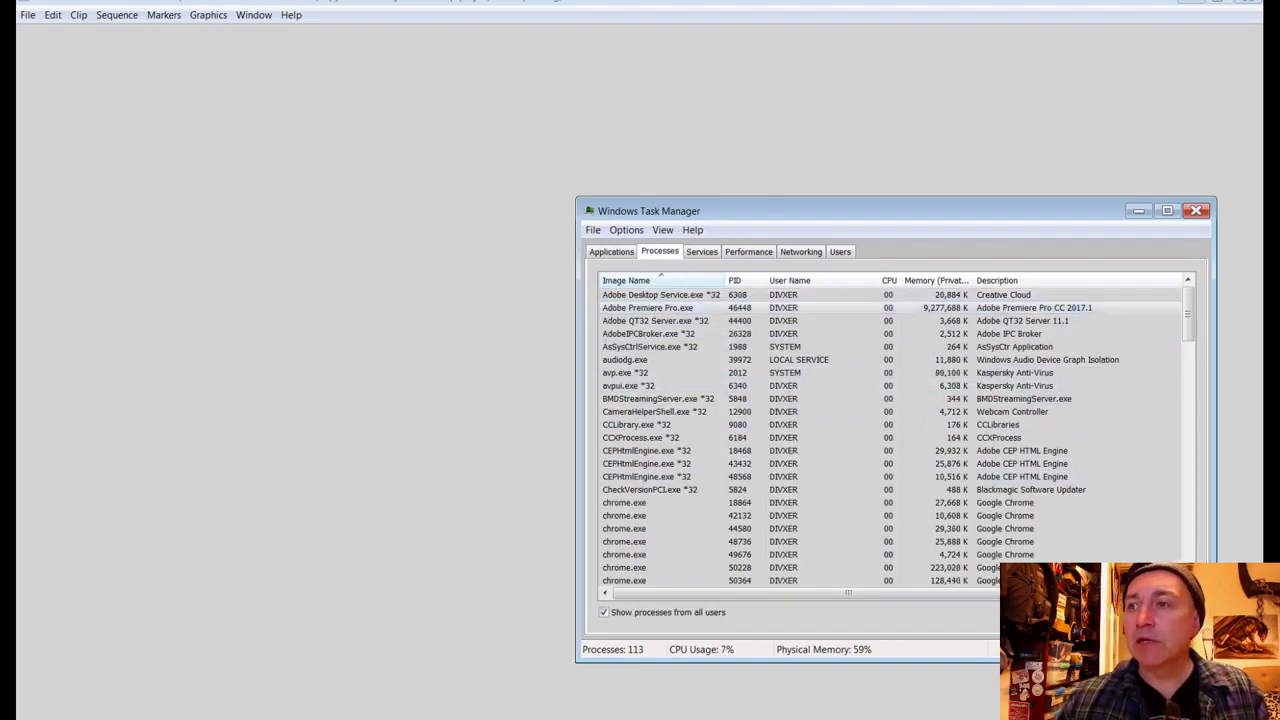
key("Delete")
left_click(680, 396)
left_click(1196, 210)
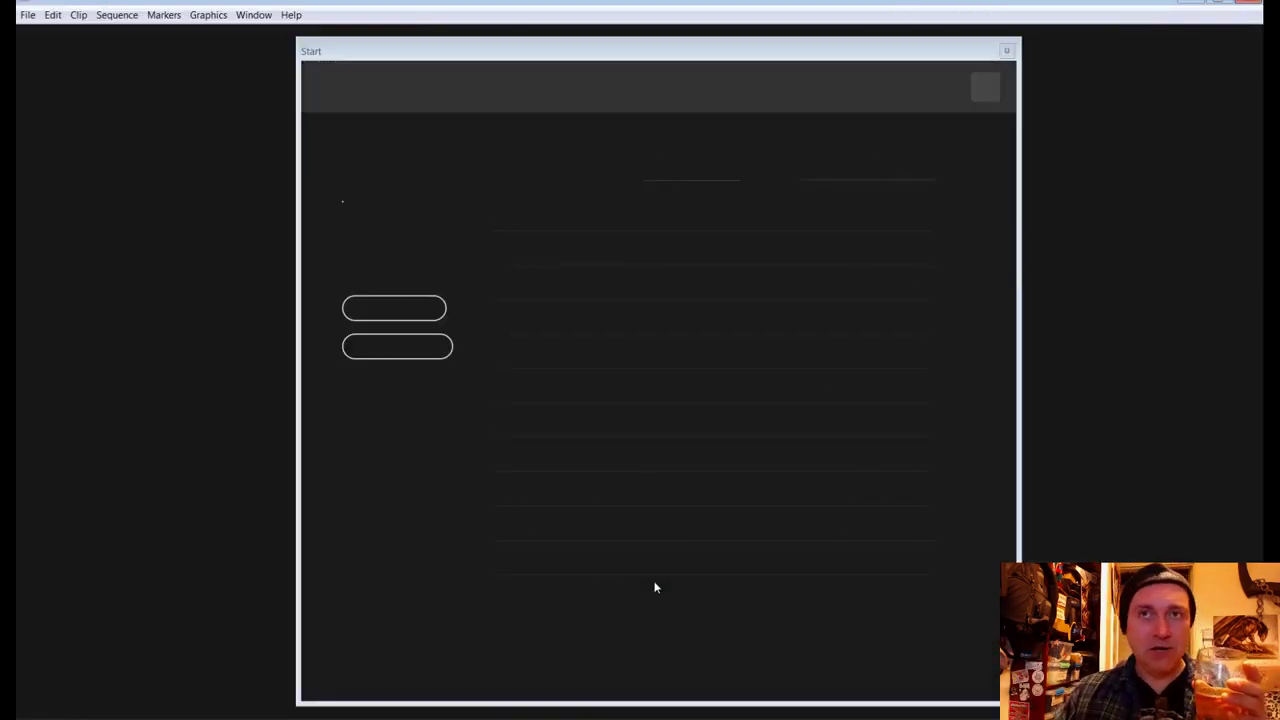
Step: Reopen the recent project in Premiere Pro and switch to the Editing workspace
left_click(562, 249)
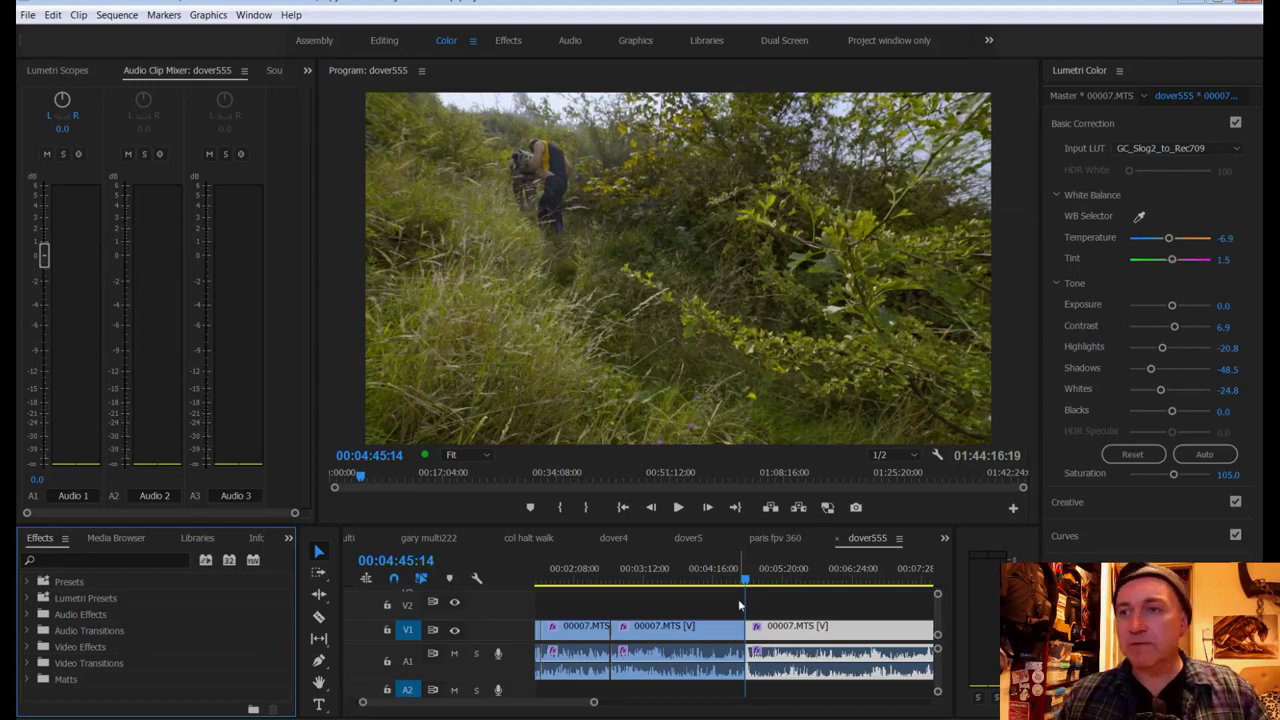
left_click(383, 41)
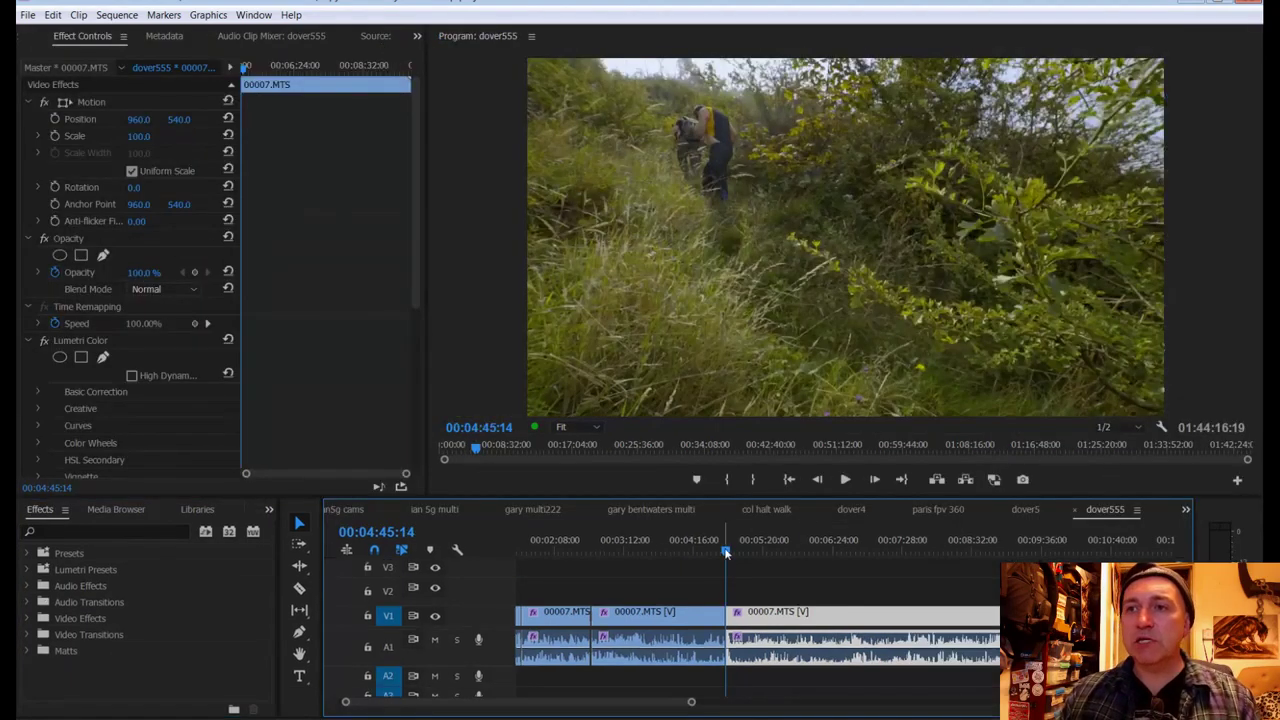
Step: Play from 00:06:17:05, split the 00007.MTS clip at 00:06:28:17, and try to unlink the part after the cut
left_click_drag(726, 553, 826, 556)
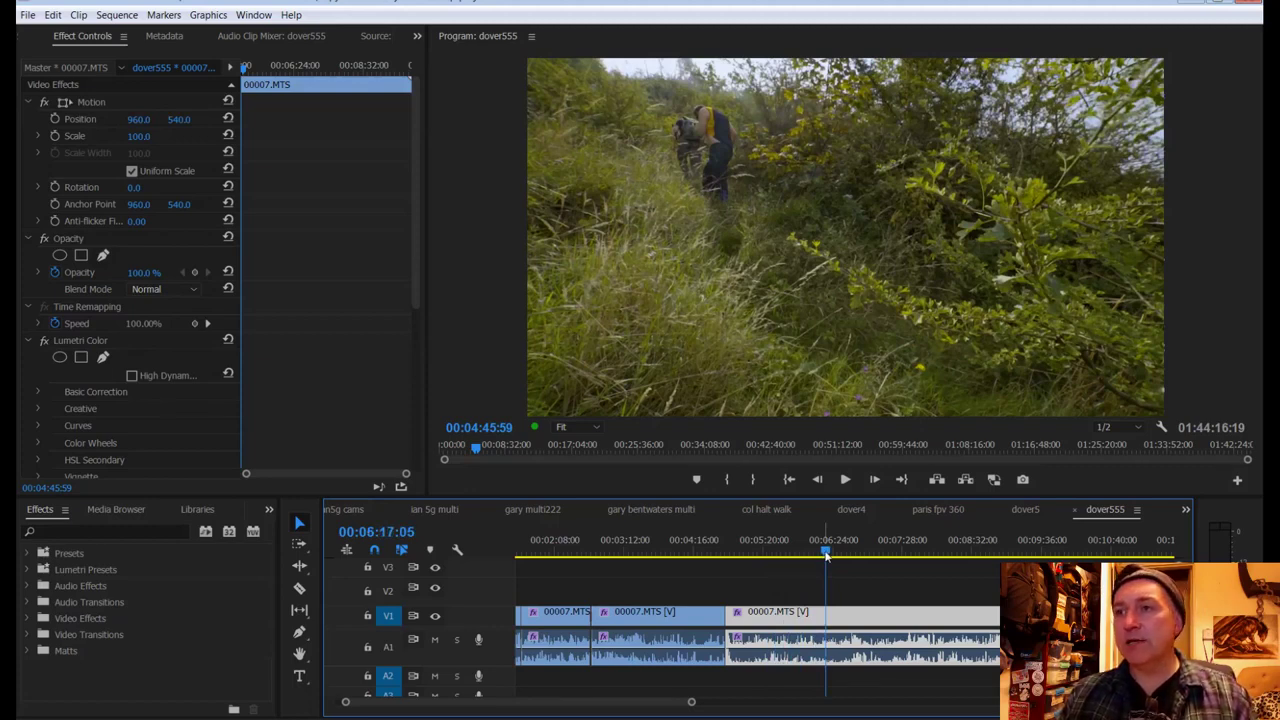
key("space")
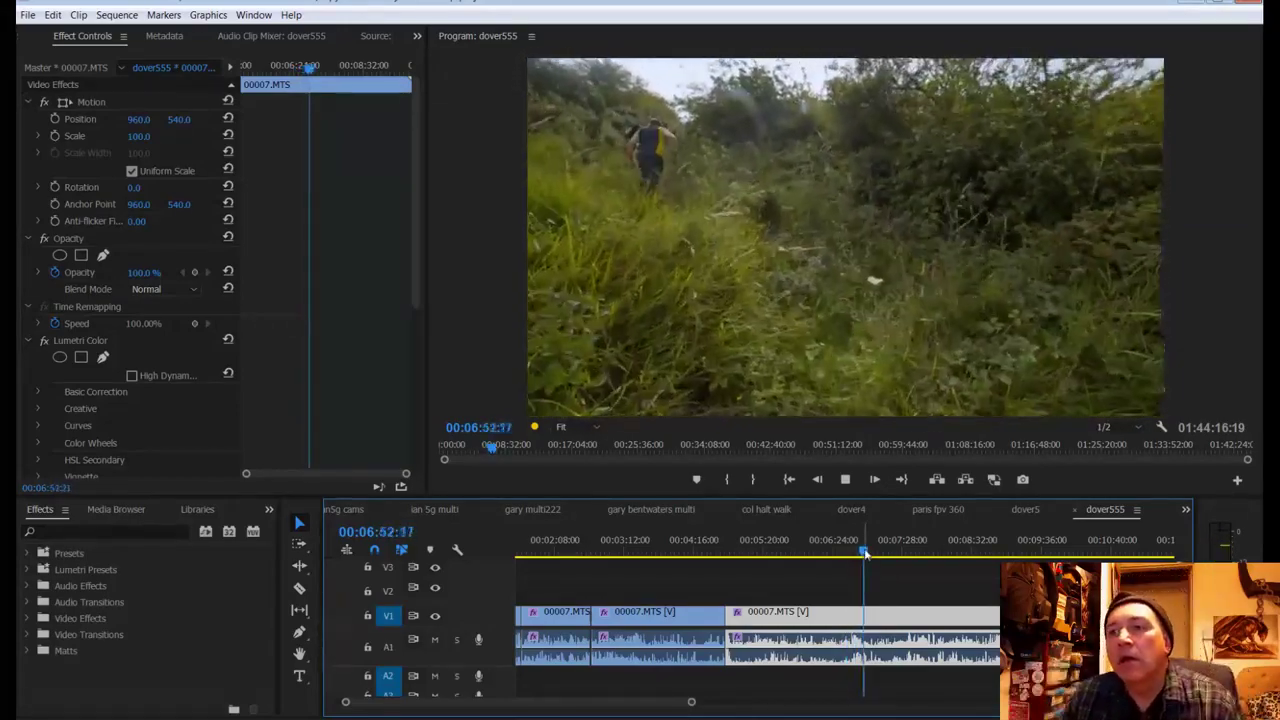
left_click_drag(865, 553, 838, 557)
key("c")
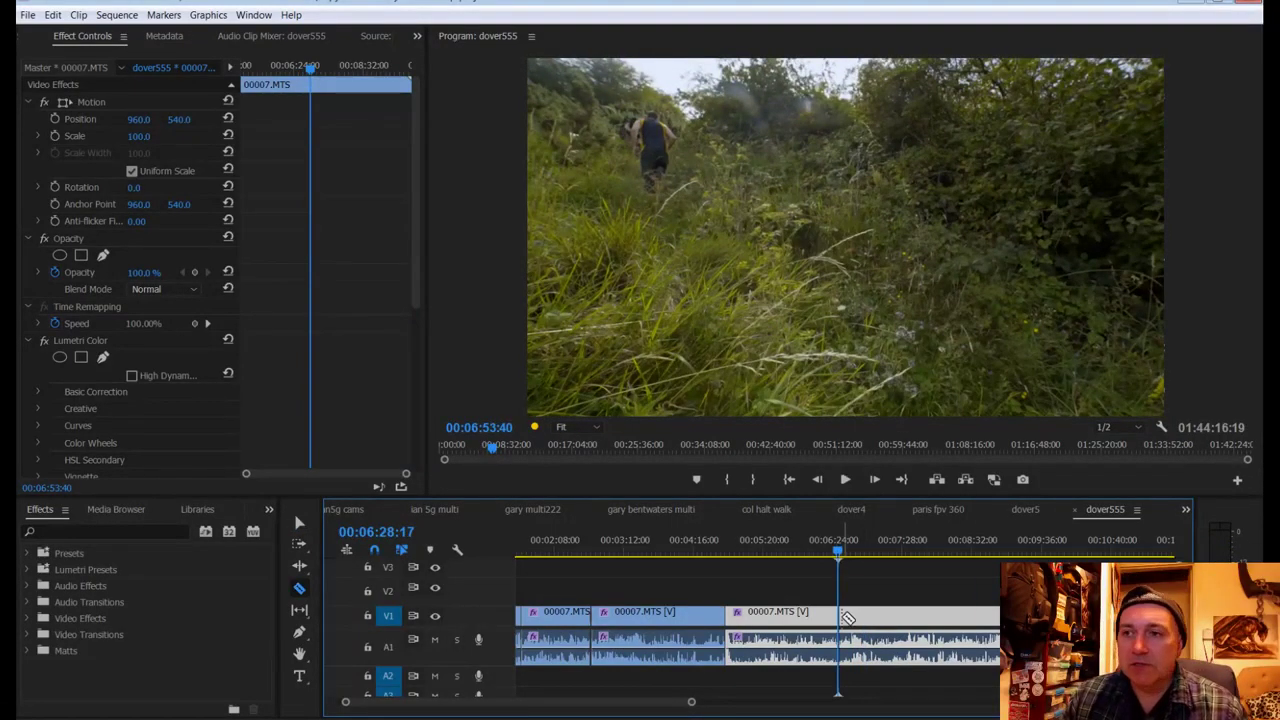
left_click(840, 614)
right_click(806, 610)
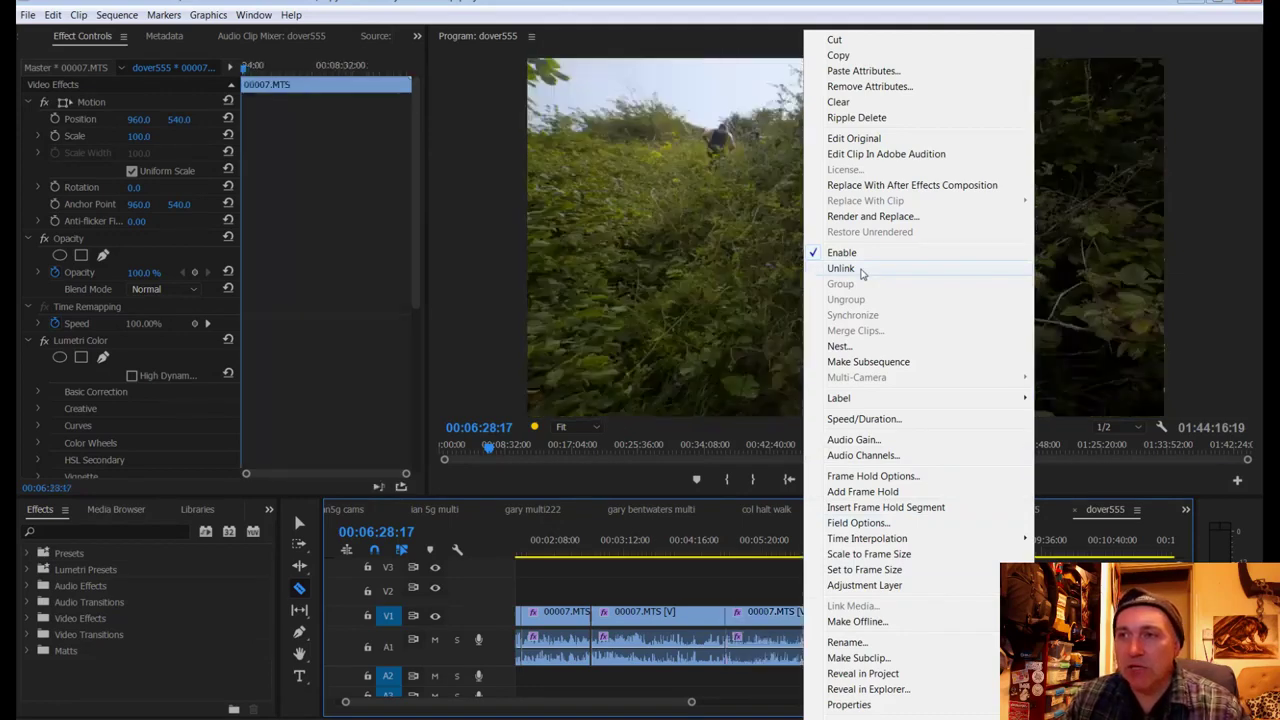
left_click(862, 272)
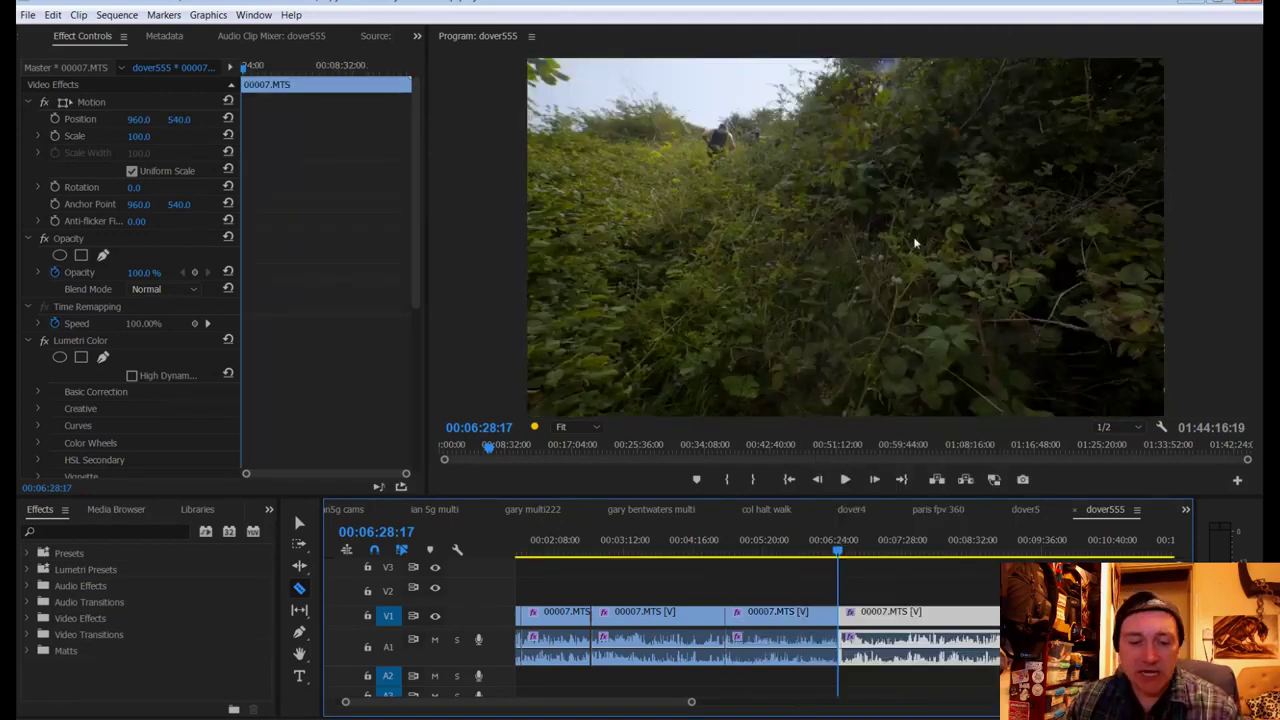
Step: Save the project, and set the speed of the 00007.MTS segment ending at 00:06:28:17 to 300%
key("ctrl+s")
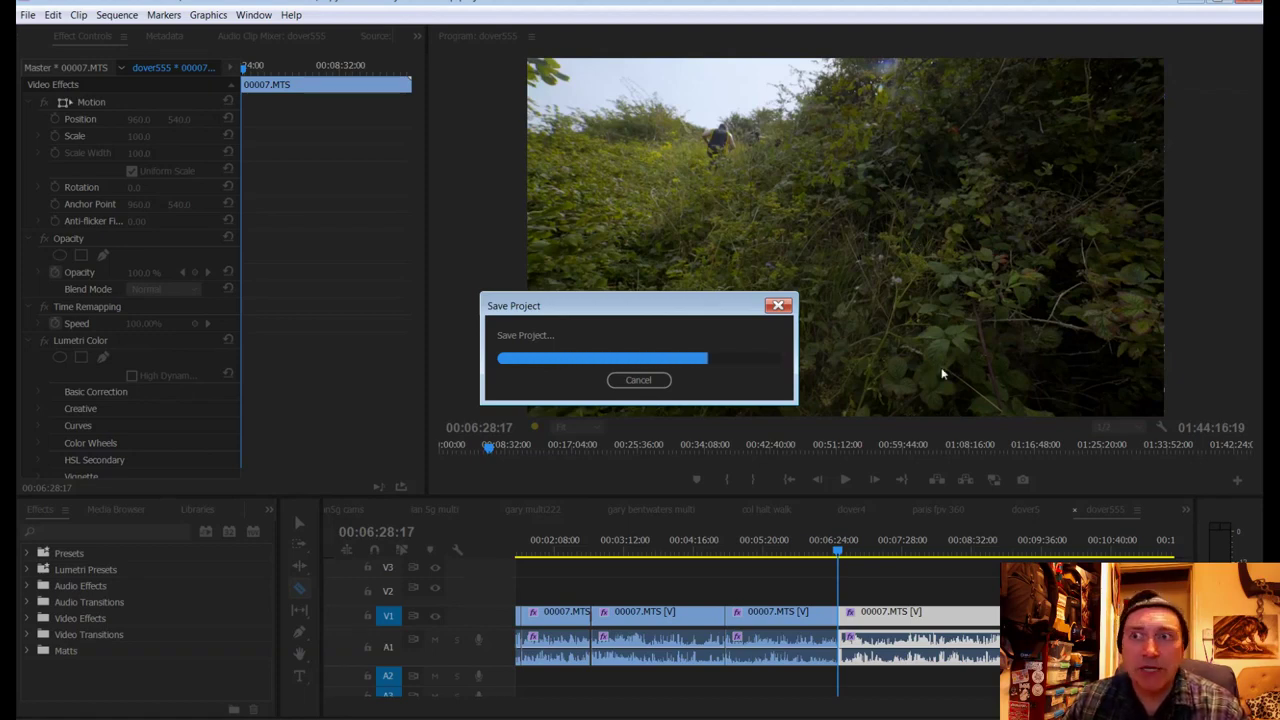
right_click(818, 612)
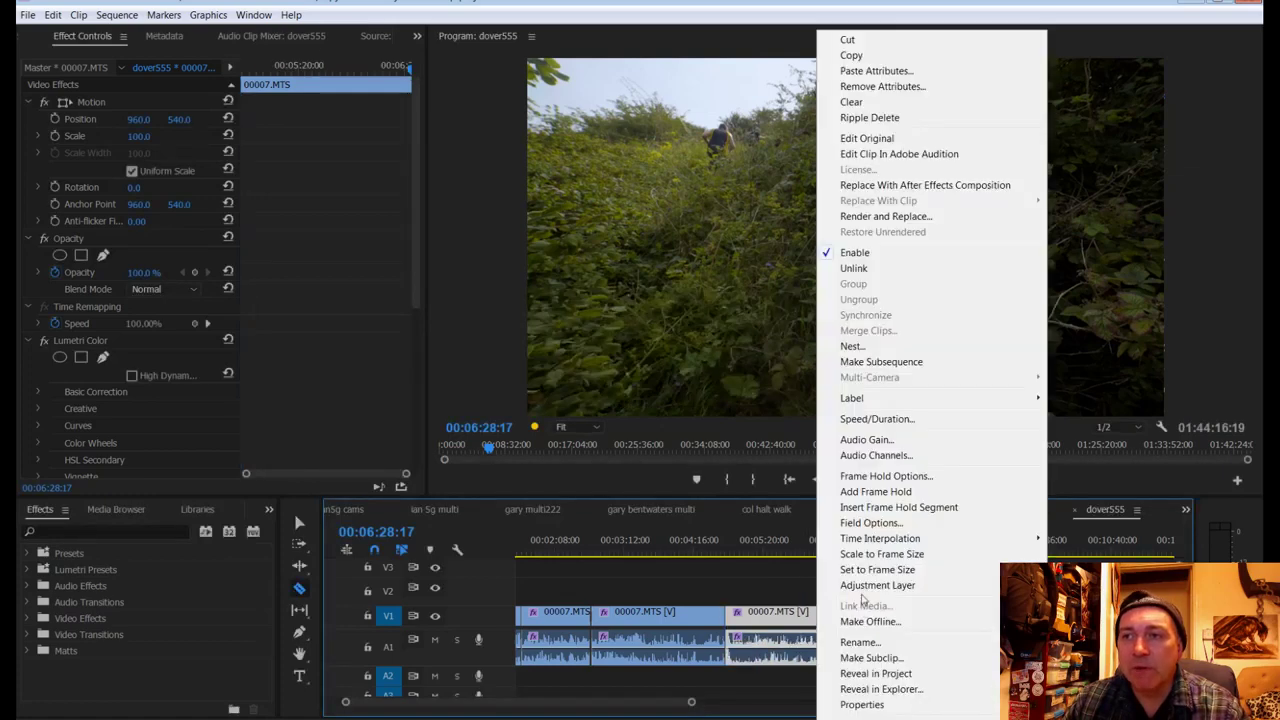
left_click(866, 419)
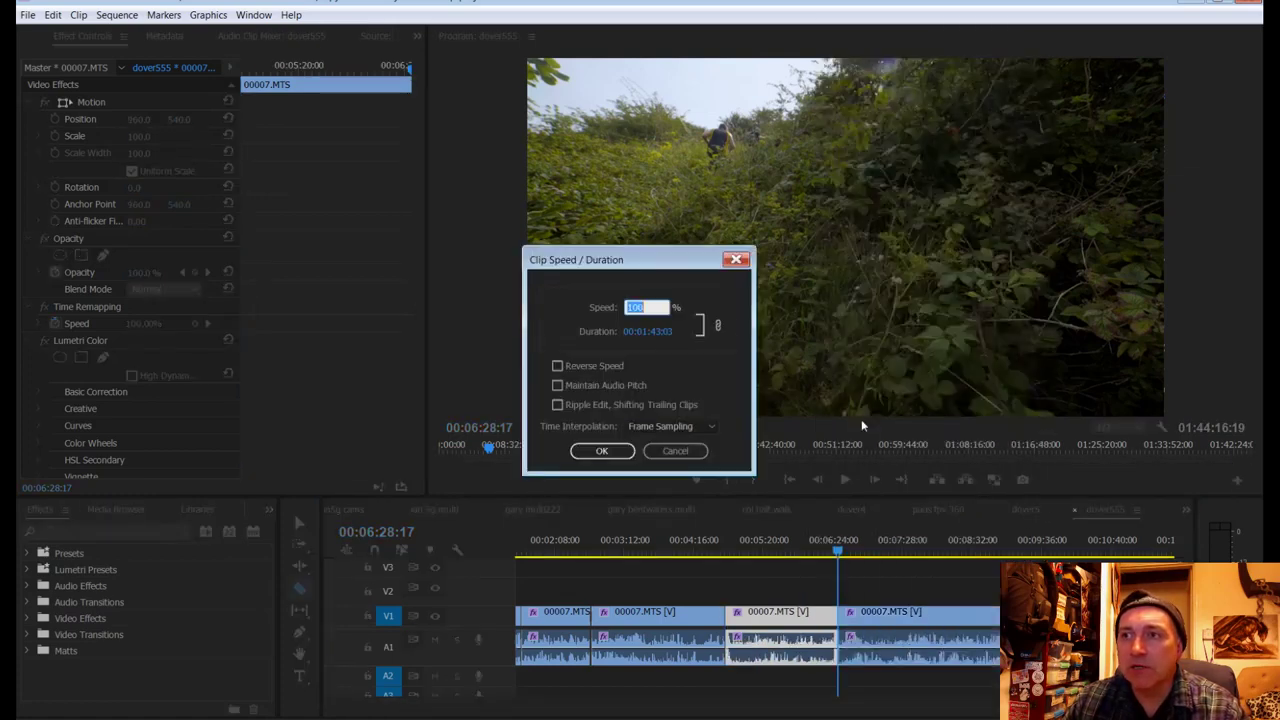
type("400")
key("Return")
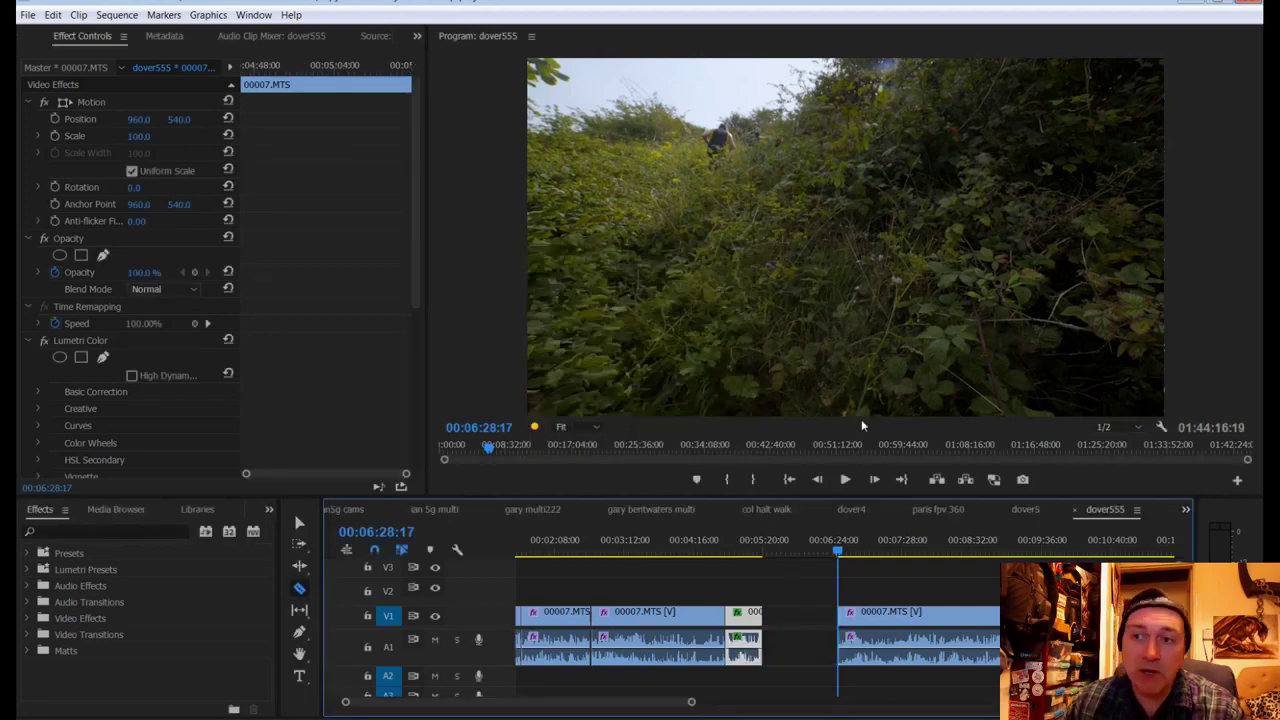
Step: Ripple delete the gap after the sped-up 00007.MTS segment and play part of that segment to 00:05:09:14
right_click(798, 611)
left_click(825, 618)
left_click_drag(770, 548, 743, 548)
key("space")
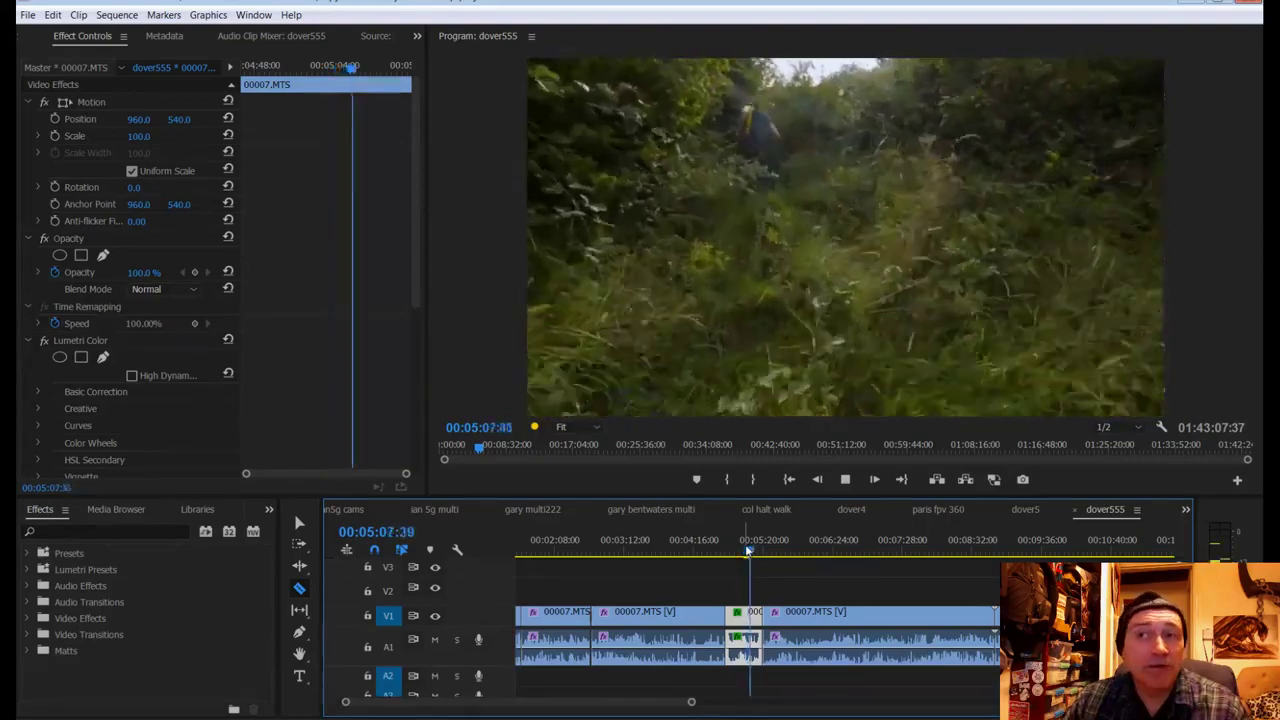
key("space")
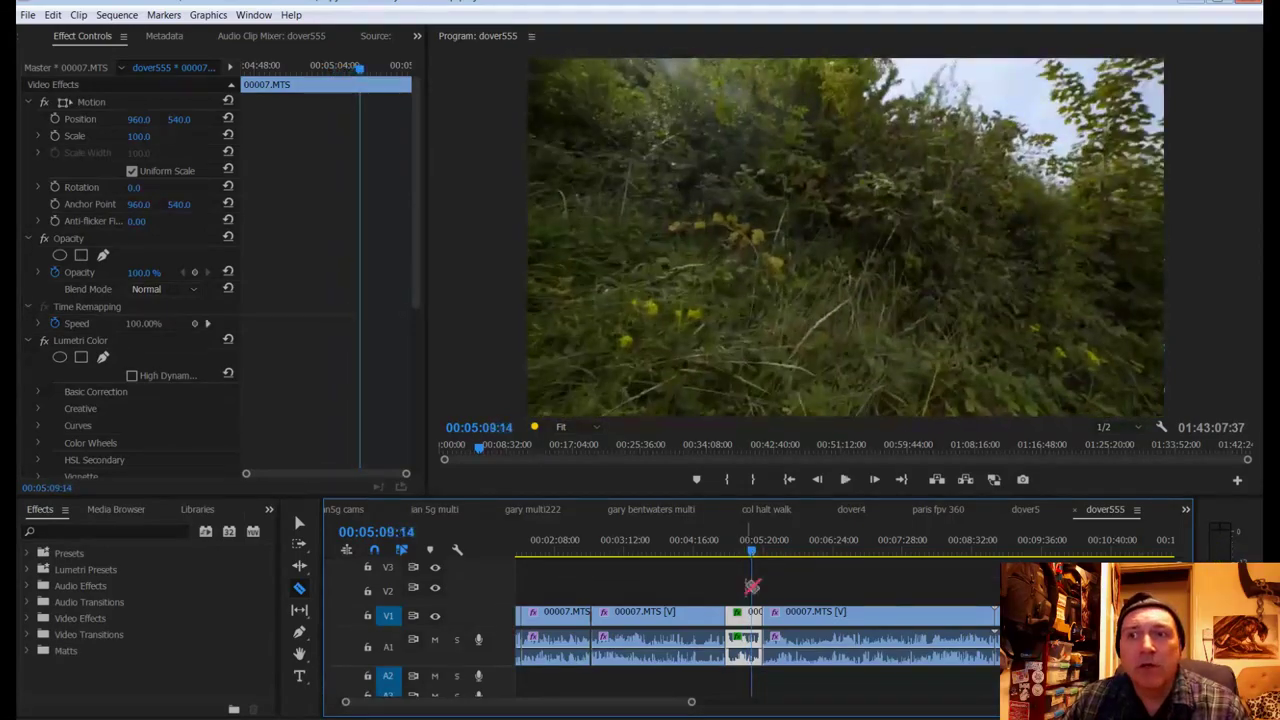
Step: Set the speed of the same 00007.MTS segment to 600% and ripple delete the gap behind it
right_click(748, 621)
left_click(784, 418)
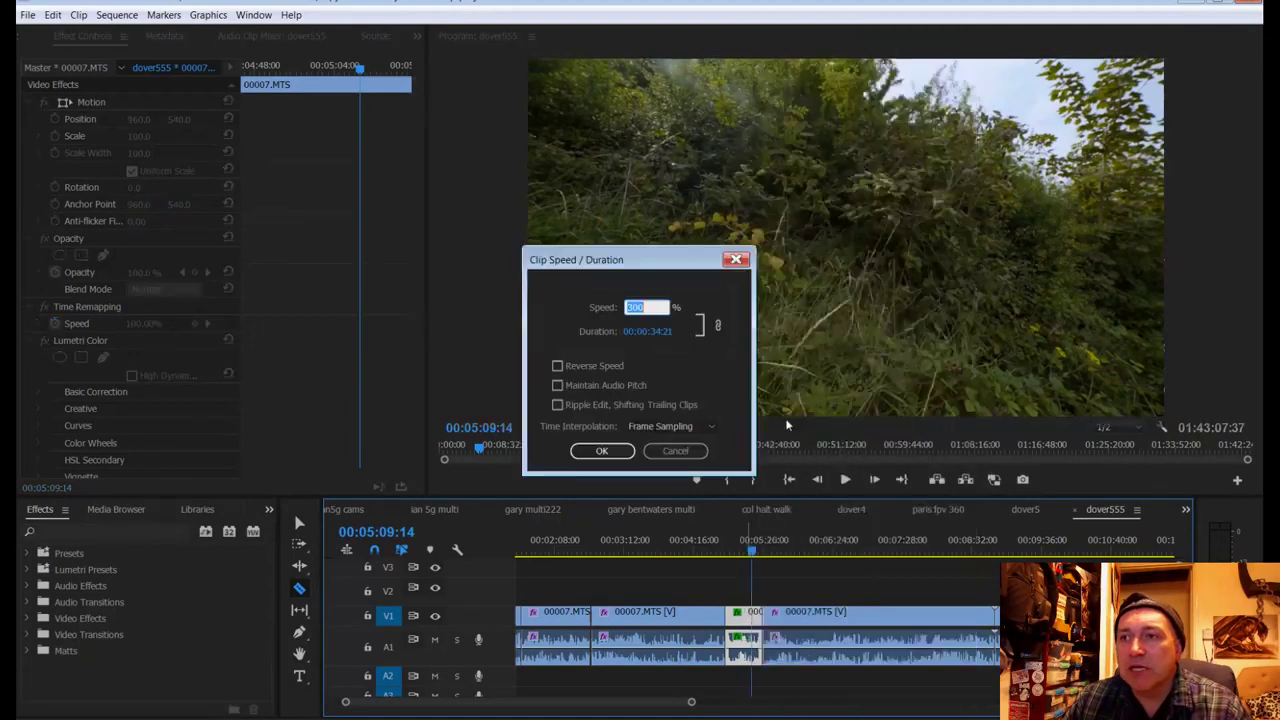
type("60")
key("Return")
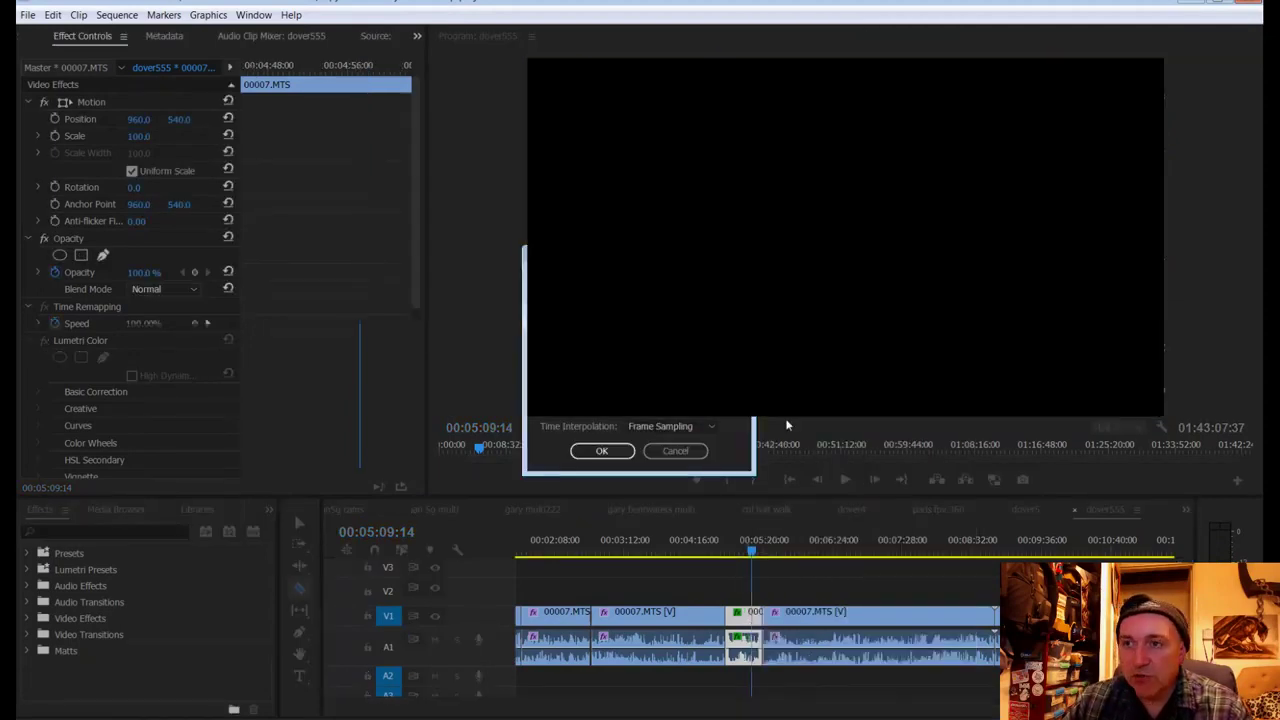
right_click(750, 613)
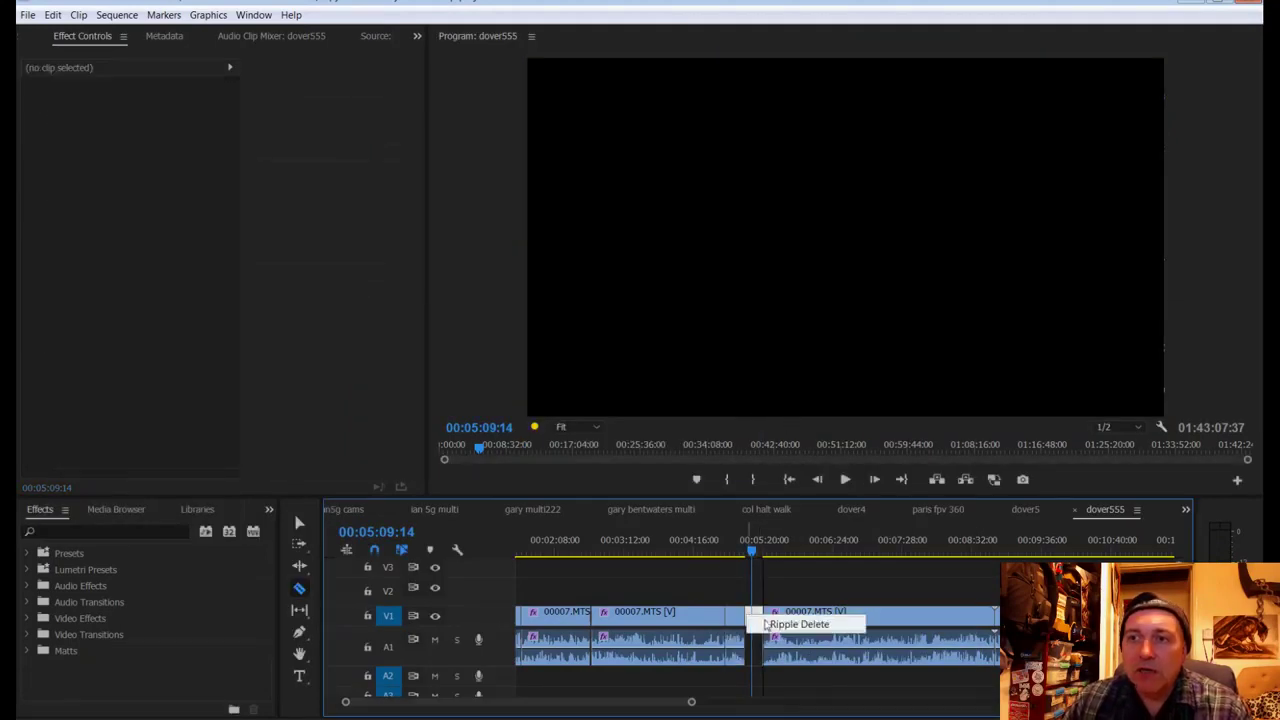
left_click(786, 623)
Step: Preview the 600% segment of 00007.MTS and split it at 00:04:52:00
left_click(742, 555)
left_click_drag(742, 557, 727, 560)
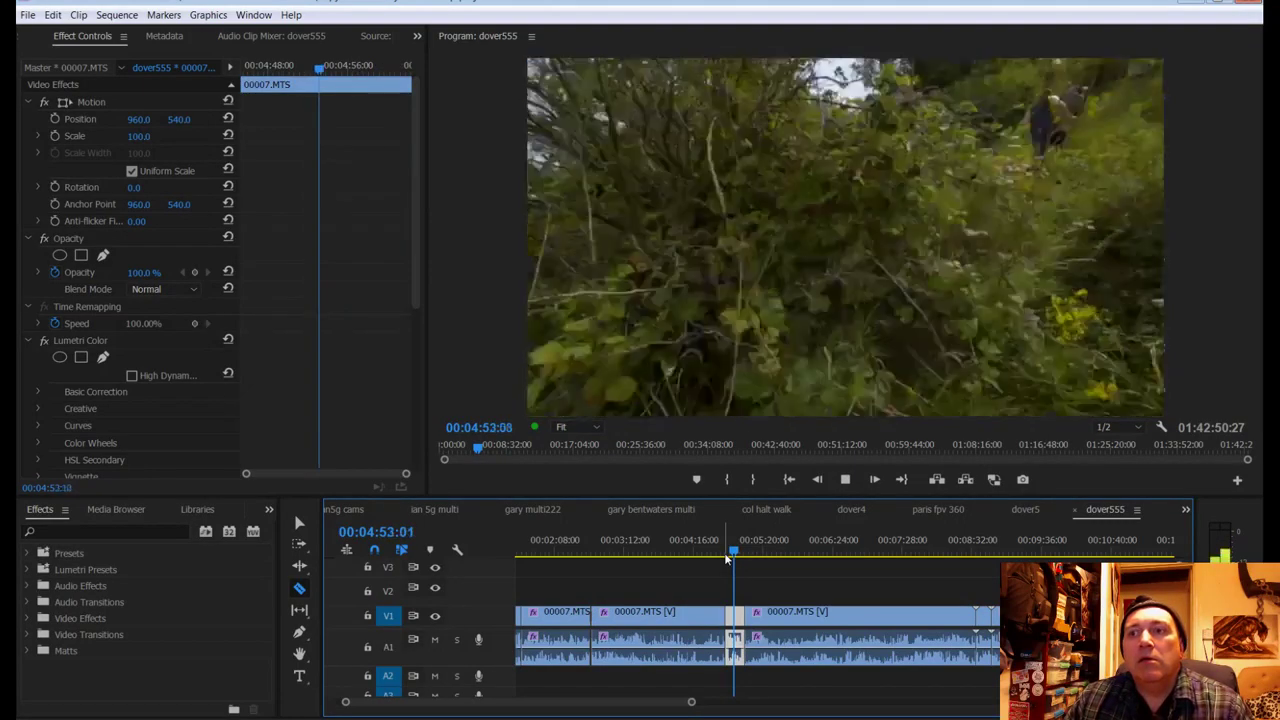
key("space")
left_click_drag(691, 706, 481, 703)
left_click(845, 550)
left_click_drag(845, 550, 829, 552)
key("v")
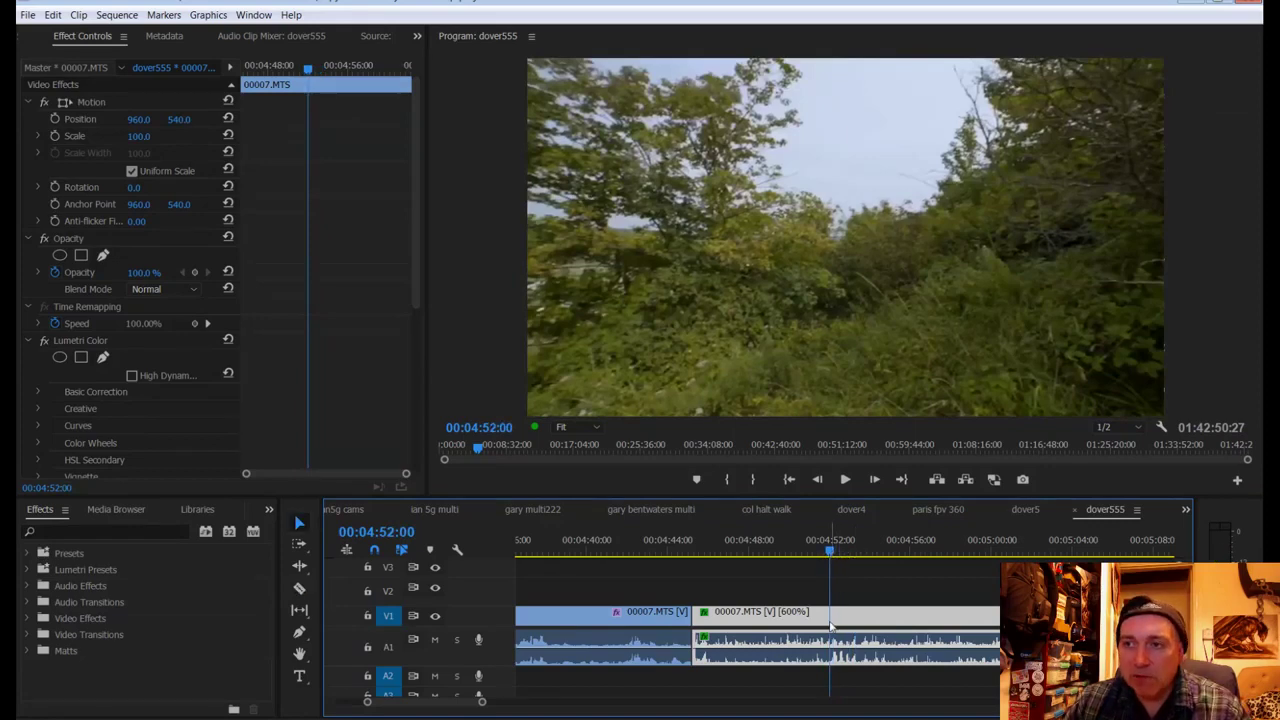
key("c")
left_click(830, 614)
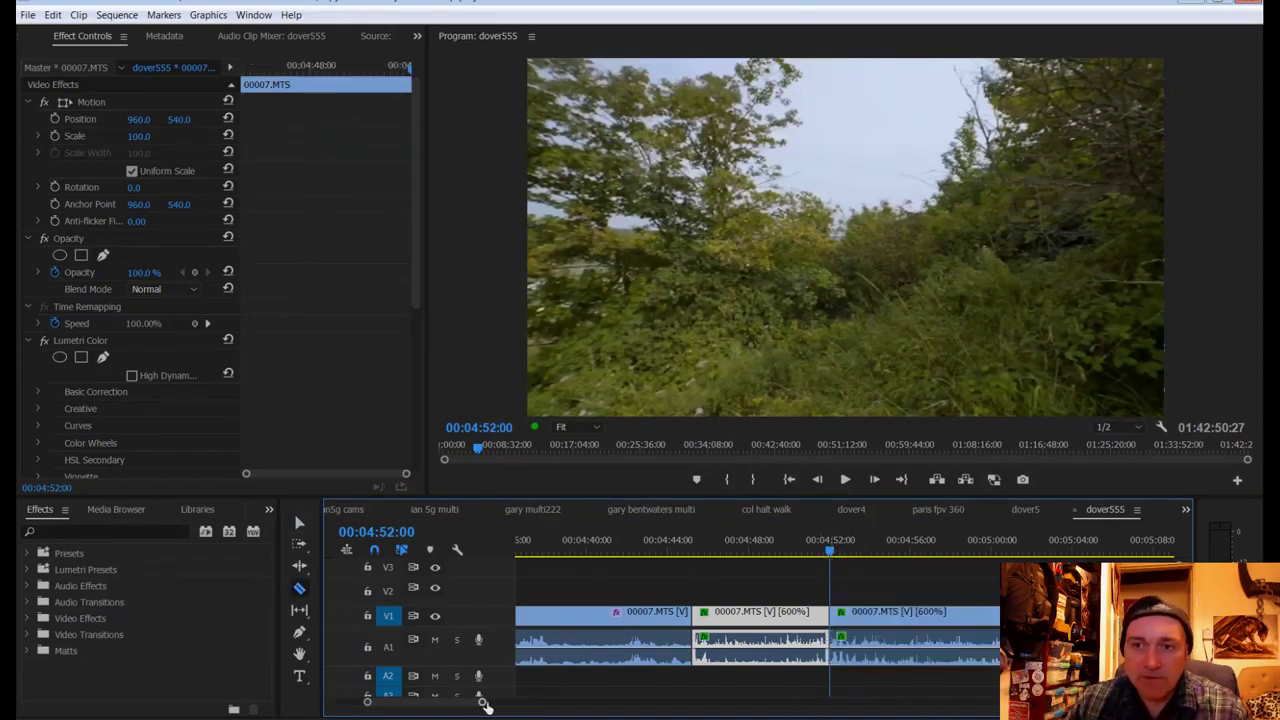
Step: Shift all clips after the 00:04:52:00 cut forward in time together, so they start at about 00:06:01
left_click_drag(483, 705, 600, 703)
key("a")
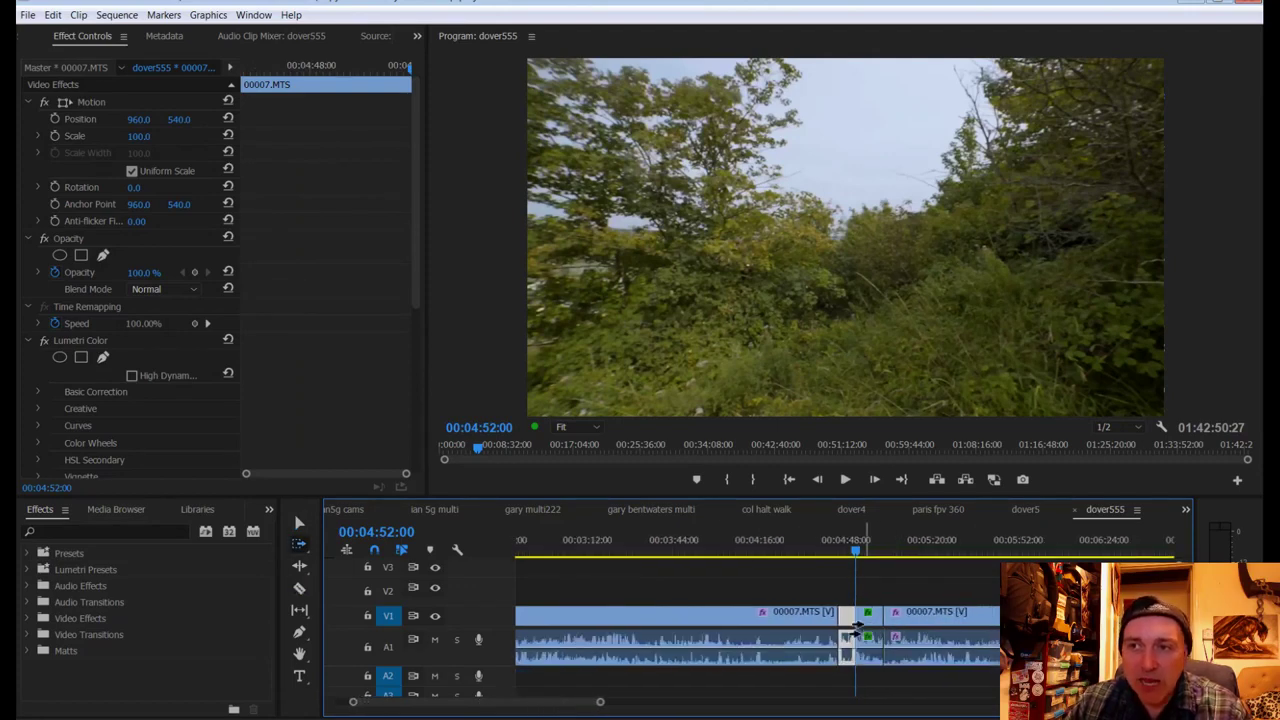
key("v")
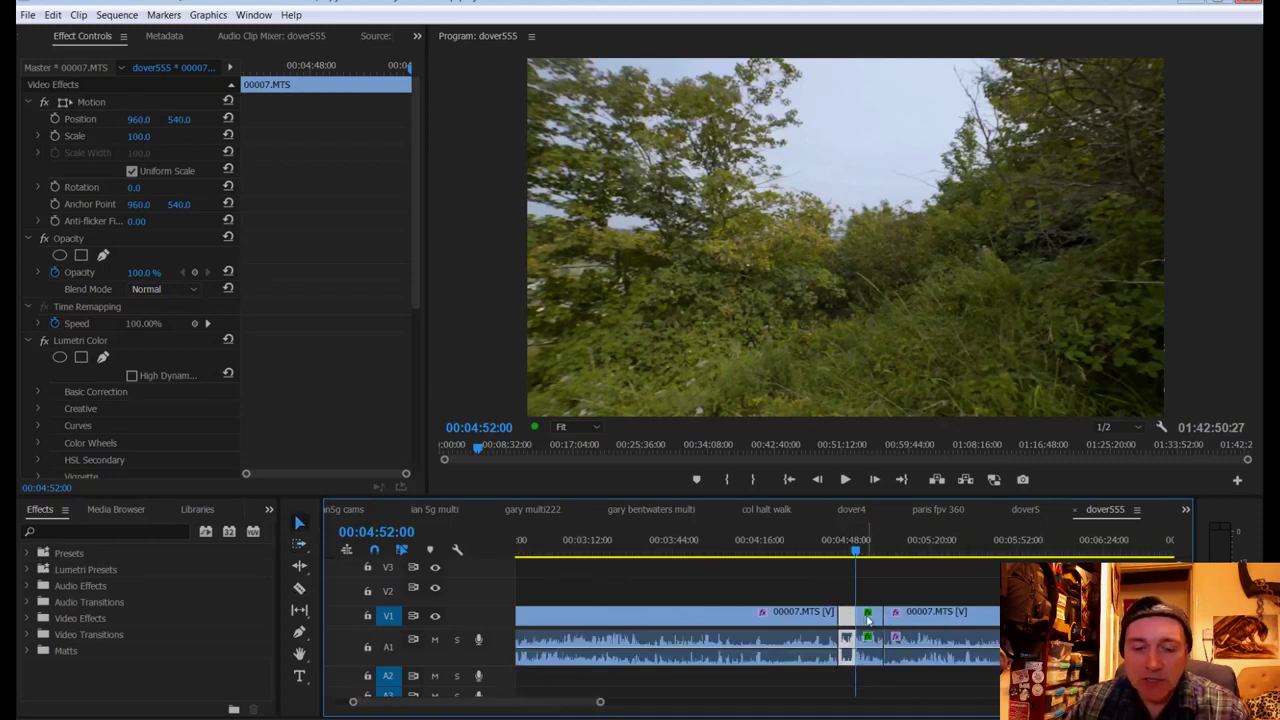
key("b")
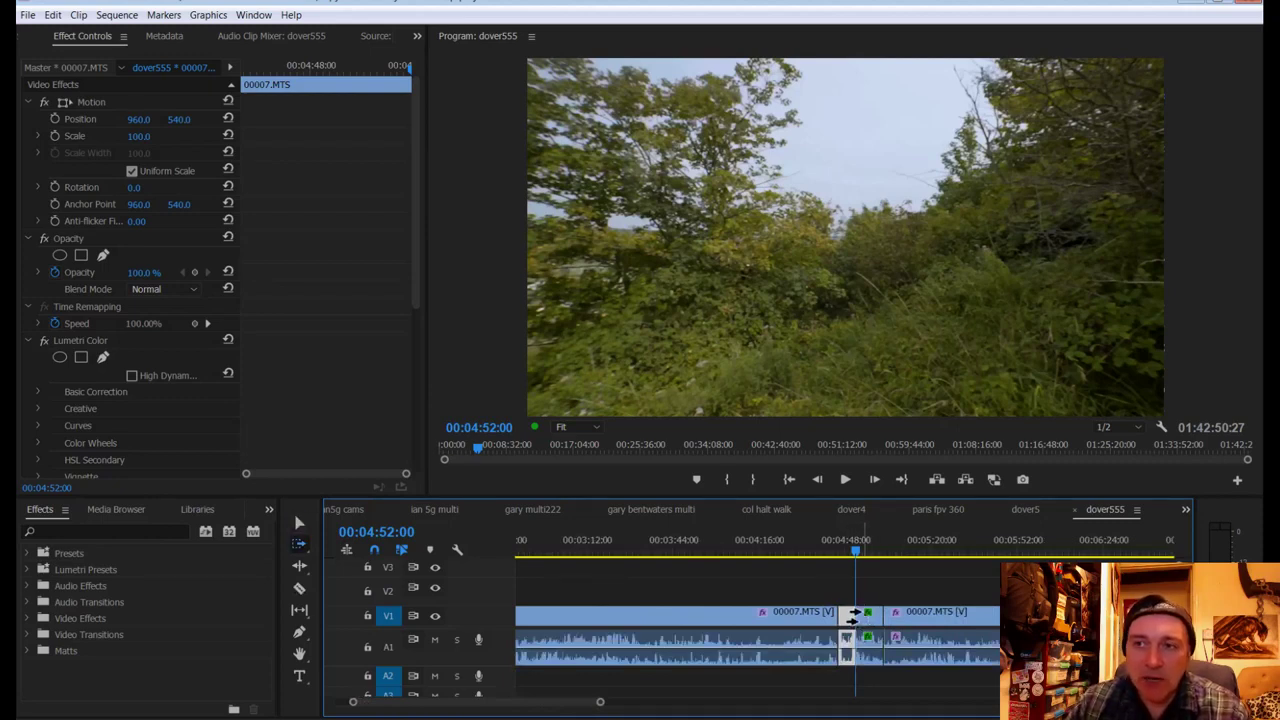
mouse_move(855, 625)
left_mouse_down()
mouse_move(868, 628)
mouse_move(847, 616)
left_mouse_up()
key("v")
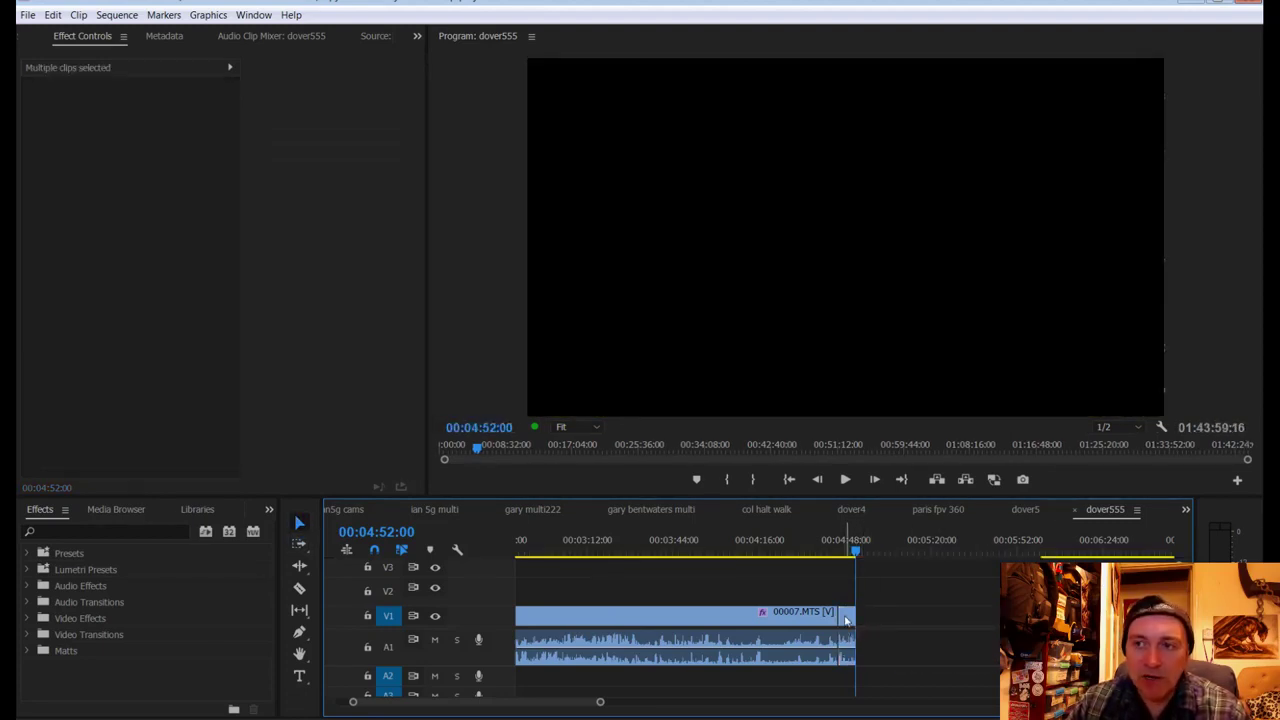
Step: Try setting the speed of the short 00007.MTS segment ending at 00:04:52:00 to 100%, and undo the change
left_click(846, 620)
right_click(846, 620)
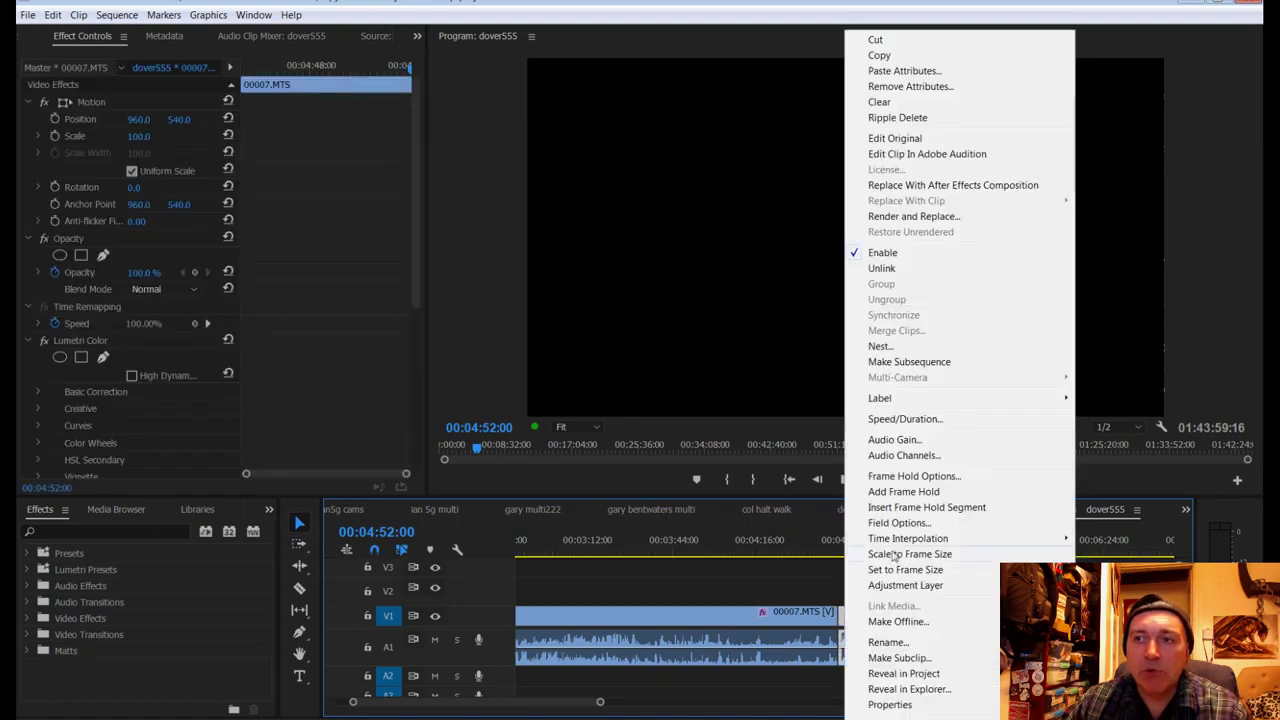
left_click(886, 420)
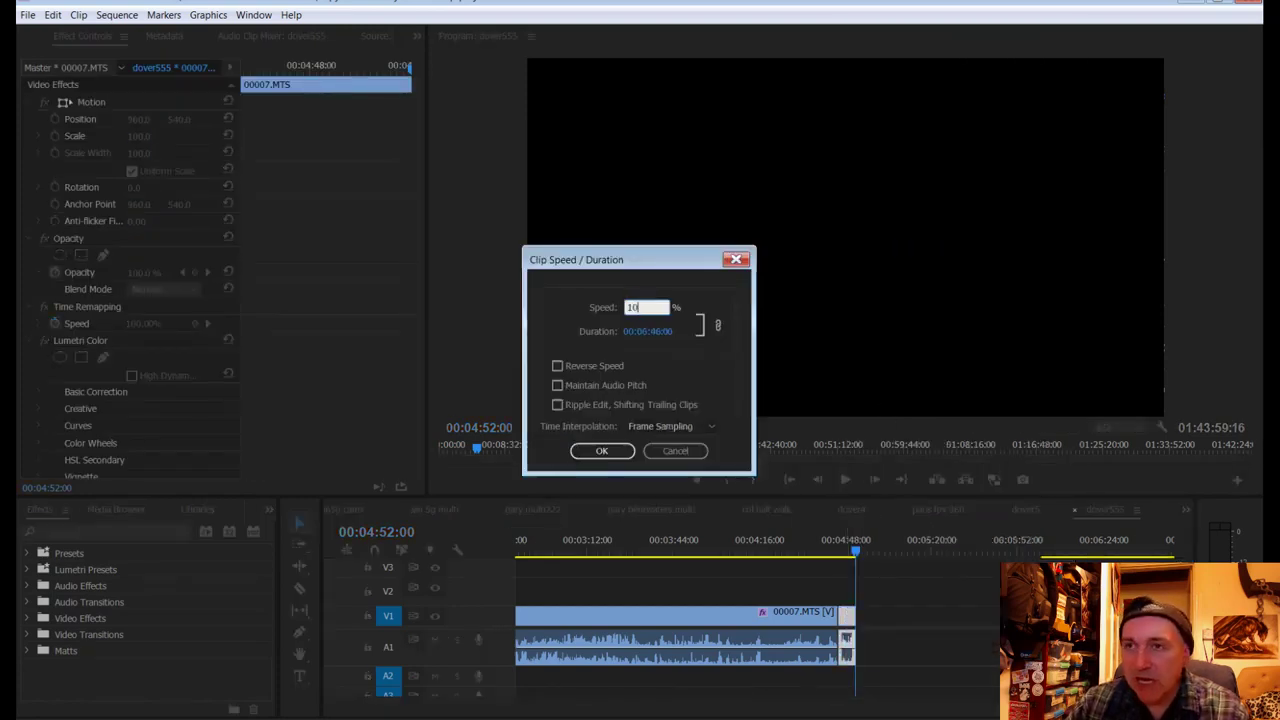
type("10")
key("Return")
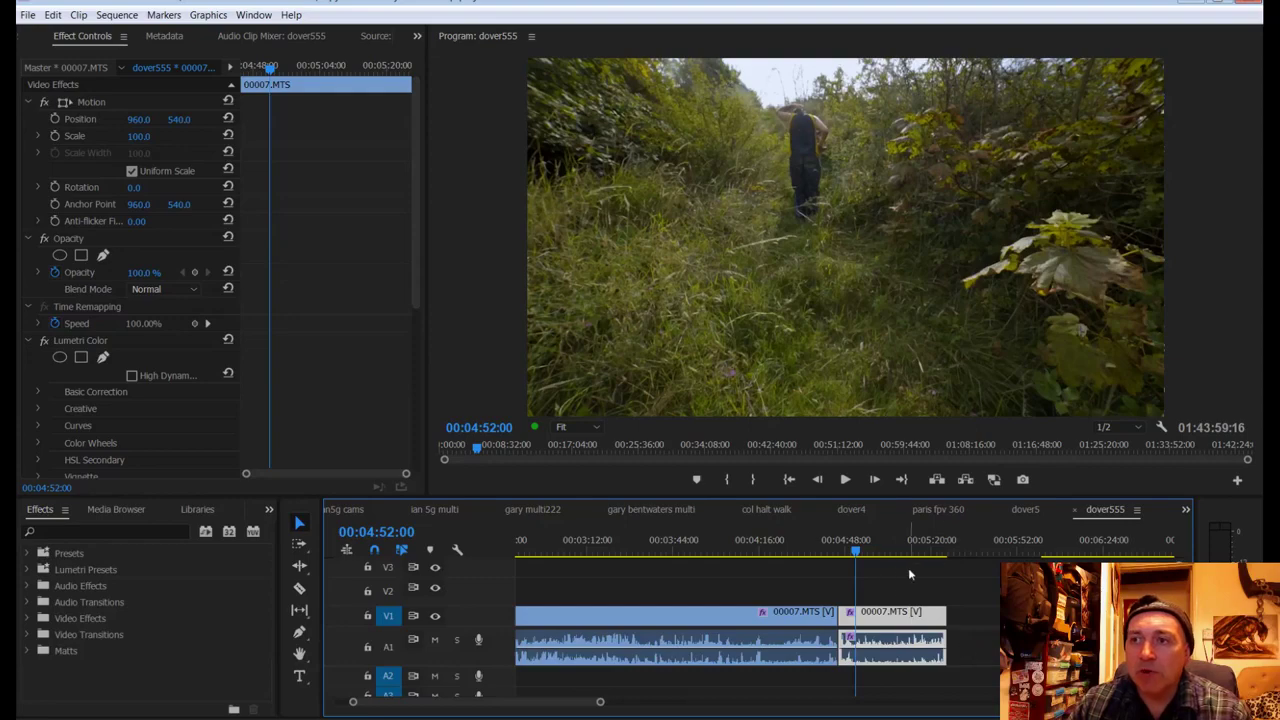
key("ctrl+z")
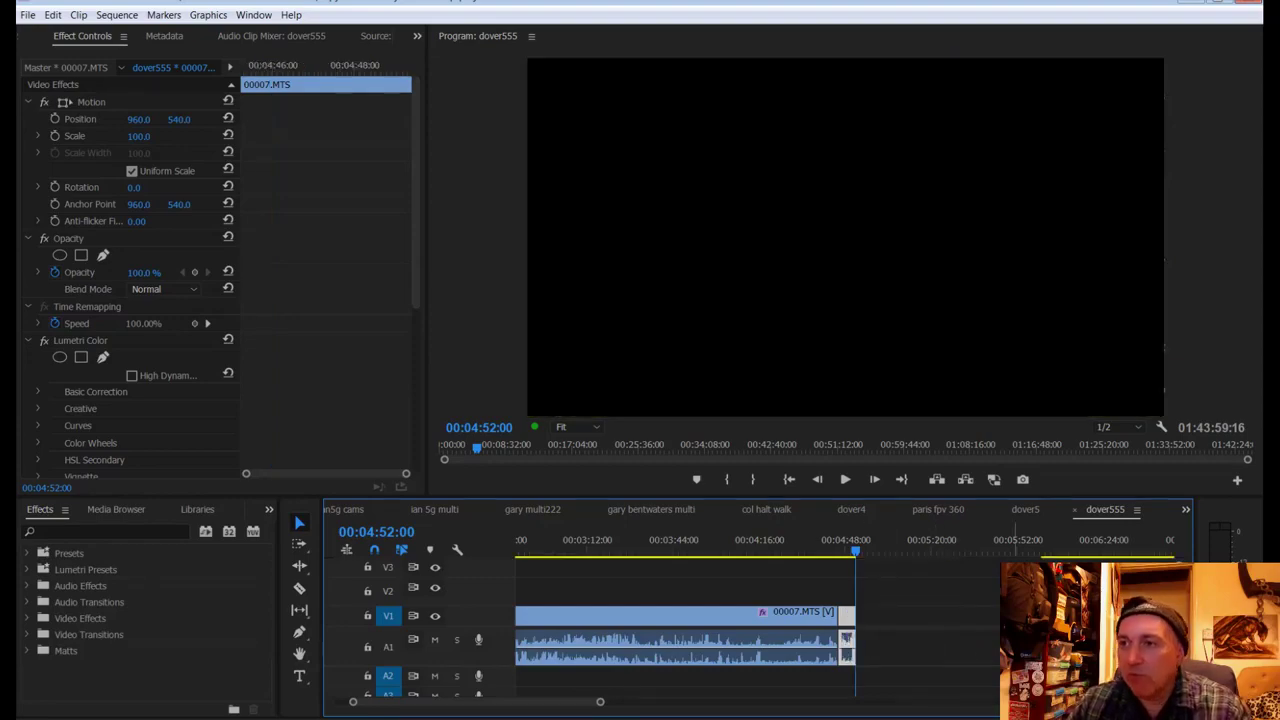
Step: Review the footage on both sides of the gap and extend the end of the segment before it to 00:04:53:40
left_click(1048, 550)
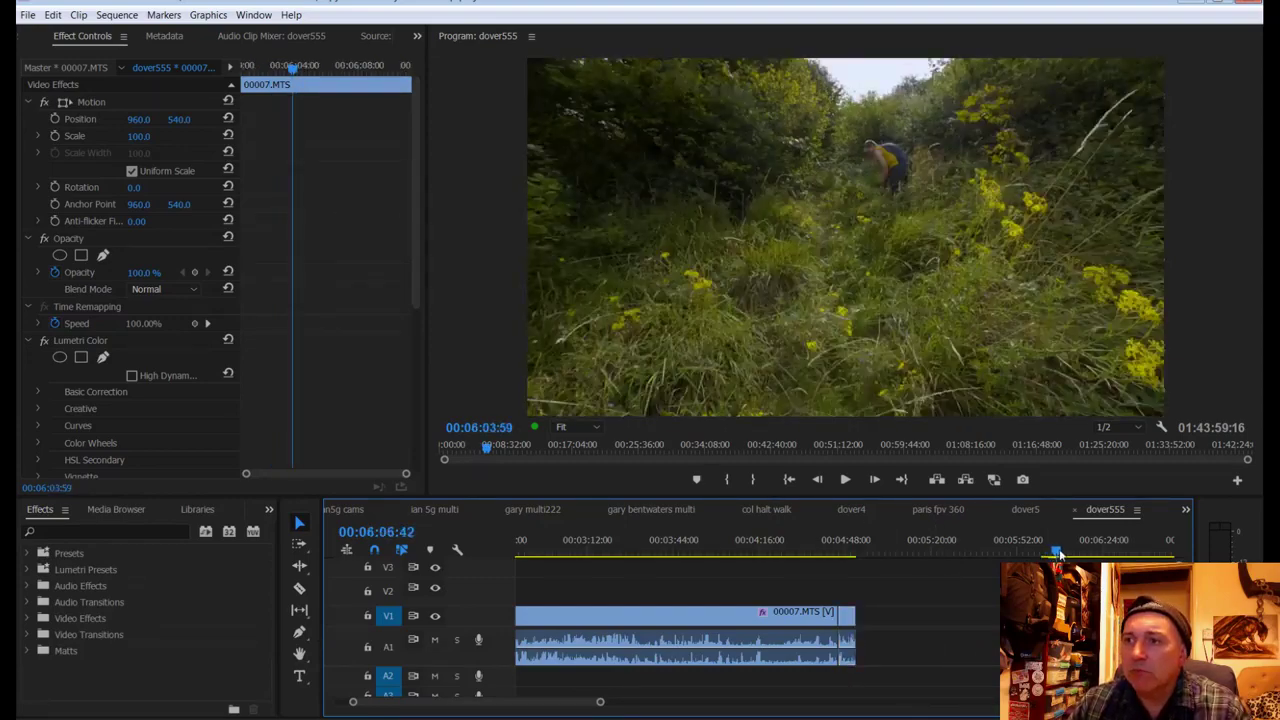
mouse_move(1060, 555)
left_mouse_down()
mouse_move(1075, 555)
mouse_move(846, 551)
mouse_move(1105, 551)
mouse_move(1064, 551)
mouse_move(1080, 551)
left_mouse_up()
scroll(760, 620, "down", 8)
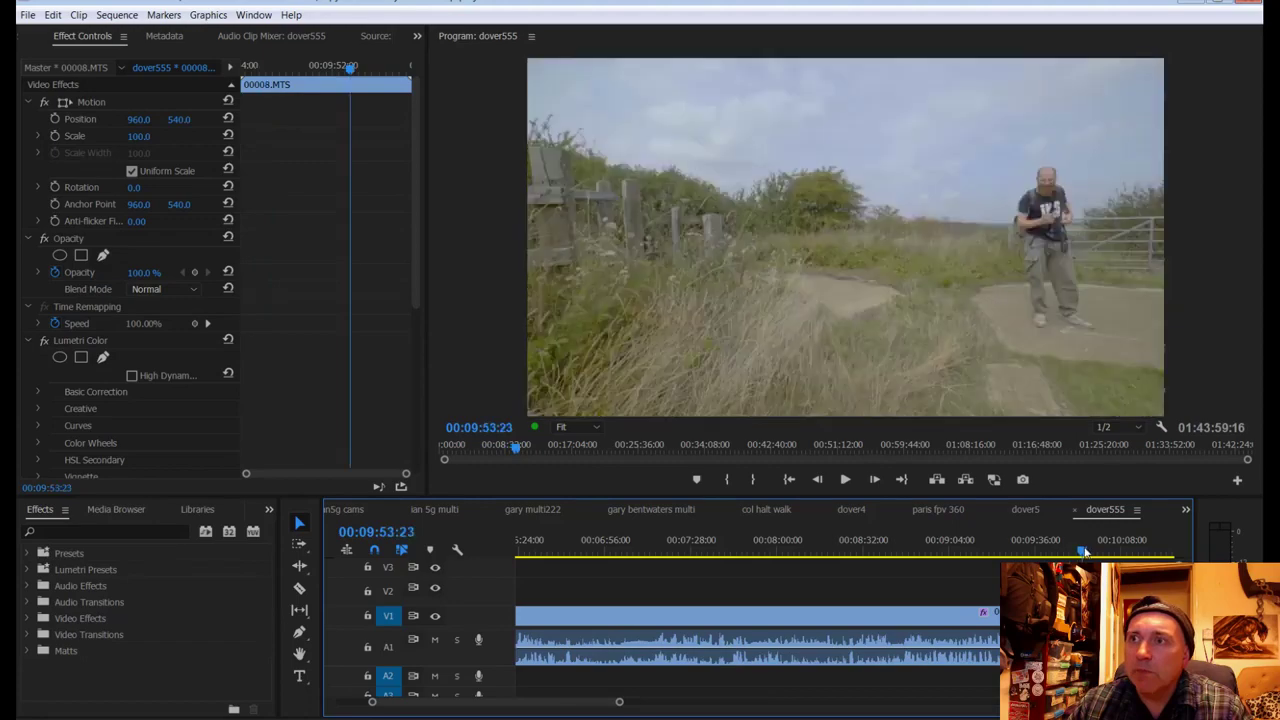
left_click(565, 545)
key("space")
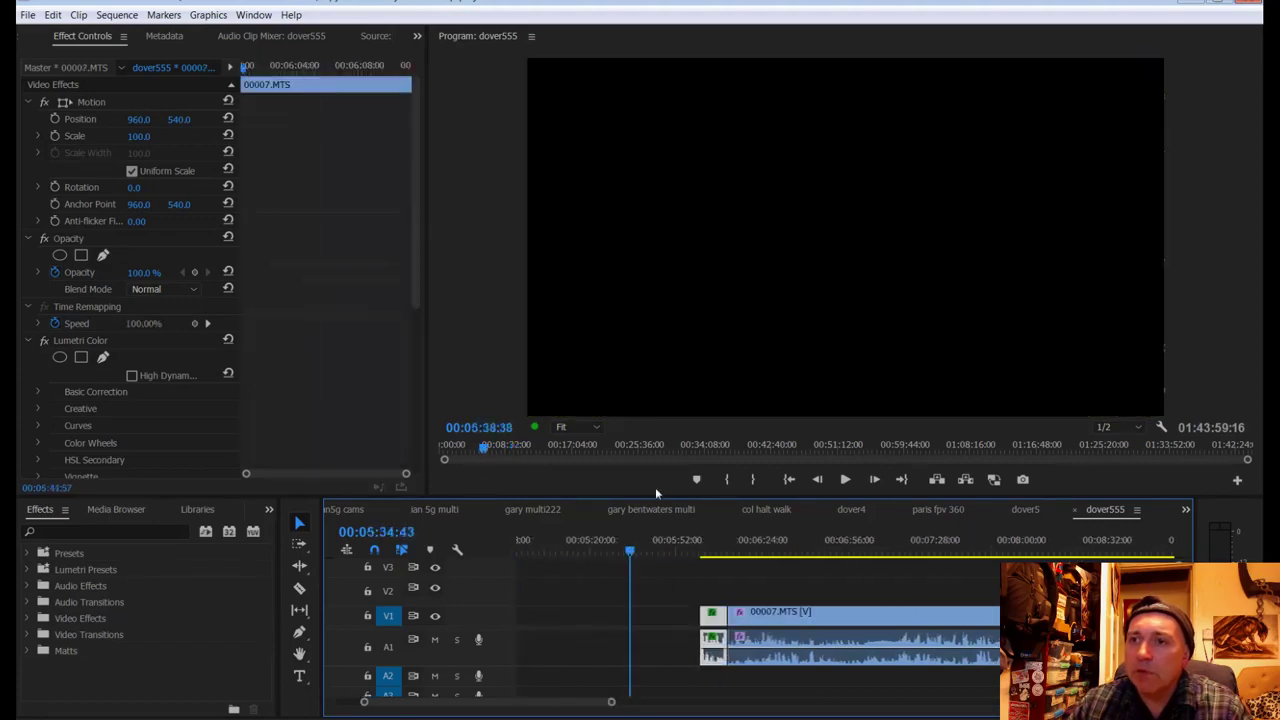
left_click(473, 450)
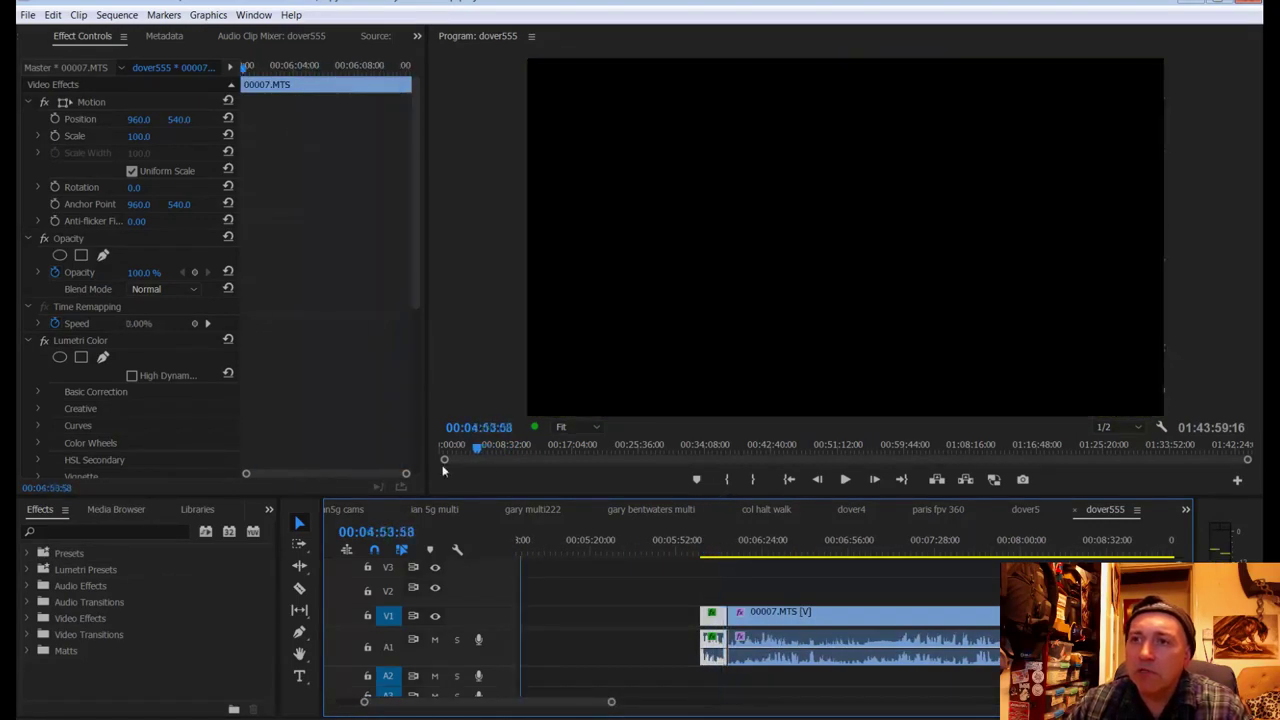
left_click(651, 545)
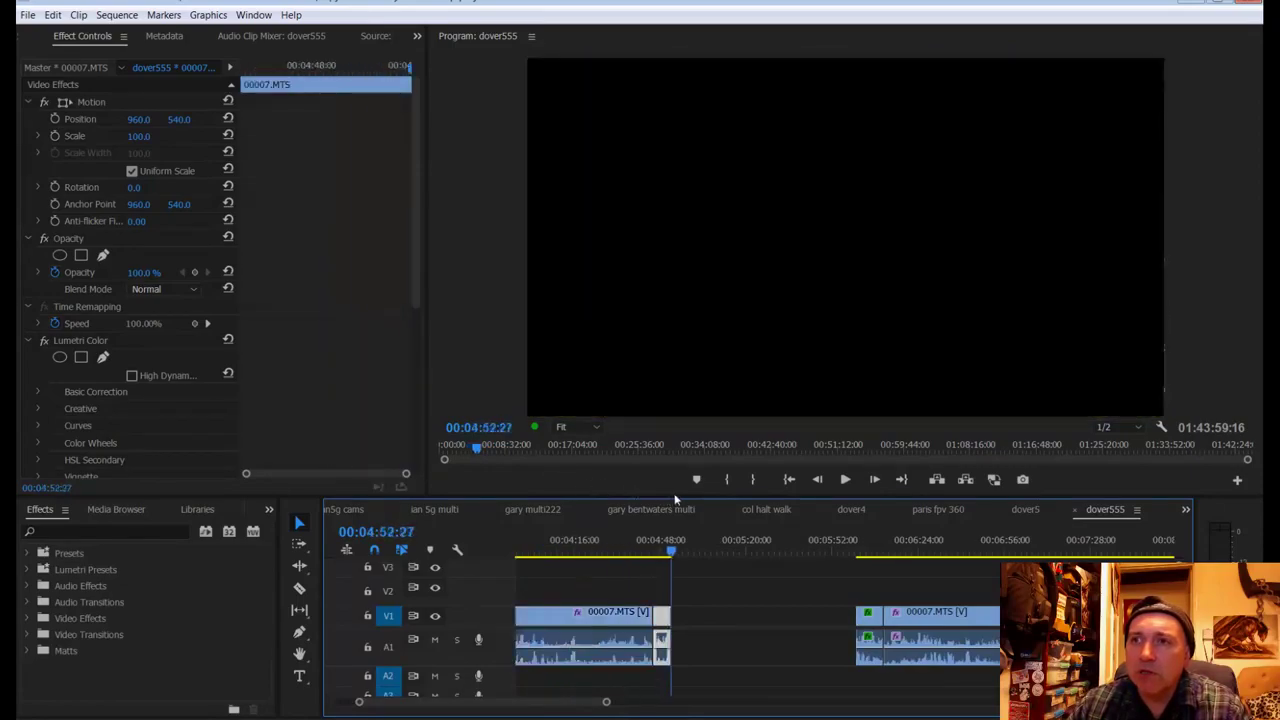
left_click_drag(634, 503, 682, 508)
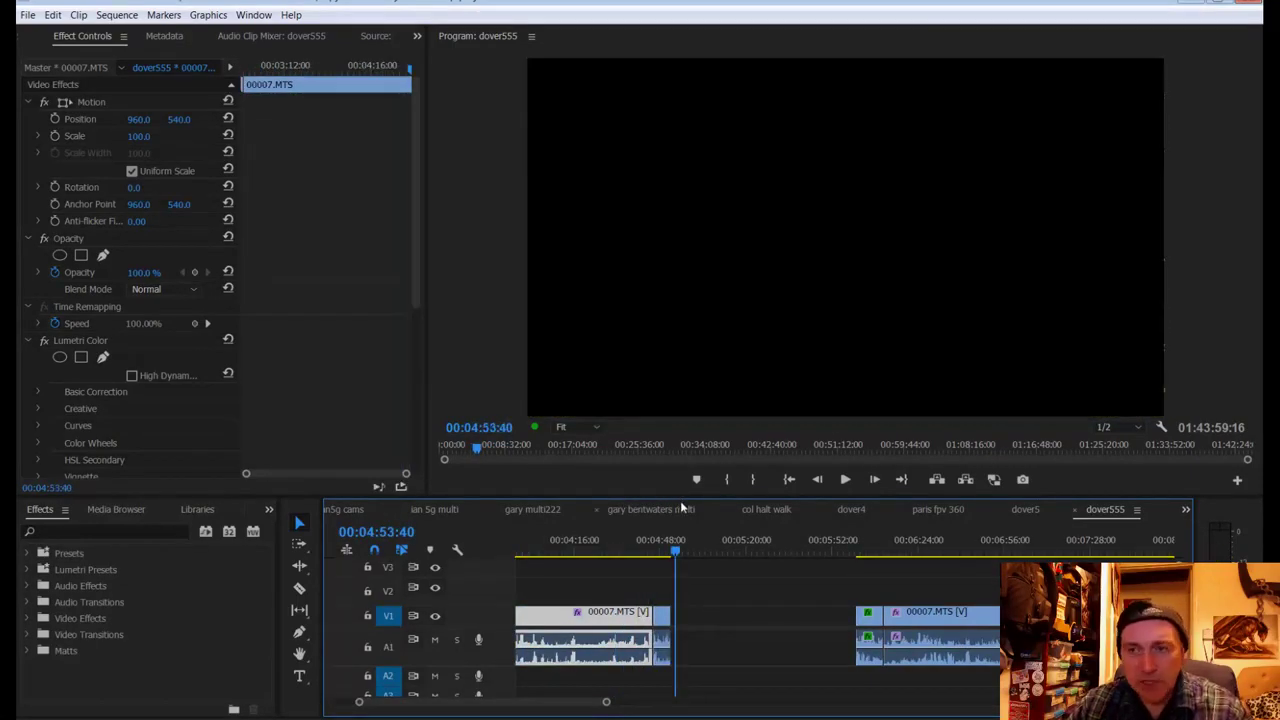
mouse_move(667, 612)
left_mouse_down()
mouse_move(794, 586)
mouse_move(665, 600)
mouse_move(674, 607)
left_mouse_up()
Step: Ripple delete the gap between the two 600% segments and play across their join to 00:04:54:33
scroll(636, 611, "up", 1)
scroll(636, 611, "up", 2)
key("space")
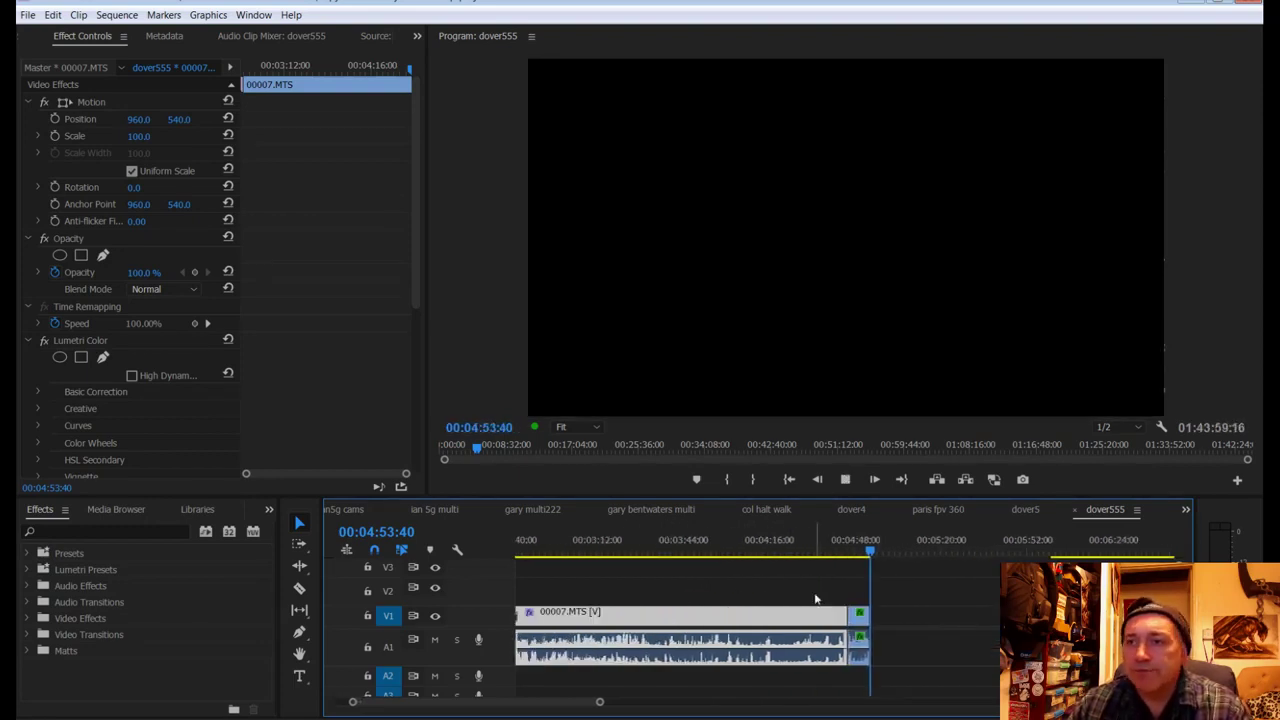
left_click(1055, 549)
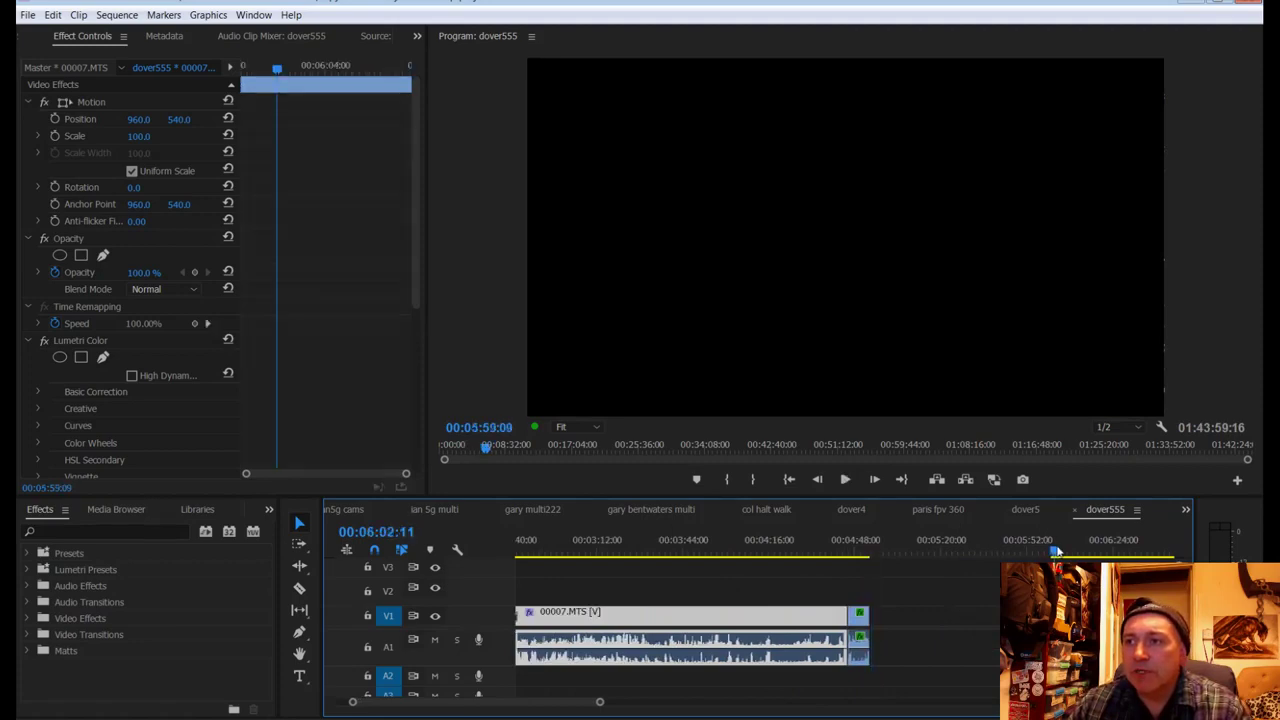
mouse_move(1055, 549)
left_mouse_down()
mouse_move(1082, 549)
mouse_move(1042, 552)
mouse_move(1071, 549)
left_mouse_up()
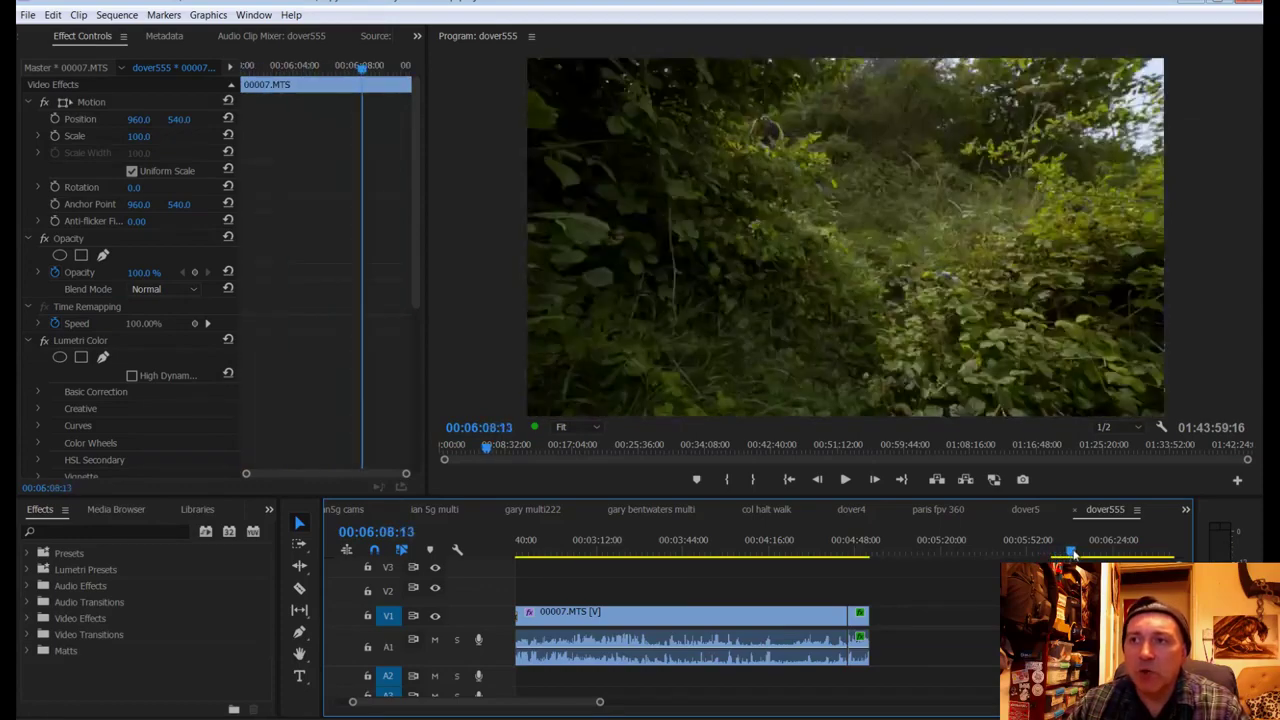
right_click(905, 615)
left_click(950, 625)
left_click(866, 552)
key("space")
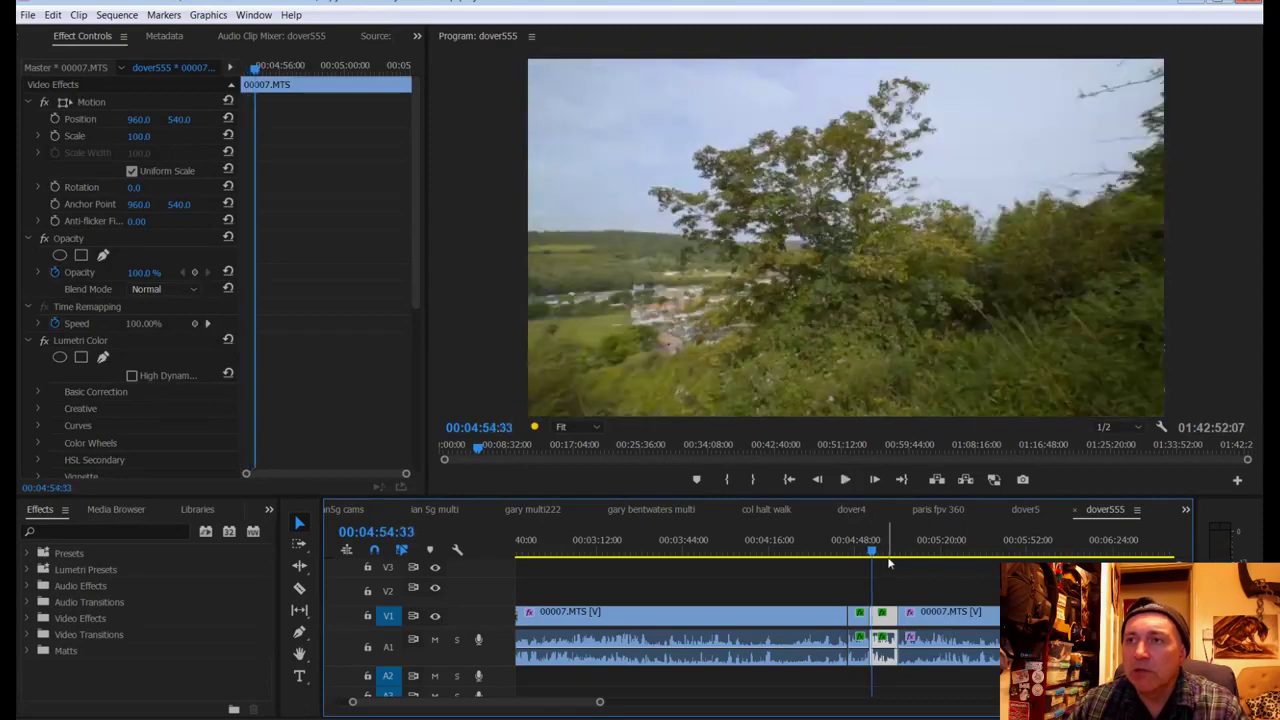
key("space")
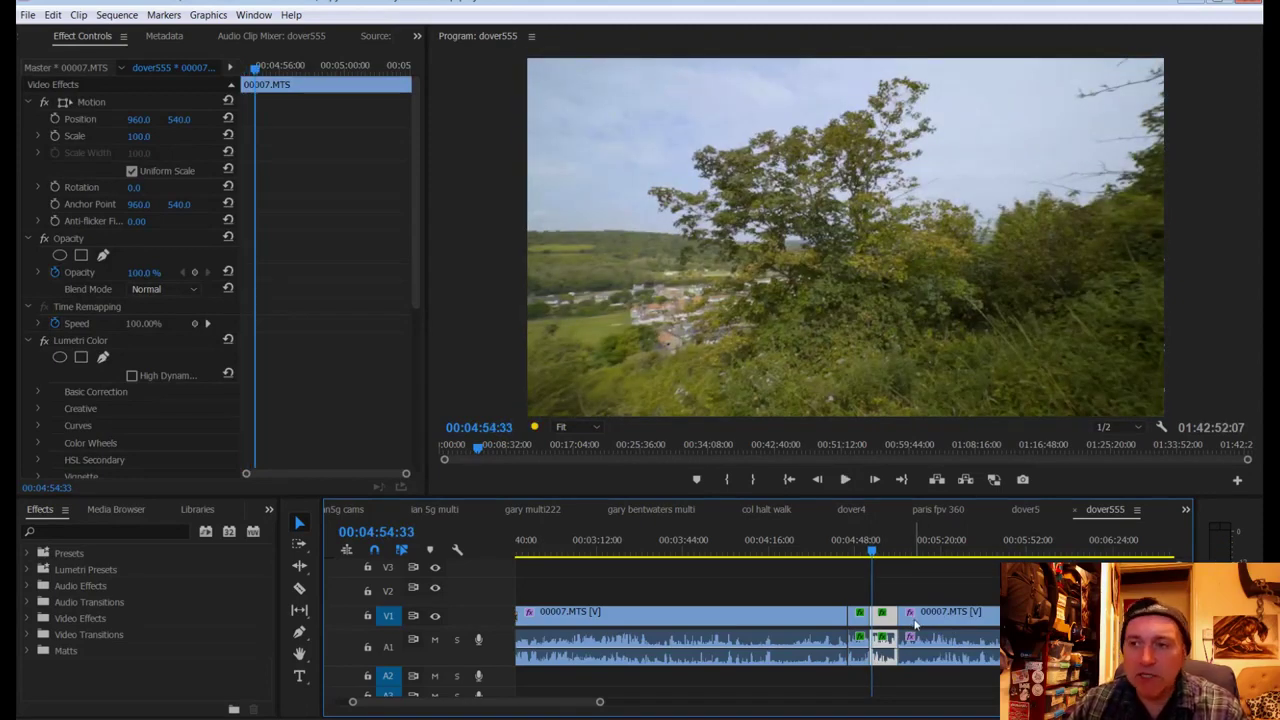
Step: Shift all clips after the second 600% segment together about 66 seconds later in the timeline
key("a")
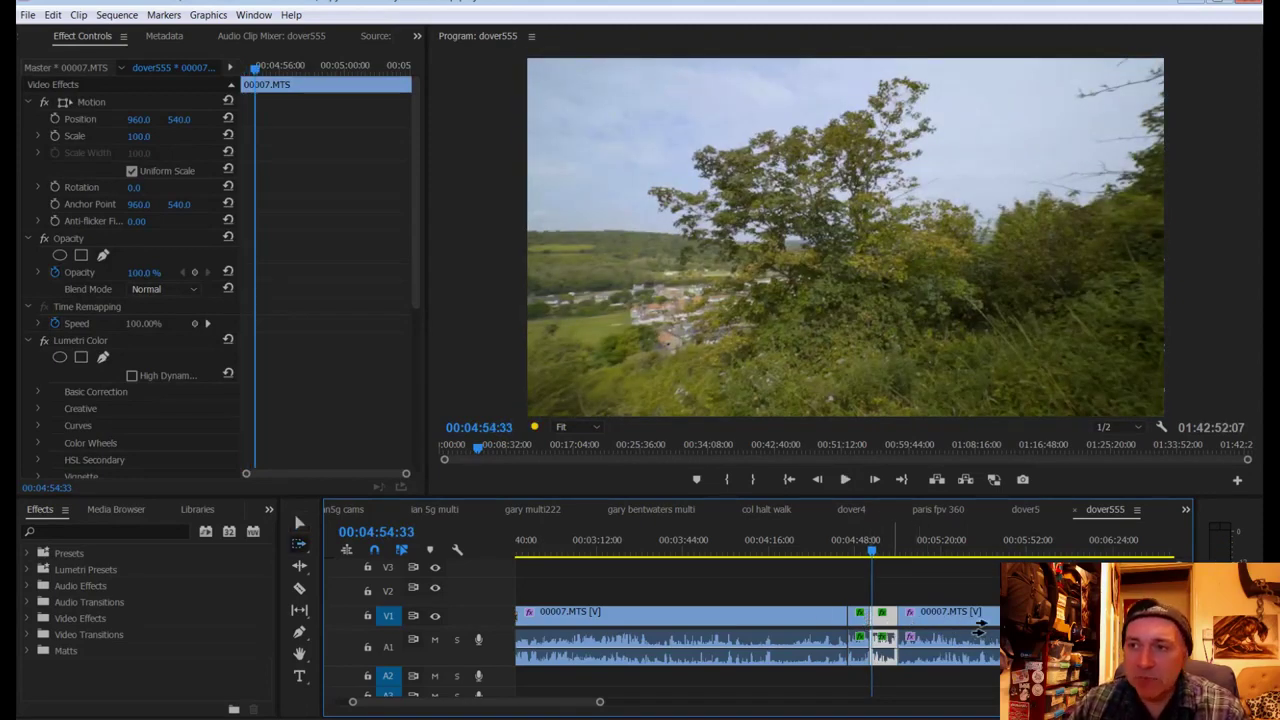
left_click_drag(893, 620, 1090, 620)
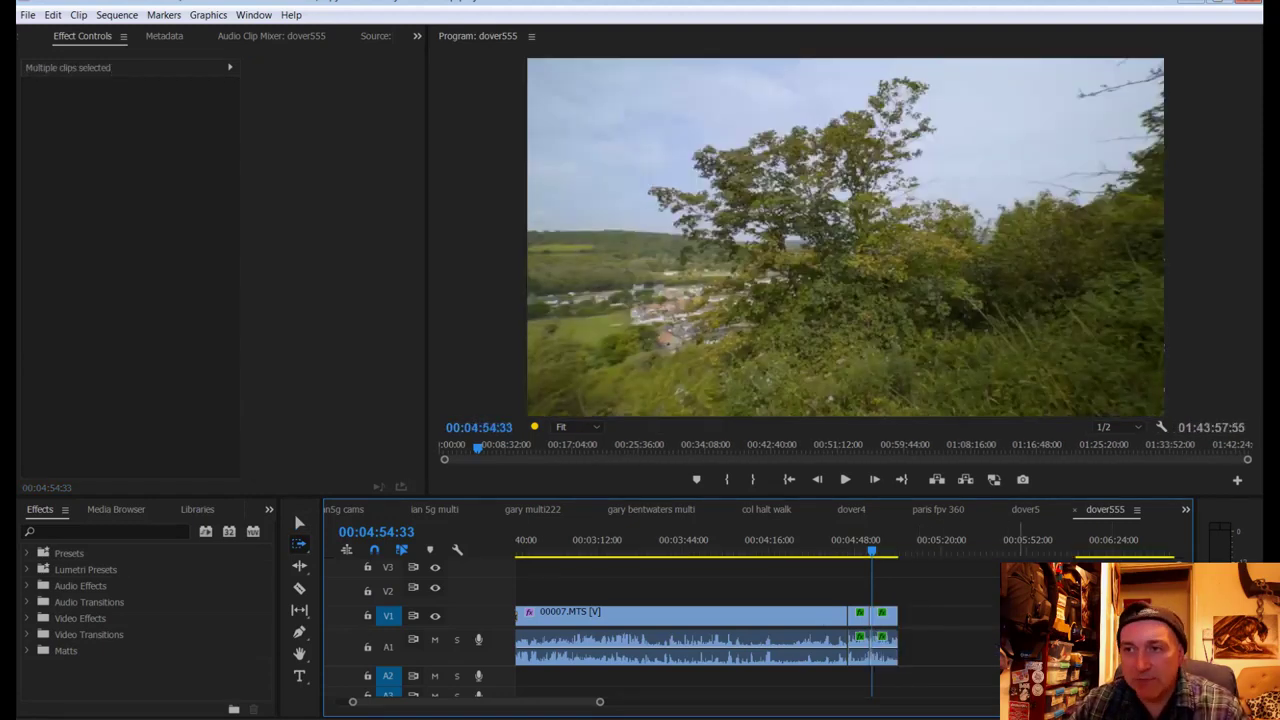
key("v")
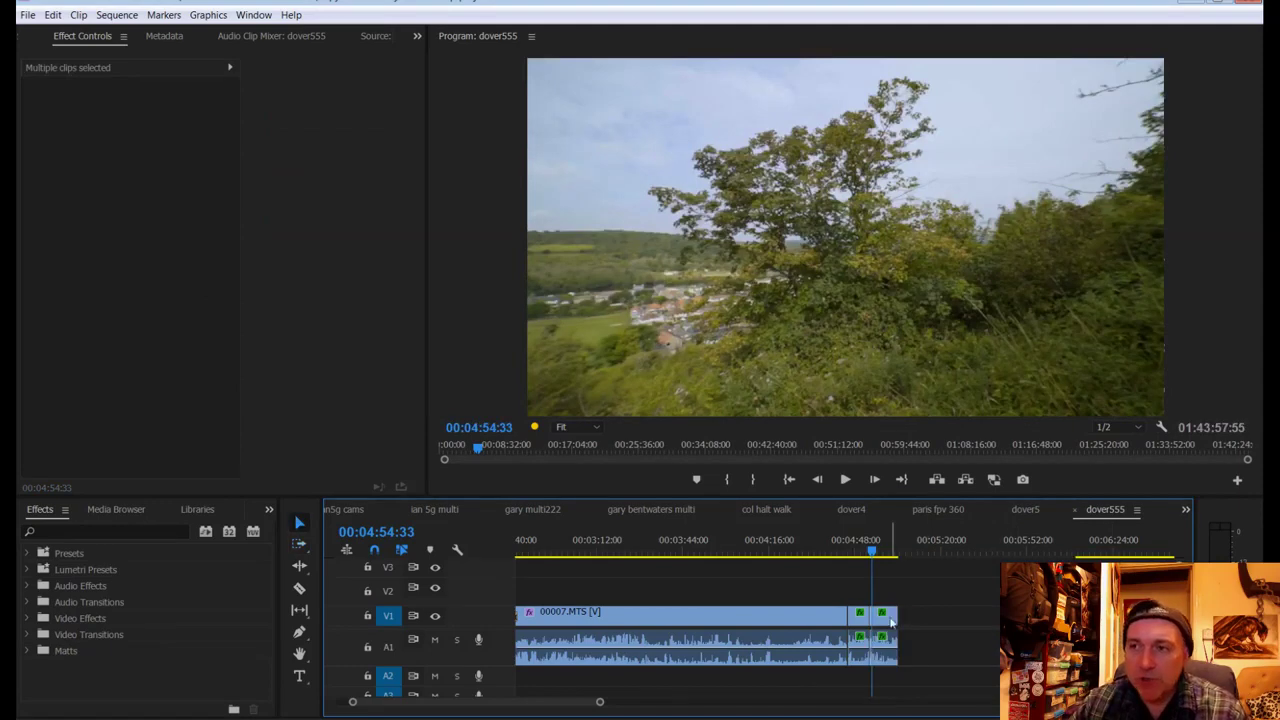
Step: Set the speed of the 00007.MTS segment starting at 00:04:54:33 to 100%
right_click(890, 620)
left_click(926, 419)
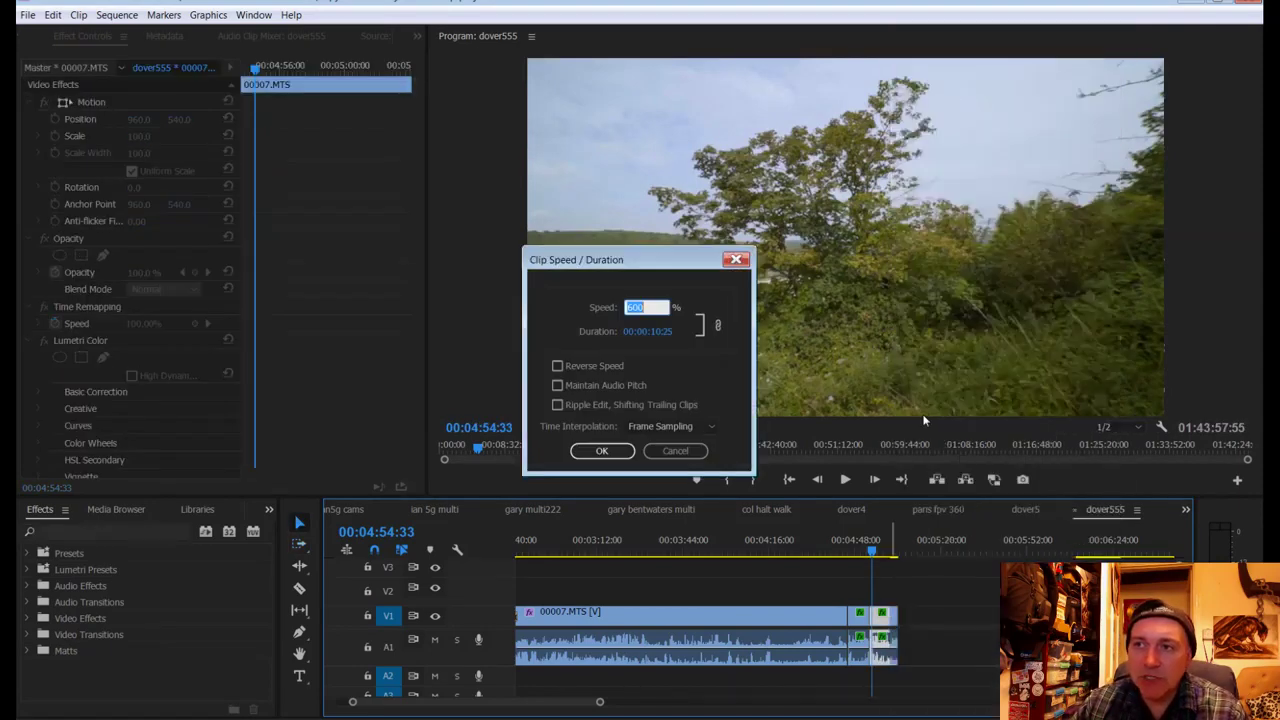
type("100")
key("Return")
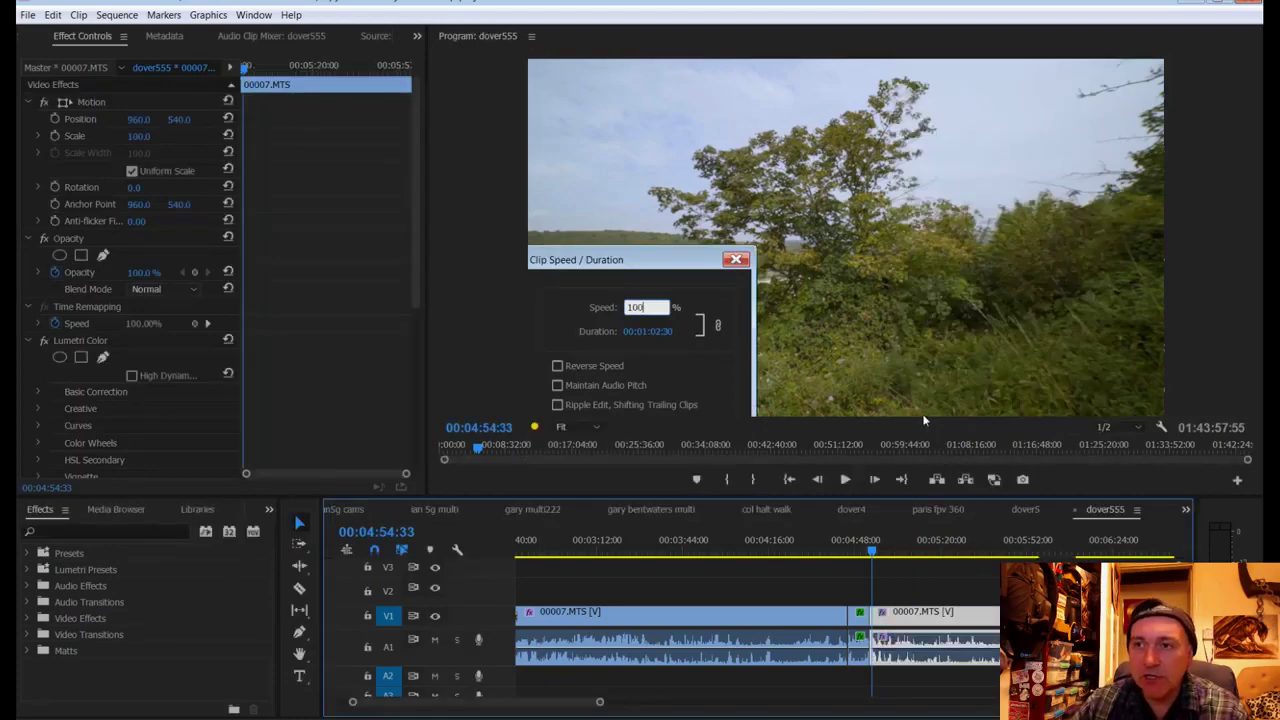
Step: Play the restored segment from its start, cut it at 00:05:02:26, and set the part after the cut to 600% speed
left_click(870, 550)
key("space")
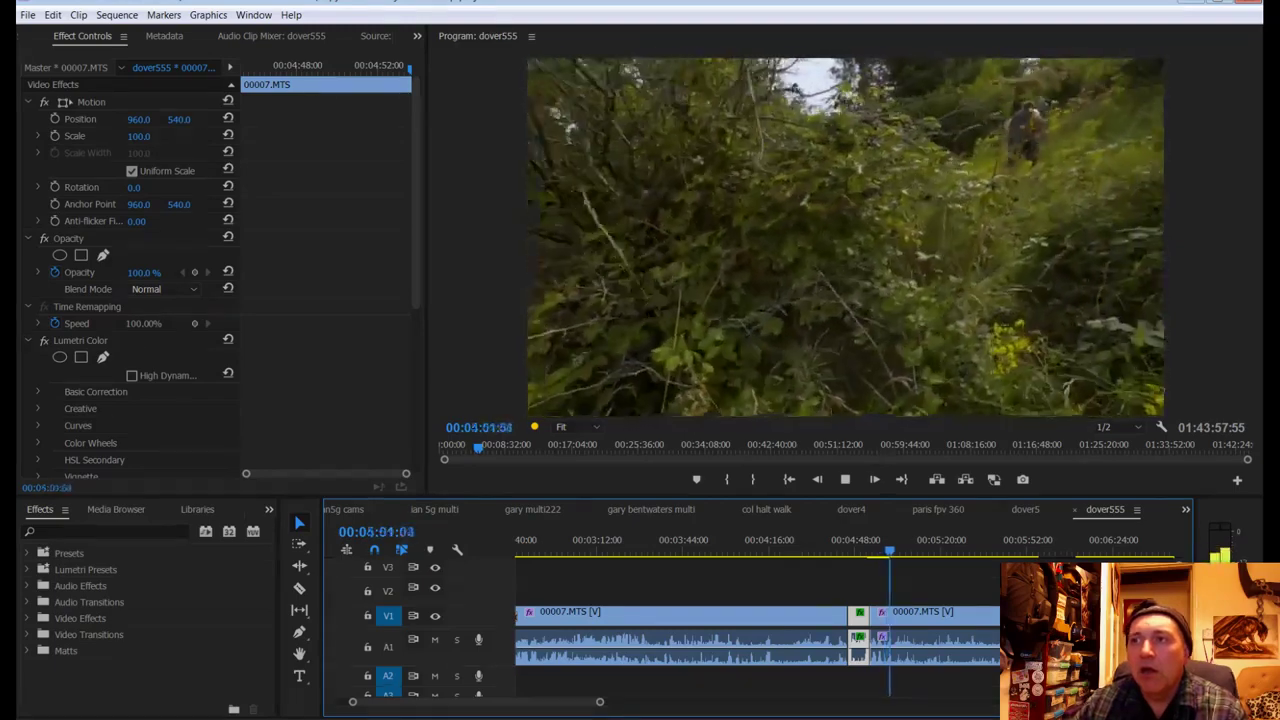
key("space")
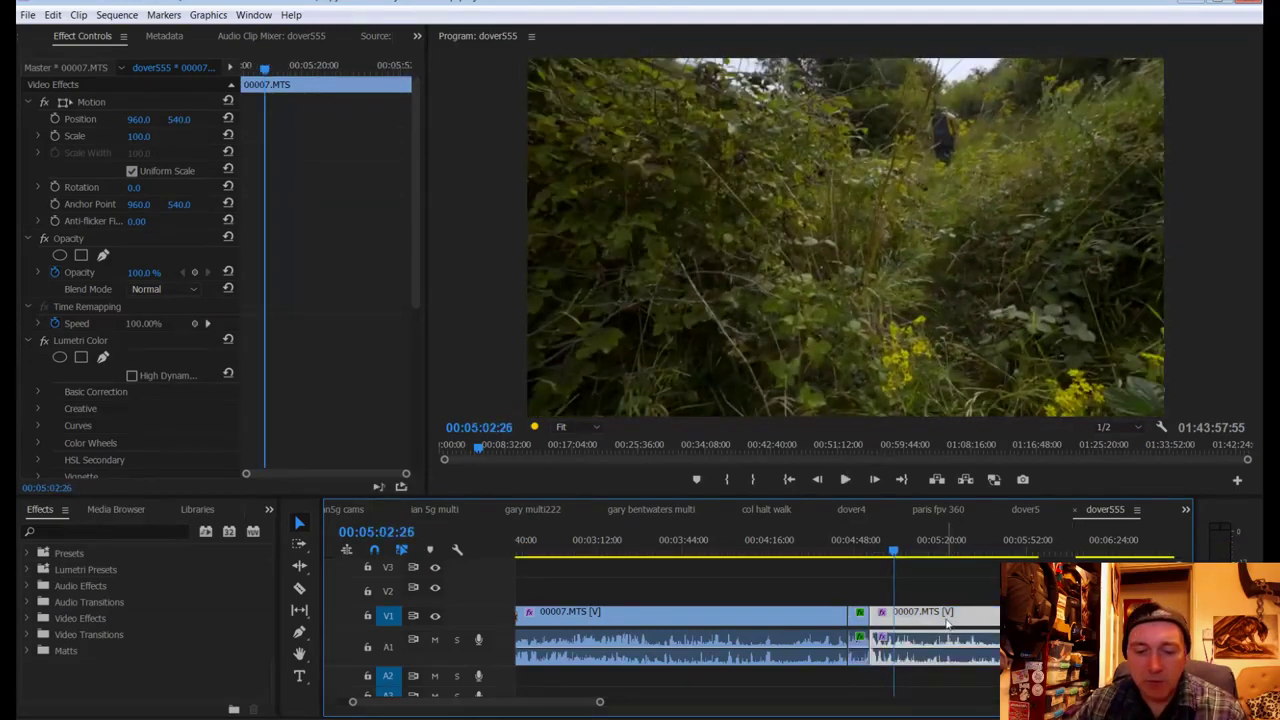
key("c")
left_click(894, 616)
right_click(927, 622)
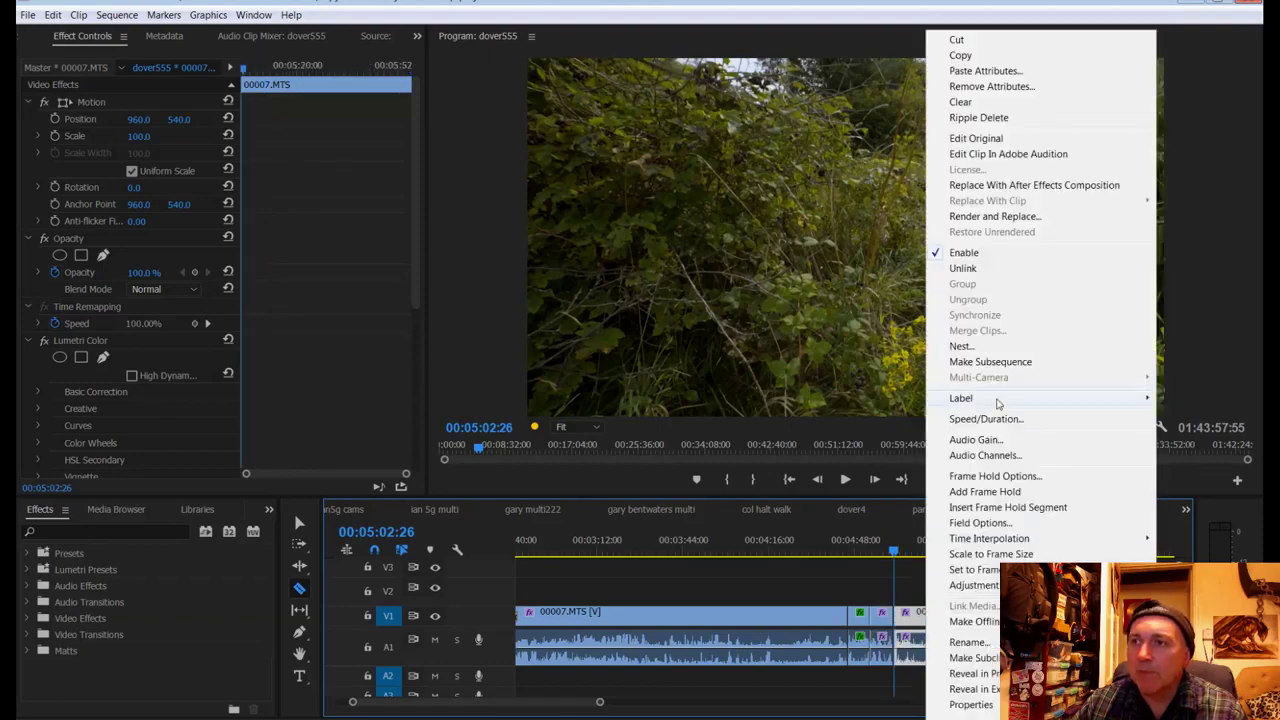
left_click(994, 417)
type("60")
key("Return")
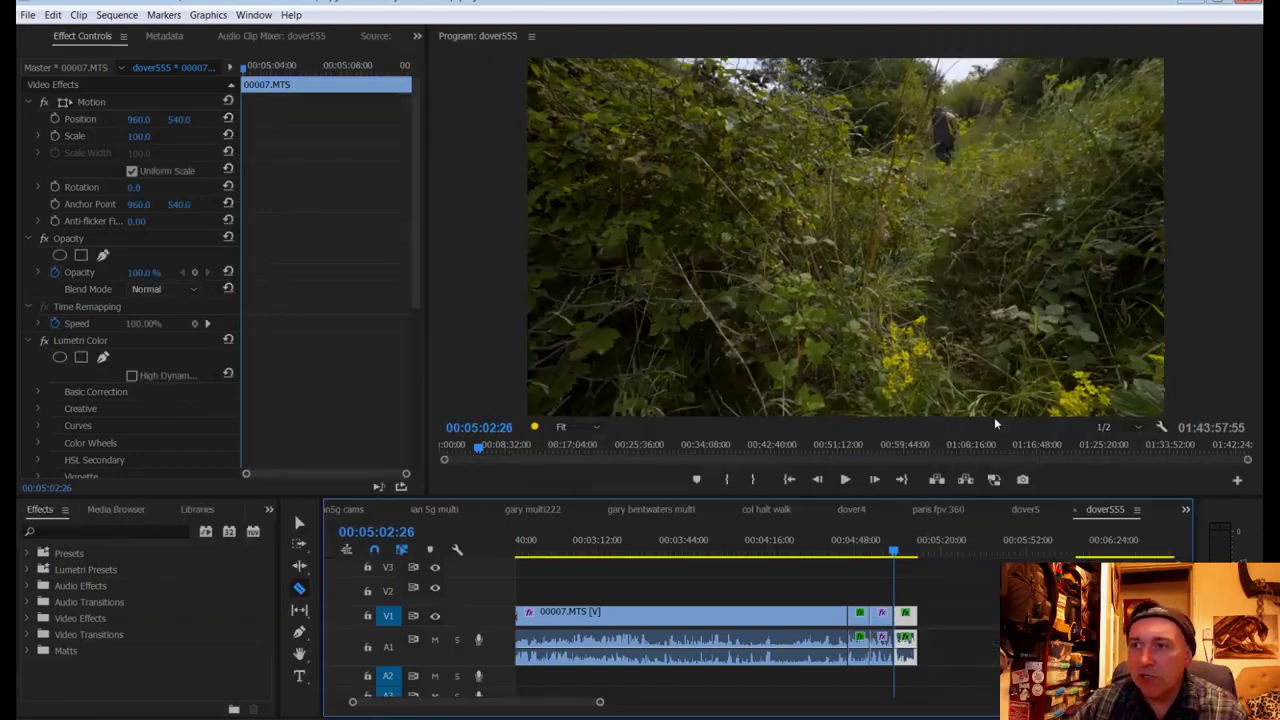
Step: Play through the new 600% segment, ripple delete the gap after it, and save the project
key("space")
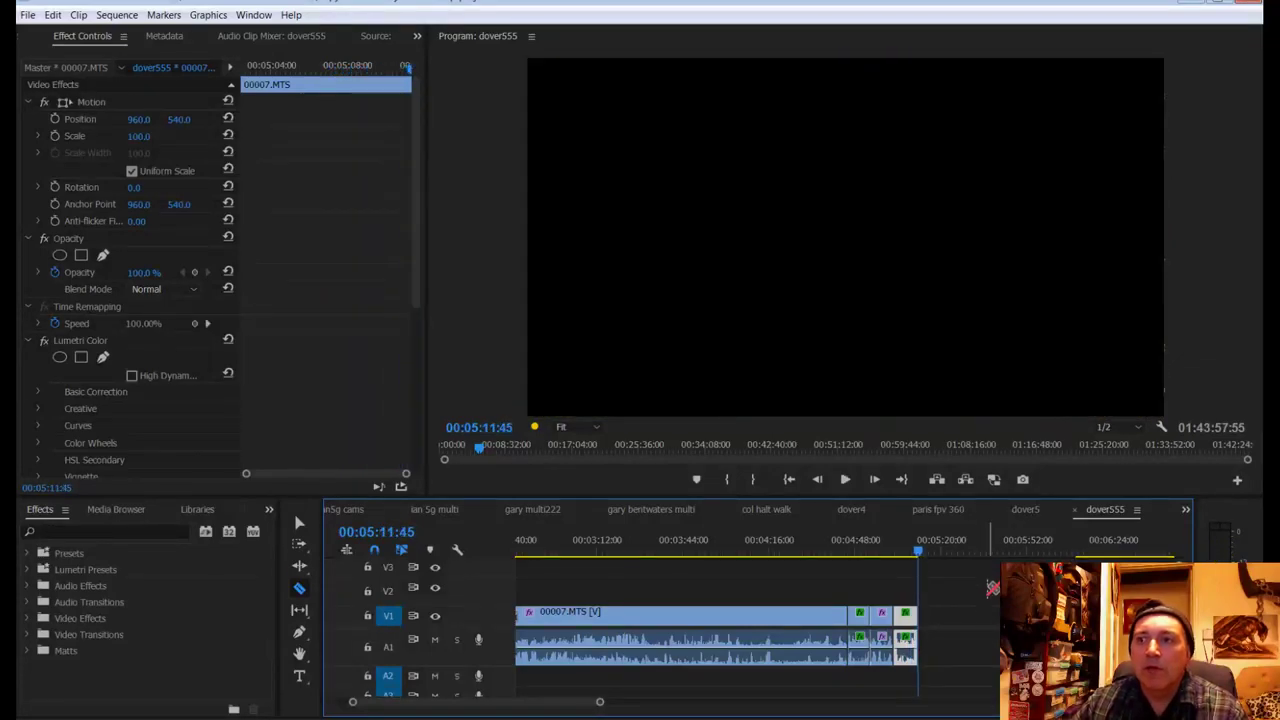
left_click(988, 618)
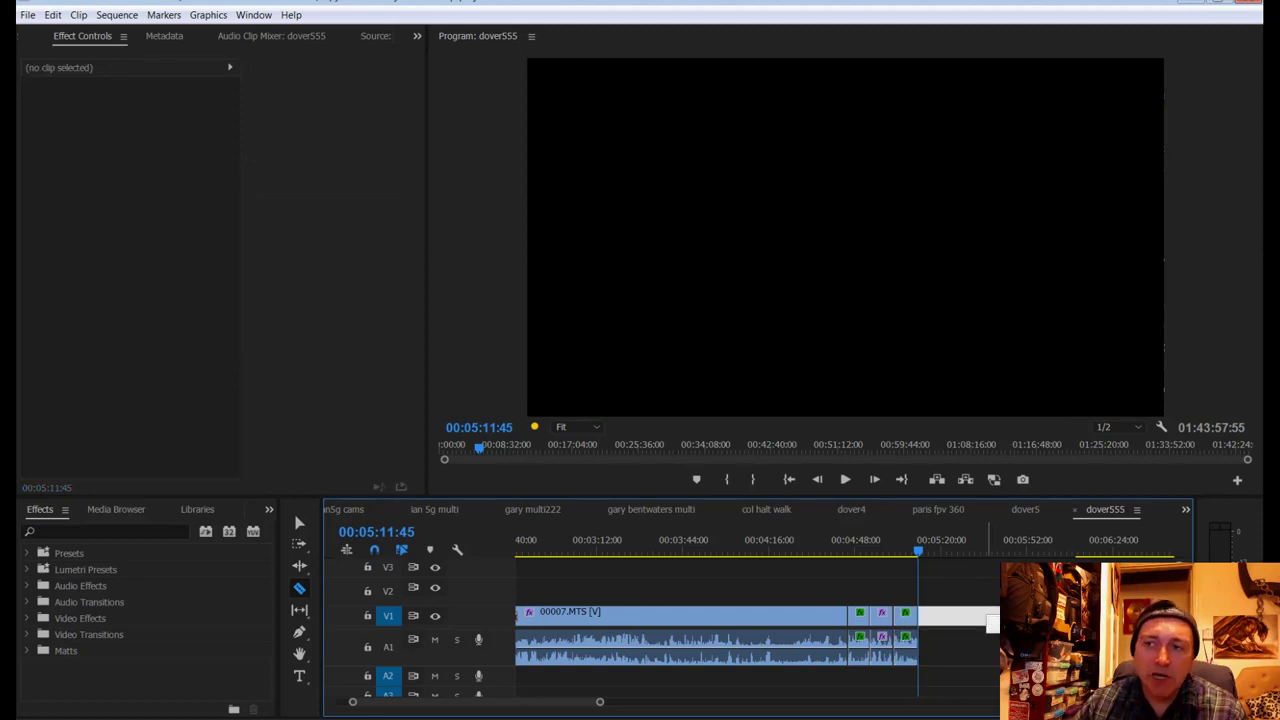
key("ctrl+v")
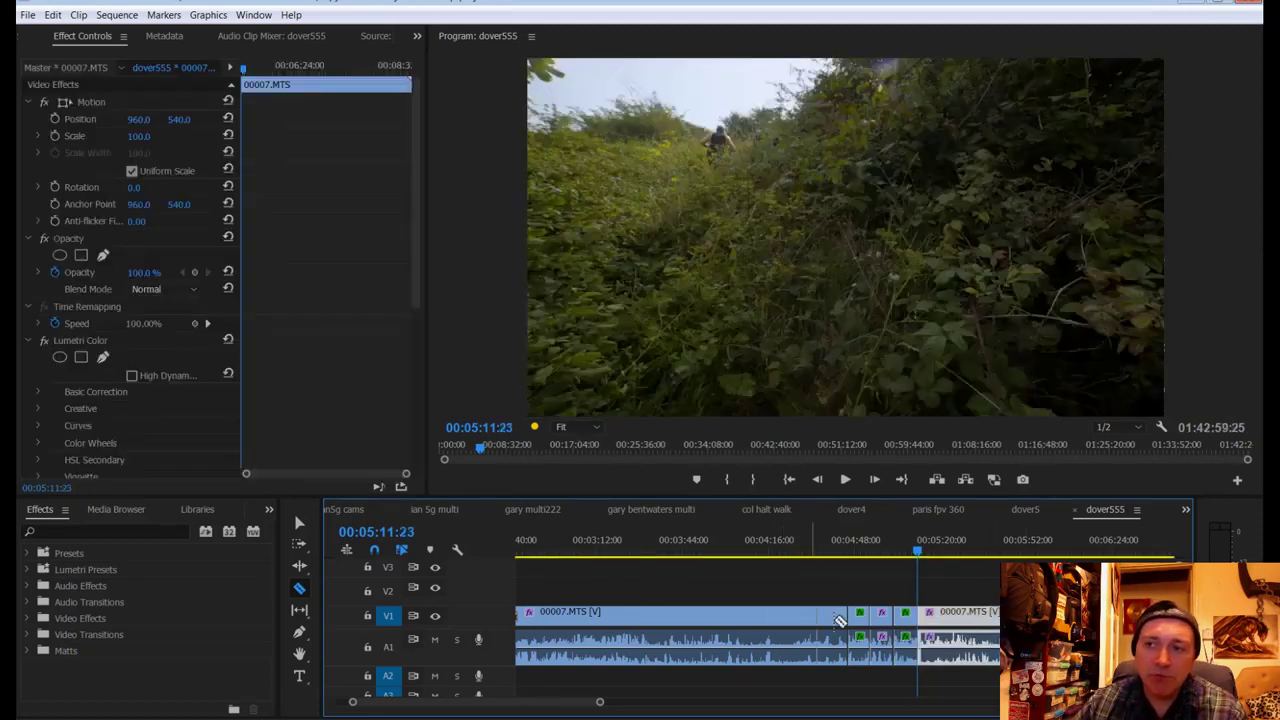
key("ctrl+s")
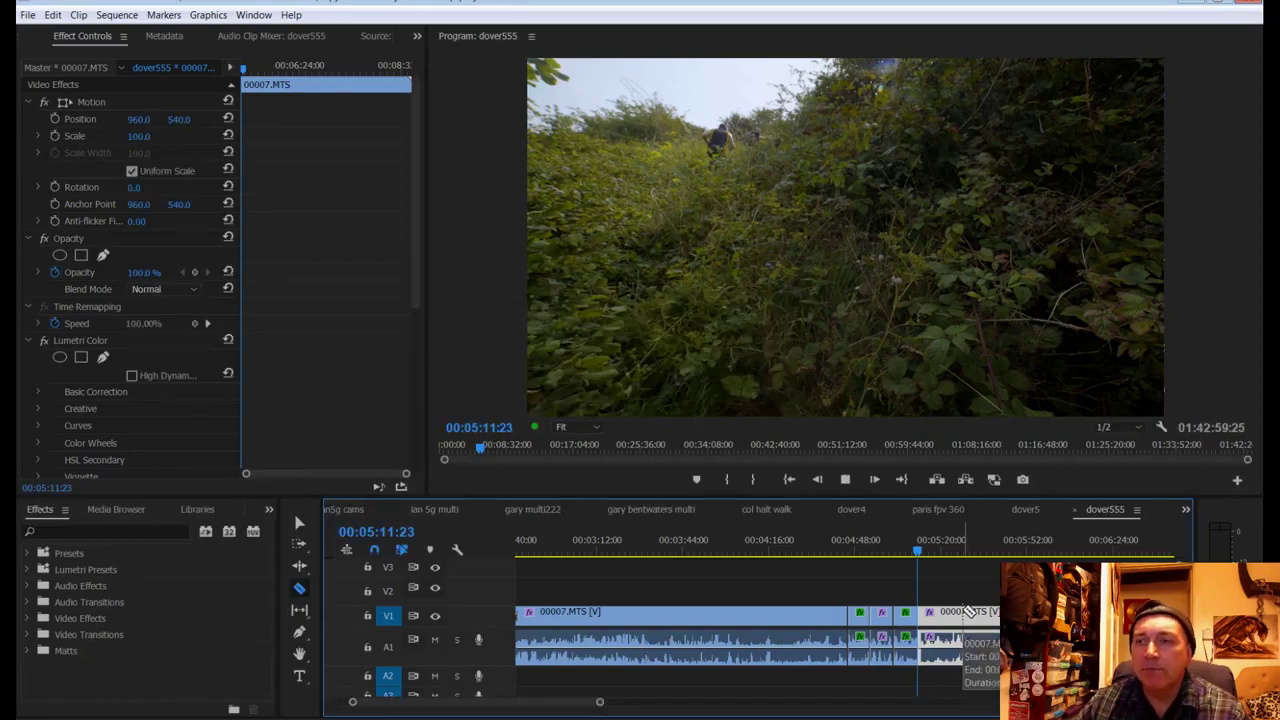
Step: Play the 100% clip that follows the closed gap and cut it at 00:05:33:30
key("space")
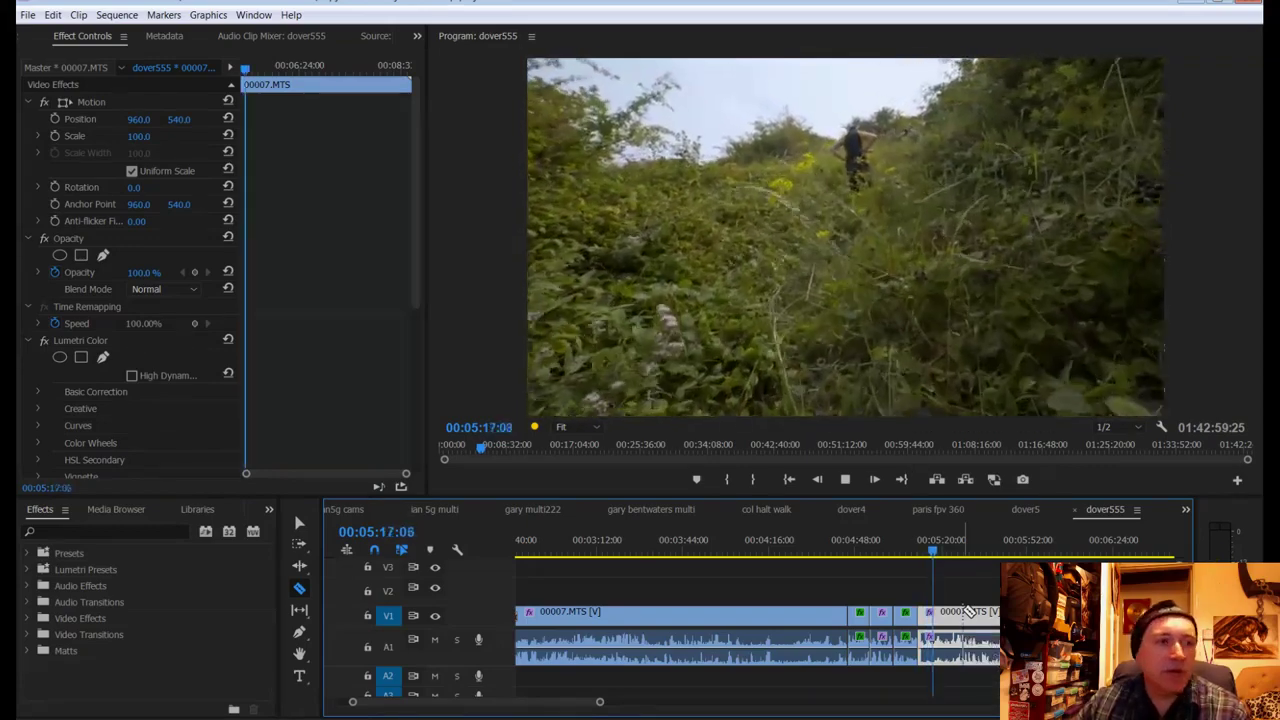
key("space")
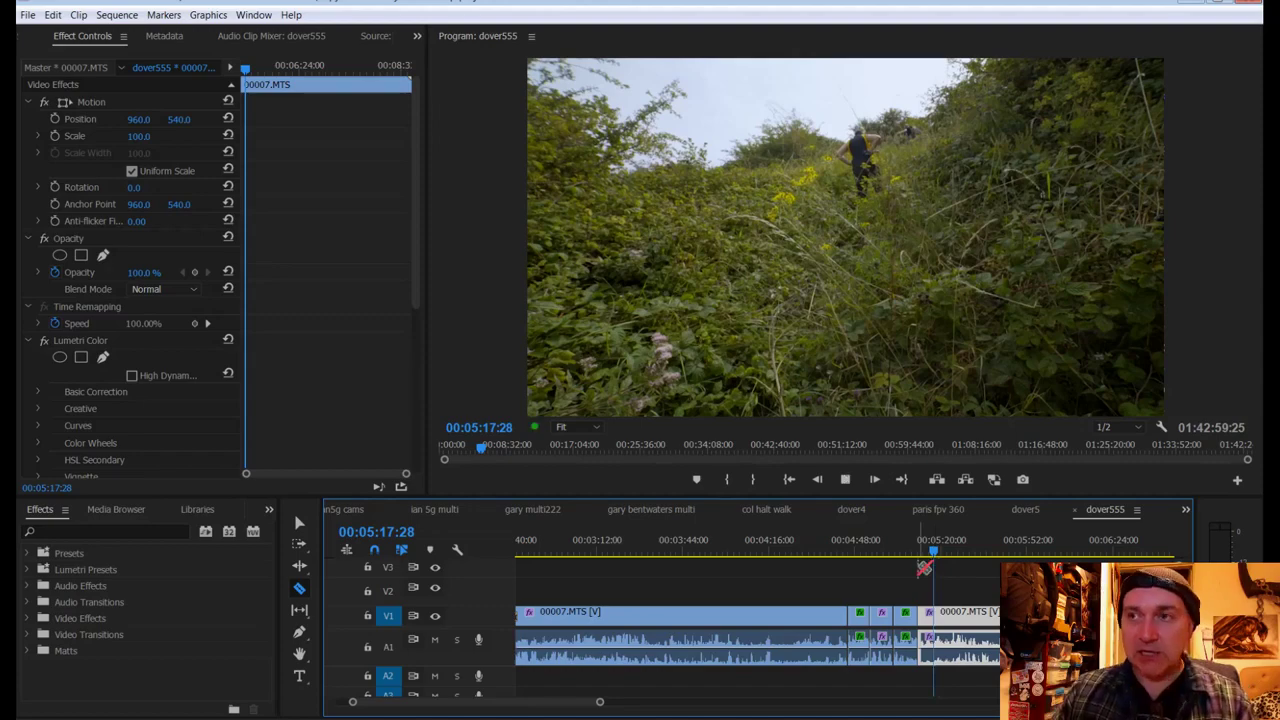
key("space")
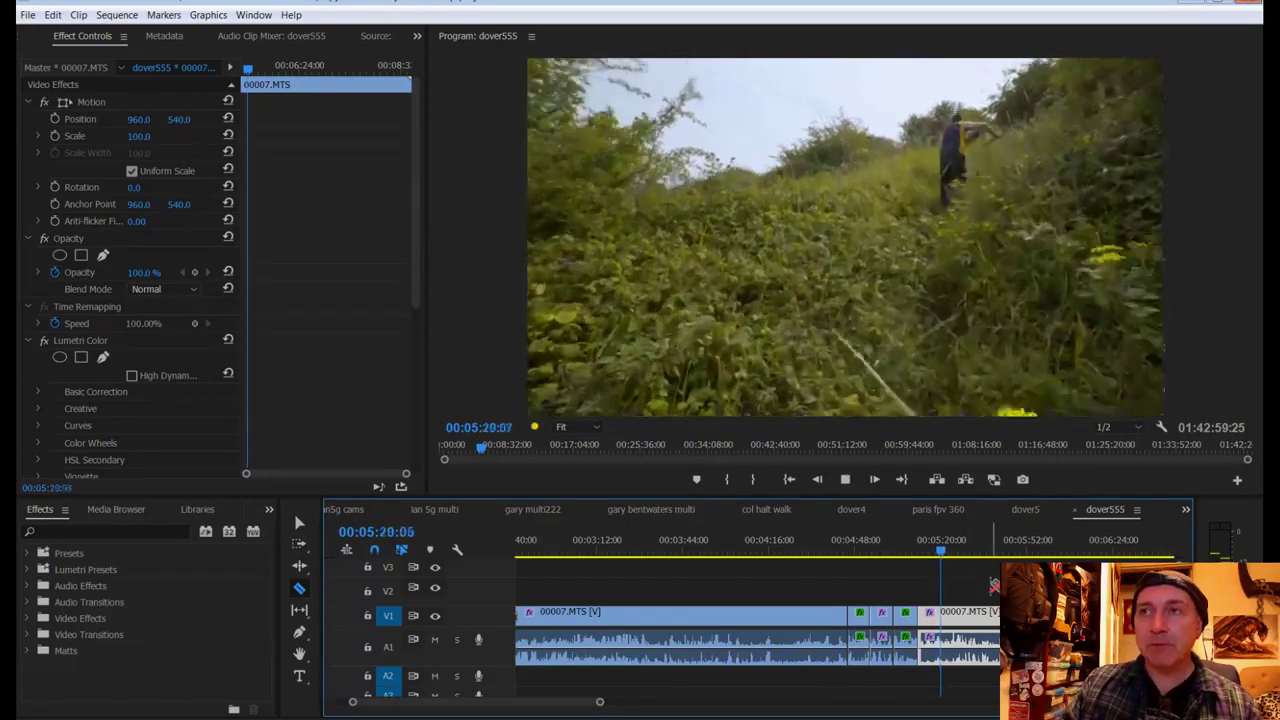
scroll(945, 576, "down", 4)
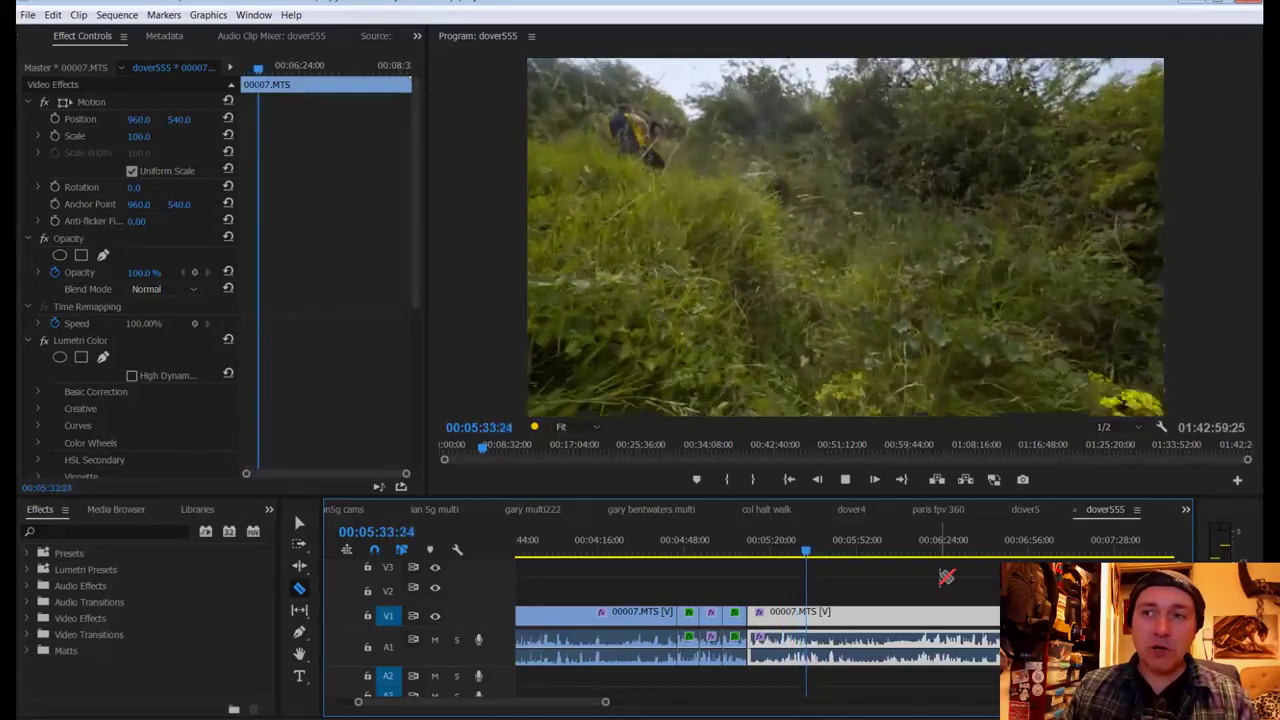
key("space")
left_click(808, 615)
Step: Ripple delete the piece between about 00:05:23 and the 00:05:33:30 cut, and play back across the join
left_click(779, 549)
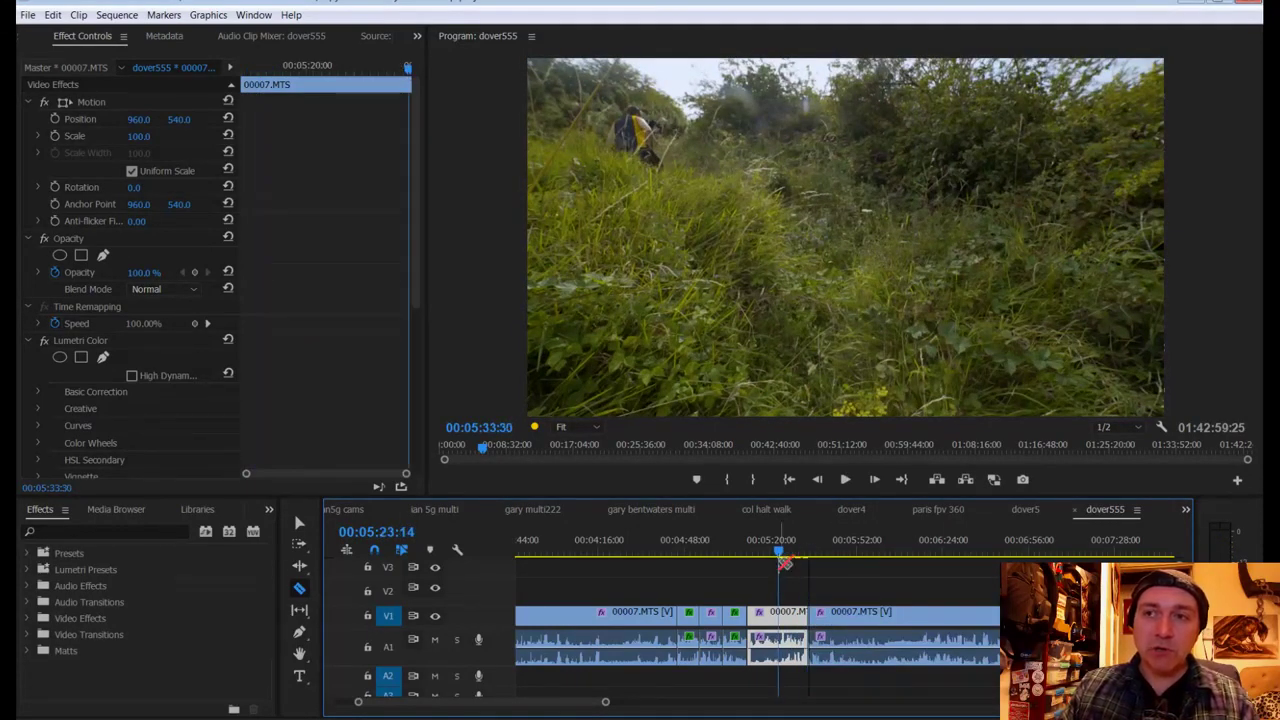
right_click(770, 615)
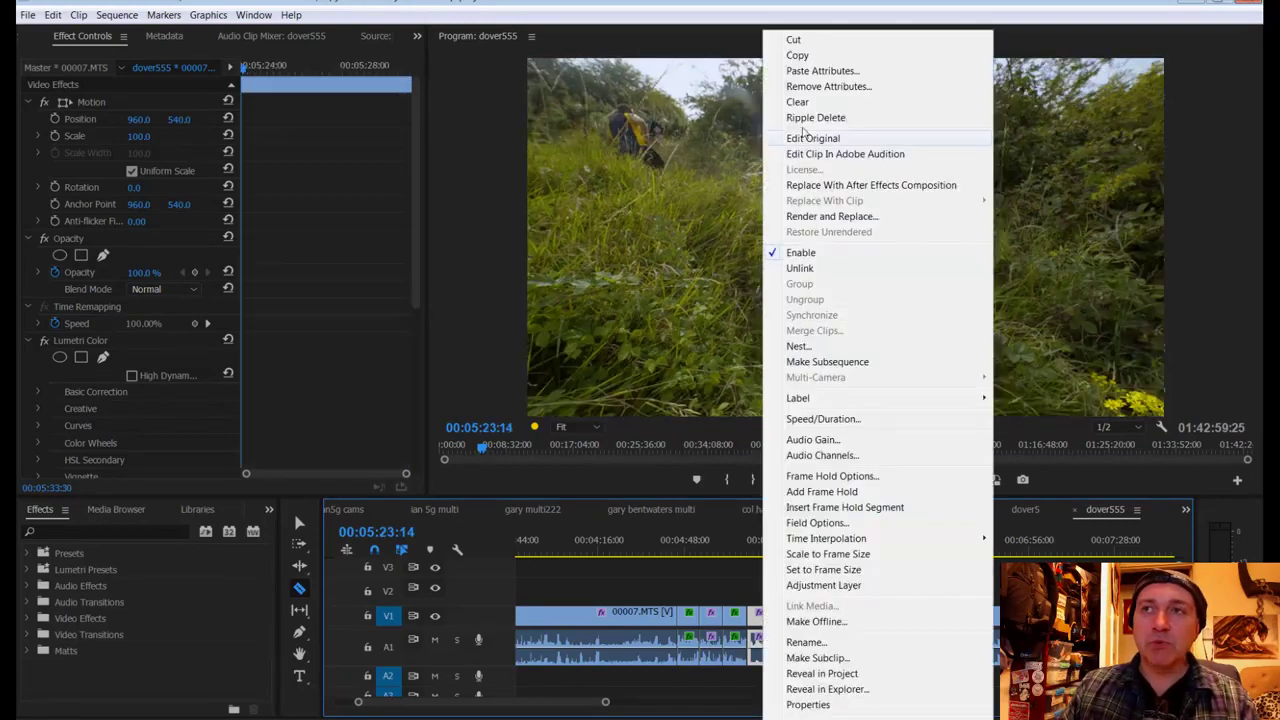
left_click(805, 119)
left_click(748, 550)
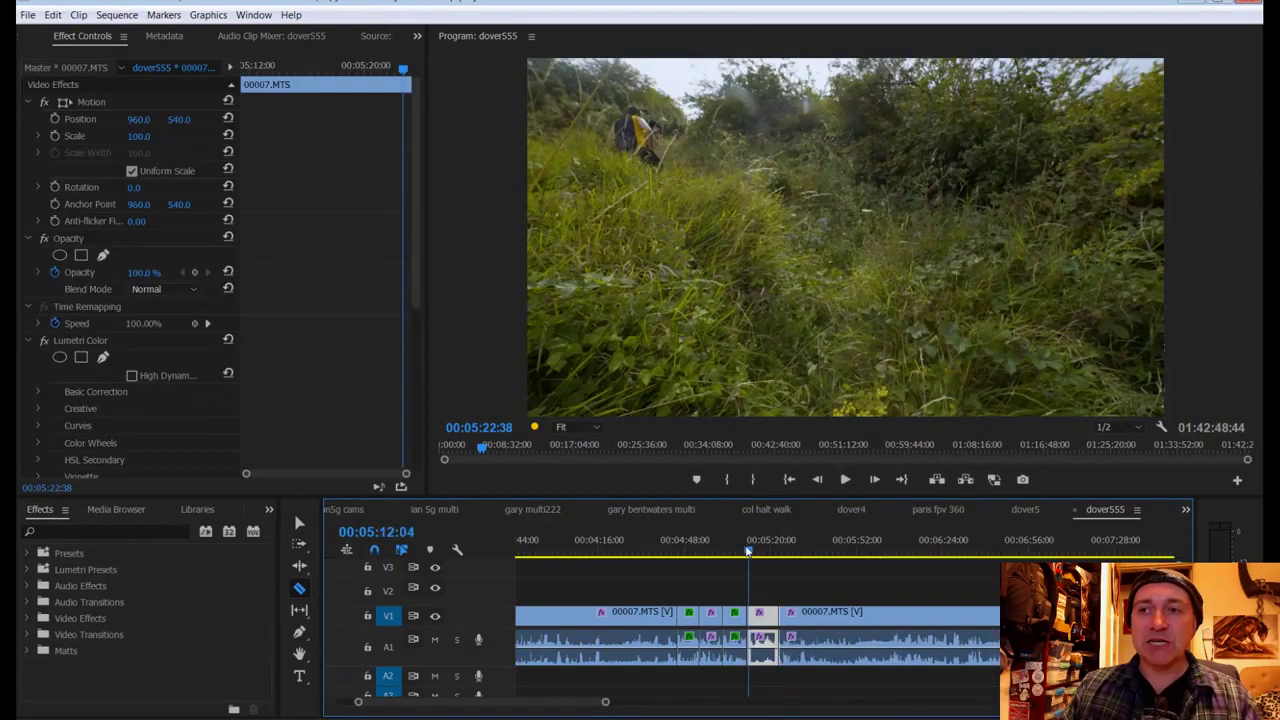
left_click_drag(748, 550, 741, 551)
key("space")
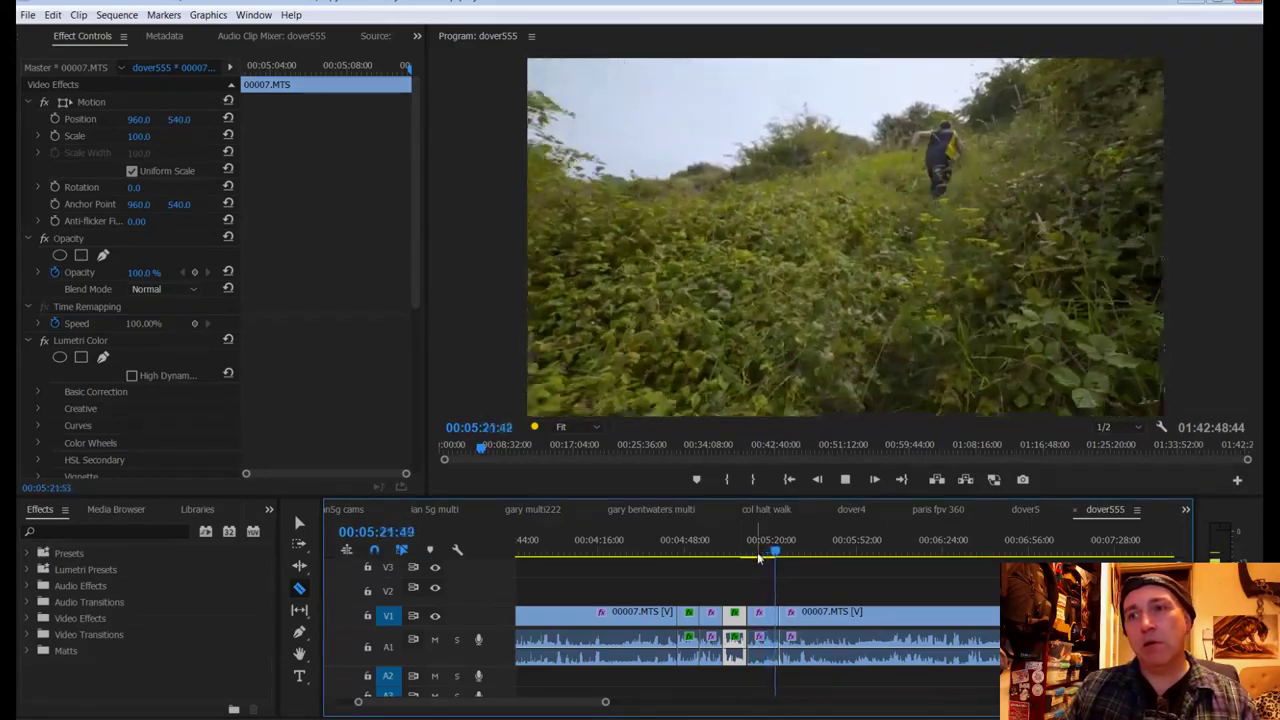
Step: Set the 100% segment just before the join to 600% speed and ripple delete the gap it leaves
right_click(763, 617)
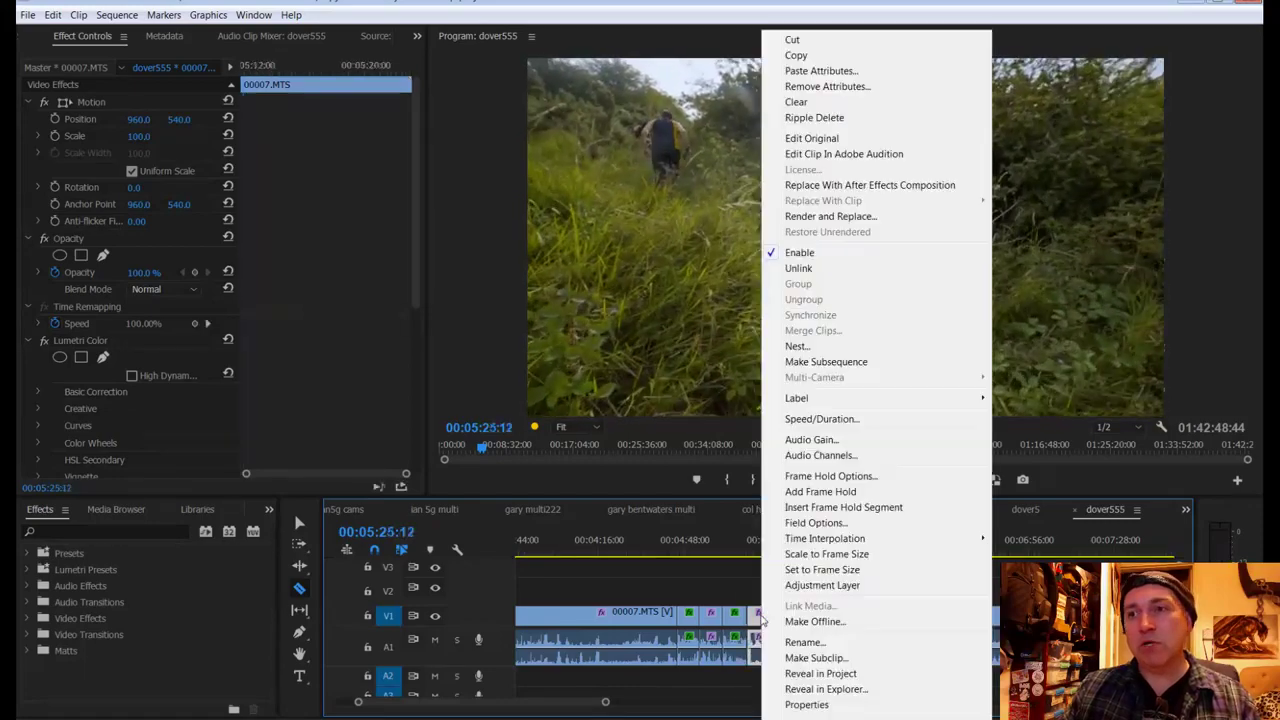
left_click(821, 419)
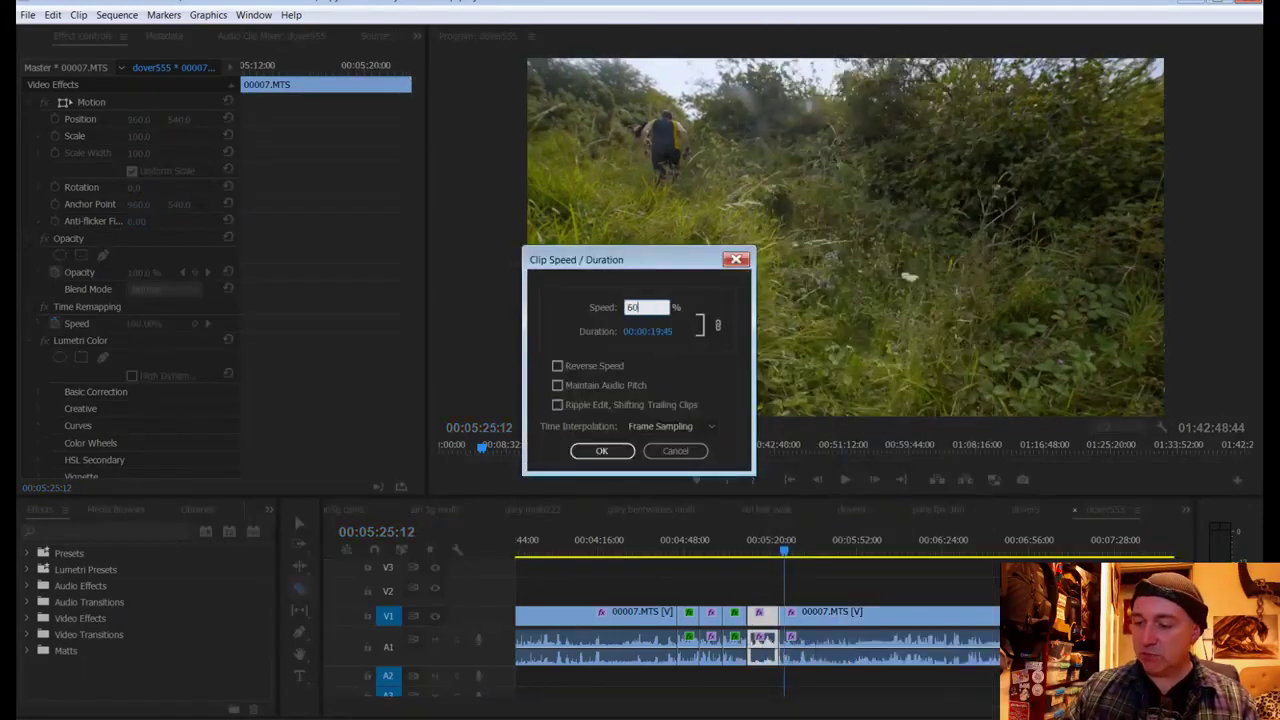
key("Return")
right_click(779, 627)
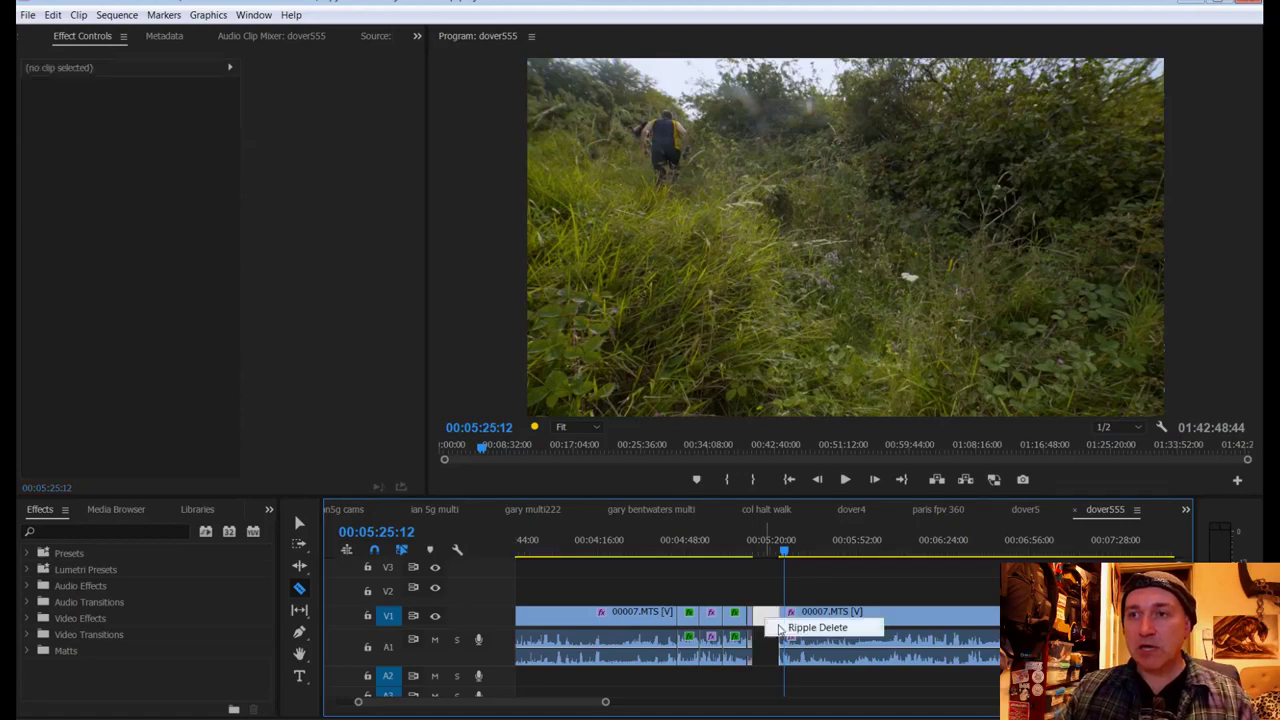
left_click(812, 627)
Step: Play back the footage after the closed gap, cutting the long clip at 00:05:21:04 and again at about 00:05:23:51
key("Up")
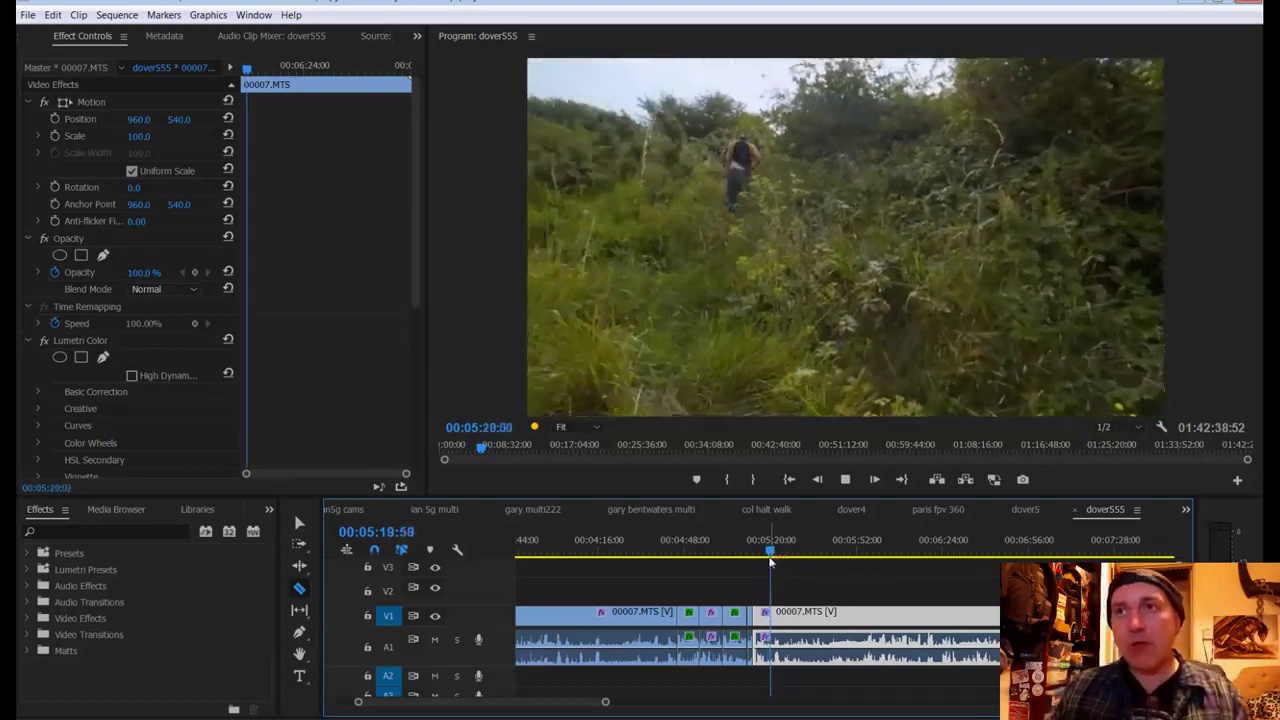
key("space")
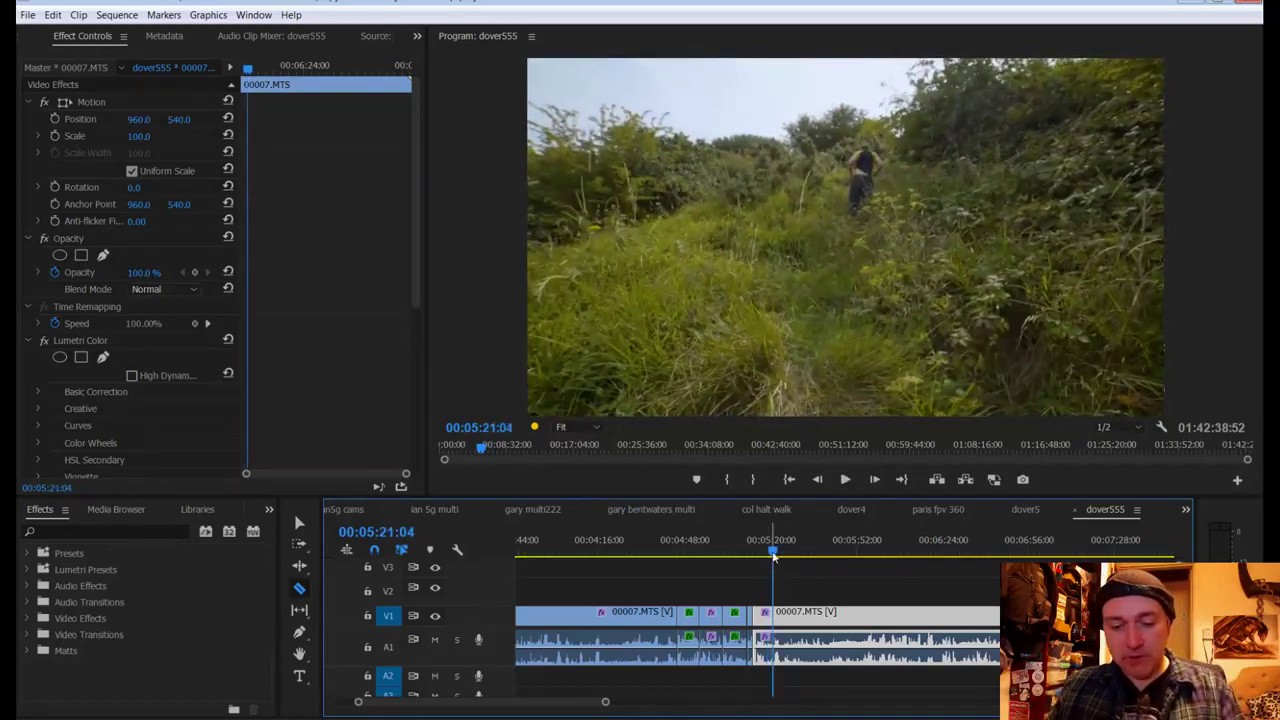
left_click(772, 614)
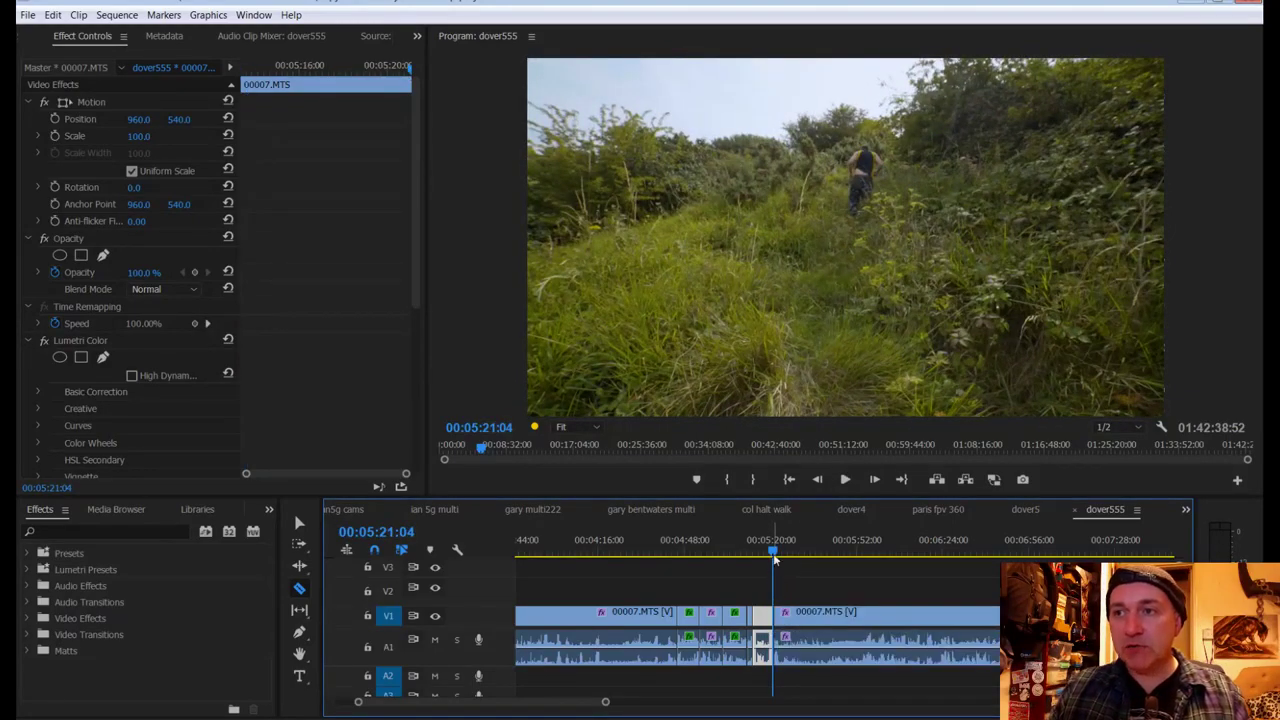
key("space")
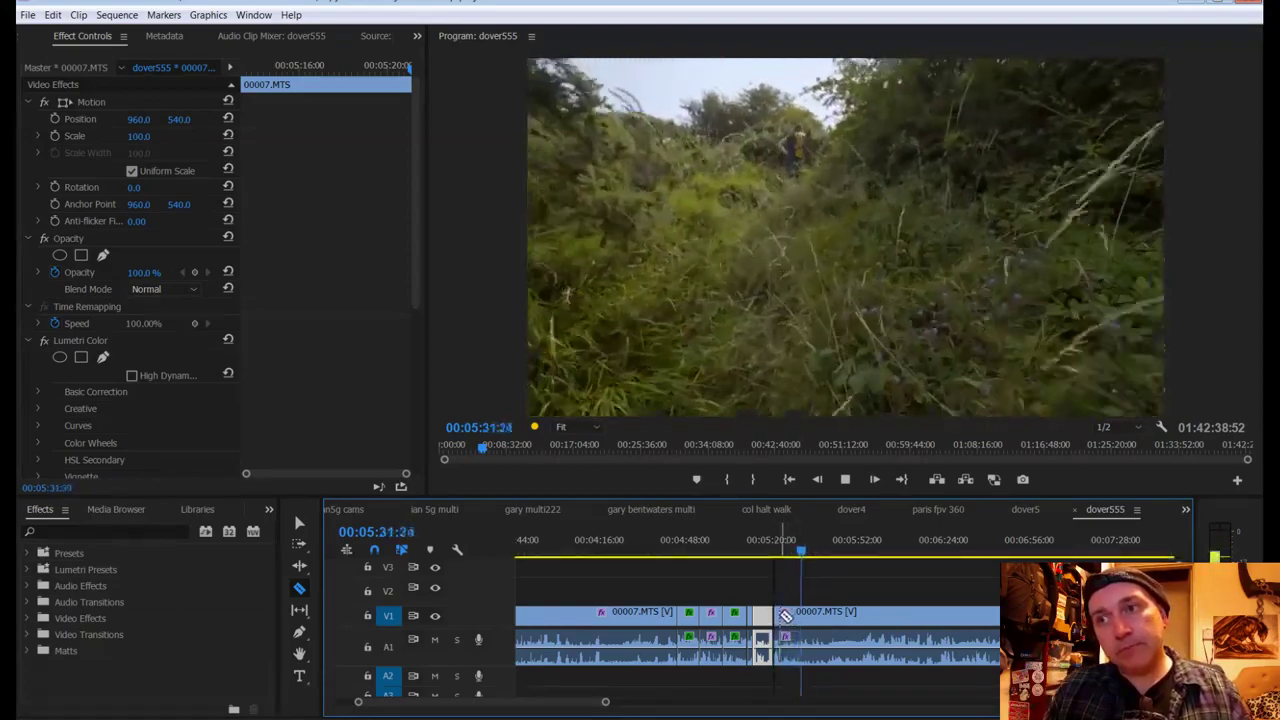
left_click(788, 614)
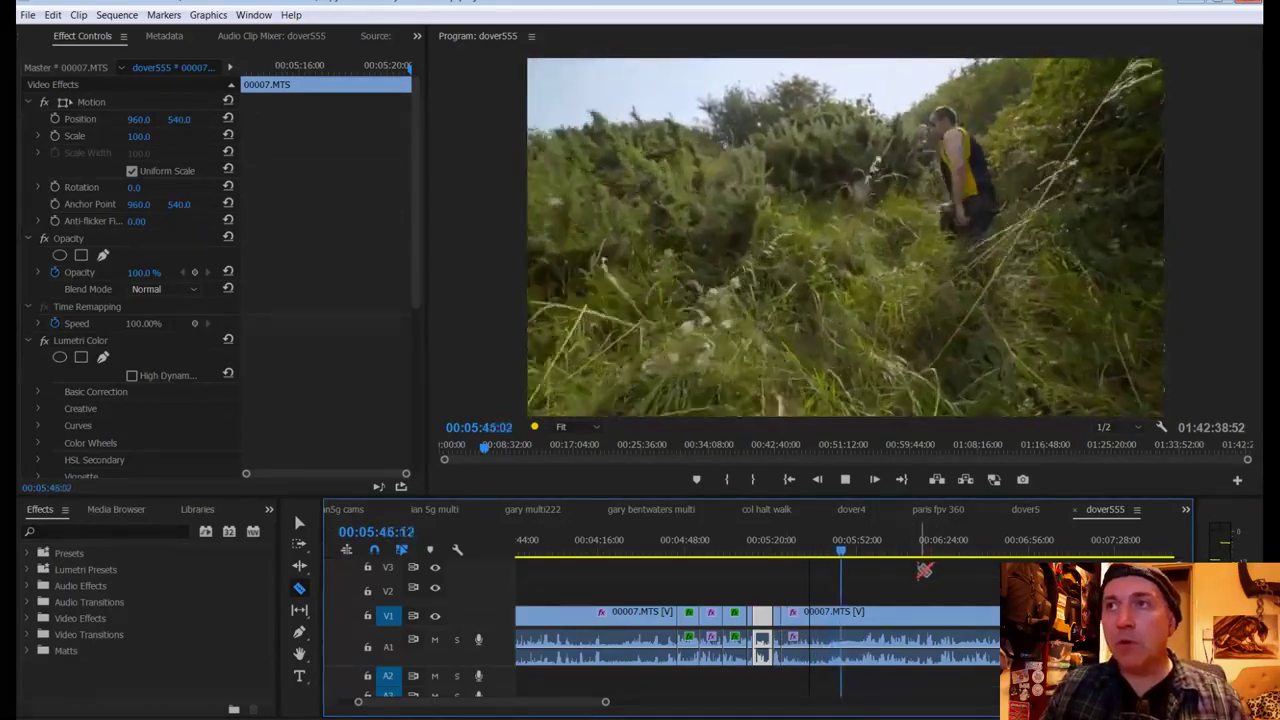
Step: Review the footage around 00:05:35:01 and set the long clip starting at about 00:05:23:51 to 600% speed
left_click(846, 549)
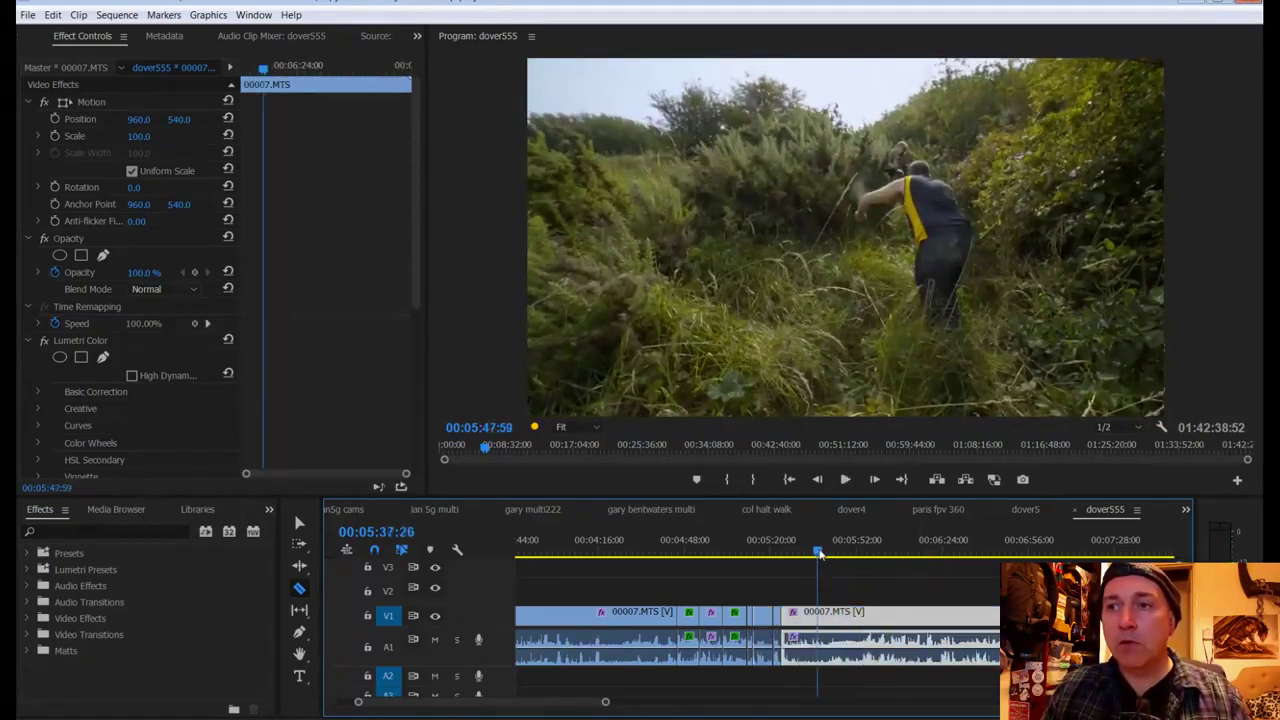
mouse_move(813, 553)
left_mouse_down()
mouse_move(827, 556)
mouse_move(812, 556)
left_mouse_up()
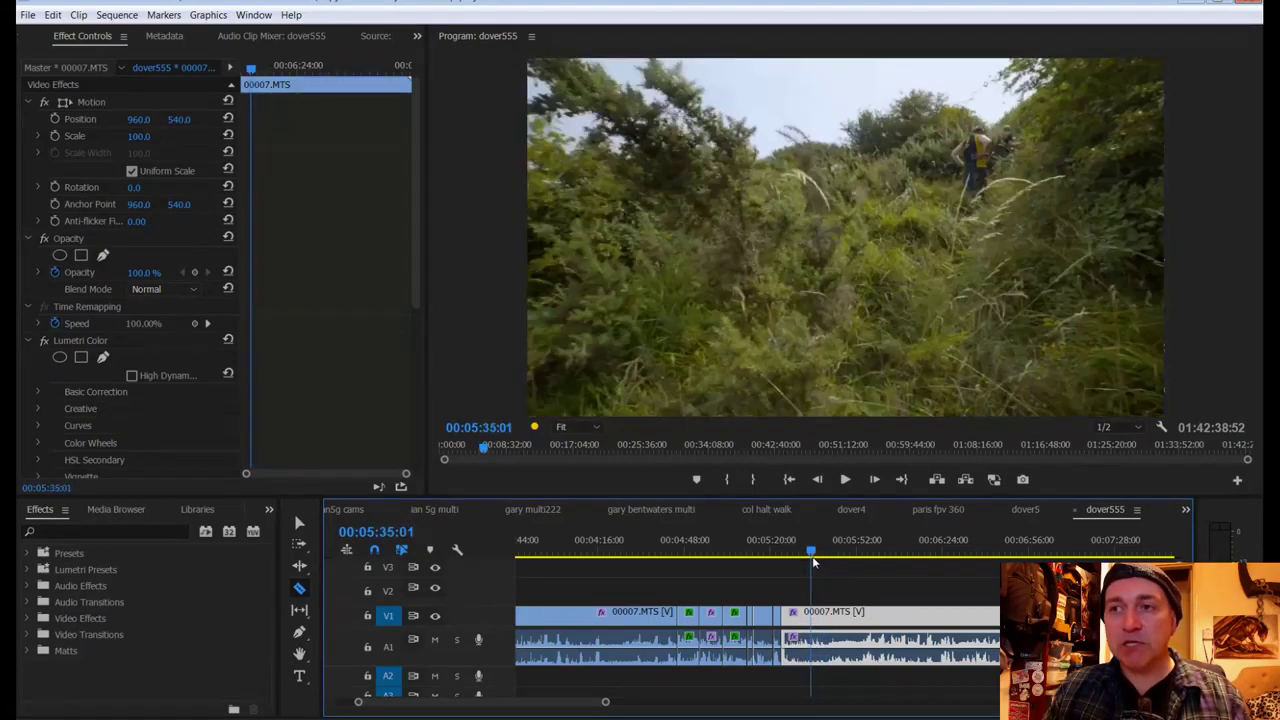
right_click(818, 615)
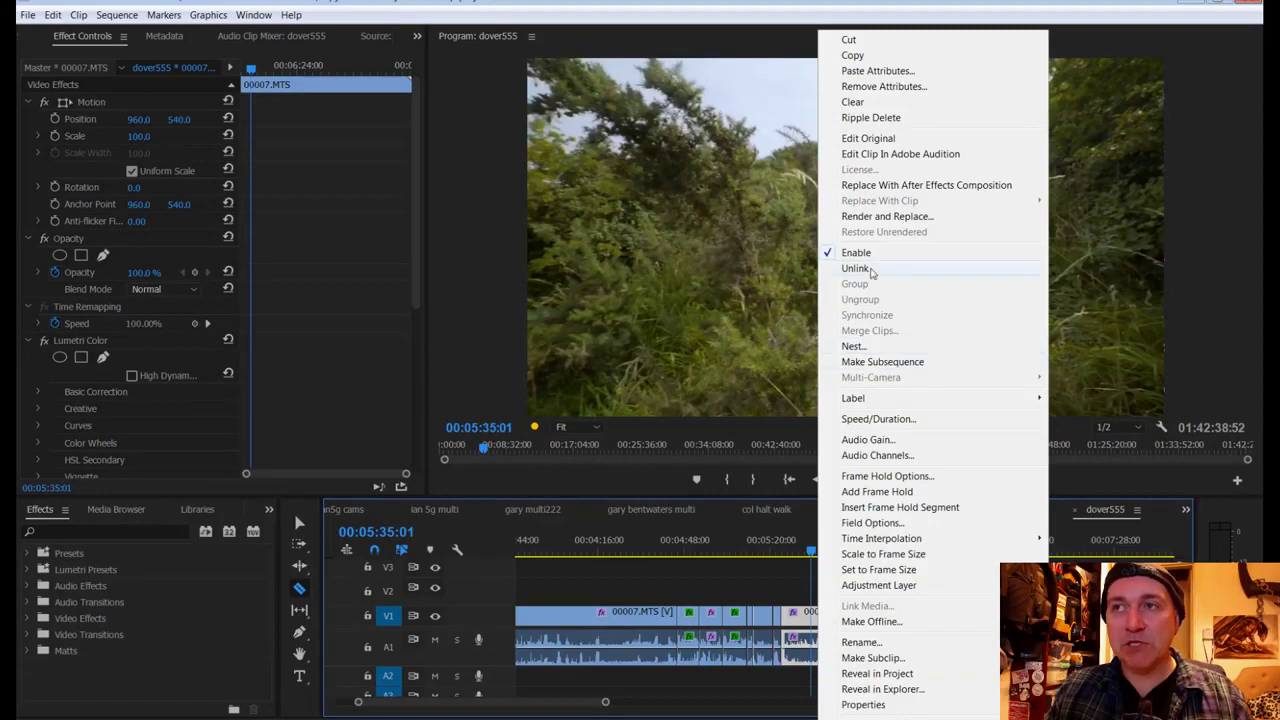
left_click(867, 420)
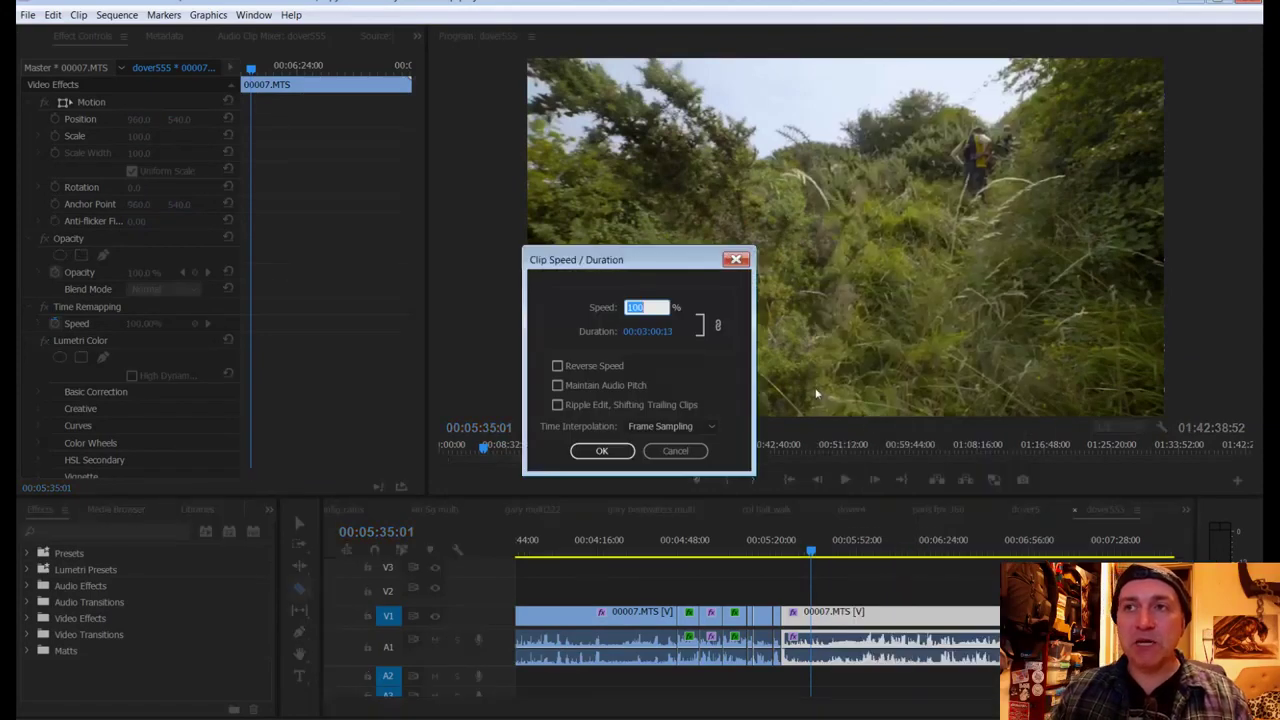
type("600")
key("Return")
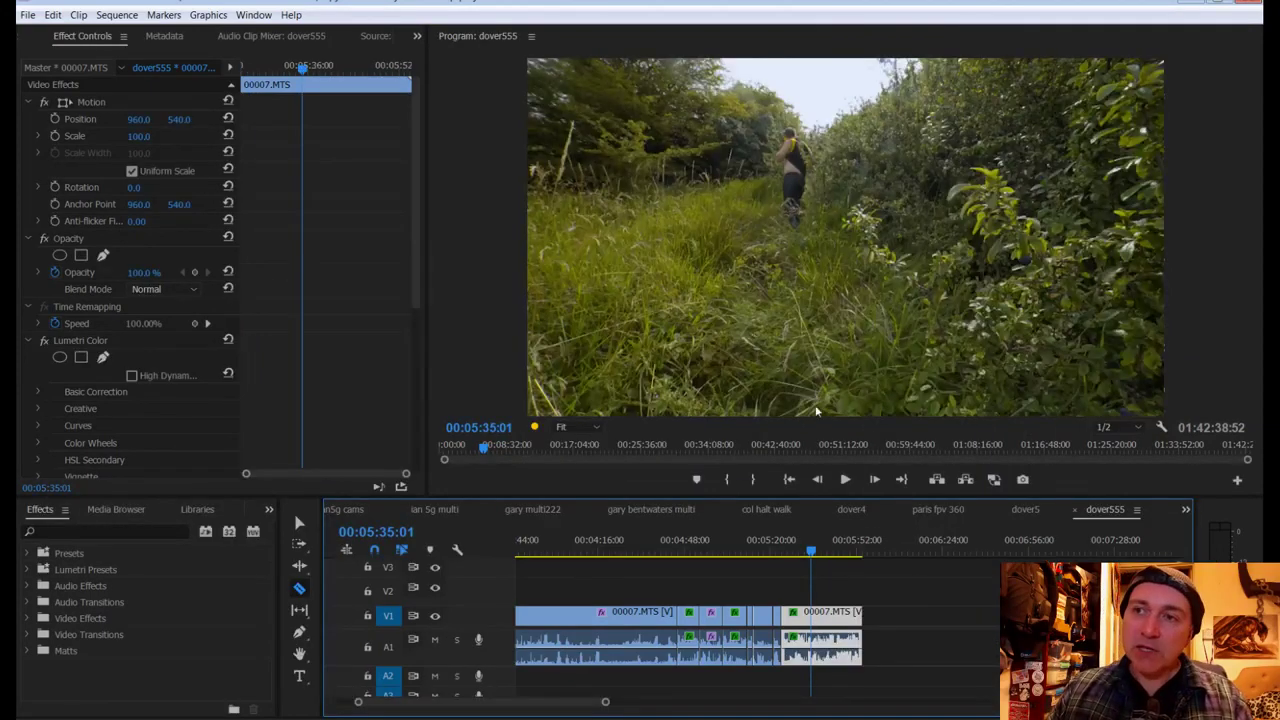
Step: Save the project and play the start of the long 600% segment from 00:05:23:51 to 00:05:30:31
left_click_drag(813, 556, 800, 550)
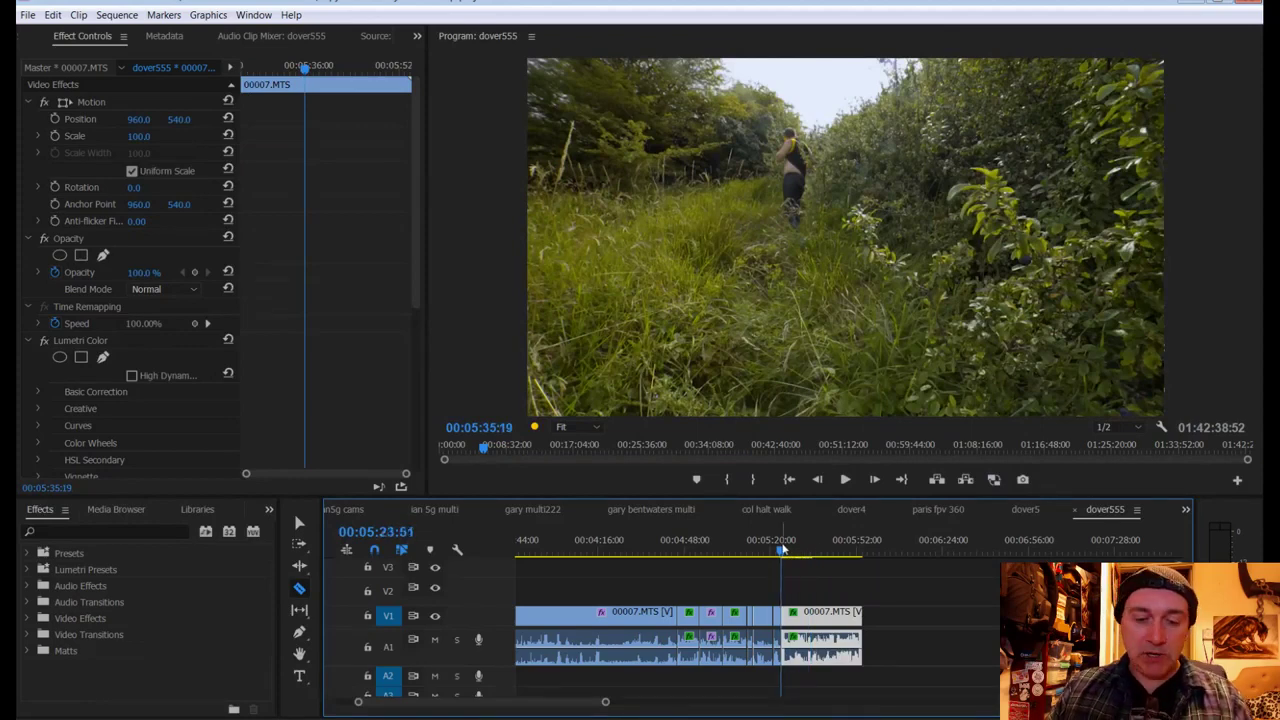
key("ctrl+s")
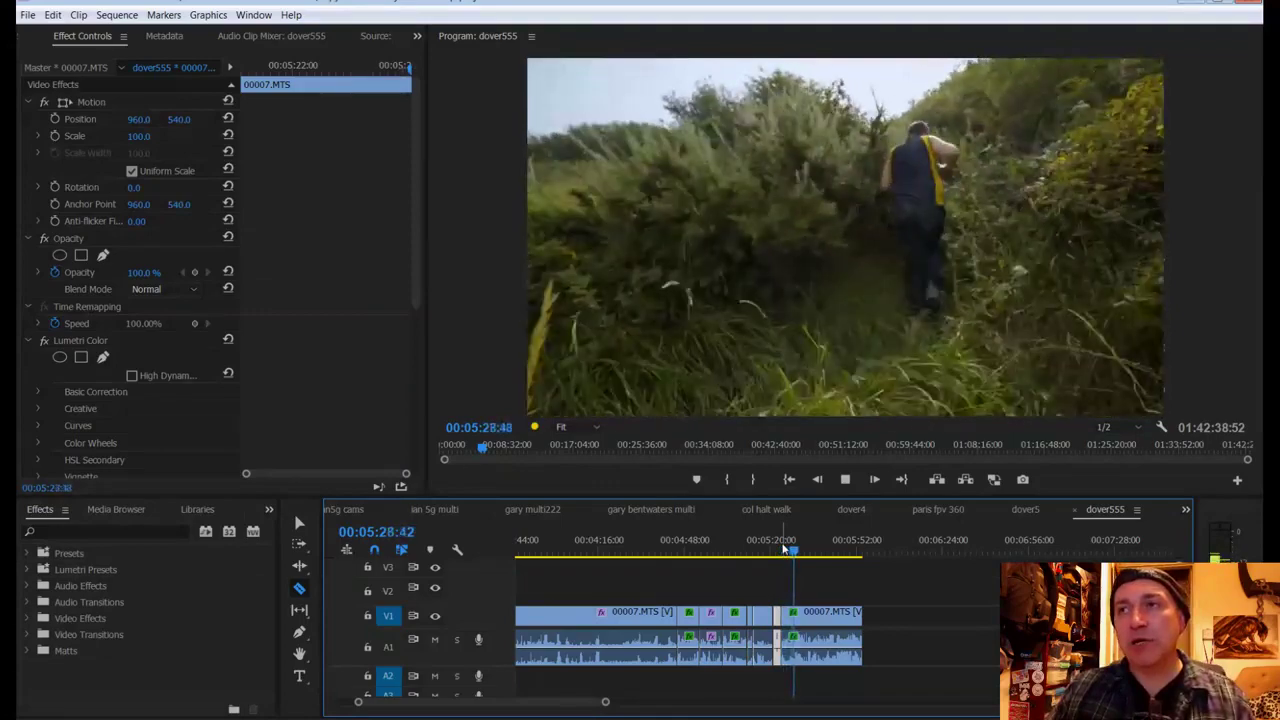
key("space")
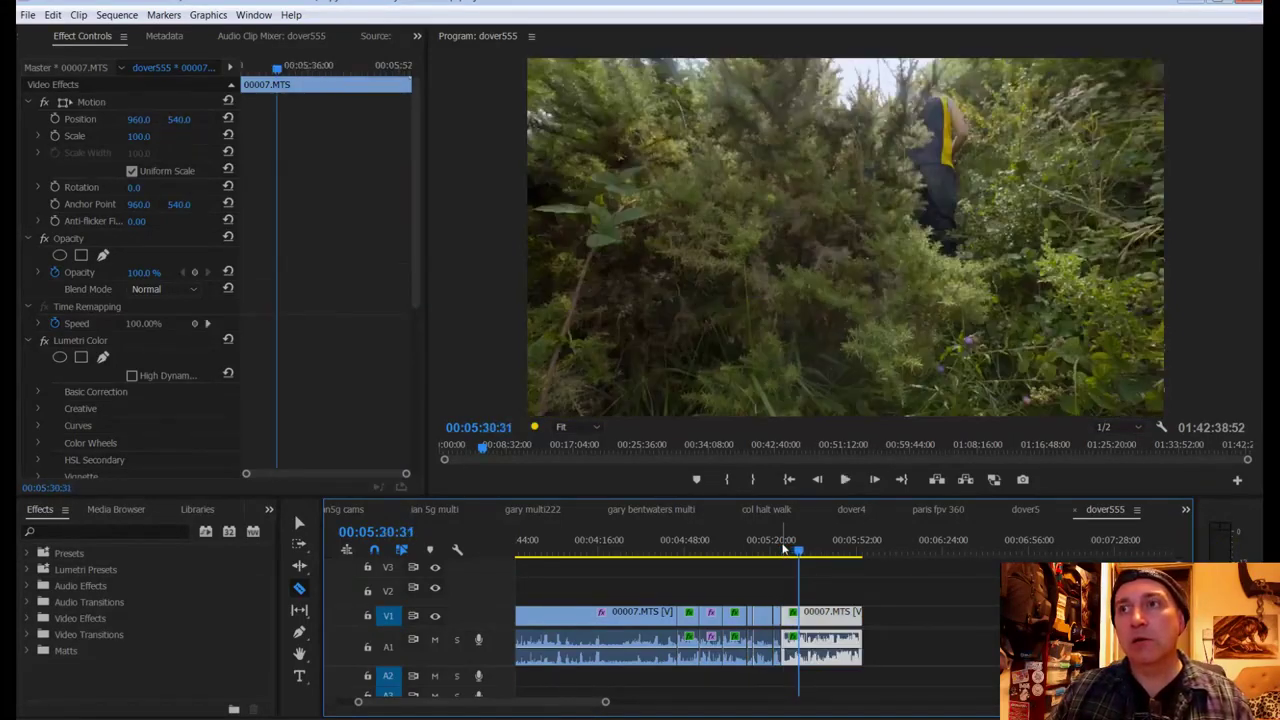
Step: Cut the 600% clip at 00:05:29:18 and 00:05:30:38 and ripple delete the section between the cuts
left_click_drag(606, 706, 491, 706)
left_click(853, 553)
left_click_drag(840, 553, 837, 567)
key("shift+Left")
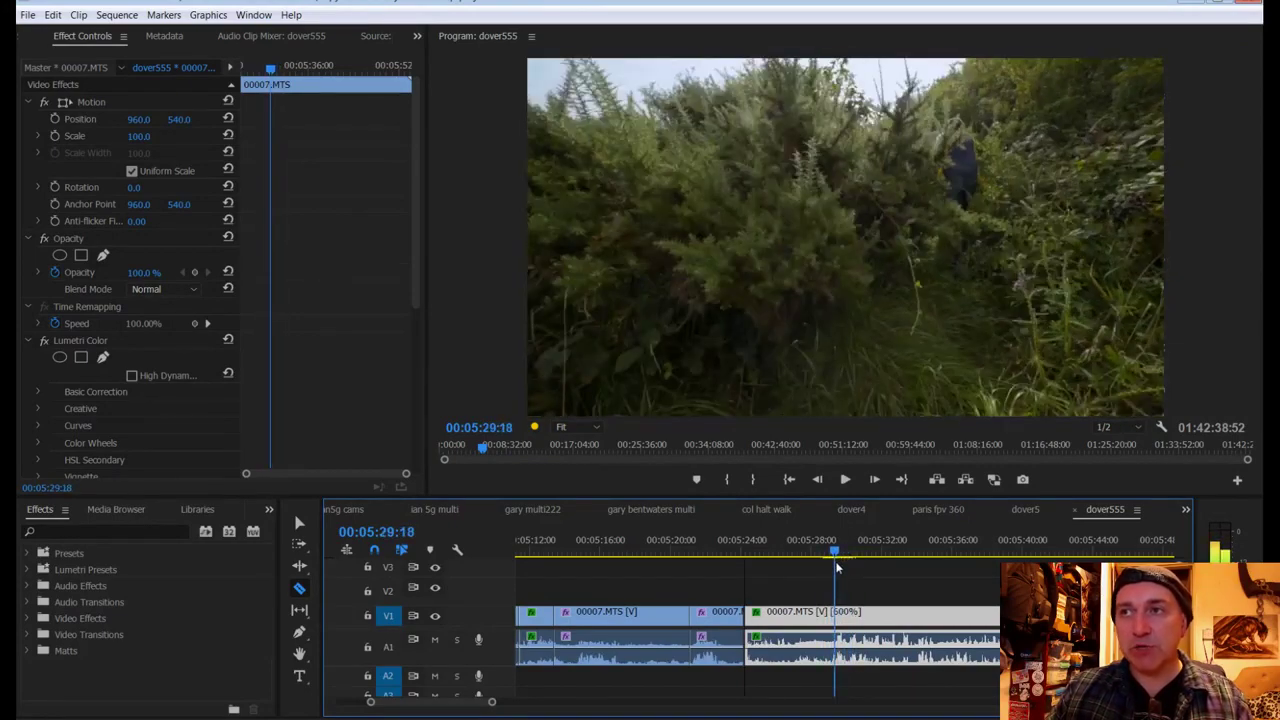
left_click(840, 612)
scroll(747, 573, "down", 3)
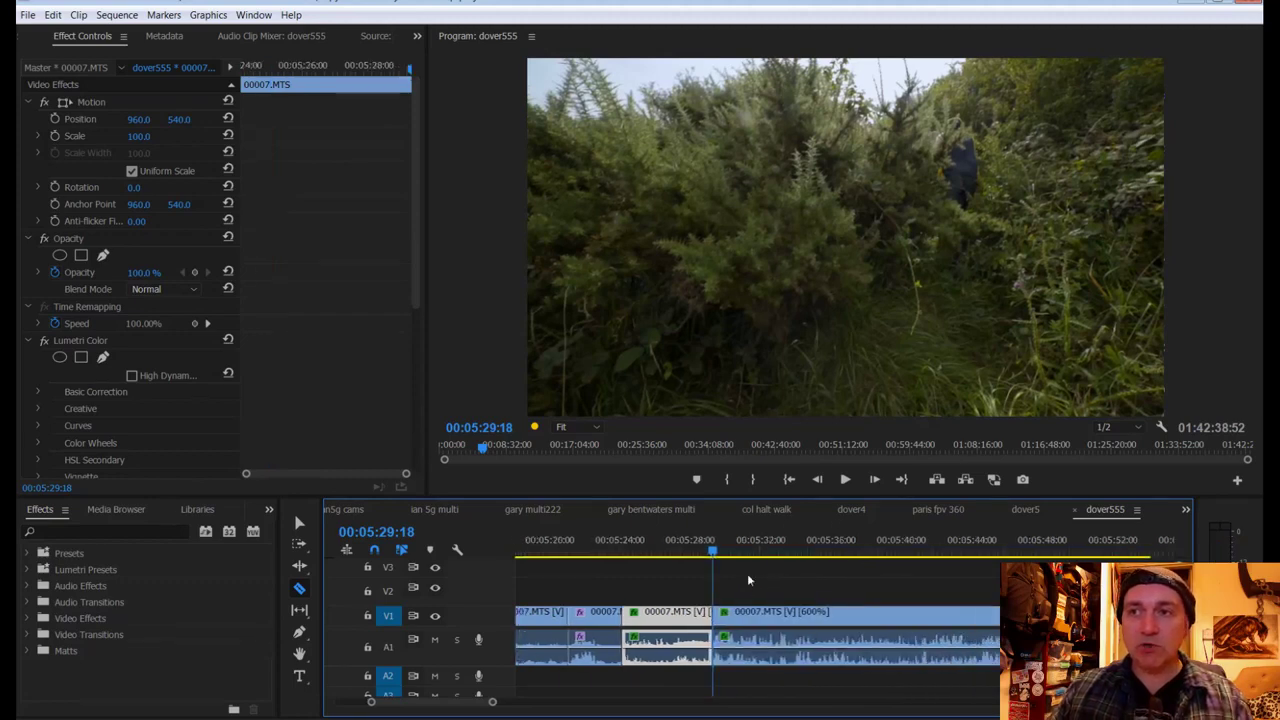
left_click_drag(666, 556, 688, 558)
left_click(694, 615)
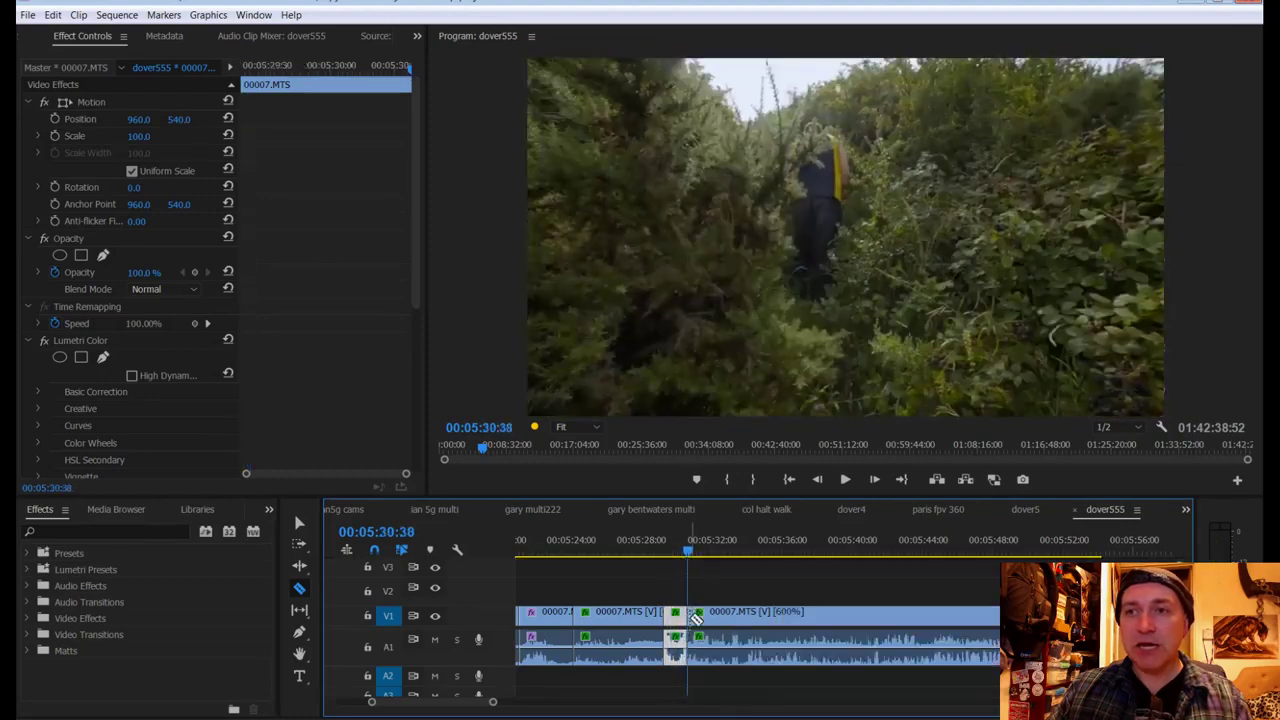
right_click(684, 618)
left_click(750, 119)
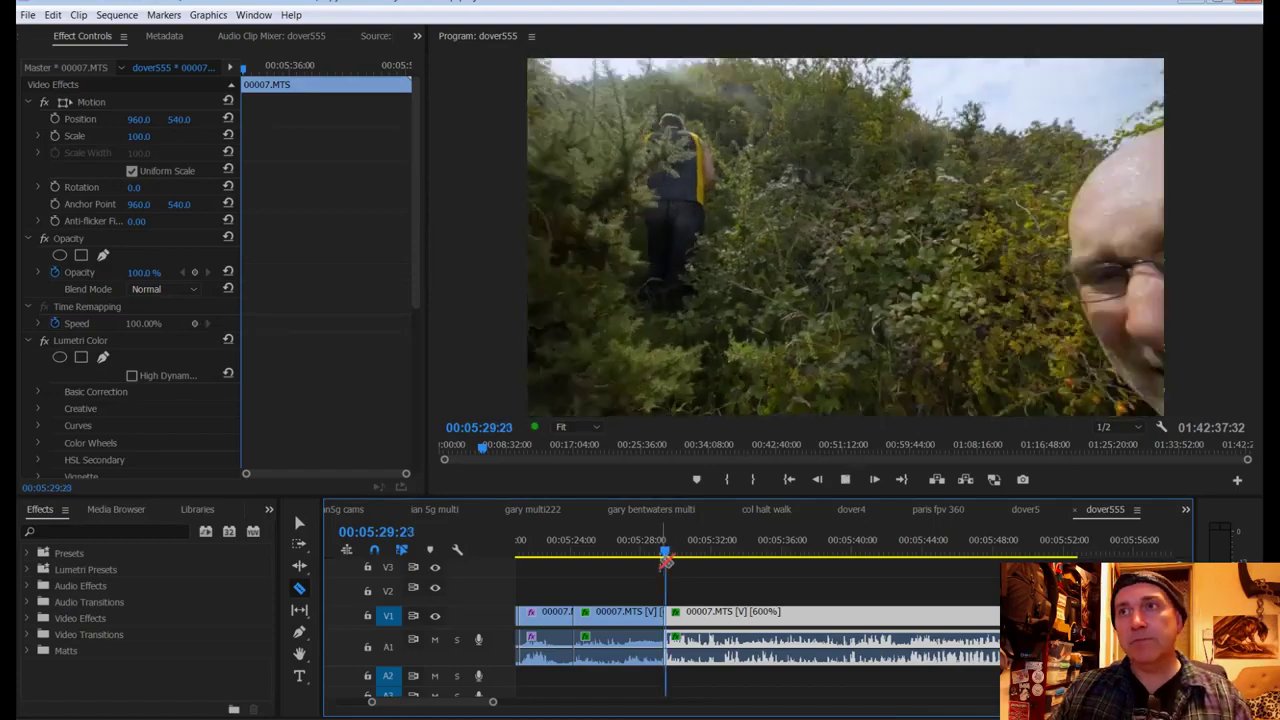
Step: Return the remaining long 600% clip after the join to normal speed
key("space")
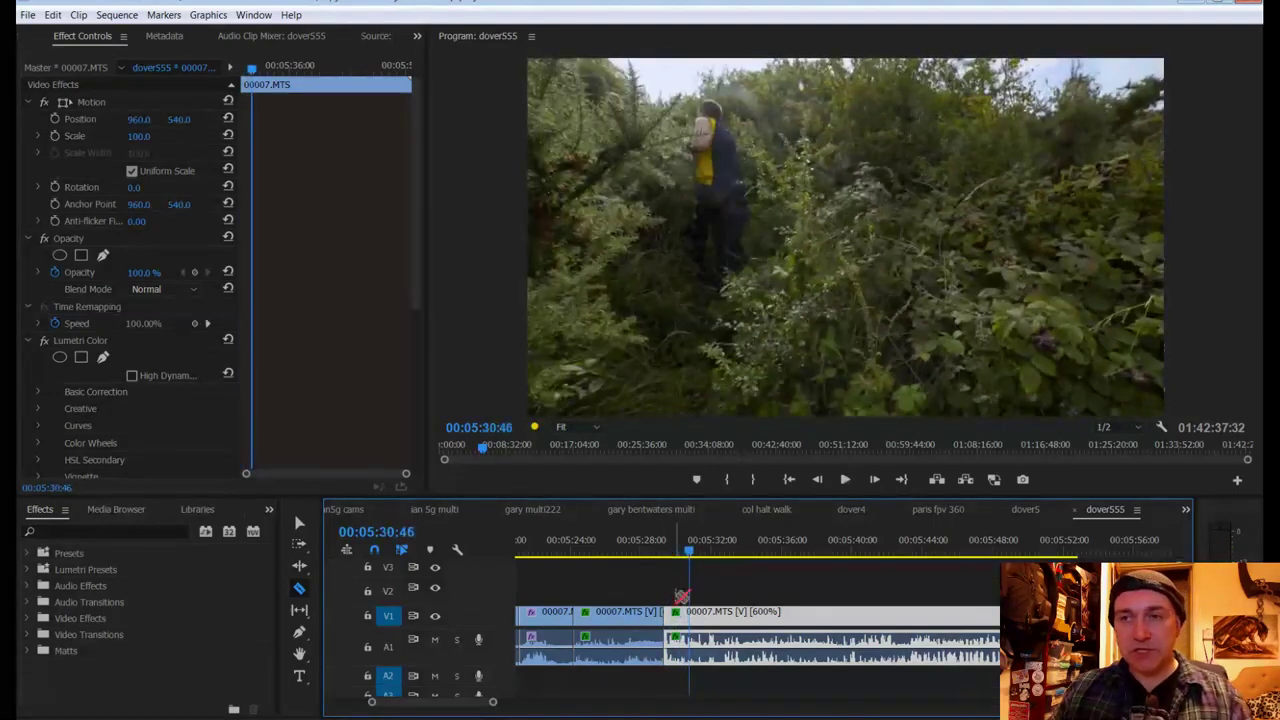
right_click(707, 614)
left_click(762, 418)
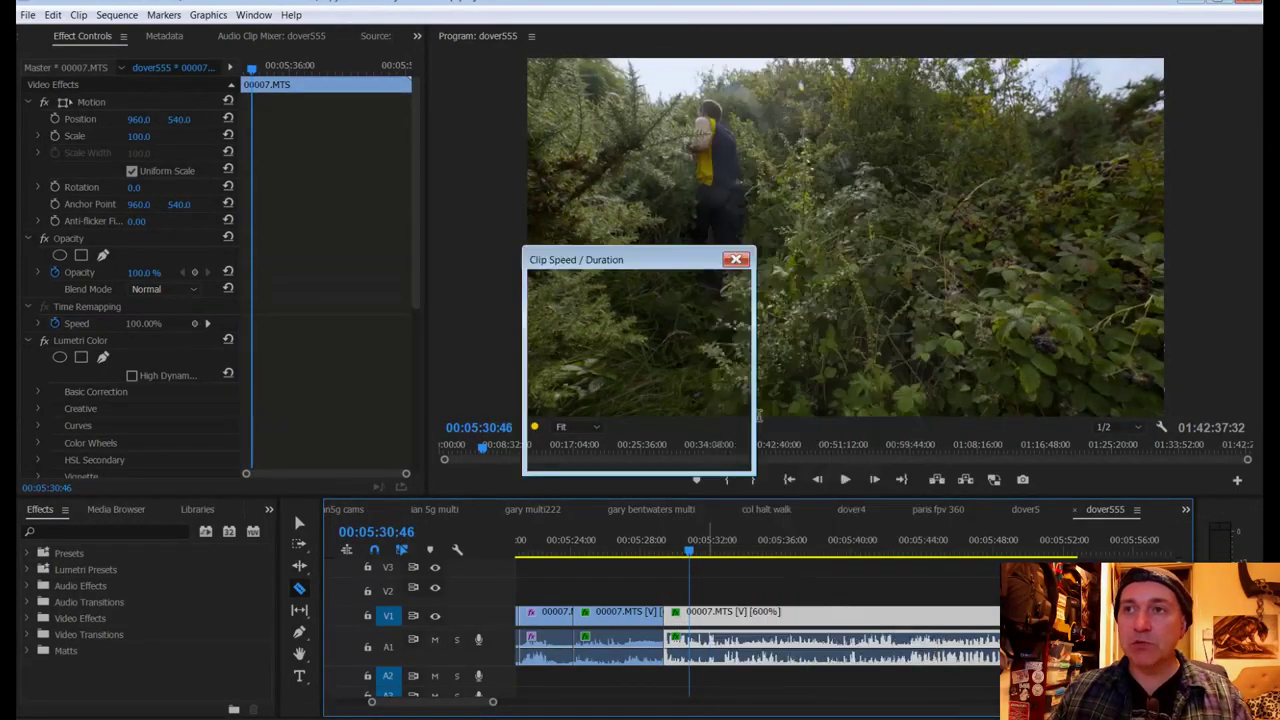
type("50")
key("Return")
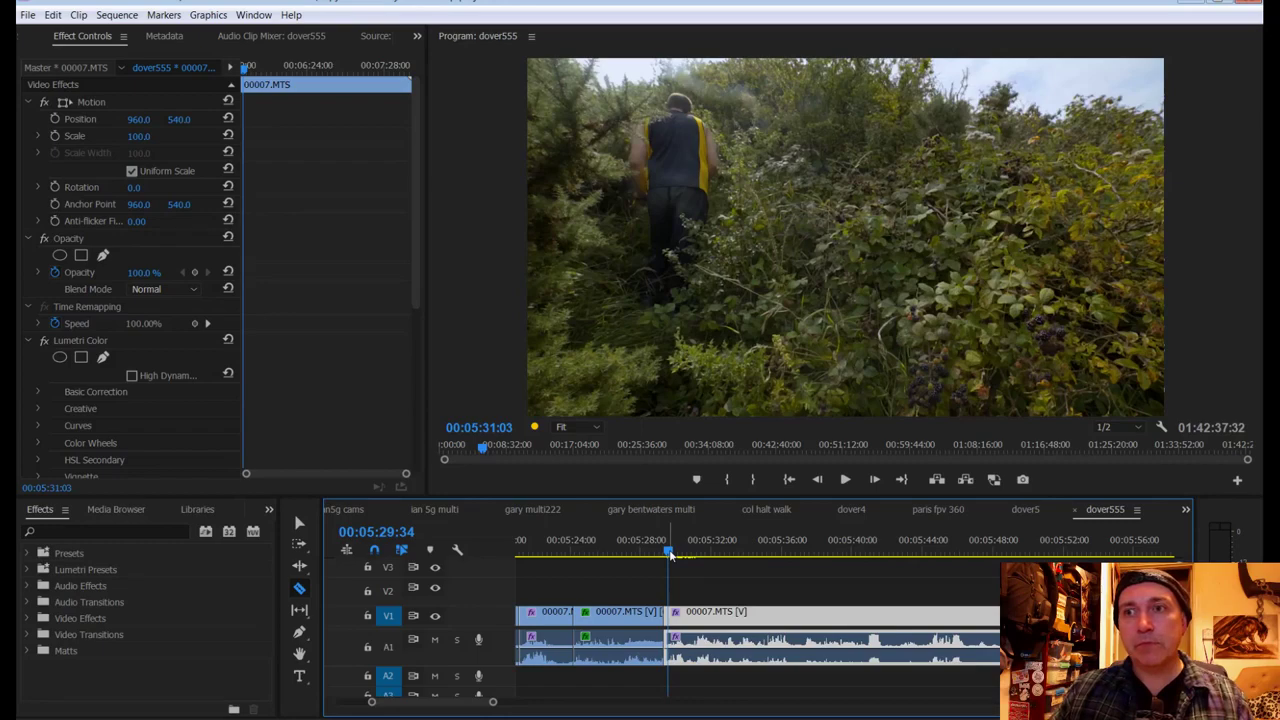
Step: Play back the normal-speed footage from 00:05:29:34 to 00:05:34:02 and cut the clip at about 00:05:32:08 and 00:05:32:31
key("space")
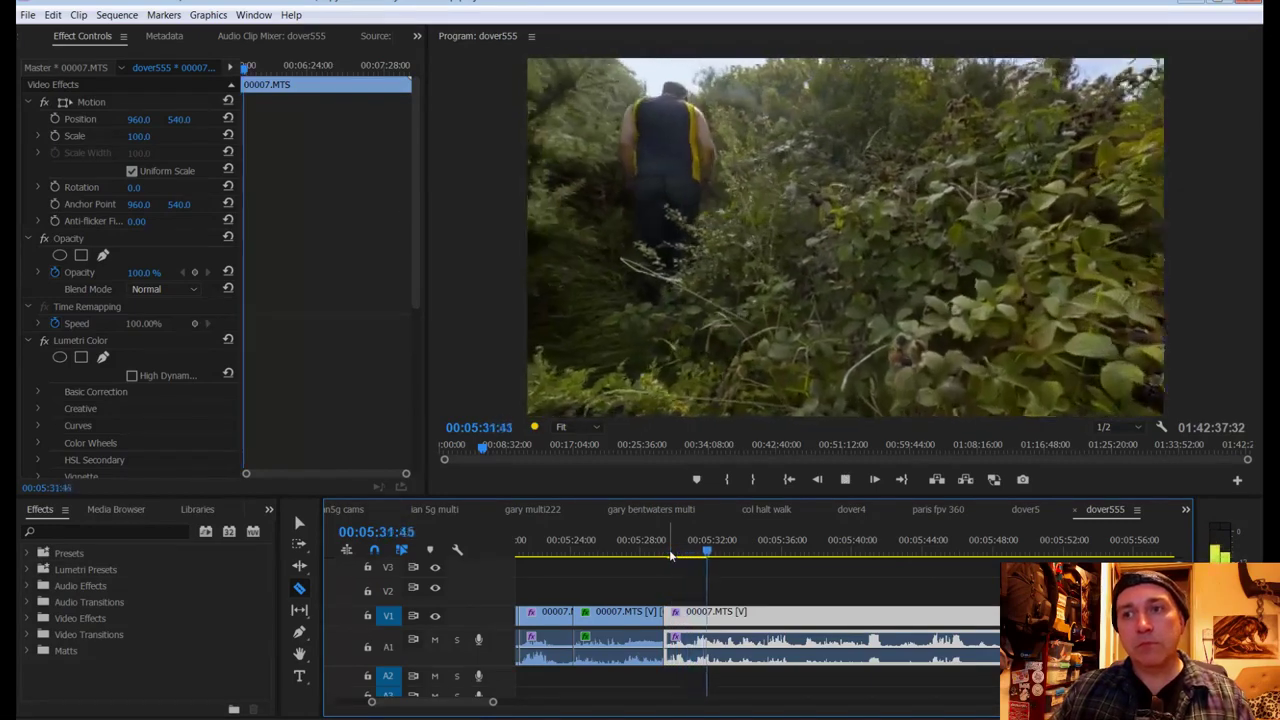
key("space")
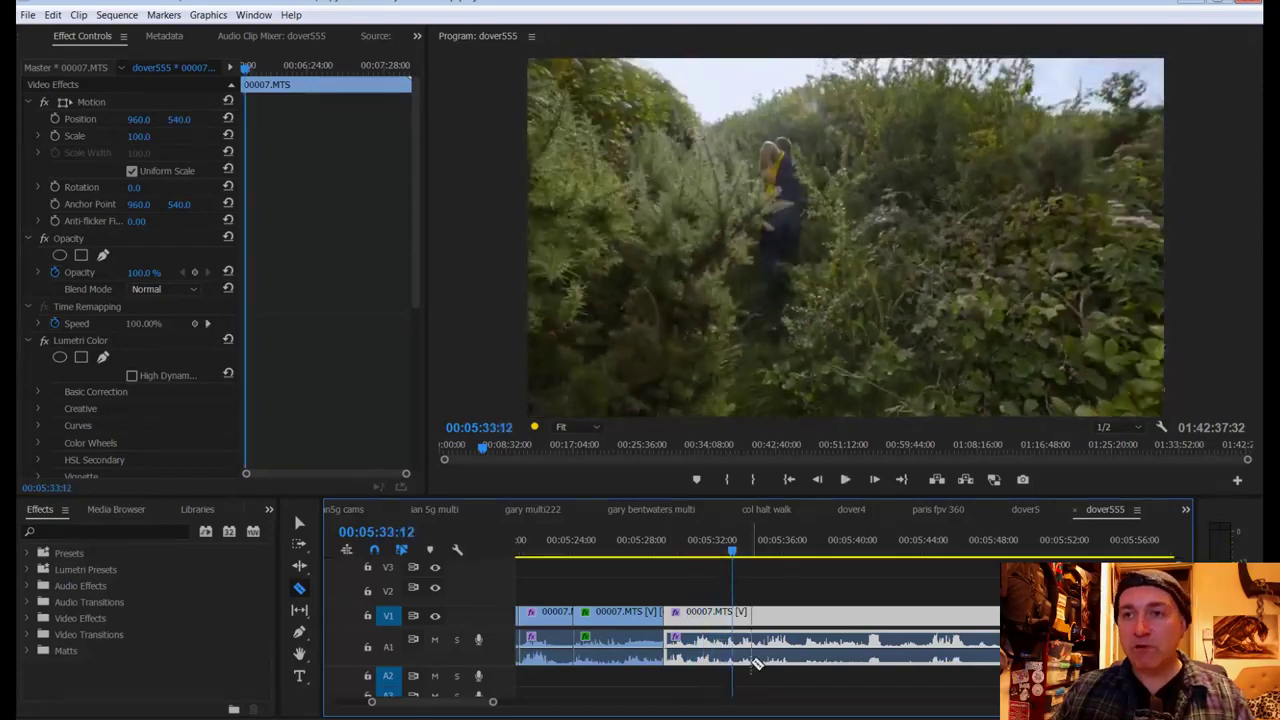
left_click_drag(493, 706, 430, 703)
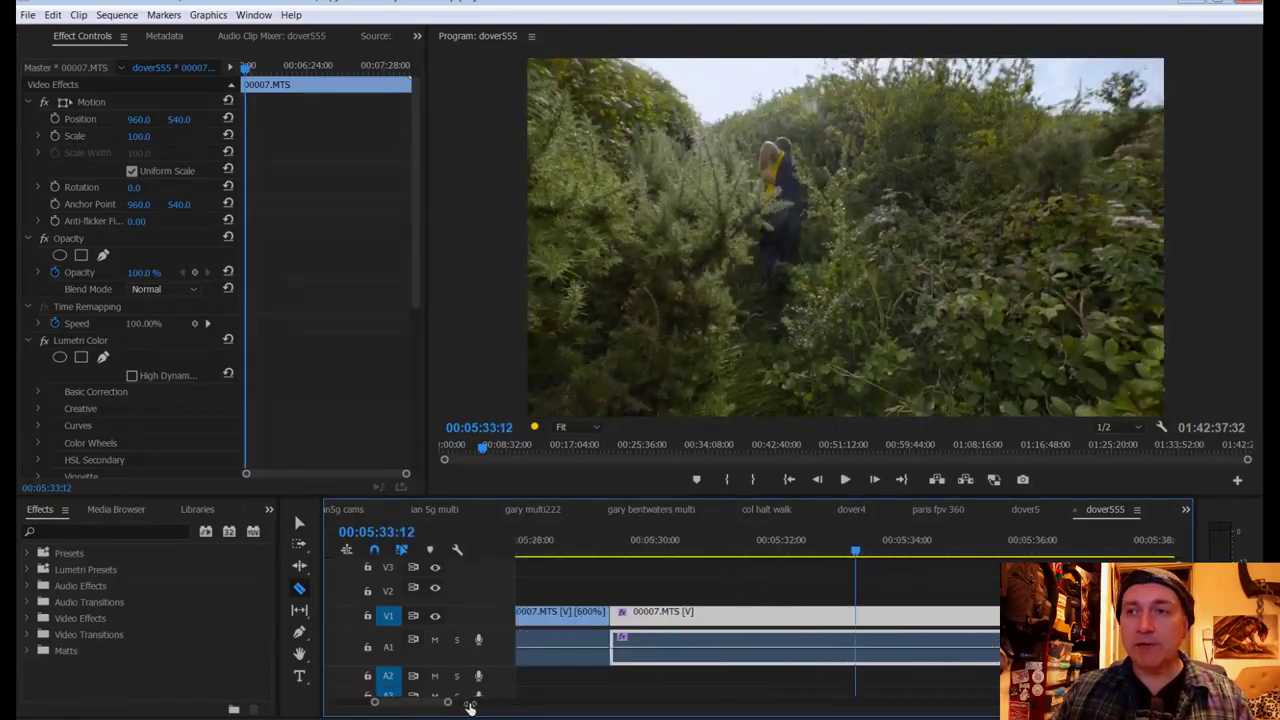
left_click(791, 557)
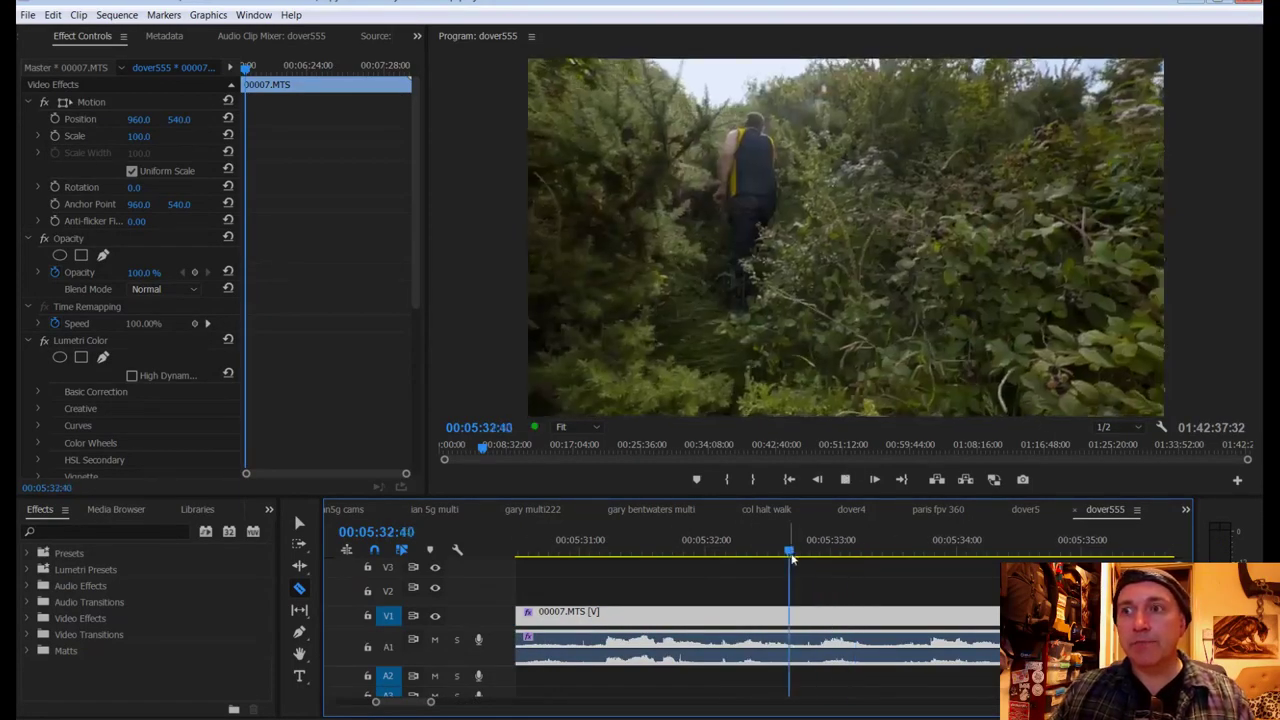
key("space")
key("space")
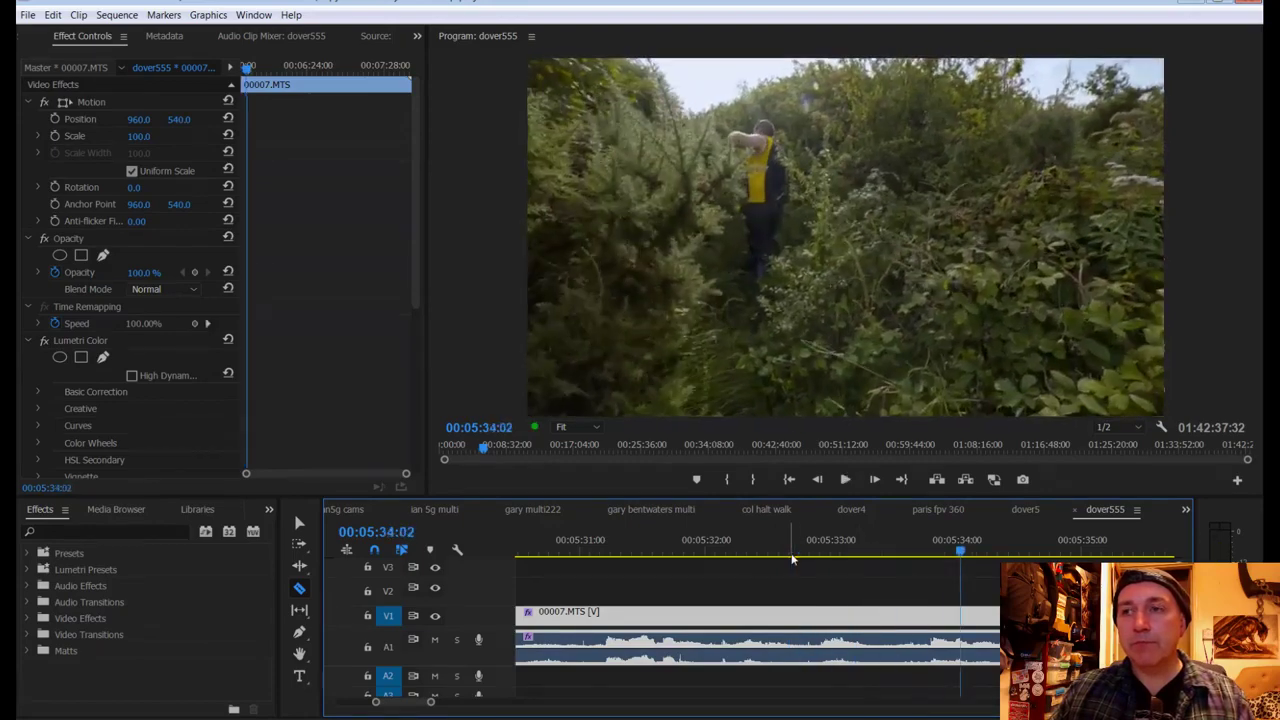
left_click(600, 558)
key("space")
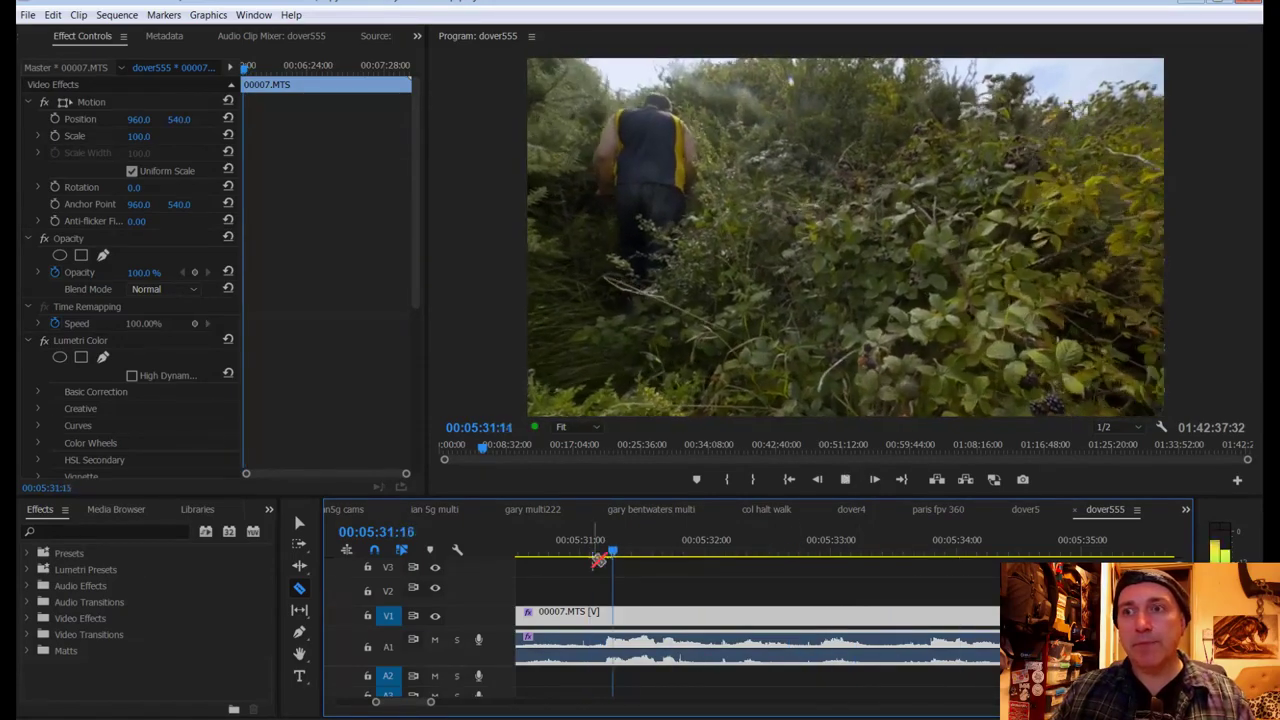
key("space")
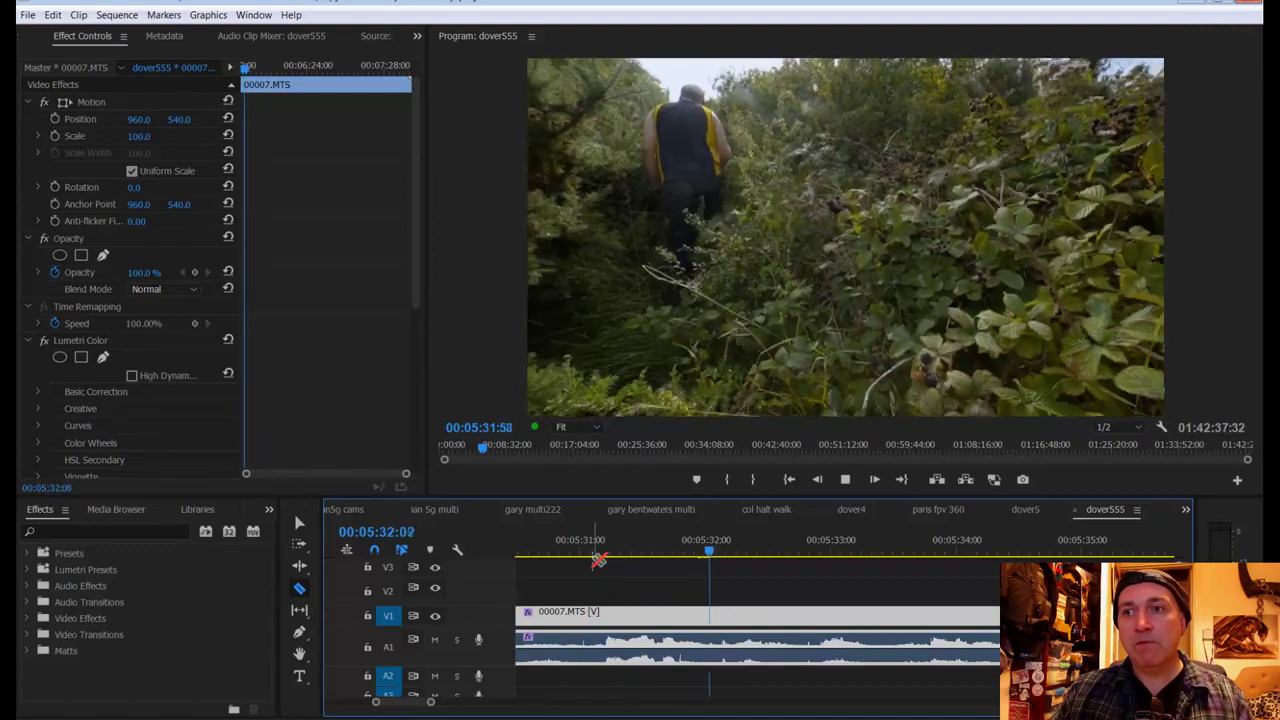
key("space")
left_click(722, 617)
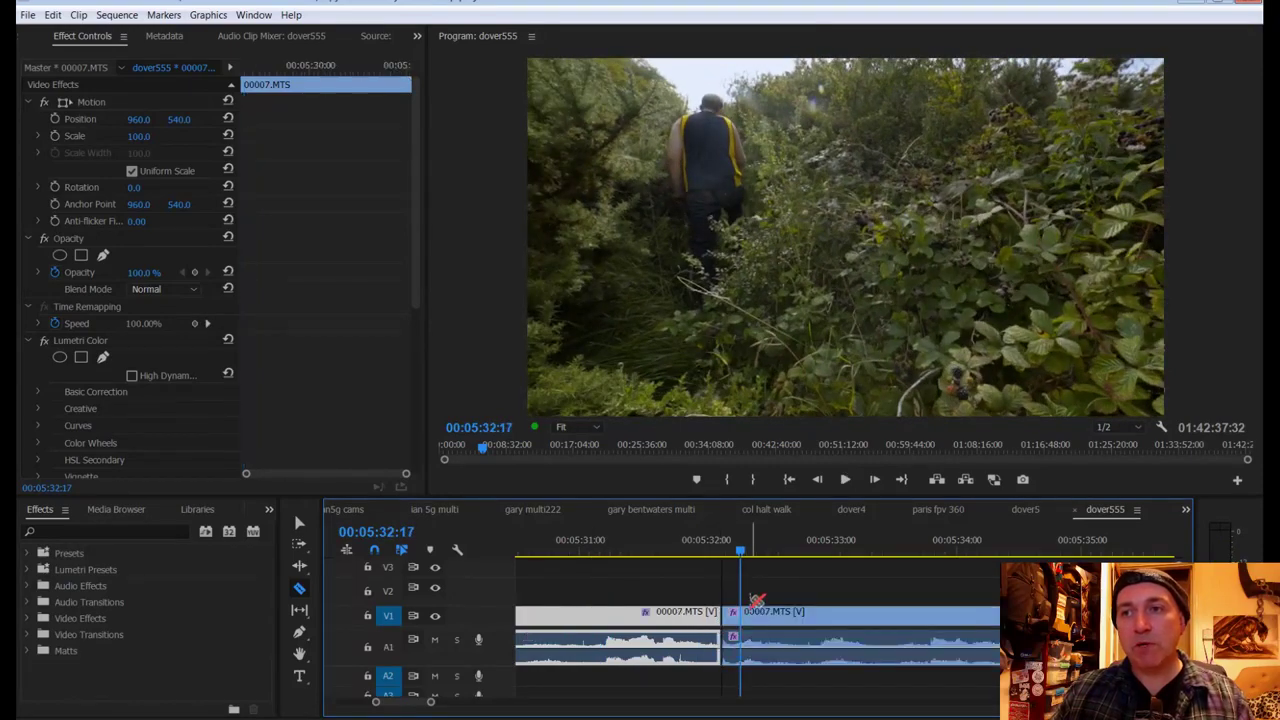
left_click(769, 617)
Step: Unlink the short section around 00:05:32:17 and delete only its audio
right_click(747, 614)
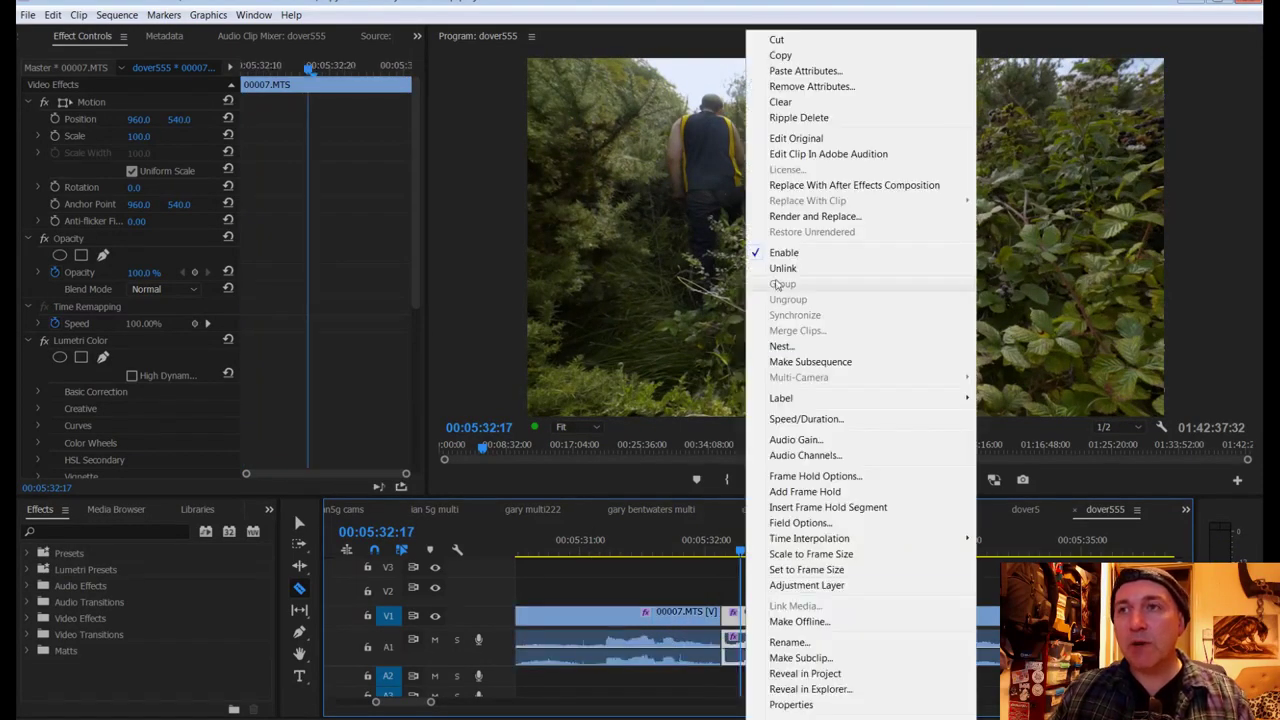
left_click(790, 251)
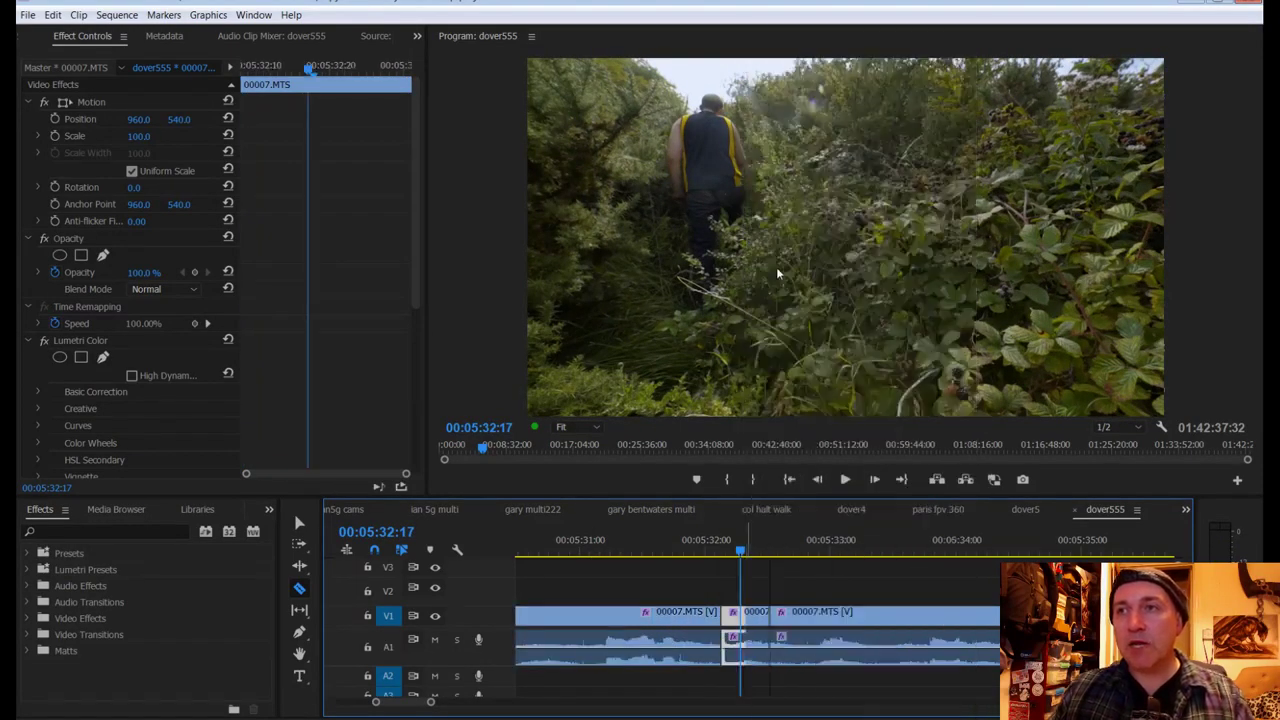
left_click(745, 660)
key("Delete")
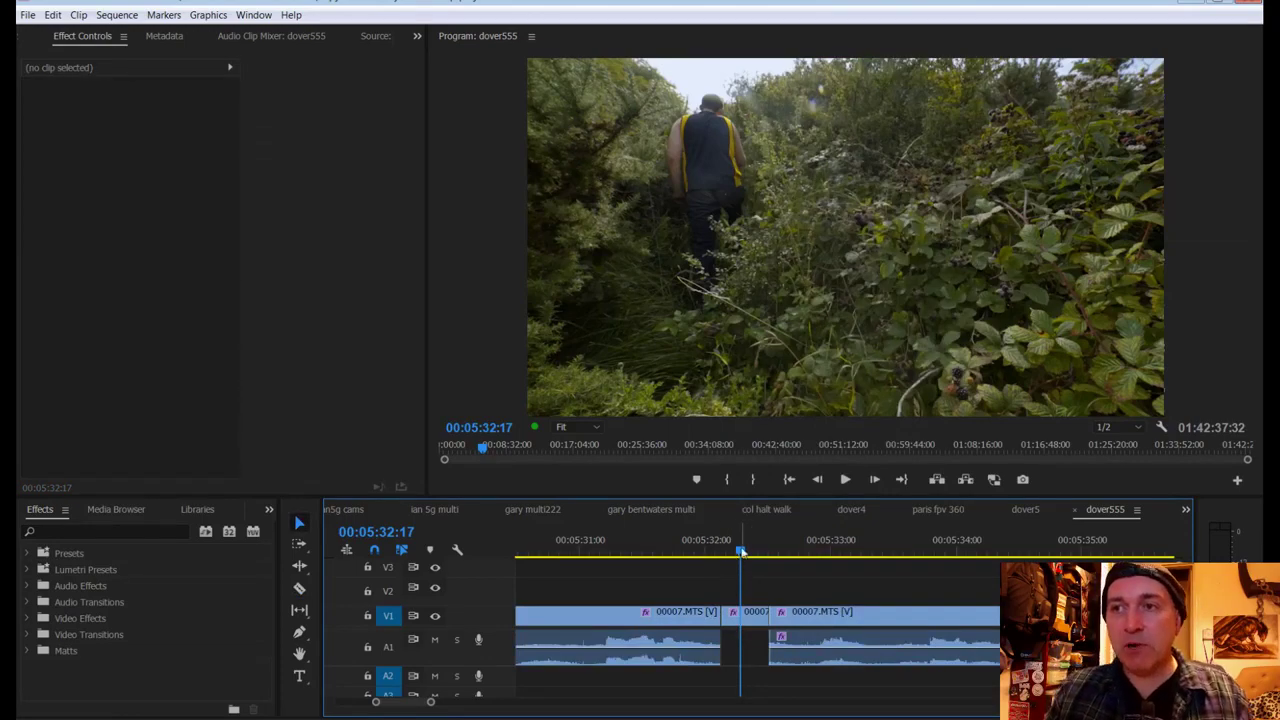
Step: Play back the muted section and following footage from about 00:05:31:13 to 00:05:40:58, and save the project
left_click(606, 553)
key("space")
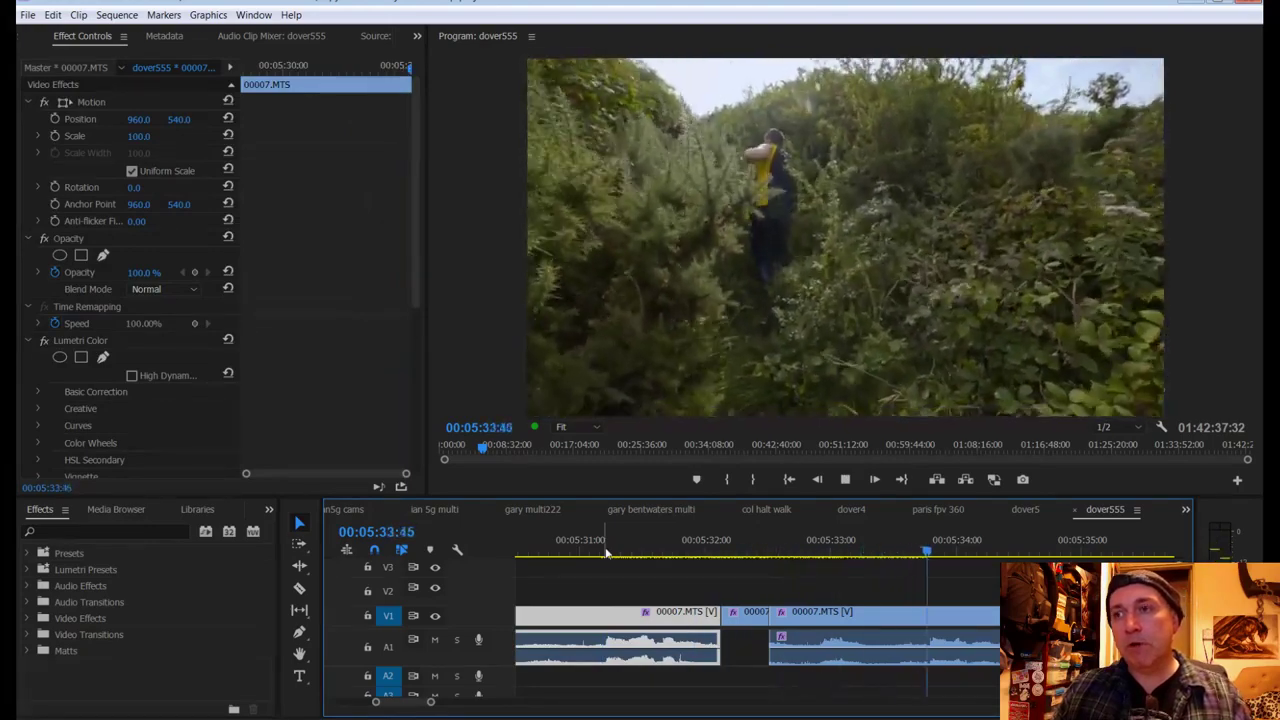
left_click_drag(430, 701, 467, 705)
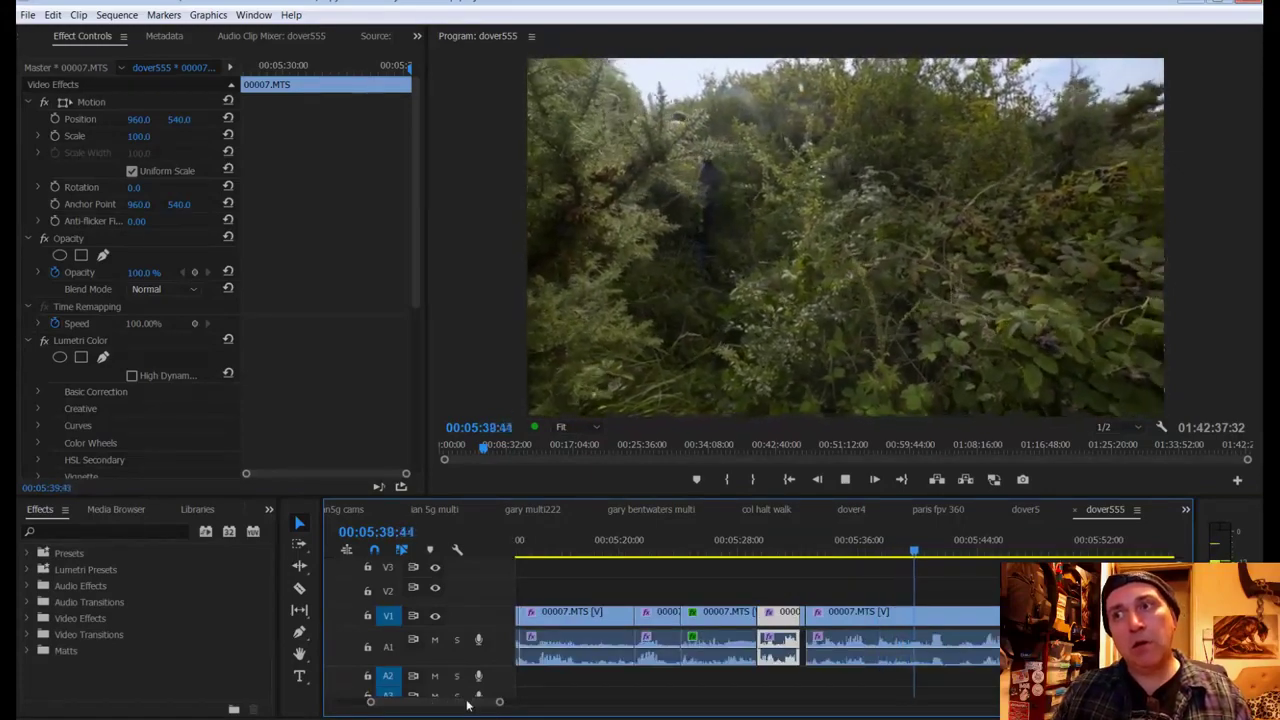
key("space")
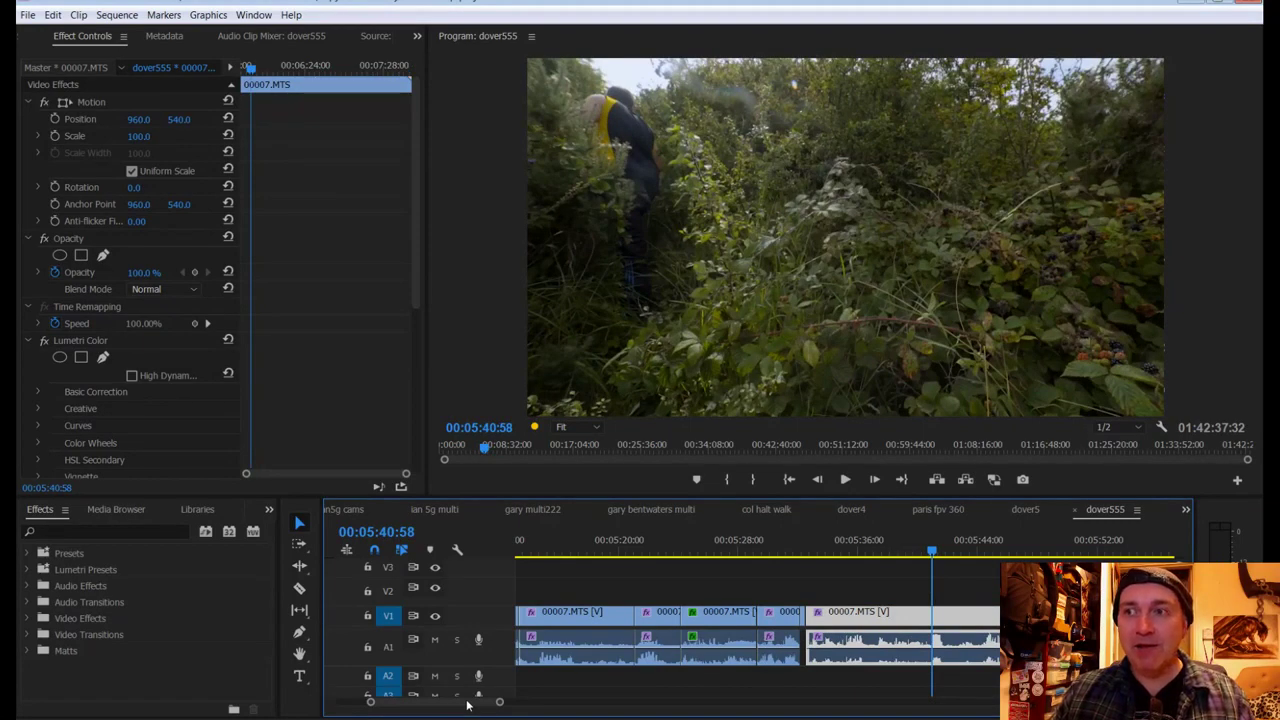
key("ctrl+s")
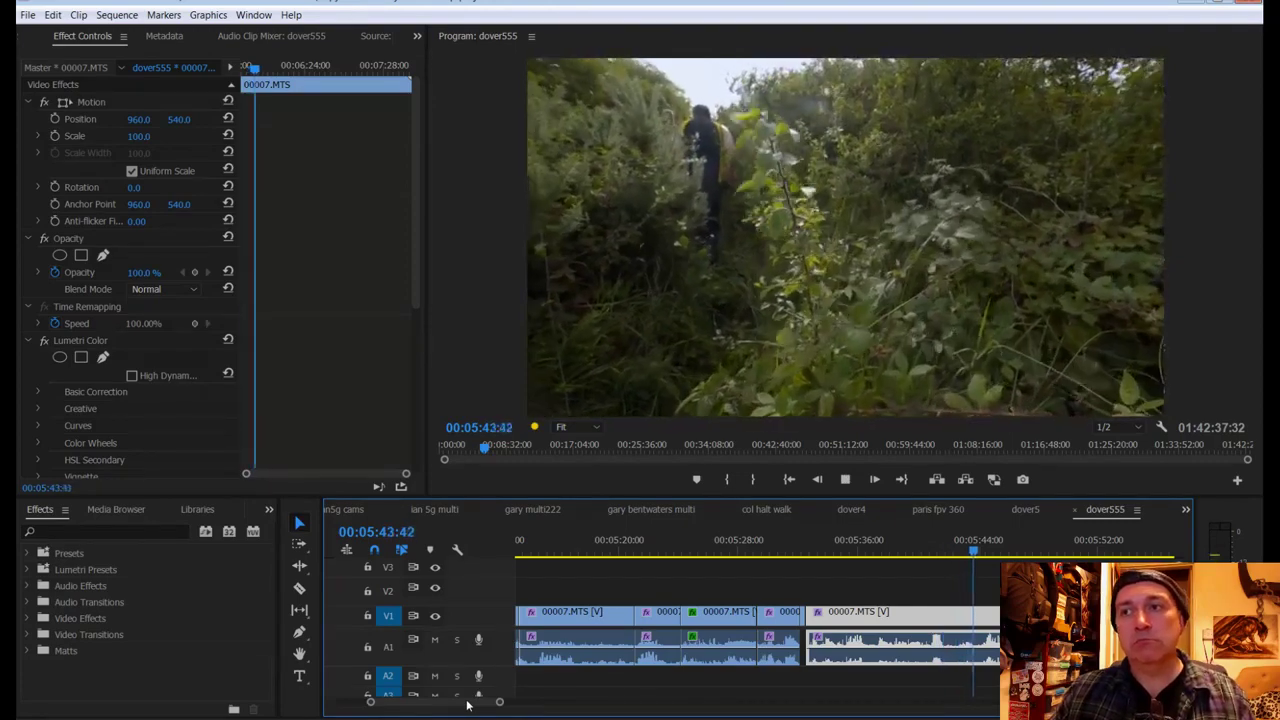
Step: Play on to 00:05:44:10 and cut the long clip at 00:05:42:39 and 00:05:43:48
key("space")
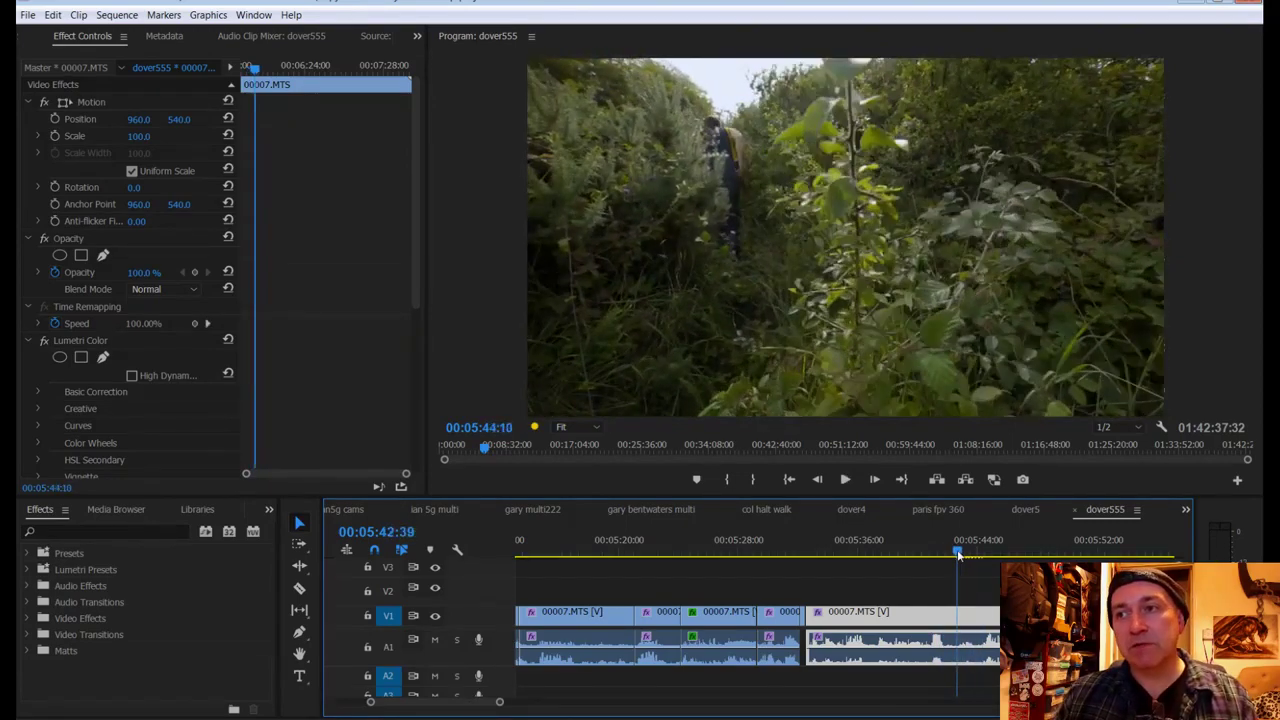
key("c")
left_click(958, 618)
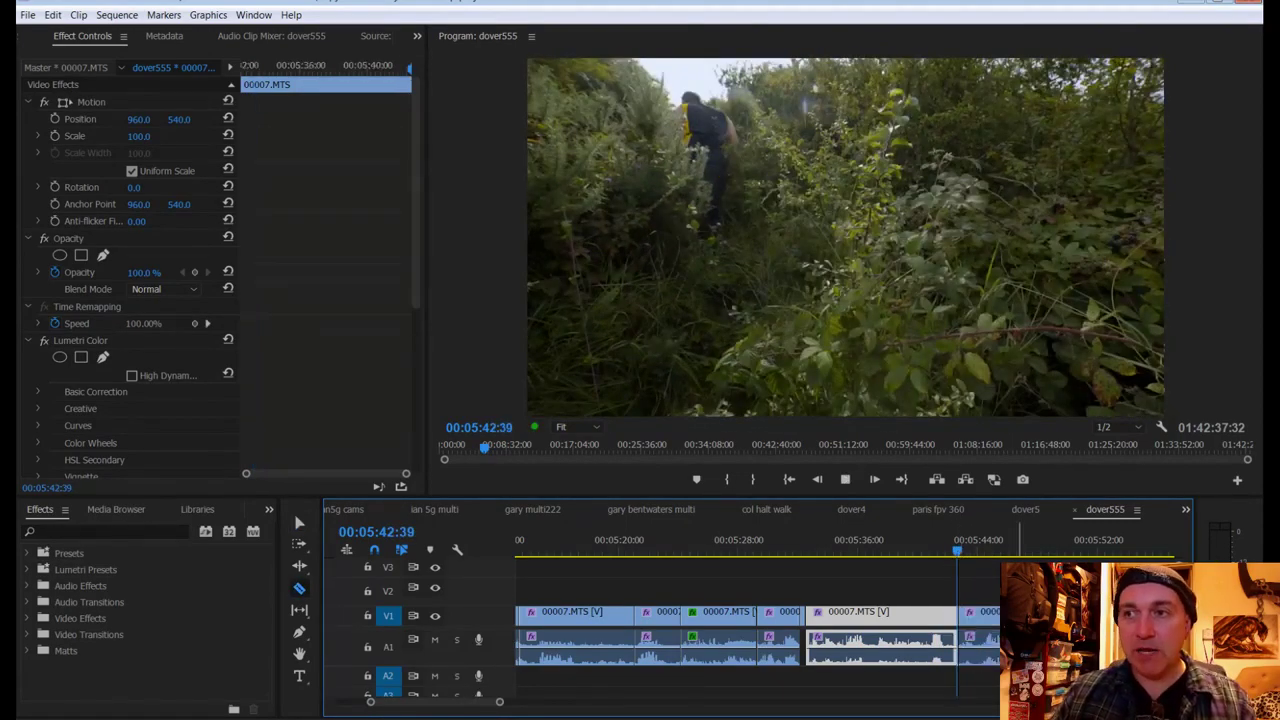
key("space")
left_click(970, 640)
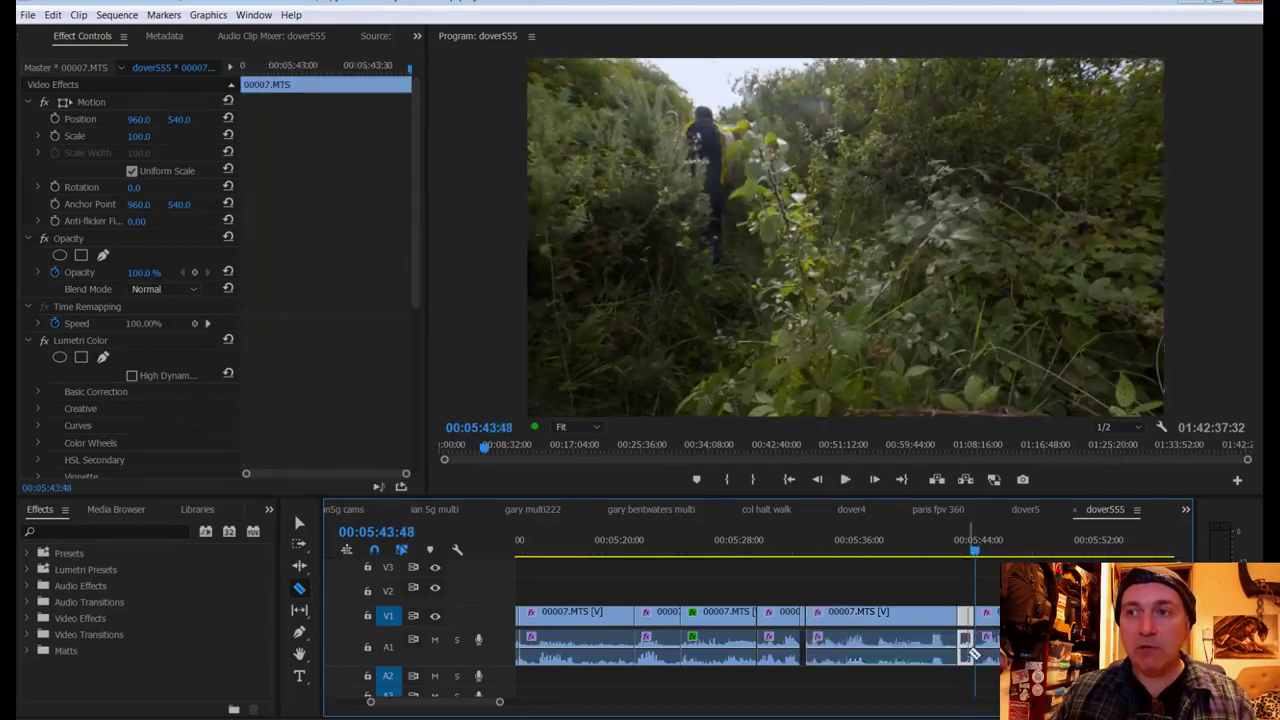
Step: Unlink the section between 00:05:42:39 and 00:05:43:48, delete its audio, and play back the result up to 00:05:46:24
right_click(970, 650)
left_click(1008, 268)
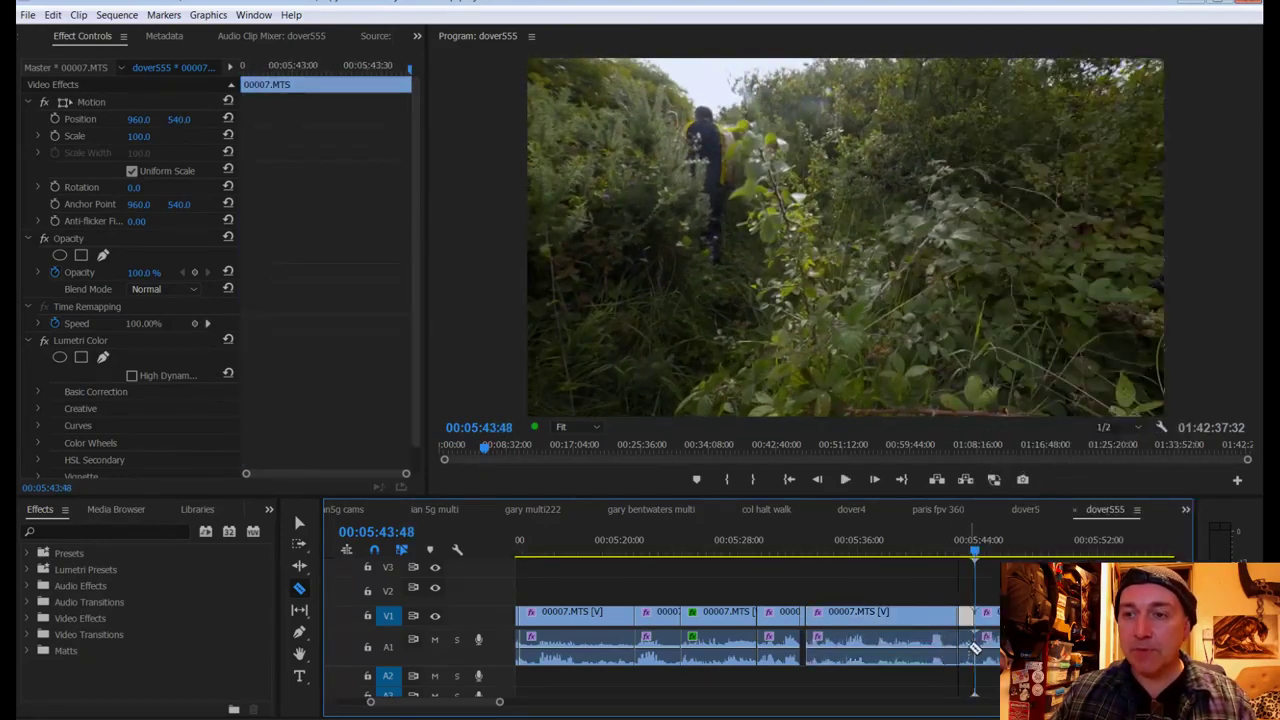
key("Delete")
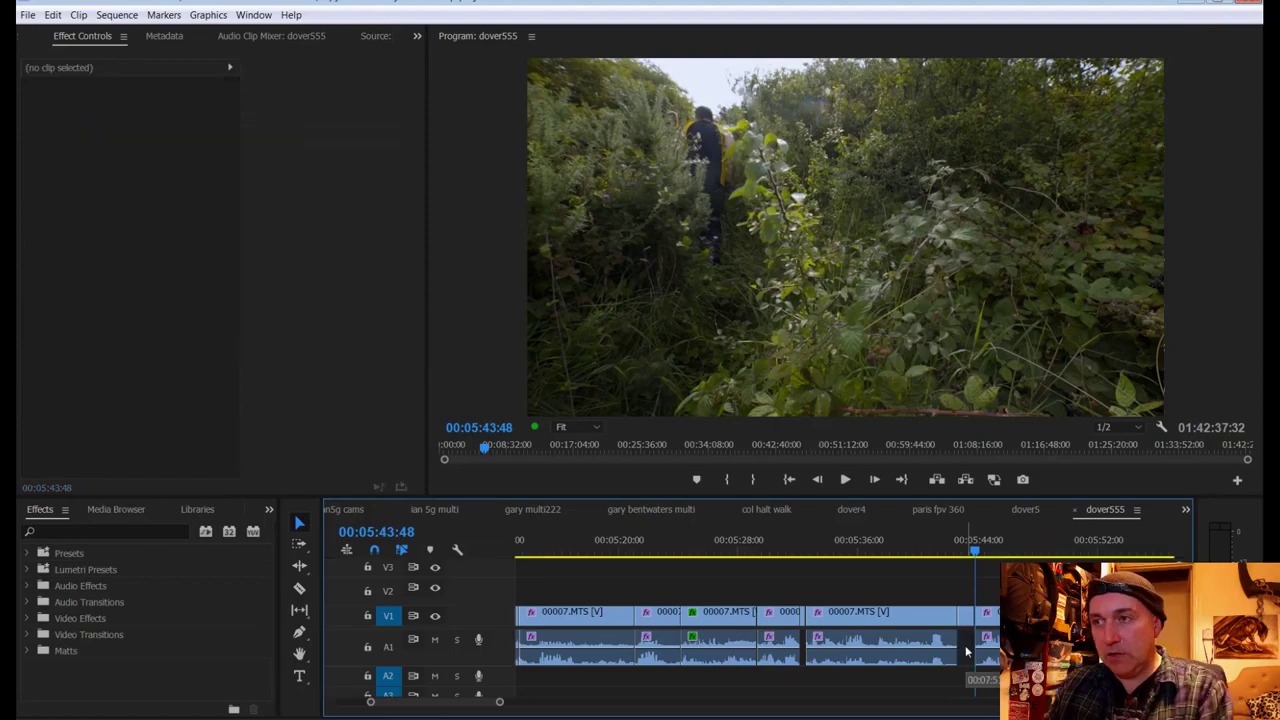
left_click(940, 556)
key("space")
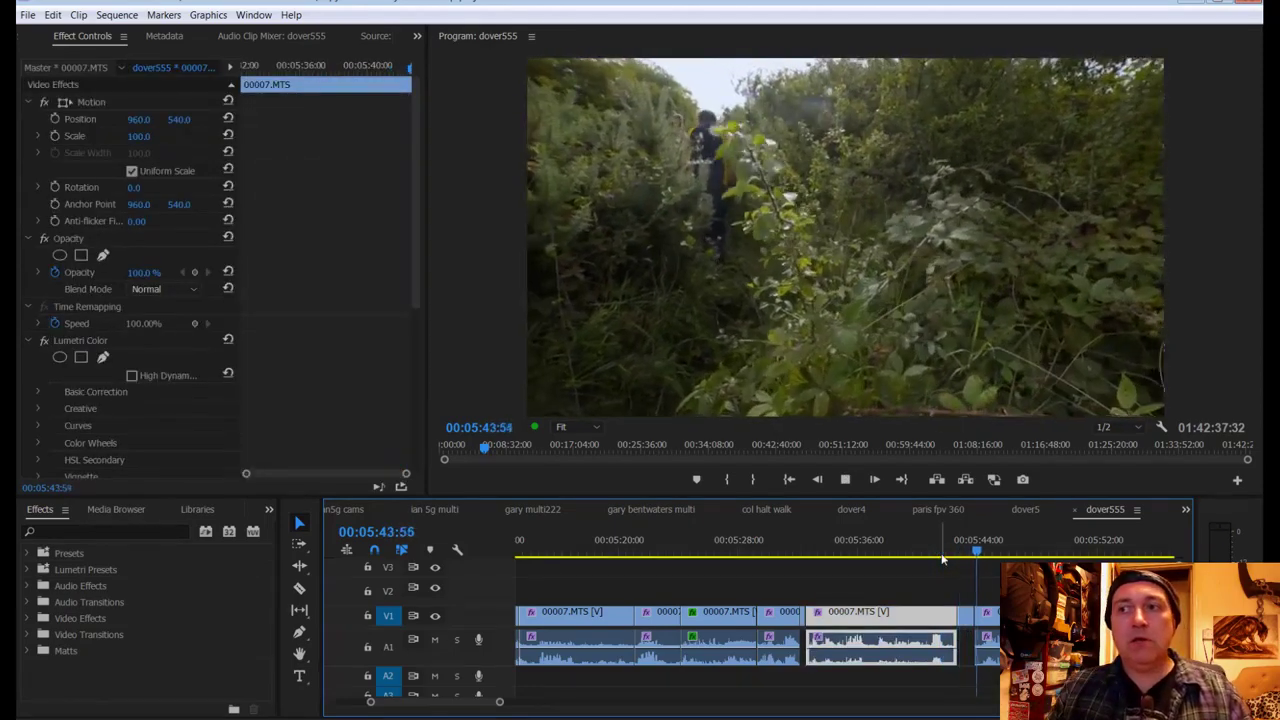
scroll(911, 658, "down", 3)
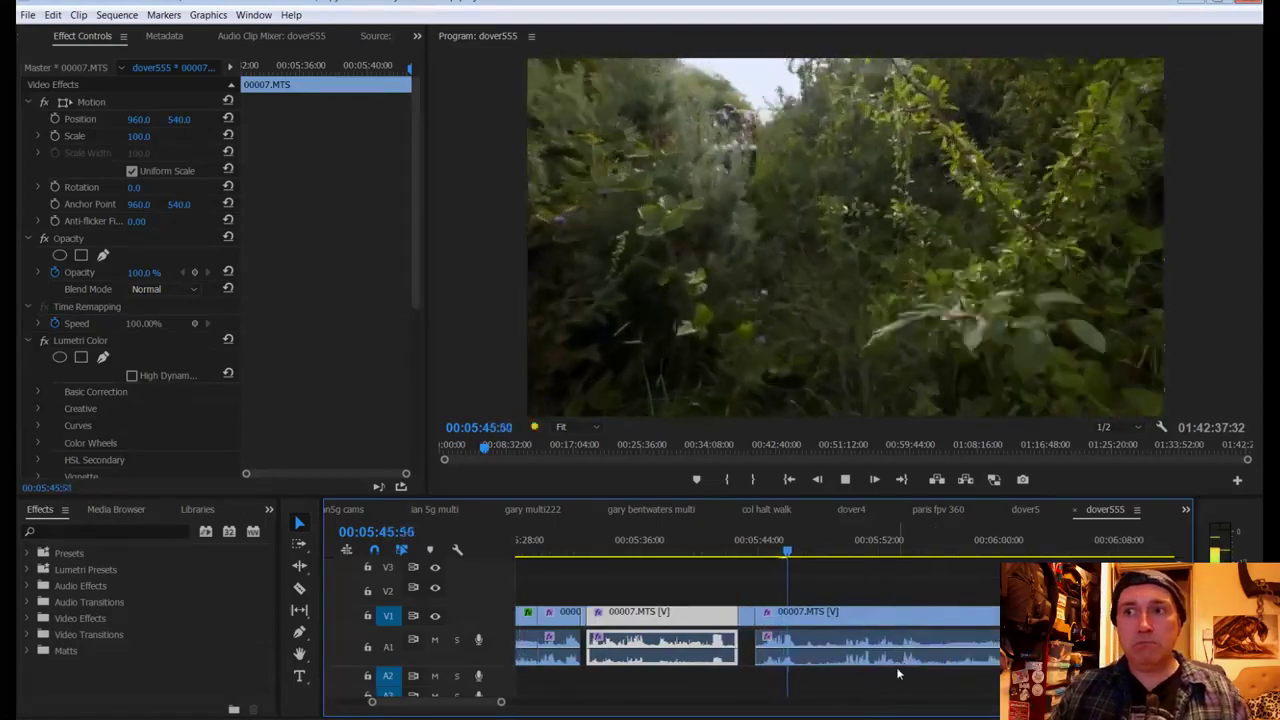
key("space")
Step: Cut the long 00007.MTS clip at 00:05:45:16 and 00:05:45:26 to isolate a short section
left_click_drag(501, 701, 444, 701)
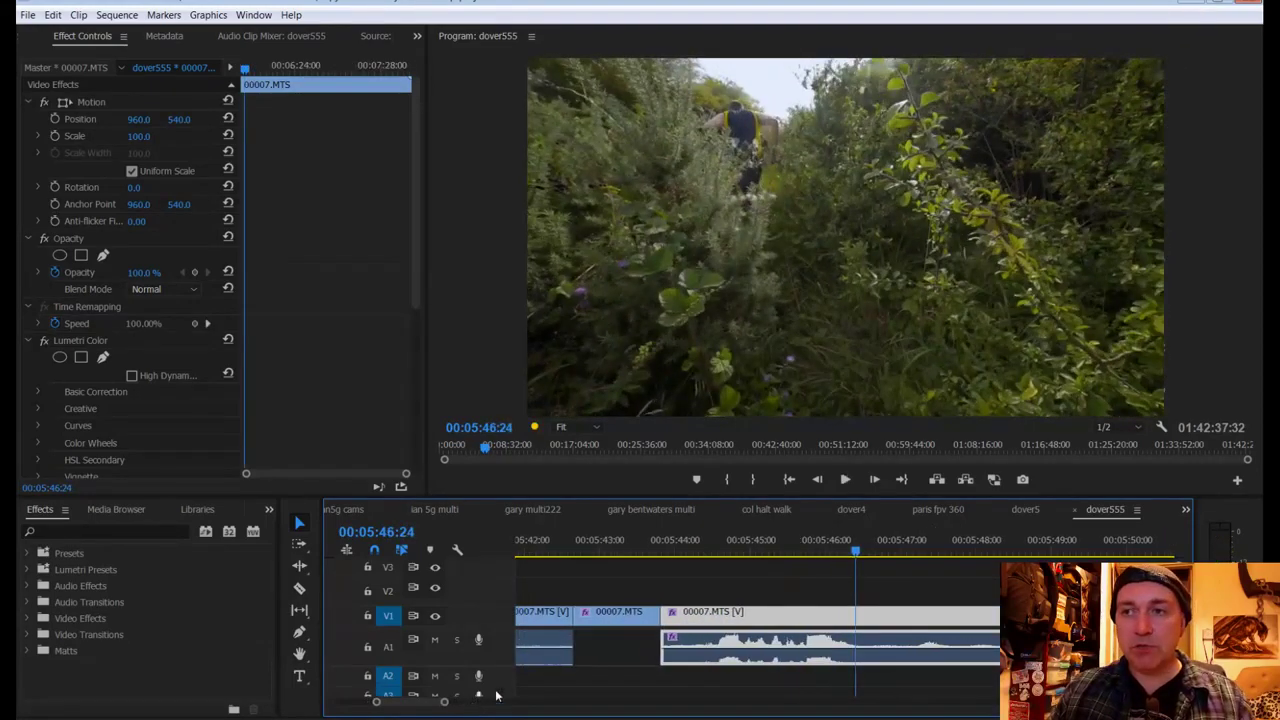
mouse_move(752, 558)
left_mouse_down()
mouse_move(795, 558)
mouse_move(769, 555)
left_mouse_up()
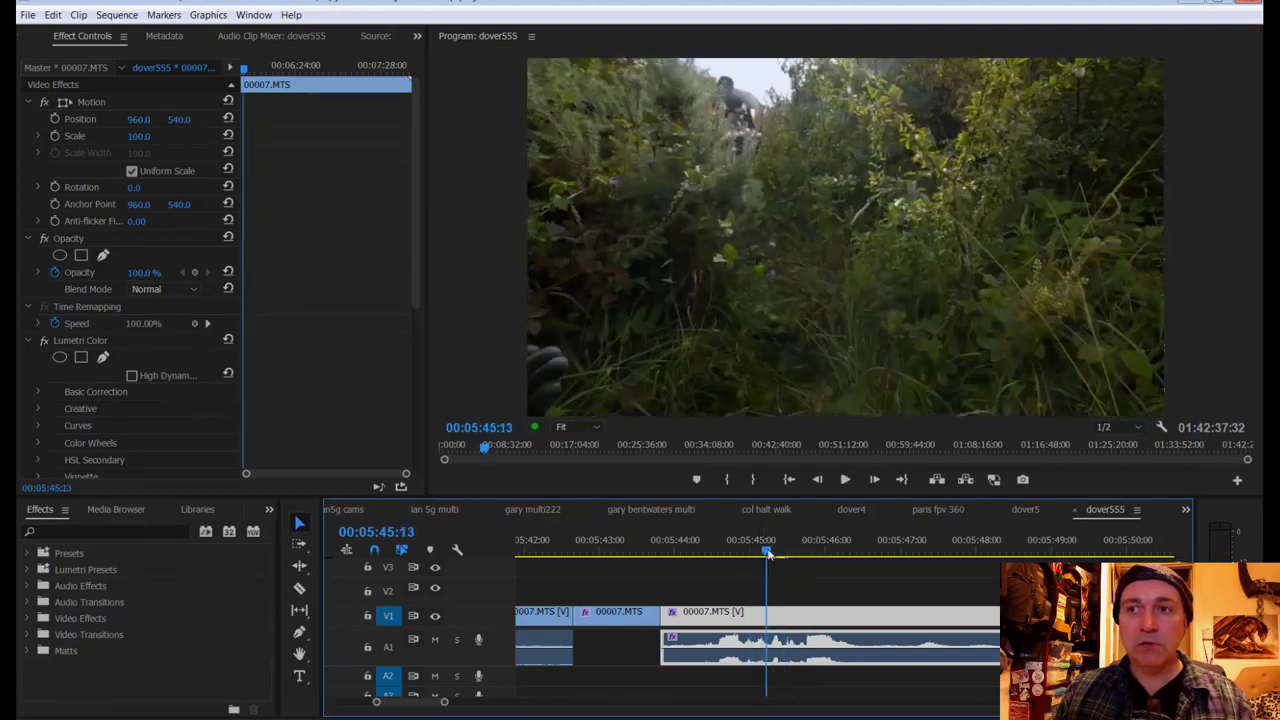
key("c")
left_click(772, 622)
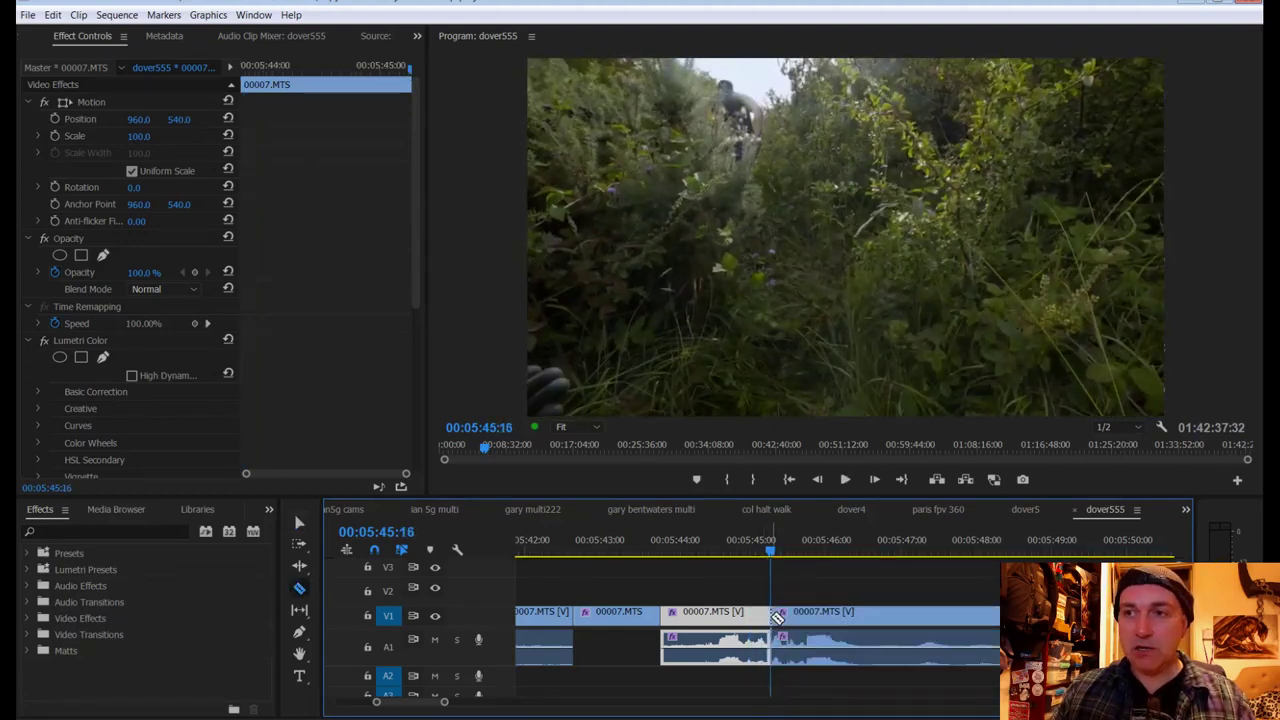
left_click(788, 540)
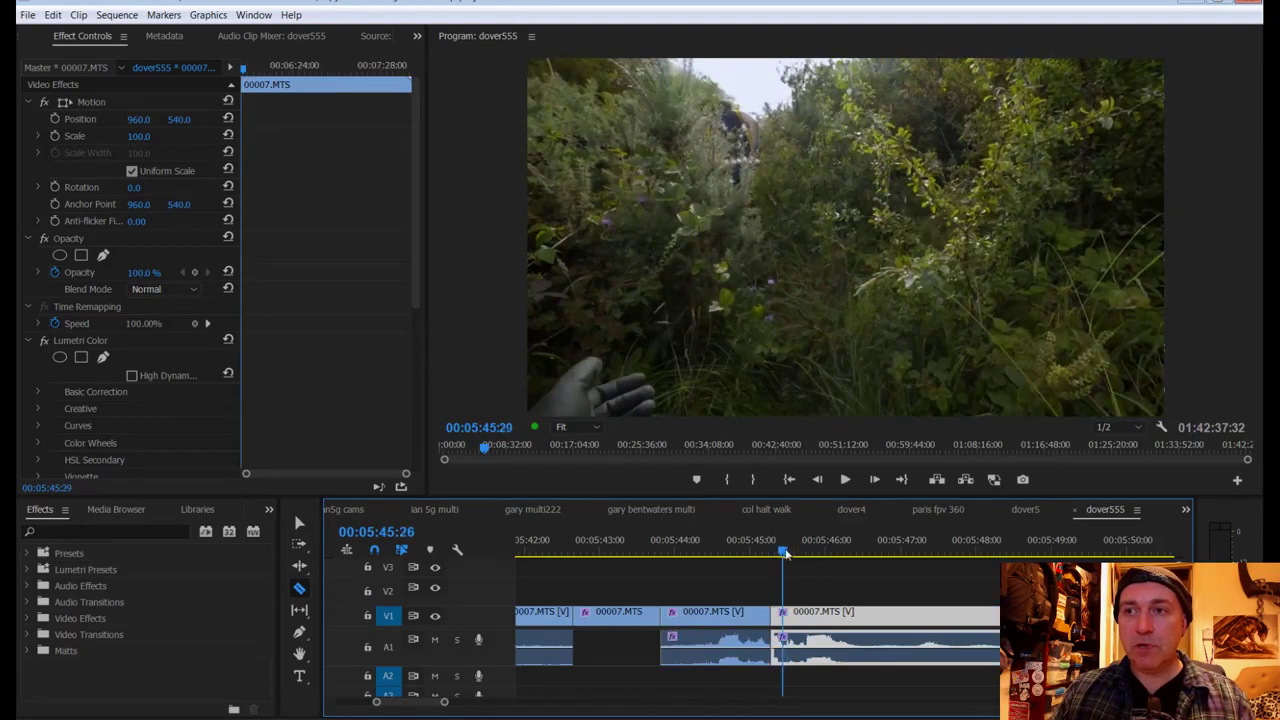
Step: Unlink the short section between 00:05:45:16 and 00:05:45:26 and delete only its audio
right_click(786, 614)
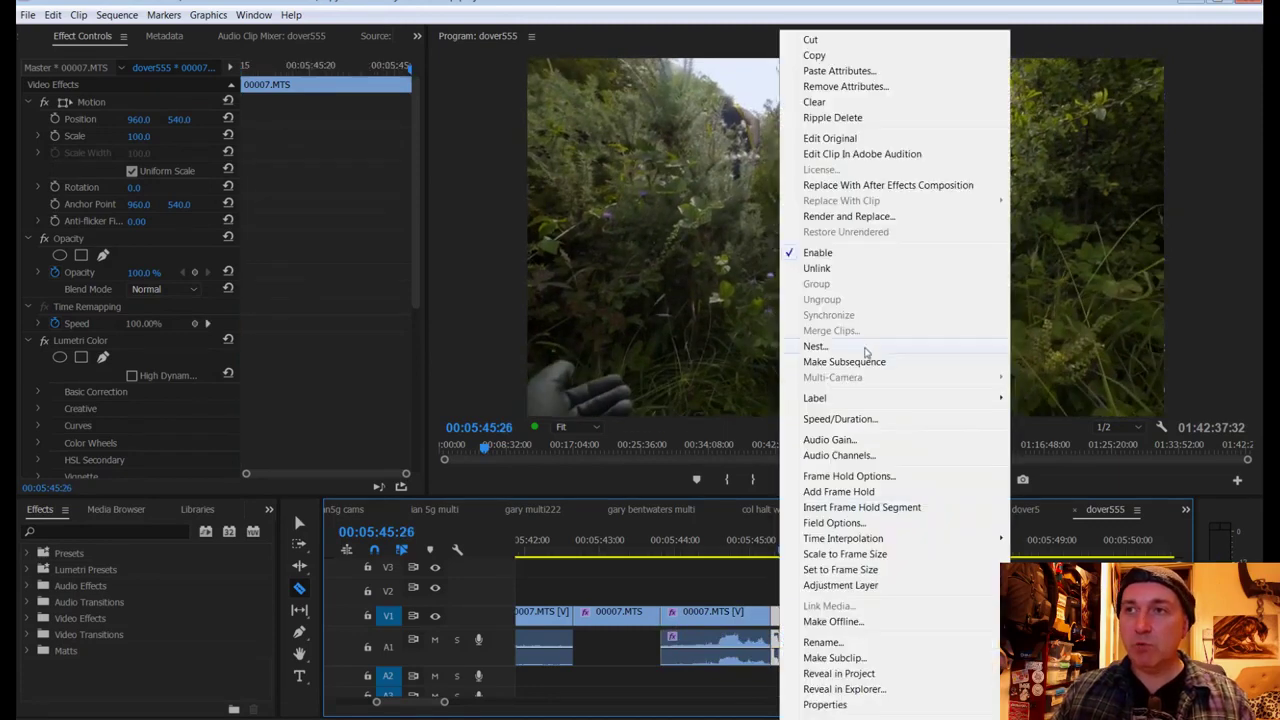
left_click(820, 270)
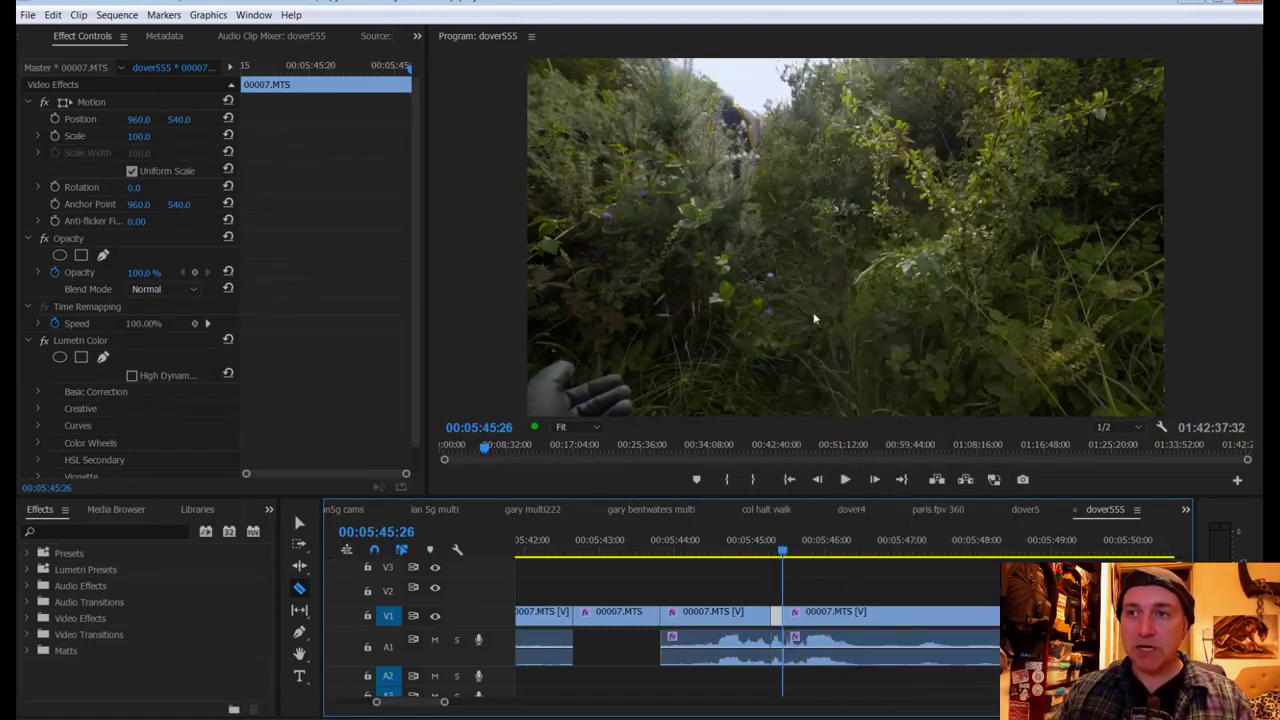
left_click(777, 648)
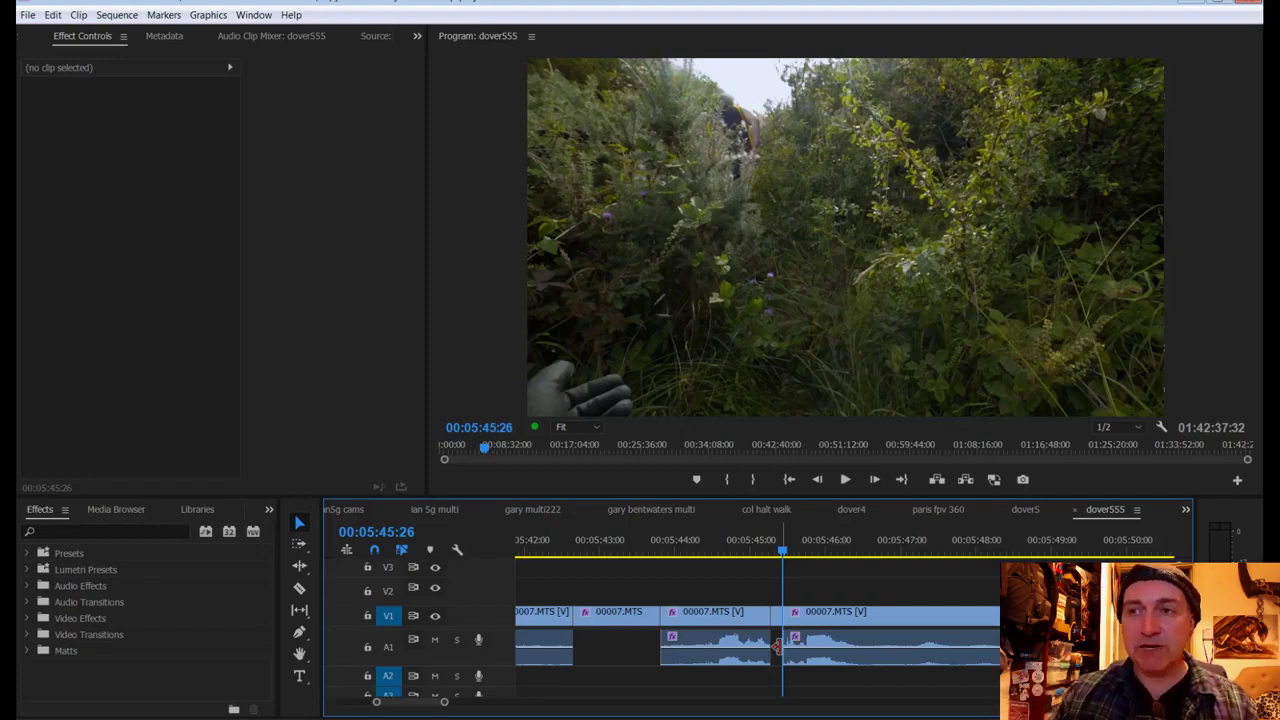
Step: Play on to about 00:05:50:37, cut the clip at 00:05:49:53 and just past 00:05:50:00, and save the project
key("space")
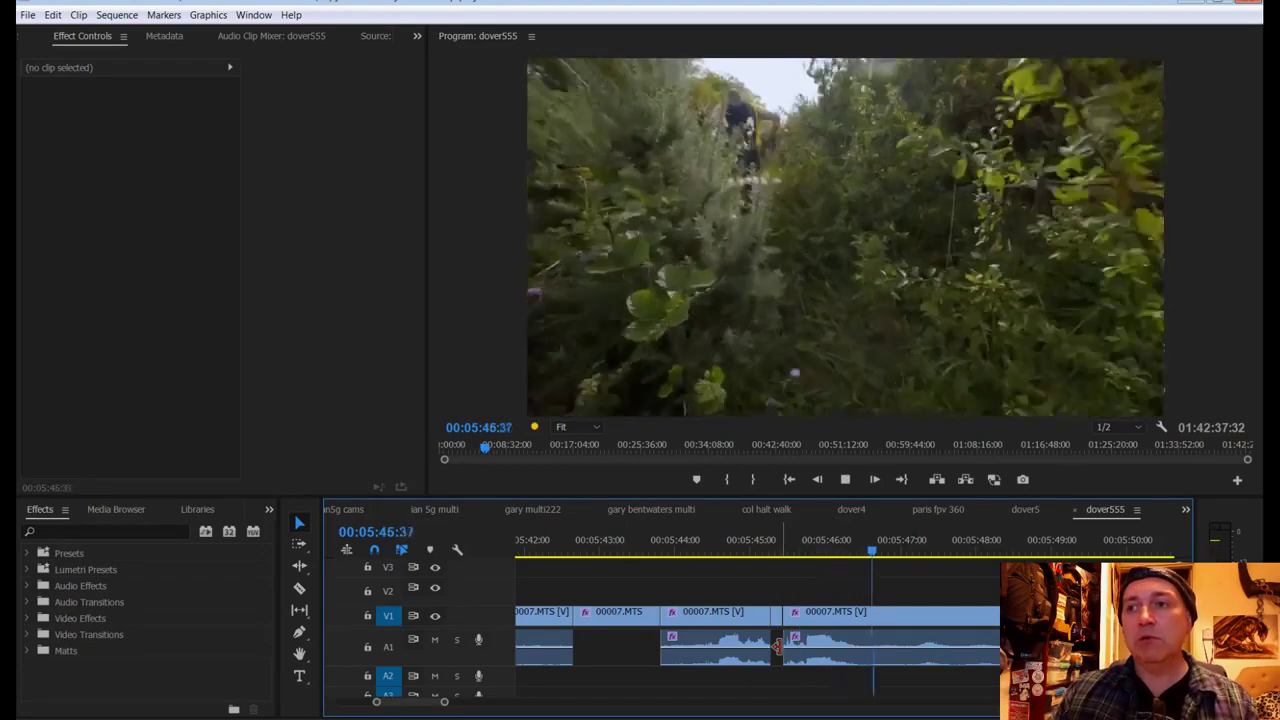
scroll(480, 703, "down", 2)
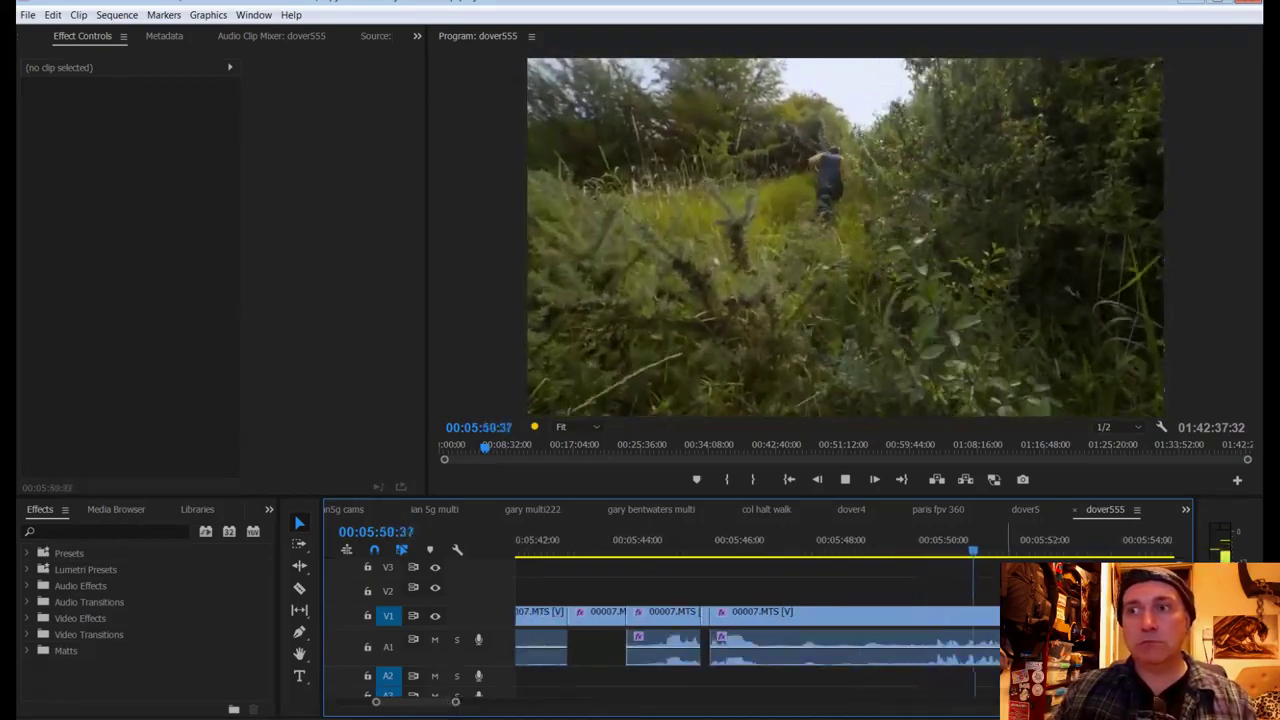
left_click(933, 548)
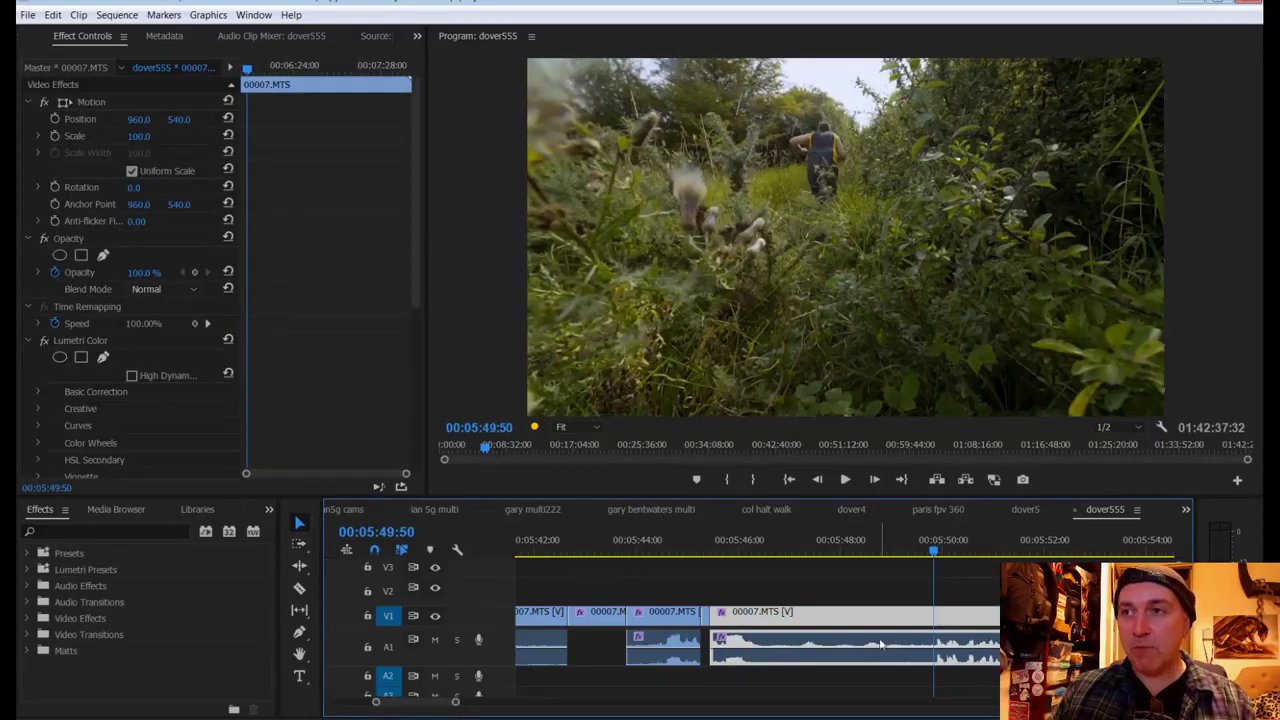
scroll(454, 704, "up", 2)
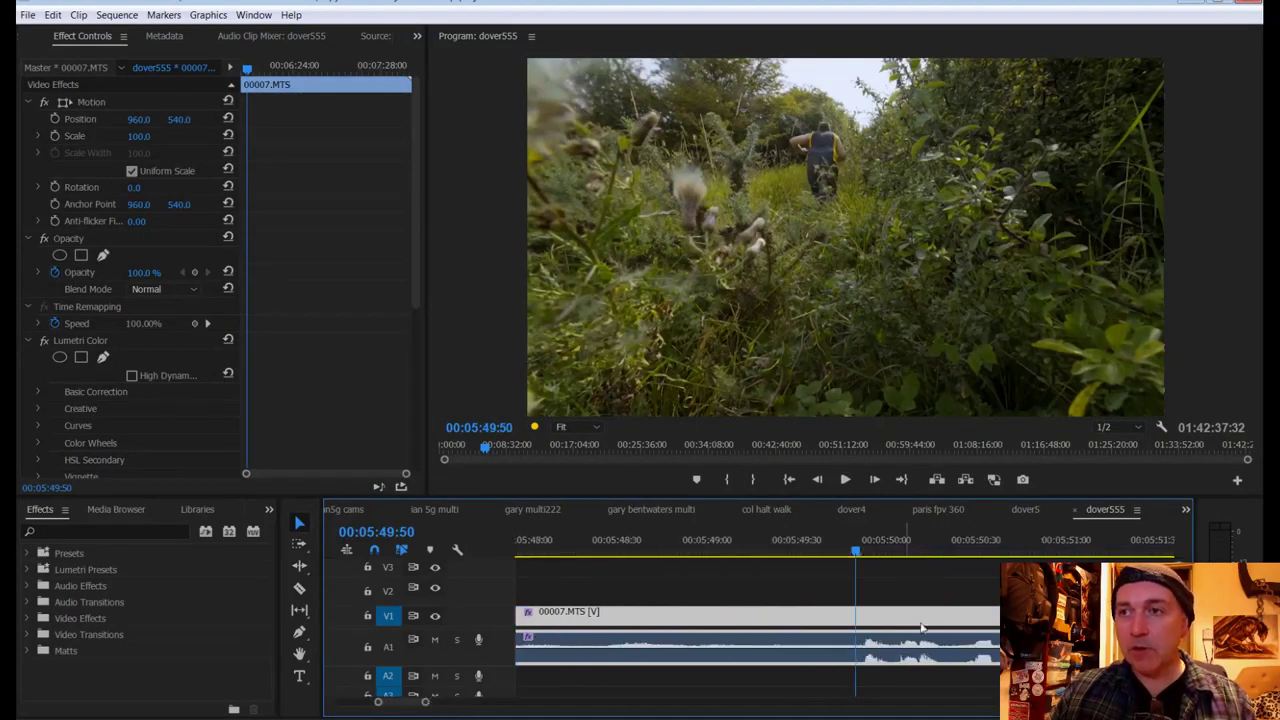
left_click_drag(855, 551, 864, 553)
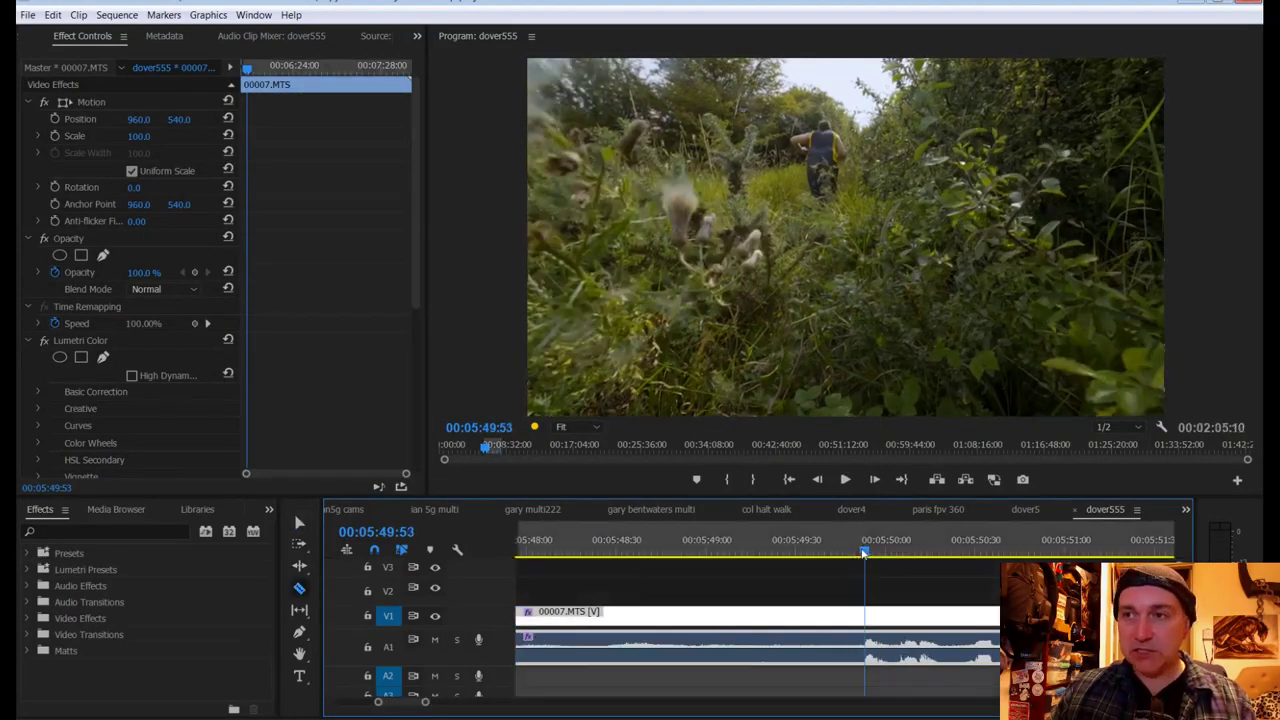
key("c")
left_click(866, 614)
key("ctrl+s")
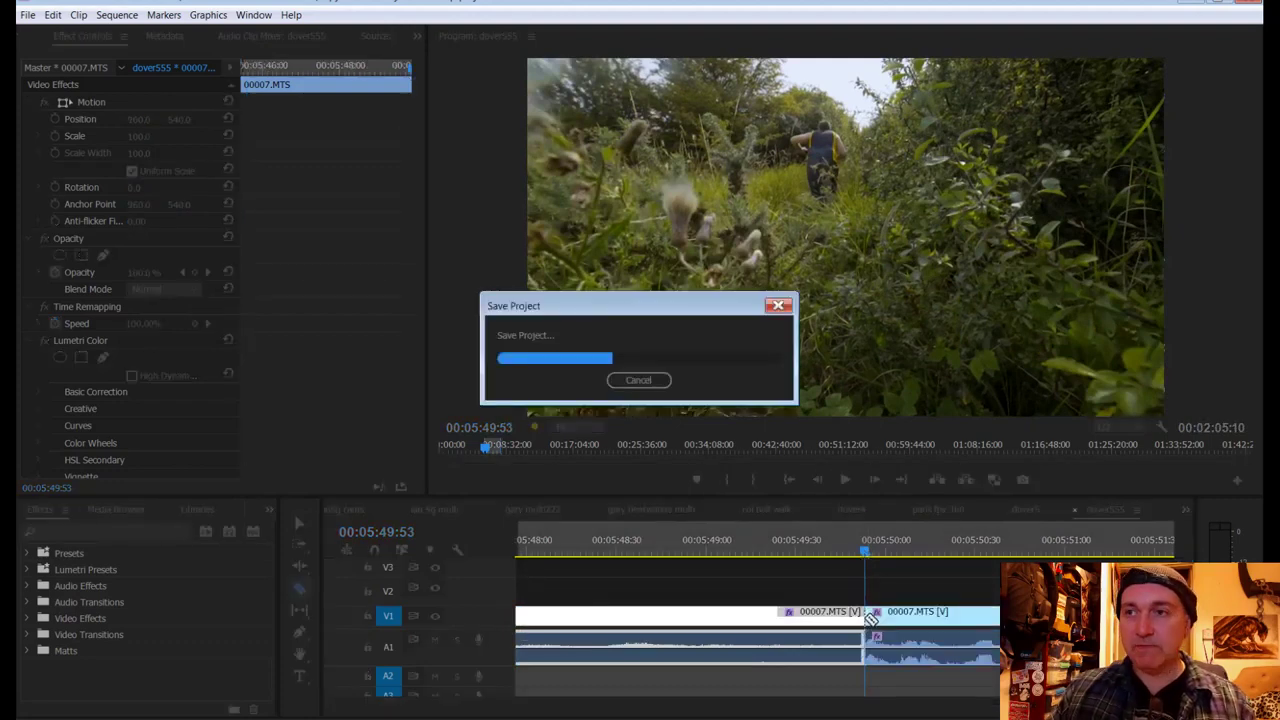
left_click(890, 614)
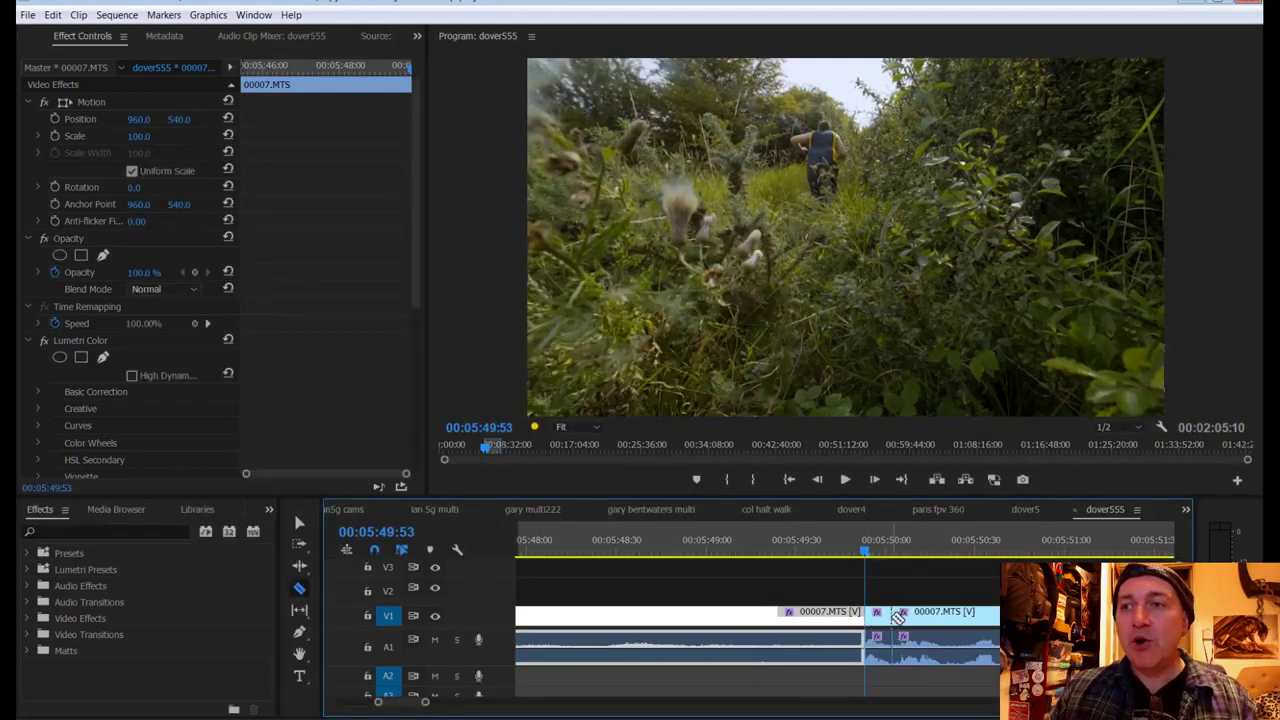
Step: Unlink the short section starting at 00:05:49:53 and delete only its audio
left_click(878, 615)
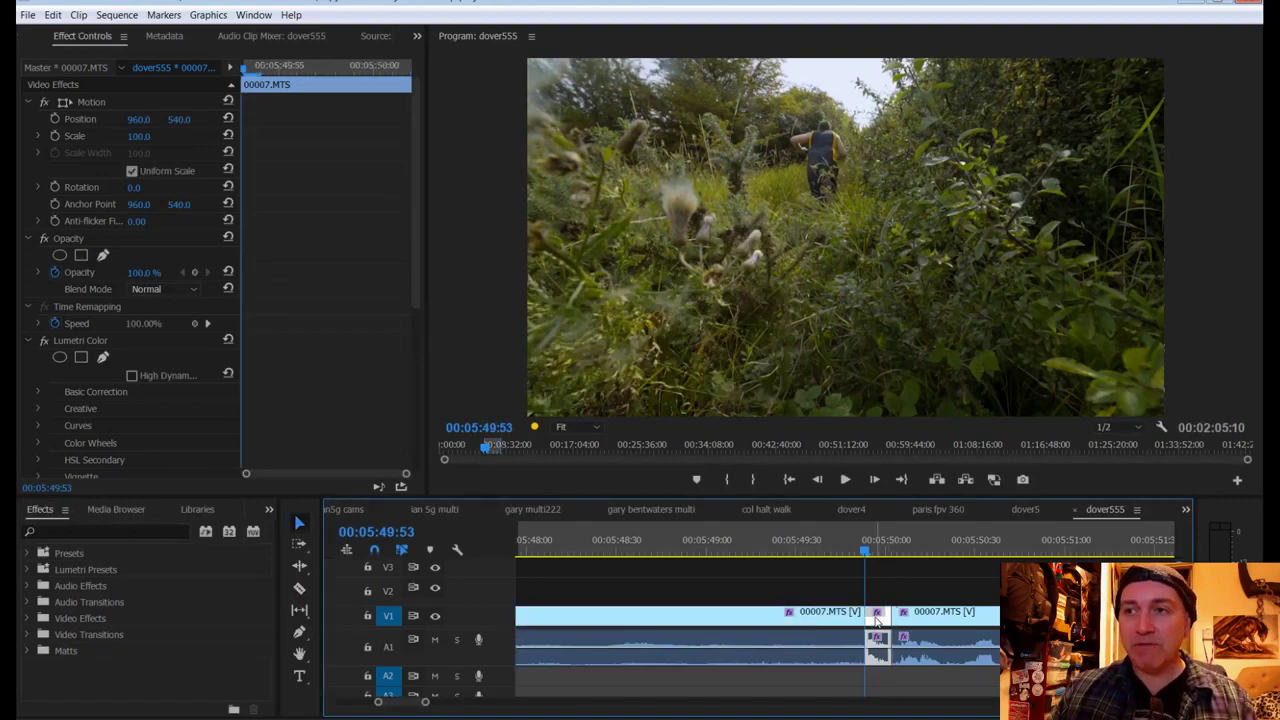
right_click(876, 615)
left_click(912, 269)
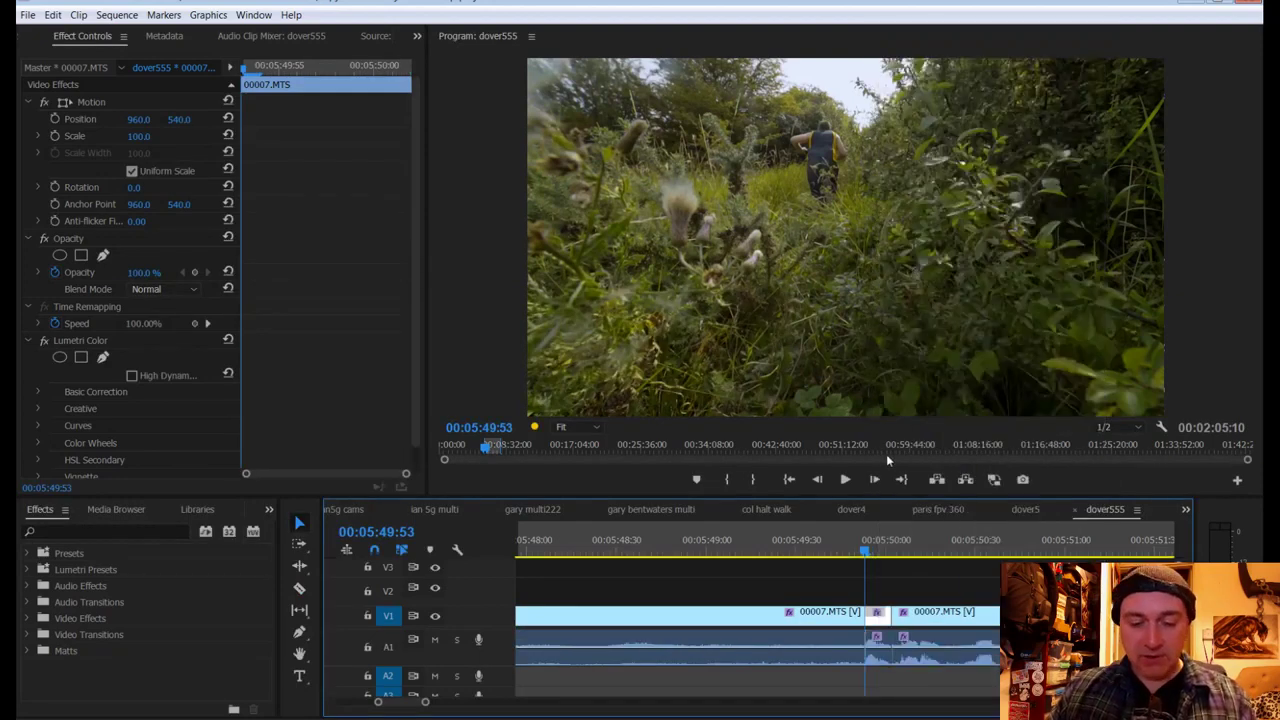
left_click(878, 645)
key("Delete")
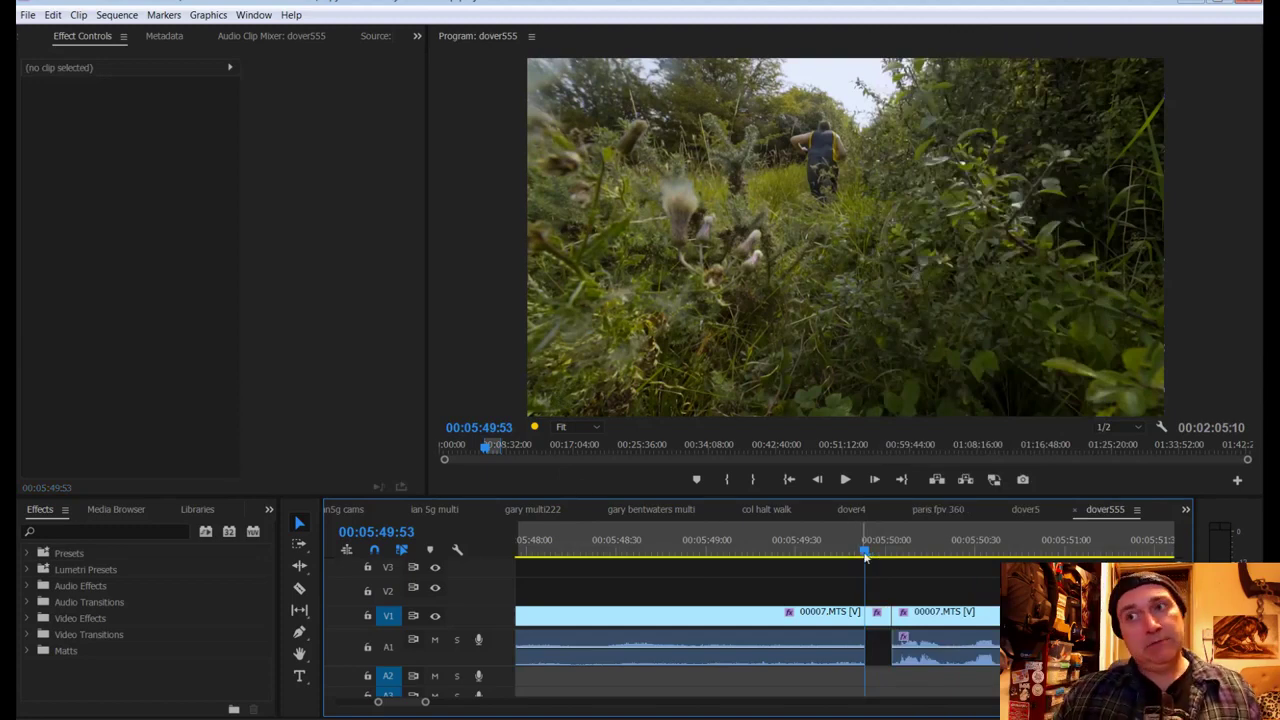
Step: Play back the muted section from 00:05:49:34 and the following footage up to about 00:06:22:23
left_click_drag(866, 557, 809, 565)
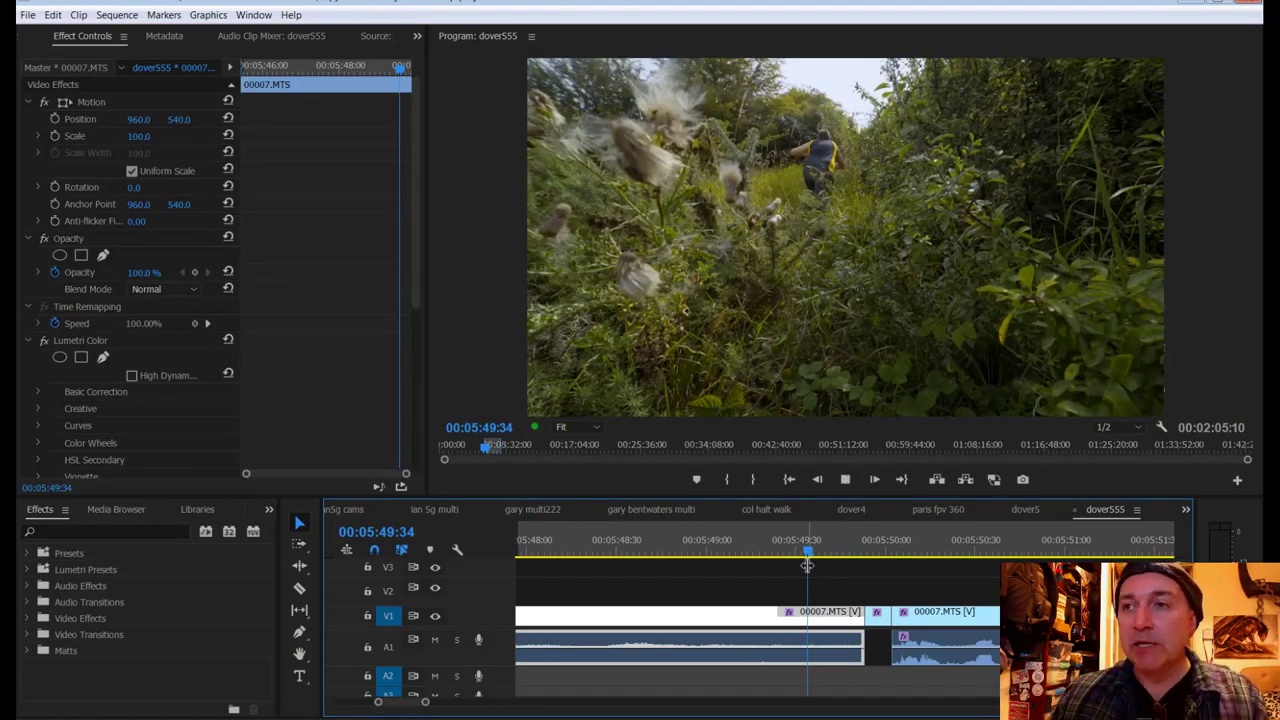
key("space")
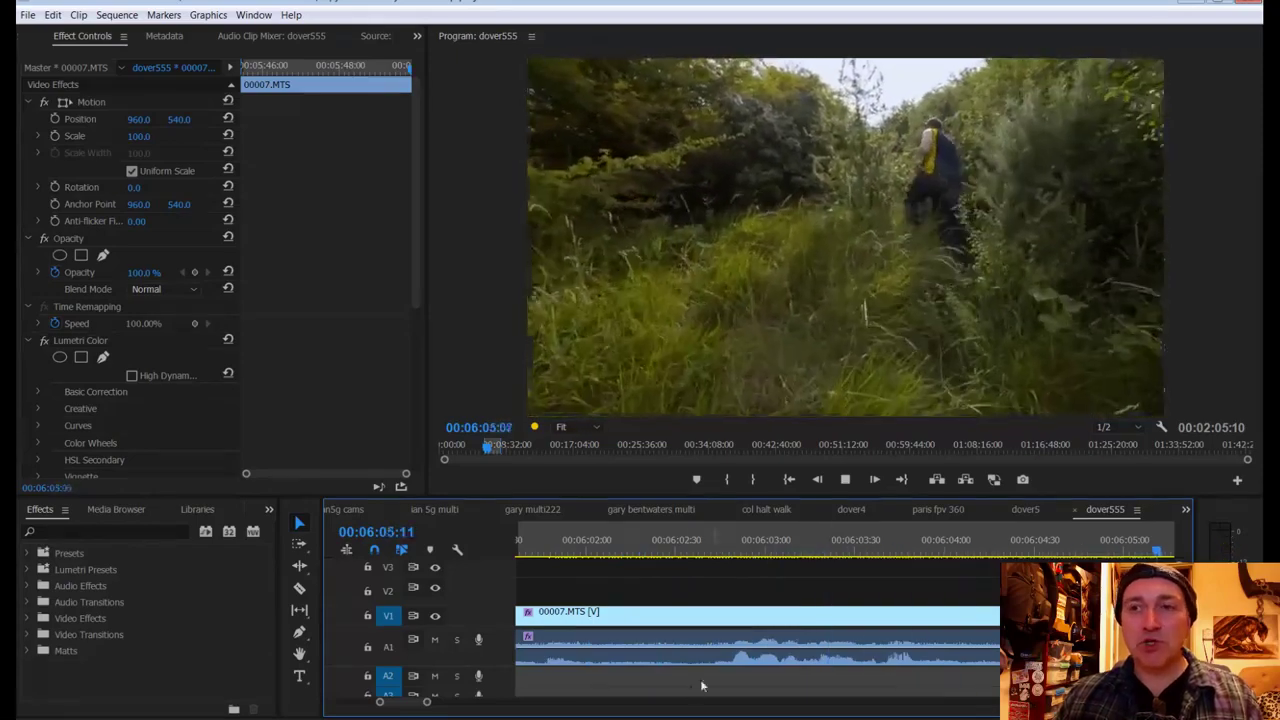
left_click_drag(428, 703, 438, 705)
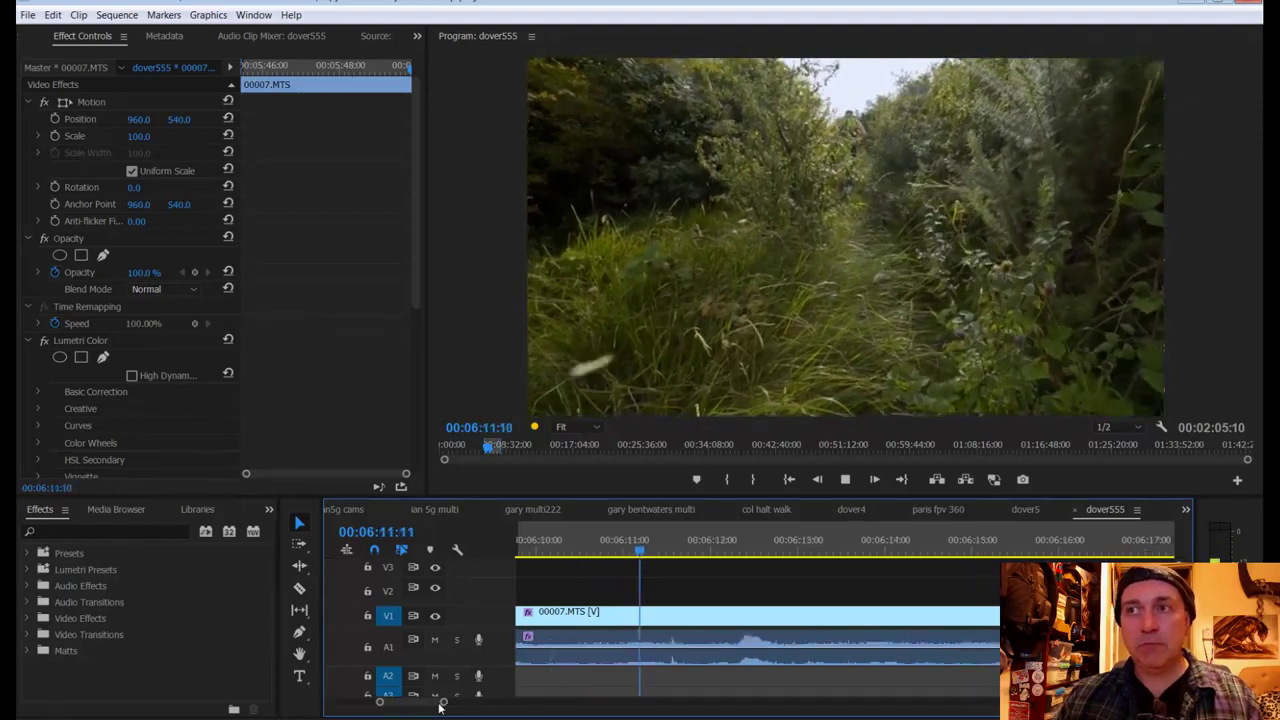
key("space")
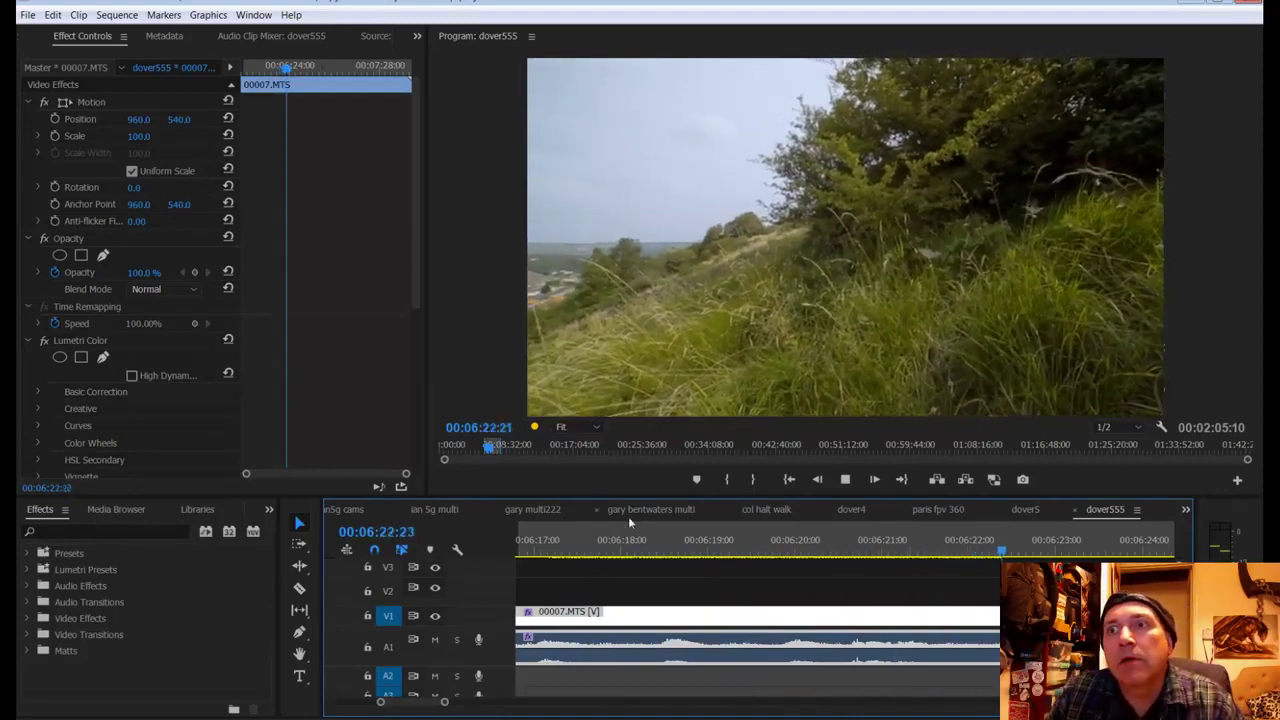
Step: Stop playback at 00:06:23:07 and cut the long clip just past 00:06:22:00
key("space")
key("c")
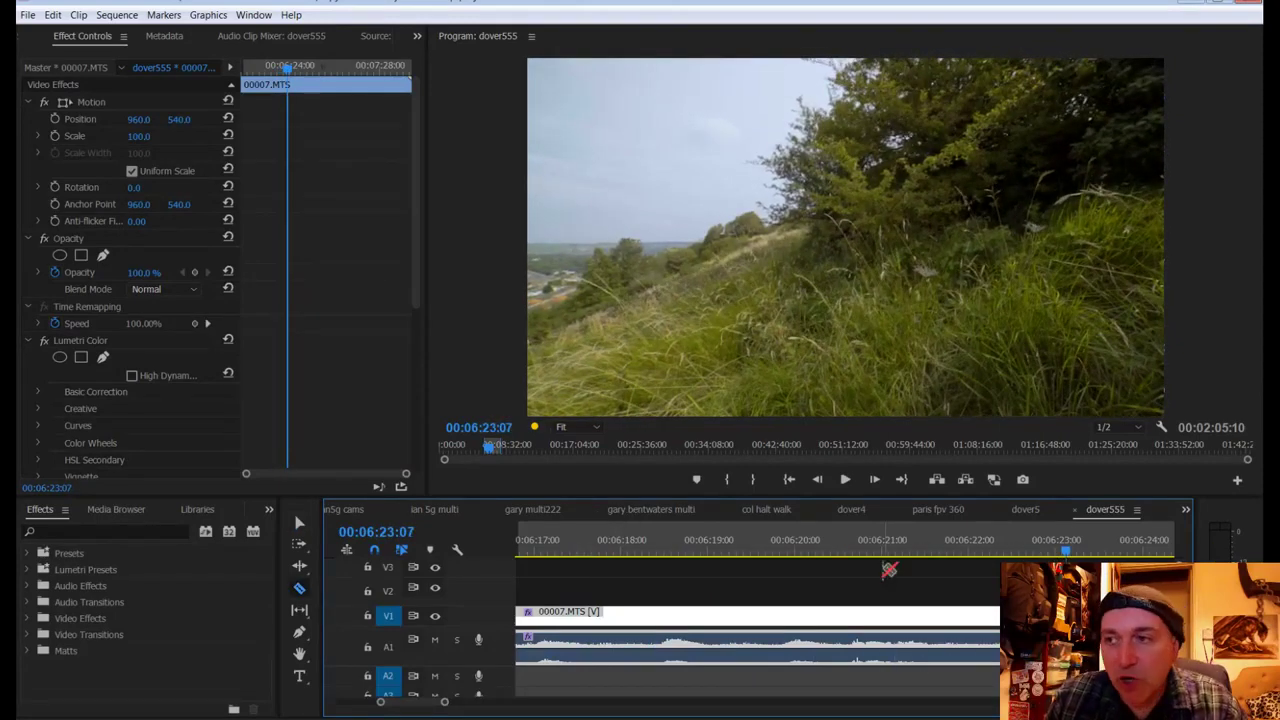
left_click(987, 614)
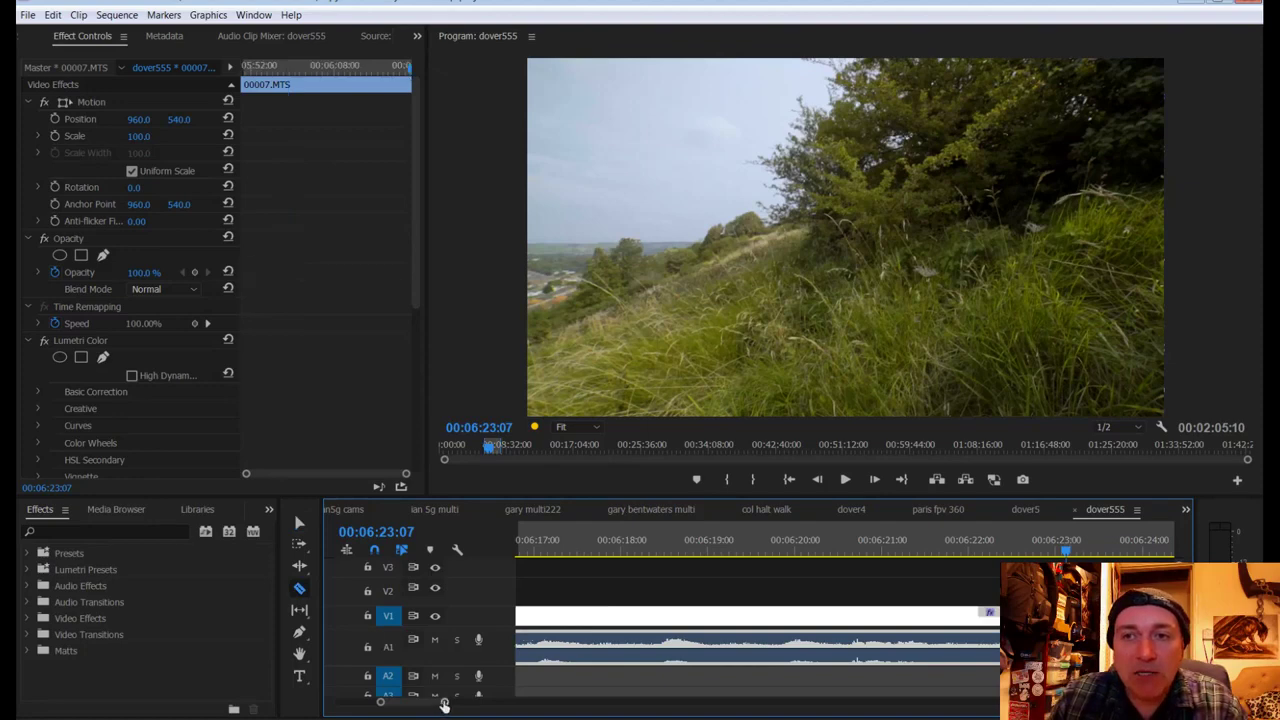
left_click_drag(444, 705, 523, 708)
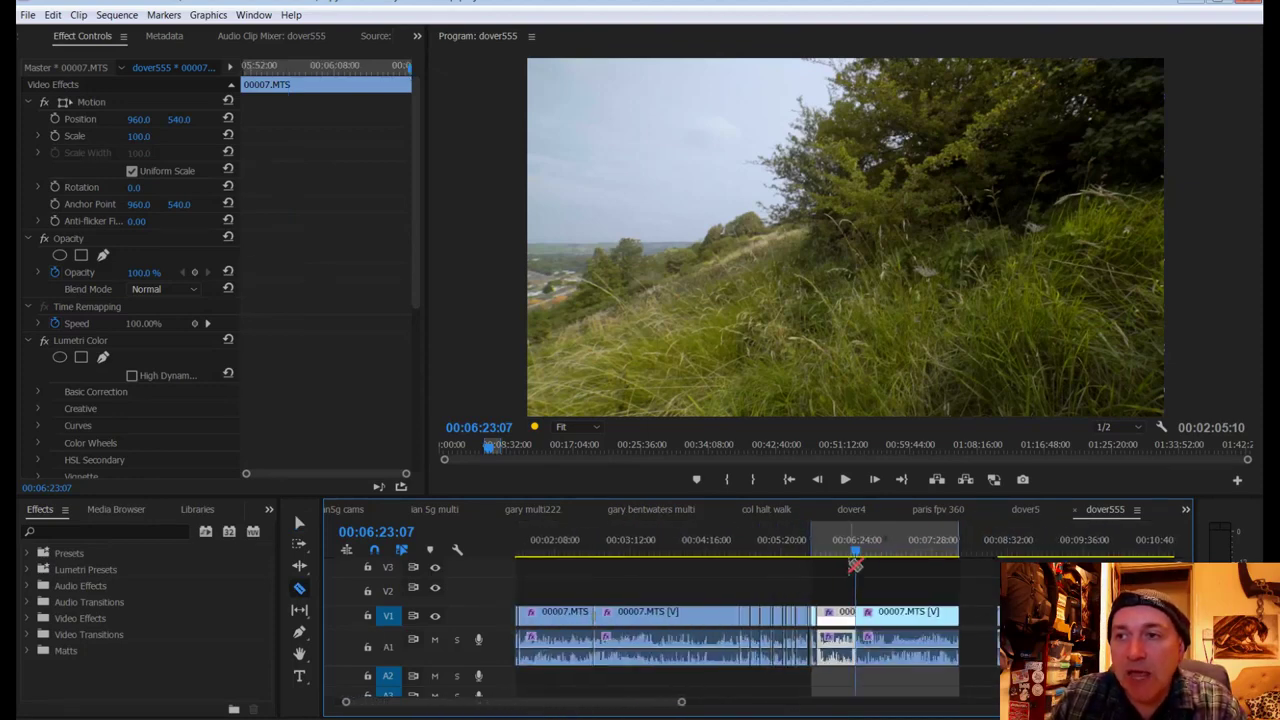
Step: Scrub around the new cut between 00:06:20:01 and 00:06:28:58, and clear the sequence's in and out points
left_click_drag(862, 551, 865, 560)
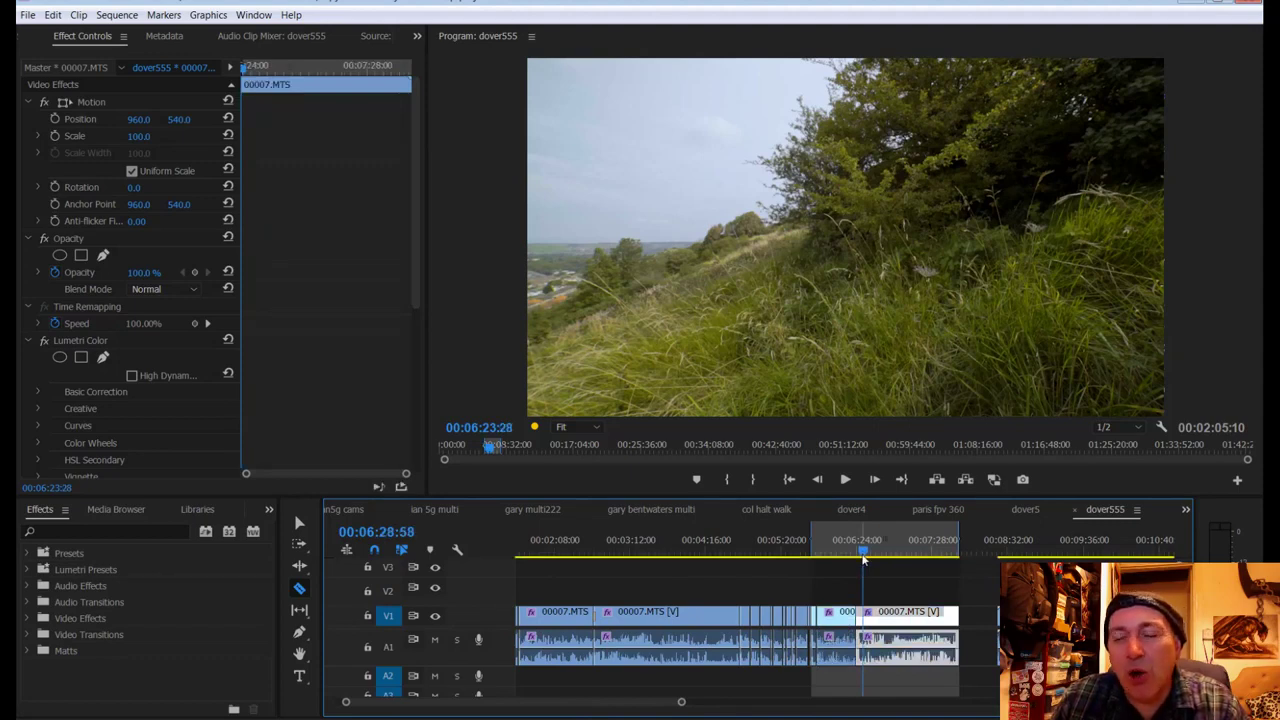
key("v")
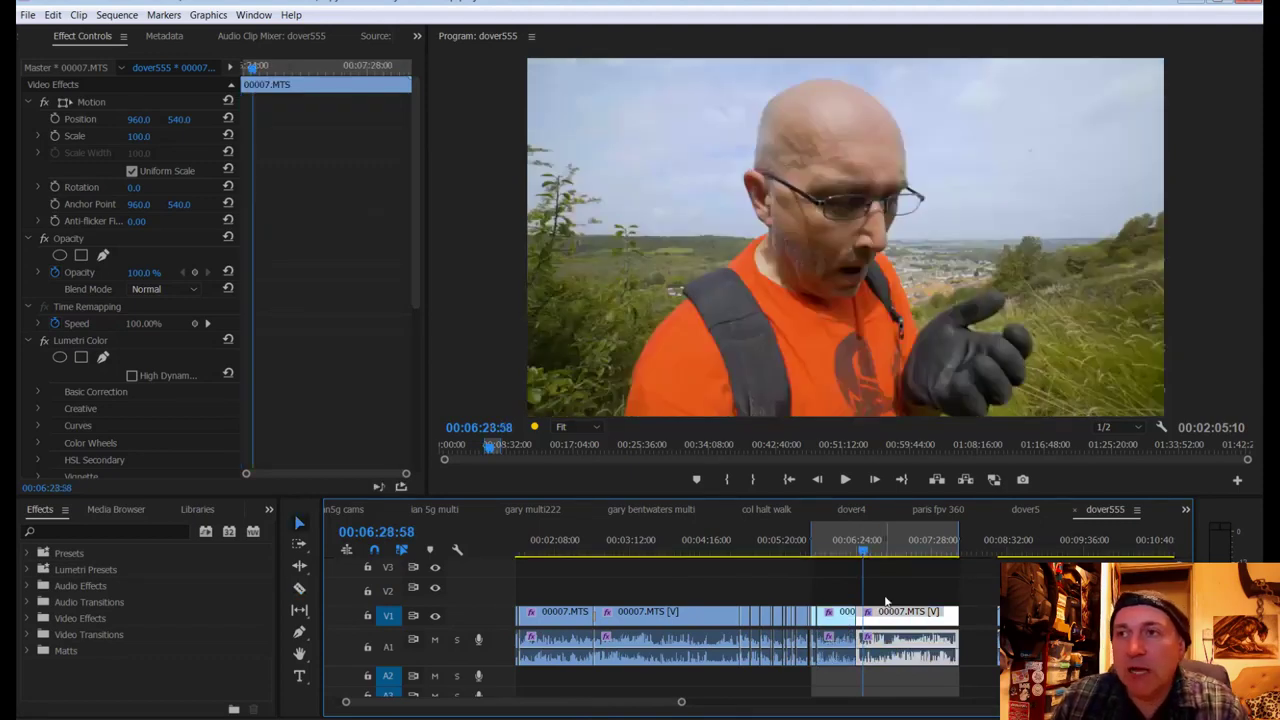
left_click_drag(870, 550, 856, 556)
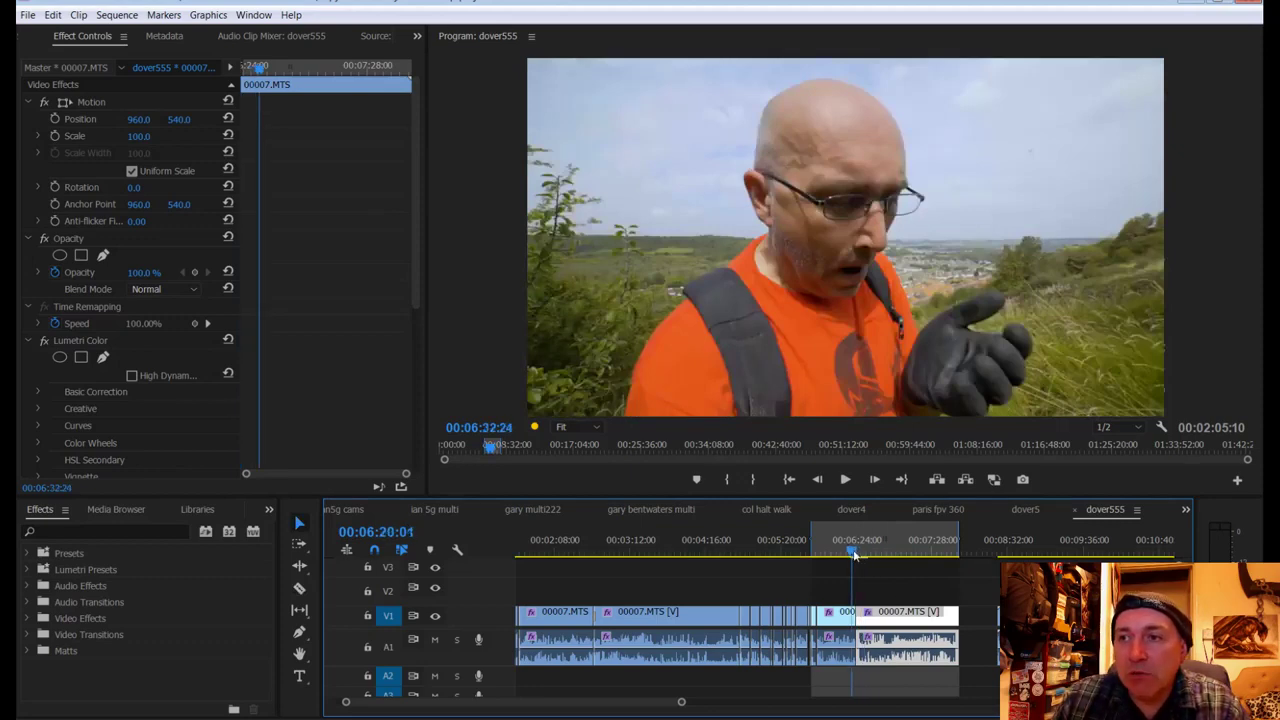
right_click(889, 545)
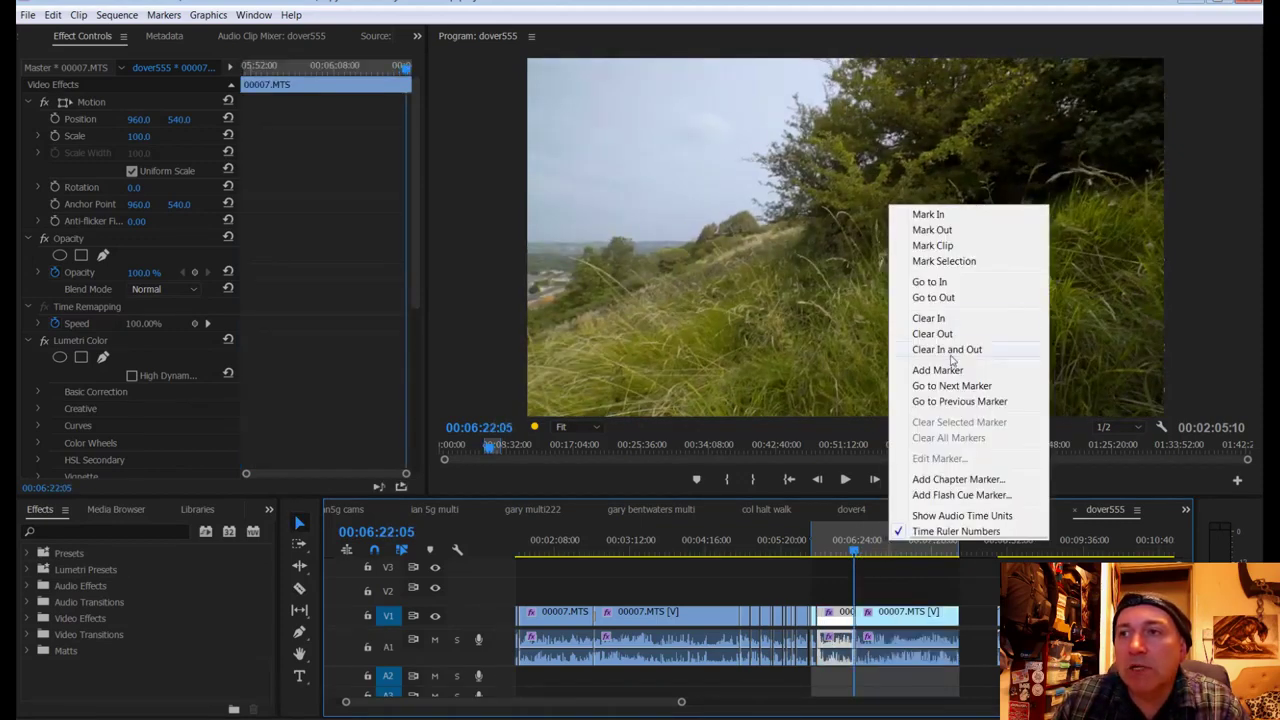
left_click(972, 350)
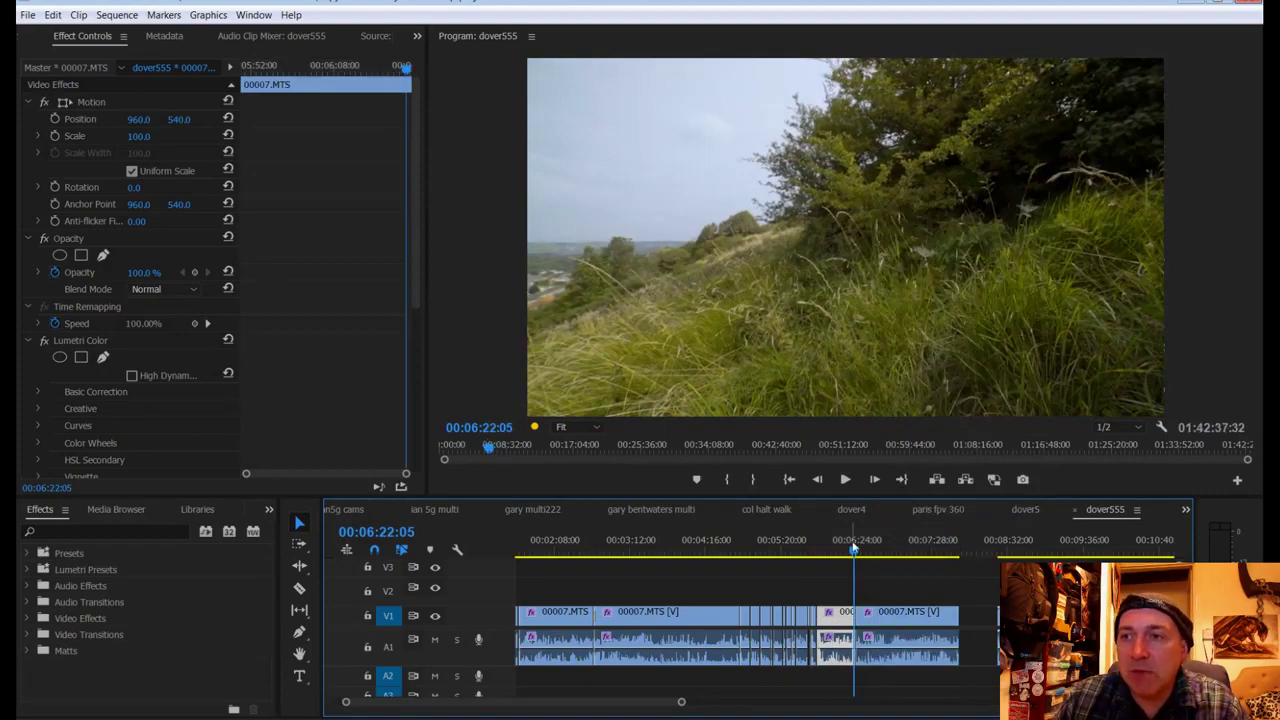
Step: Play the footage from 00:05:53:13, skip ahead to around 00:06:24:00, and save the project
left_click_drag(854, 550, 822, 552)
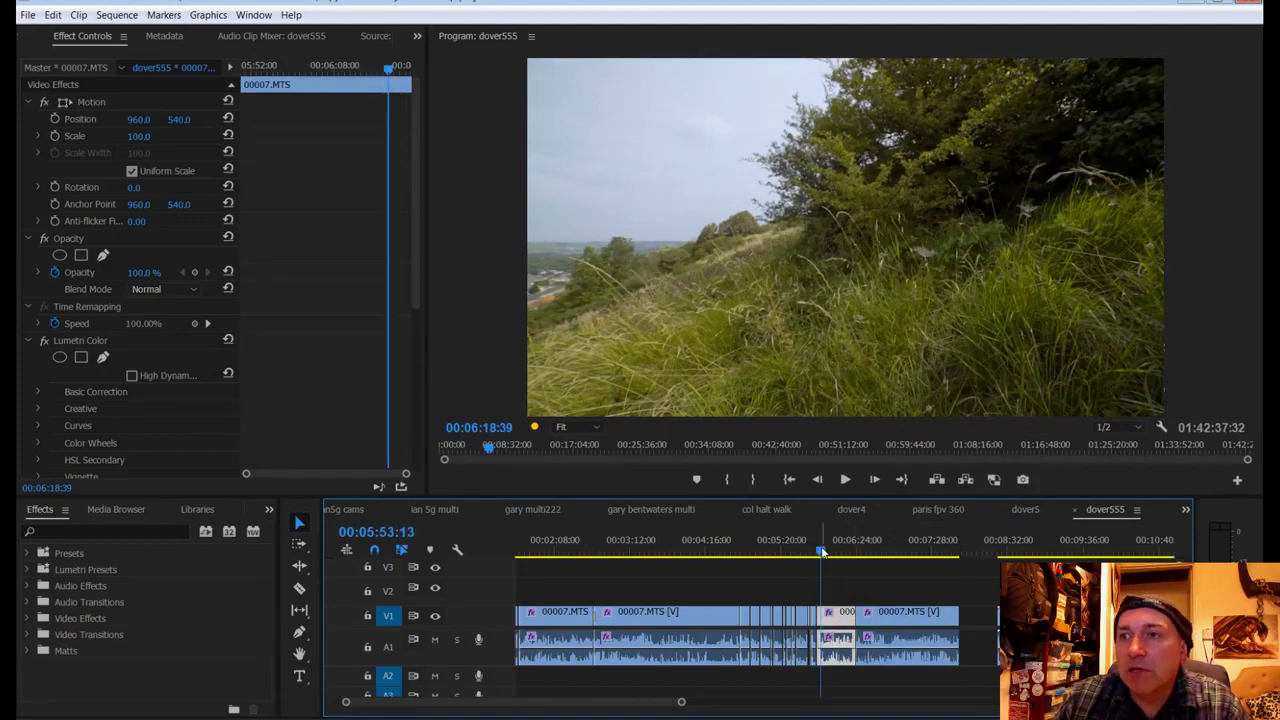
key("space")
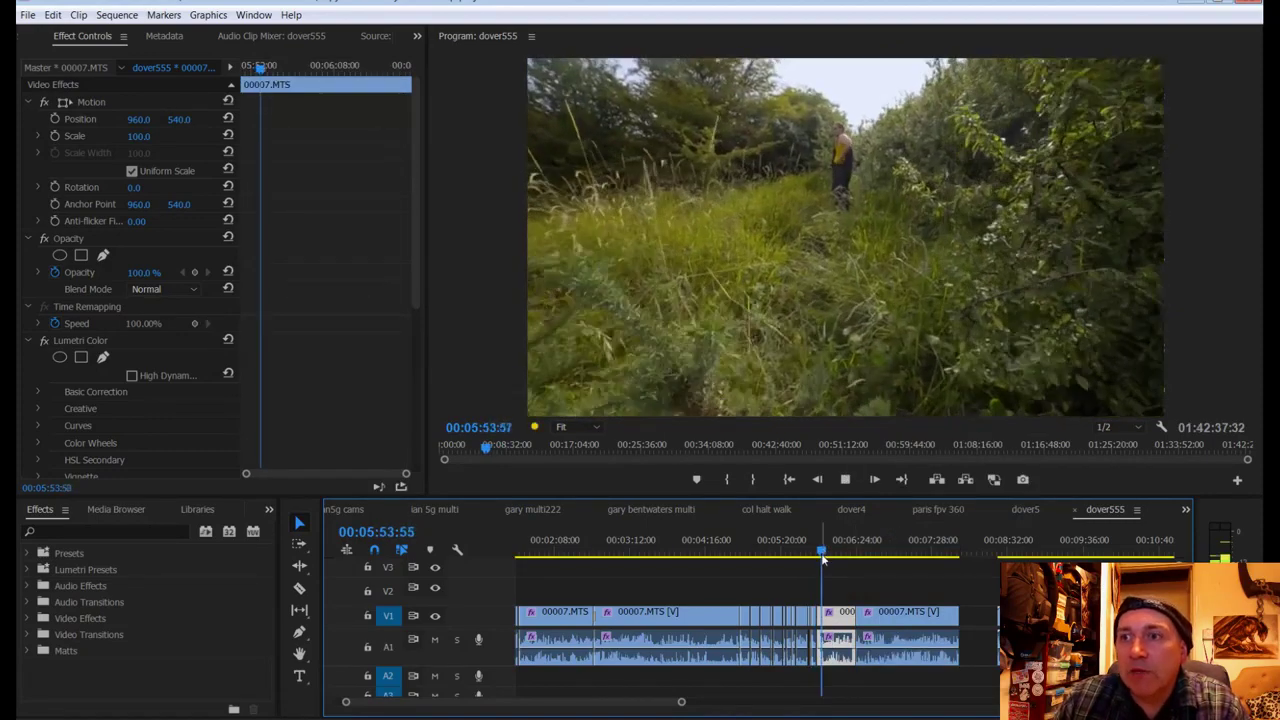
left_click(829, 556)
left_click_drag(829, 556, 858, 558)
key("ctrl+s")
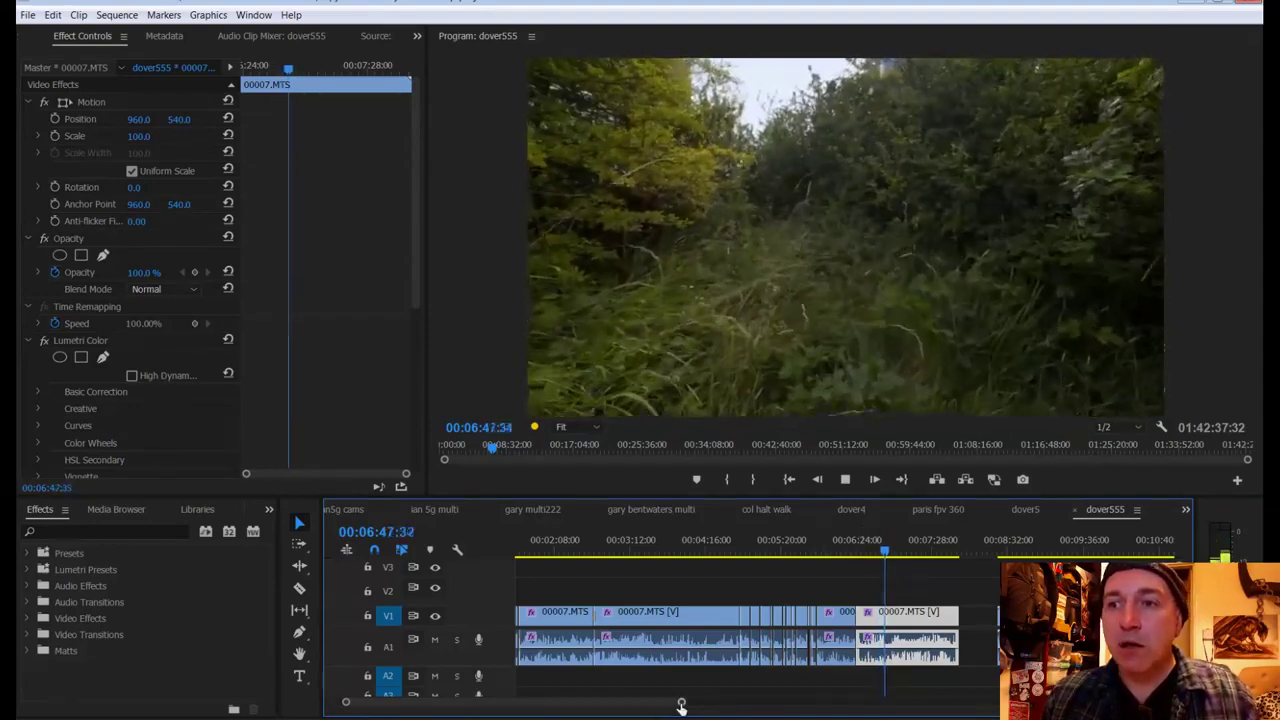
Step: Play the footage to 00:07:20:29 and replay it from 00:07:18:35 to locate the short sound near 00:07:19
left_click_drag(680, 704, 622, 716)
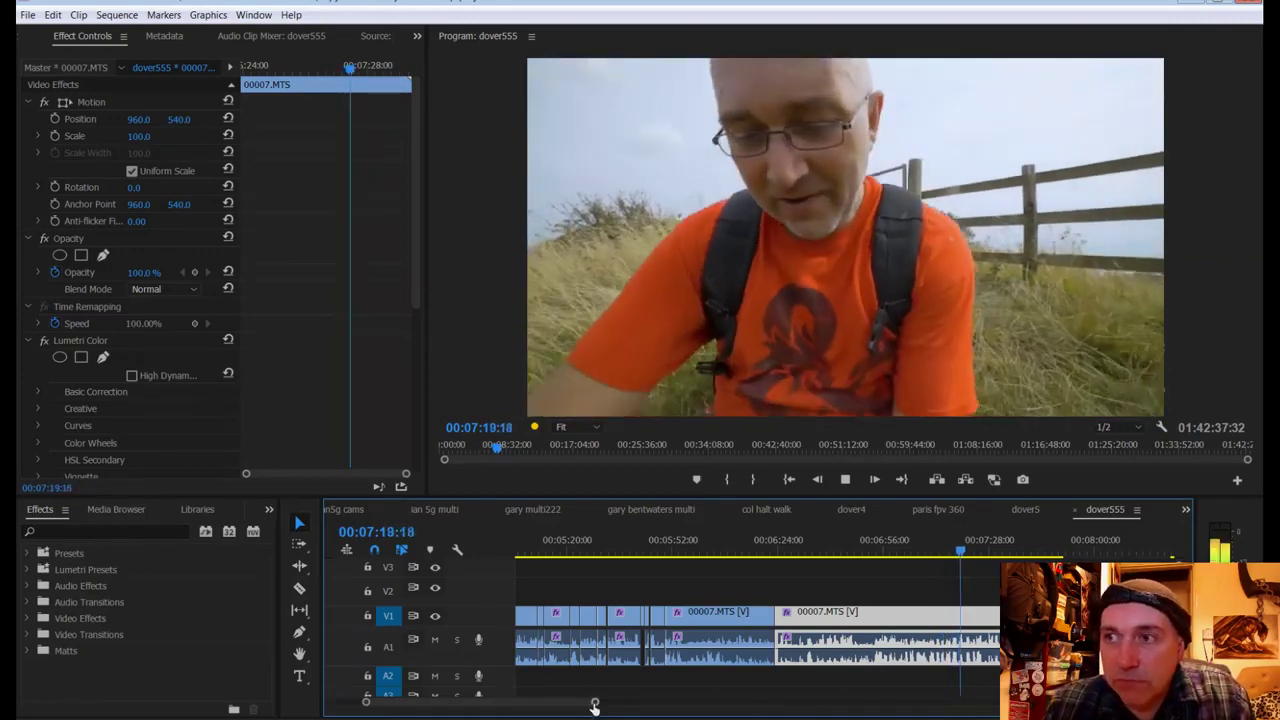
key("space")
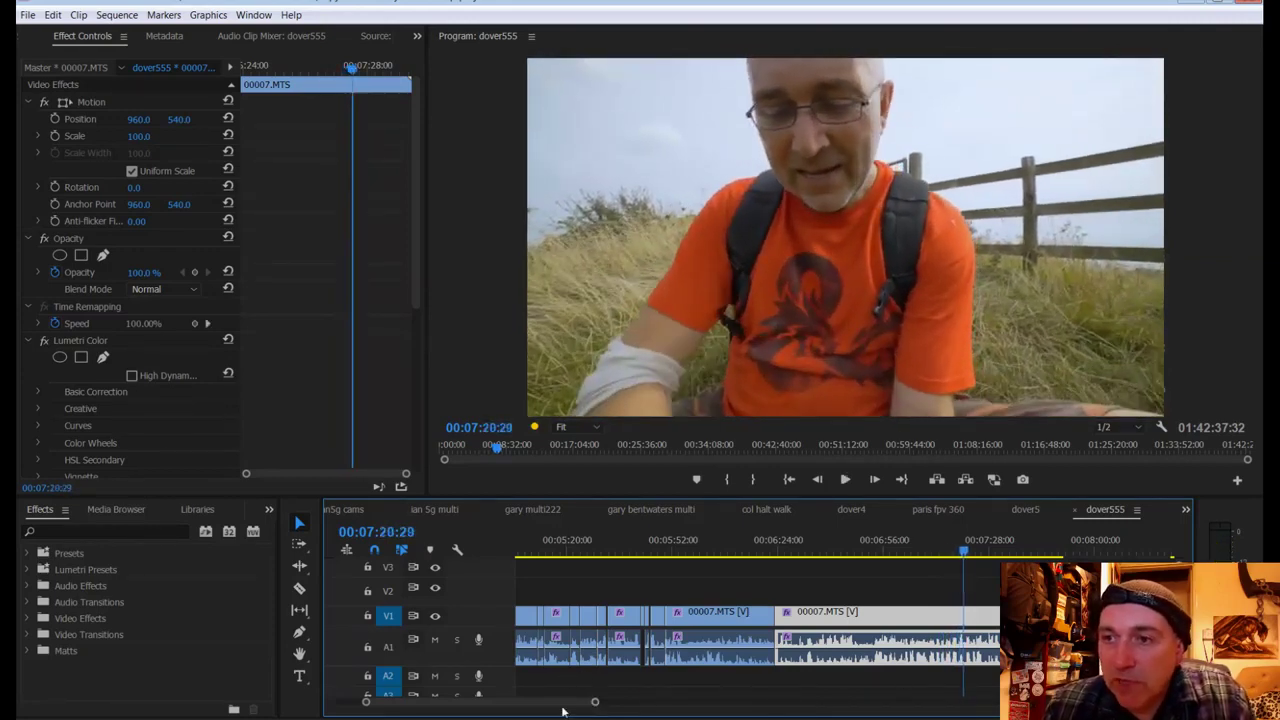
left_click_drag(595, 702, 525, 702)
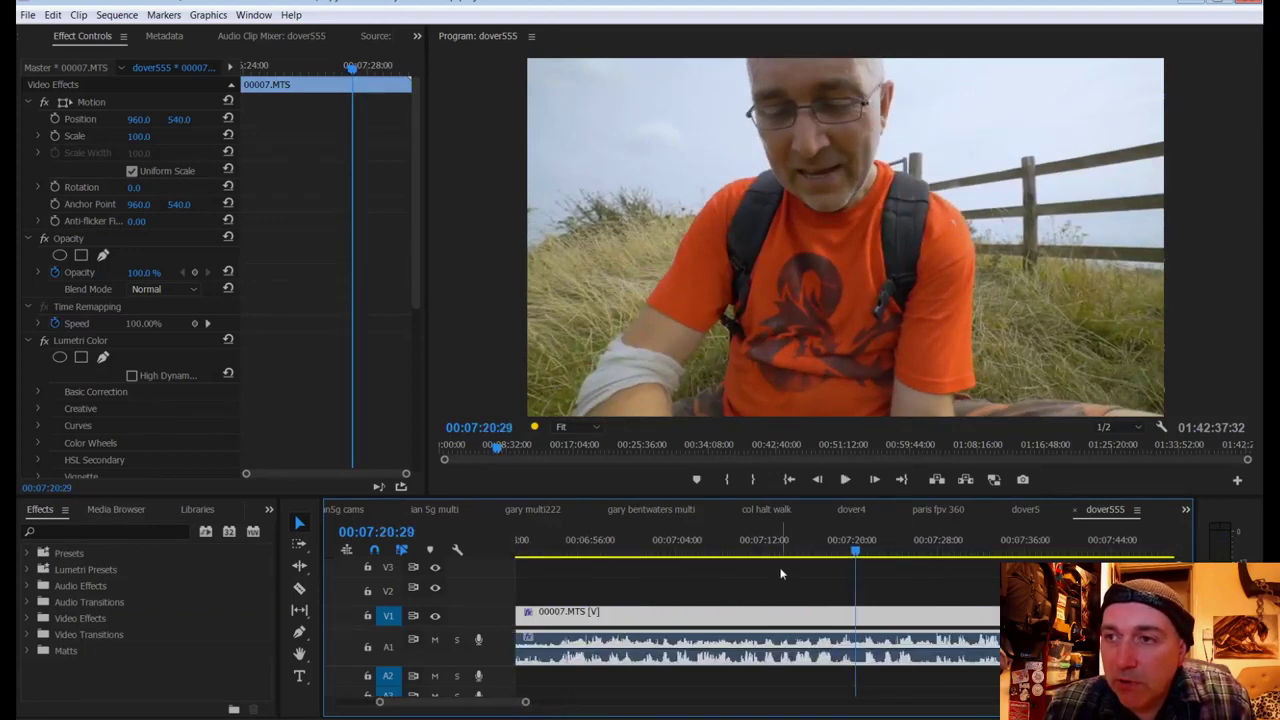
left_click_drag(855, 550, 835, 552)
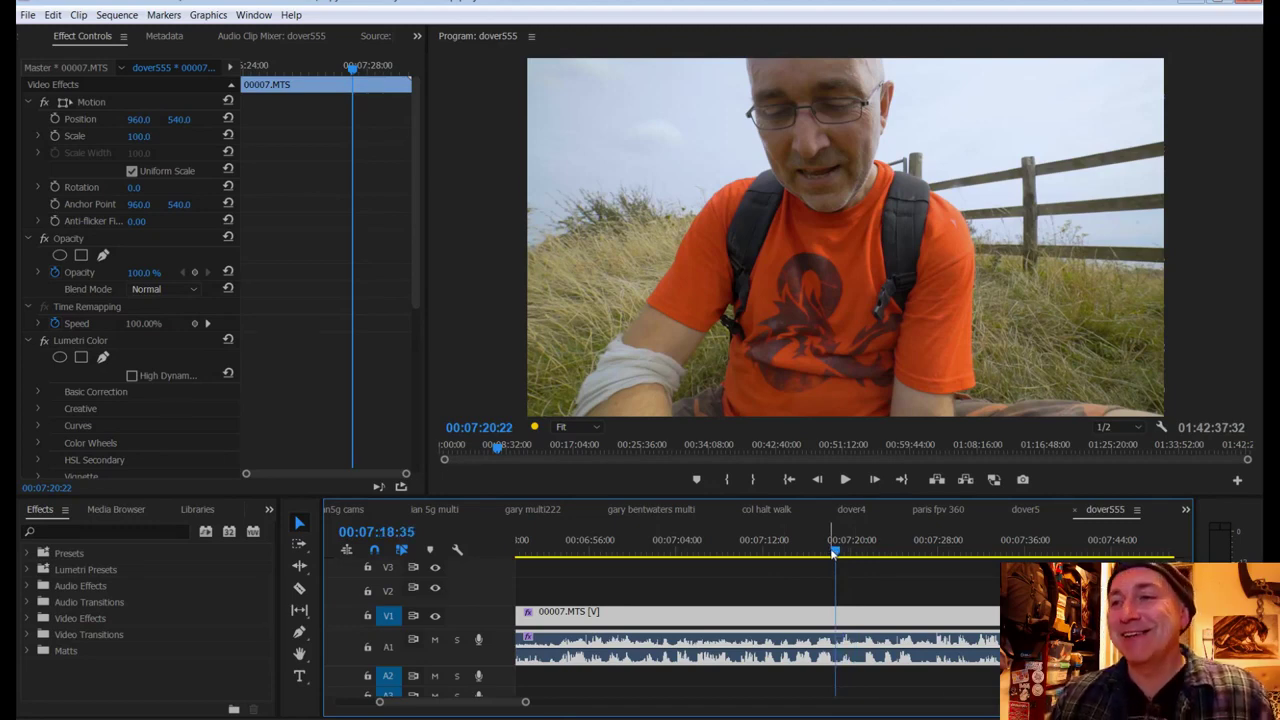
key("space")
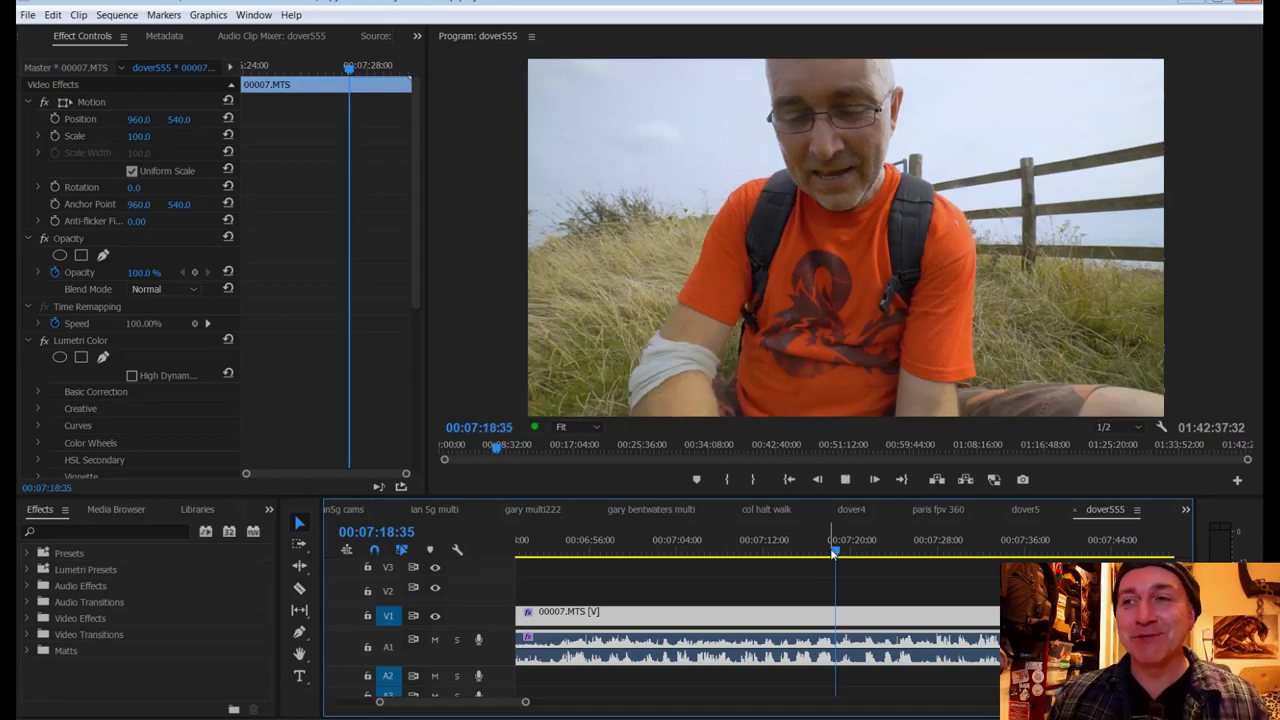
key("space")
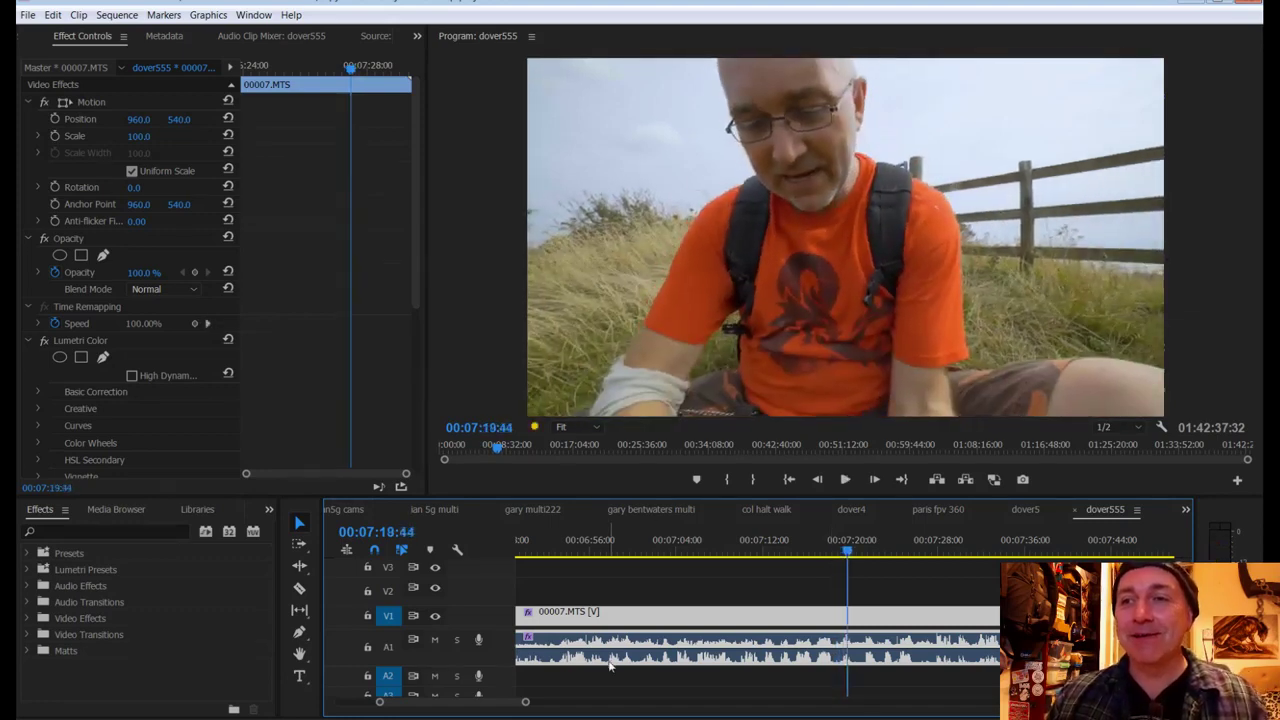
left_click_drag(524, 706, 480, 706)
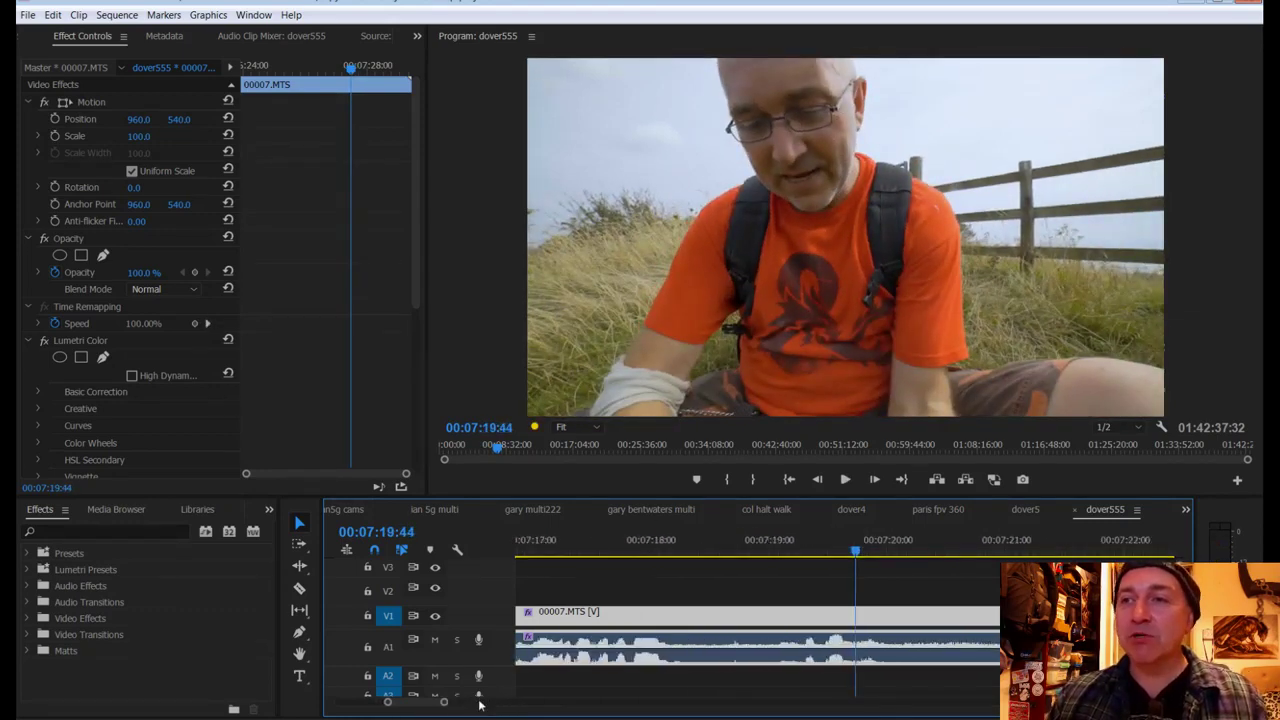
Step: Cut clip 00007.MTS at 00:07:19:18 and 00:07:19:27 to isolate a short piece
left_click_drag(856, 552, 805, 560)
key("c")
left_click(815, 614)
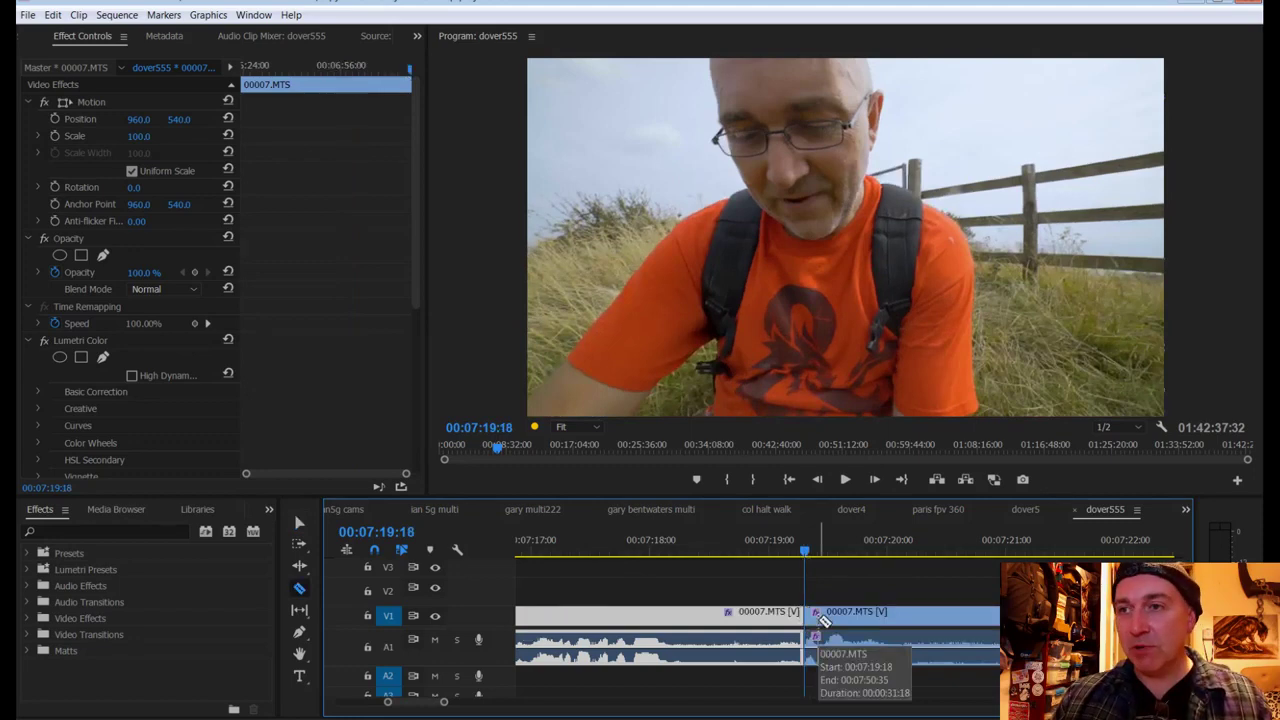
key("space")
left_click(835, 553)
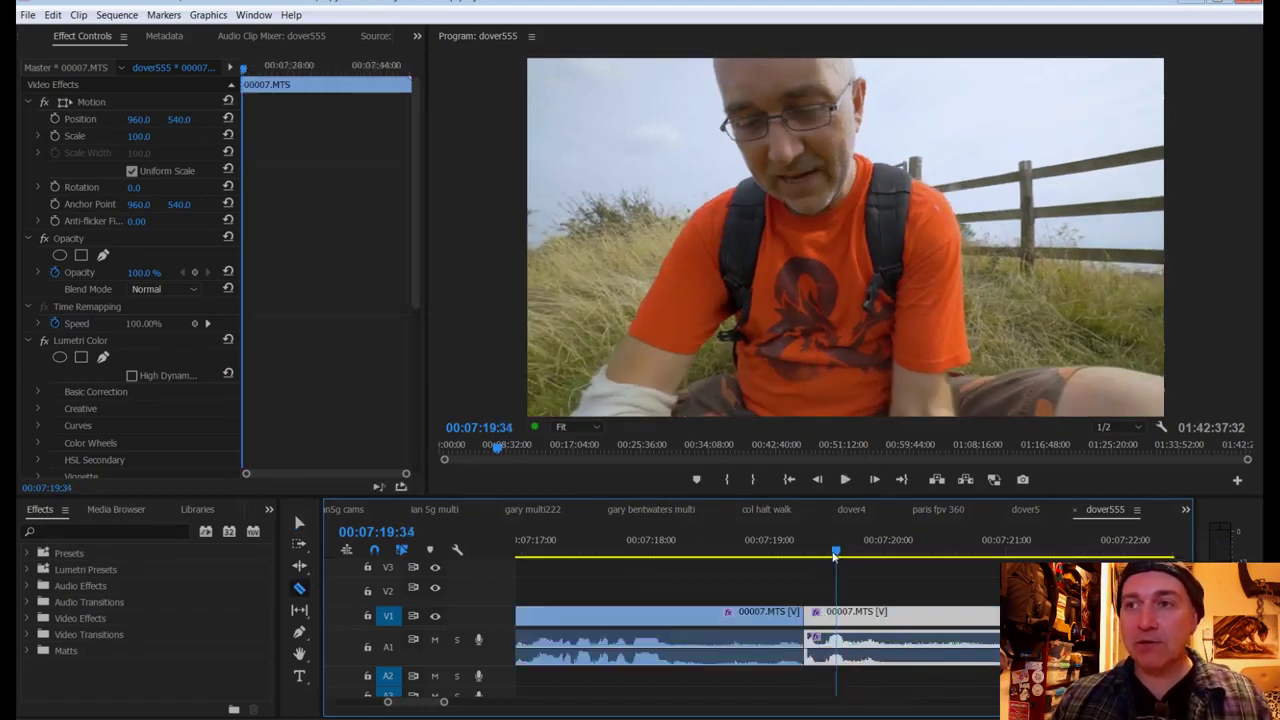
left_click_drag(835, 553, 822, 553)
left_click(822, 618)
key("v")
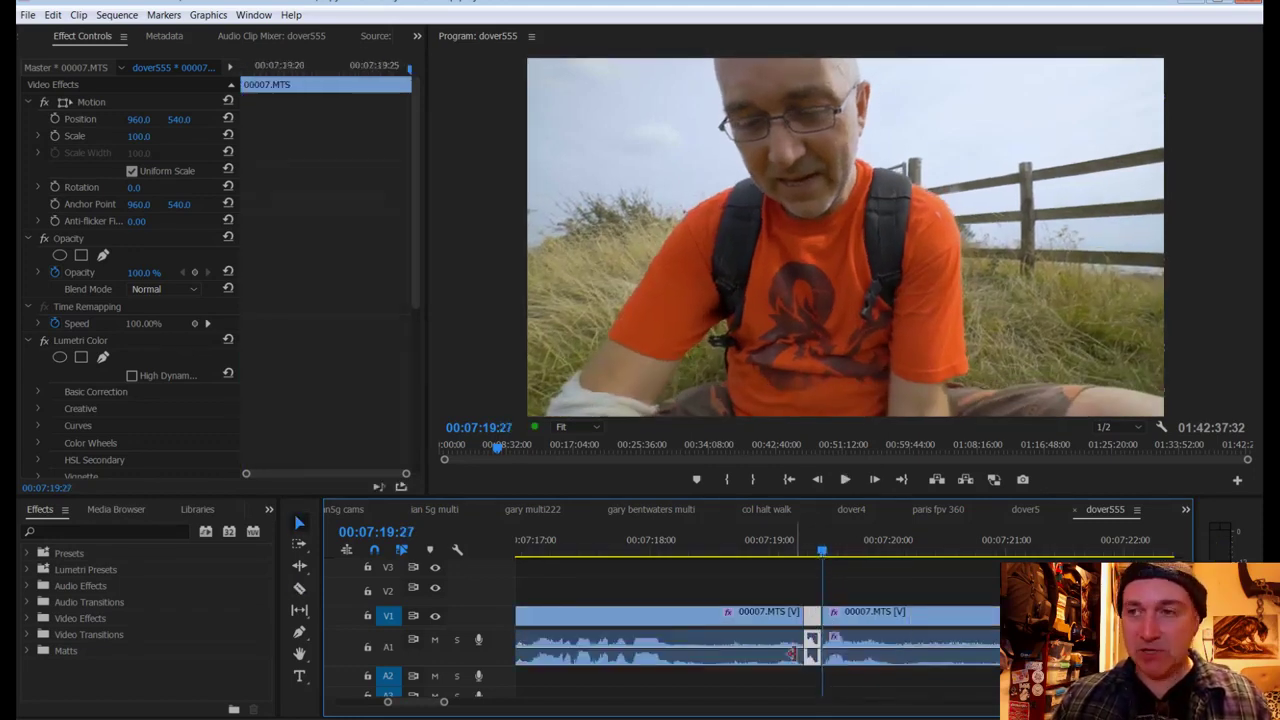
Step: Unlink the short isolated piece and delete only its audio
right_click(812, 640)
left_click(850, 274)
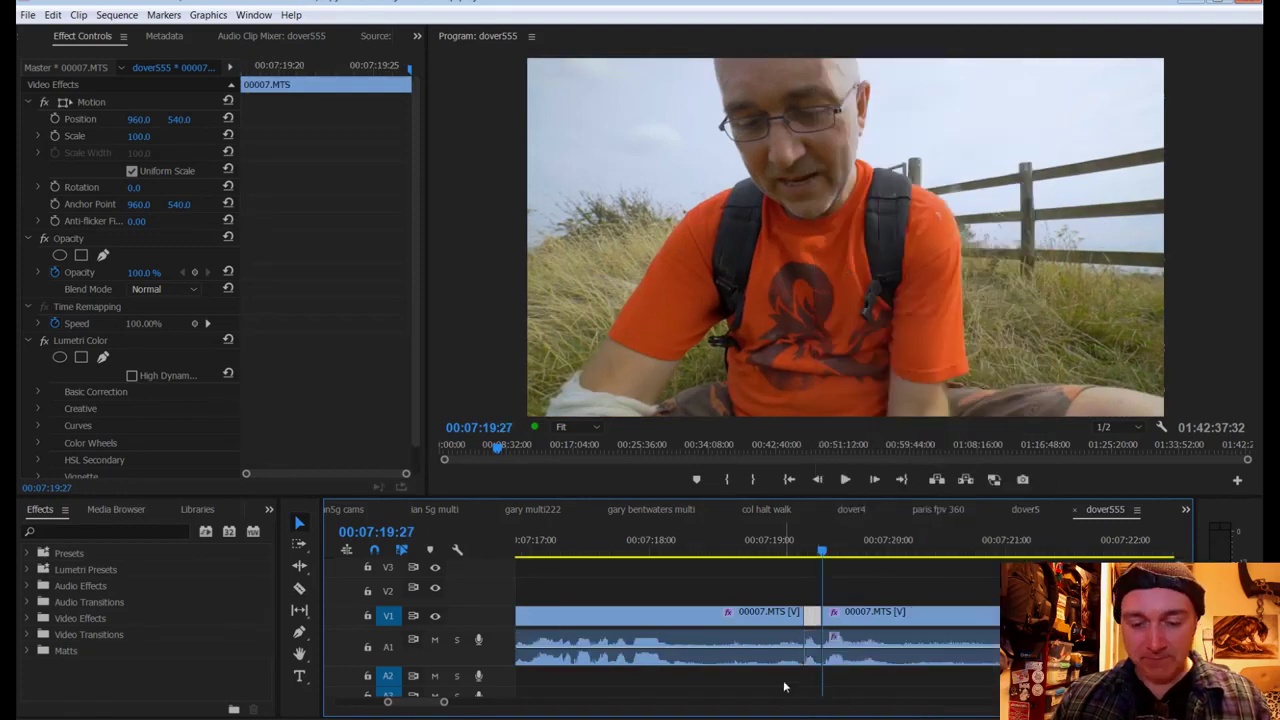
left_click(812, 643)
key("Delete")
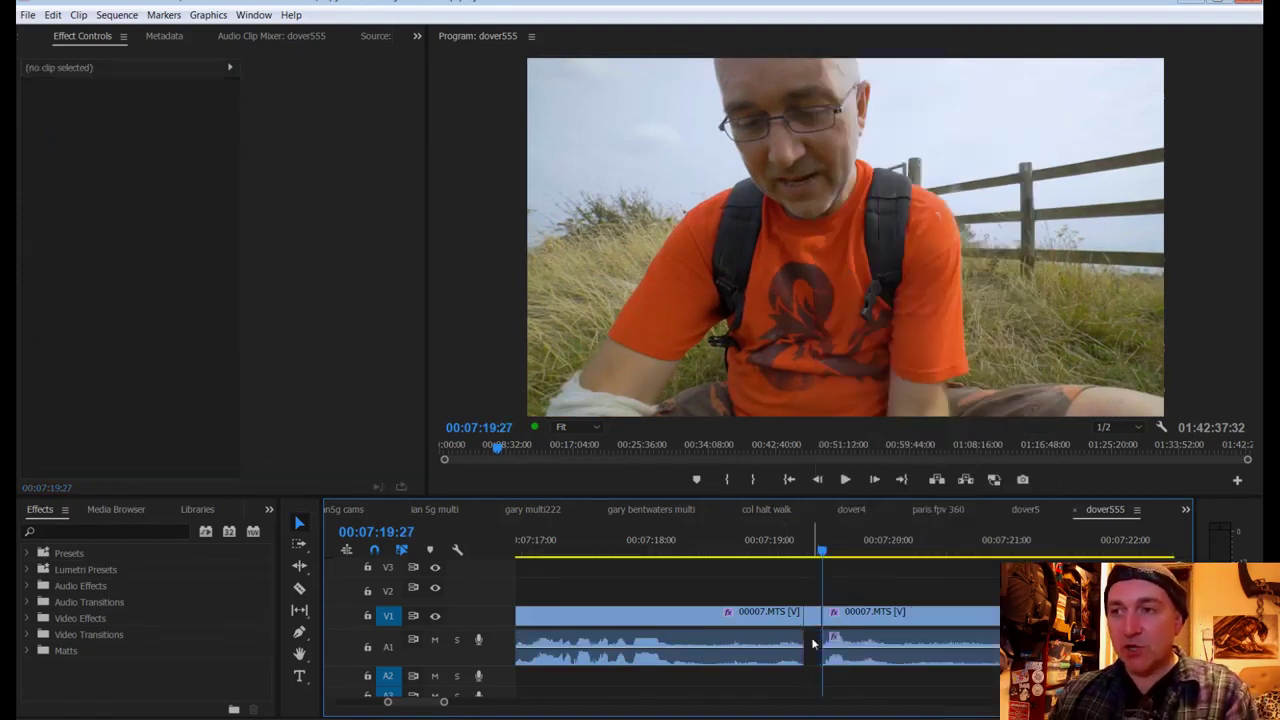
Step: Play back the silenced section from 00:07:19:01 and the following footage up to about 00:07:43:38
left_click_drag(822, 551, 770, 552)
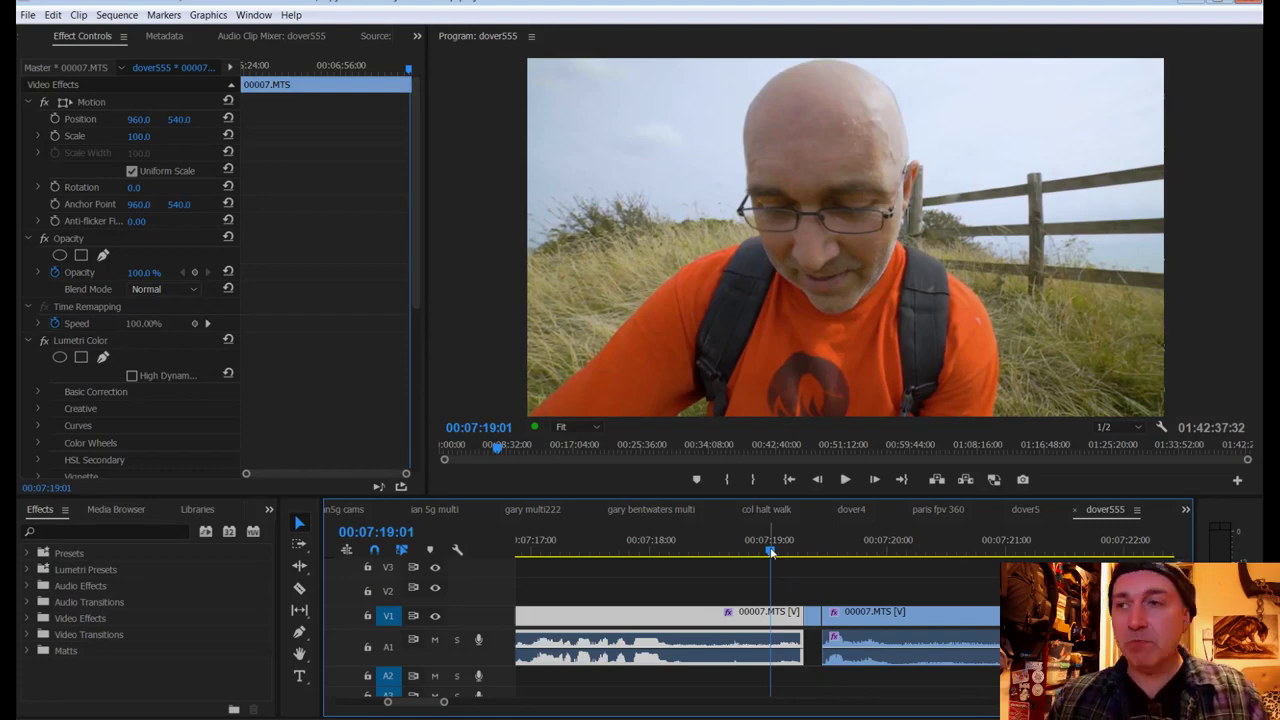
key("space")
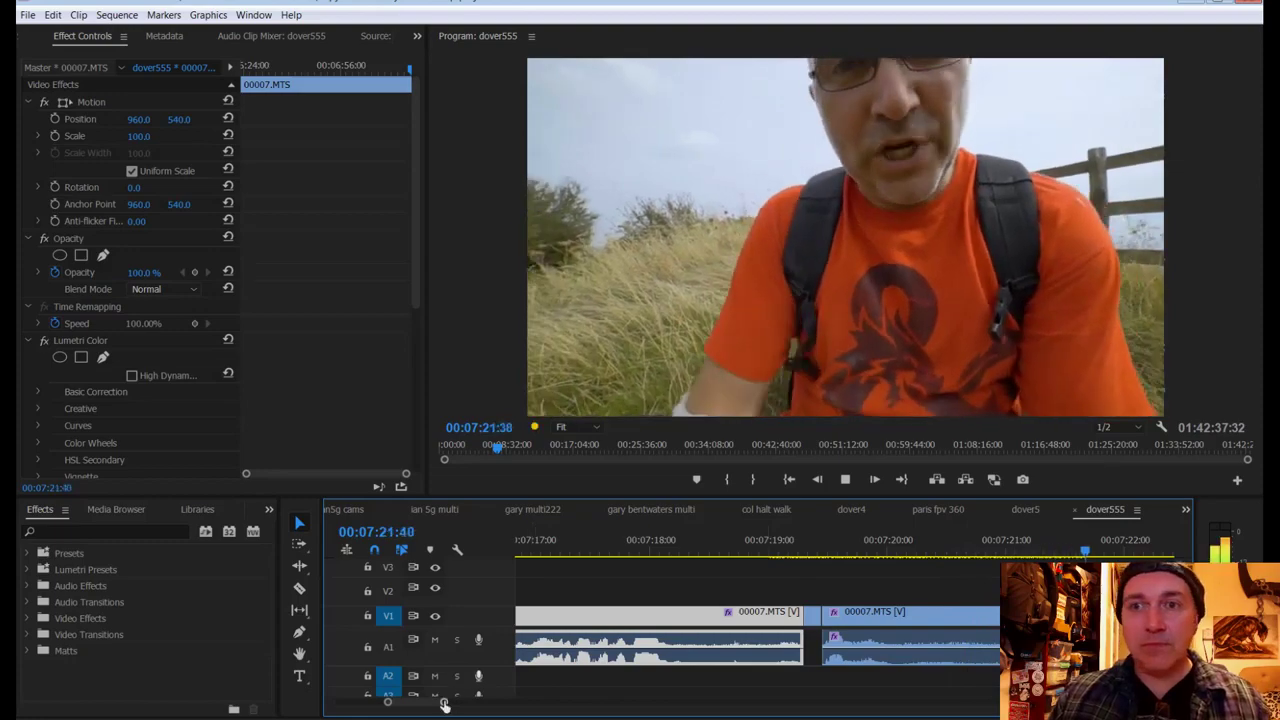
left_click_drag(443, 702, 447, 705)
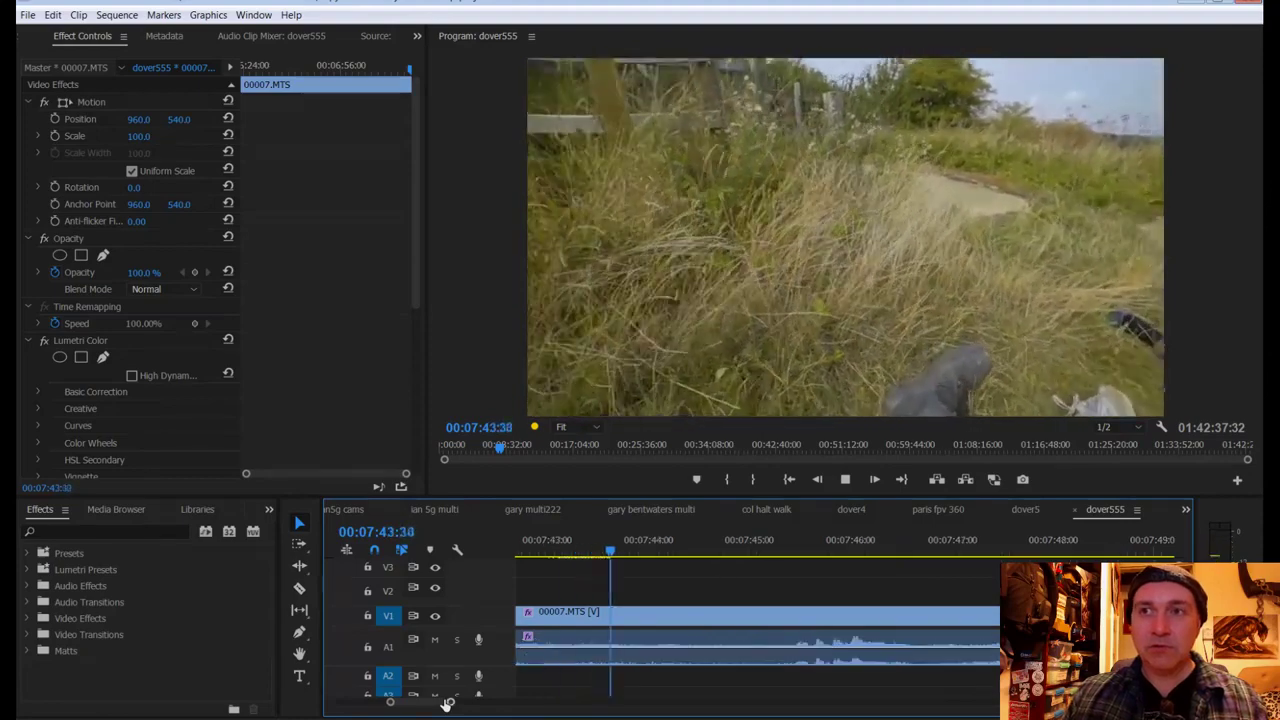
Step: Stop playback and cut clip 00007.MTS at 00:07:44:03
key("space")
key("c")
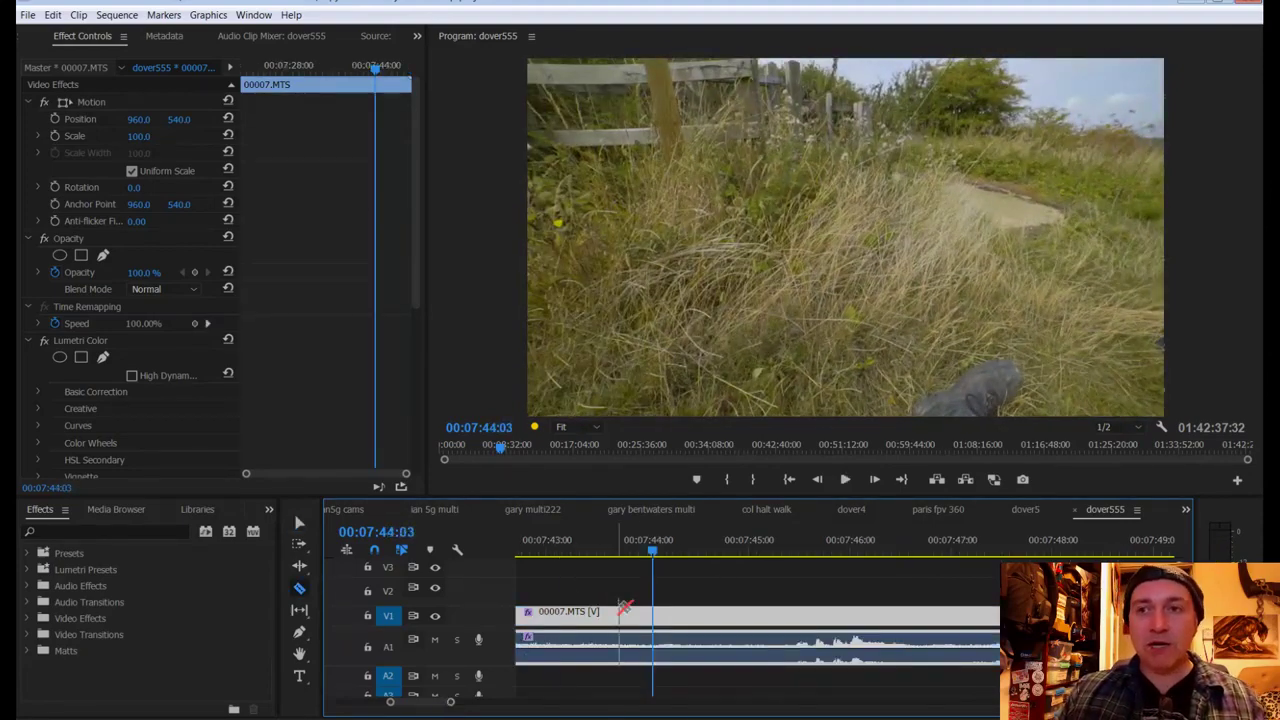
left_click(652, 613)
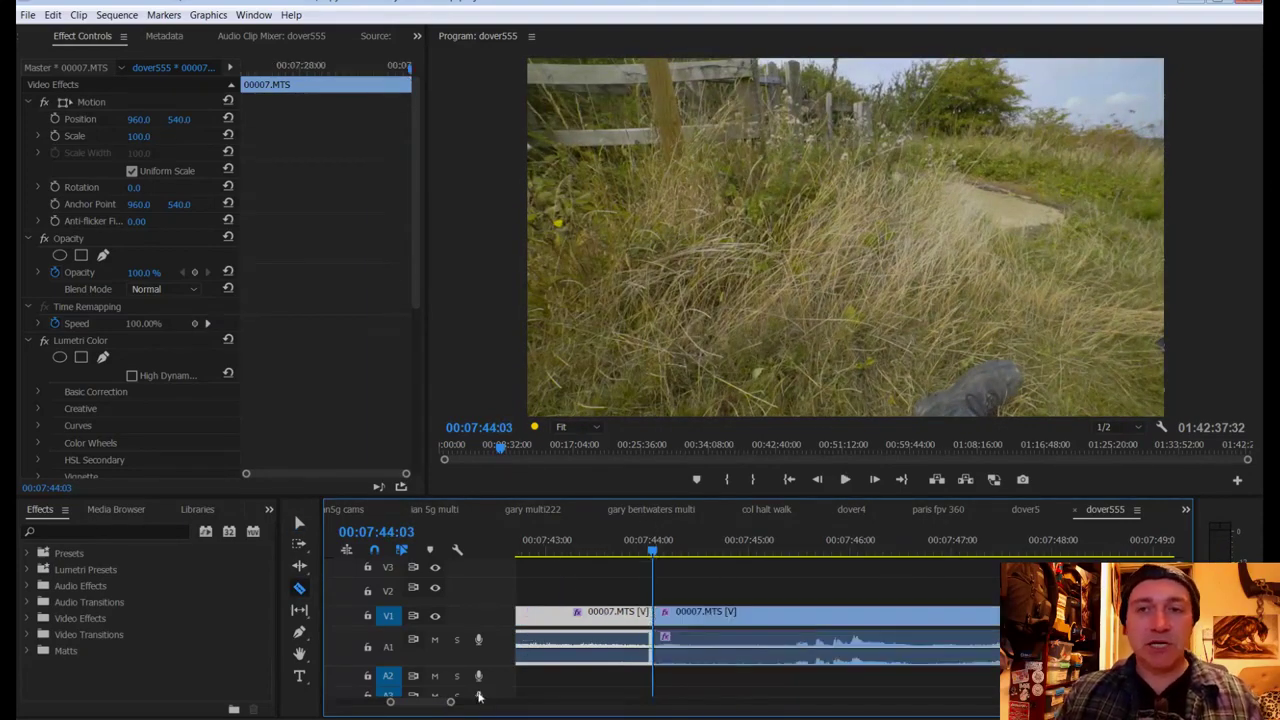
Step: Play the tail of 00007.MTS from 00:07:45:13 to the clip's end
left_click_drag(451, 705, 480, 705)
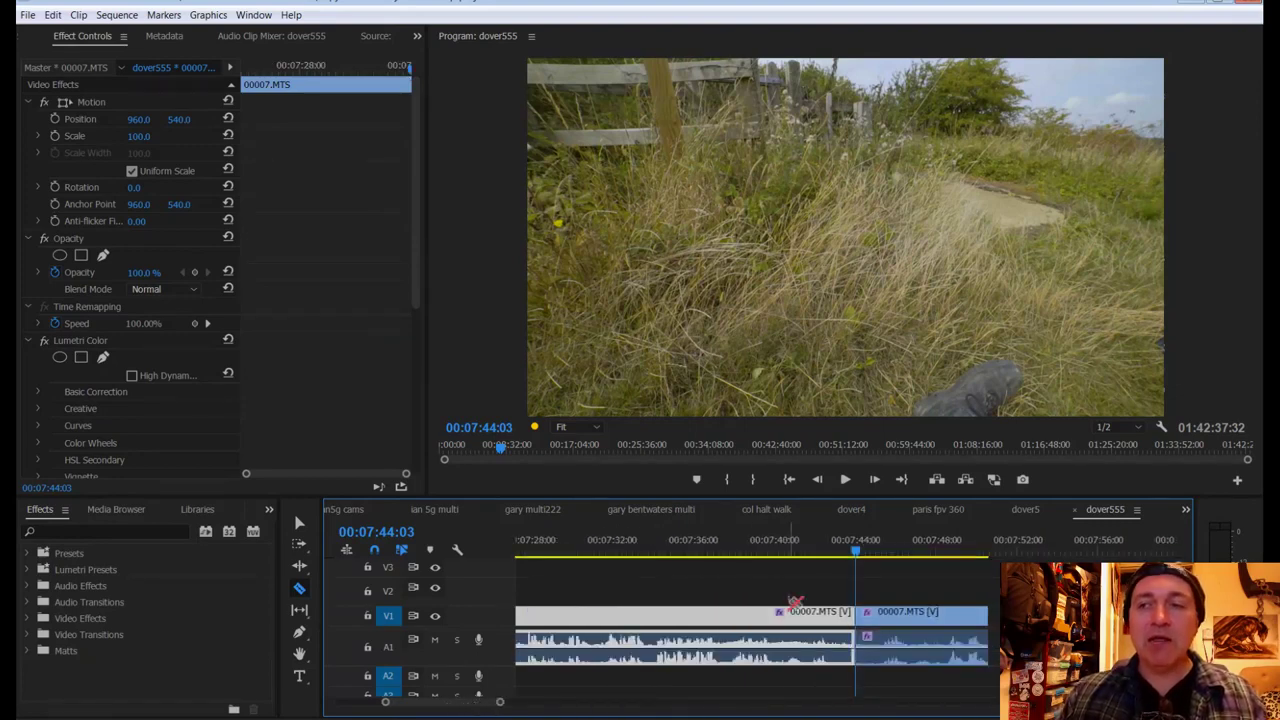
scroll(790, 606, "down", 3)
scroll(790, 606, "down", 1)
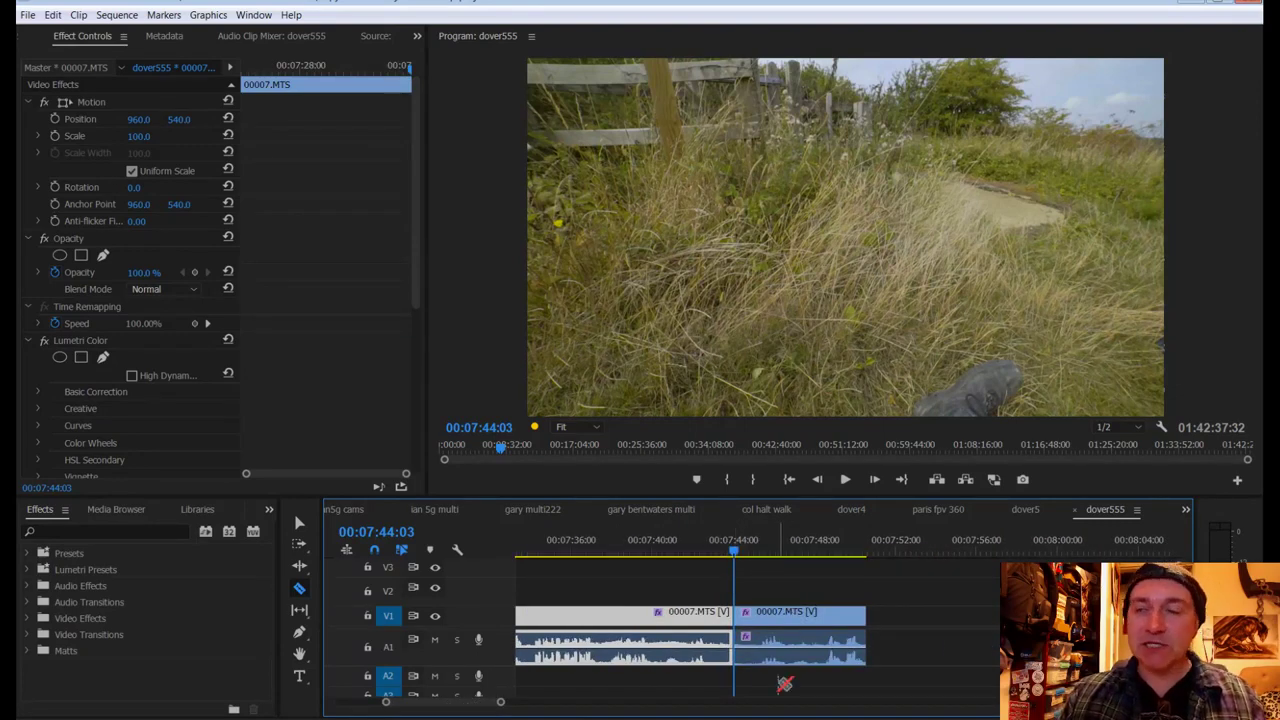
mouse_move(503, 703)
left_mouse_down()
mouse_move(586, 703)
mouse_move(518, 706)
left_mouse_up()
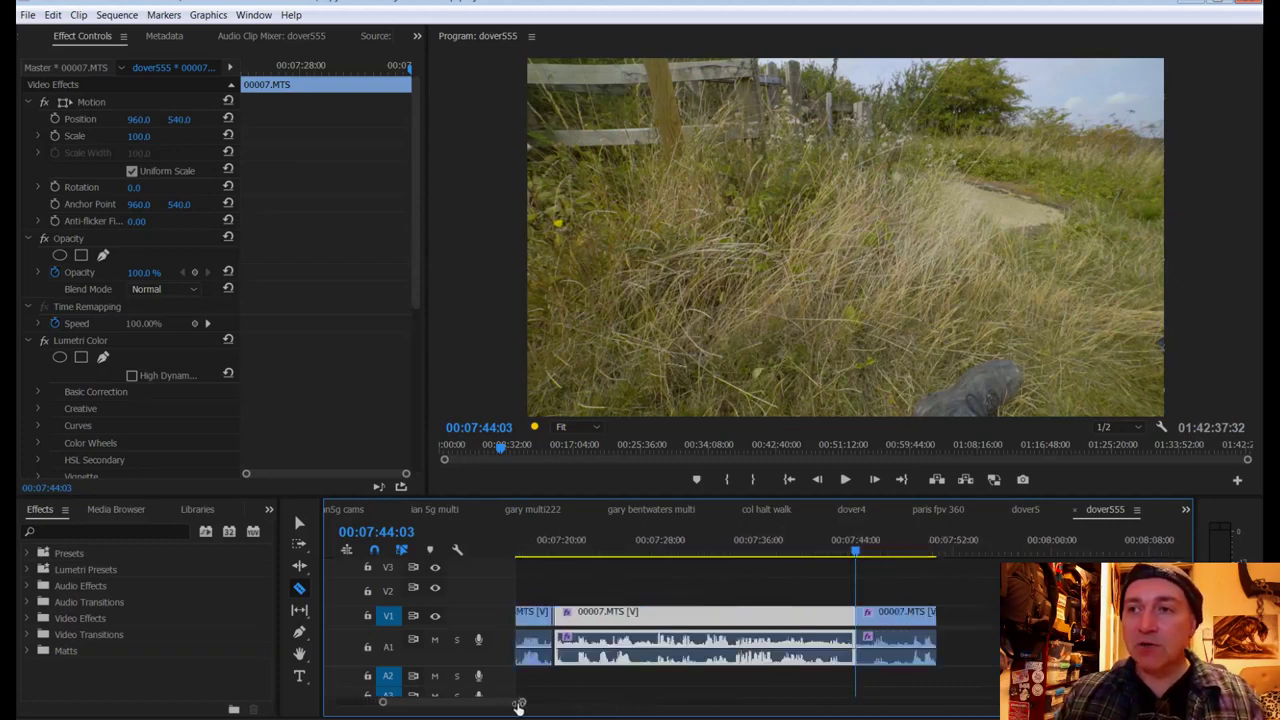
left_click_drag(867, 556, 872, 558)
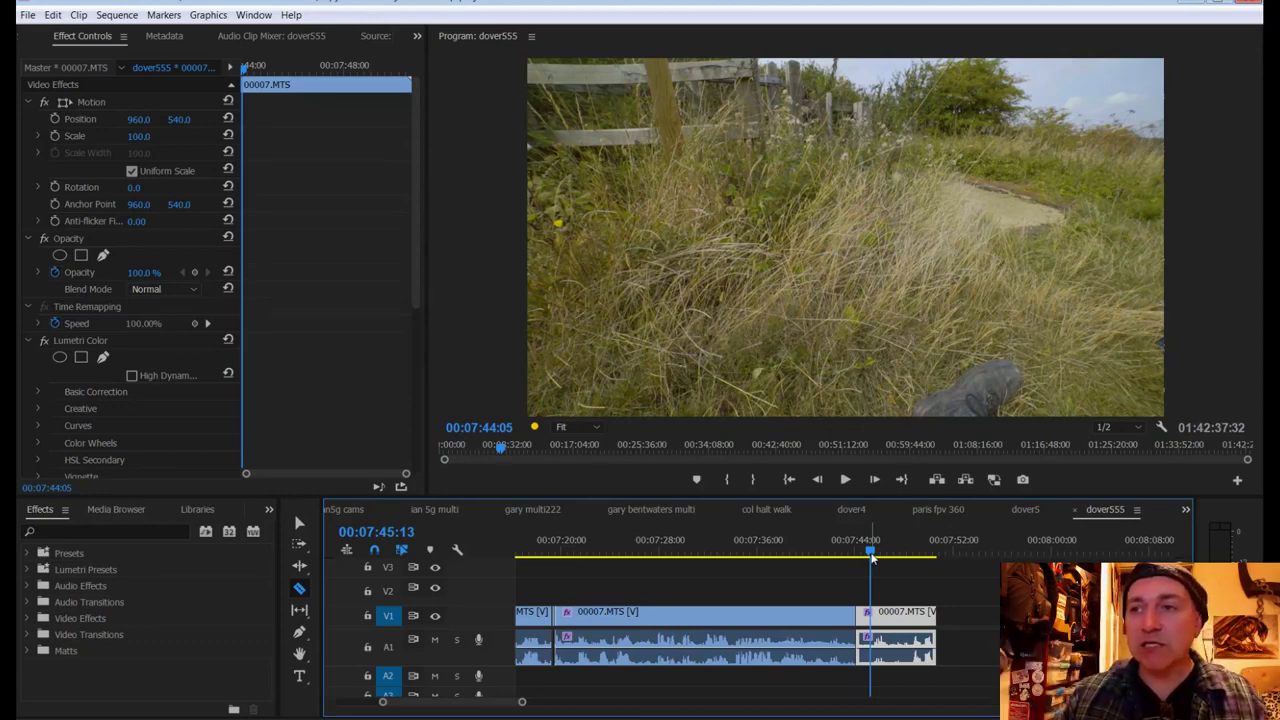
key("space")
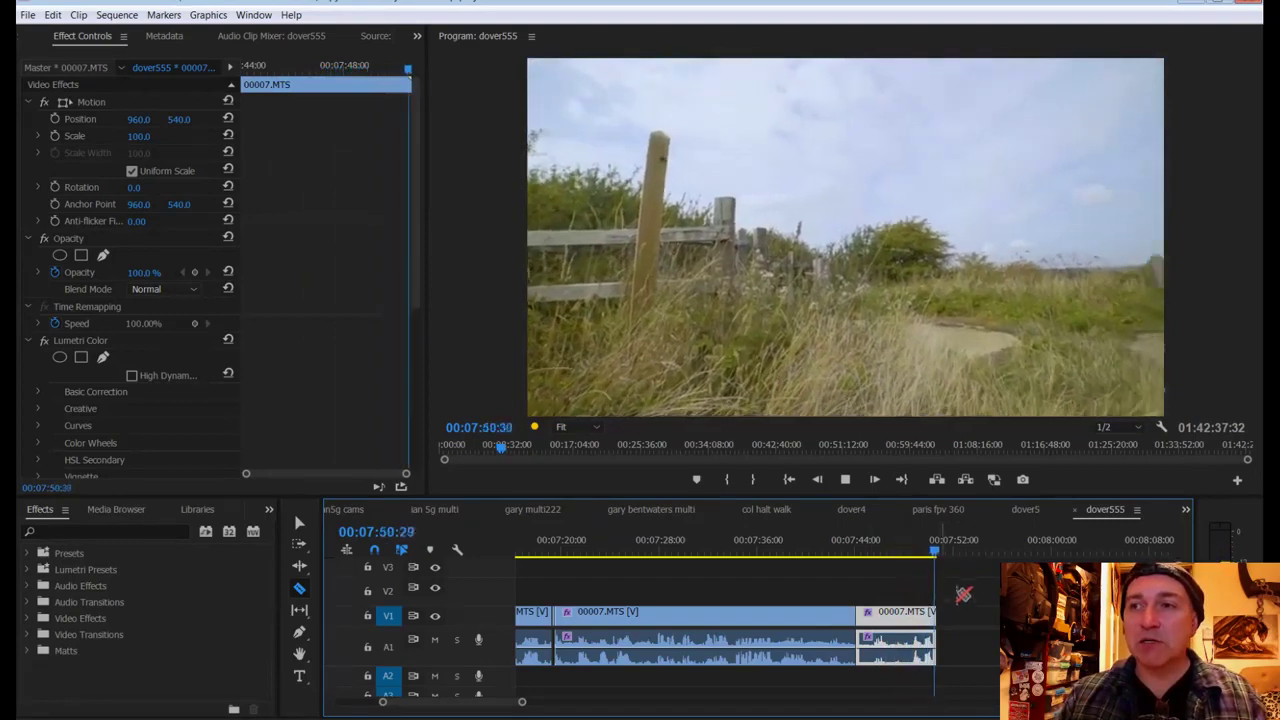
Step: Ripple delete the tail of 00007.MTS after 00:07:44:03 and the gap before 00008.MTS, and save the project
right_click(886, 612)
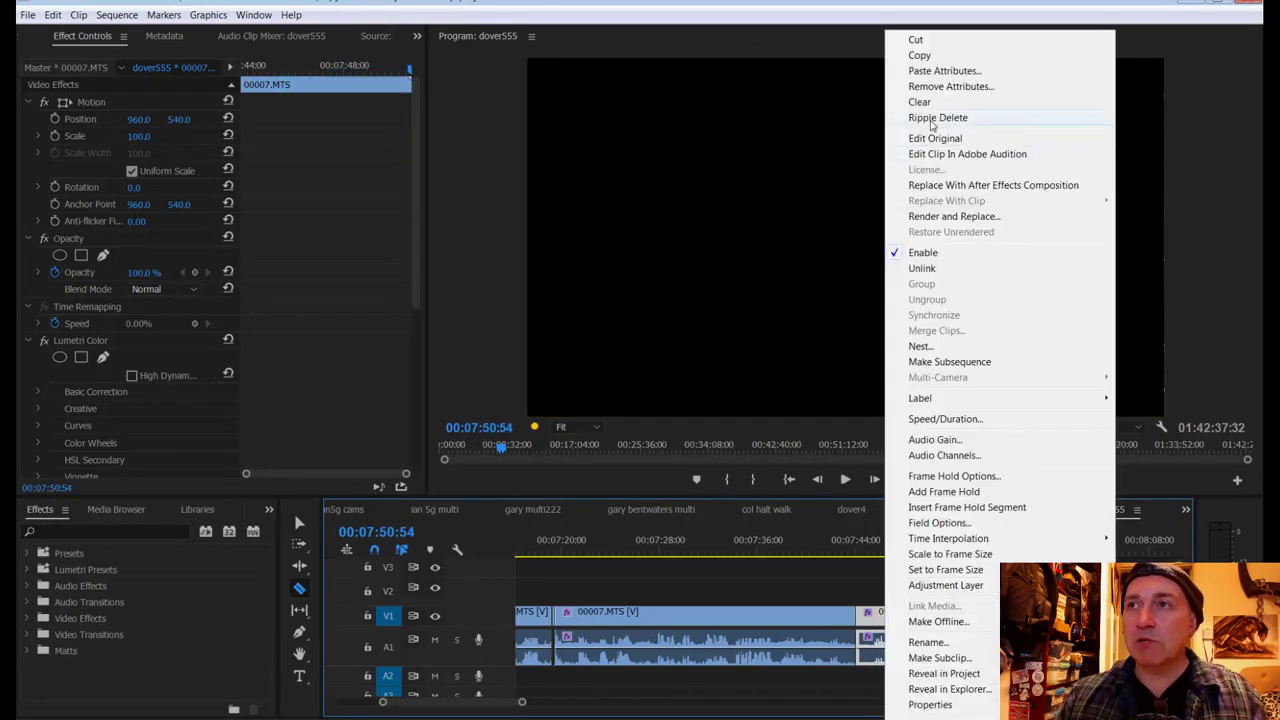
left_click(931, 118)
right_click(916, 616)
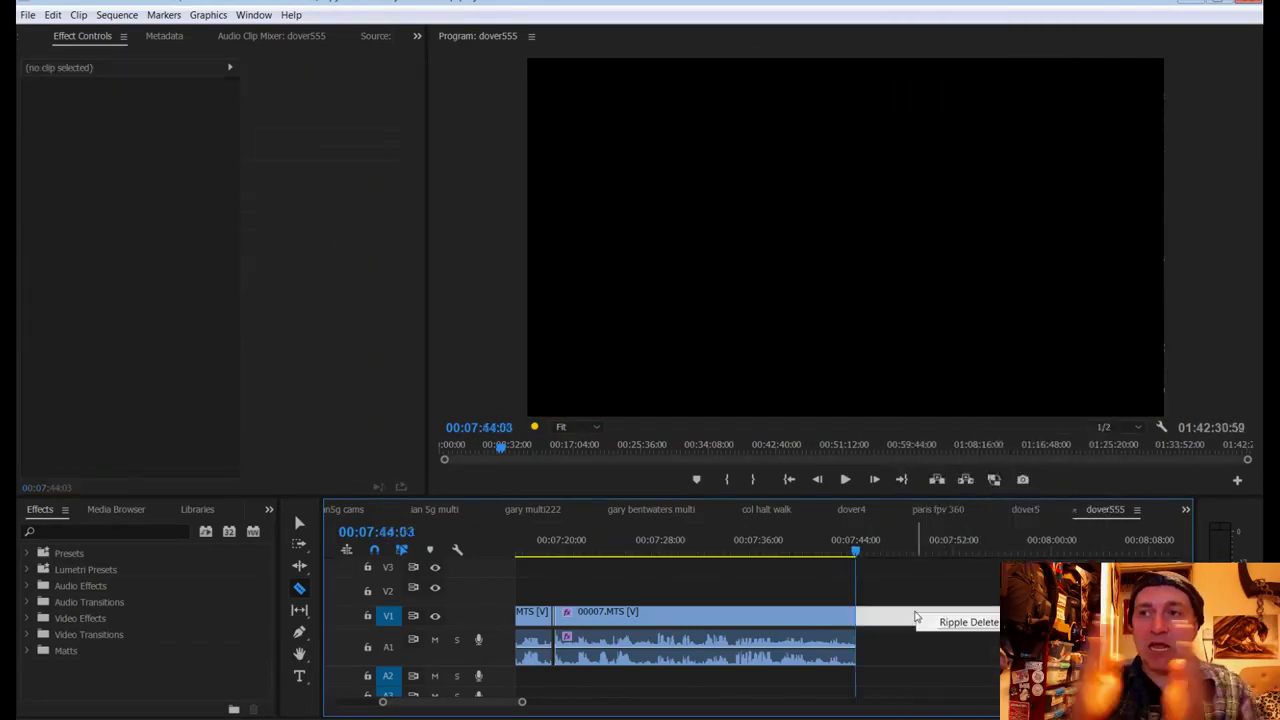
left_click(958, 622)
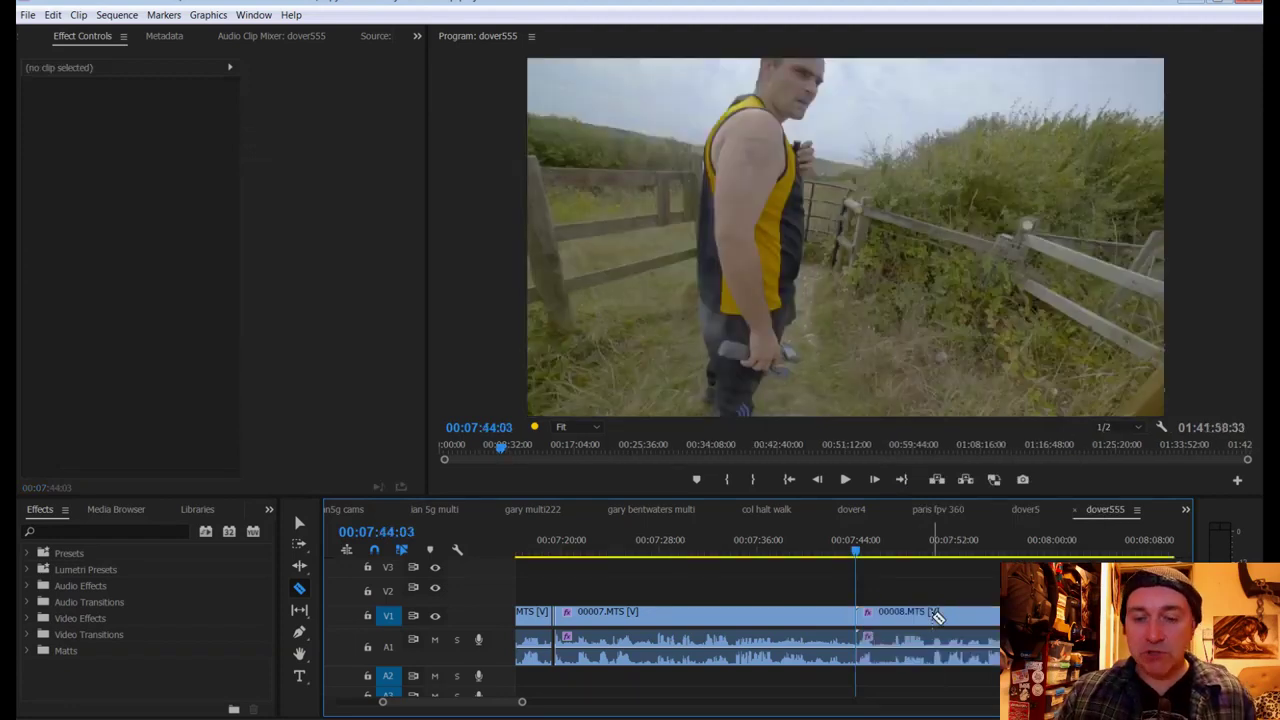
key("ctrl+s")
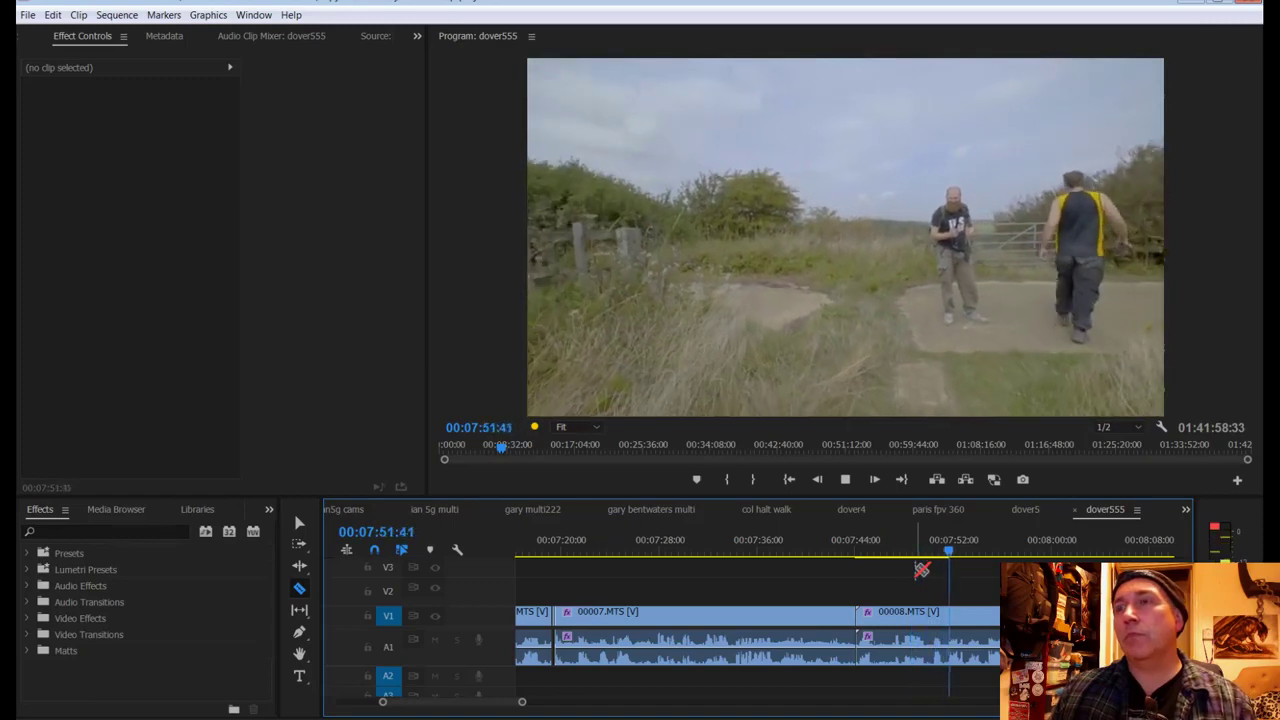
Step: Replay the start of 00008.MTS from 00:07:44:13 and cut the clip at 00:07:46:25
key("space")
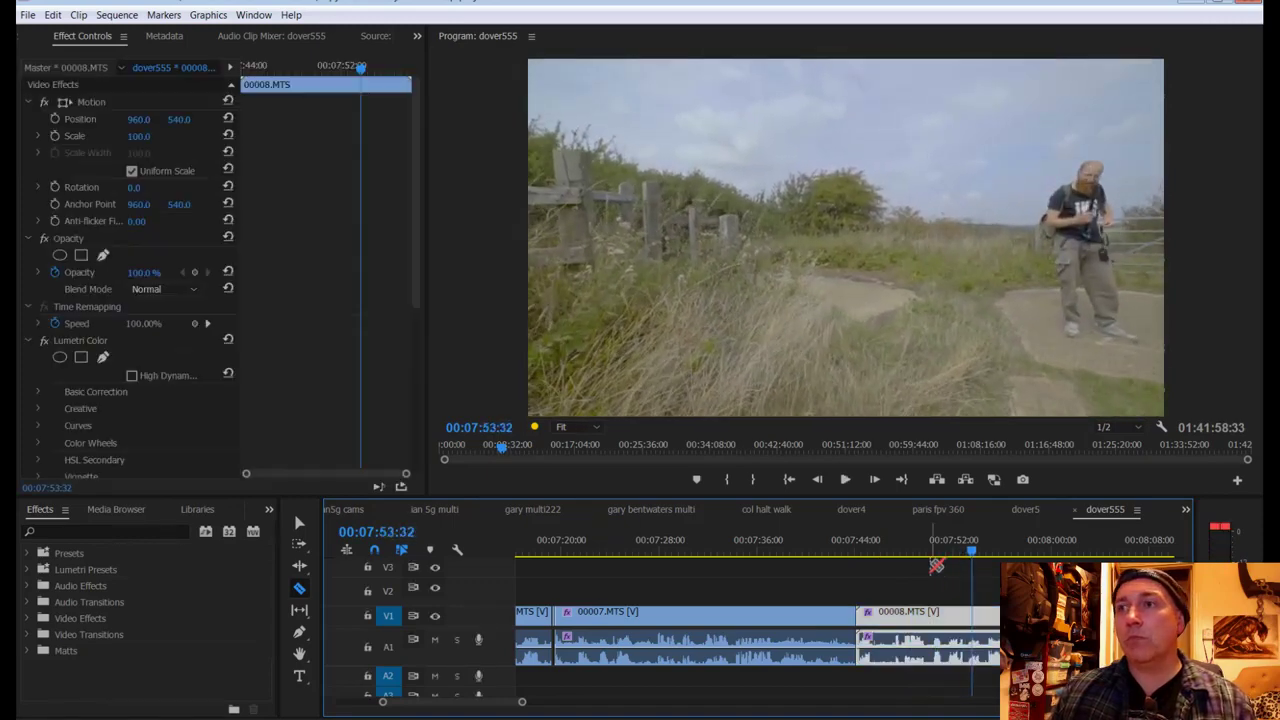
left_click_drag(970, 552, 858, 572)
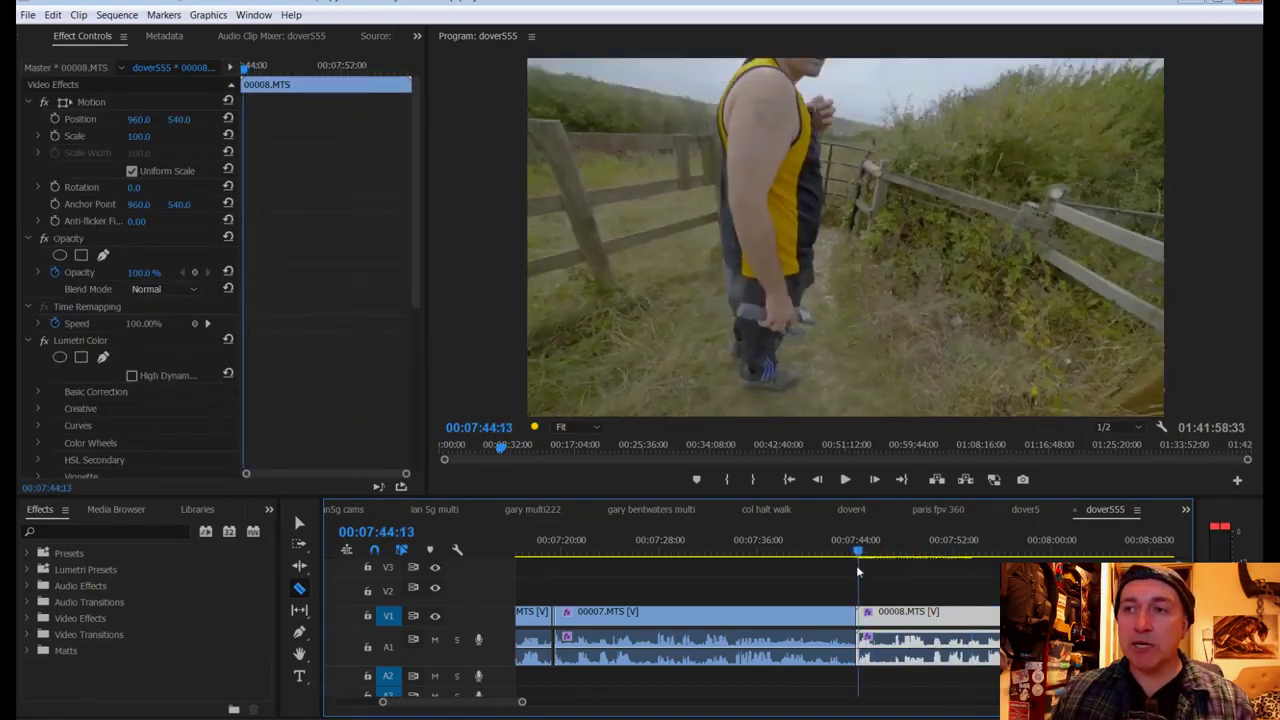
key("space")
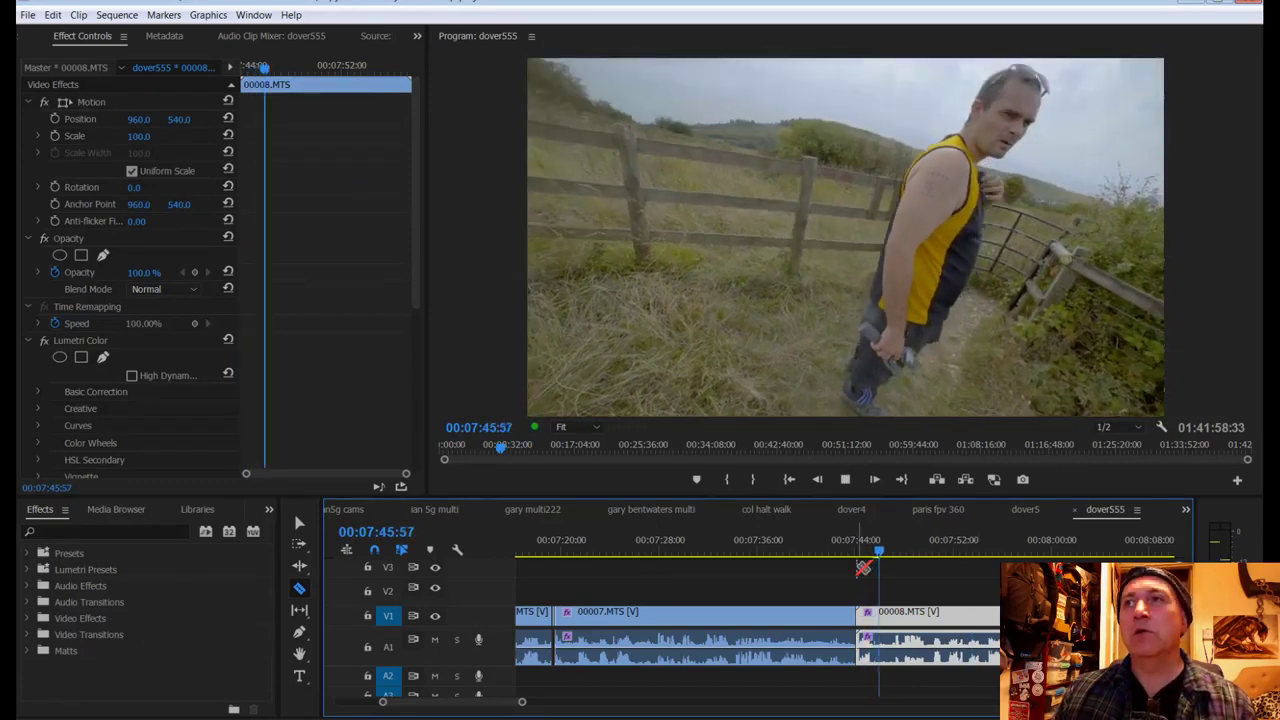
key("space")
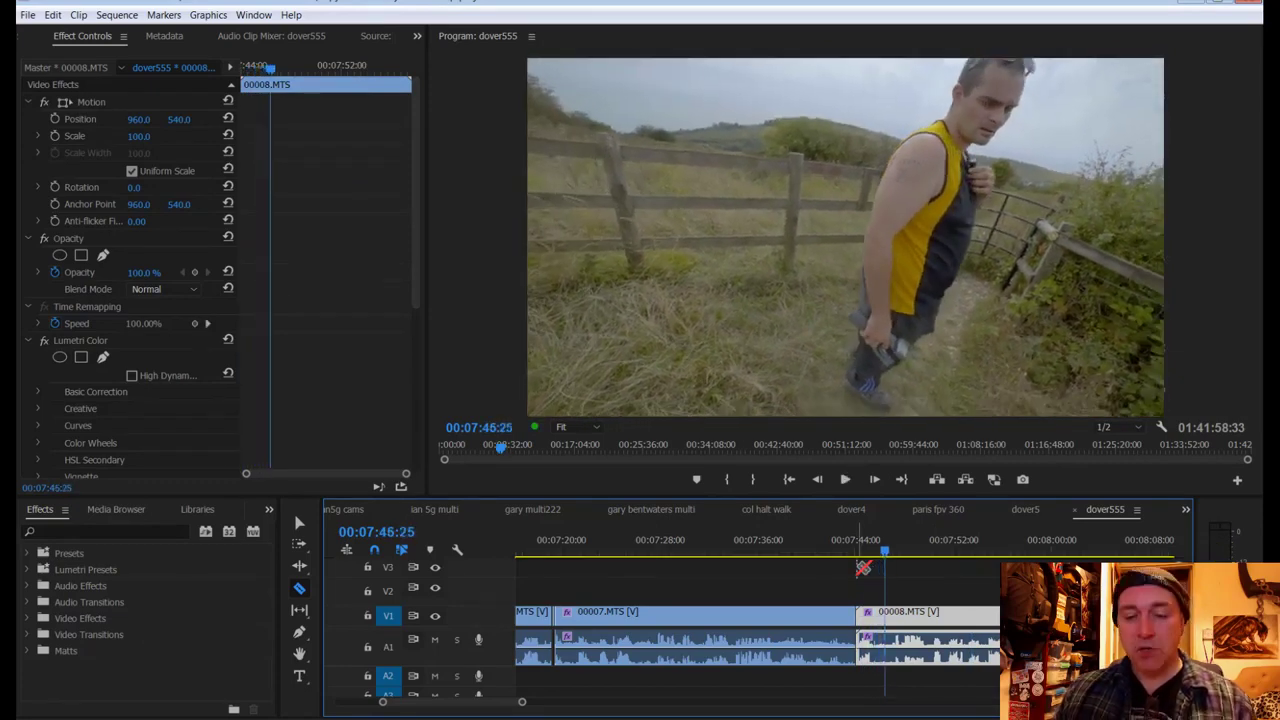
left_click(884, 621)
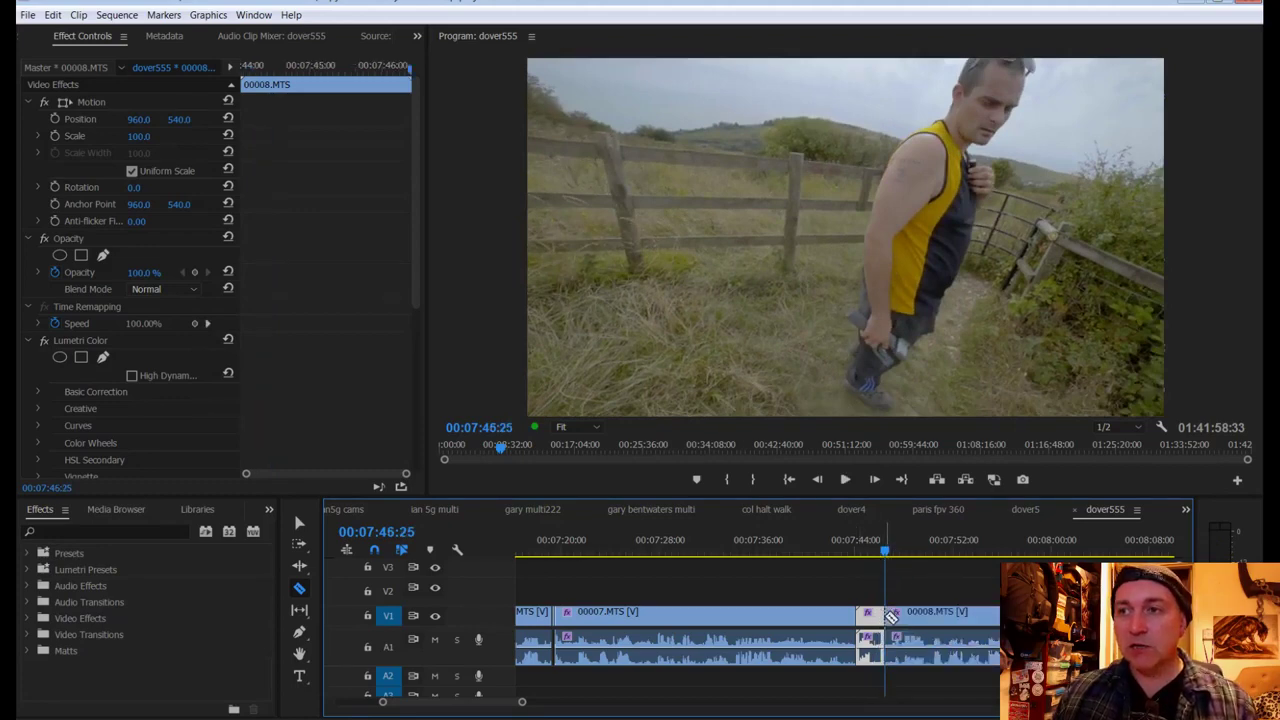
Step: Play 00008.MTS onward from beyond the cut at 00:07:46:25 to about 00:07:57:20
left_click(894, 553)
left_click_drag(894, 556, 938, 566)
key("space")
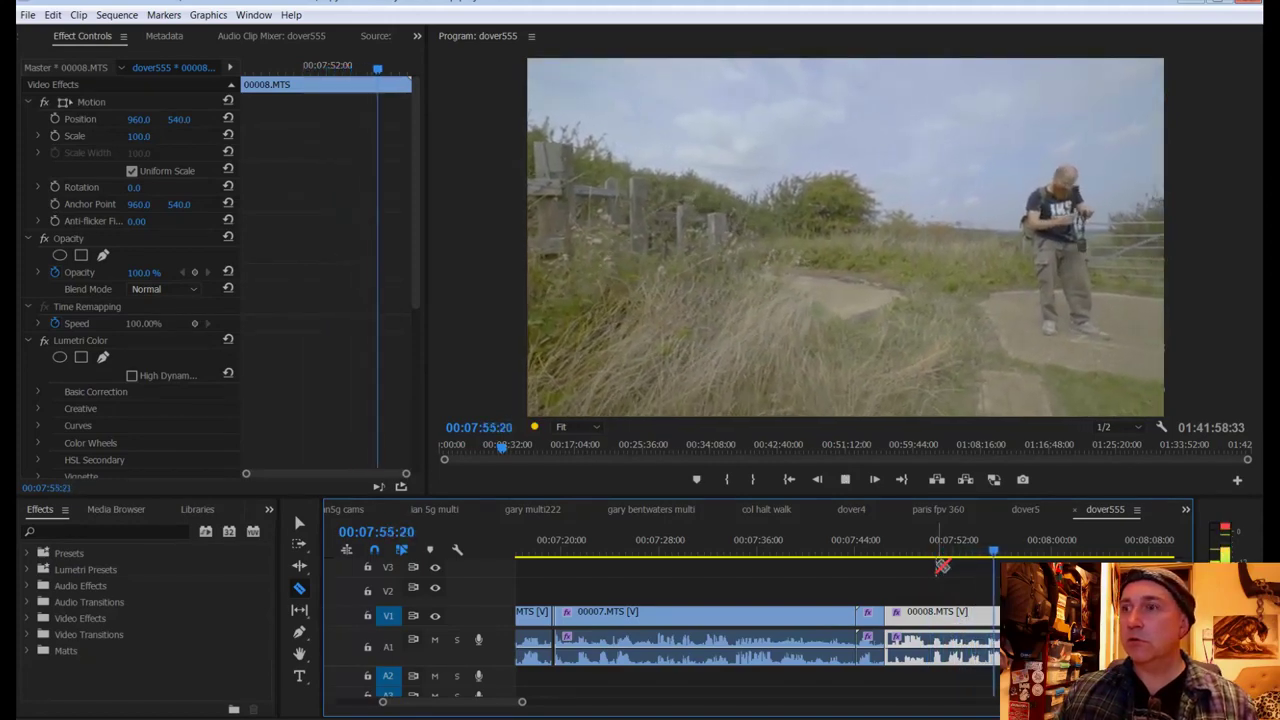
key("space")
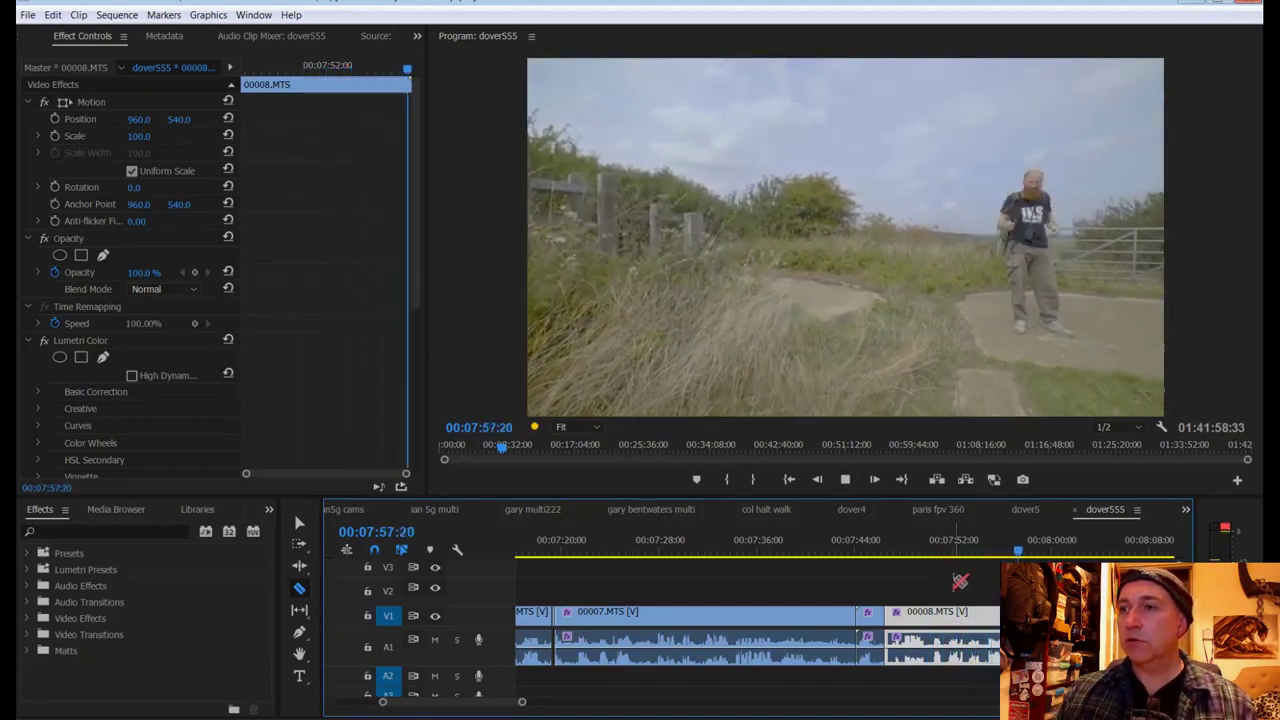
Step: Cut 00008.MTS at 00:07:54:41, ripple delete its section from 00:07:46:25 to that cut, and save the project
left_click(986, 553)
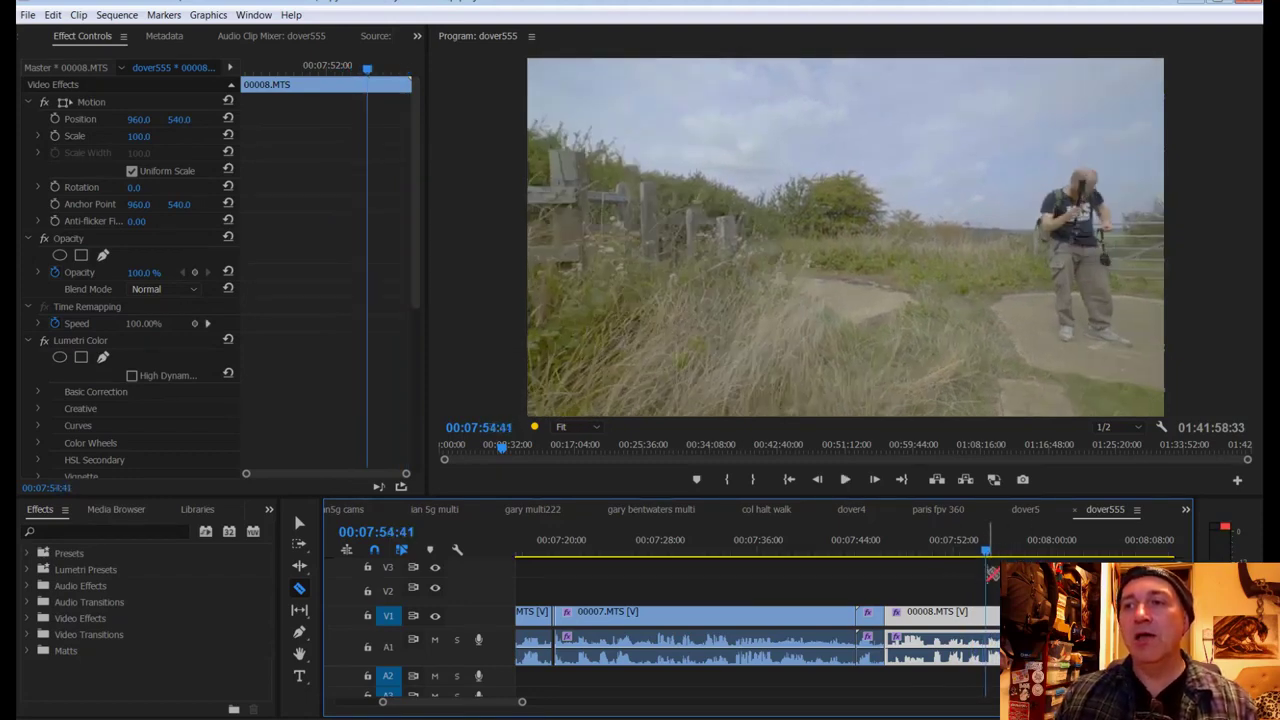
right_click(960, 615)
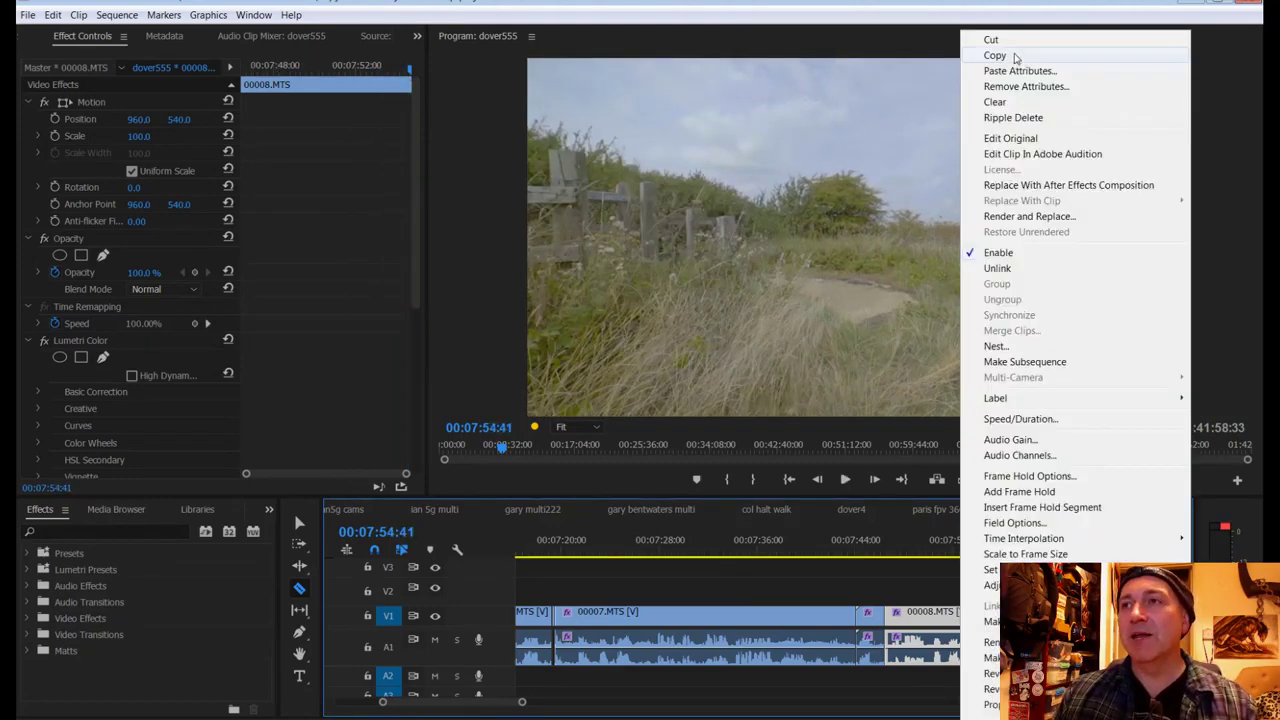
left_click(1013, 118)
key("Up")
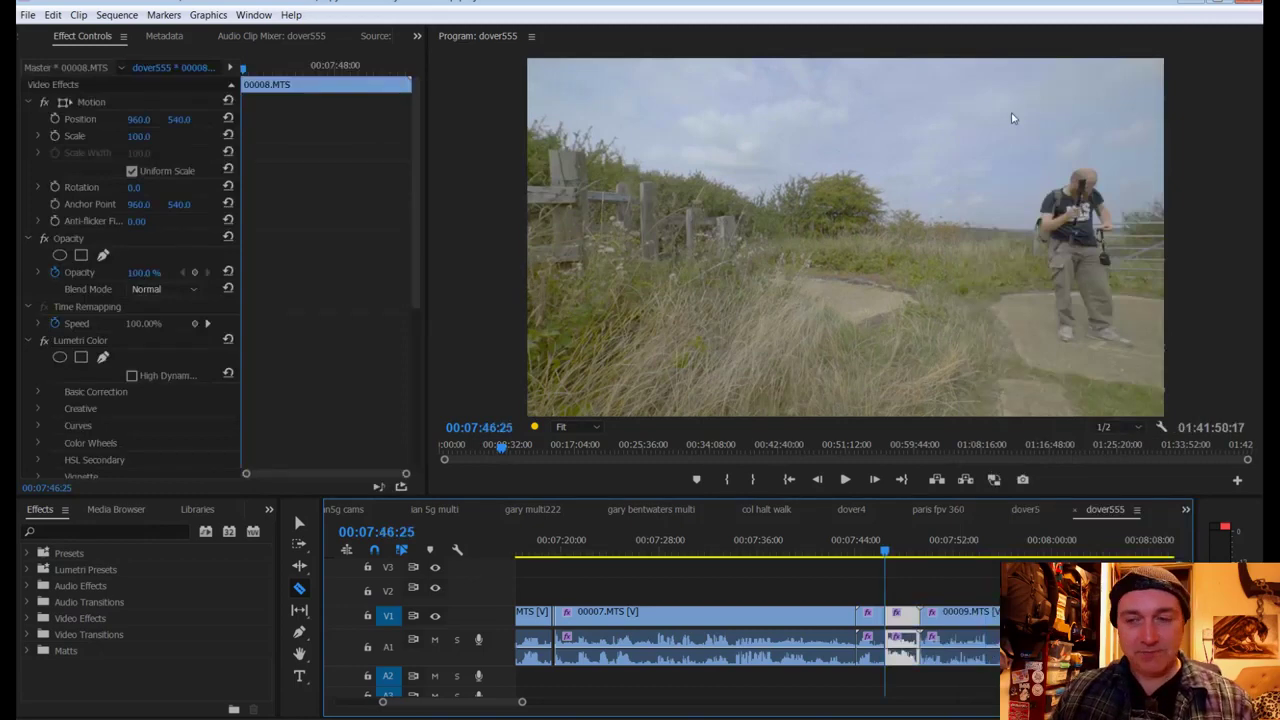
key("ctrl+s")
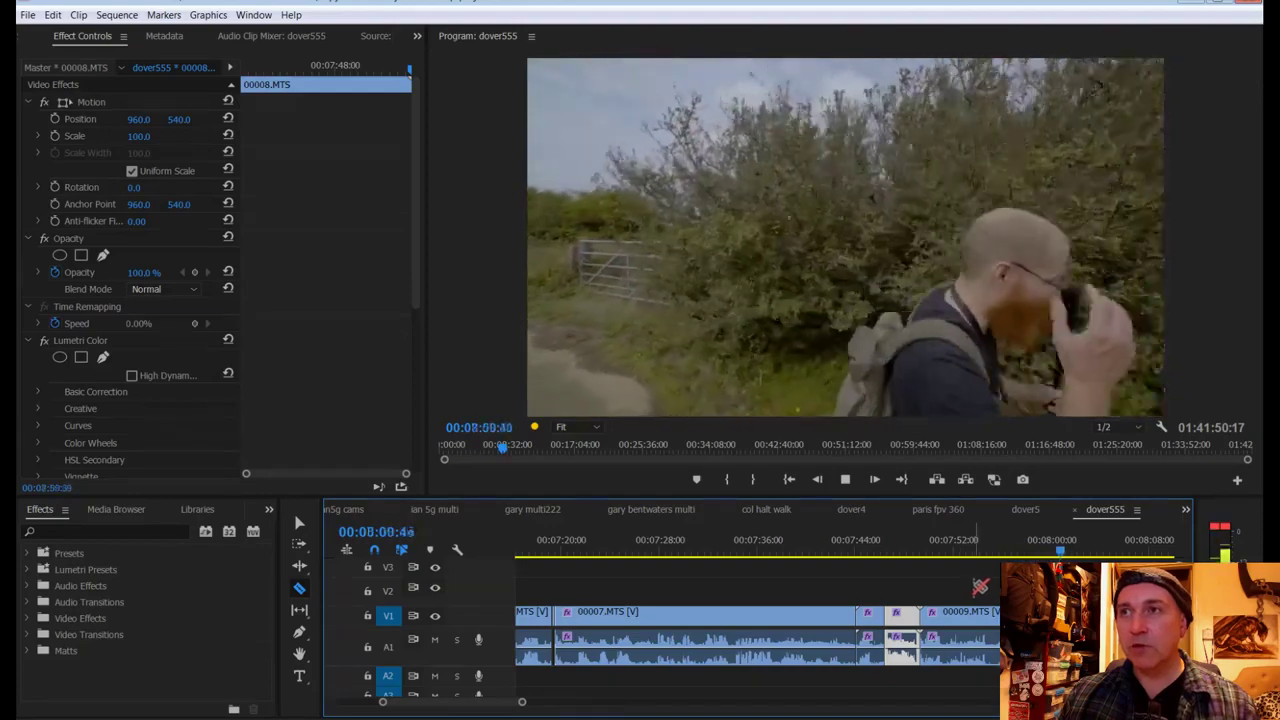
Step: Cut 00009.MTS at 00:07:58:36, ripple delete its opening section from 00:07:49:17, and save the project
key("space")
left_click(1033, 549)
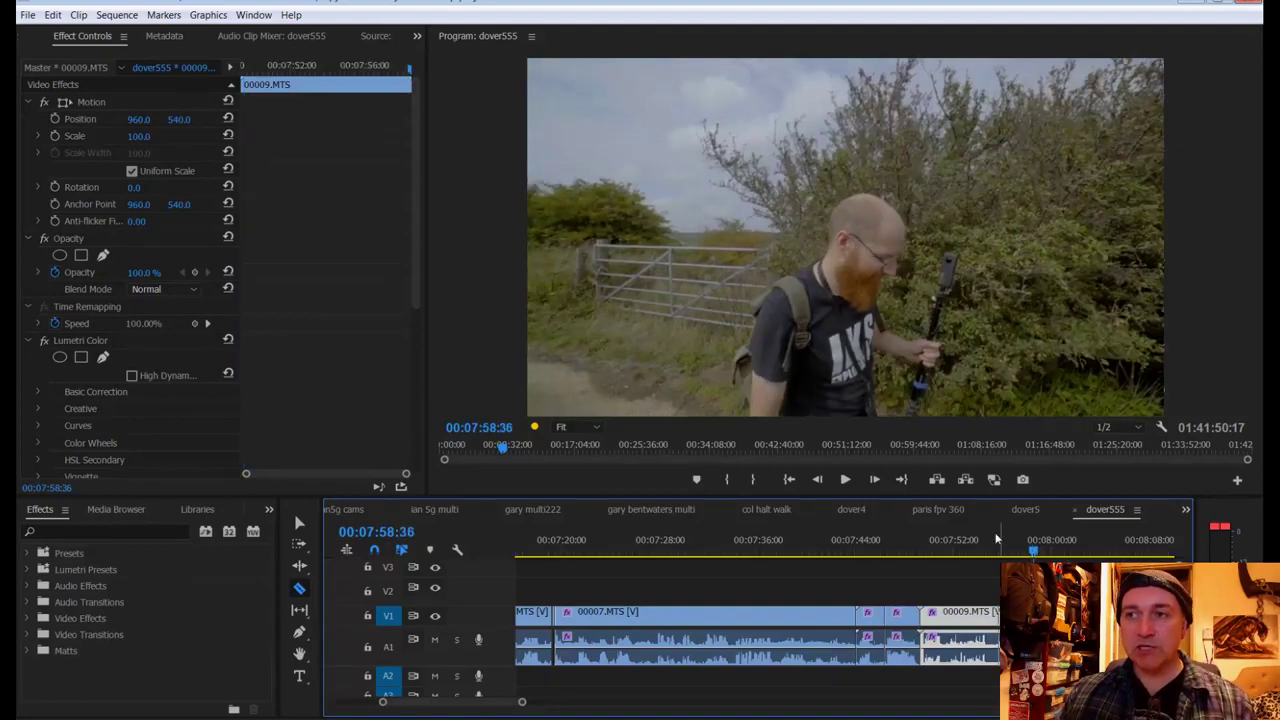
right_click(1015, 640)
left_click(1028, 177)
key("Up")
key("ctrl+s")
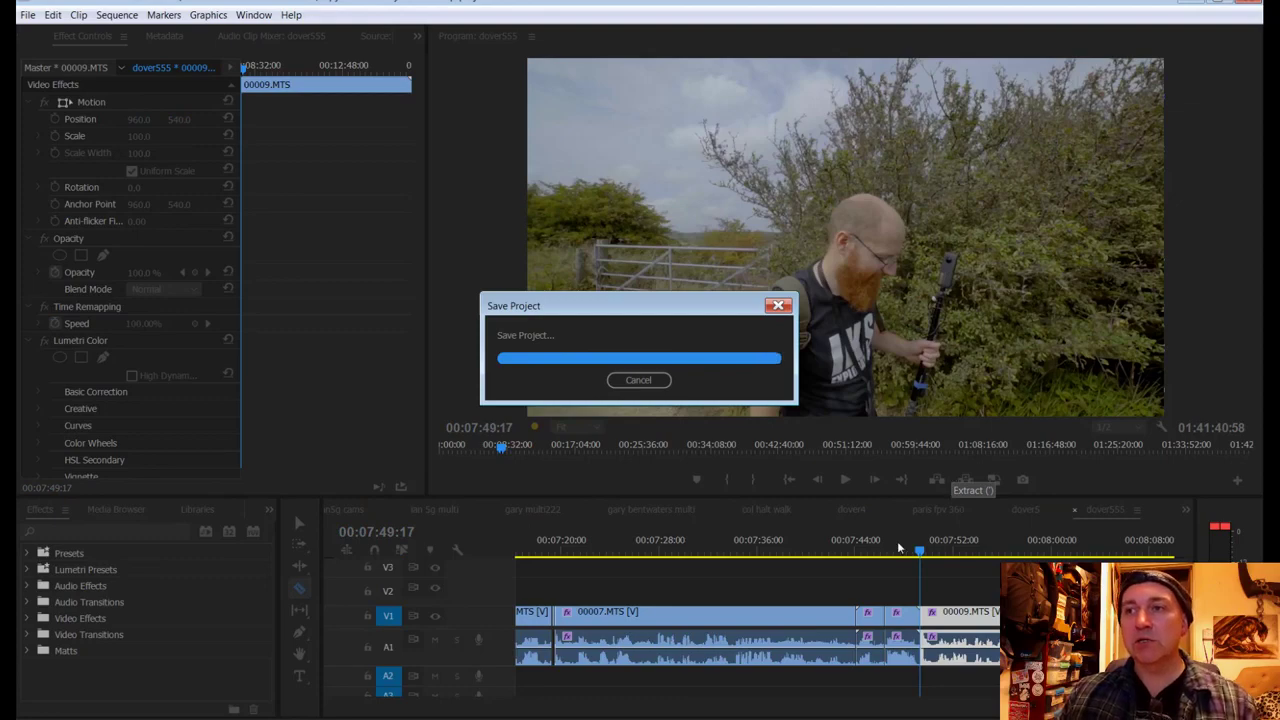
Step: Review the shortened clips by playing the sequence from 00:07:43:21 to 00:07:55:36
left_click_drag(898, 548, 847, 550)
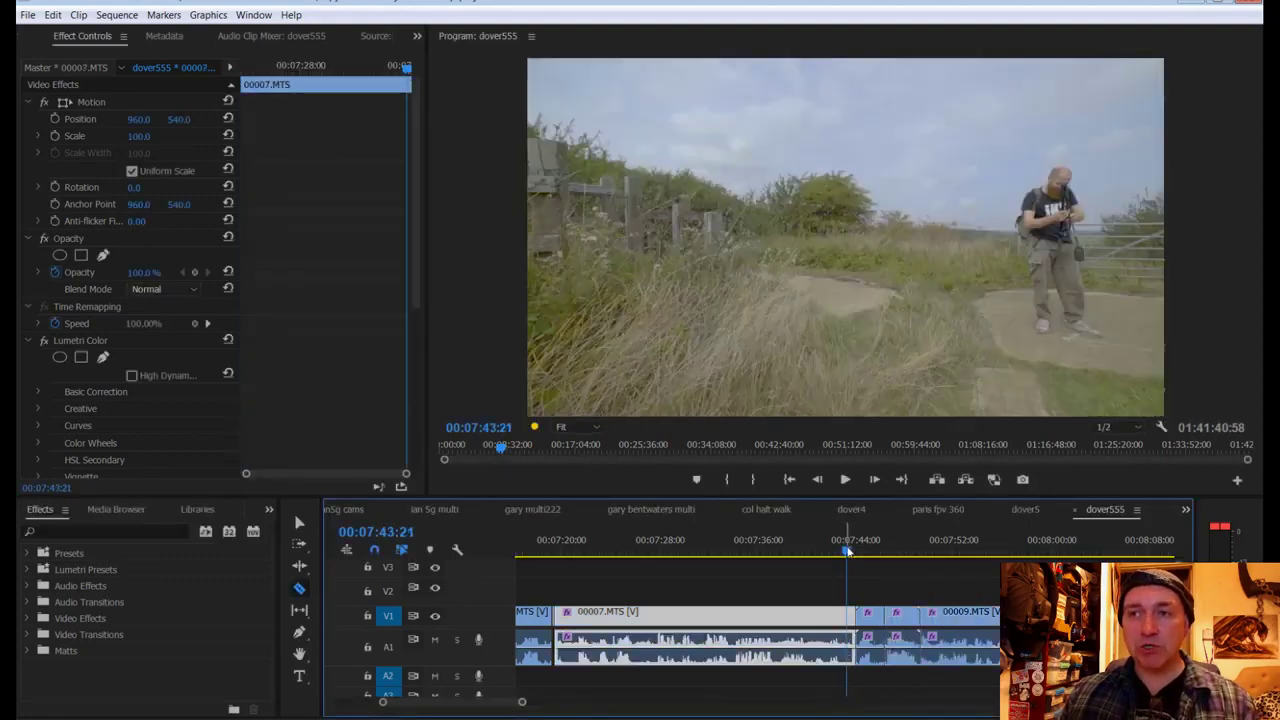
key("space")
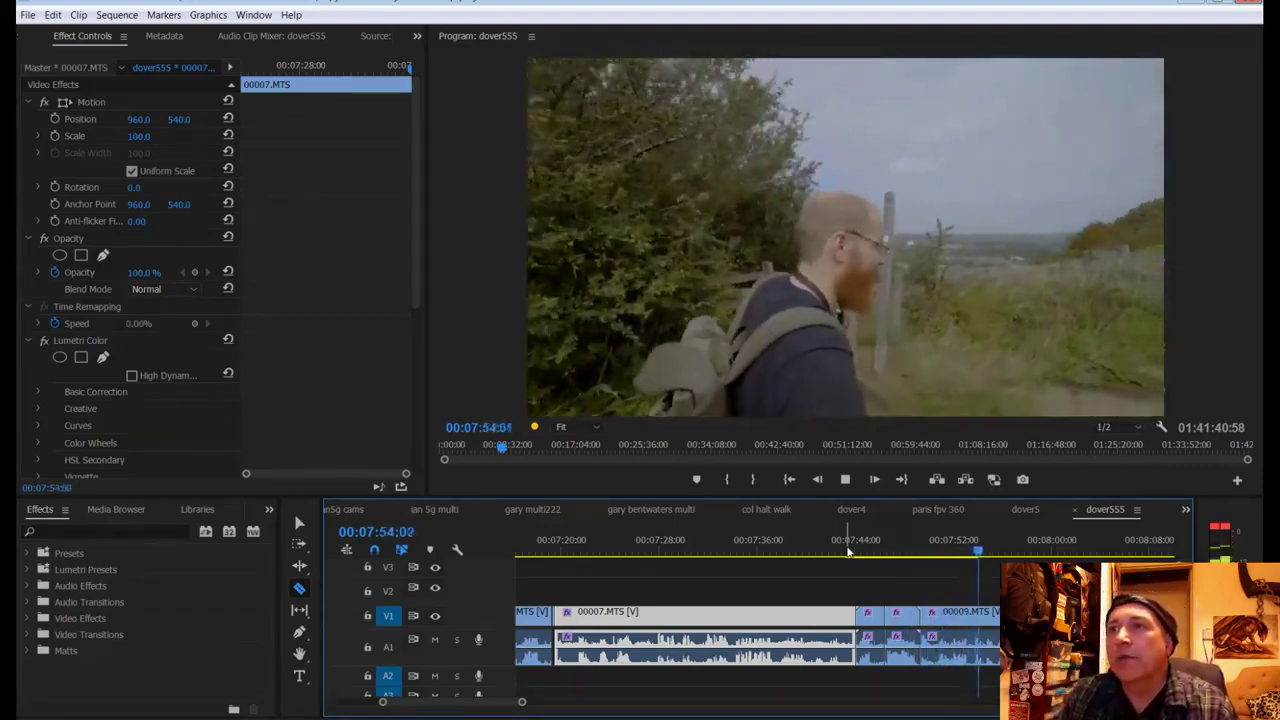
key("space")
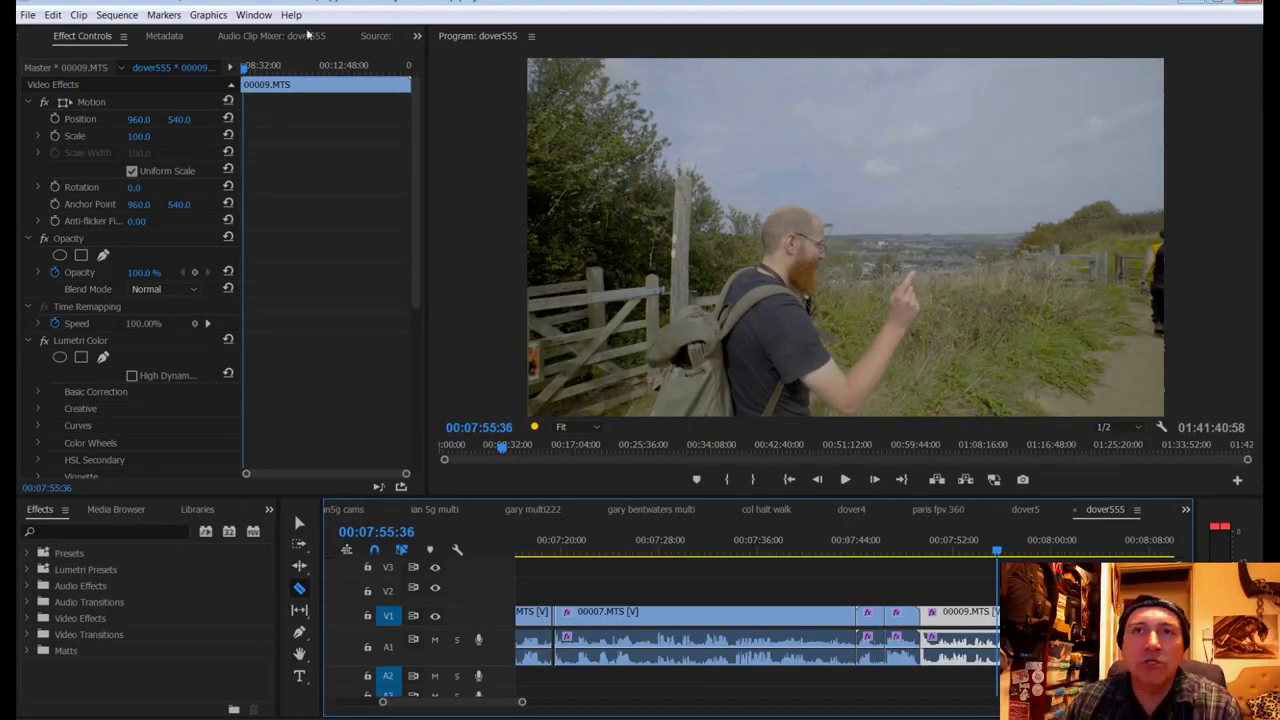
Step: Switch to the Color workspace and set 00009.MTS's Lumetri contrast to 44.6, highlights to -16.8 and shadows to -16.8
left_click(254, 15)
mouse_move(393, 35)
left_click(465, 82)
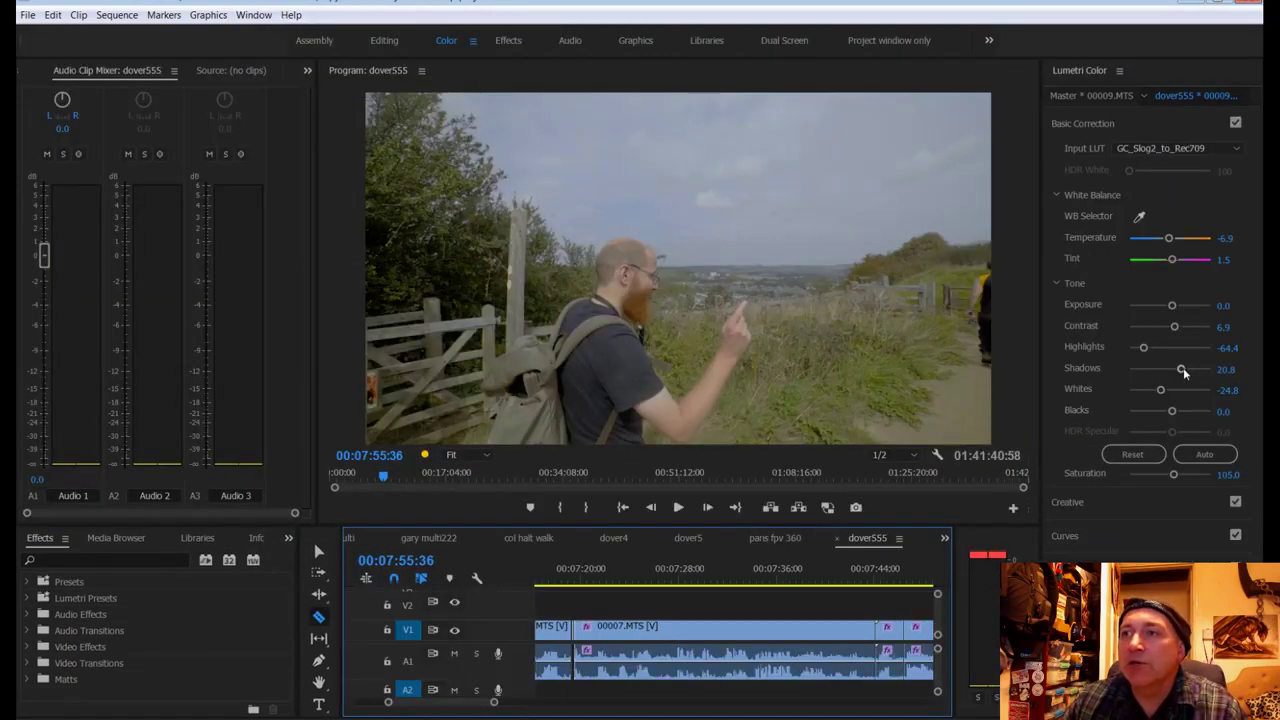
left_click_drag(1183, 370, 1187, 328)
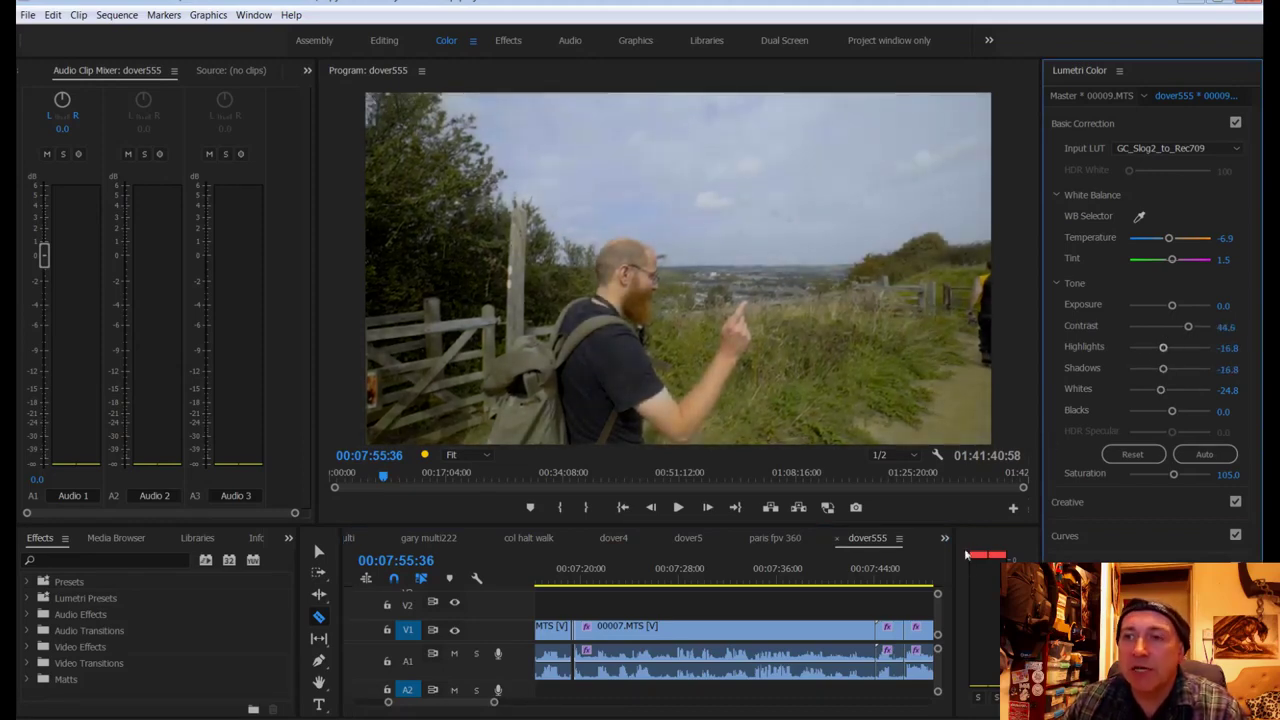
Step: Save the project and switch to the Editing workspace
key("ctrl+s")
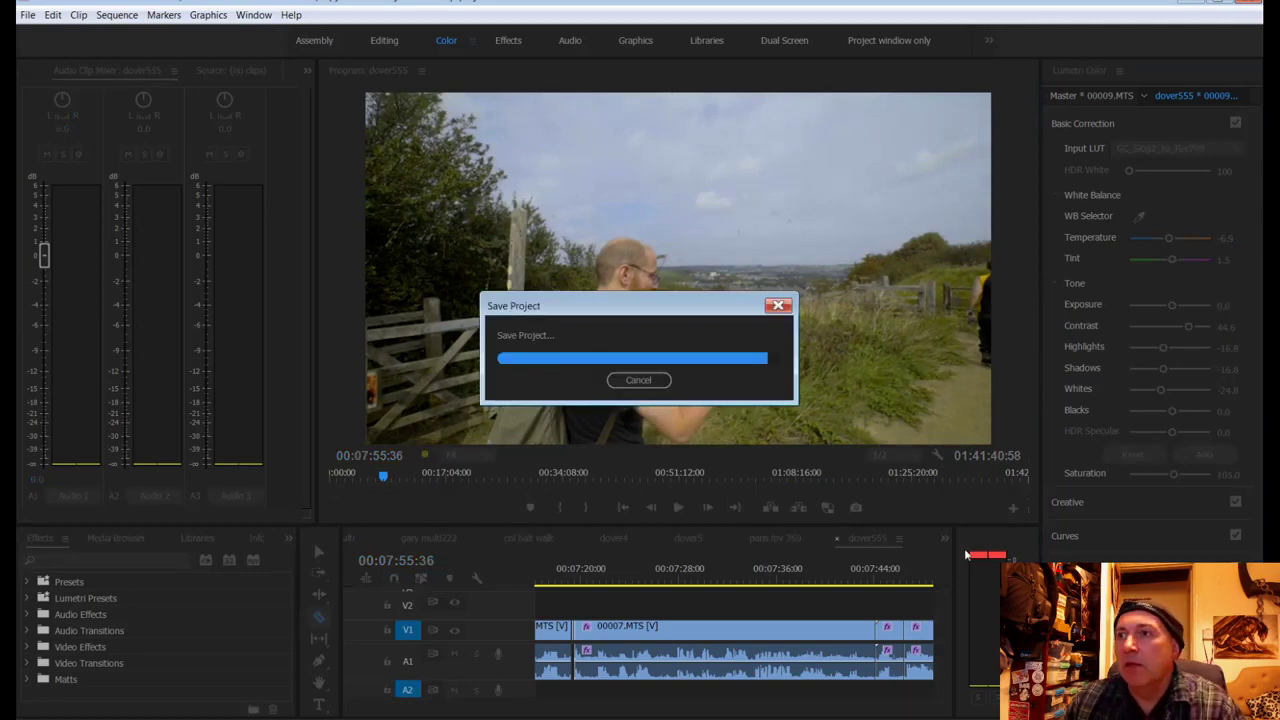
left_click(385, 41)
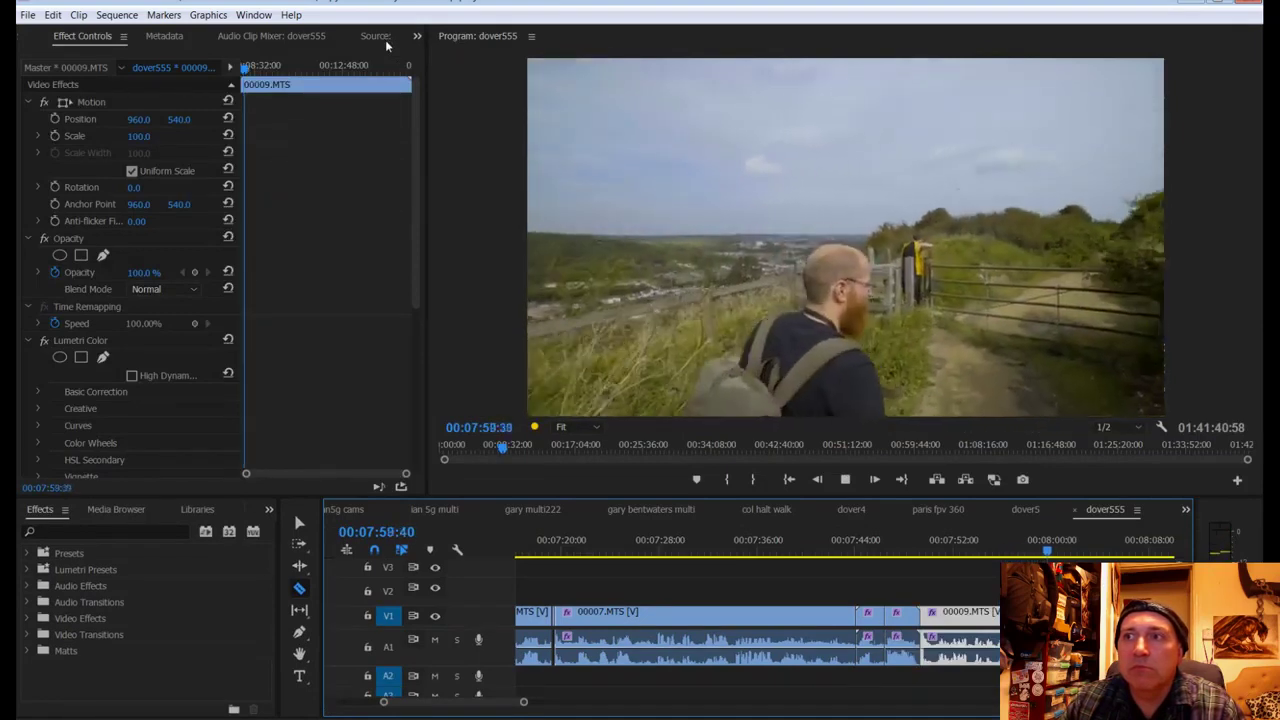
Step: Play back the transition from clip 00008.MTS into 00009.MTS, starting at about 00:07:48
key("space")
left_click(918, 550)
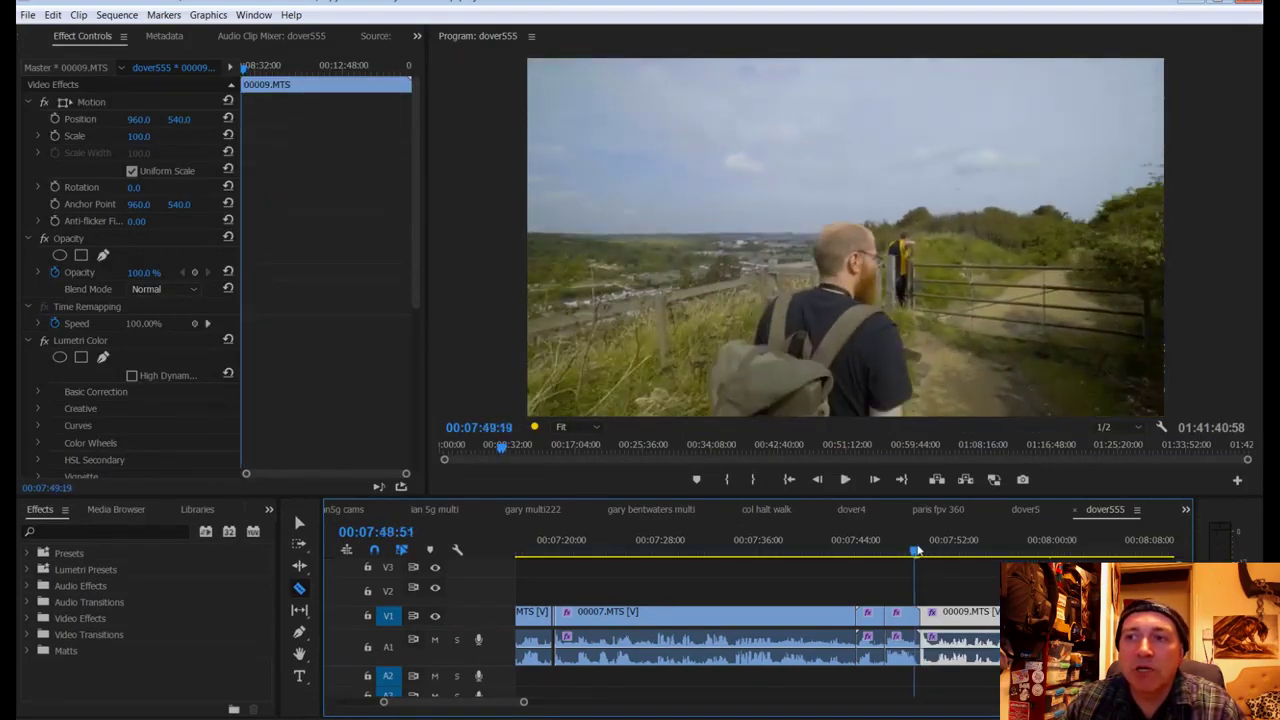
key("d")
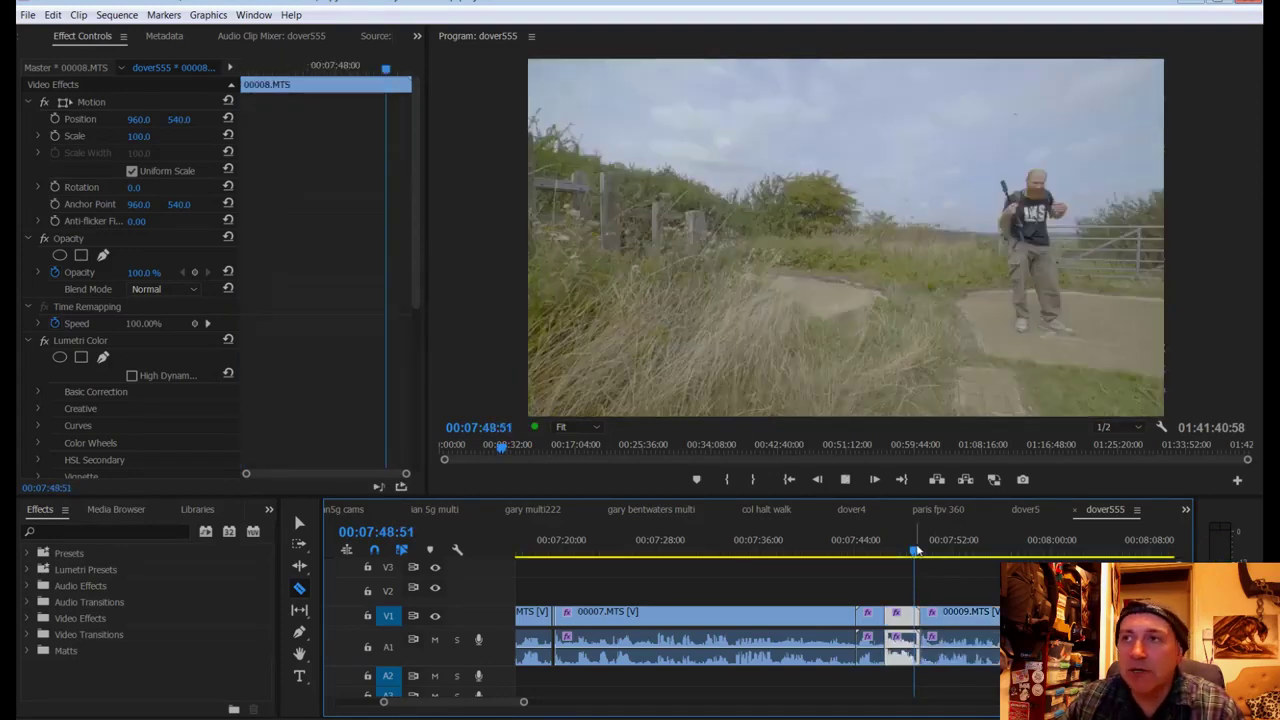
key("space")
key("space")
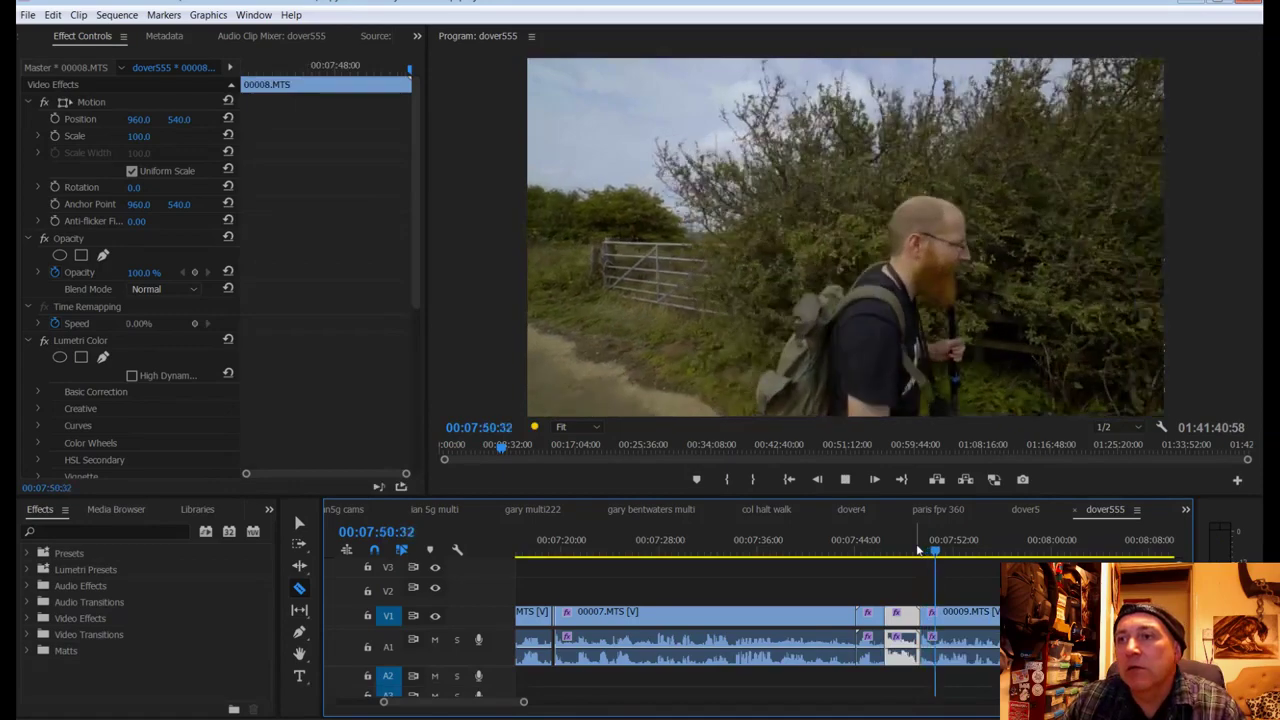
left_click(905, 550)
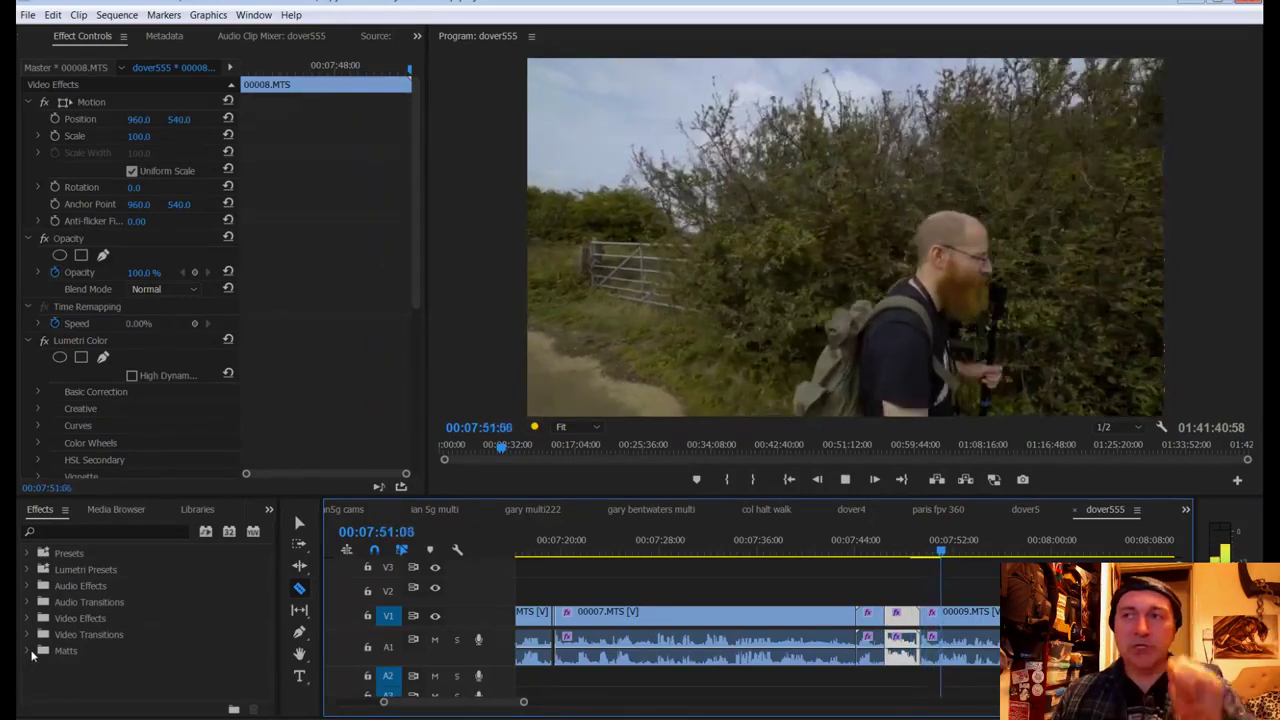
key("space")
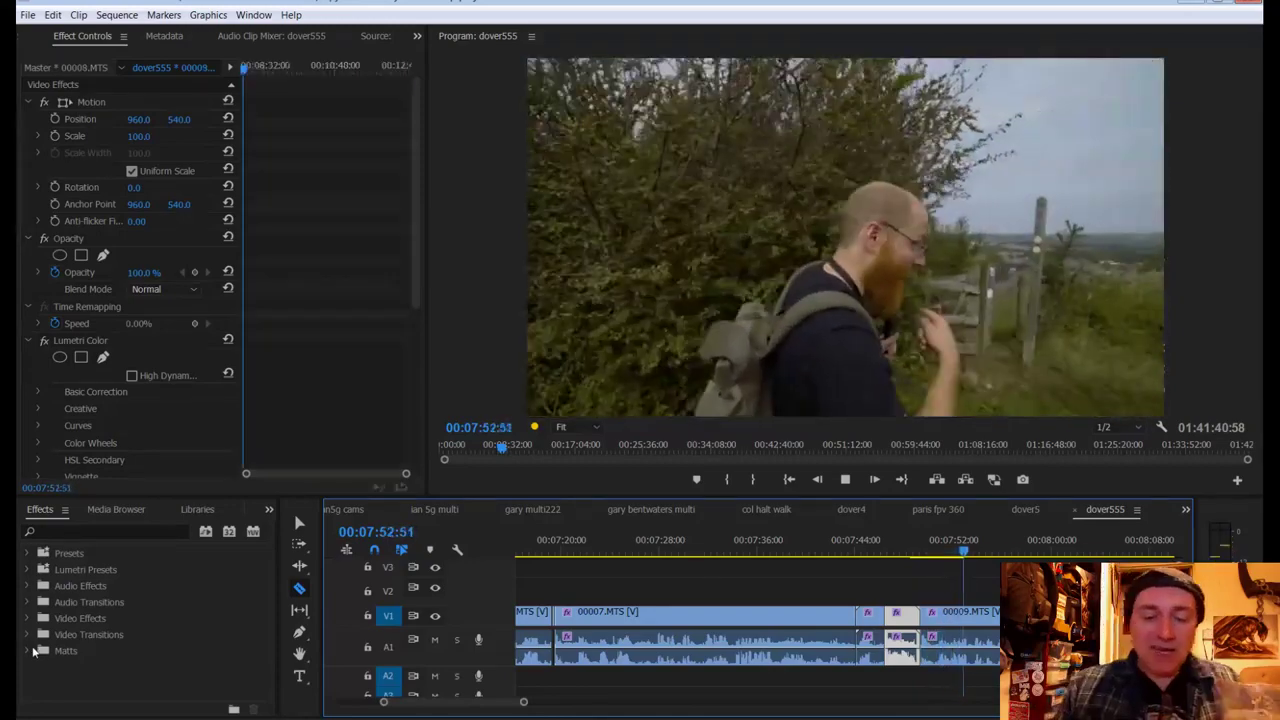
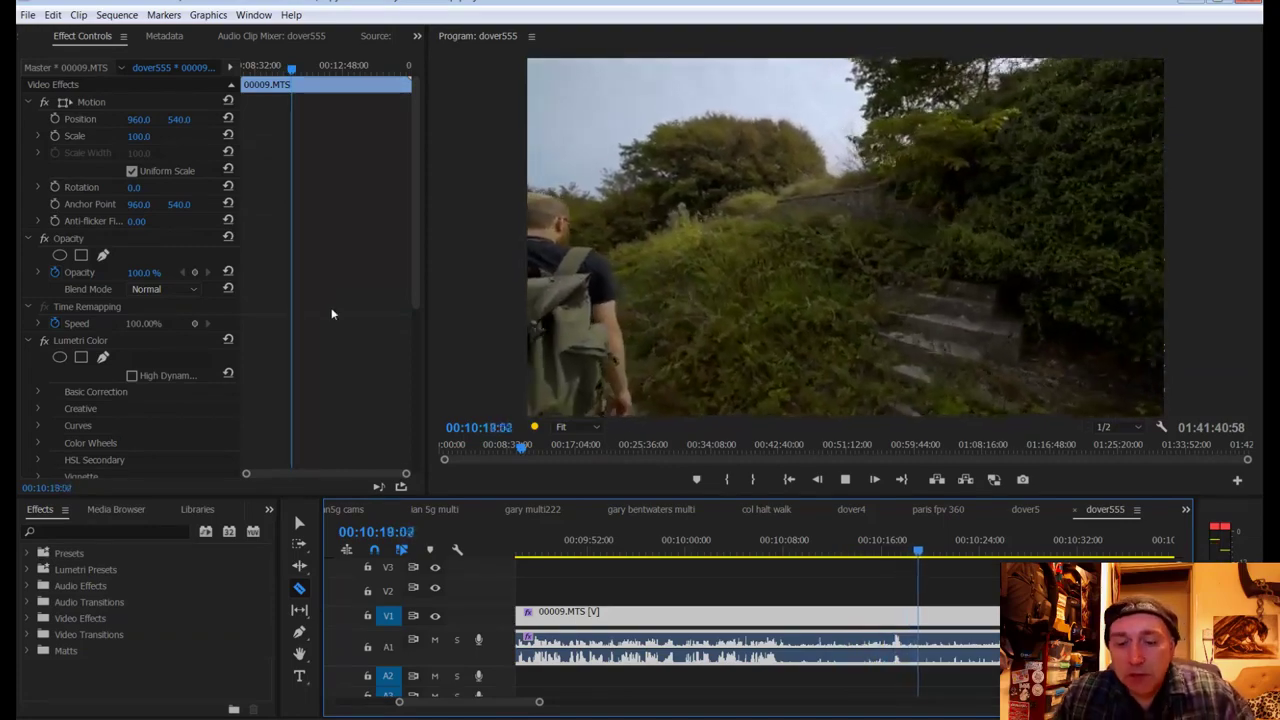
Step: Show a longer stretch of the timeline and review clip 00009.MTS up to about 00:11:12
key("space")
left_click_drag(539, 701, 1120, 703)
key("=")
key("=")
key("=")
key("=")
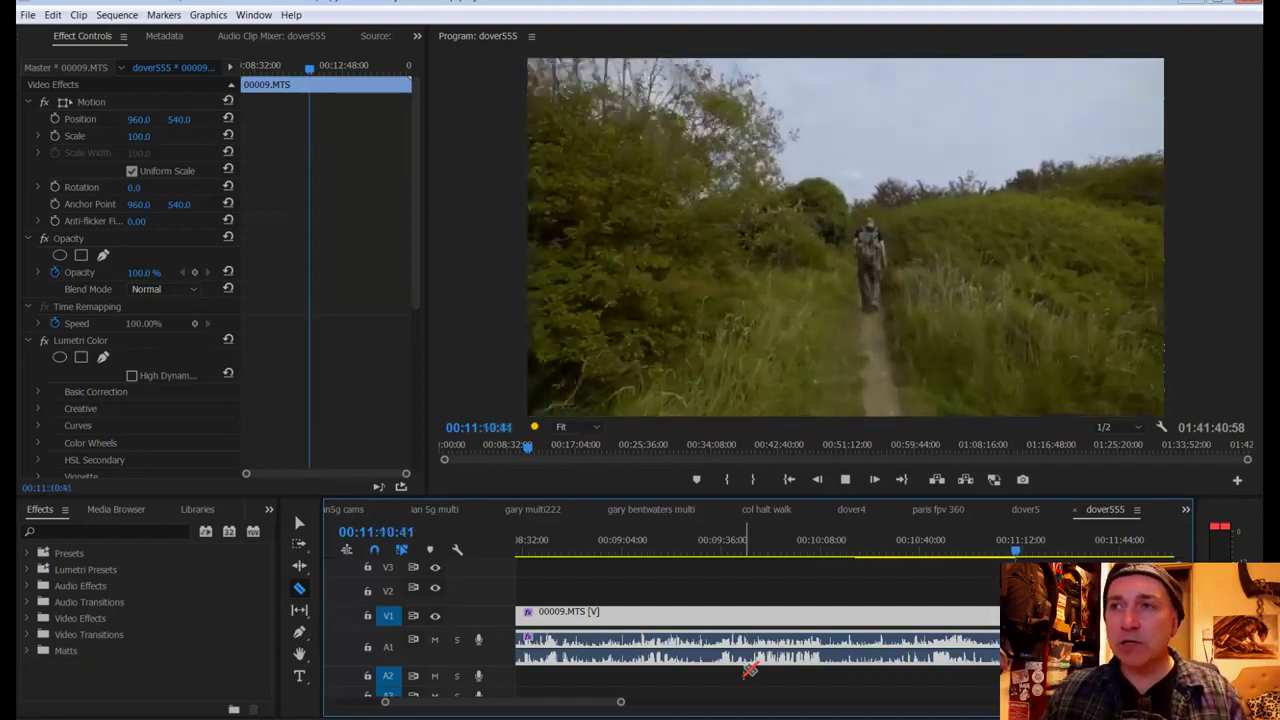
key("space")
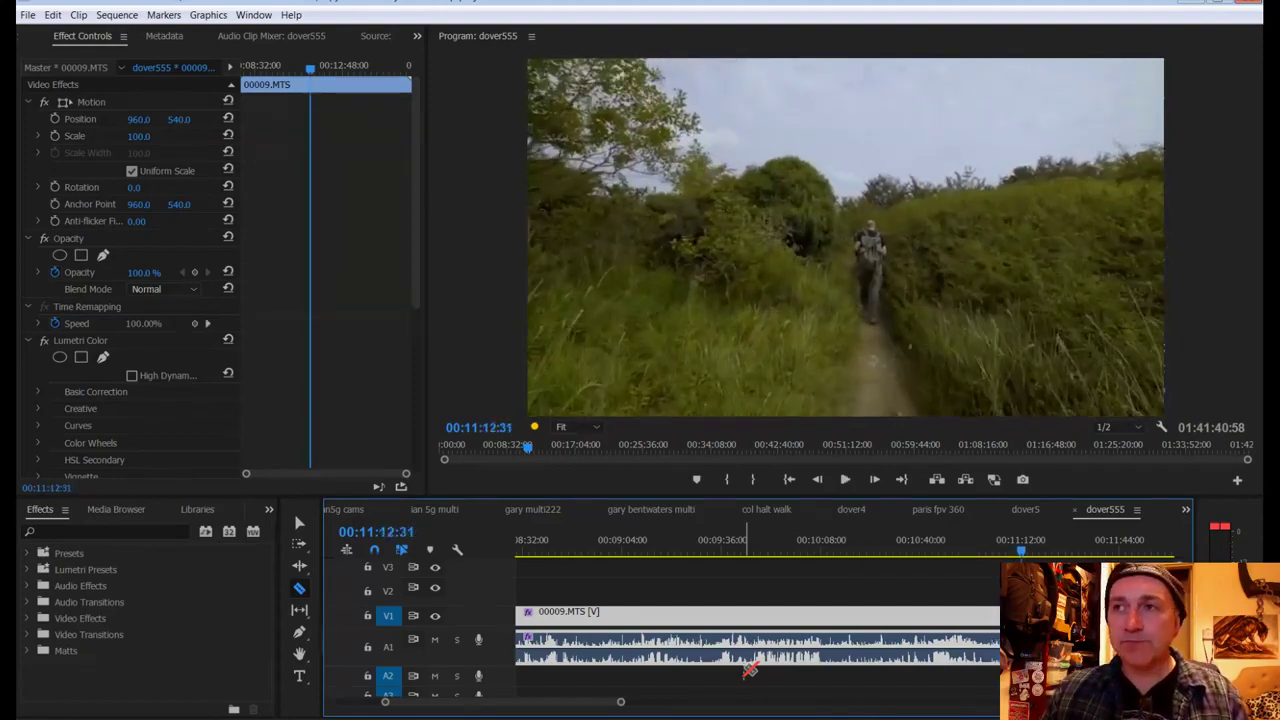
Step: Save the project and split clip 00009.MTS on V1 at 00:10:44:03, at the view of the concrete ruins
left_click_drag(1018, 549, 925, 557)
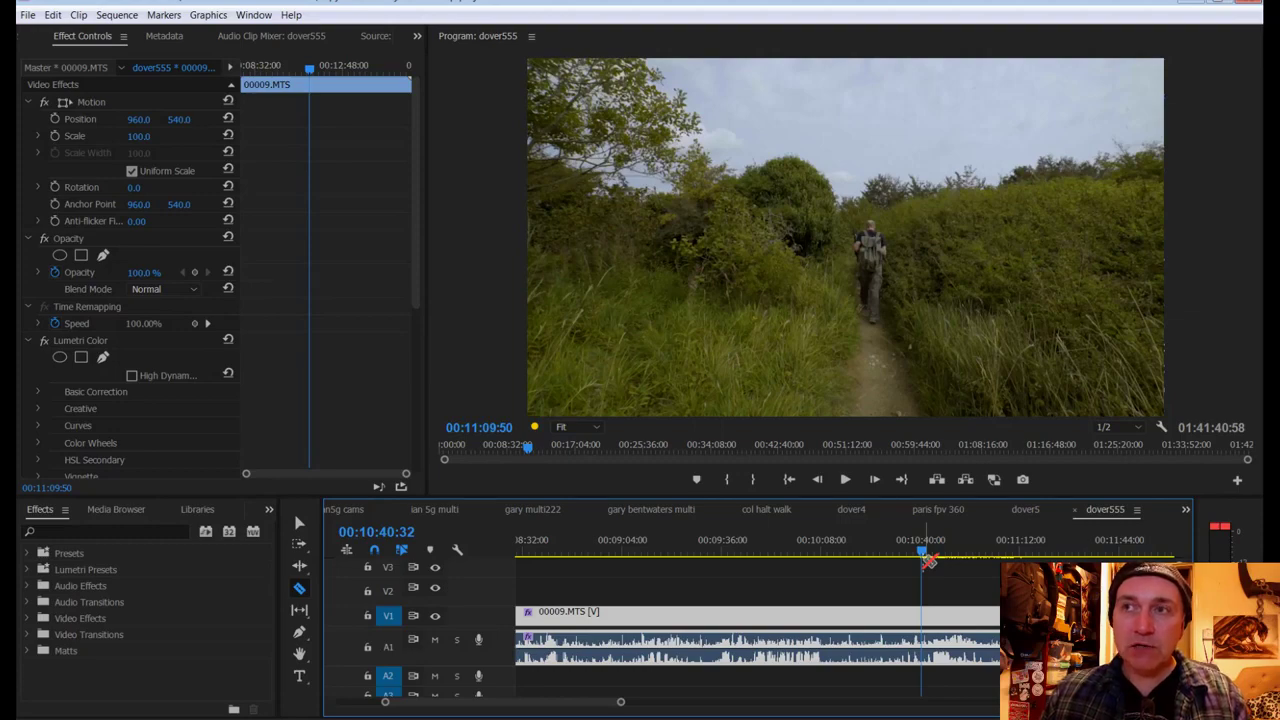
key("ctrl+s")
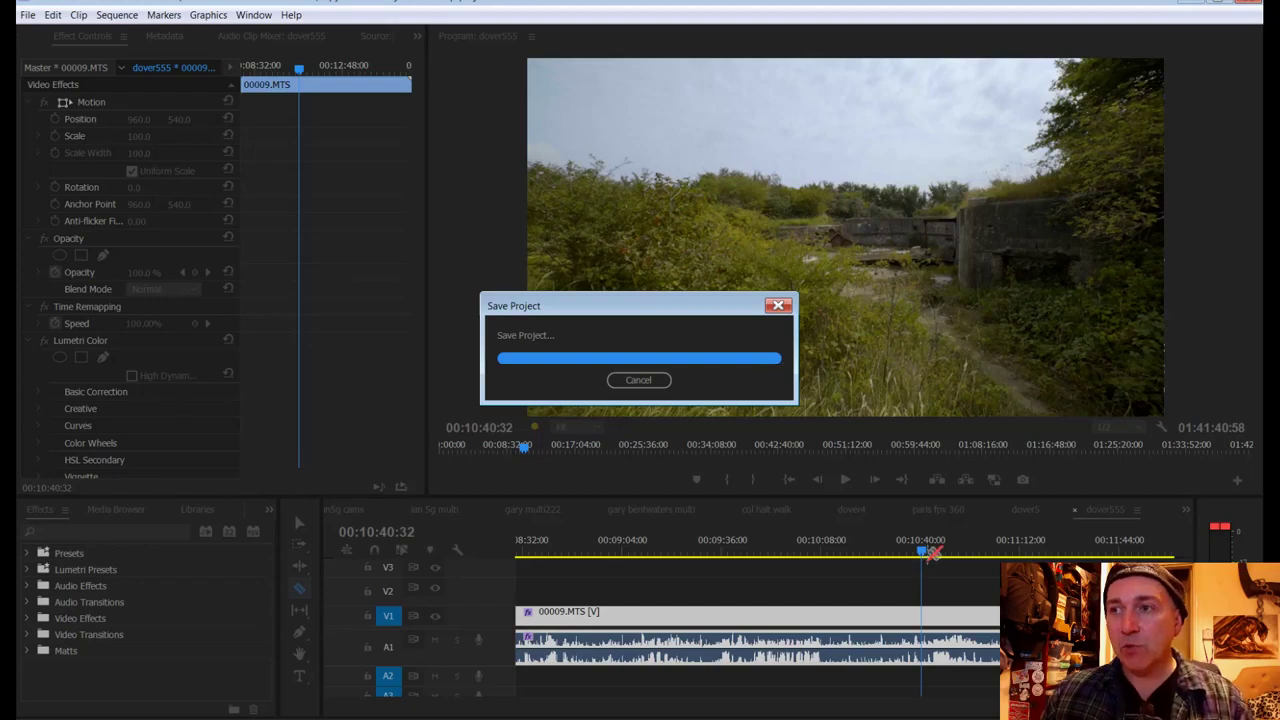
left_click_drag(930, 553, 885, 553)
key("space")
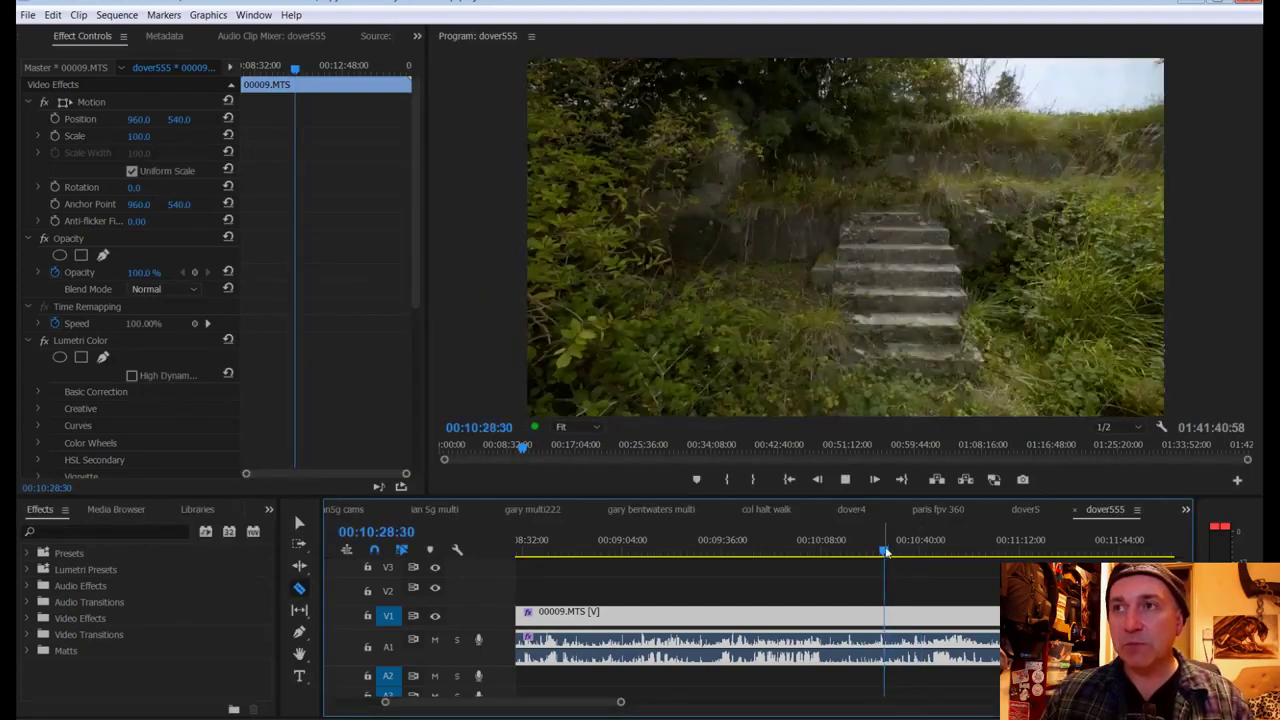
left_click(913, 553)
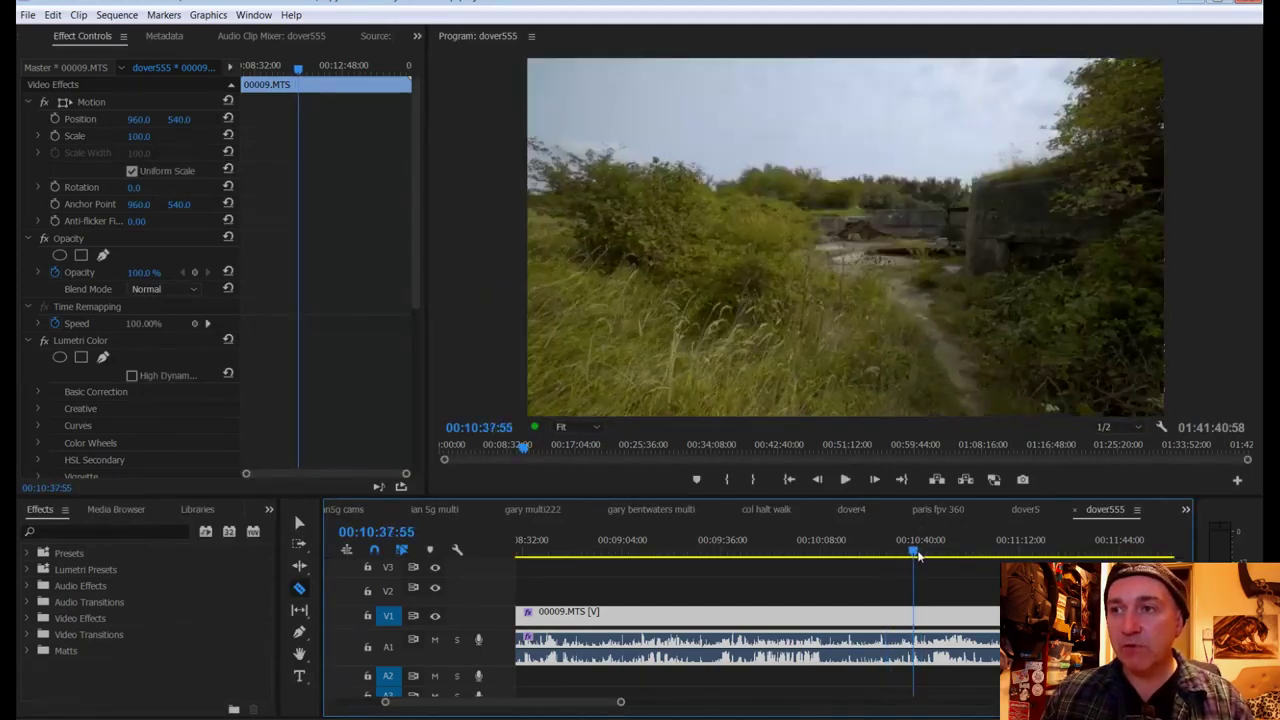
key("space")
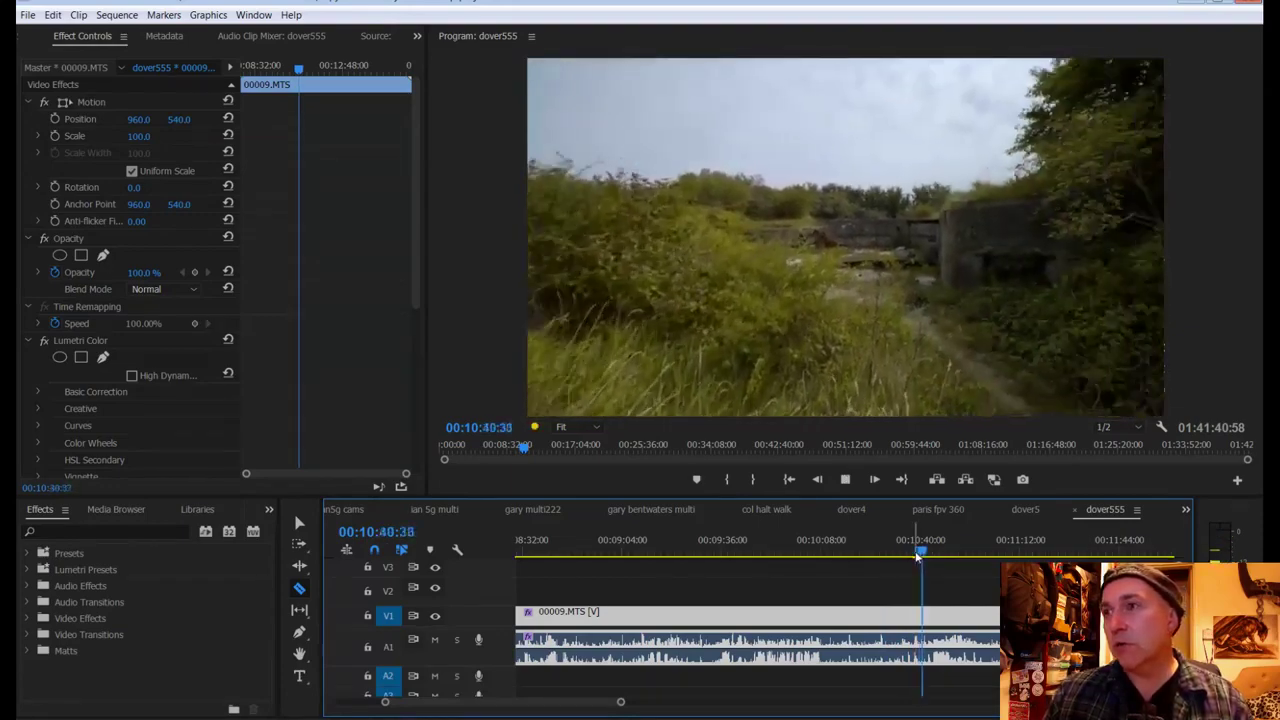
left_click_drag(620, 703, 560, 700)
key("space")
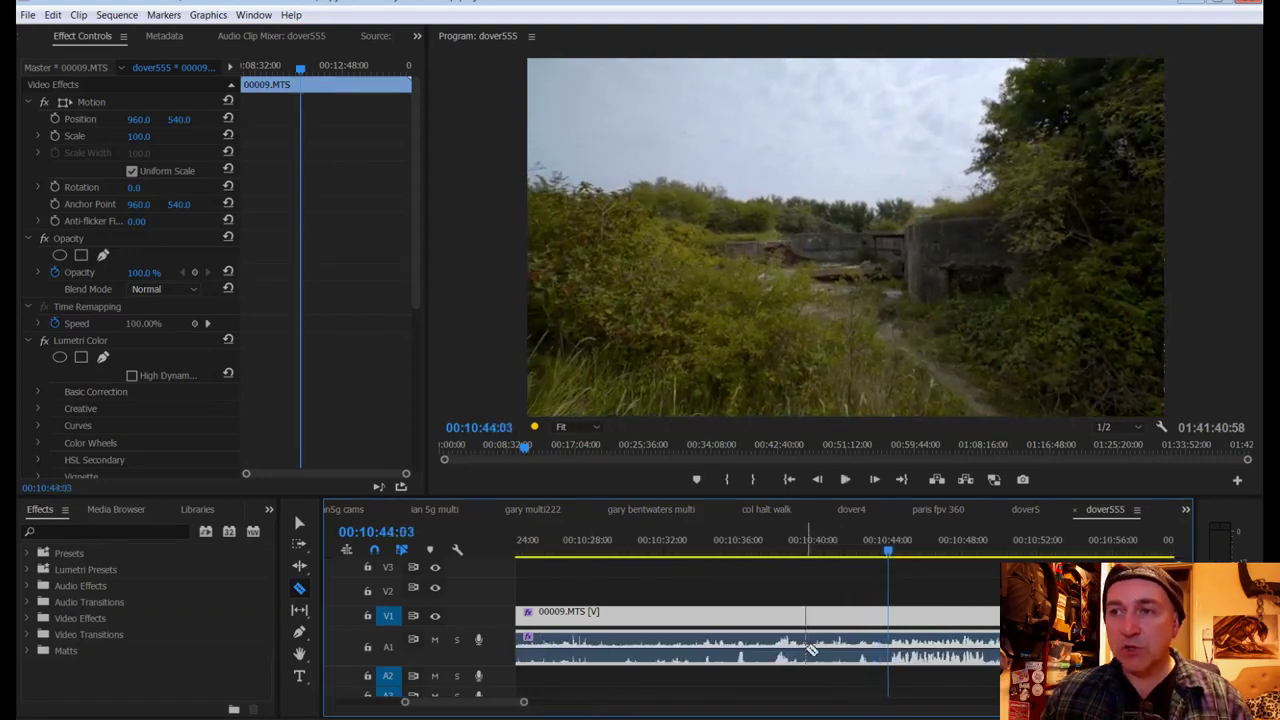
left_click(889, 613)
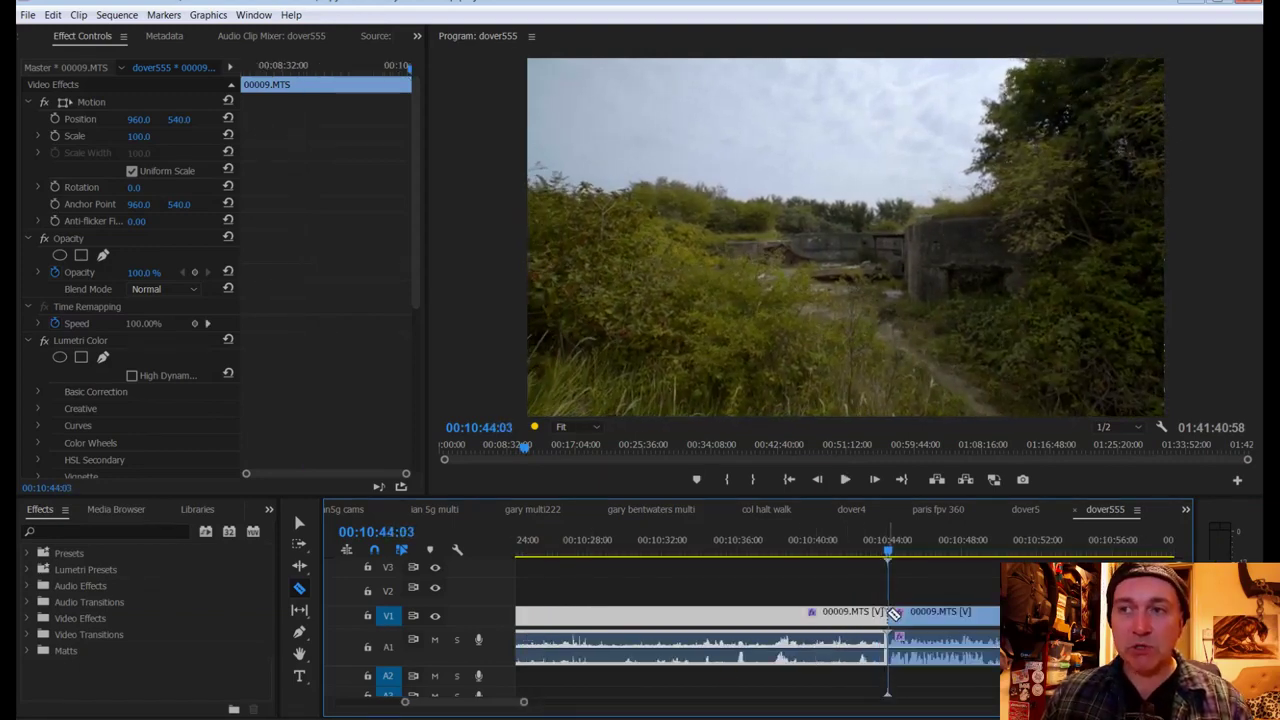
Step: Save the project, then set the scale to 240 and the vertical position to 487 for the clip section after the cut
left_click(900, 609)
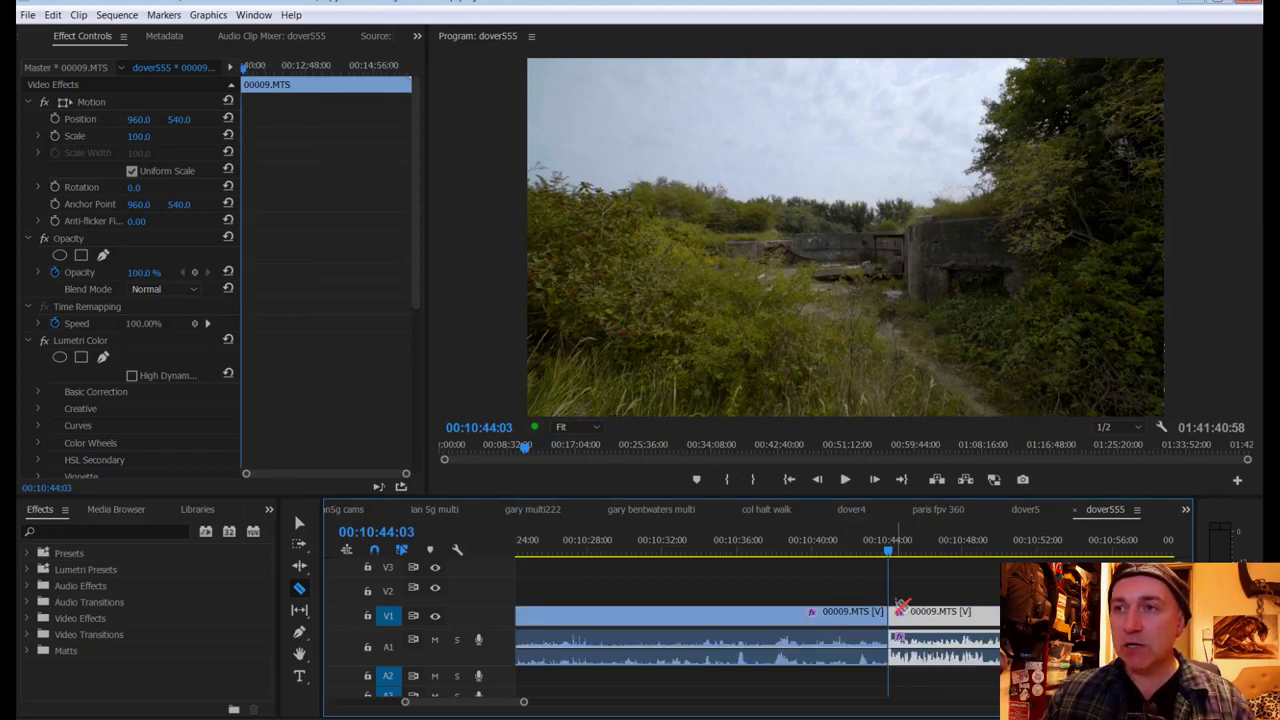
key("space")
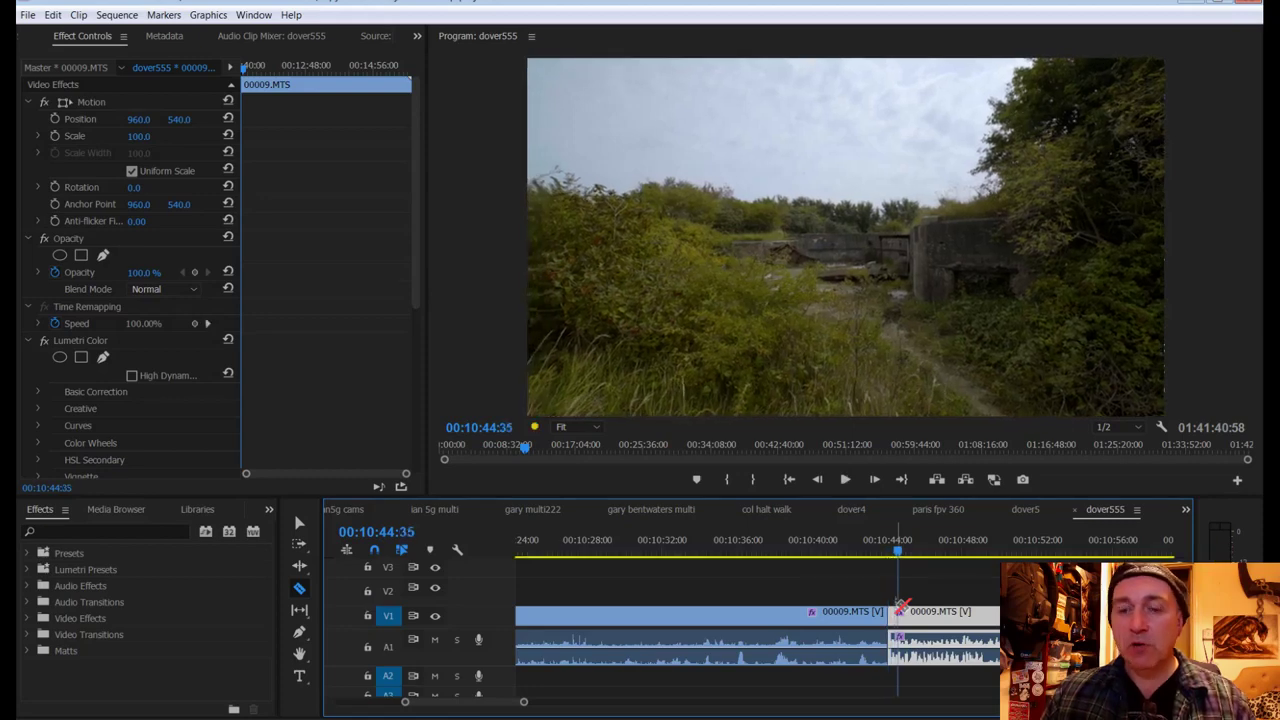
key("ctrl+s")
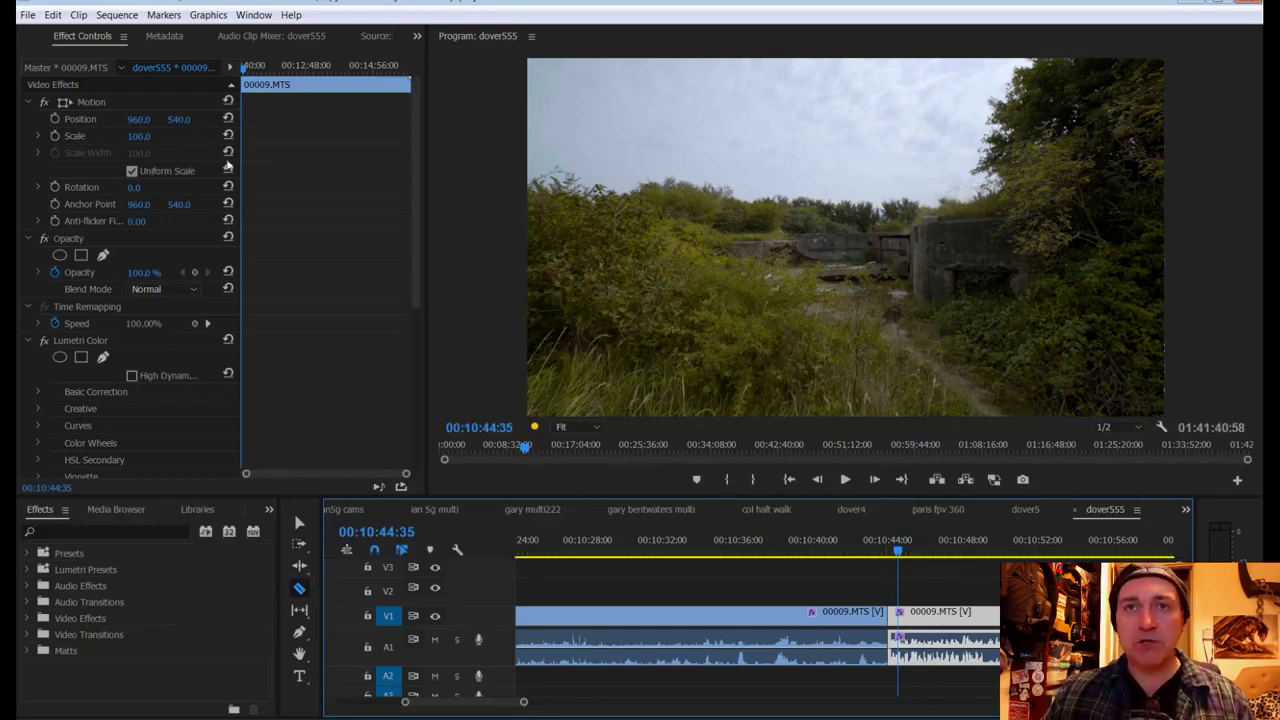
left_click(140, 137)
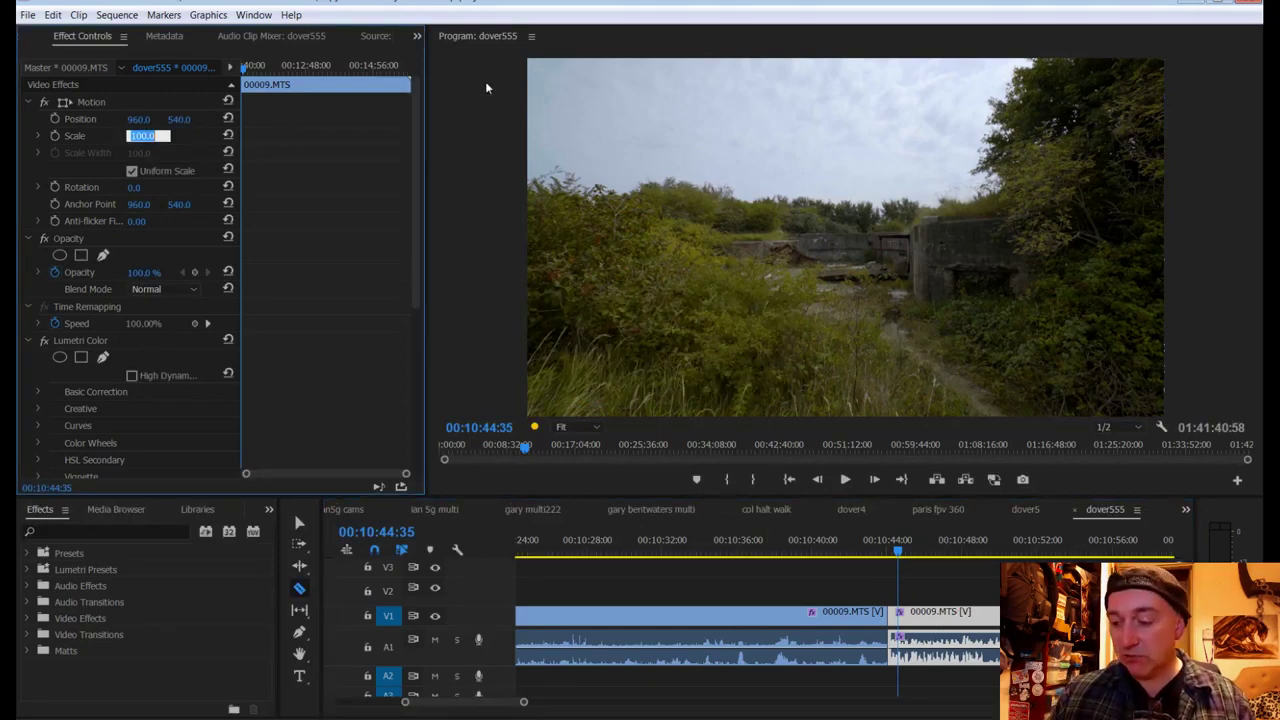
type("200")
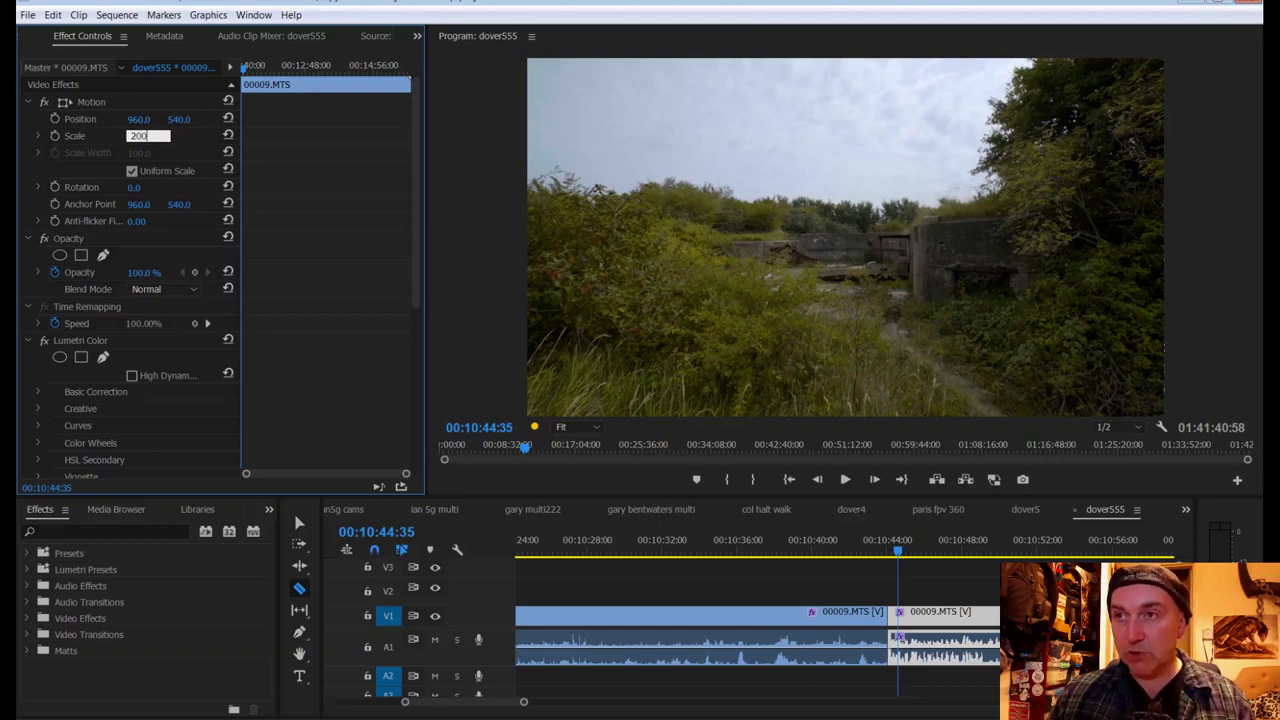
key("Return")
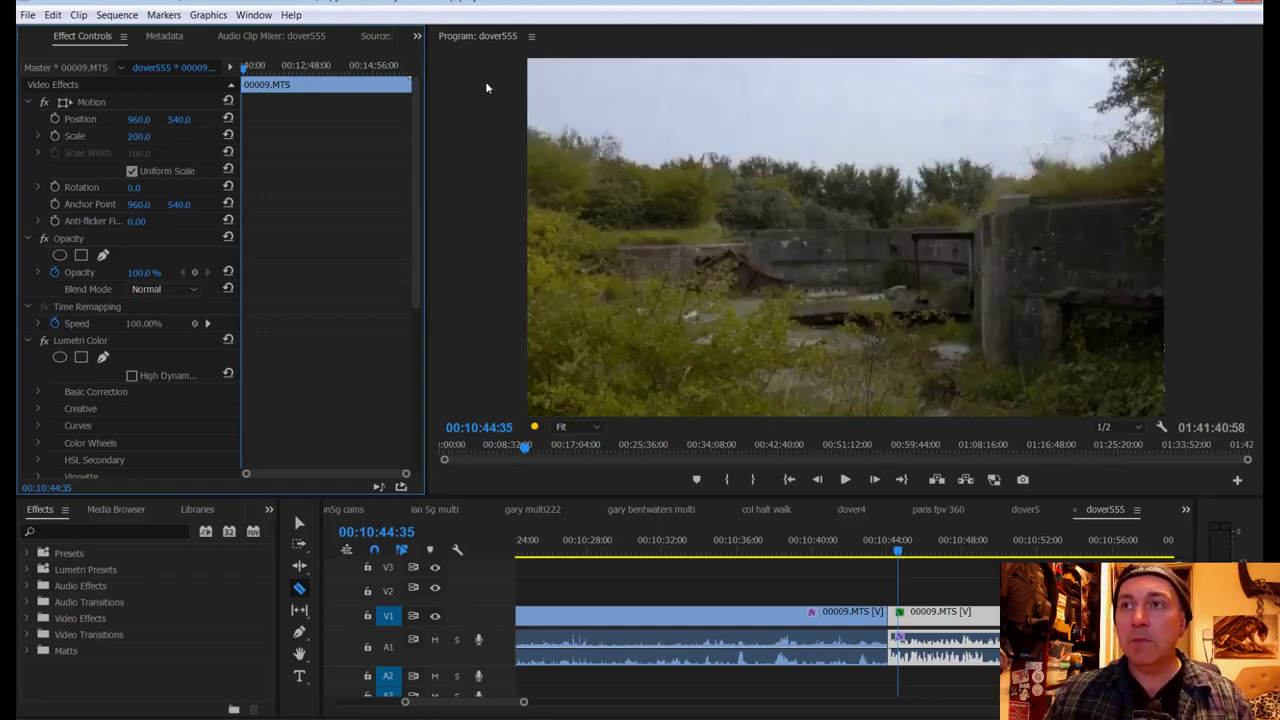
left_click_drag(150, 137, 184, 121)
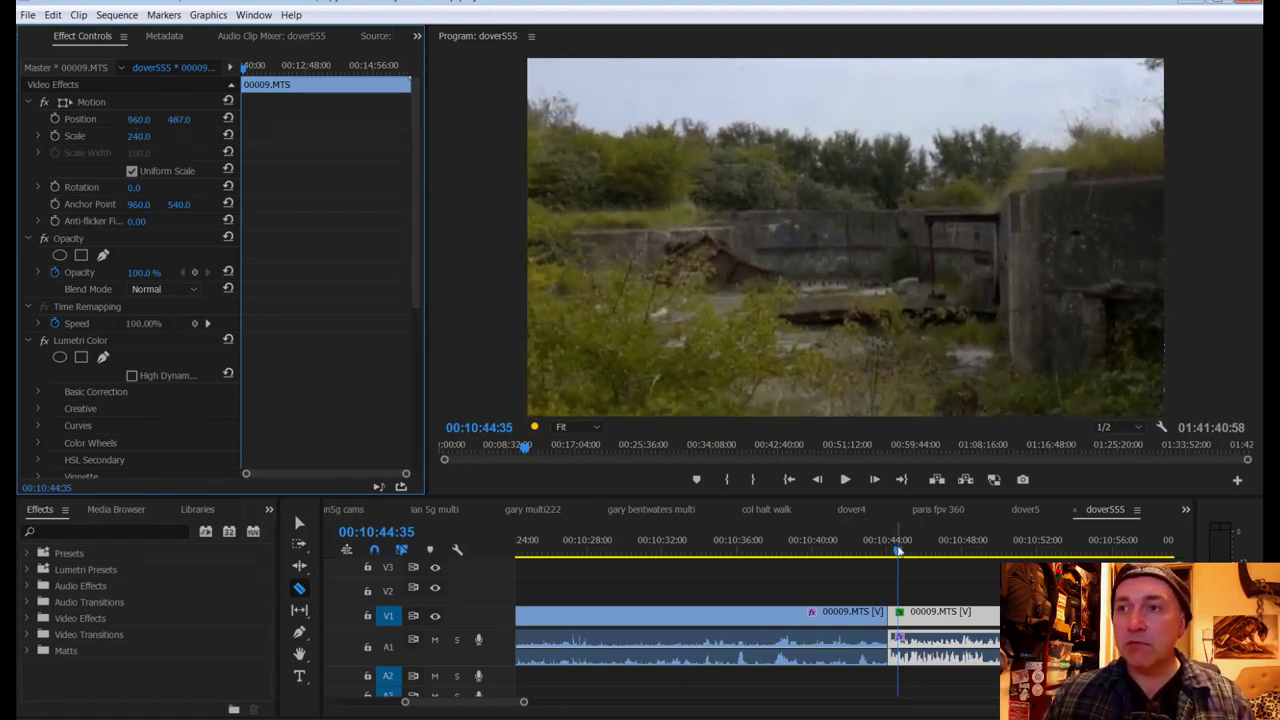
Step: Play through the enlarged section from just before its start and split the clip again at 00:10:52:26
left_click_drag(898, 550, 884, 551)
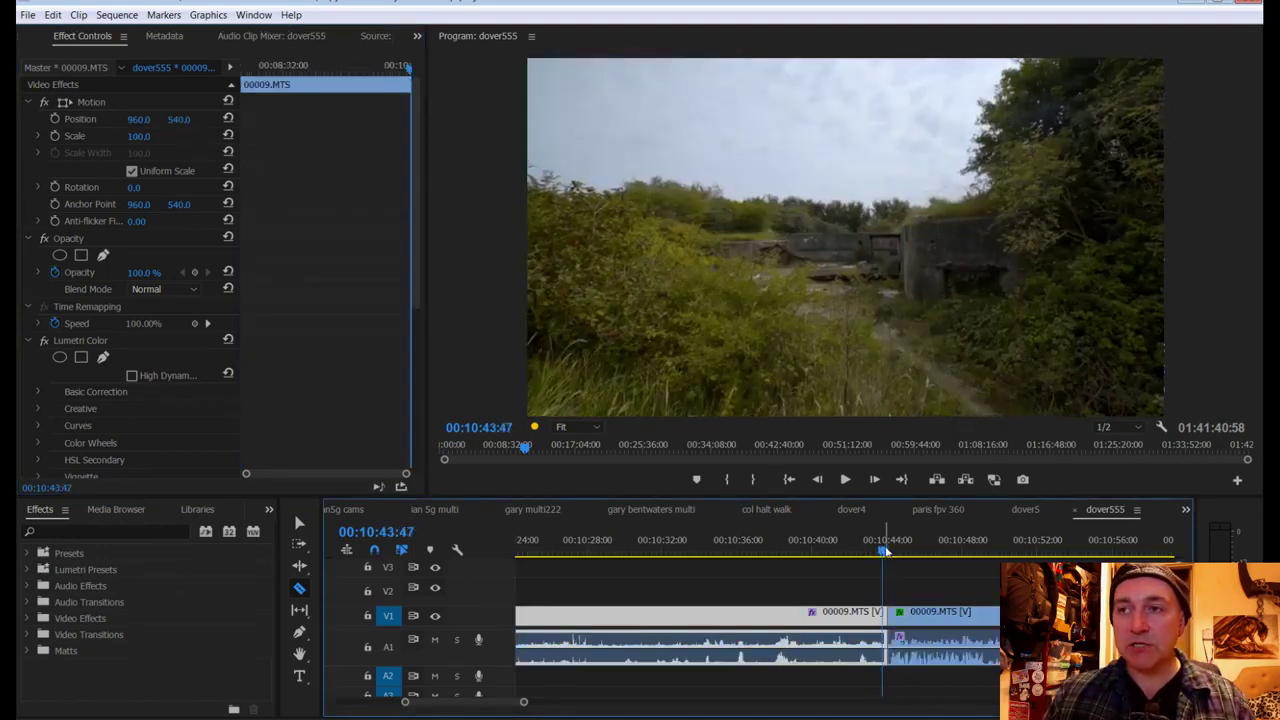
key("space")
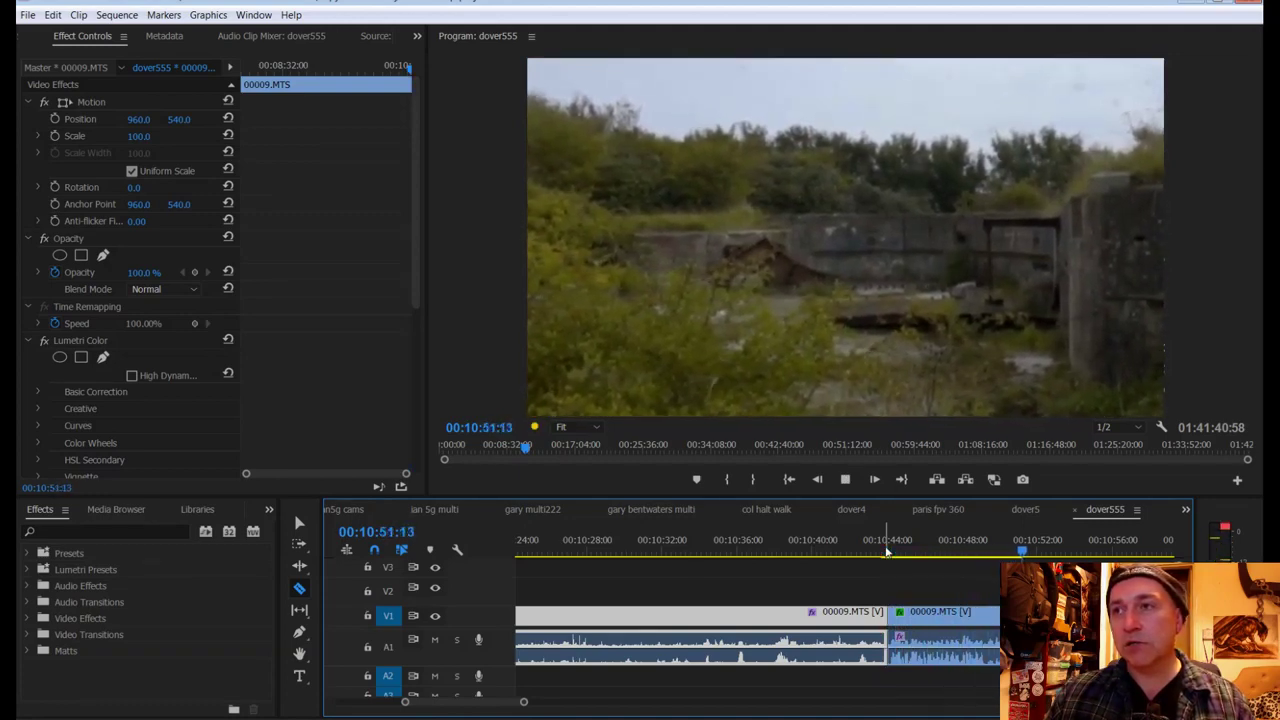
key("space")
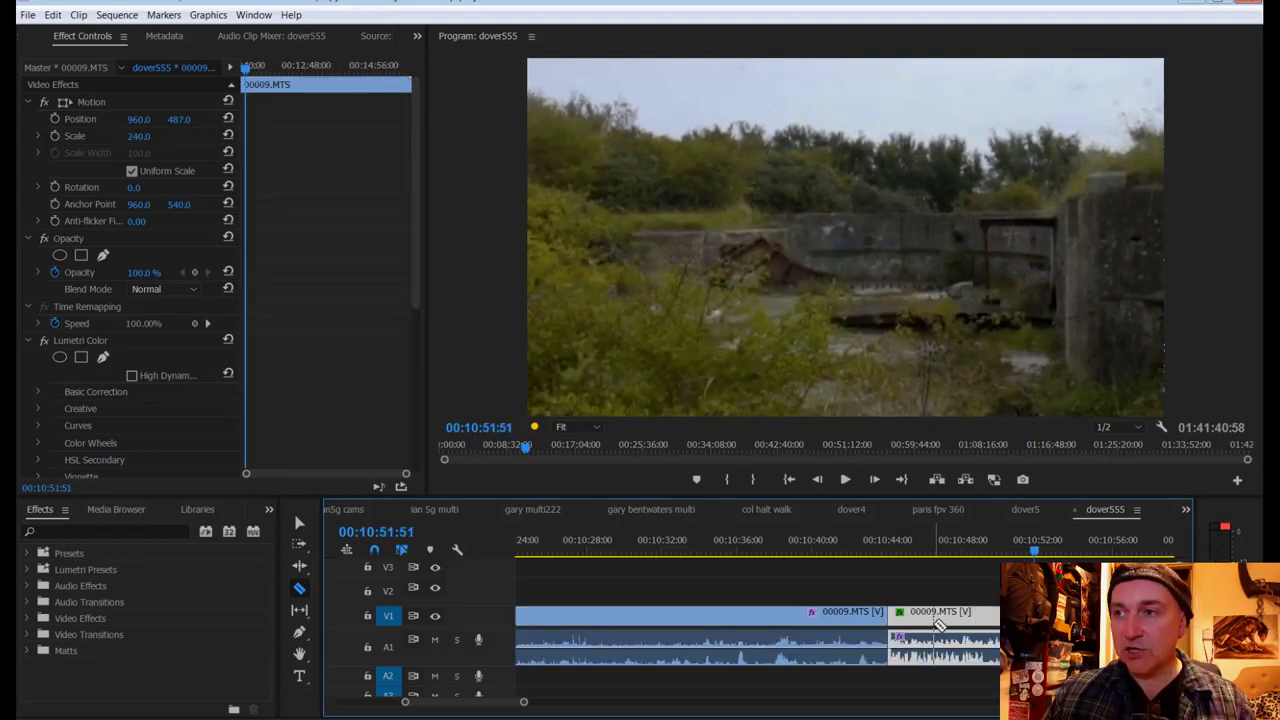
key("space")
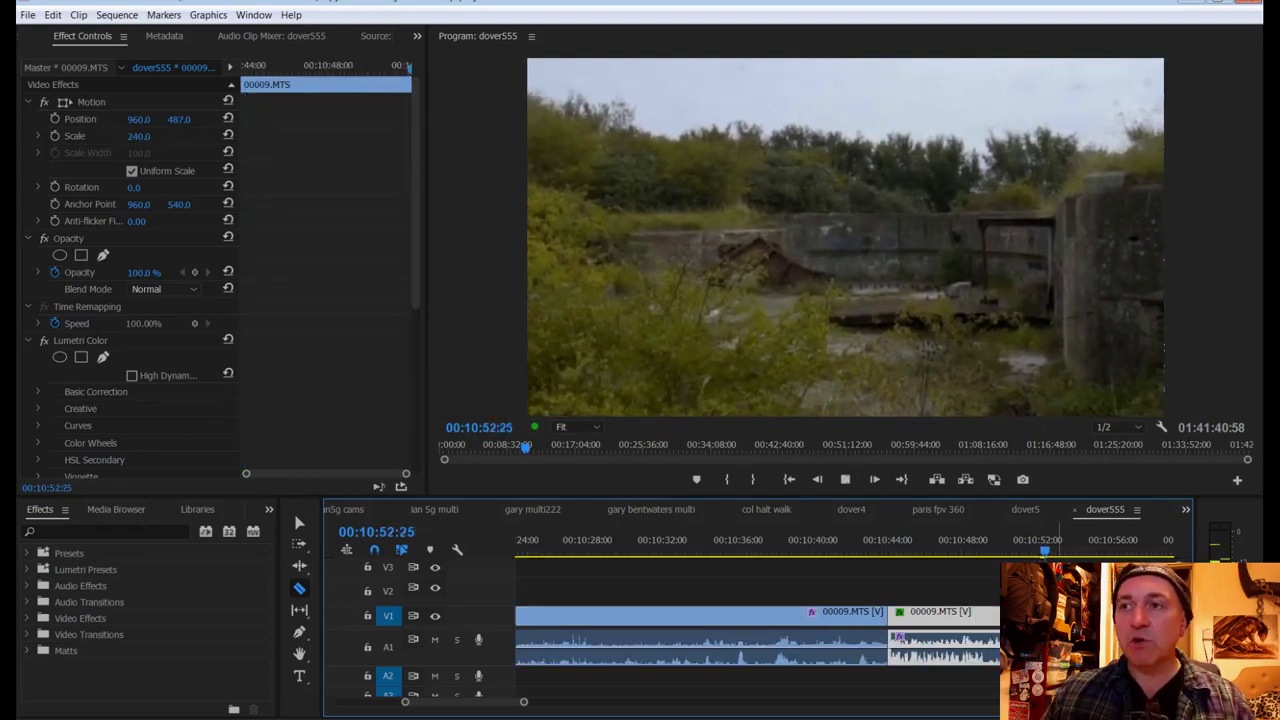
key("space")
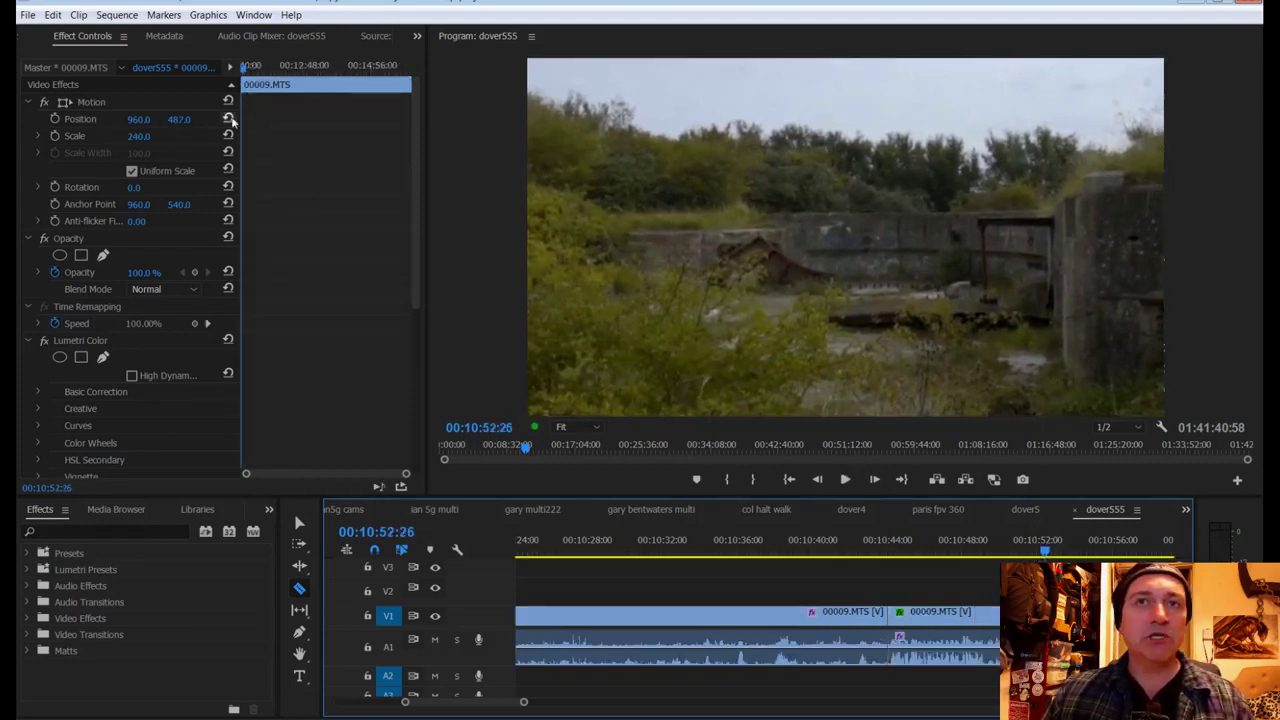
Step: Reset the position and scale of the clip section after 00:10:52:26 to their defaults and save the project
key("ctrl+s")
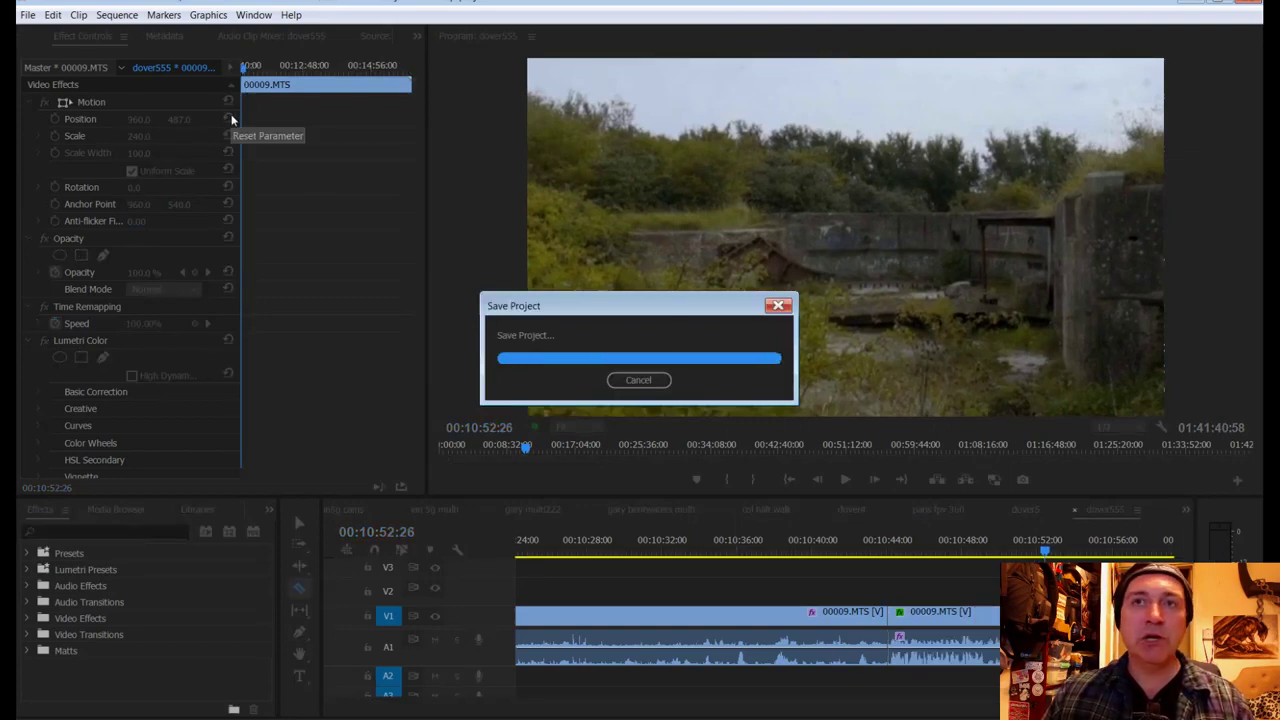
left_click(229, 118)
left_click(228, 135)
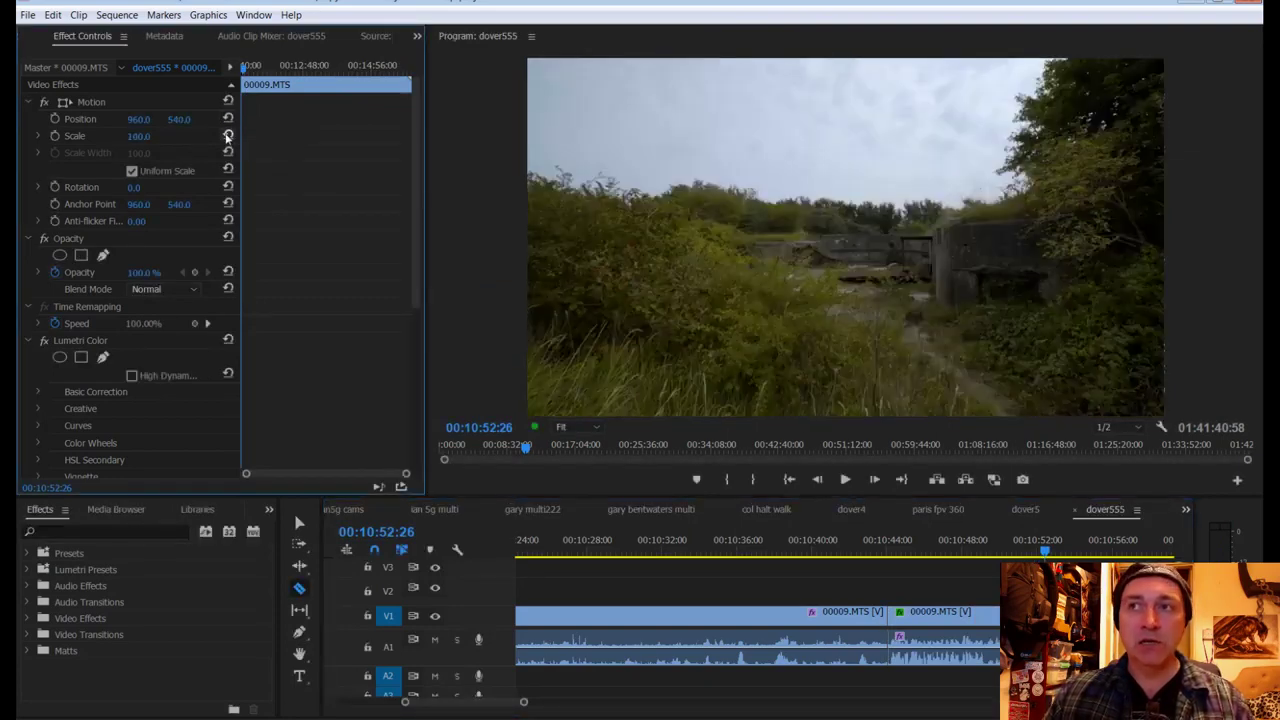
key("ctrl+s")
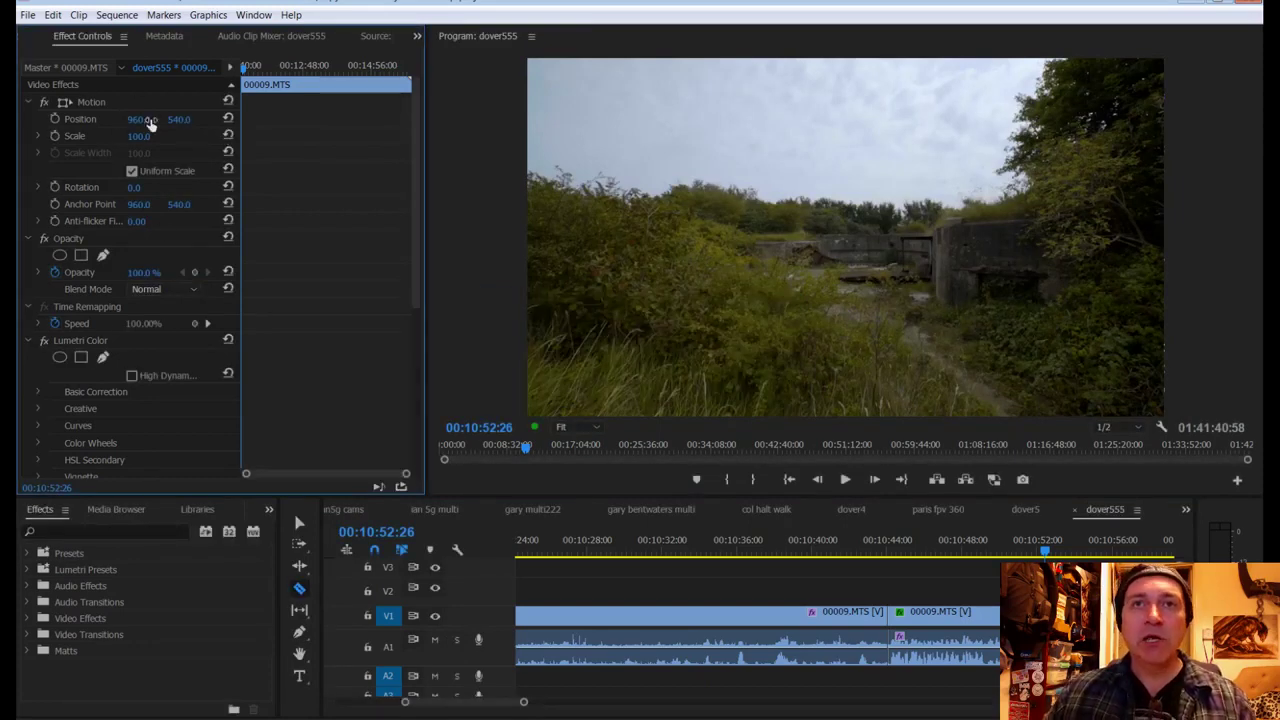
Step: Try a horizontal position of 1024 and a rotation of -1.0° on the last 00009.MTS section, and undo both changes
left_click_drag(139, 119, 133, 190)
mouse_move(153, 278)
left_mouse_down()
mouse_move(65, 262)
mouse_move(158, 266)
left_mouse_up()
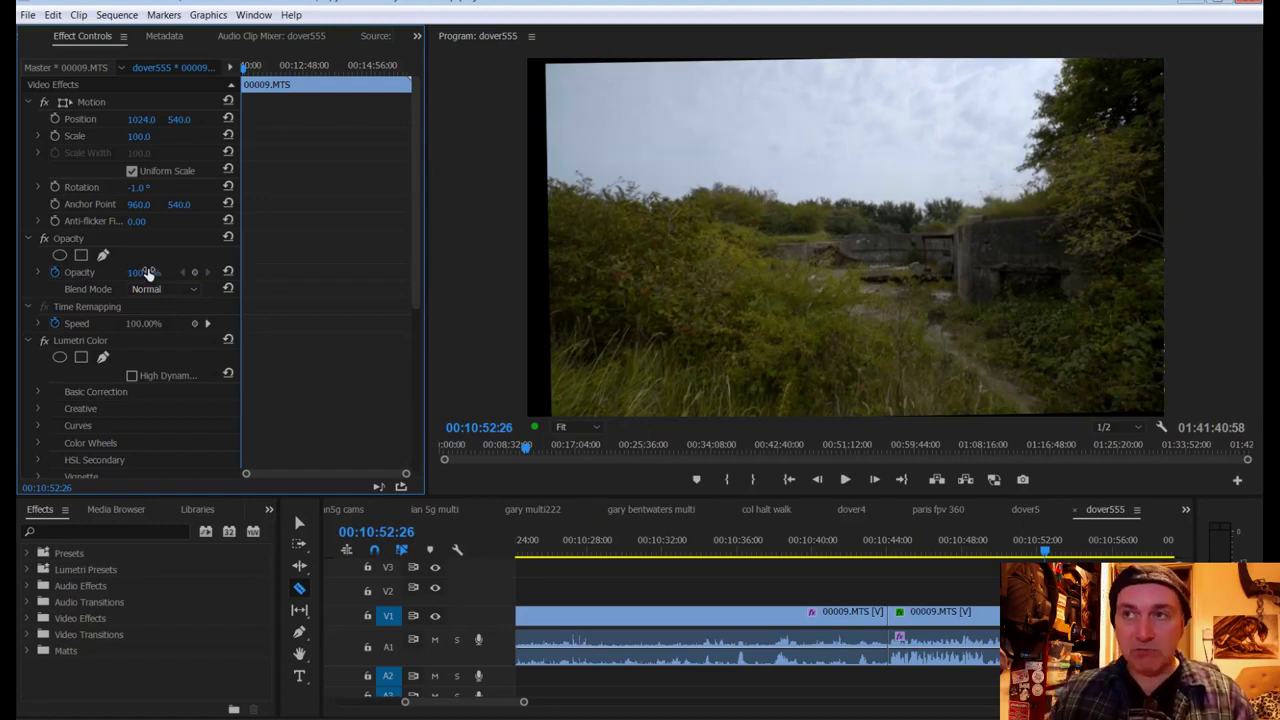
key("ctrl+z")
key("ctrl+z")
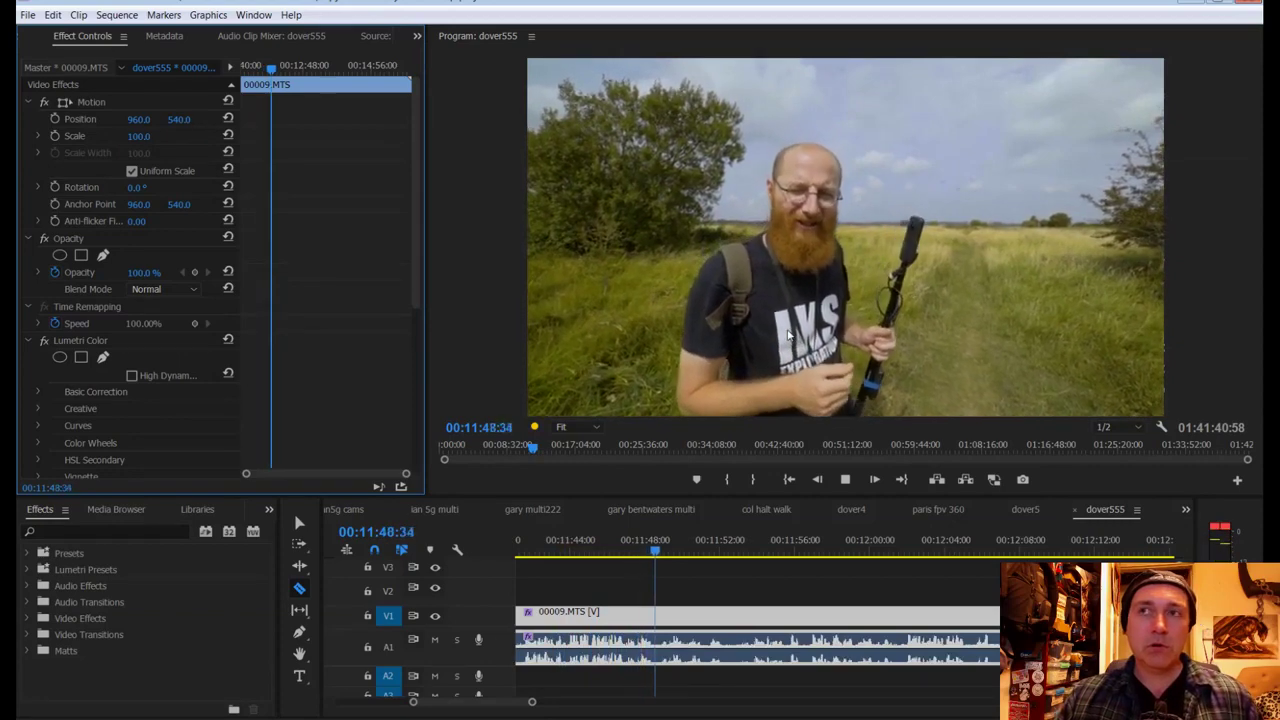
Step: Stop playback, add a sequence marker at 00:11:48:12 and save the project
key("space")
left_click(649, 548)
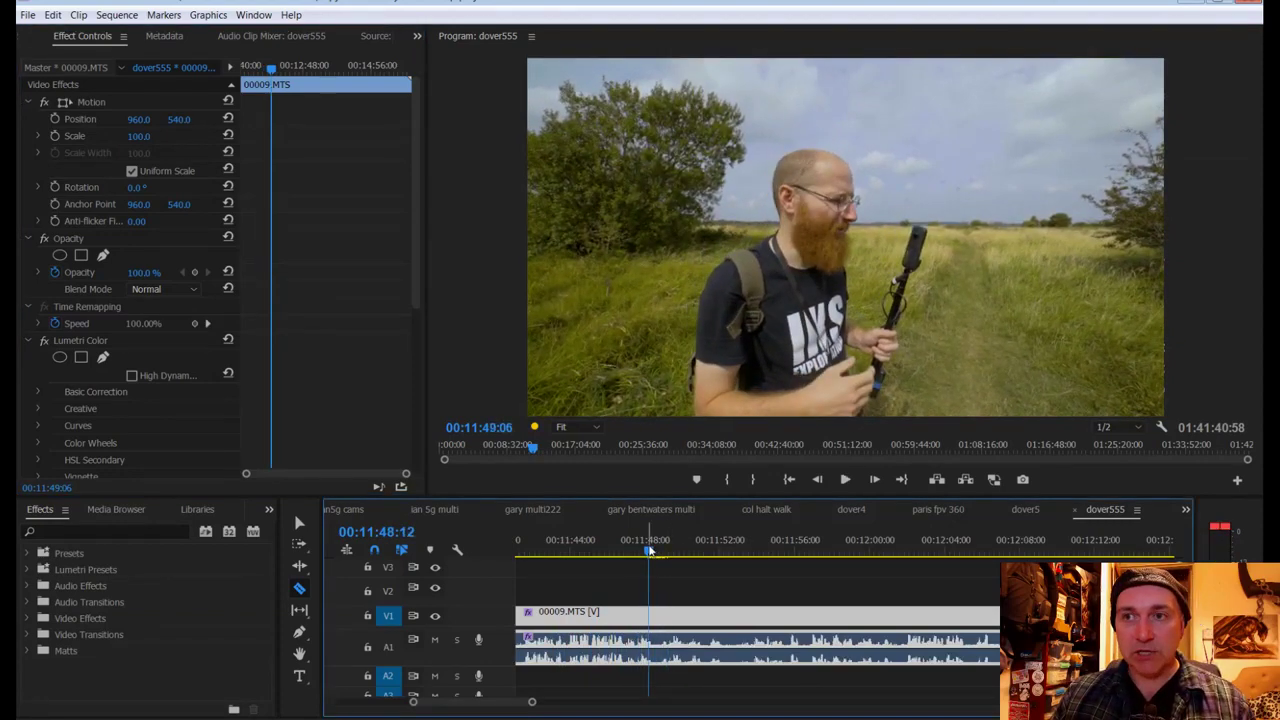
key("ctrl+s")
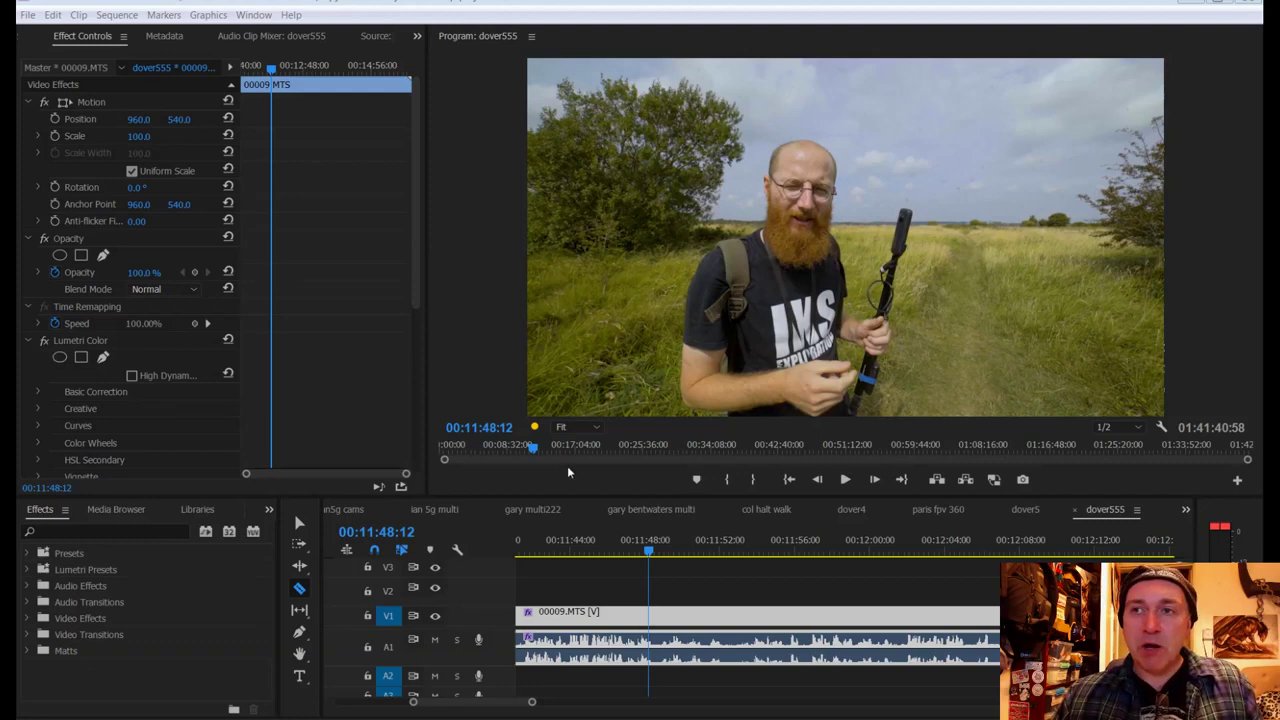
left_click(697, 479)
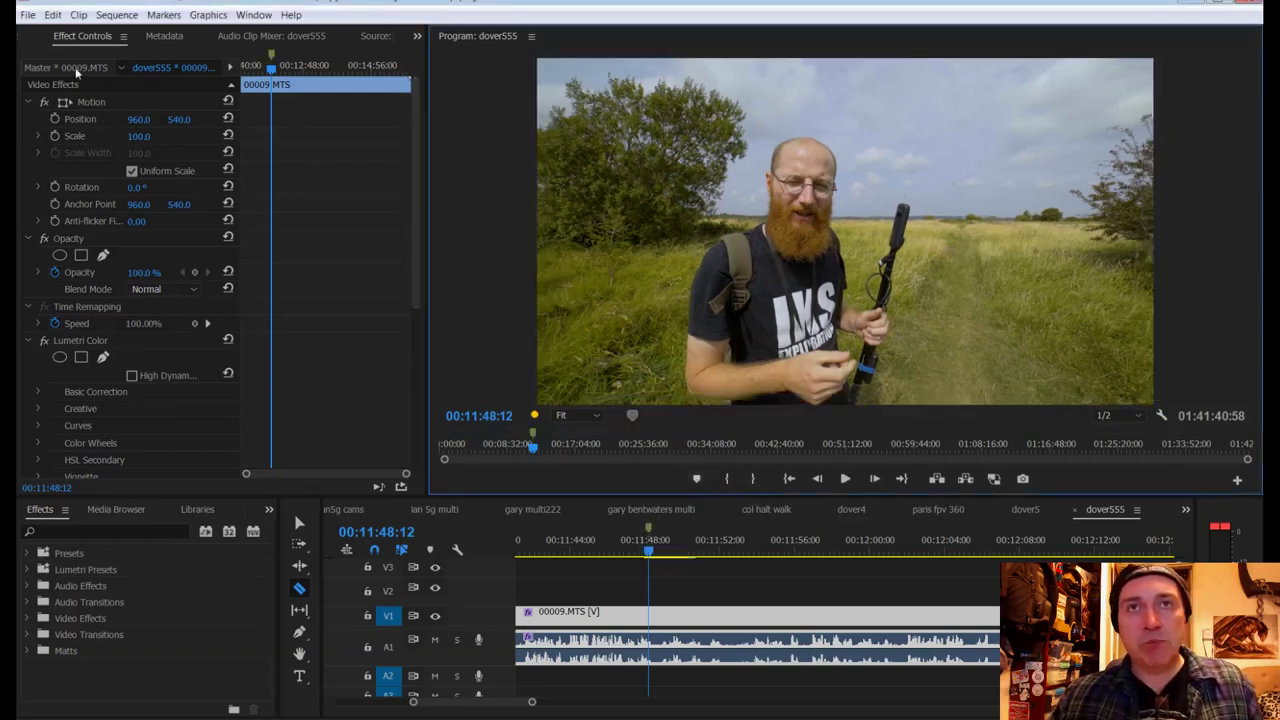
Step: Create a new legacy title at 1920 x 1080 and 59.94 fps, keeping the suggested name
left_click(36, 44)
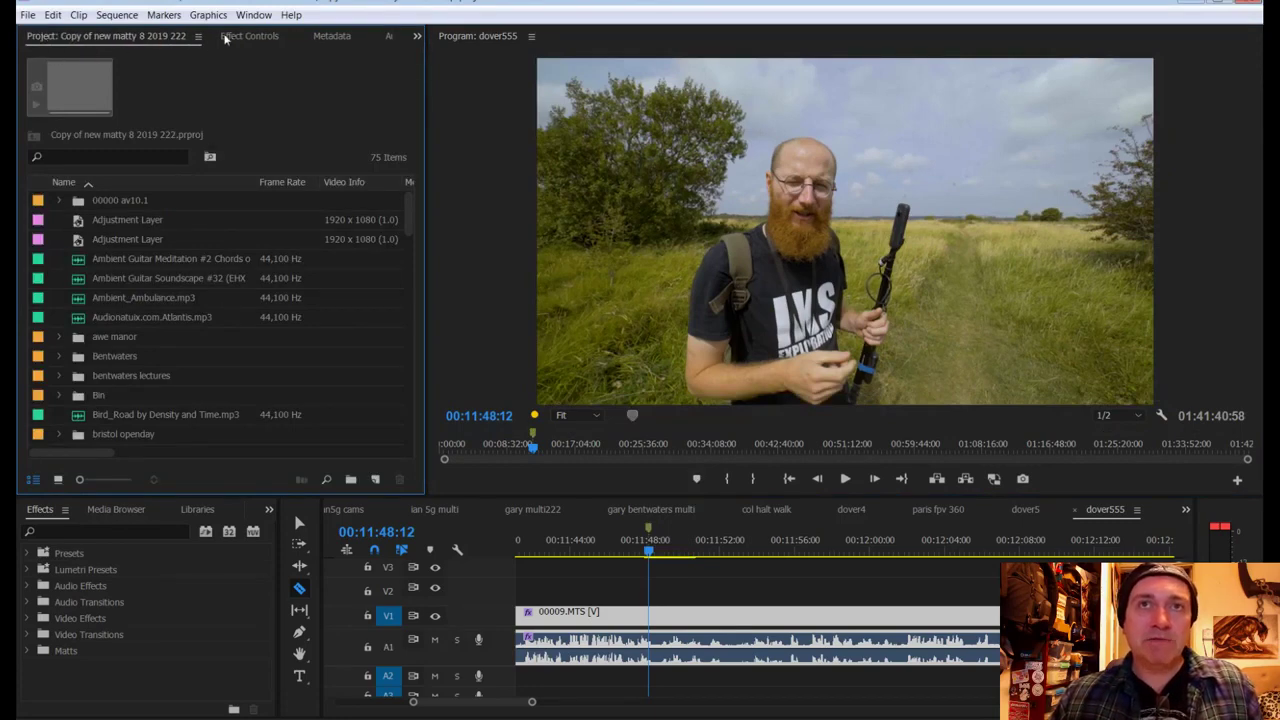
left_click(28, 15)
mouse_move(104, 17)
mouse_move(28, 15)
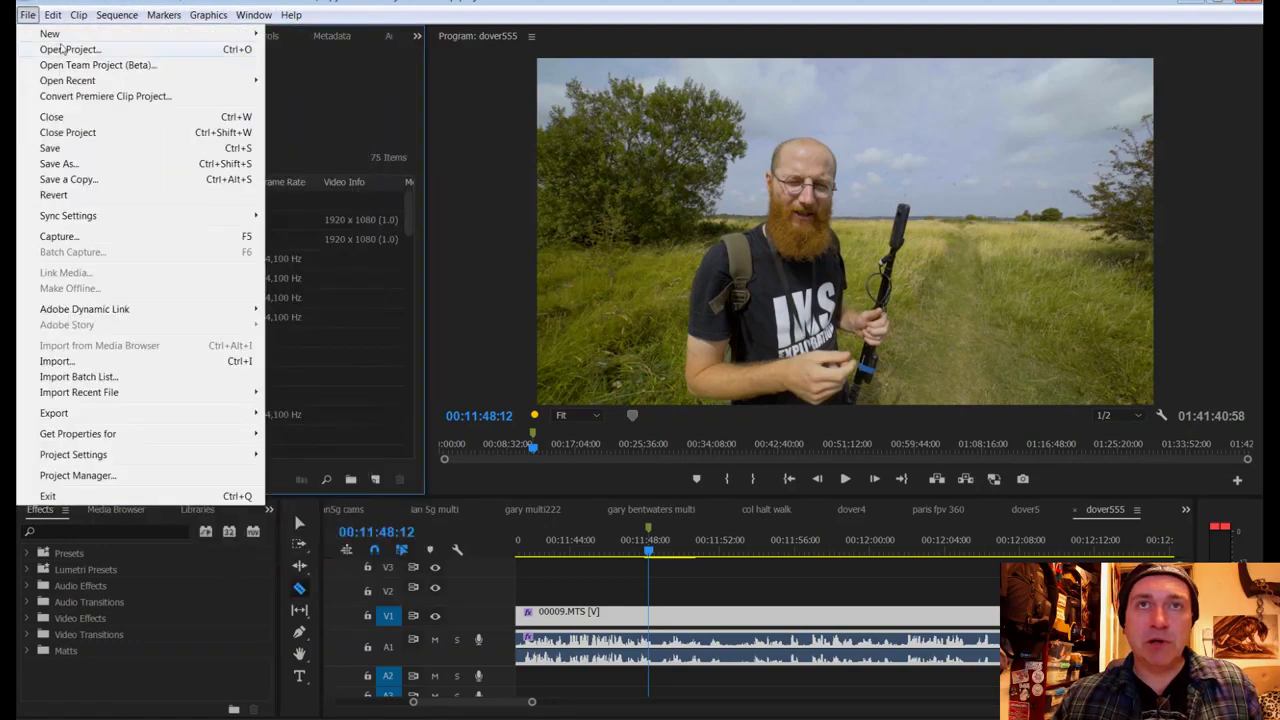
mouse_move(220, 38)
left_click(297, 159)
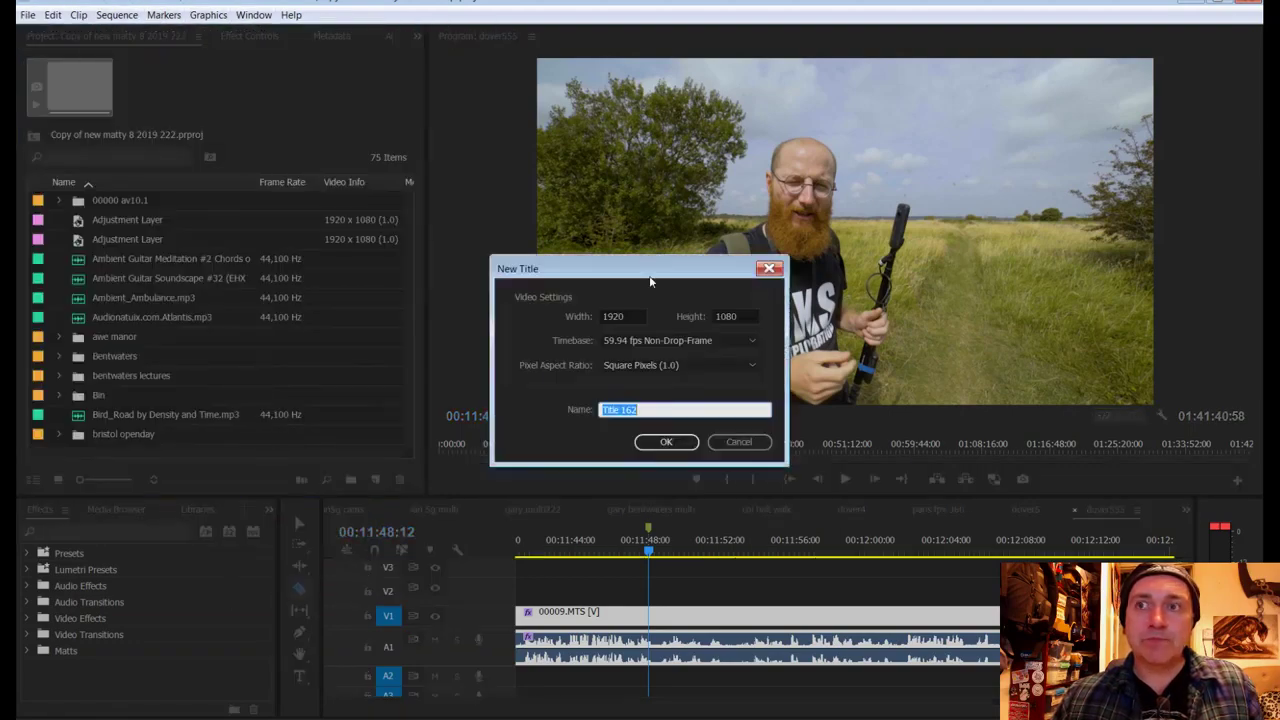
left_click(667, 441)
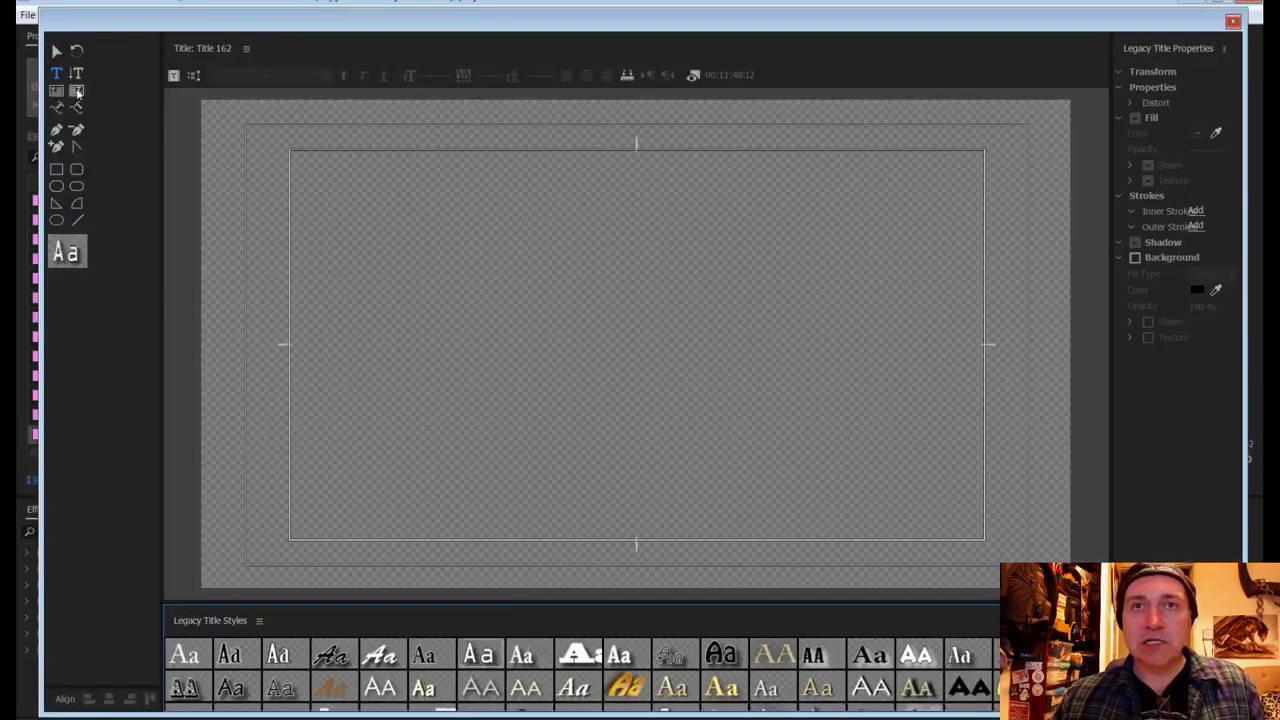
Step: Enter the two-line title text "NEEDS SPELLIN G" and "Carbonier?" in the upper part of the frame and close the title
left_click(370, 300)
type("N")
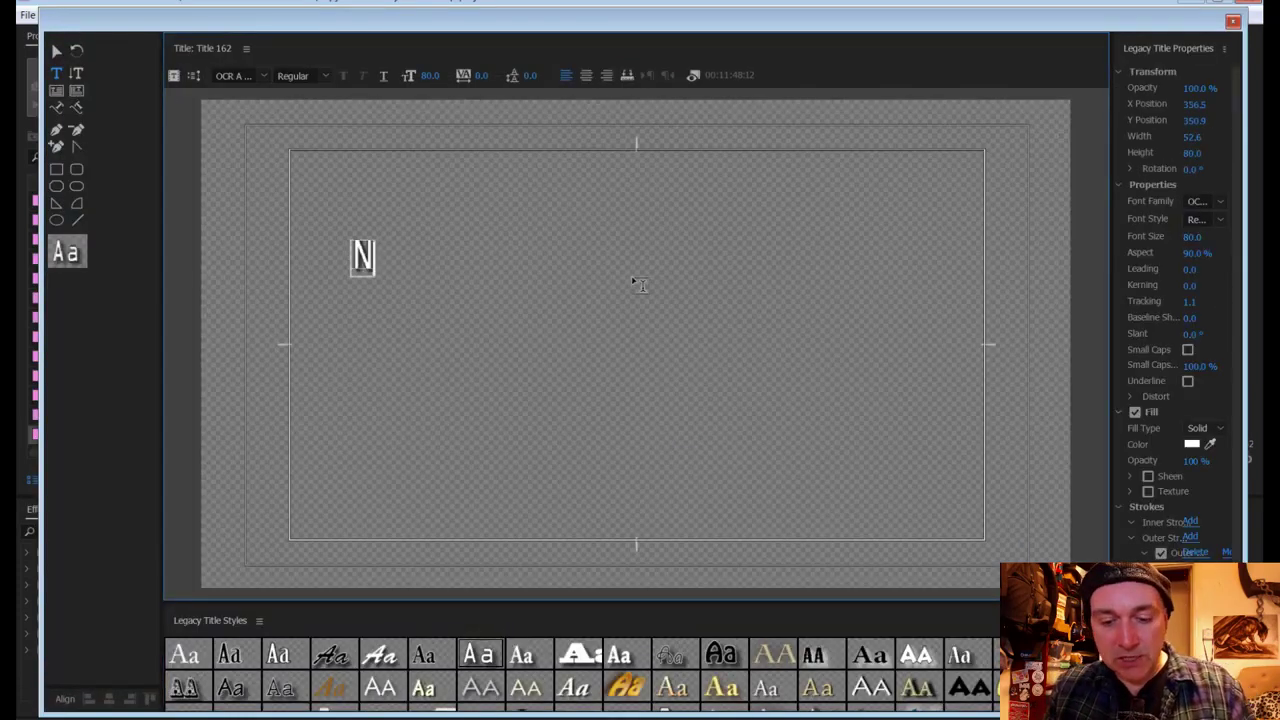
type("EEDS SPEEL")
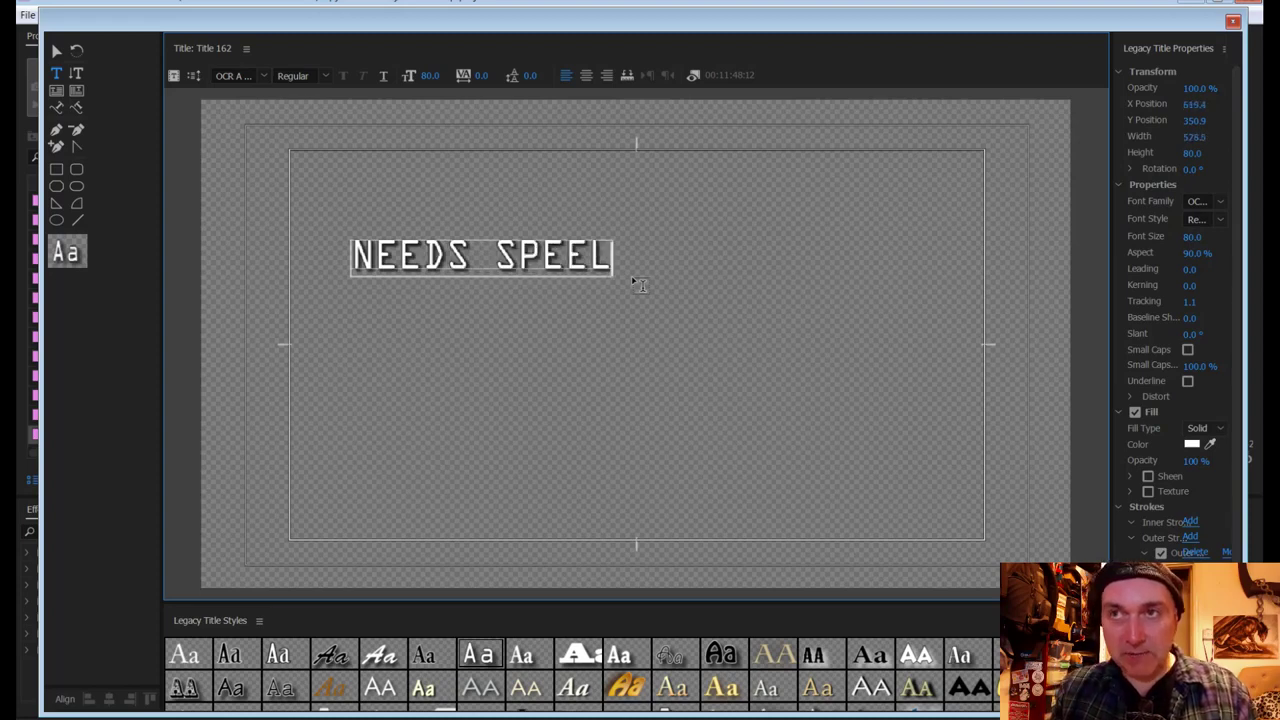
key("BackSpace")
type("LLIN G")
key("Return")
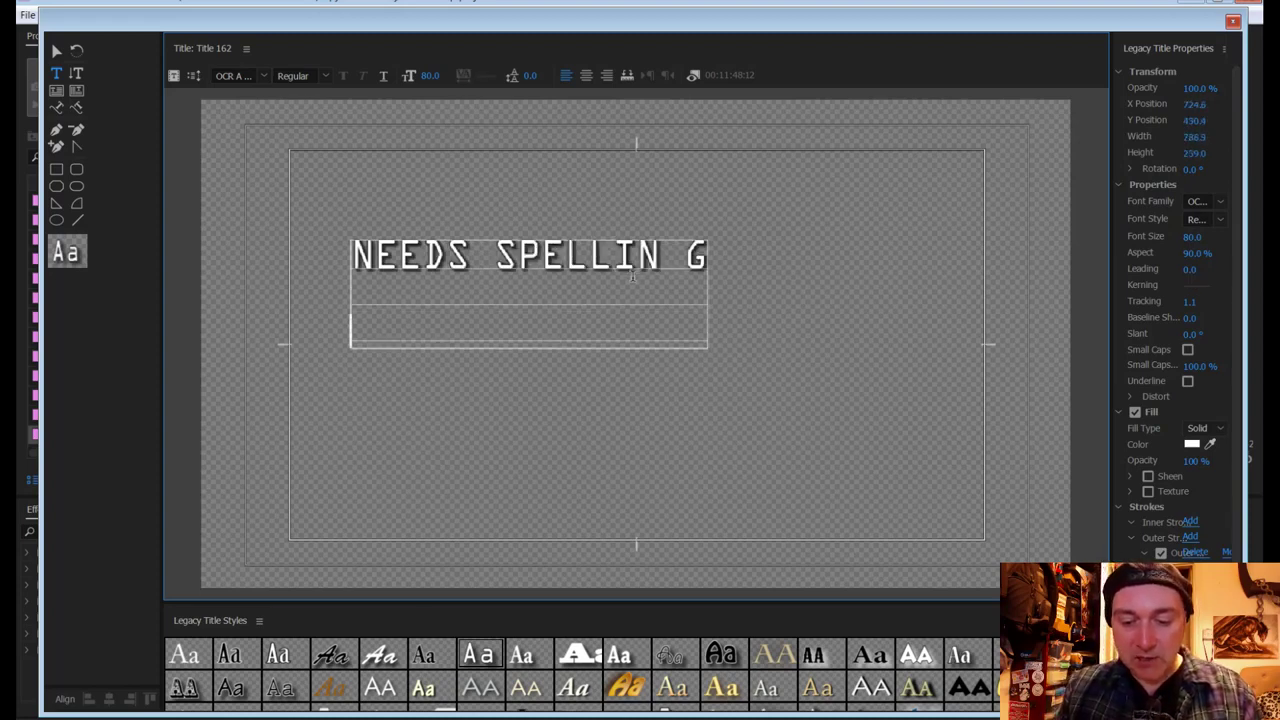
type("Carbonier?")
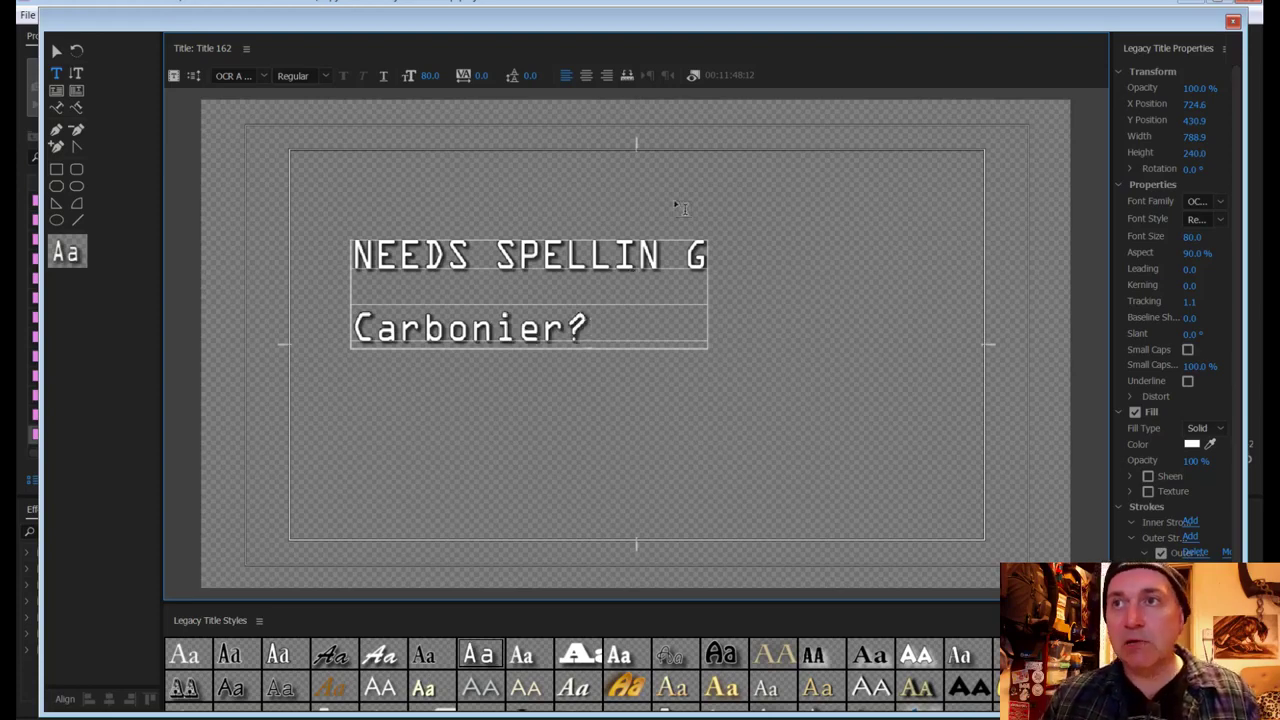
left_click(1233, 22)
Step: Place the new title on V2 above 00009.MTS, starting just before the 00:11:48:12 marker, and leave the Razor tool
left_click_drag(83, 446, 687, 596)
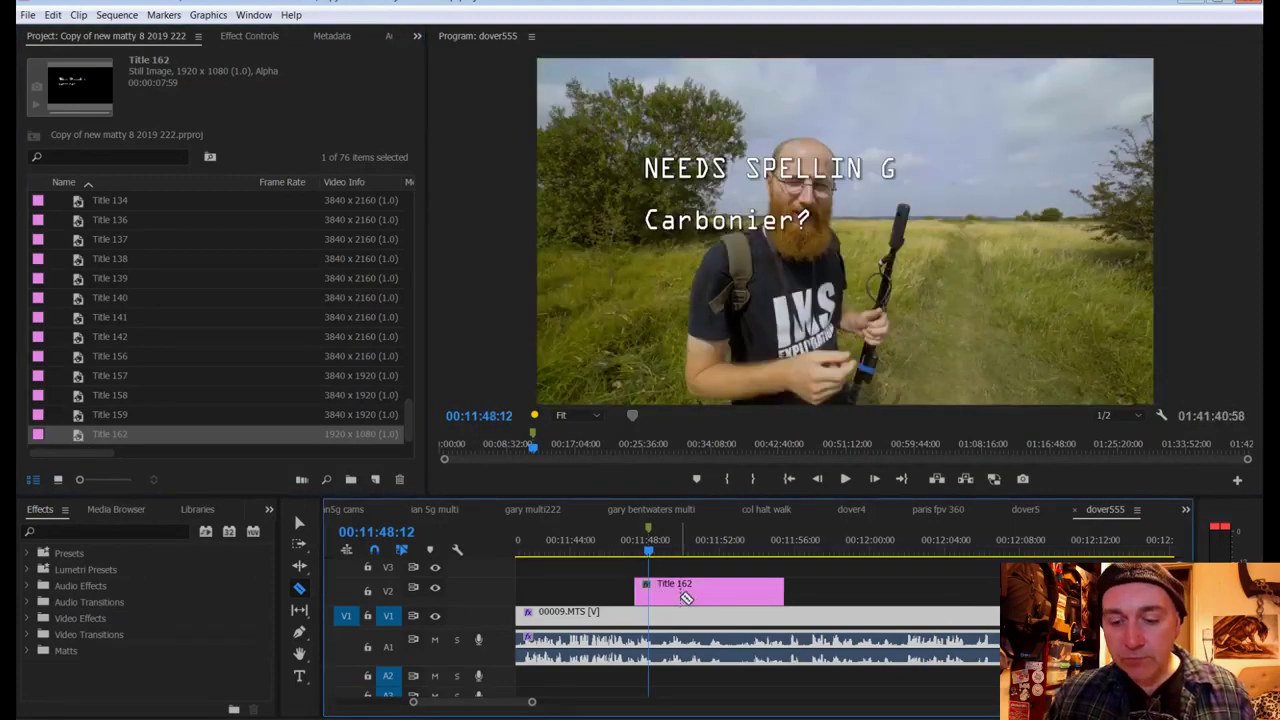
key("v")
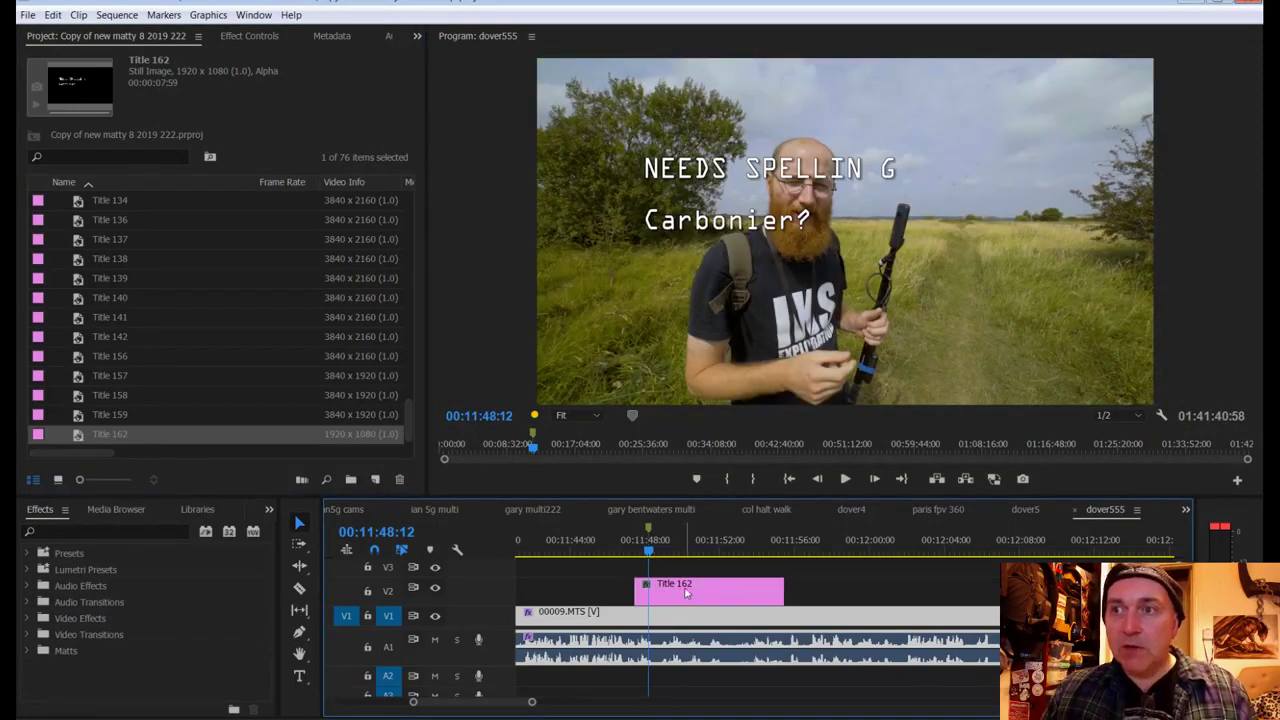
key("ctrl+shift+a")
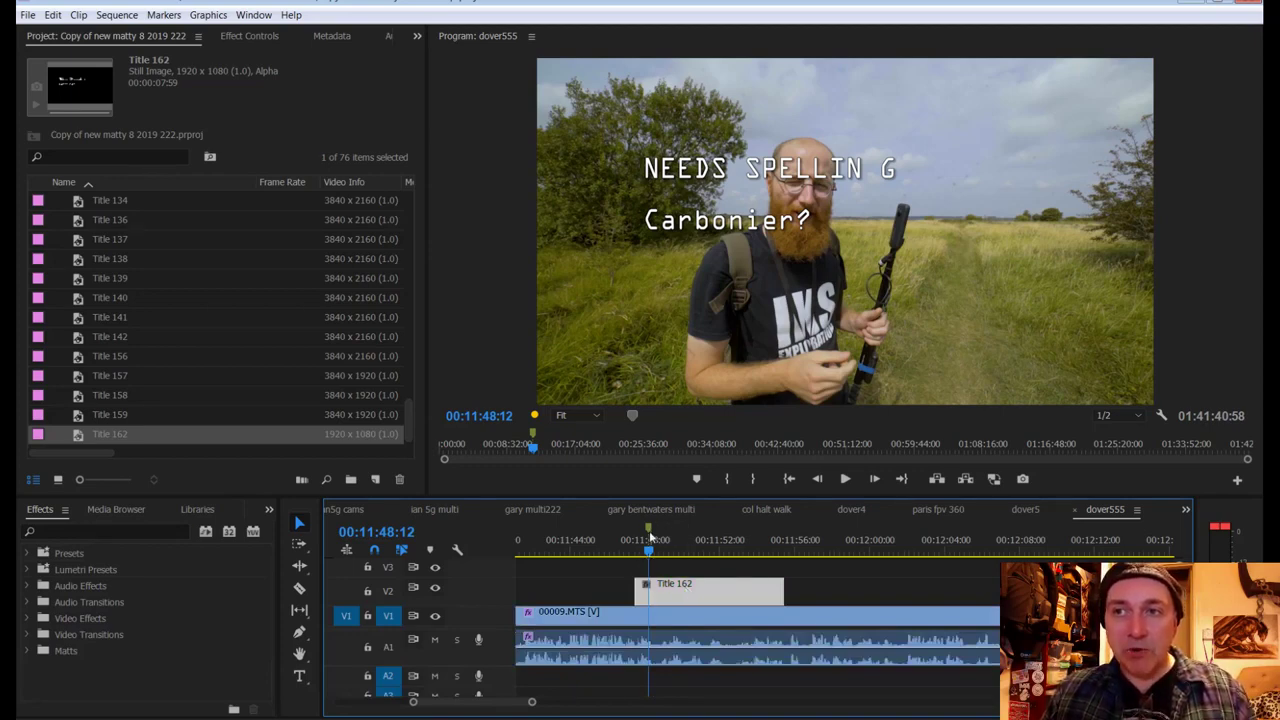
Step: Examine how the title clip and its marker stand out at wider and closer views of the dover555 timeline
left_click_drag(531, 702, 1100, 702)
key("equal")
key("equal")
key("equal")
key("equal")
key("equal")
key("equal")
key("equal")
key("equal")
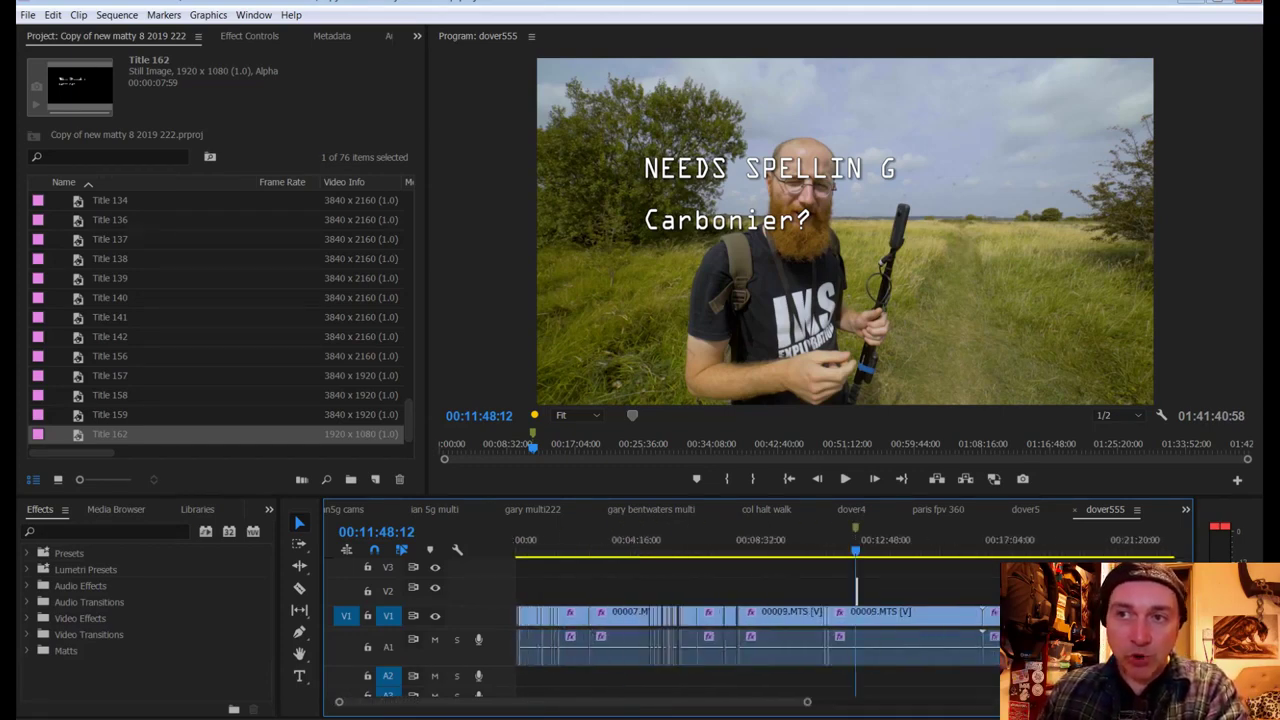
key("minus")
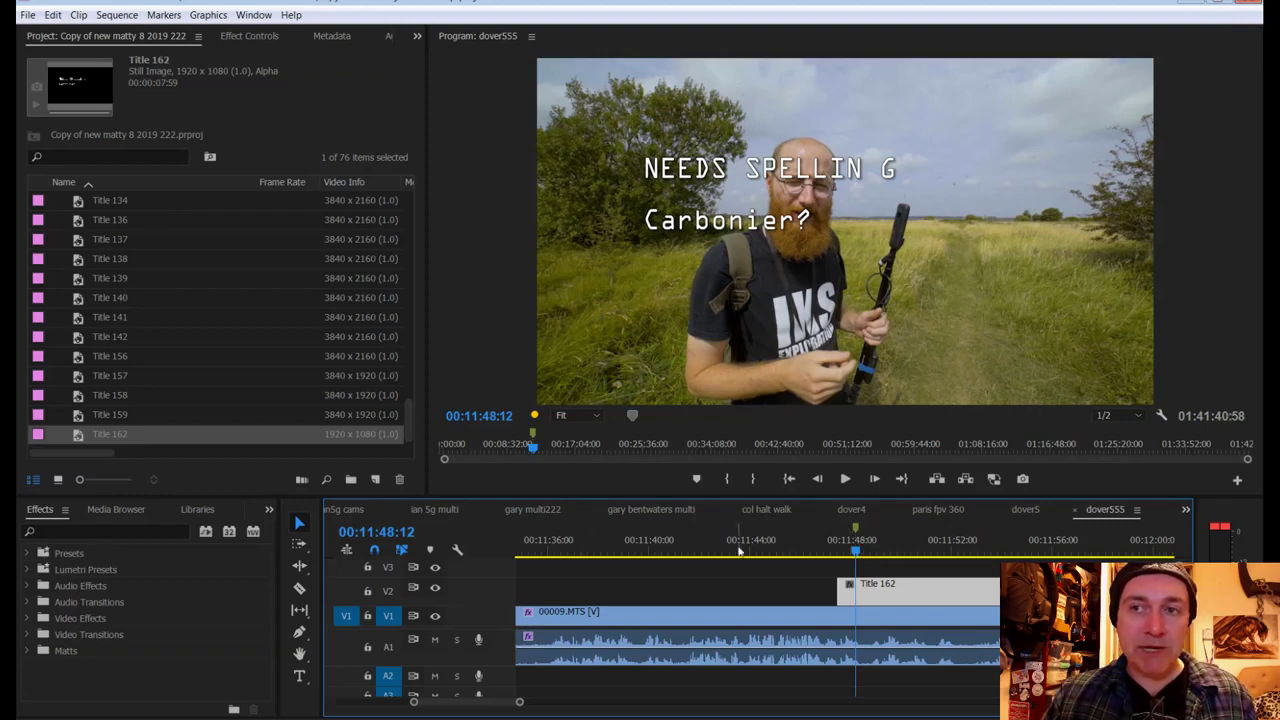
left_click_drag(517, 700, 547, 707)
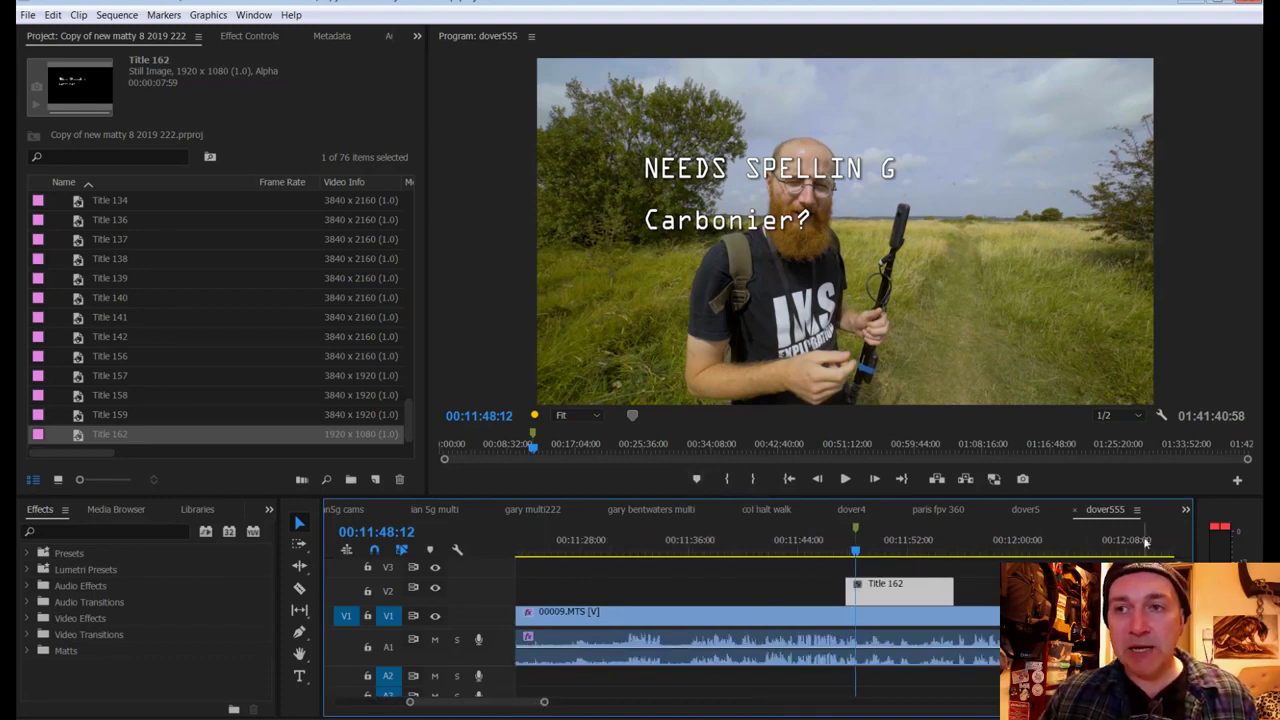
Step: Add clip markers to 00009.MTS at 00:11:48:12 and 00:11:39:47, and show the clip in the Source monitor
left_click(676, 612)
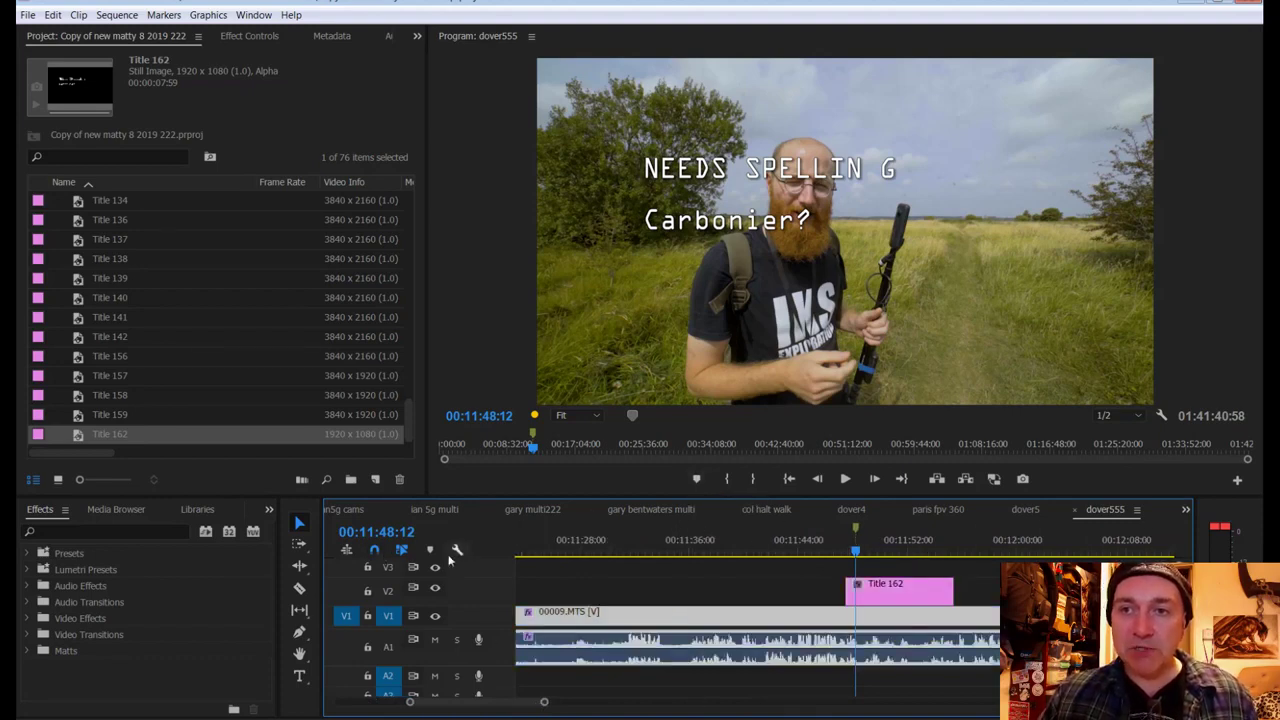
left_click(741, 548)
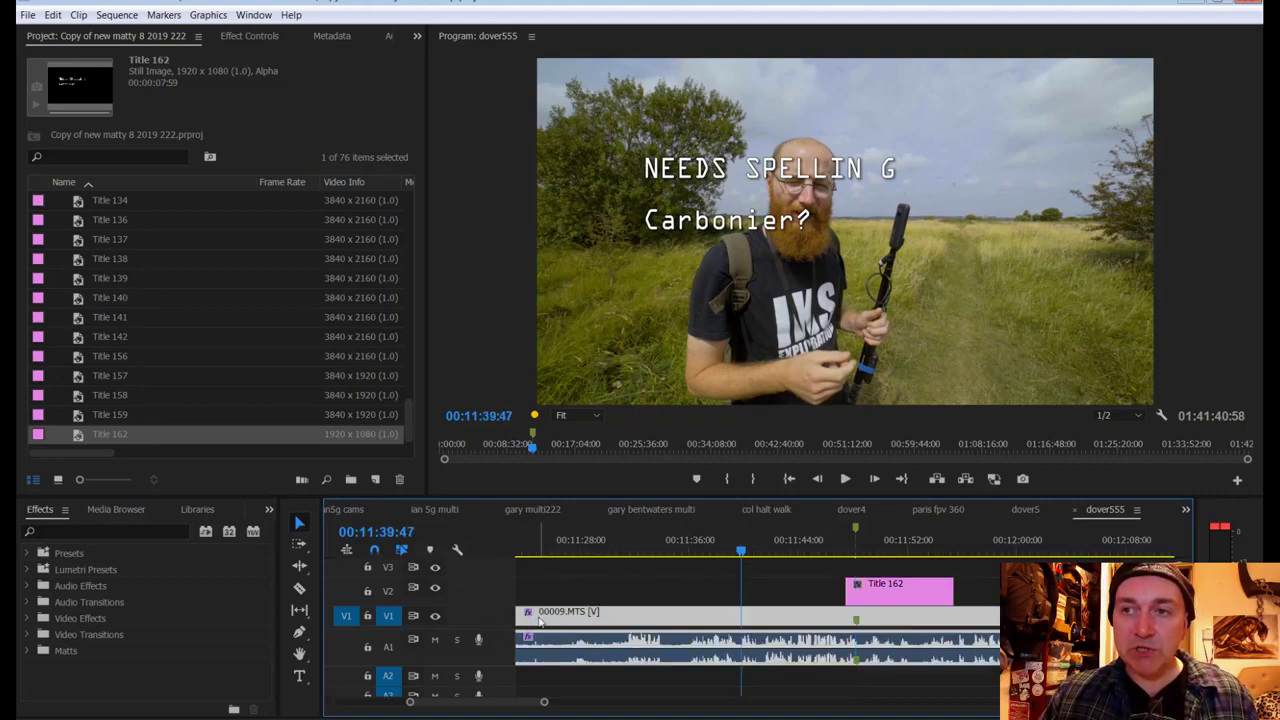
left_click(430, 549)
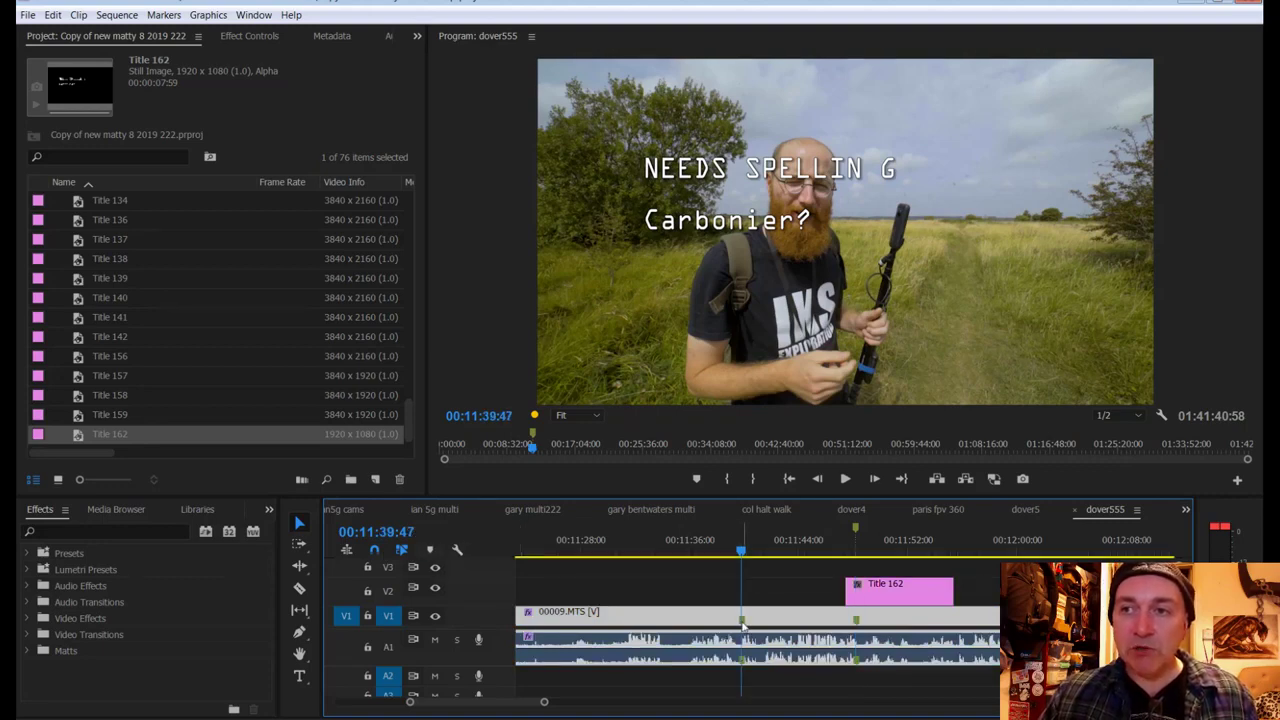
key("f")
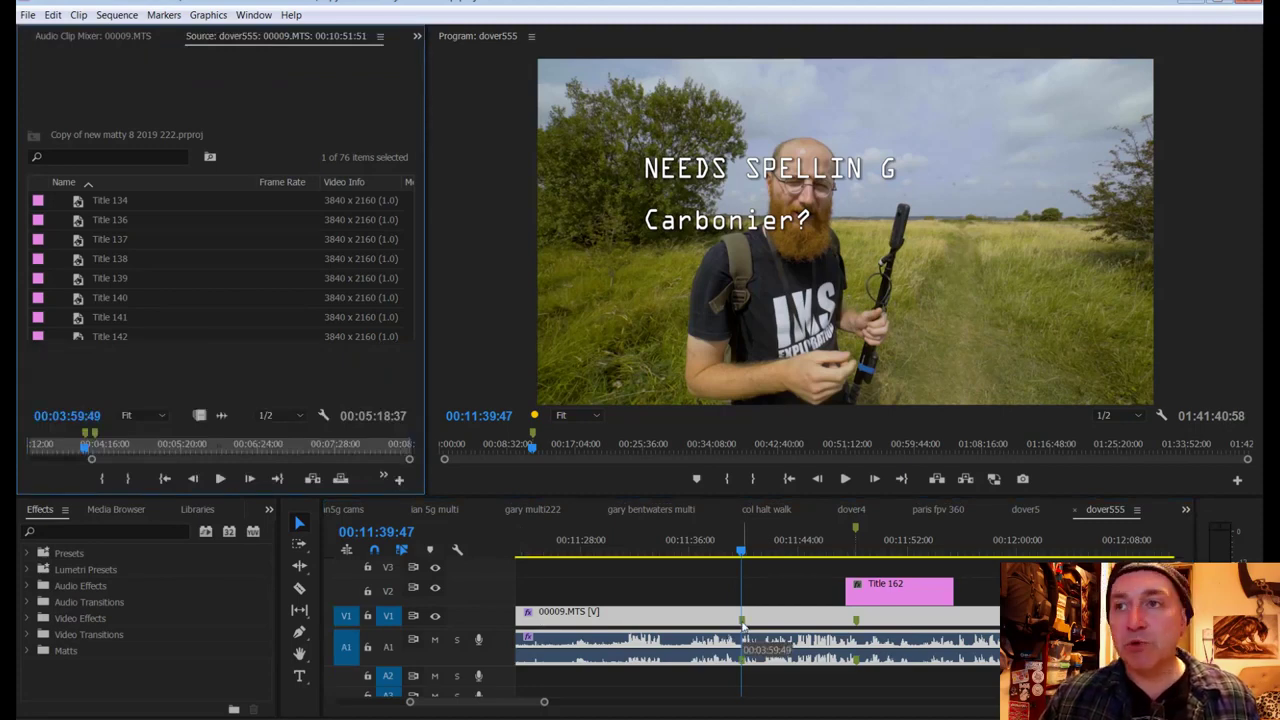
Step: Add the comment "dont forget spelling" to the sequence marker at 00:11:48:12 and check its note on the timeline
double_click(855, 529)
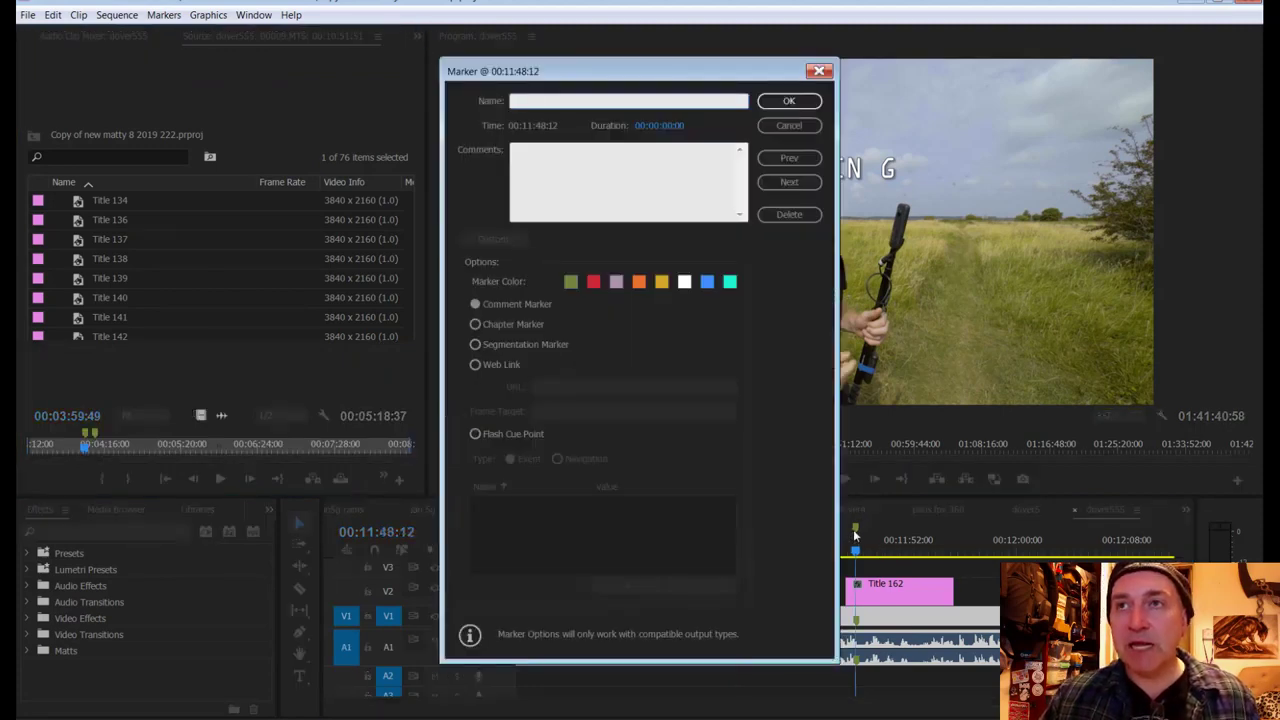
left_click(559, 174)
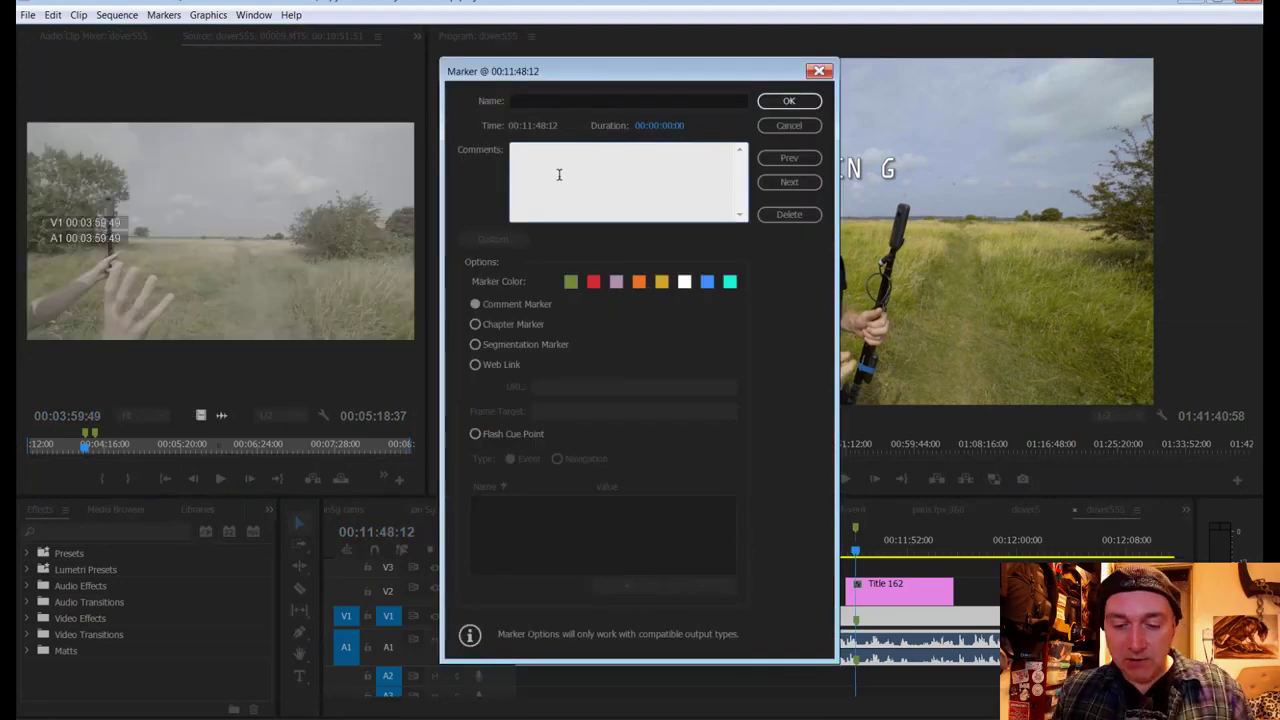
type("dont forget ")
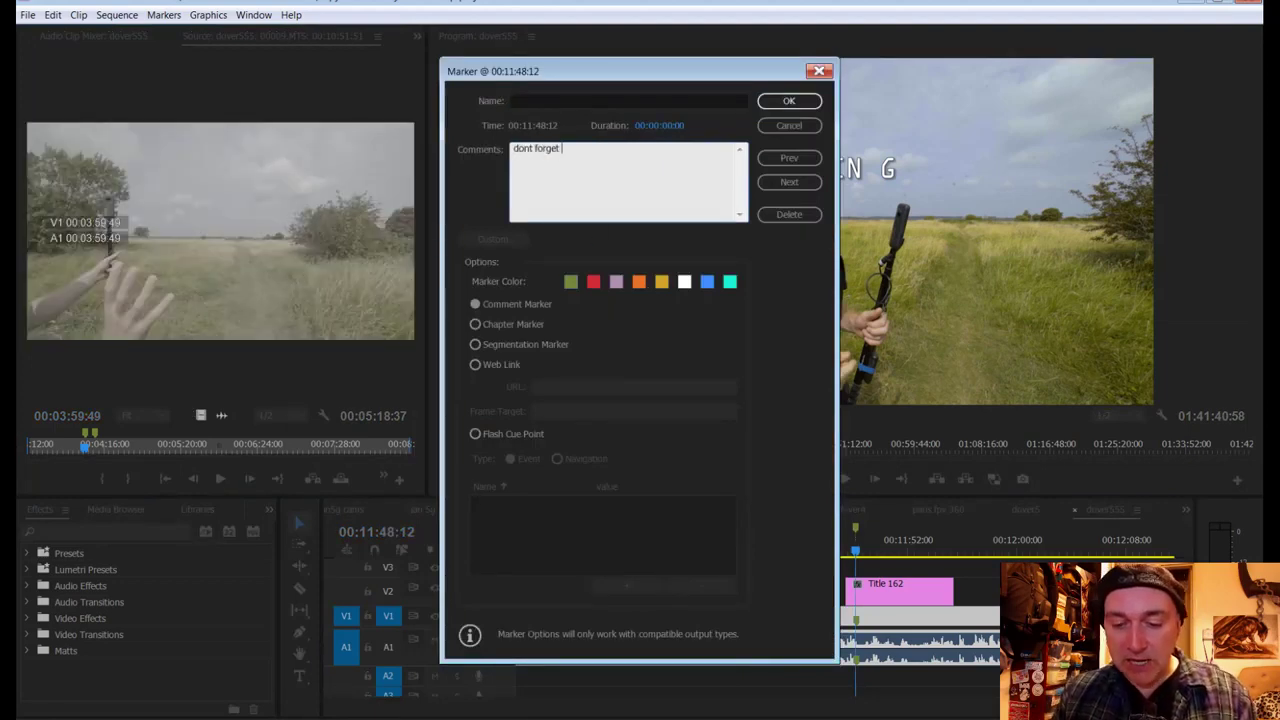
type("spelling")
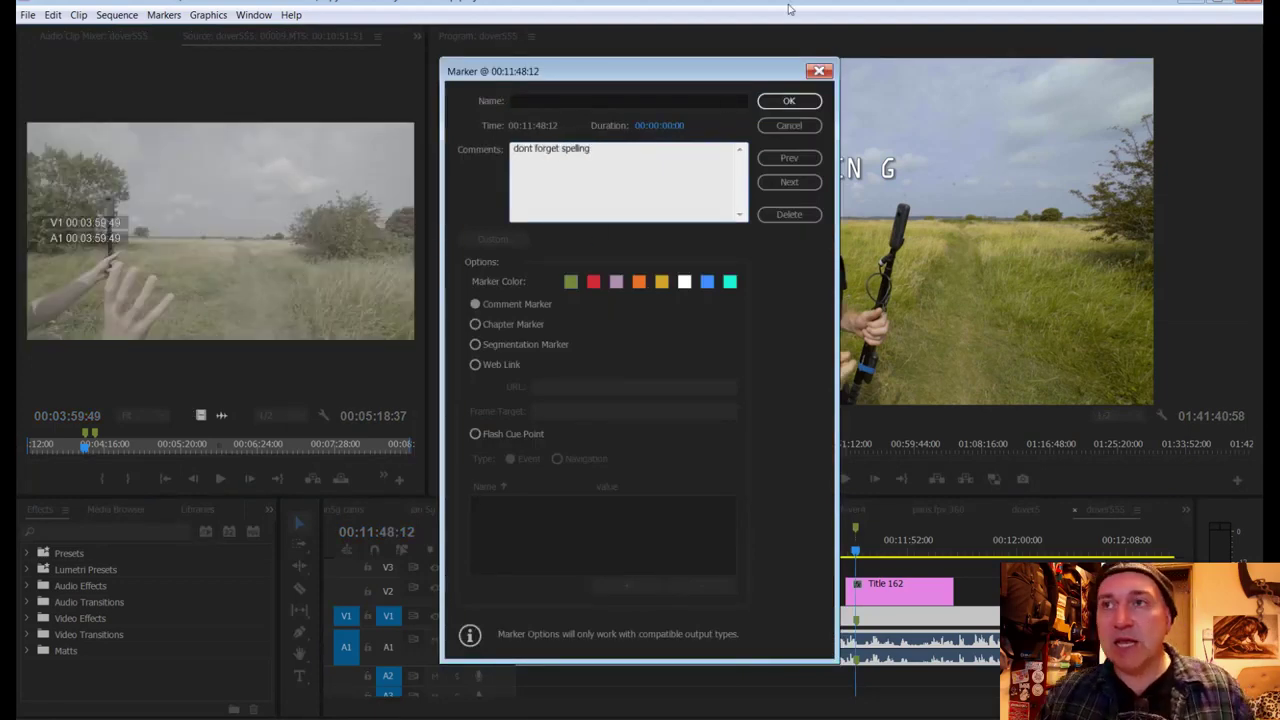
left_click(779, 100)
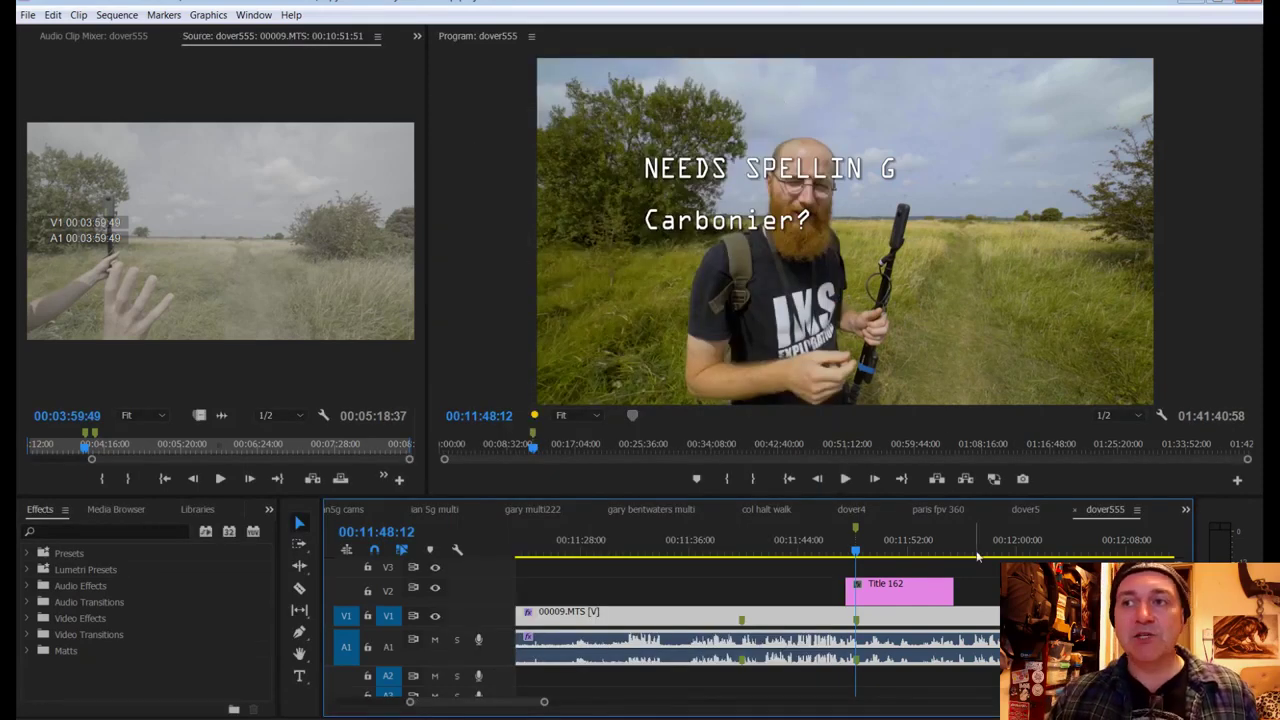
left_click(851, 553)
mouse_move(851, 553)
left_mouse_down()
mouse_move(838, 553)
mouse_move(856, 554)
left_mouse_up()
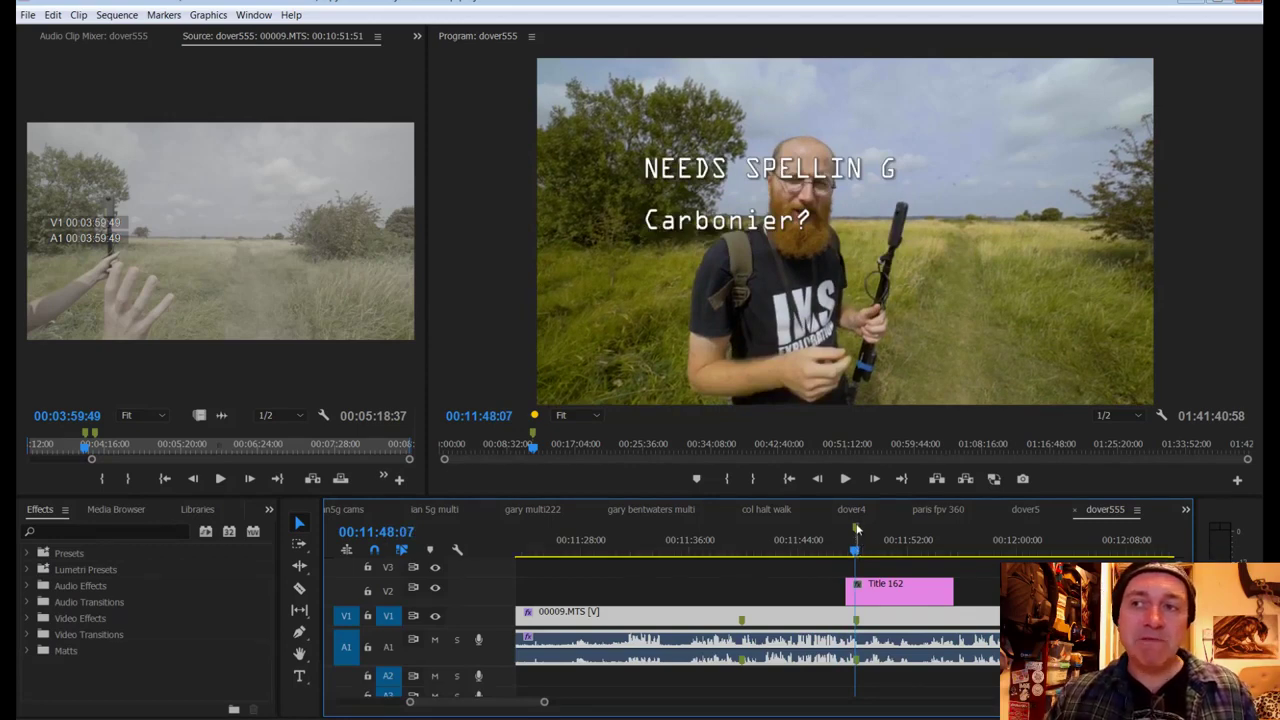
mouse_move(856, 527)
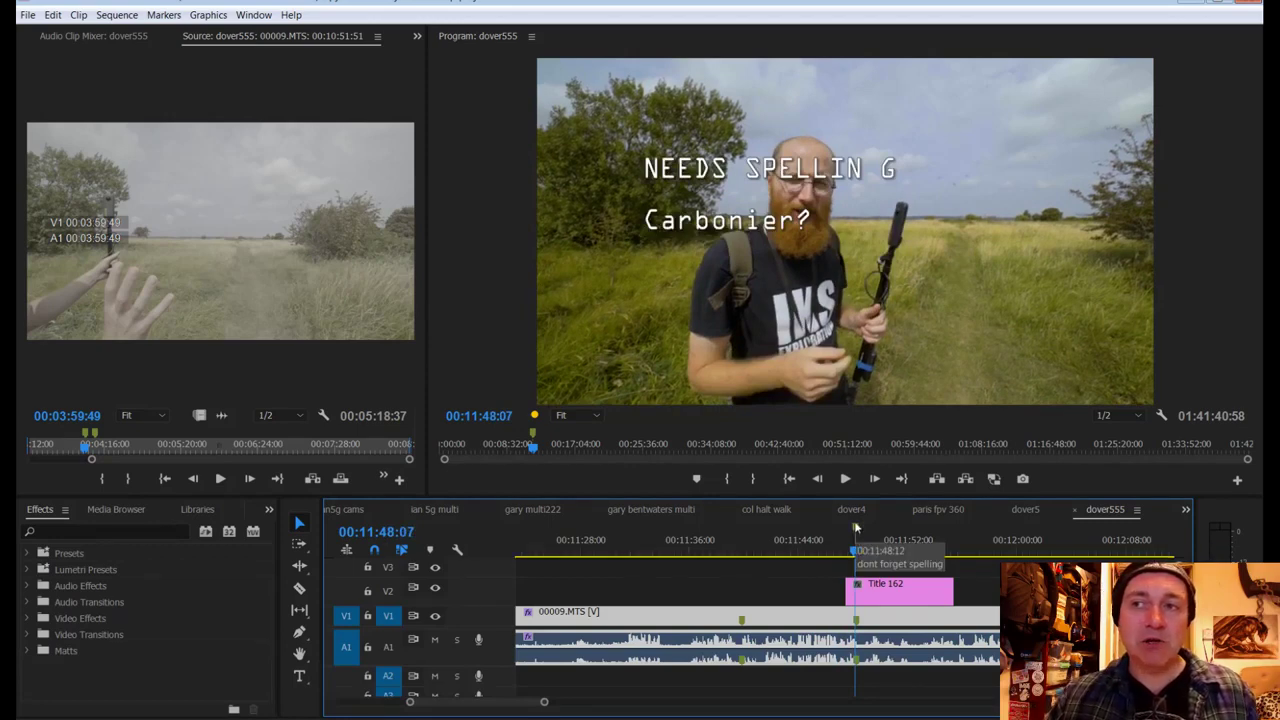
Step: Select the title clip on V2, save the project and show the title's effect settings
left_click(891, 592)
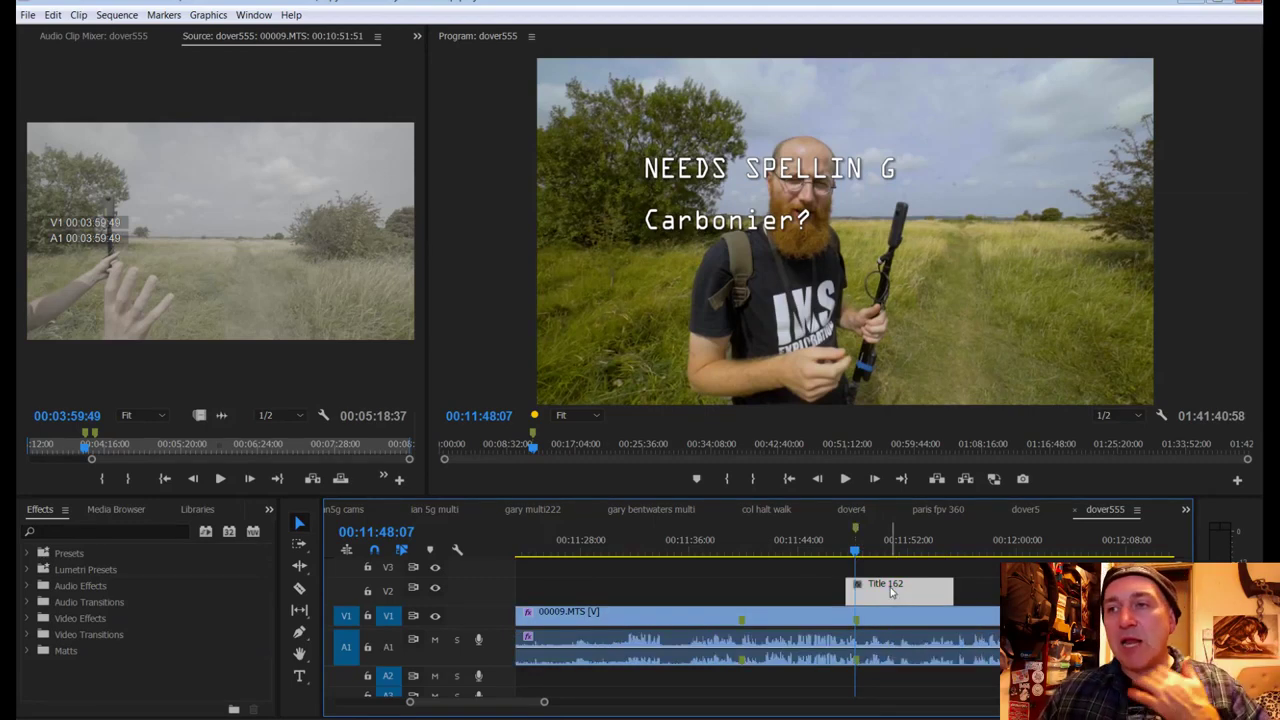
key("ctrl+s")
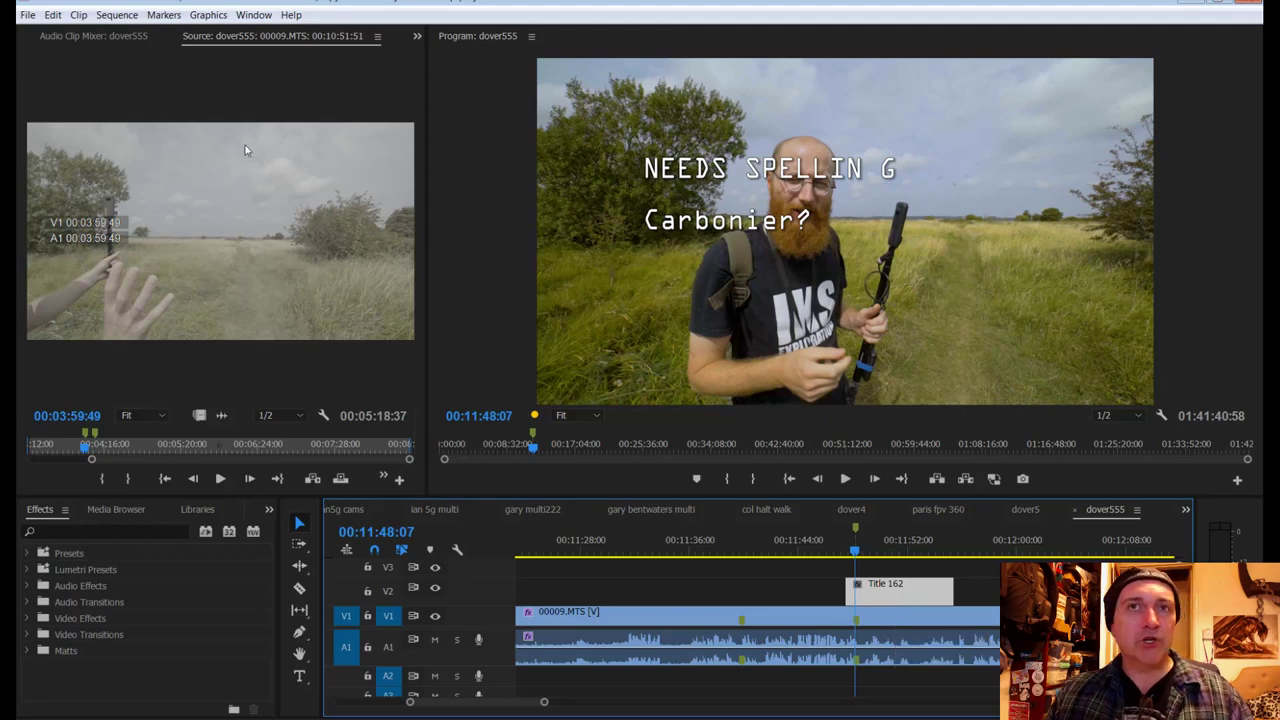
left_click(61, 36)
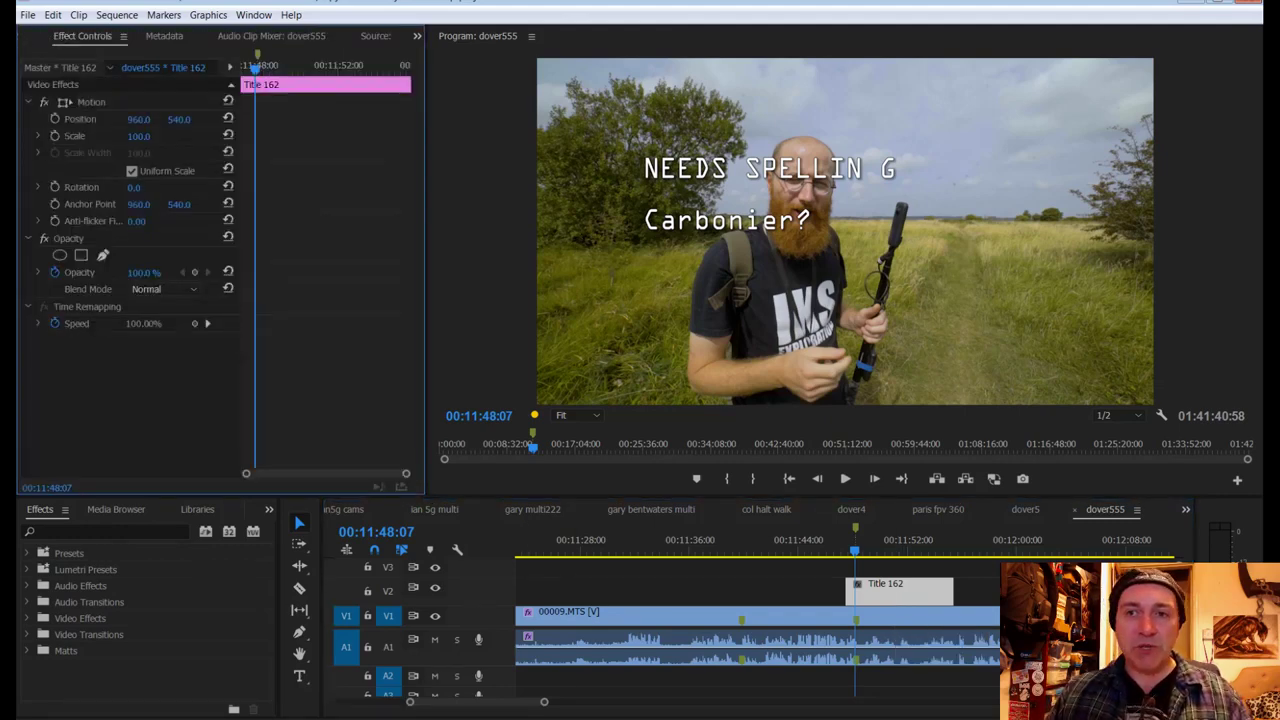
Step: Scrub back past 00:10:26:07 to the start of the earlier 00009.MTS section and briefly play the footage at that cut
left_click_drag(409, 705, 302, 710)
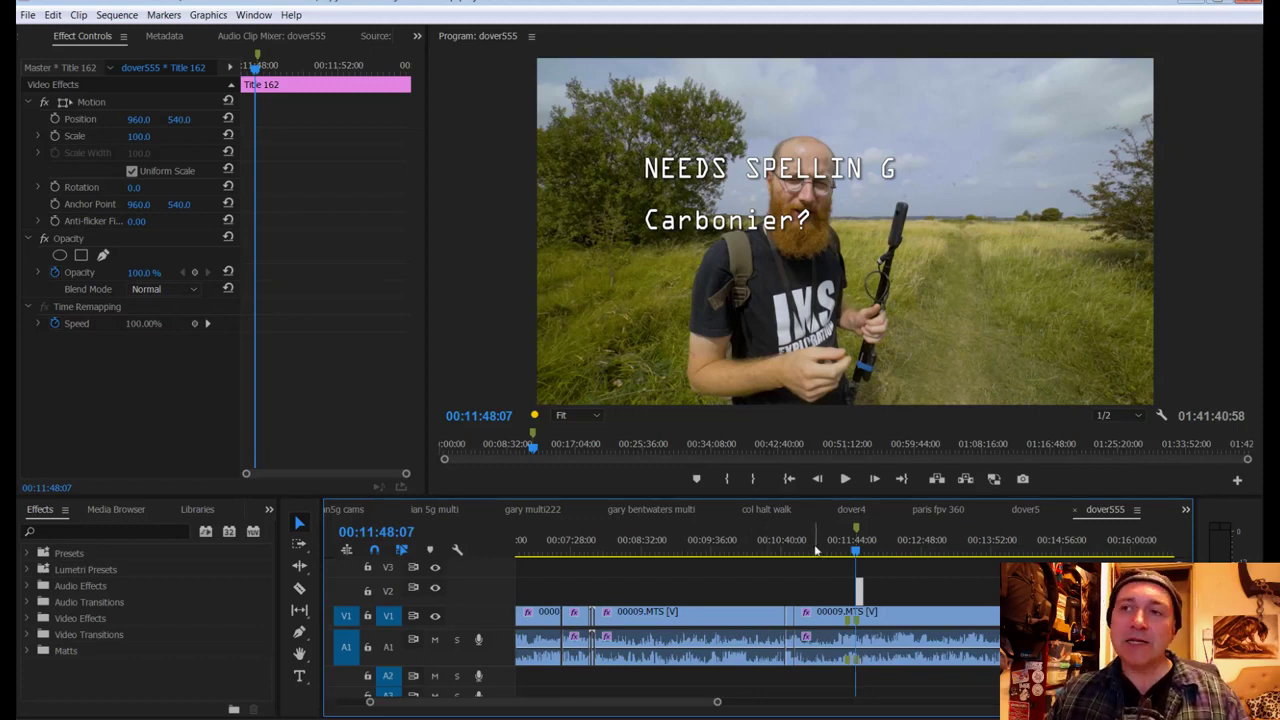
left_click_drag(815, 550, 766, 551)
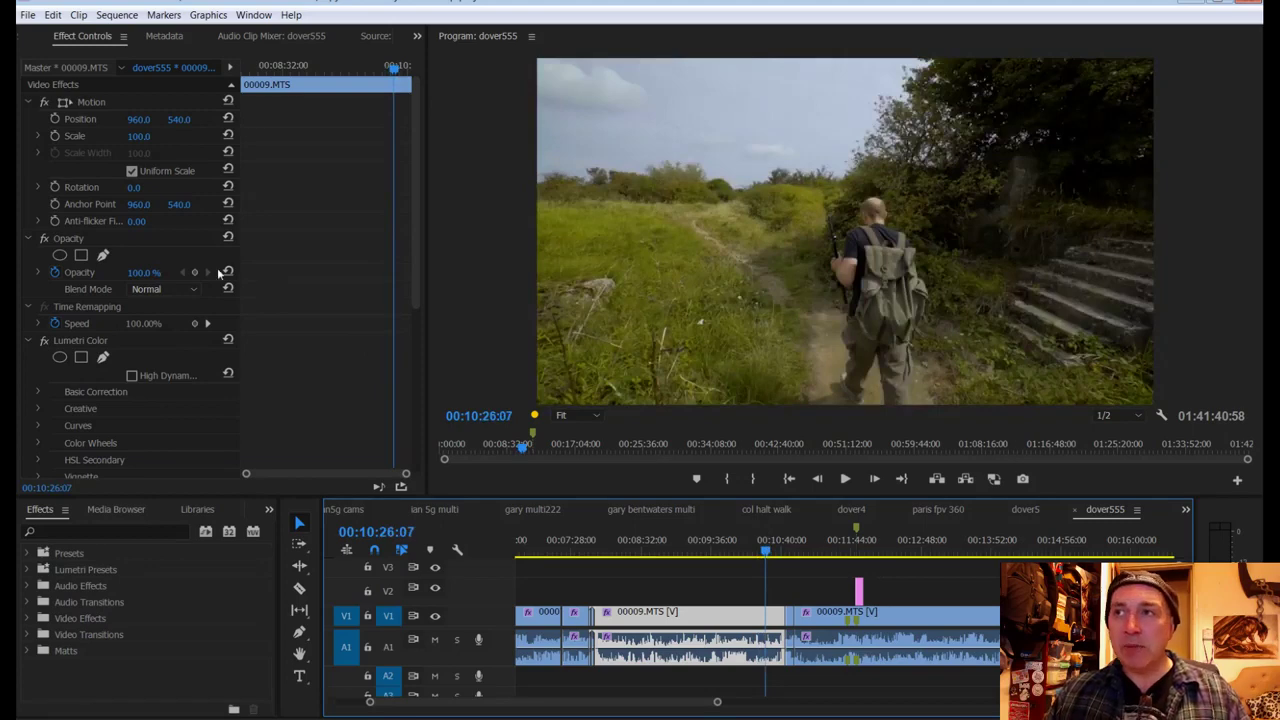
left_click_drag(768, 555, 591, 558)
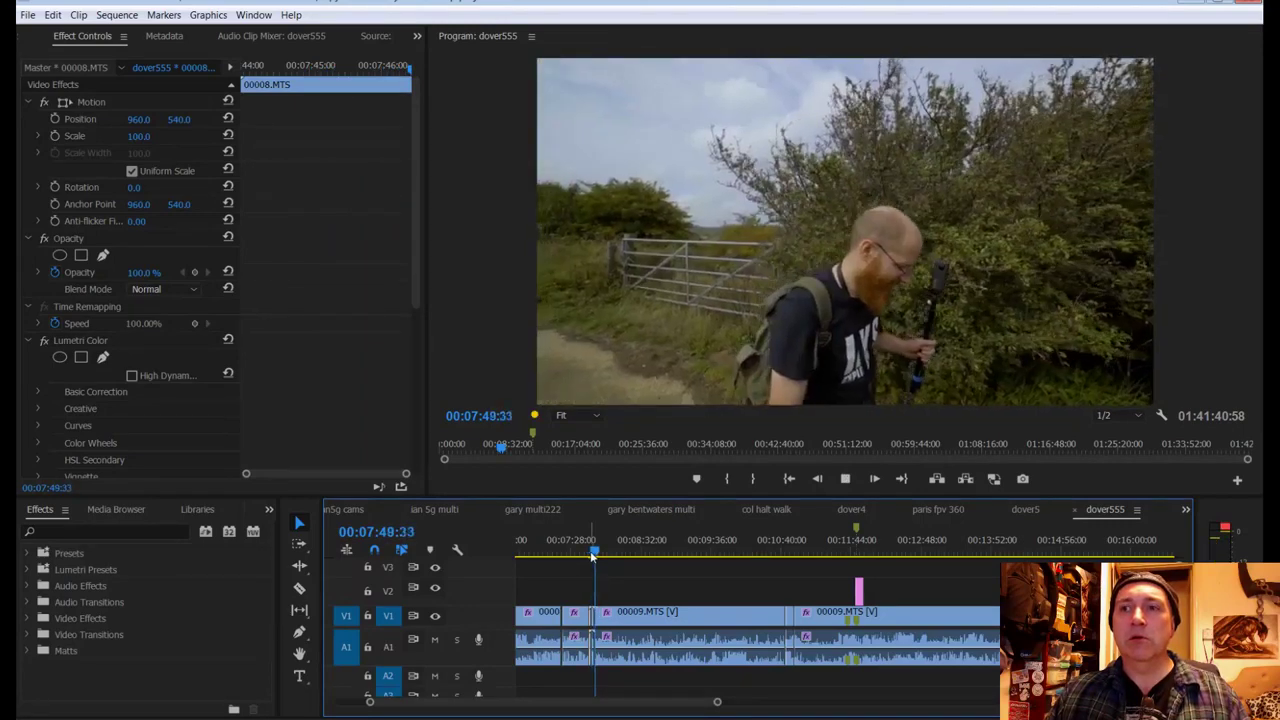
key("space")
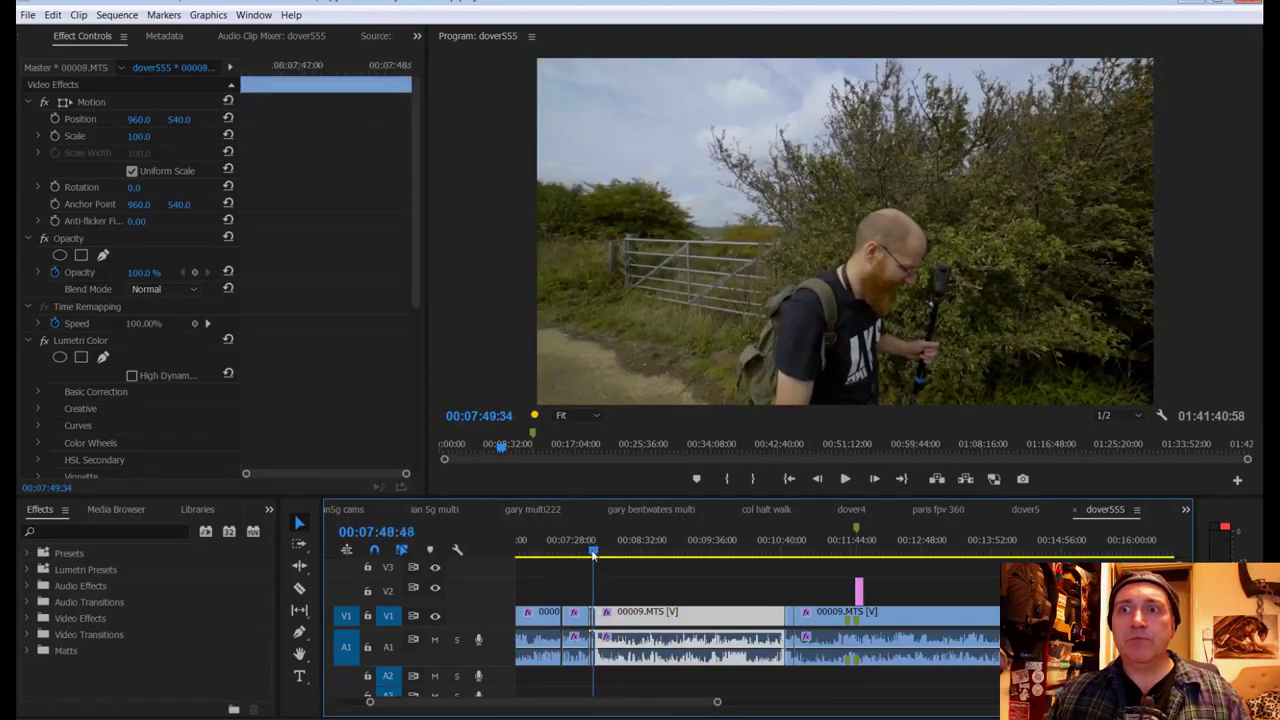
Step: Move everything after the 00008.MTS clip about 12 seconds later, place the playhead in the gap at 00:07:47:40 and save the project
left_click_drag(594, 556, 591, 558)
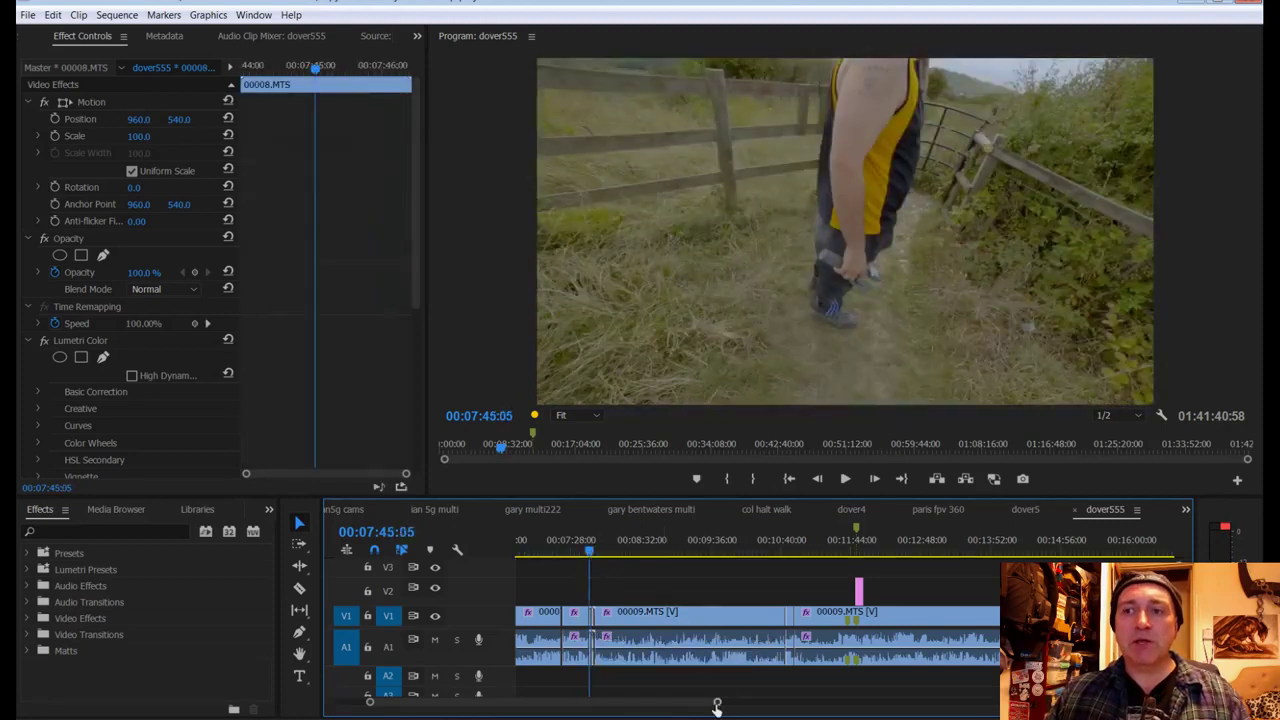
left_click_drag(716, 702, 629, 706)
key("a")
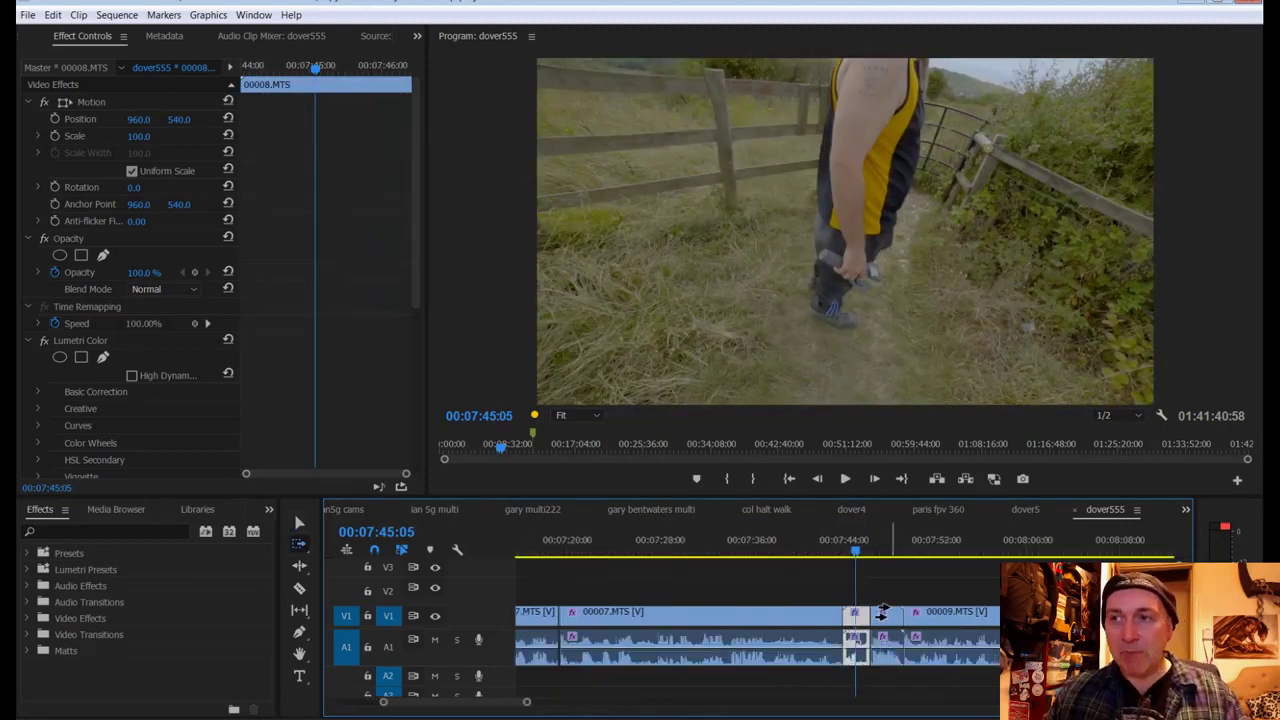
left_click_drag(883, 618, 898, 620)
left_click_drag(894, 548, 886, 553)
key("ctrl+s")
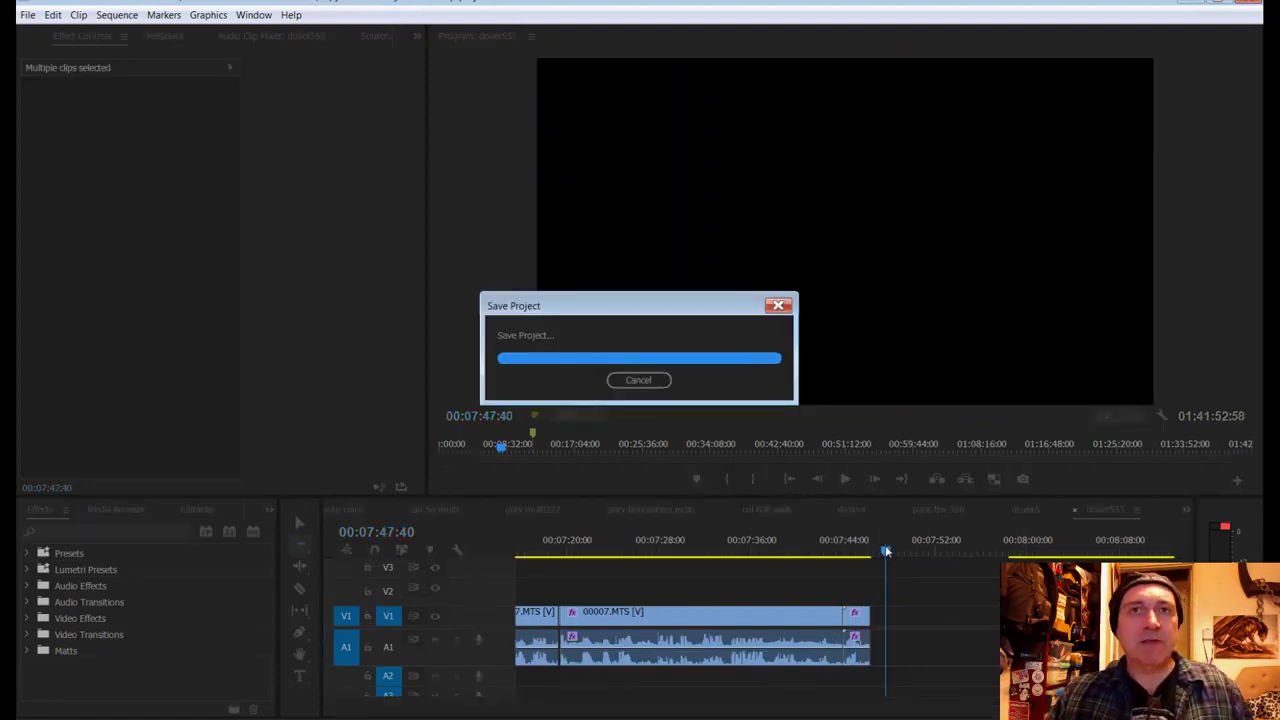
Step: Create a new bin named "drone" inside the dovve555 bin of the project
key("shift+1")
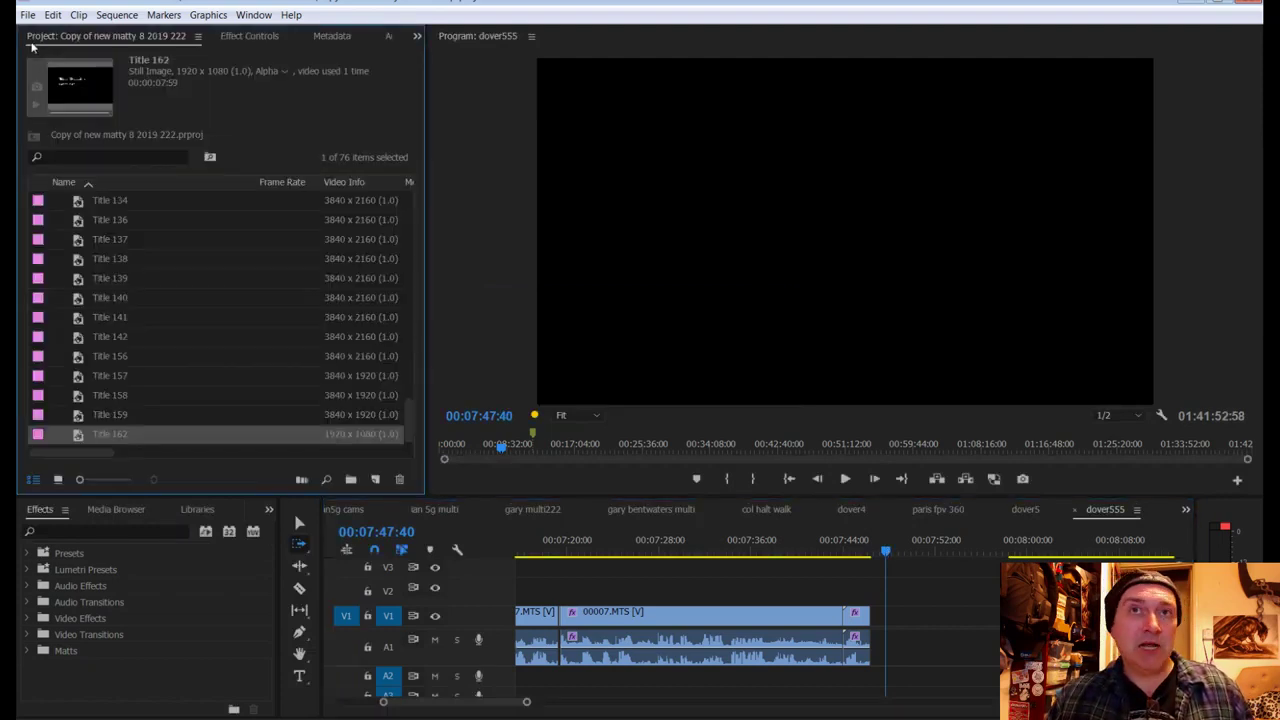
left_click_drag(412, 422, 390, 241)
scroll(390, 241, "down", 1)
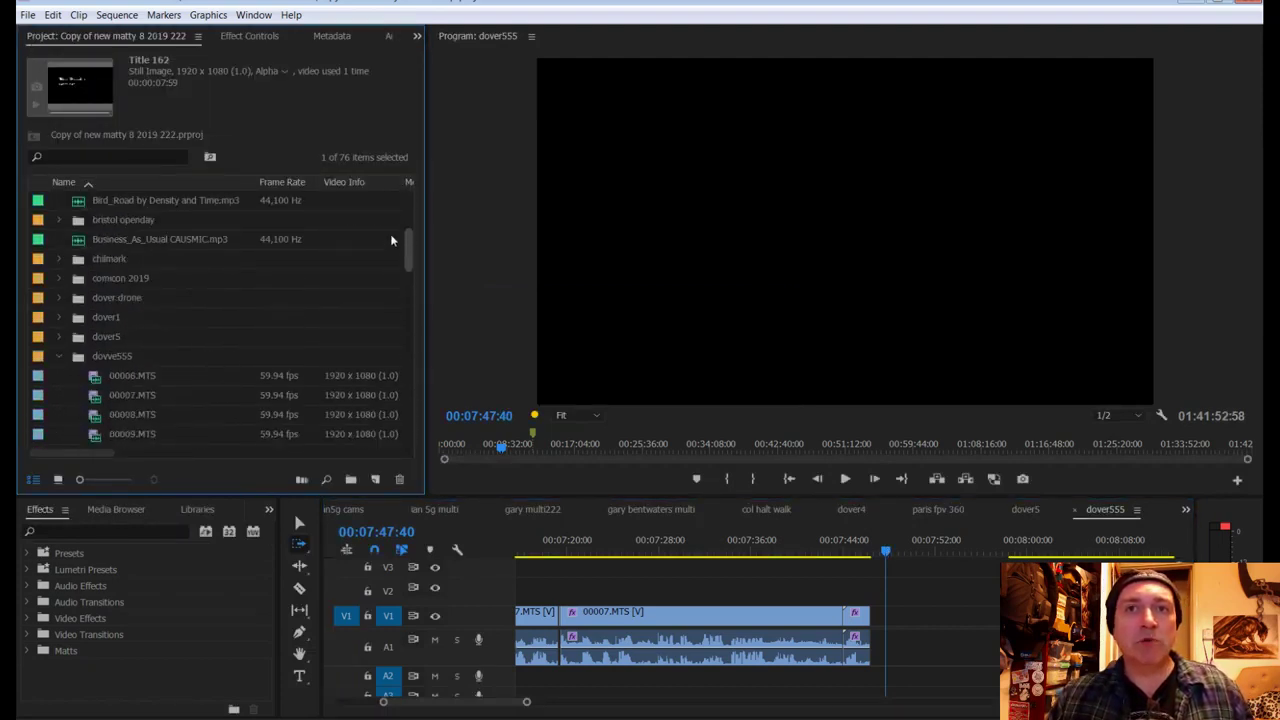
left_click(96, 358)
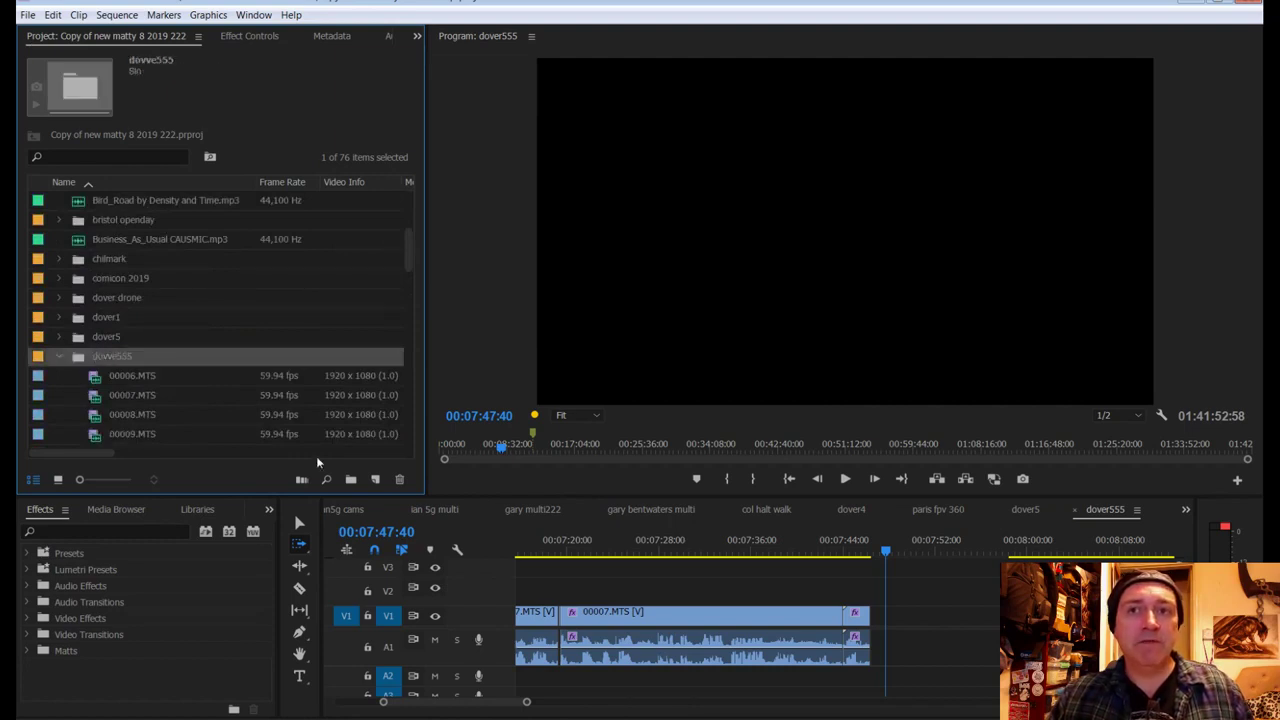
left_click(351, 481)
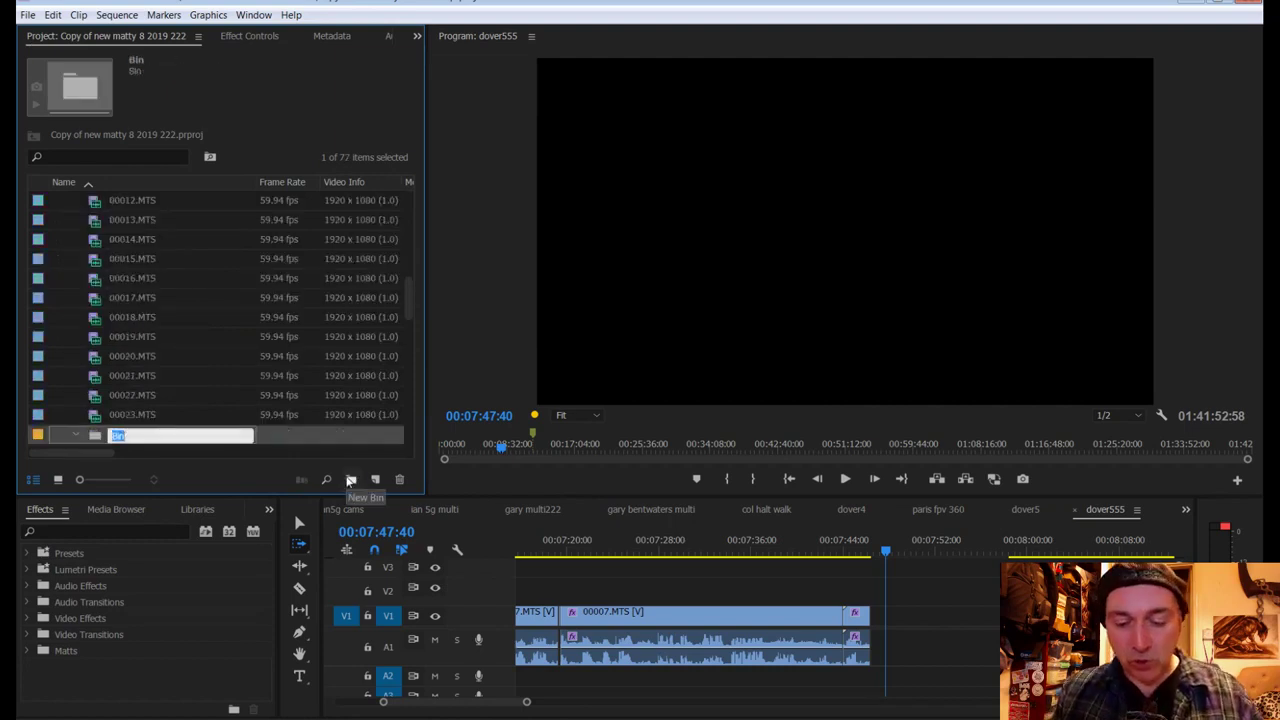
type("drone")
key("Tab")
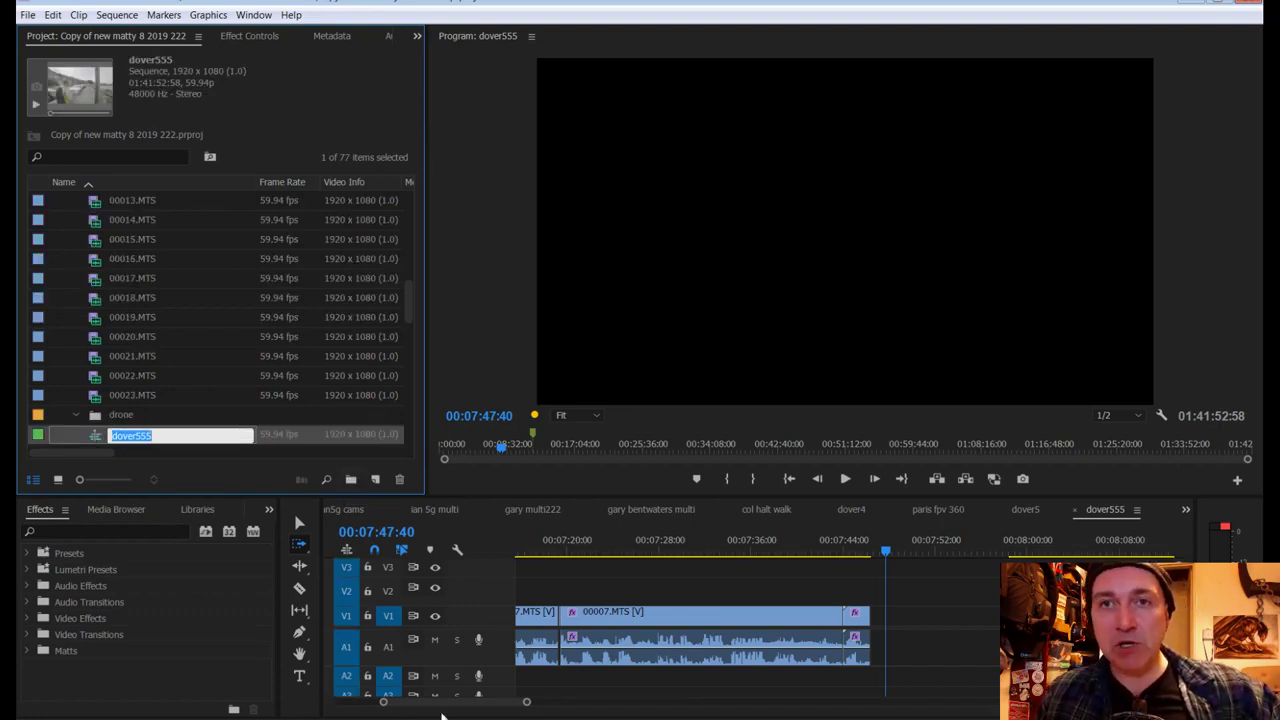
scroll(68, 366, "down", 1)
key("Return")
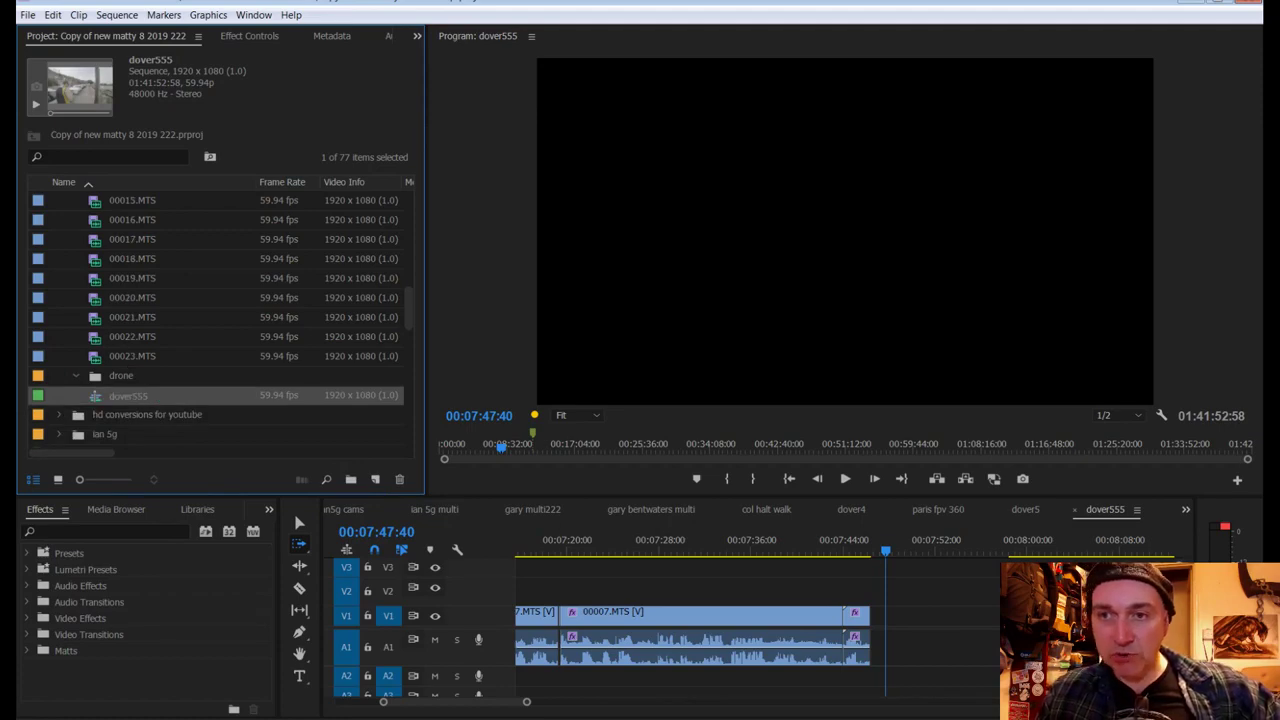
Step: Switch to Windows Explorer and open the mavic2 folder inside "URBEX Dover with Ian of IKS 28.8.2019"
key("alt+Tab")
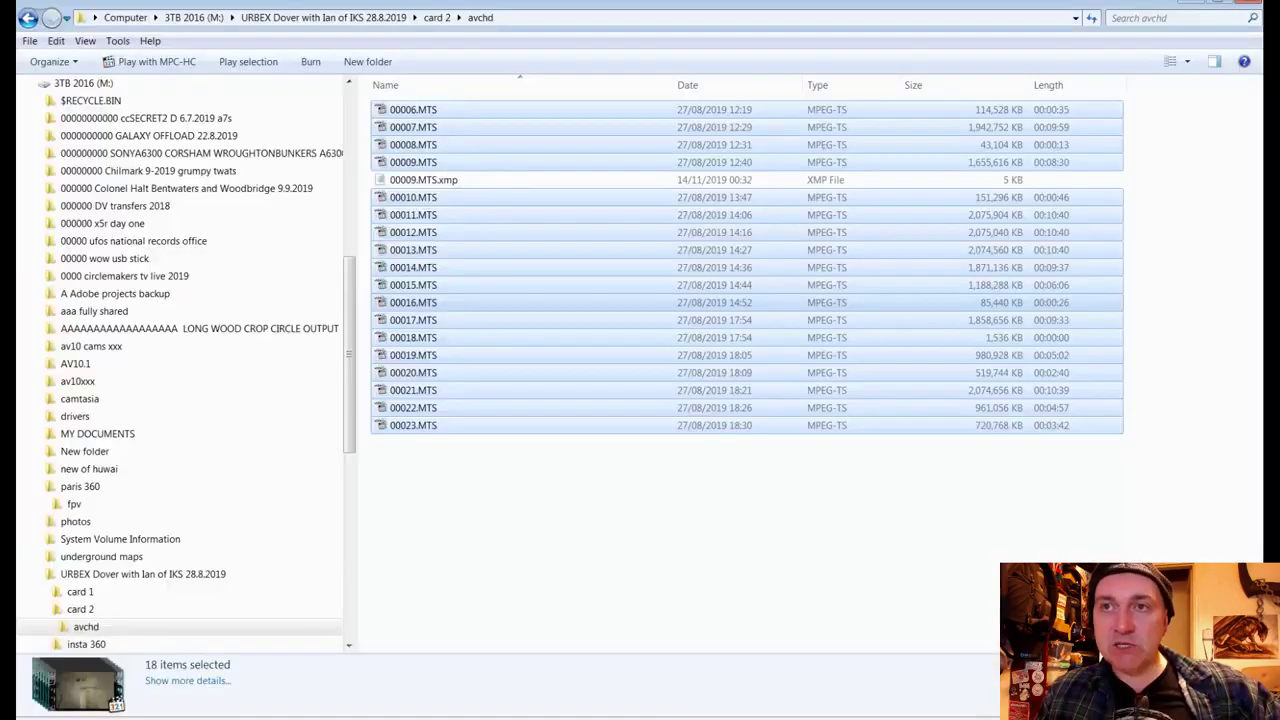
left_click(366, 19)
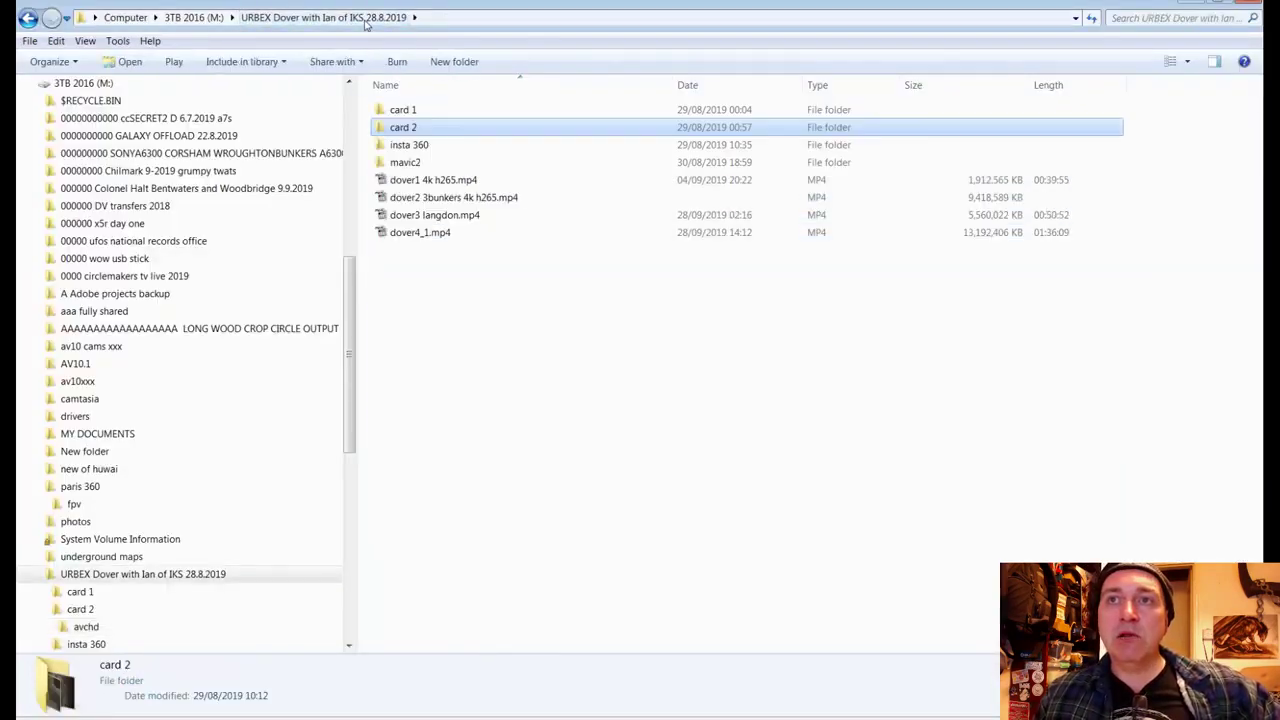
double_click(407, 163)
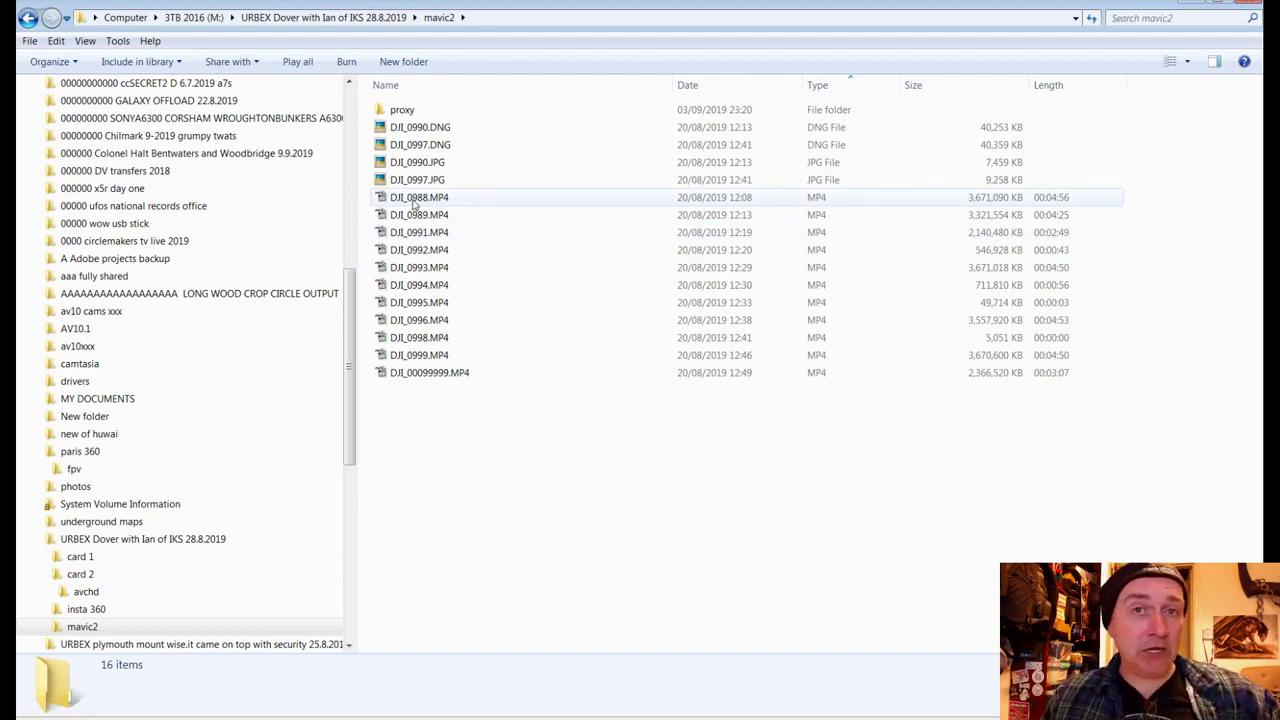
Step: Open DJI_0988.MP4 in the media player and sample several points along the clip
double_click(414, 203)
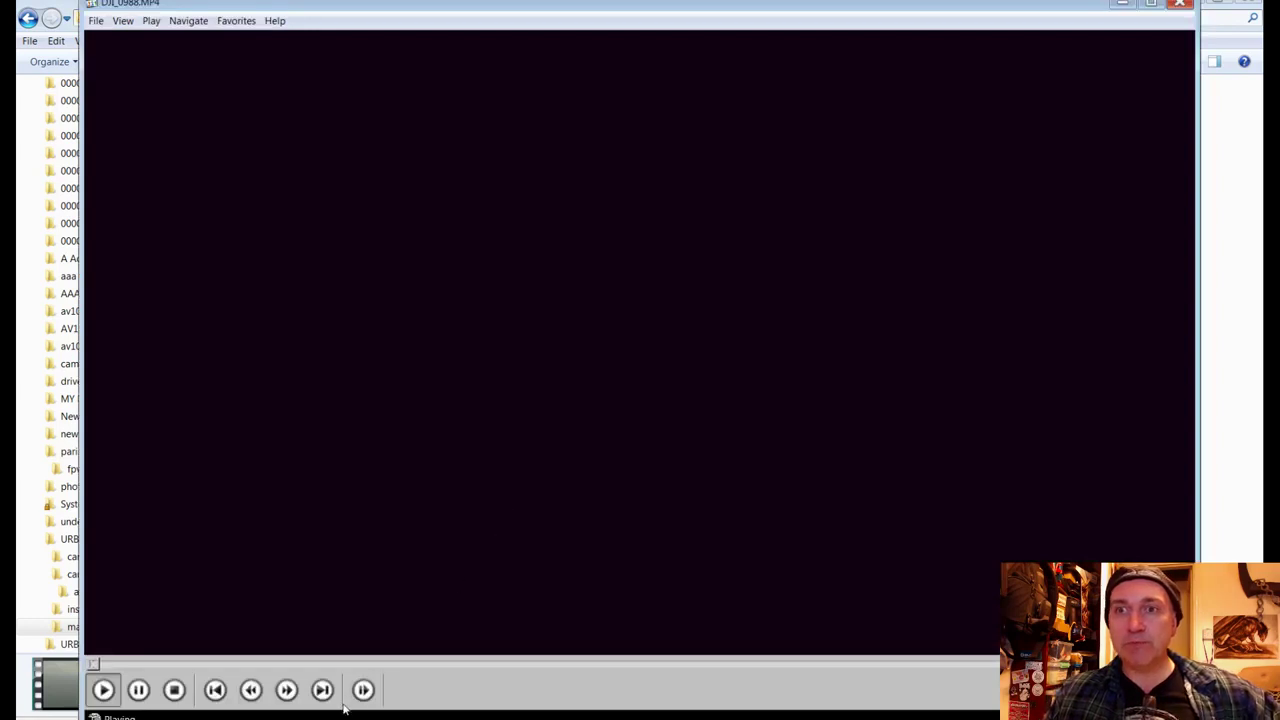
left_click(410, 664)
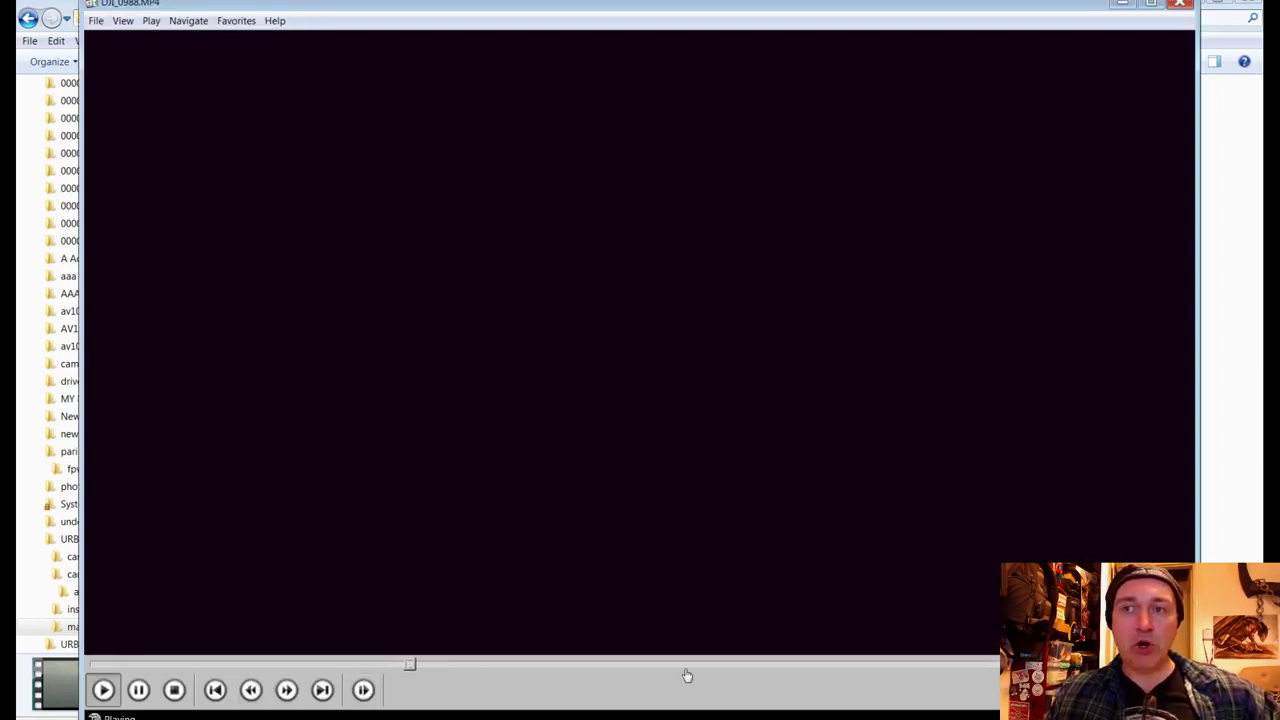
key("space")
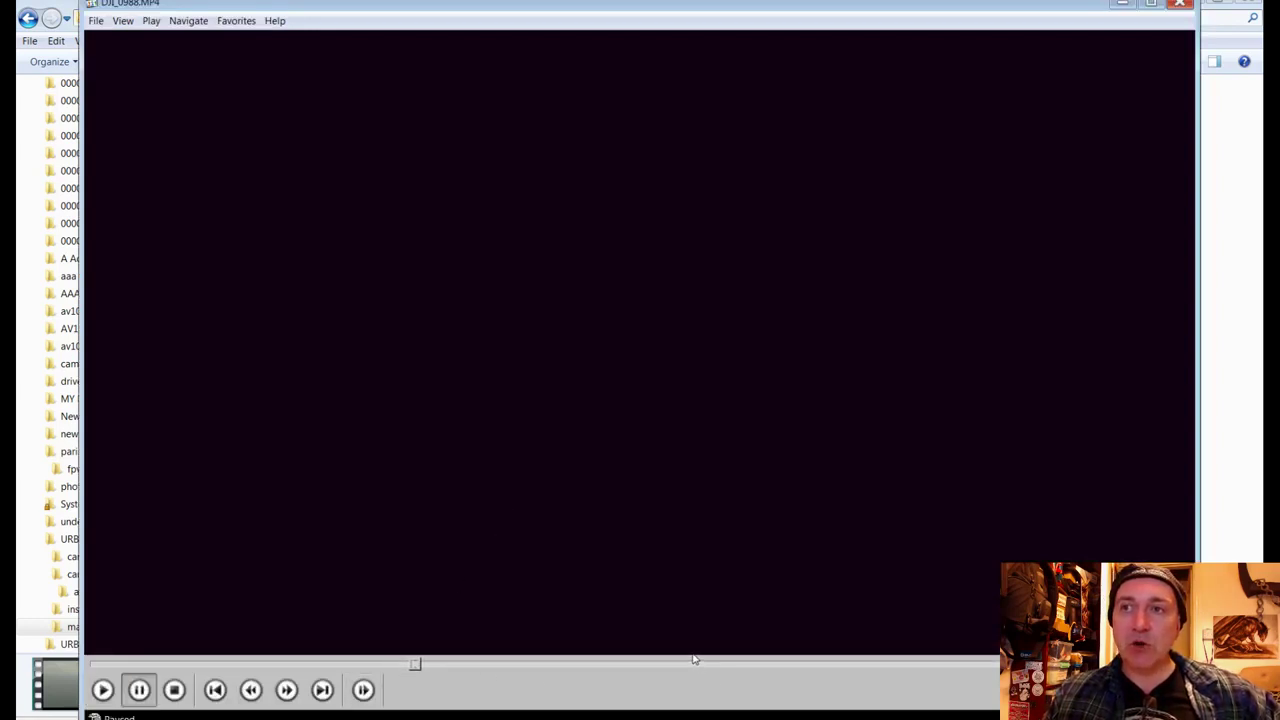
left_click(703, 664)
key("space")
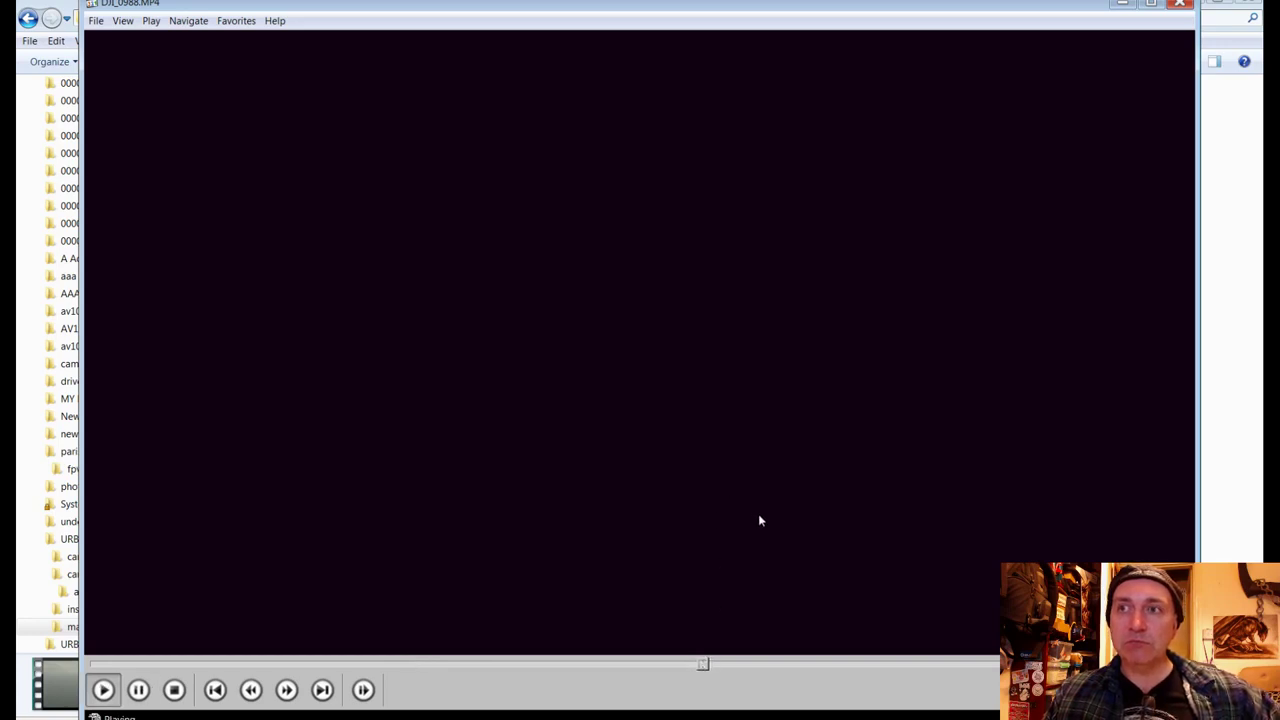
left_click(846, 664)
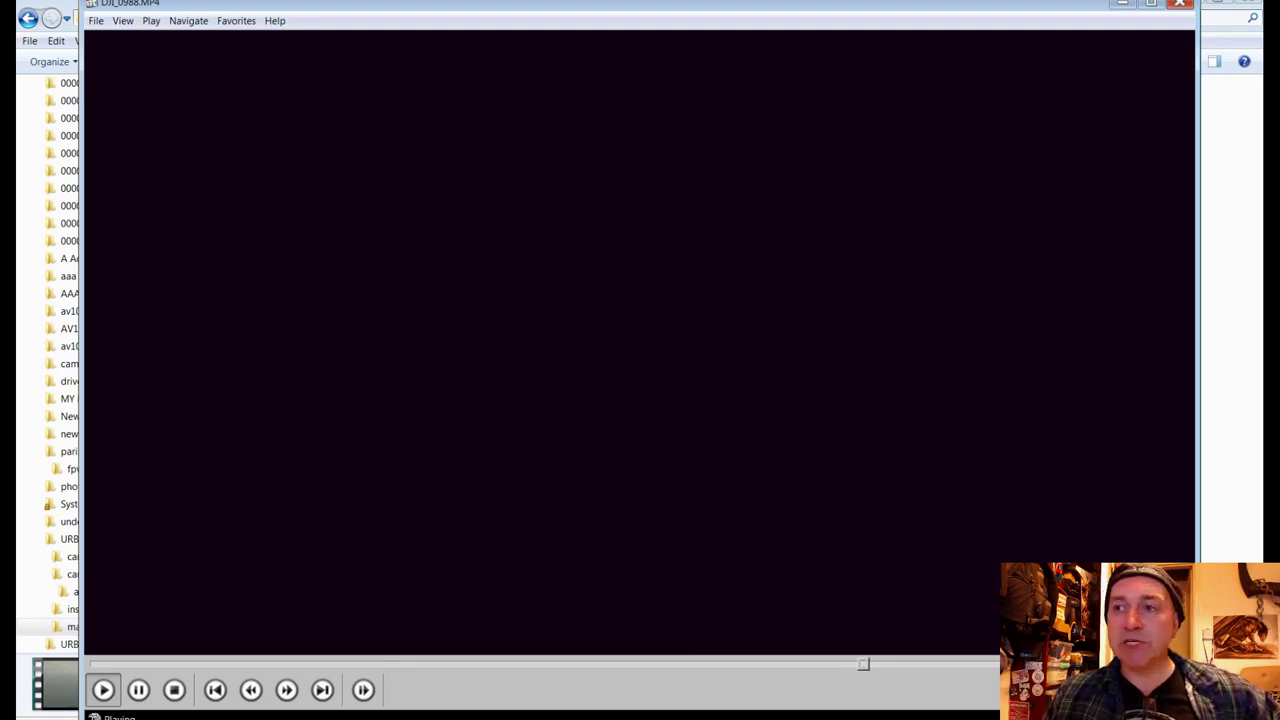
Step: Skip ahead past DJI_0989.MP4 to DJI_0991.MP4, sample several points of it and close the media player
left_click(323, 690)
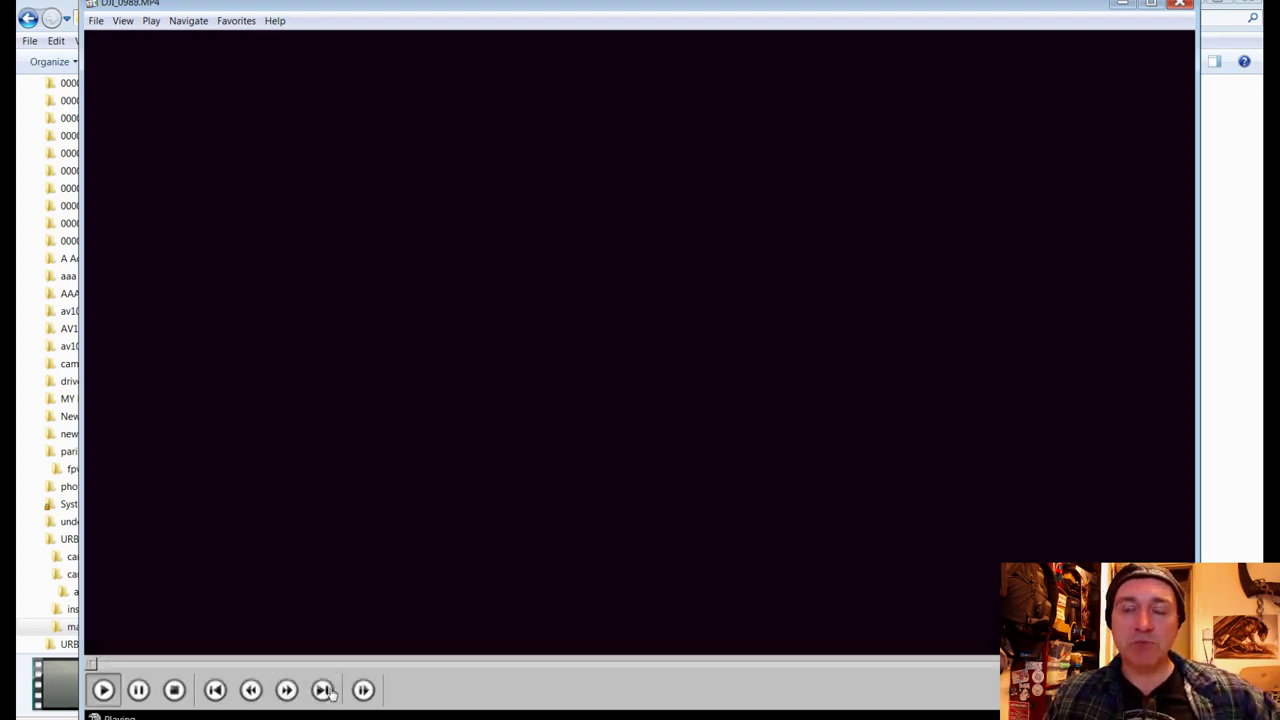
left_click(322, 690)
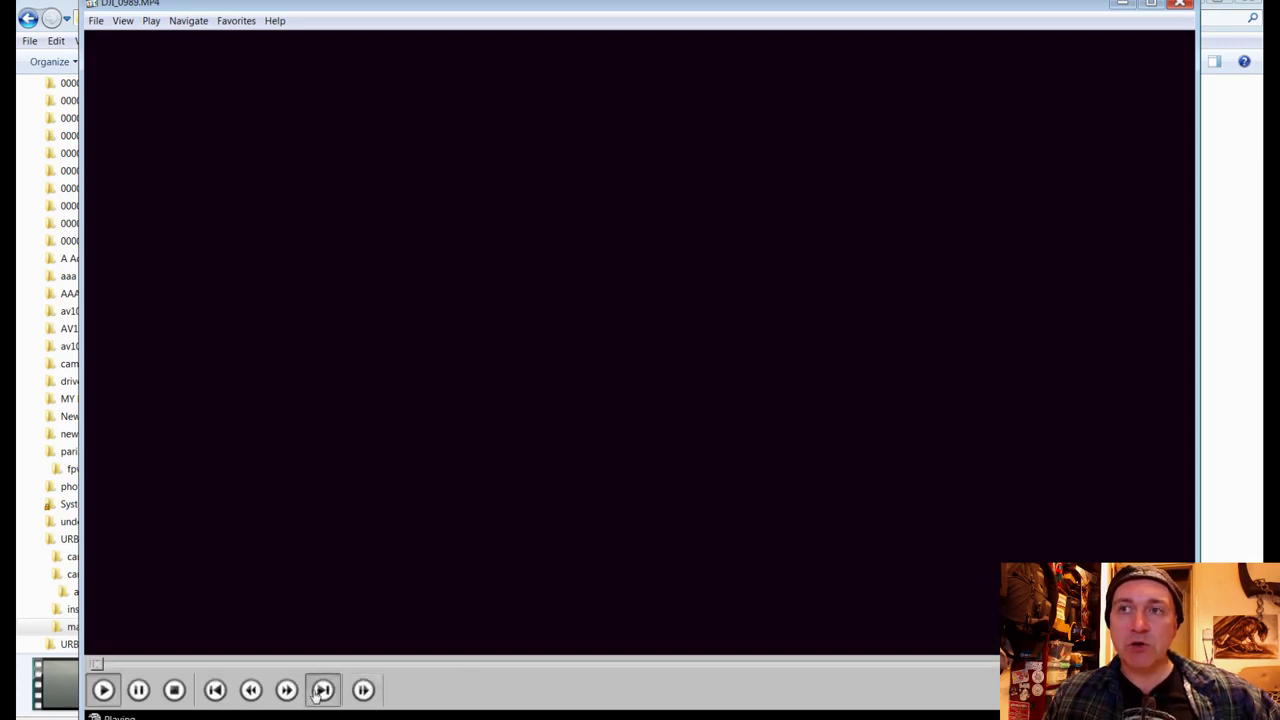
left_click(322, 690)
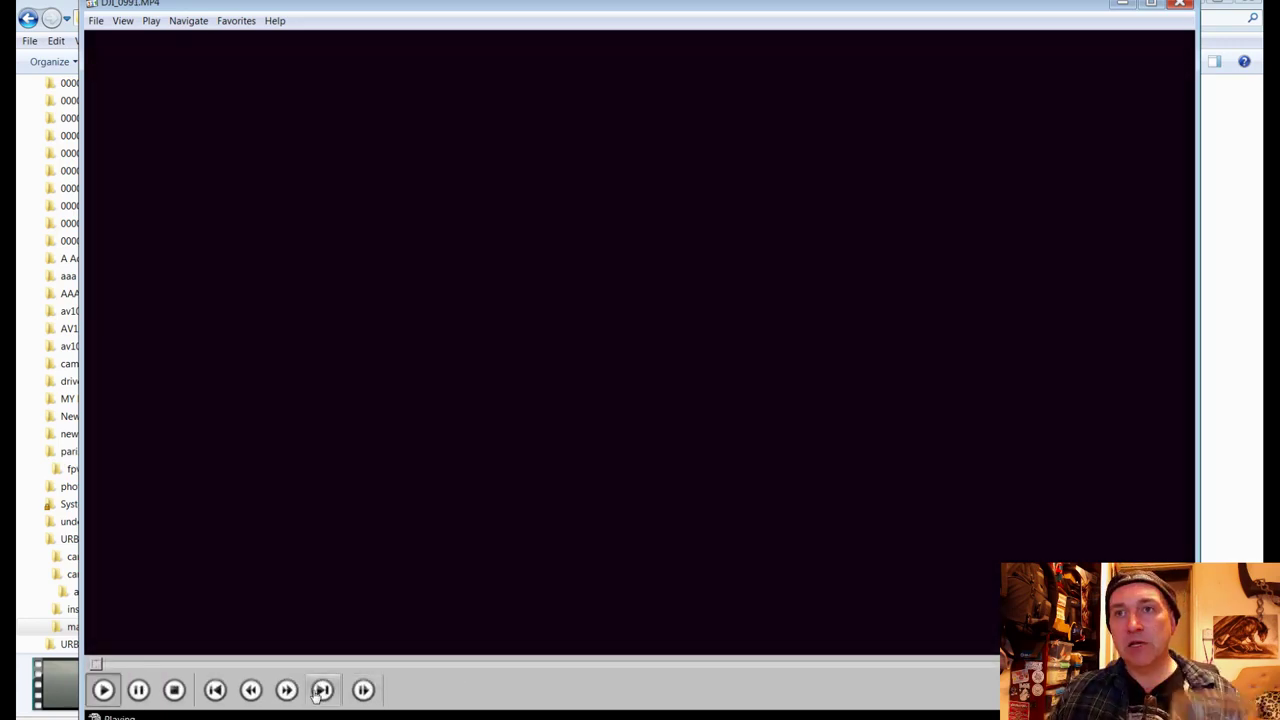
left_click(156, 665)
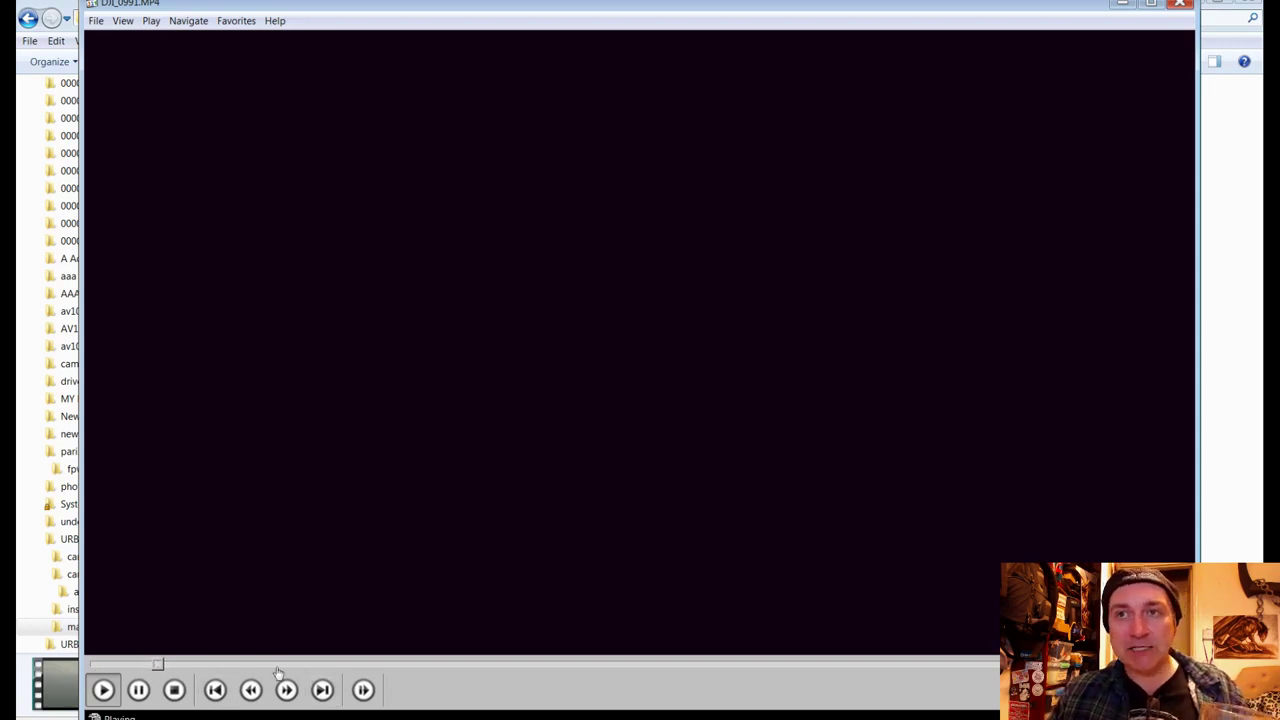
left_click(311, 665)
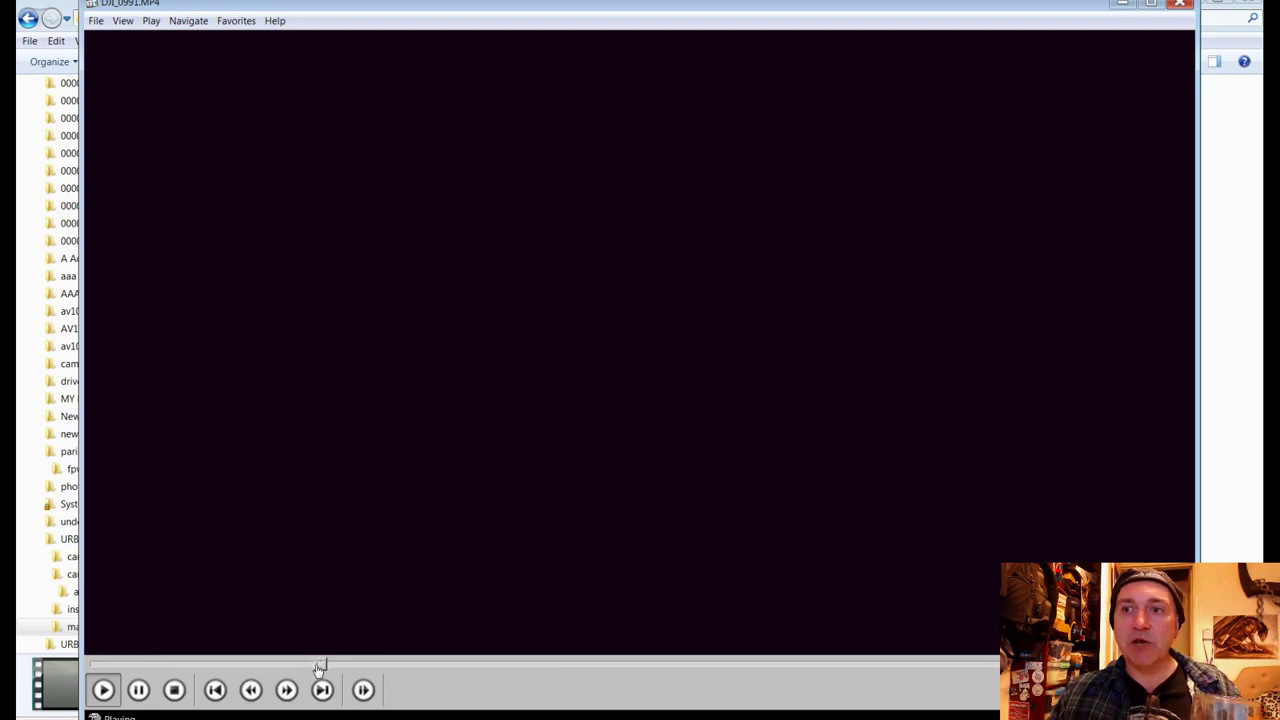
left_click(441, 665)
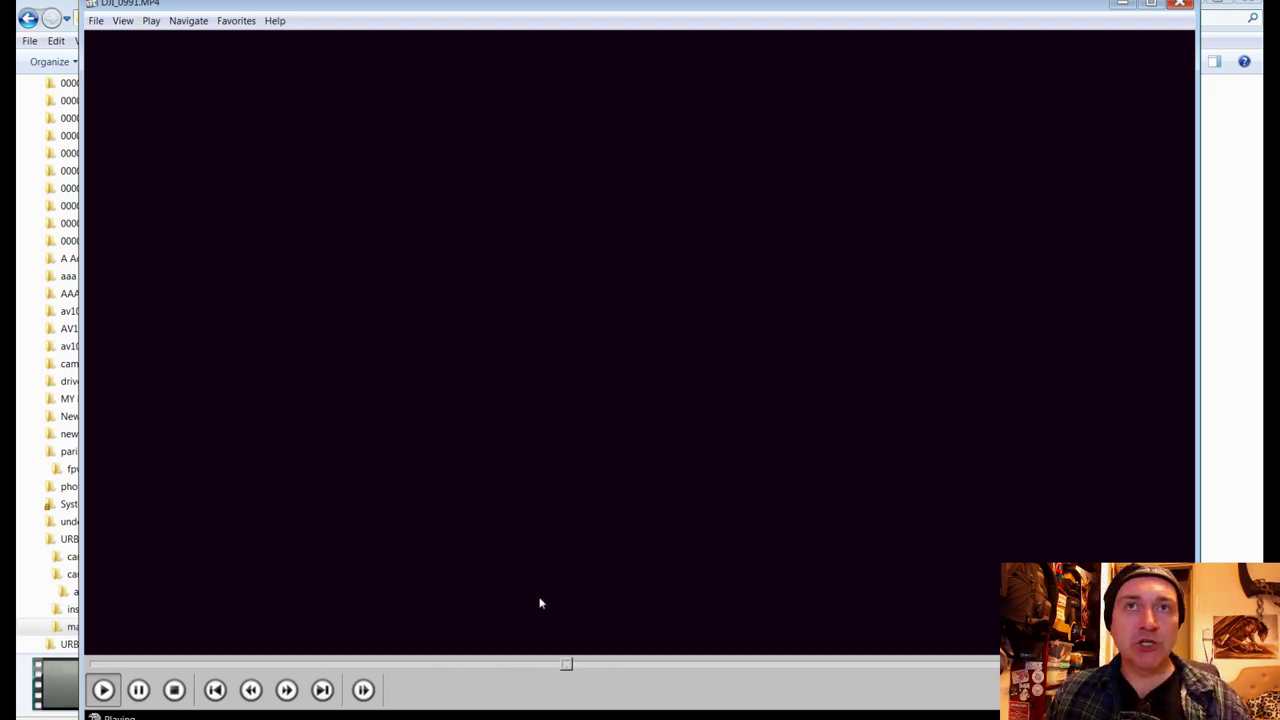
left_click(1181, 5)
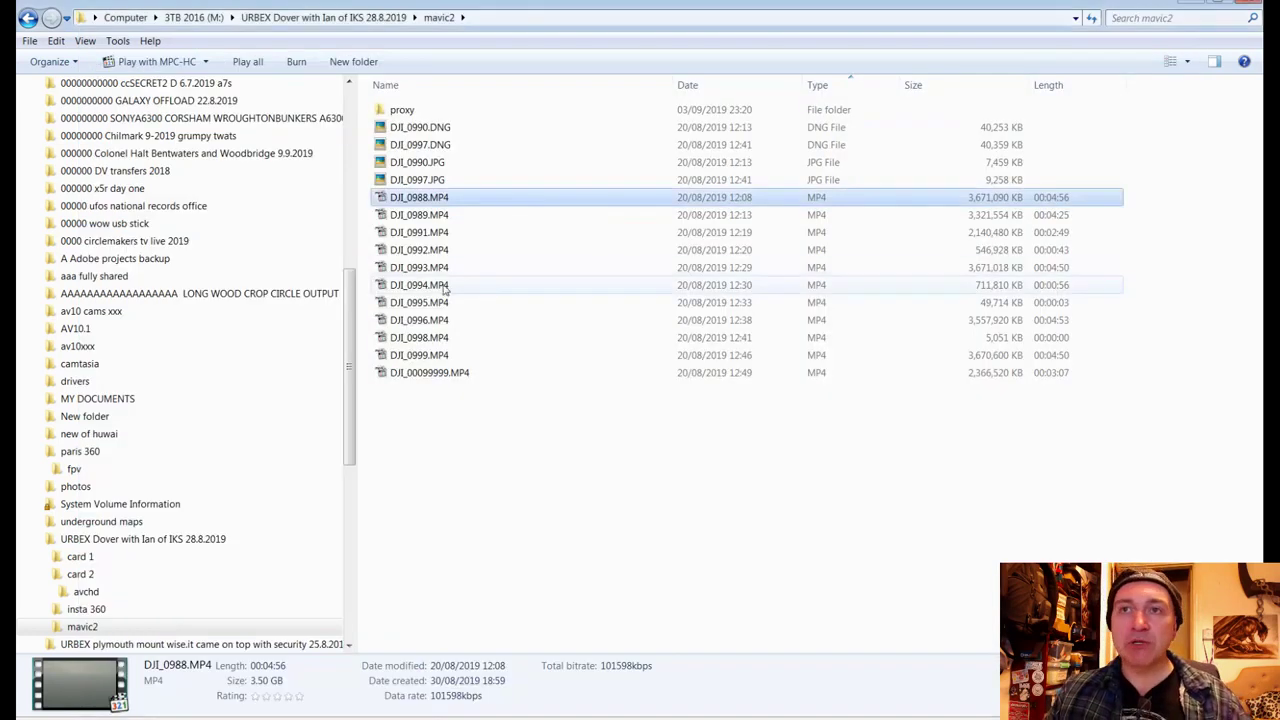
Step: Import the drone videos from DJI_0991.MP4 through DJI_0999.MP4 into the drone bin and select the bin
left_click(405, 355, "shift")
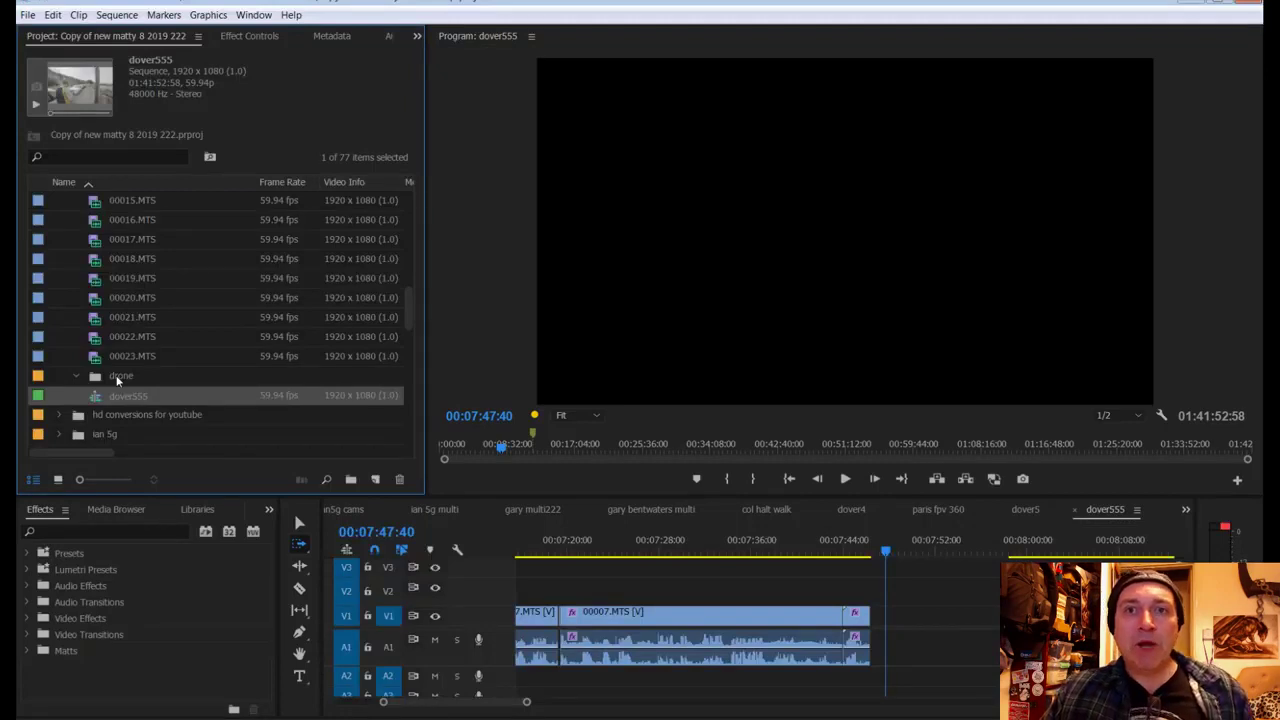
left_click_drag(110, 378, 700, 660)
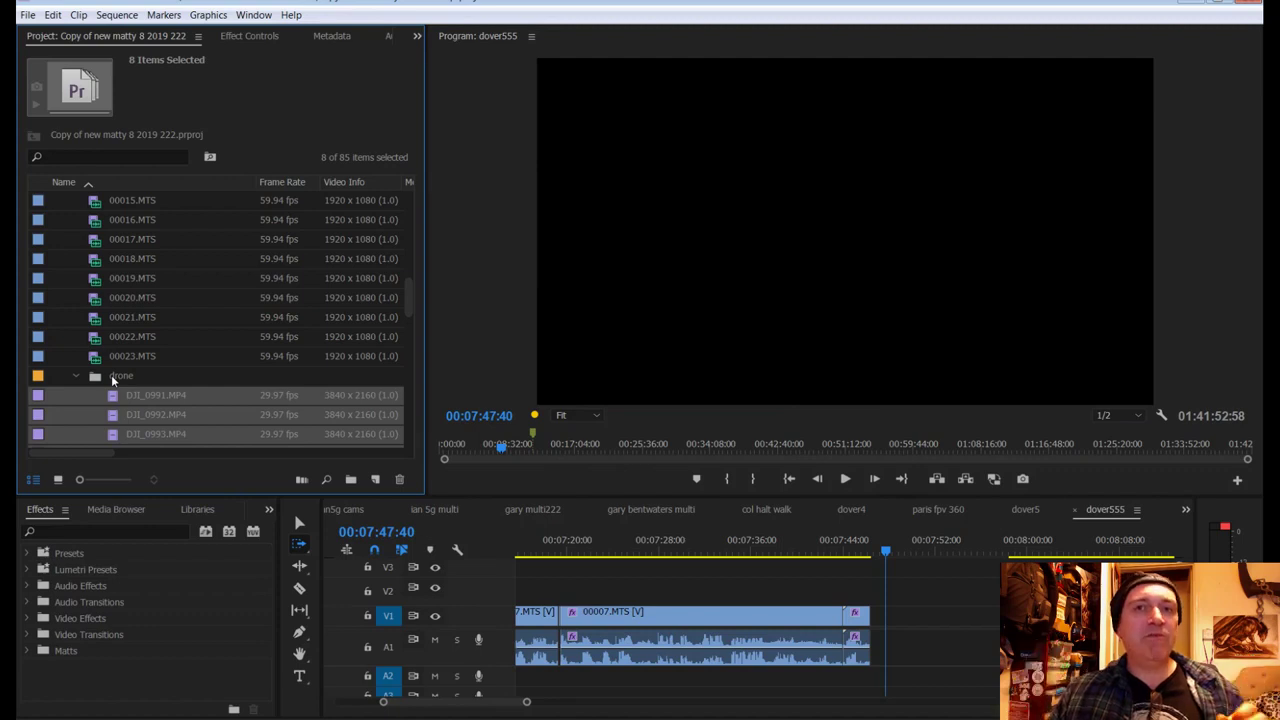
scroll(111, 374, "down", 3)
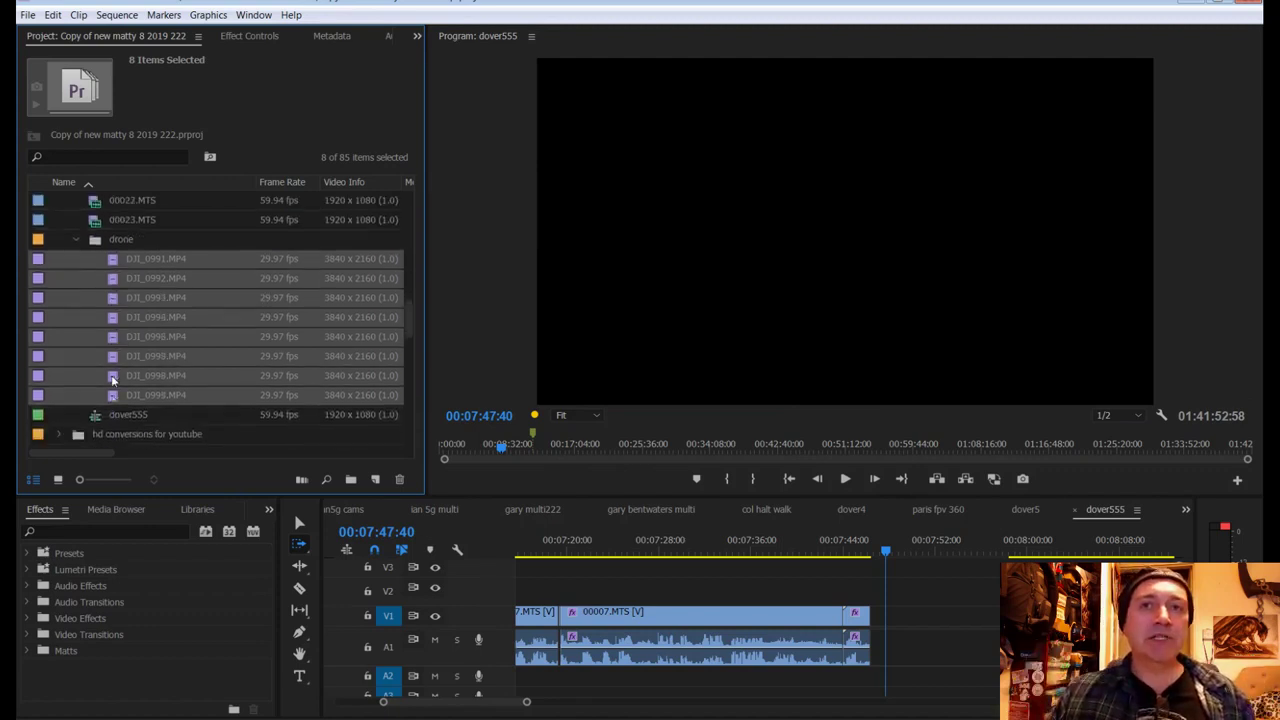
left_click(100, 246)
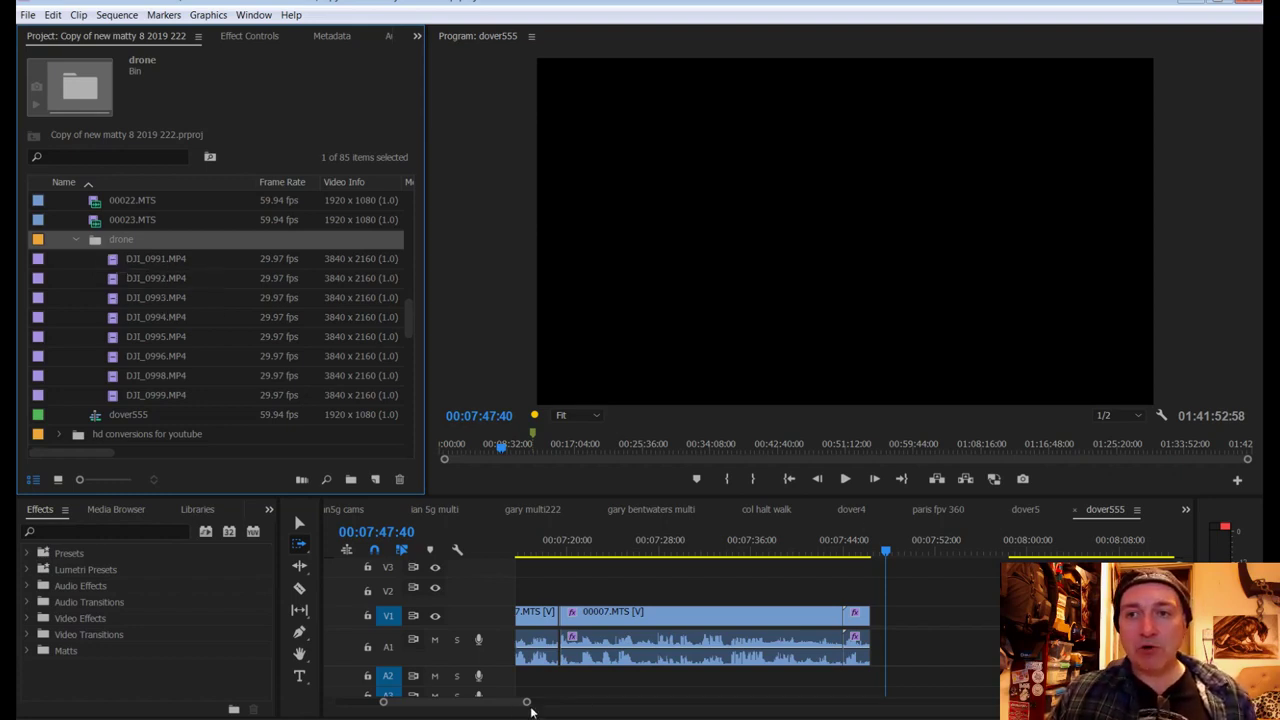
Step: Widen the gap after the 00008.MTS clip by about 3 min 47 s, and scrub DJI_0991.MP4 in the Source monitor to 00:00:50:11
left_click_drag(526, 702, 631, 714)
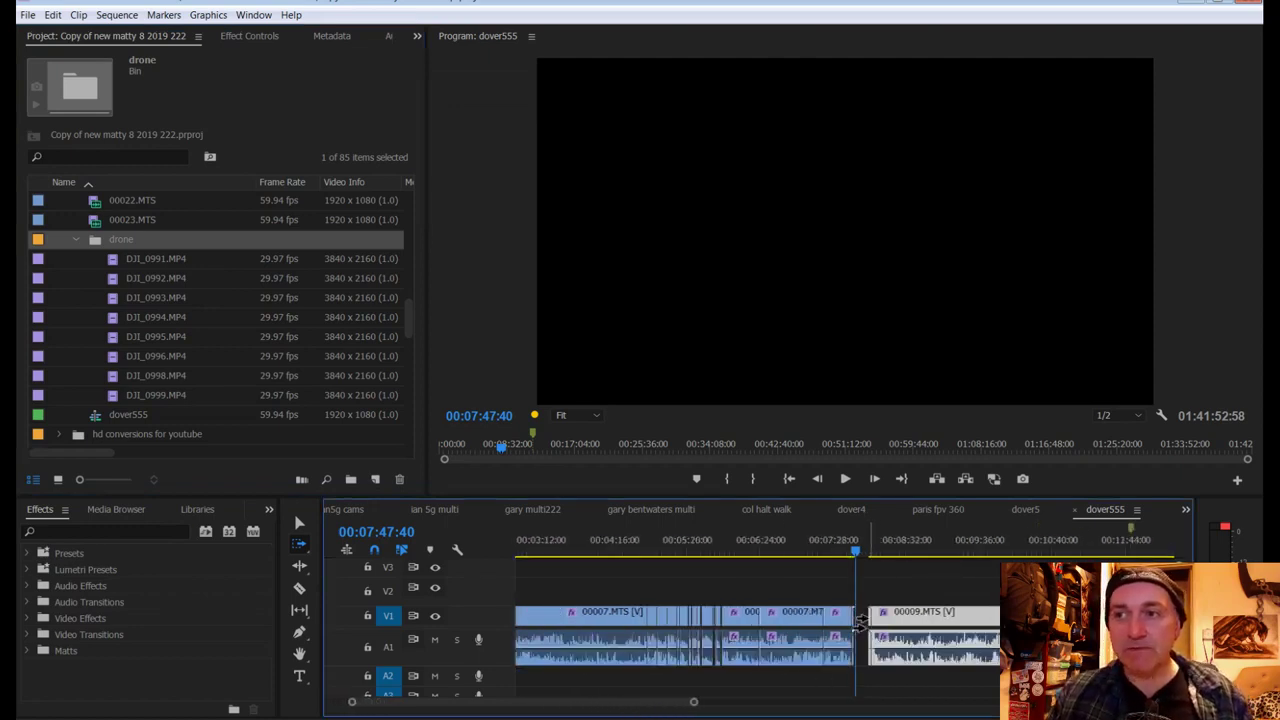
left_click_drag(858, 620, 870, 617)
left_click(118, 260)
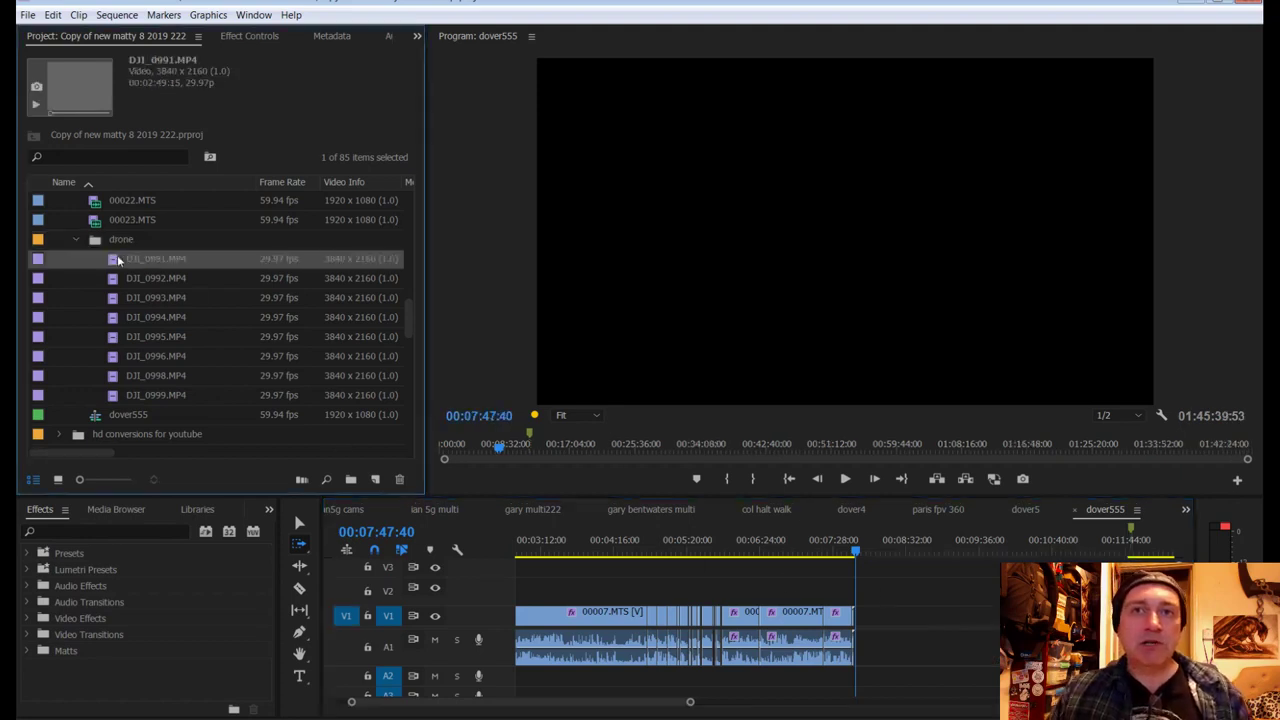
double_click(118, 260)
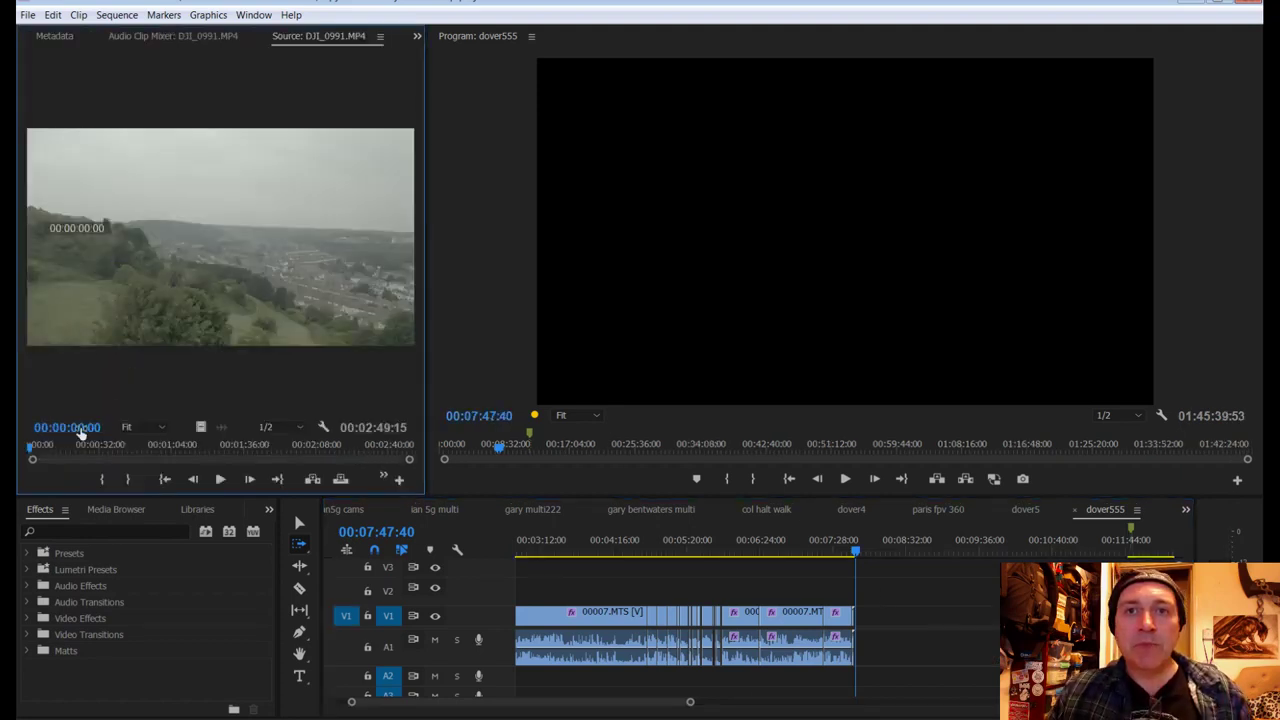
left_click_drag(34, 450, 143, 457)
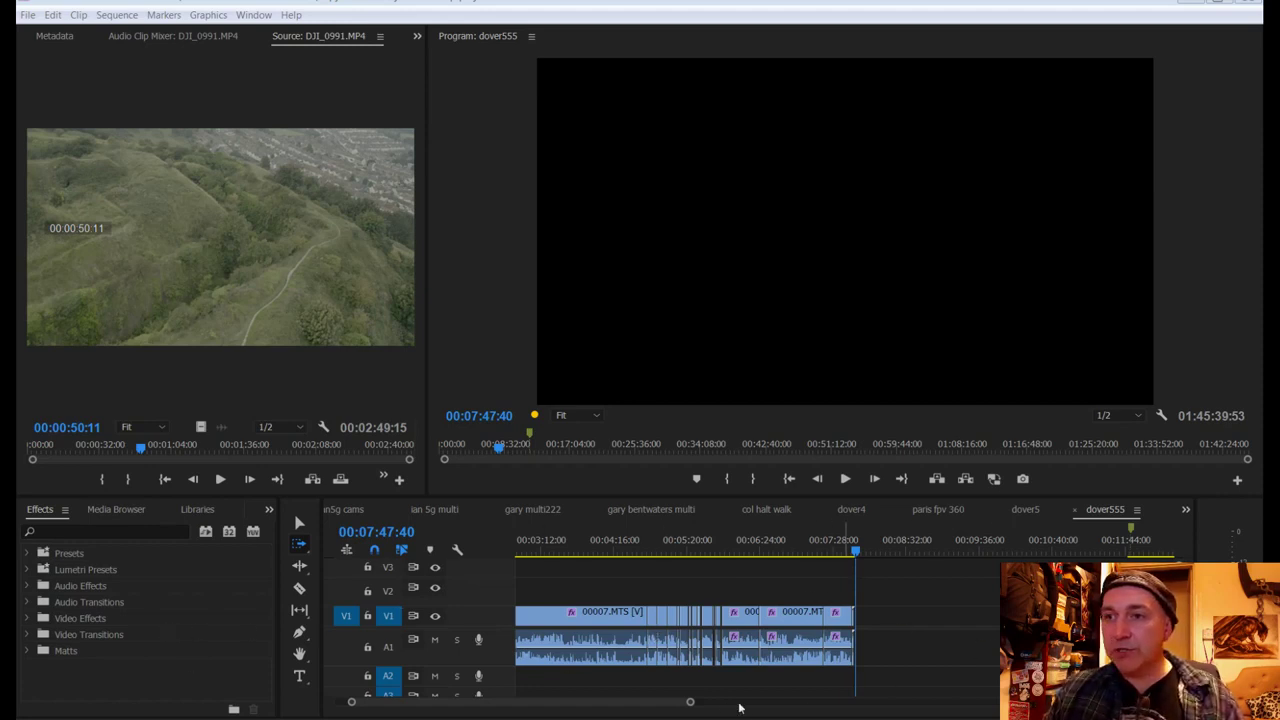
Step: Open the "NEEDS SPELLIN G / Carbonier?" reminder title clip on V2 in the title editor
left_click_drag(688, 701, 736, 703)
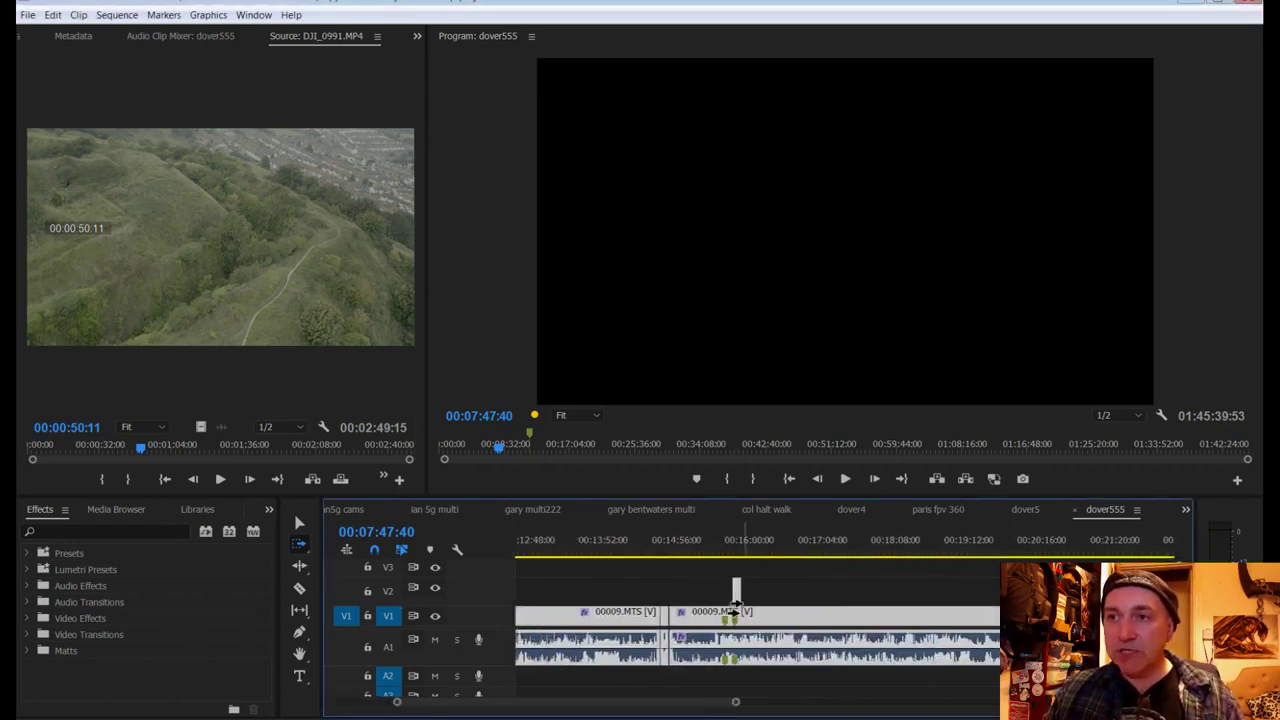
key("v")
key("shift+2")
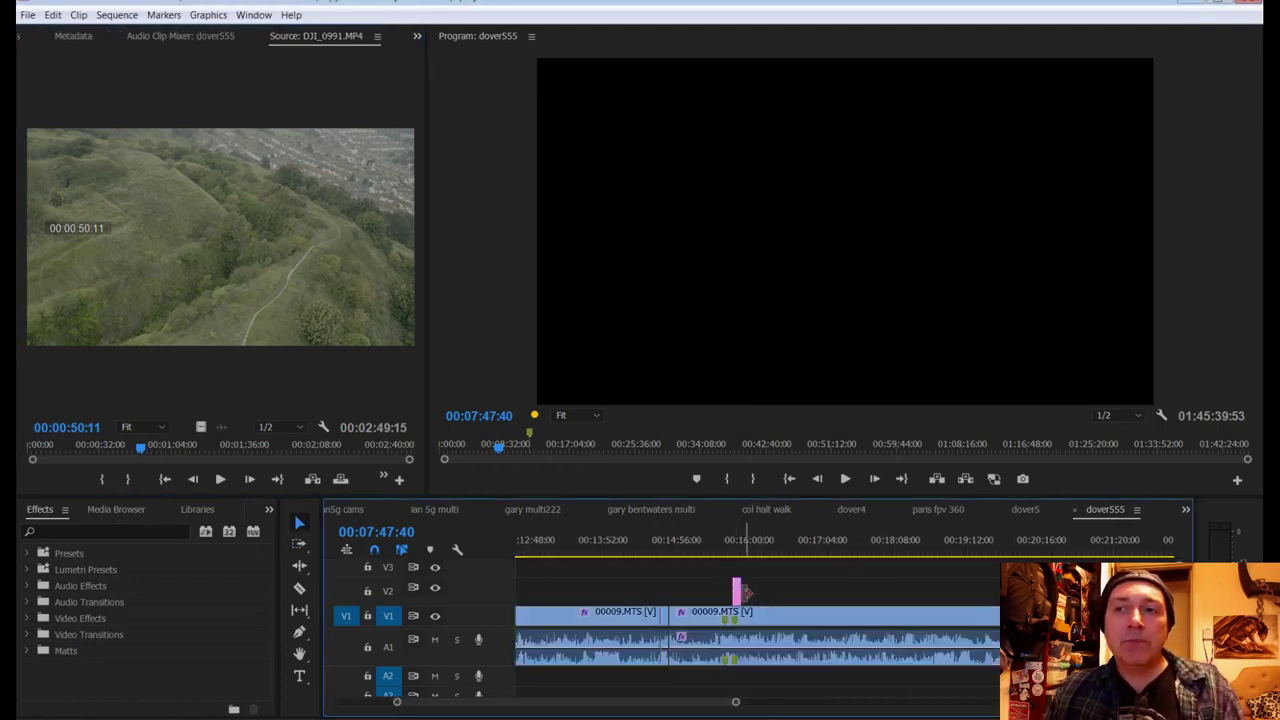
key("ctrl+t")
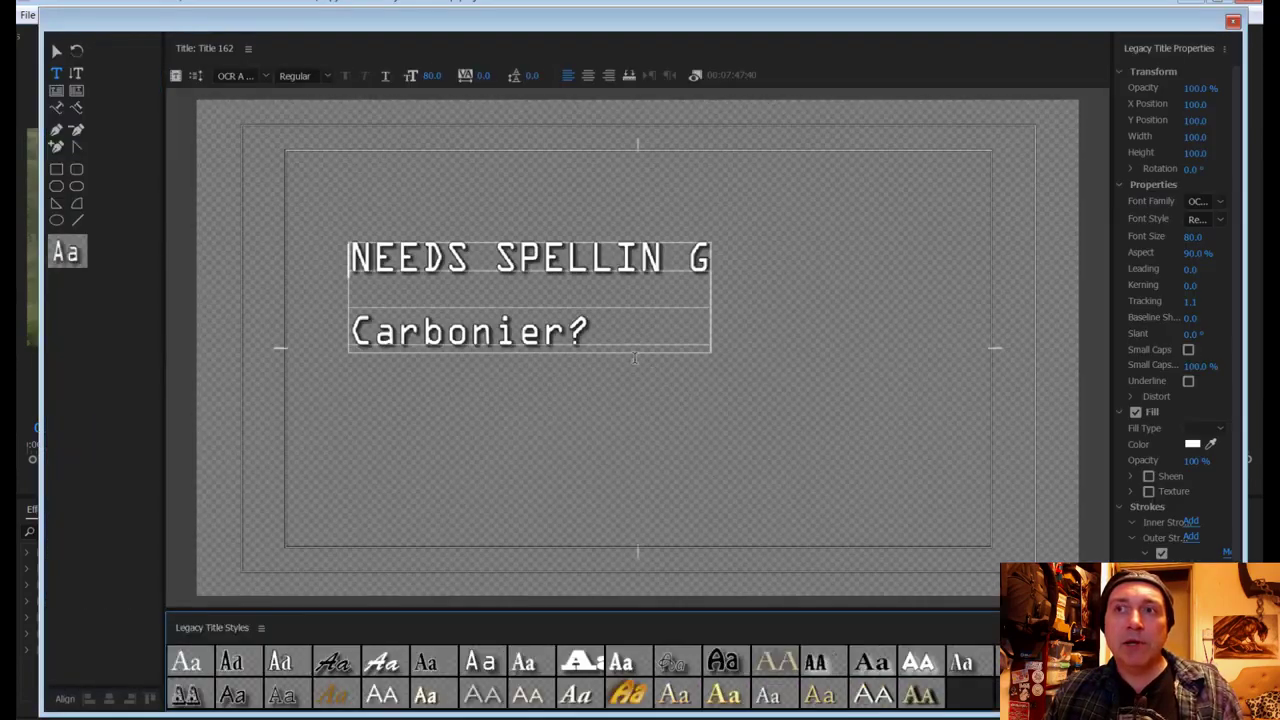
Step: Add the lines "mgith be" and "CARPONIER" below "Carbonier?" in the reminder title, close the title editor and save the project
left_click(620, 335)
key("Return")
type("mgith be")
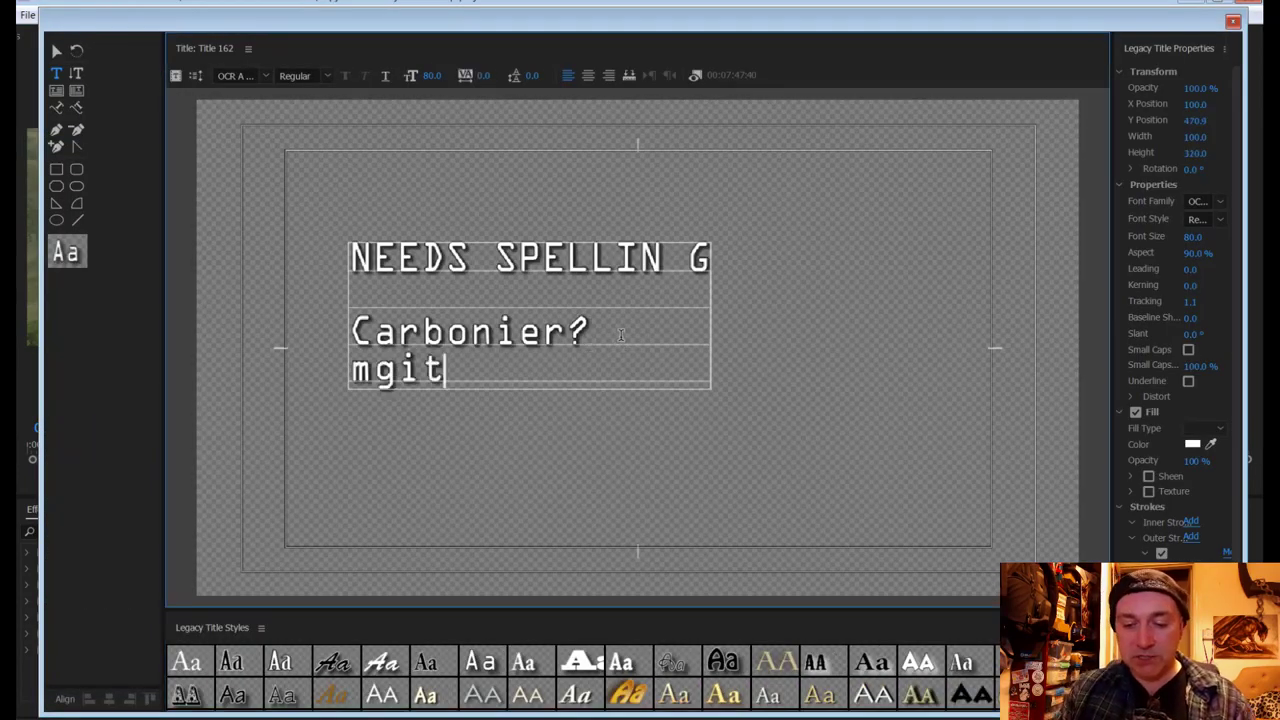
key("Return")
key("Return")
type("CARPONIER")
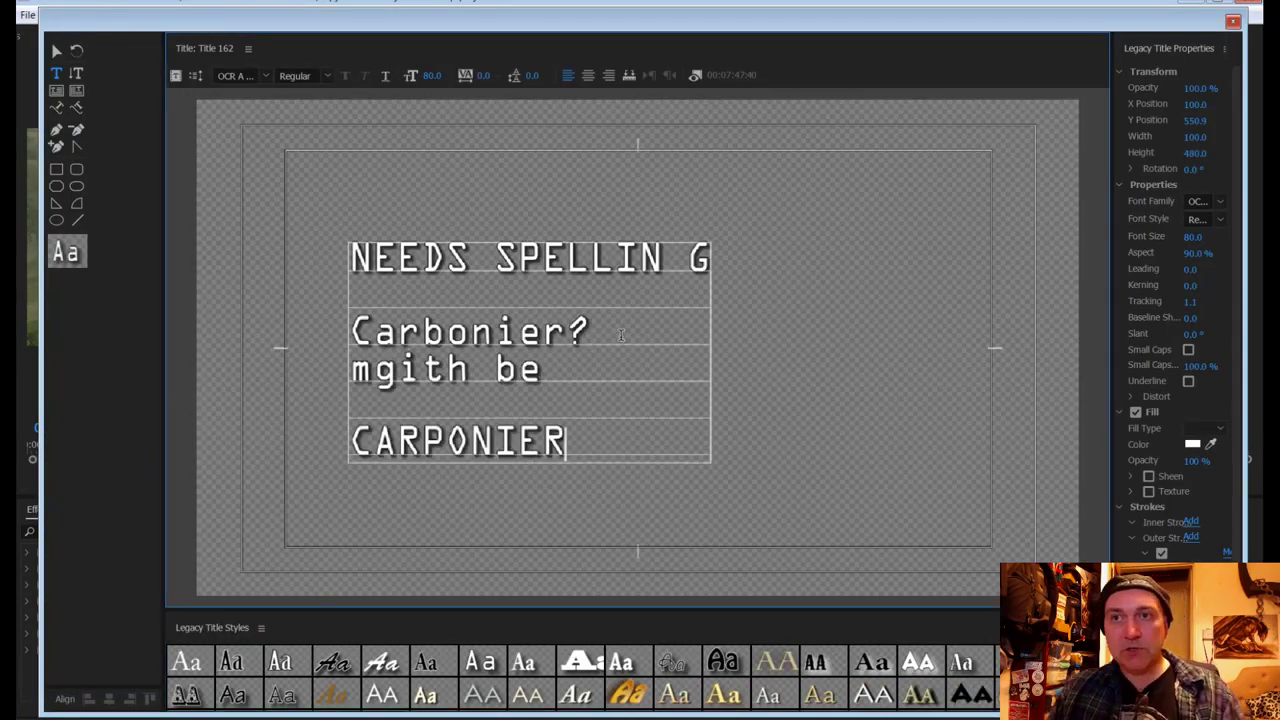
left_click(1233, 22)
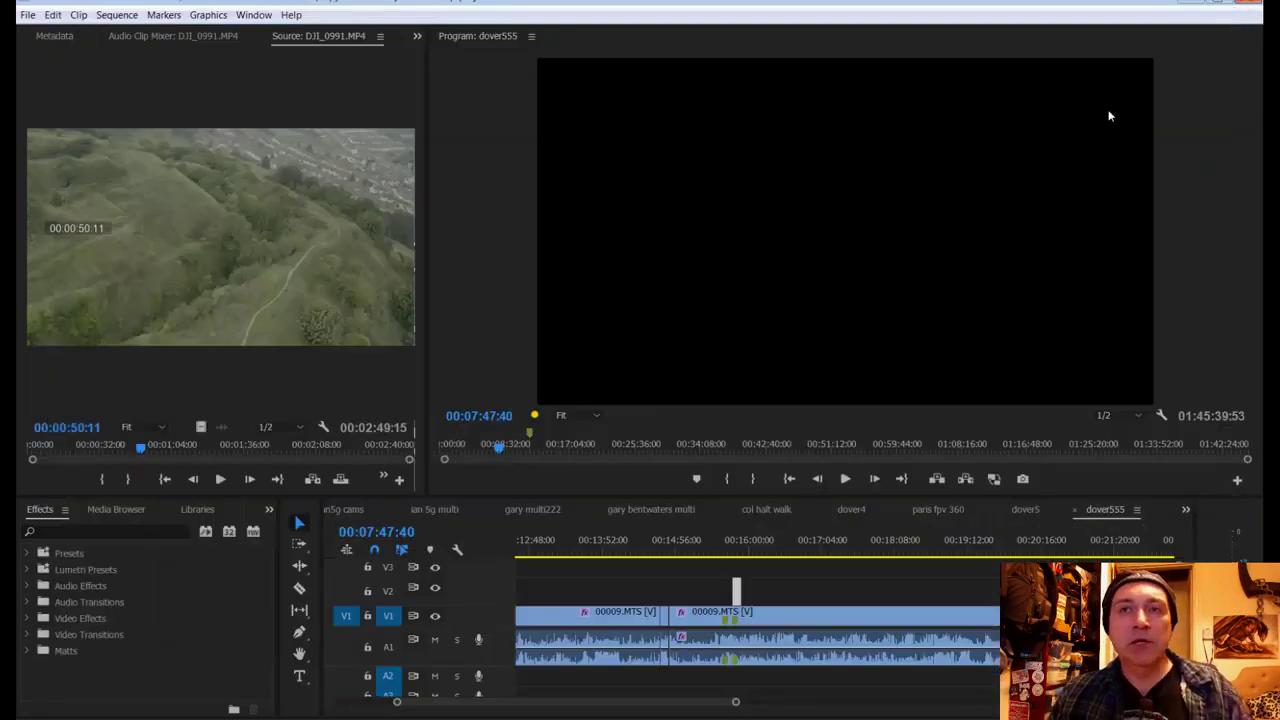
left_click_drag(705, 702, 678, 712)
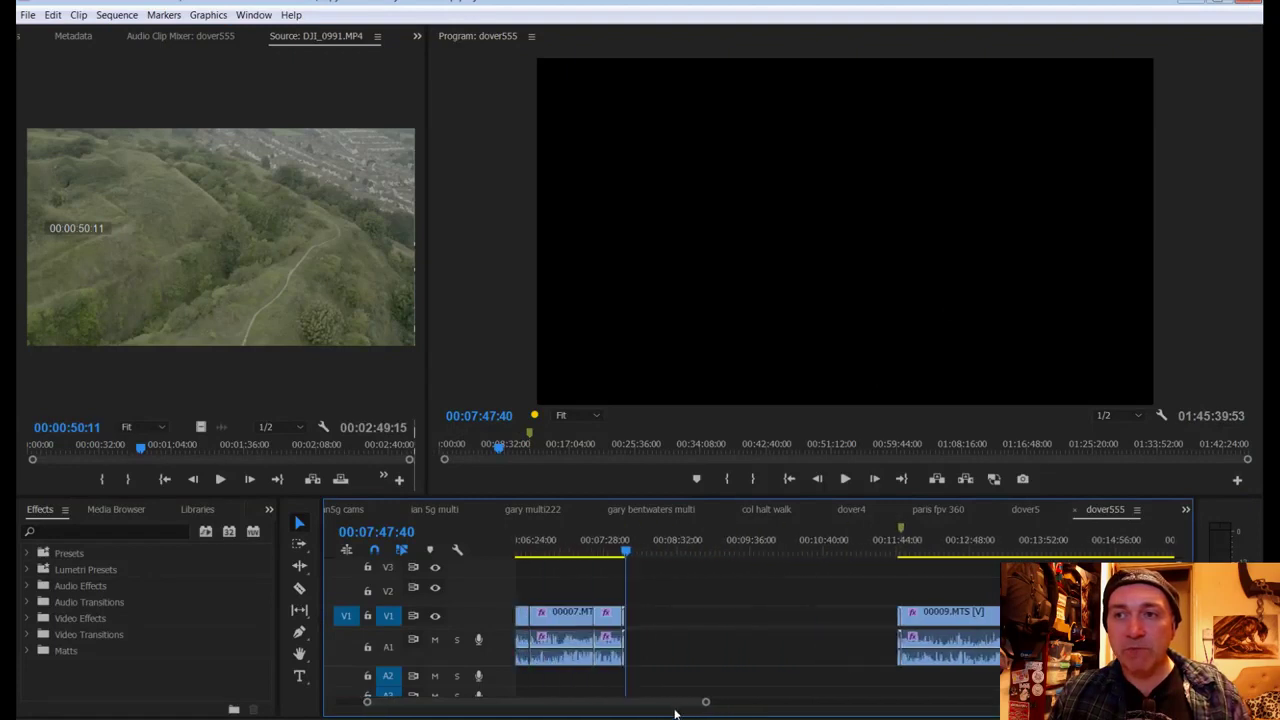
key("ctrl+s")
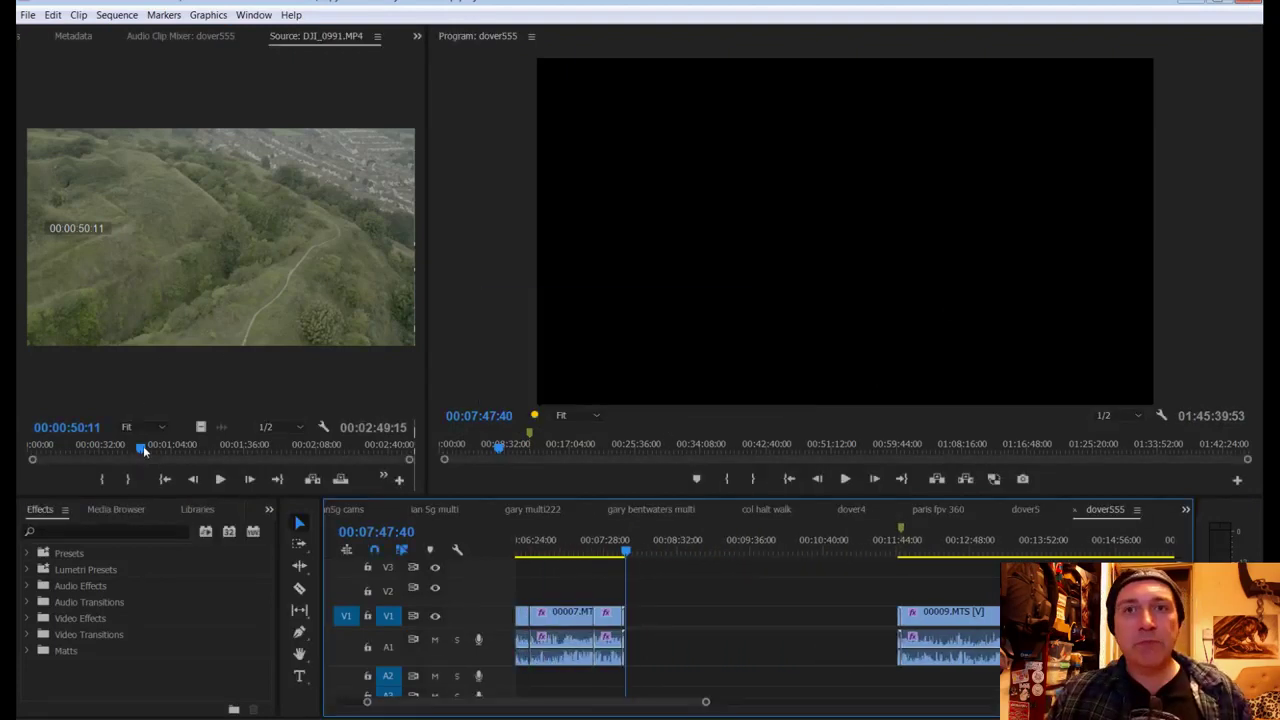
Step: Mark a section of DJI_0991.MP4 in the Source monitor with the In point at 00:00:38:15 and the Out point at 00:01:11:29
left_click_drag(140, 452, 114, 455)
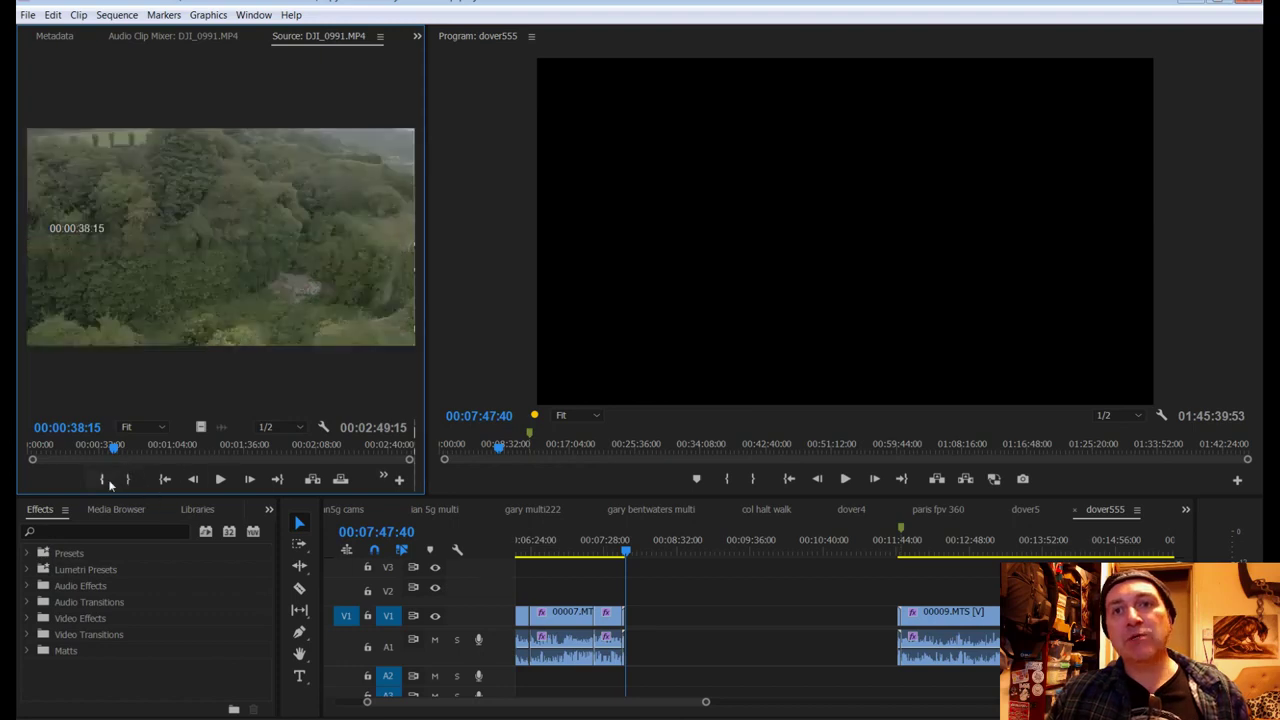
left_click(102, 478)
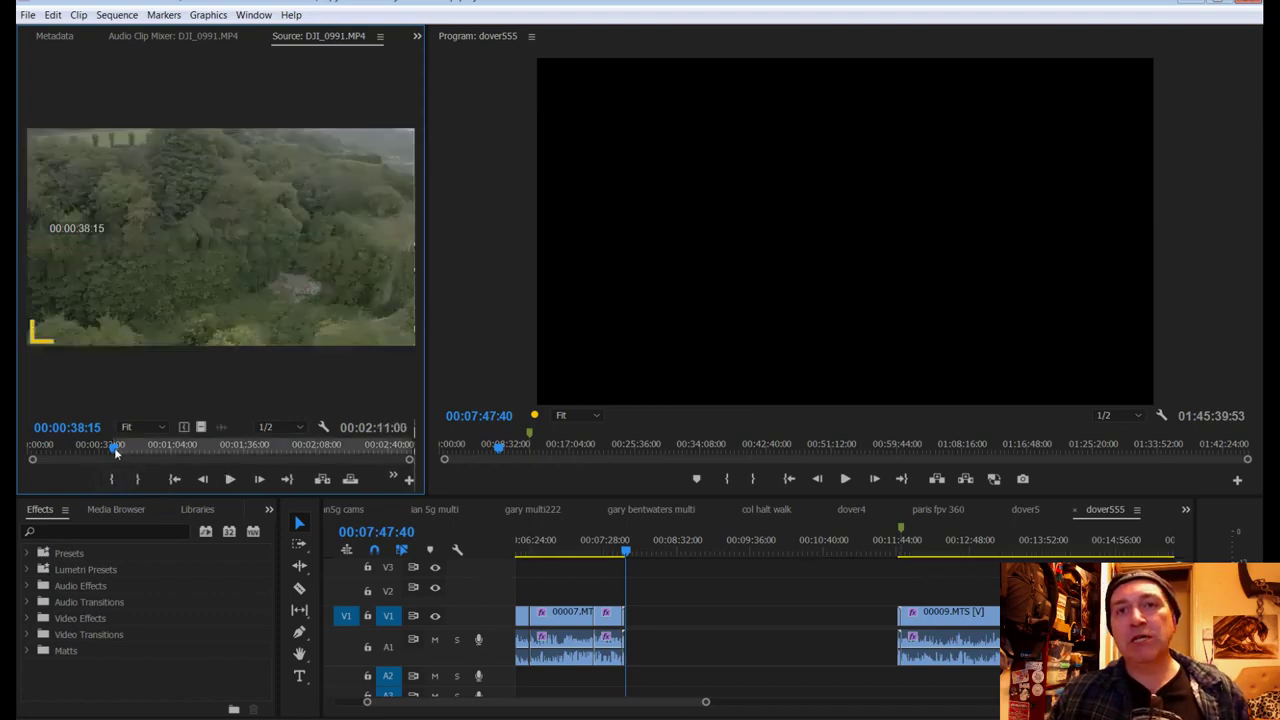
left_click_drag(116, 452, 192, 449)
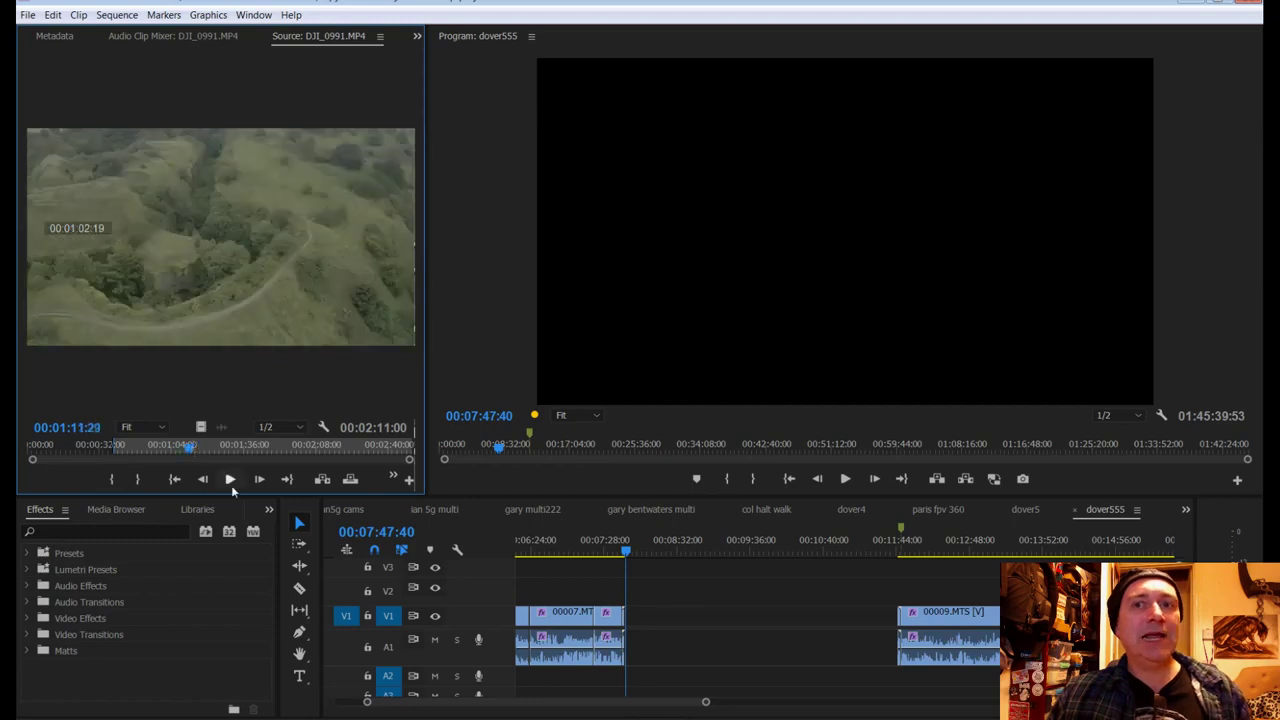
left_click(138, 480)
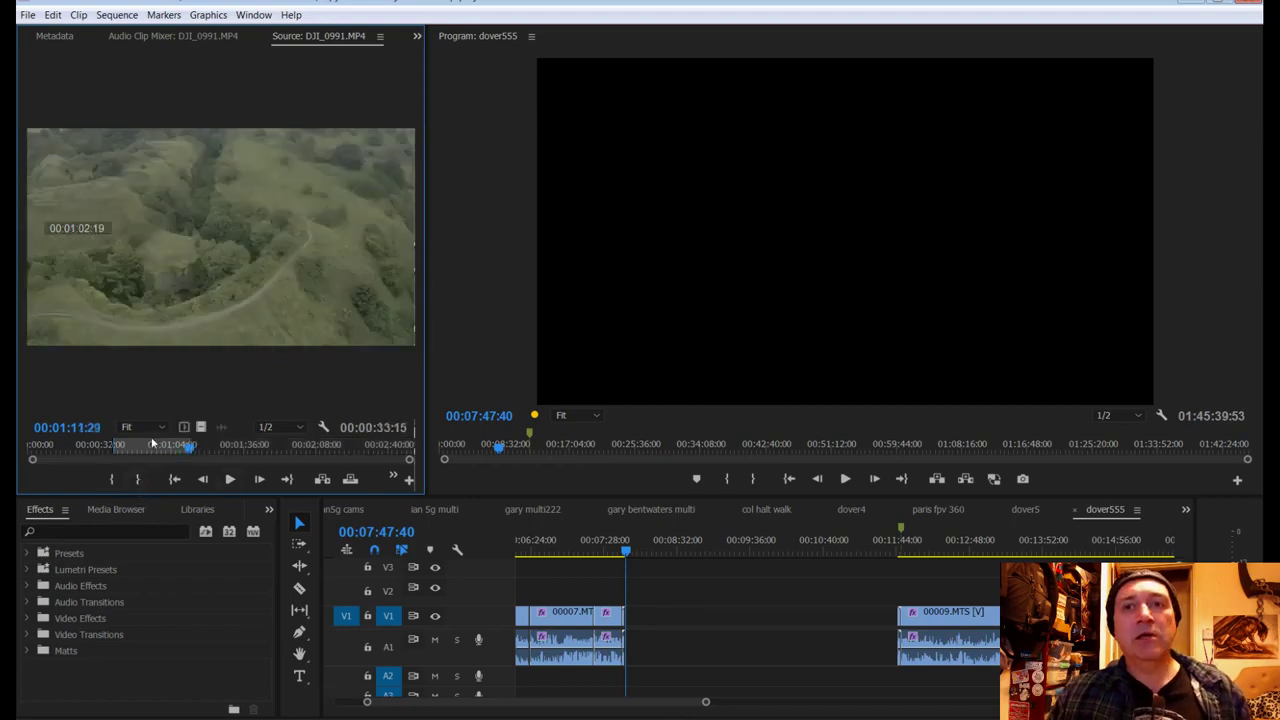
Step: Place the marked DJI_0991.MP4 section on V1 at the start of the gap and scale it to frame size
left_click_drag(220, 280, 633, 620)
key("space")
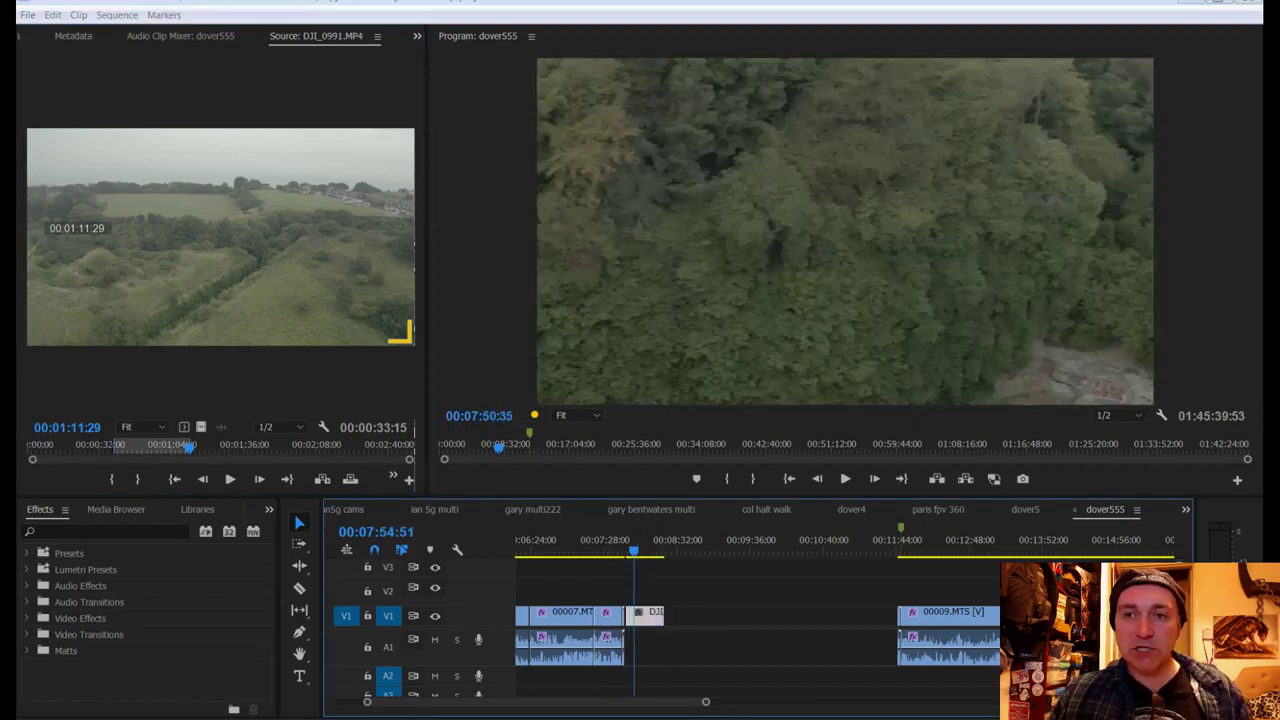
key("alt+Tab")
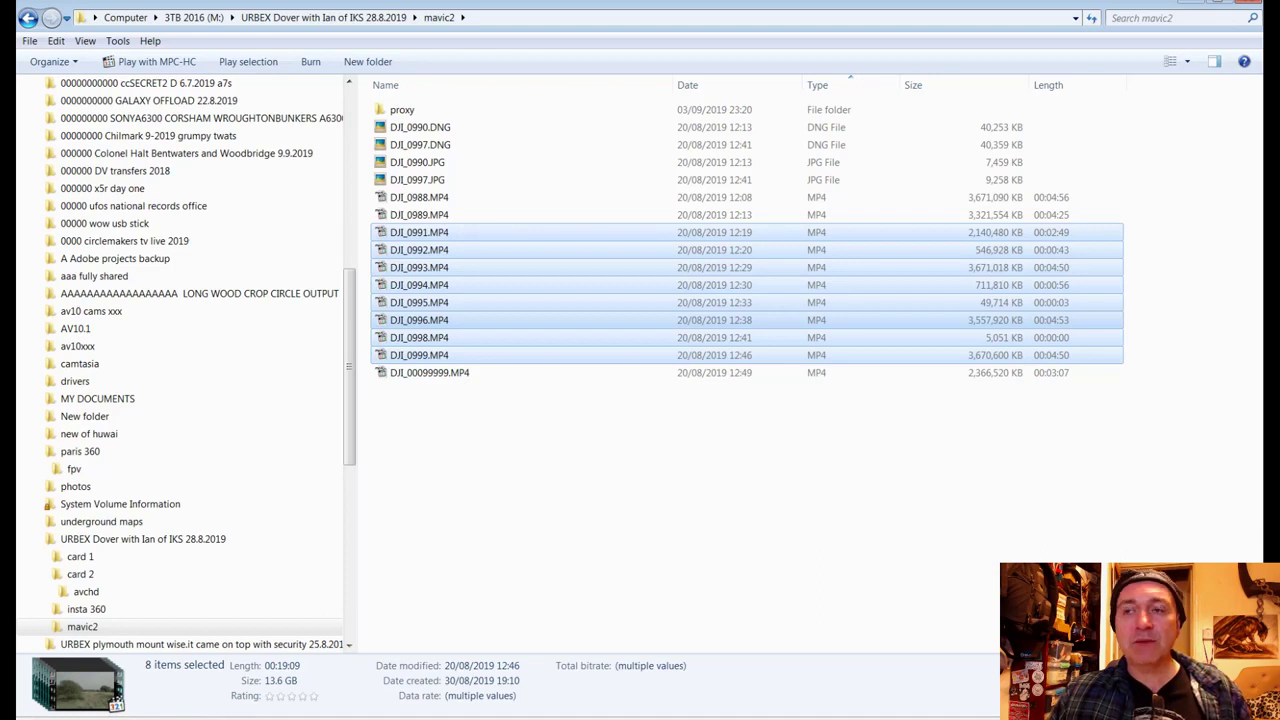
key("alt+Tab")
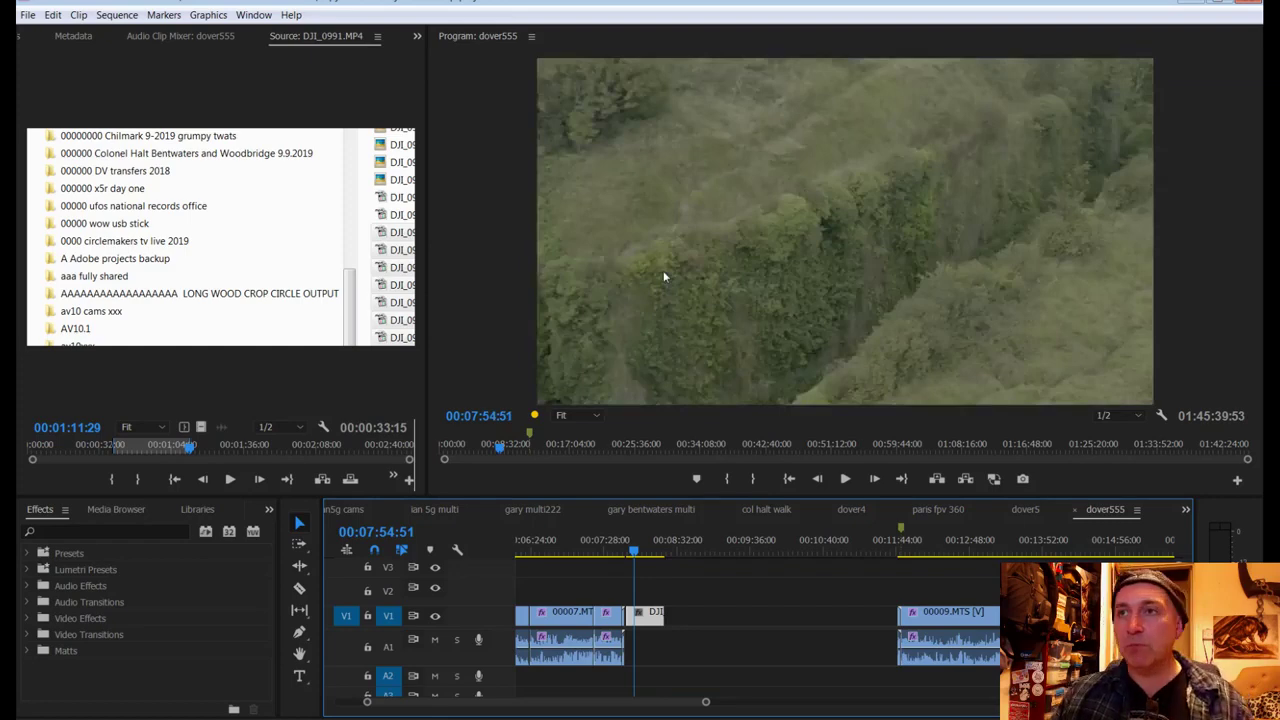
left_click(640, 619)
right_click(653, 618)
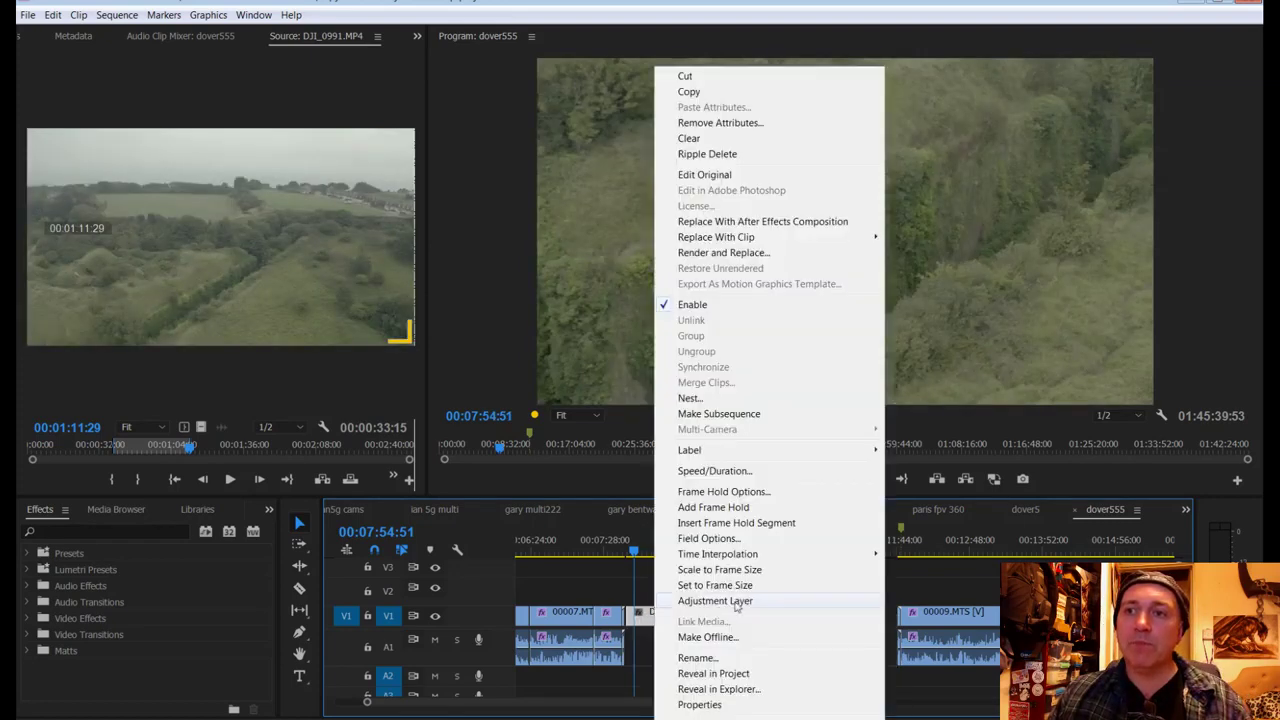
left_click(729, 571)
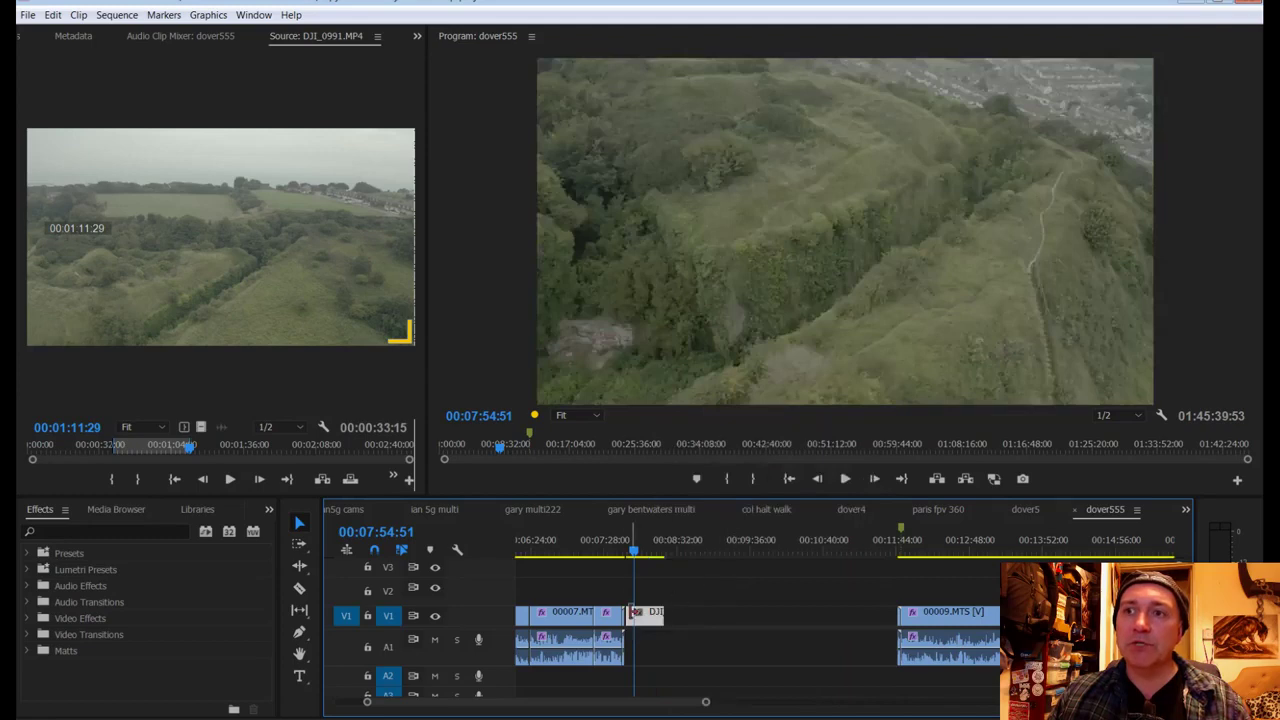
Step: Park the playhead on the drone clip at 00:08:03:23 and switch to the Color workspace
left_click_drag(633, 550, 643, 551)
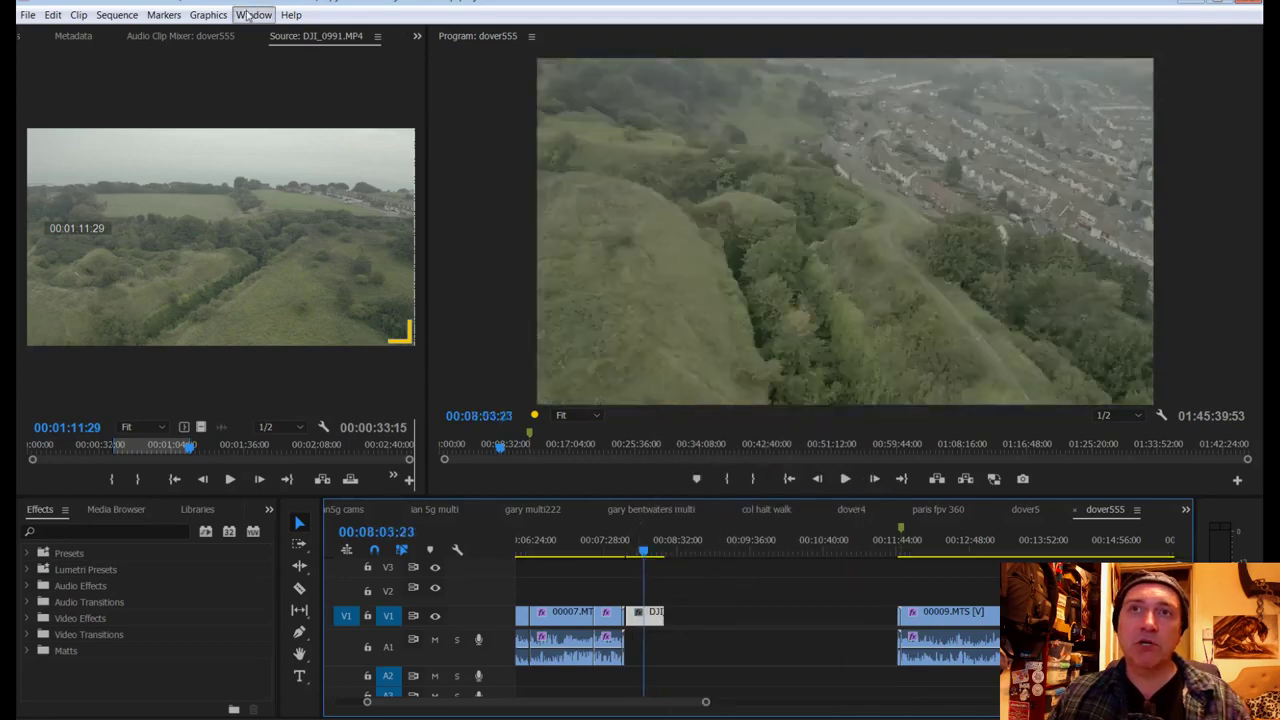
left_click(249, 15)
mouse_move(413, 34)
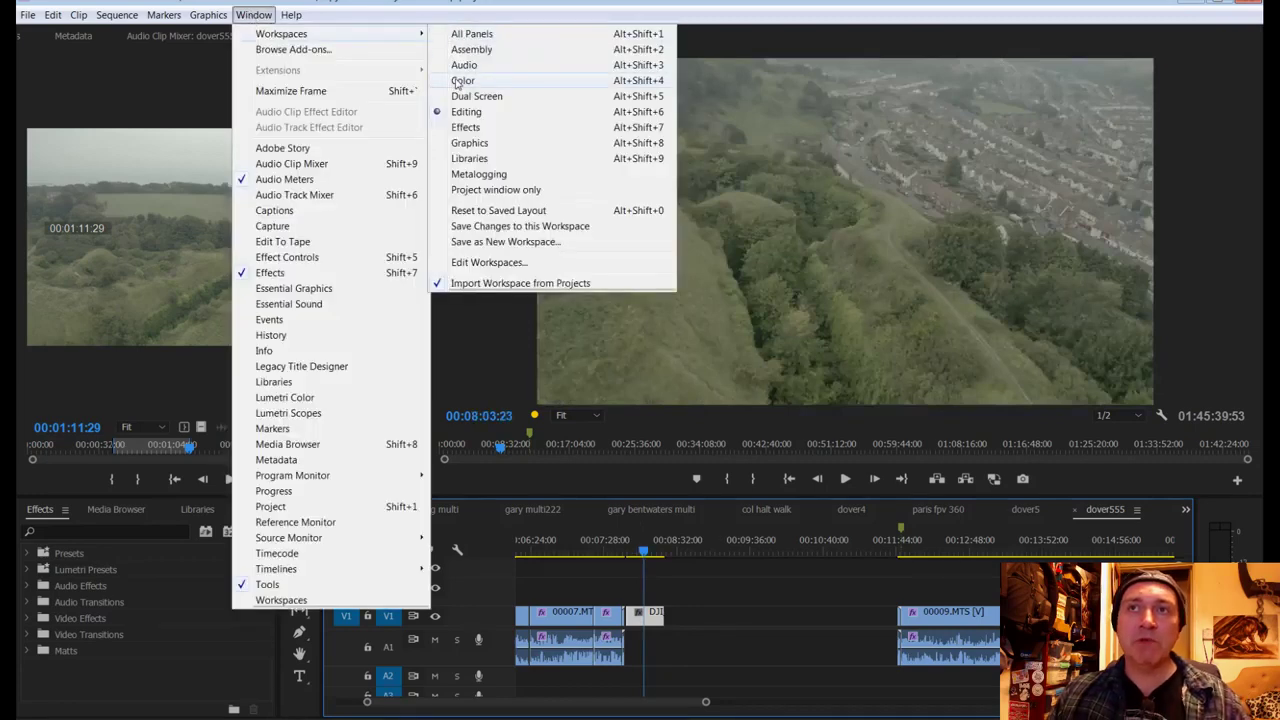
left_click(457, 81)
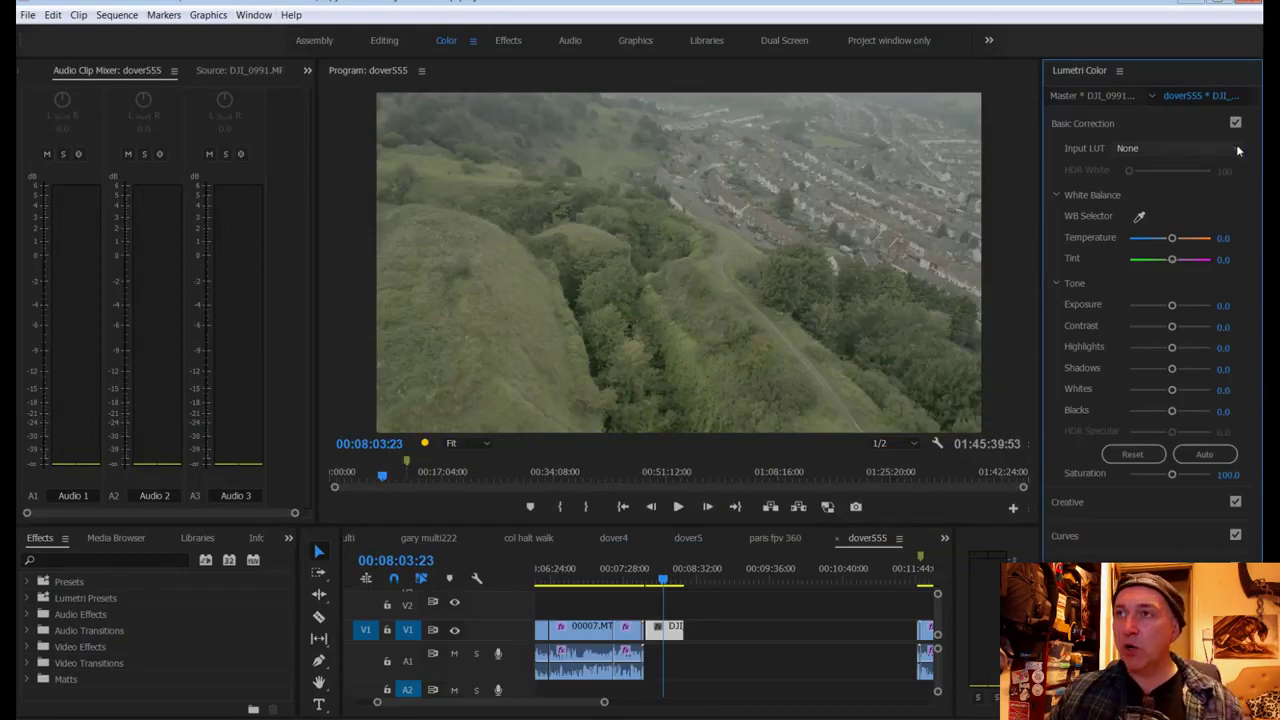
Step: Try the GC_Dlog-M_to_Rec709 input LUT on the drone clip and set the LUT back to None
left_click(1181, 148)
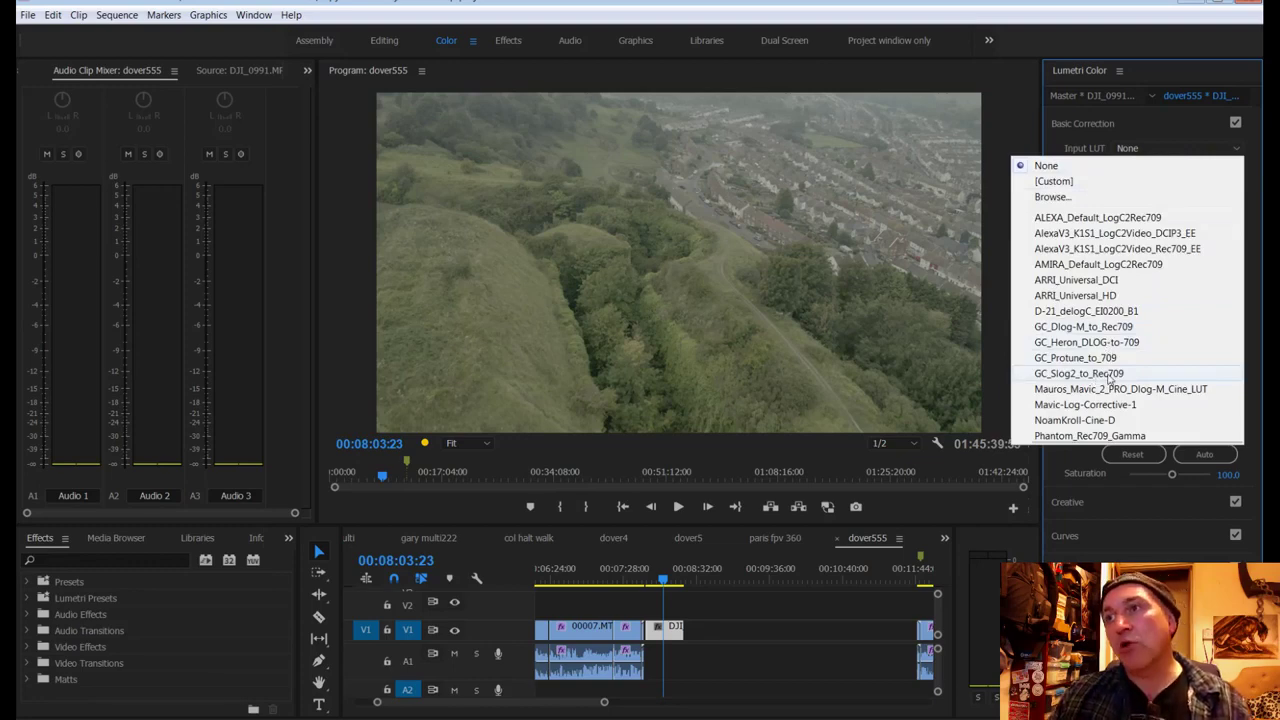
left_click(1108, 327)
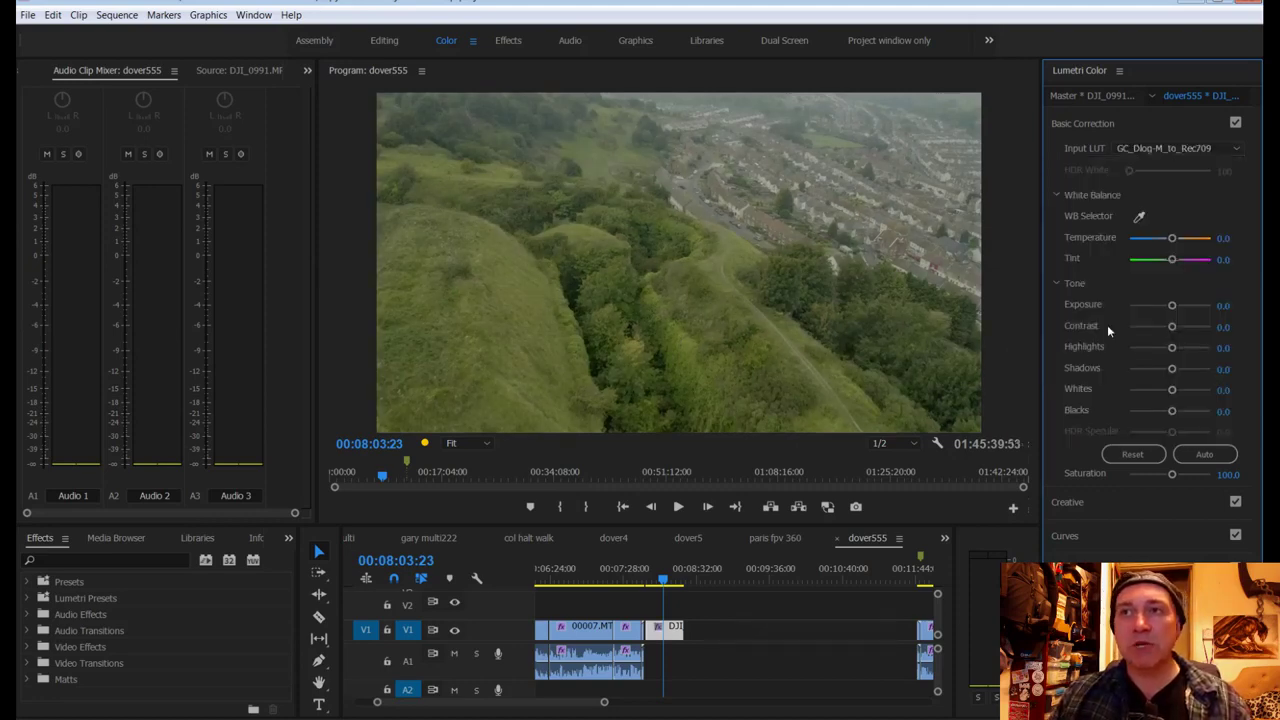
left_click(1137, 147)
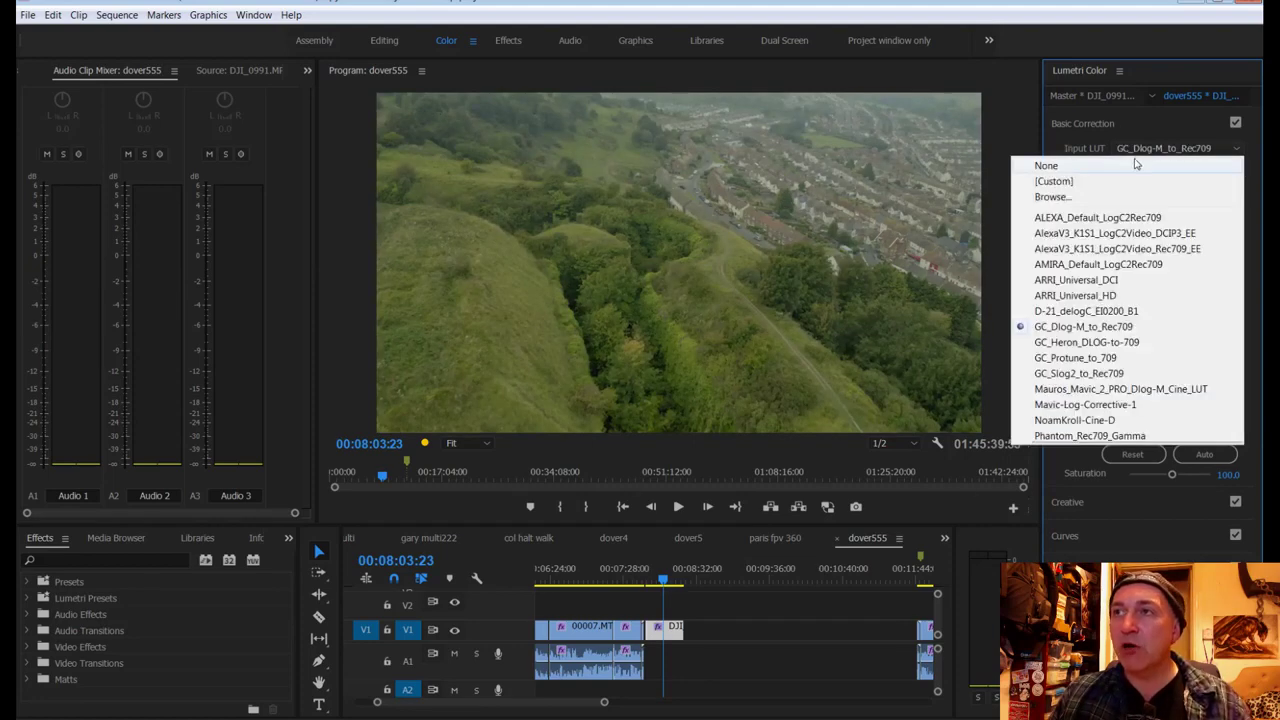
left_click(1134, 163)
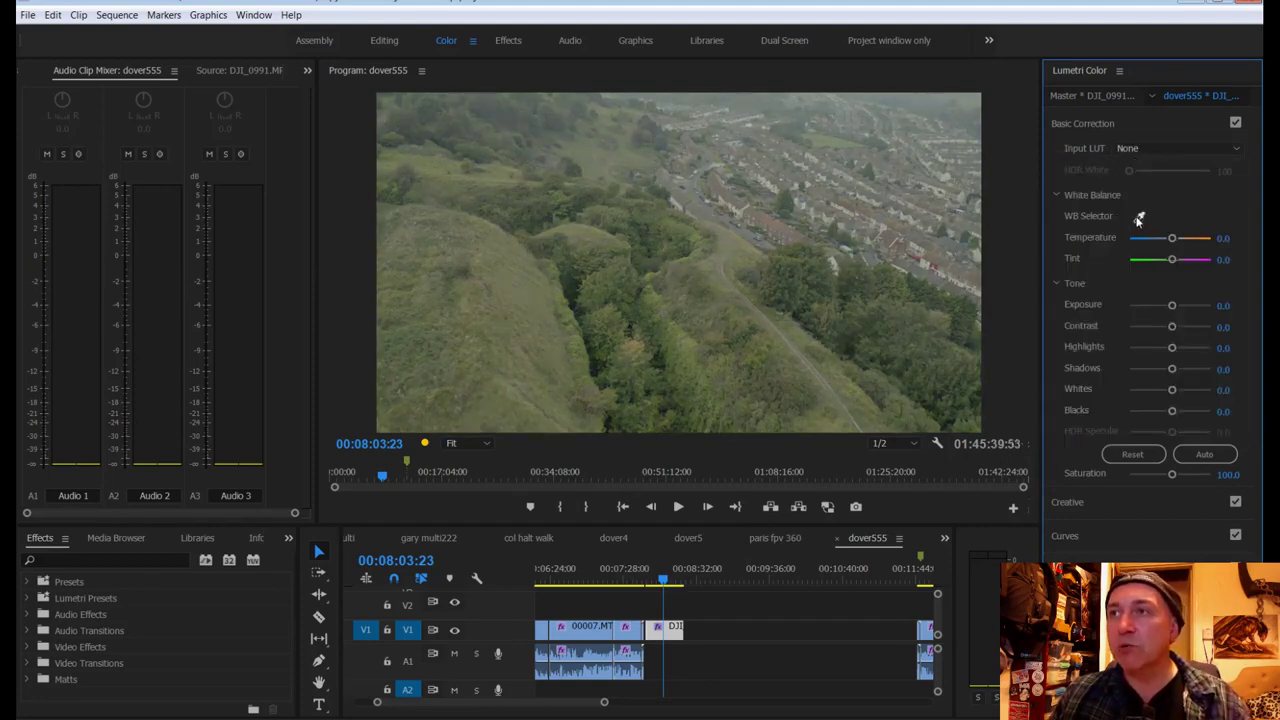
Step: White-balance the drone clip by sampling the houses, apply the GC_Dlog-M_to_Rec709 input LUT and set the temperature to -24.8
left_click(1138, 217)
left_click(930, 266)
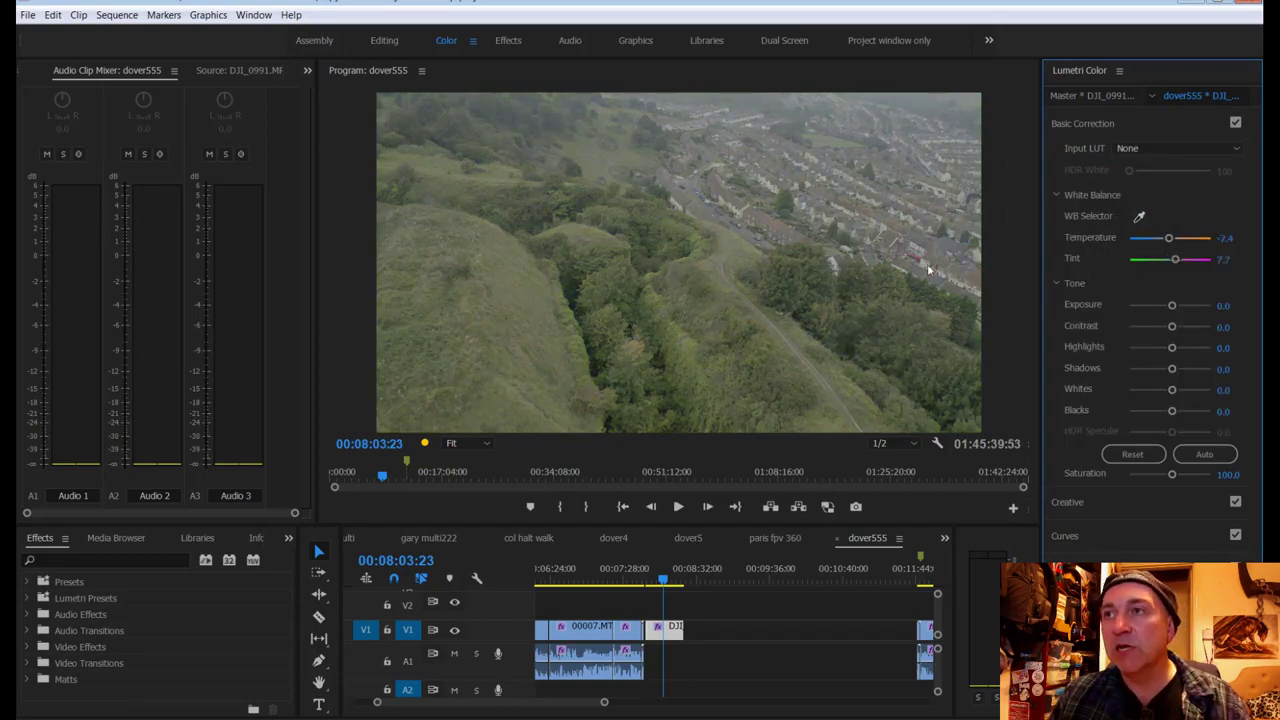
left_click(1116, 152)
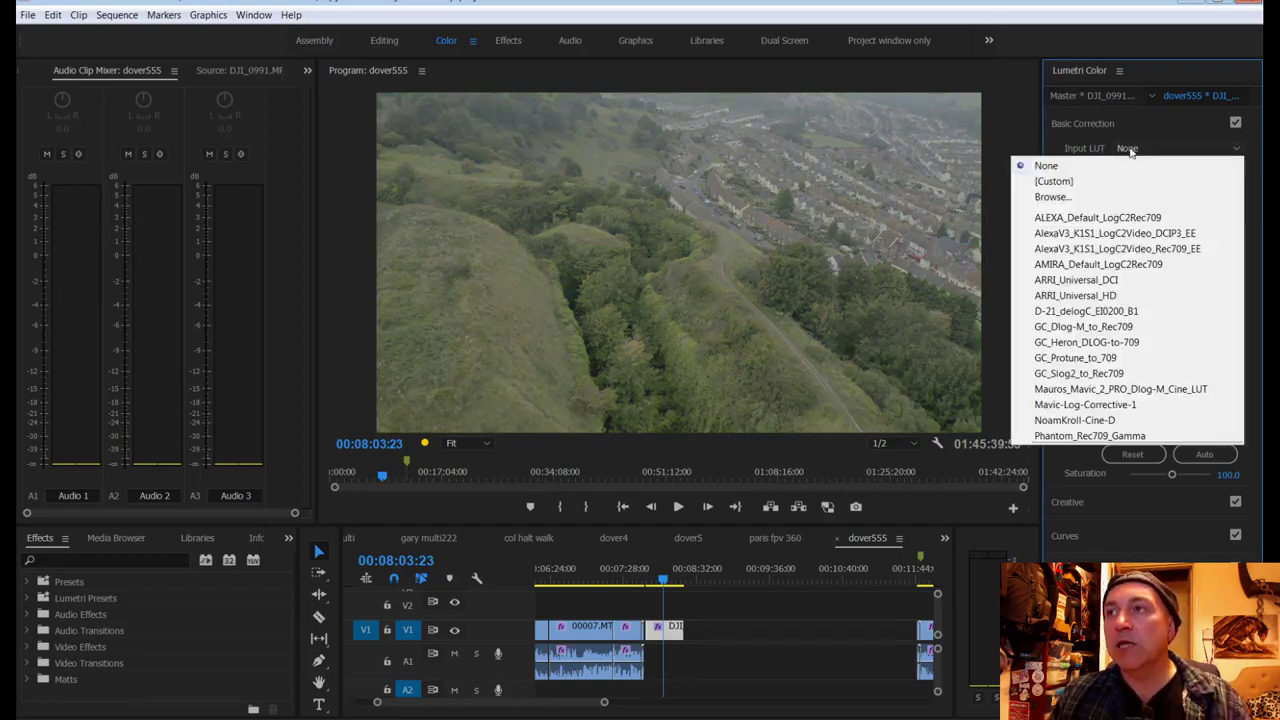
left_click(1079, 325)
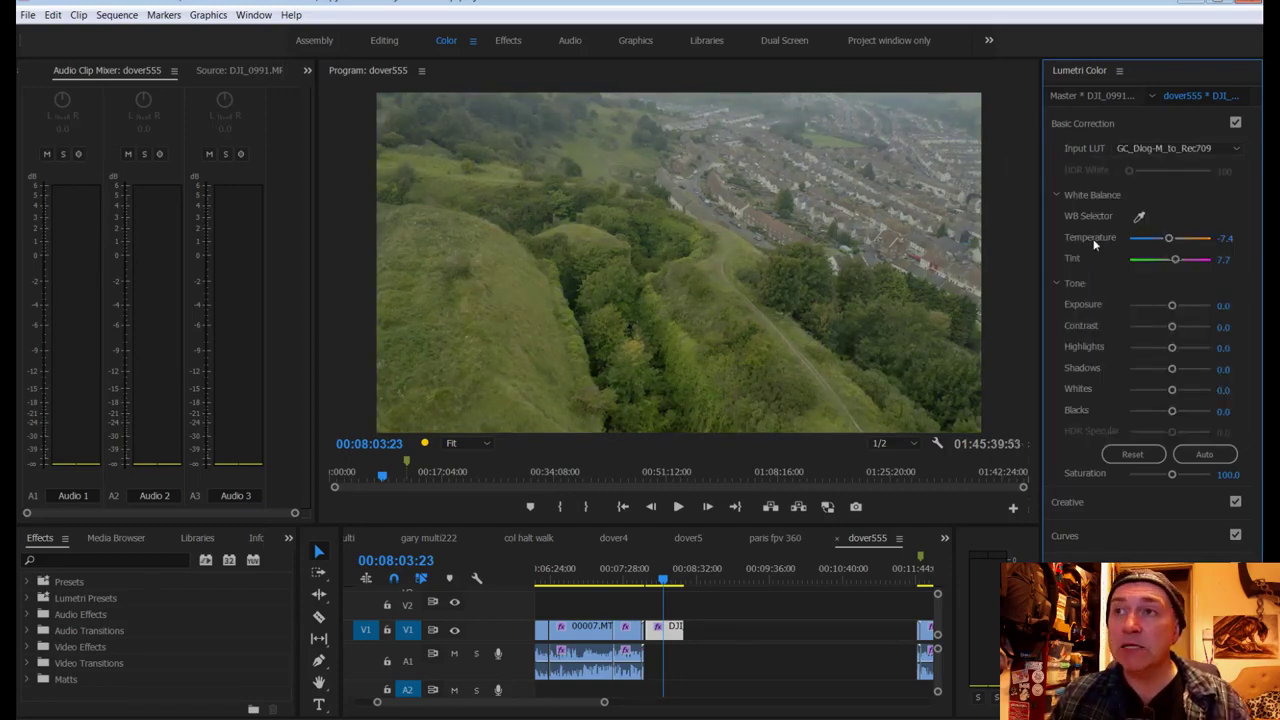
left_click_drag(1170, 242, 1160, 243)
Step: Review the graded drone clip by scrubbing back to 00:07:52:43 and playing briefly, and save the project
left_click_drag(679, 583, 676, 588)
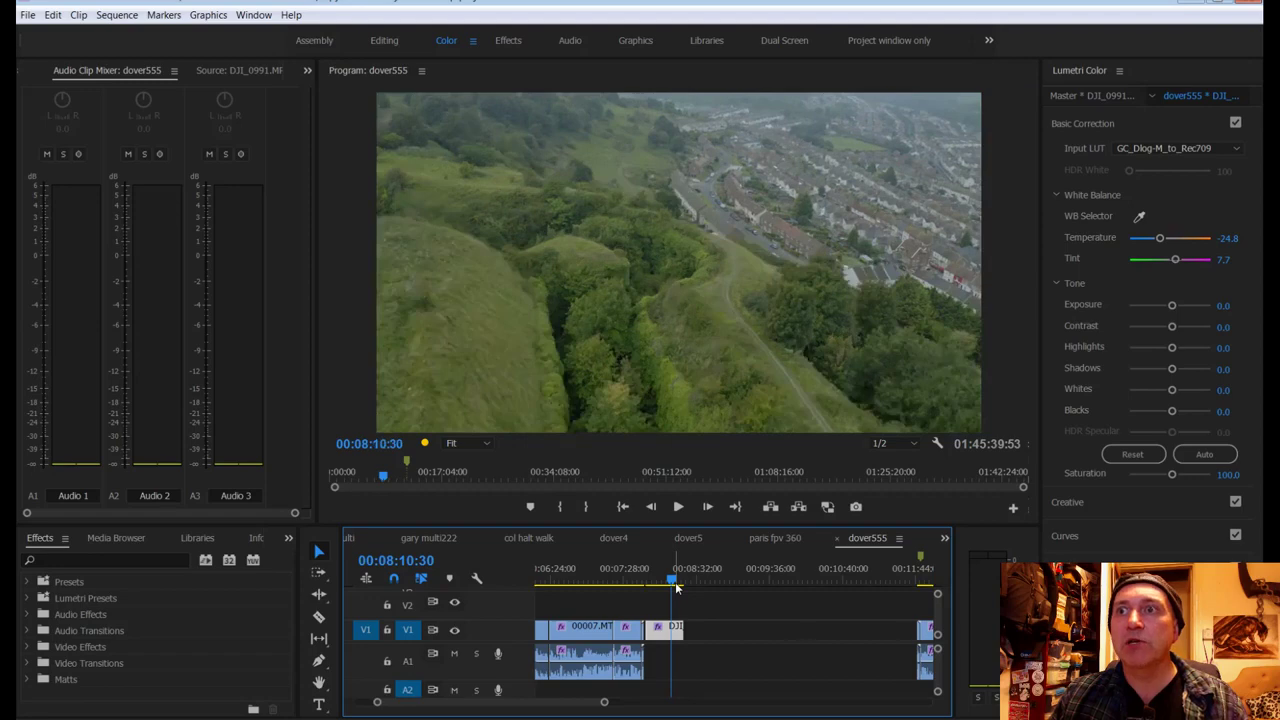
left_click_drag(676, 588, 655, 588)
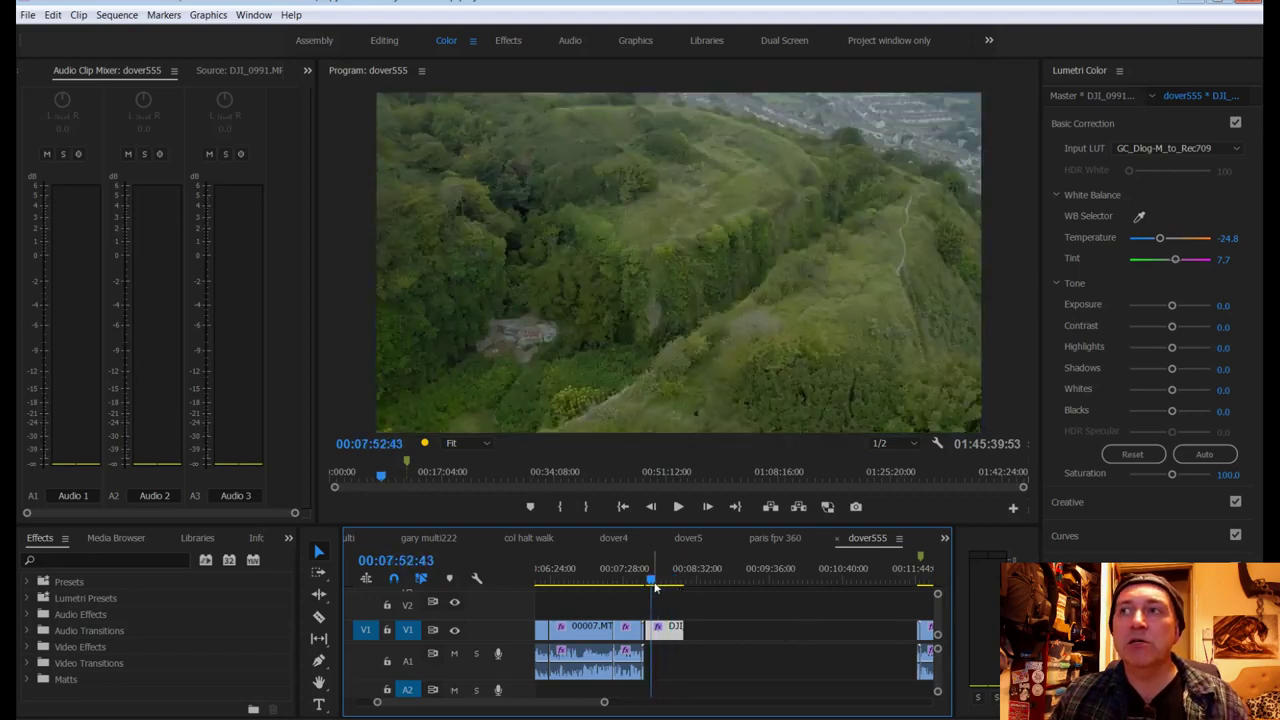
key("space")
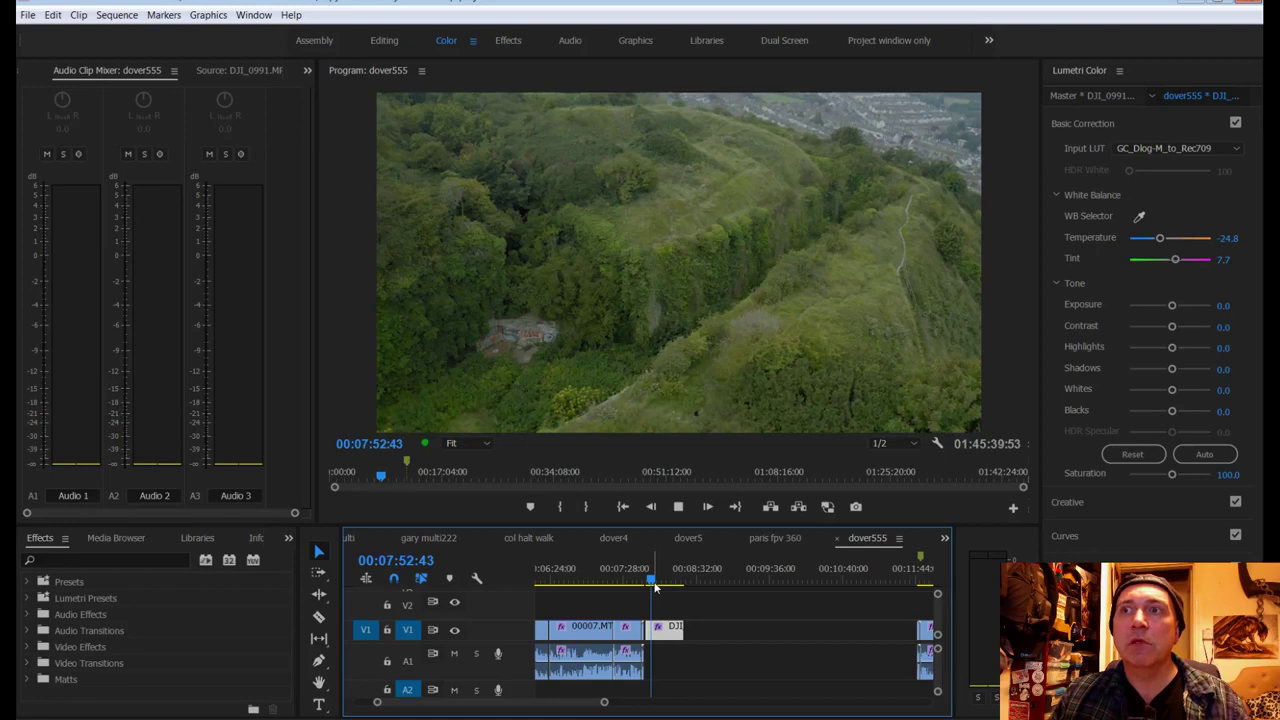
key("space")
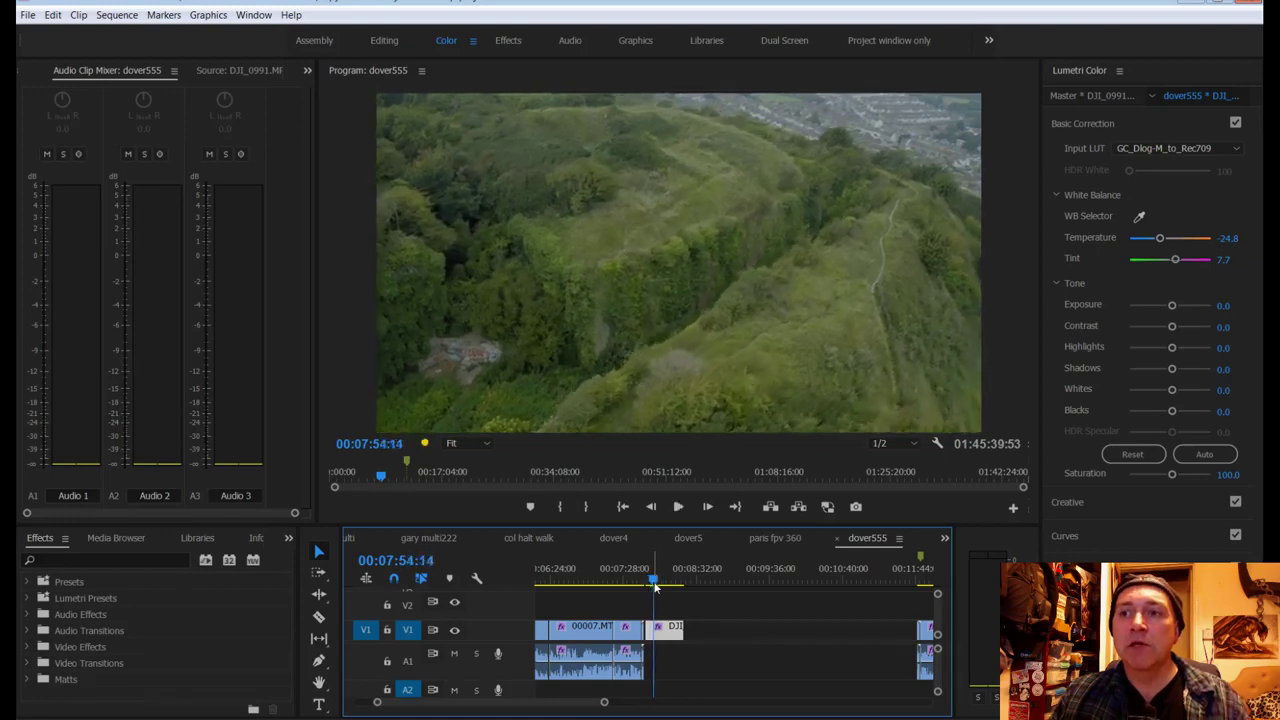
key("ctrl+s")
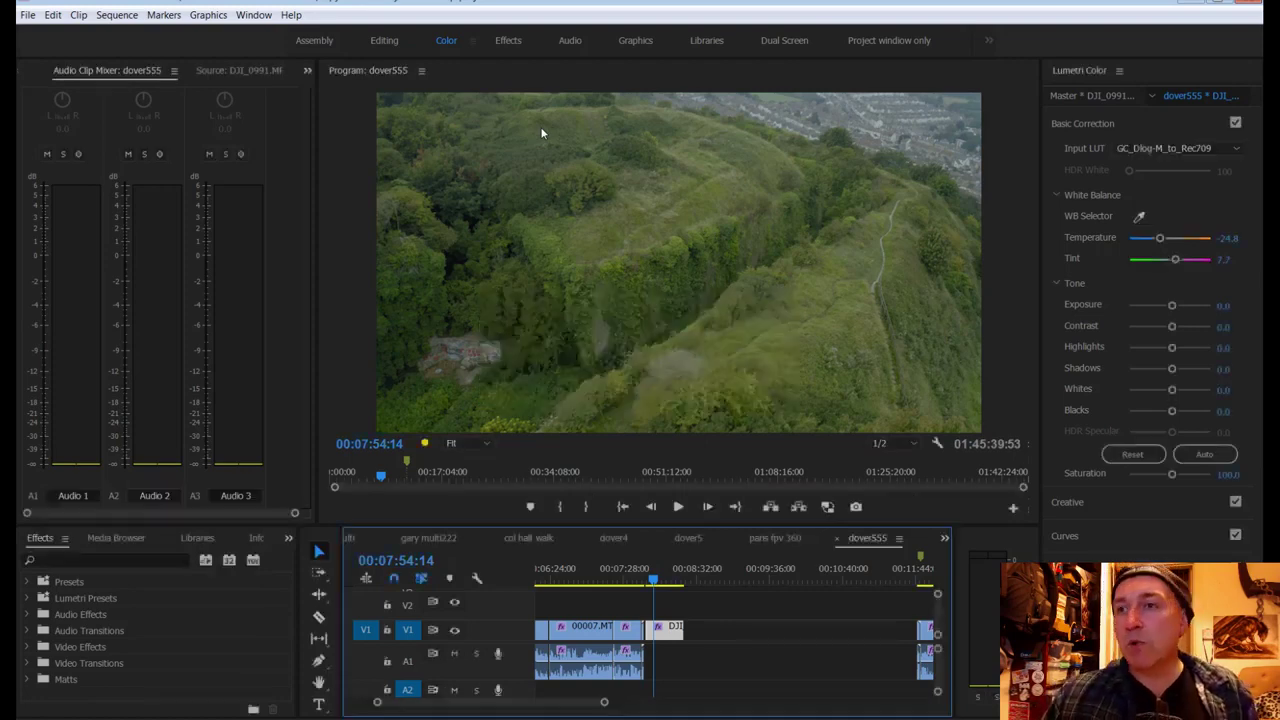
Step: Open DJI_0991.MP4 from the drone bin of the project in the Source monitor
left_click(60, 70)
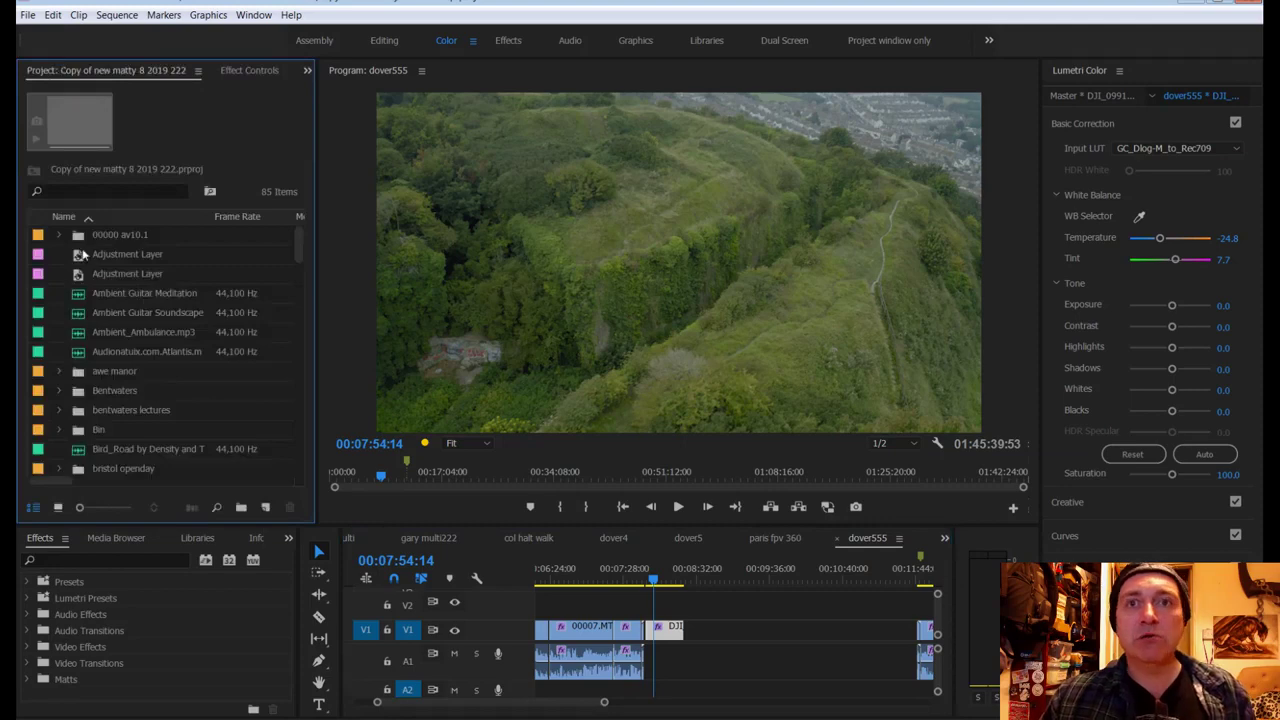
scroll(189, 430, "down", 8)
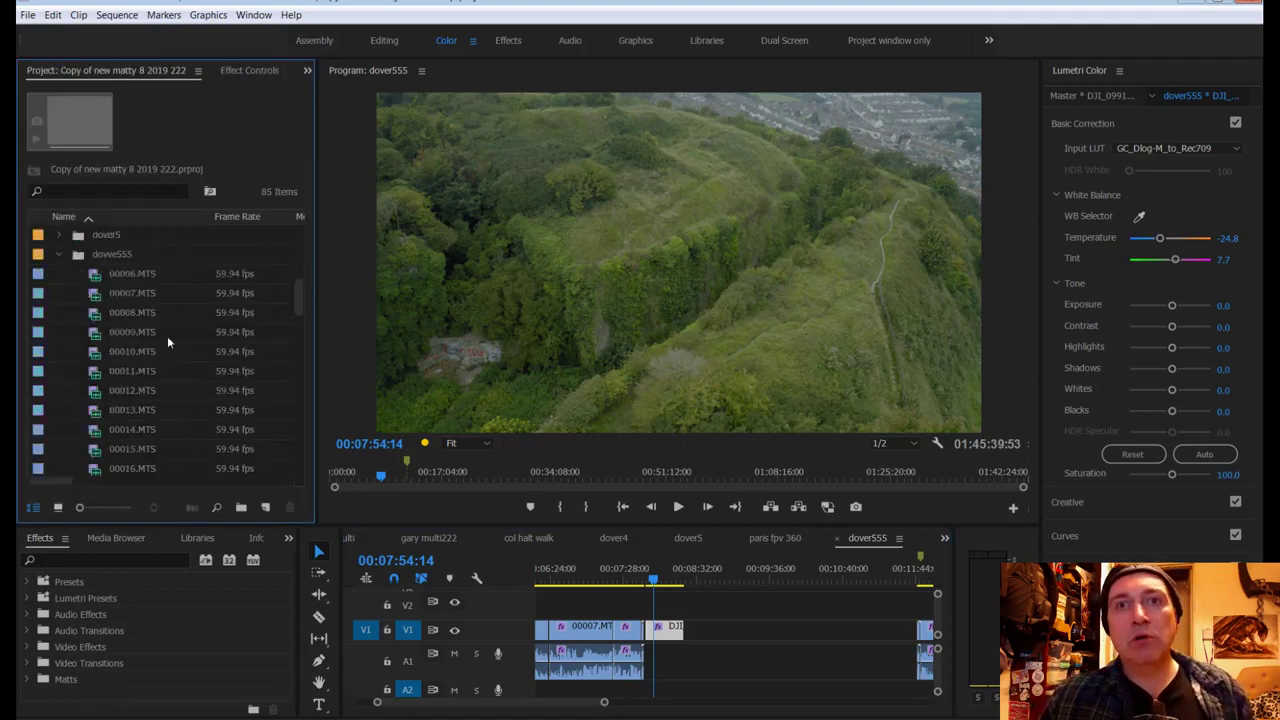
scroll(167, 343, "down", 7)
scroll(167, 343, "down", 2)
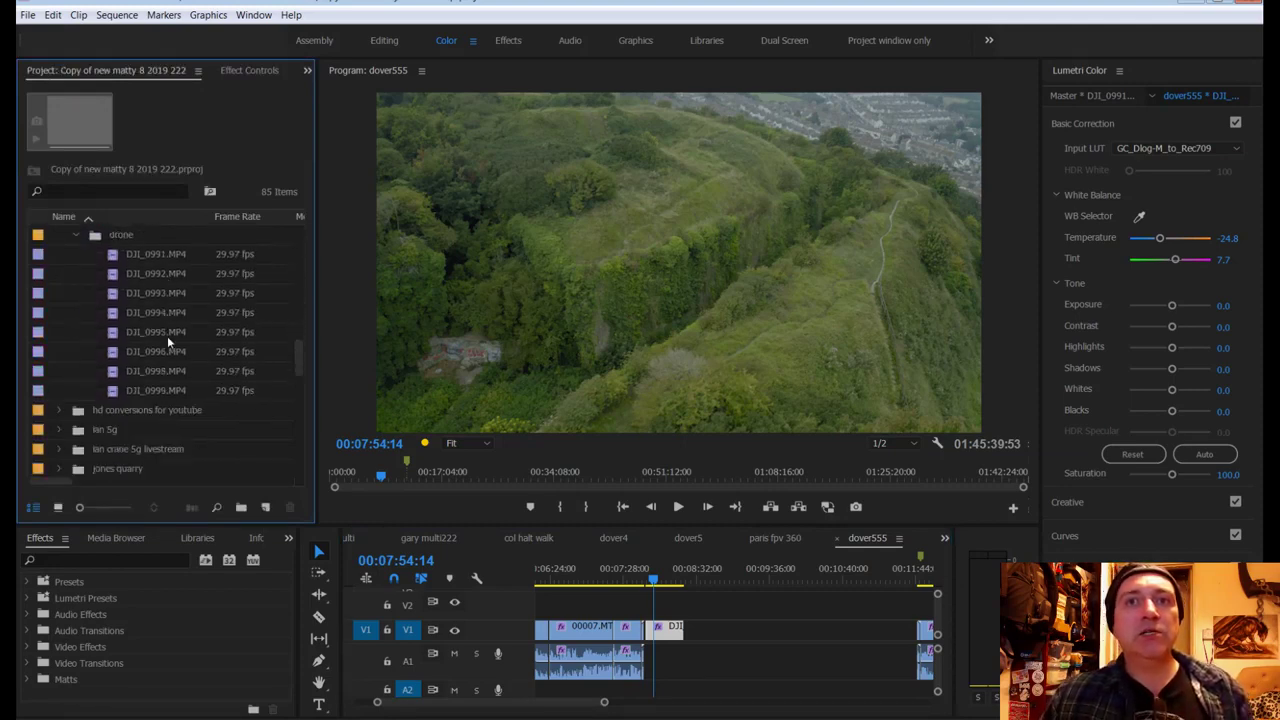
double_click(141, 259)
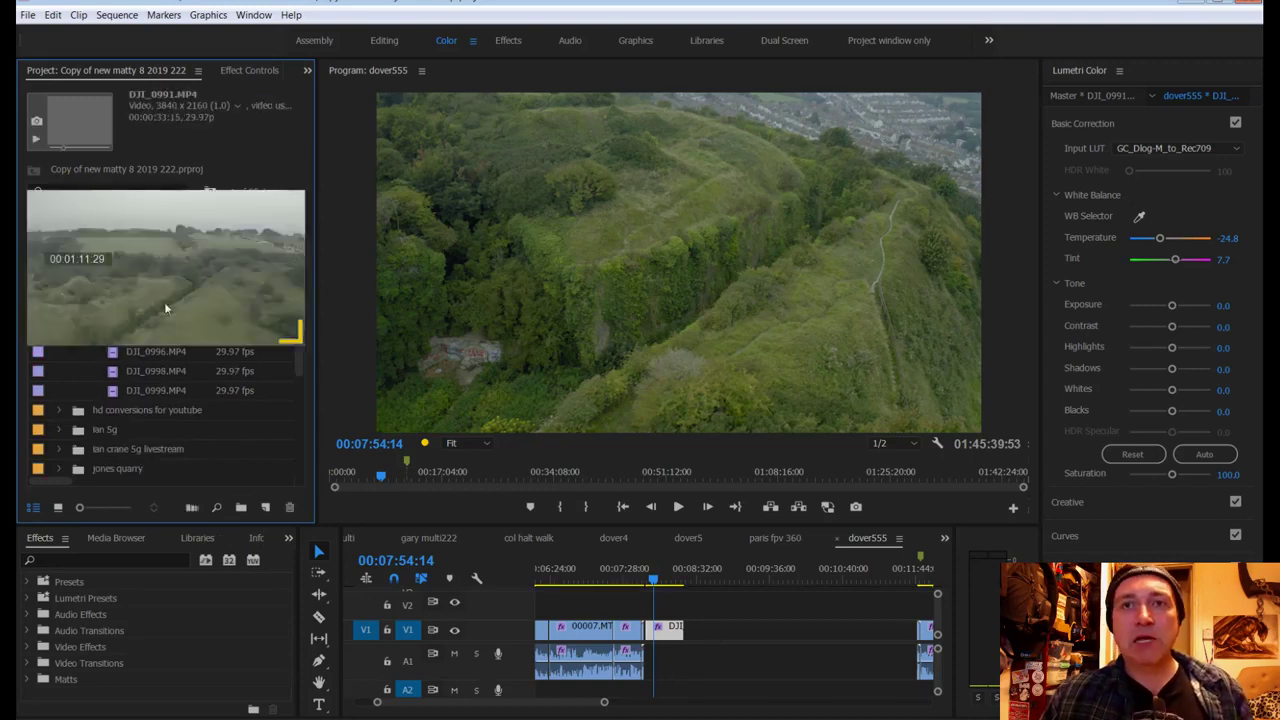
Step: Widen the Source monitor, mark DJI_0991.MP4 from 00:01:53:08 to 00:02:27:09 and place that section right after the graded drone clip on V1
left_click_drag(155, 478, 230, 477)
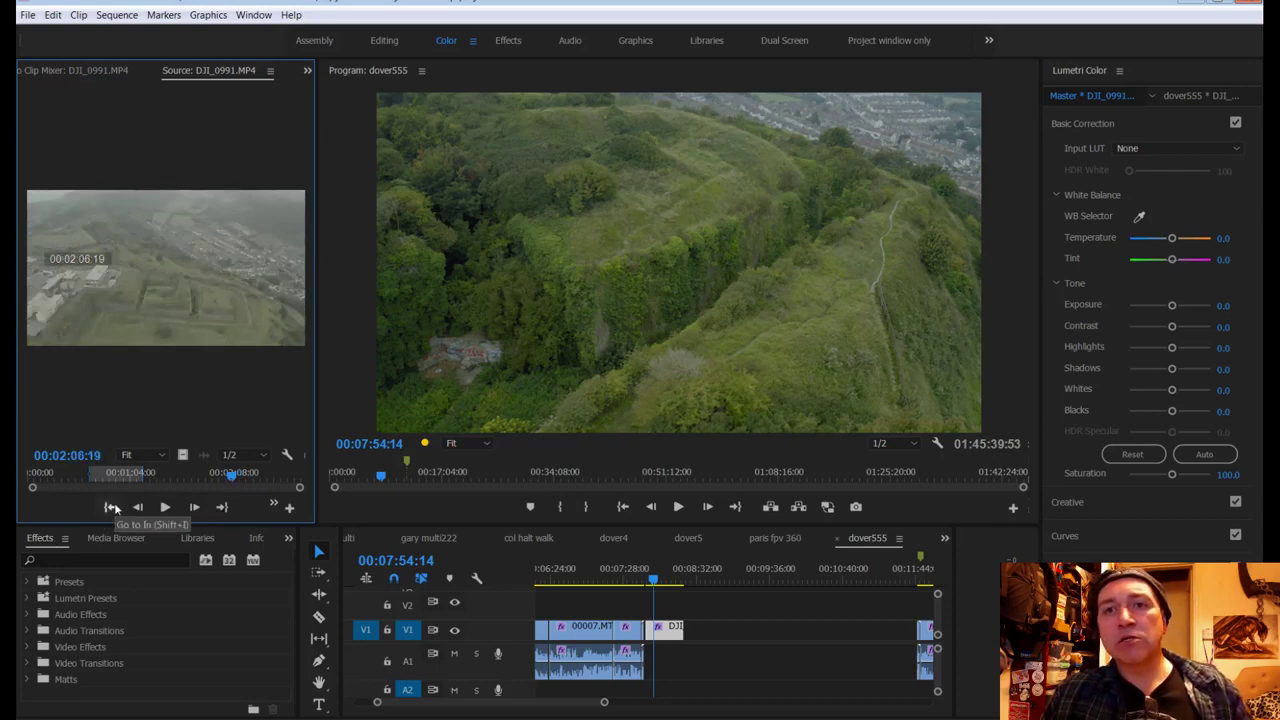
left_click(111, 507)
left_click(216, 477)
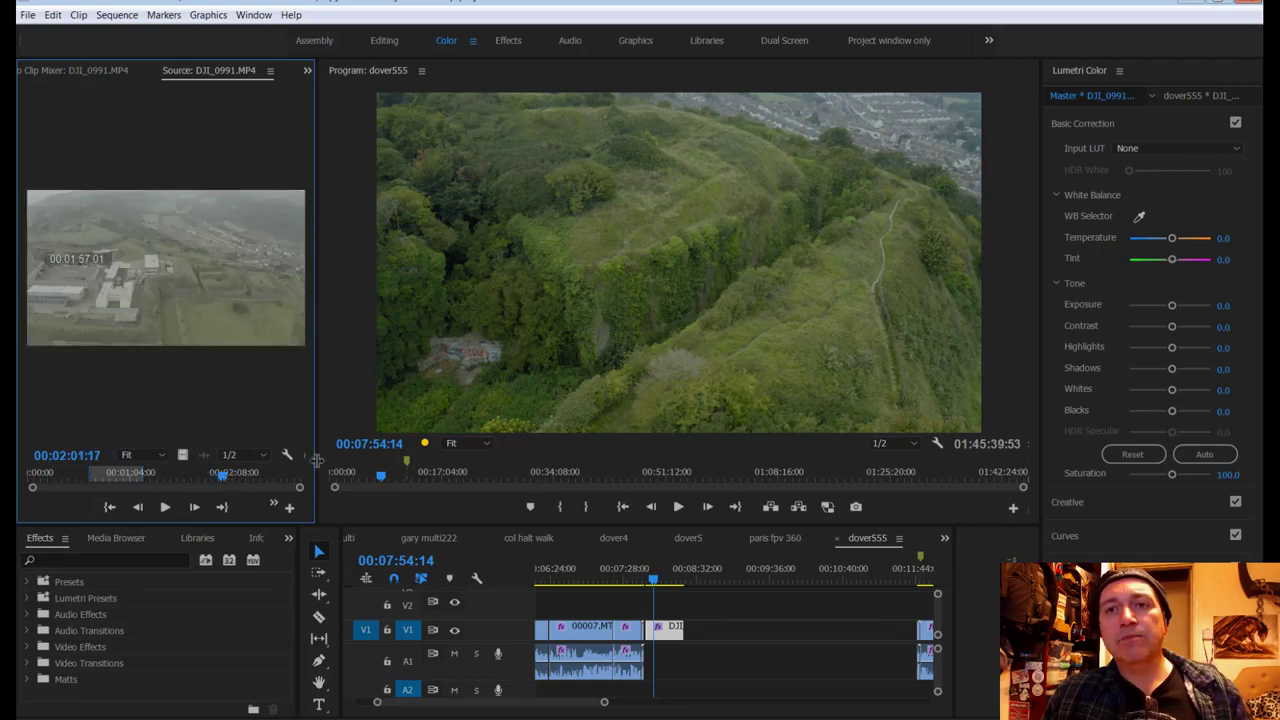
left_click_drag(316, 460, 405, 455)
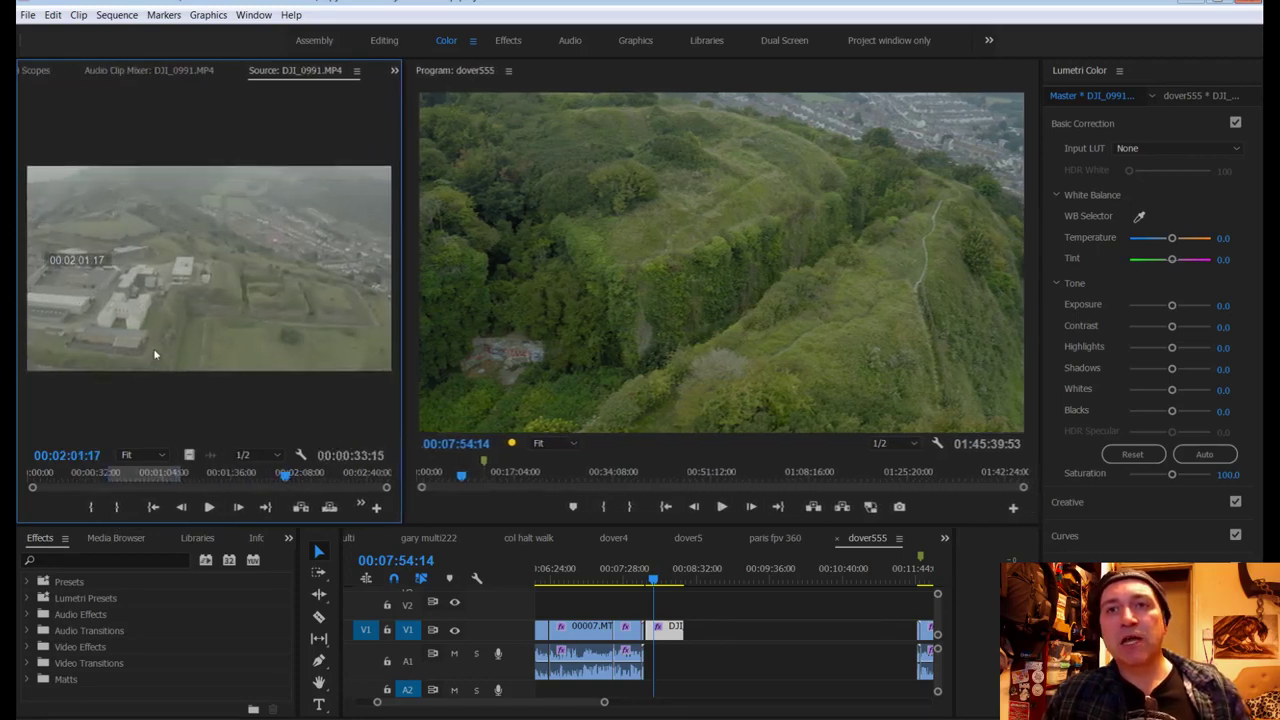
left_click_drag(287, 477, 342, 478)
left_click(90, 506)
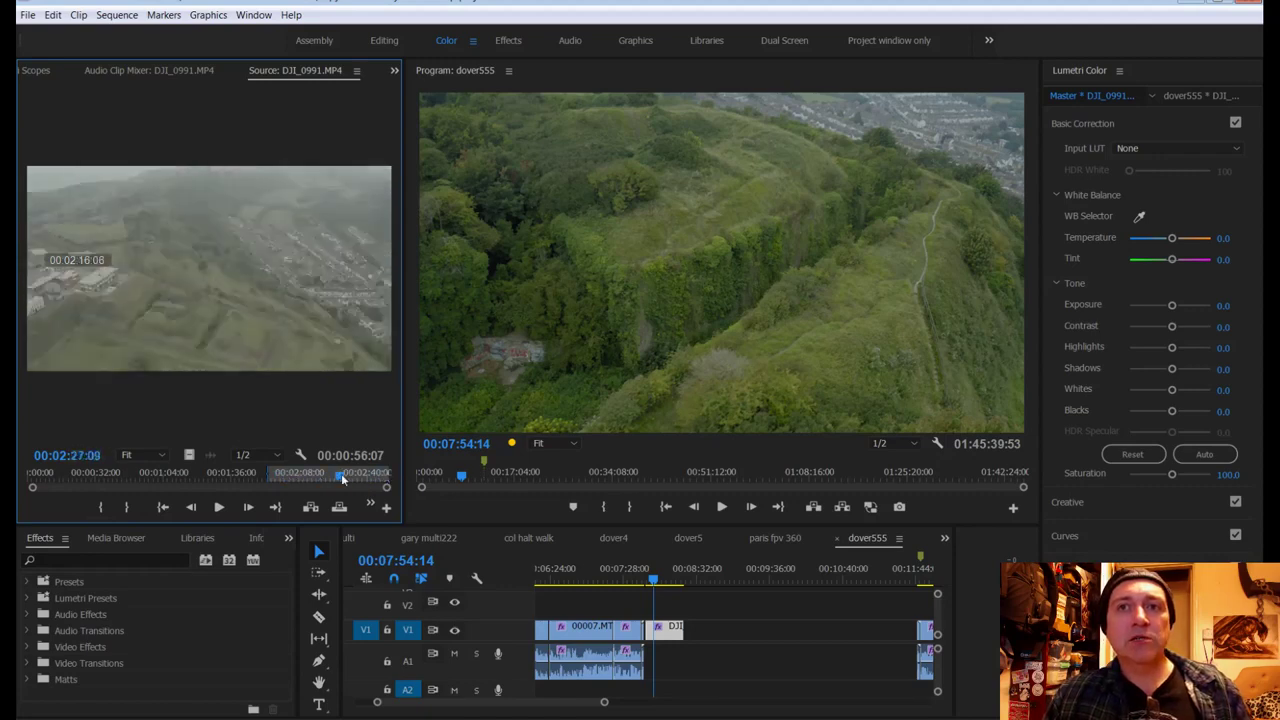
left_click(126, 507)
mouse_move(251, 321)
left_mouse_down()
mouse_move(709, 640)
mouse_move(693, 641)
left_mouse_up()
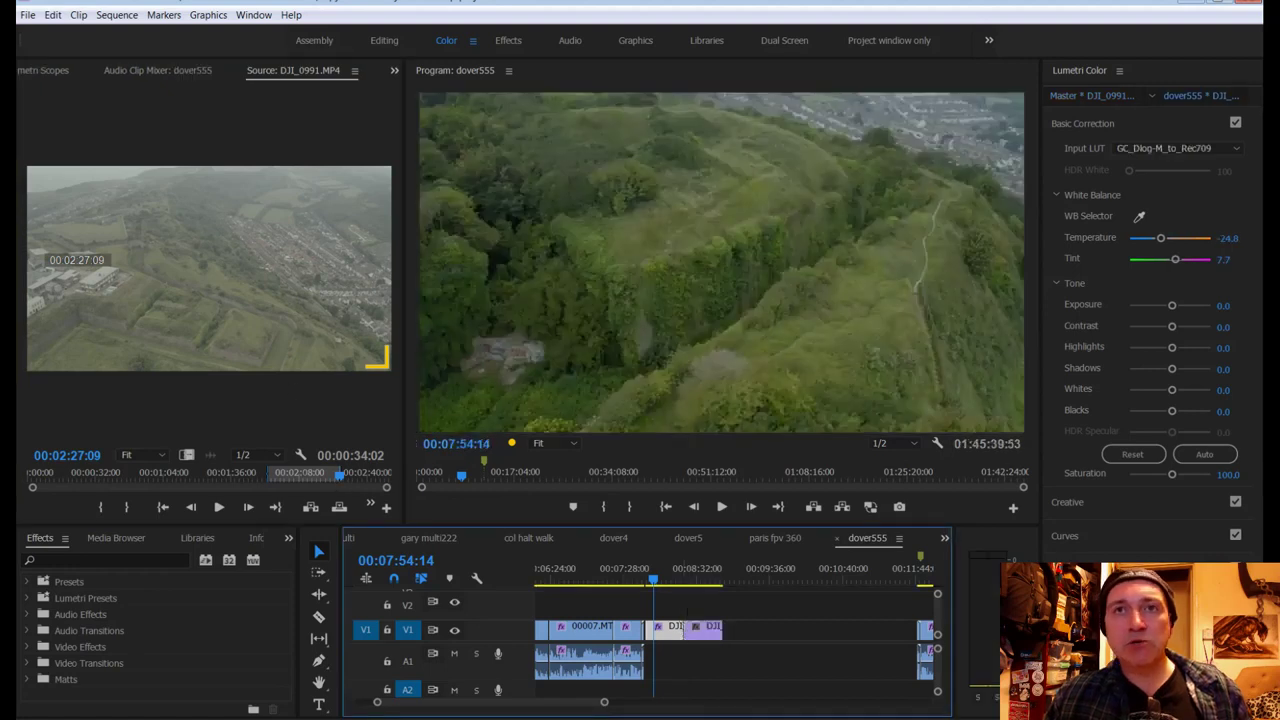
Step: Check the remaining footage of DJI_0991.MP4, open DJI_0992.MP4 from the drone bin in the Source monitor and save the project
left_click_drag(340, 478, 385, 483)
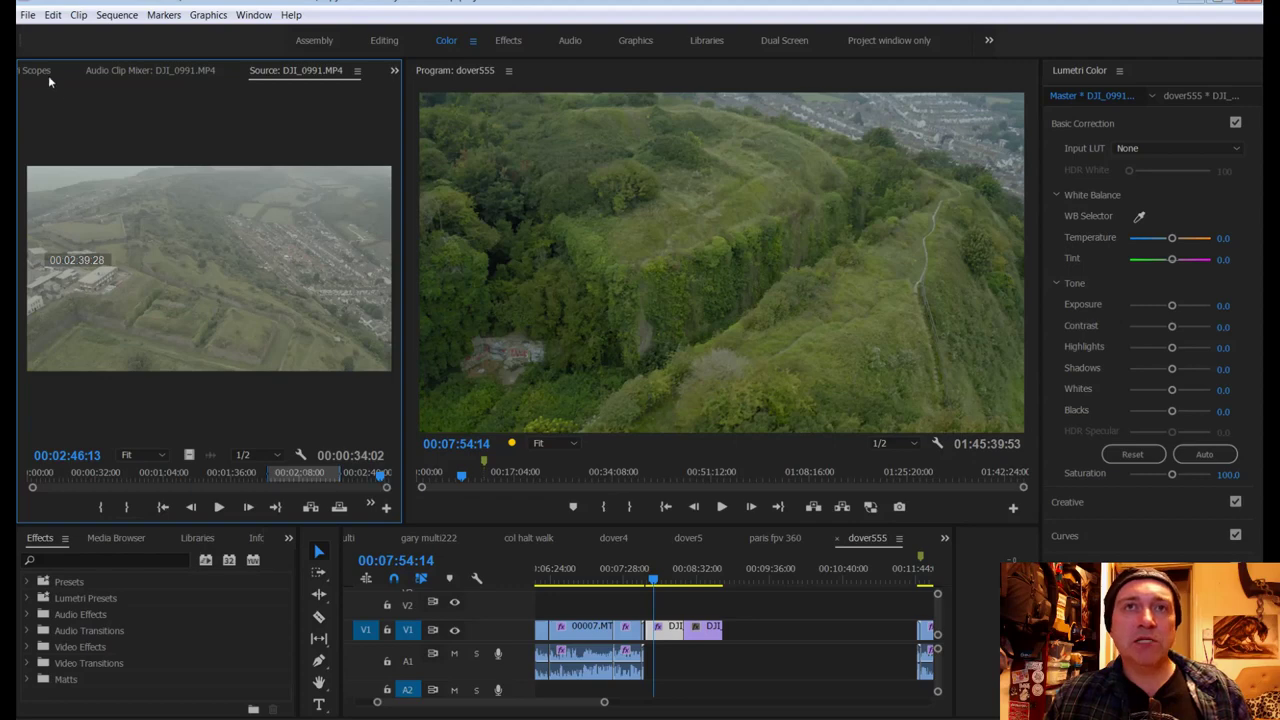
scroll(48, 74, "up", 4)
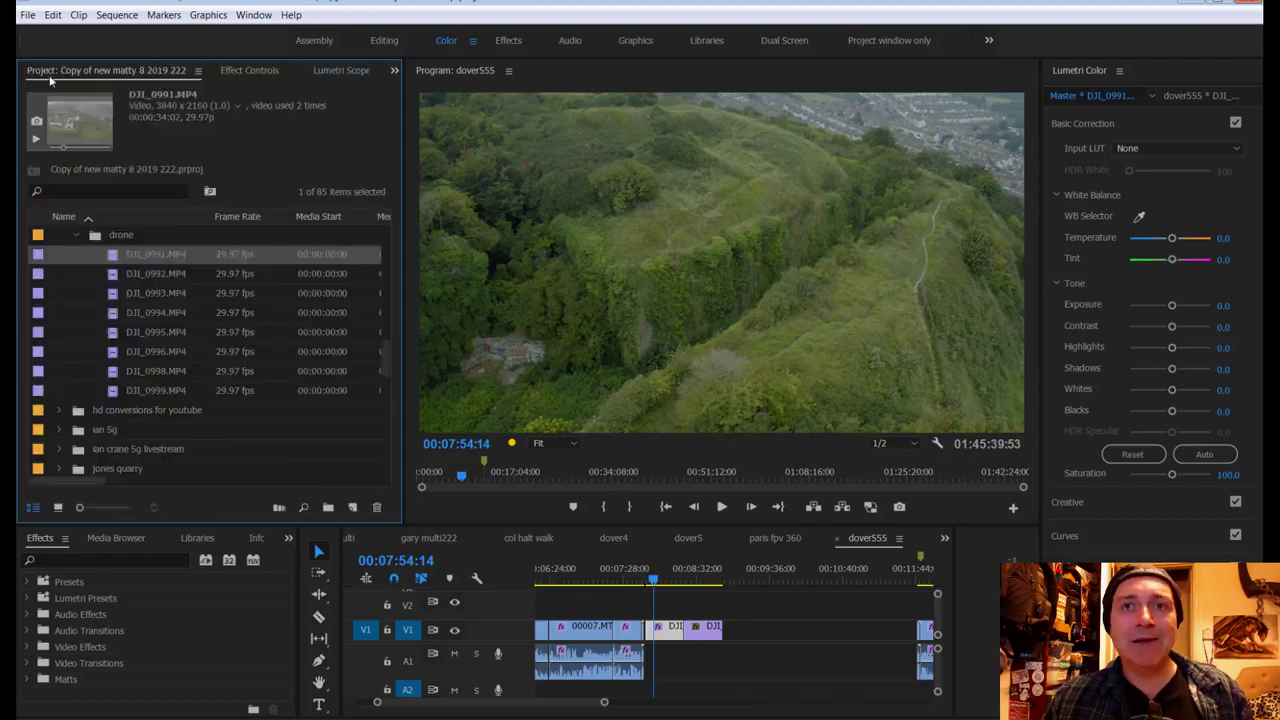
double_click(138, 275)
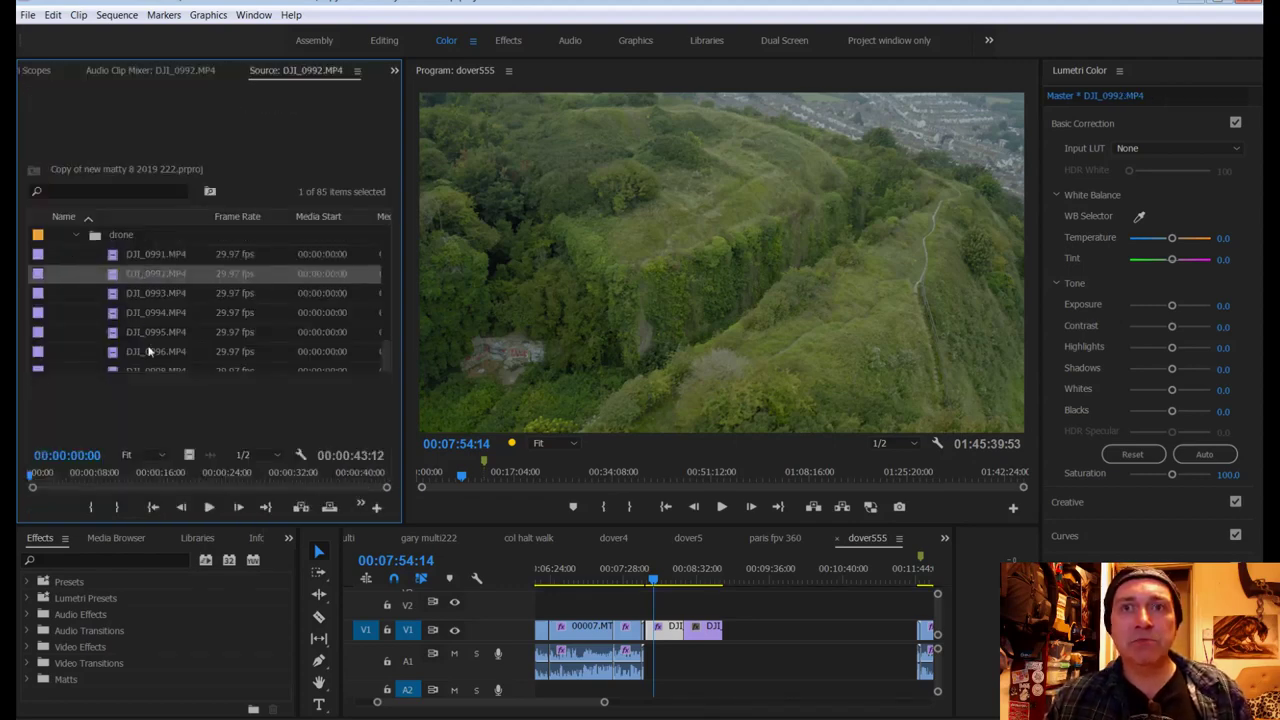
key("ctrl+s")
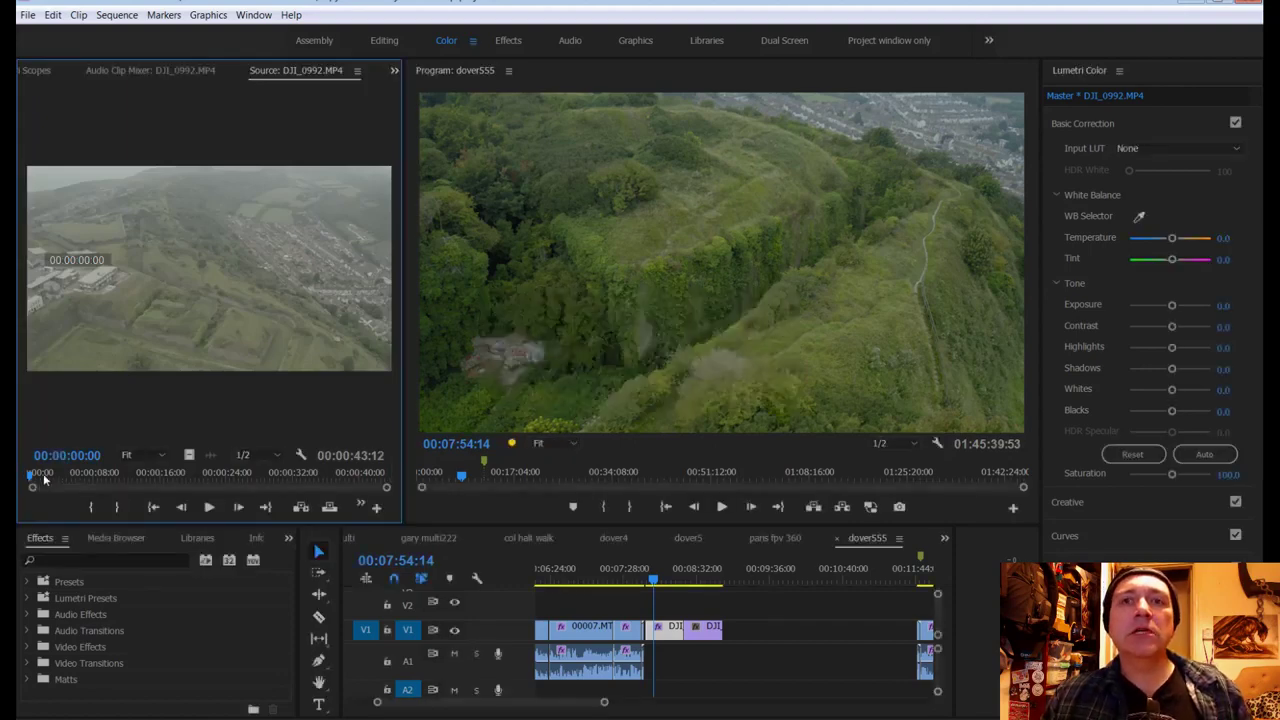
Step: Enlarge the Source monitor, mark DJI_0992.MP4 from 00:00:28:18 to 00:00:33:11 and append that section to the drone clips on V1
left_click_drag(43, 475, 265, 487)
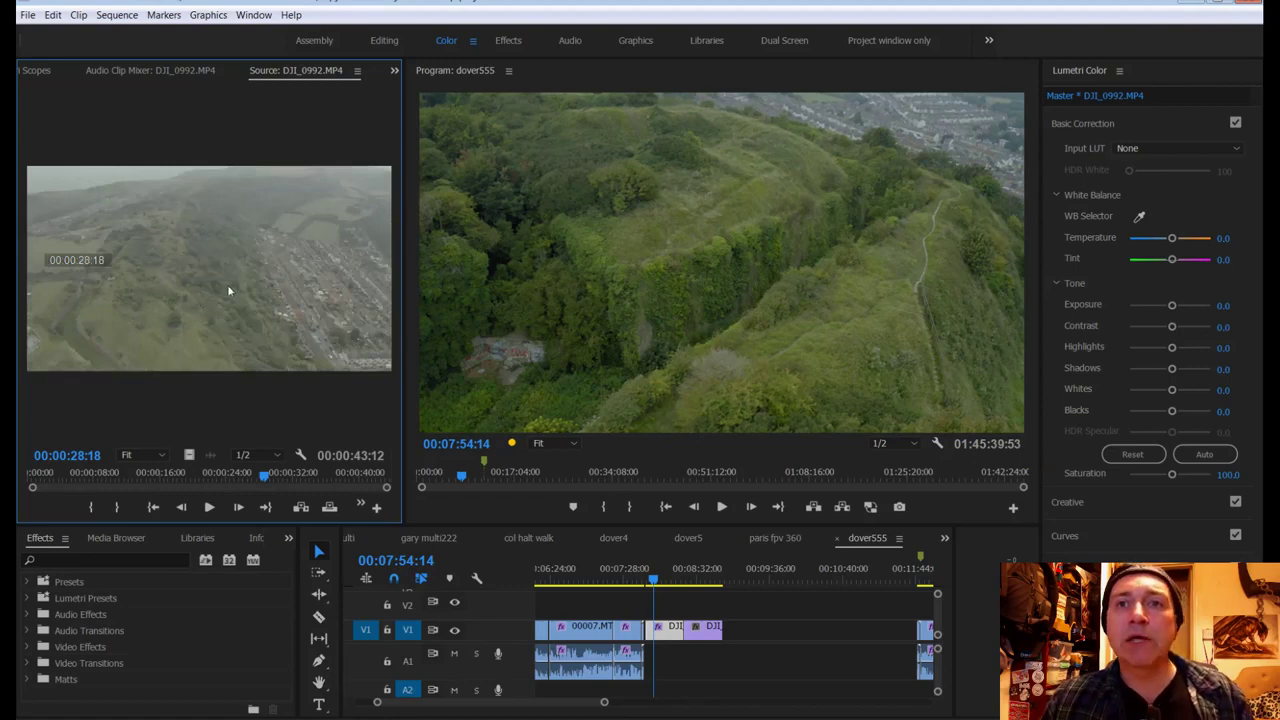
left_click_drag(405, 316, 891, 375)
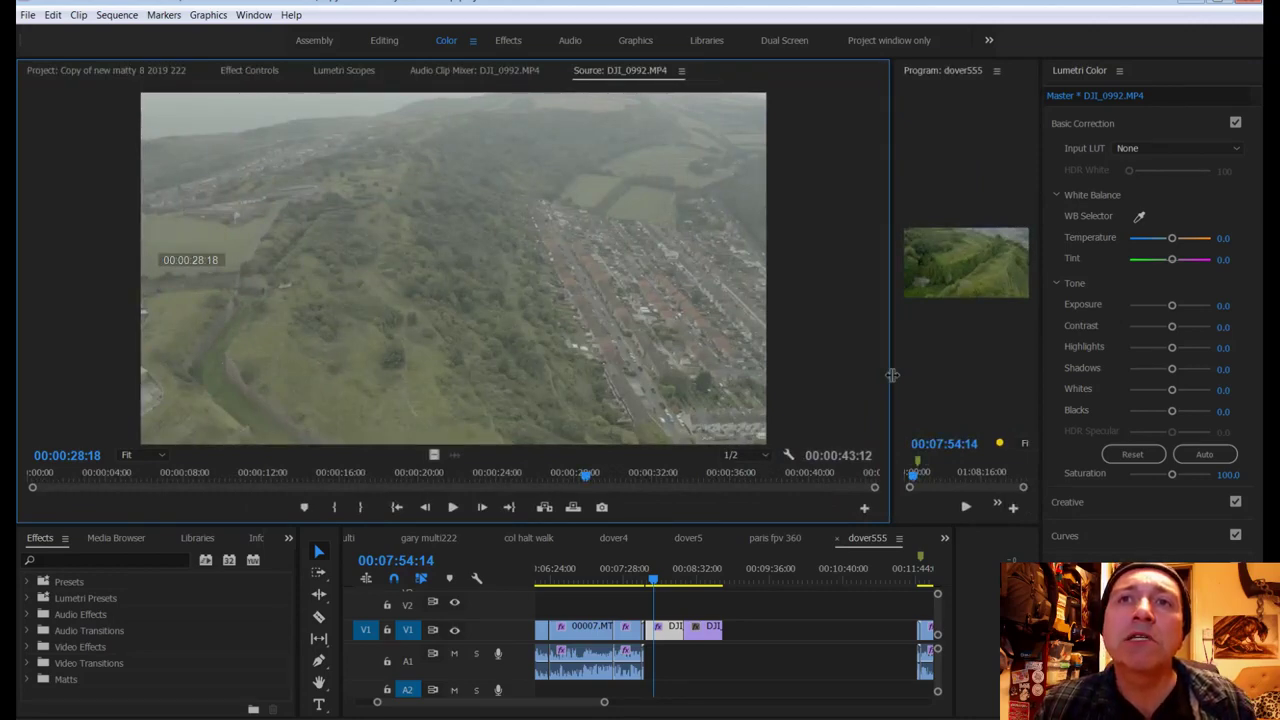
left_click_drag(891, 375, 889, 375)
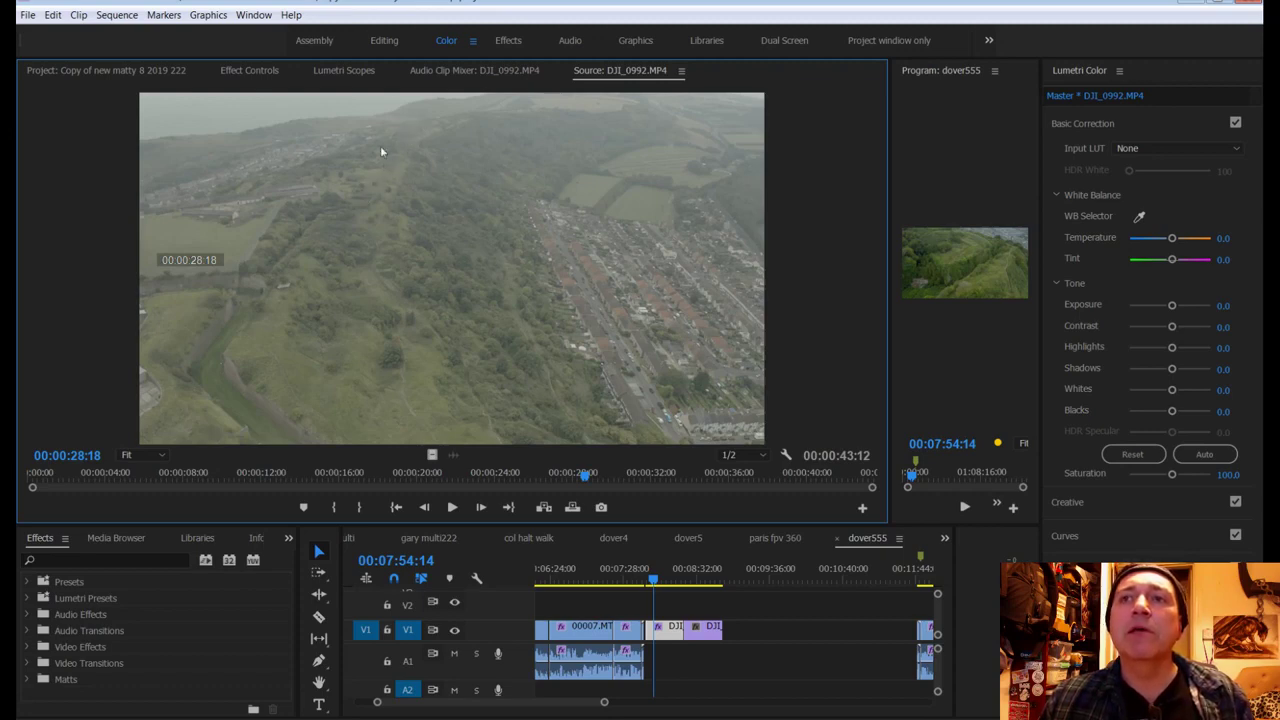
left_click(333, 507)
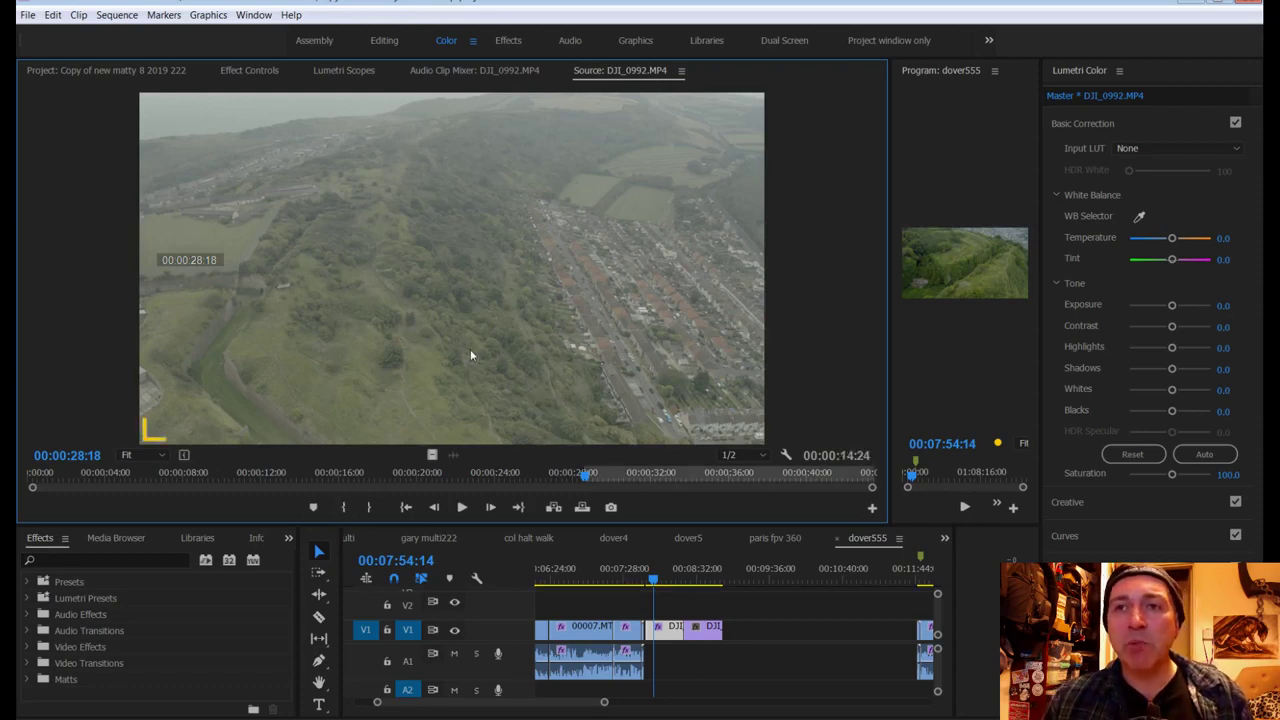
left_click_drag(587, 478, 678, 480)
left_click(369, 507)
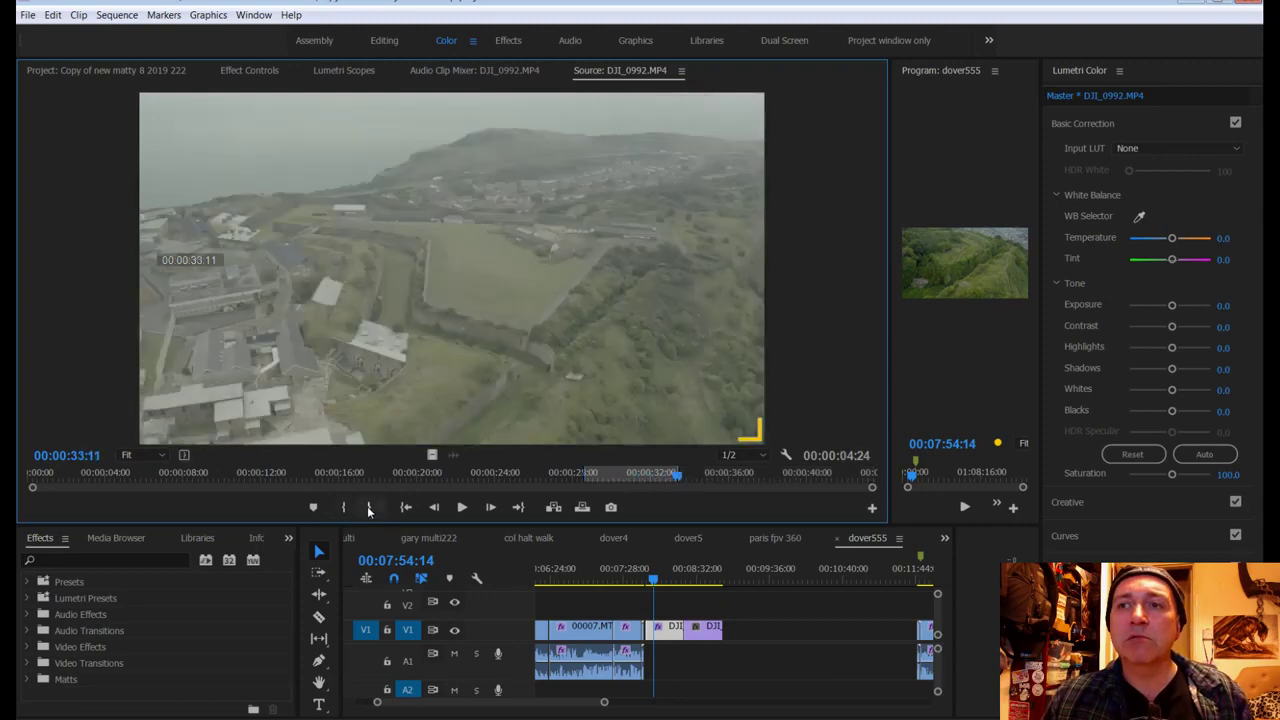
left_click(554, 507)
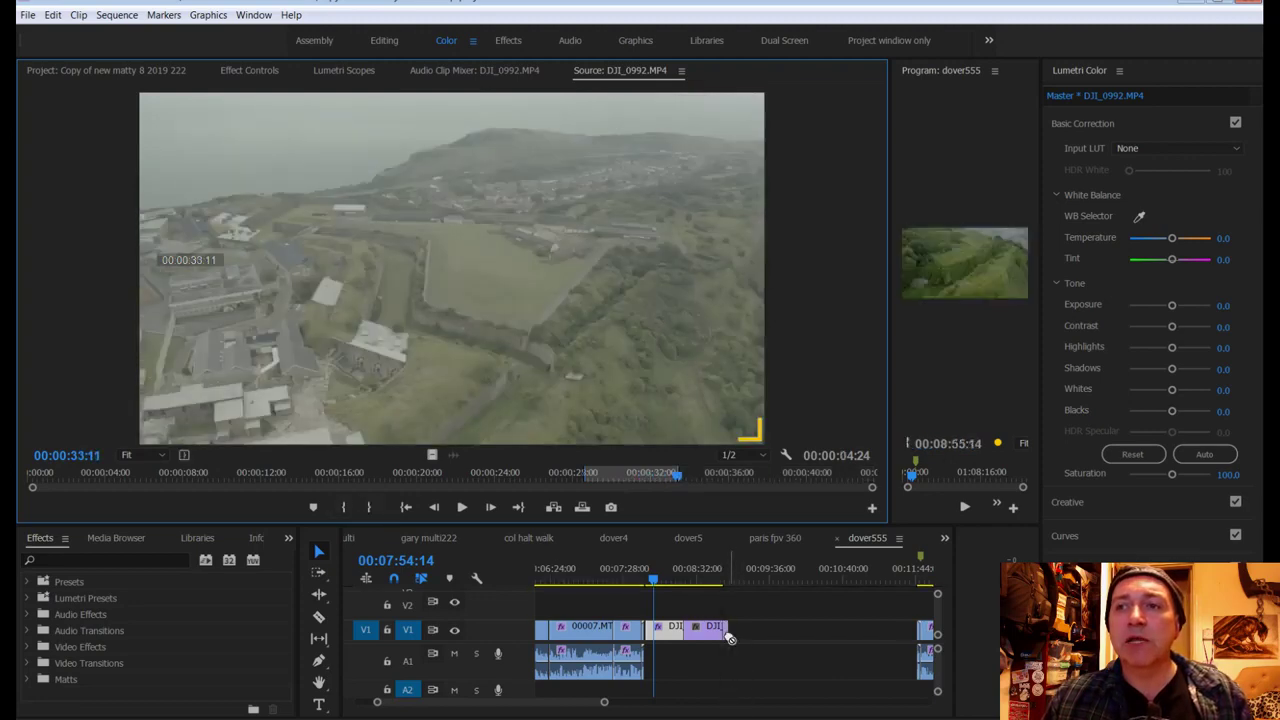
Step: Open DJI_0993.MP4 from the drone bin and scrub through it to about 00:04:28:02 for usable footage
left_click(63, 70)
double_click(140, 293)
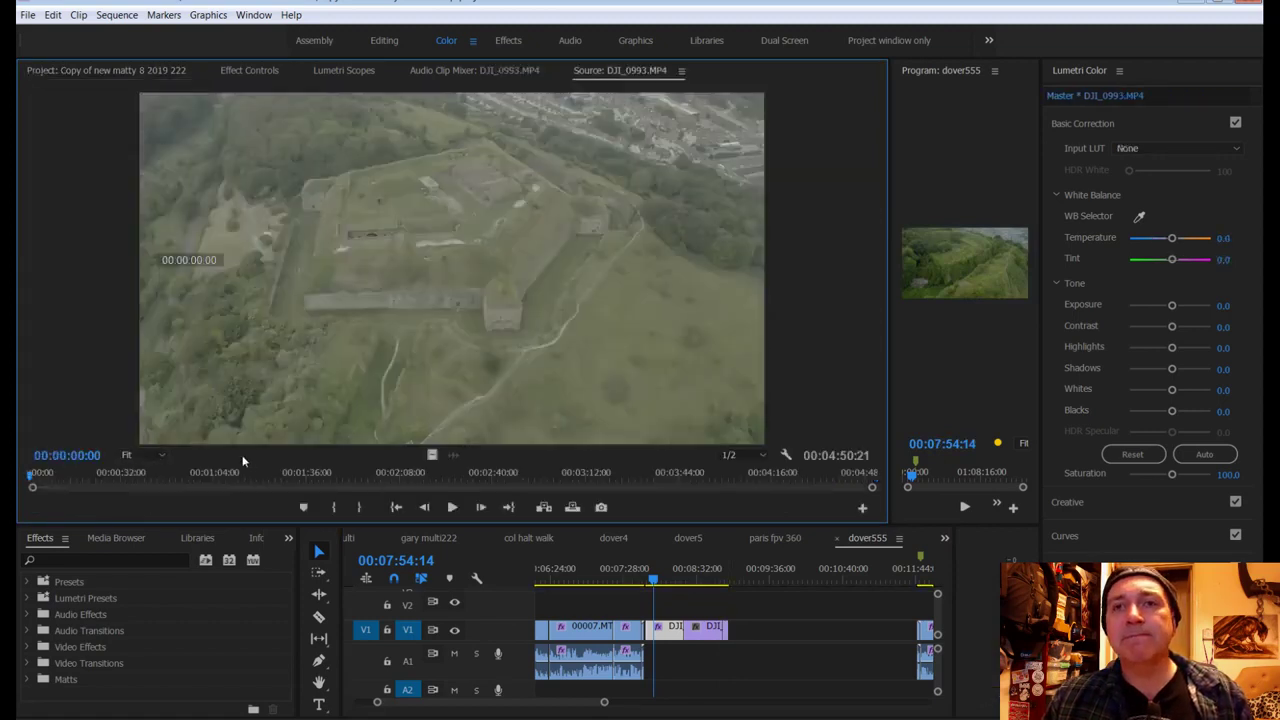
left_click_drag(33, 478, 806, 520)
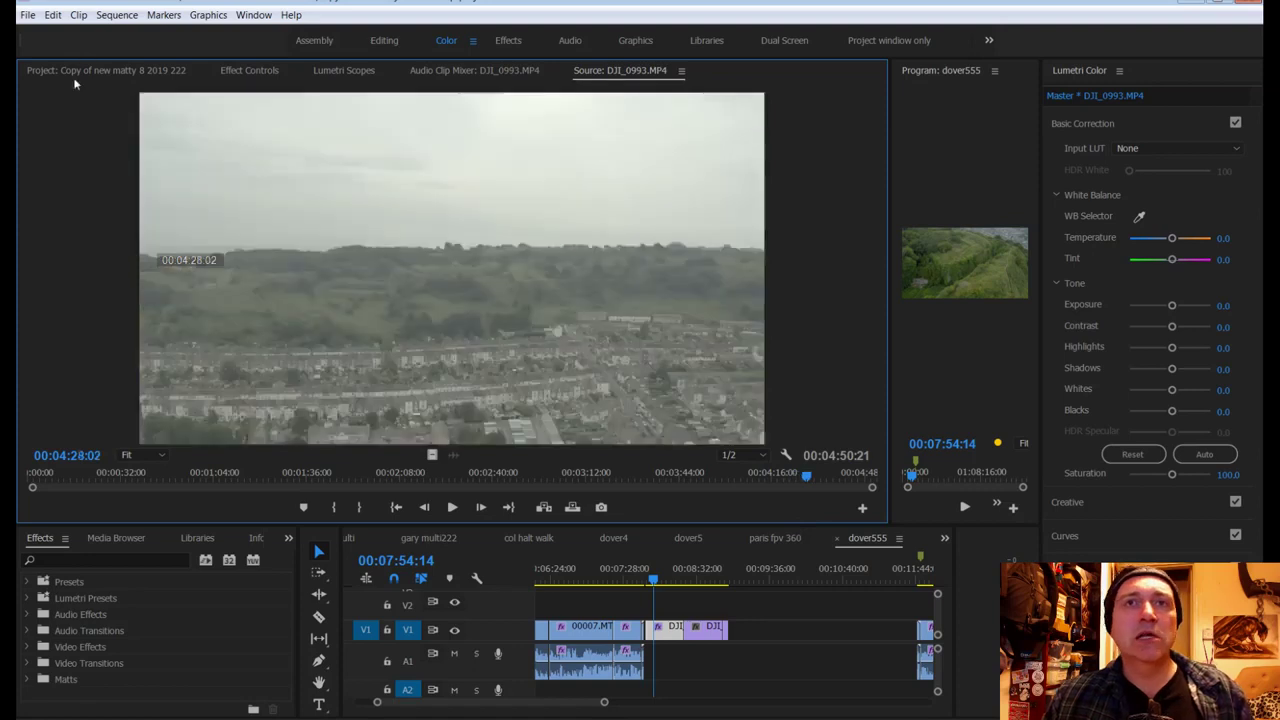
Step: Open DJI_0994.MP4, mark it from 00:00:07:04 to 00:00:14:19 and append that section after the last drone clip on V1
left_click(78, 72)
double_click(113, 316)
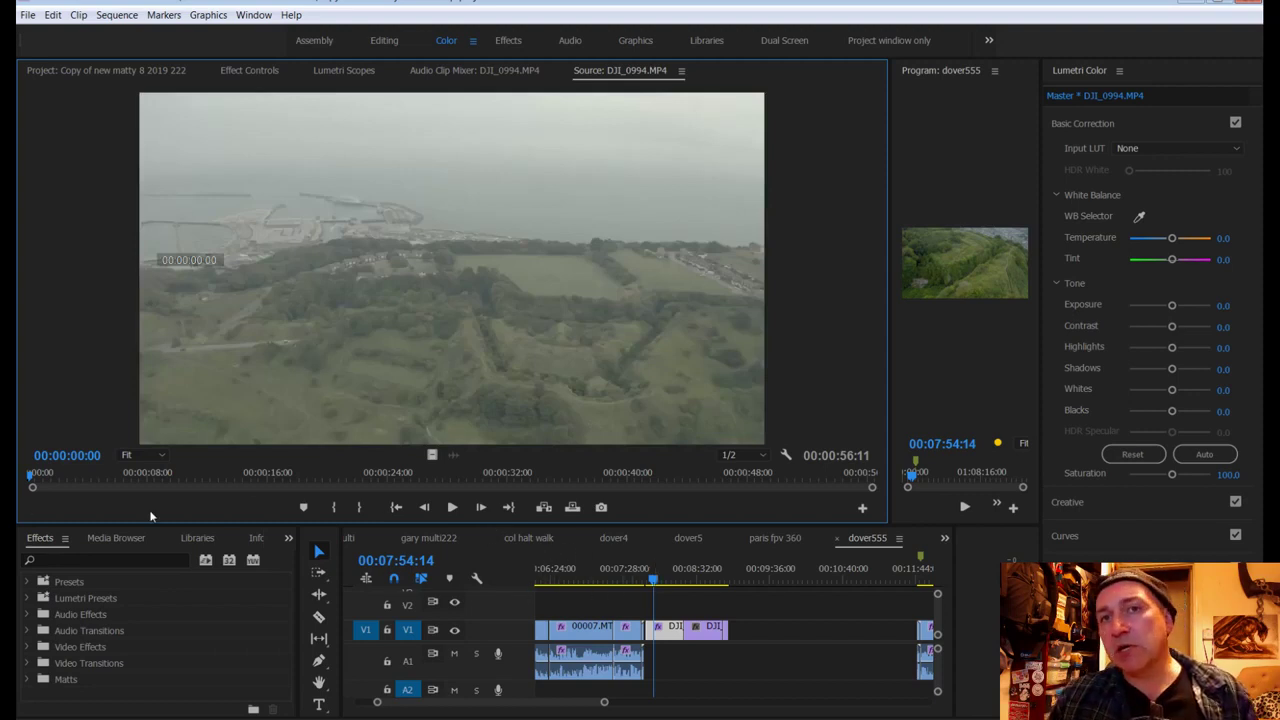
left_click_drag(30, 487, 138, 477)
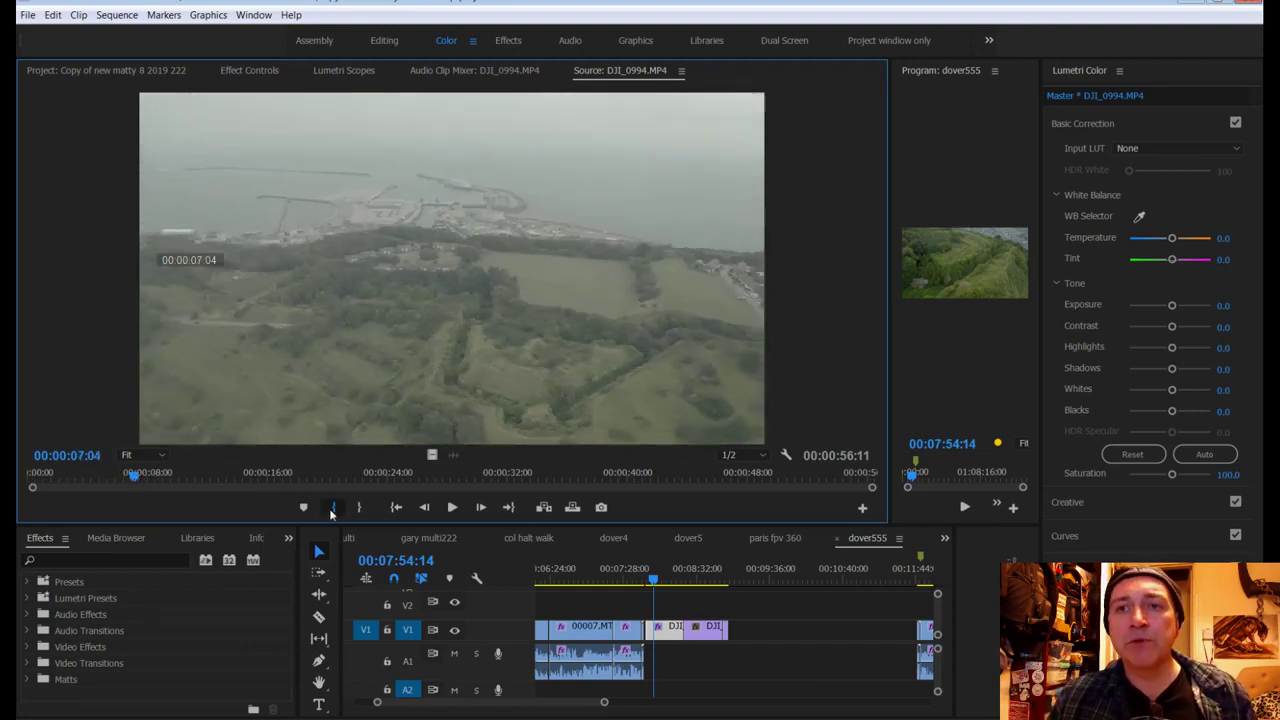
key("i")
left_click(150, 481)
left_click_drag(150, 481, 250, 485)
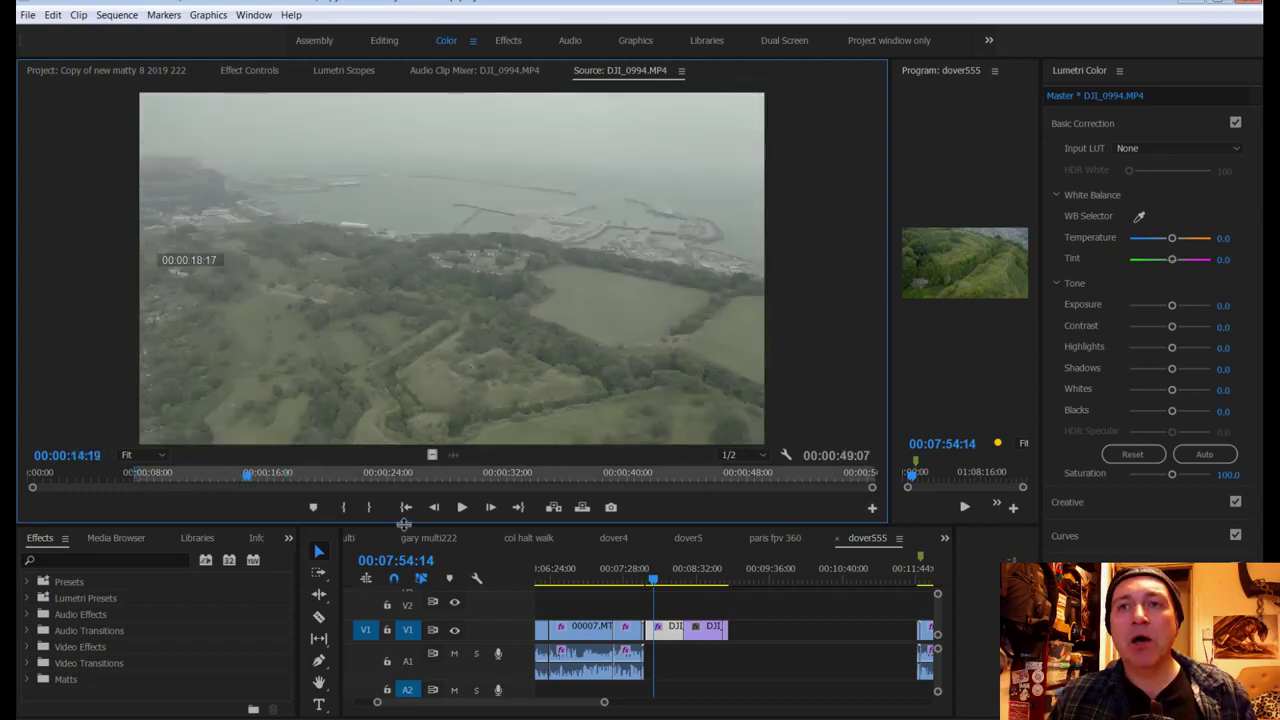
left_click(369, 507)
left_click_drag(600, 400, 740, 648)
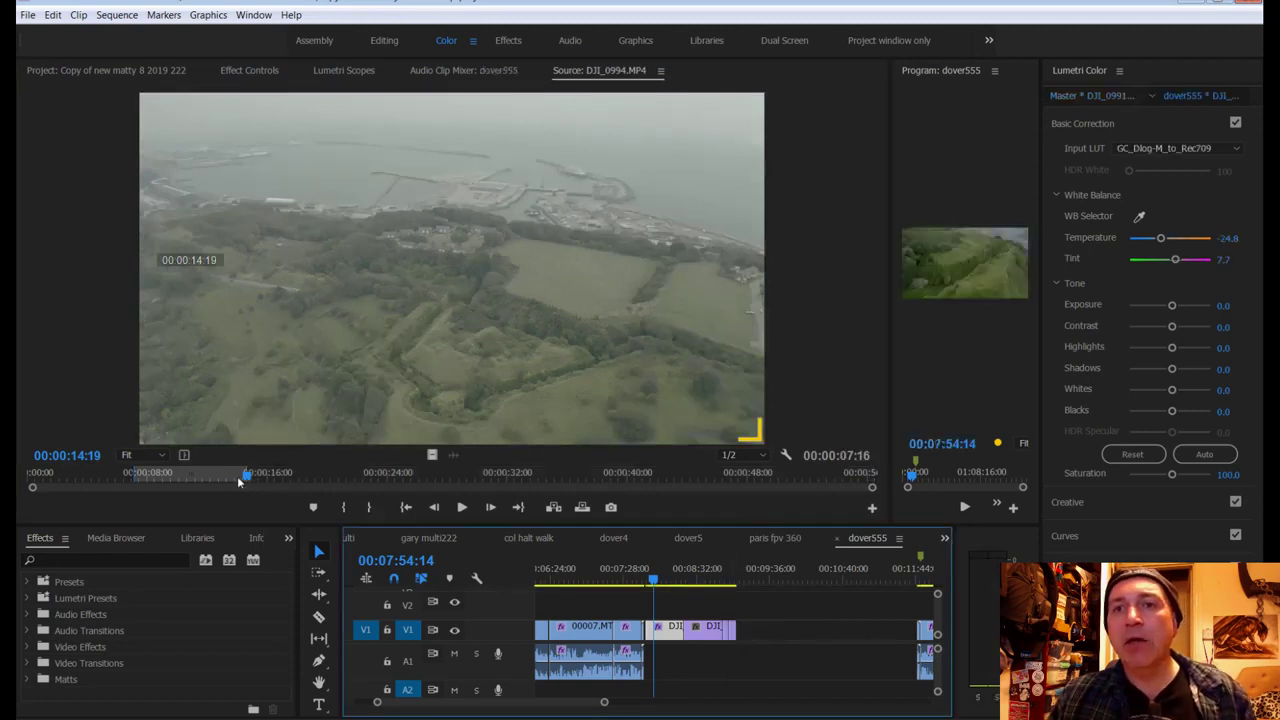
Step: Mark a second section of DJI_0994.MP4 from 00:00:48:09 to 00:00:54:13 and append it to the drone clips on V1
left_click_drag(246, 480, 752, 498)
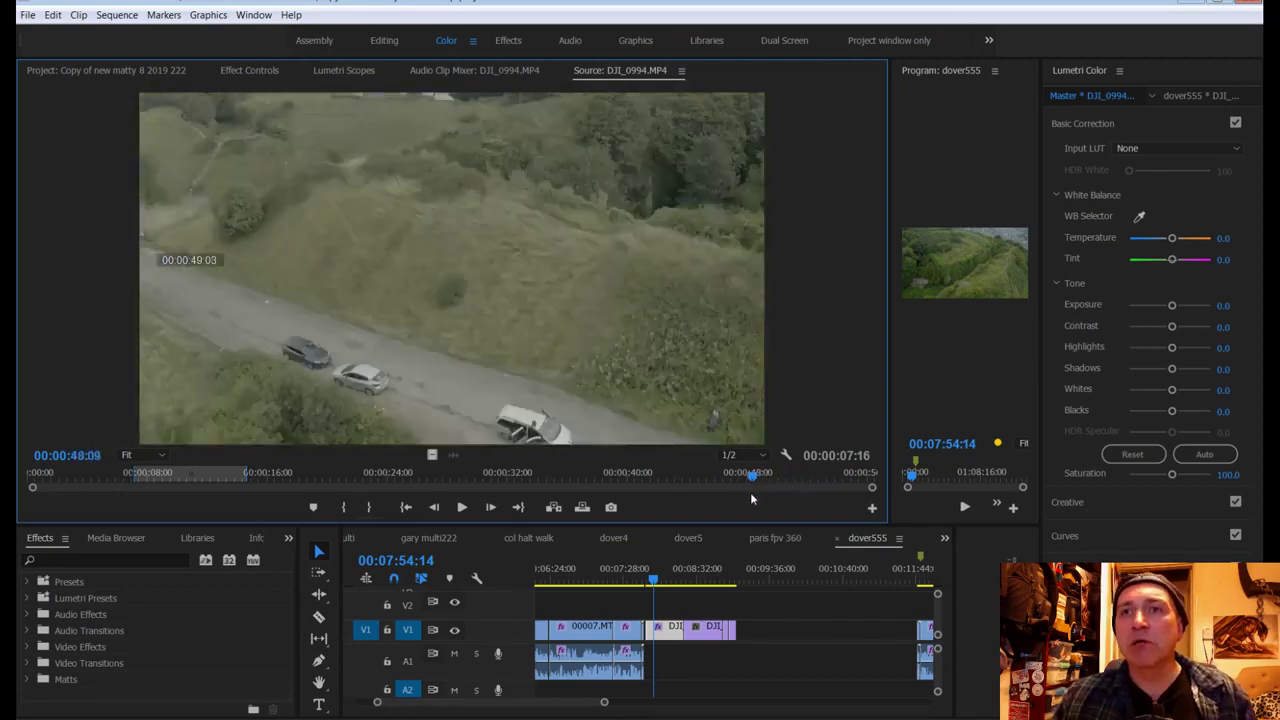
left_click(345, 508)
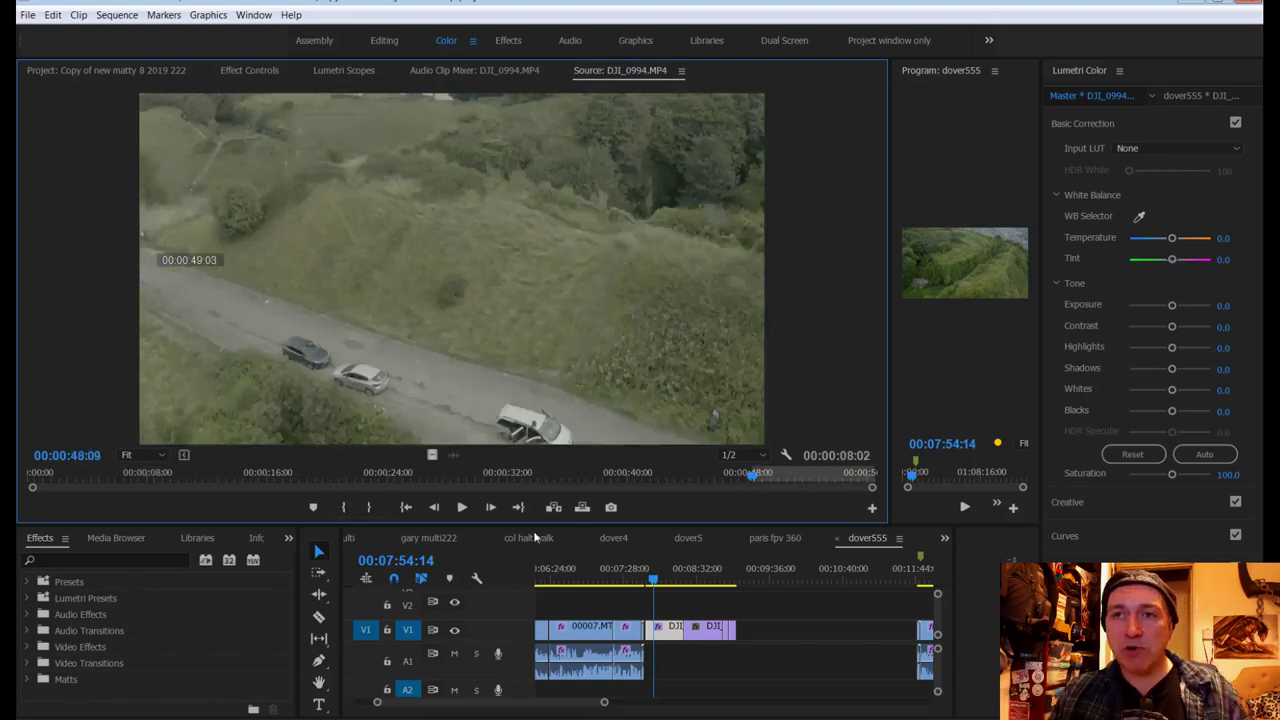
left_click_drag(753, 480, 845, 485)
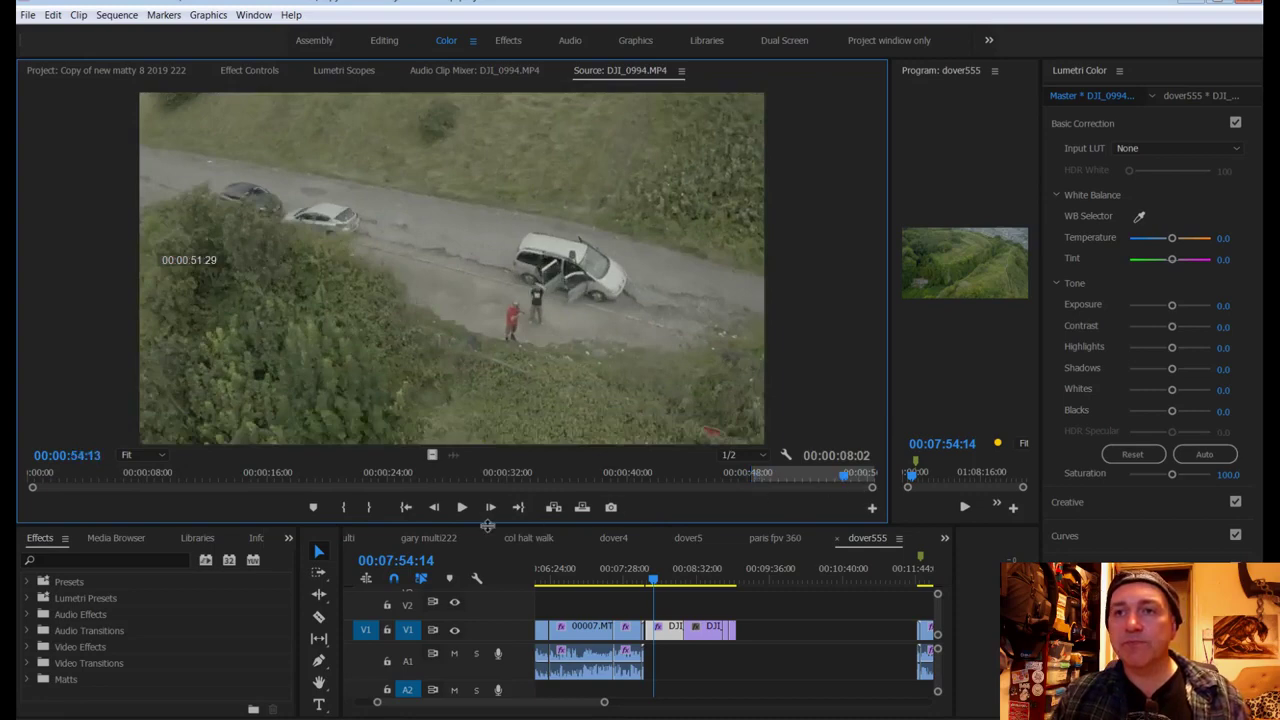
left_click(368, 507)
left_click_drag(308, 378, 745, 645)
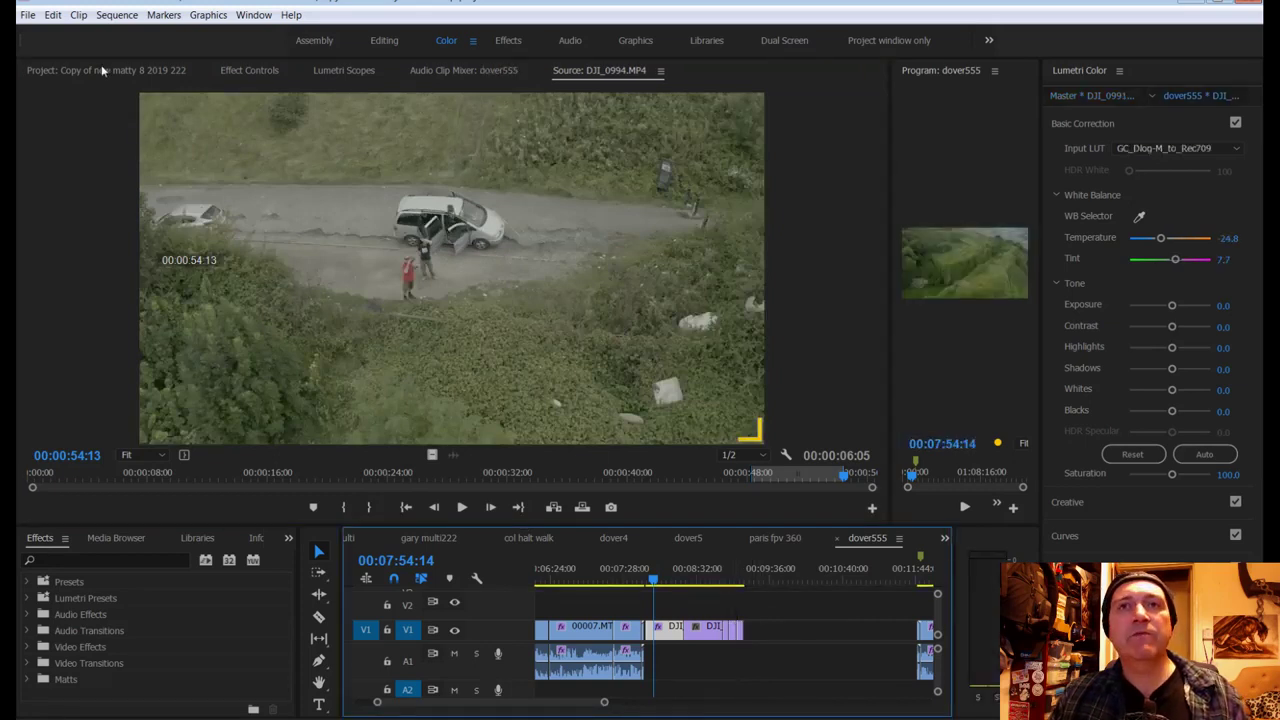
Step: Open DJI_0995.MP4 from the drone bin and sample its footage at several points up to 00:00:03:04
left_click(105, 70)
double_click(117, 336)
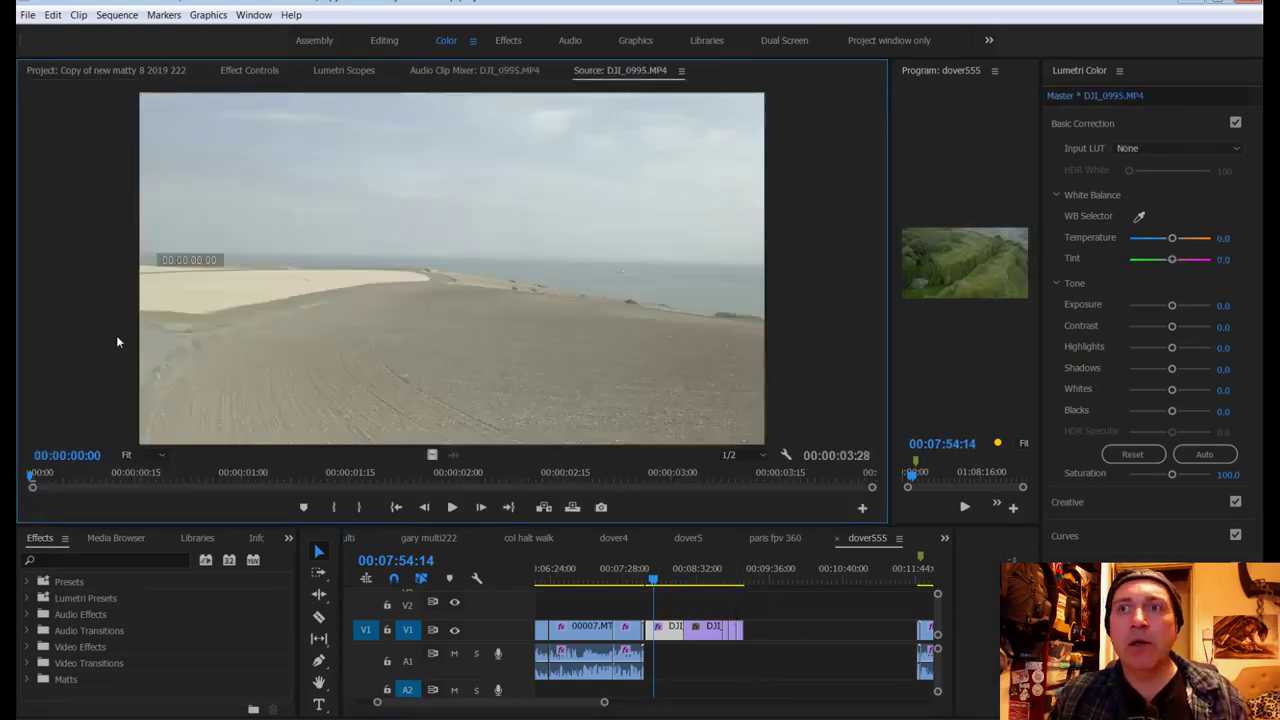
left_click(293, 477)
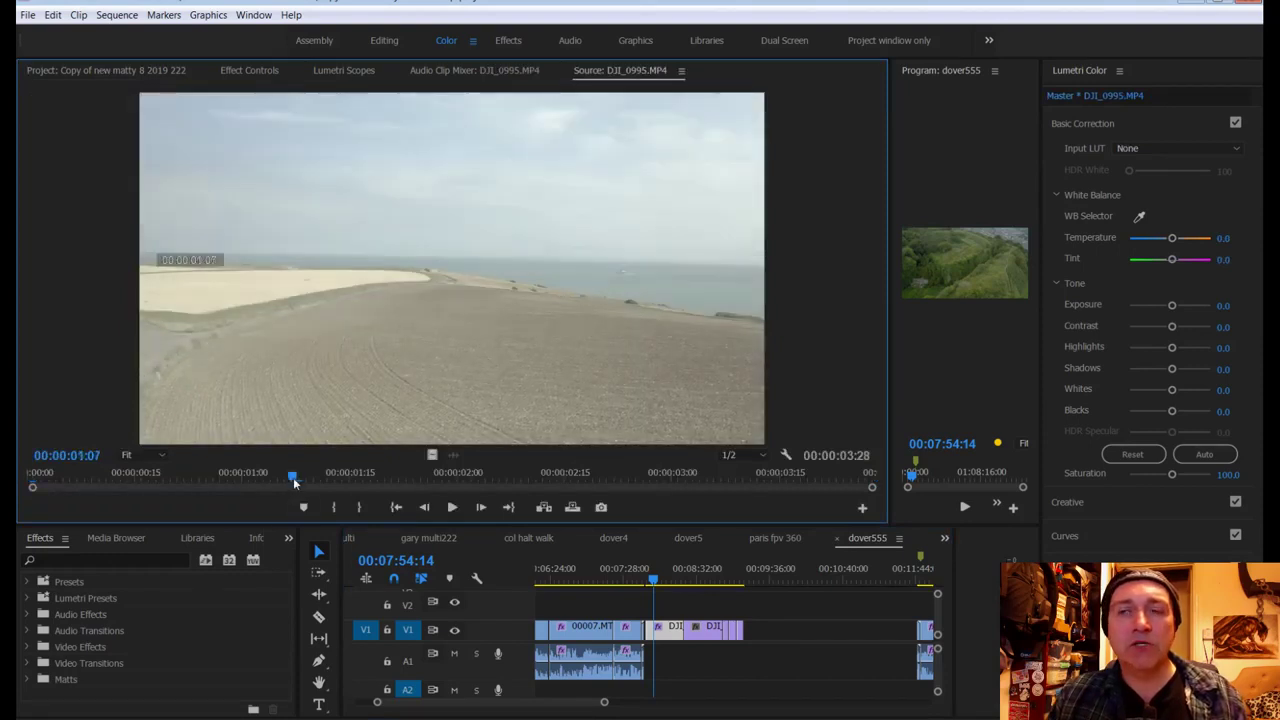
left_click(550, 478)
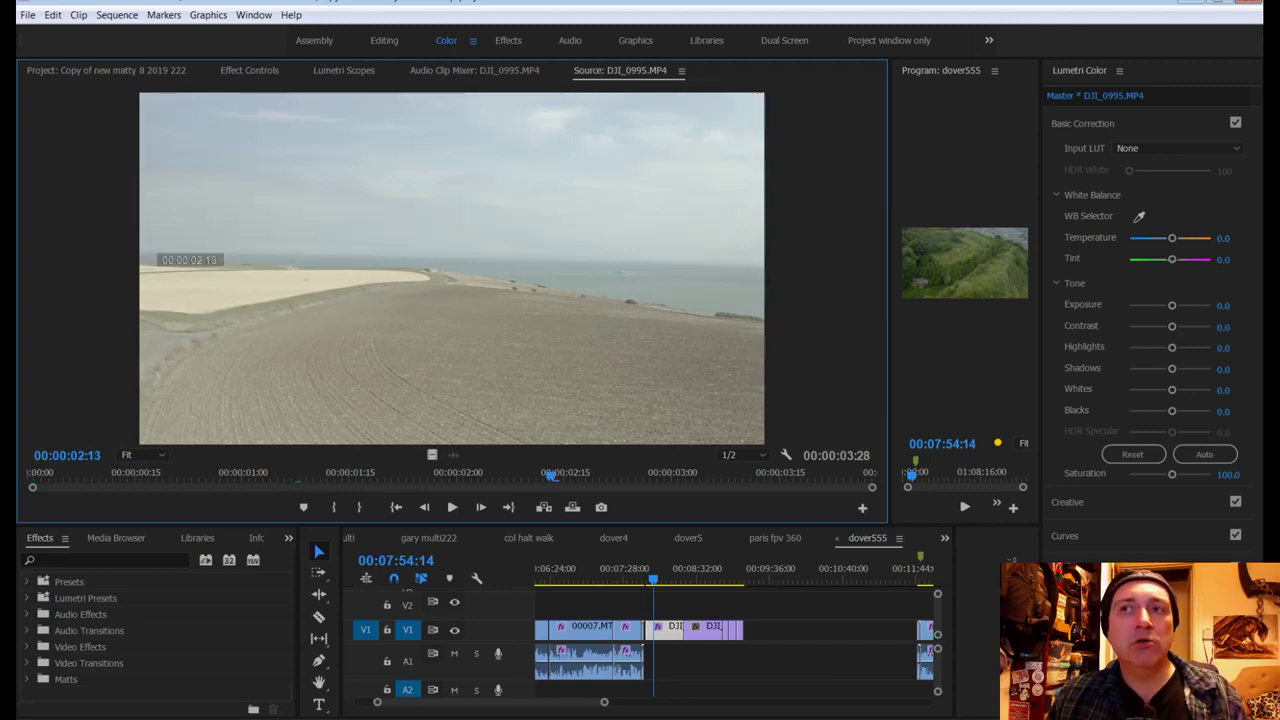
left_click(706, 479)
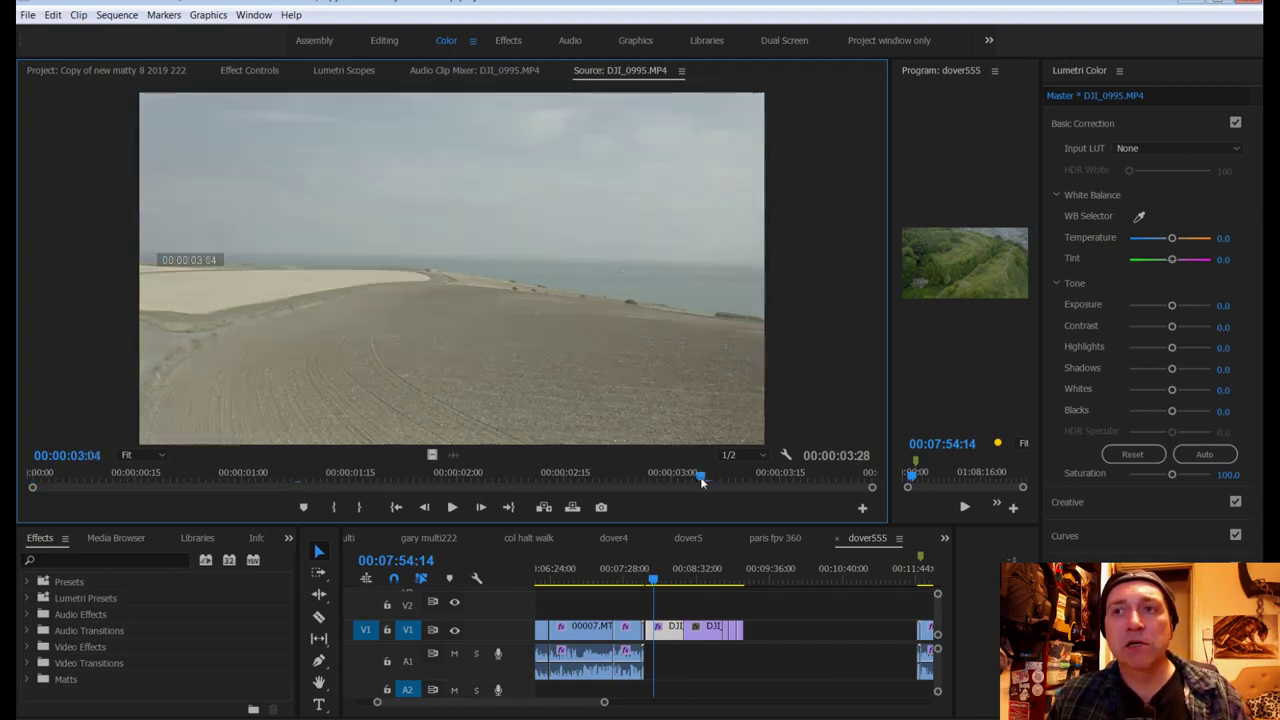
Step: Open DJI_0996.MP4 from the drone bin and check its footage at 00:01:51:03 and 00:02:59:27
left_click(115, 69)
double_click(121, 352)
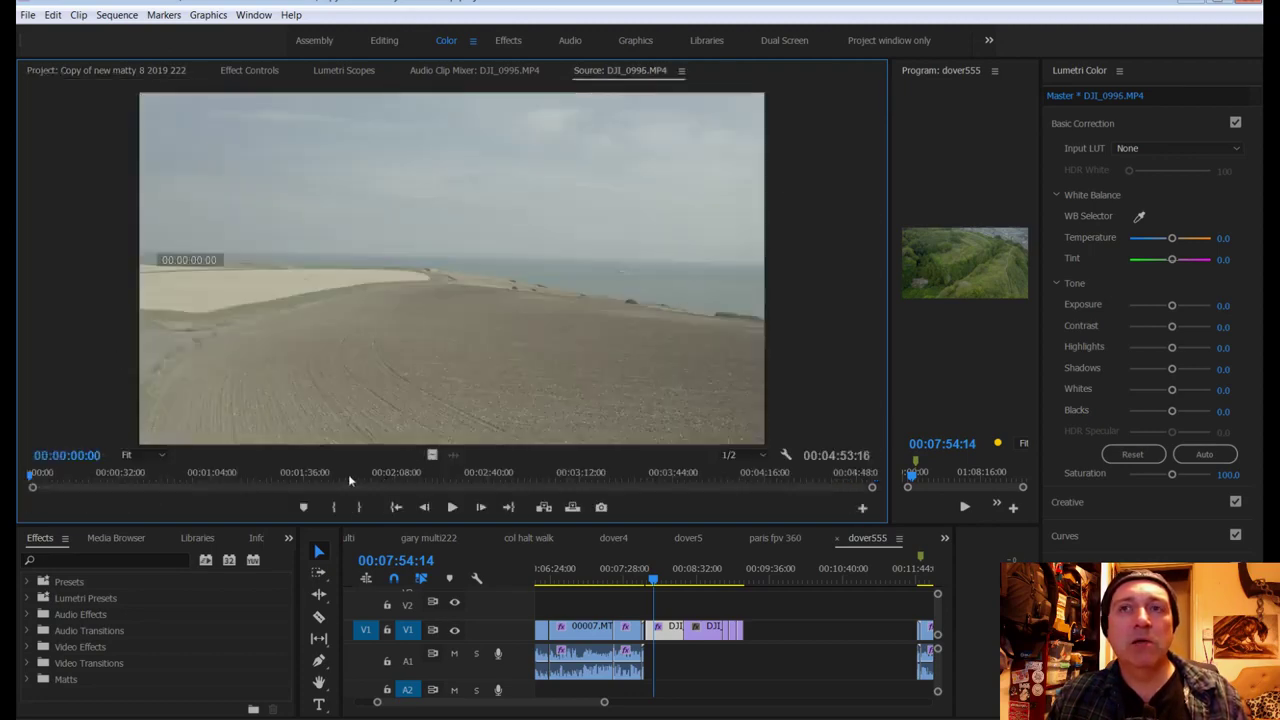
left_click(348, 474)
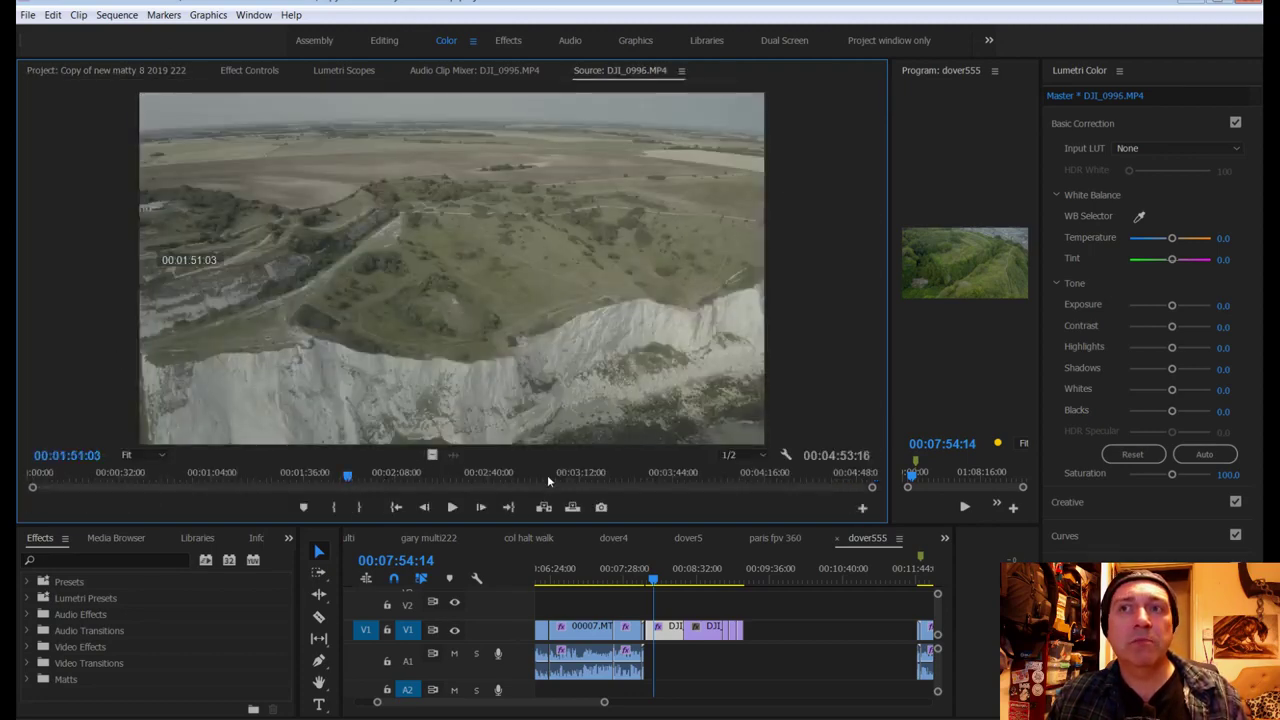
left_click(547, 475)
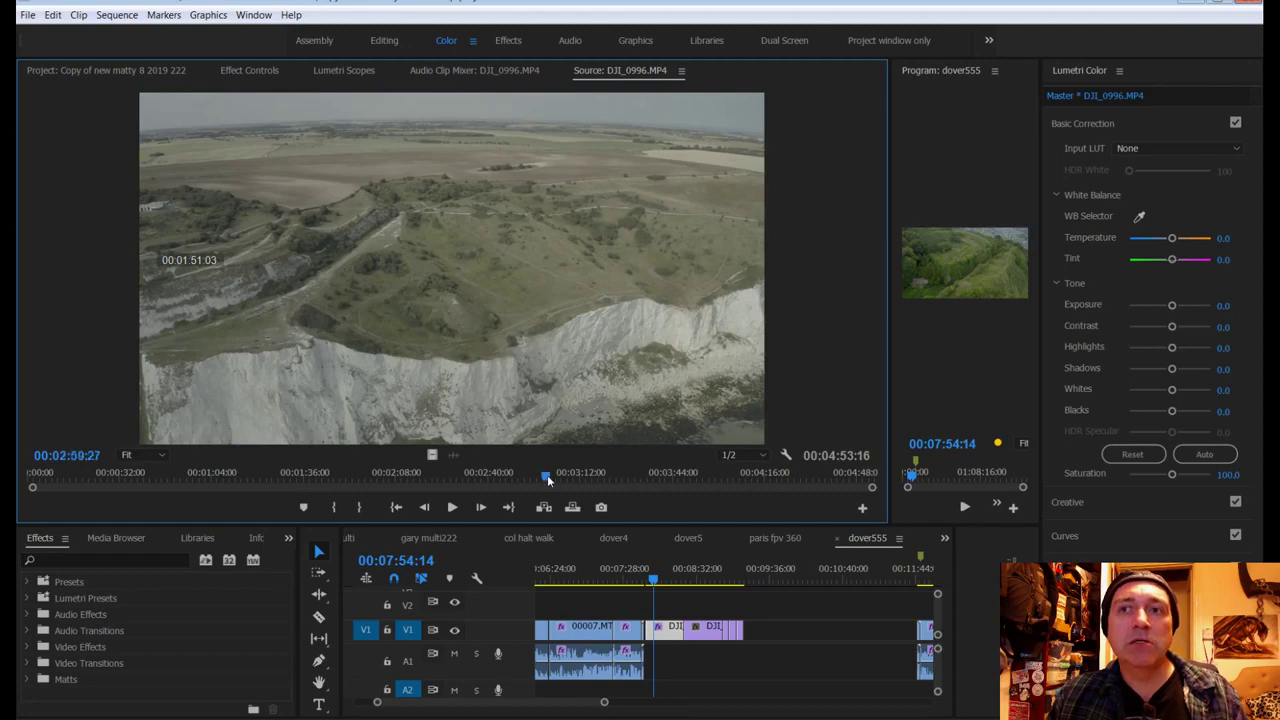
Step: Open DJI_0998.MP4 from the drone bin in the Source monitor and save the project
left_click(92, 72)
double_click(140, 372)
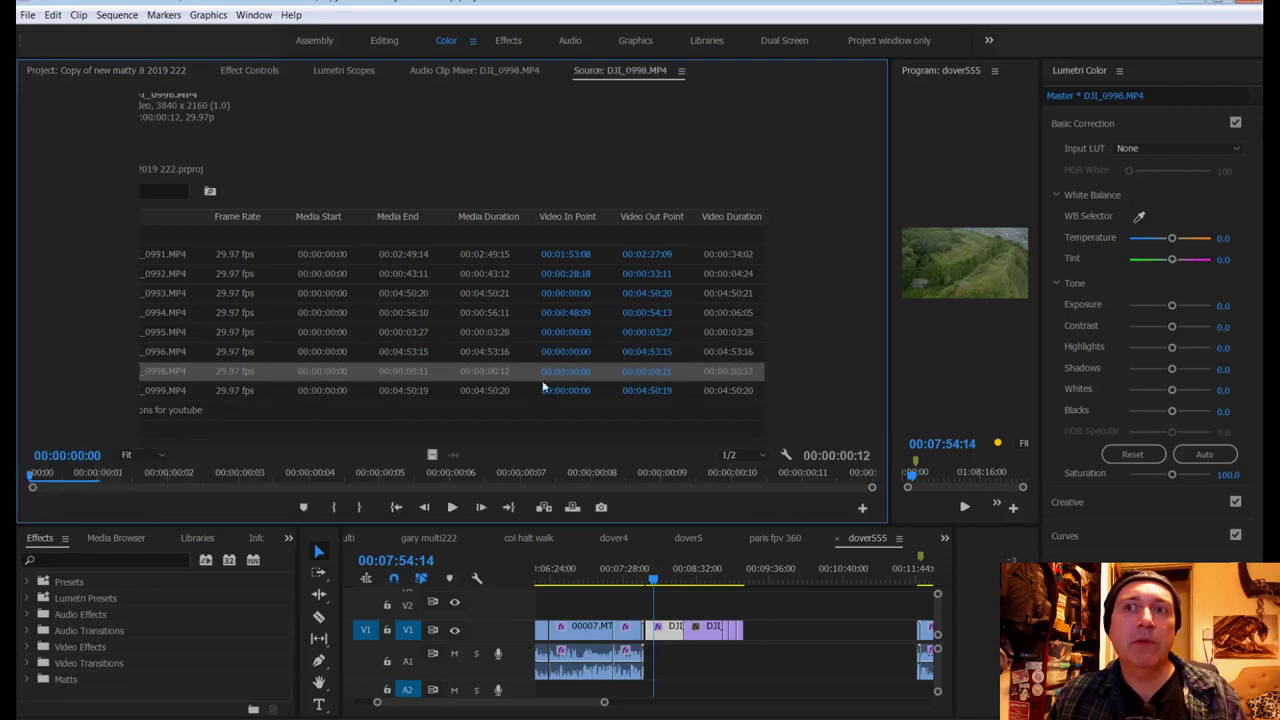
key("ctrl+s")
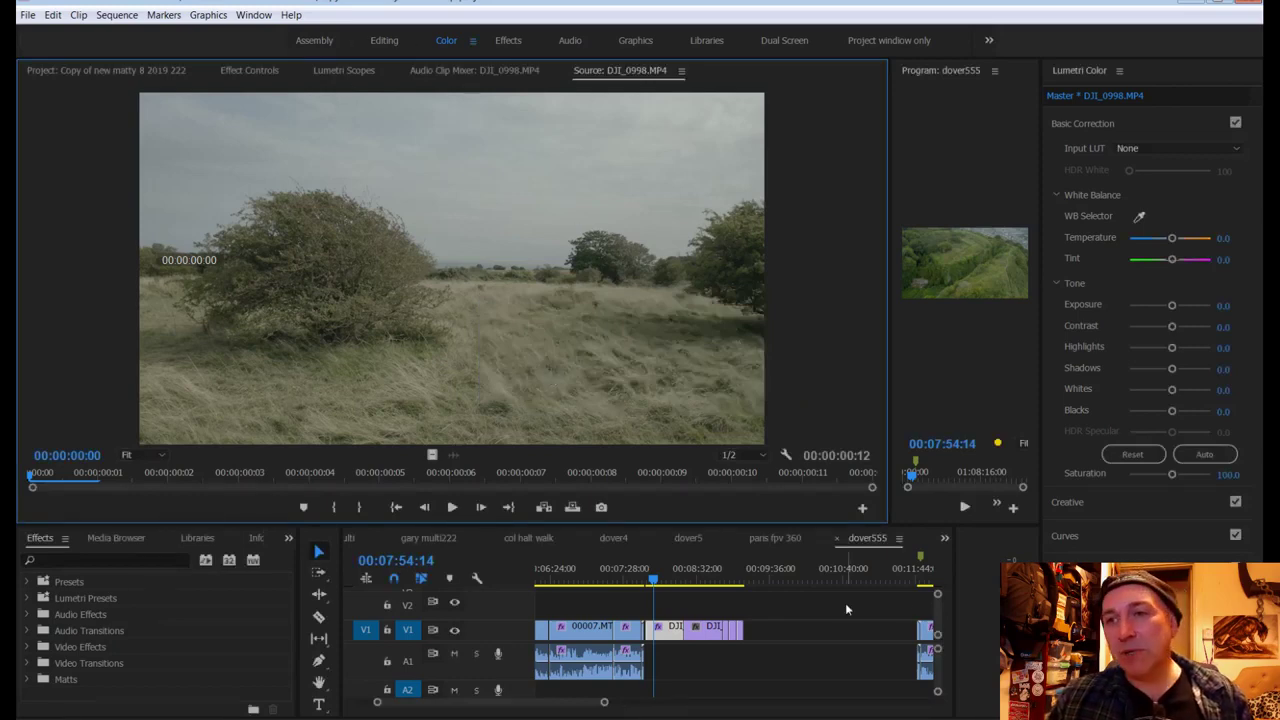
left_click_drag(604, 701, 590, 701)
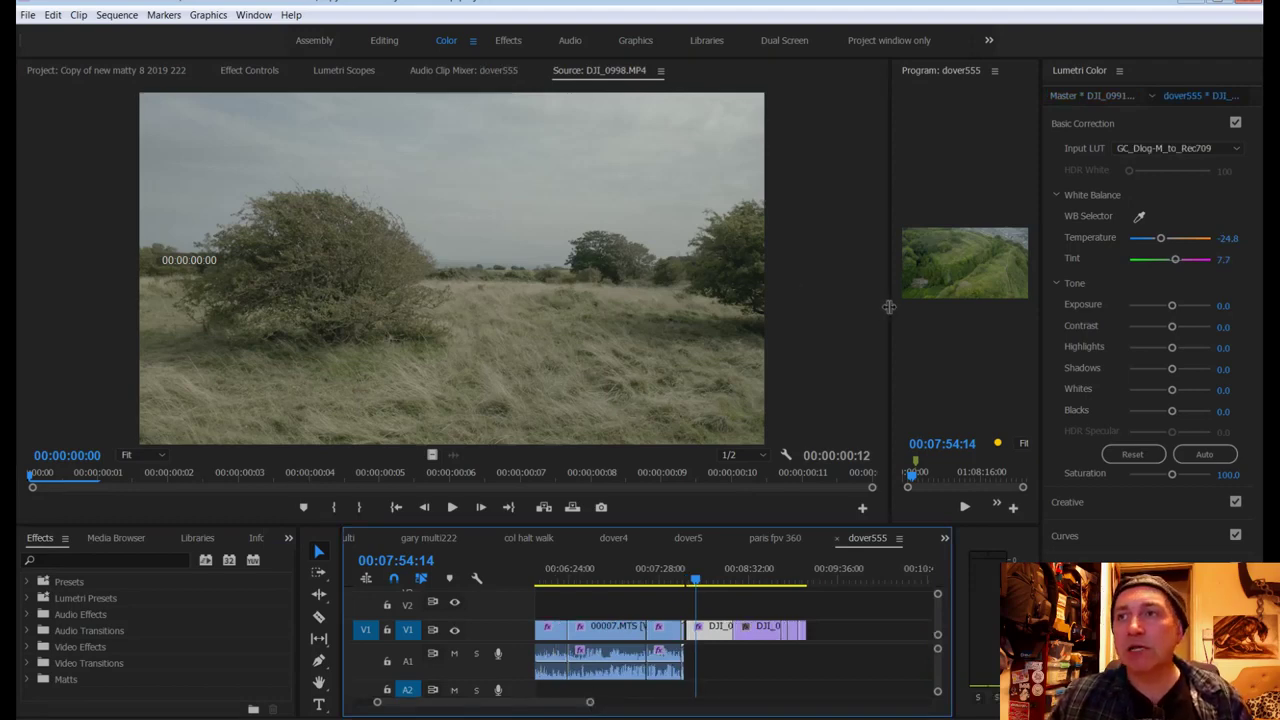
Step: Enlarge the Program monitor view, and switch to the Editing workspace with the project's item list showing
left_click_drag(889, 306, 289, 316)
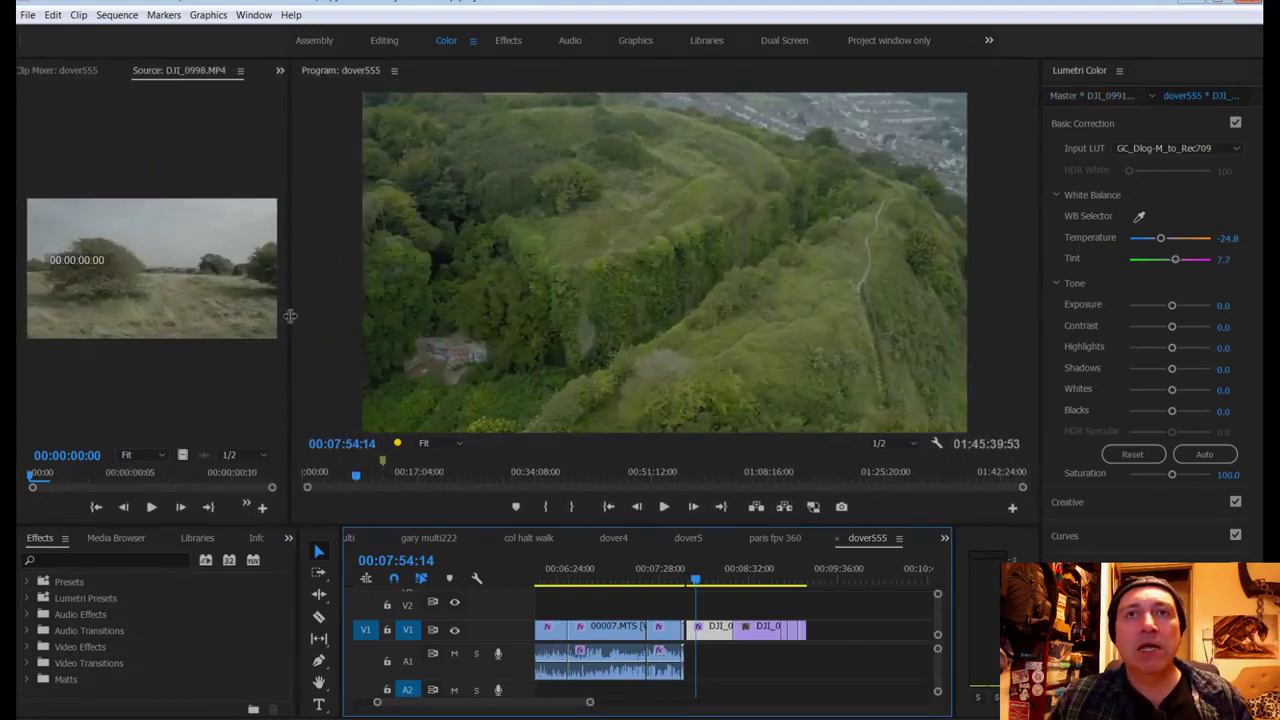
left_click(99, 70)
left_click(99, 70)
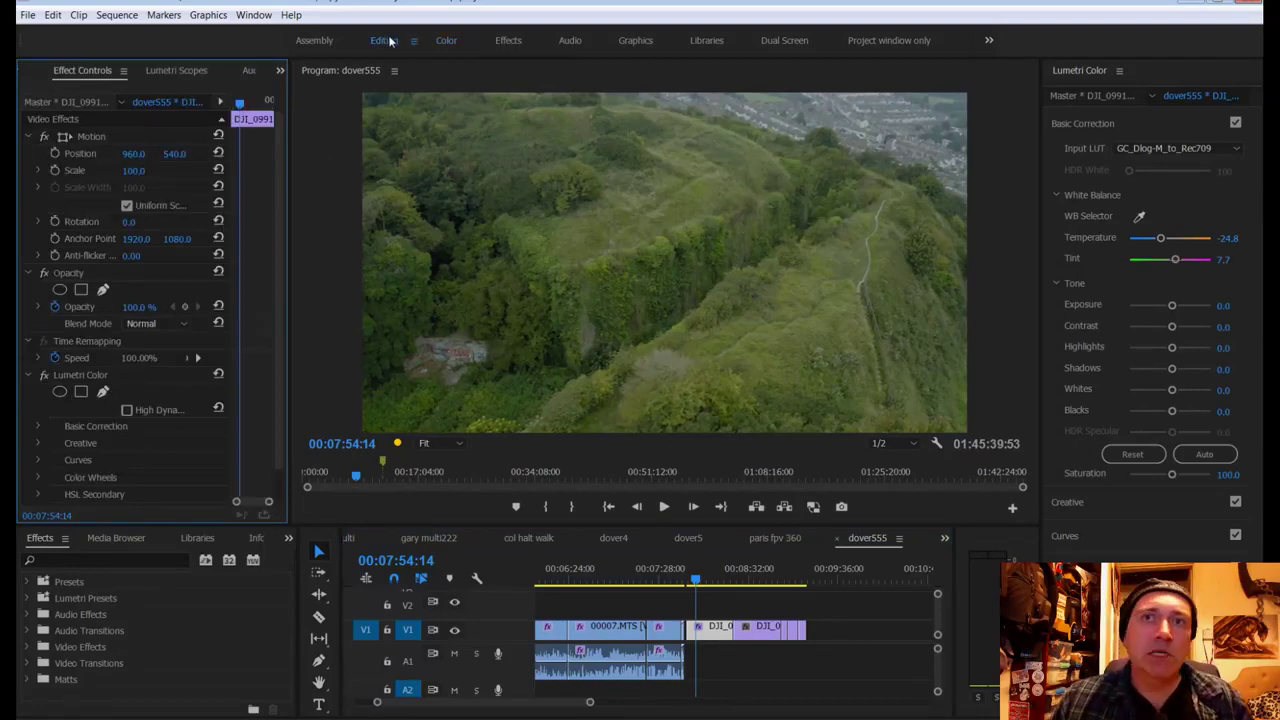
left_click(390, 40)
left_click(58, 36)
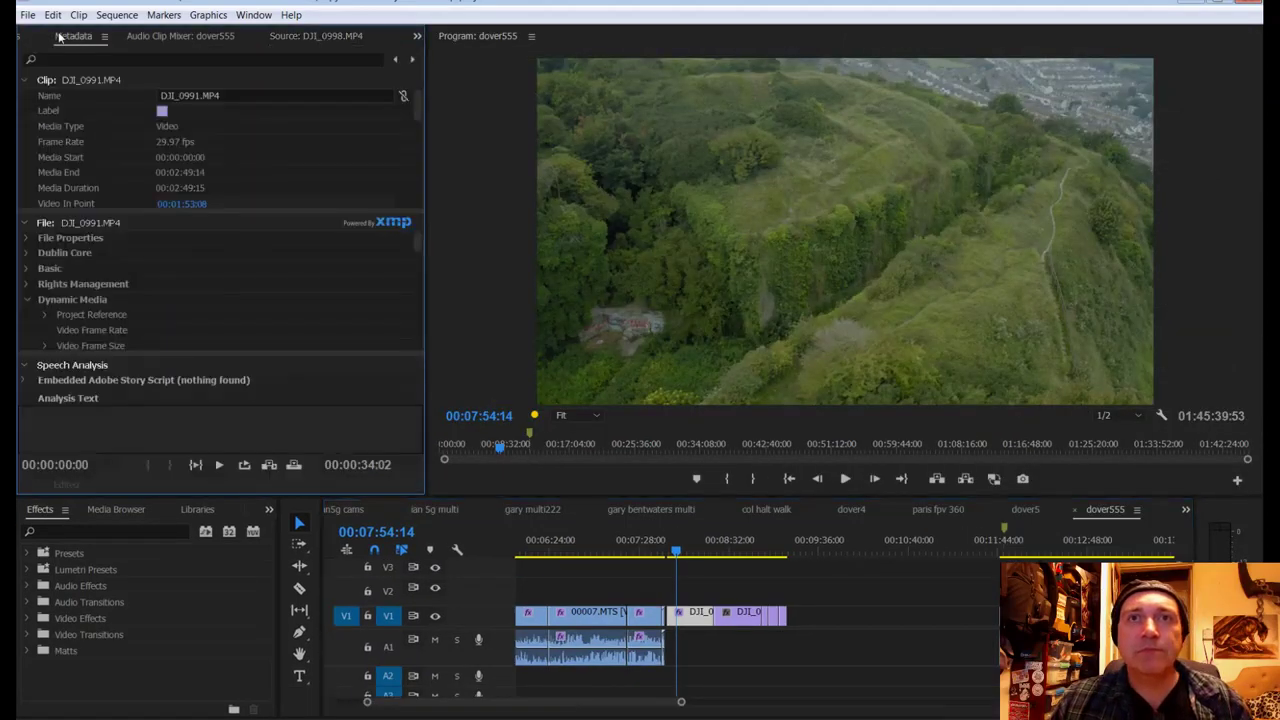
scroll(59, 36, "up", 2)
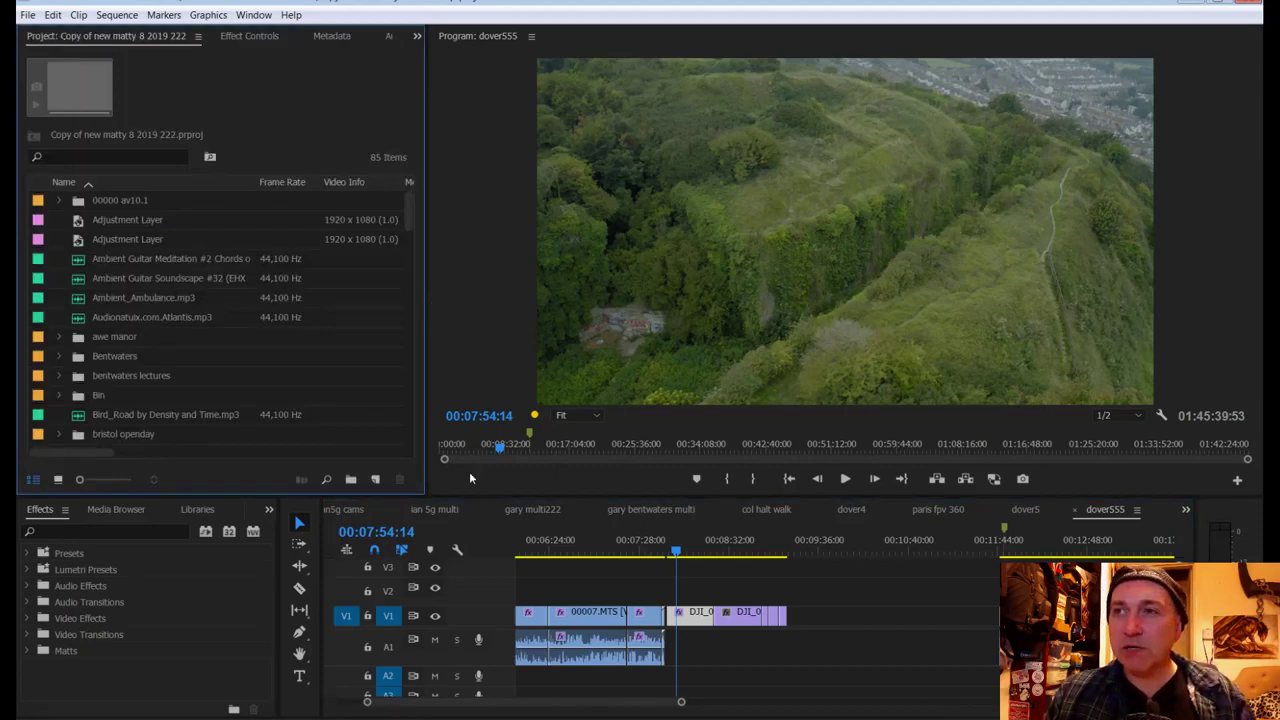
Step: Switch to Windows Task Manager, change the priority of the obs64.exe process, and close it
key("alt+Tab")
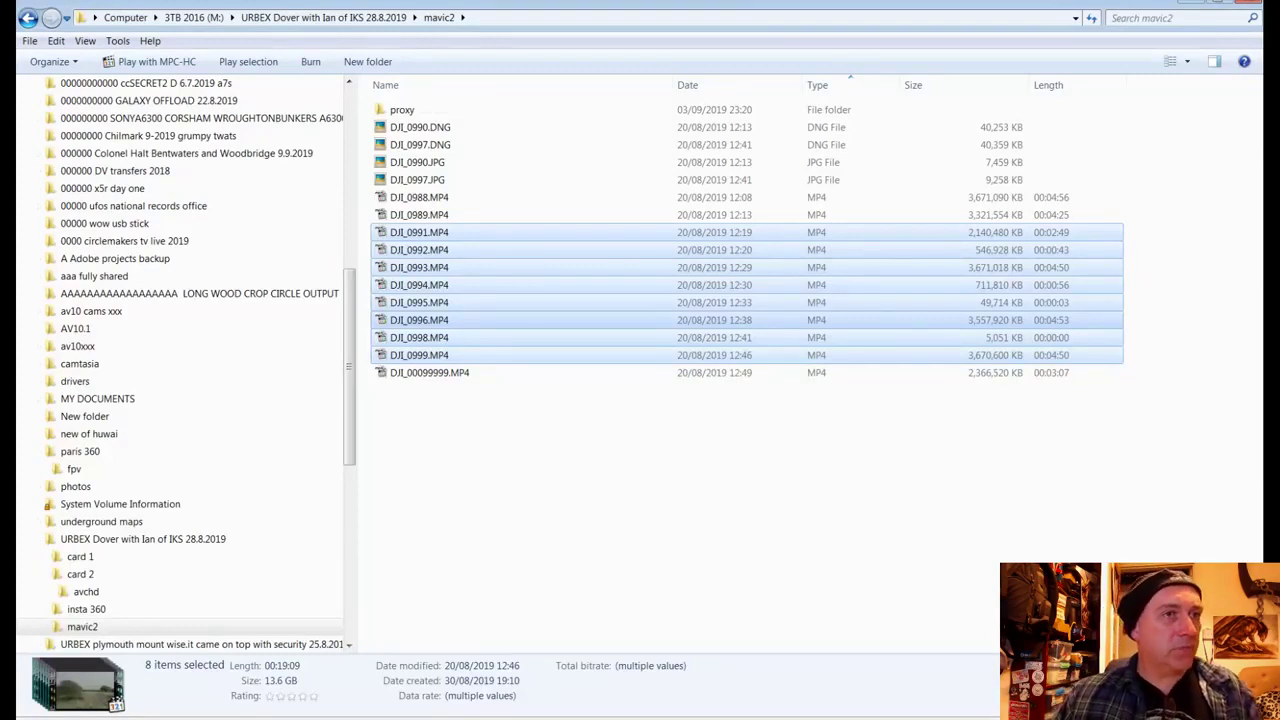
key("alt+Tab")
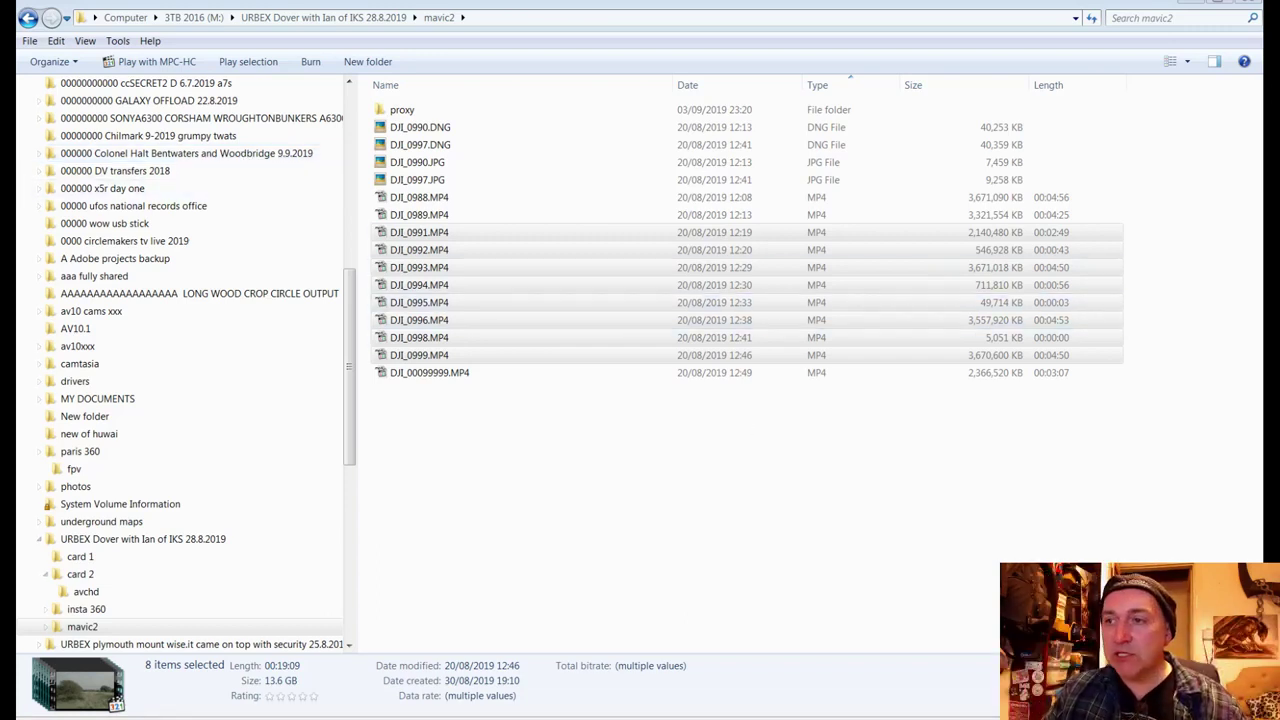
key("ctrl+shift+Escape")
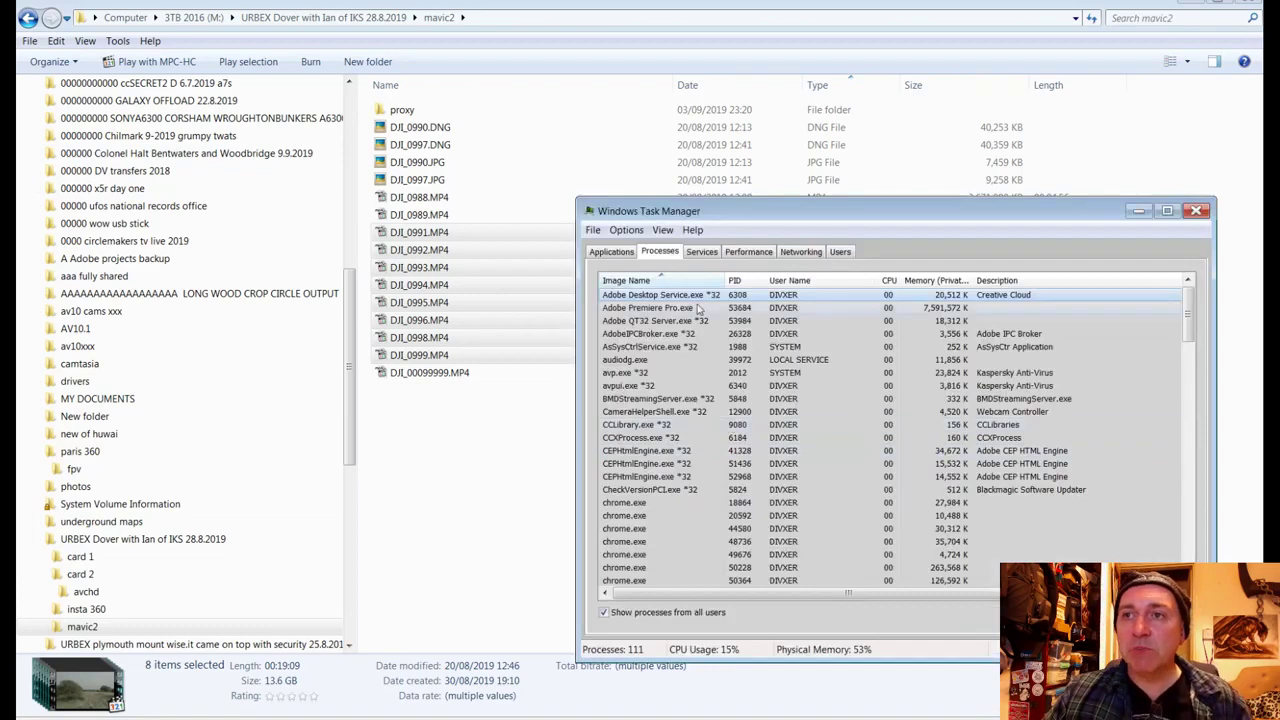
scroll(641, 430, "down", 19)
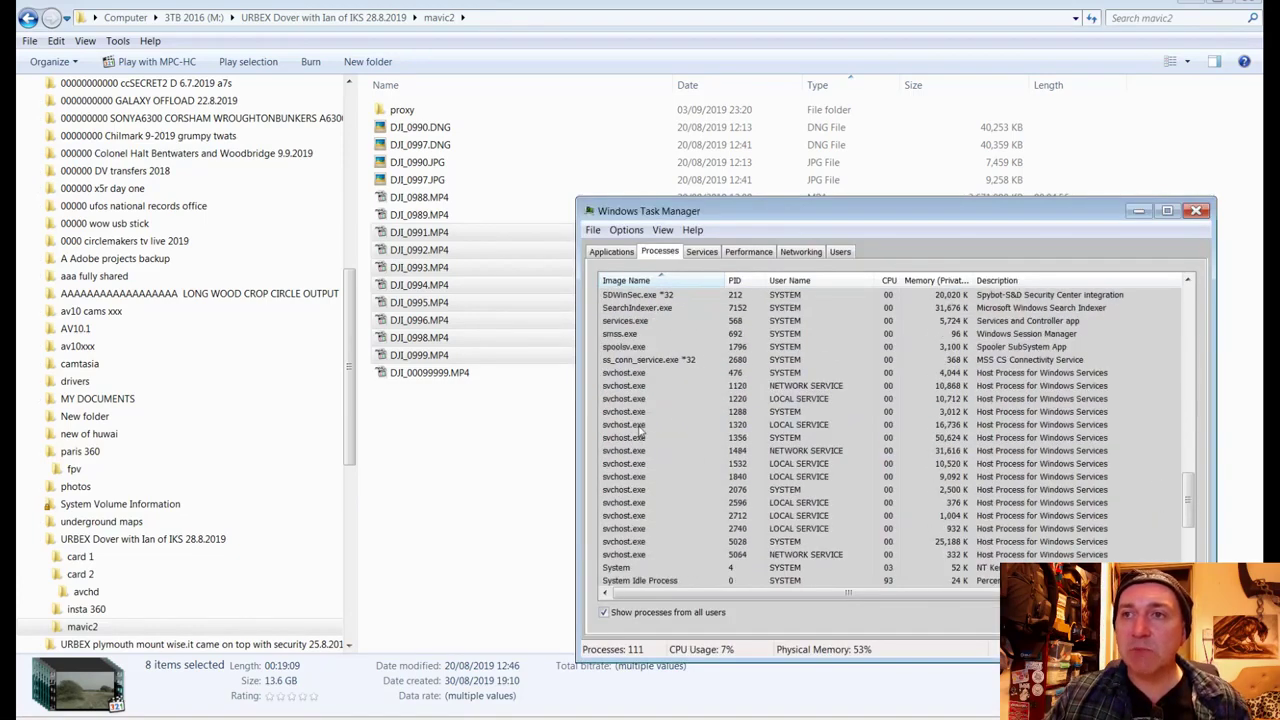
scroll(641, 430, "up", 15)
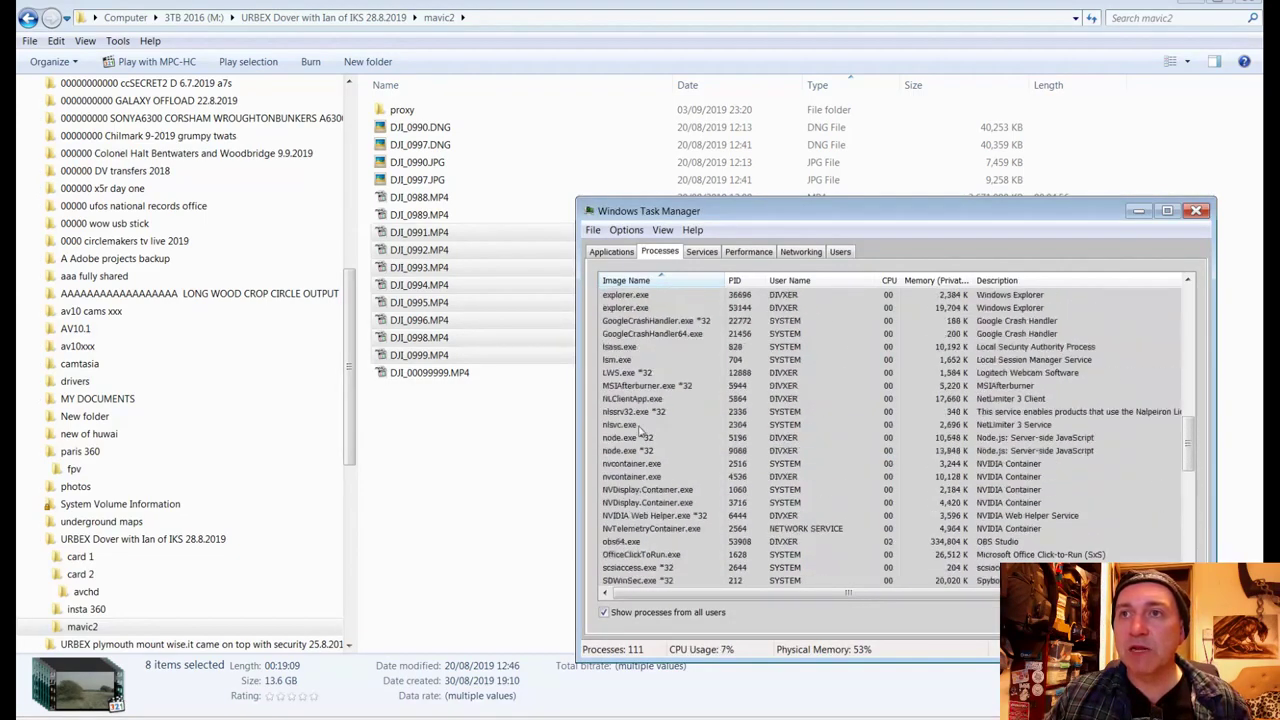
scroll(641, 430, "down", 4)
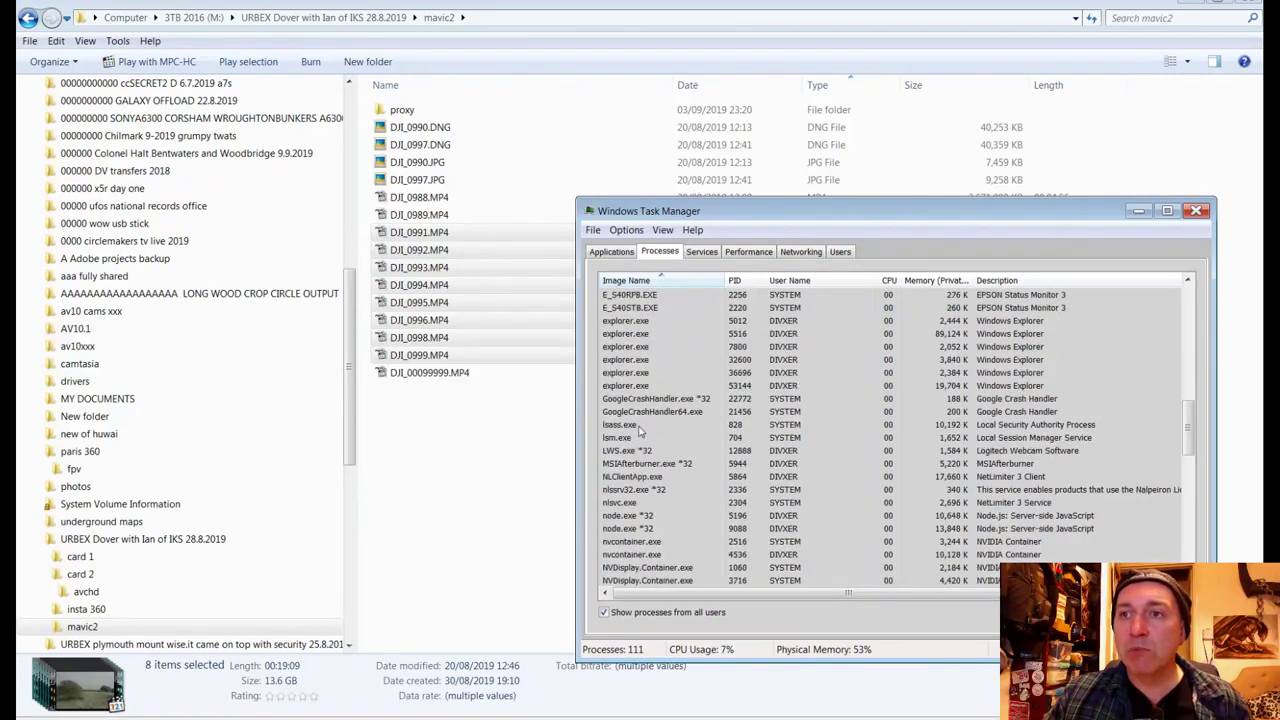
scroll(641, 430, "down", 4)
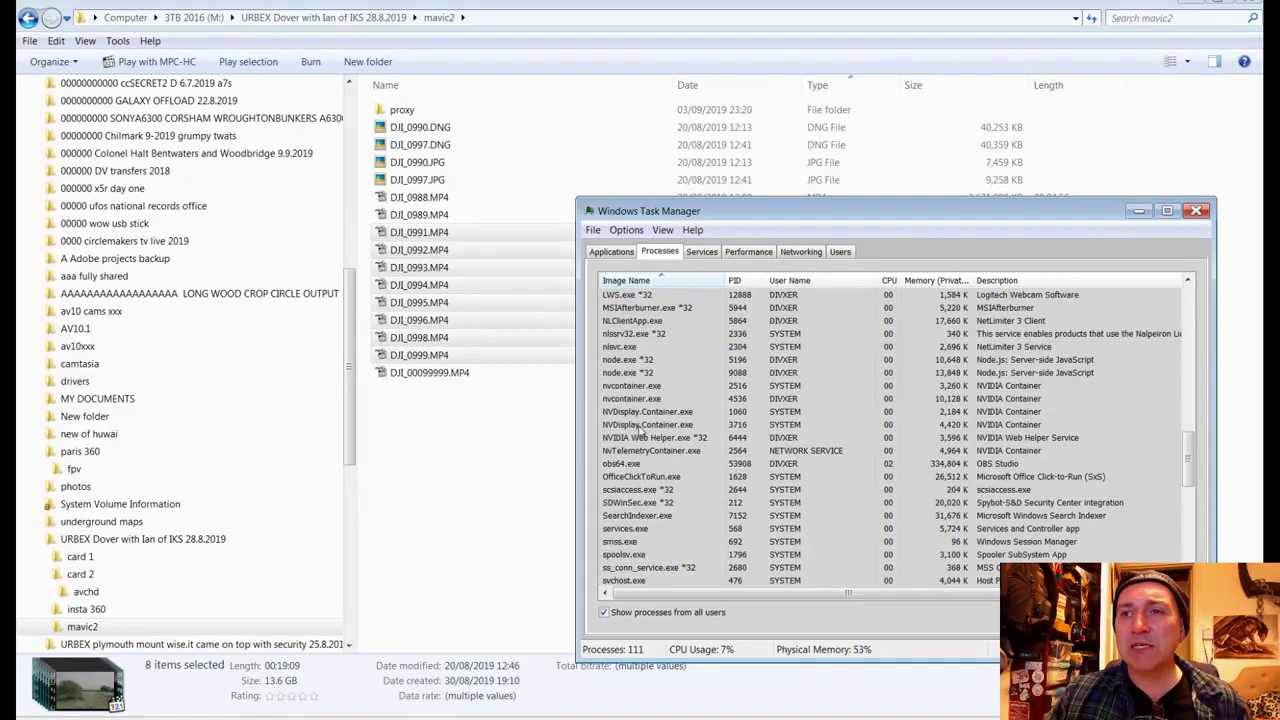
right_click(617, 464)
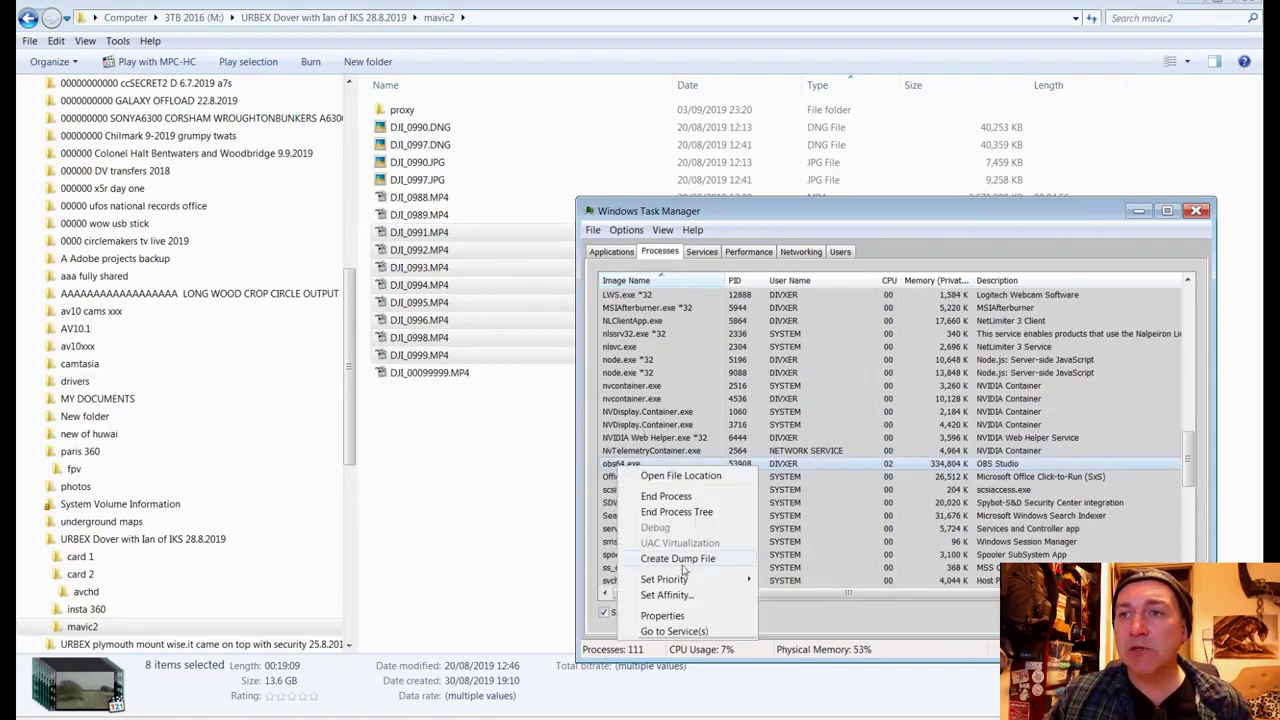
mouse_move(760, 582)
left_click(809, 610)
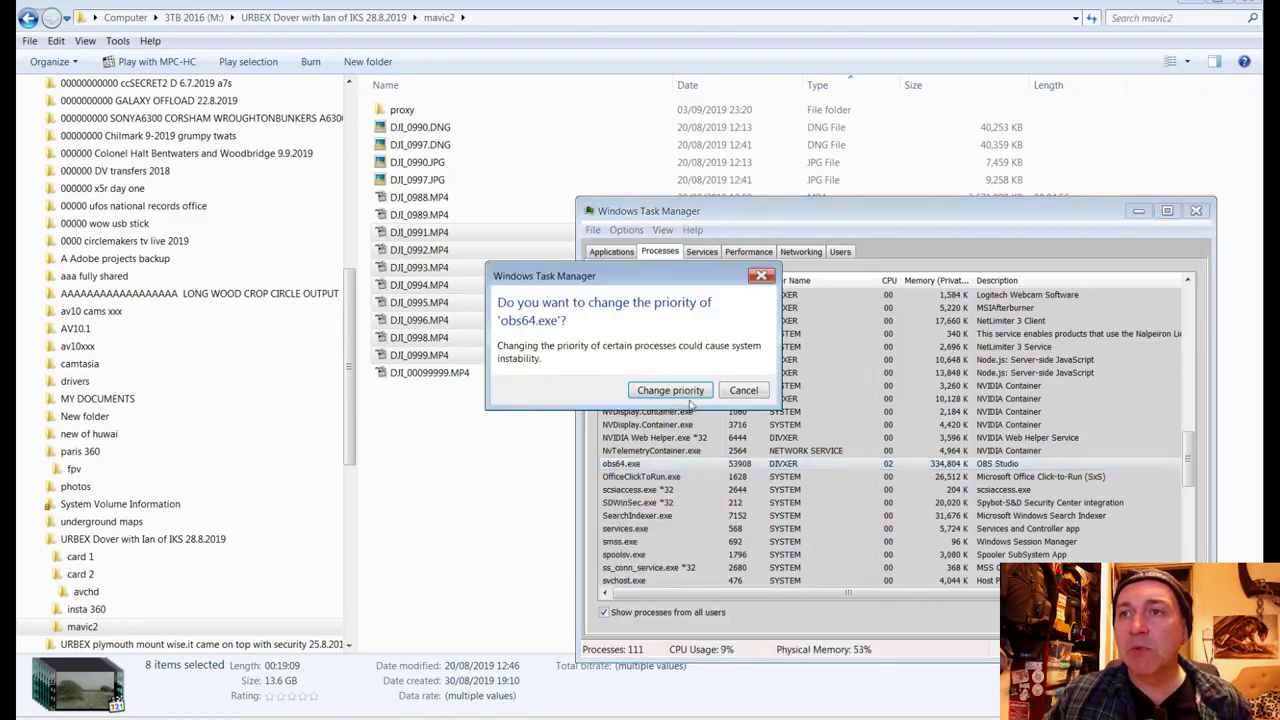
left_click(680, 388)
left_click(1196, 210)
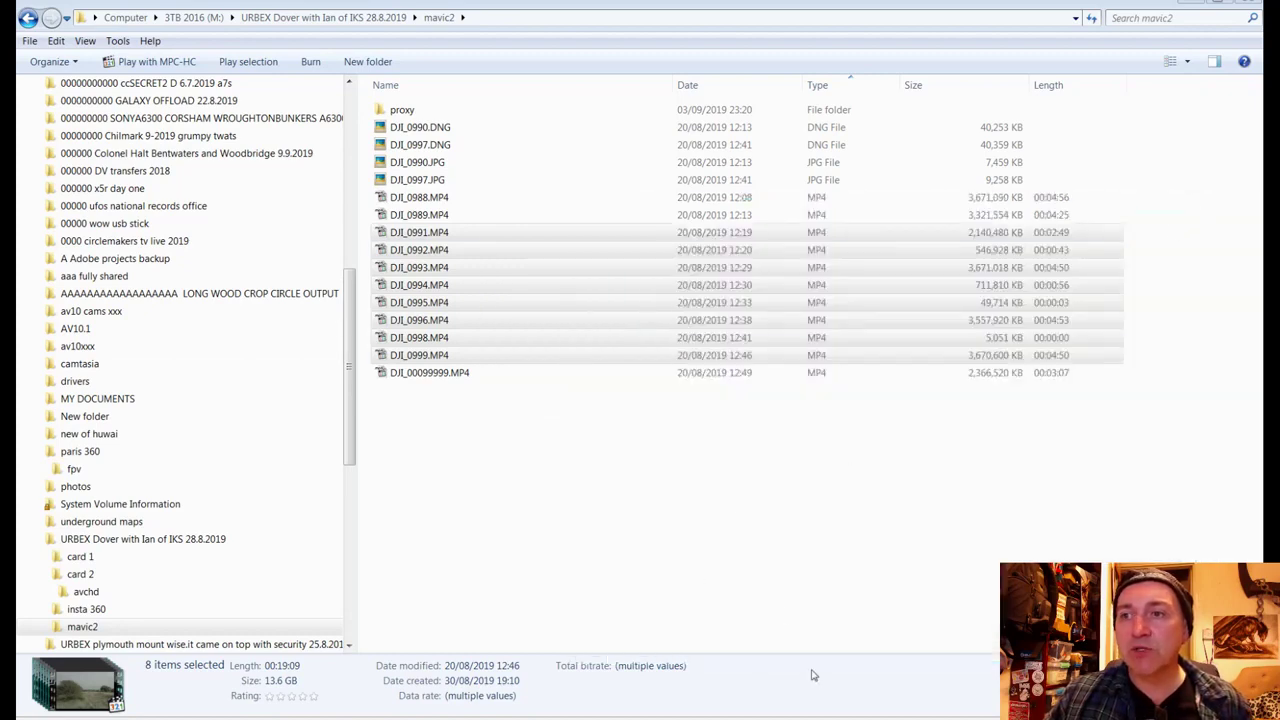
Step: Switch to the file explorer and open the matt music folder on the 3TB jMicronSATA (K:) drive
key("alt+Tab")
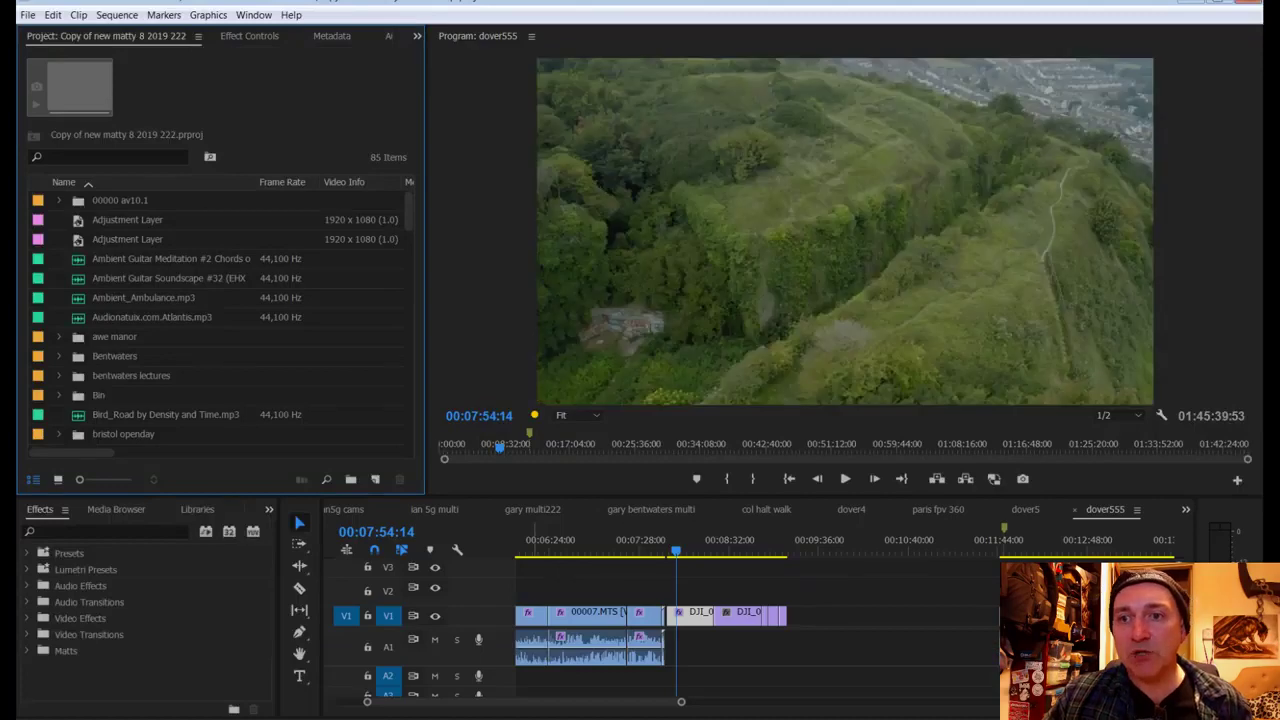
key("alt+Tab")
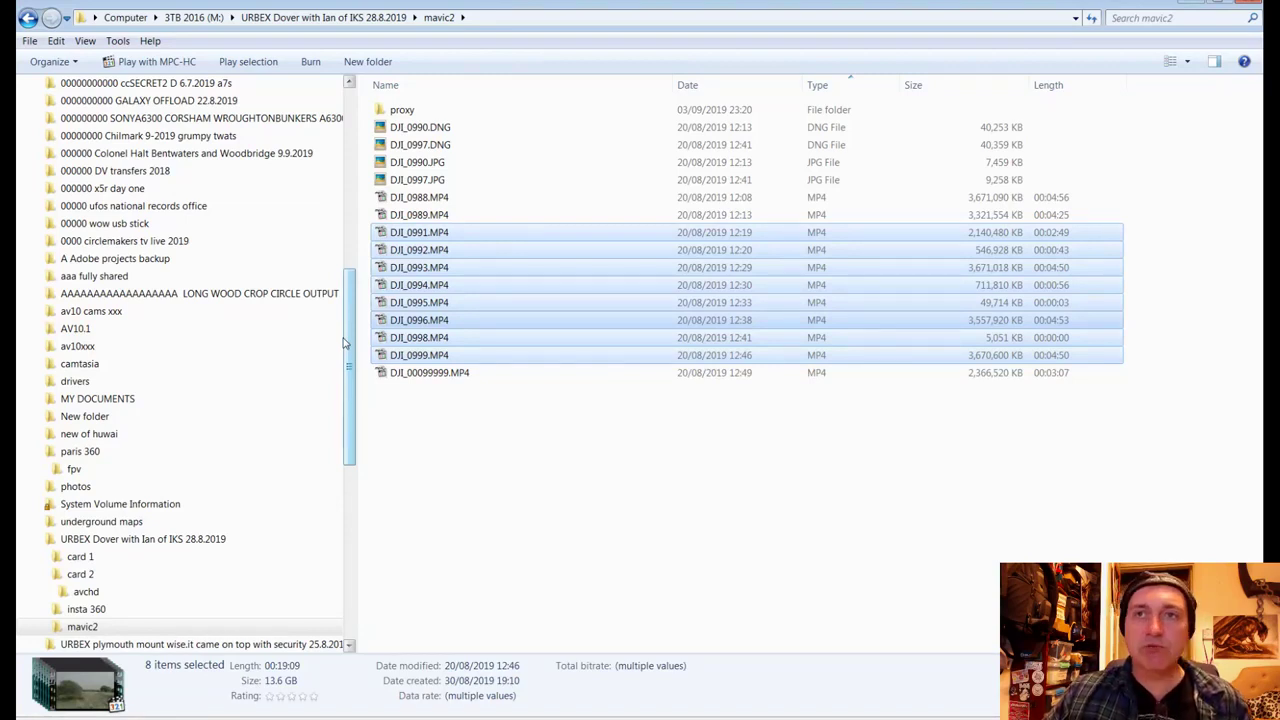
left_click(466, 491)
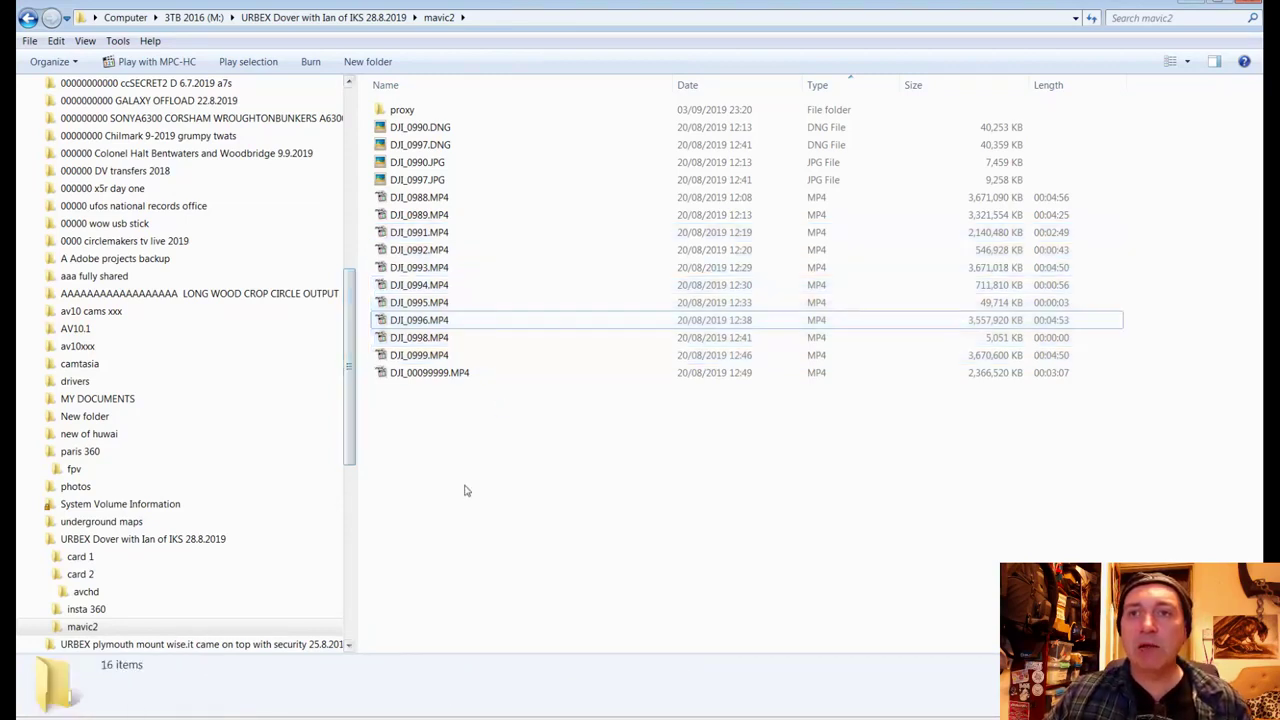
left_click(352, 167)
left_click(105, 211)
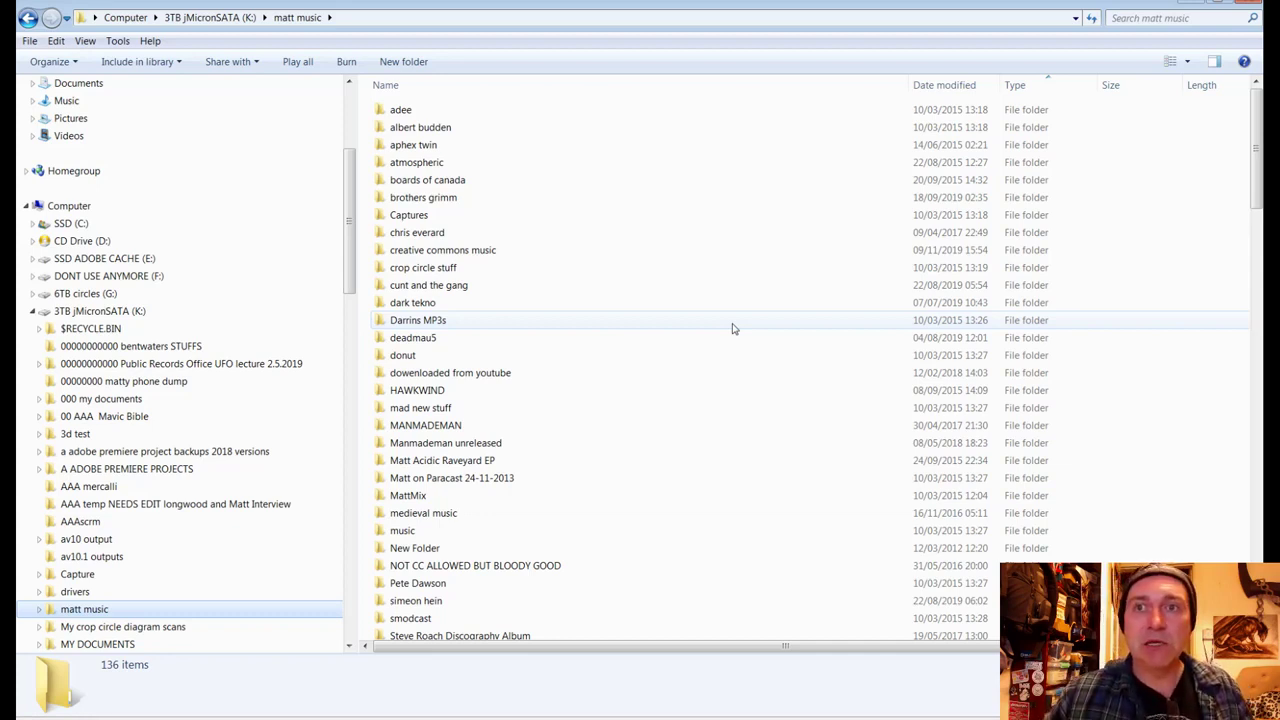
Step: Open the youtube music library 2017 folder inside creative commons music
left_click(614, 464)
scroll(614, 466, "down", 4)
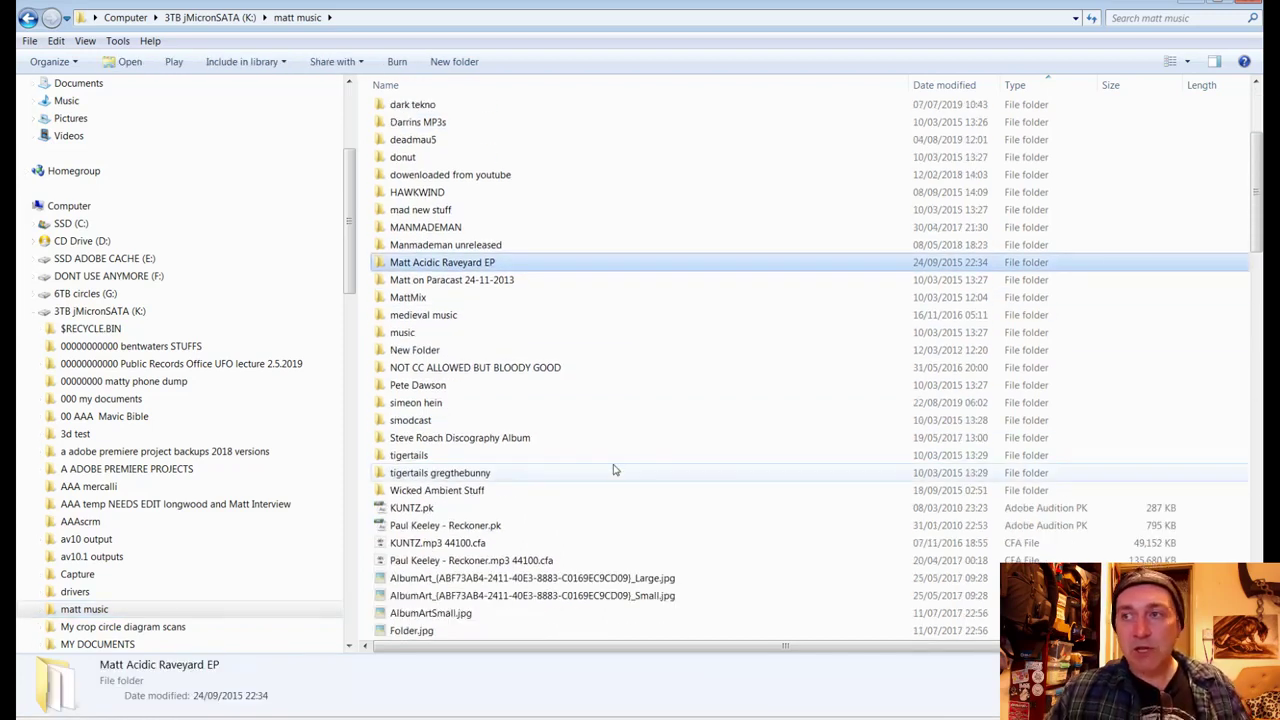
scroll(614, 470, "up", 4)
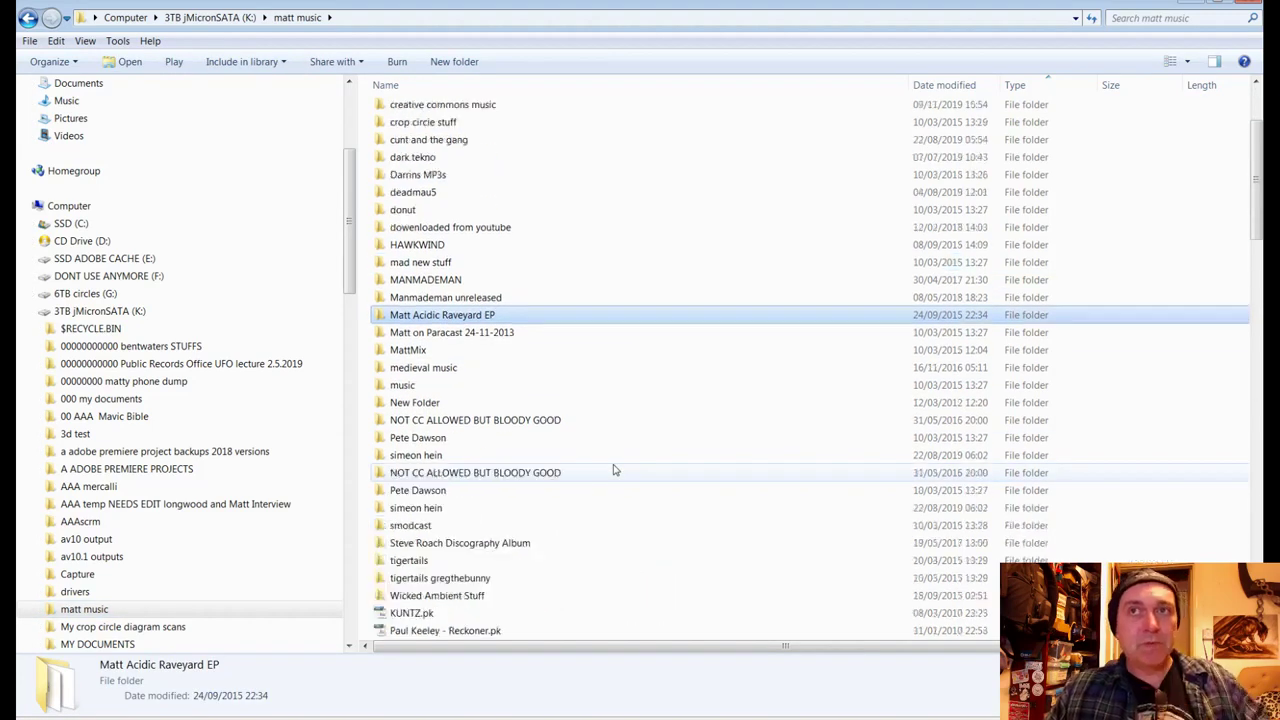
left_click(452, 255)
double_click(452, 255)
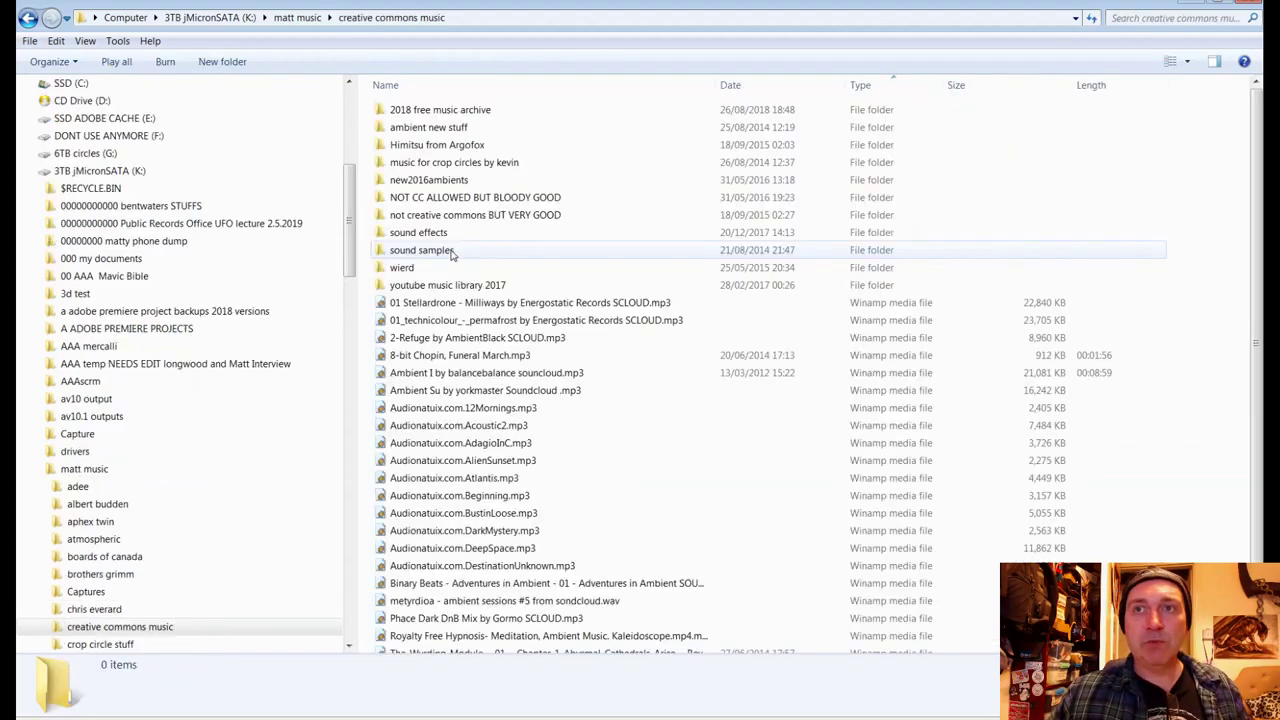
left_click(443, 288)
double_click(443, 288)
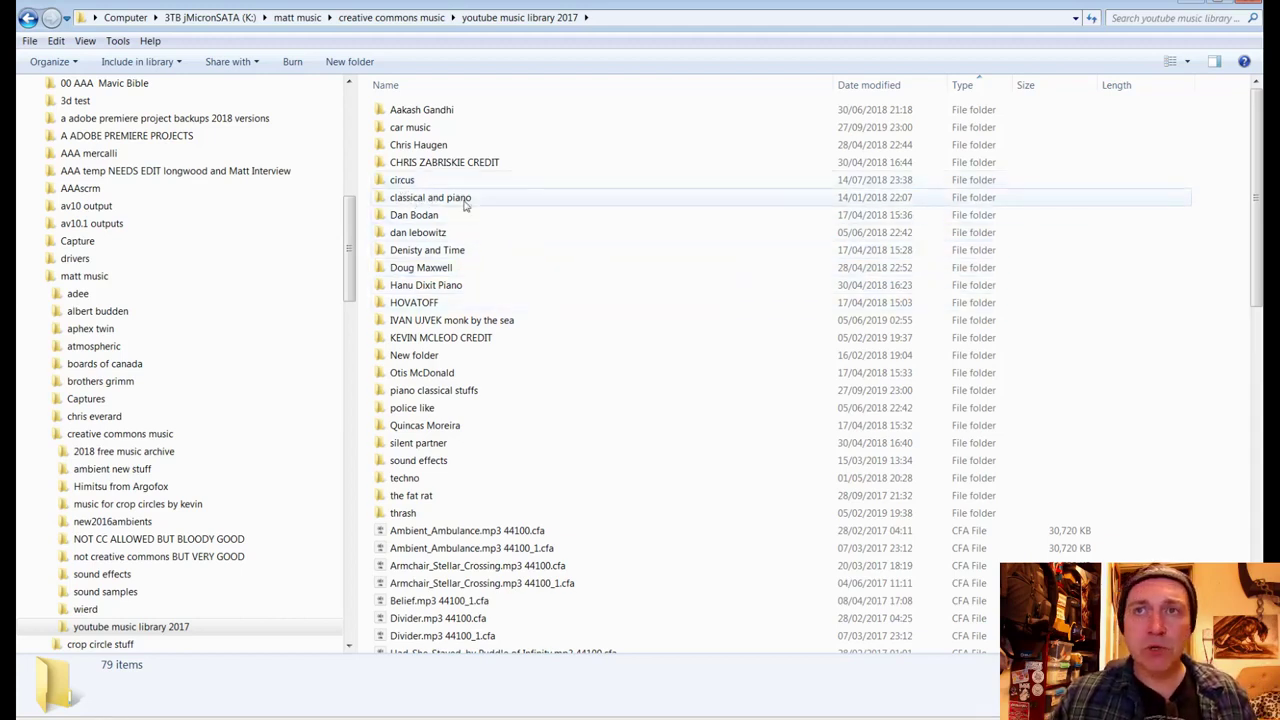
Step: Open the Dan Bodan folder and preview Fortress_Europe by Dan Bodan.mp3 in Winamp
double_click(418, 213)
double_click(423, 112)
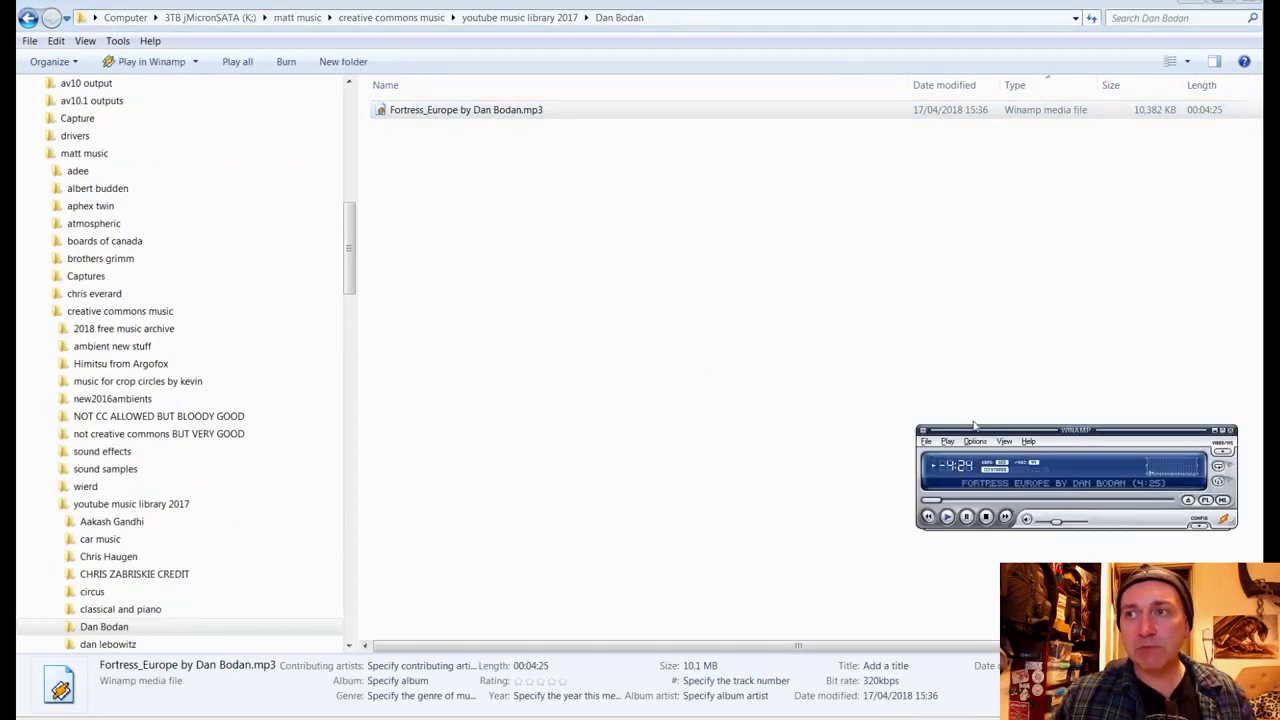
left_click_drag(977, 431, 921, 429)
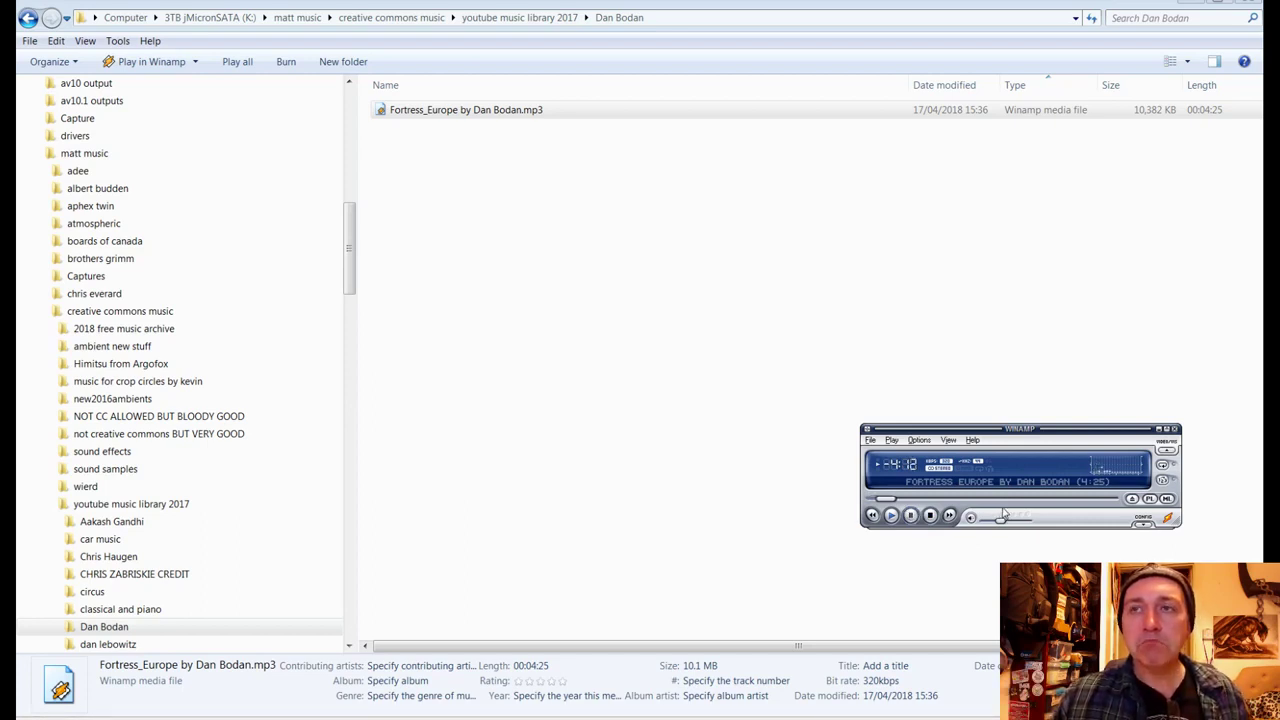
left_click(1176, 429)
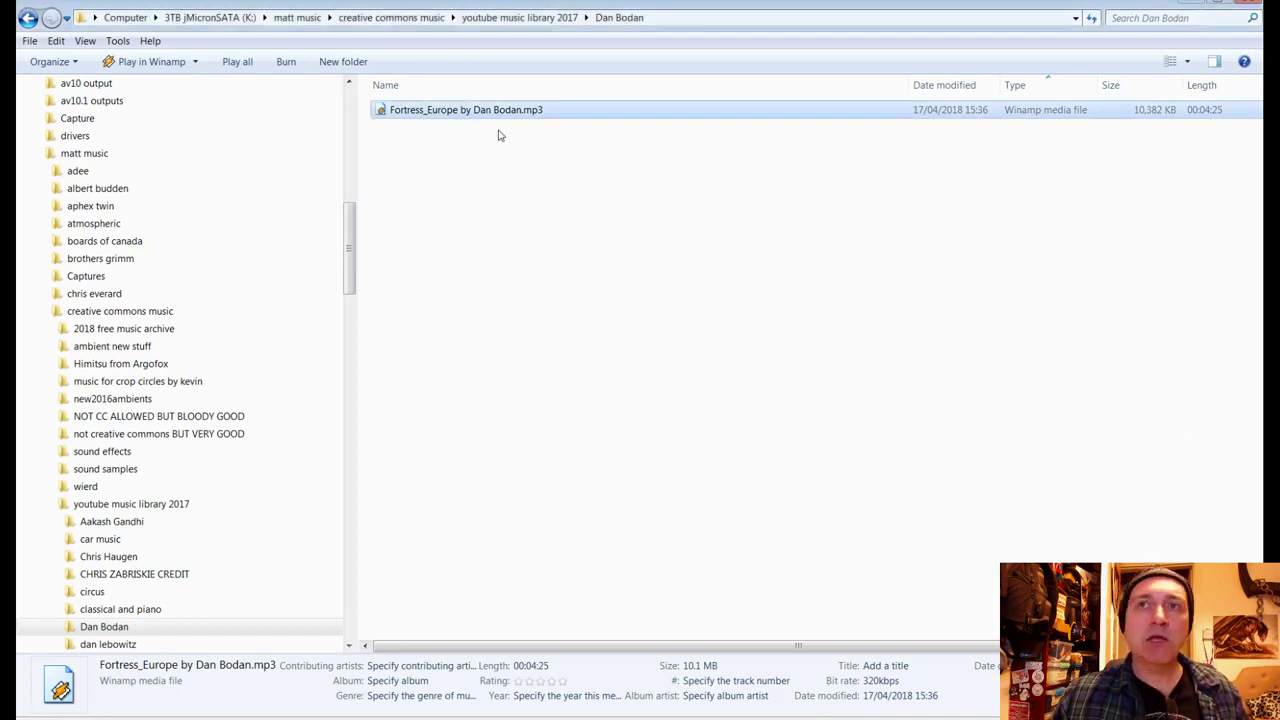
Step: Import Fortress_Europe by Dan Bodan.mp3 onto audio track A2 of dover555 at about 00:06:53:45 and save the project
key("alt+Tab")
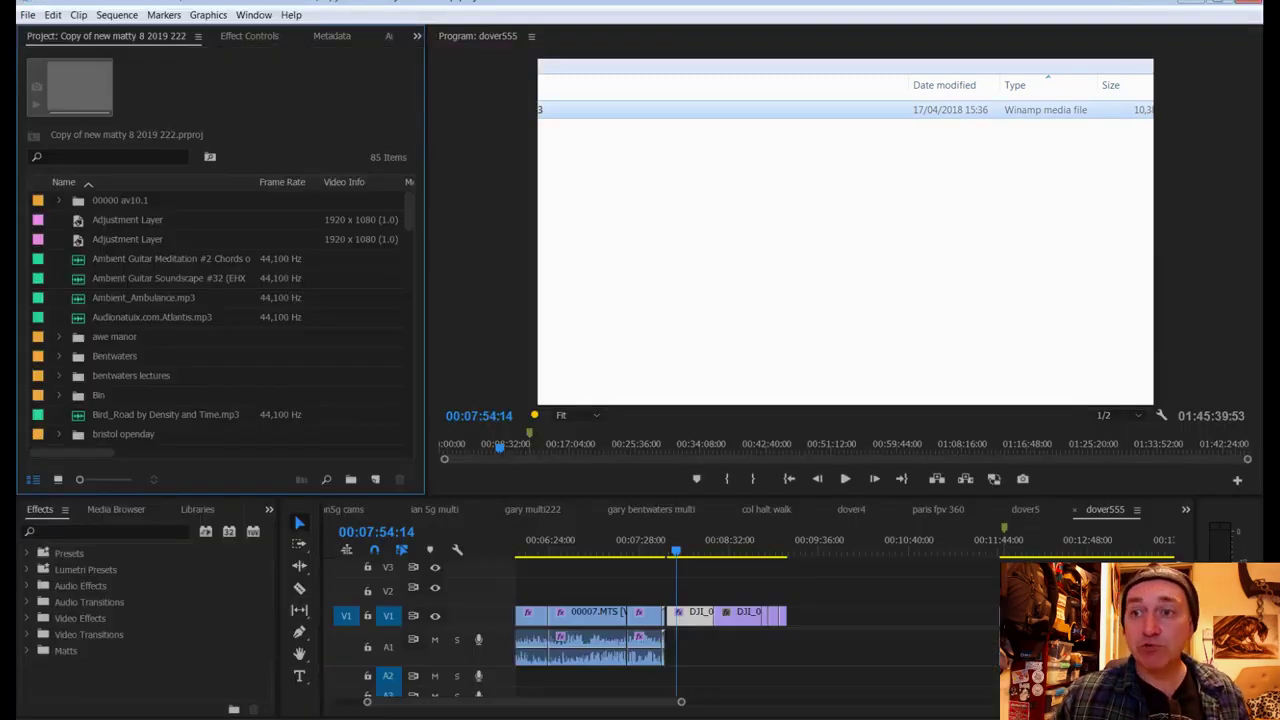
left_click_drag(704, 695, 597, 680)
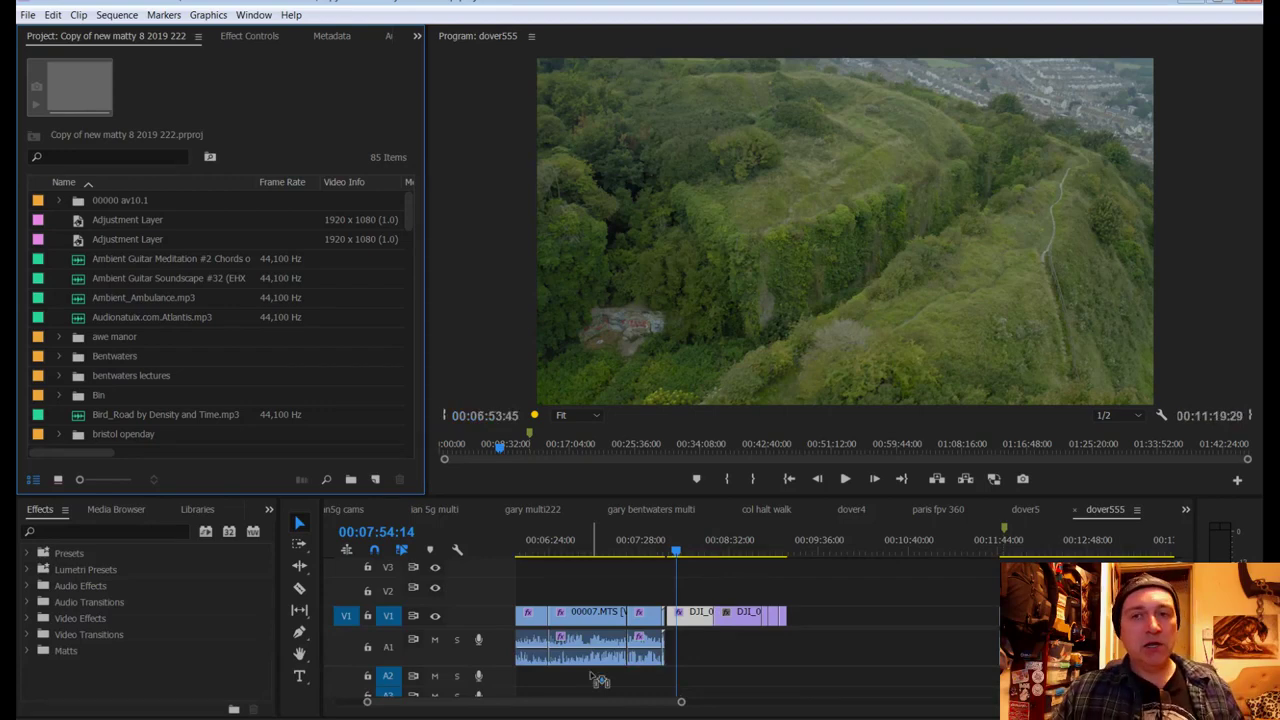
left_click_drag(598, 680, 590, 673)
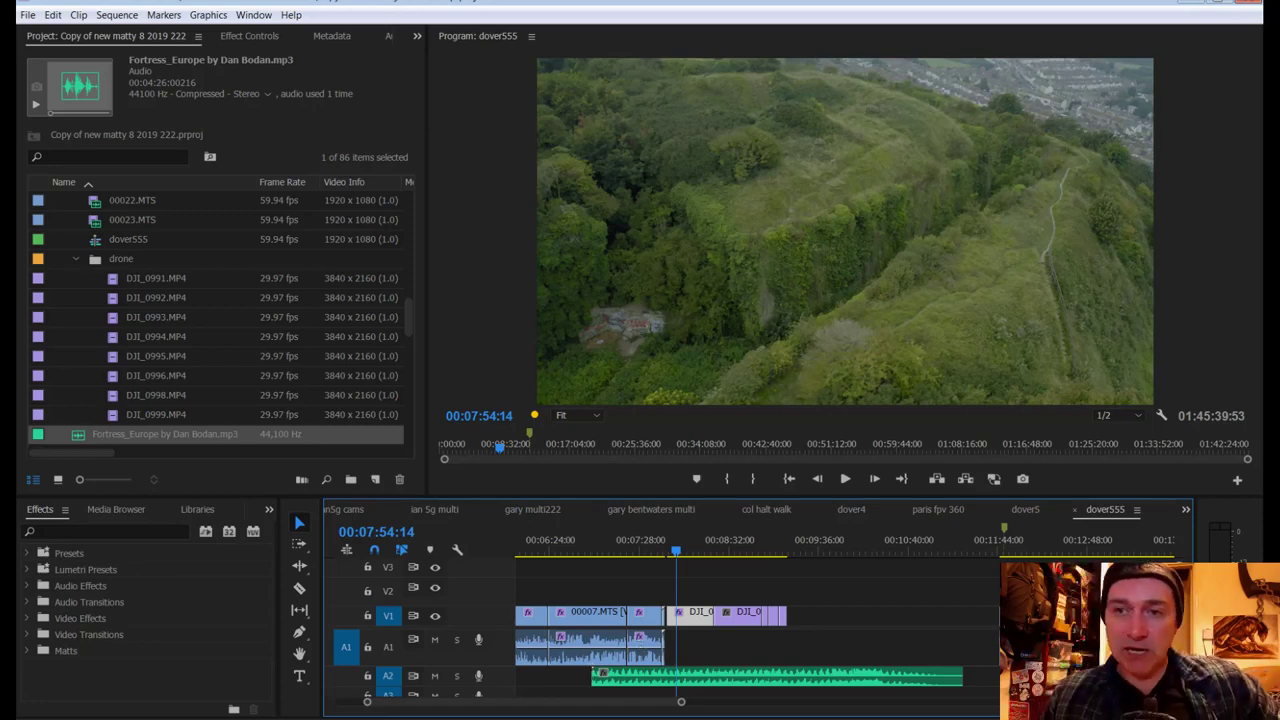
left_click_drag(681, 703, 709, 703)
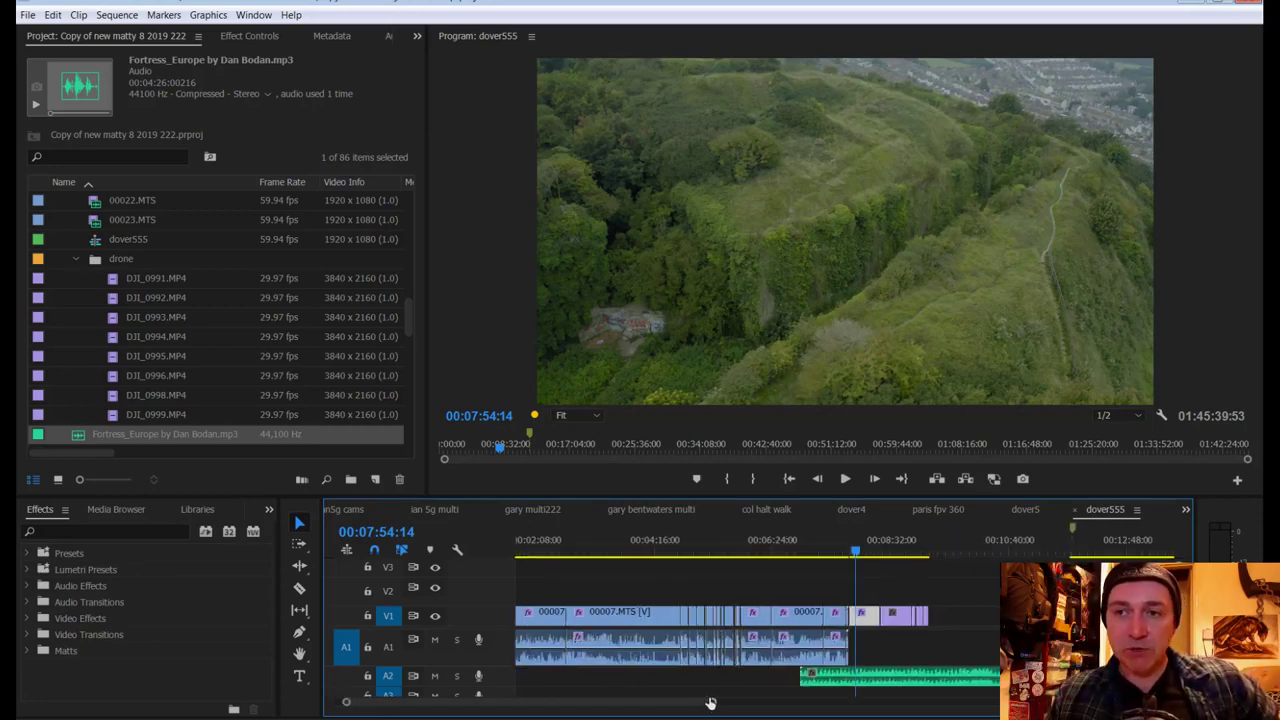
key("ctrl+s")
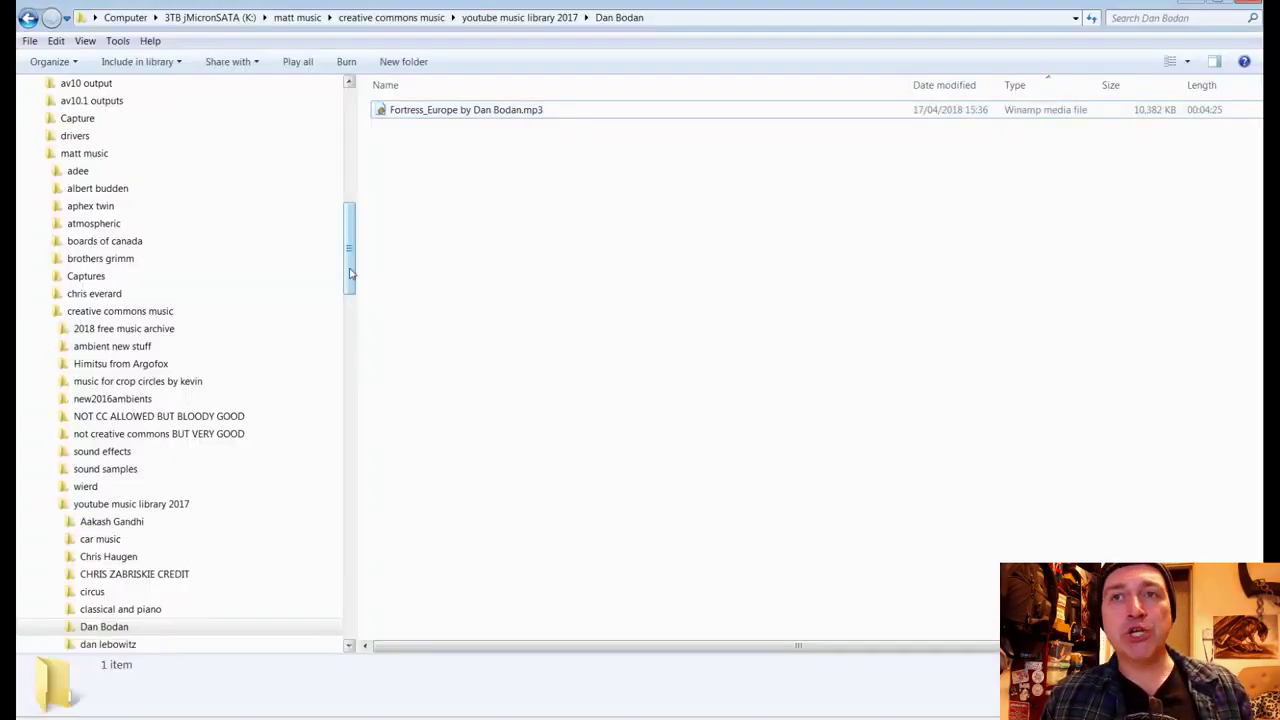
Step: Open the Denisty and Time folder and preview the Illiad MP4 and Venetian by Density and Time.mp3
left_click_drag(350, 272, 350, 305)
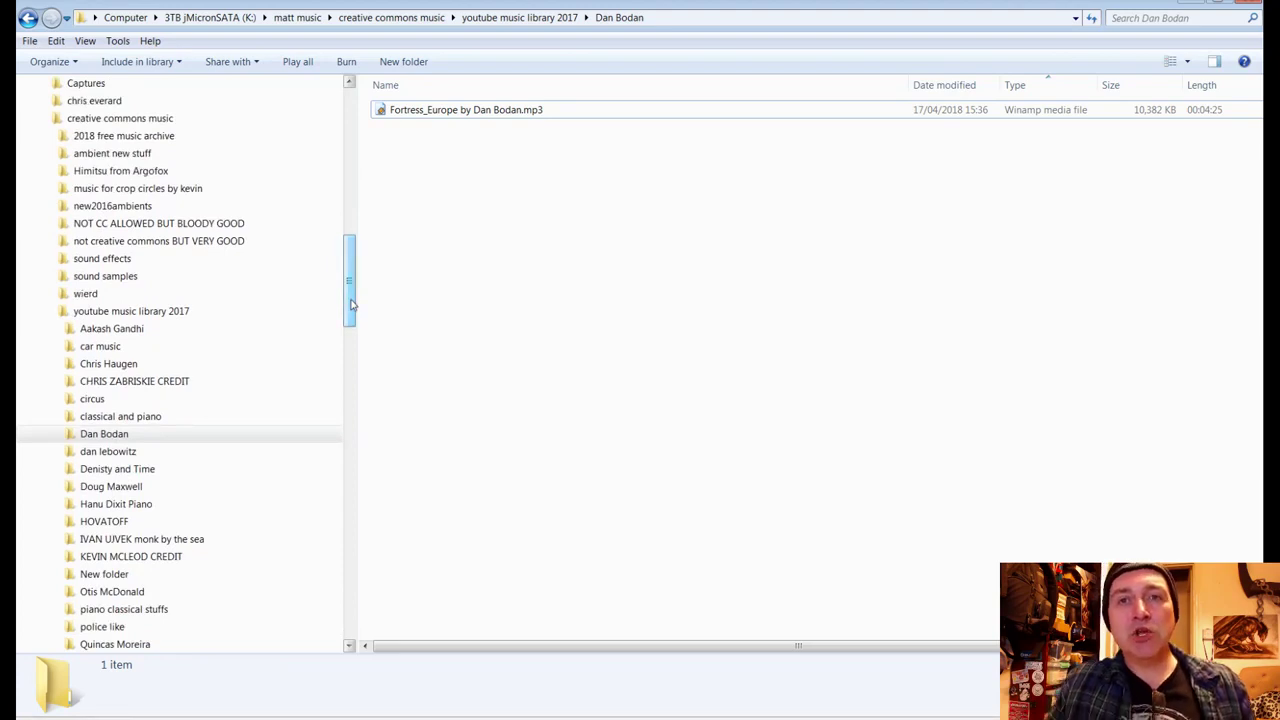
left_click(125, 469)
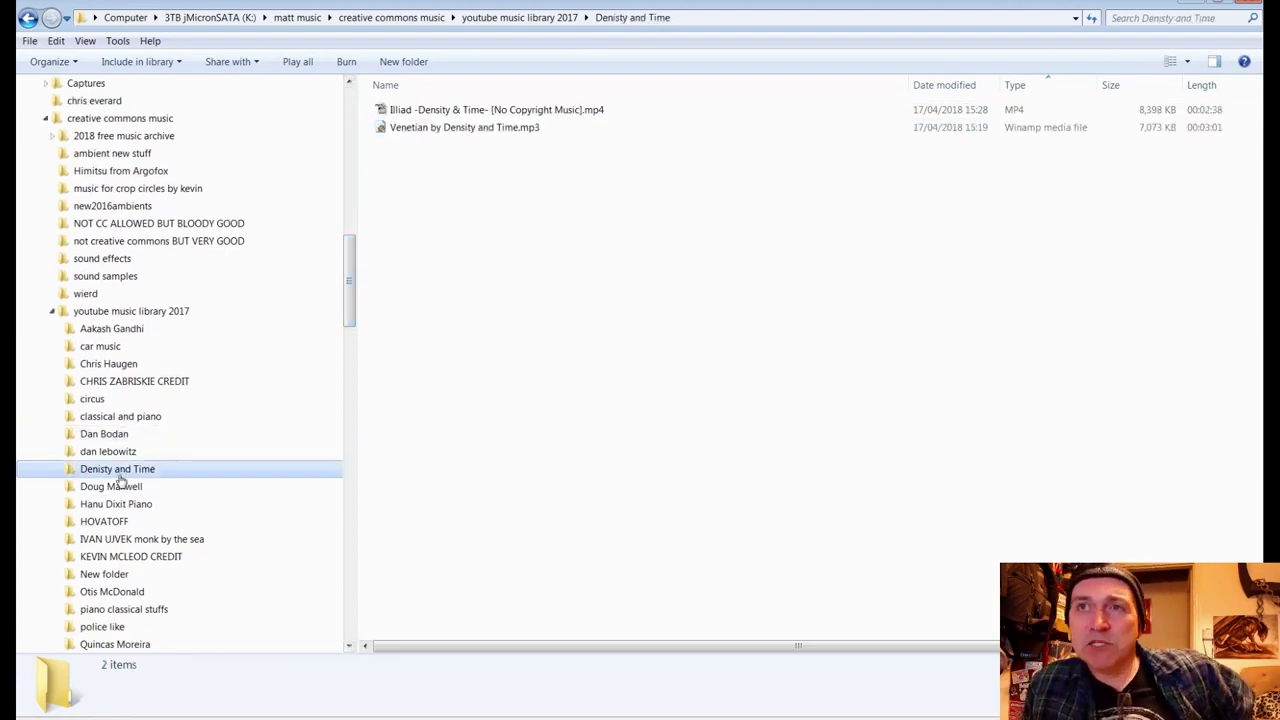
left_click(435, 117)
double_click(435, 117)
left_click(690, 386)
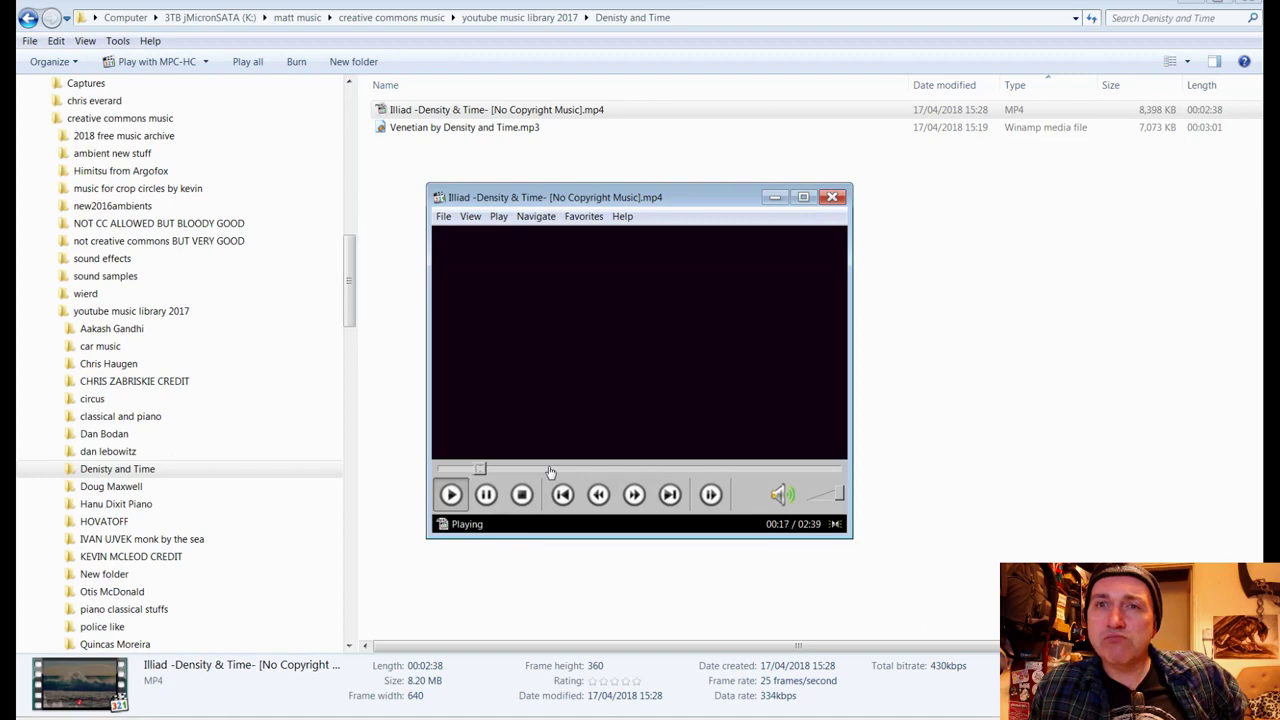
double_click(423, 128)
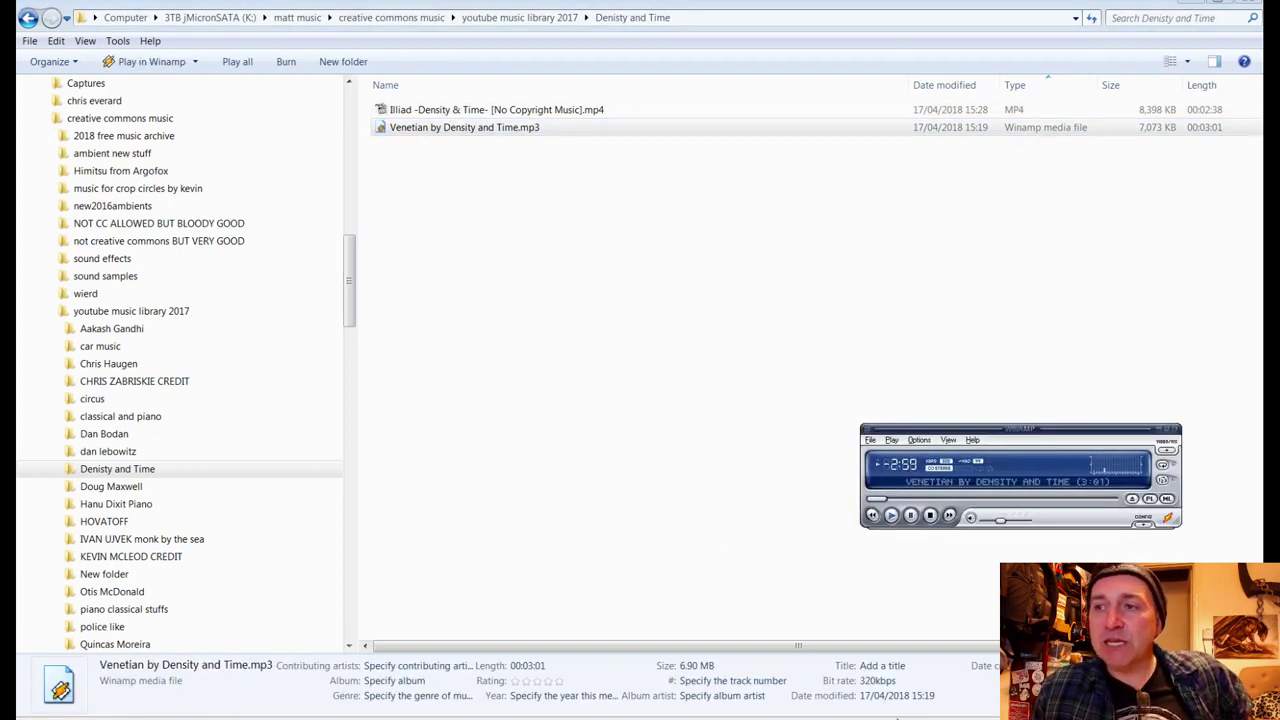
left_click(922, 697)
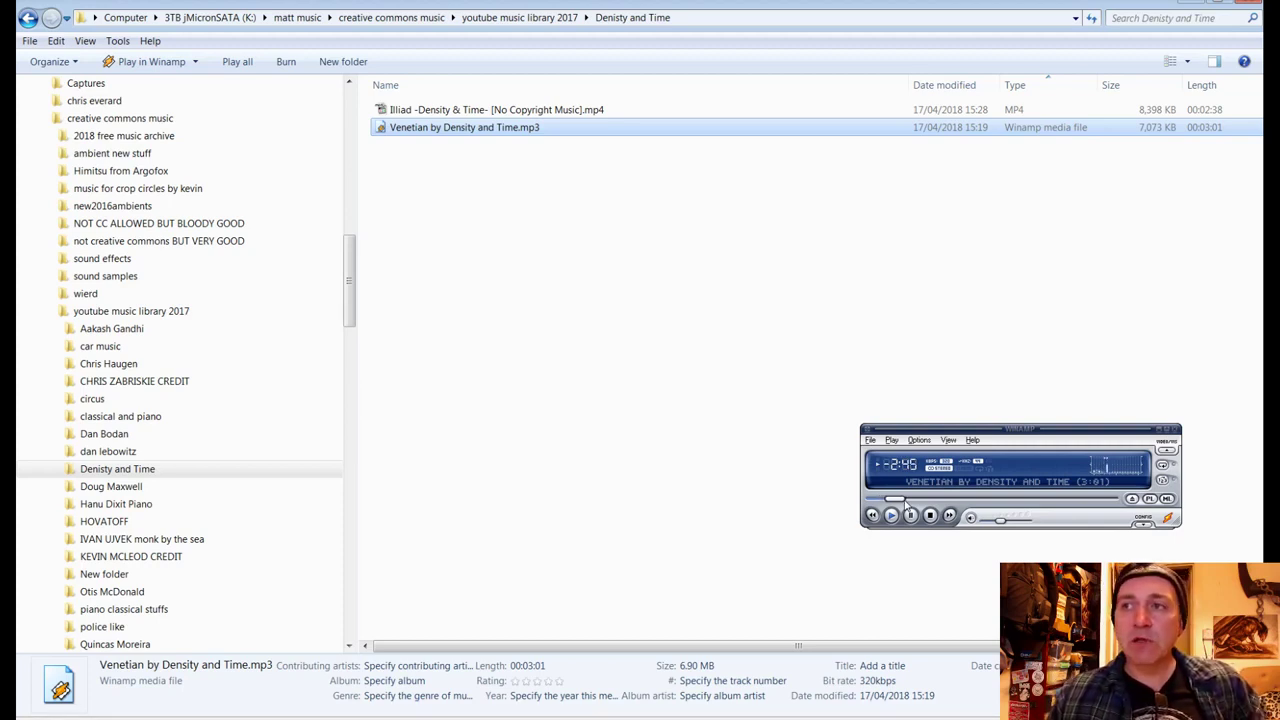
Step: Finish previewing Venetian by Density and Time.mp3, add it to audio track A2 right after the first music clip, and save the project
left_click(912, 435)
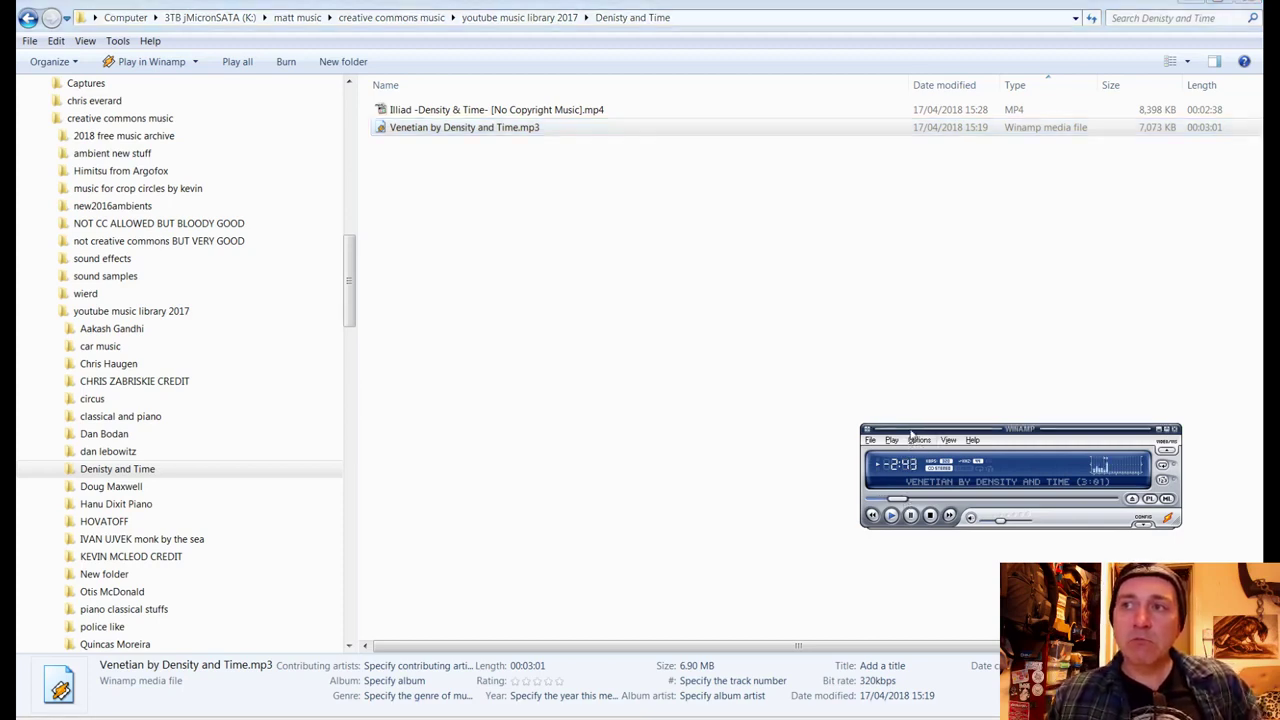
scroll(912, 435, "up", 3)
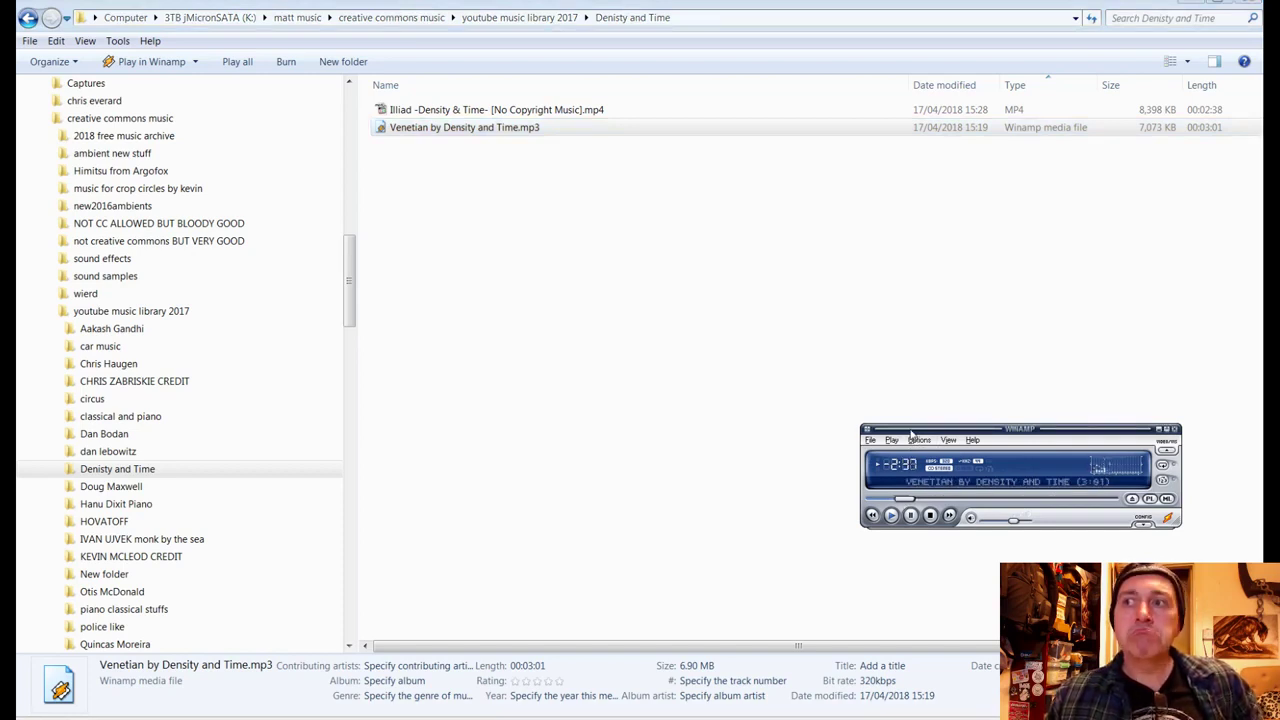
left_click(1176, 431)
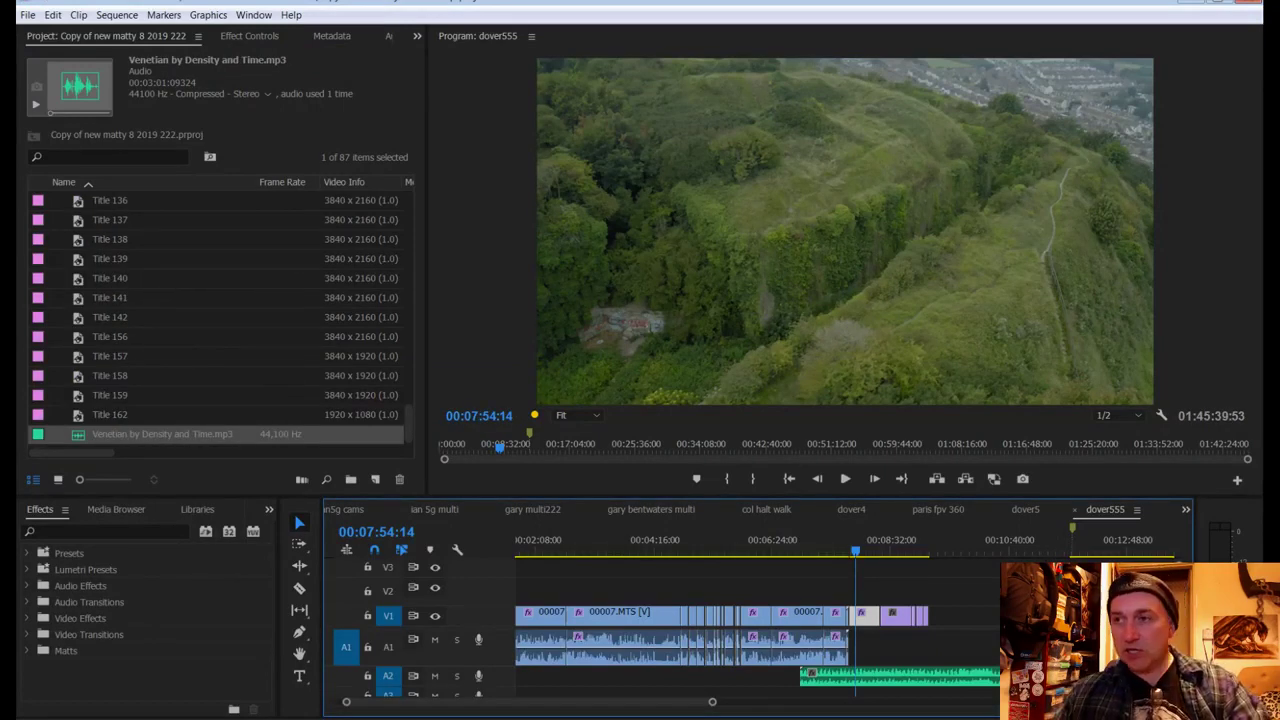
key("ctrl+s")
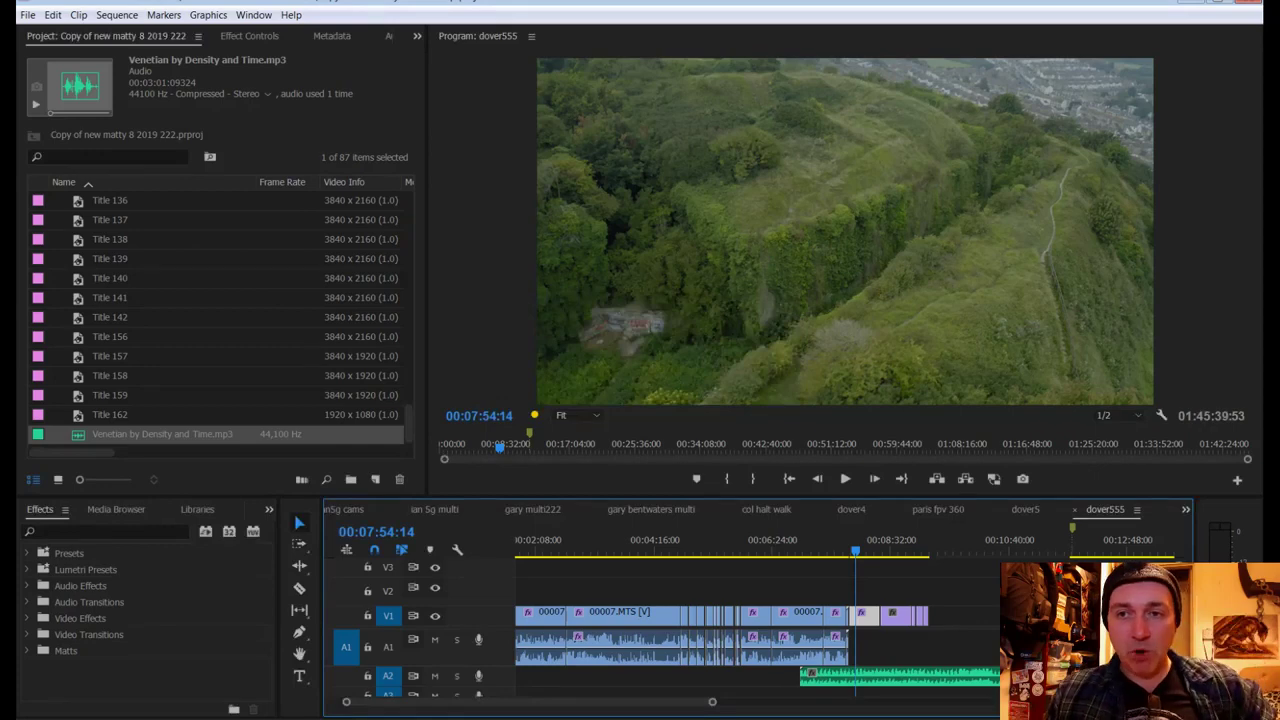
Step: Switch back to the music folders, browse HOVATOFF, Hanu Dixit Piano and Doug Maxwell, and try playing Tribal_War_Council.mp3
key("alt+Tab")
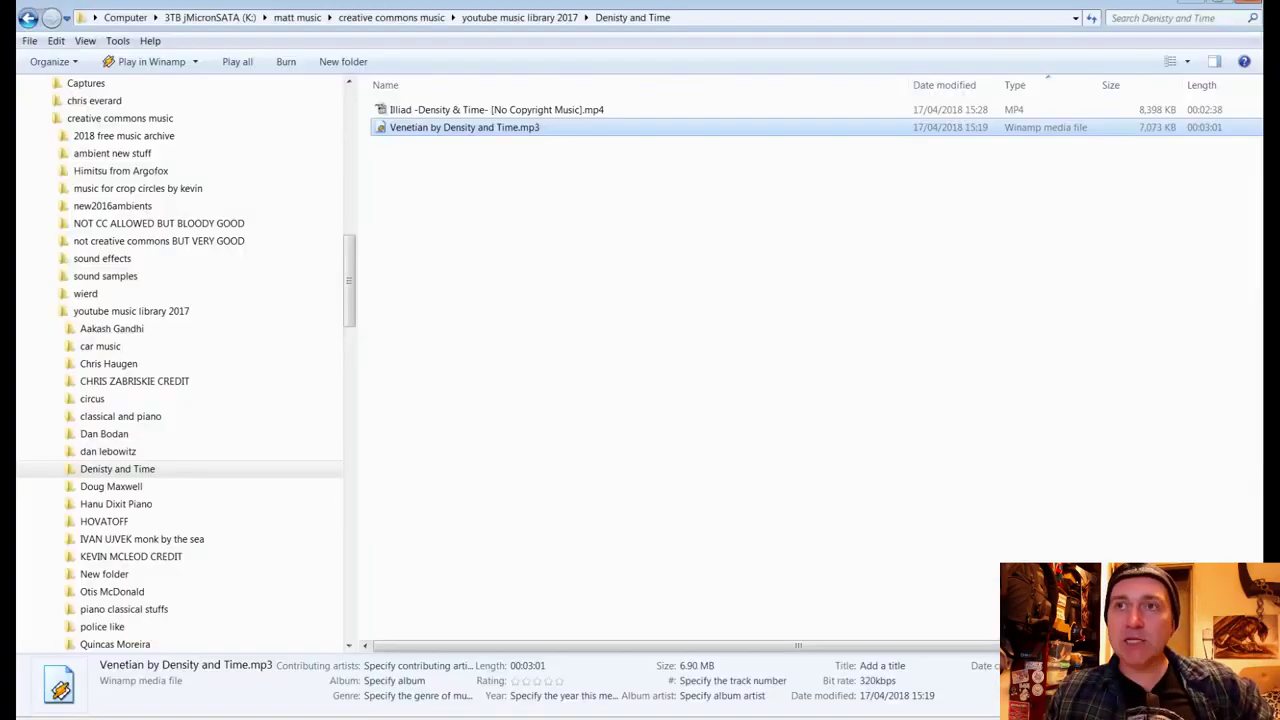
left_click(95, 522)
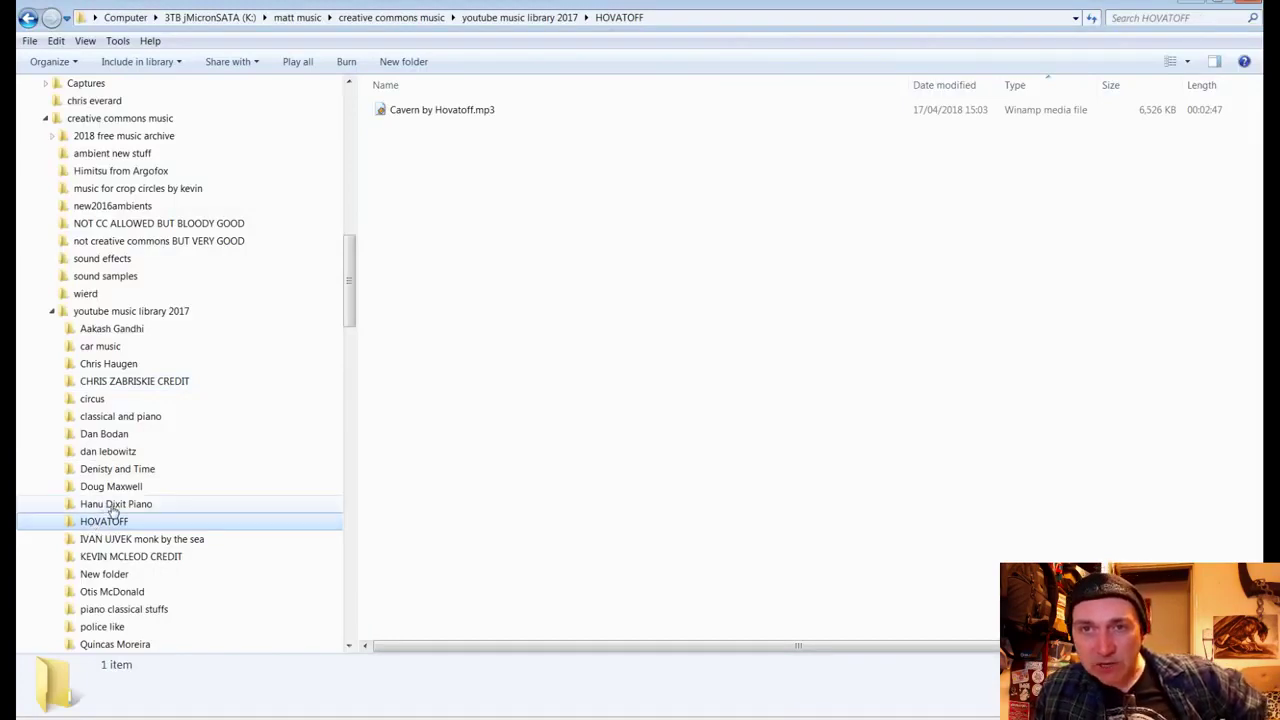
left_click(113, 507)
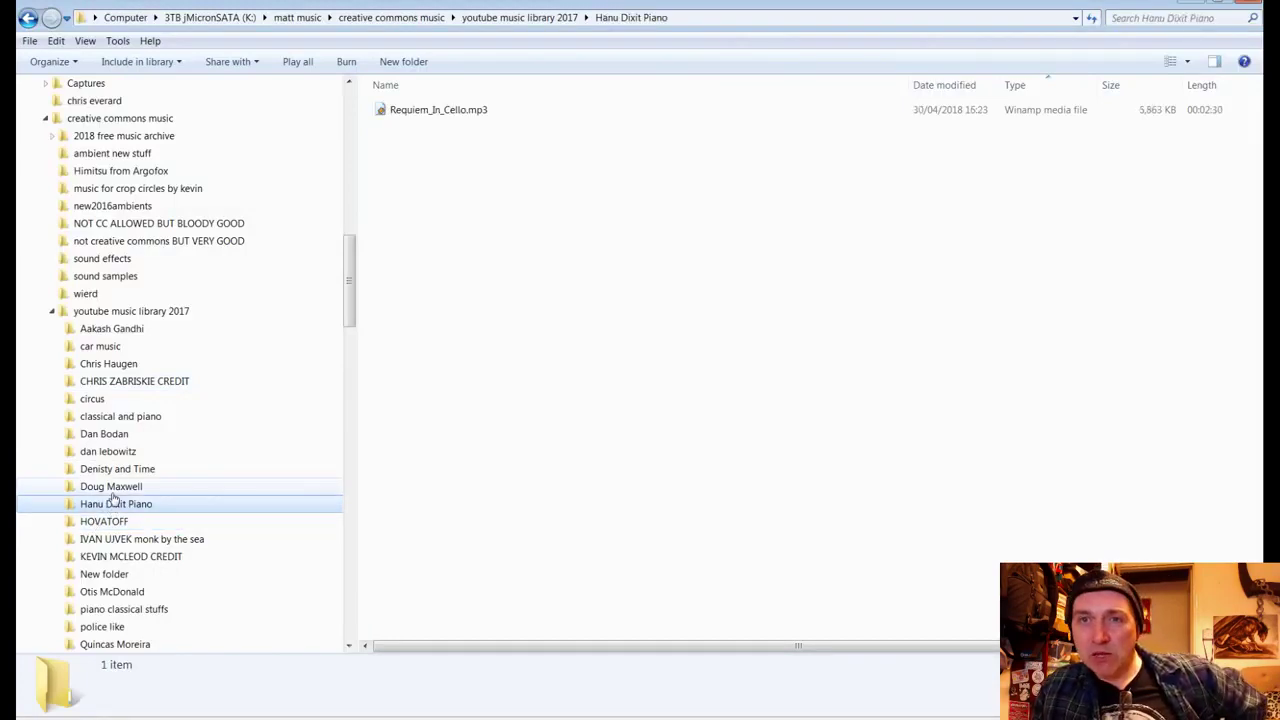
left_click(113, 488)
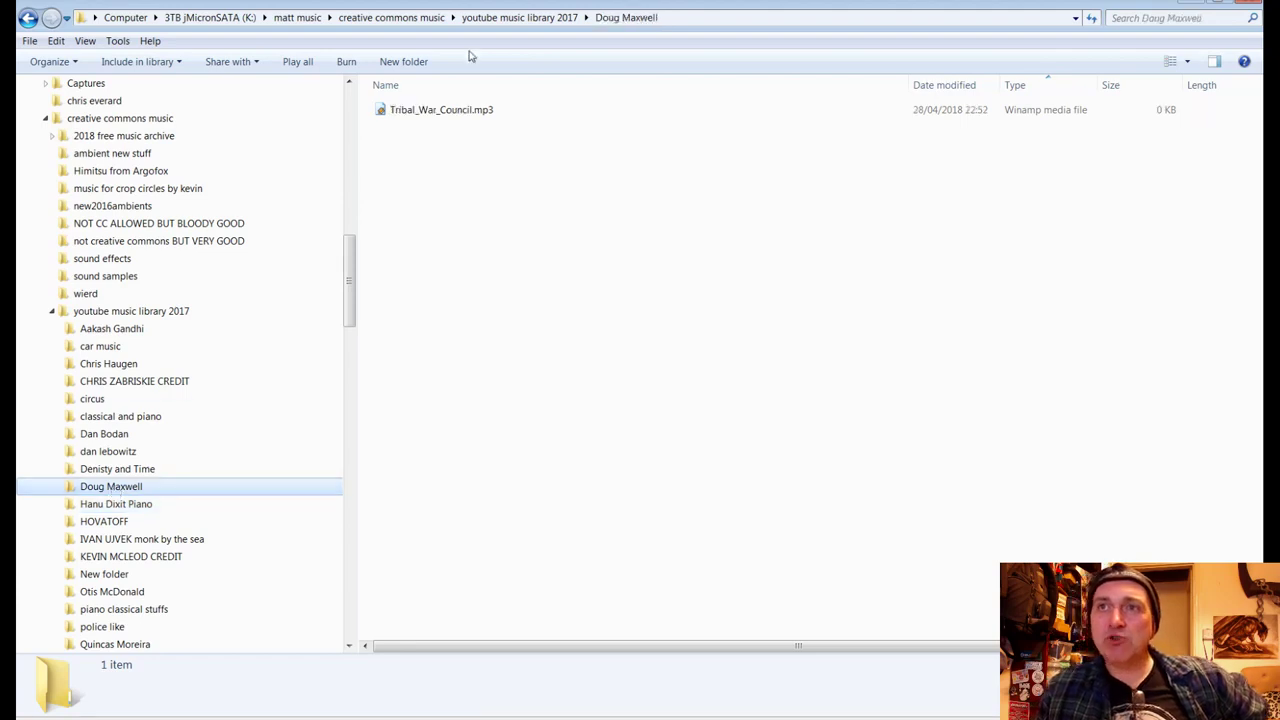
double_click(435, 113)
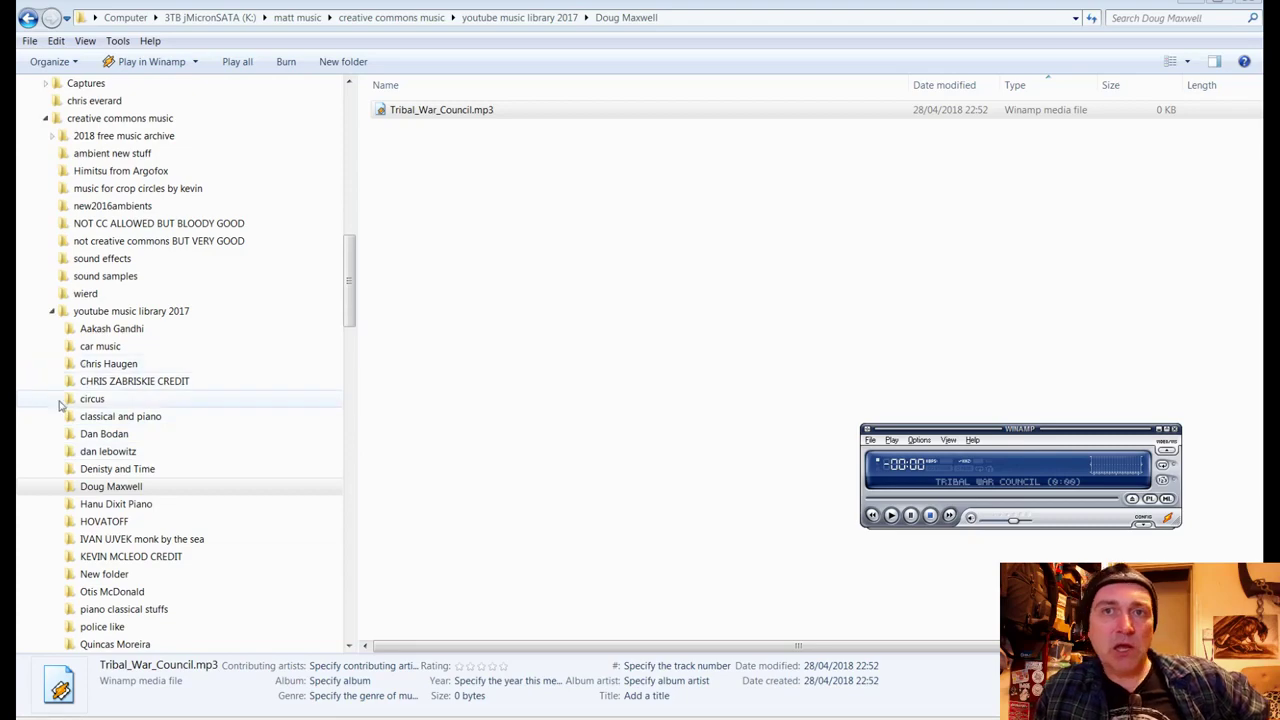
Step: Open the CHRIS ZABRISKIE CREDIT folder and preview The_Dark_Glow_of_the_Mountains.mp3 from around its middle
left_click(120, 381)
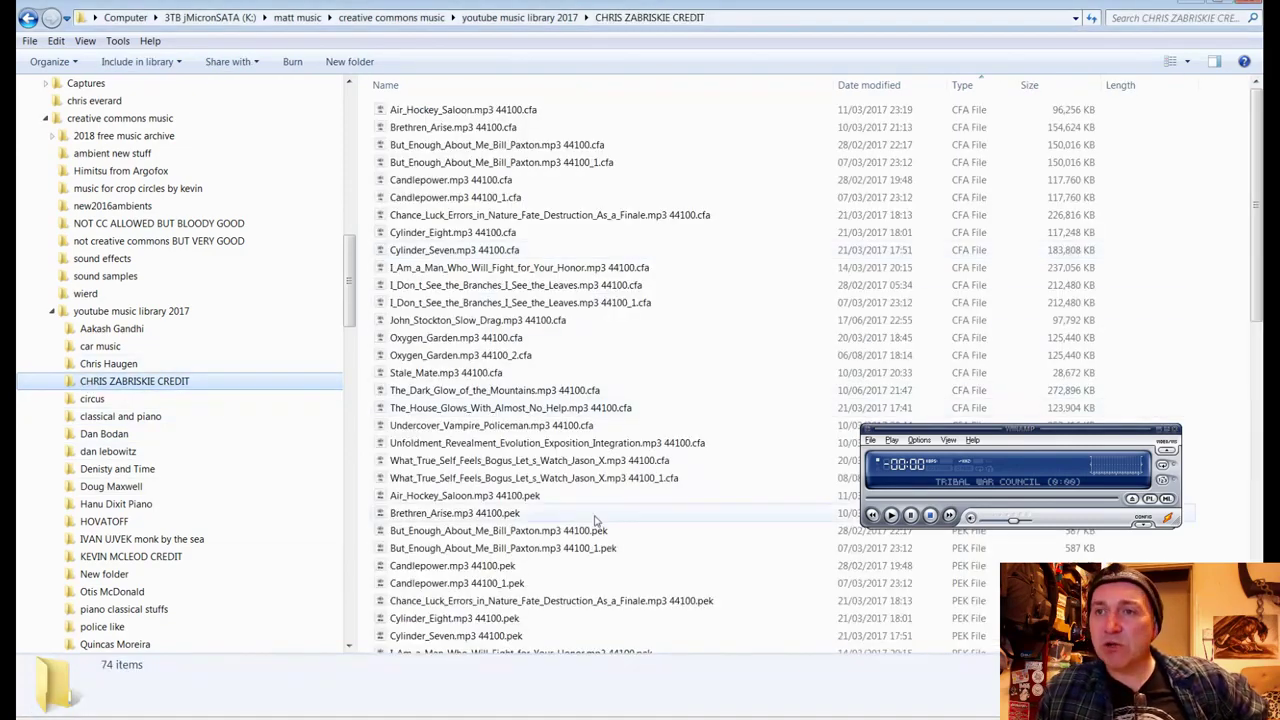
left_click(528, 376)
scroll(528, 380, "down", 14)
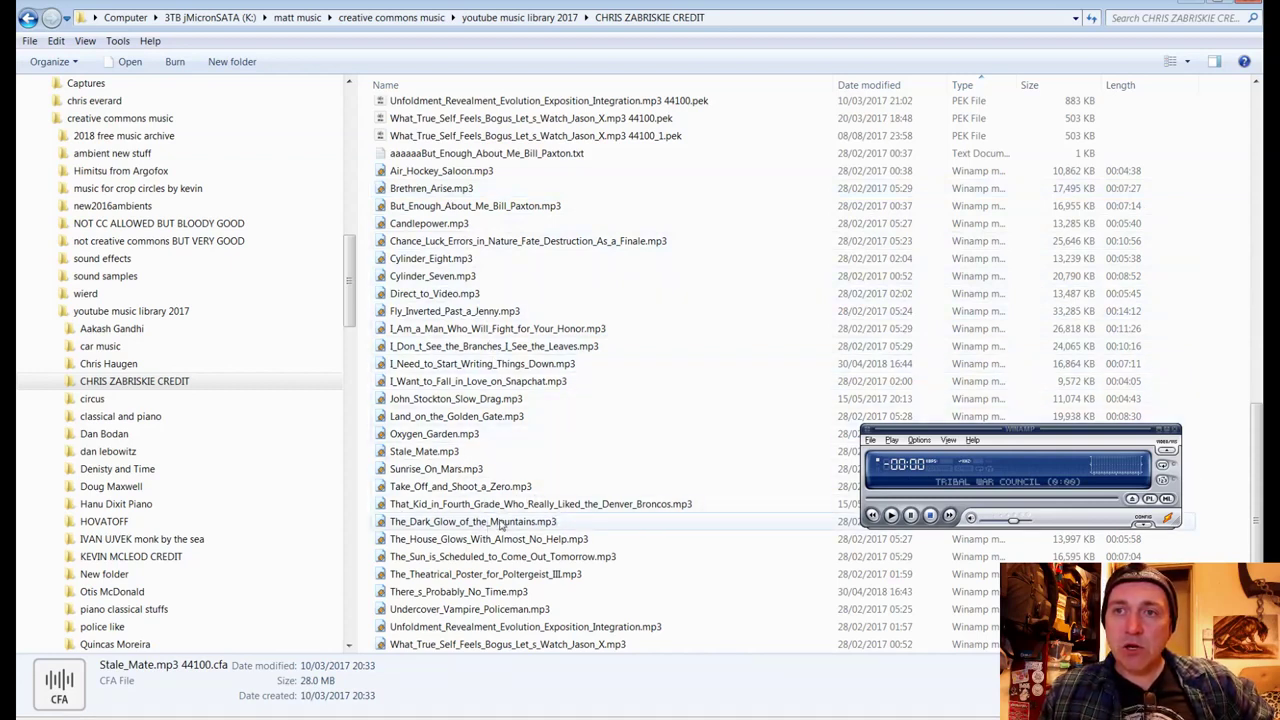
double_click(454, 526)
left_click(928, 500)
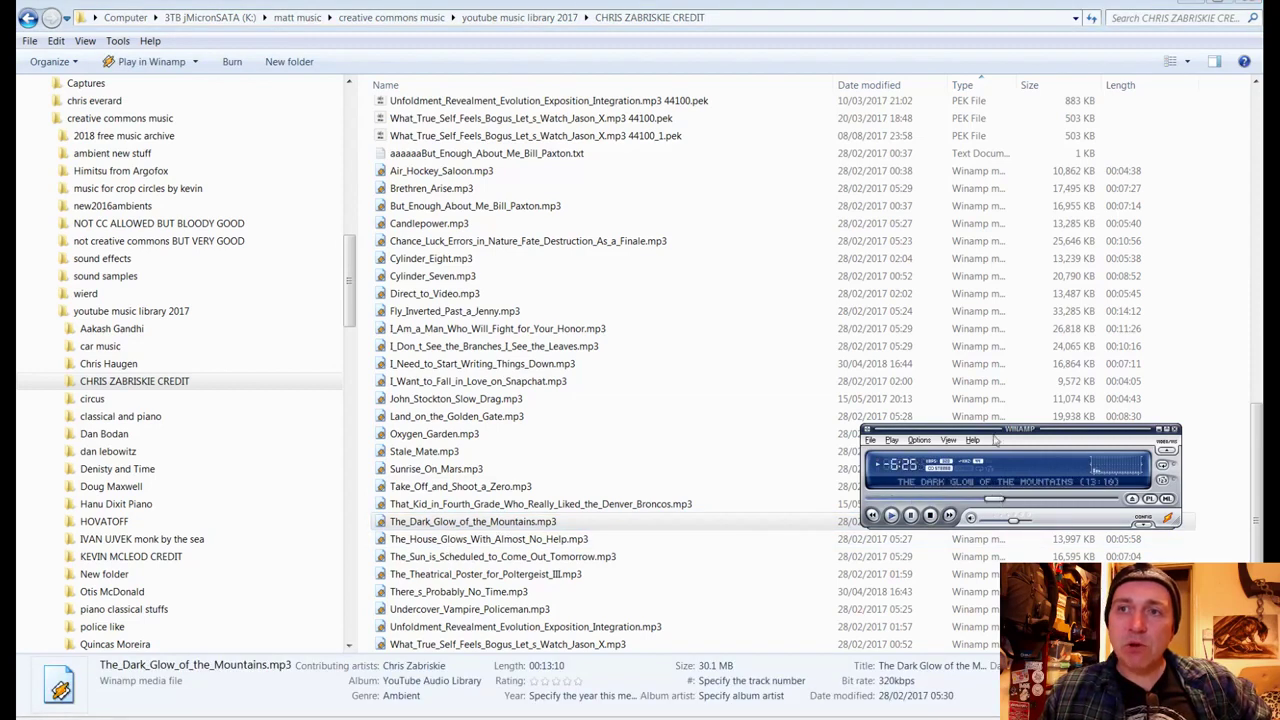
Step: Preview The_House_Glows_With_Almost_No_Help.mp3, skipping ahead to around the middle of the track
double_click(449, 540)
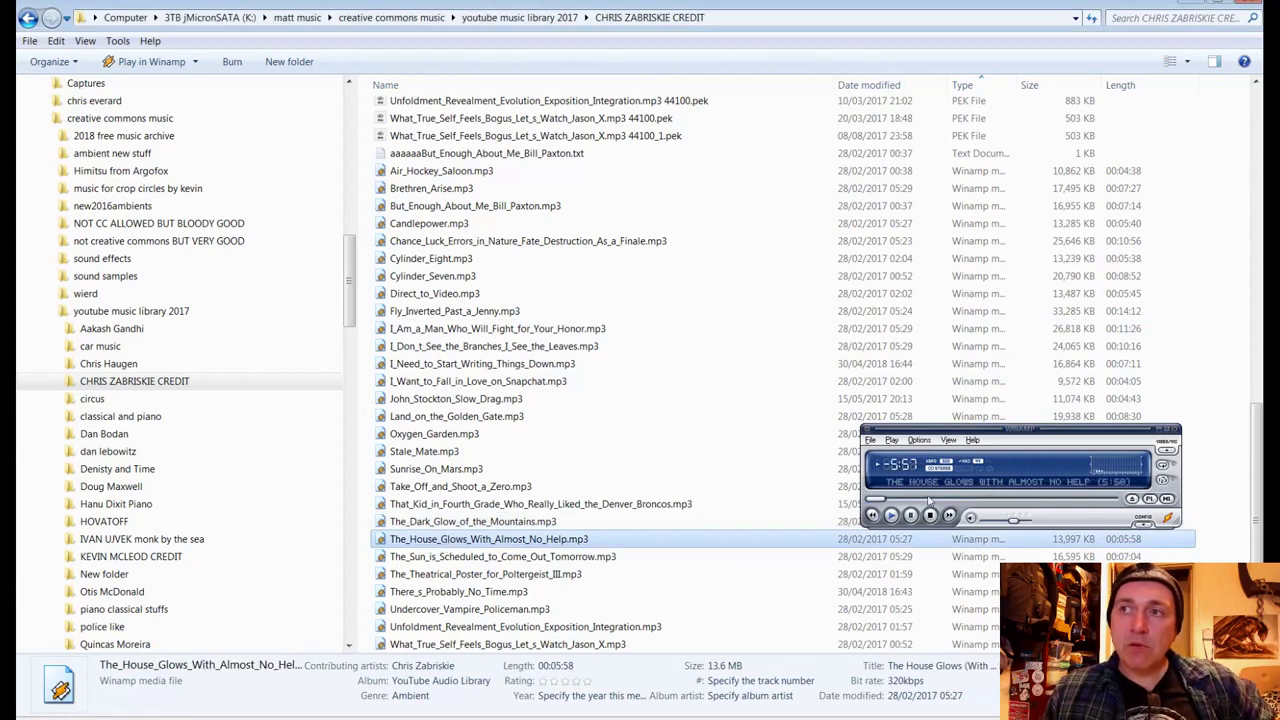
scroll(928, 505, "up", 4)
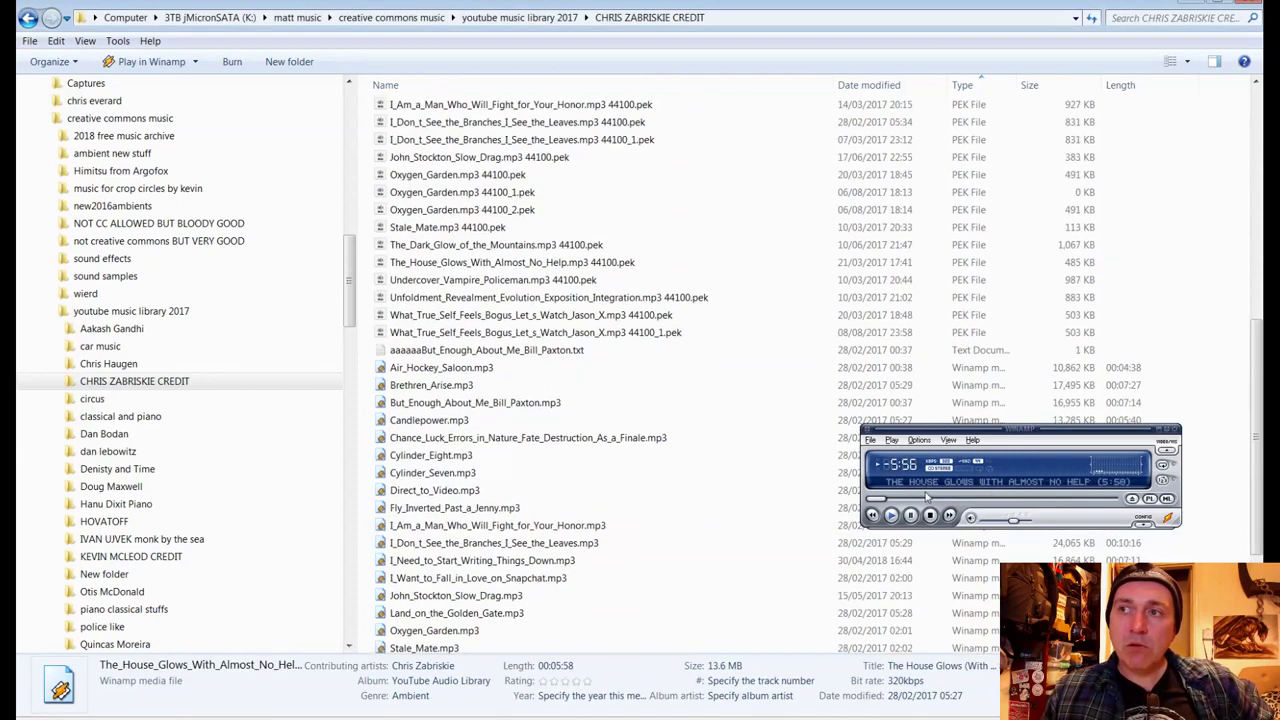
left_click(1000, 498)
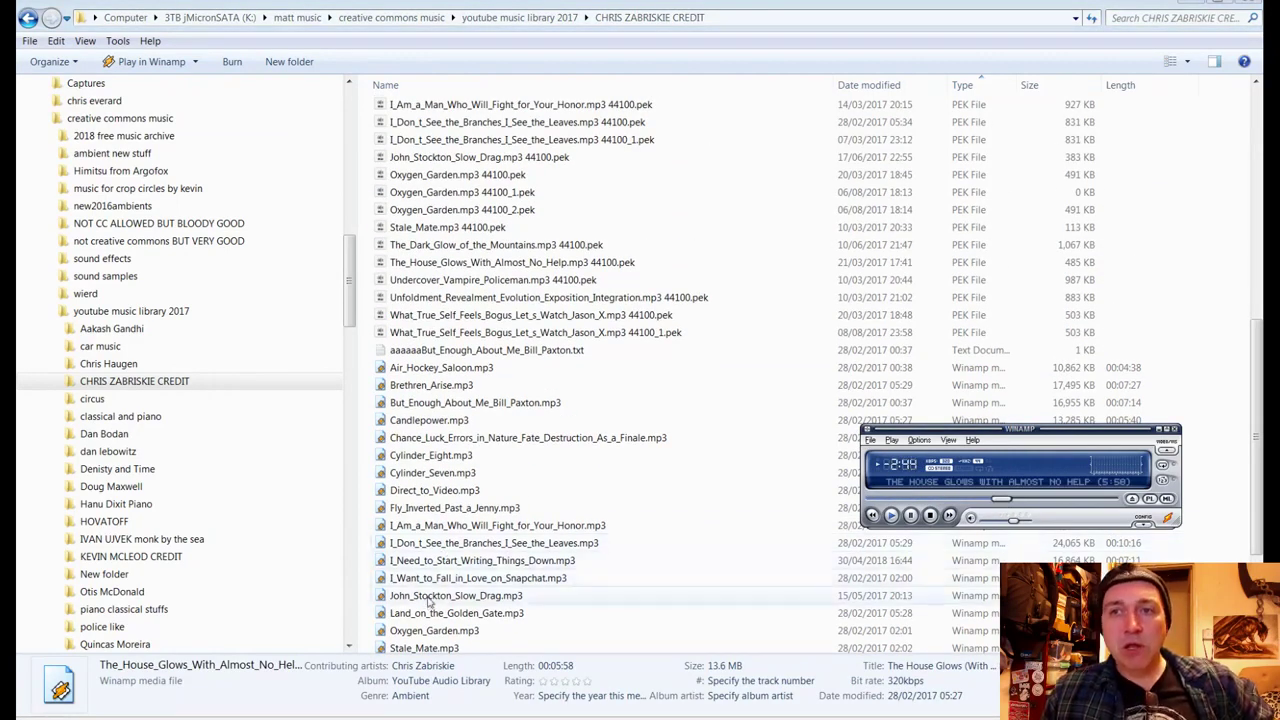
Step: Preview John_Stockton_Slow_Drag.mp3 and Land_on_the_Golden_Gate.mp3, skipping ahead within each track
double_click(455, 595)
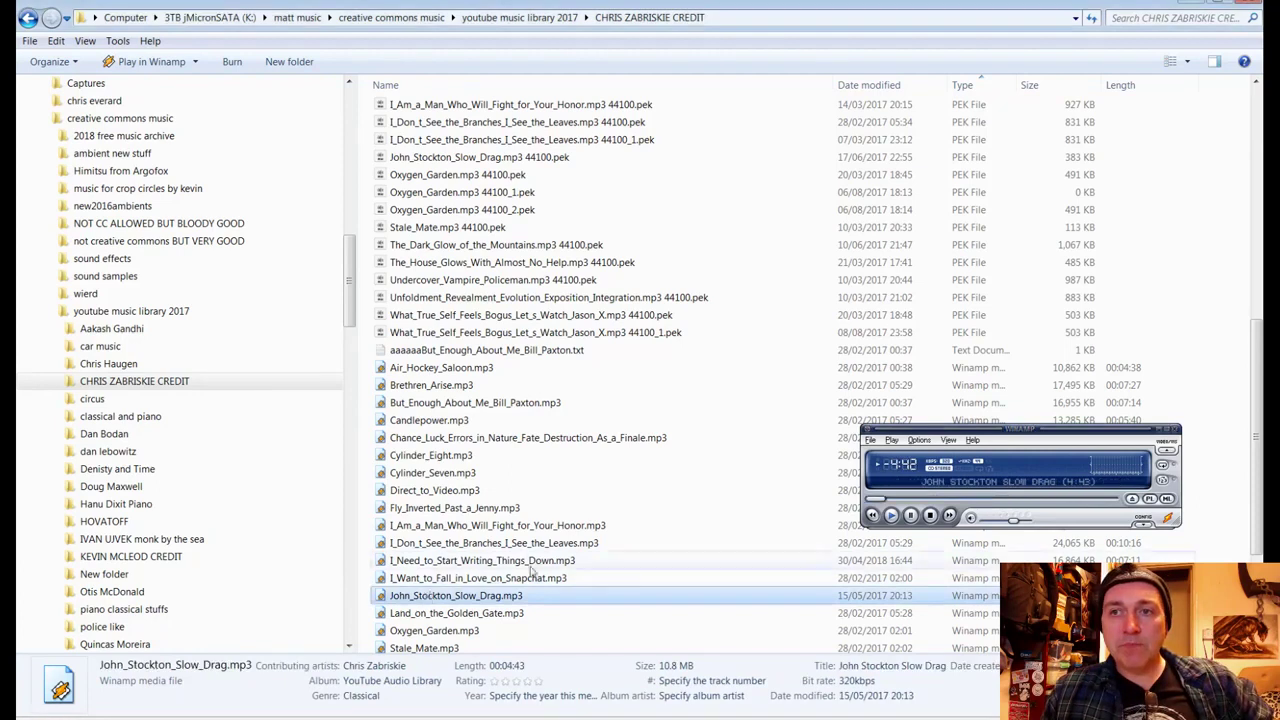
left_click(929, 499)
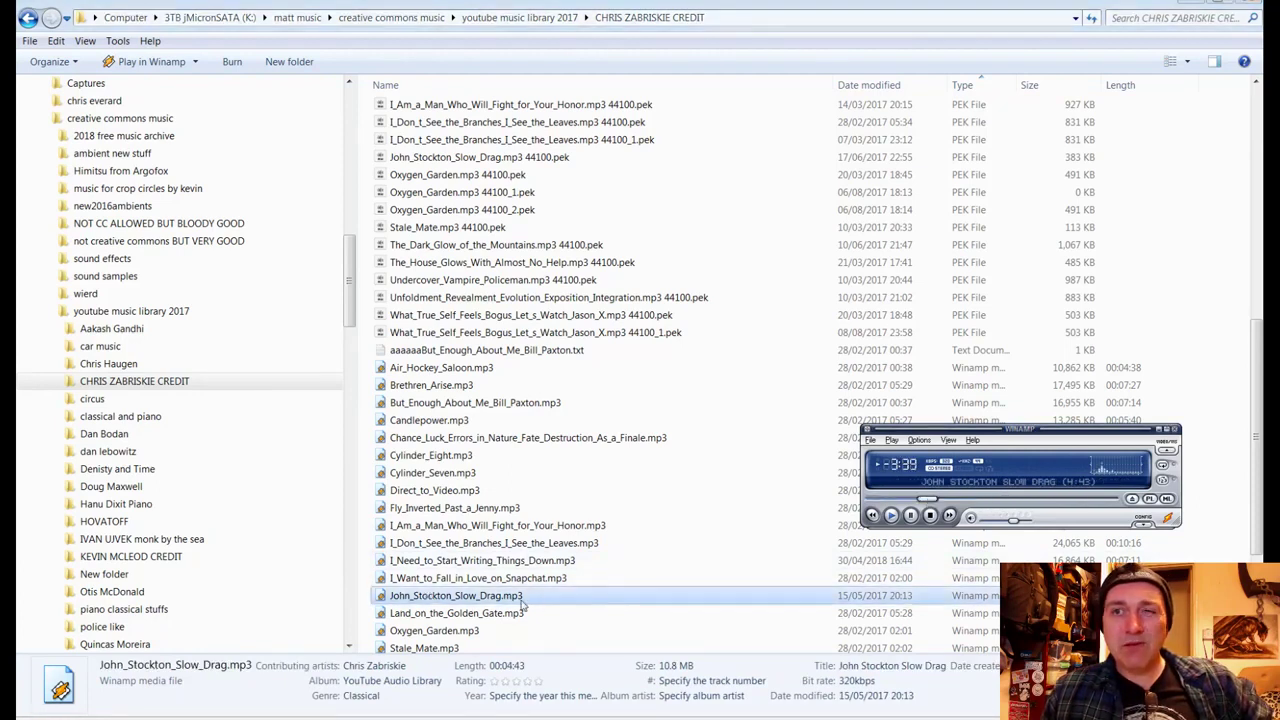
double_click(432, 618)
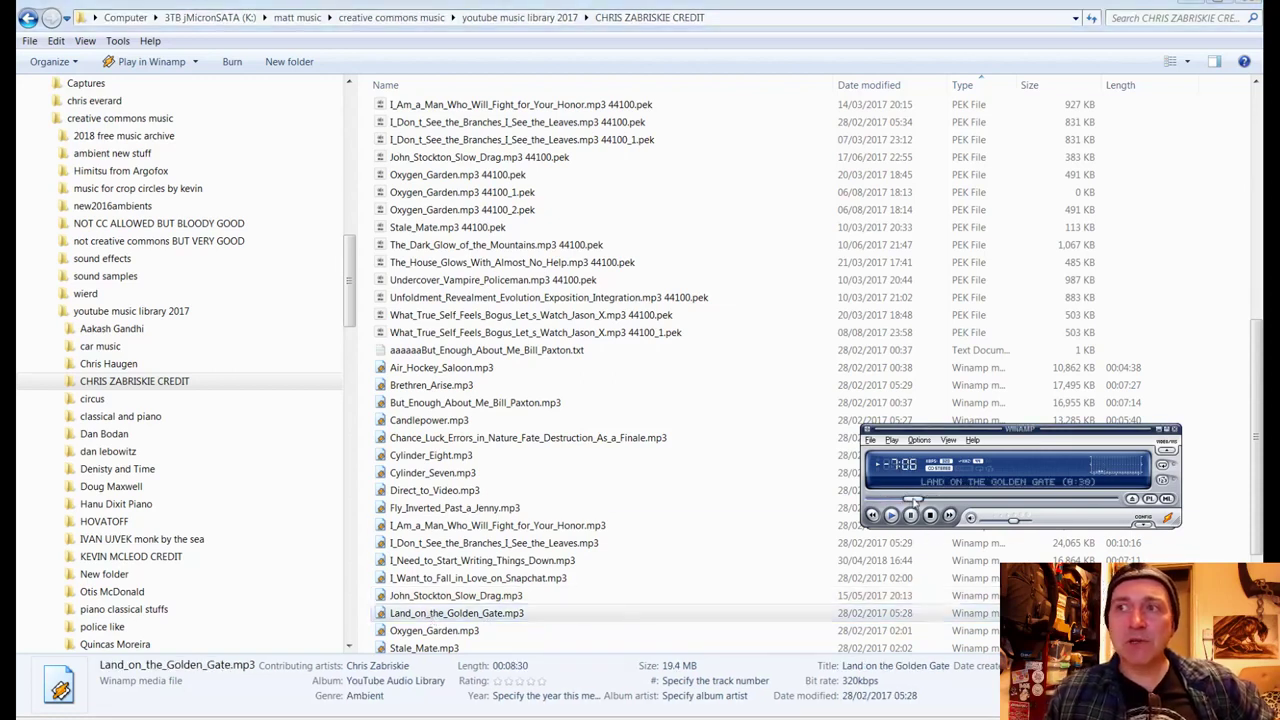
left_click(958, 500)
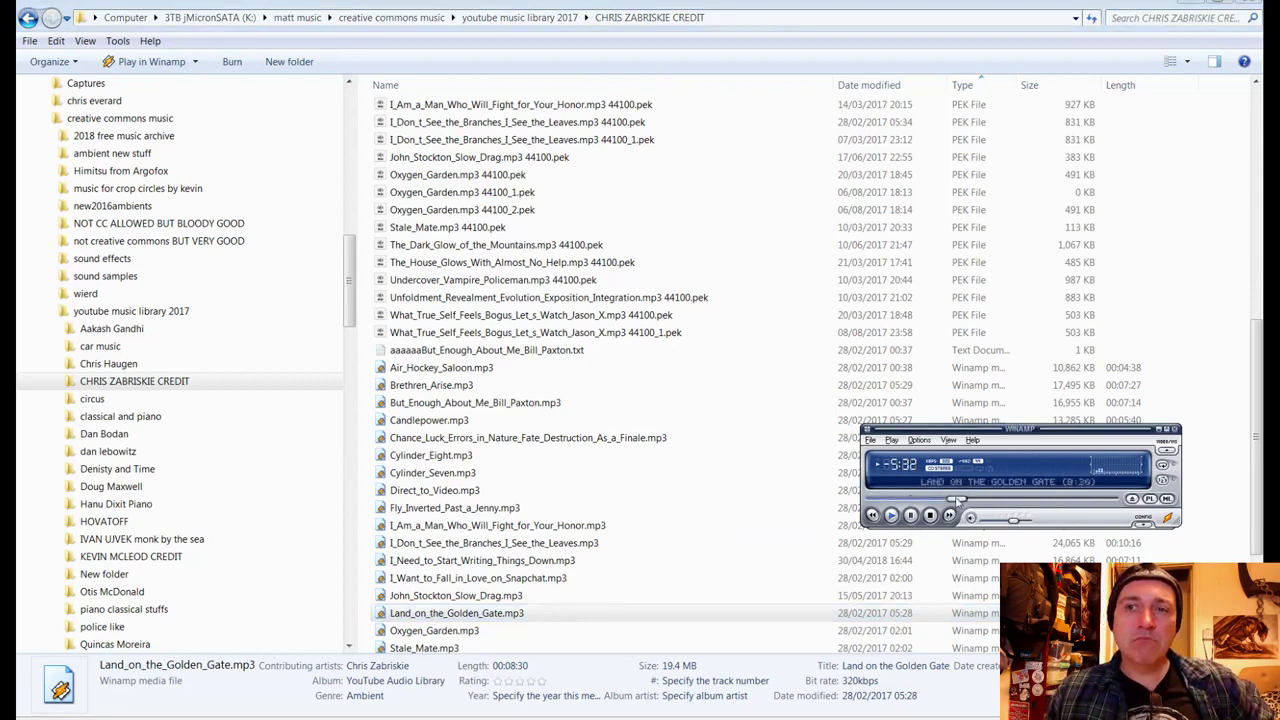
Step: Preview Oxygen_Garden.mp3 at a later passage and from its beginning, and close the music player
double_click(420, 631)
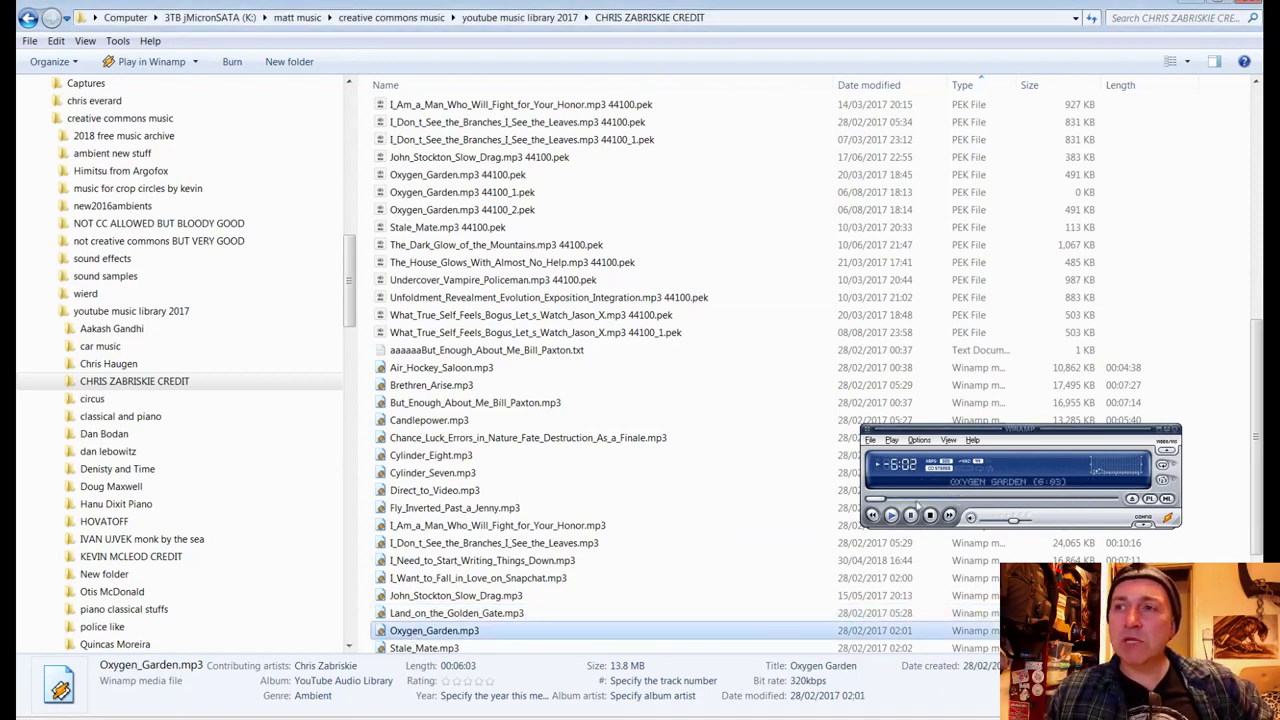
left_click(913, 499)
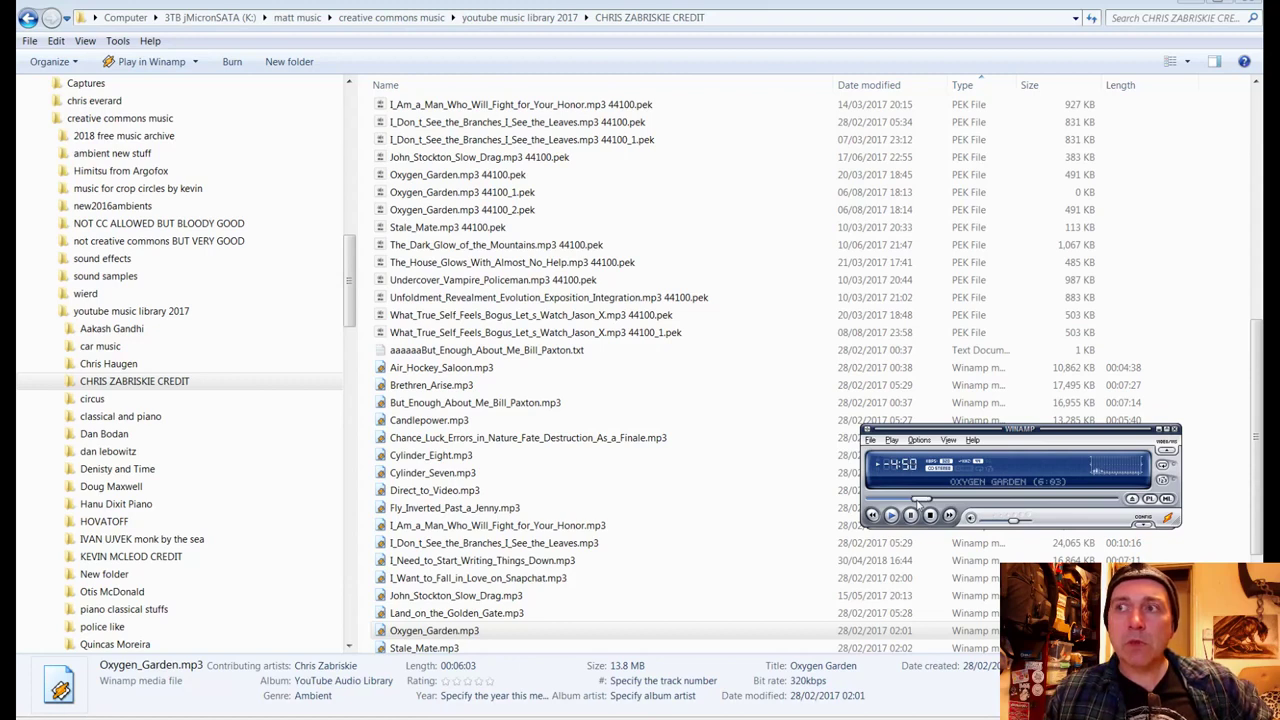
left_click_drag(917, 499, 851, 504)
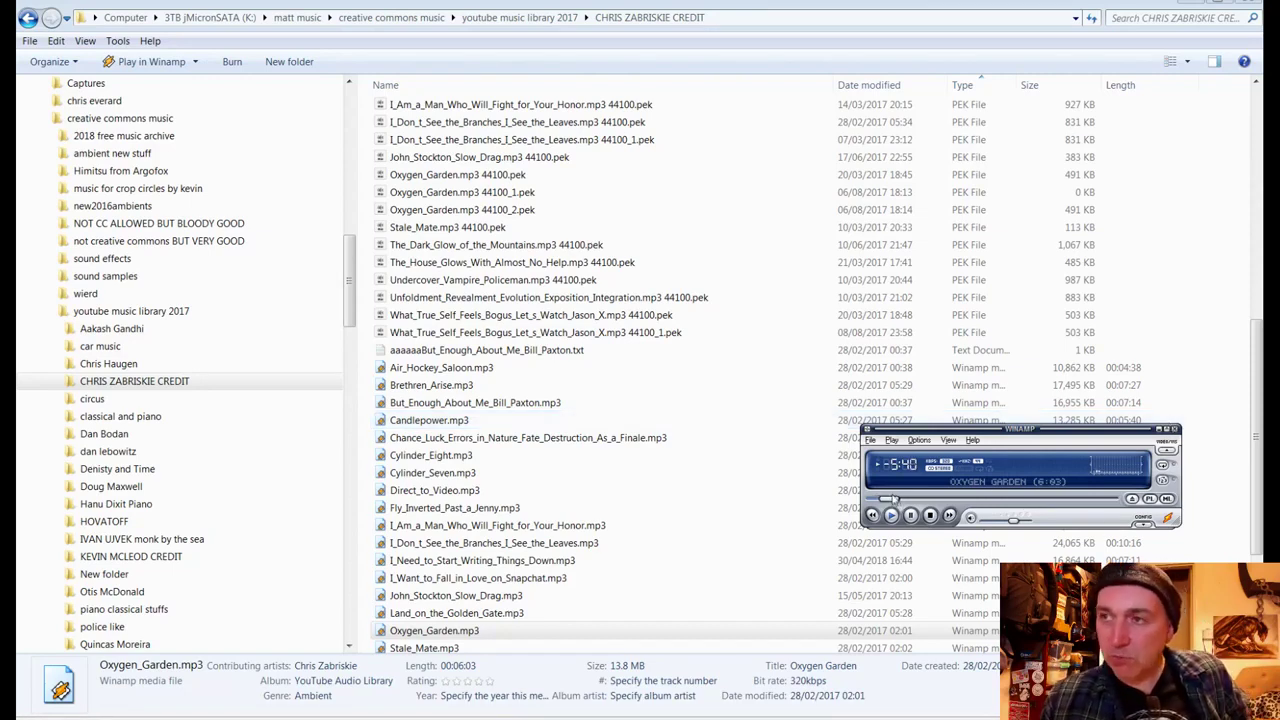
key("l")
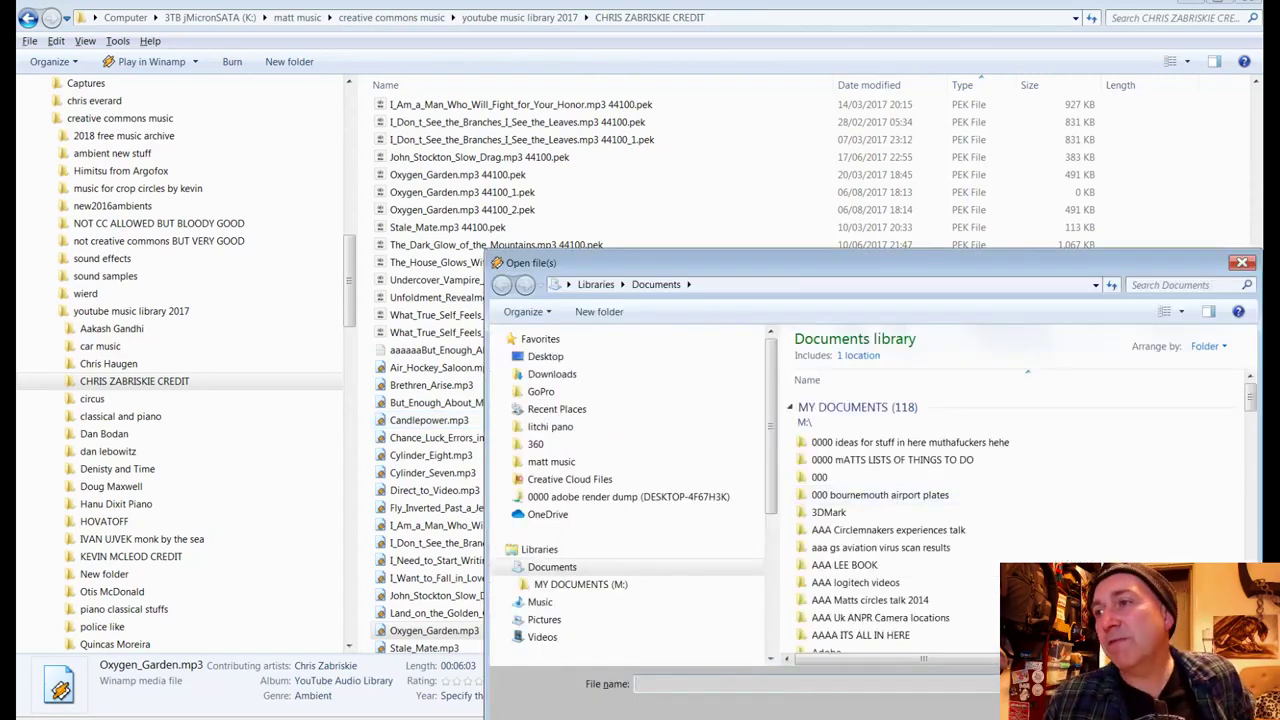
key("Escape")
left_click_drag(961, 431, 899, 349)
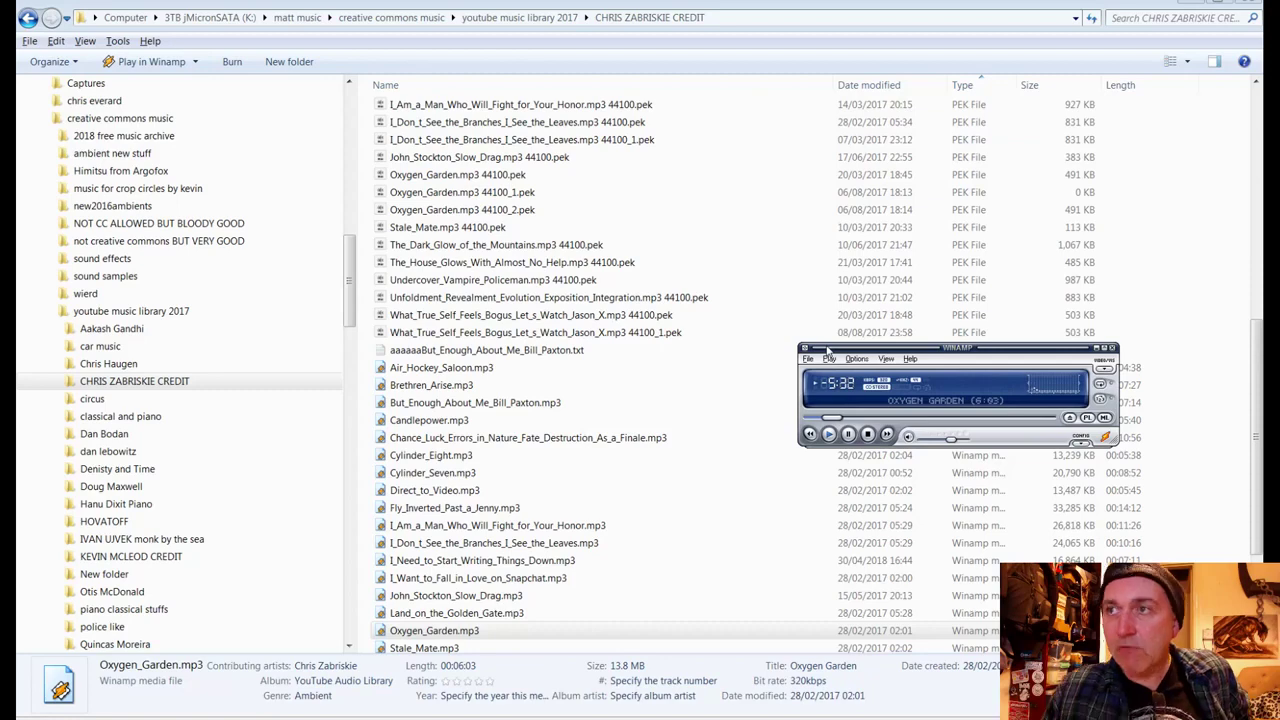
left_click(1112, 348)
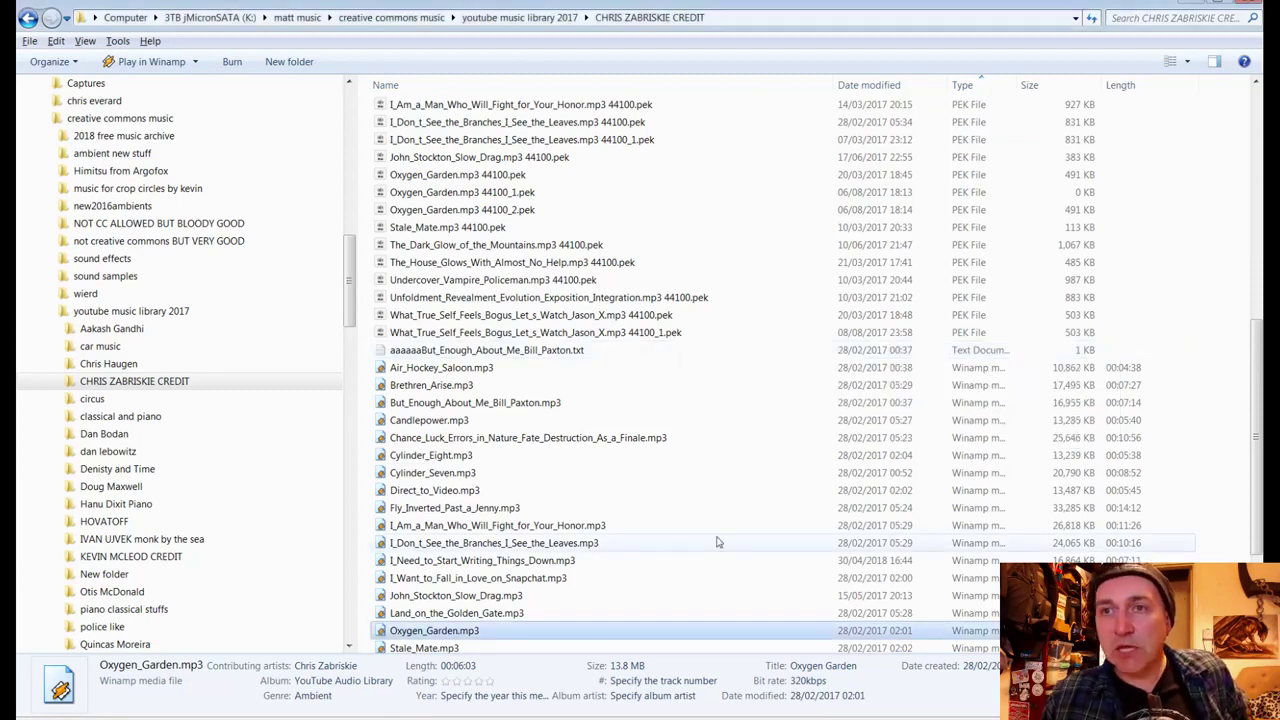
Step: Import Oxygen_Garden.mp3 onto audio track A3 of dover555 at about 00:09:50, overlapping the end of the first A2 music clip
scroll(518, 553, "down", 1)
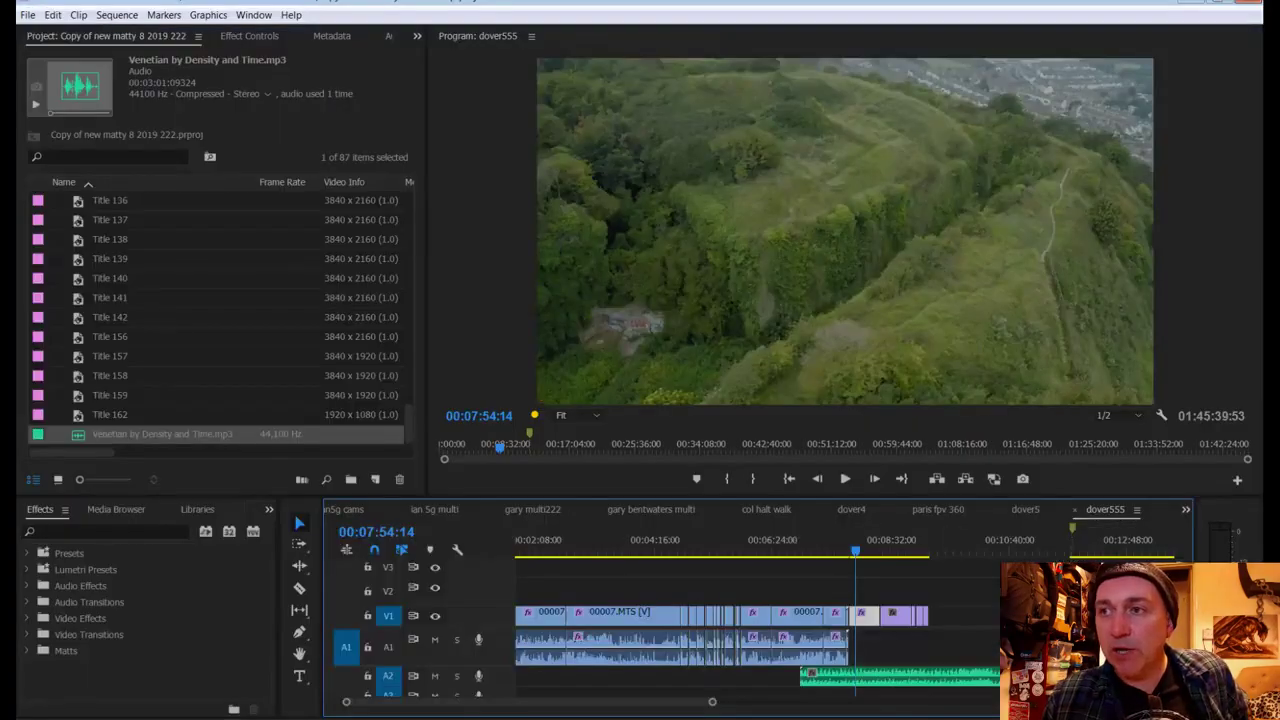
left_click_drag(736, 680, 962, 693)
left_click_drag(712, 701, 857, 703)
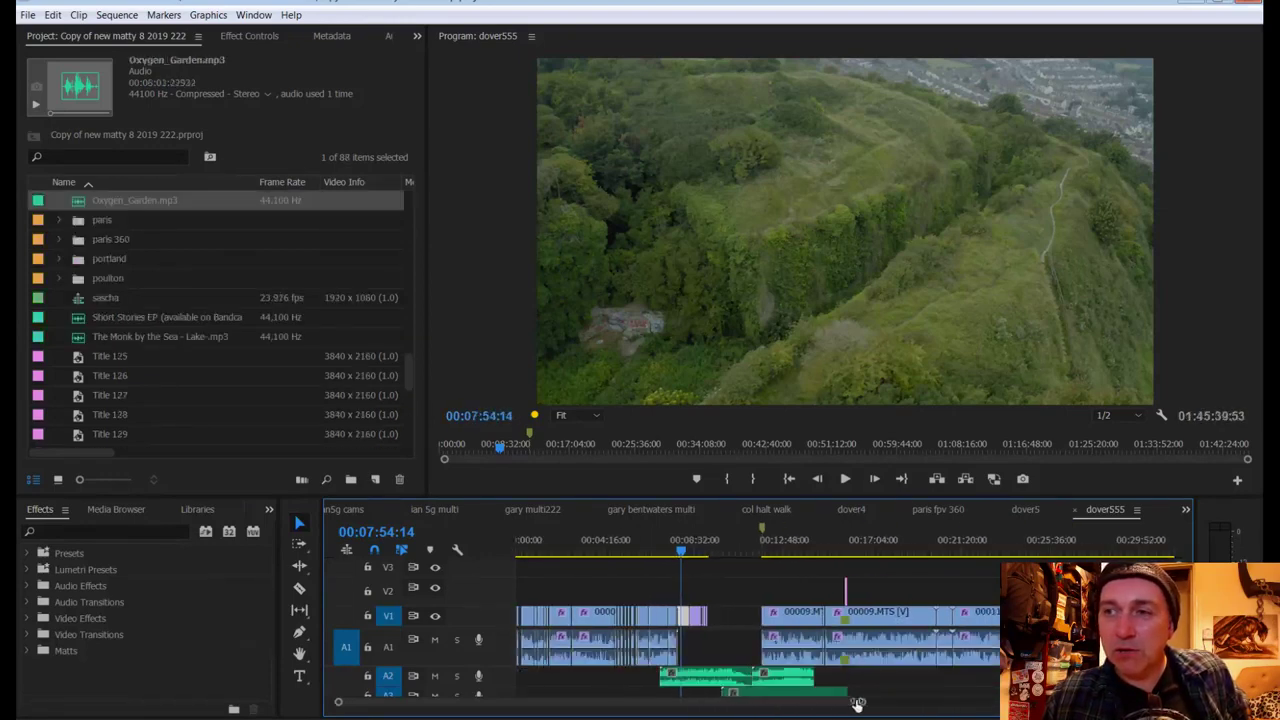
Step: Return to the CHRIS ZABRISKIE CREDIT folder and preview That_Kid_in_Fourth_Grade_Who_Really_Liked_the_Denver_Broncos.mp3 partway through
key("alt+Tab")
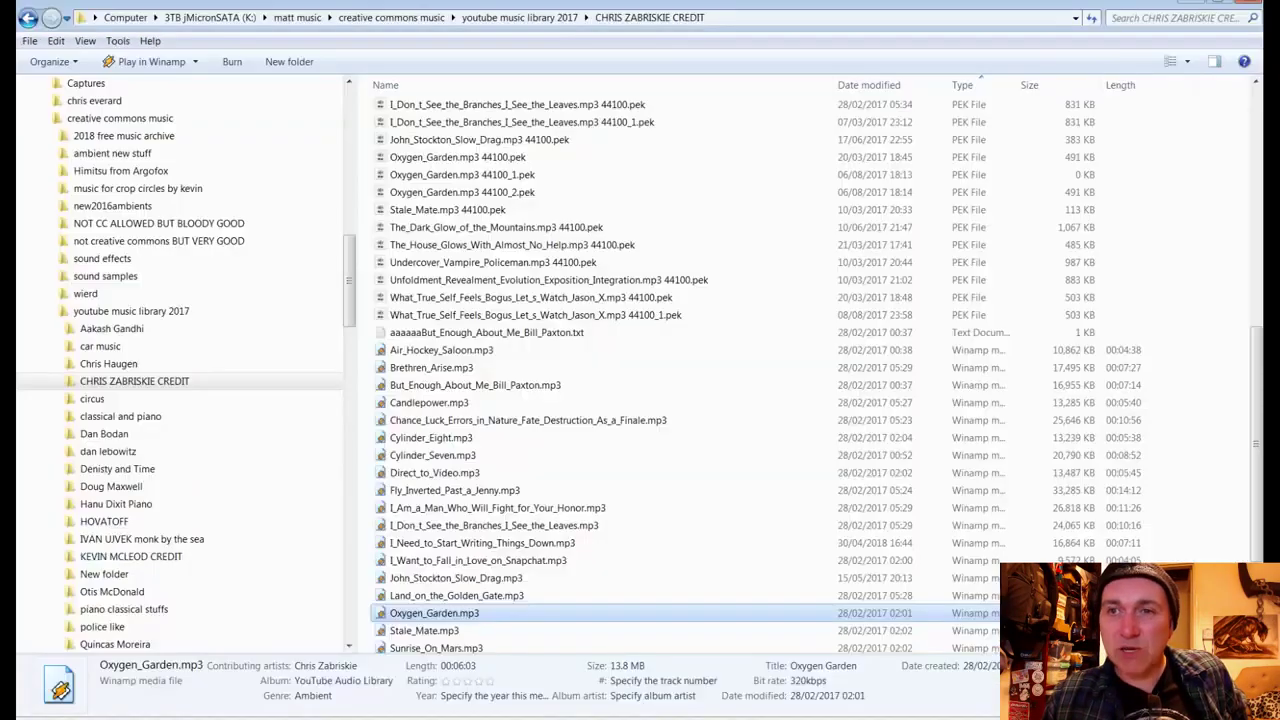
scroll(410, 508, "down", 3)
double_click(410, 506)
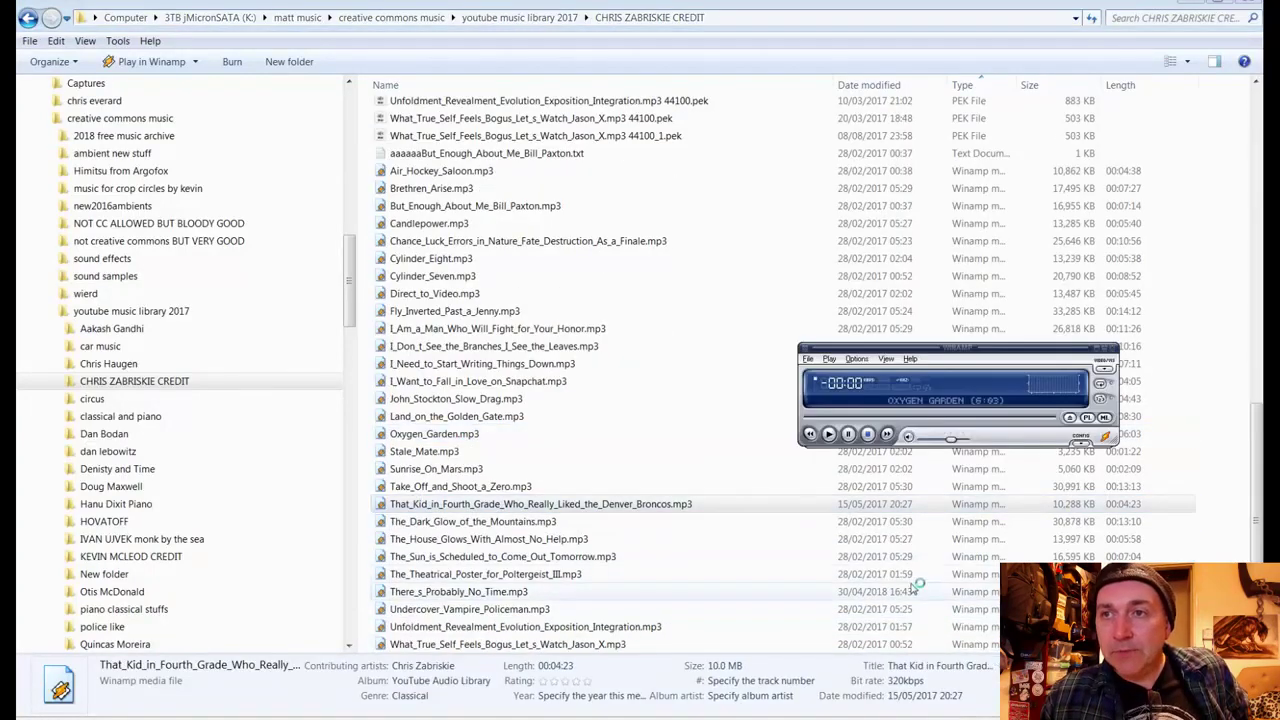
left_click(872, 418)
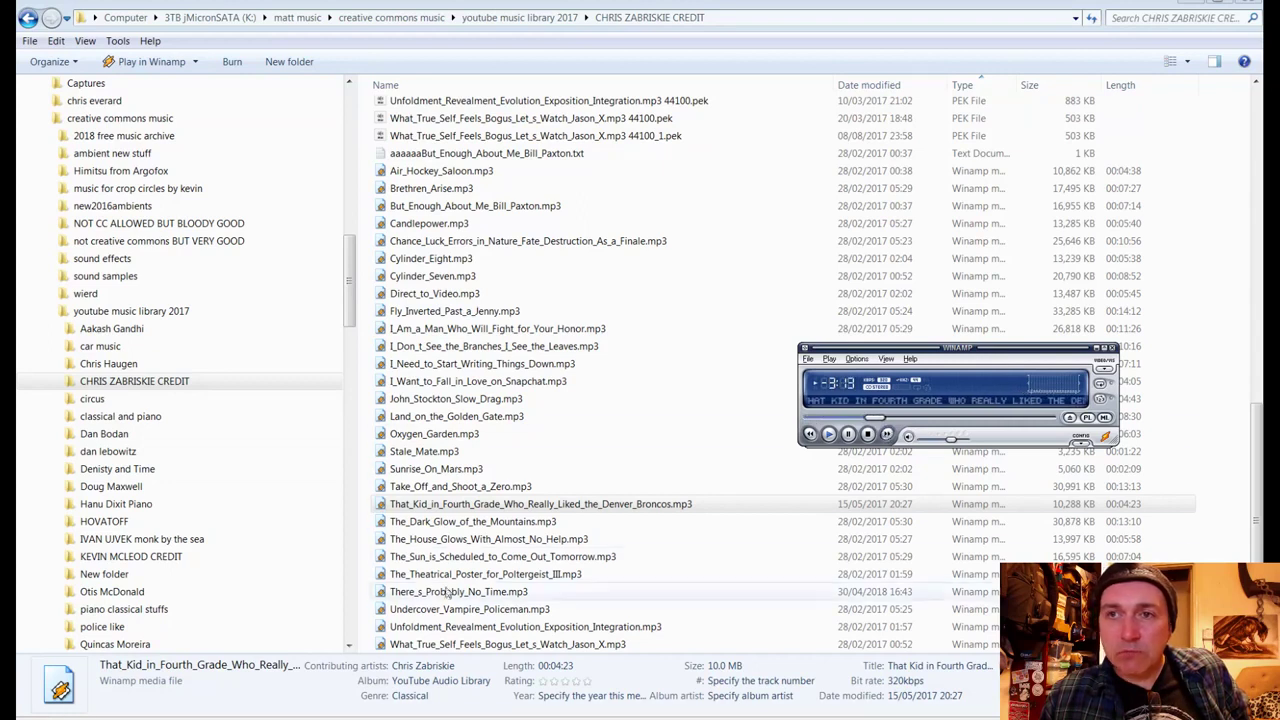
Step: Preview The_Dark_Glow_of_the_Mountains.mp3 and The_House_Glows_With_Almost_No_Help.mp3 again, skipping ahead in each
double_click(700, 521)
left_click_drag(852, 420, 948, 424)
double_click(564, 539)
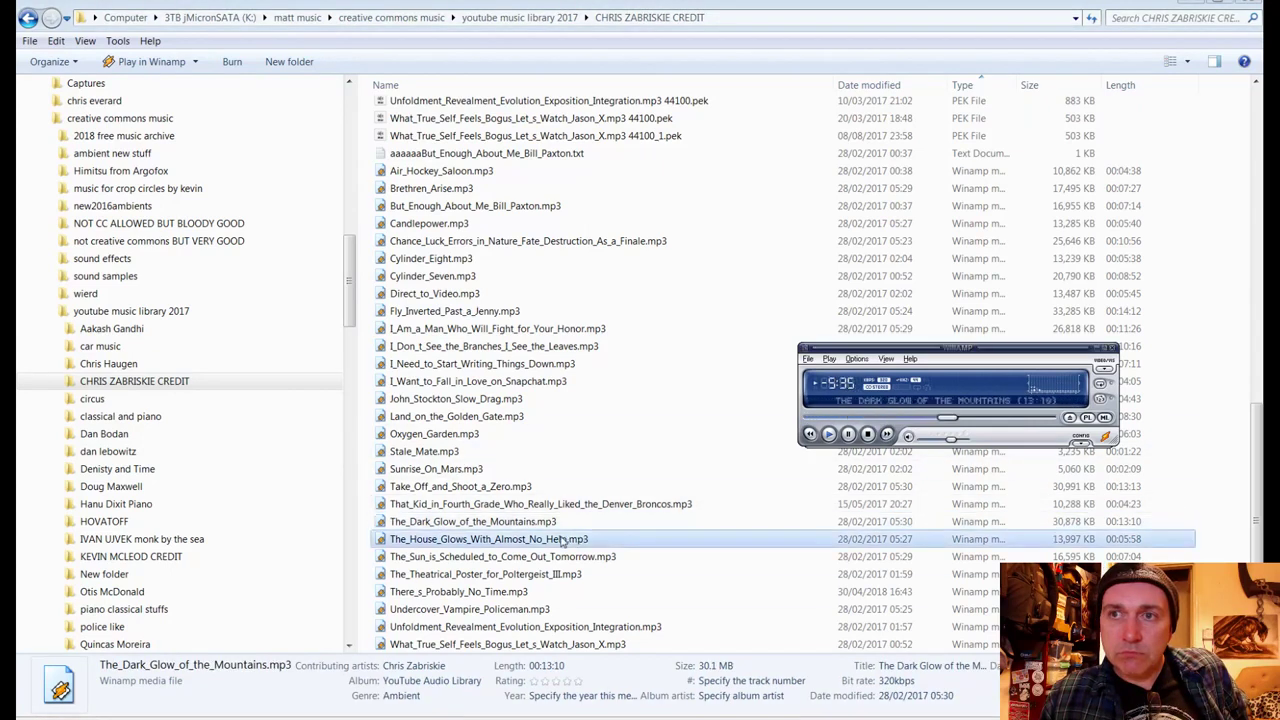
left_click_drag(856, 421, 916, 421)
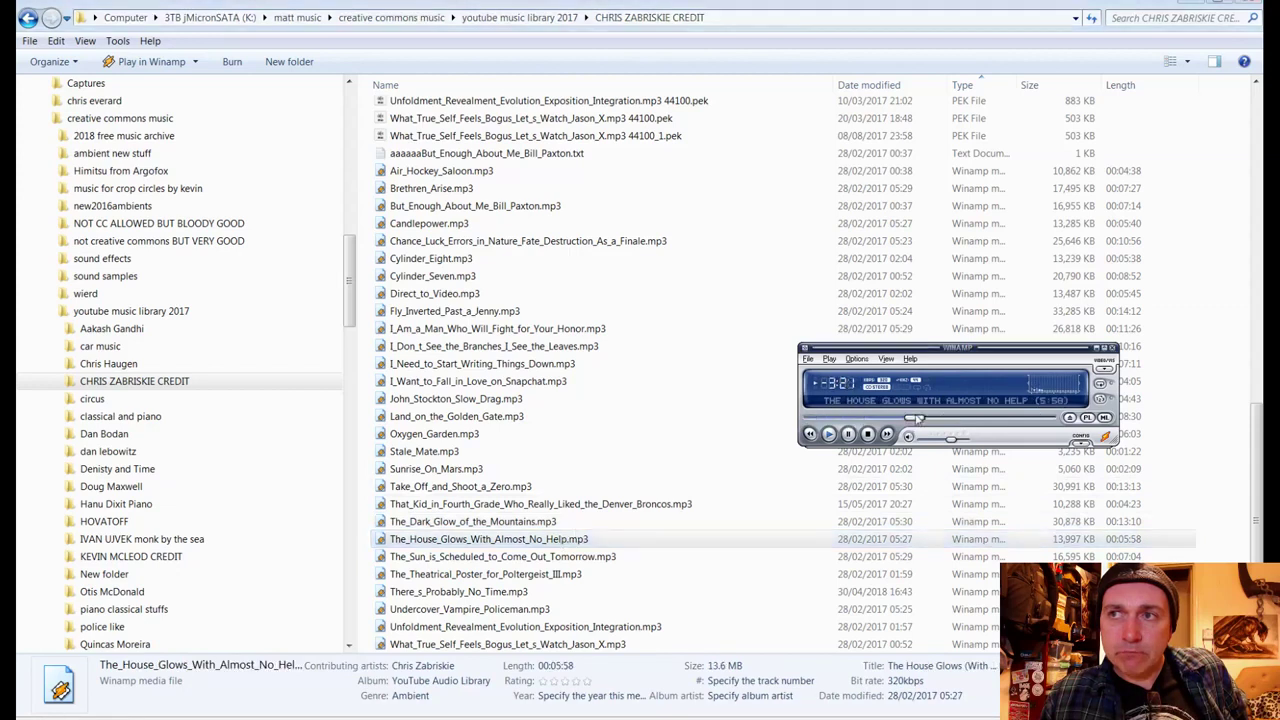
Step: Preview The_Sun_is_Scheduled_to_Come_Out_Tomorrow.mp3 and The_Theatrical_Poster_for_Poltergeist_III.mp3, skipping ahead in each
double_click(466, 558)
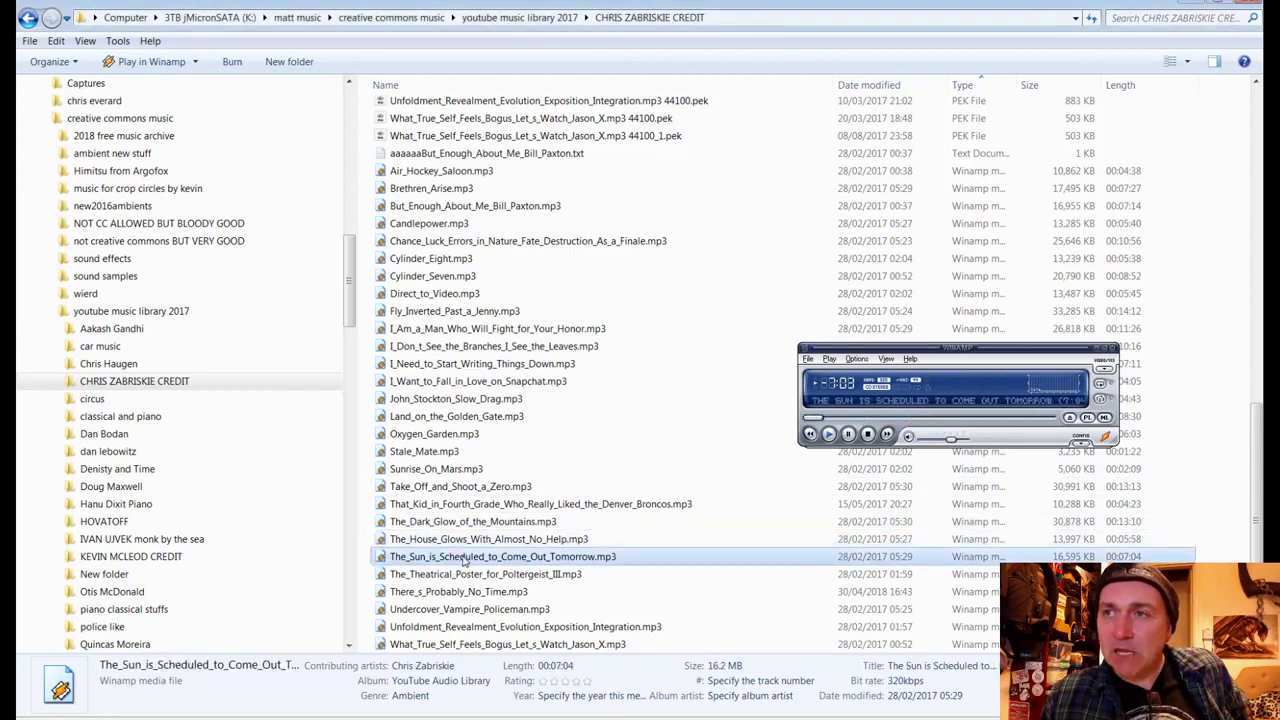
left_click(866, 425)
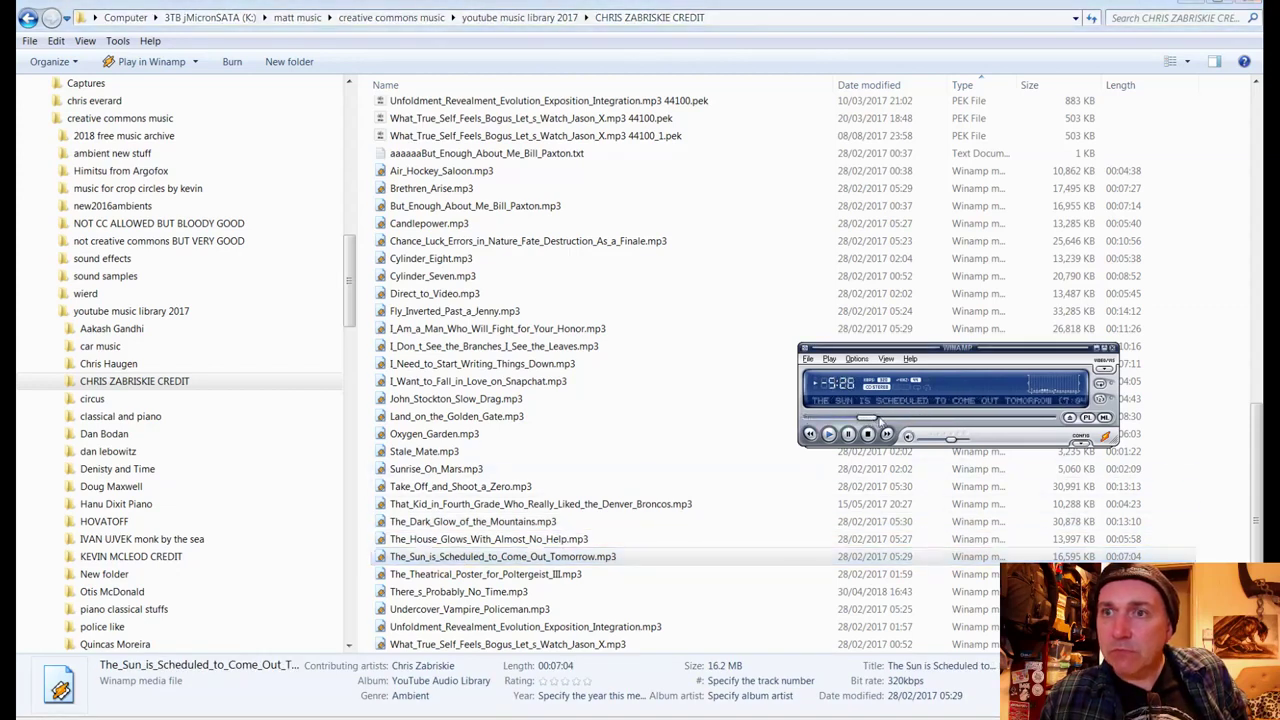
double_click(537, 575)
left_click(860, 425)
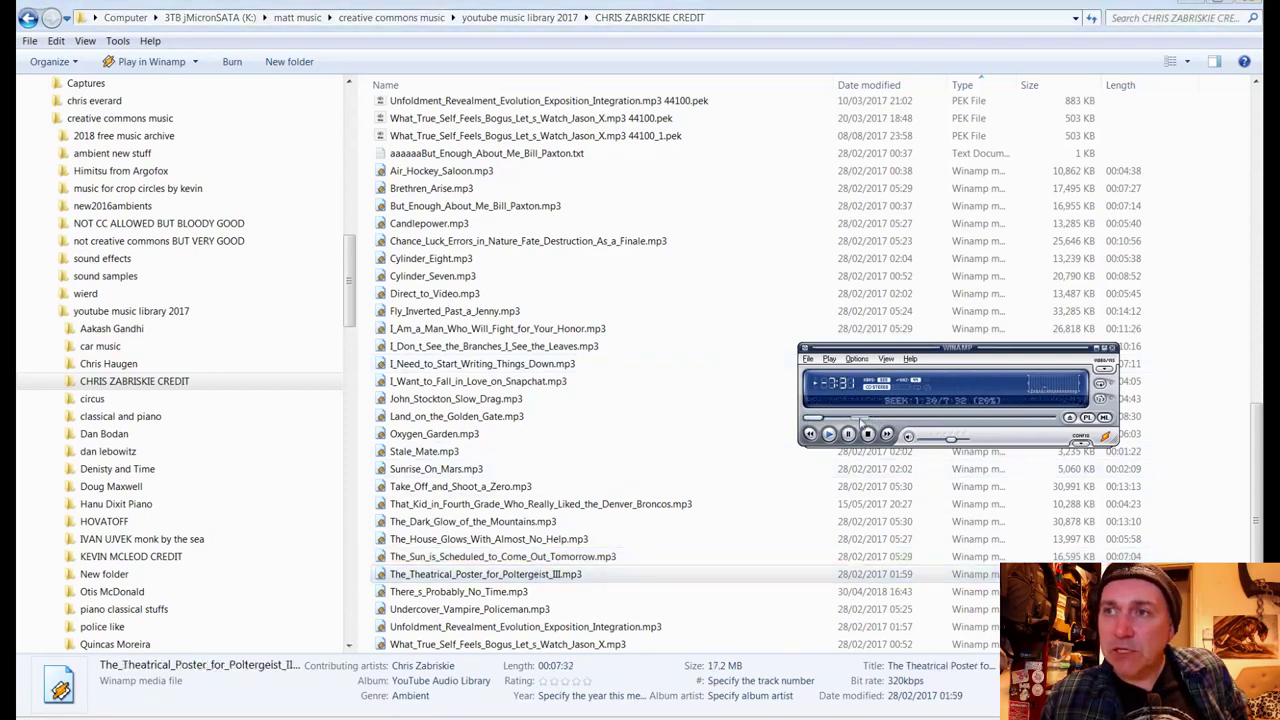
Step: Preview There_s_Probably_No_Time.mp3 and Unfoldment_Revealment_Evolution_Exposition_Integration.mp3, skipping ahead in the latter, and close the music player
left_click(866, 420)
double_click(459, 591)
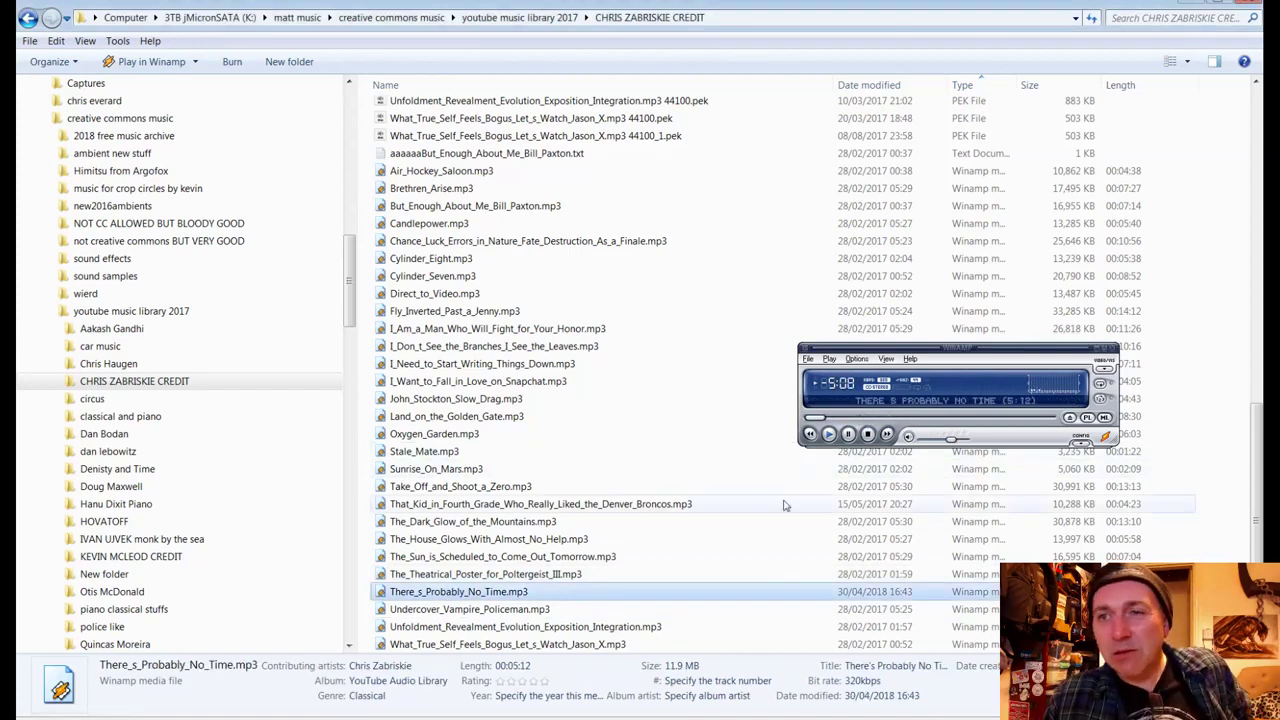
double_click(553, 627)
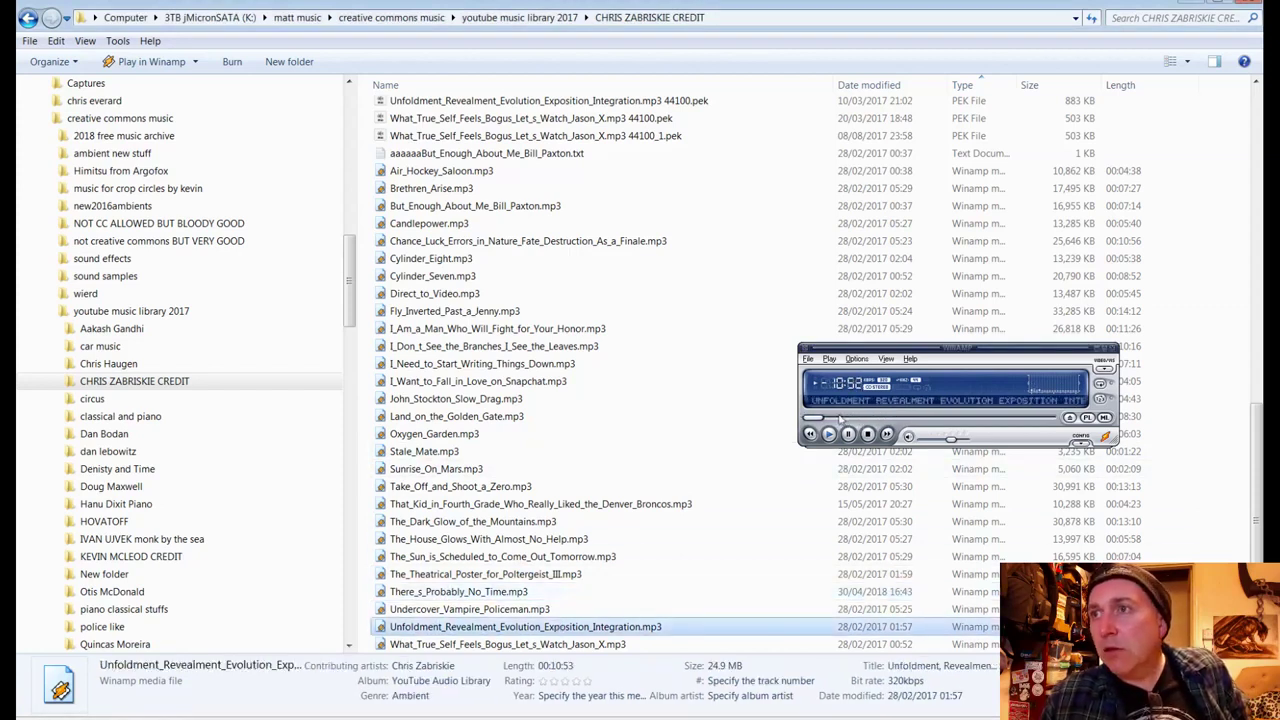
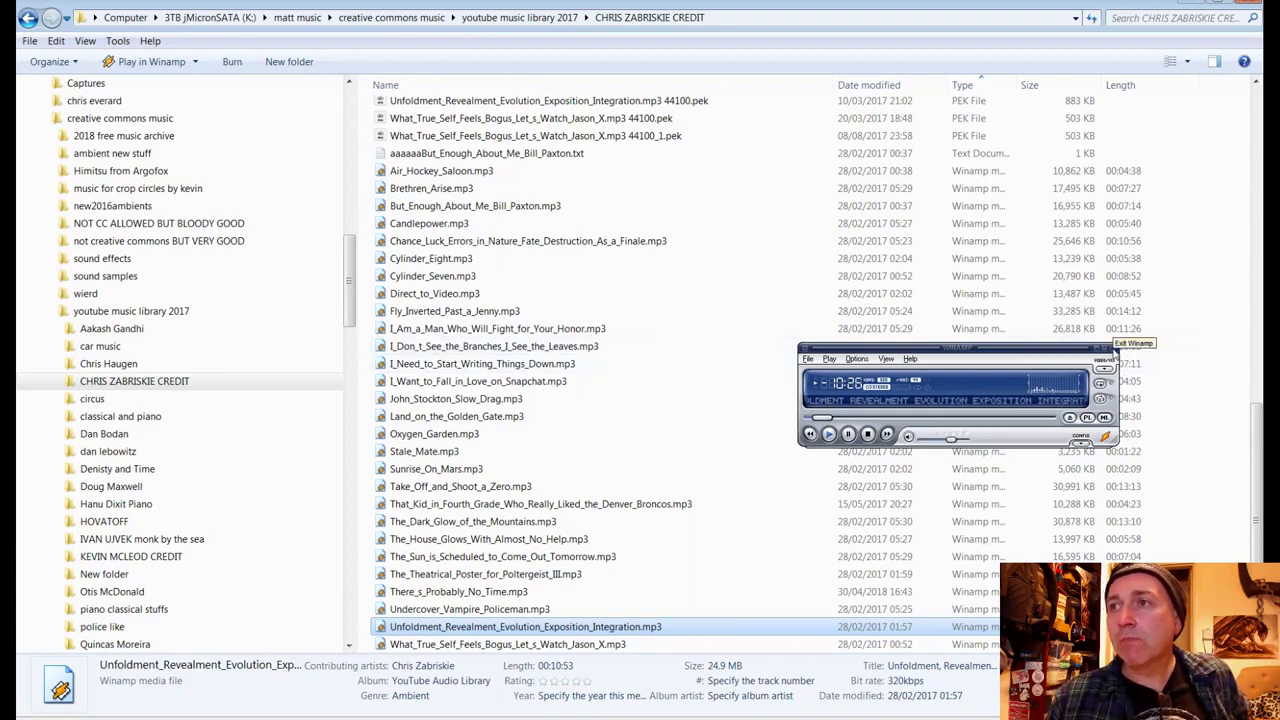
left_click(856, 420)
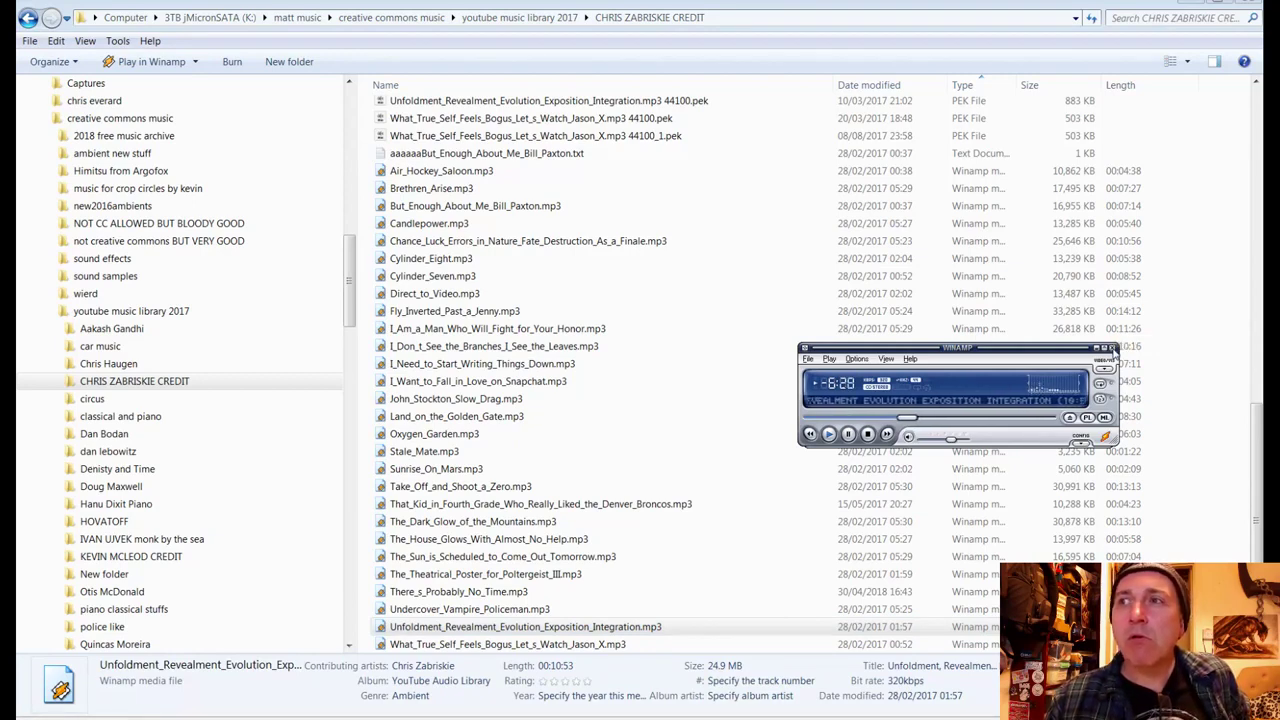
left_click(1111, 349)
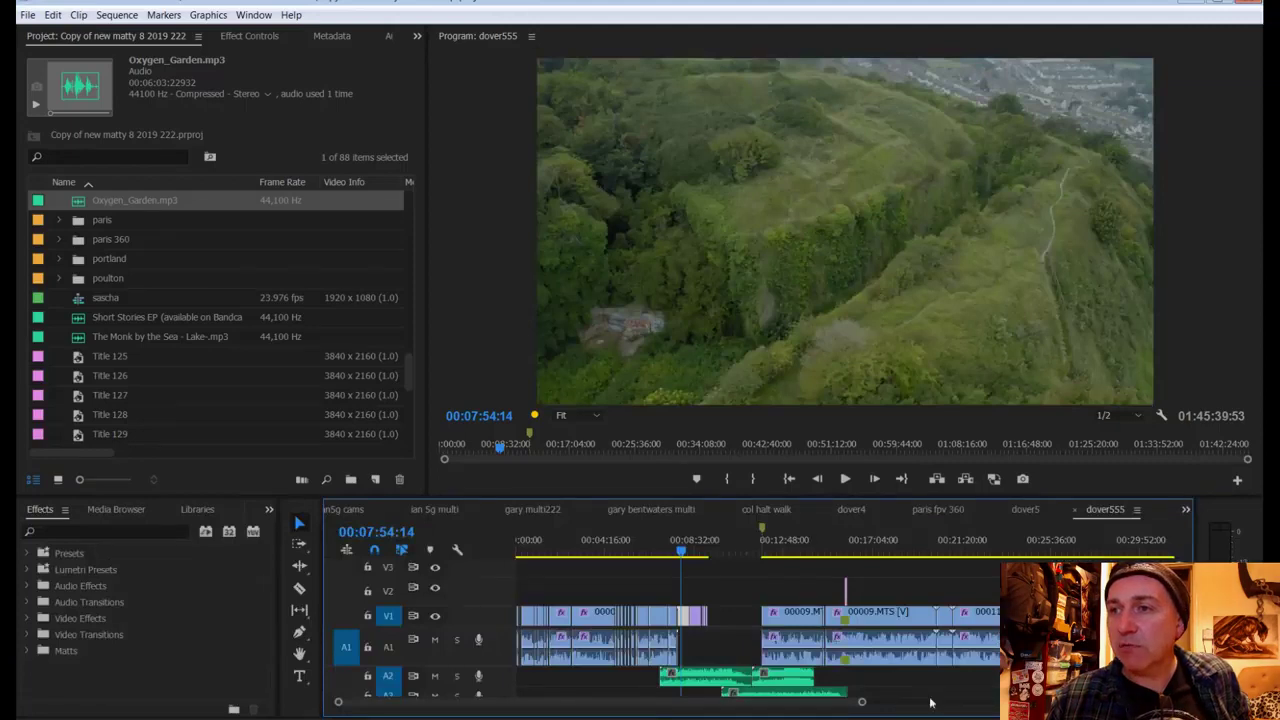
Step: Import Unfoldment_Revealment_Evolution_Exposition_Integration.mp3 onto audio track A2 of dover555 at about 00:16:20 and save the project
left_click_drag(930, 703, 852, 670)
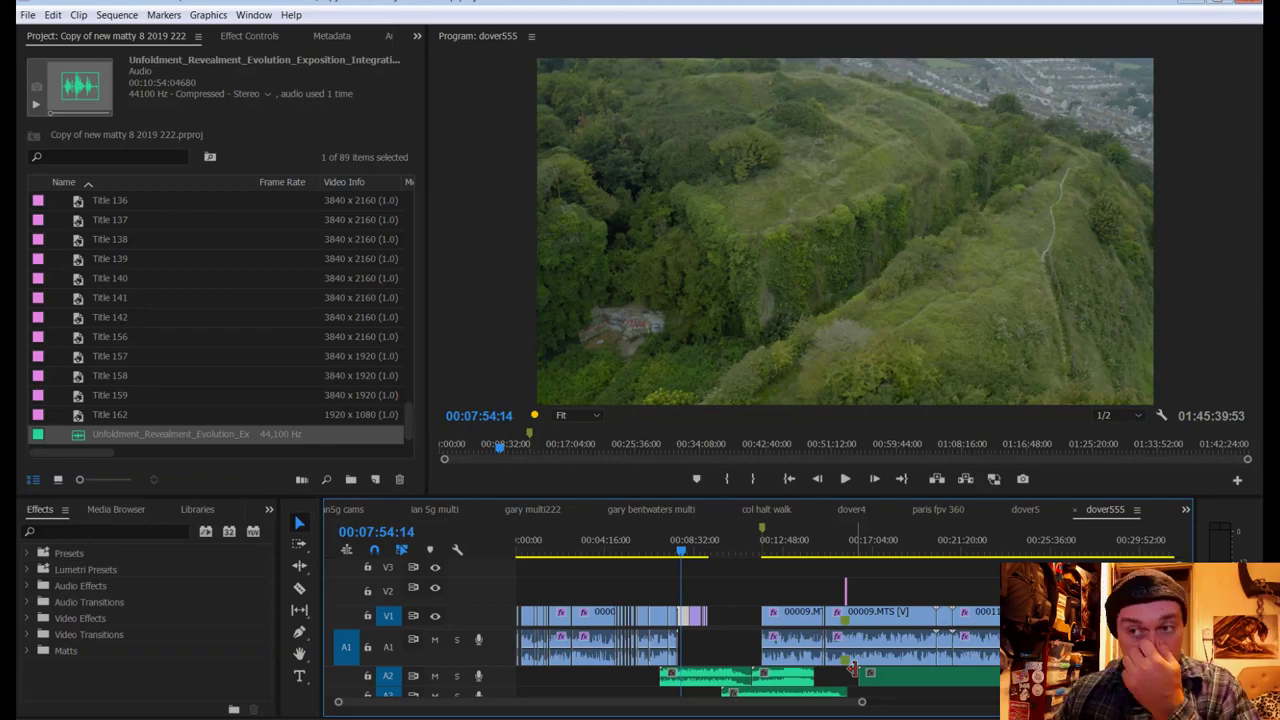
key("ctrl+s")
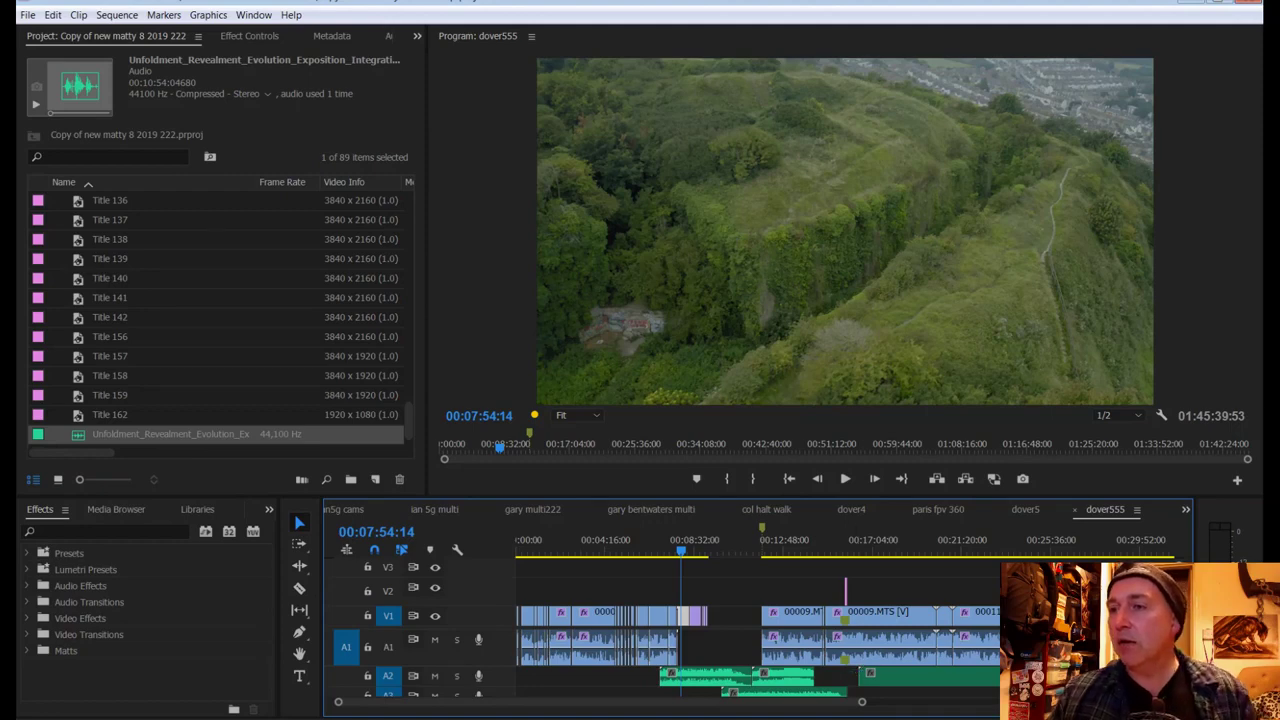
left_click(918, 680)
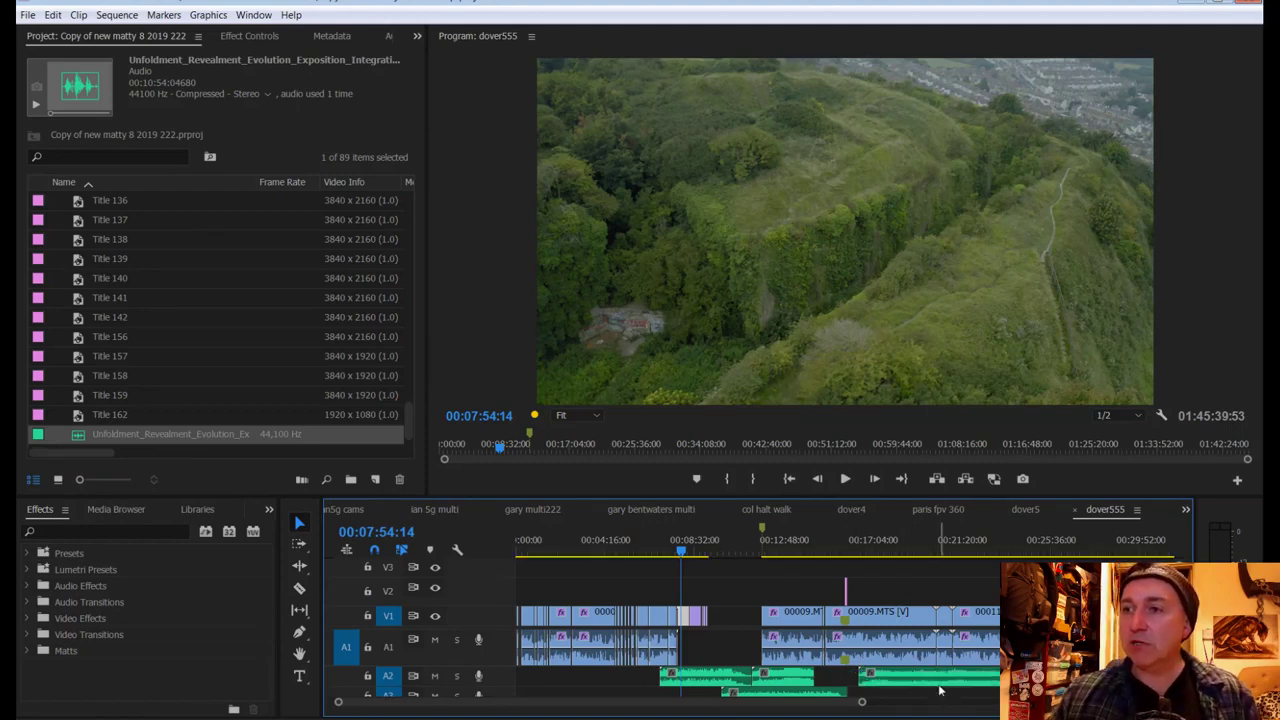
Step: Move all the music clips on A2 and A3 together past the end of the footage, and place the playhead at 01:55:44:00
scroll(819, 679, "down", 2)
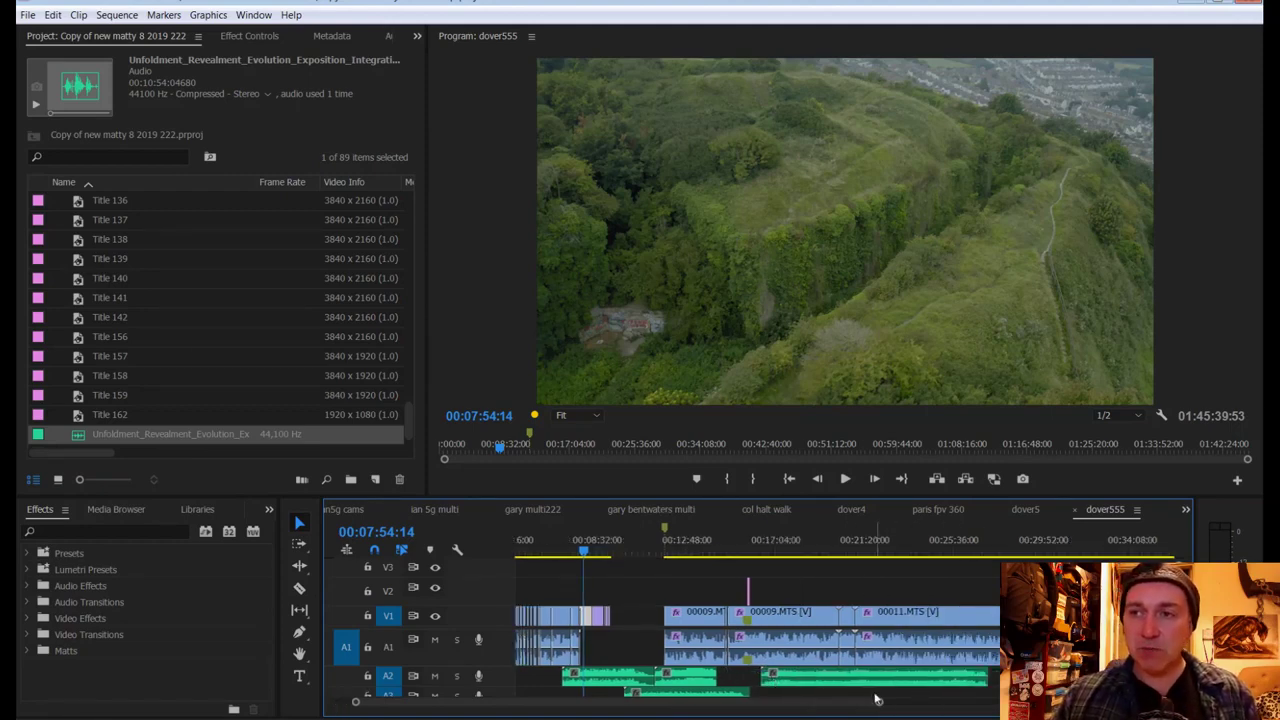
left_click_drag(877, 706, 1040, 704)
scroll(627, 668, "down", 3)
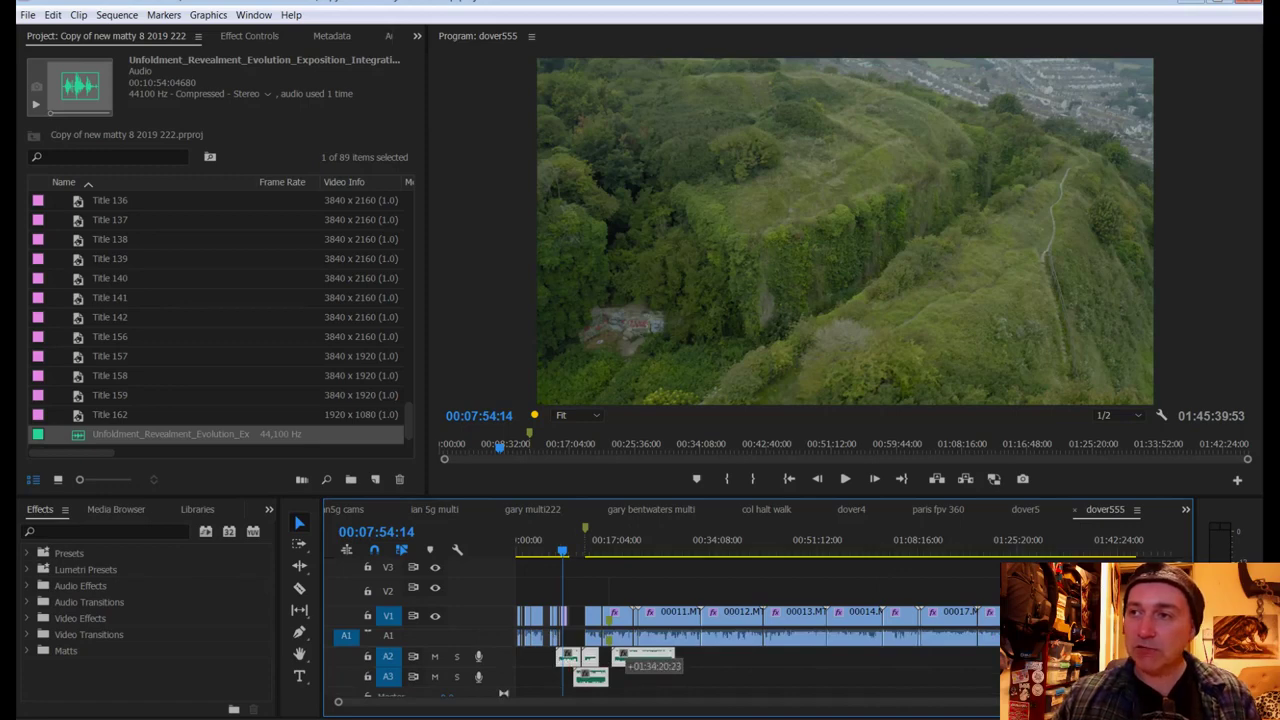
scroll(627, 668, "down", 2)
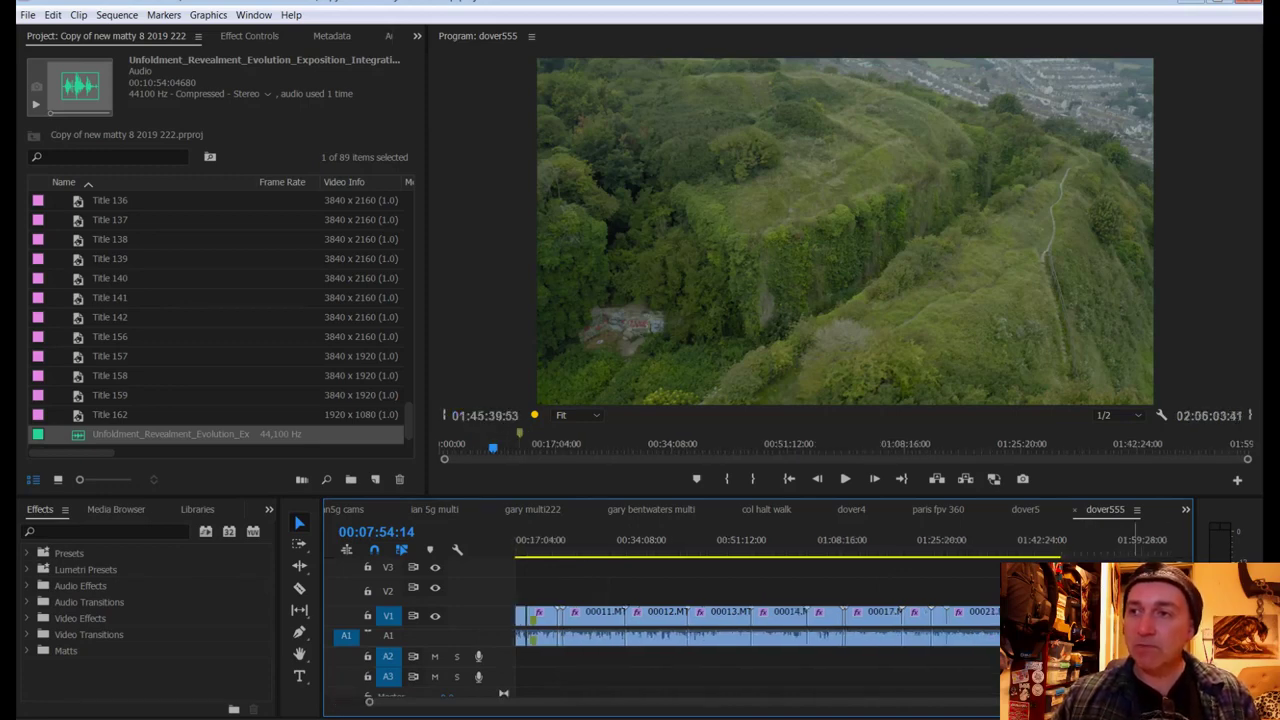
scroll(743, 707, "up", 1)
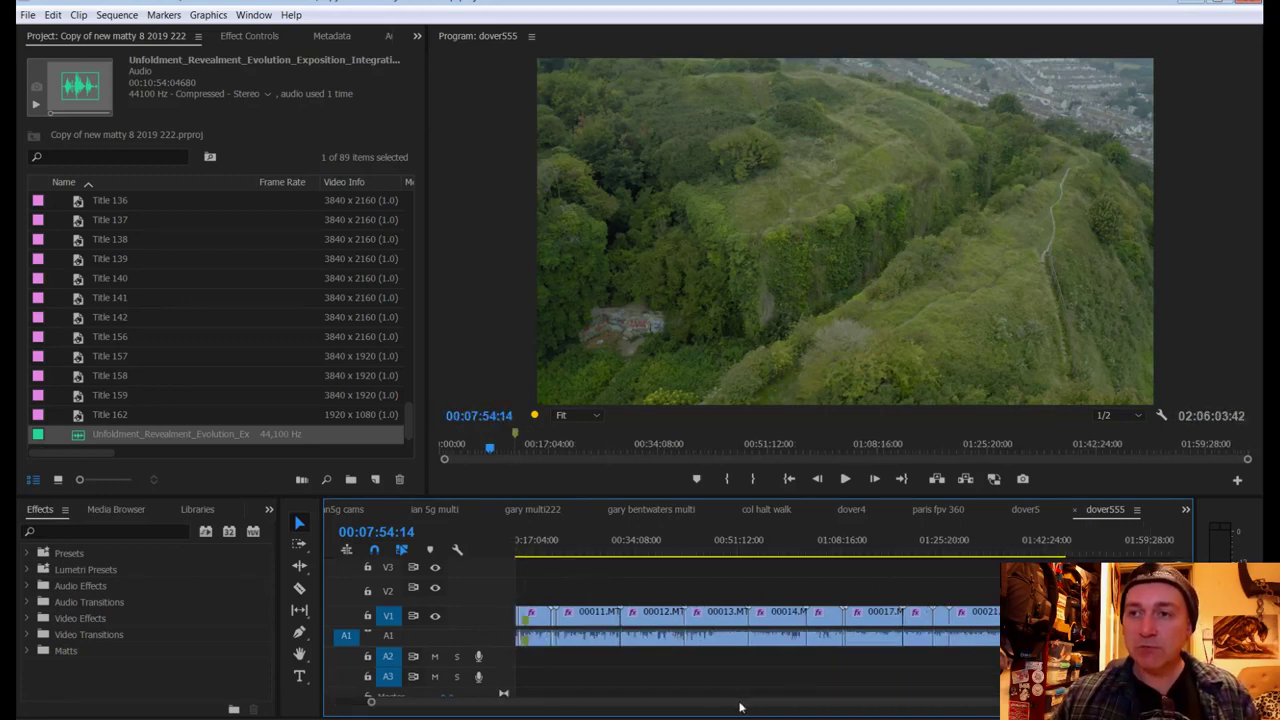
scroll(757, 620, "down", 1)
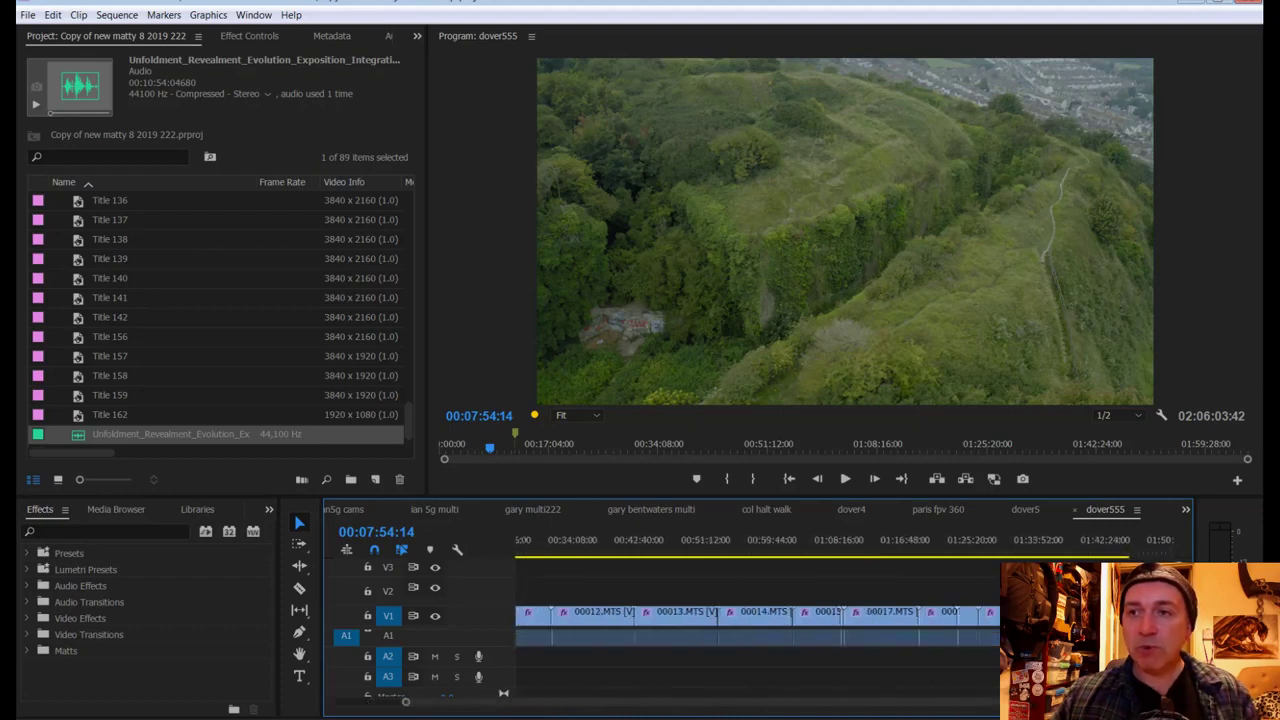
left_click(1092, 547)
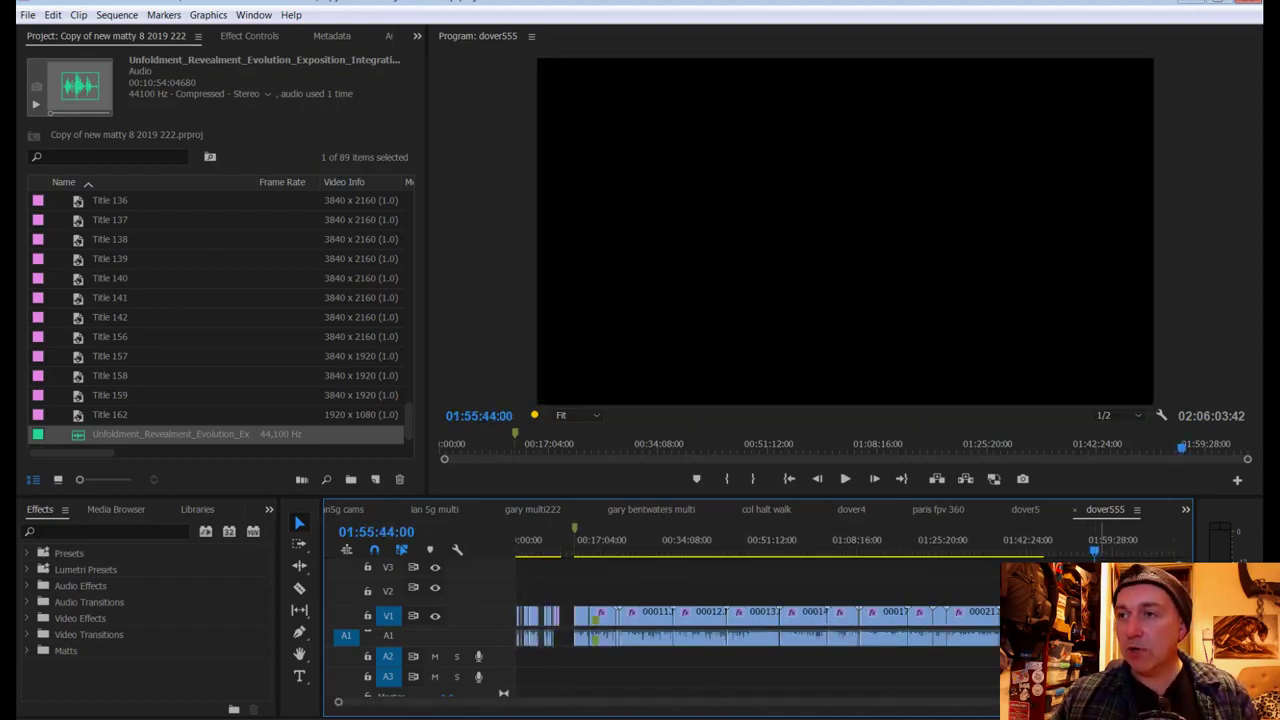
Step: Bring the Unfoldment music clip back from the sequence end onto A2, starting under the first drone clip, DJI_0991.MP4, at 00:07:47:40
left_click_drag(170, 434, 610, 646)
left_click_drag(585, 547, 562, 550)
left_click_drag(1185, 701, 712, 701)
left_click_drag(855, 553, 800, 553)
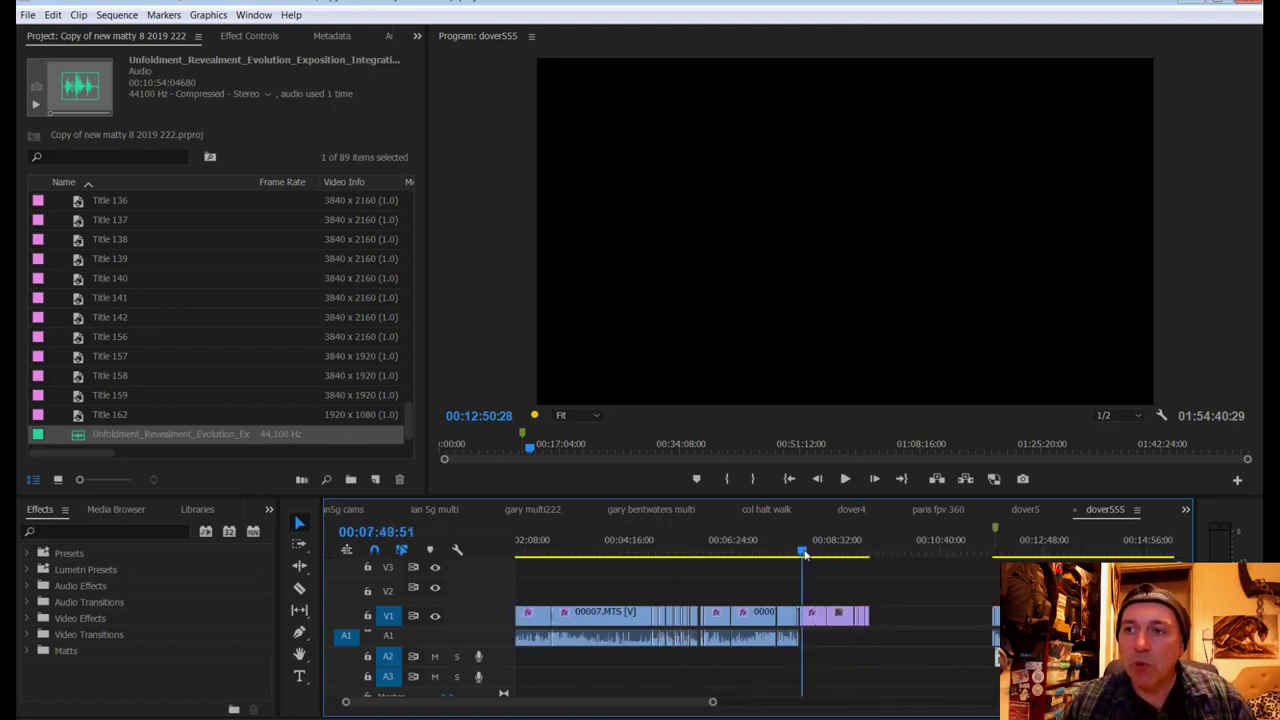
left_click_drag(1046, 656, 850, 660)
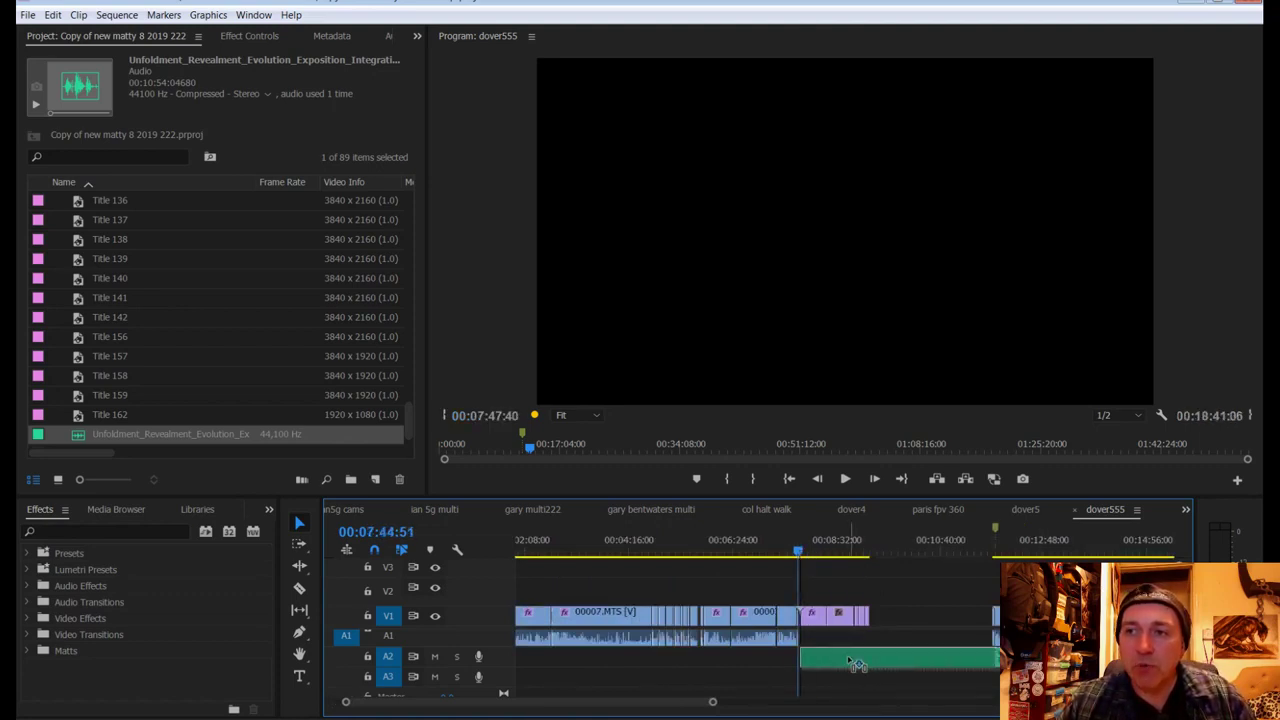
Step: Play the end of the walking footage before DJI_0991.MP4, and shift the Unfoldment clip on A2 earlier to start at about 00:07:30
left_click_drag(712, 701, 687, 697)
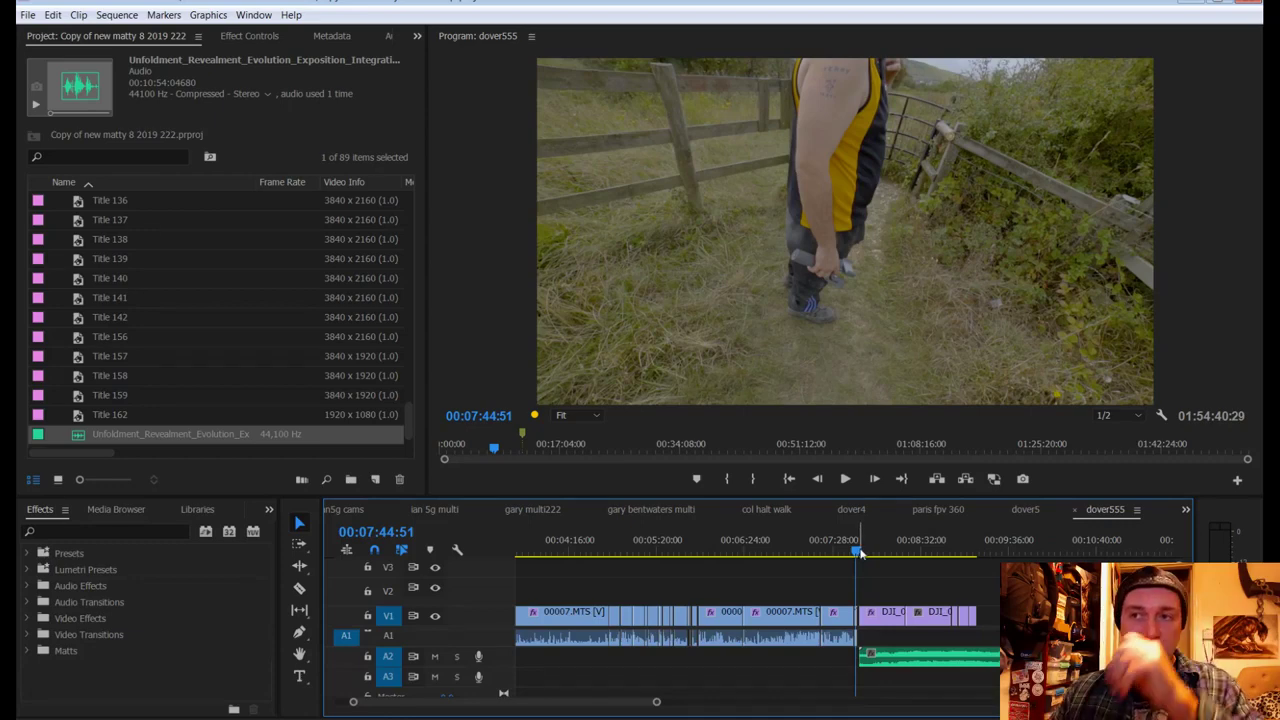
left_click_drag(656, 701, 589, 708)
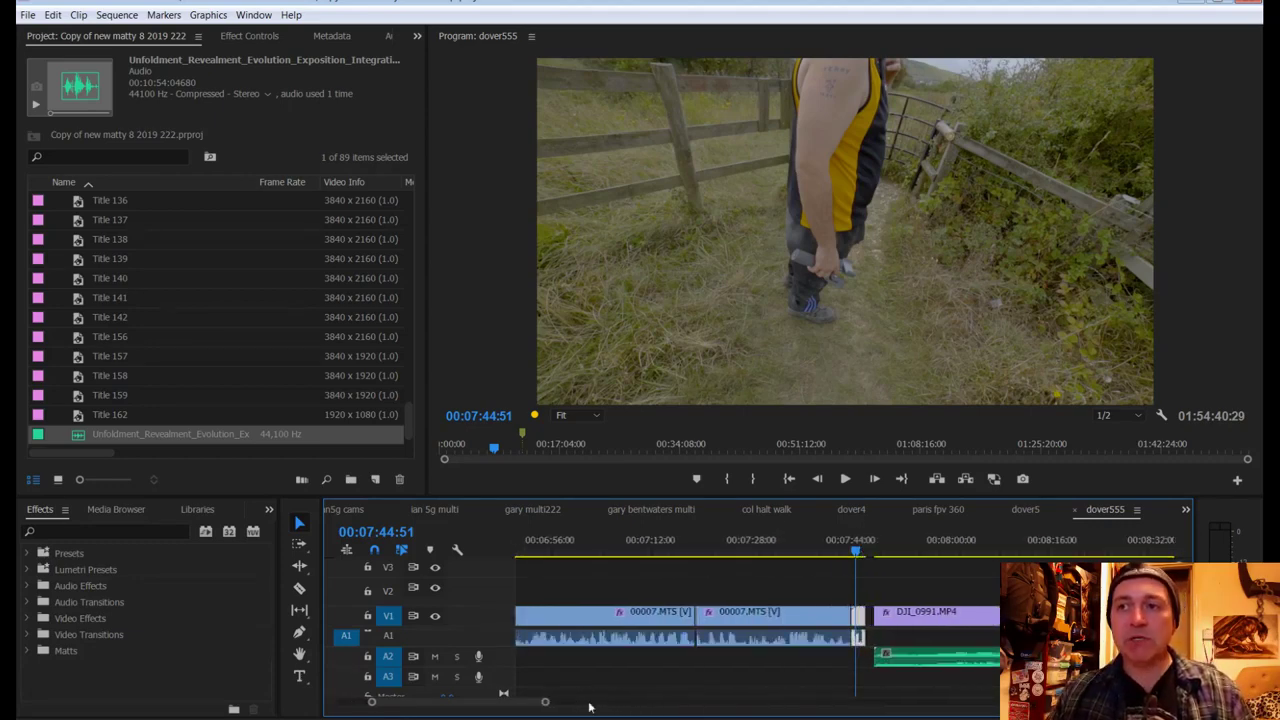
left_click_drag(856, 550, 840, 550)
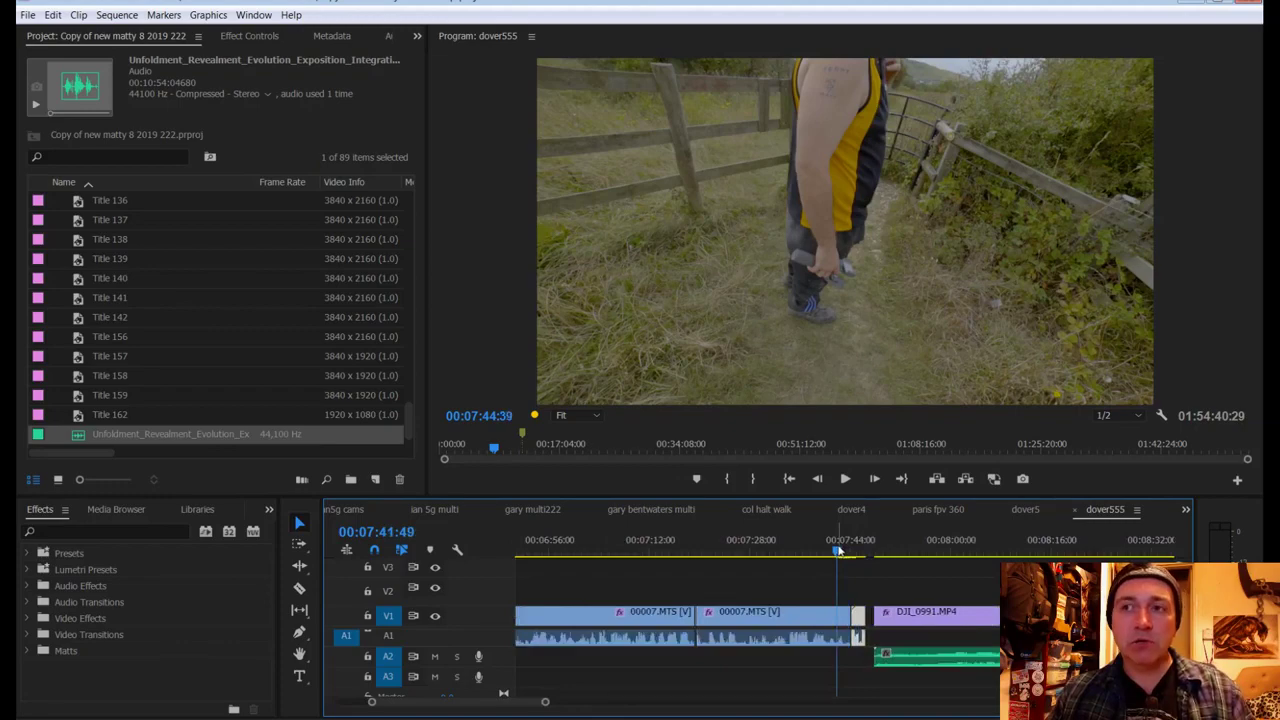
key("space")
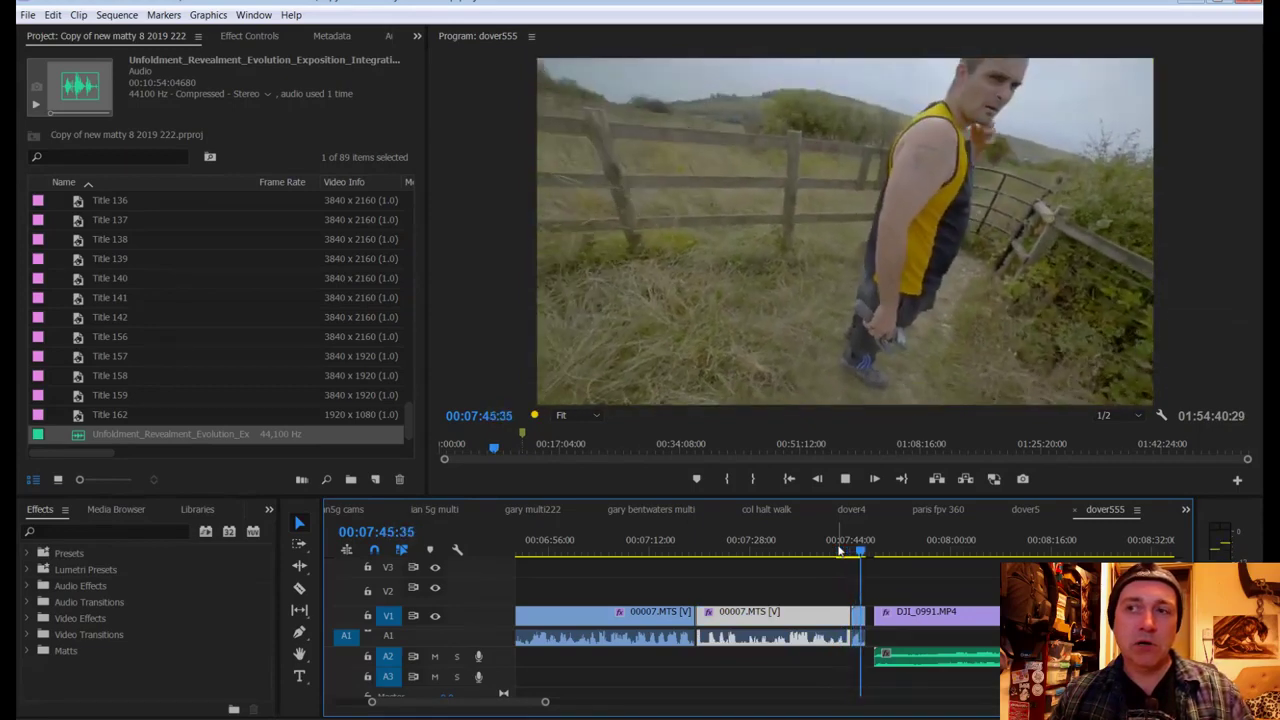
key("space")
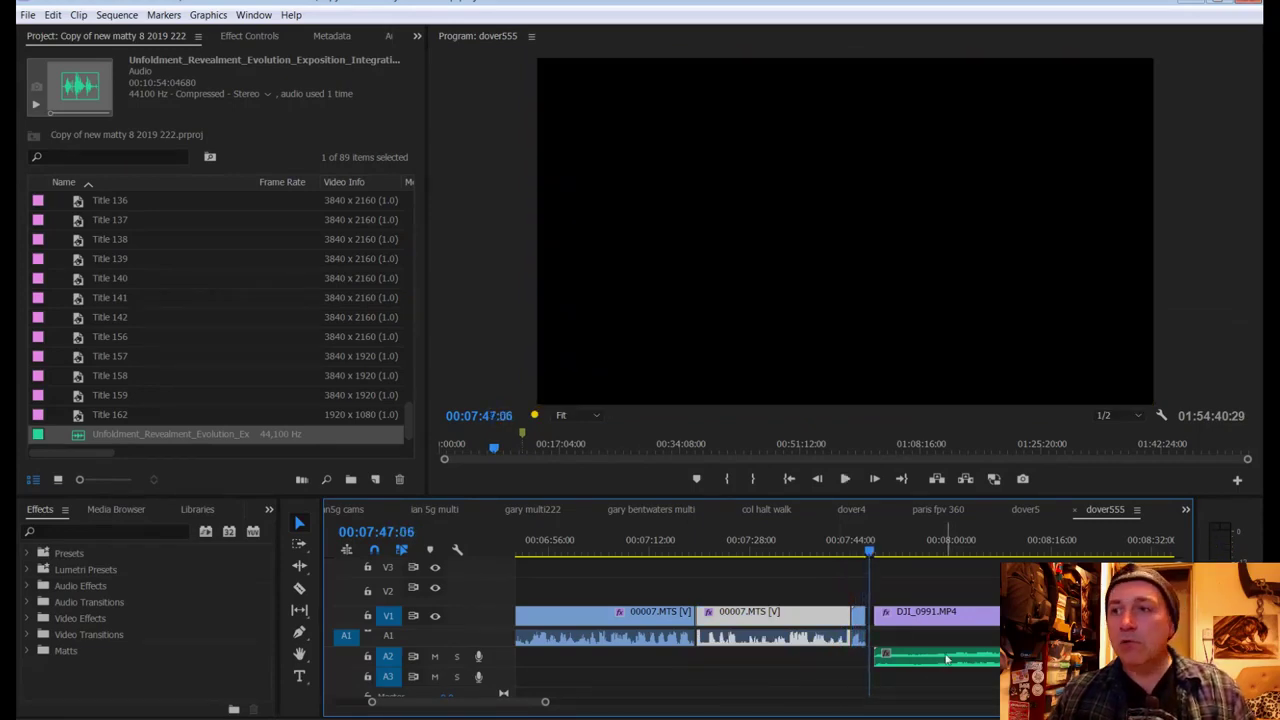
left_click_drag(947, 659, 821, 661)
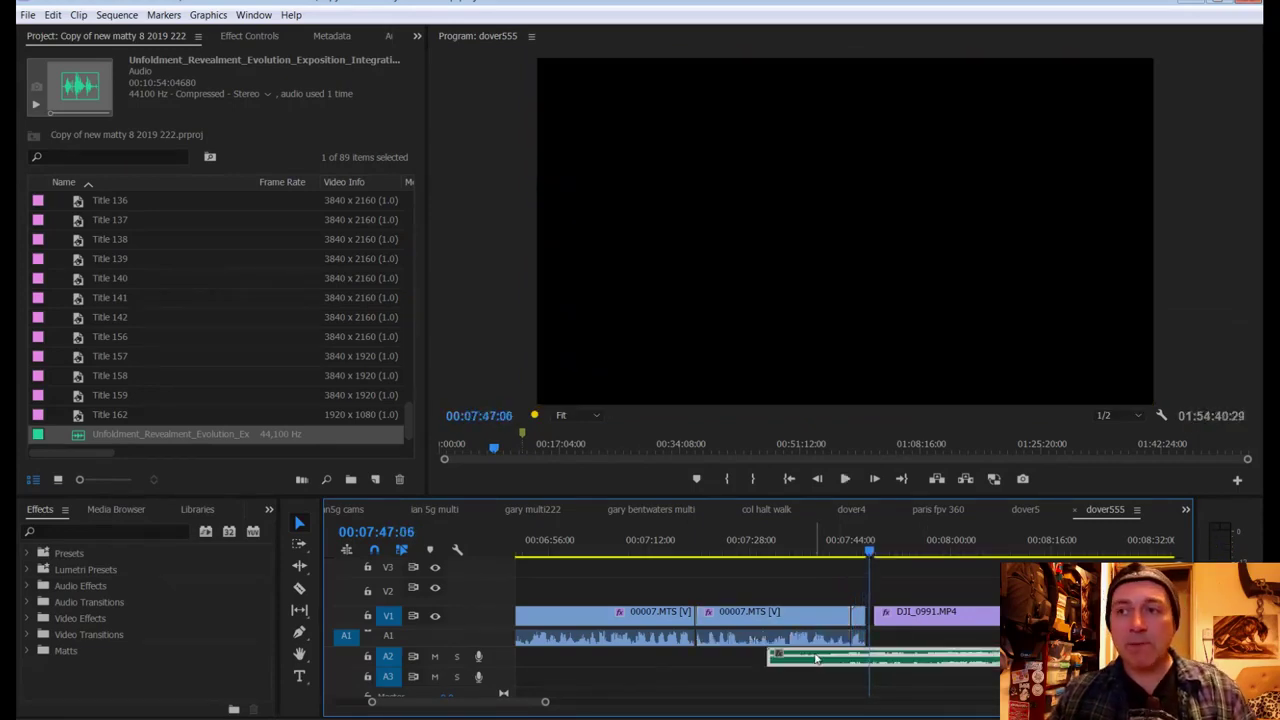
Step: Play the sequence from about 00:07:30 to check the music under the walking footage up to the drone shot, and save the project
left_click_drag(872, 550, 768, 552)
key("d")
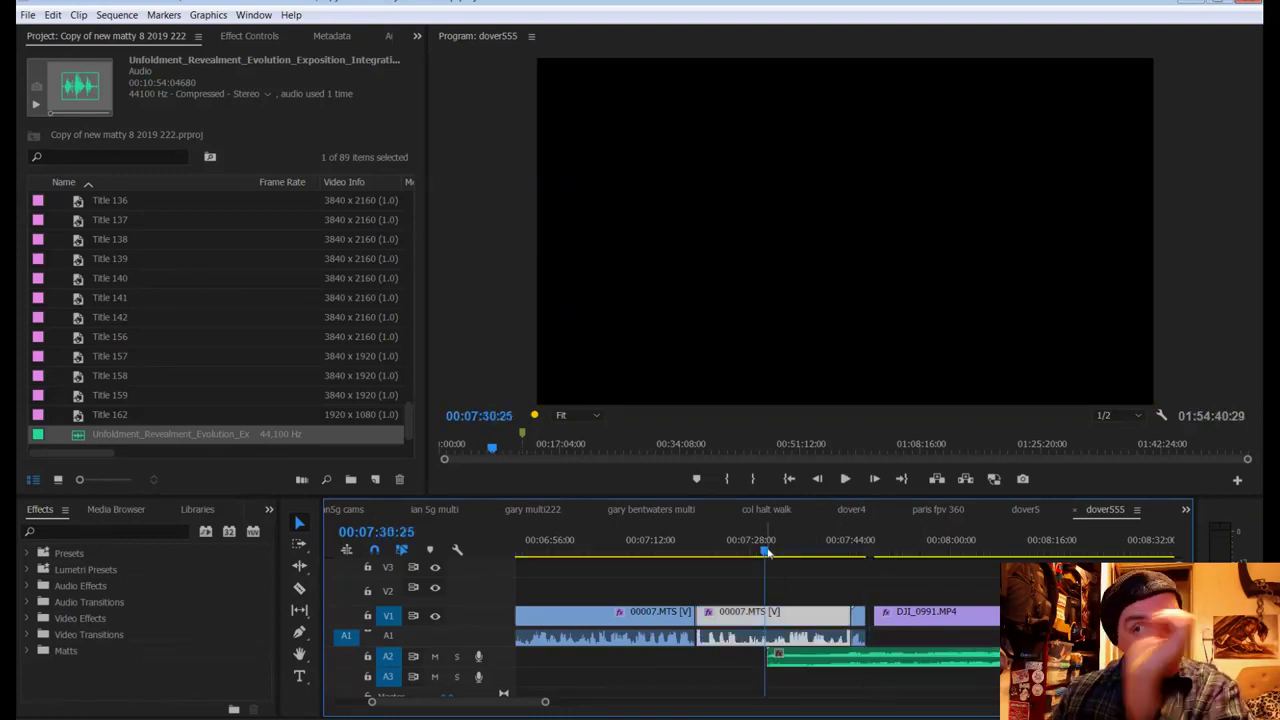
key("space")
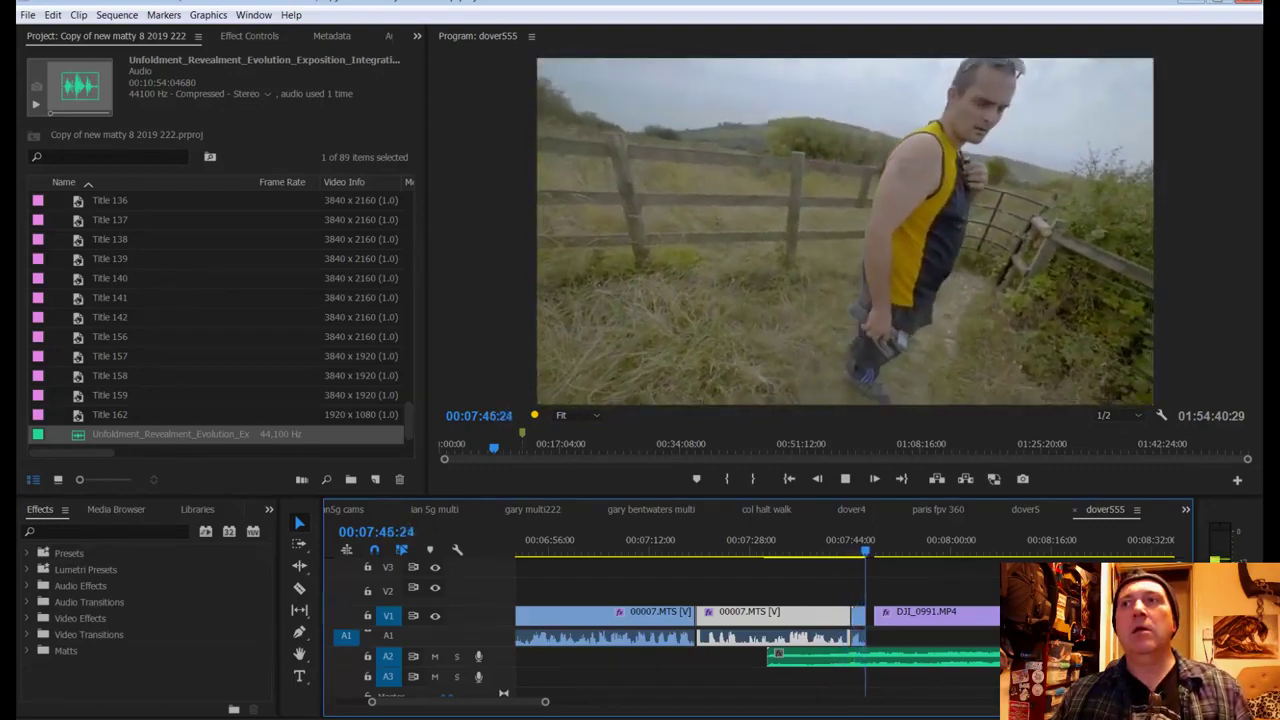
key("space")
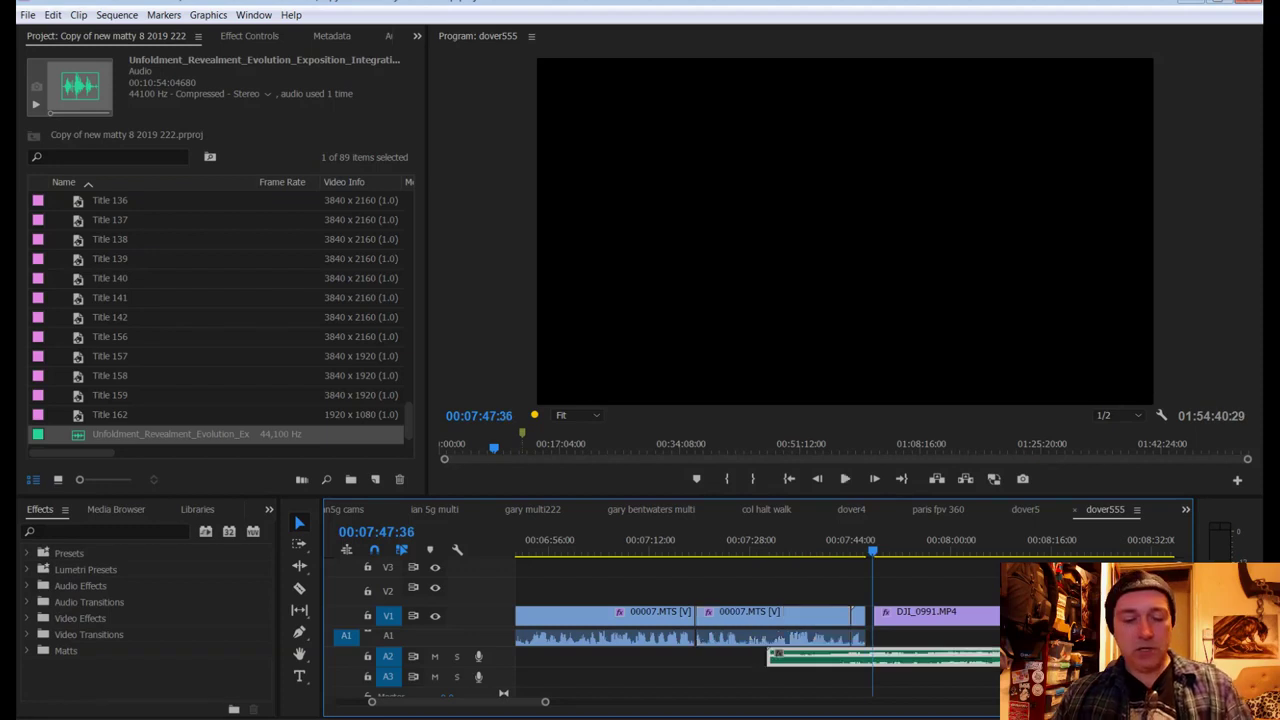
key("ctrl+s")
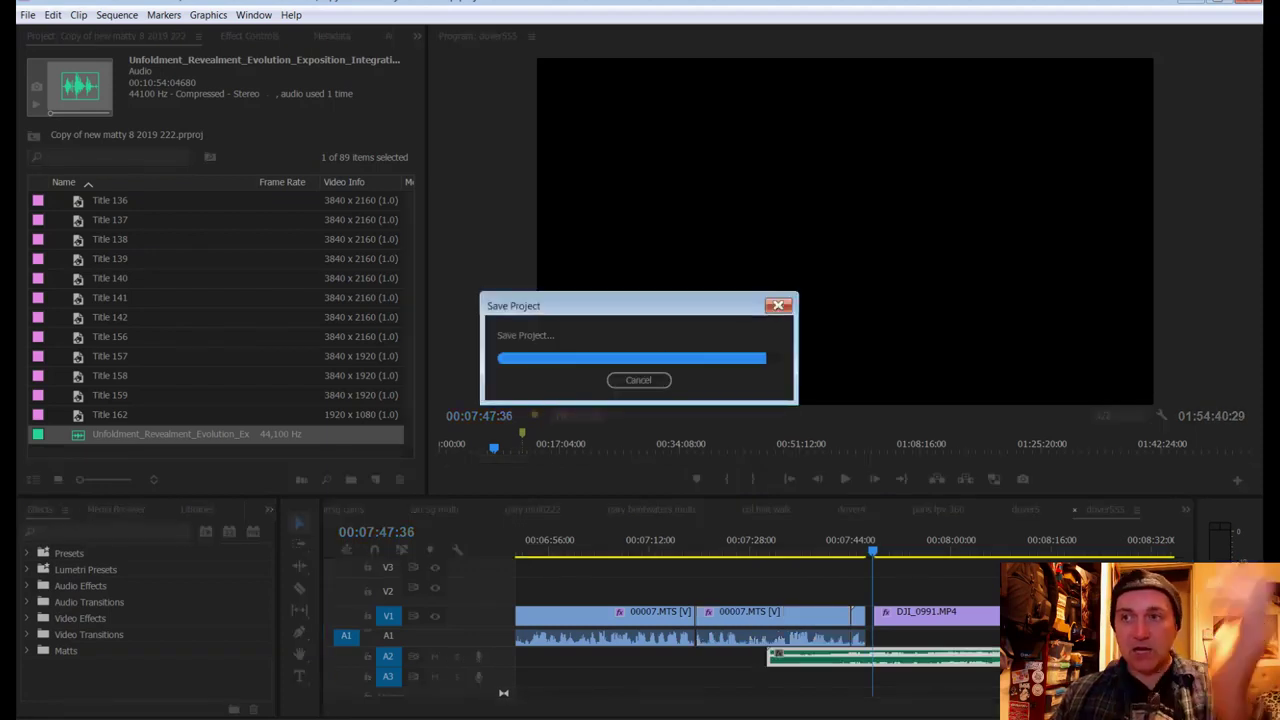
Step: Apply a Dip to Black transition from the Matts effects folder to the end of 00008.MTS on V1, and play it back
left_click(27, 650)
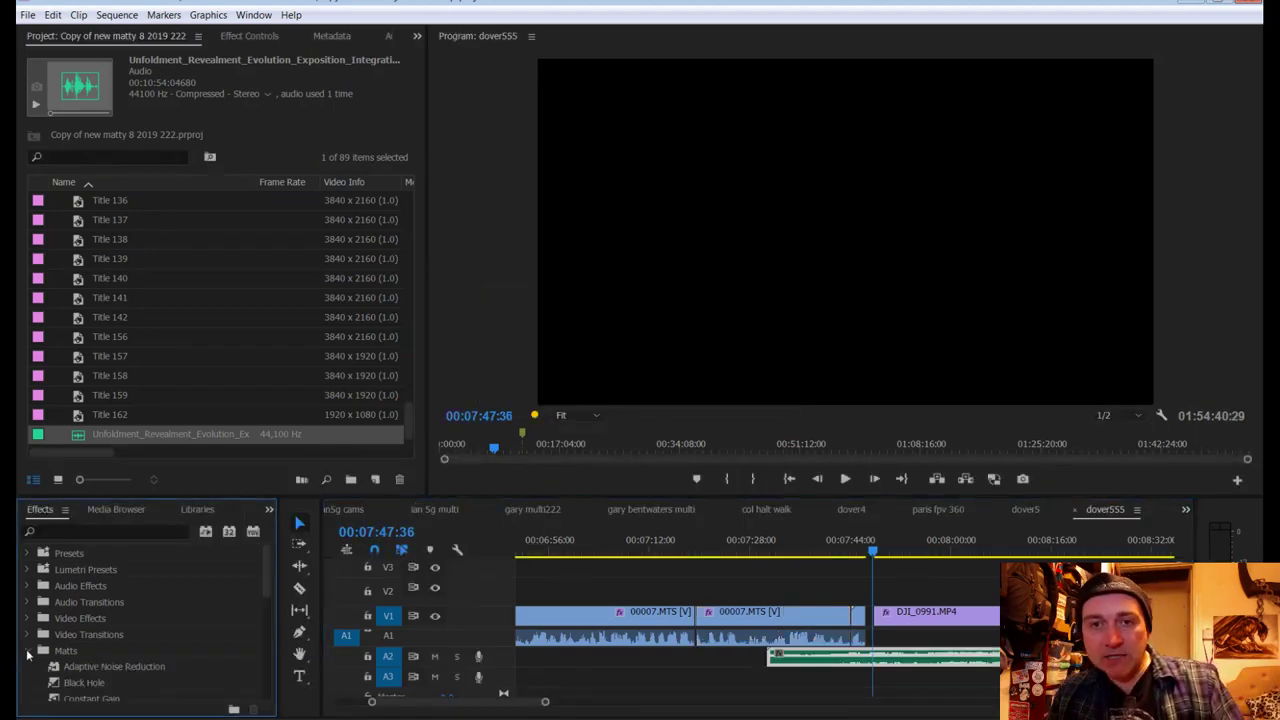
scroll(92, 637, "down", 2)
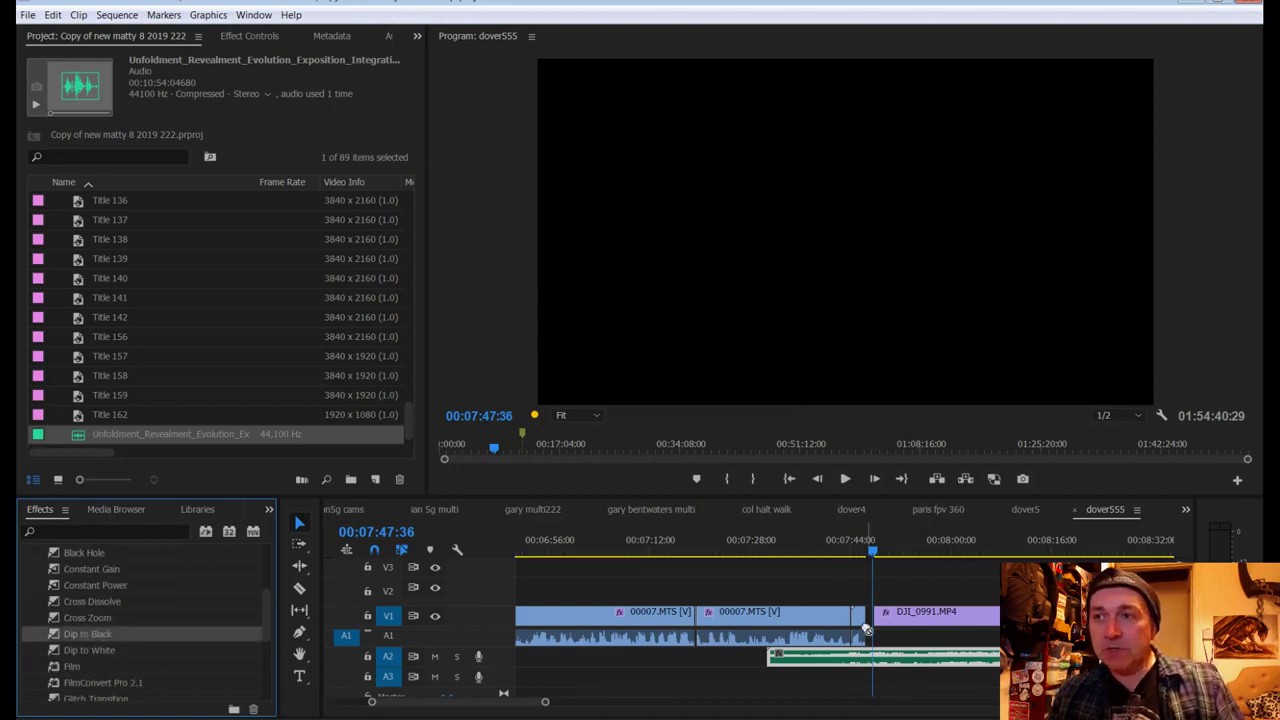
left_click(877, 557)
left_click_drag(877, 557, 862, 557)
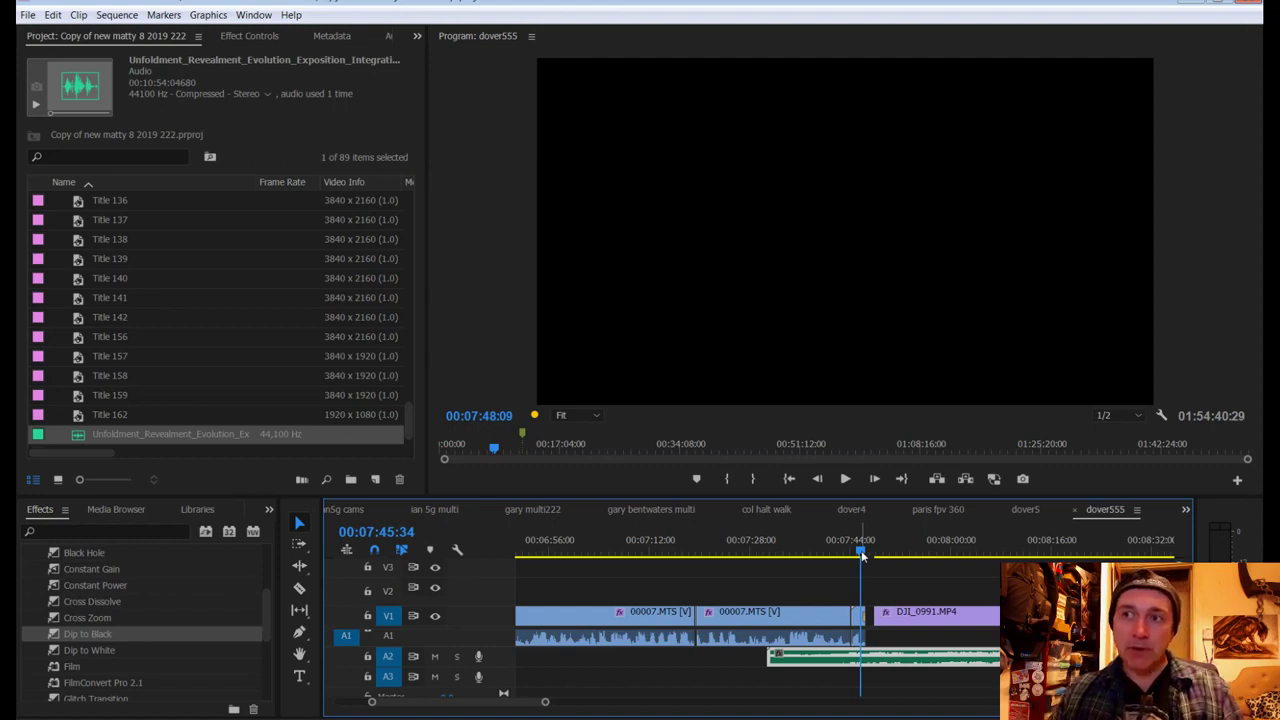
left_click(785, 214)
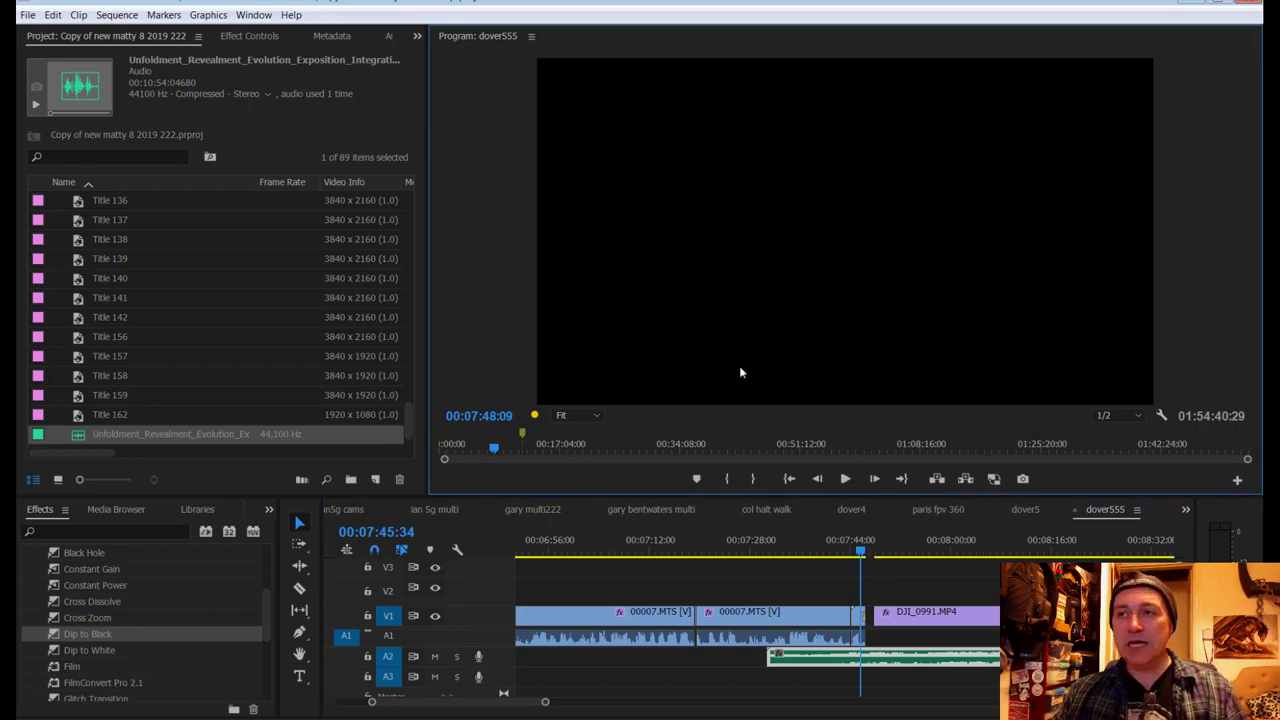
key("space")
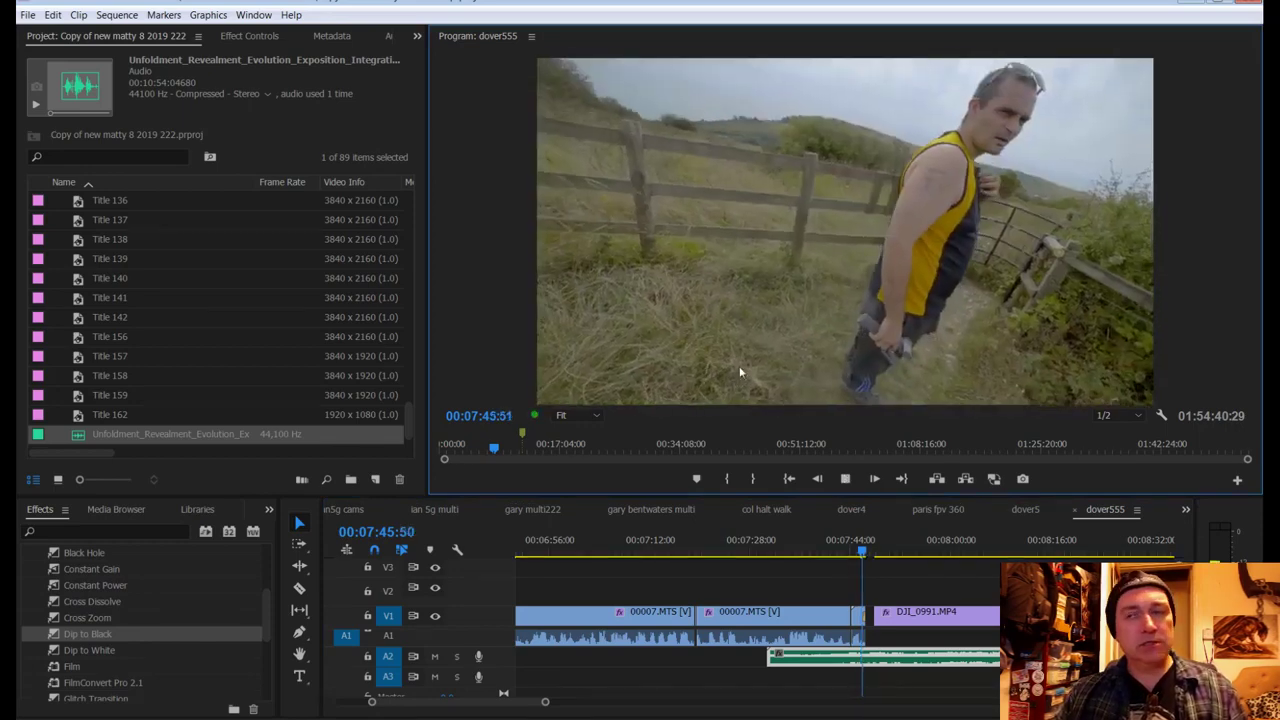
key("space")
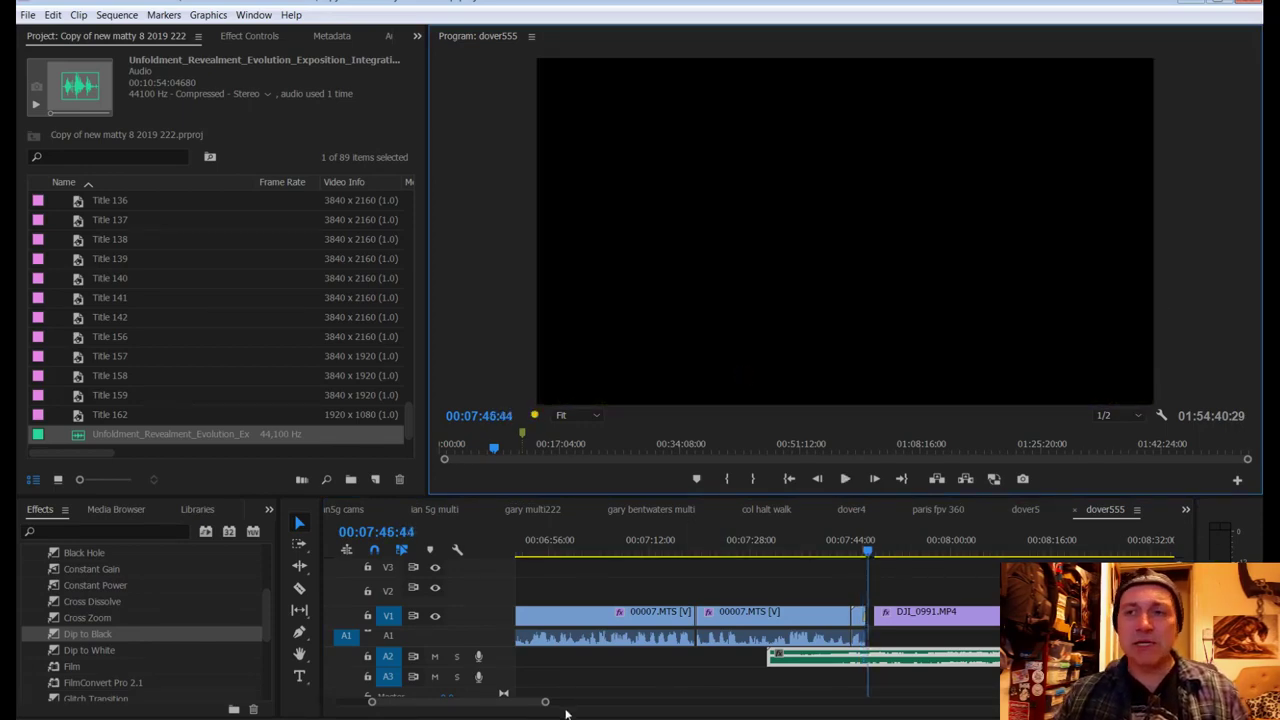
Step: Scale the second DJI_0991.MP4 clip on V1, at about 00:08:27, to the frame size
left_click_drag(546, 705, 493, 710)
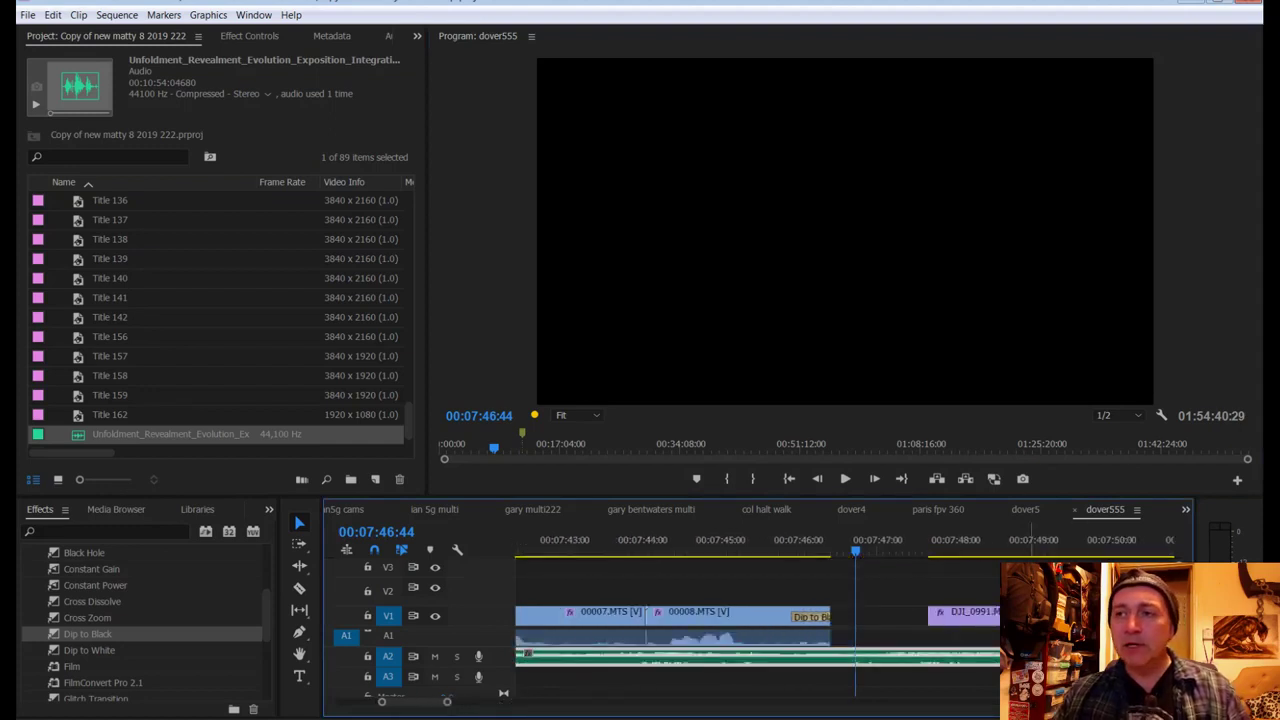
left_click_drag(974, 540, 1019, 540)
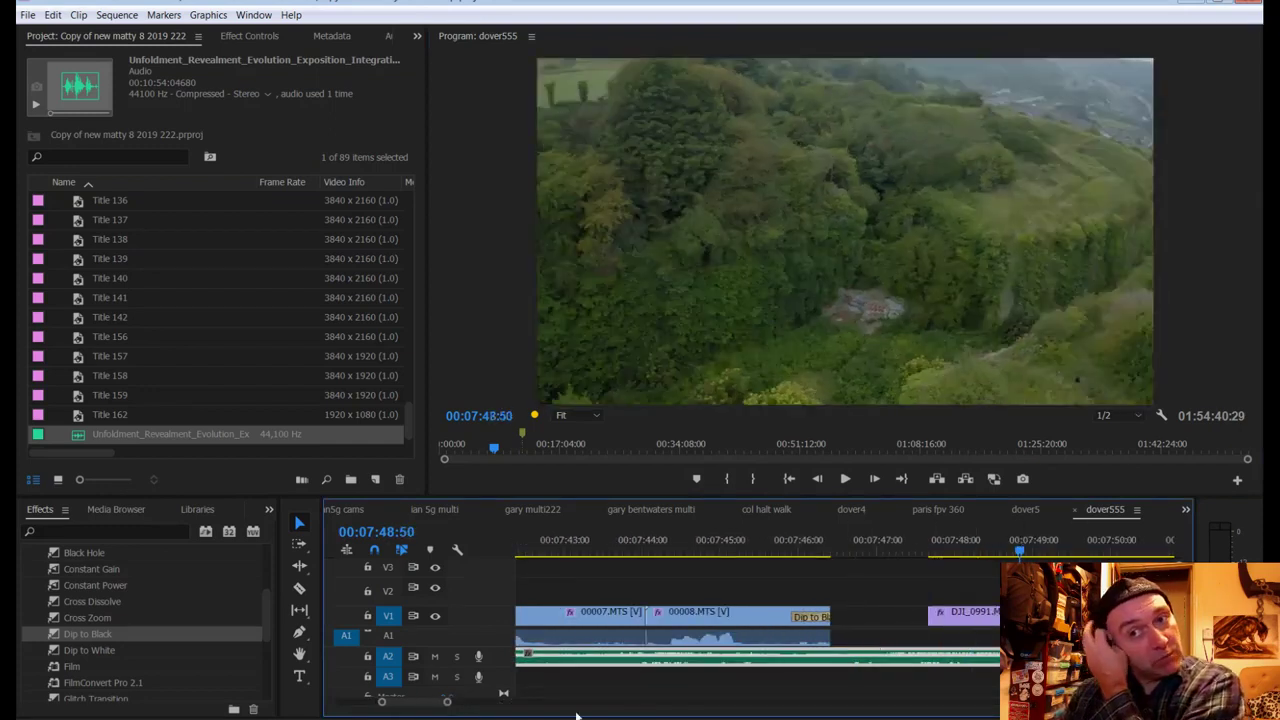
mouse_move(447, 705)
left_mouse_down()
mouse_move(510, 708)
mouse_move(470, 708)
left_mouse_up()
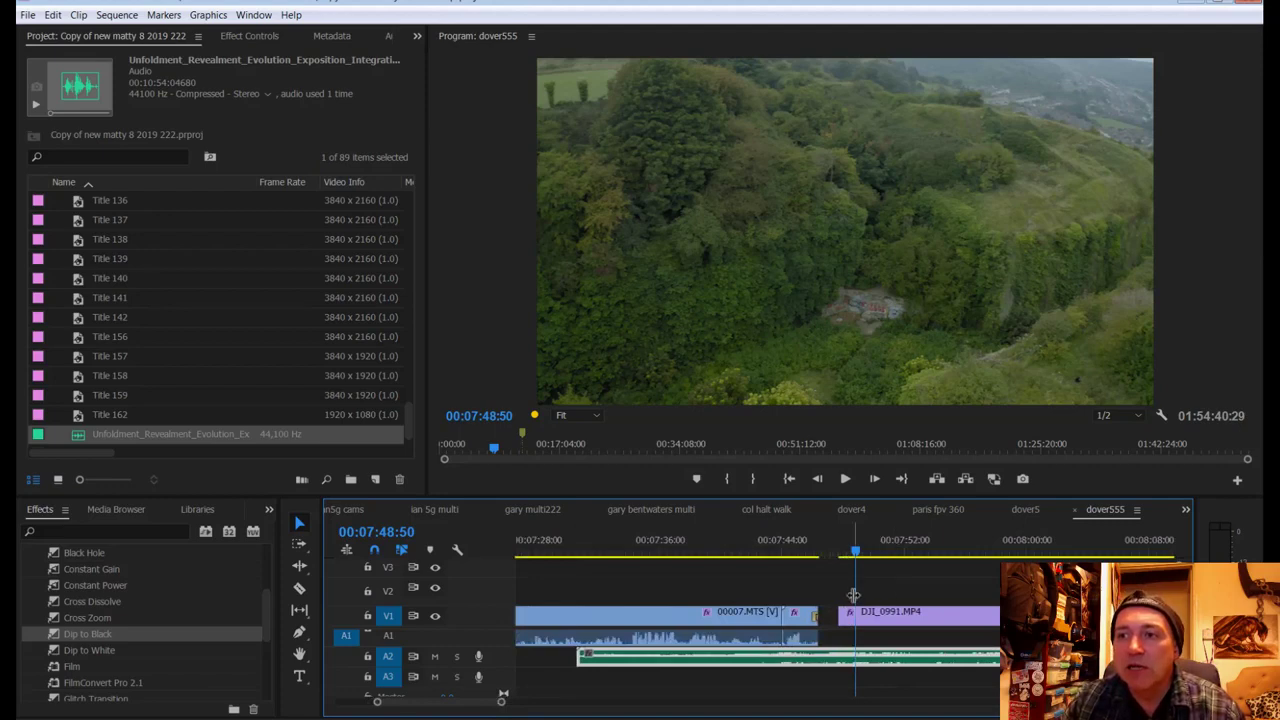
scroll(810, 630, "down", 3)
scroll(502, 697, "down", 6)
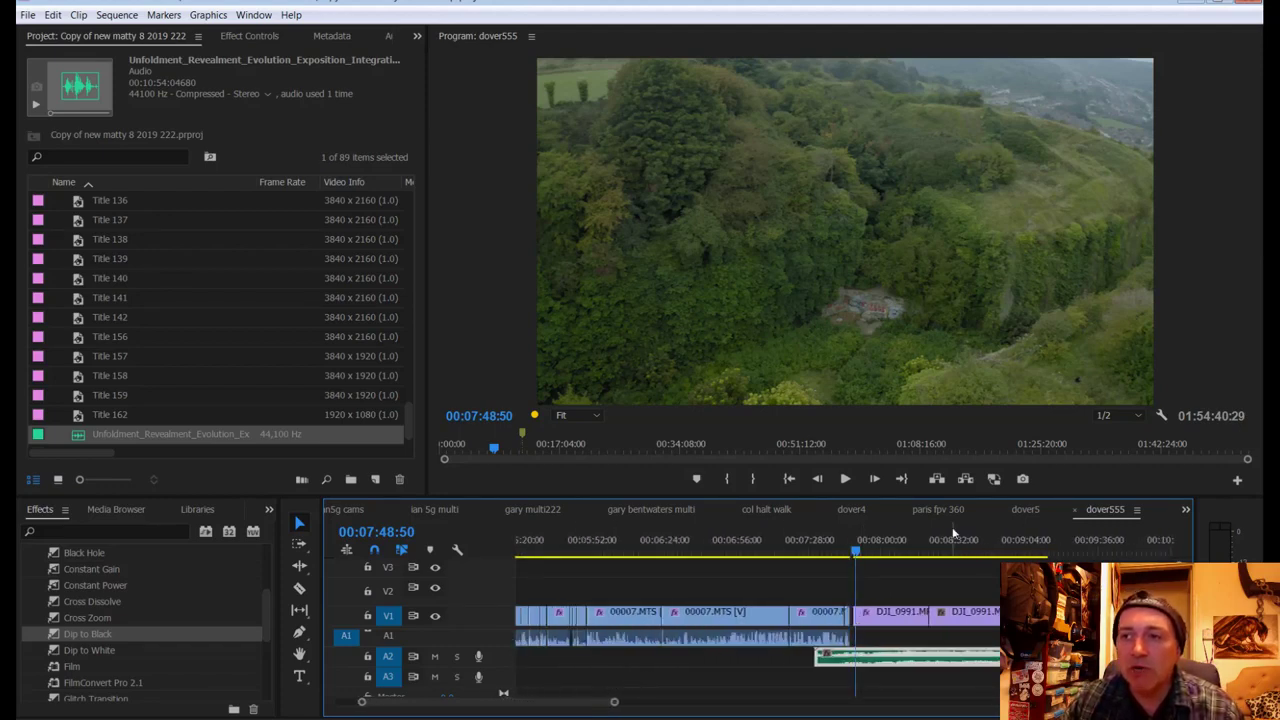
mouse_move(928, 548)
left_mouse_down()
mouse_move(972, 548)
mouse_move(945, 545)
left_mouse_up()
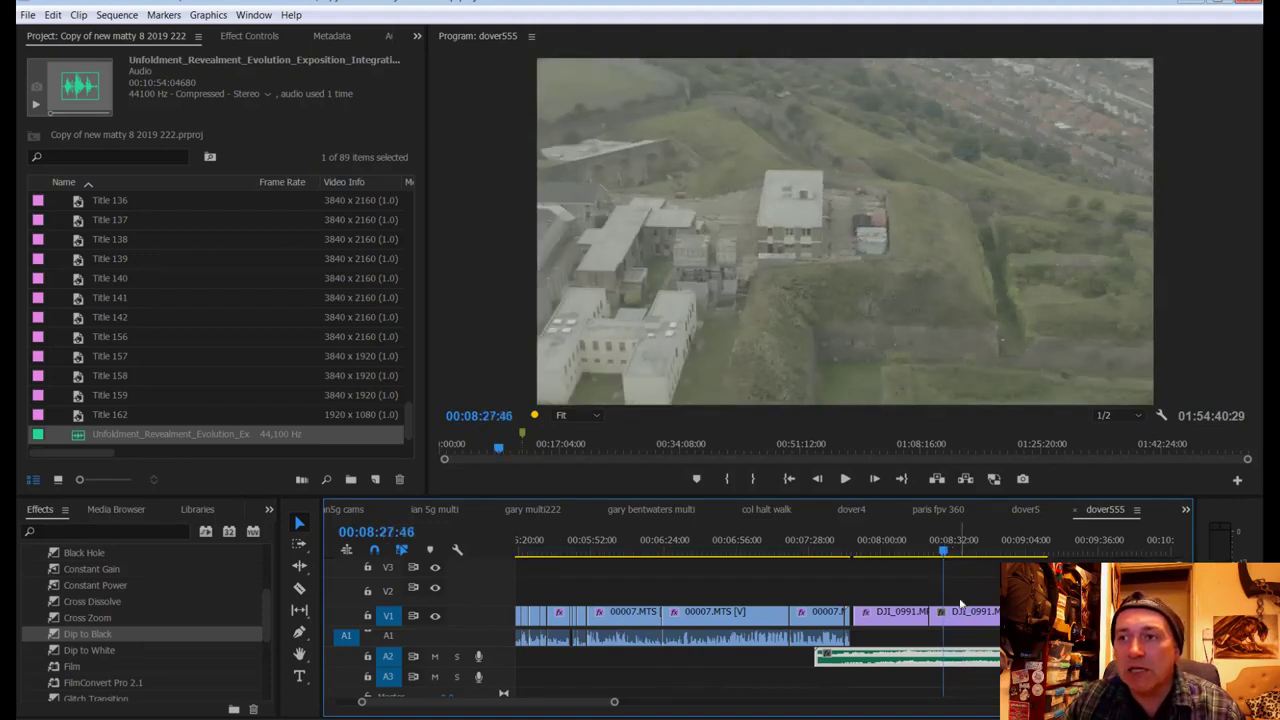
right_click(967, 619)
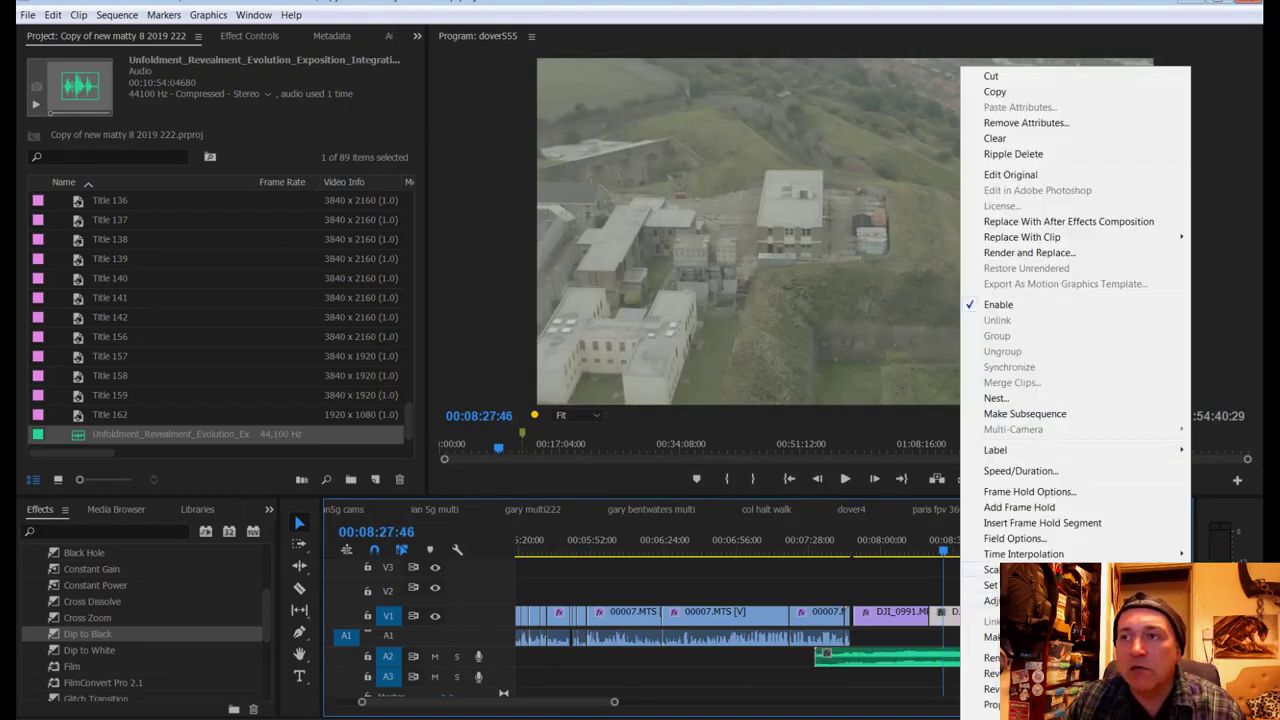
left_click(1010, 569)
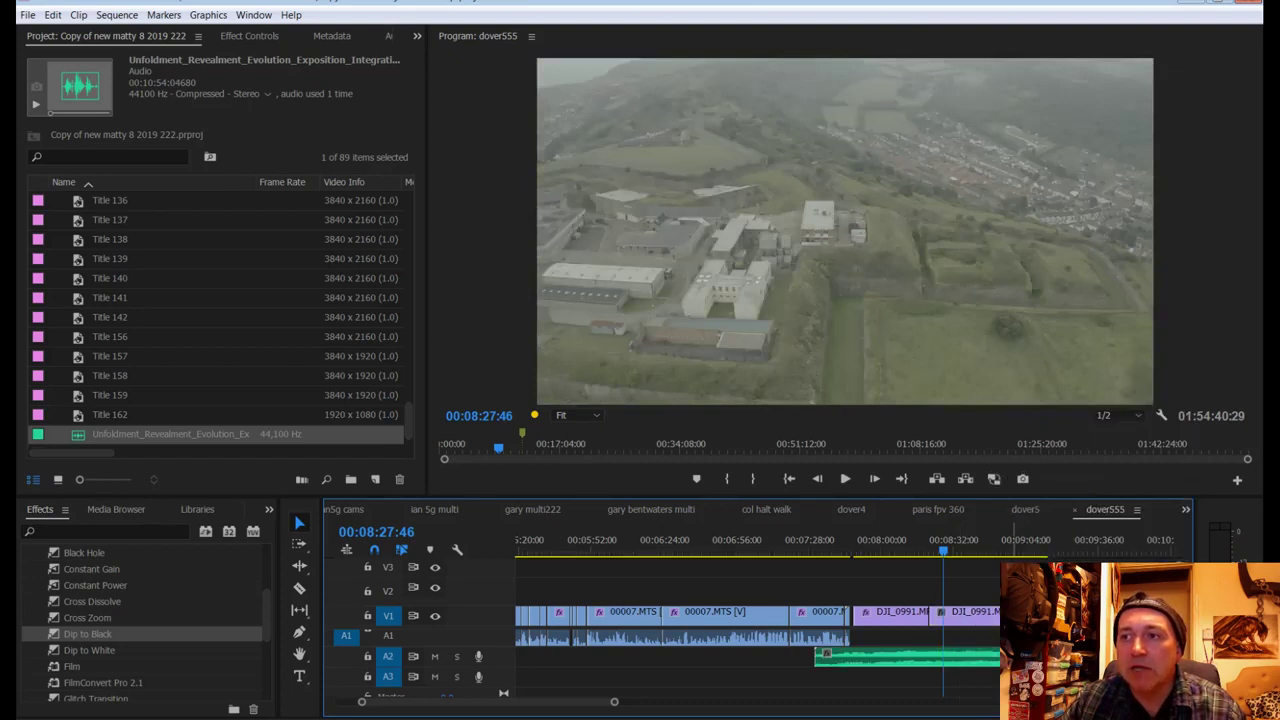
right_click(1030, 615)
key("Escape")
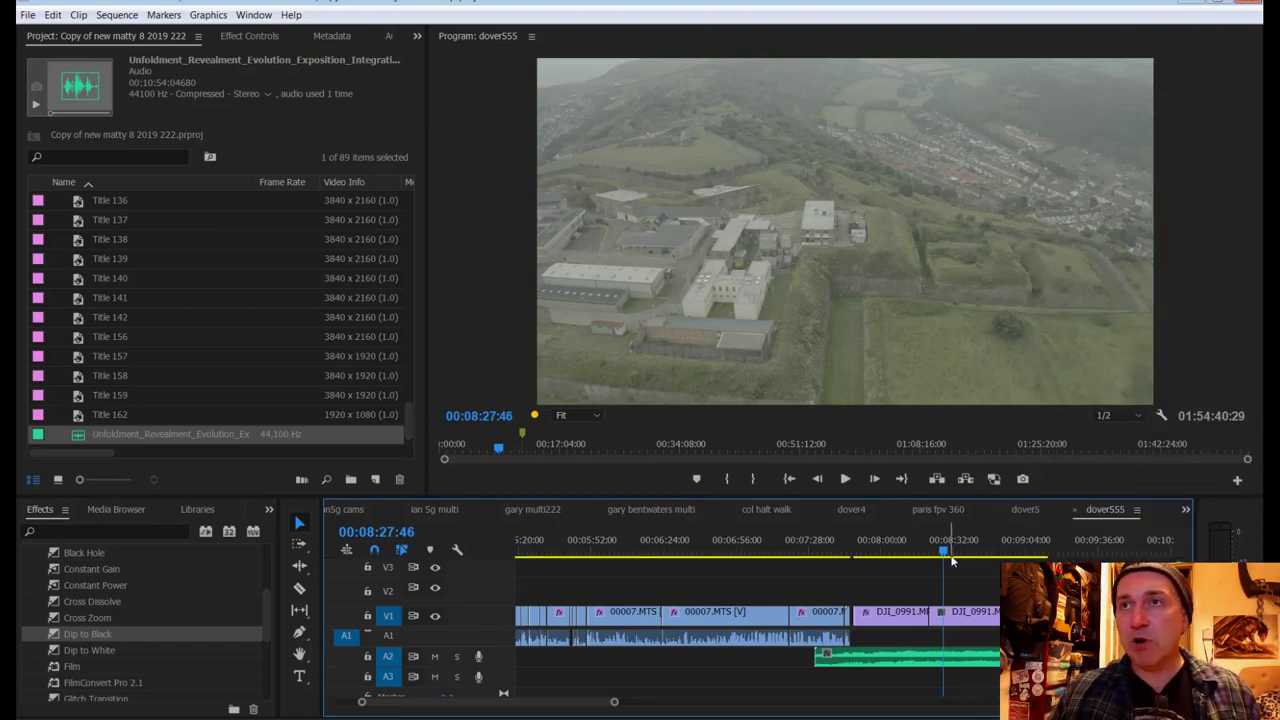
Step: Copy the Lumetri Color effect from the first DJI_0991.MP4 clip onto the drone clips after it on V1, and check the grade at 00:08:58:45
left_click_drag(613, 704, 561, 703)
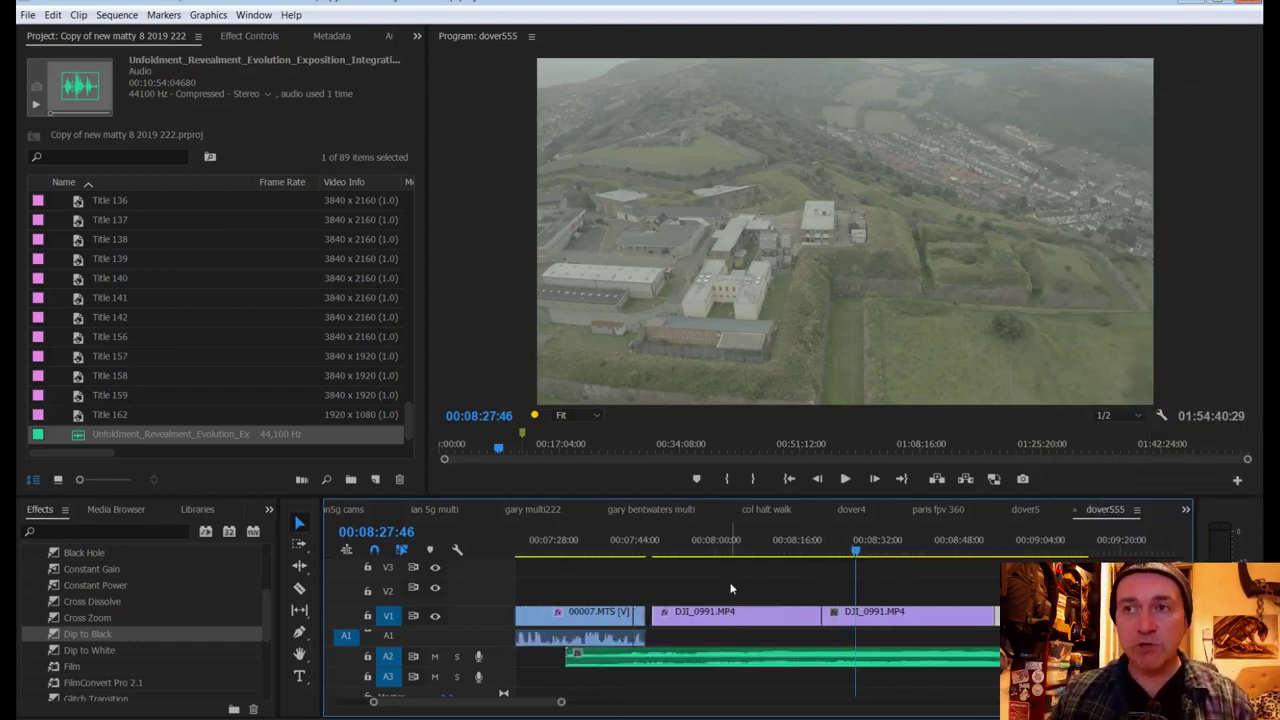
left_click(729, 541)
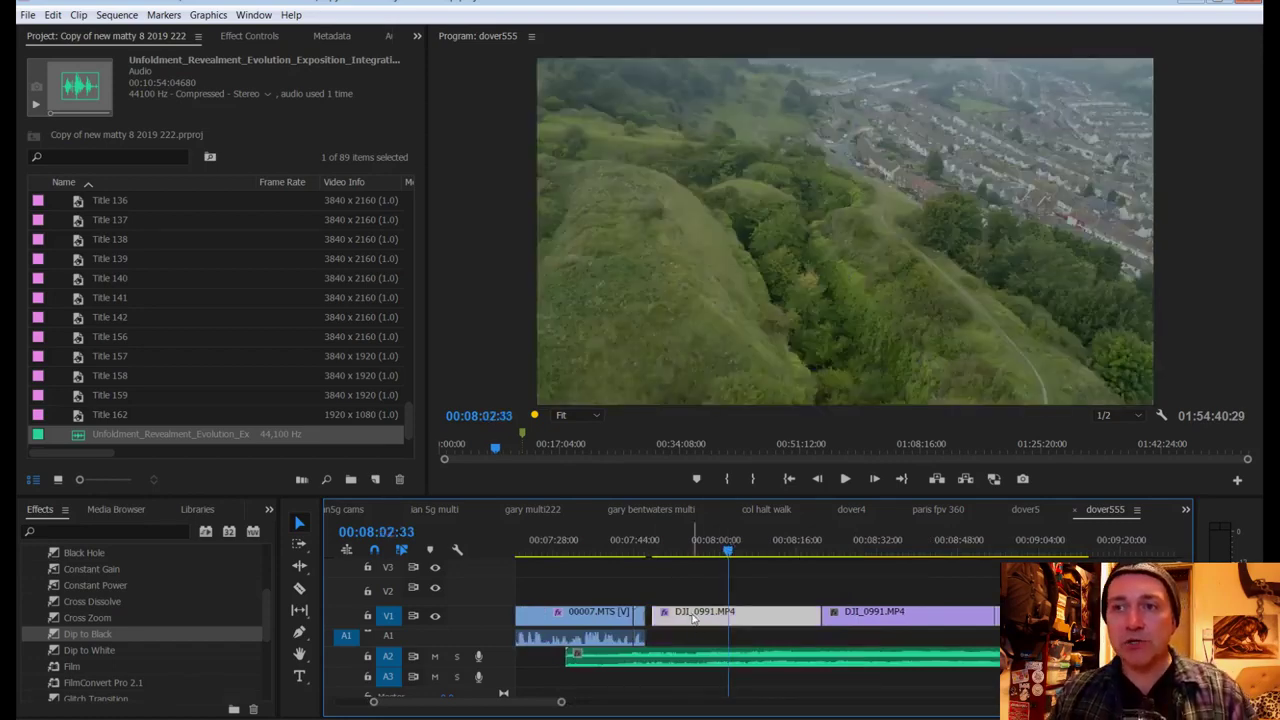
left_click(247, 37)
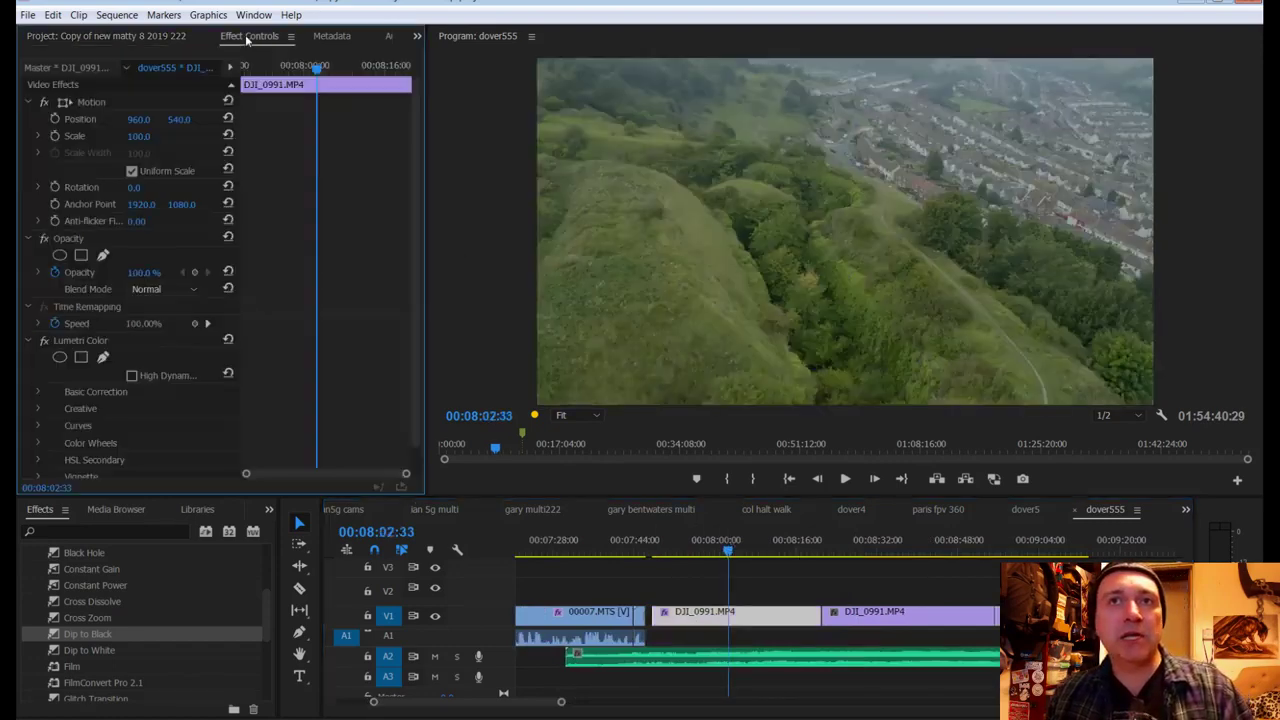
left_click(79, 352)
key("ctrl+s")
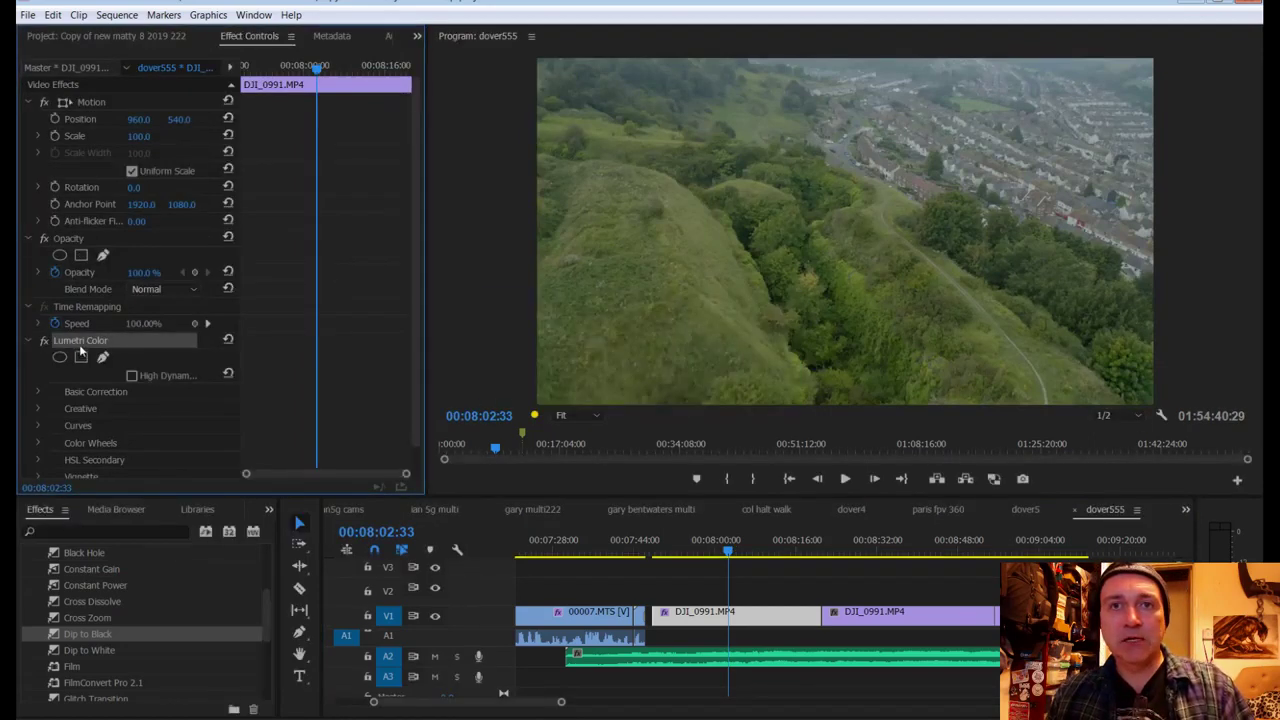
left_click_drag(847, 564, 990, 625)
left_click(908, 549)
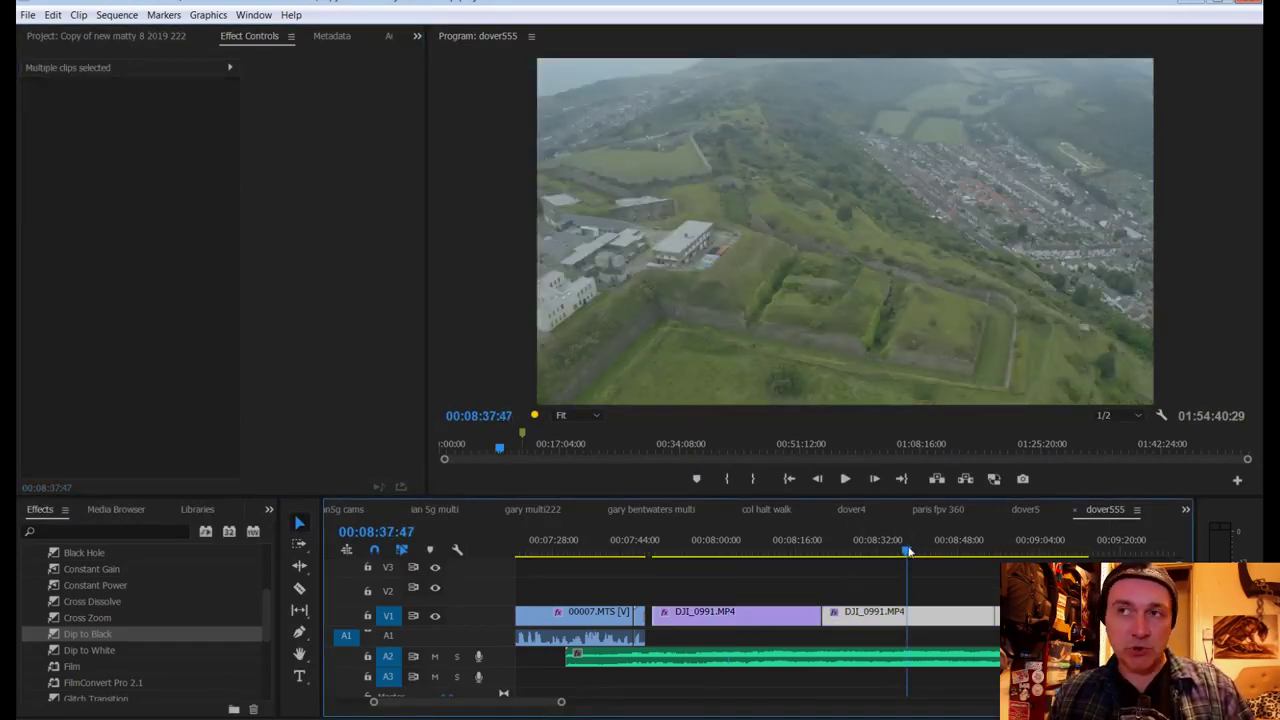
left_click(1013, 551)
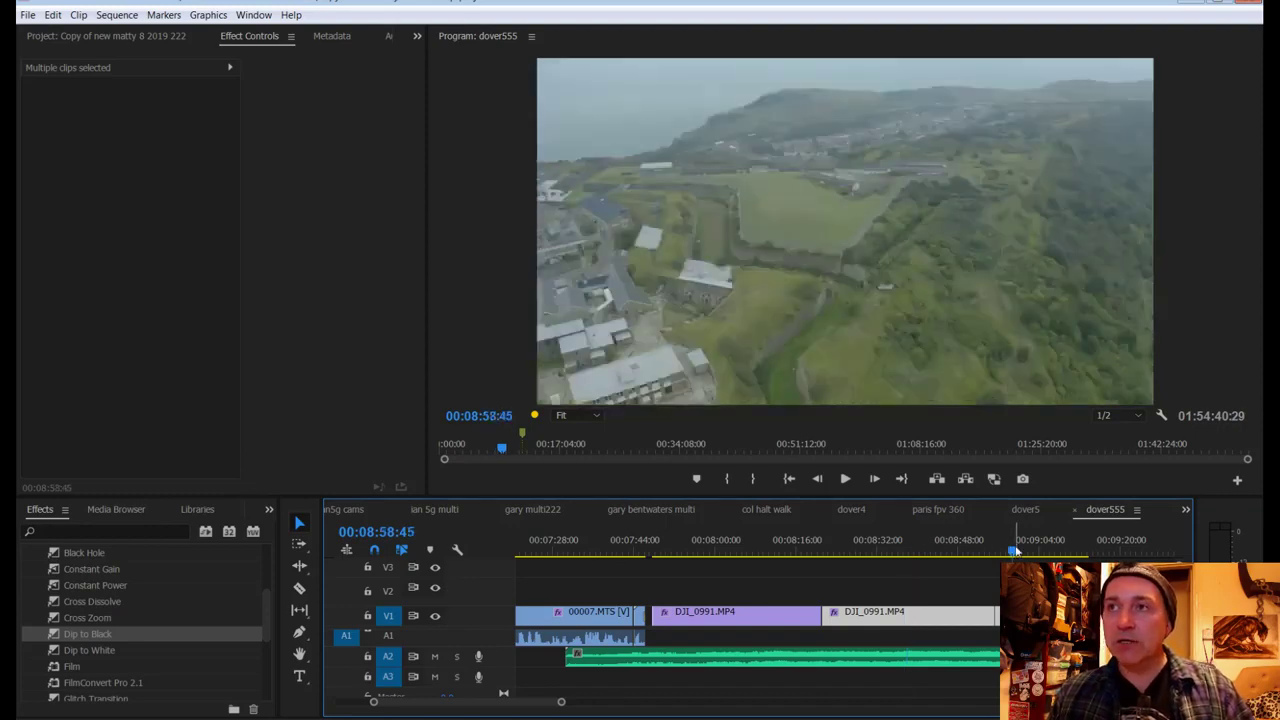
Step: Review the drone shots, and move DJI_0994.MP4 from about 00:09:00 to the start of the drone section, ahead of DJI_0991.MP4 on V1
left_click_drag(1015, 551, 760, 541)
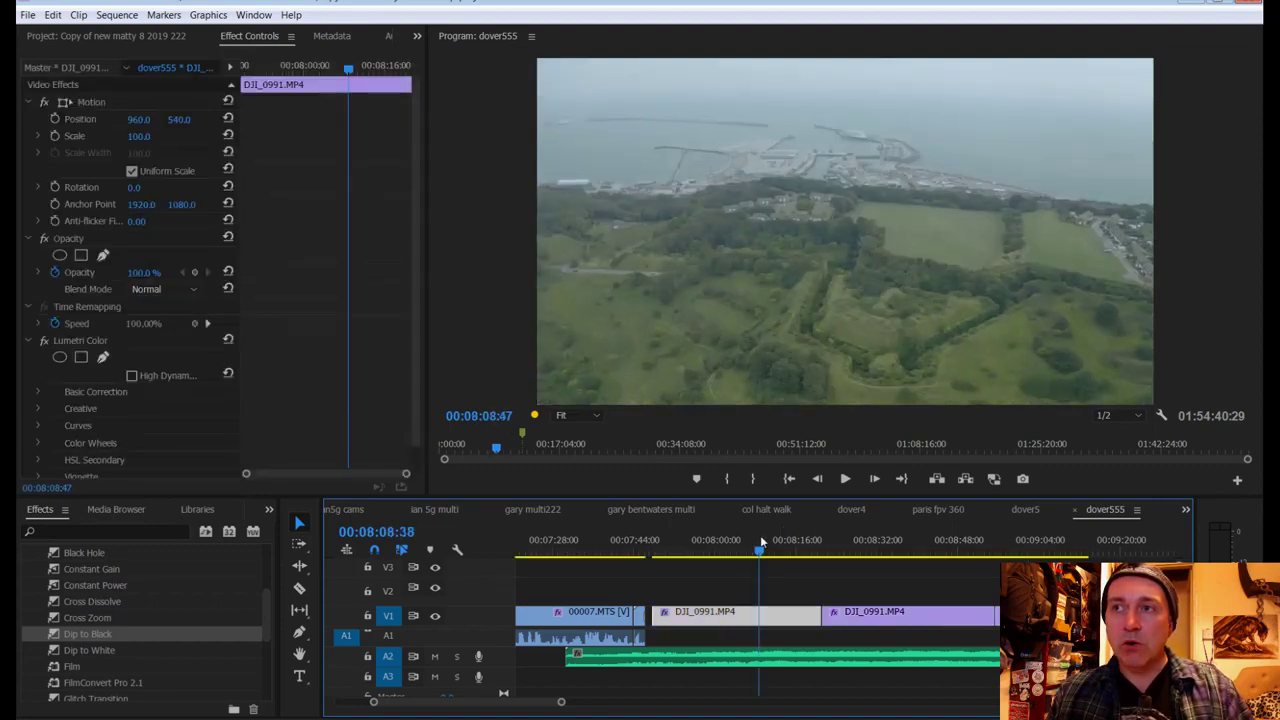
left_click_drag(760, 540, 1024, 556)
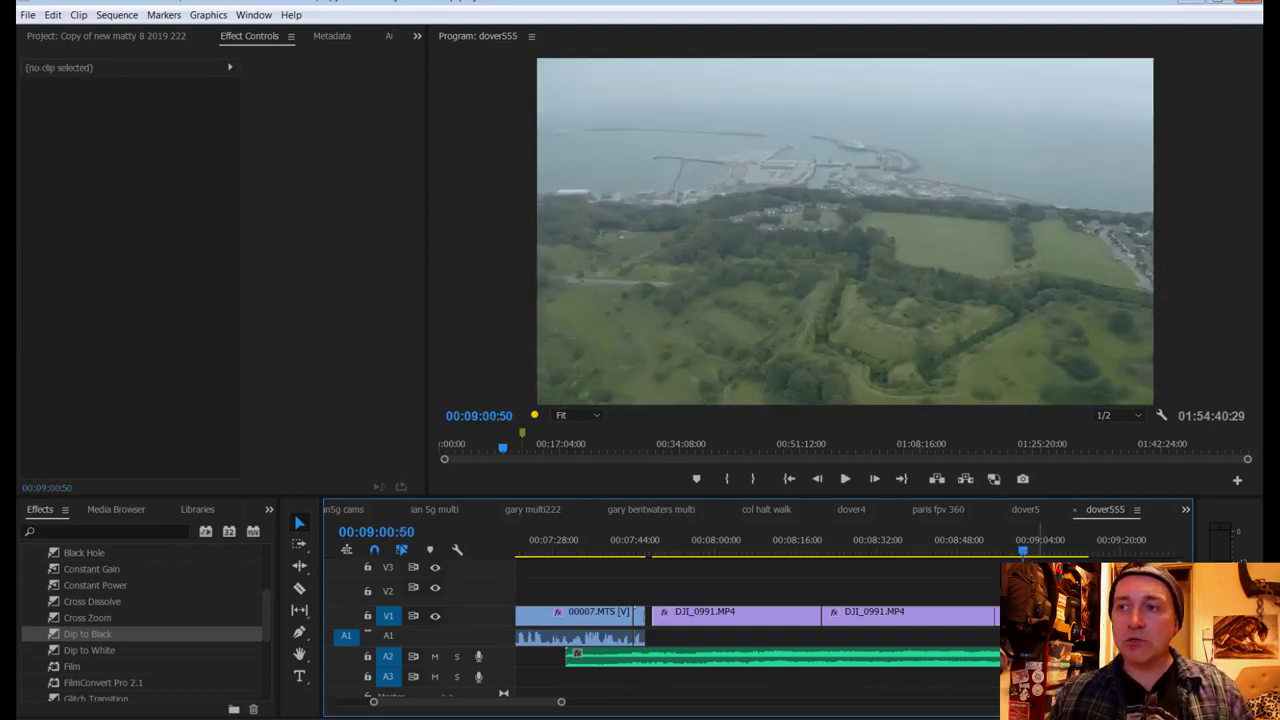
left_click_drag(1030, 612, 910, 614)
left_click_drag(670, 590, 670, 613)
left_click_drag(651, 541, 642, 541)
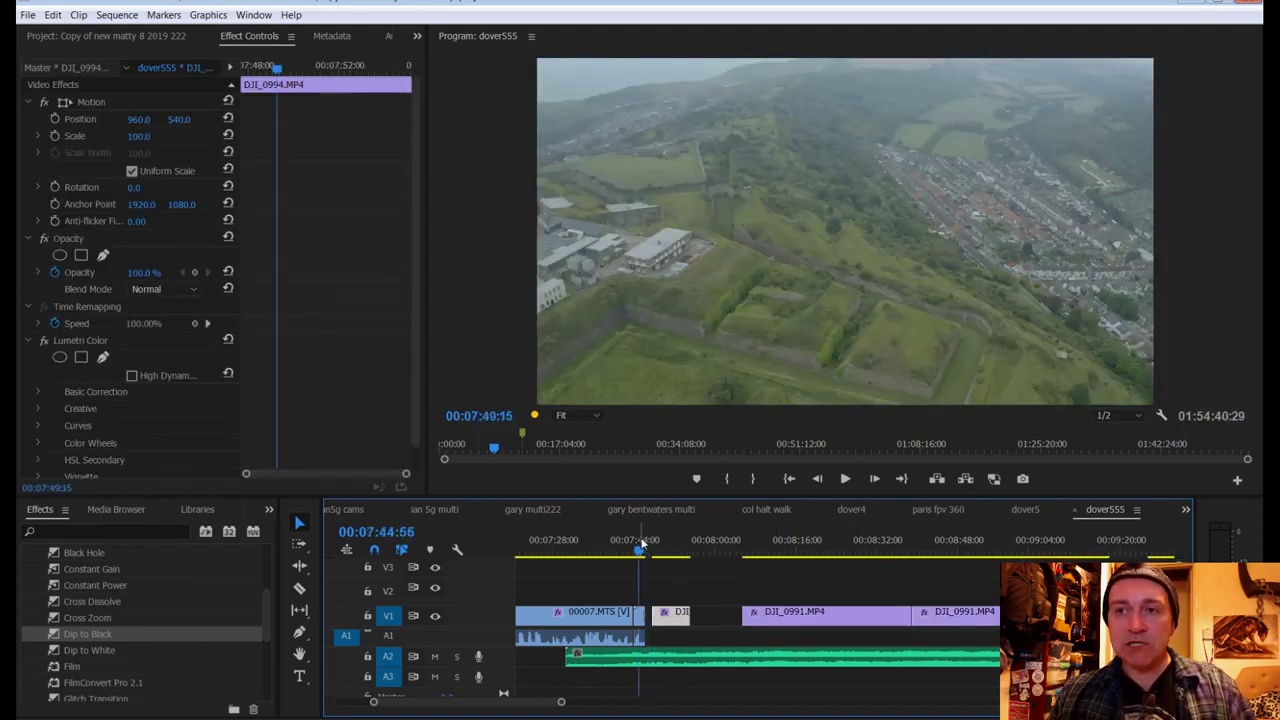
Step: Play the fade-out of 00008.MTS, shift DJI_0994.MP4 earlier to start at 00:07:47:01, and save the project
left_click_drag(562, 706, 466, 703)
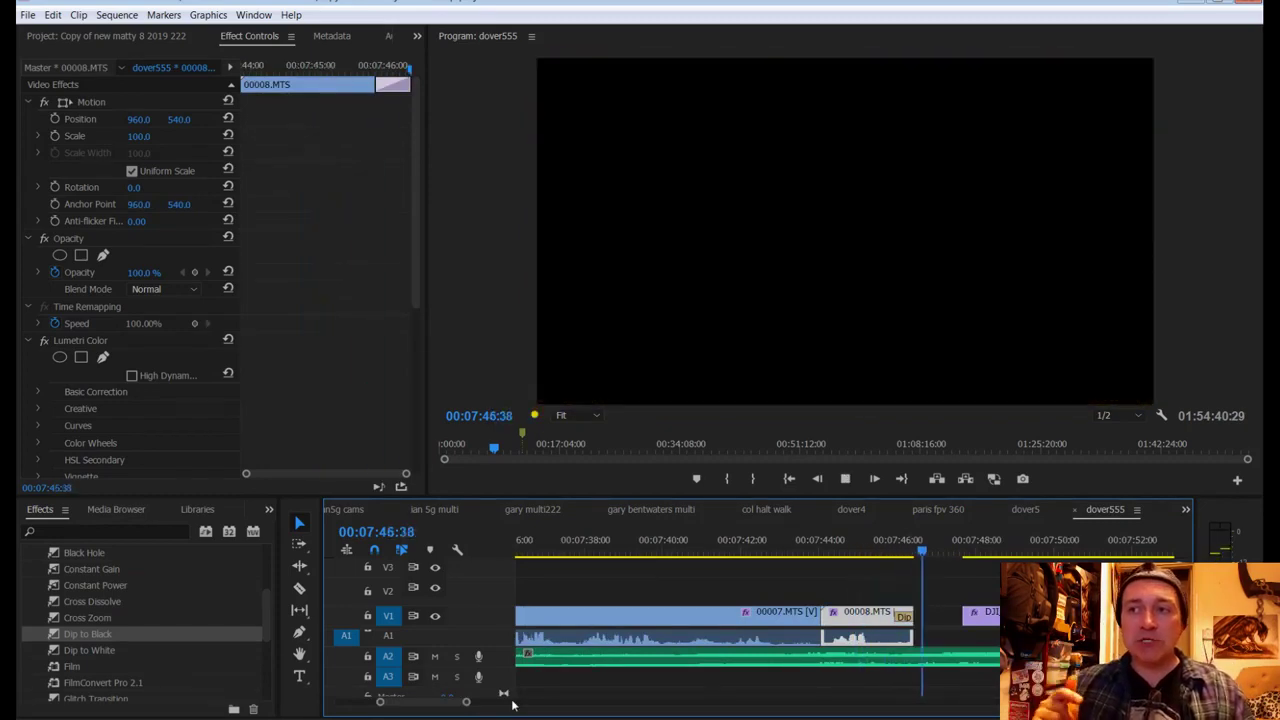
key("space")
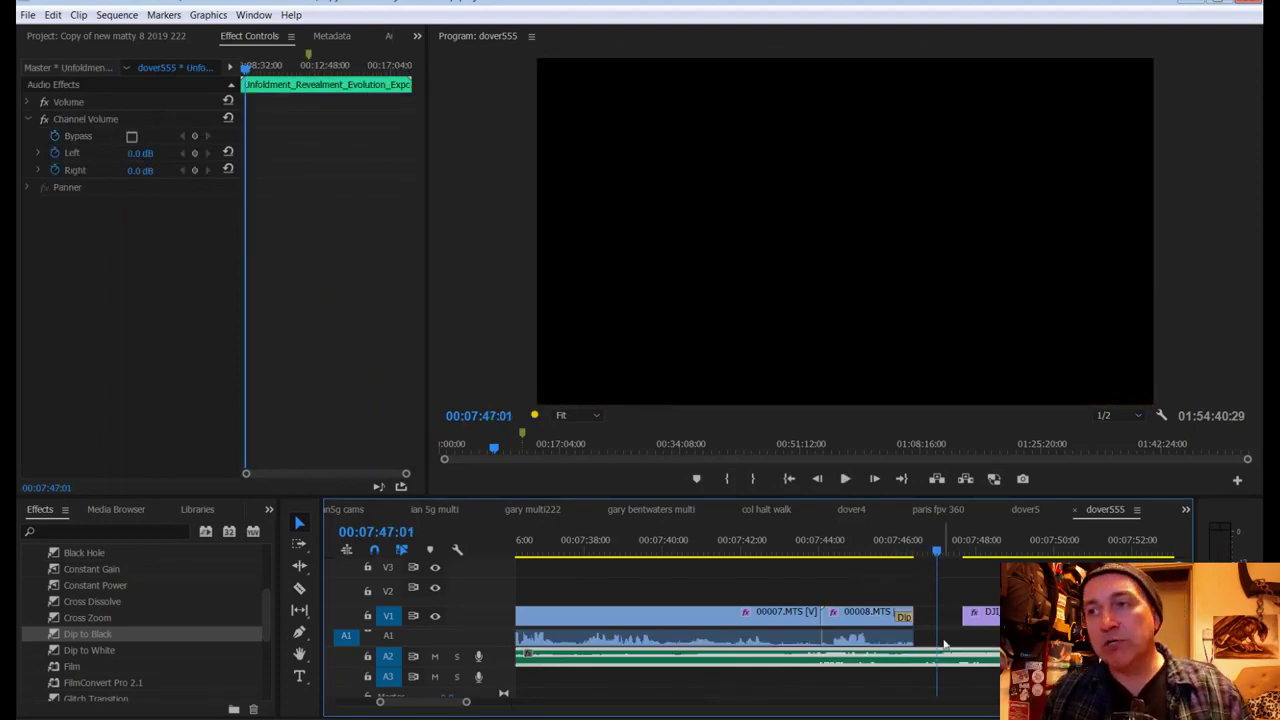
left_click_drag(990, 626, 962, 623)
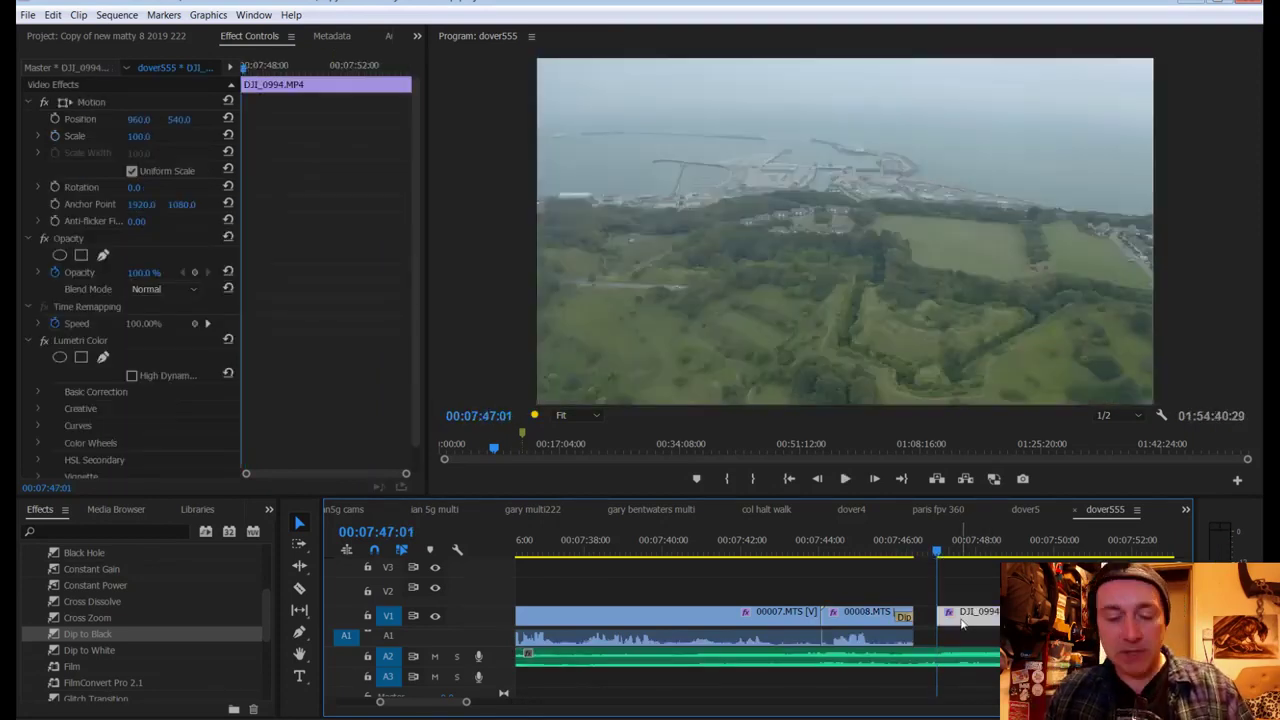
key("ctrl+s")
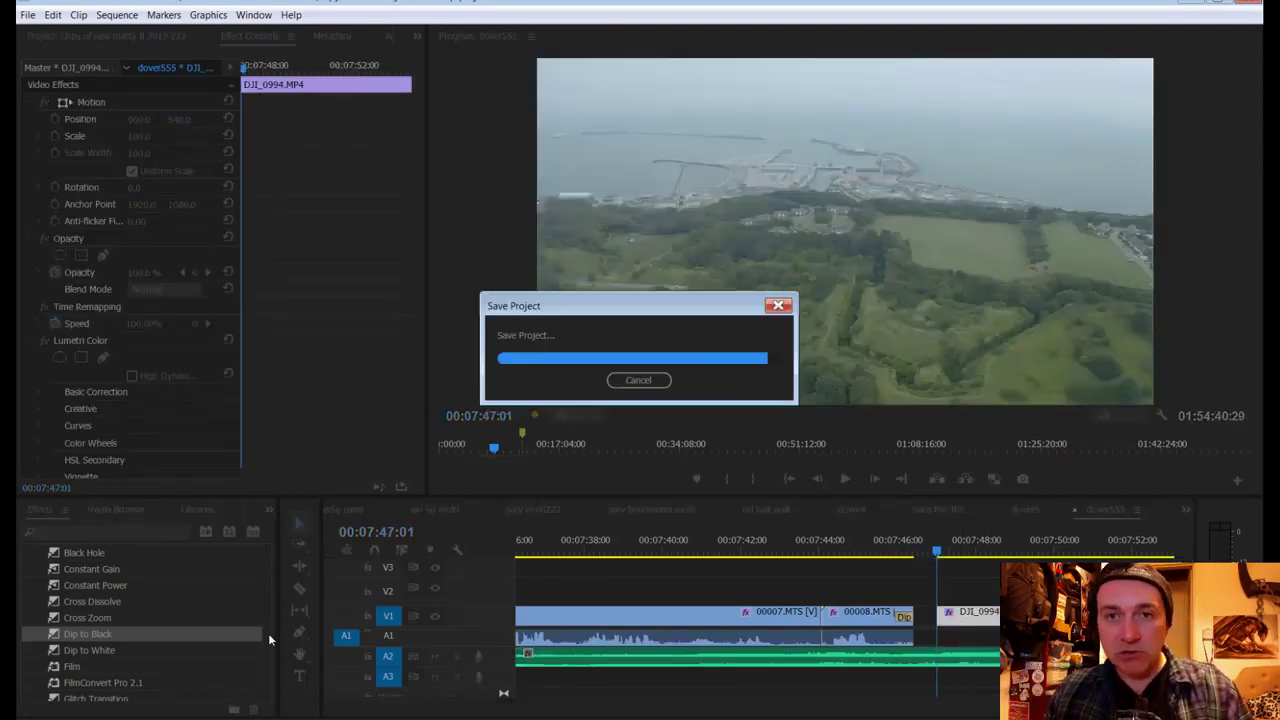
Step: Apply a Dip to Black transition to the start of DJI_0994.MP4 on V1, and play it back
left_click_drag(75, 636, 929, 627)
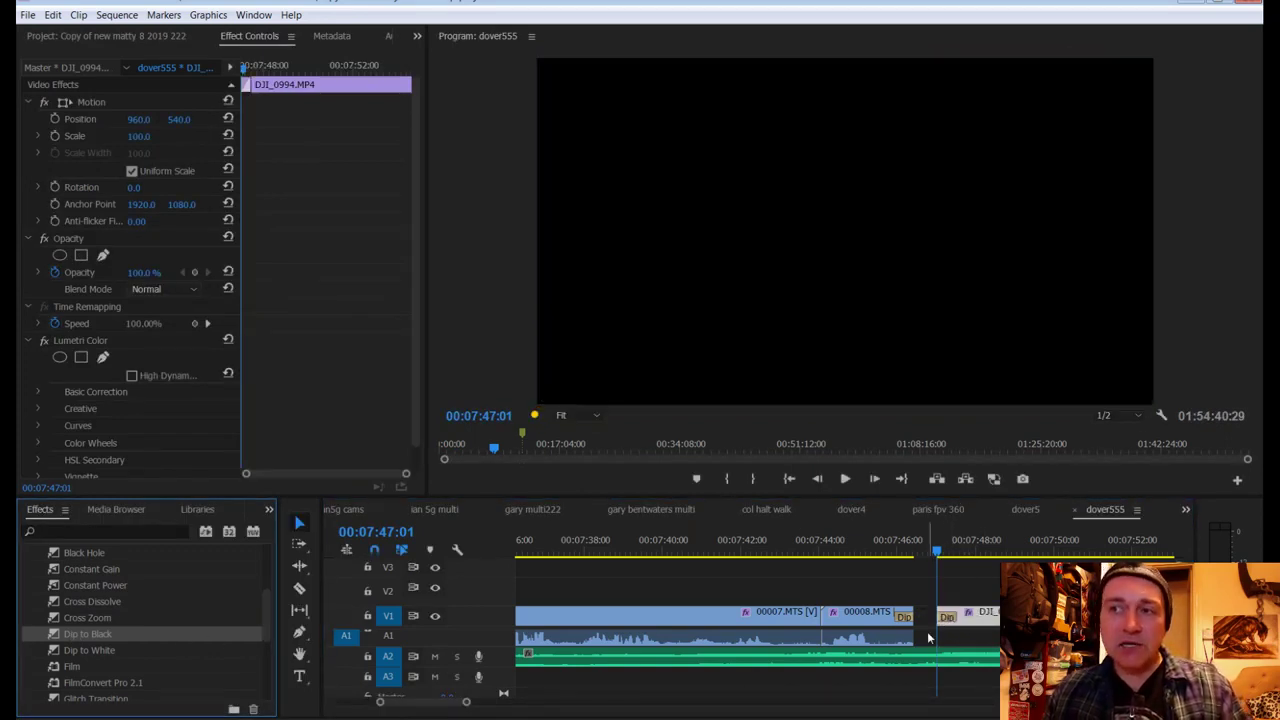
key("space")
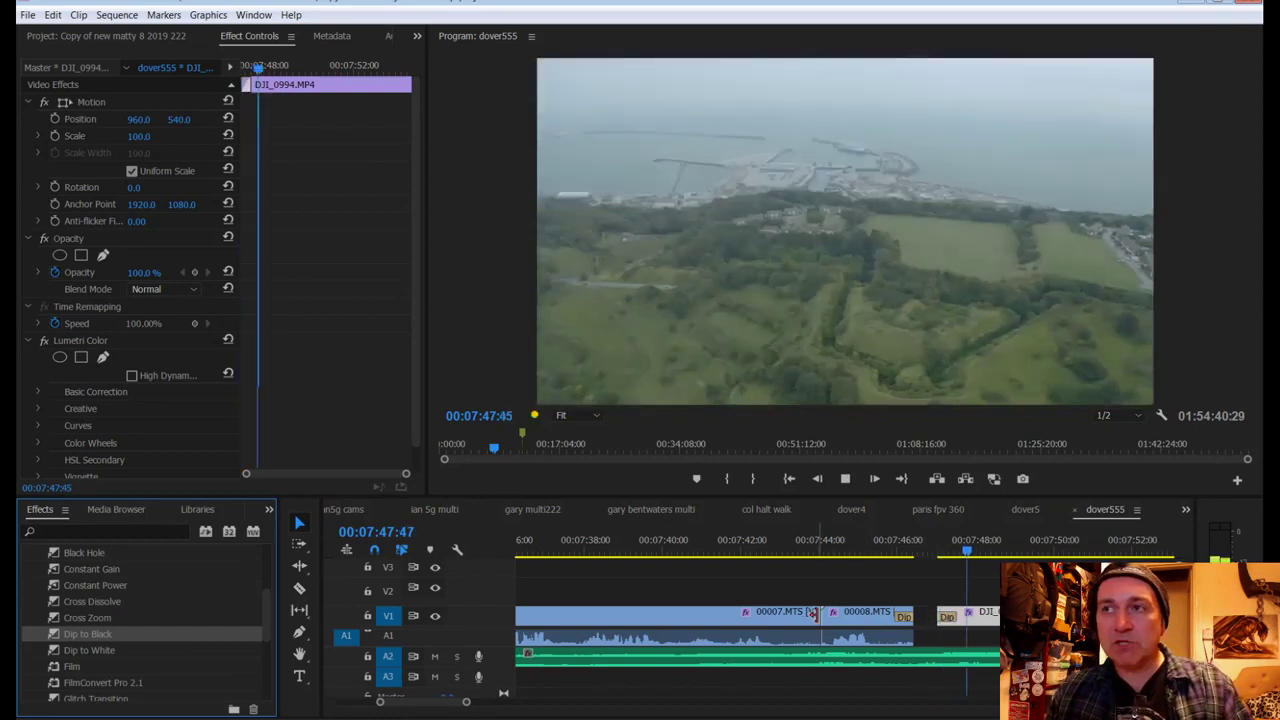
key("space")
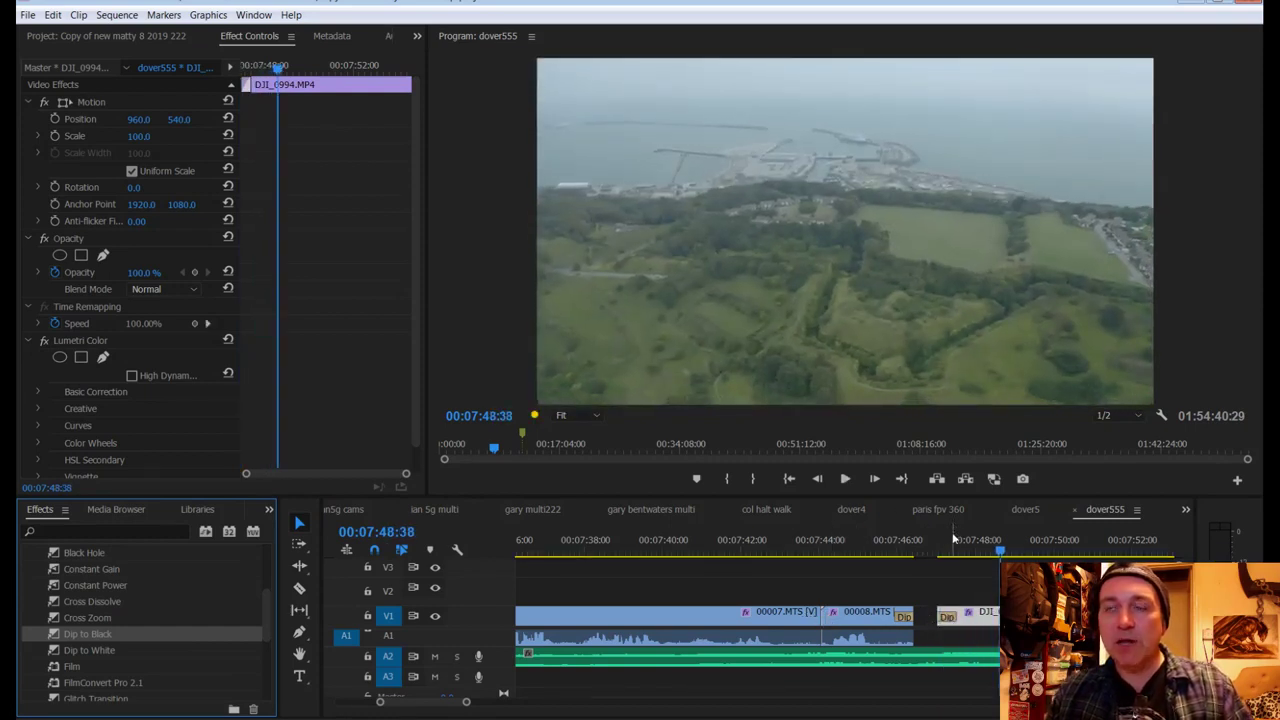
Step: Switch to the Color workspace, and set DJI_0994.MP4's shadows to -46.5, highlights to 22.8 and saturation to 200 in Lumetri Color
left_click(253, 14)
mouse_move(300, 34)
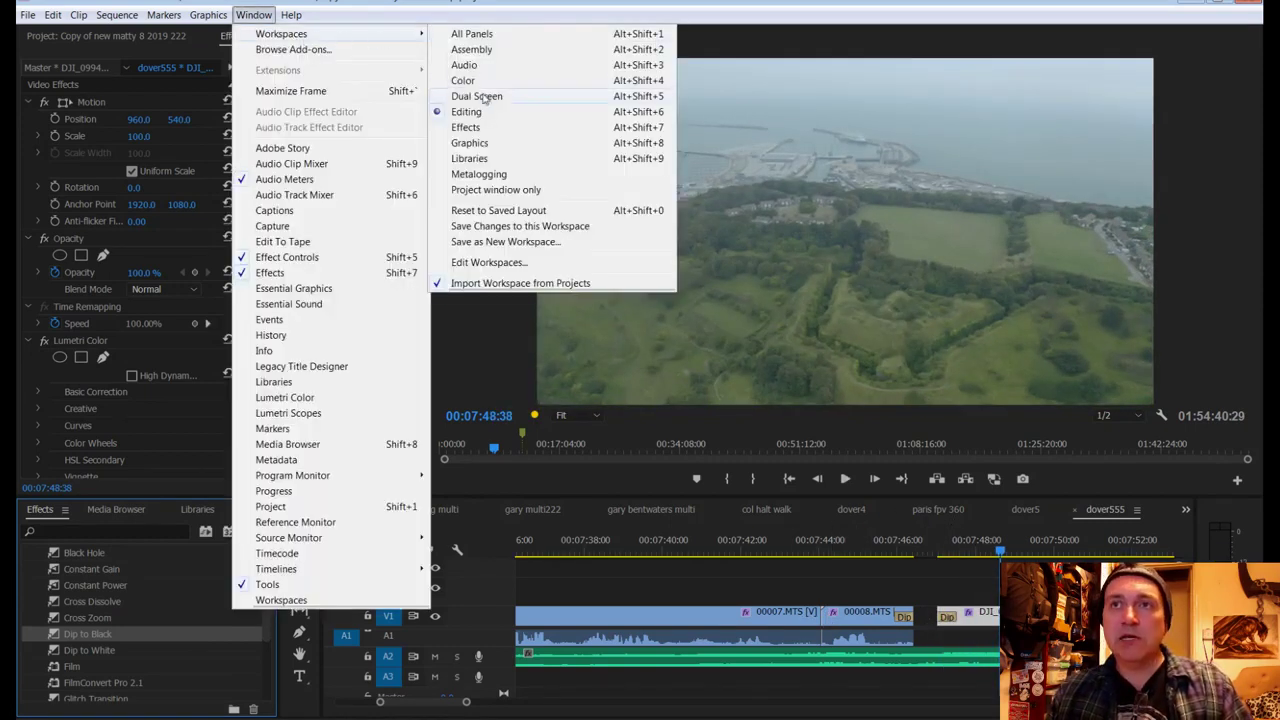
left_click(477, 83)
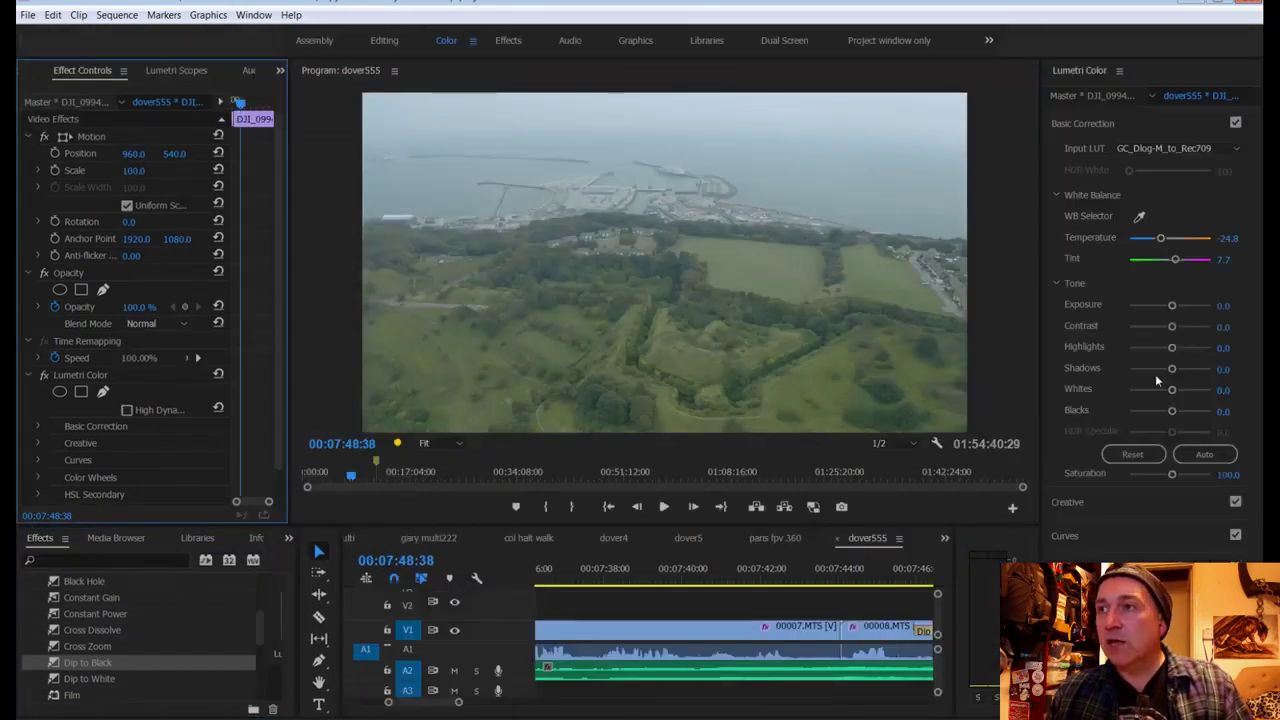
mouse_move(1172, 370)
left_mouse_down()
mouse_move(1108, 366)
mouse_move(1155, 369)
mouse_move(1191, 346)
mouse_move(1180, 349)
left_mouse_up()
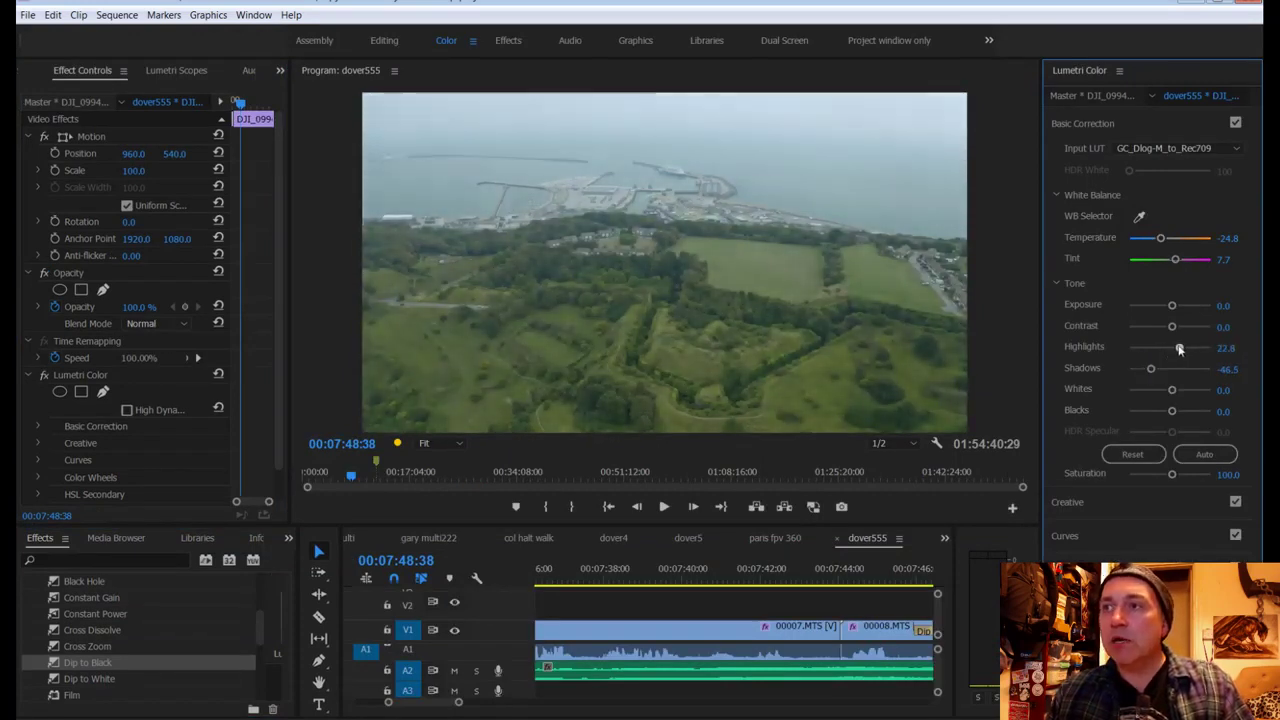
left_click_drag(1172, 474, 1210, 474)
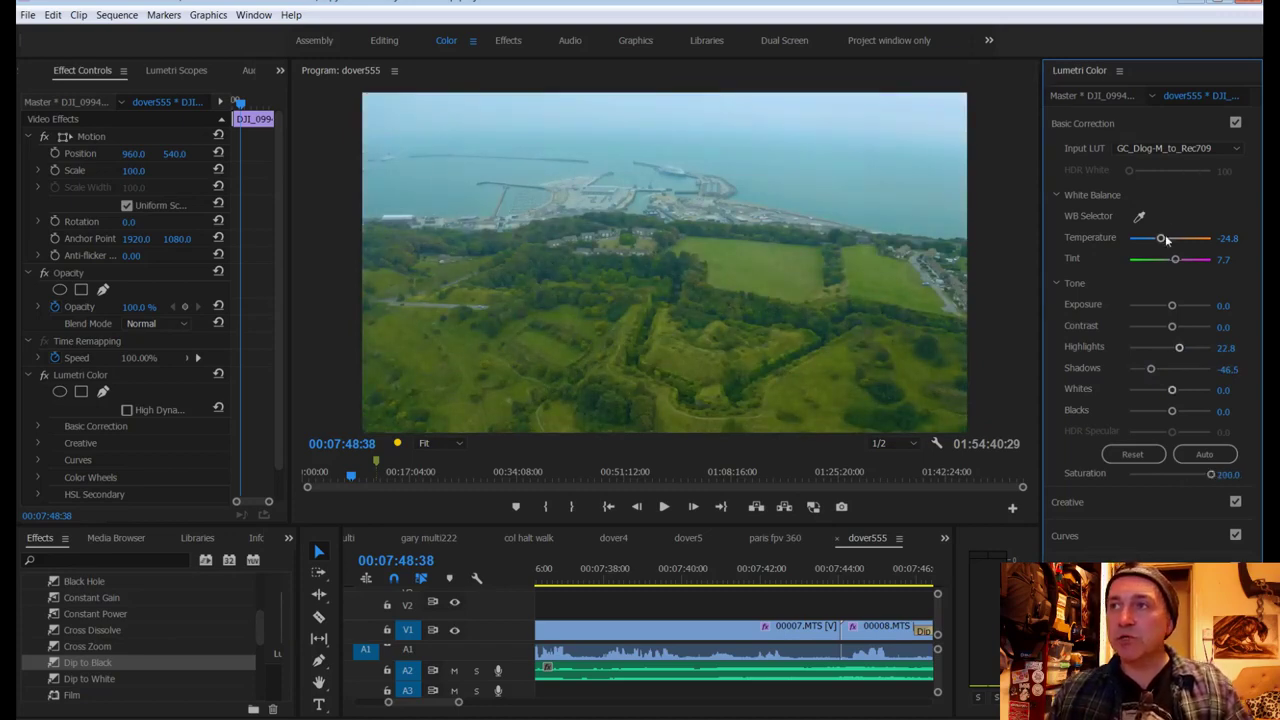
Step: Refine DJI_0994.MP4's grade with tint 10.9, saturation 128.7, shadows -100 and contrast 22.8, and save the project
left_click_drag(1165, 236, 1147, 243)
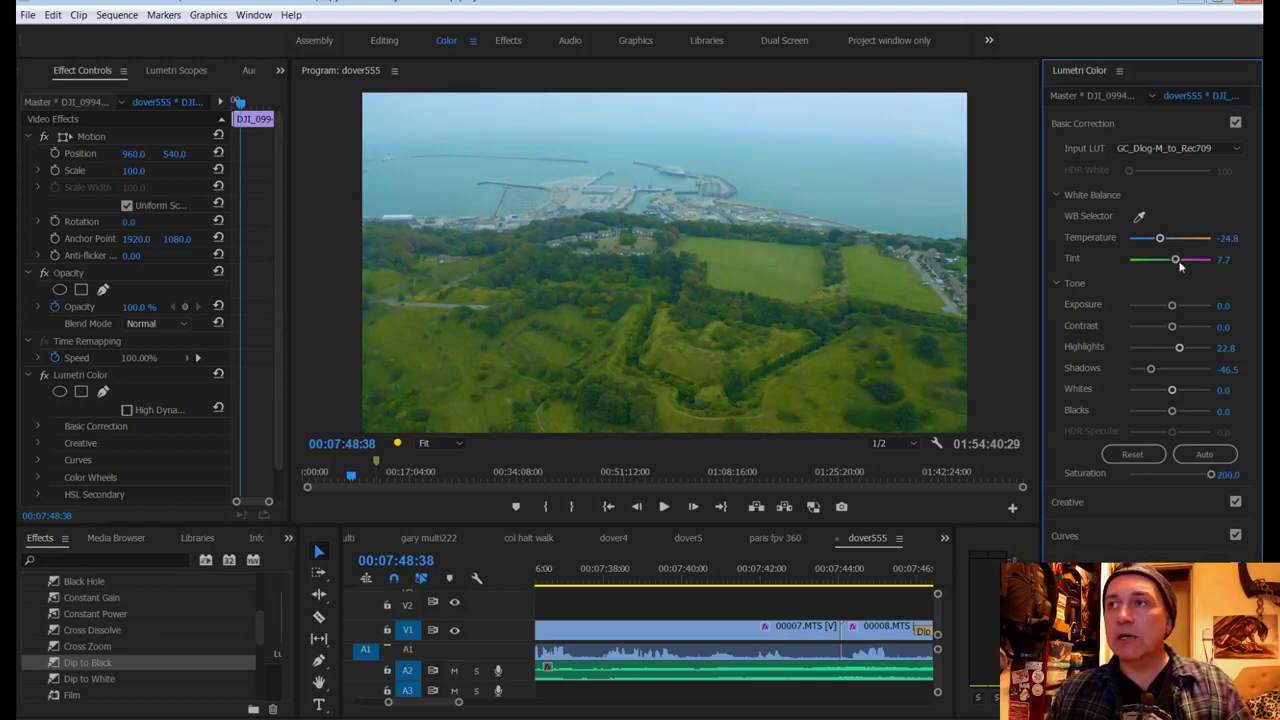
left_click_drag(1174, 259, 1176, 263)
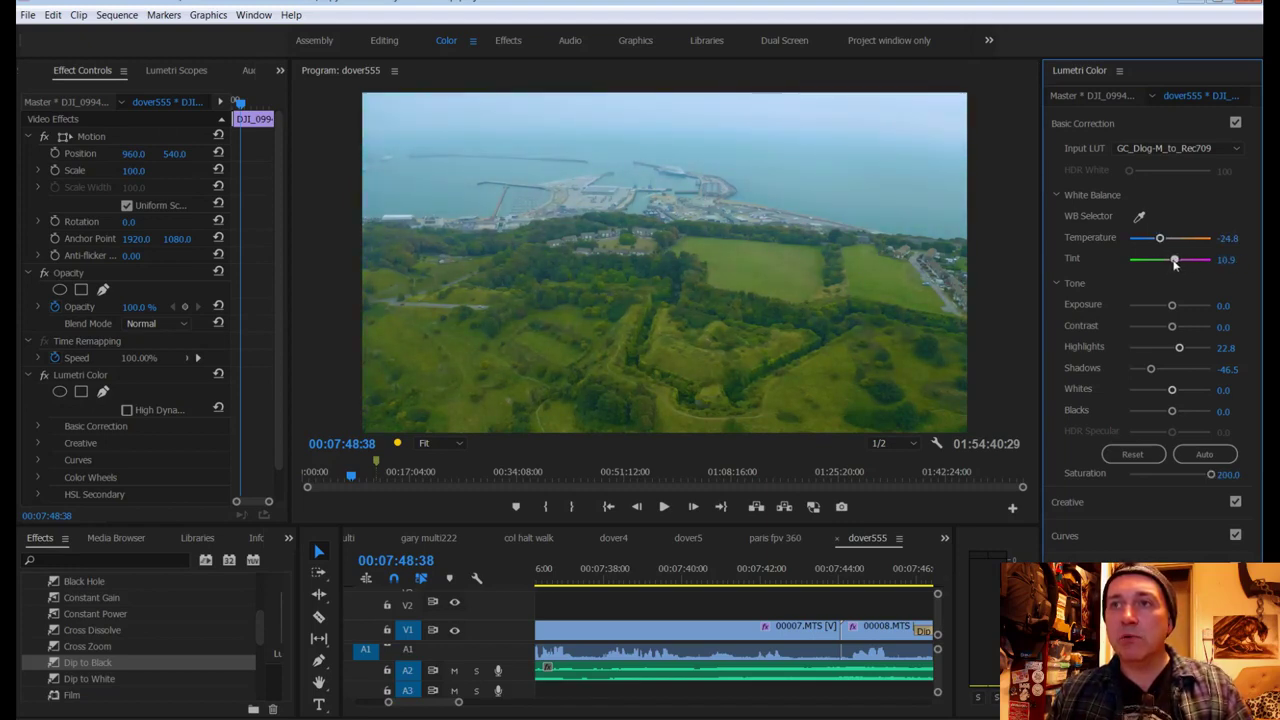
left_click_drag(1209, 474, 1179, 477)
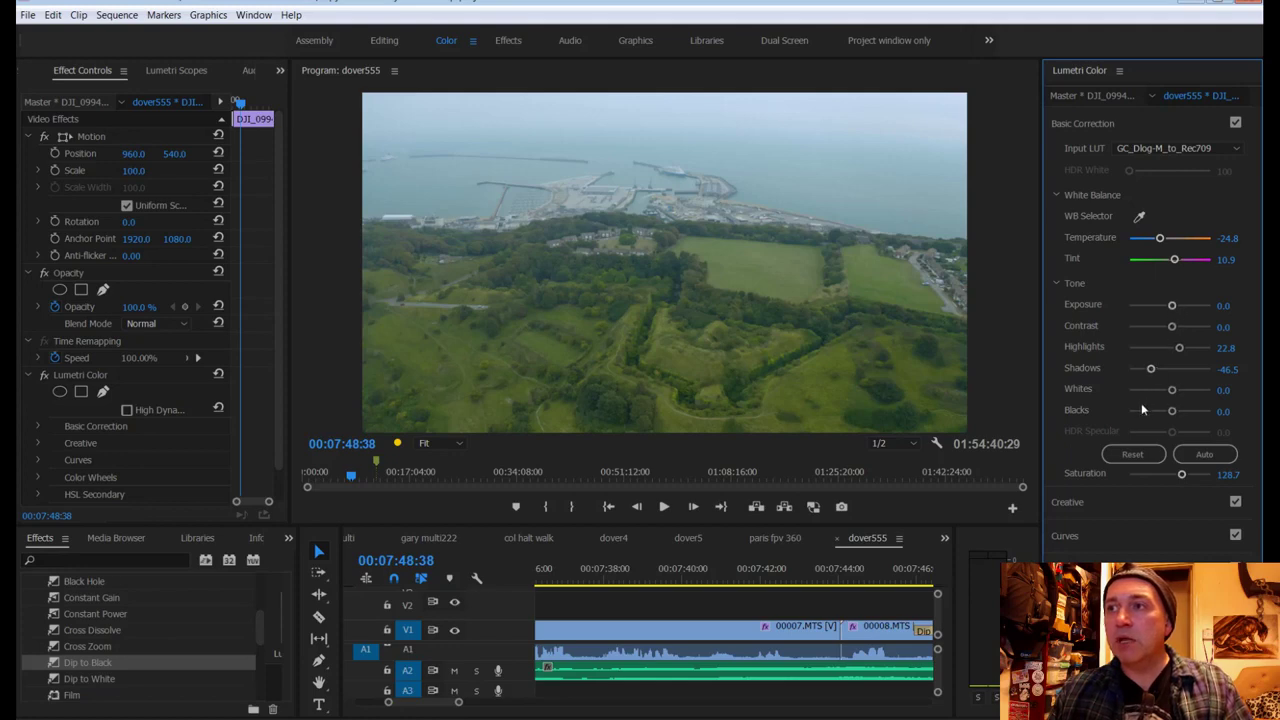
mouse_move(1150, 371)
left_mouse_down()
mouse_move(1122, 369)
mouse_move(1133, 371)
left_mouse_up()
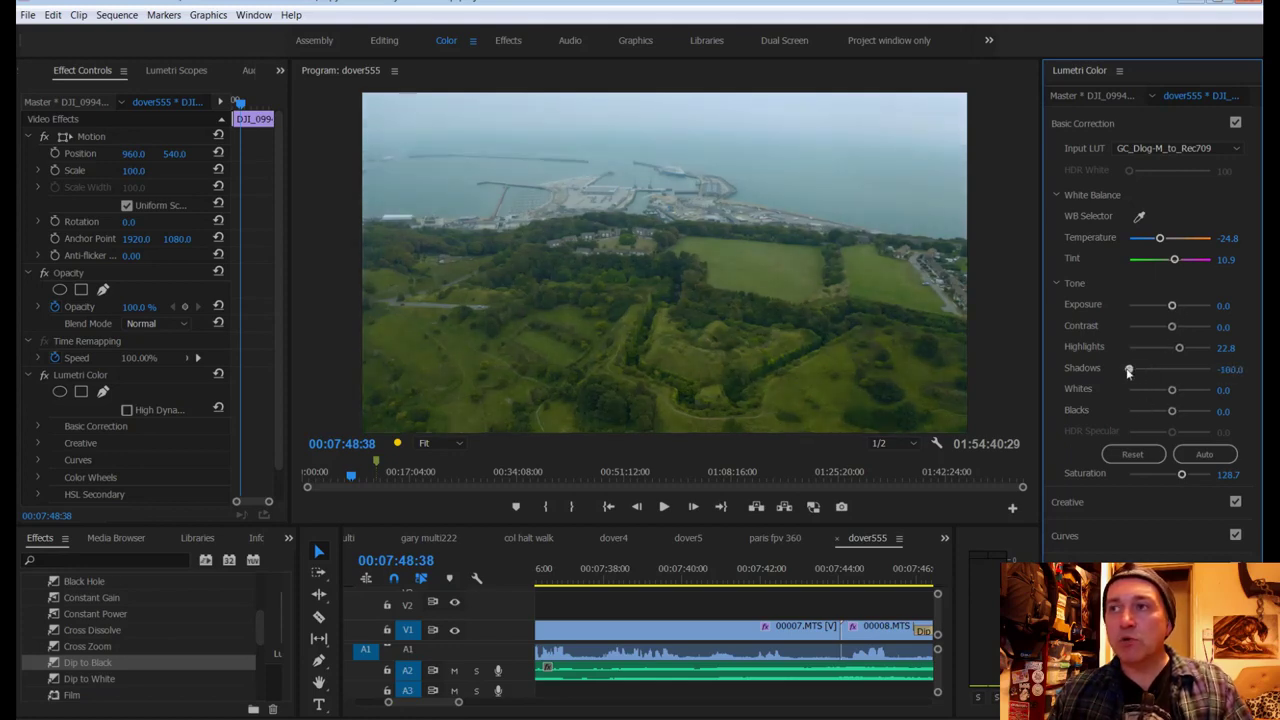
left_click_drag(1172, 326, 1185, 327)
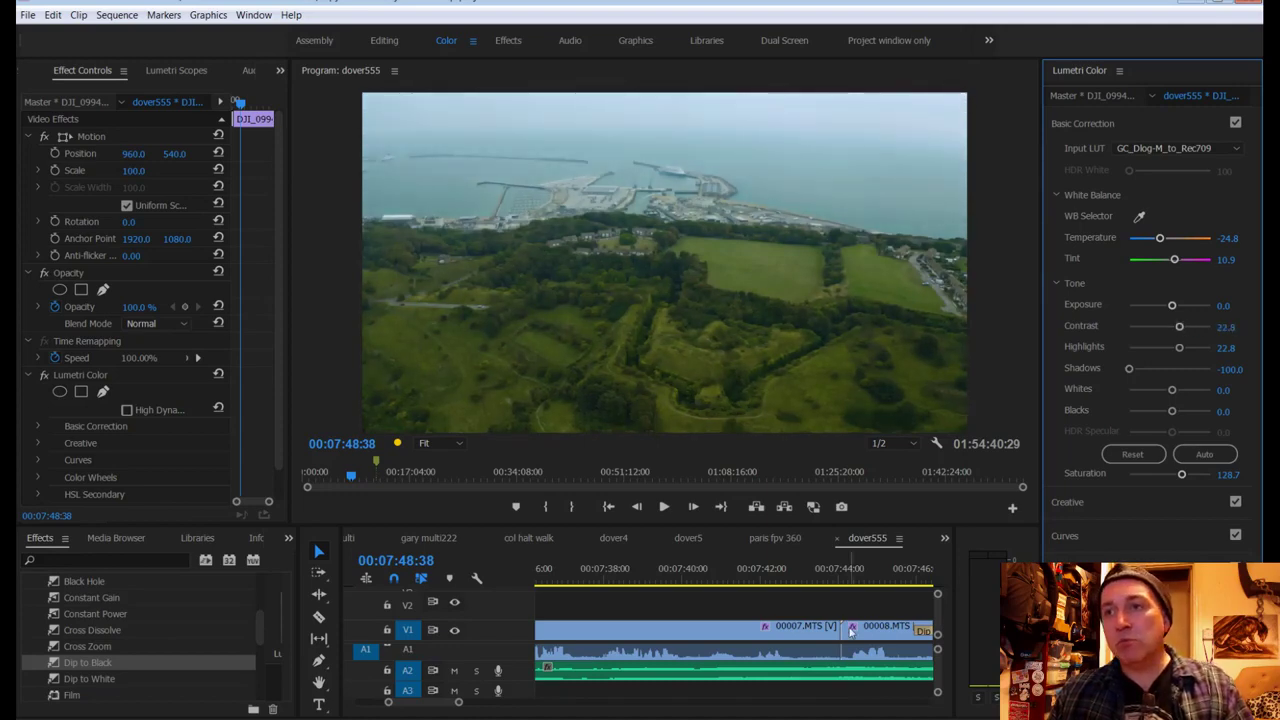
mouse_move(462, 702)
left_mouse_down()
mouse_move(647, 702)
mouse_move(483, 702)
left_mouse_up()
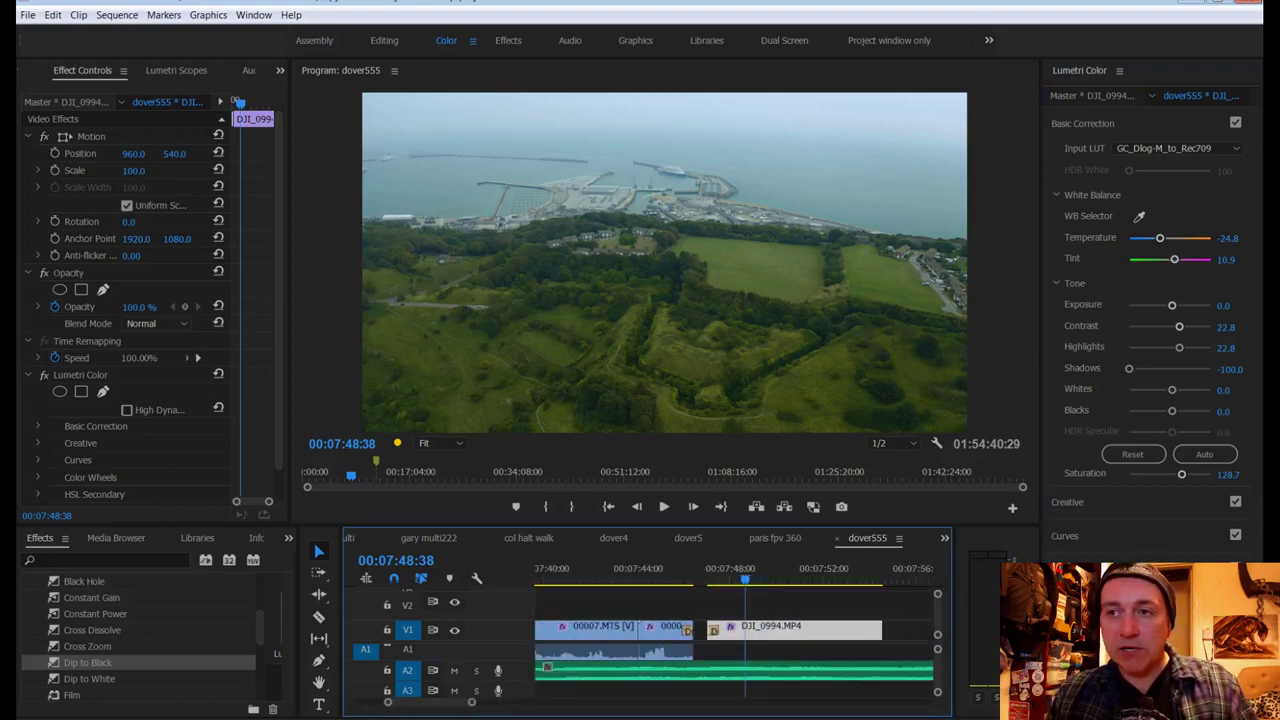
key("ctrl+s")
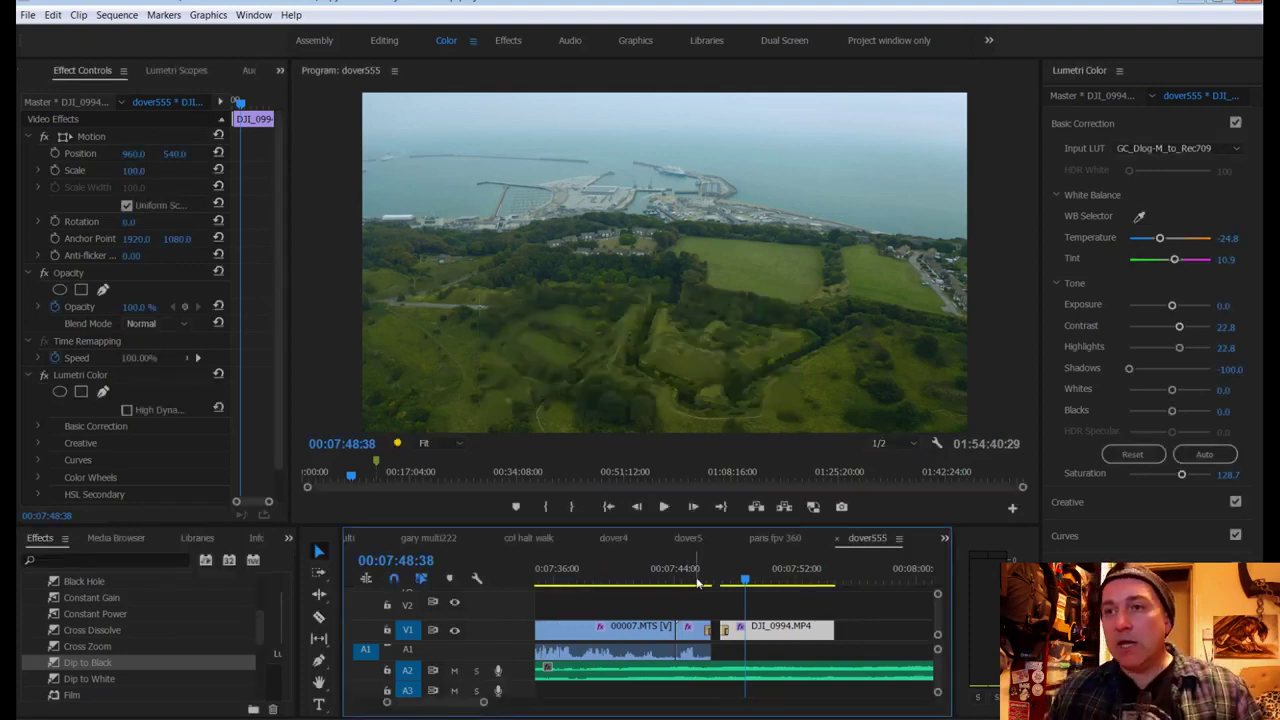
Step: Apply a Constant Gain crossfade to the end of 00008.MTS's audio on A1, and play back through DJI_0994.MP4
left_click_drag(698, 574, 670, 577)
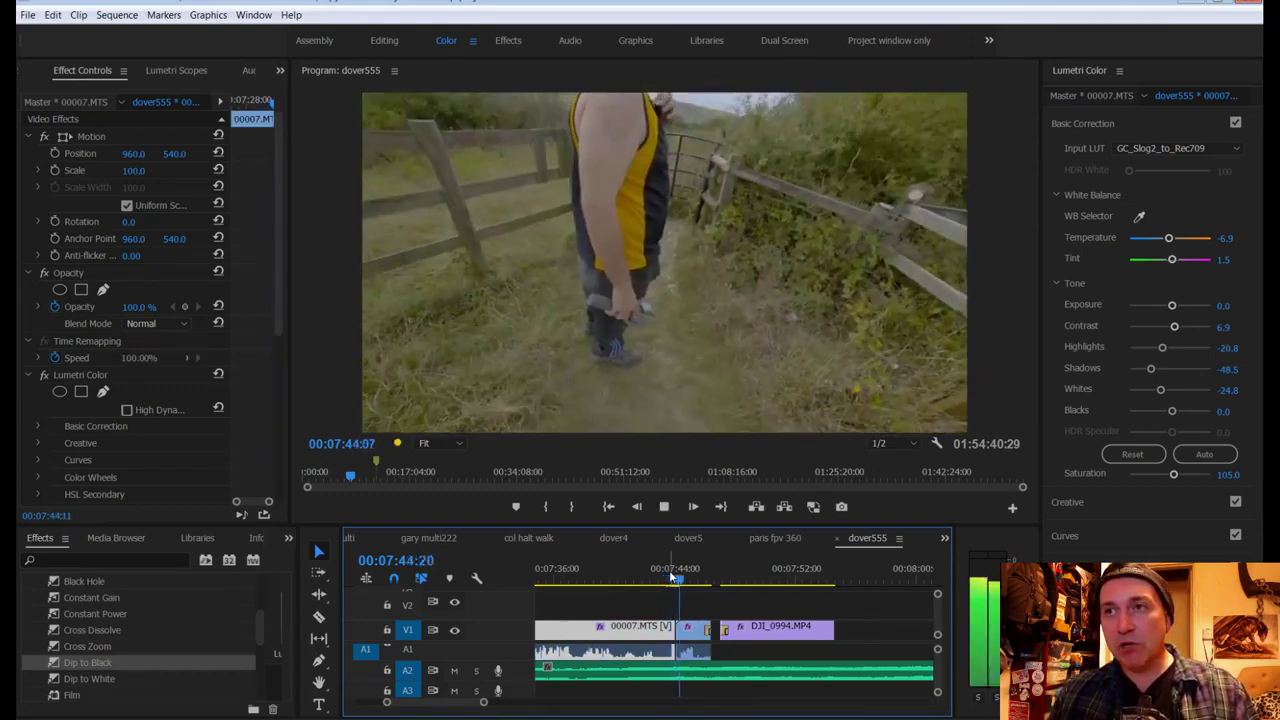
key("space")
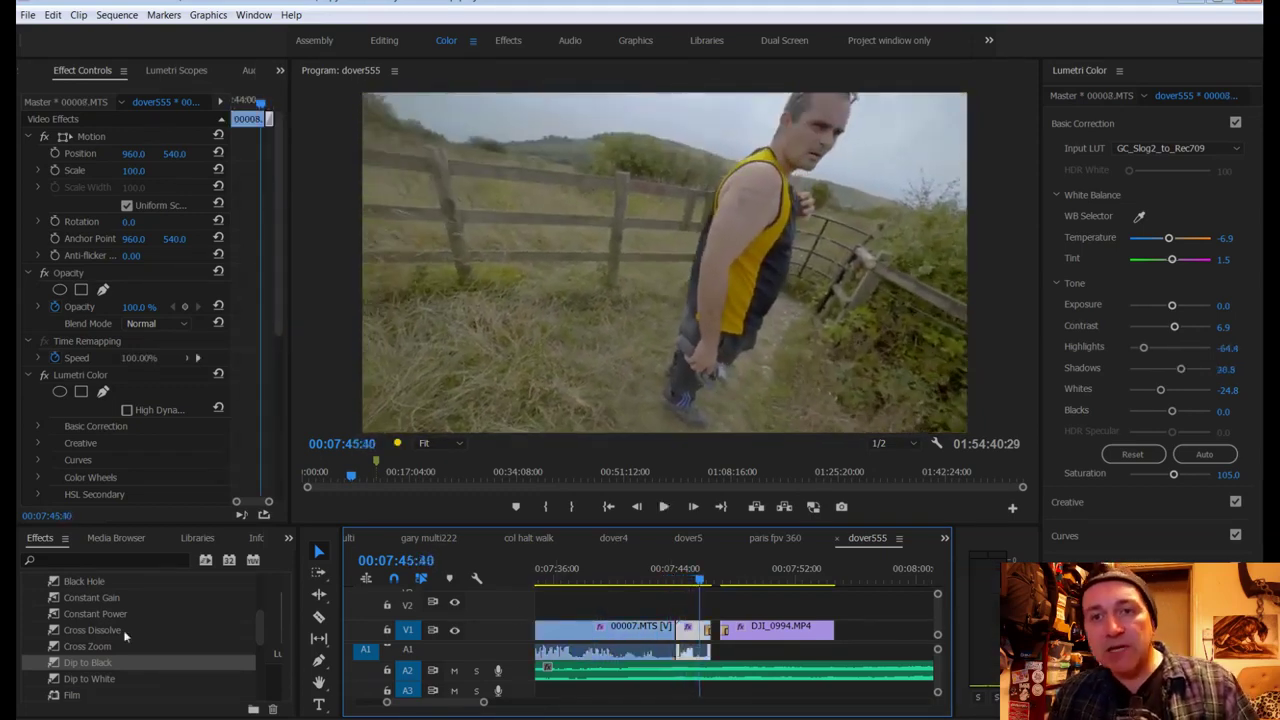
left_click_drag(97, 596, 714, 662)
left_click_drag(484, 706, 458, 703)
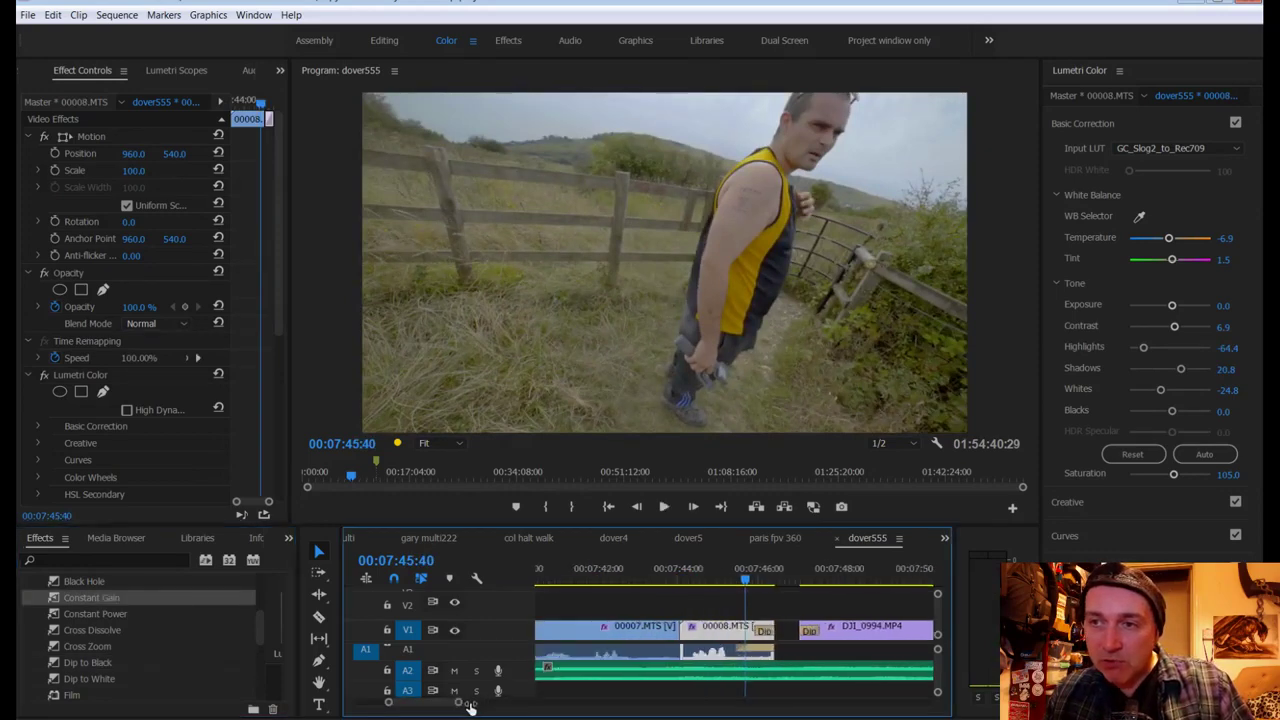
left_click_drag(770, 580, 656, 580)
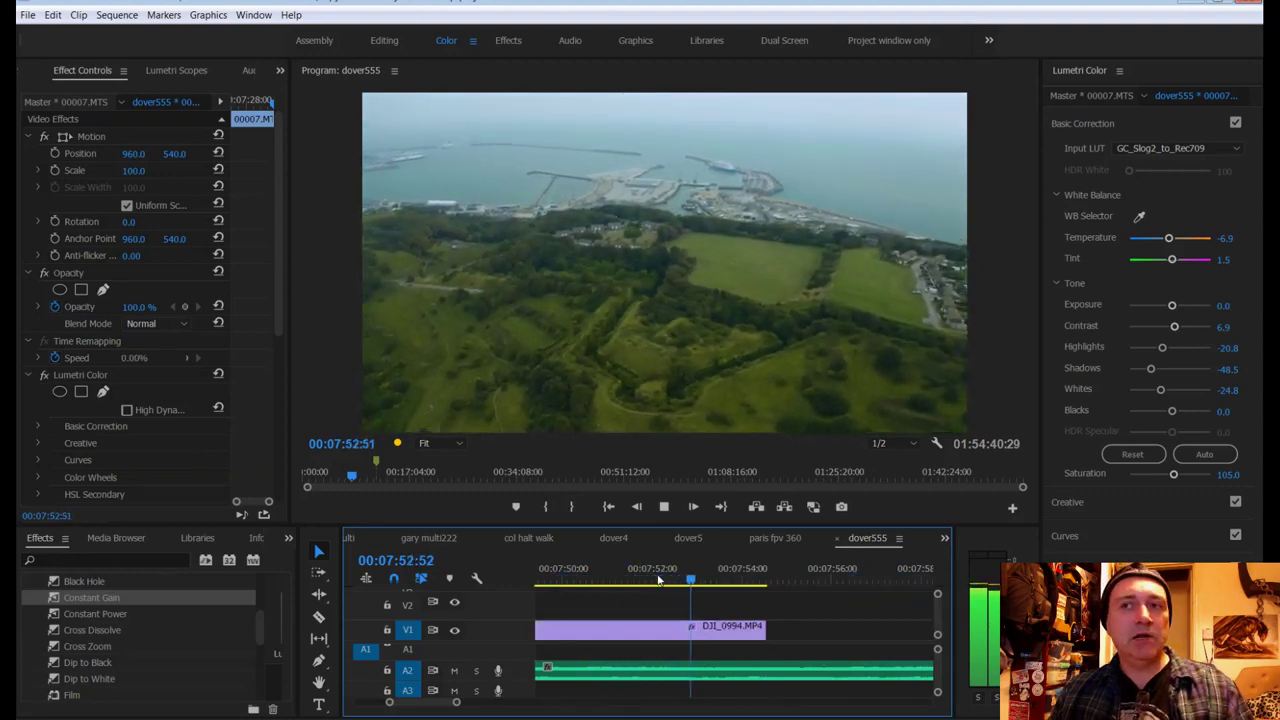
key("space")
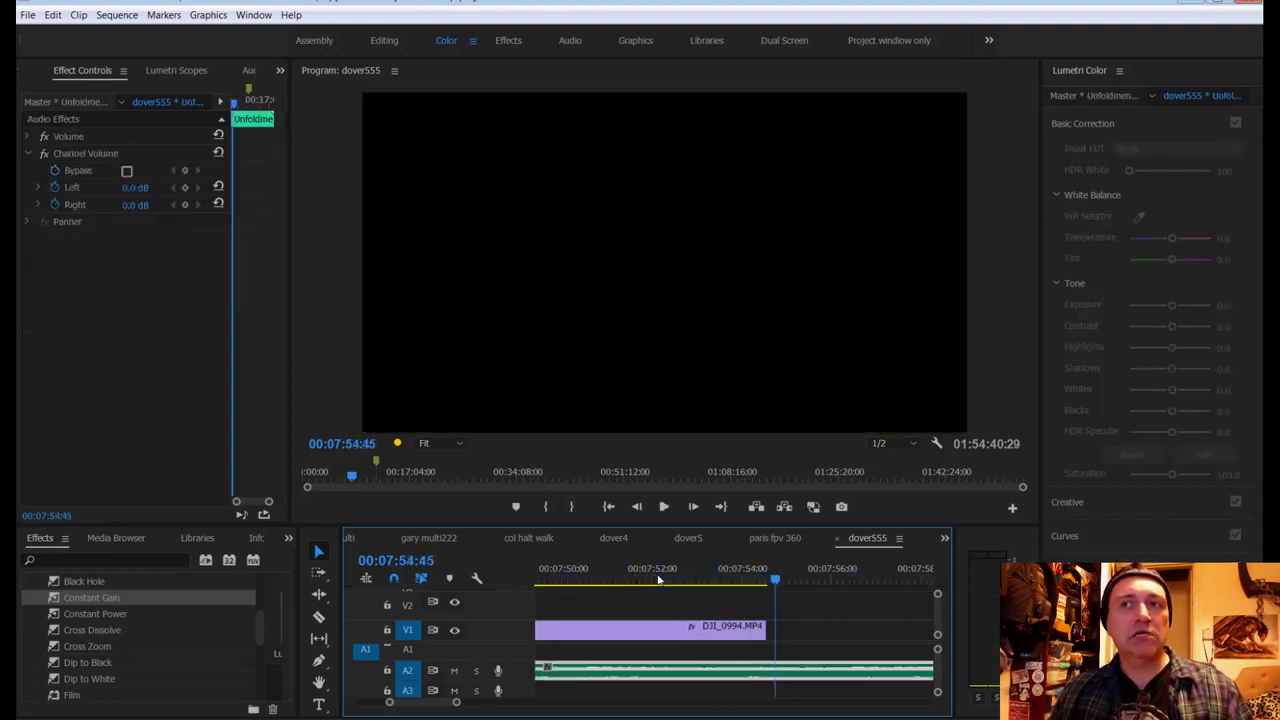
Step: Replay the end of DJI_0994.MP4 on V1 and scrub ahead to DJI_0991.MP4 to compare their looks
left_click_drag(776, 580, 617, 585)
key("space")
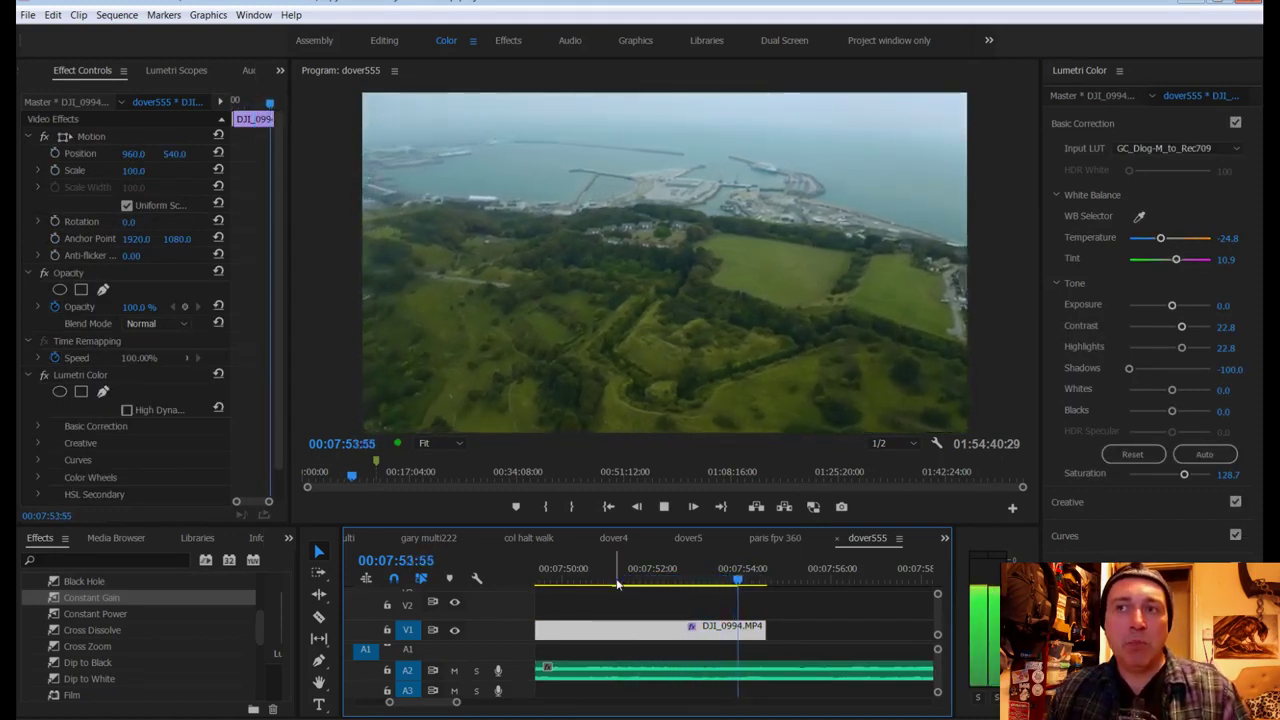
key("space")
left_click(758, 580)
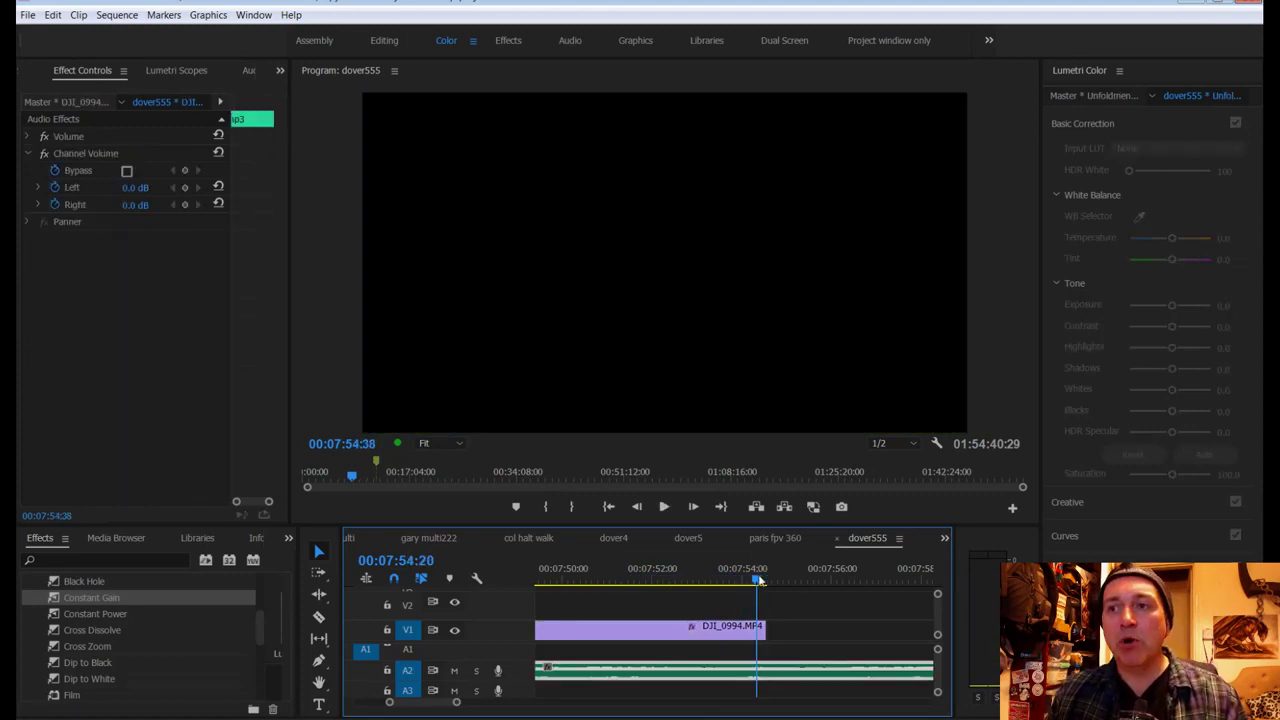
left_click_drag(456, 701, 533, 701)
left_click_drag(746, 582, 836, 584)
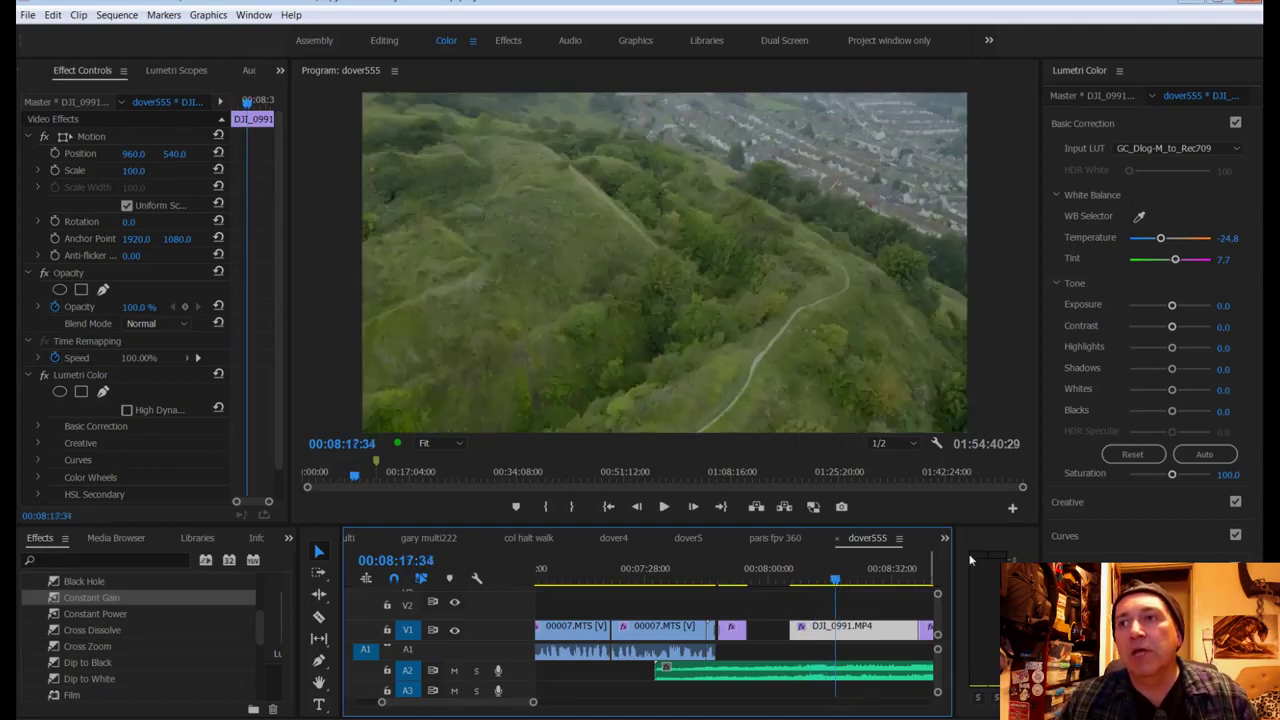
Step: Replace DJI_0991.MP4's Lumetri Color effect with a copy of DJI_0994.MP4's, and set its shadows to -52.5
left_click(736, 581)
left_click(77, 377)
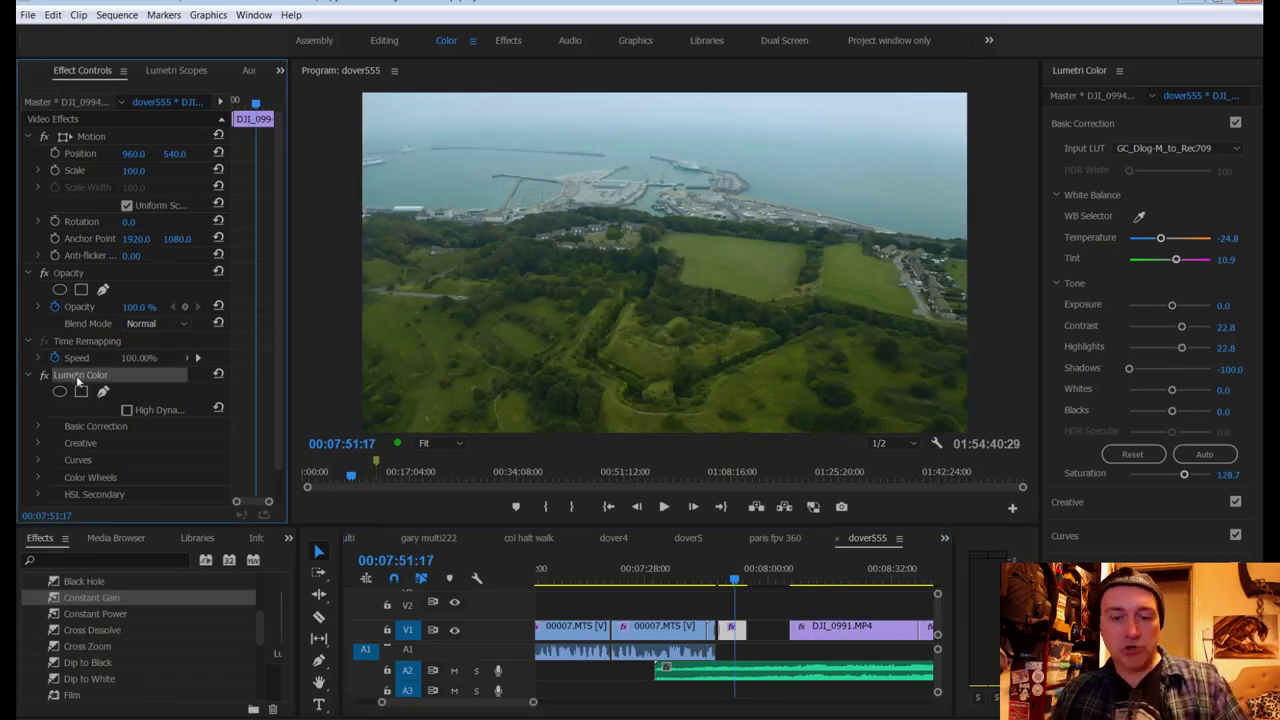
left_click(807, 577)
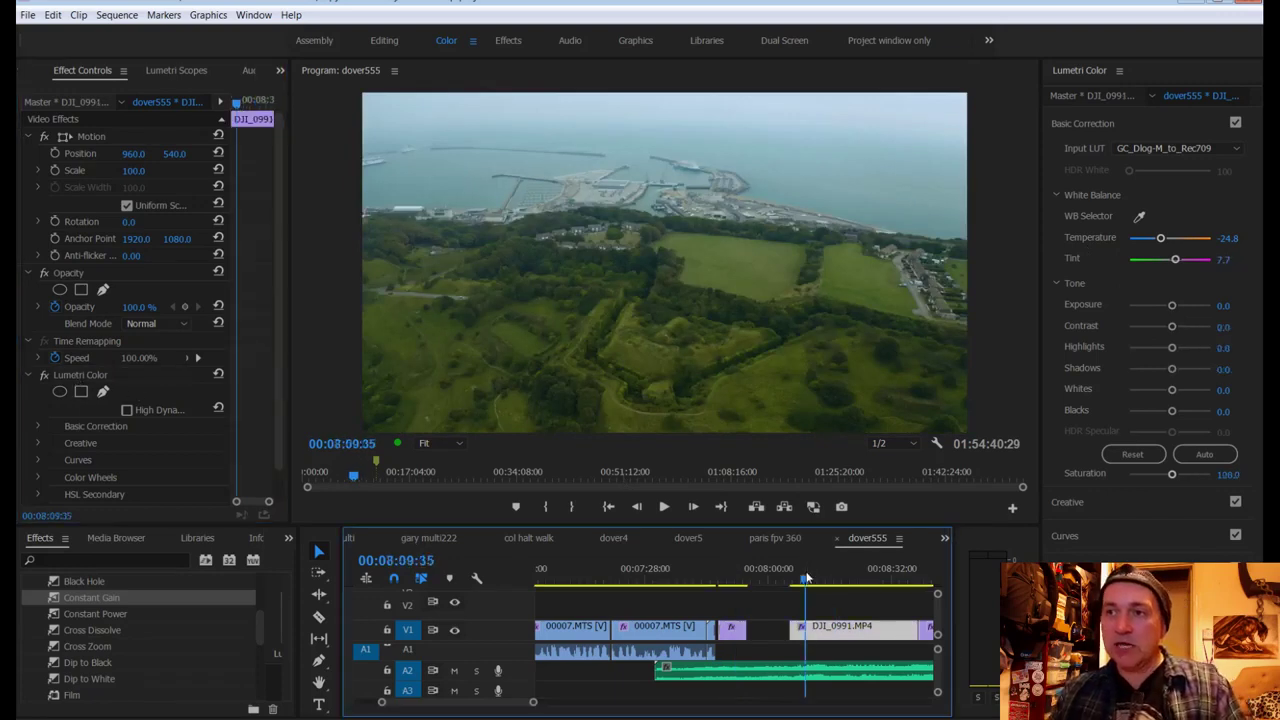
left_click(67, 372)
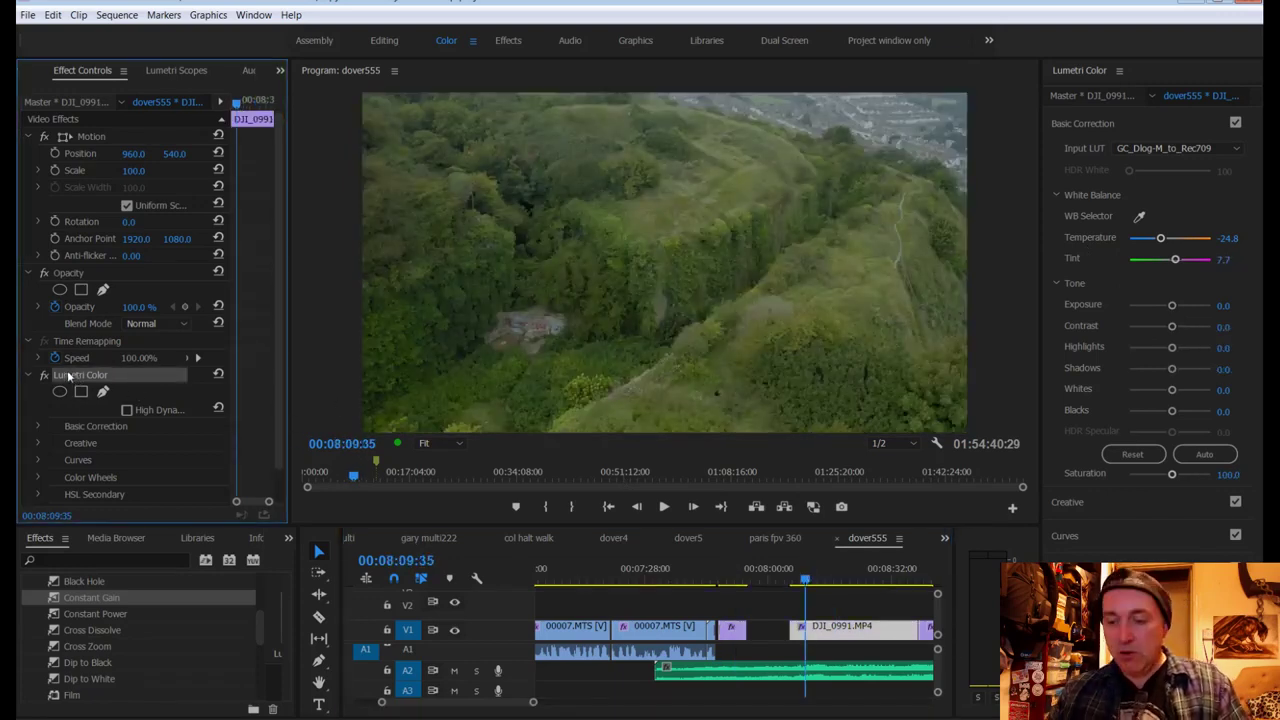
key("Delete")
key("ctrl+z")
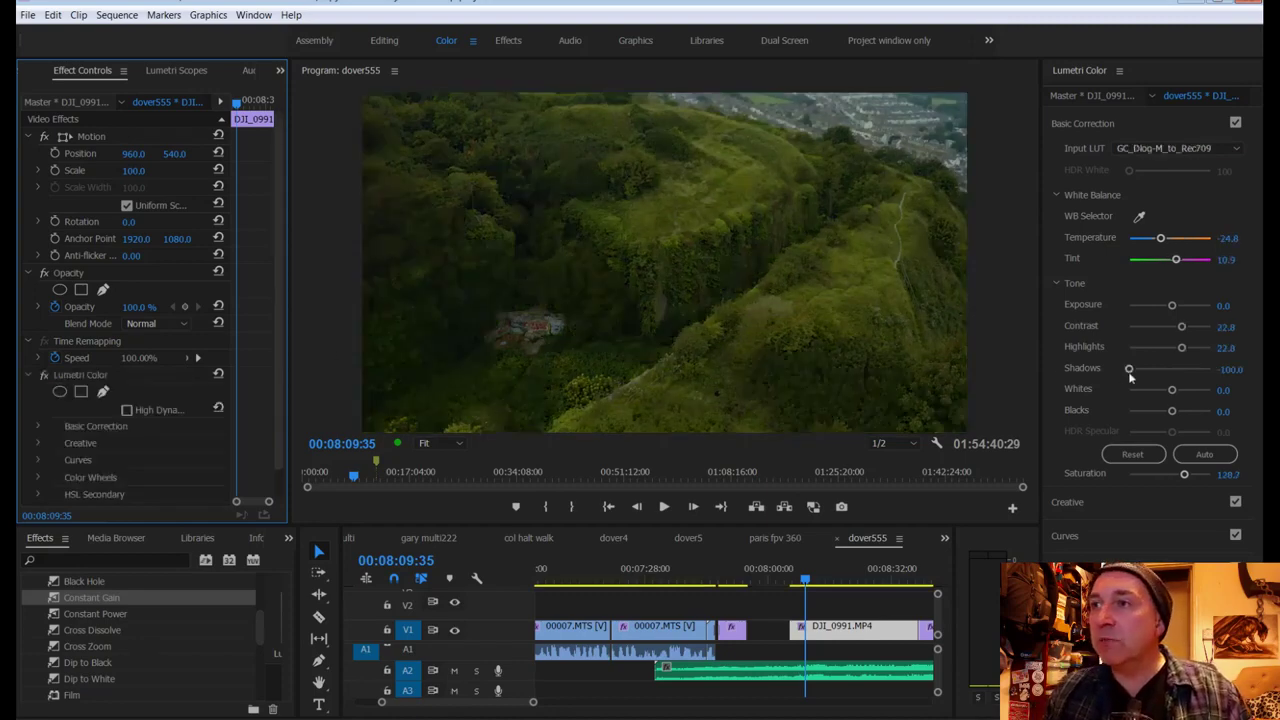
mouse_move(1130, 375)
left_mouse_down()
mouse_move(1157, 368)
mouse_move(1147, 372)
left_mouse_up()
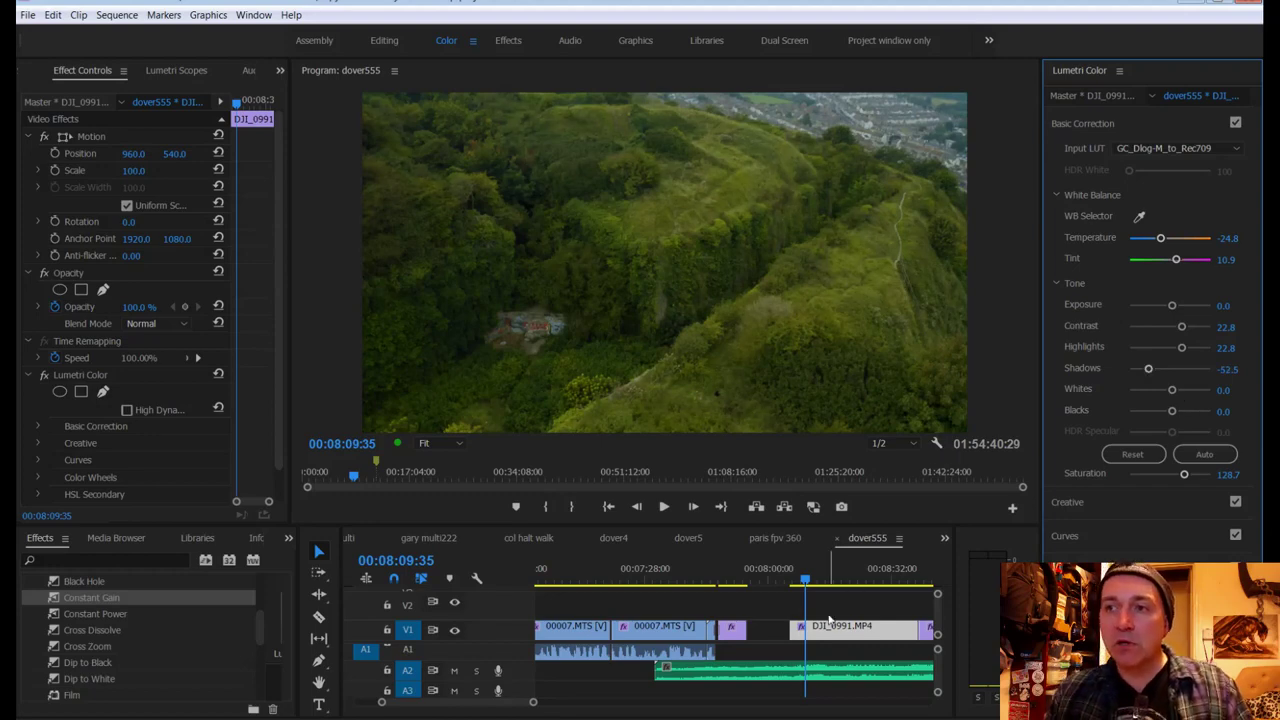
Step: Play back the graded DJI_0991.MP4, and move it earlier on V1 to sit directly against DJI_0994.MP4's end
scroll(757, 620, "down", 2)
left_click_drag(708, 580, 700, 578)
key("space")
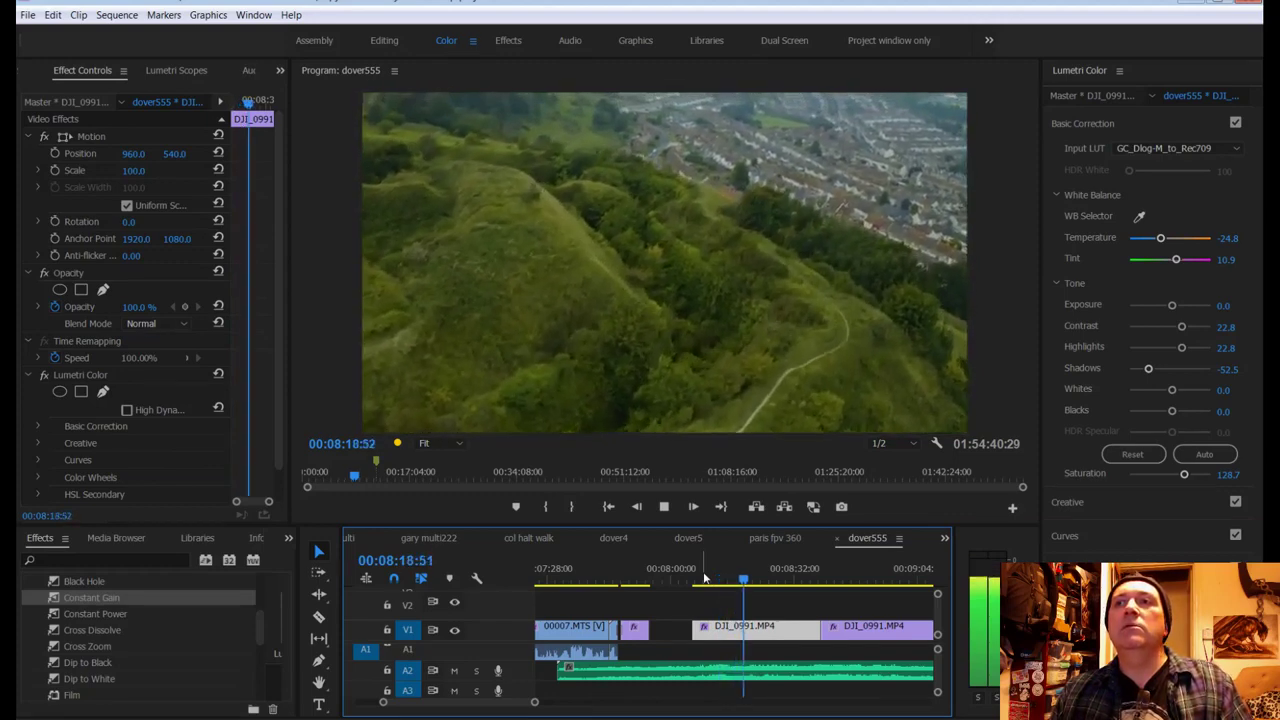
key("space")
left_click_drag(745, 585, 698, 590)
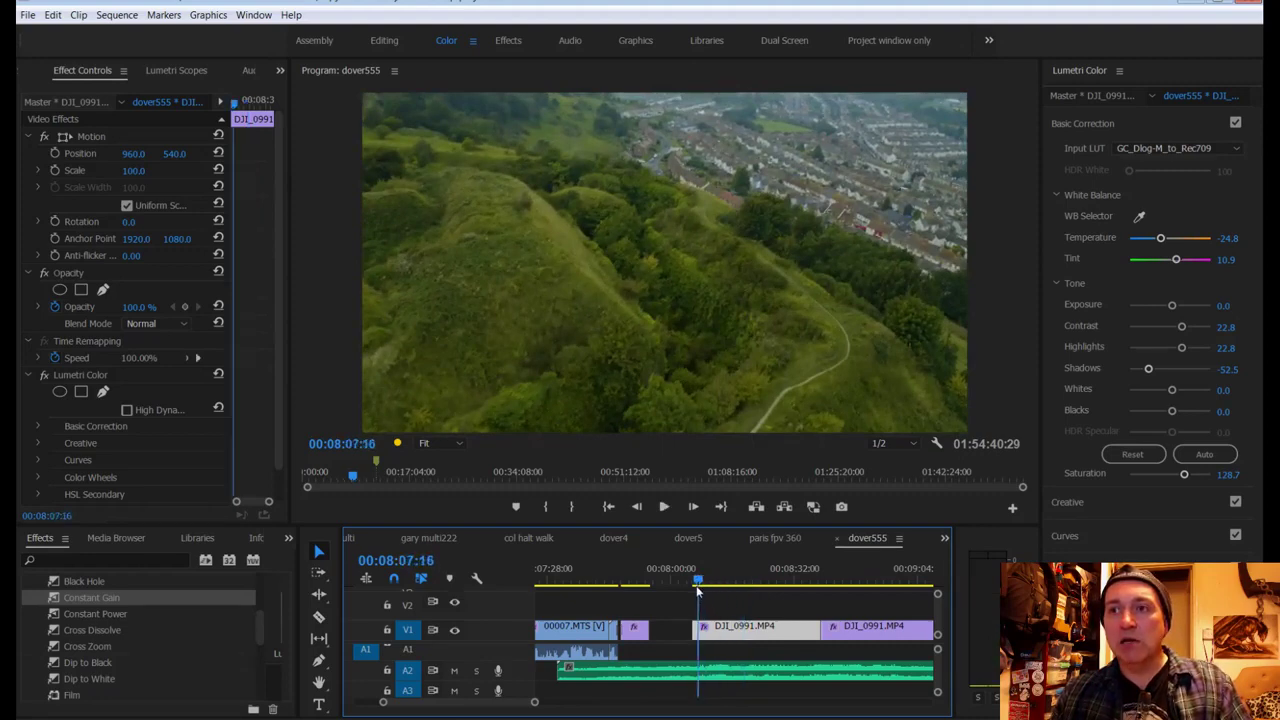
left_click_drag(703, 632, 636, 630)
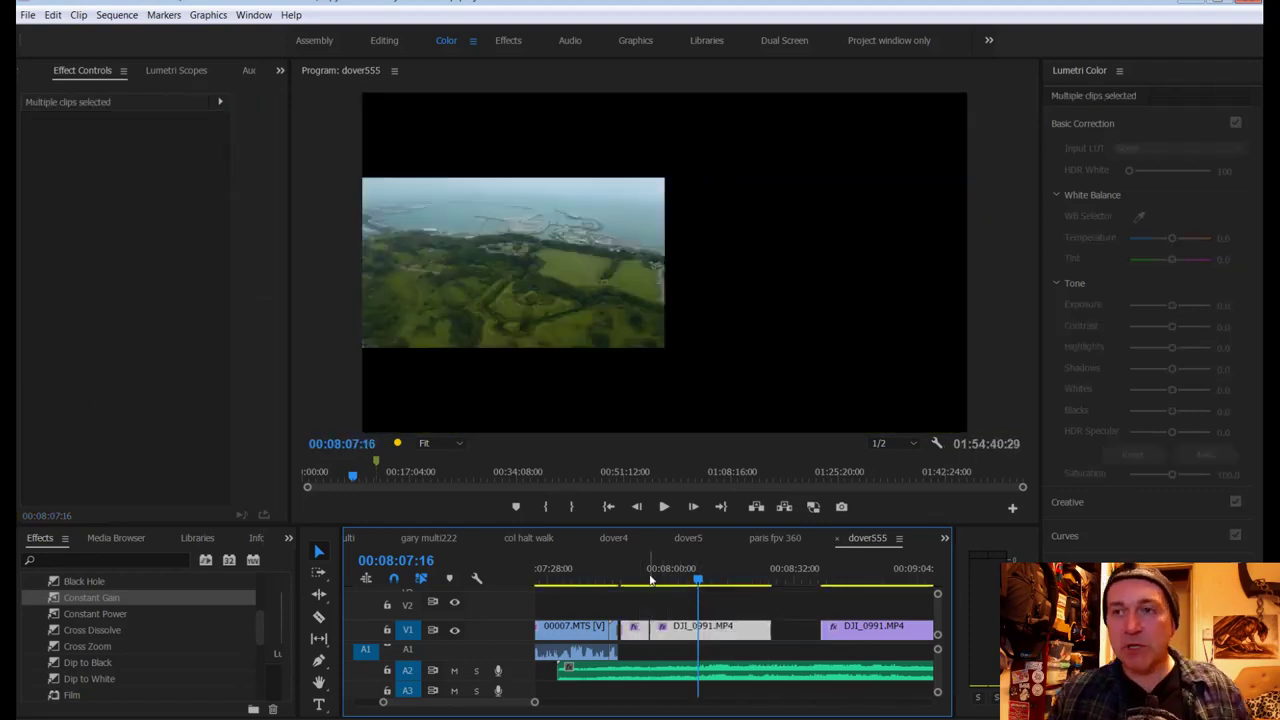
Step: Play across the cut, trim DJI_0991.MP4's start by 00:00:04:17, and ripple delete the gap this leaves
left_click(643, 580)
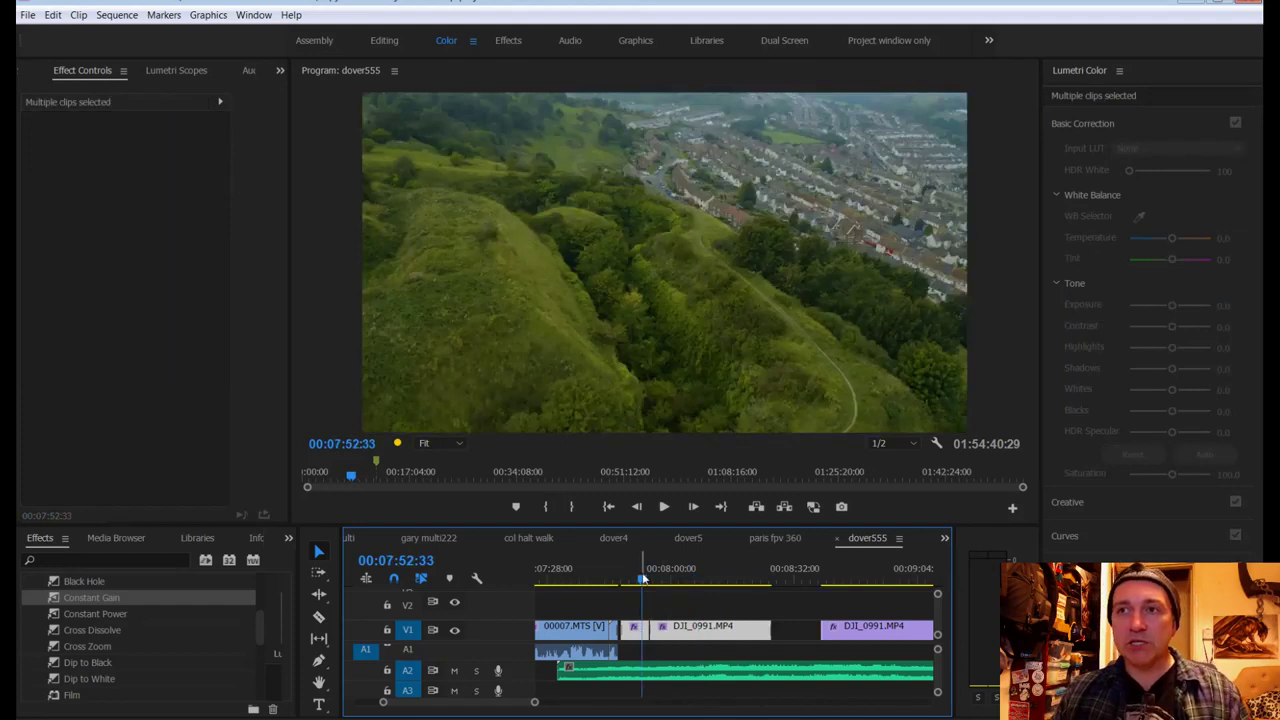
key("space")
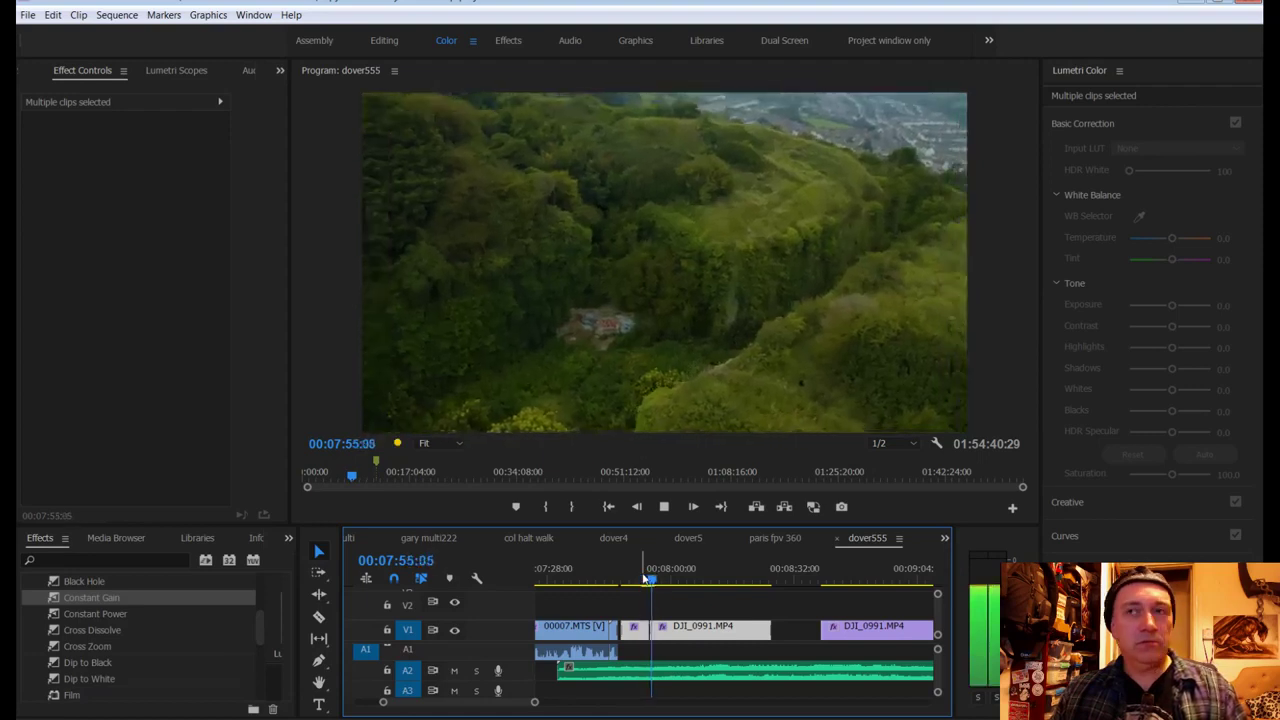
key("space")
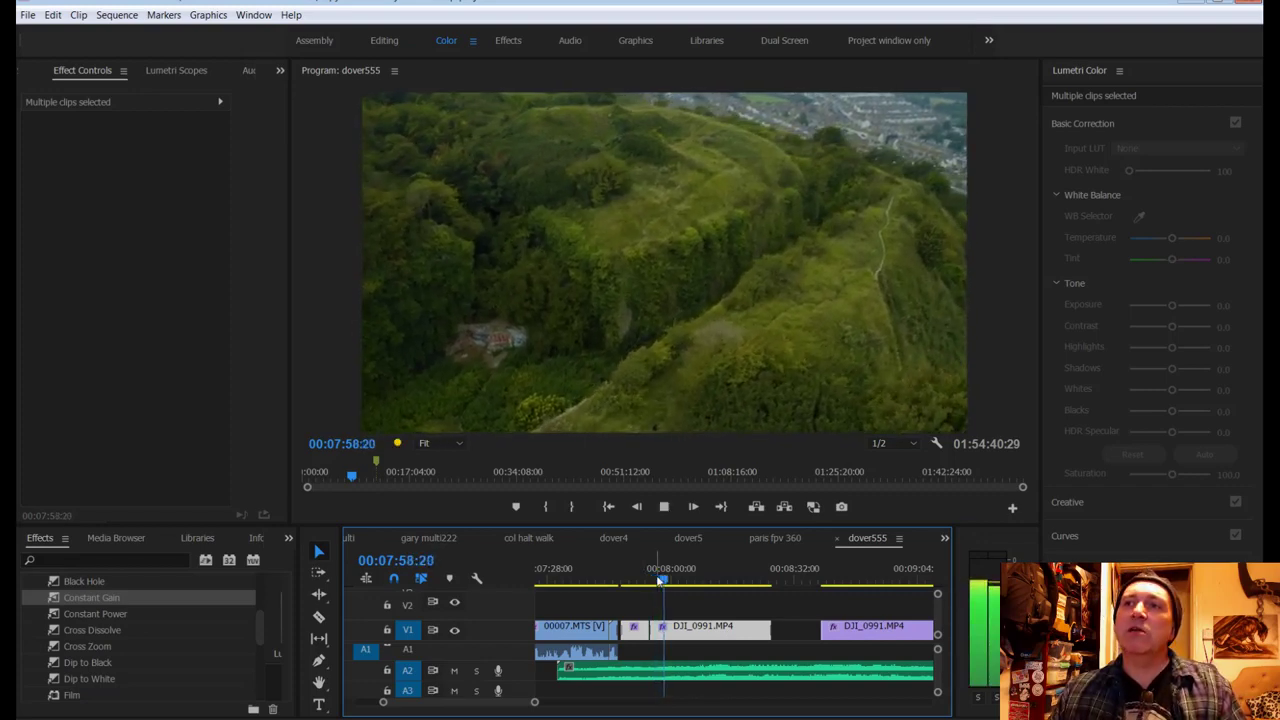
key("space")
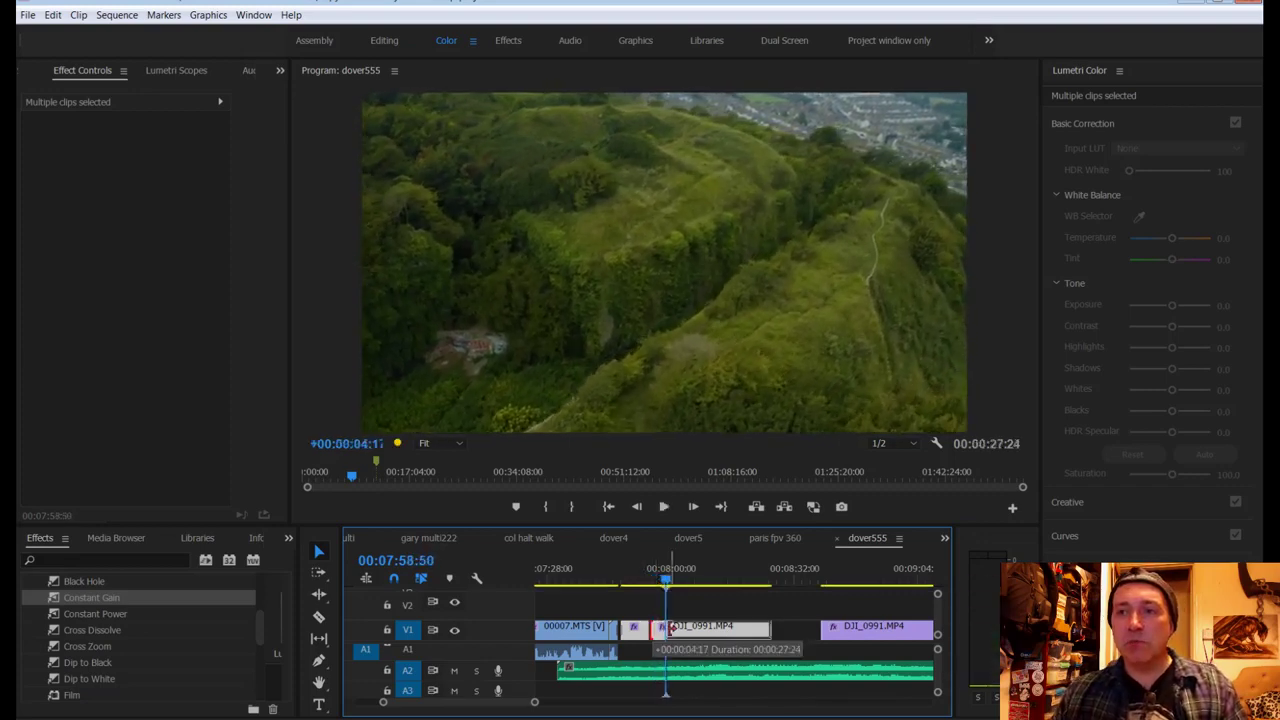
left_click(657, 634)
right_click(658, 638)
right_click(663, 633)
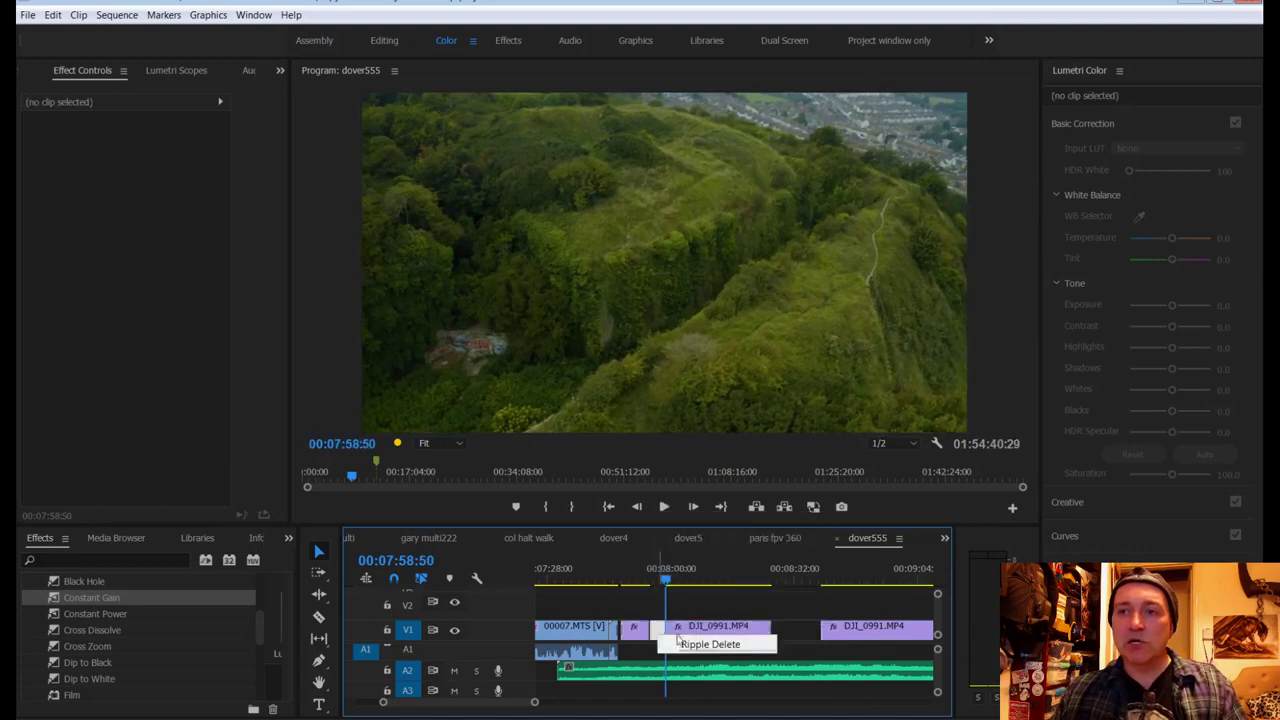
left_click(690, 643)
Step: Select DJI_0994.MP4 and the adjoining DJI_0991.MP4, apply the default transition to them, and play back the dissolve between the clips
left_click(680, 626)
key("ctrl+a")
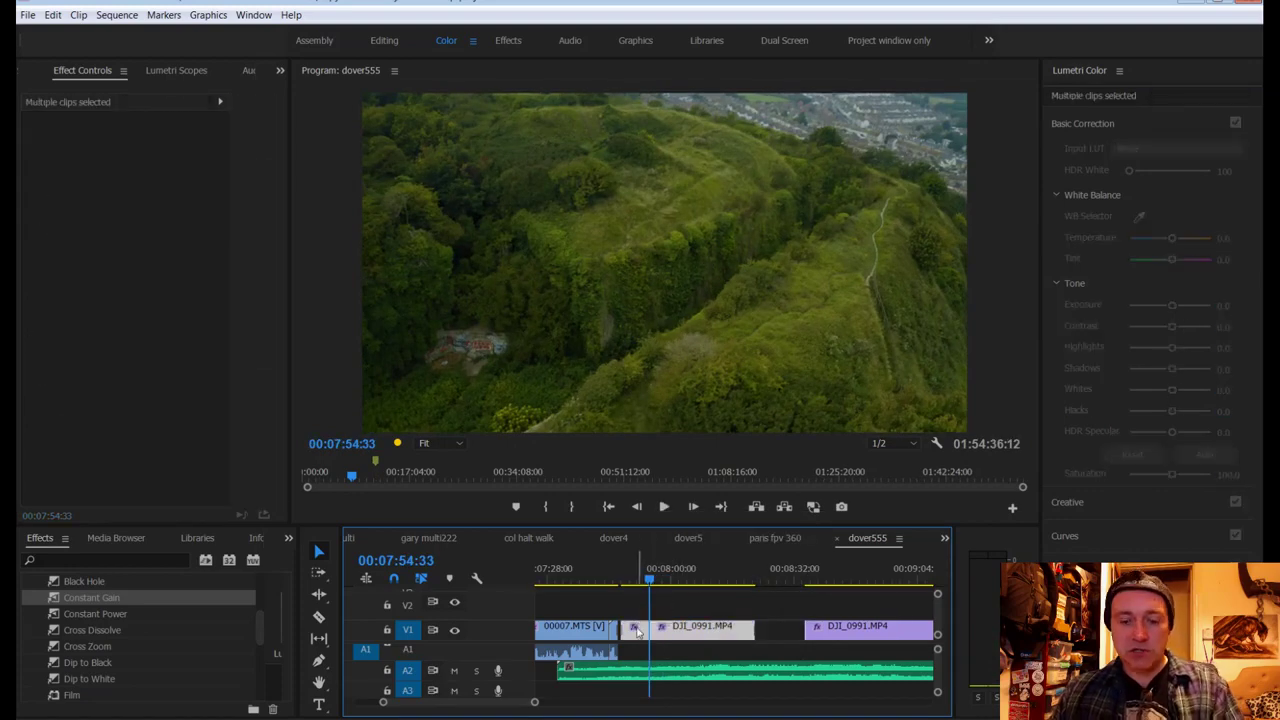
key("ctrl+shift+d")
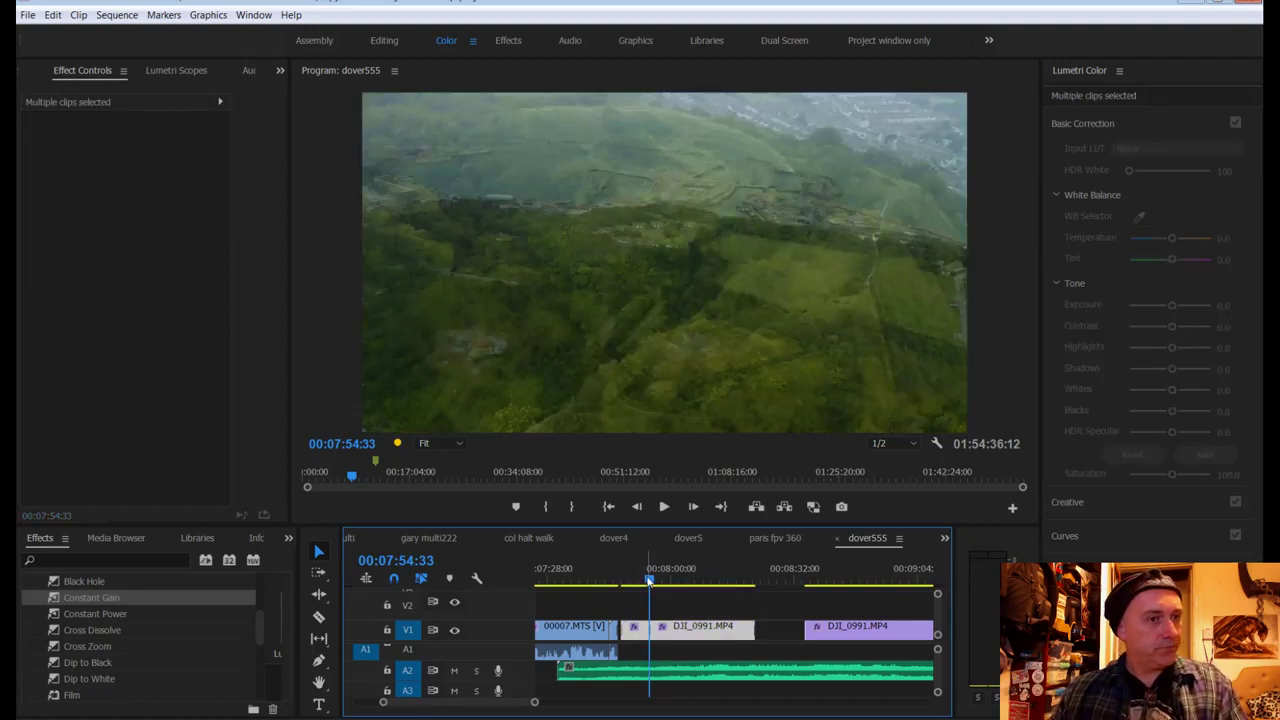
left_click_drag(650, 583, 645, 586)
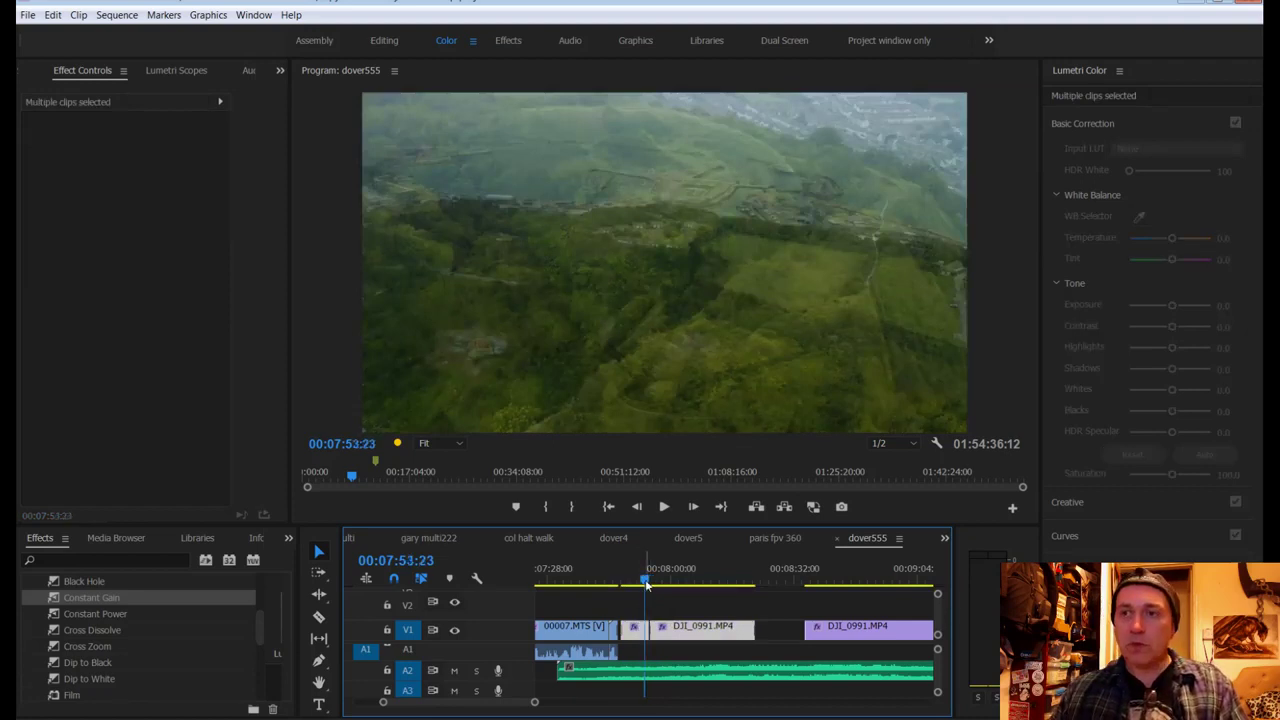
key("space")
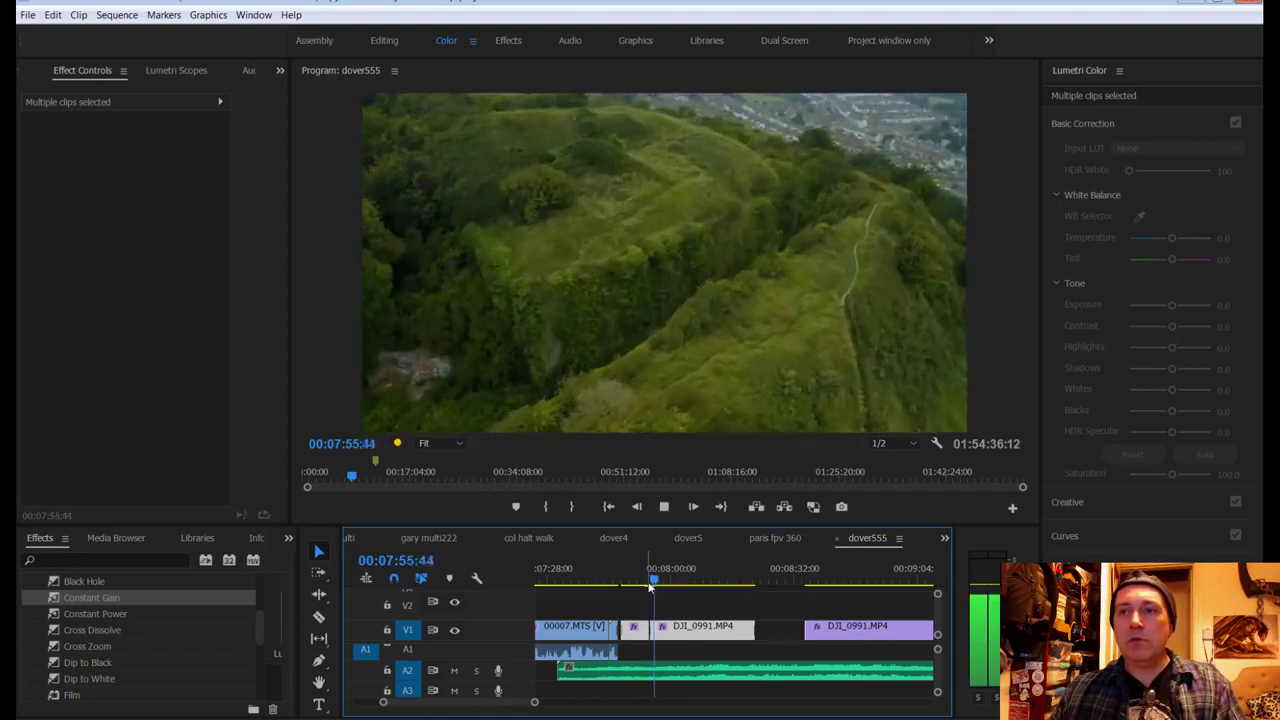
left_click(648, 585)
left_click(642, 586)
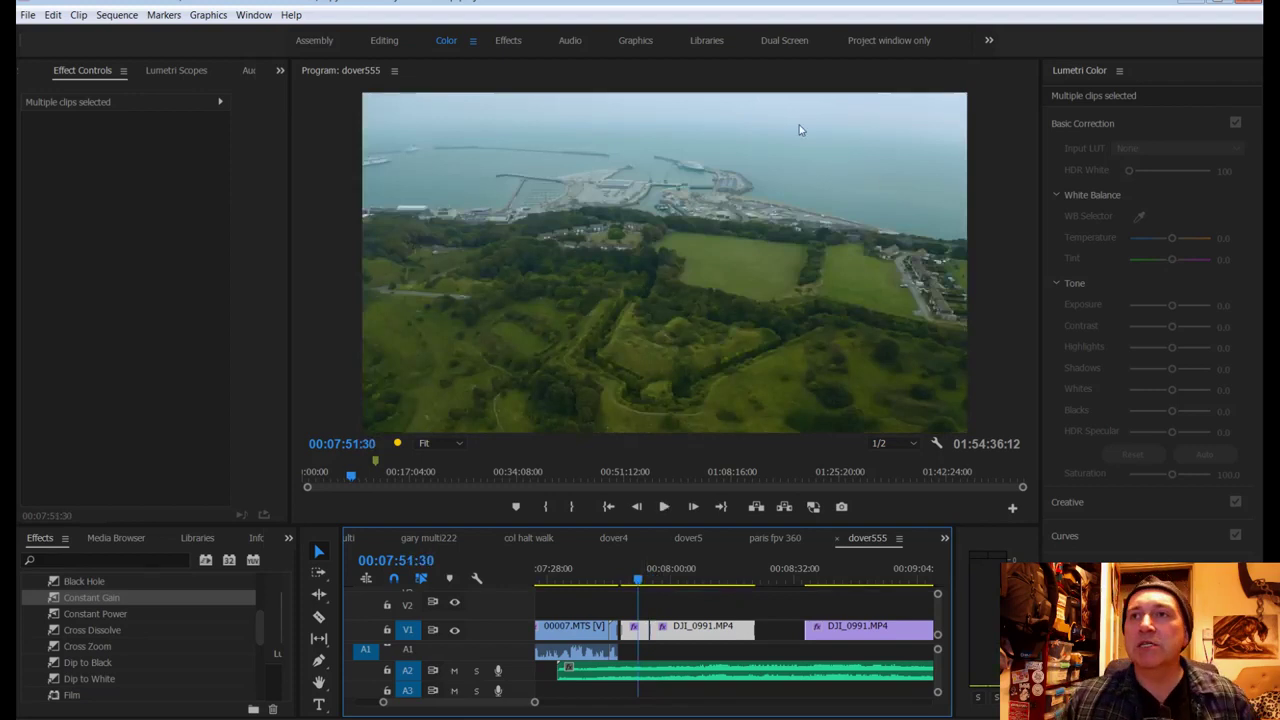
Step: Level DJI_0994.MP4's horizon with a rotation of -1.8° and a scale of 106, and save the project
left_click(634, 630)
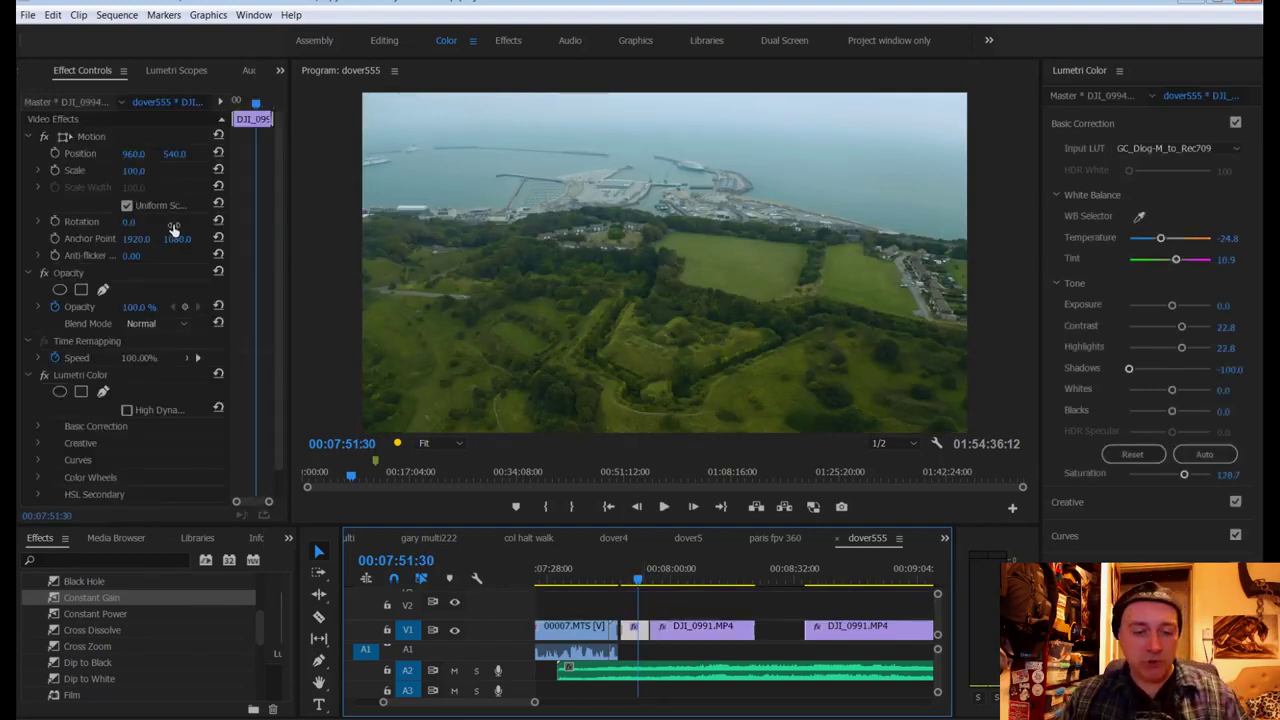
left_click_drag(125, 225, 108, 227)
left_click_drag(125, 173, 178, 176)
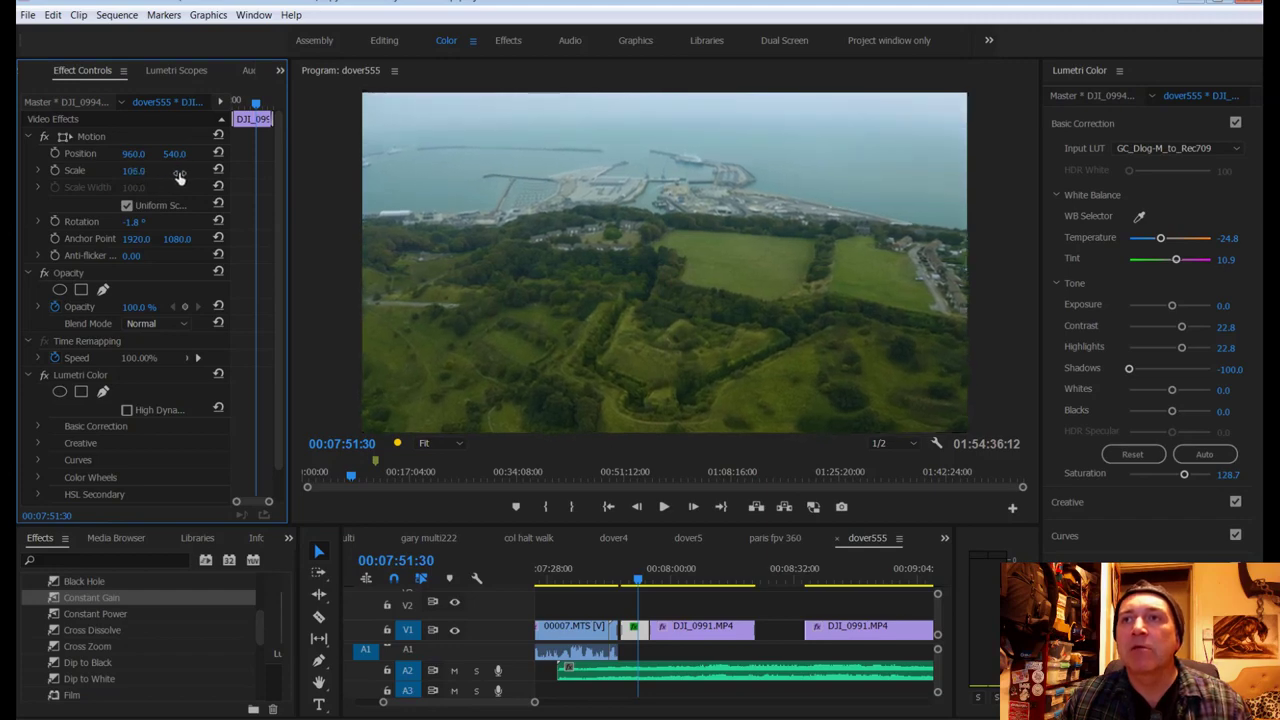
left_click(673, 577)
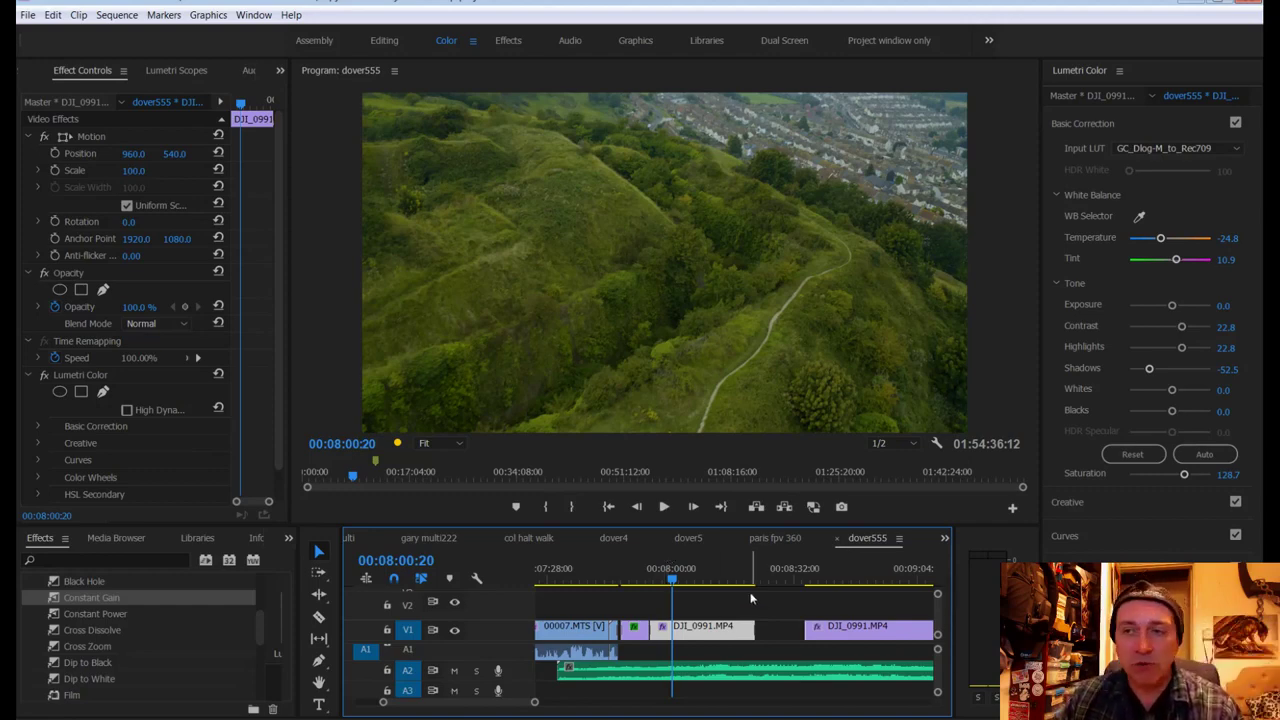
left_click_drag(688, 588, 640, 588)
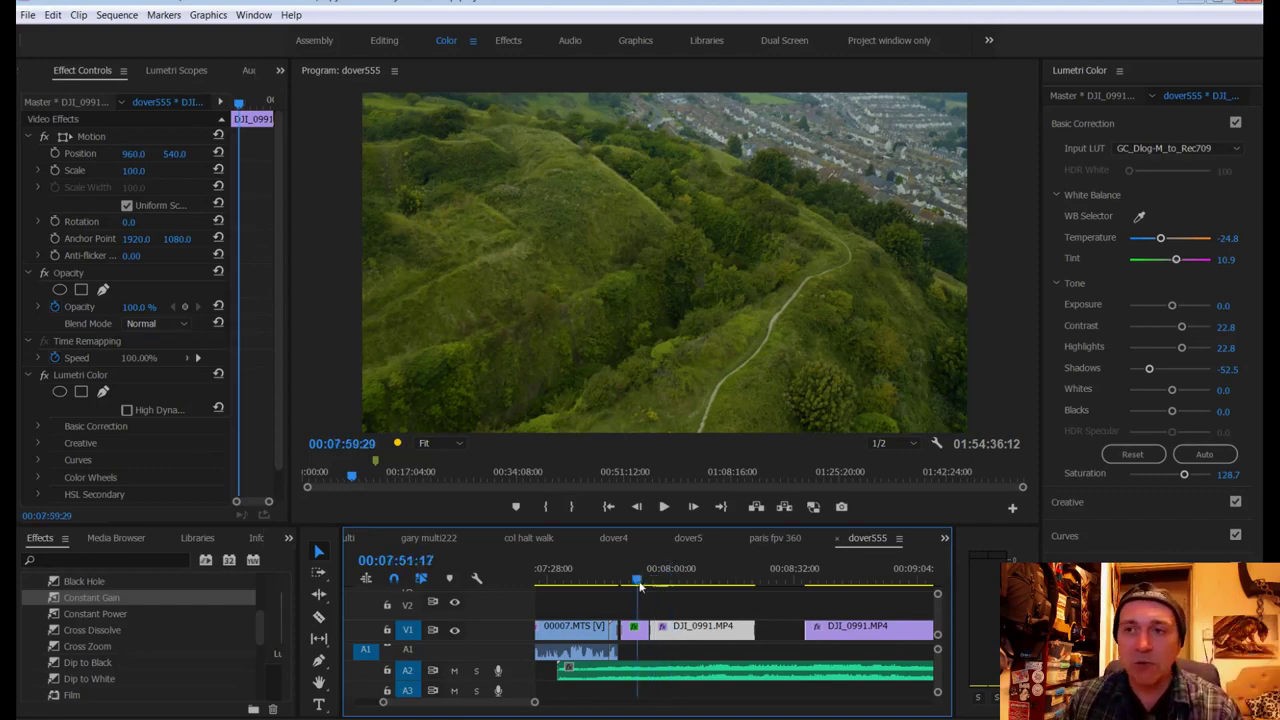
key("ctrl+s")
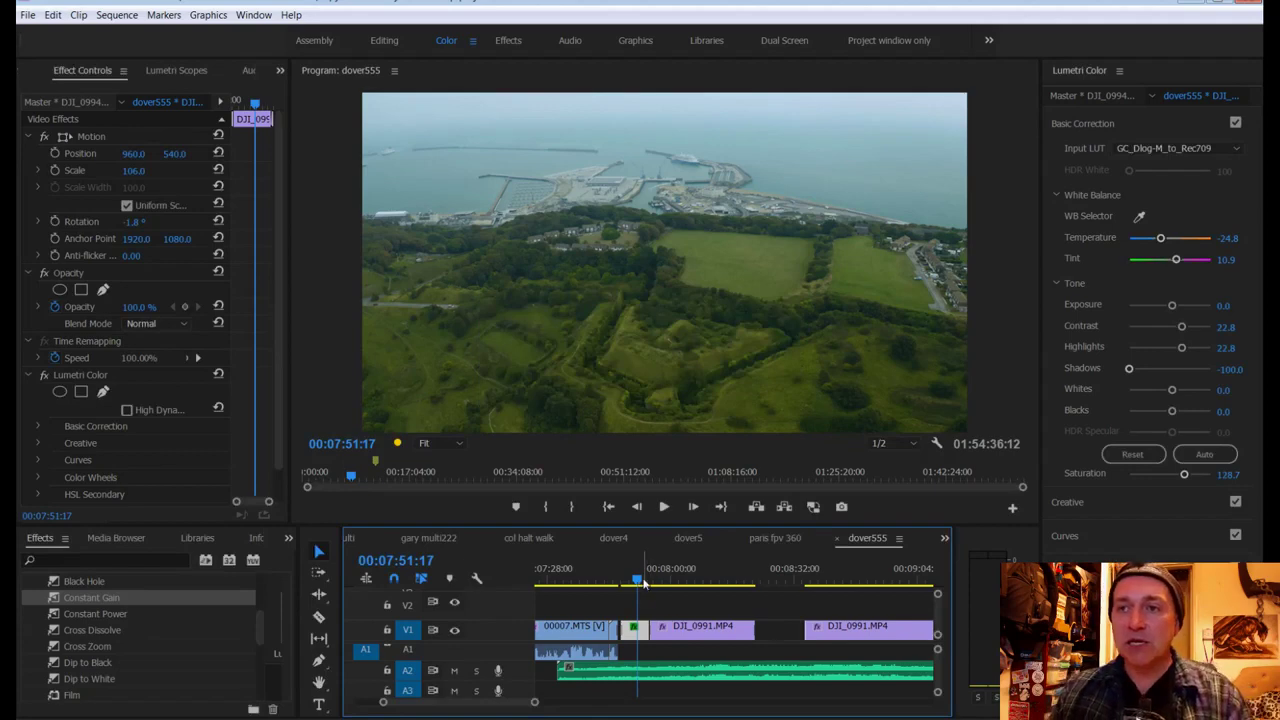
Step: Play through the drone clips, and split DJI_0991.MP4 on V1 at 00:08:02:13
key("space")
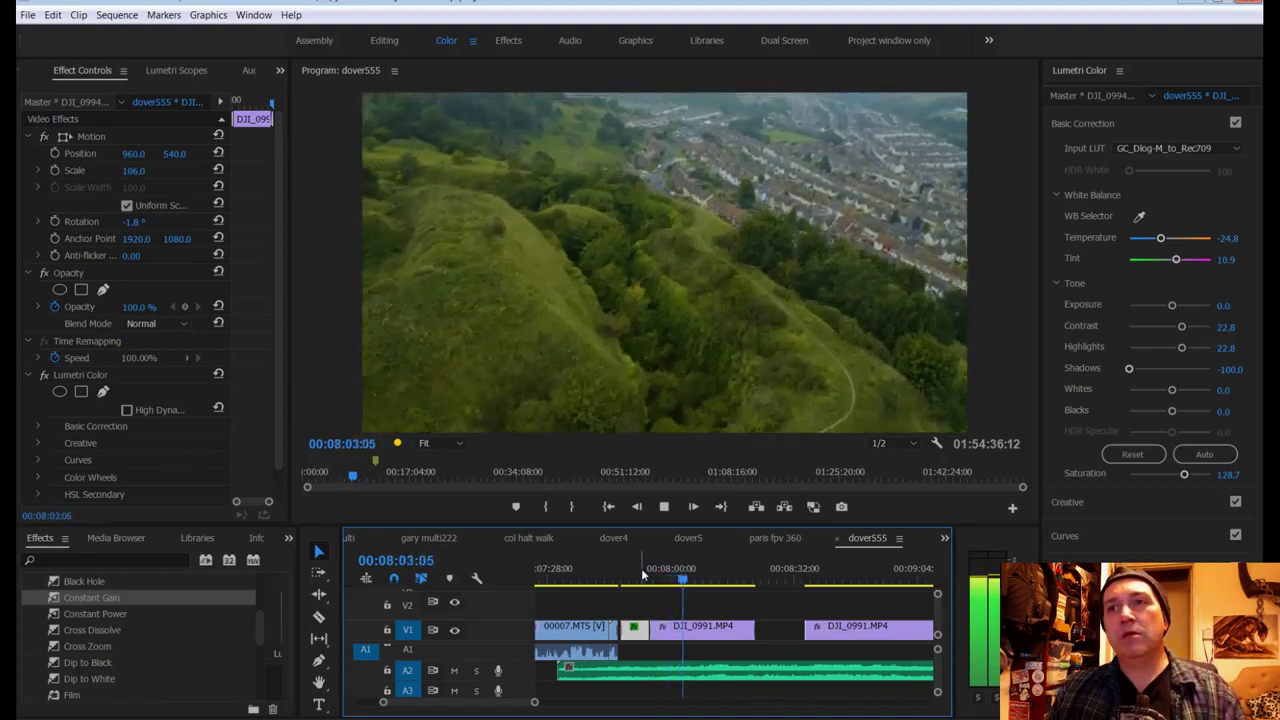
key("space")
left_click_drag(685, 582, 679, 588)
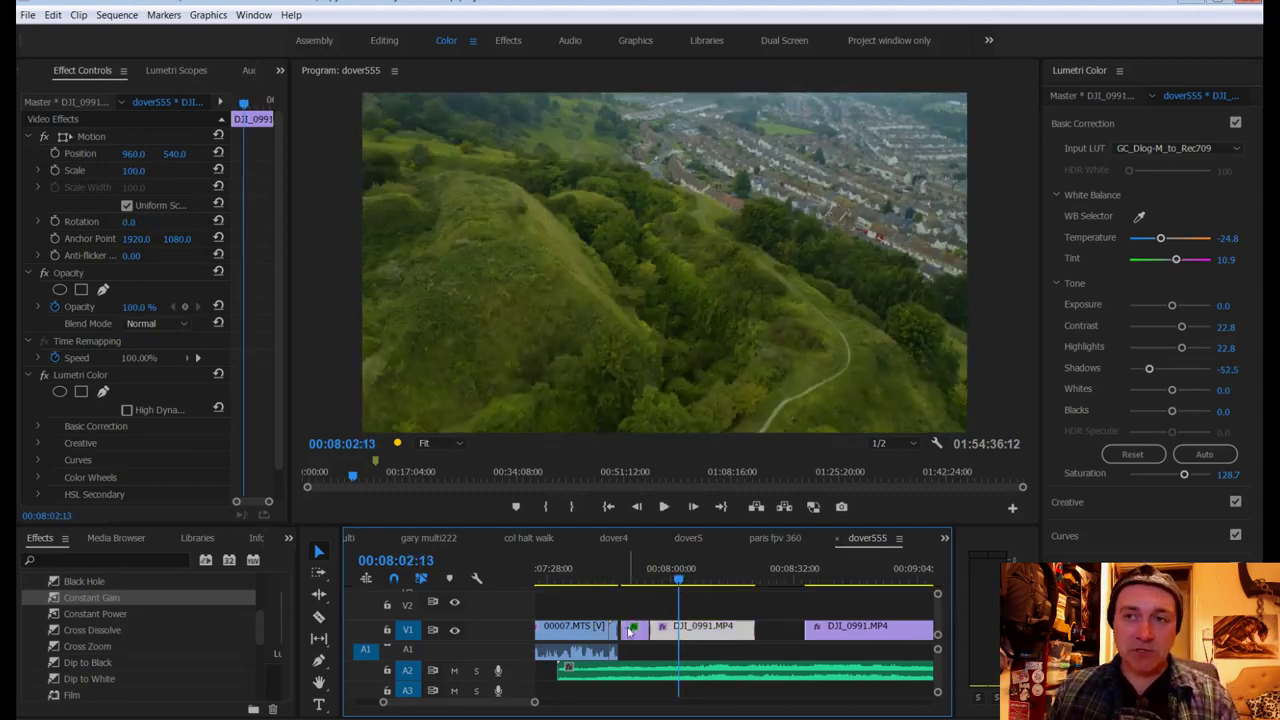
key("c")
left_click(679, 630)
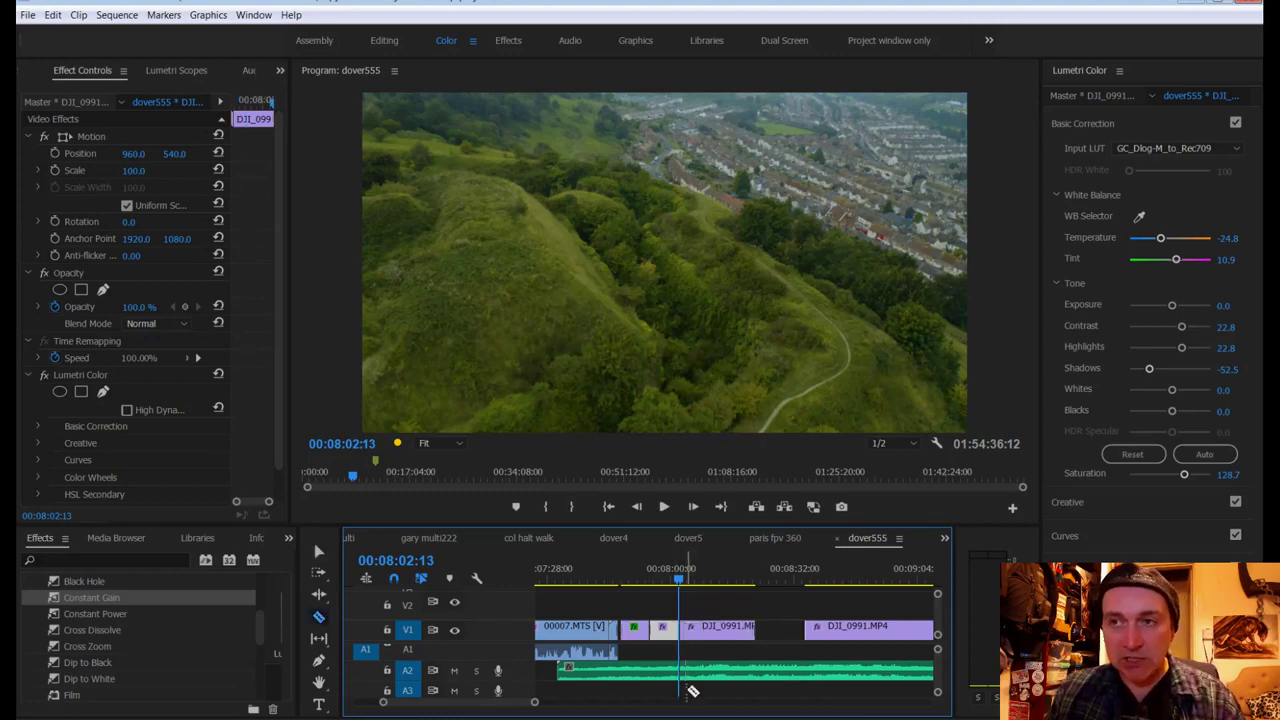
mouse_move(531, 704)
left_mouse_down()
mouse_move(506, 703)
mouse_move(518, 705)
left_mouse_up()
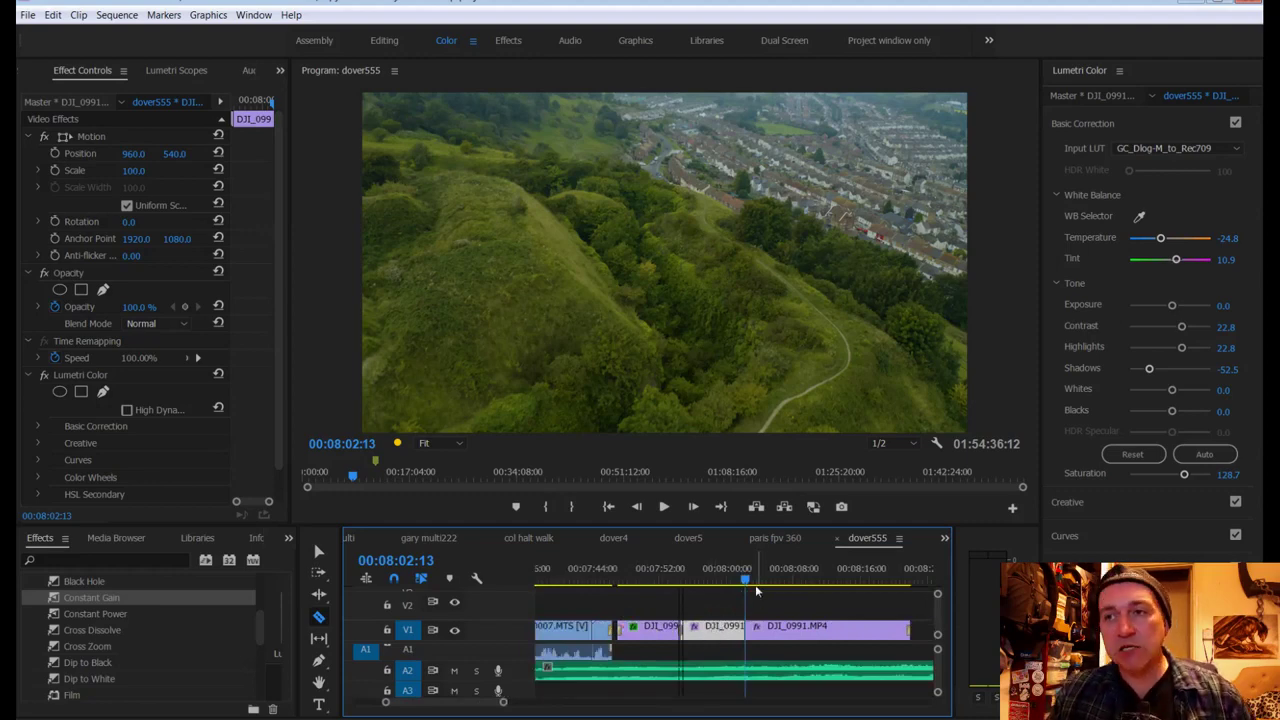
Step: Ripple delete the part of DJI_0991.MP4 on V1 between 00:08:02:13 and 00:08:11:18, and save the project
left_click_drag(762, 580, 836, 597)
left_click_drag(842, 597, 823, 597)
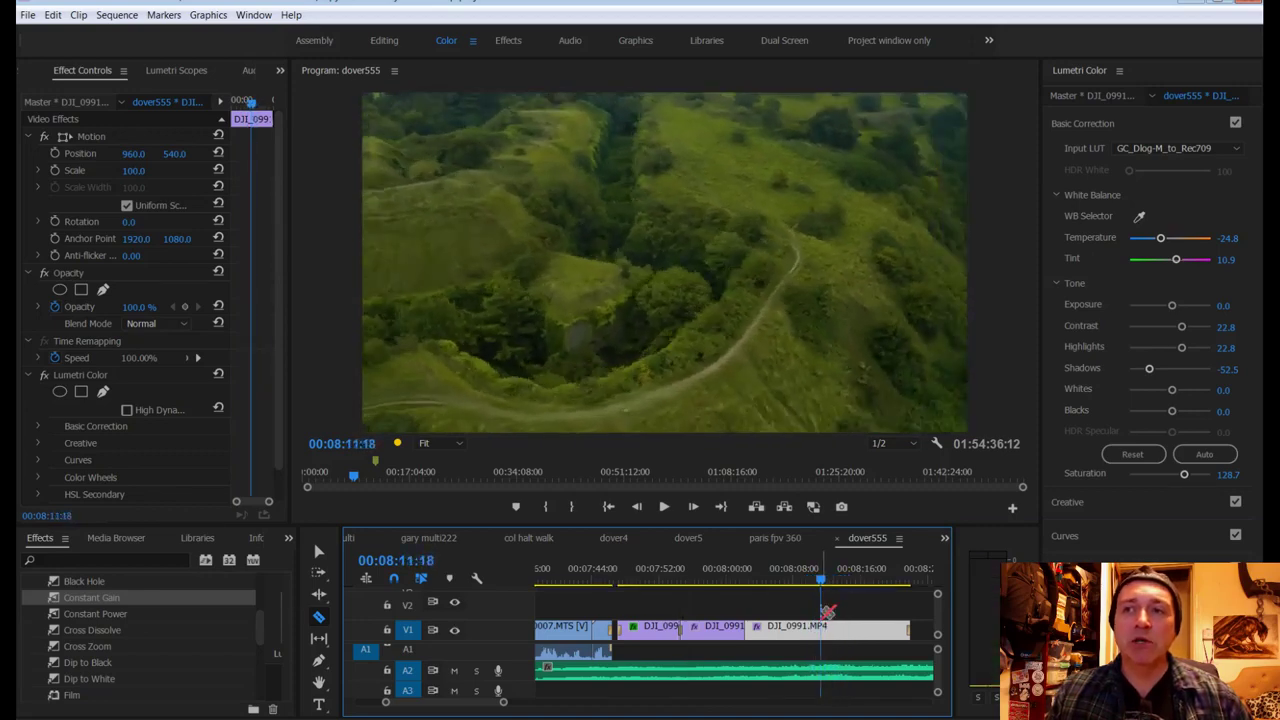
left_click(820, 630)
right_click(800, 630)
left_click(864, 157)
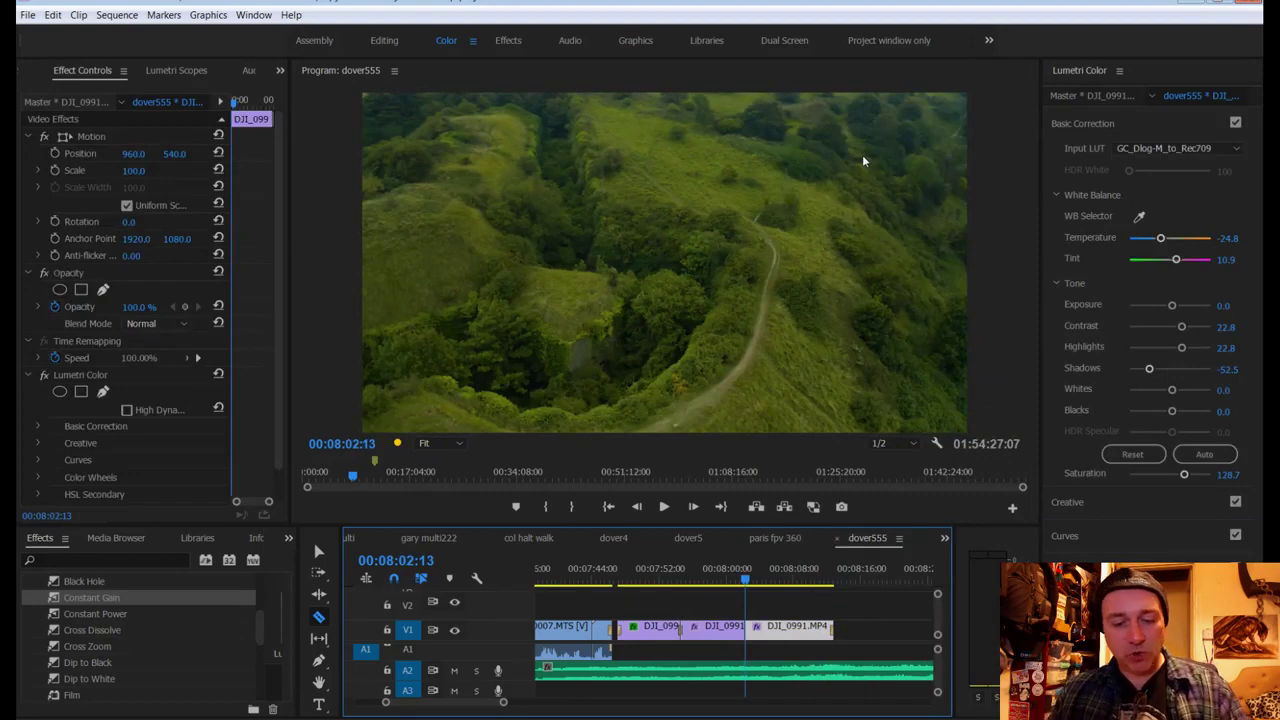
key("ctrl+s")
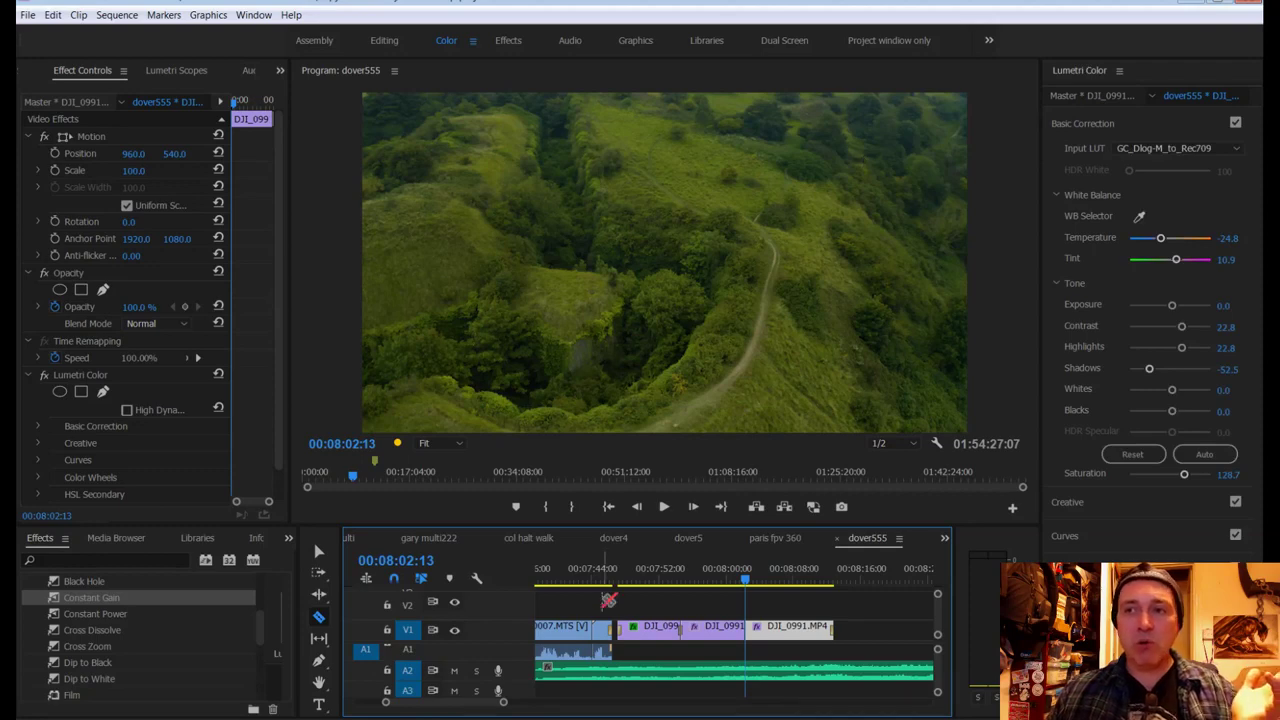
Step: Add a Cross Dissolve between the two DJI_0991.MP4 clips at 00:08:02:13 and play back the transition
key("v")
left_click_drag(768, 603, 722, 628)
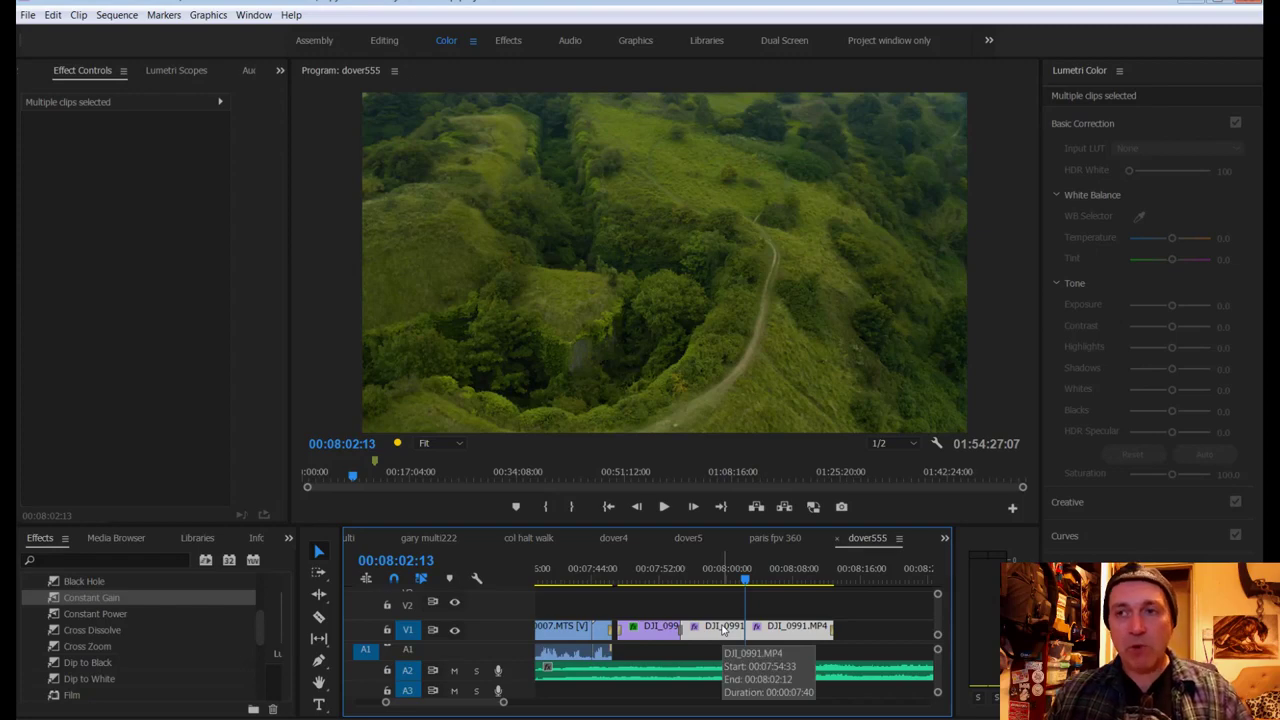
left_click(103, 600)
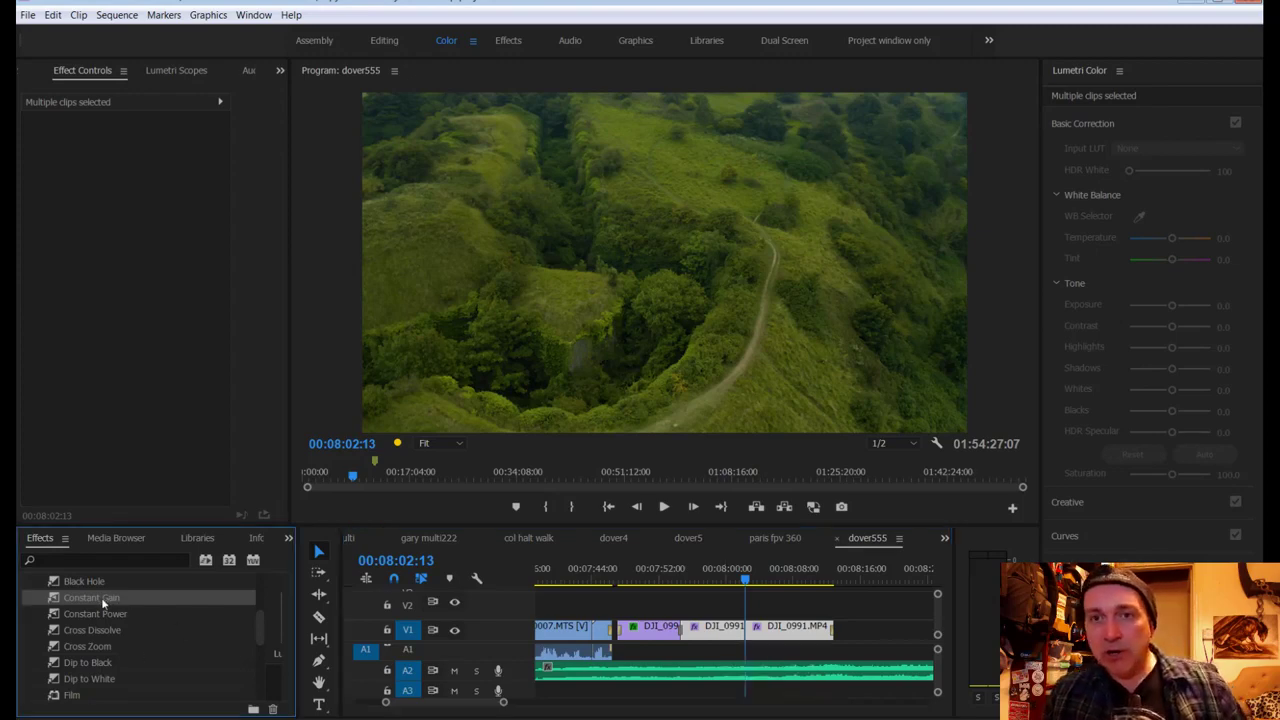
left_click_drag(104, 632, 752, 632)
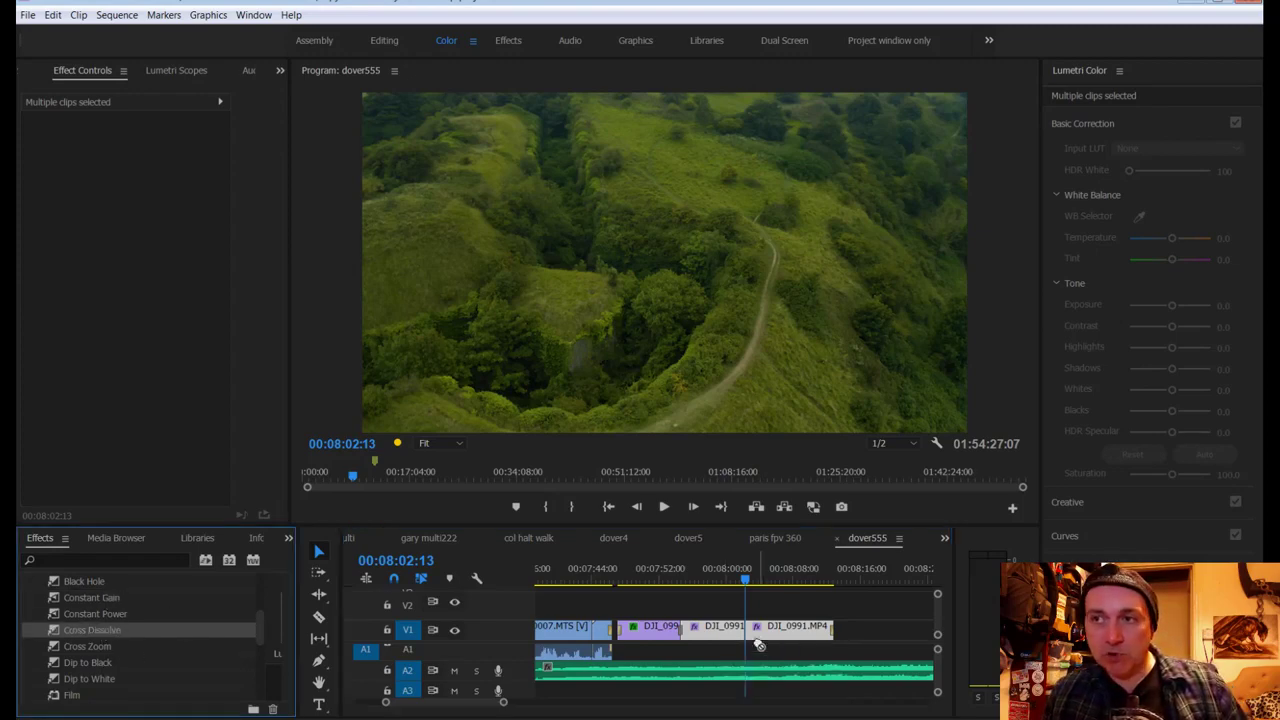
left_click(741, 582)
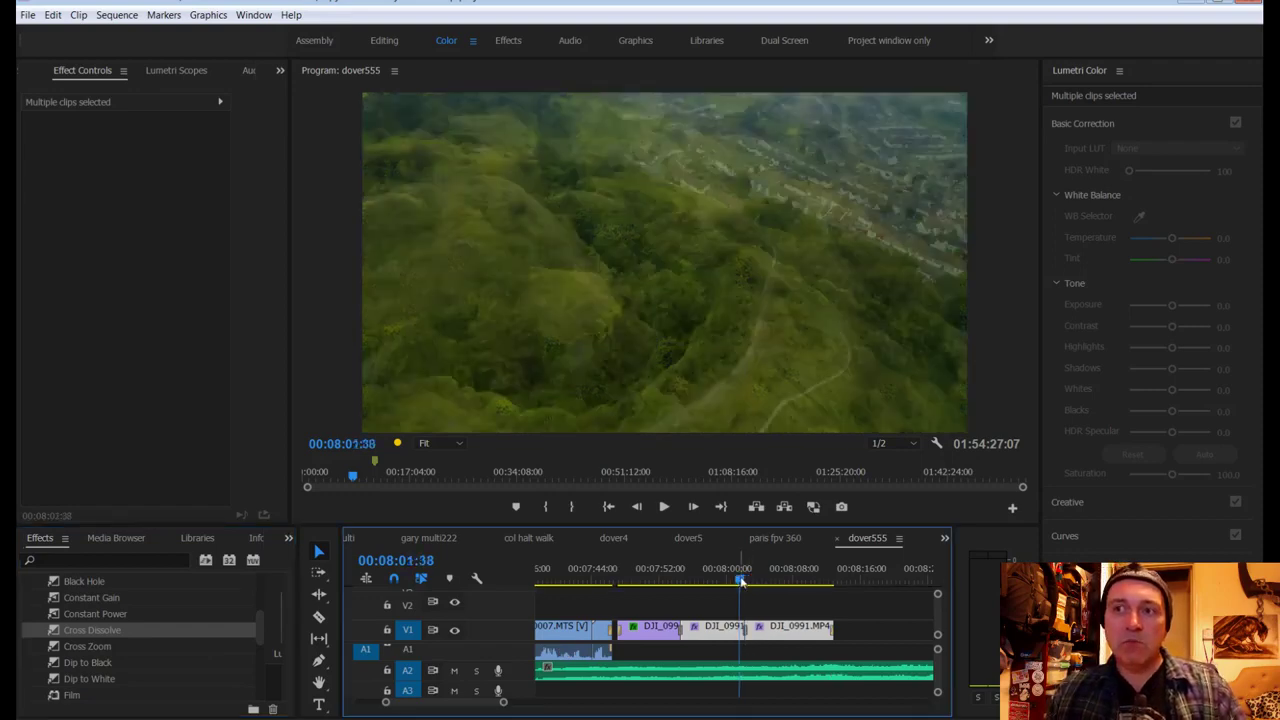
key("space")
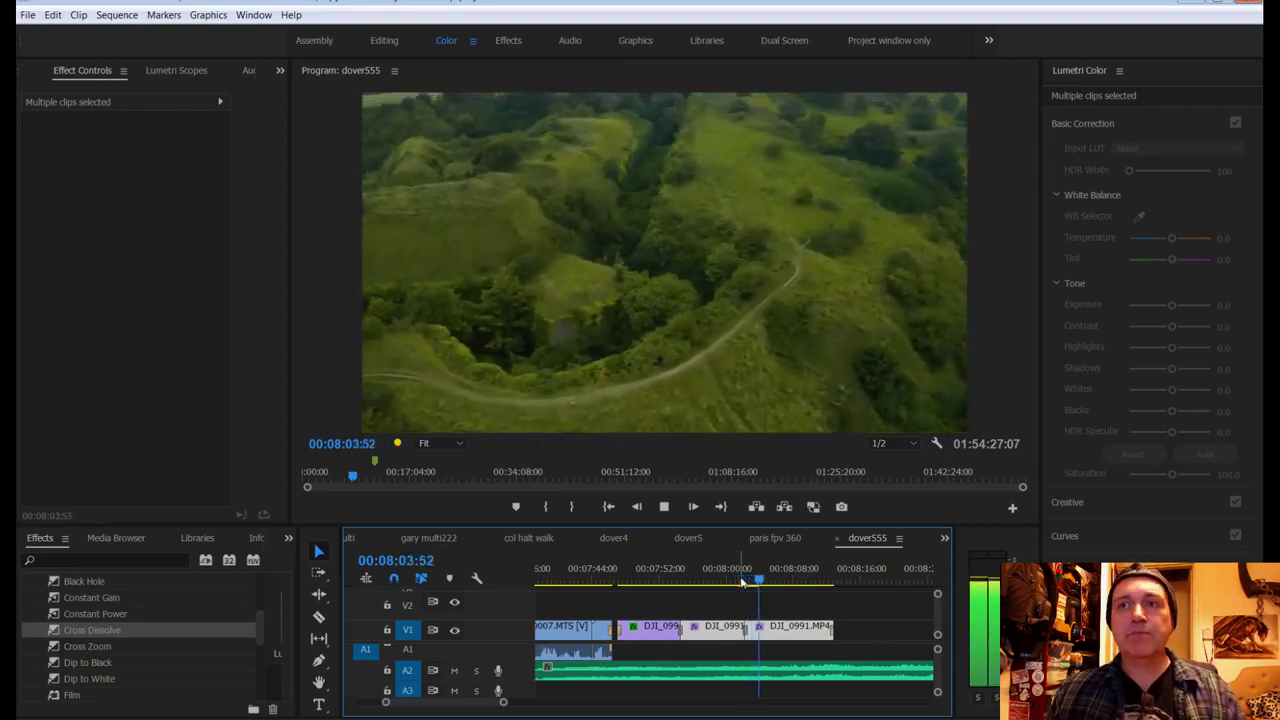
key("space")
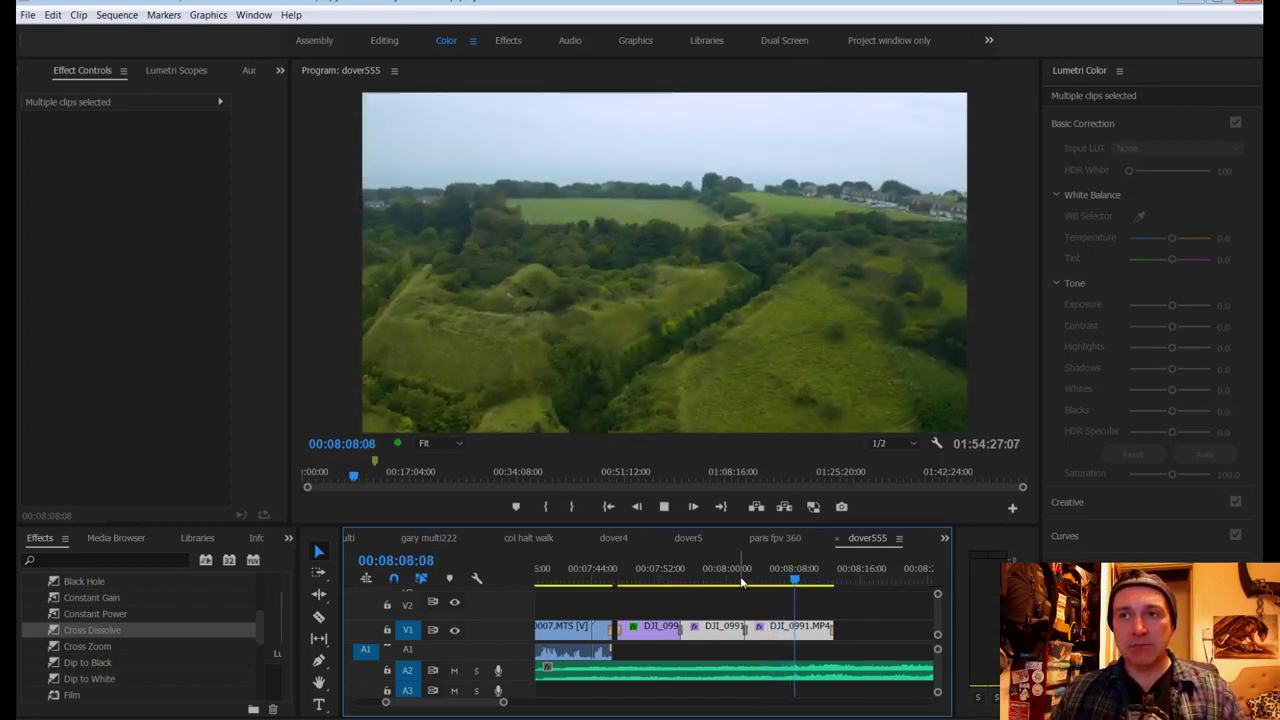
Step: Split the second DJI_0991.MP4 clip at 00:08:09:15 and delete the piece after the cut
key("space")
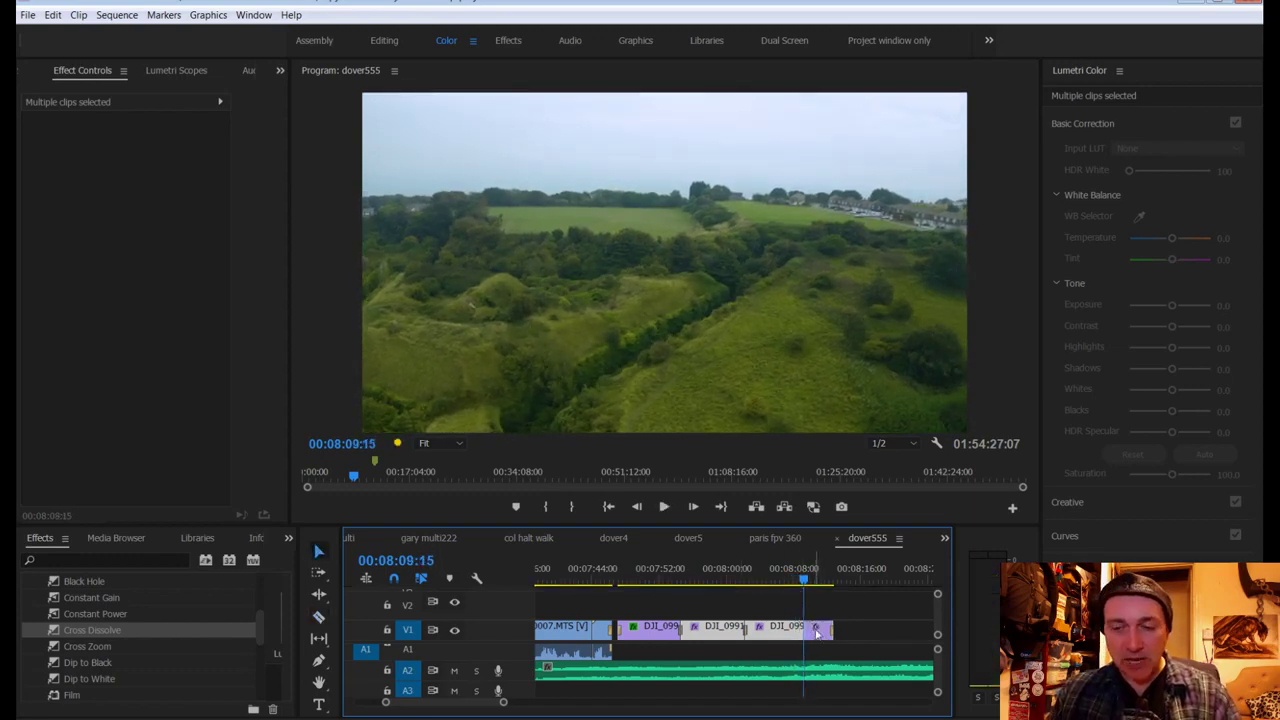
key("ctrl+k")
left_click(815, 631)
key("Delete")
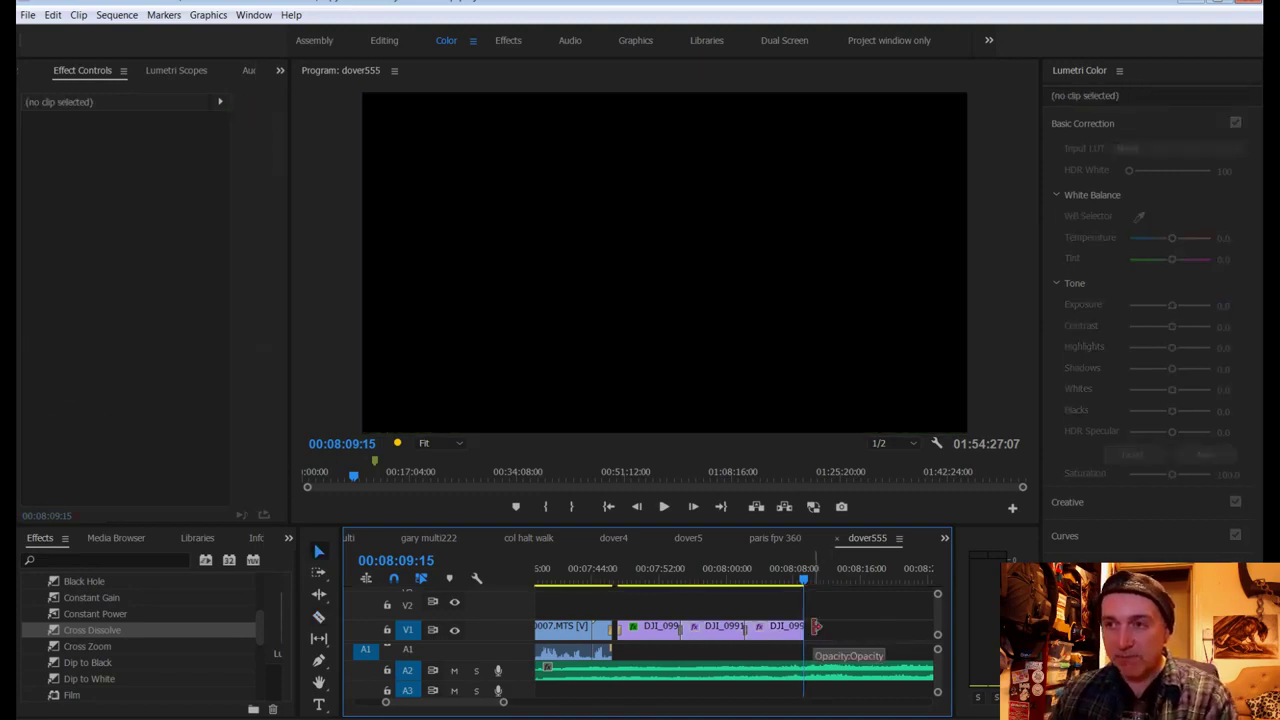
Step: Copy the Lumetri Color grade from the DJI_0991.MP4 clip at 00:08:01:36 to the one at 00:08:40:21, and set its shadows to -80.2
key("minus")
key("minus")
key("minus")
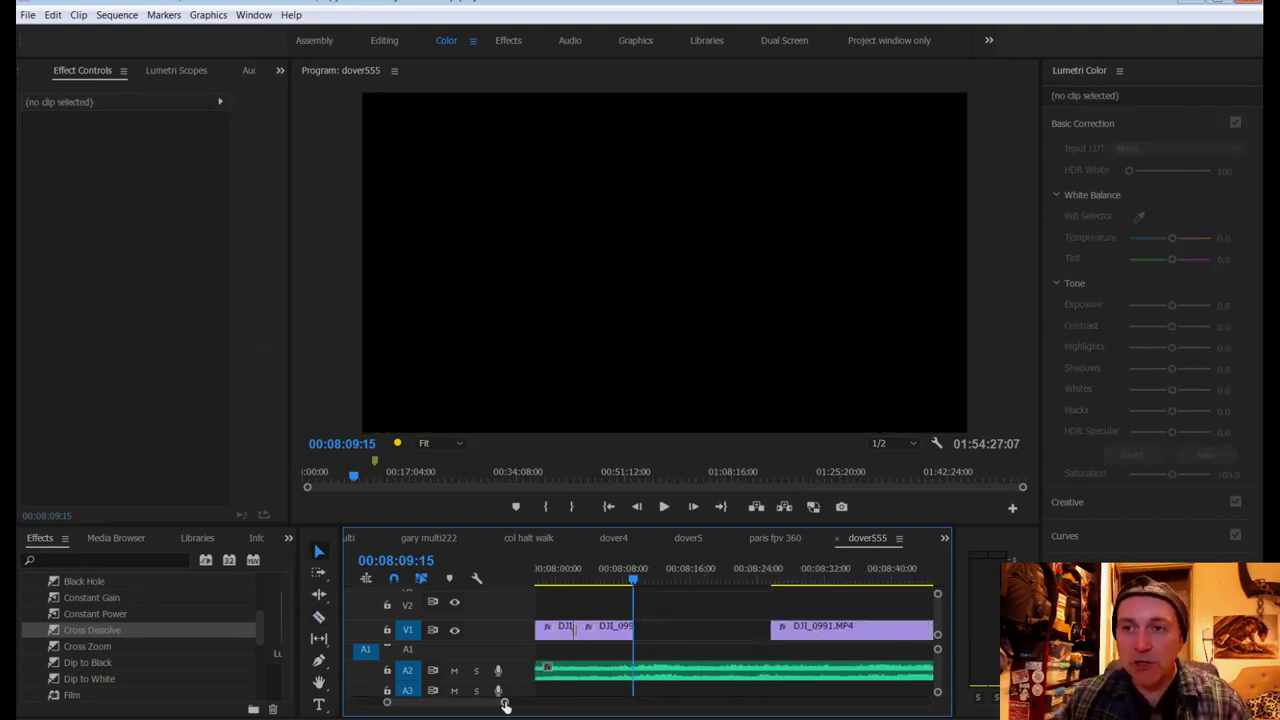
key("equal")
key("equal")
key("equal")
left_click(790, 568)
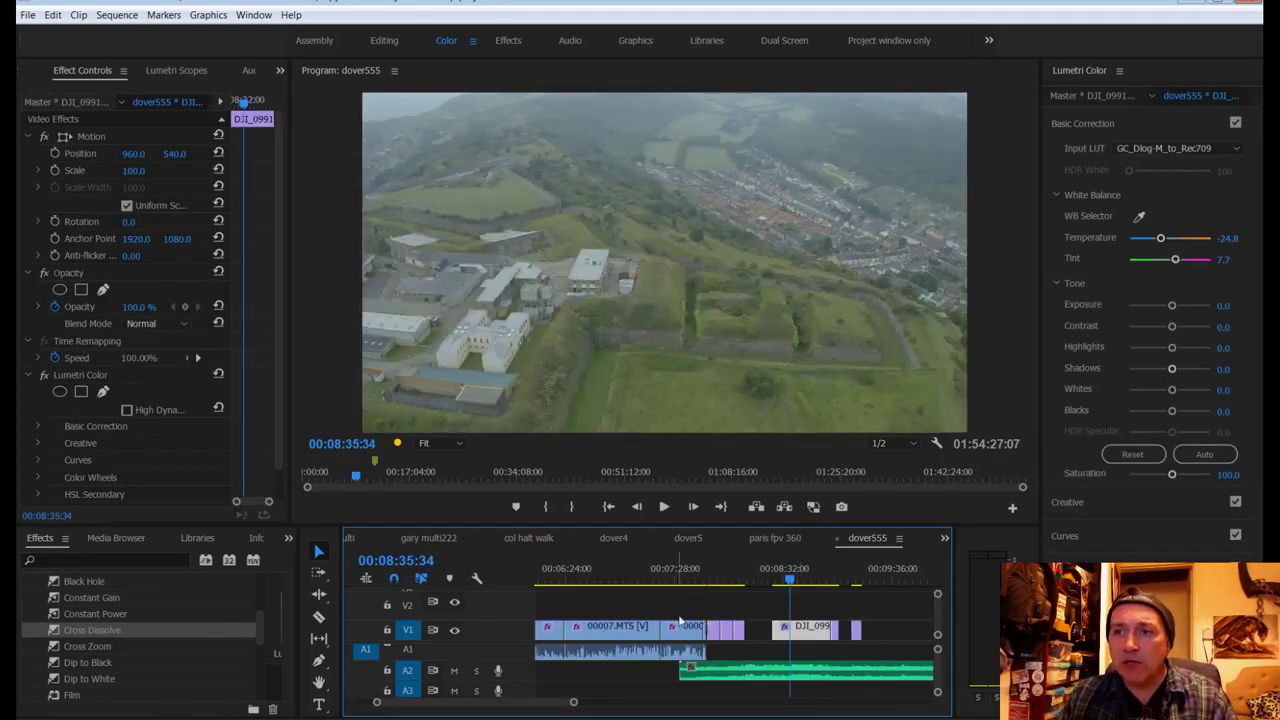
left_click(734, 580)
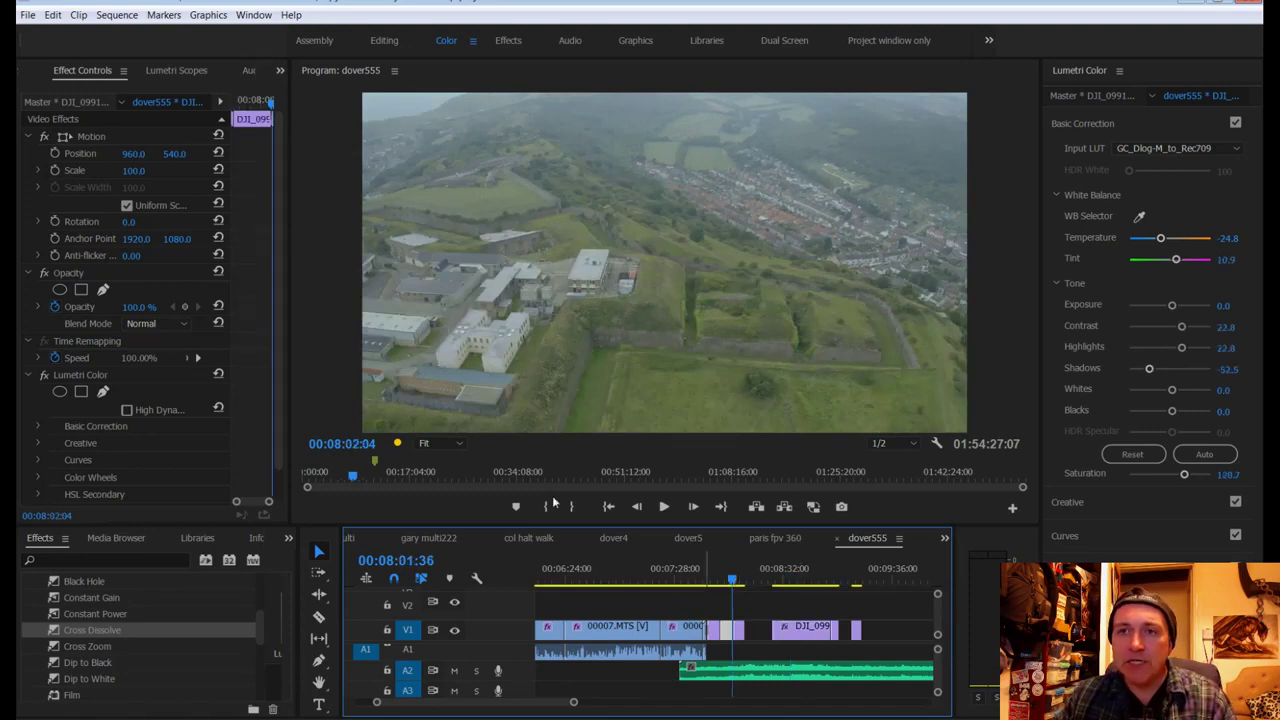
left_click(88, 374)
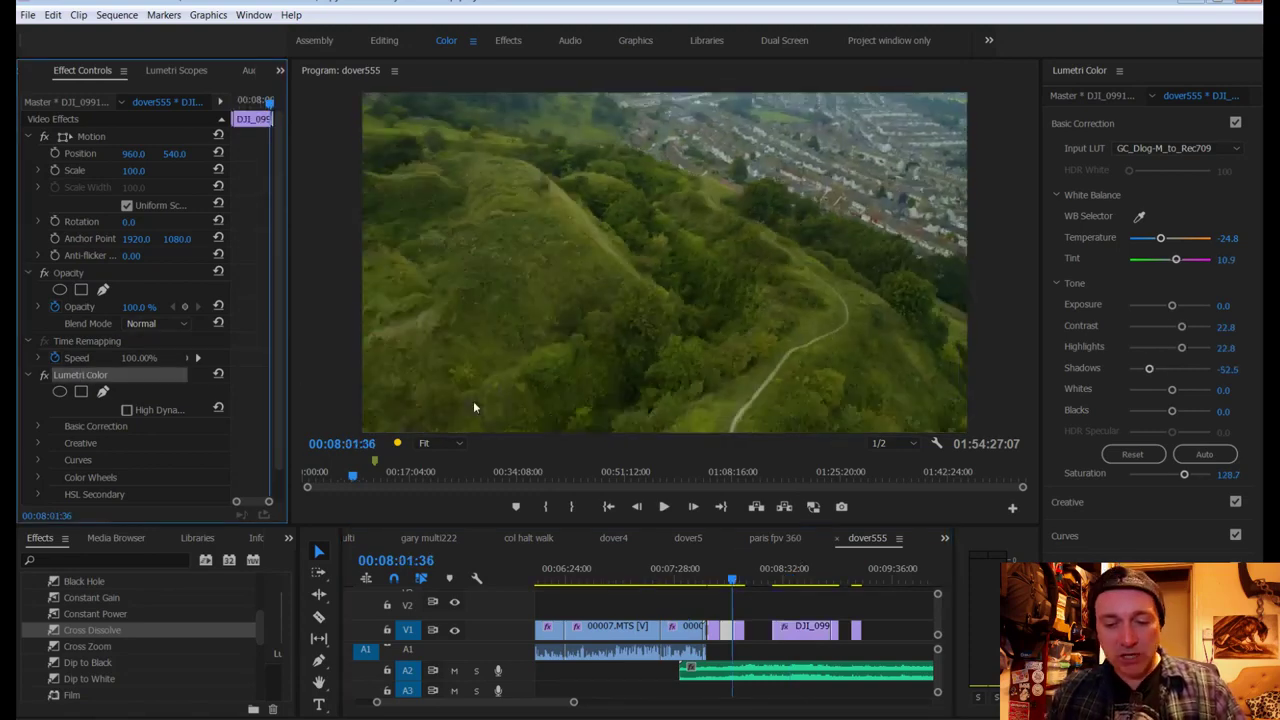
left_click(798, 582)
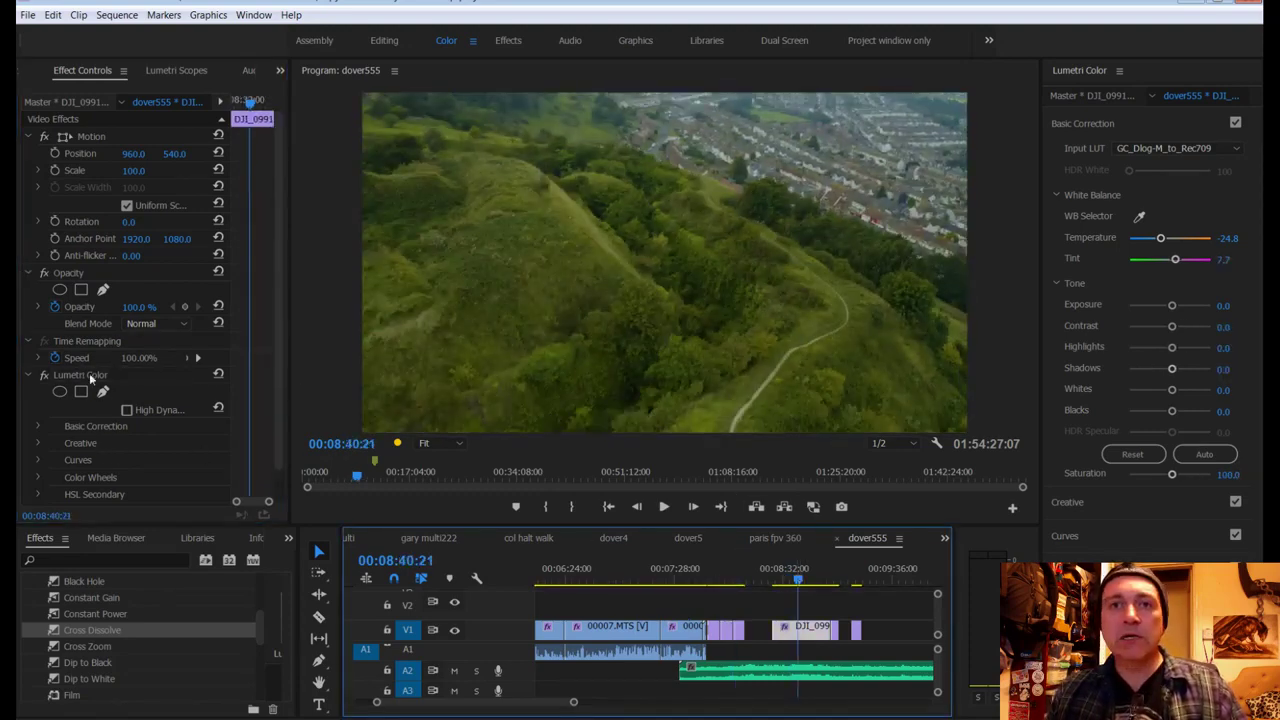
left_click(88, 375)
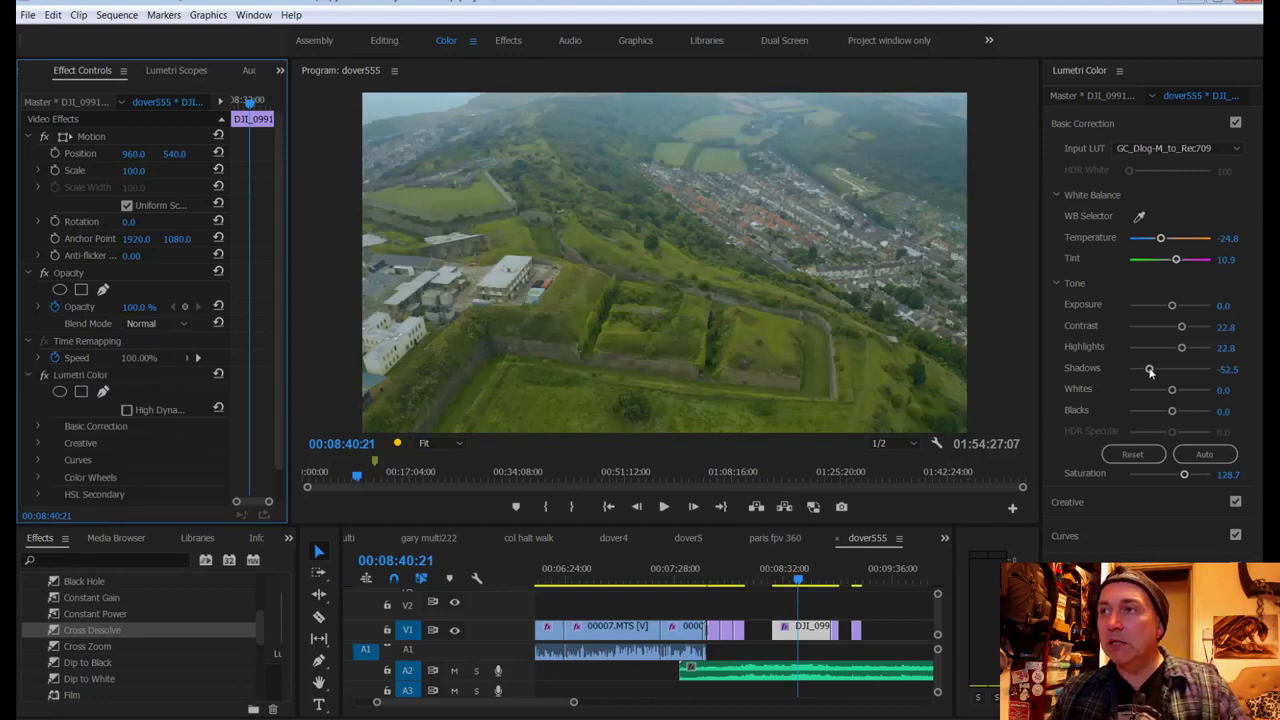
left_click_drag(1150, 371, 1135, 371)
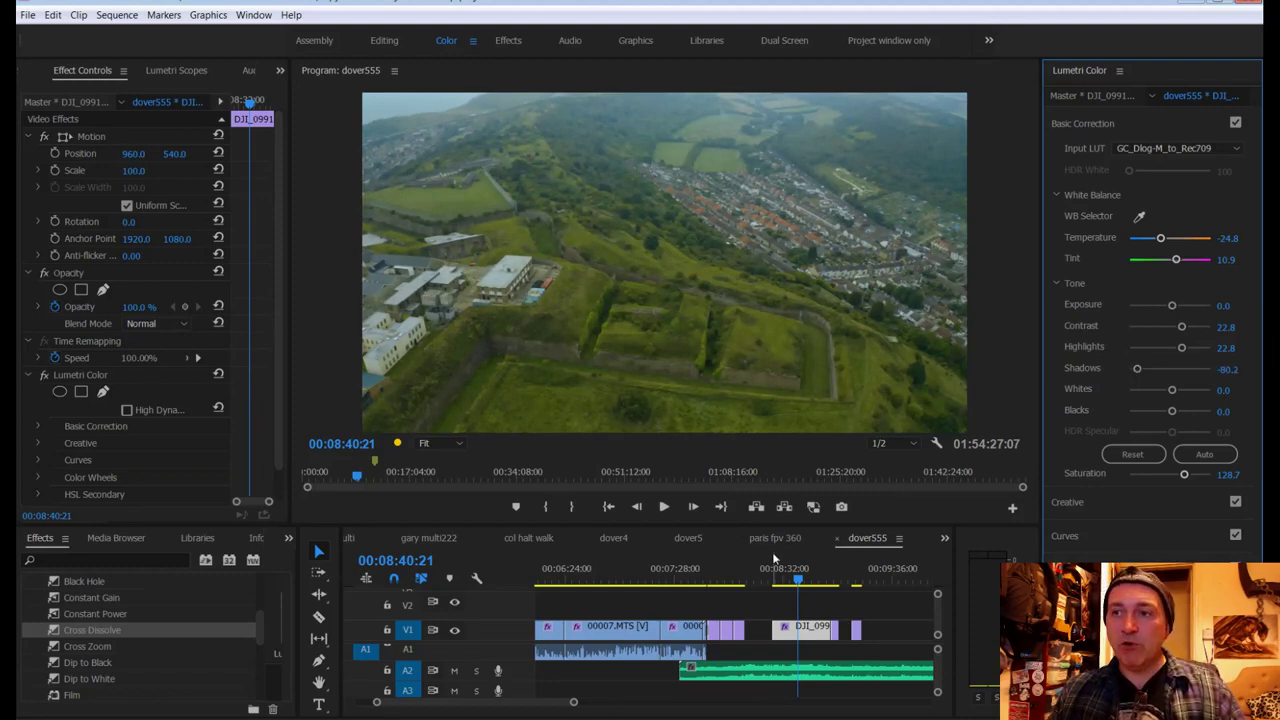
Step: Reframe the DJI_0991.MP4 clip at 00:08:40:21 with a scale of 174 and a position of 1458, 937
left_click(143, 168)
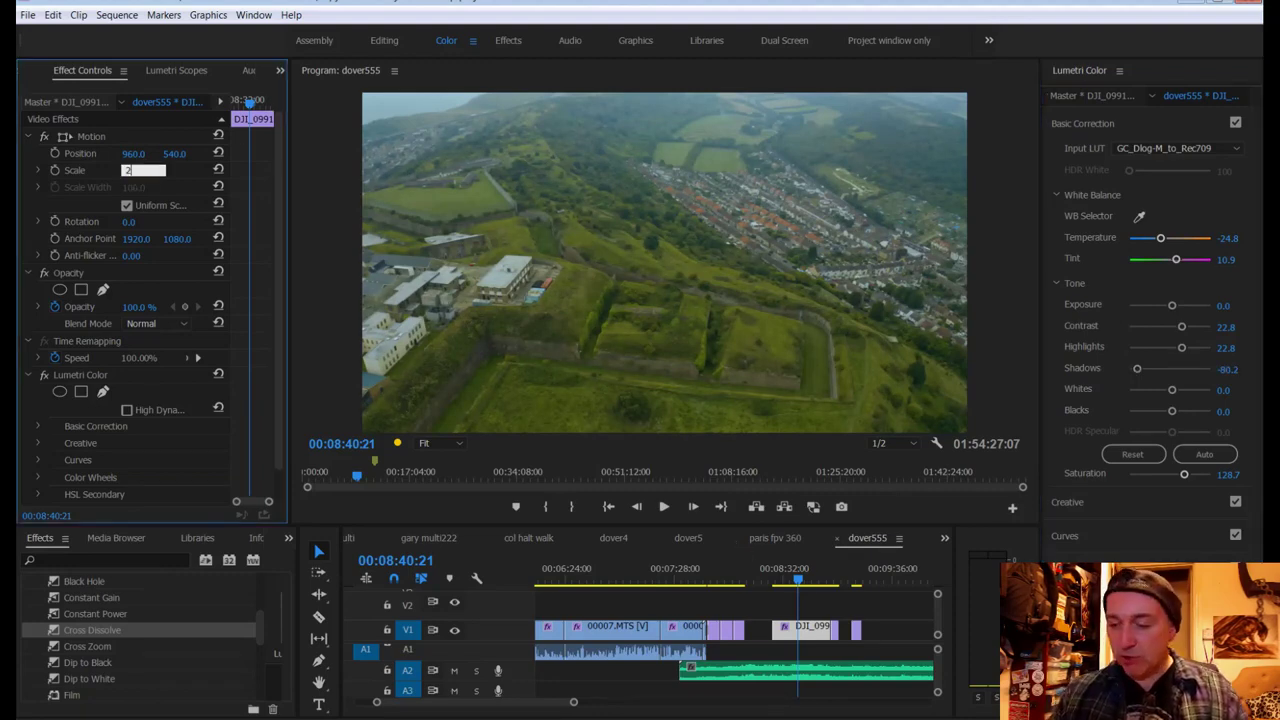
type("200")
key("Return")
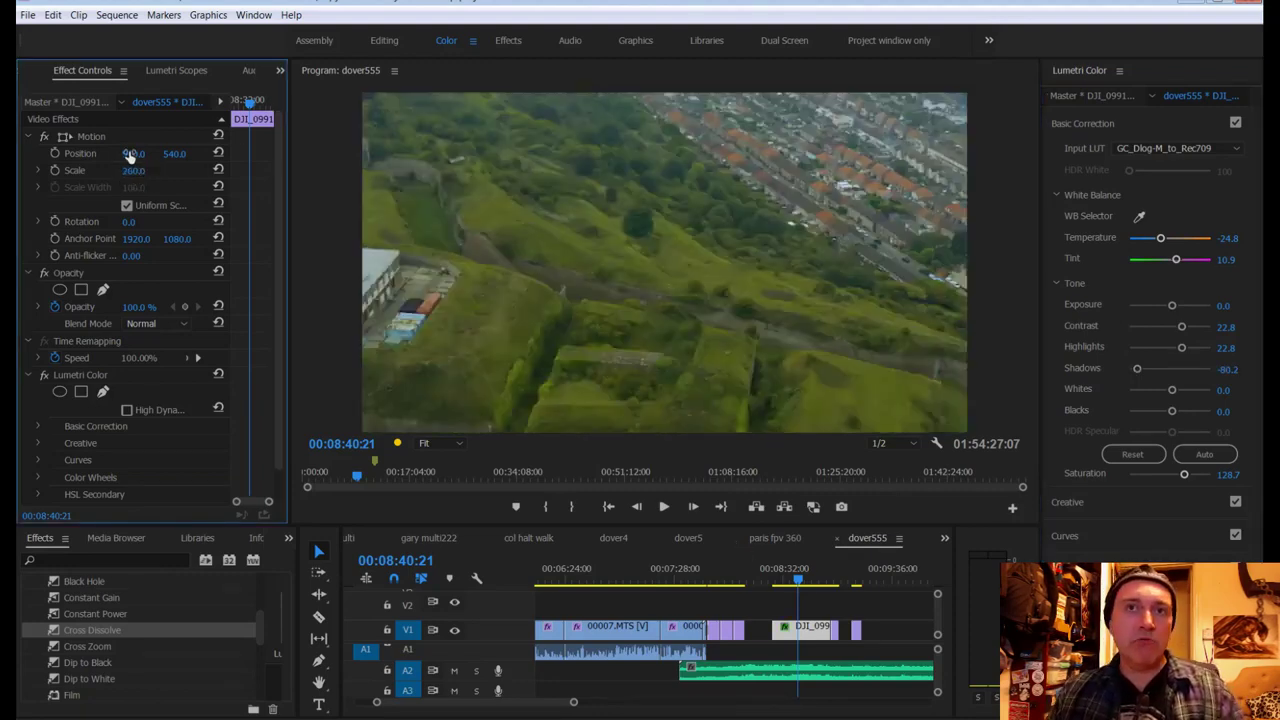
left_click_drag(183, 160, 606, 220)
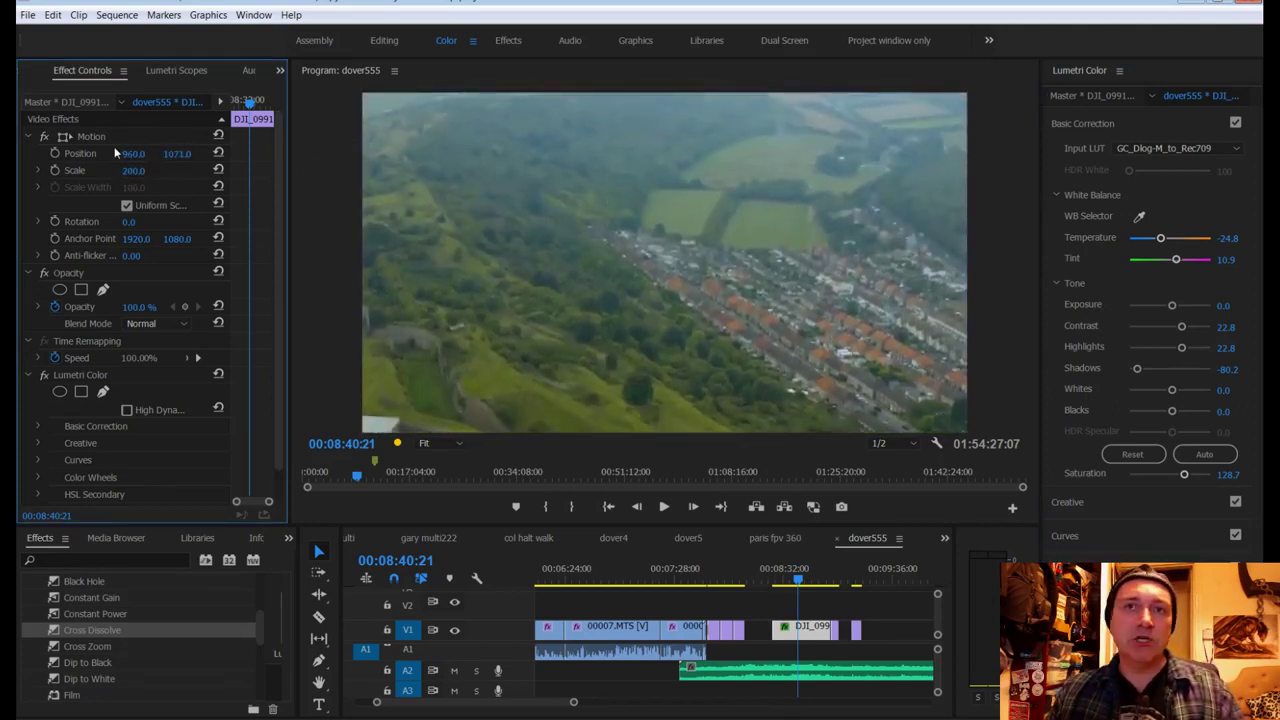
left_click_drag(132, 157, 548, 212)
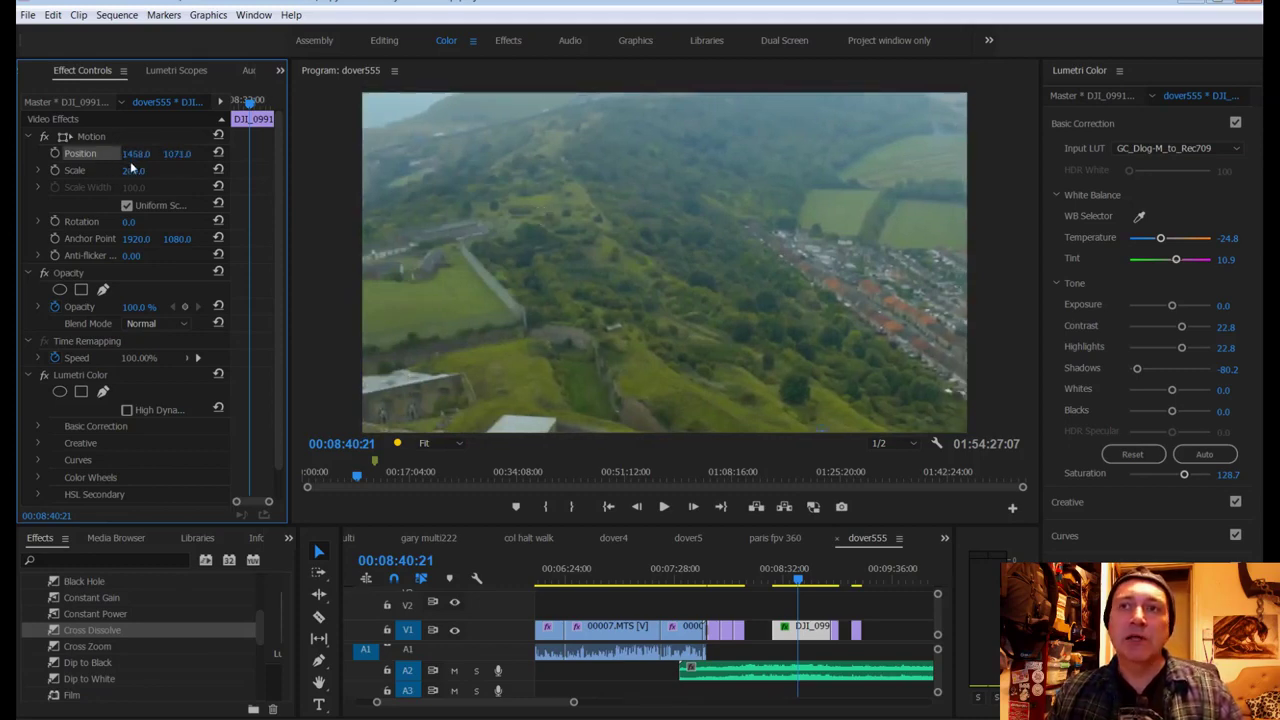
left_click_drag(131, 168, 108, 172)
left_click_drag(180, 156, 60, 164)
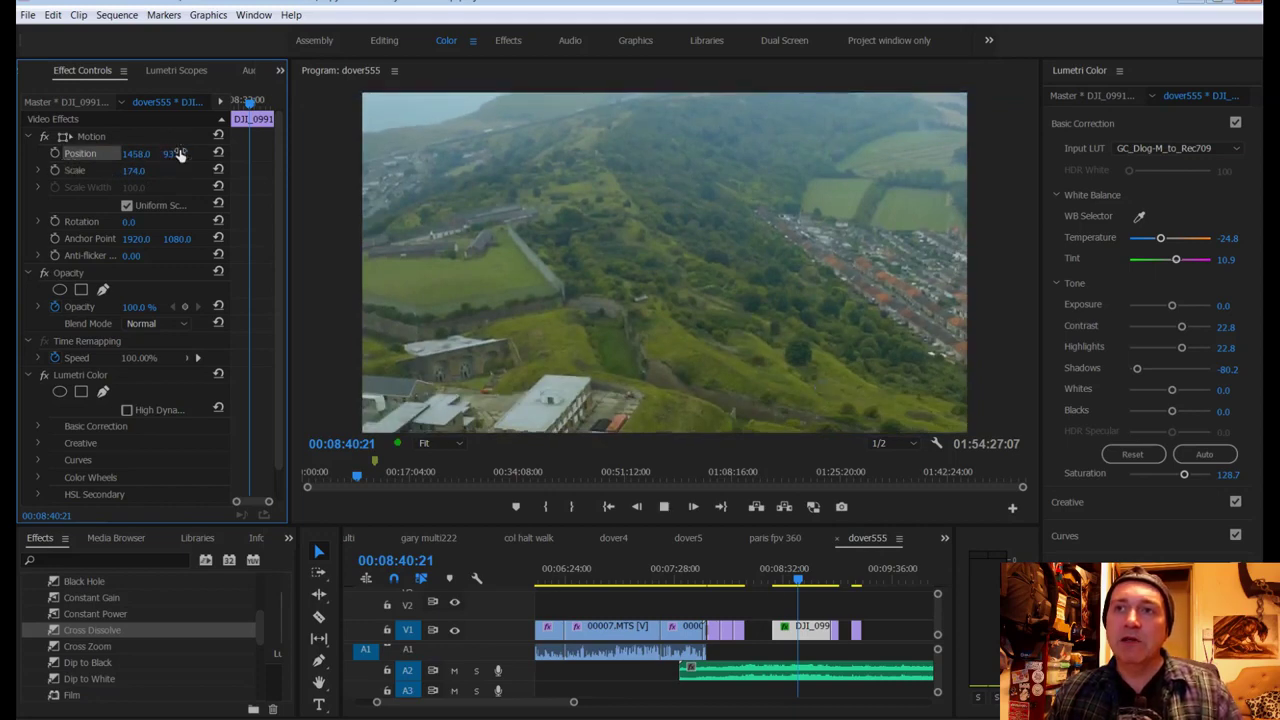
Step: Play the reframed DJI_0991.MP4 clip and try other horizontal positions up to 00:08:45:41, ending at 1304
key("space")
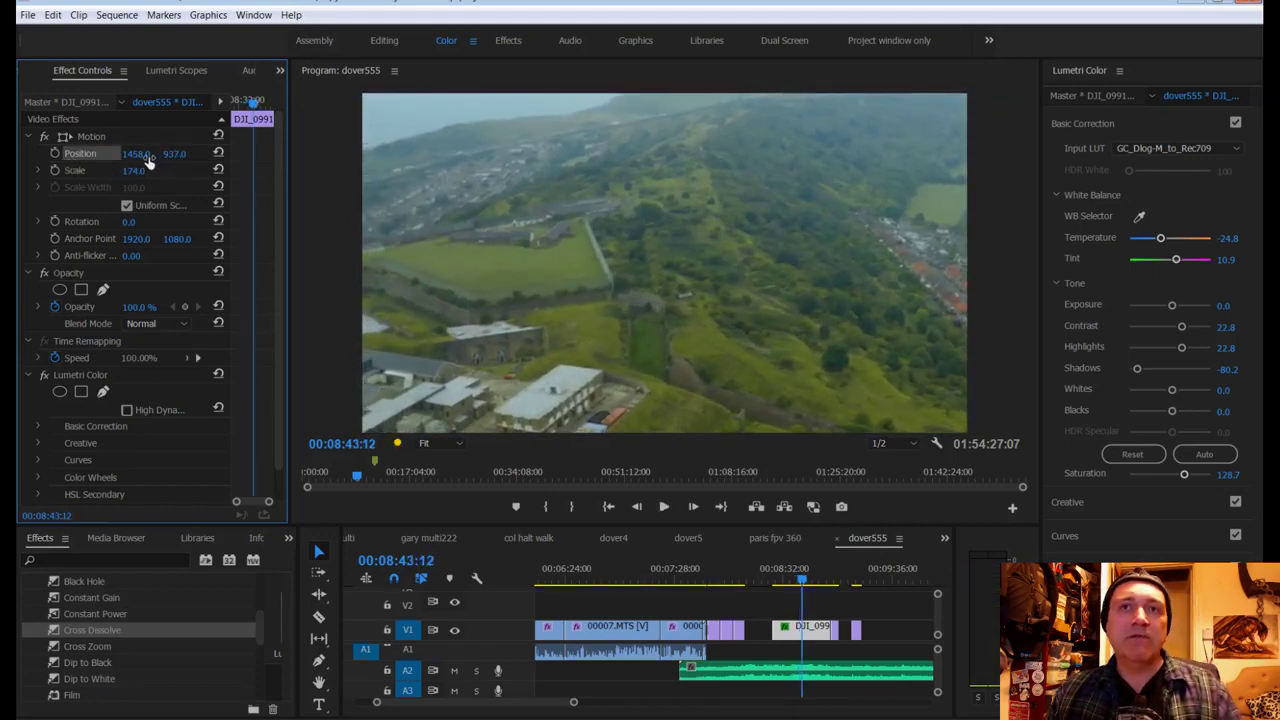
left_click_drag(100, 160, 140, 155)
key("space")
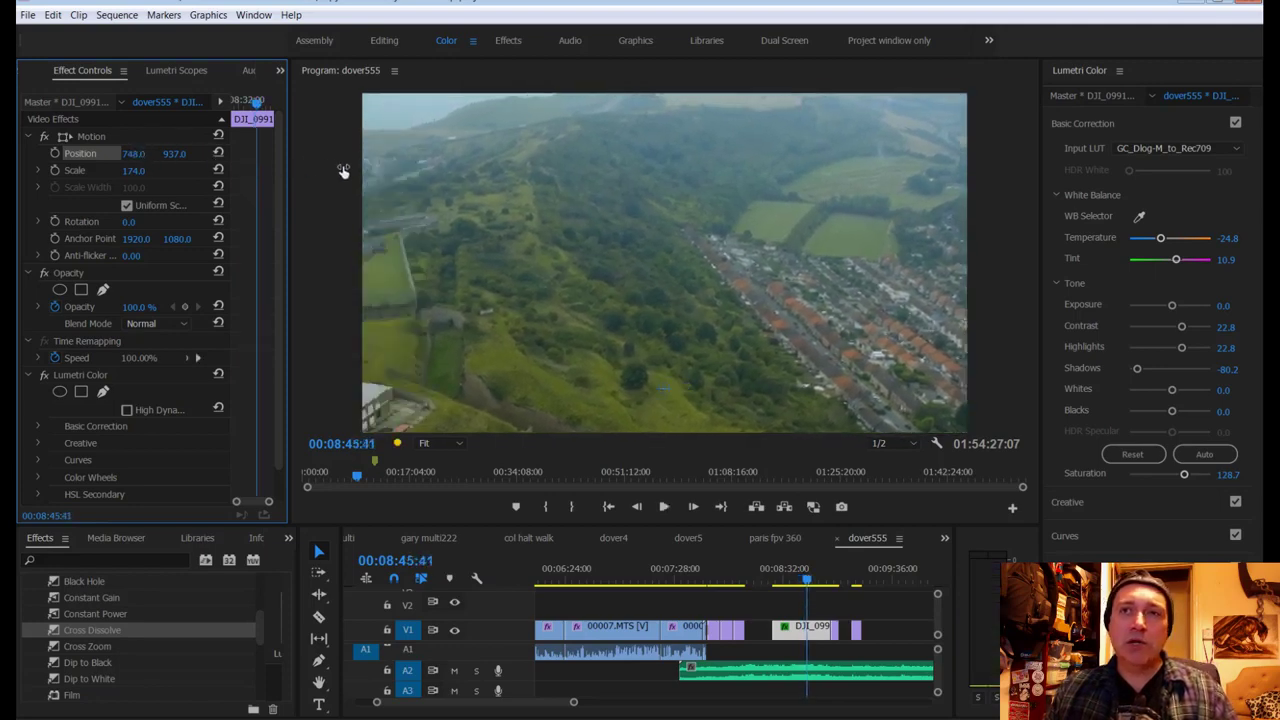
key("space")
left_click_drag(432, 179, 589, 214)
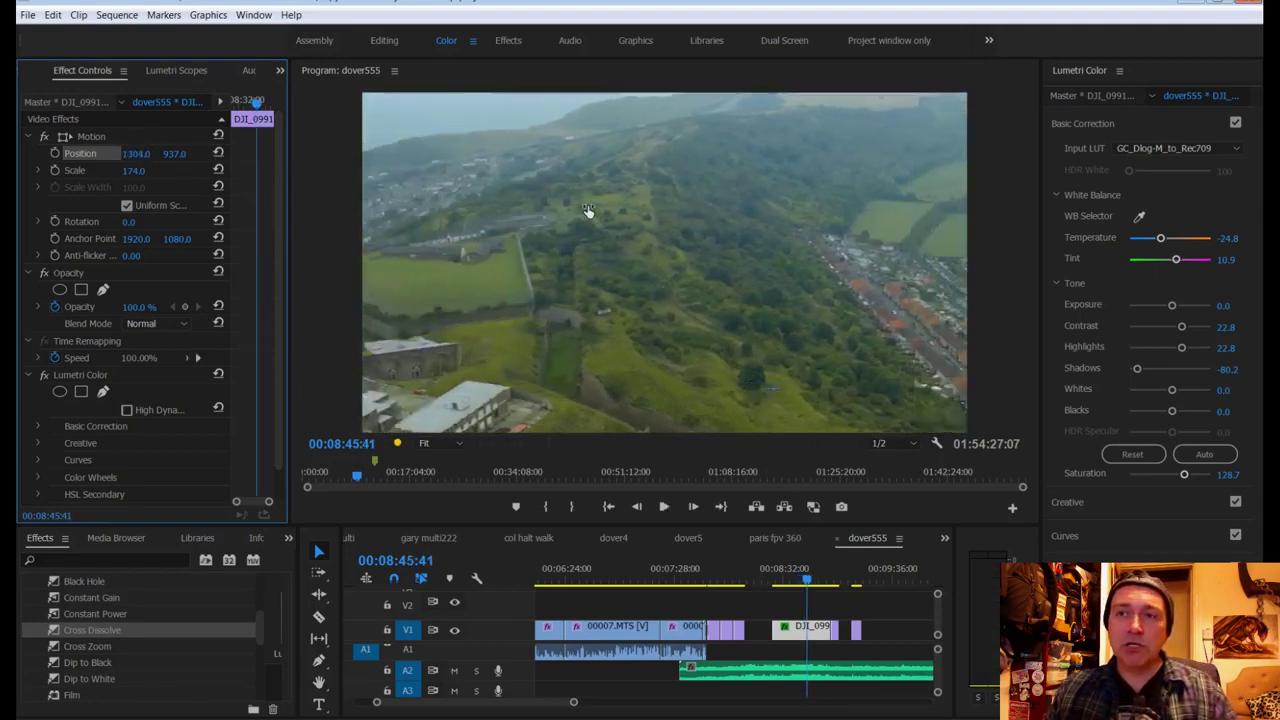
Step: Add position and scale keyframes at the clip's start, 00:08:26:00, with a position of 921, 930 and a scale of 174
left_click_drag(806, 578, 773, 584)
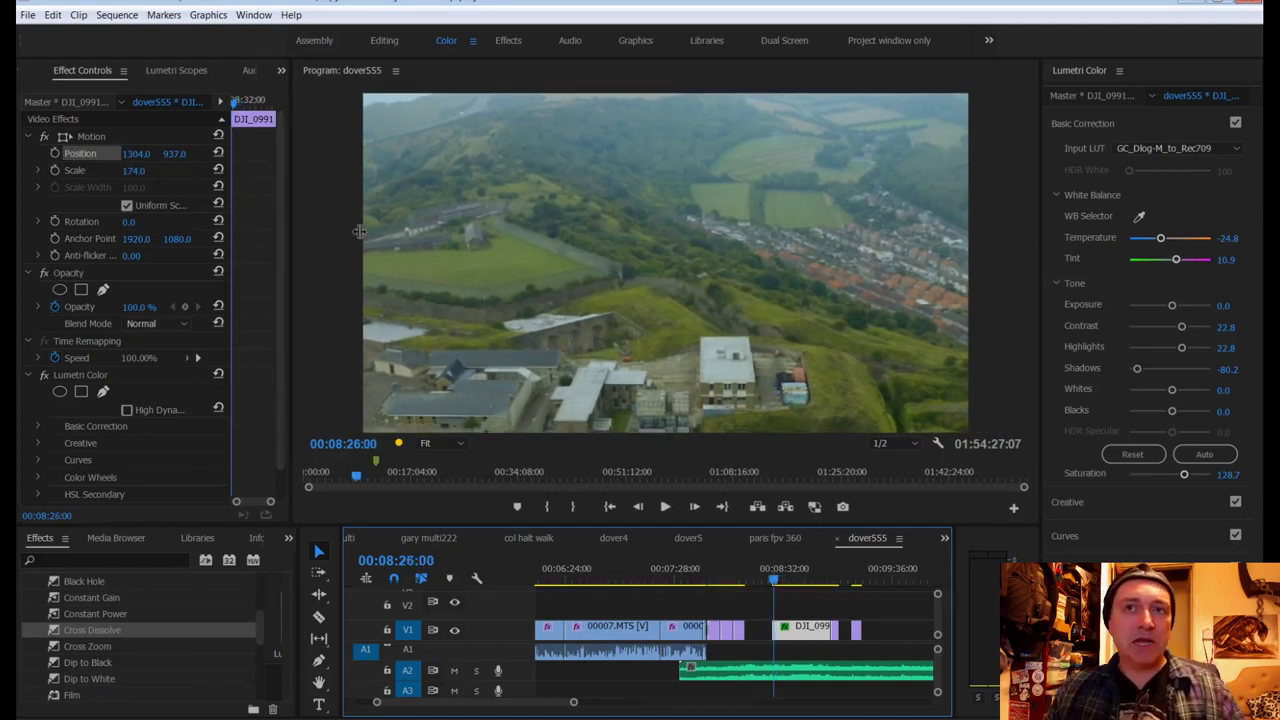
left_click_drag(292, 231, 400, 231)
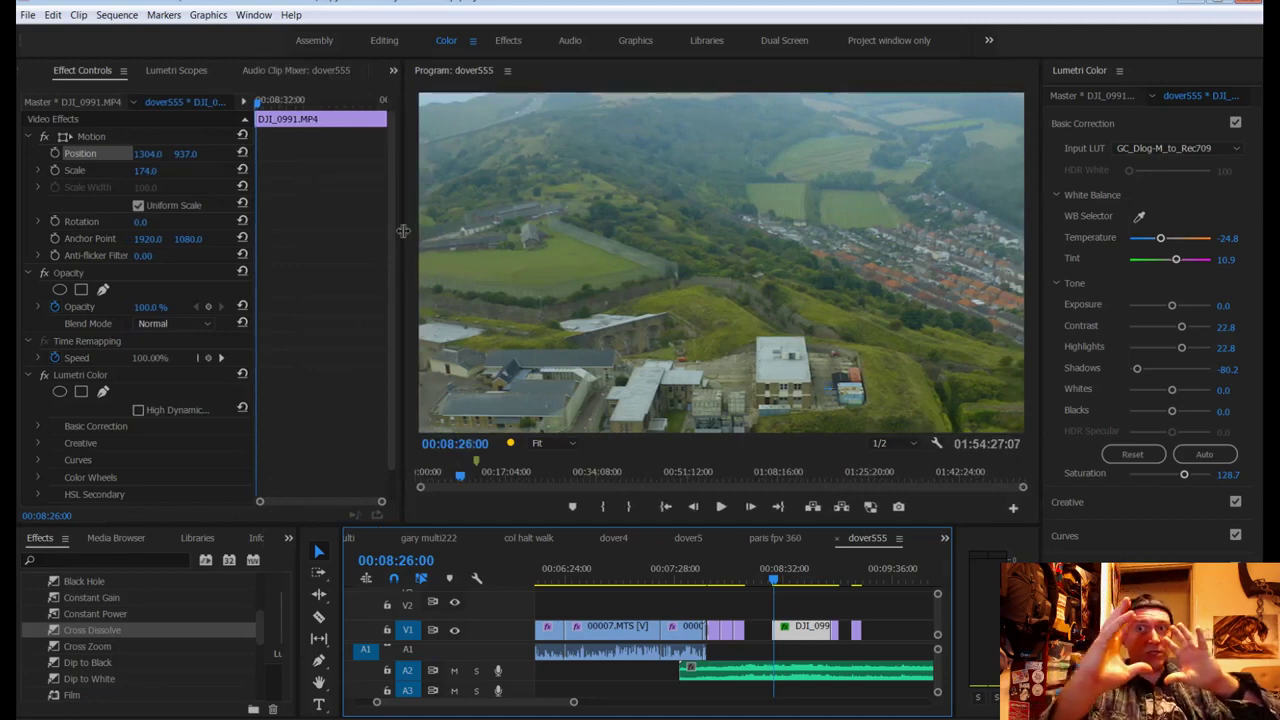
left_click(55, 153)
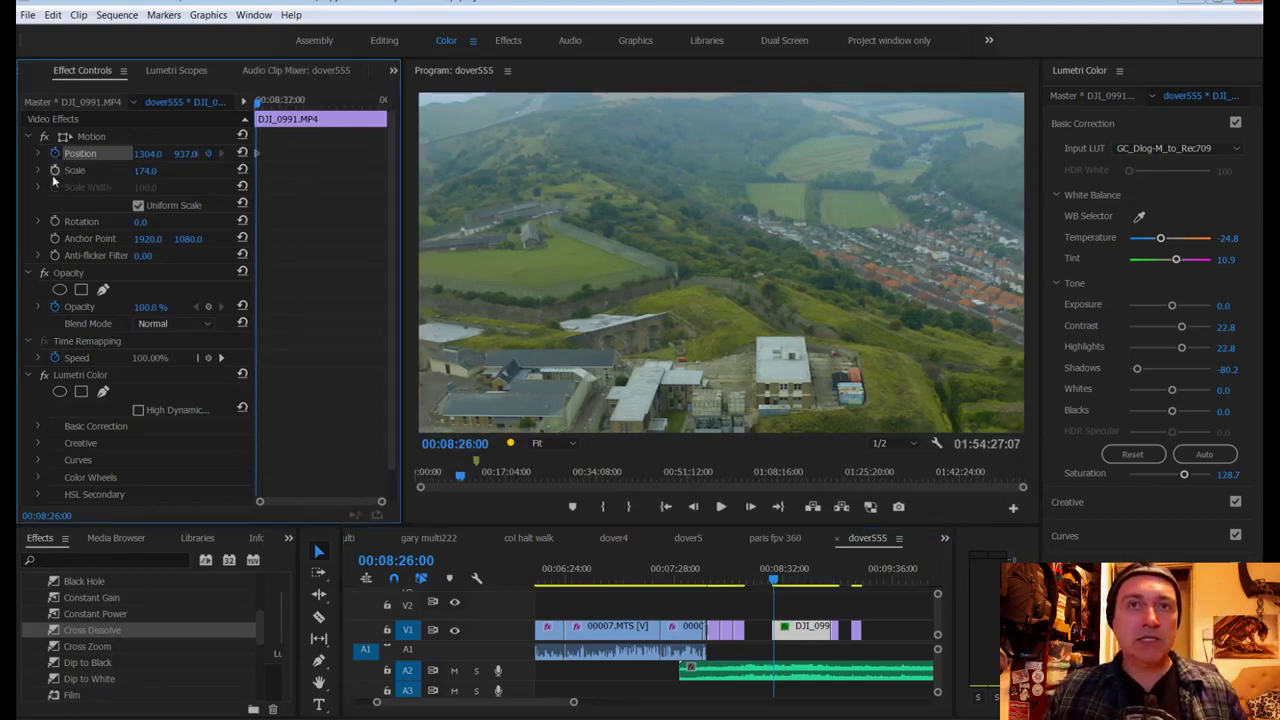
left_click(55, 171)
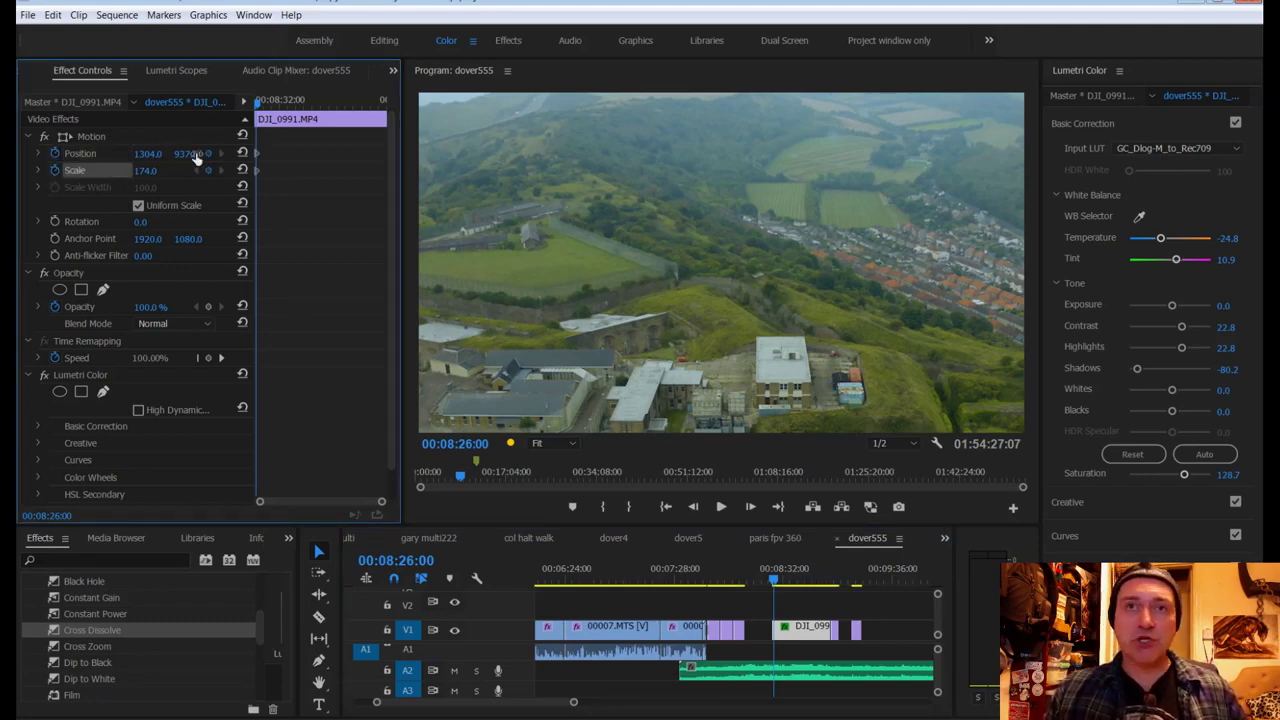
left_click_drag(145, 154, 70, 154)
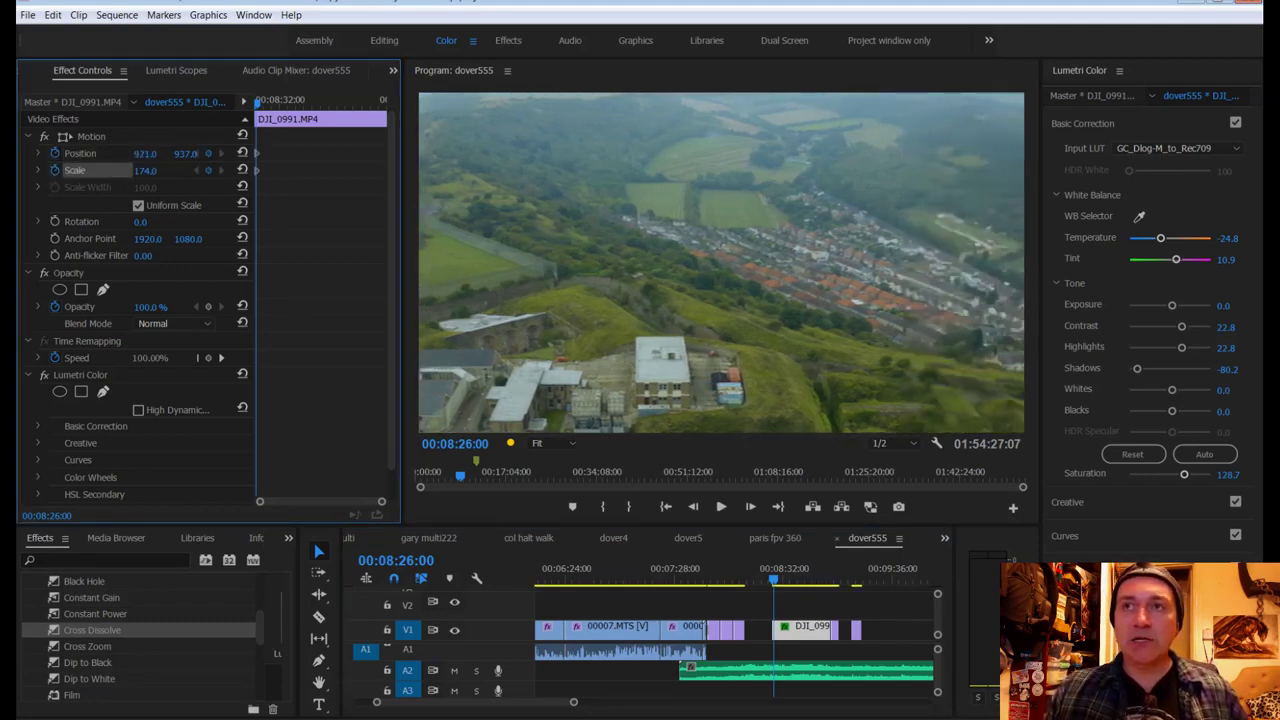
left_click_drag(189, 163, 182, 193)
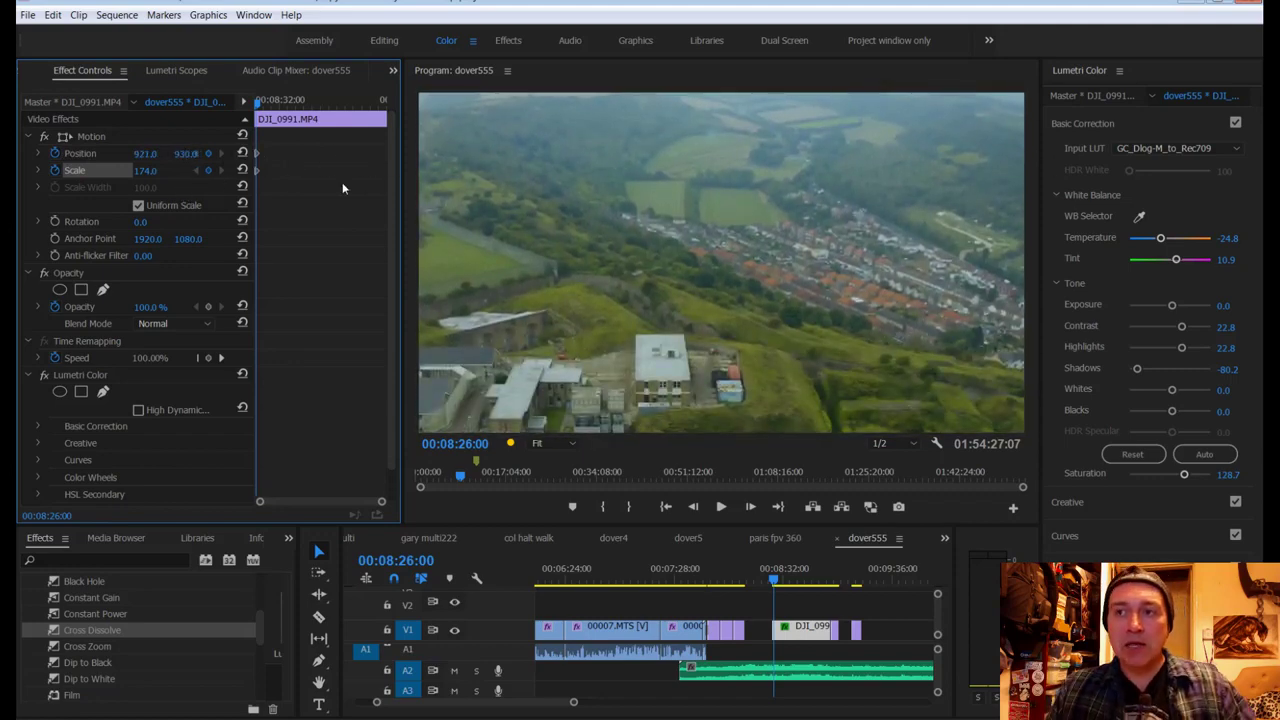
Step: Play to 00:08:36:03, keyframe the clip's horizontal position there at 1154, and play the resulting pan
key("space")
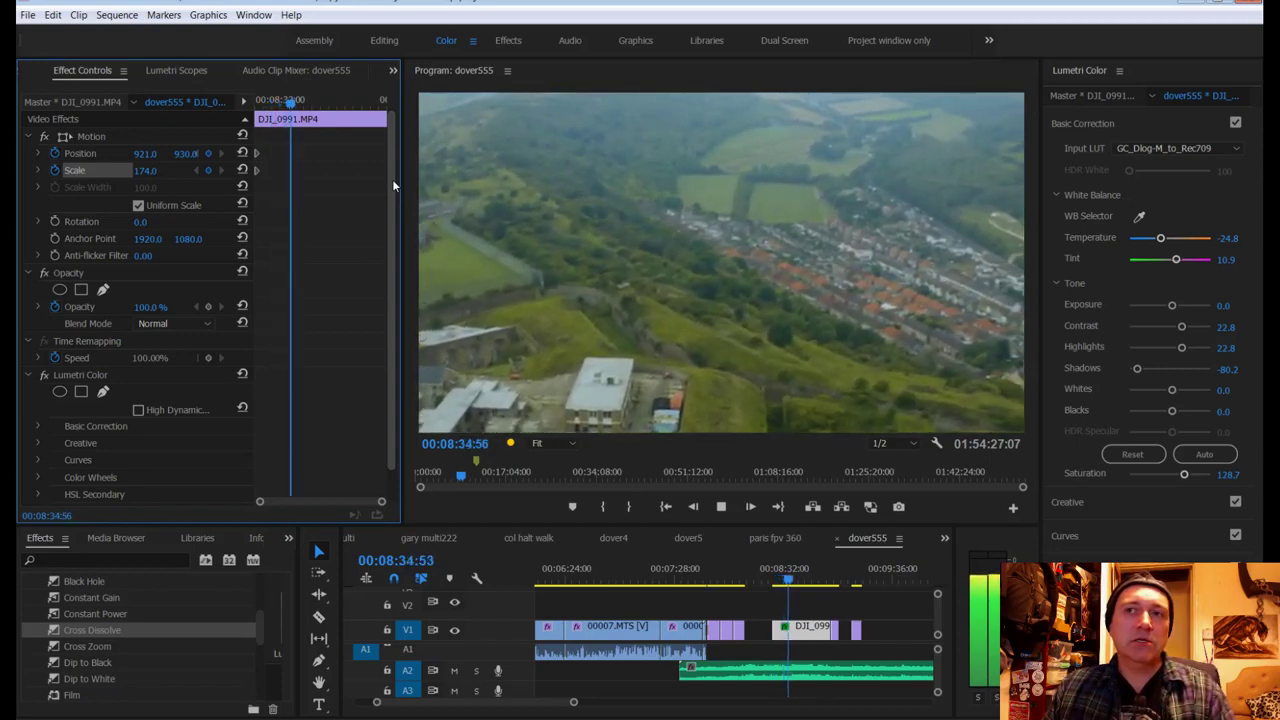
key("space")
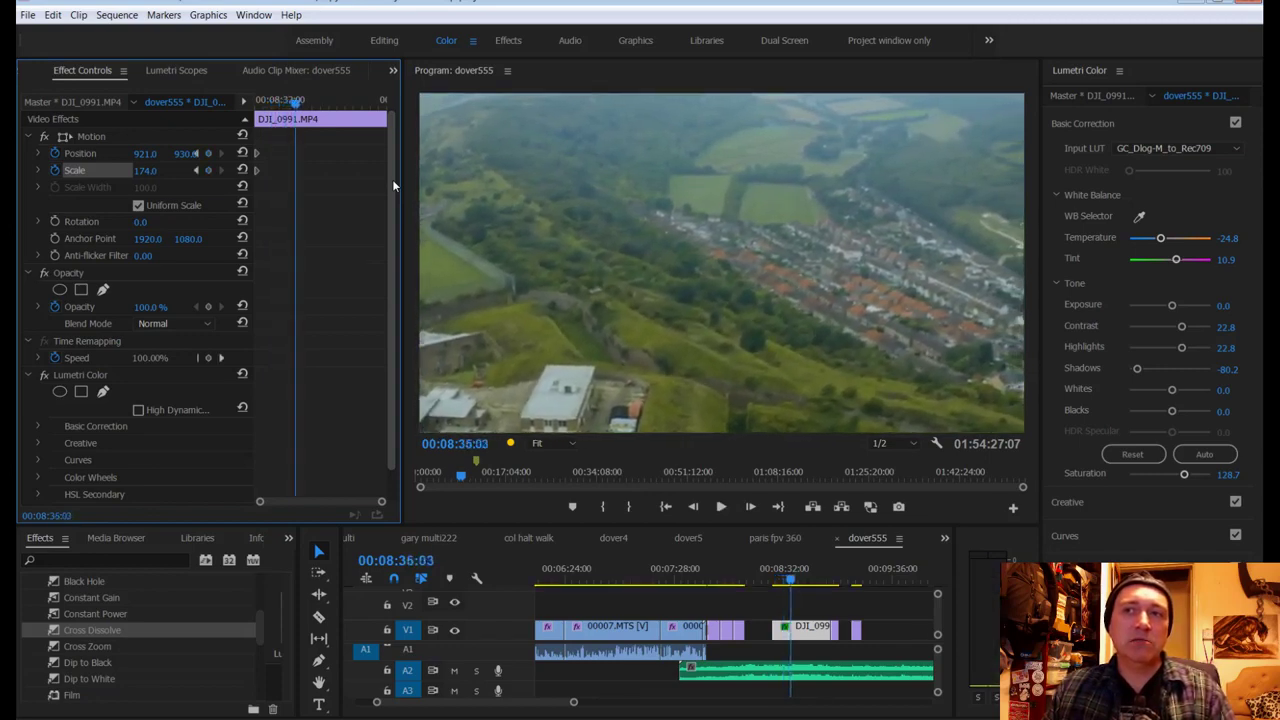
left_click_drag(145, 153, 408, 199)
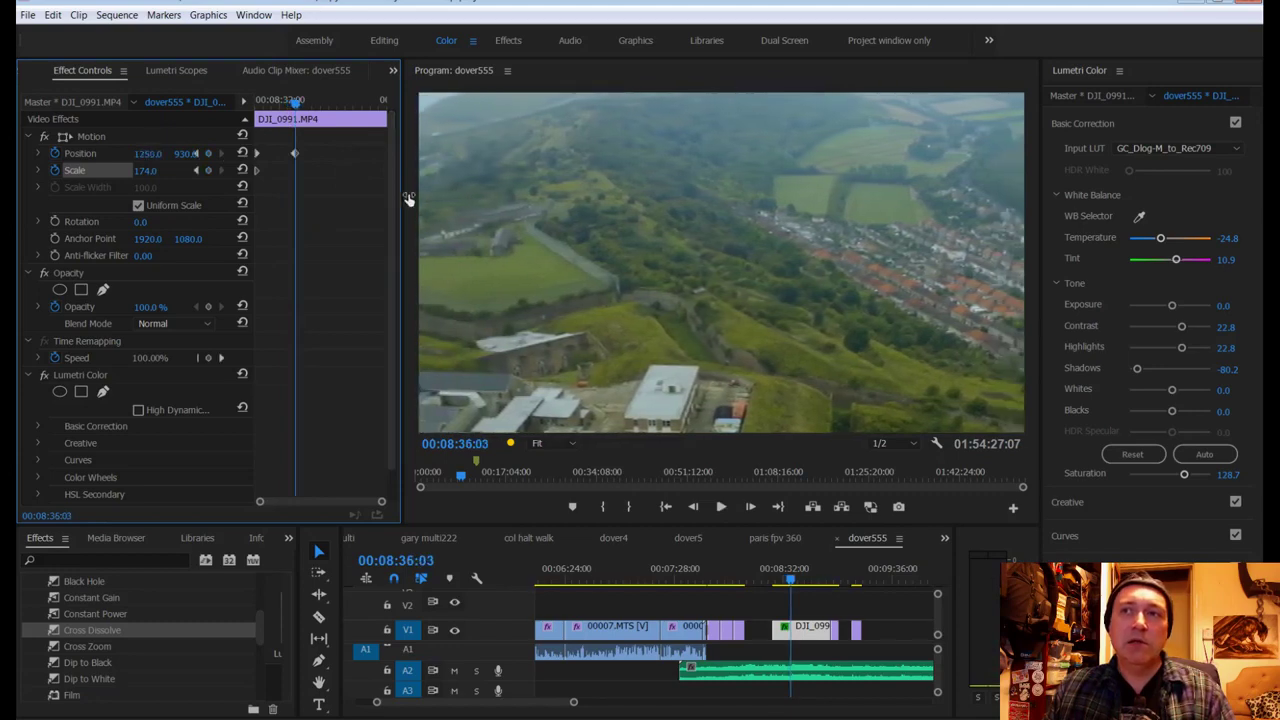
key("space")
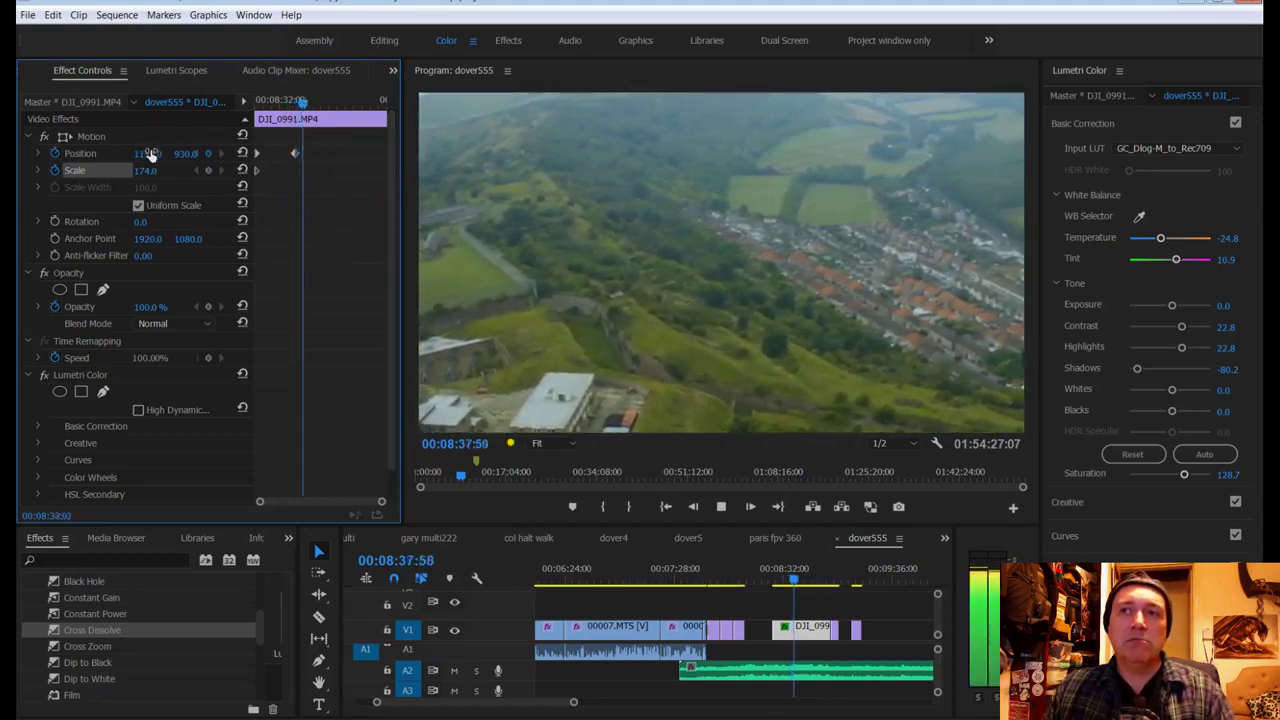
Step: Trim DJI_0991.MP4's start to 00:08:38:06 and move the clip against the preceding drone clip at 00:08:09:15
key("space")
mouse_move(773, 630)
left_mouse_down()
mouse_move(801, 631)
mouse_move(749, 631)
left_mouse_up()
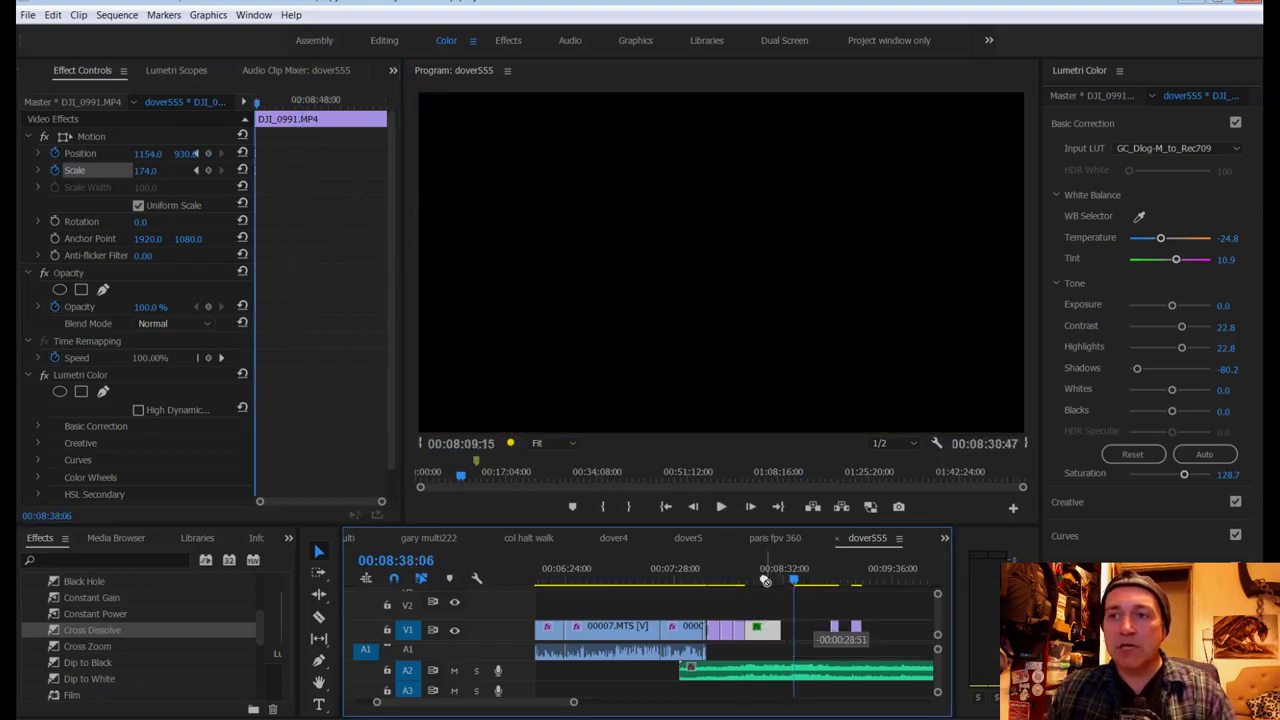
left_click(745, 583)
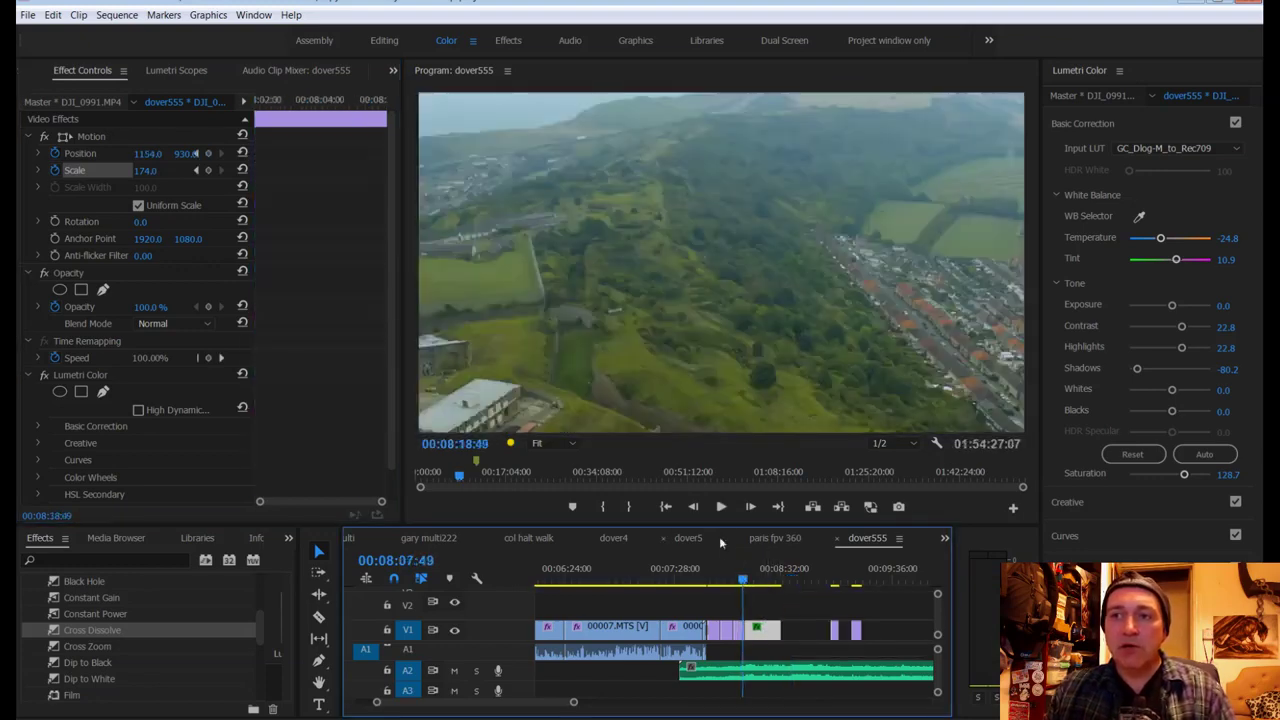
Step: Play back the drone clips from 00:08:07:49 to check the transition, stop at 00:08:22:38 and save the project
left_click(735, 628)
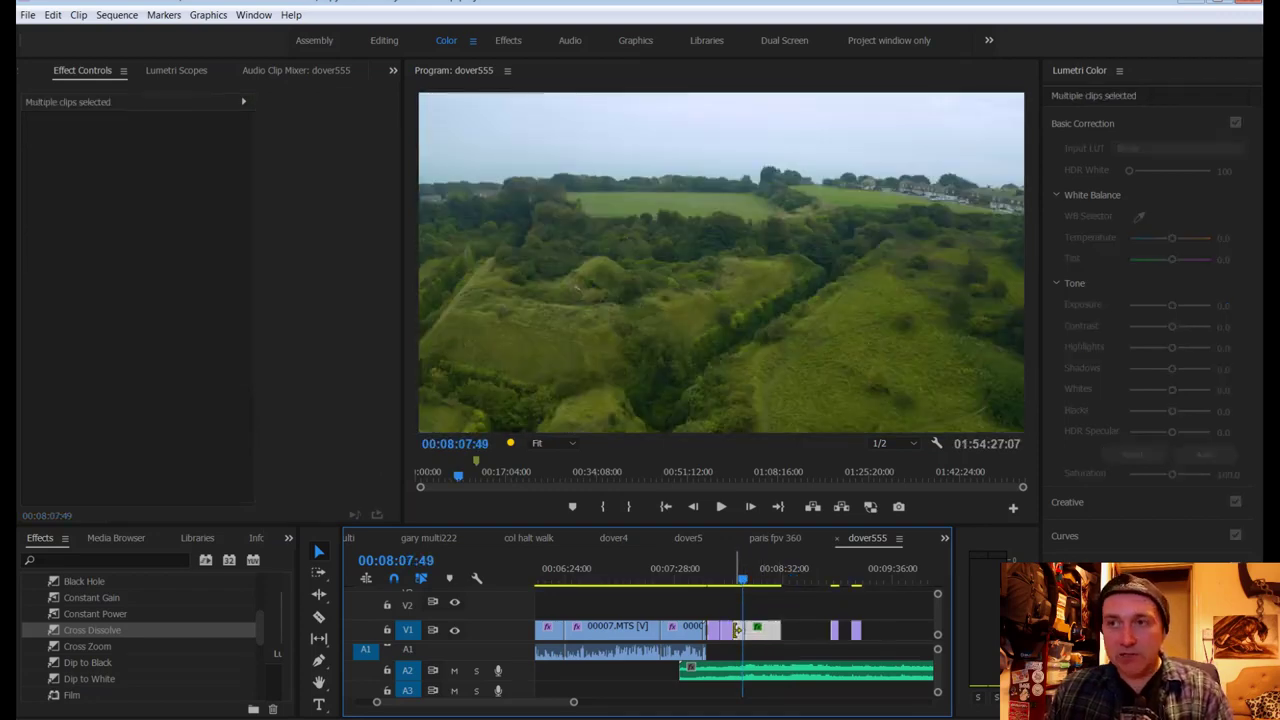
key("space")
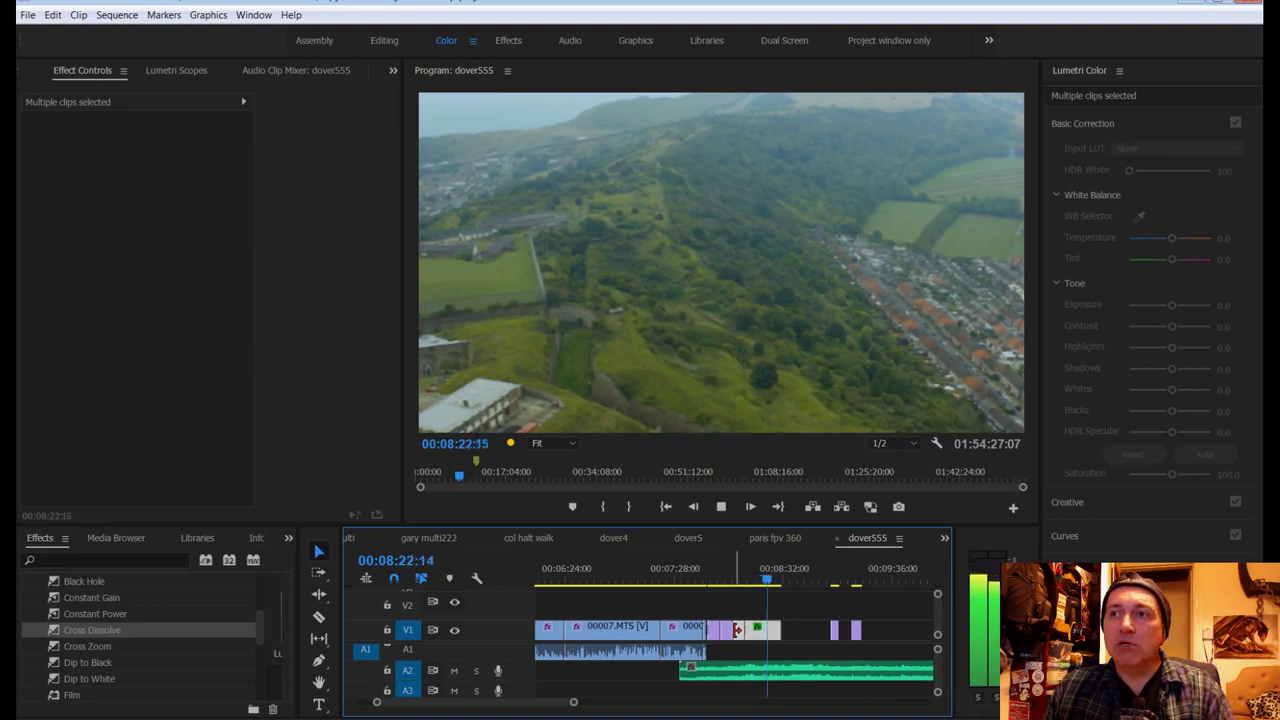
key("space")
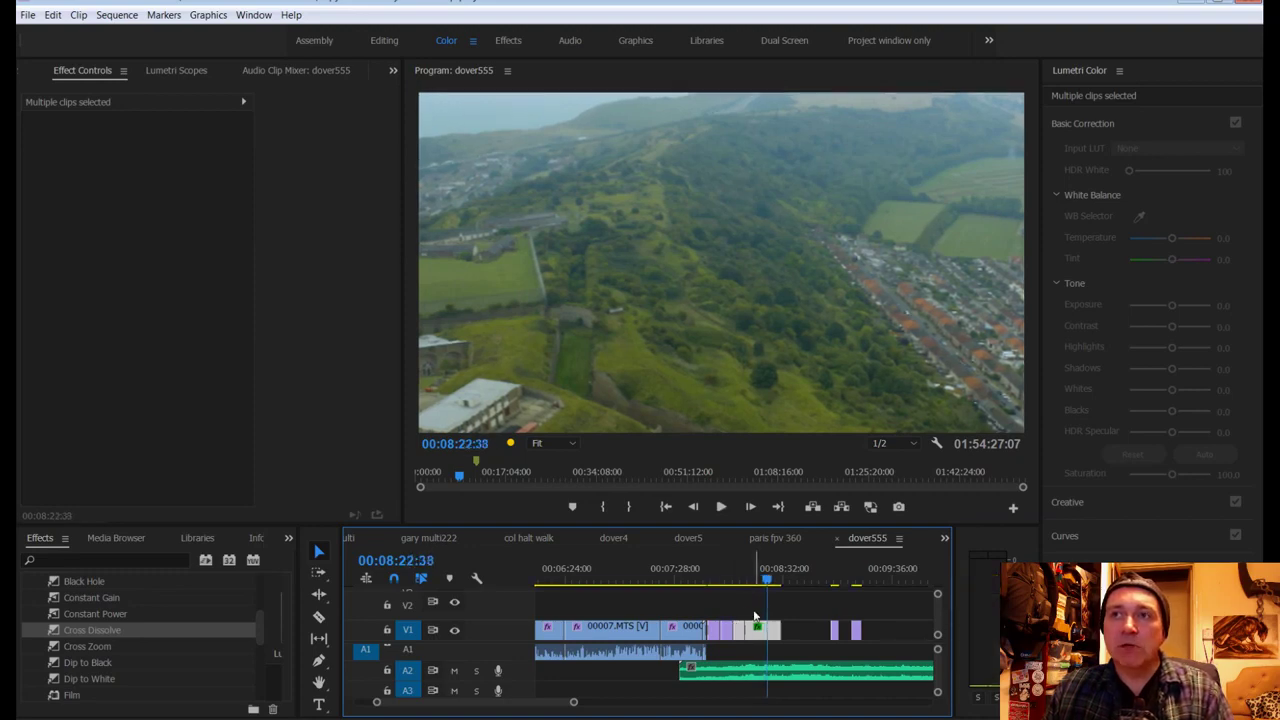
key("ctrl+s")
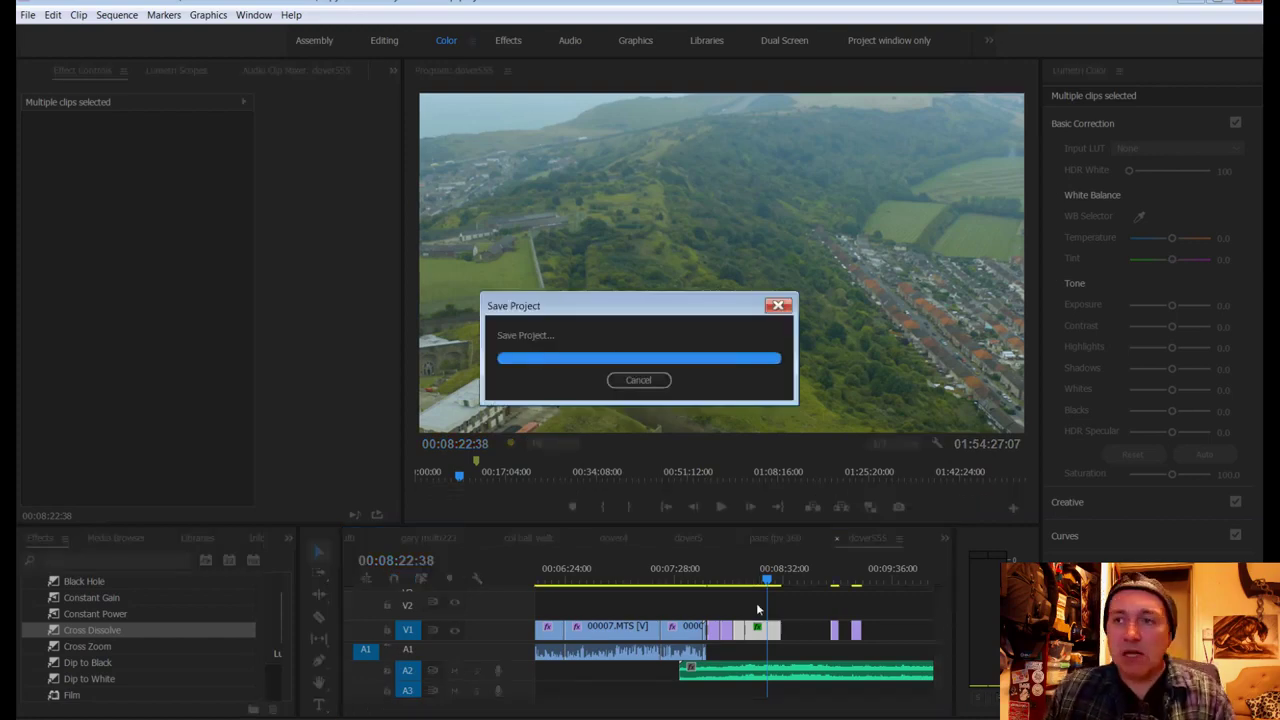
Step: Trim the end of the last DJI_0991.MP4 clip on V1 to 00:08:15:57
left_click_drag(766, 580, 759, 582)
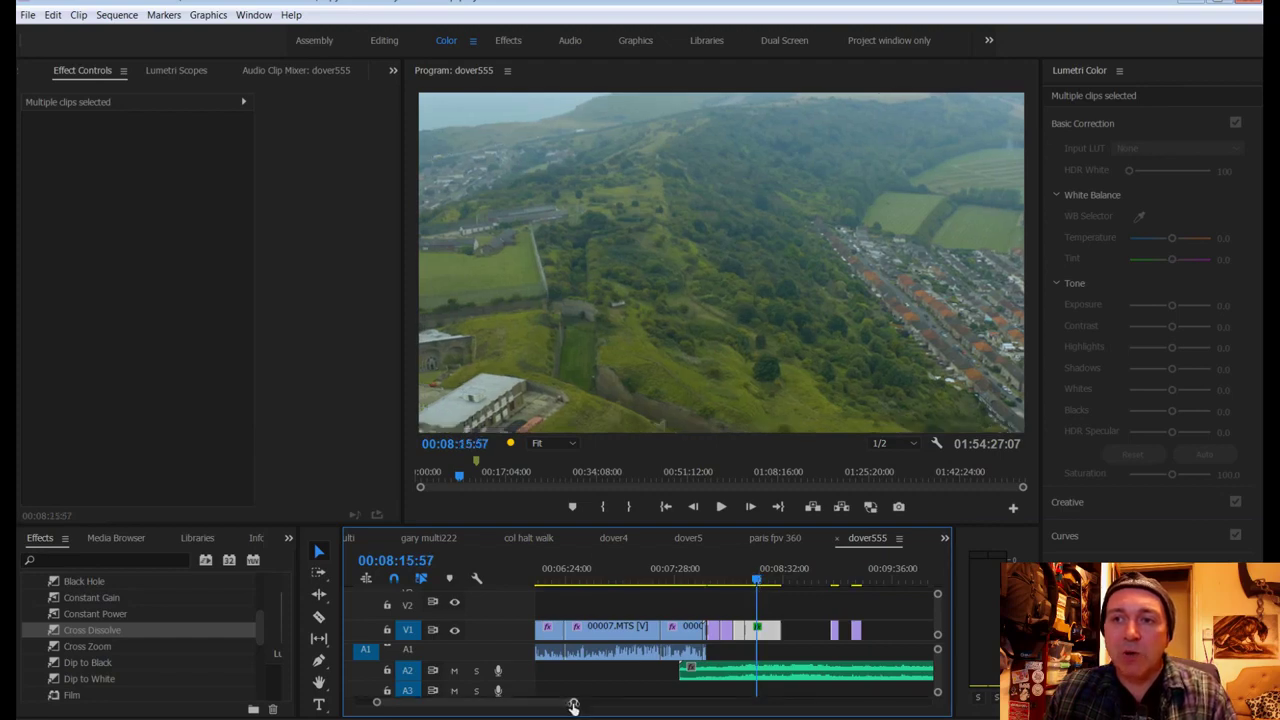
left_click_drag(573, 701, 530, 702)
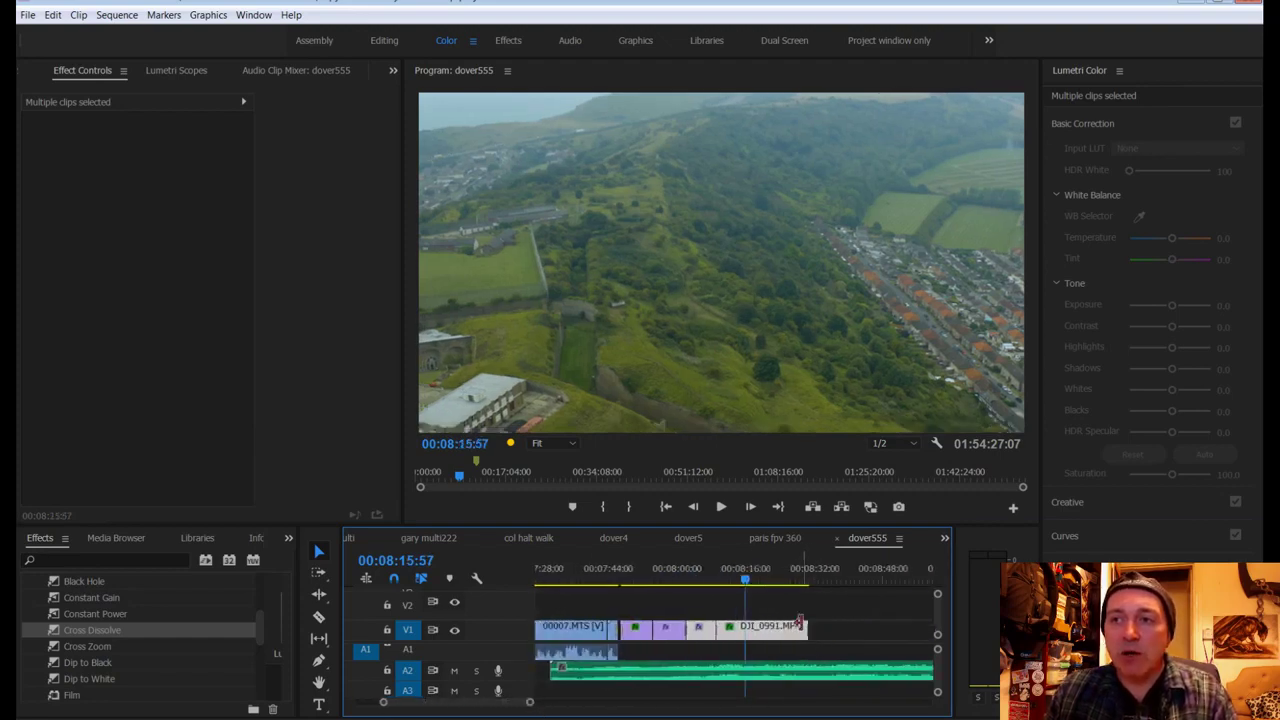
left_click_drag(802, 626, 737, 628)
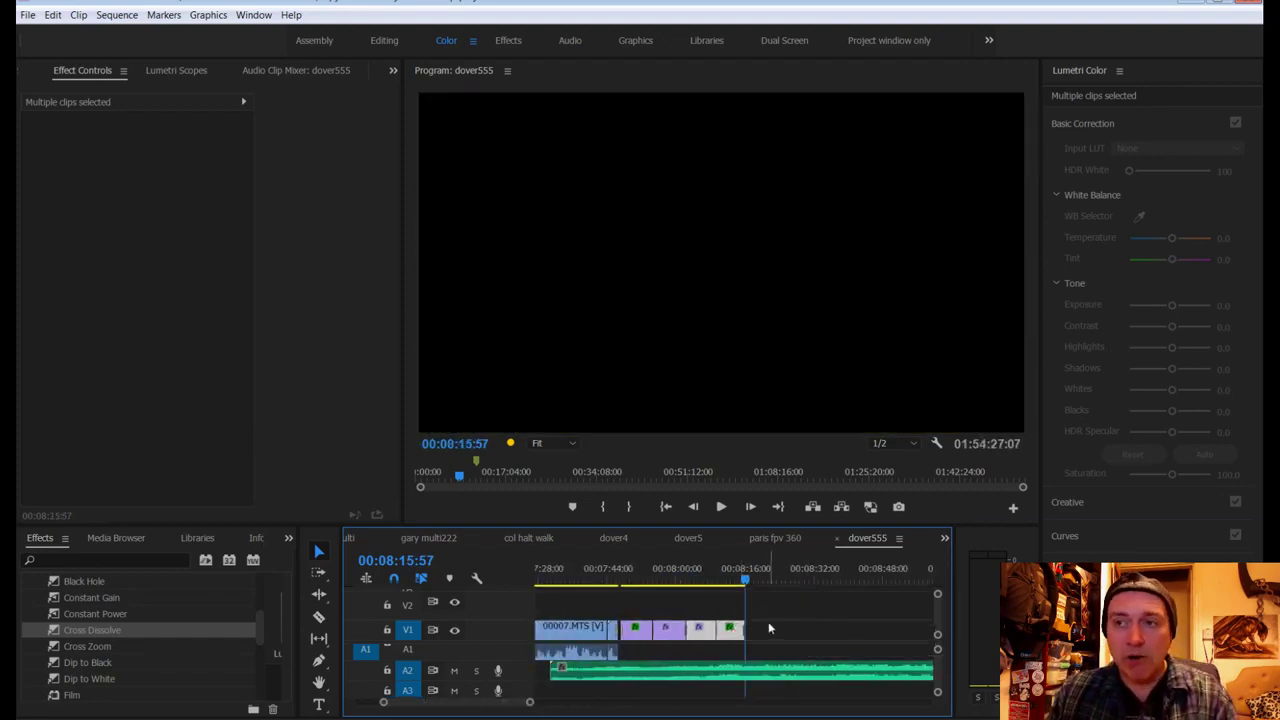
Step: Move the two spare clips from the gap after the drone shots to the far end of the dover555 sequence
left_click_drag(528, 701, 565, 710)
left_click(808, 628)
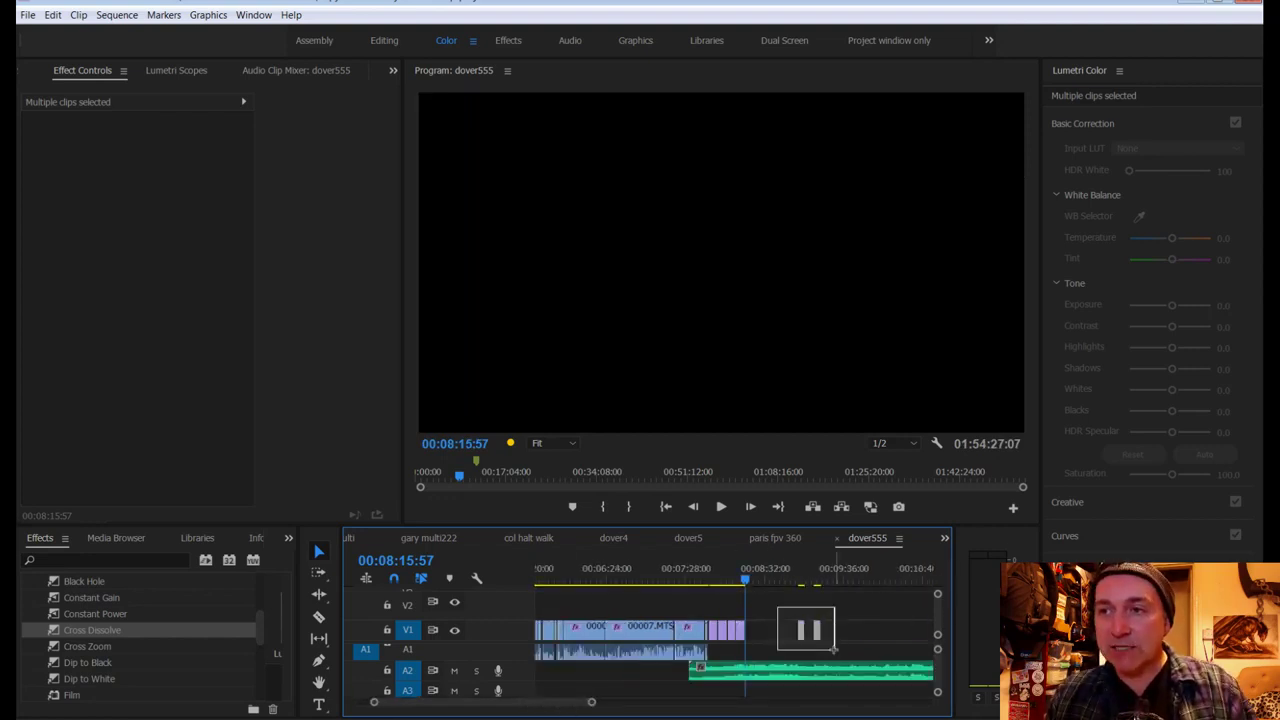
left_click_drag(591, 702, 929, 703)
left_click(746, 655)
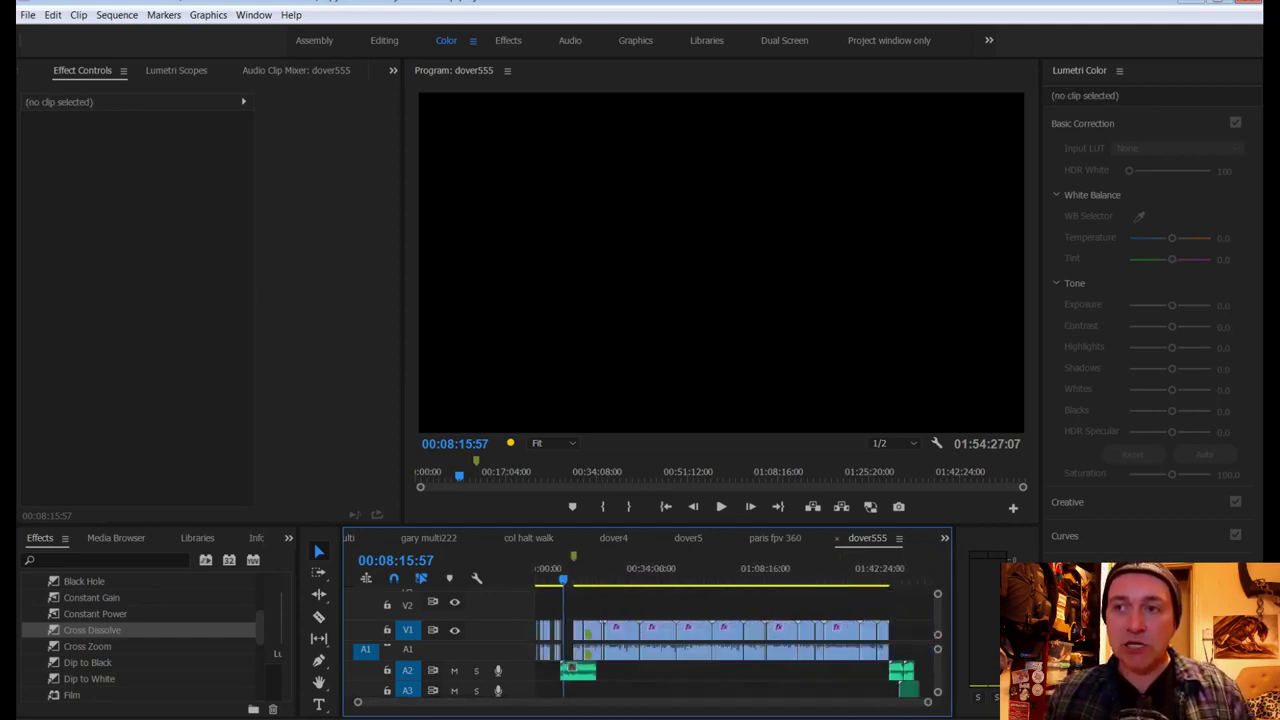
left_click(923, 580)
left_click_drag(925, 583, 928, 583)
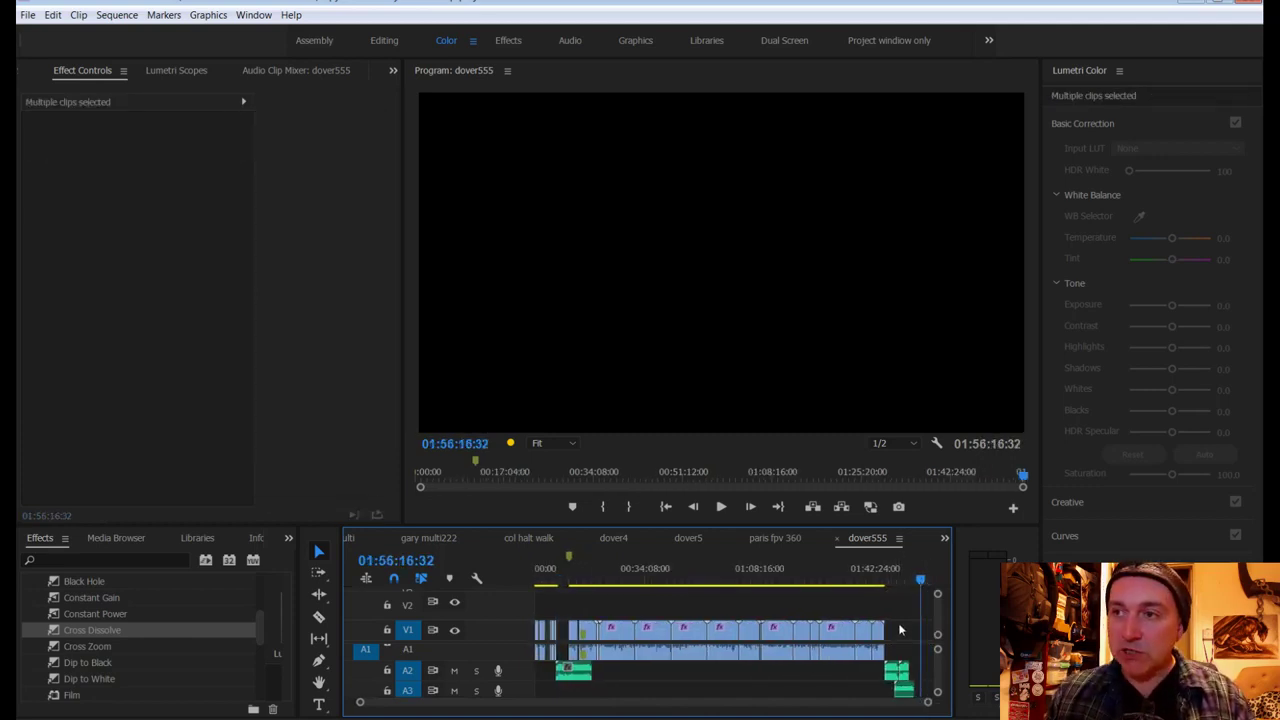
Step: Place the two spare clips directly after the main V1 footage at about 01:45:52 and delete their copies at the sequence end
left_click_drag(920, 704, 800, 703)
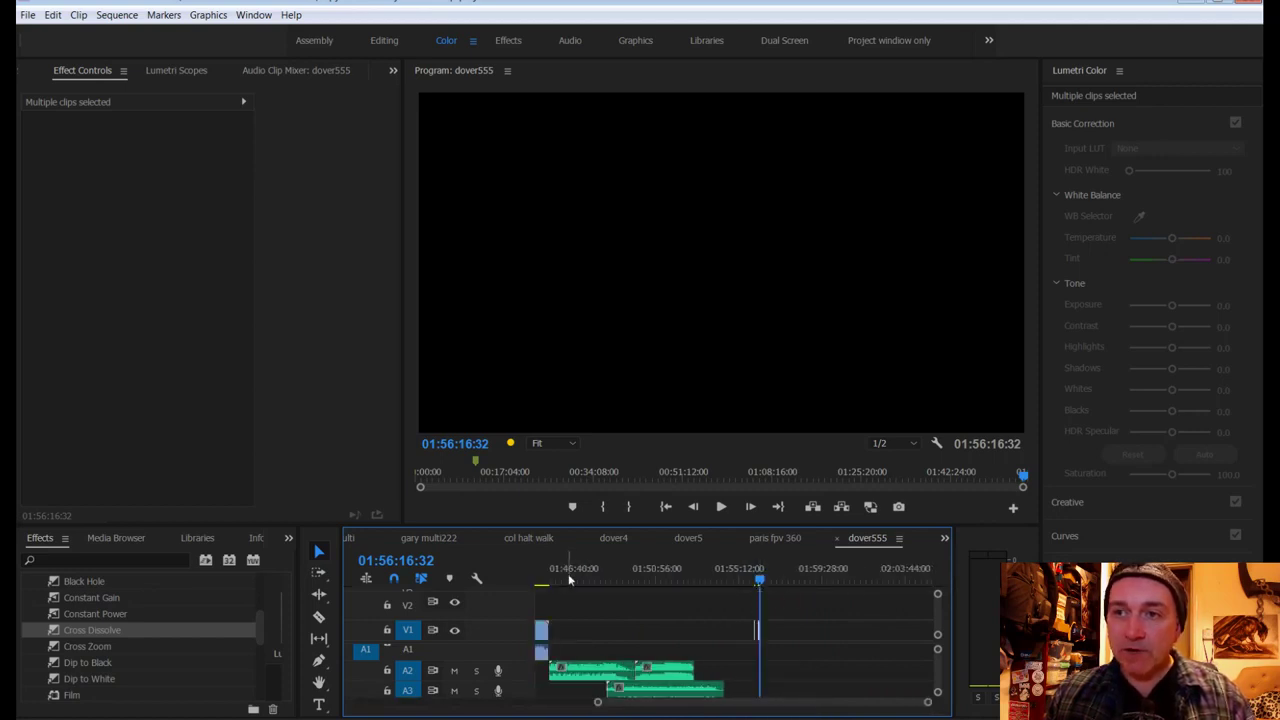
left_click_drag(569, 580, 555, 577)
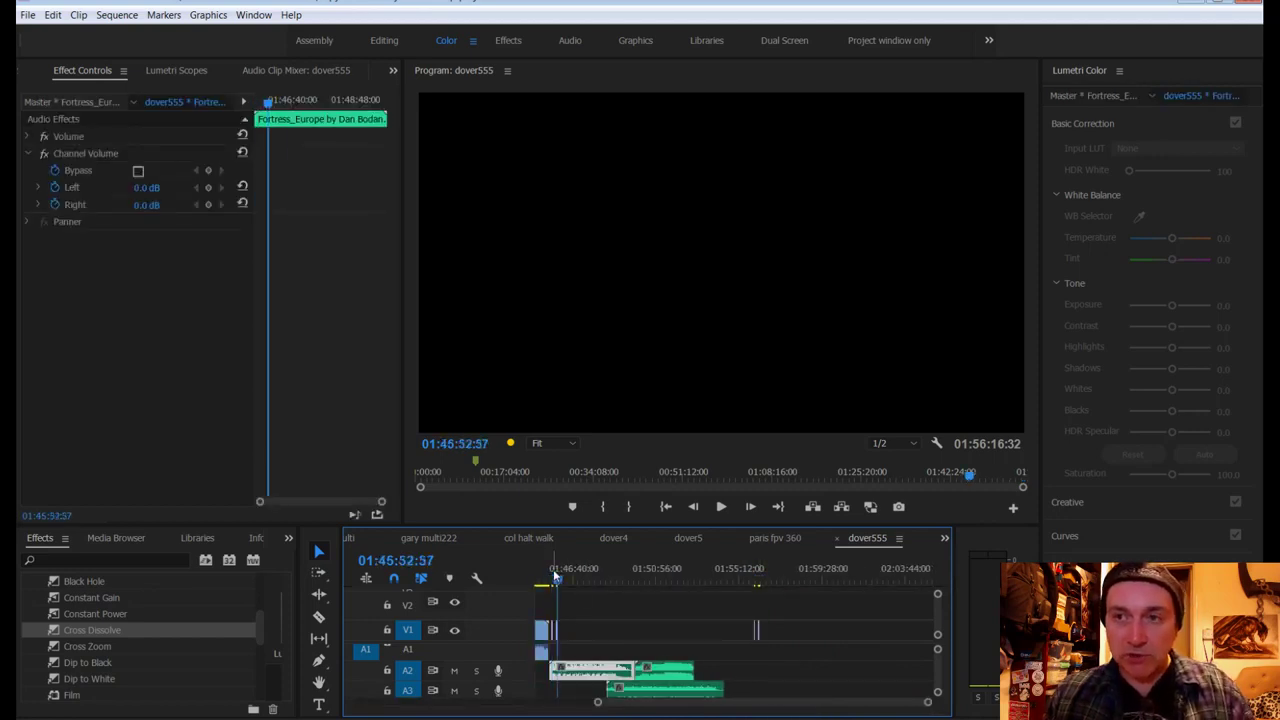
left_click(737, 640)
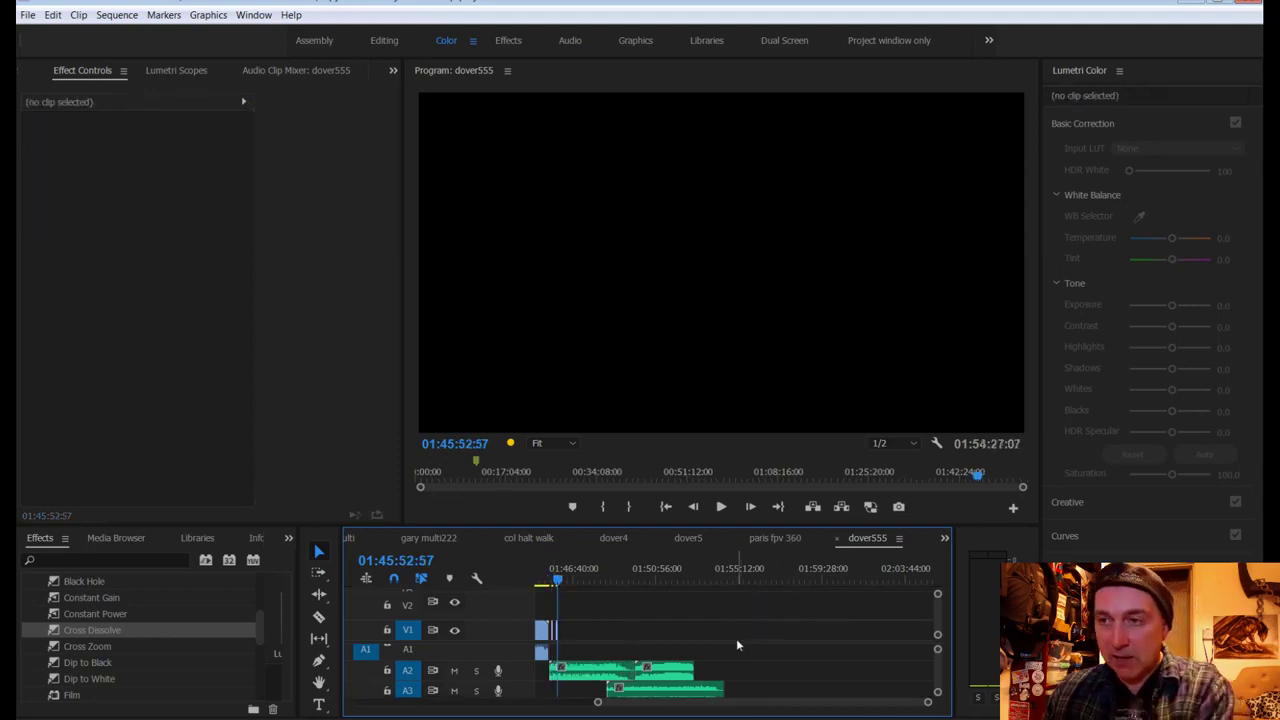
Step: Play back the sequence from 00:07:31:04 through the drone clips and stop inside the last one at 00:08:11:36
left_click_drag(707, 710, 468, 712)
left_click_drag(704, 574, 677, 580)
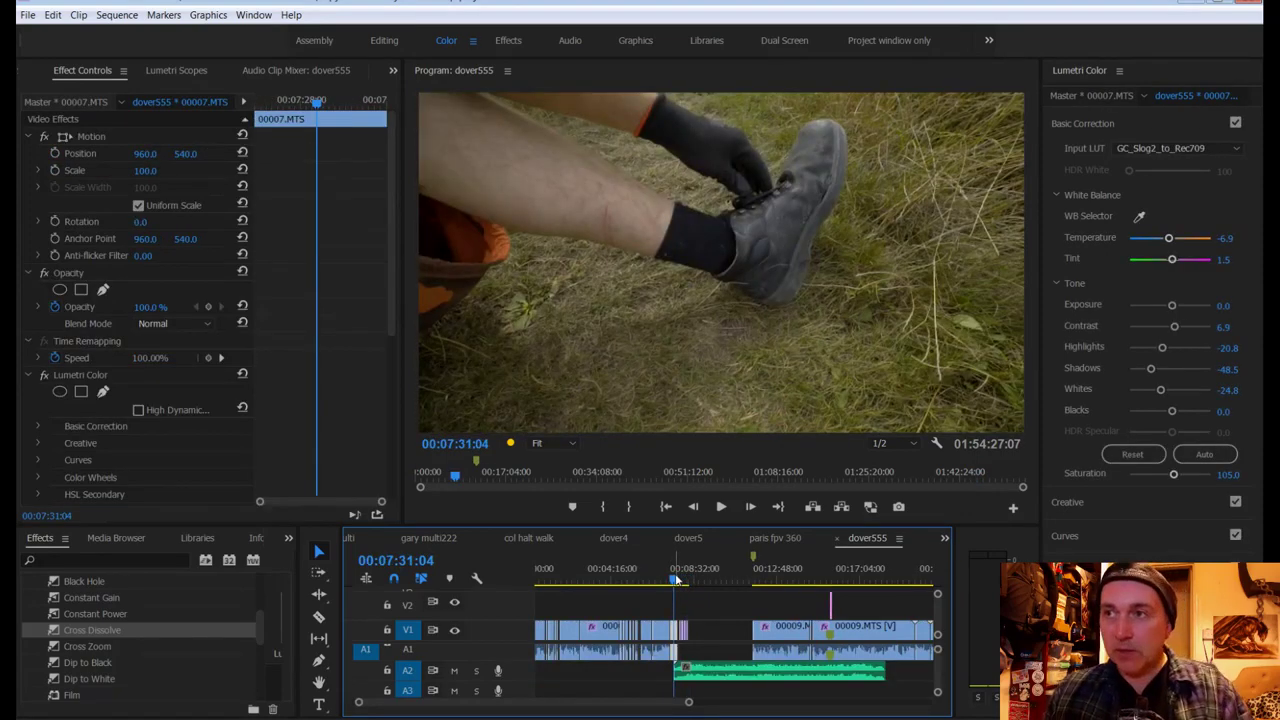
key("space")
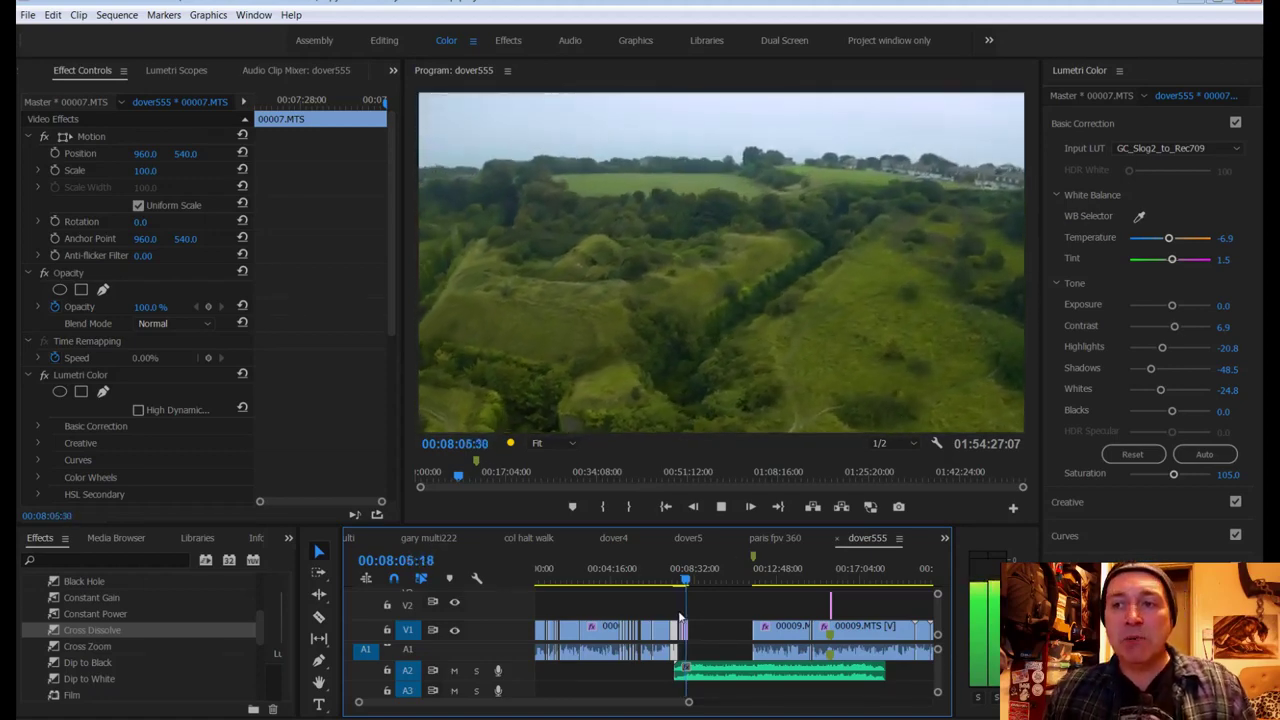
left_click_drag(689, 706, 629, 707)
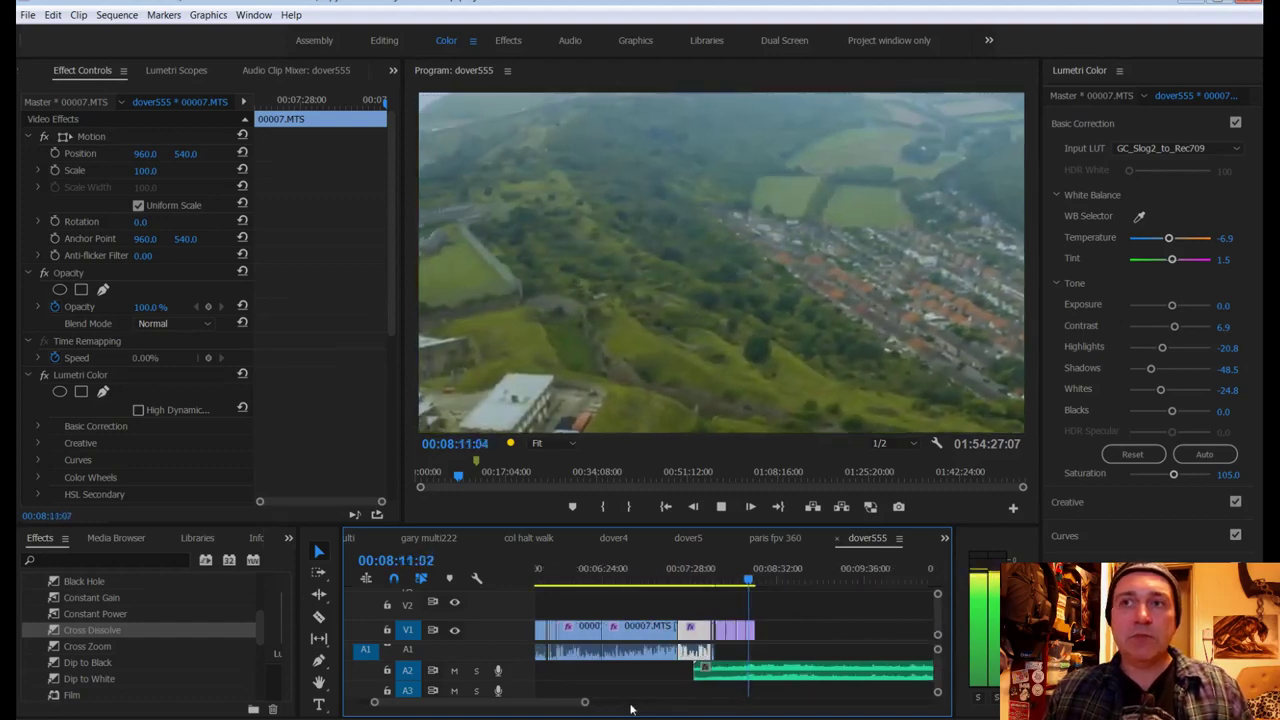
key("space")
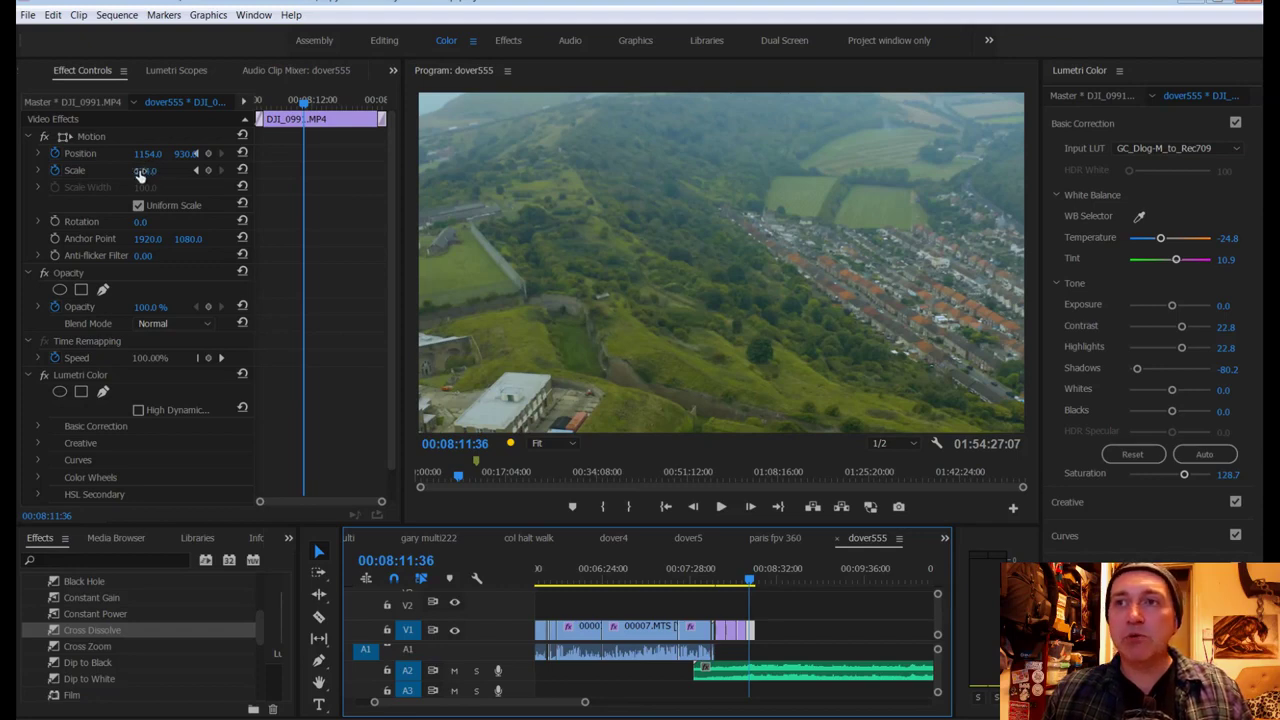
Step: Set the last drone clip's scale to 154 and keyframe its position to 899, 830 at 00:08:11:36
left_click_drag(140, 173, 108, 160)
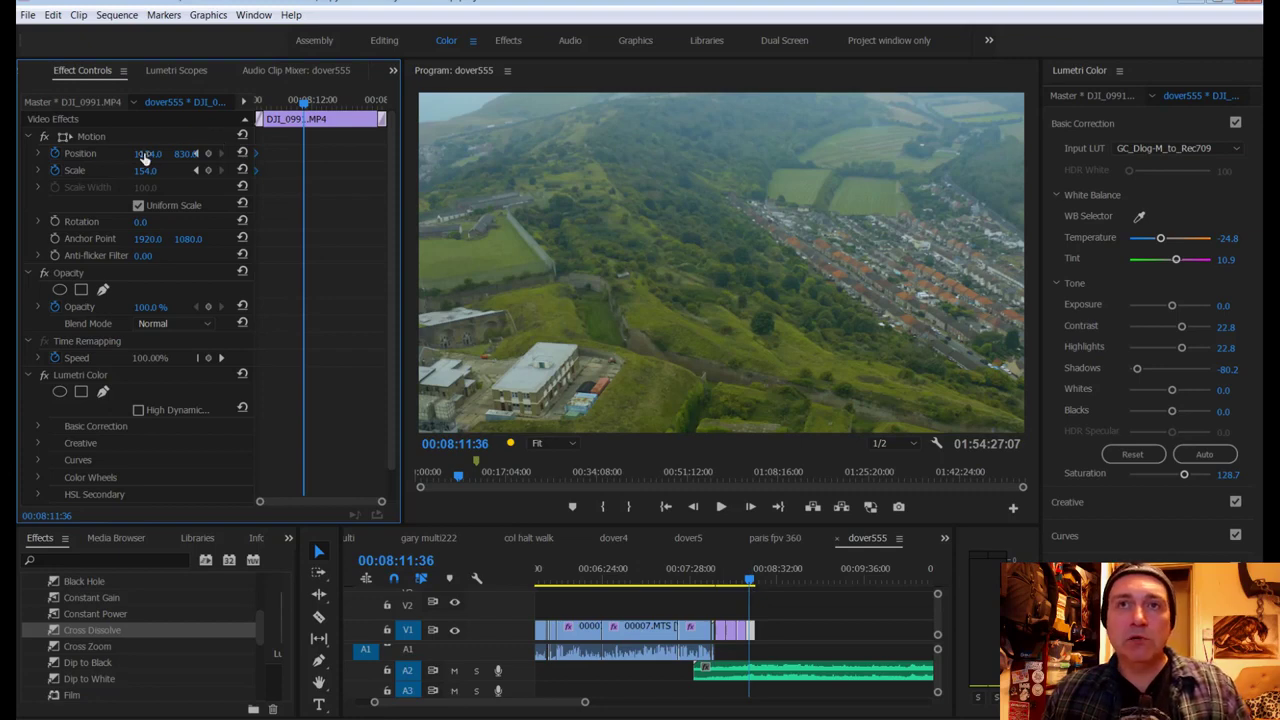
mouse_move(145, 158)
left_mouse_down()
mouse_move(70, 158)
mouse_move(148, 155)
left_mouse_up()
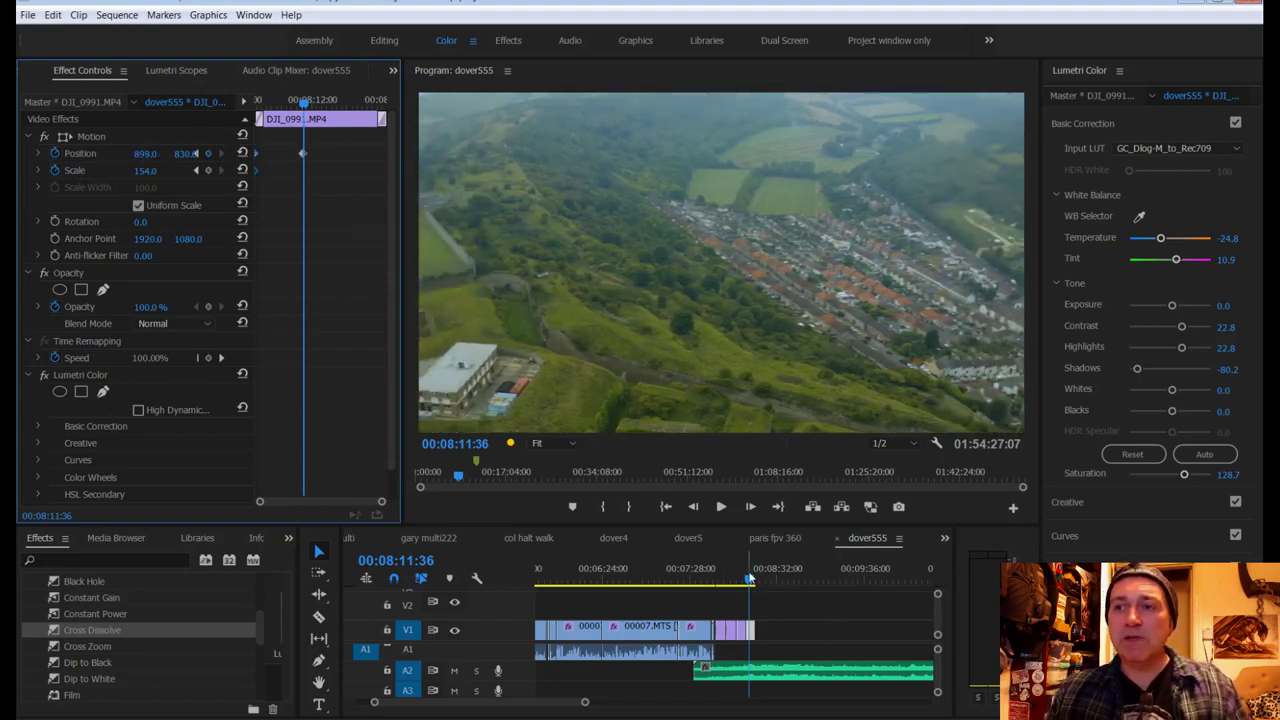
Step: Play back the drone clips from 00:07:45:37 to check the reframed last shot, stopping at 00:08:10:57
left_click_drag(760, 579, 716, 578)
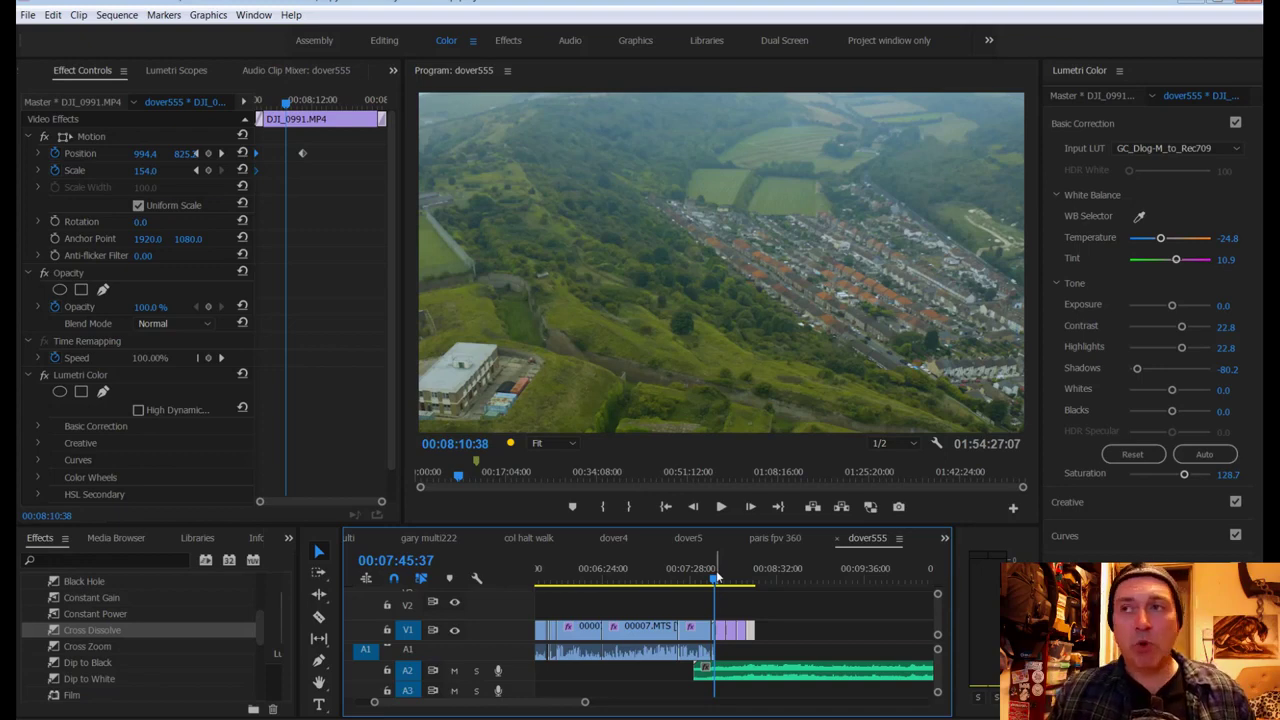
left_click(716, 578)
key("space")
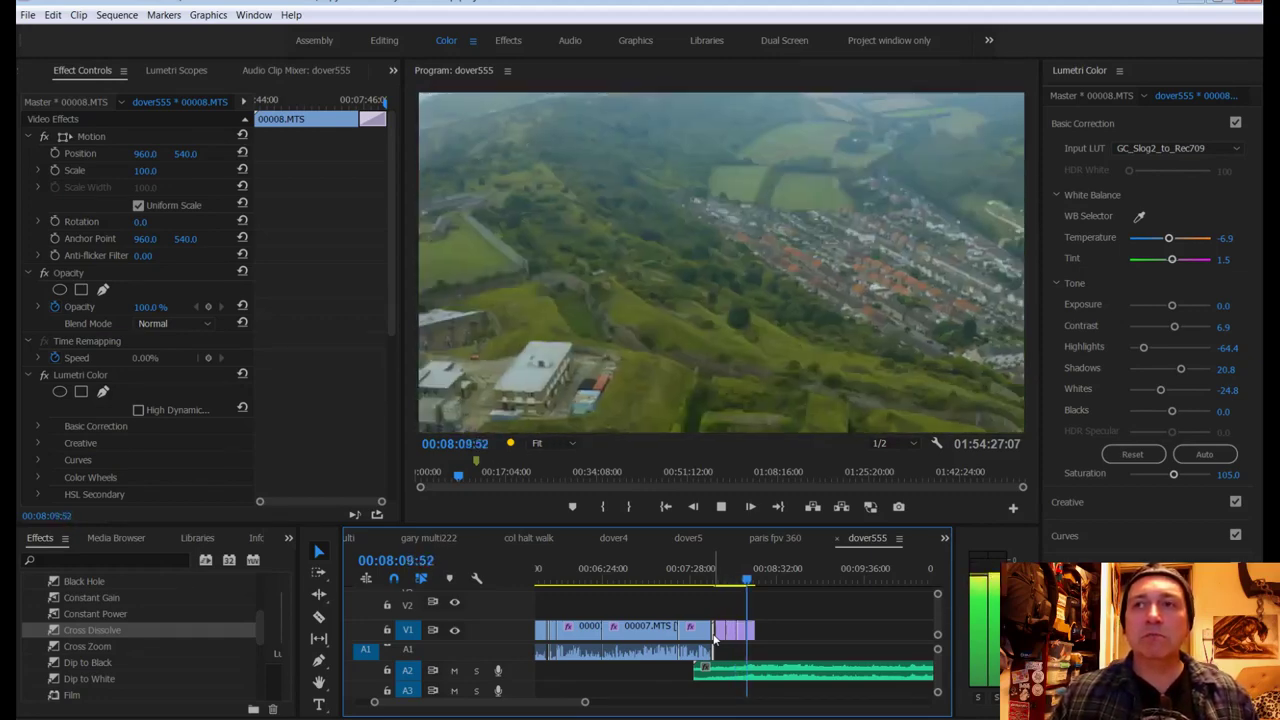
key("space")
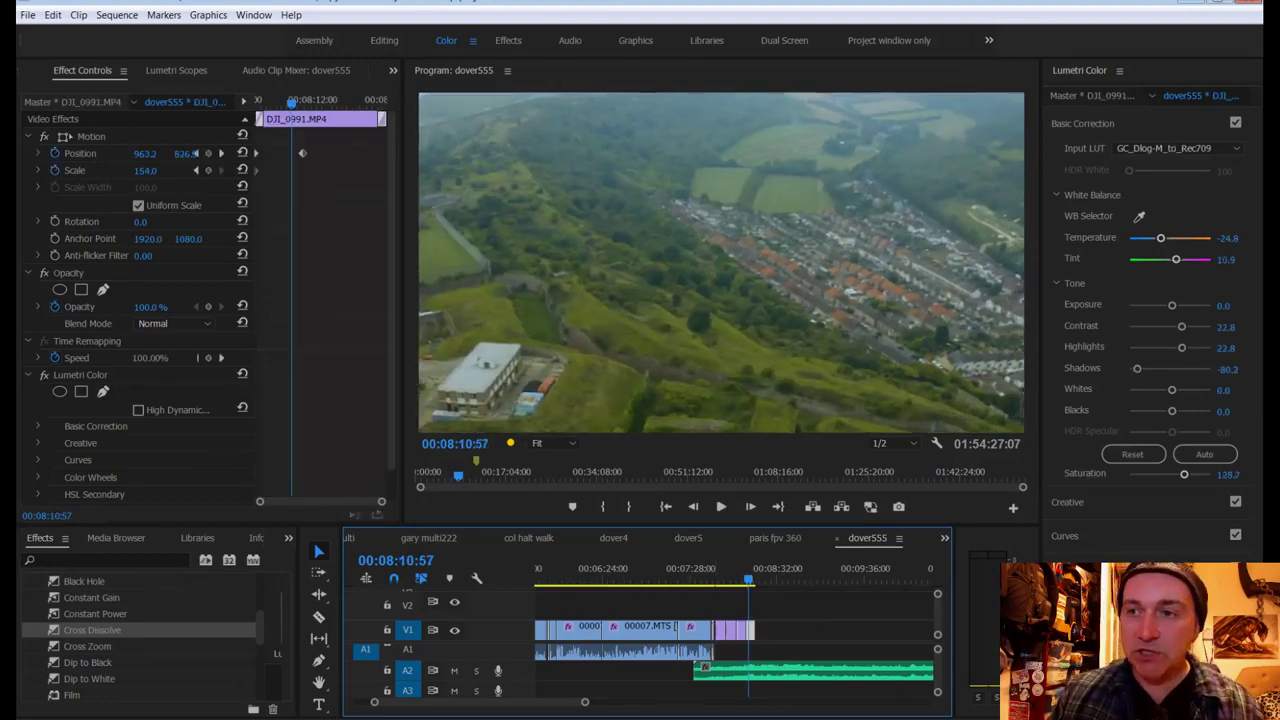
Step: Save the project, play past the end of the last drone clip and park the playhead at 00:08:18:13
left_click_drag(586, 703, 533, 712)
key("ctrl+s")
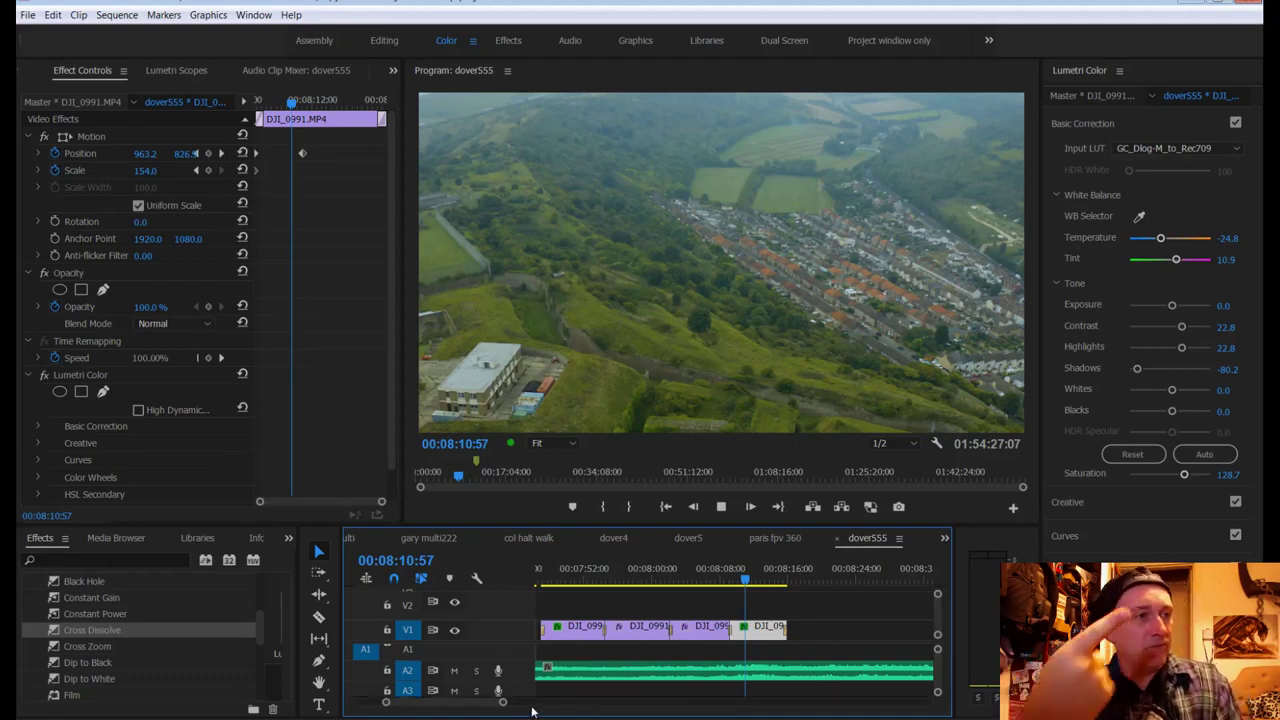
key("space")
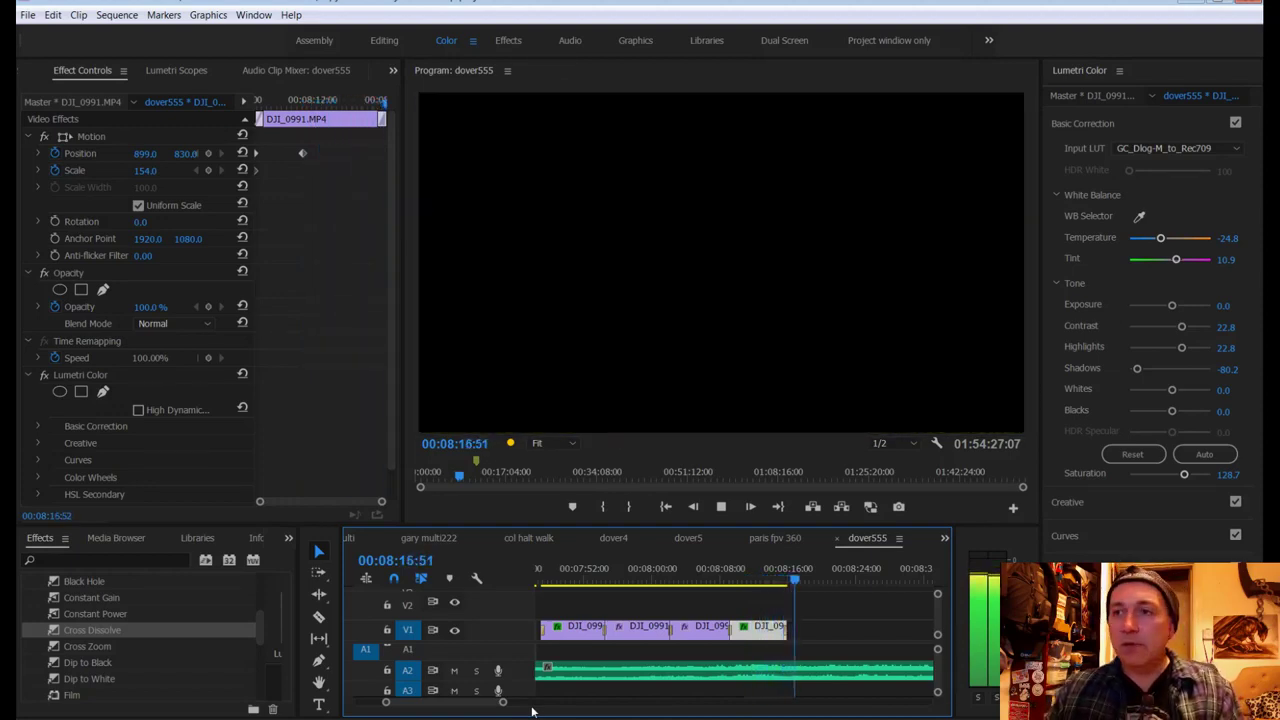
left_click(545, 672)
mouse_move(810, 586)
left_mouse_down()
mouse_move(784, 582)
mouse_move(807, 584)
left_mouse_up()
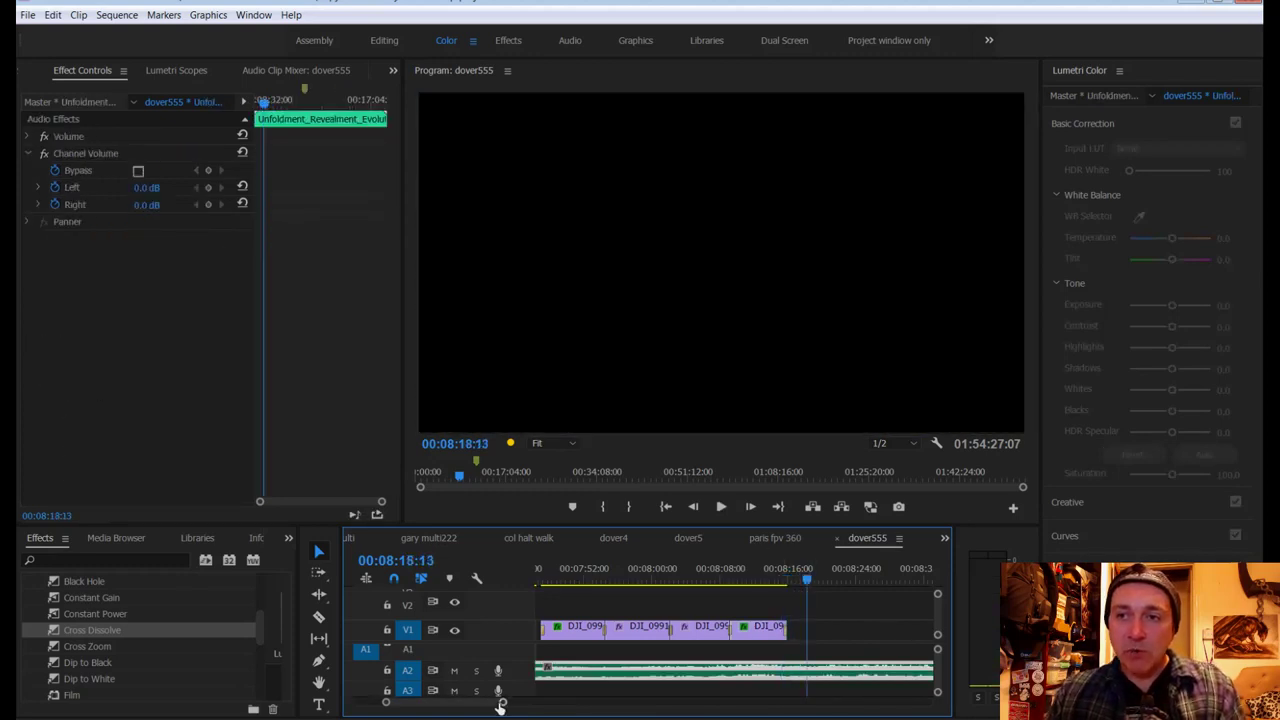
Step: Try to shift 00009.MTS and everything after it earlier with the Track Select Forward tool, and undo the move
left_click_drag(502, 705, 583, 708)
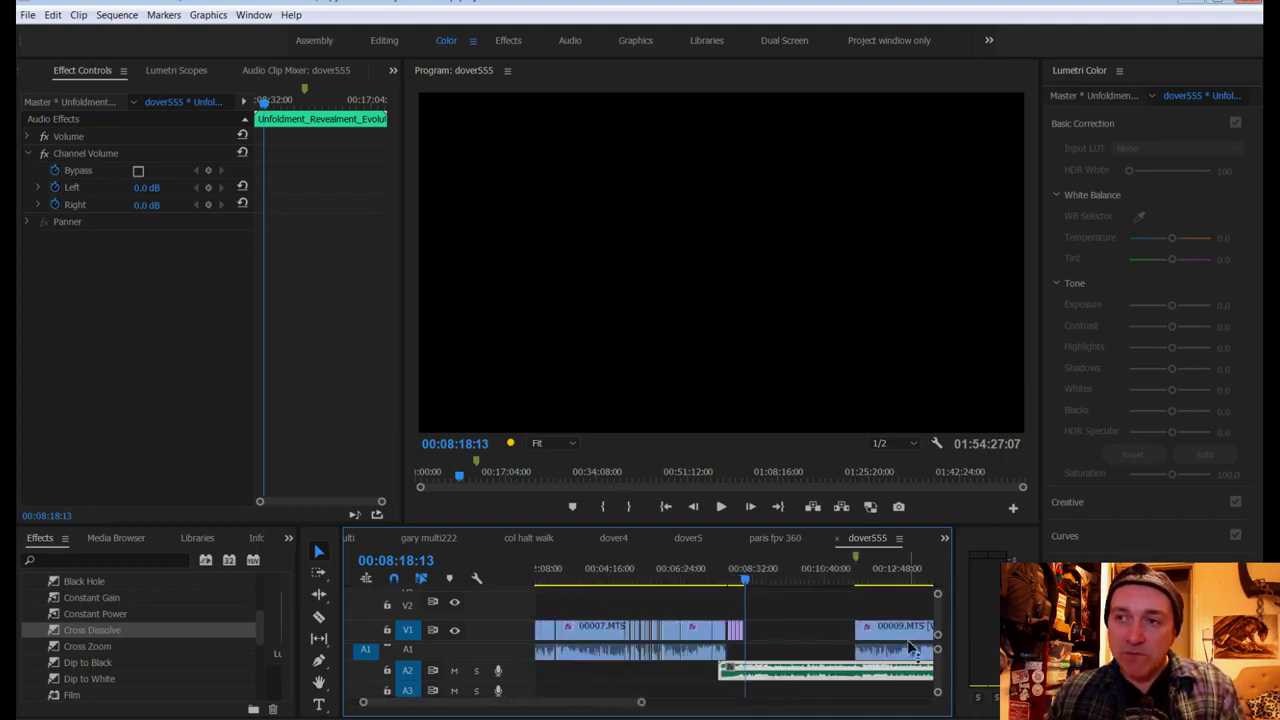
key("a")
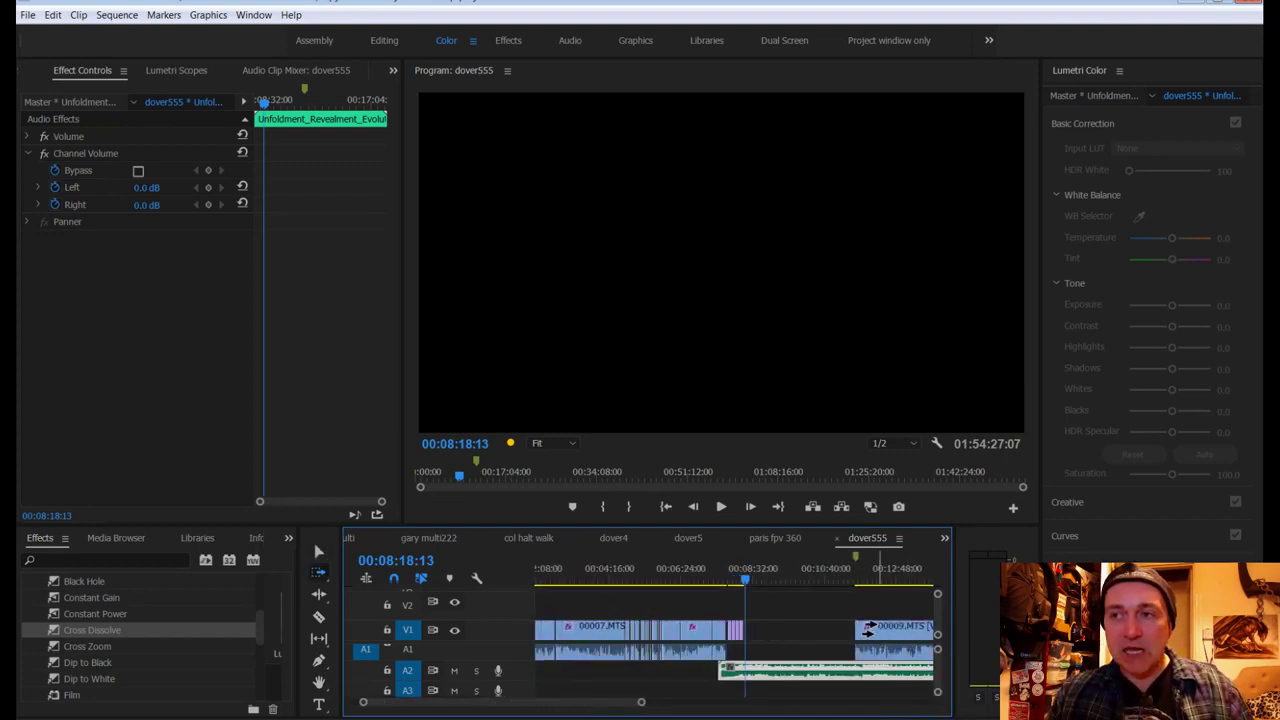
left_click_drag(867, 631, 850, 636)
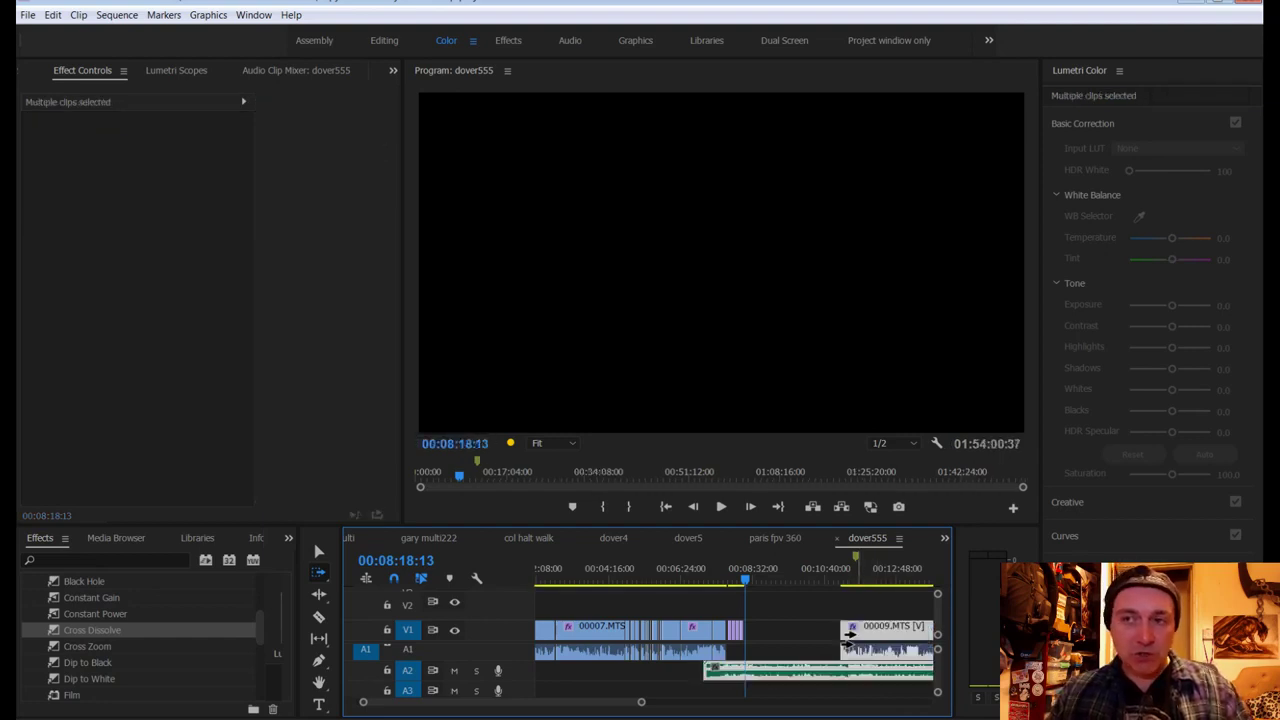
key("ctrl+z")
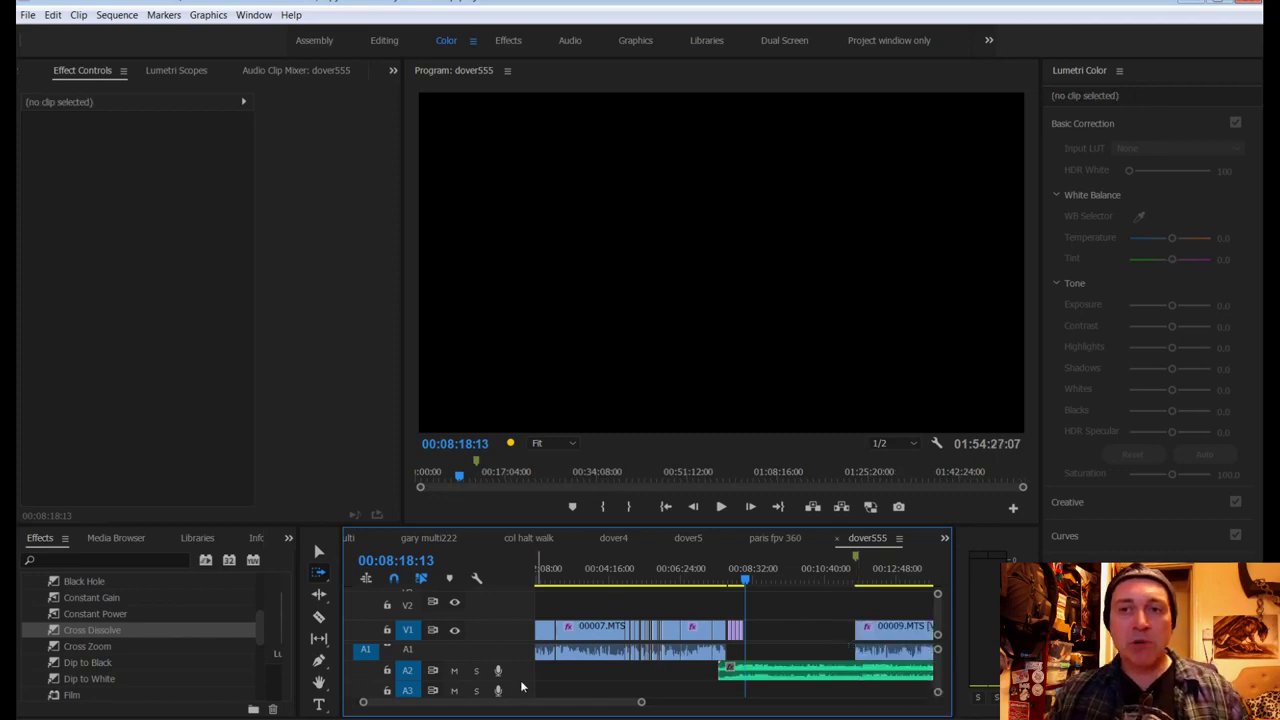
Step: Lock audio track A2 and move 00009.MTS with all following clips earlier to close the gap after the last drone clip
left_click(387, 671)
left_click(387, 671)
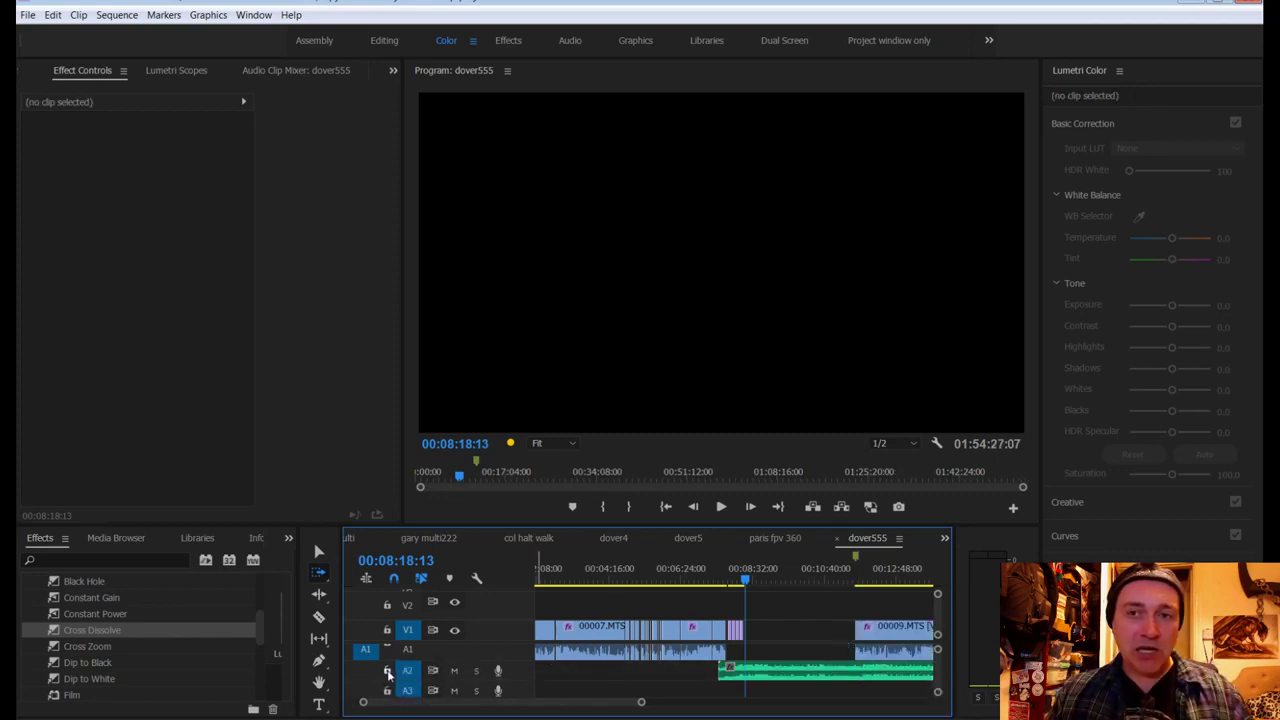
left_click(387, 671)
left_click(387, 671)
left_click(387, 671)
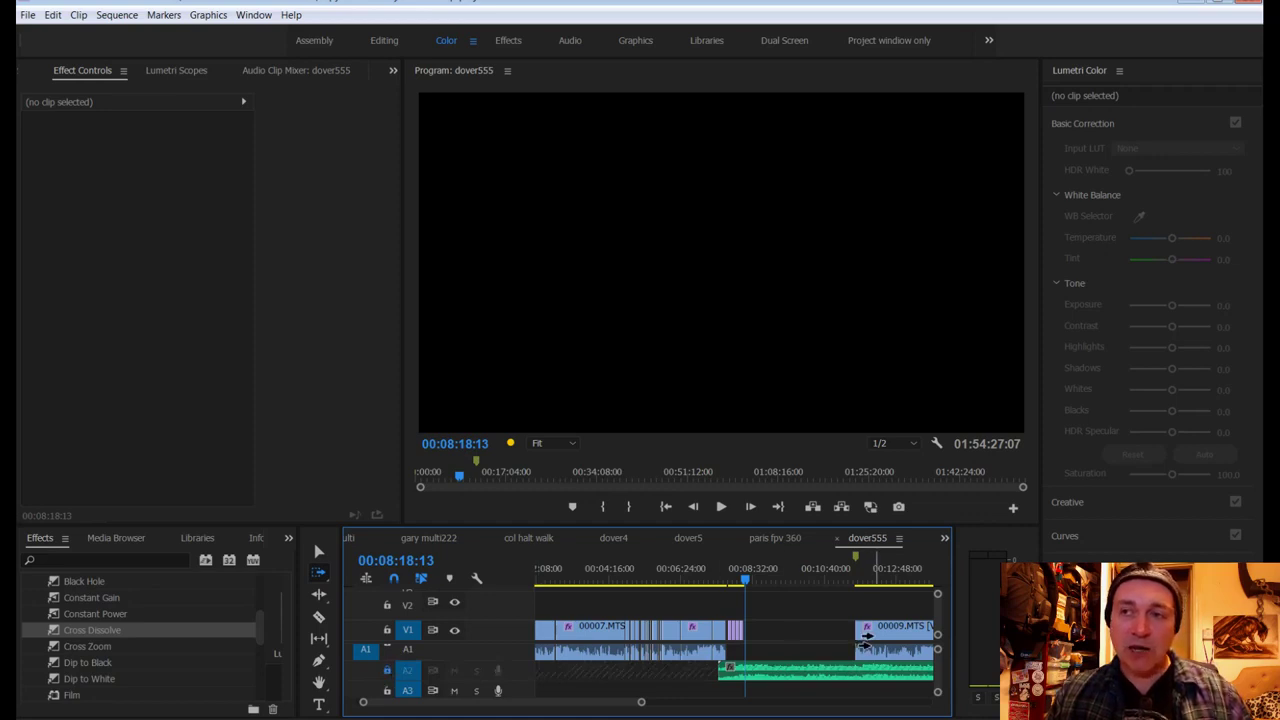
left_click_drag(866, 636, 770, 648)
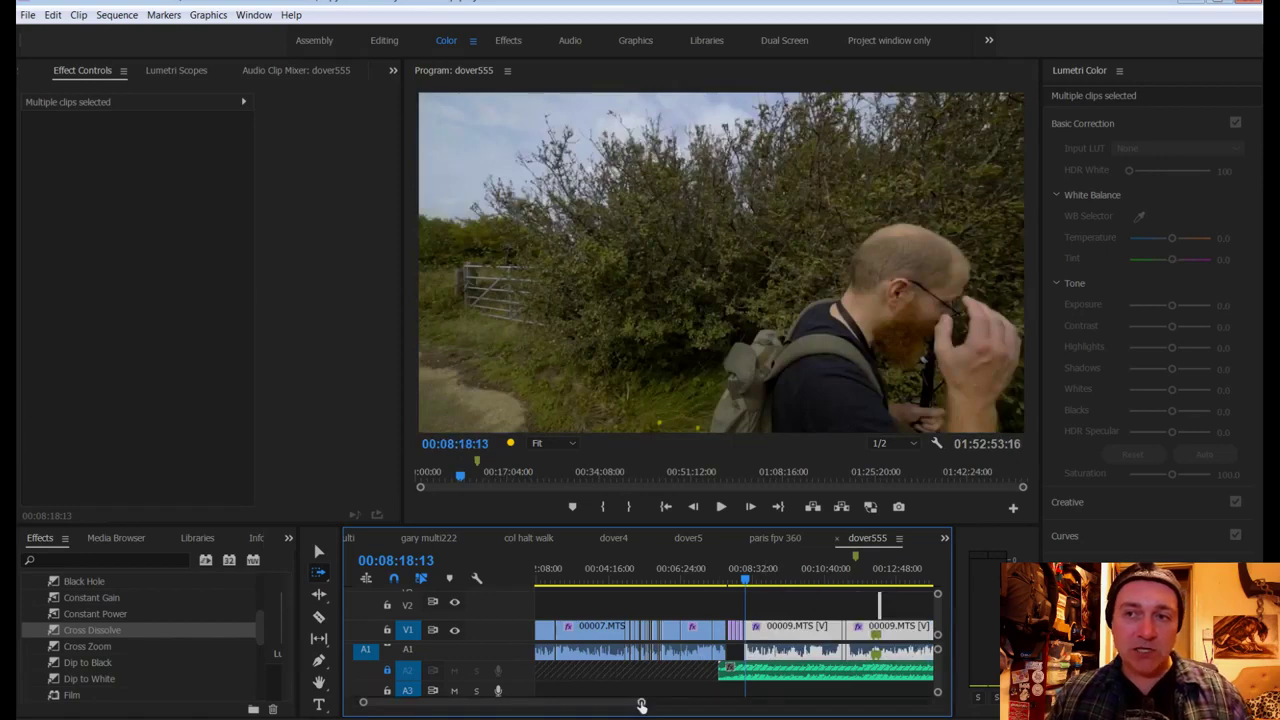
Step: Move 00009.MTS with all following clips later to start at 00:08:16:06, leaving a short gap after the last drone clip
key("=")
key("=")
key("=")
key("=")
key("=")
key("=")
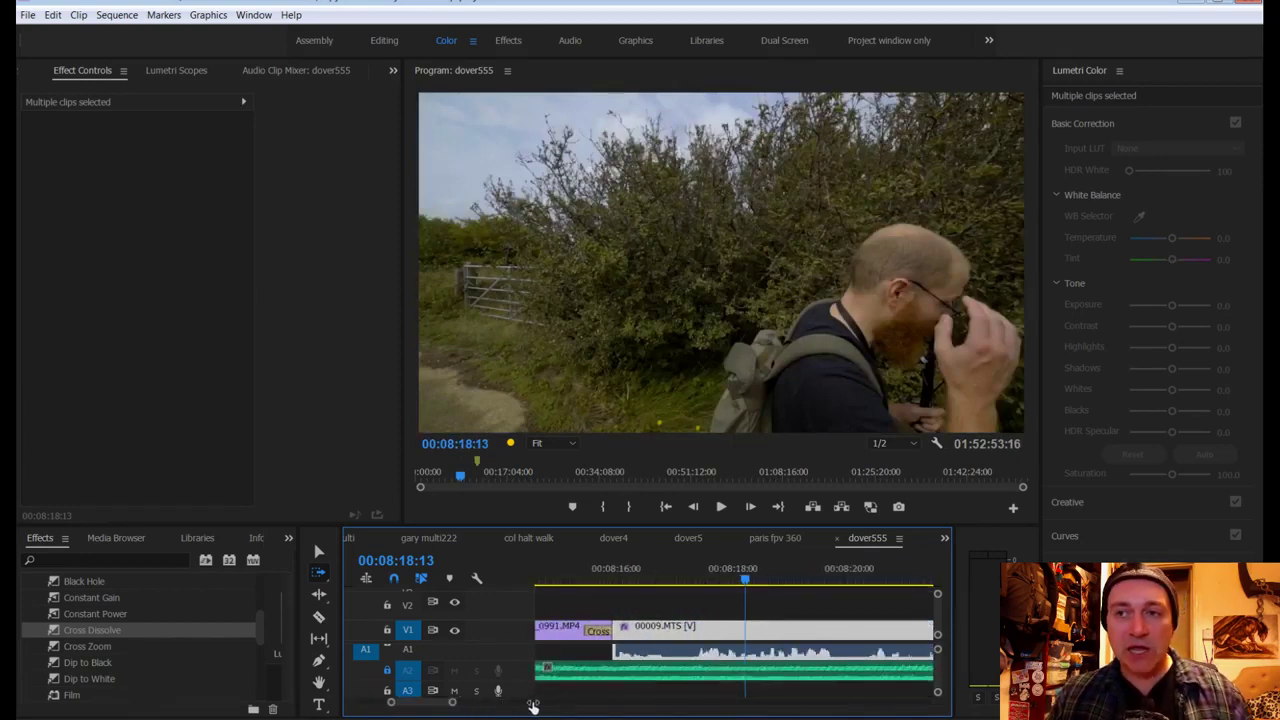
key("=")
left_click(645, 578)
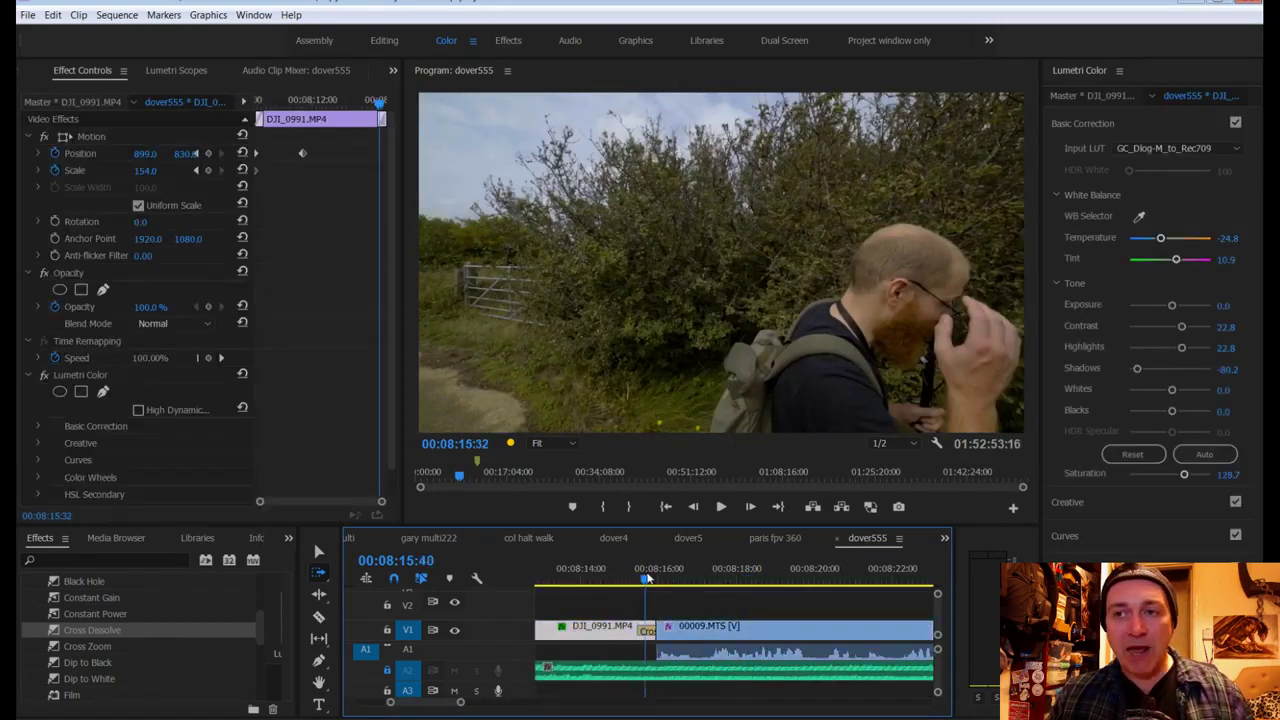
left_click(663, 578)
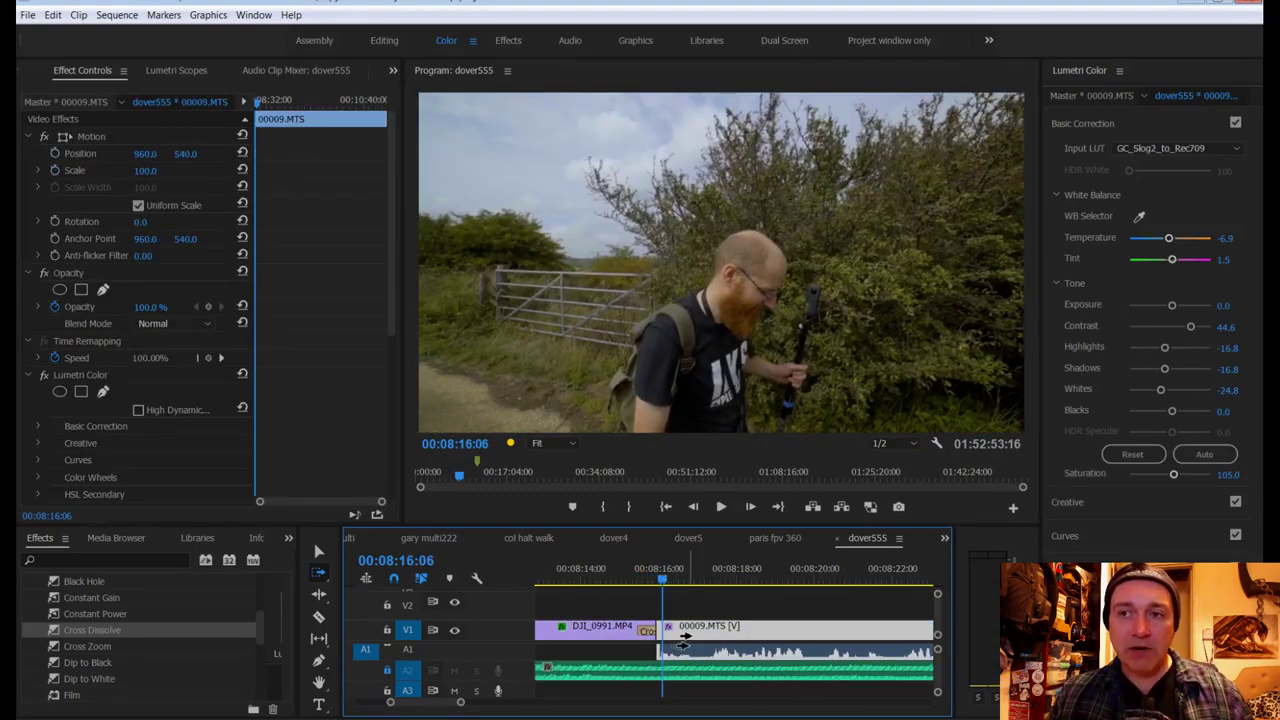
left_click_drag(677, 640, 683, 640)
Step: Compare the gap before the first drone clip and shift 00009.MTS with all following clips to start at 00:08:16:12
scroll(430, 707, "up", 5)
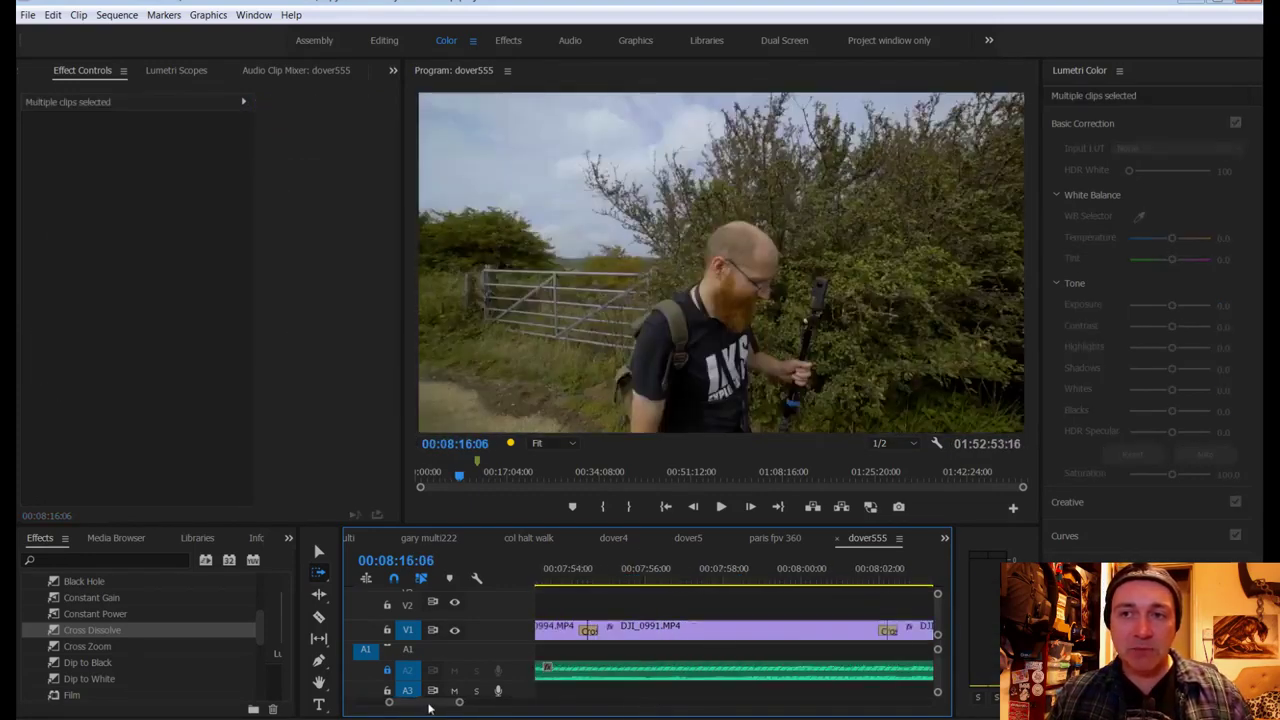
scroll(430, 707, "up", 5)
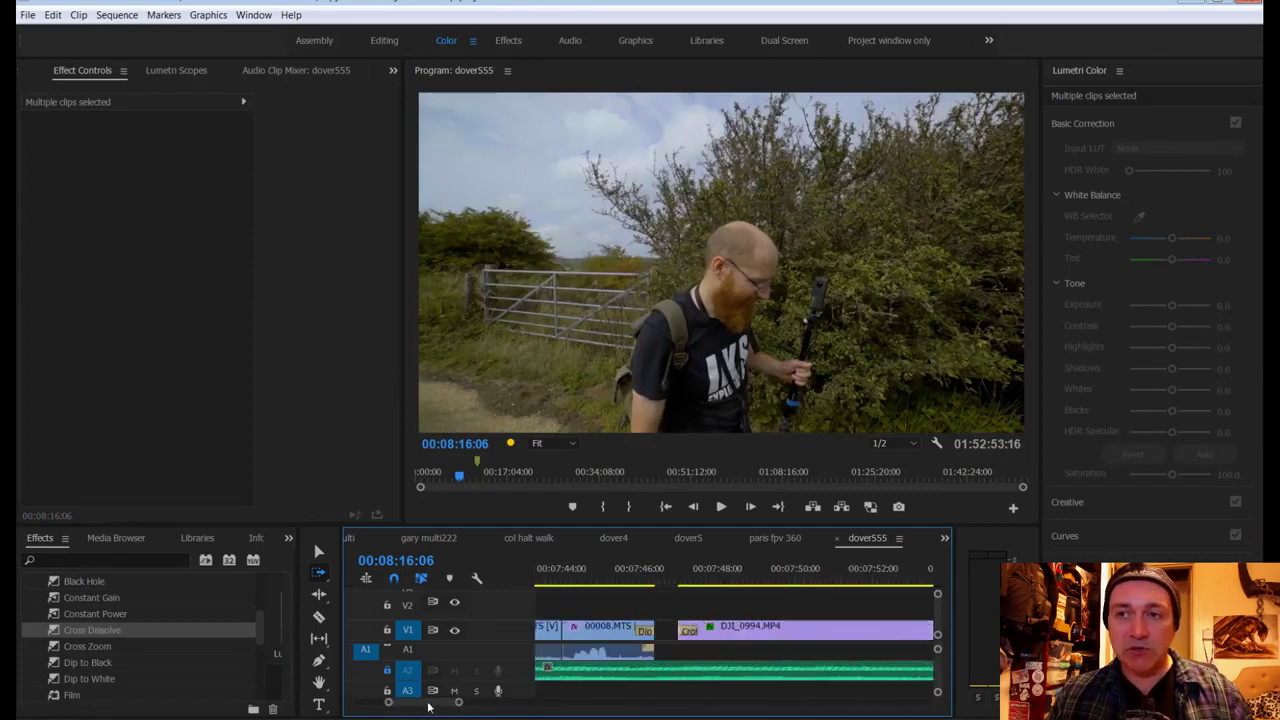
mouse_move(428, 707)
left_mouse_down()
mouse_move(443, 707)
mouse_move(430, 707)
left_mouse_up()
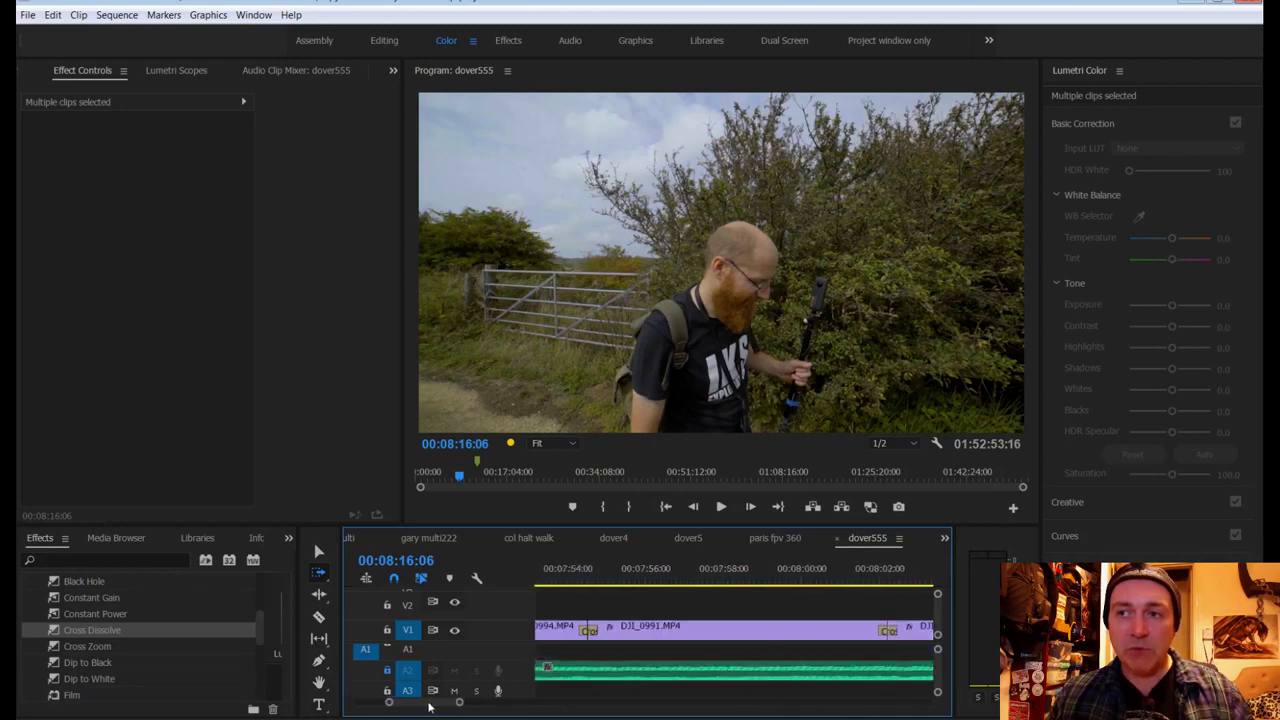
left_click_drag(683, 634, 697, 640)
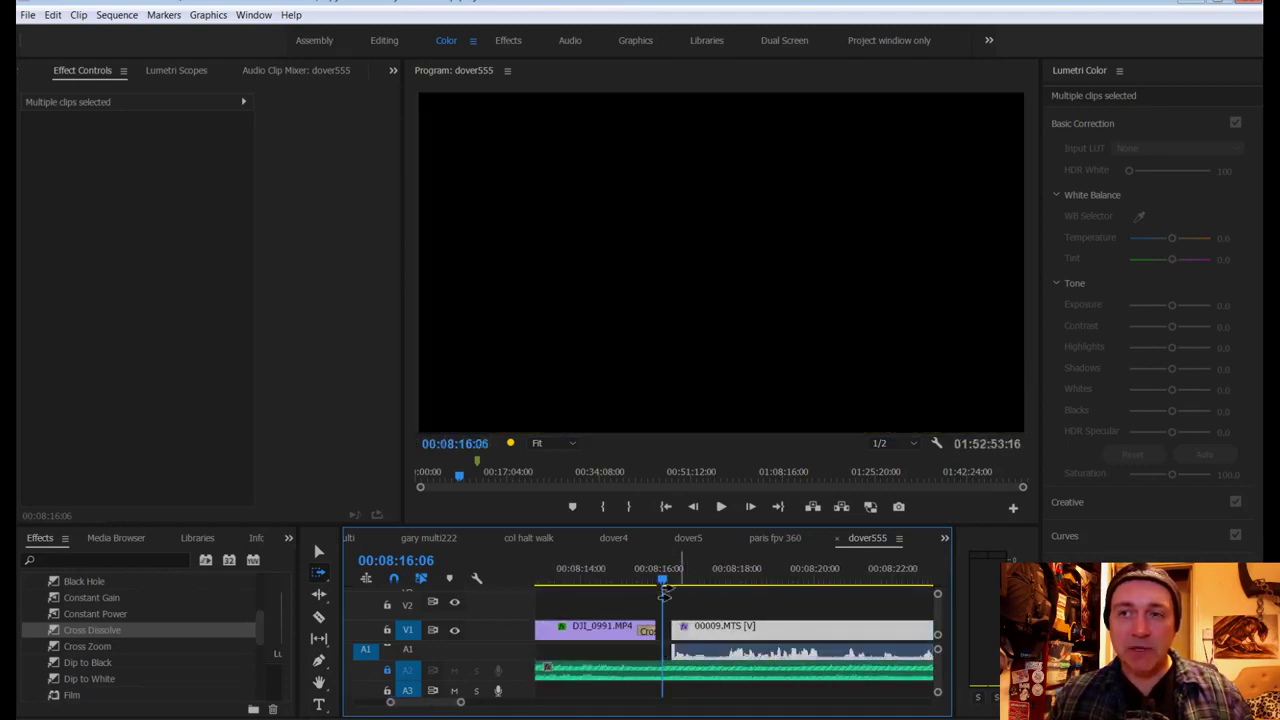
left_click_drag(661, 580, 668, 580)
left_click_drag(720, 628, 714, 628)
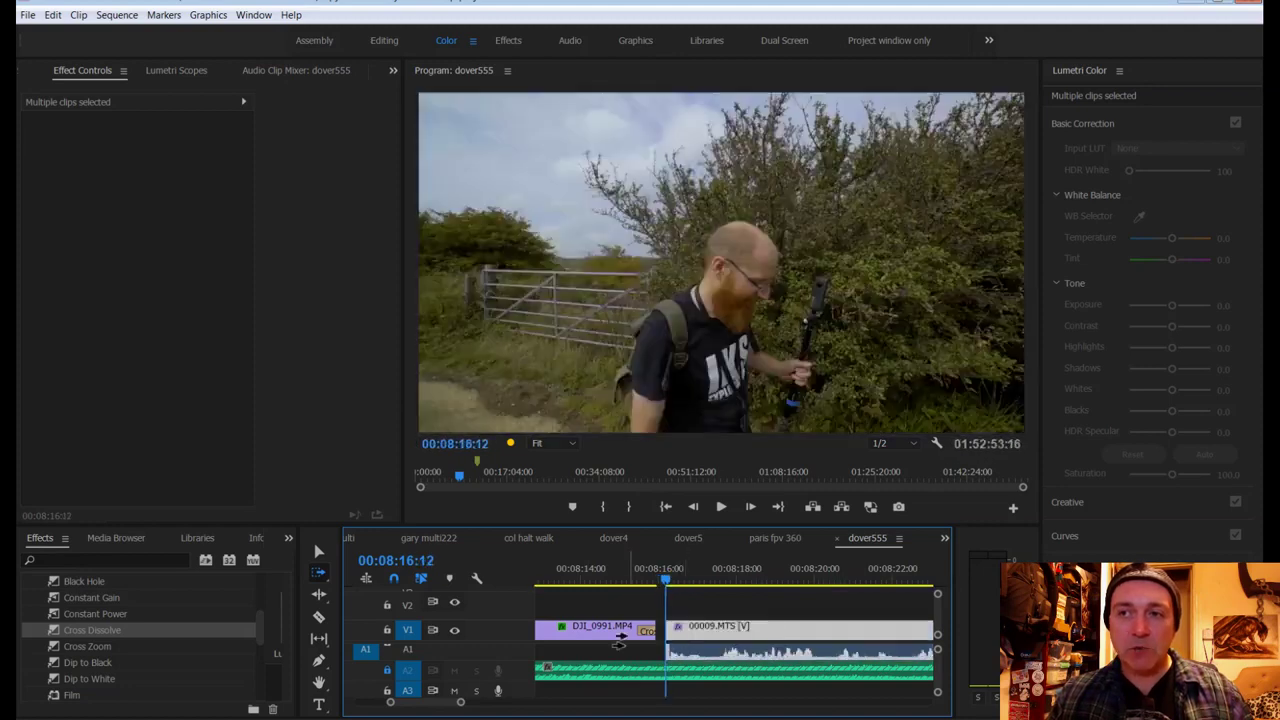
Step: Apply a Dip to Black transition to the start of 00009.MTS and play the join
left_click(89, 662)
left_click_drag(676, 632, 664, 633)
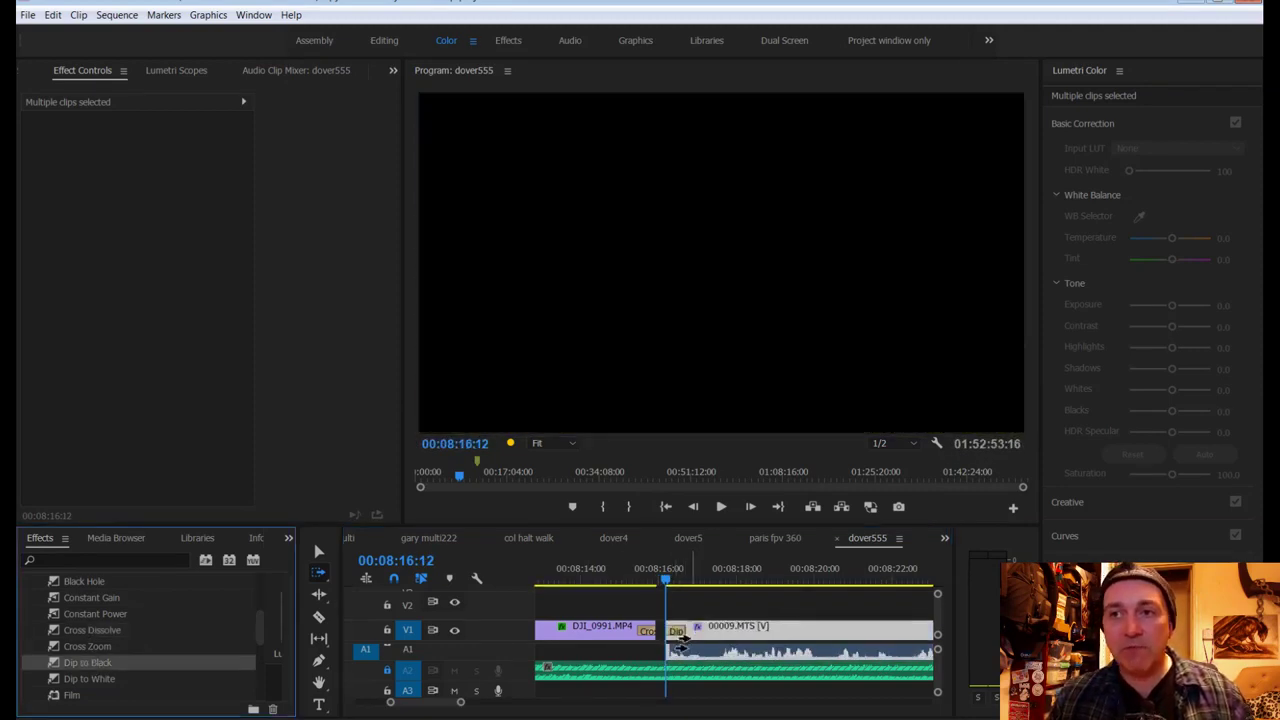
key("space")
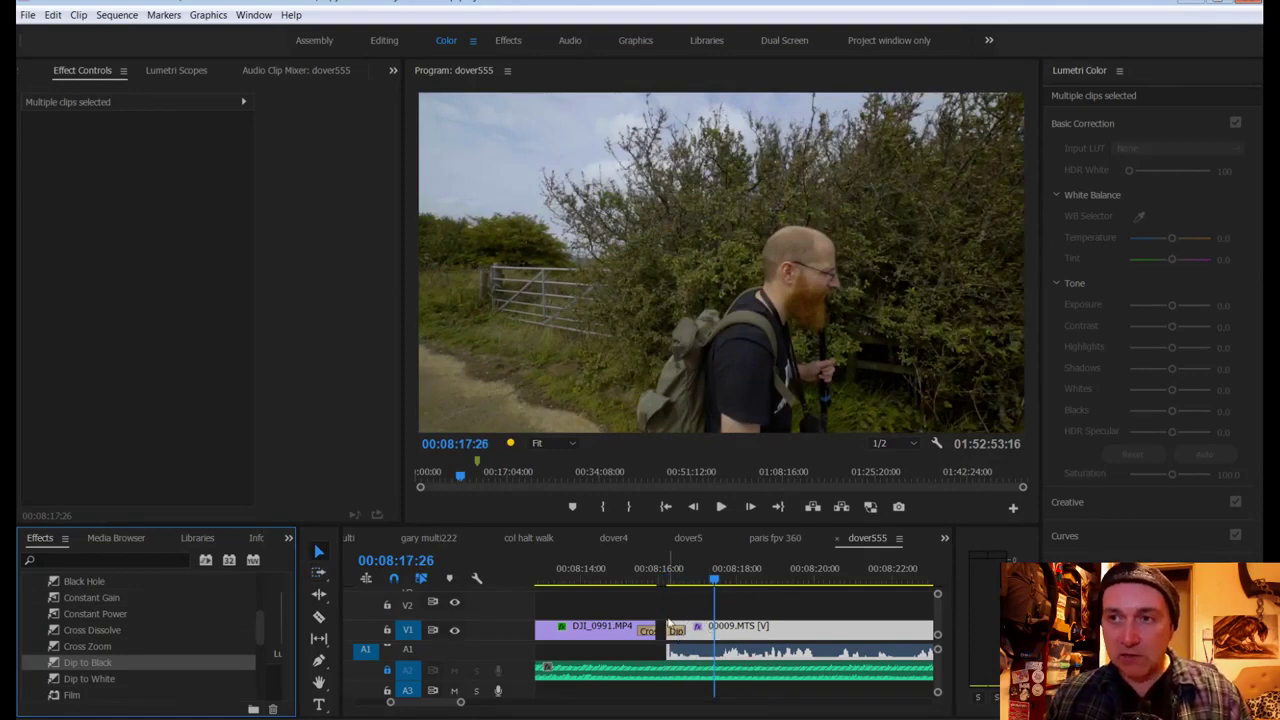
Step: Try a longer gap by moving 00009.MTS and the following clips to start at 00:08:17:26, and play the join
left_click_drag(668, 620, 716, 627)
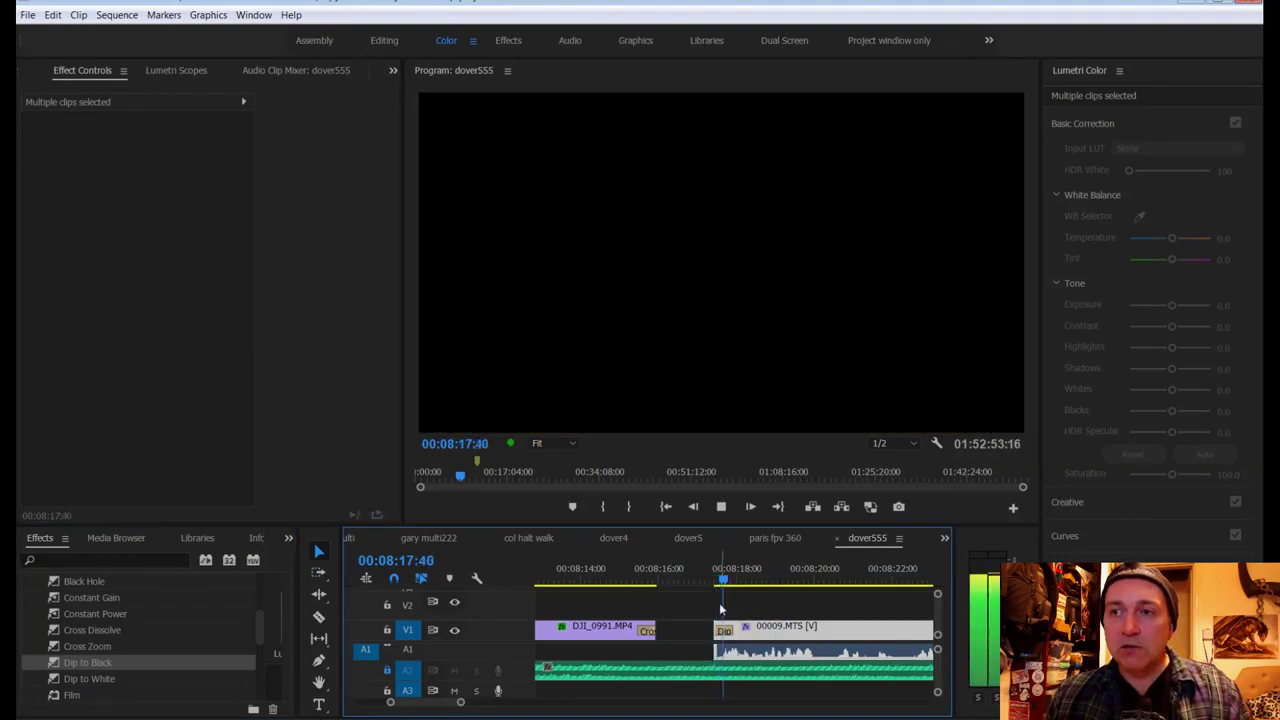
key("space")
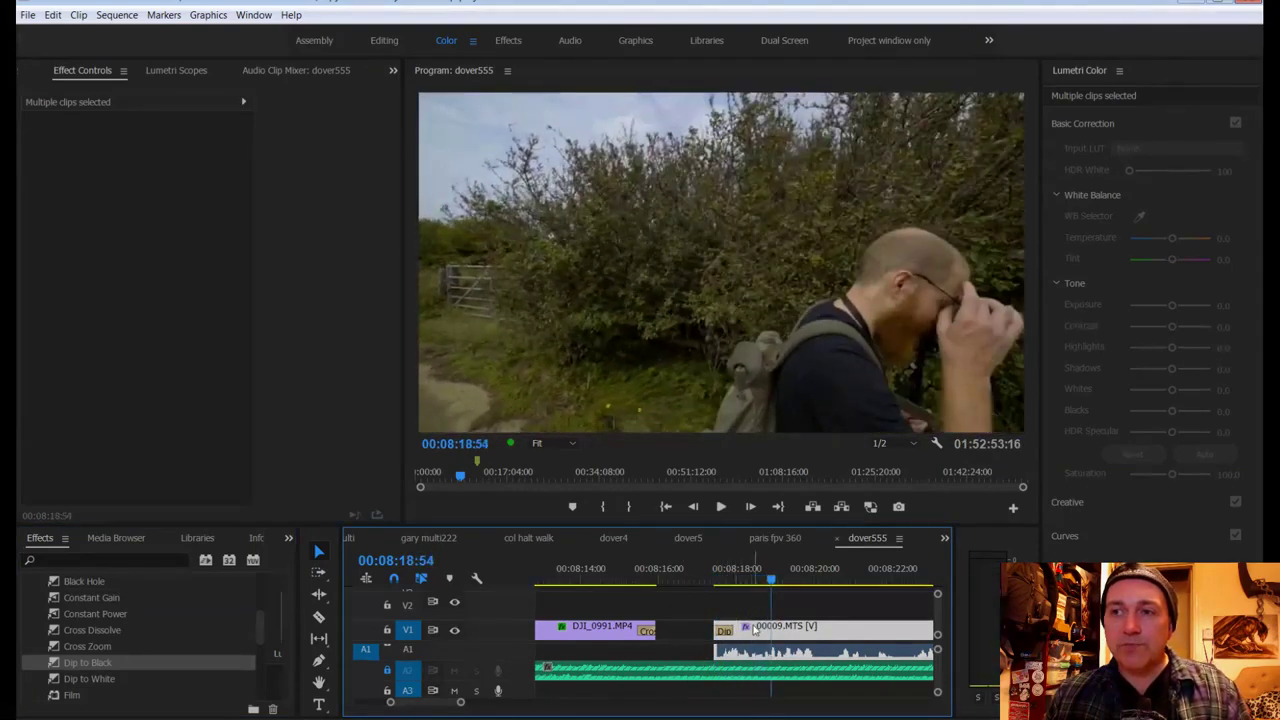
Step: Move 00009.MTS and all following clips back to start at 00:08:16:16 and play the join, stopping at 00:08:18:14
left_click(670, 572)
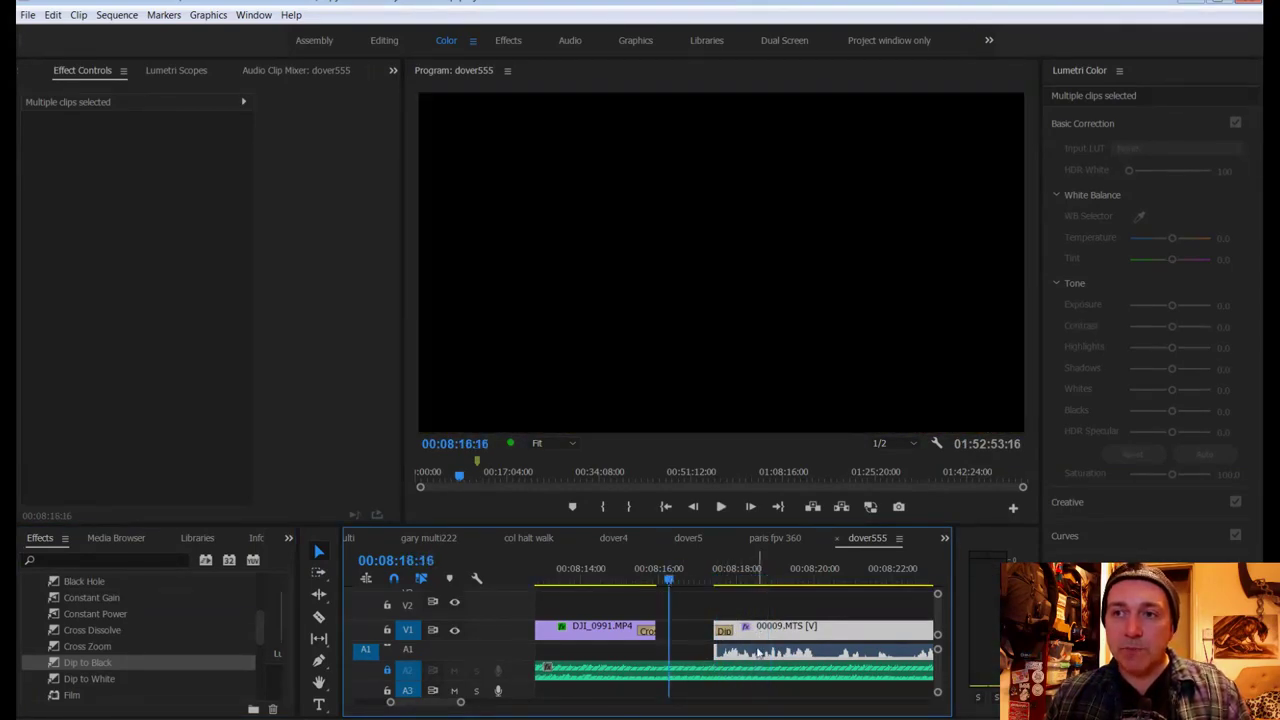
key("a")
left_click_drag(745, 637, 705, 635)
left_click_drag(672, 577, 613, 580)
key("space")
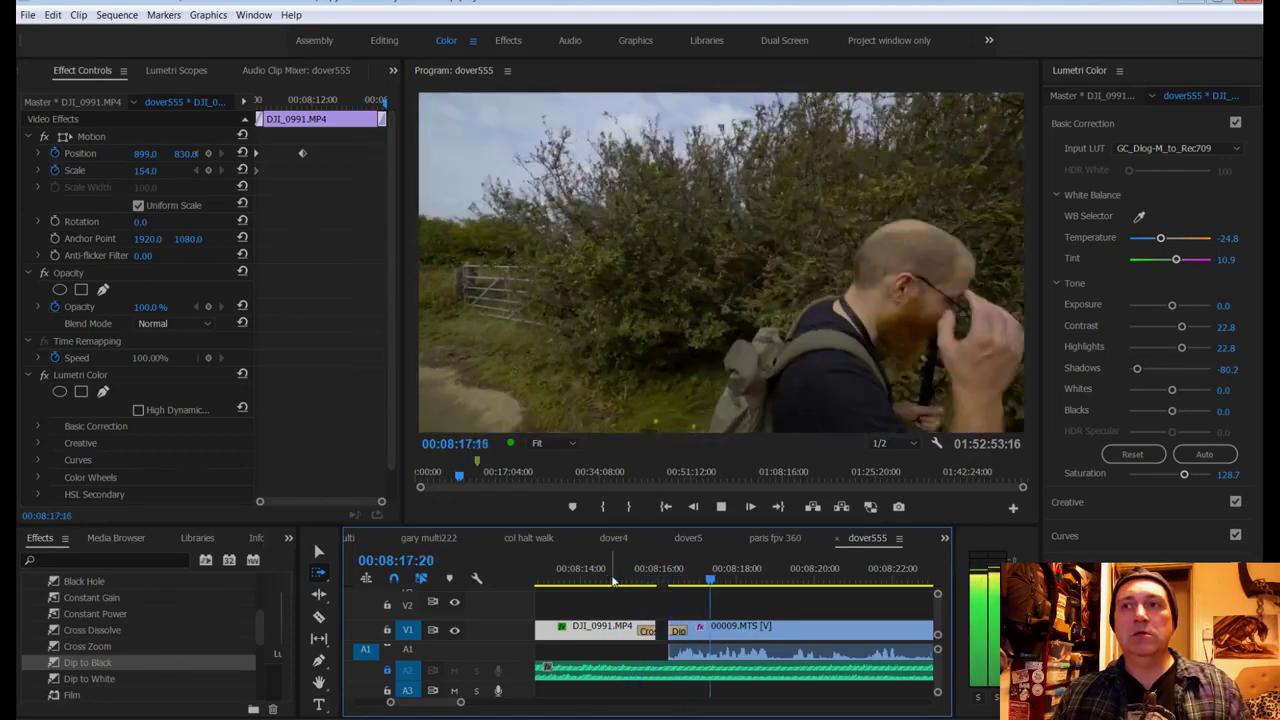
key("space")
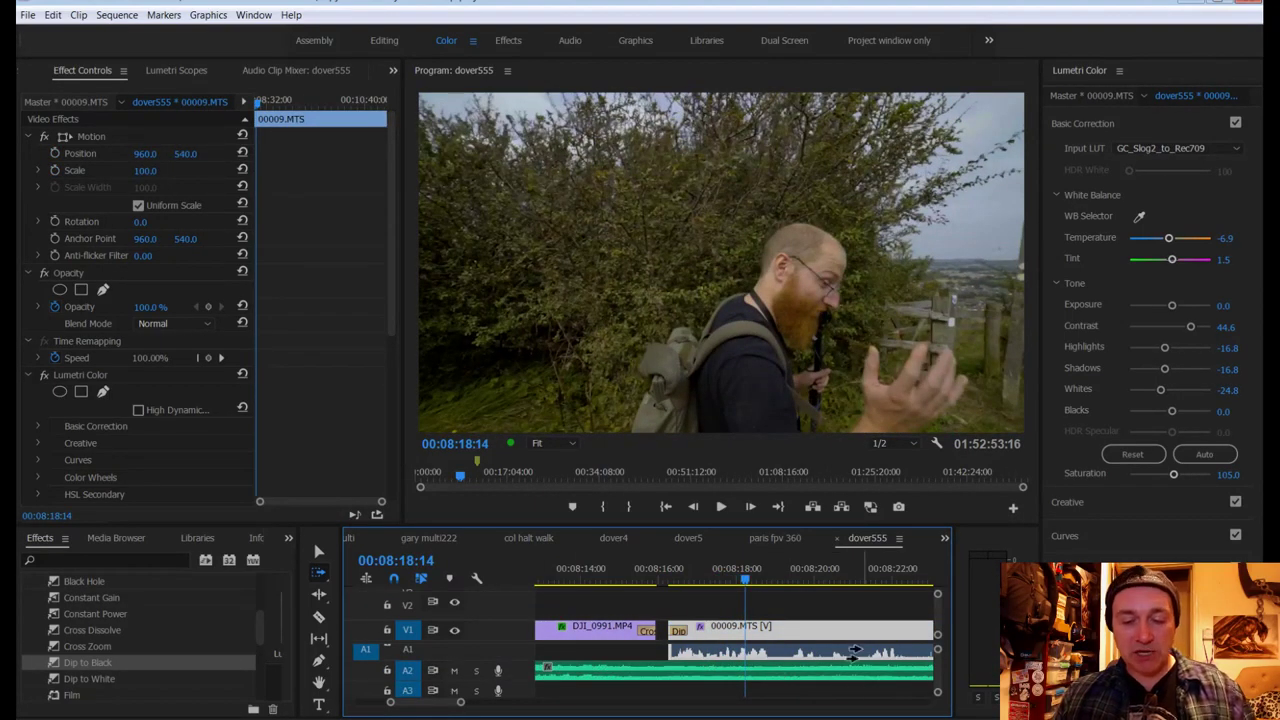
Step: With A2 unlocked, cut the music just after 00:08:18:14 and move the remaining part beyond the end of the sequence
key("c")
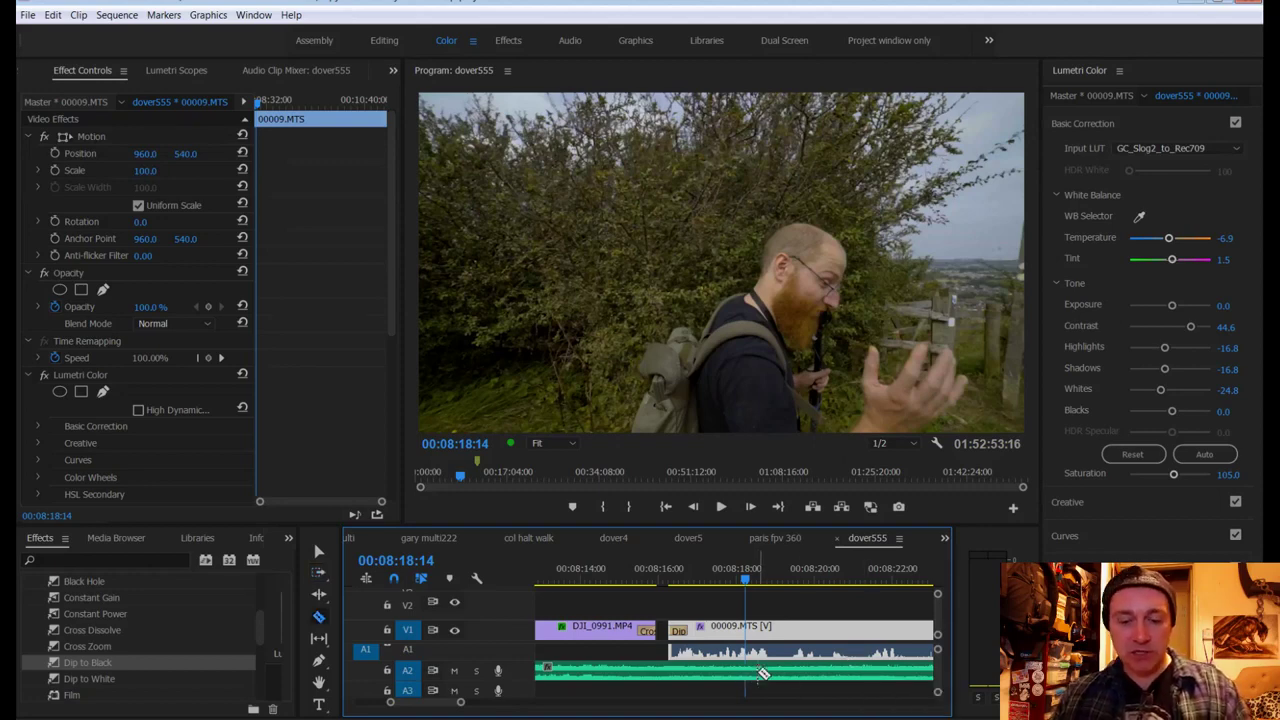
left_click(750, 673)
key("v")
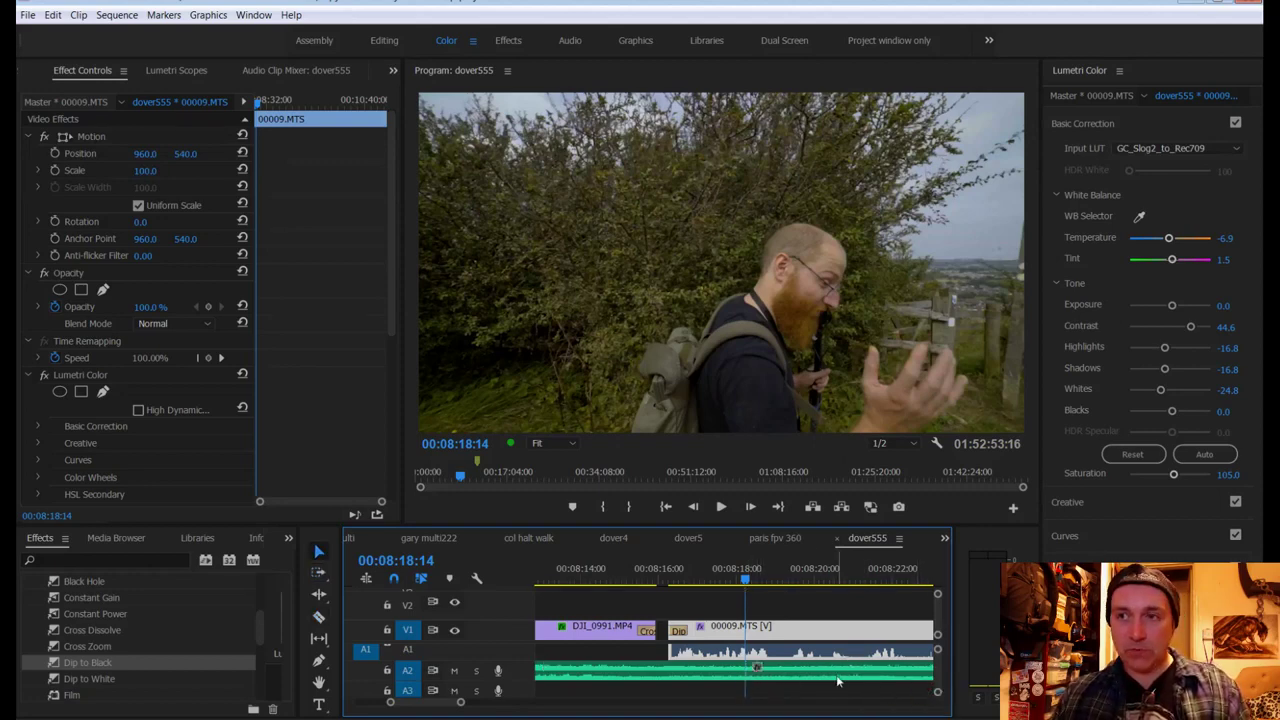
left_click(832, 678)
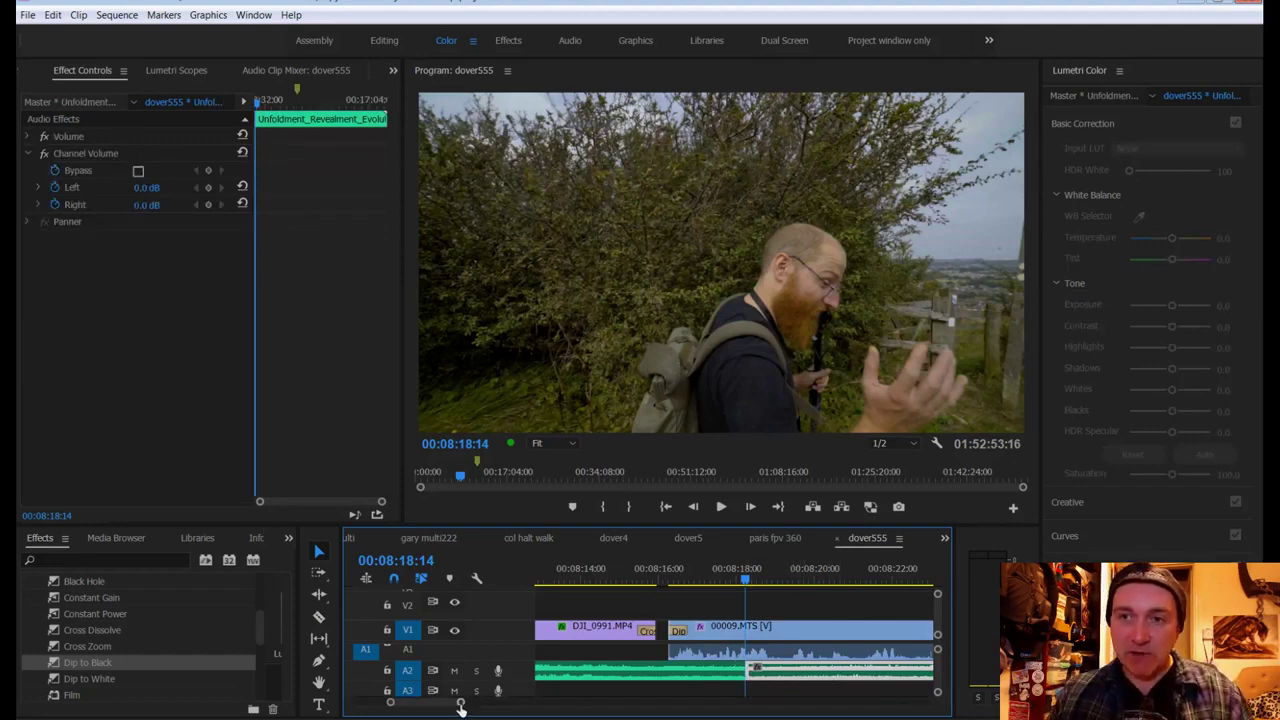
left_click_drag(460, 702, 932, 712)
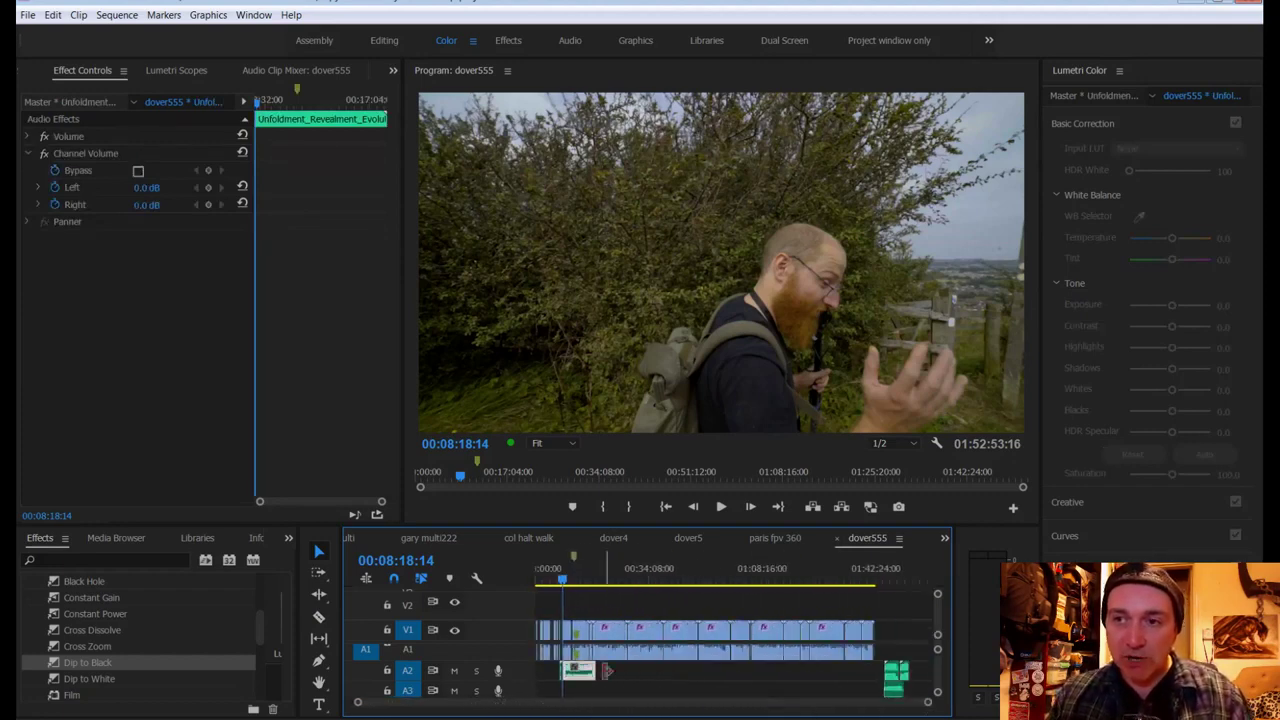
left_click_drag(607, 671, 935, 675)
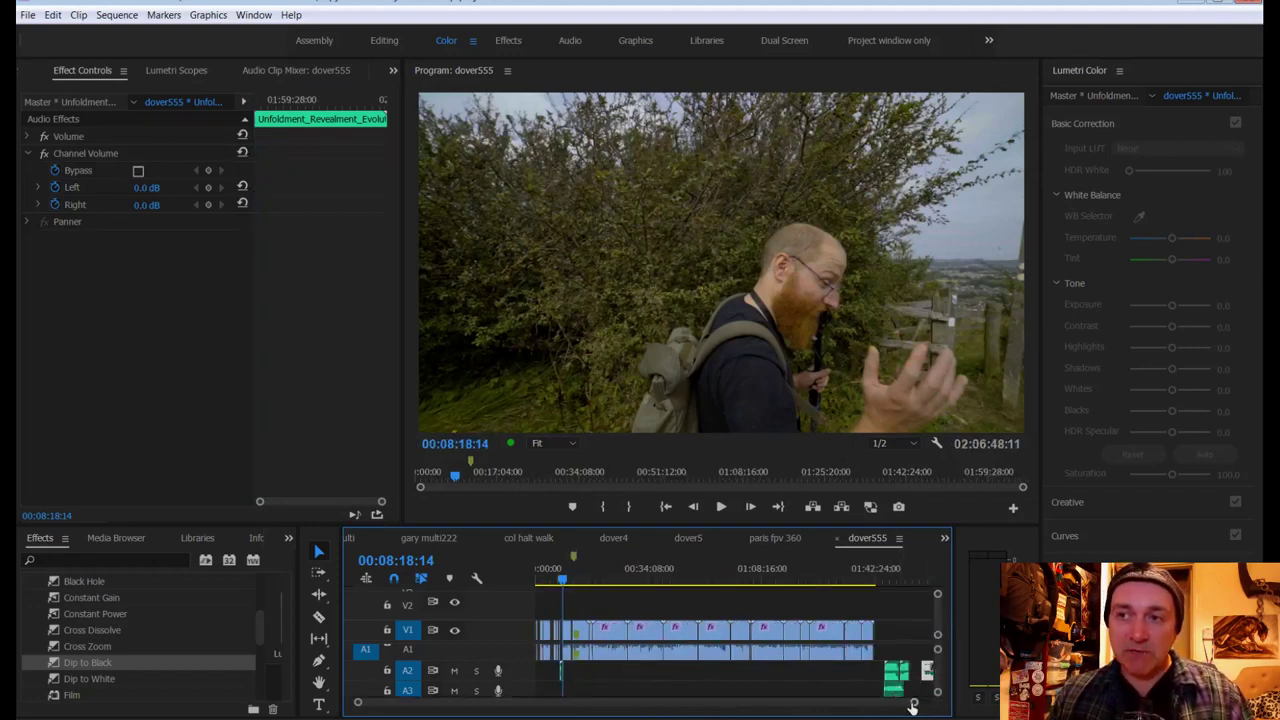
Step: Add a Constant Gain fade to the end of the music on A2, extend it to 00:00:03:38 and save the project
scroll(800, 706, "up", 8)
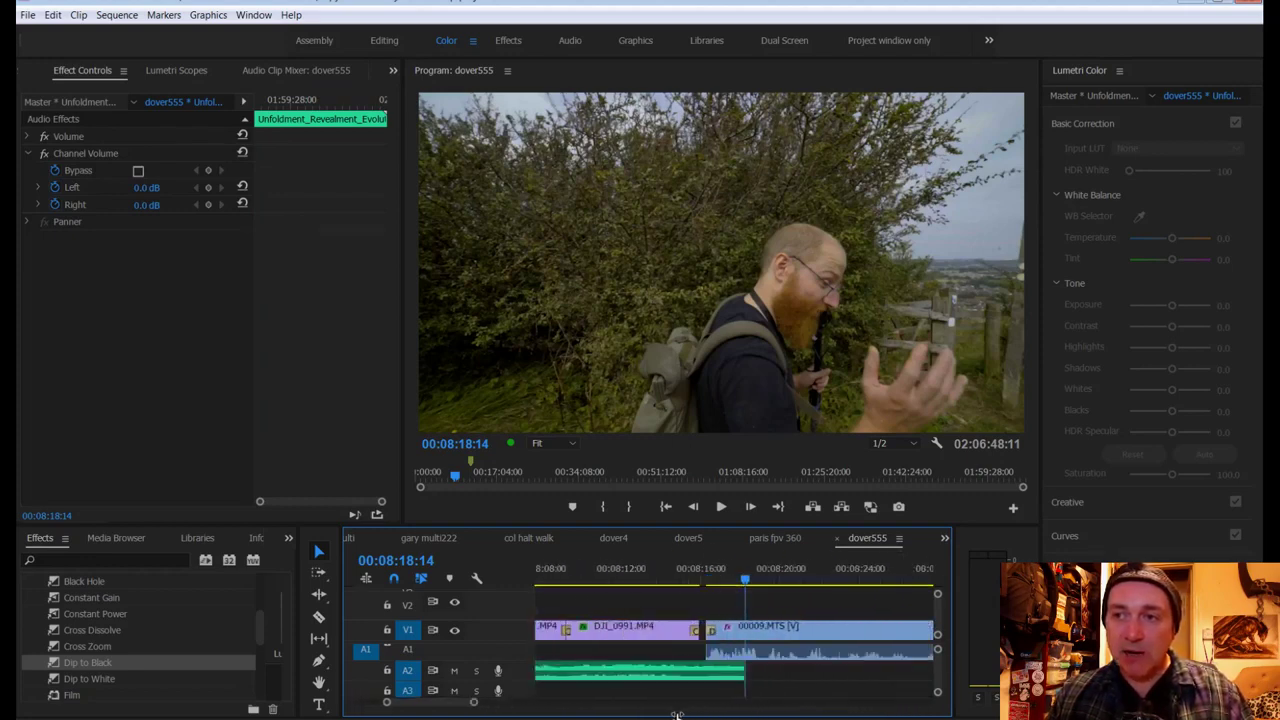
scroll(677, 714, "up", 3)
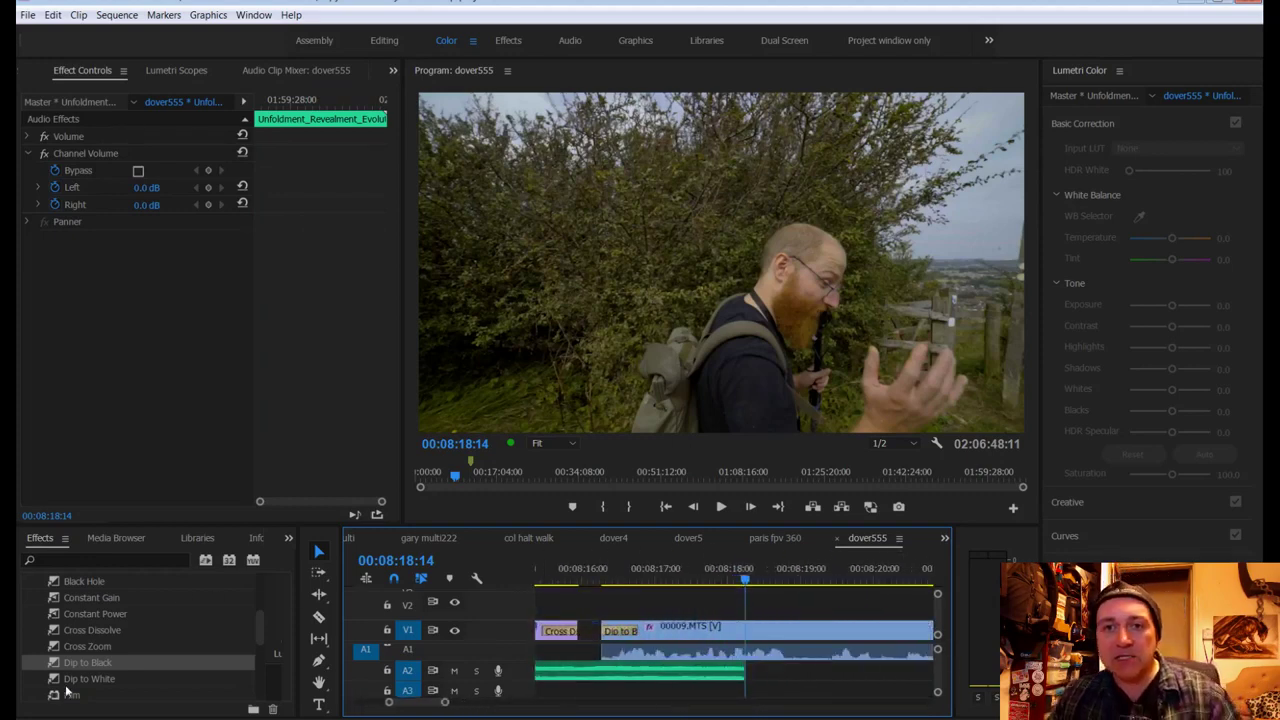
left_click_drag(76, 603, 608, 670)
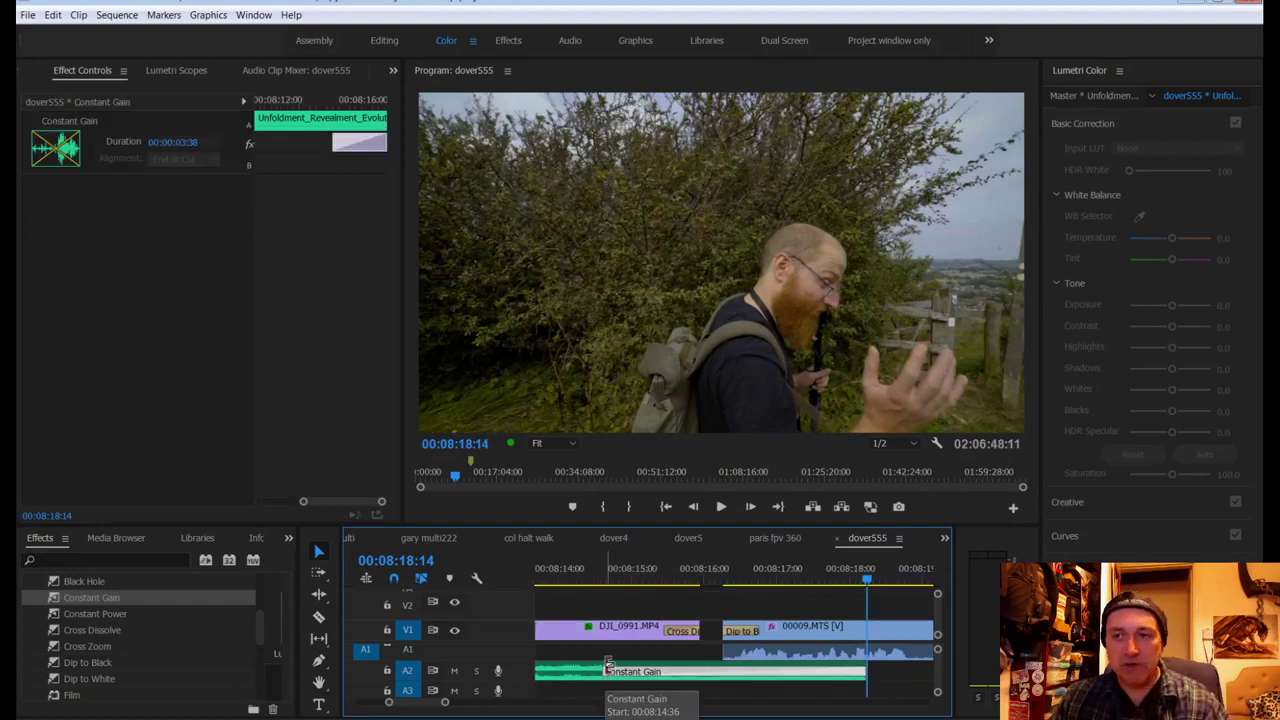
key("ctrl+s")
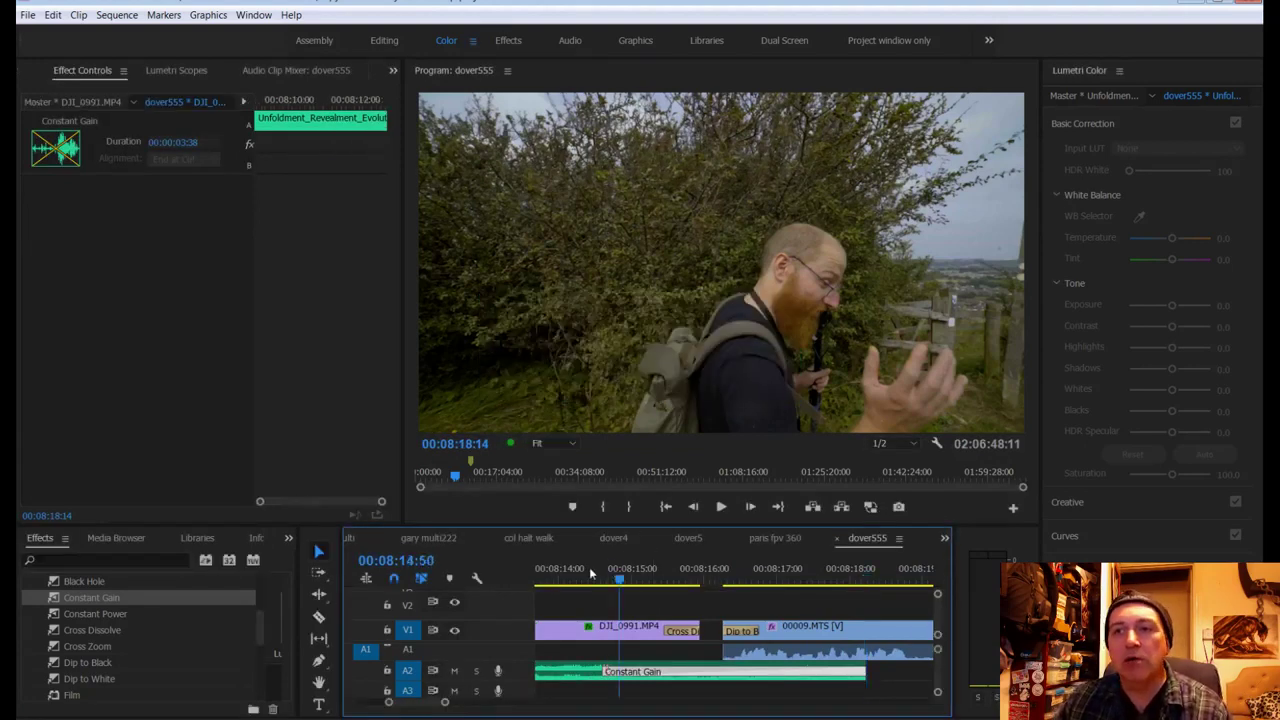
Step: Play back the music fade and the start of 00009.MTS from 00:08:14:00, stopping at 00:08:30:57
left_click(562, 569)
left_click(560, 567)
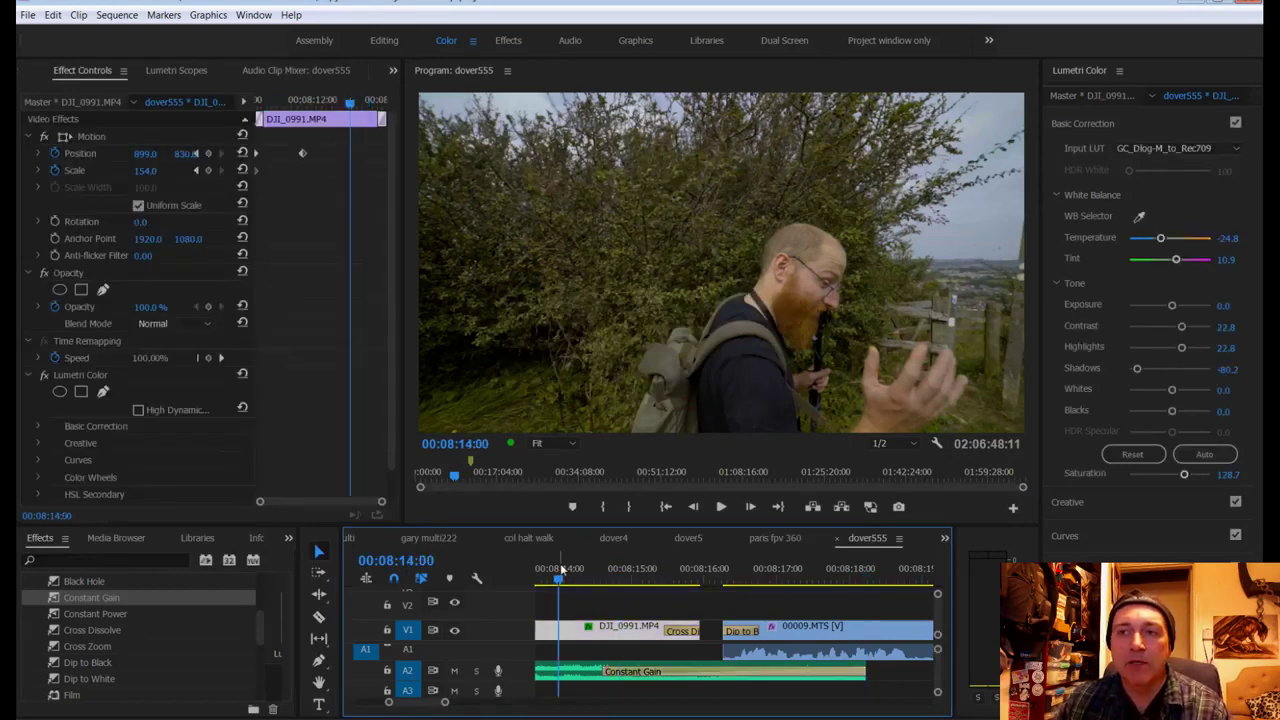
key("space")
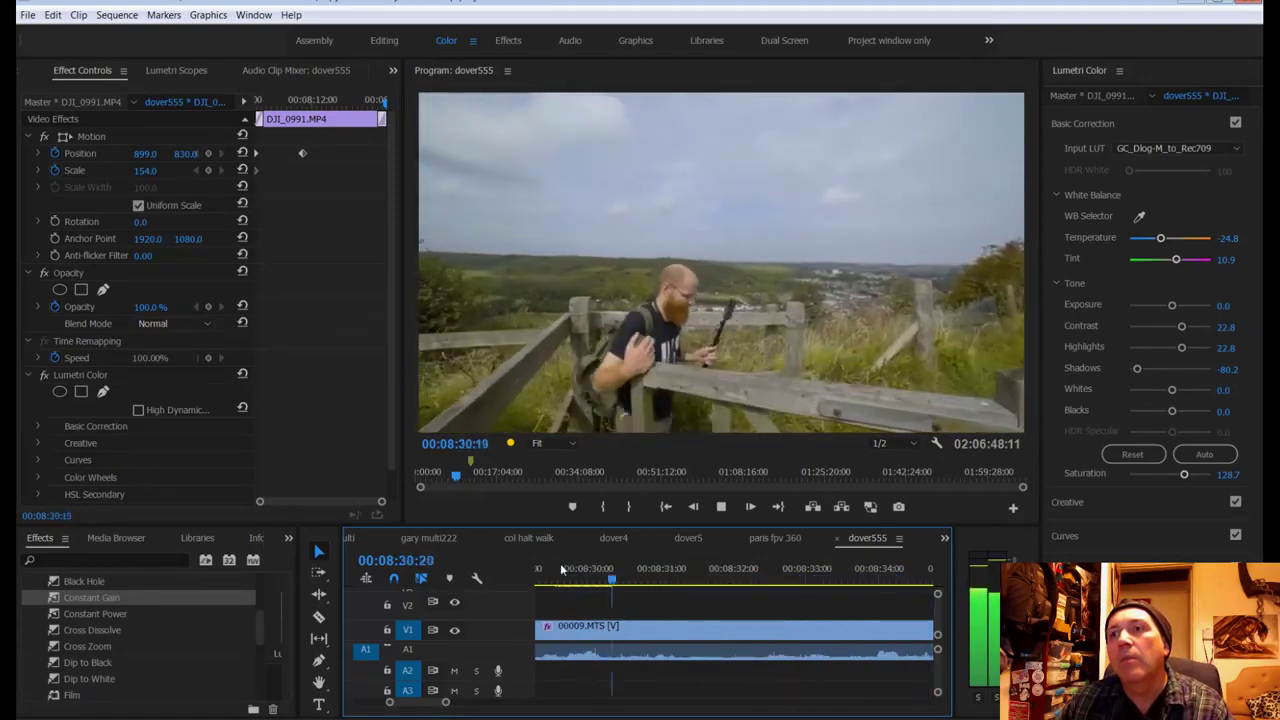
left_click(545, 601)
Step: Find the title clip on V2 above the second 00009.MTS clip and play the footage from there to 00:12:31:39
left_click_drag(446, 702, 600, 683)
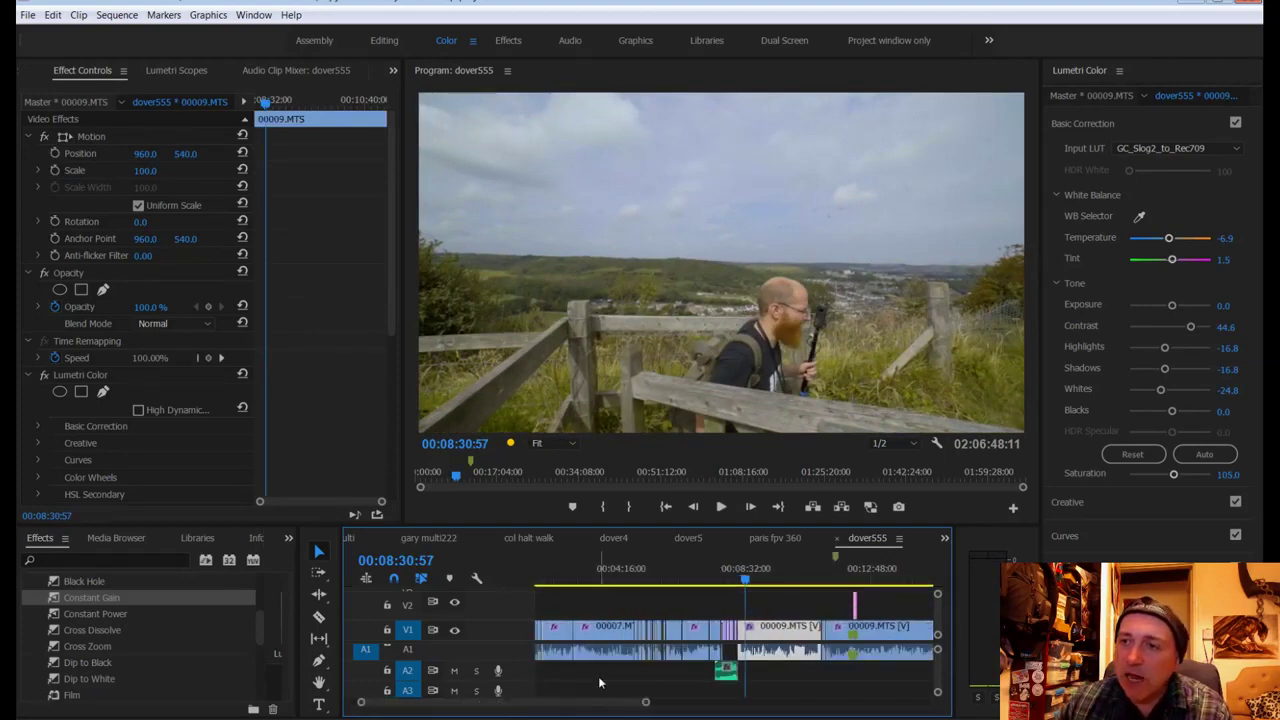
left_click(859, 581)
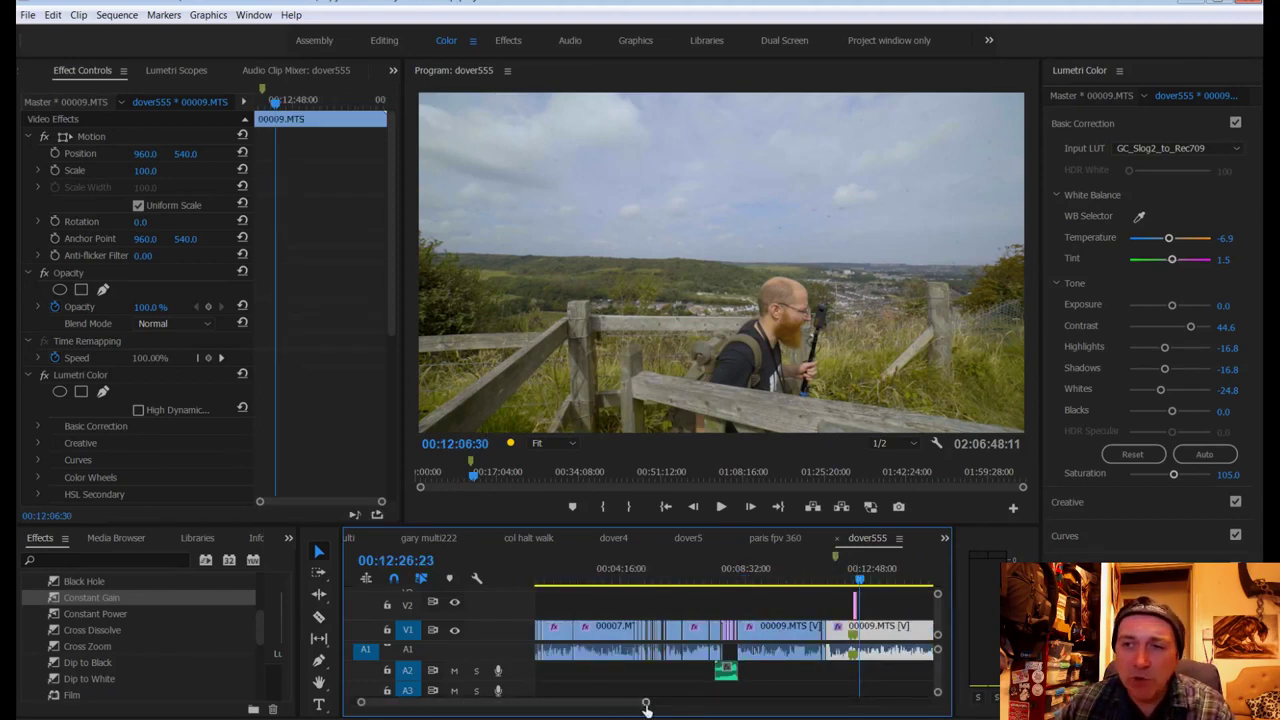
left_click_drag(646, 706, 706, 706)
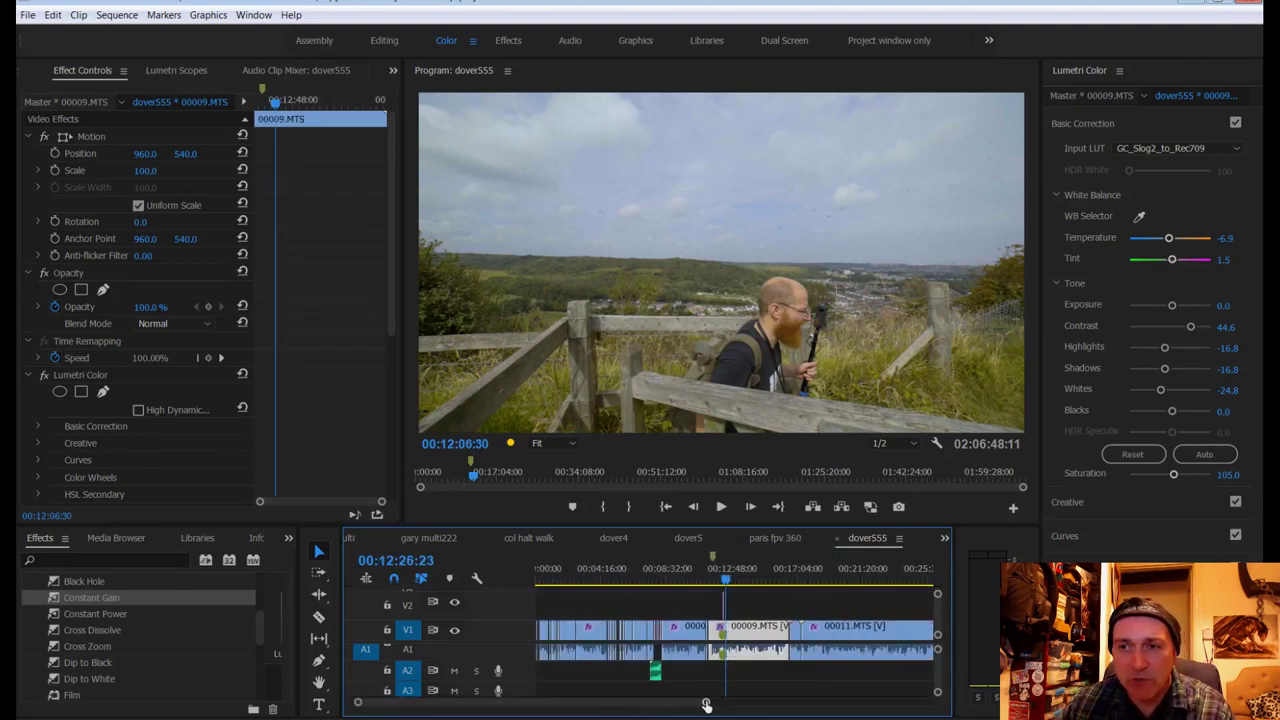
scroll(706, 706, "up", 5)
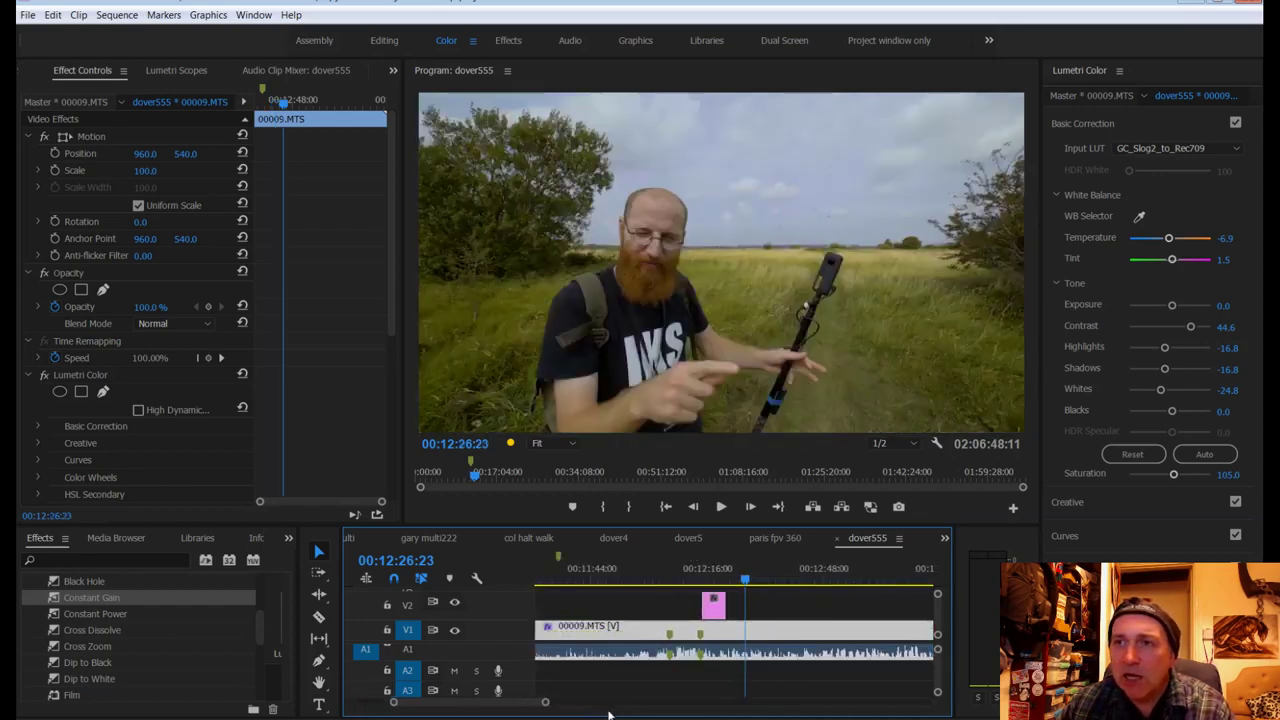
left_click(727, 580)
left_click(720, 580)
key("space")
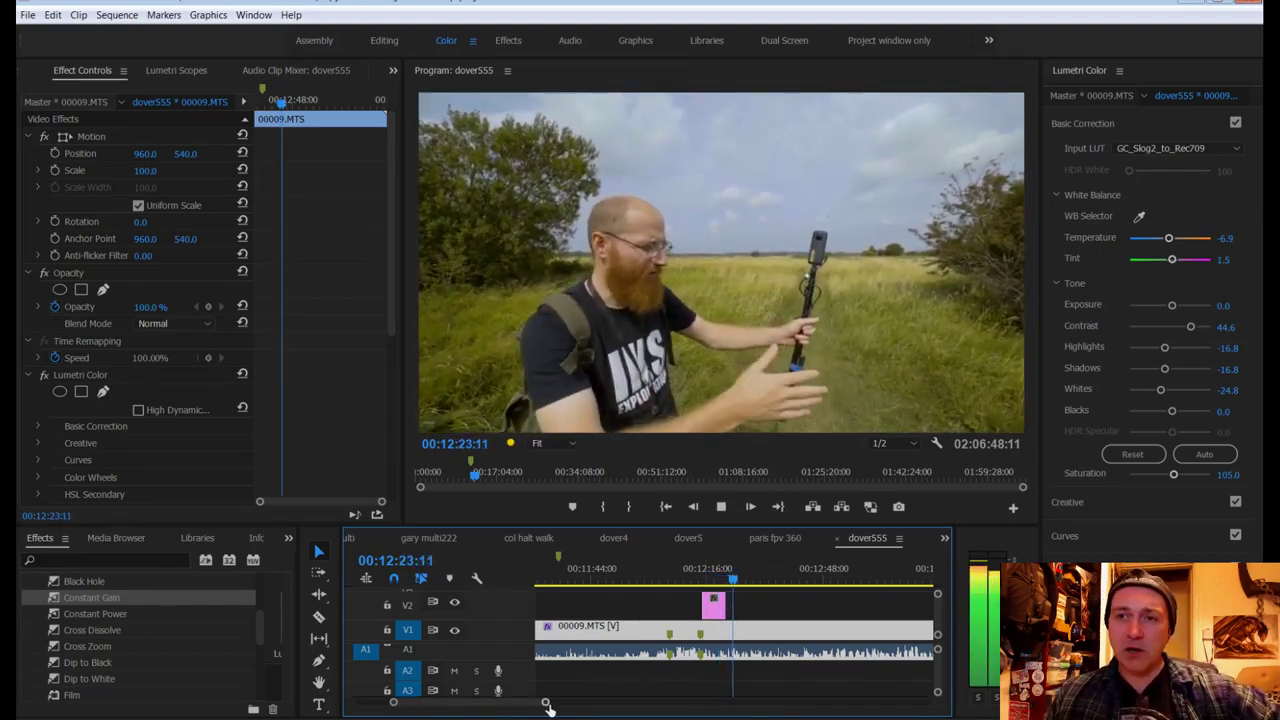
left_click_drag(545, 702, 482, 708)
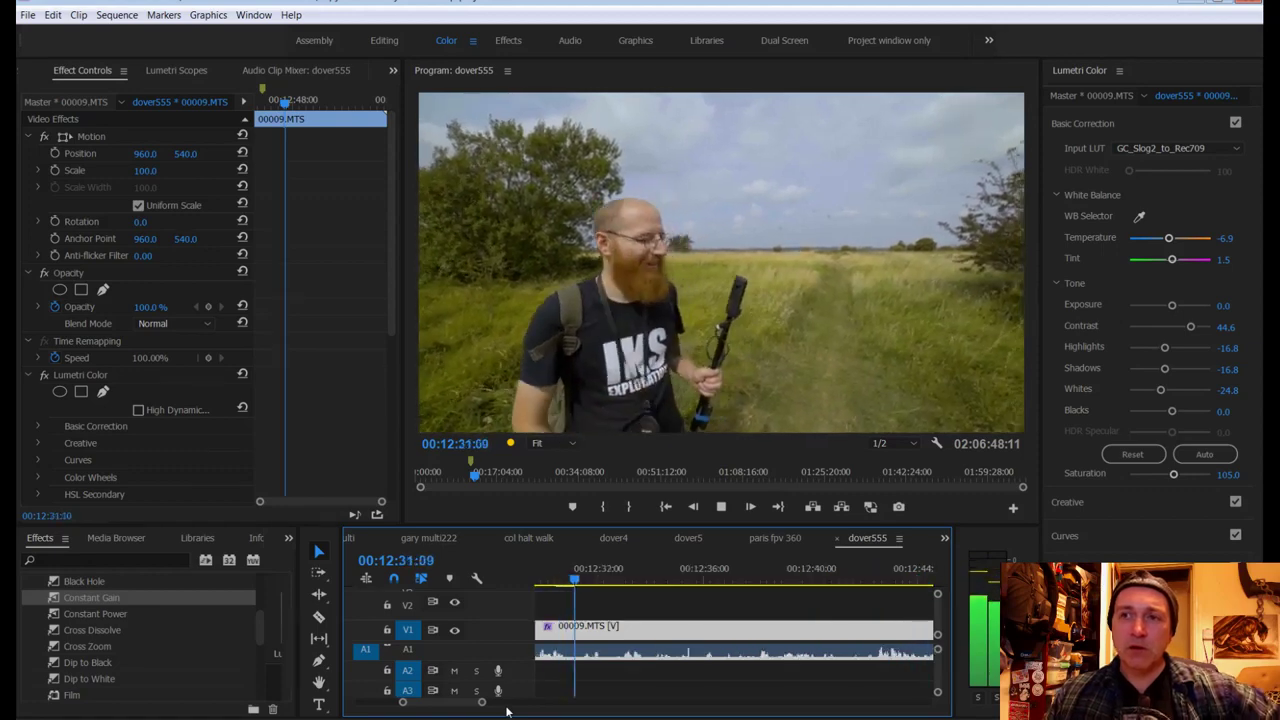
key("space")
Step: Move the playhead back to 00:12:27:40 in 00009.MTS, shortly after the title clip
scroll(690, 652, "up", 4)
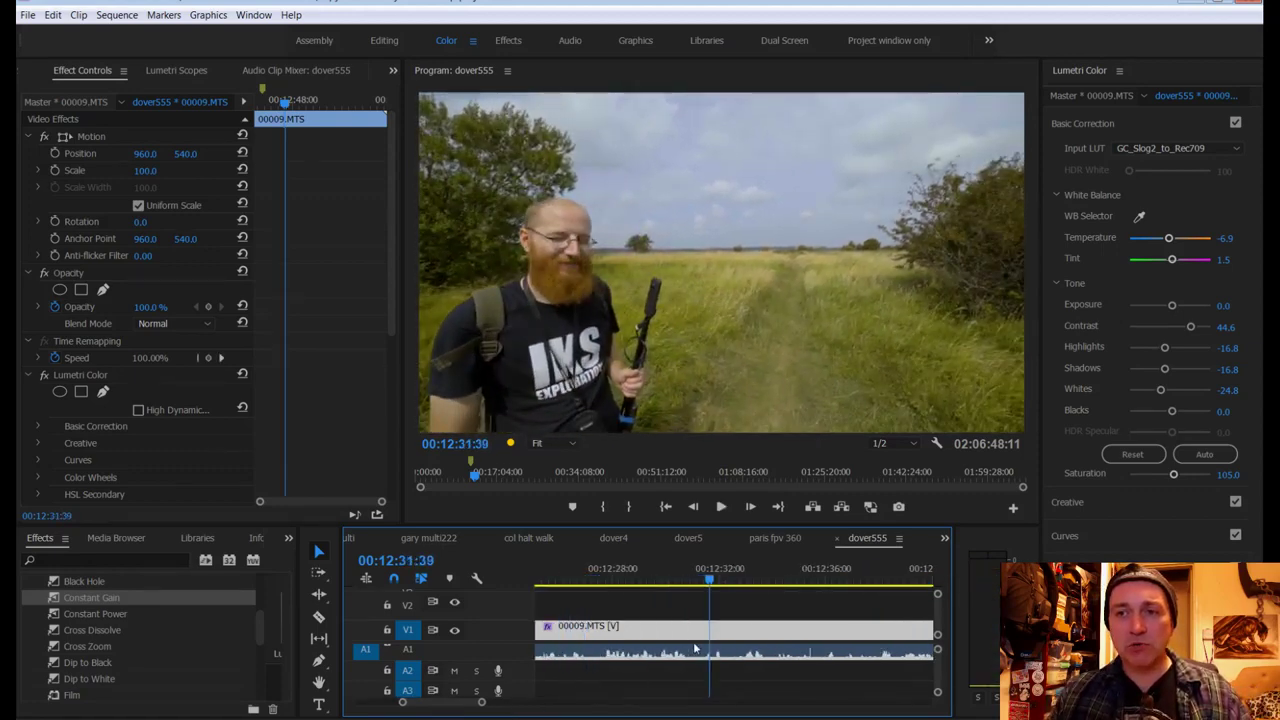
scroll(720, 630, "up", 2)
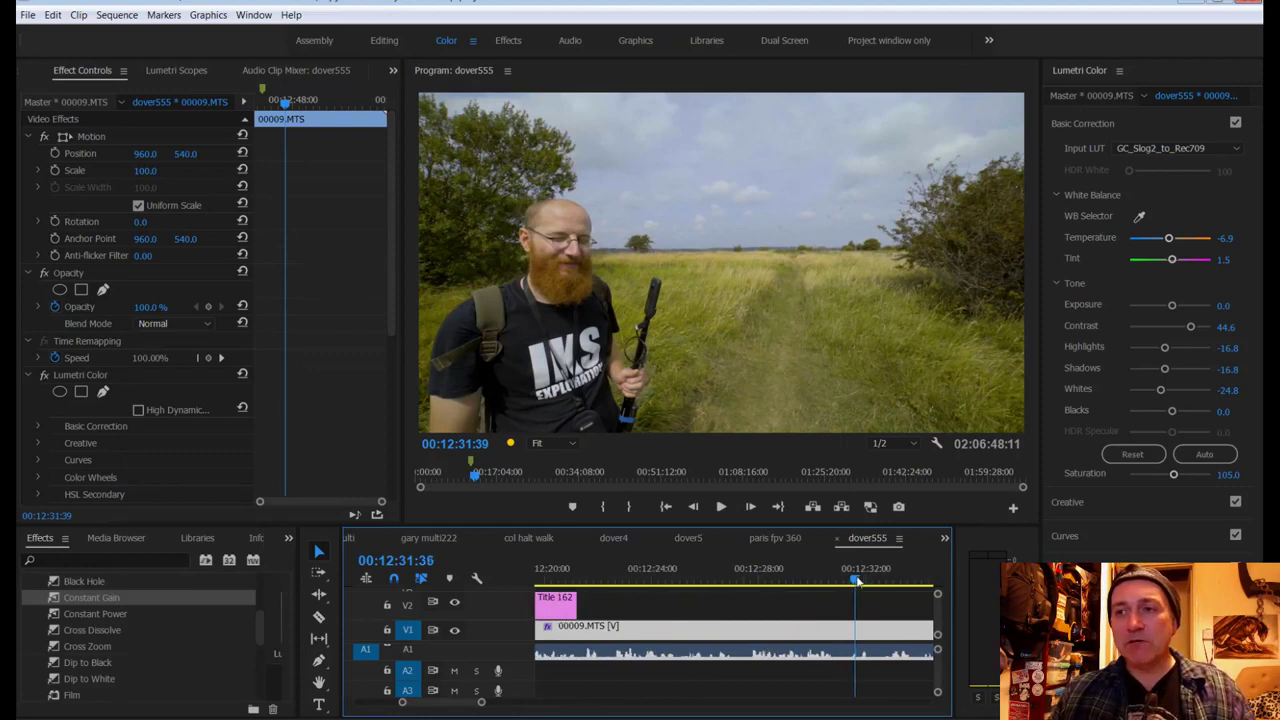
left_click_drag(857, 581, 750, 588)
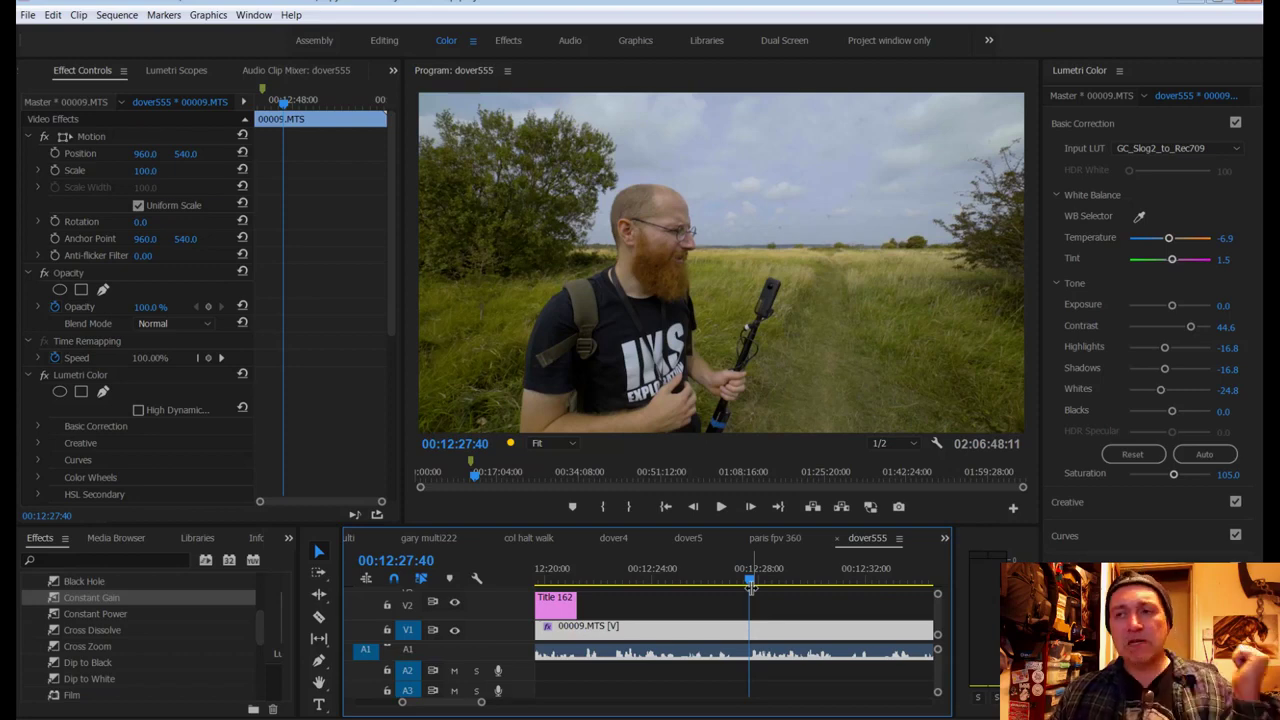
Step: Save the project and search Google in Chrome for "carponier", checking the image results as well
key("ctrl+s")
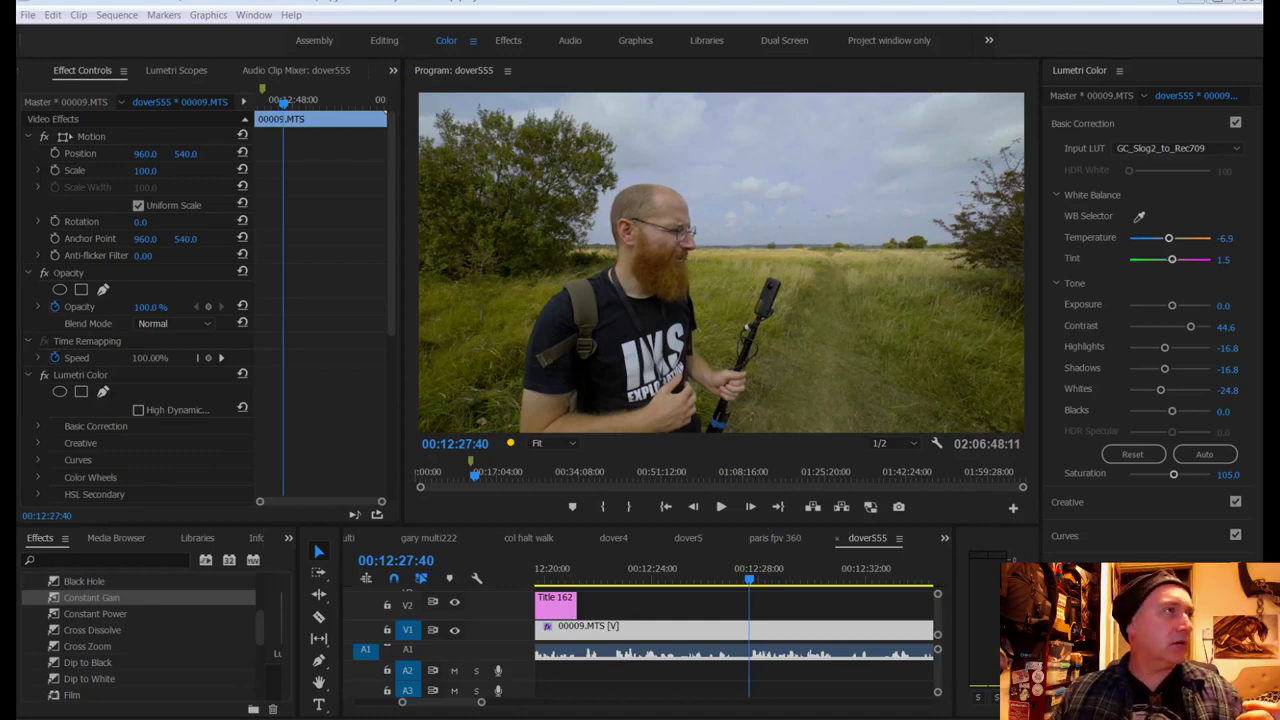
key("alt+Tab")
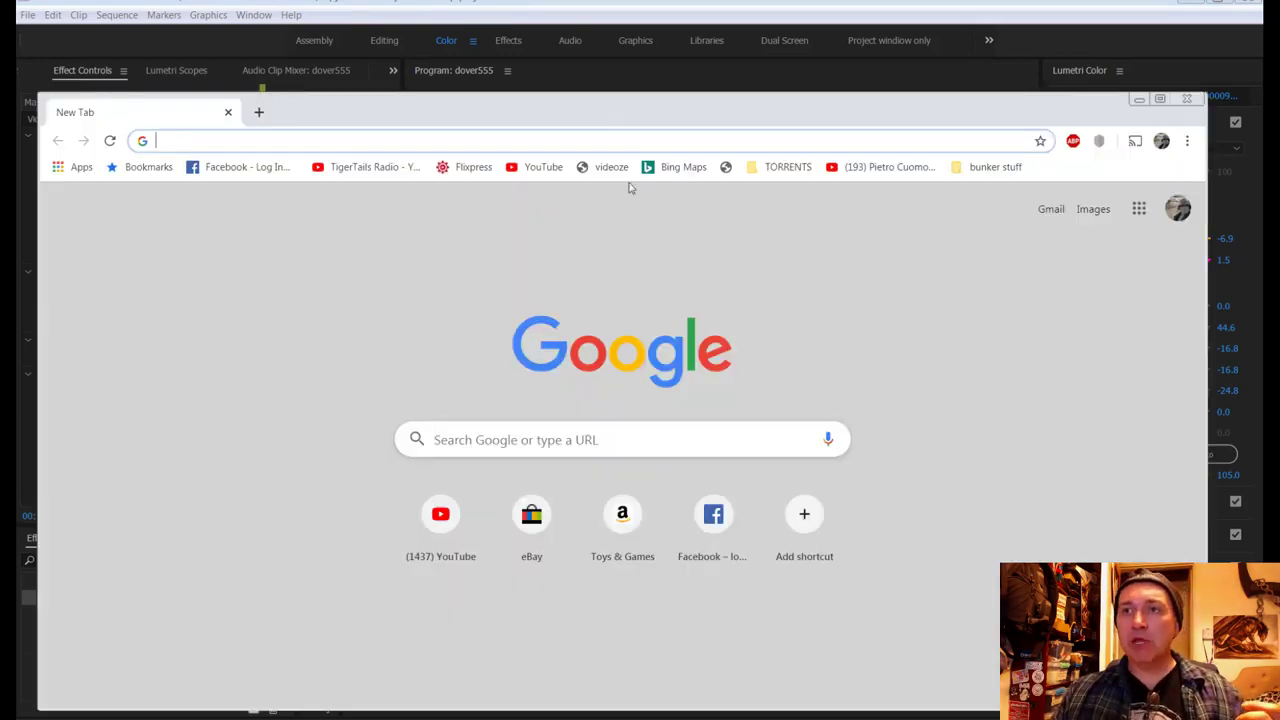
left_click(464, 442)
type("car")
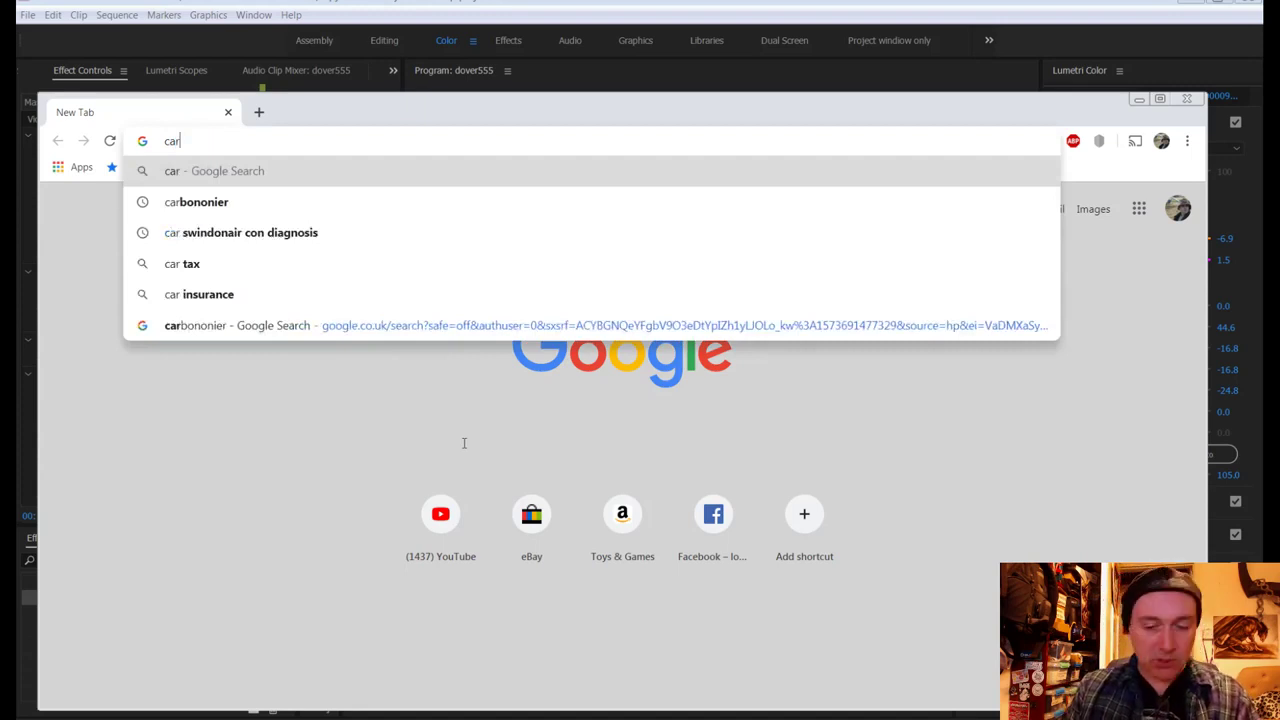
type("ponier")
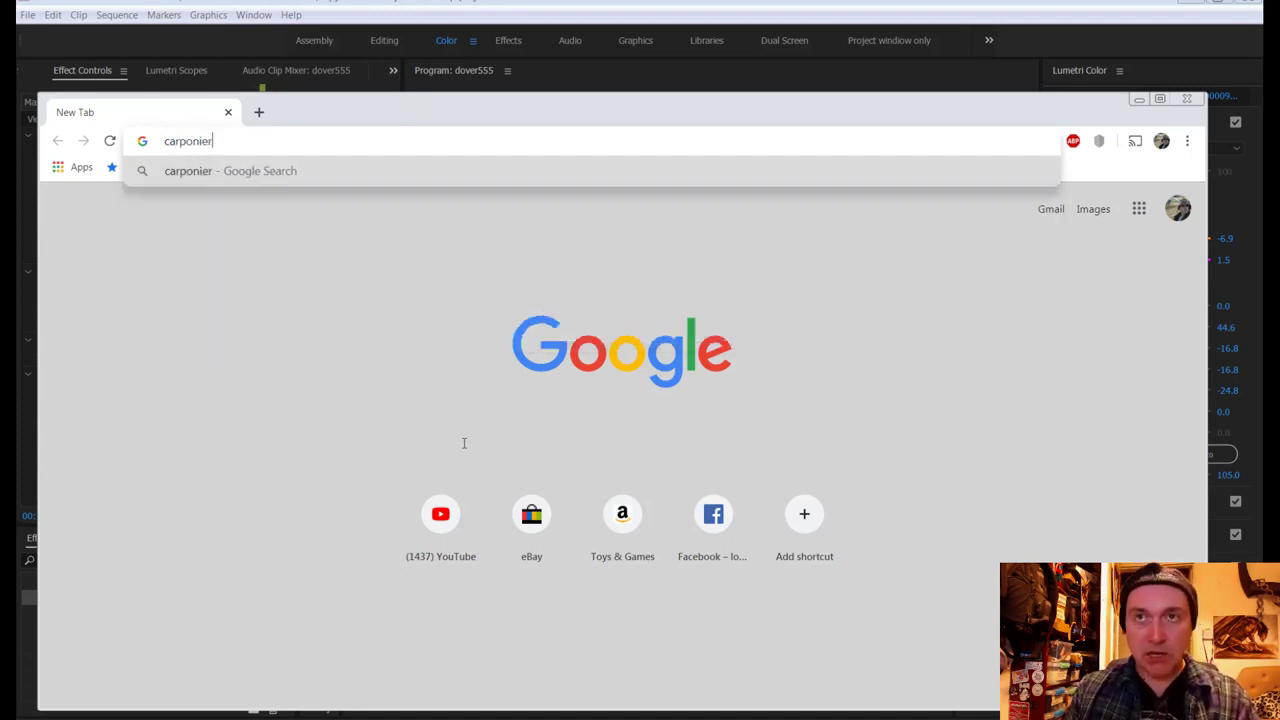
key("Return")
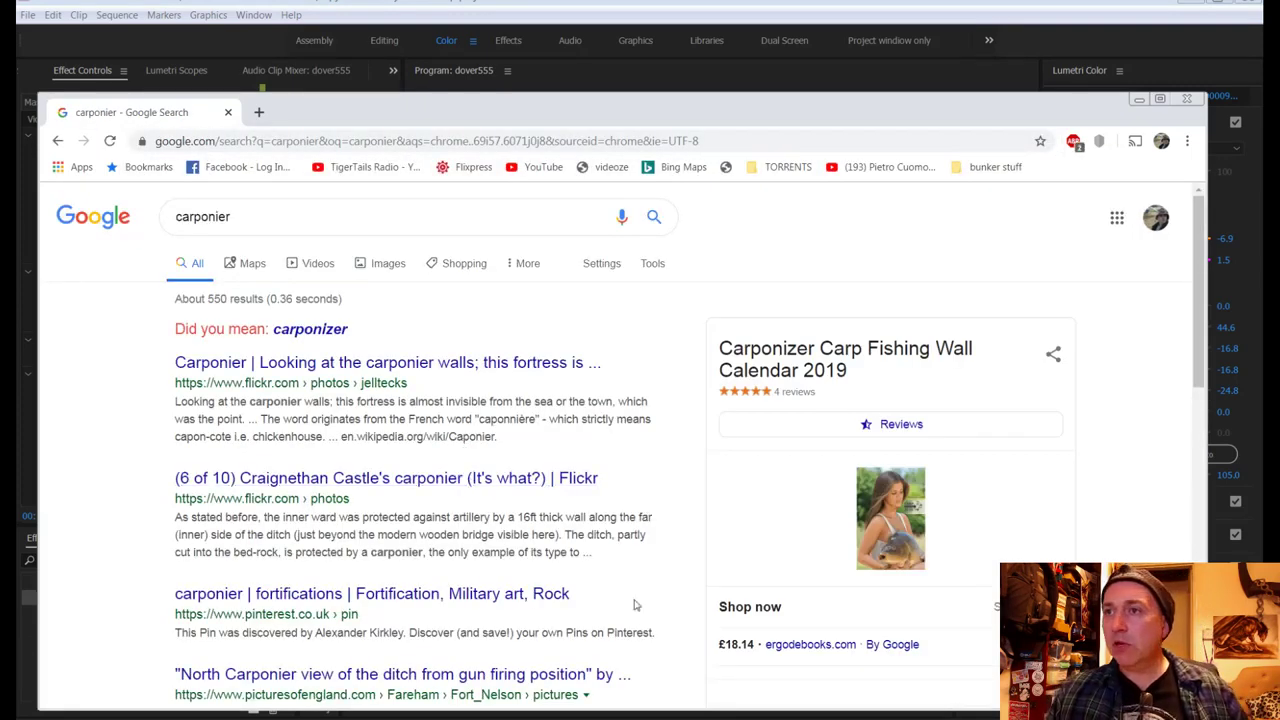
left_click(372, 263)
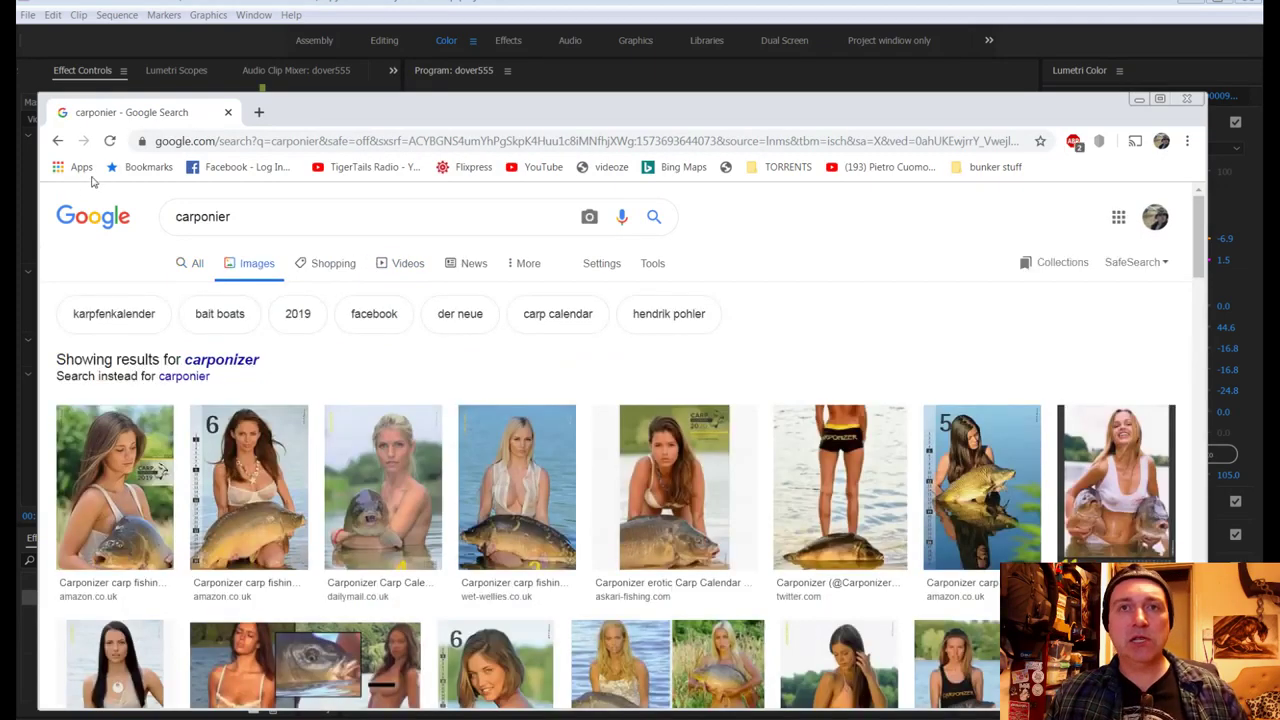
left_click(58, 143)
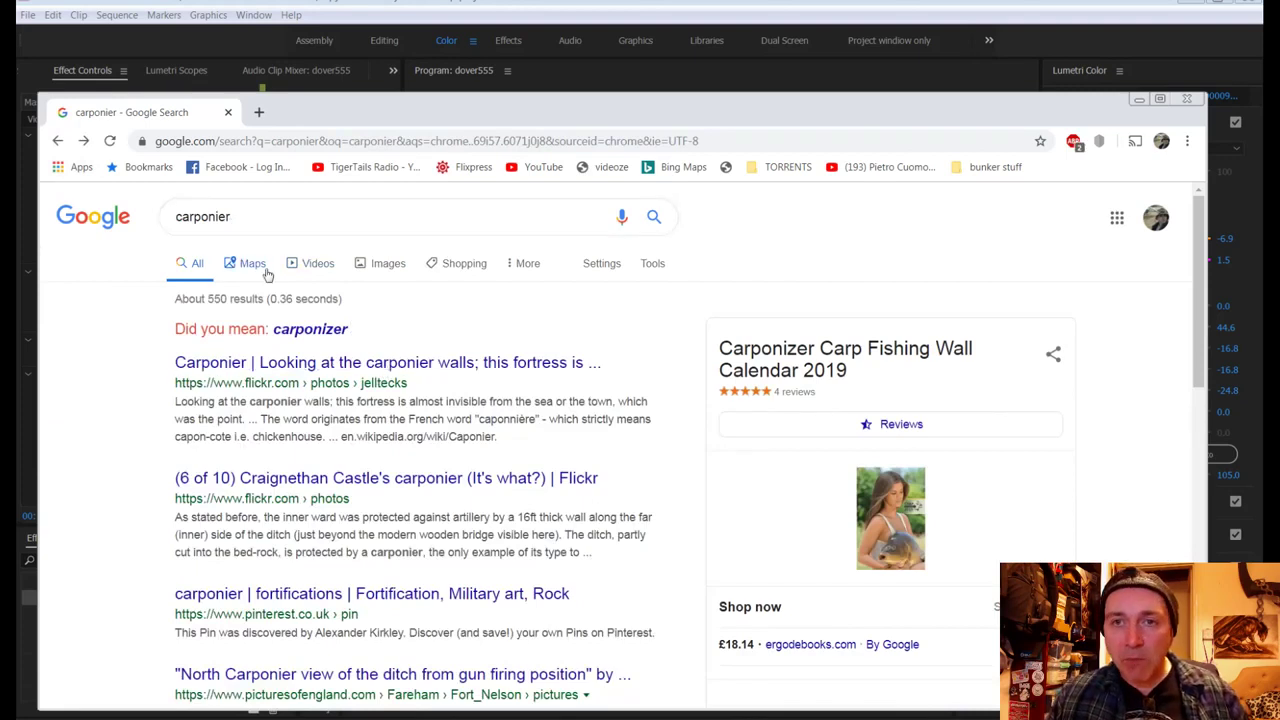
Step: Refine the Google image search to "carponier fortifications"
left_click(241, 219)
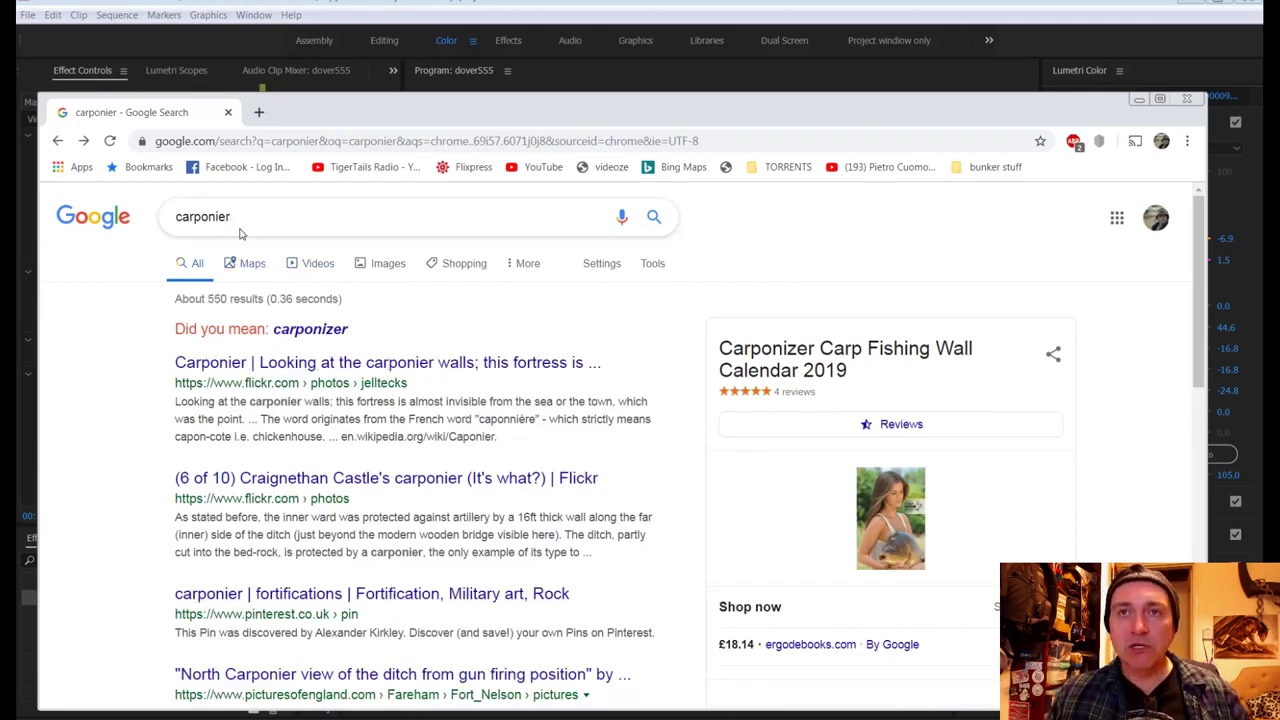
type("fori")
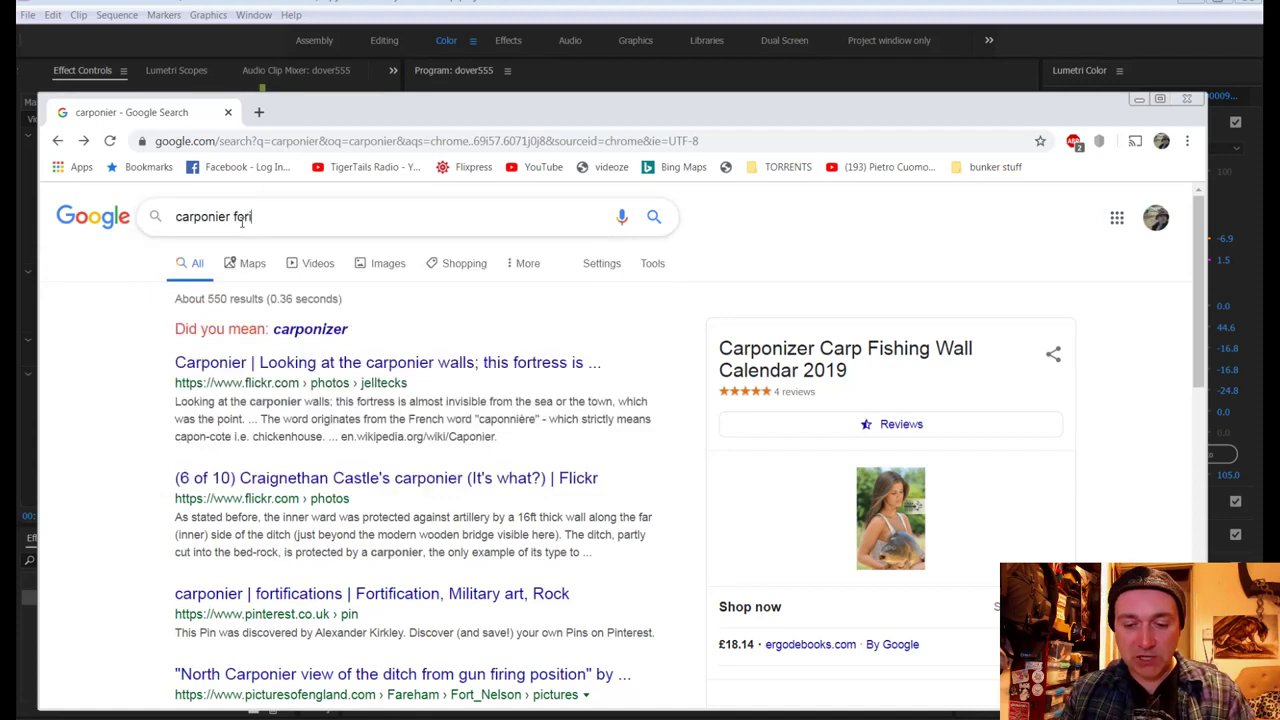
type("fications")
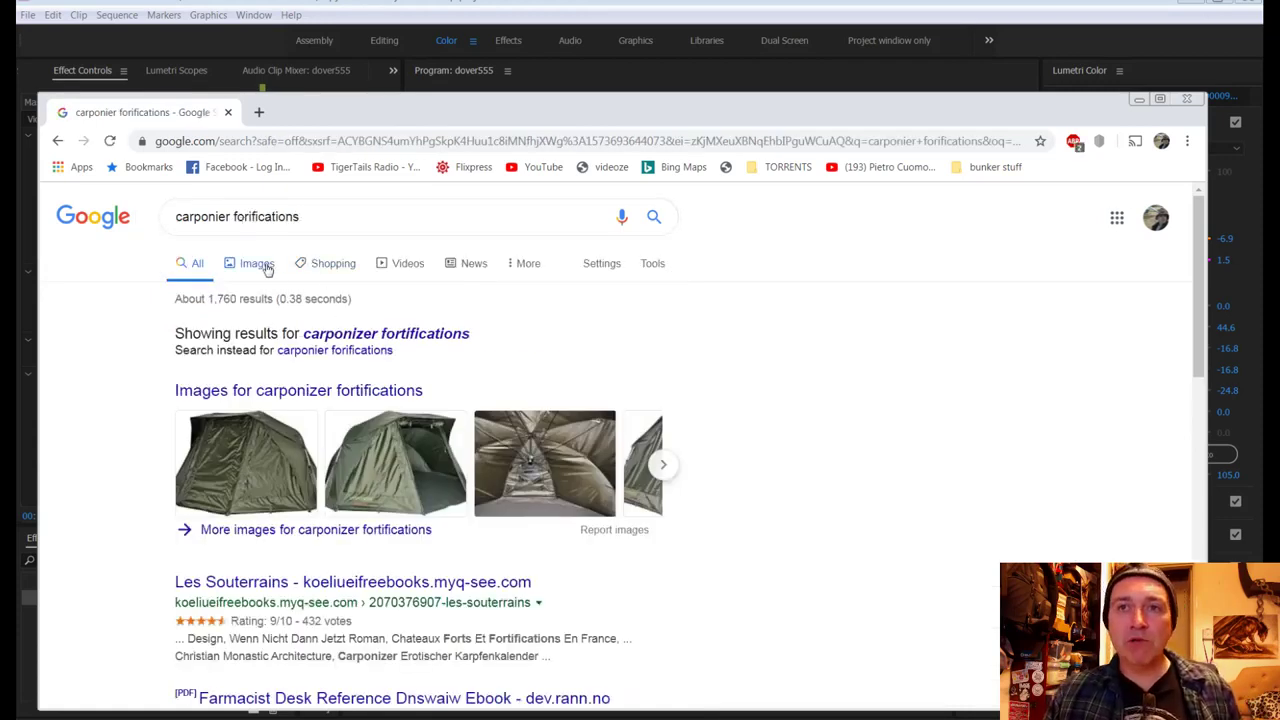
left_click(257, 266)
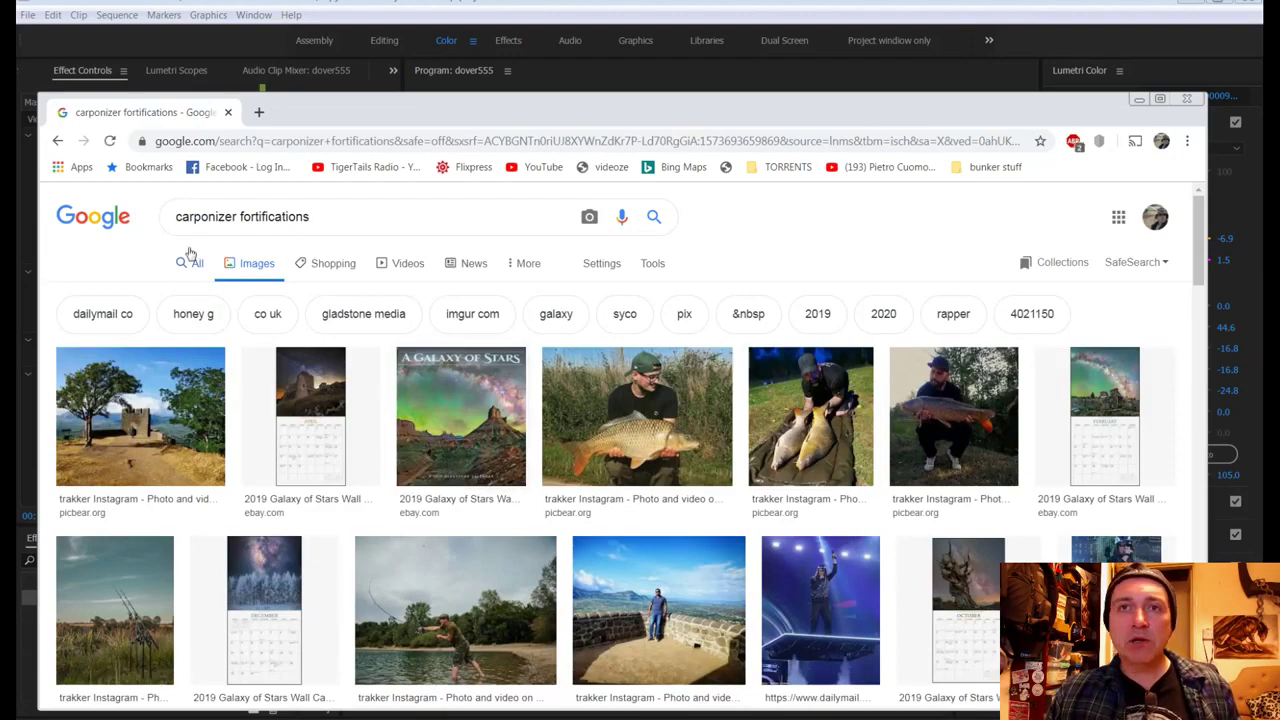
left_click(219, 218)
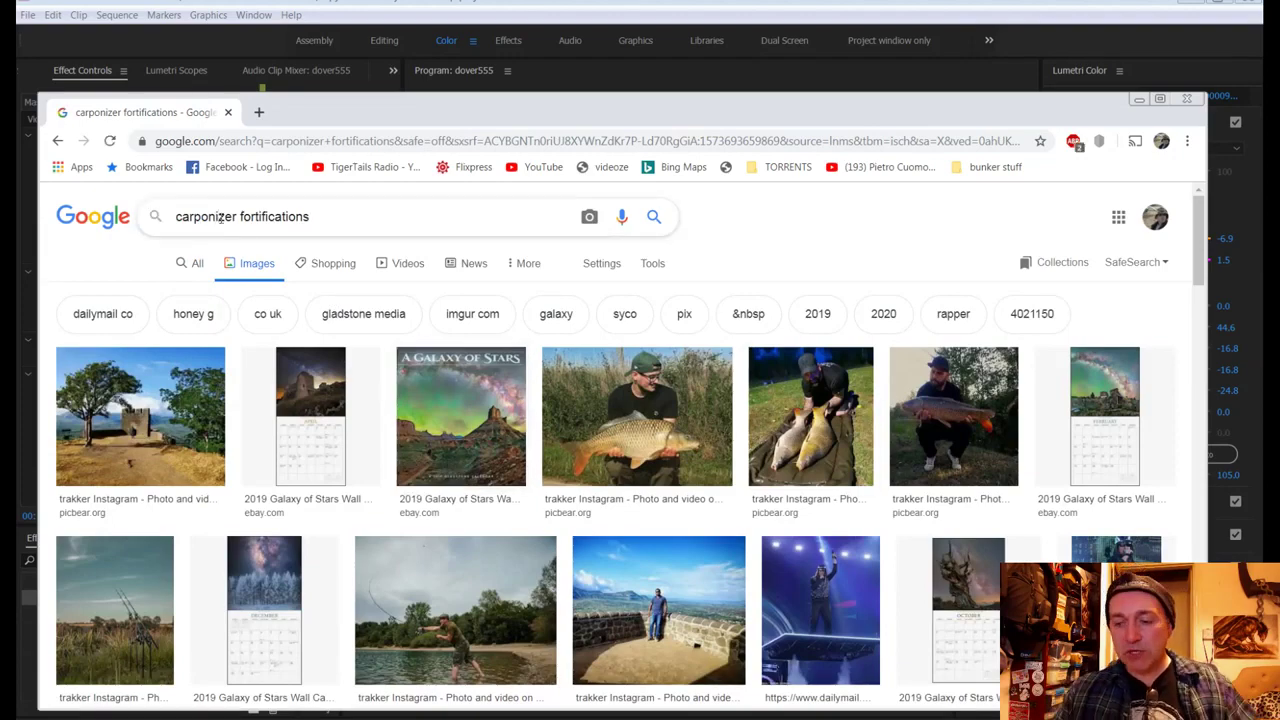
key("BackSpace")
key("Return")
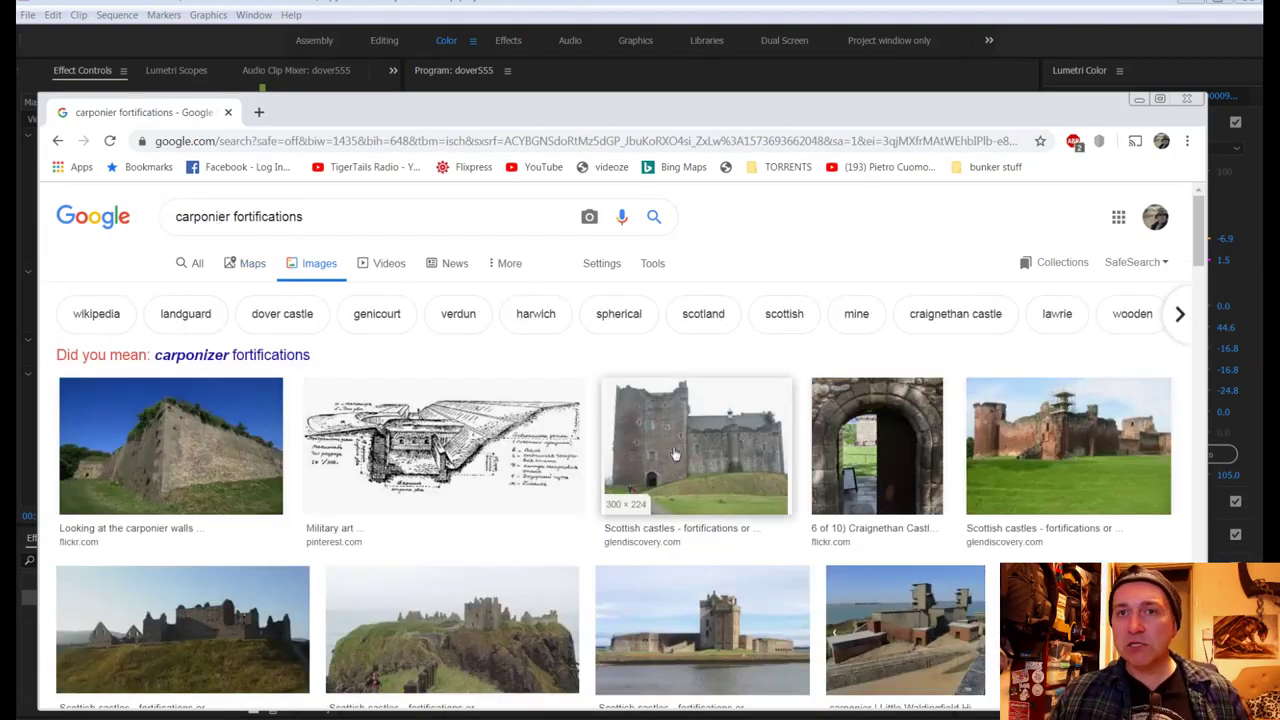
Step: Look through the fortification images, enlarge the Little Waldingfield History Society's aerial view of a fort, and close the browser
scroll(381, 364, "down", 3)
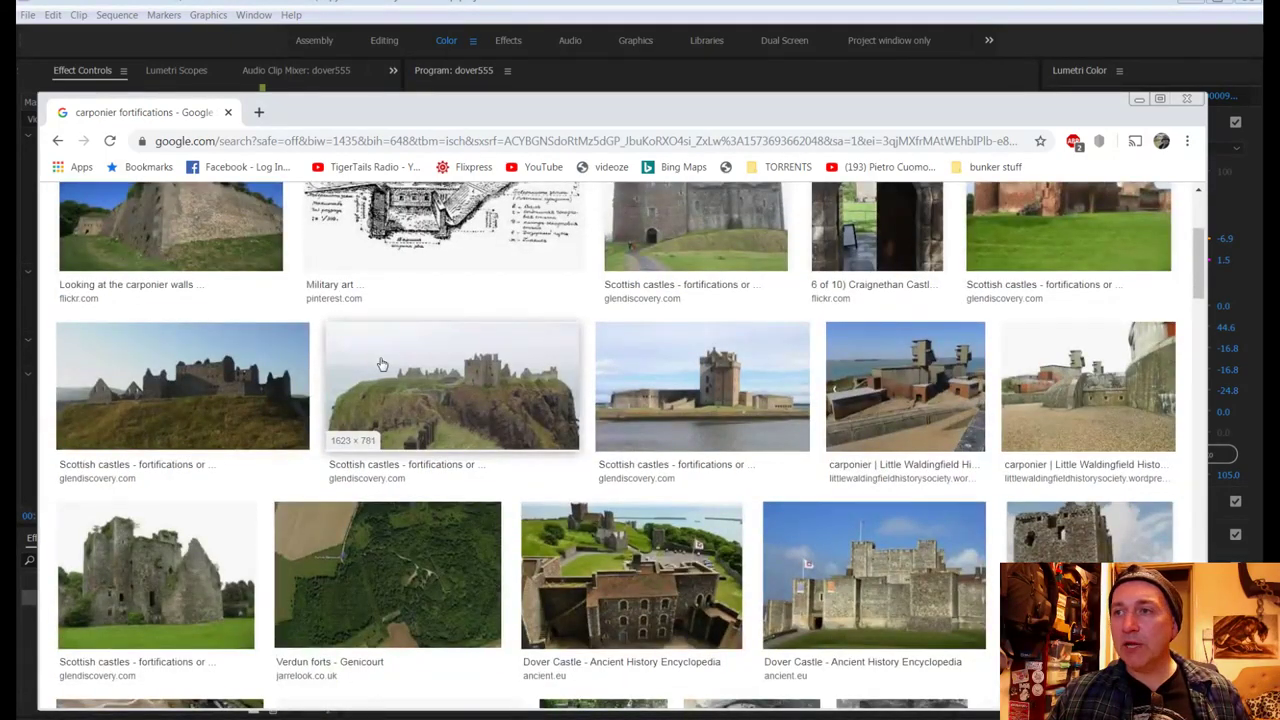
scroll(381, 364, "down", 4)
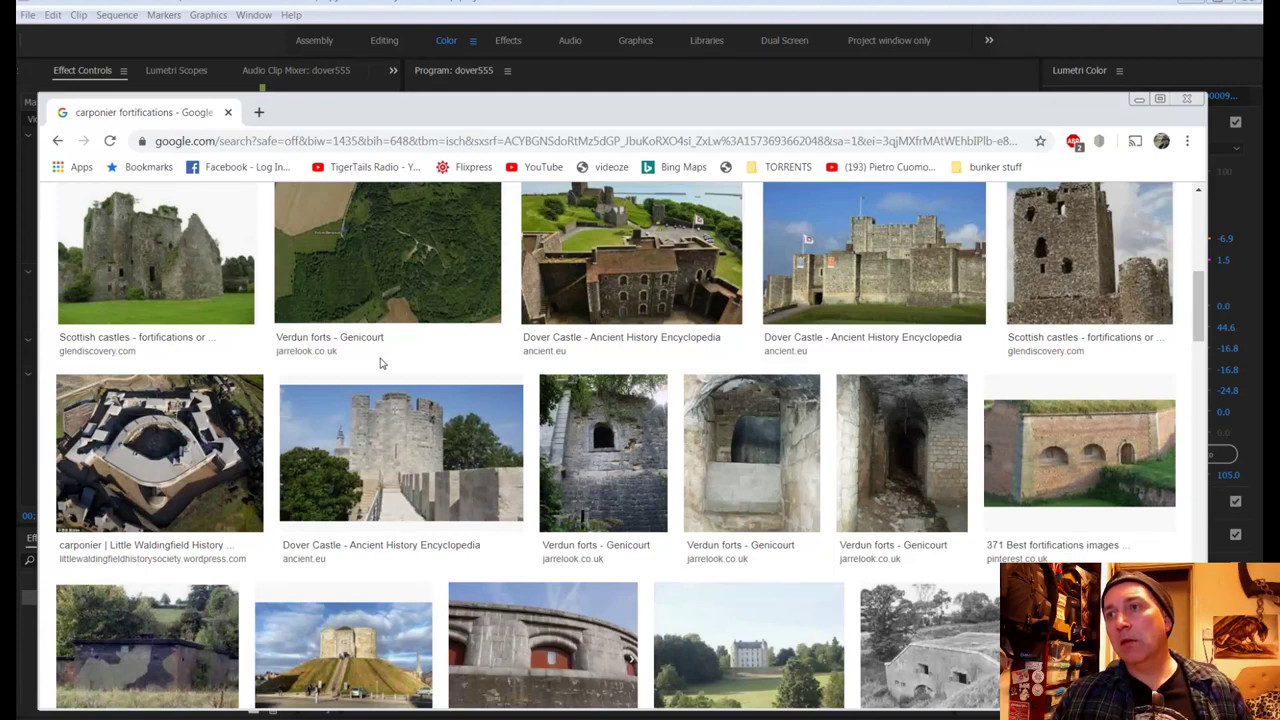
left_click(155, 459)
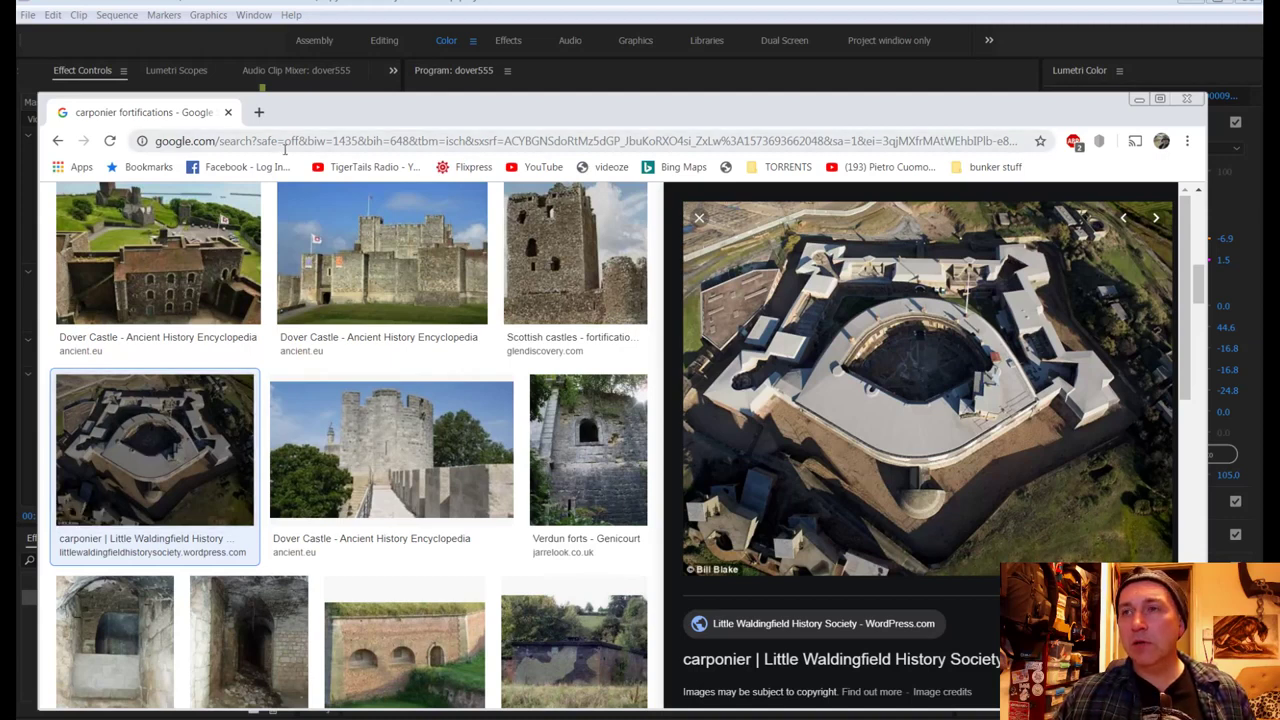
left_click(1186, 98)
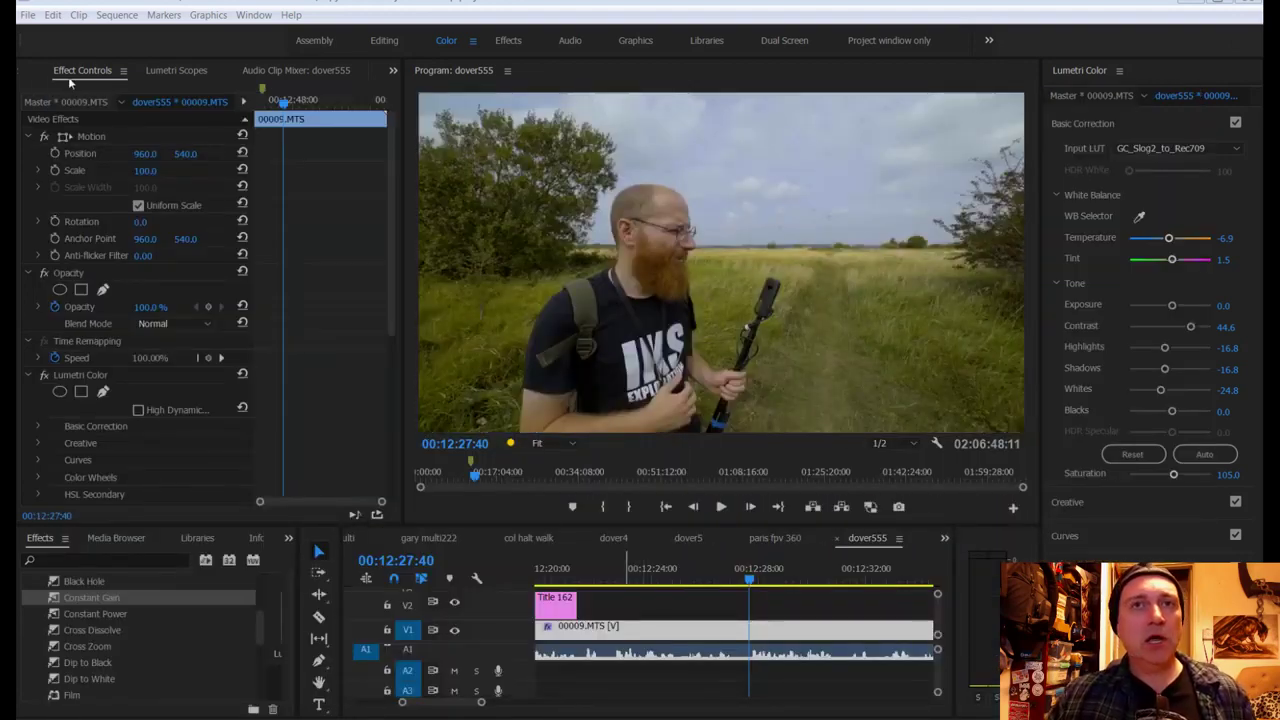
Step: Find the drone bin in the Premiere Pro project and open DJI_0991.MP4 as the source clip
left_click(35, 70)
left_click_drag(383, 265, 376, 350)
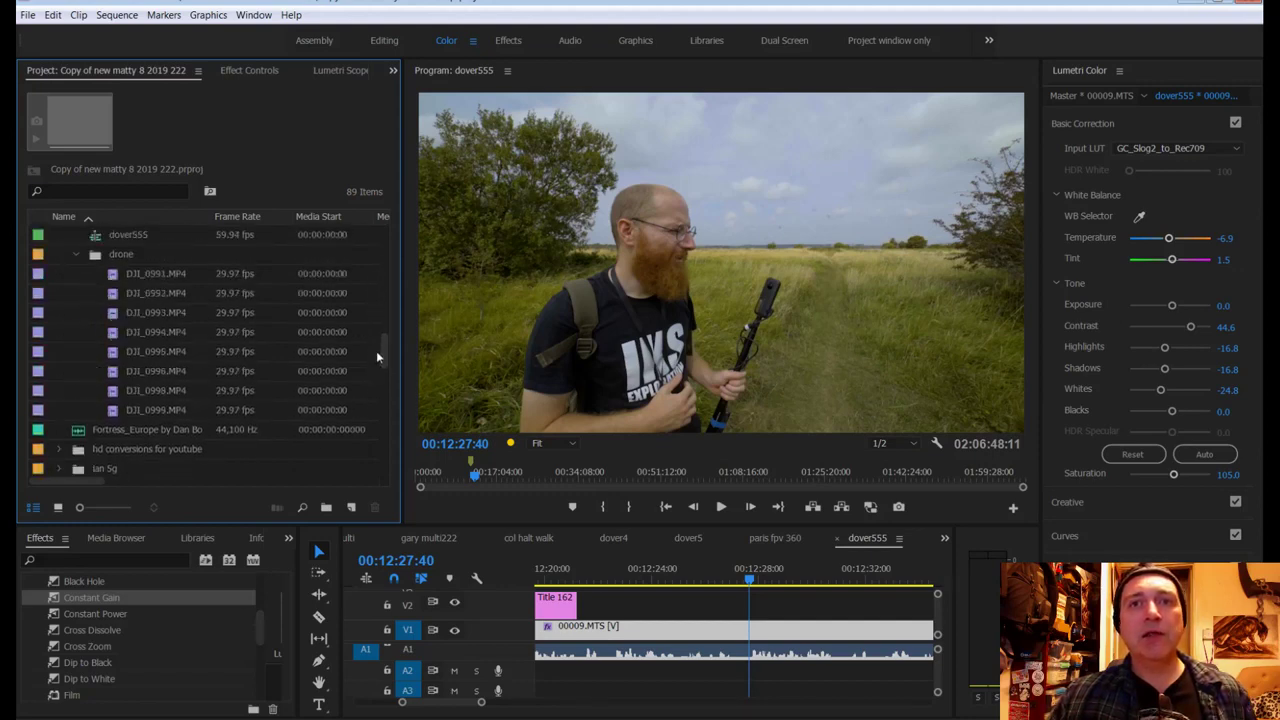
double_click(140, 273)
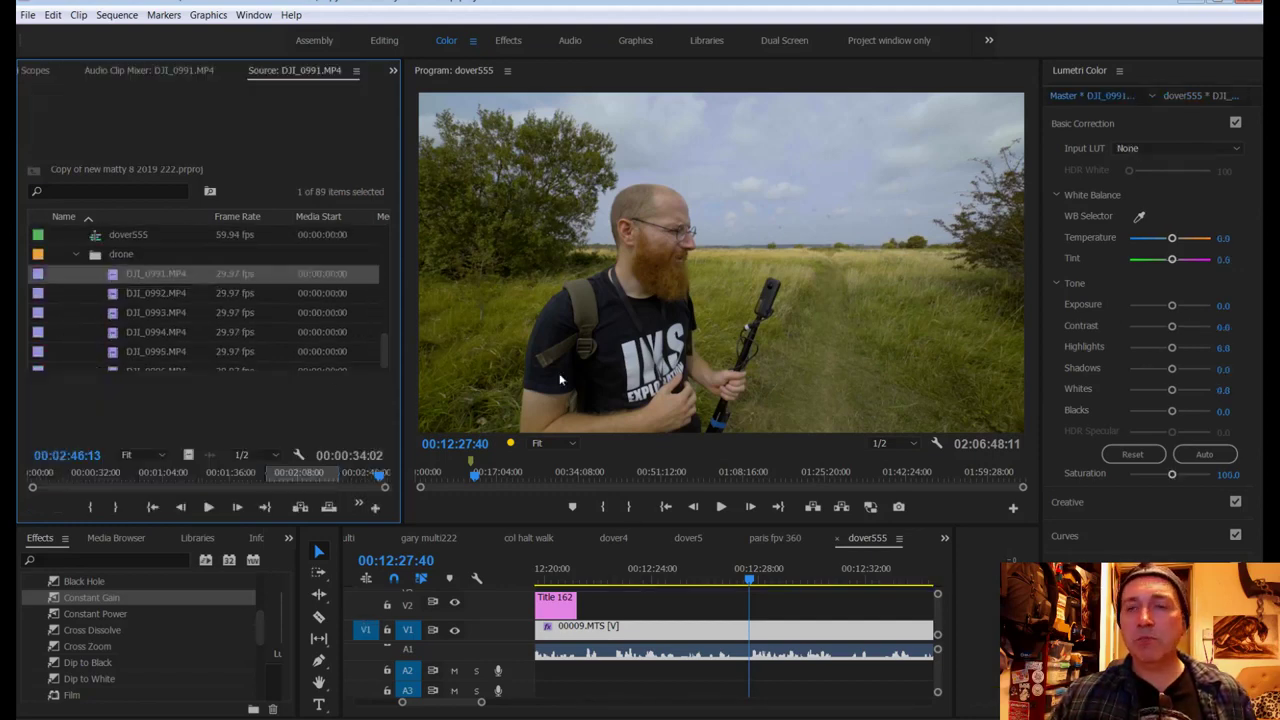
left_click_drag(404, 414, 564, 428)
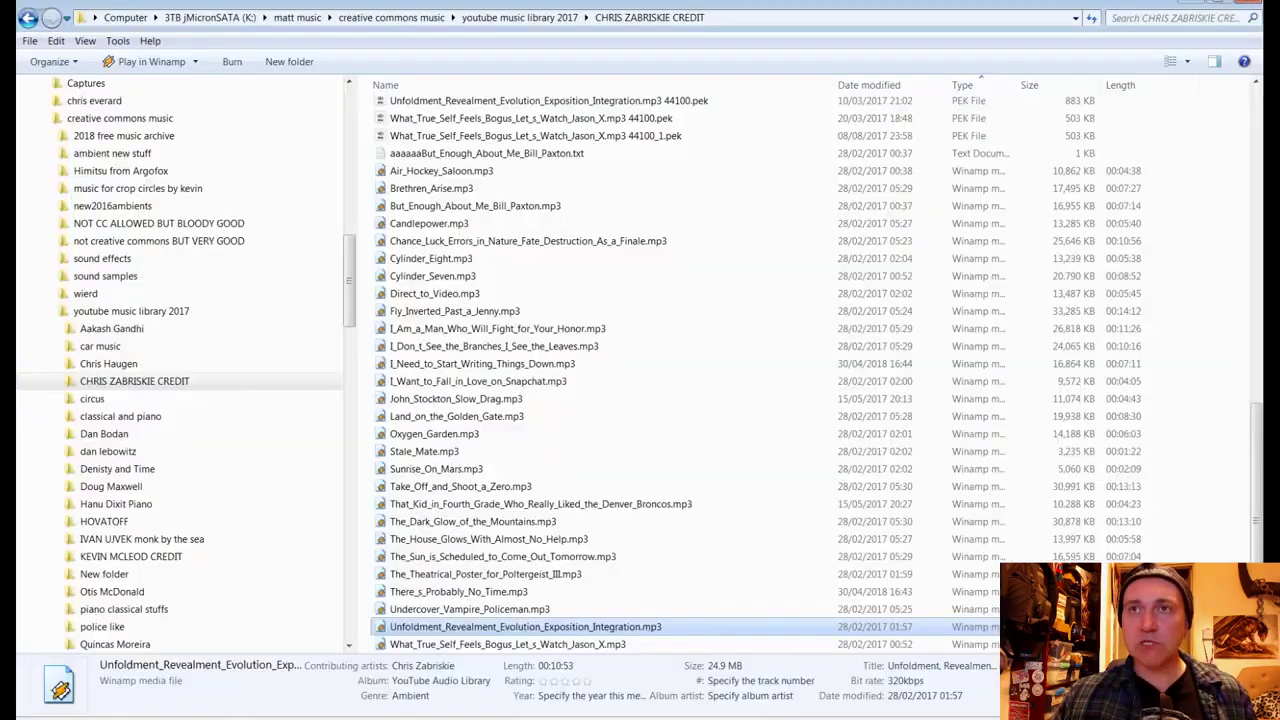
Step: Switch to Windows Explorer and return to the mavic2 folder of the URBEX Dover footage
left_click(142, 534)
left_click(560, 612)
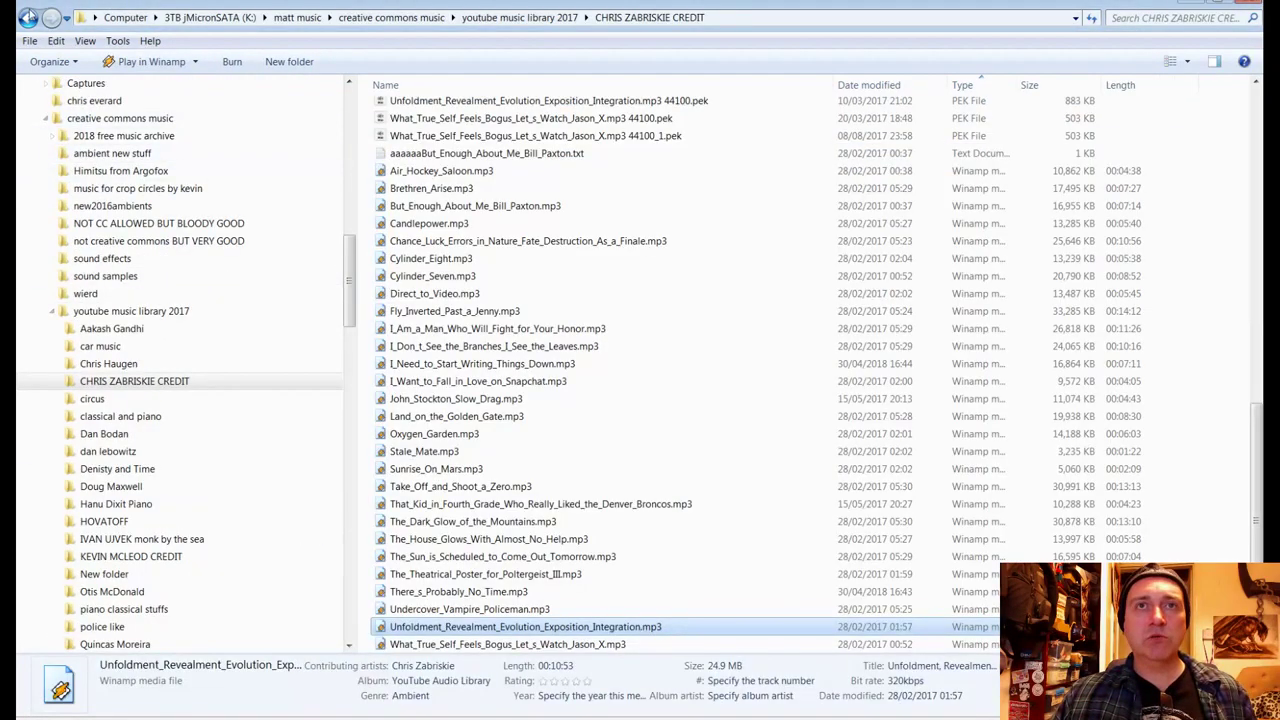
left_click(28, 17)
left_click(28, 17)
left_click(28, 17)
left_click(28, 17)
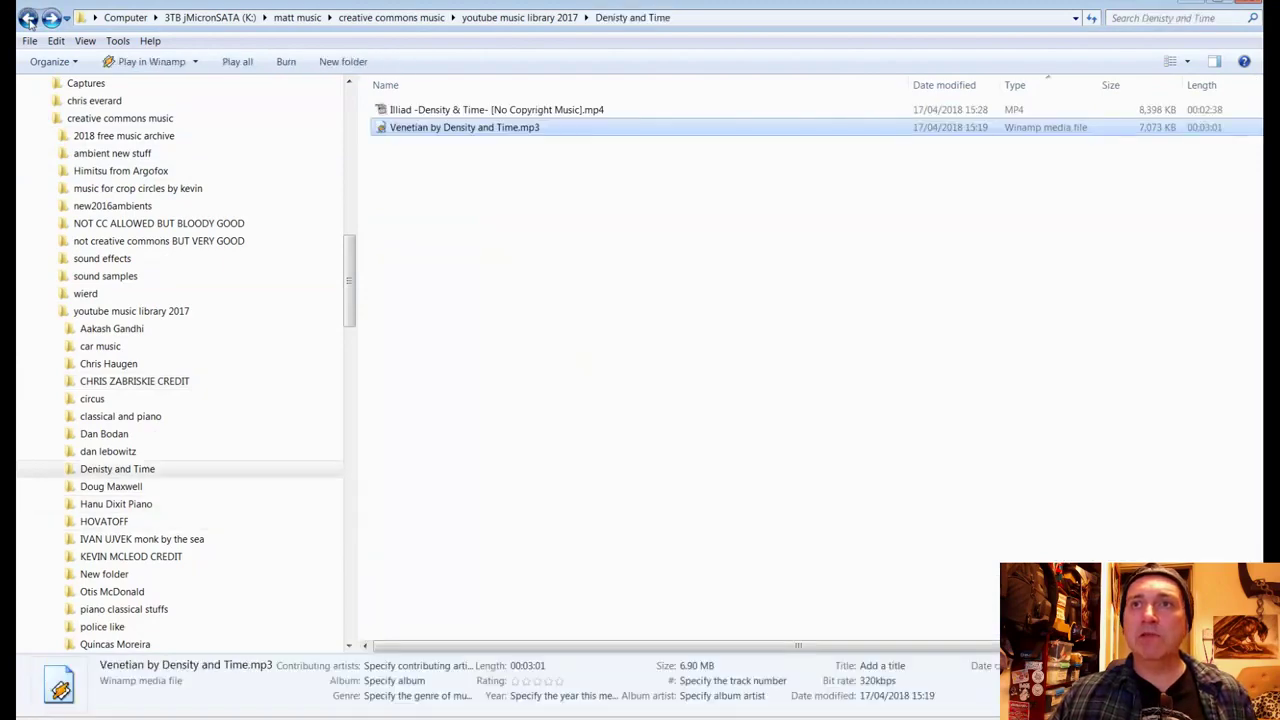
left_click(28, 17)
left_click(28, 17)
left_click(28, 17)
left_click(28, 17)
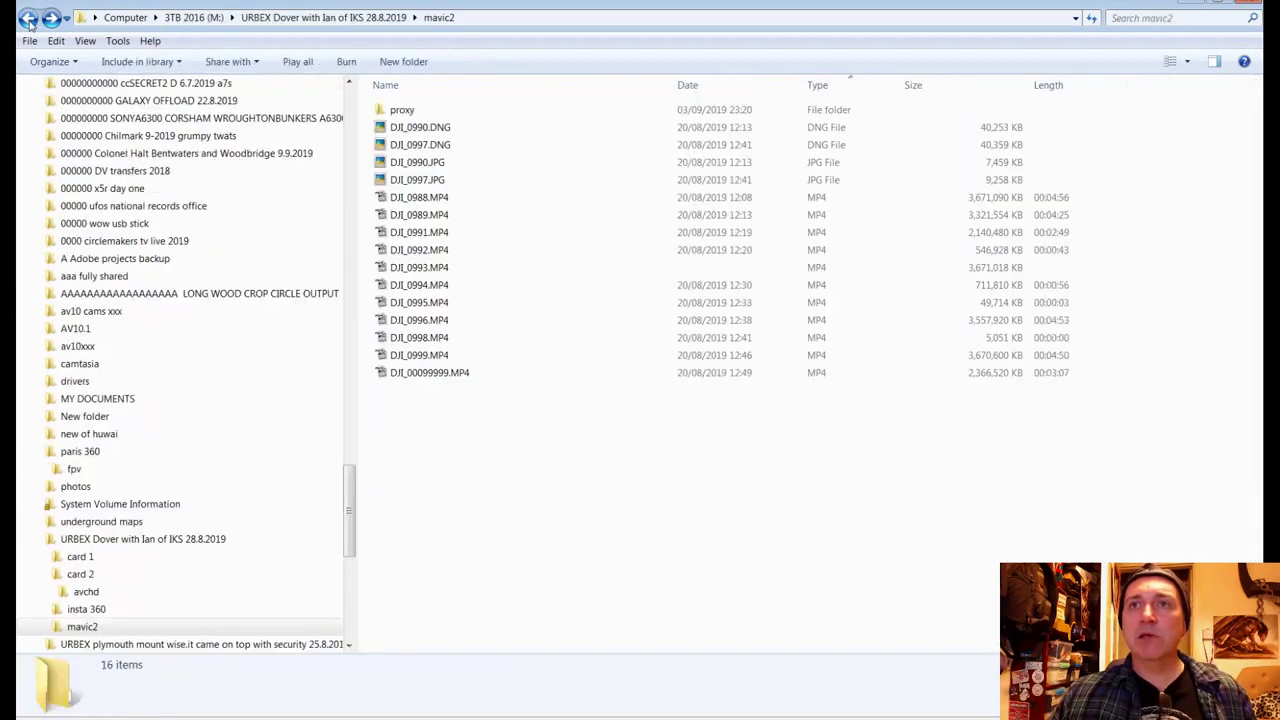
Step: Open DJI_0988.MP4 in MPC-HC and skip ahead through the folder's clips to DJI_0991.MP4
left_click(432, 199)
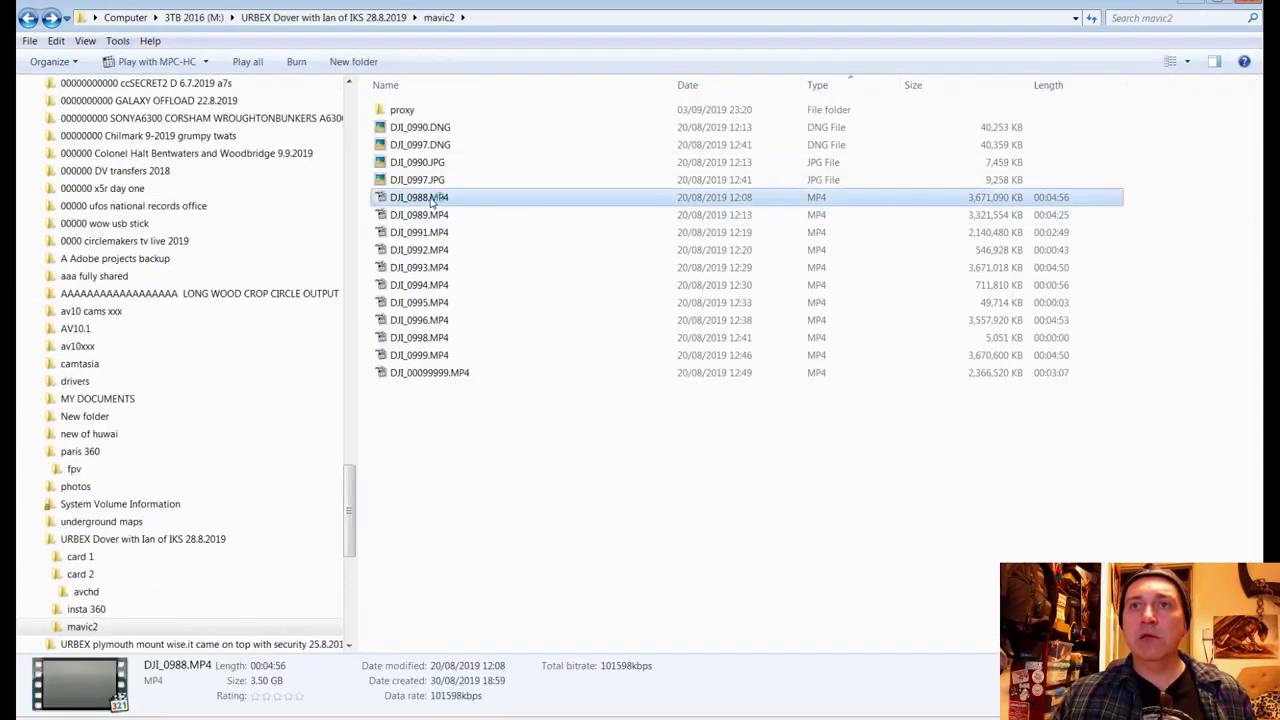
double_click(432, 199)
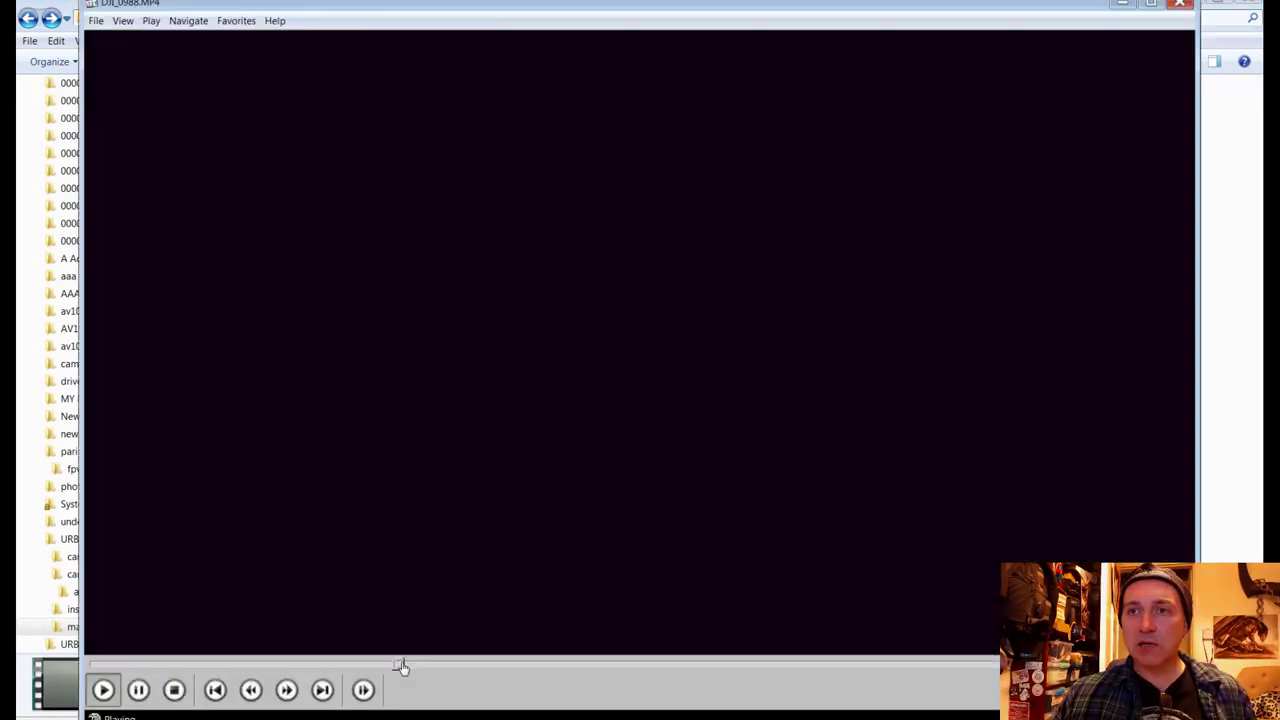
left_click(323, 690)
left_click(323, 690)
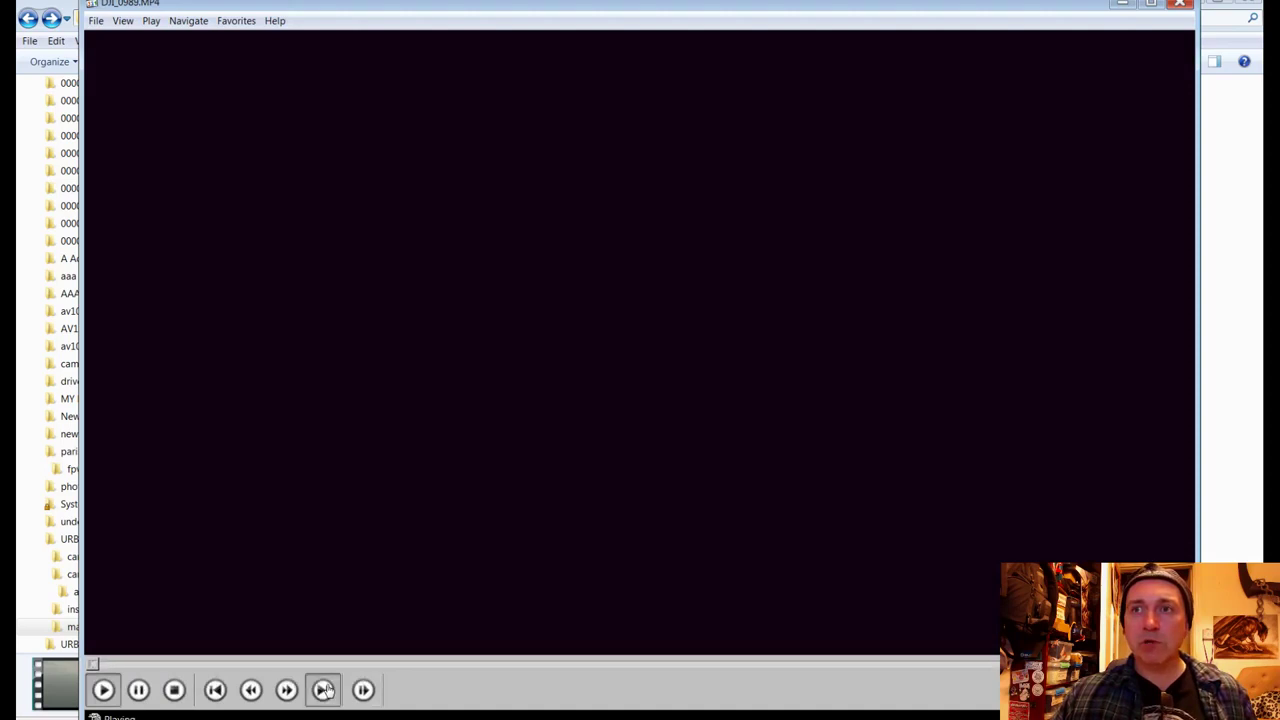
left_click(323, 690)
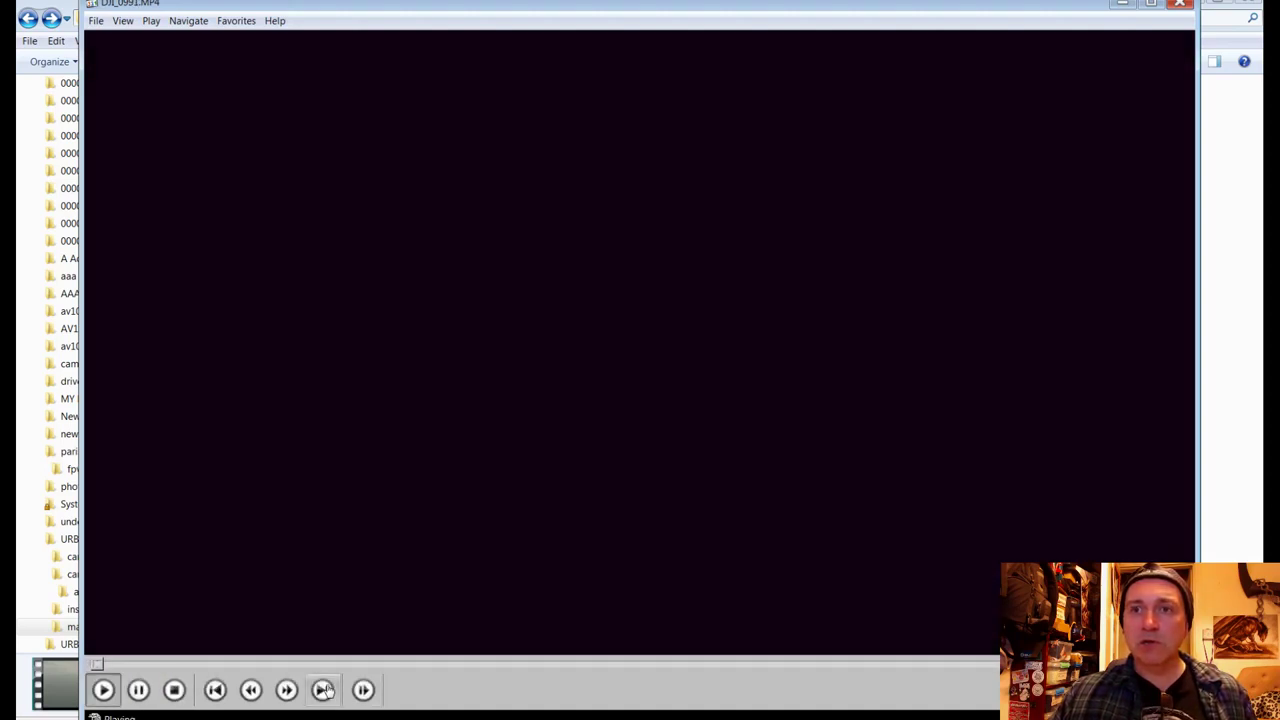
Step: Skim through DJI_0991.MP4 from near its start to its later part to check the drone footage
left_click(171, 664)
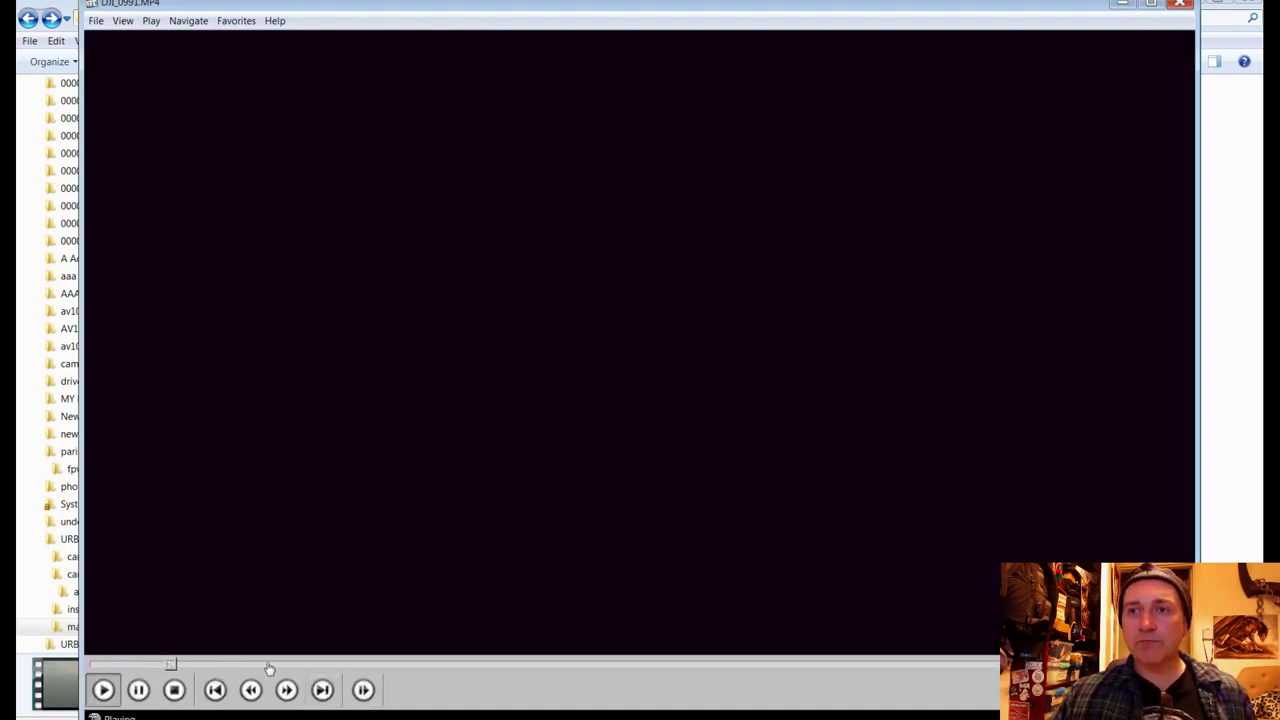
left_click_drag(268, 665, 341, 670)
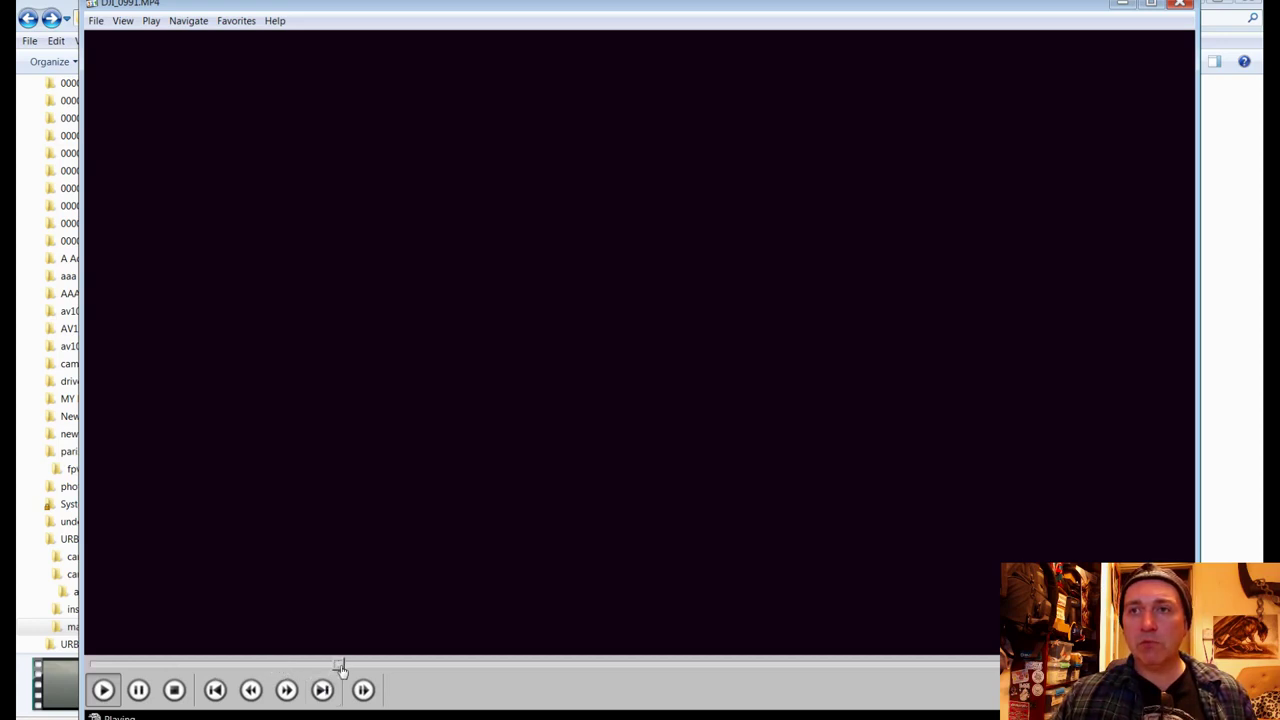
left_click(429, 664)
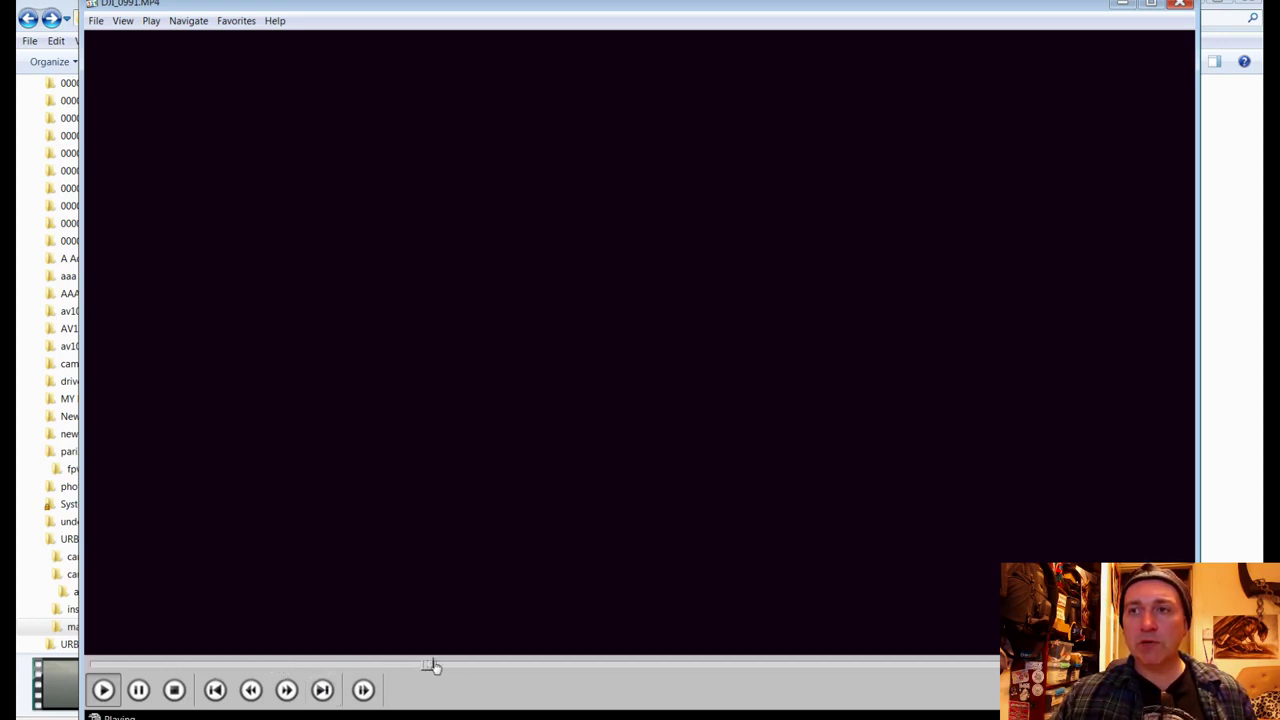
left_click(514, 665)
left_click(636, 665)
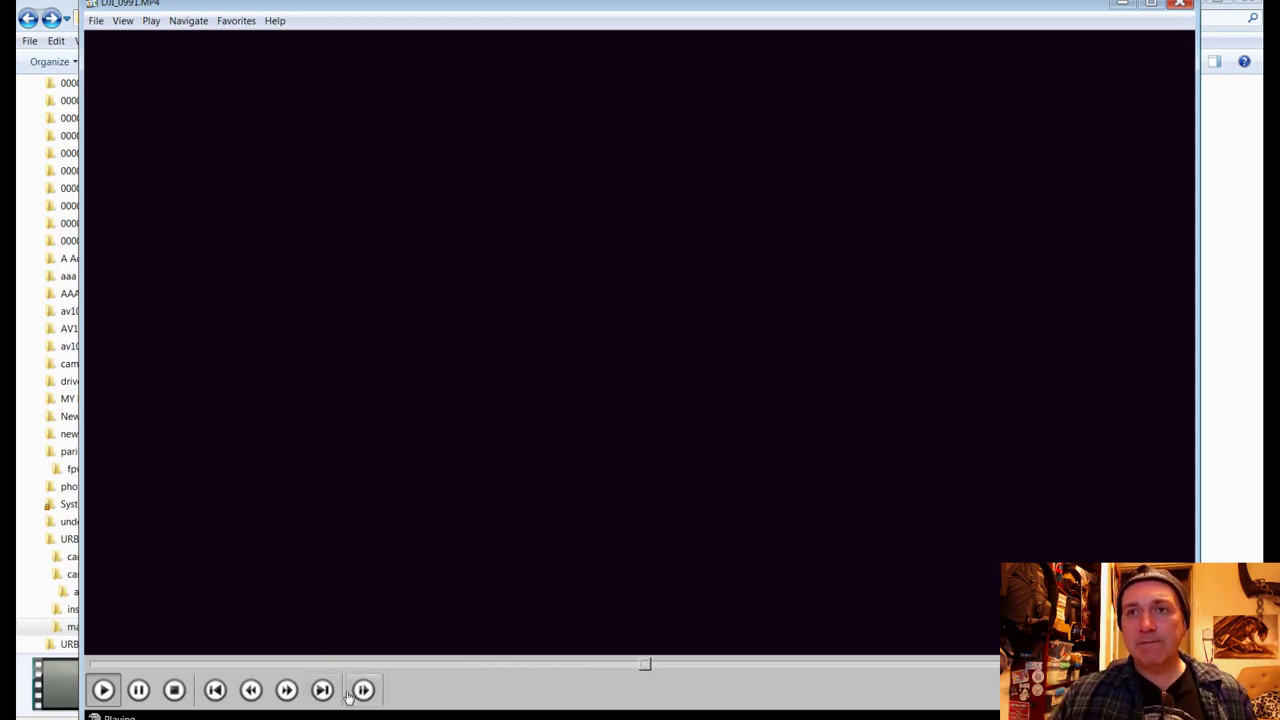
left_click(697, 665)
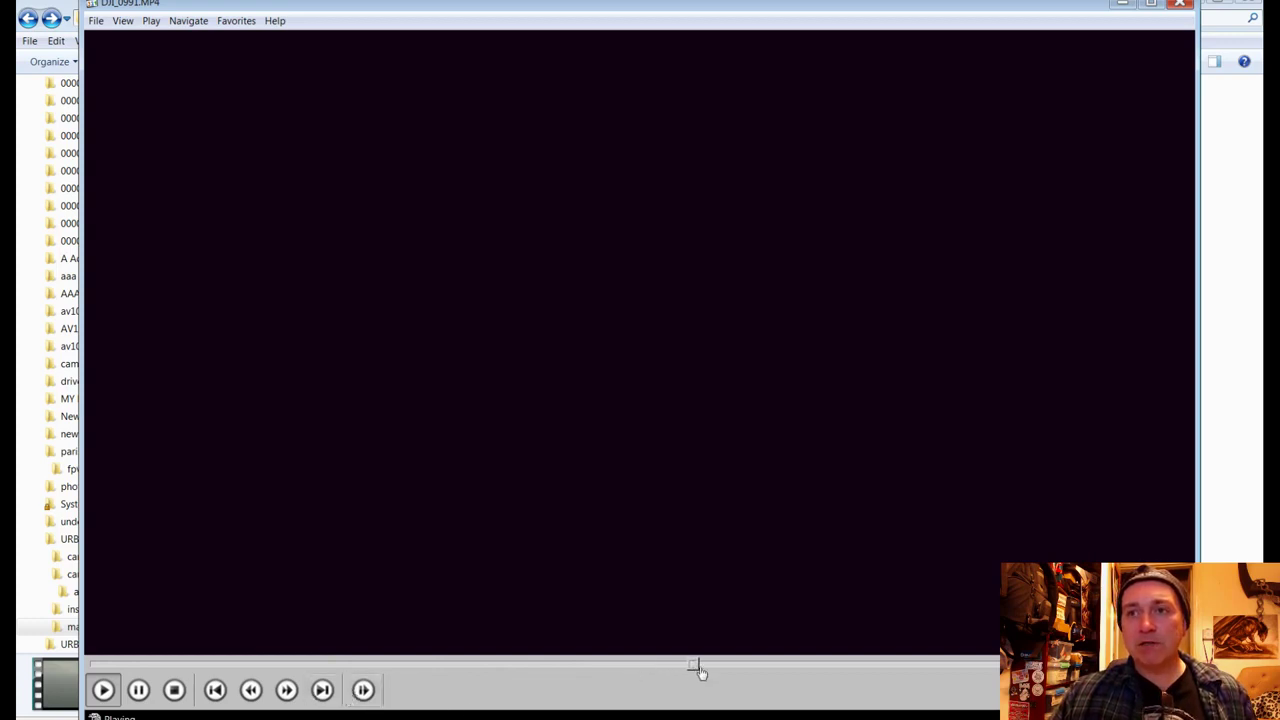
left_click(773, 667)
left_click(850, 667)
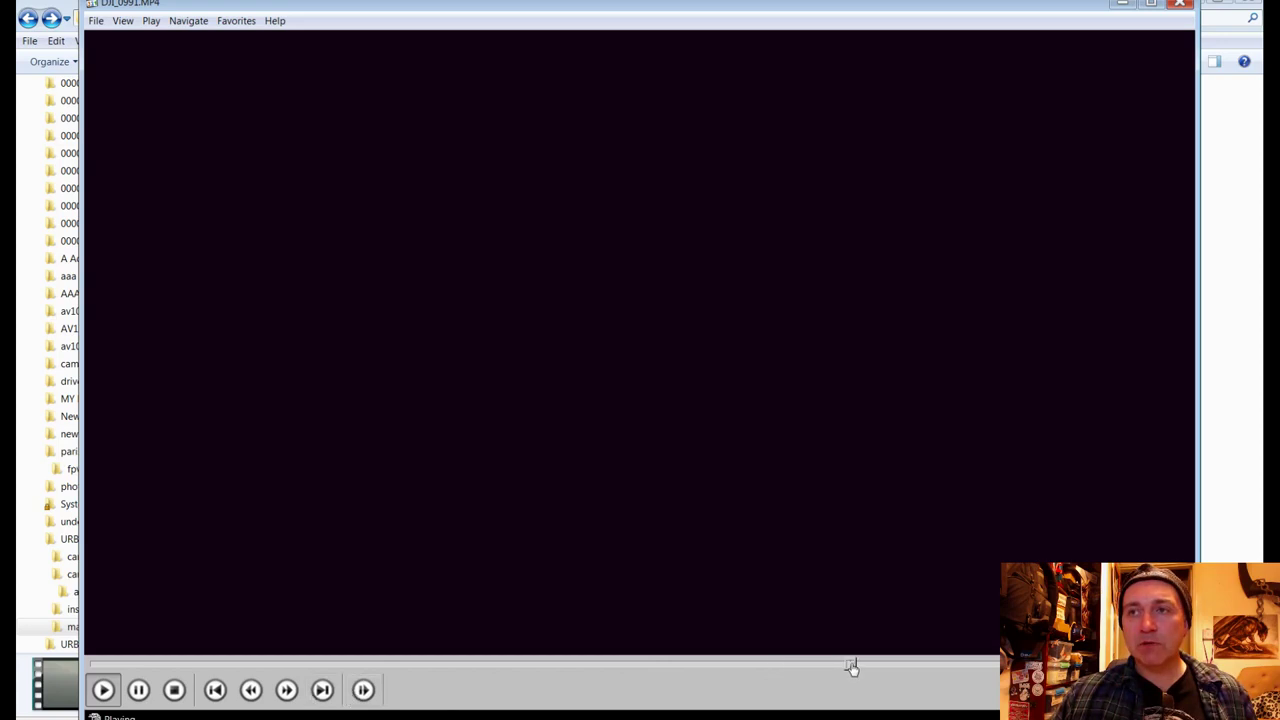
Step: Pause playback and skim through the drone clip DJI_0992.MP4
key("space")
left_click(469, 666)
left_click(723, 666)
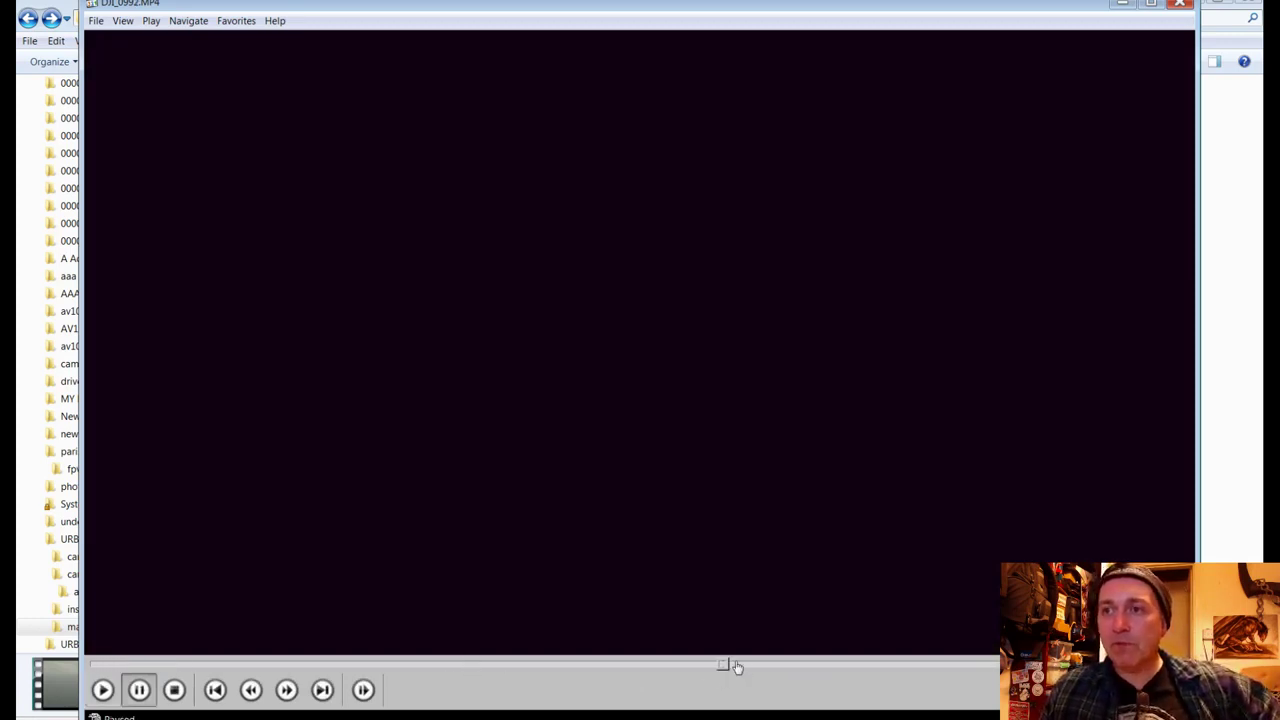
left_click(927, 666)
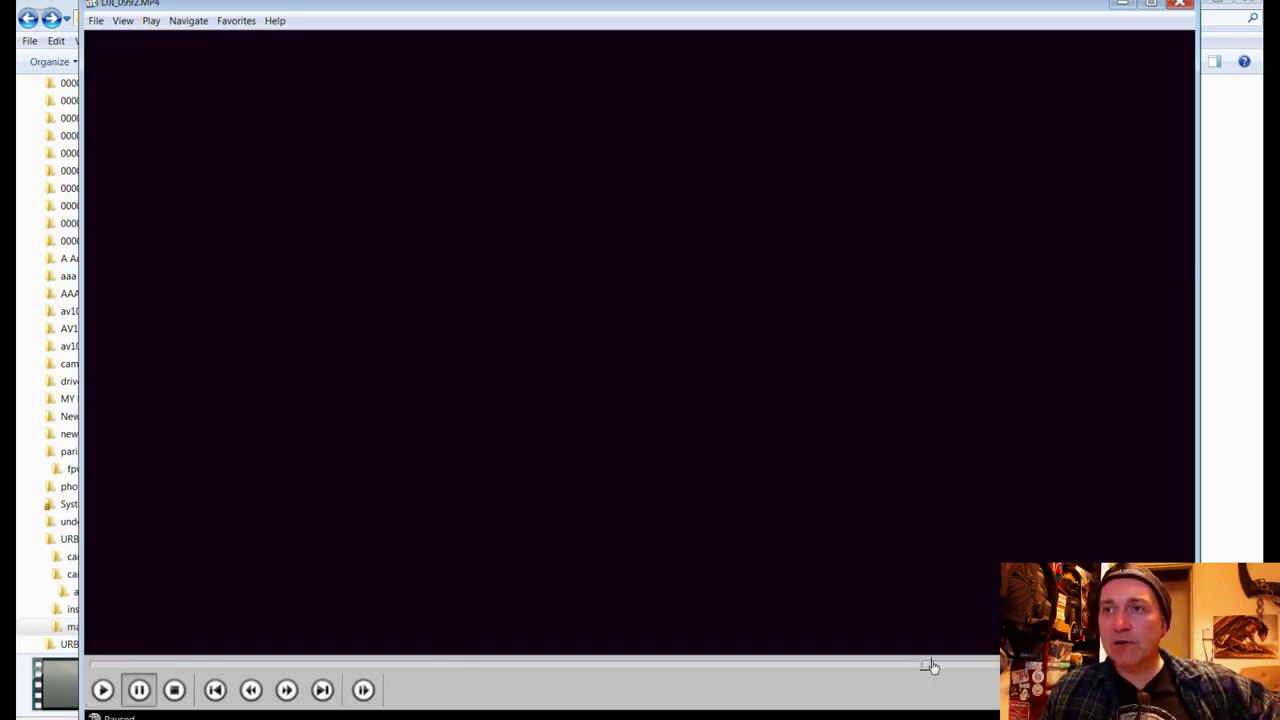
Step: Skip ahead to the drone clip DJI_0993.MP4 in the folder and close the player
left_click(324, 691)
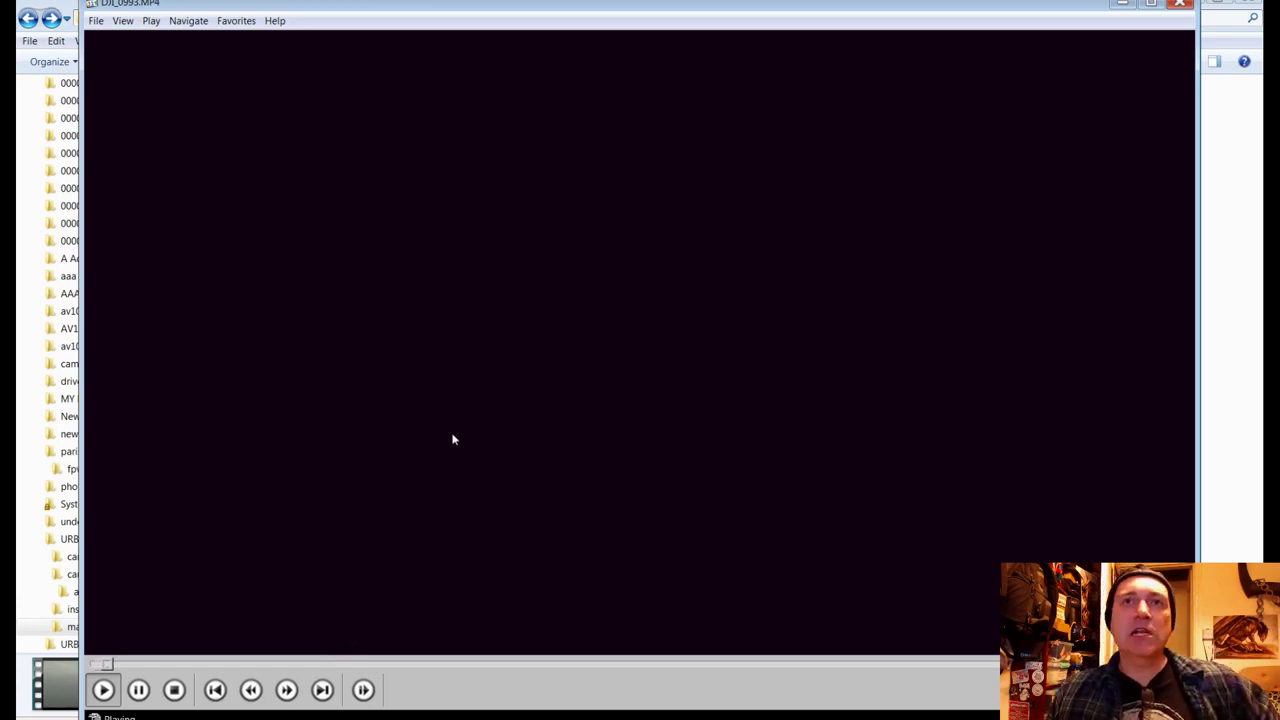
left_click(1180, 4)
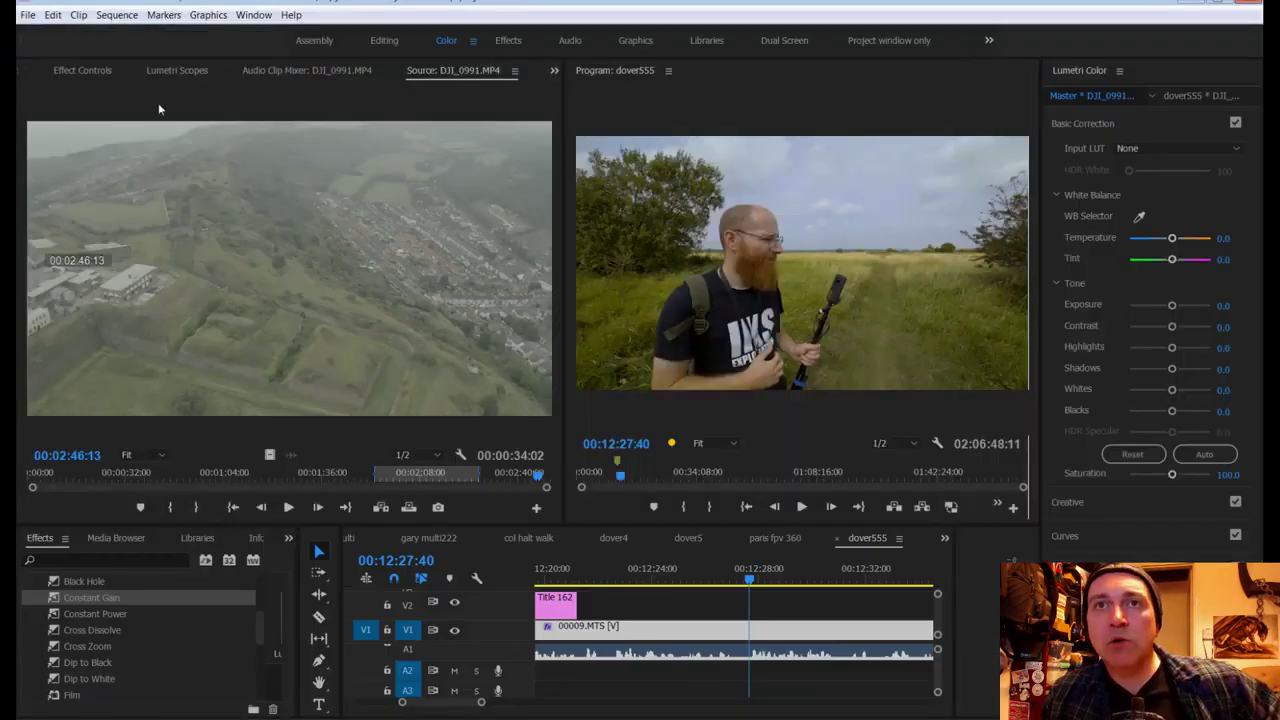
Step: Enlarge the program preview and place DJI_0993.MP4 on V2 above 00009.MTS, just after Title 162
left_click_drag(566, 258, 244, 262)
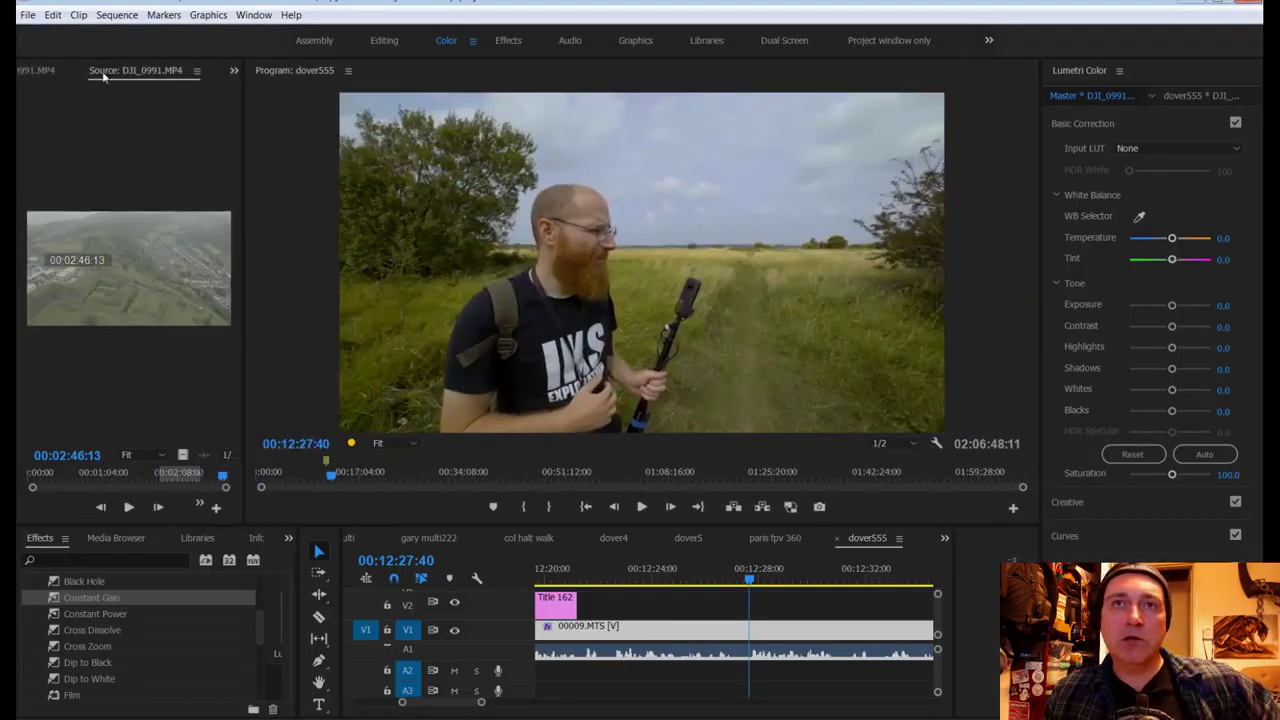
left_click(52, 72)
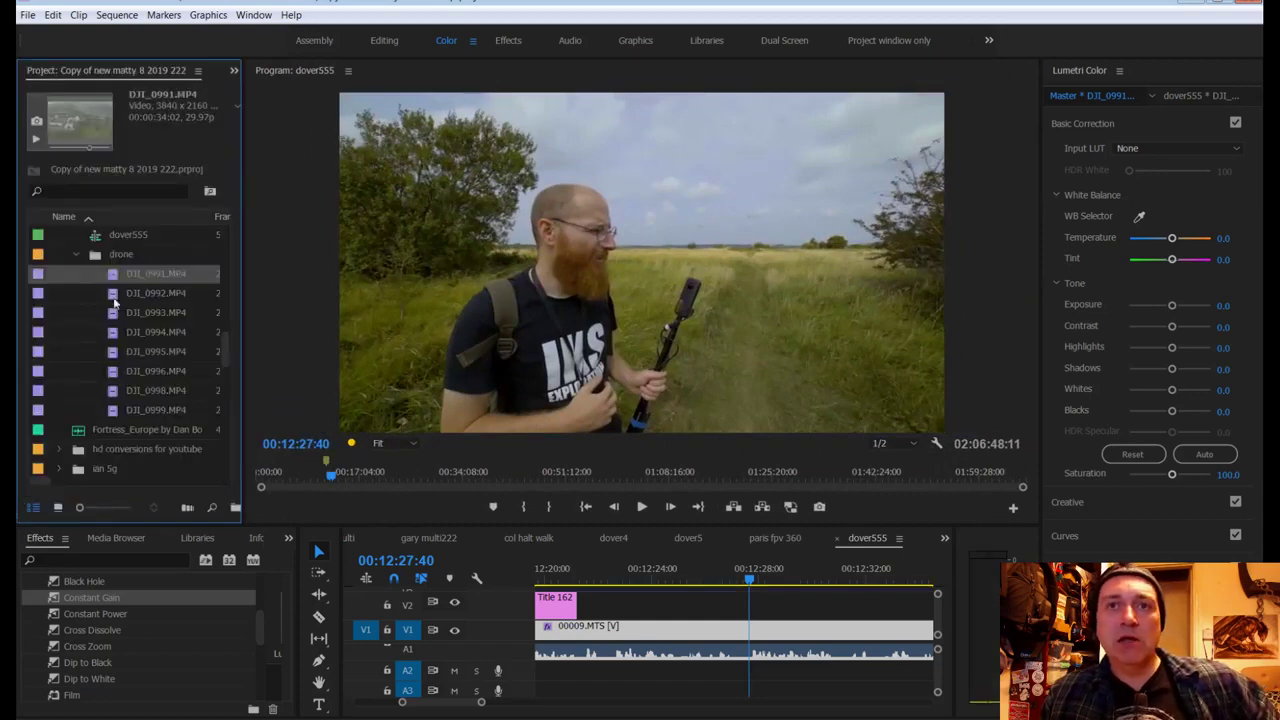
left_click(146, 314)
left_click_drag(690, 520, 595, 612)
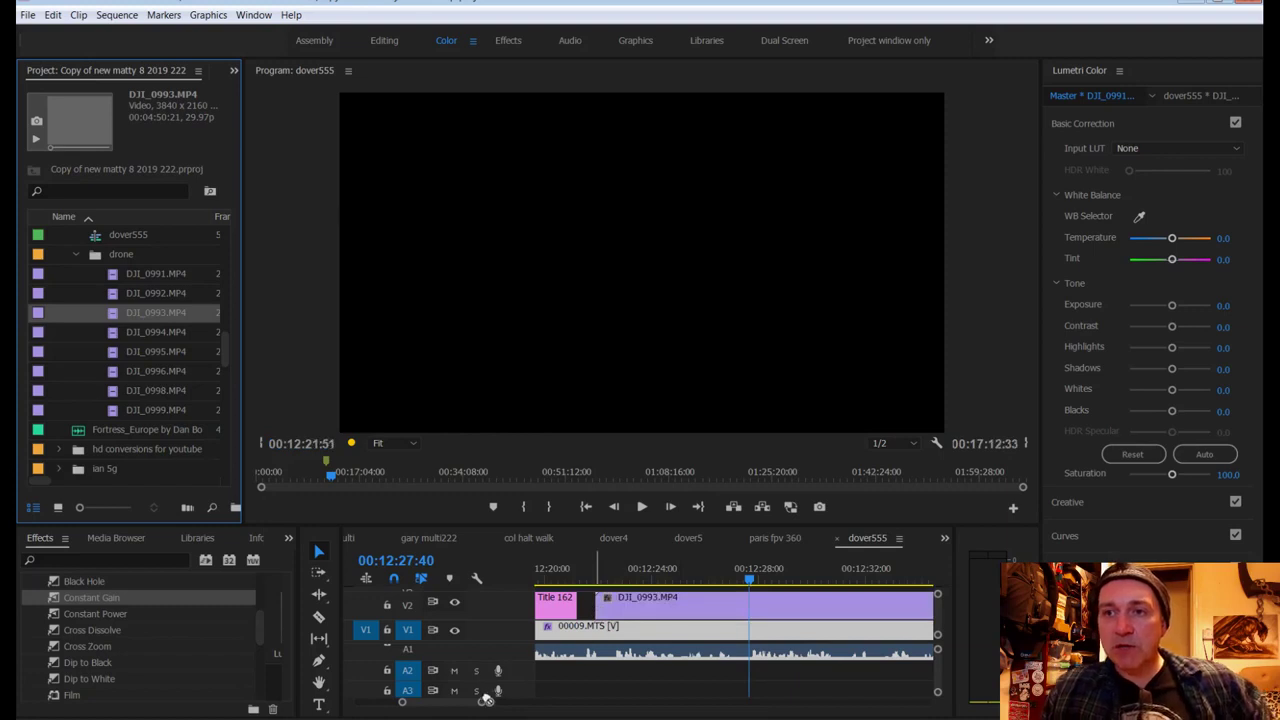
left_click(481, 703)
mouse_move(481, 703)
left_mouse_down()
mouse_move(470, 704)
mouse_move(500, 705)
mouse_move(481, 705)
left_mouse_up()
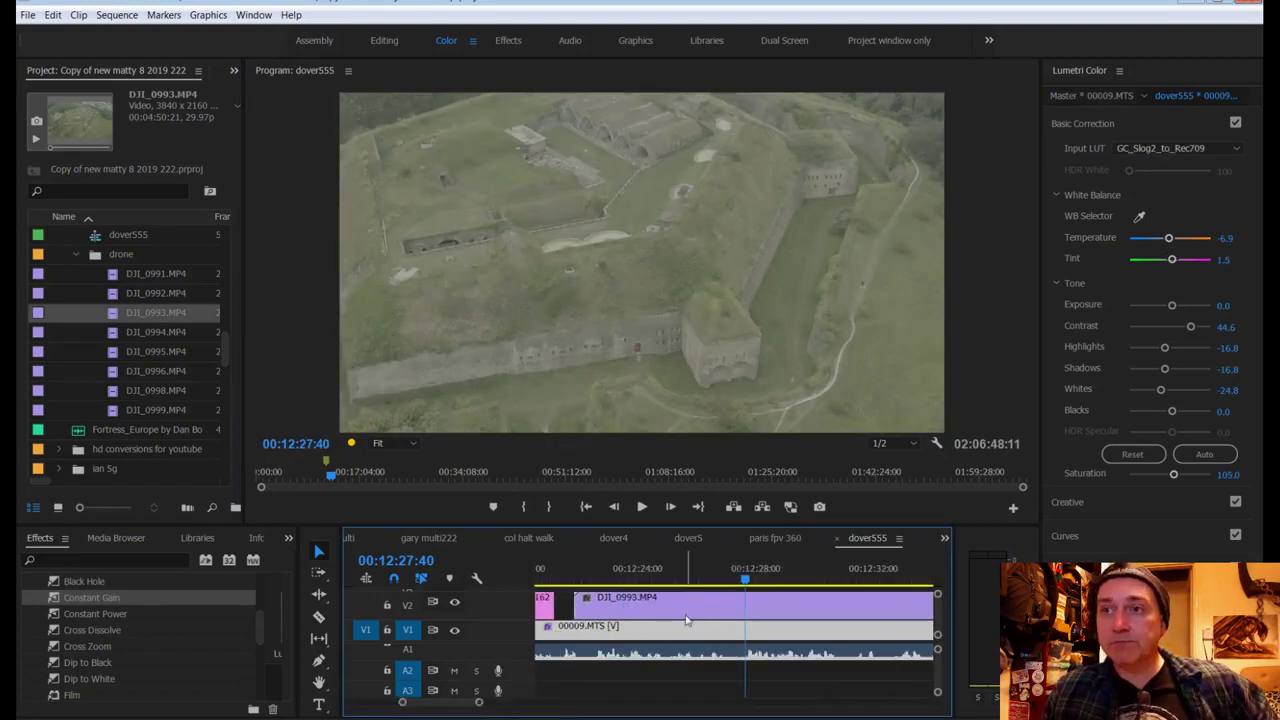
Step: Fit the DJI_0993.MP4 clip on V2 to the frame, move back to 00:12:26:04 and undo the last edit
right_click(698, 613)
left_click(733, 578)
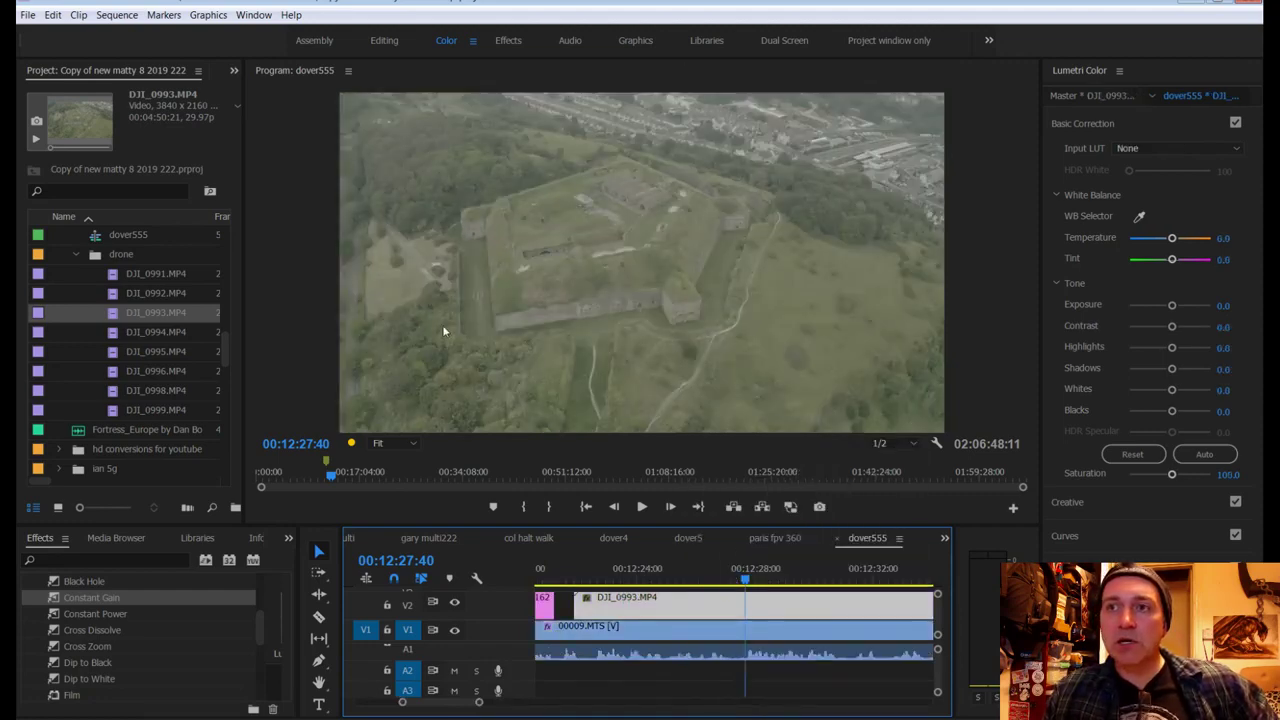
left_click_drag(745, 580, 698, 590)
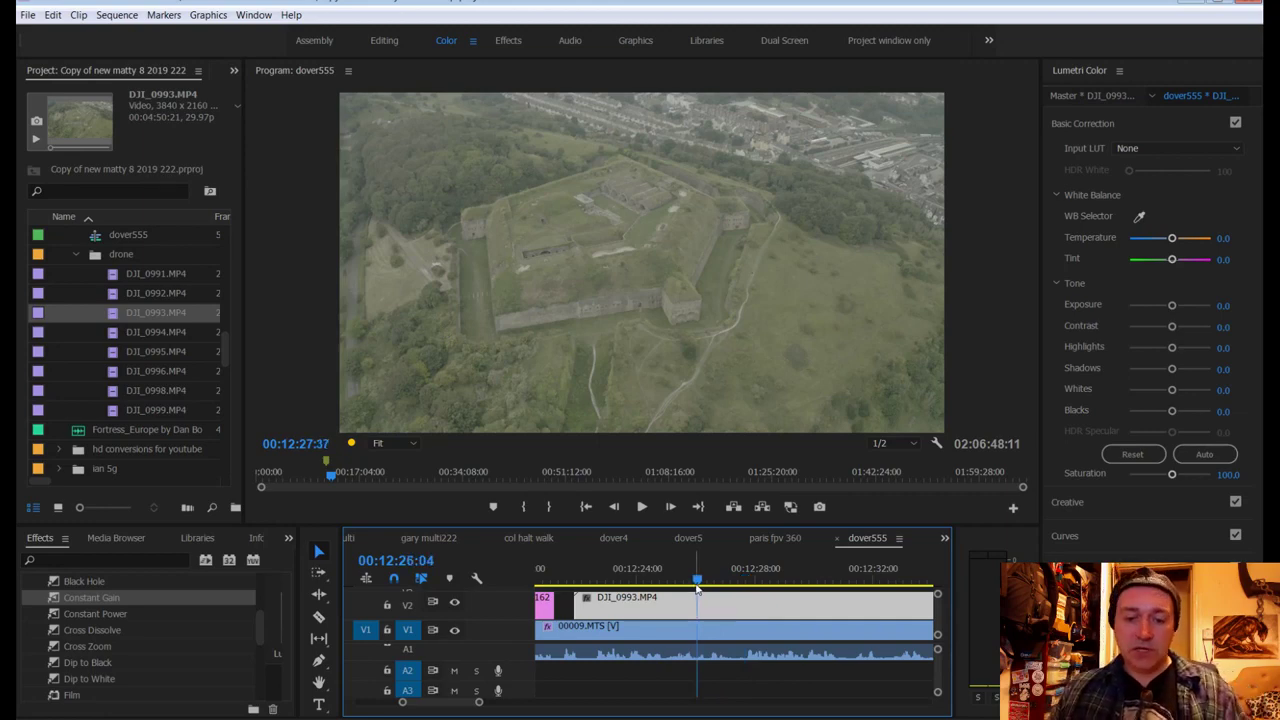
key("ctrl+z")
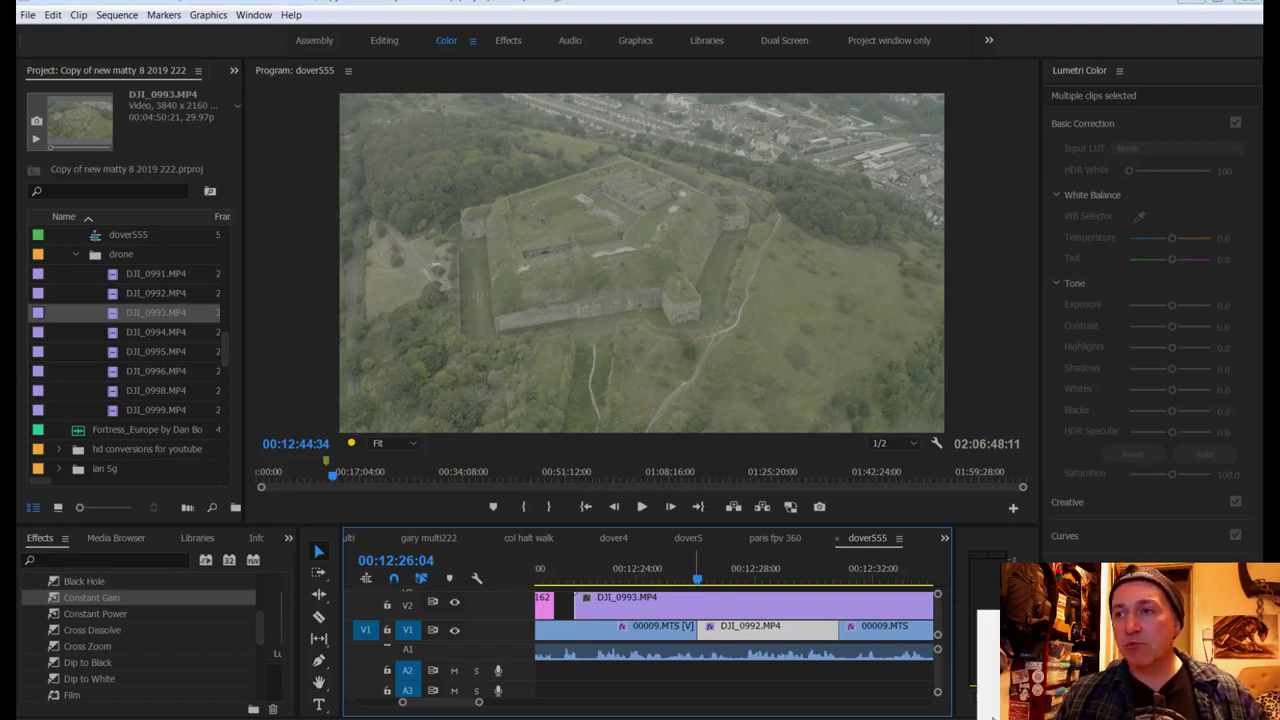
Step: Check the running processes in Windows Task Manager and close the unresponsive Adobe Premiere Pro
key("ctrl+shift+Escape")
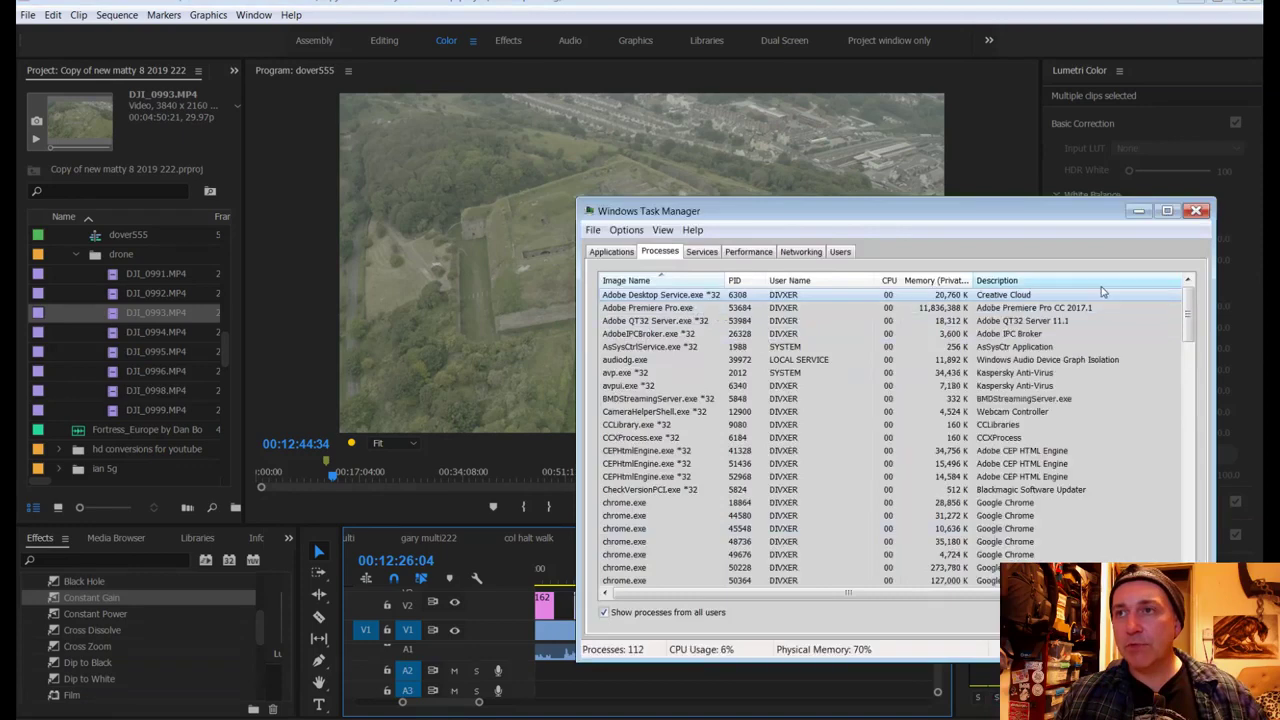
left_click(1196, 211)
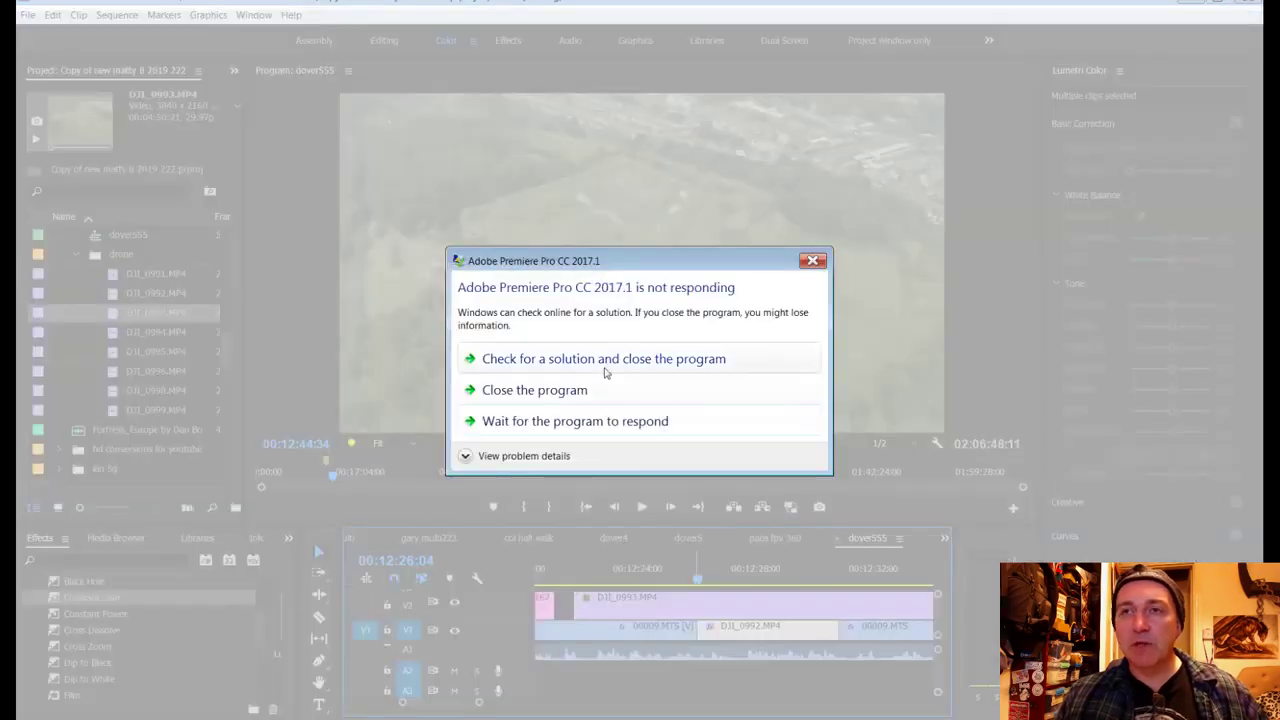
left_click(588, 389)
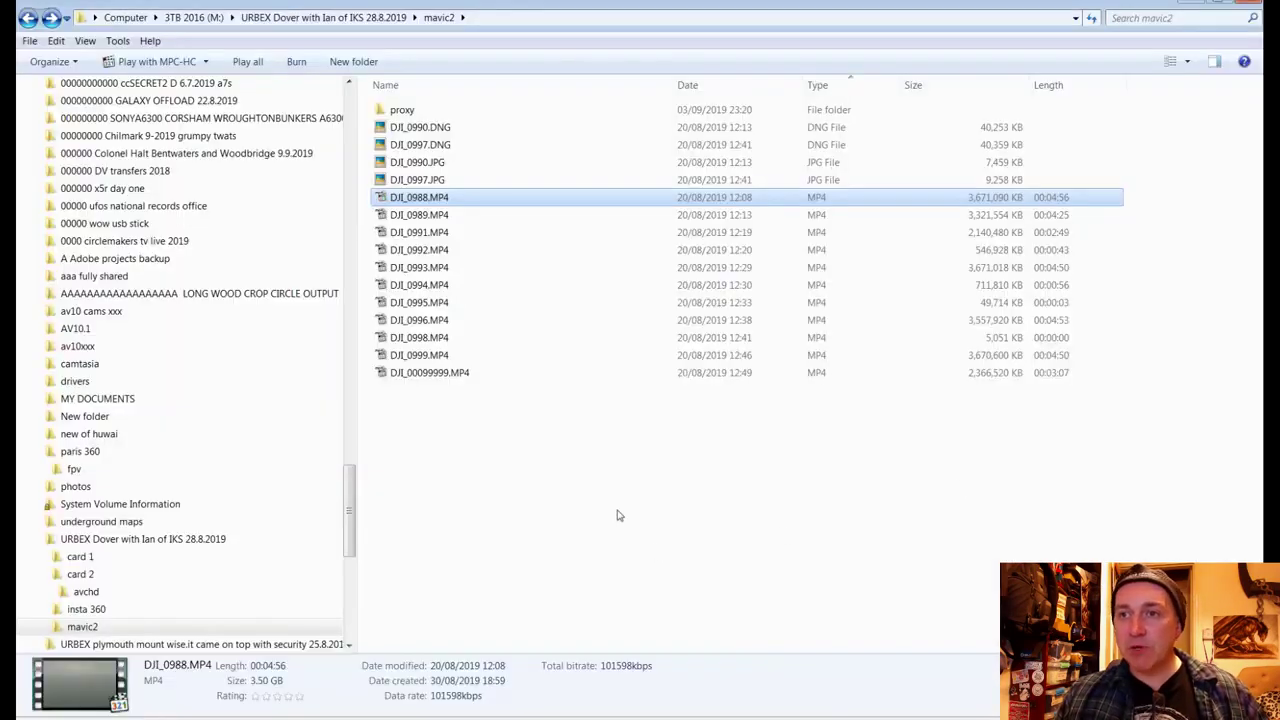
left_click(620, 514)
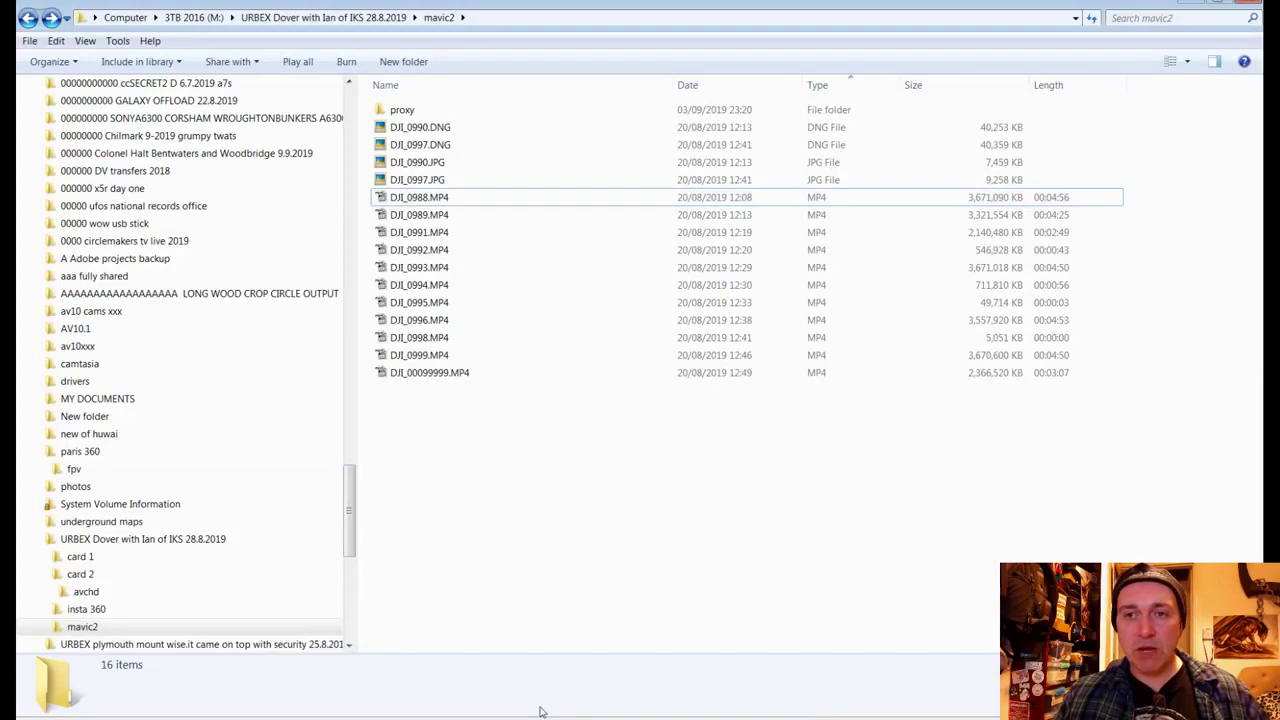
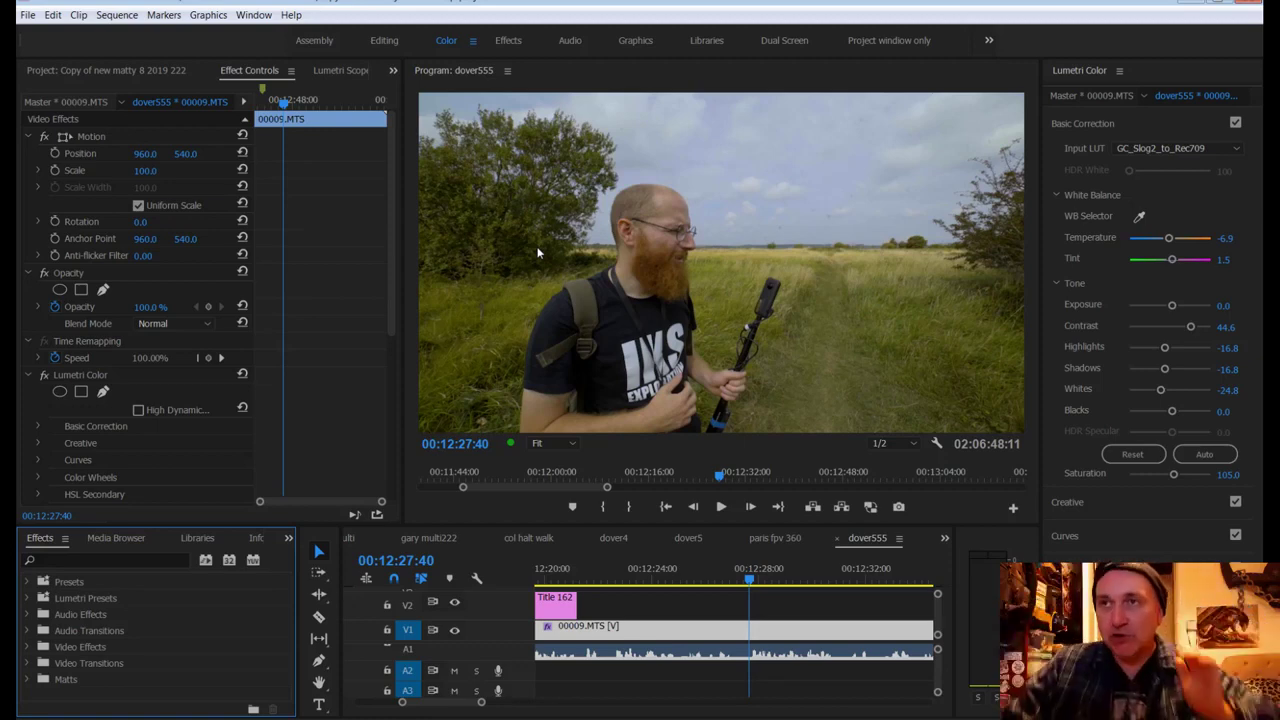
Step: Place DJI_0993.MP4 from the drone bin on V2 above 00009.MTS, starting at 00:12:27:40
left_click_drag(484, 703, 536, 706)
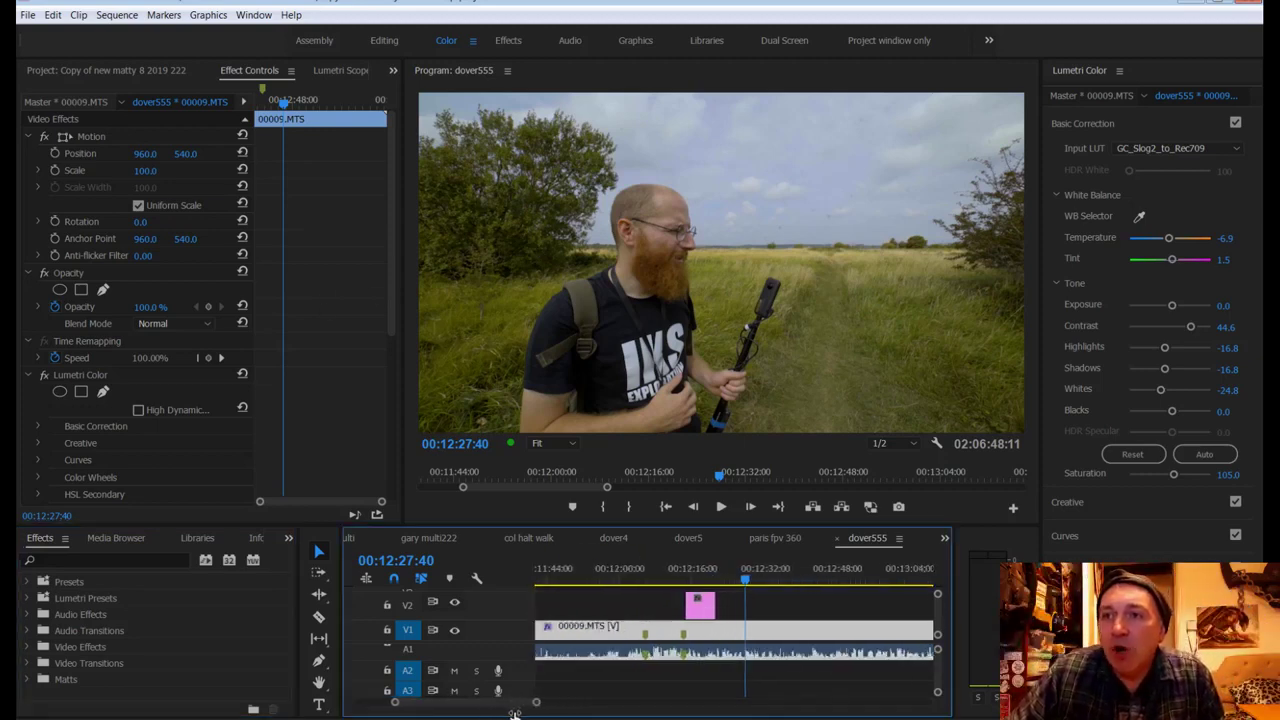
left_click(110, 70)
scroll(183, 341, "down", 10)
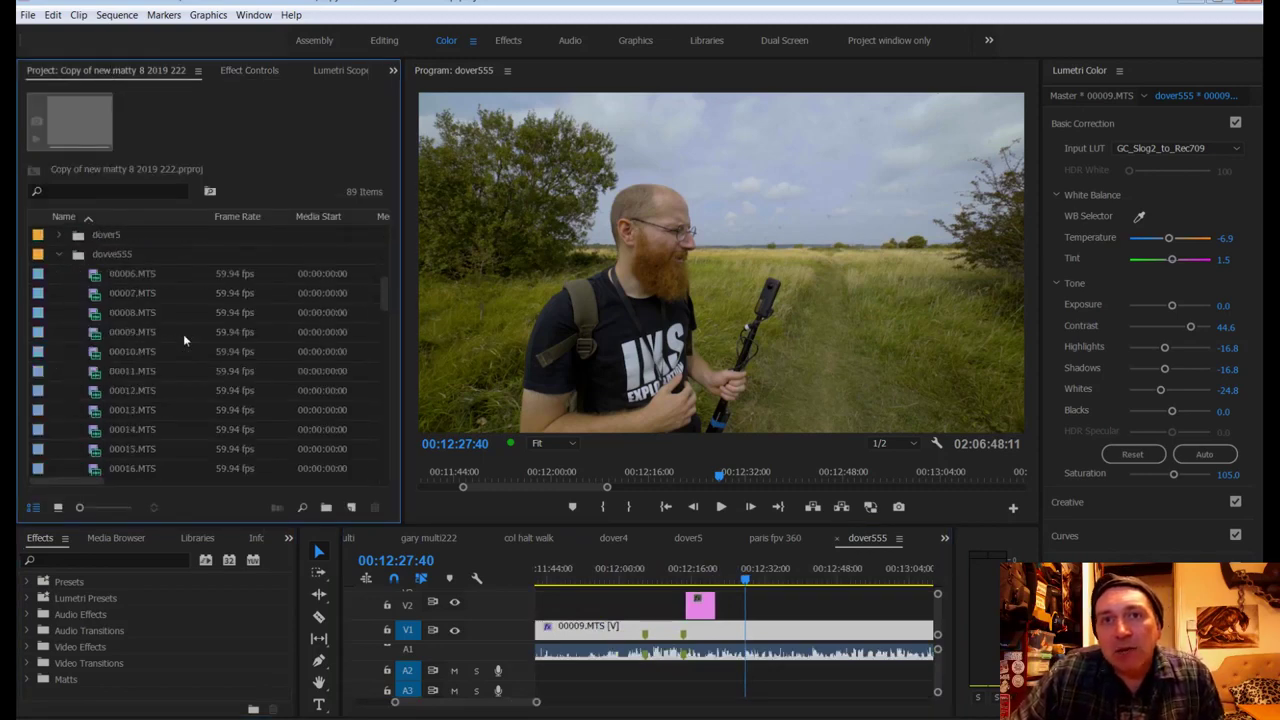
scroll(183, 334, "down", 3)
left_click(168, 313)
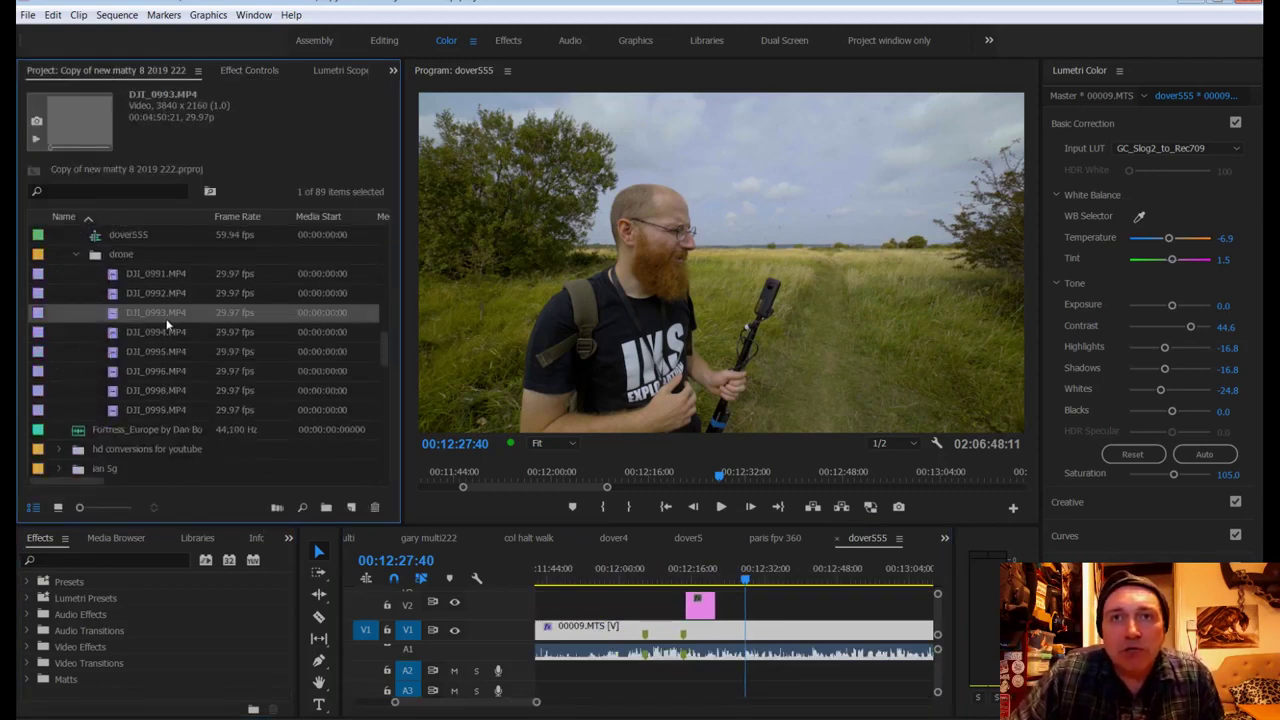
left_click_drag(129, 315, 788, 598)
left_click_drag(394, 702, 333, 705)
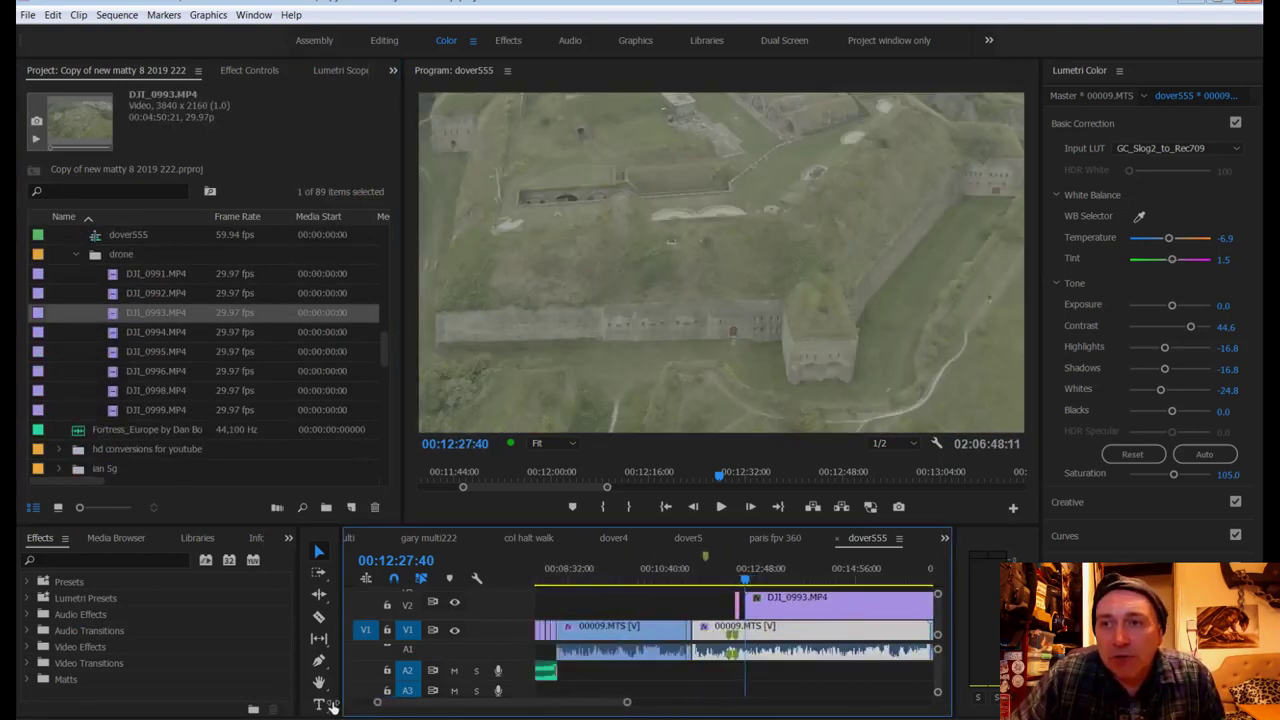
Step: Select the Lumetri Color effect of the graded DJI_0994.MP4 clip at about 00:07:50:10
left_click(565, 572)
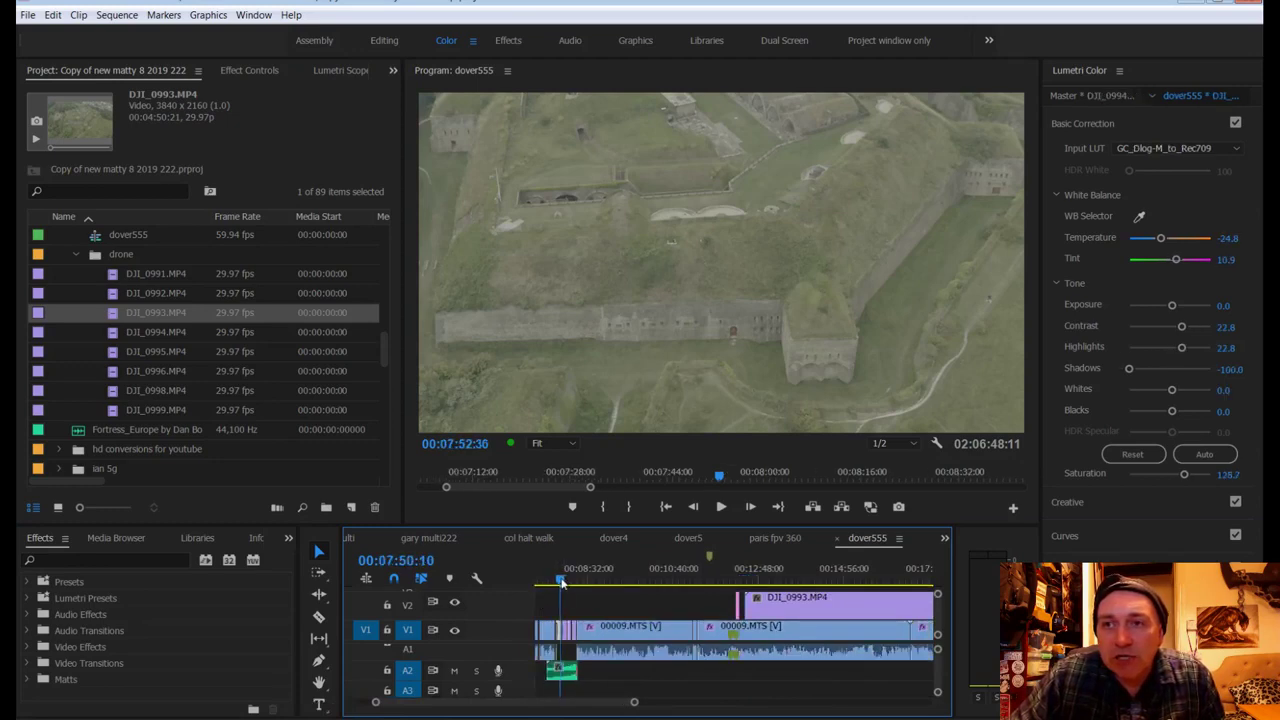
left_click(240, 70)
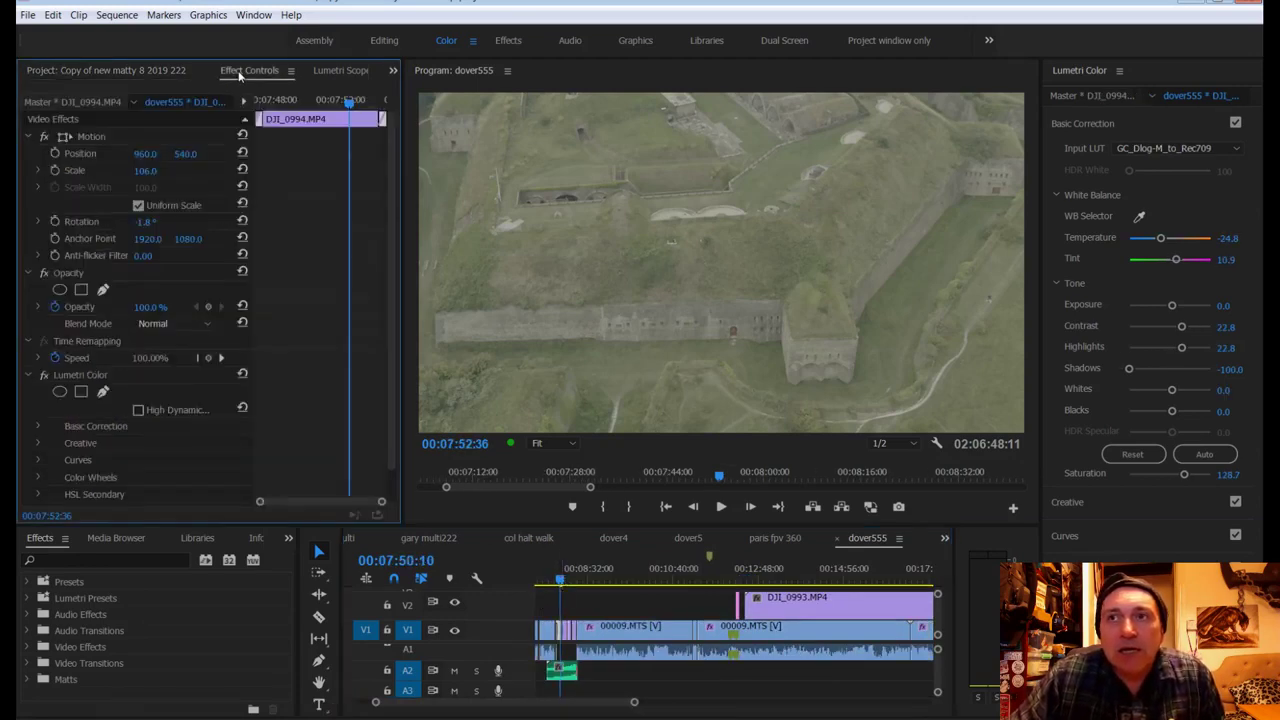
left_click(84, 379)
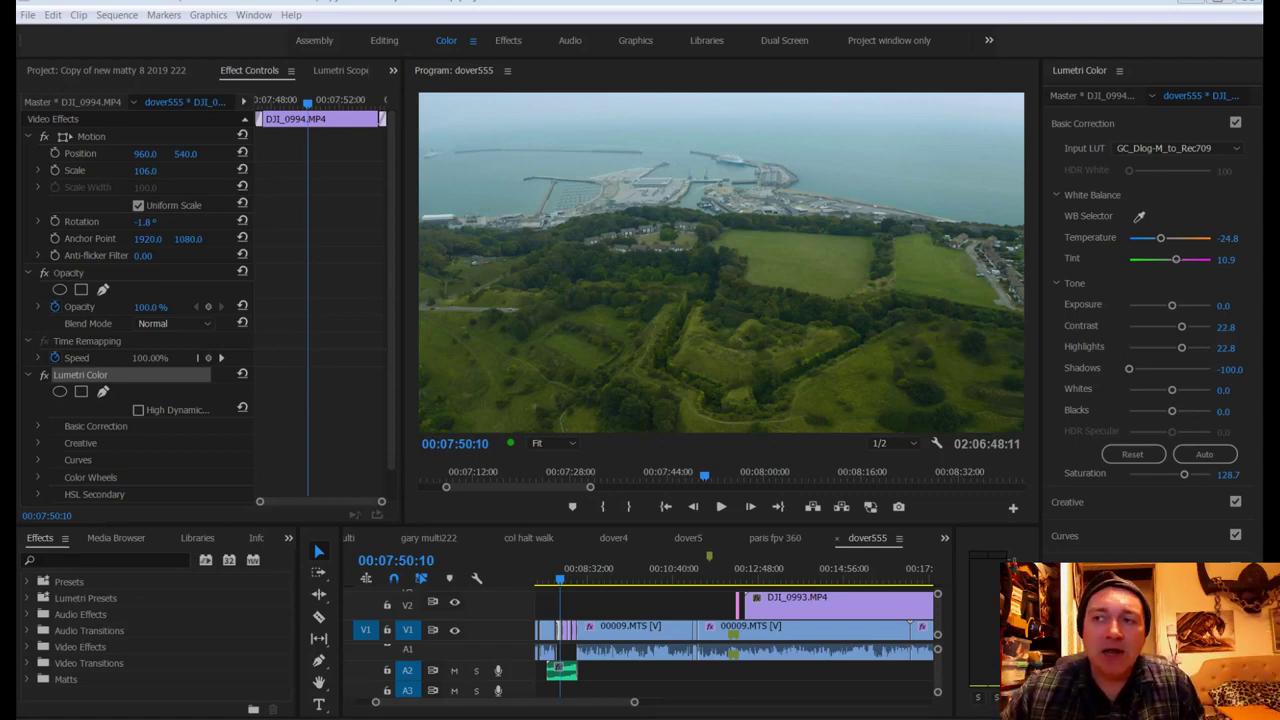
Step: Change the process priority of Adobe Premiere Pro.exe in Windows Task Manager and close Task Manager
key("ctrl+shift+Escape")
right_click(668, 309)
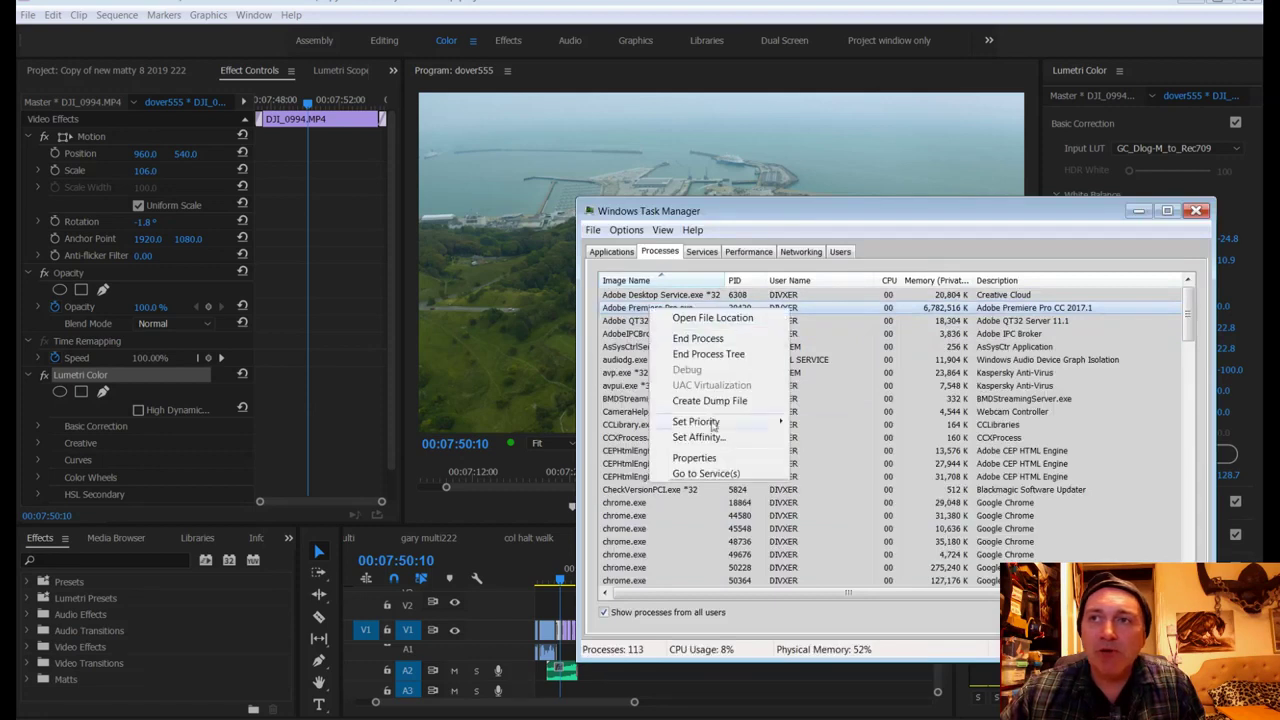
mouse_move(740, 421)
left_click(833, 486)
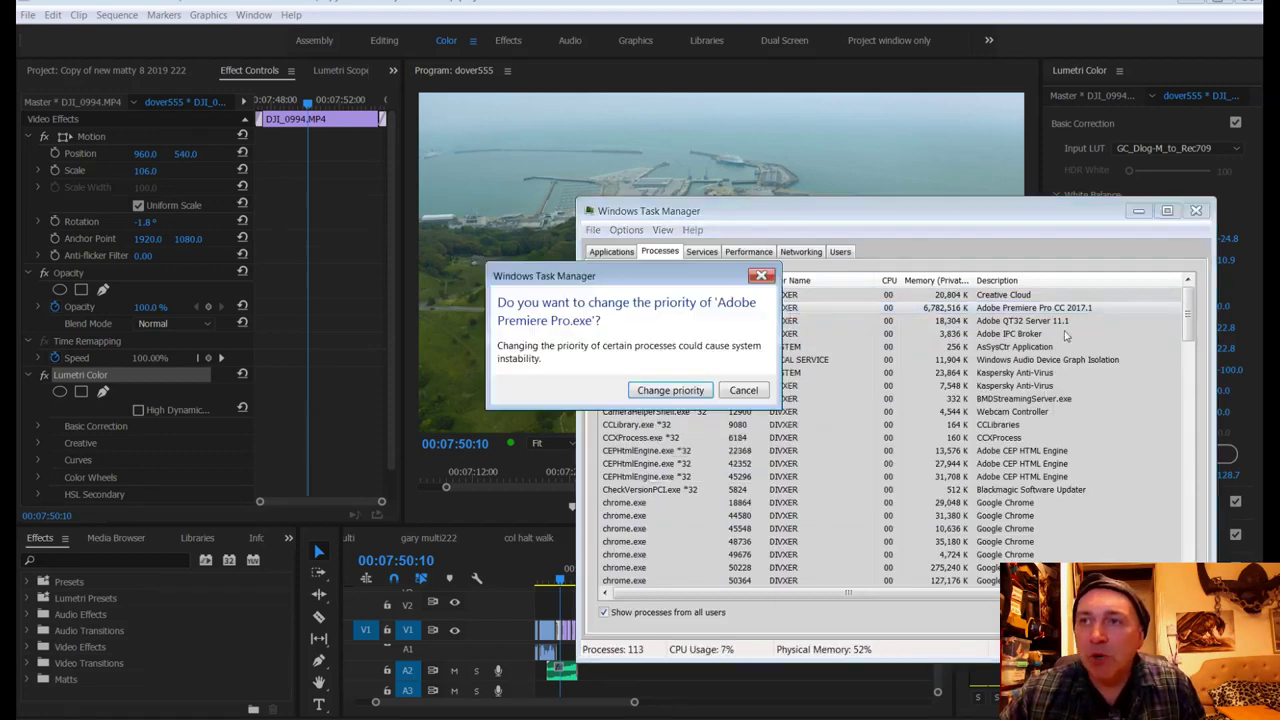
left_click(670, 390)
left_click(1196, 210)
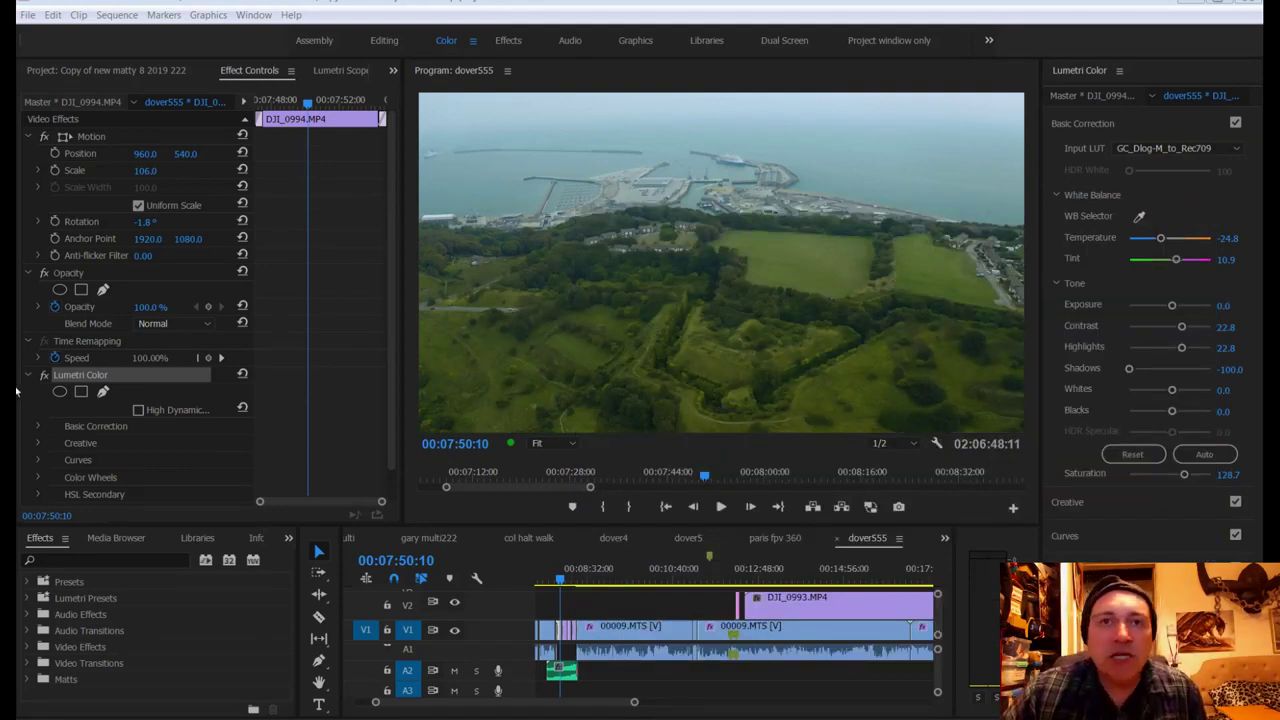
Step: Copy the Lumetri Color effect from DJI_0994.MP4 and paste it onto the DJI_0993.MP4 clip on V2
left_click(63, 376)
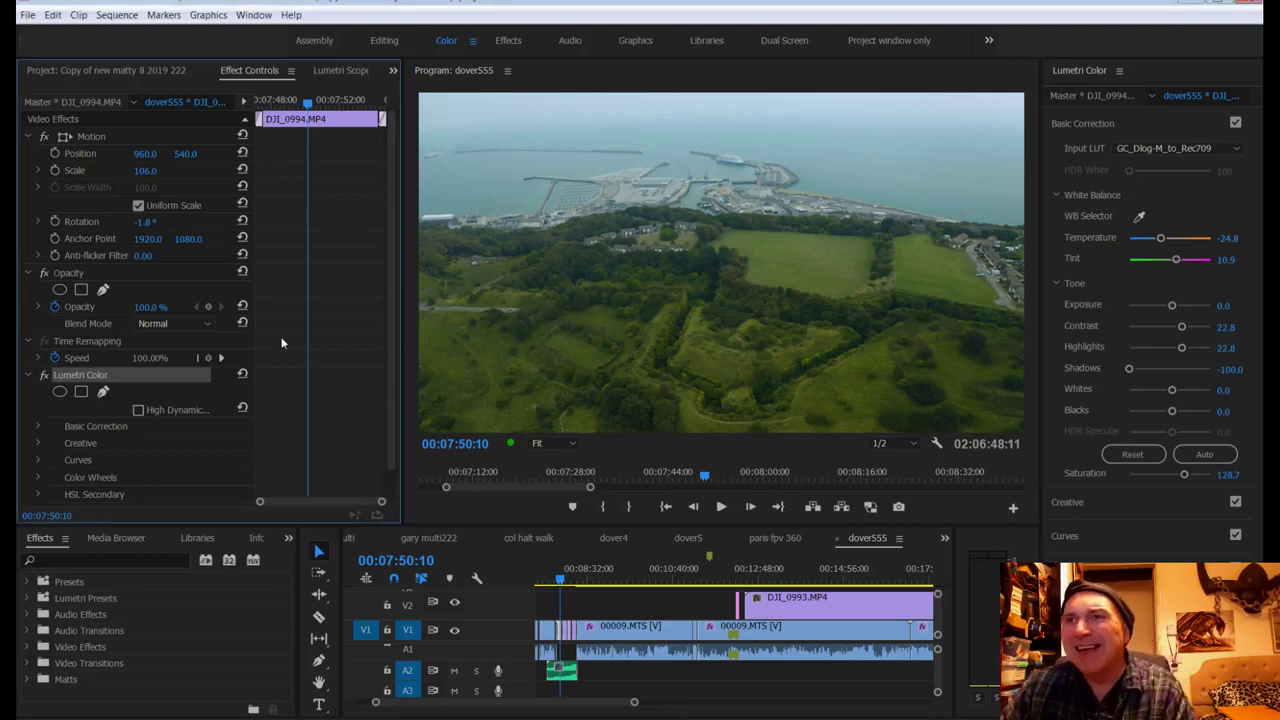
left_click(784, 579)
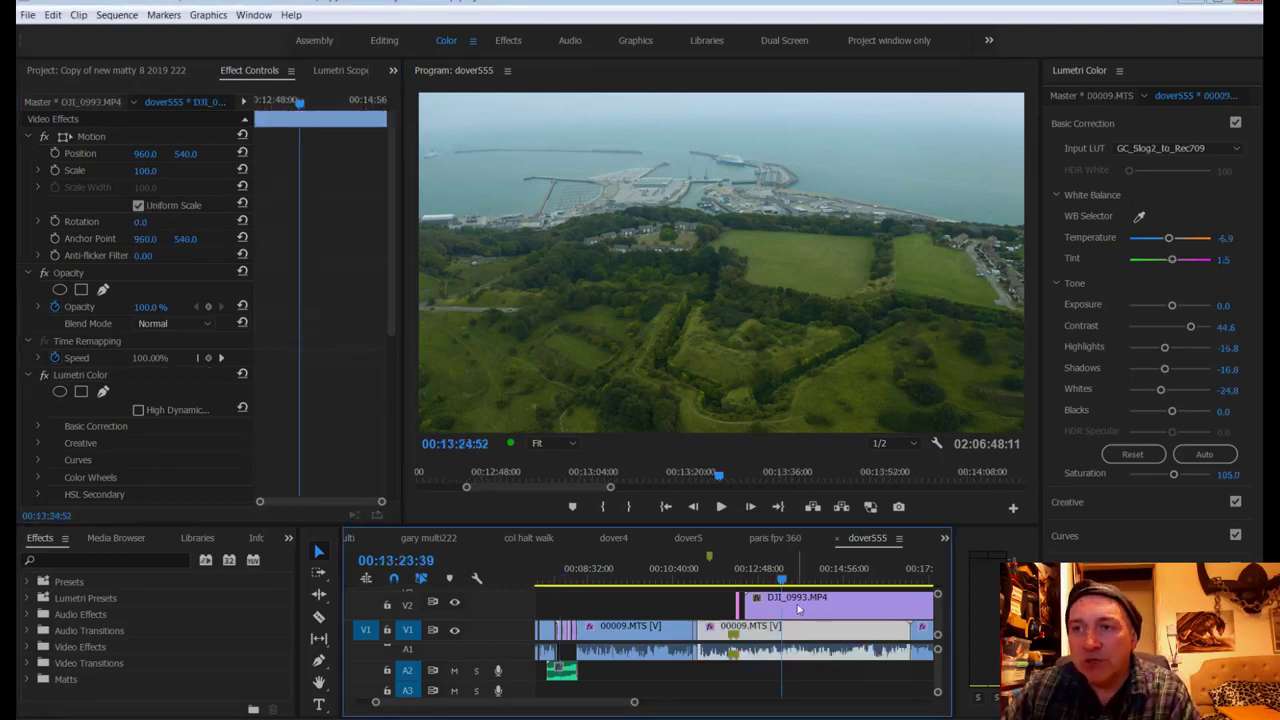
left_click(800, 605)
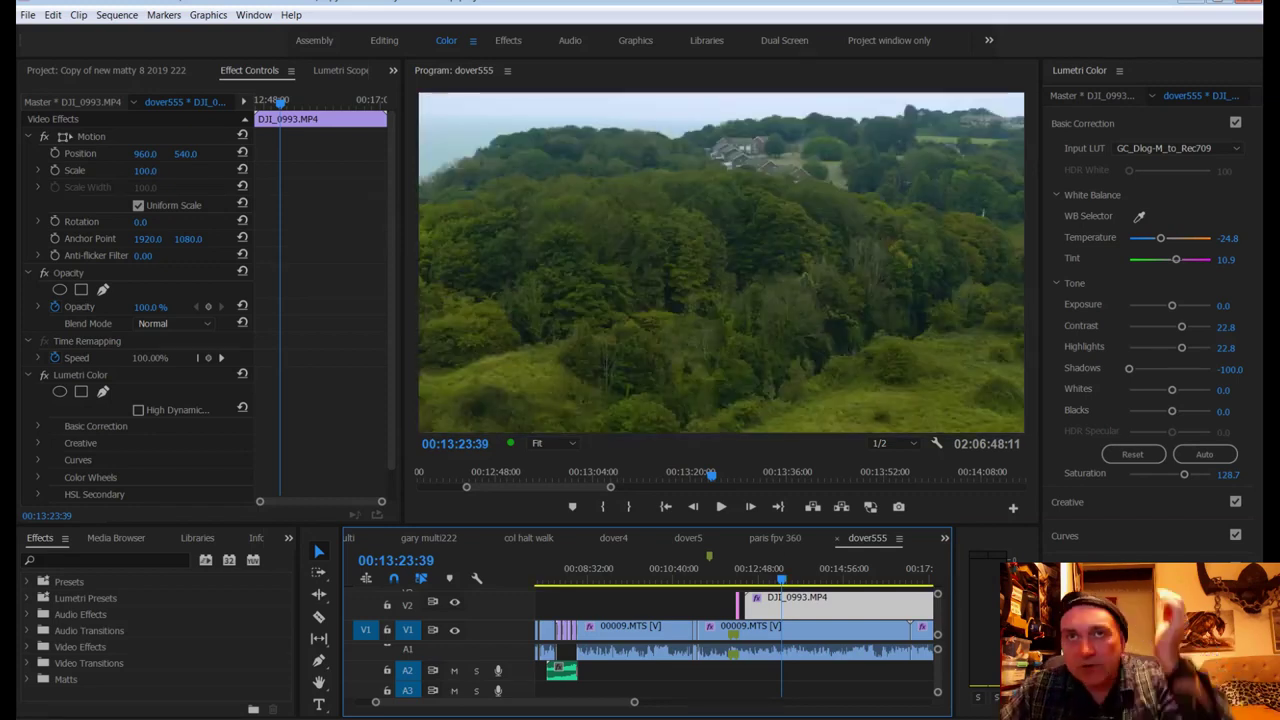
Step: Attach the existing proxy file from mavic2's proxy folder to DJI_0993.MP4 in the drone bin
left_click(47, 71)
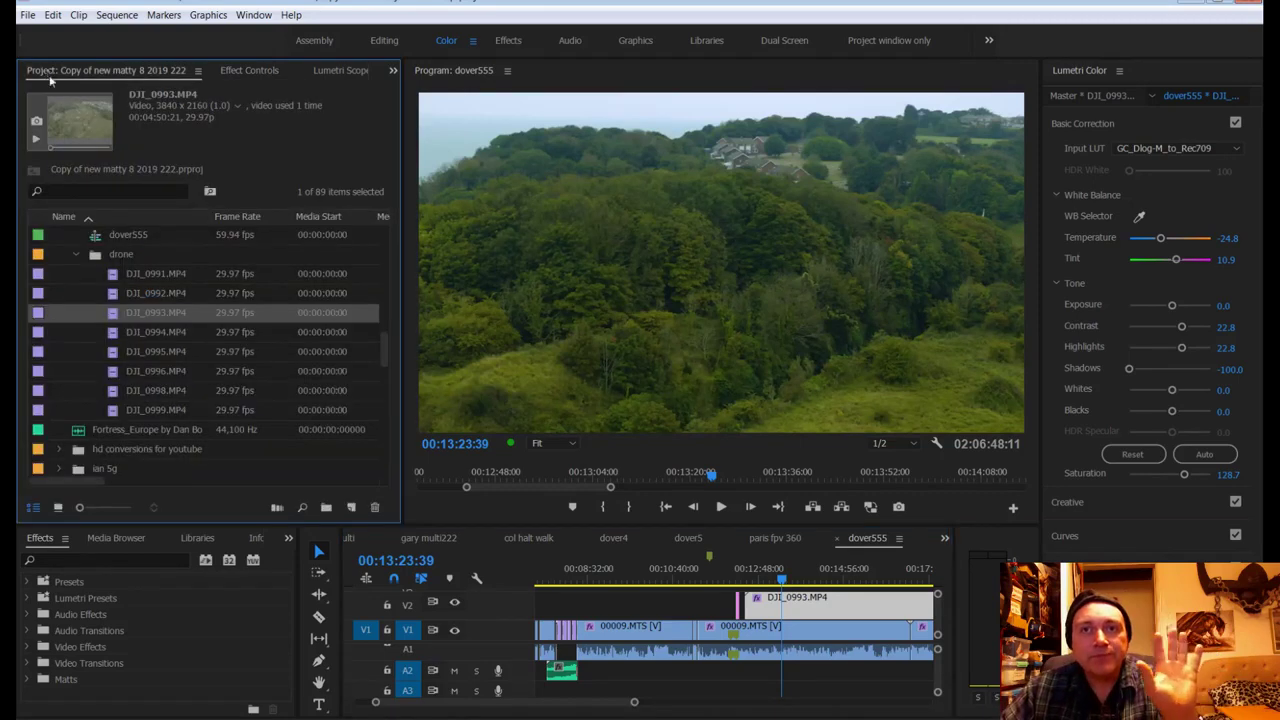
right_click(126, 315)
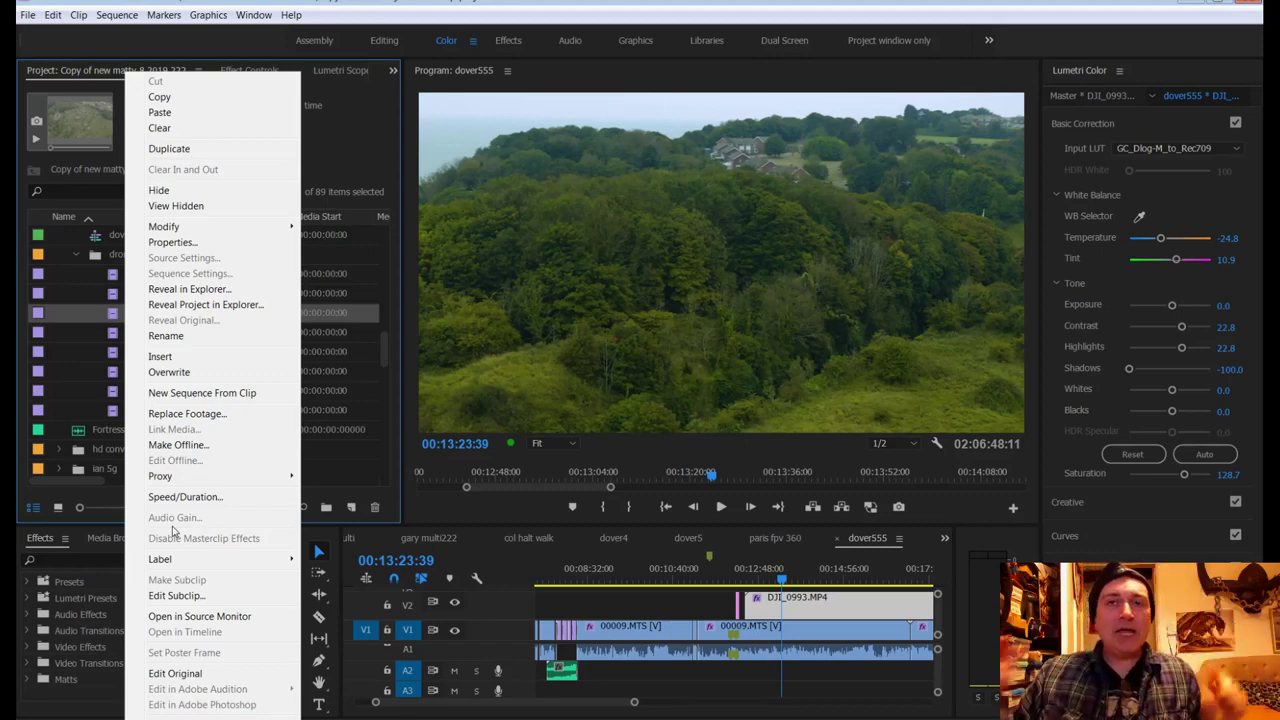
mouse_move(172, 481)
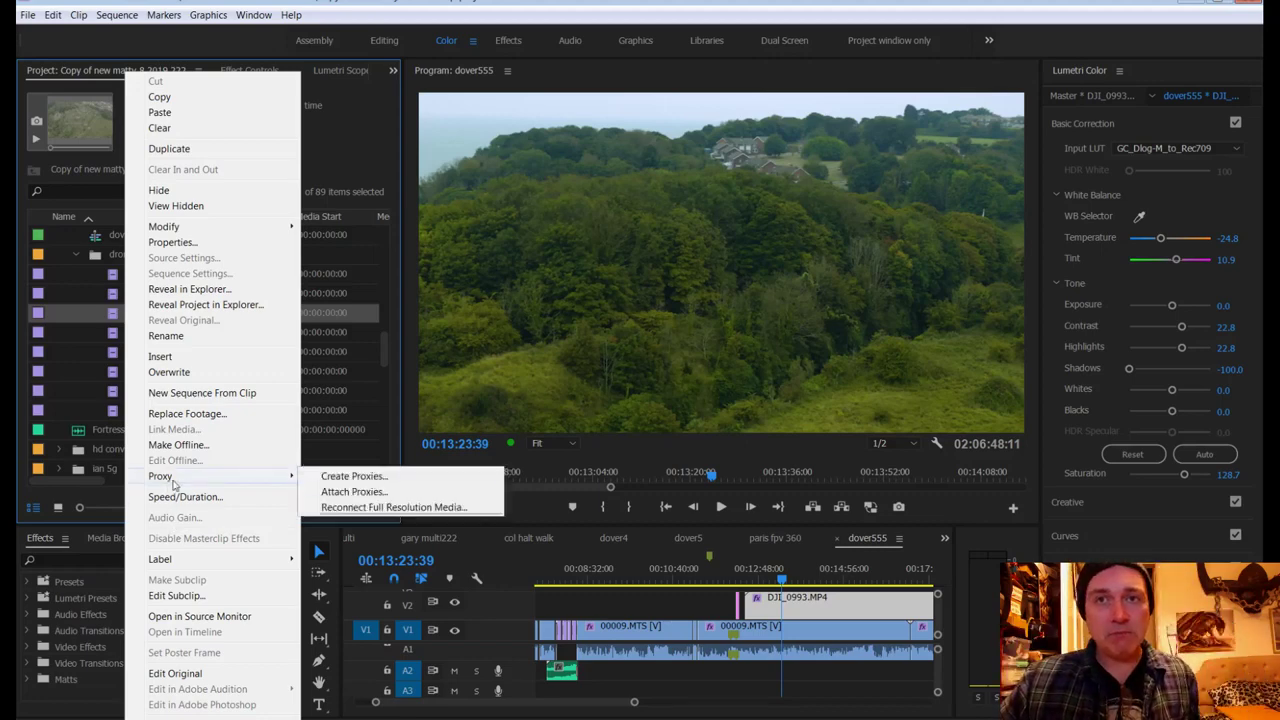
left_click(342, 493)
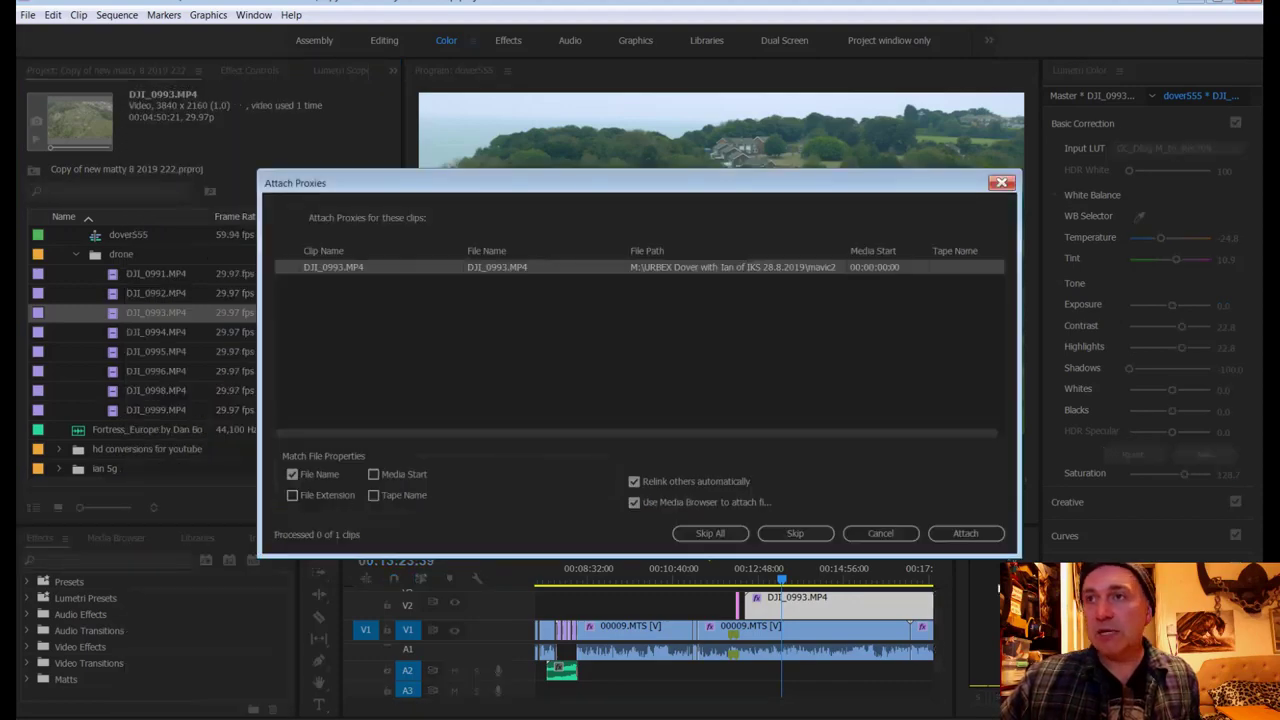
left_click(973, 533)
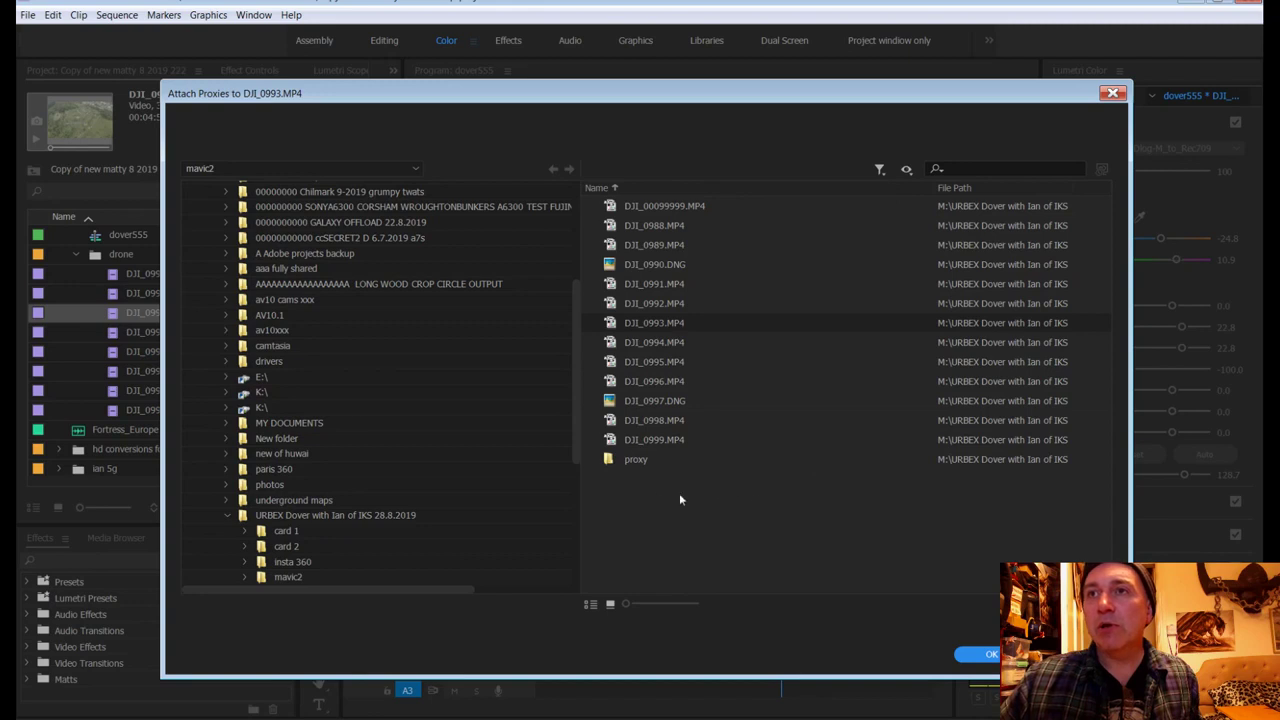
double_click(621, 459)
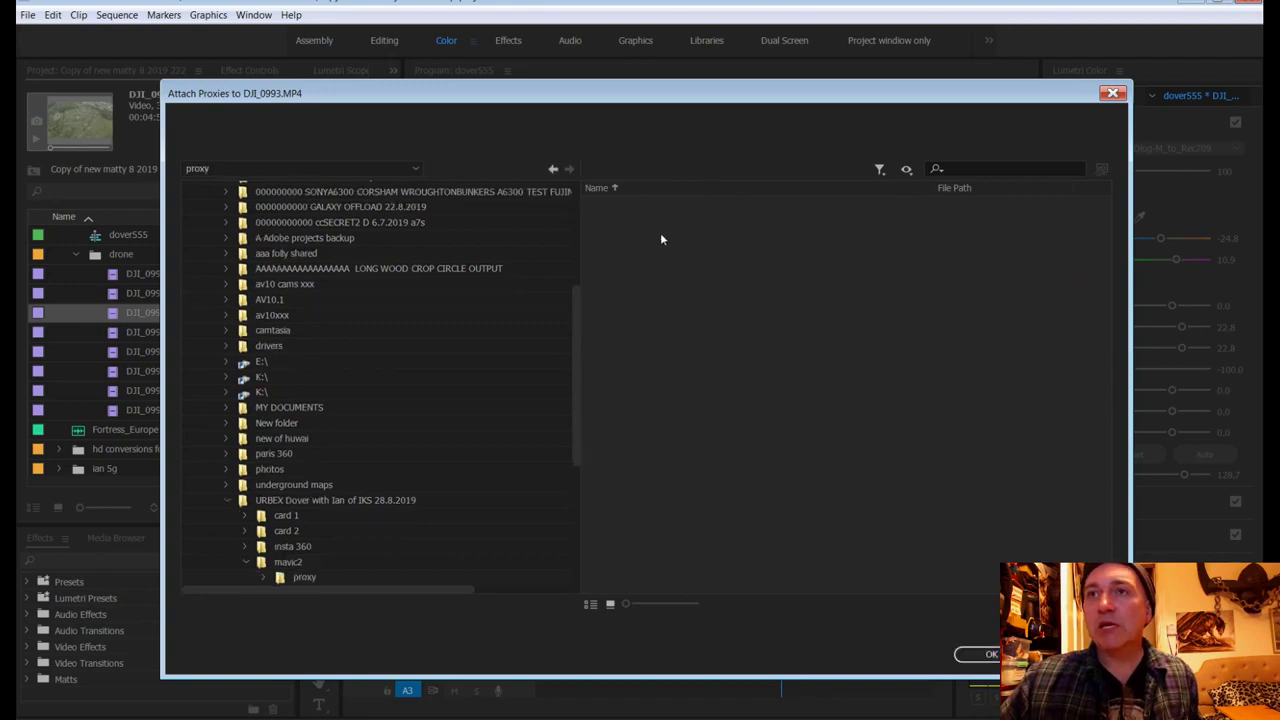
double_click(642, 306)
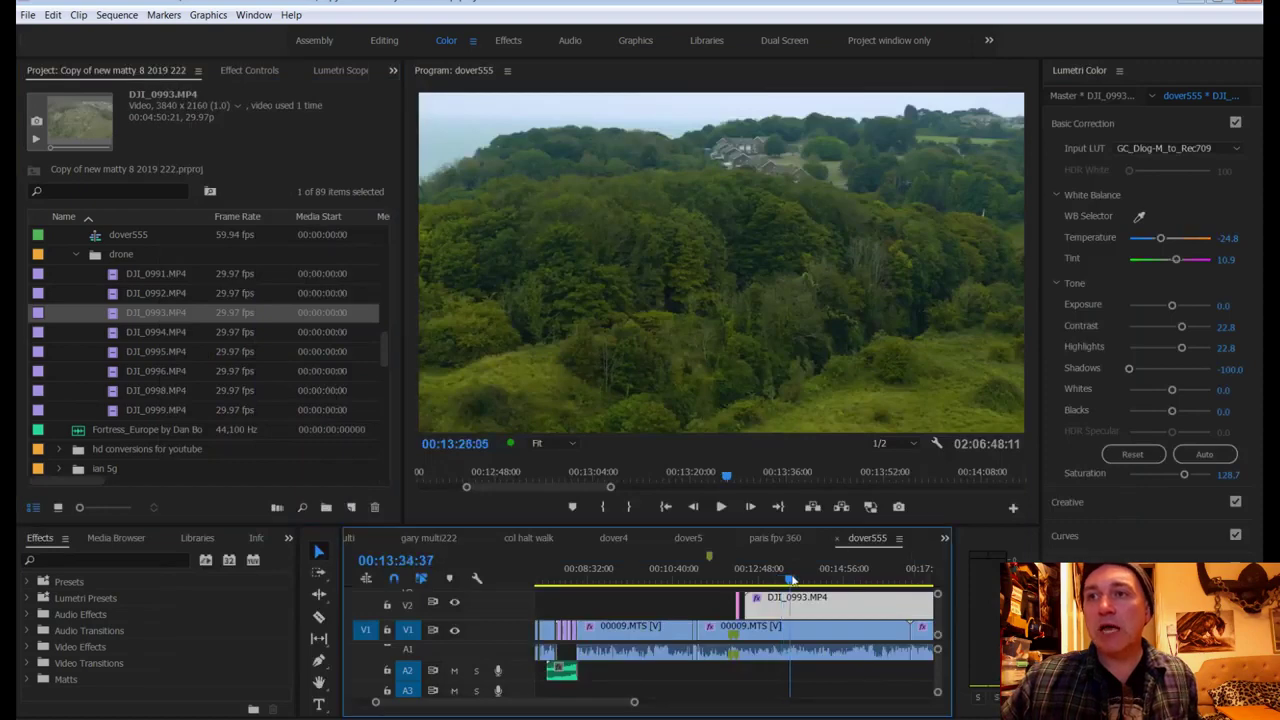
Step: Play the graded DJI_0993.MP4 section of the sequence to check the drone footage
left_click(778, 582)
key("space")
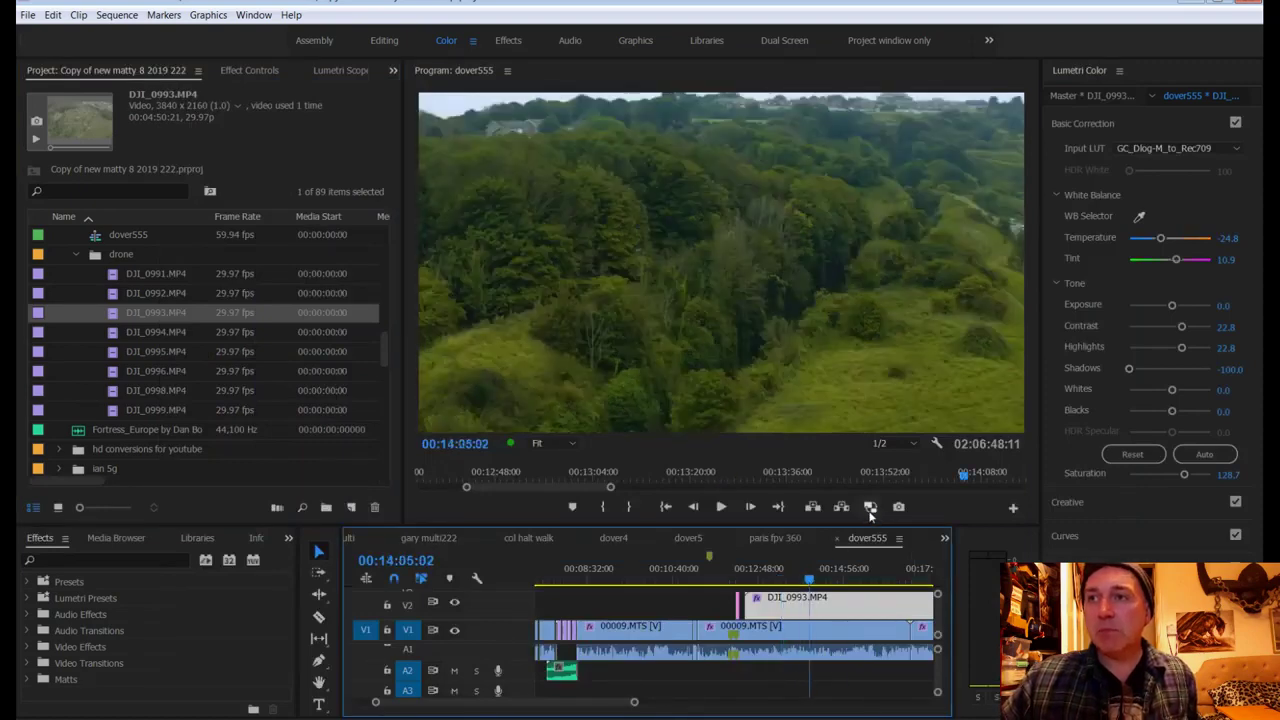
Step: Scale the DJI_0993.MP4 clip on V2 to the sequence's frame size
left_click(791, 580)
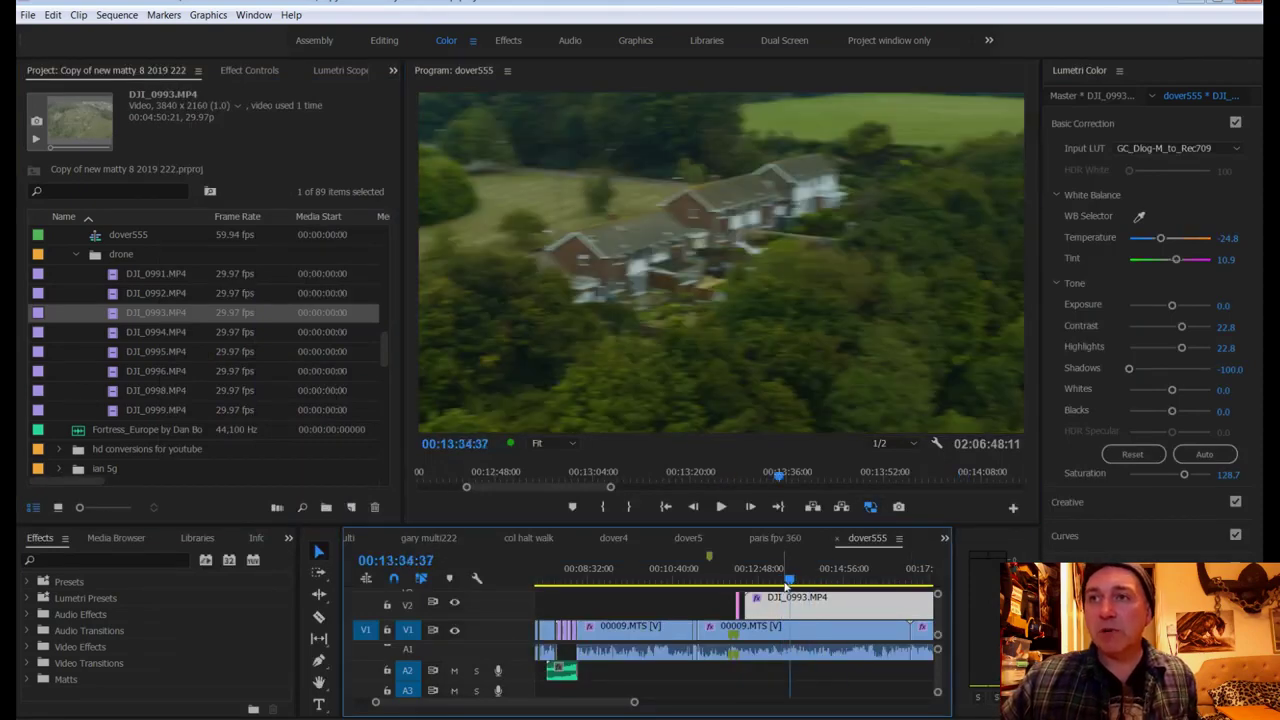
mouse_move(791, 580)
left_mouse_down()
mouse_move(849, 582)
mouse_move(810, 582)
left_mouse_up()
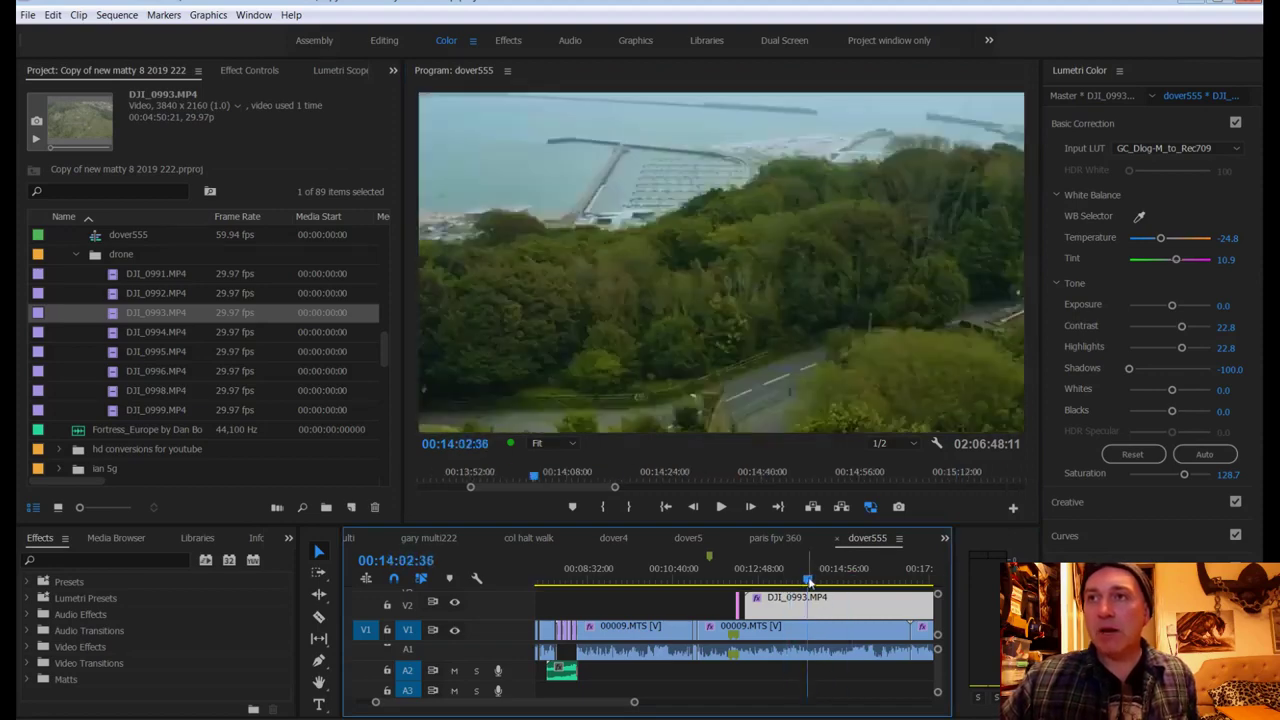
left_click(263, 70)
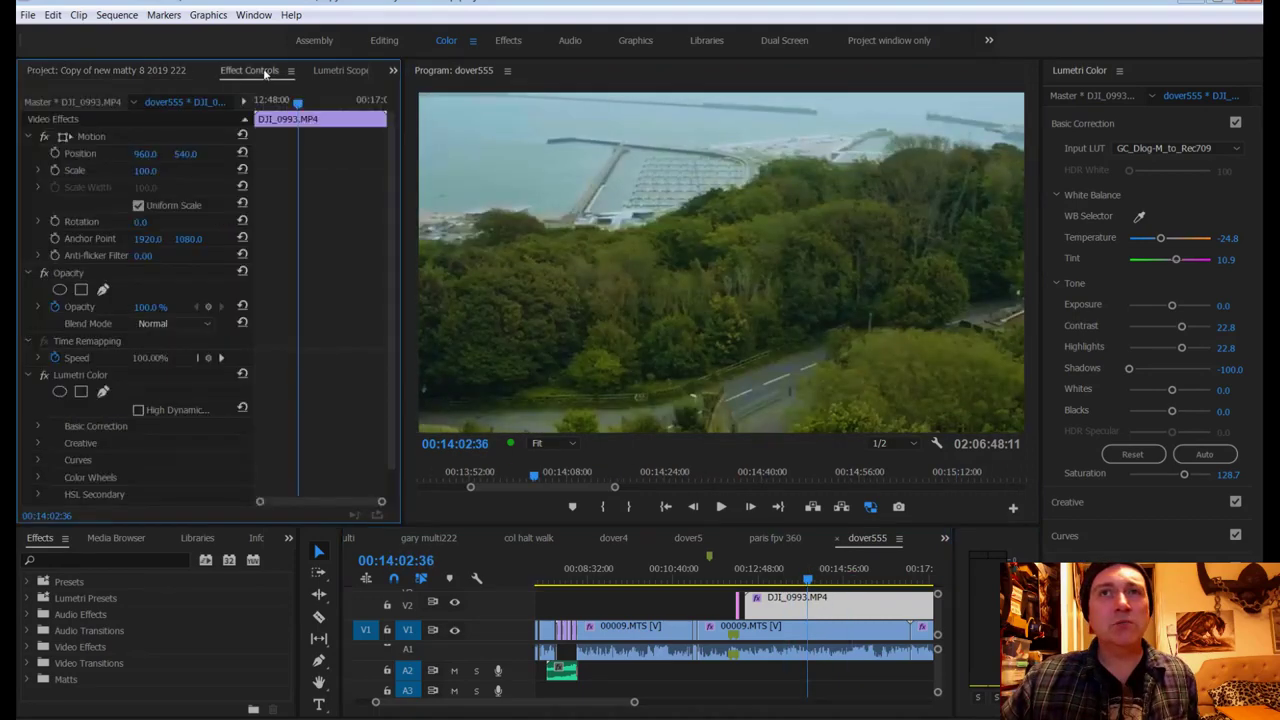
right_click(838, 601)
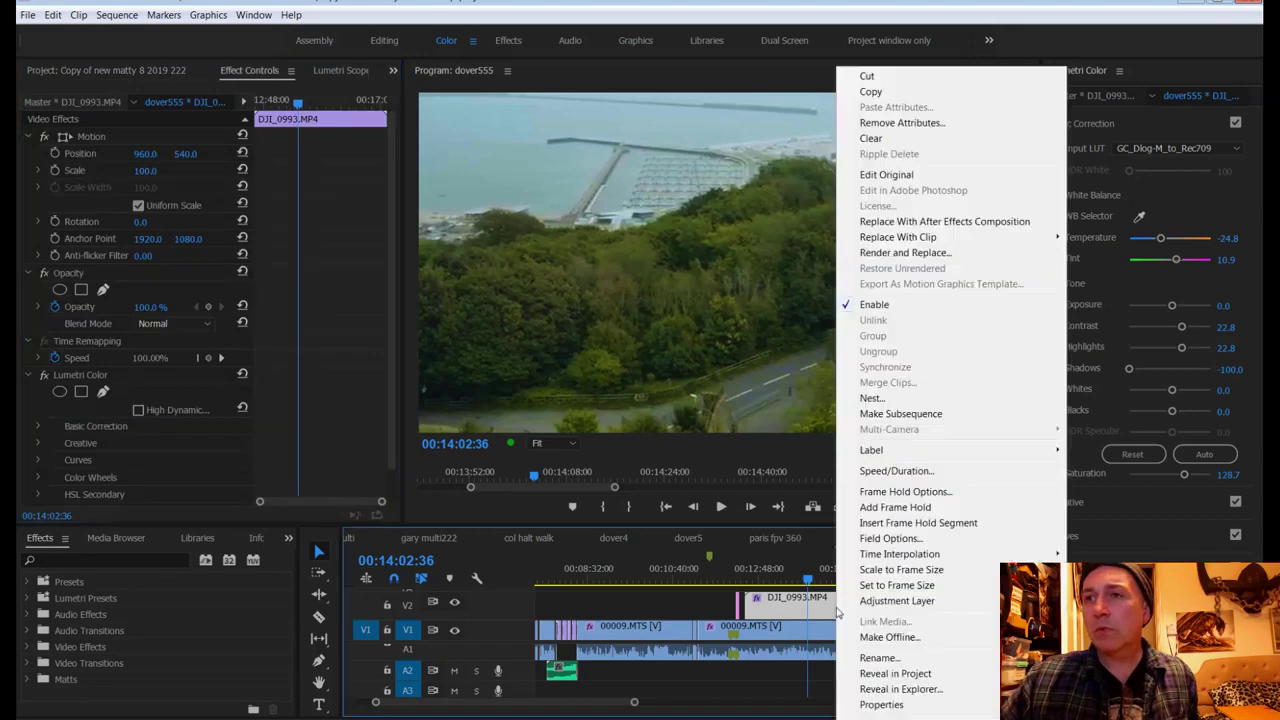
left_click(890, 586)
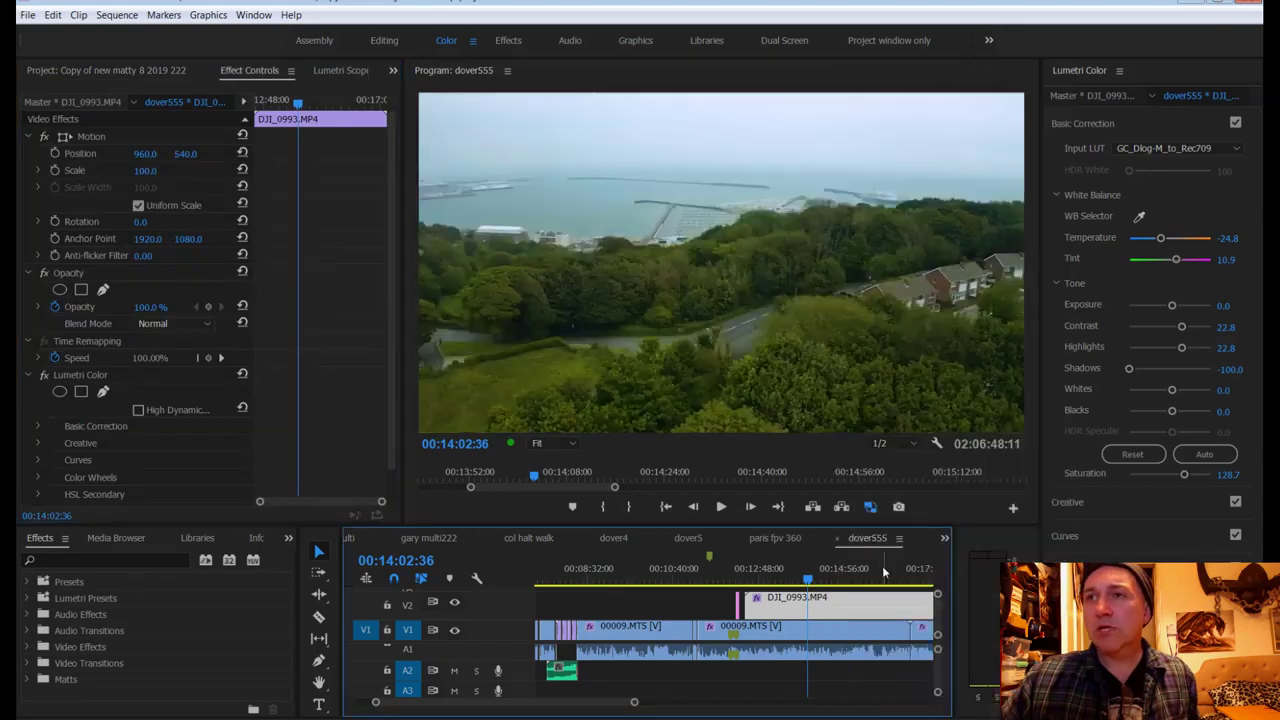
Step: Scrub and play several parts of the rescaled DJI_0993.MP4 clip to check its framing
left_click(813, 581)
left_click_drag(813, 581, 797, 584)
key("space")
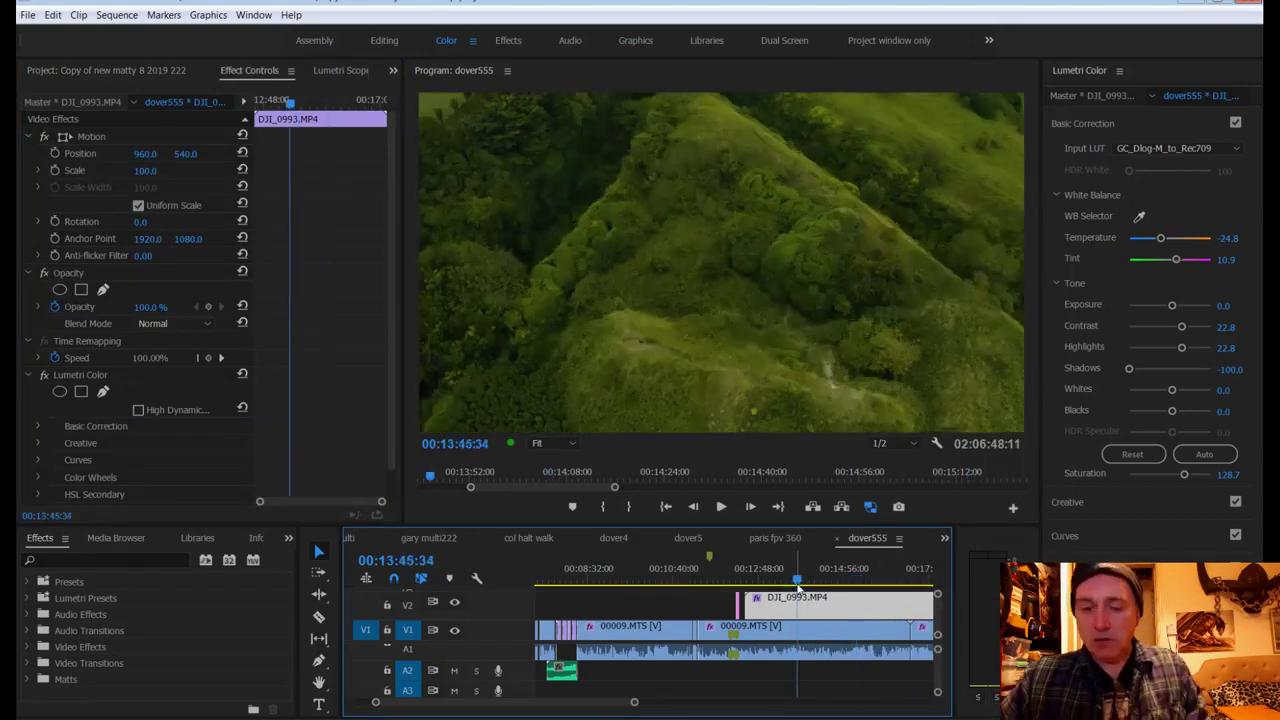
left_click(773, 581)
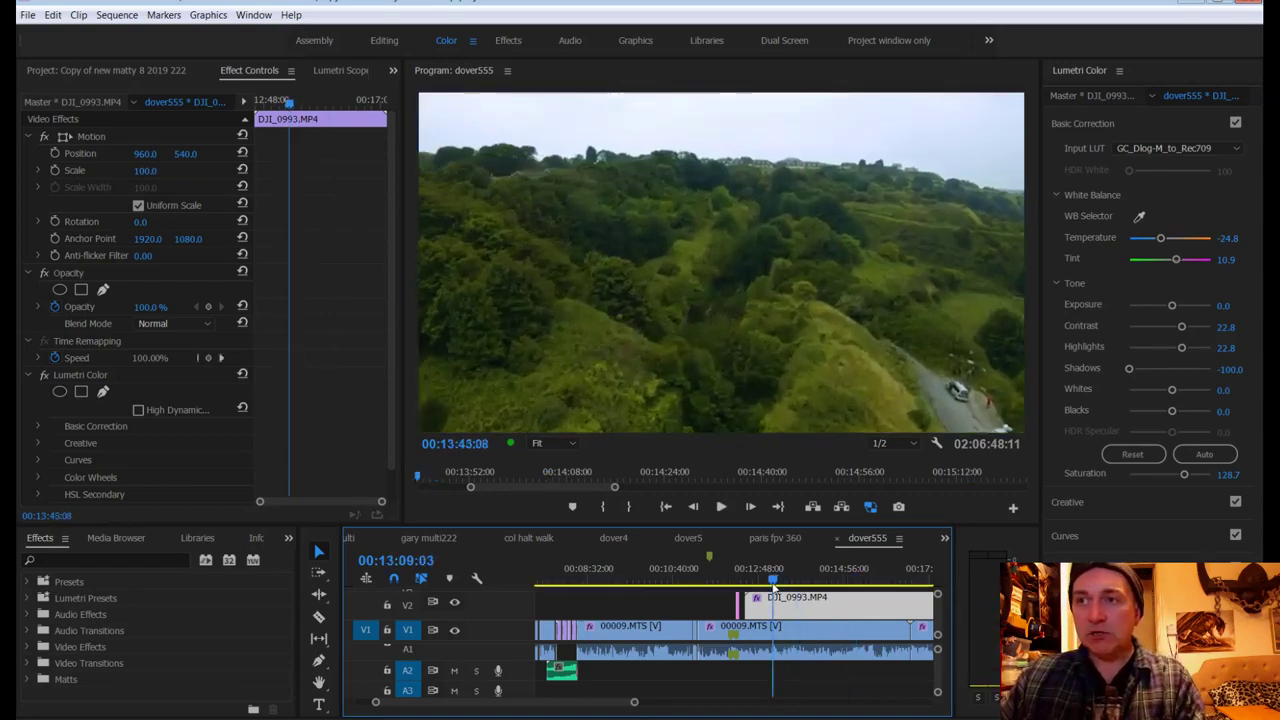
key("space")
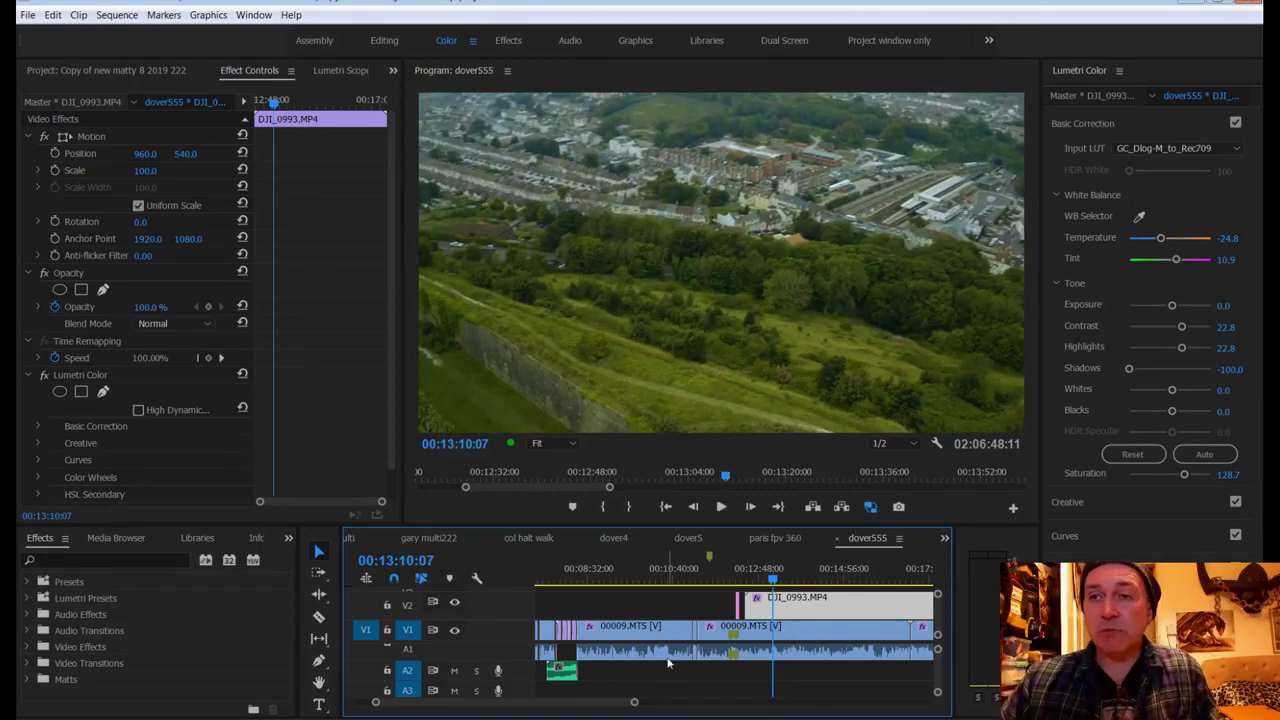
Step: Open the title just before DJI_0993.MP4 on V2, correct CARPONIER to CAPONIER and delete the placeholder text above it
left_click_drag(634, 702, 590, 714)
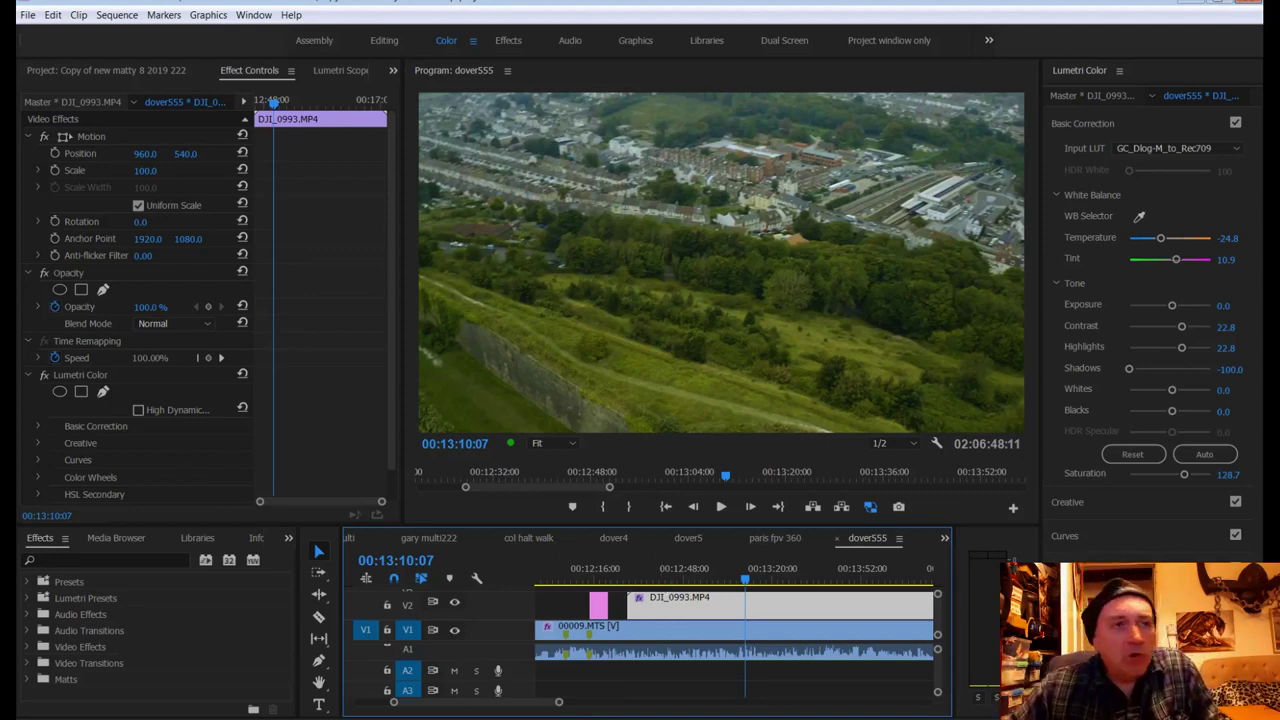
scroll(735, 630, "left", 3)
scroll(735, 630, "right", 2)
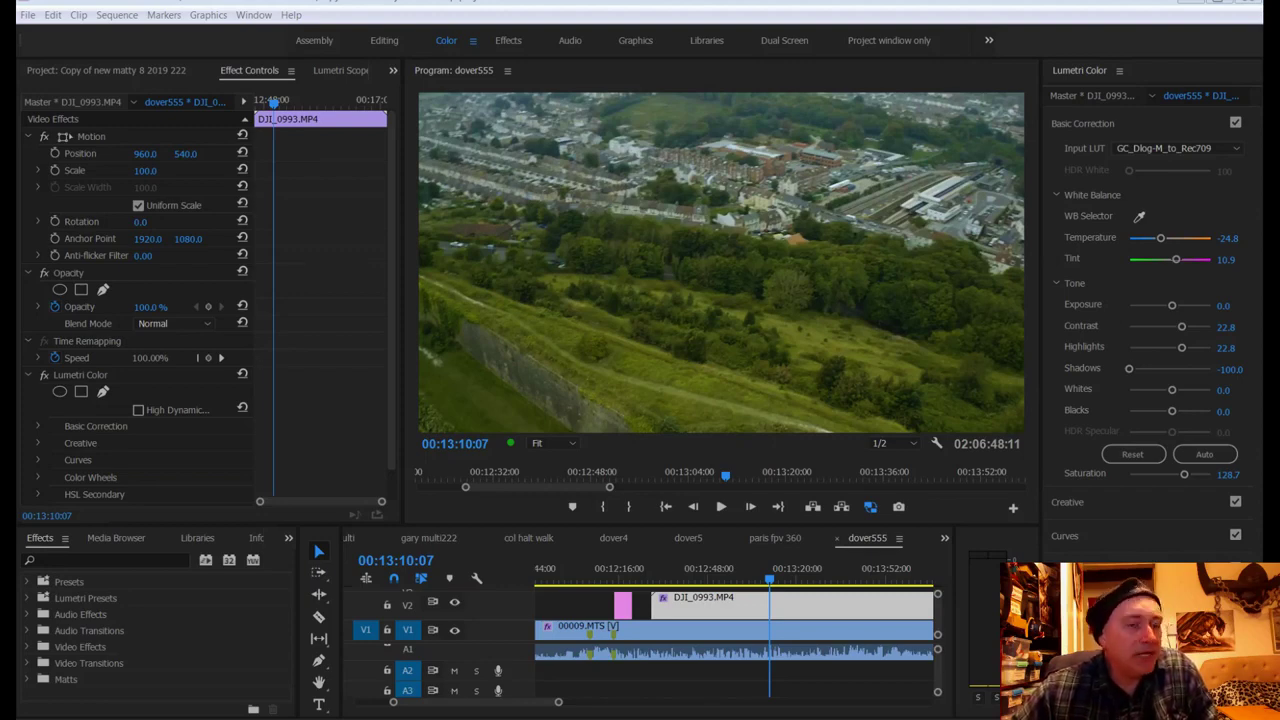
double_click(621, 605)
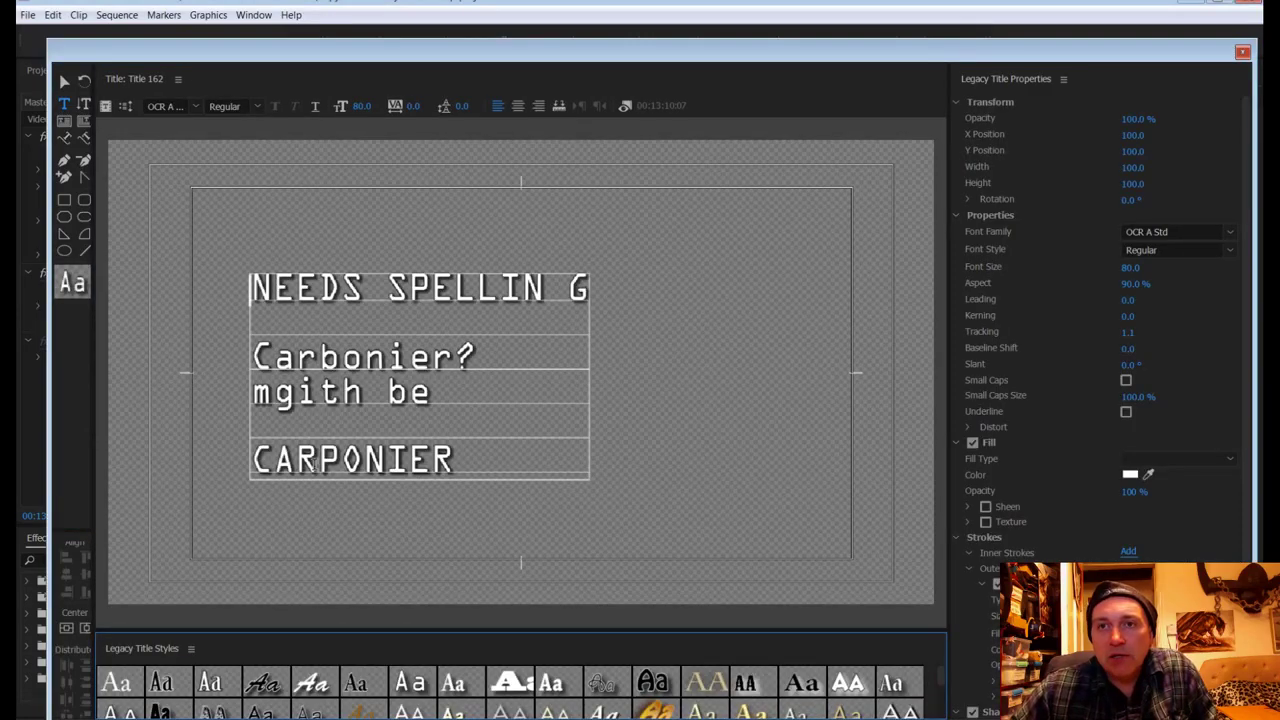
key("BackSpace")
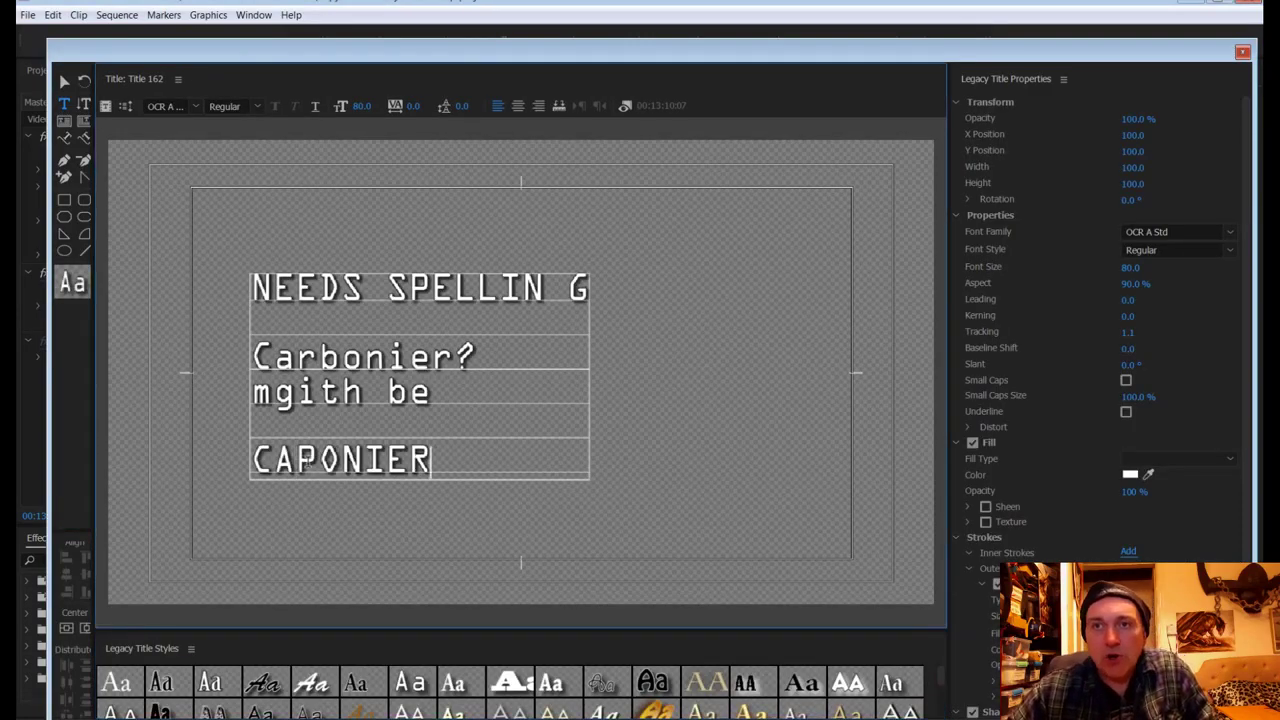
left_click_drag(444, 406, 252, 283)
key("BackSpace")
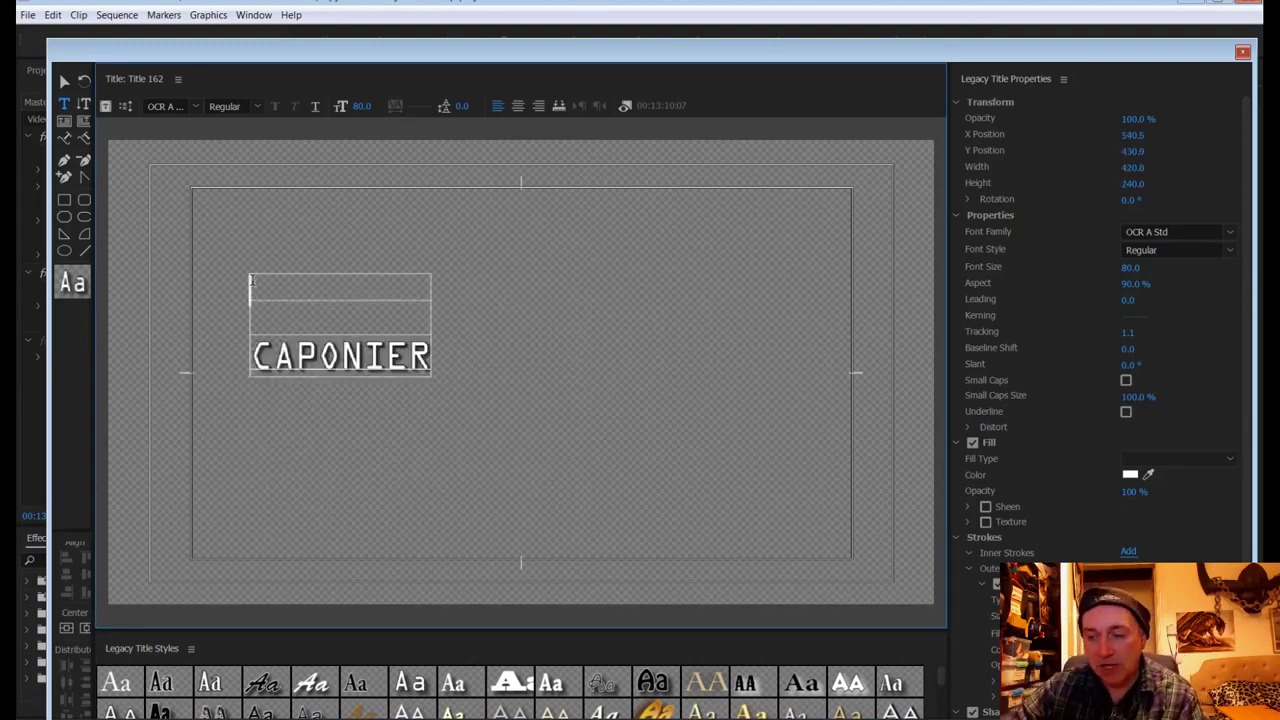
Step: Add the description "Fortification with firing down alleyways a" on two lines below CAPONIER, breaking after "firing"
key("End")
key("Return")
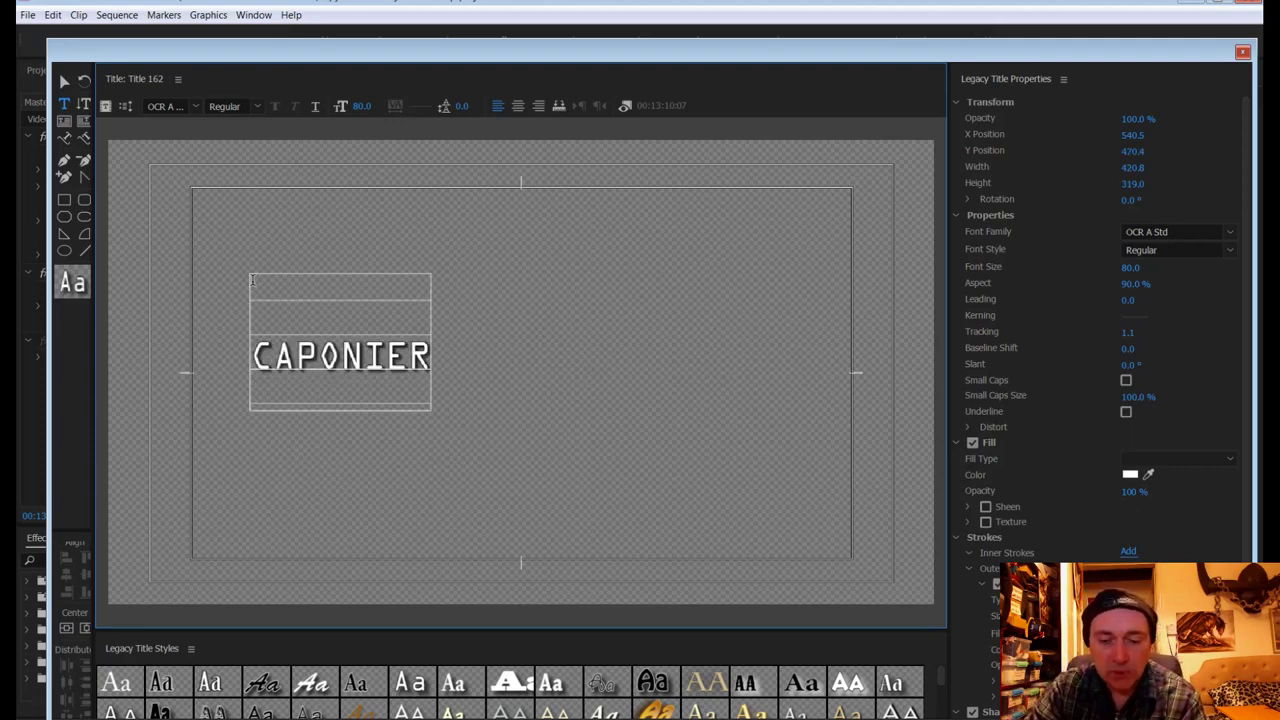
type("Fortificat")
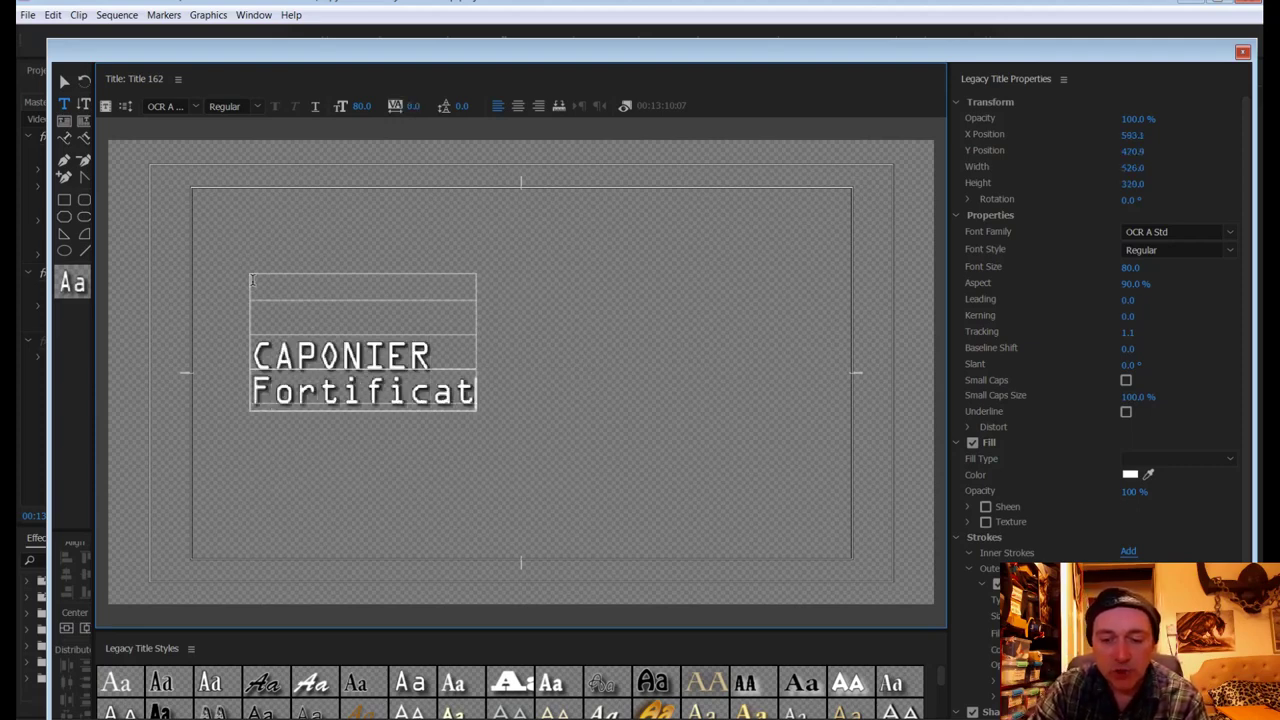
type("ion wit")
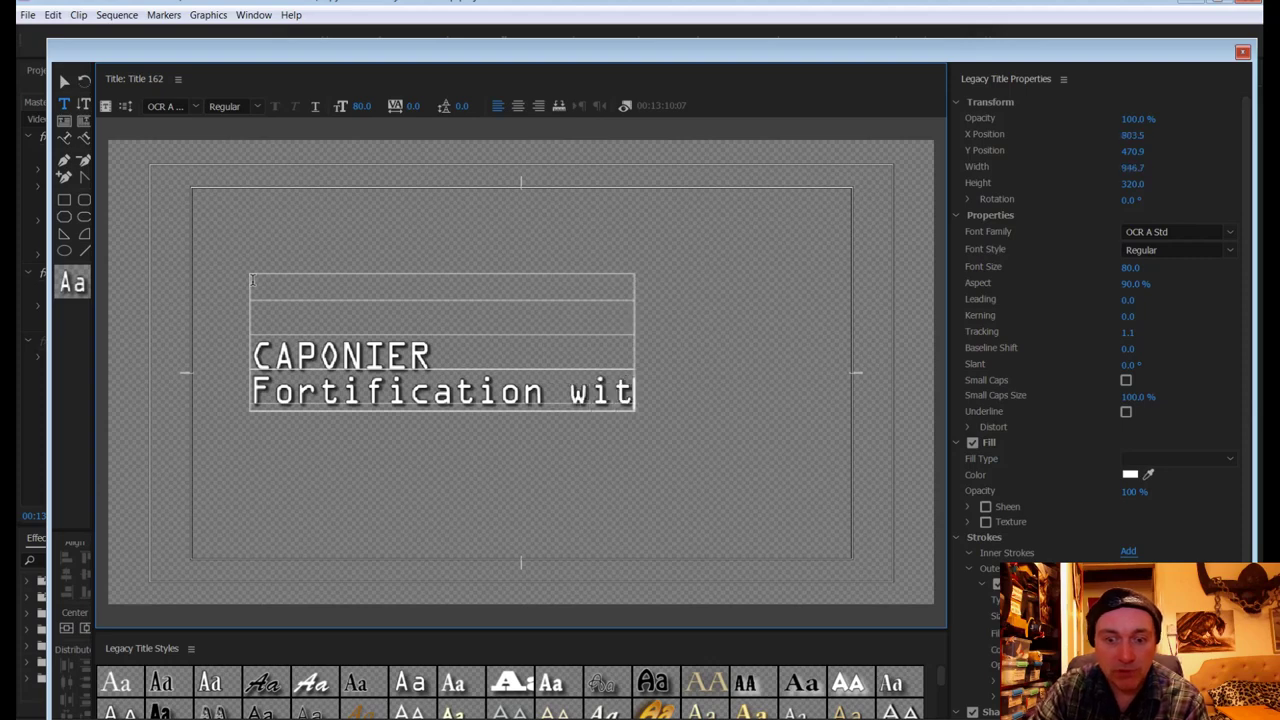
type("h firing")
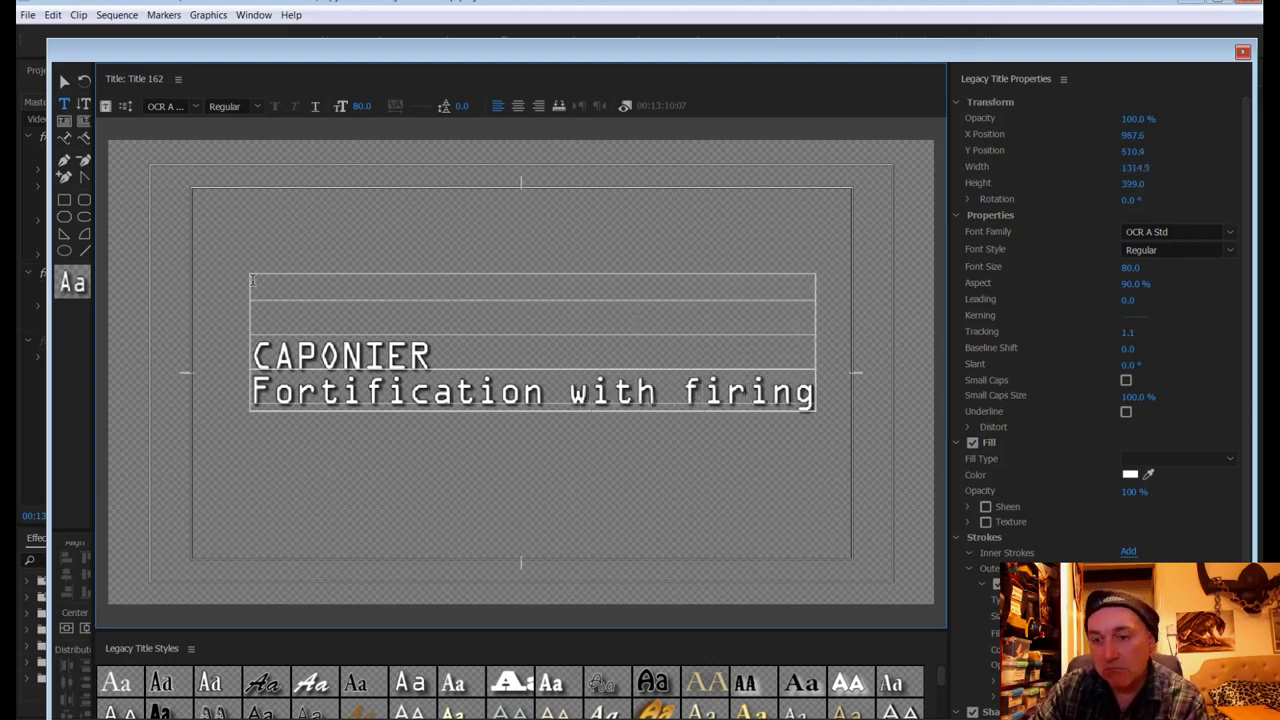
key("Return")
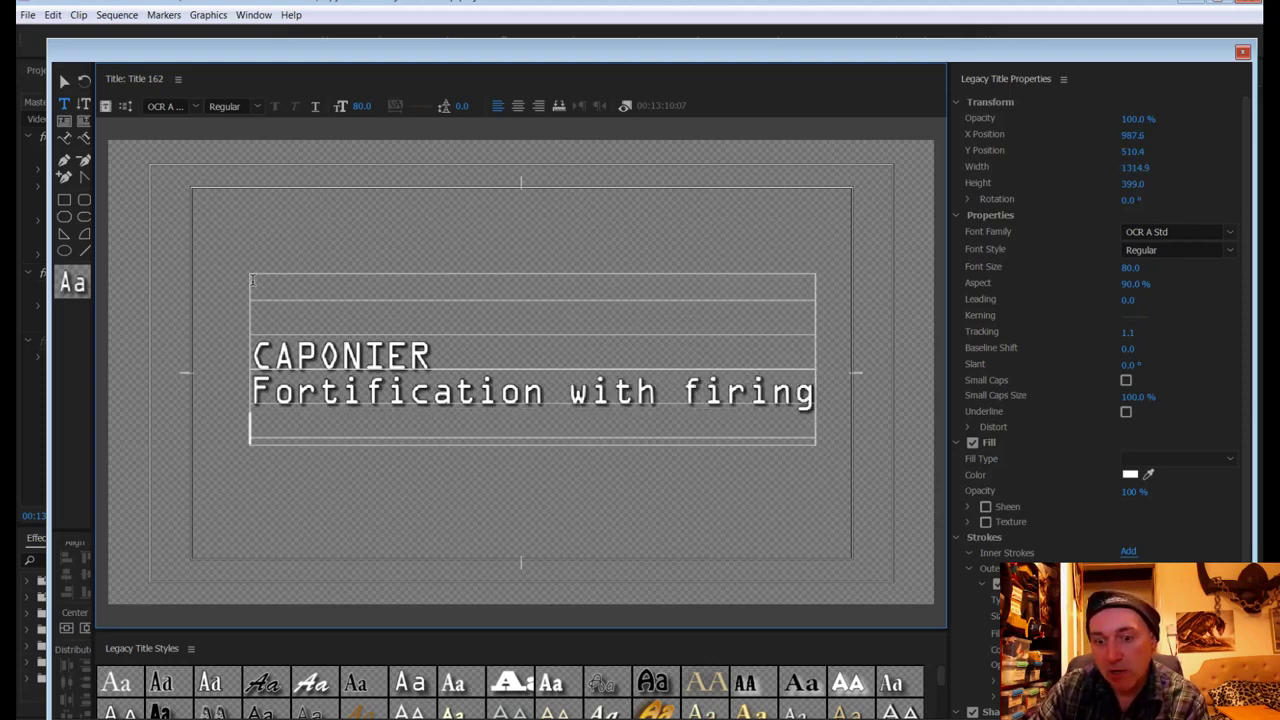
type("down alley")
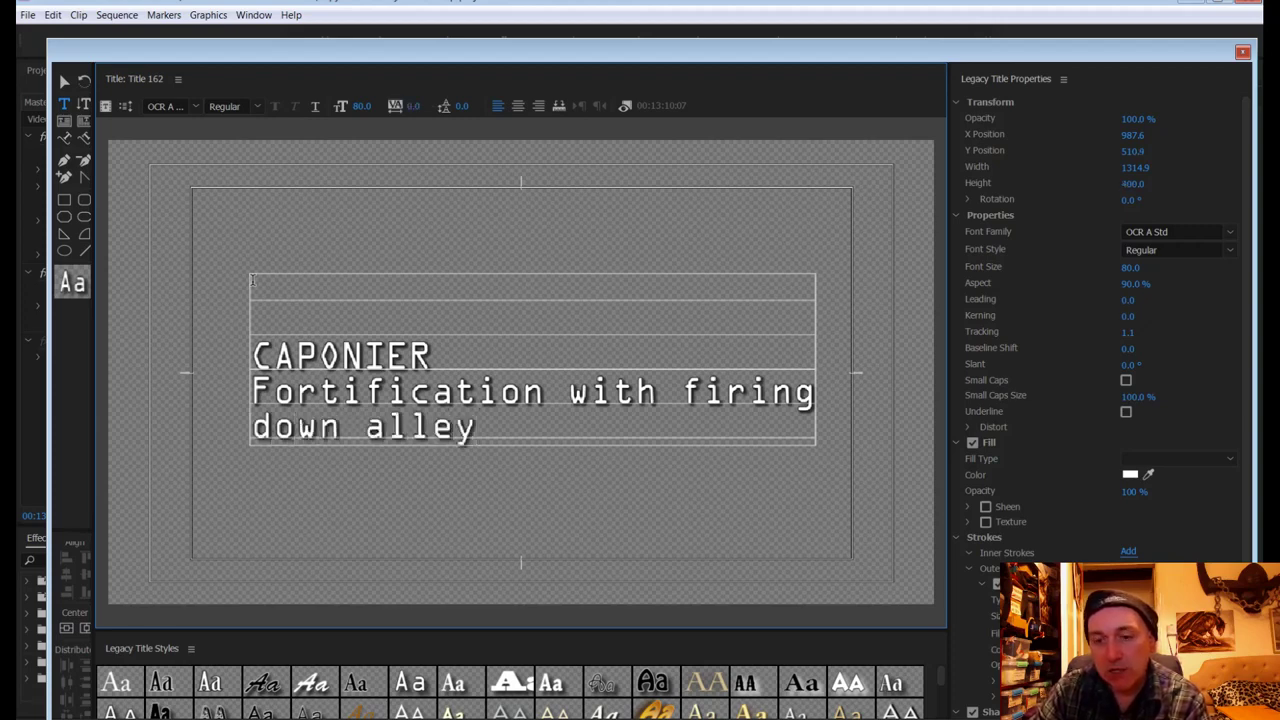
type("wa")
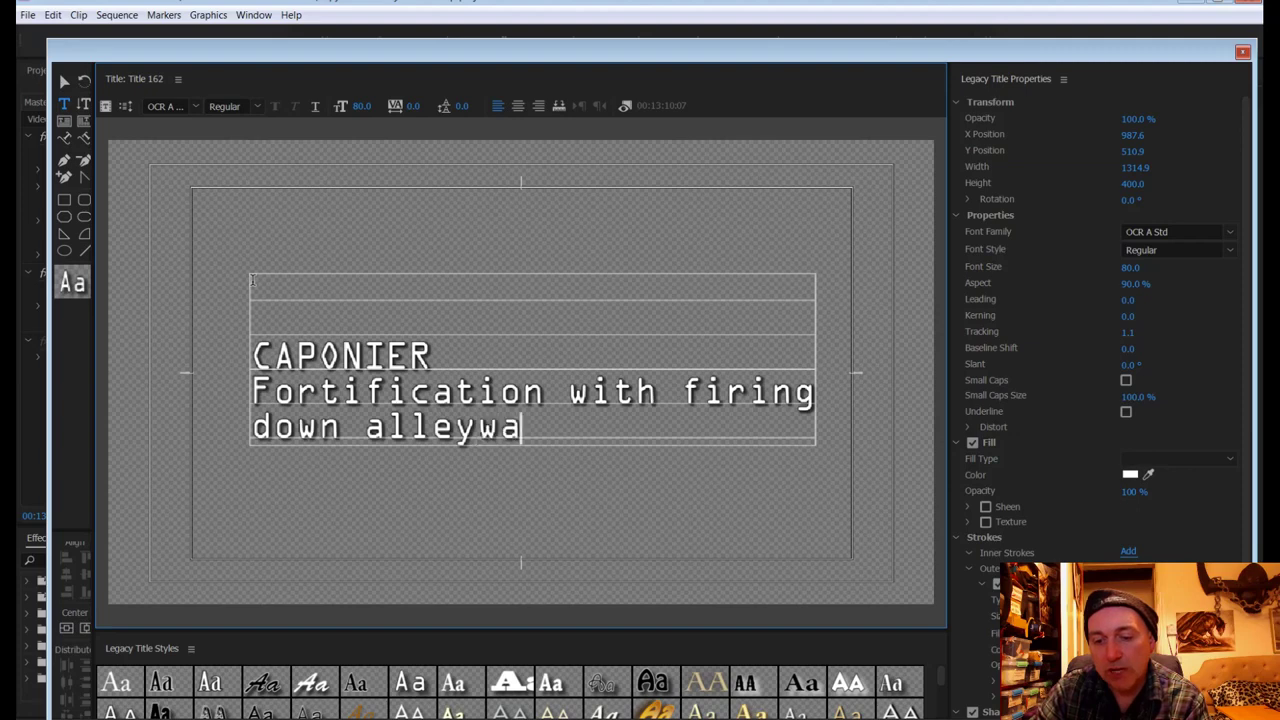
type("ys an")
key("BackSpace")
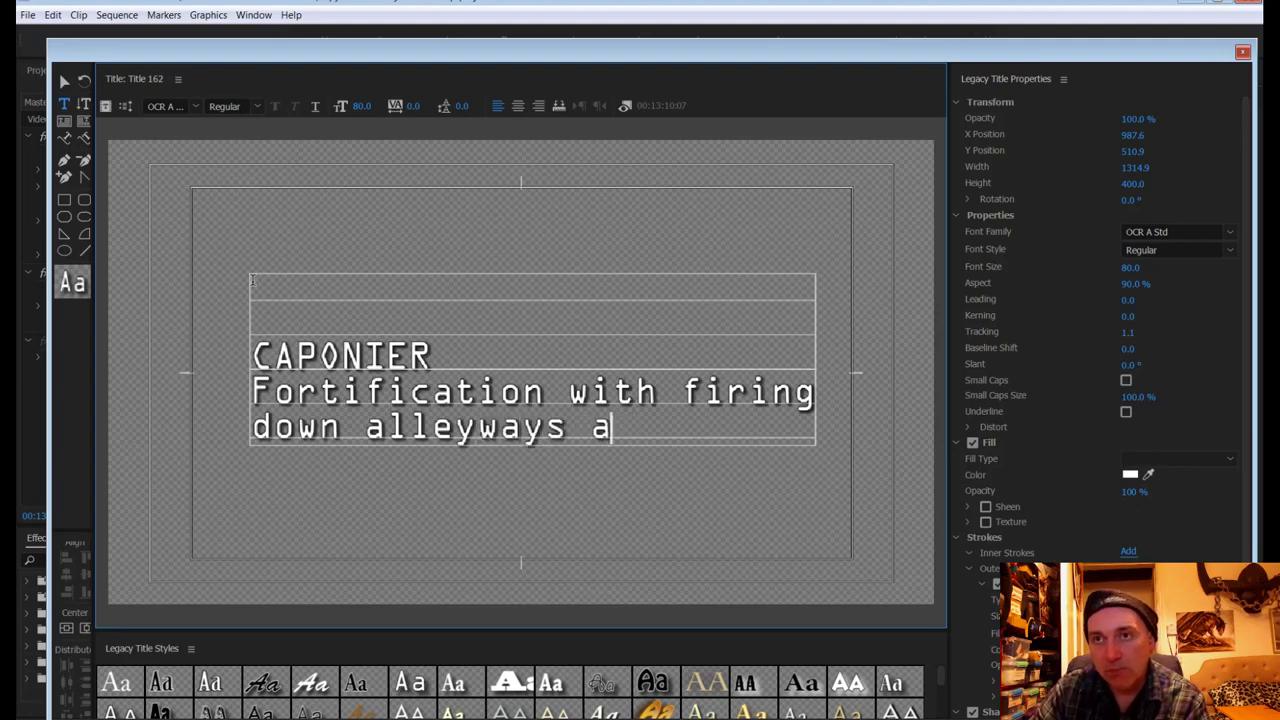
Step: Insert "Moat type" at the start of the description and make "fortification" lowercase
left_click(251, 393)
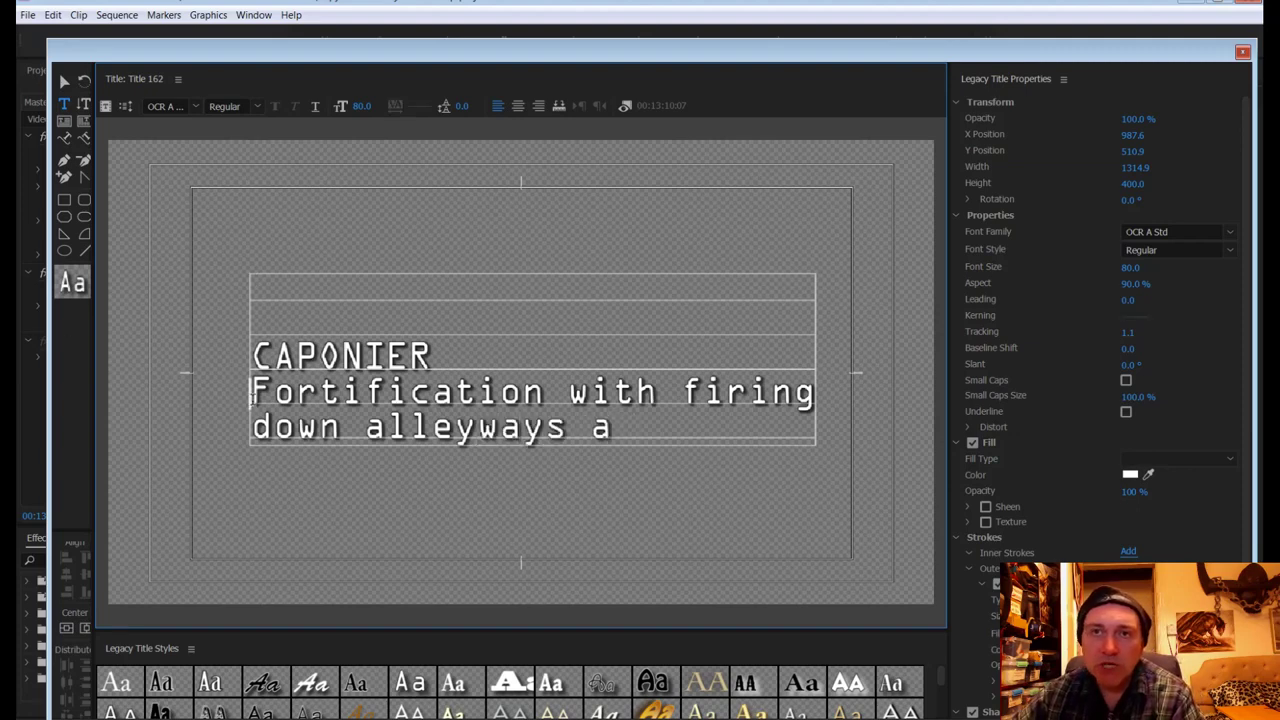
type("Moat ")
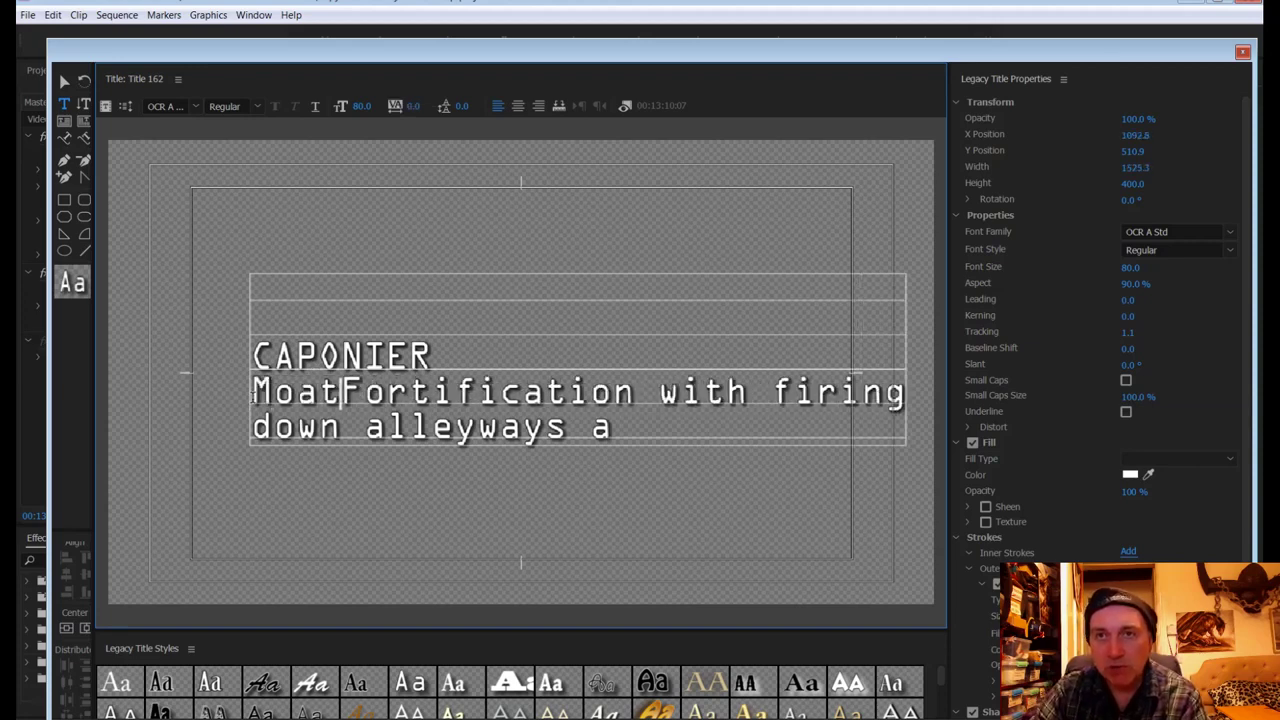
type("type")
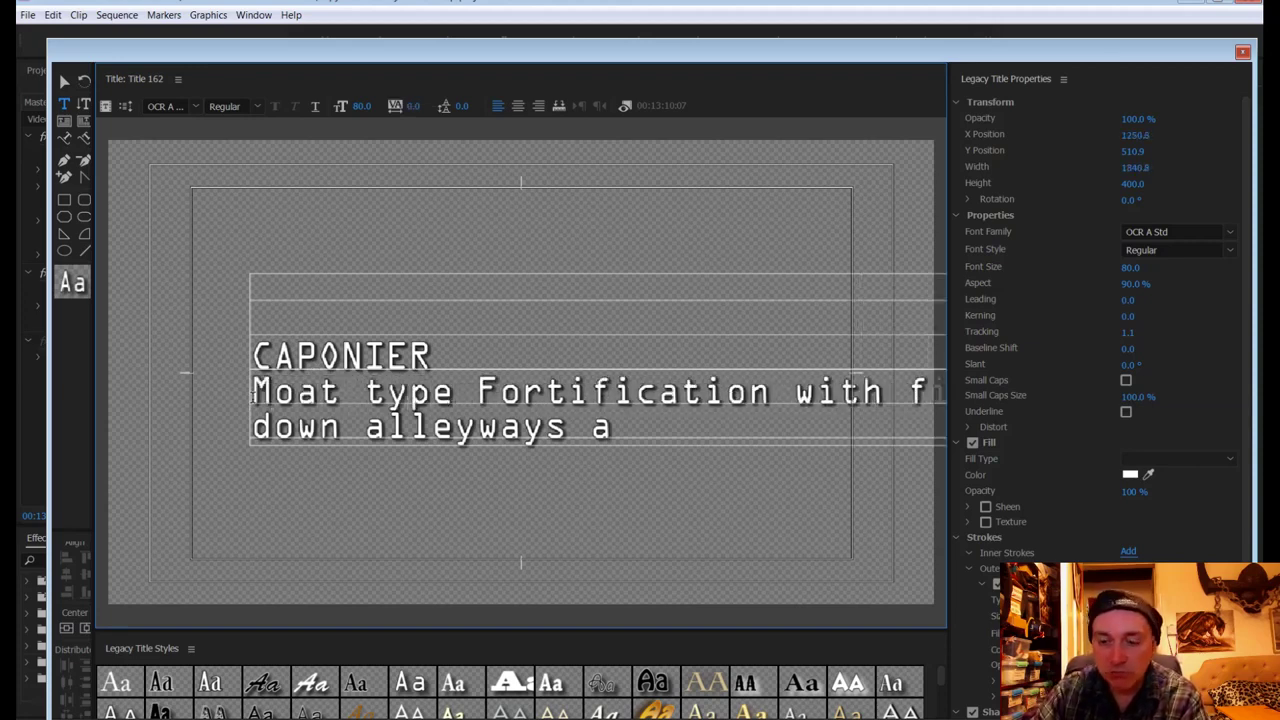
key("Delete")
type("f")
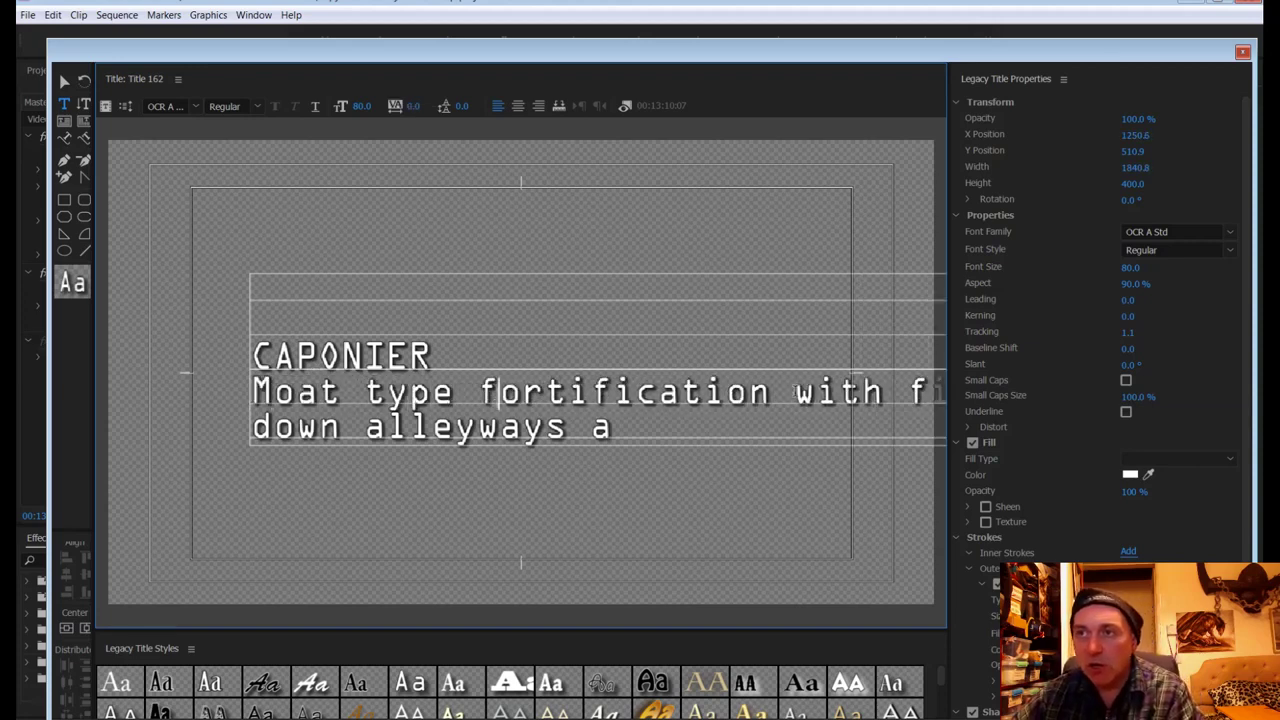
Step: Rebreak the description so its second line reads "with firing down alleyways.", dropping the stray "a"
left_click(793, 392)
key("Return")
key("Delete")
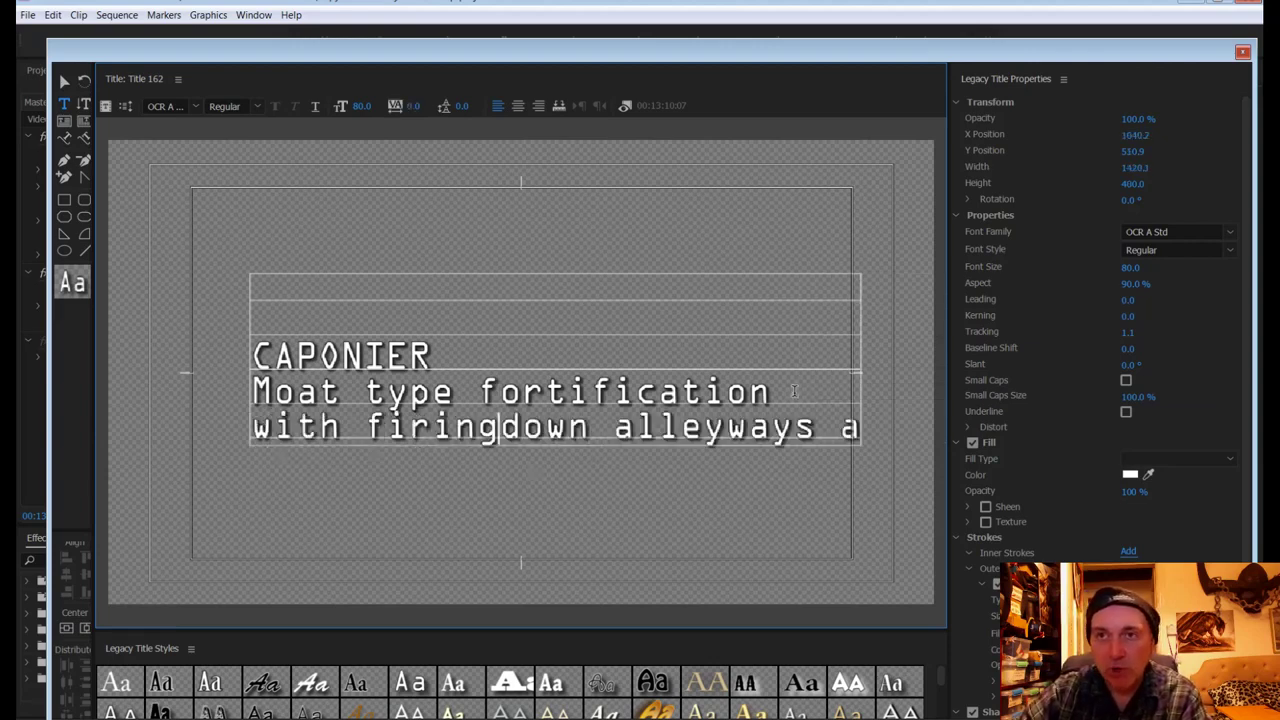
key("BackSpace")
key("BackSpace")
key("BackSpace")
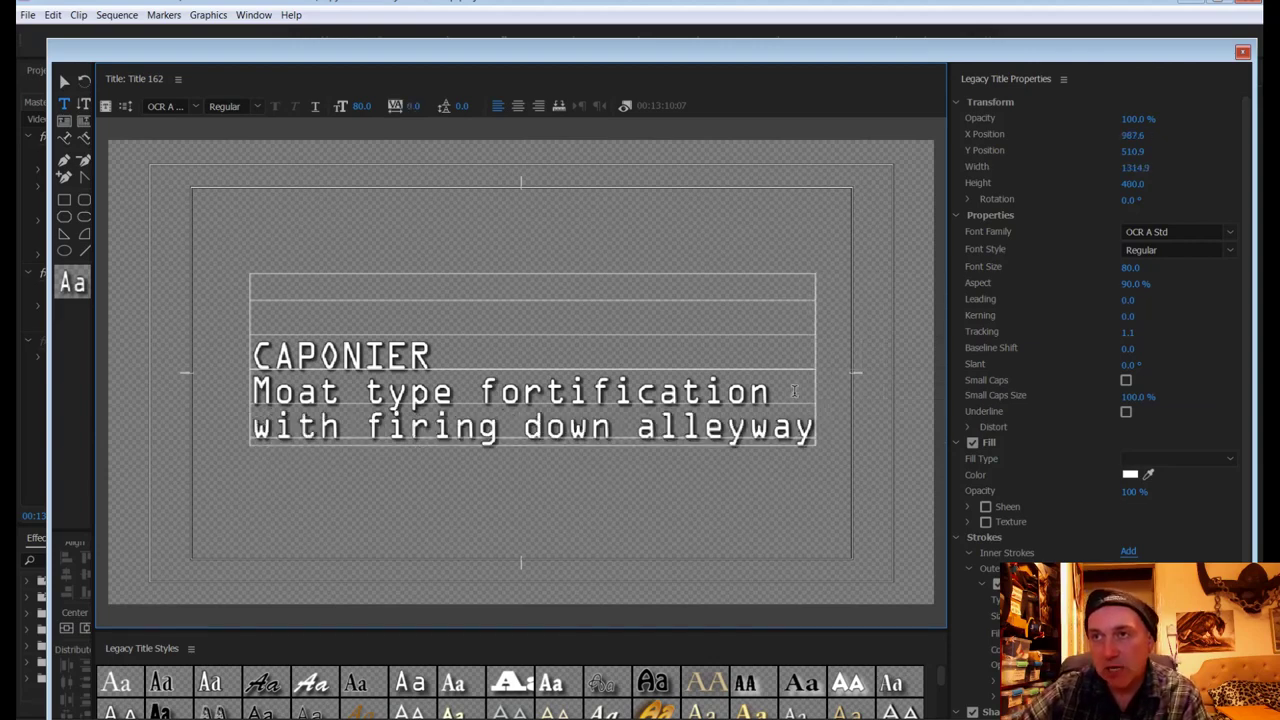
type("s.")
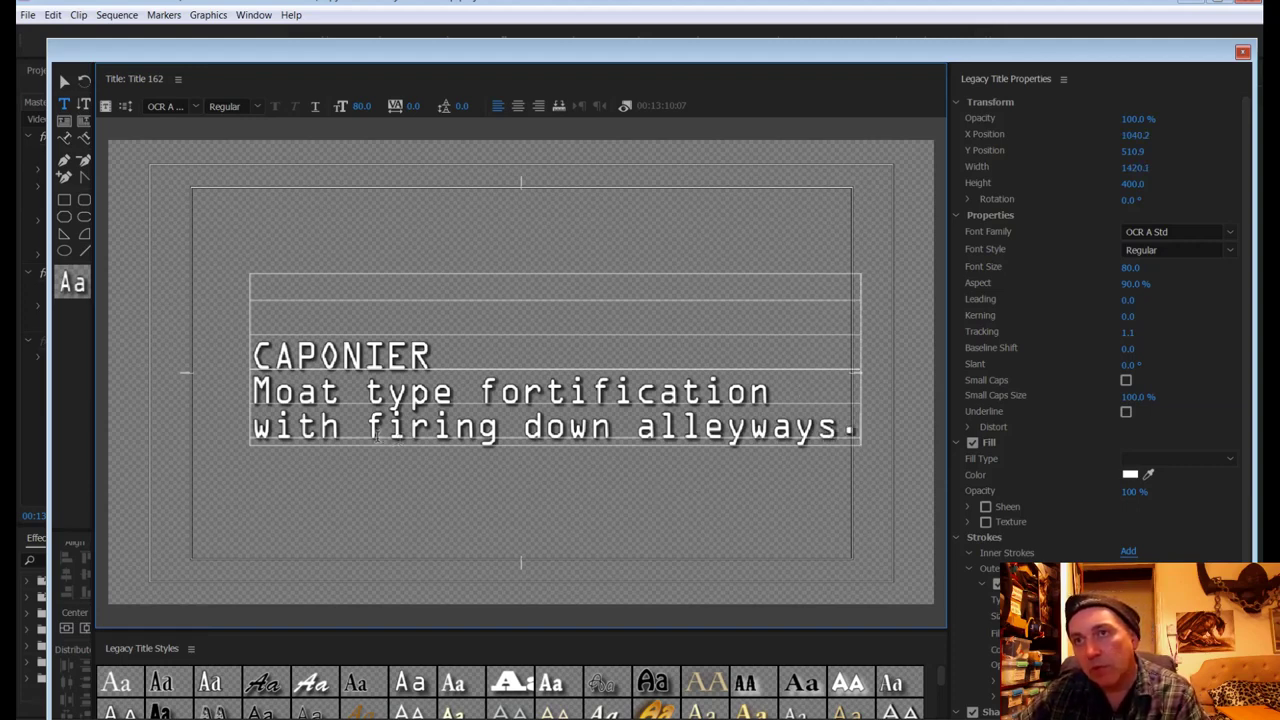
Step: Set the font size of CAPONIER to 102 and move the text block to the title-safe area's lower-left corner
left_click_drag(432, 356, 247, 358)
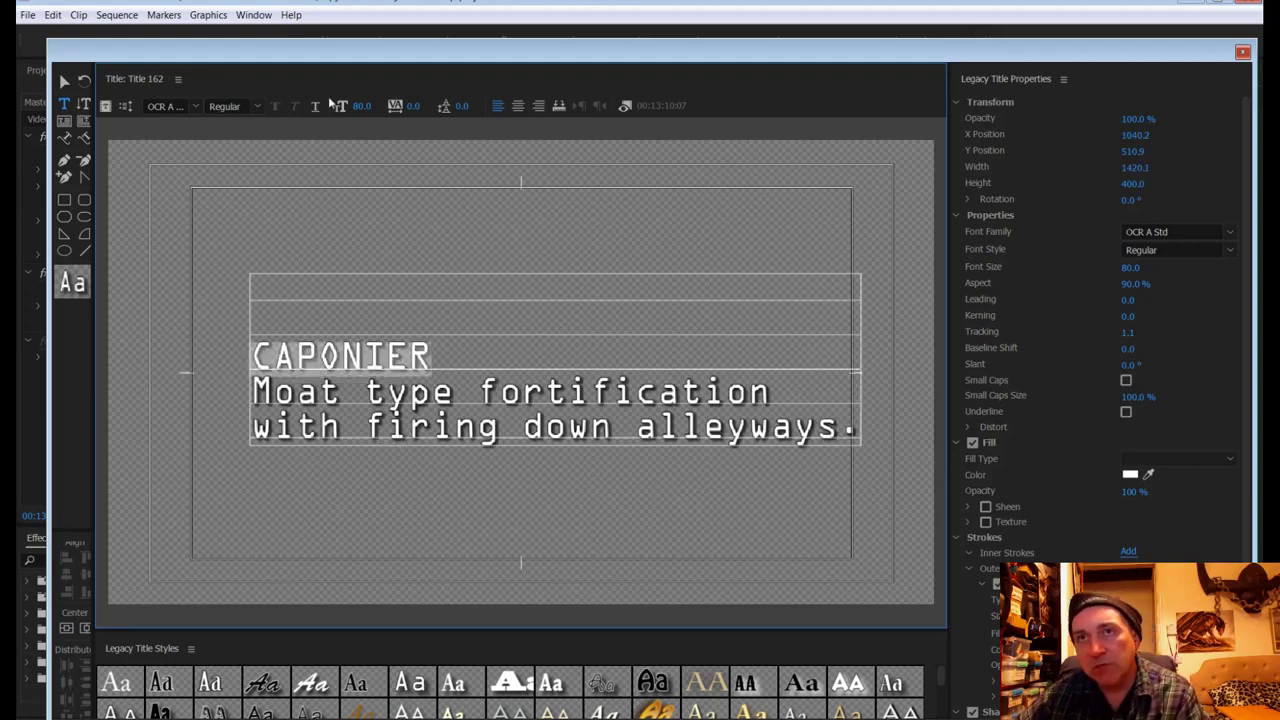
left_click_drag(362, 114, 384, 114)
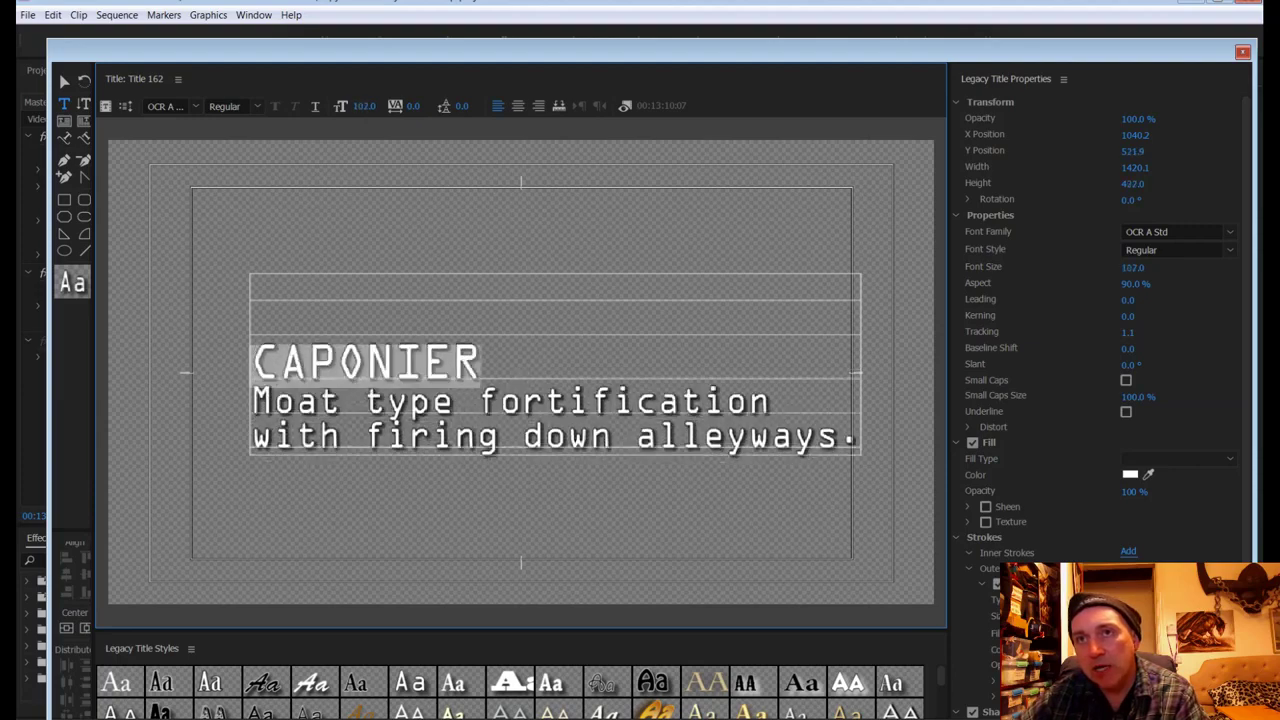
left_click(62, 80)
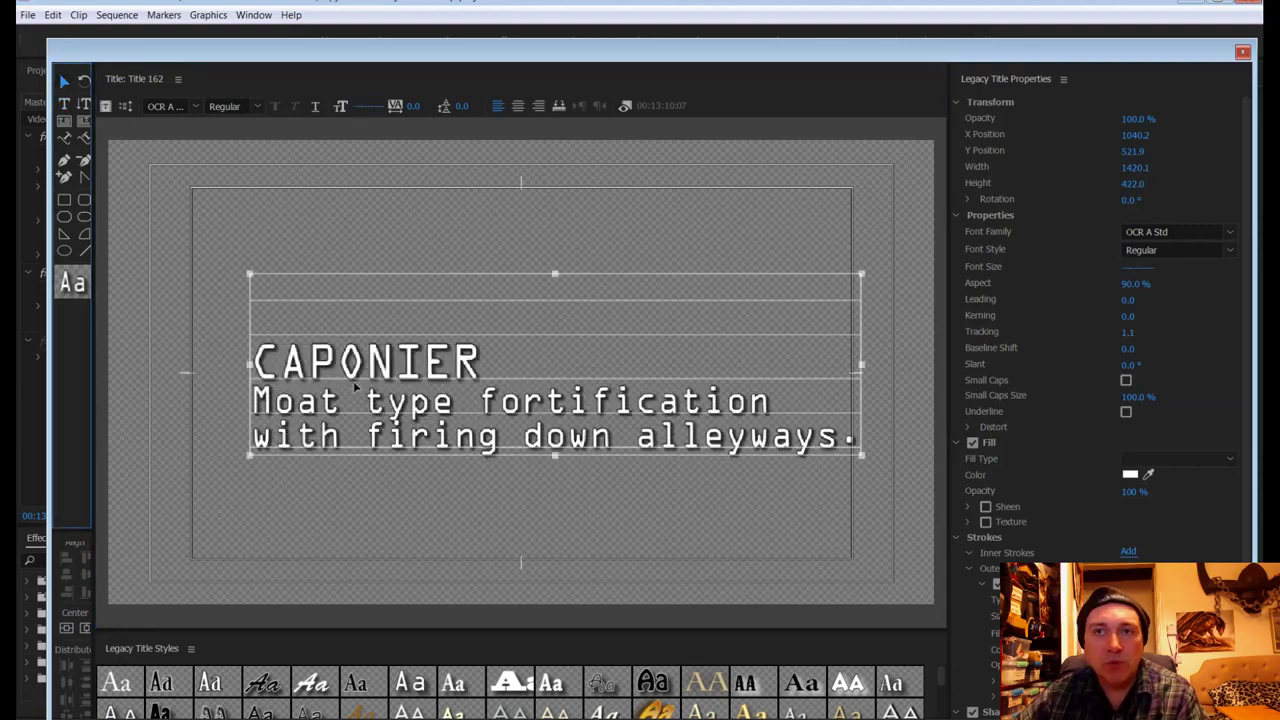
left_click_drag(352, 384, 305, 495)
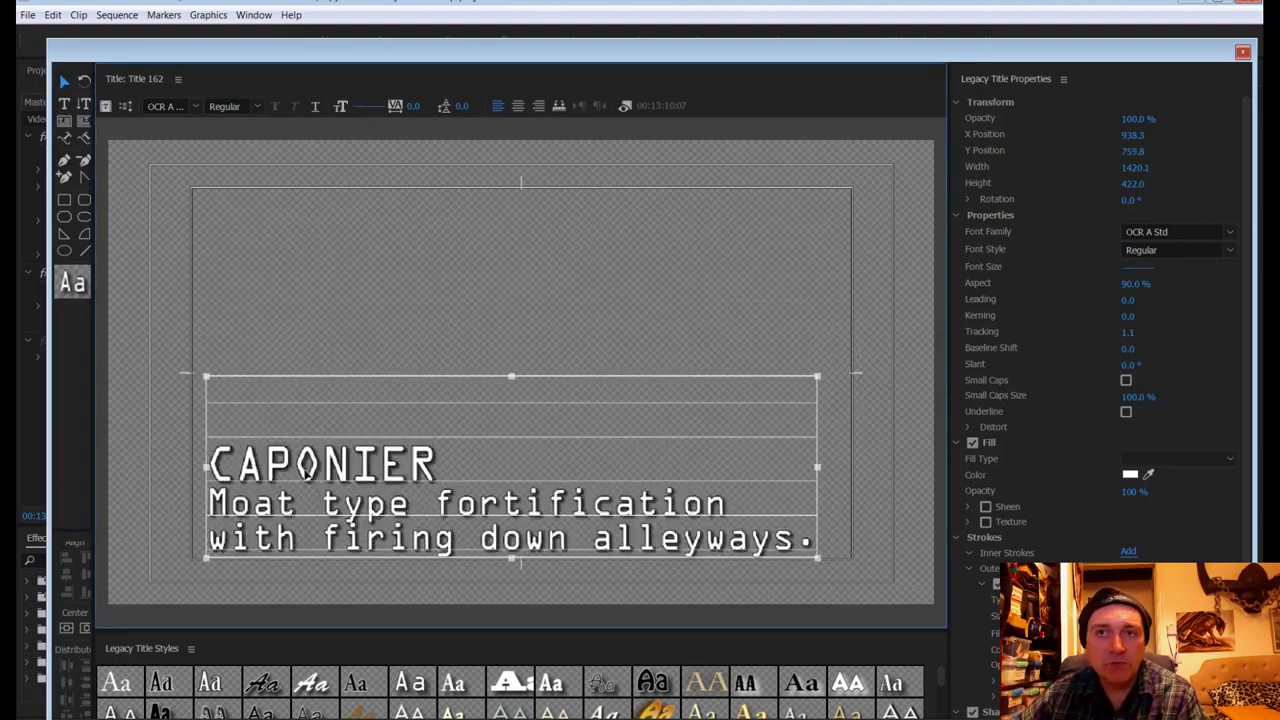
Step: Delete the blank lines above CAPONIER and move the text block down to a Y position of about 830
double_click(301, 427)
key("Delete")
key("Delete")
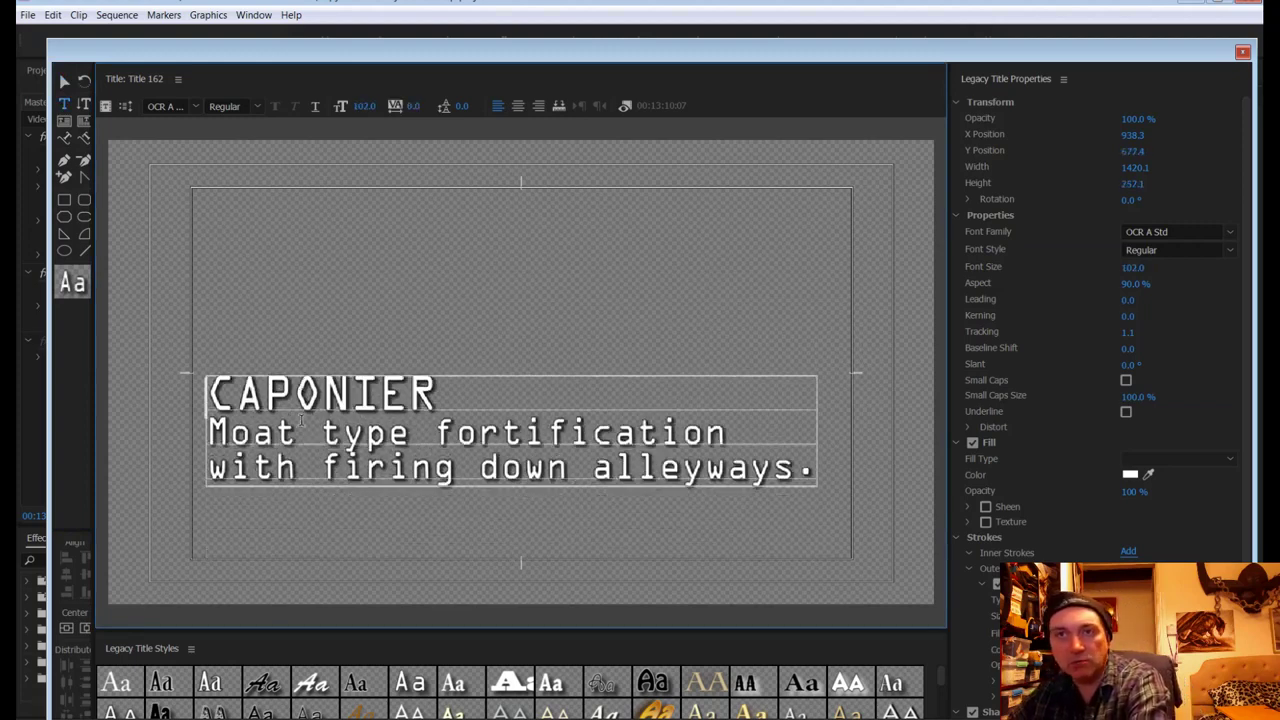
left_click(62, 85)
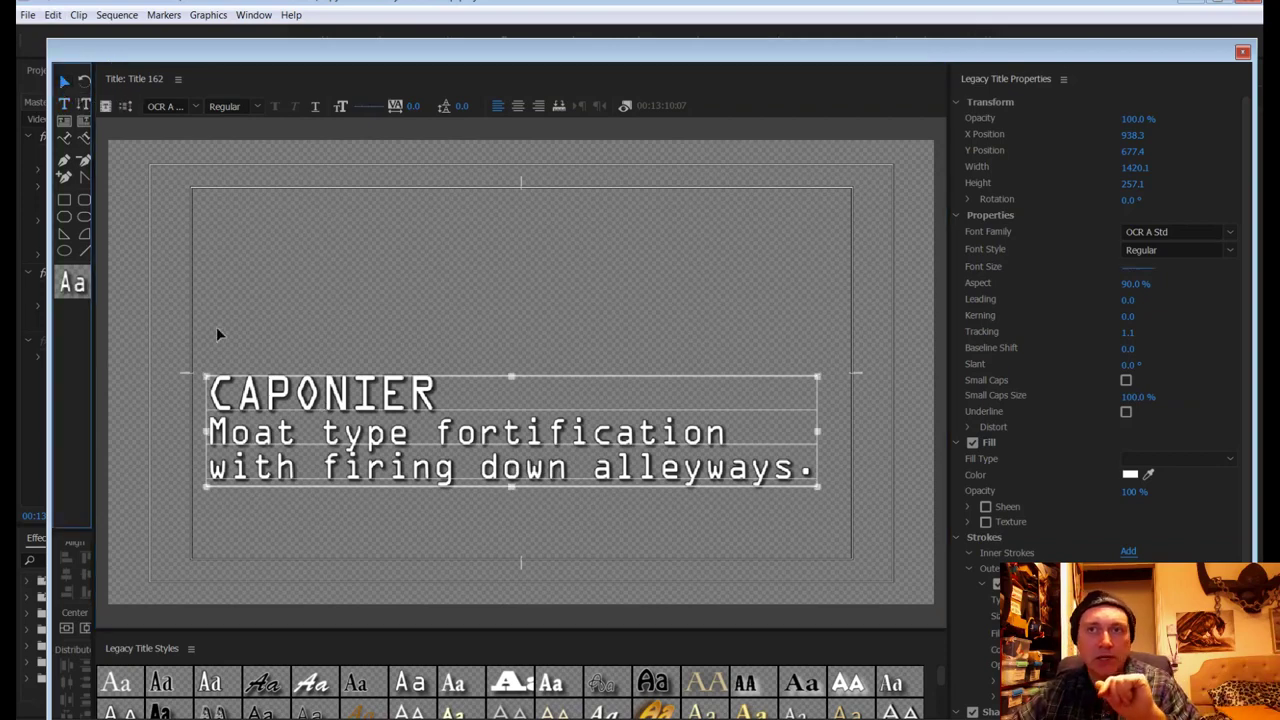
left_click_drag(242, 382, 262, 465)
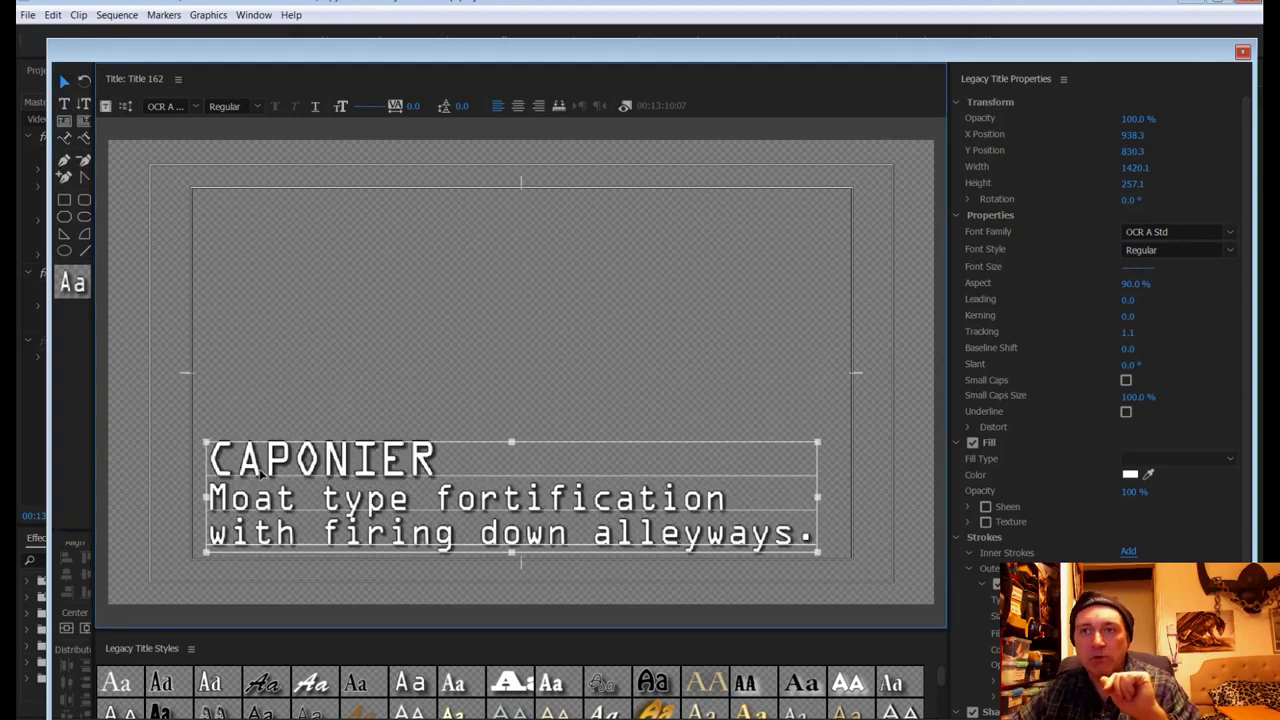
Step: Close the title editor and preview the CAPONIER title over the commentary at 00:12:16:32
left_click(1241, 54)
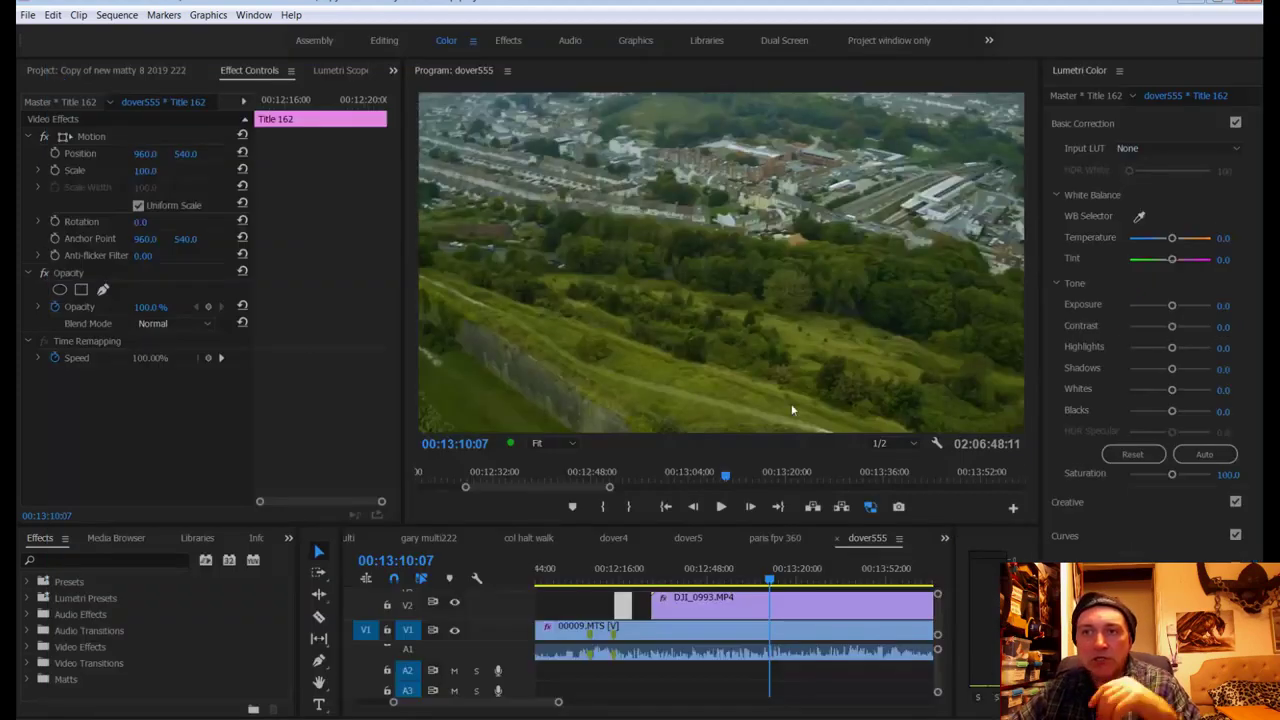
left_click(620, 581)
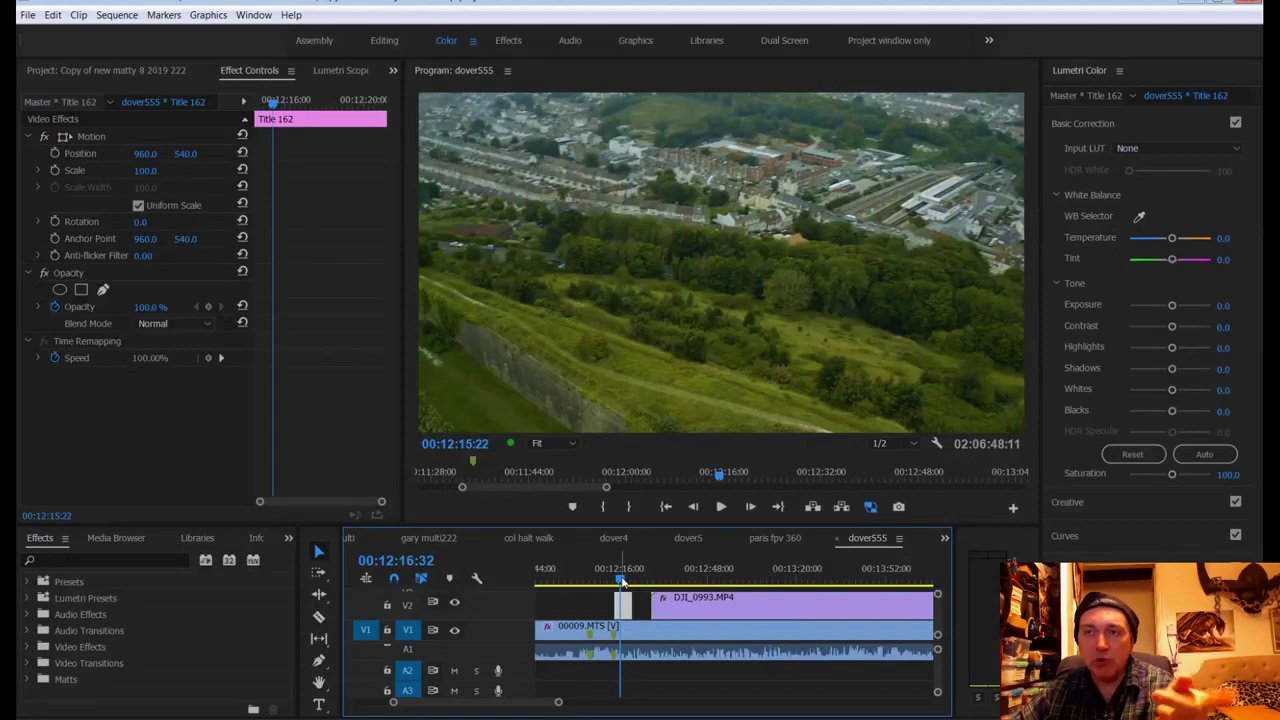
scroll(484, 604, "up", 1)
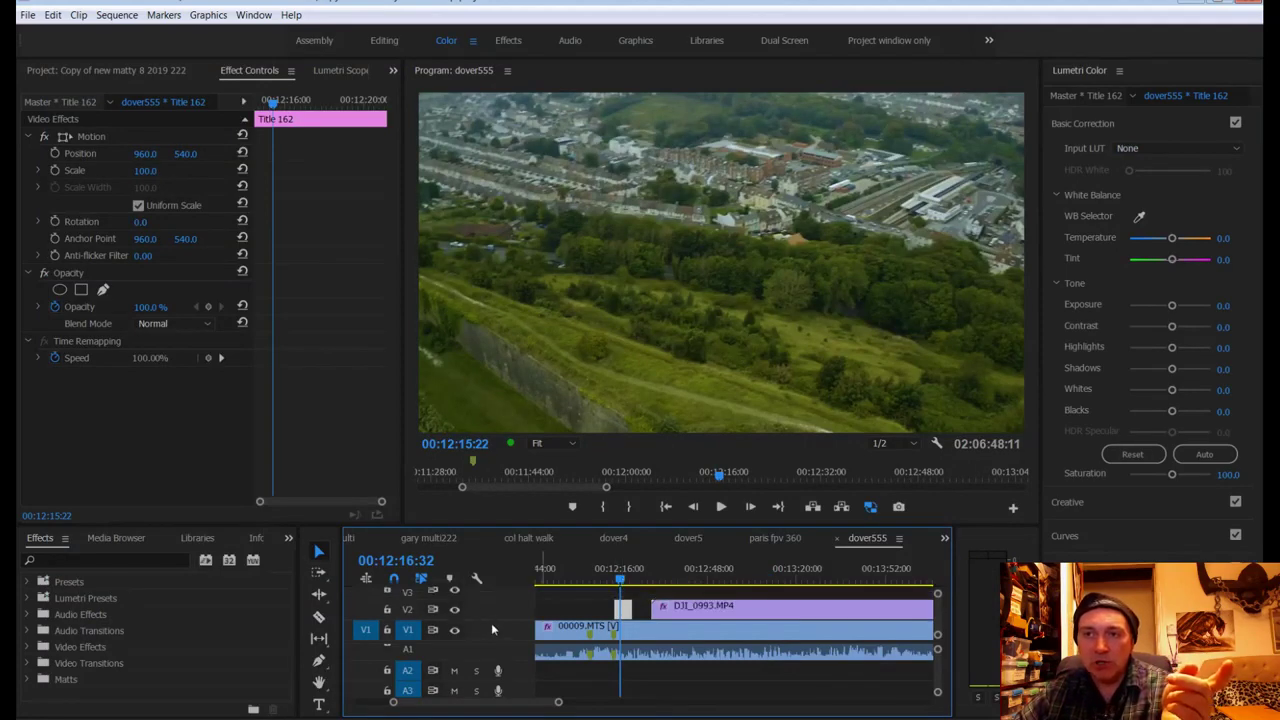
scroll(493, 628, "up", 1)
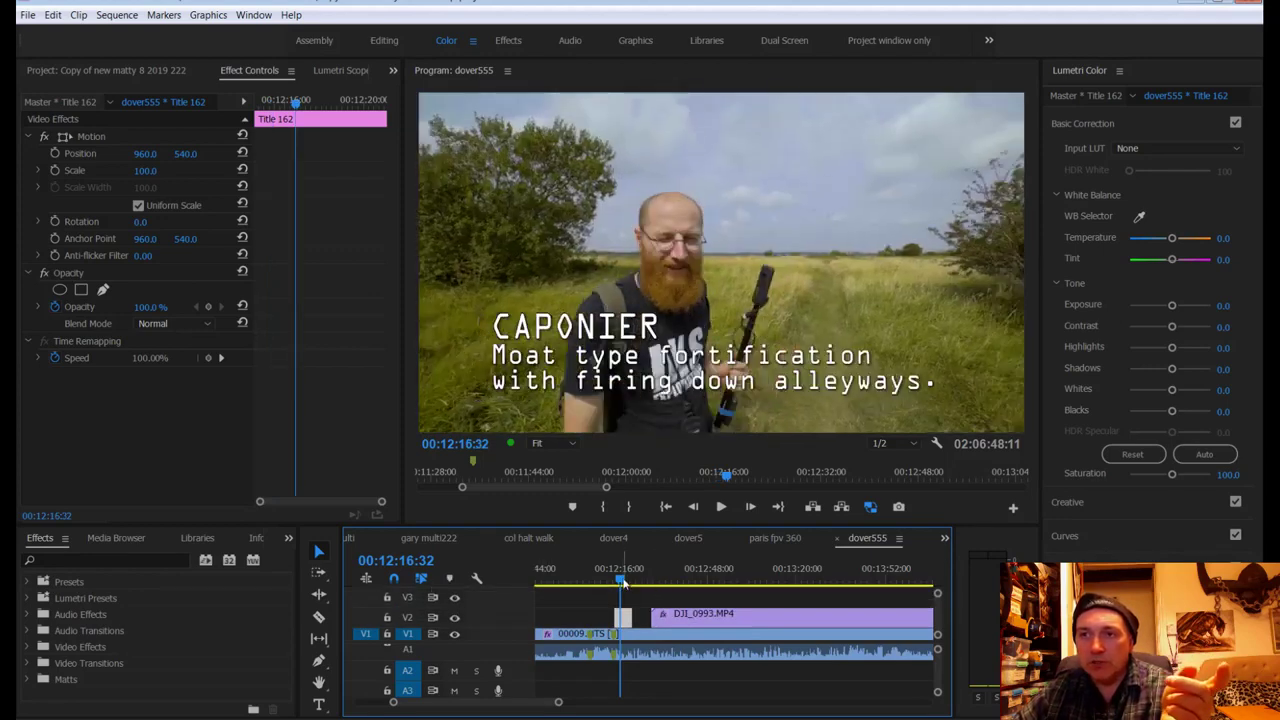
Step: Move the CAPONIER title clip onto V3 so it starts at about 00:12:13 in the commentary
left_click_drag(622, 583, 608, 583)
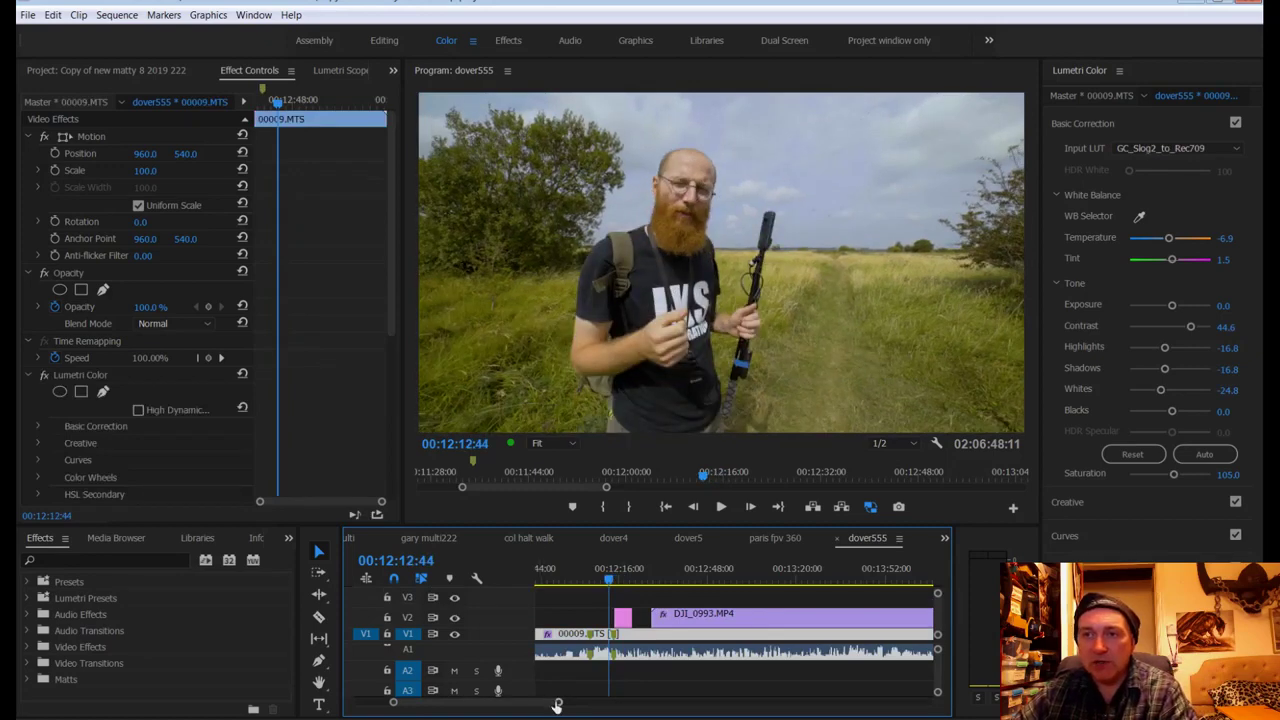
left_click_drag(557, 704, 511, 703)
key("space")
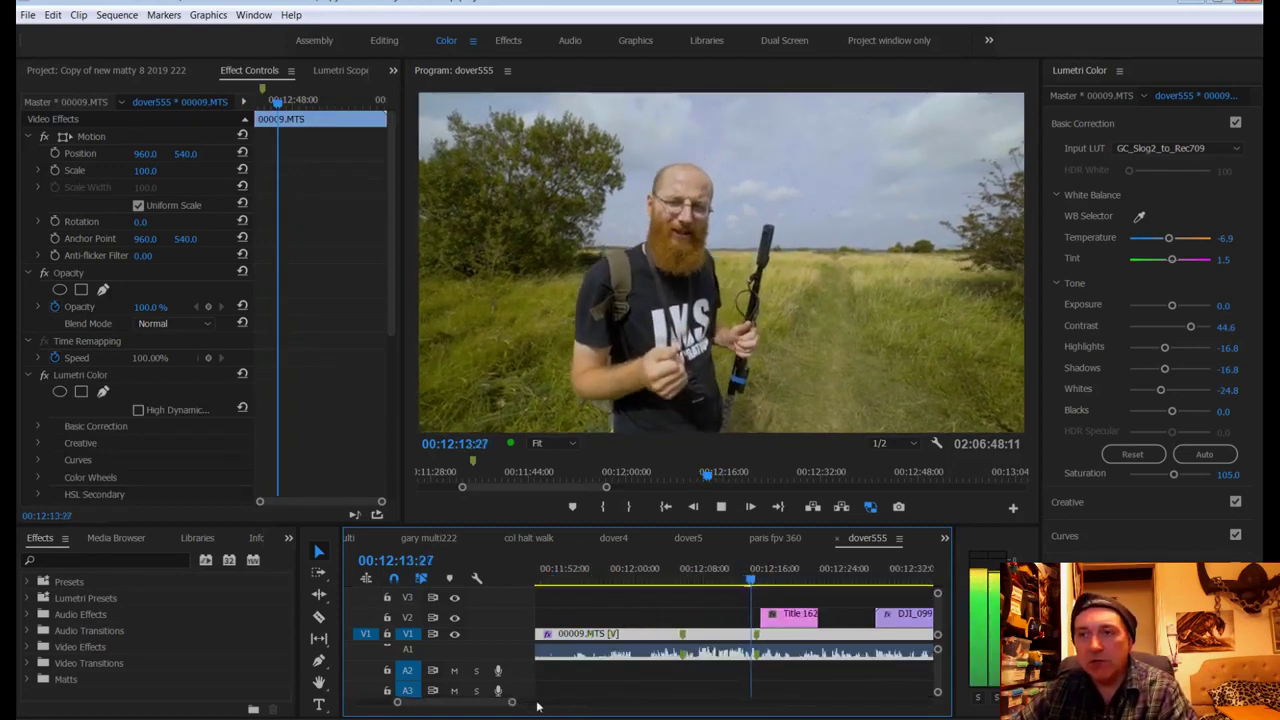
left_click(728, 581)
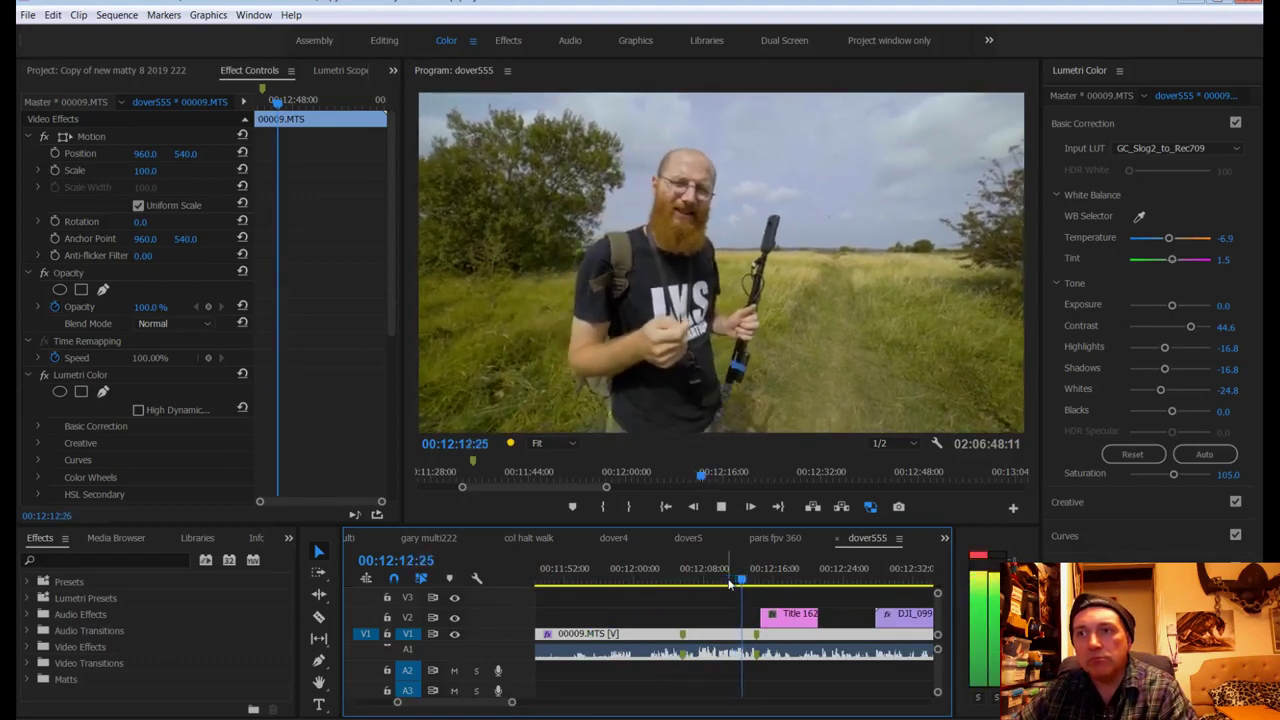
left_click(738, 582)
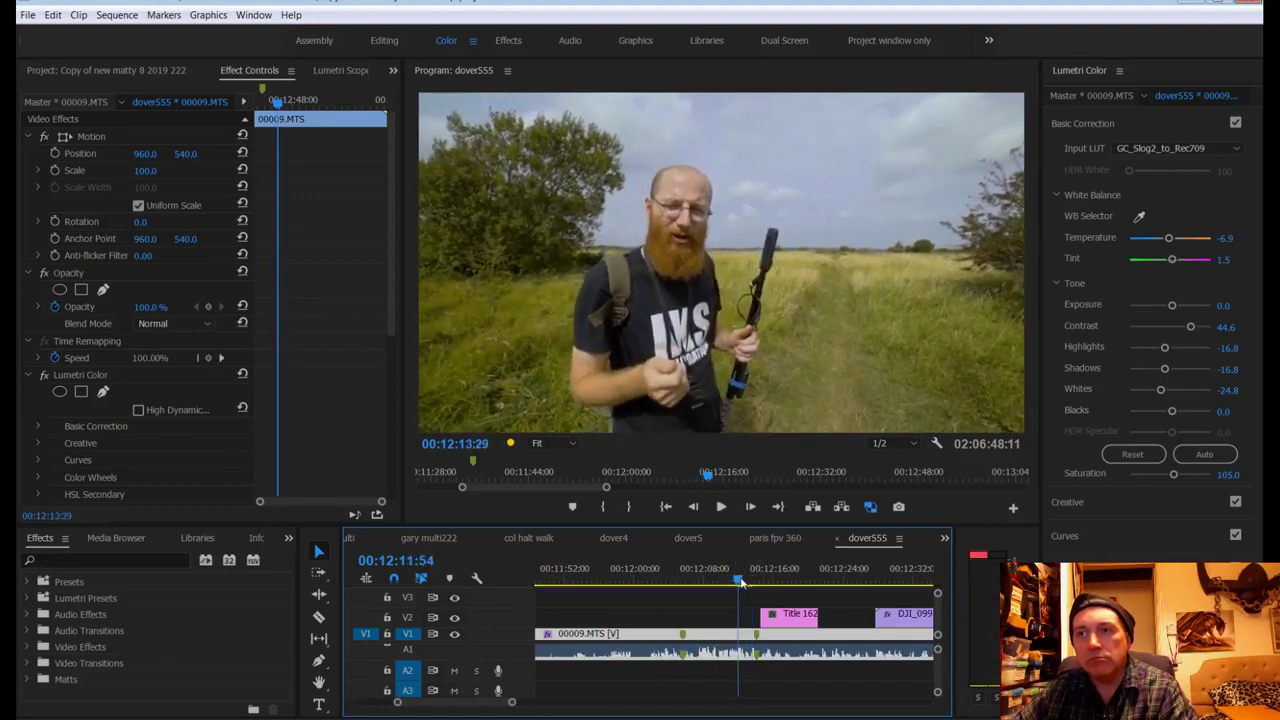
left_click_drag(740, 583, 768, 607)
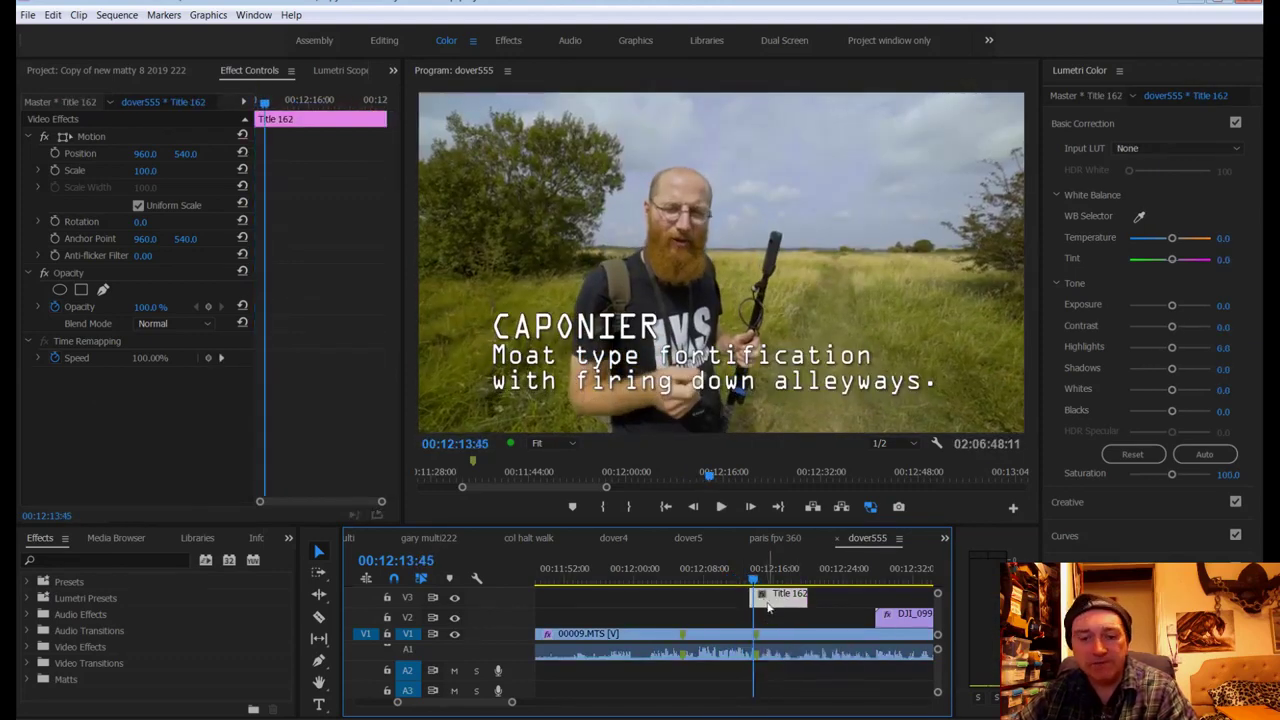
Step: Play through the title section and split the 00009.MTS clip at 00:12:16:58
left_click(752, 581)
key("space")
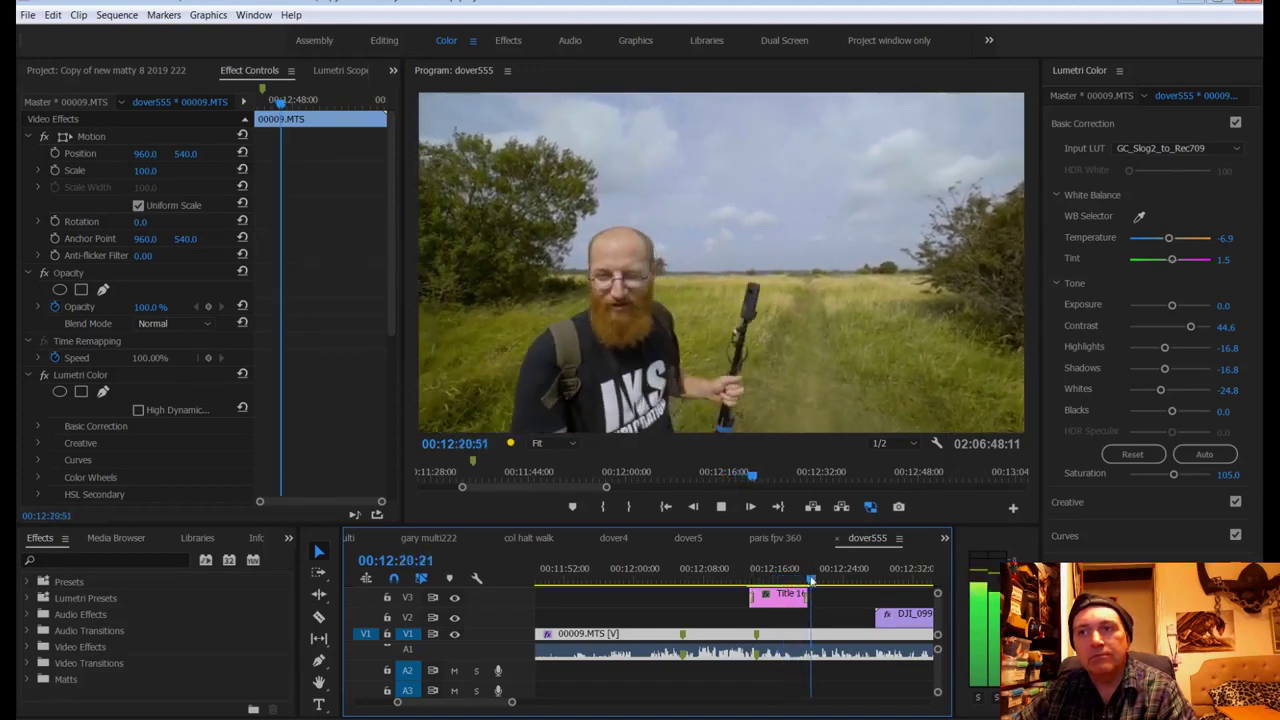
left_click(775, 579)
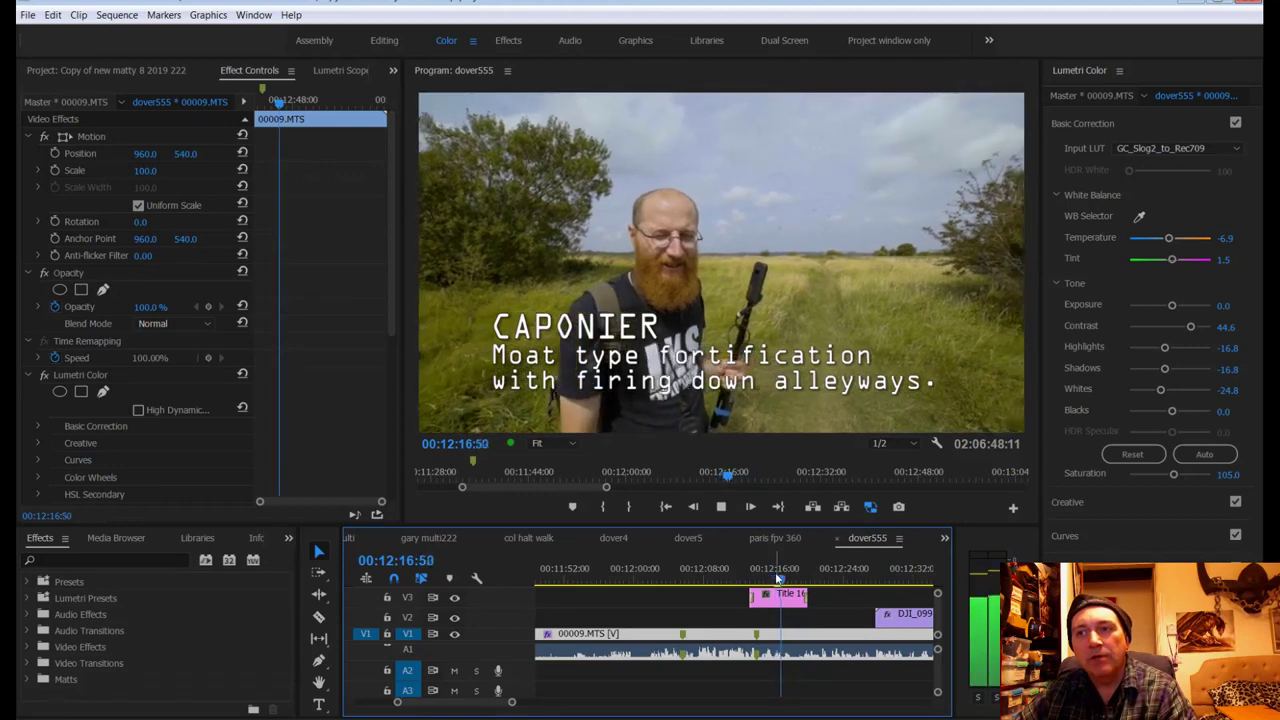
key("space")
key("c")
left_click(785, 660)
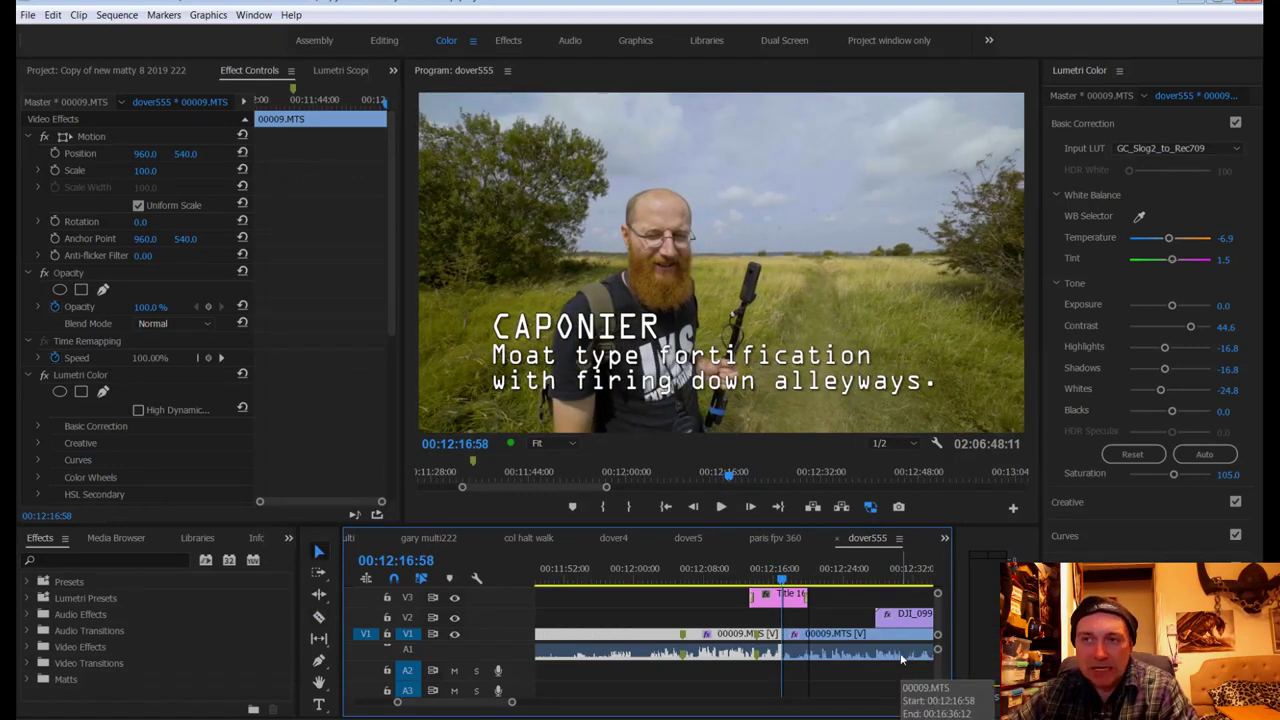
Step: Move the CAPONIER title on V3 to start at the new 00009.MTS cut at 00:12:16:58
key("v")
left_click_drag(770, 597, 802, 598)
left_click(815, 650)
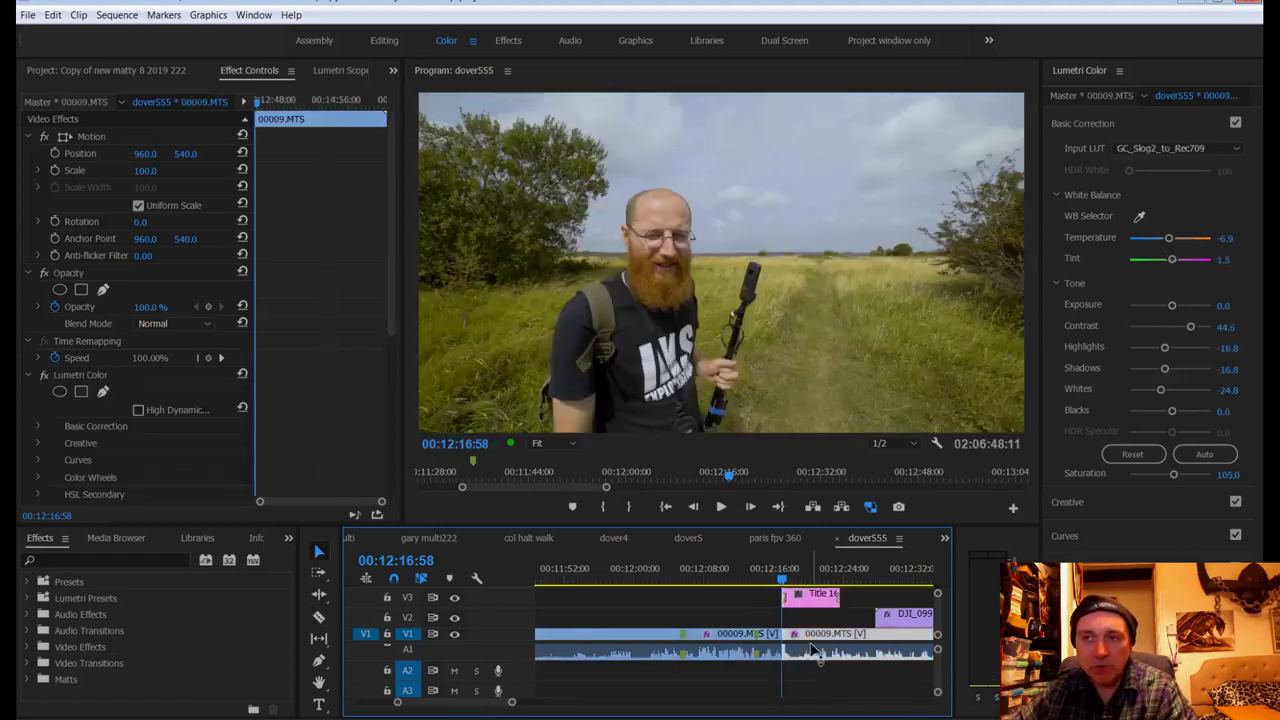
Step: Review the commentary after the cut and split 00009.MTS again at 00:12:21:23
key("space")
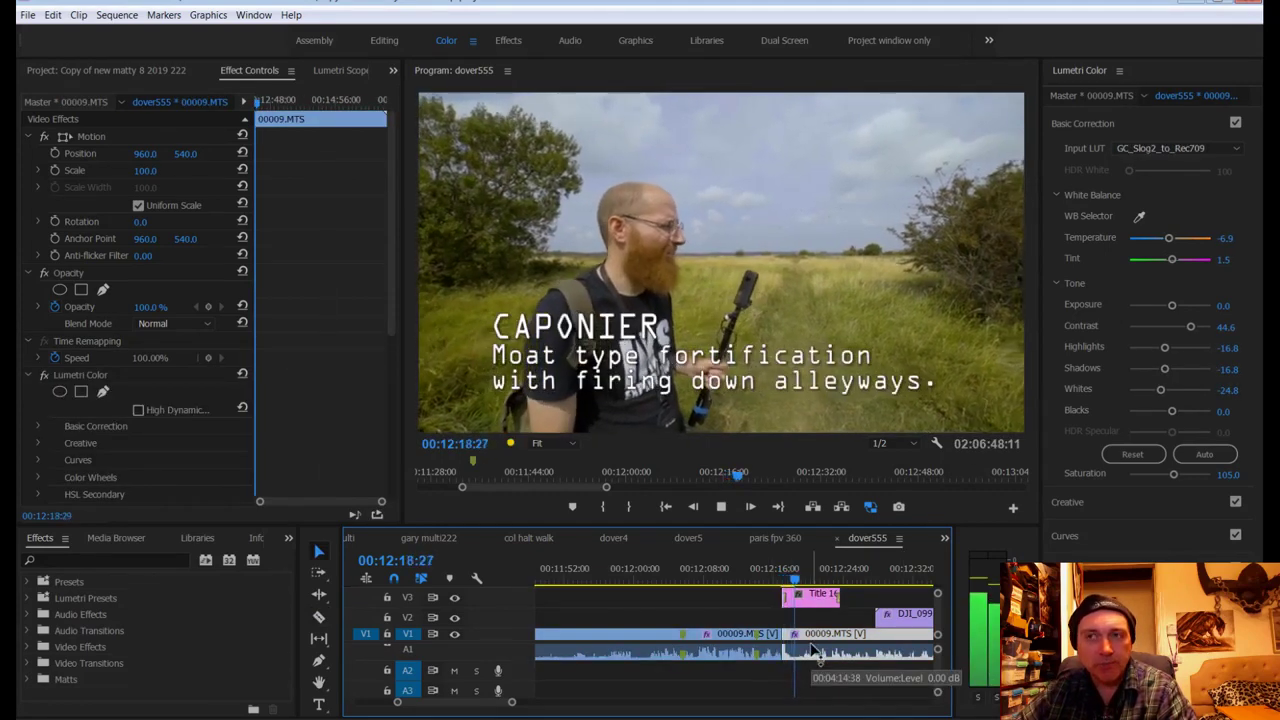
scroll(740, 618, "right", 2)
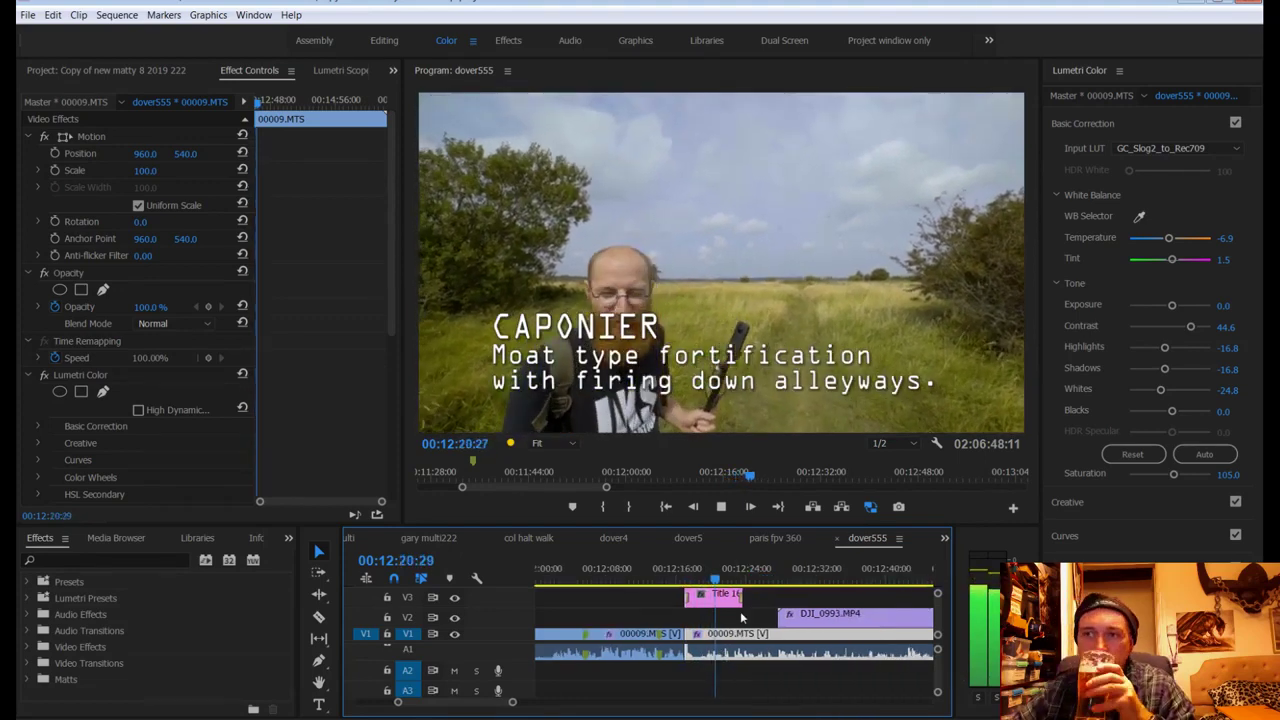
scroll(741, 618, "right", 2)
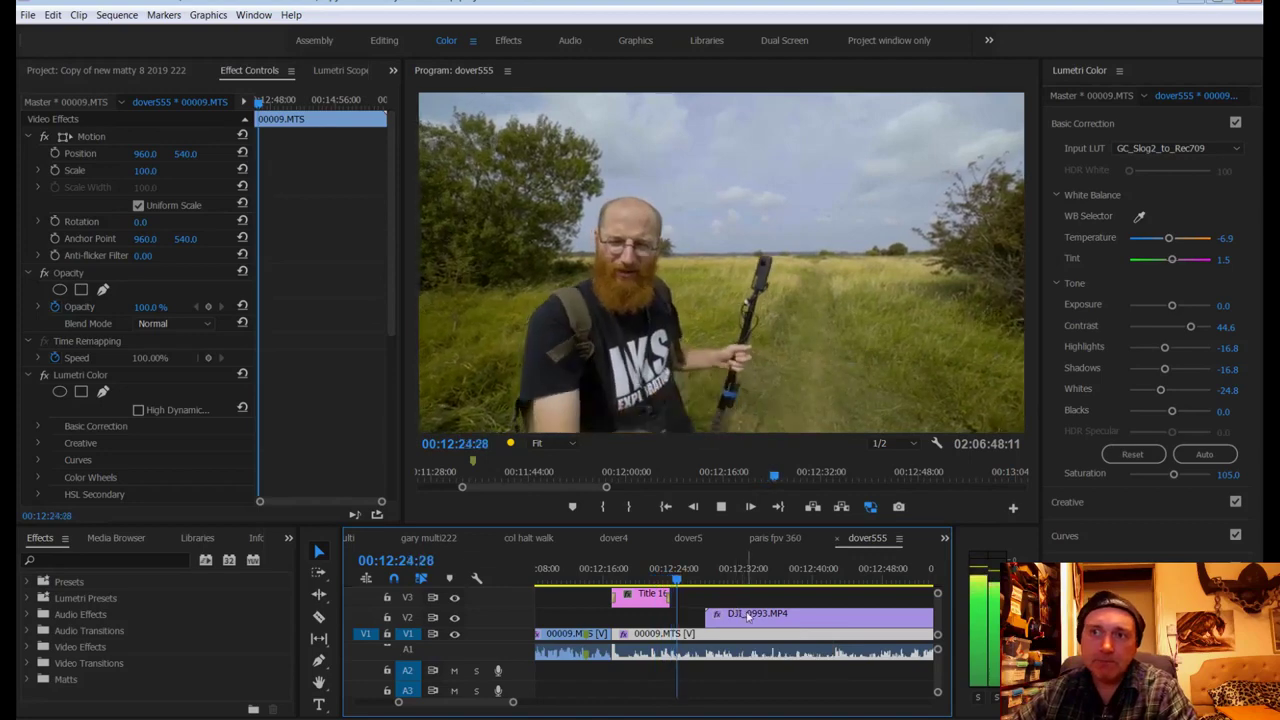
left_click(689, 582)
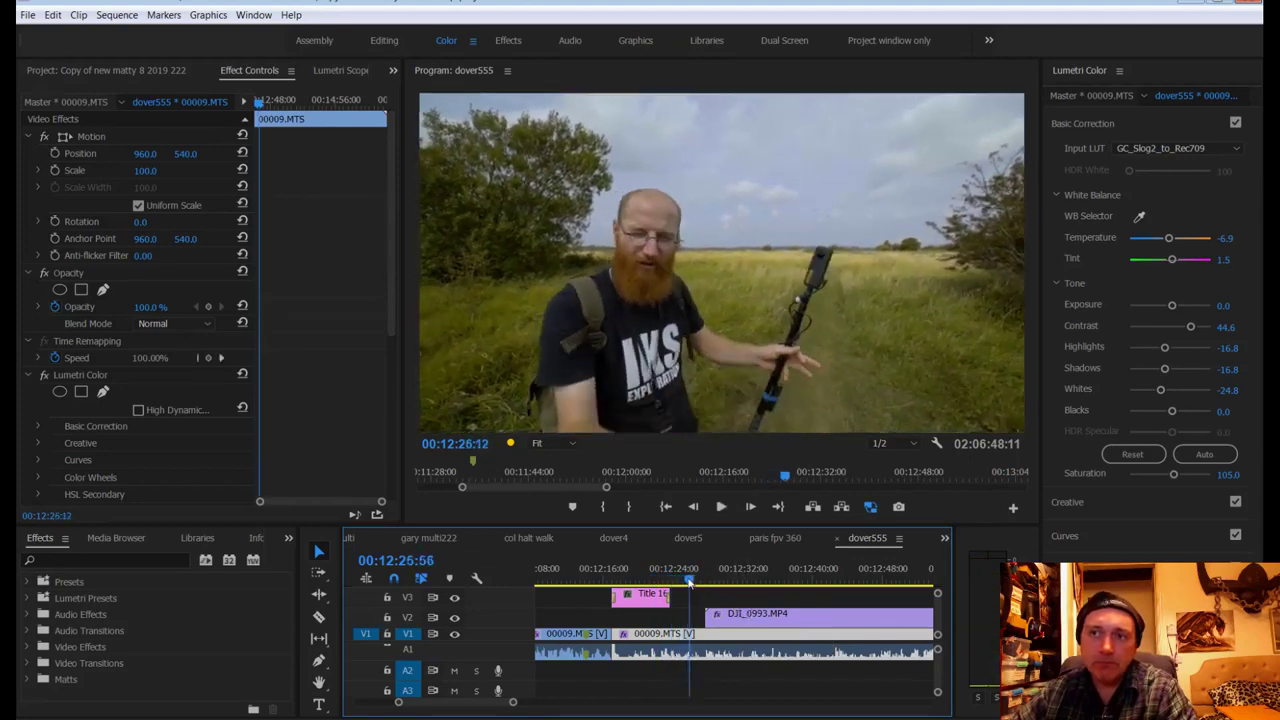
left_click_drag(689, 582, 651, 583)
key("space")
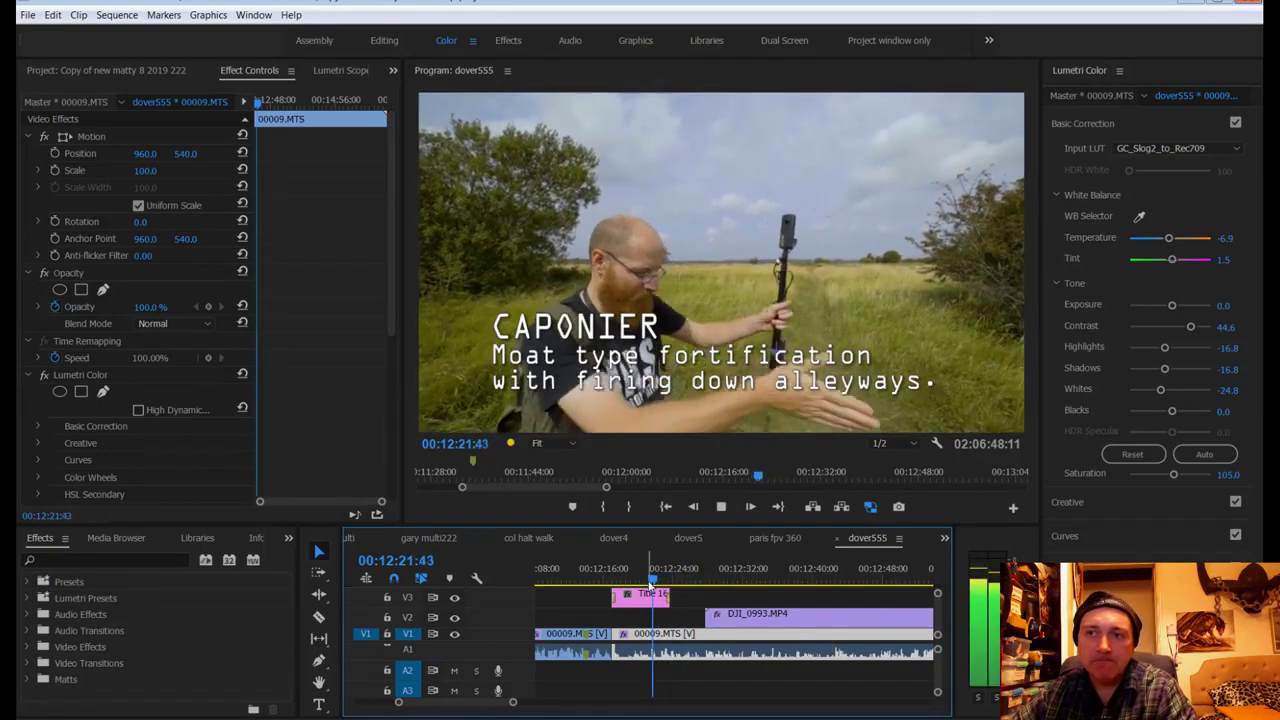
key("space")
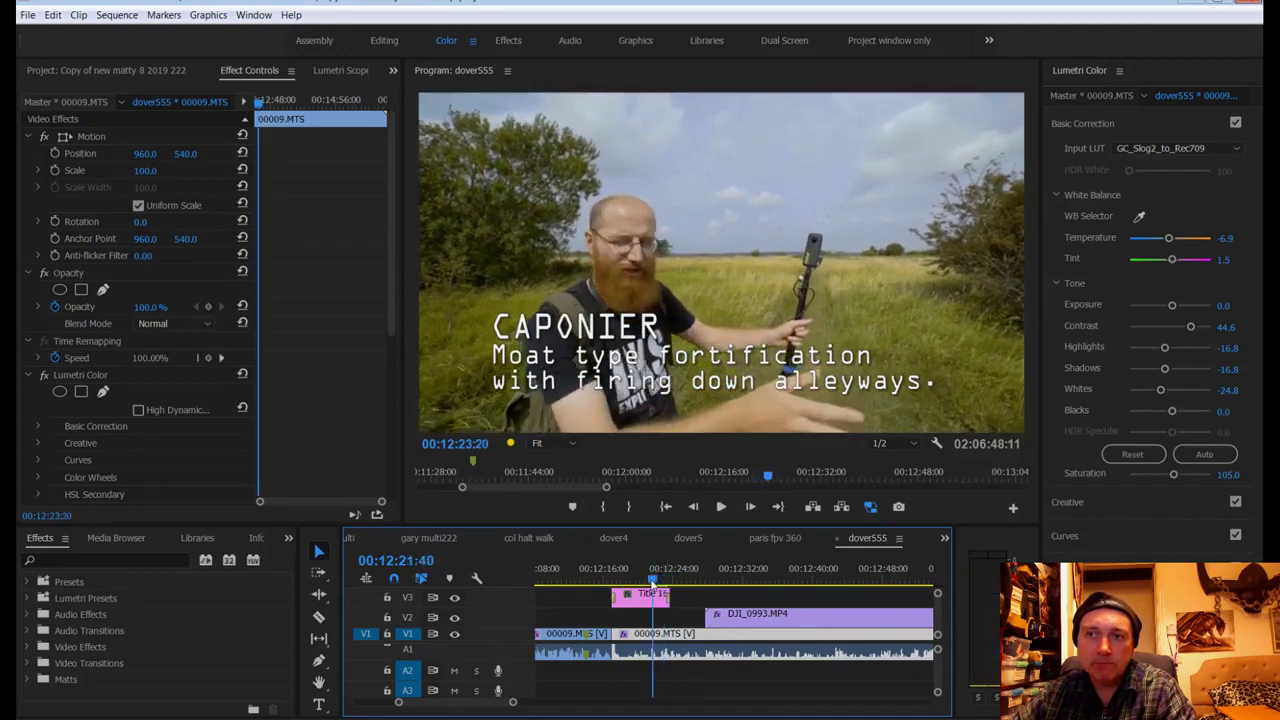
left_click_drag(652, 580, 648, 583)
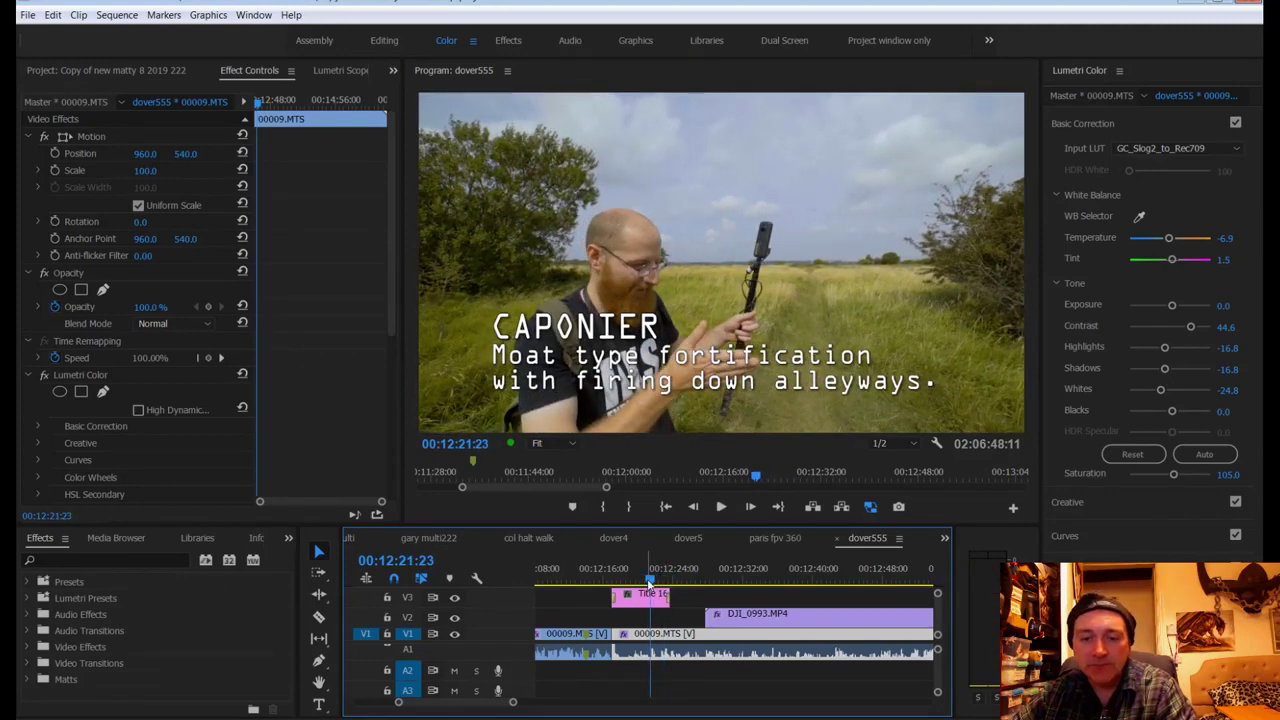
key("c")
key("v")
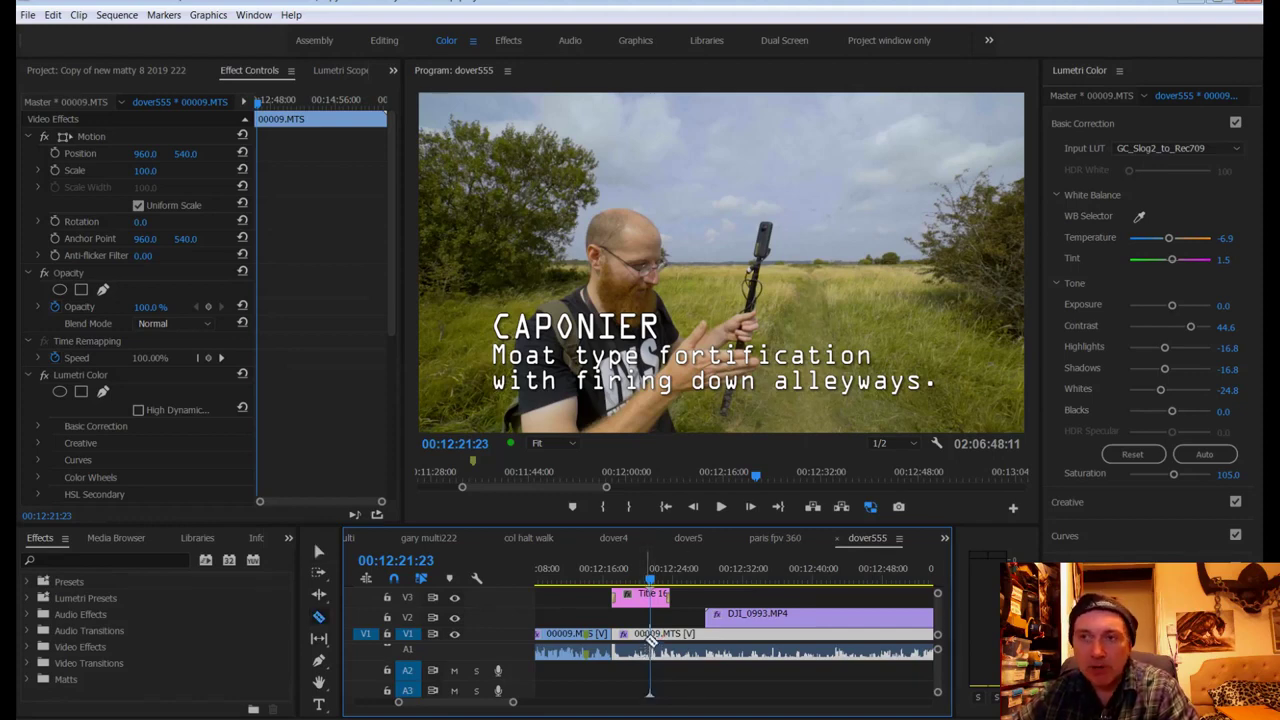
left_click(650, 636)
Step: Delete the 00009.MTS section between the two cuts and close the resulting gap with a ripple delete
key("v")
key("Delete")
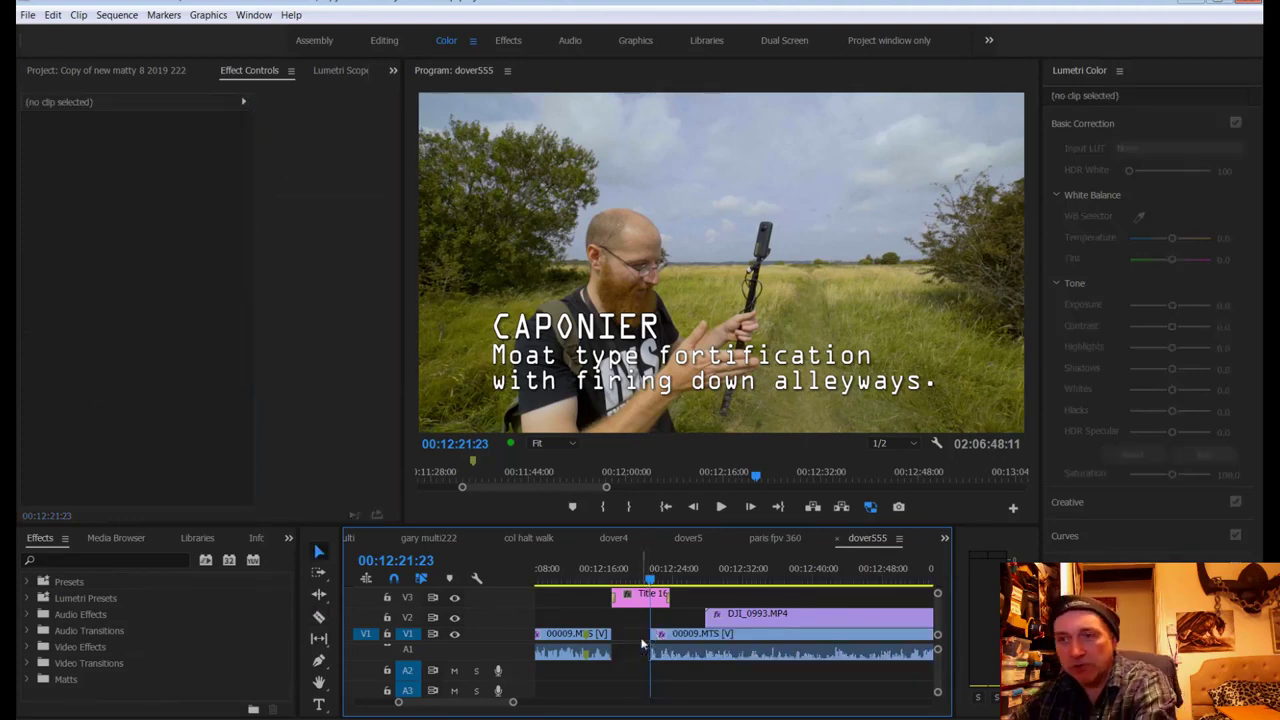
left_click(642, 642)
right_click(642, 640)
left_click(652, 646)
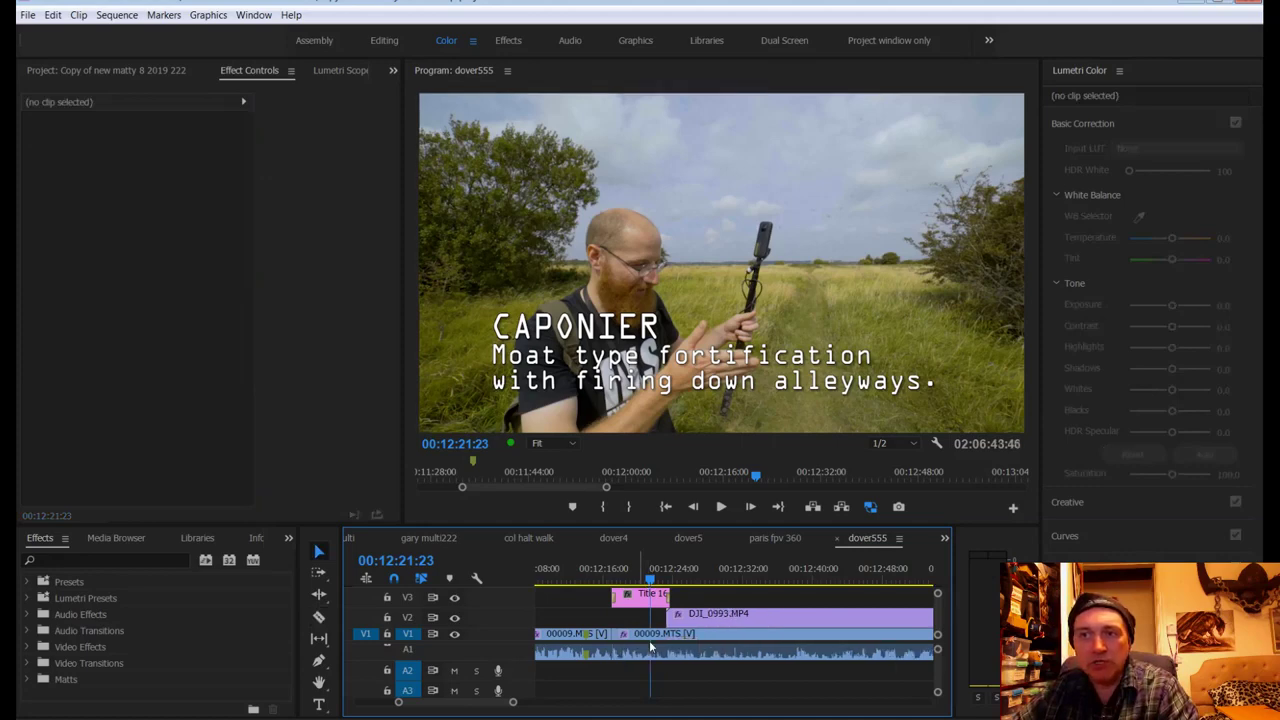
Step: Move DJI_0993.MP4 on V2 earlier to start at about 00:12:15, beneath the title, and set its Shadows to -88.1 and Whites to 58.4
key("Up")
left_click_drag(690, 620, 620, 614)
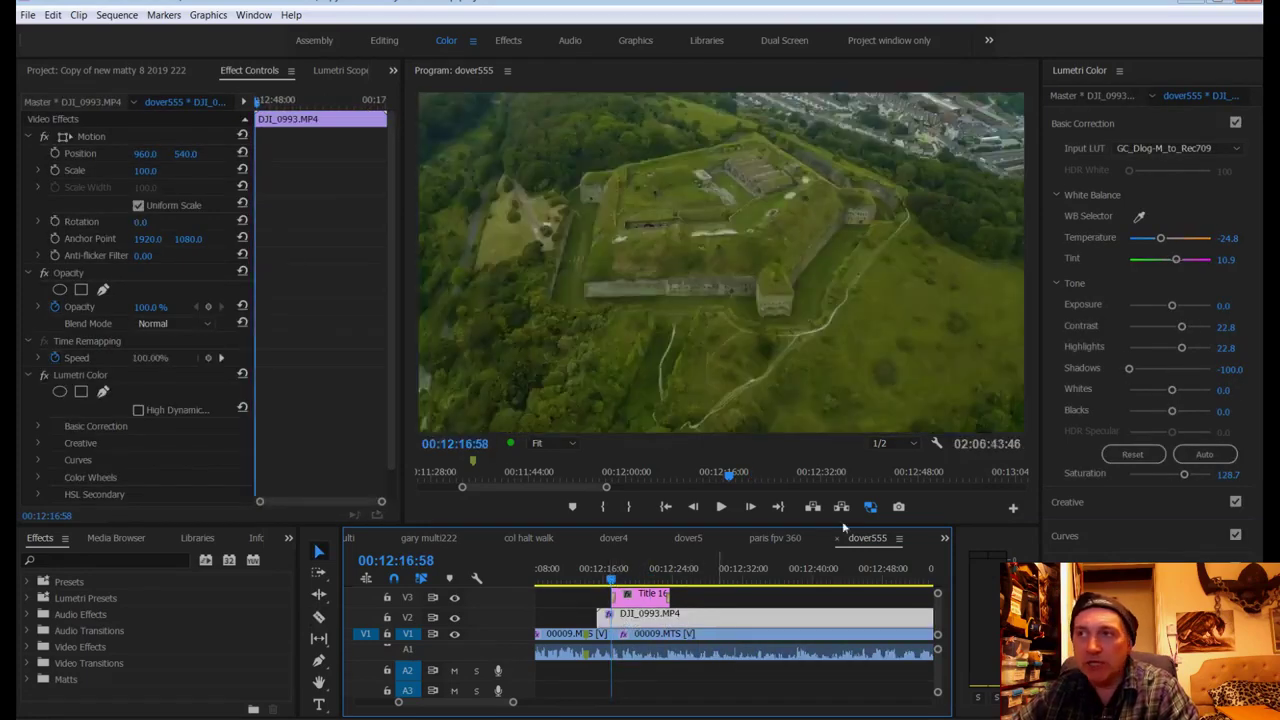
left_click_drag(1123, 367, 1202, 397)
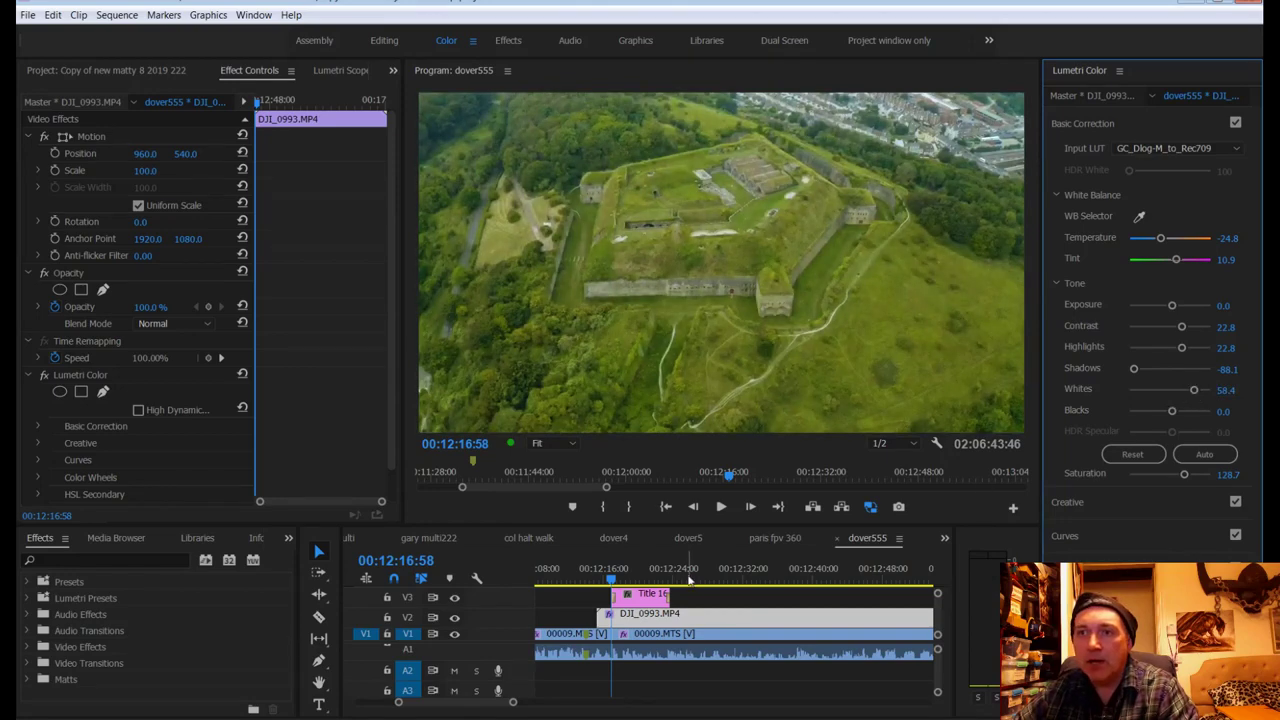
Step: Play the titled drone shot and split both DJI_0993.MP4 and 00009.MTS at 00:12:23:09
key("space")
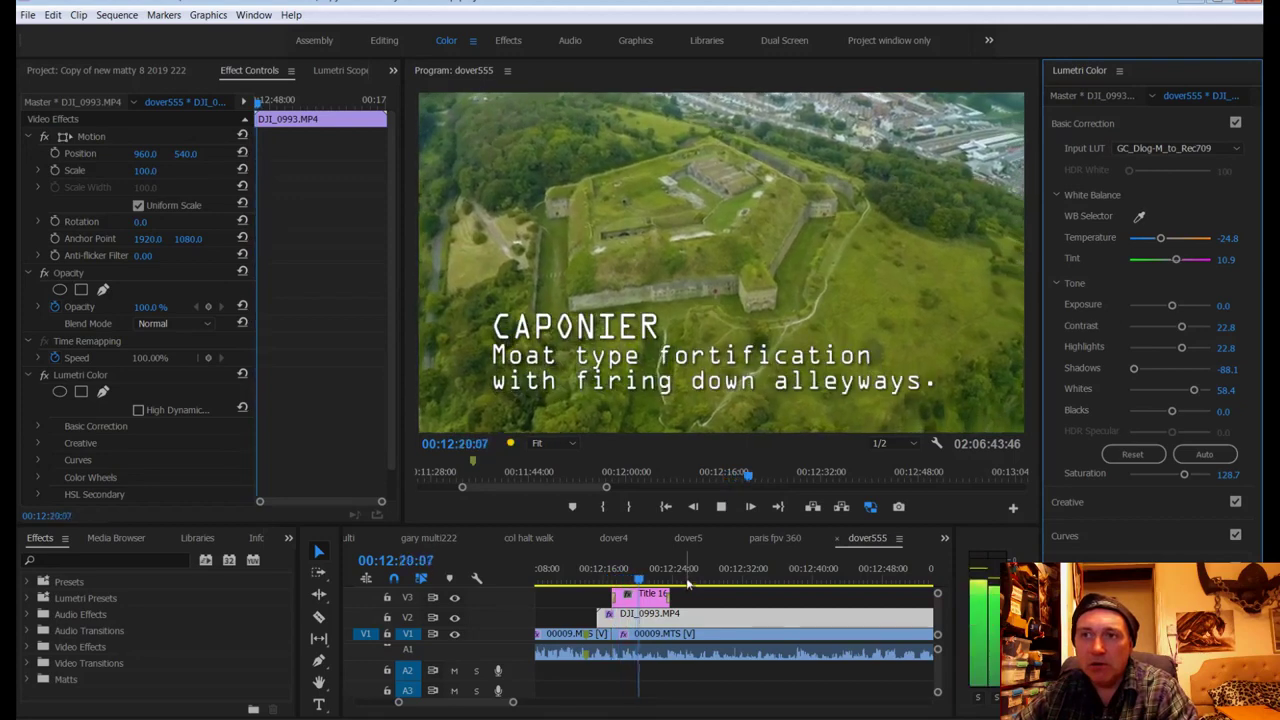
key("space")
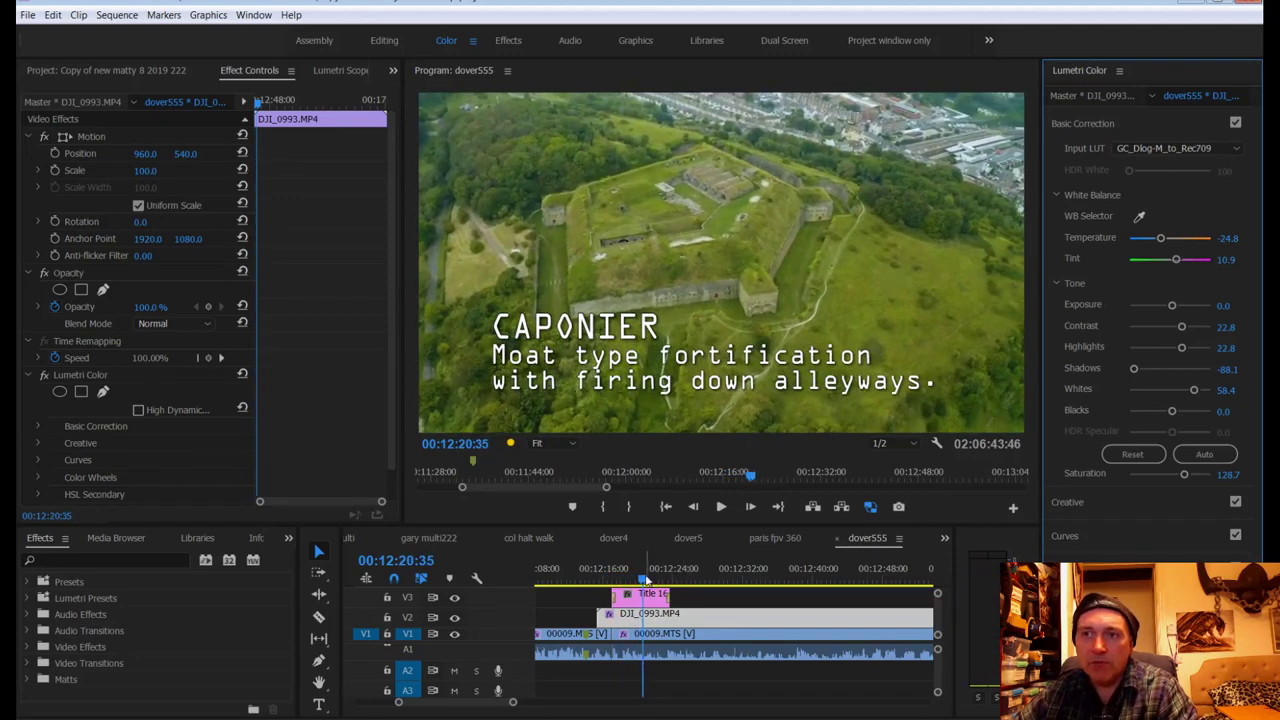
key("space")
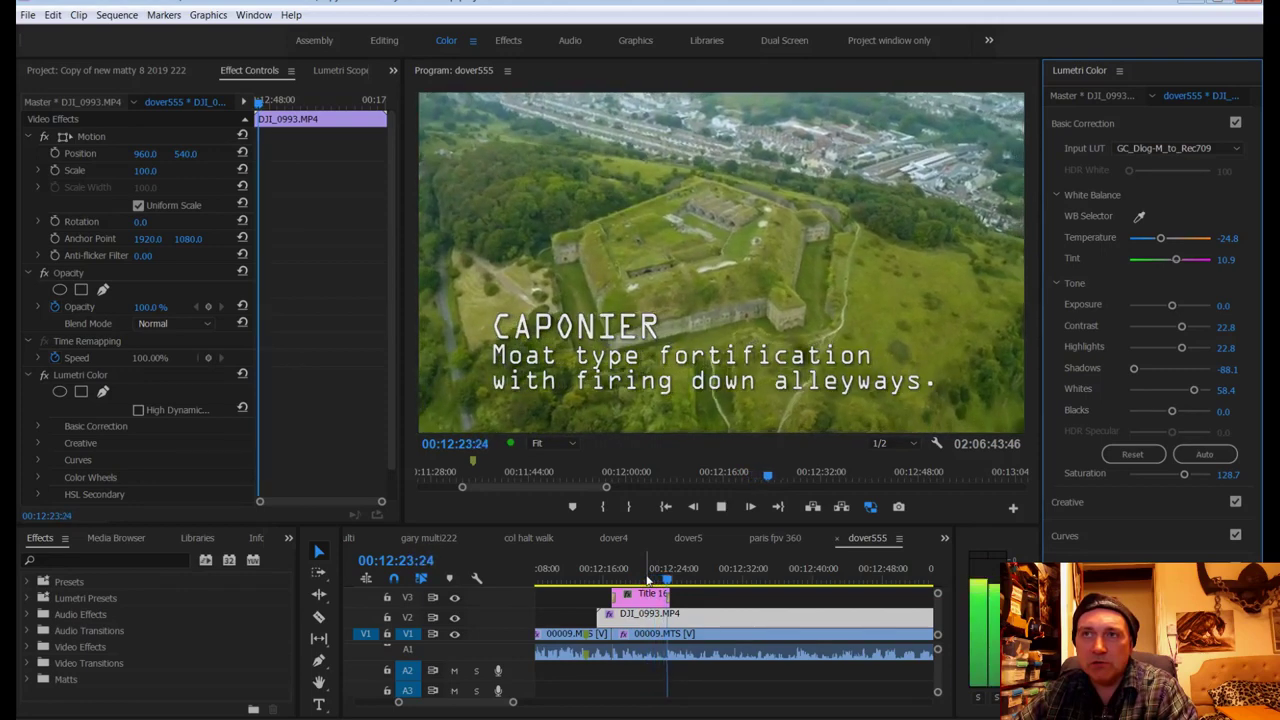
left_click(665, 579)
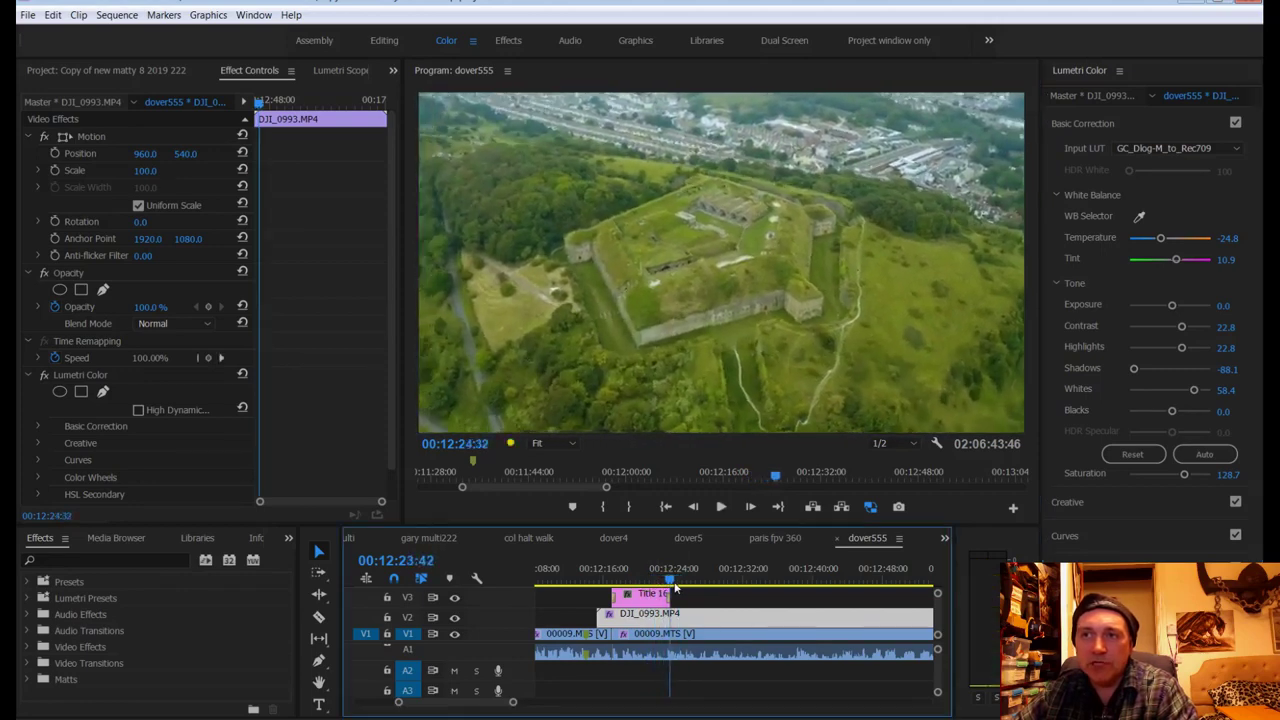
left_click_drag(672, 590, 670, 588)
key("c")
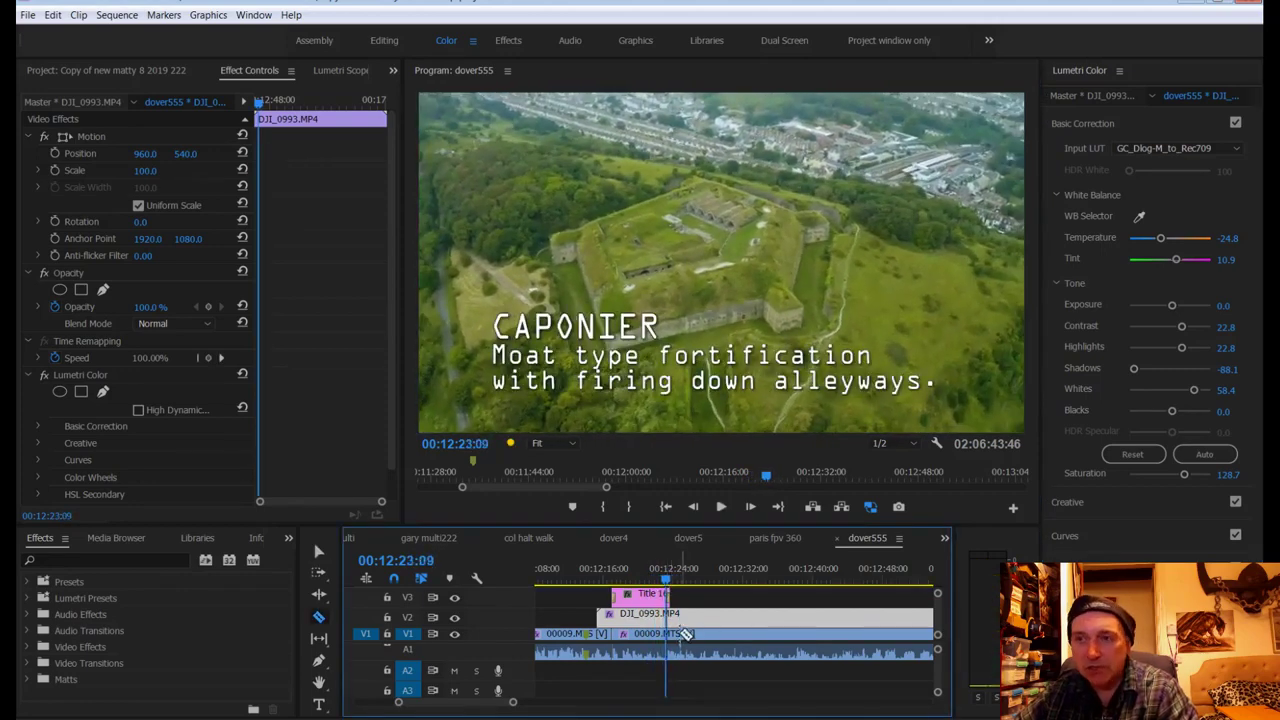
left_click(670, 618)
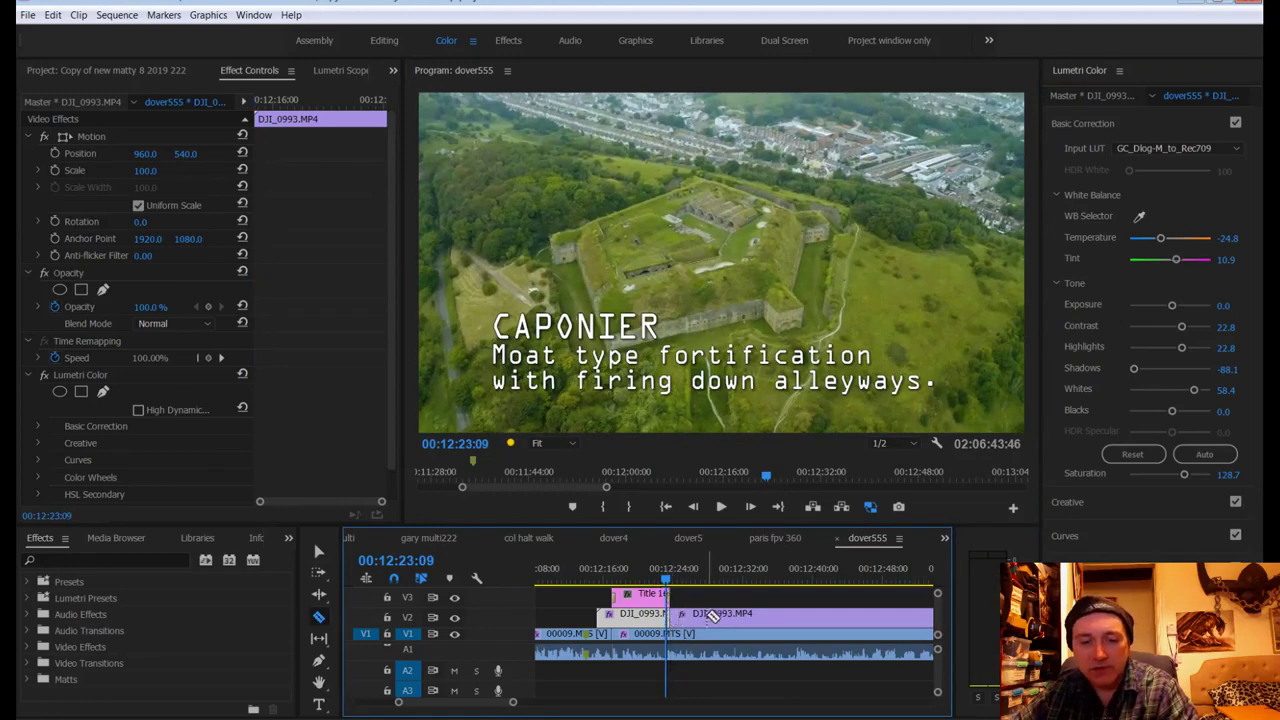
left_click(673, 644)
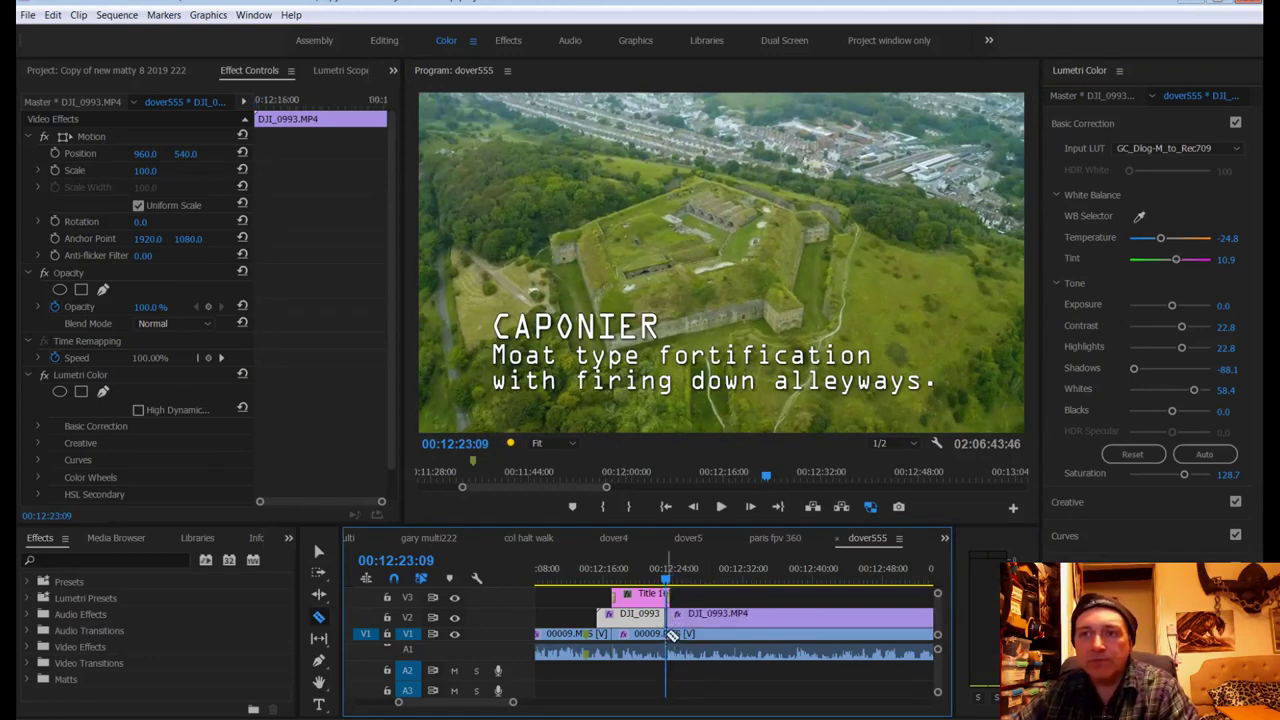
Step: Review the commentary past the title and split both DJI_0993.MP4 and 00009.MTS at 00:12:28:32
key("space")
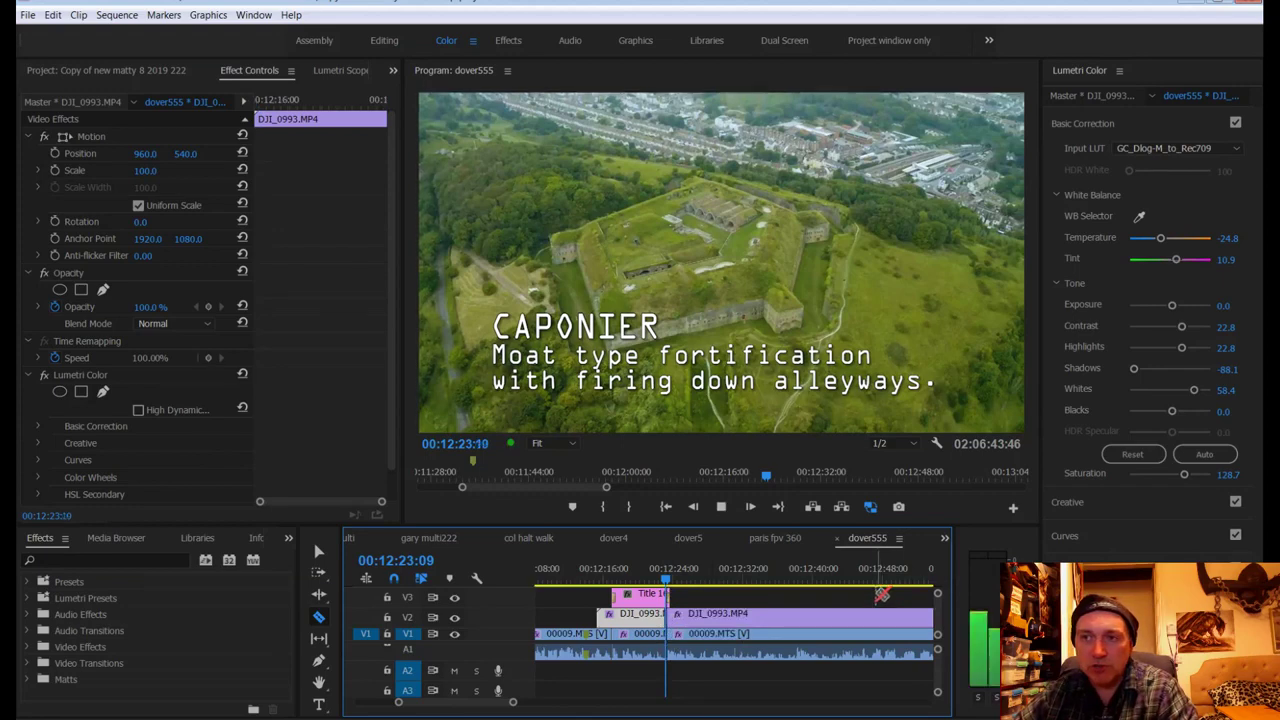
left_click(931, 634)
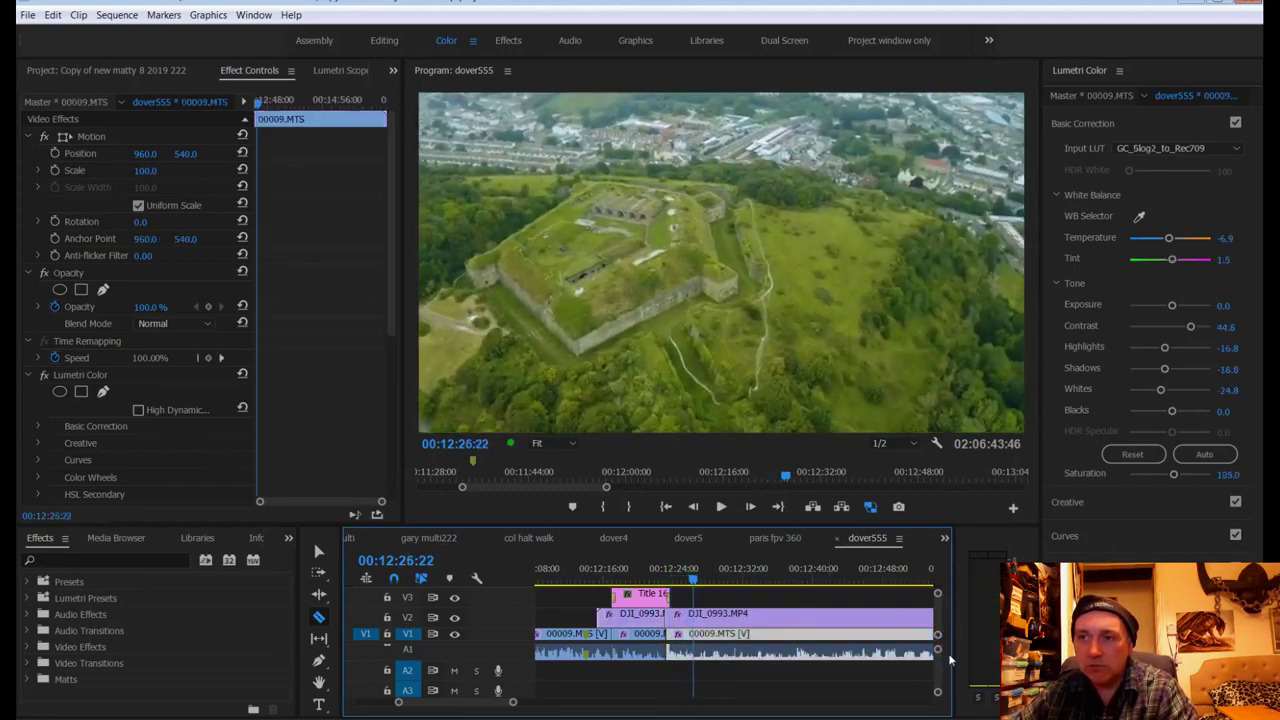
key("space")
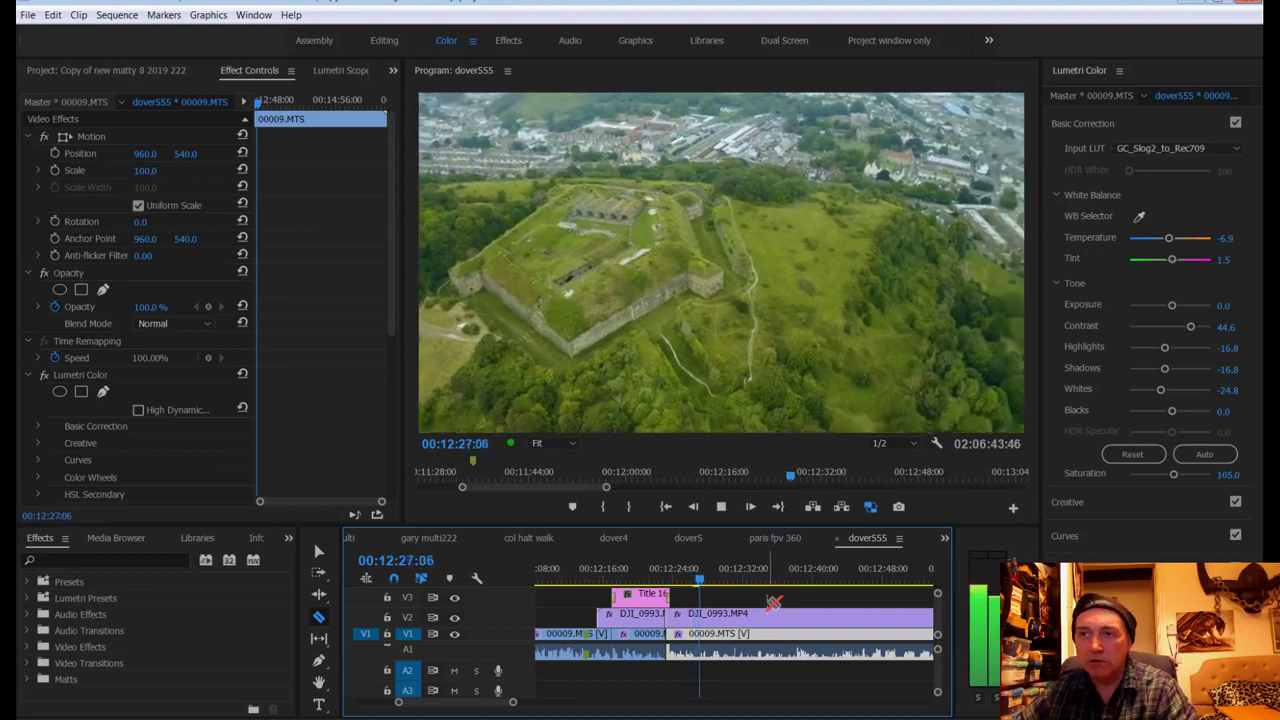
key("space")
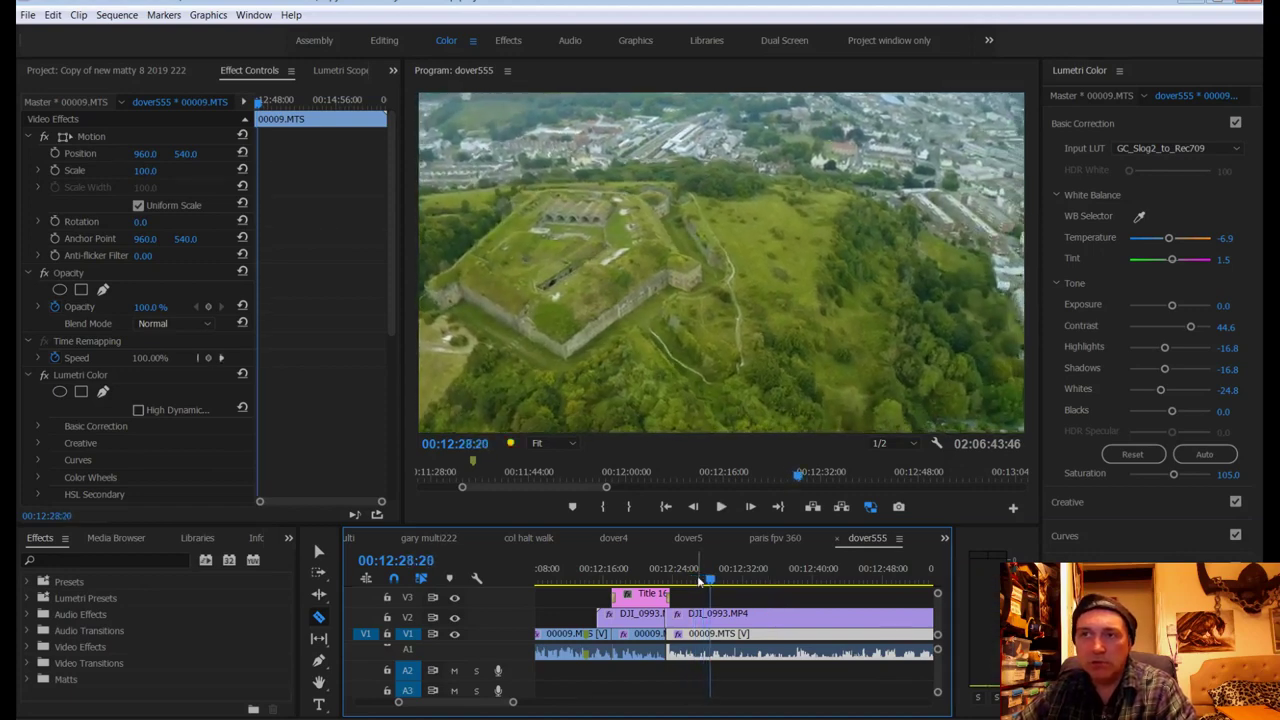
key("space")
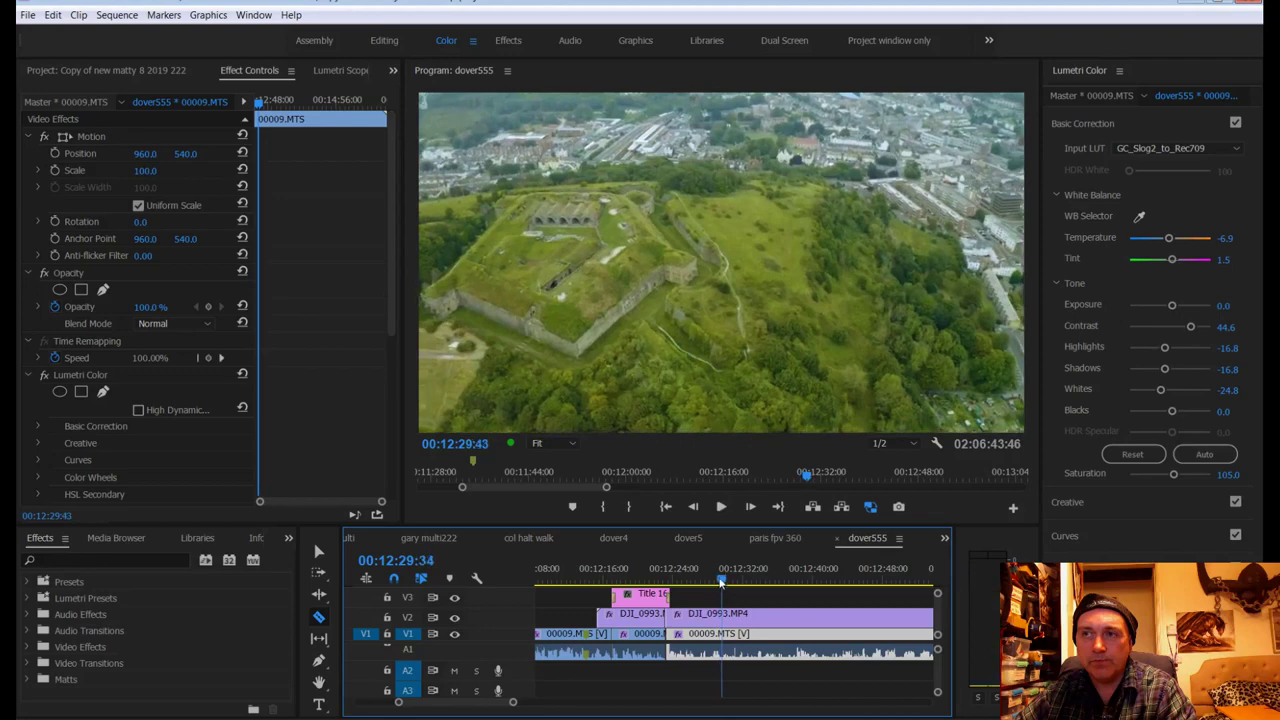
left_click_drag(721, 580, 707, 581)
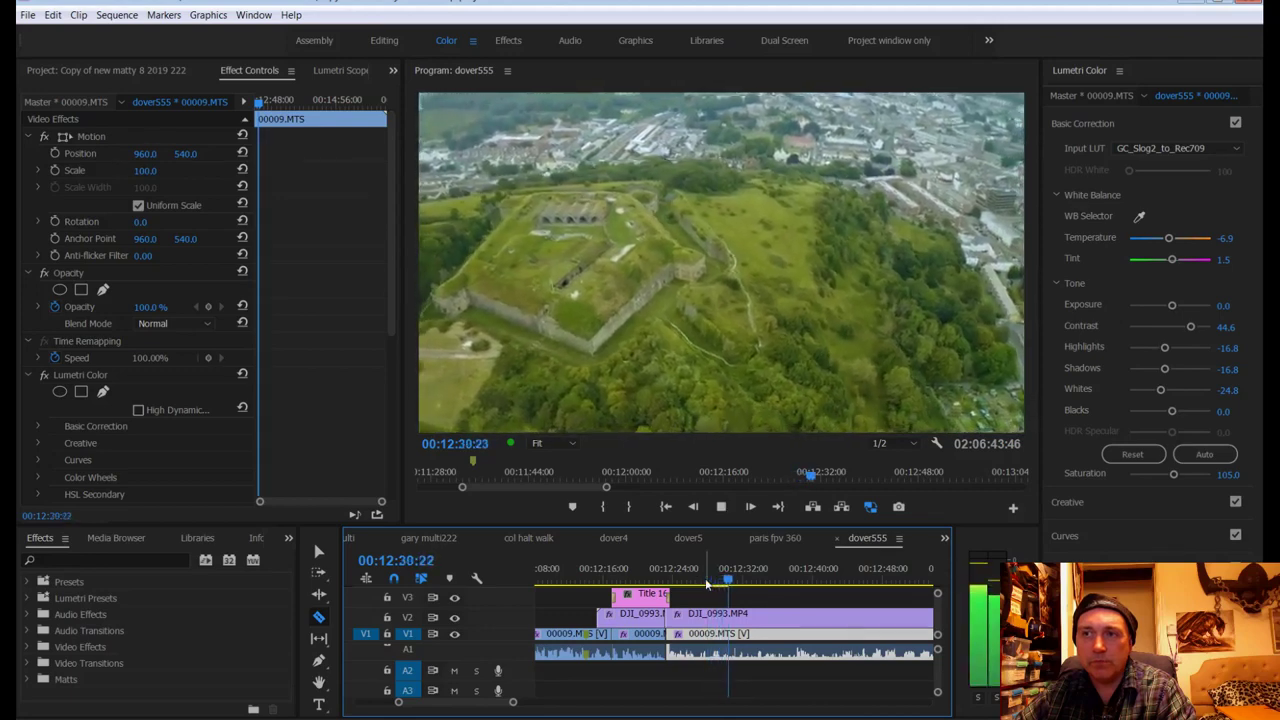
left_click(714, 581)
left_click(712, 582)
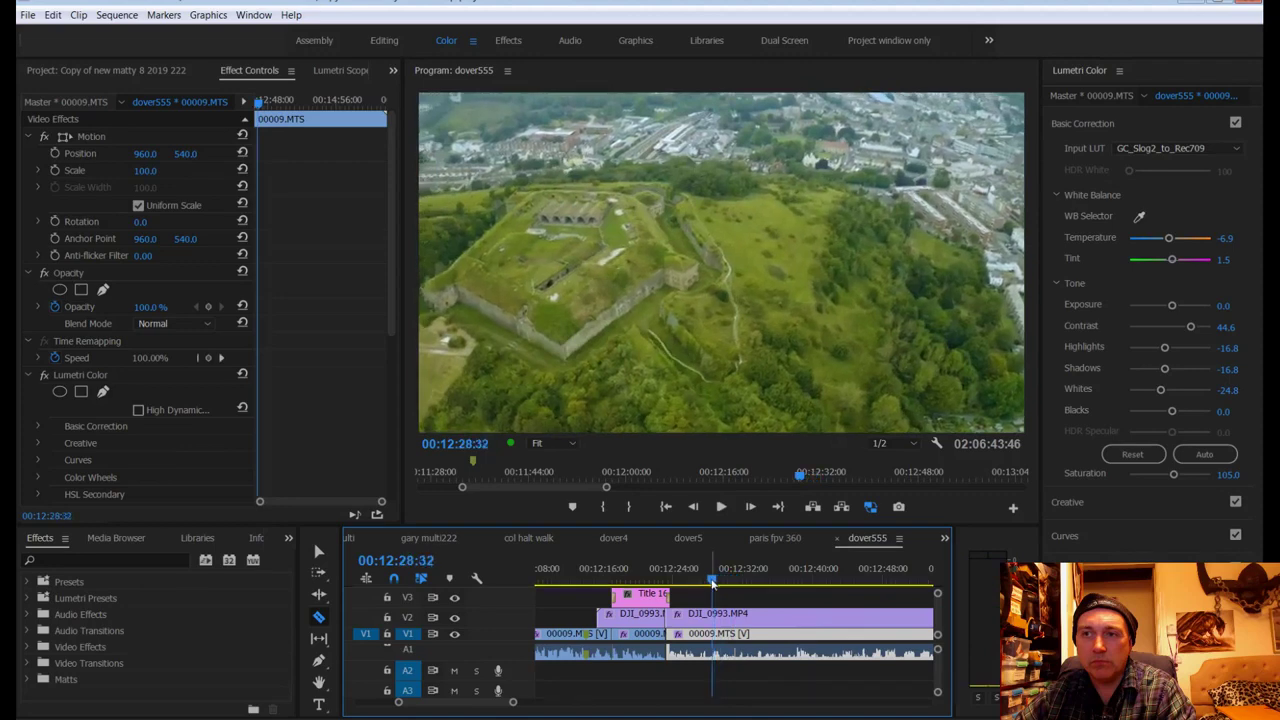
left_click(712, 613)
left_click(712, 633)
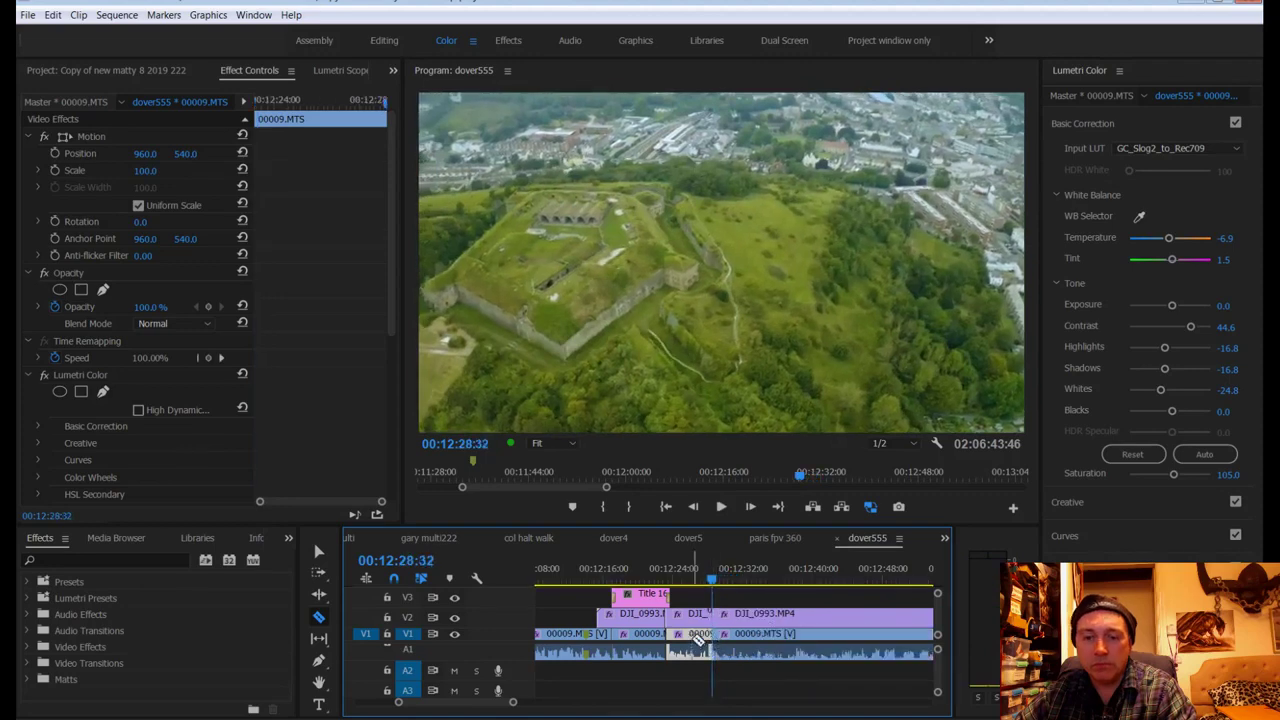
Step: Delete the DJI_0993.MP4 and 00009.MTS sections between the cuts at 00:12:23:09 and 00:12:28:32
key("v")
left_click(690, 614)
key("Delete")
left_click(693, 634)
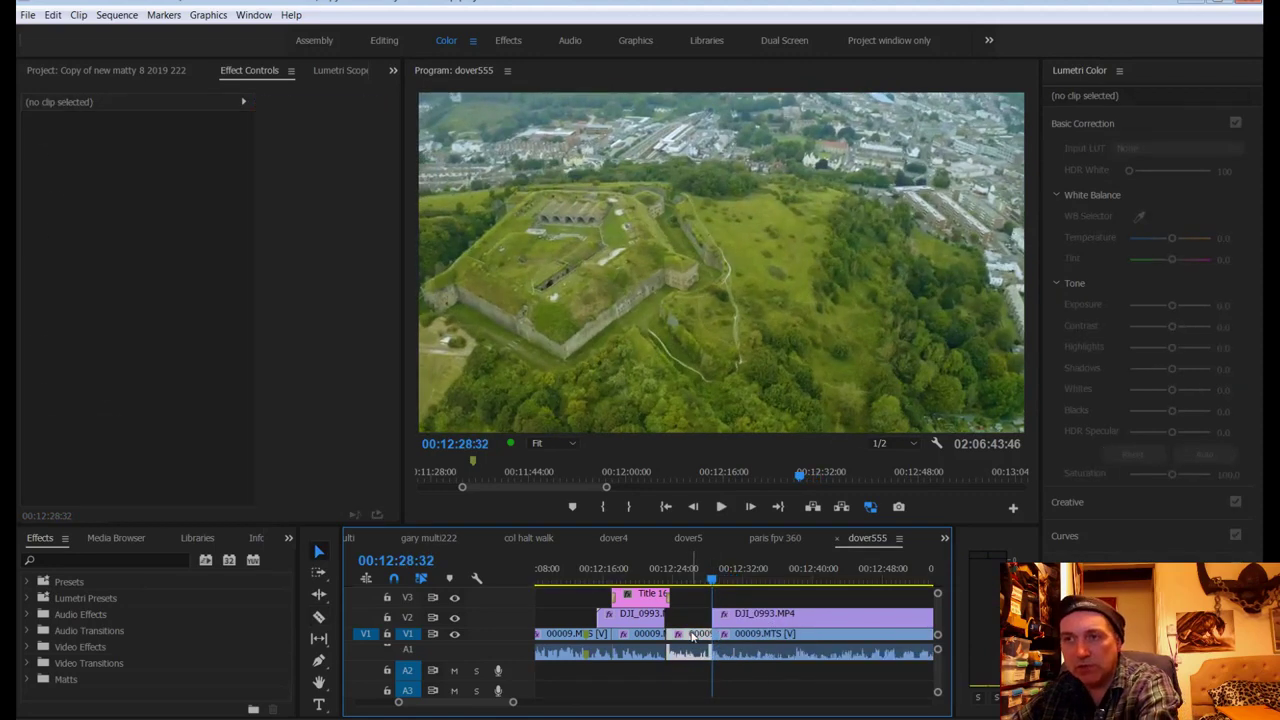
key("Delete")
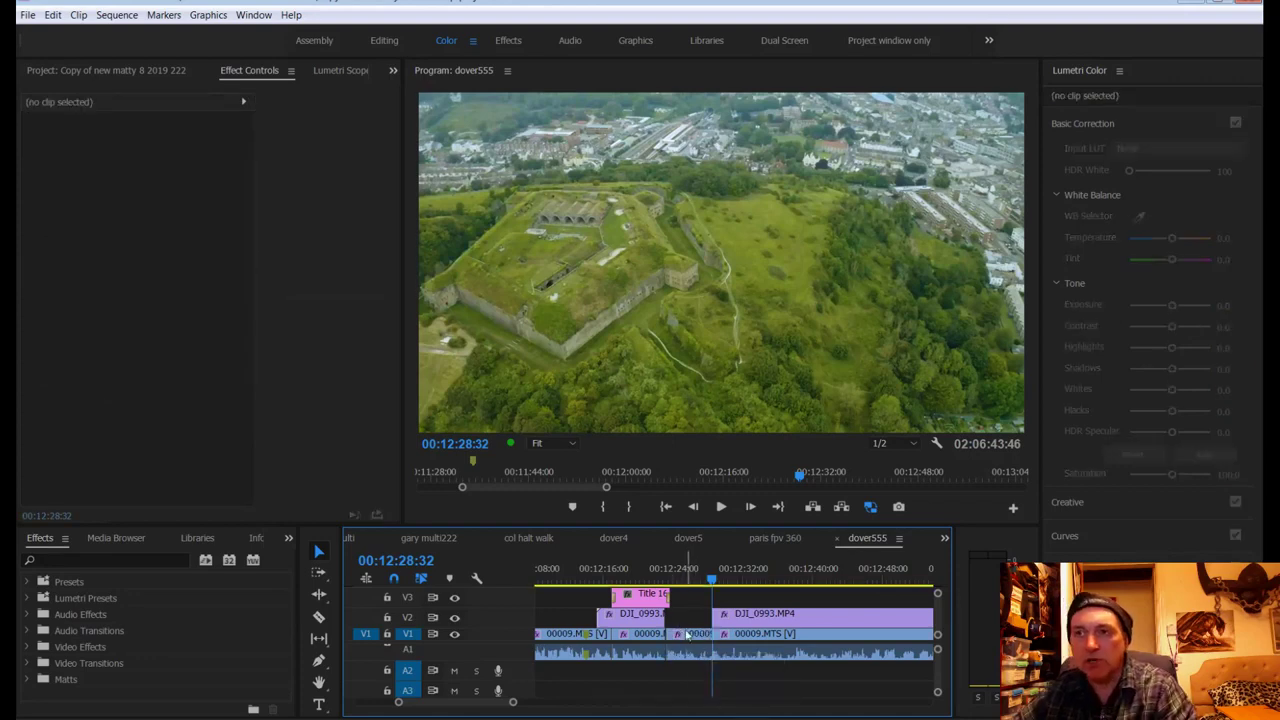
key("ctrl+z")
key("Delete")
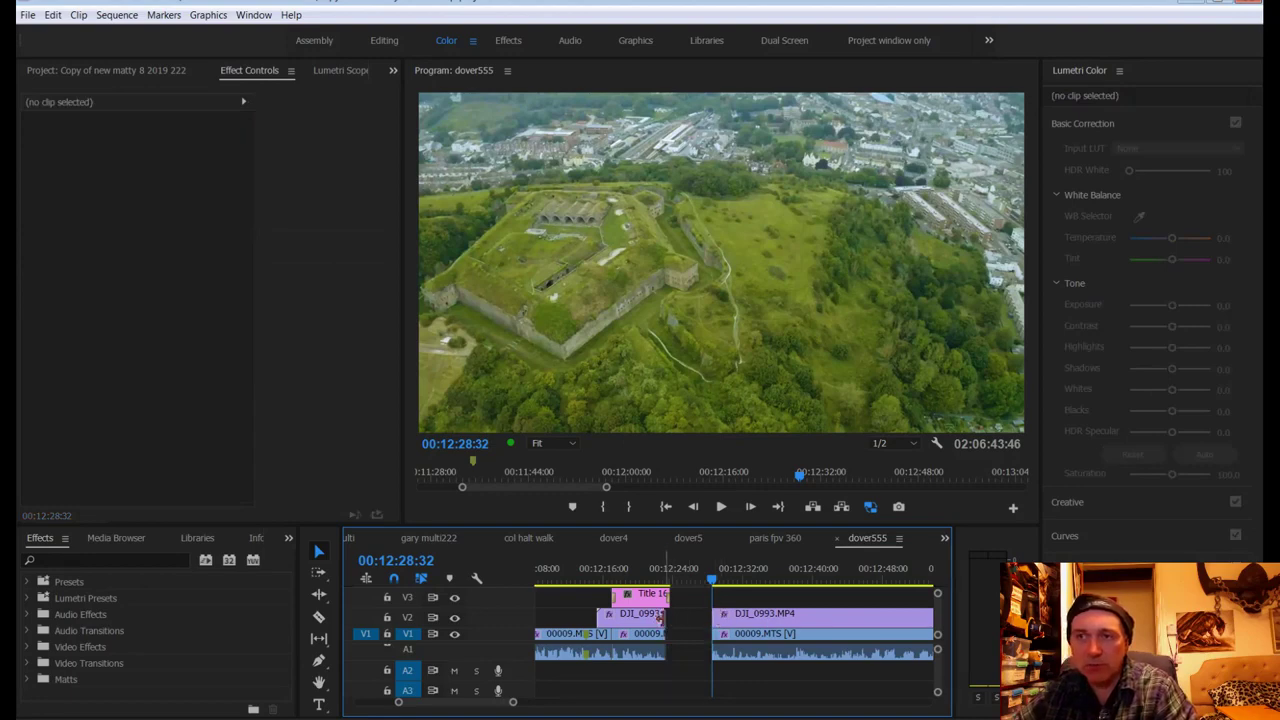
Step: Close the gaps by extending the titled DJI_0993.MP4 to 00:12:28:32 and pulling the following 00009.MTS earlier, and save the project after playing the join
left_click_drag(660, 617, 690, 645)
left_click(718, 636)
left_click(661, 570)
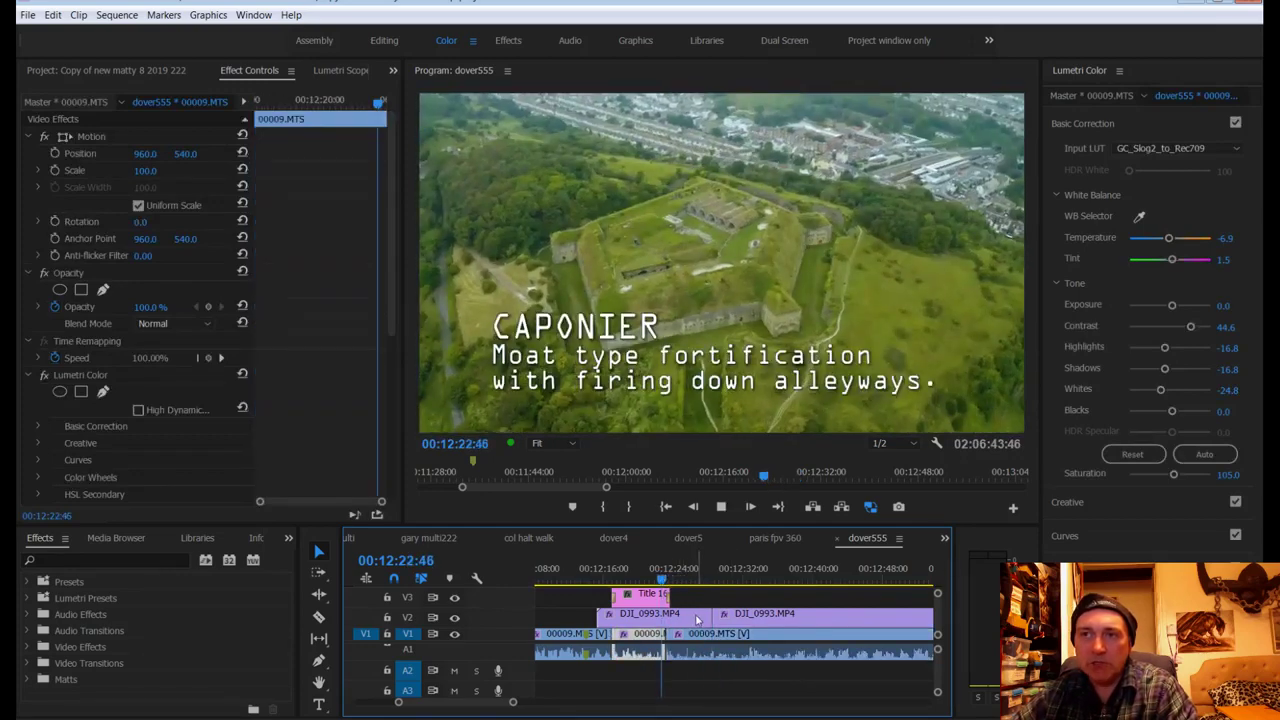
key("space")
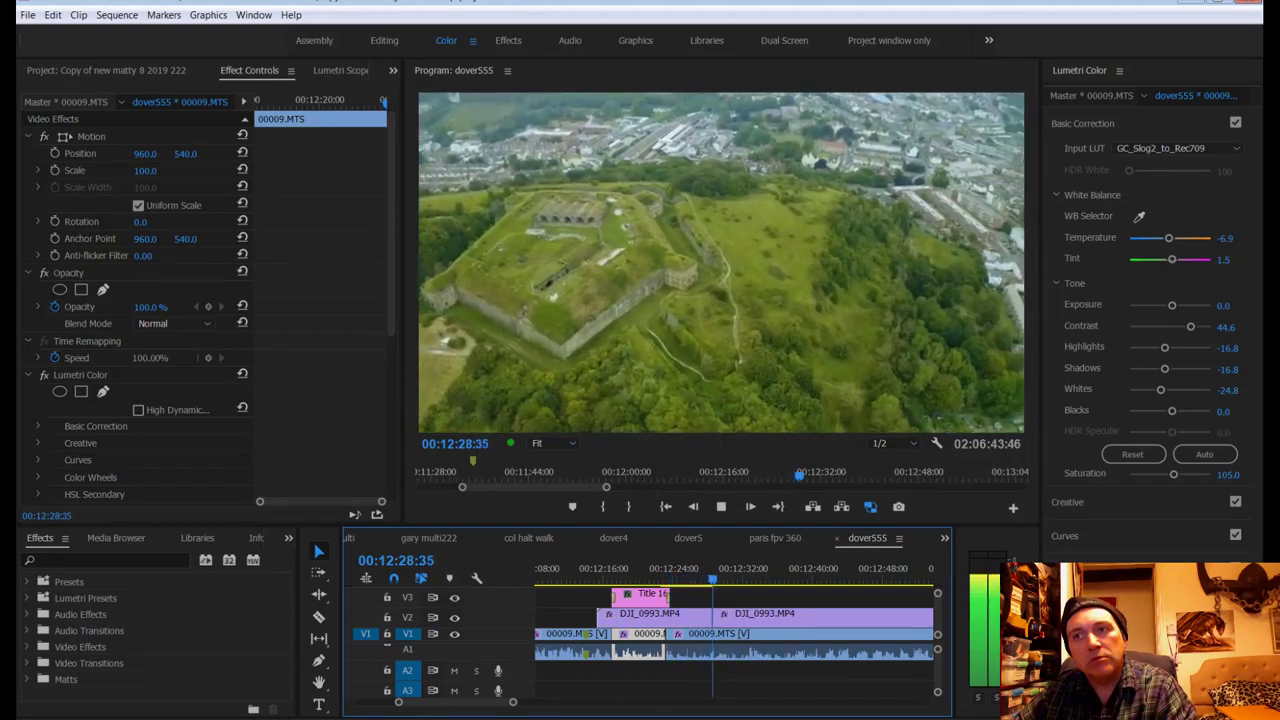
key("space")
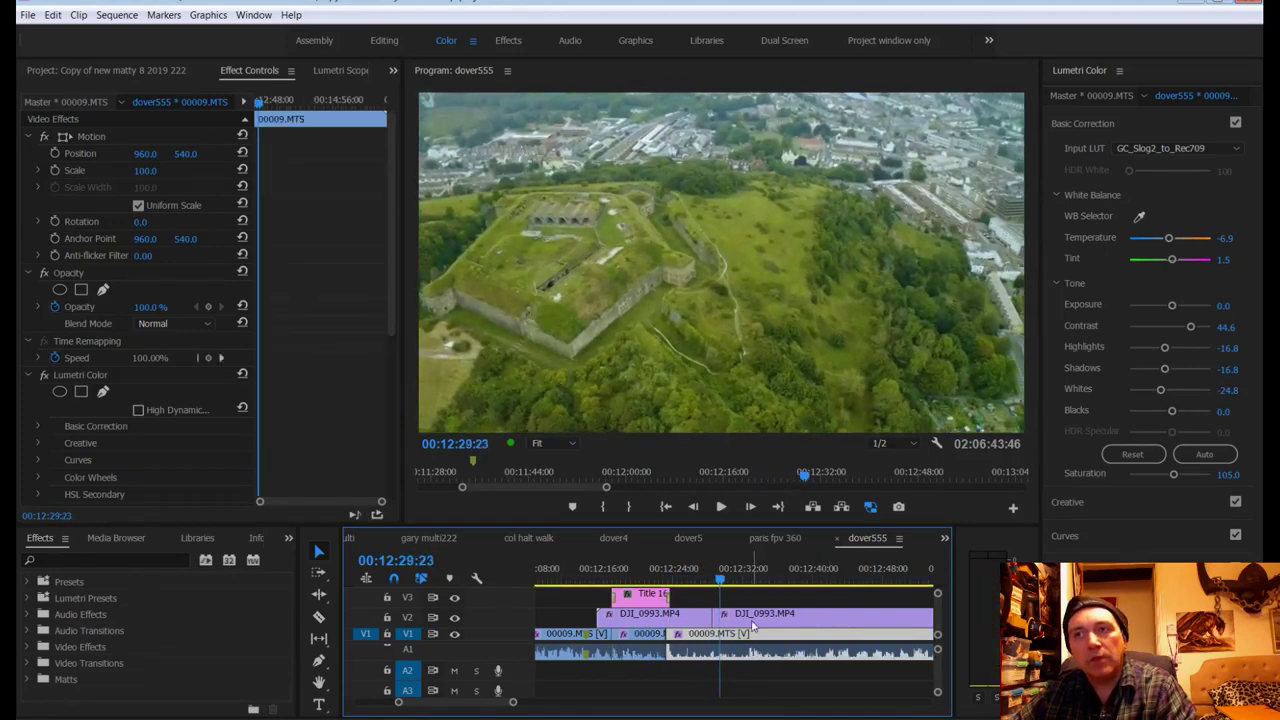
key("ctrl+s")
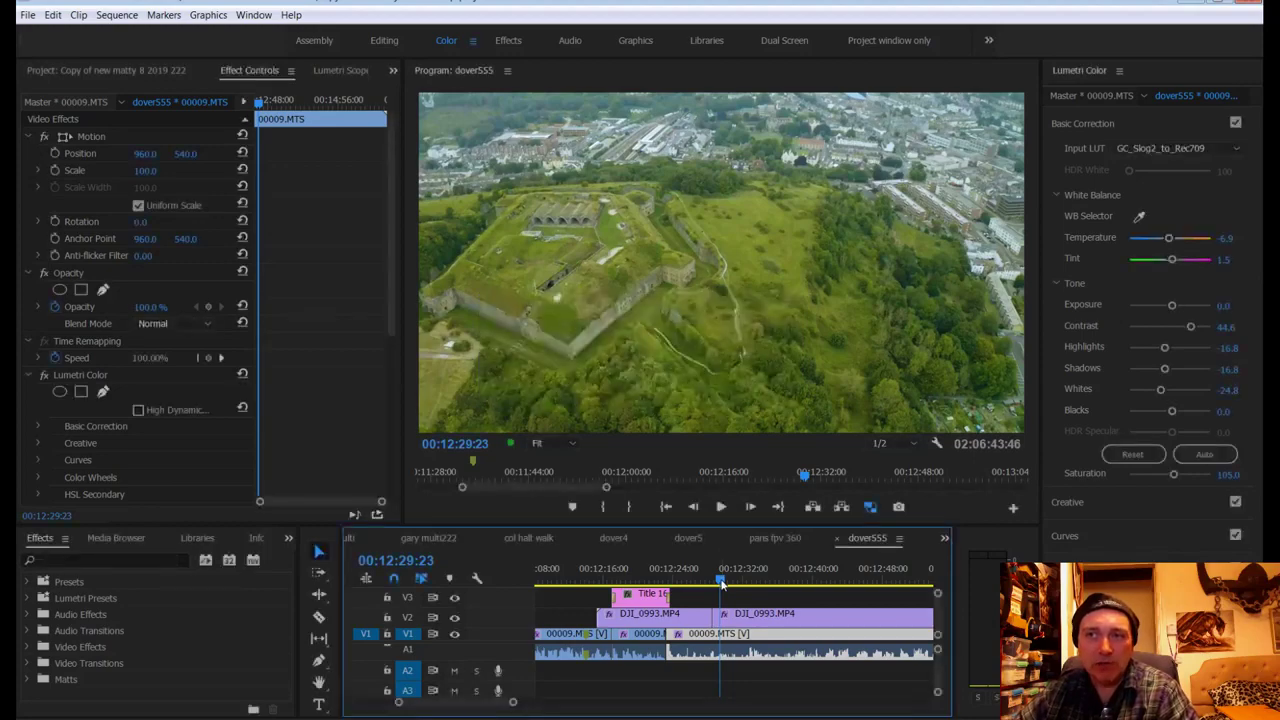
Step: Apply transitions on V2 at the start of the titled DJI_0993.MP4 and at its join with the following drone clip
left_click_drag(721, 581, 798, 598)
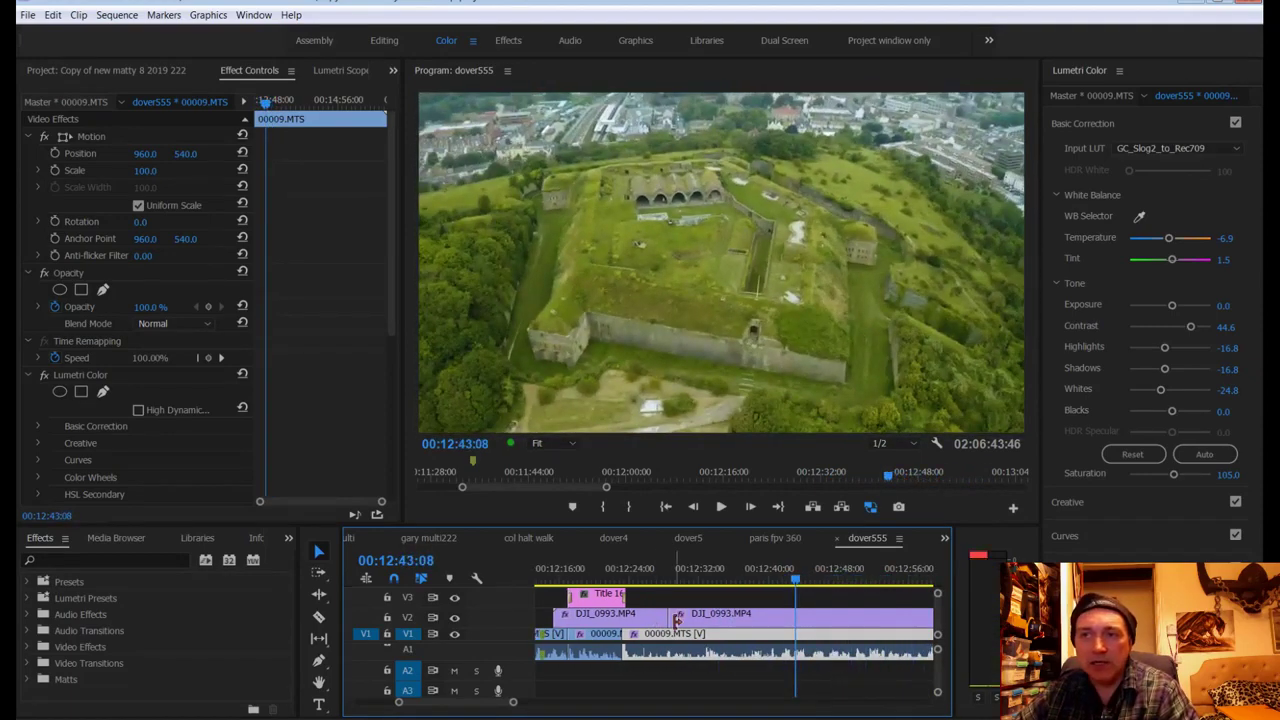
left_click_drag(674, 620, 727, 624)
left_click_drag(698, 578, 658, 636)
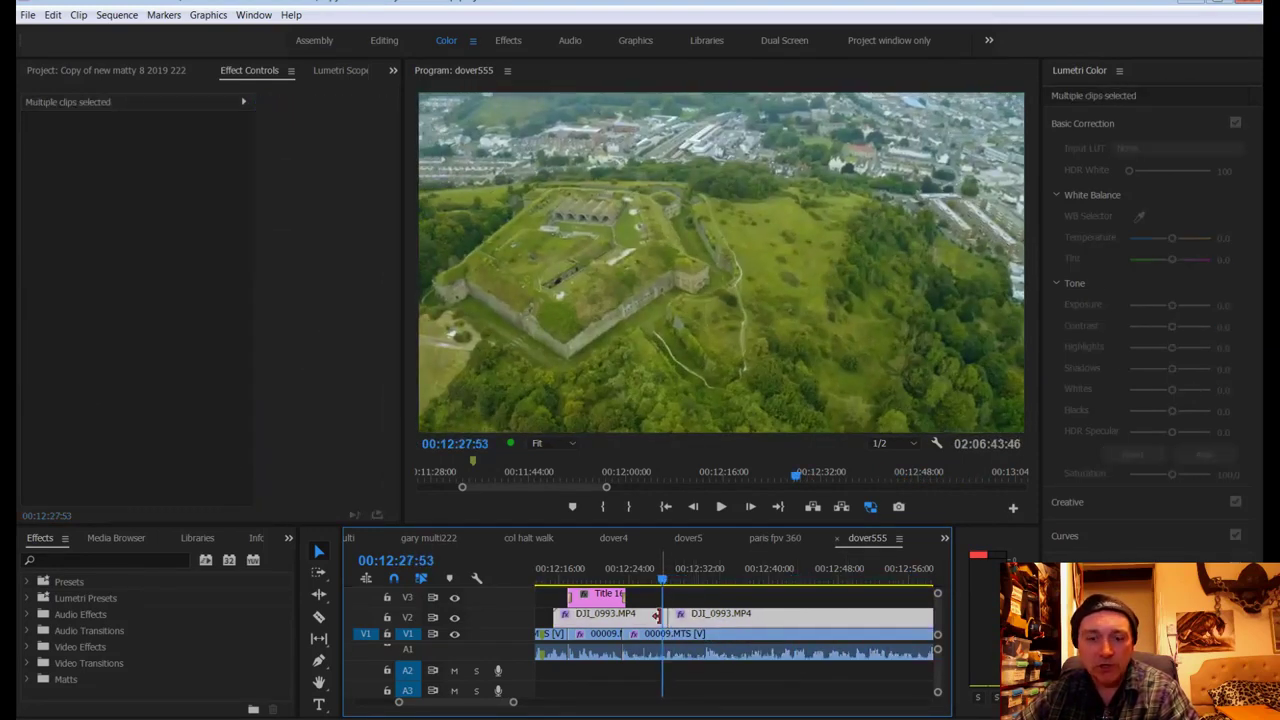
left_click_drag(672, 578, 549, 590)
scroll(549, 590, "up", 5)
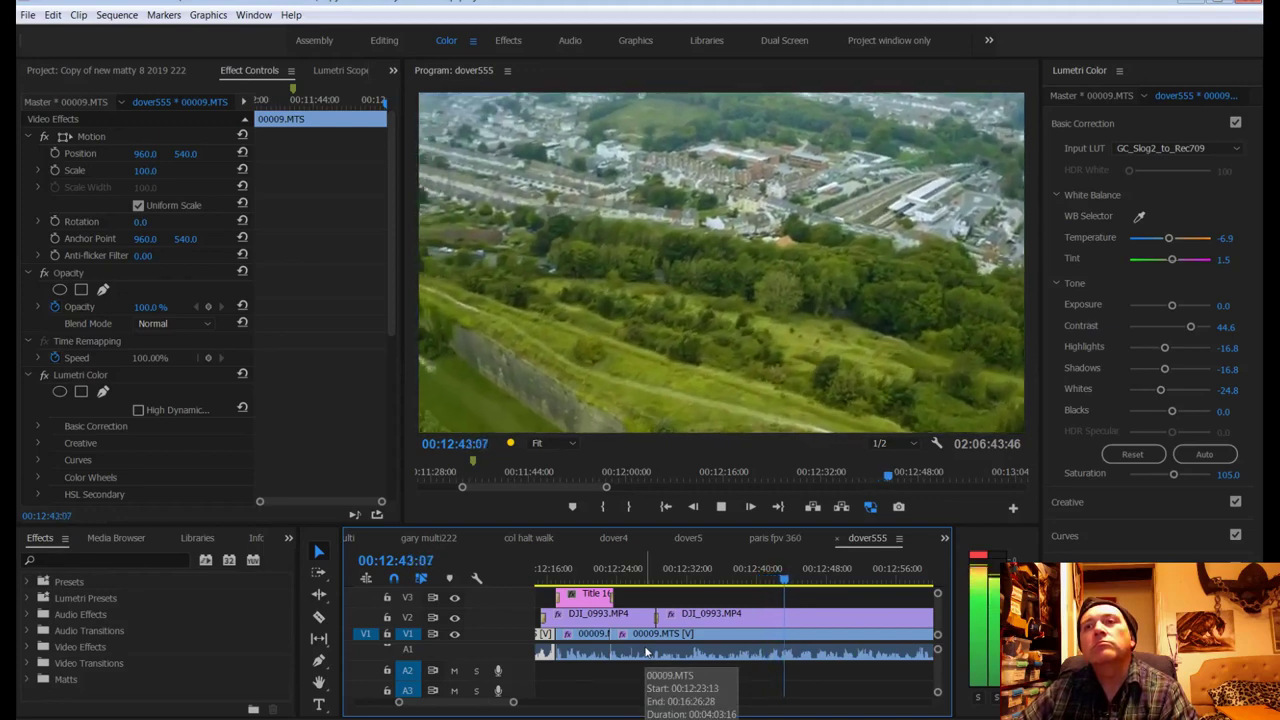
Step: Review the drone footage against the commentary and split DJI_0993.MP4 on V2 at 00:12:41:32
left_click(700, 653)
left_click_drag(797, 570, 758, 580)
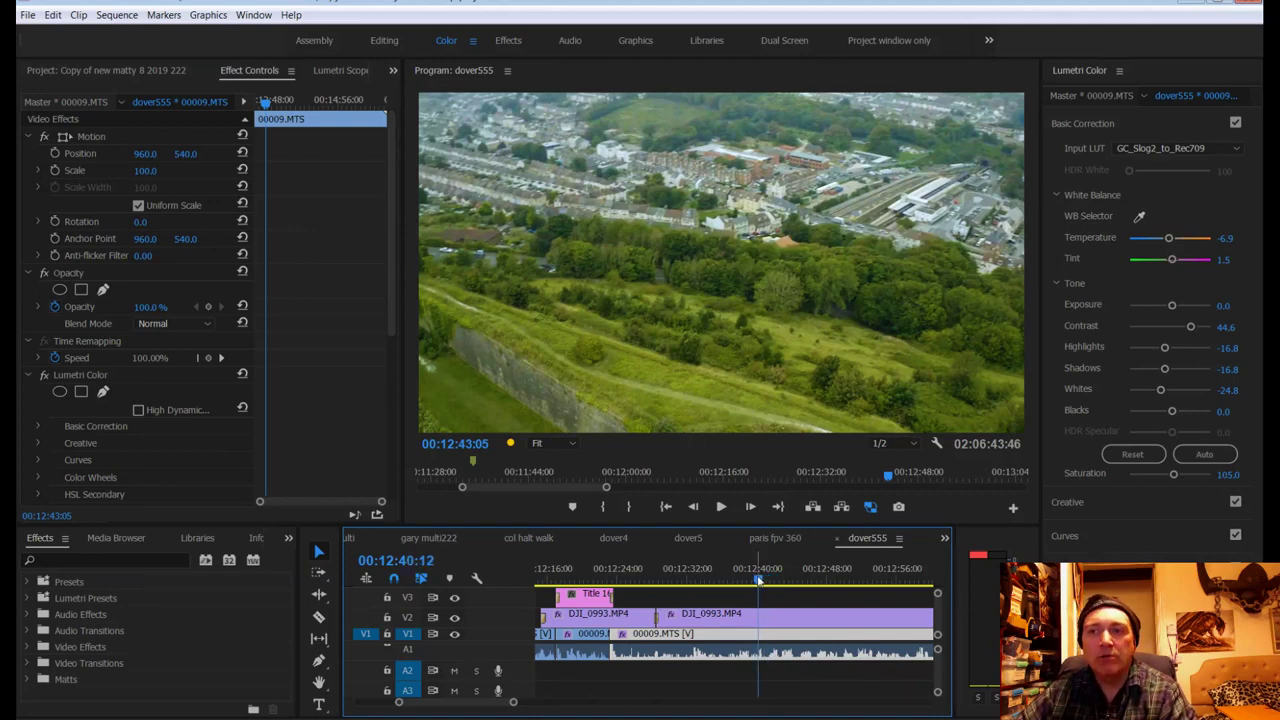
key("space")
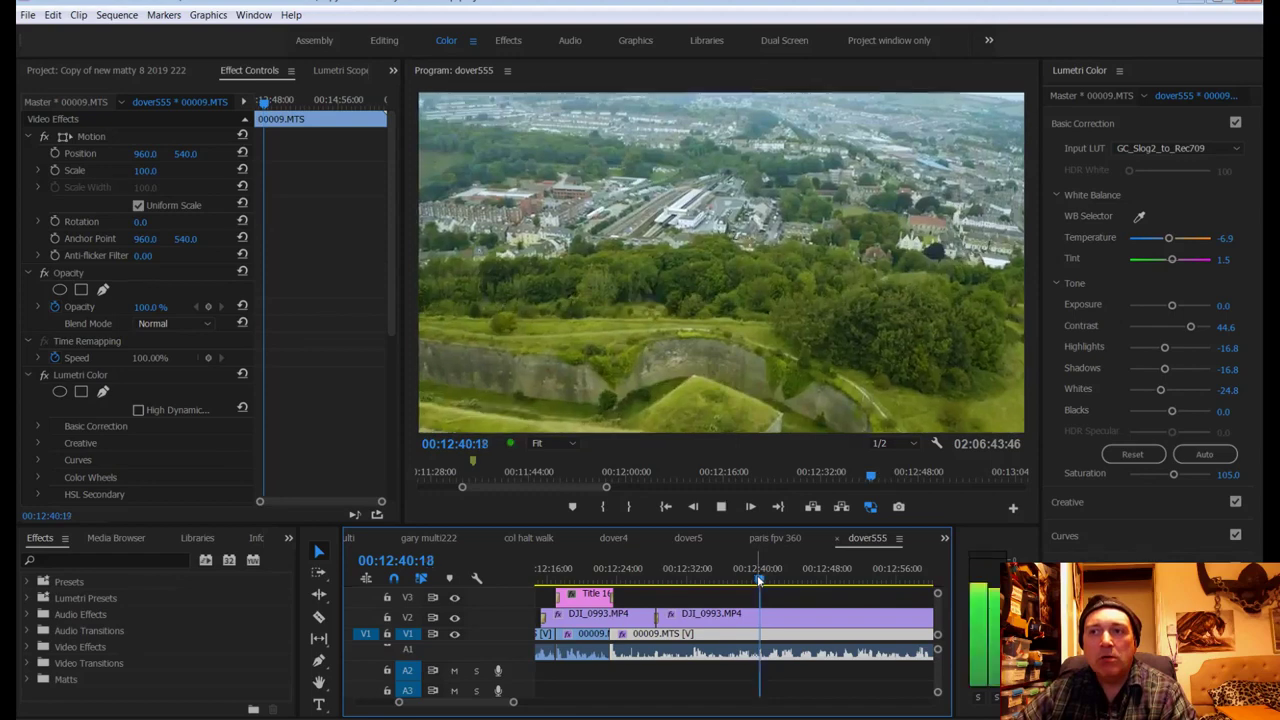
key("space")
key("c")
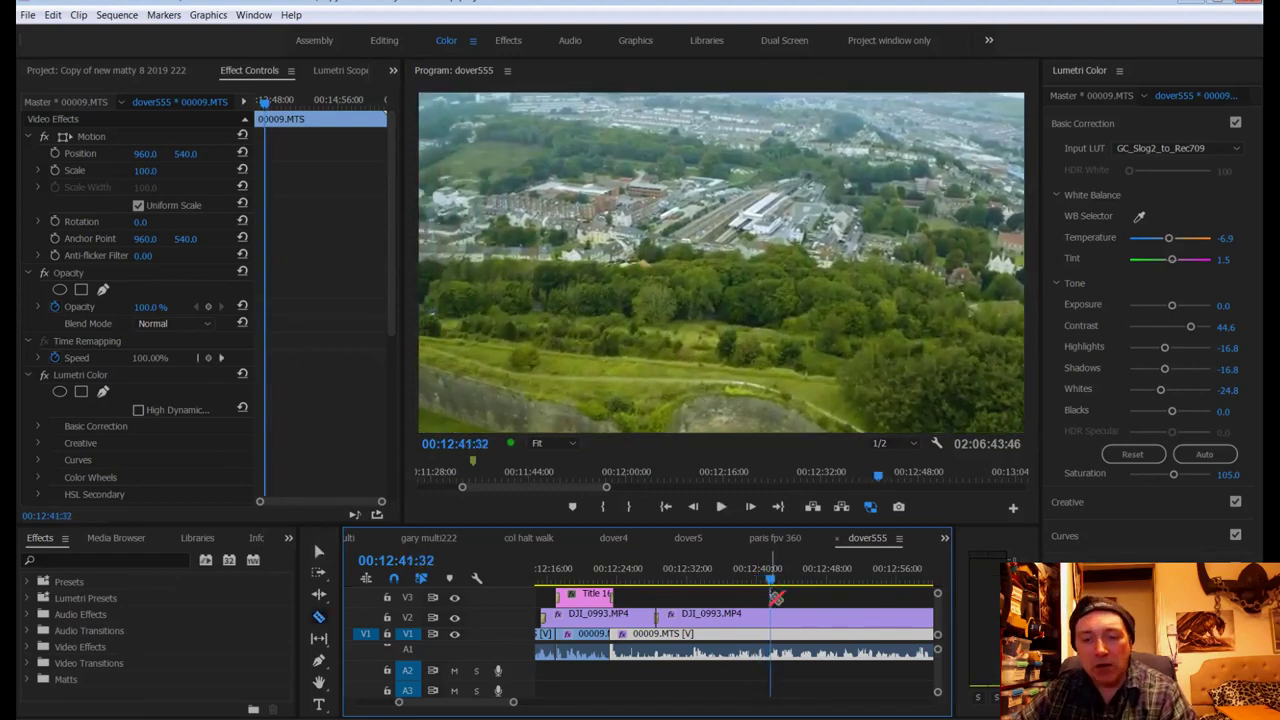
left_click(770, 613)
Step: Skim ahead through the drone footage and split DJI_0993.MP4 on V2 again at 00:12:52:23
left_click(762, 579)
left_click(762, 579)
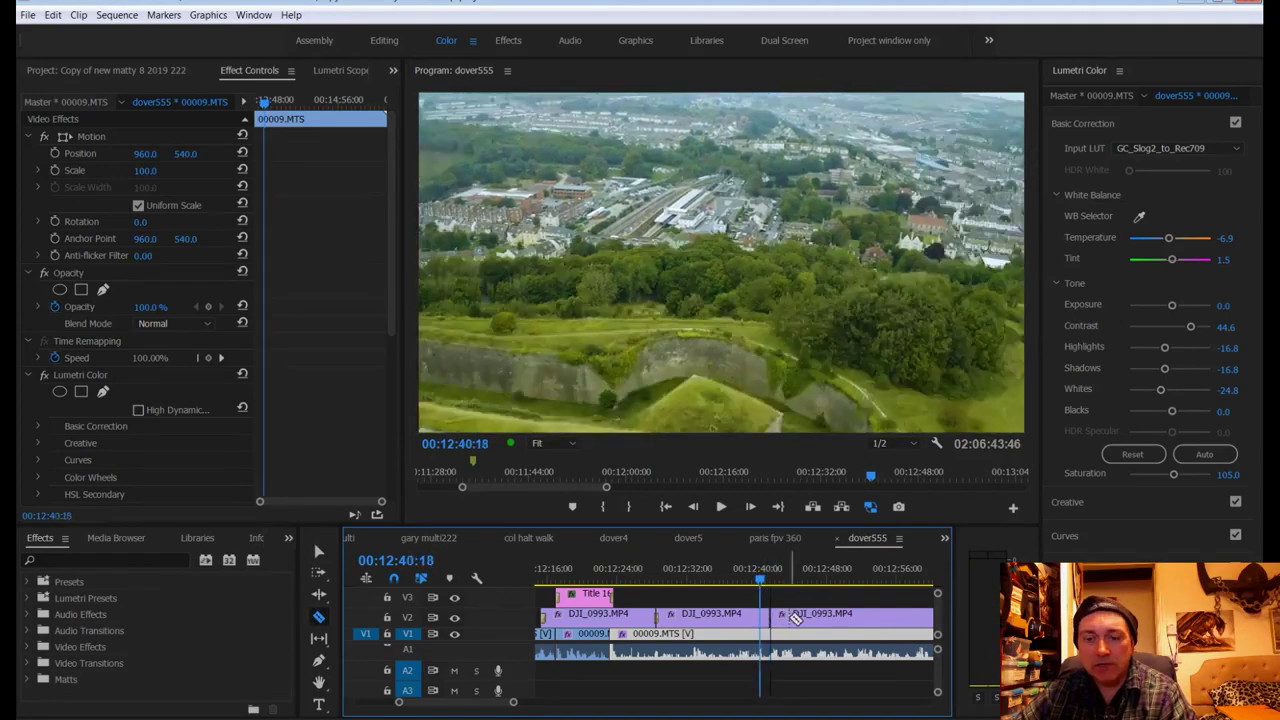
key("v")
left_click_drag(762, 582, 810, 589)
key("ctrl+k")
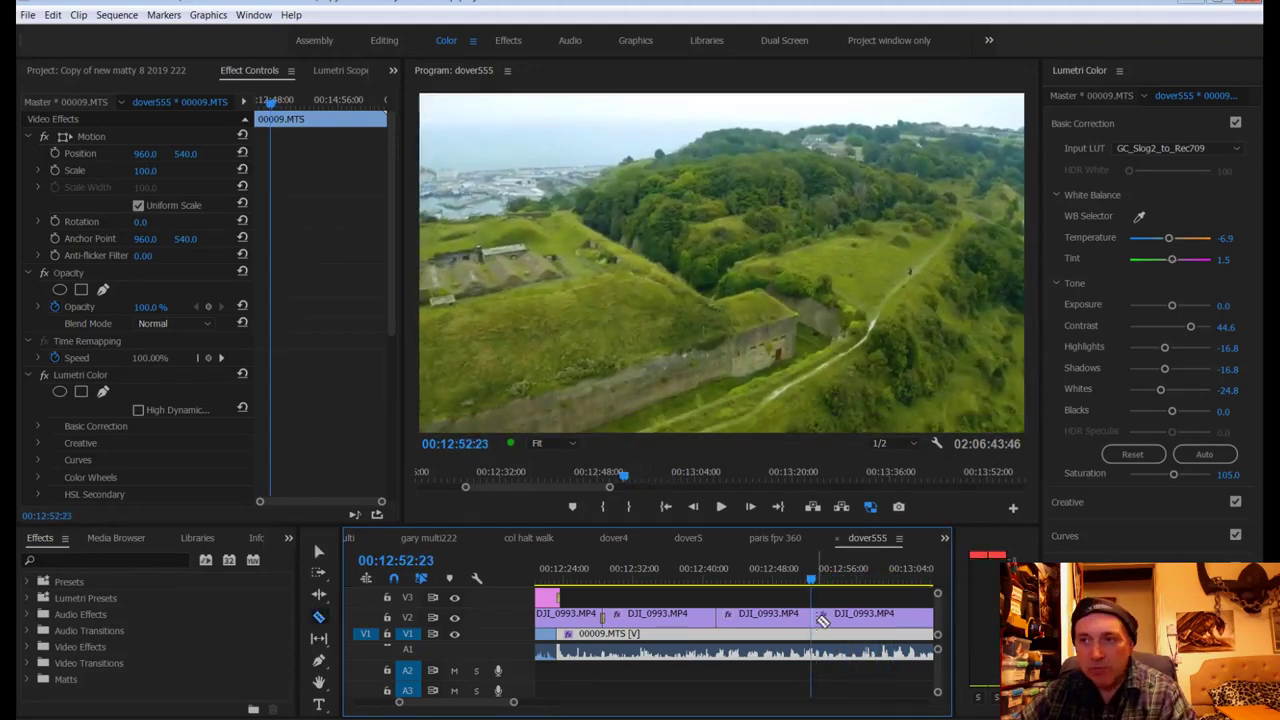
Step: Delete the drone section between the two V2 cuts and join the following DJI_0993.MP4 to the preceding clip with a transition
left_click(785, 621)
key("Delete")
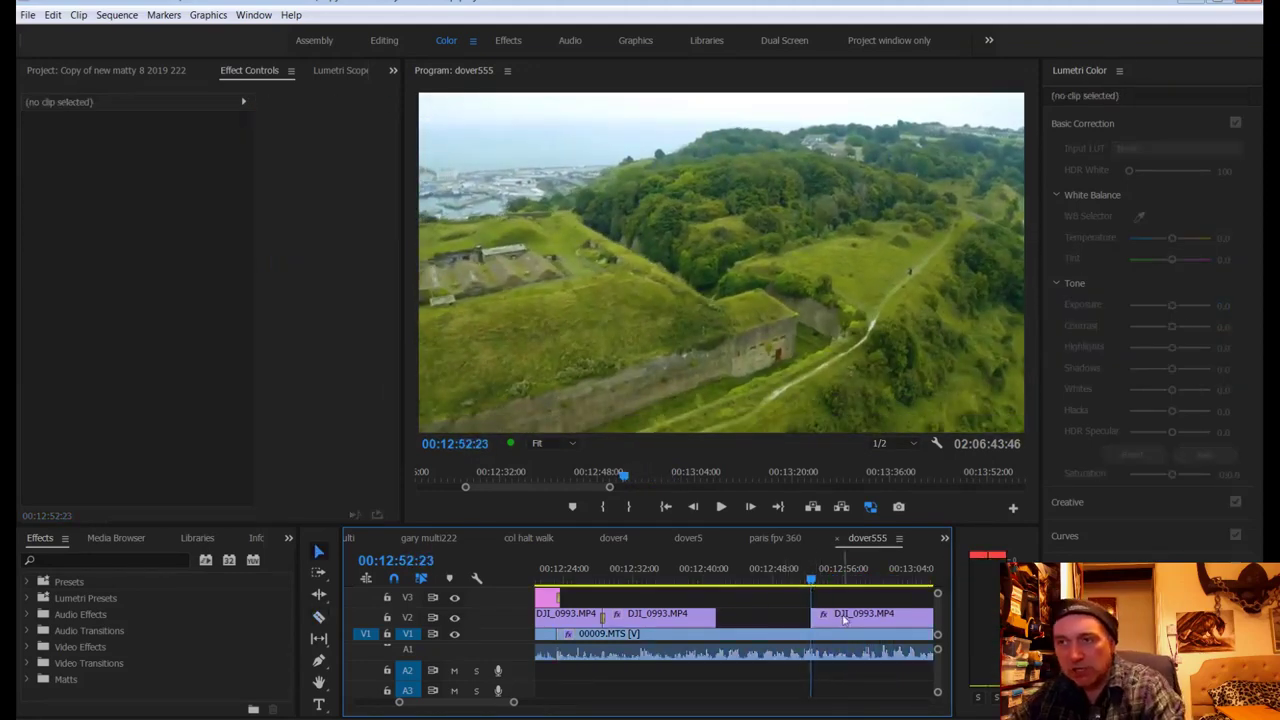
left_click_drag(845, 618, 712, 616)
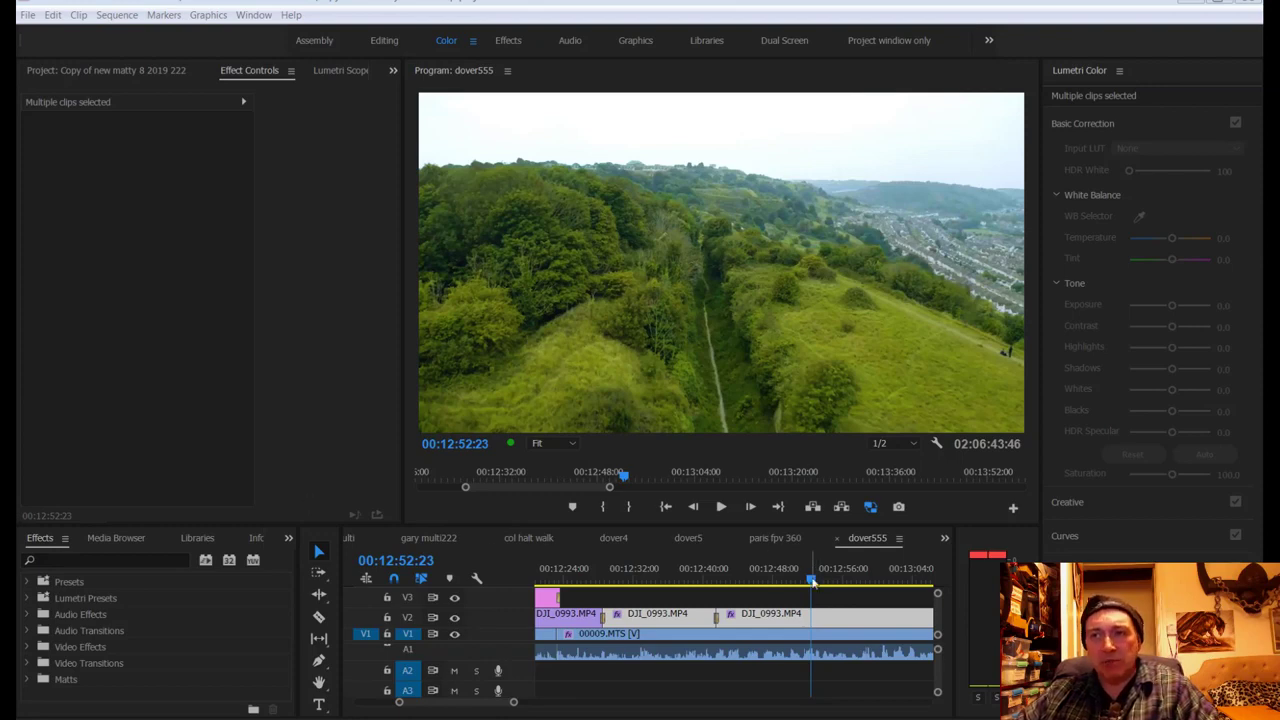
Step: Play the joined drone shots and split DJI_0993.MP4 on V2 at 00:12:56:23, selecting the remainder after the cut
mouse_move(811, 582)
left_mouse_down()
mouse_move(750, 584)
mouse_move(821, 590)
left_mouse_up()
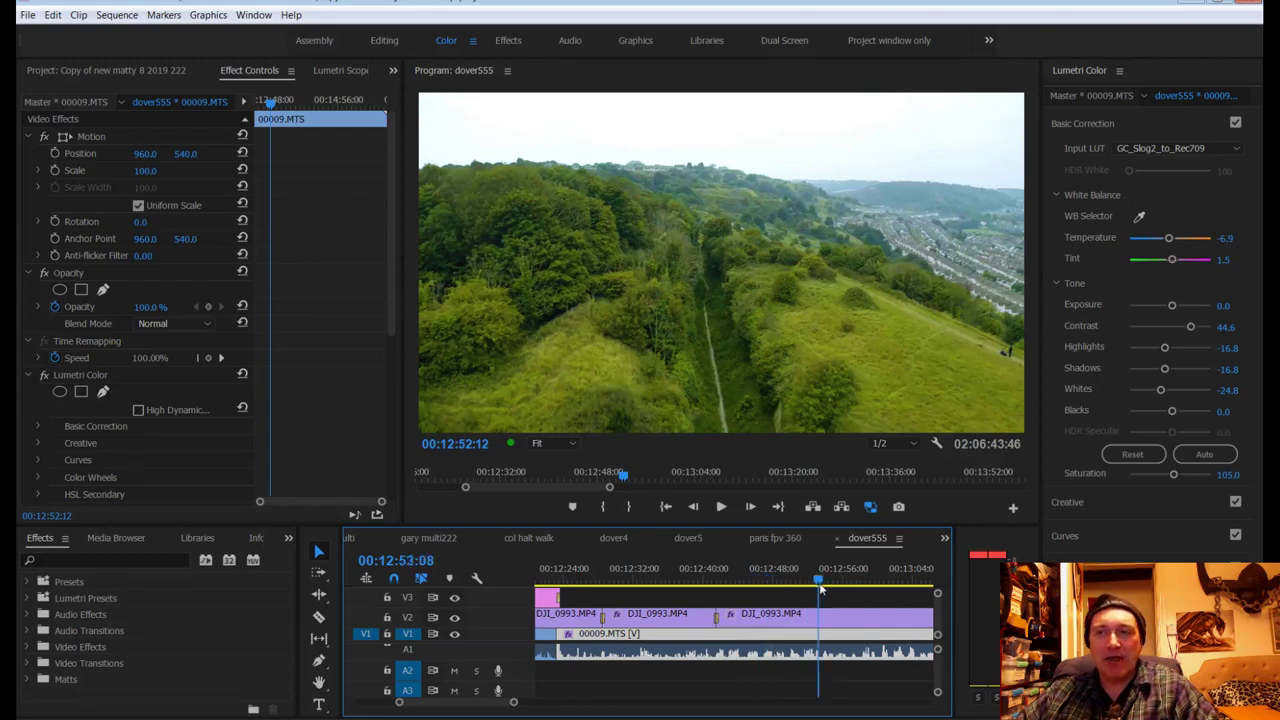
left_click_drag(820, 590, 711, 594)
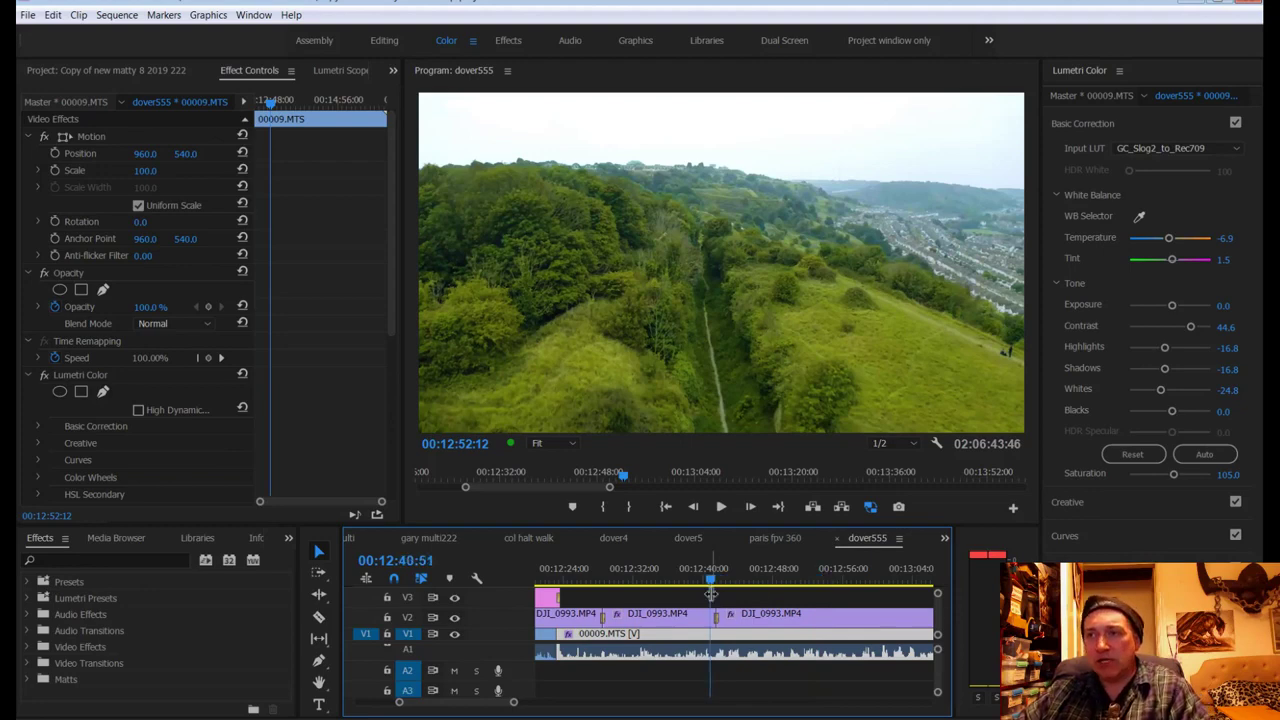
key("space")
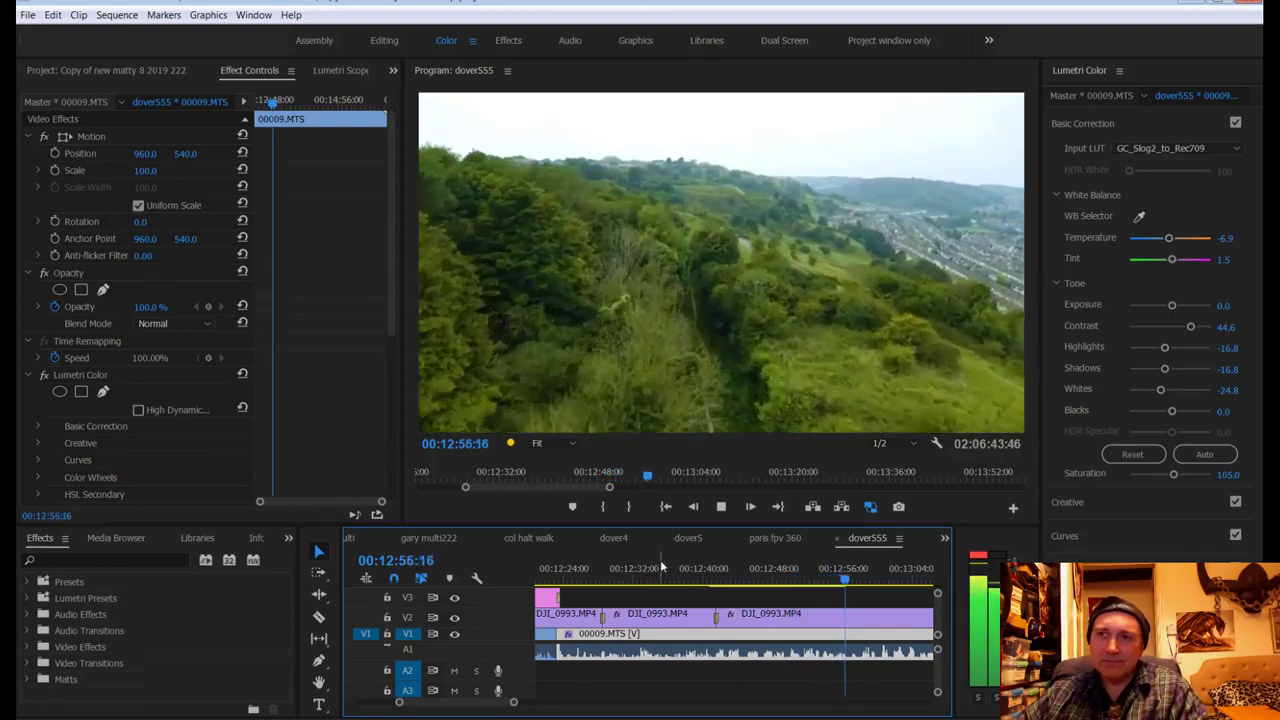
key("space")
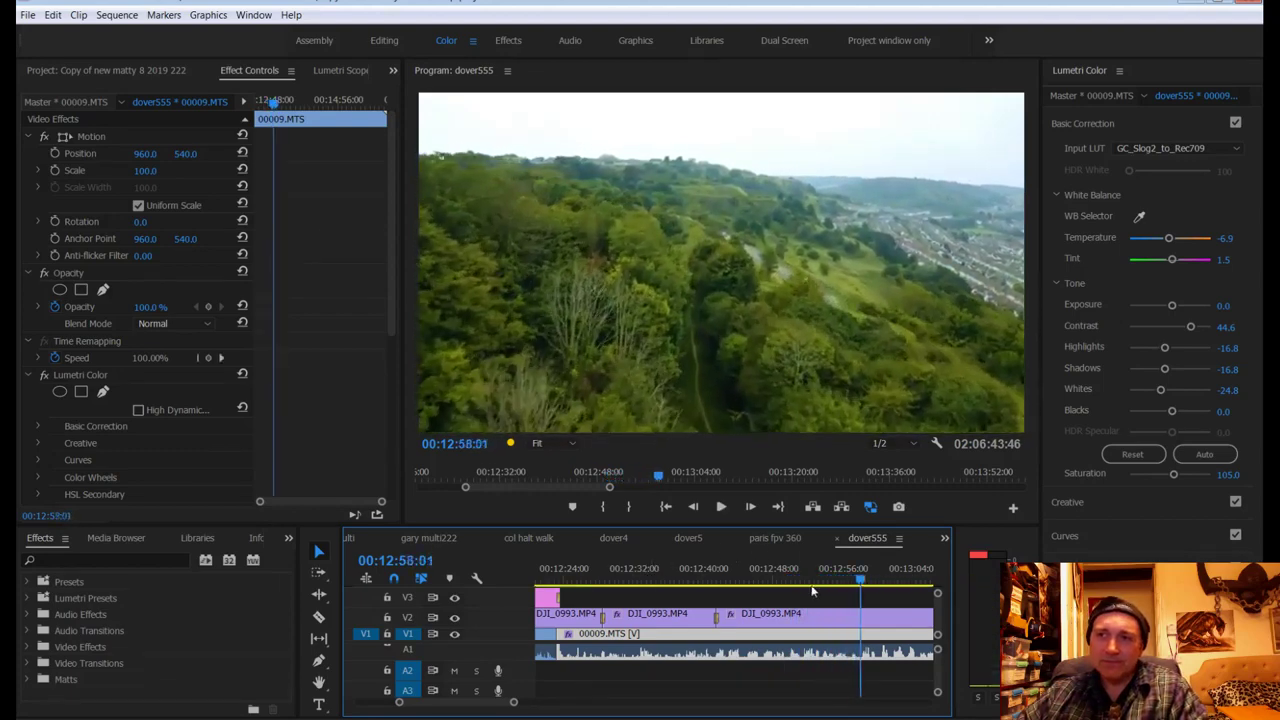
left_click_drag(860, 583, 846, 580)
key("c")
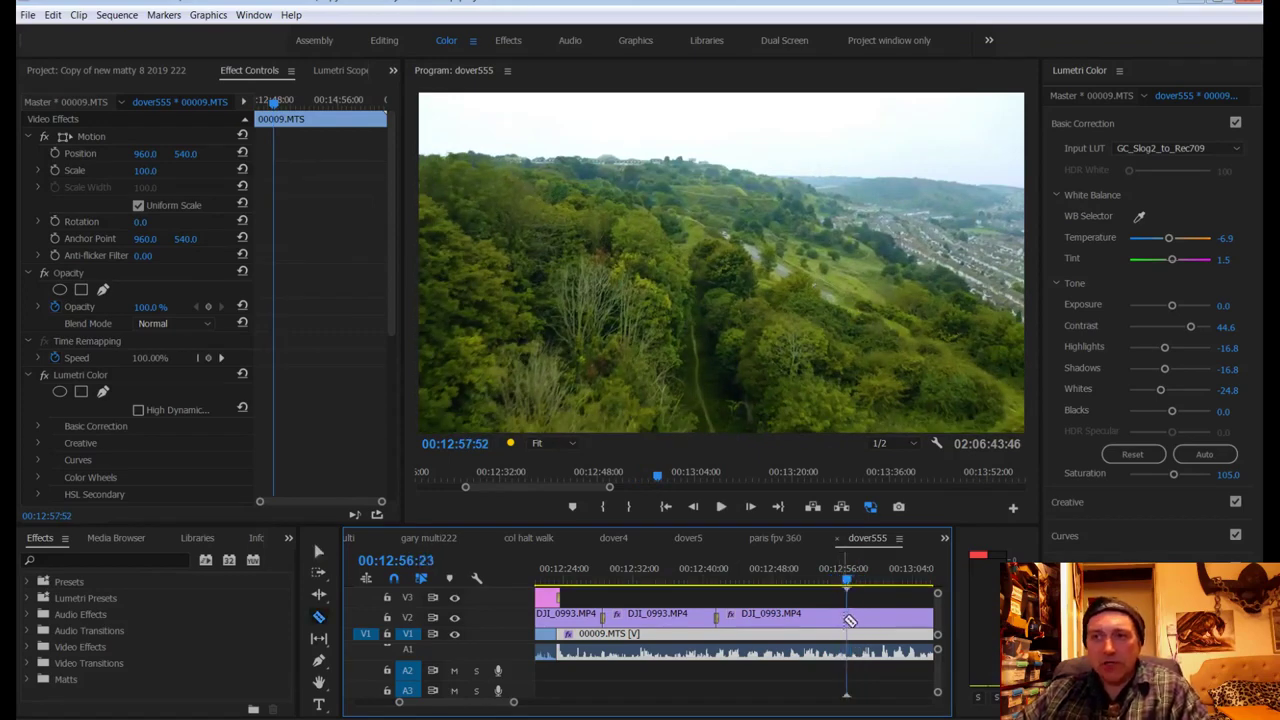
left_click(848, 614)
key("v")
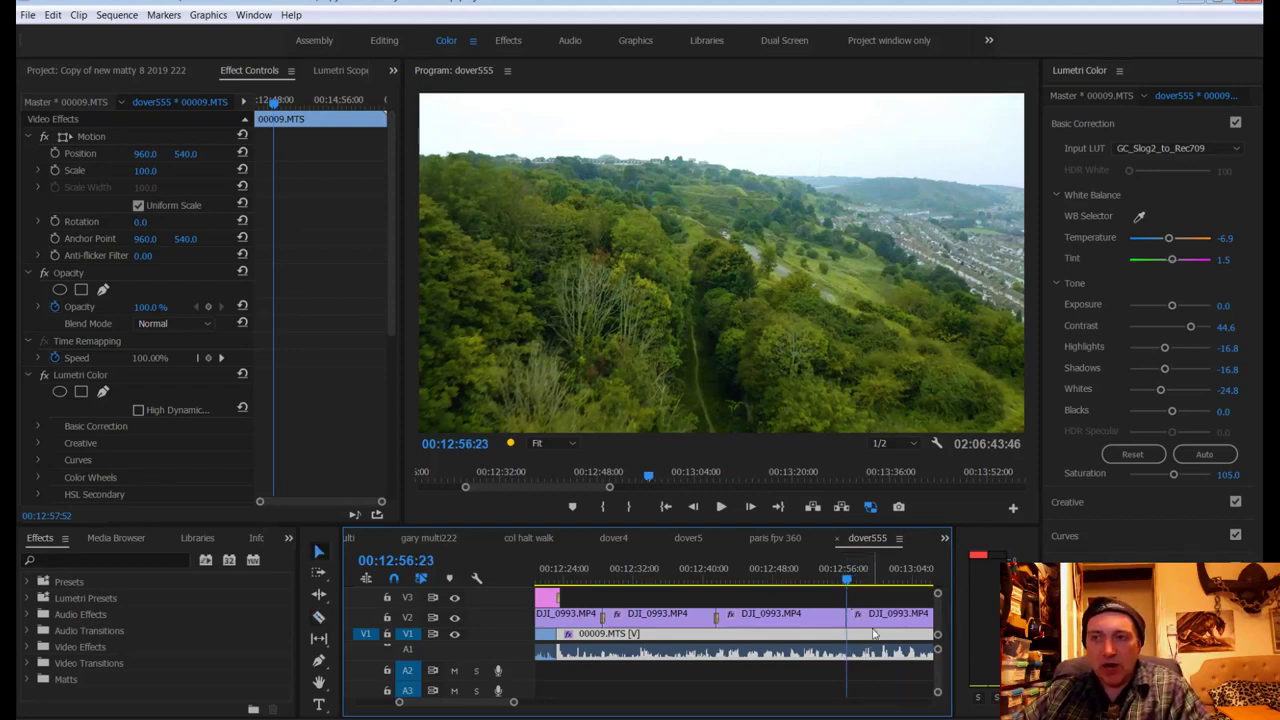
left_click(876, 618)
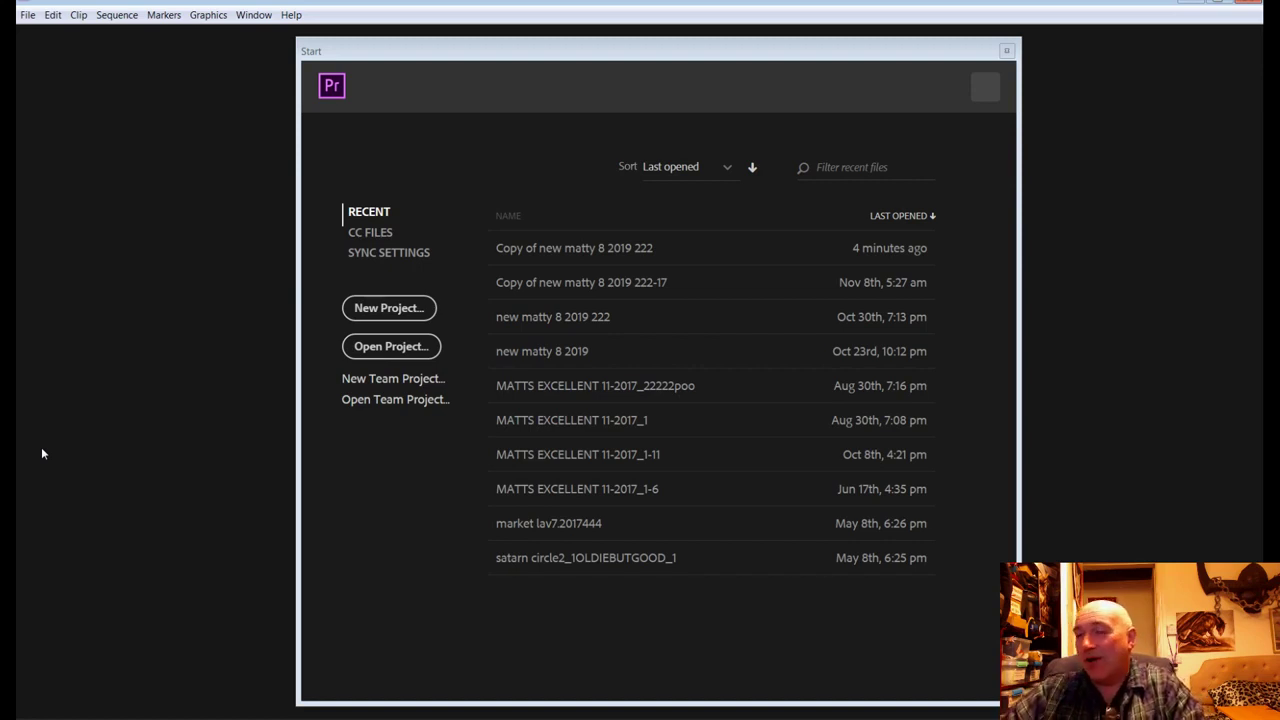
Step: Reopen the project Copy of new matty 8 2019 222 and switch to the Editing workspace
left_click(530, 249)
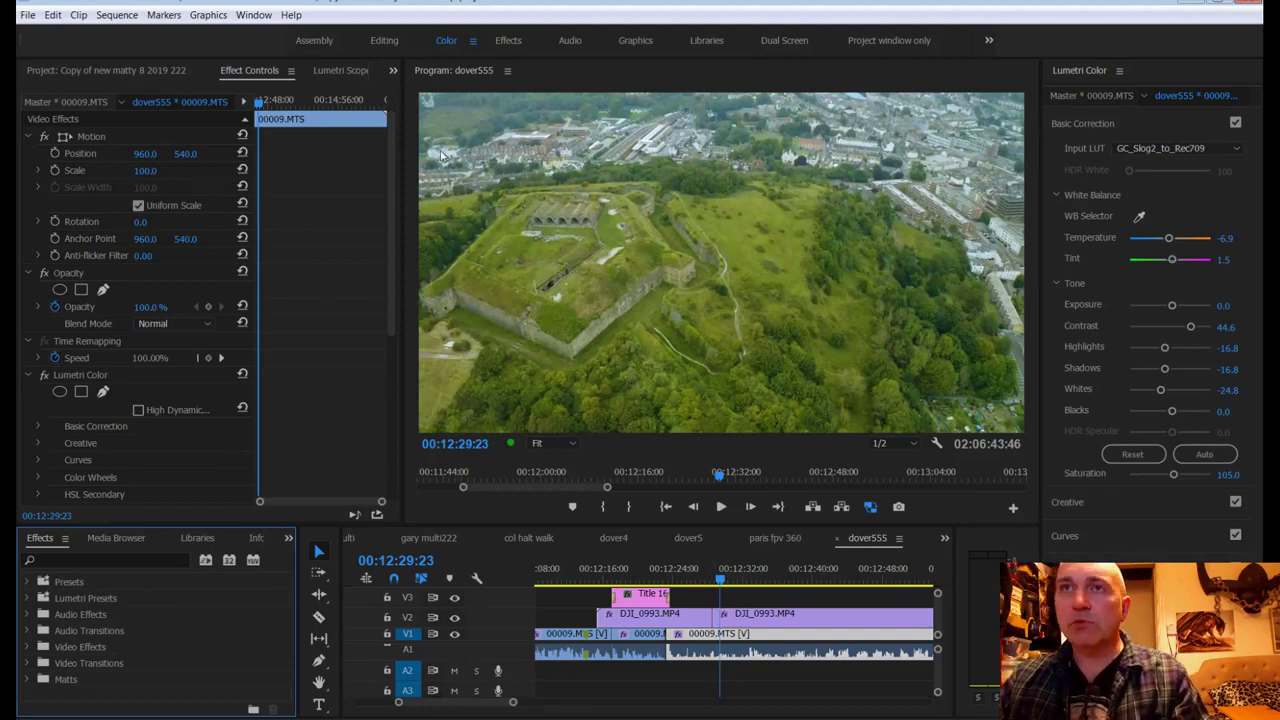
left_click(385, 40)
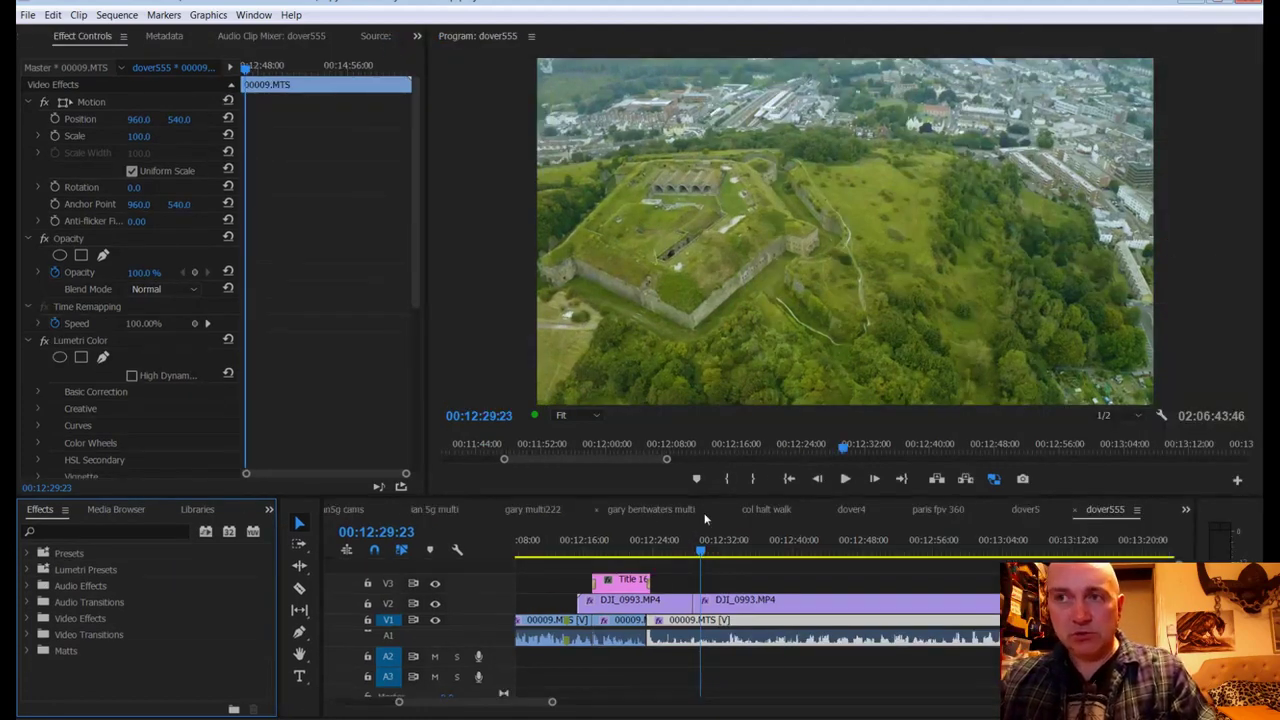
left_click_drag(703, 549, 634, 555)
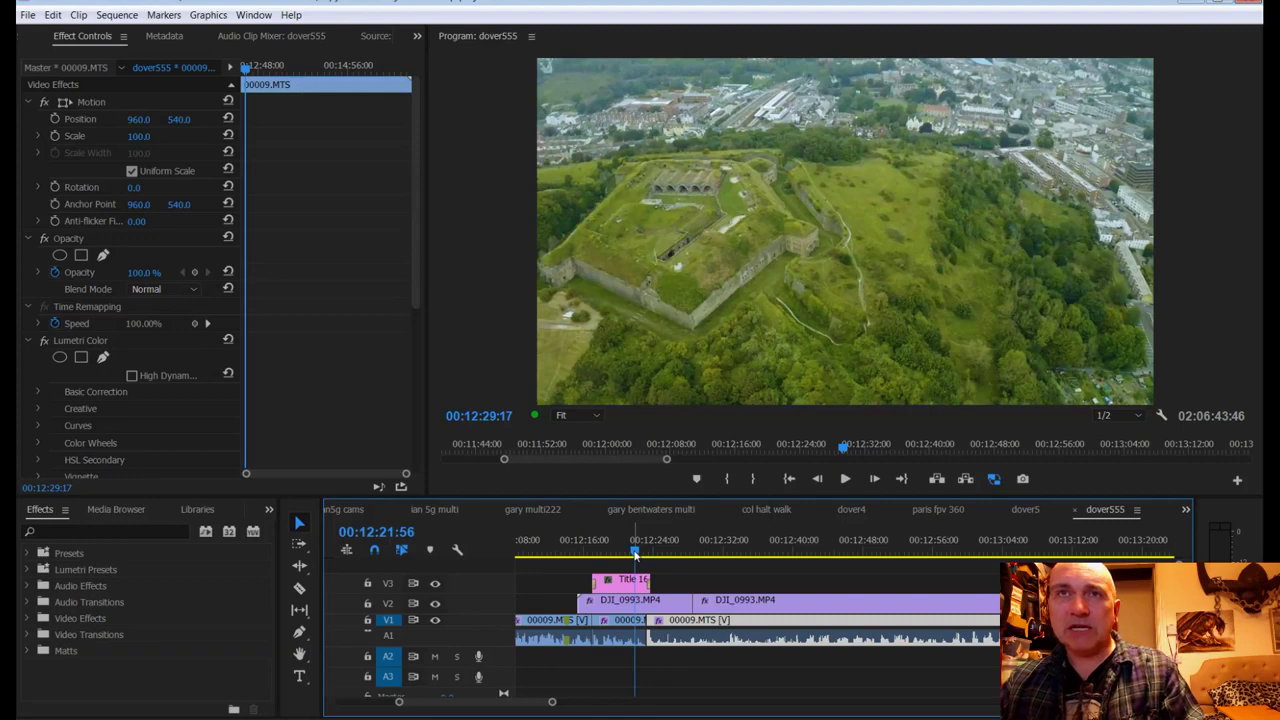
Step: Reveal the first V2 drone clip of the dover555 sequence in the project's media list
left_click(28, 42)
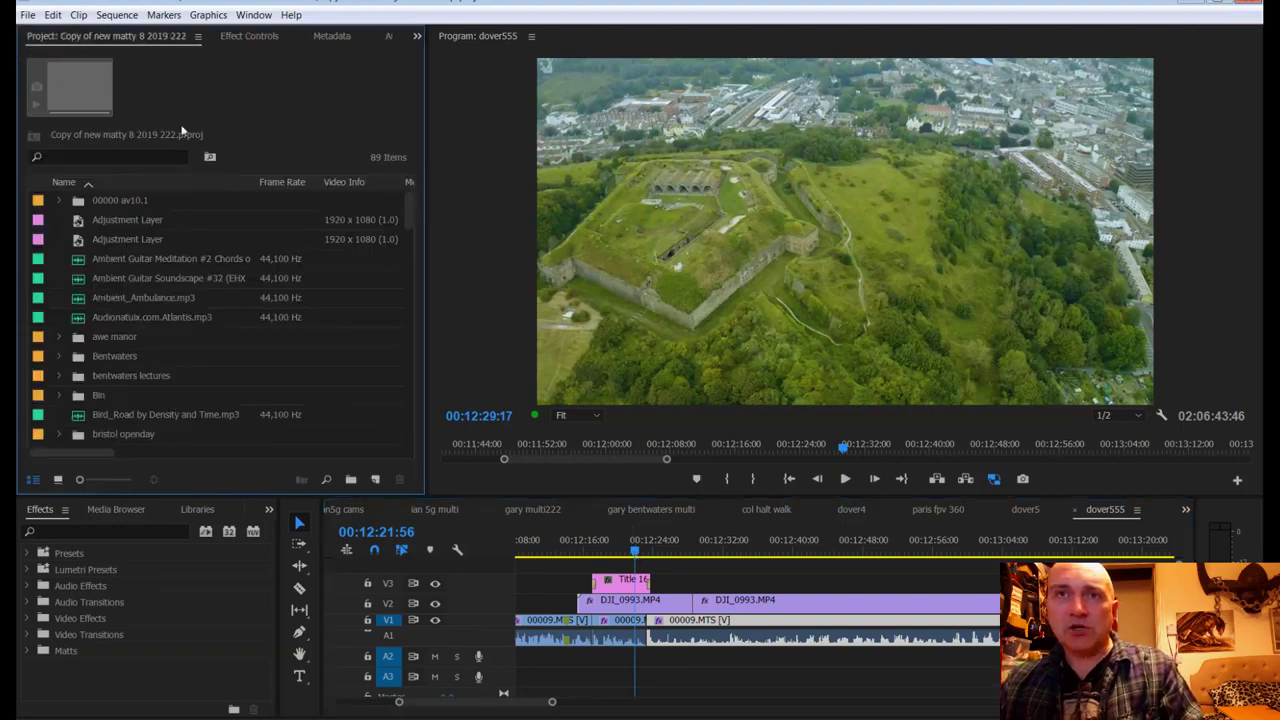
right_click(623, 604)
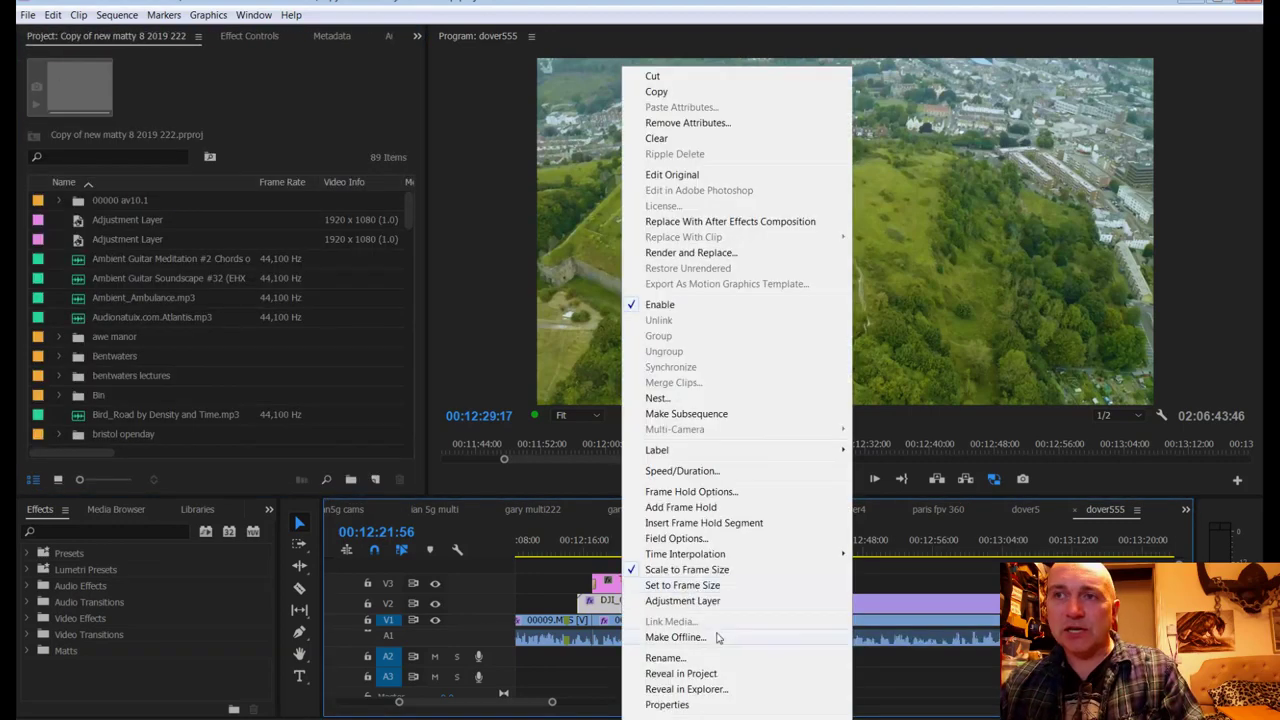
left_click(681, 675)
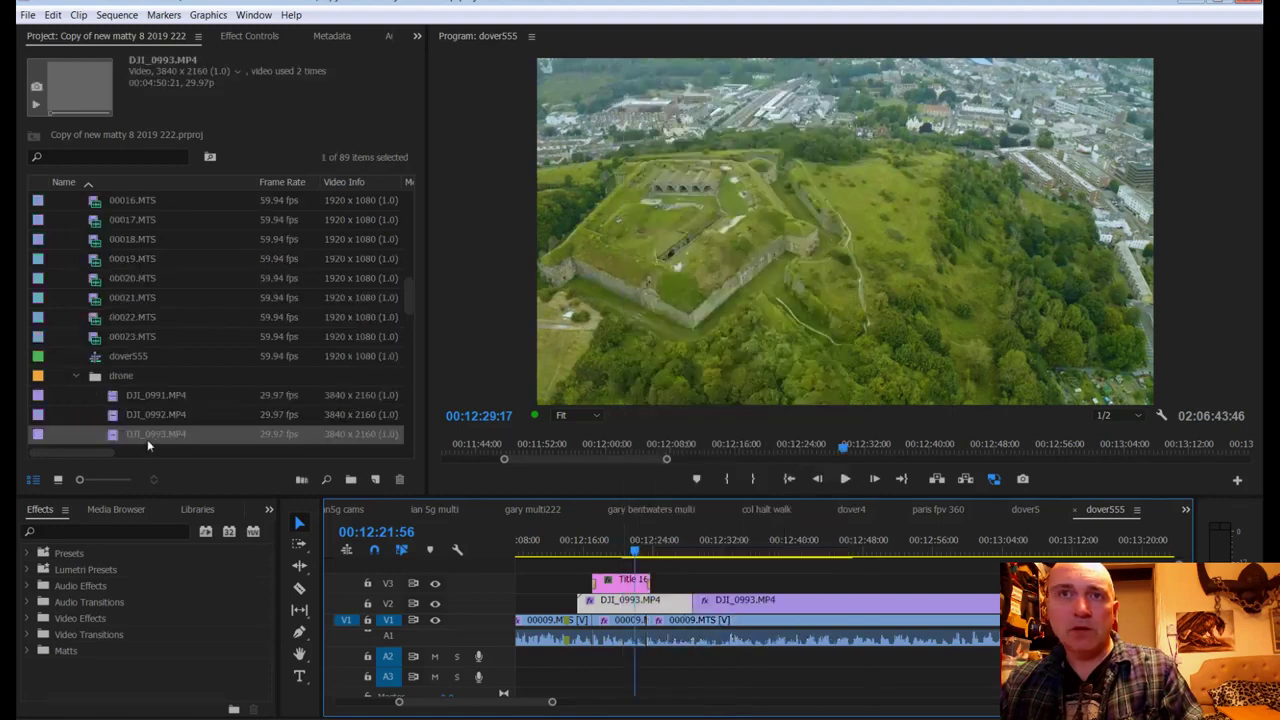
Step: Attach the matching proxy file from the mavic2 proxy folder to DJI_0993.MP4 and save the project
right_click(146, 430)
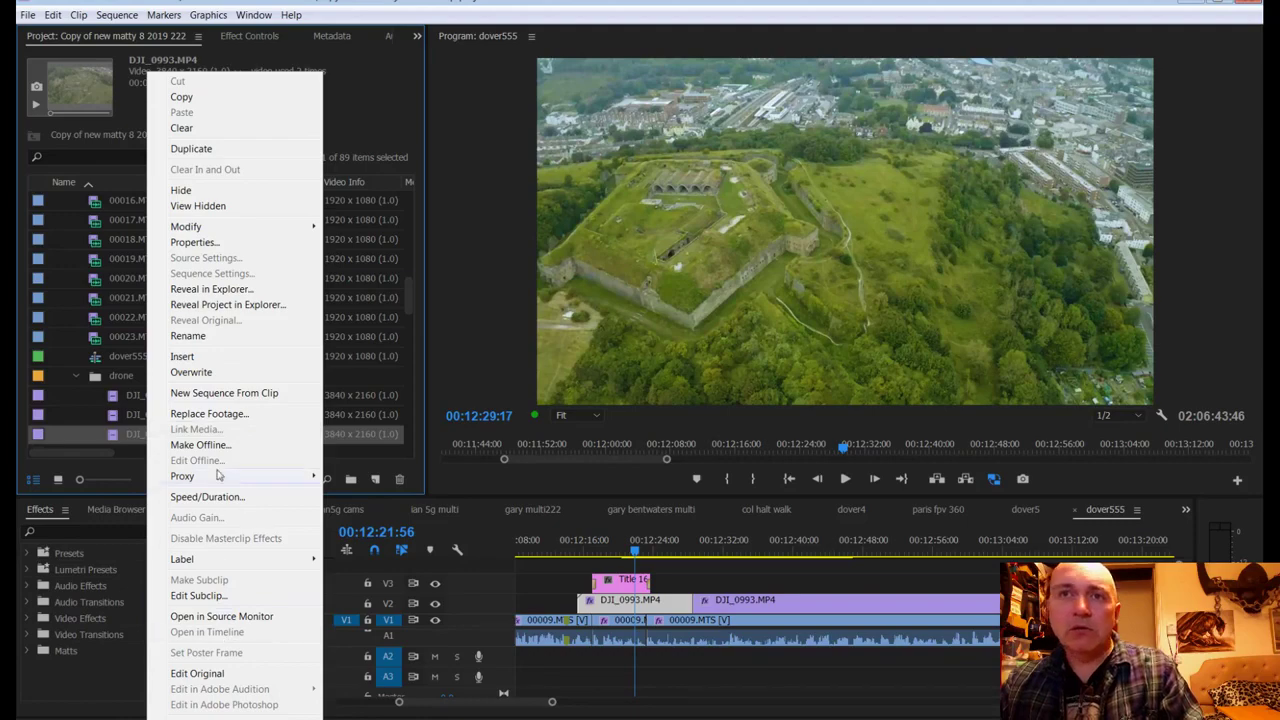
mouse_move(220, 476)
left_click(375, 491)
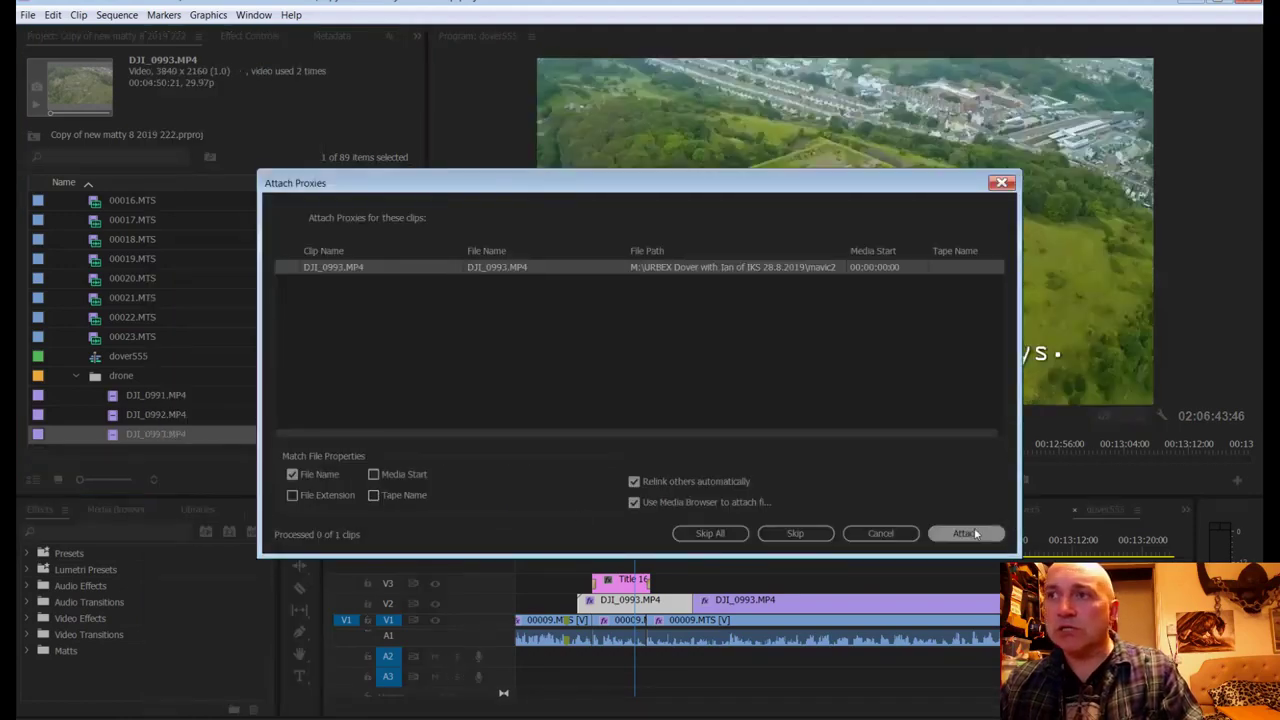
left_click(966, 531)
double_click(617, 458)
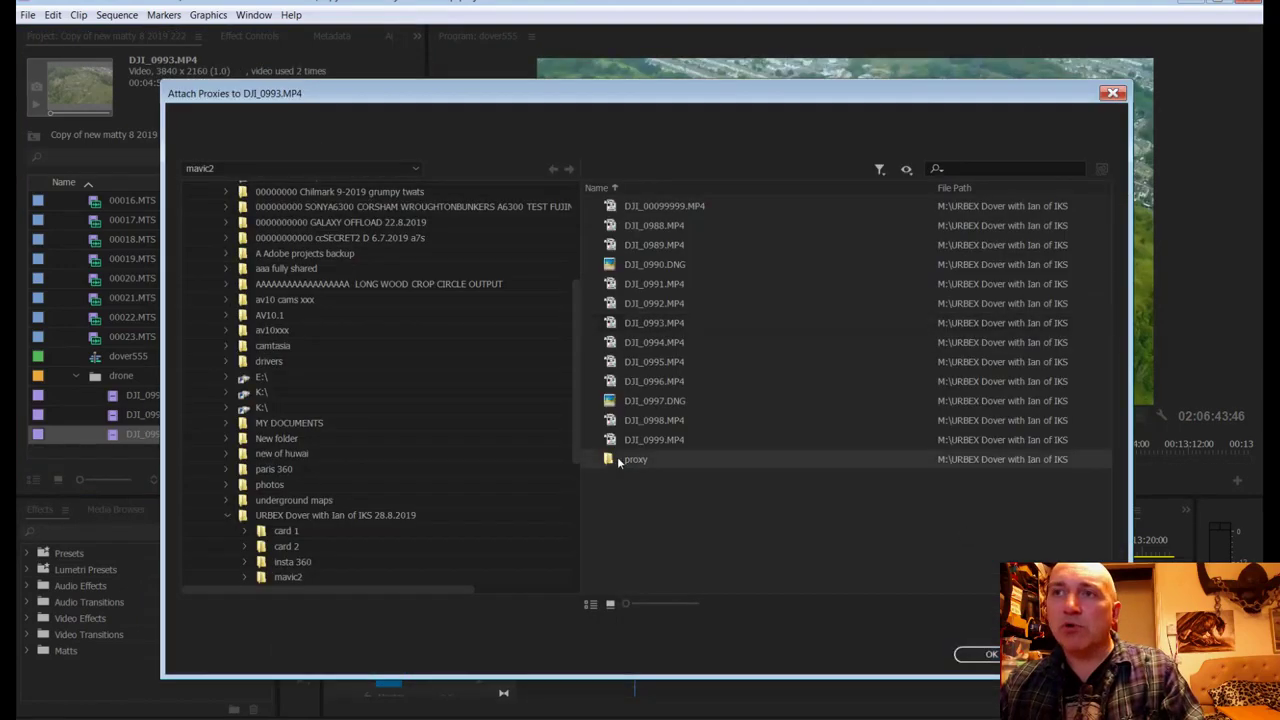
double_click(648, 302)
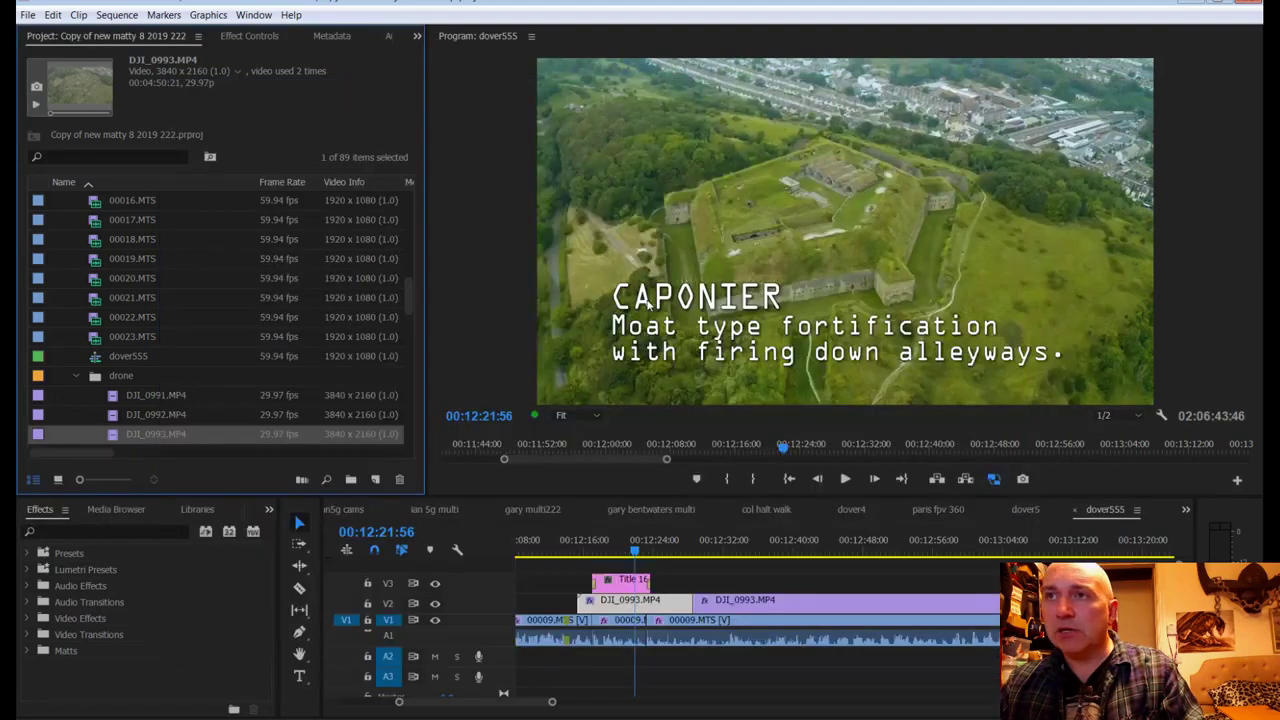
key("ctrl+s")
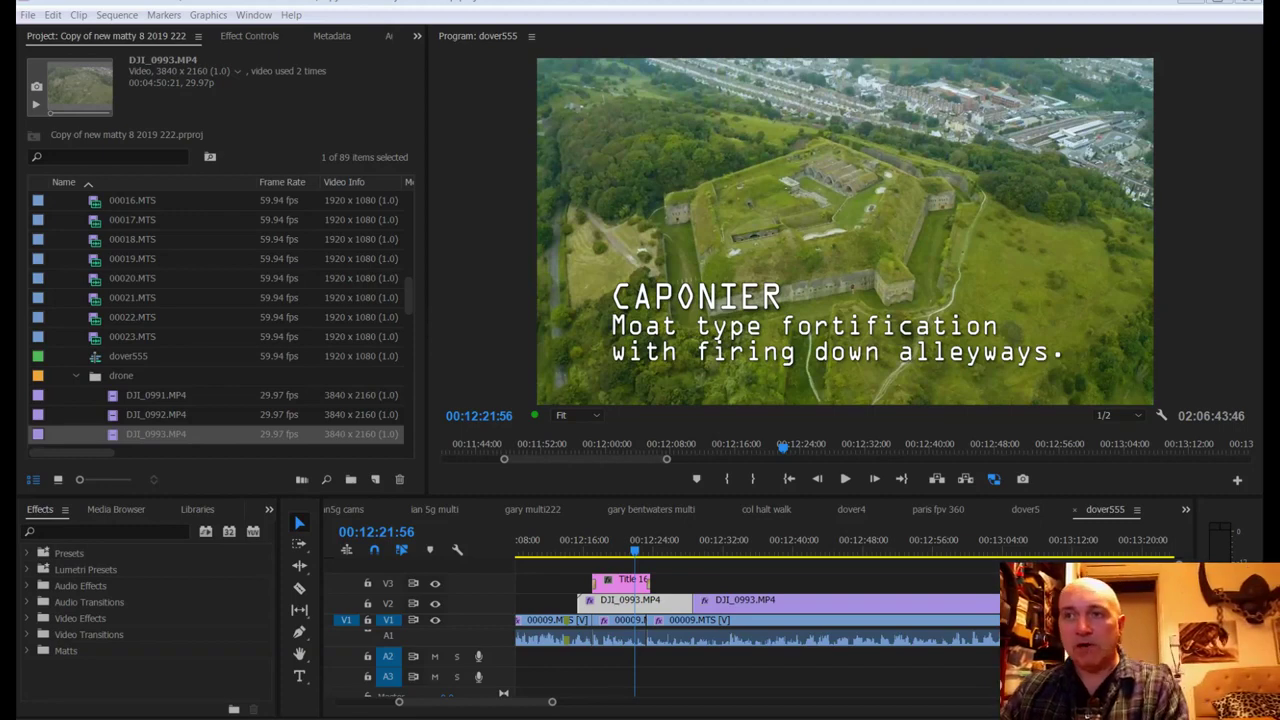
Step: Add transitions at the start of the V2 drone footage and between its two clips, and play across the cut
left_click(691, 576)
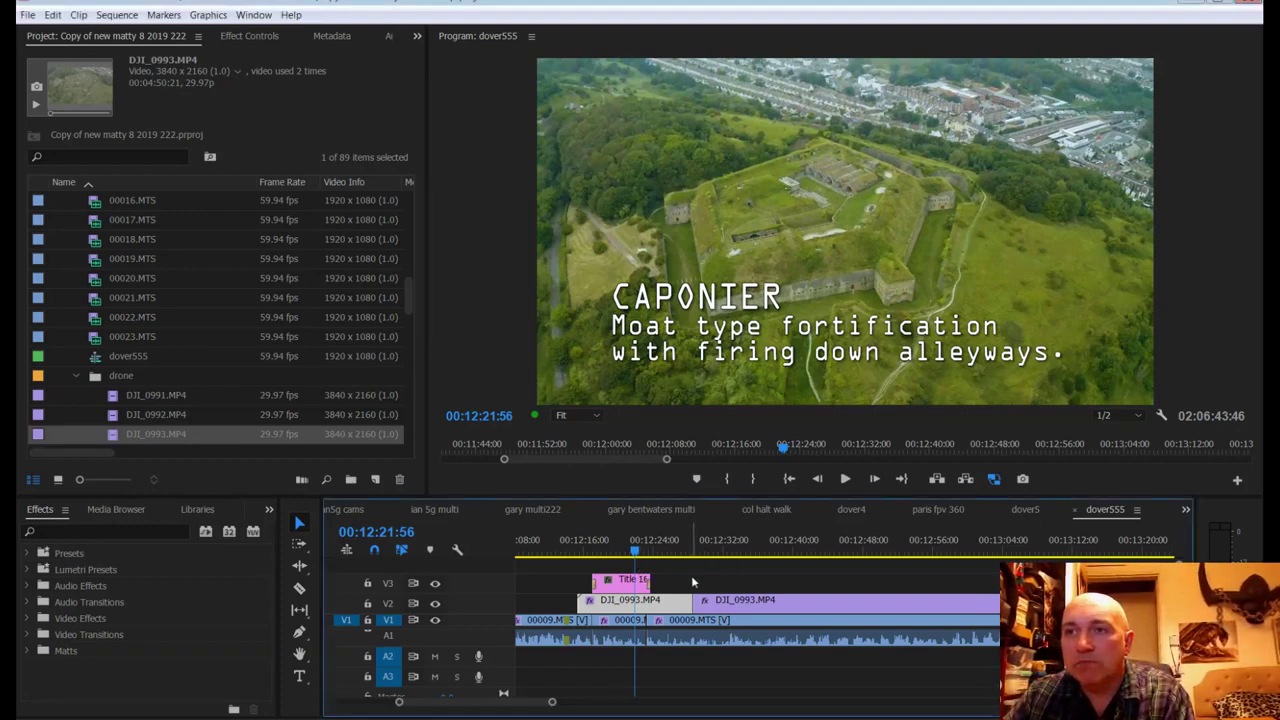
key("space")
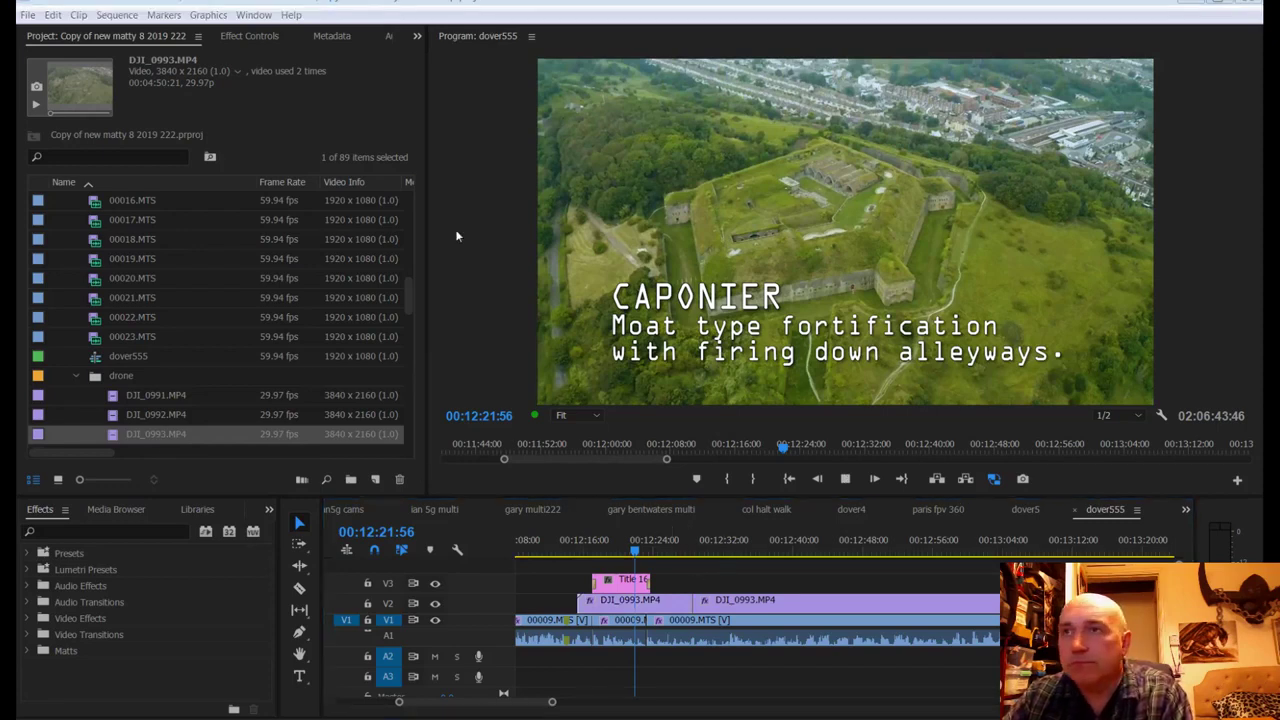
left_click(677, 243)
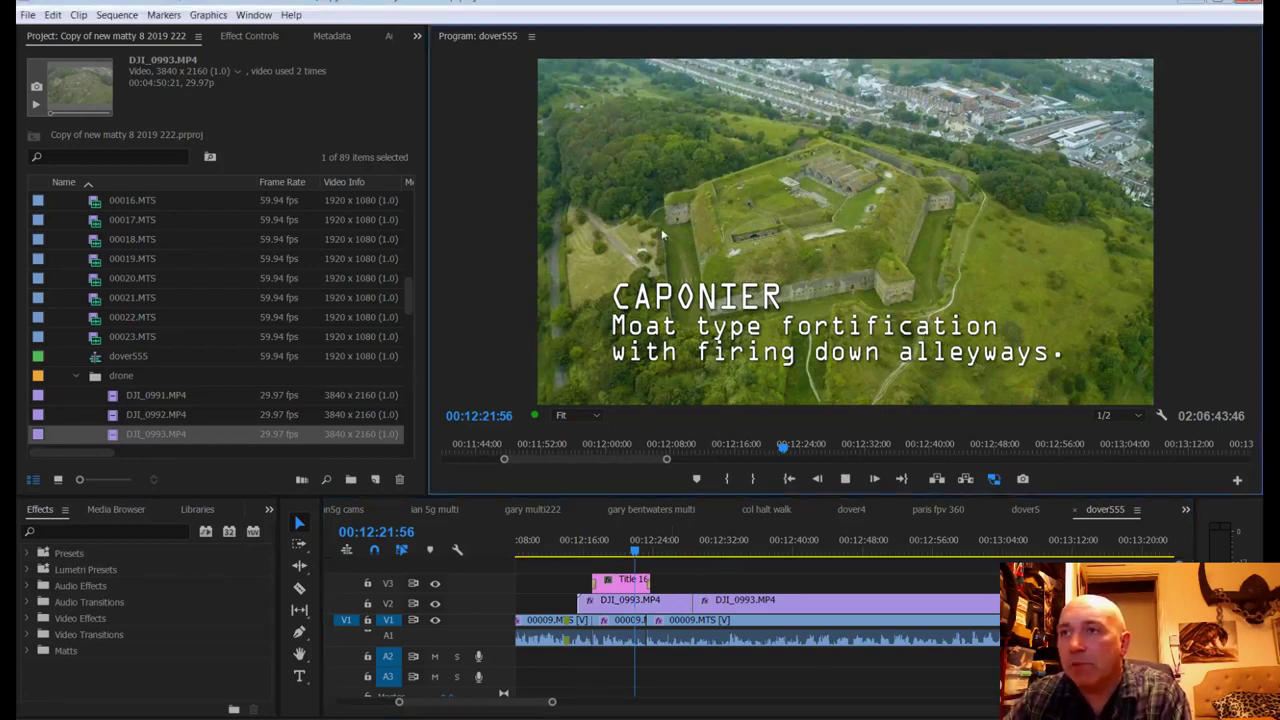
key("space")
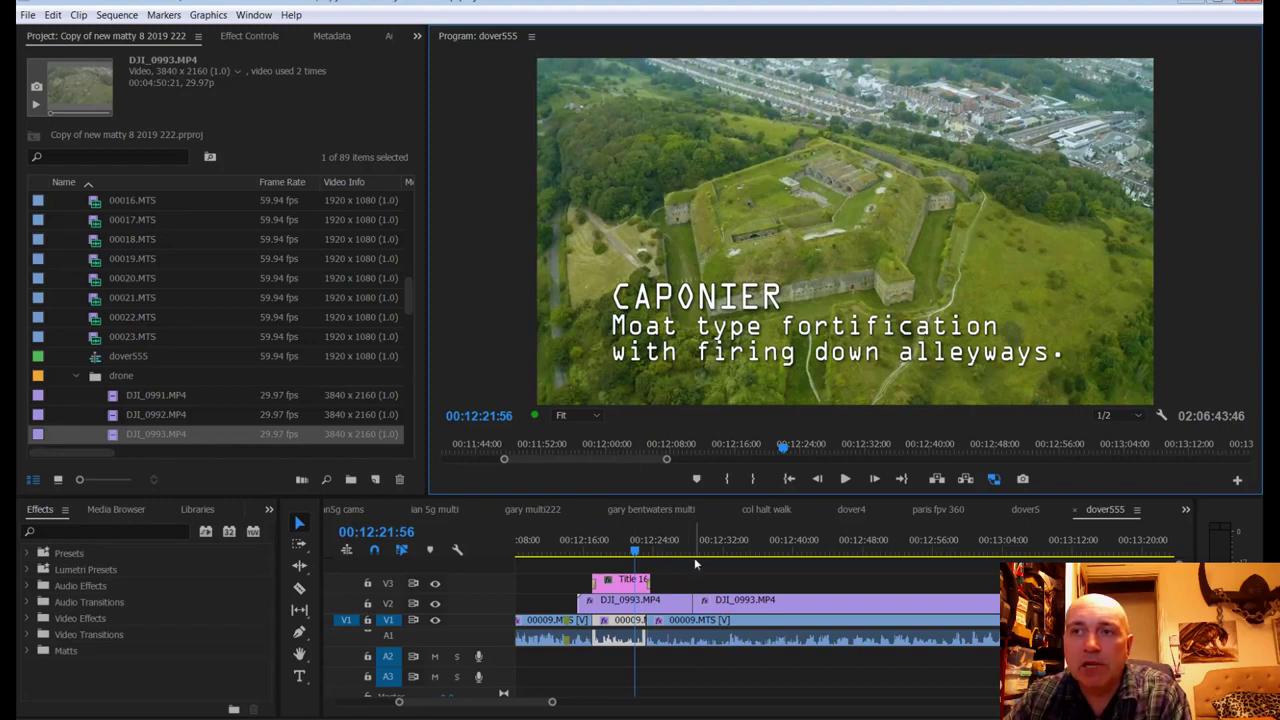
key("space")
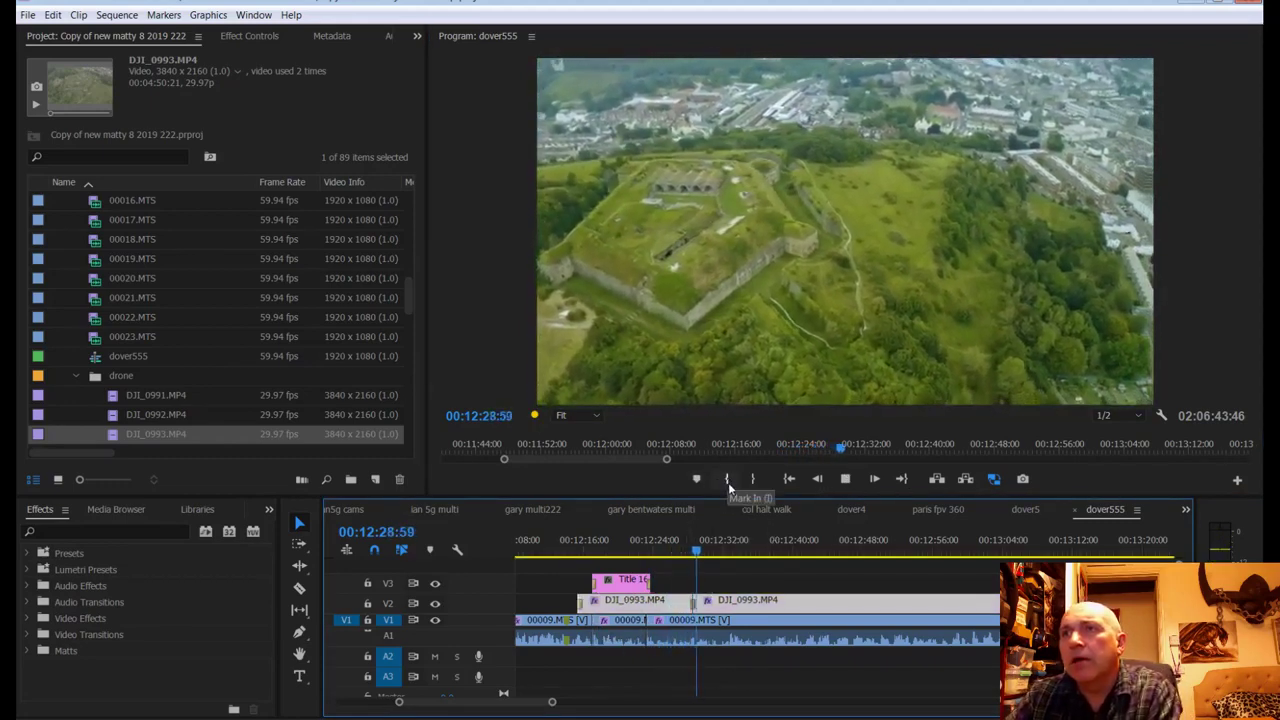
Step: Skim ahead to 00:12:43:19 and try to trim the start of the second DJI_0993.MP4 clip on V2 to there
left_click(760, 600)
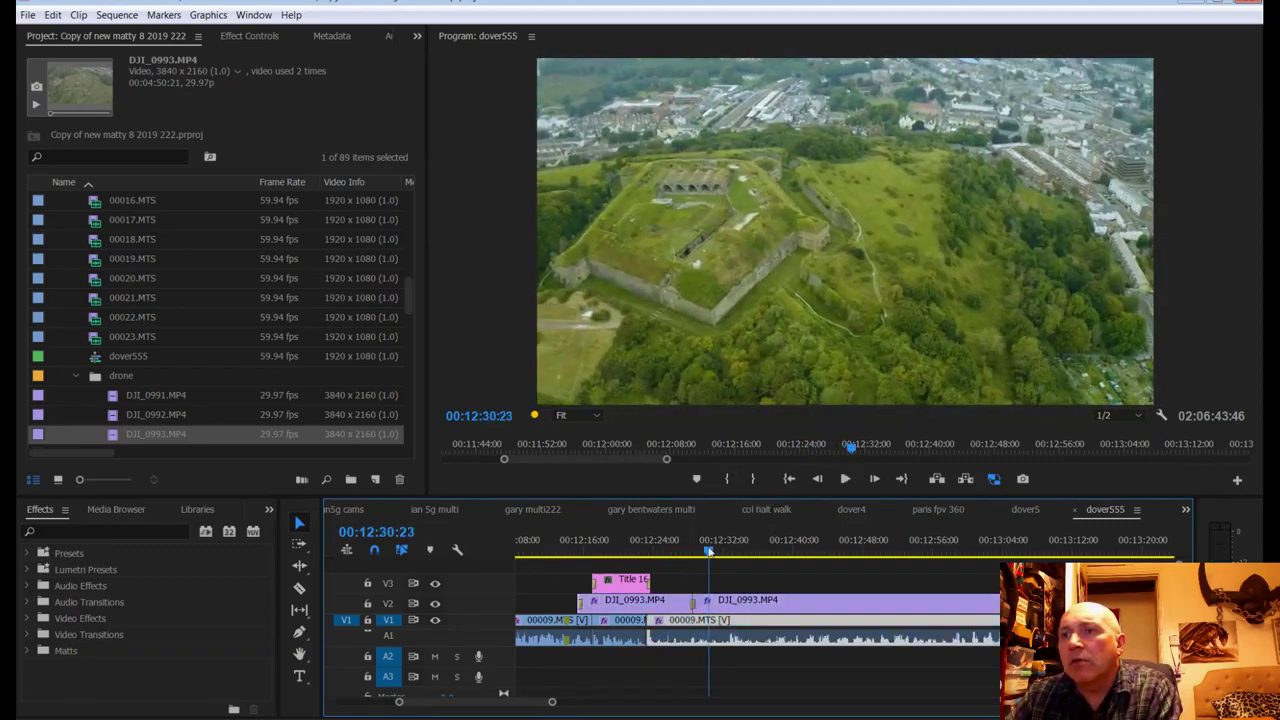
left_click(790, 552)
left_click_drag(790, 559, 822, 562)
left_click_drag(699, 600, 822, 600)
key("ctrl+z")
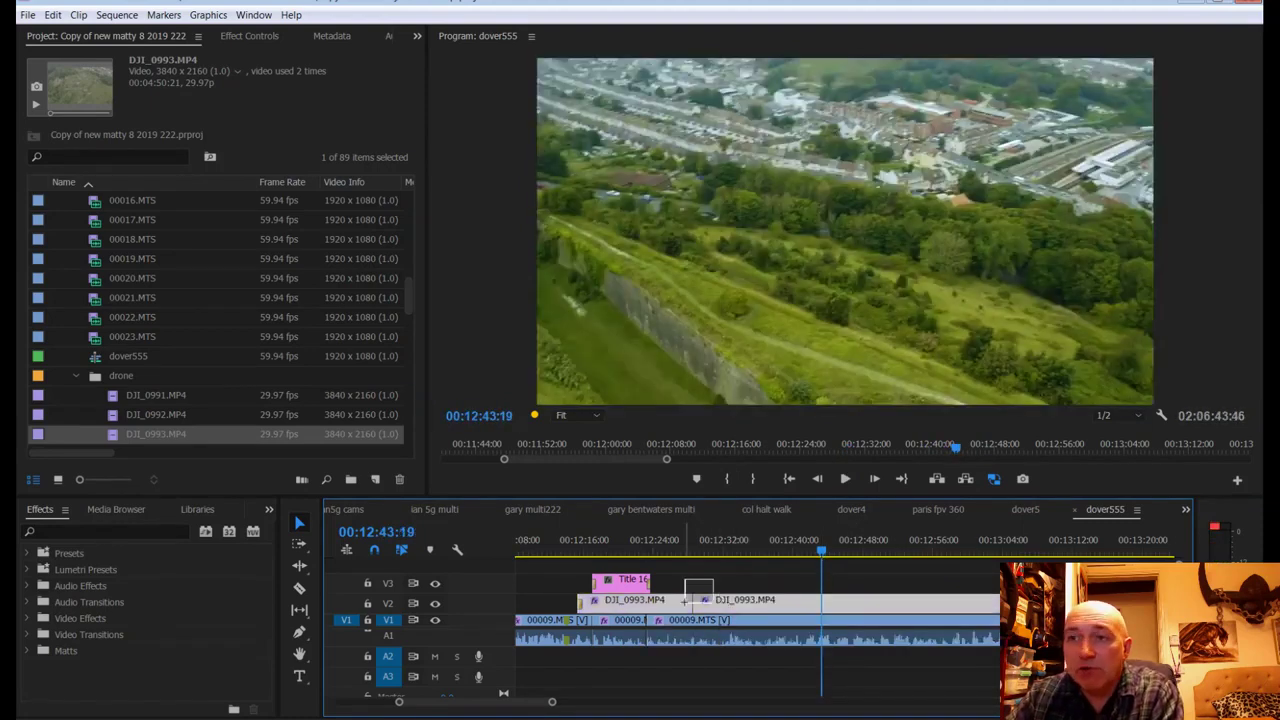
Step: Restore the transition between the two V2 drone clips, play on and split DJI_0993.MP4 at 00:12:41:54
left_click(686, 552)
key("space")
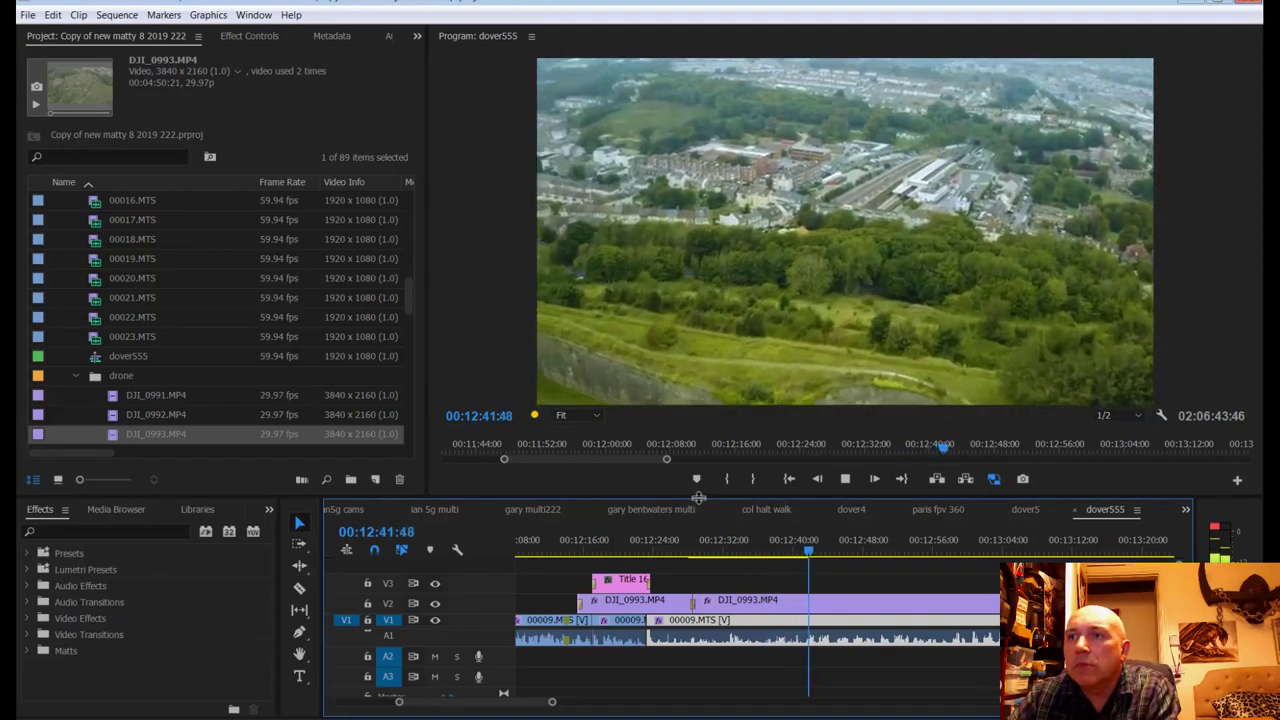
key("space")
key("c")
left_click(810, 600)
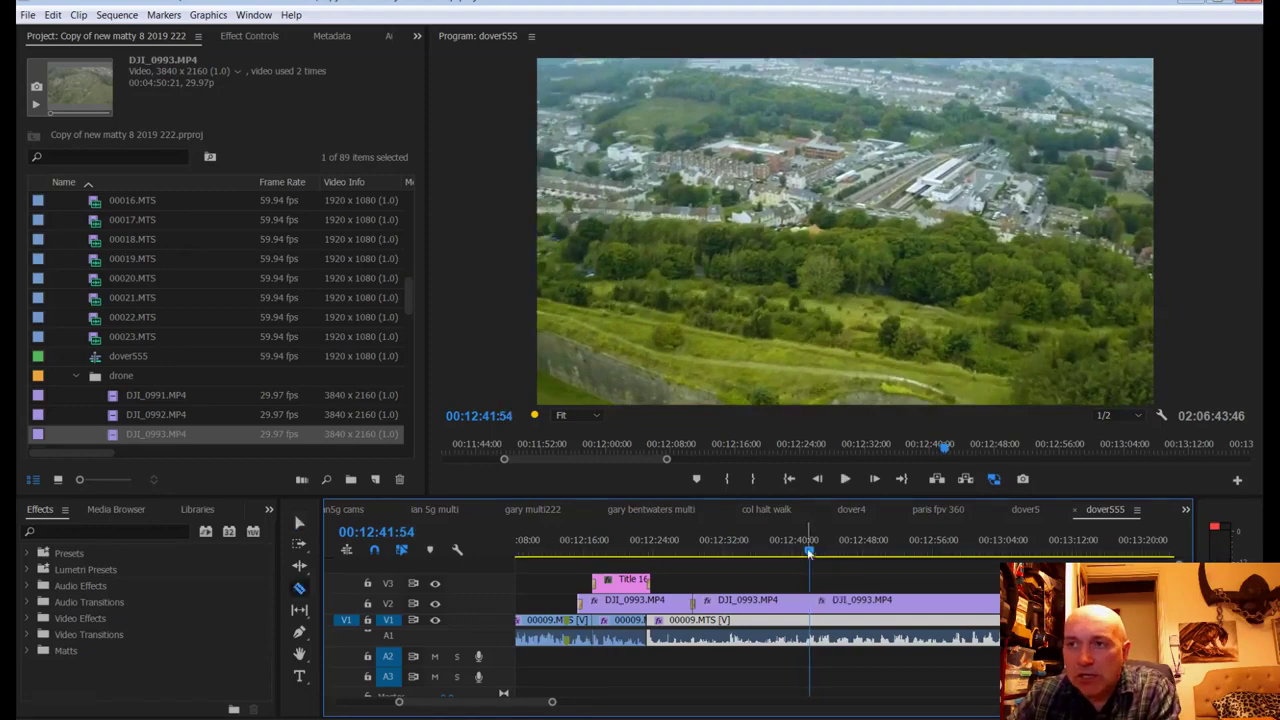
Step: Split DJI_0993.MP4 on V2 again at 00:12:49:50 and ripple delete the section between the two cuts
left_click(860, 553)
mouse_move(860, 553)
left_mouse_down()
mouse_move(890, 556)
mouse_move(850, 556)
mouse_move(975, 558)
mouse_move(868, 565)
mouse_move(879, 567)
left_mouse_up()
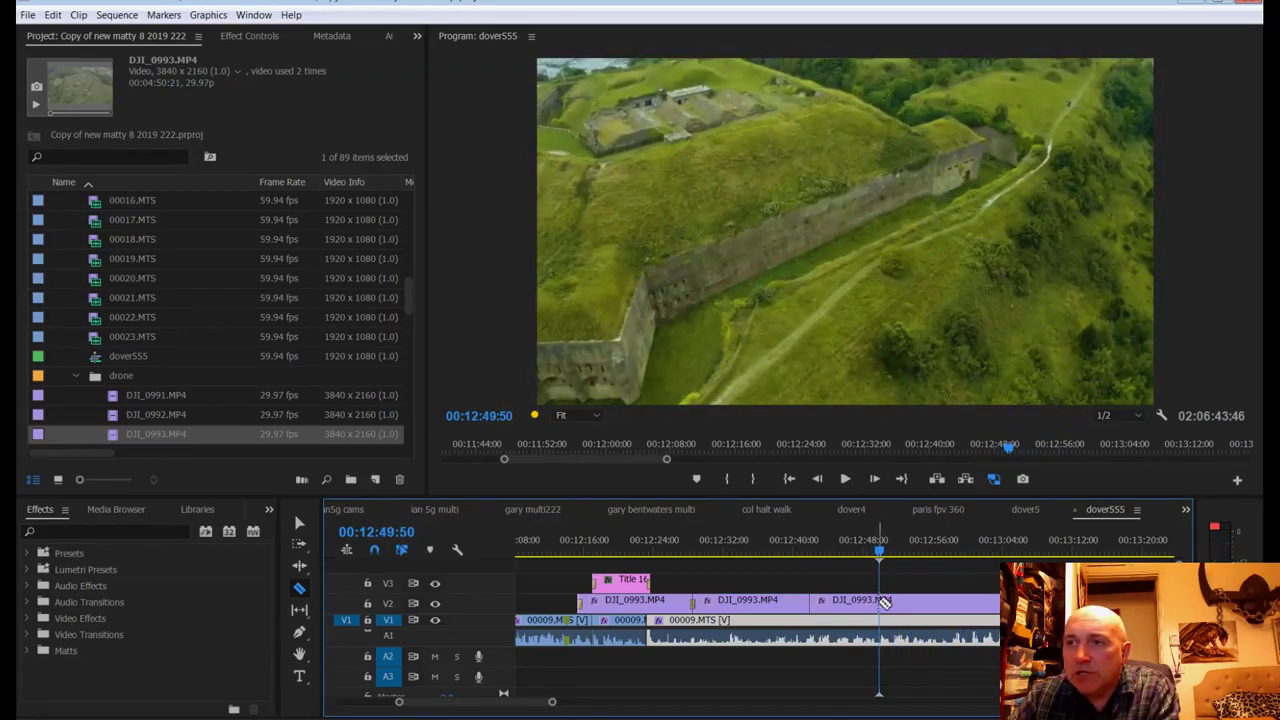
left_click(880, 600)
right_click(860, 601)
left_click(927, 157)
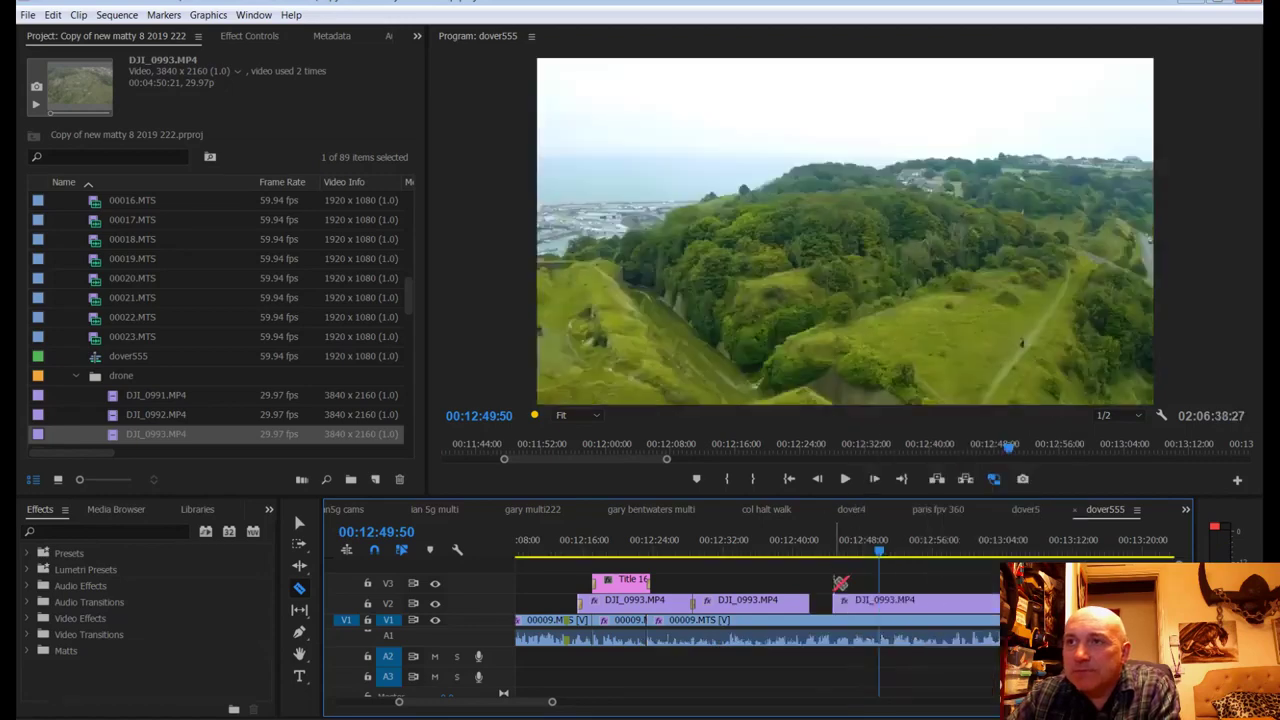
Step: Close the remaining V2 gap by moving the following DJI_0993.MP4 against the preceding clip and add a transition at the join
right_click(825, 603)
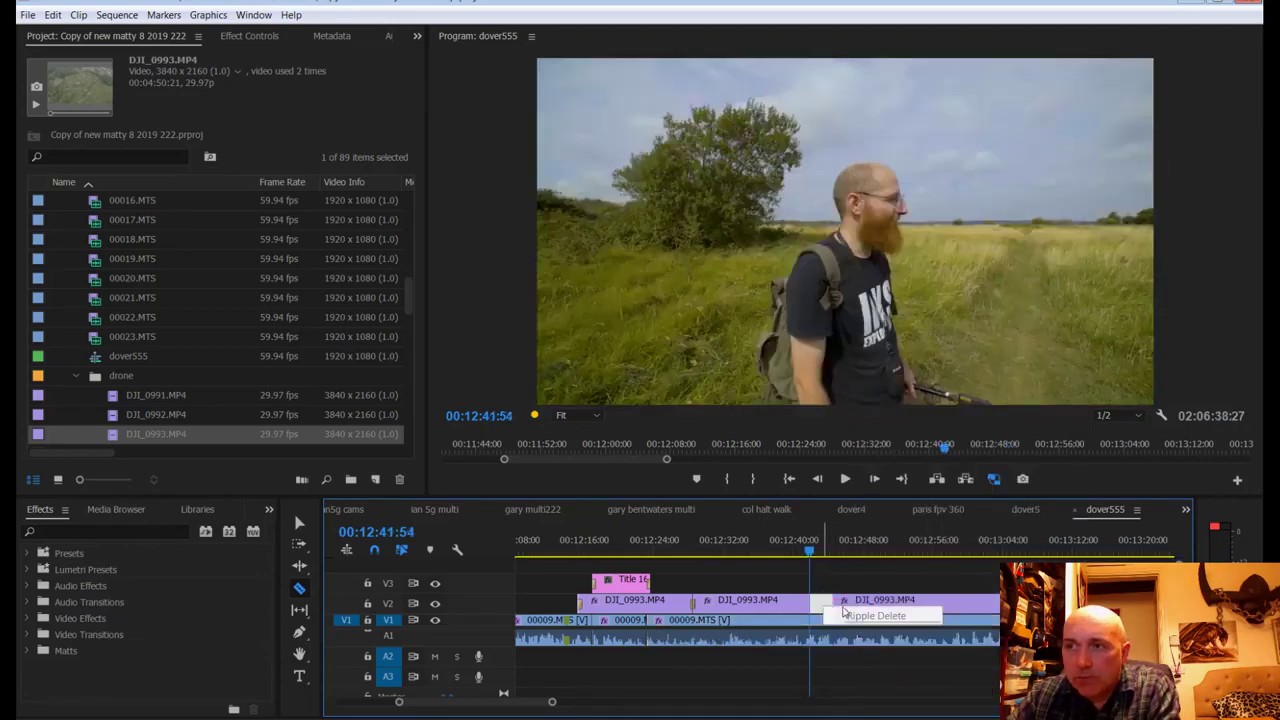
left_click_drag(843, 559, 830, 553)
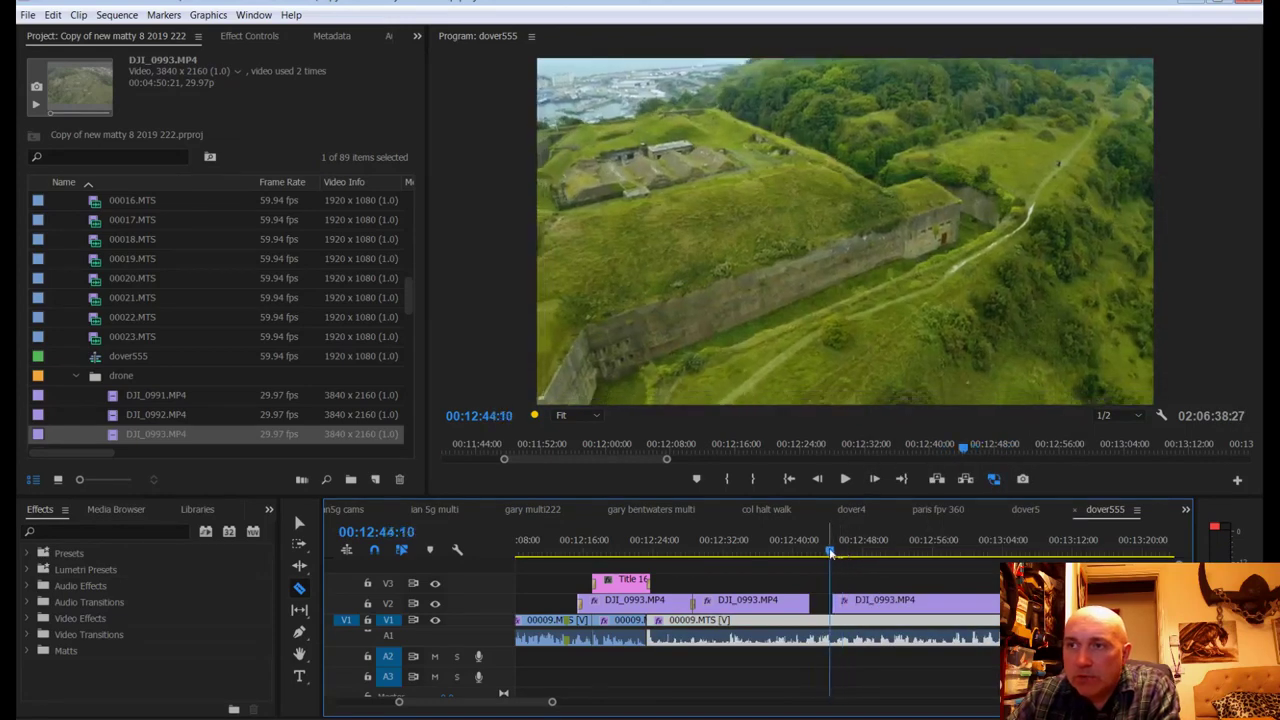
key("v")
mouse_move(845, 600)
left_mouse_down()
mouse_move(870, 600)
mouse_move(830, 598)
left_mouse_up()
Step: Play the joined drone shots, split DJI_0993.MP4 on V2 at 00:12:59:30 and delete the remainder after the cut
left_click_drag(830, 552, 792, 556)
key("space")
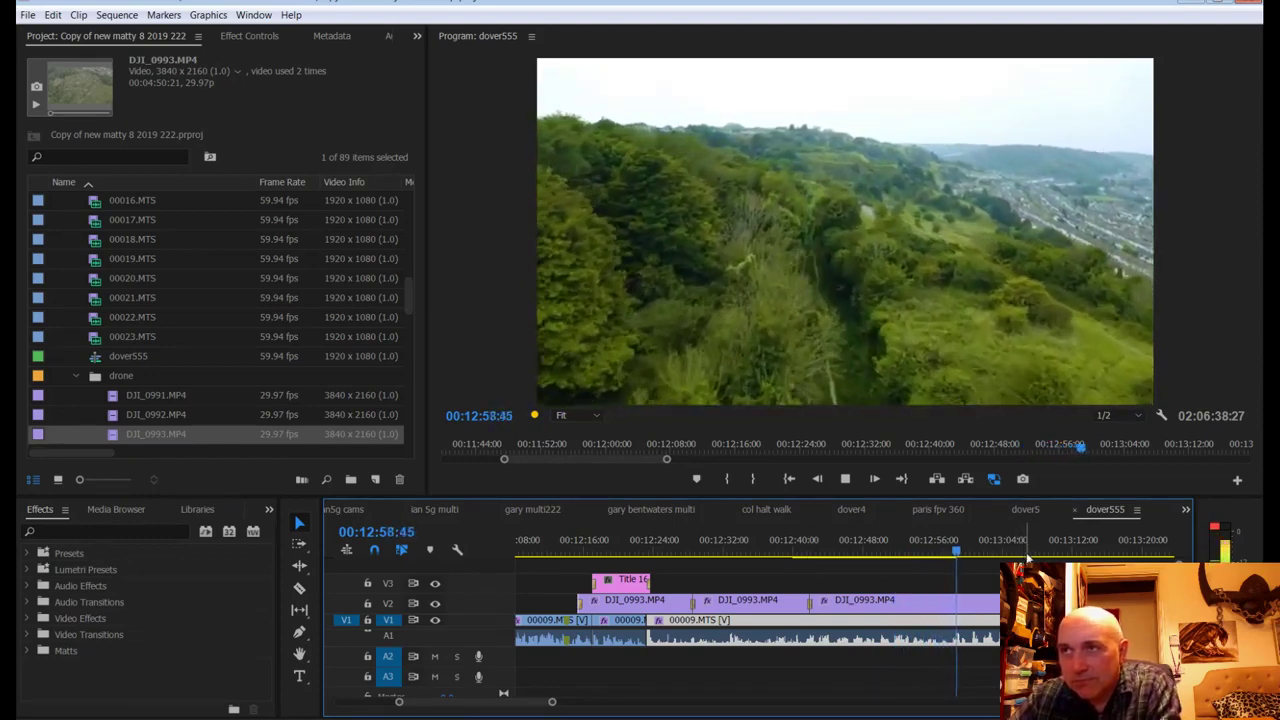
key("space")
key("space")
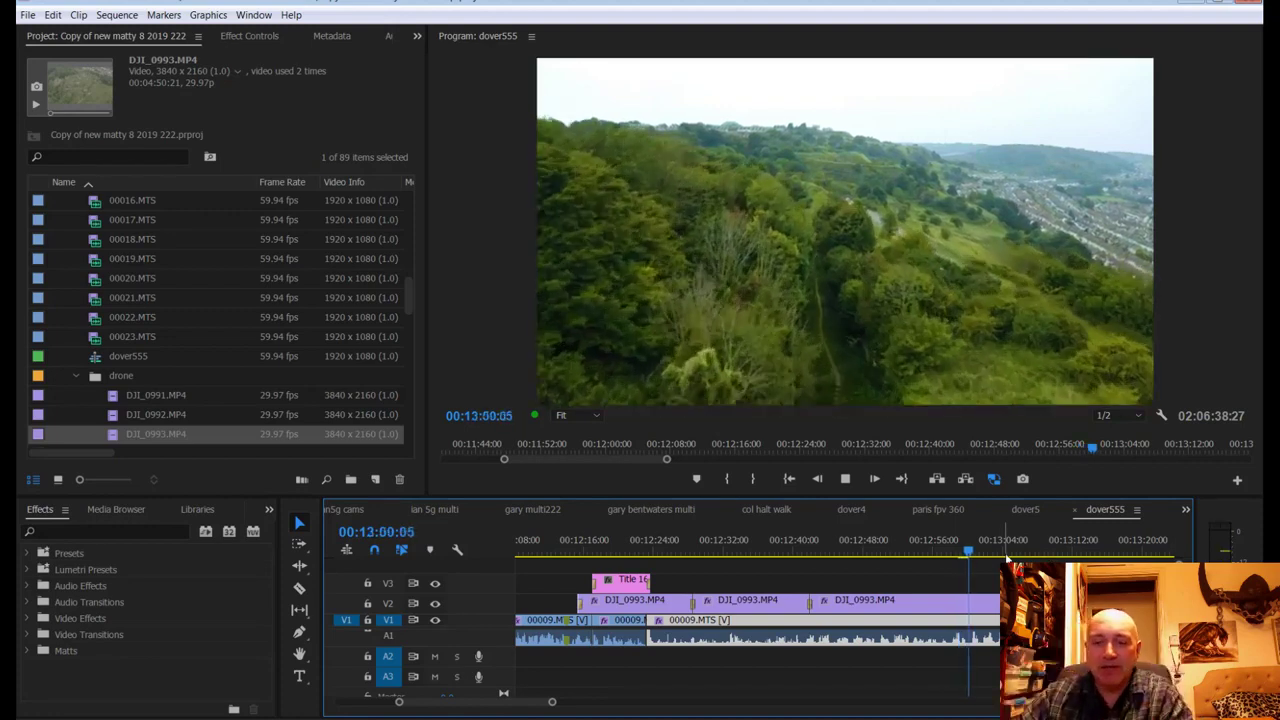
key("space")
left_click_drag(984, 553, 965, 555)
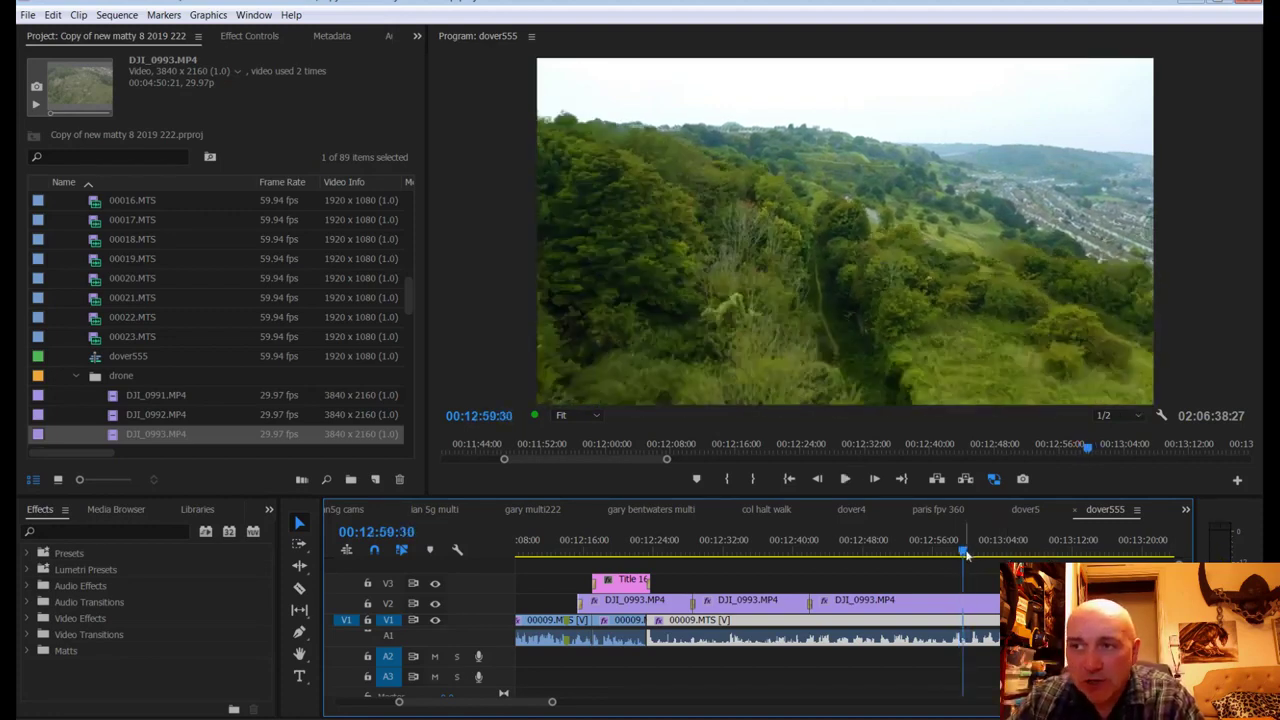
key("ctrl+s")
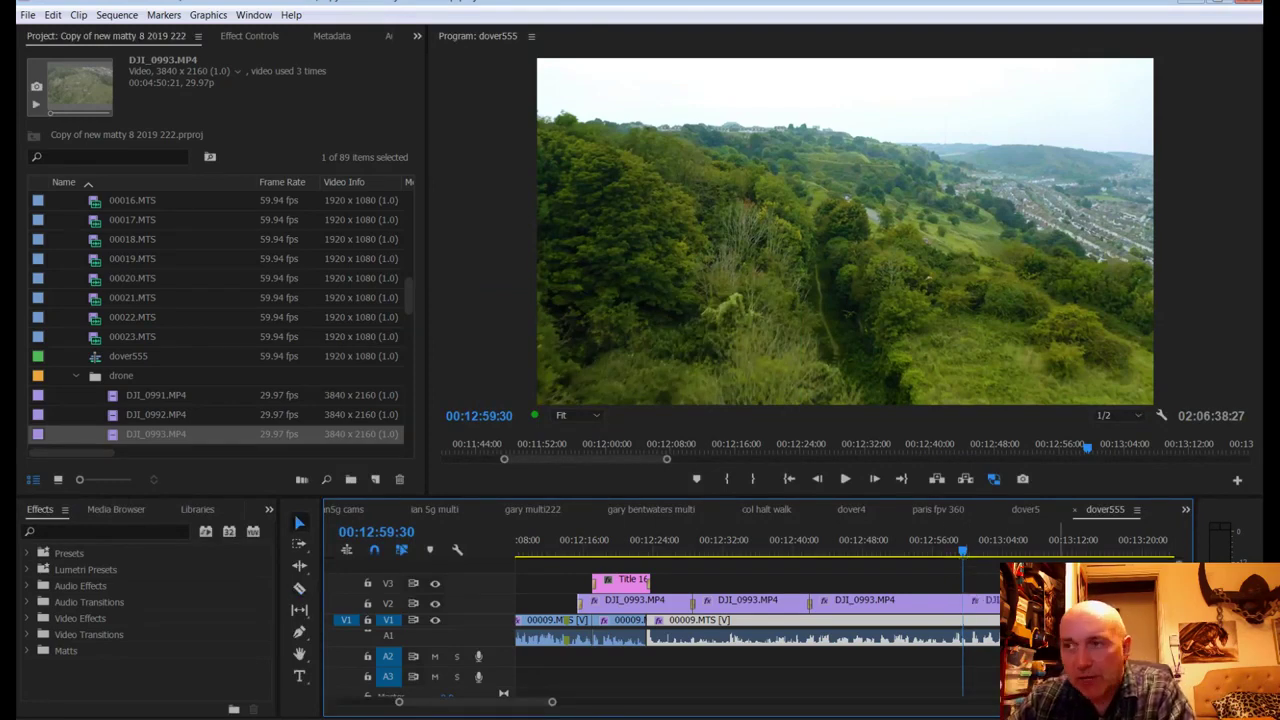
left_click(962, 601)
key("Delete")
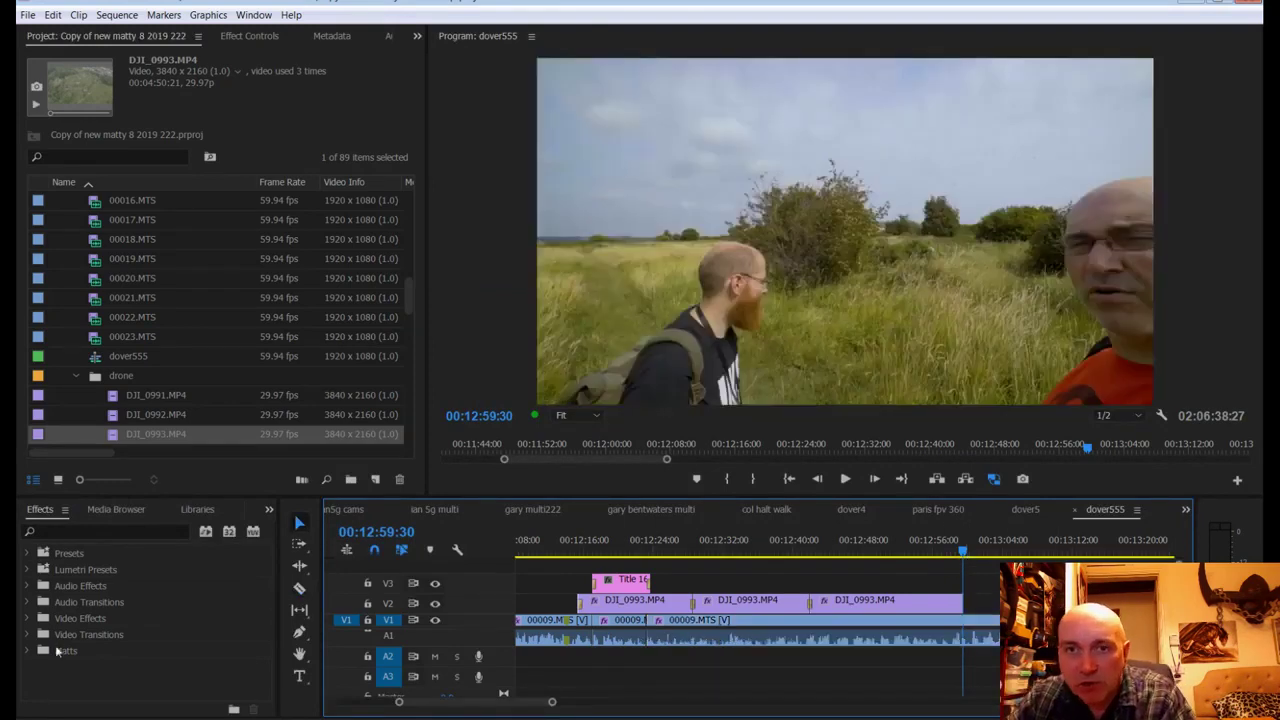
Step: Apply a Cross Dissolve from the Matts effects bin to the end of the last drone clip on V2
left_click(28, 651)
scroll(55, 634, "down", 2)
left_click_drag(84, 620, 762, 604)
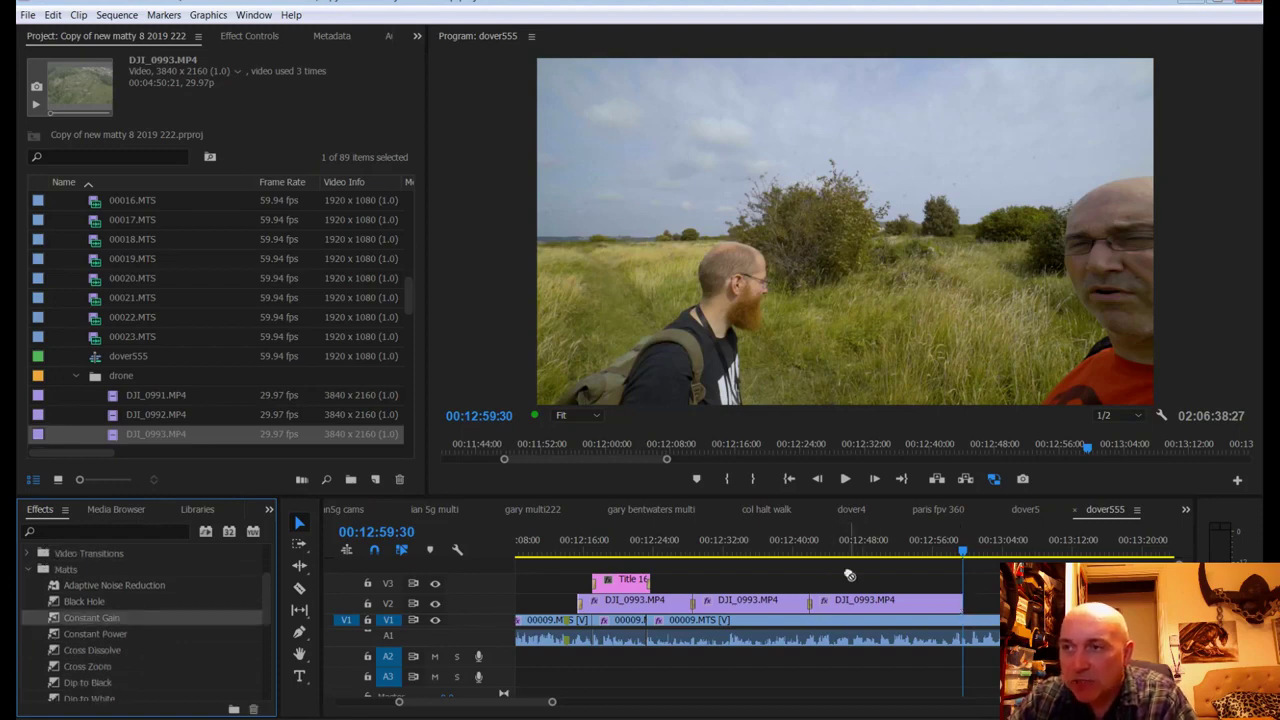
left_click_drag(96, 649, 557, 545)
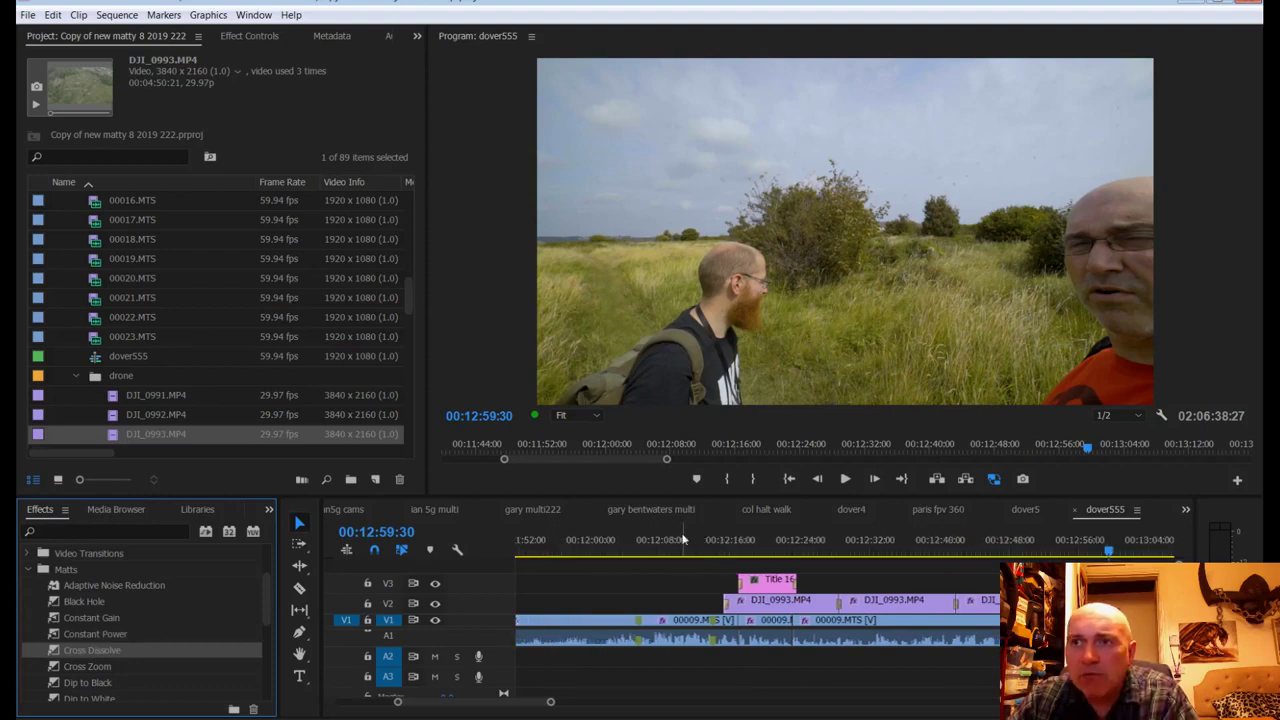
Step: Review the edit from before the CAPONIER title through the successive drone shots and their transitions
left_click(683, 540)
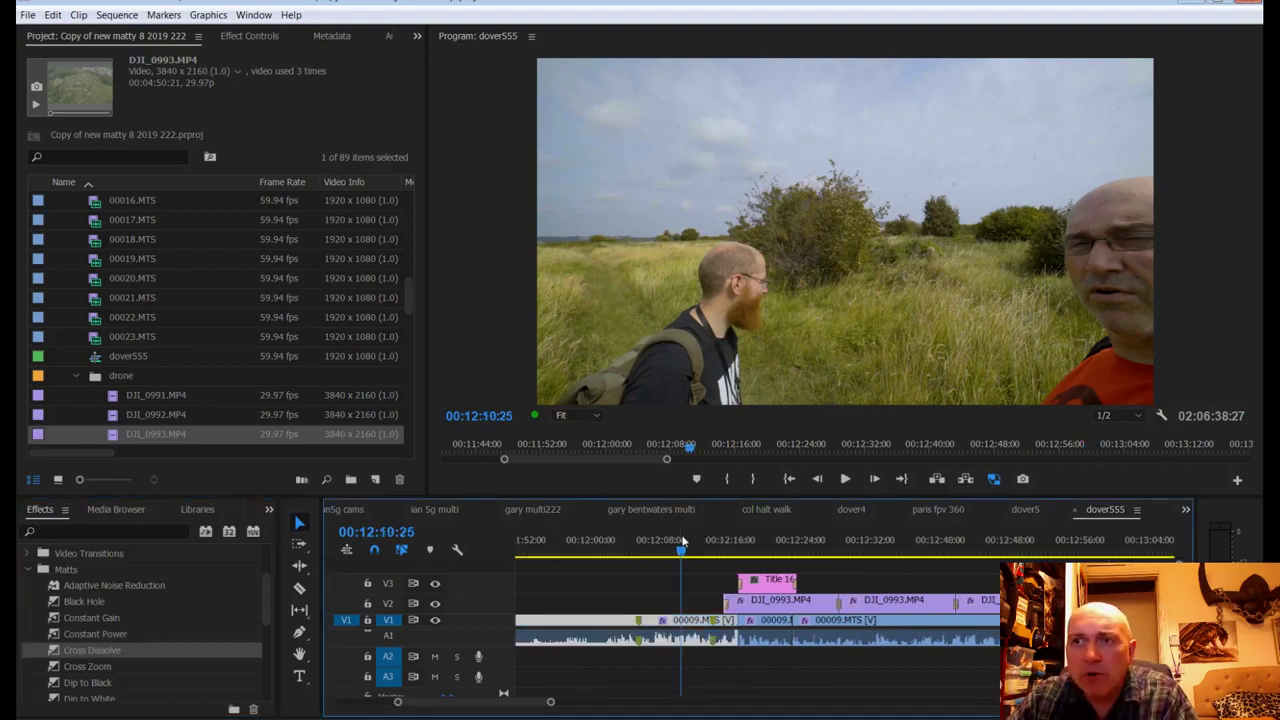
left_click_drag(683, 540, 652, 546)
key("space")
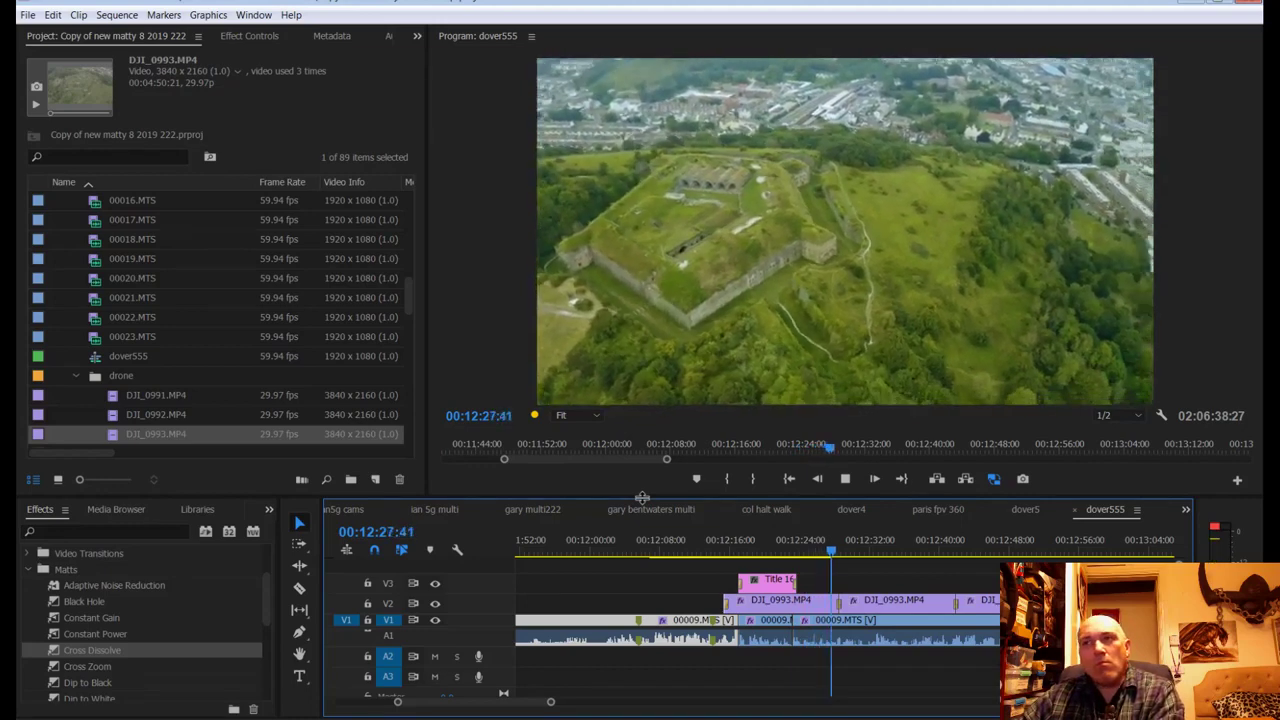
key("space")
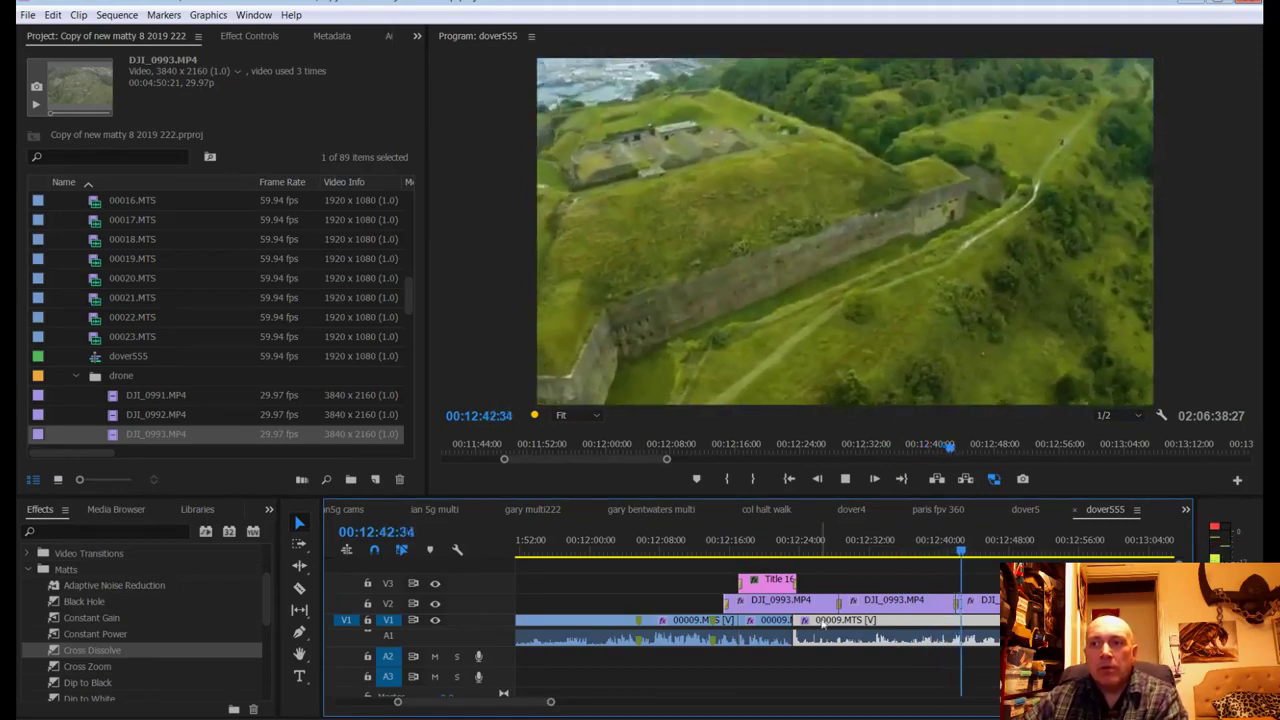
scroll(889, 585, "down", 1)
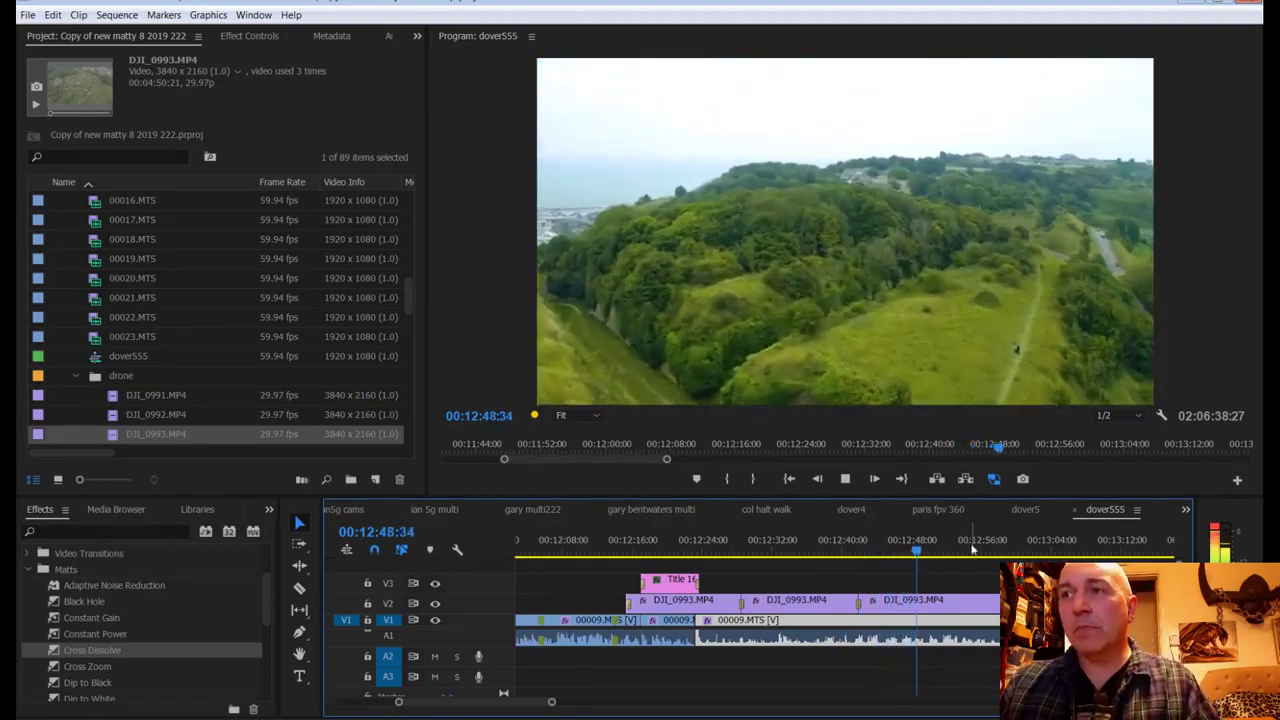
Step: Play from 00:12:58:29 across the end of the drone overlay into the 00009.MTS footage and save the project
left_click(1005, 550)
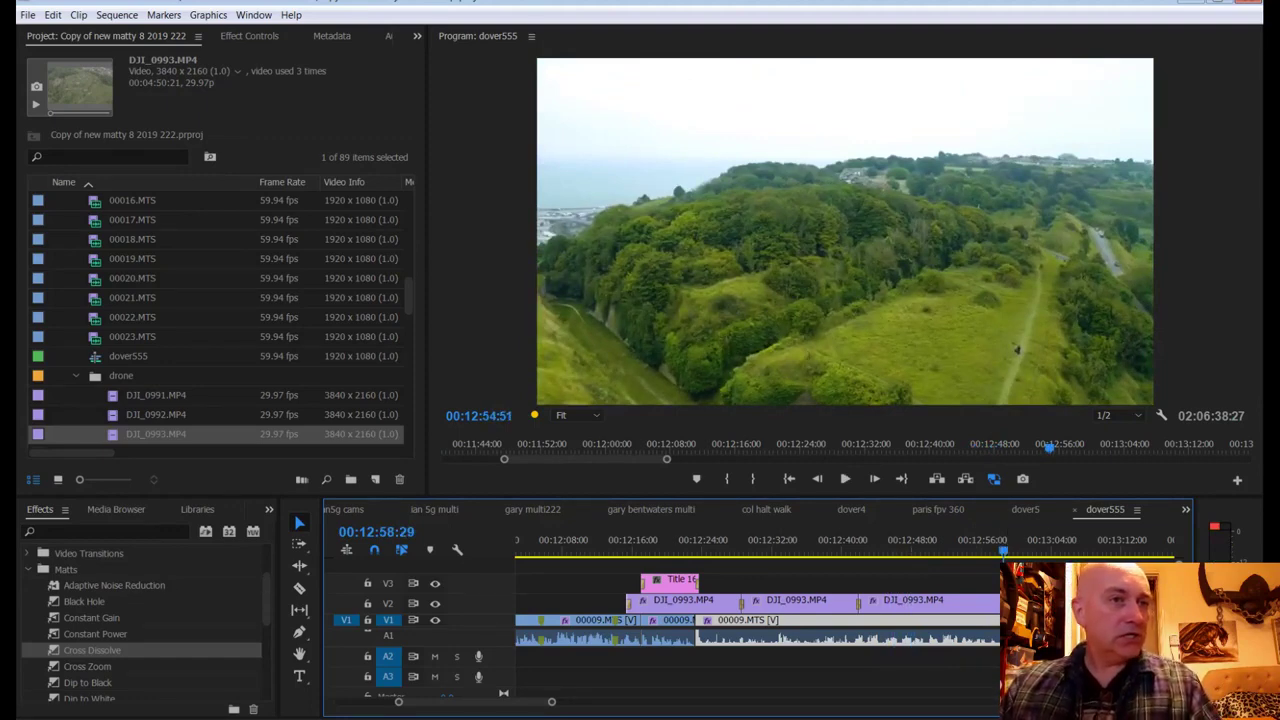
key("space")
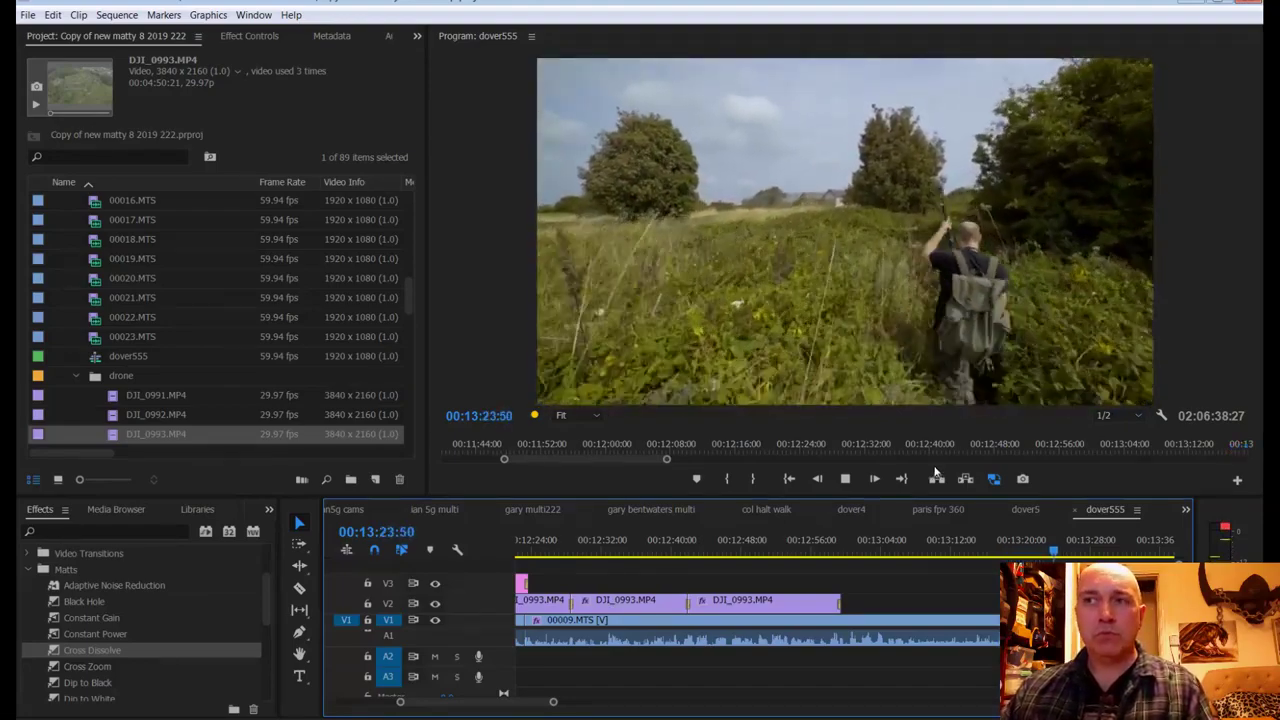
key("space")
key("ctrl+s")
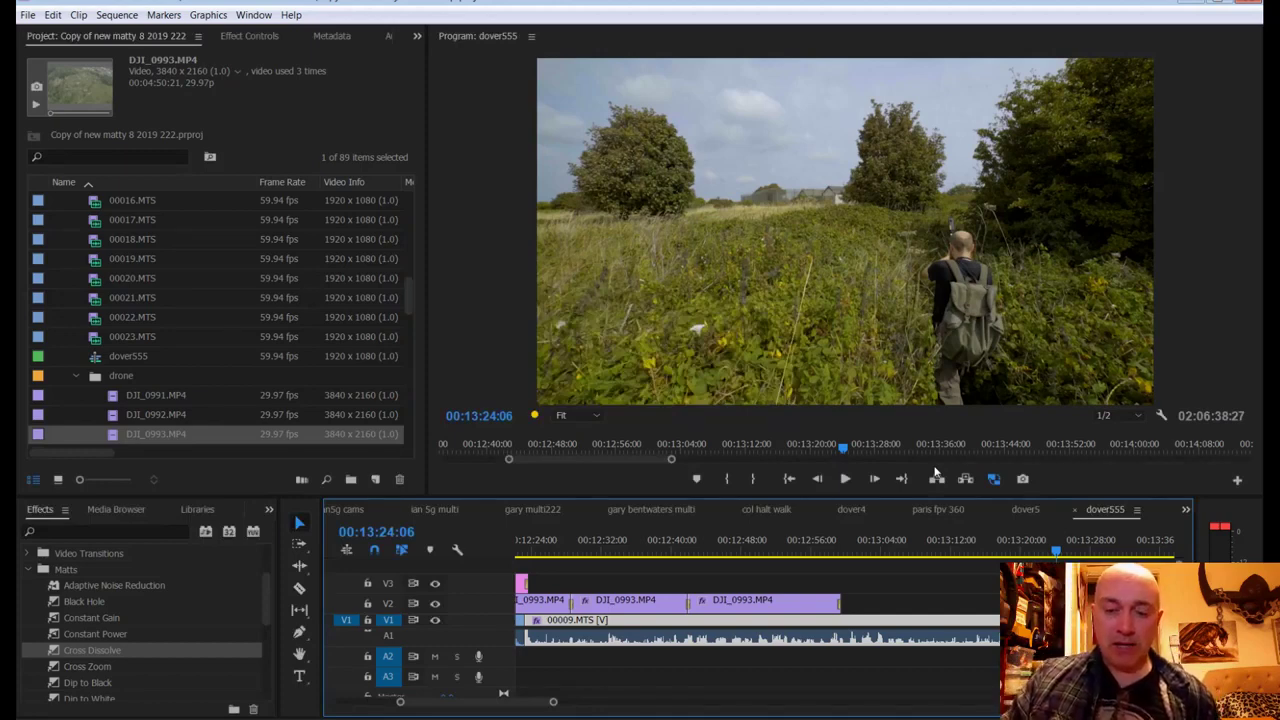
Step: Play on through the 00009.MTS footage, split the clip at 00:14:10:59 and save the project
key("space")
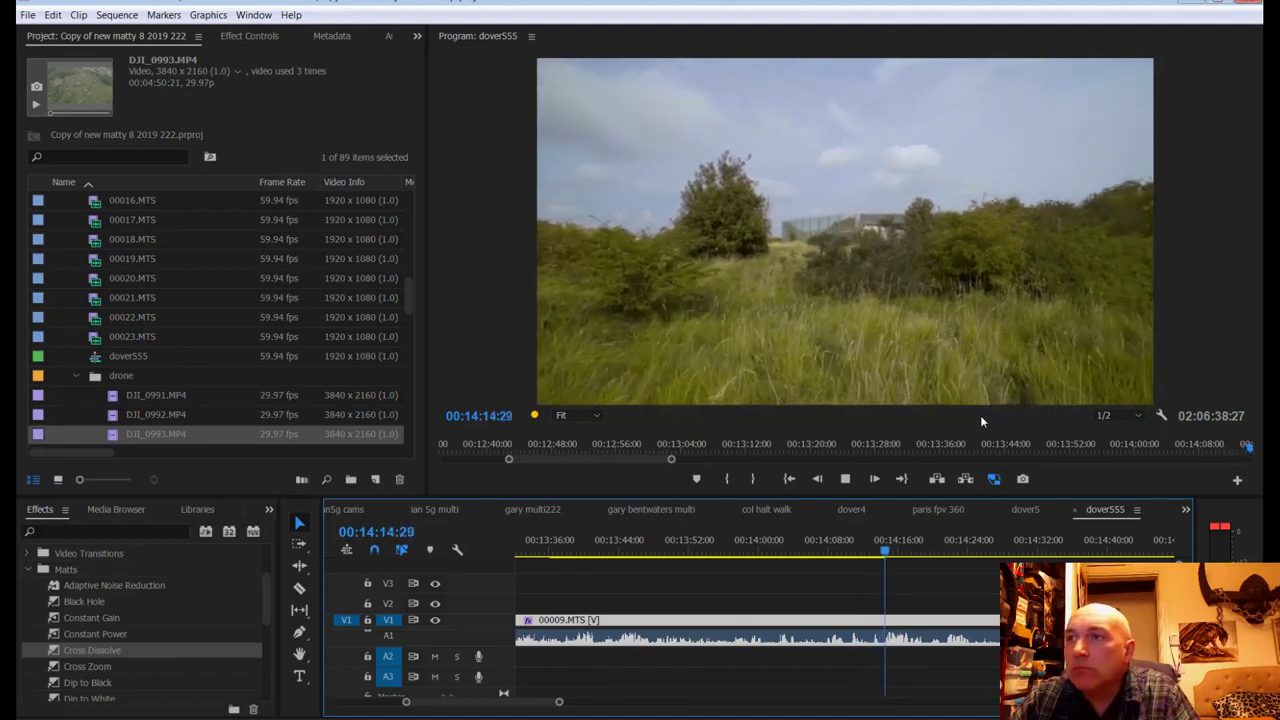
key("space")
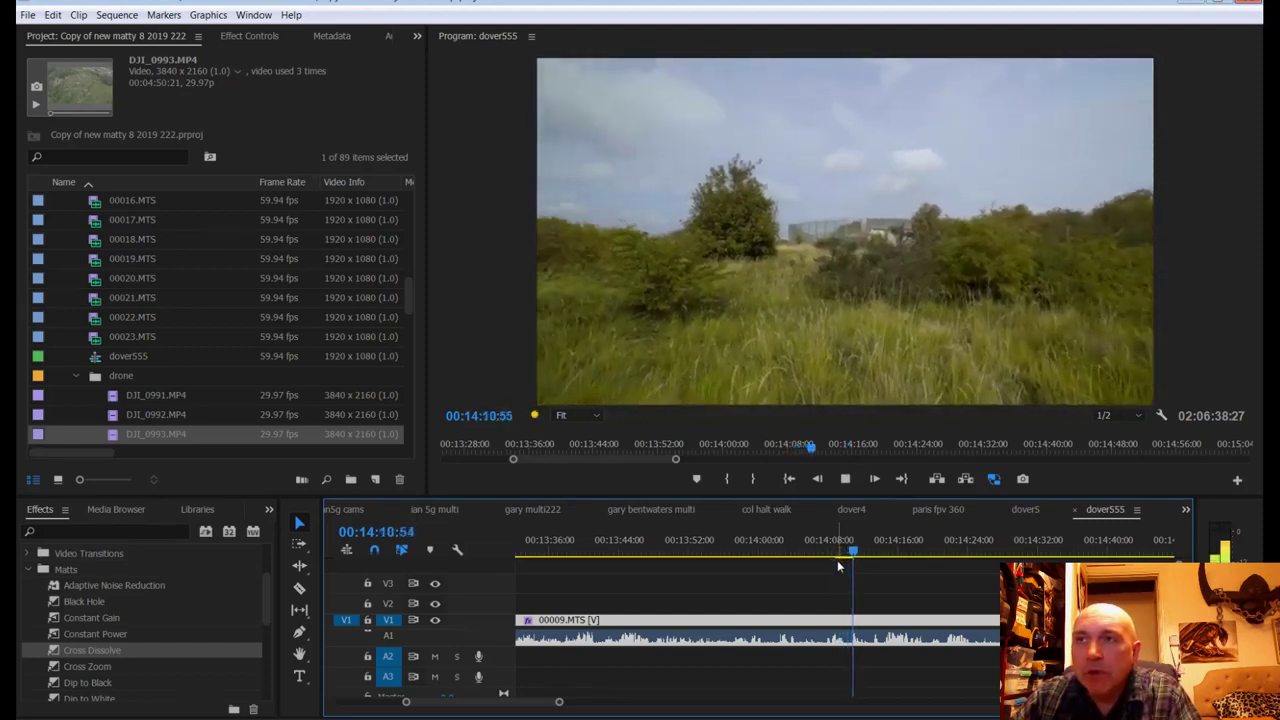
key("space")
key("c")
left_click(856, 625)
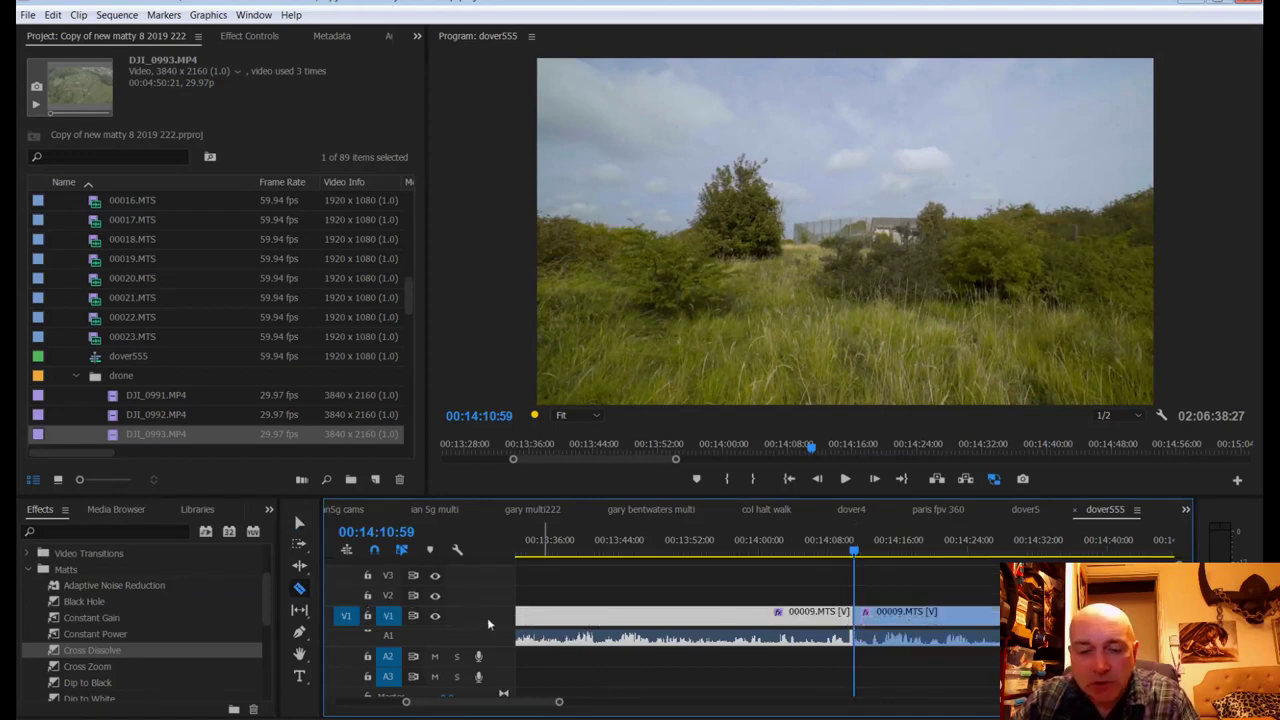
key("ctrl+s")
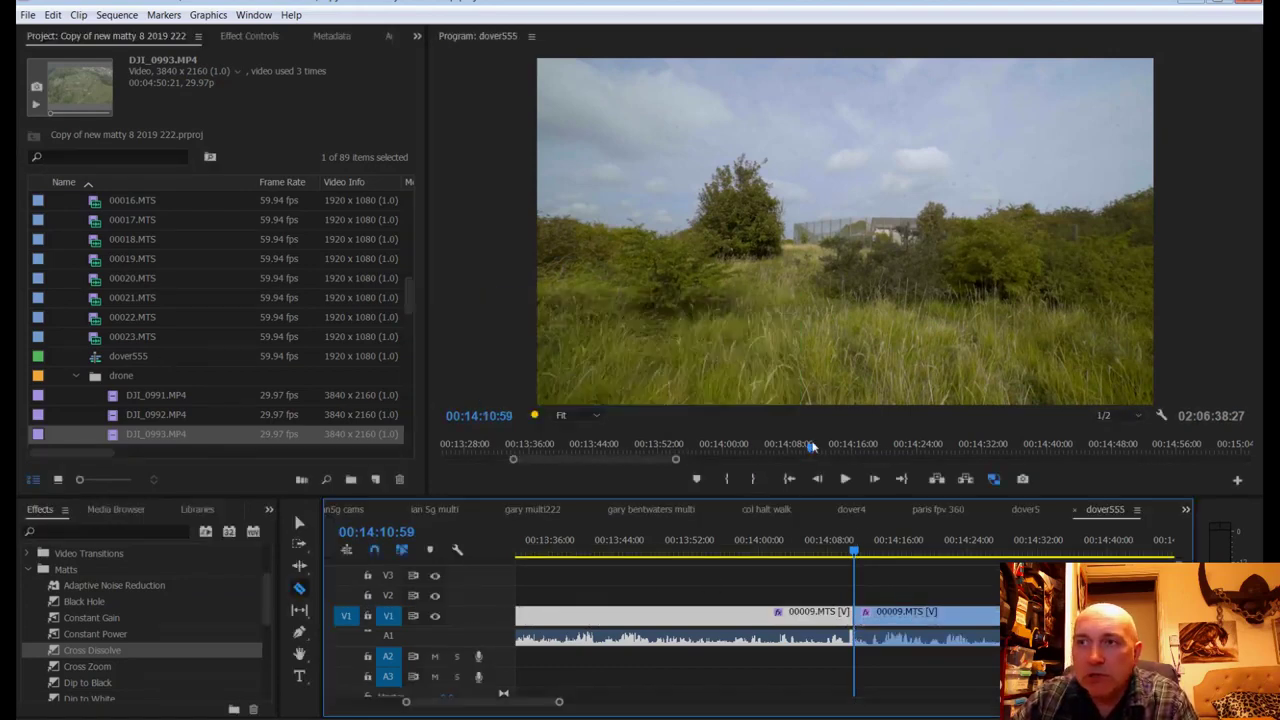
Step: Keyframe the Scale of the 00009.MTS segment after the 00:14:10:59 cut from 100 up to 479 to zoom in on the fenced building
key("space")
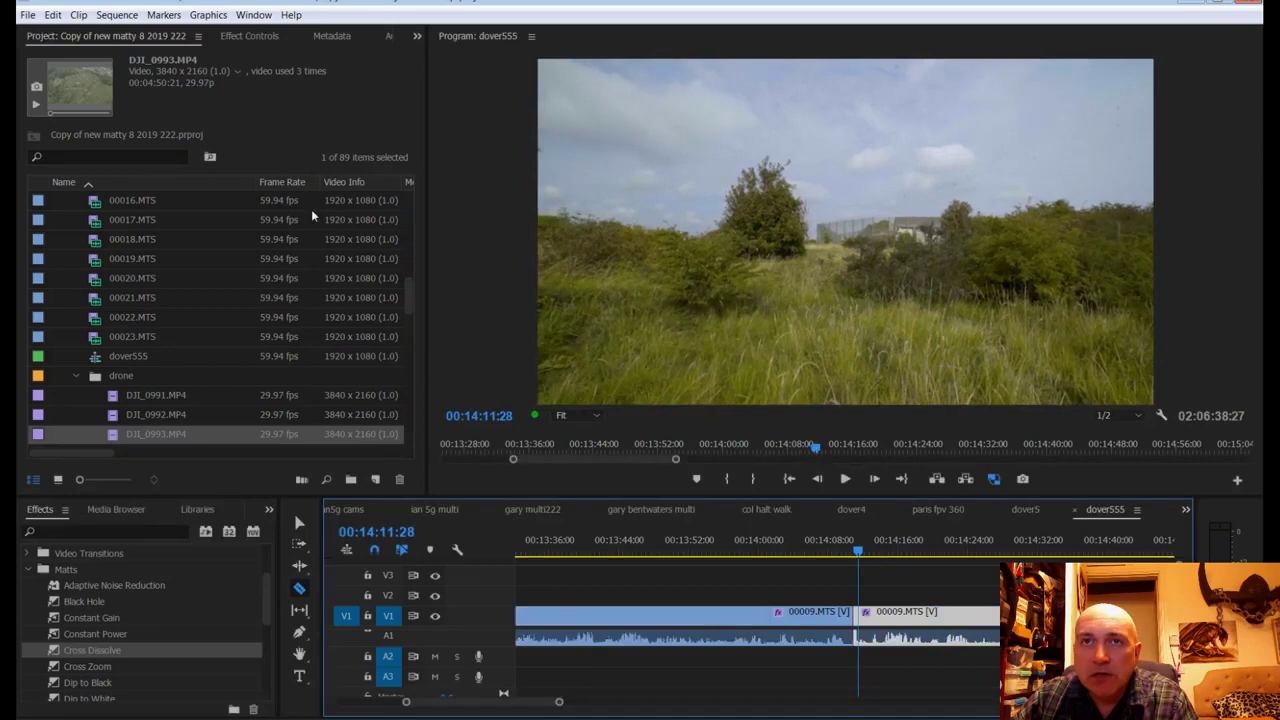
left_click(245, 36)
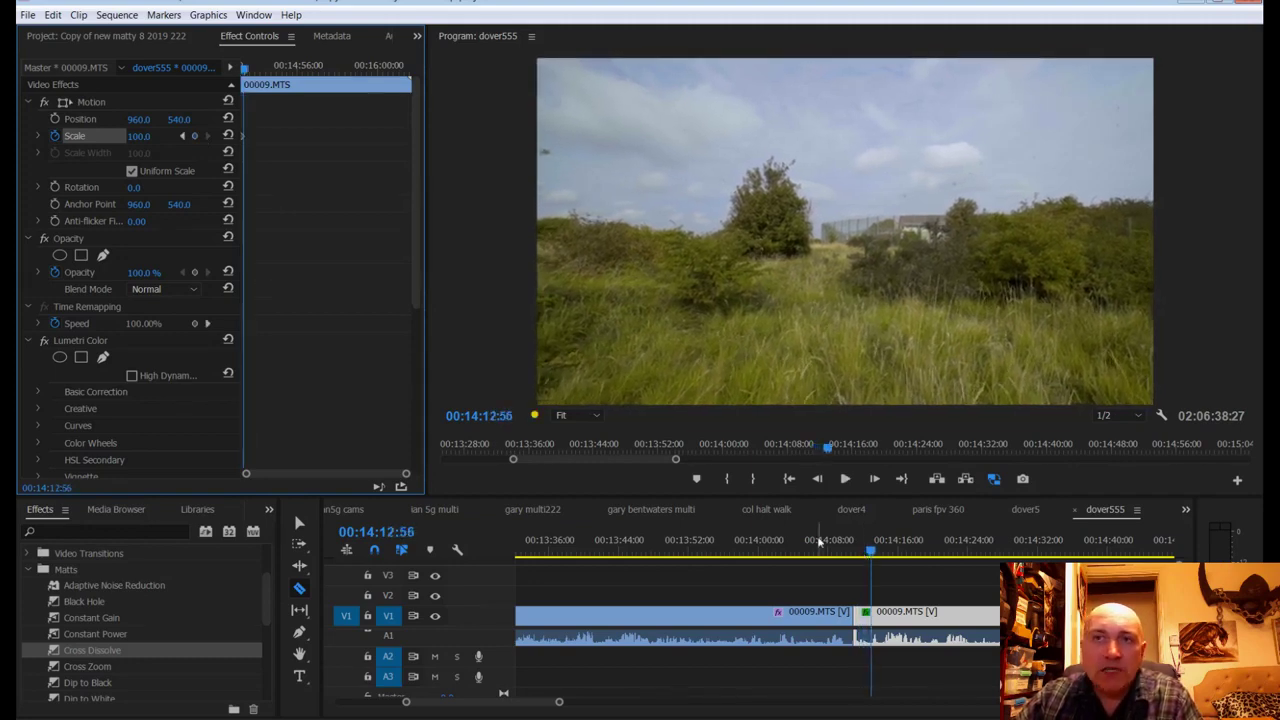
left_click_drag(139, 143, 453, 181)
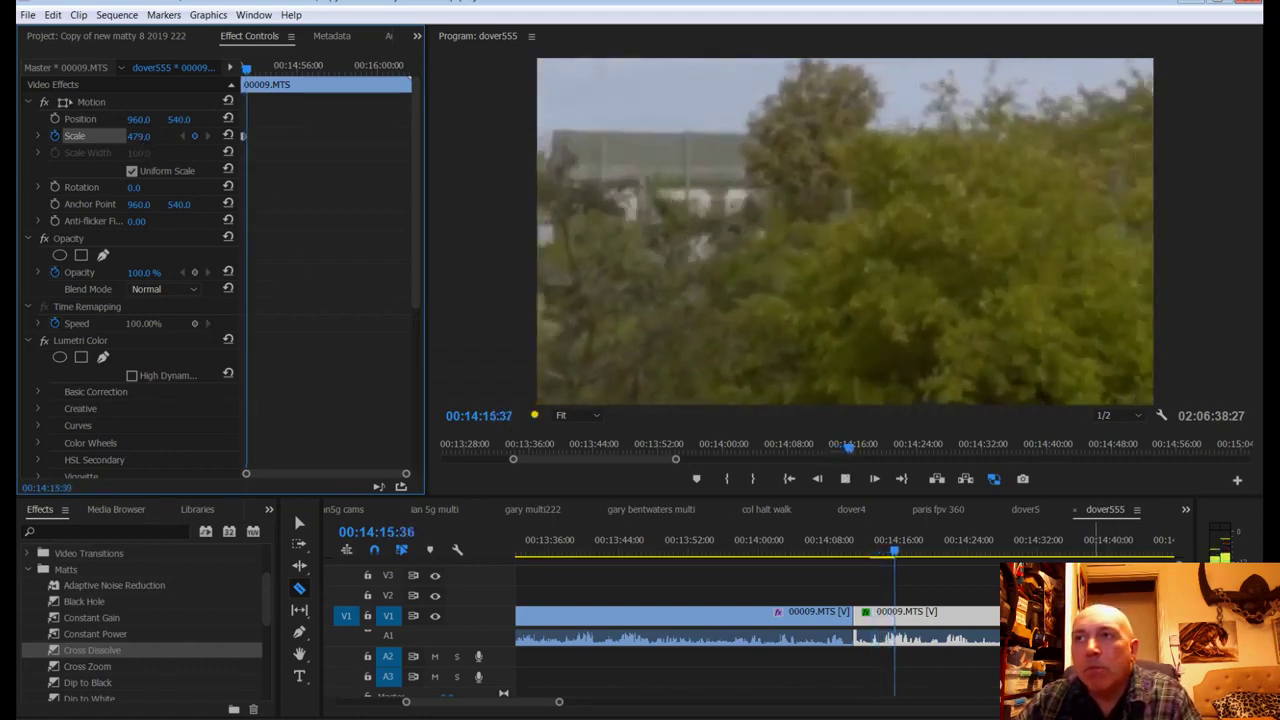
Step: Split the zoomed 00009.MTS segment at 00:14:15:20
key("space")
left_click_drag(908, 561, 891, 552)
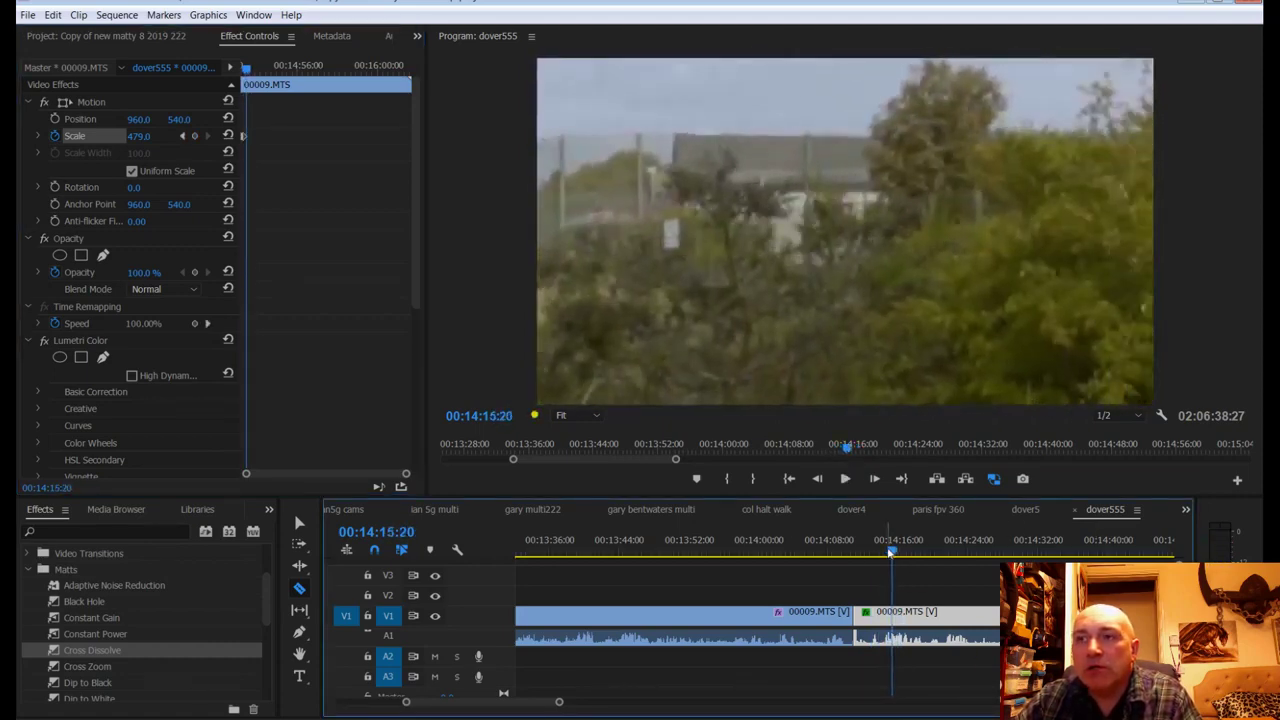
left_click(897, 618)
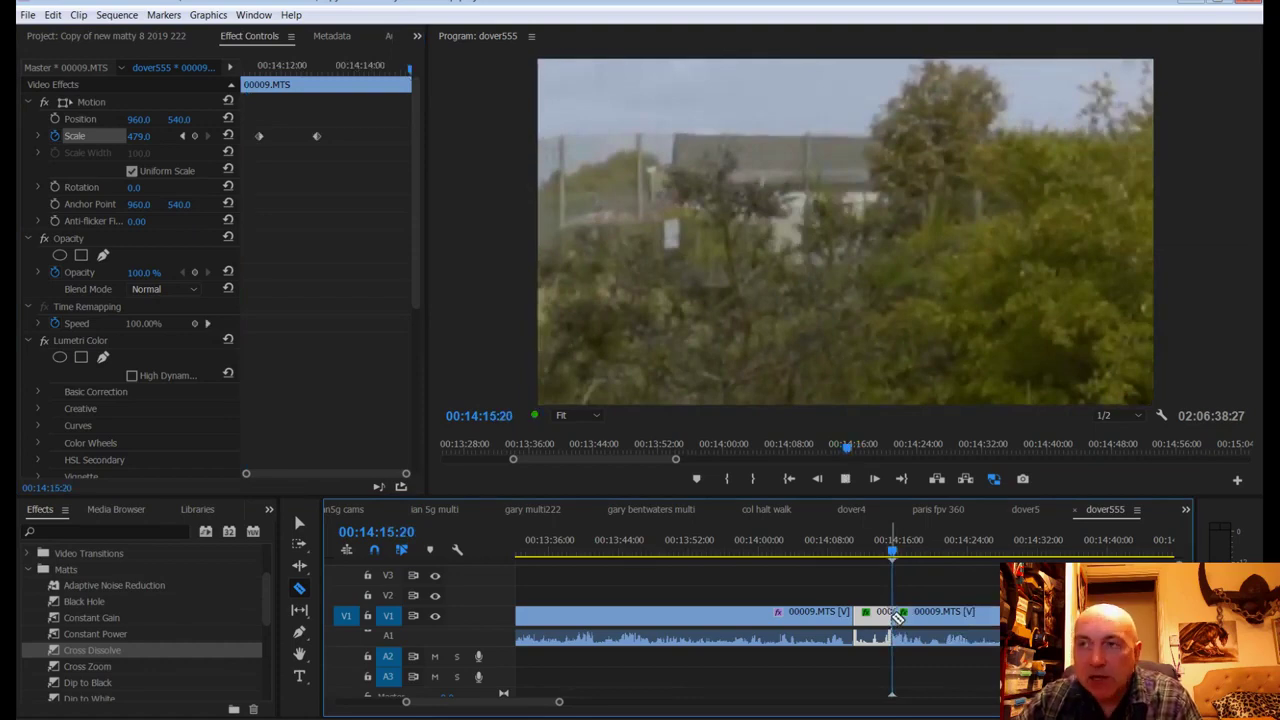
Step: Reset Scale to 100 and delete the Scale keyframes on the 00009.MTS segment after the 00:14:15:20 cut
key("space")
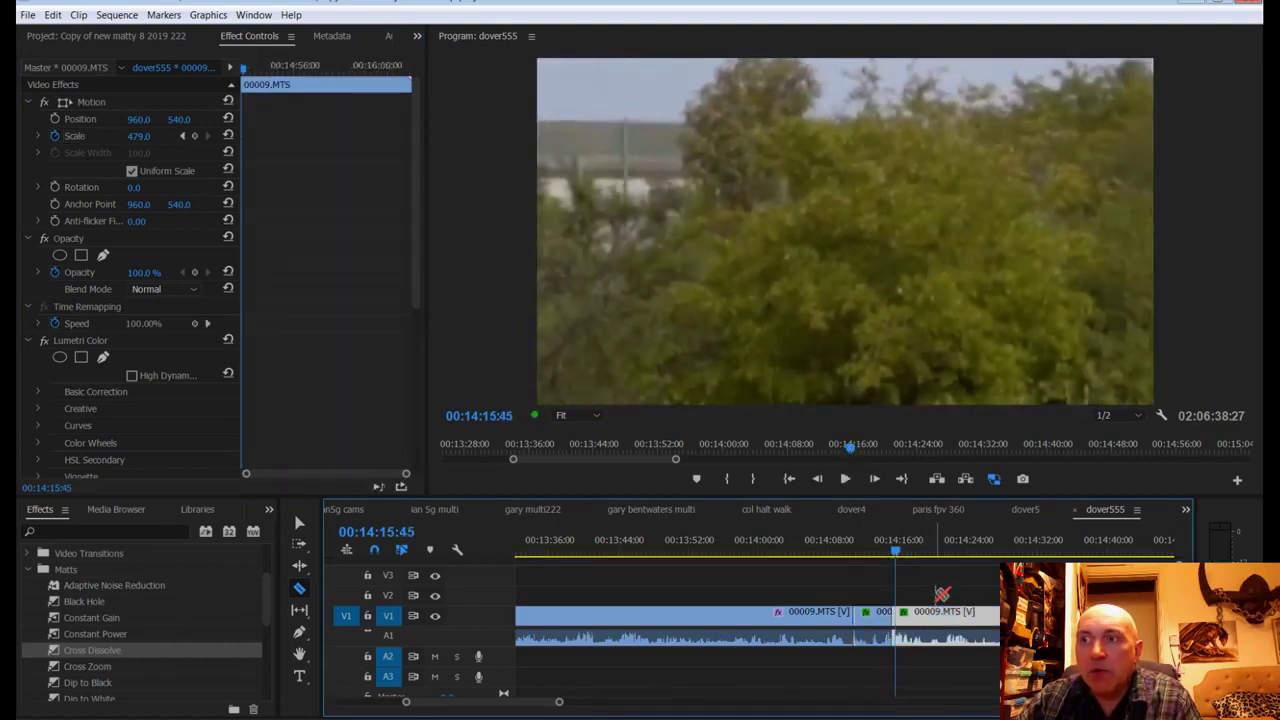
left_click(228, 135)
left_click(55, 136)
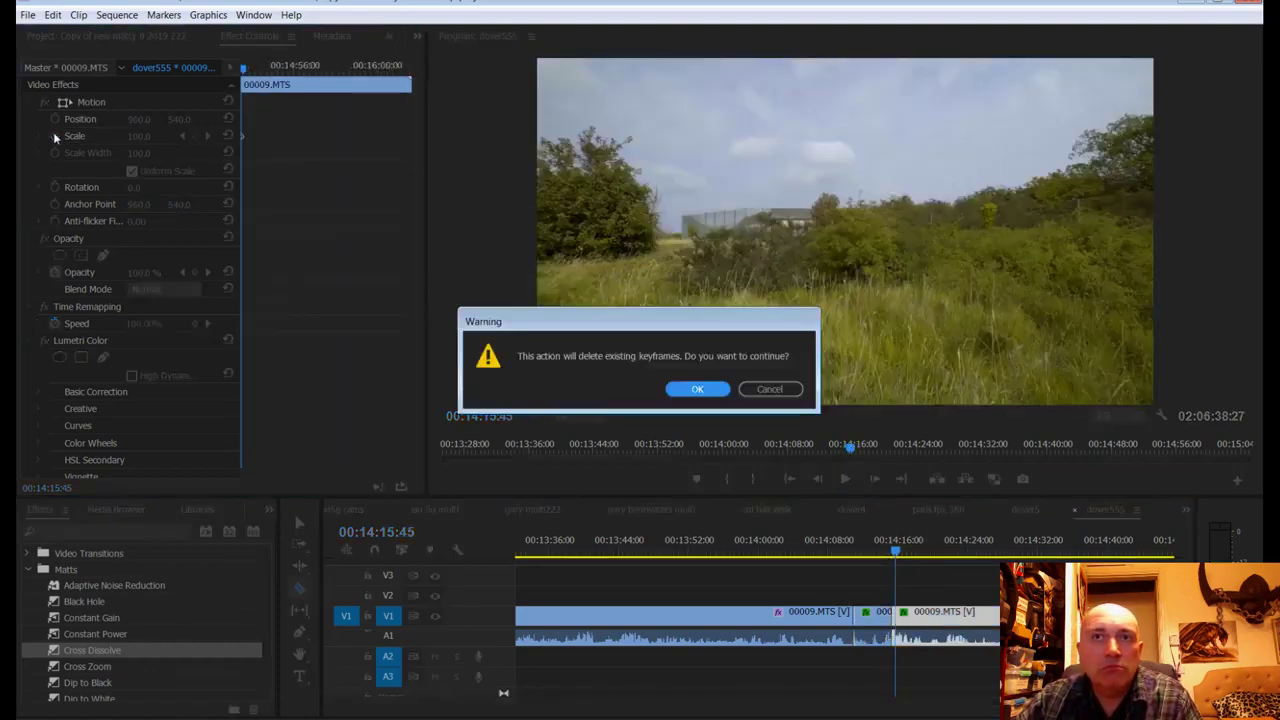
left_click(682, 391)
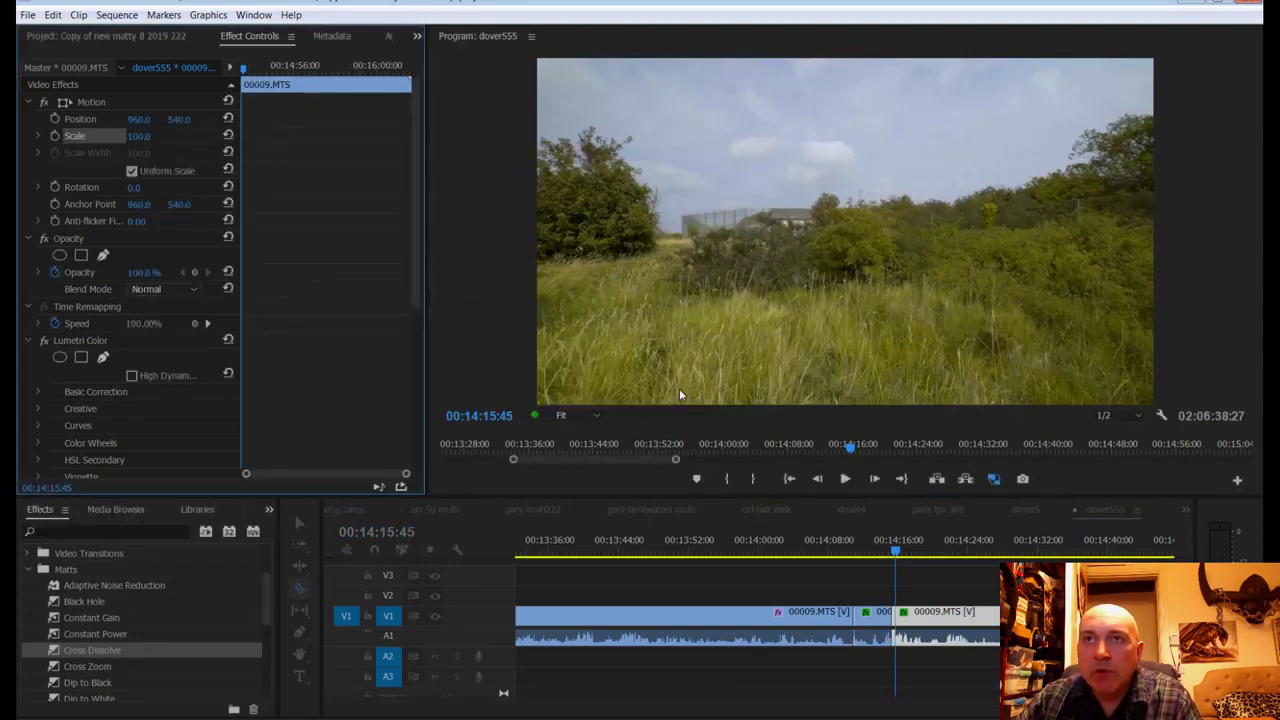
Step: Review the zoom effect and the 00009.MTS footage that follows up to 00:15:09:21
left_click_drag(895, 549, 845, 549)
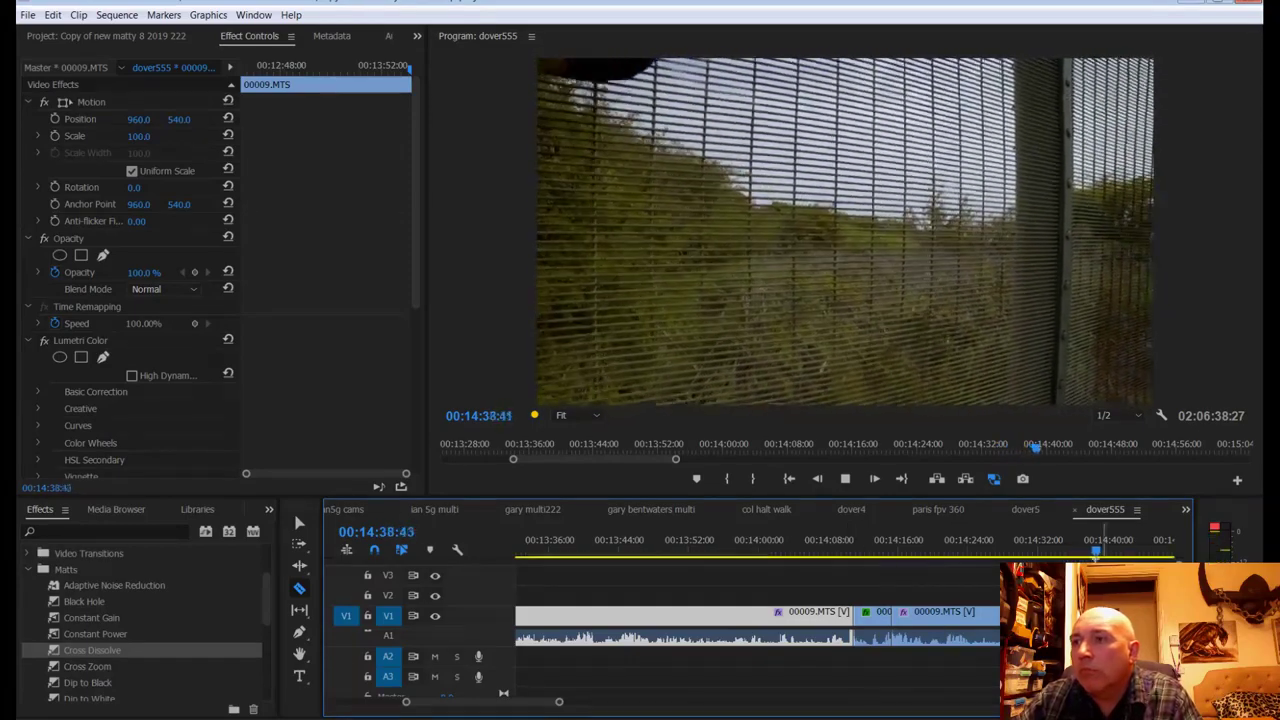
scroll(848, 635, "down", 3)
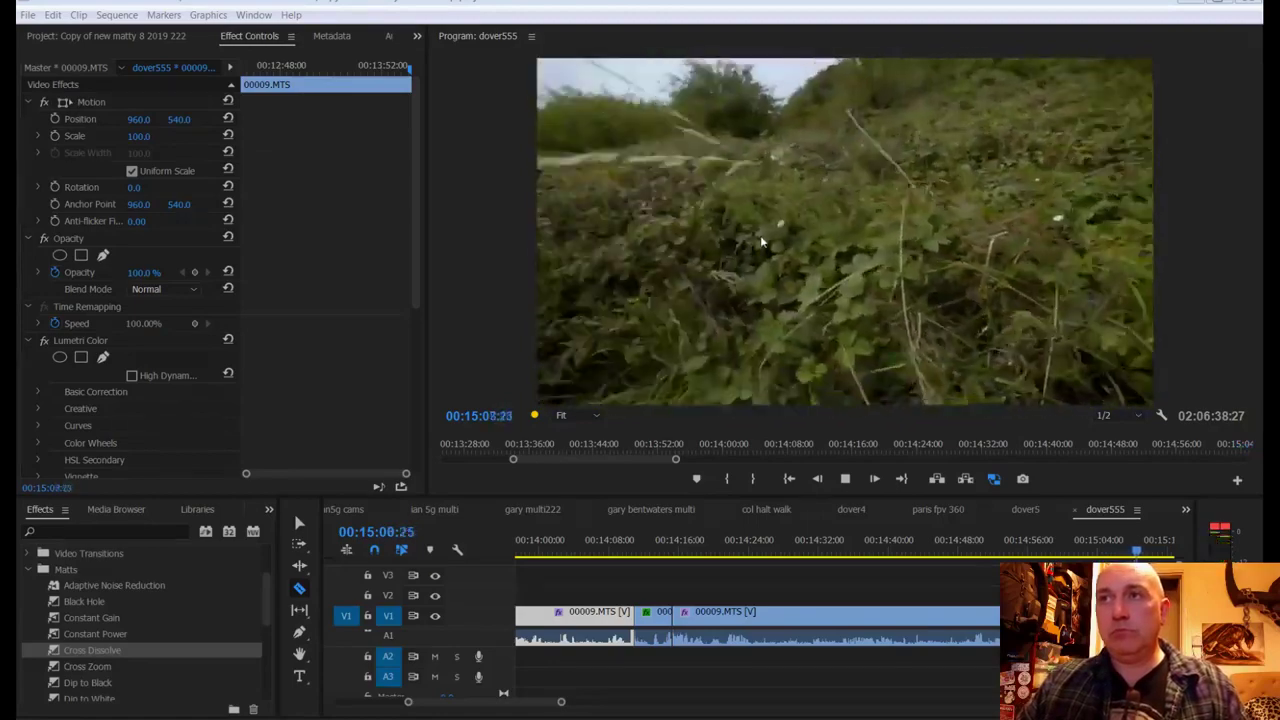
key("space")
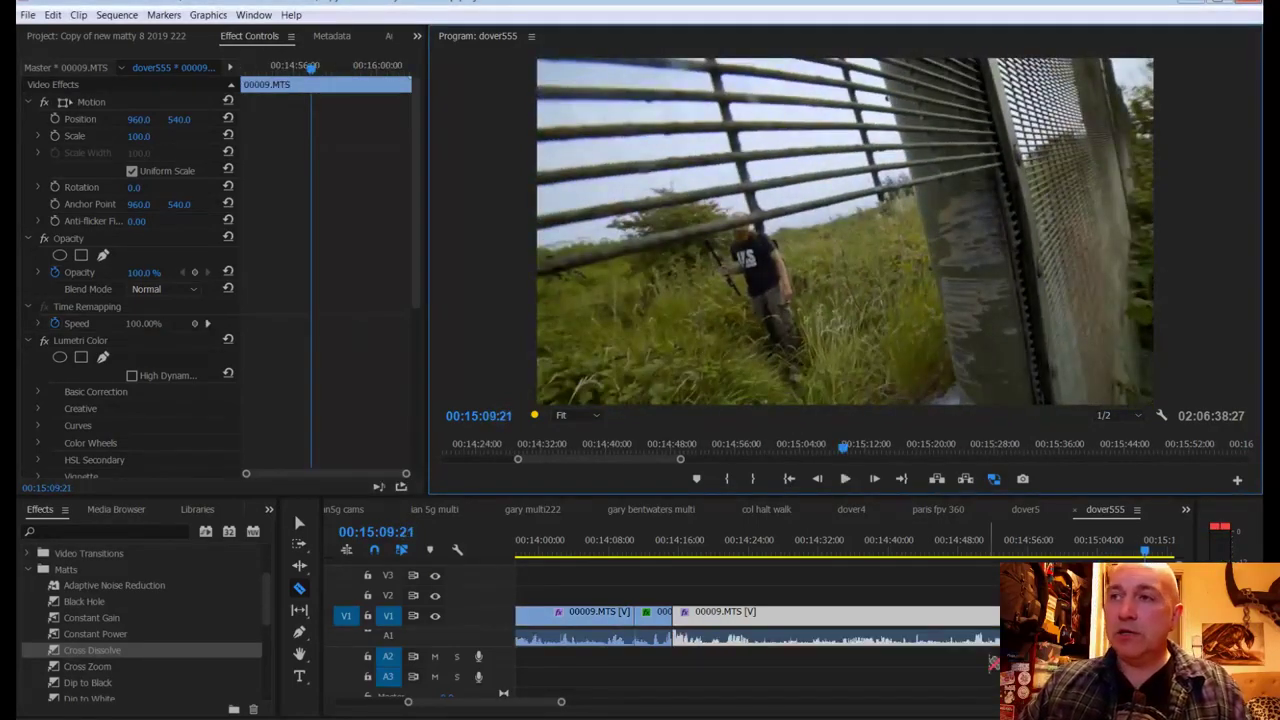
Step: Replay the footage around 00:15:00:00 to locate the unwanted sound and split 00009.MTS at 00:15:03:13
left_click_drag(563, 705, 547, 707)
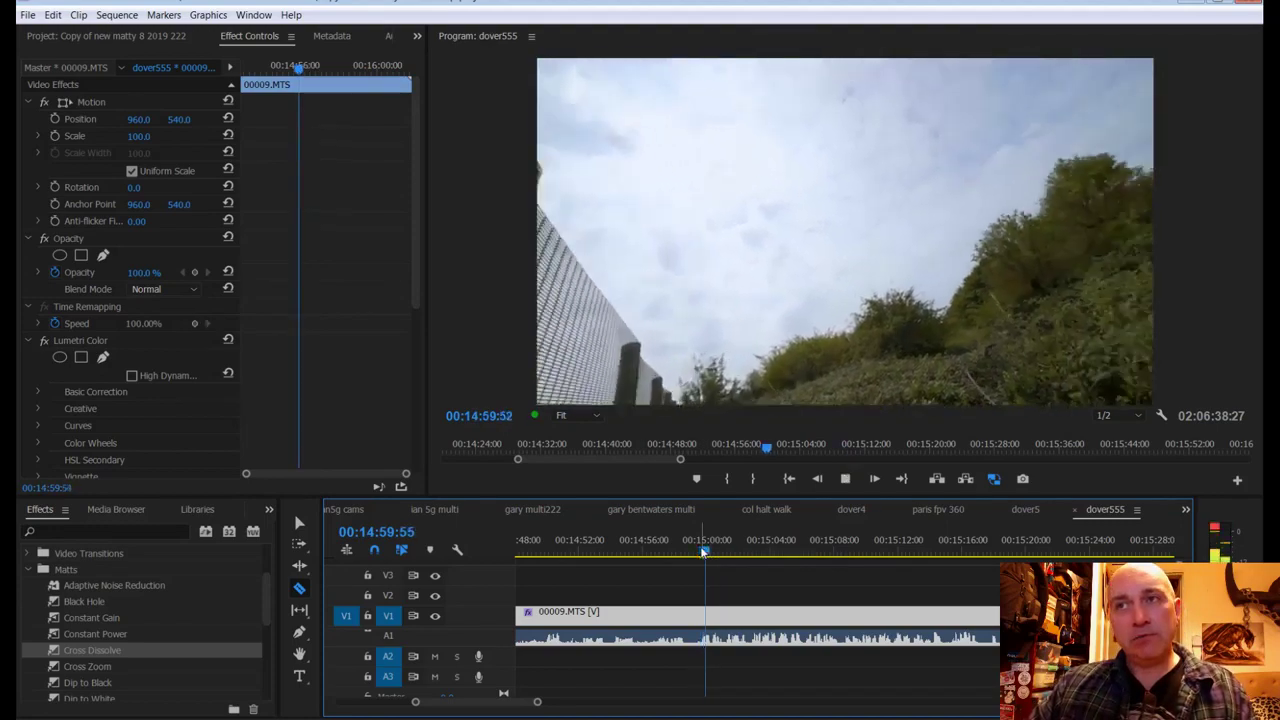
key("space")
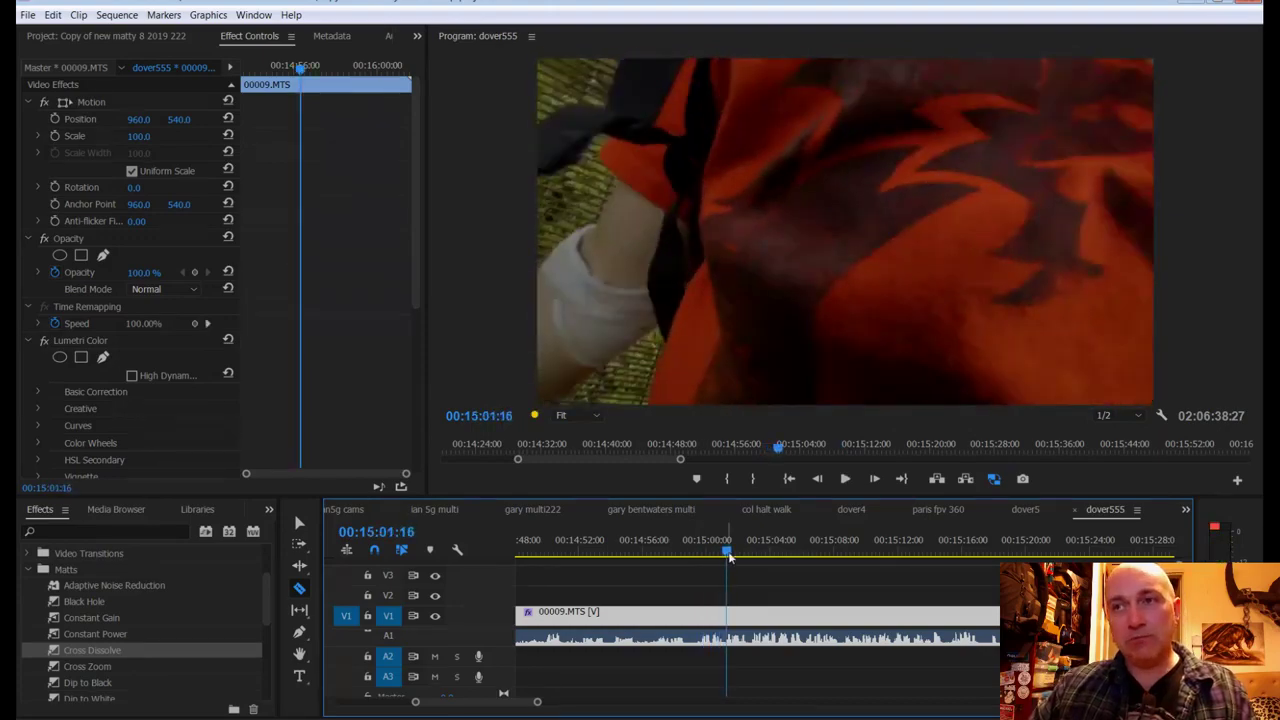
left_click_drag(653, 563, 636, 563)
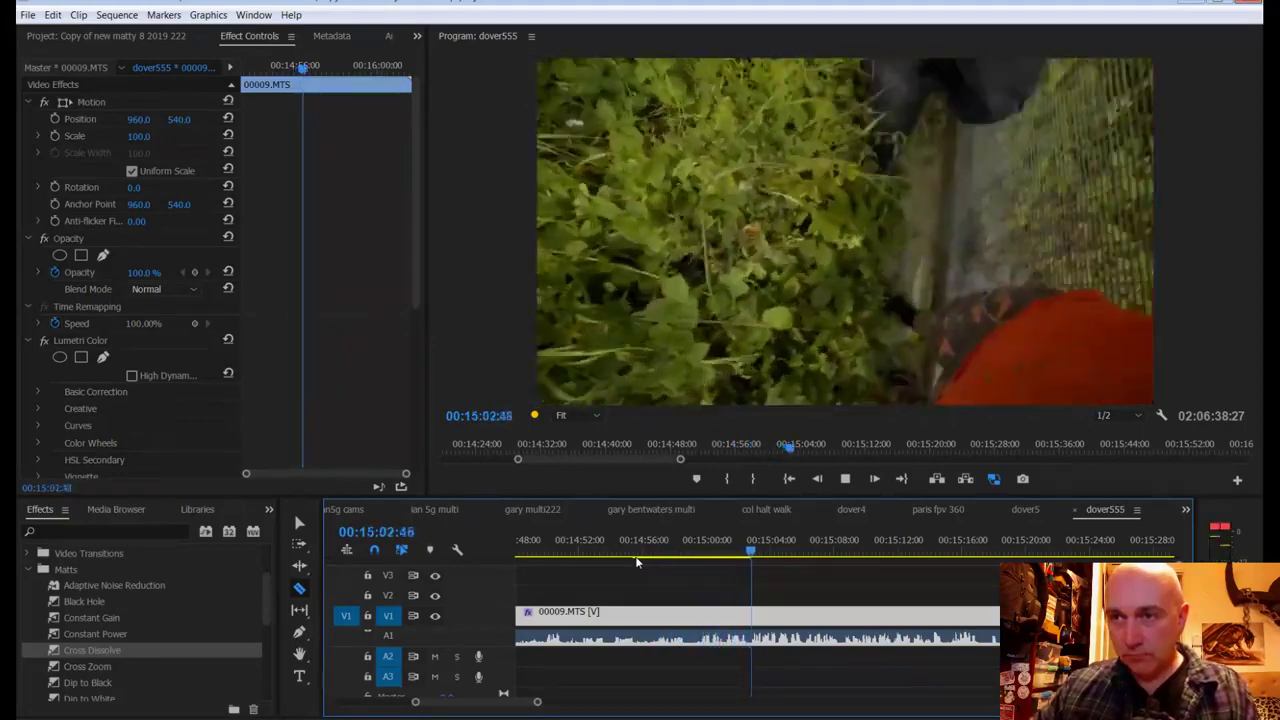
key("space")
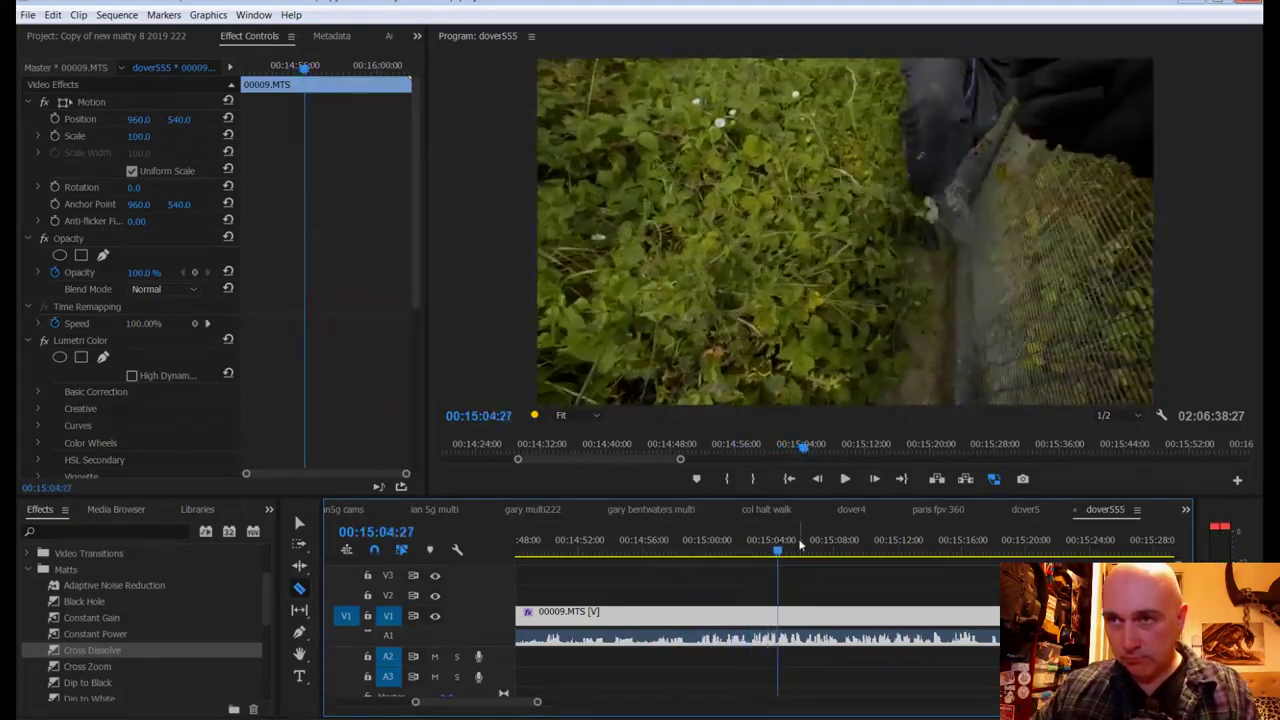
left_click_drag(755, 553, 750, 553)
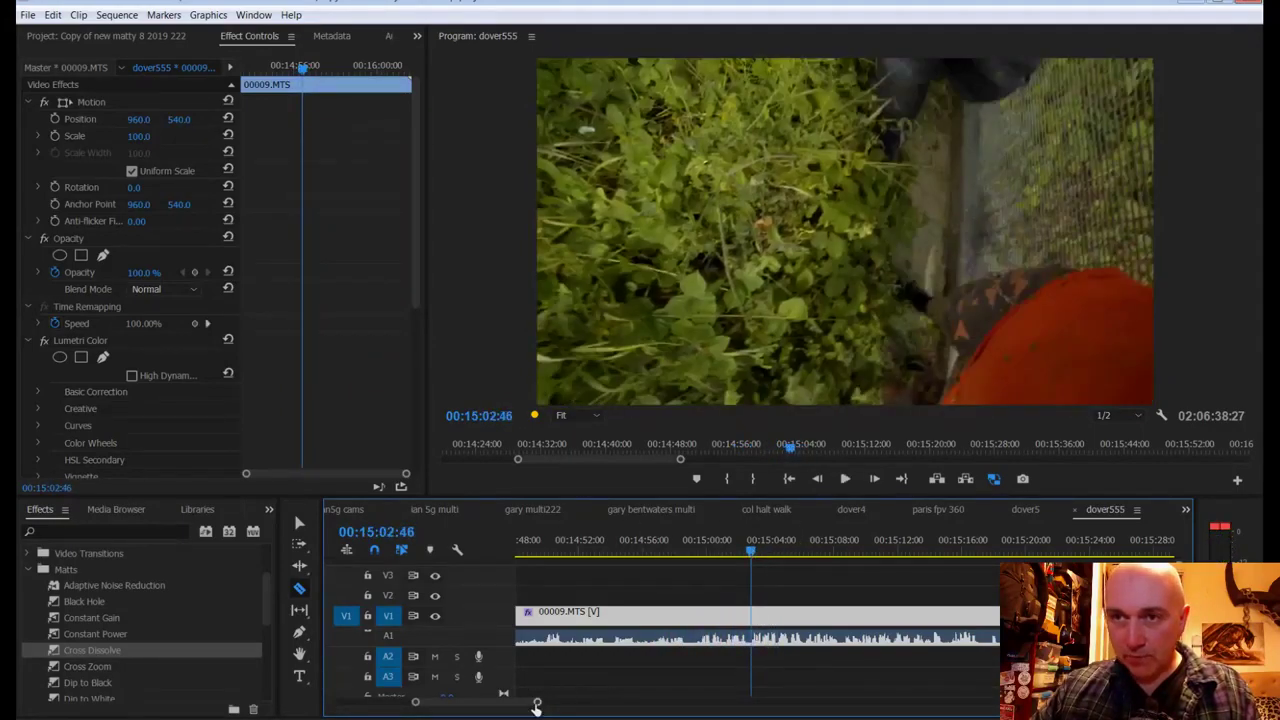
left_click_drag(536, 704, 495, 708)
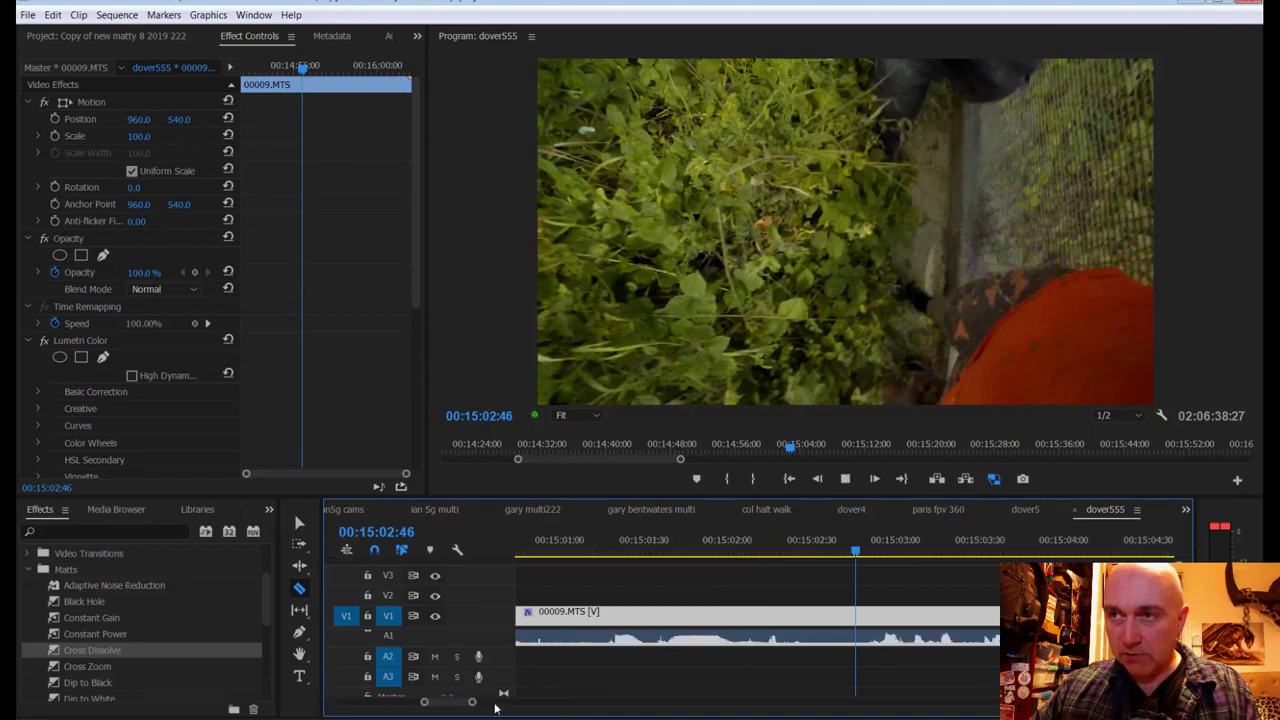
key("space")
key("space")
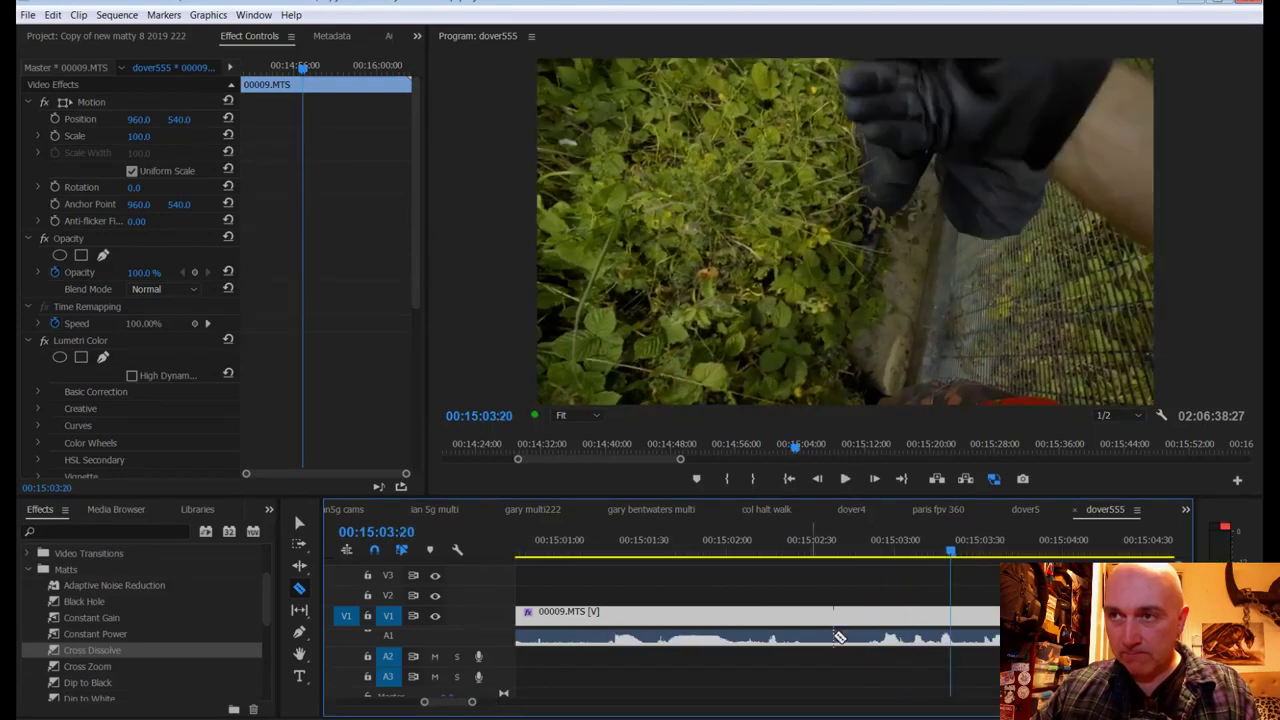
left_click_drag(940, 552, 931, 552)
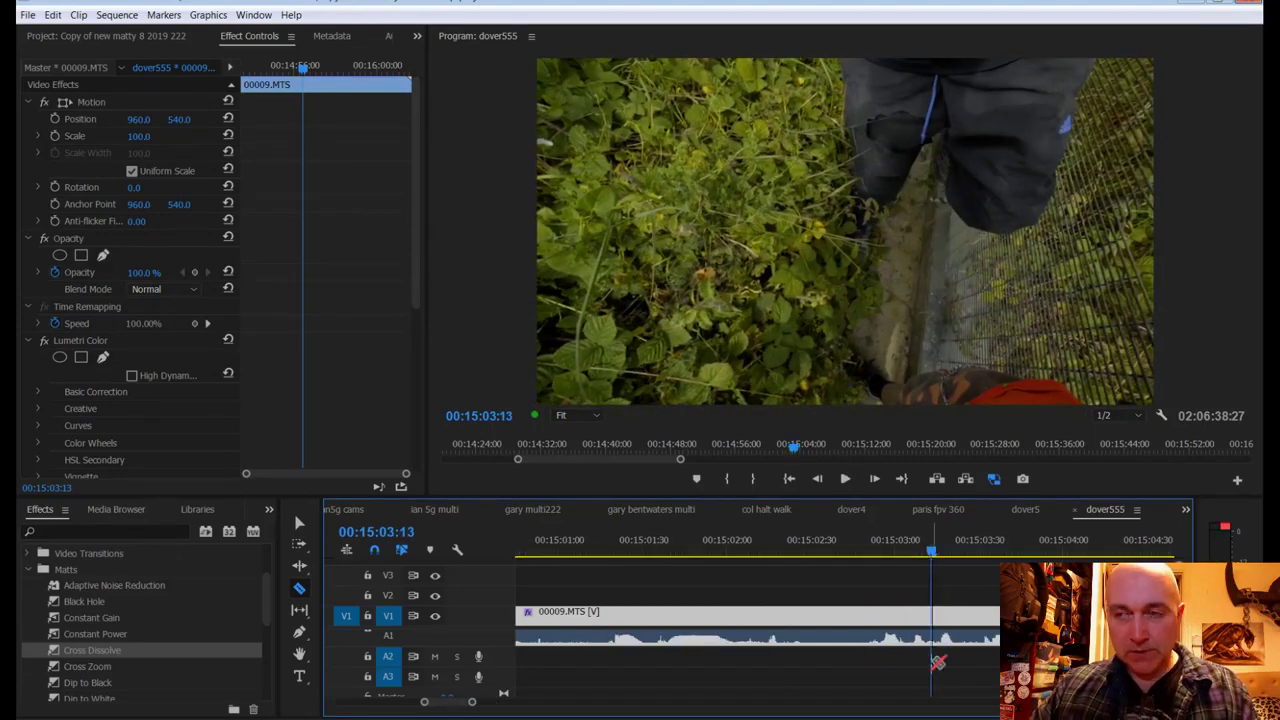
left_click(938, 634)
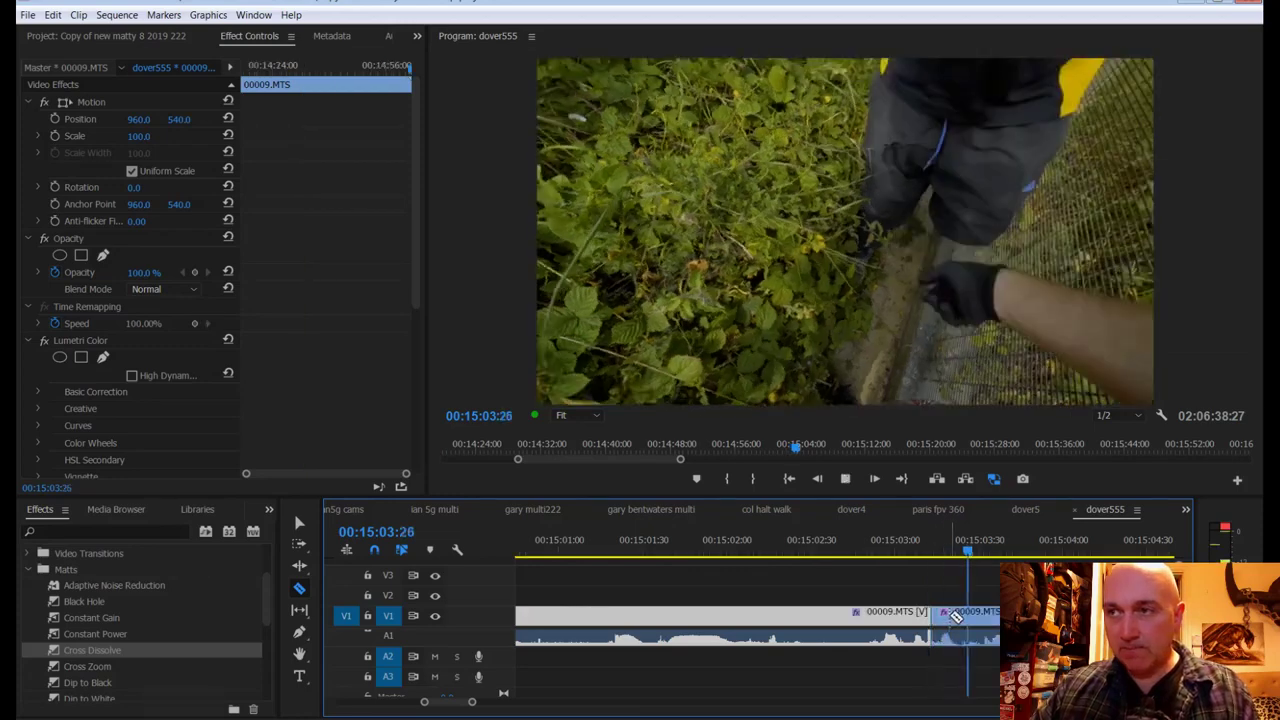
Step: Isolate the short fragment after the 00:15:03:13 cut, unlink it, delete only its audio, check the edit and save the project
key("space")
right_click(950, 615)
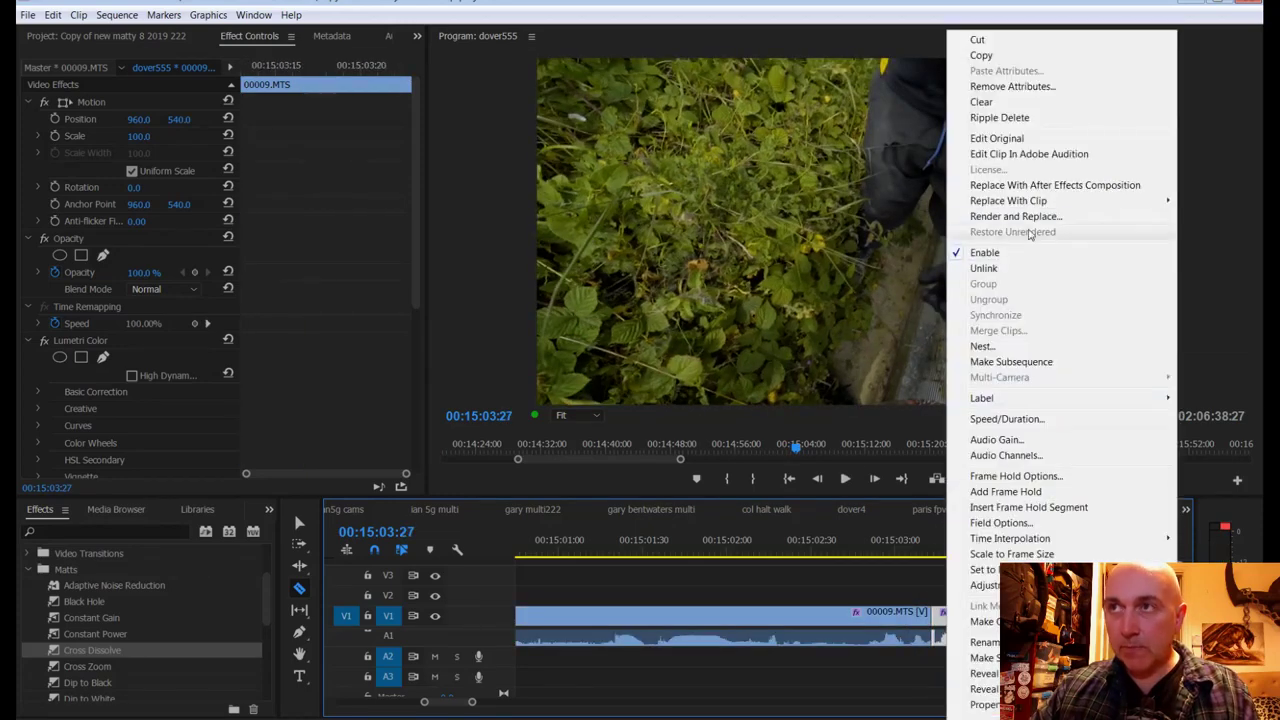
left_click(1003, 269)
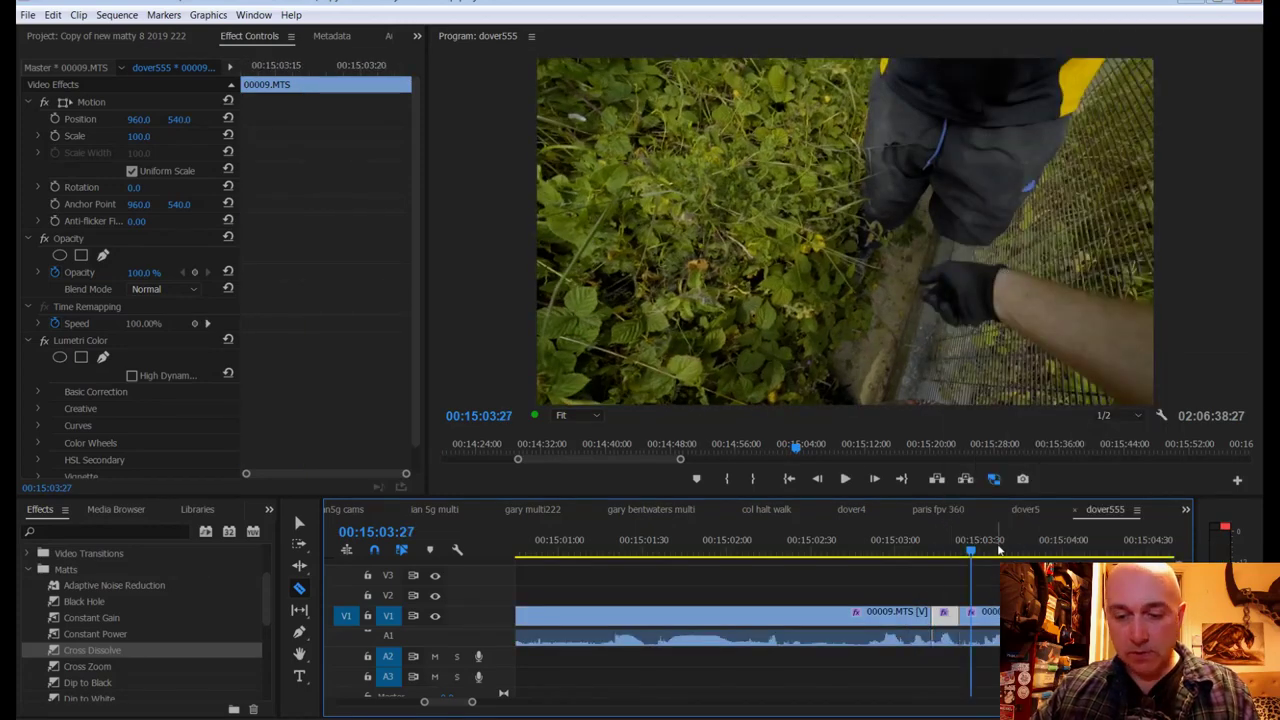
left_click(945, 640)
key("Delete")
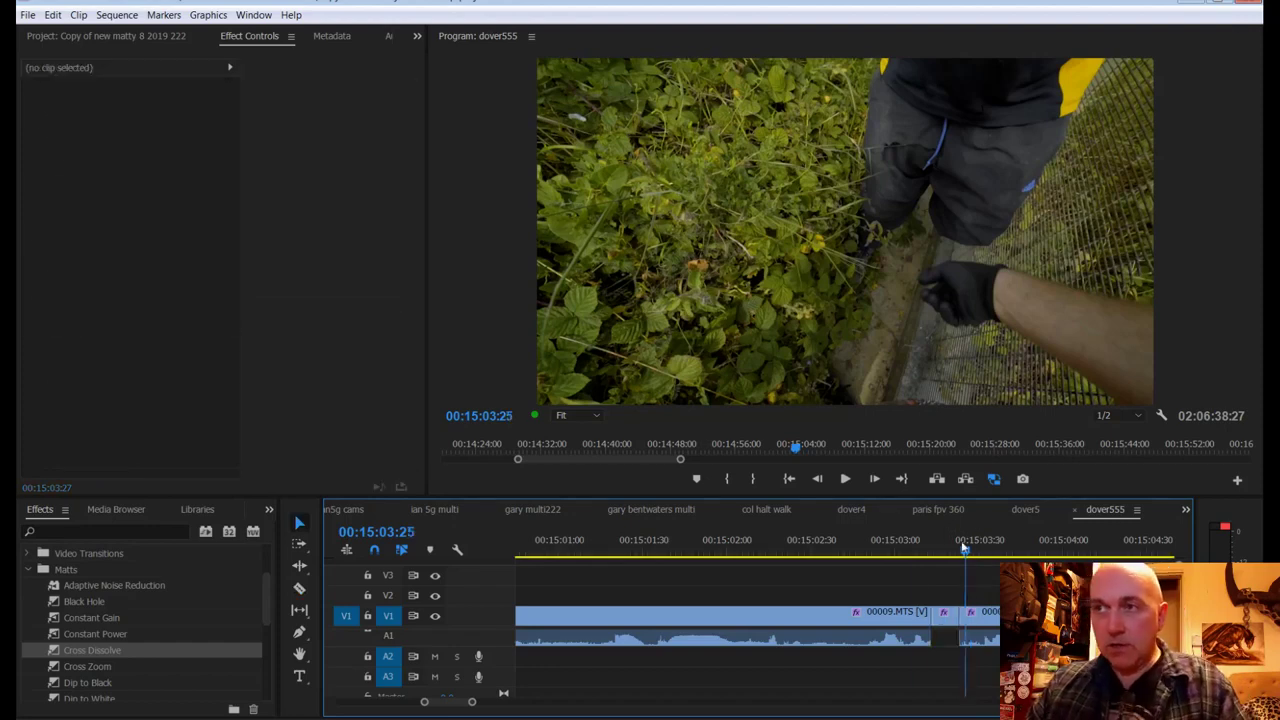
left_click_drag(965, 548, 790, 552)
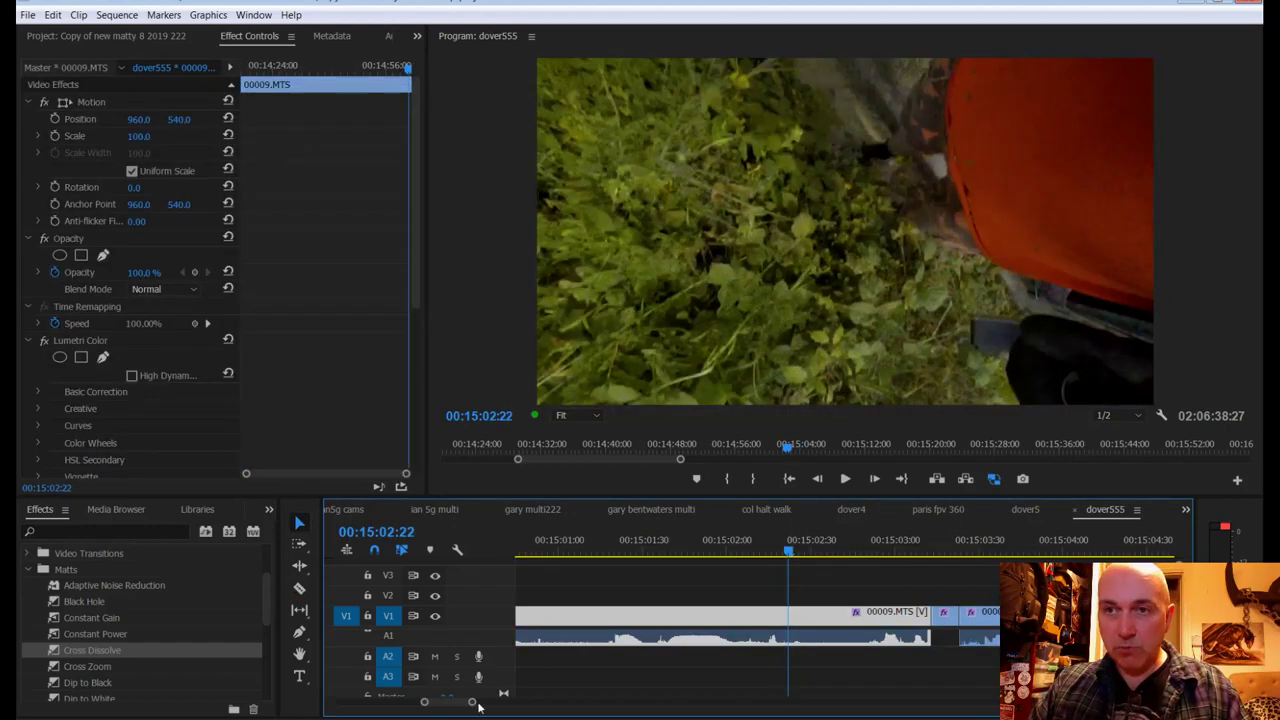
left_click_drag(479, 706, 560, 698)
key("ctrl+s")
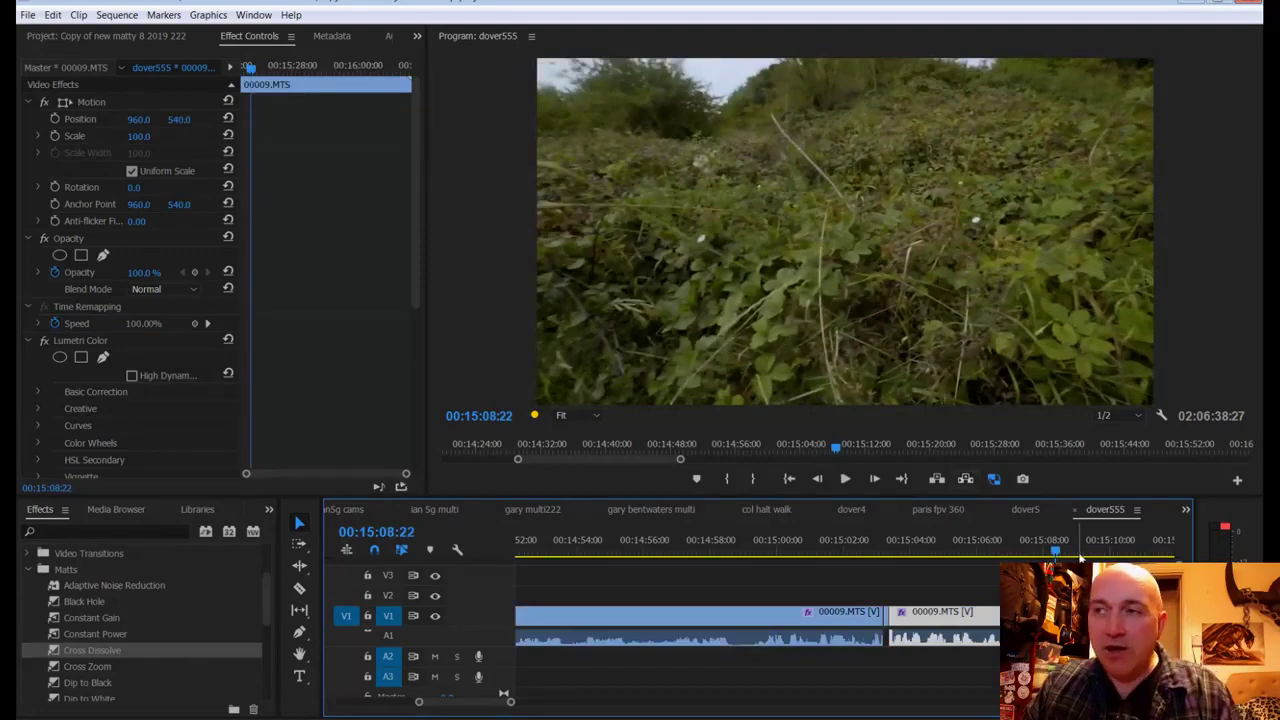
Step: Split the 00009.MTS clip on V1 at 00:15:08:22
scroll(815, 643, "down", 3)
key("c")
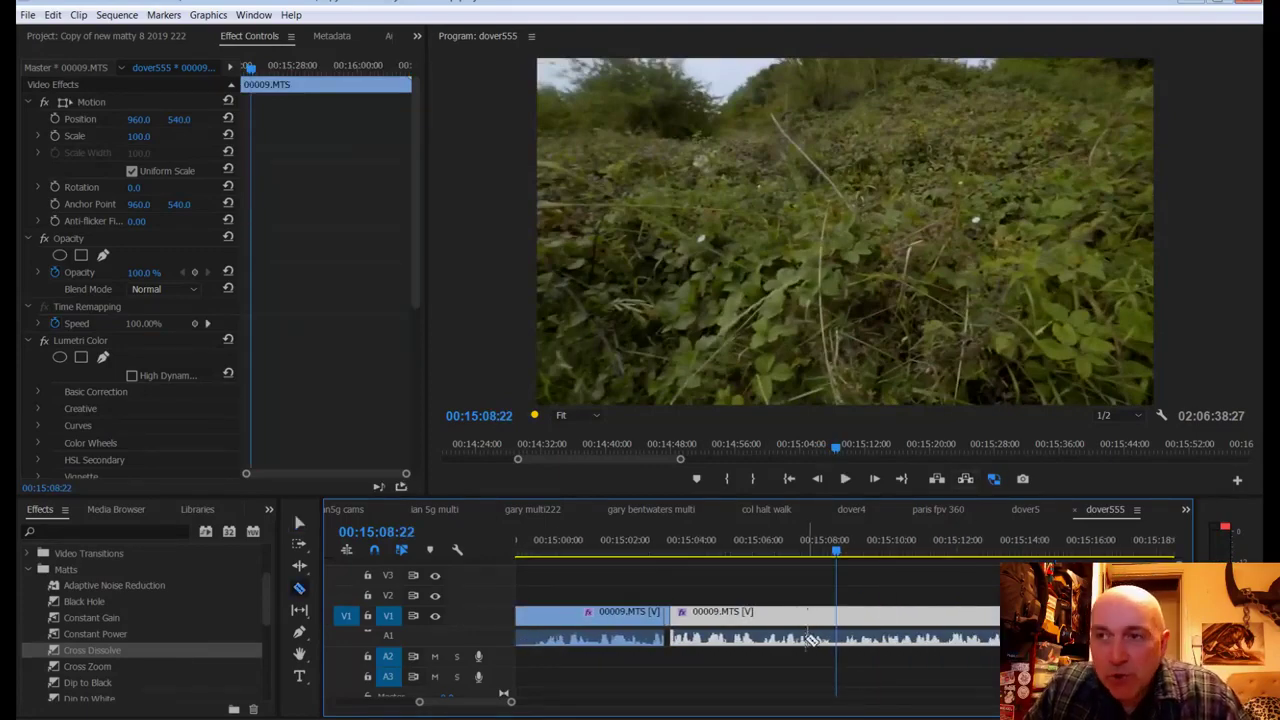
left_click(836, 622)
Step: Replay the footage after 00:15:08:22, split 00009.MTS at 00:15:11:33 and ripple delete the section between the two cuts
mouse_move(838, 556)
left_mouse_down()
mouse_move(897, 556)
mouse_move(846, 563)
left_mouse_up()
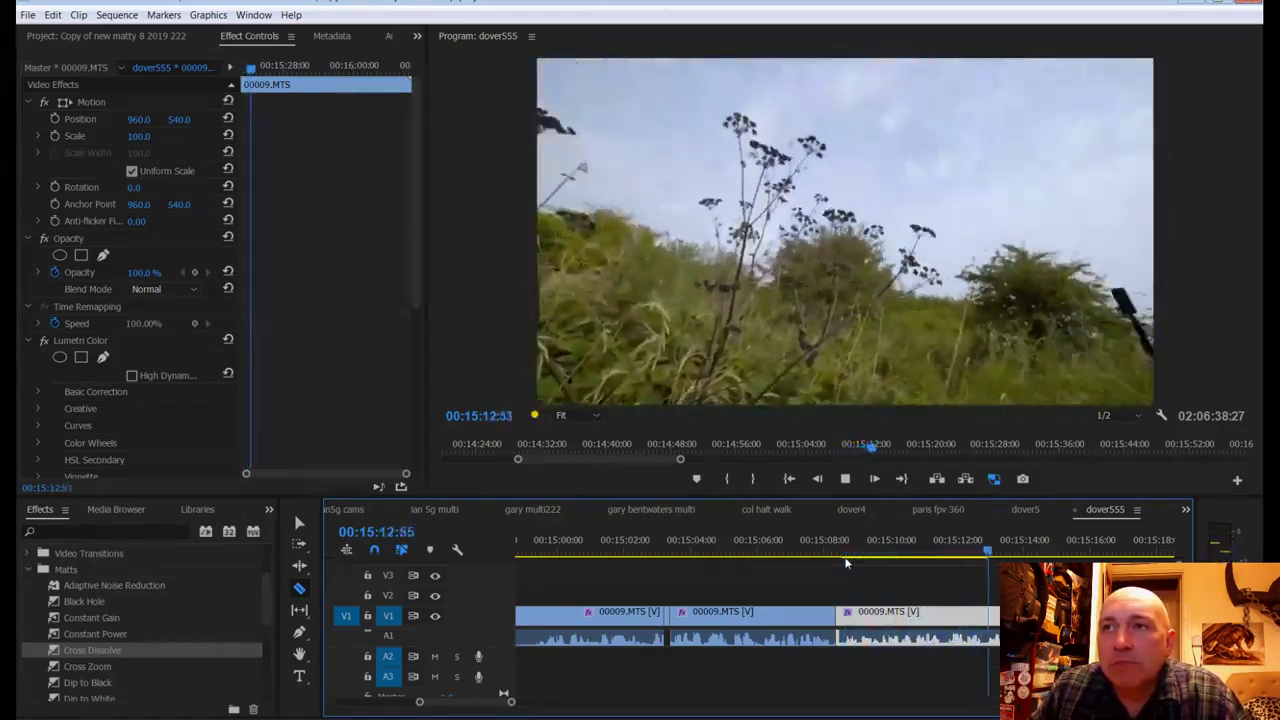
key("space")
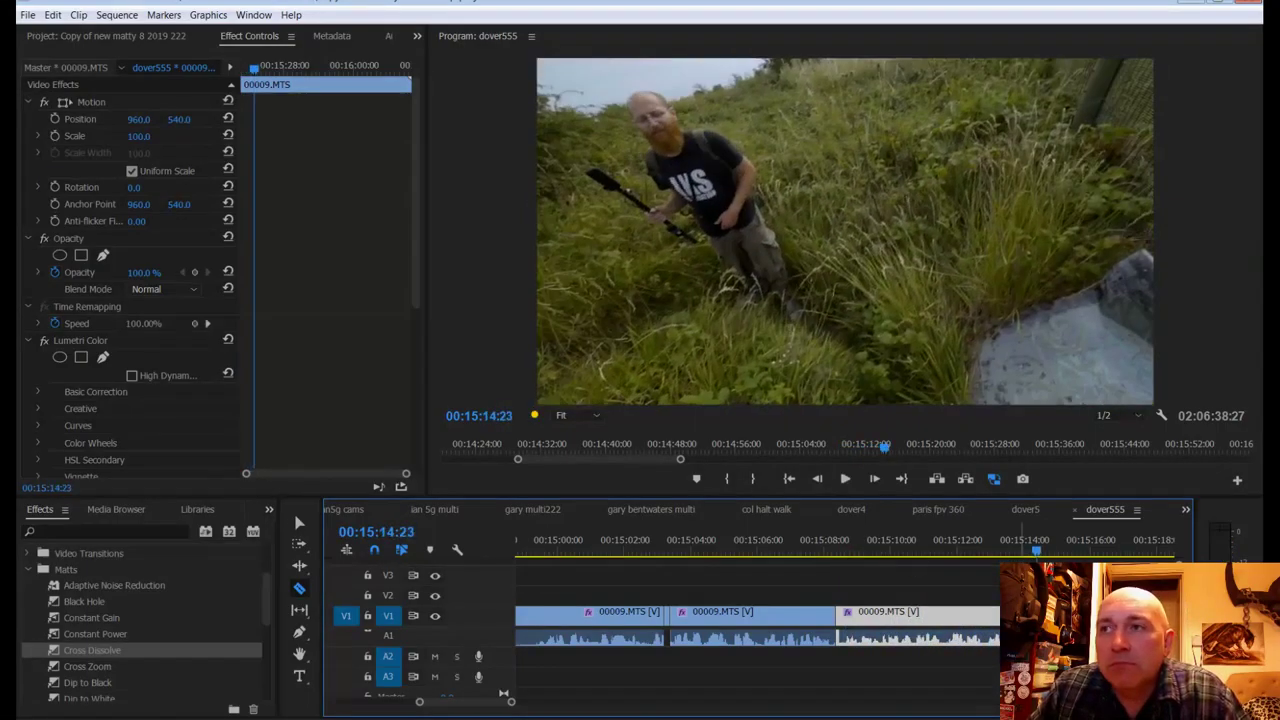
left_click_drag(907, 552, 866, 552)
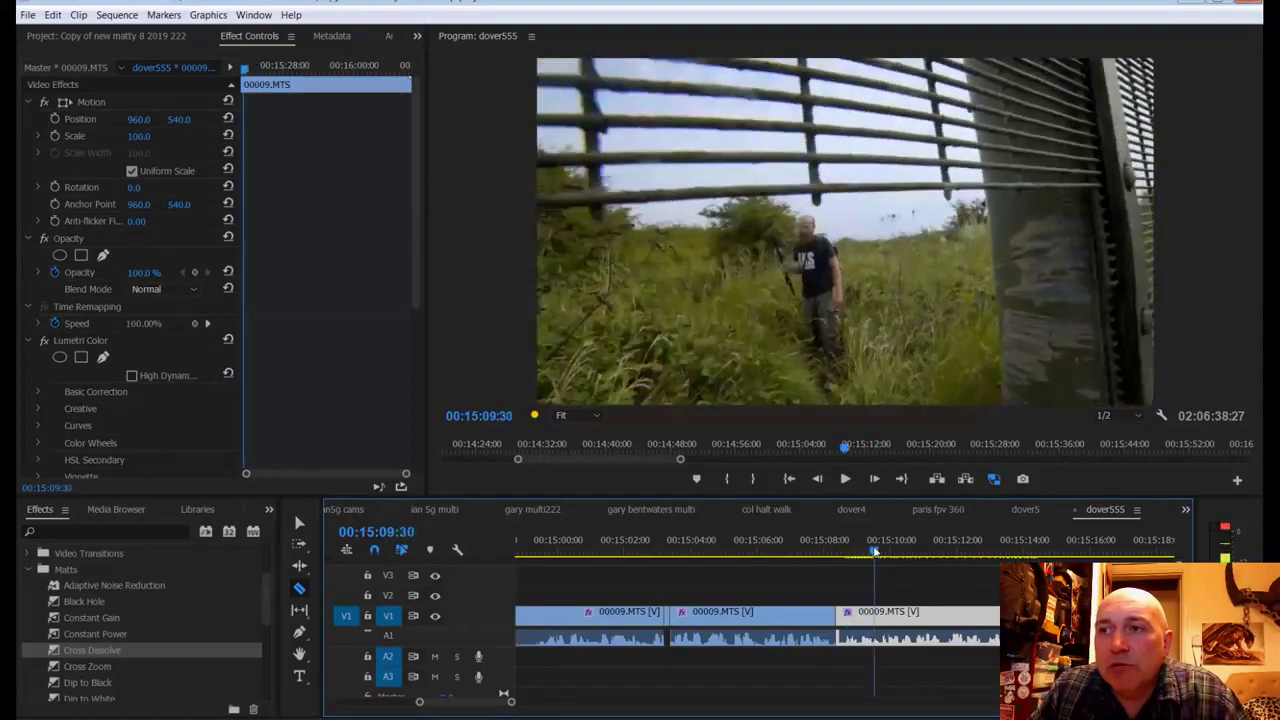
key("space")
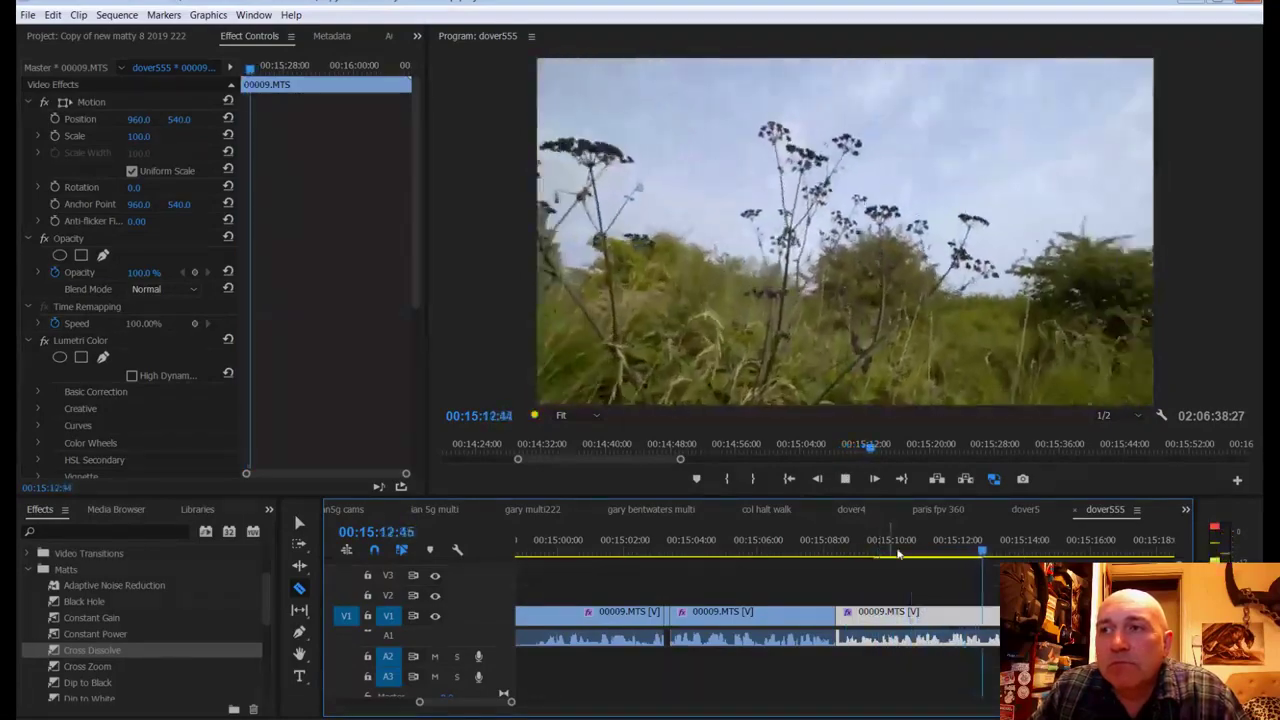
left_click(937, 553)
left_click_drag(940, 560, 944, 560)
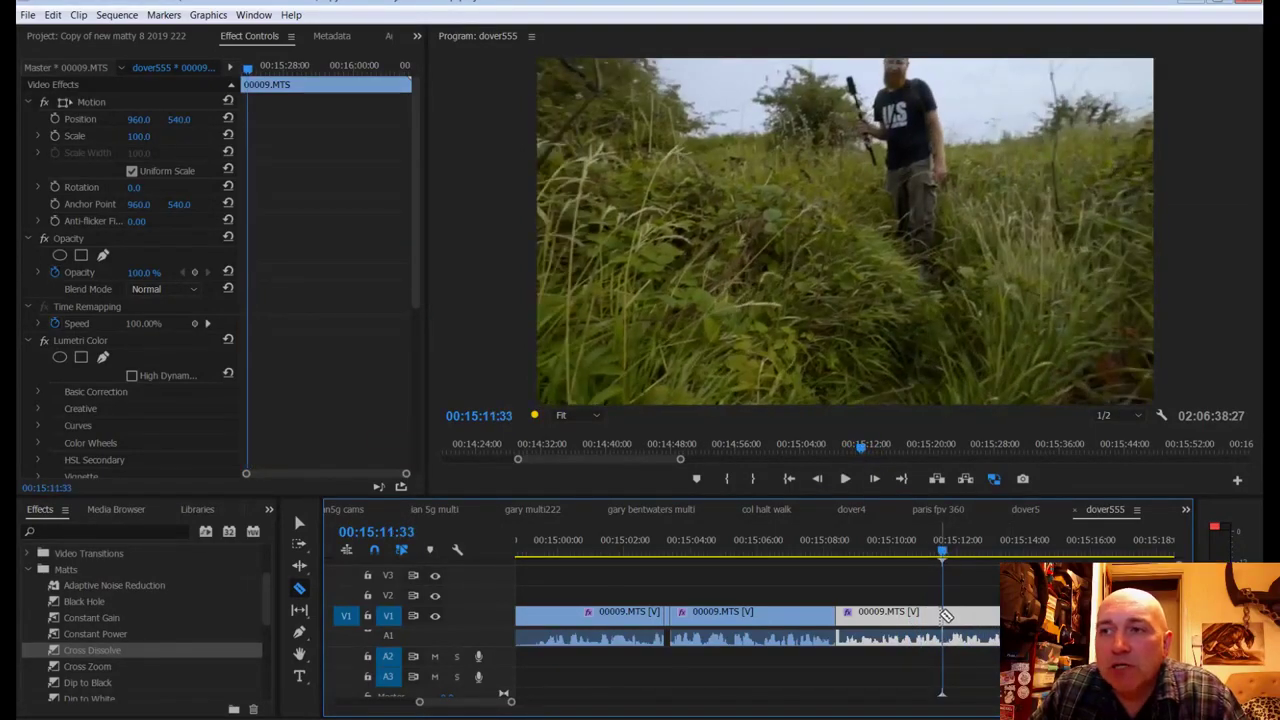
right_click(830, 615)
left_click(940, 120)
key("Up")
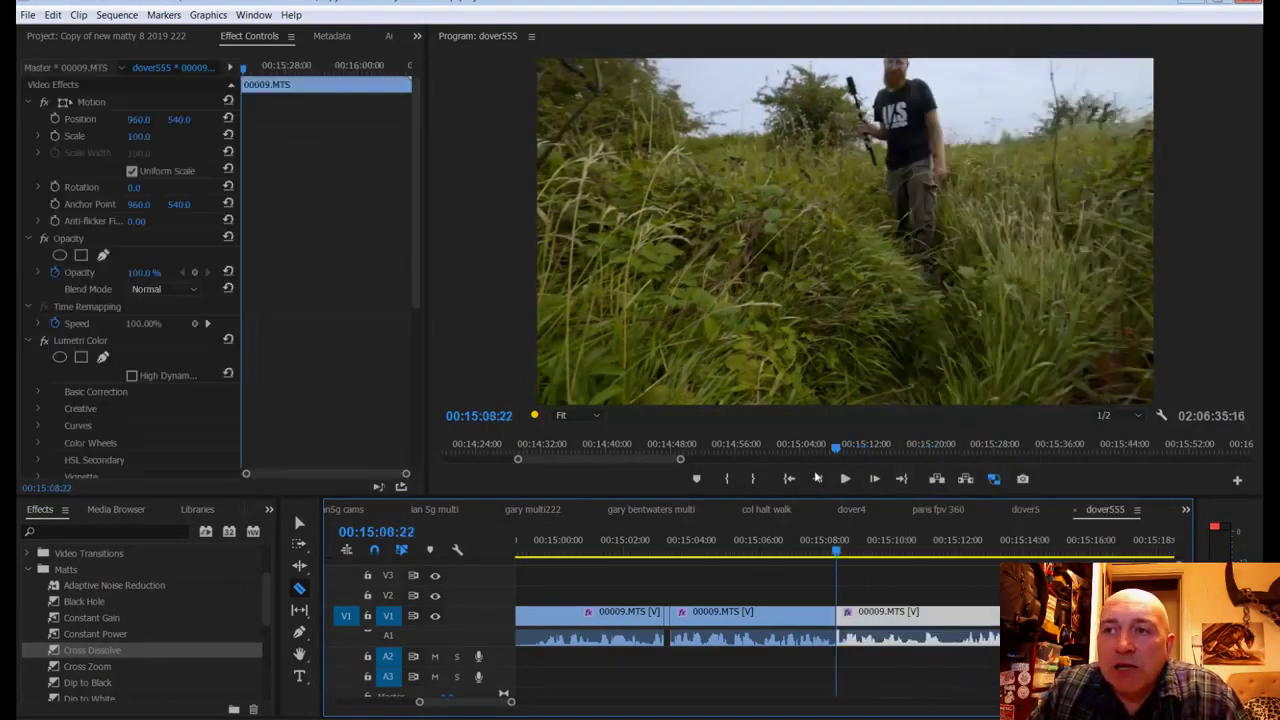
Step: Apply a Dip to White transition to the 00009.MTS cut at 00:15:08:22 on V1
scroll(66, 626, "down", 1)
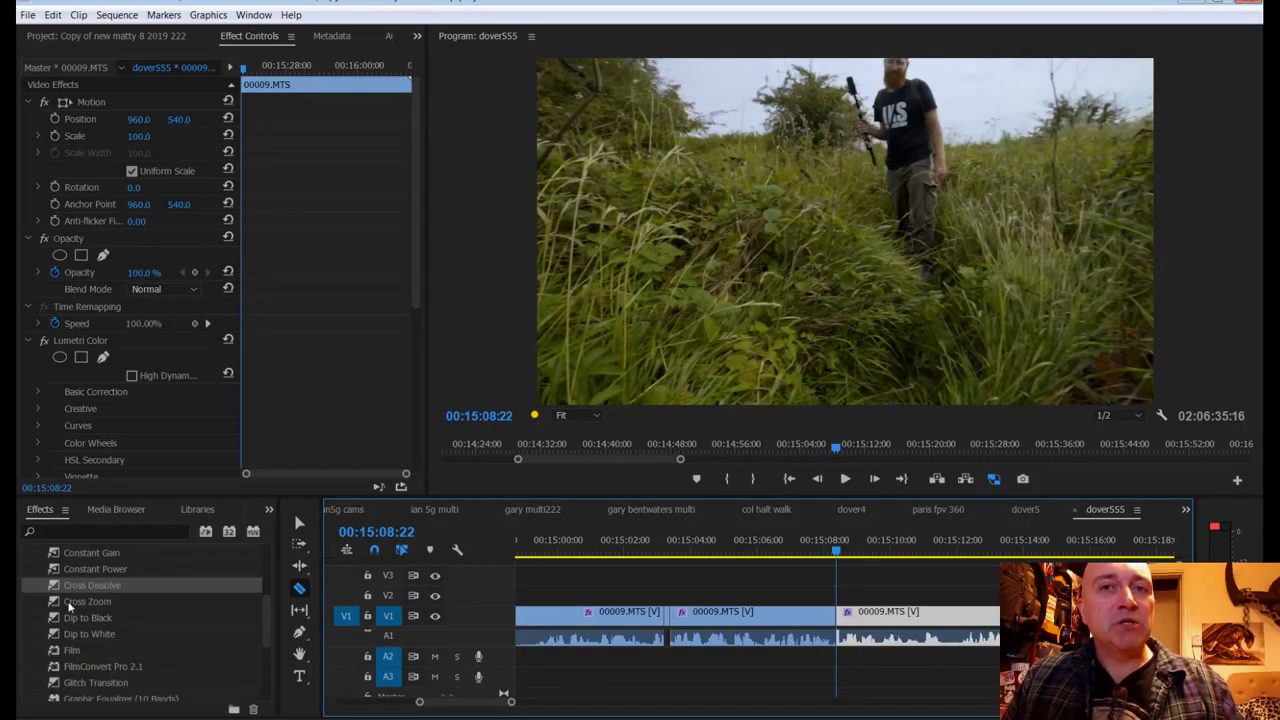
scroll(55, 640, "down", 1)
left_click_drag(55, 634, 835, 615)
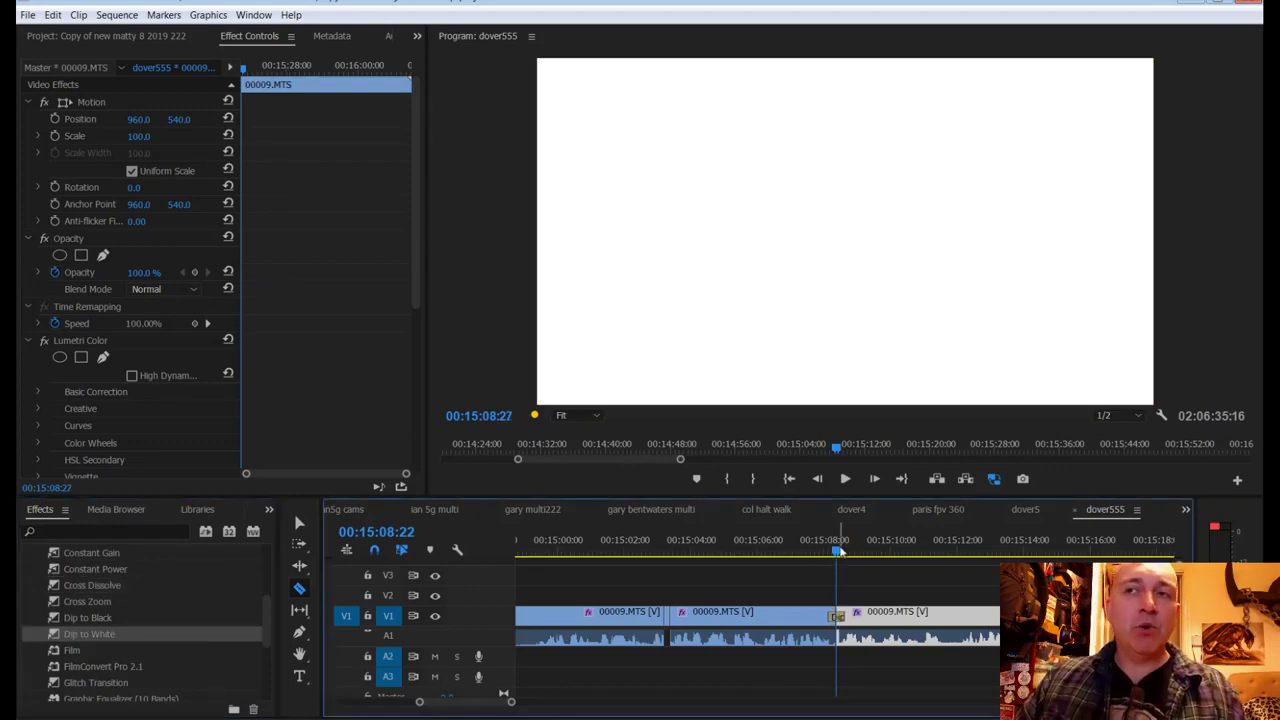
Step: Play back the Dip to White transition from 00:15:06:31 and save the project
left_click(825, 552)
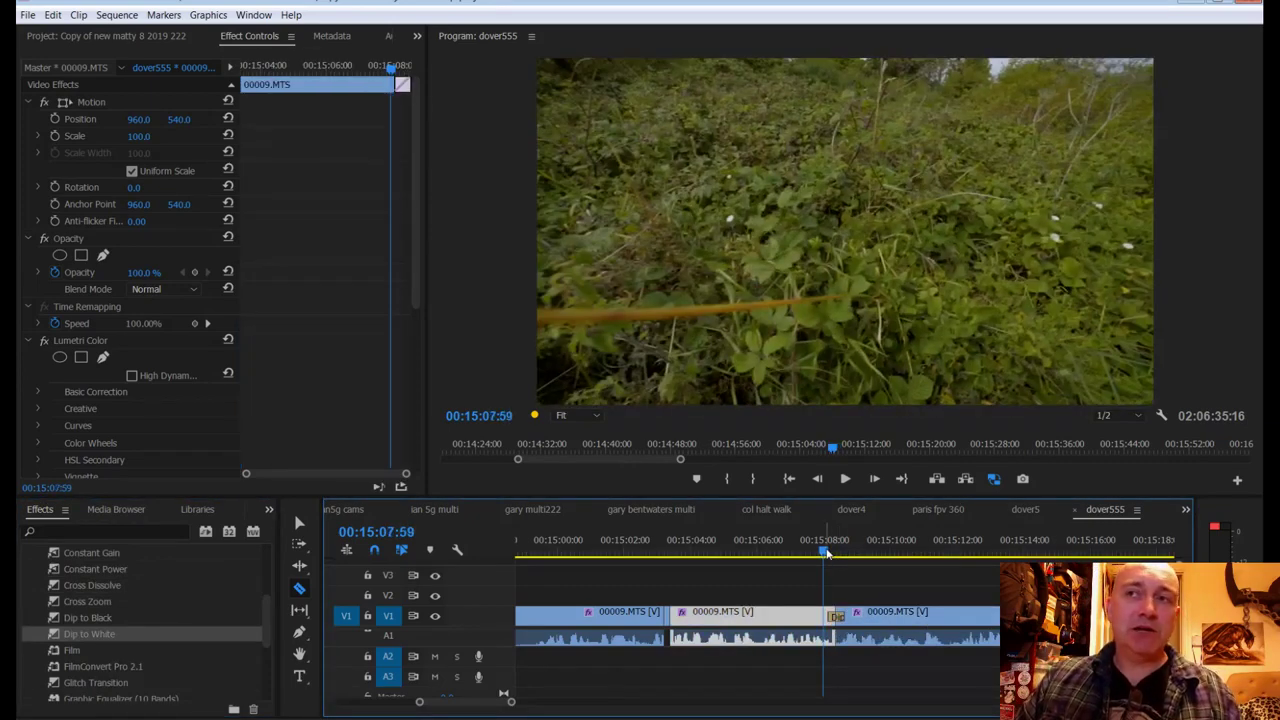
left_click_drag(825, 552, 777, 558)
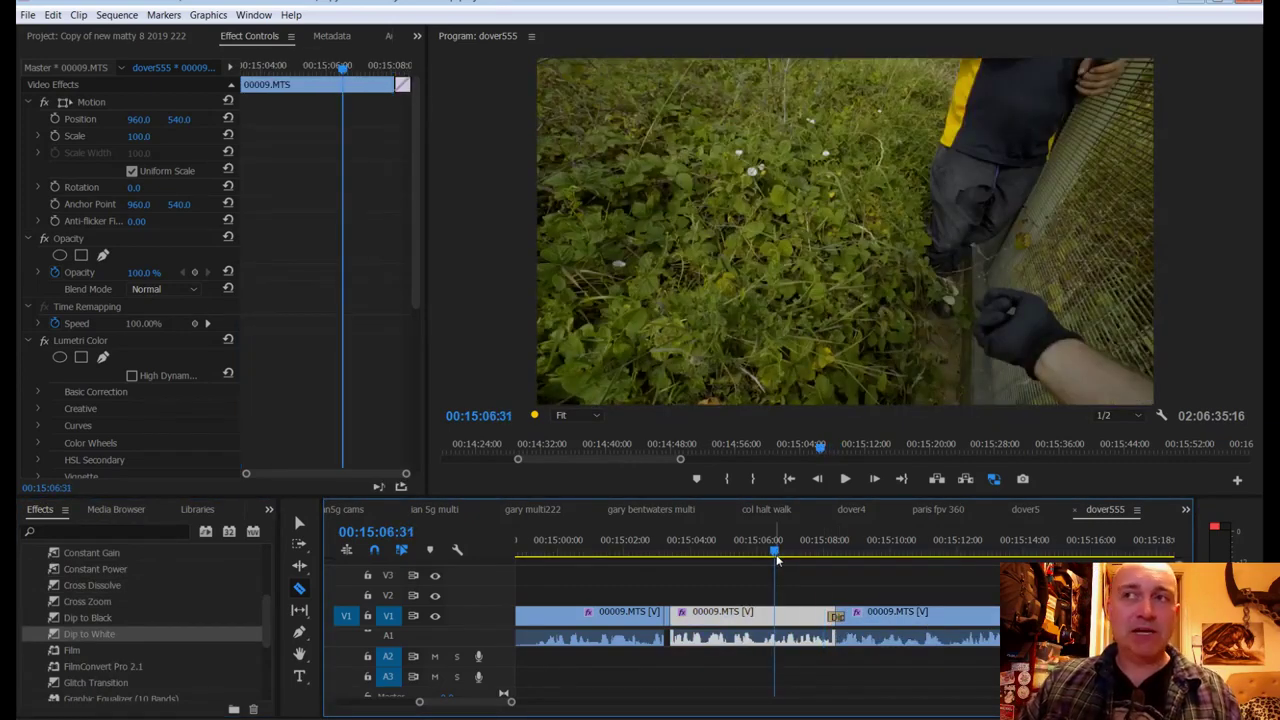
key("space")
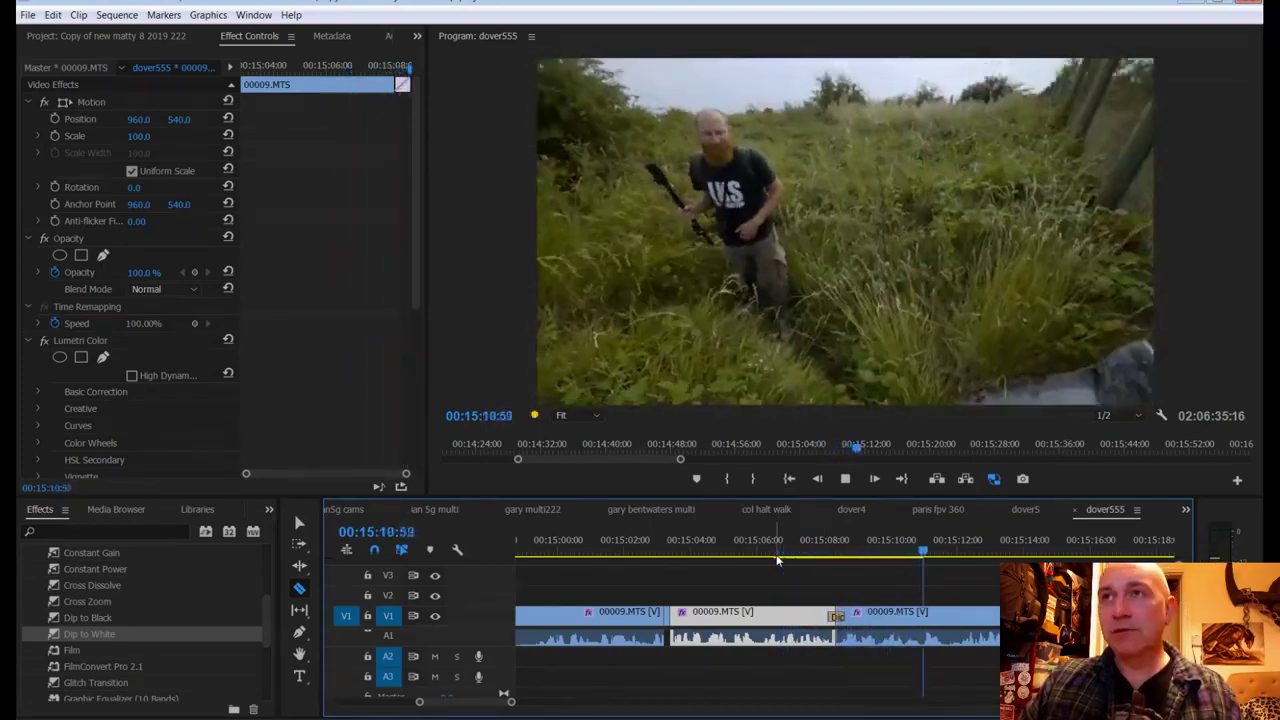
key("ctrl+s")
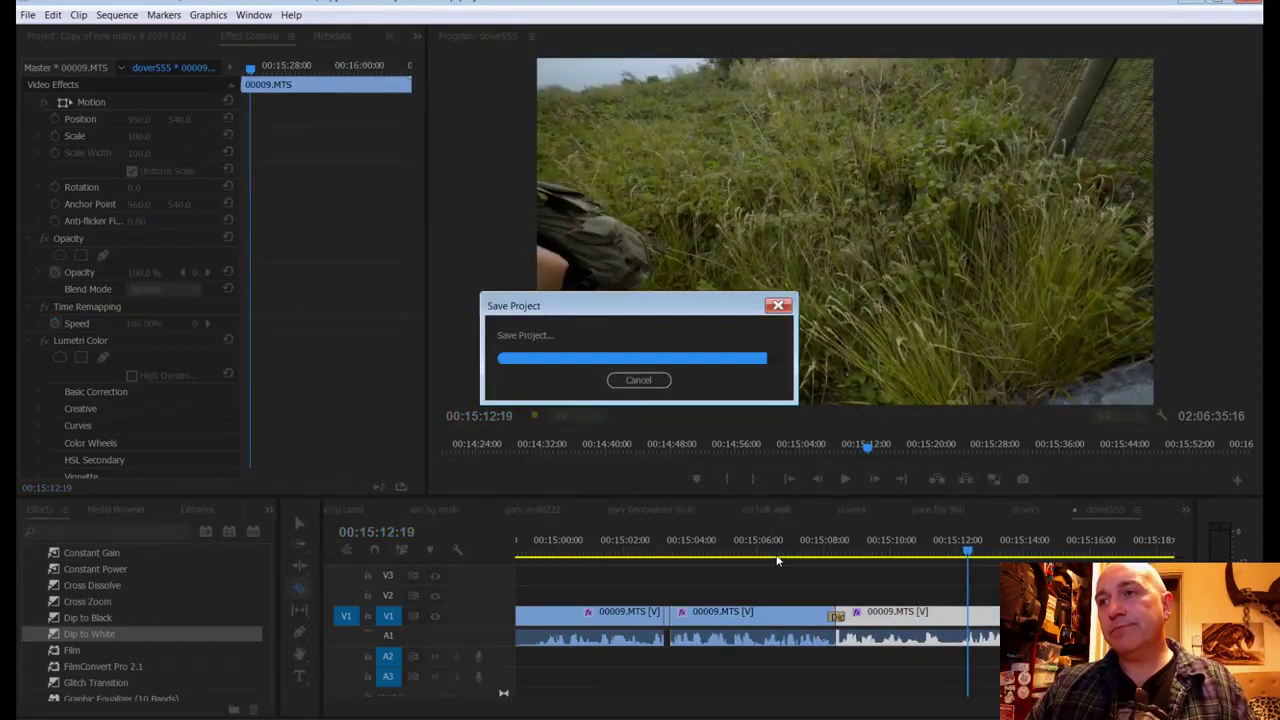
Step: Review the 00009.MTS footage after the transition up to 00:15:35:50 and save the project
key("space")
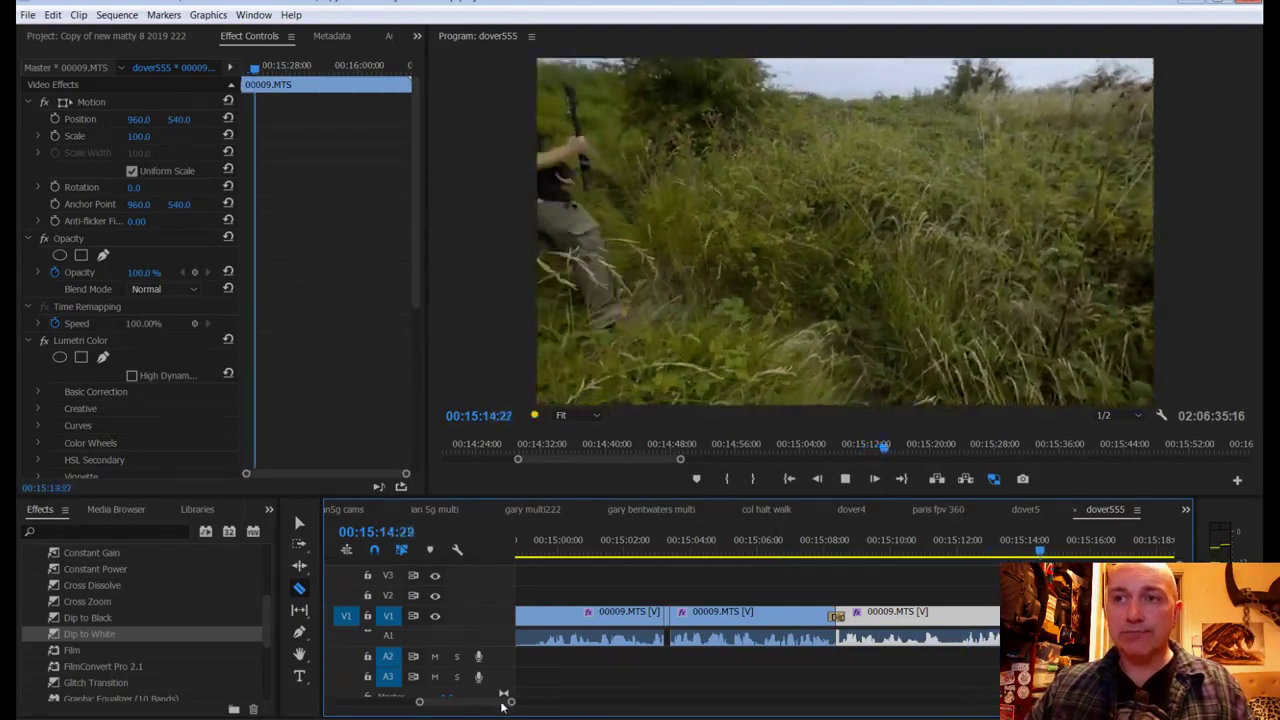
left_click_drag(505, 700, 525, 703)
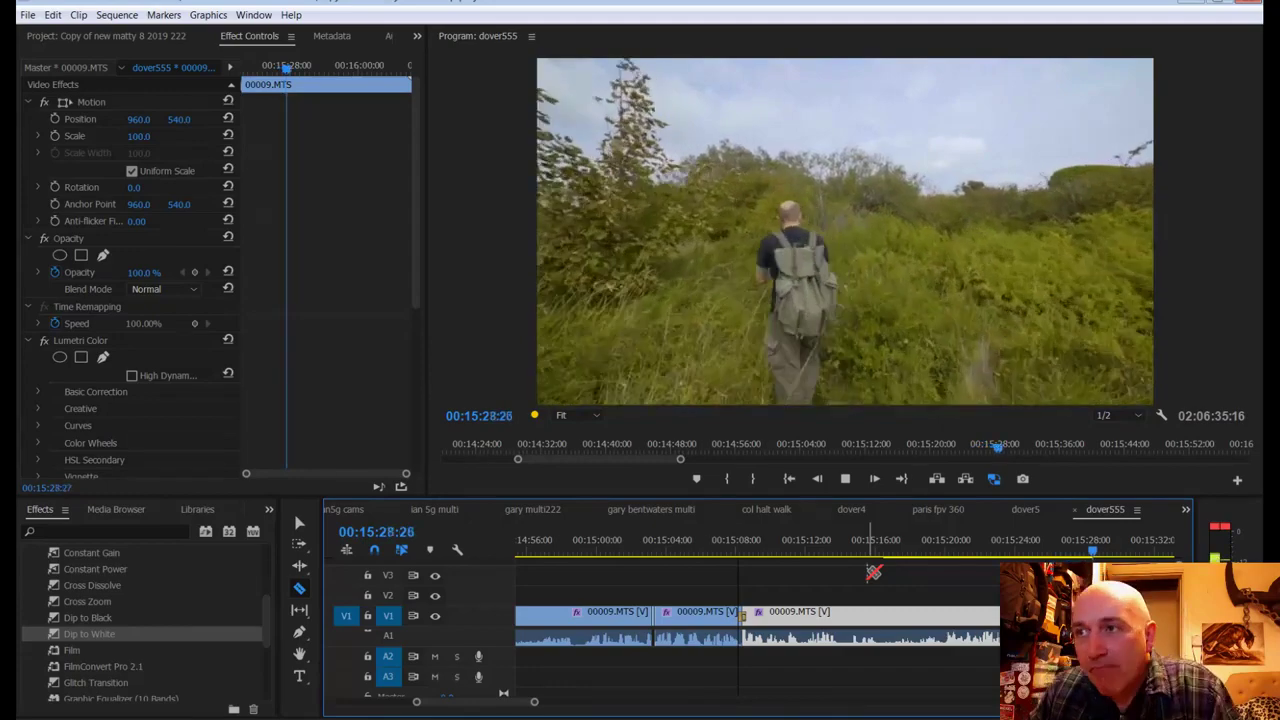
left_click_drag(534, 703, 604, 703)
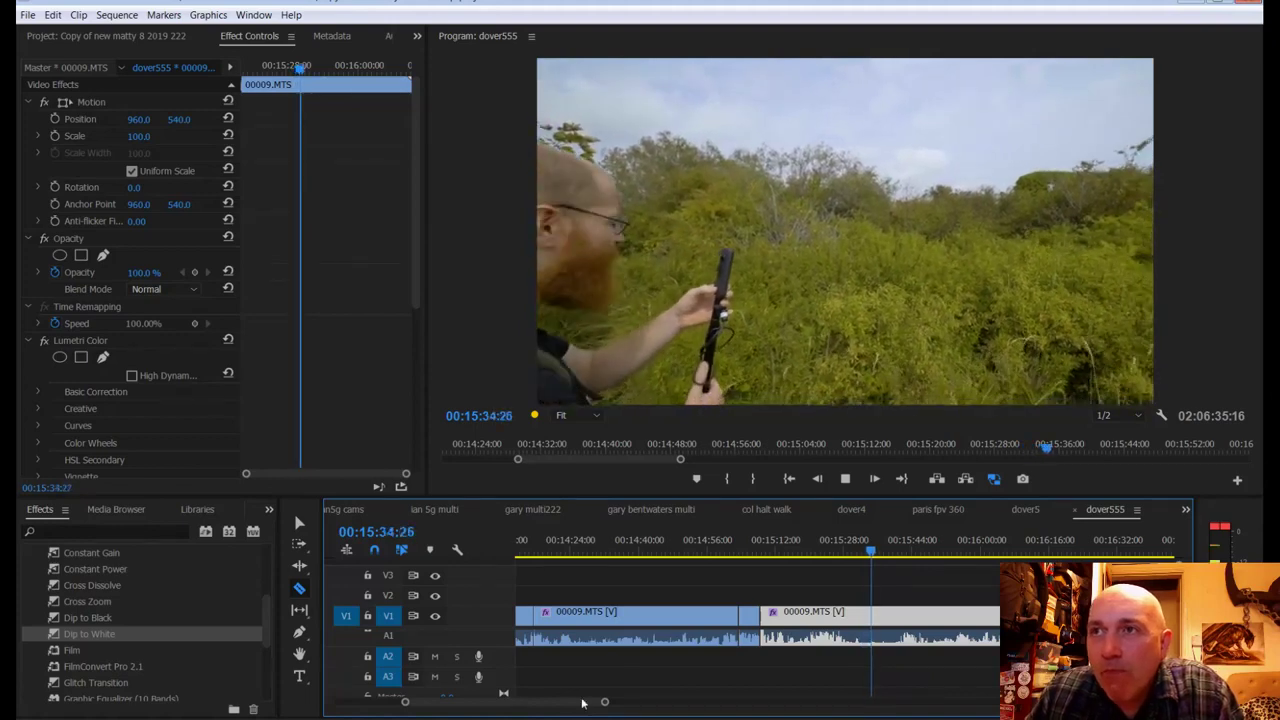
key("space")
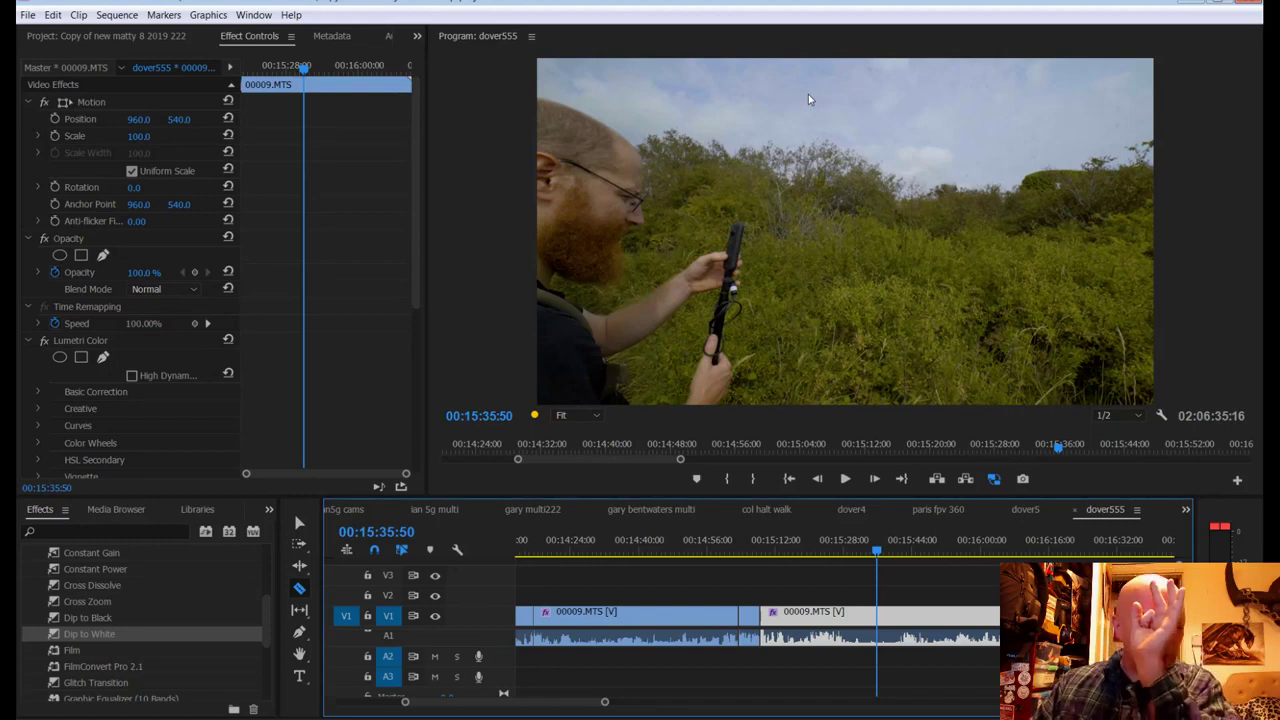
key("ctrl+s")
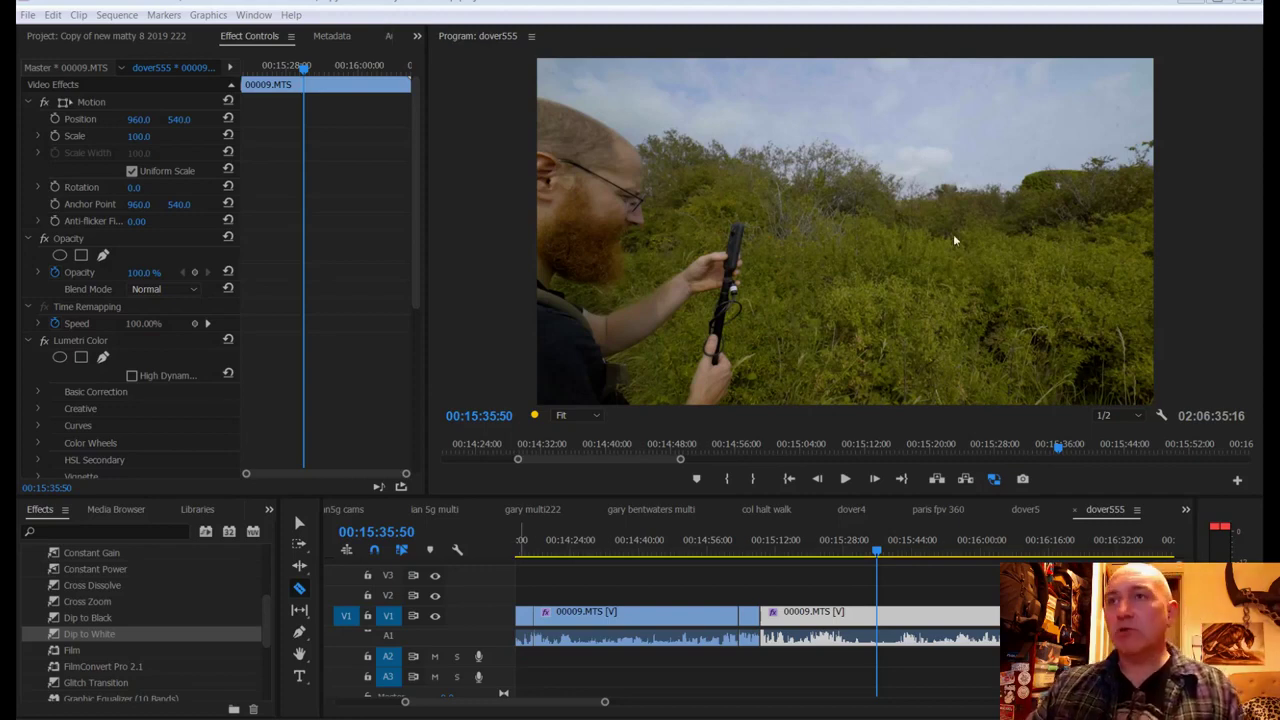
key("ctrl+s")
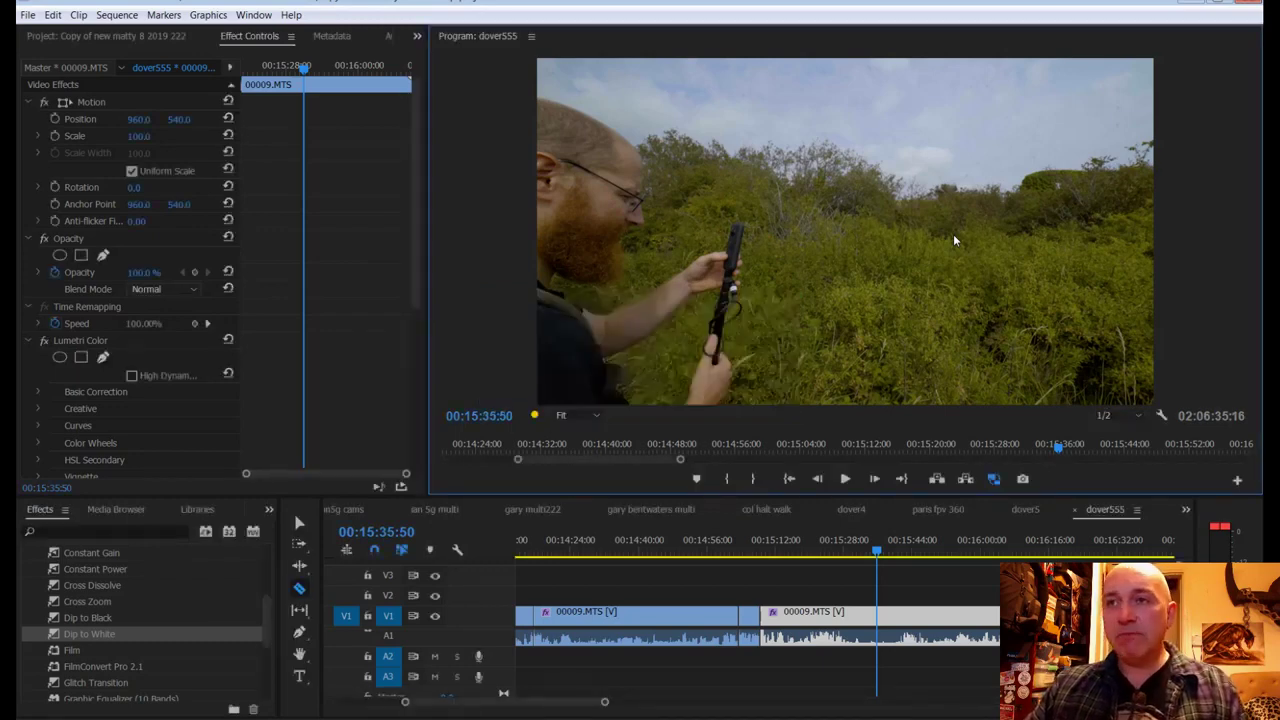
Step: Replay the walking footage before 00:15:37:54 to find the end of the shot and split 00009.MTS at 00:15:28:14
key("space")
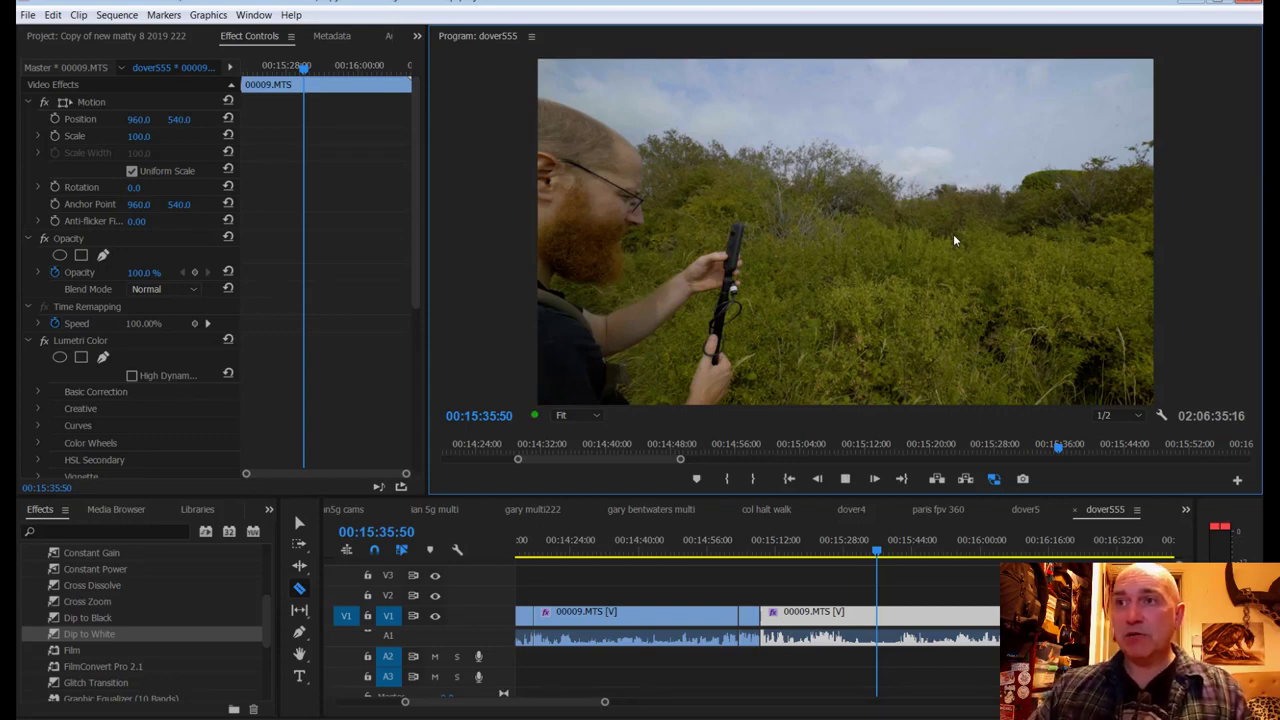
key("space")
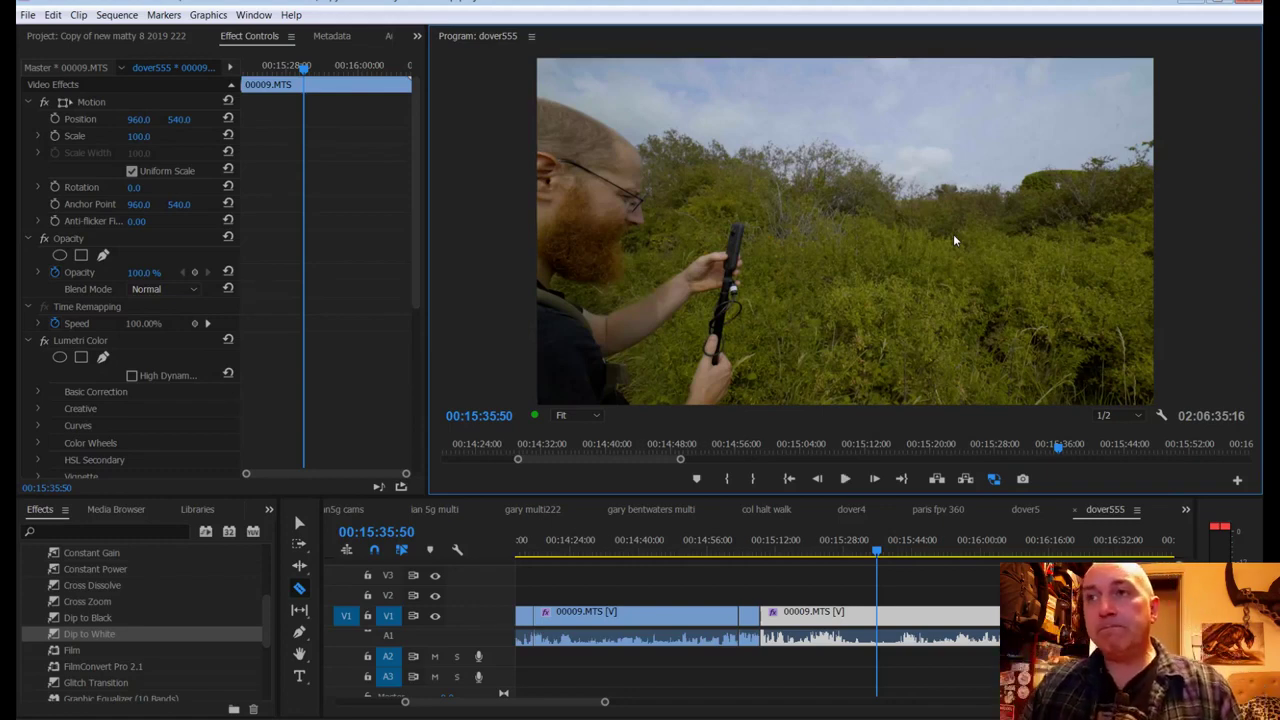
left_click(845, 479)
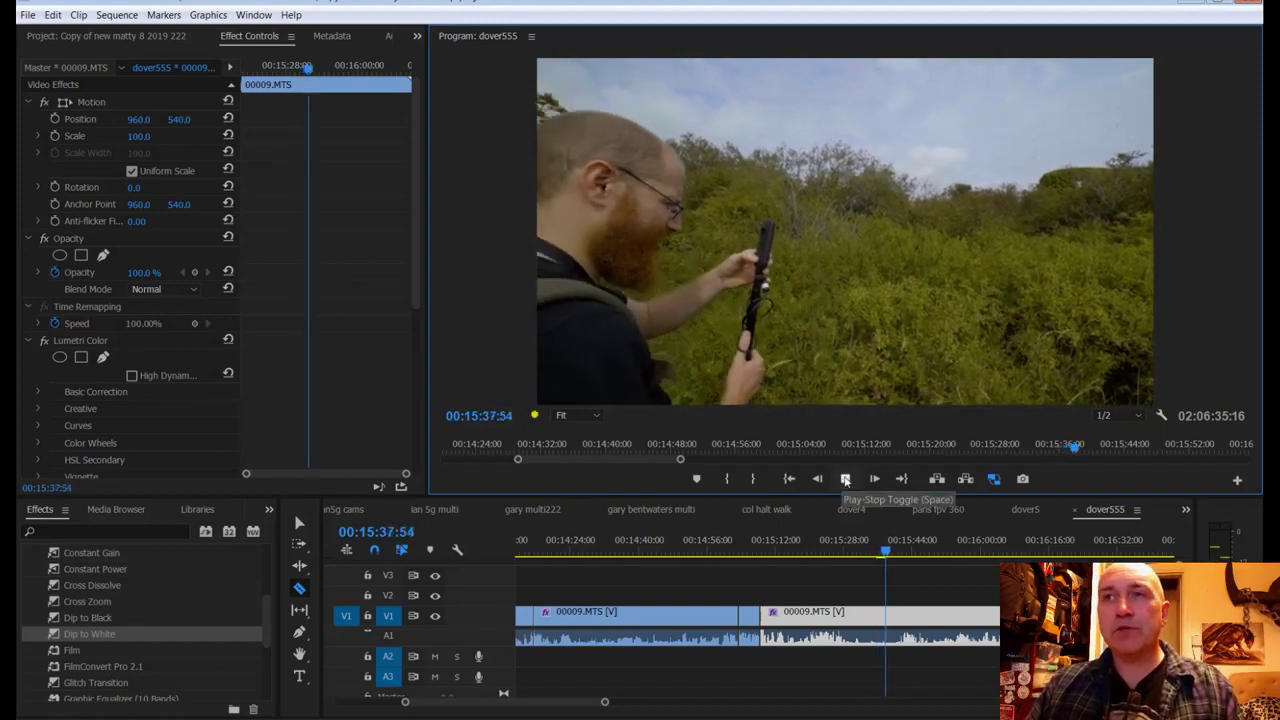
left_click(870, 551)
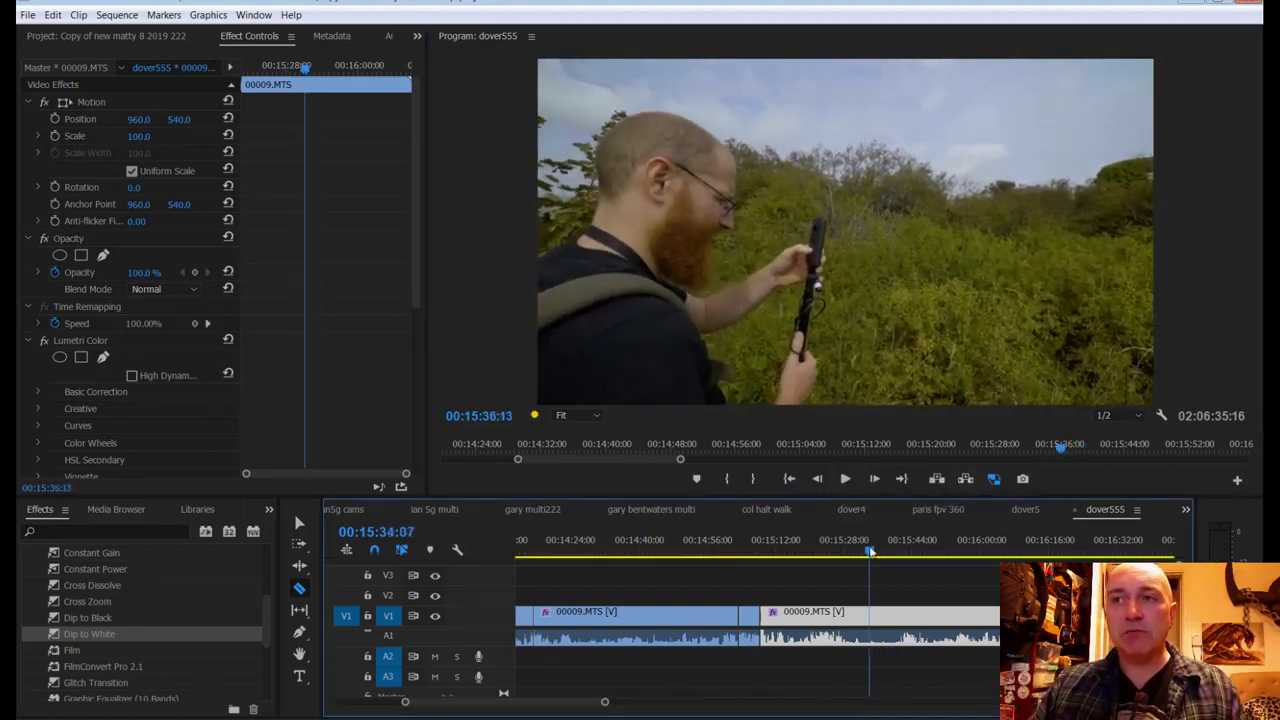
left_click_drag(870, 551, 809, 553)
key("space")
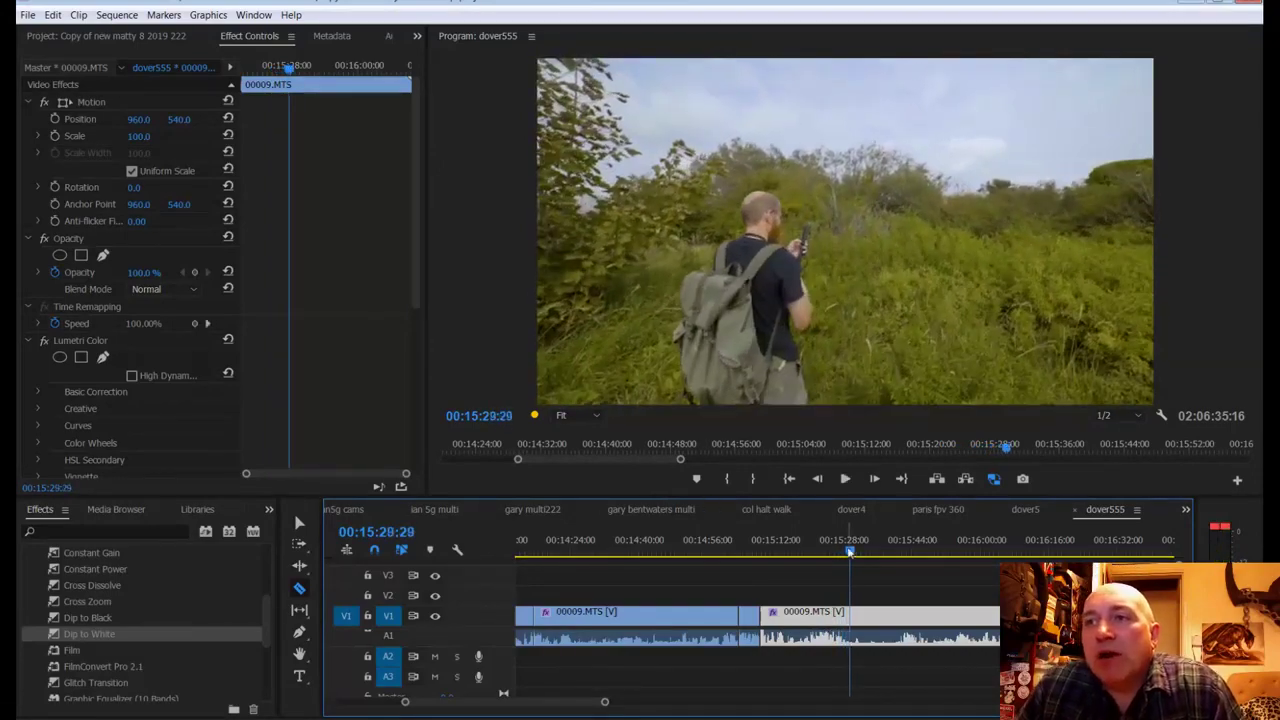
left_click_drag(850, 549, 845, 550)
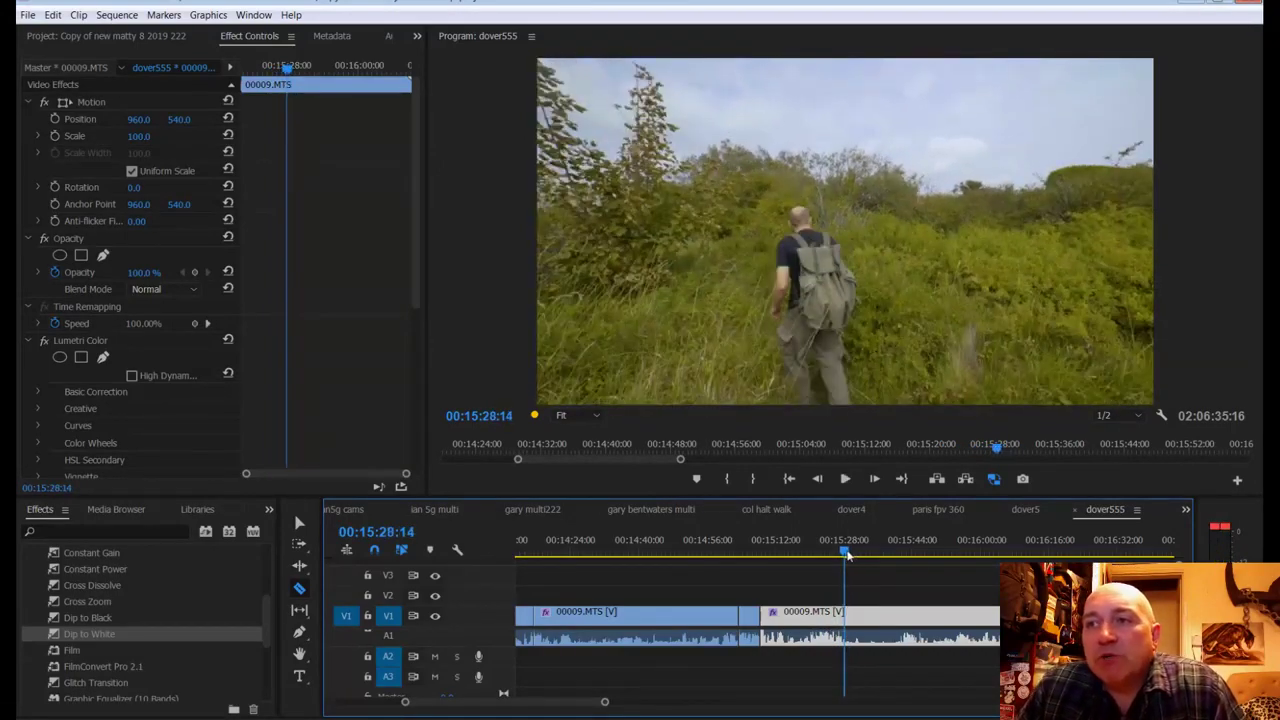
left_click(844, 617)
scroll(842, 622, "down", 3)
key("a")
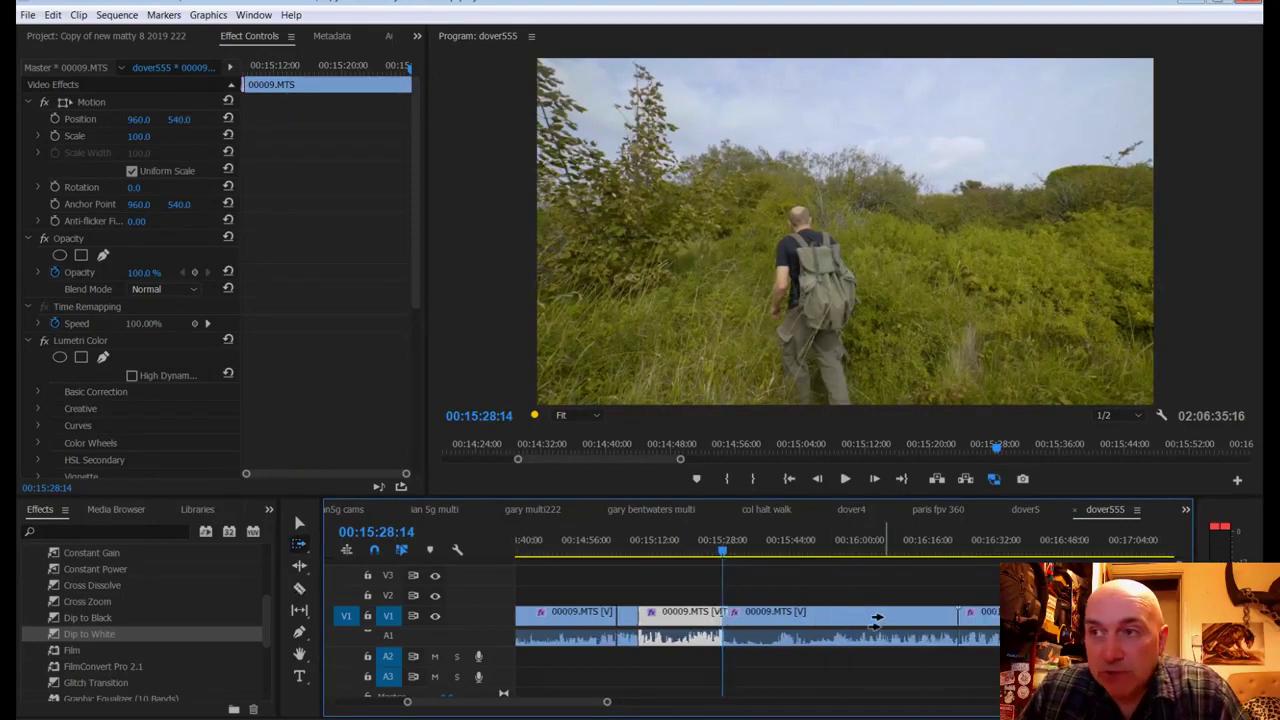
Step: Shift all clips after the 00:15:28:14 cut about 1 minute 12 seconds later to open a gap, and save the project
left_click(872, 625)
key("Delete")
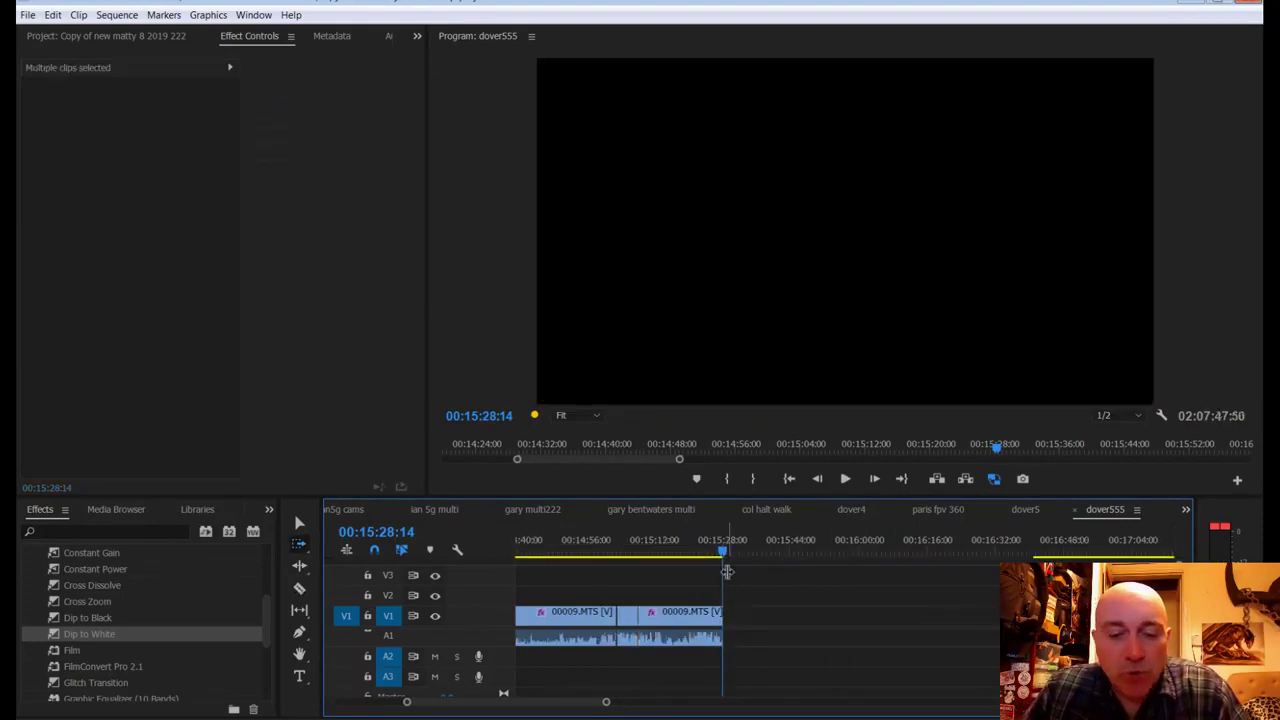
key("ctrl+s")
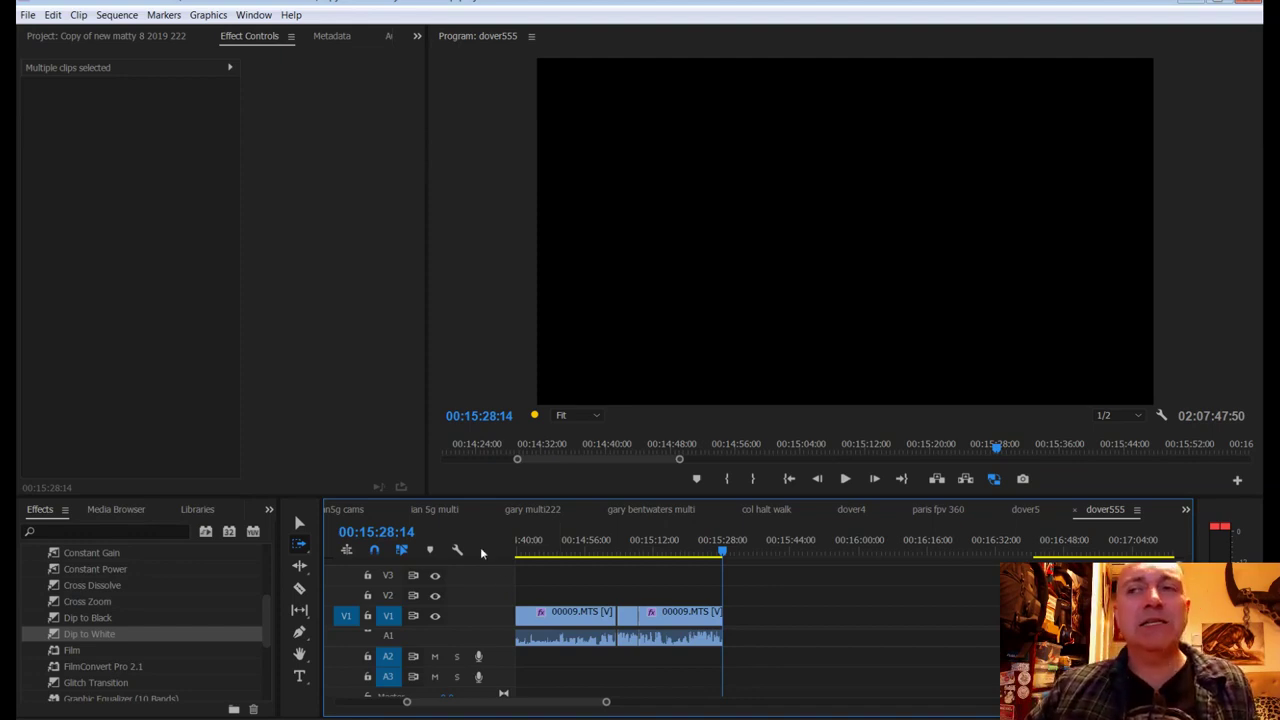
Step: Find DJI_0994.MP4 in the project's drone folder and preview its footage back to 00:00:32:17
left_click_drag(606, 702, 628, 707)
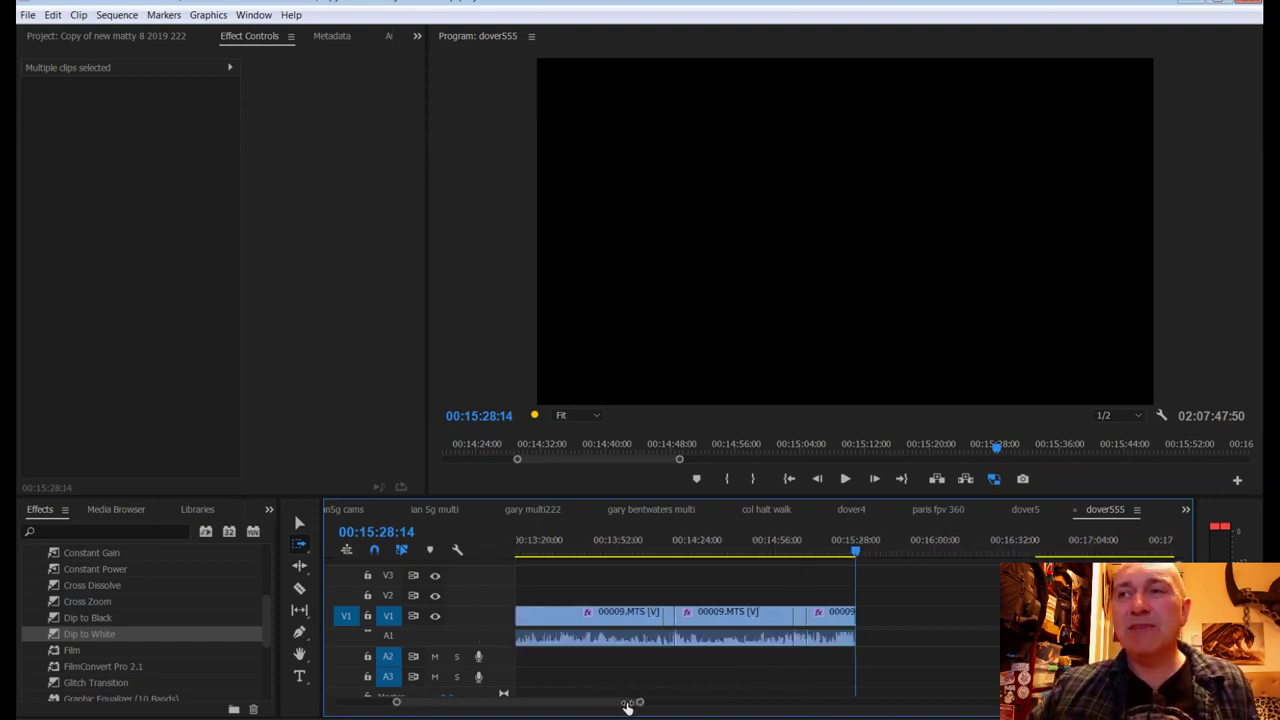
left_click(84, 36)
scroll(113, 325, "down", 2)
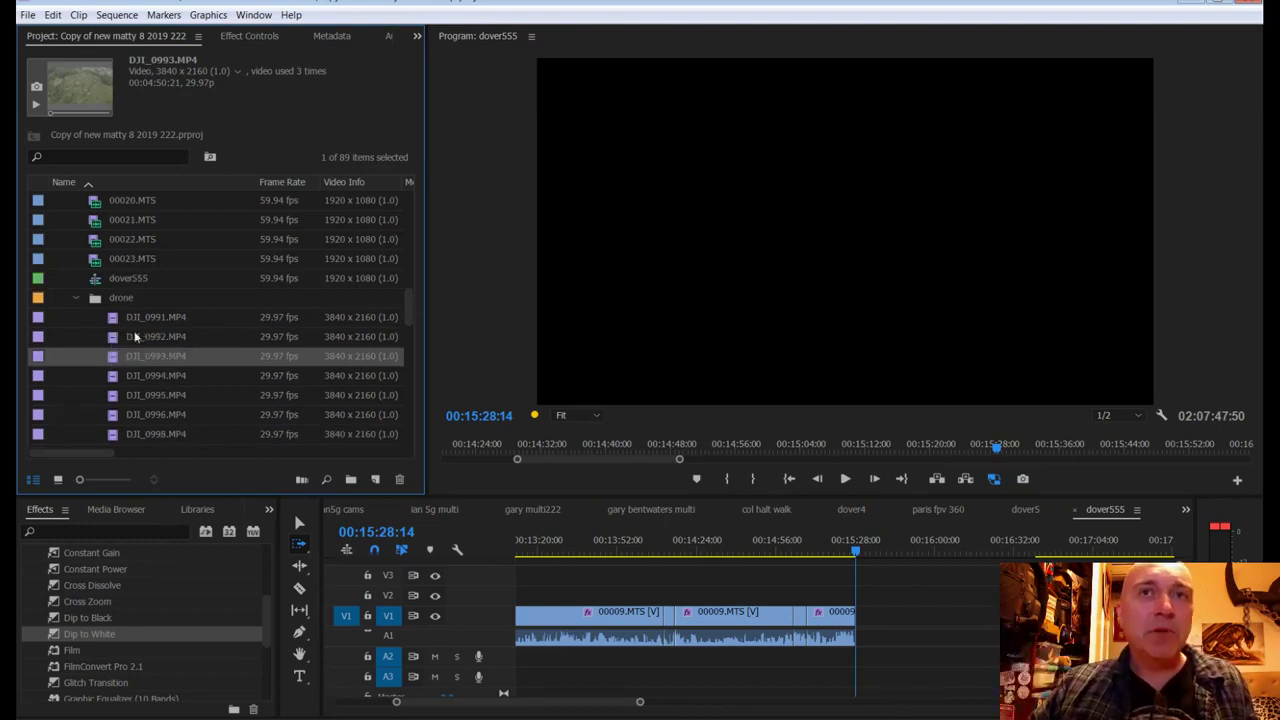
double_click(111, 377)
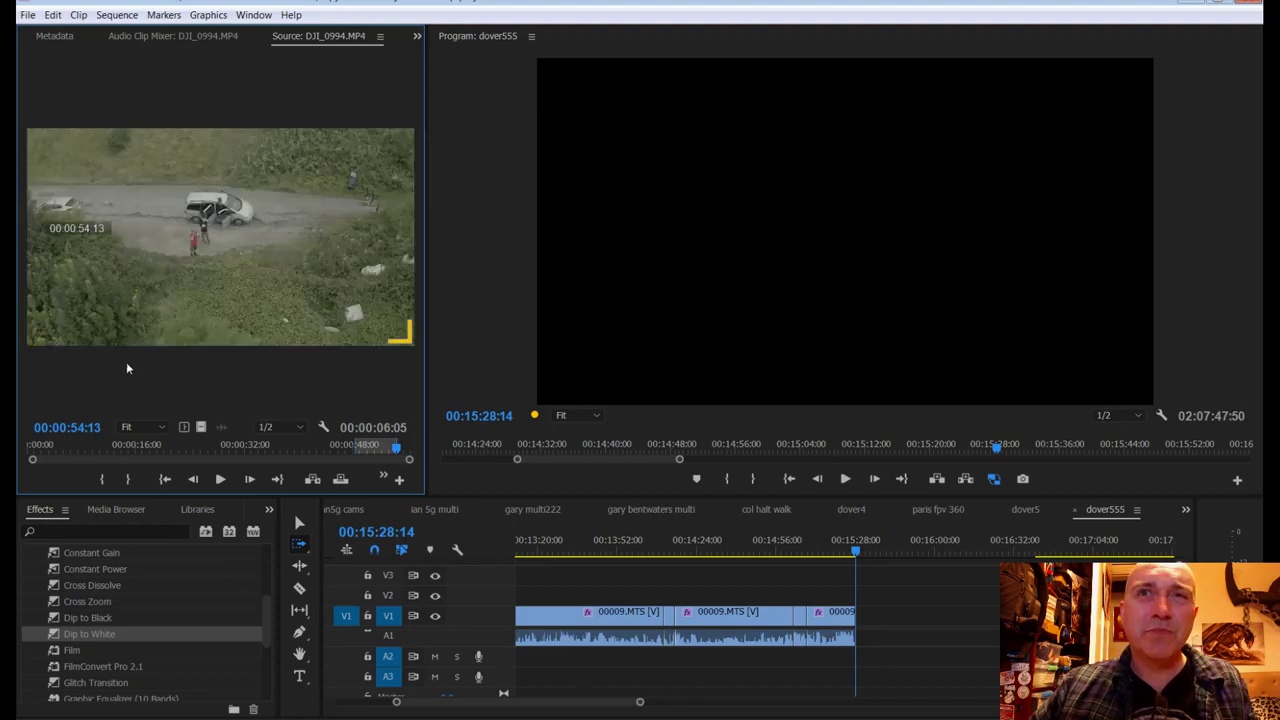
left_click_drag(127, 452, 248, 452)
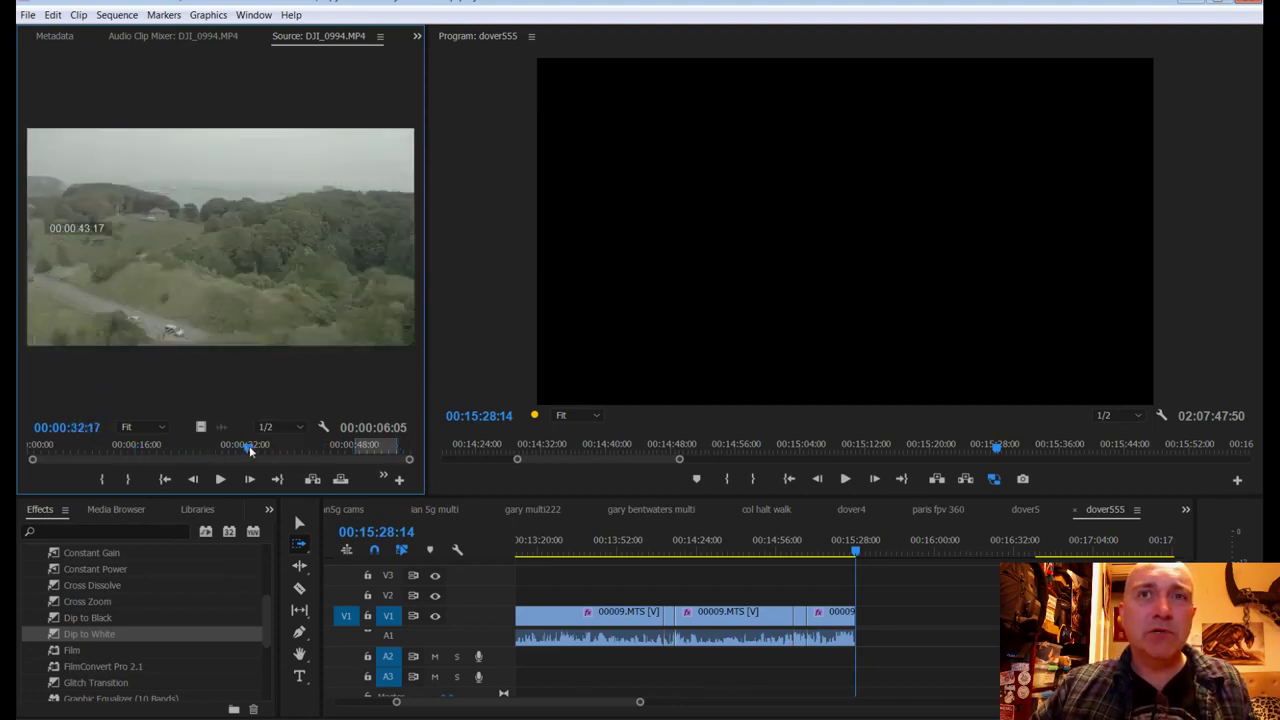
Step: Check DJI_0995.MP4 in the drone folder, and open DJI_0992.MP4 for preview at 00:00:34:00
left_click(41, 35)
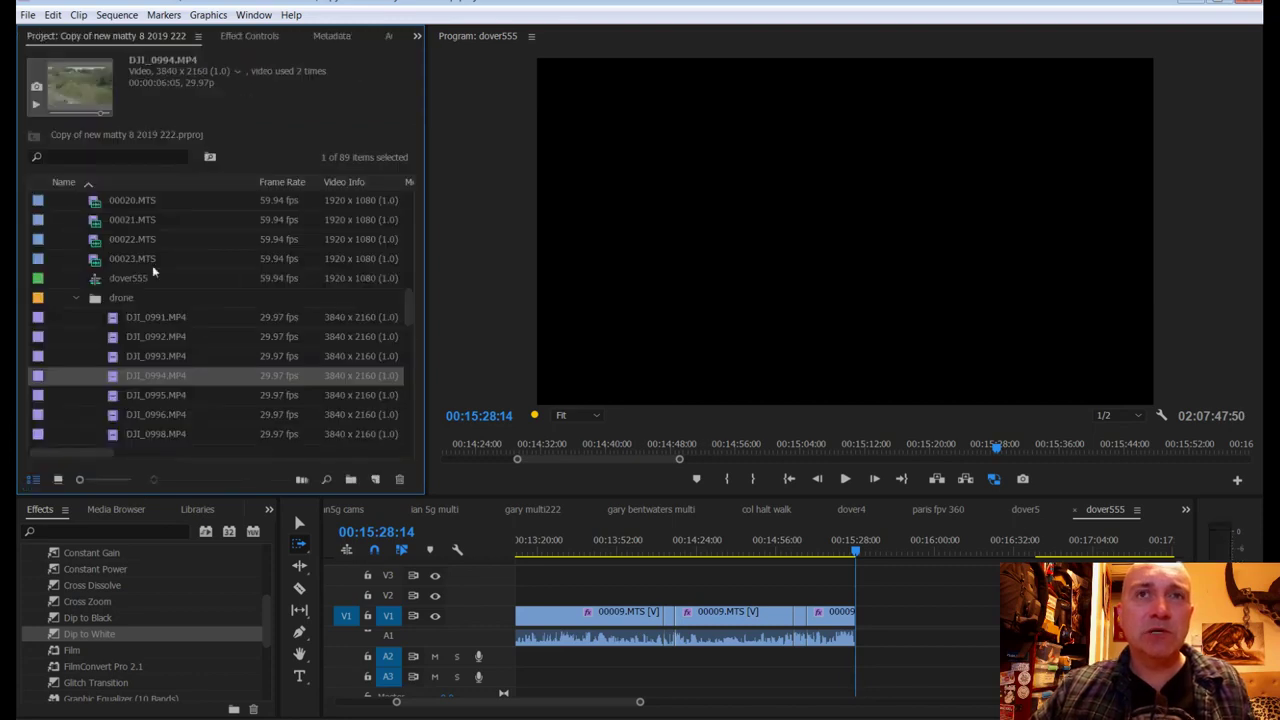
left_click(125, 401)
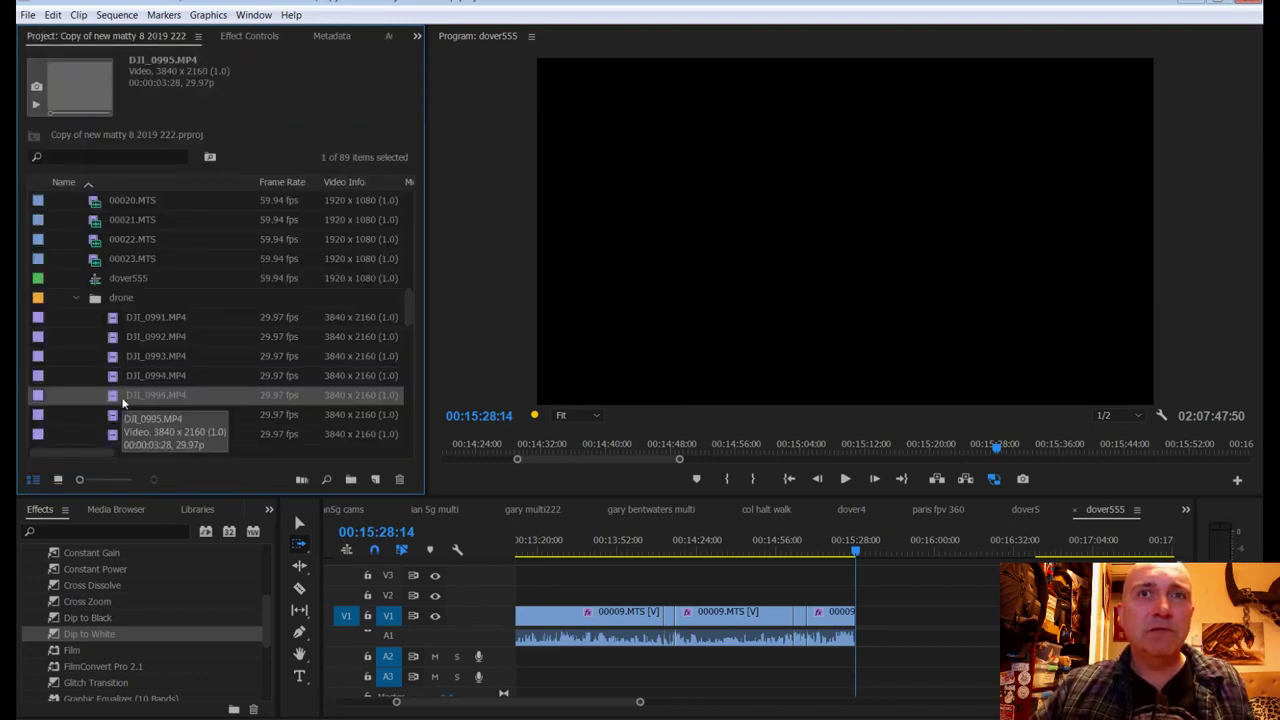
double_click(112, 340)
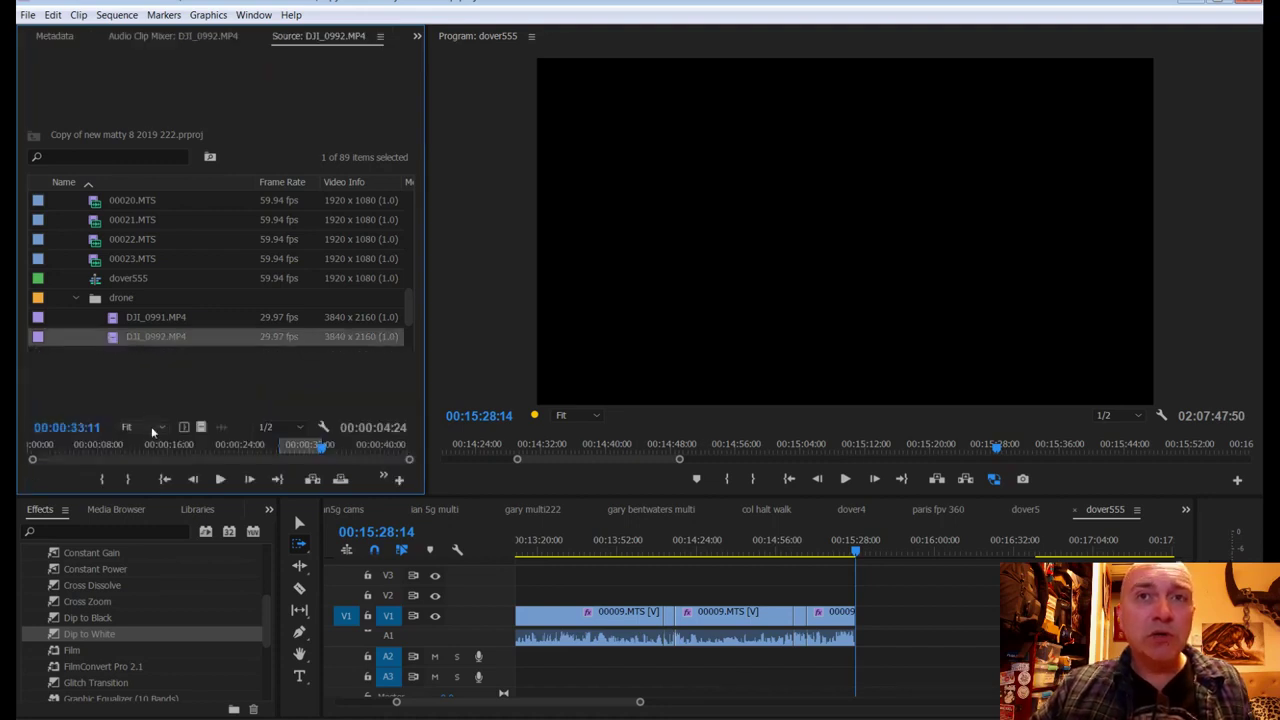
mouse_move(320, 452)
left_mouse_down()
mouse_move(26, 455)
mouse_move(245, 478)
mouse_move(384, 459)
mouse_move(326, 471)
left_mouse_up()
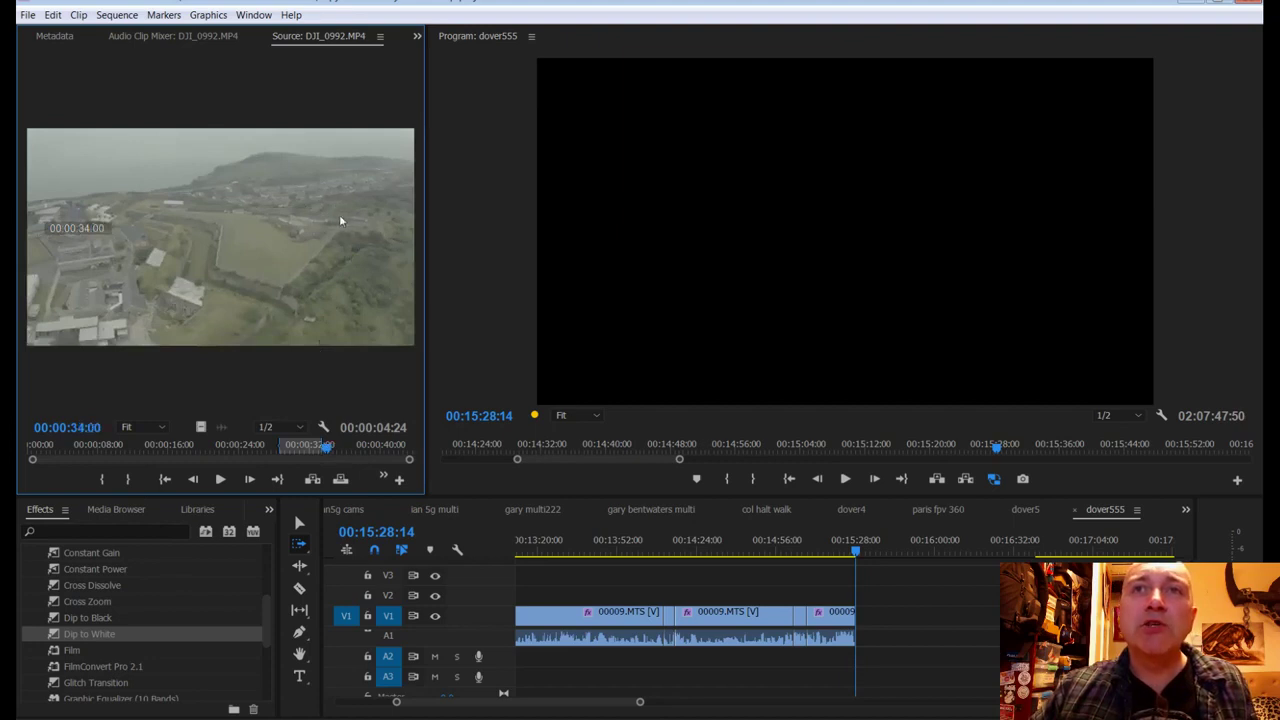
Step: Mark a section of DJI_0992.MP4 ending at 00:00:43:09, place it on V2 at the 00:15:28:14 cut, and save the project
mouse_move(327, 449)
left_mouse_down()
mouse_move(307, 450)
mouse_move(407, 447)
left_mouse_up()
left_click(102, 479)
left_click(141, 480)
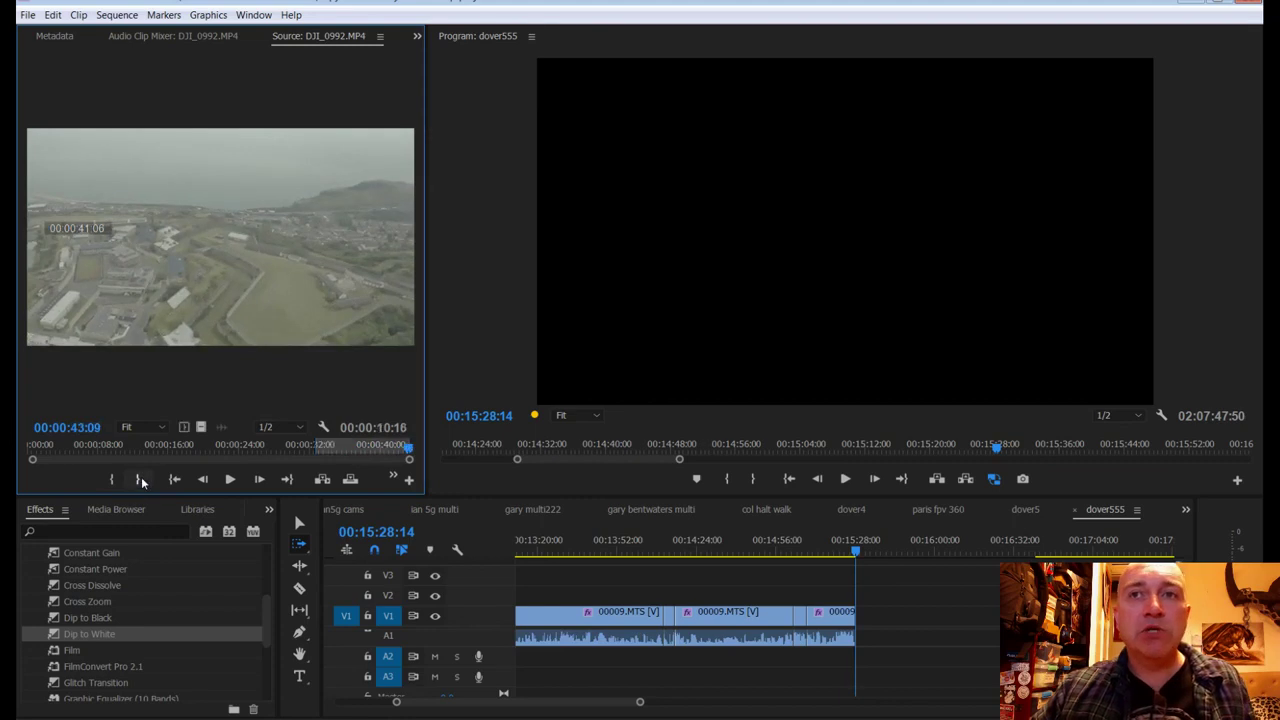
left_click_drag(182, 238, 868, 596)
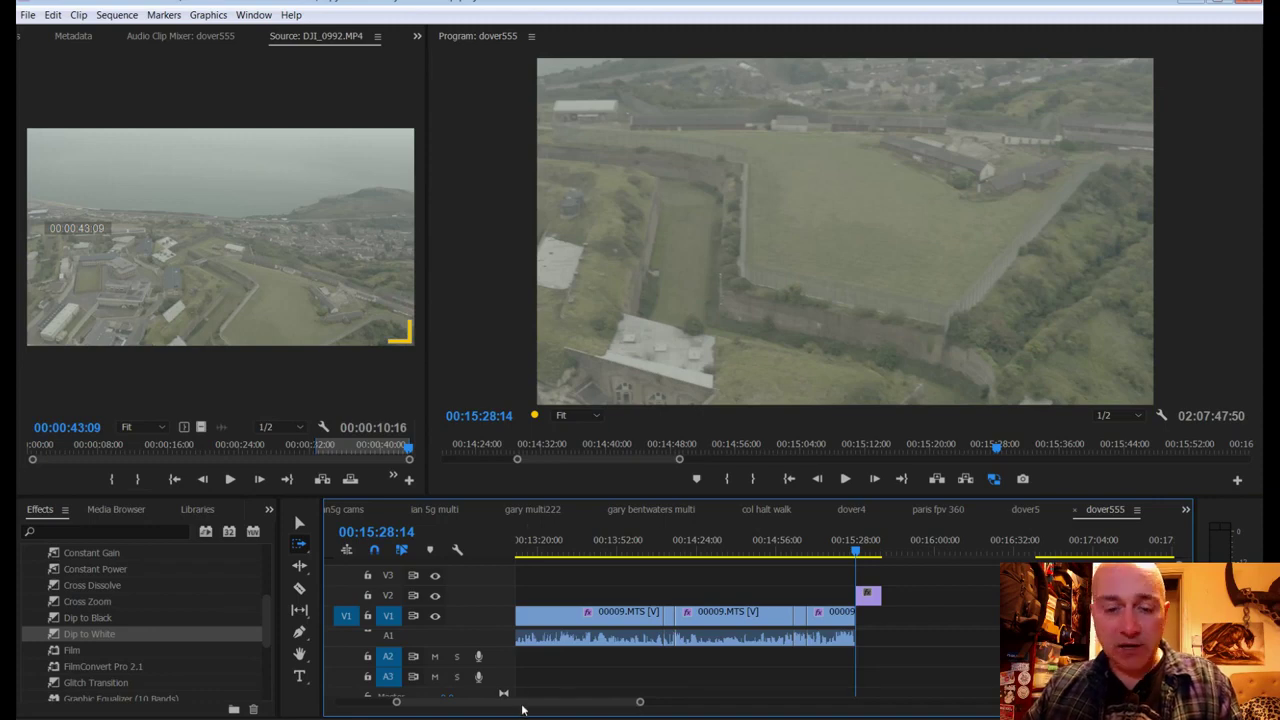
key("ctrl+s")
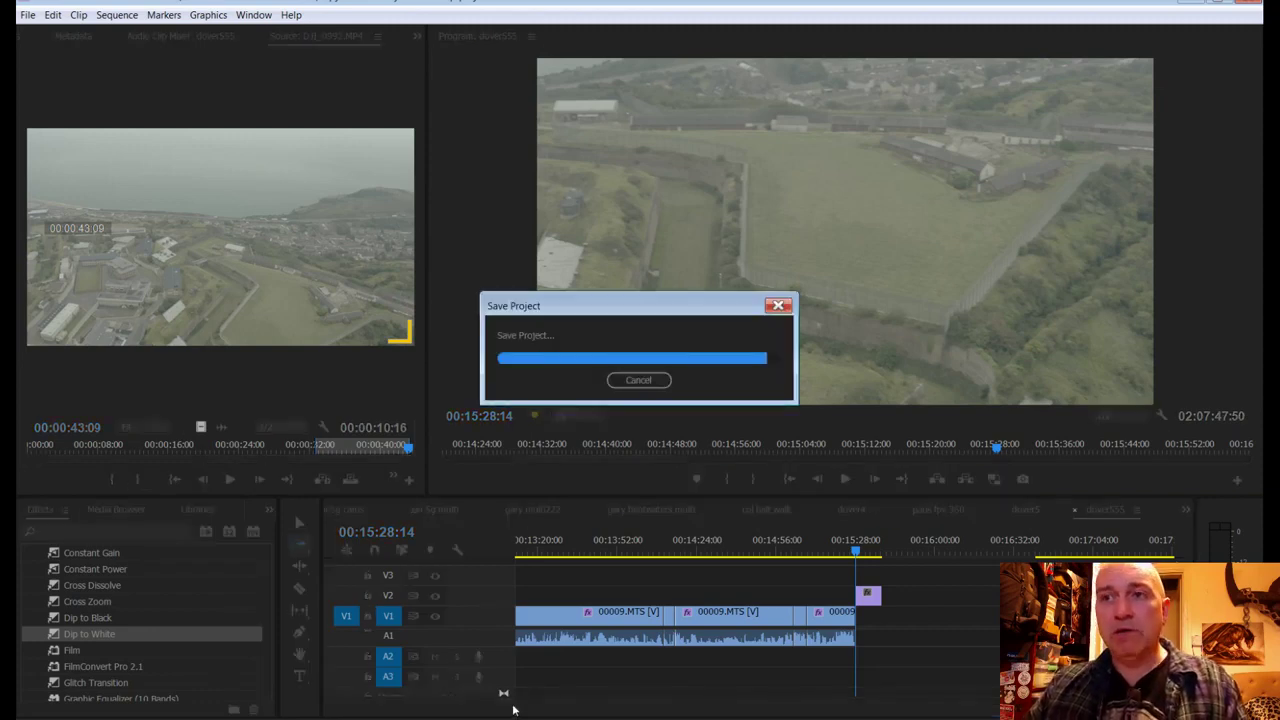
Step: Try to copy the Lumetri Color effect from the DJI_0994.MP4 clip near 00:07:48 for the new DJI_0992.MP4 clip
scroll(516, 700, "left", 10)
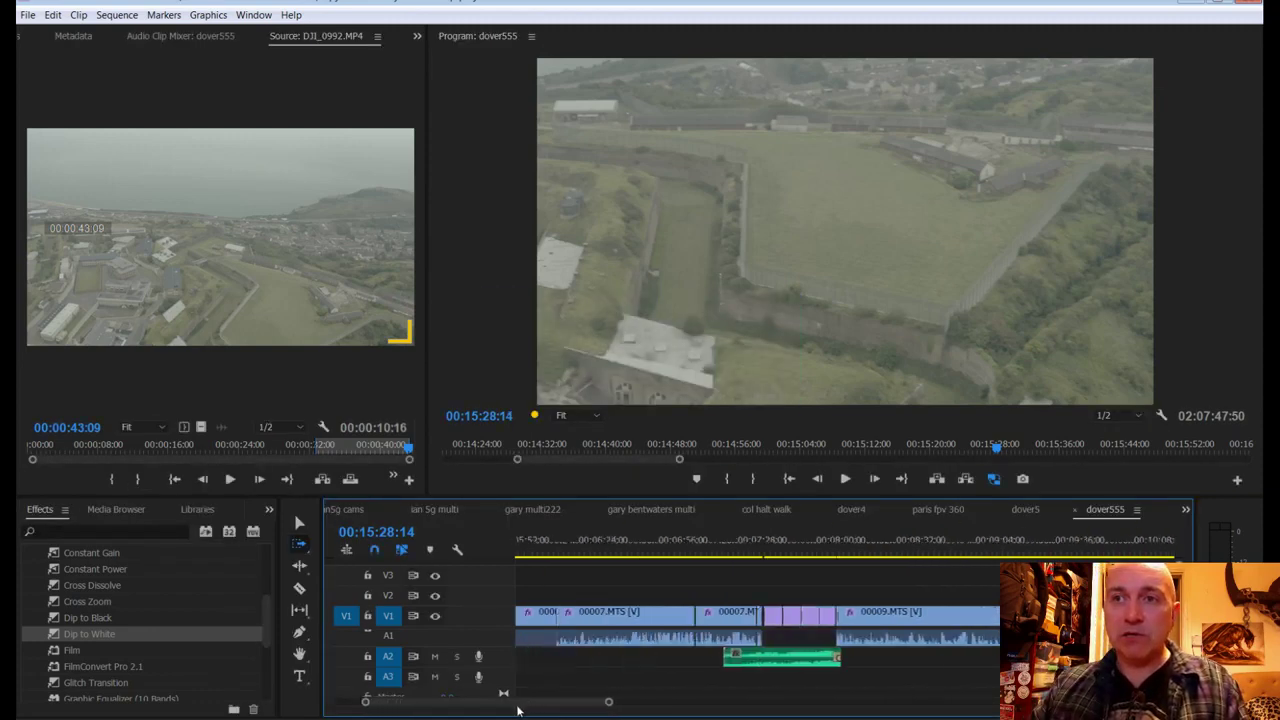
scroll(516, 714, "right", 2)
left_click_drag(782, 540, 856, 540)
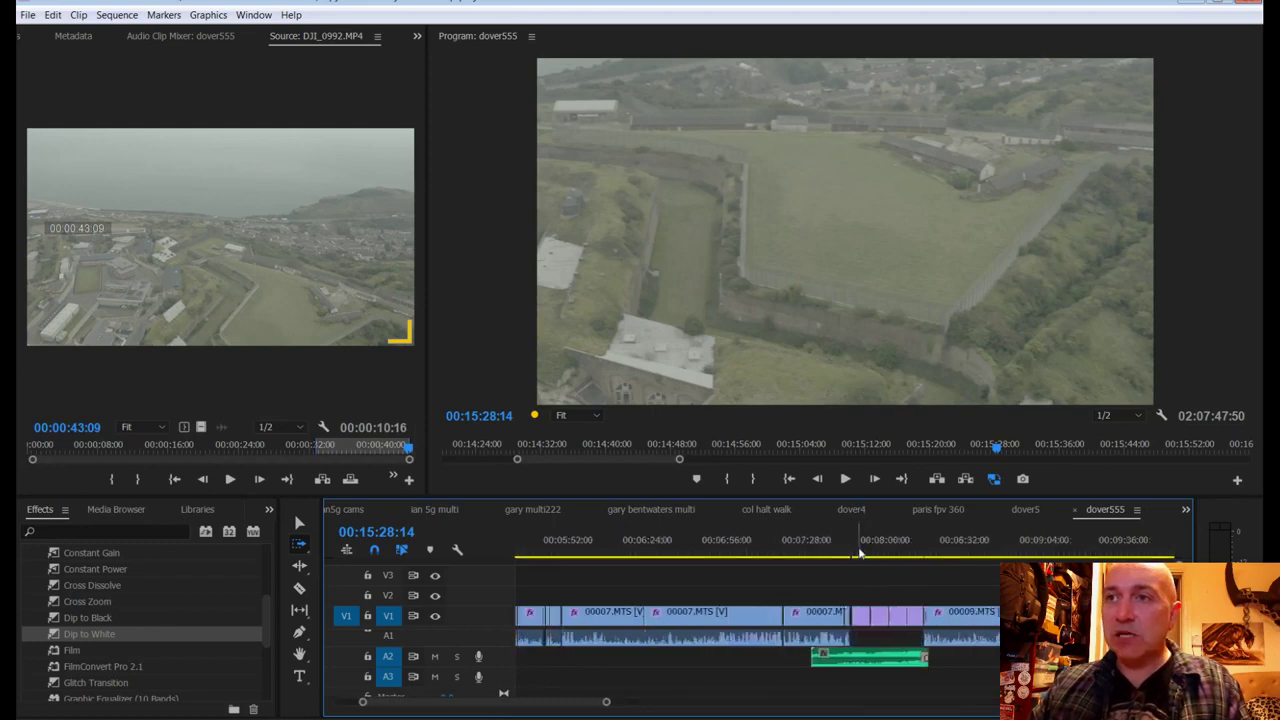
left_click(73, 35)
left_click(85, 36)
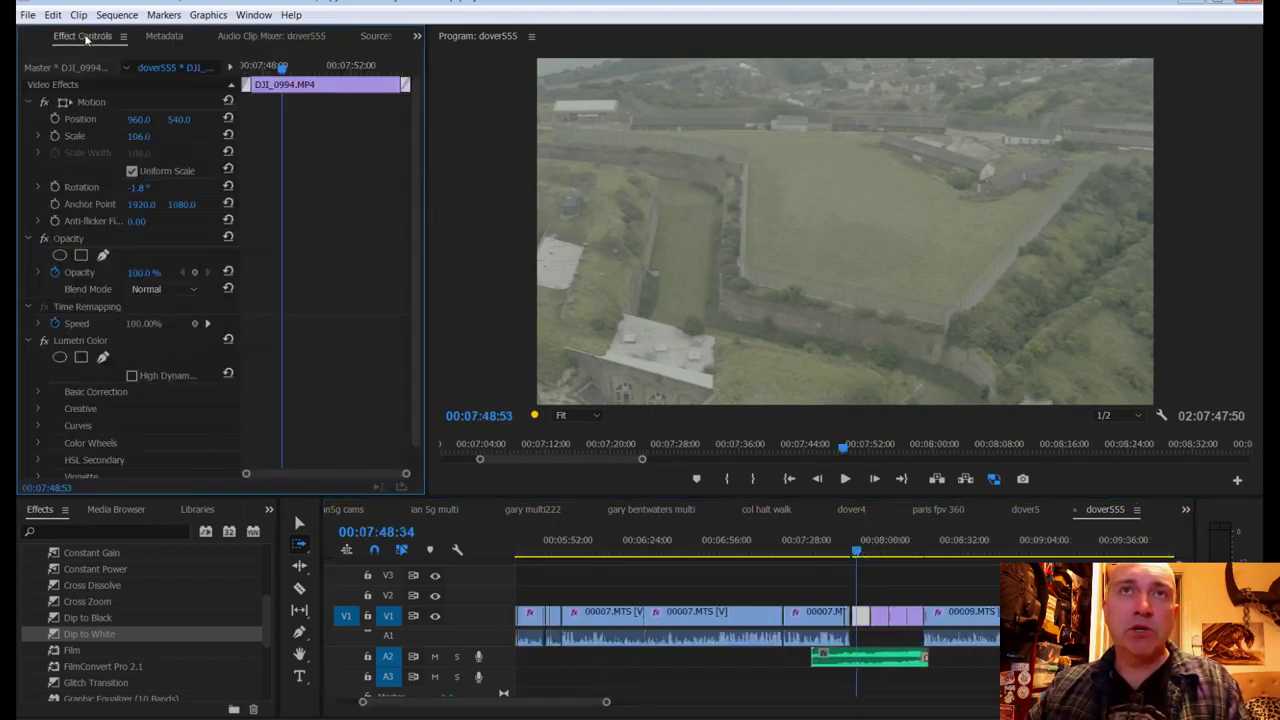
left_click(81, 345)
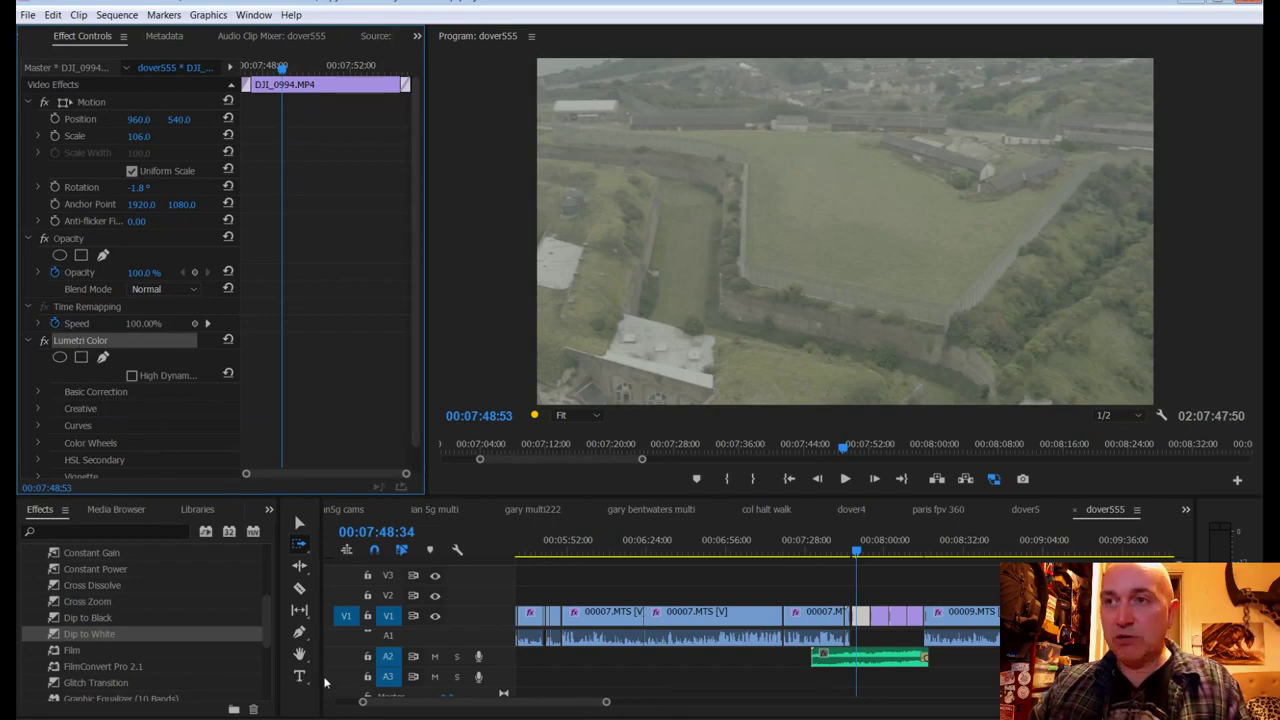
left_click_drag(471, 710, 857, 716)
left_click_drag(694, 703, 662, 703)
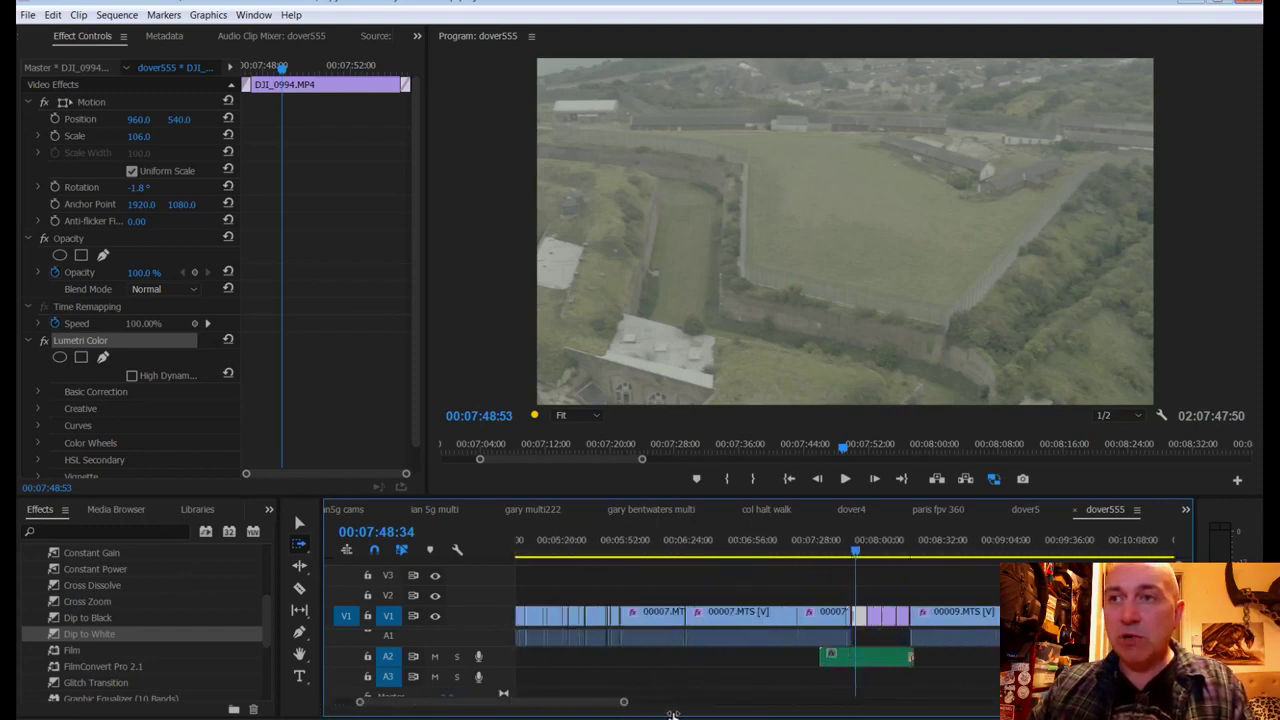
key("minus")
left_click_drag(966, 550, 977, 550)
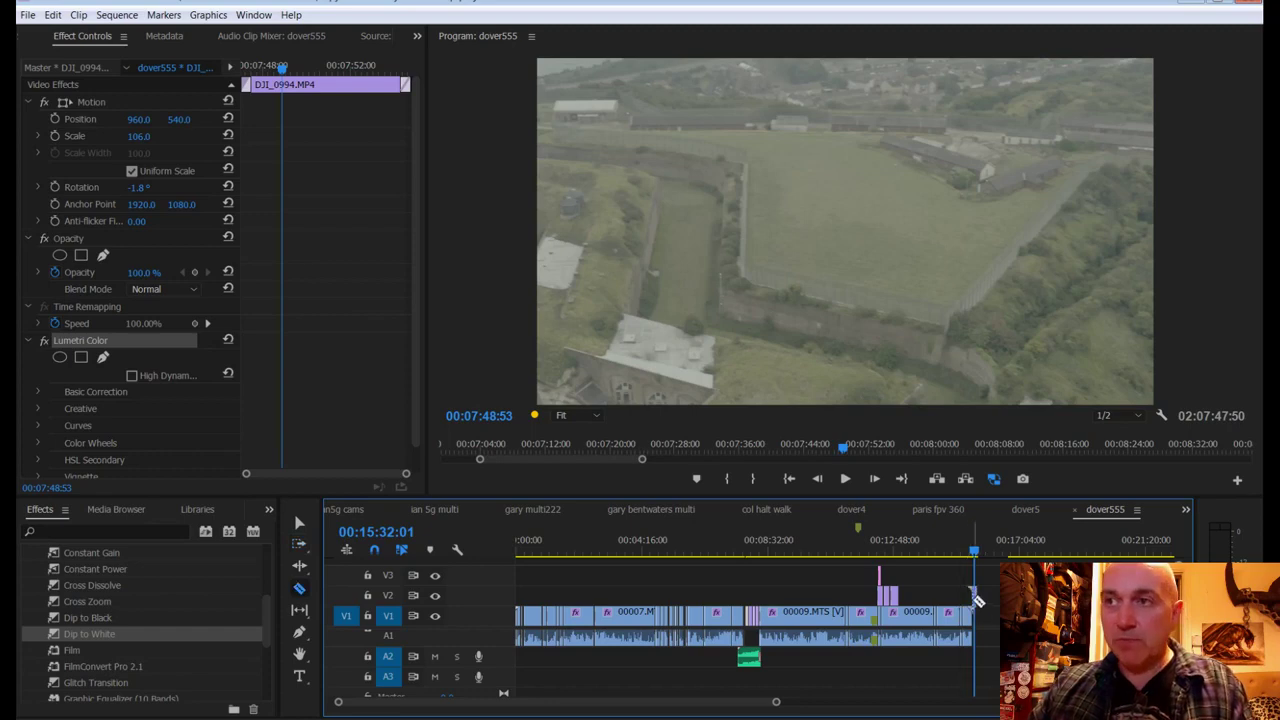
key("c")
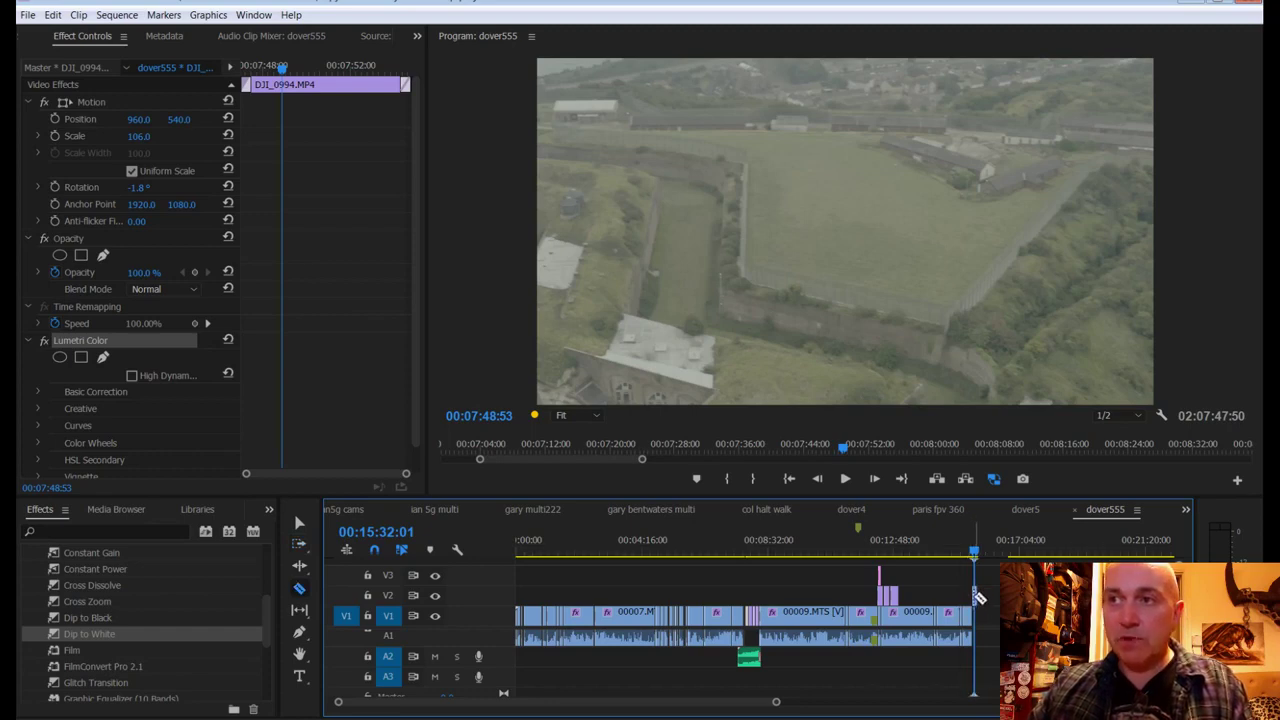
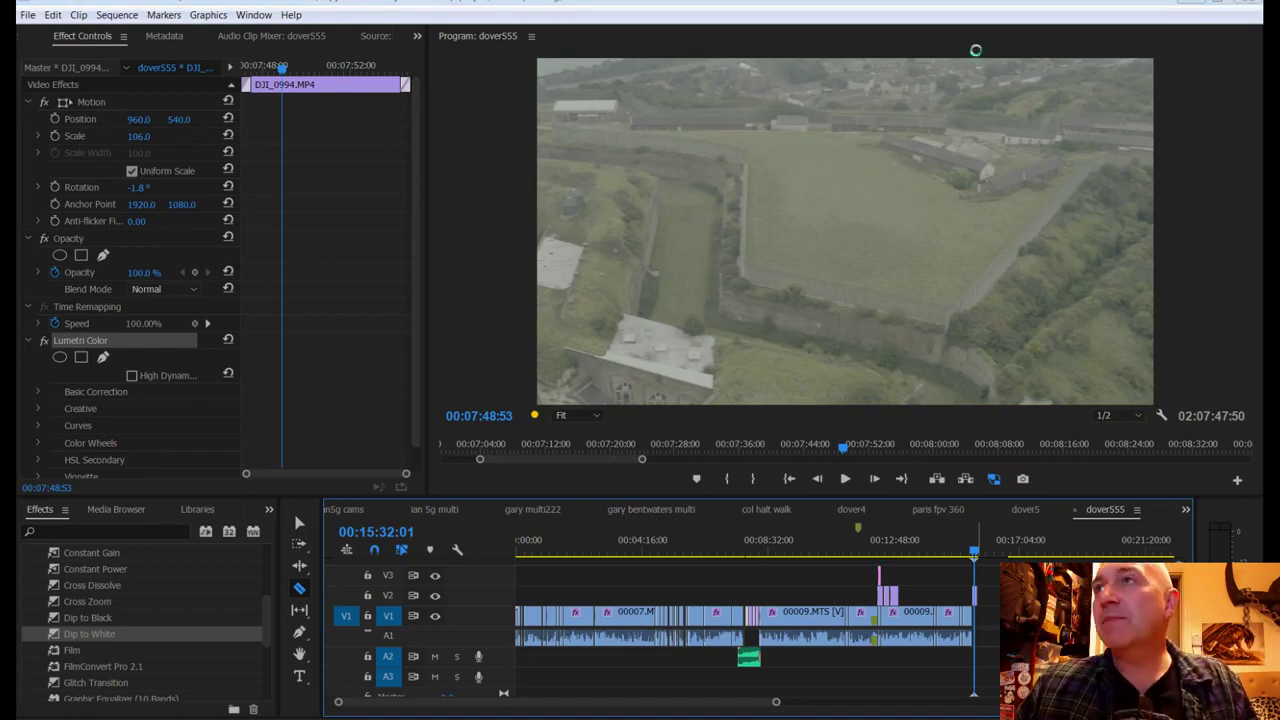
Step: Recover from the unresponsive program by waiting for it, and reopen the recent project Copy of new matty 8 2019 222
left_click(1248, 5)
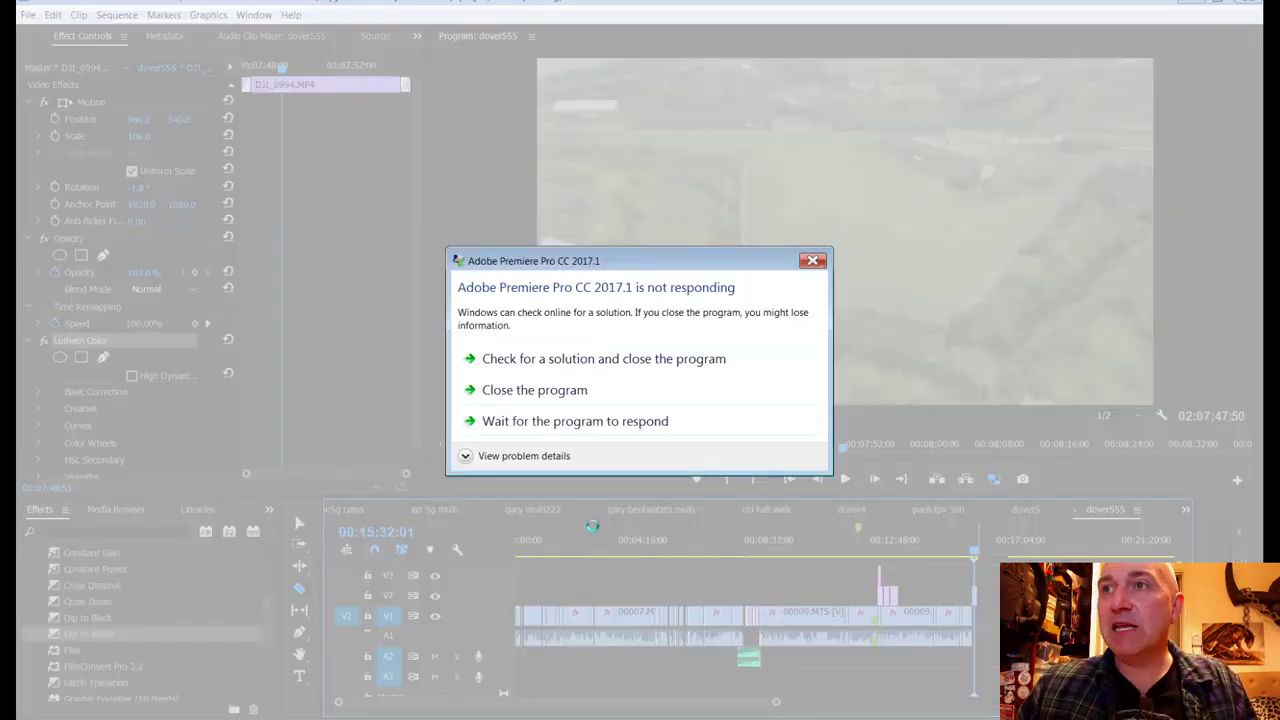
left_click(537, 422)
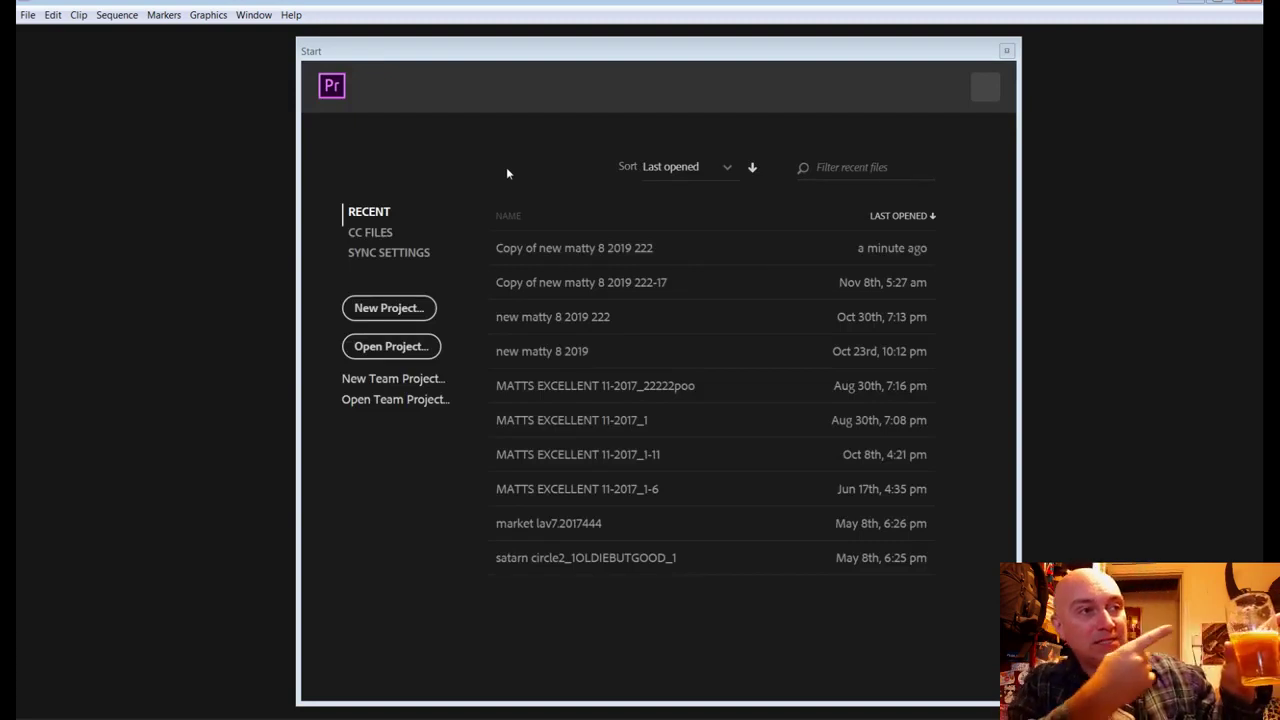
left_click(555, 257)
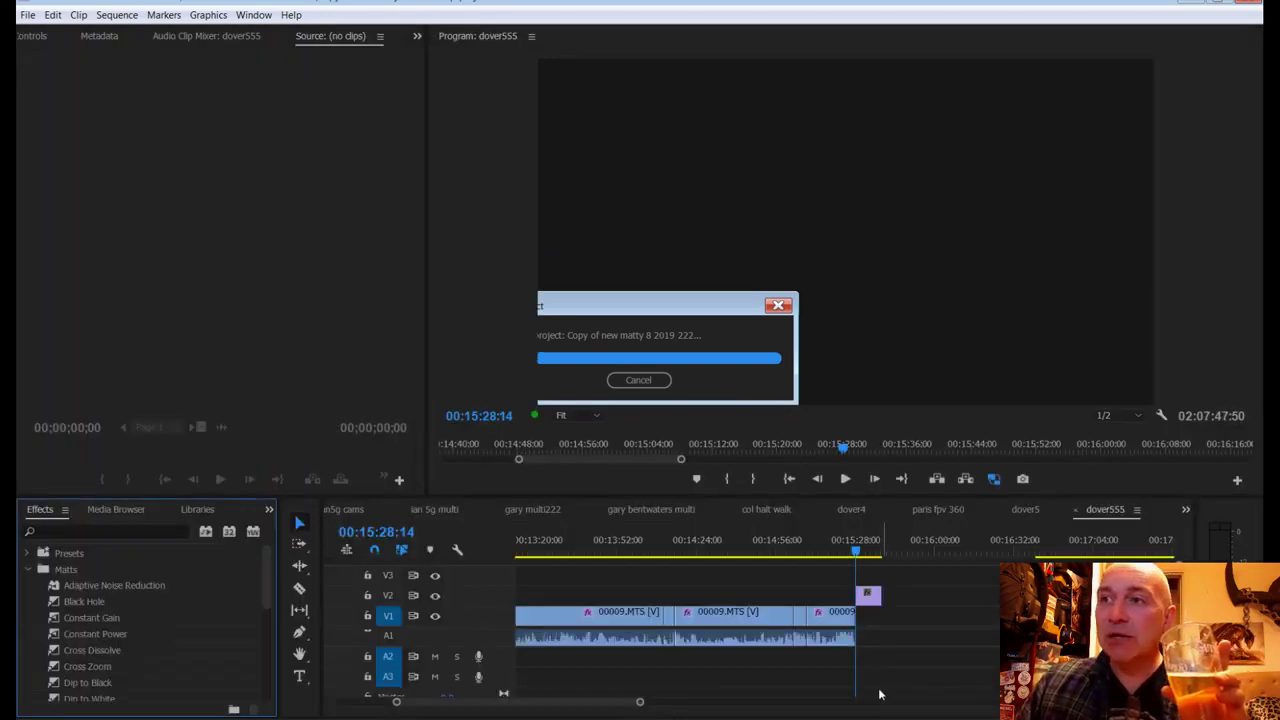
Step: Locate the DJI_0992.MP4 timeline clip's source in the project and attach DJI_0992.mp4 from the mavic2 proxy folder as its proxy
left_click_drag(640, 706, 558, 702)
right_click(891, 597)
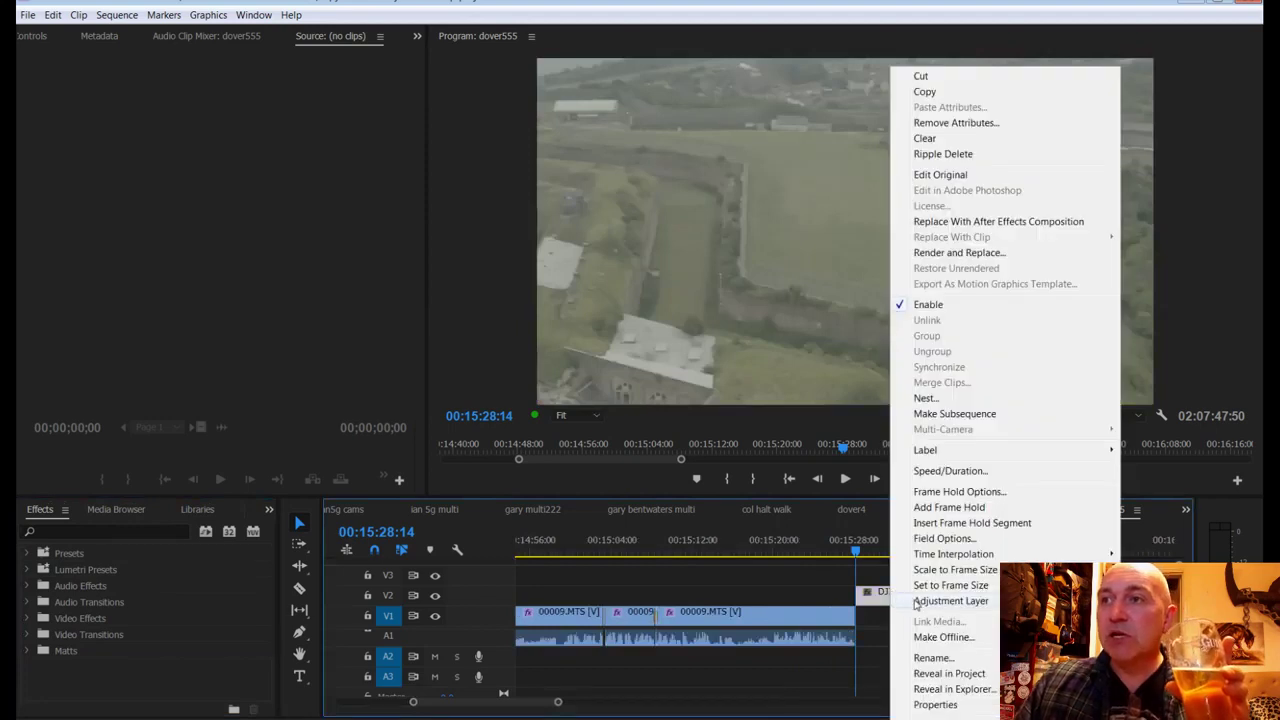
left_click(950, 673)
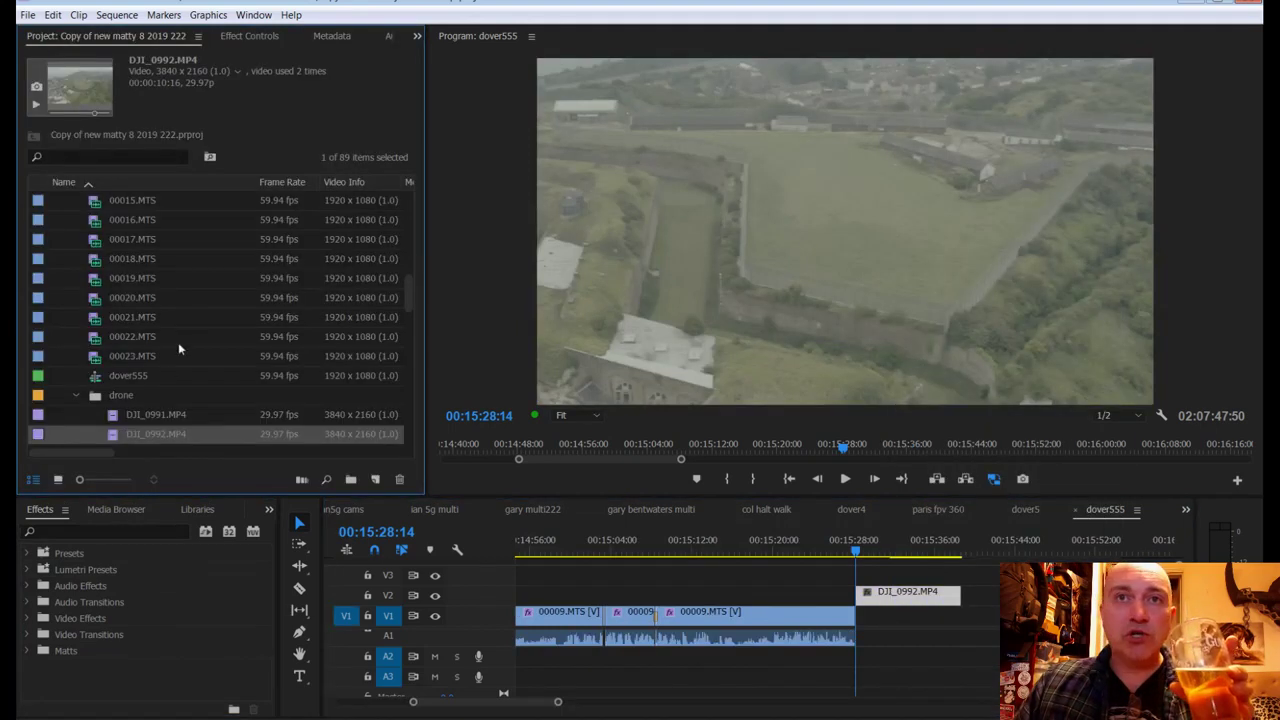
right_click(129, 434)
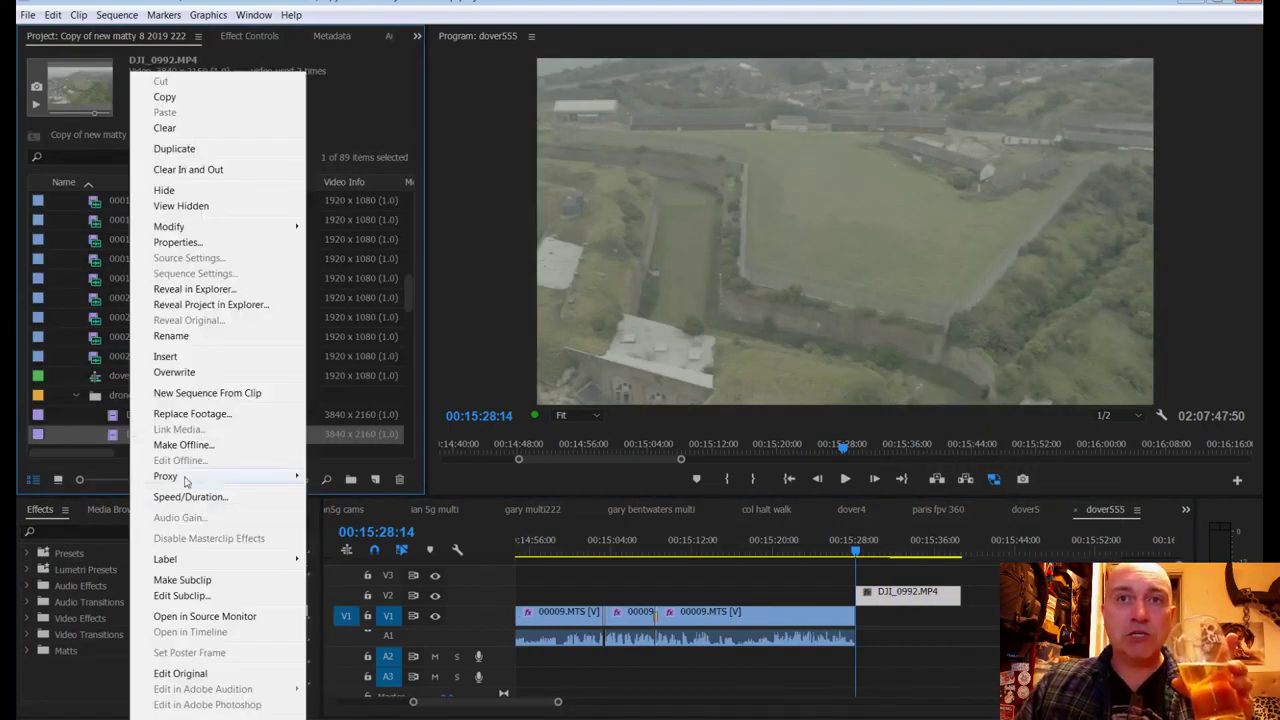
mouse_move(188, 480)
left_click(355, 492)
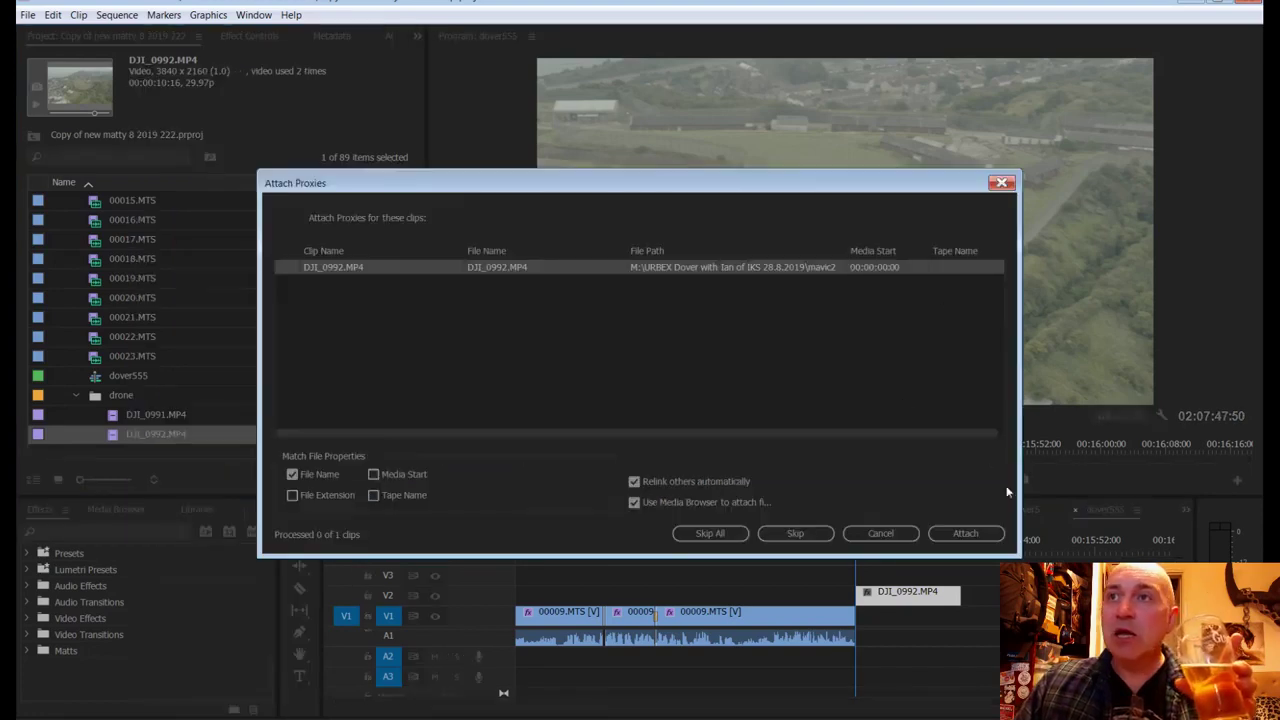
left_click(984, 531)
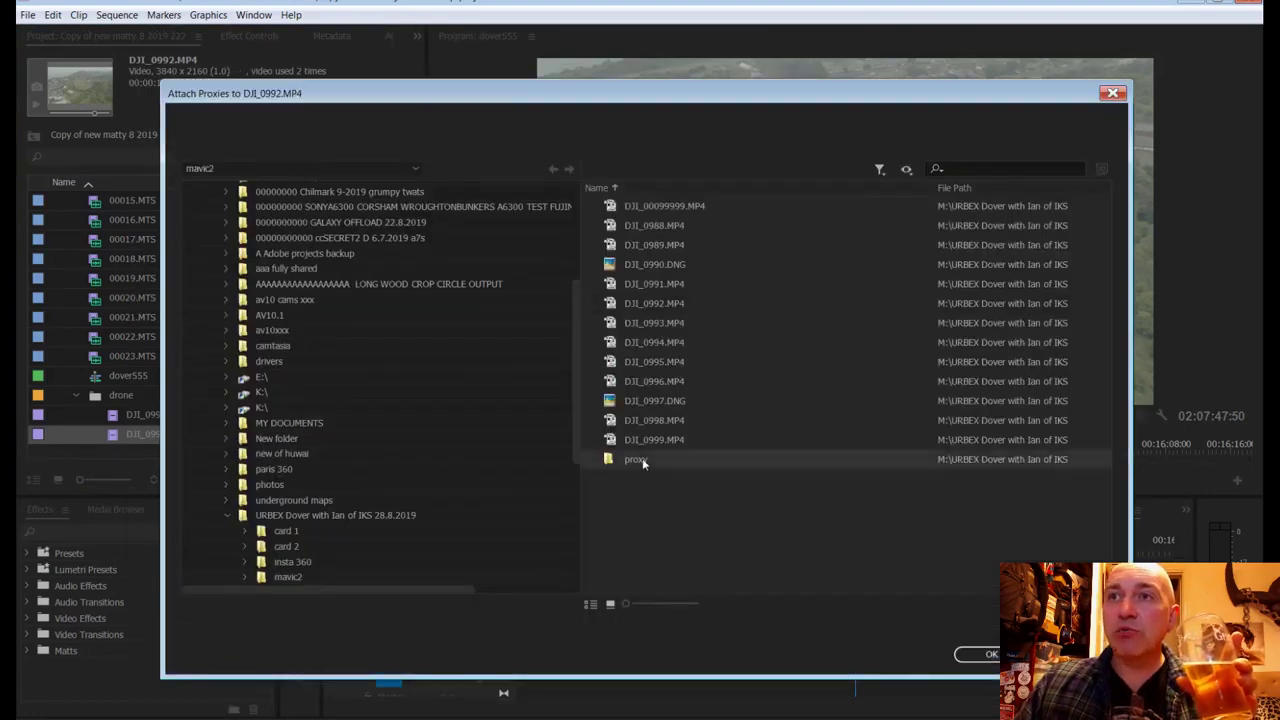
double_click(642, 458)
double_click(666, 284)
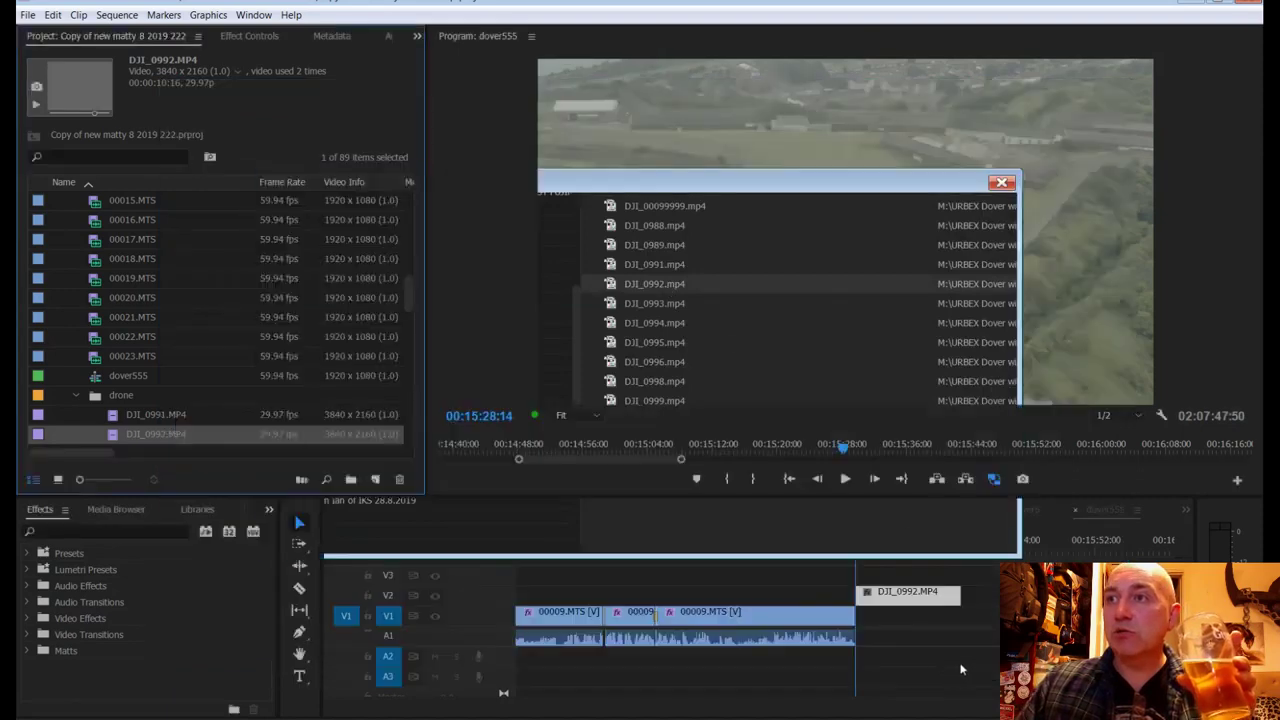
Step: Scale the DJI_0992.MP4 clip on V2 to the frame size and save the project
left_click(895, 541)
left_click_drag(895, 543, 886, 548)
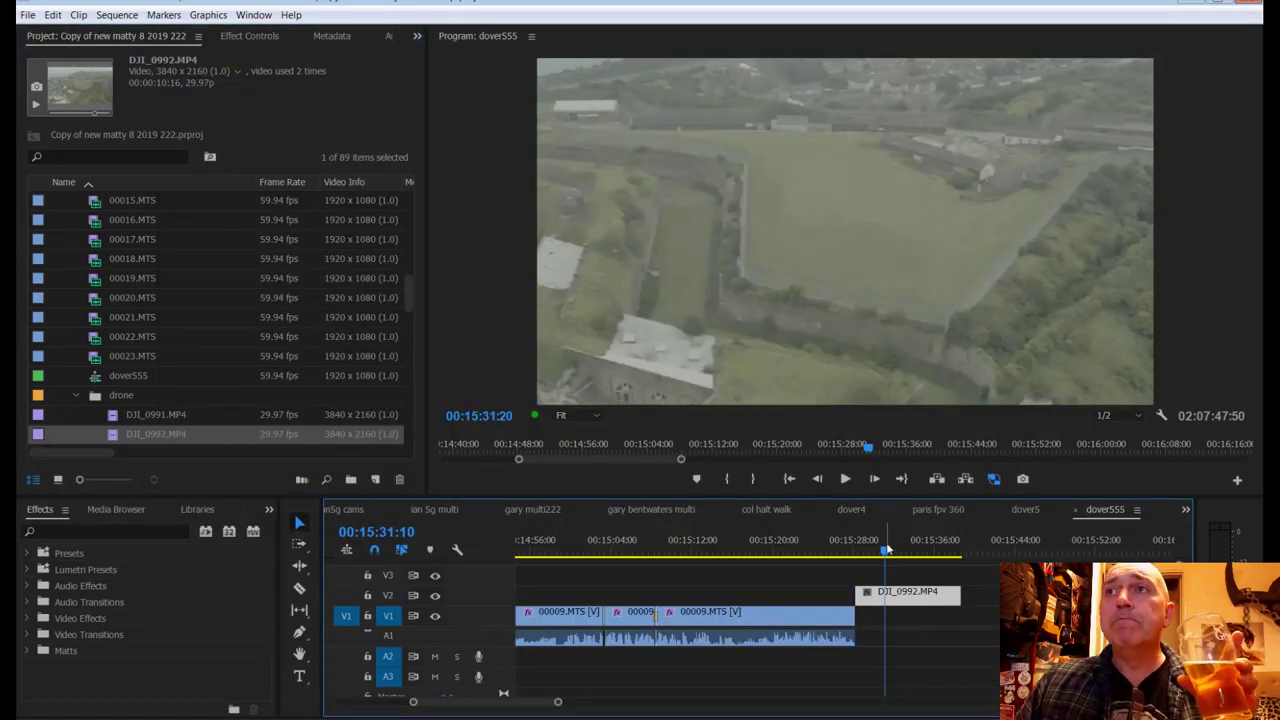
right_click(910, 602)
left_click(966, 572)
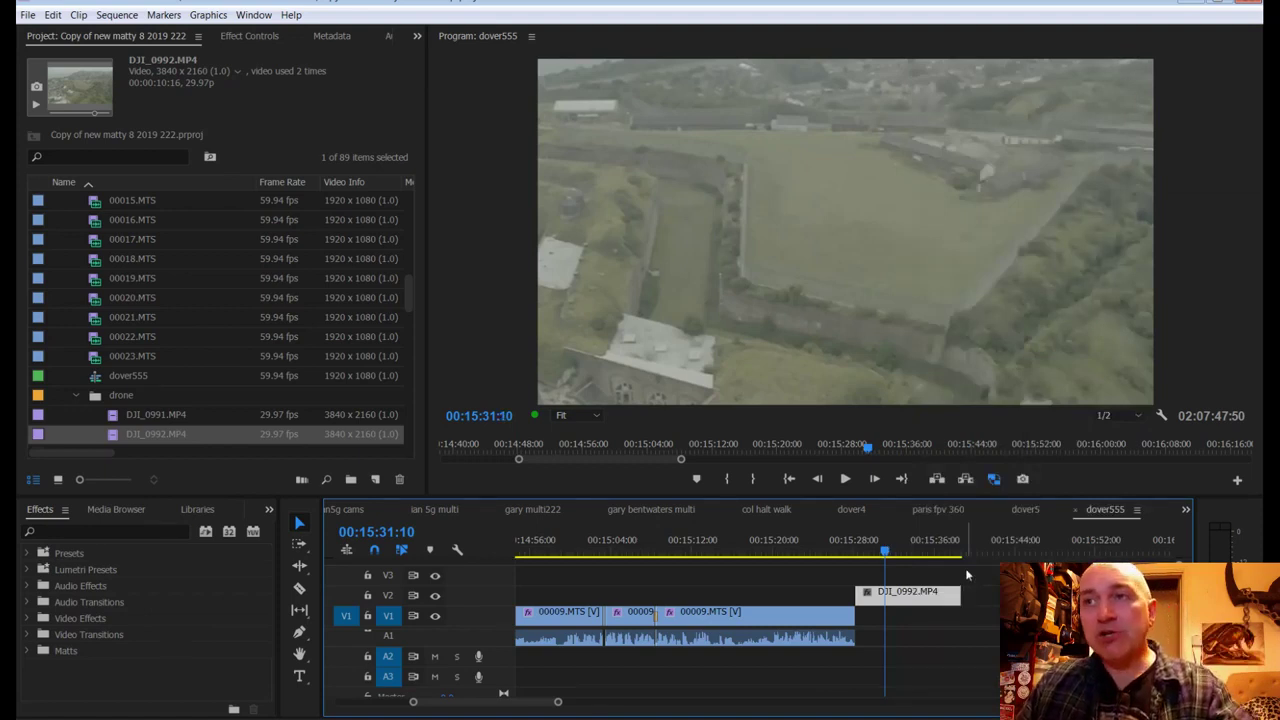
key("ctrl+s")
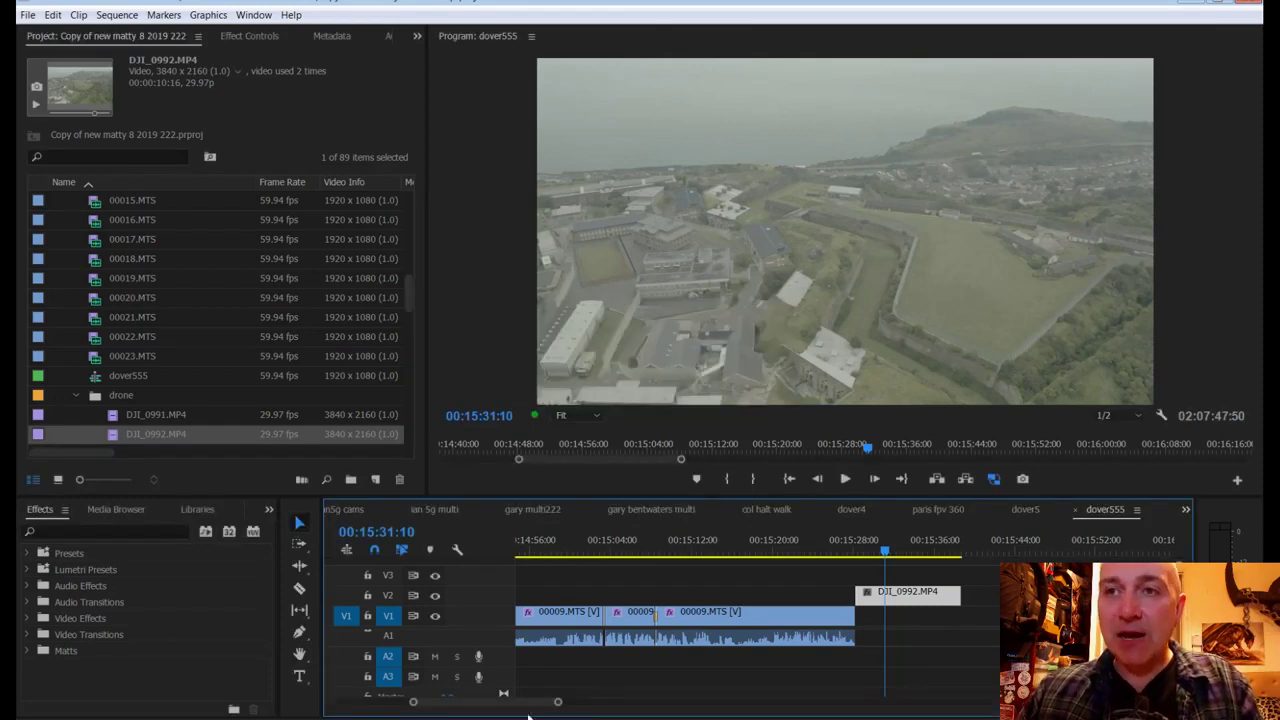
Step: Copy the Lumetri Color effect from the DJI_0994.MP4 clip near 00:07:49:20
left_click_drag(528, 716, 490, 712)
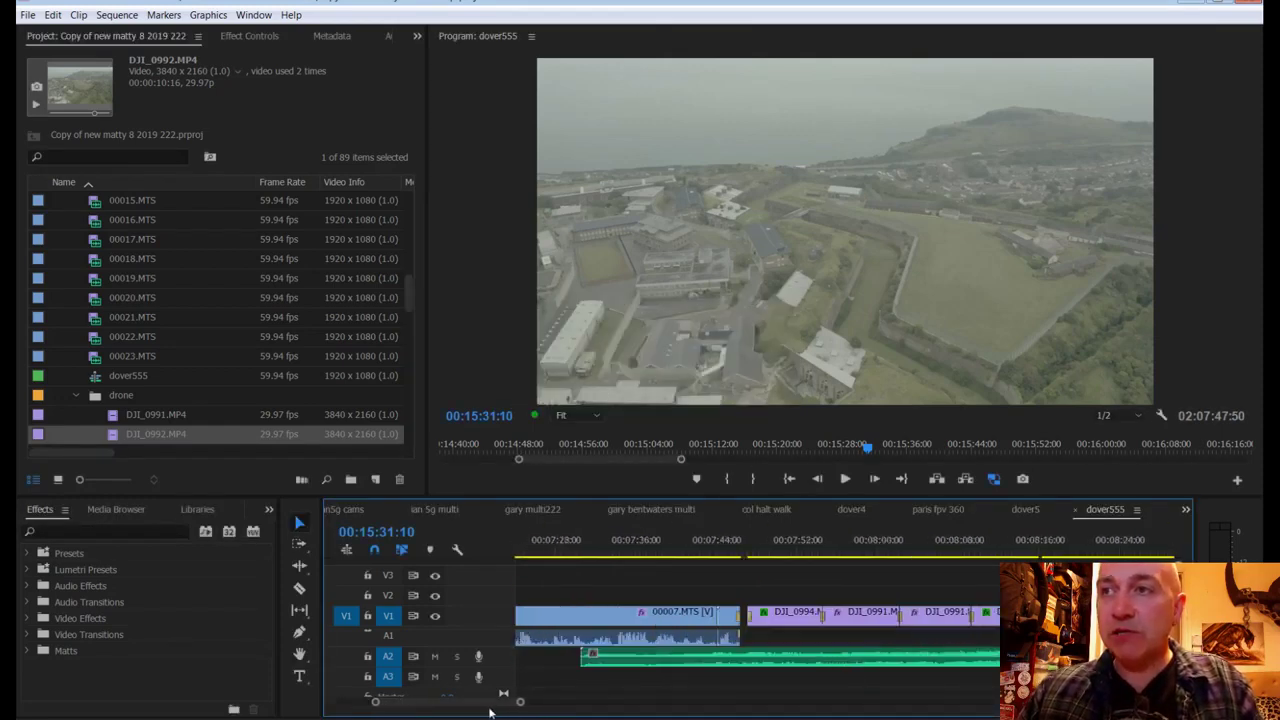
left_click(771, 549)
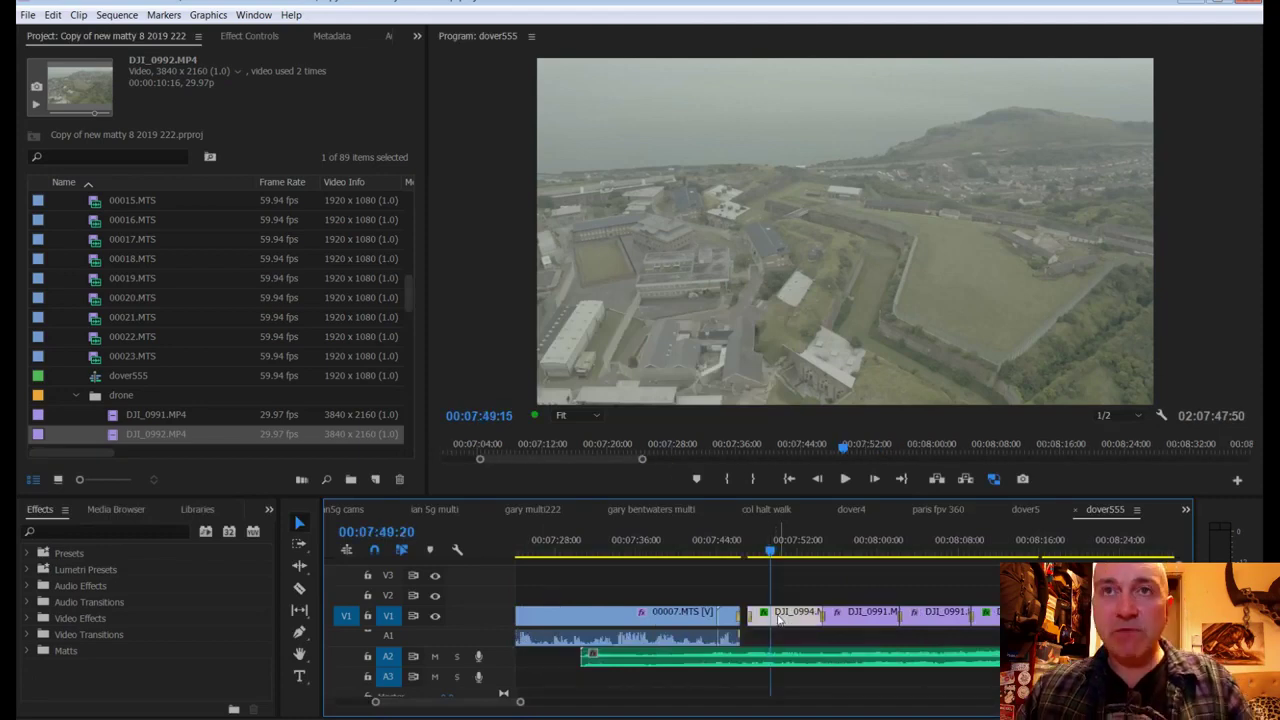
left_click(250, 36)
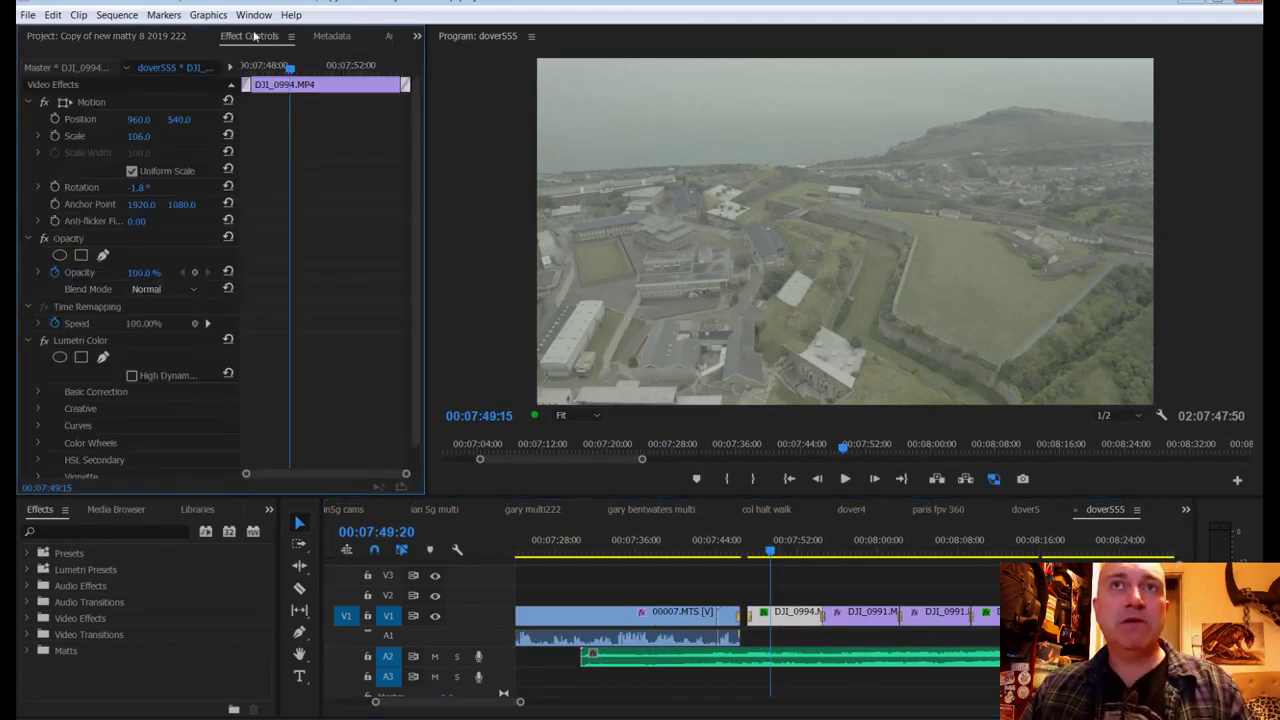
left_click(83, 341)
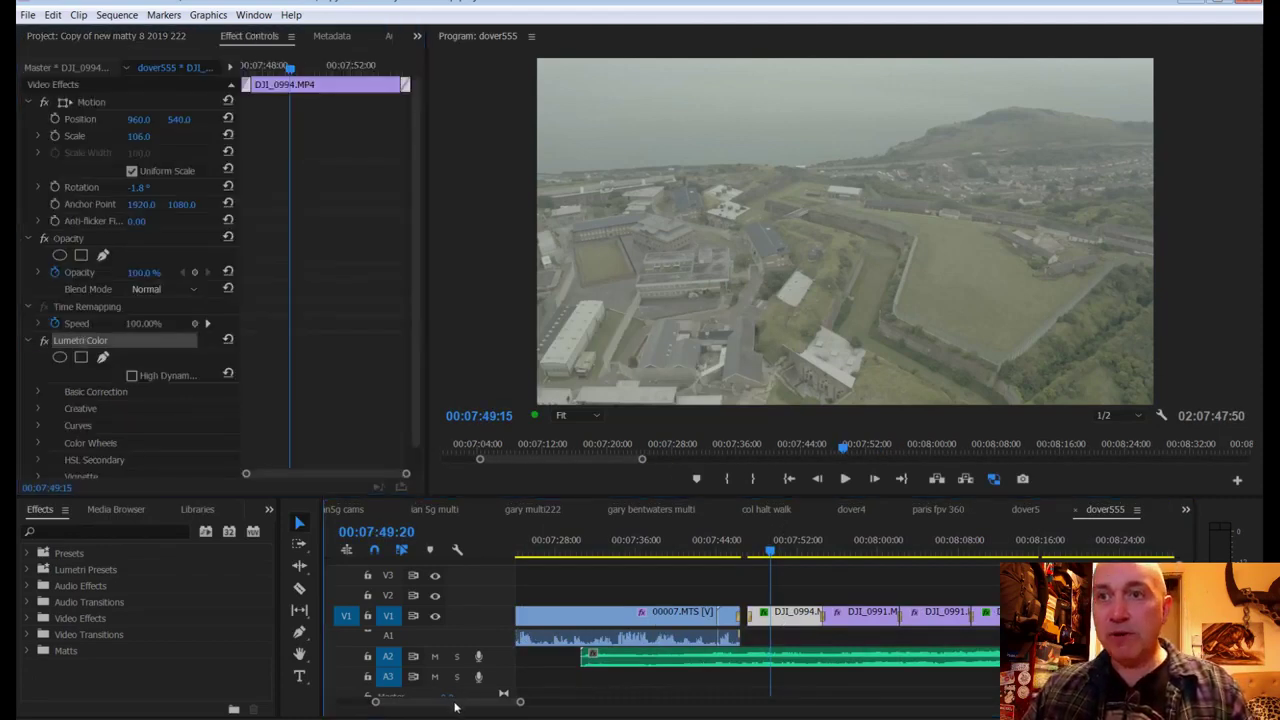
Step: Paste the copied Lumetri Color effect onto the DJI_0992.MP4 clip on V2 near 00:15:31:27
left_click_drag(457, 701, 826, 714)
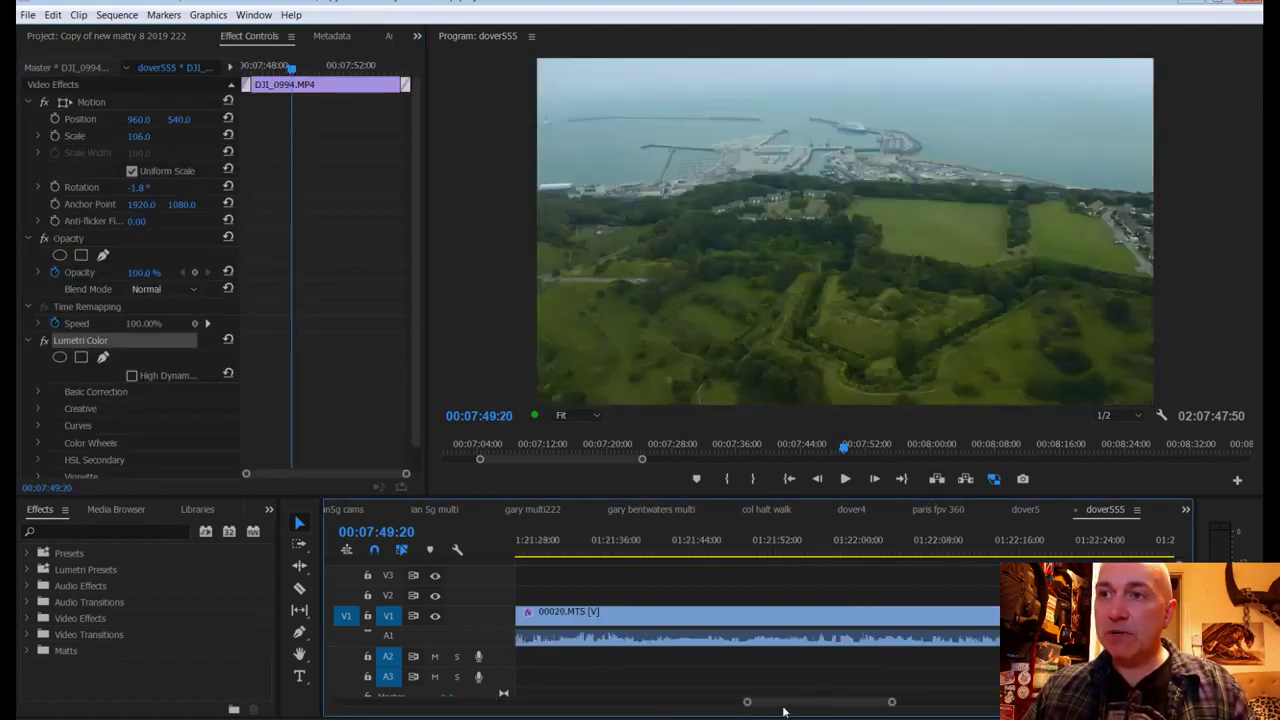
left_click_drag(747, 702, 351, 701)
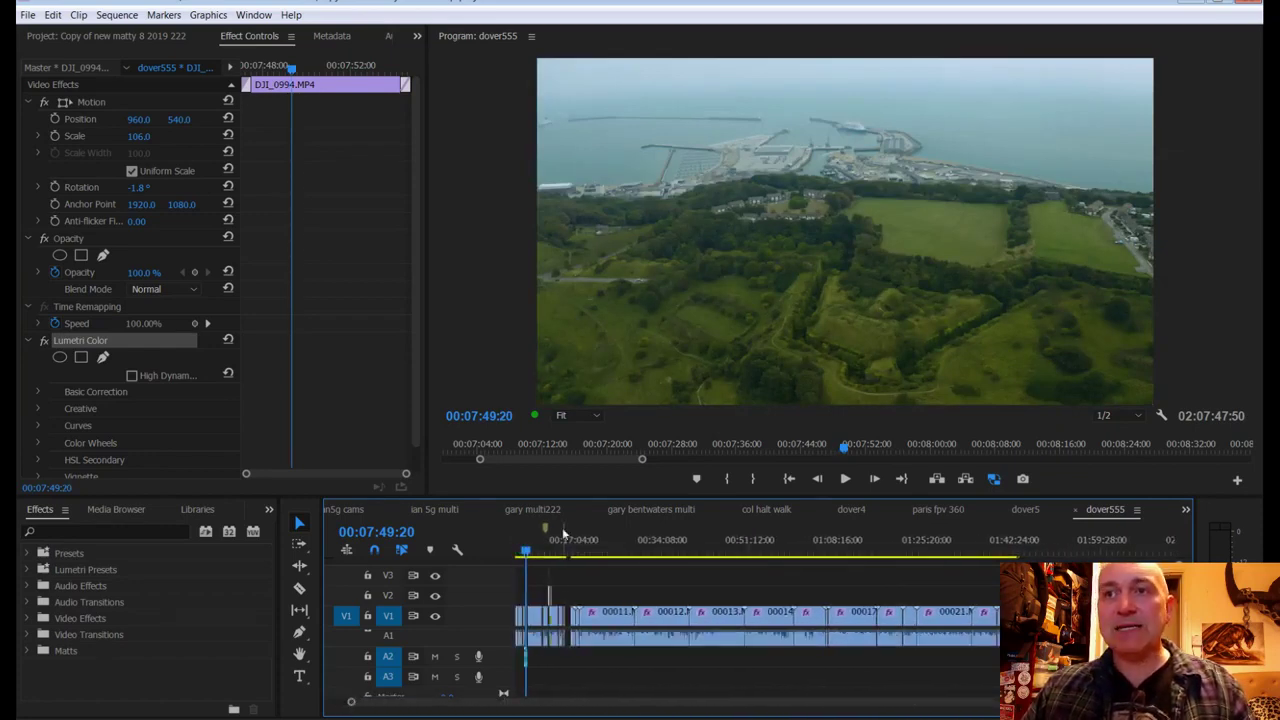
left_click_drag(563, 530, 568, 540)
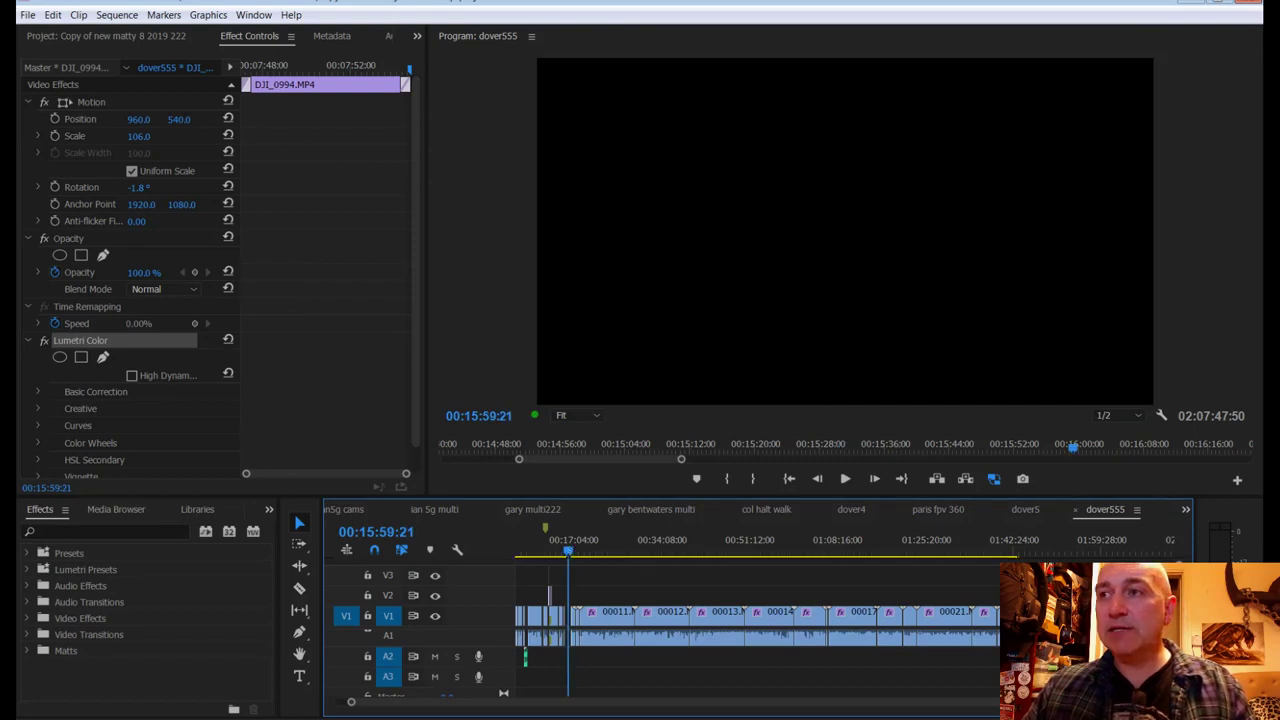
key("=")
key("=")
key("=")
key("=")
key("=")
key("=")
key("=")
key("=")
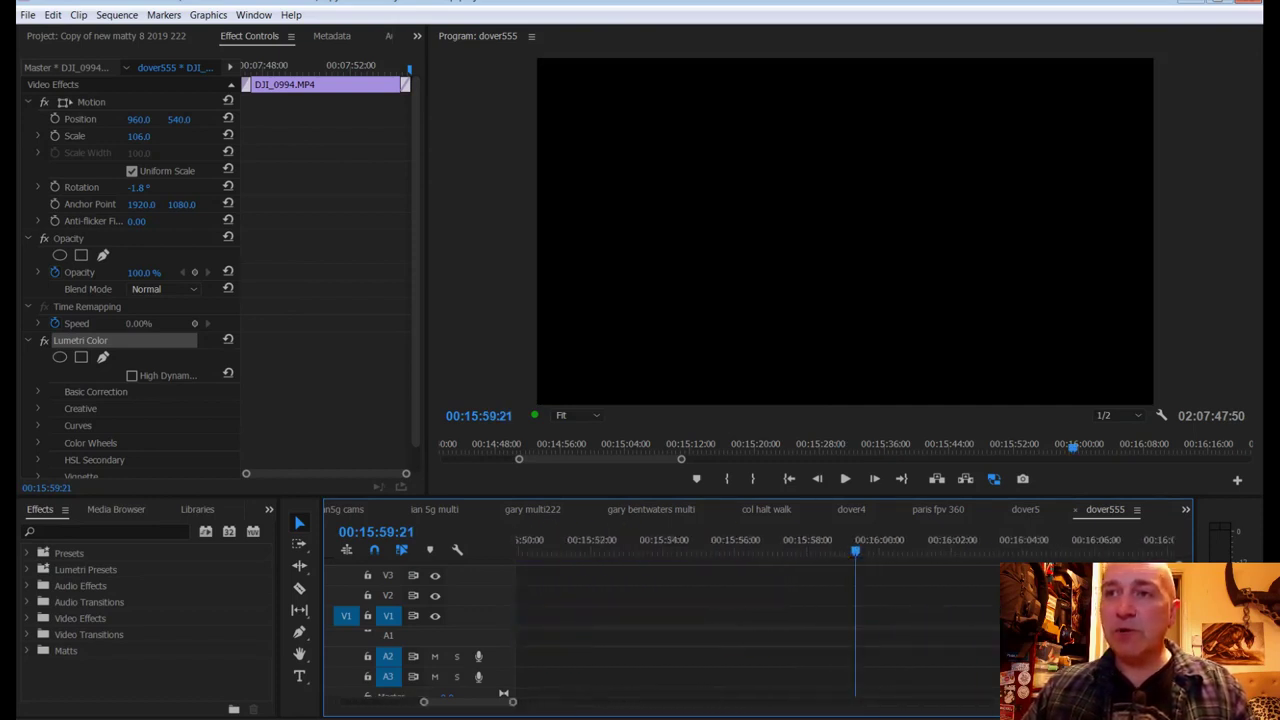
key("-")
key("-")
key("-")
key("-")
left_click(727, 550)
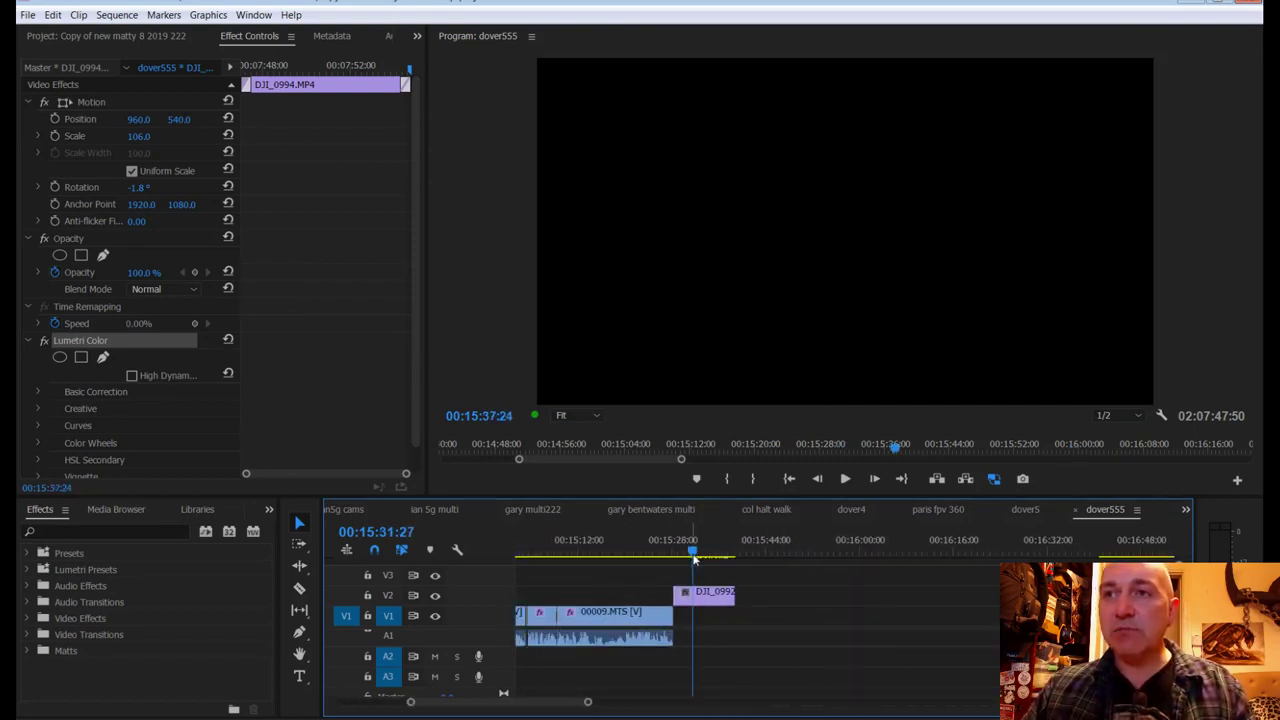
left_click(703, 593)
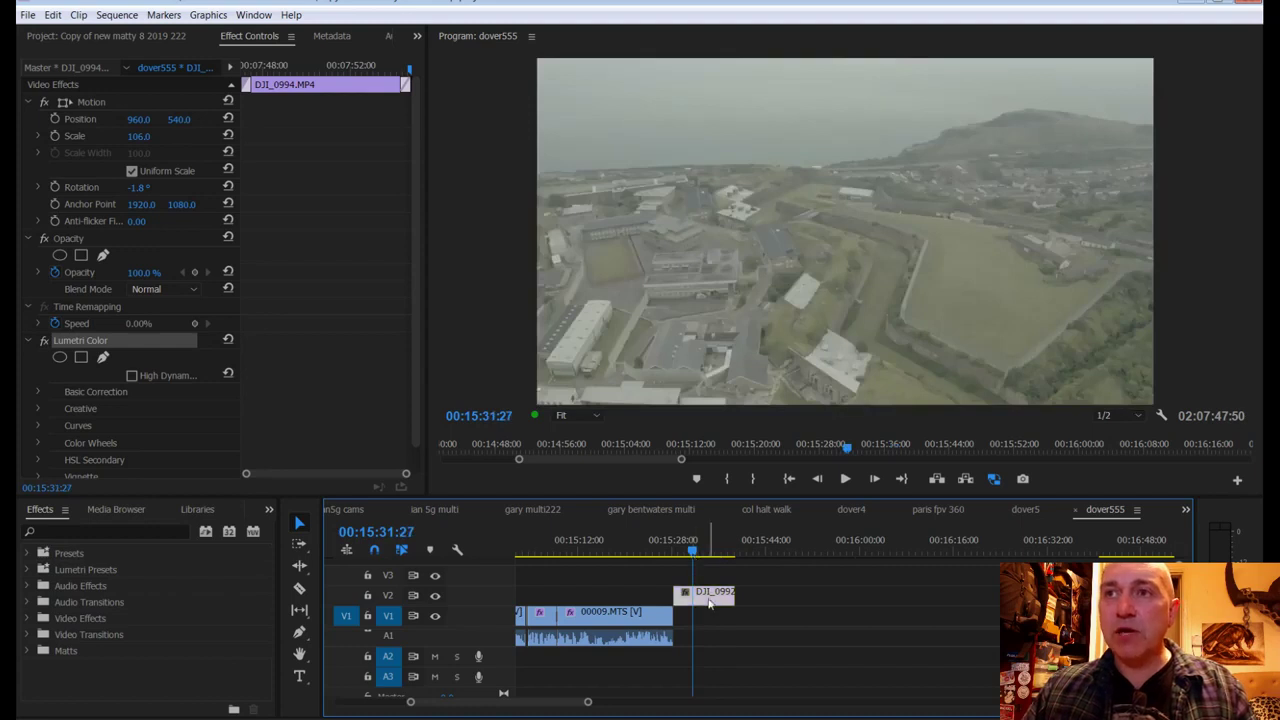
left_click(82, 398)
key("ctrl+v")
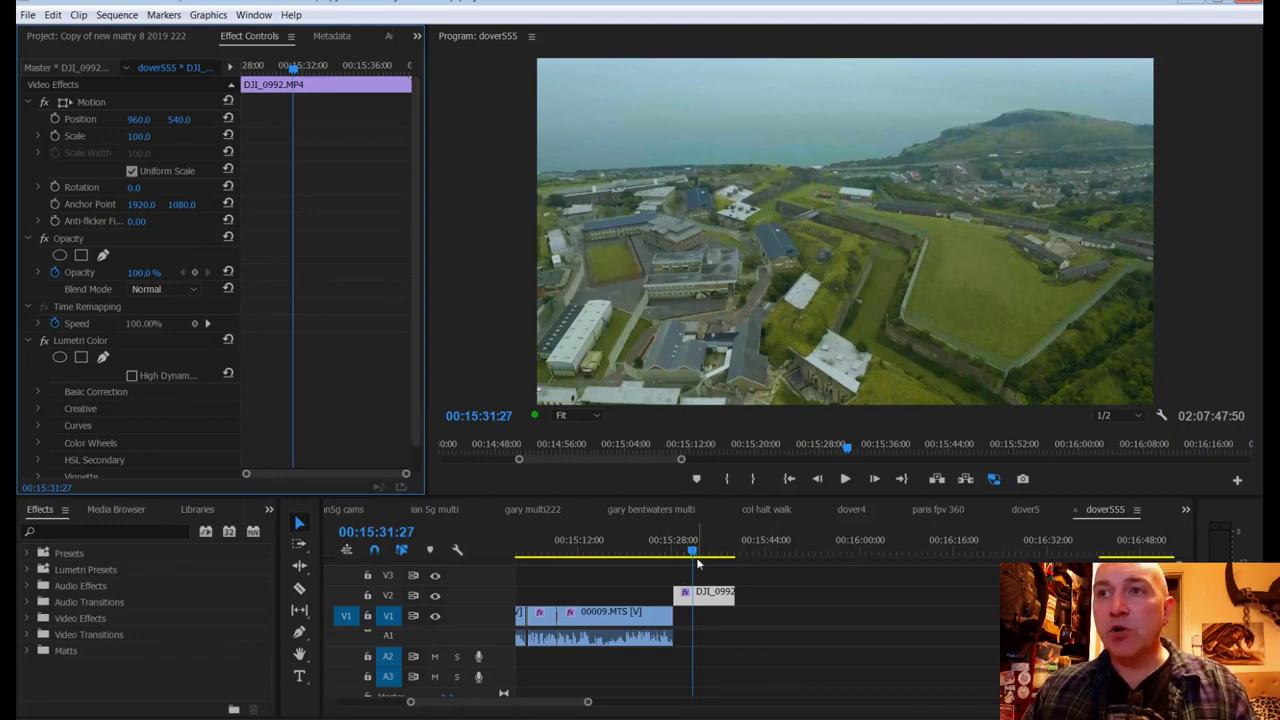
Step: Ripple delete the V1 gap beneath DJI_0992.MP4 so the following 00009.MTS footage starts at 00:15:28:14
right_click(715, 612)
left_click(745, 623)
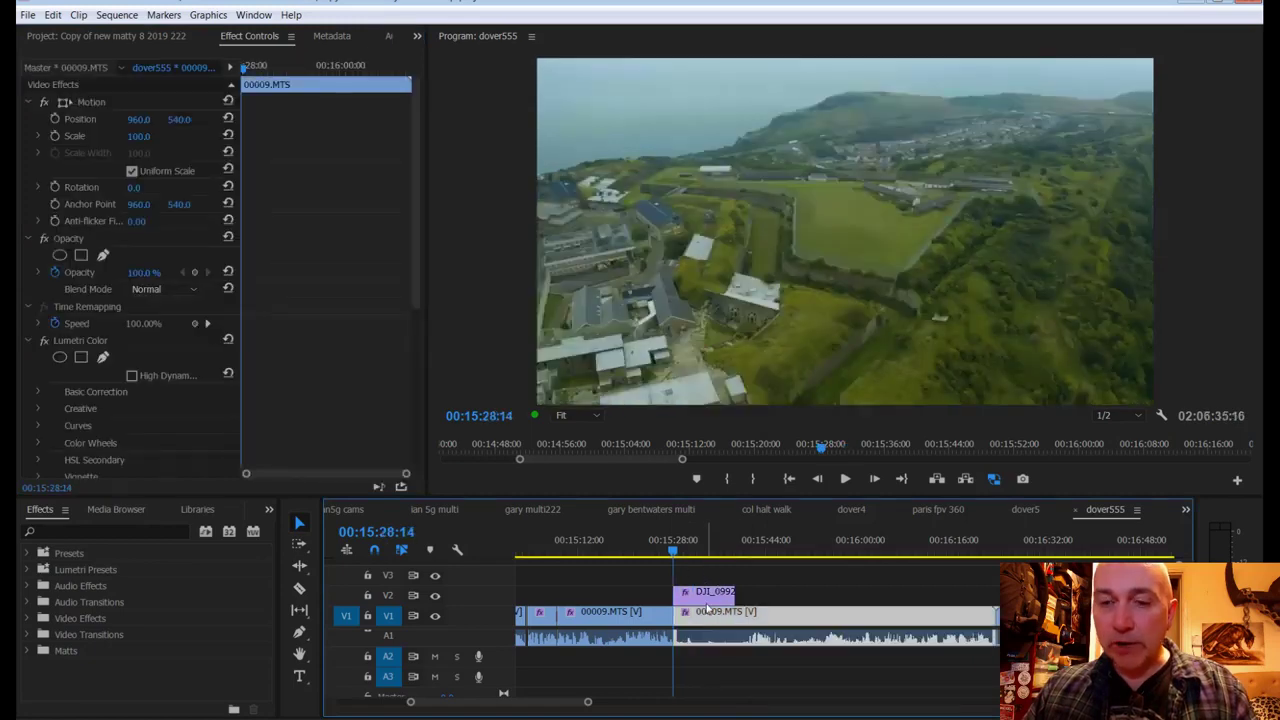
Step: Move the DJI_0992.MP4 clip earlier on V2 so it overlaps the 00009.MTS cut, with transitions at both of its ends
left_click_drag(703, 601, 666, 601)
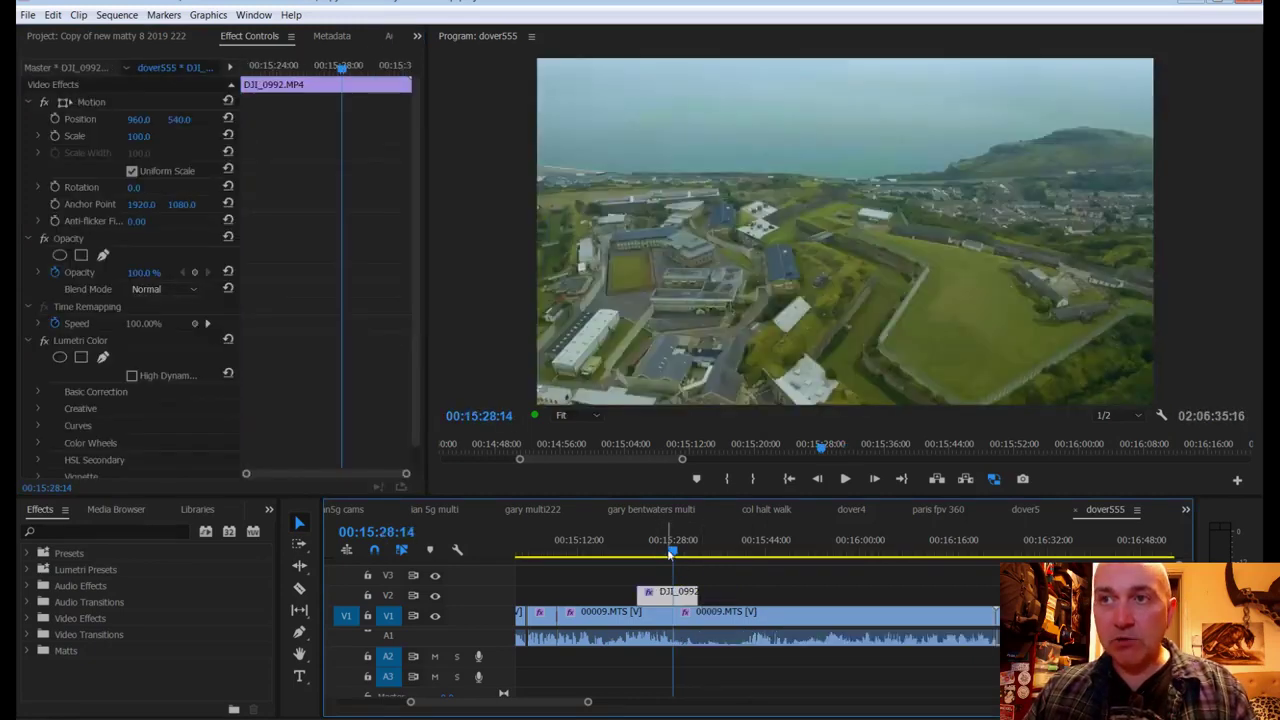
left_click(634, 552)
left_click(633, 555)
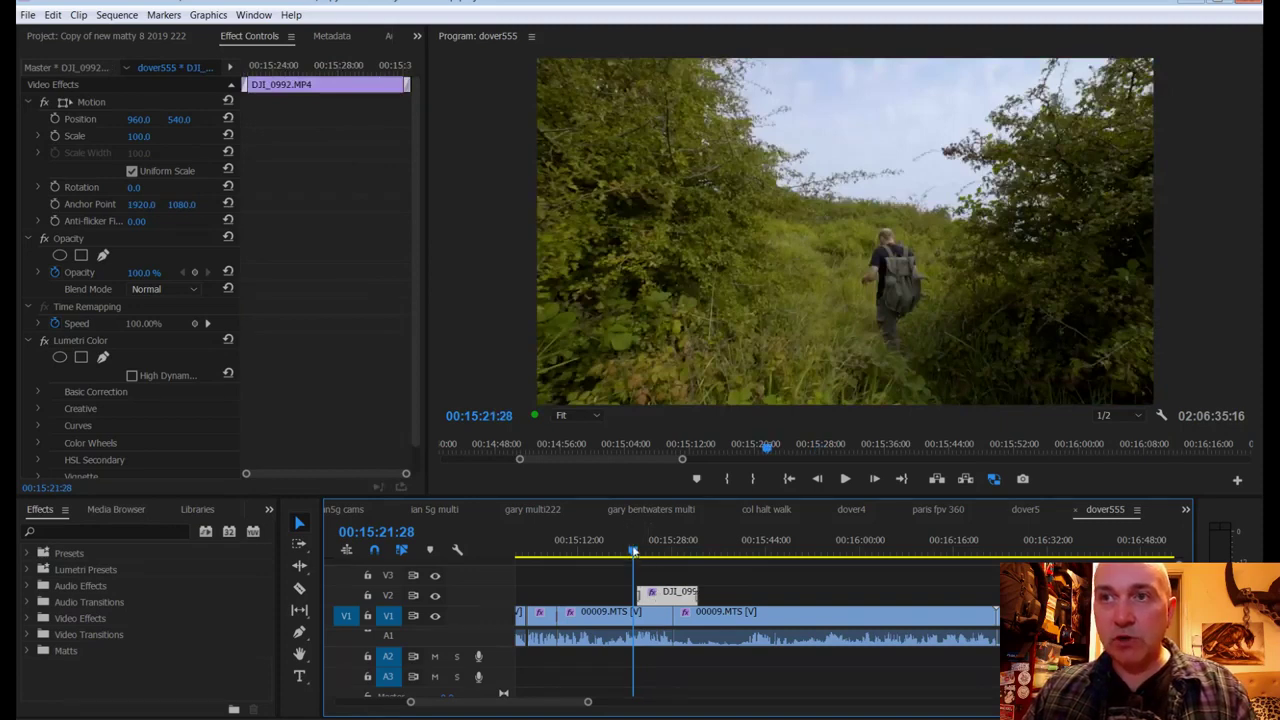
mouse_move(633, 552)
left_mouse_down()
mouse_move(685, 552)
mouse_move(627, 552)
left_mouse_up()
Step: Reposition the DJI_0992.MP4 clip on V2 to start at 00:15:27:26, then play back the drone insert and the following 00009.MTS footage
left_click_drag(668, 594, 792, 594)
key("space")
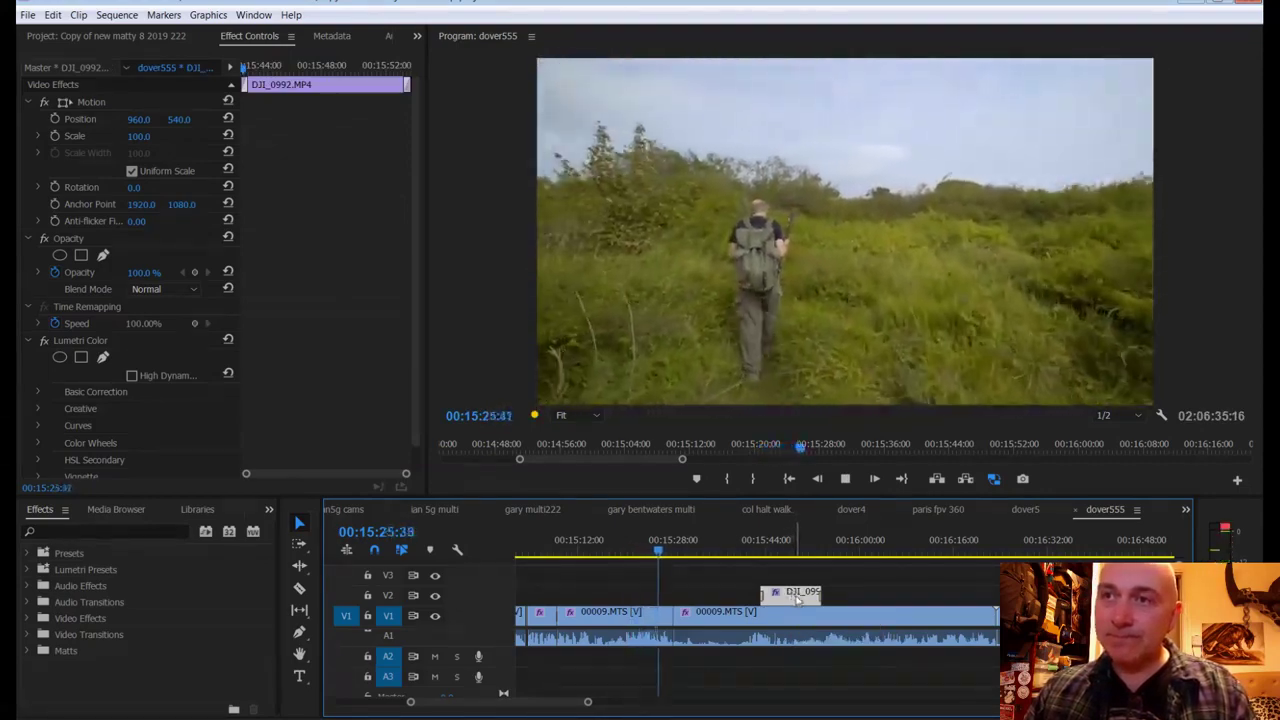
key("space")
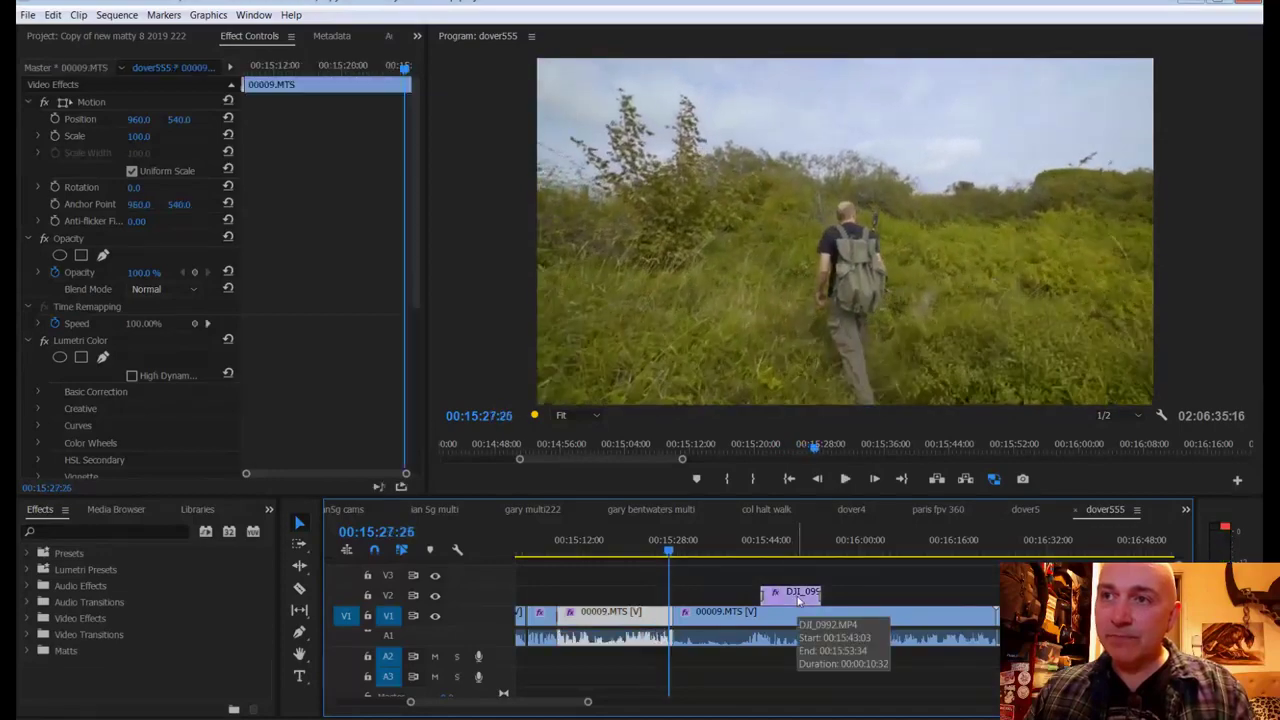
left_click_drag(798, 600, 702, 594)
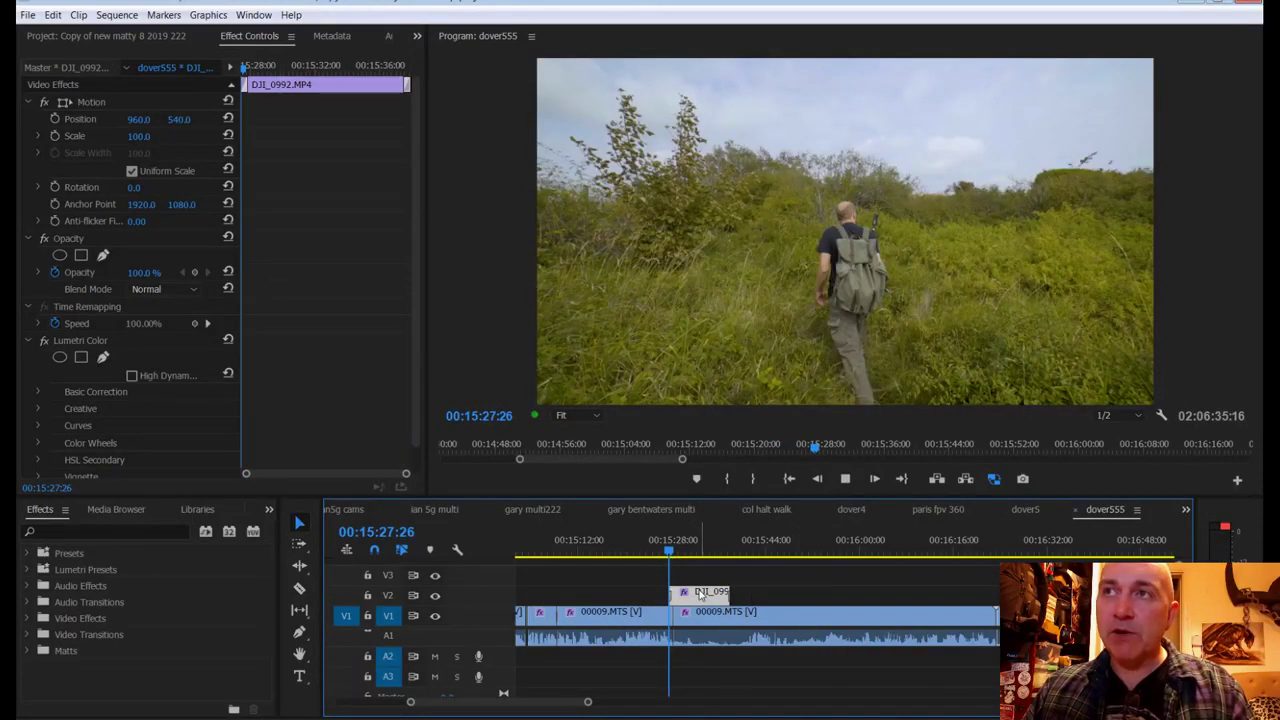
key("space")
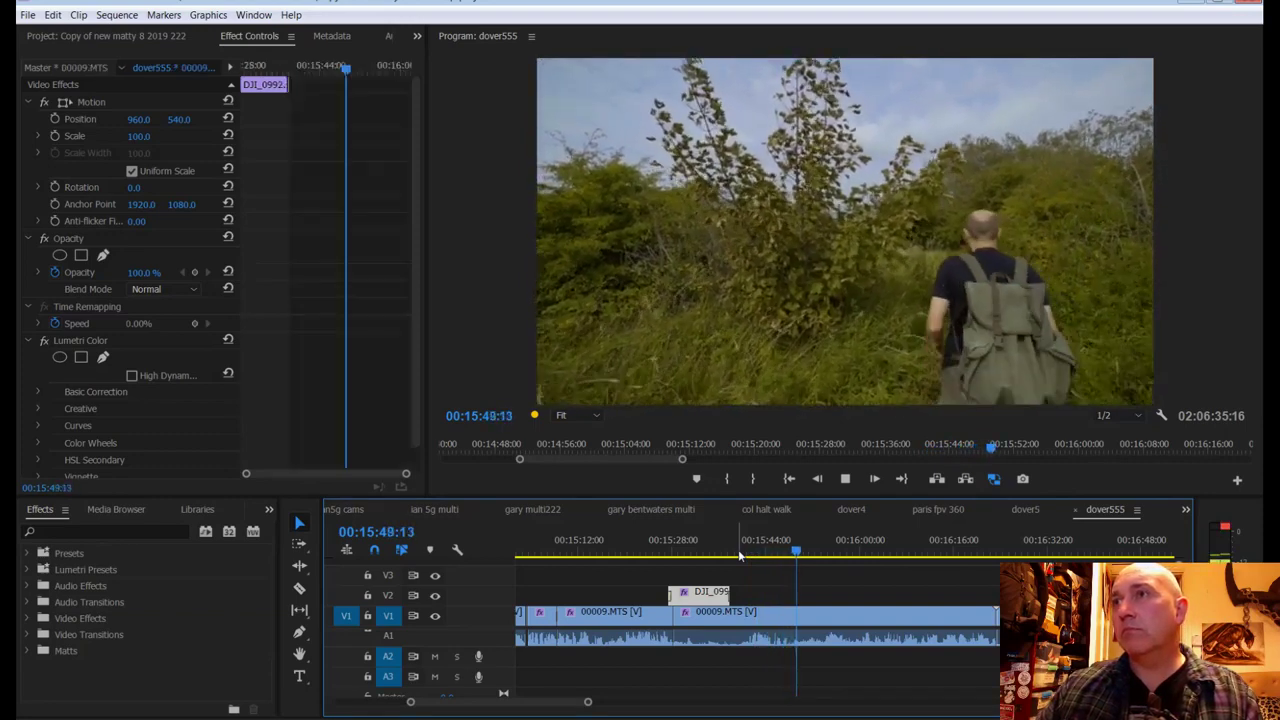
left_click(785, 554)
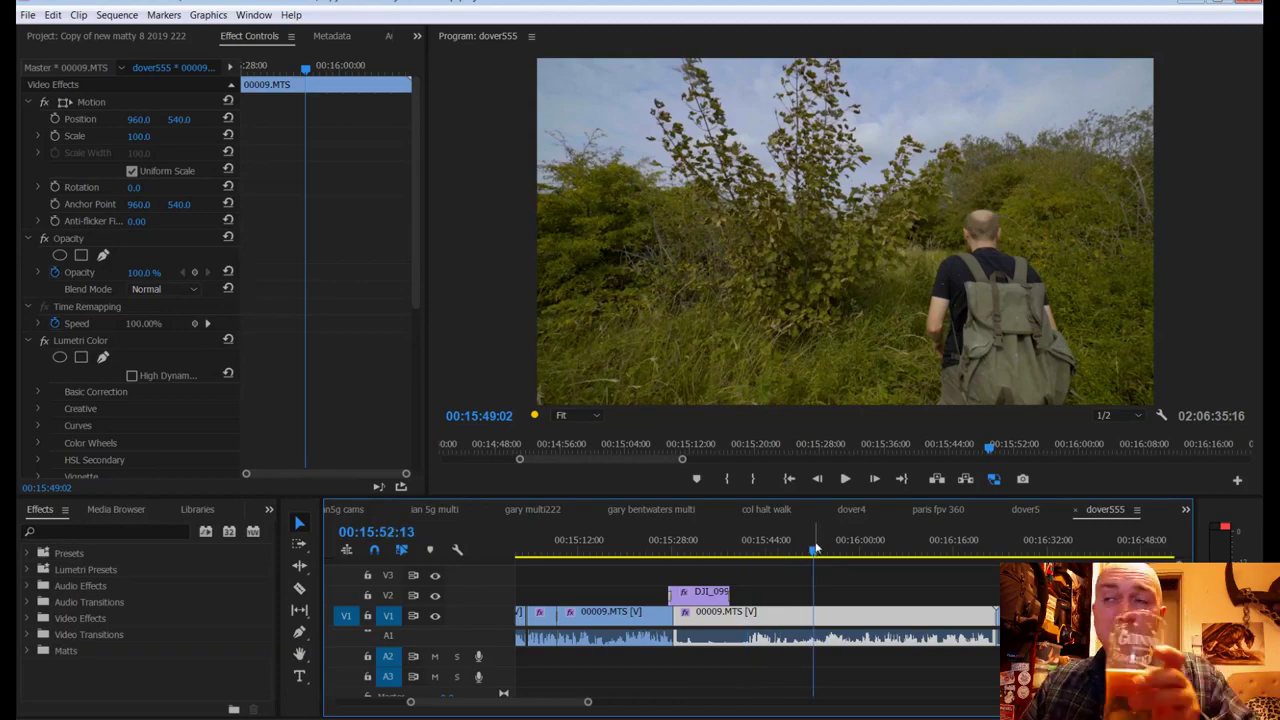
Step: Review the long 00009.MTS clip on V1 and split it at 00:15:58:19
key("space")
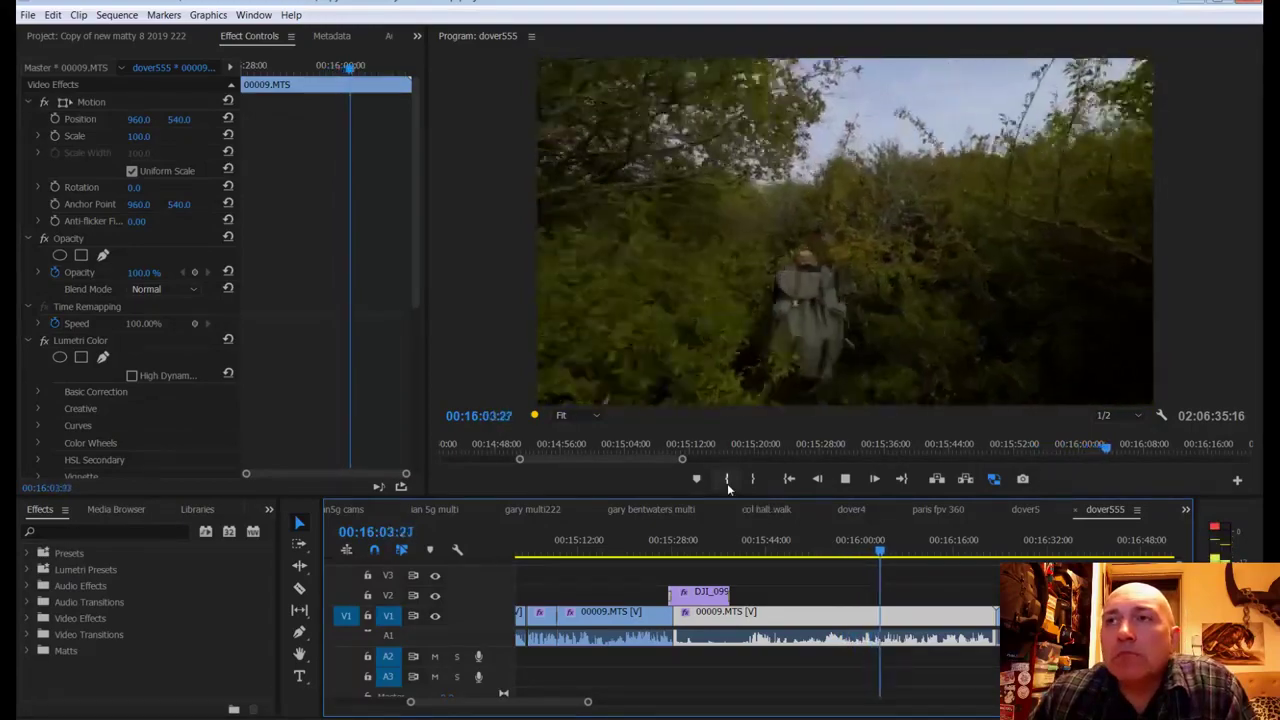
key("space")
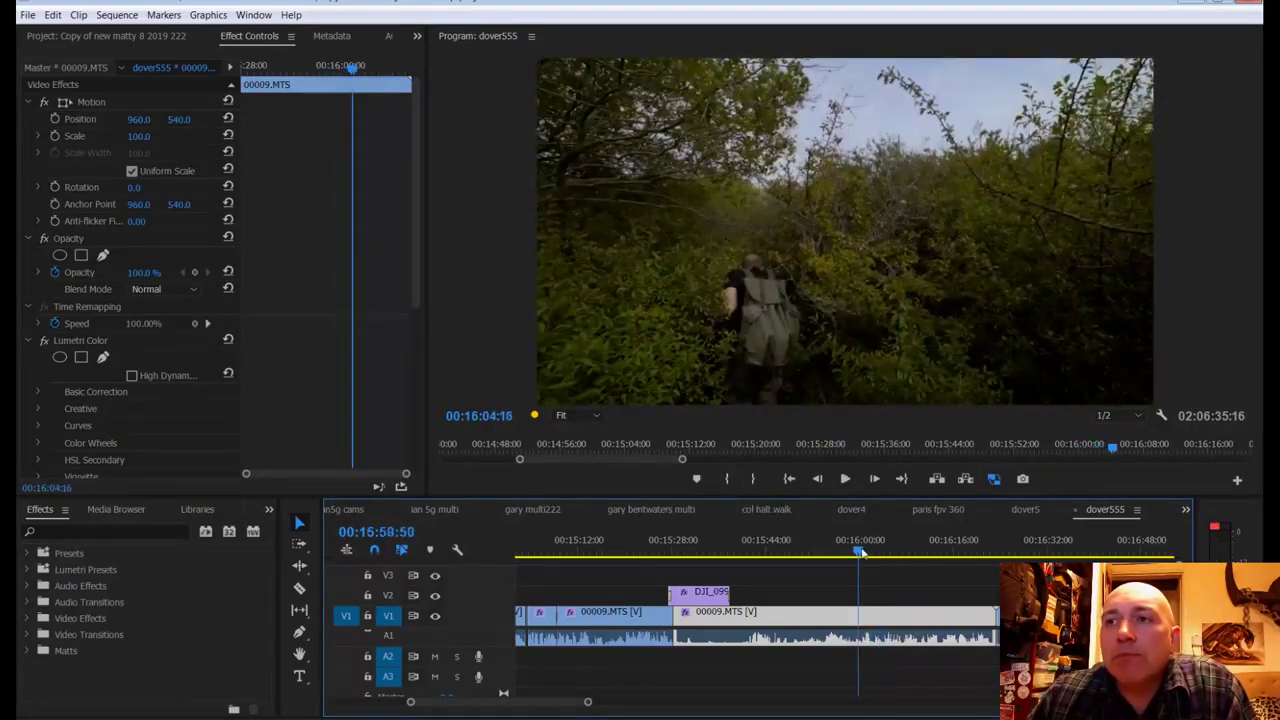
mouse_move(862, 553)
left_mouse_down()
mouse_move(810, 562)
mouse_move(852, 564)
left_mouse_up()
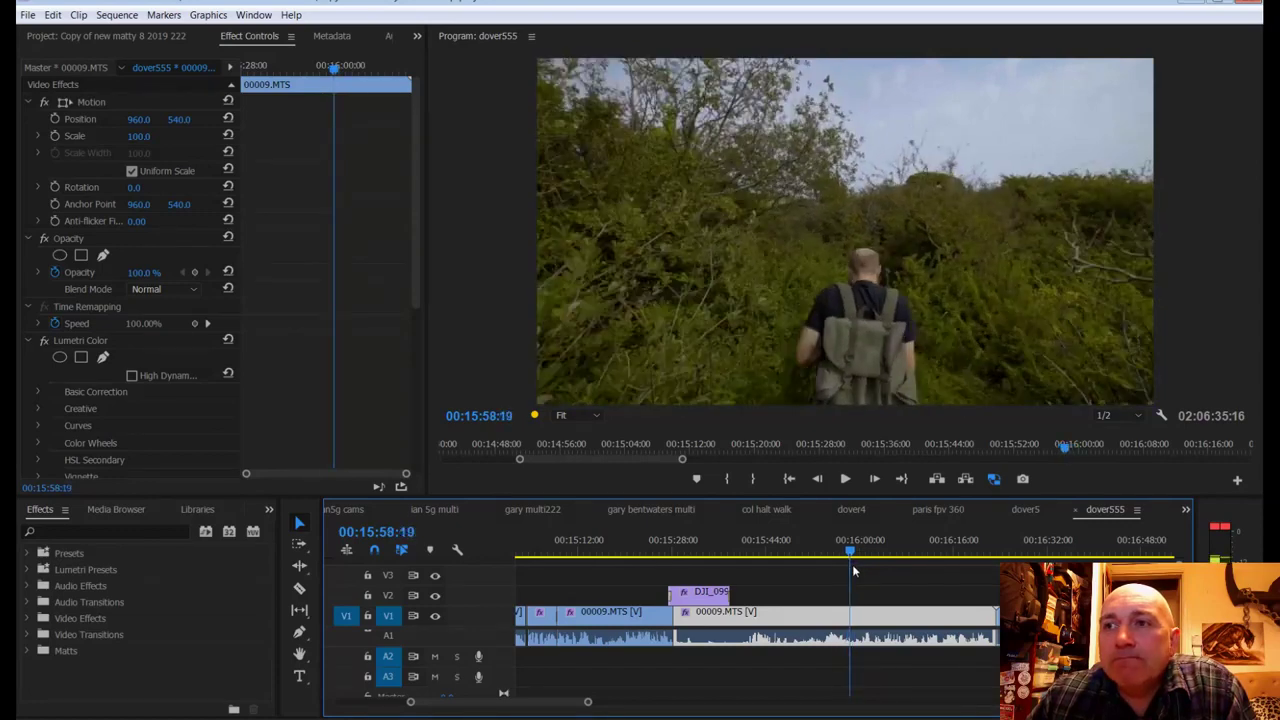
key("c")
left_click(855, 618)
key("v")
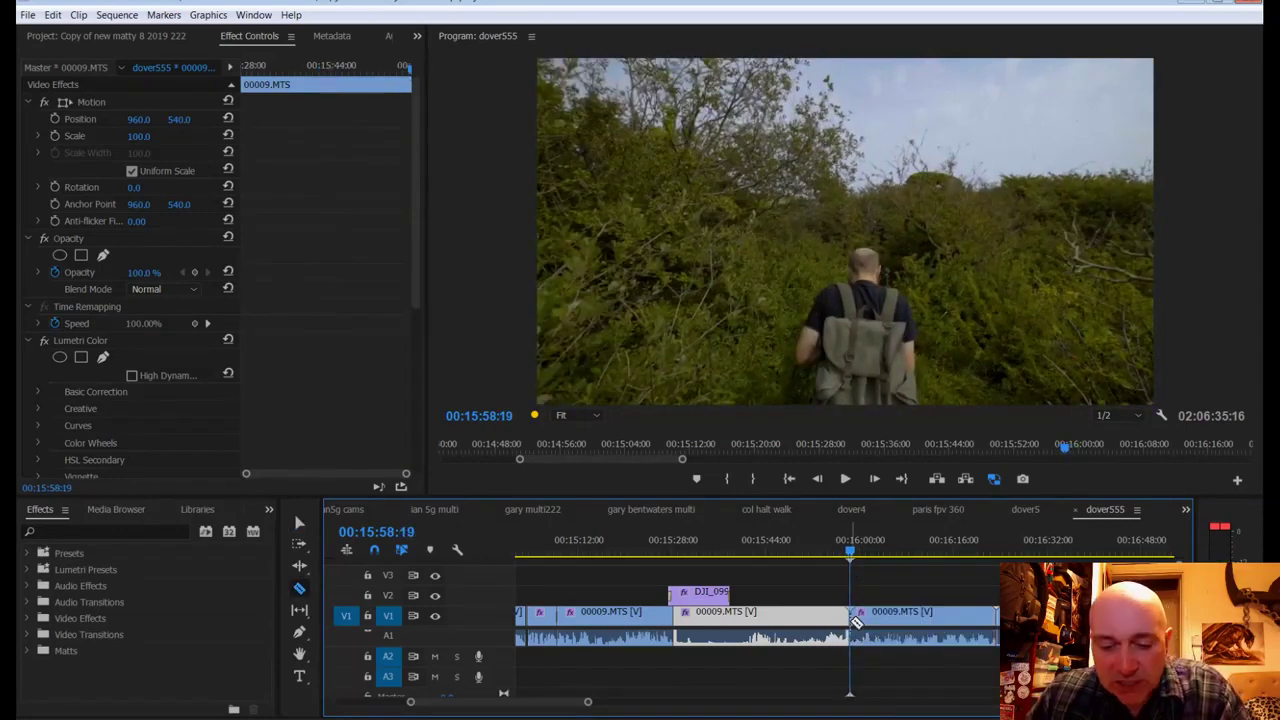
Step: Delete the segment of 00009.MTS before the new cut and close the gap left on V1
key("Delete")
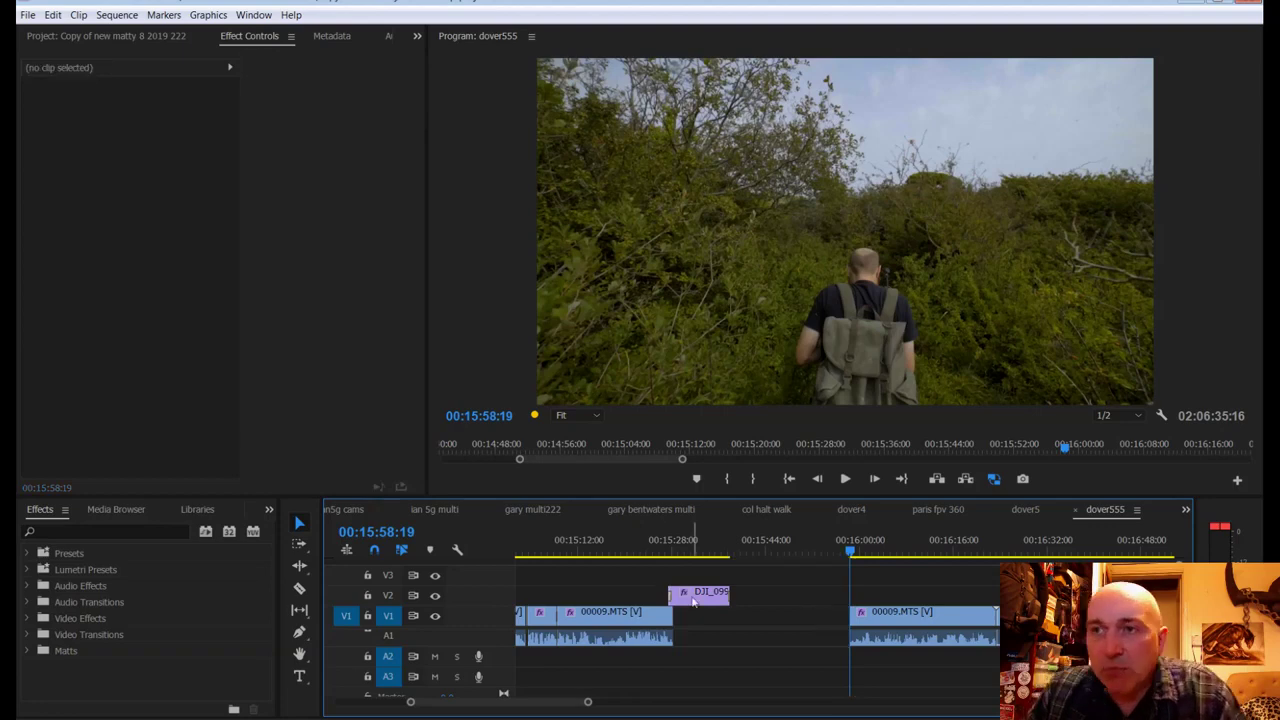
left_click_drag(684, 547, 627, 553)
right_click(733, 618)
left_click(785, 628)
Step: Move the DJI_0992.MP4 clip on V2 earlier so it starts at 00:15:21:50, and save the project
key("space")
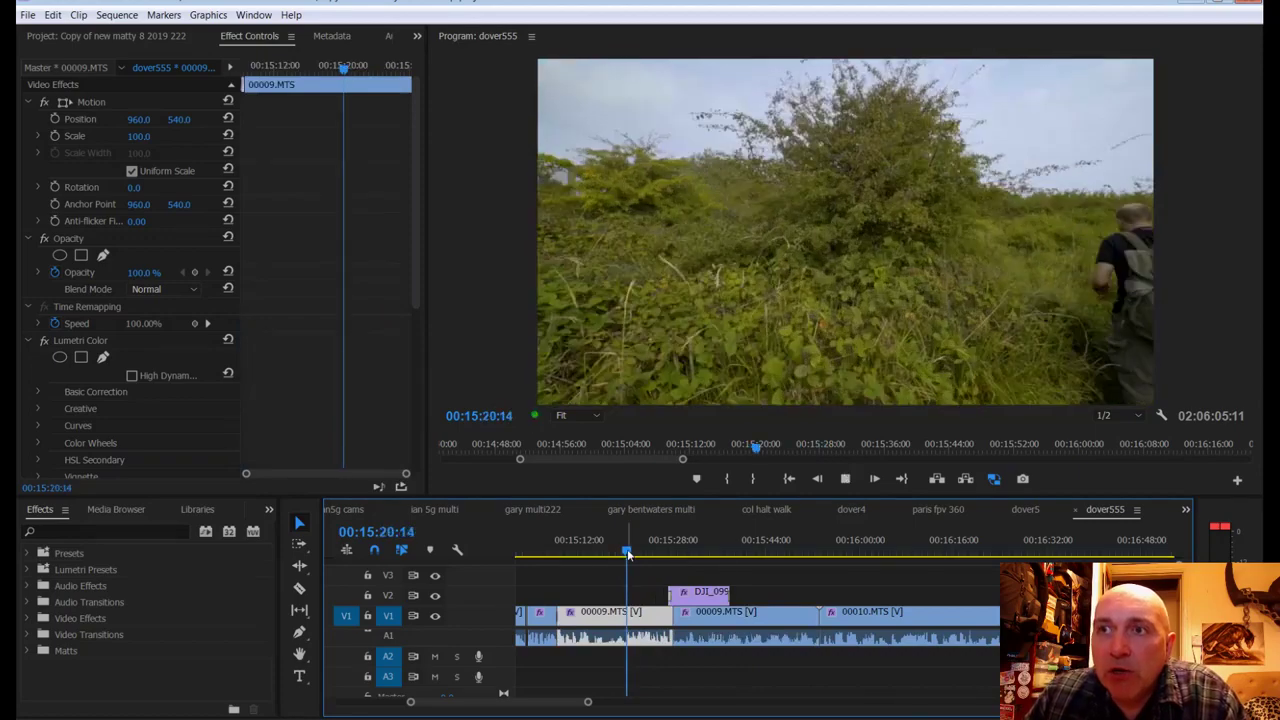
key("space")
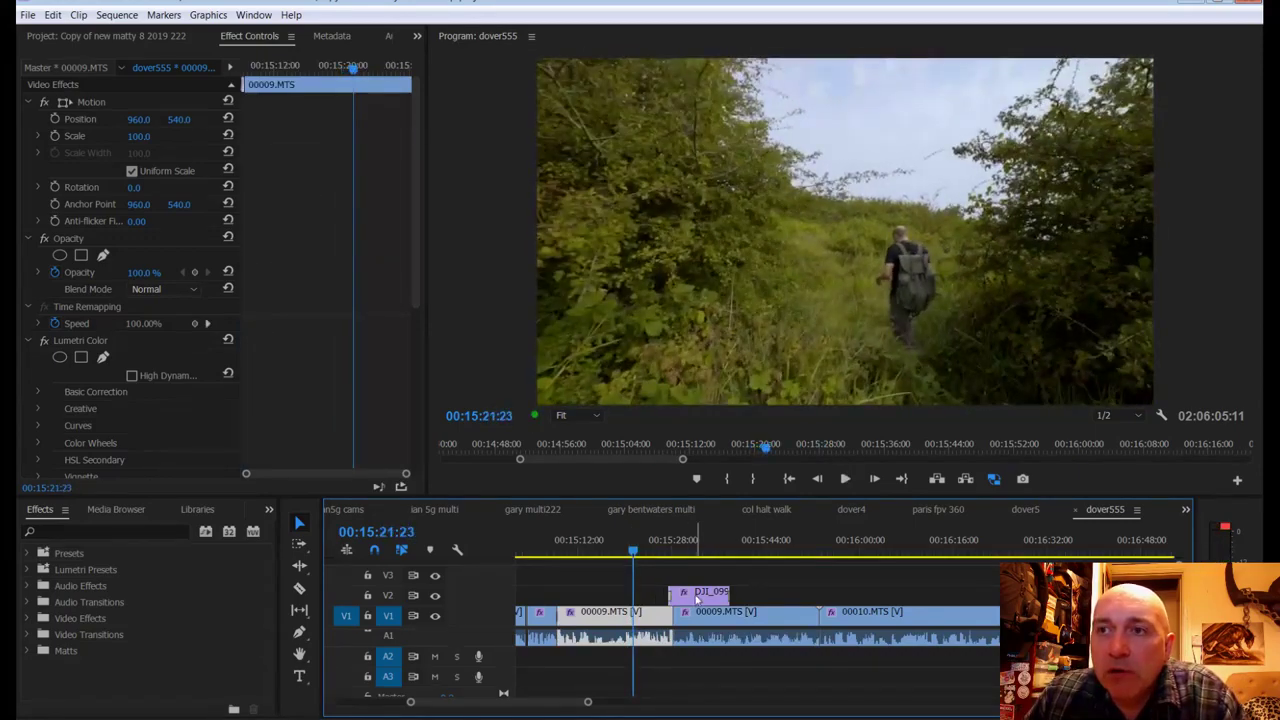
left_click_drag(700, 597, 668, 598)
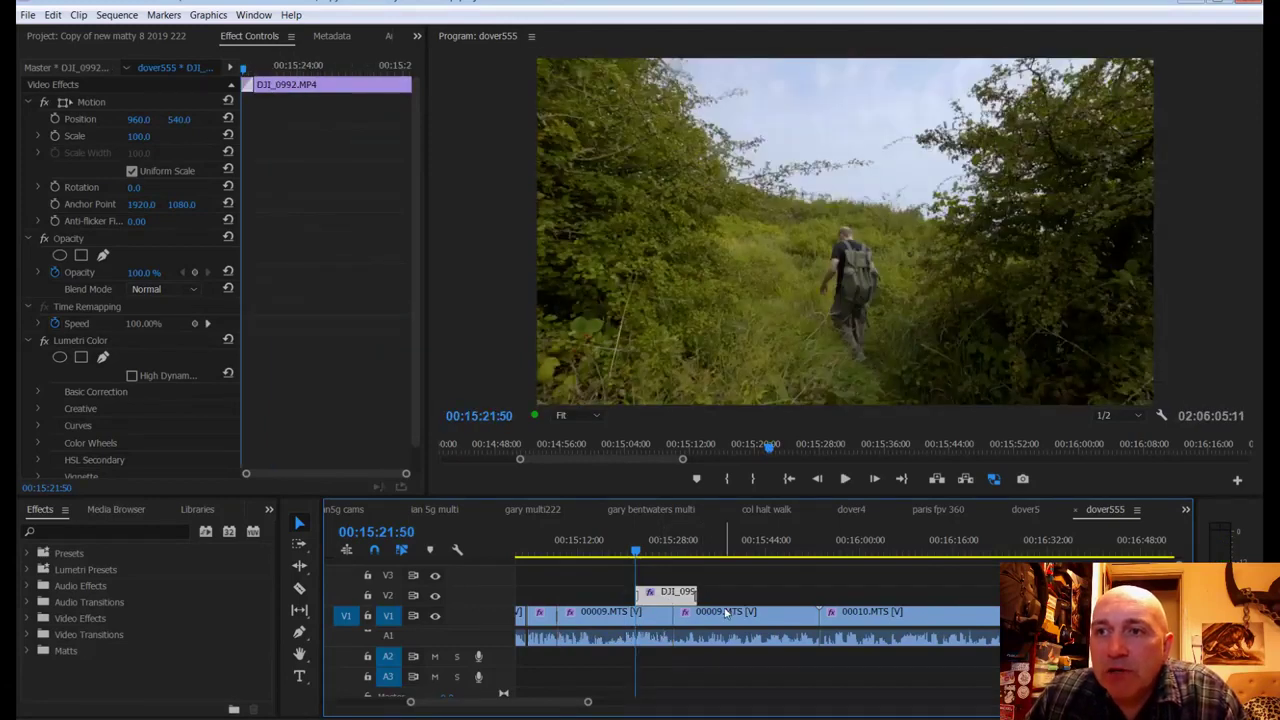
key("ctrl+s")
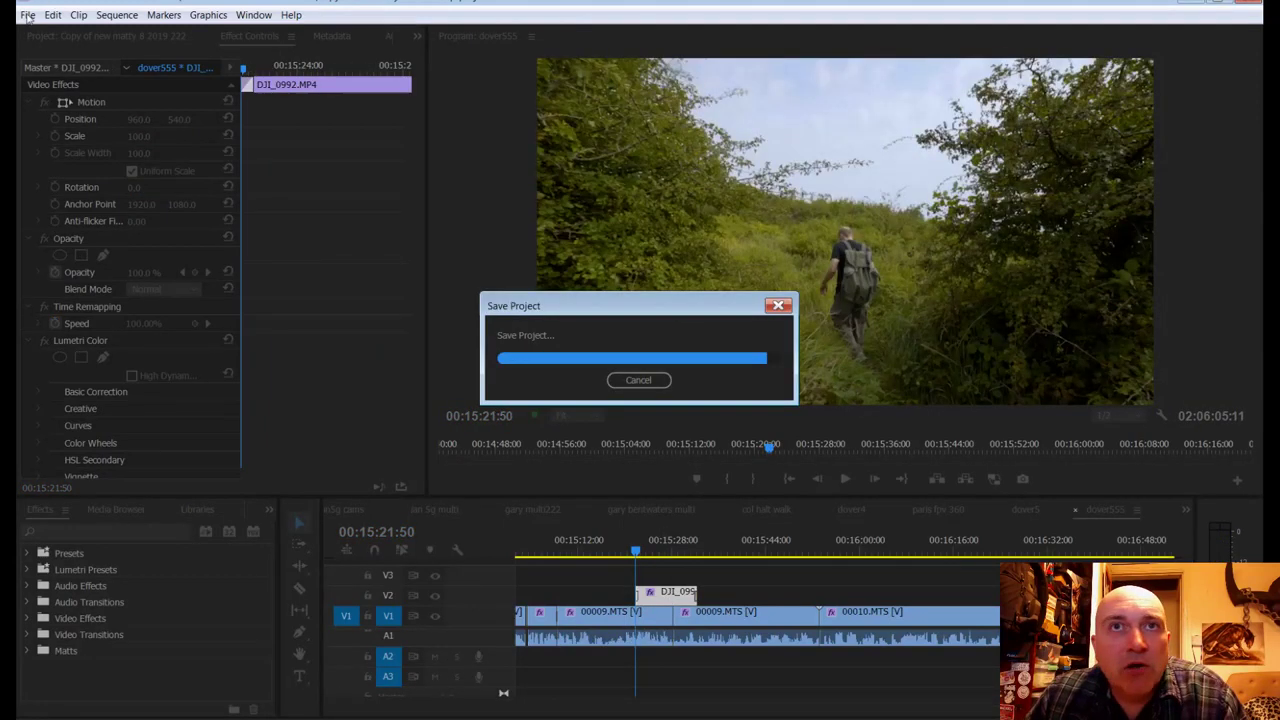
Step: Create a new legacy title with the default name, 1920 x 1080 size and 59.94 fps timebase
left_click(27, 16)
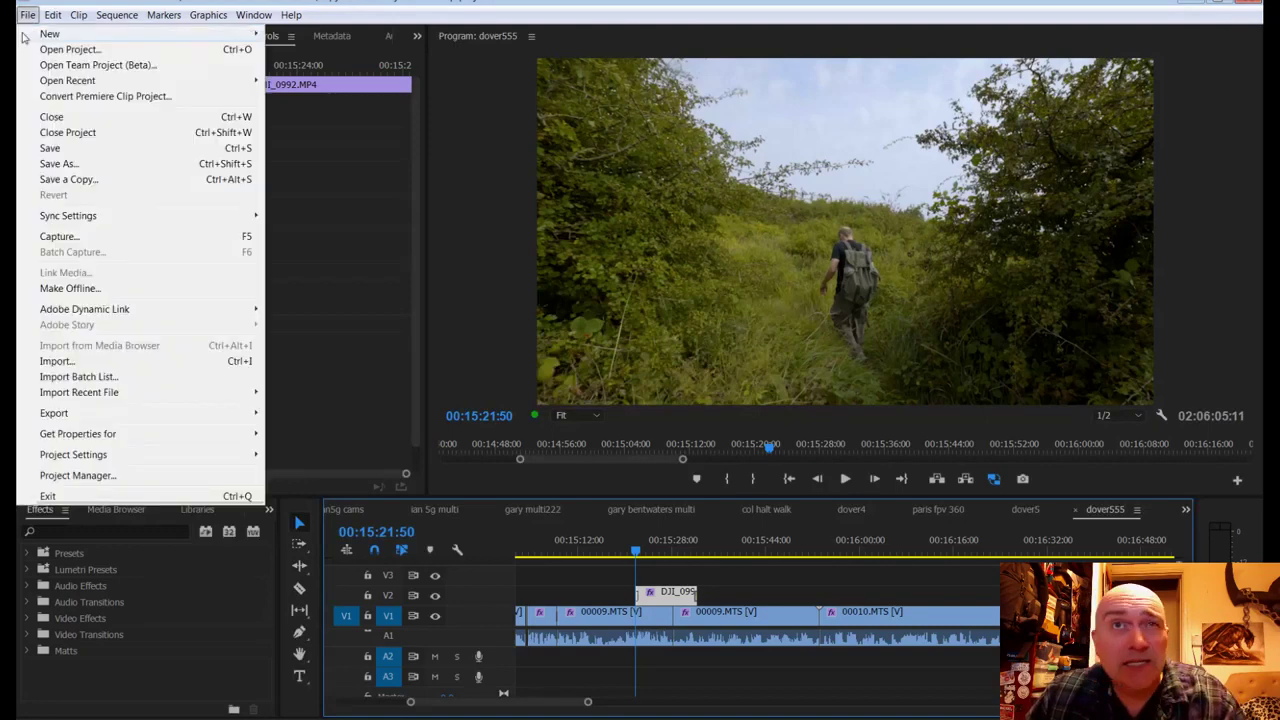
mouse_move(196, 29)
left_click(296, 166)
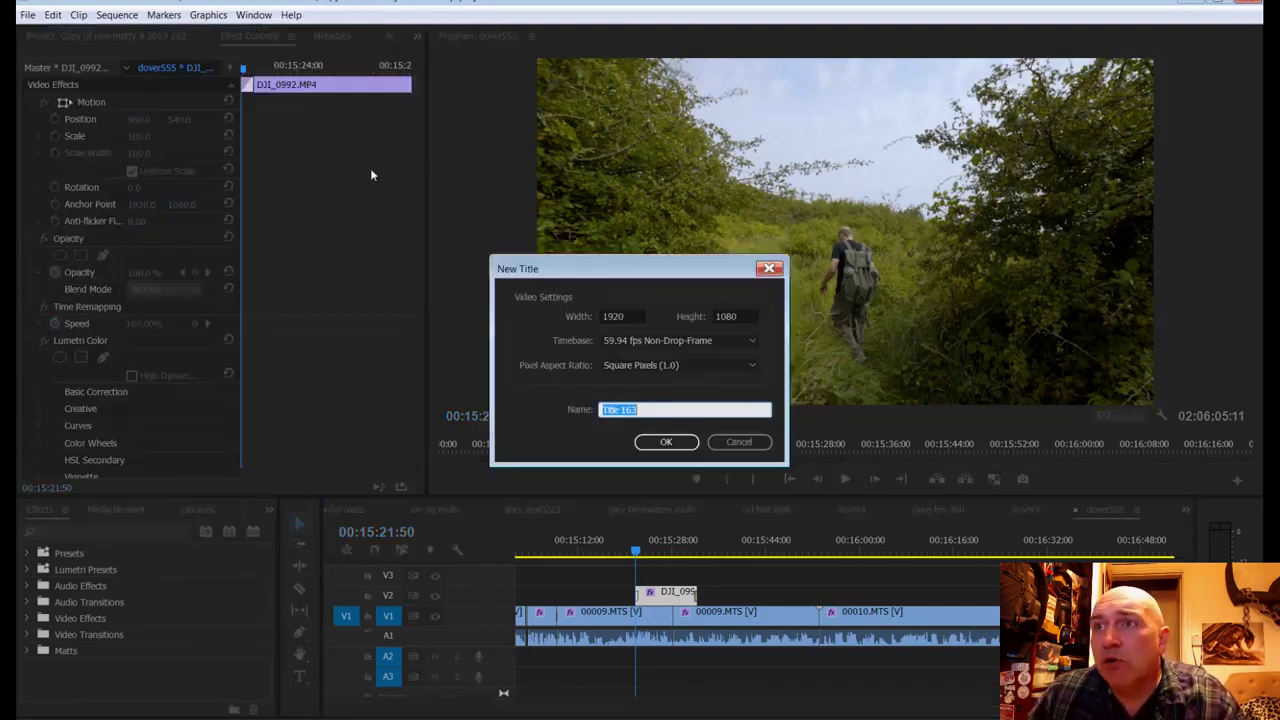
left_click(666, 440)
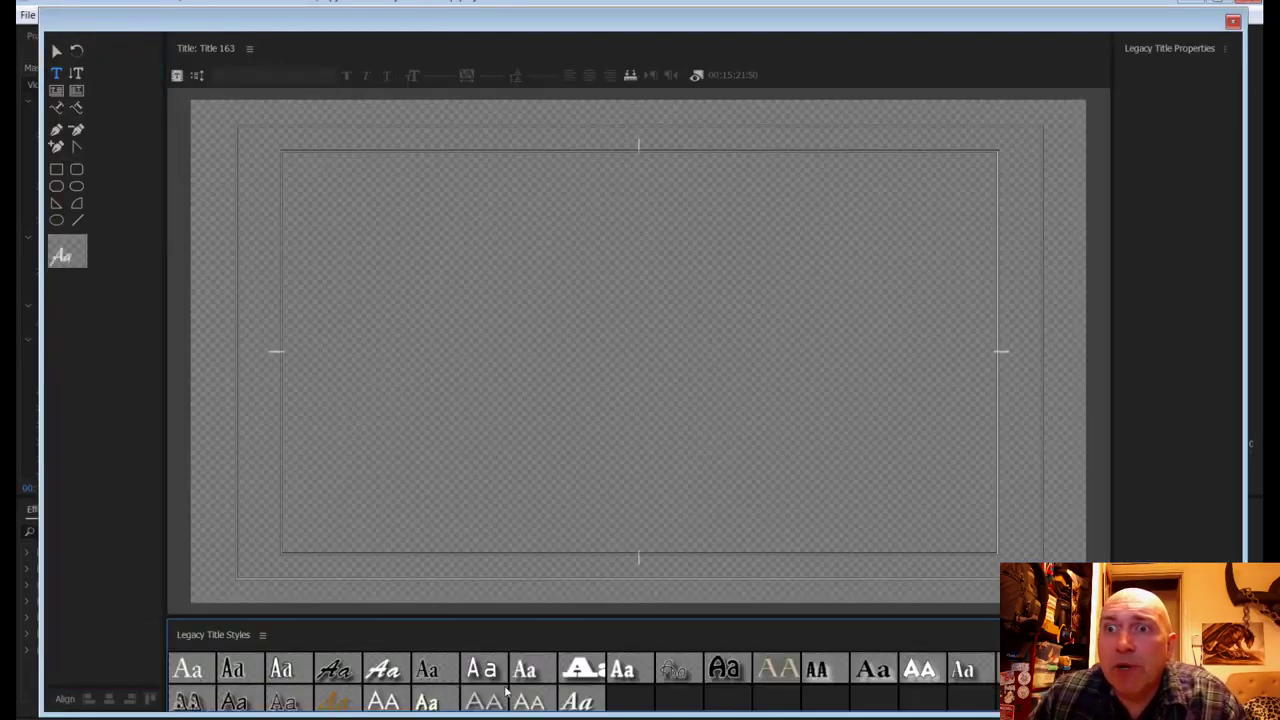
Step: Add the OCR A title text "The Citadel" in quotation marks, with "Disused Prison" and "Dover" on separate lines below it
left_click(311, 425)
type("M")
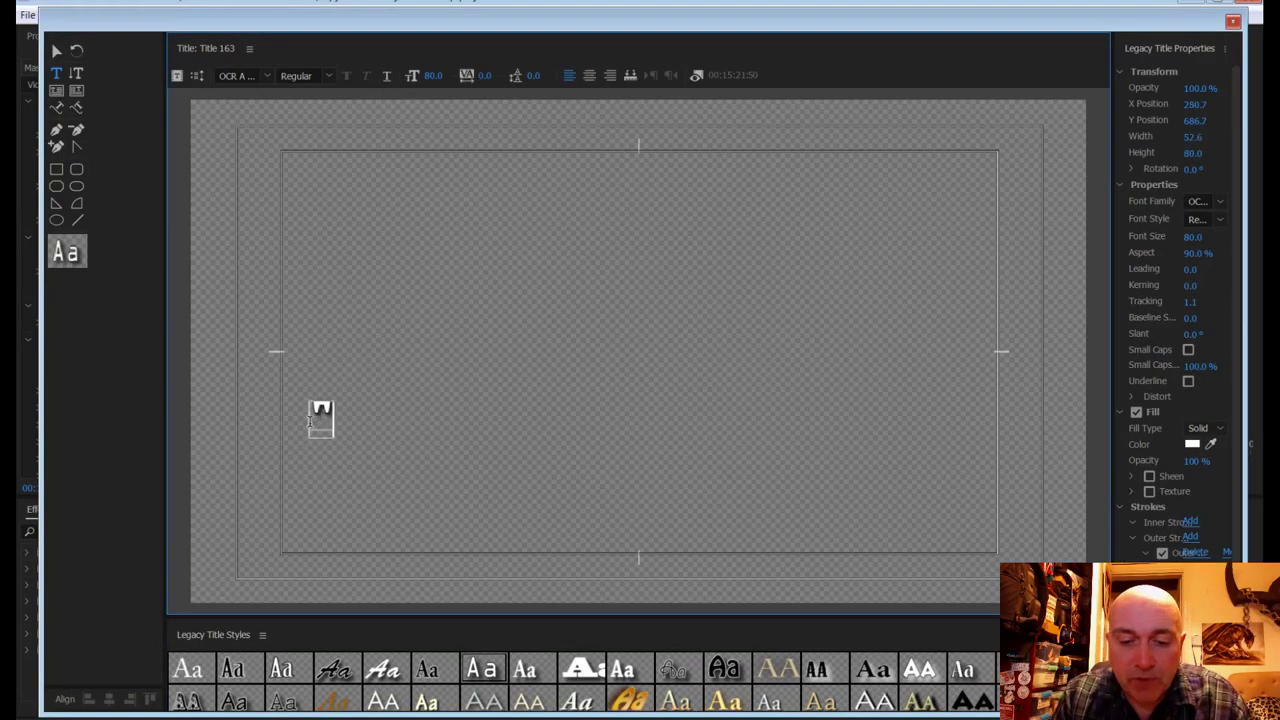
type("The Cit")
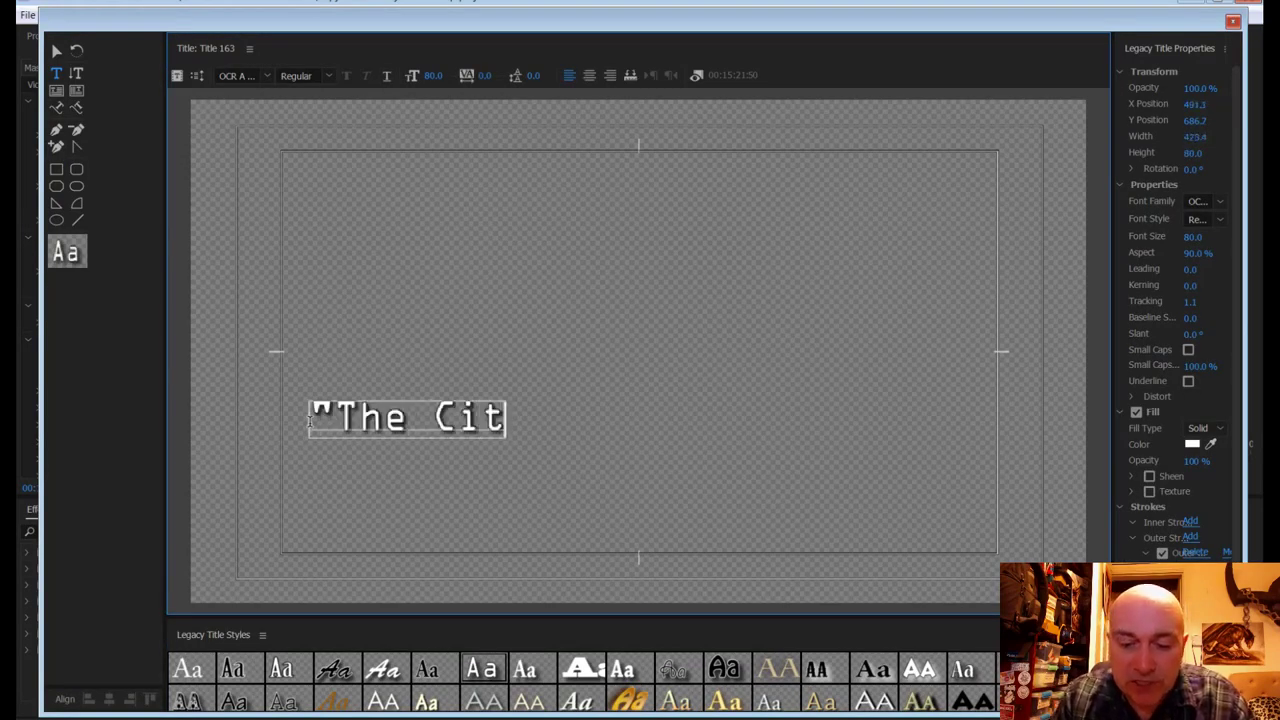
type("adel\"")
key("Return")
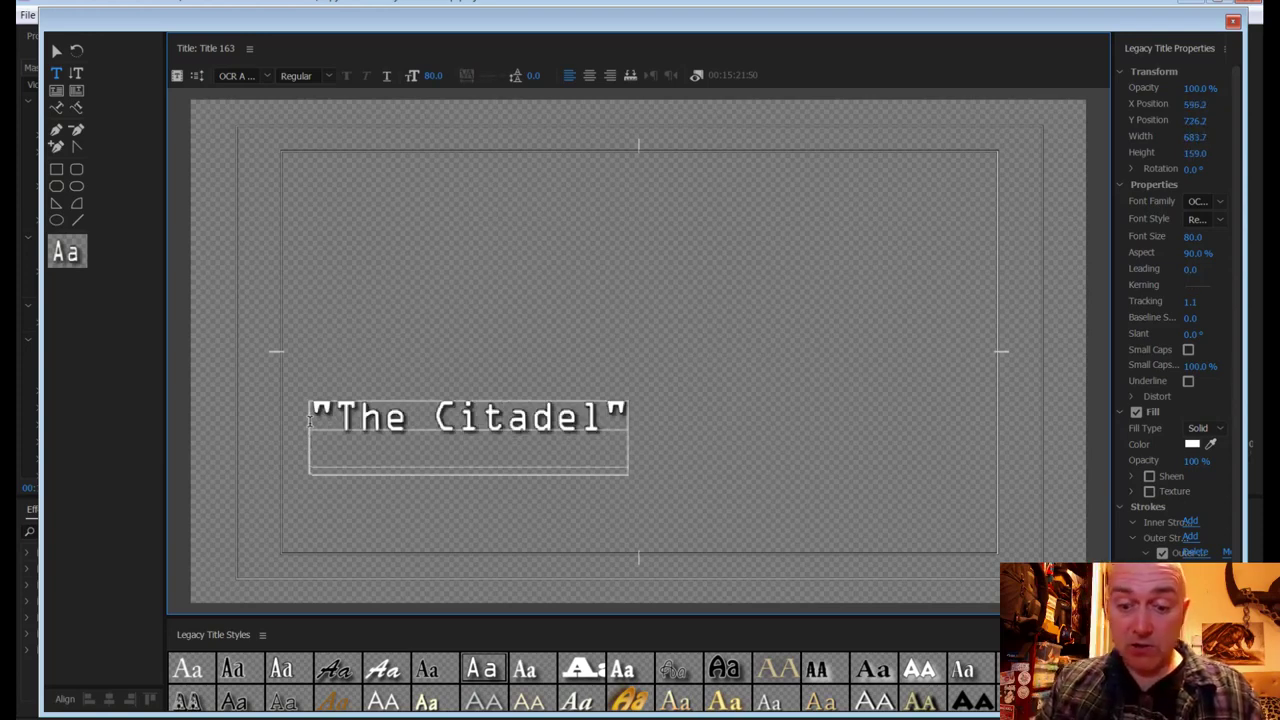
type("Dis")
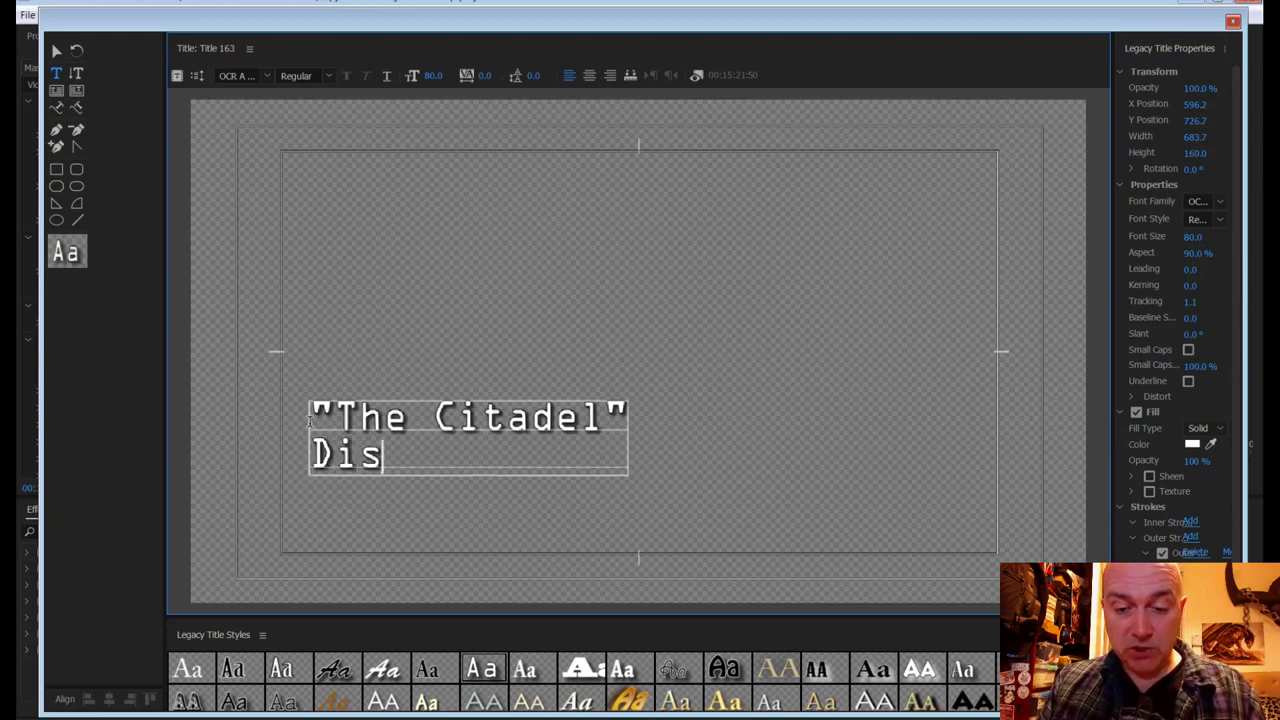
type("used Prison")
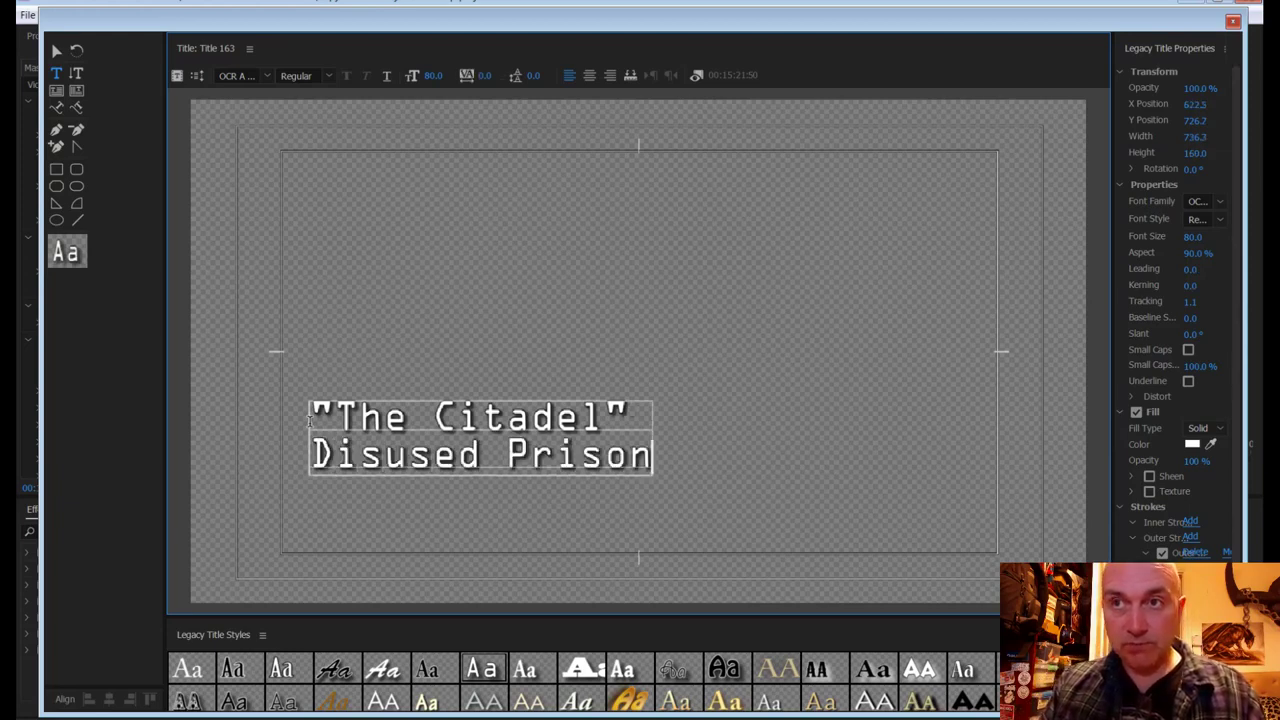
key("Return")
type("Dover")
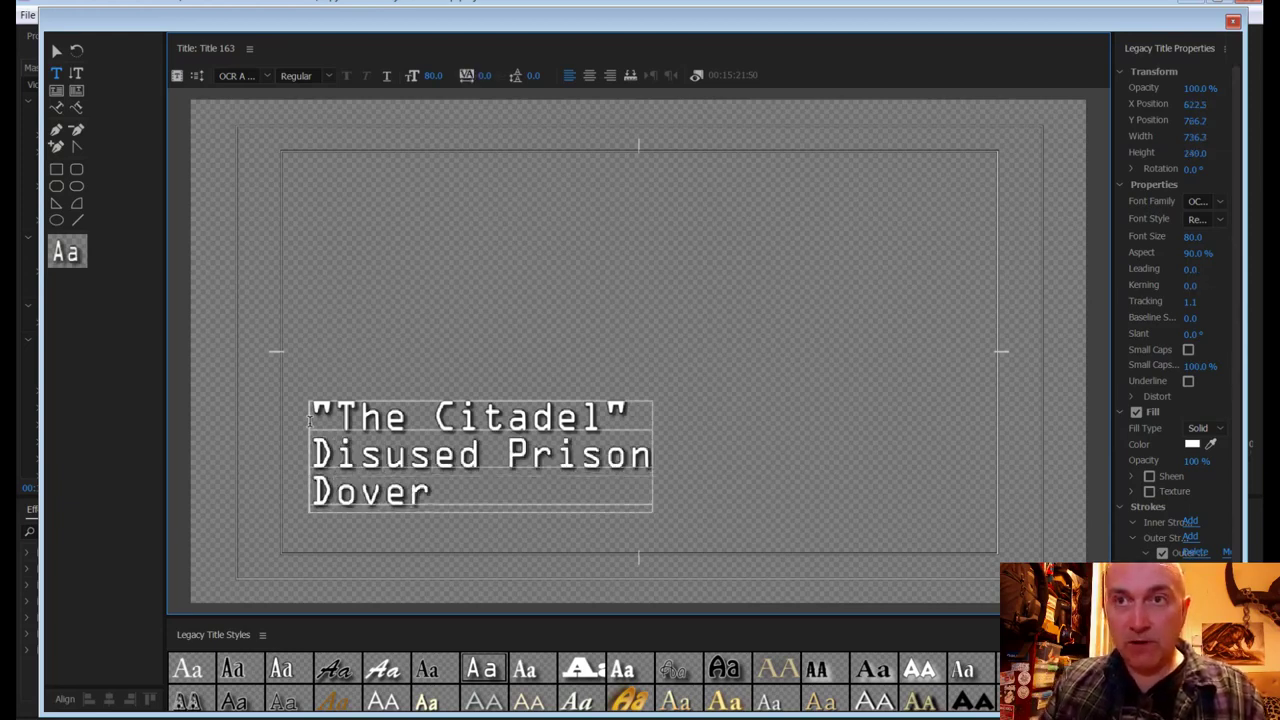
Step: Set the font size of the first title line, "The Citadel", to 115
left_click_drag(637, 405, 370, 305)
left_click_drag(433, 76, 484, 76)
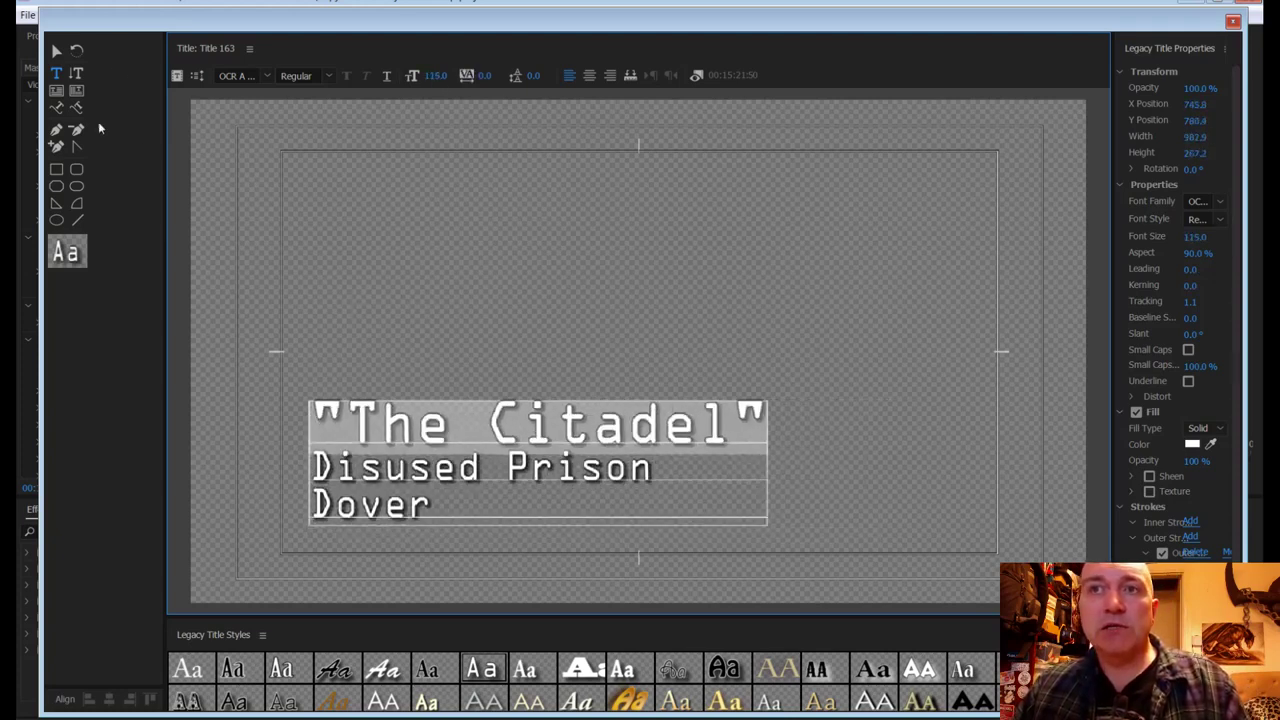
left_click(58, 52)
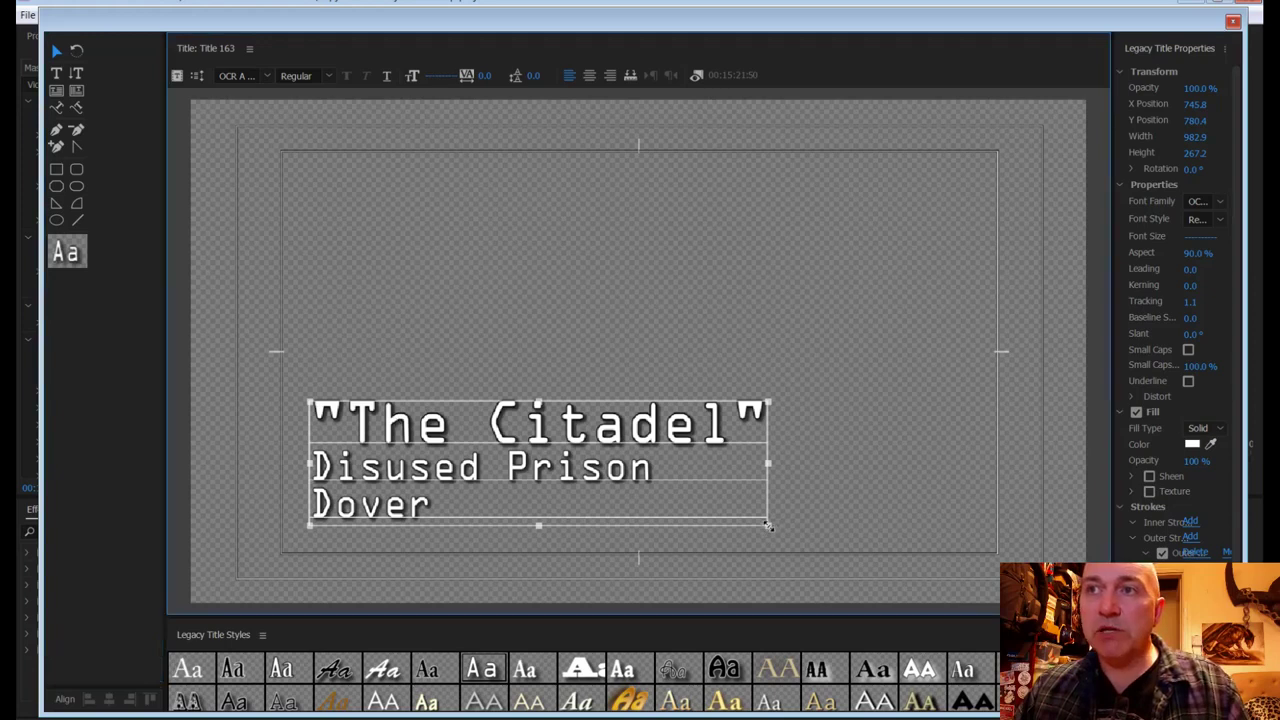
Step: Scale the text block to about 664 x 180, move it into the frame's lower-left corner, and close the title
left_click_drag(768, 526, 620, 485)
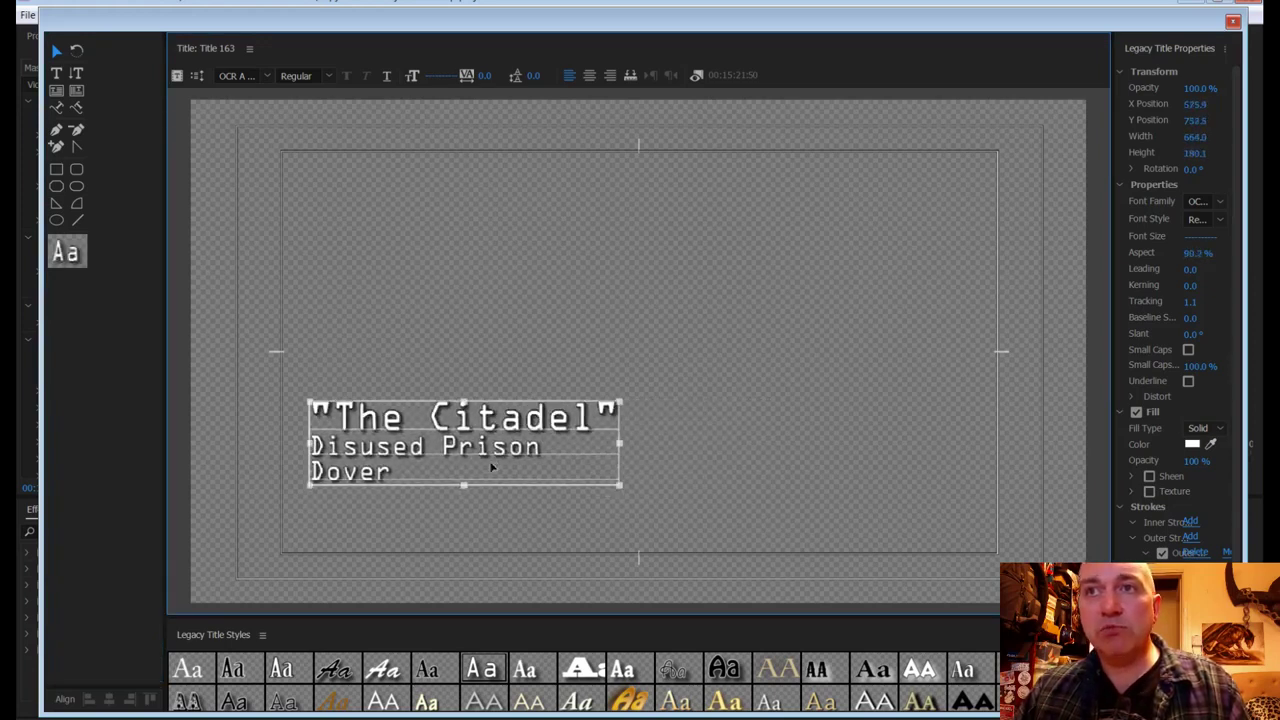
left_click_drag(491, 467, 477, 493)
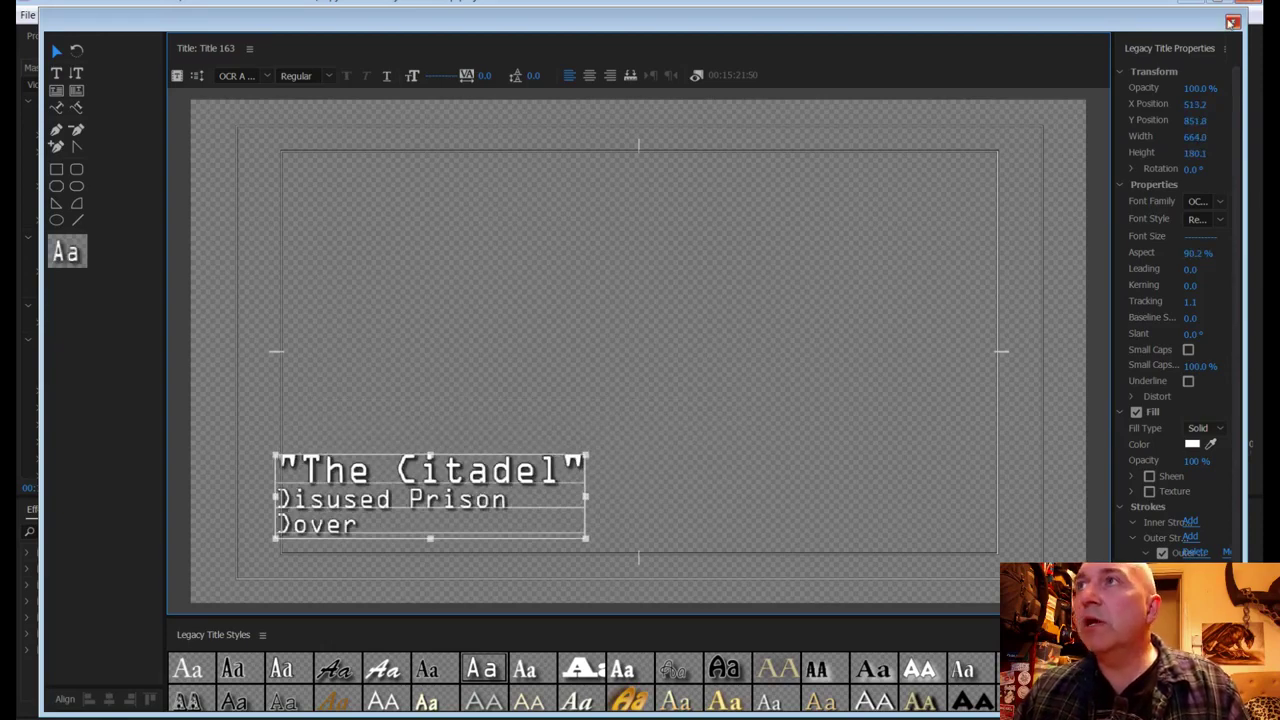
left_click(1232, 22)
Step: Place Title 163 on V3 above DJI_0992.MP4, starting about one second after that clip begins
left_click(59, 35)
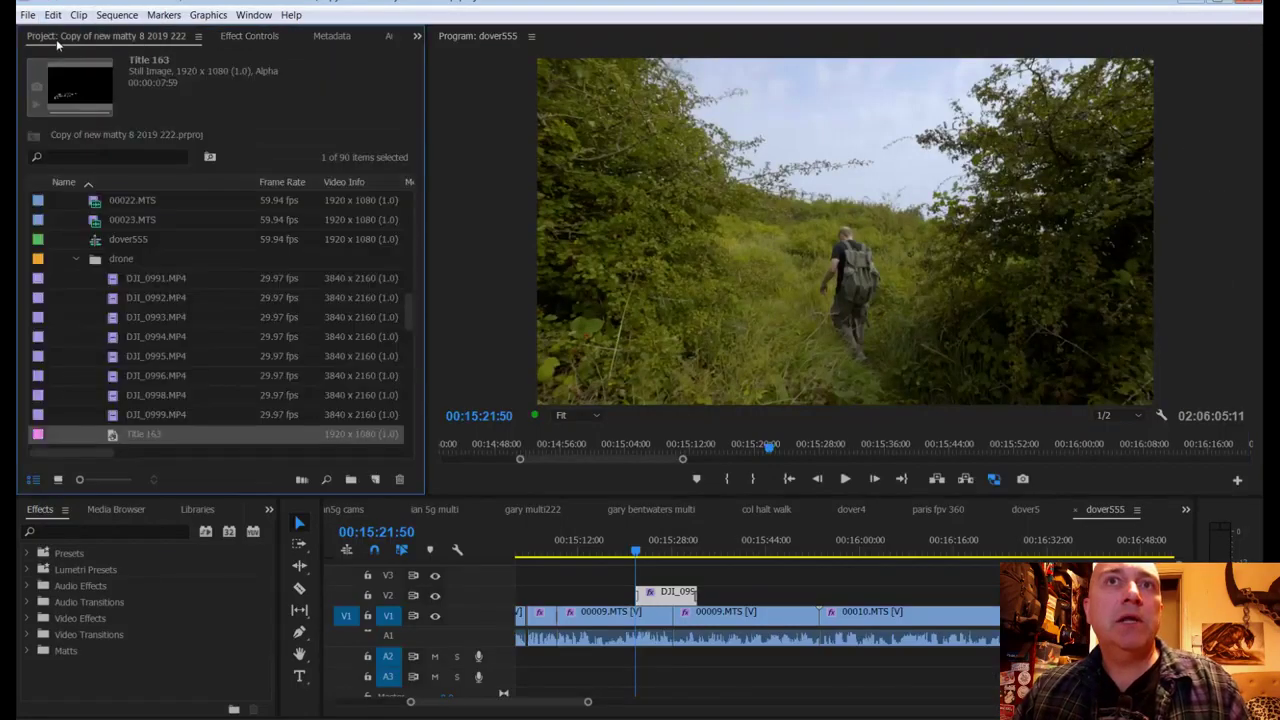
left_click_drag(331, 466, 690, 572)
left_click_drag(587, 706, 553, 706)
left_click_drag(905, 578, 903, 580)
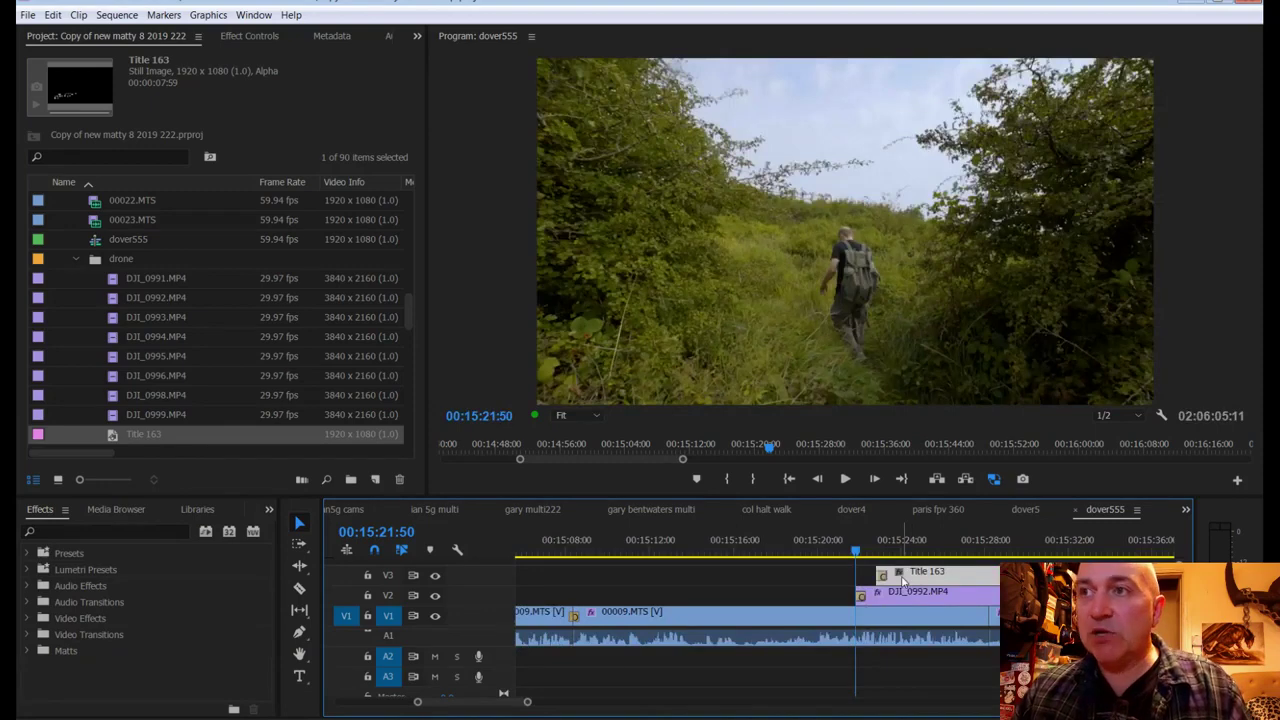
Step: Play the sequence from the title into the start of clip 00010.MTS and save the project
key("space")
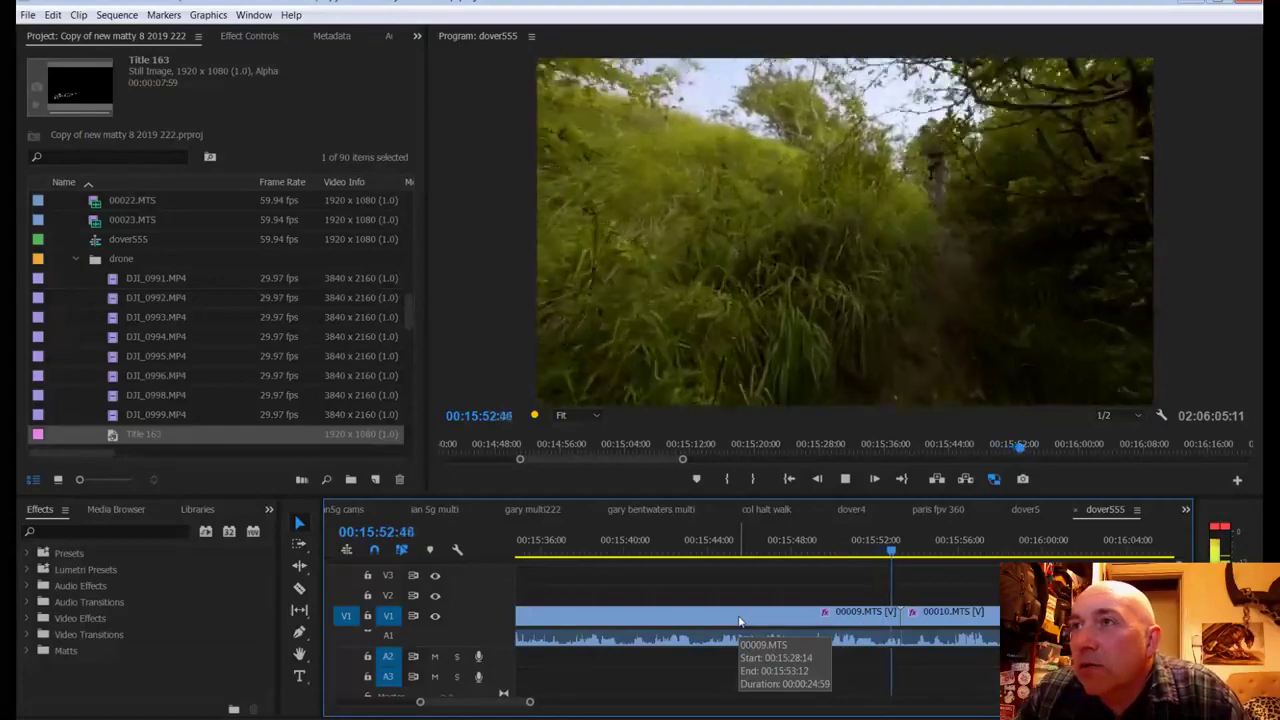
key("space")
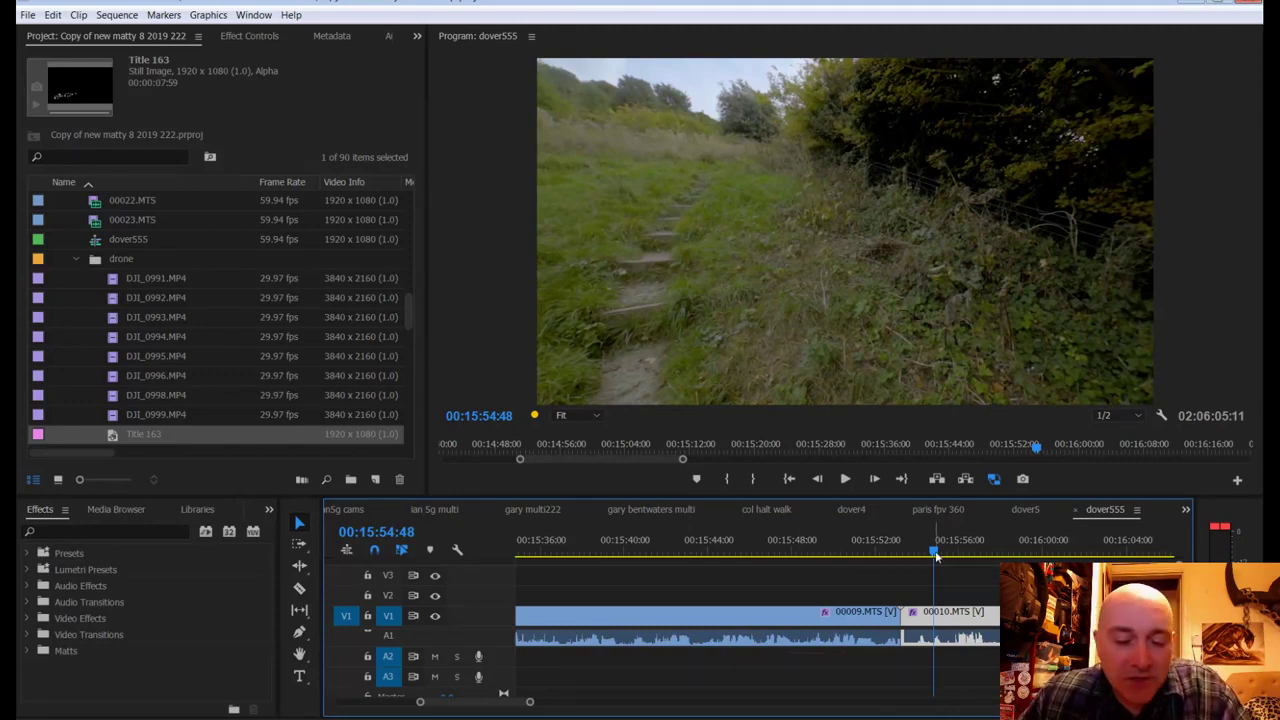
key("ctrl+s")
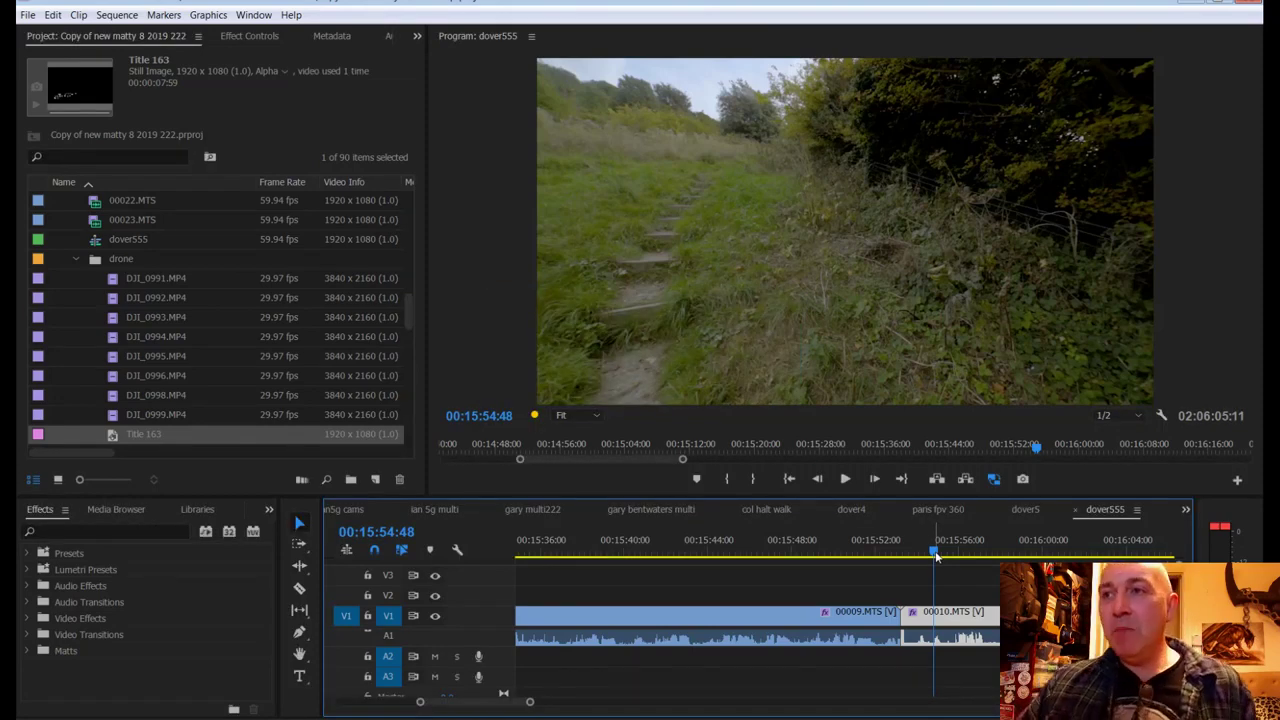
Step: Review the end of the 00009.MTS clip before 00010.MTS and split it at 00:15:48:36
left_click_drag(936, 556, 763, 587)
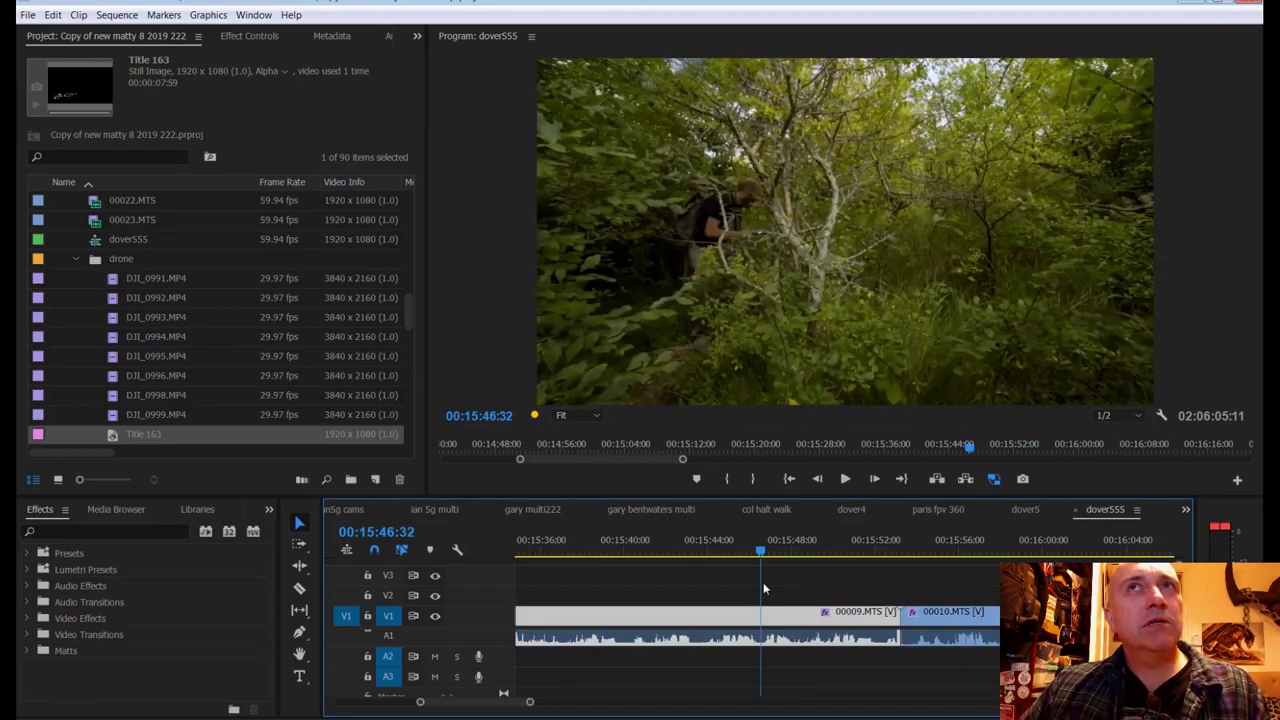
left_click_drag(763, 587, 766, 586)
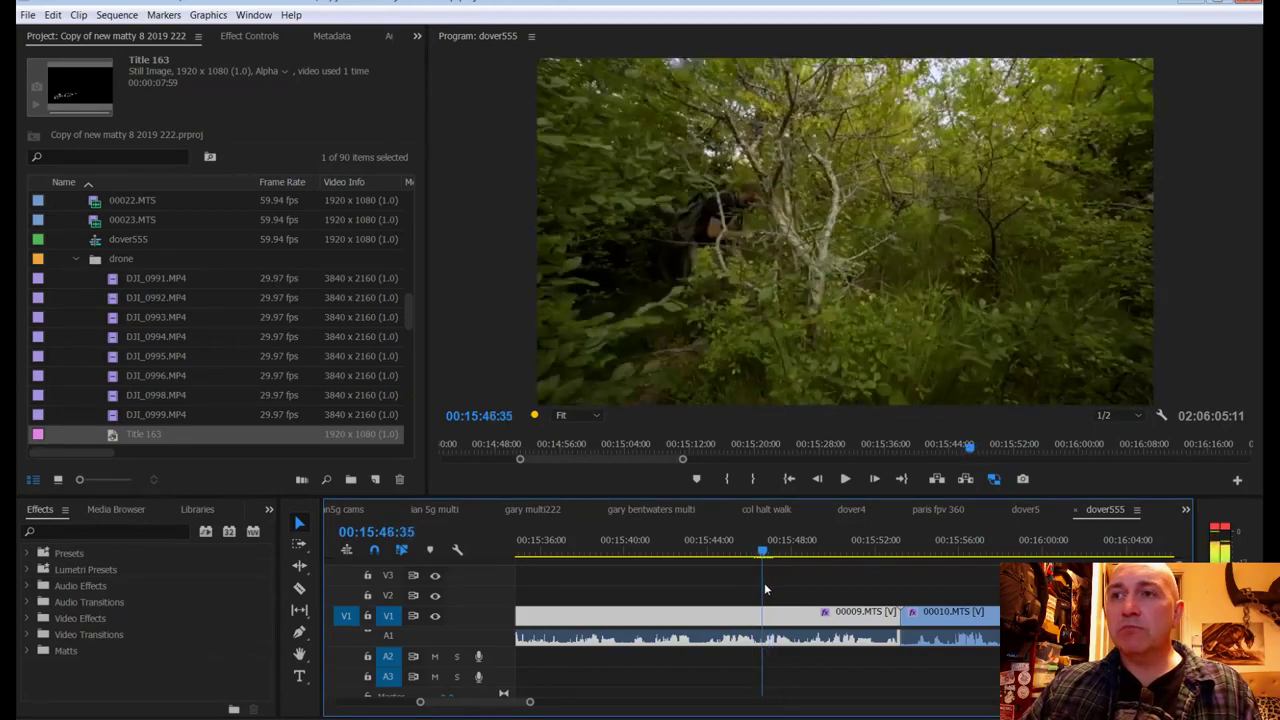
key("space")
key("space")
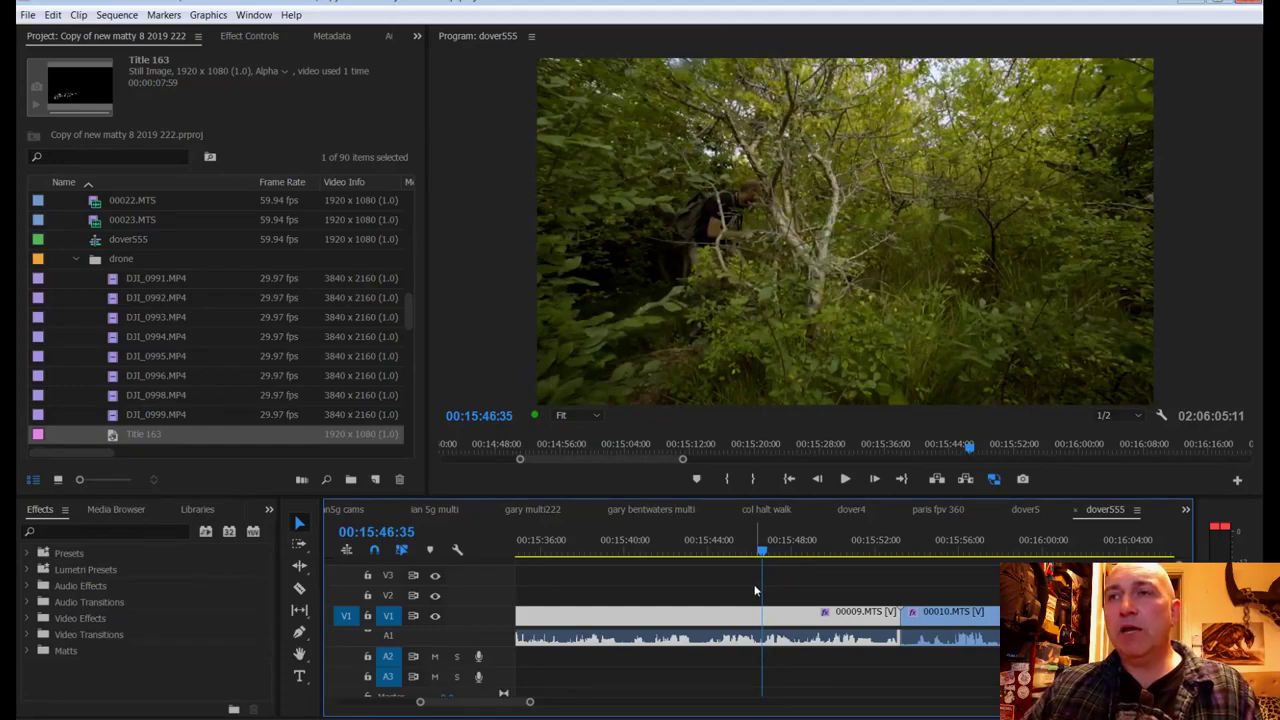
key("space")
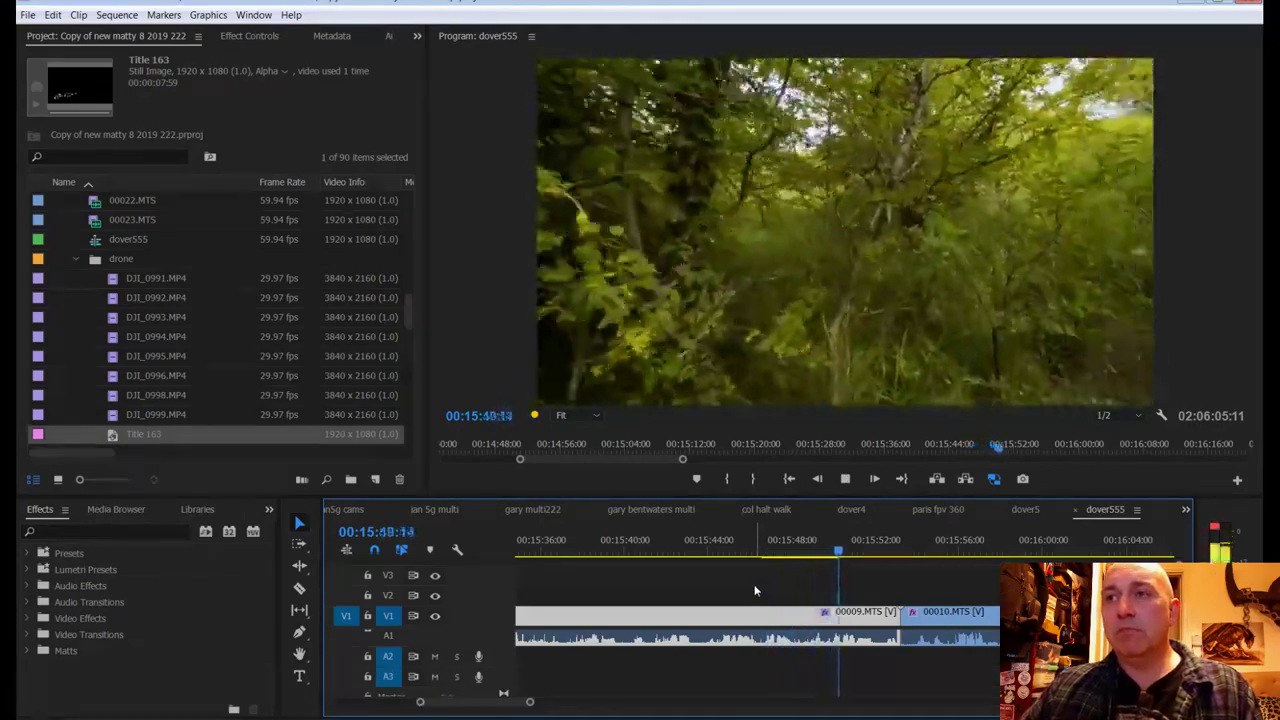
left_click_drag(838, 549, 804, 555)
key("c")
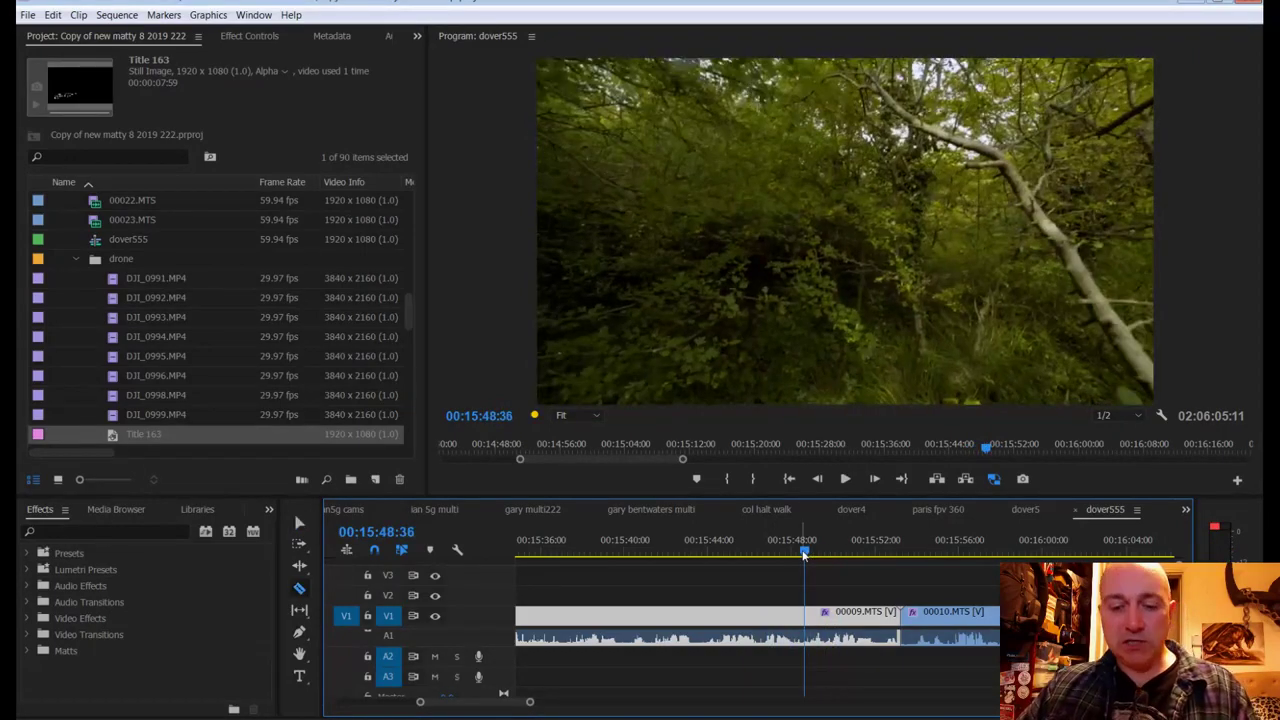
left_click(805, 611)
Step: Ripple delete the trailing 00009.MTS segment after the cut and save the project
right_click(833, 612)
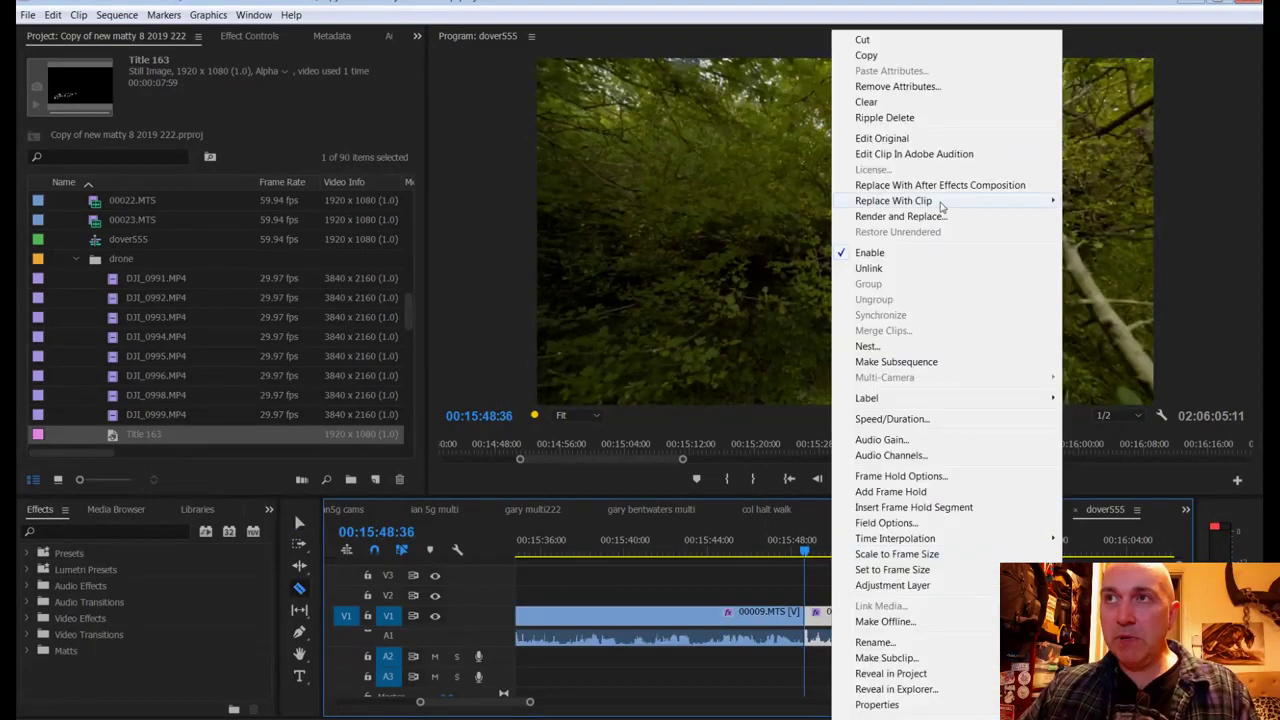
left_click(871, 119)
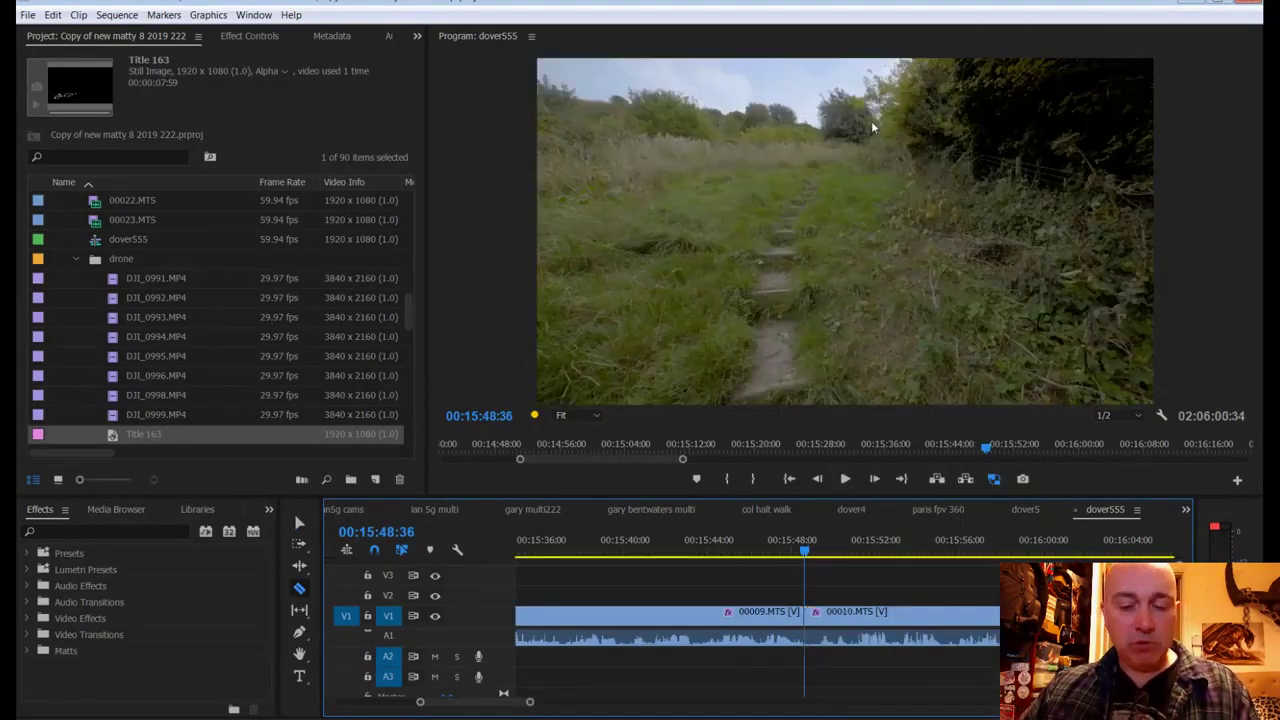
key("ctrl+s")
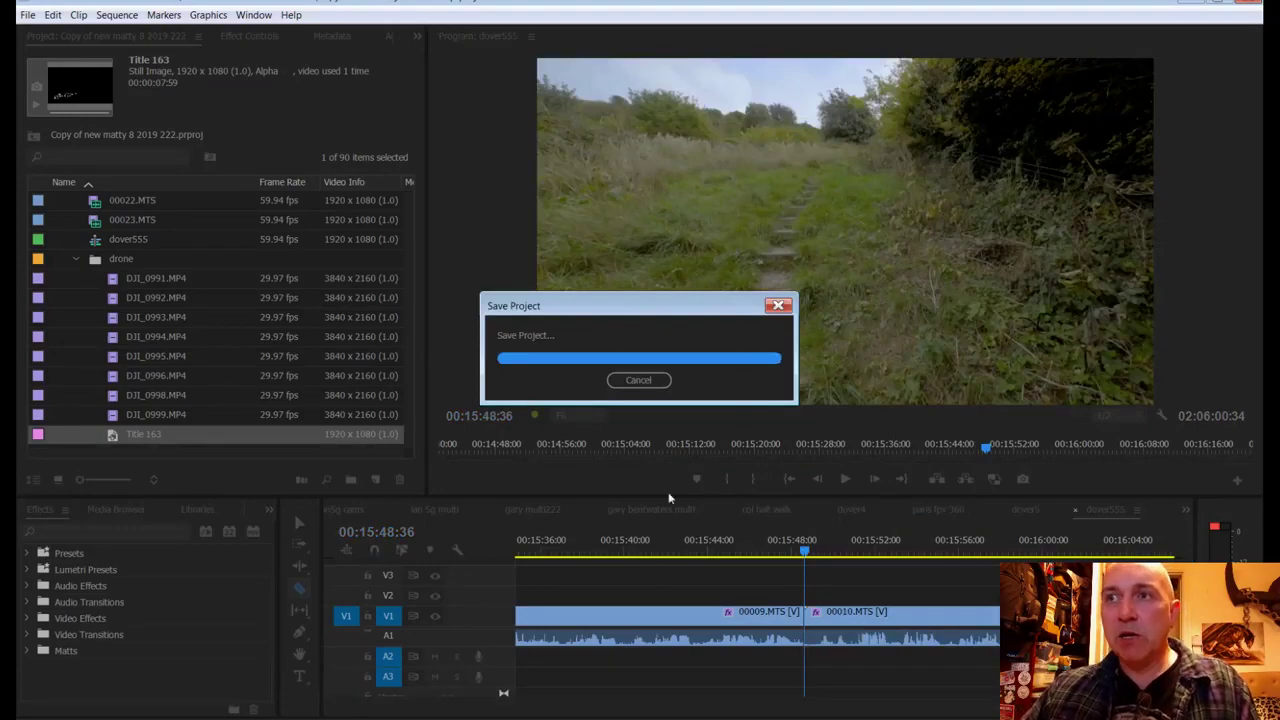
Step: Review the opening of 00010.MTS and shift it with all following clips about 9.5 seconds later, opening a gap after 00009.MTS
left_click_drag(806, 553, 843, 560)
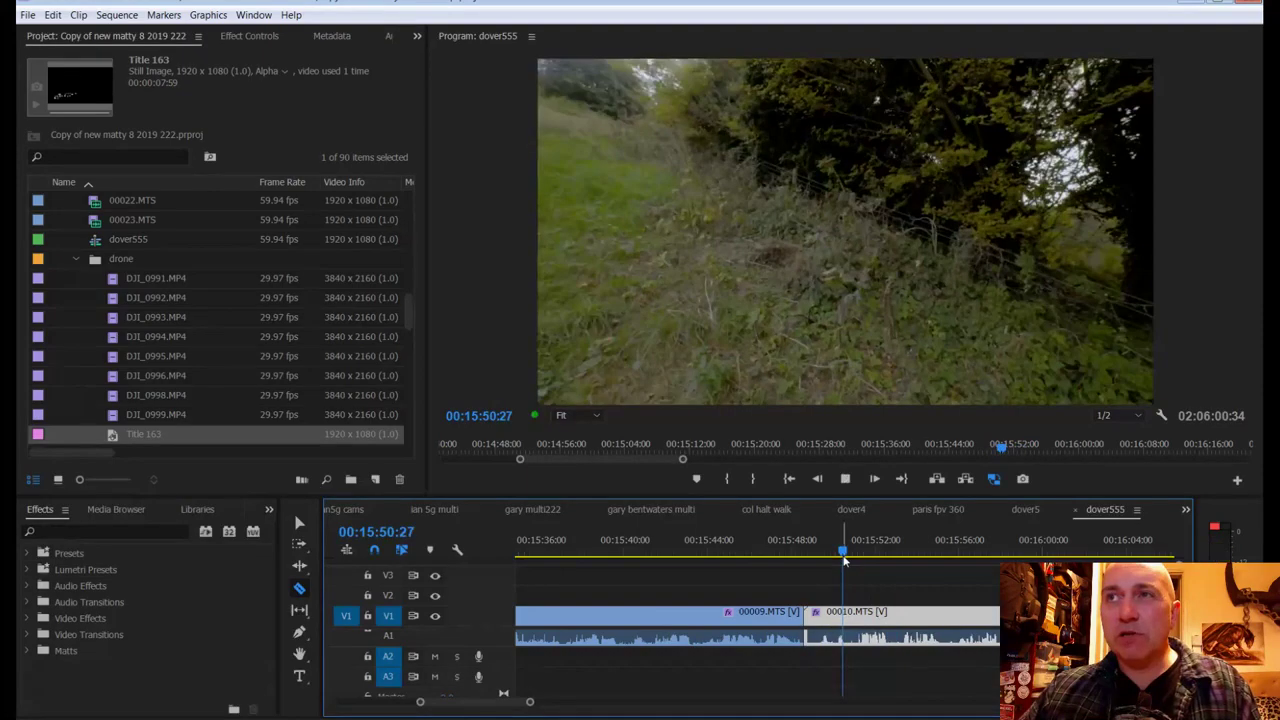
key("space")
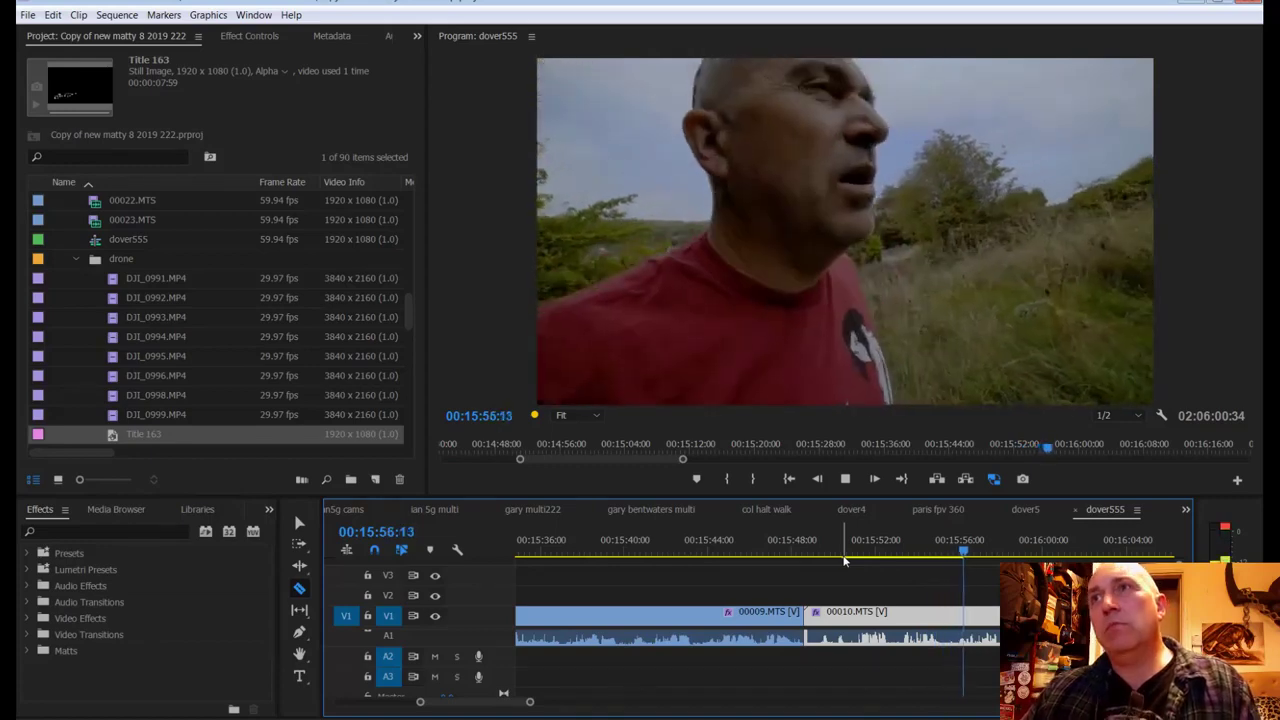
key("space")
key("a")
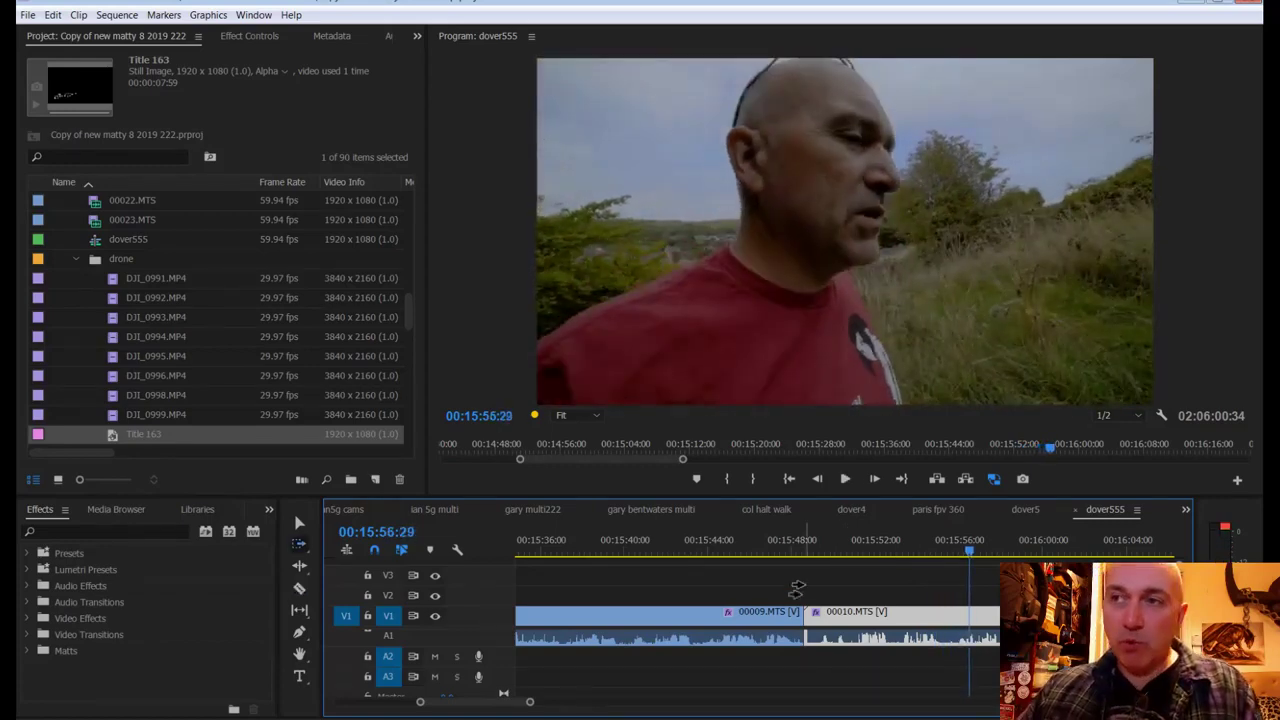
left_click(825, 618)
key("Delete")
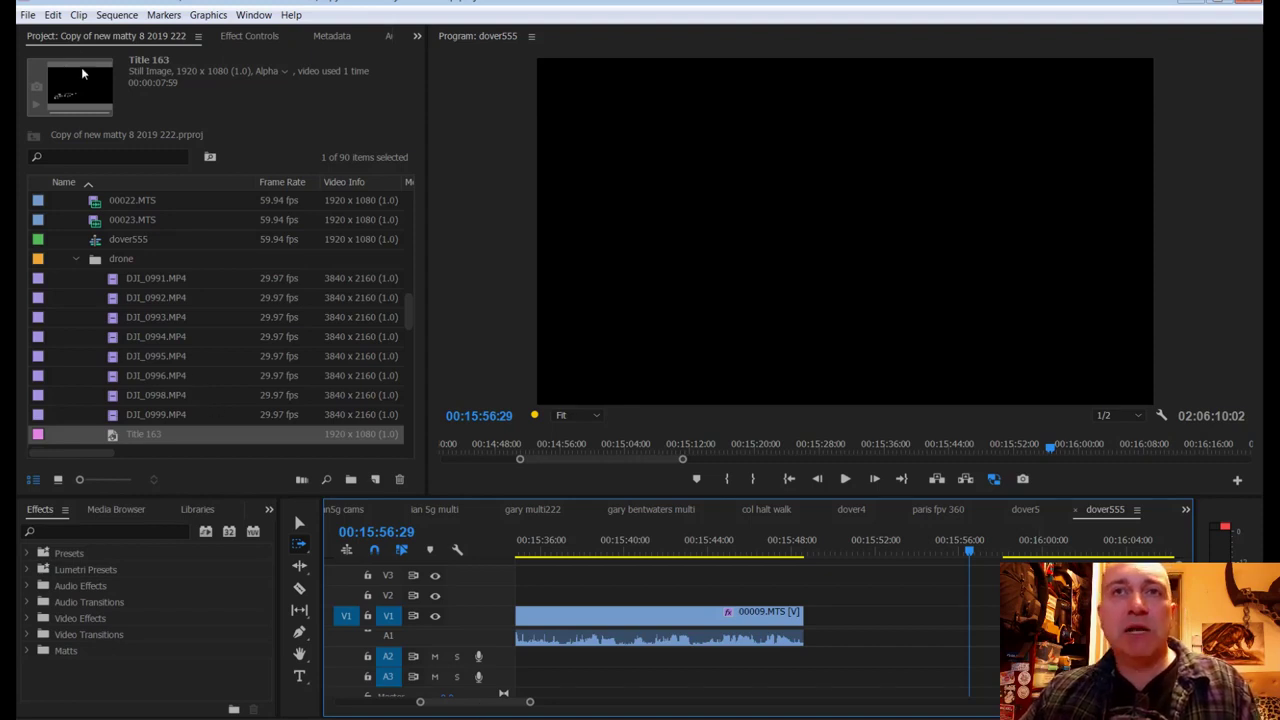
Step: Search the project for "later" and select the Longleat Festival Of Light bin that holds the offline SpongeBob time card clip
left_click(78, 155)
type("late")
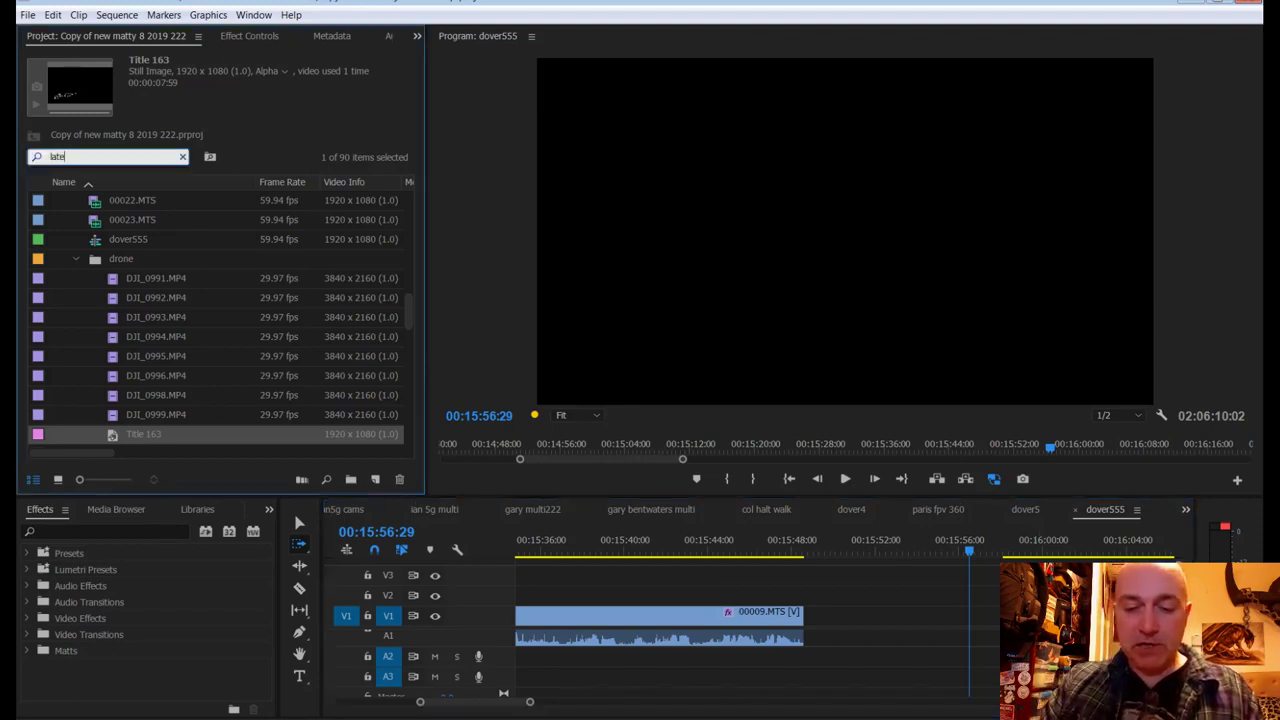
type("r")
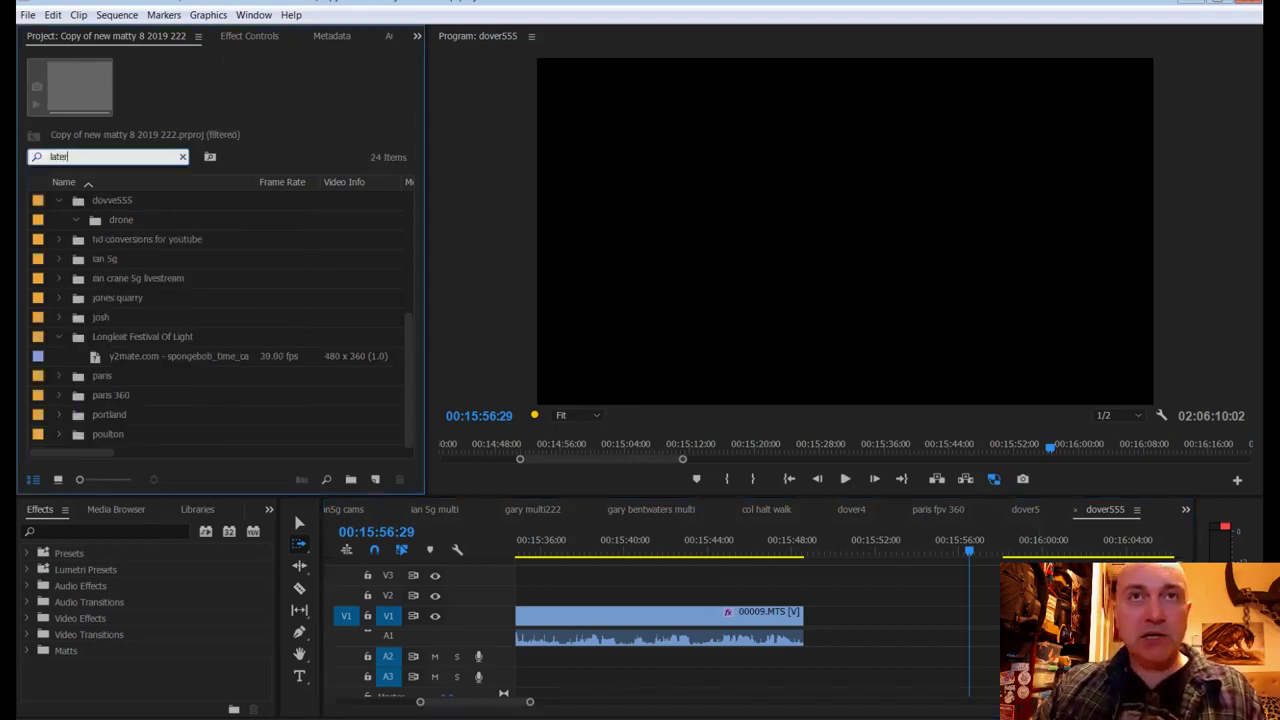
double_click(182, 357)
left_click(777, 200)
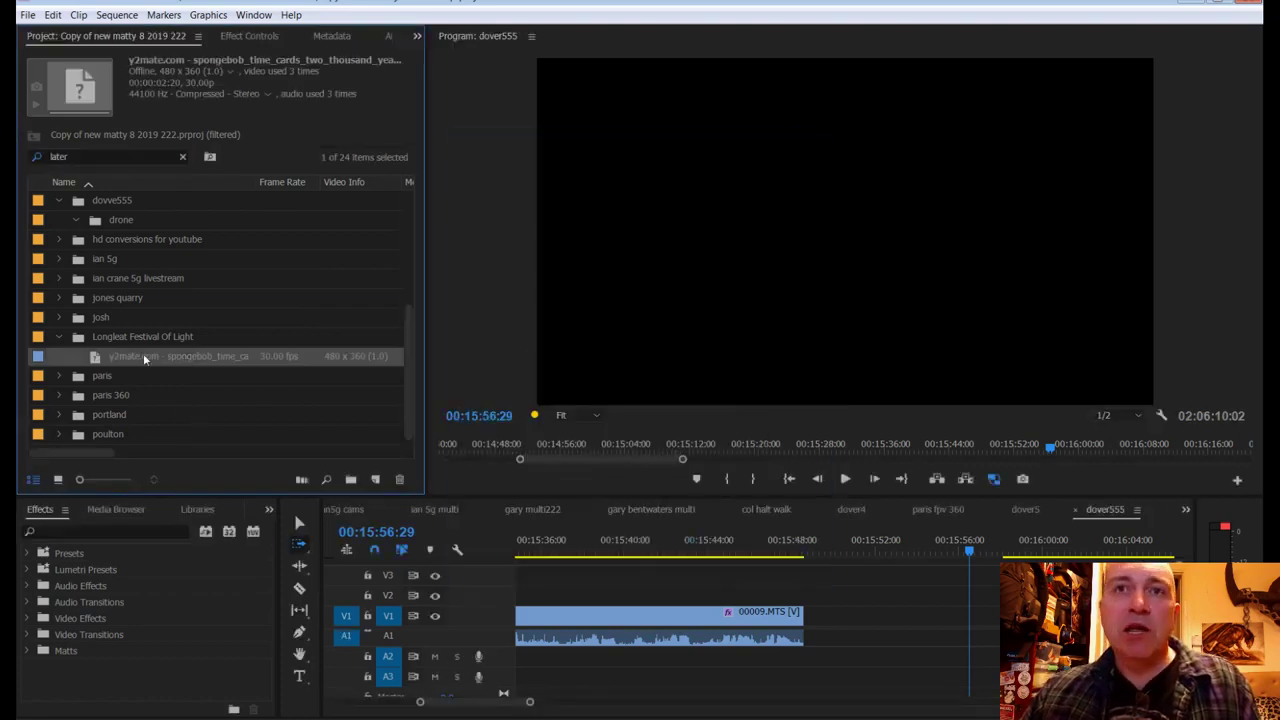
left_click(134, 358)
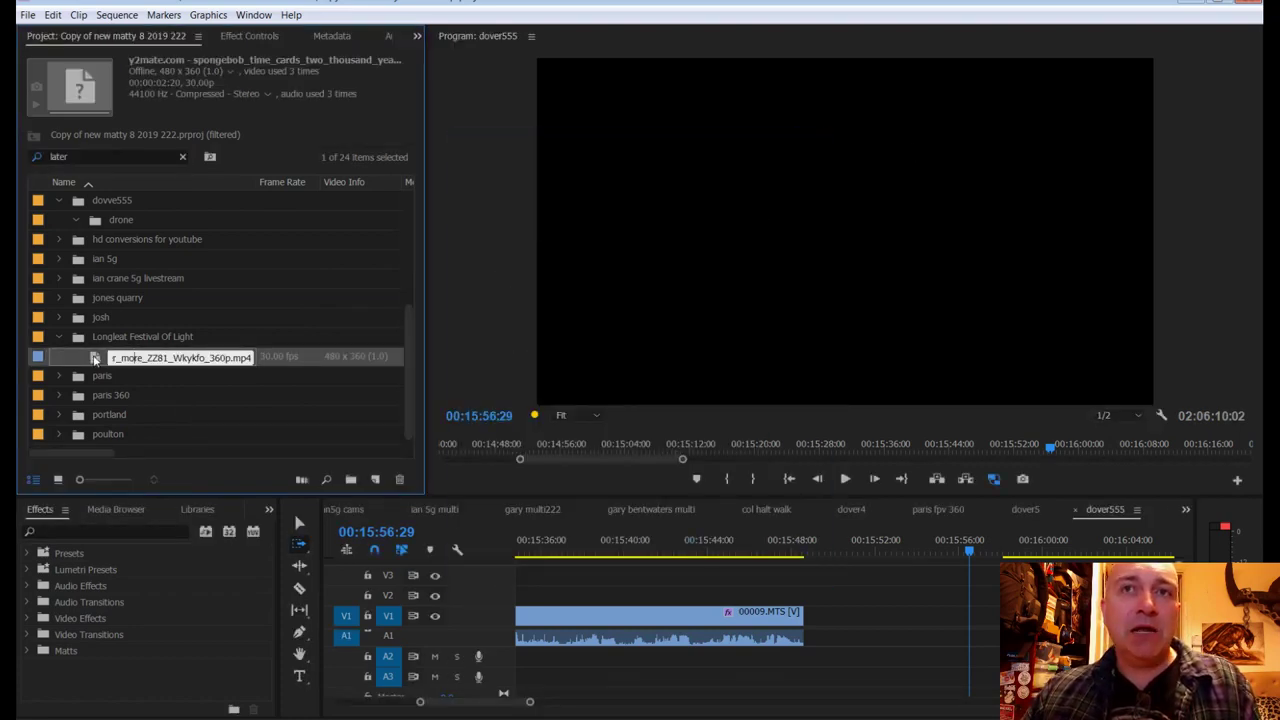
left_click(161, 338)
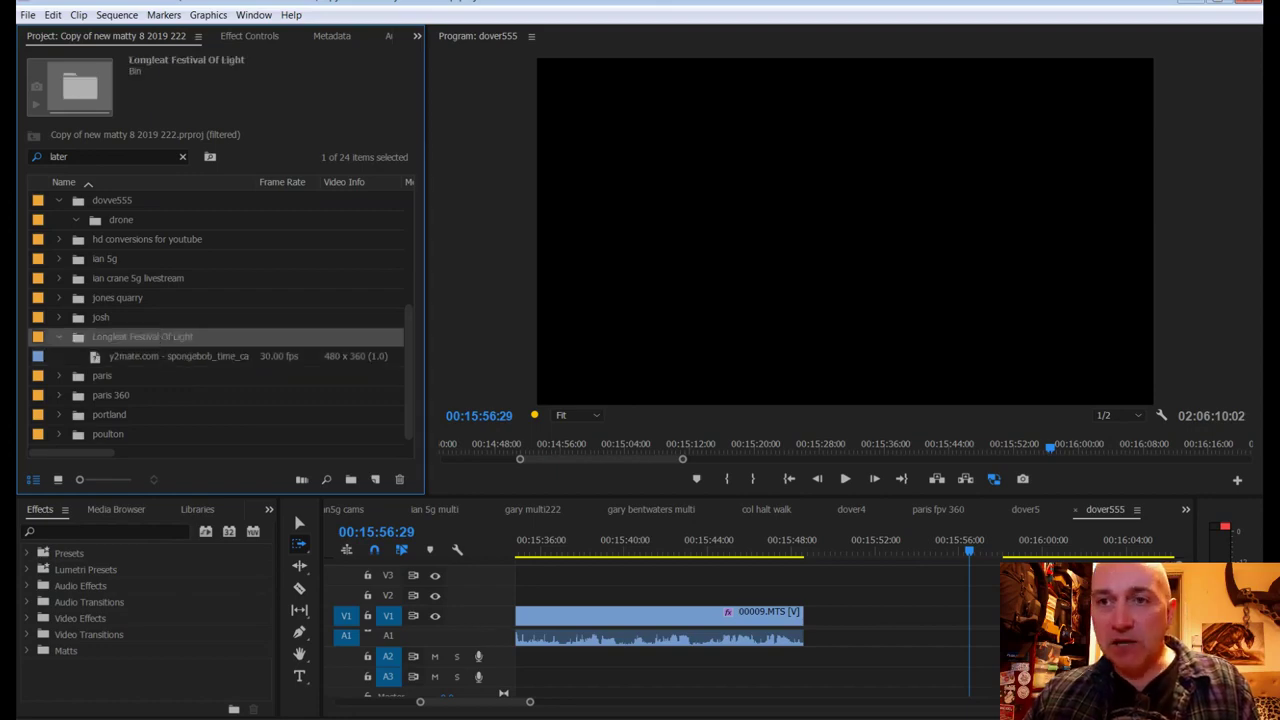
Step: Switch to Windows Explorer and import the spongebob_time_cards MP4 from the urbex longleat output folder into the Longleat Festival Of Light bin
key("alt+Tab")
scroll(350, 525, "down", 3)
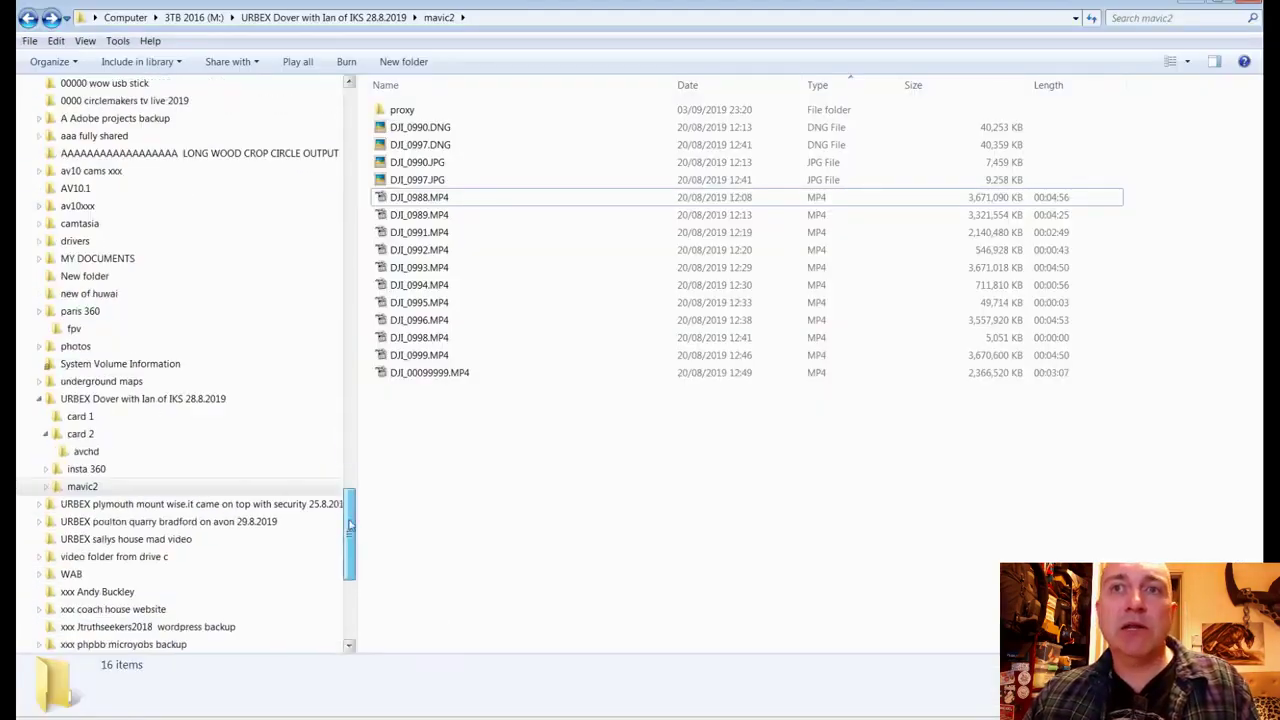
left_click_drag(350, 525, 387, 452)
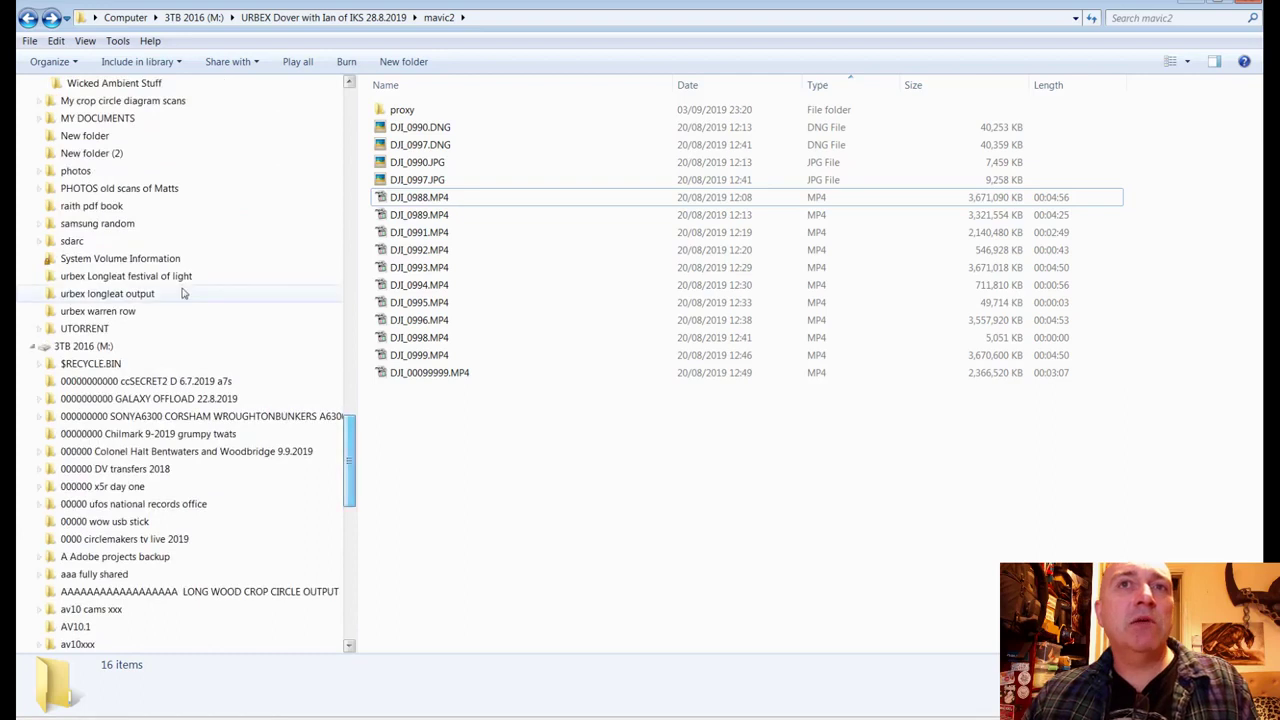
left_click(130, 276)
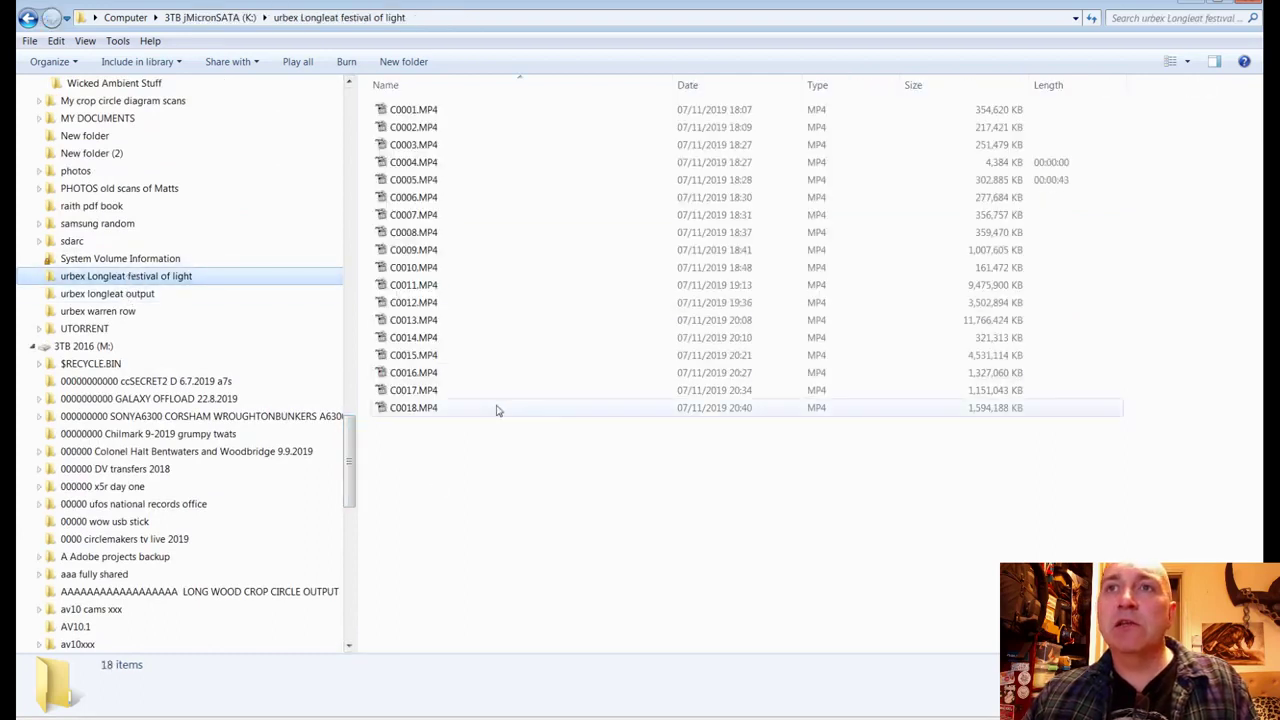
left_click(116, 294)
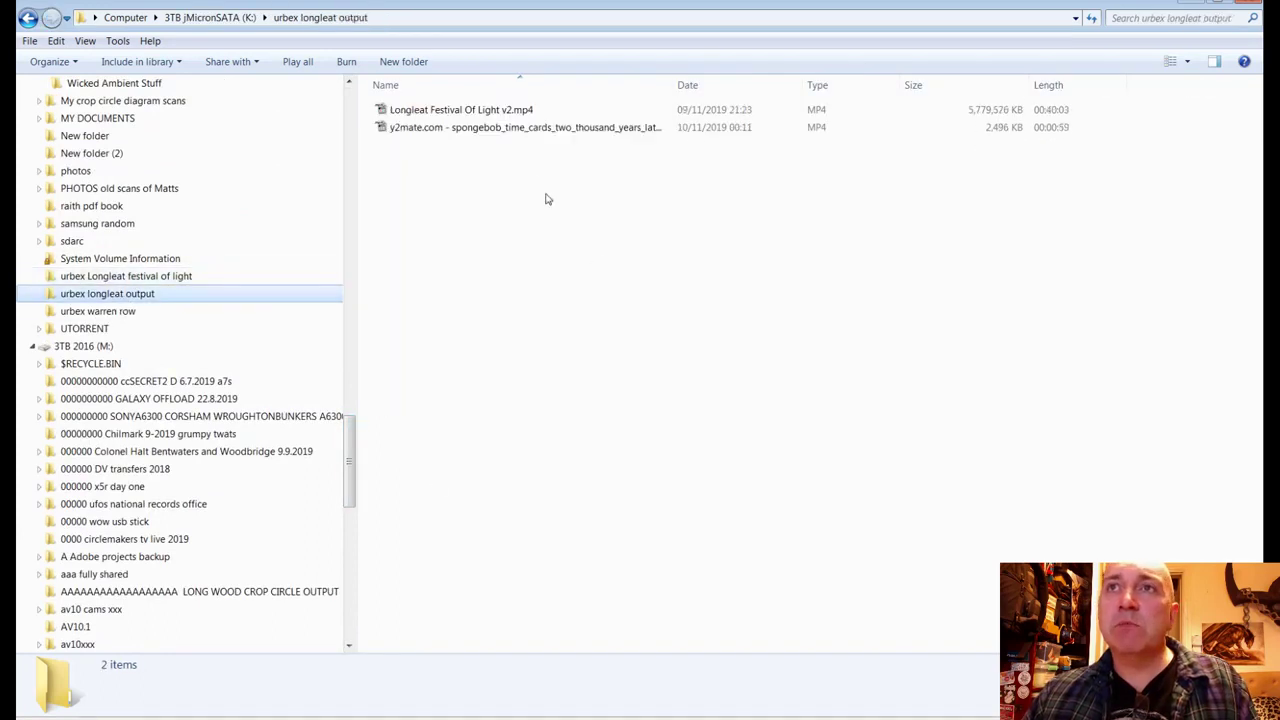
left_click(548, 128)
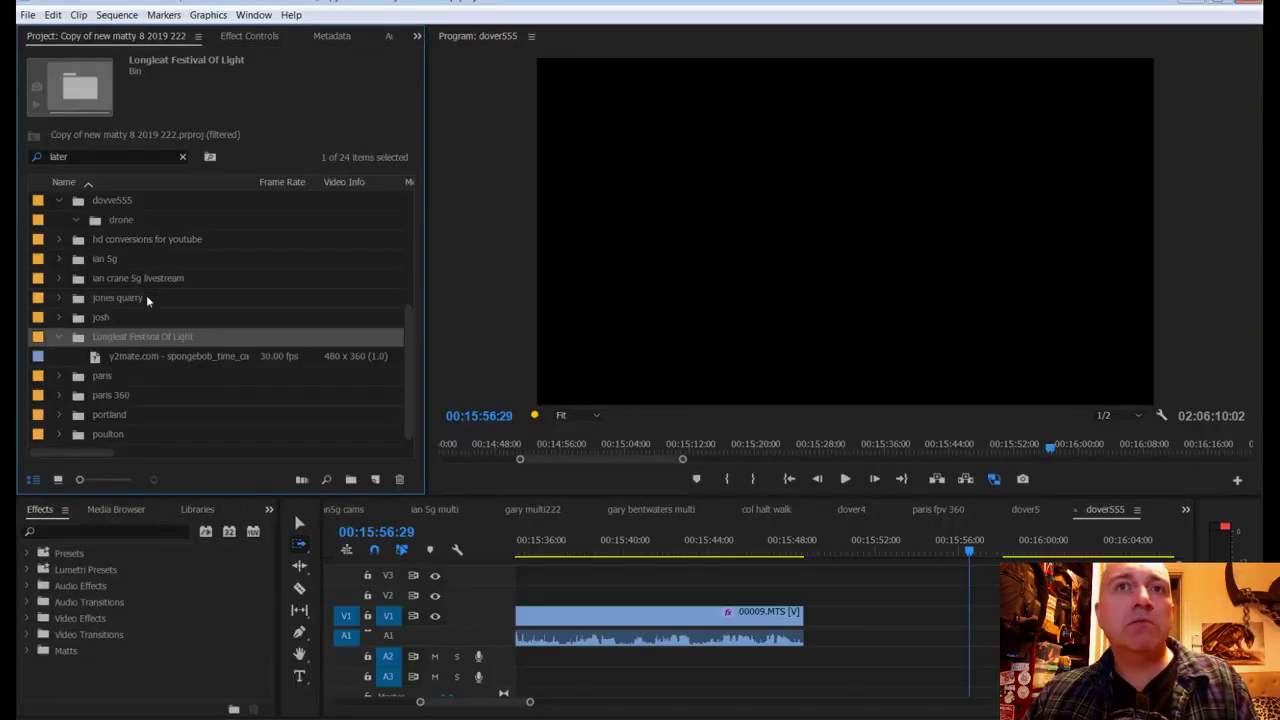
left_click_drag(146, 295, 122, 338)
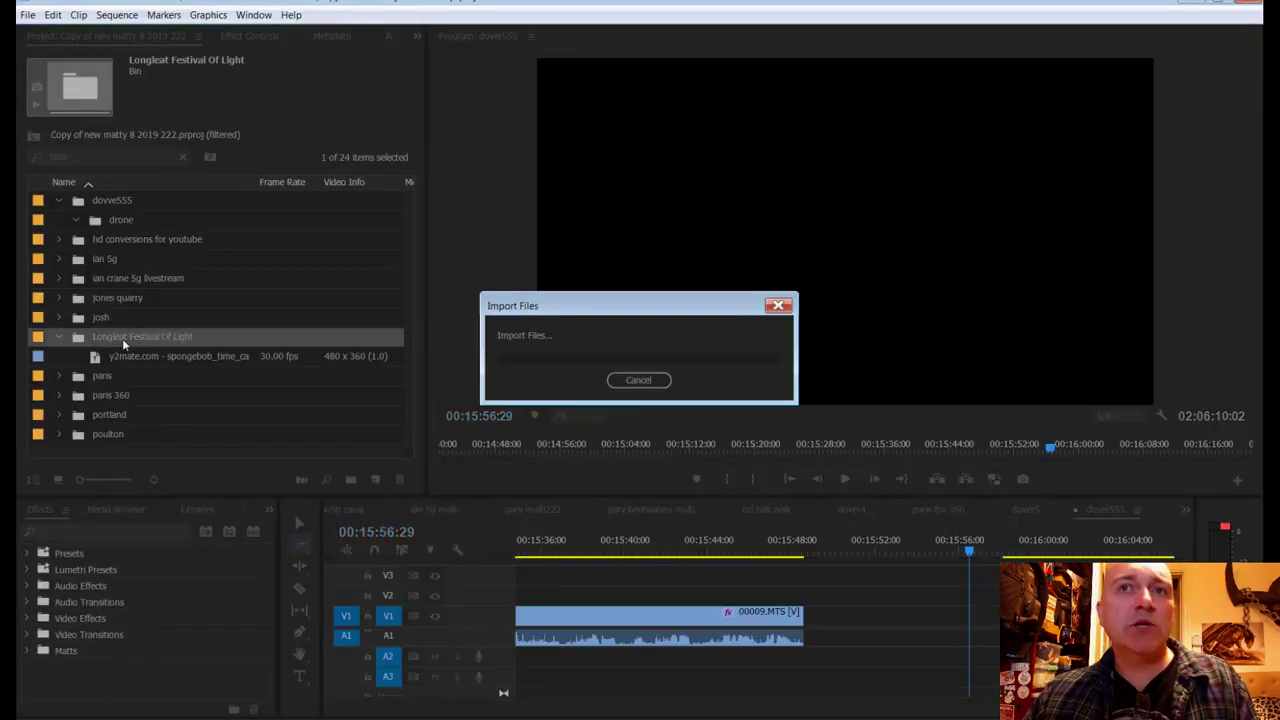
Step: Open the imported time cards clip for preview and move to the last frame of the "2000 Years Later" card at 00:00:02:19
double_click(122, 374)
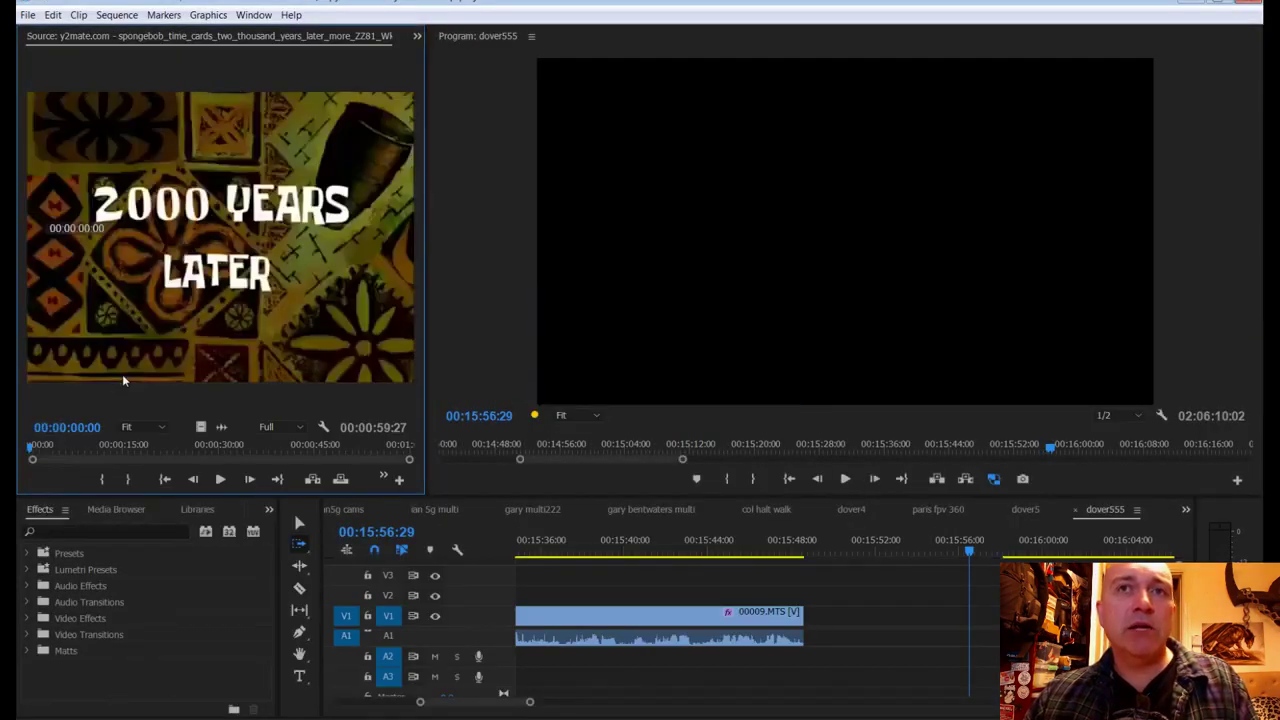
key("space")
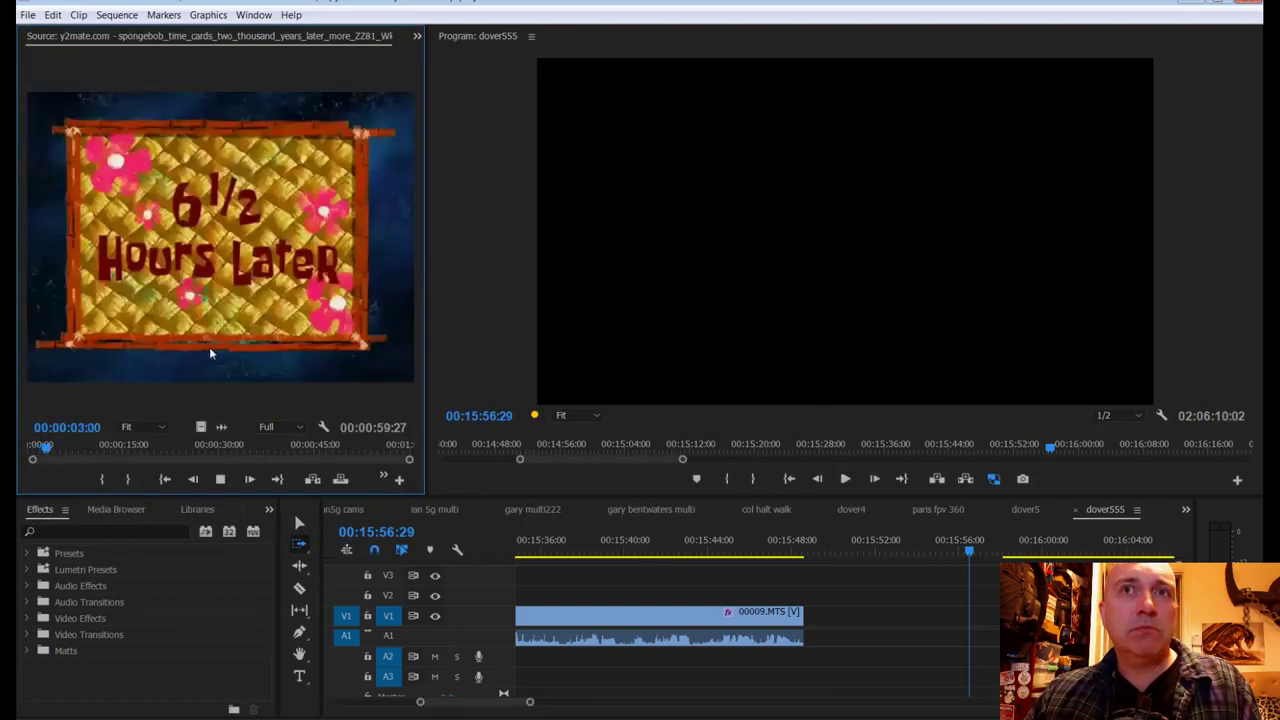
key("space")
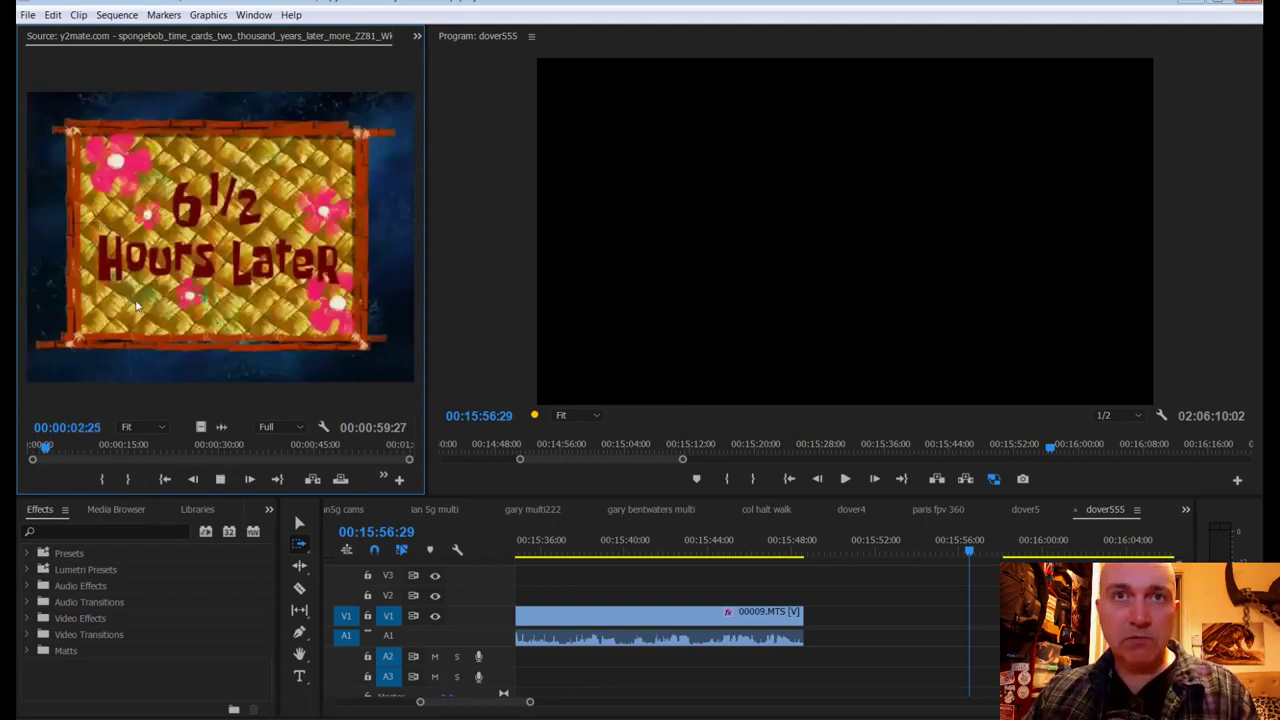
key("space")
key("Right")
key("Right")
key("Right")
key("Right")
key("Right")
key("Right")
key("Right")
key("Right")
key("Right")
key("Right")
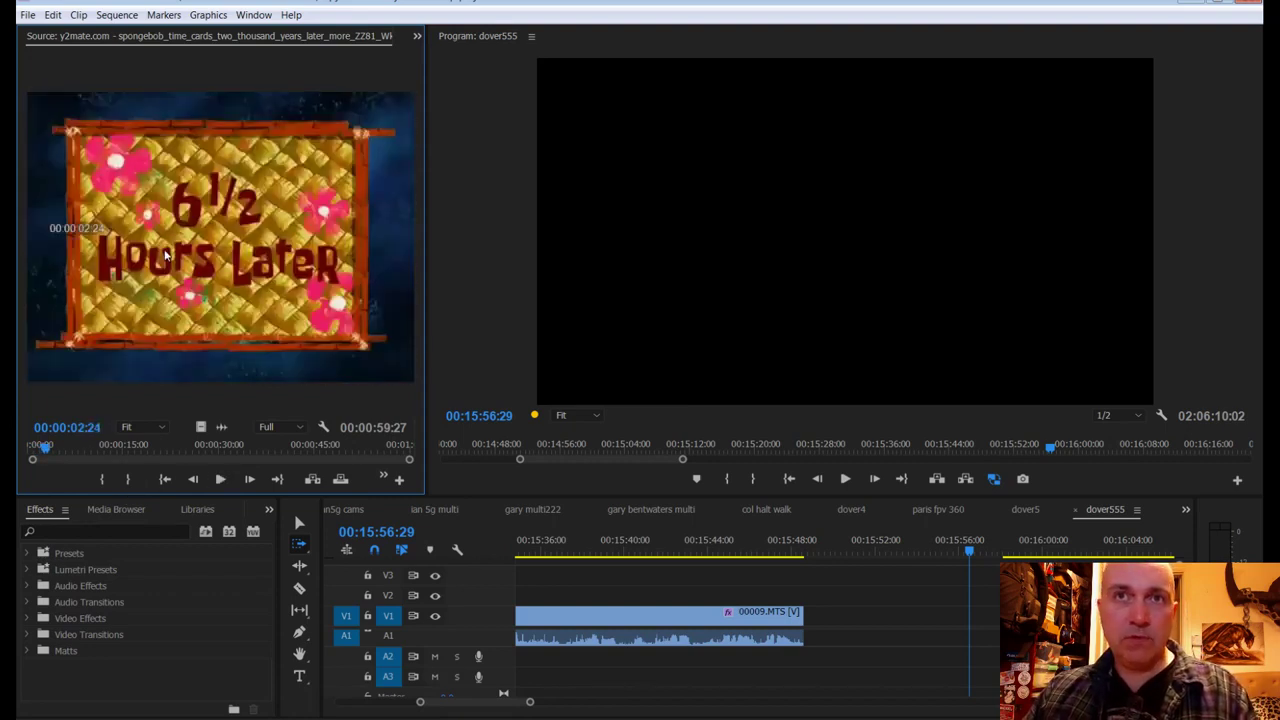
key("Left")
key("Left")
key("Left")
key("Left")
key("Right")
key("Right")
key("Right")
key("Right")
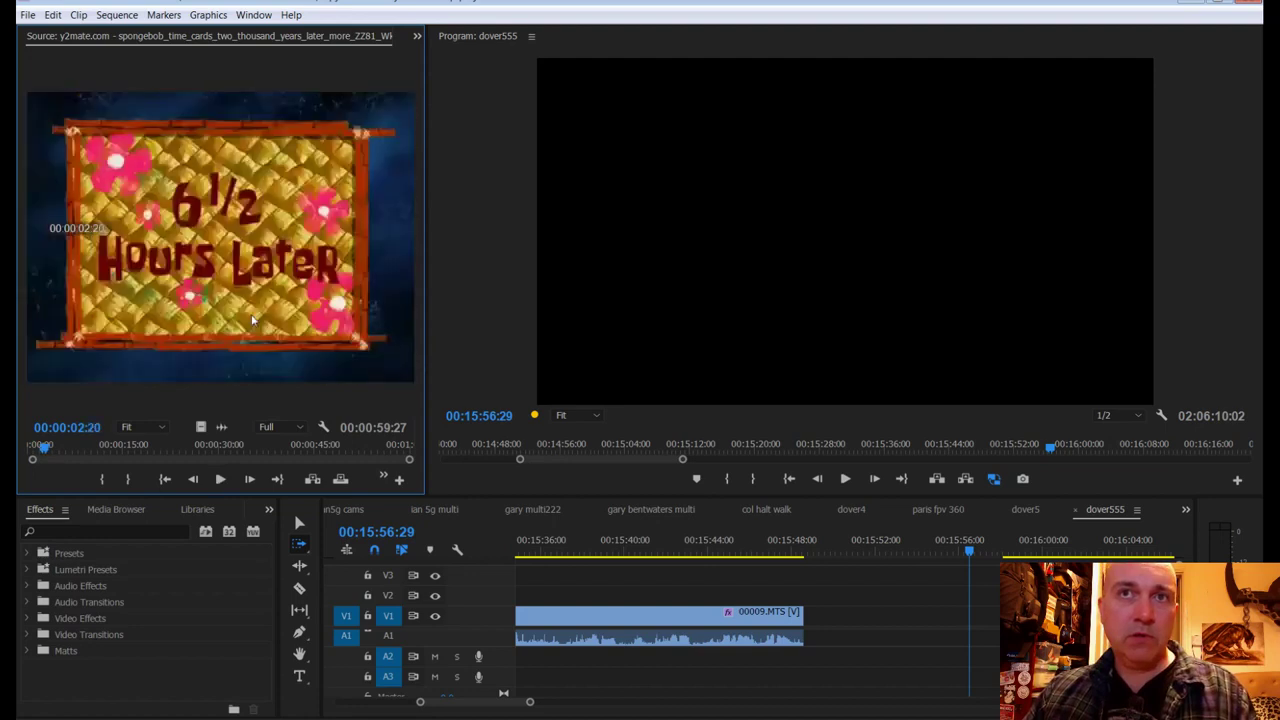
key("Left")
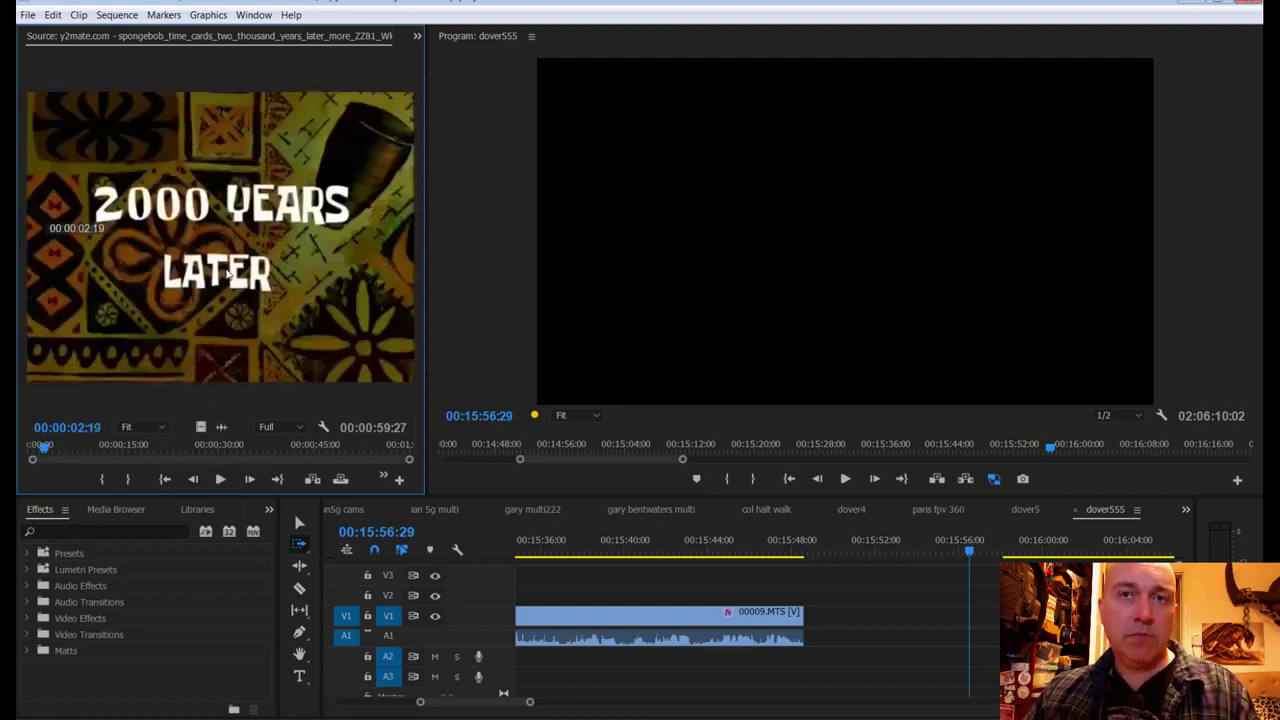
Step: Mark the source out point at 00:00:02:19, place the card on V1 directly after 00009.MTS, and ripple delete the remaining gap
key("c")
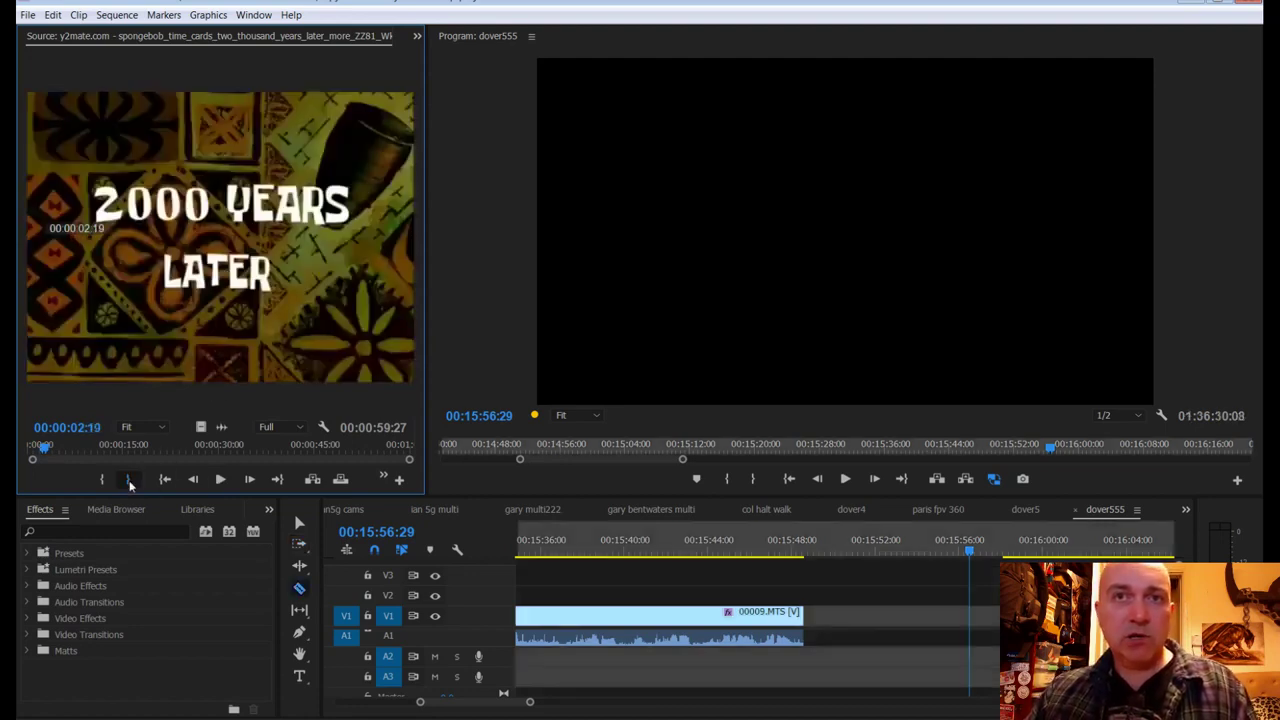
key("o")
key(".")
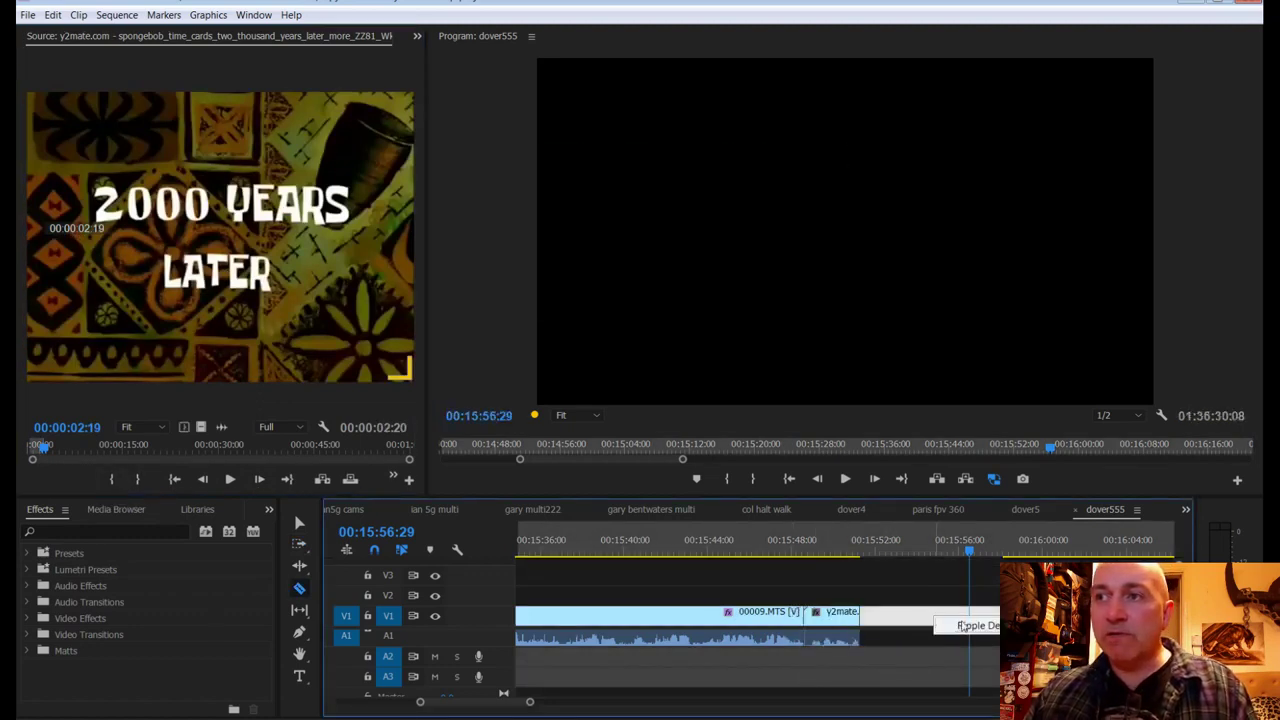
Step: Save the project and scale the "2000 Years Later" clip to the frame size
mouse_move(836, 545)
left_mouse_down()
mouse_move(774, 531)
mouse_move(818, 530)
left_mouse_up()
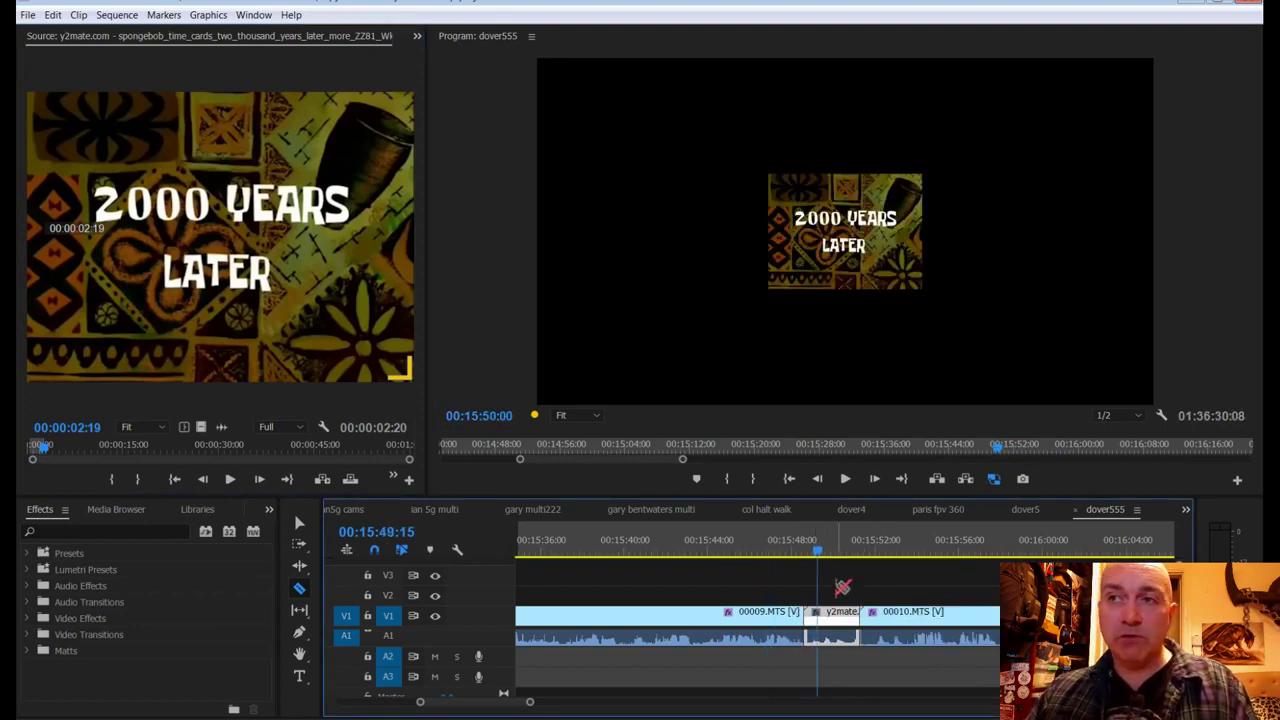
key("ctrl+s")
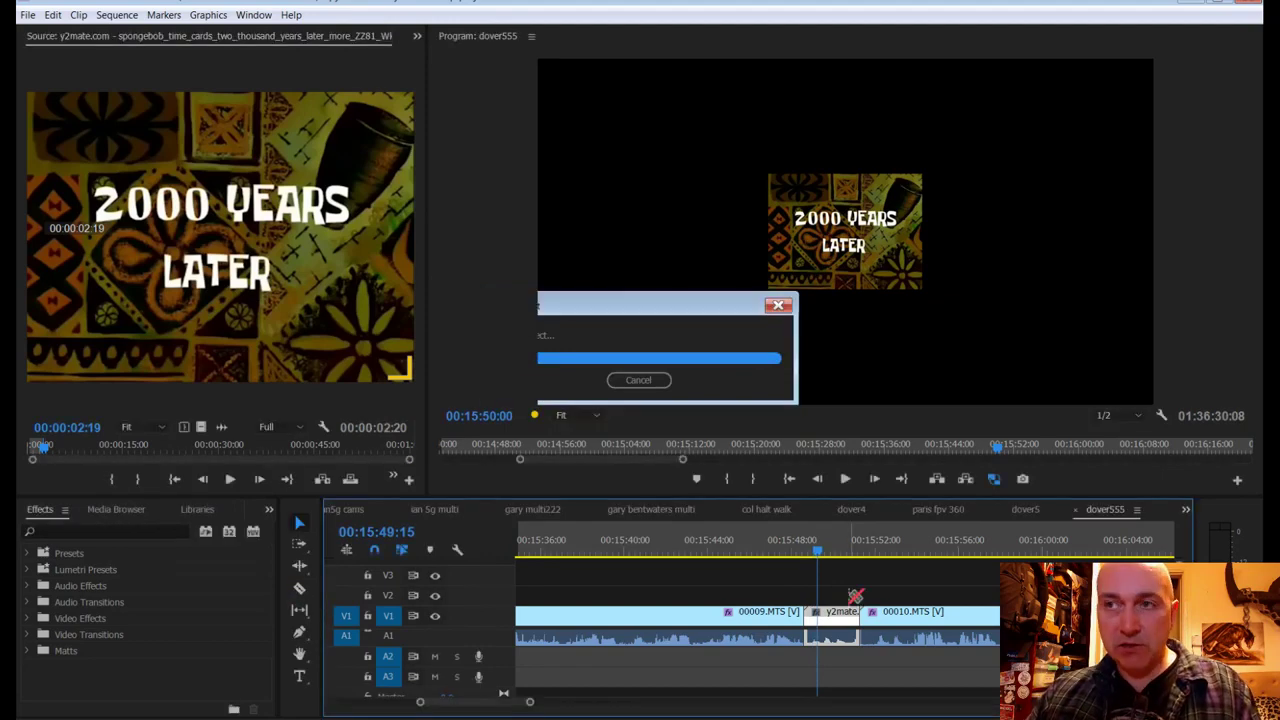
right_click(836, 618)
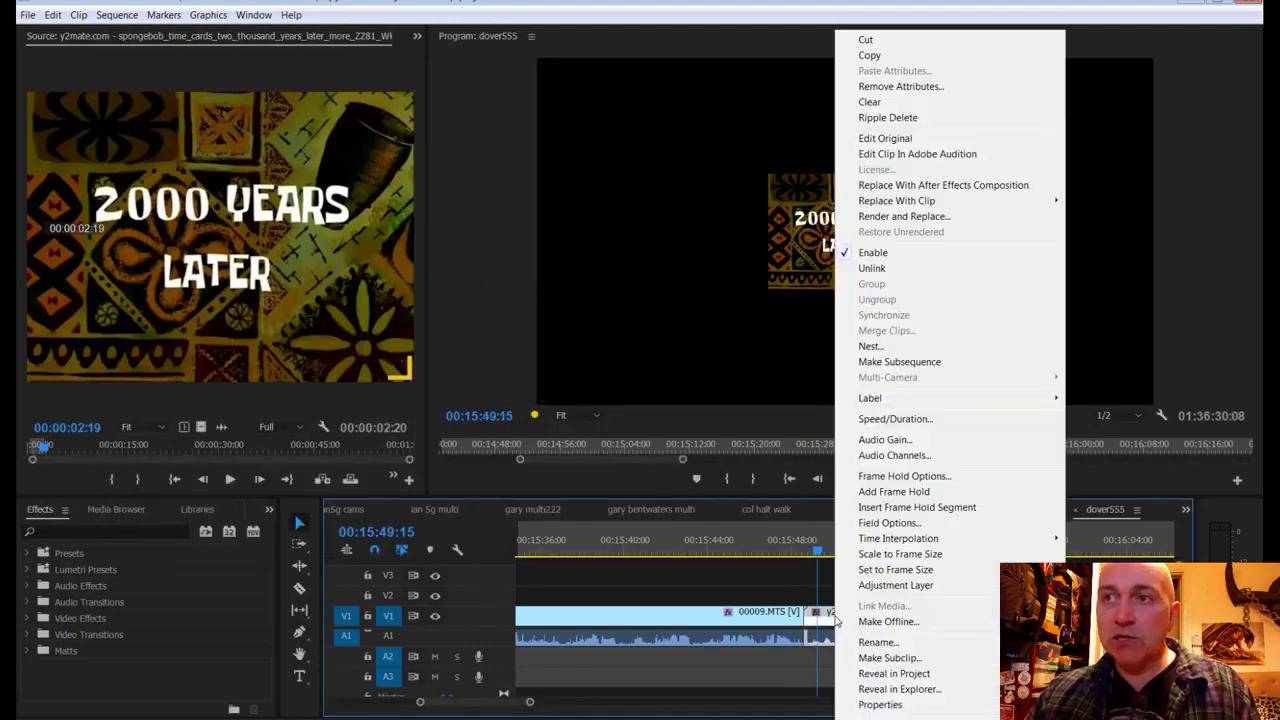
left_click(883, 556)
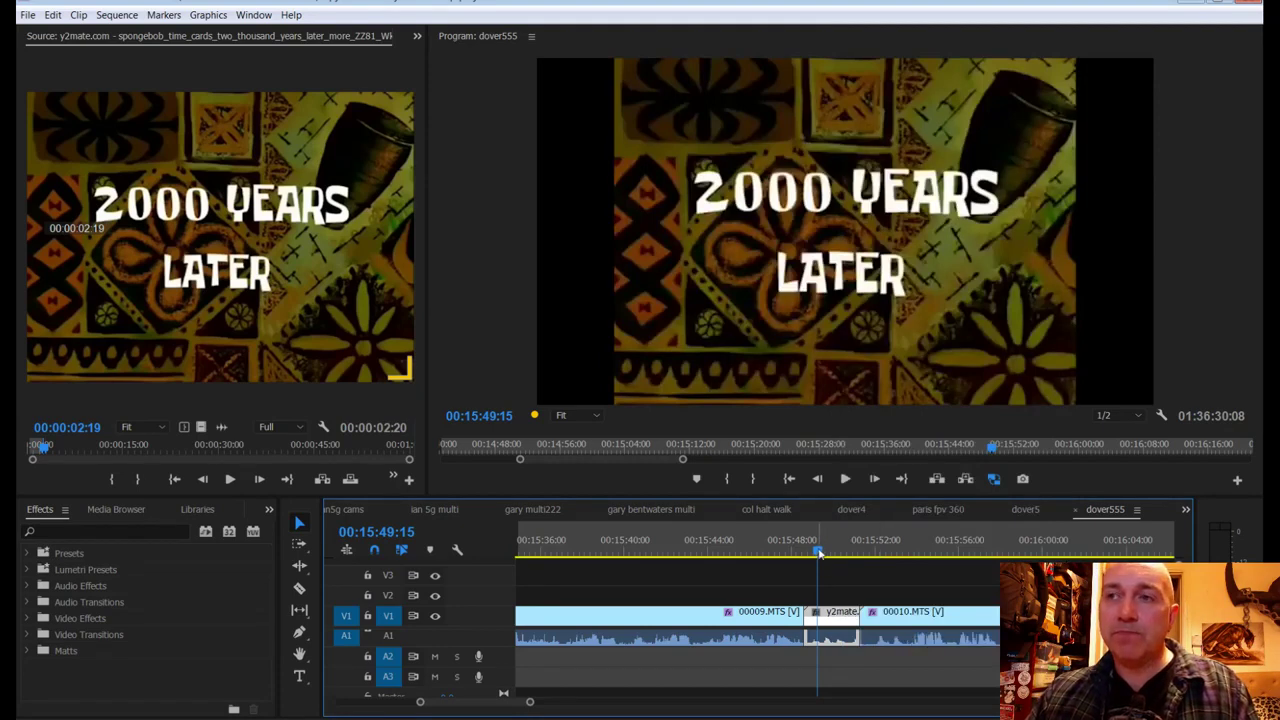
Step: Open small gaps around the card by shifting it to start at 00:15:48:47 and 00010.MTS onward to start at 00:15:51:37
left_click_drag(818, 552, 801, 554)
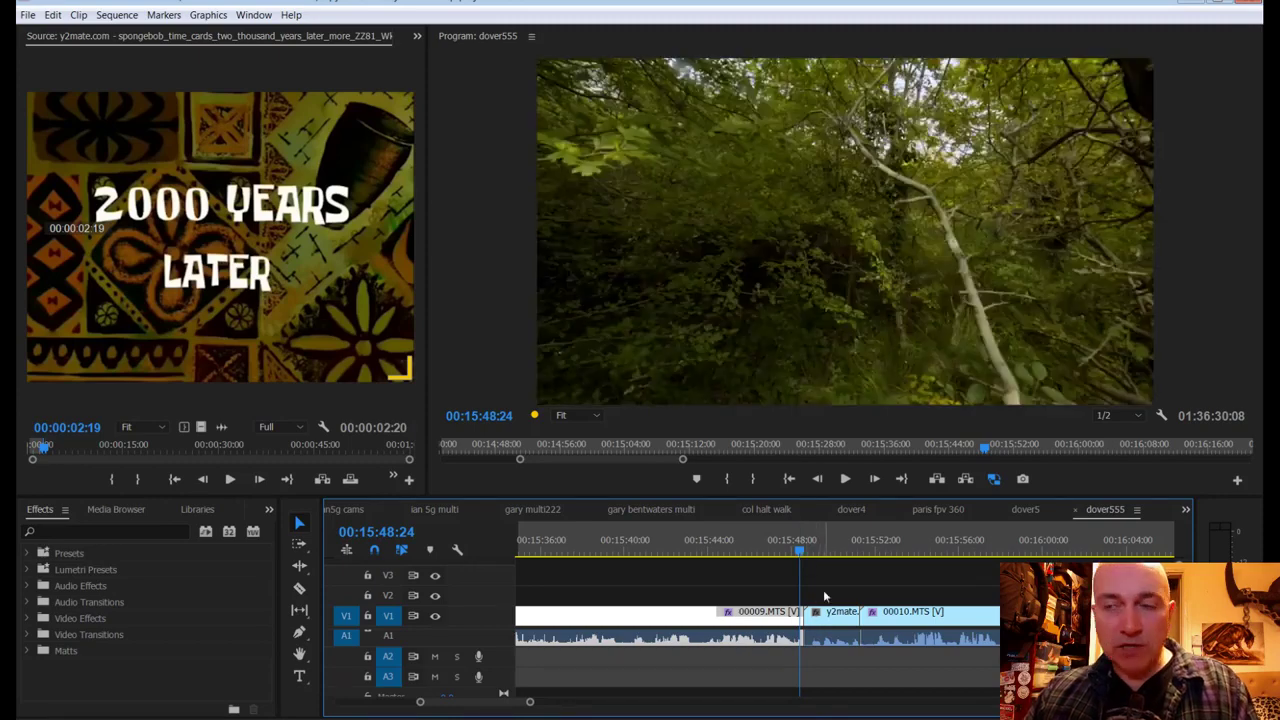
left_click_drag(799, 552, 807, 557)
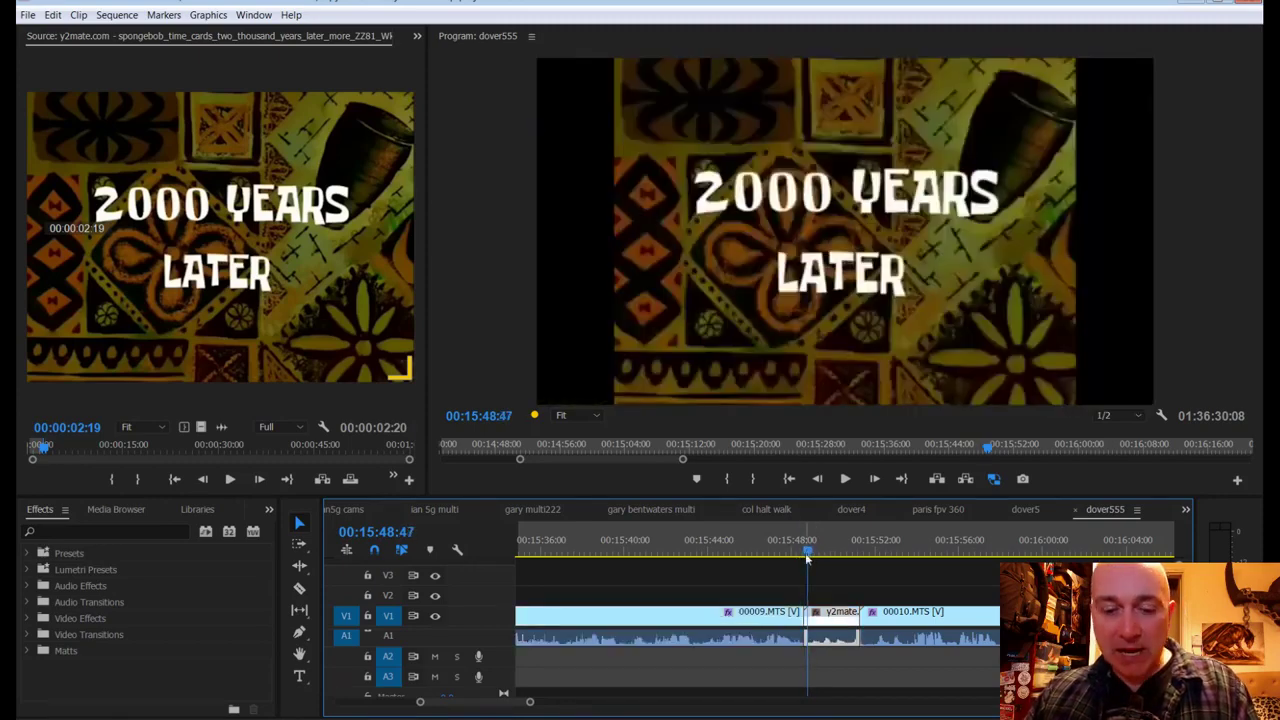
key("a")
left_click_drag(816, 618, 821, 621)
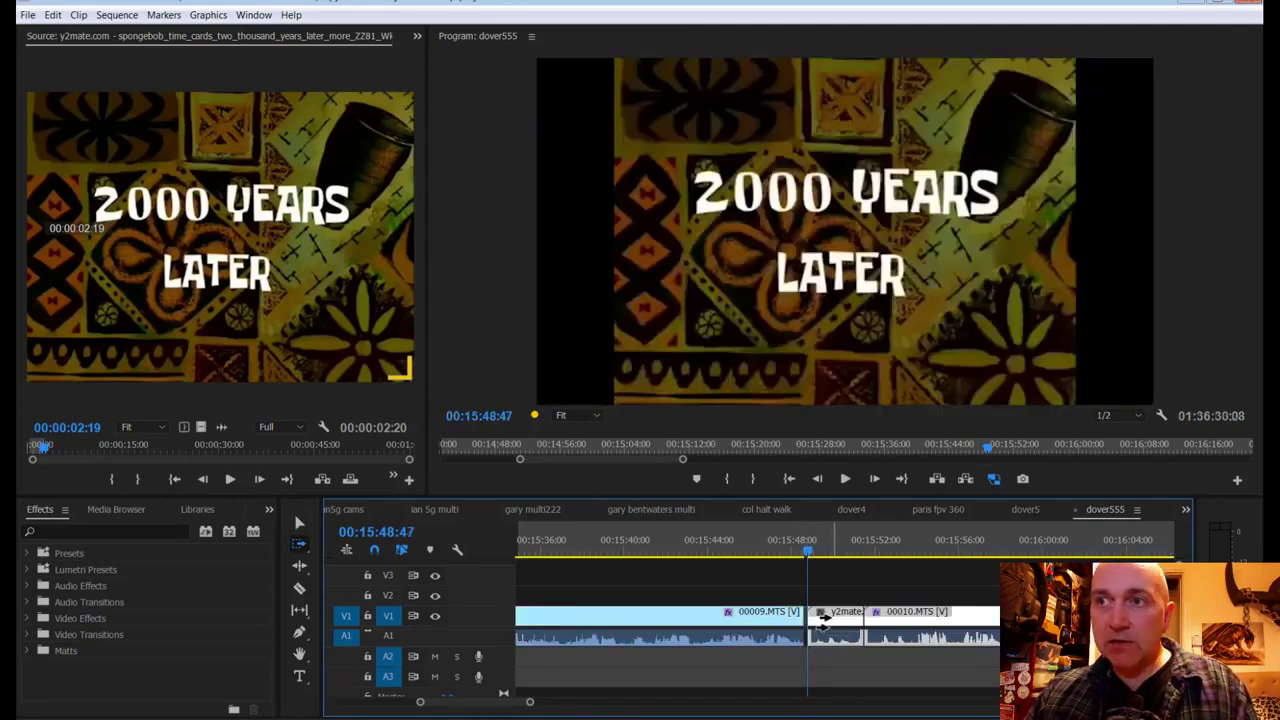
left_click(867, 550)
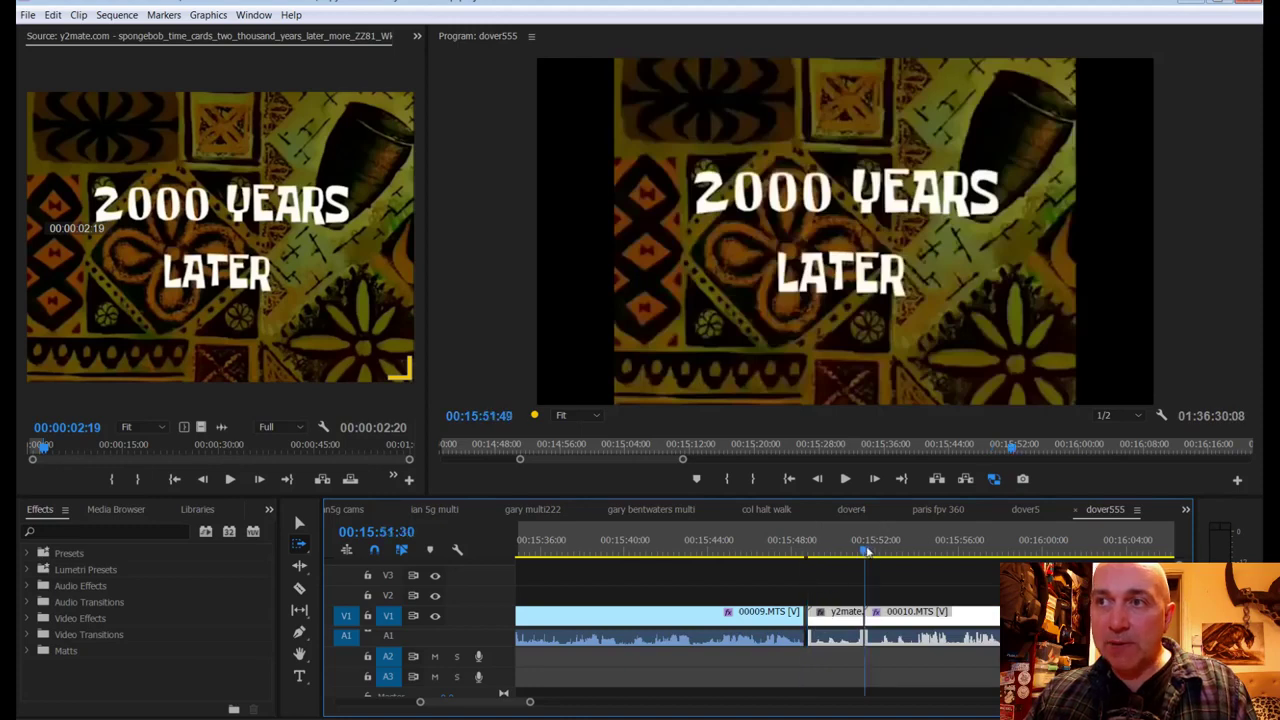
left_click_drag(867, 550, 870, 558)
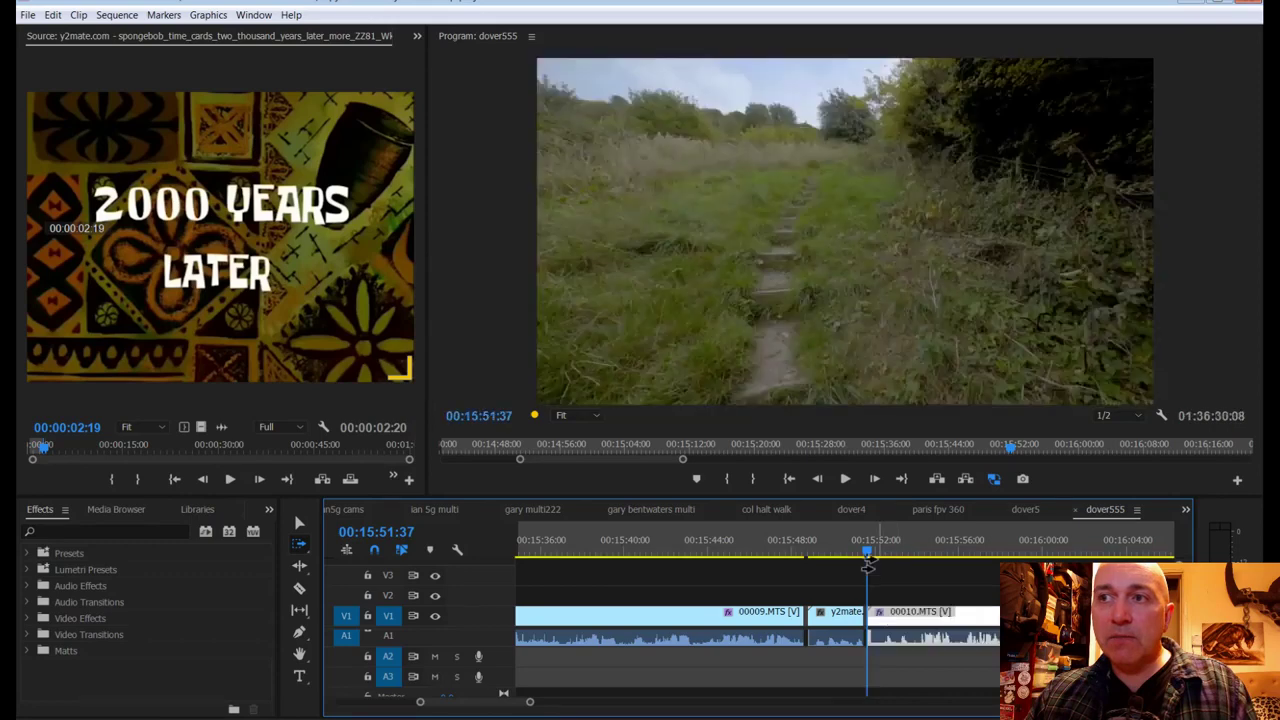
Step: Save the project and clear the dover555 sequence's in and out points
left_click(796, 551)
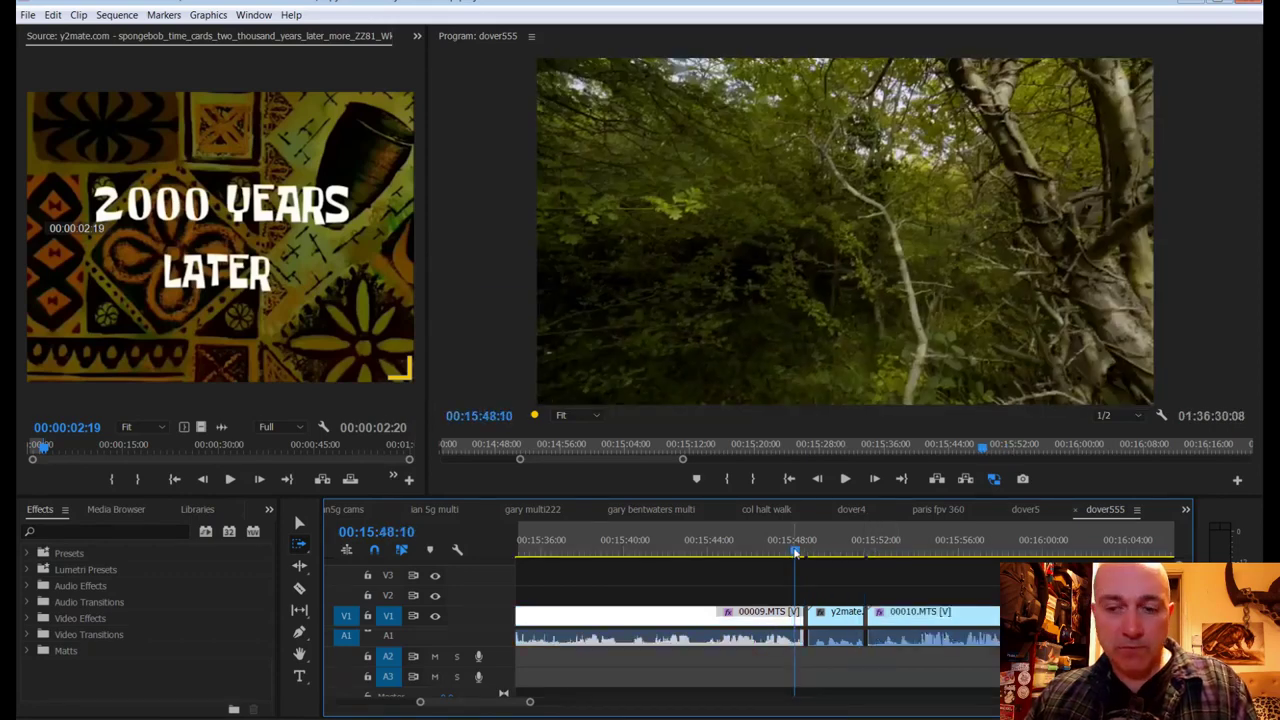
key("ctrl+s")
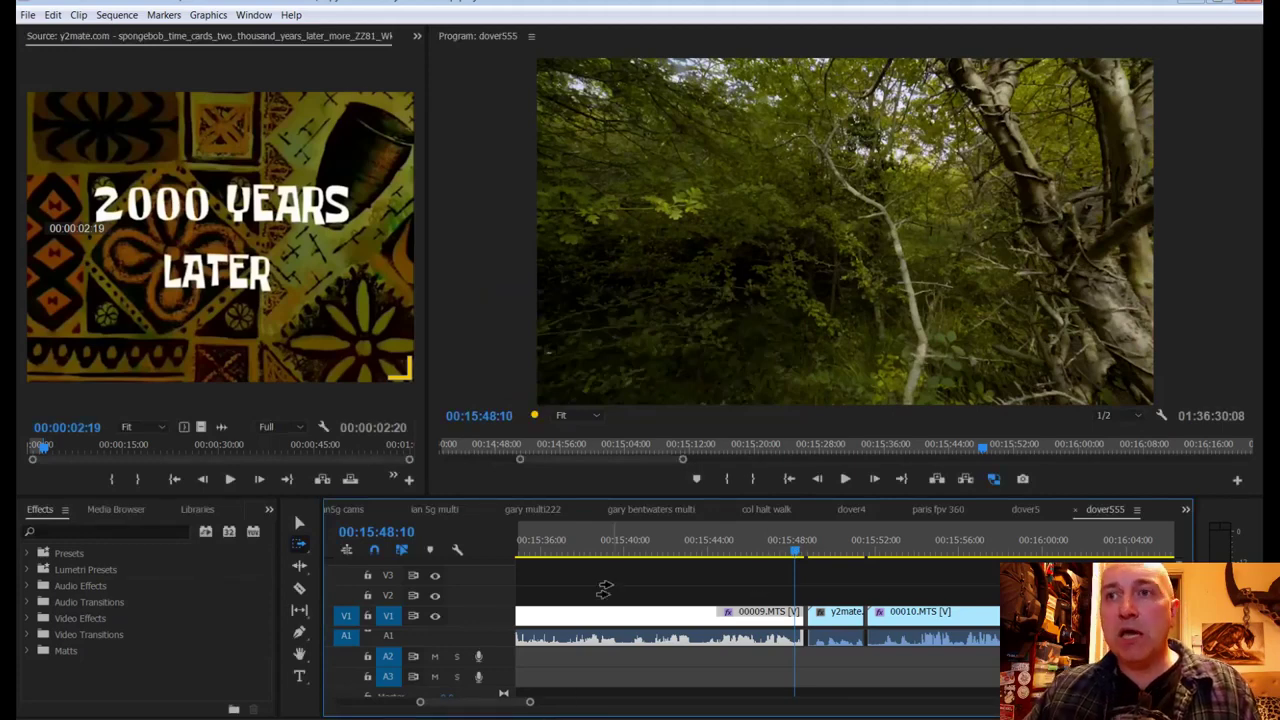
right_click(649, 541)
left_click(702, 345)
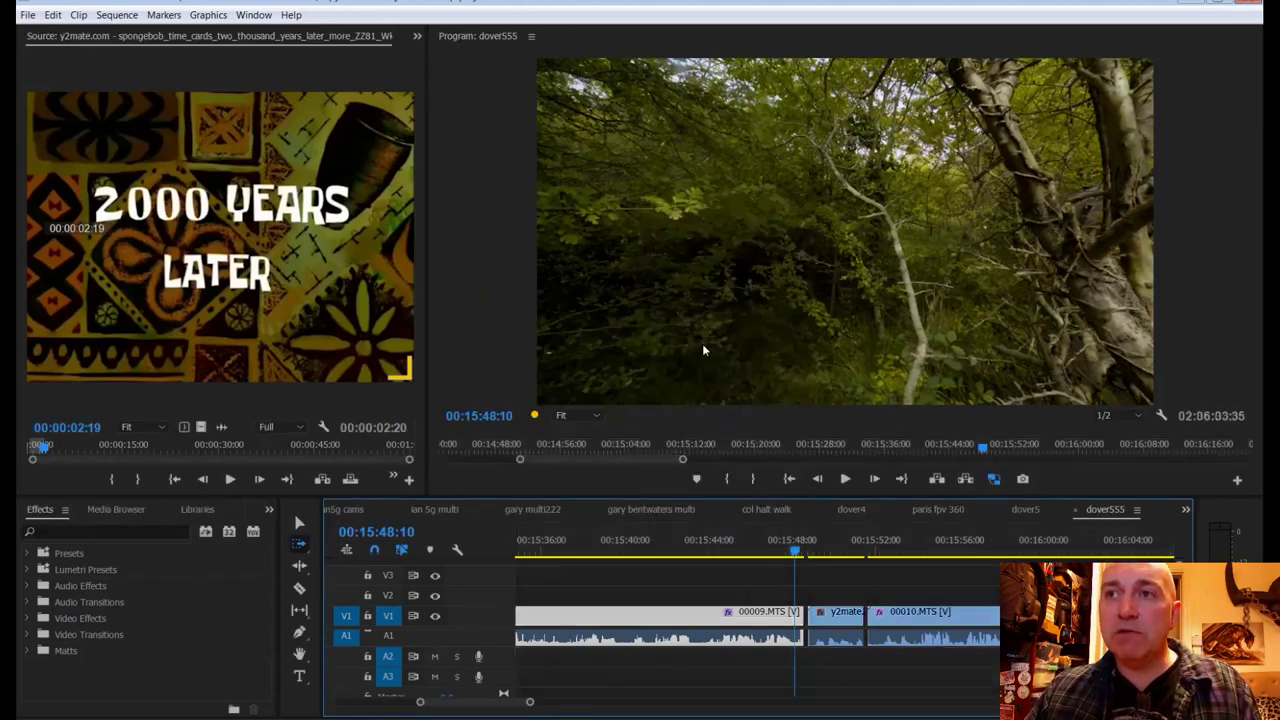
Step: Raise the "2000 Years Later" clip's audio gain by 6 dB and play back the transitions around it
left_click_drag(793, 550, 760, 550)
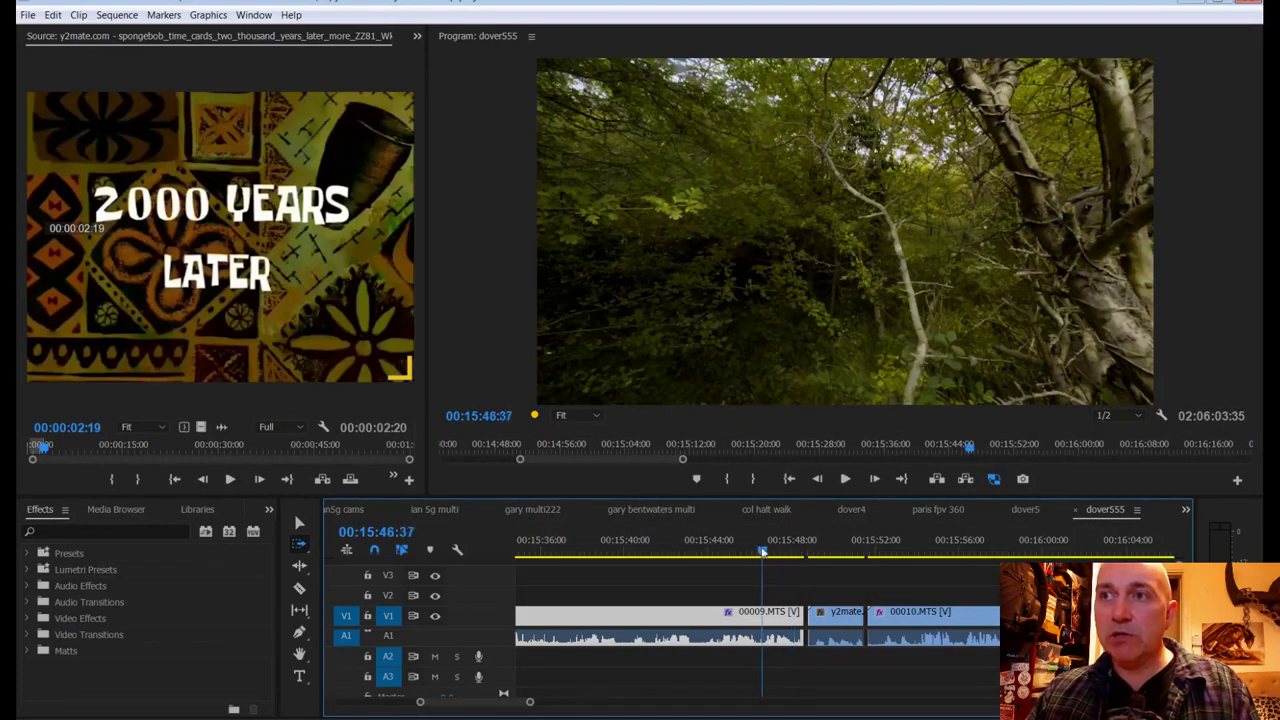
key("space")
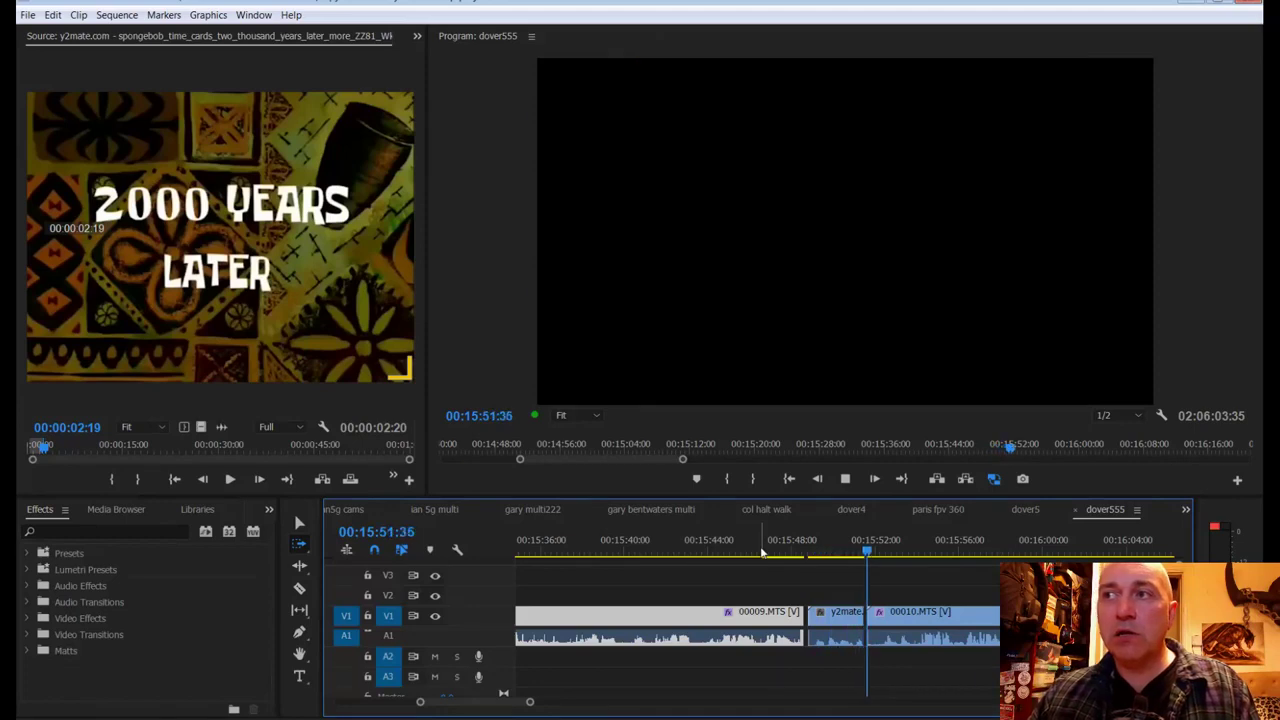
left_click(790, 615)
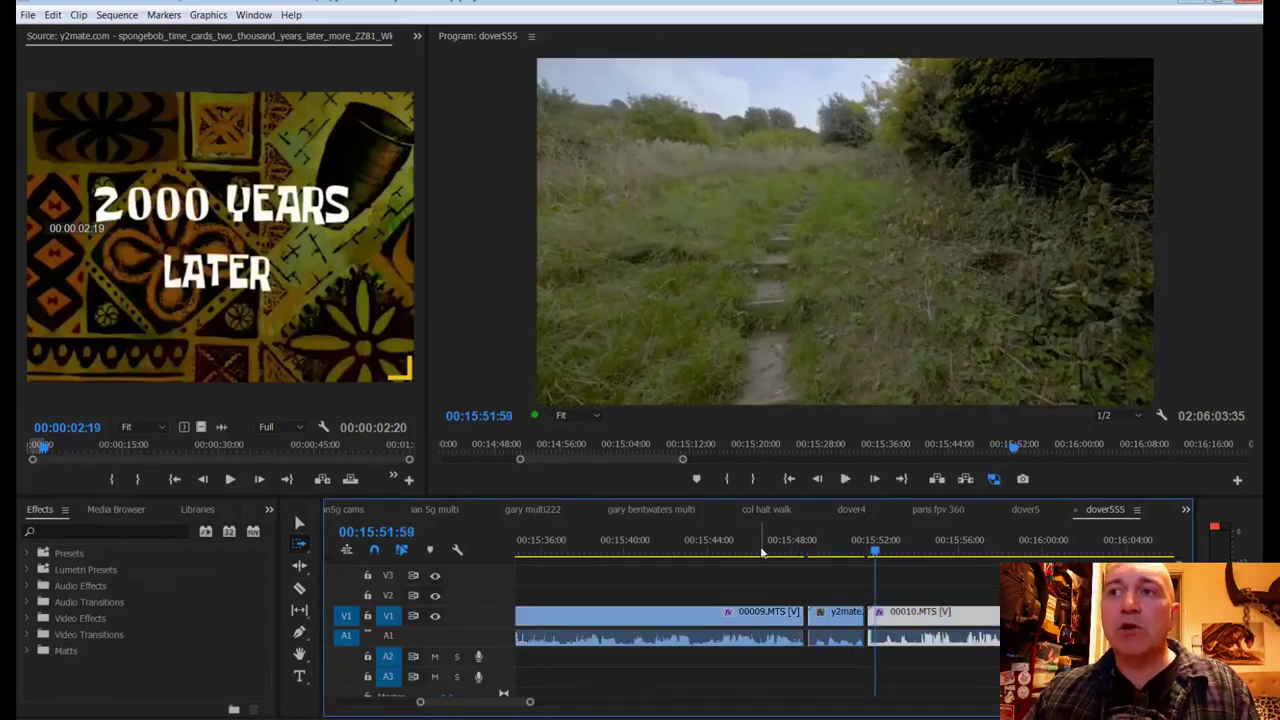
key("v")
right_click(842, 640)
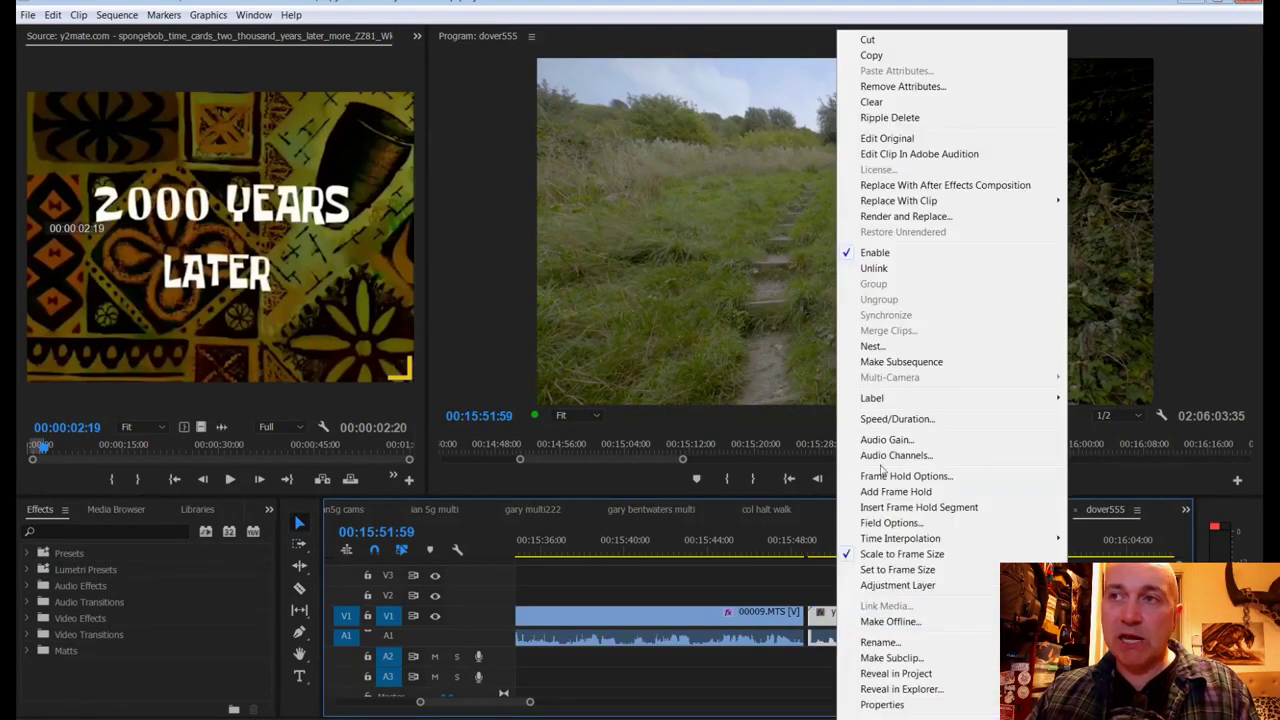
left_click(886, 440)
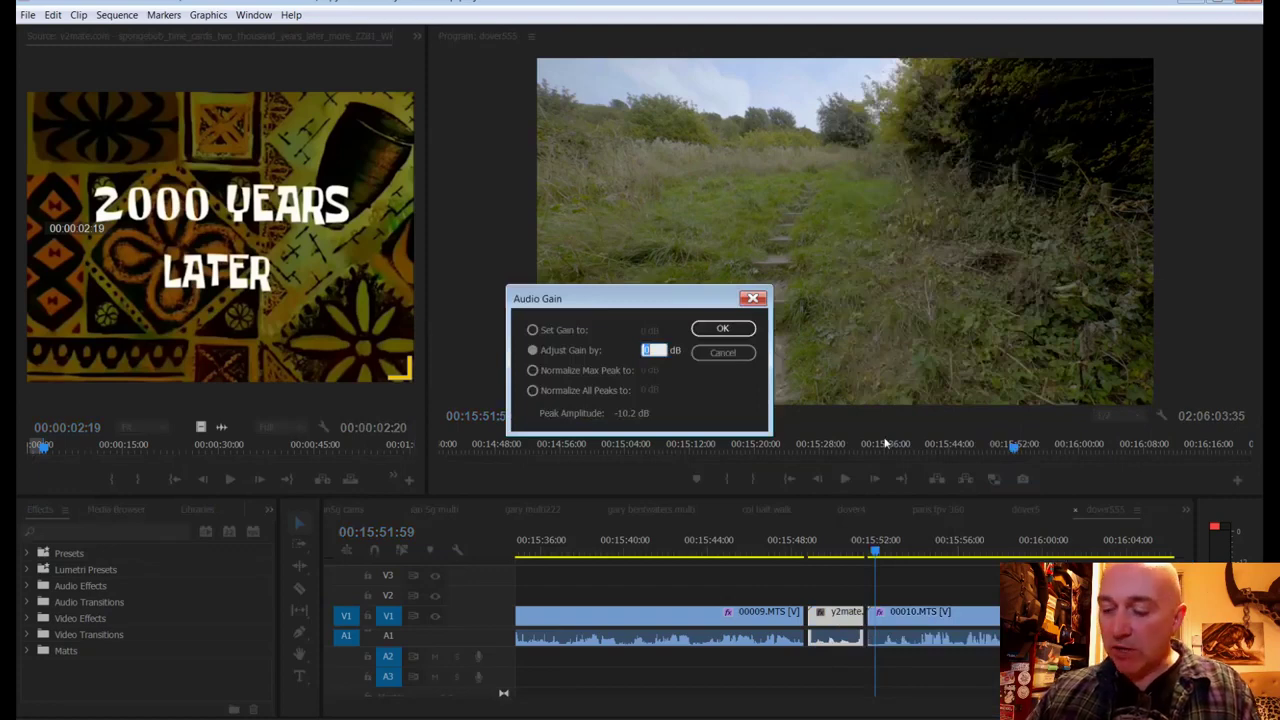
type("6")
key("Return")
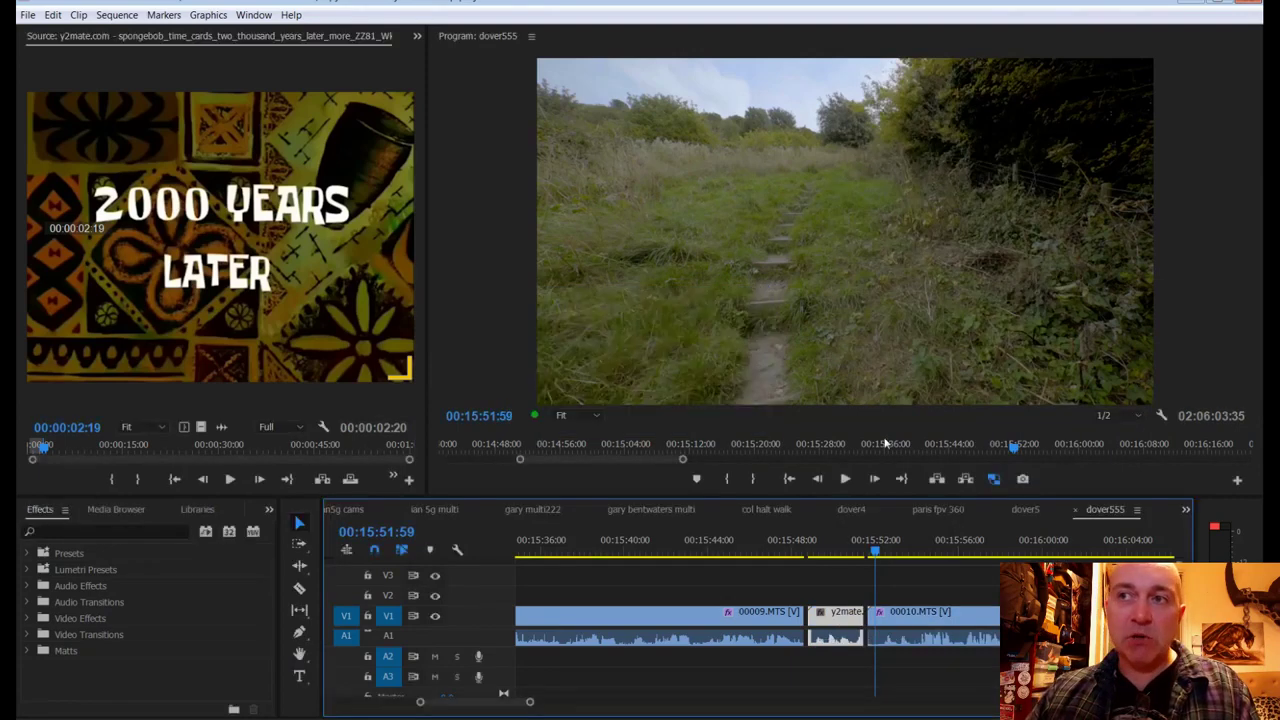
left_click_drag(877, 551, 807, 557)
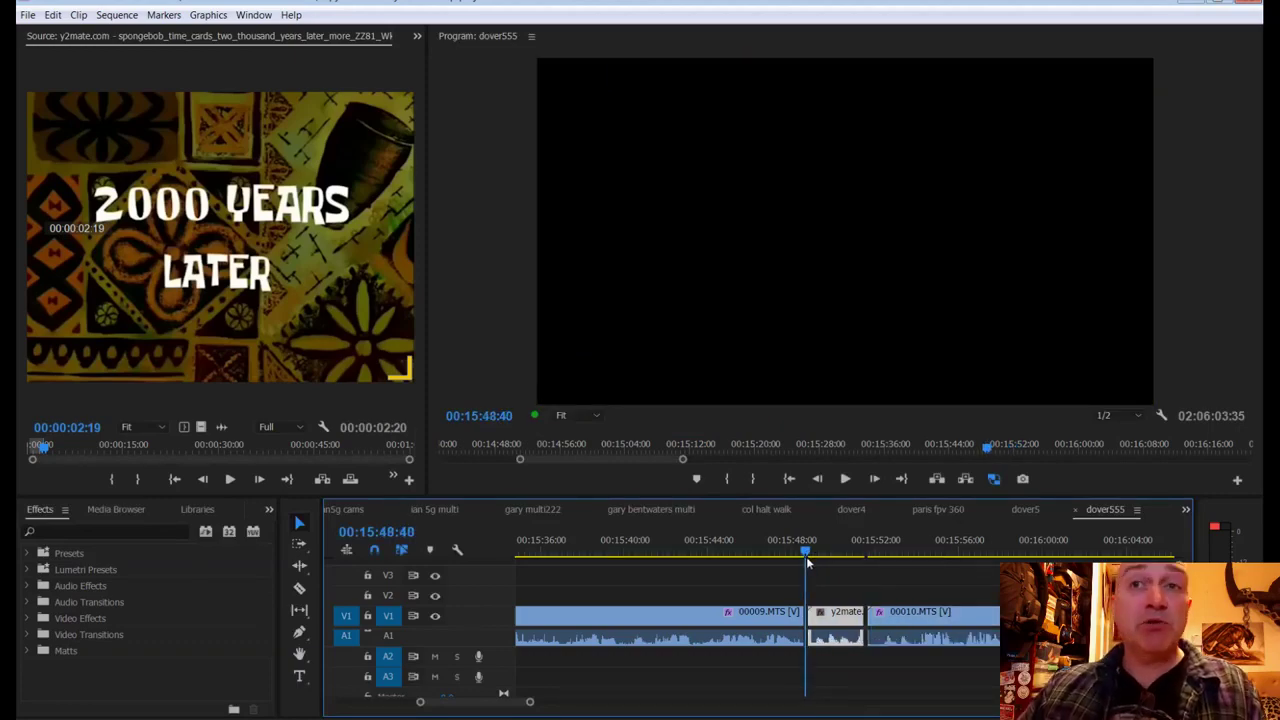
key("space")
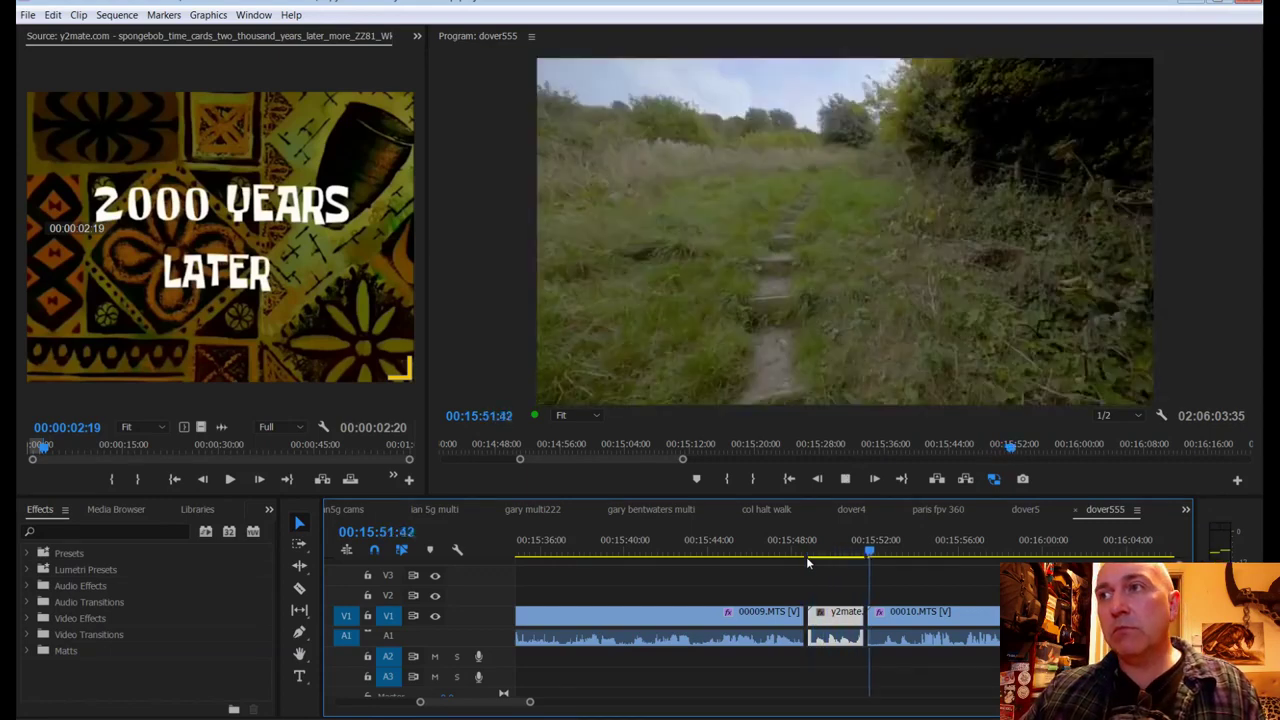
key("space")
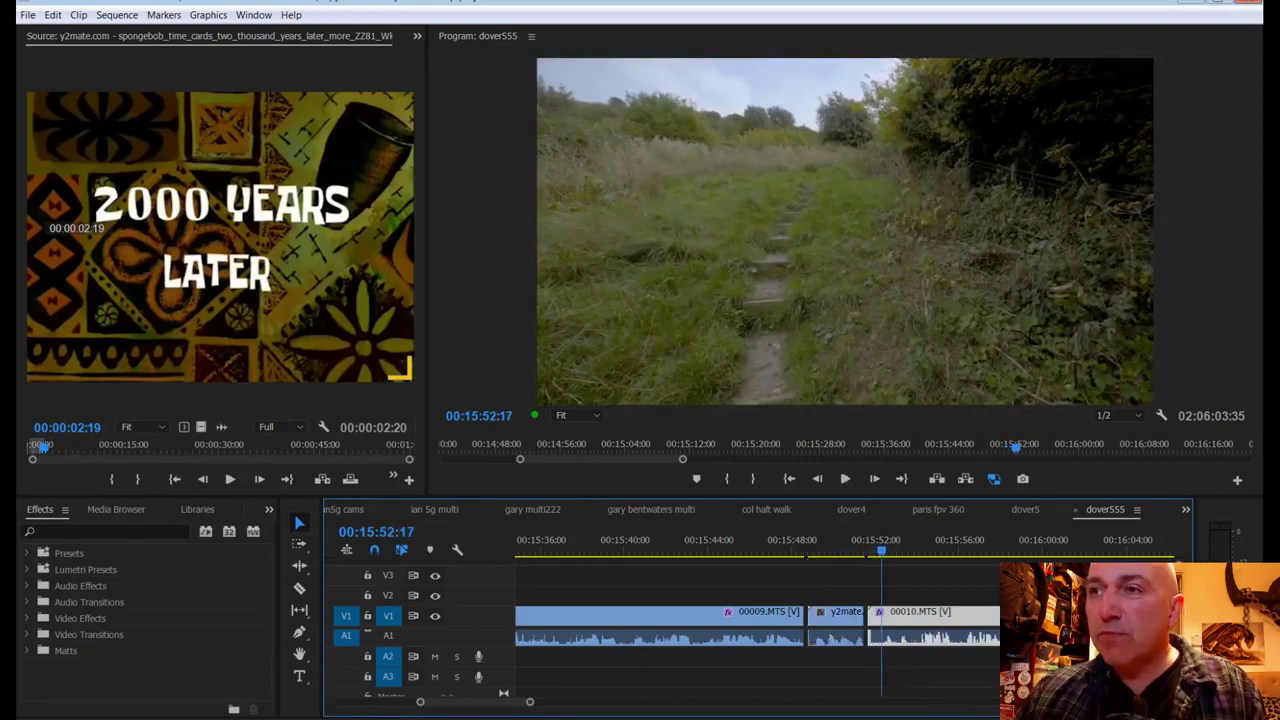
Step: Shift 00010.MTS and everything after it to start at about 00:15:52:30, widening the gap behind the card
scroll(529, 701, "up", 3)
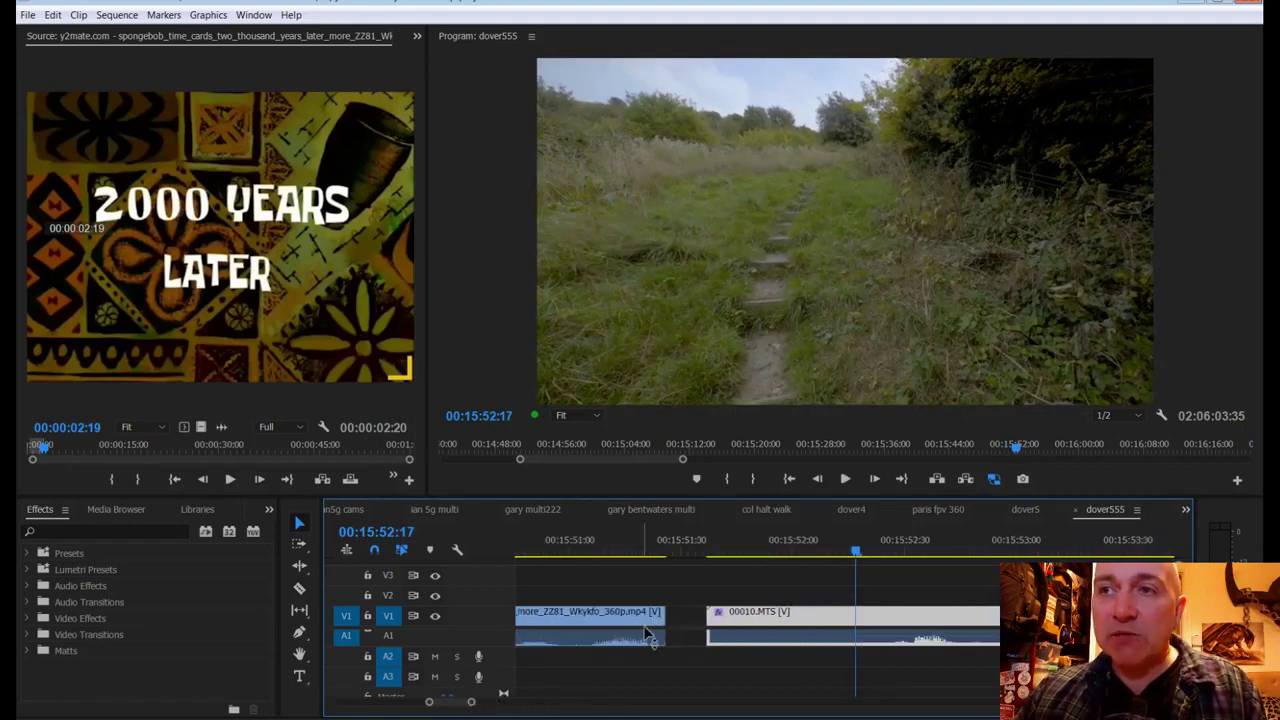
key("a")
left_click_drag(714, 621, 918, 620)
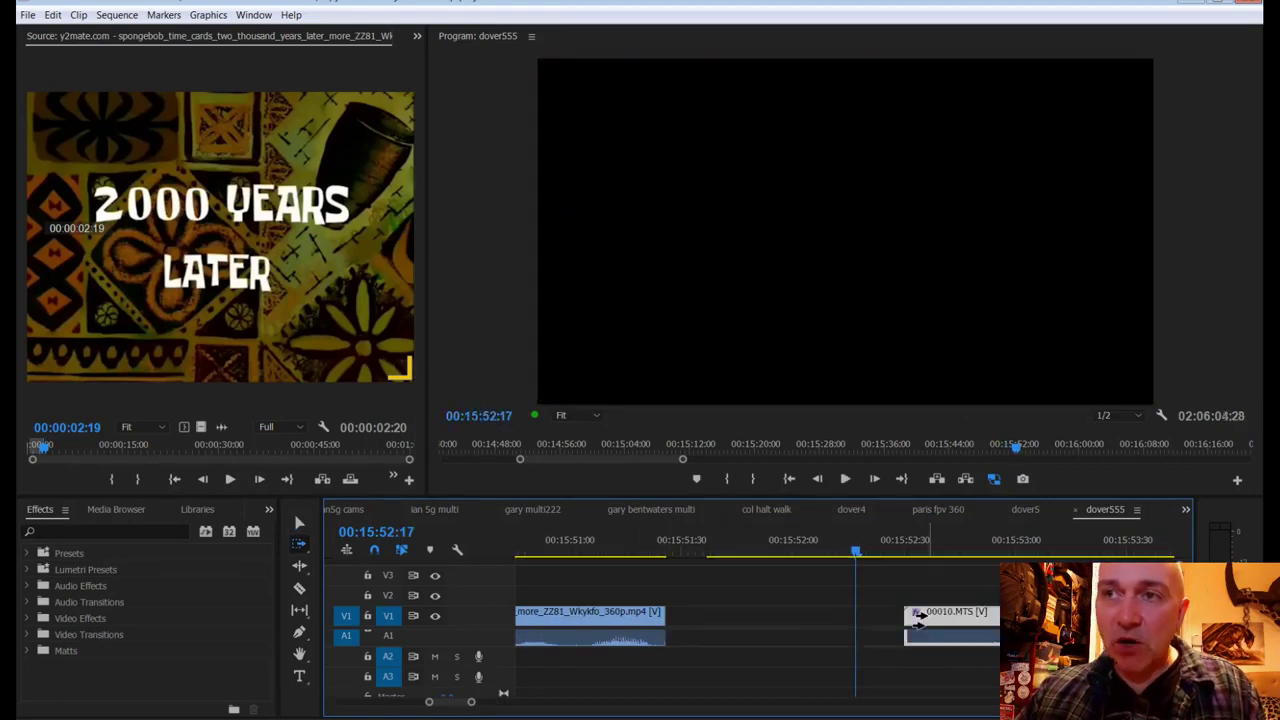
key("v")
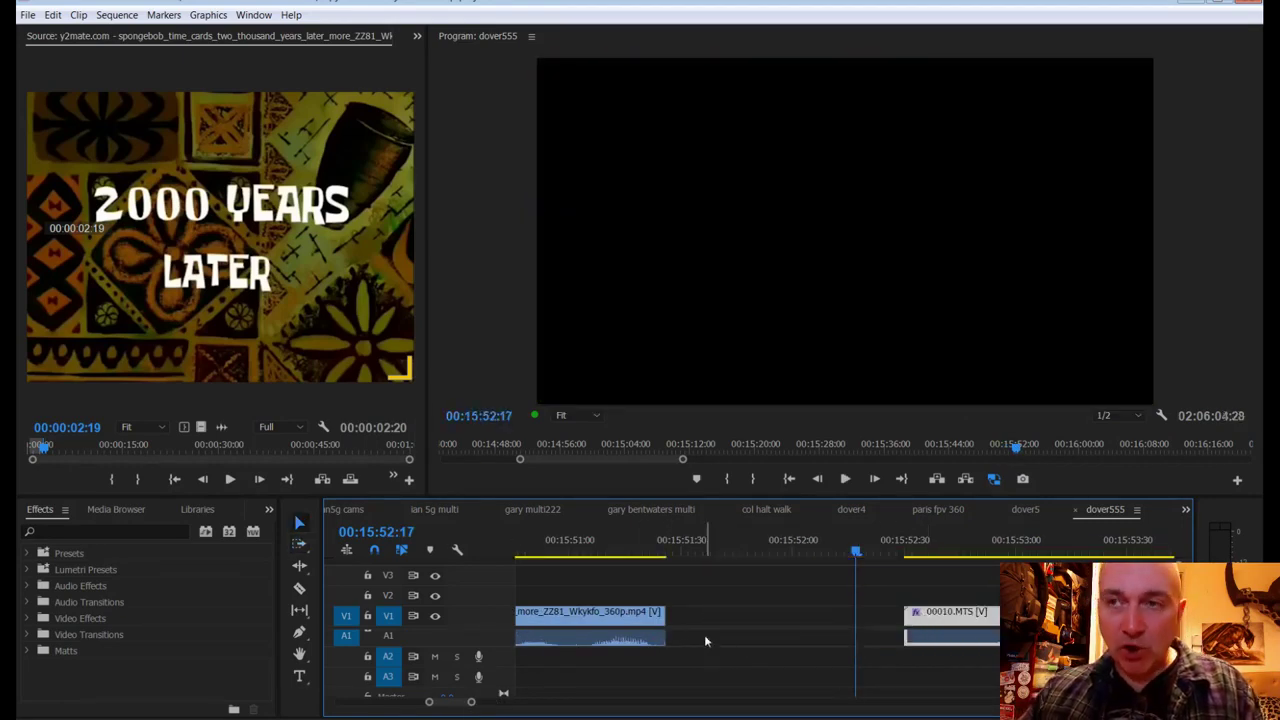
Step: Unlink the card's video and audio, and extend only its audio on A1 to end at 00:15:51:37
right_click(649, 622)
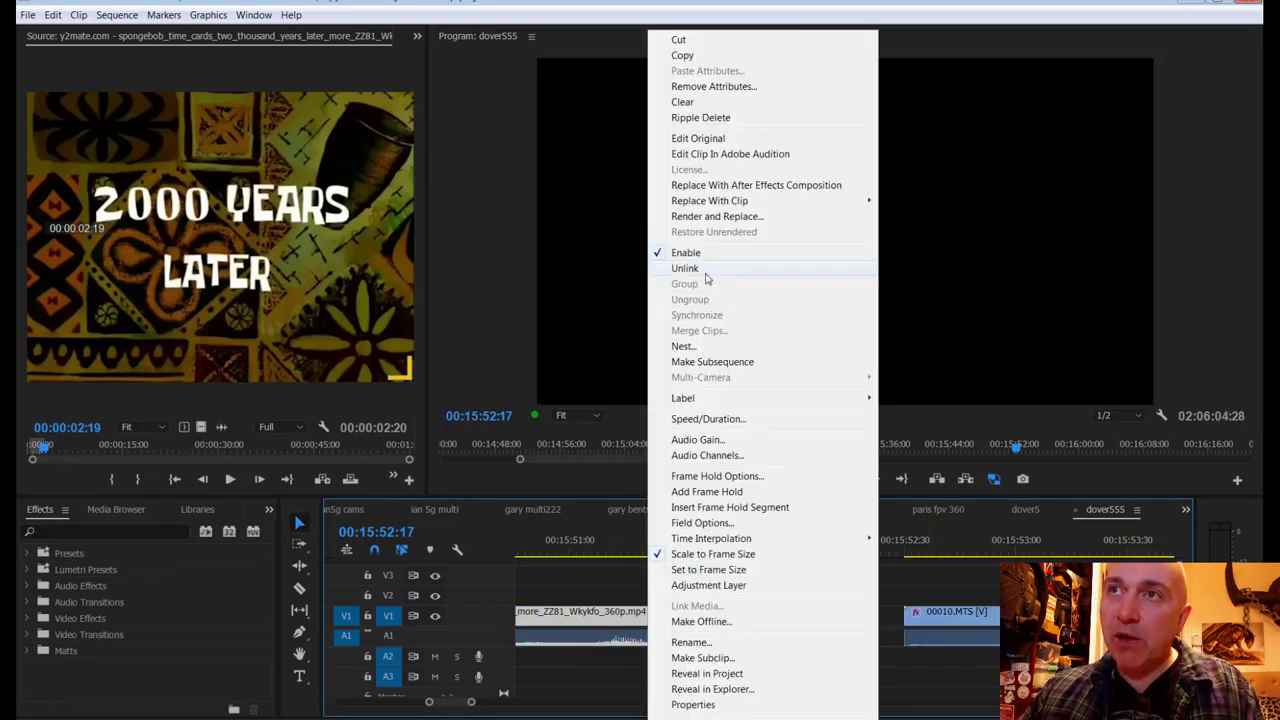
left_click(705, 278)
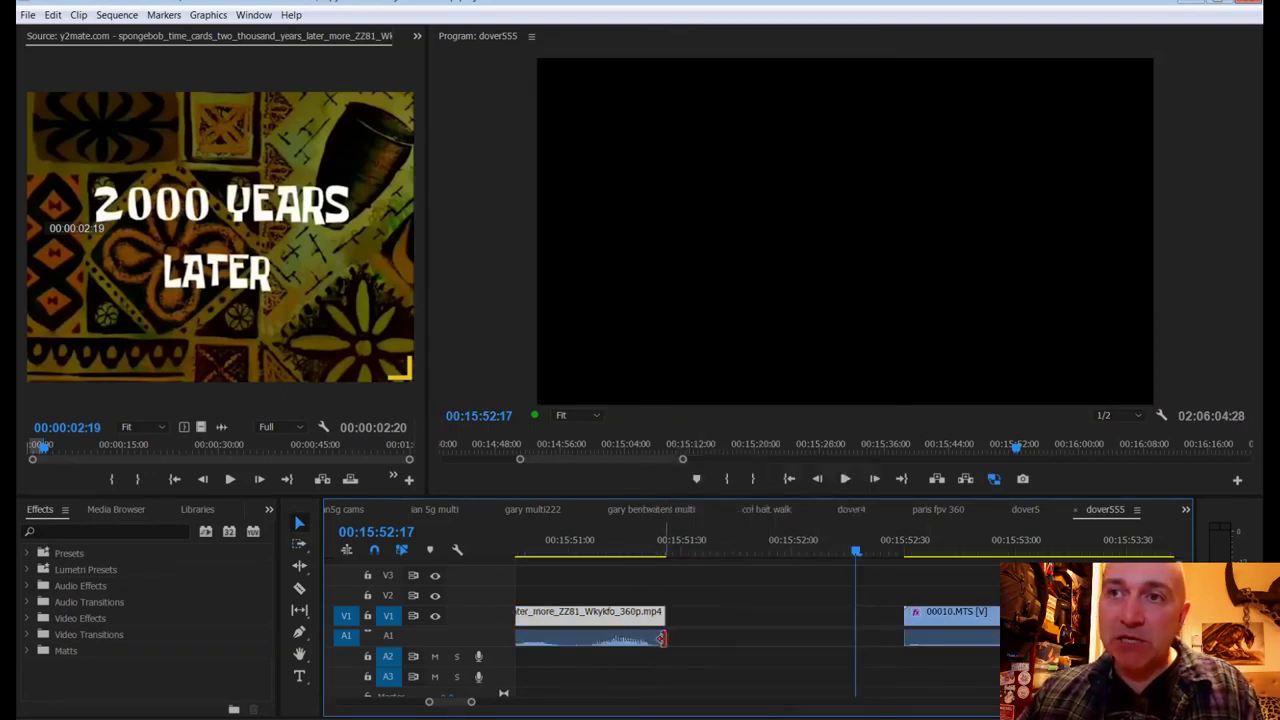
left_click_drag(661, 638, 728, 640)
left_click(612, 552)
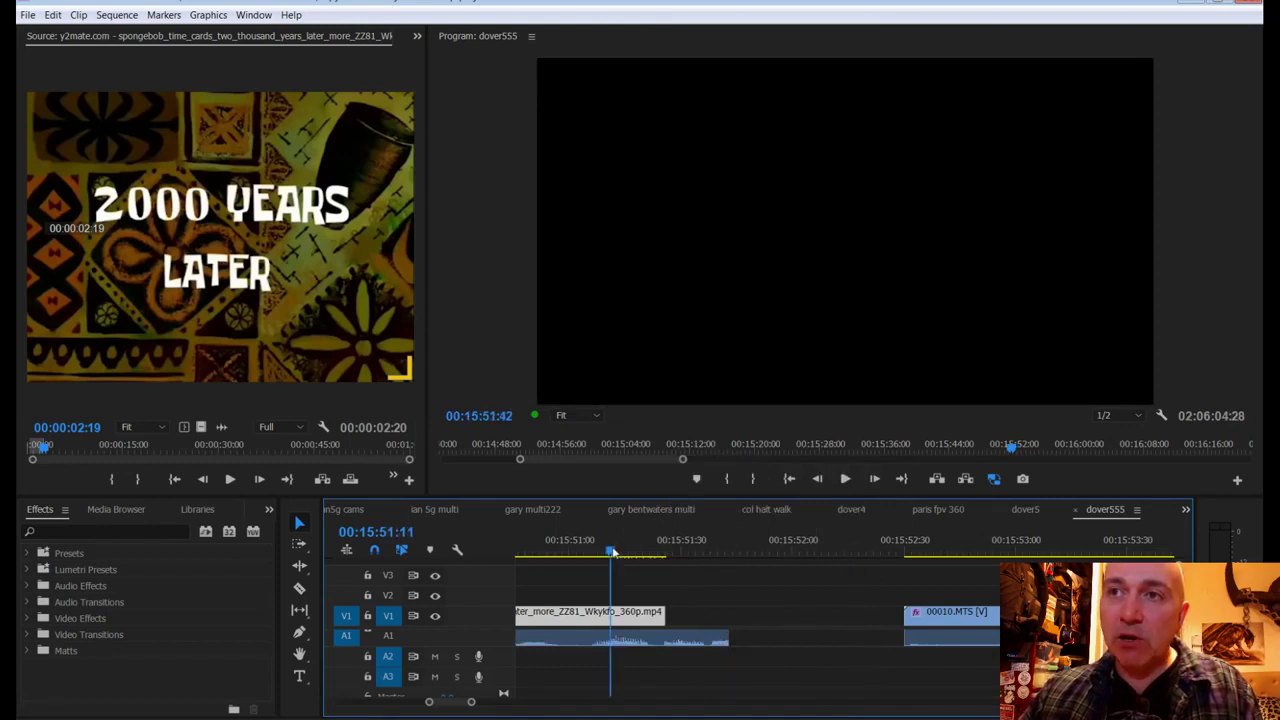
key("space")
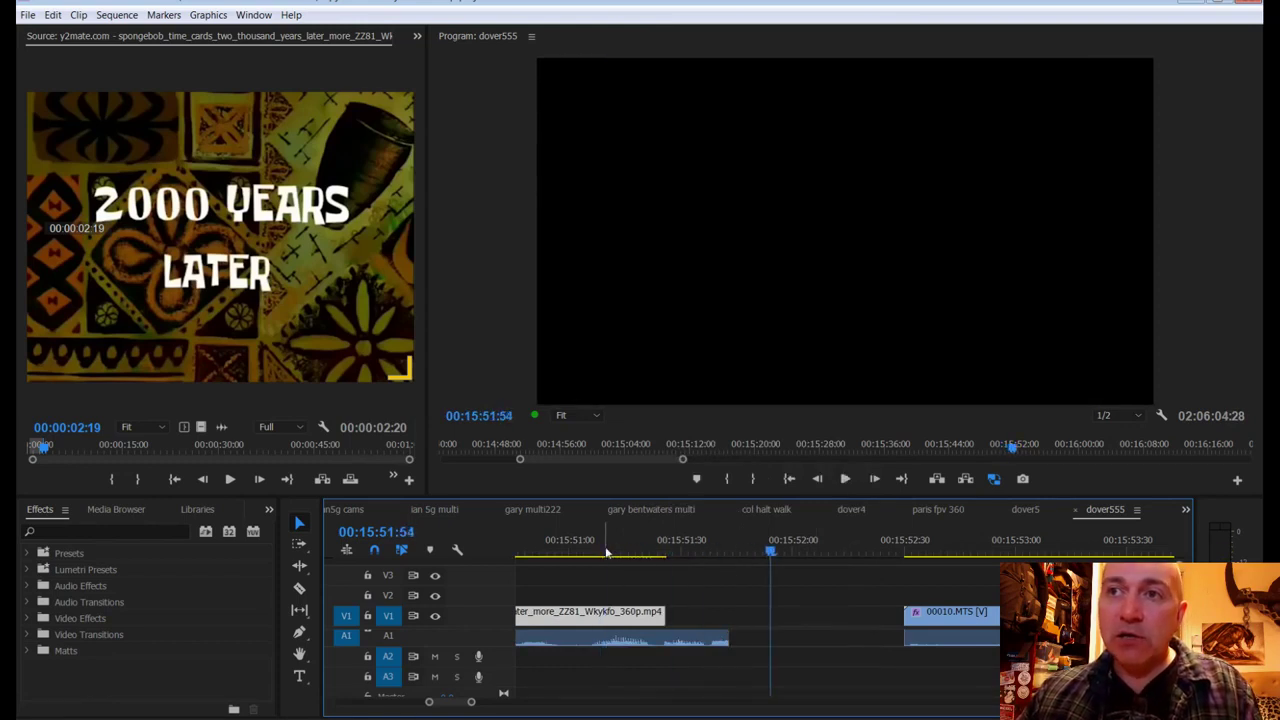
mouse_move(711, 551)
left_mouse_down()
mouse_move(675, 551)
mouse_move(707, 552)
left_mouse_up()
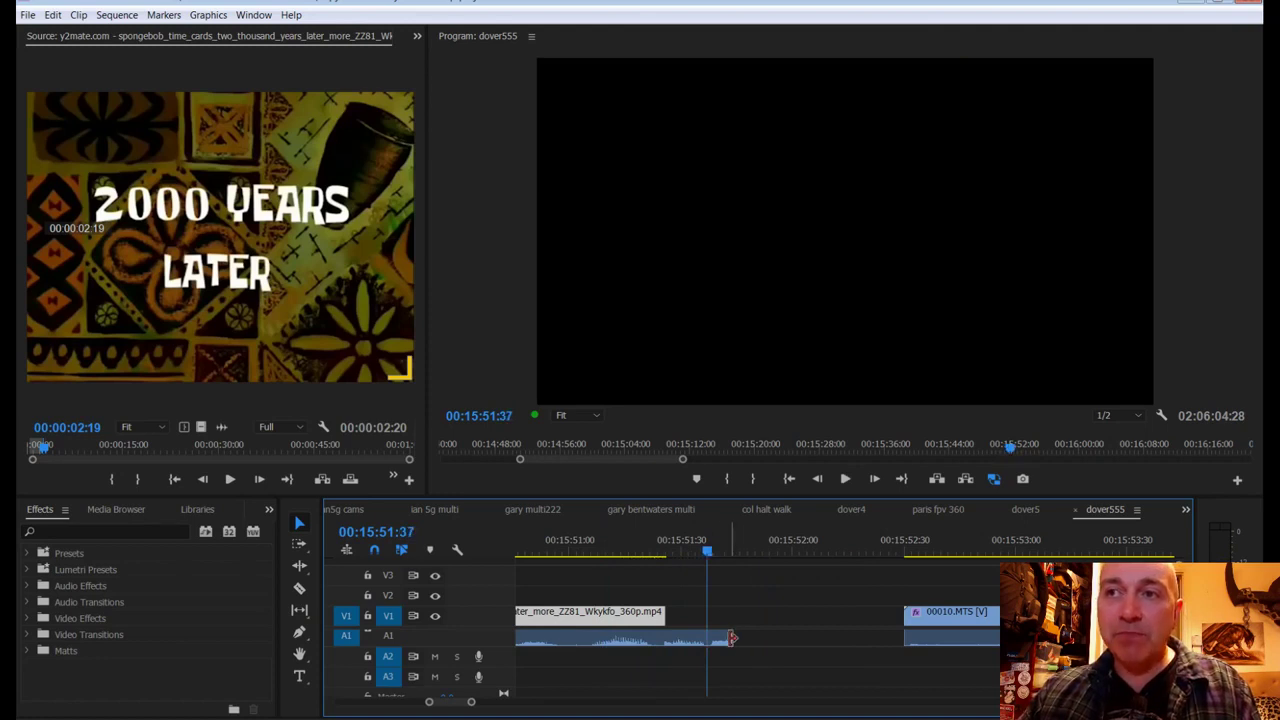
left_click_drag(734, 638, 707, 638)
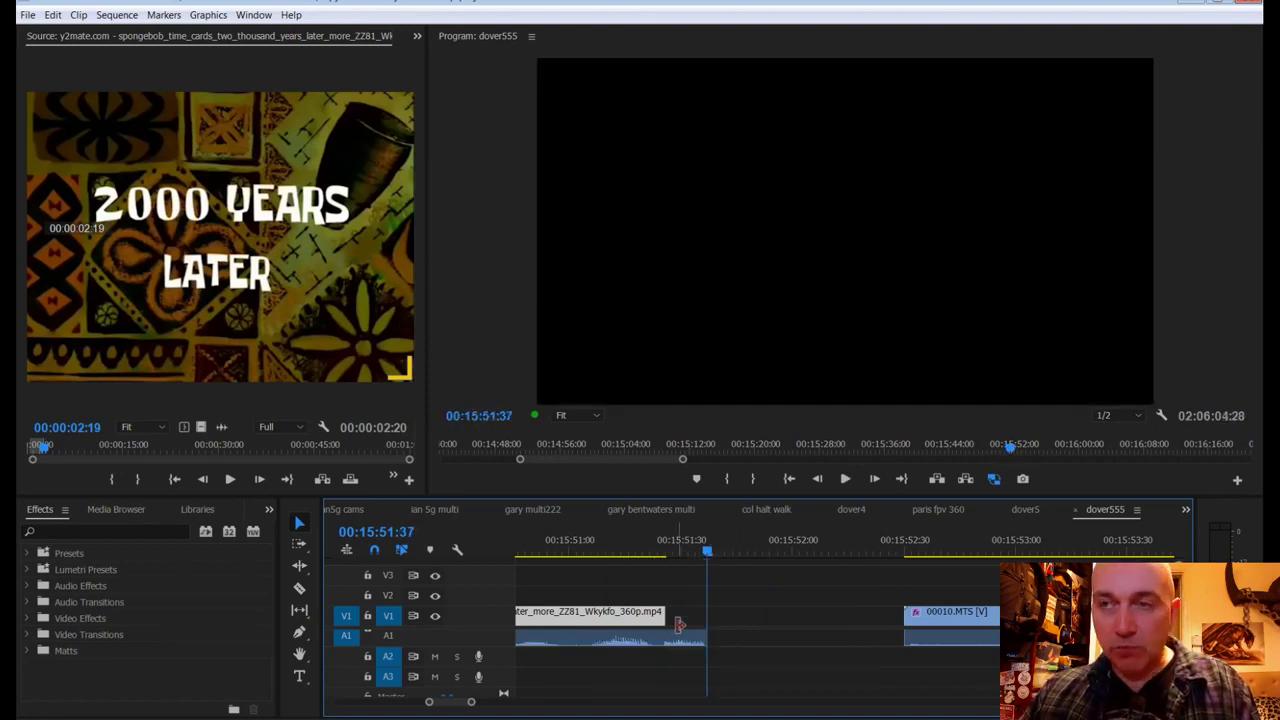
Step: Rate-stretch the card's video to end at 00:15:51:37 (93.53% speed) and move 00010.MTS onward back to about 00:15:51:47
key("b")
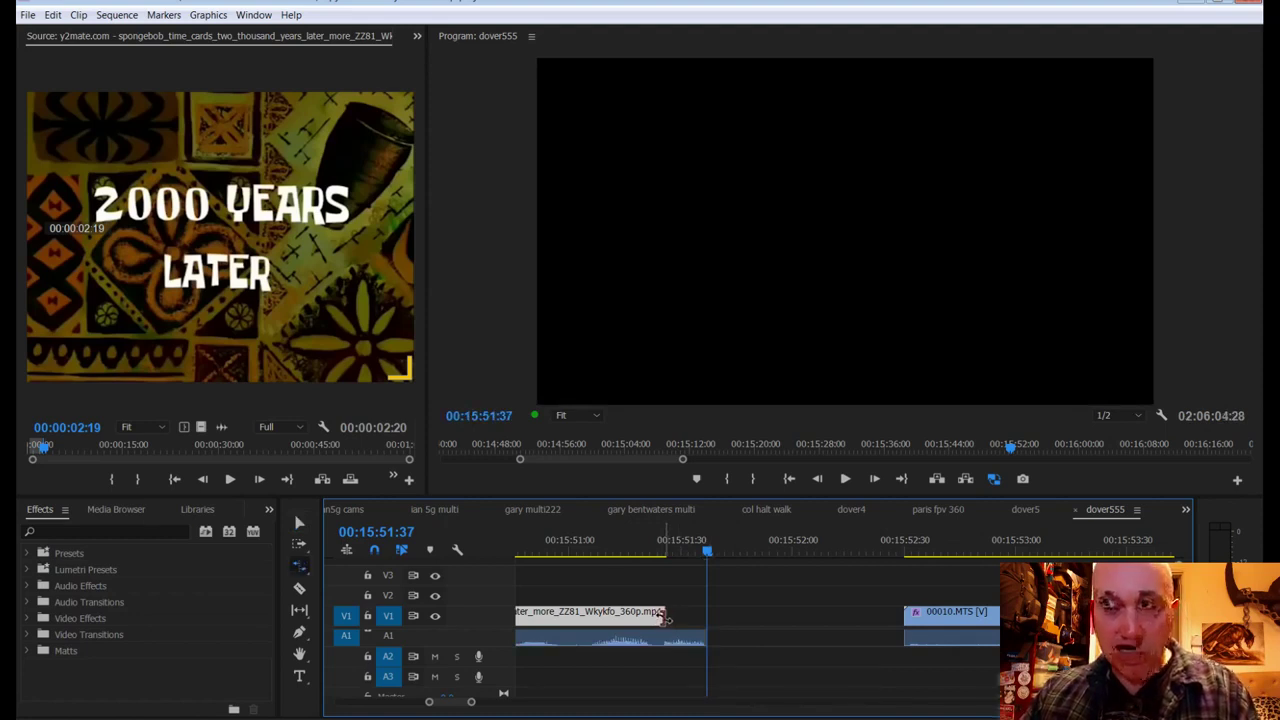
left_click_drag(659, 613, 706, 614)
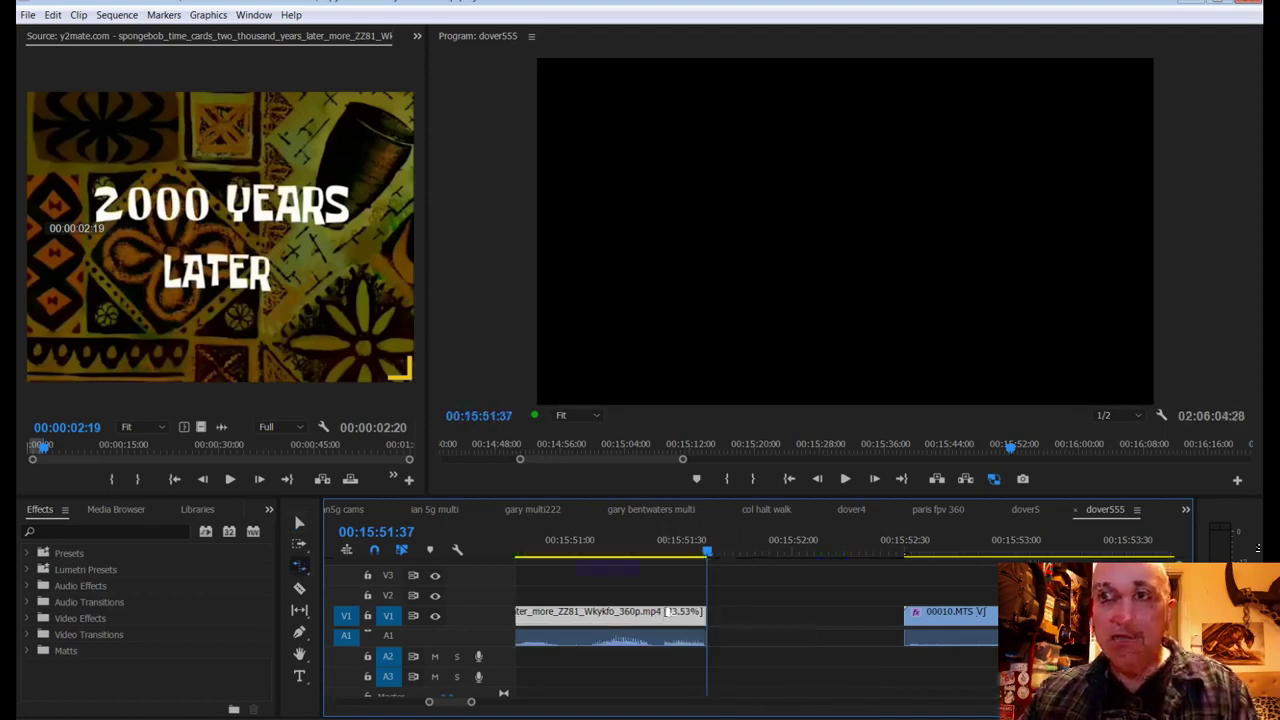
key("a")
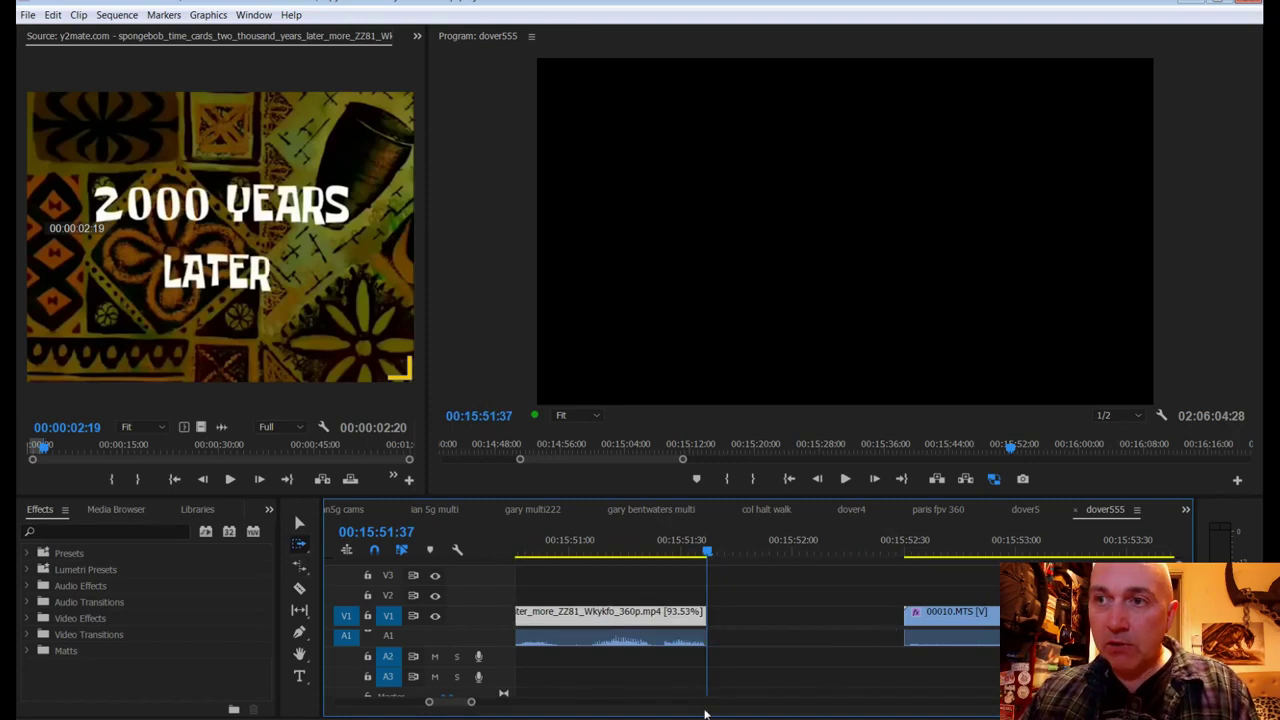
left_click_drag(471, 702, 488, 702)
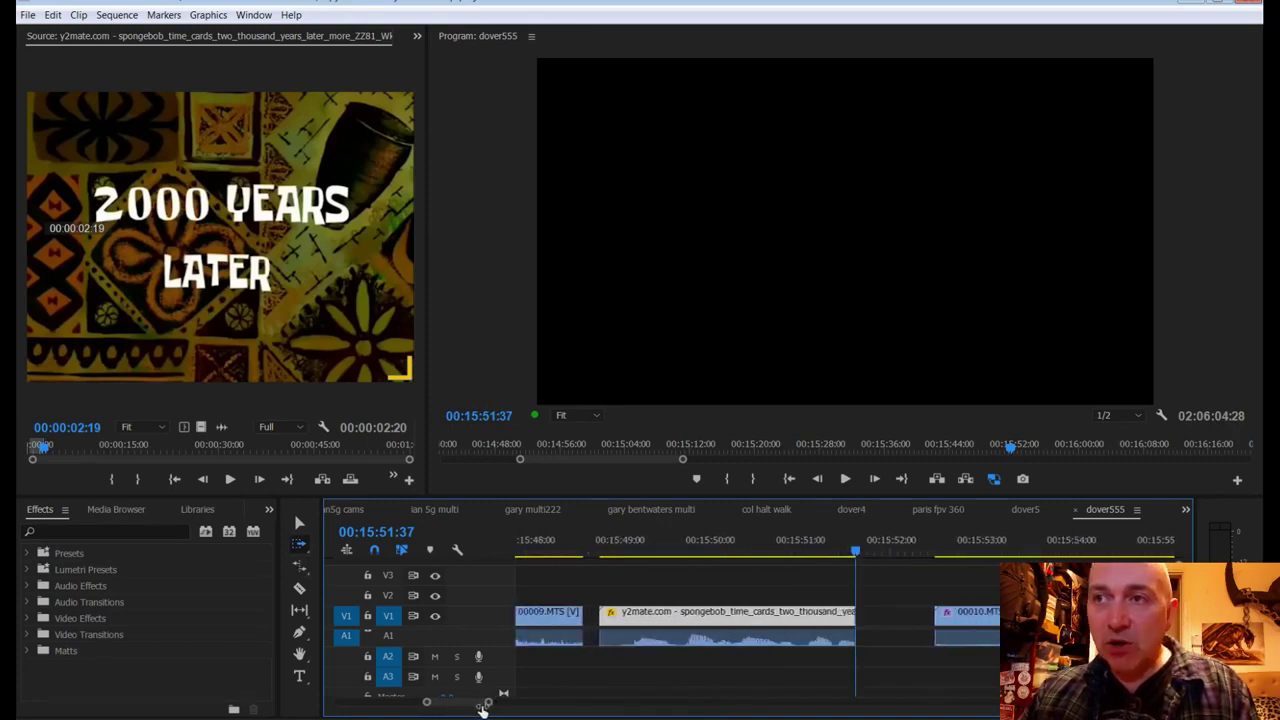
left_click_drag(948, 626, 901, 627)
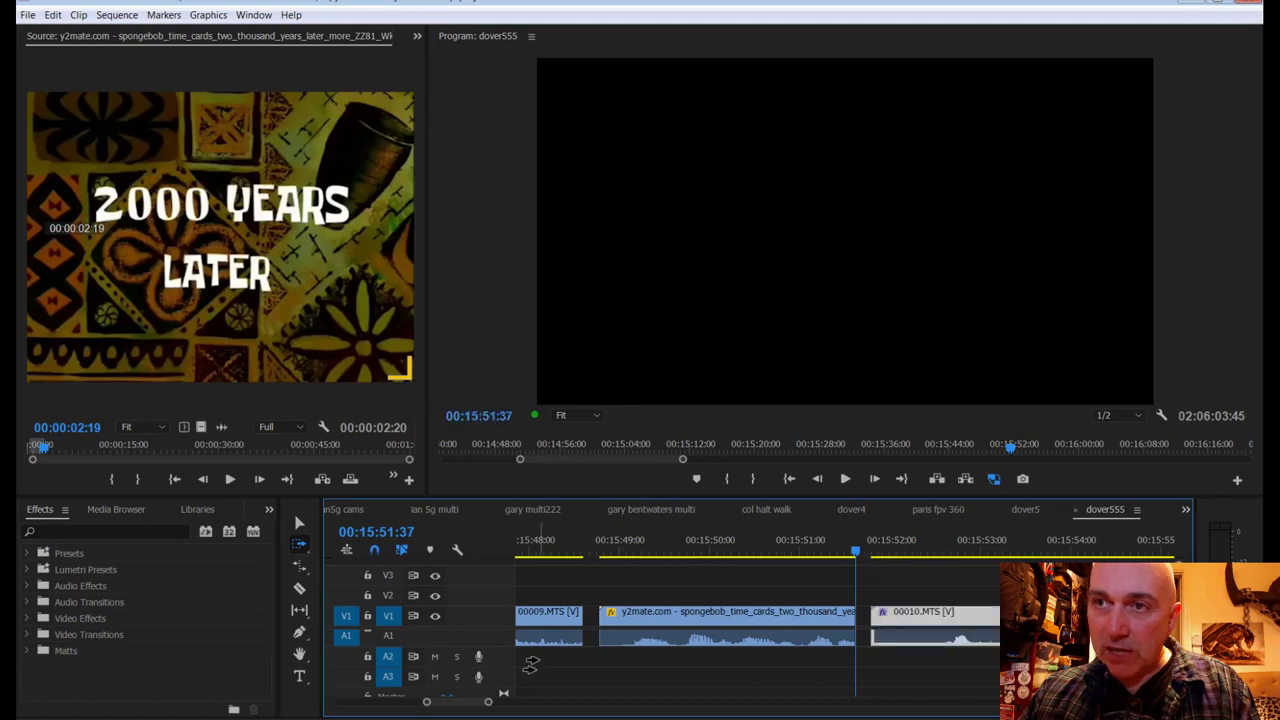
Step: Save the project and play the sequence from 00:15:47:44 through the card into 00010.MTS
key("ctrl+s")
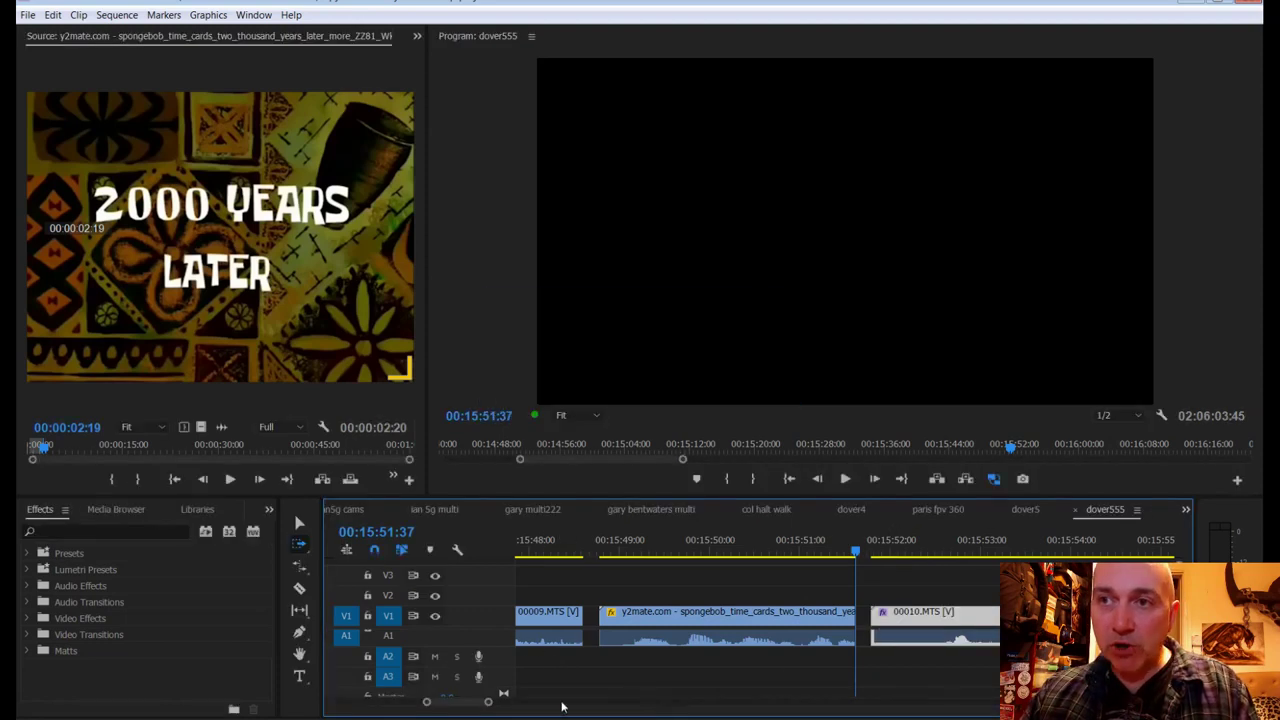
key("minus")
key("minus")
left_click(657, 550)
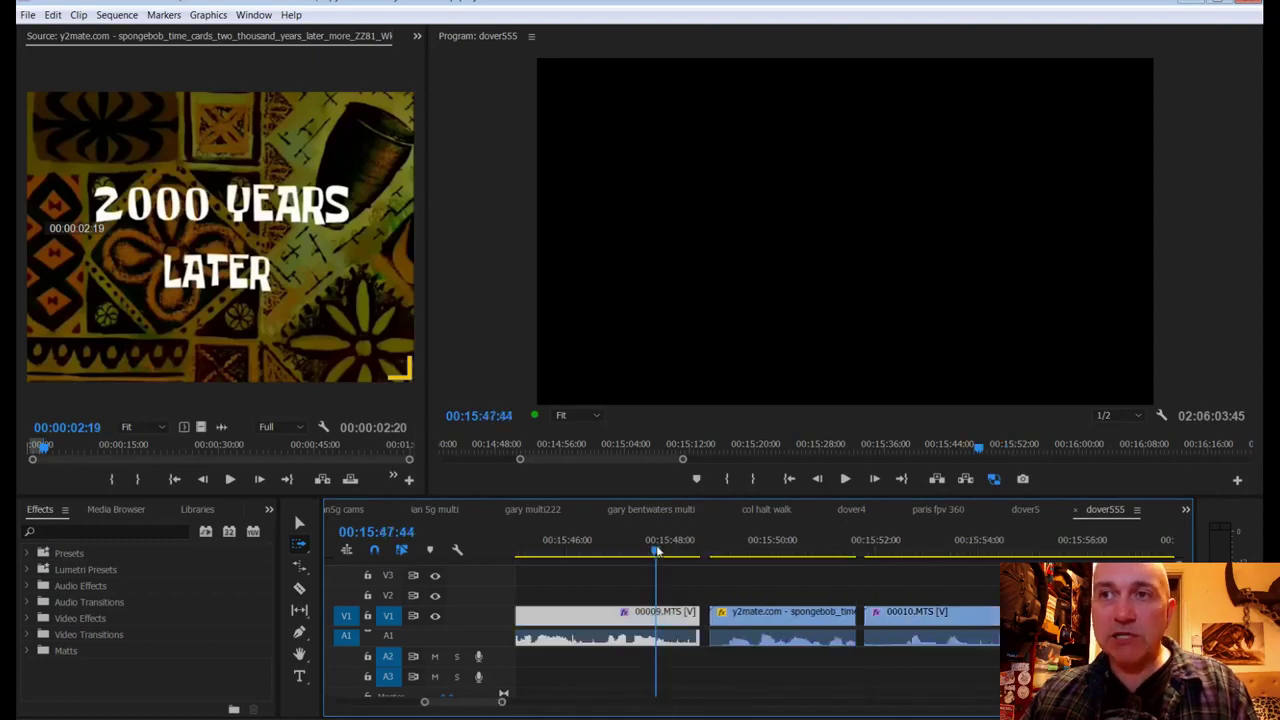
key("space")
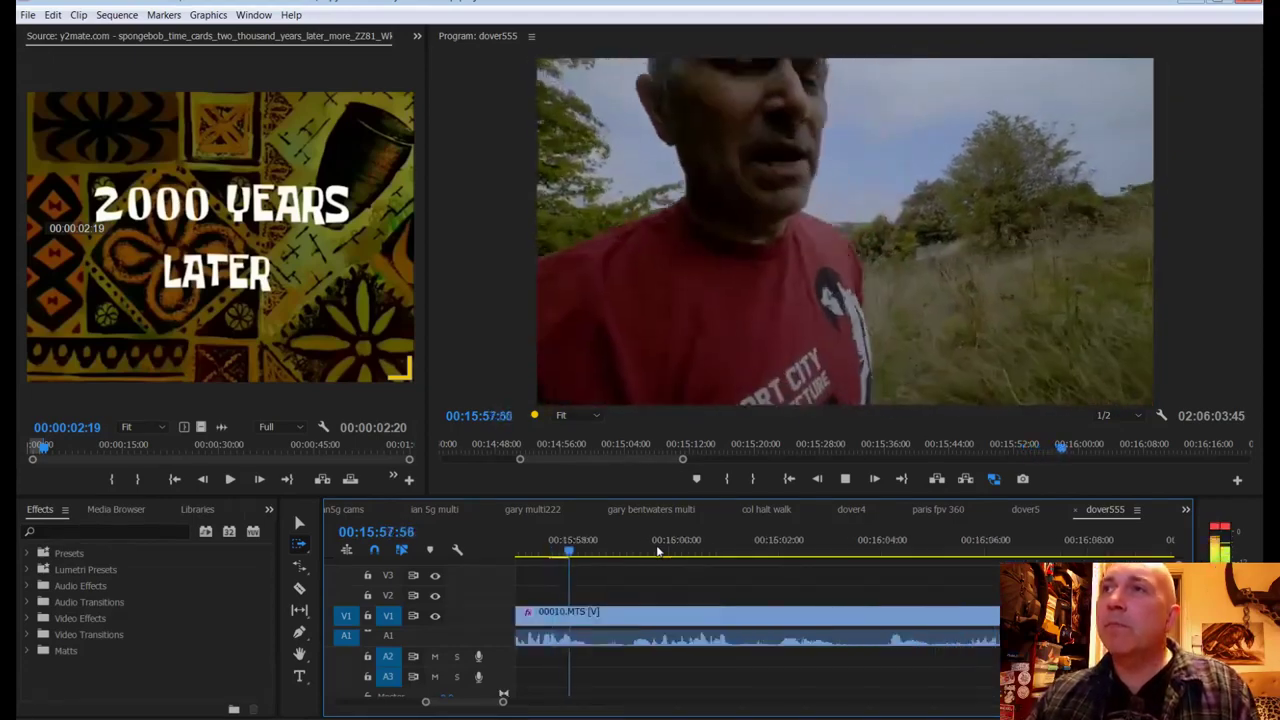
left_click(658, 551)
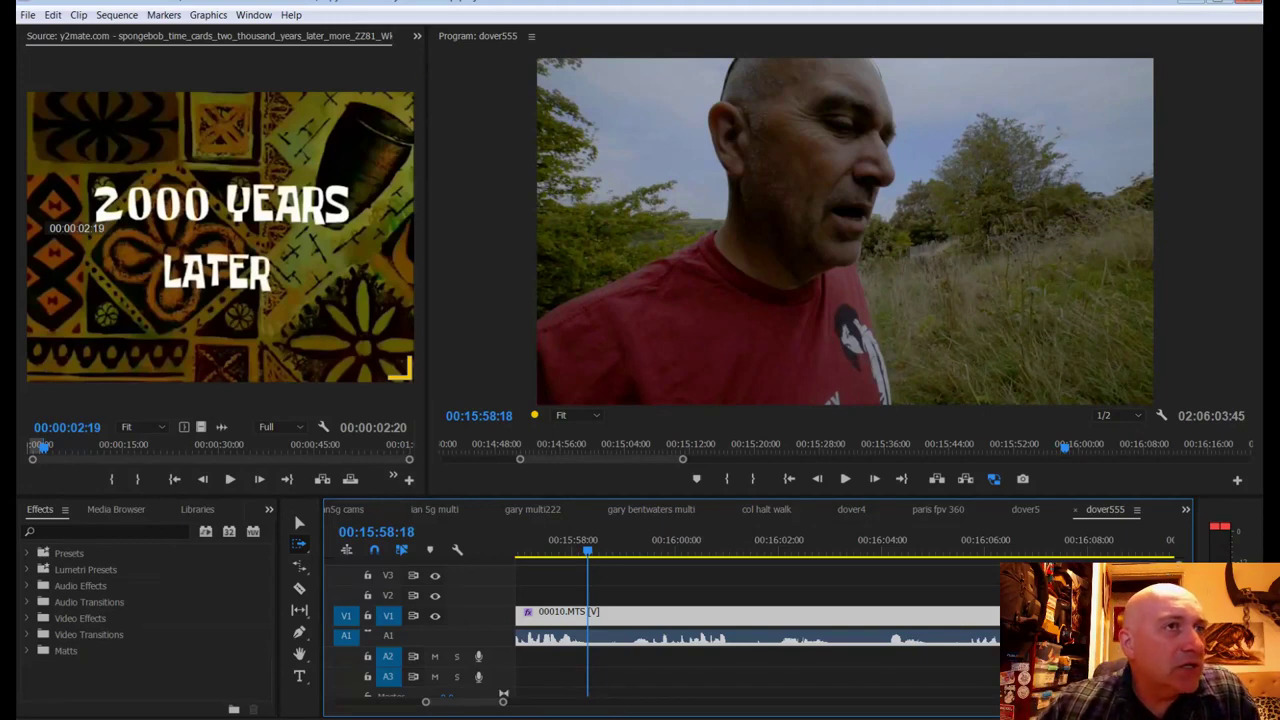
key("ctrl+s")
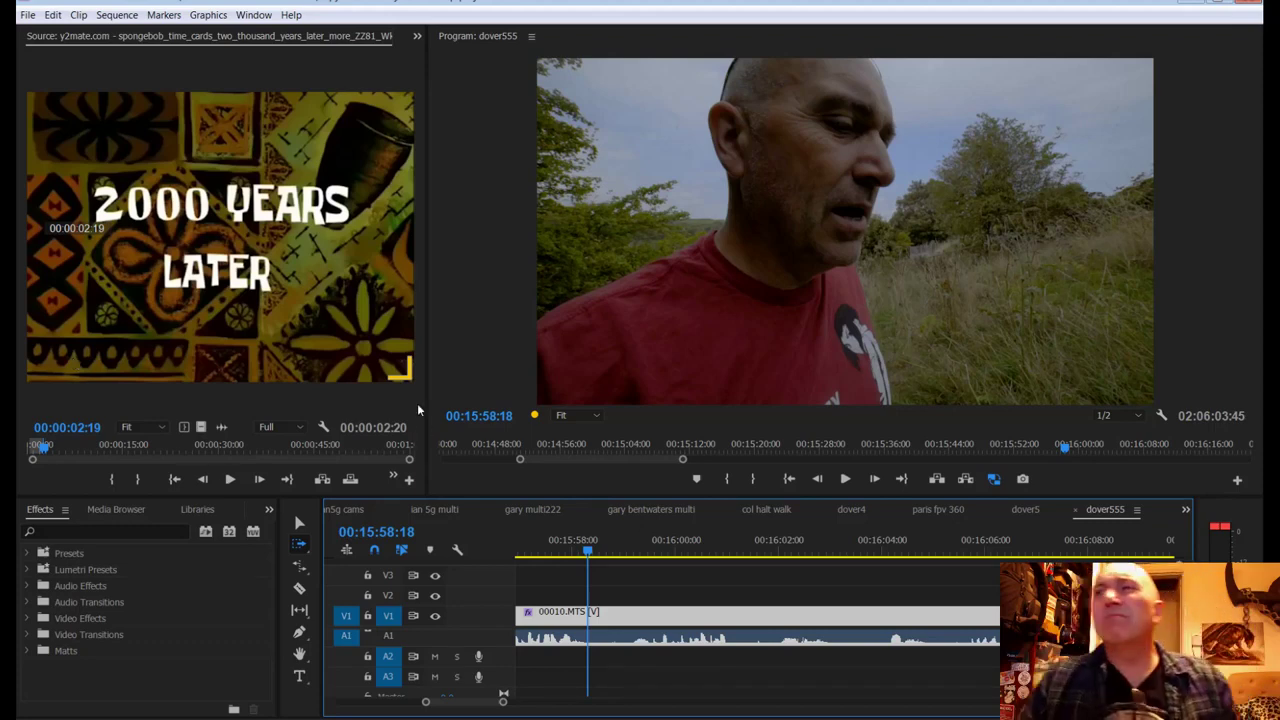
Step: Switch to the Color workspace and set 00010.MTS's Lumetri shadows to 22.8 and whites to 1.0
left_click(253, 14)
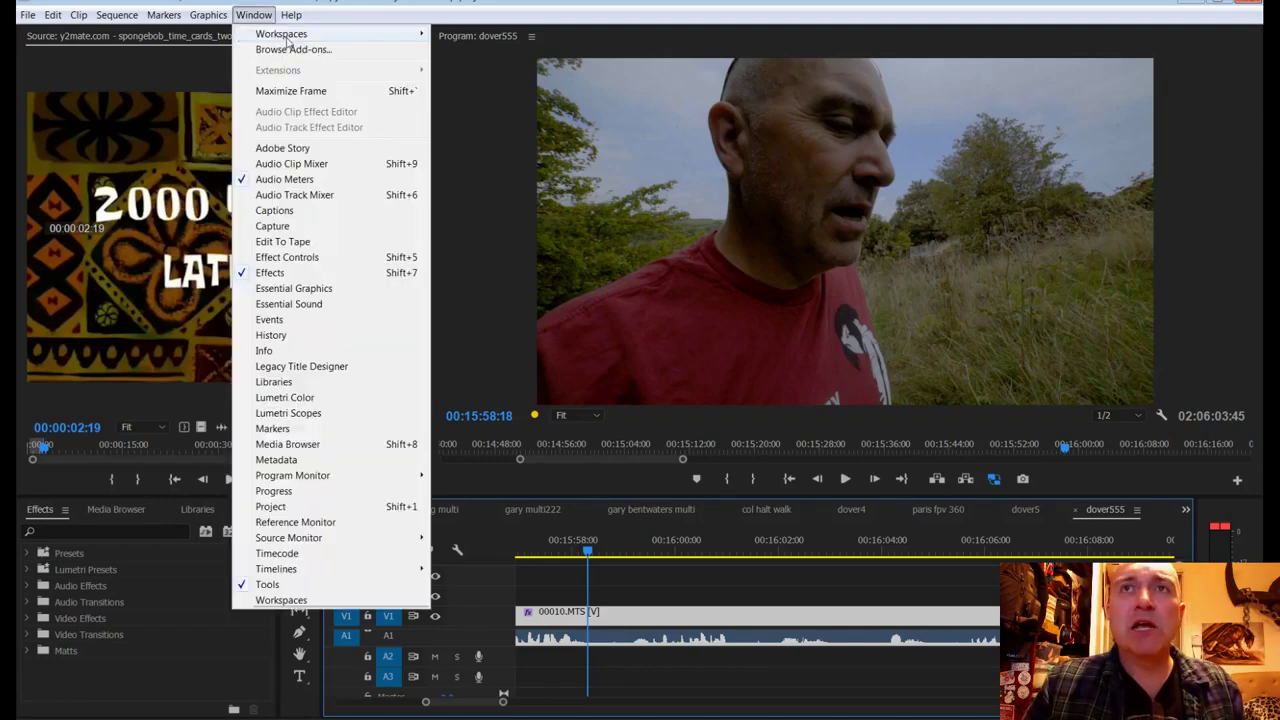
key("Escape")
key("Escape")
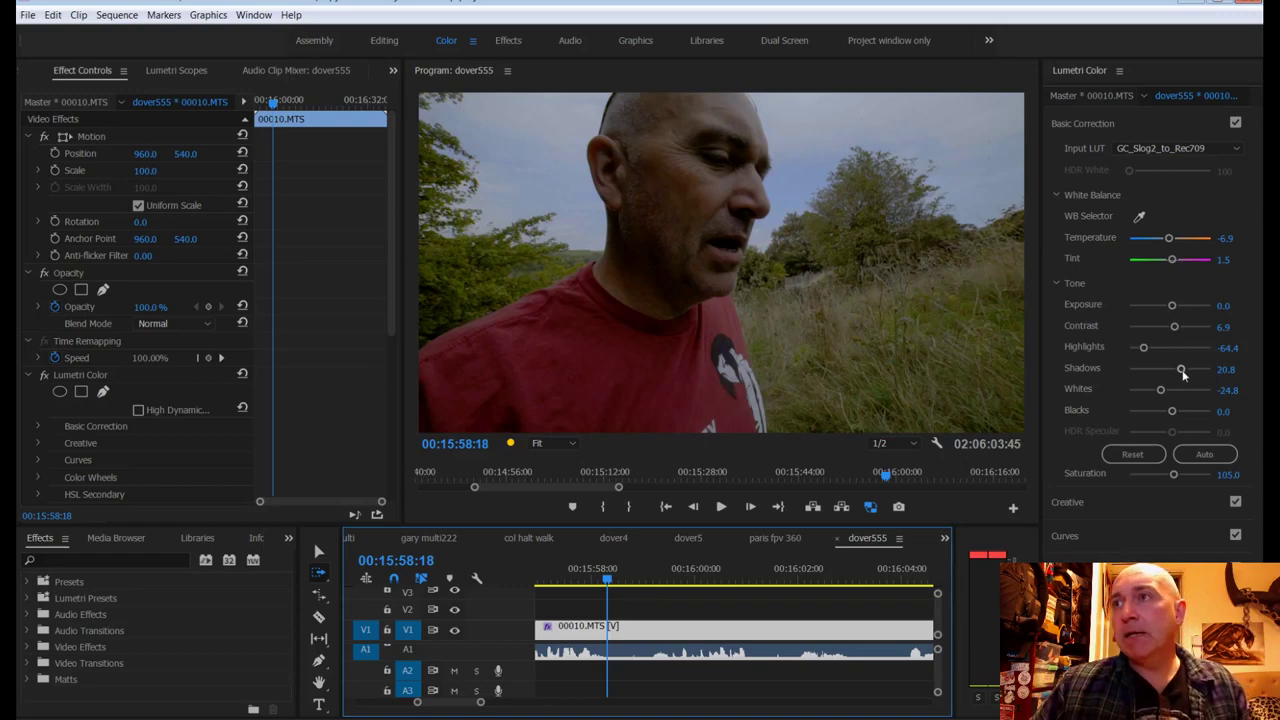
mouse_move(1183, 372)
left_mouse_down()
mouse_move(1185, 389)
mouse_move(1171, 389)
left_mouse_up()
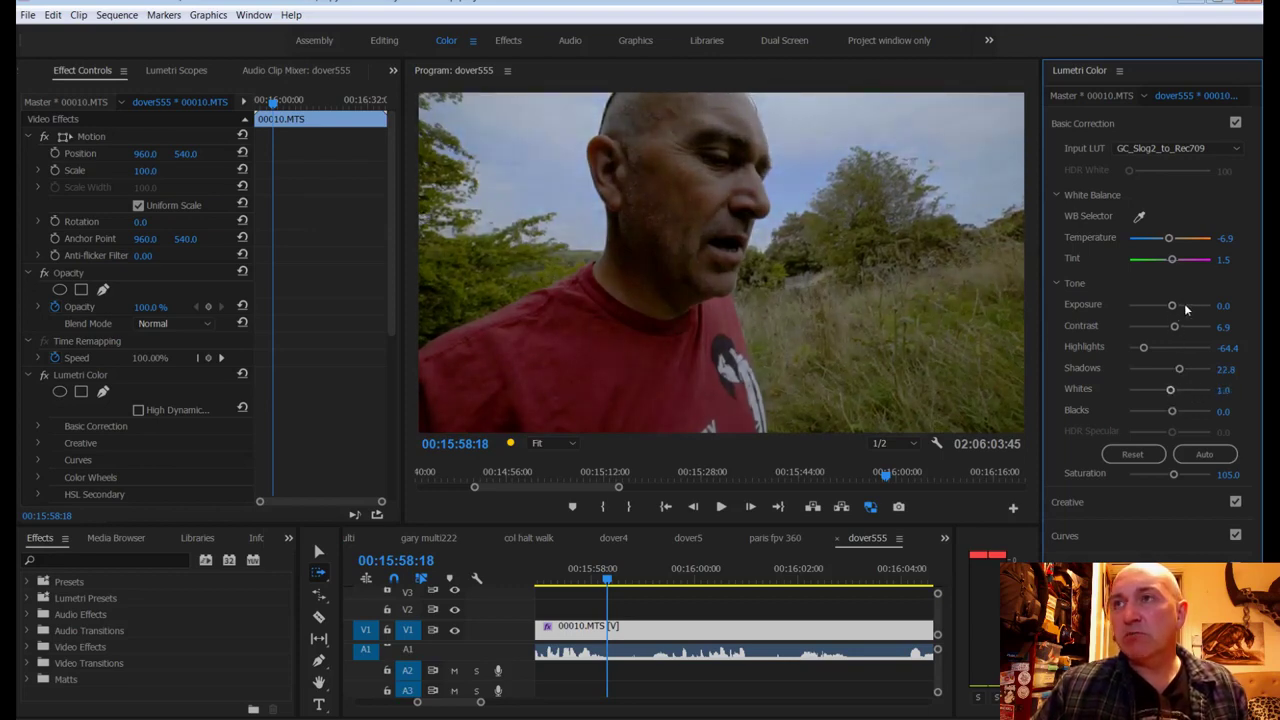
Step: Set the sequence clip 00010.MTS's highlights to -52.5, temperature to -34.7 and tint to -3.0, and play back the grade
left_click(1095, 96)
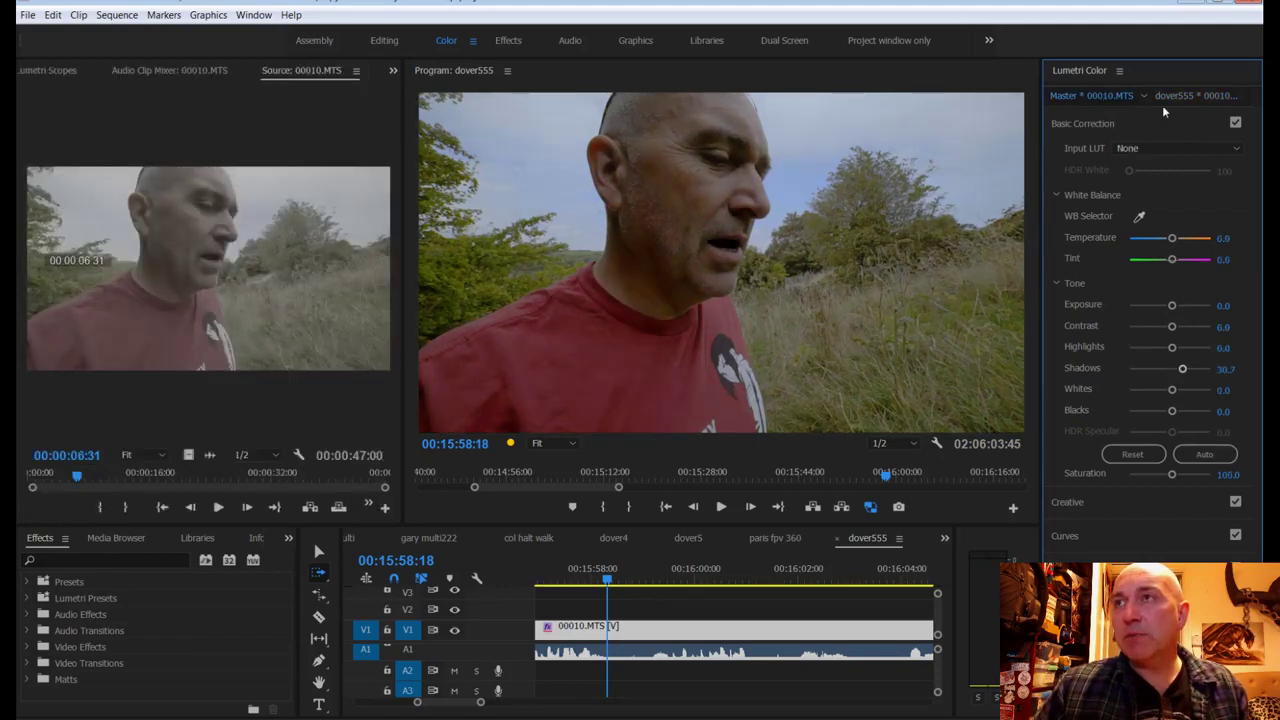
left_click(1182, 97)
left_click_drag(1143, 347, 1148, 350)
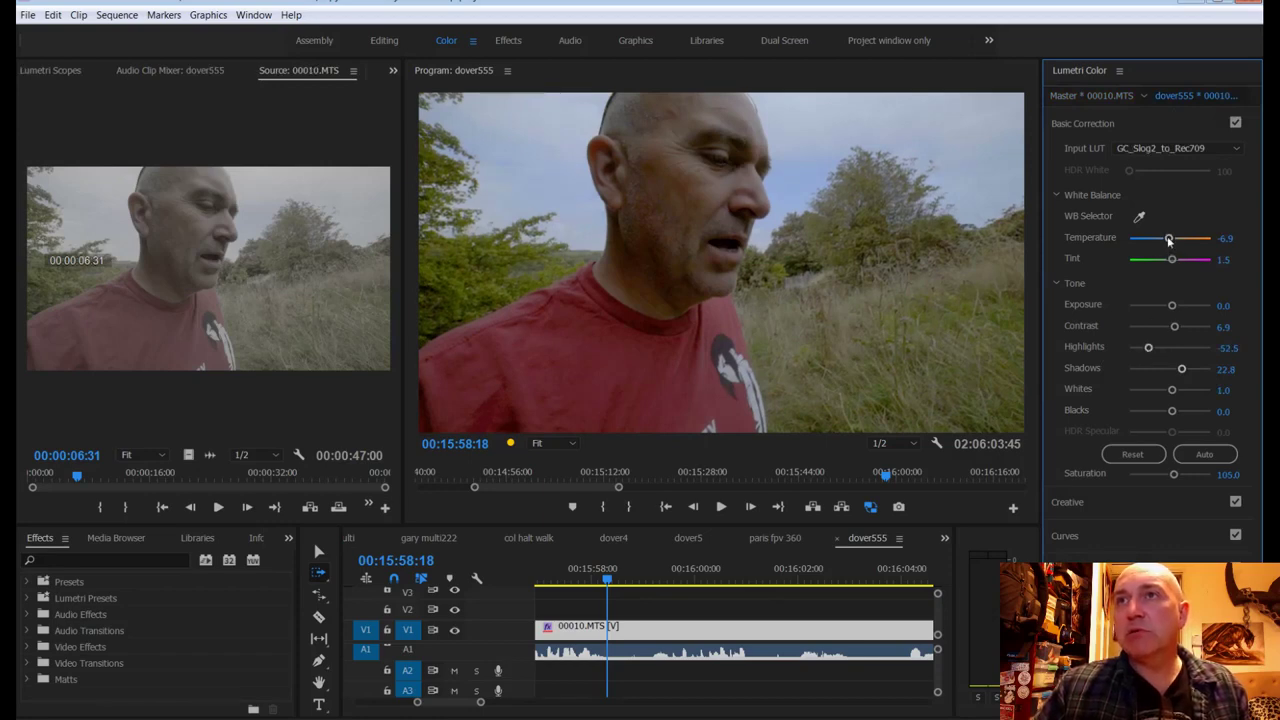
left_click_drag(1172, 259, 1155, 238)
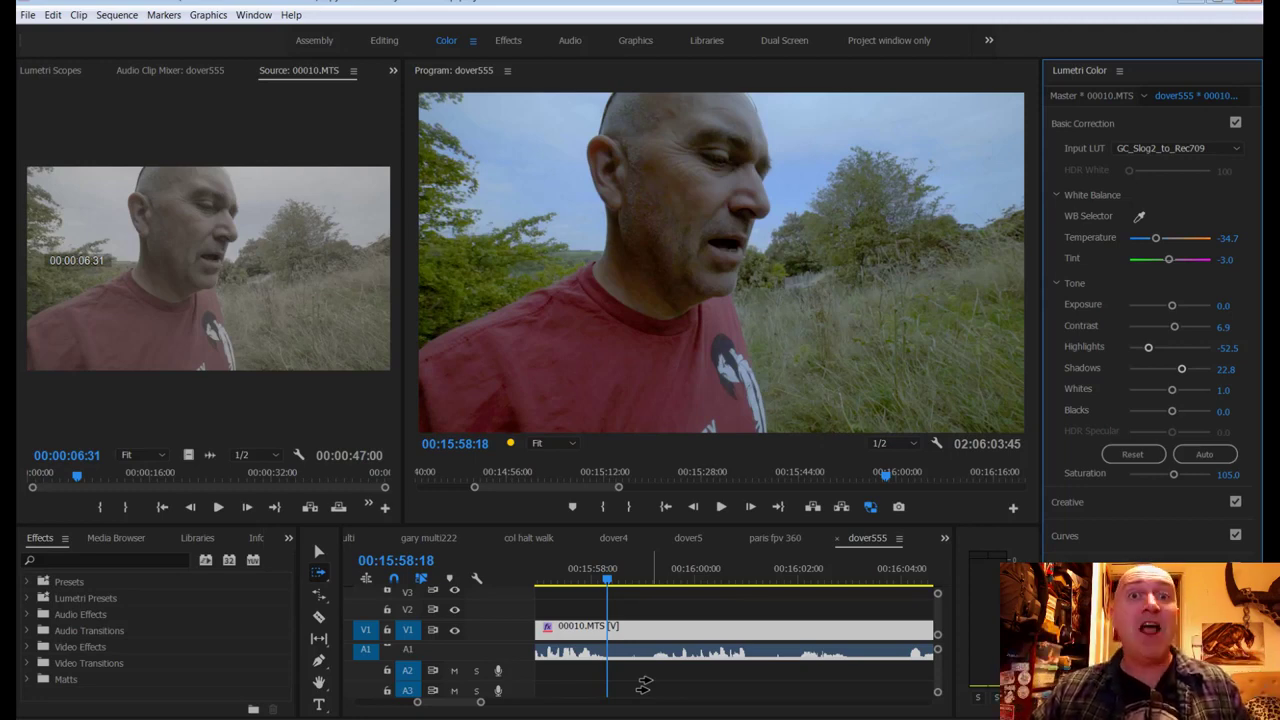
key("space")
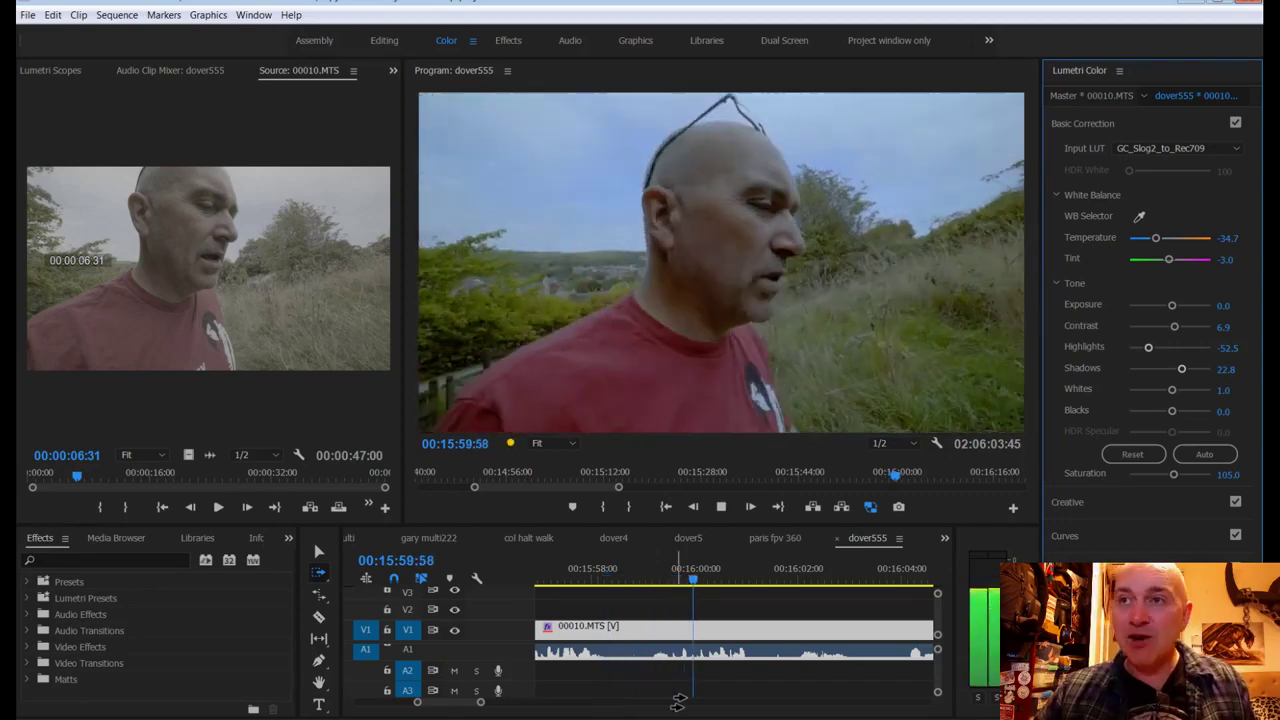
Step: Stop playback, switch to the Editing workspace and play 00010.MTS from 00:16:00:38 to 00:16:37:19
key("space")
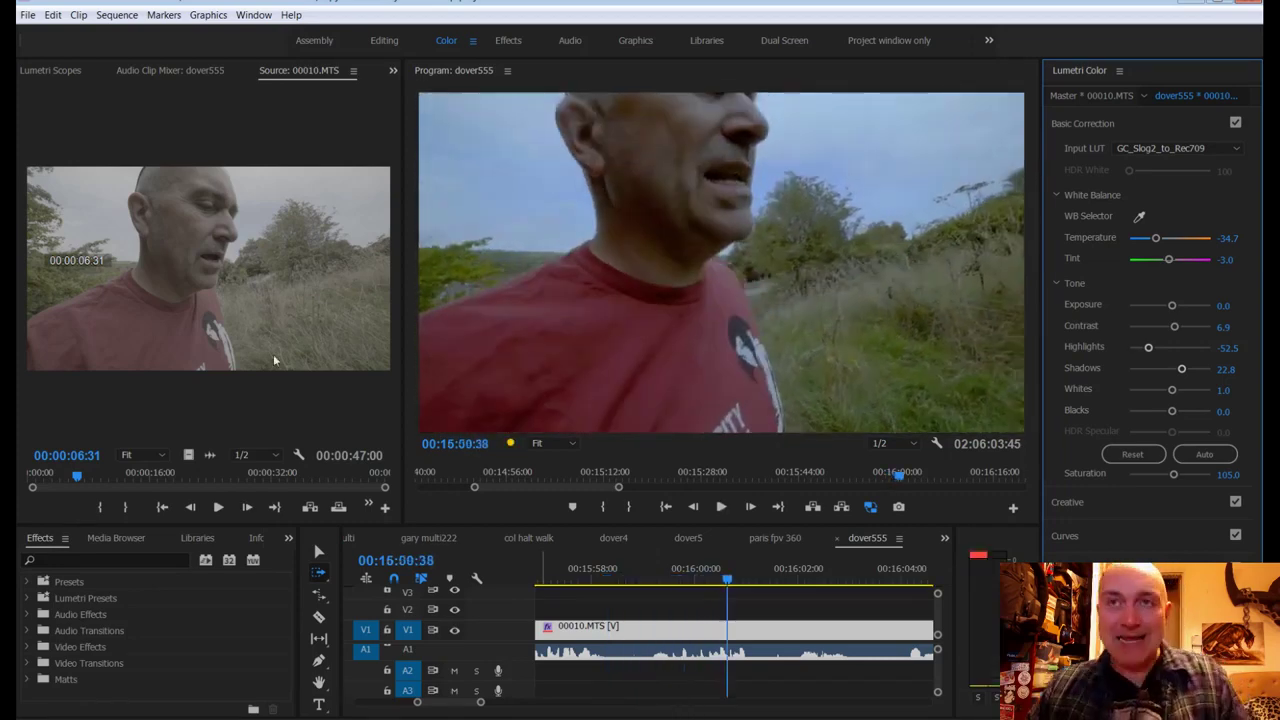
left_click(391, 50)
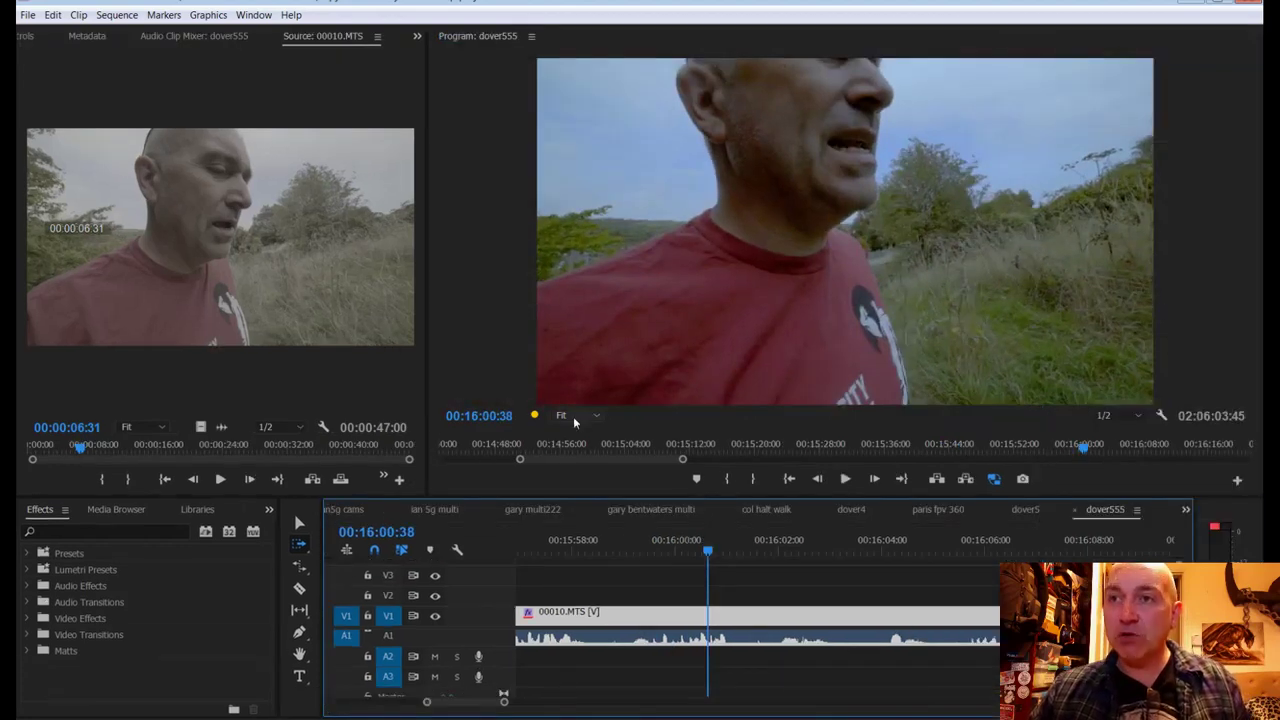
key("space")
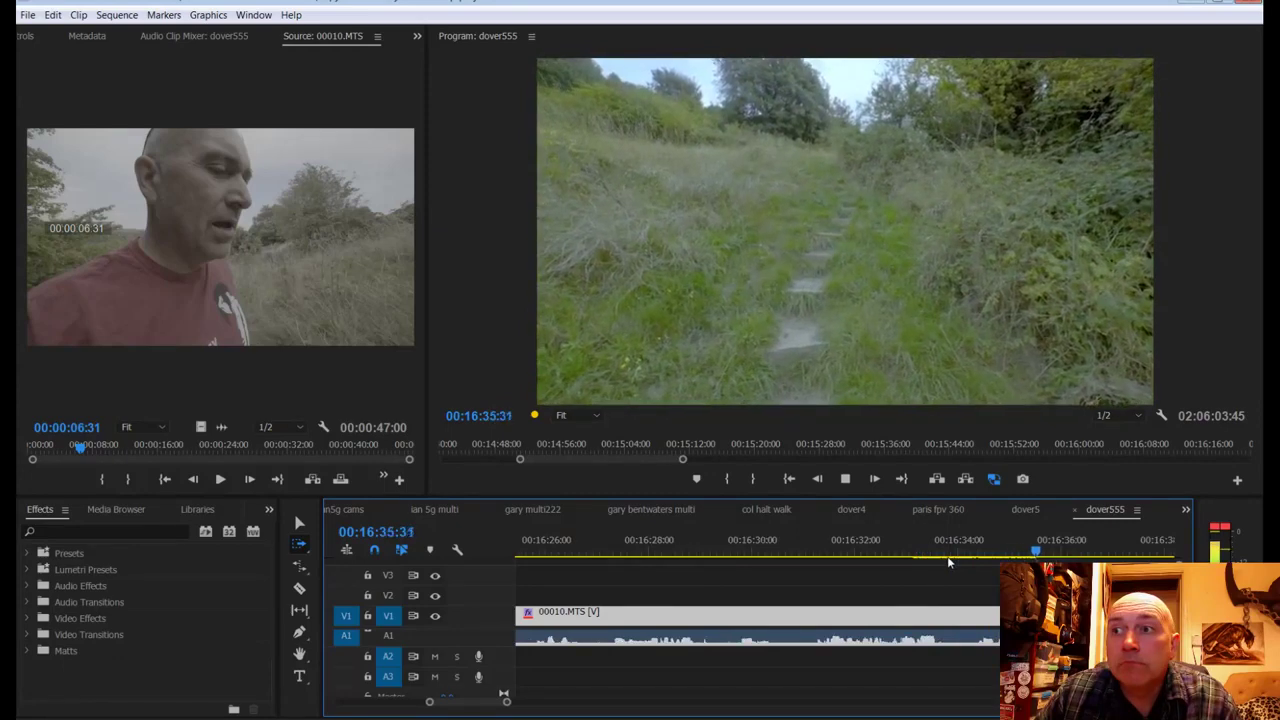
key("space")
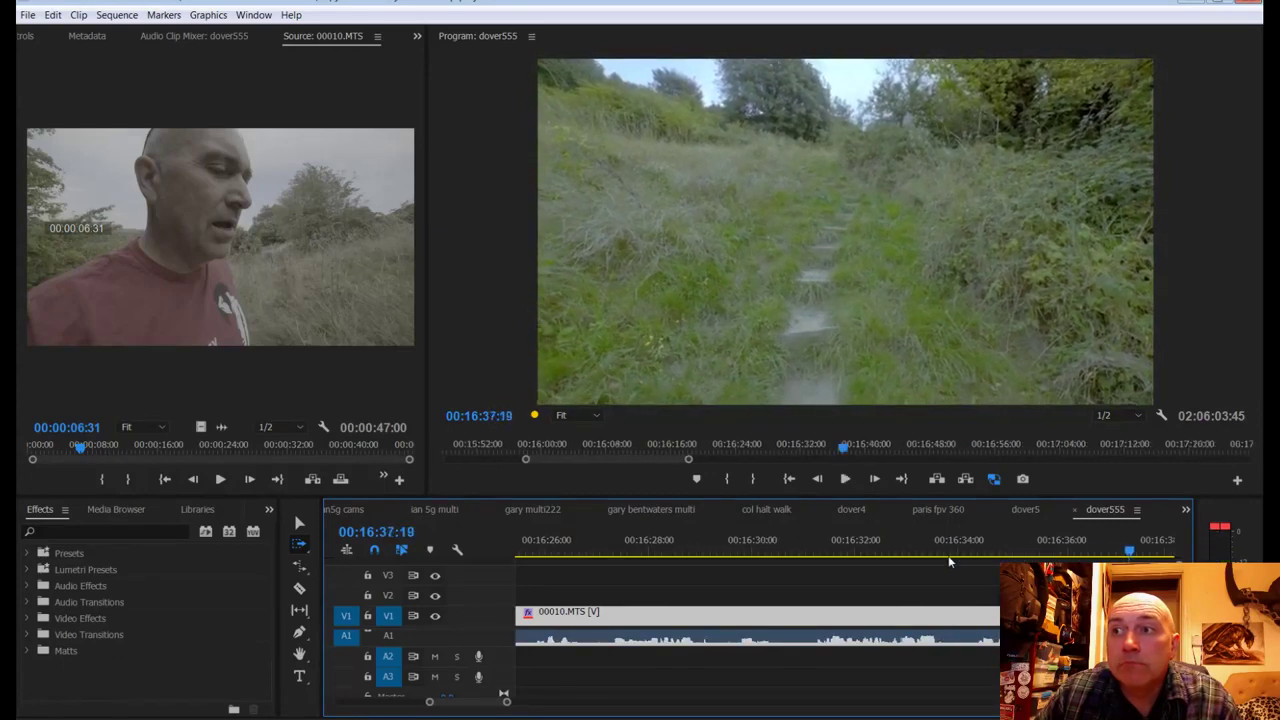
Step: Split 00010.MTS at 00:16:37:19 and shift the remainder and all following clips about 4 seconds later to open a gap
scroll(813, 614, "down", 3)
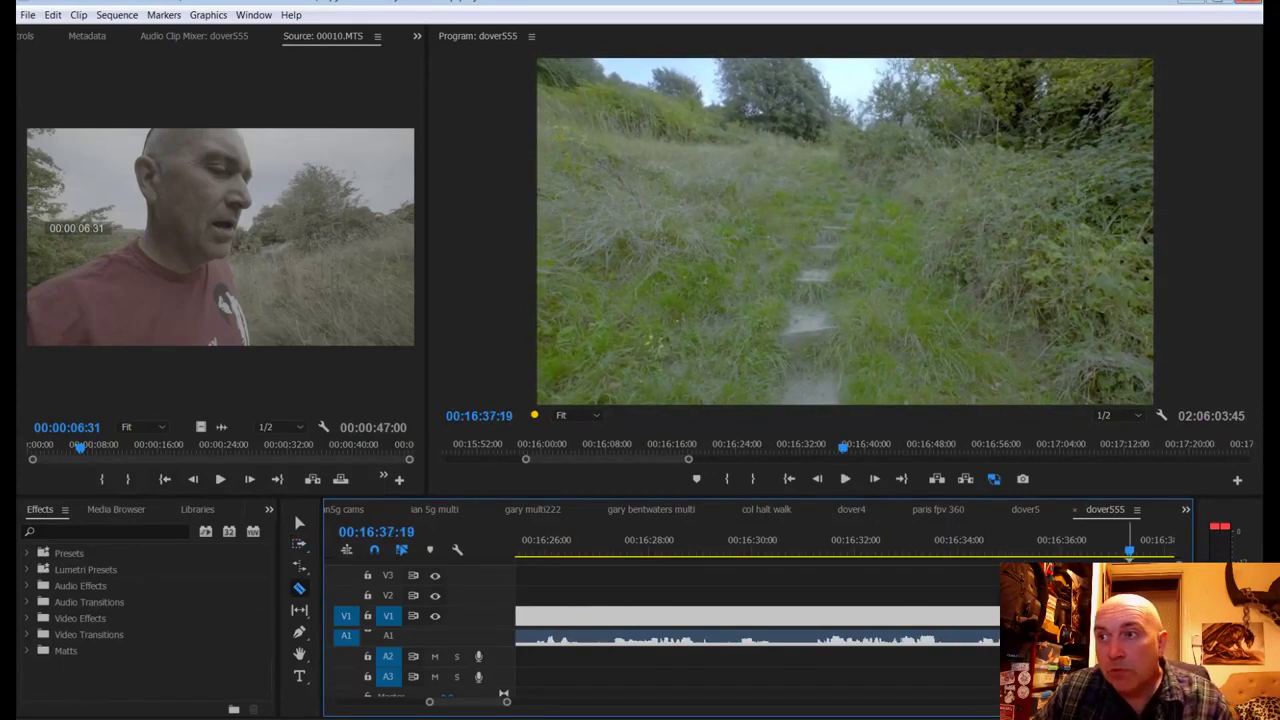
scroll(813, 614, "down", 3)
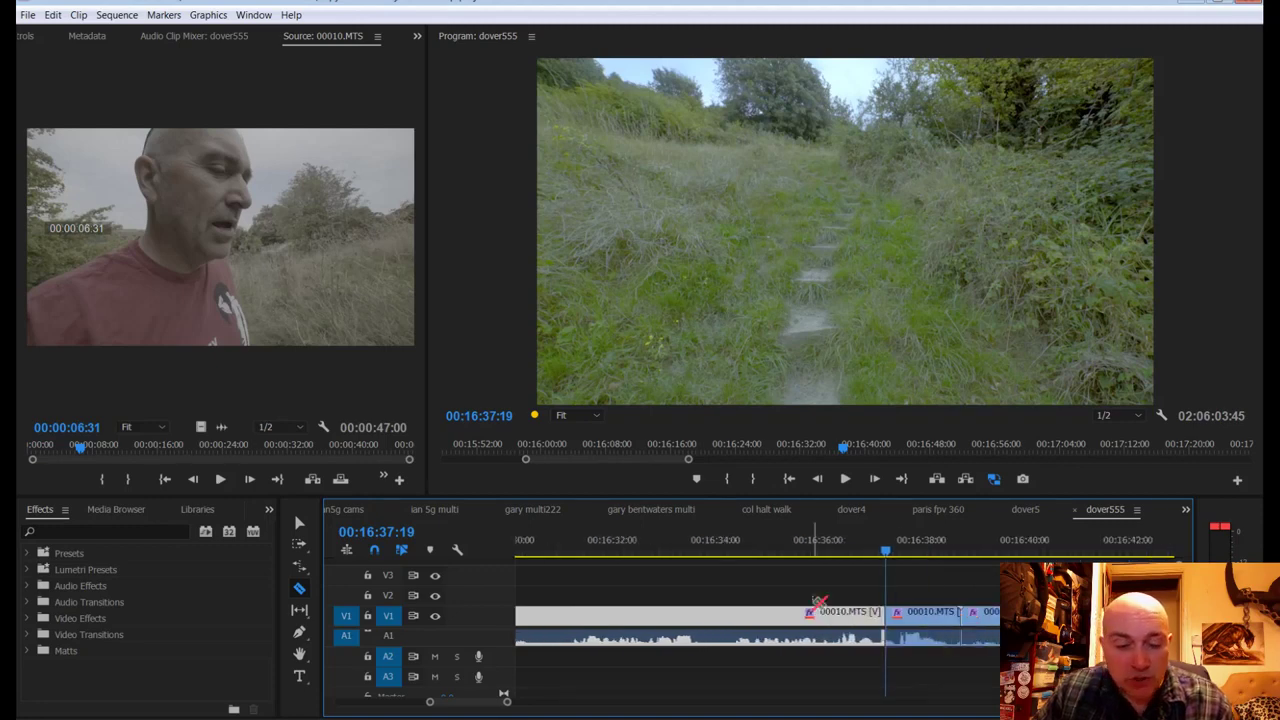
left_click(925, 627)
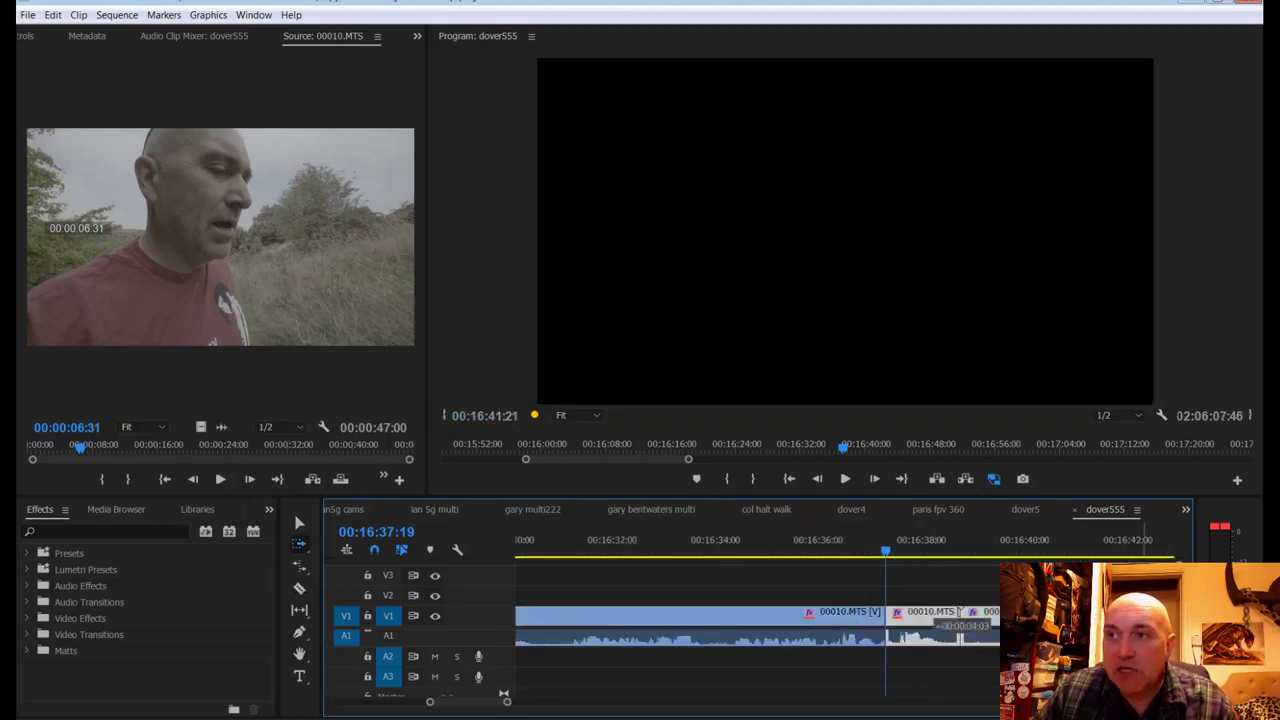
key("Delete")
Step: Play the opening of 00010.MTS and stop at 00:15:59:29
scroll(761, 600, "up", 12)
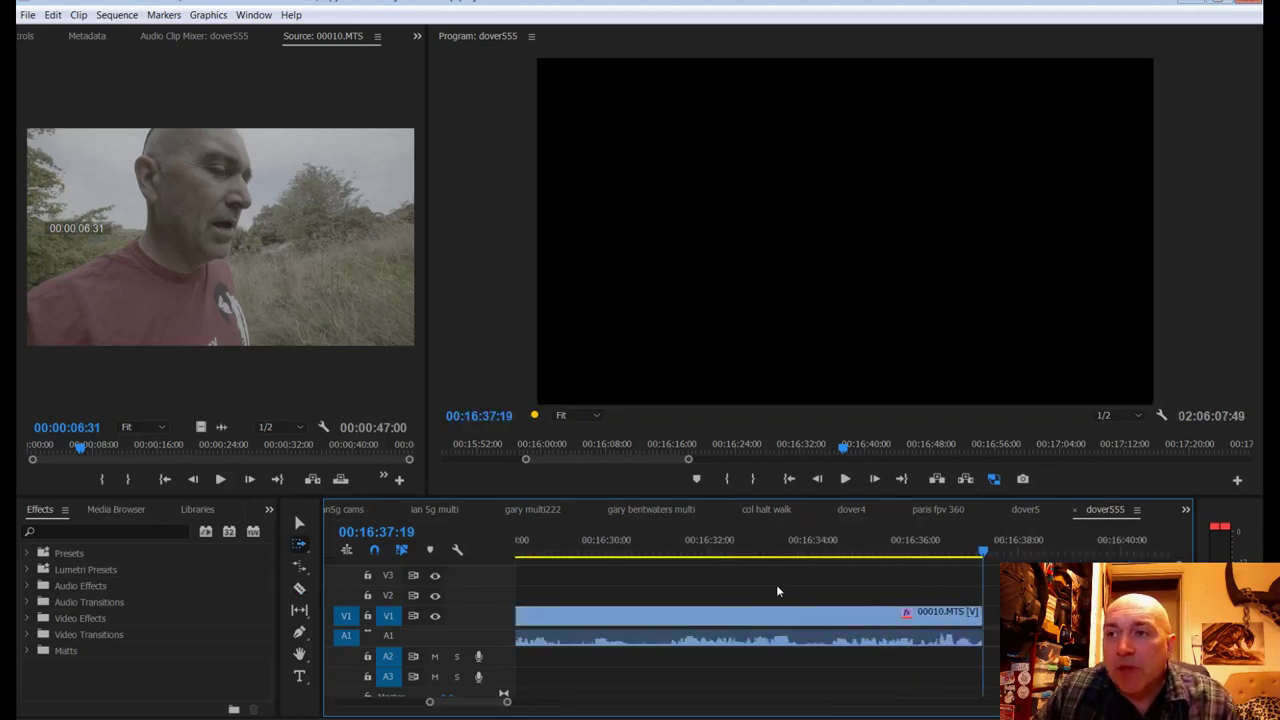
scroll(759, 581, "up", 7)
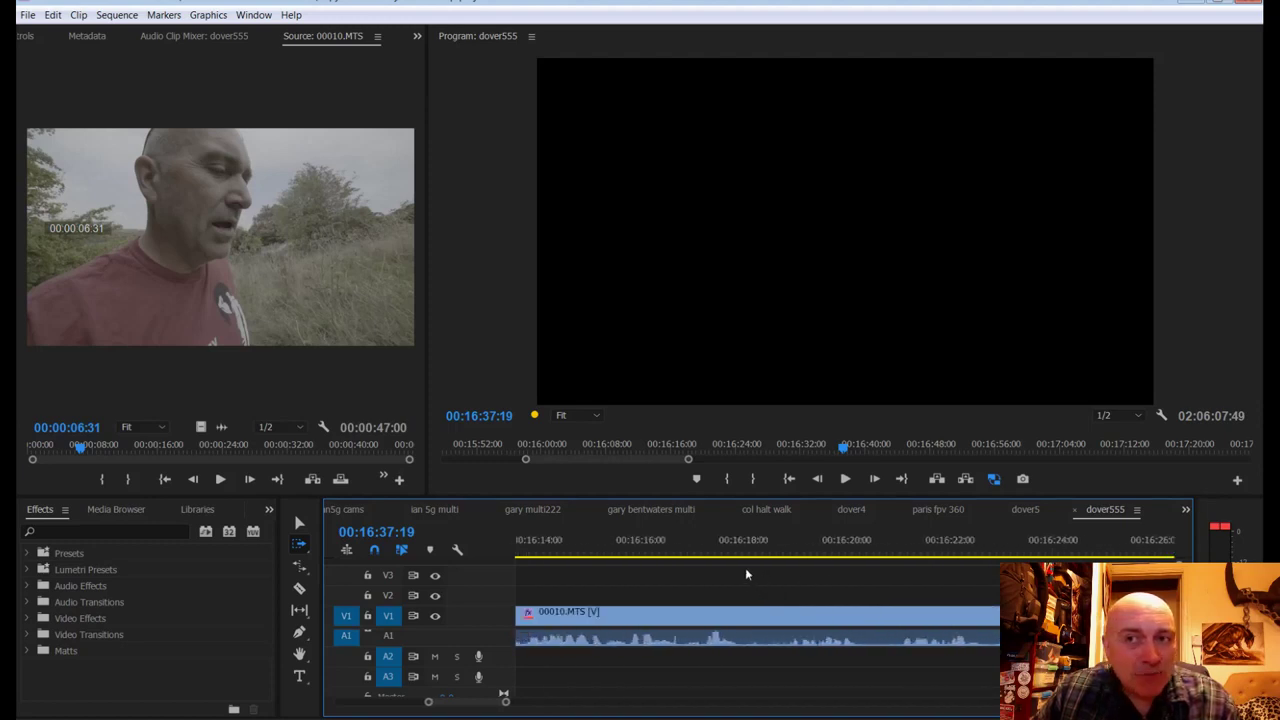
left_click_drag(505, 701, 659, 718)
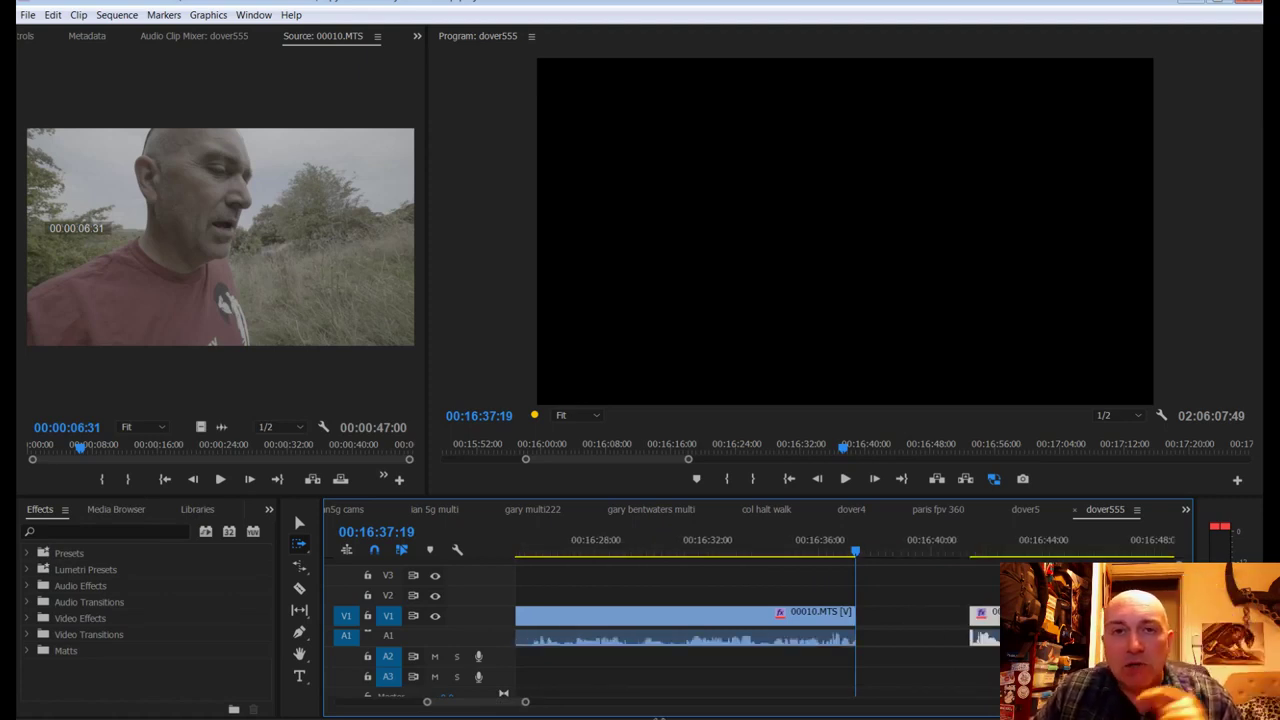
left_click_drag(658, 717, 647, 717)
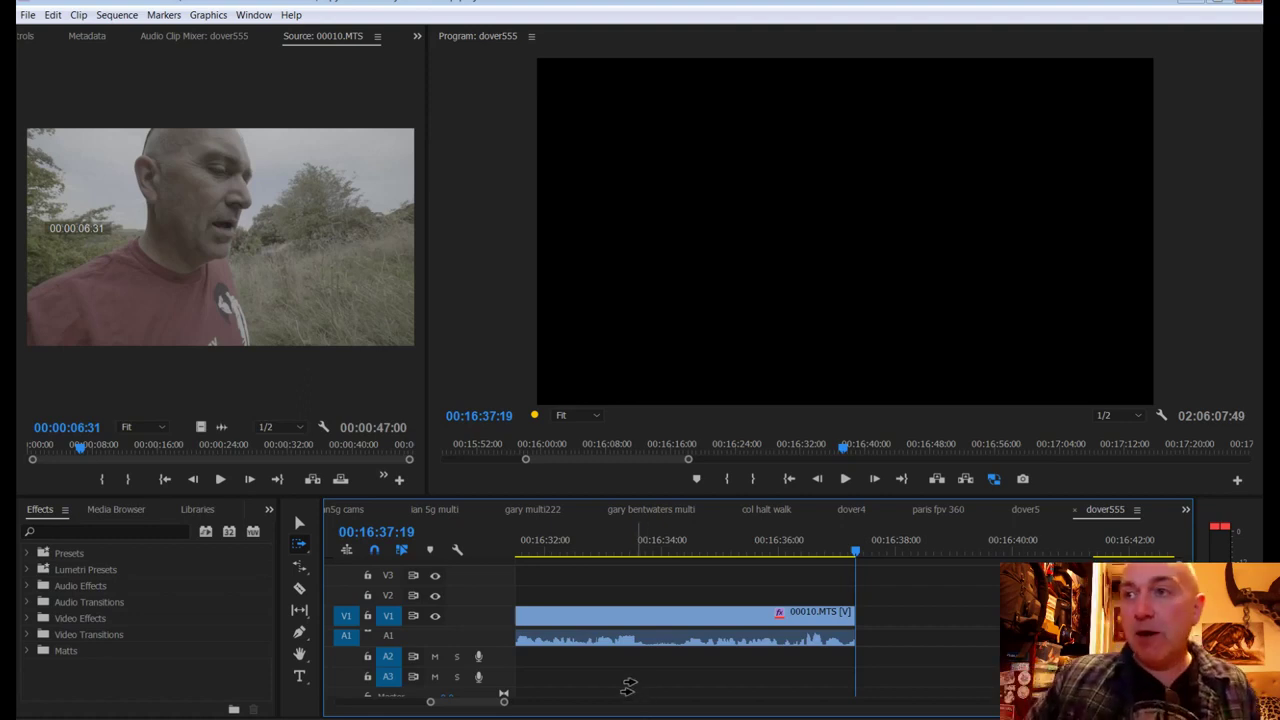
scroll(753, 628, "down", 2)
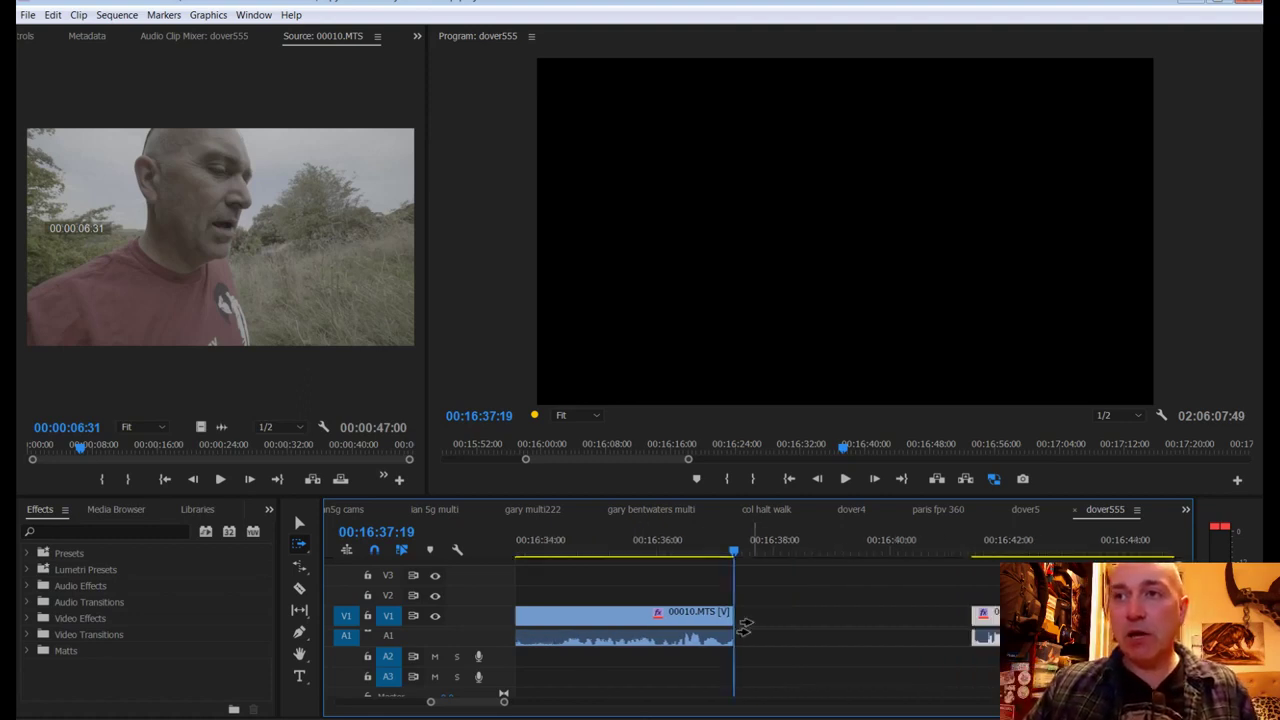
left_click_drag(731, 563, 726, 555)
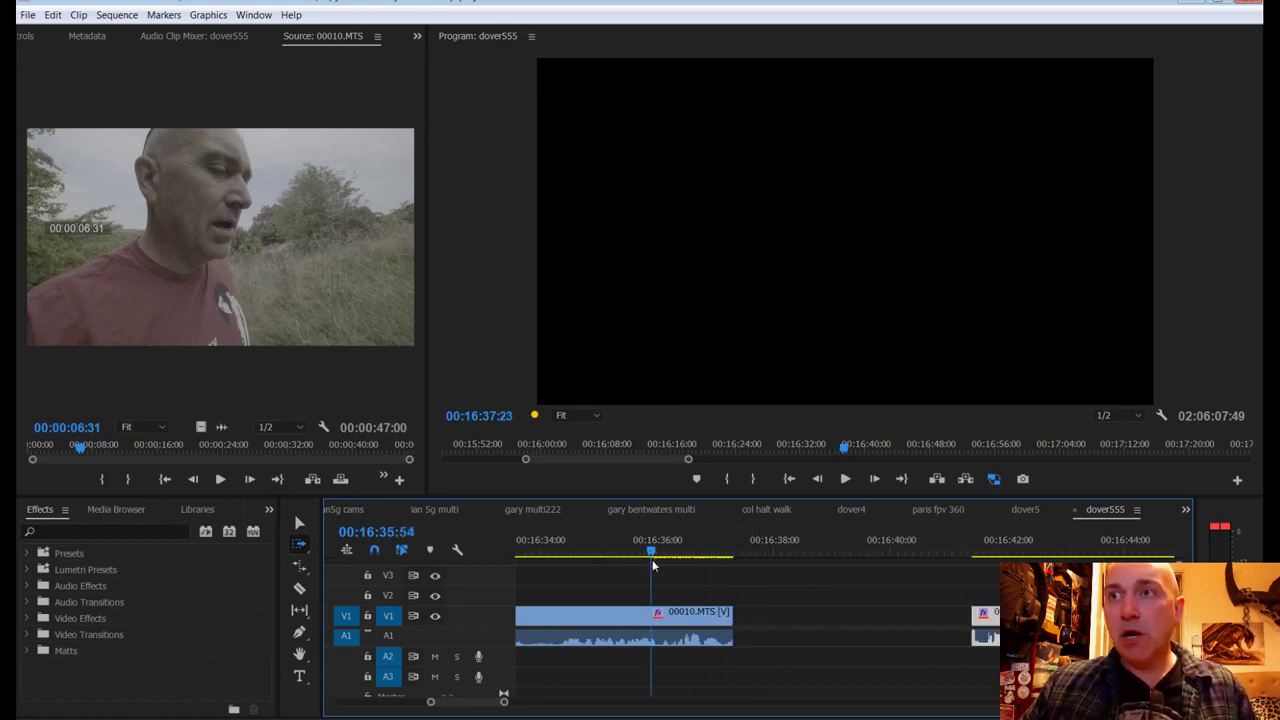
scroll(616, 651, "up", 4)
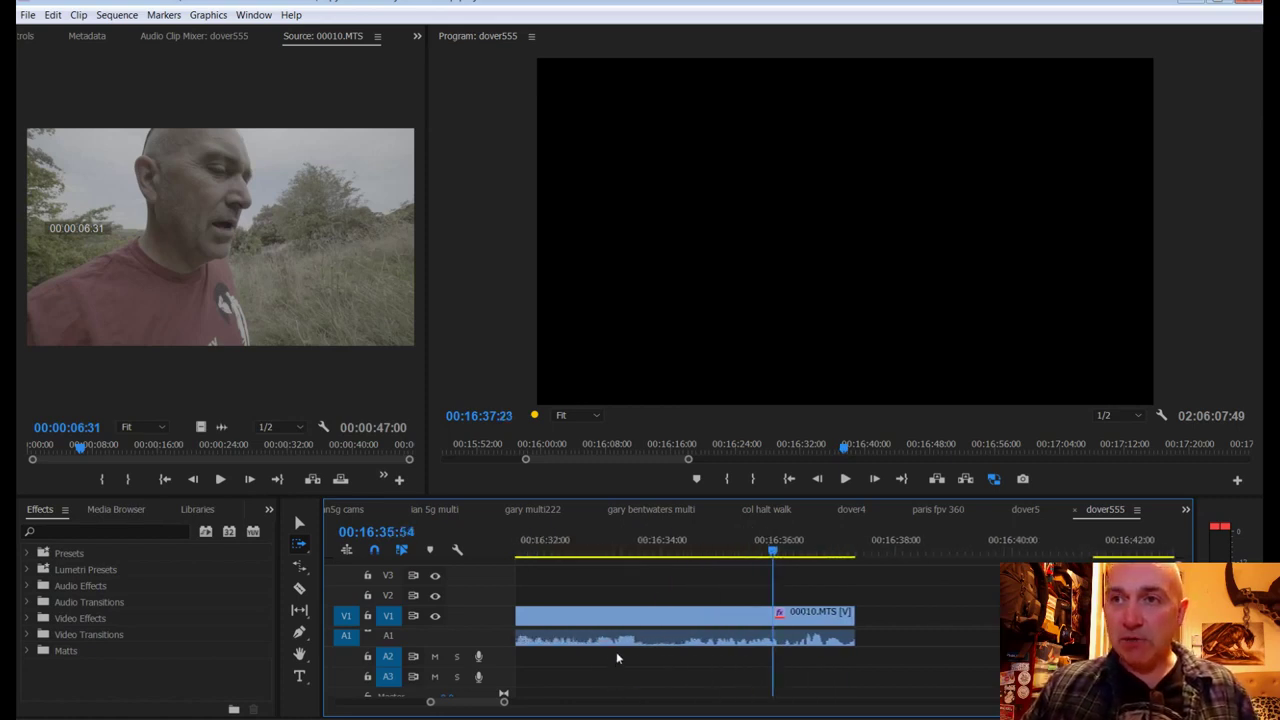
left_click_drag(503, 701, 630, 701)
left_click_drag(733, 553, 720, 555)
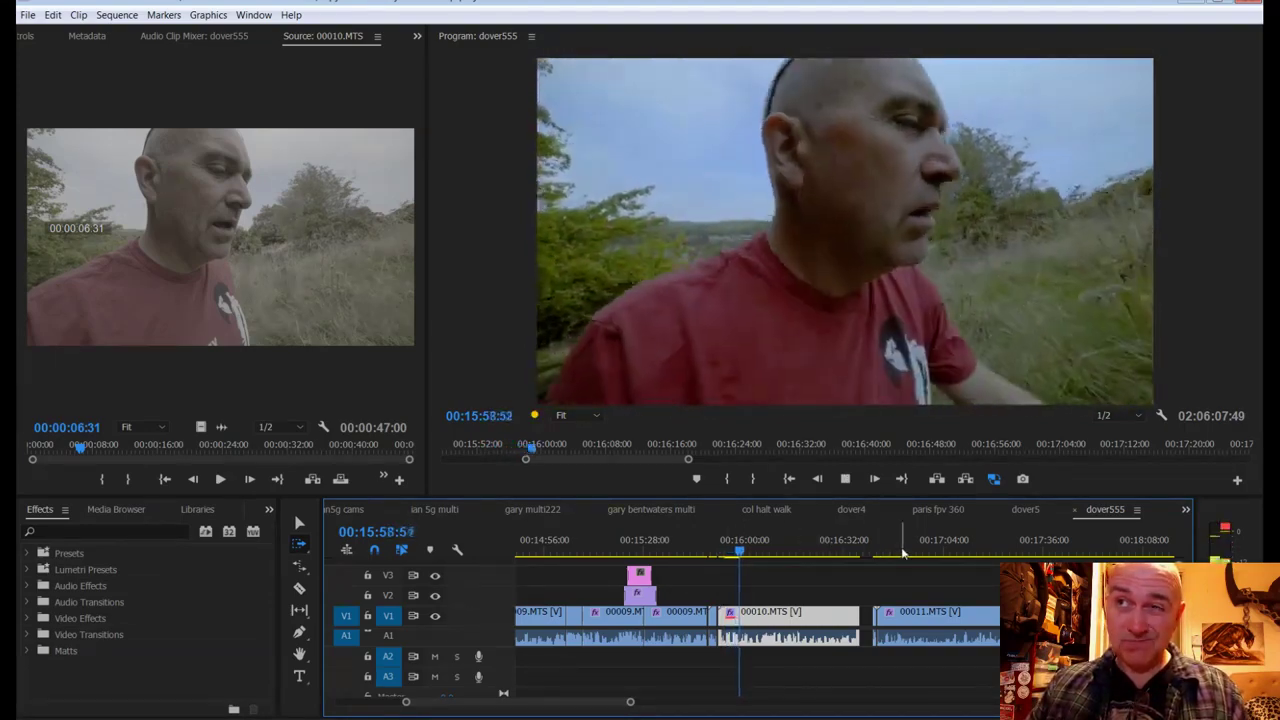
key("space")
Step: Create a new legacy title with the default settings
left_click(28, 15)
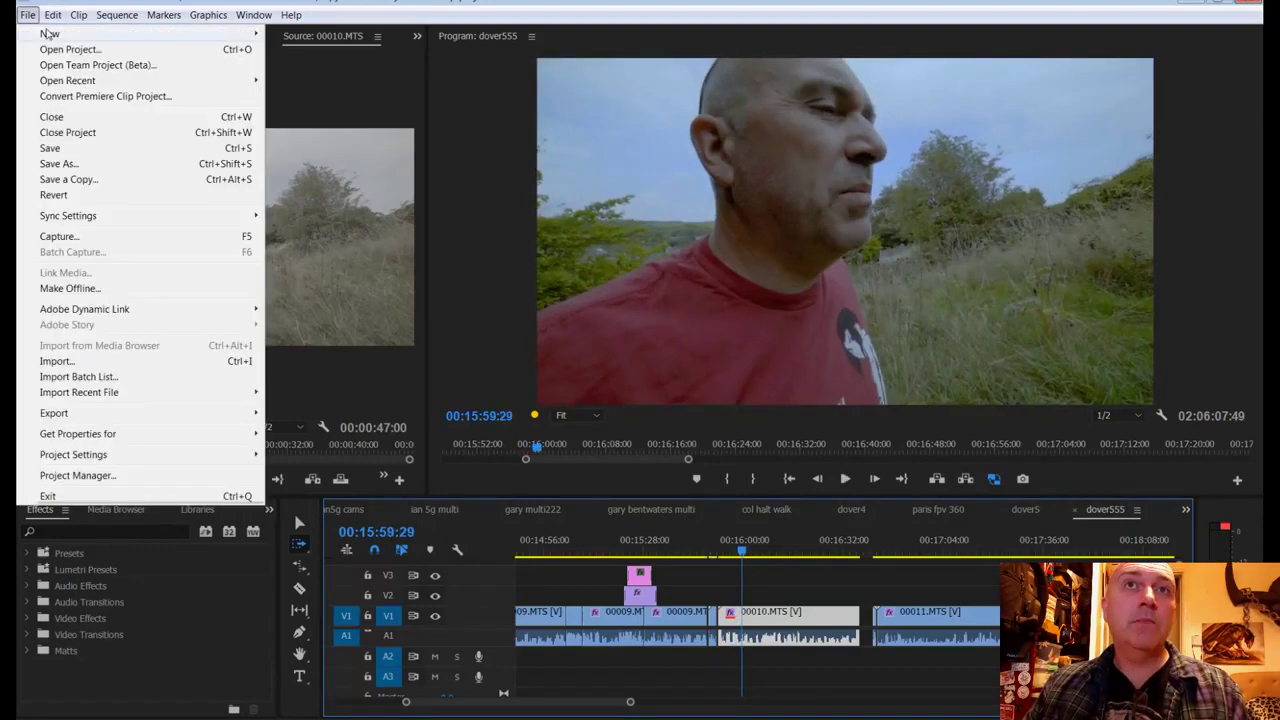
mouse_move(60, 33)
left_click(302, 158)
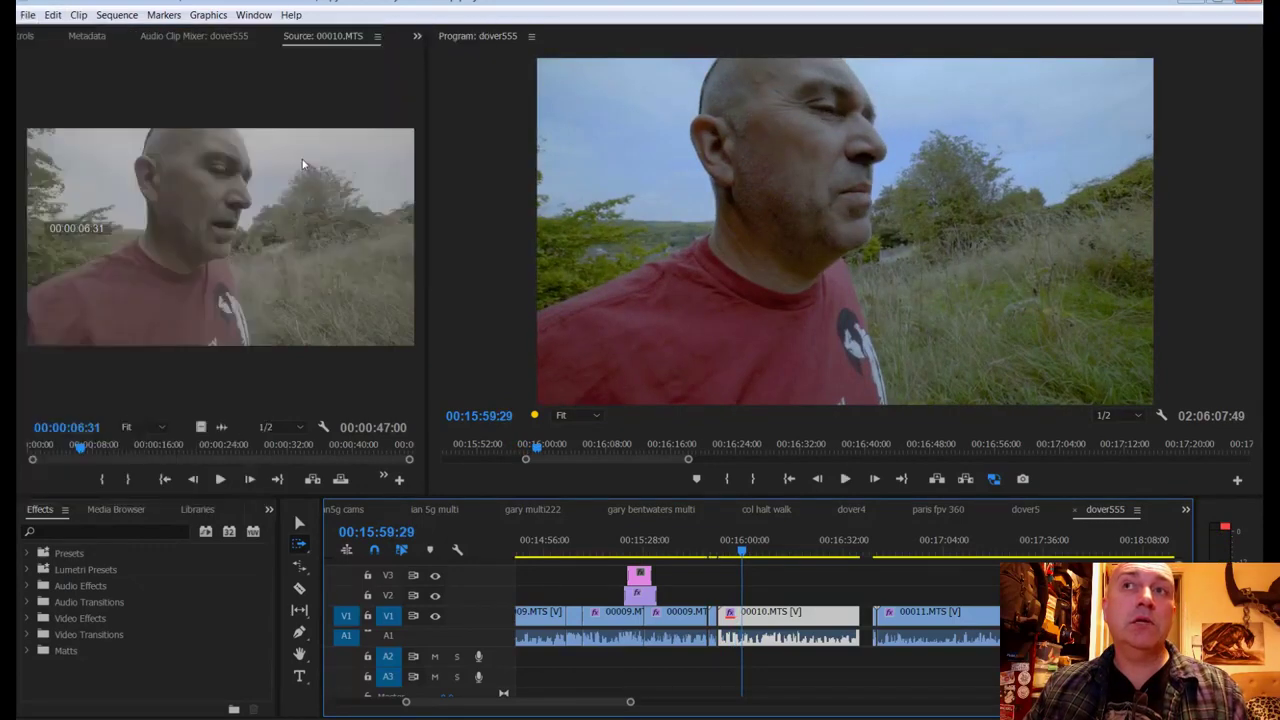
left_click(667, 442)
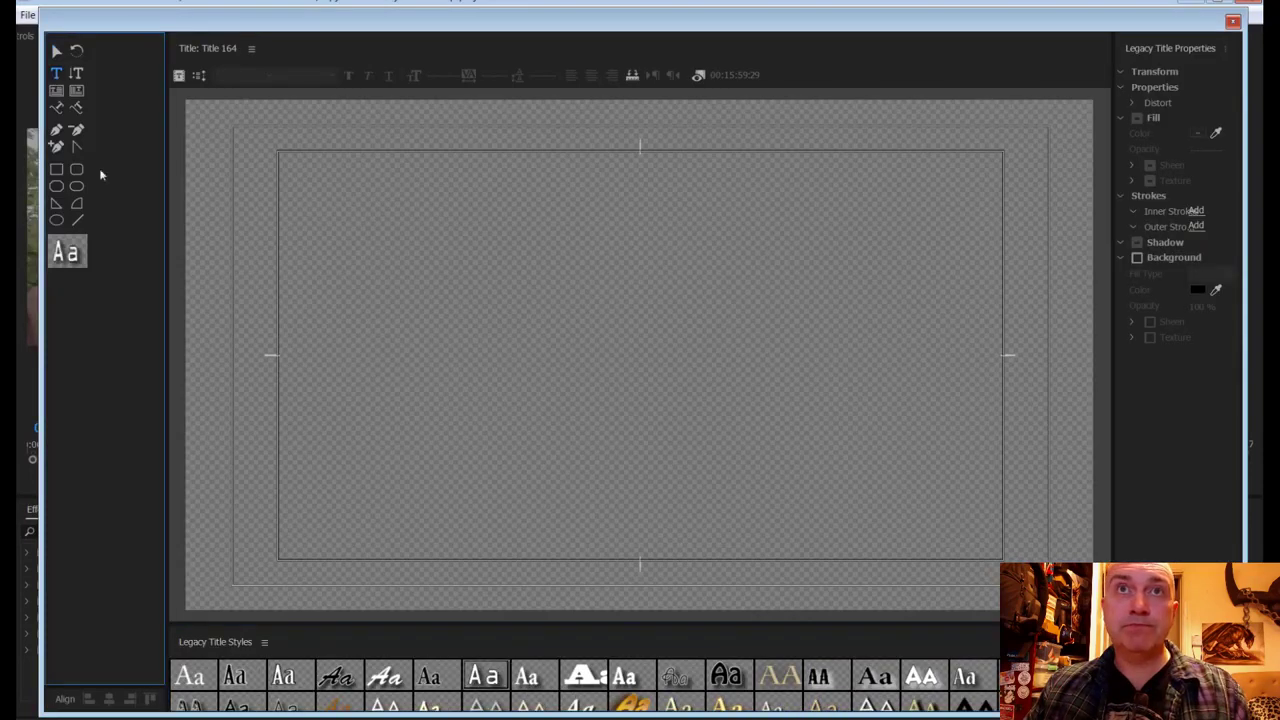
Step: Enter "Security guard at former / prison kicked us off site. / Lol" as three lines in the title's lower area and close the title editor
left_click(301, 427)
type("Se")
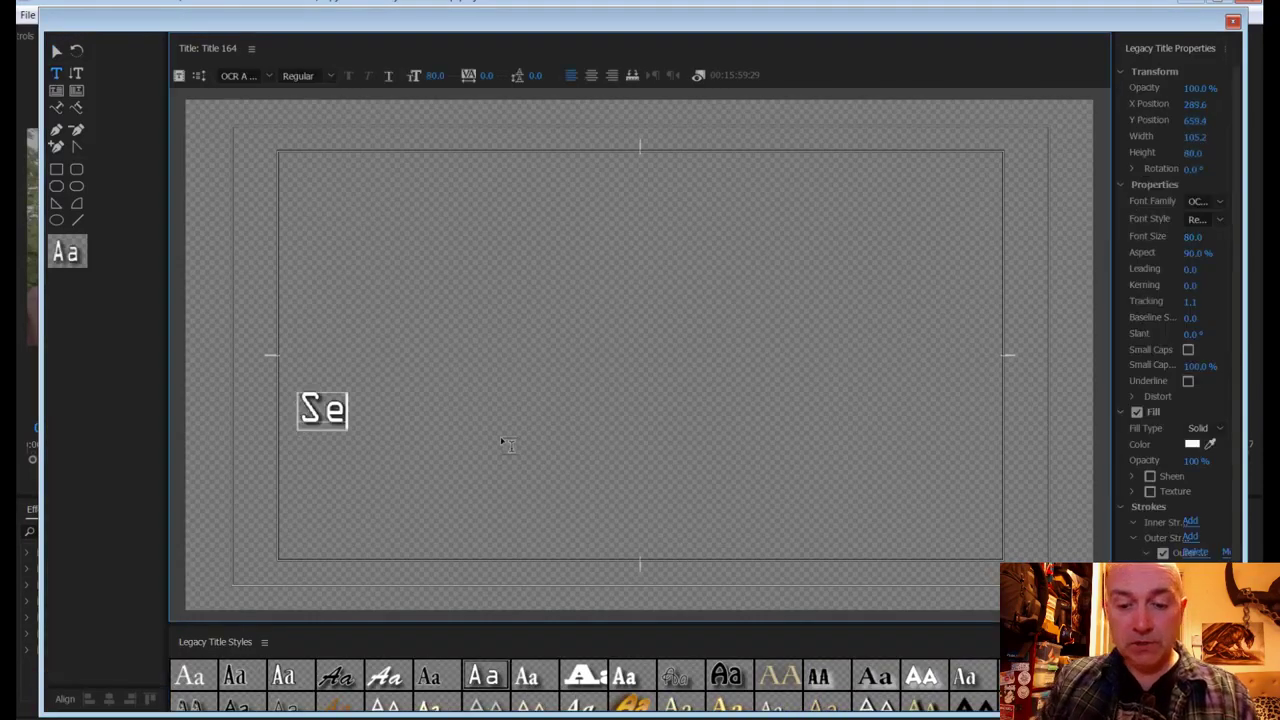
type("curity gu")
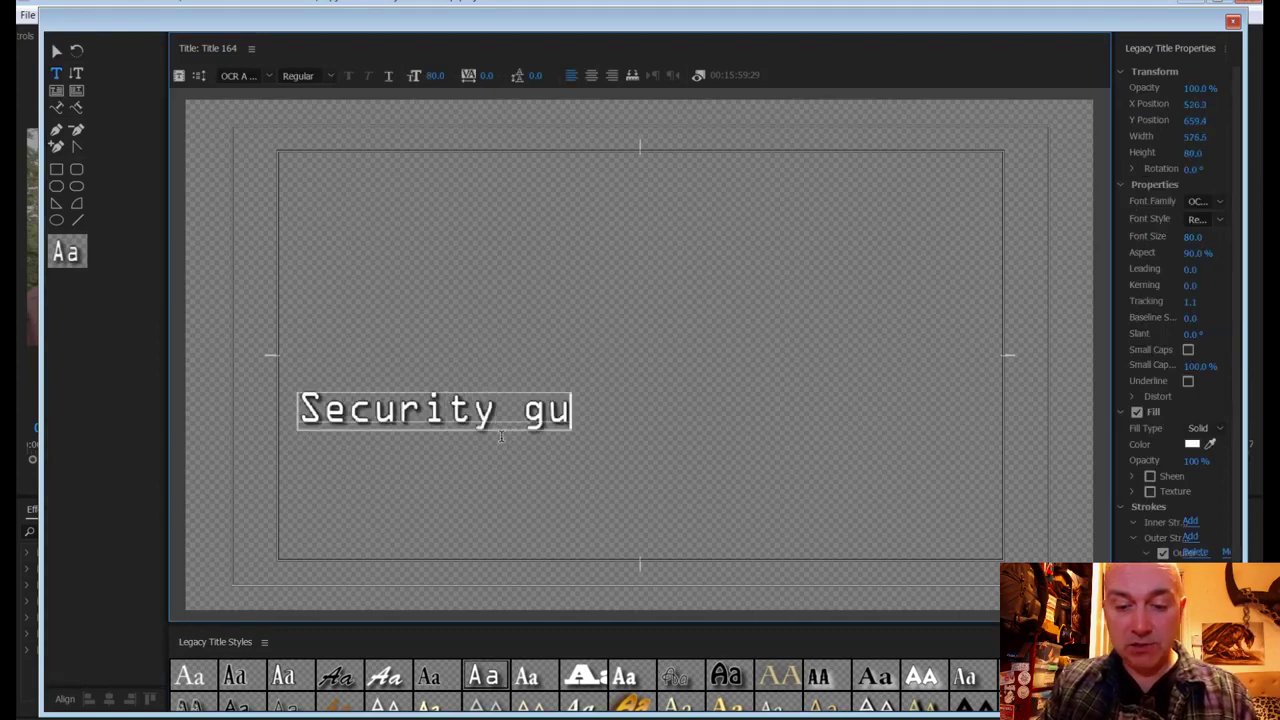
type("ard at former")
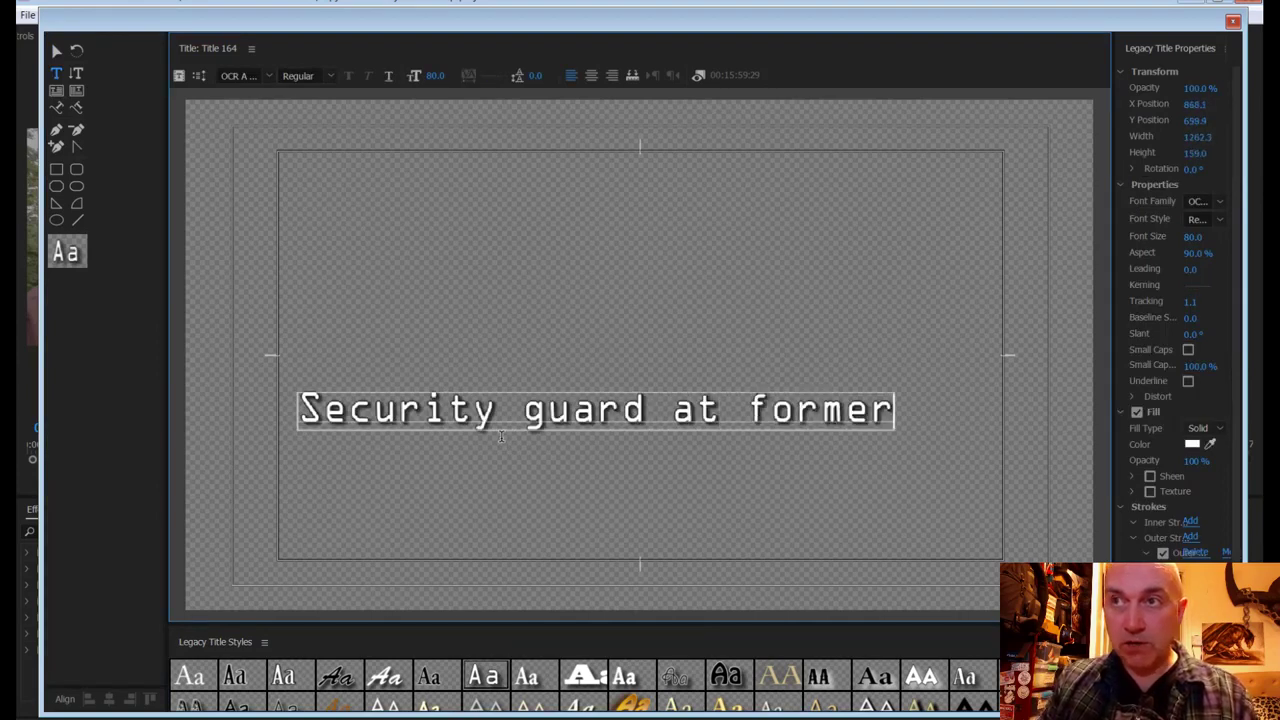
key("Return")
type("prison")
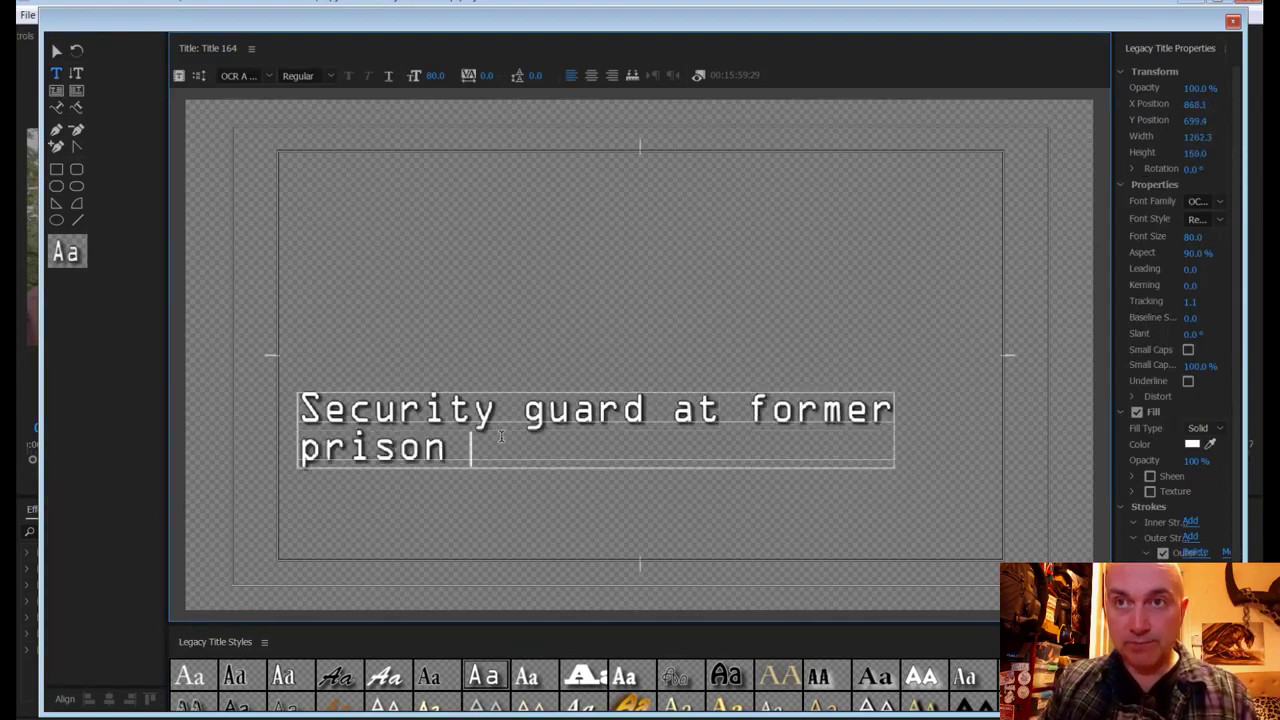
type(" kicked us off")
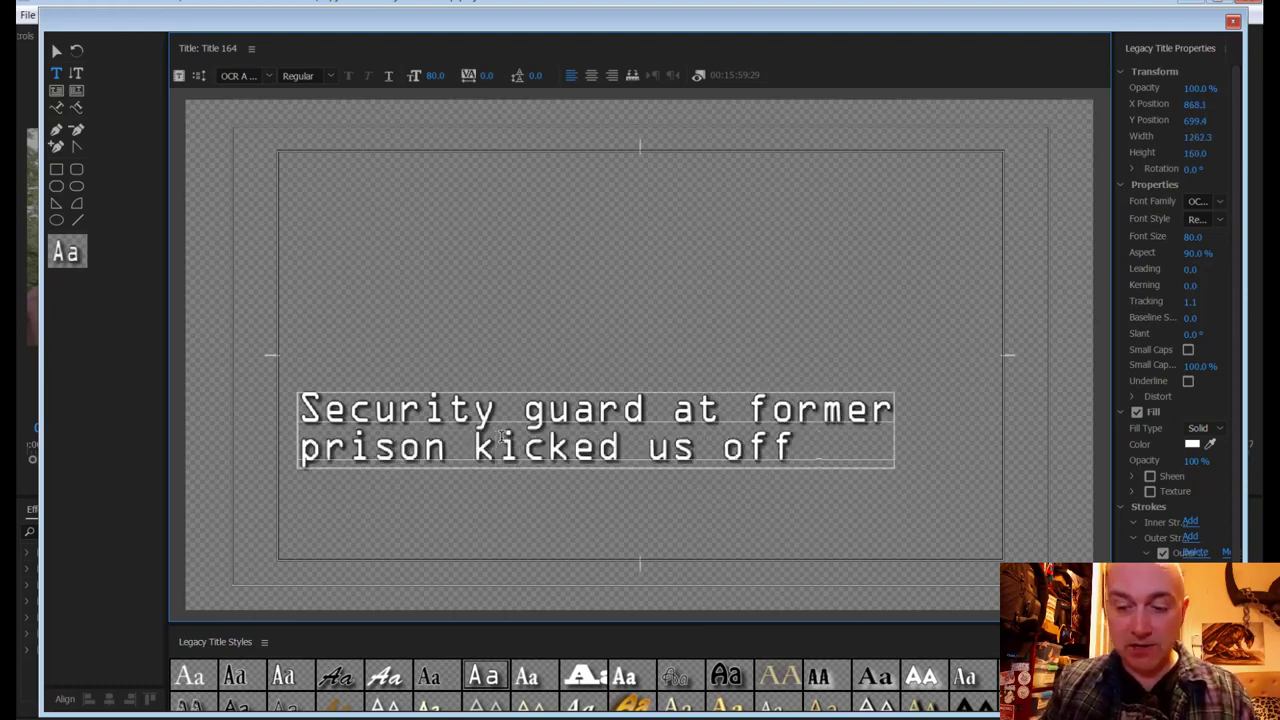
type(" site")
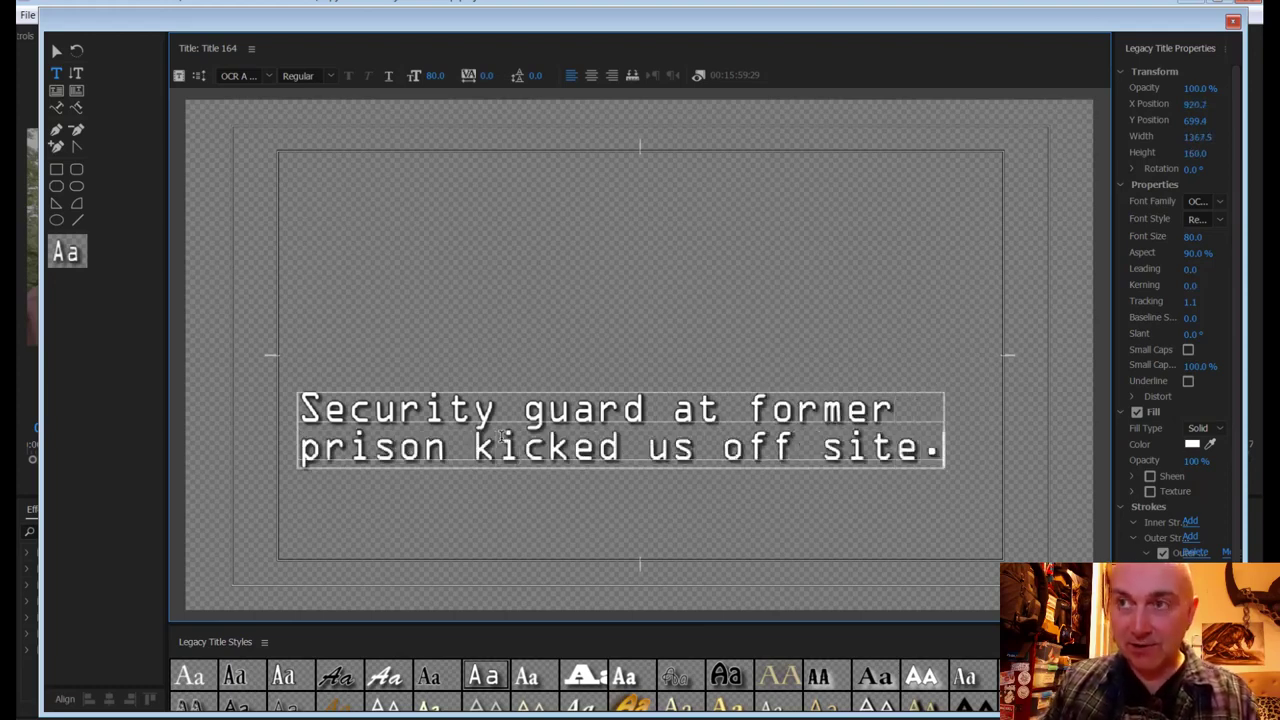
type(".")
key("Return")
type("Lol")
key("Return")
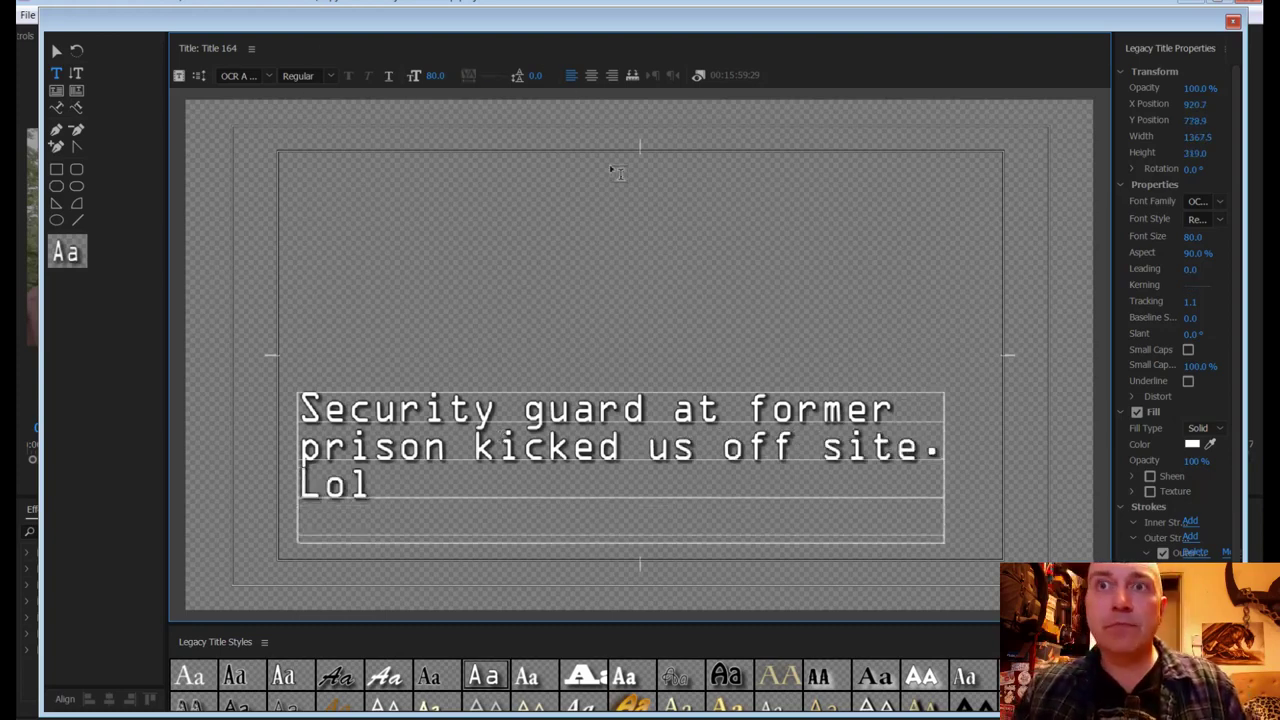
key("BackSpace")
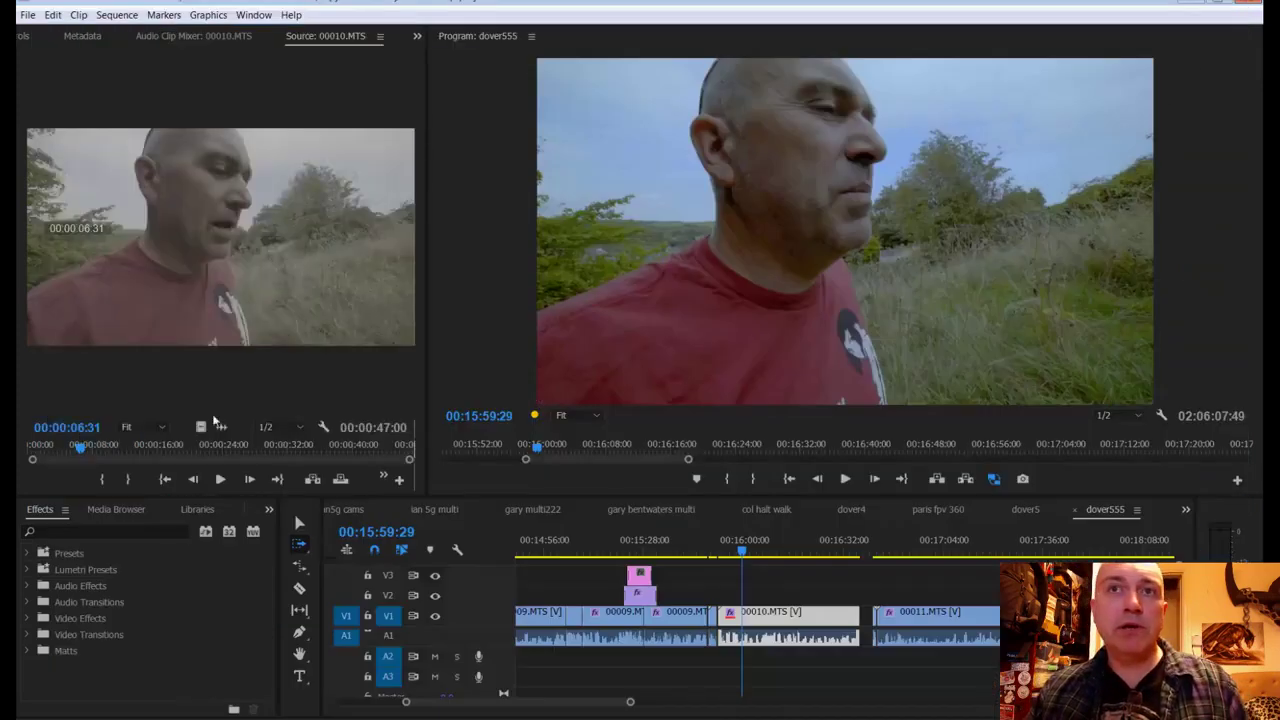
Step: Clear the "later" search in the project and place Title 164 on V2 above 00010.MTS at 00:15:59:29
left_click(24, 36)
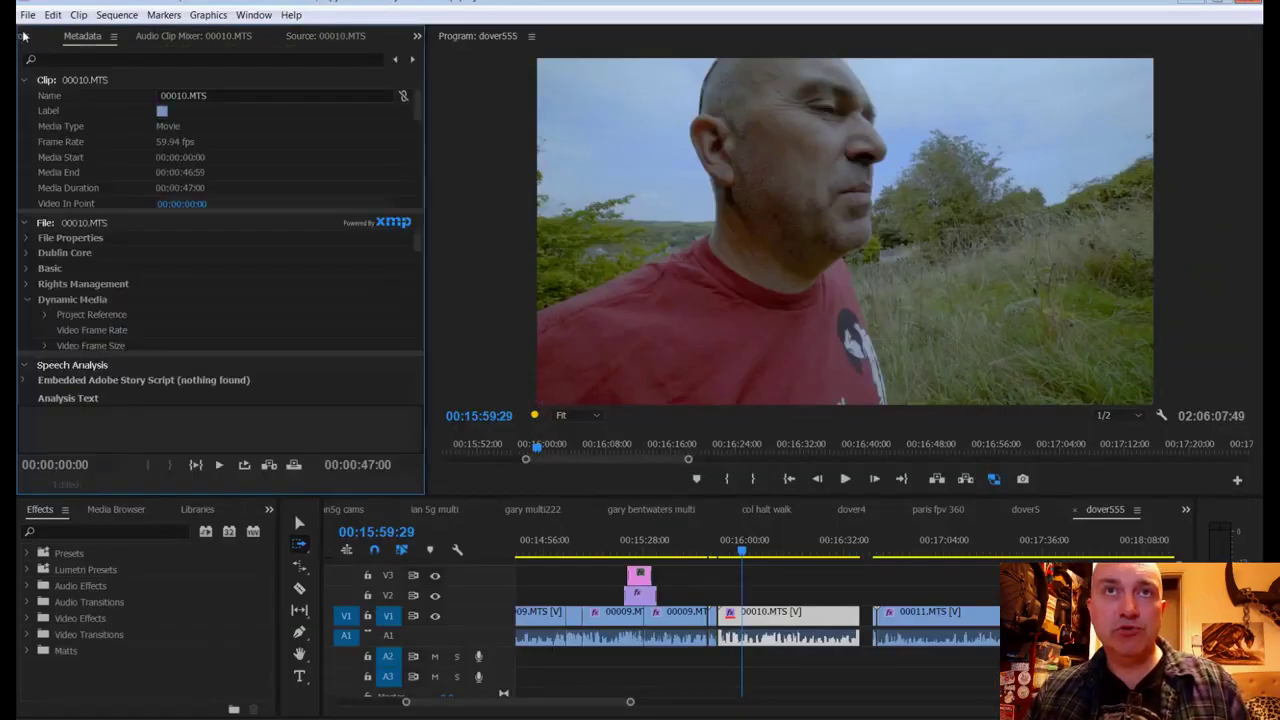
left_click(24, 36)
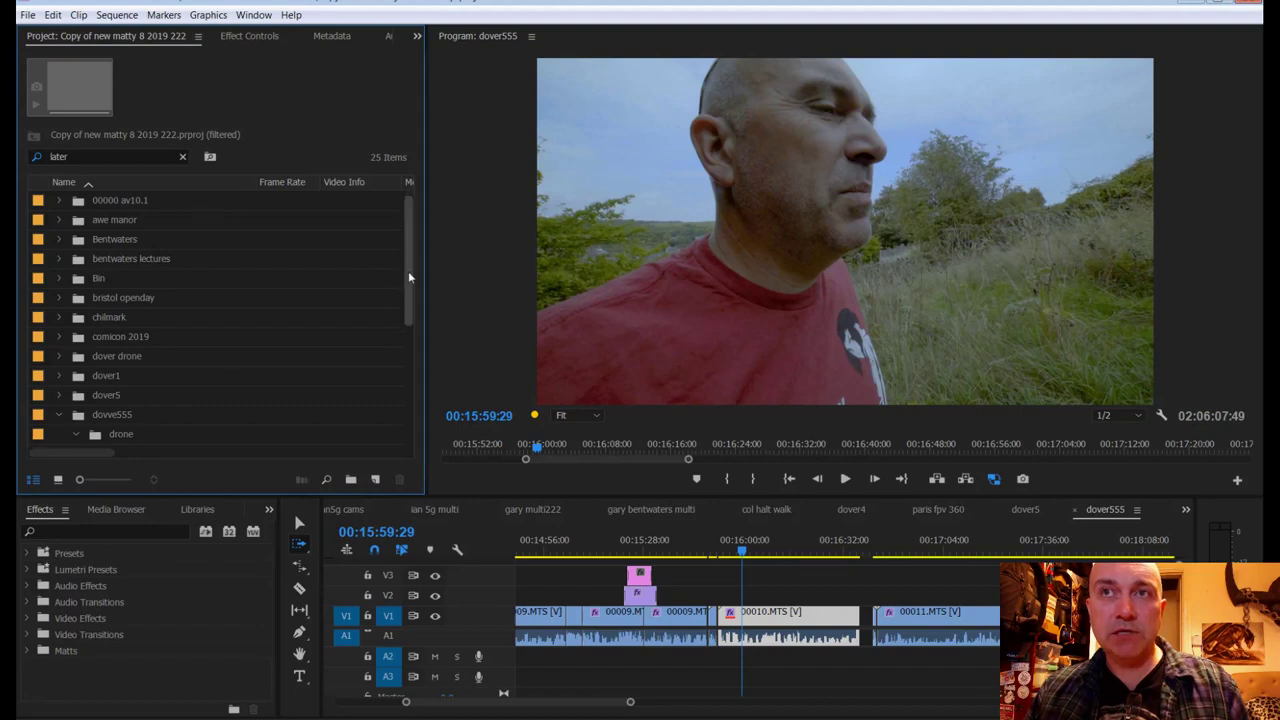
left_click_drag(408, 272, 403, 450)
left_click(184, 155)
left_click(112, 376)
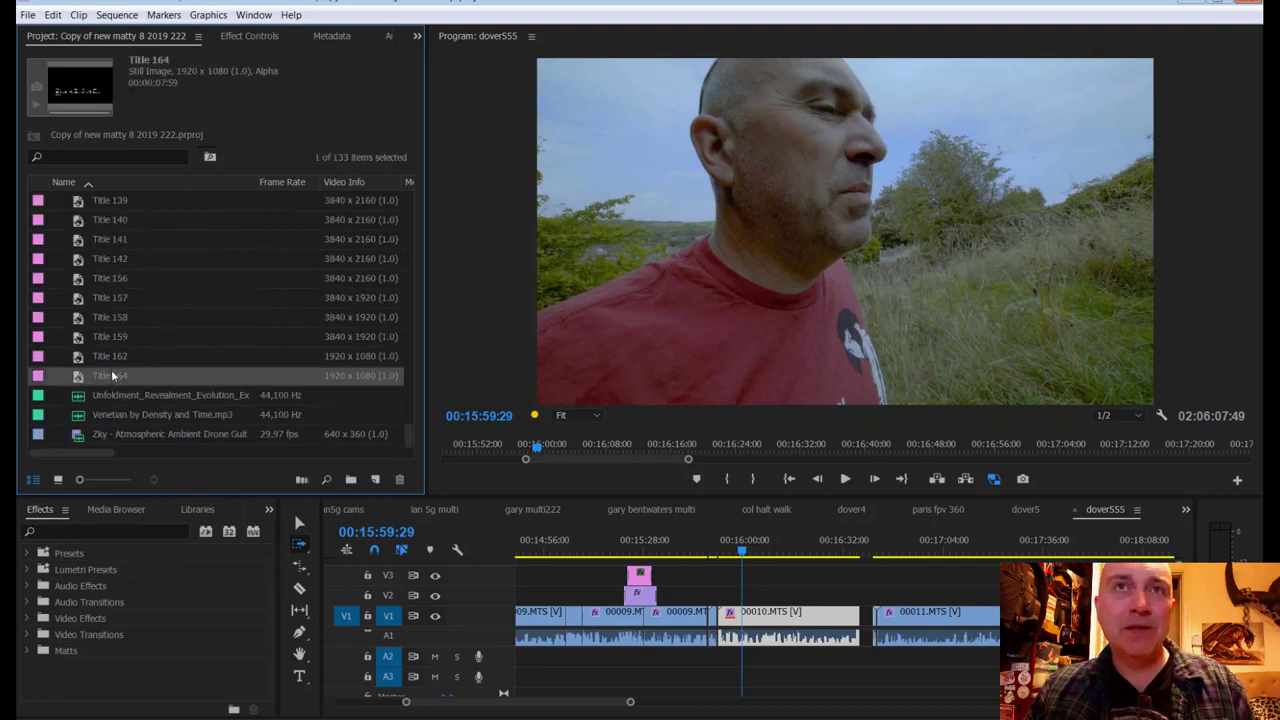
left_click_drag(608, 503, 754, 597)
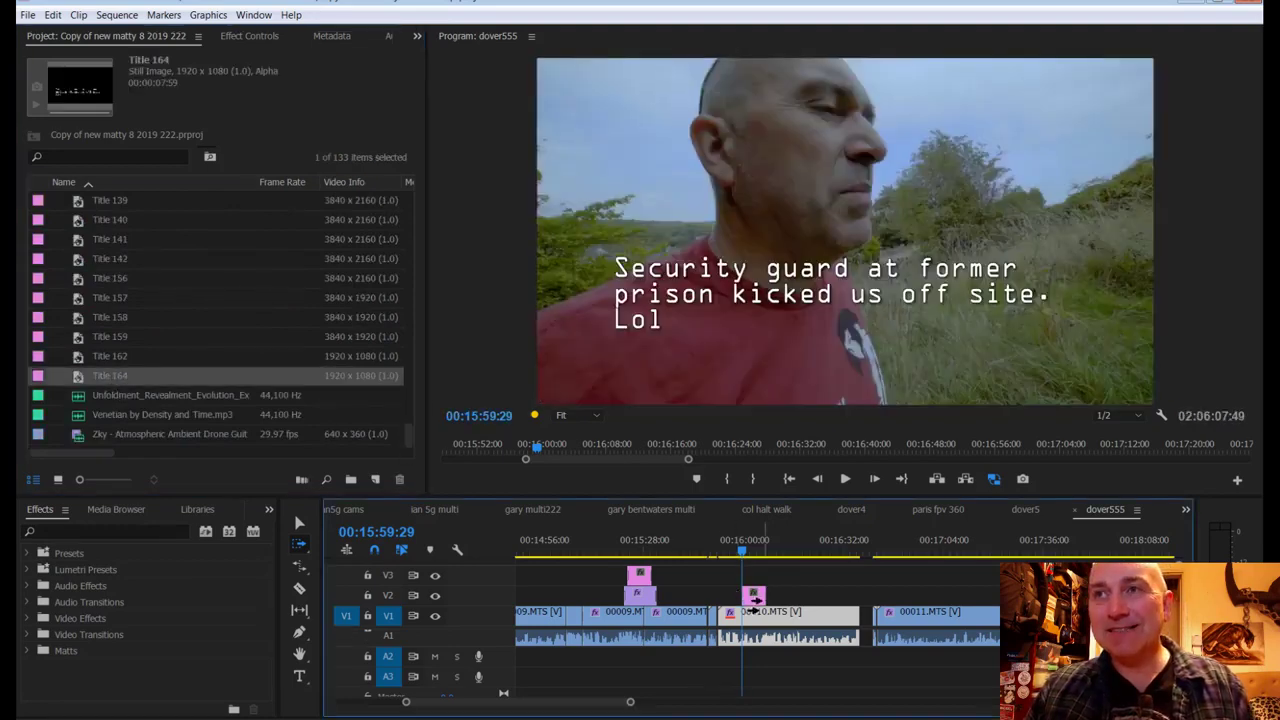
left_click(249, 36)
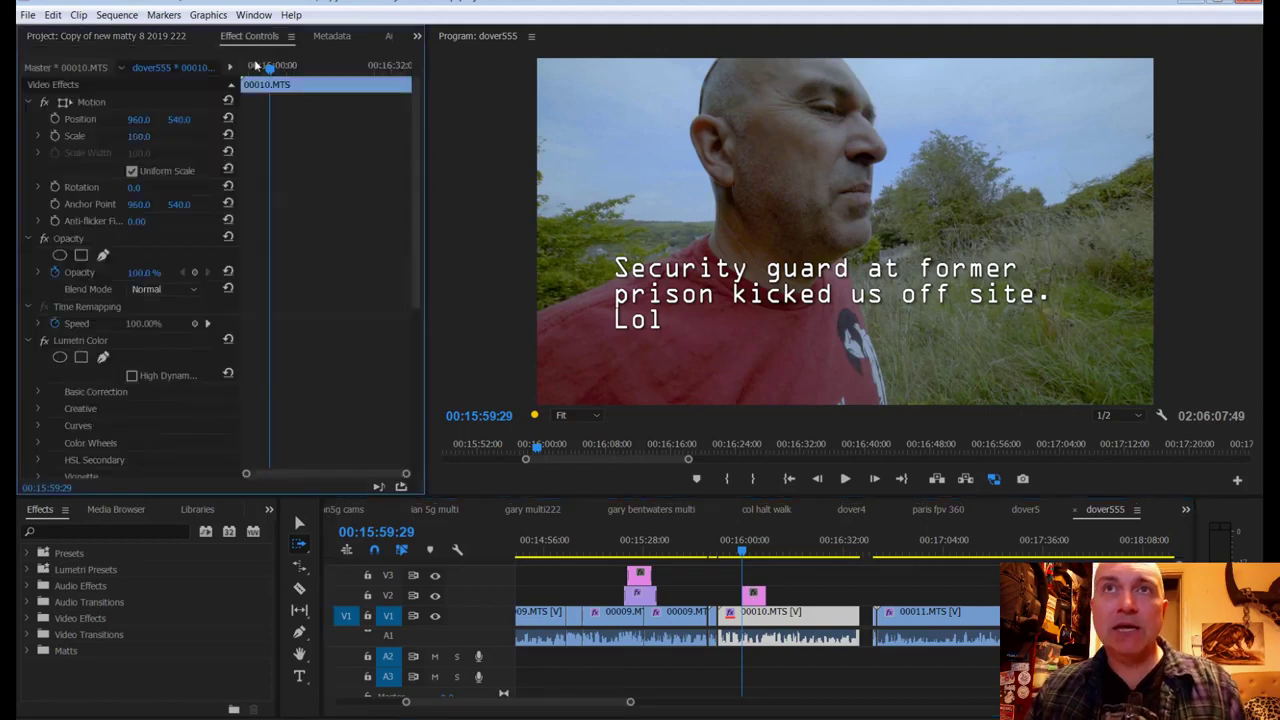
left_click_drag(172, 124, 100, 124)
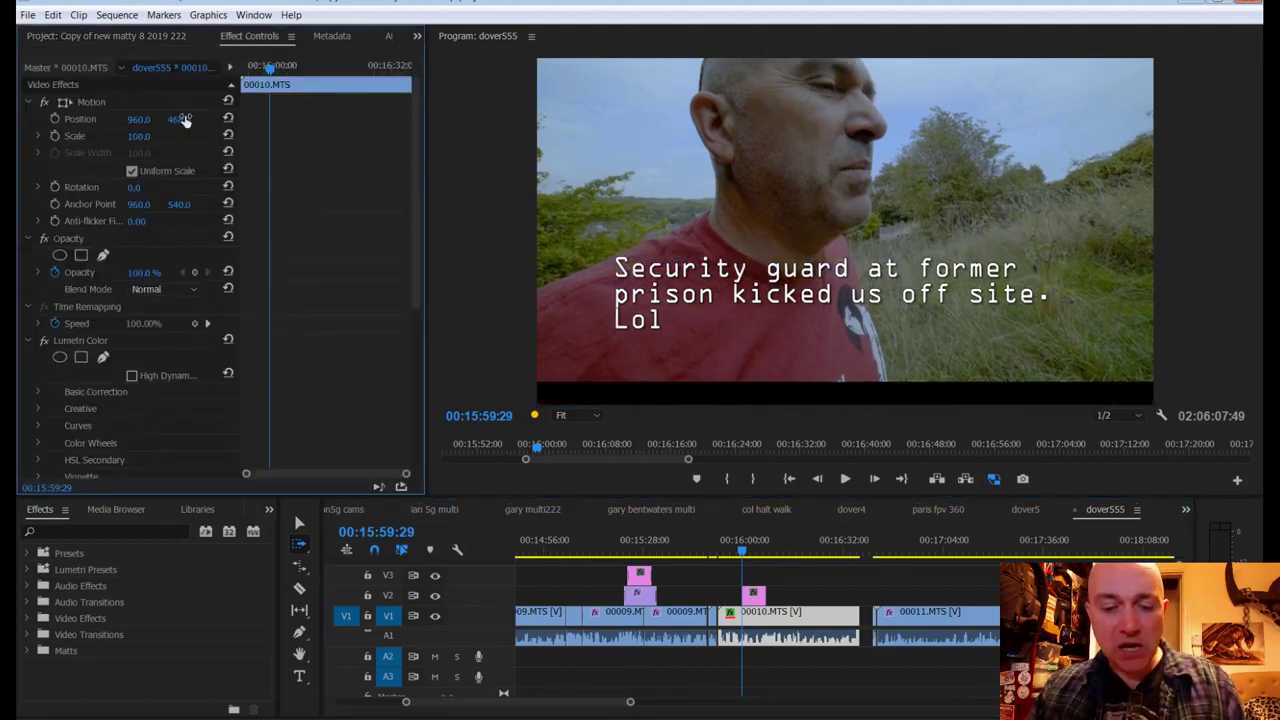
key("ctrl+z")
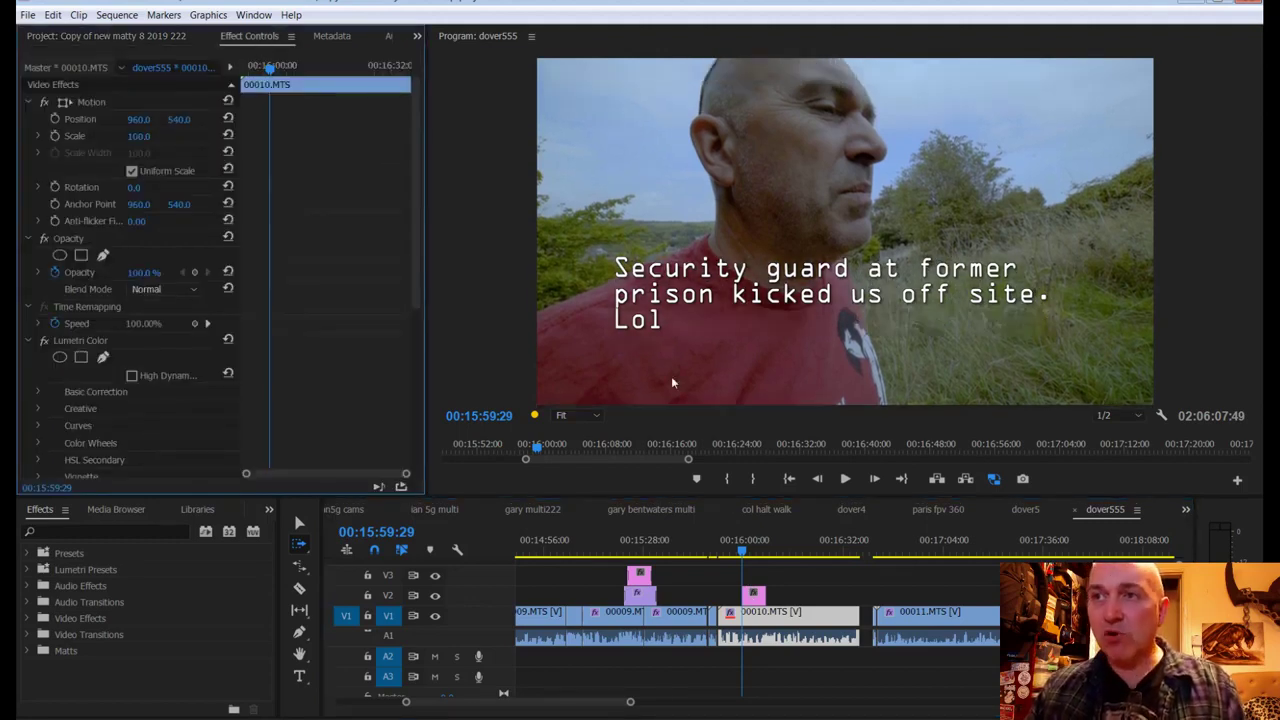
Step: Select Title 164 on V2, set its position to 825.0, 698.0 and save the project
left_click(755, 597)
left_click_drag(172, 119, 143, 119)
key("ctrl+s")
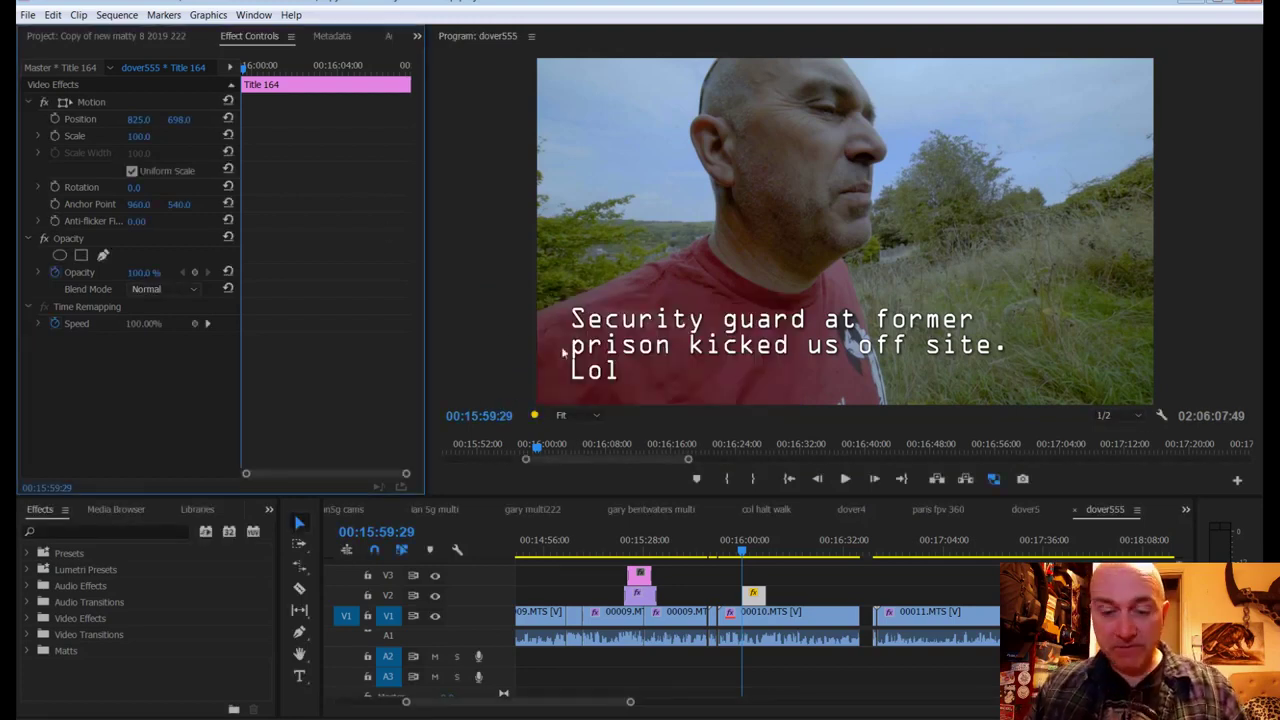
Step: Add transitions to both ends of Title 164 and play the sequence through it
left_click(758, 607)
key("space")
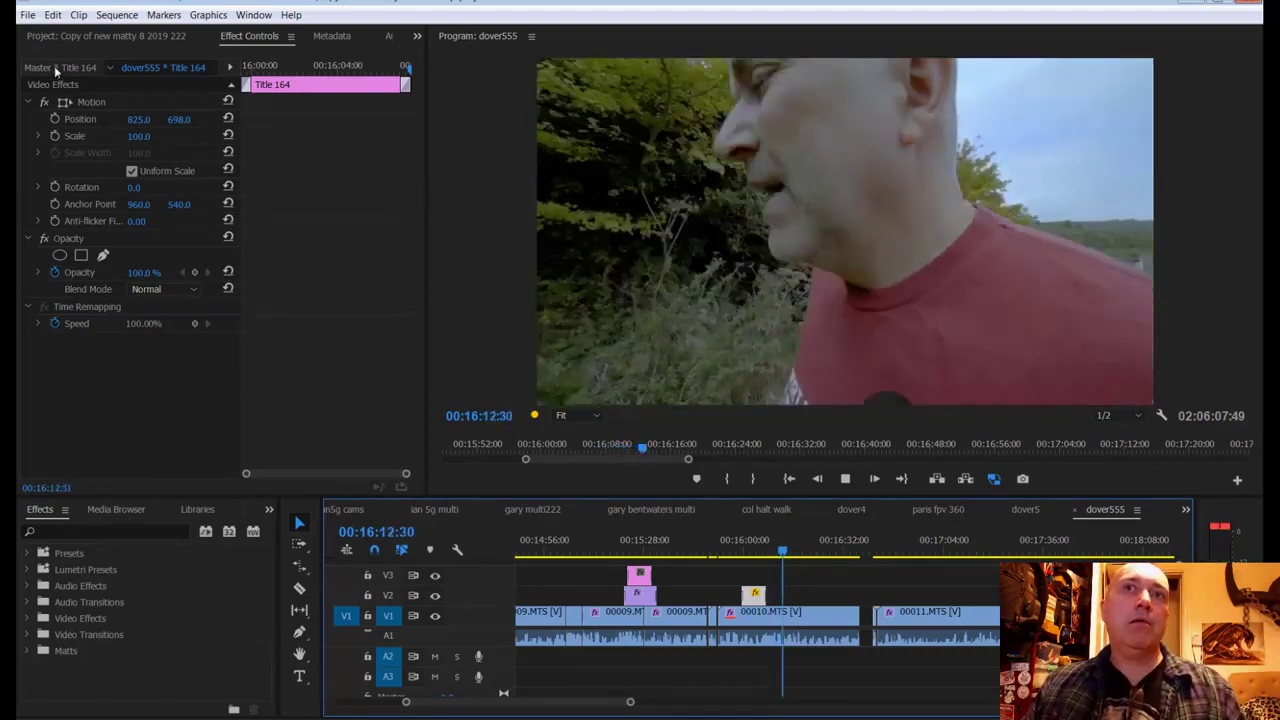
Step: Cut 00010.MTS on V1 at 00:16:29:00 and delete the part after the cut
left_click(67, 36)
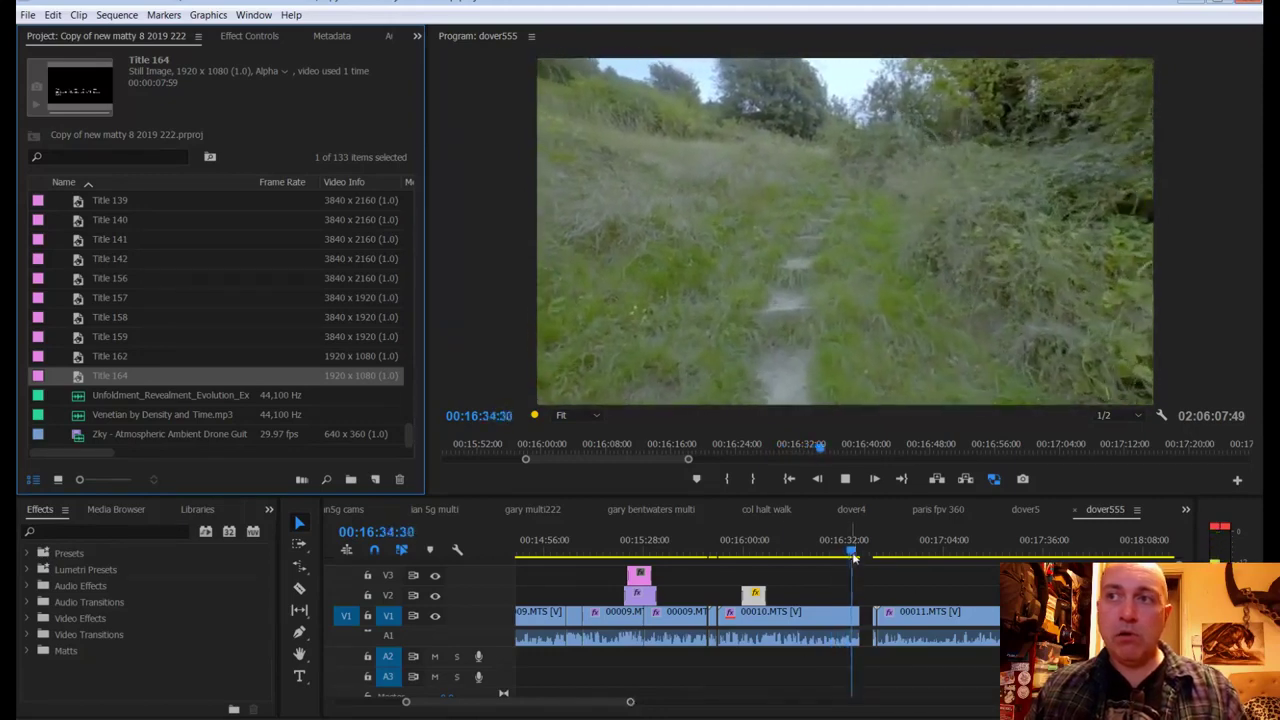
left_click(838, 553)
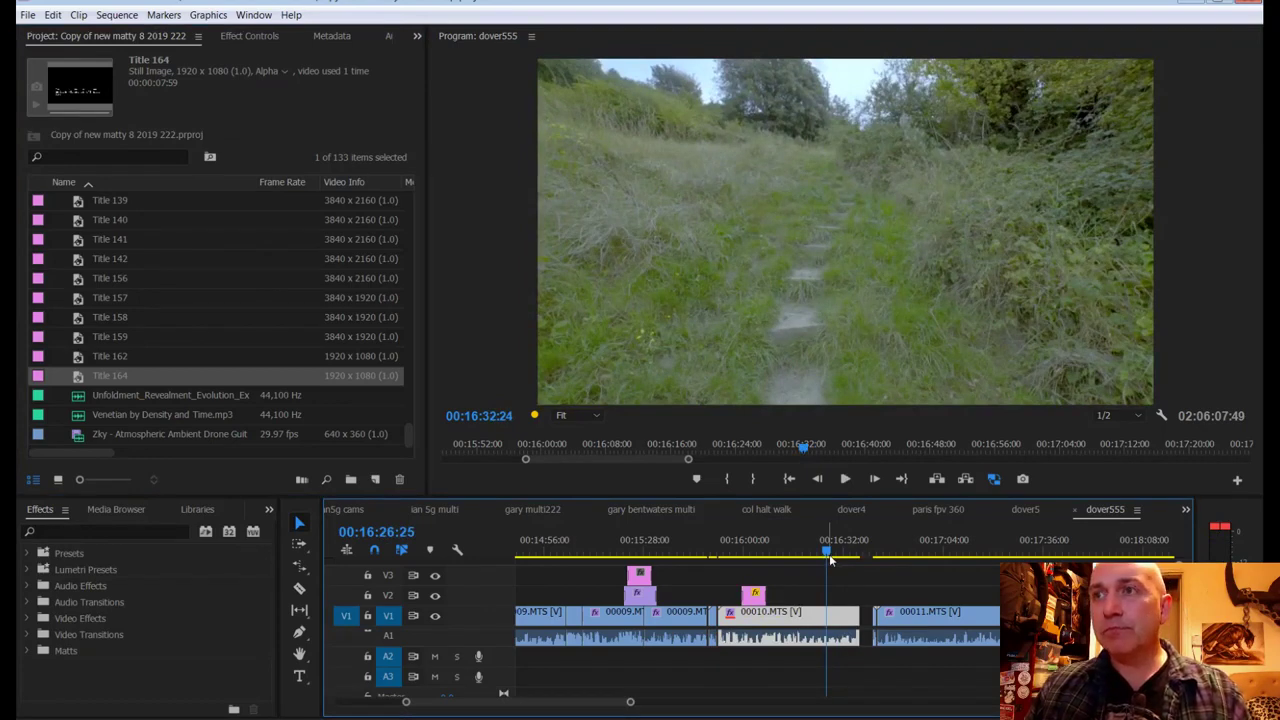
key("space")
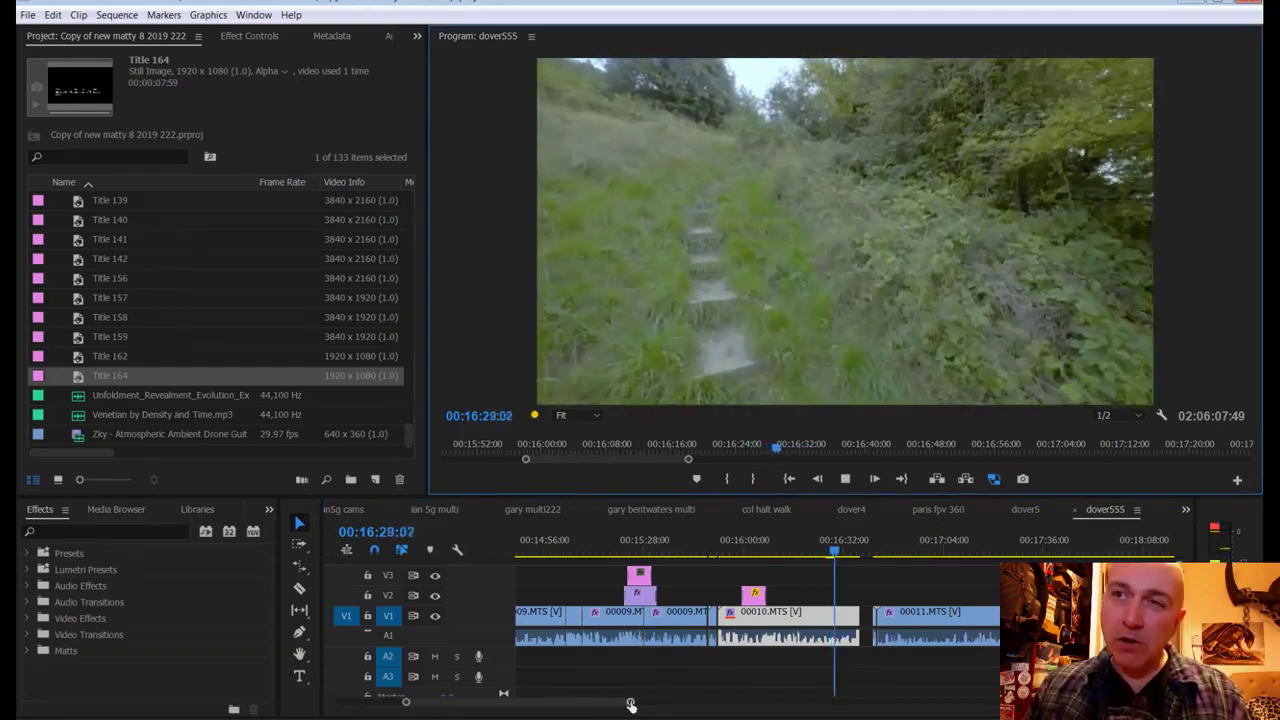
left_click_drag(629, 703, 566, 705)
key("space")
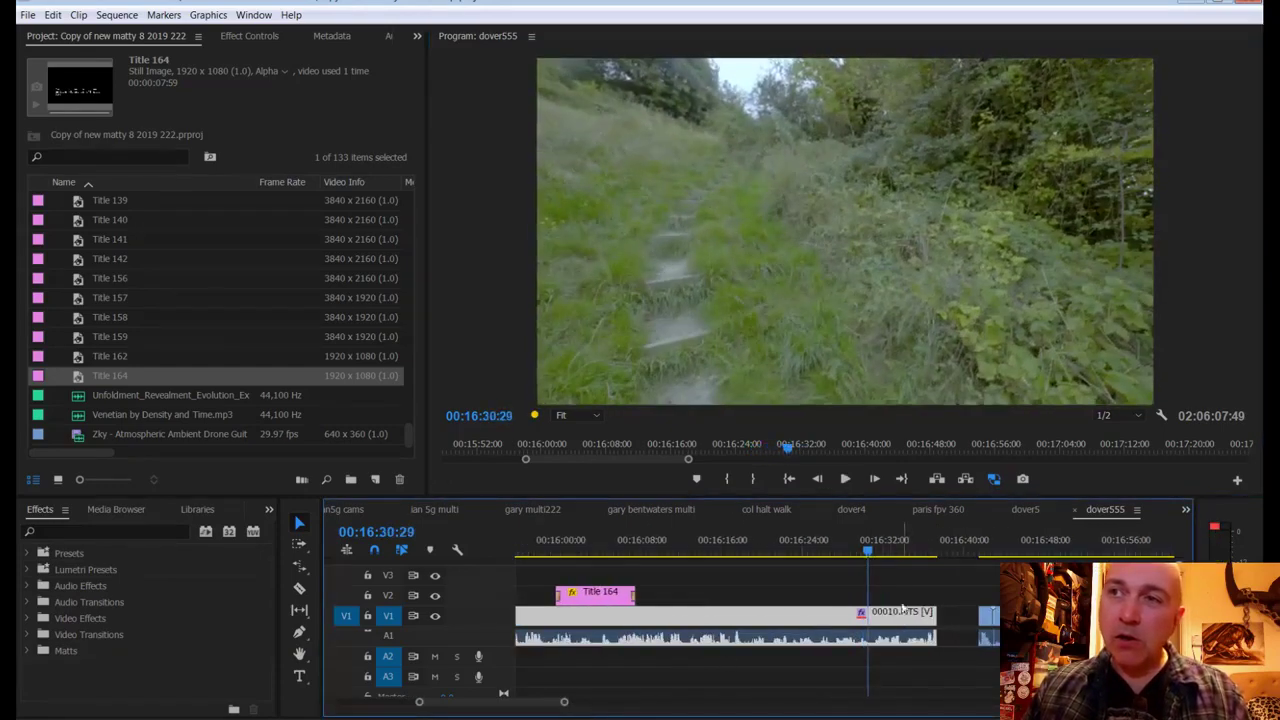
left_click_drag(866, 551, 853, 555)
left_click(857, 615)
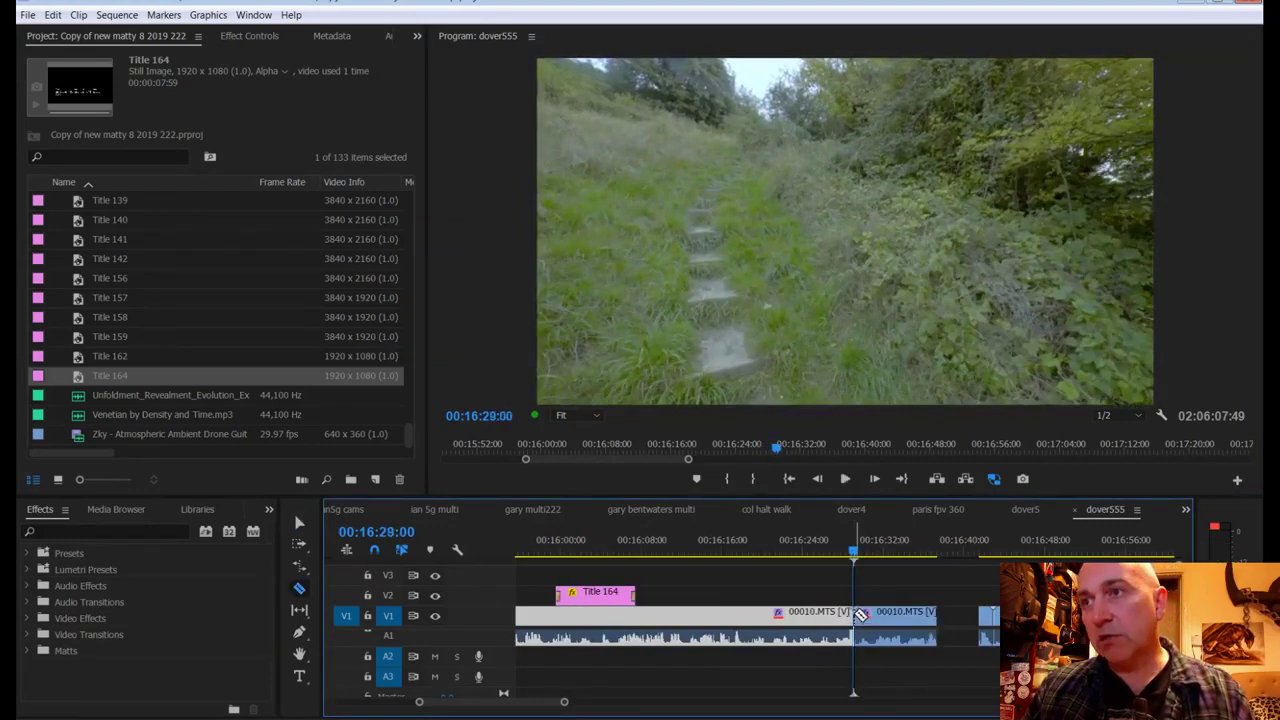
right_click(864, 623)
left_click(895, 47)
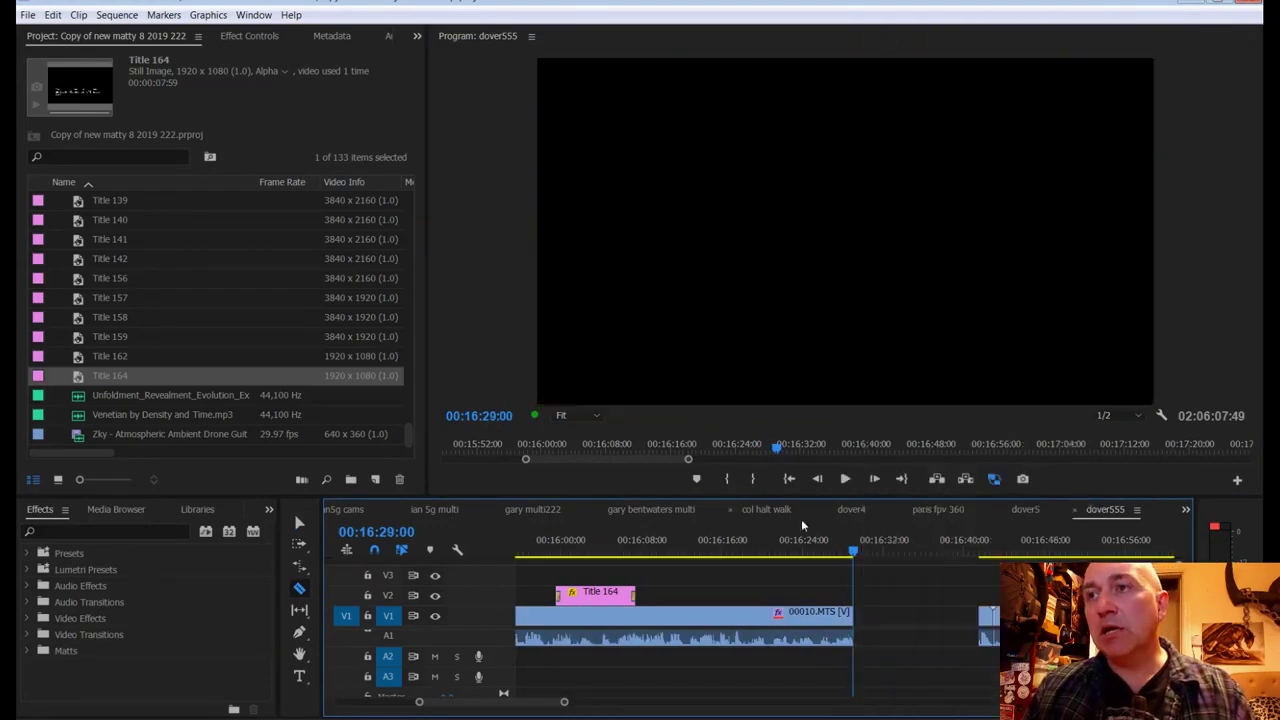
Step: Search the project for "sponge", place the SpongeBob time cards movie on V2 at 00:16:29:00 and scale it to the frame size
left_click(111, 157)
type("sponge")
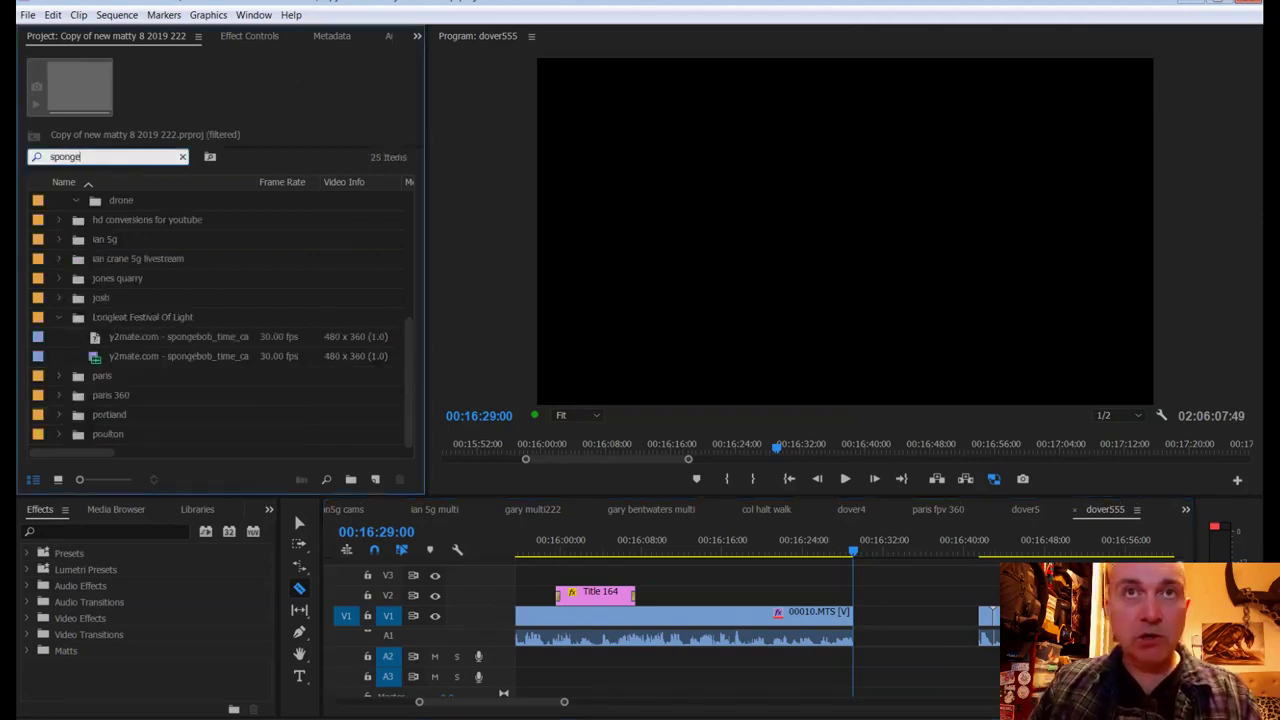
left_click_drag(176, 358, 879, 556)
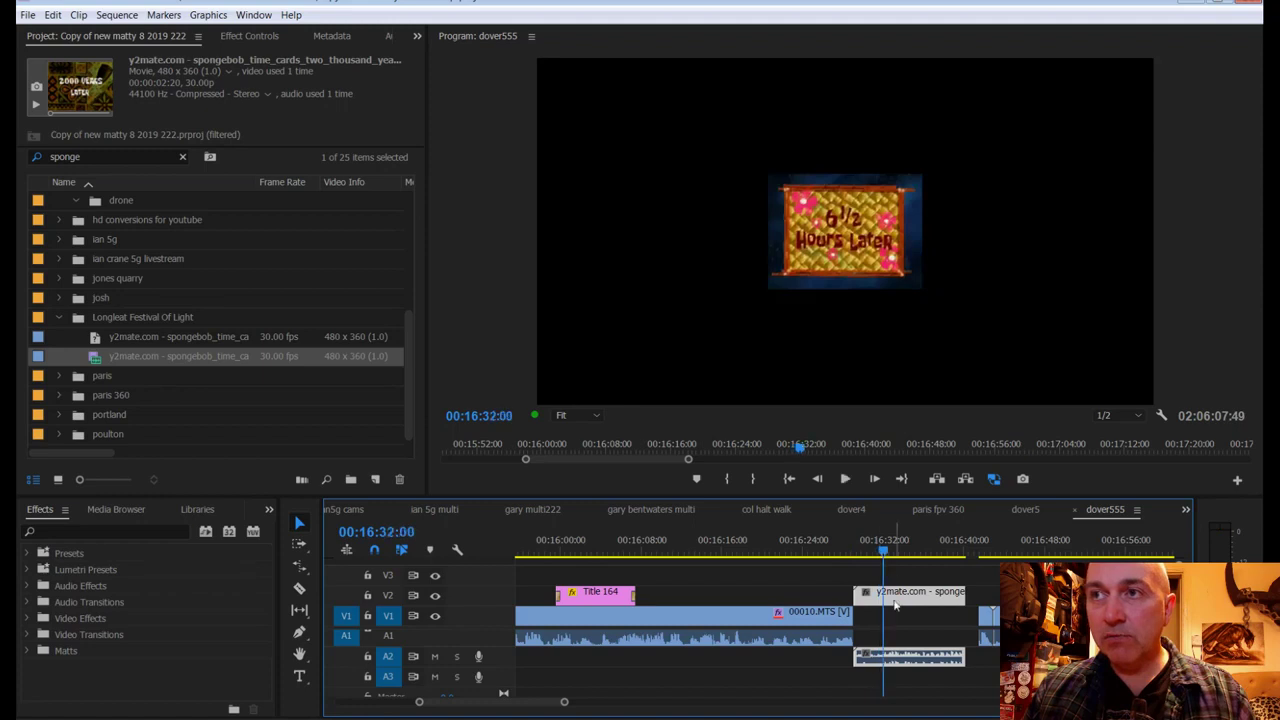
right_click(895, 604)
left_click(958, 556)
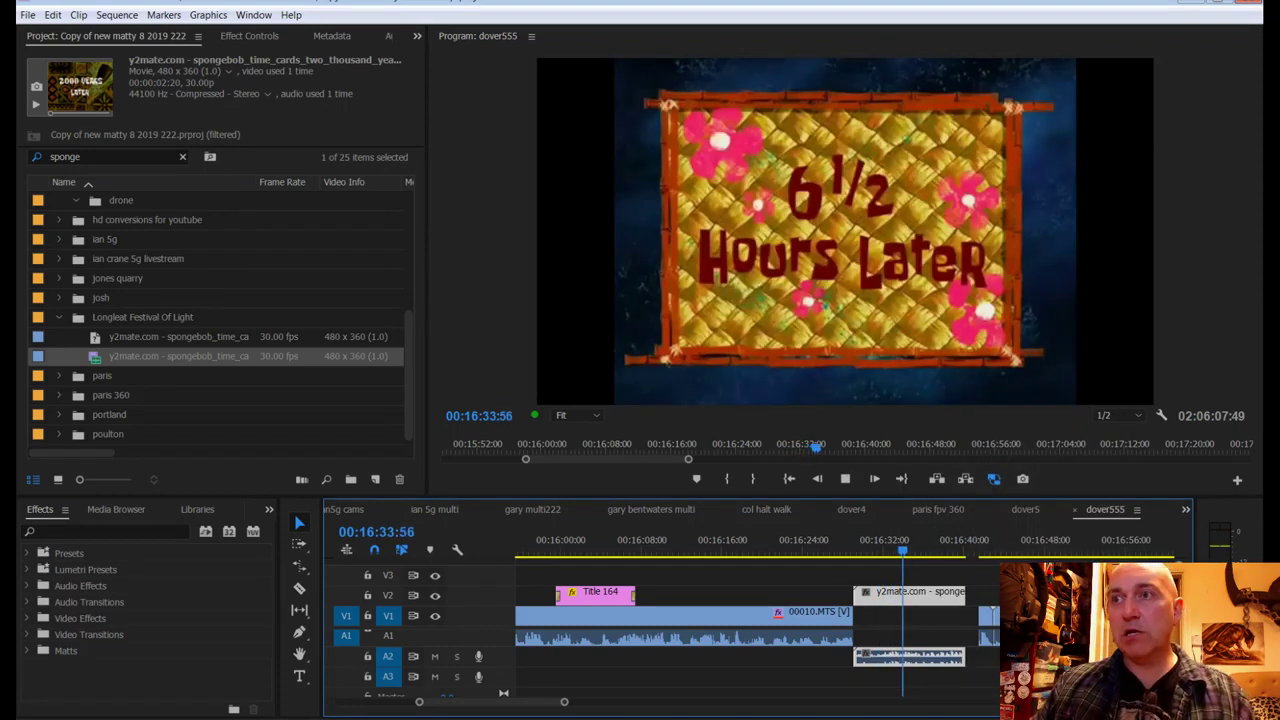
Step: Split the time cards clip at 00:16:34:06, where the "A Few Inches Later" card begins, and delete the part before it
key("space")
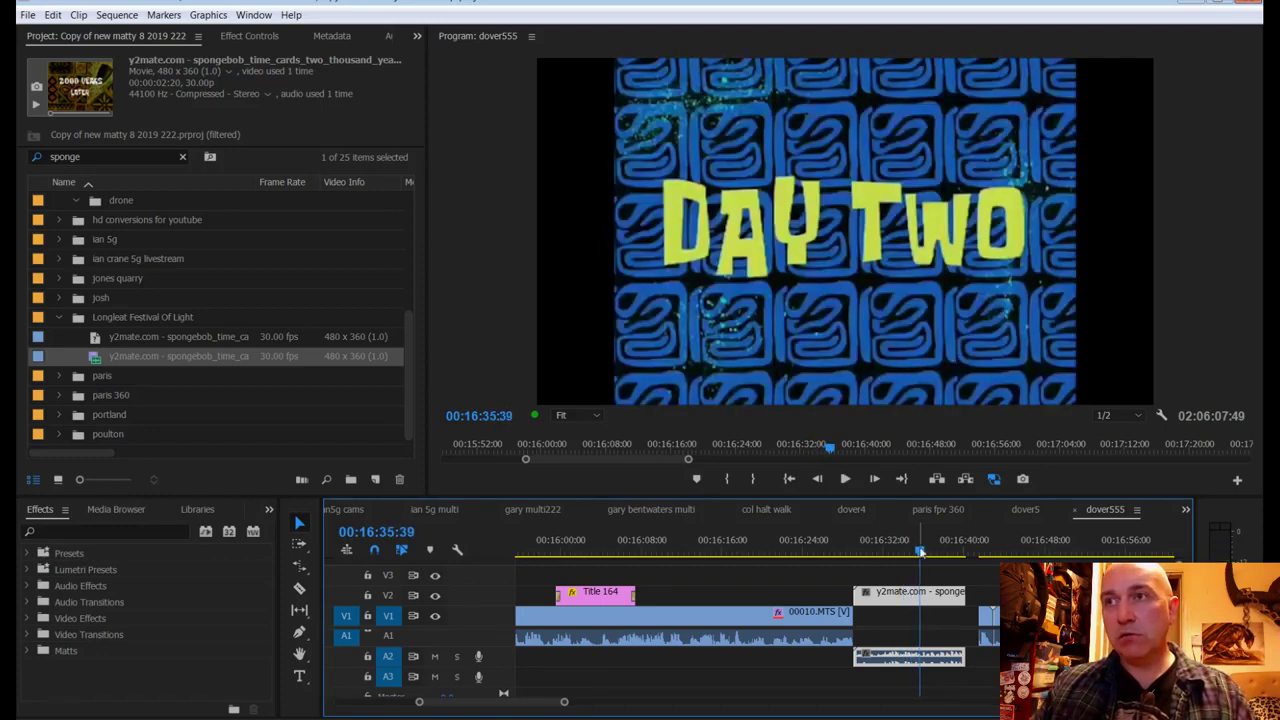
left_click_drag(920, 552, 916, 555)
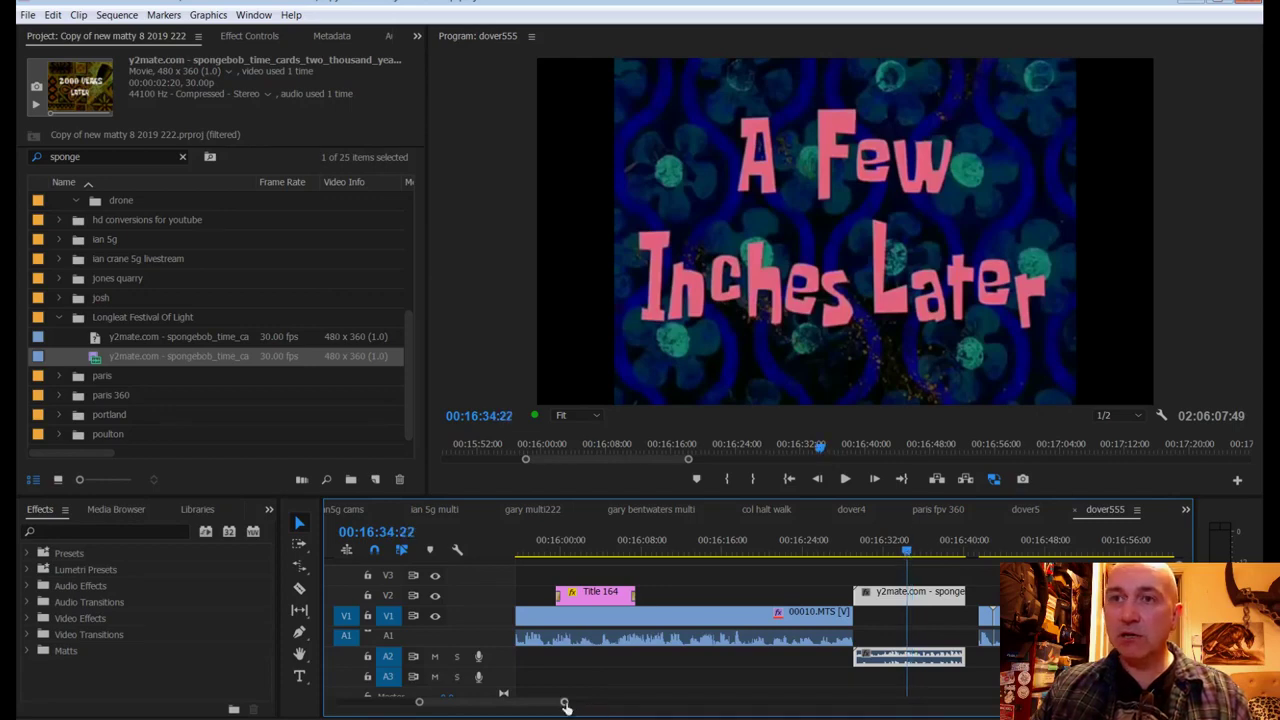
left_click_drag(563, 705, 517, 703)
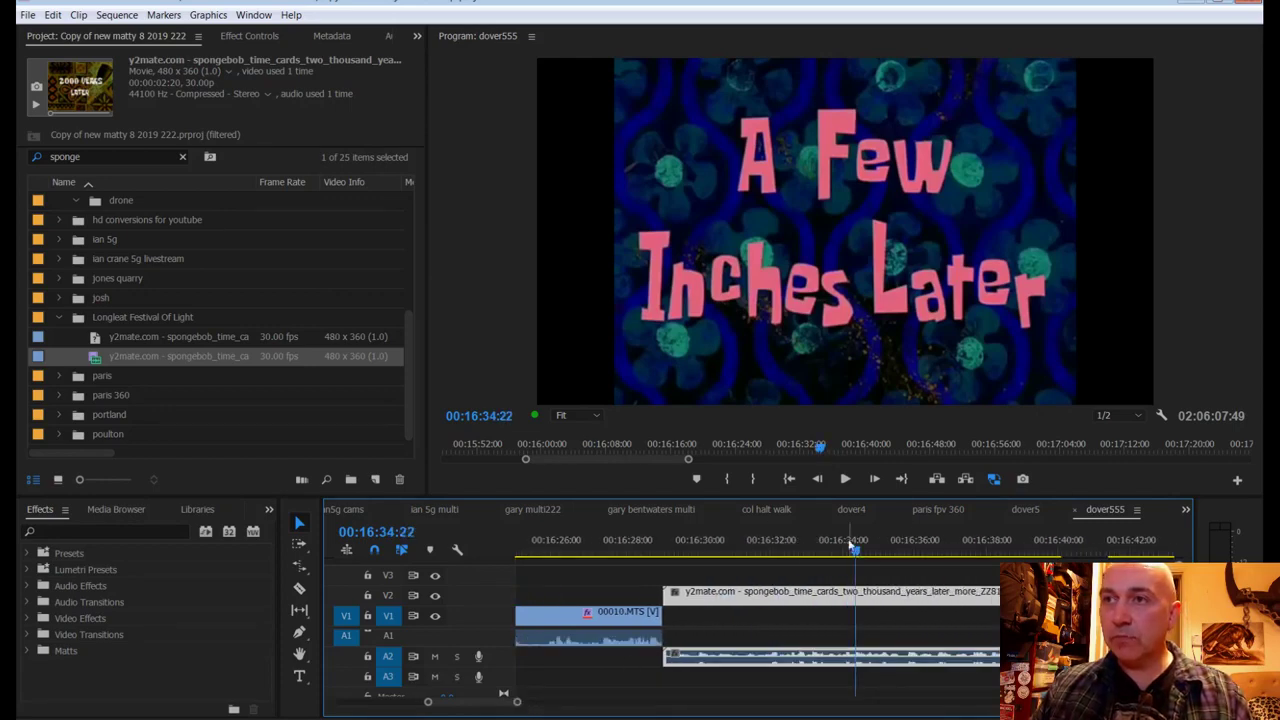
left_click_drag(852, 548, 828, 555)
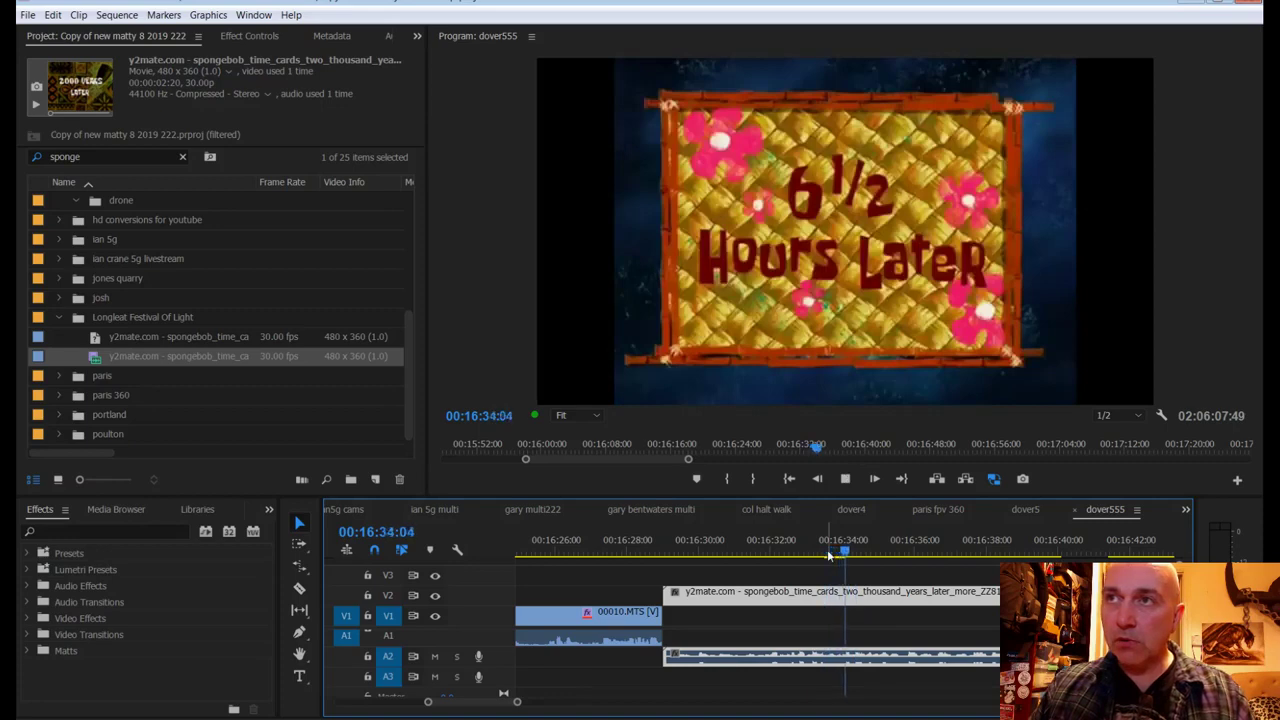
key("space")
key("Left")
key("Left")
key("Left")
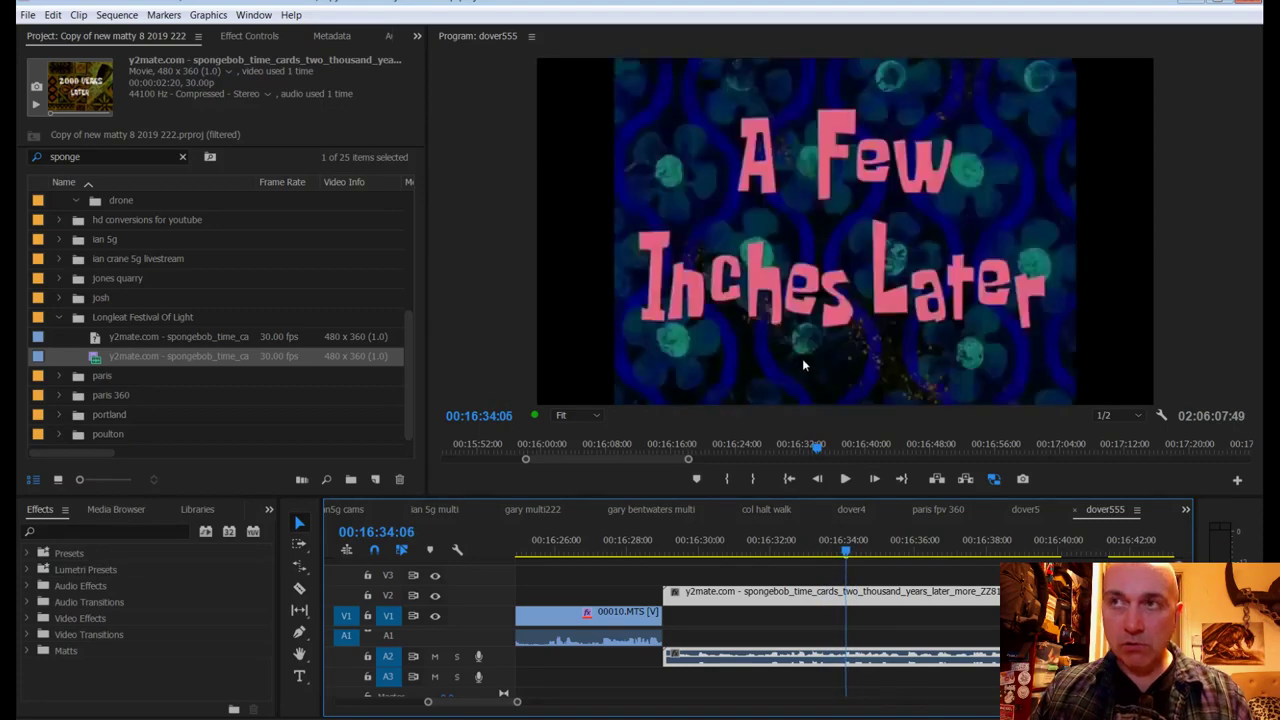
key("c")
left_click(846, 594)
key("v")
left_click(808, 598)
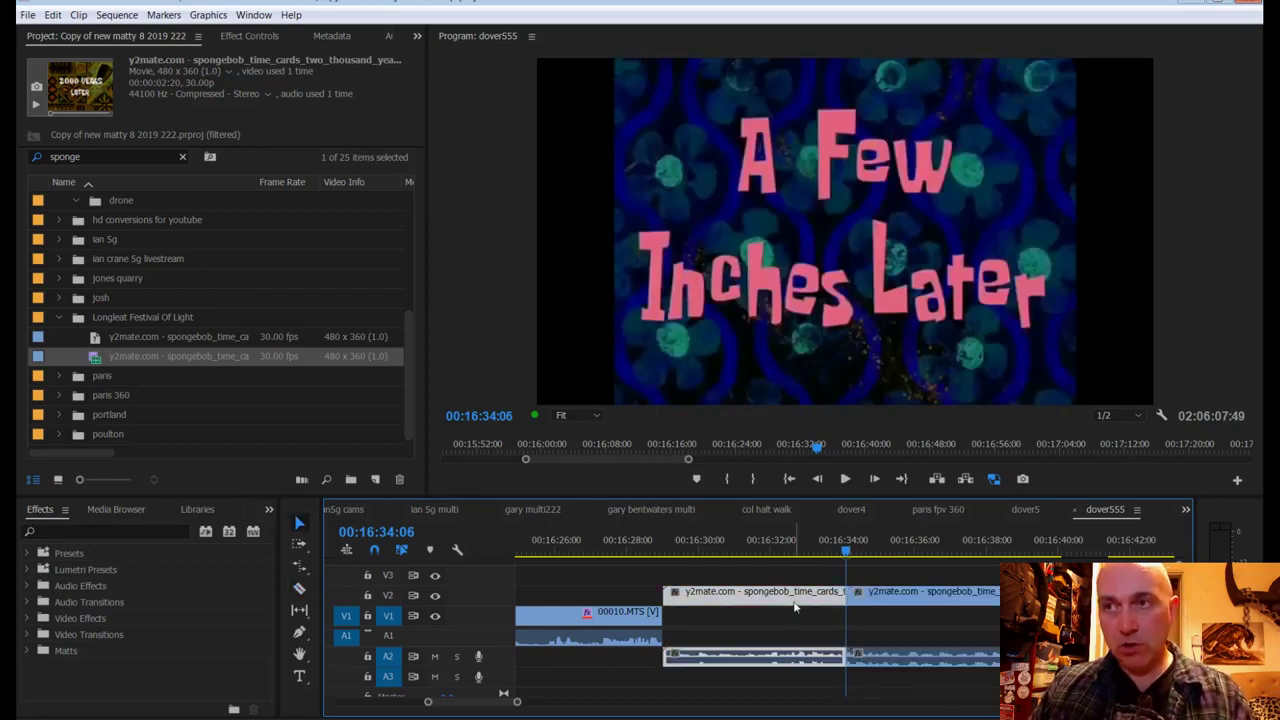
key("Delete")
Step: Move the remaining time cards clip to V1 directly after 00010.MTS and play across the join
left_click_drag(891, 604, 745, 643)
left_click_drag(676, 545, 658, 550)
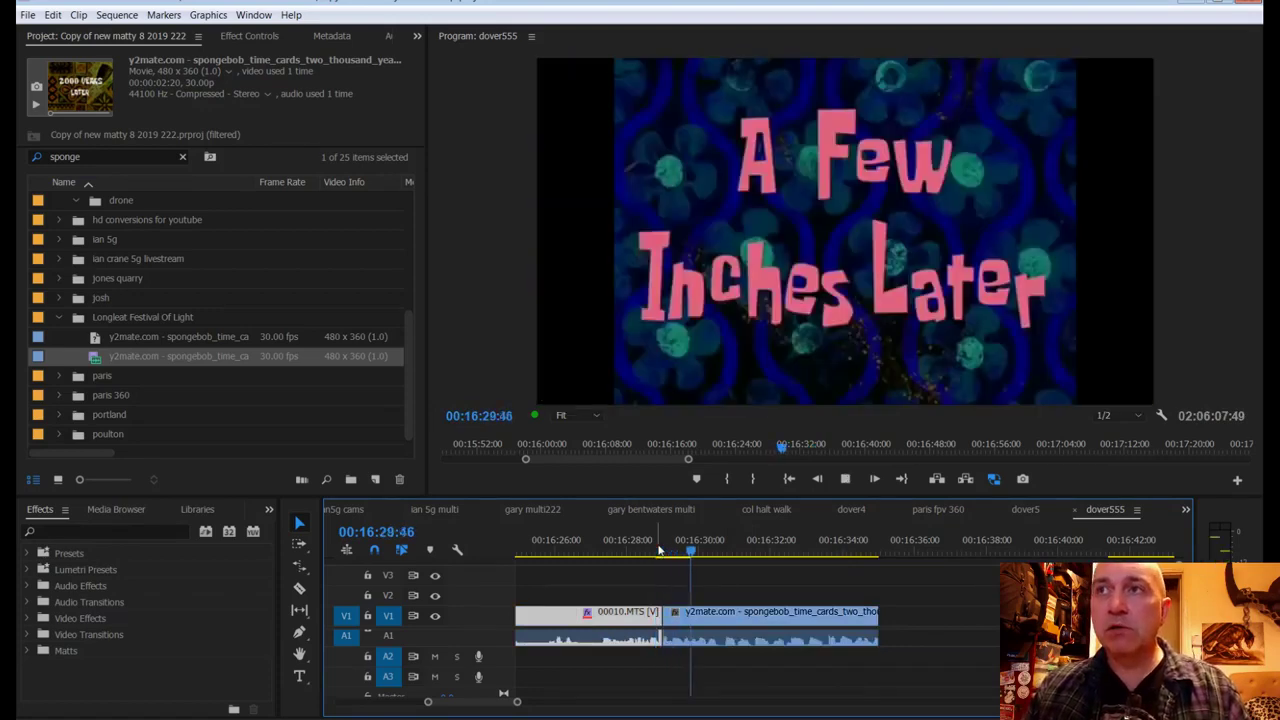
key("space")
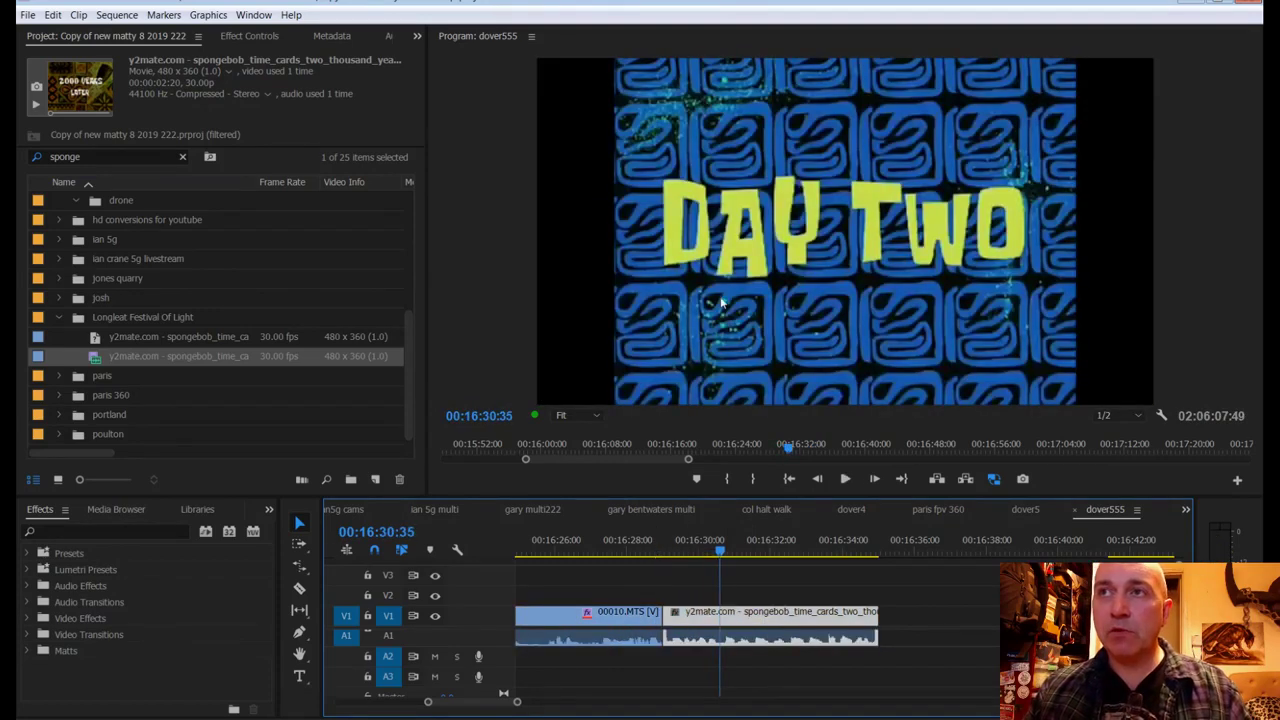
Step: Split the time cards clip at 00:16:30:27, the end of the "A Few Inches Later" card, and delete everything after it
key("Left")
key("Left")
key("Left")
key("Left")
key("Left")
key("Left")
key("Left")
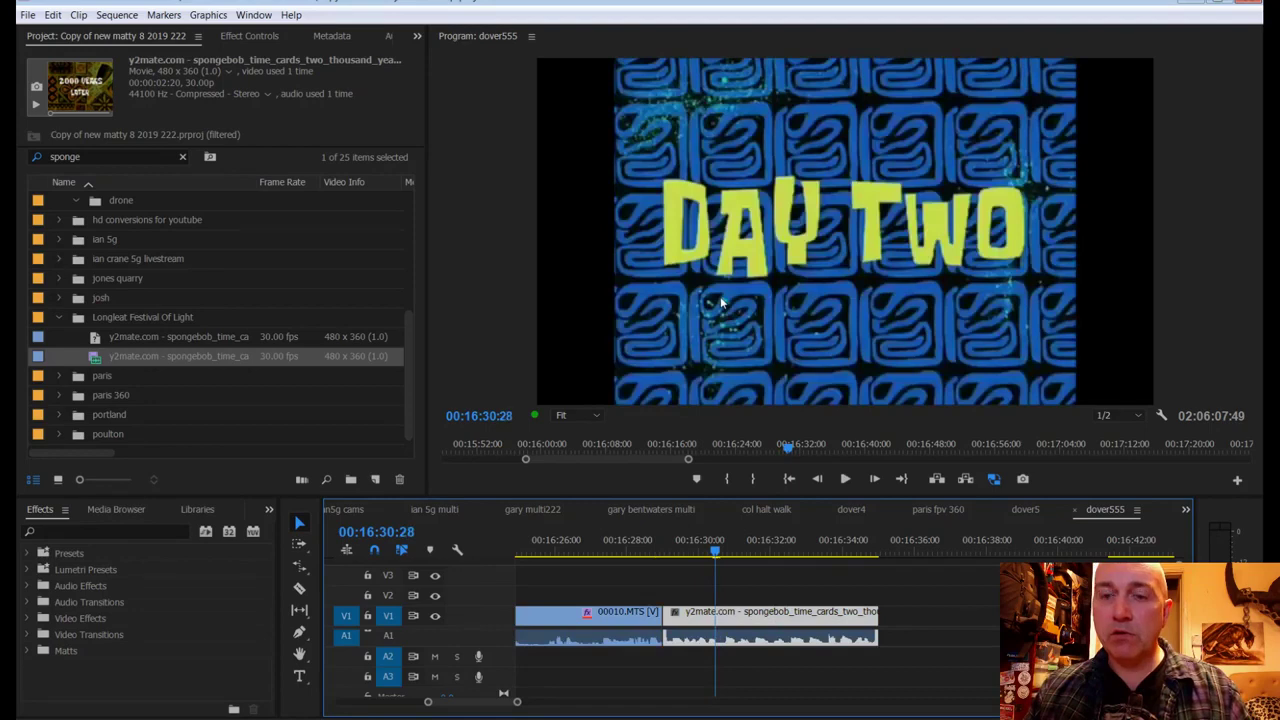
key("Left")
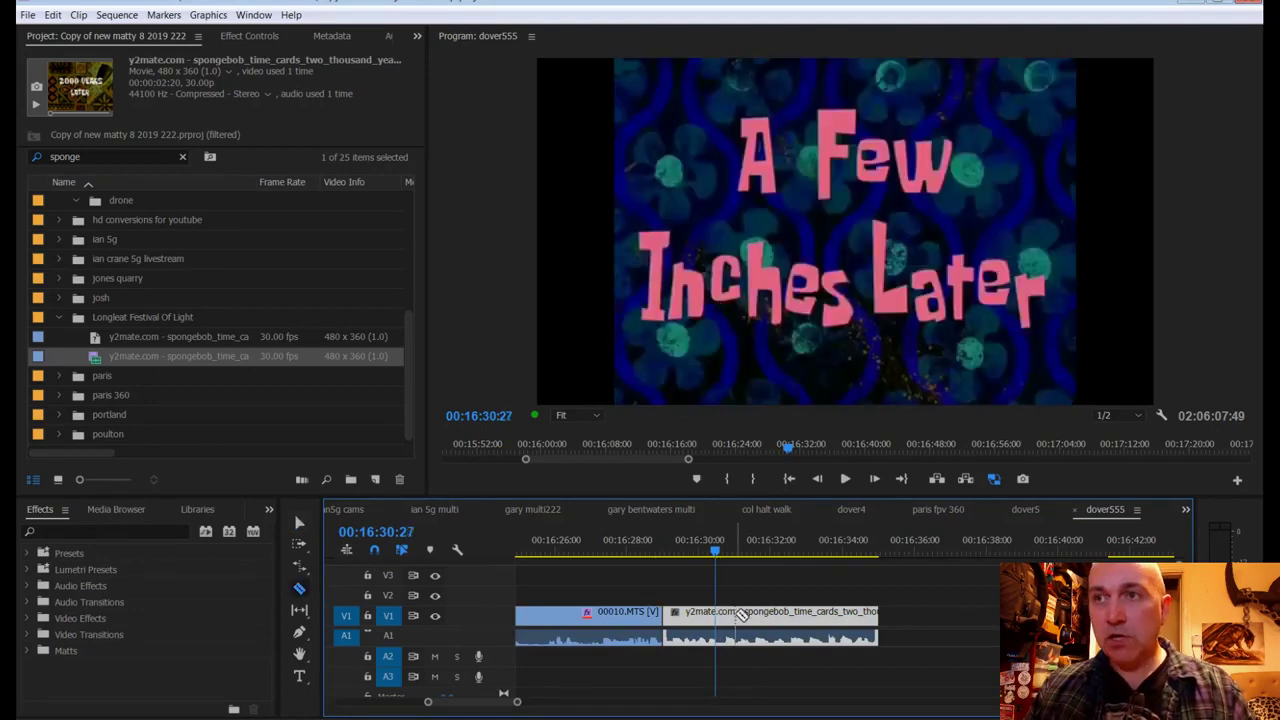
left_click(716, 618)
key("v")
left_click(742, 621)
key("Delete")
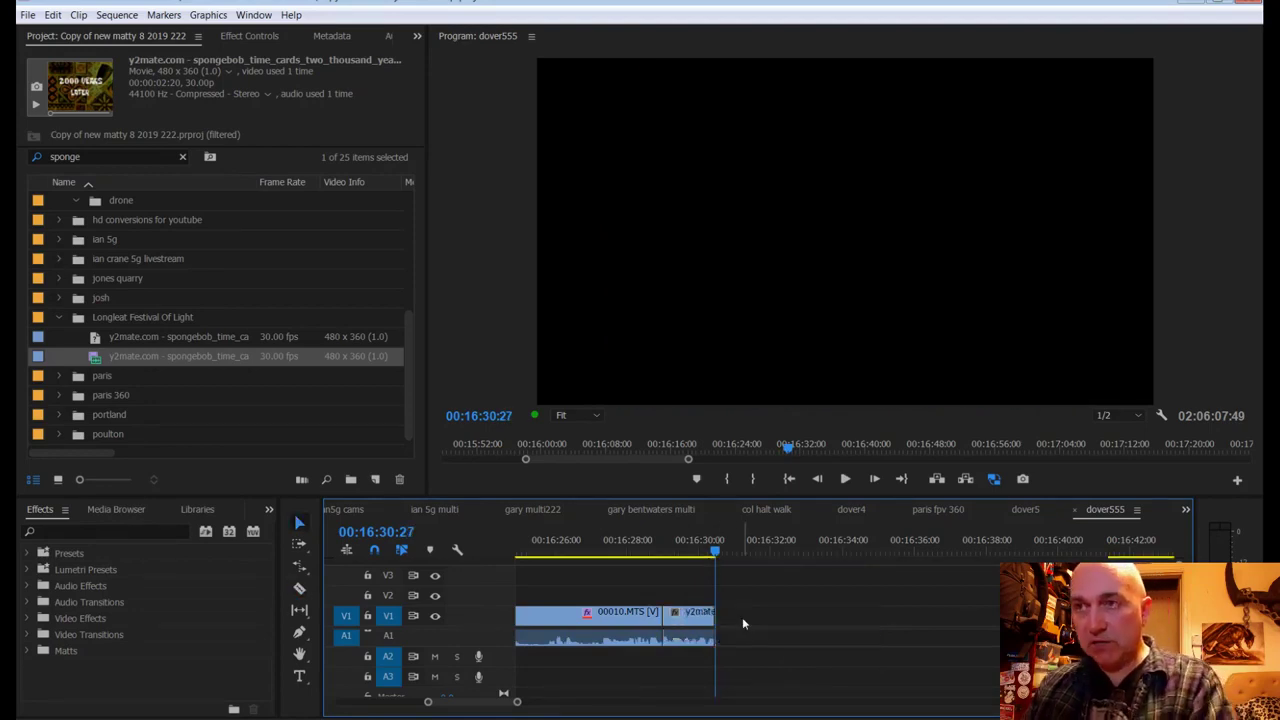
Step: Close the gap after the time card and ripple delete the leftover piece of 00010.MTS before 00011.MTS
left_click(781, 620)
key("Delete")
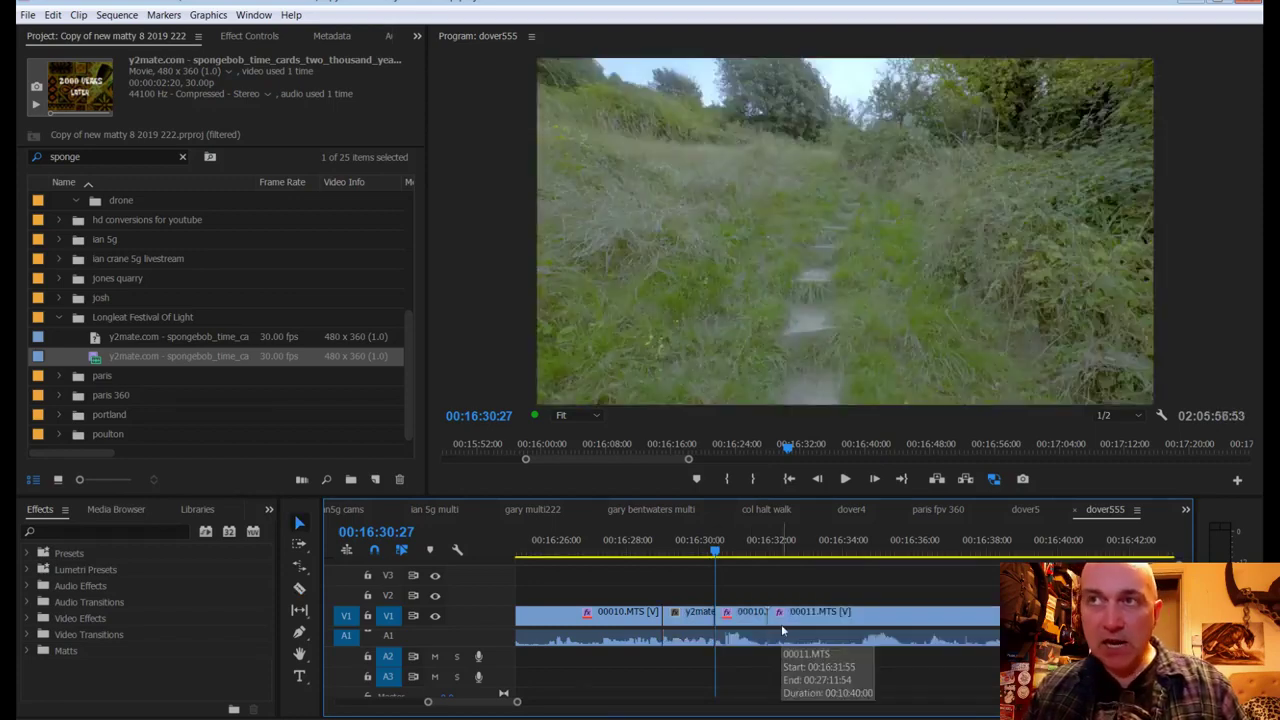
right_click(742, 618)
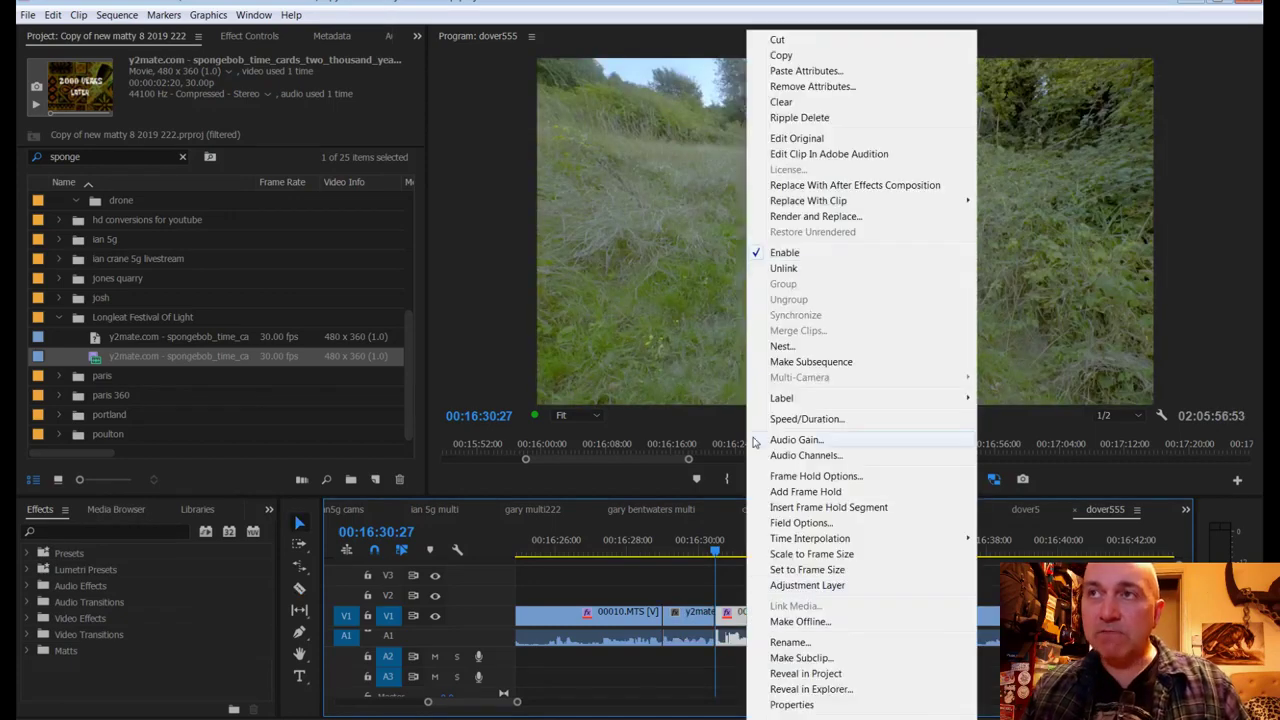
left_click(773, 119)
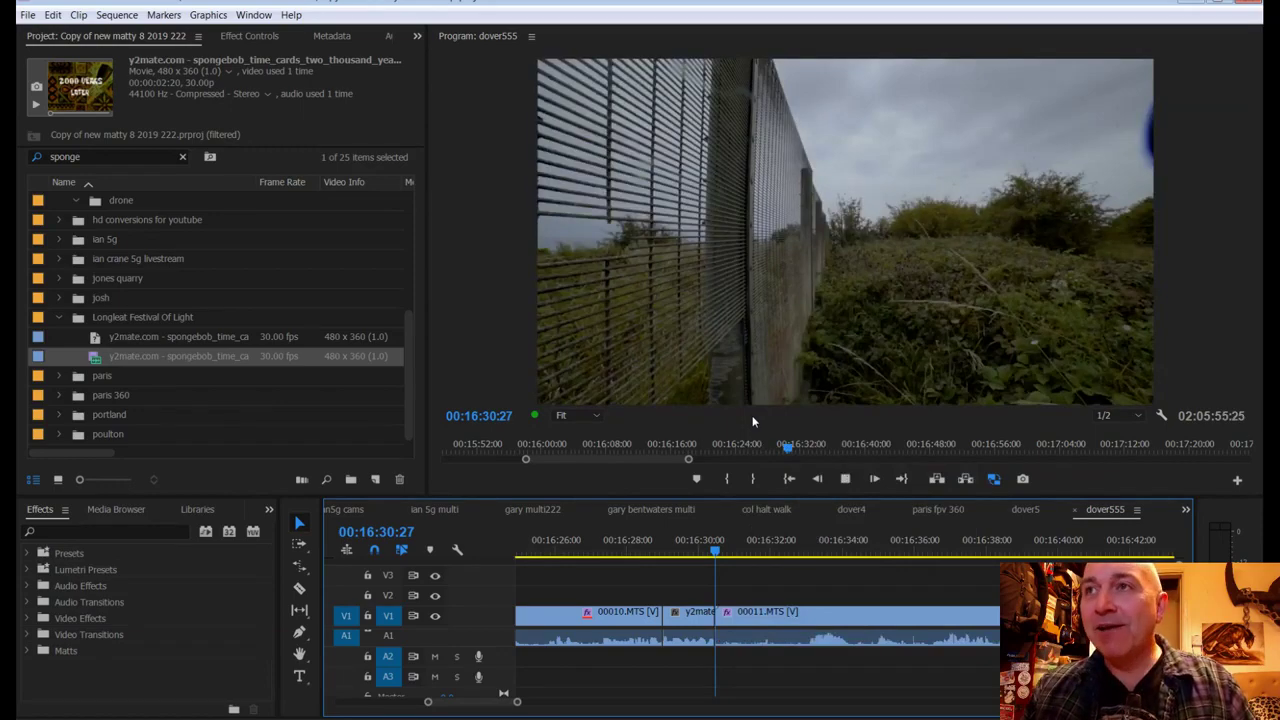
Step: Set 00011.MTS's Lumetri temperature to -35.9, tint to -14.5, highlights to -48.4, shadows to 8.8 and whites to 68.0, and save the project
key("space")
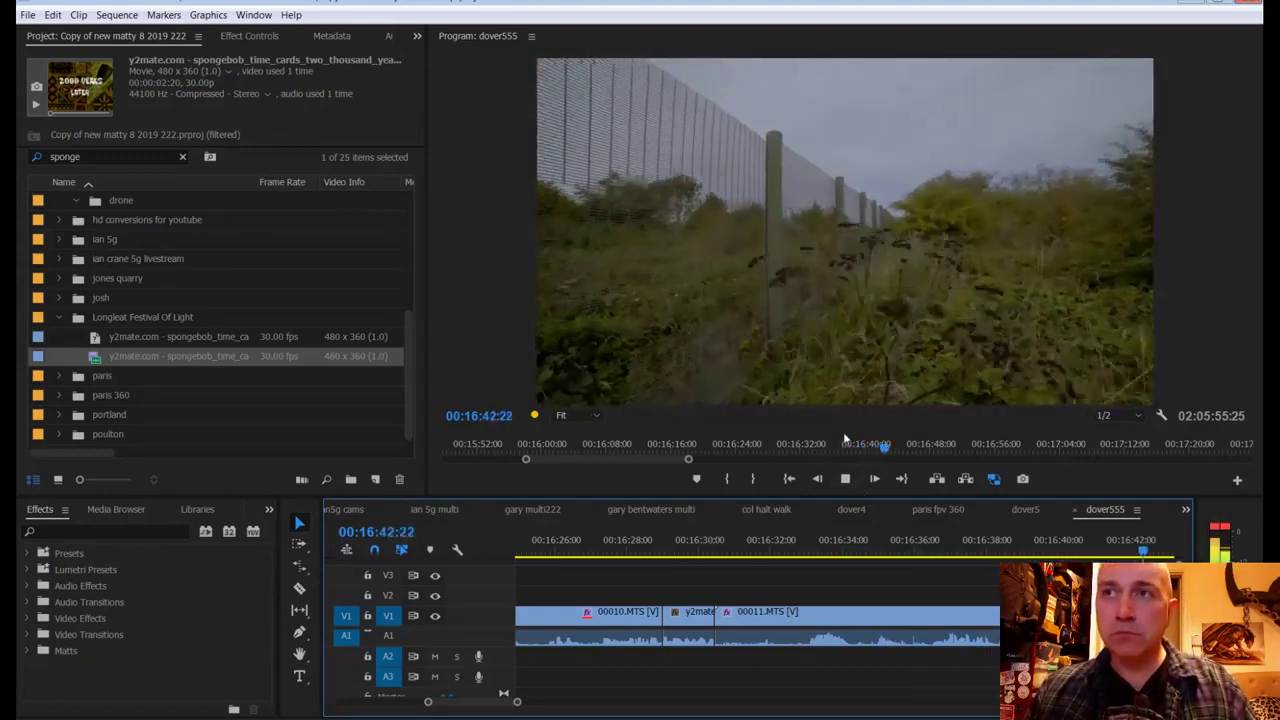
key("space")
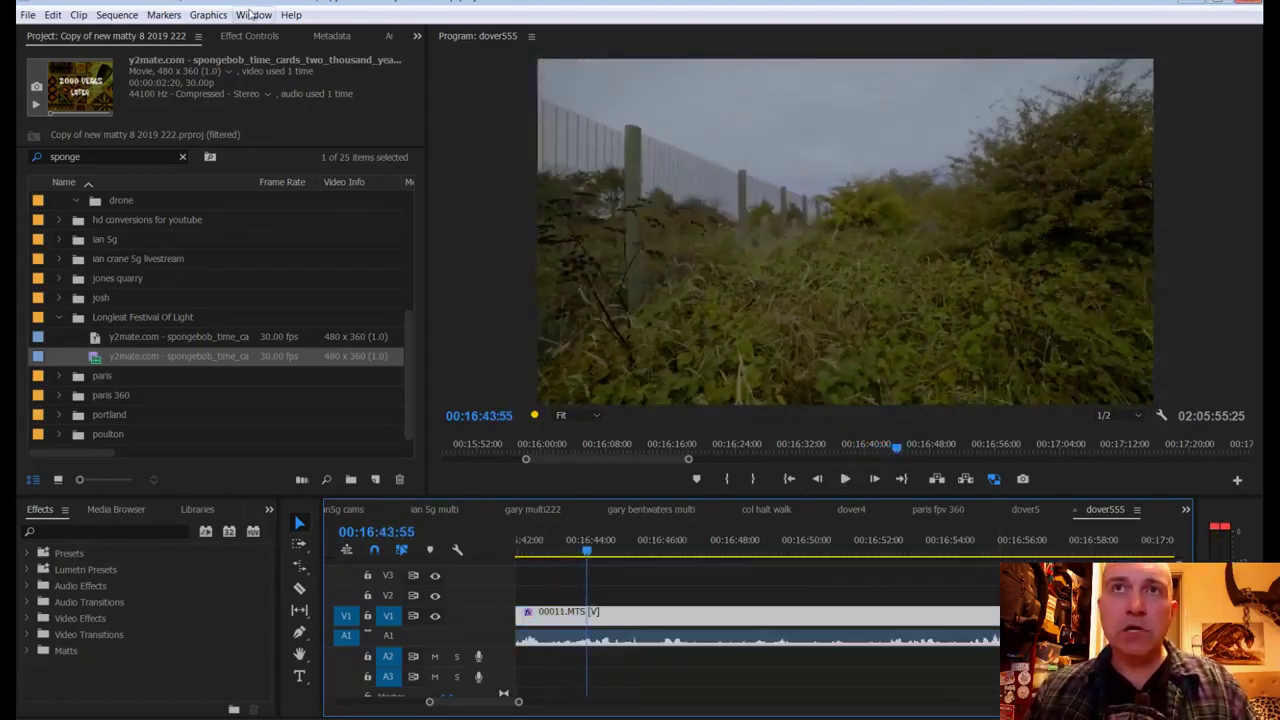
left_click(249, 37)
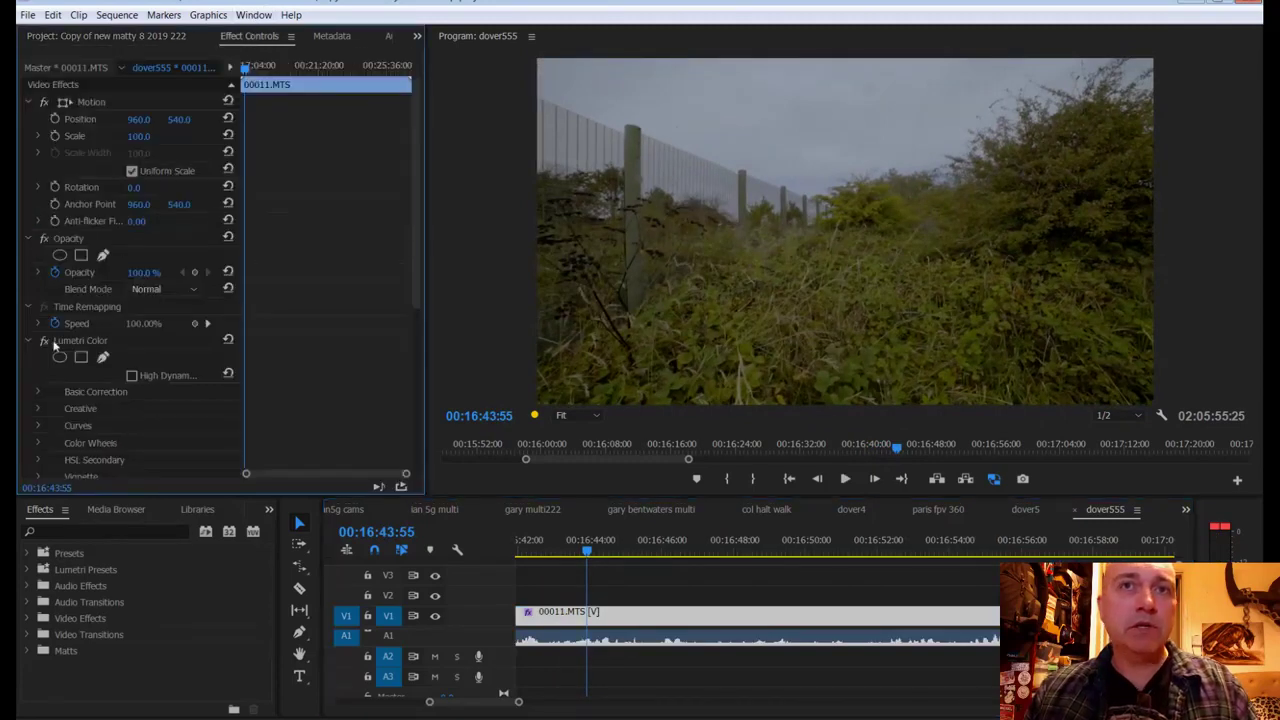
left_click(38, 392)
scroll(50, 336, "down", 5)
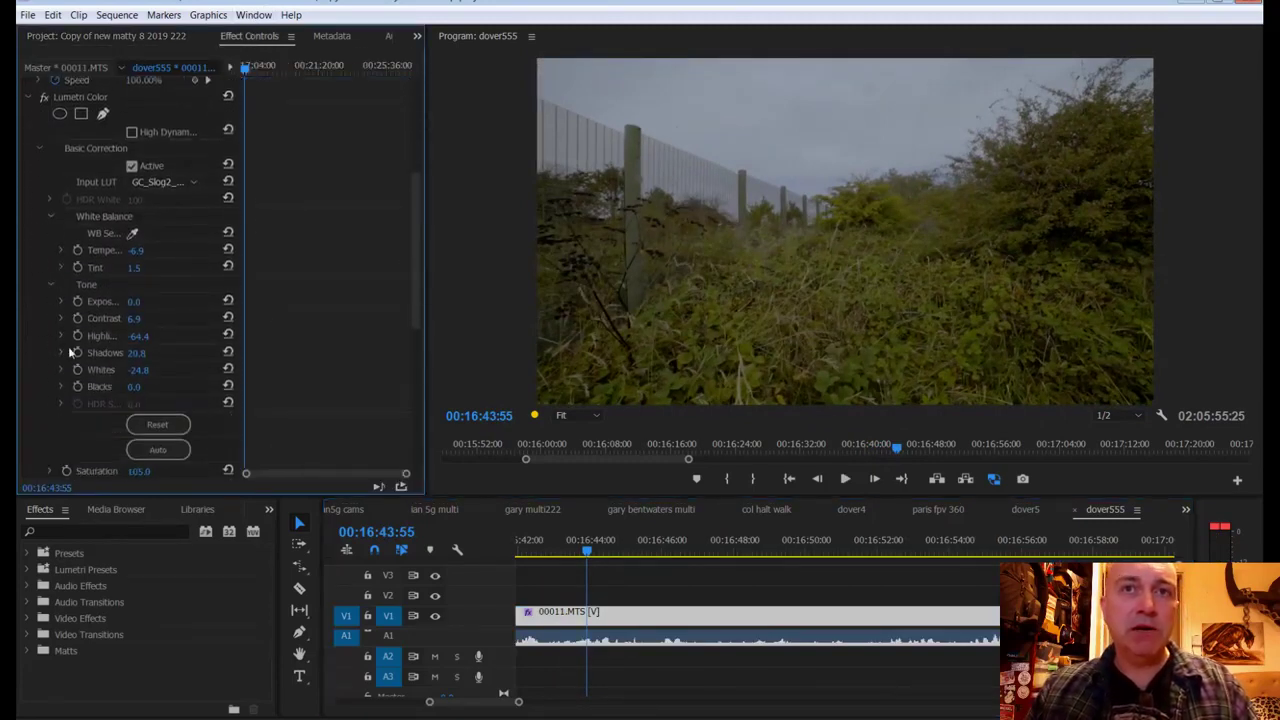
mouse_move(138, 370)
left_mouse_down()
mouse_move(240, 370)
mouse_move(146, 370)
mouse_move(160, 336)
mouse_move(118, 336)
mouse_move(160, 336)
mouse_move(150, 353)
mouse_move(128, 353)
mouse_move(140, 353)
left_mouse_up()
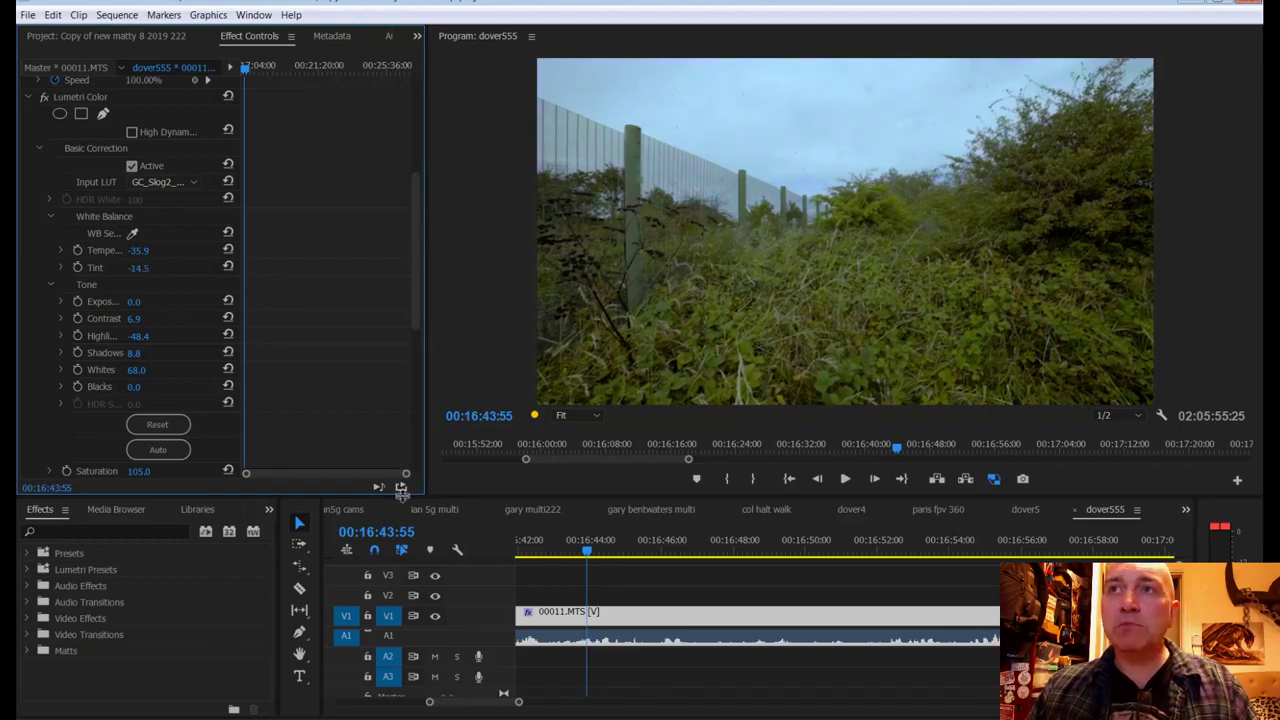
key("space")
key("space")
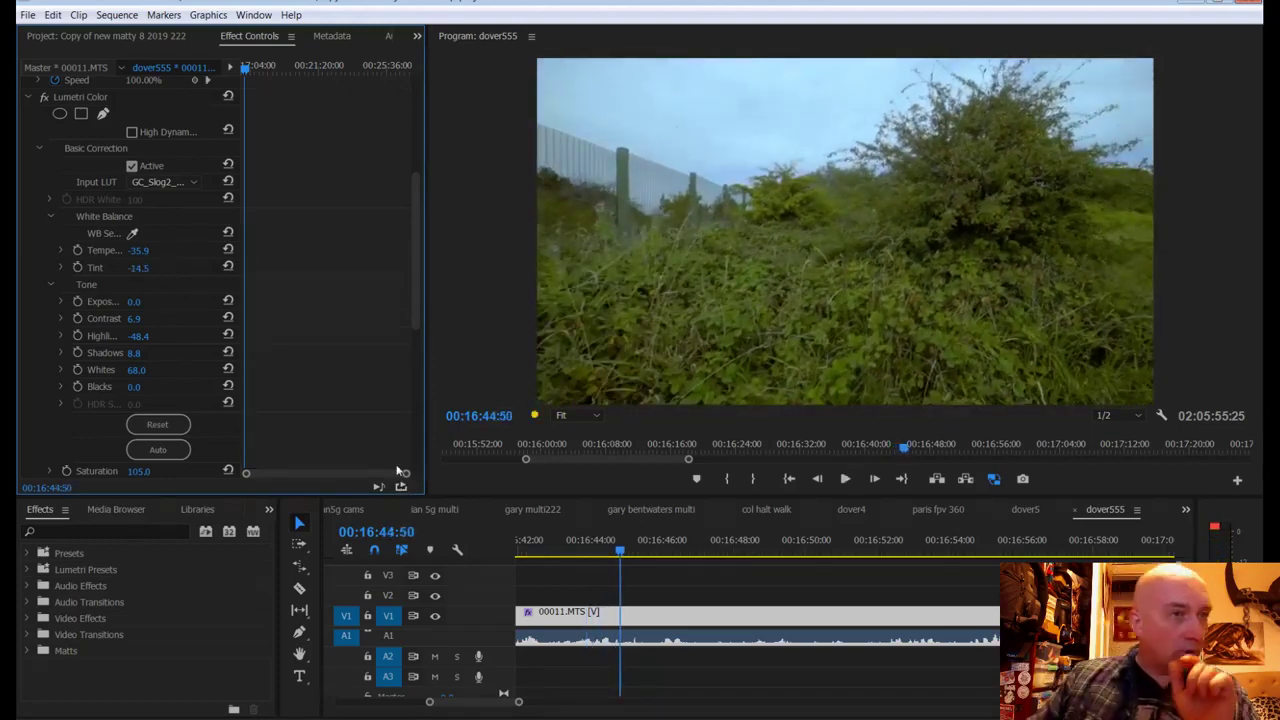
key("ctrl+s")
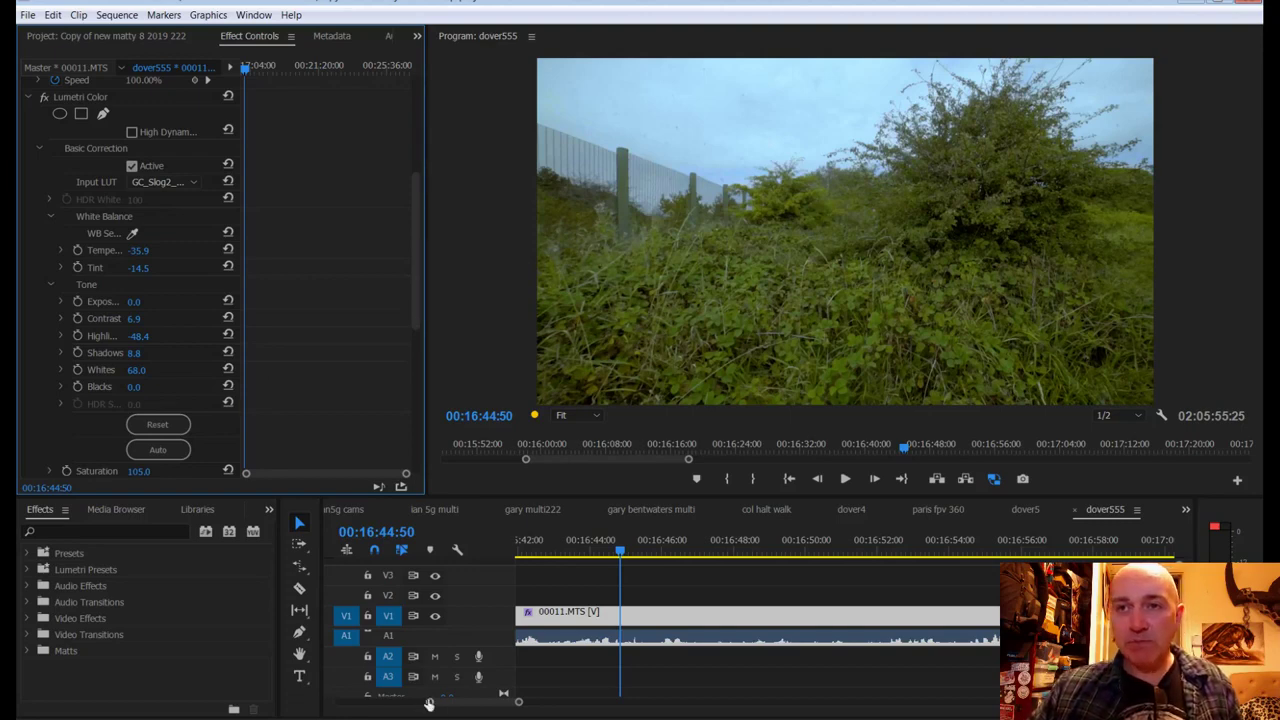
Step: Turn off uniform scale on the "A Few Inches Later" card, set its scale width to 135.0 and save the project
left_click_drag(429, 704, 397, 708)
left_click(720, 543)
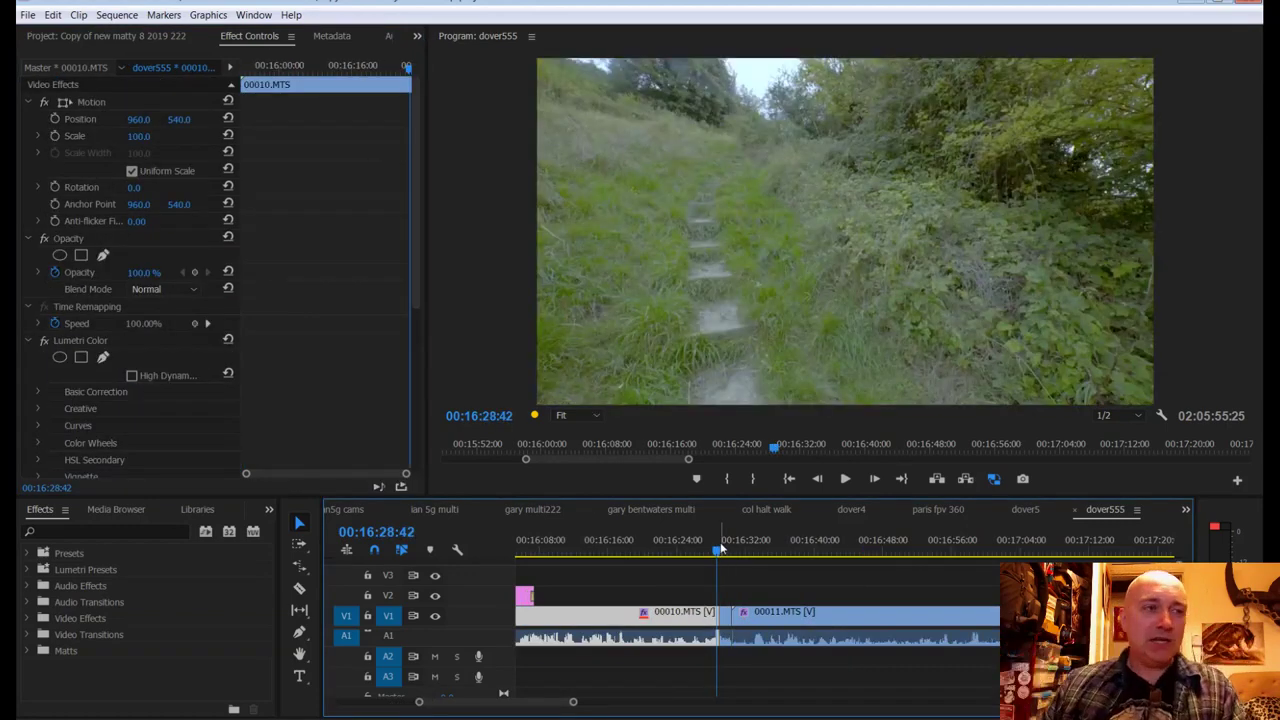
key("space")
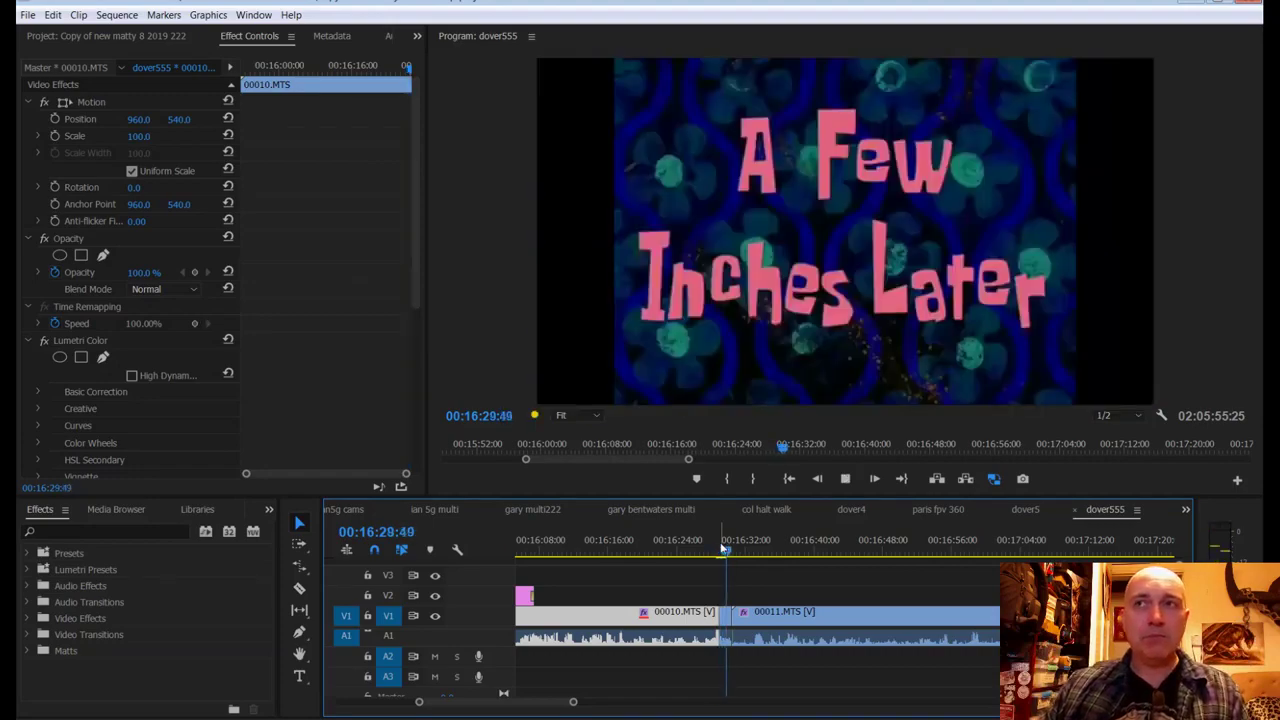
left_click(725, 548)
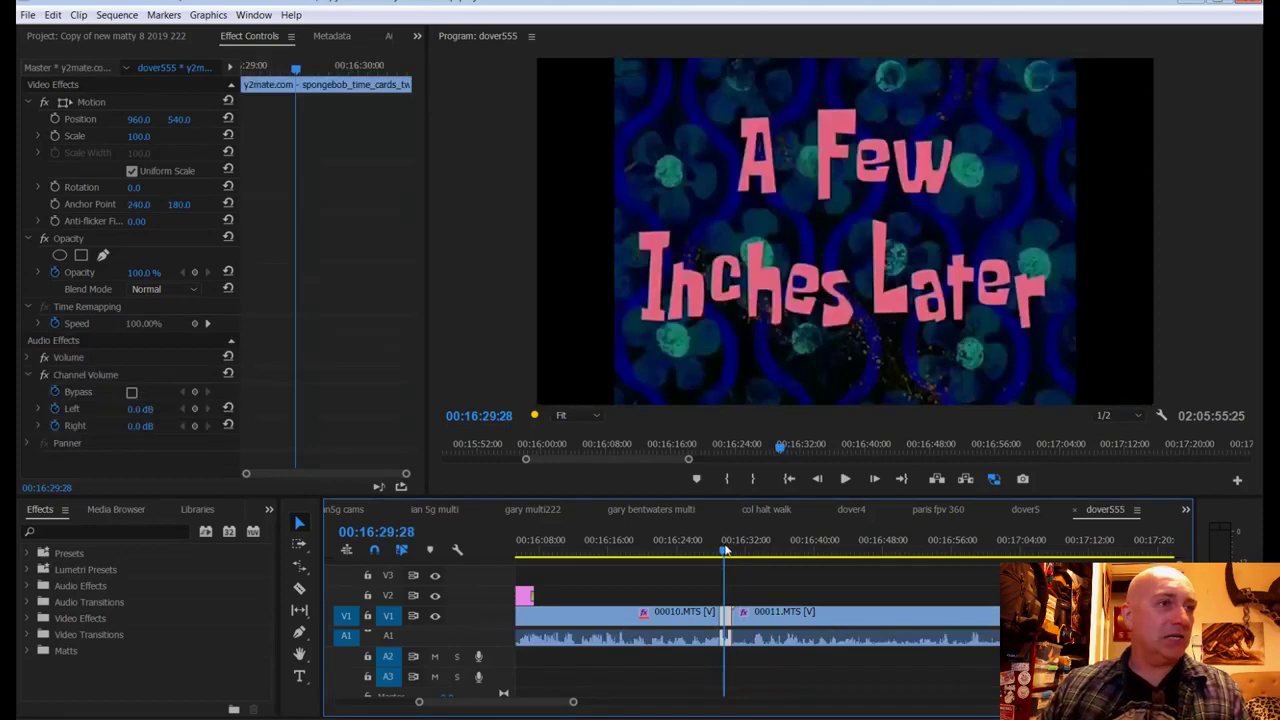
left_click_drag(725, 550, 730, 553)
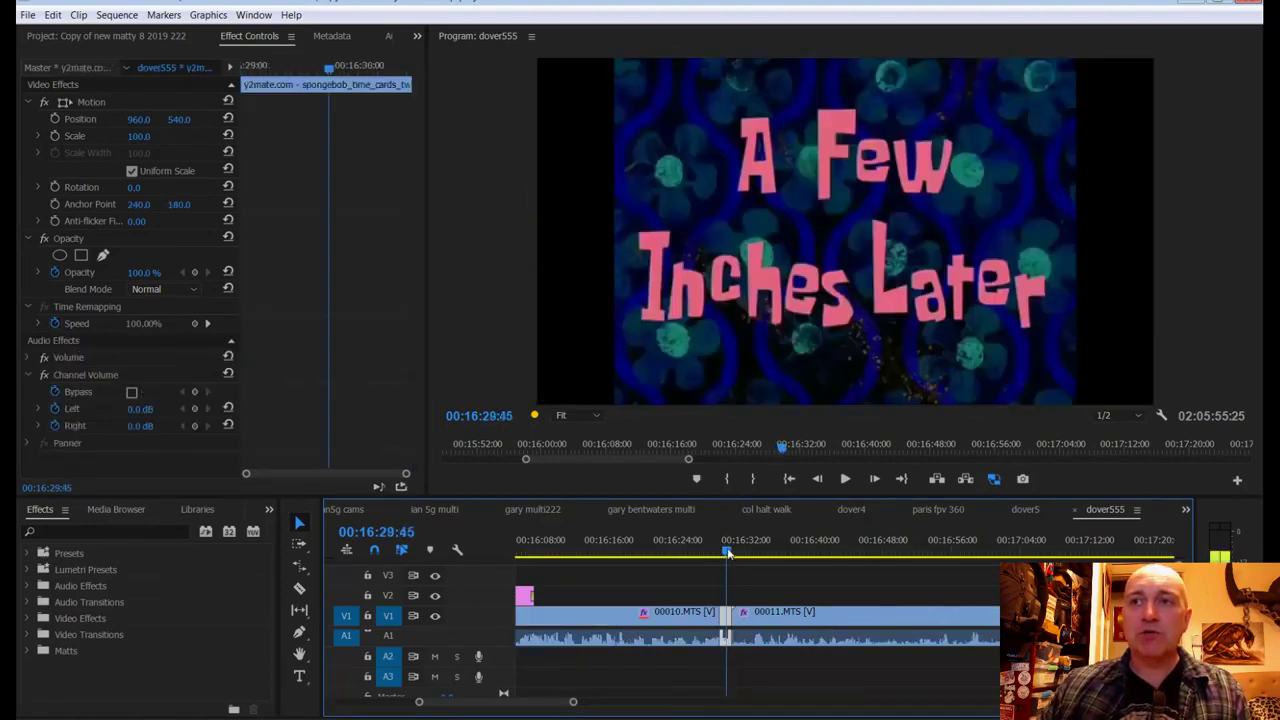
left_click(38, 136)
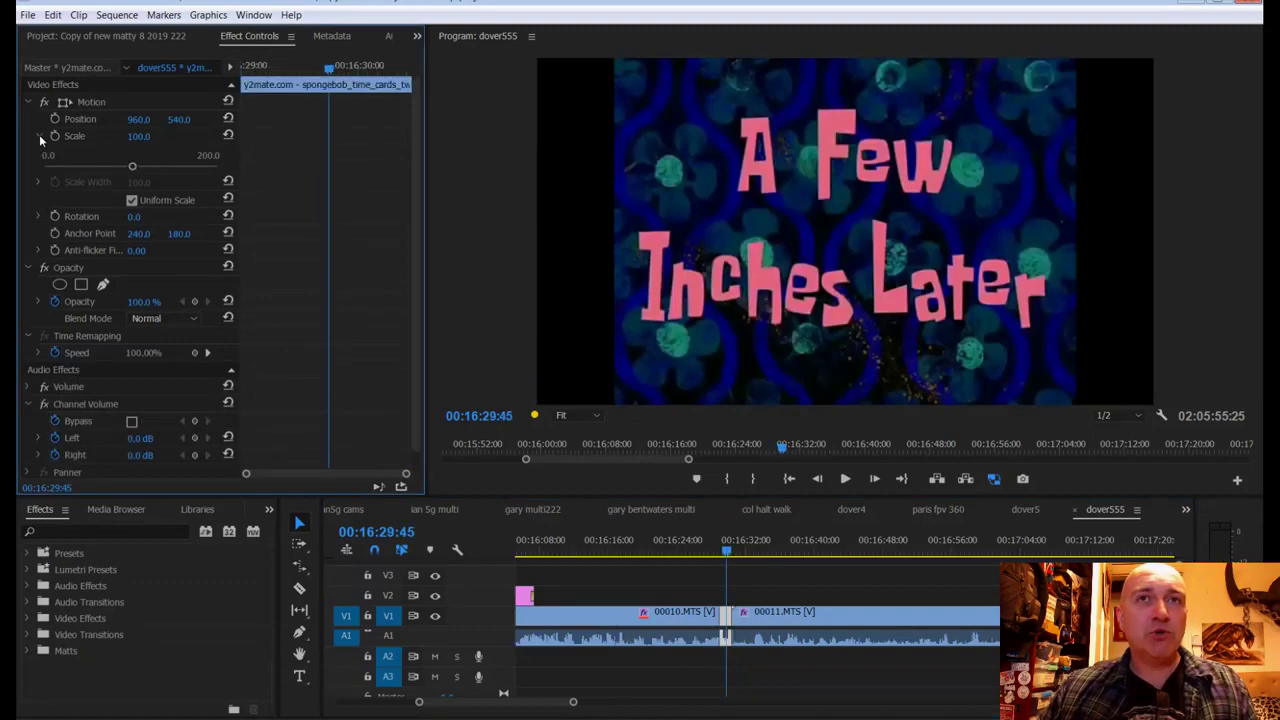
left_click(132, 200)
left_click_drag(138, 182, 173, 182)
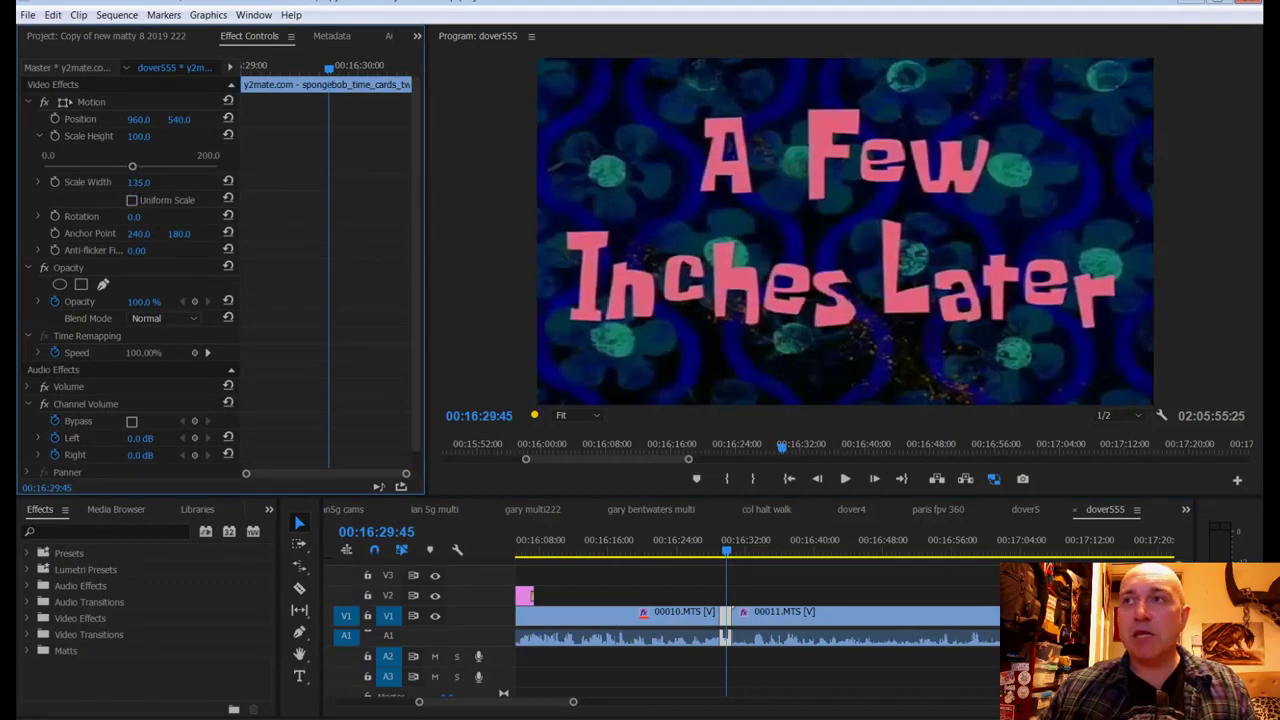
key("ctrl+s")
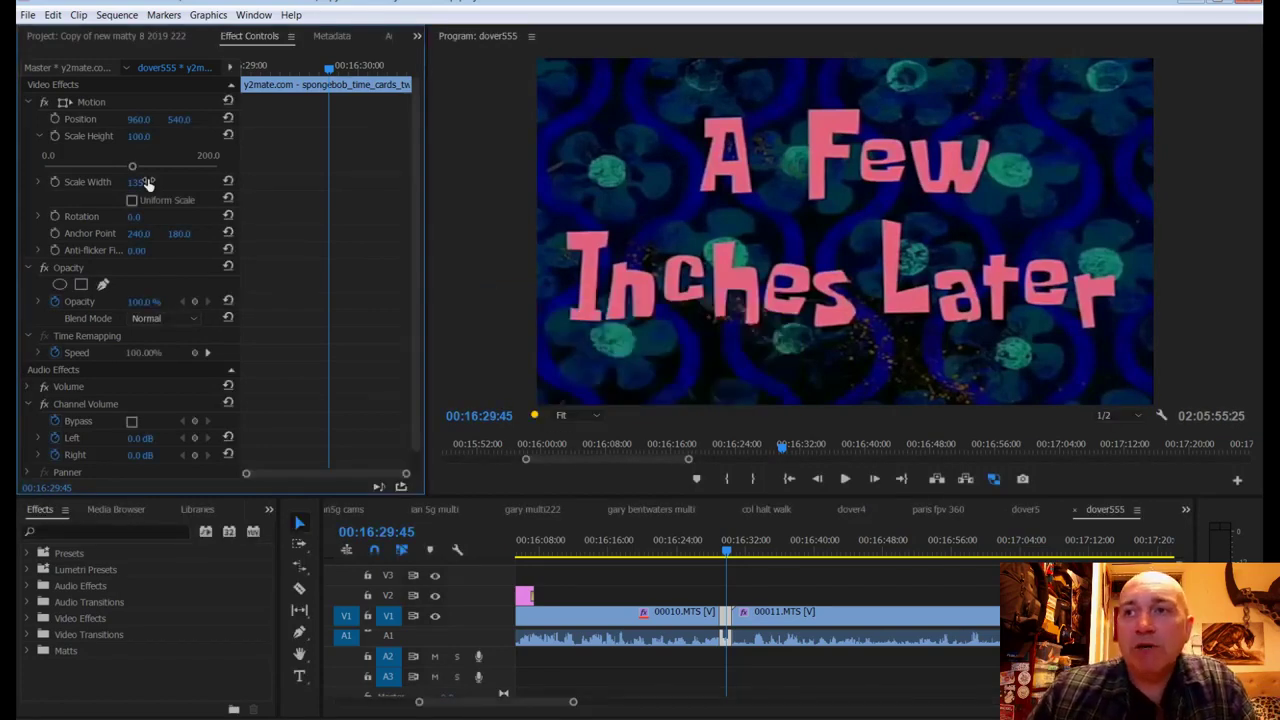
Step: Shift the time card and following clips to leave a gap of a few frames before and after the card, and save
left_click_drag(733, 556, 716, 552)
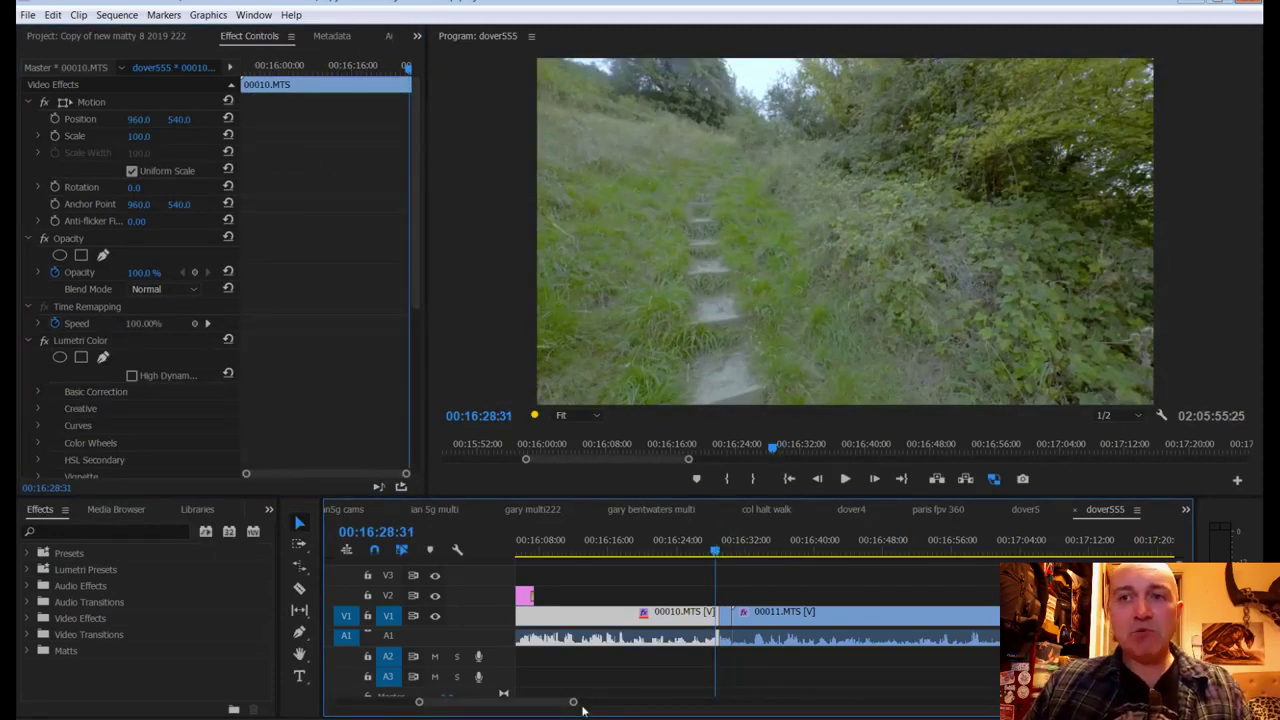
left_click_drag(575, 703, 544, 707)
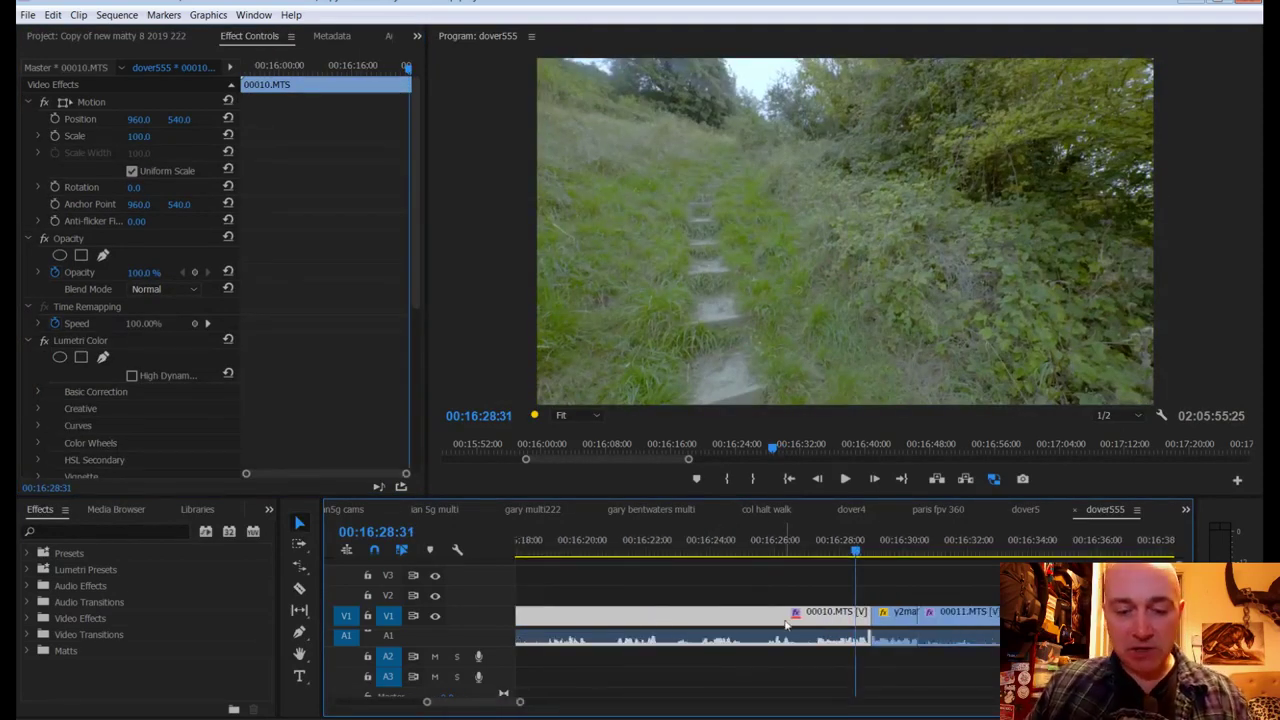
left_click_drag(855, 550, 875, 551)
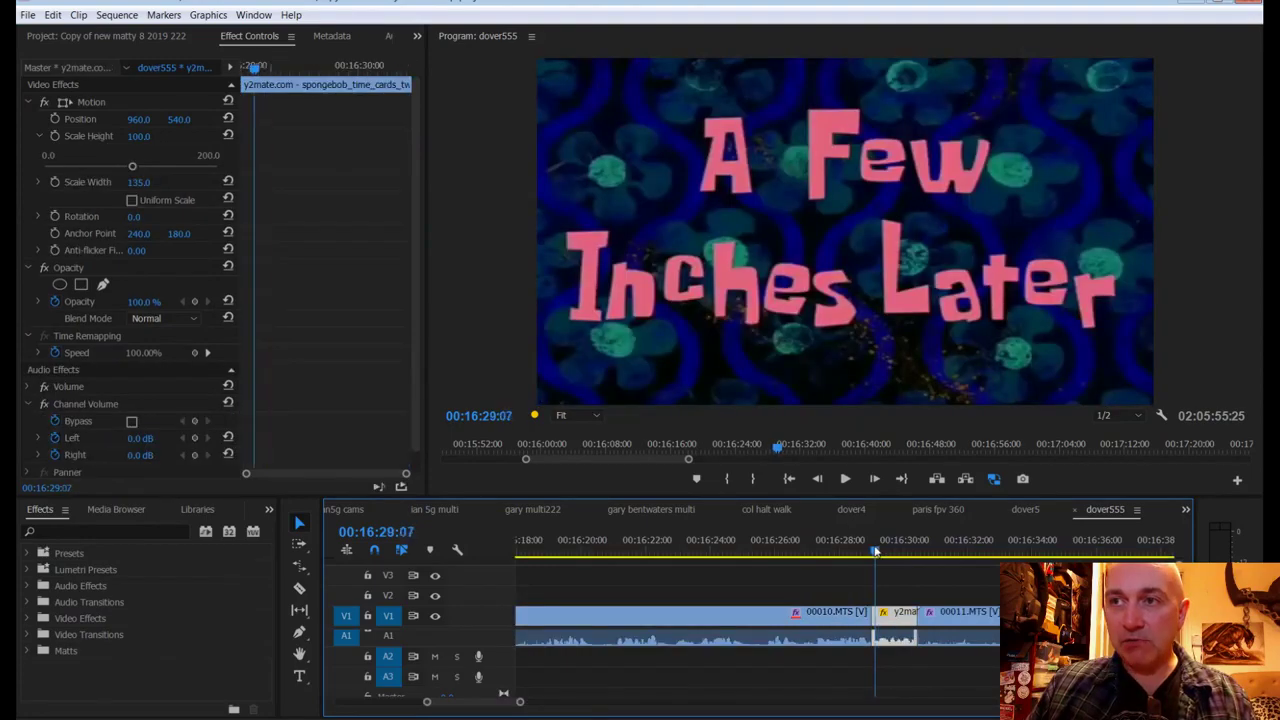
key("a")
left_click(885, 617)
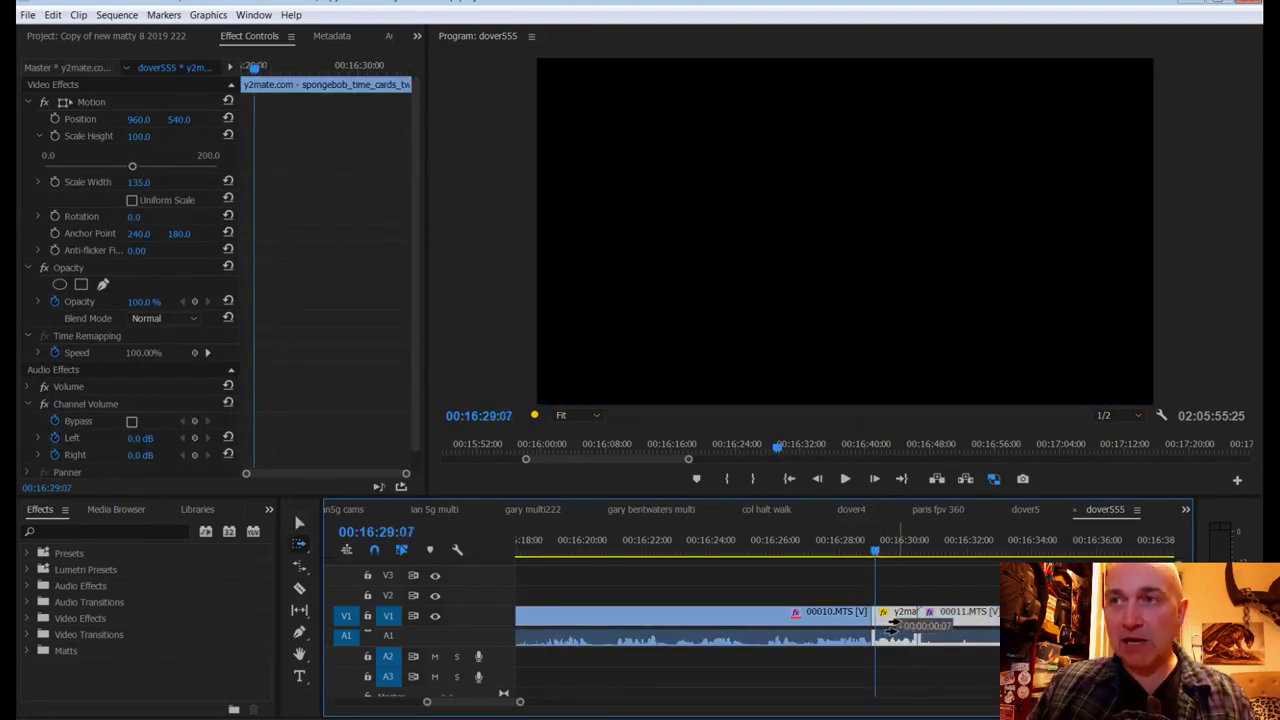
left_click_drag(918, 552, 928, 556)
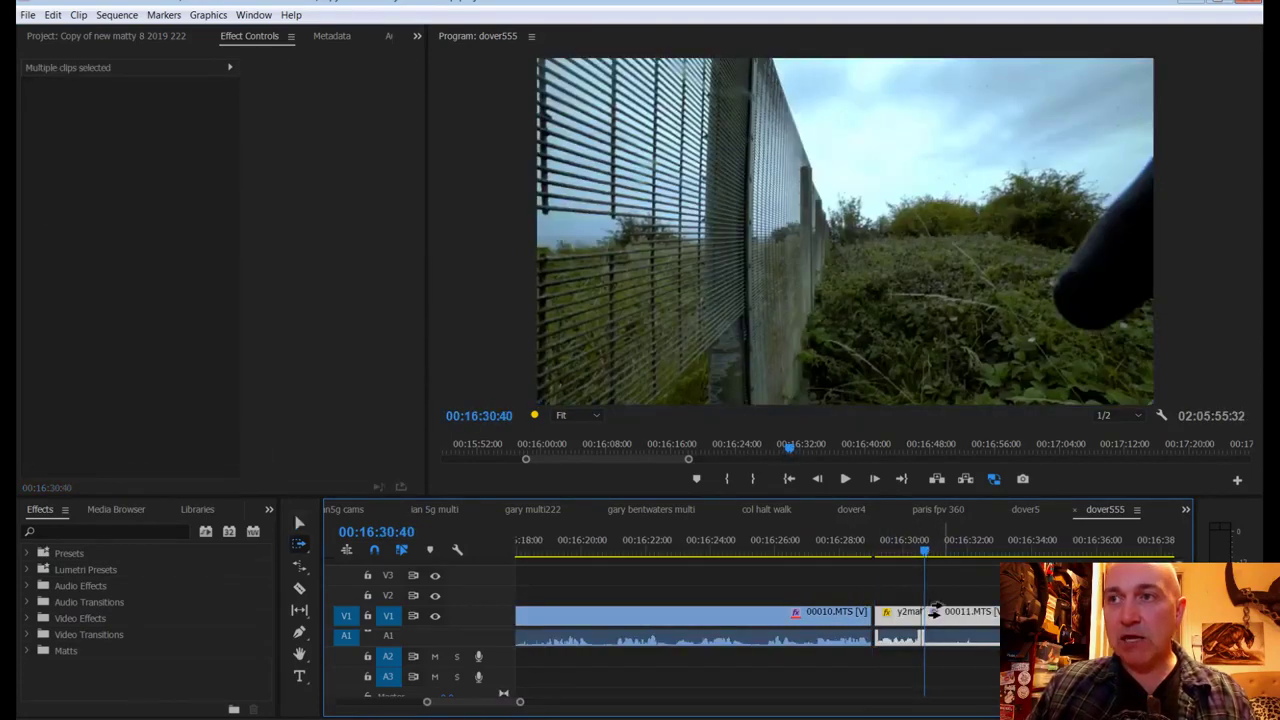
left_click_drag(943, 610, 947, 610)
left_click(850, 548)
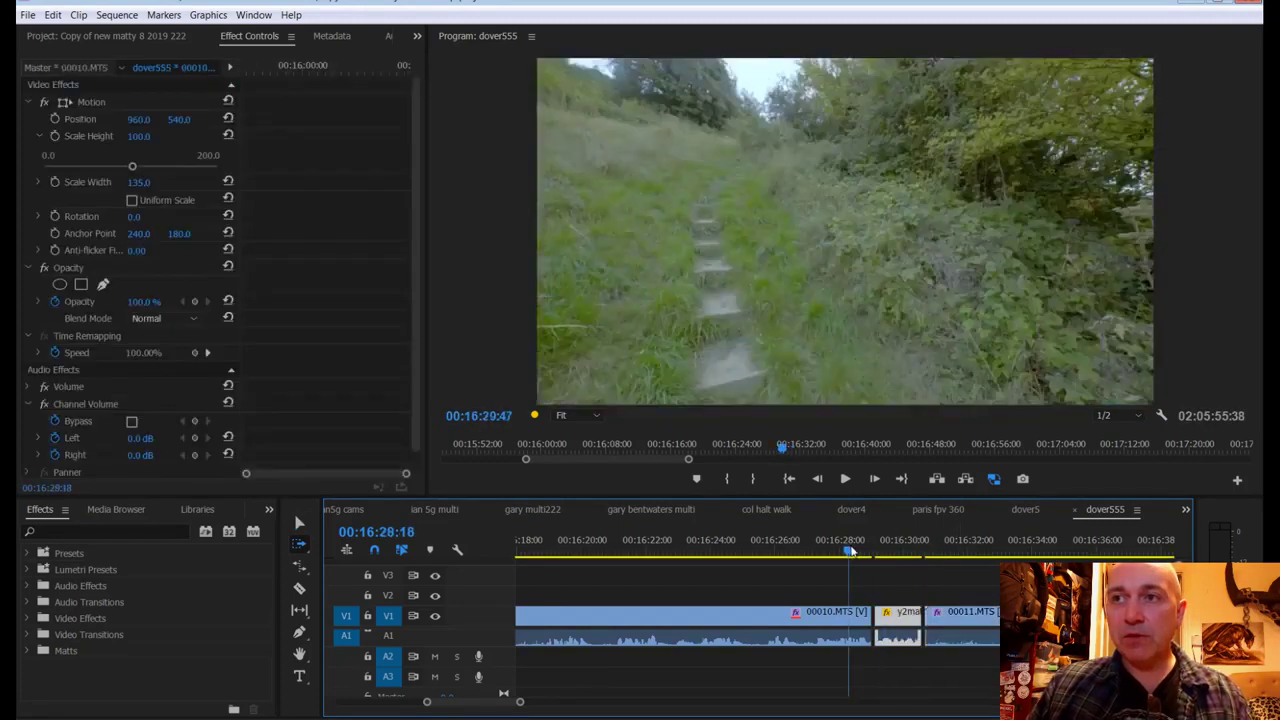
key("ctrl+s")
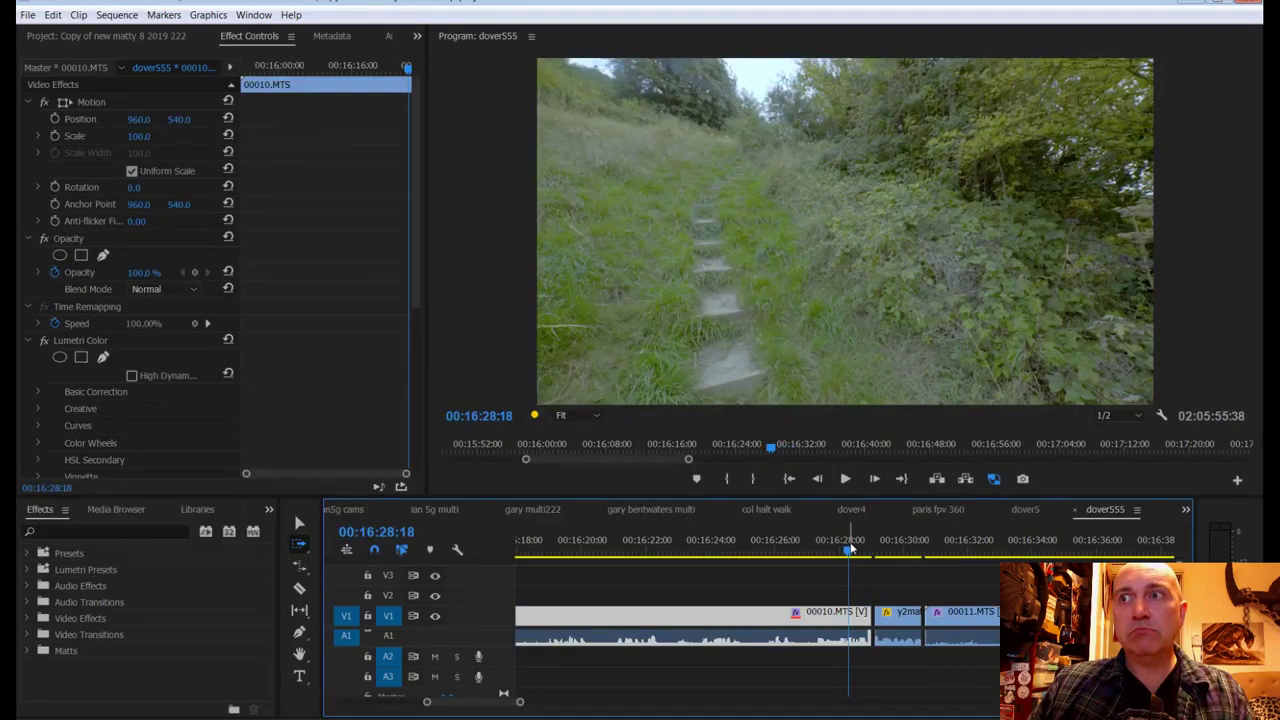
Step: Split 00011.MTS at 00:16:36:40 and ripple delete the part between the time card and the cut
key("space")
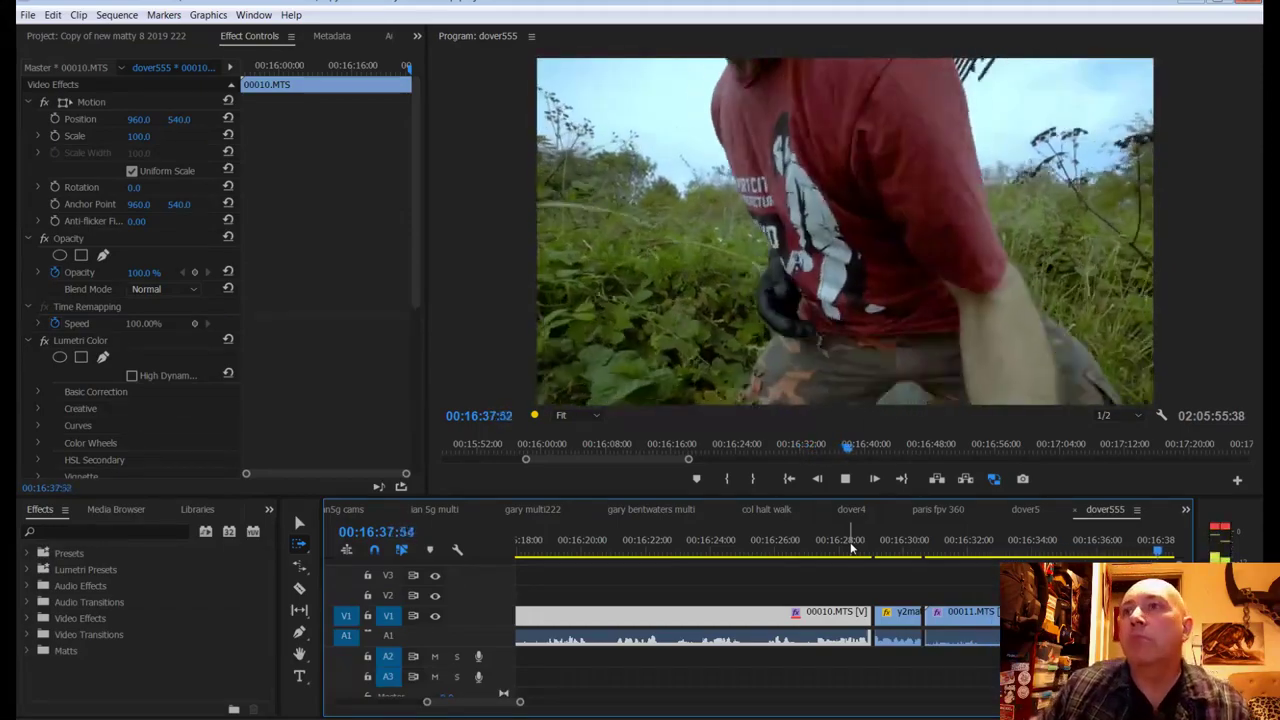
left_click(766, 617)
scroll(663, 571, "up", 3)
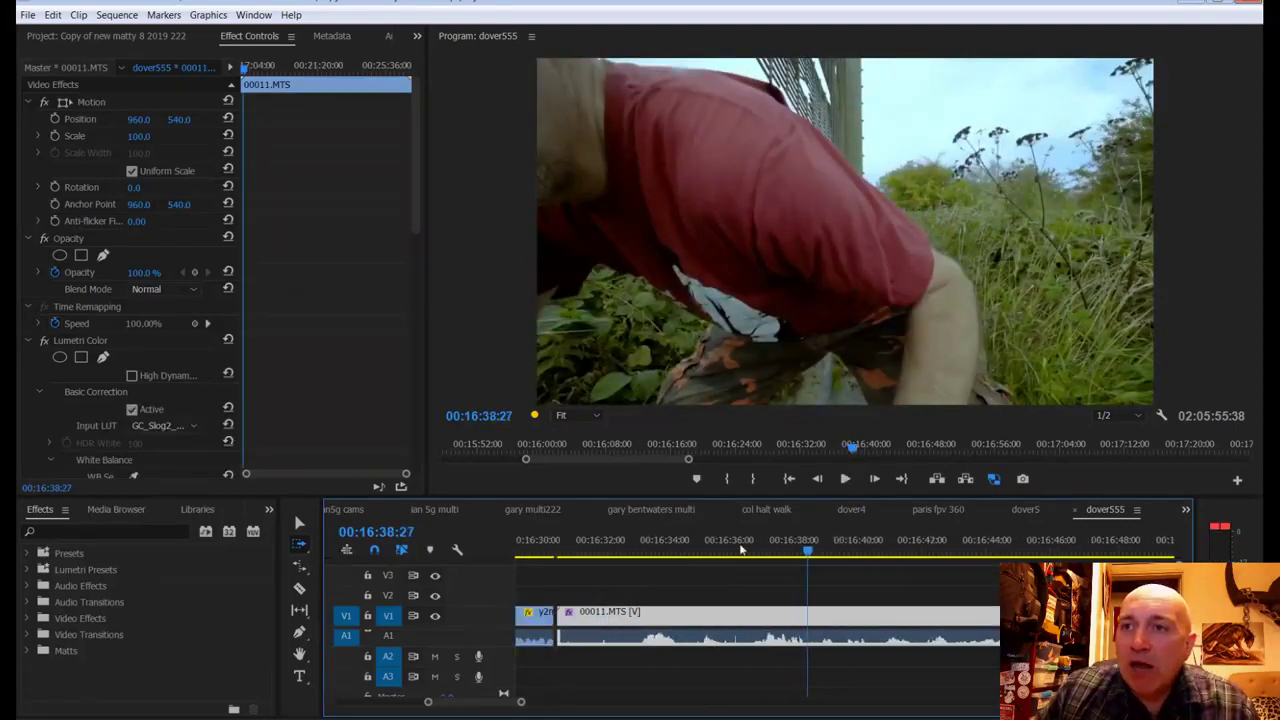
left_click(795, 553)
left_click_drag(795, 553, 751, 555)
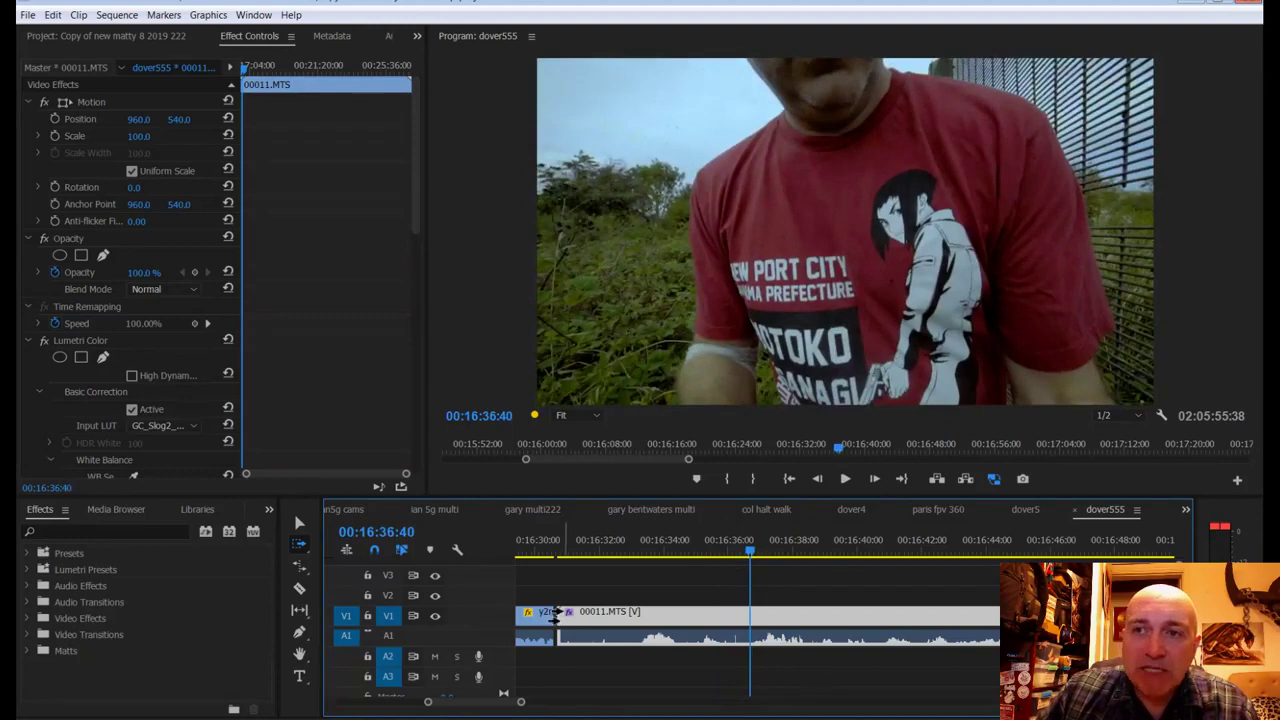
key("c")
left_click(752, 617)
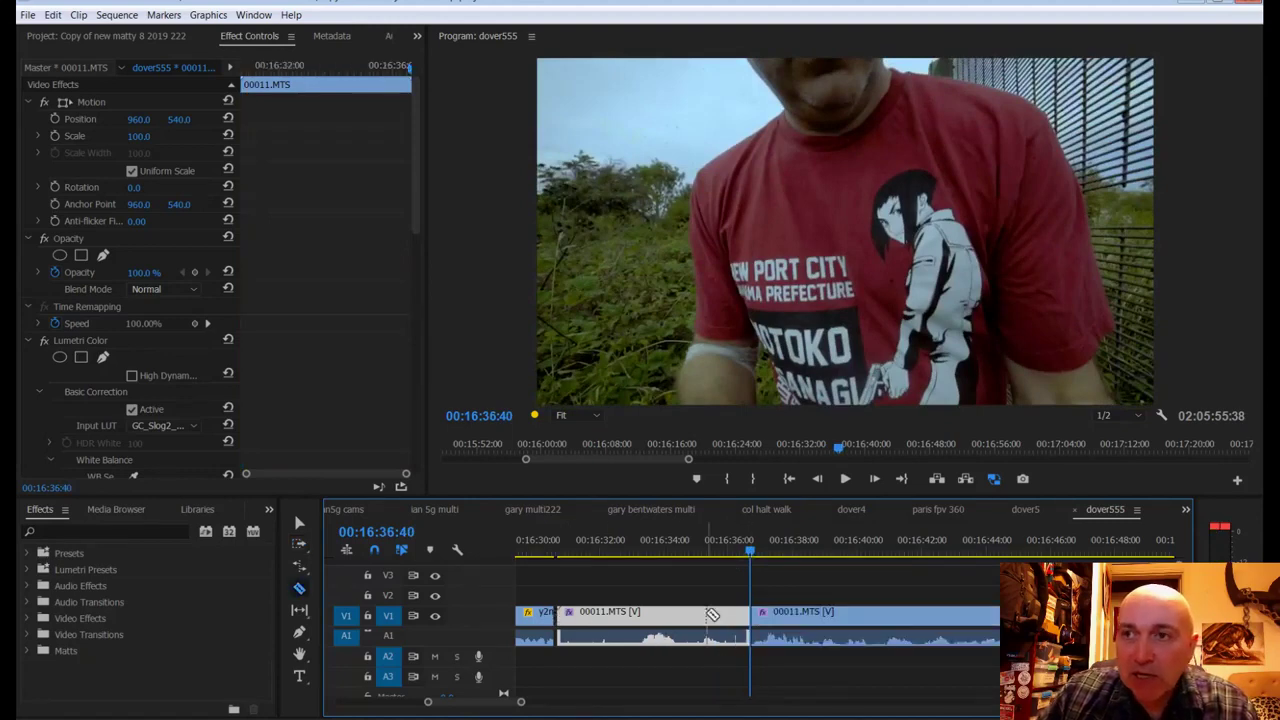
right_click(711, 609)
left_click(760, 113)
Step: Play onward from the time card through 00011.MTS, save the project and split the clip at 00:17:44:00
left_click_drag(557, 550, 545, 555)
scroll(543, 555, "up", 3)
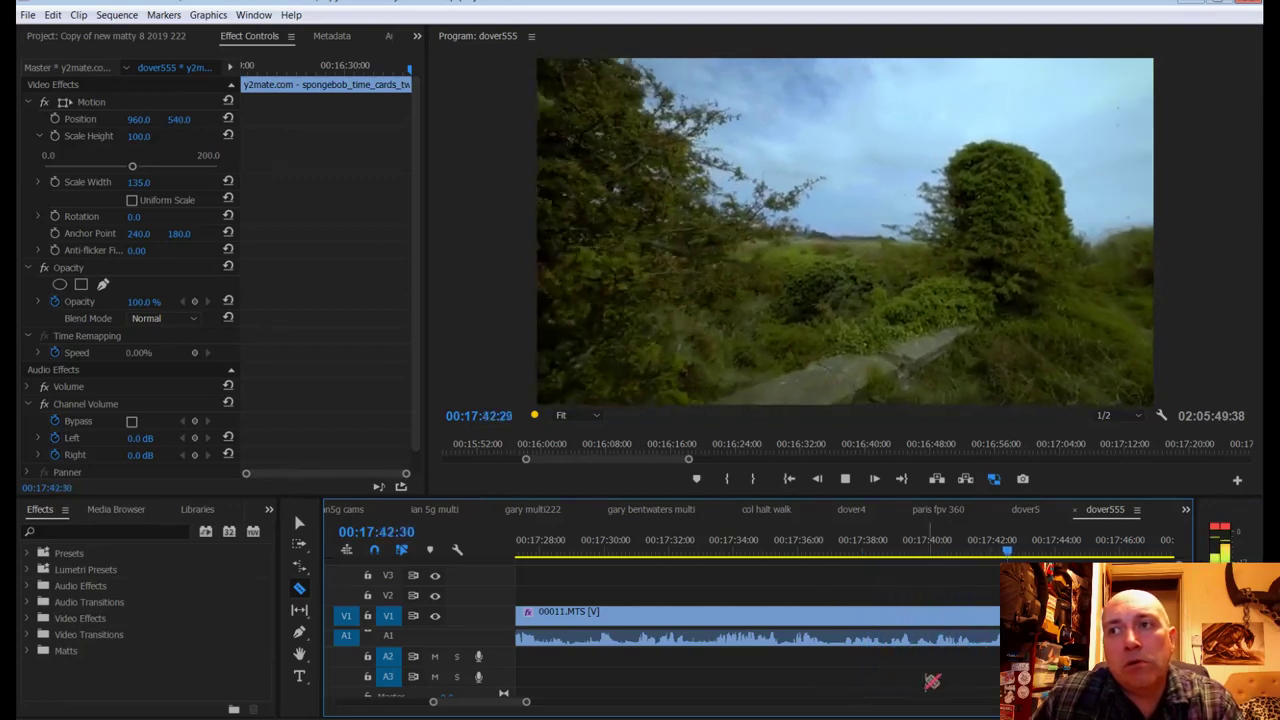
left_click_drag(527, 708, 578, 701)
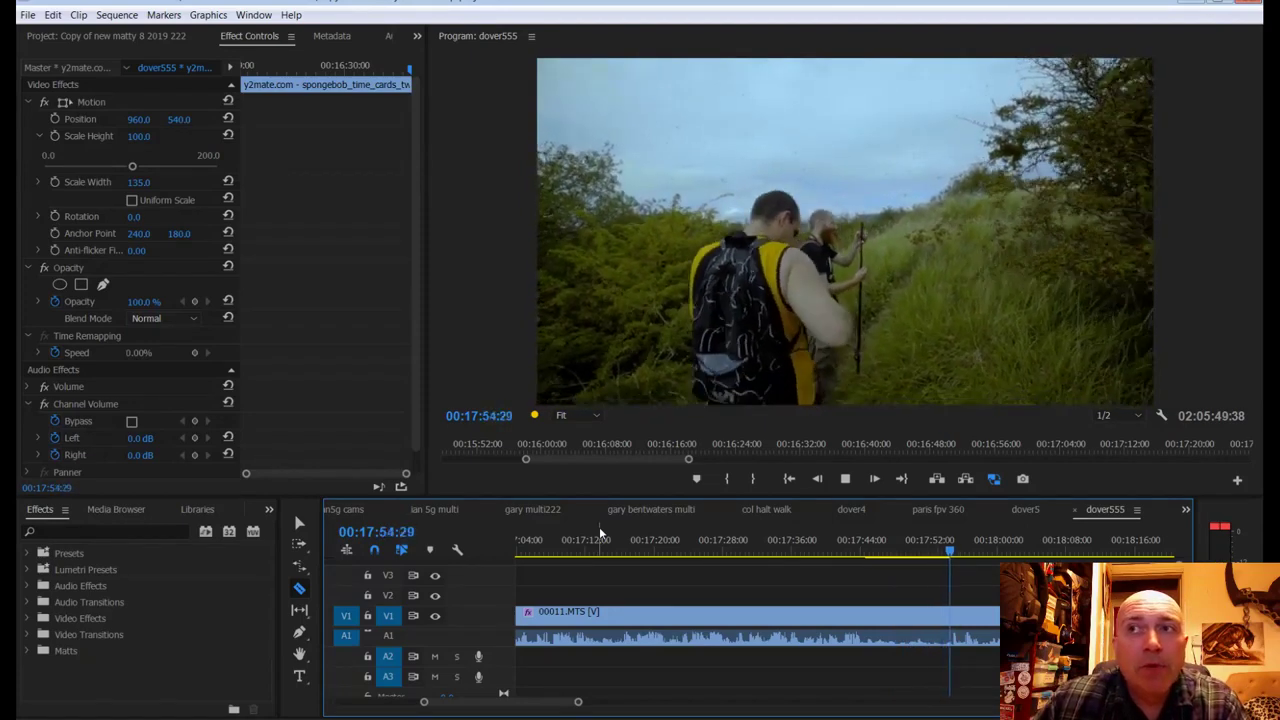
left_click(875, 572)
key("ctrl+s")
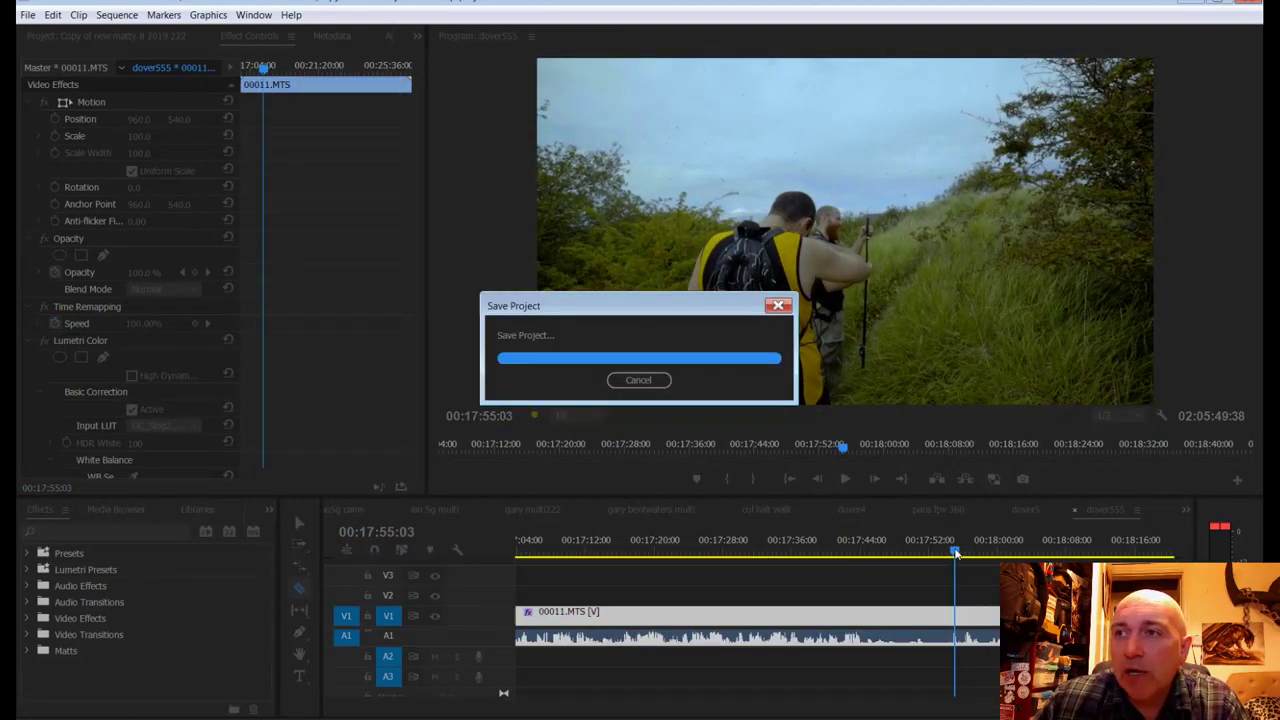
left_click_drag(955, 553, 855, 567)
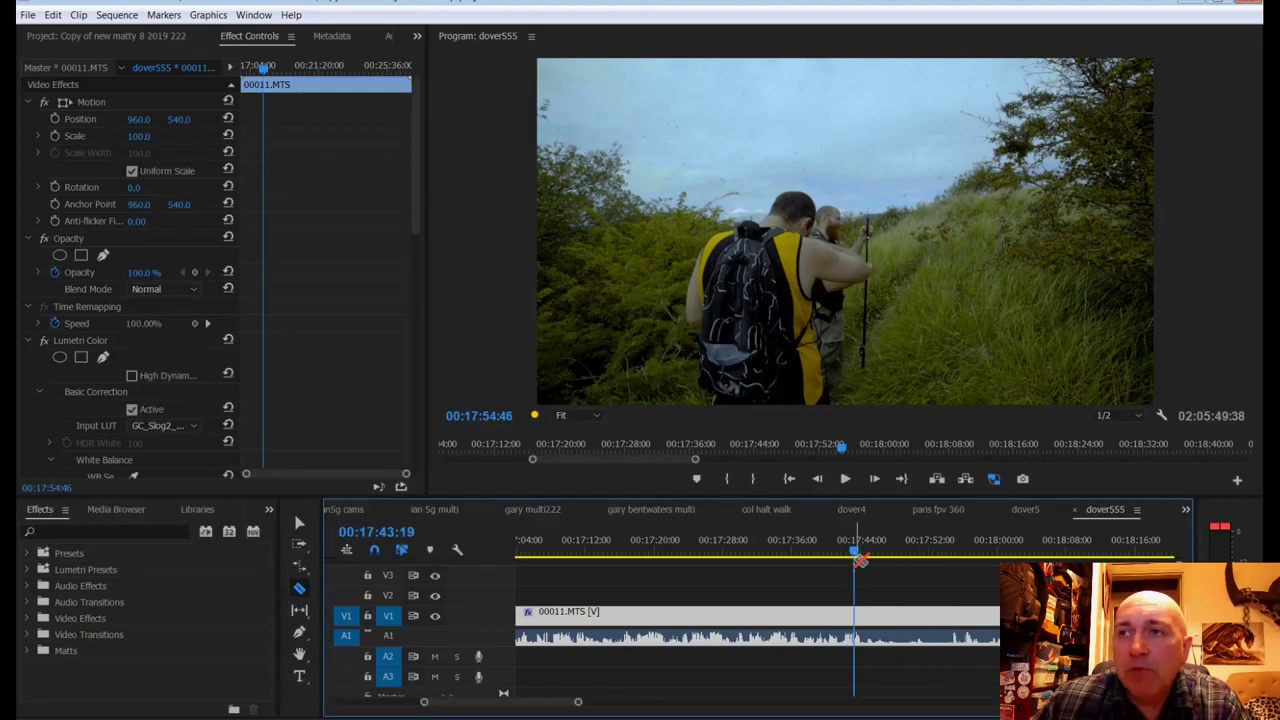
key("space")
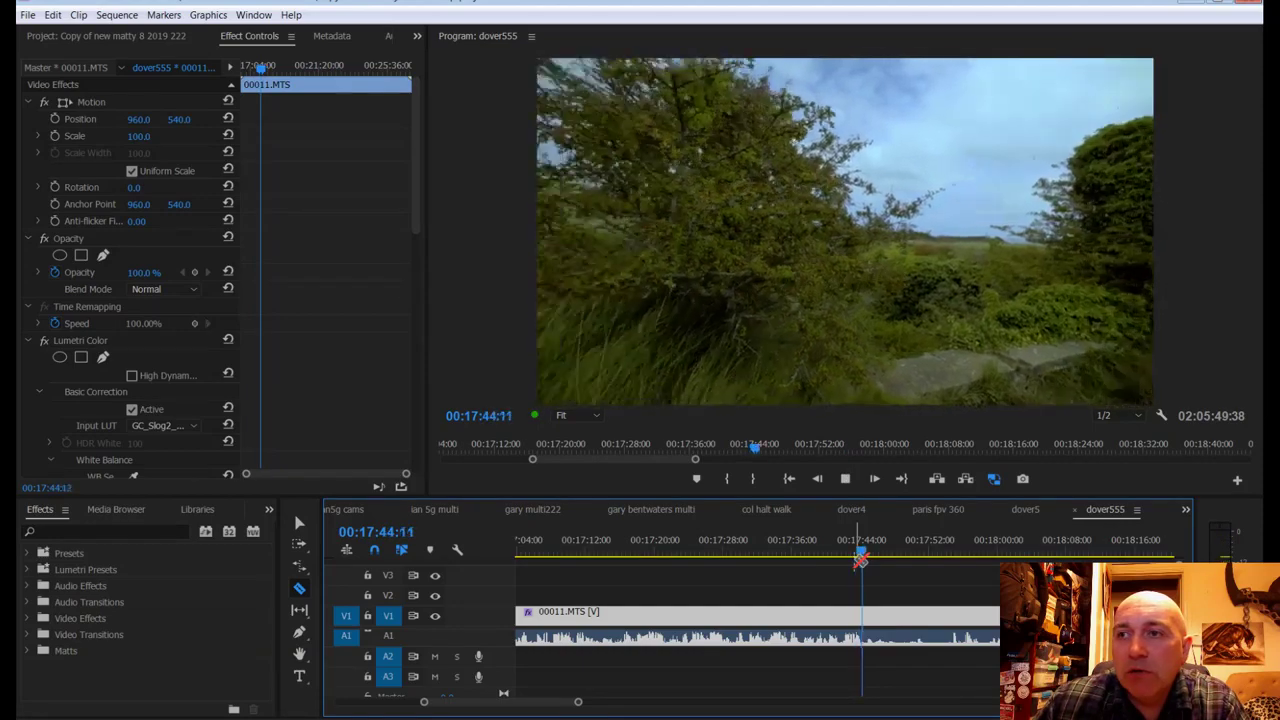
key("space")
key("Left")
key("Left")
key("Left")
key("Left")
key("Left")
key("Left")
key("Left")
key("Left")
key("Left")
key("Left")
key("Left")
key("Left")
key("Left")
key("Left")
key("Left")
key("Left")
key("Left")
key("Left")
key("Left")
key("Left")
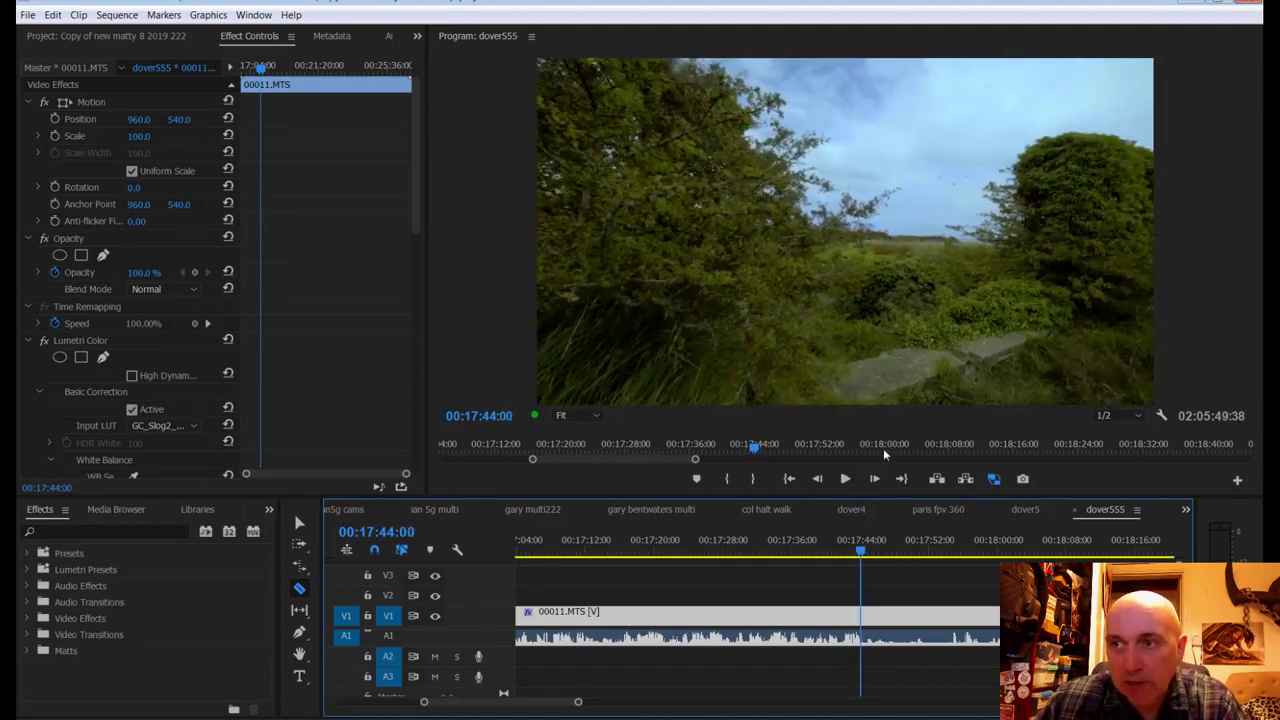
left_click(862, 616)
Step: Ripple delete the part of 00011.MTS between 00:17:44:00 and 00:17:55:26 and save the project
key("space")
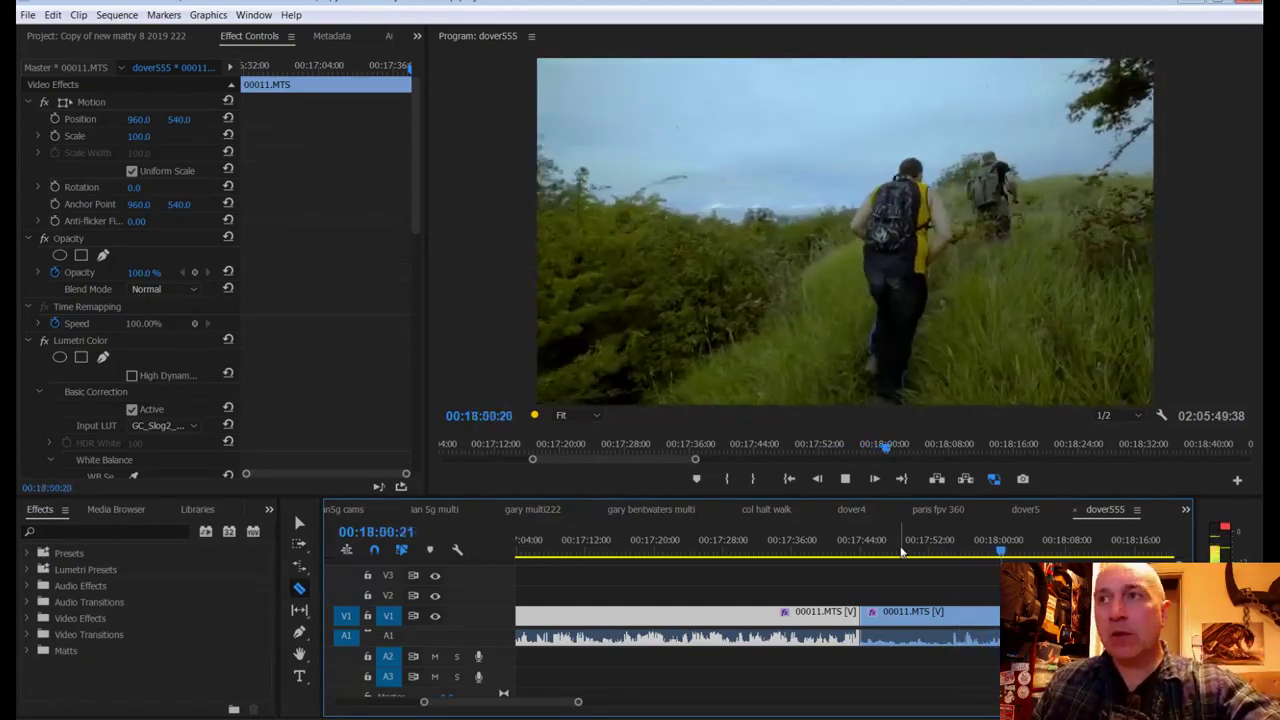
left_click(955, 553)
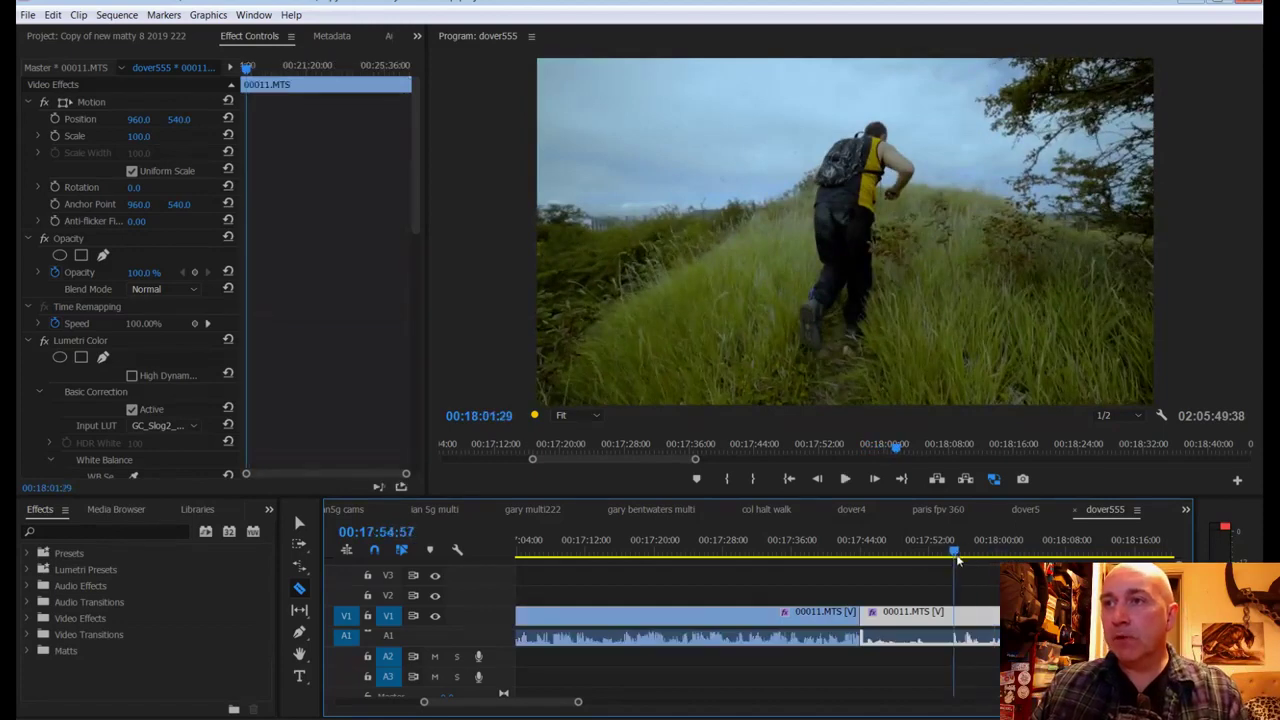
left_click_drag(957, 561, 953, 562)
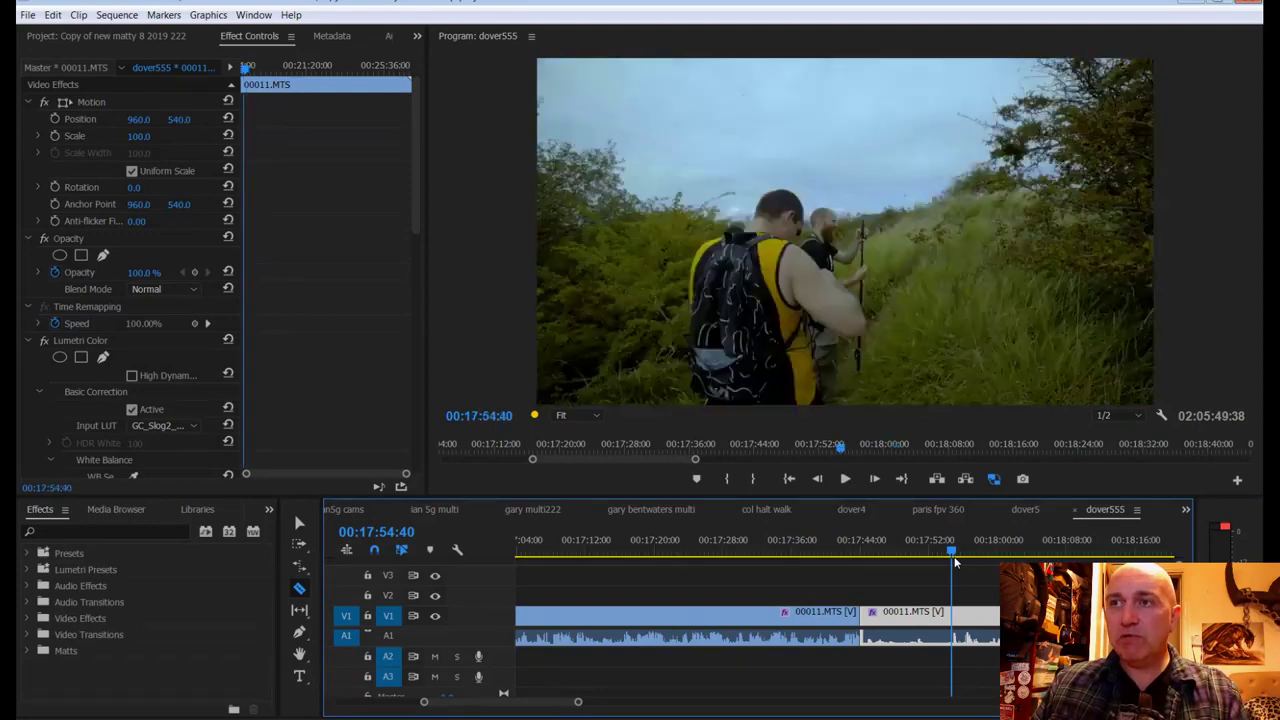
key("space")
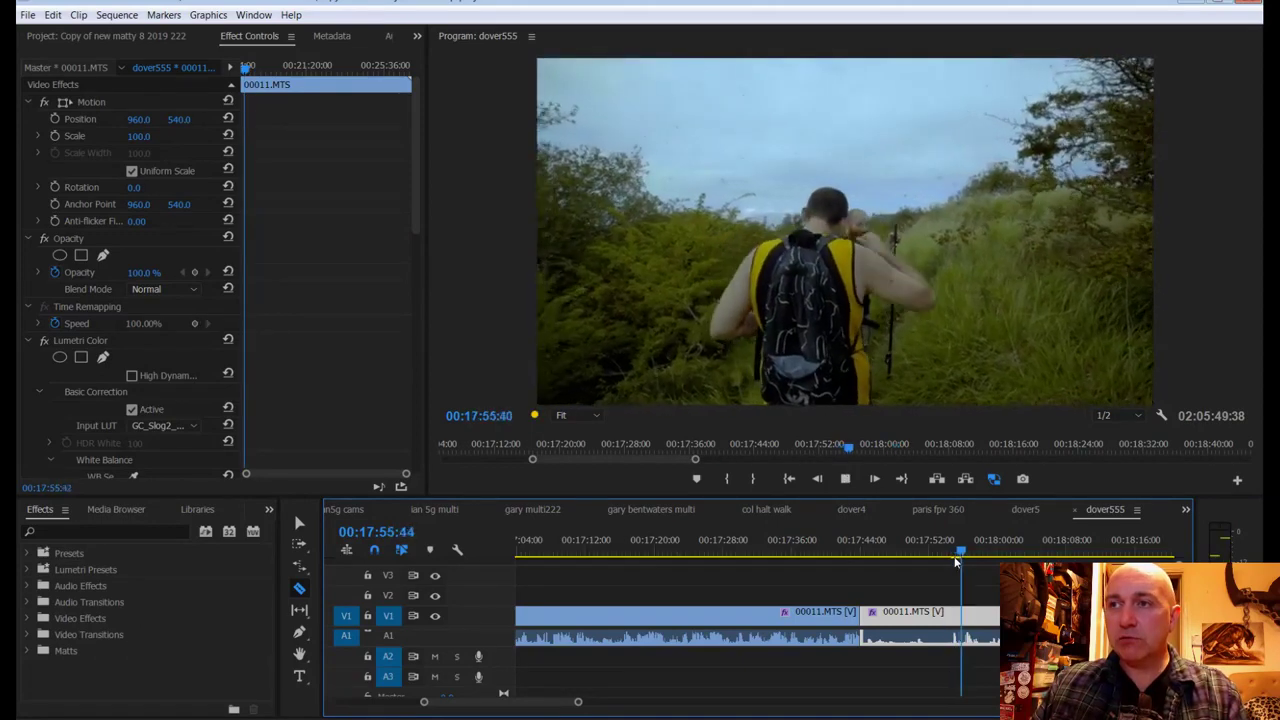
left_click_drag(957, 556, 961, 557)
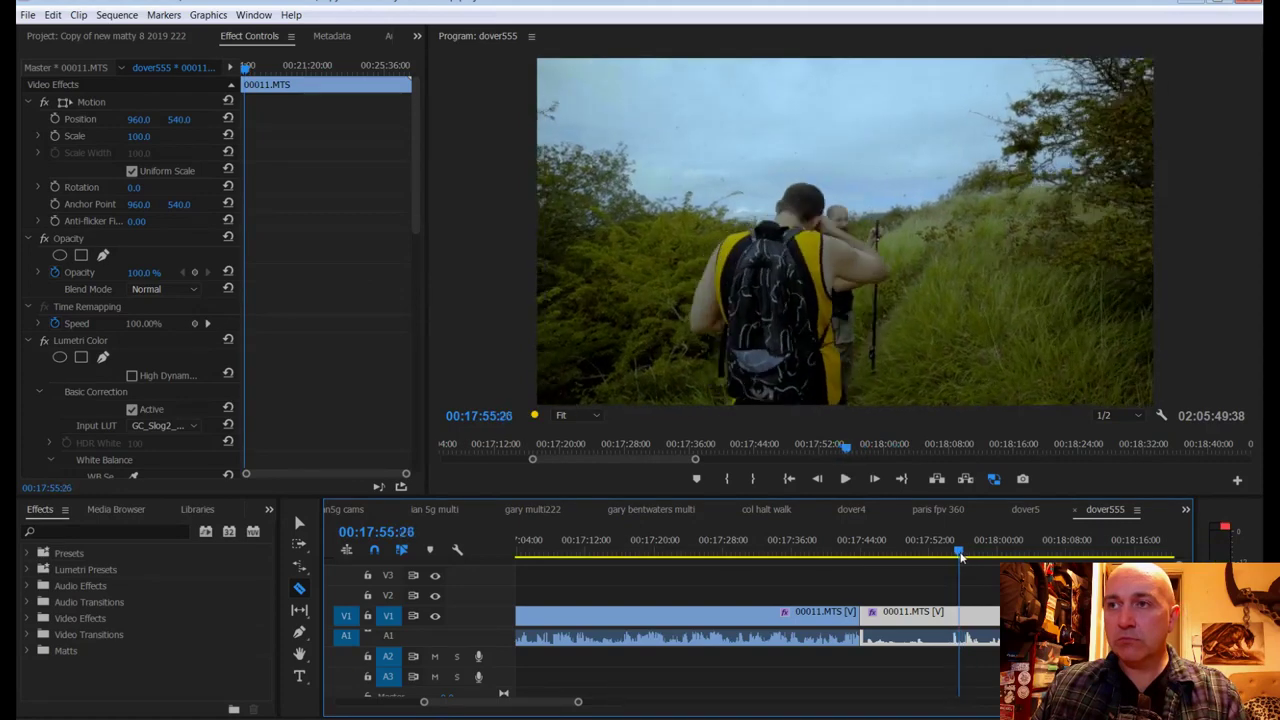
right_click(938, 614)
left_click(960, 117)
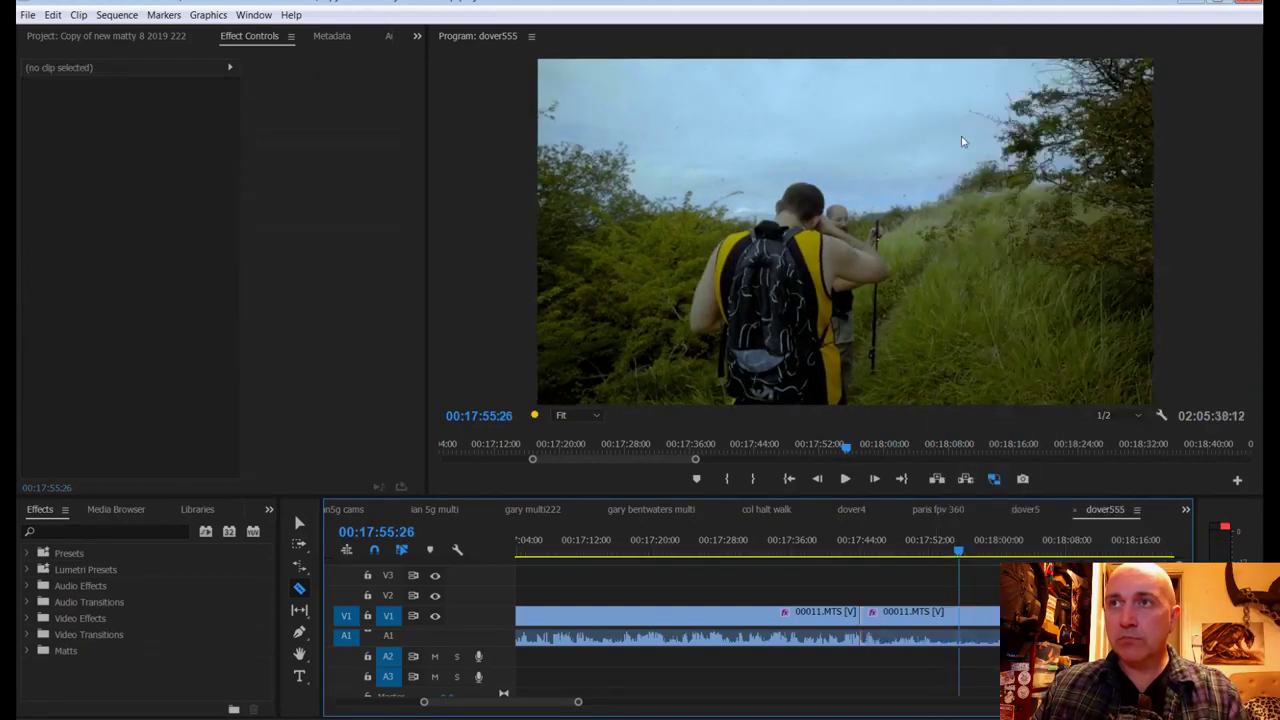
key("ctrl+s")
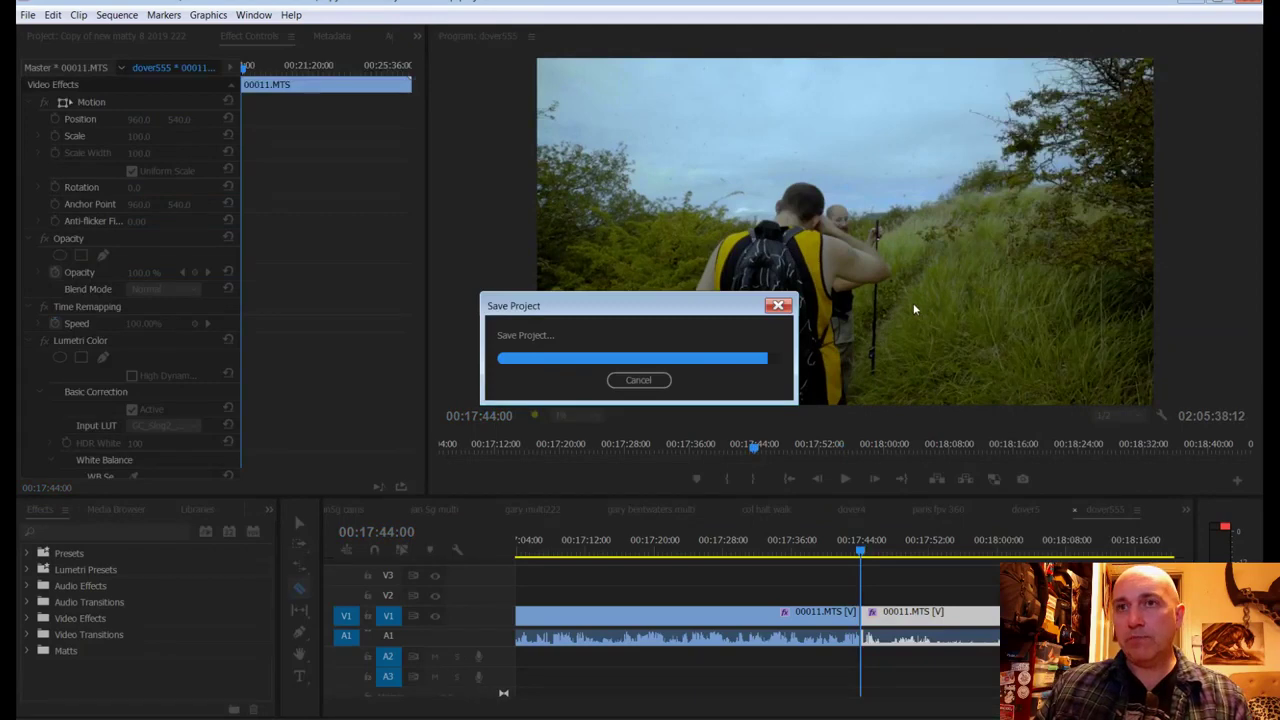
Step: Add a Clock Wipe transition at the 00:17:44:00 cut in 00011.MTS and play through it to 00:17:56:15
left_click(26, 651)
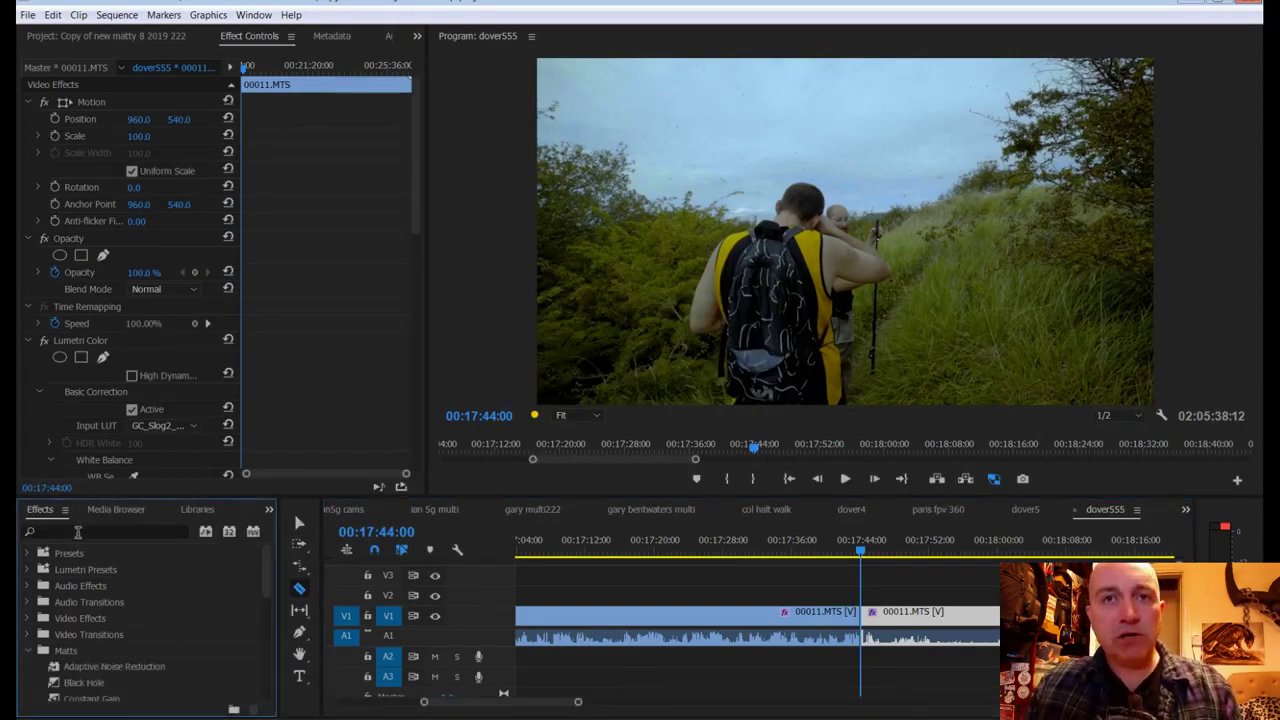
left_click(28, 635)
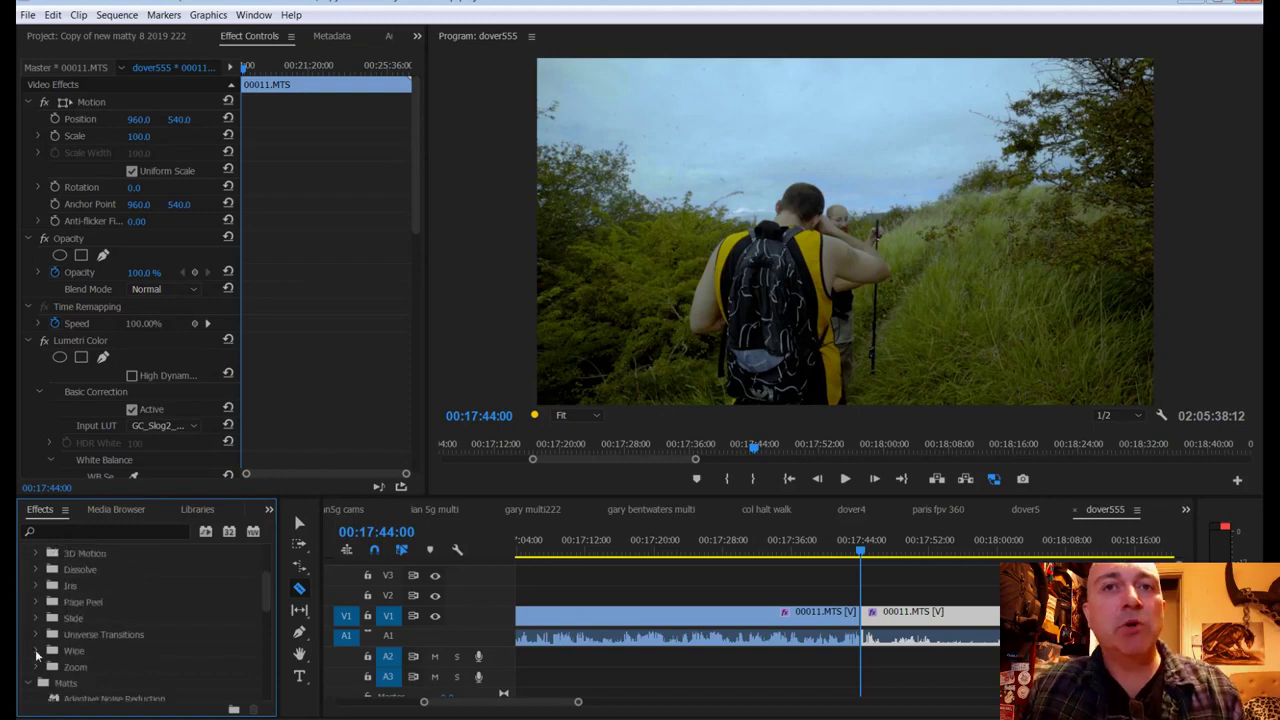
left_click(37, 651)
scroll(60, 635, "down", 3)
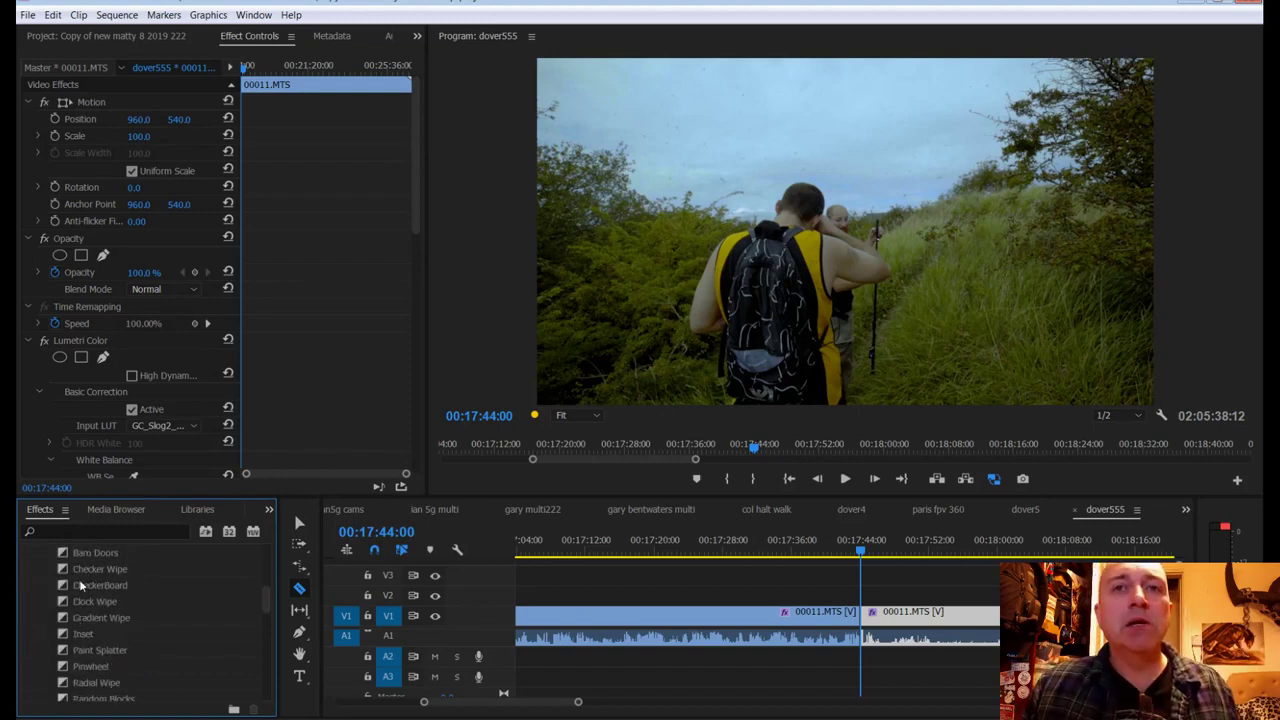
left_click(83, 602)
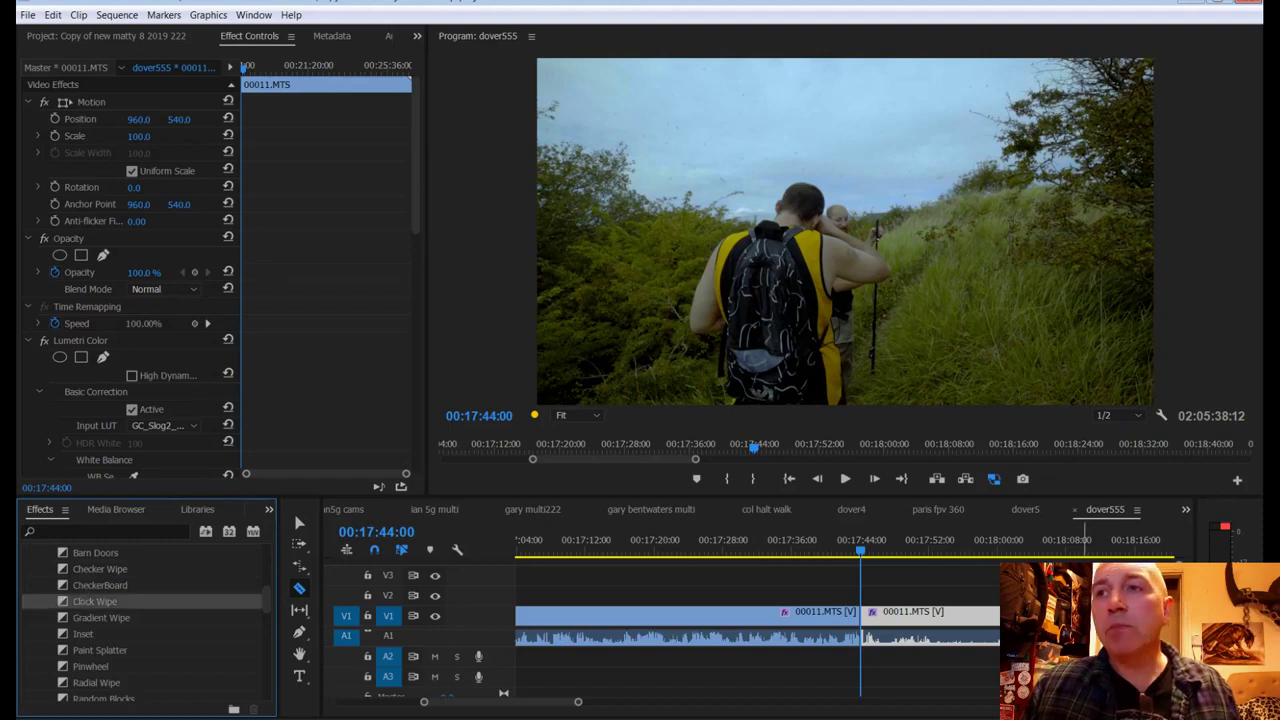
left_click_drag(870, 624, 853, 556)
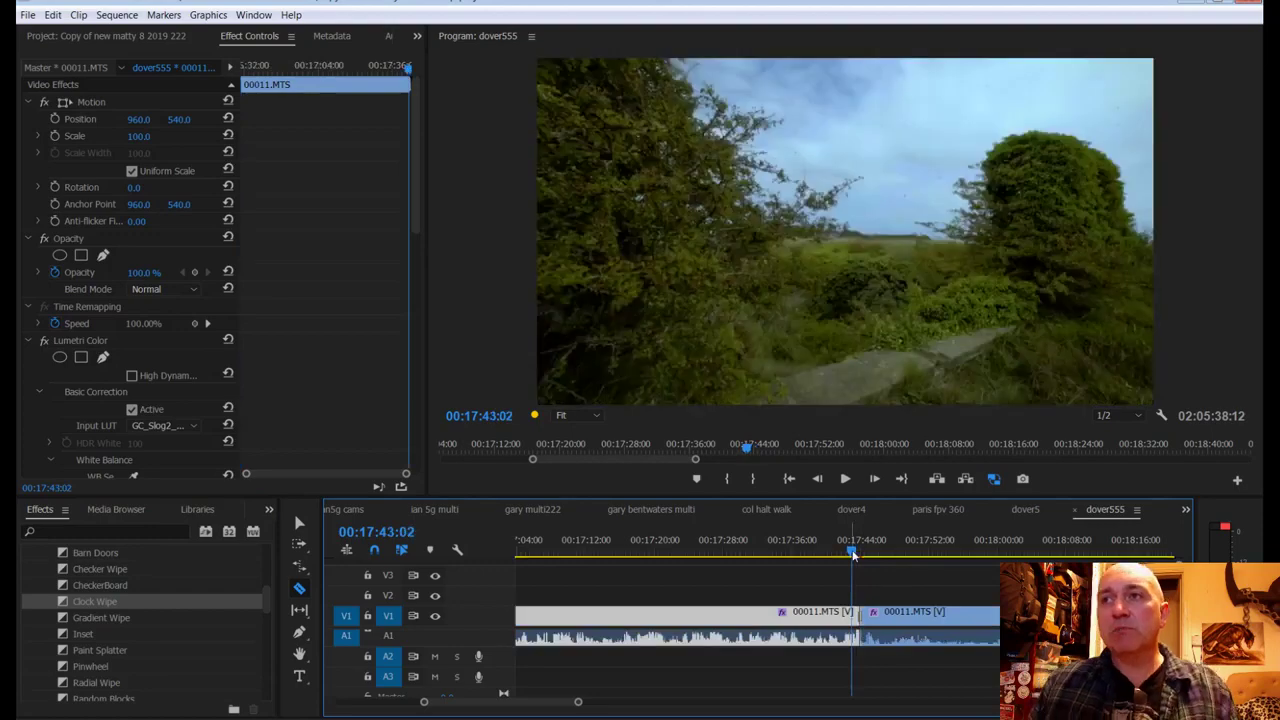
key("space")
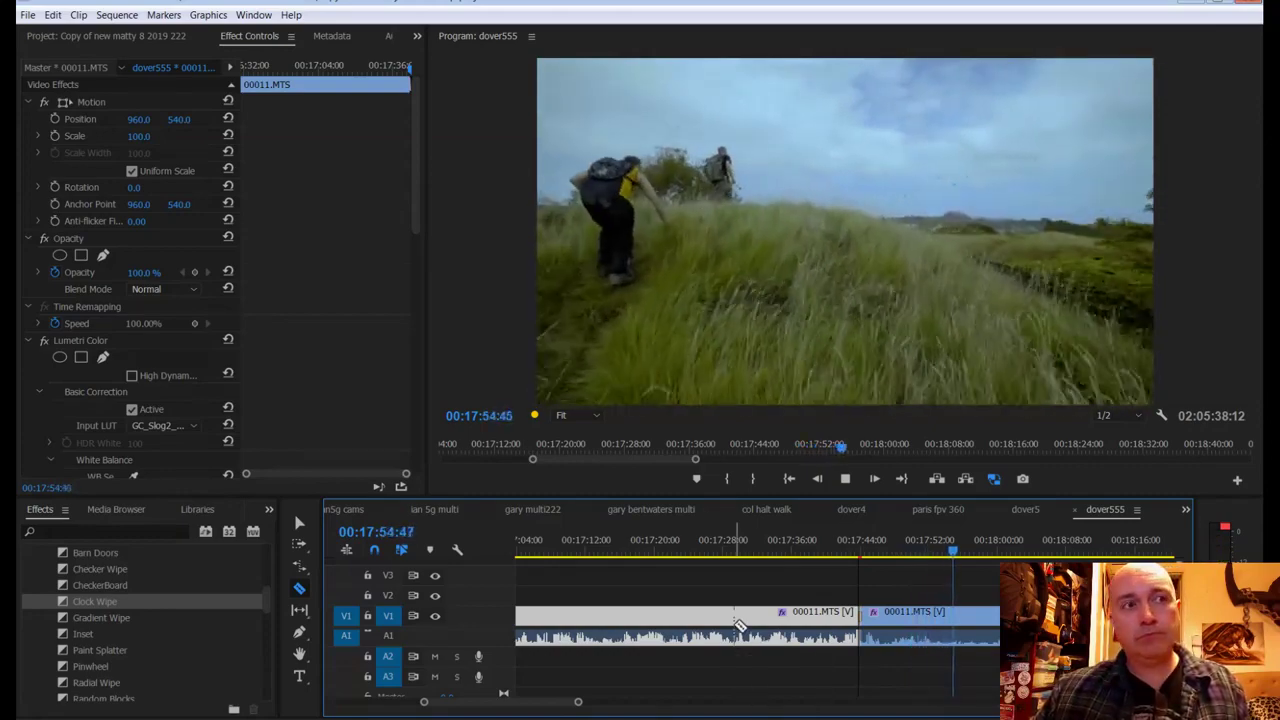
left_click(740, 625)
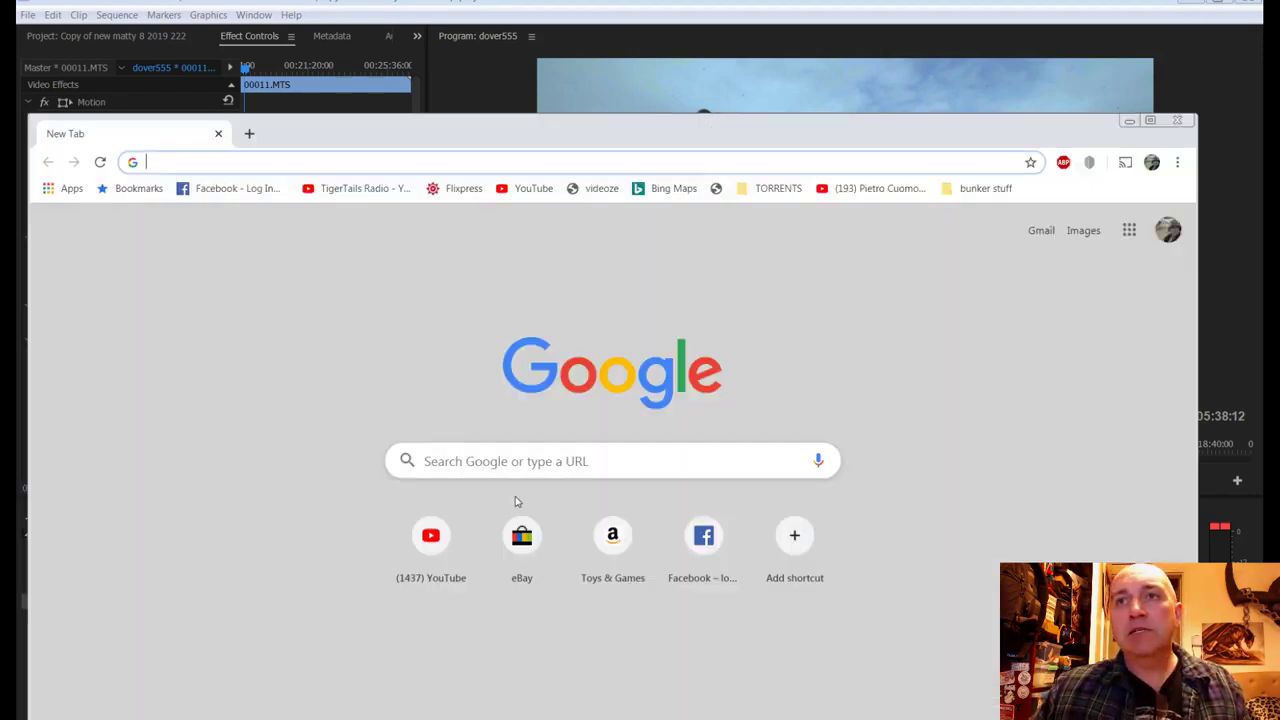
Step: In Chrome, search Google Images for "smiley face" and open the yellow Smiley Face Circle Button picture from magnetamerica.com
left_click(495, 462)
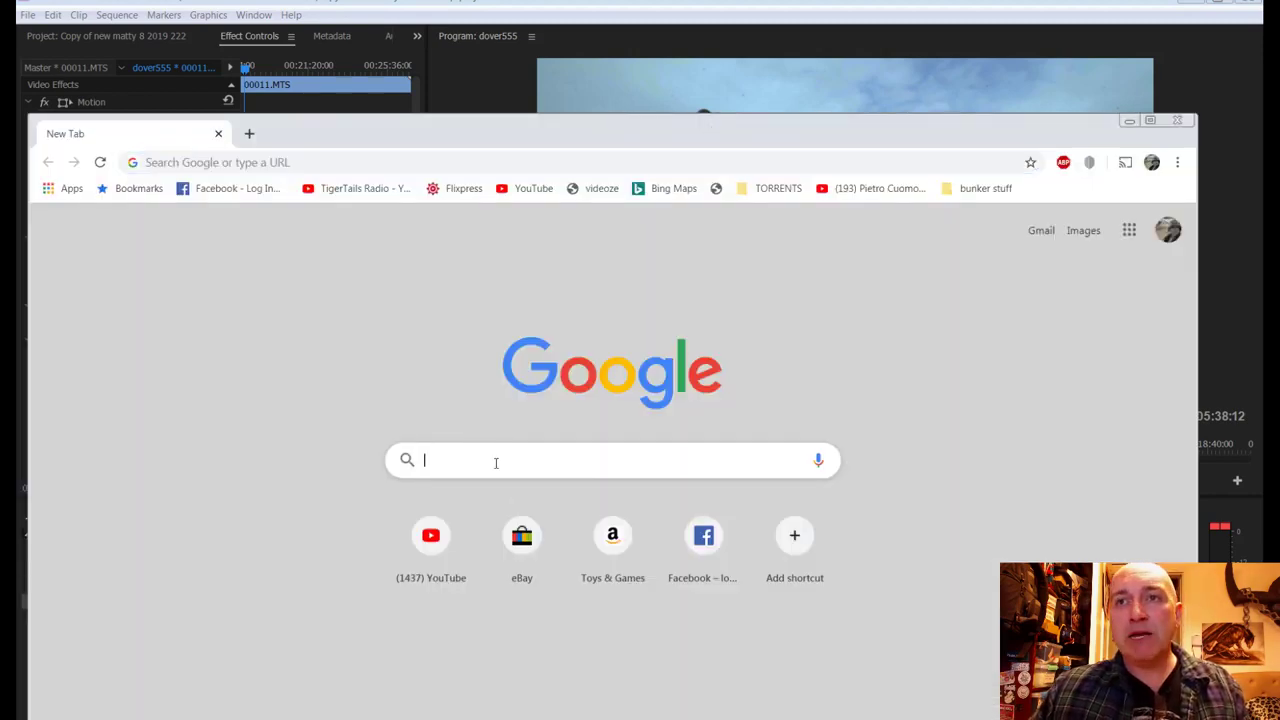
type("smiley face")
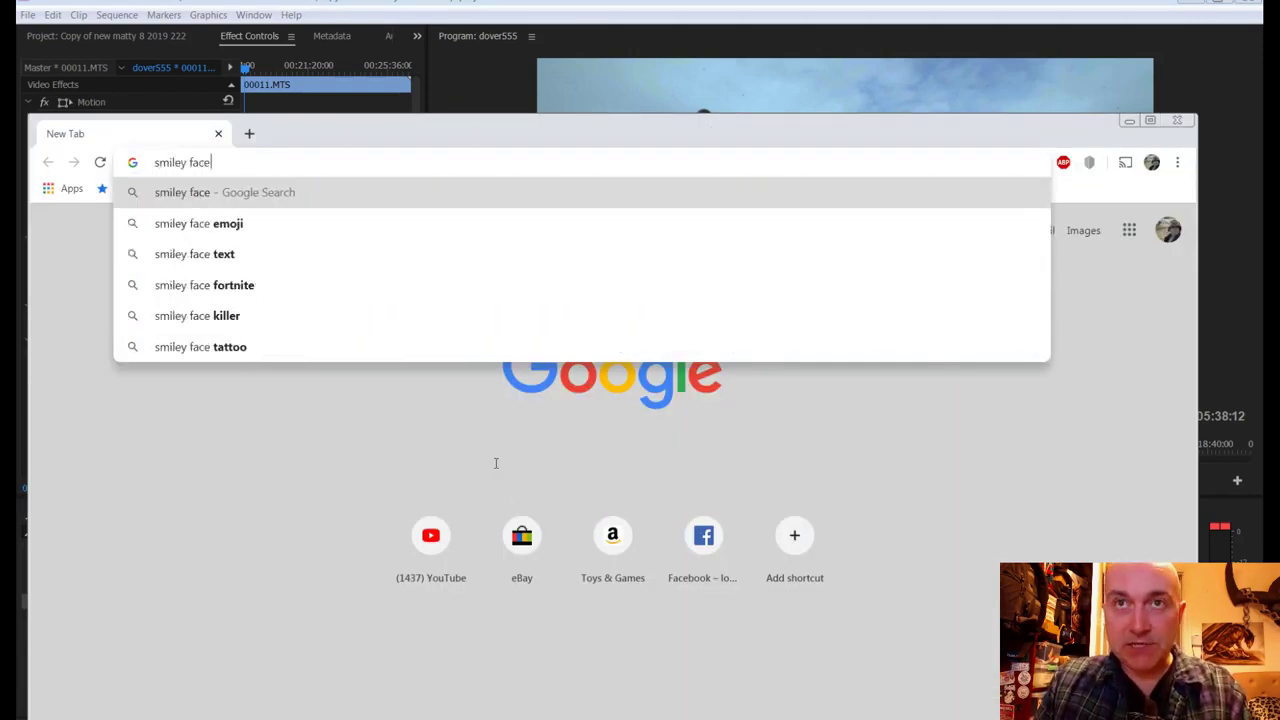
key("Return")
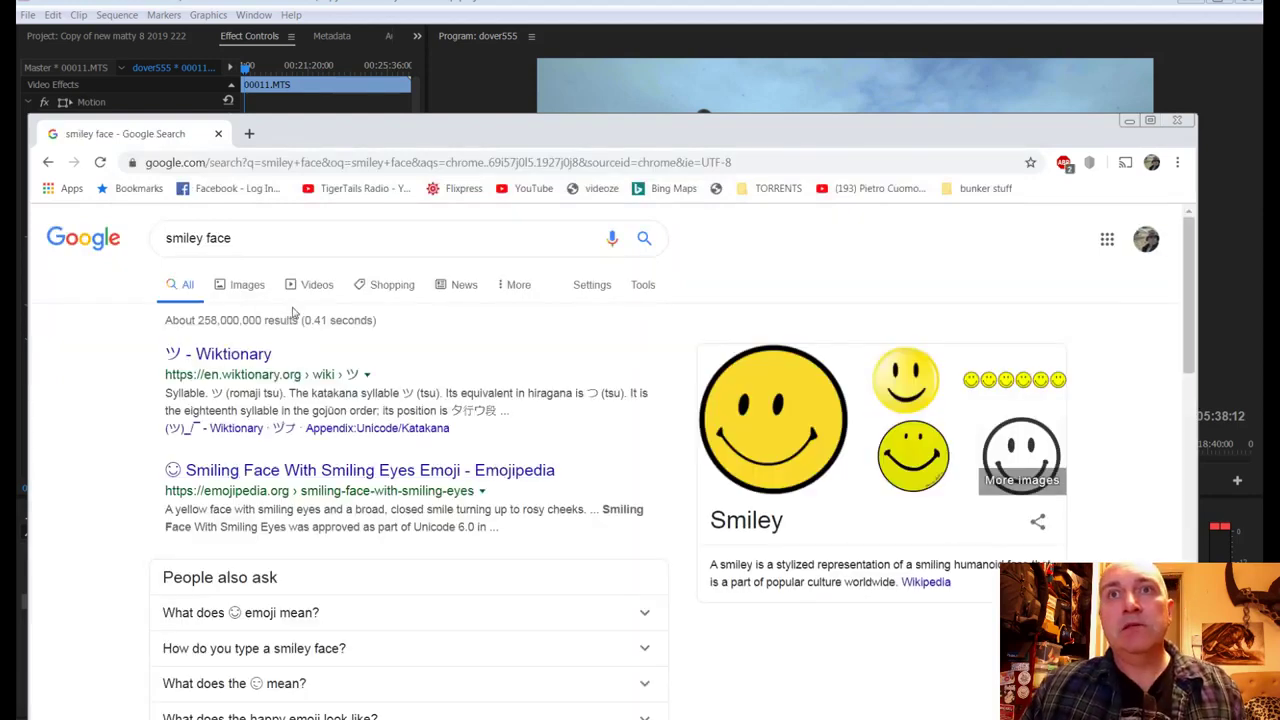
left_click(247, 286)
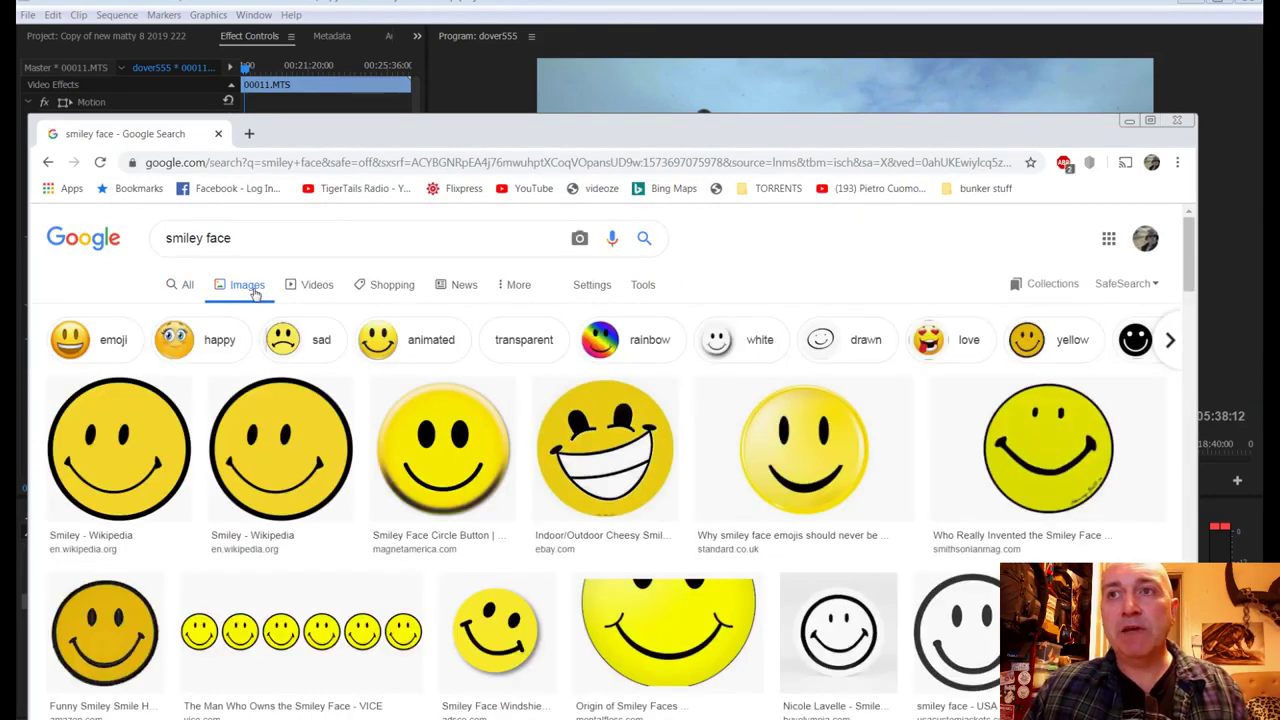
left_click(457, 461)
Step: Save the opened smiley image as smiley.jpg in the urbex longleat output folder on the K: drive
right_click(1008, 490)
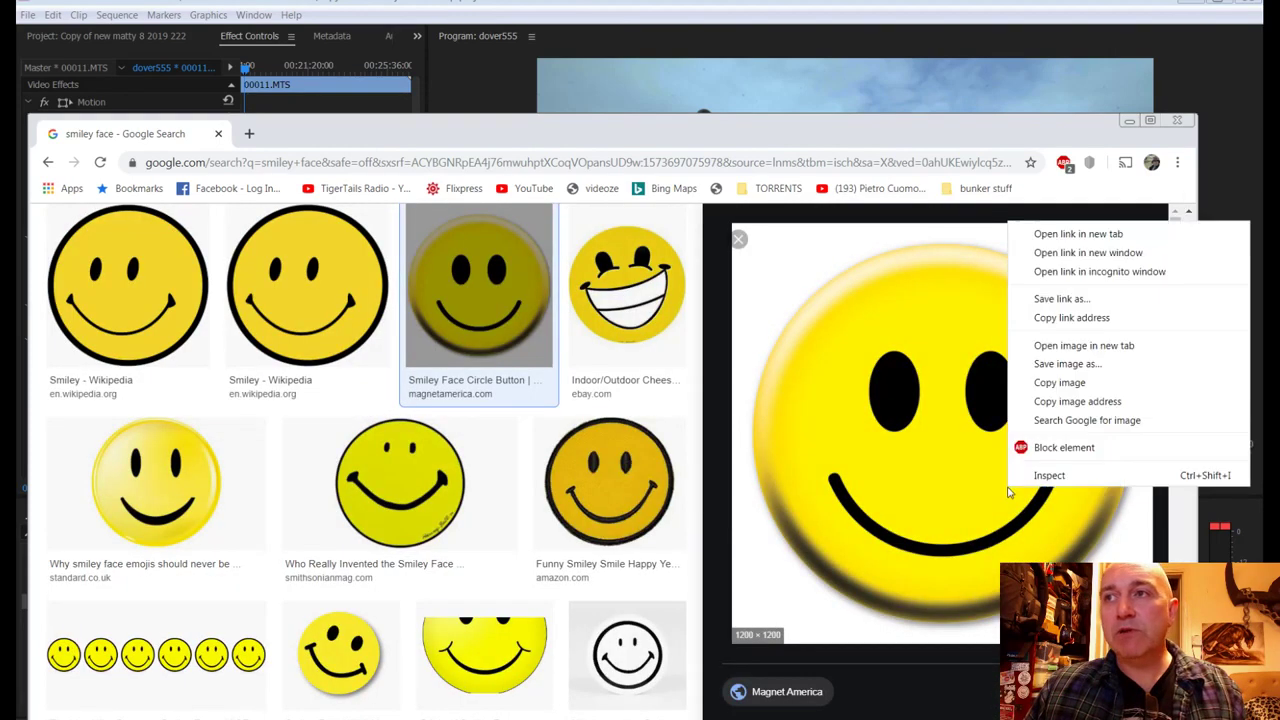
left_click(1062, 366)
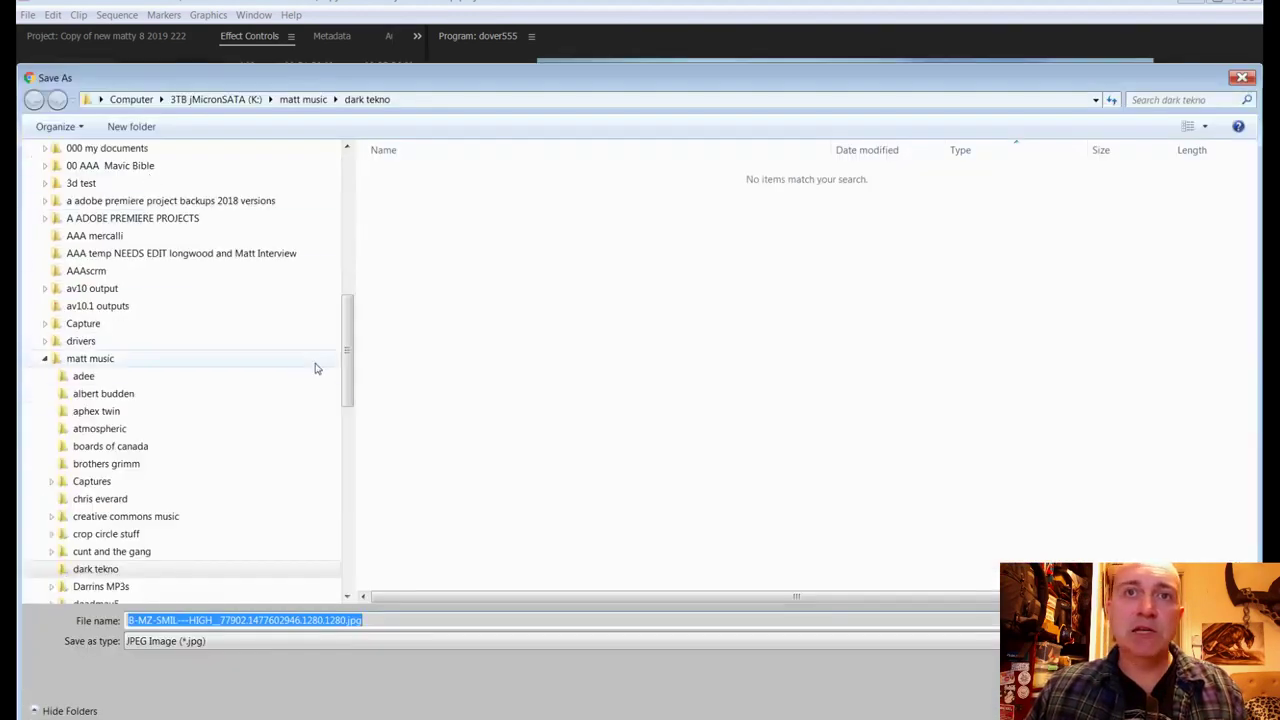
left_click_drag(346, 359, 368, 560)
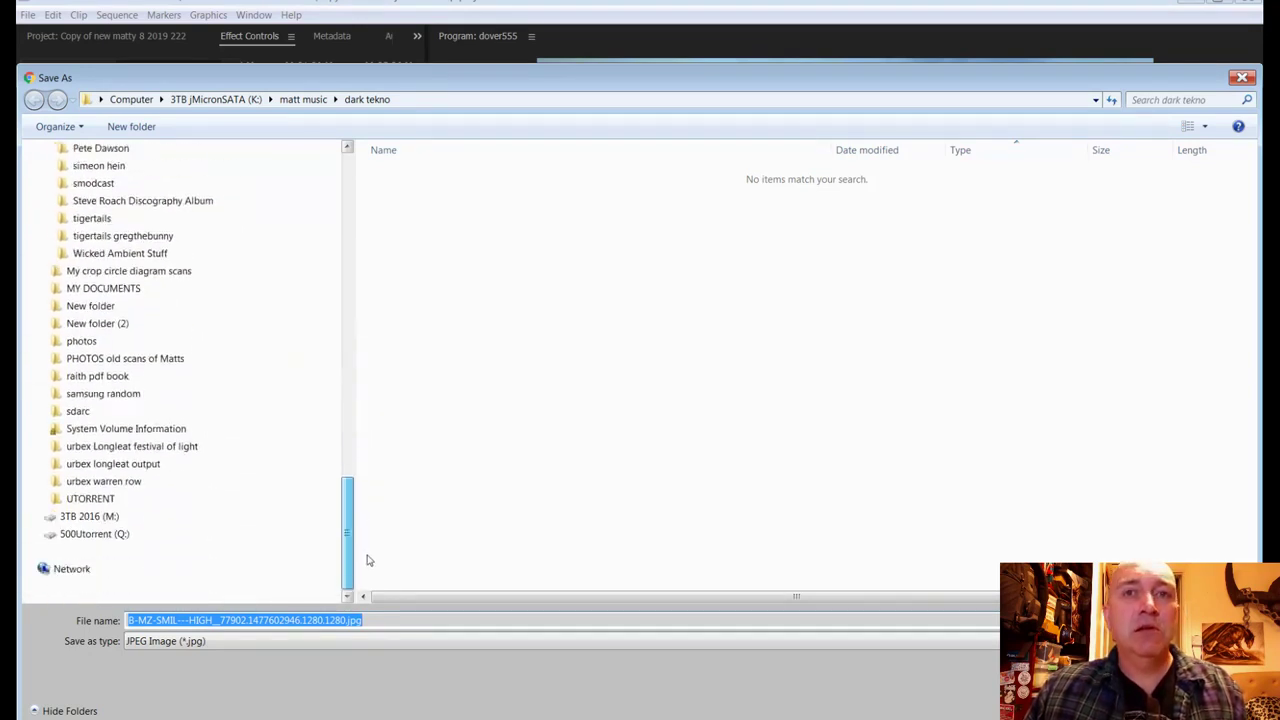
left_click(96, 516)
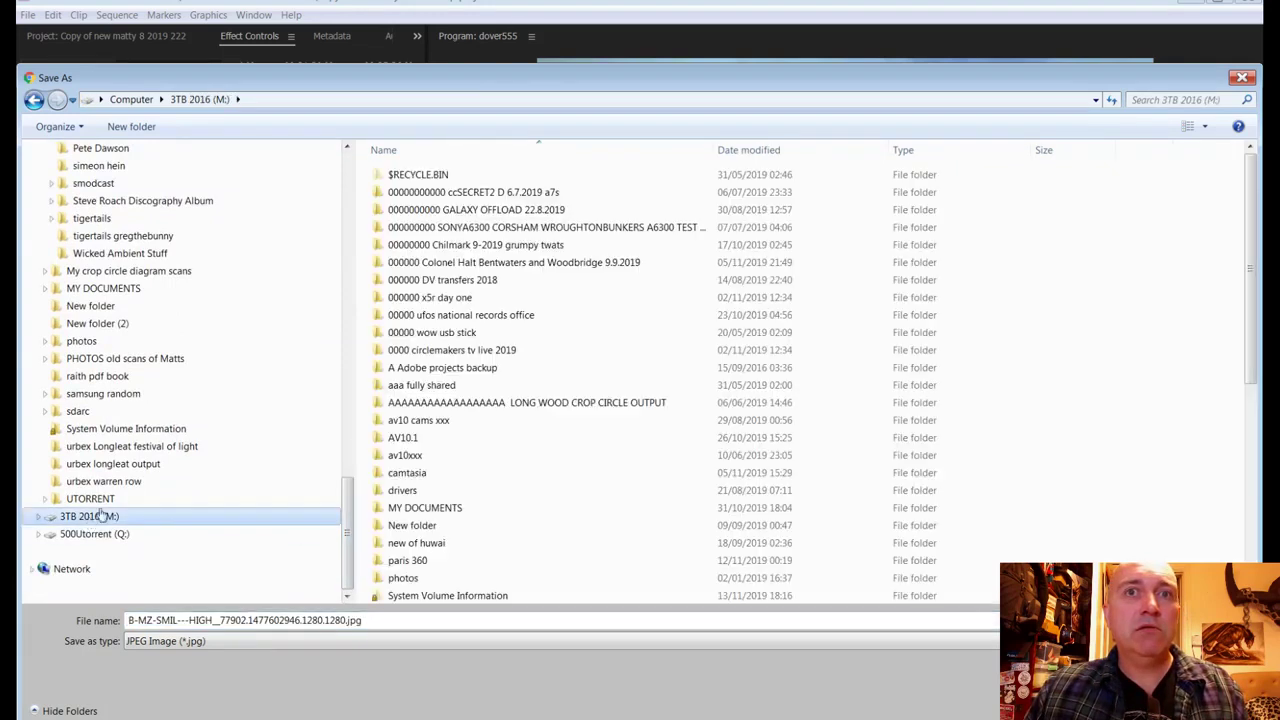
left_click(143, 446)
left_click(169, 464)
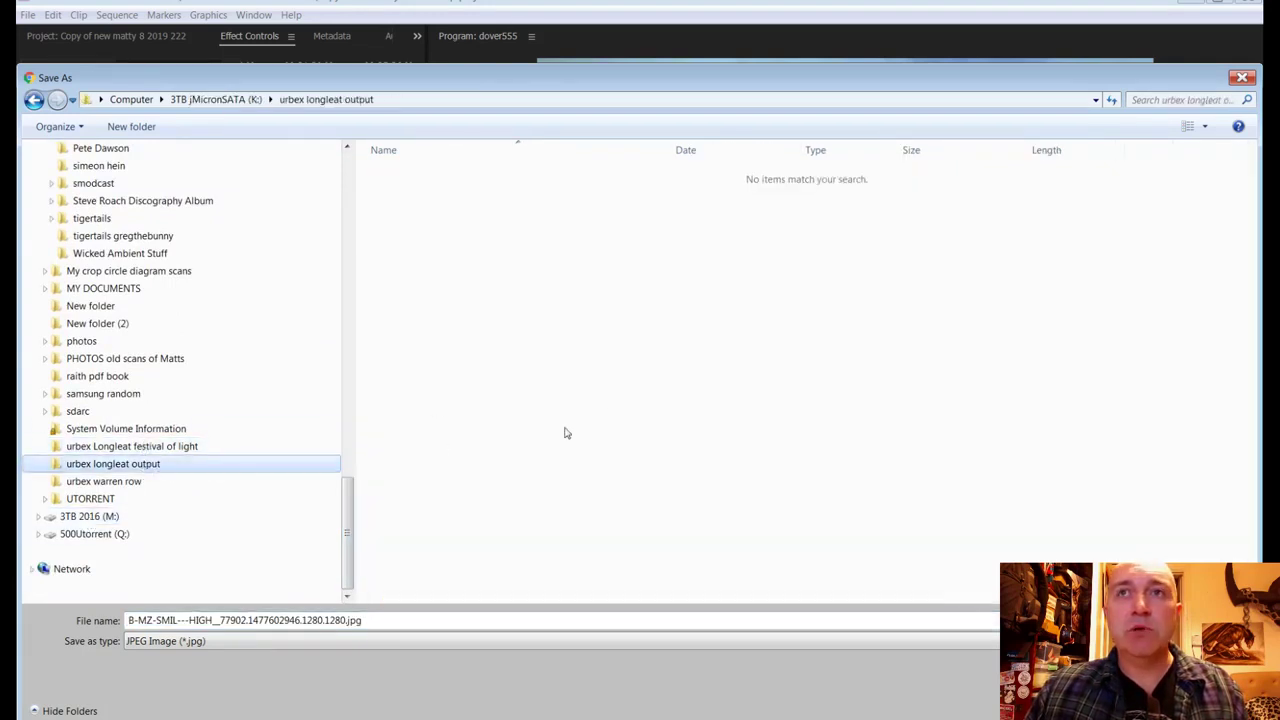
left_click(348, 620)
left_click(348, 620)
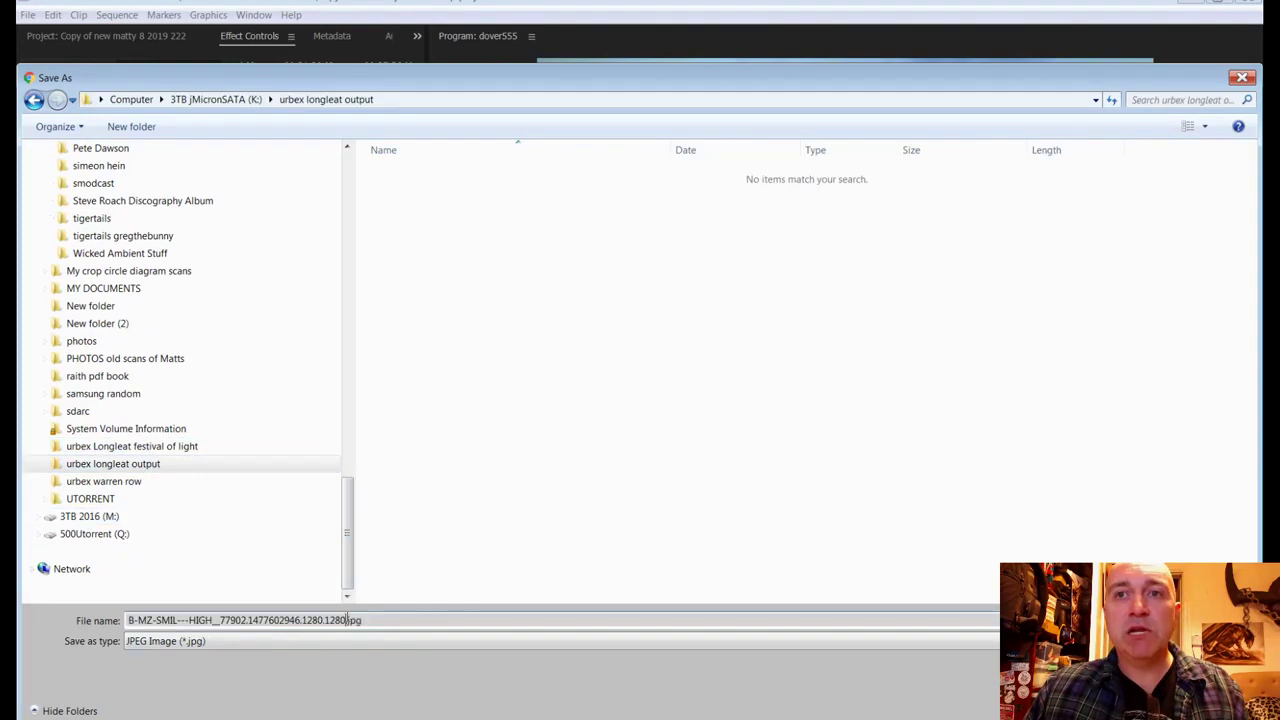
key("shift+Home")
type("s")
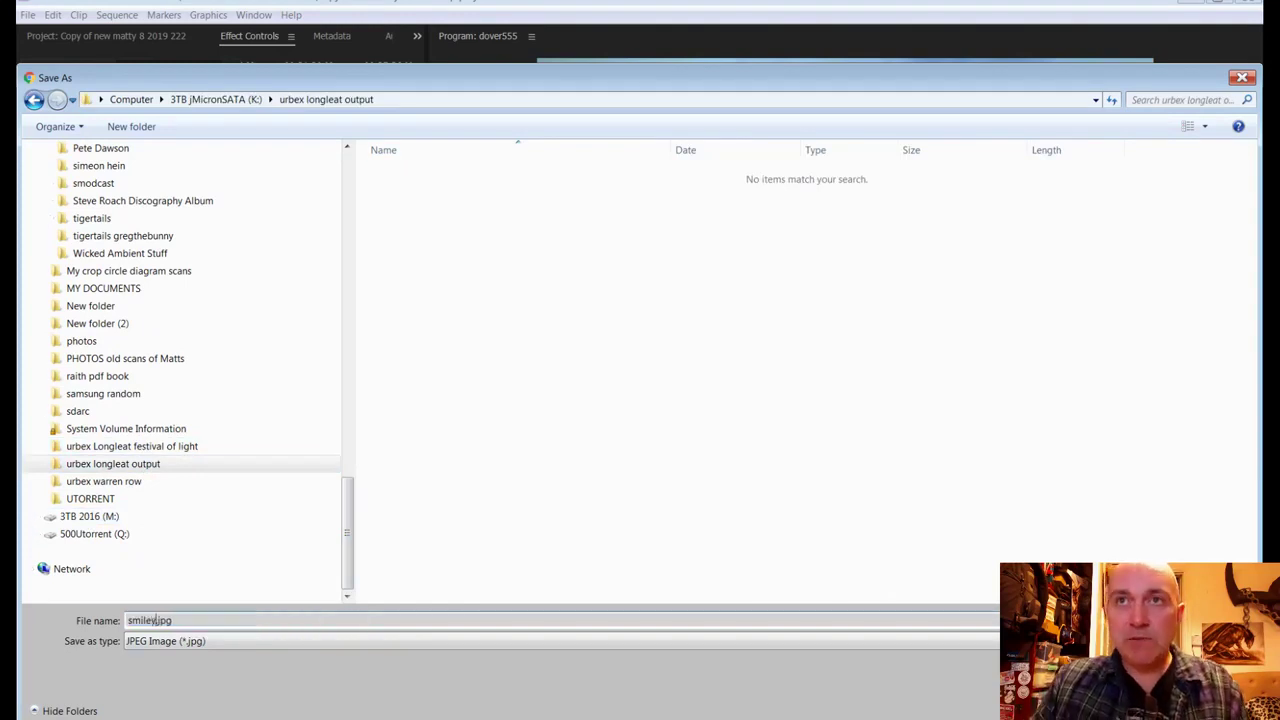
key("Return")
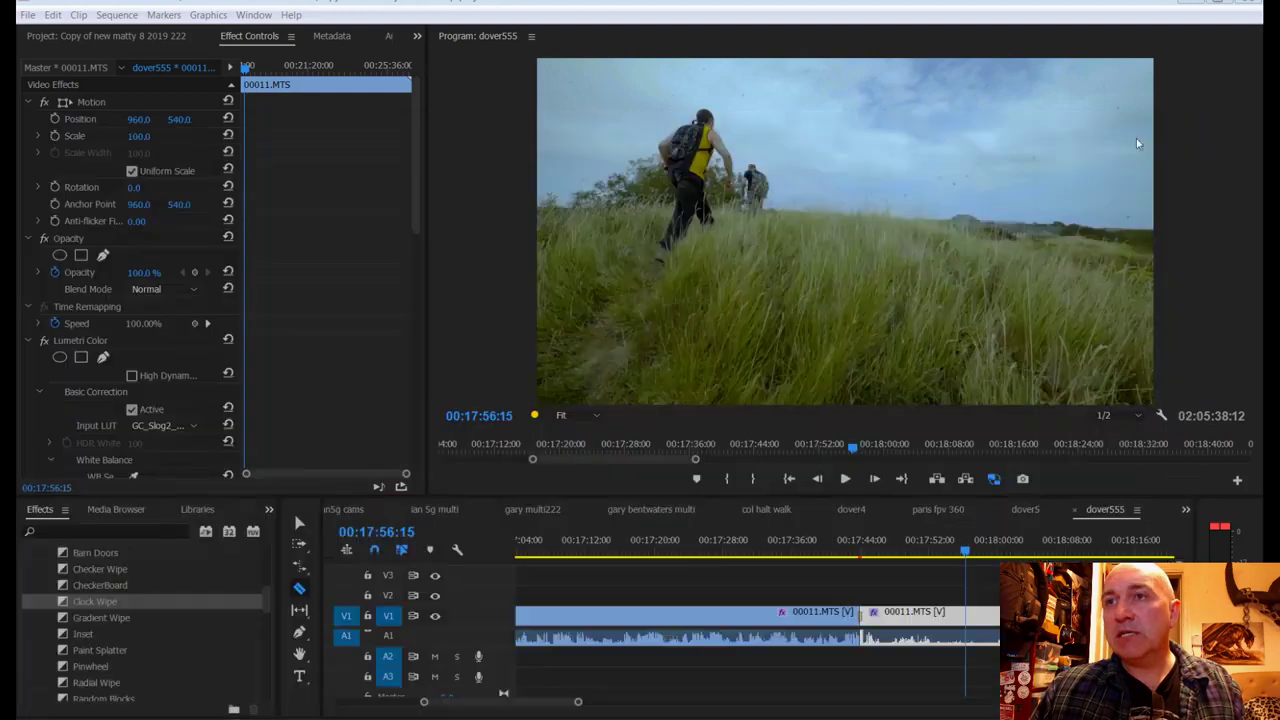
Step: Copy smiley.jpg from the urbex longleat output folder in Windows Explorer and import it into the Premiere Pro project
left_click(1129, 120)
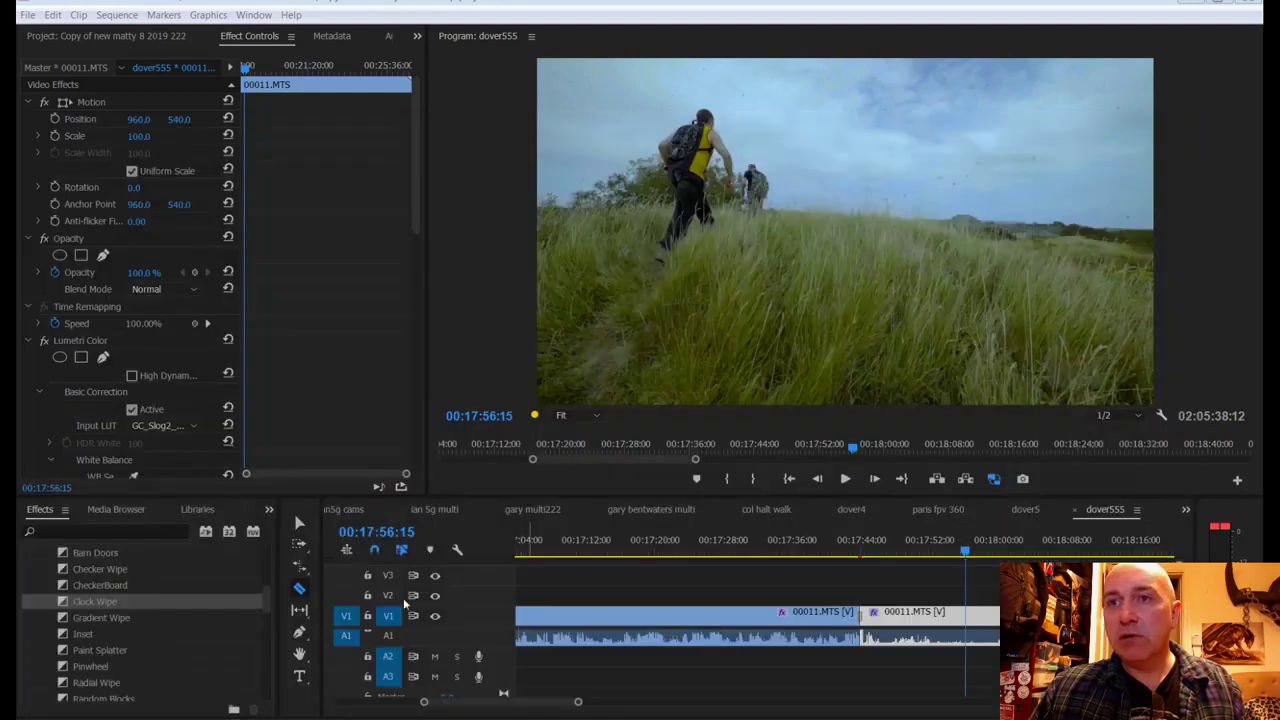
left_click(73, 37)
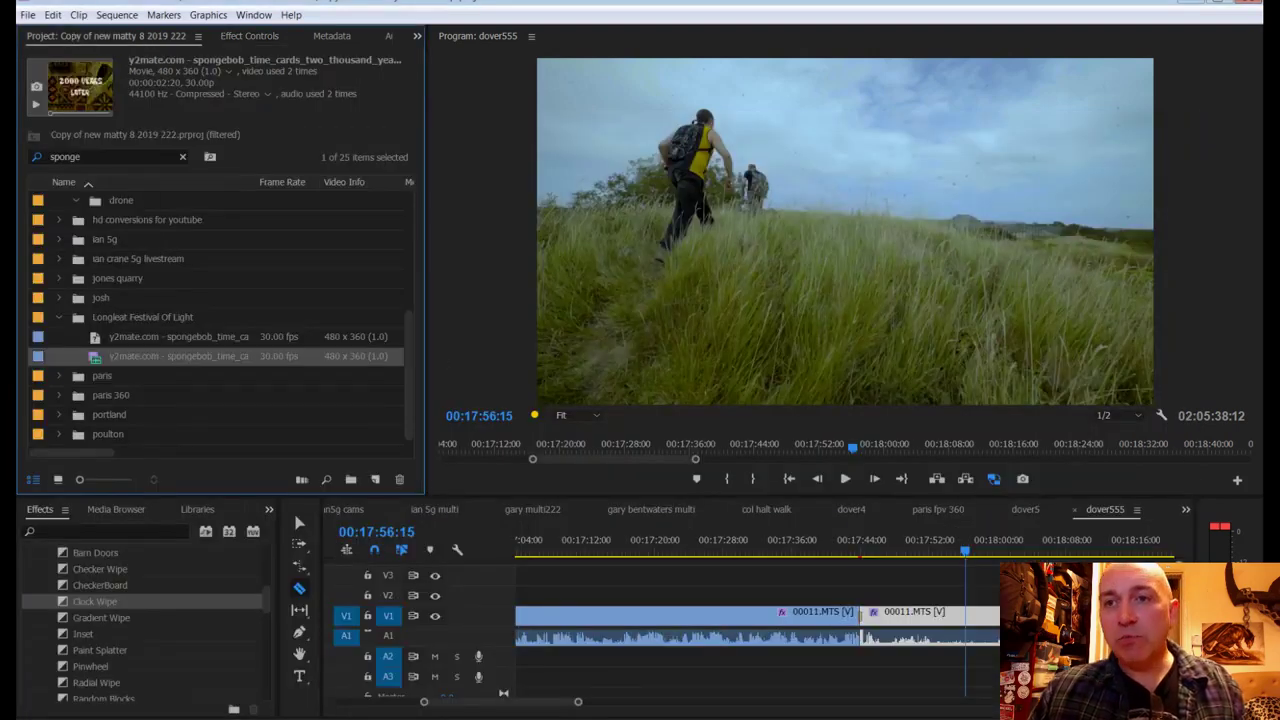
key("alt+Tab")
left_click(416, 150)
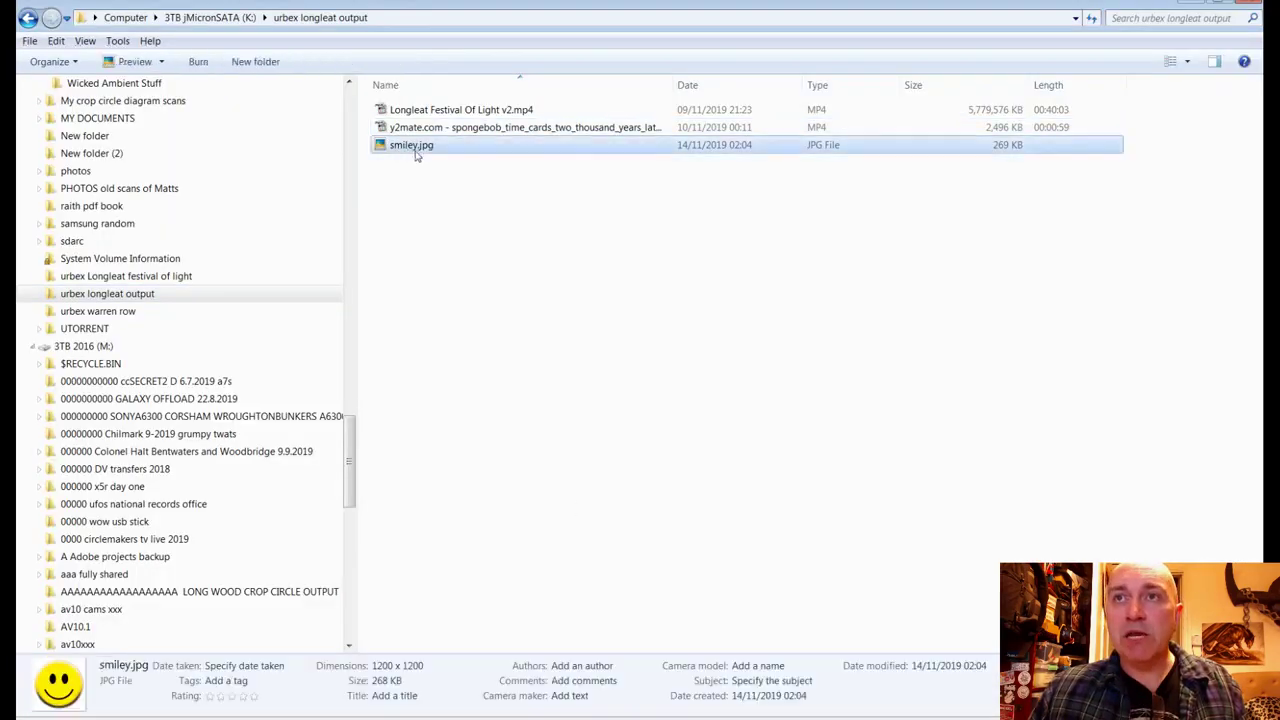
key("alt+Tab")
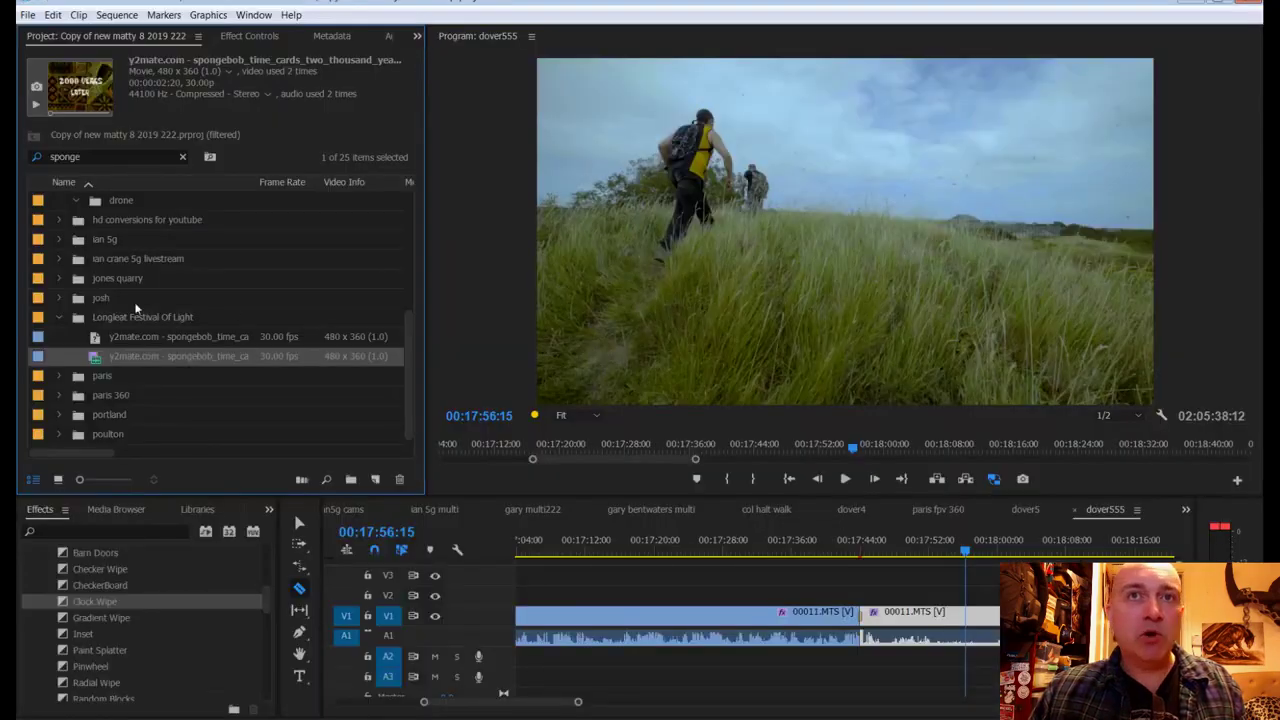
key("ctrl+v")
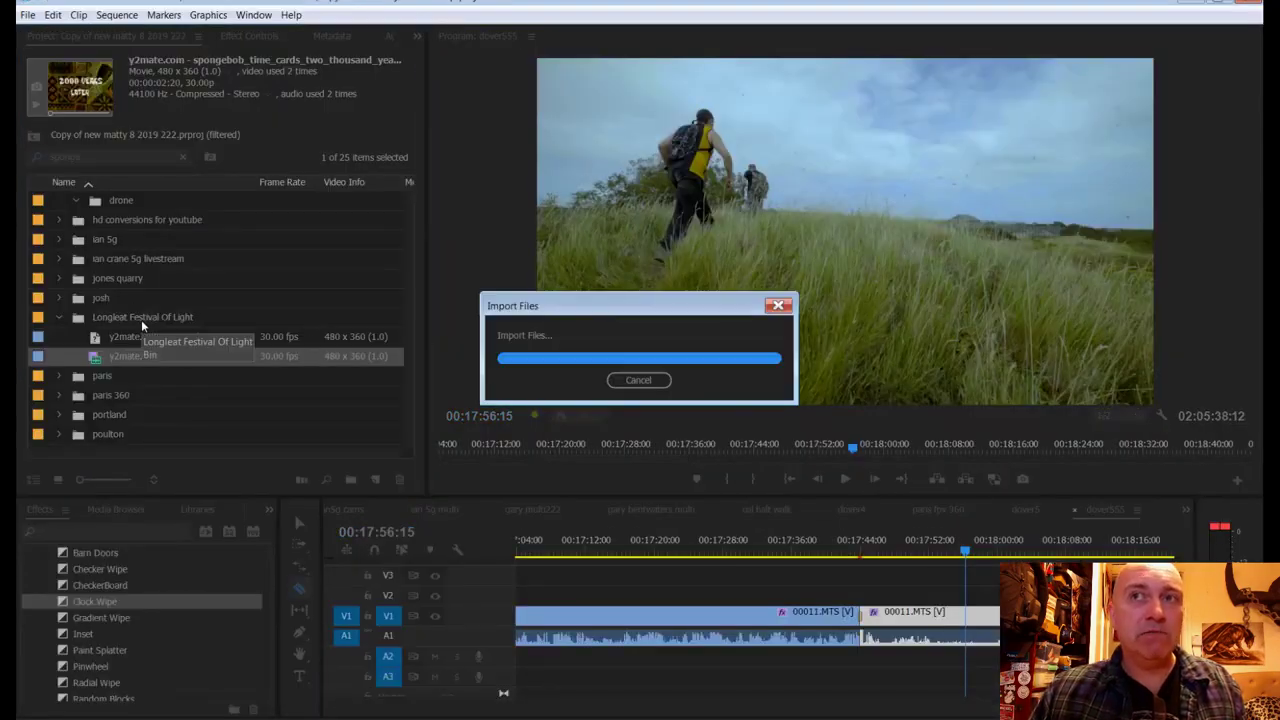
Step: Clear the project search filter, find smiley.jpg in the Longleat Festival Of Light bin and place it on V2 at 00:17:56:15
left_click(183, 160)
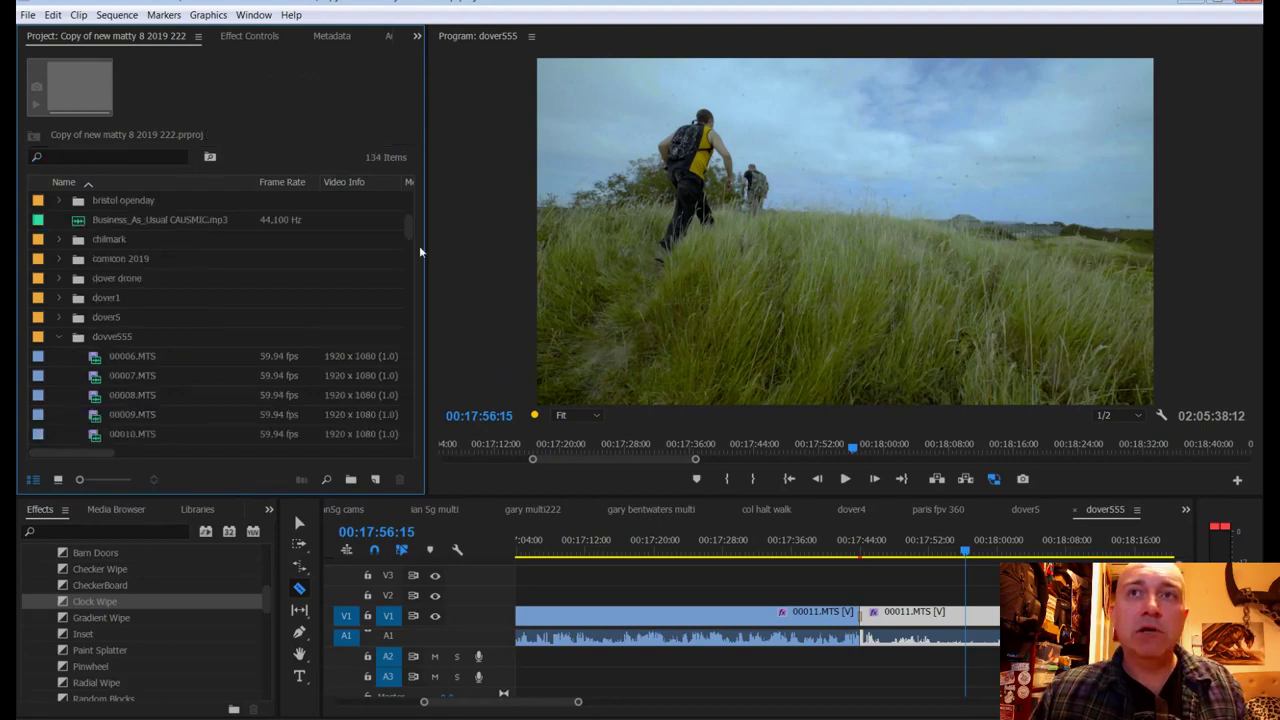
left_click_drag(405, 227, 420, 293)
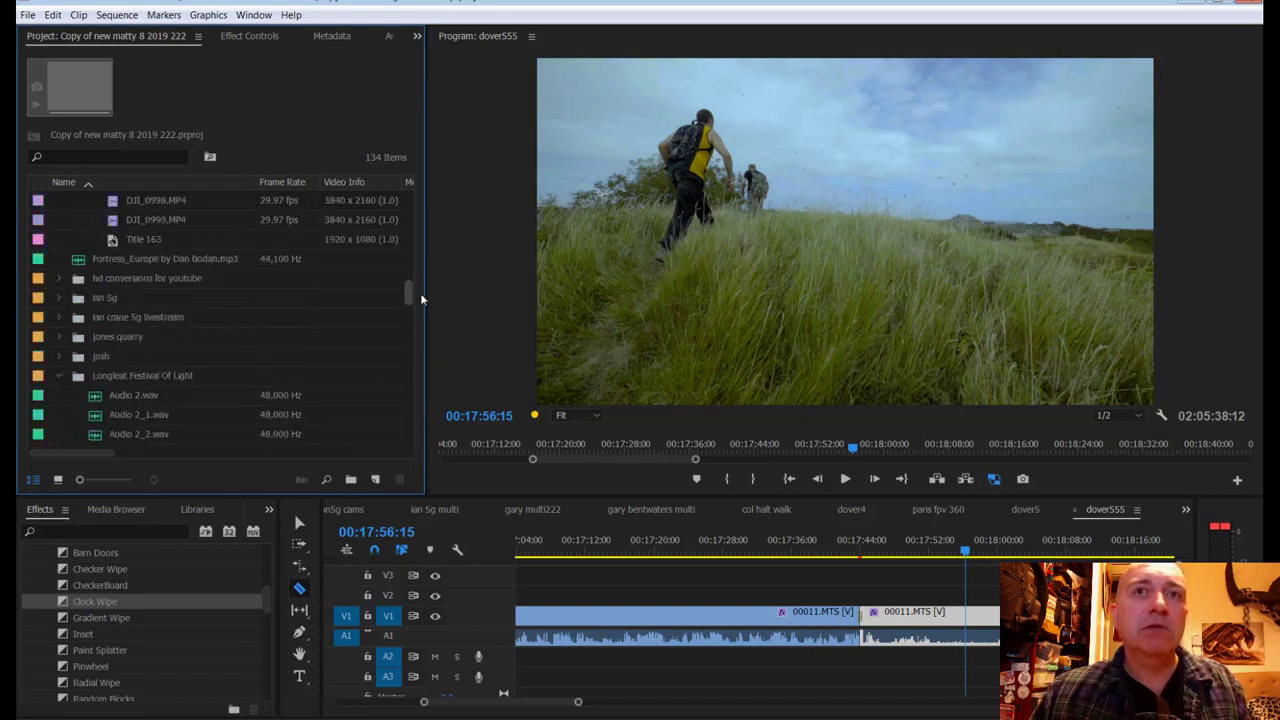
left_click(116, 374)
scroll(116, 370, "down", 10)
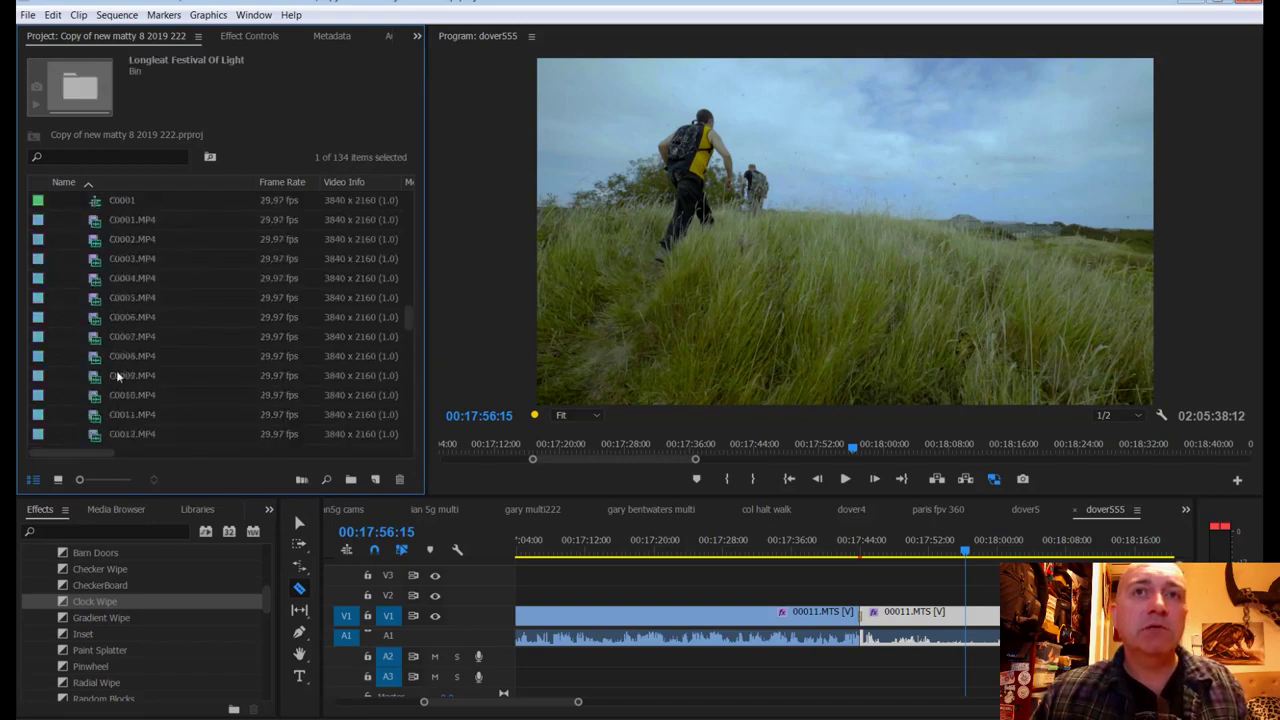
scroll(116, 370, "down", 3)
left_click(110, 318)
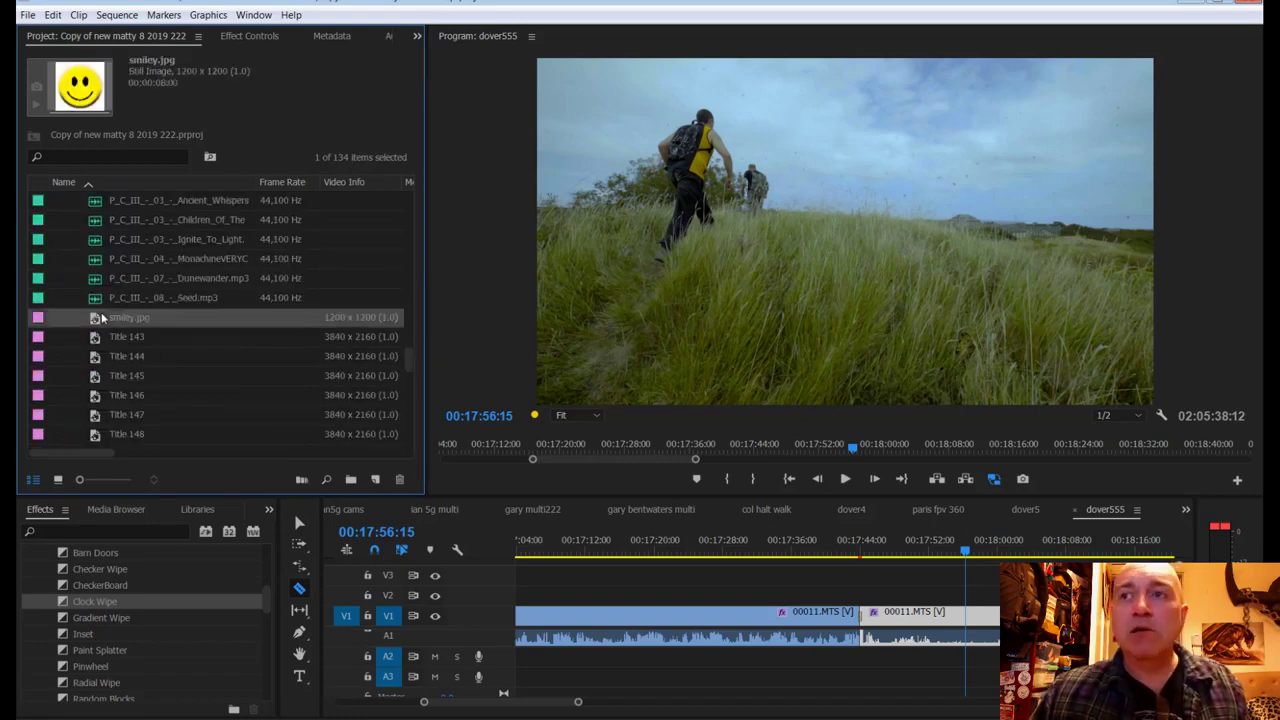
left_click_drag(1010, 598, 985, 594)
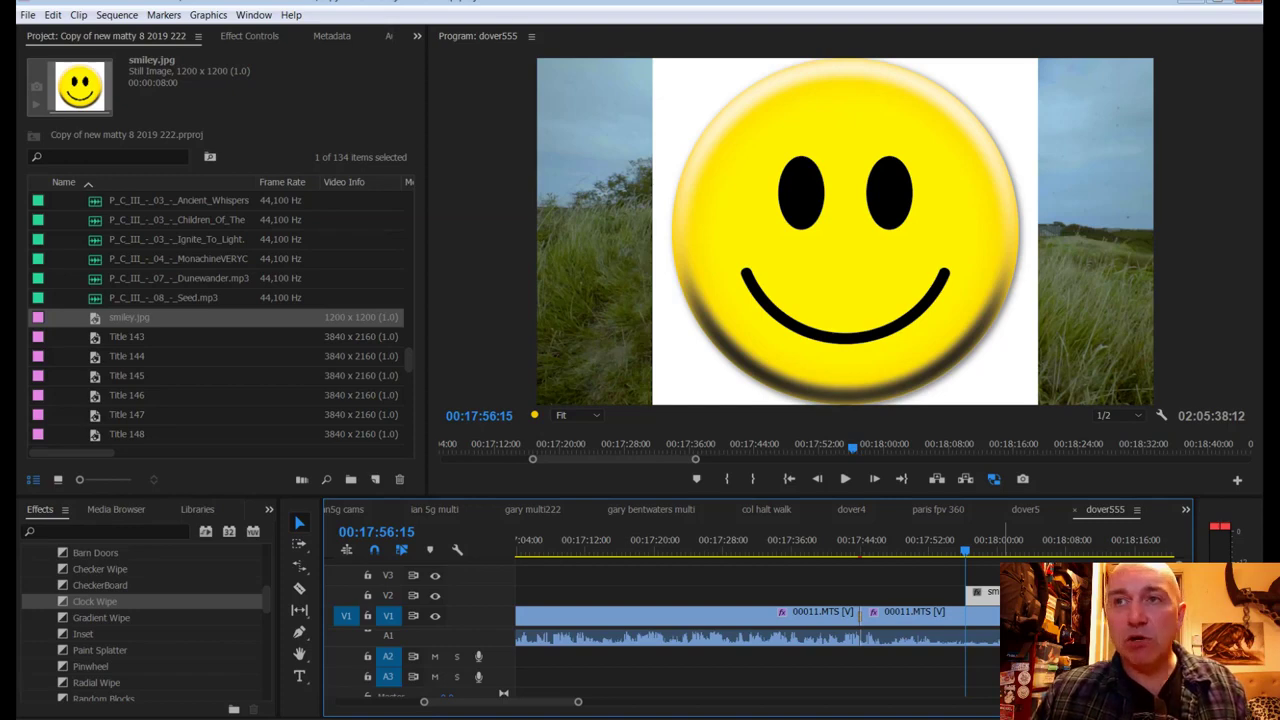
Step: Add an elliptical opacity mask to the smiley.jpg clip, fit it around the round yellow face and set the mask feather to 54
left_click(256, 36)
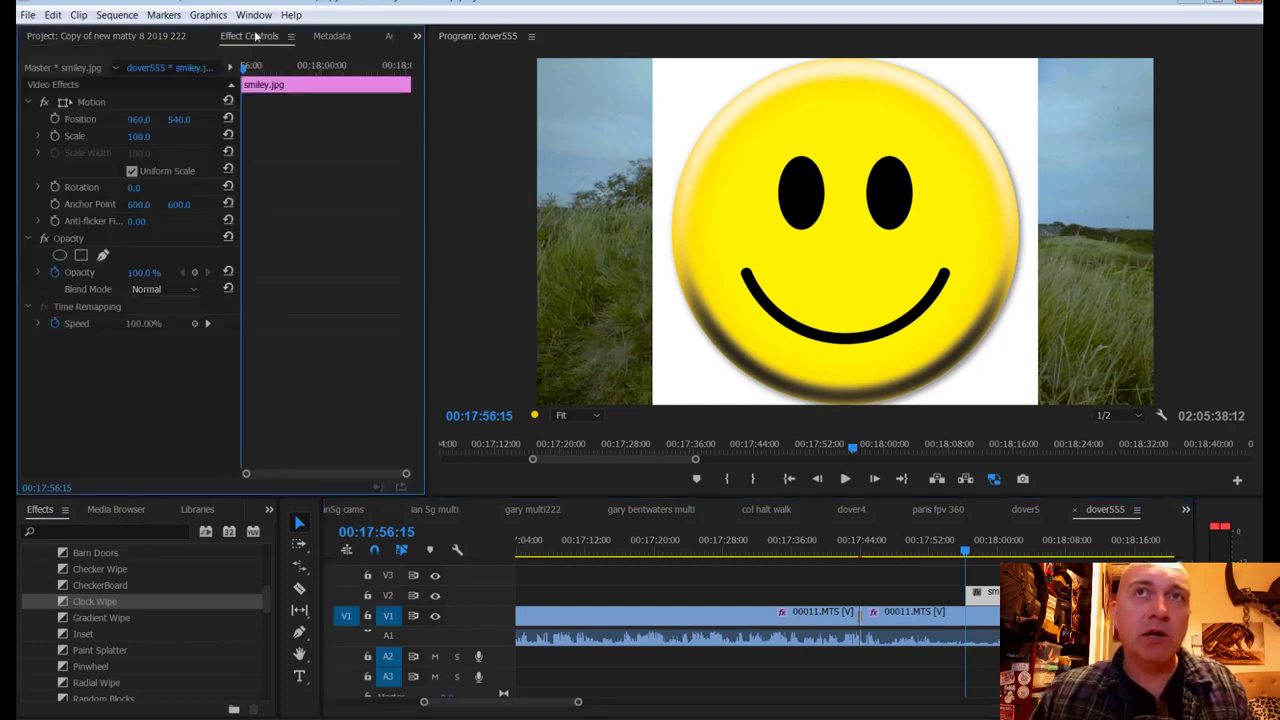
left_click(59, 255)
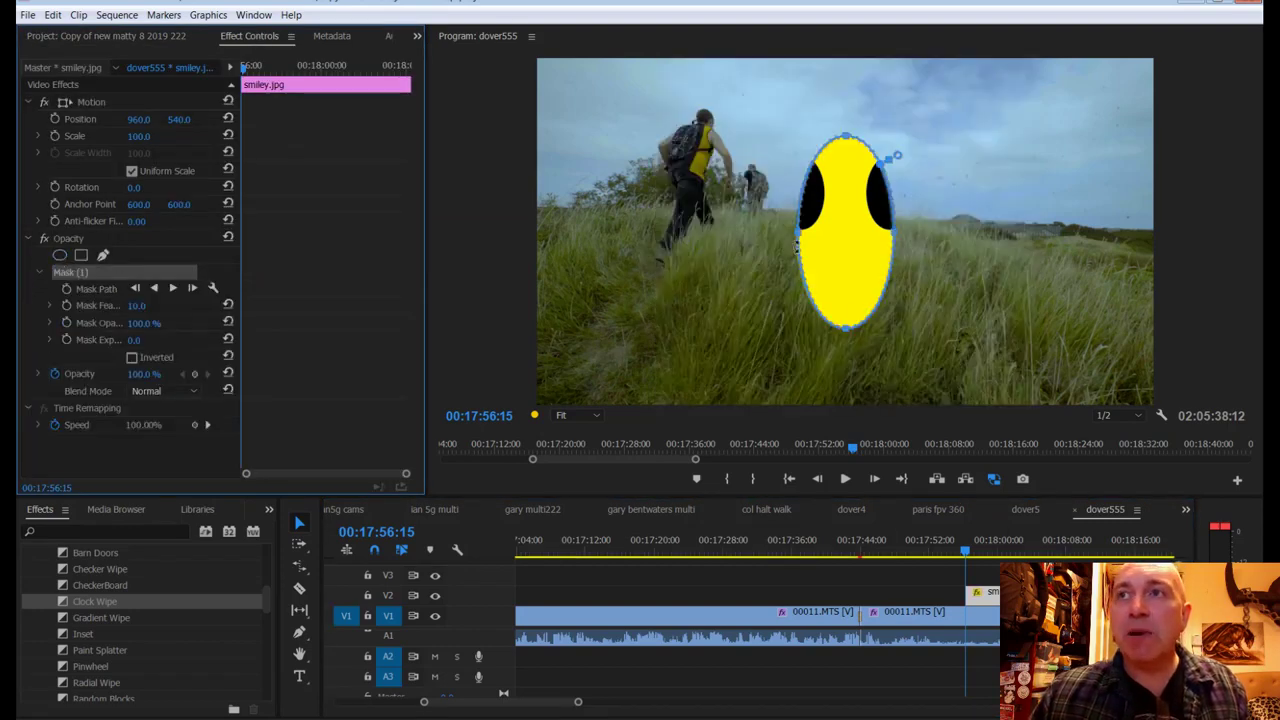
left_click_drag(798, 242, 670, 233)
left_click_drag(786, 333, 780, 398)
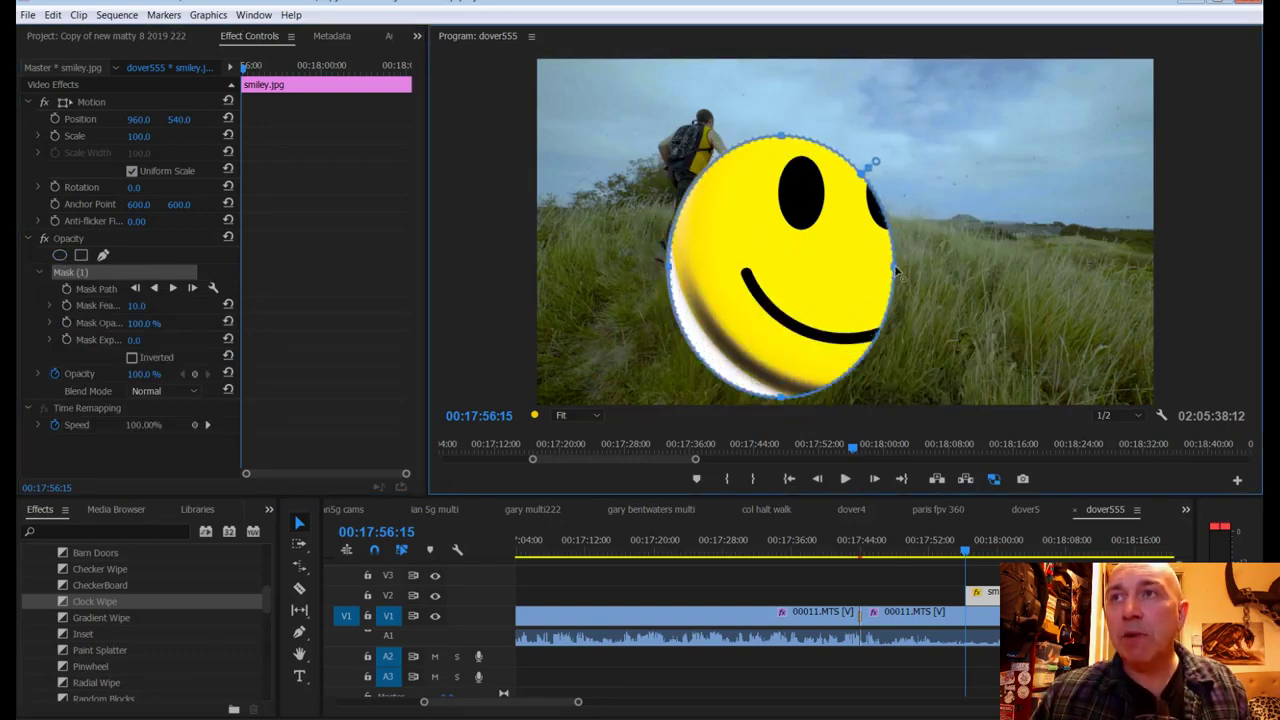
left_click_drag(896, 271, 1028, 270)
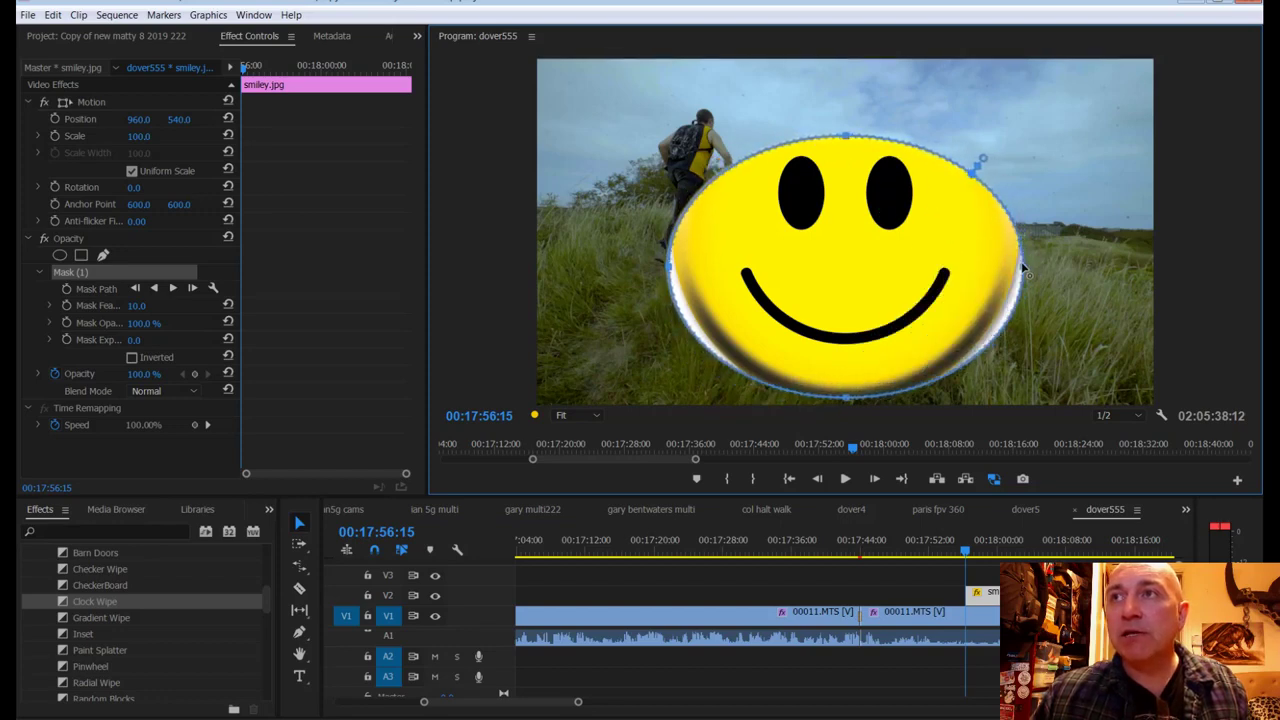
left_click_drag(849, 140, 850, 60)
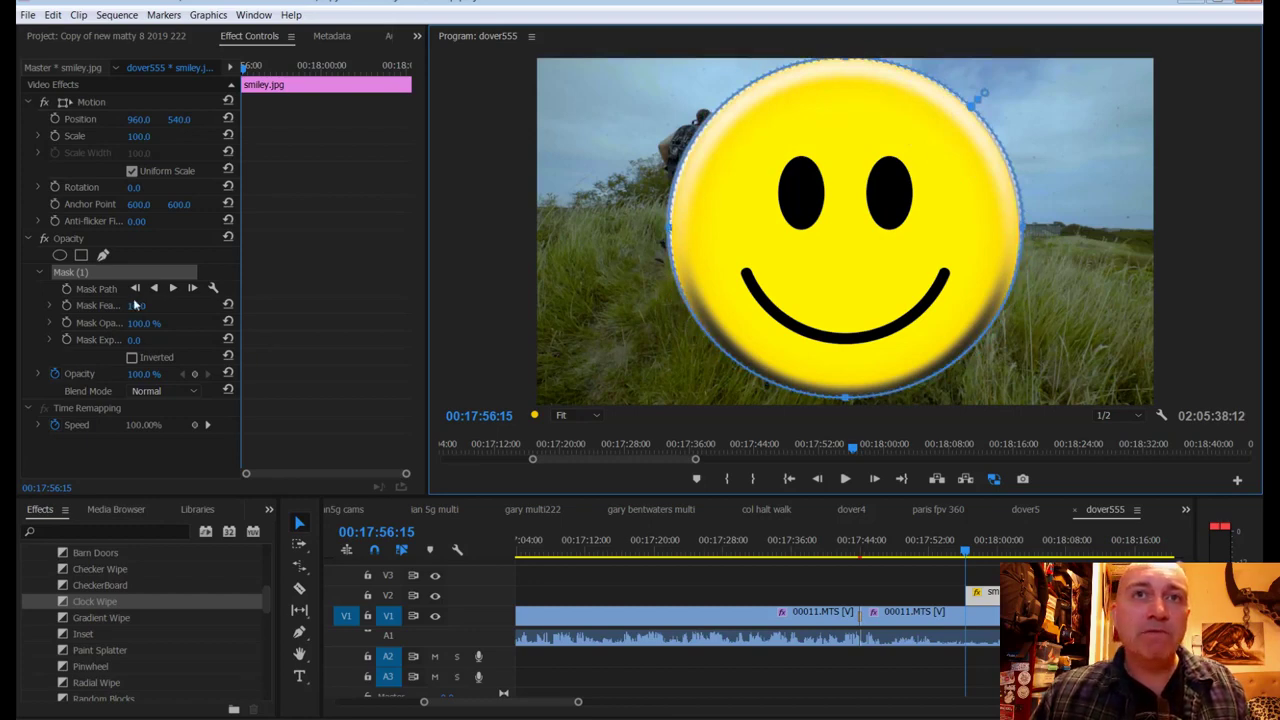
left_click_drag(137, 311, 181, 311)
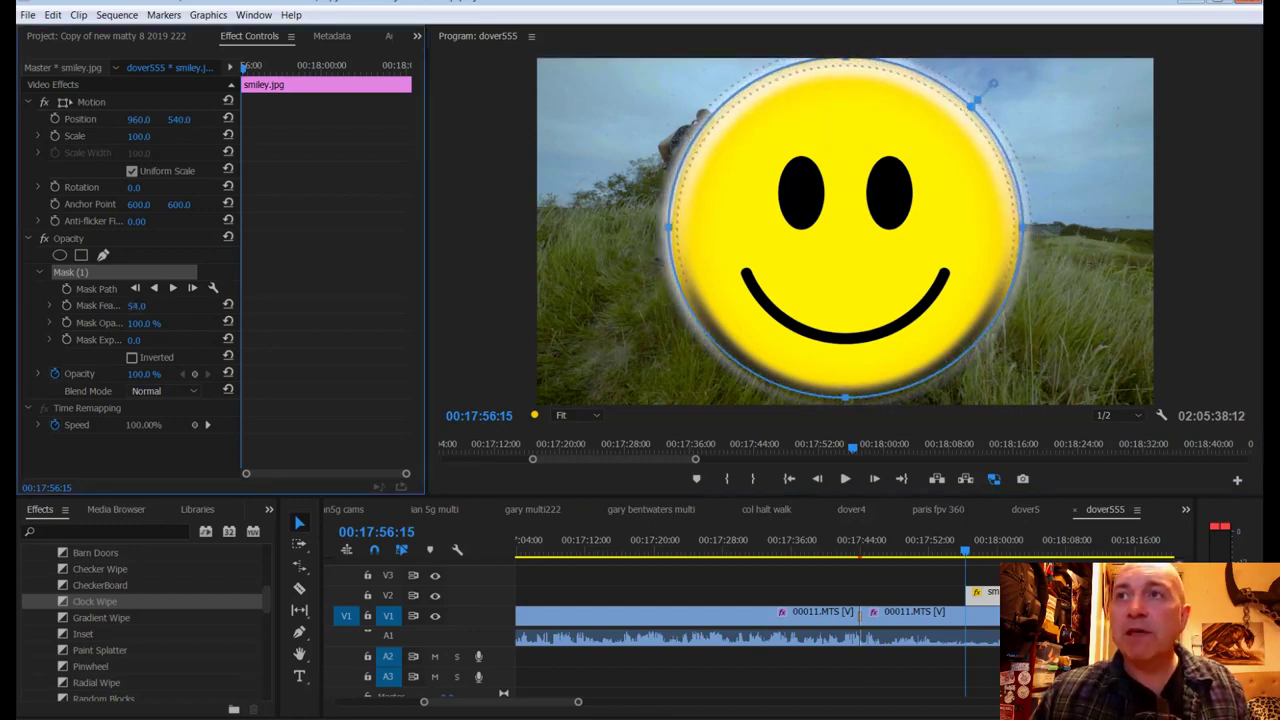
Step: Scale the smiley.jpg clip to 49 and move it to the upper-right area of the frame, about position 1546.9, 317.4
left_click_drag(137, 136, 71, 108)
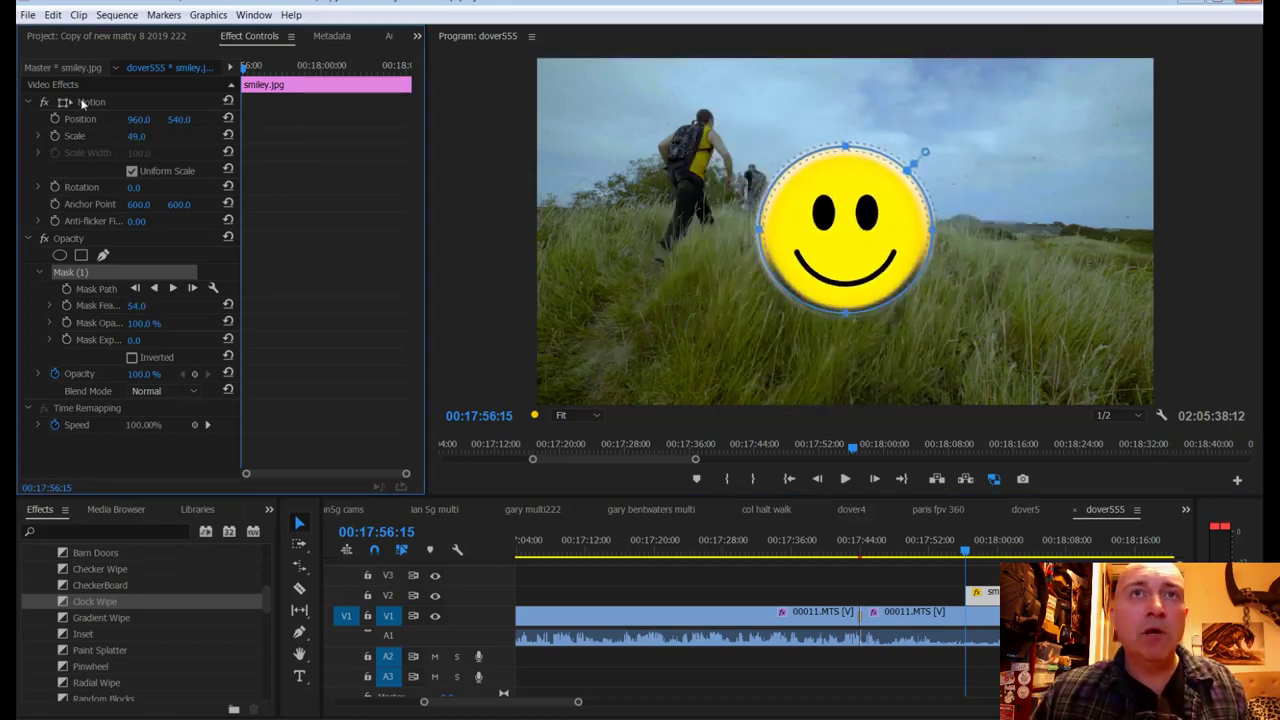
left_click(88, 102)
left_click_drag(856, 250, 1045, 177)
Step: Create a new 1920 x 1080 legacy title with a 59.94 fps timebase and square pixels
left_click(28, 15)
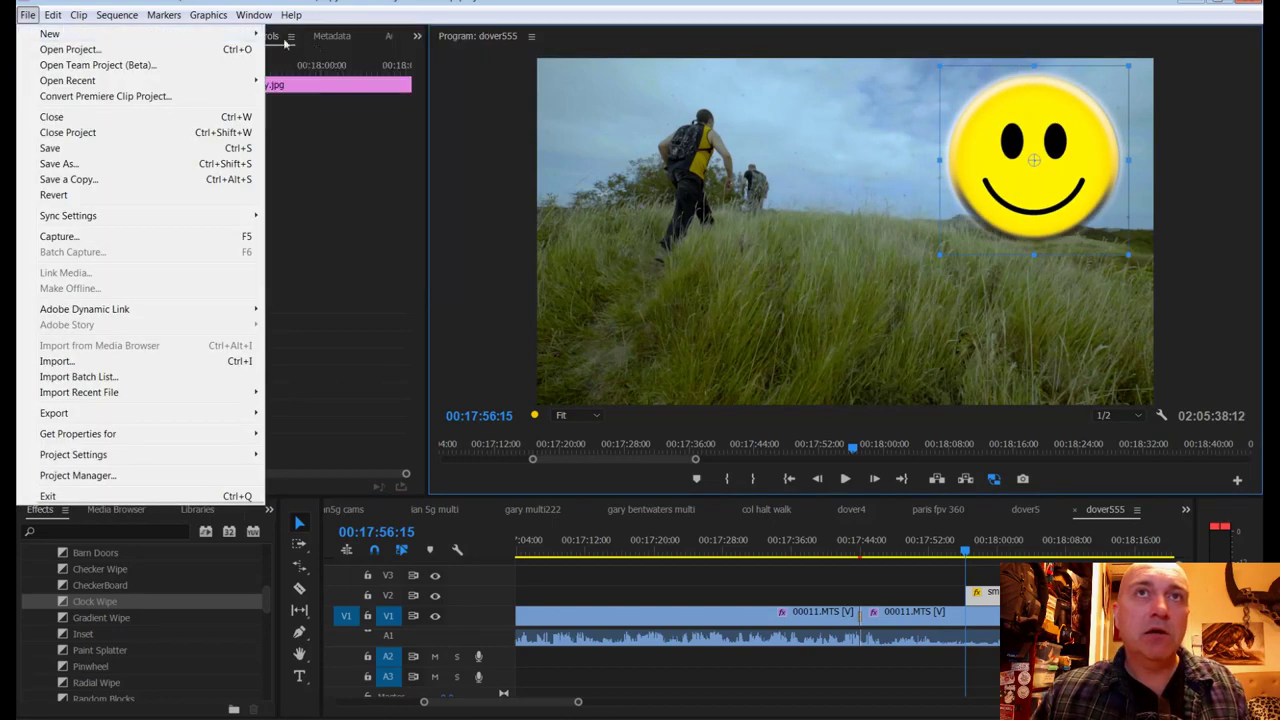
mouse_move(137, 37)
left_click(368, 160)
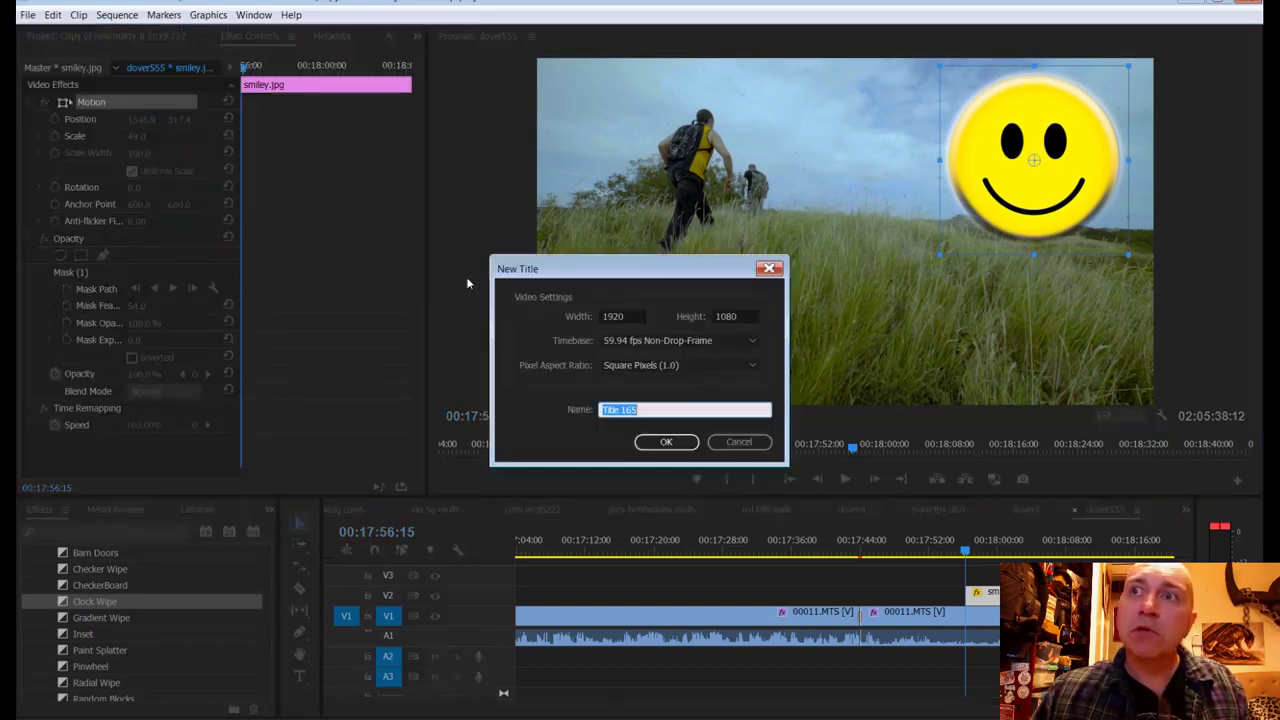
left_click(666, 441)
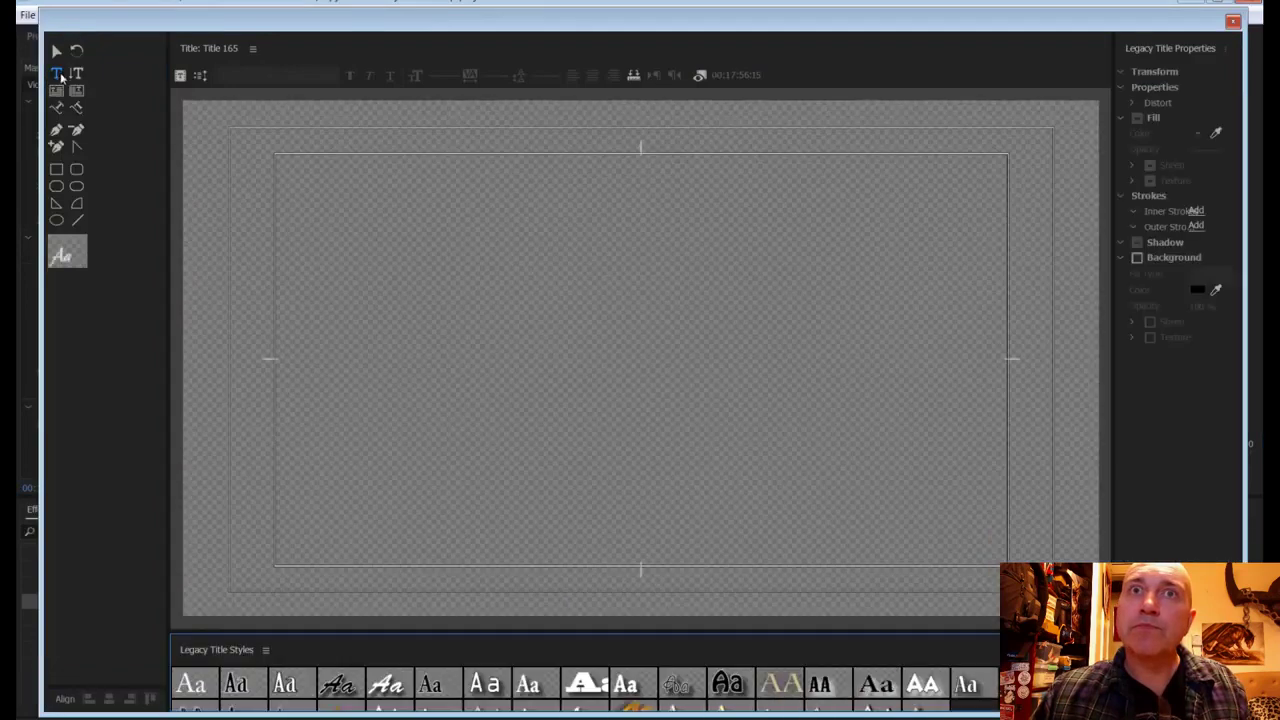
Step: Enter the three-line title text "This smiley", "sponsored by" and the sponsor's name
left_click(470, 398)
type("Th")
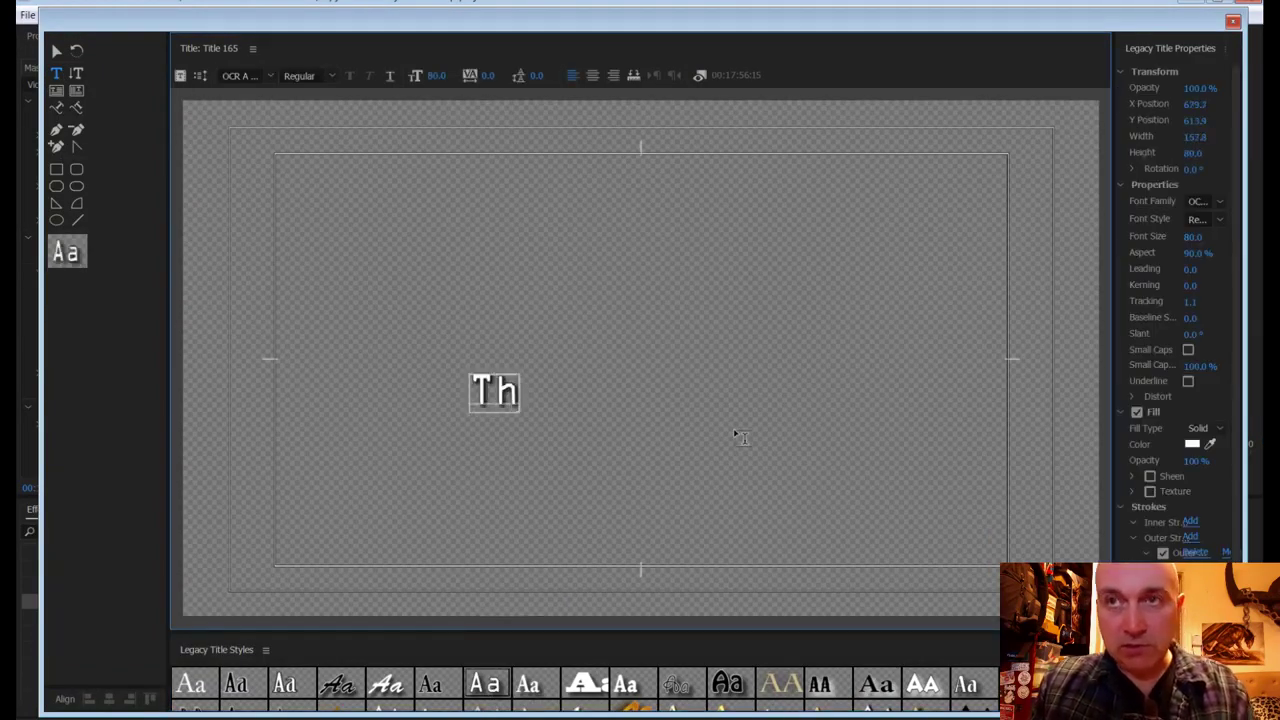
type("is smiley")
key("Return")
type("sp")
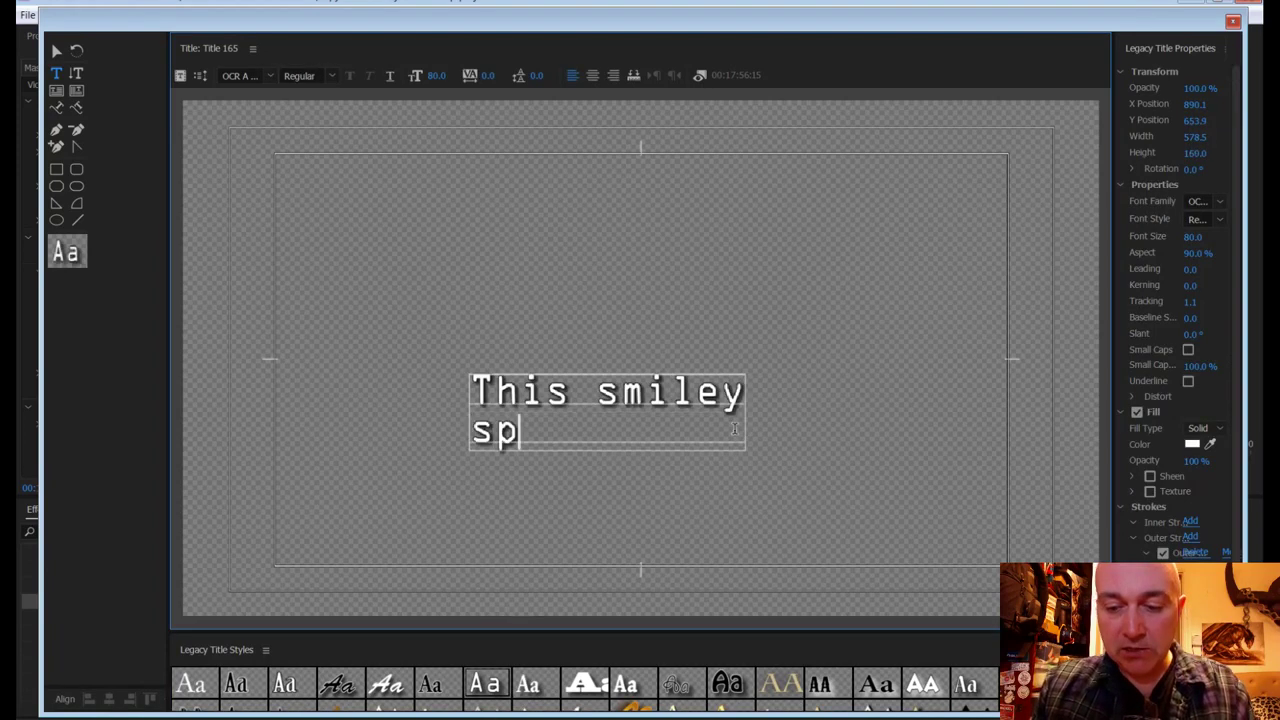
type("onsored")
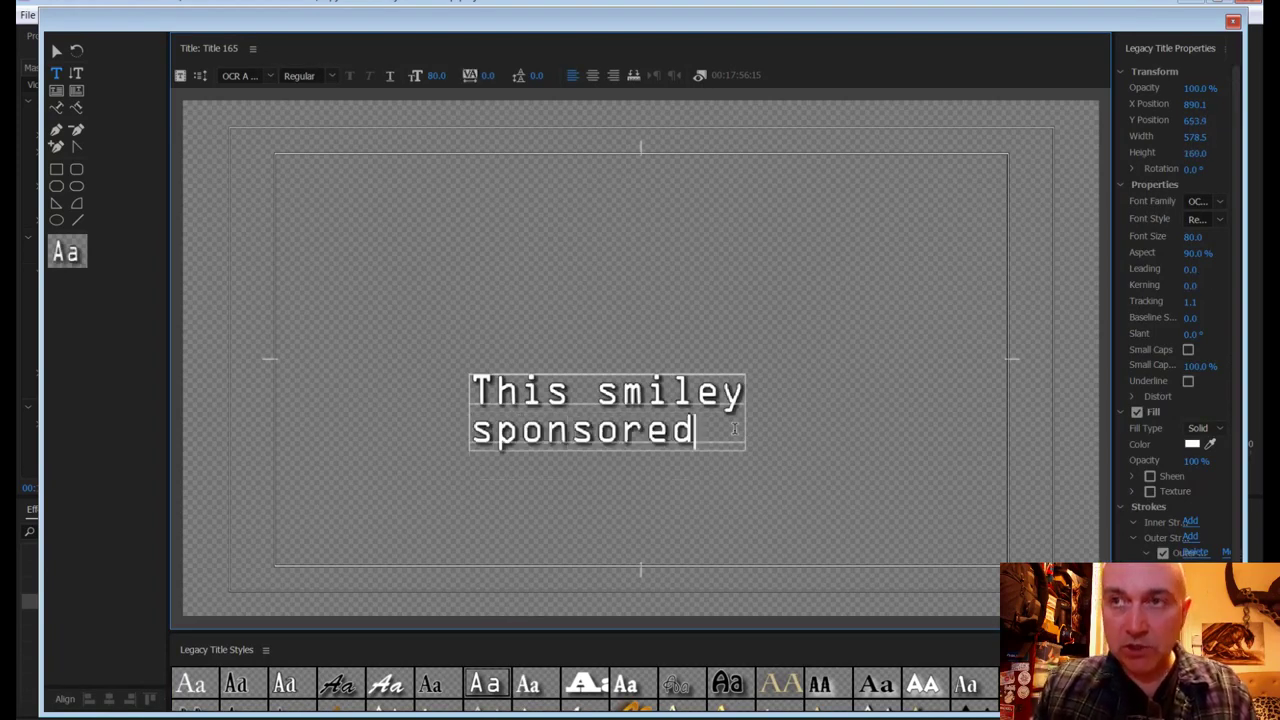
type(" by")
key("Return")
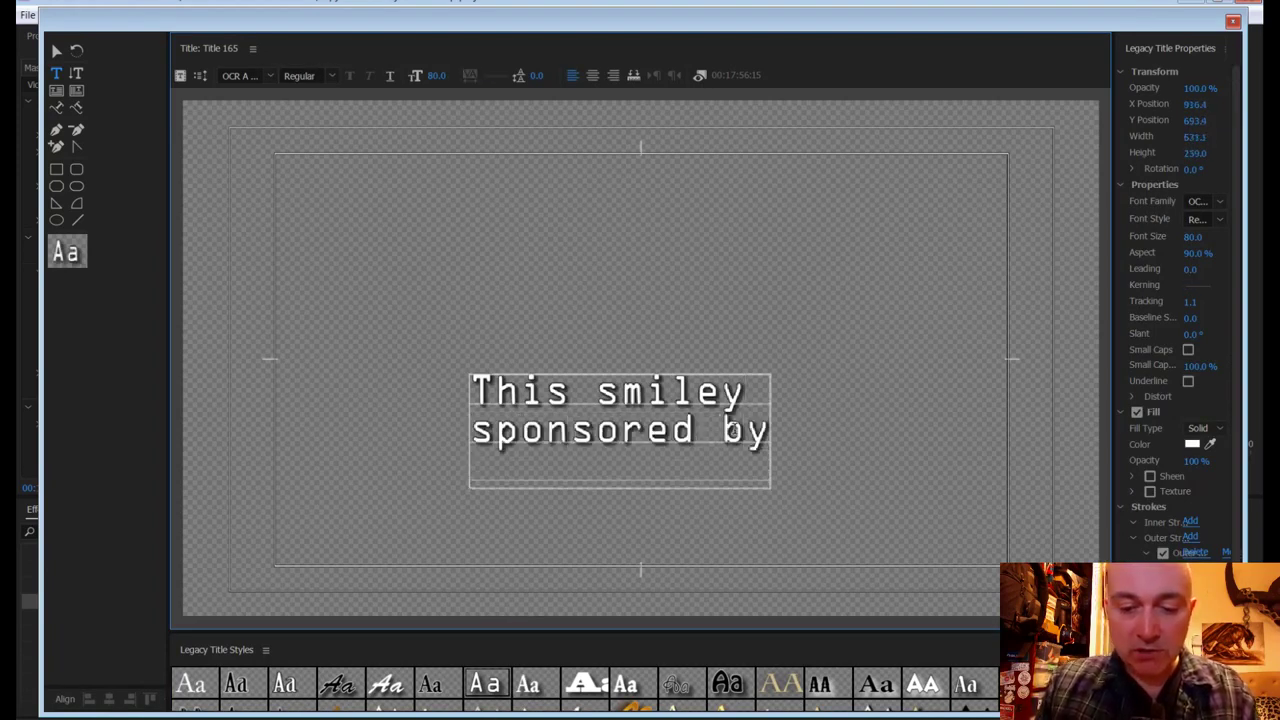
type("Steven Tru")
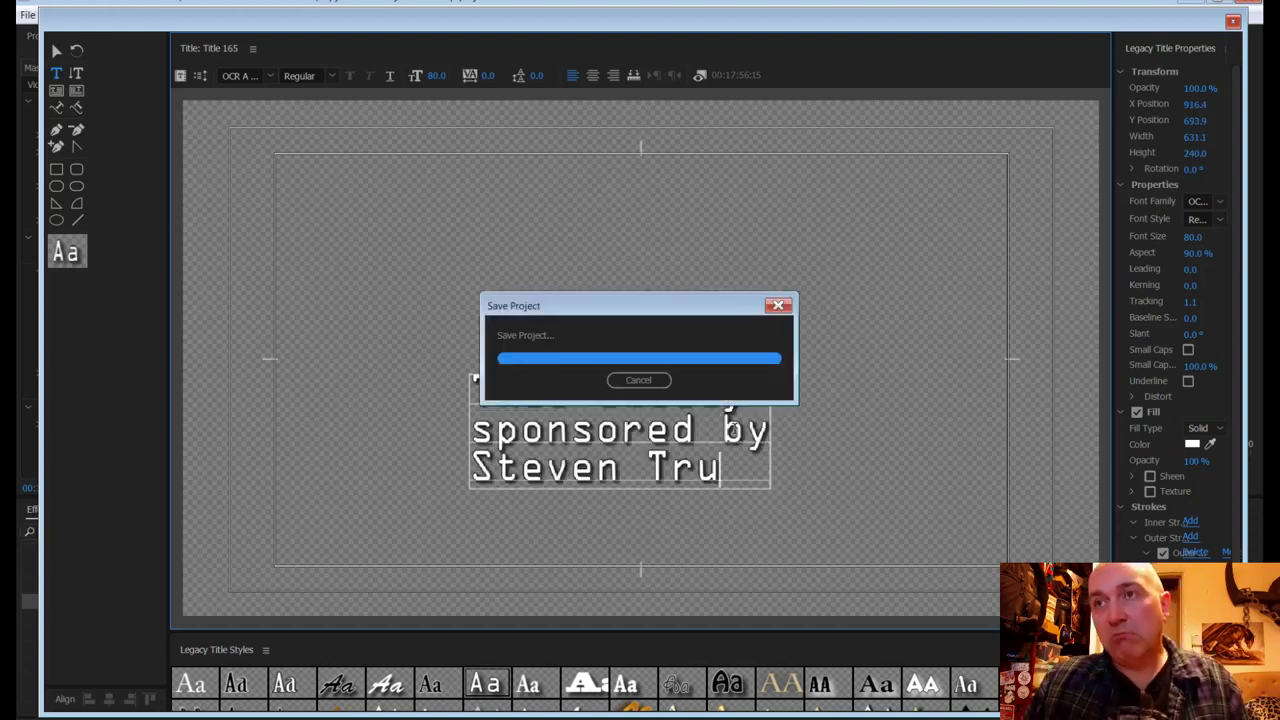
type("thseeker")
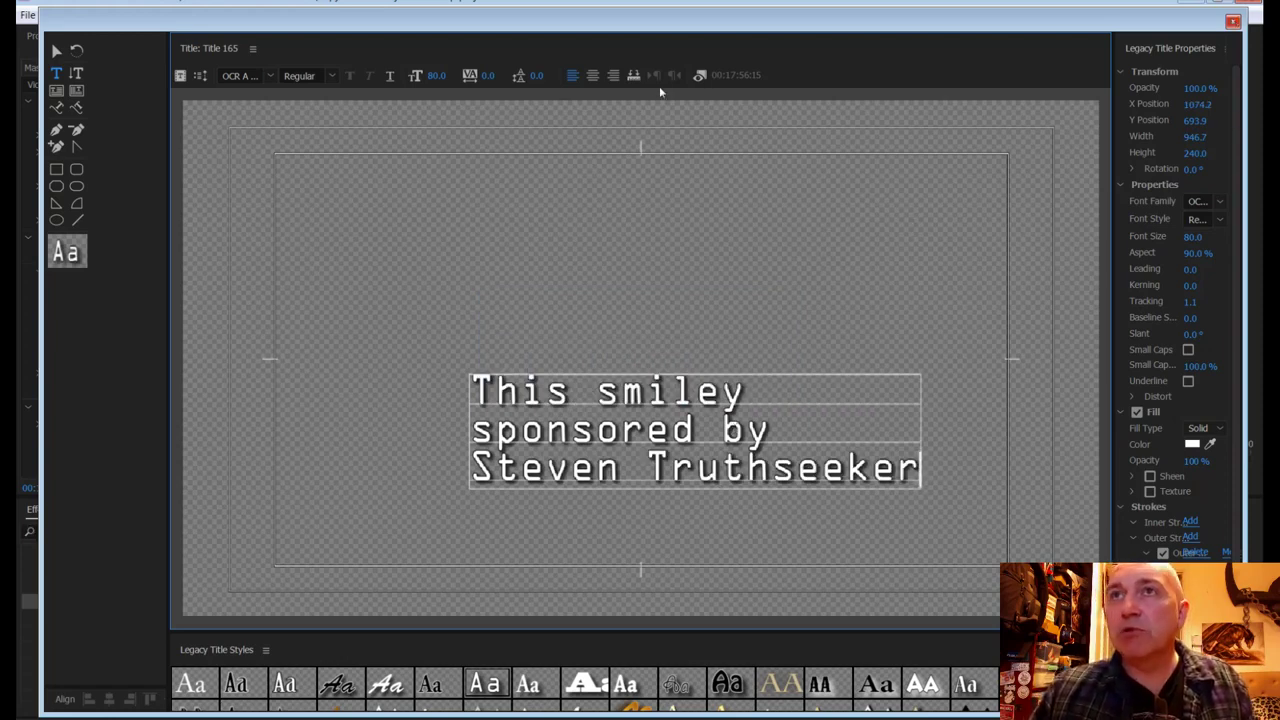
Step: Right-align the sponsor title text and close the title editor
left_click(613, 80)
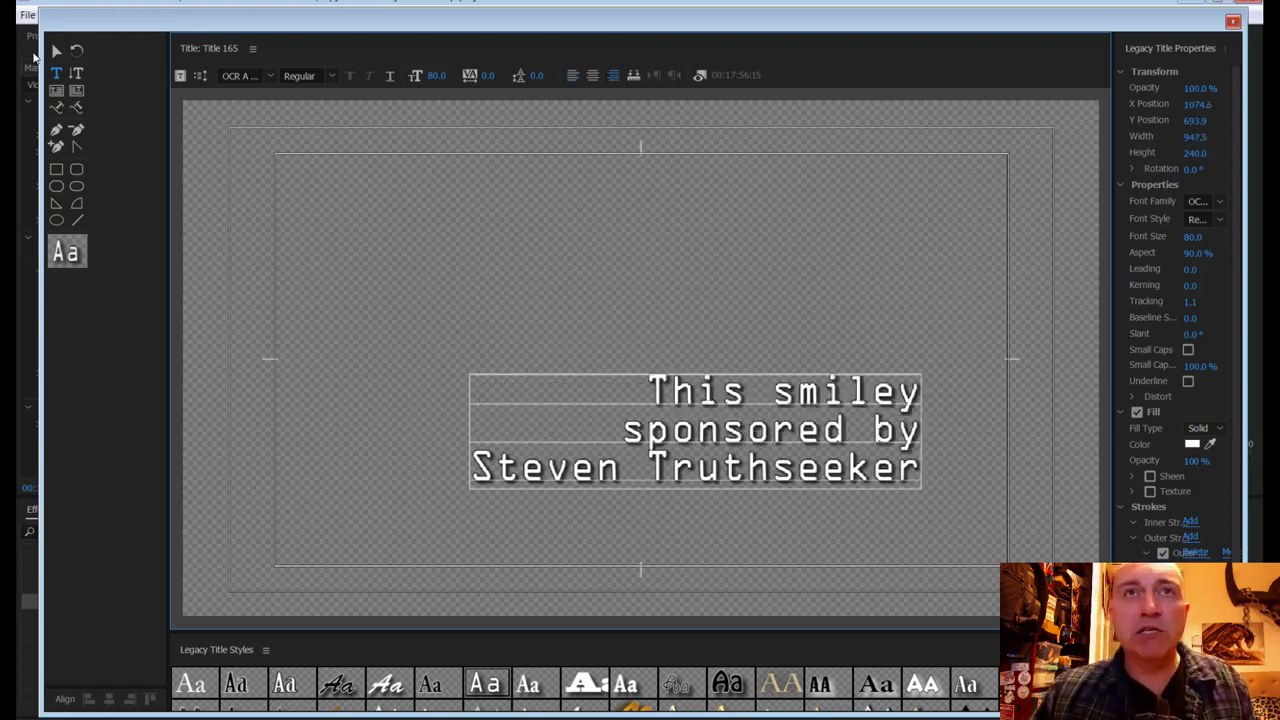
left_click(55, 52)
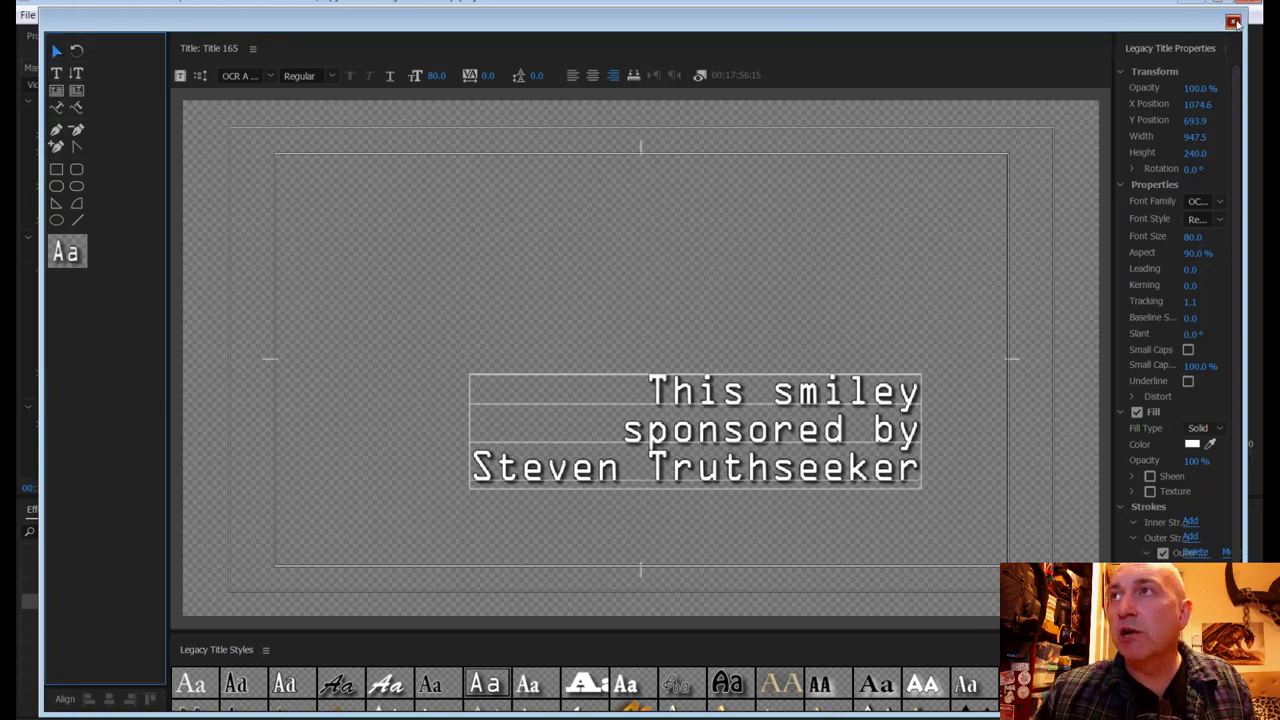
left_click(1233, 21)
Step: Place the sponsor title on V3 just after the start of smiley.jpg and add transitions to both overlay clips
left_click(56, 40)
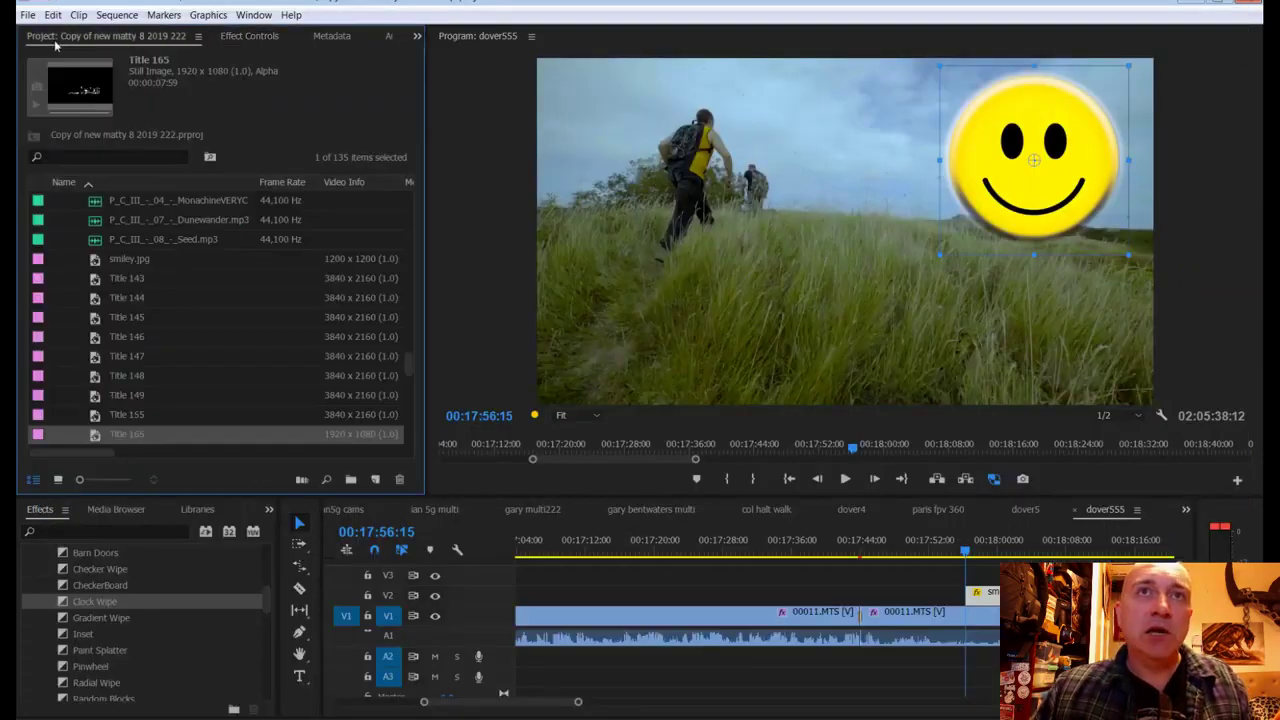
left_click_drag(268, 421, 977, 575)
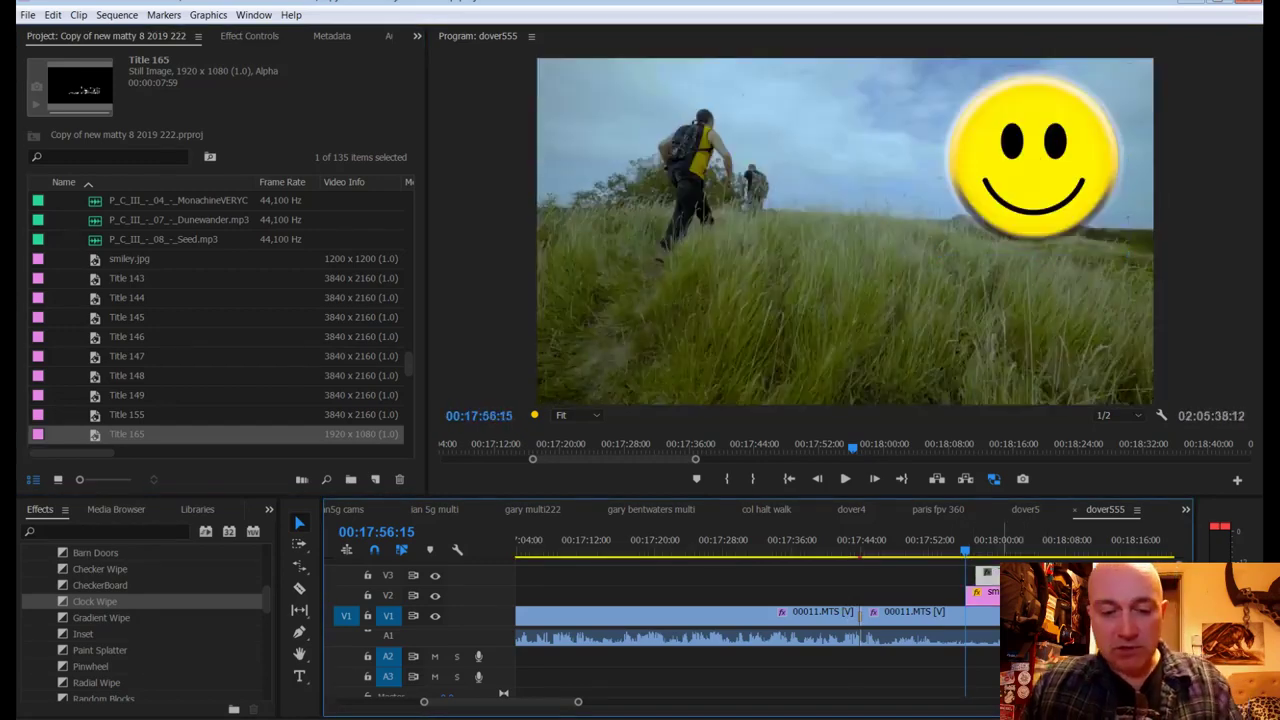
left_click(976, 595)
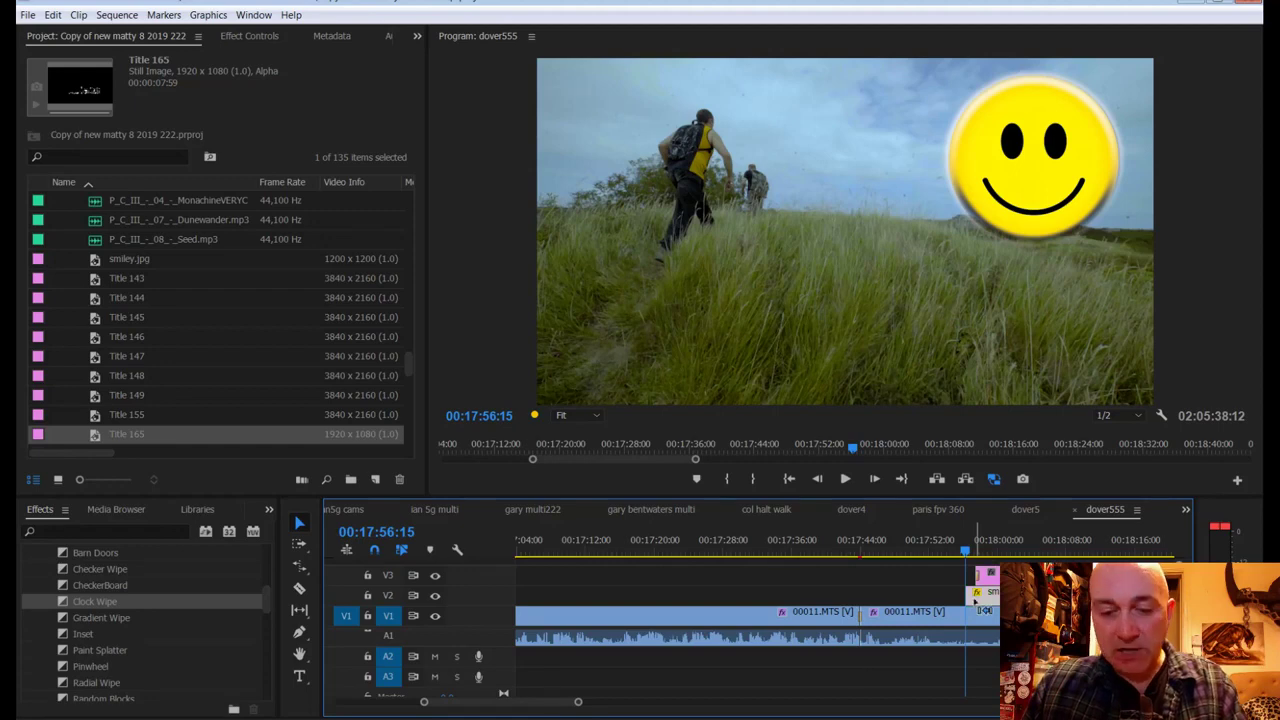
Step: Play the sequence from 00:17:55:49 to check how the smiley and sponsor title appear together
left_click_drag(976, 598, 962, 552)
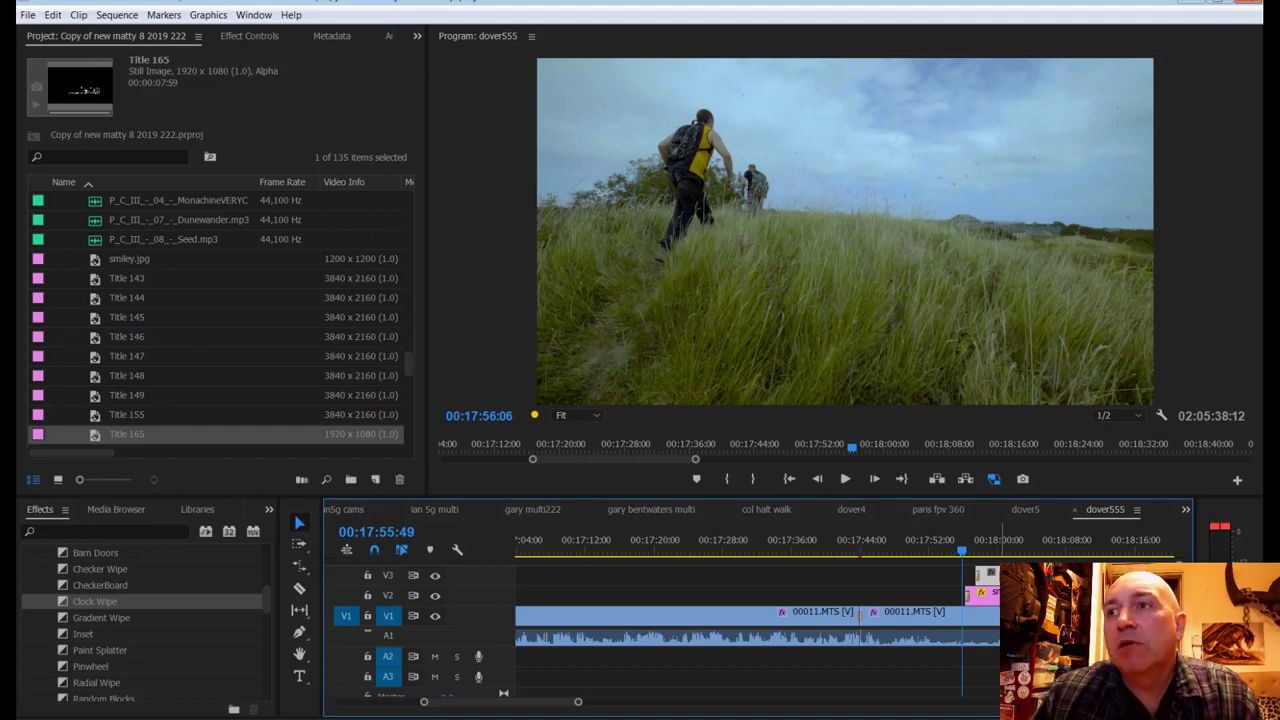
left_click(853, 237)
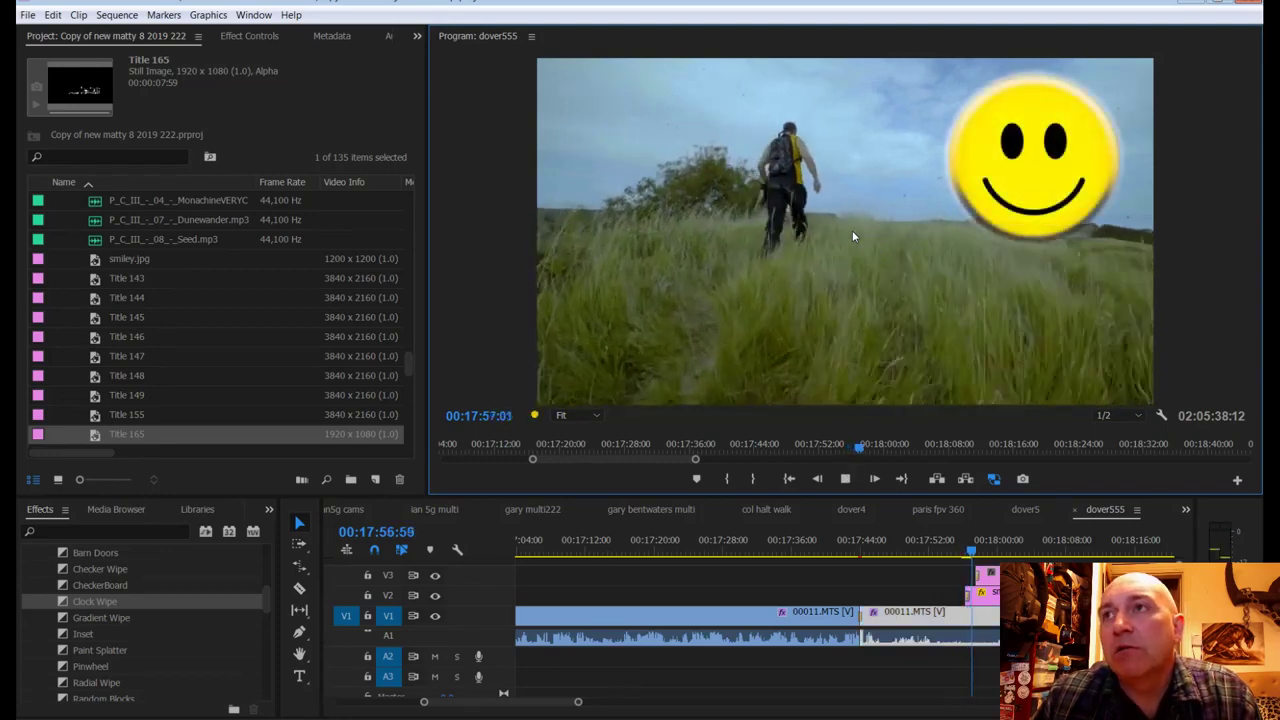
key("space")
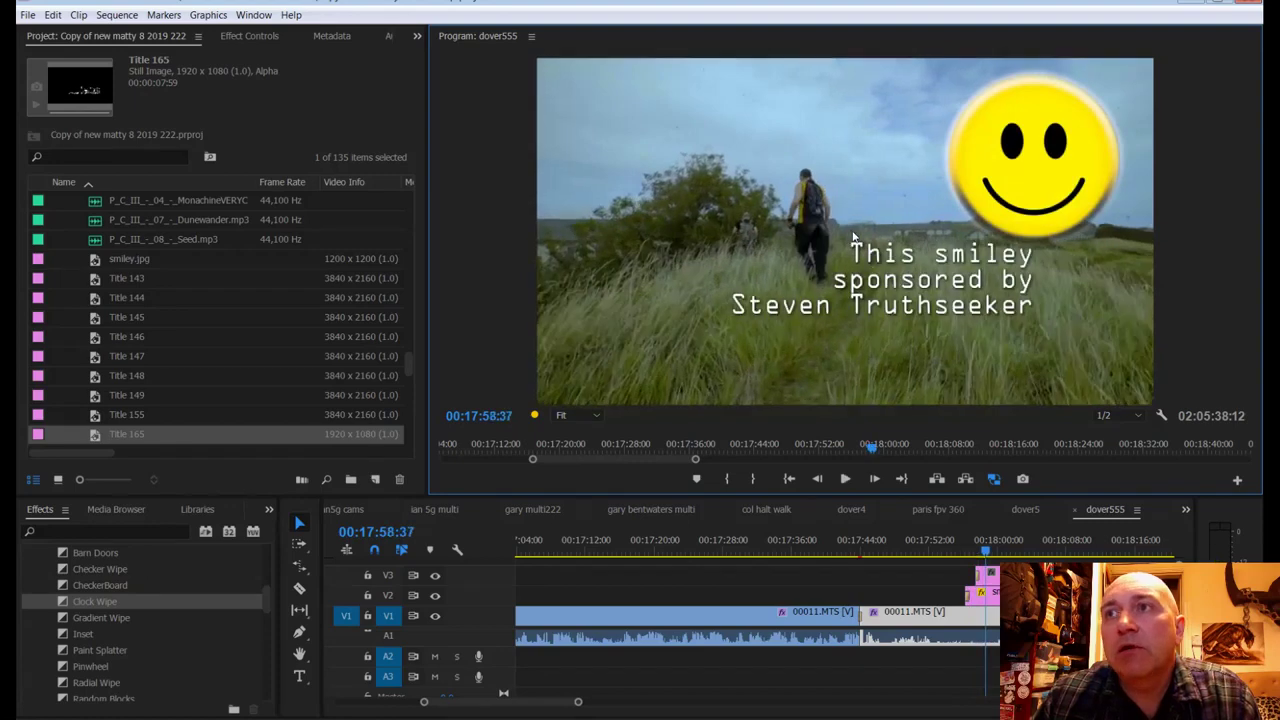
Step: Move the sponsor title to the lower-right area of the frame and reposition smiley.jpg to 1566.9, 506.4 above it
key("shift+3")
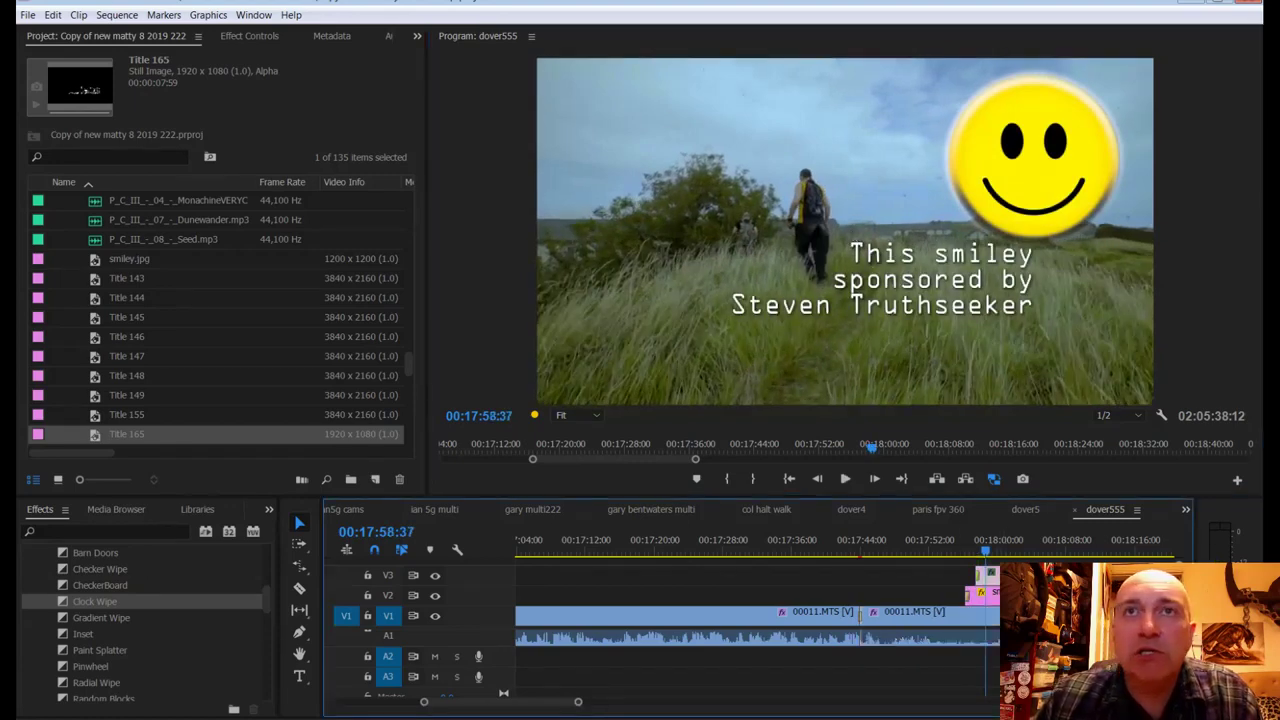
left_click(238, 37)
left_click_drag(140, 121, 207, 121)
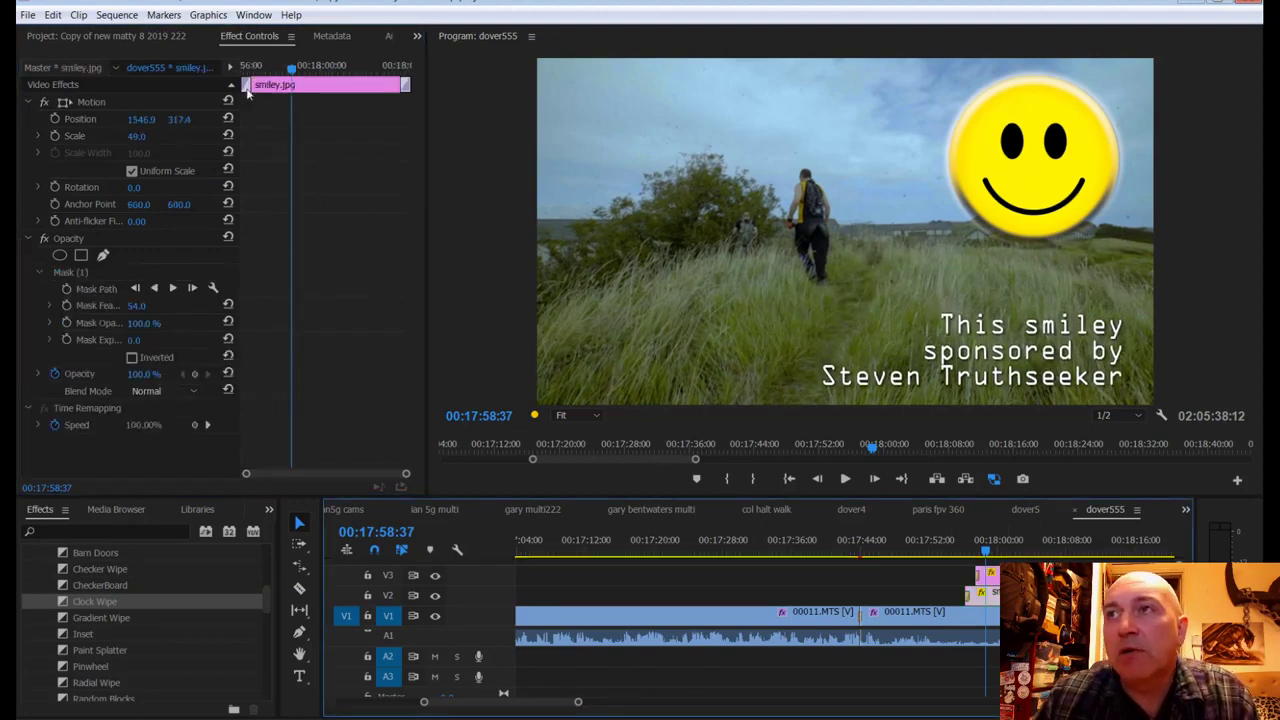
mouse_move(170, 120)
left_mouse_down()
mouse_move(190, 120)
mouse_move(146, 119)
left_mouse_up()
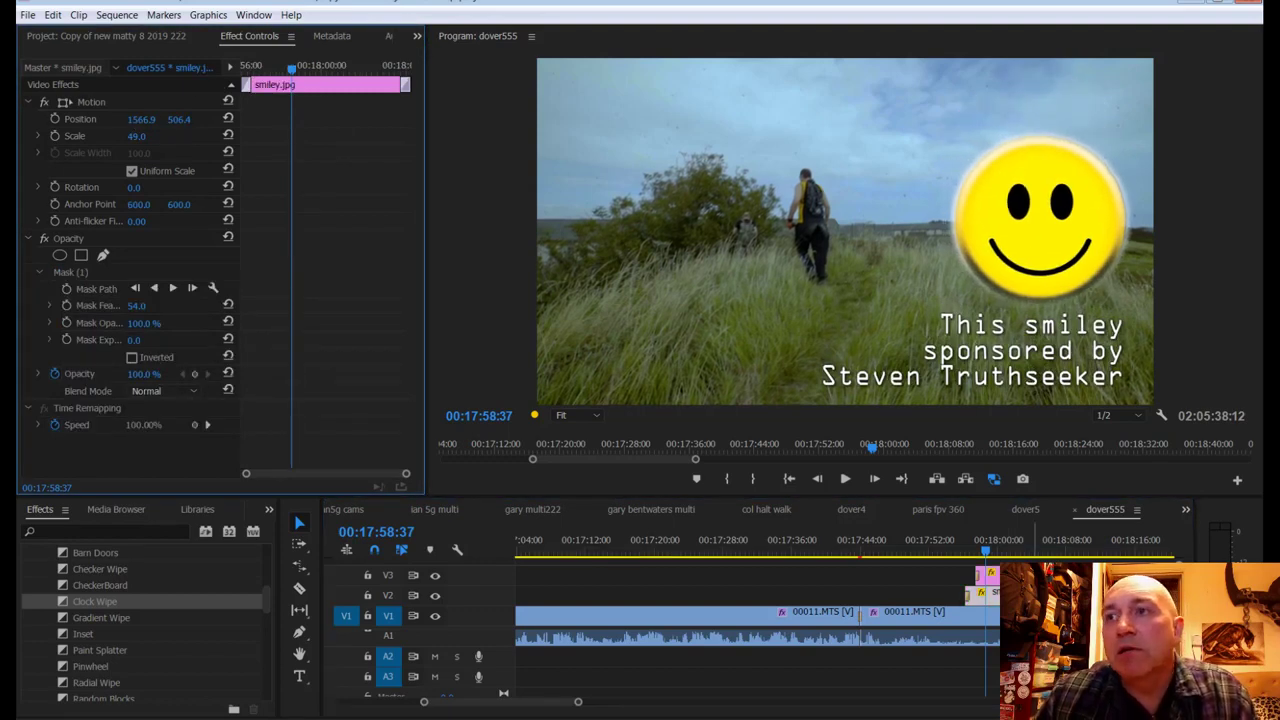
Step: Play back the smiley and sponsor title section from just before it starts, and save the project
left_click_drag(988, 547, 952, 549)
key("ctrl+s")
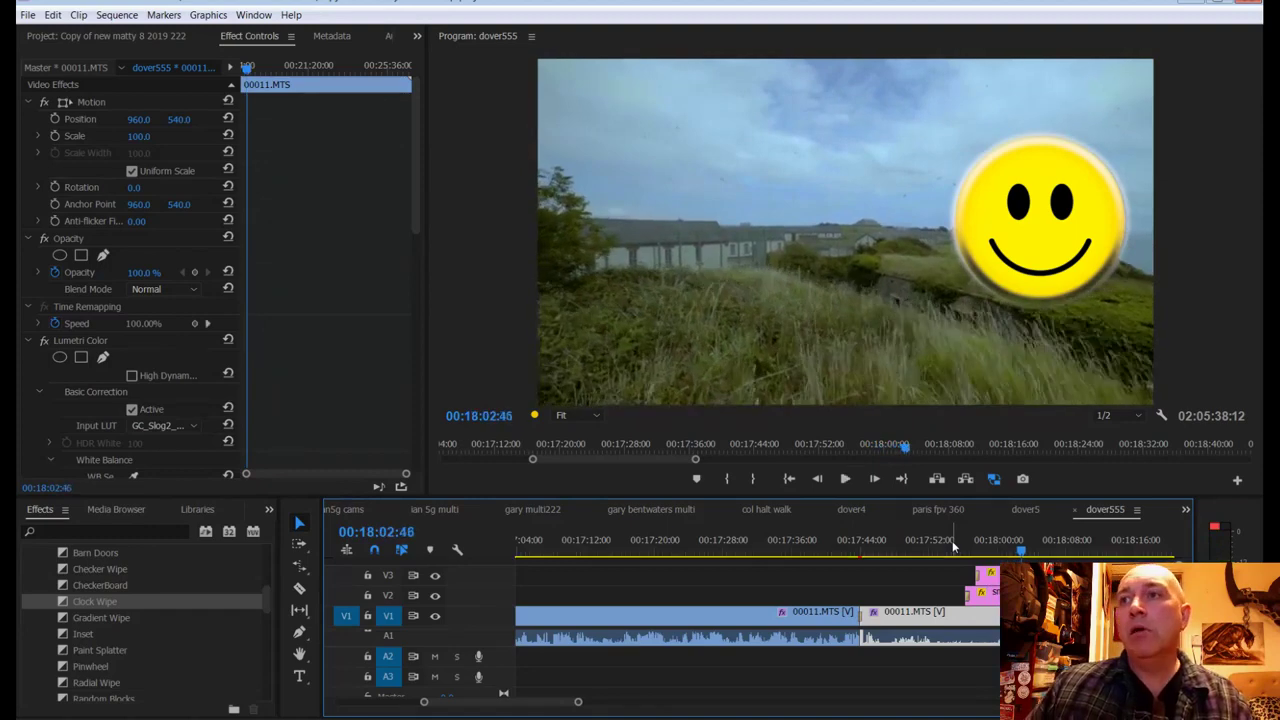
left_click(1012, 548)
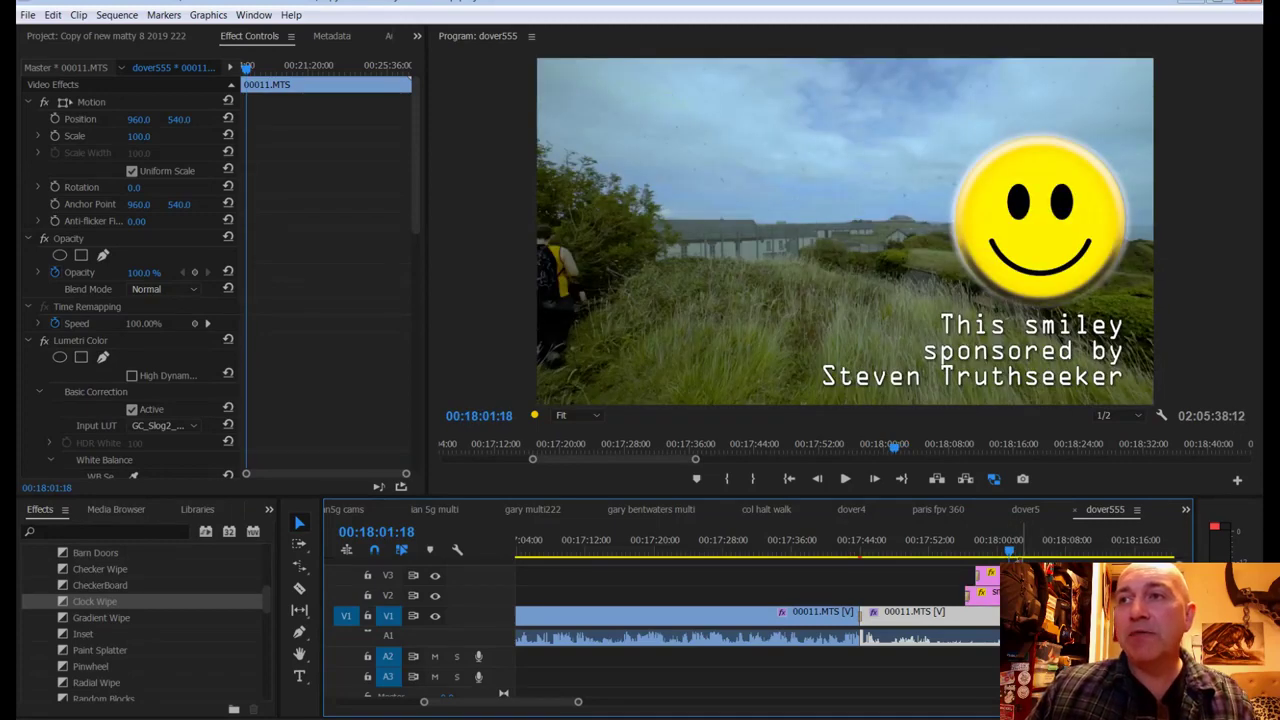
left_click(984, 550)
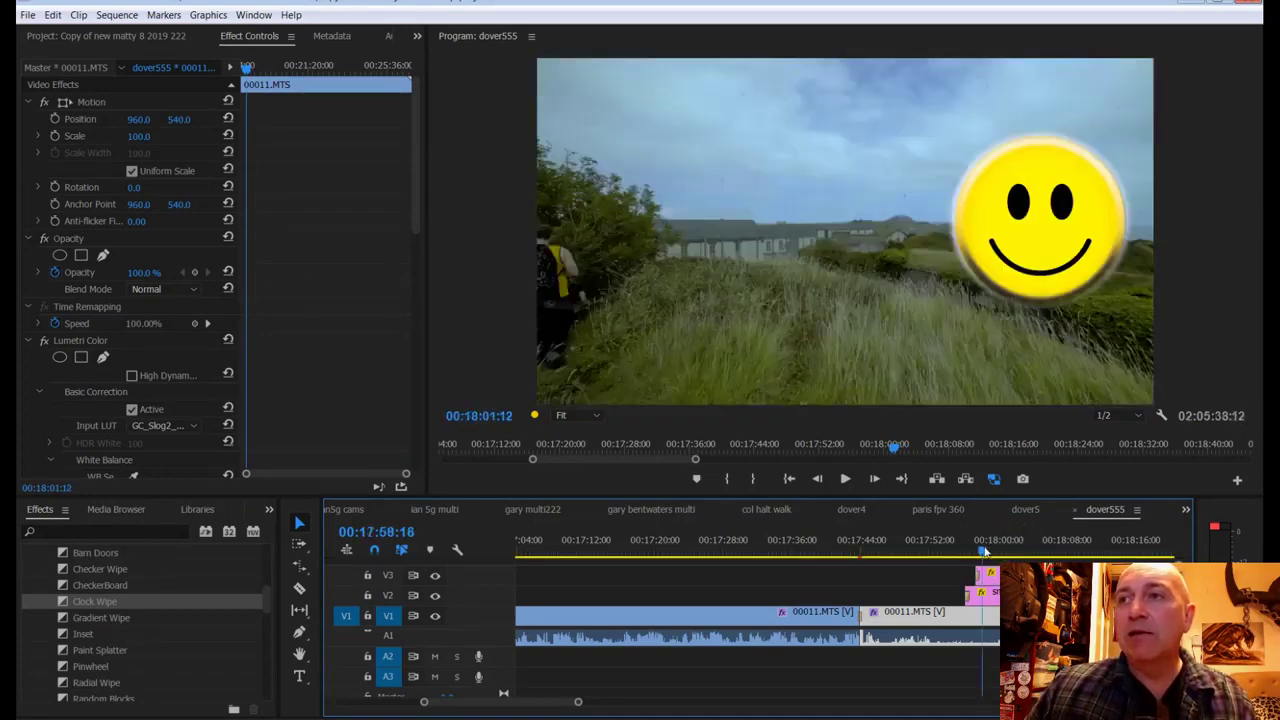
left_click(962, 549)
key("space")
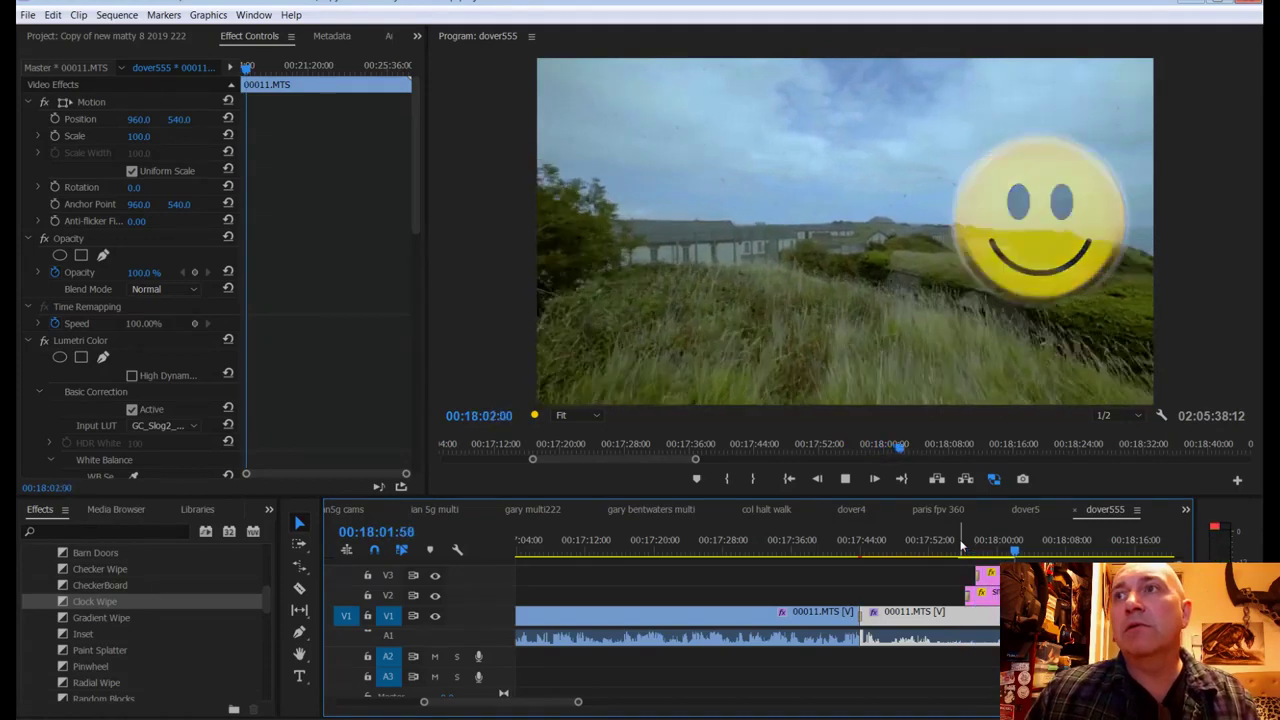
key("space")
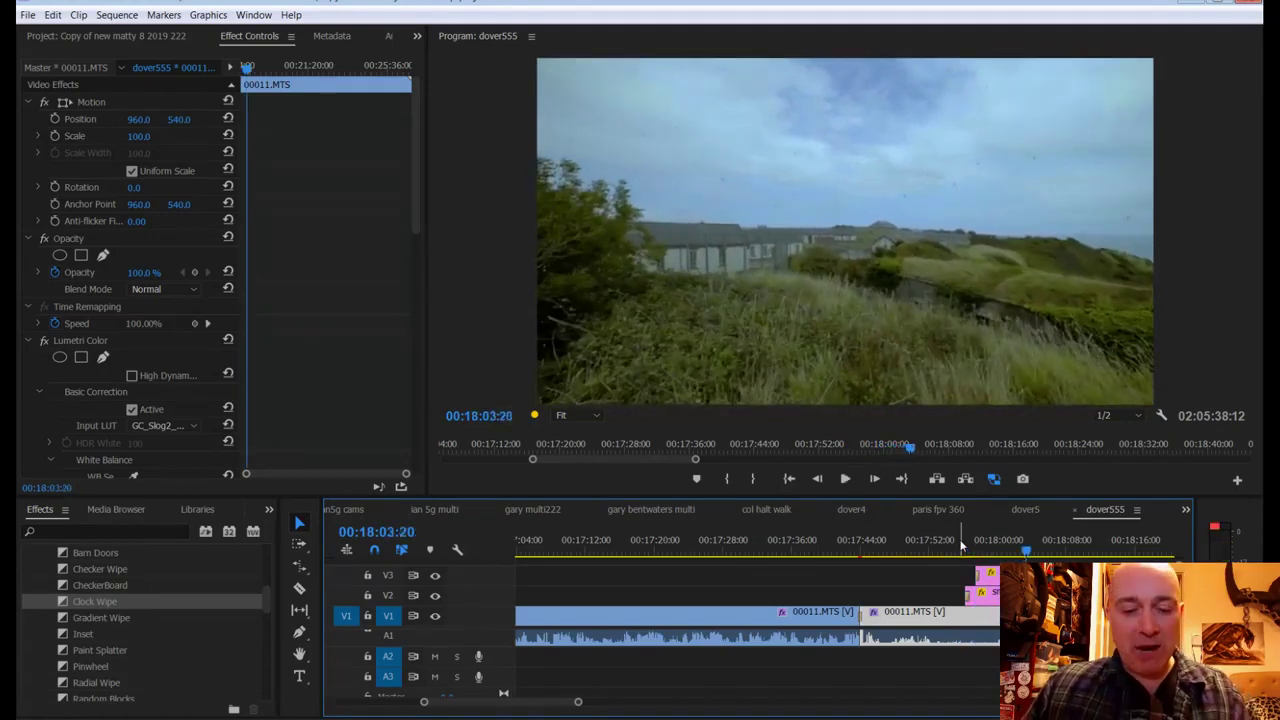
key("ctrl+s")
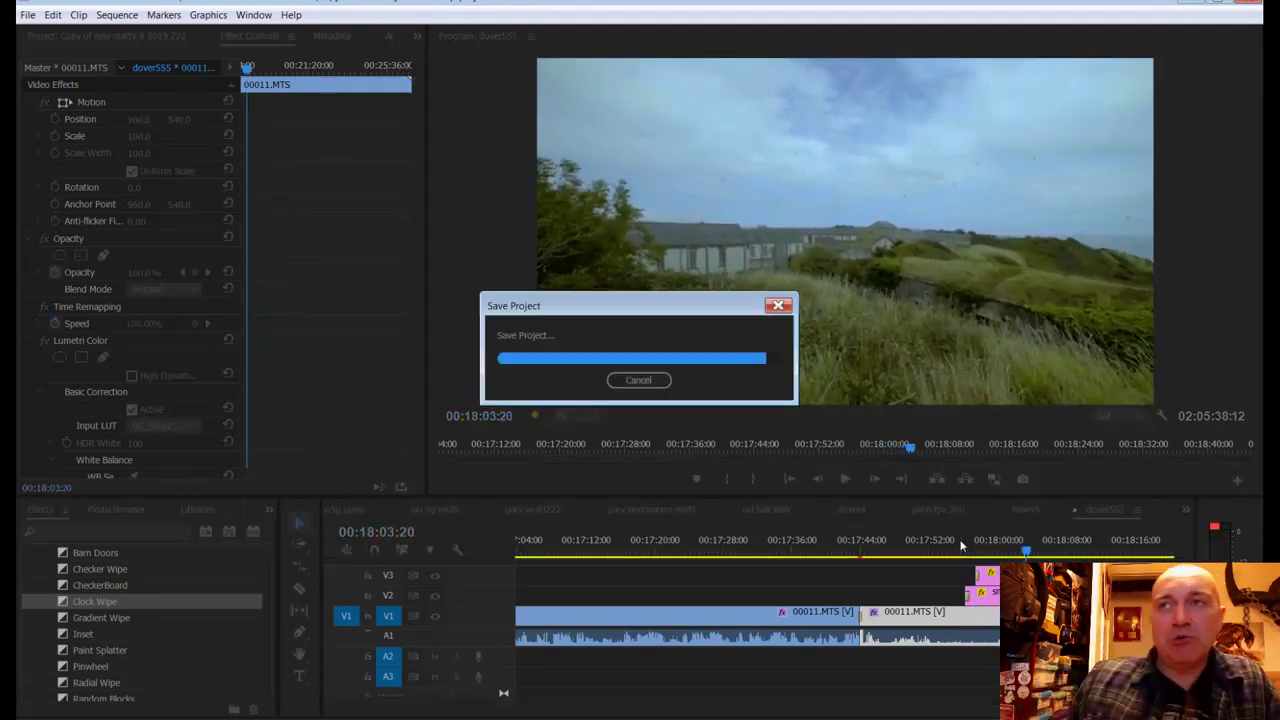
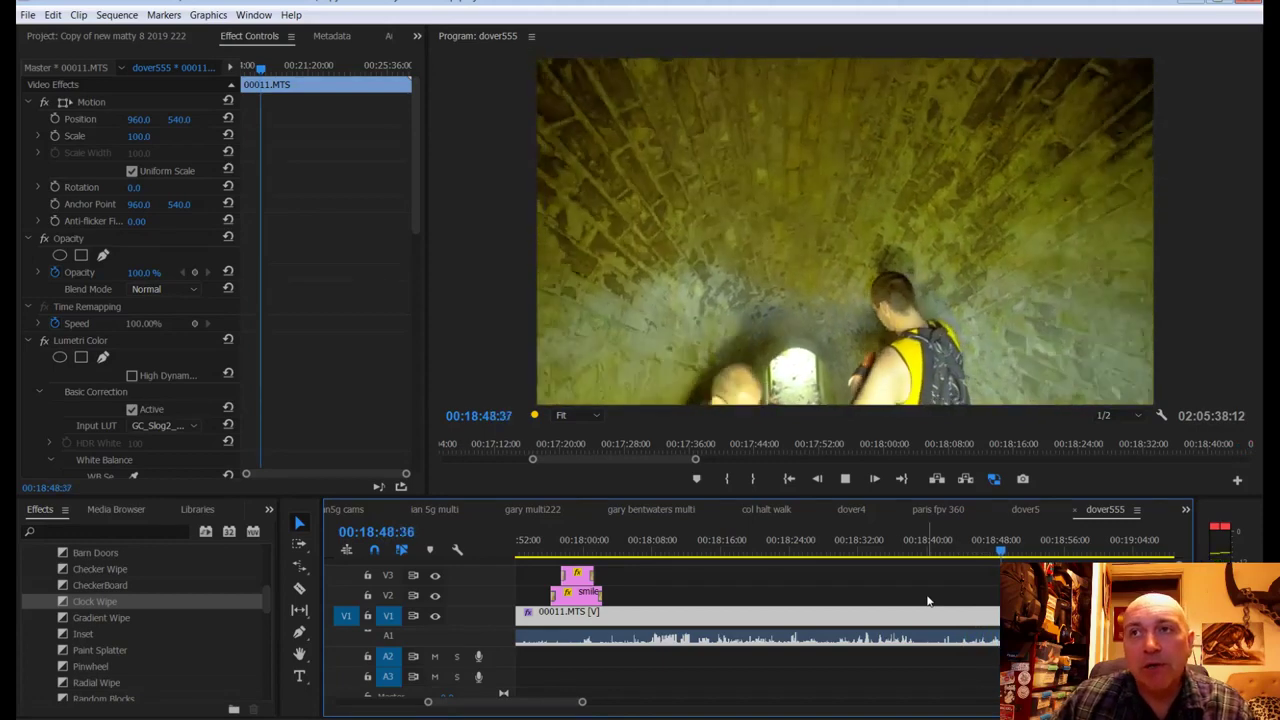
Step: Play the 00011.MTS stairway footage from about 00:18:48 to 00:19:06 to find the part to cut out
key("space")
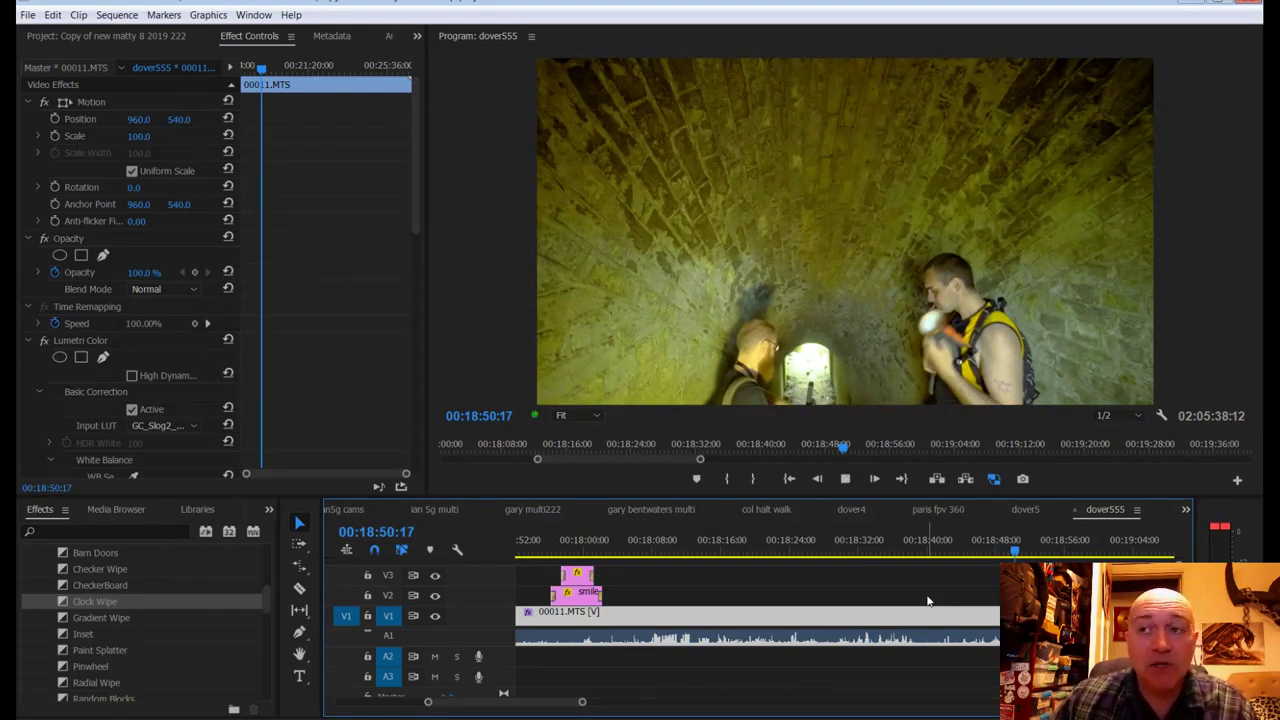
left_click(884, 319)
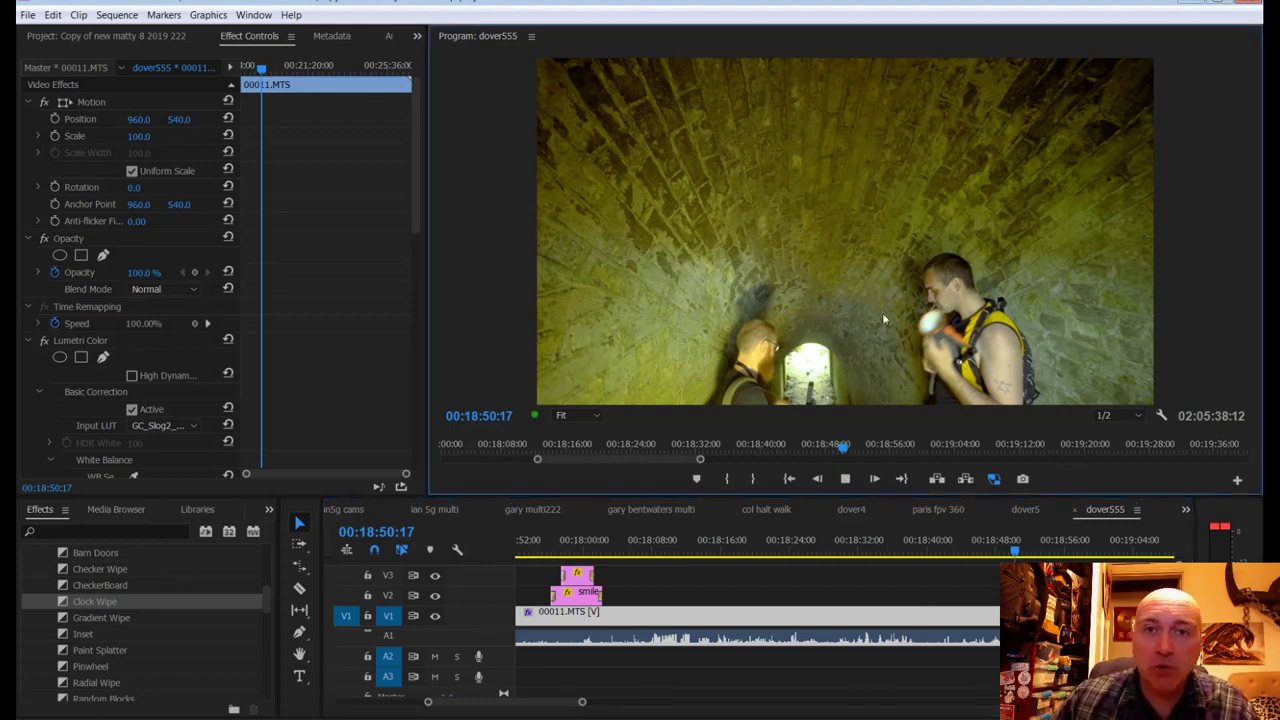
key("space")
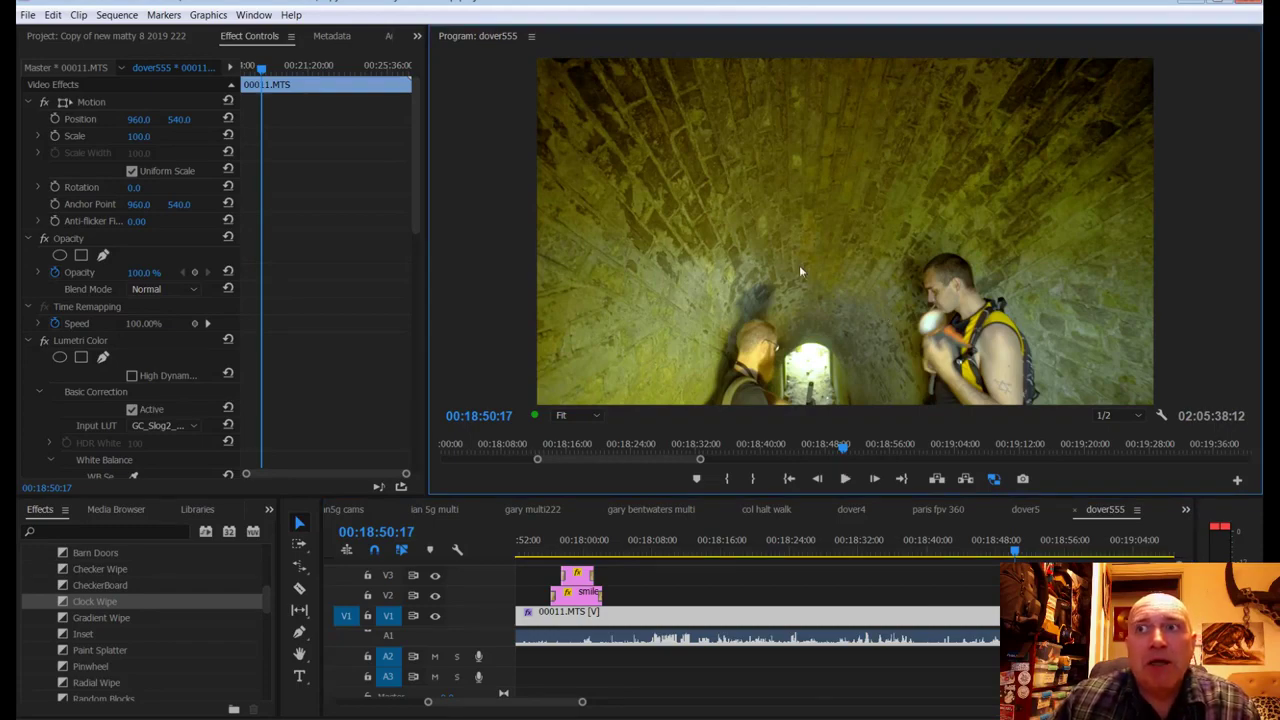
key("space")
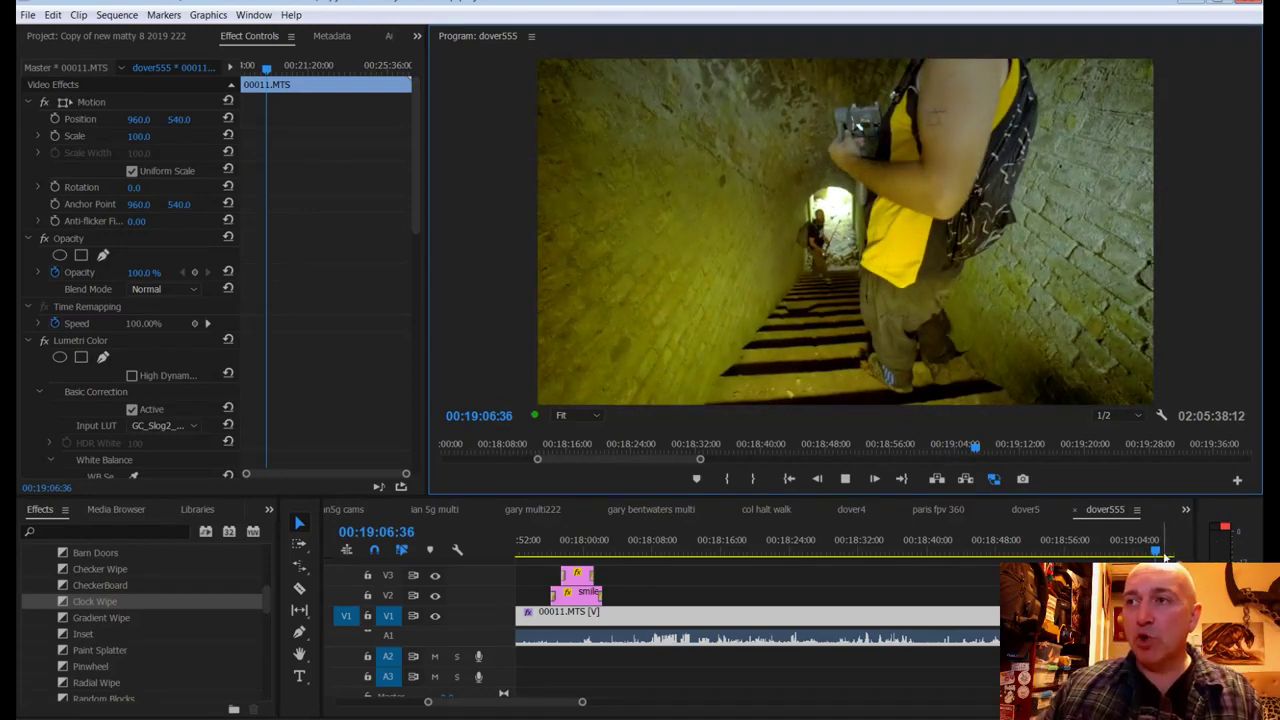
Step: Split the 00011.MTS clip at 00:18:47:09 and save the project
left_click_drag(1165, 557, 935, 557)
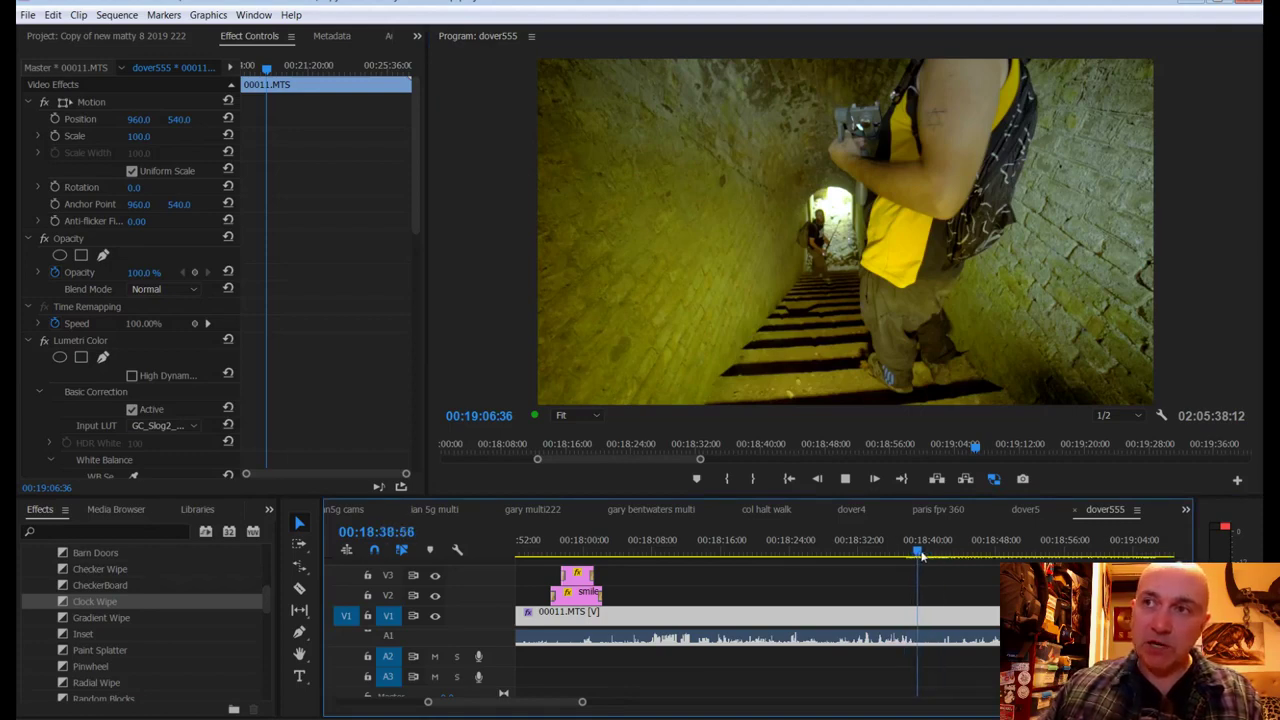
left_click(918, 556)
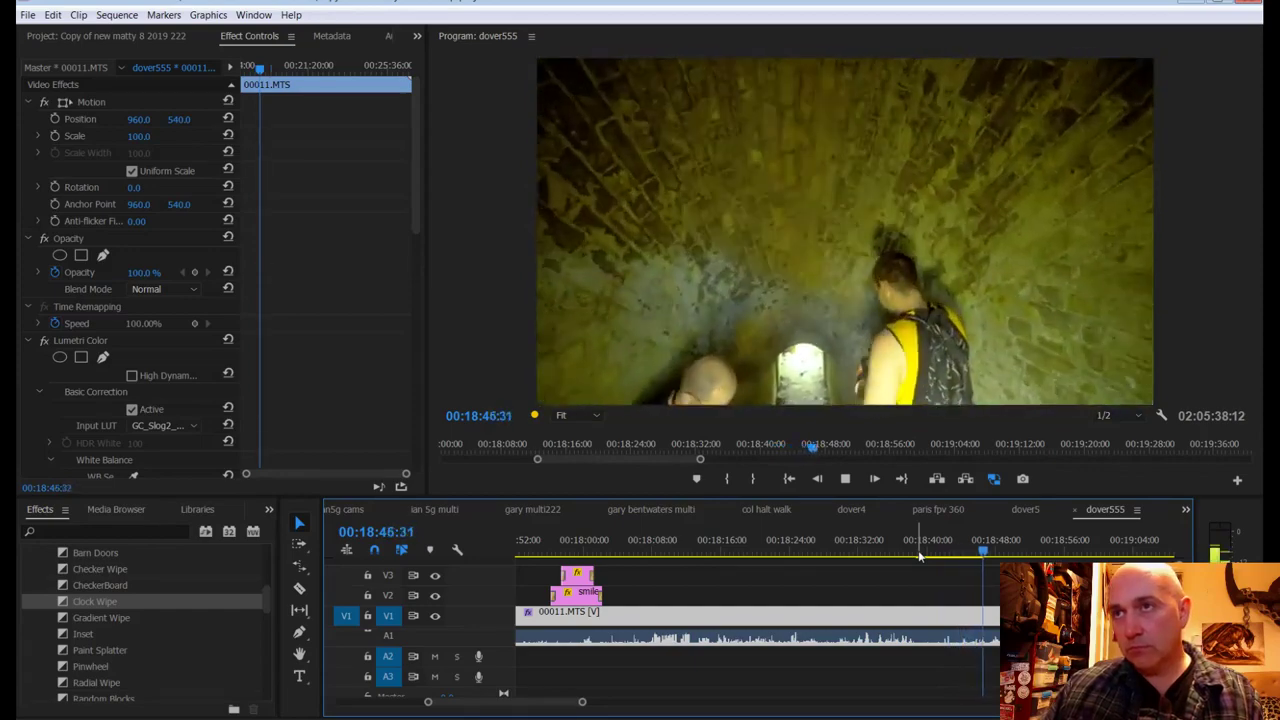
key("space")
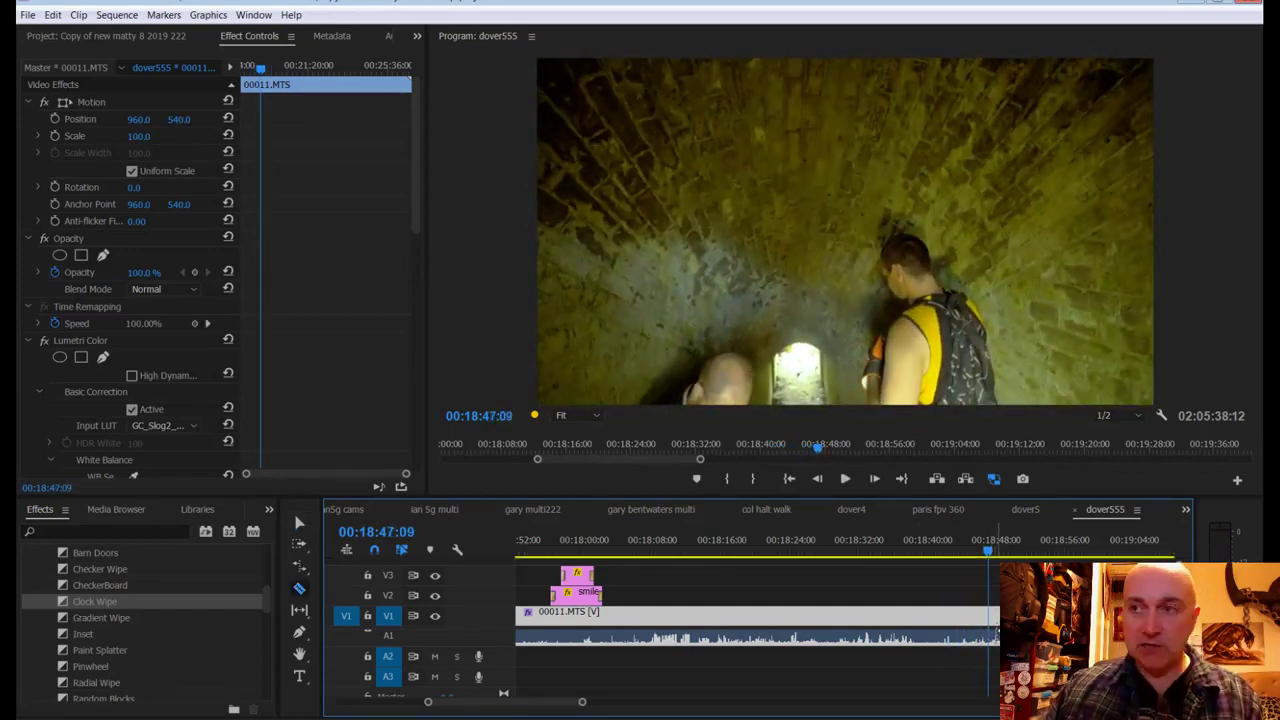
left_click(992, 615)
key("ctrl+s")
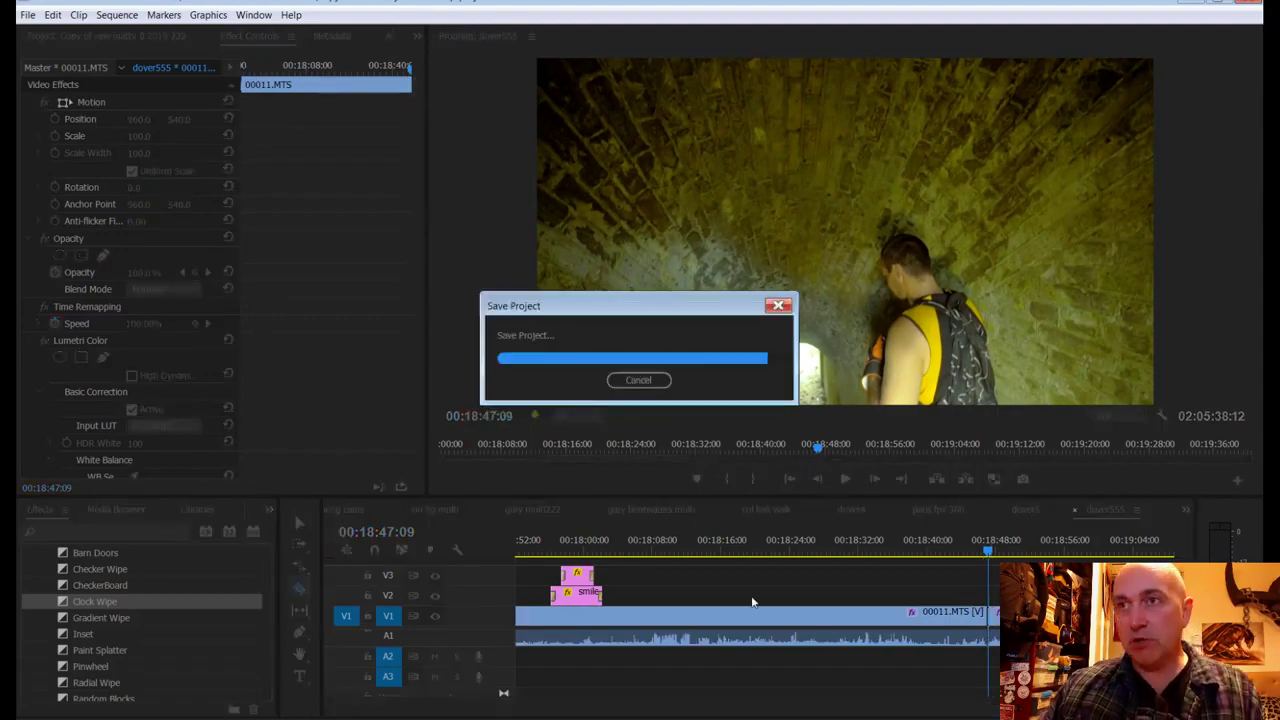
Step: Split 00011.MTS again at 00:19:00:58 and ripple delete the segment between the two cuts
left_click(735, 577)
scroll(735, 577, "down", 5)
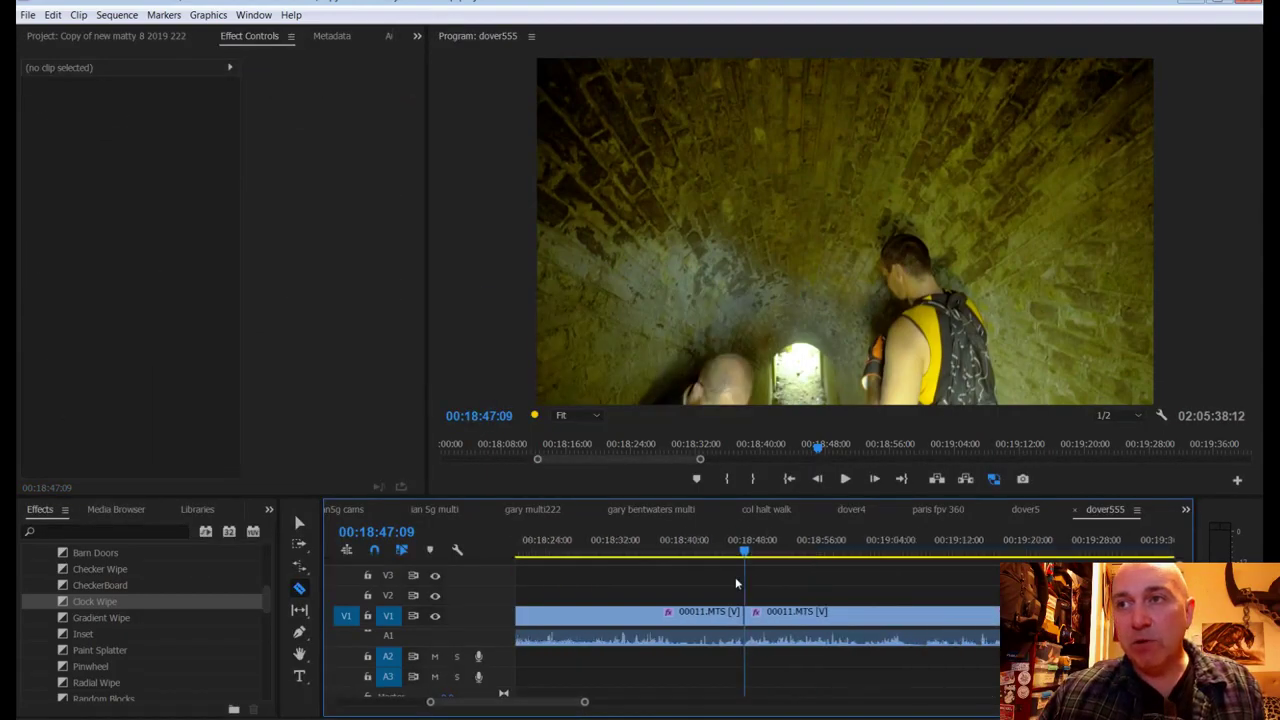
left_click_drag(750, 549, 808, 560)
key("space")
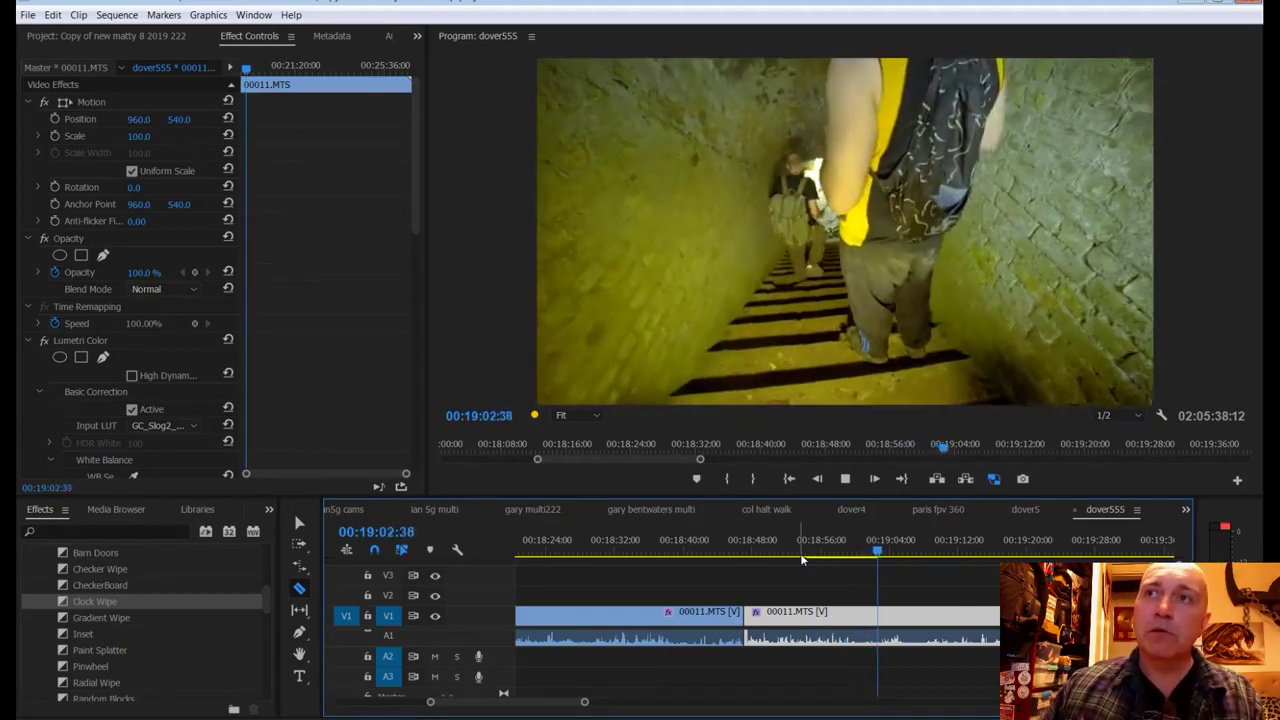
key("space")
left_click_drag(878, 560, 866, 551)
key("ctrl+k")
right_click(840, 612)
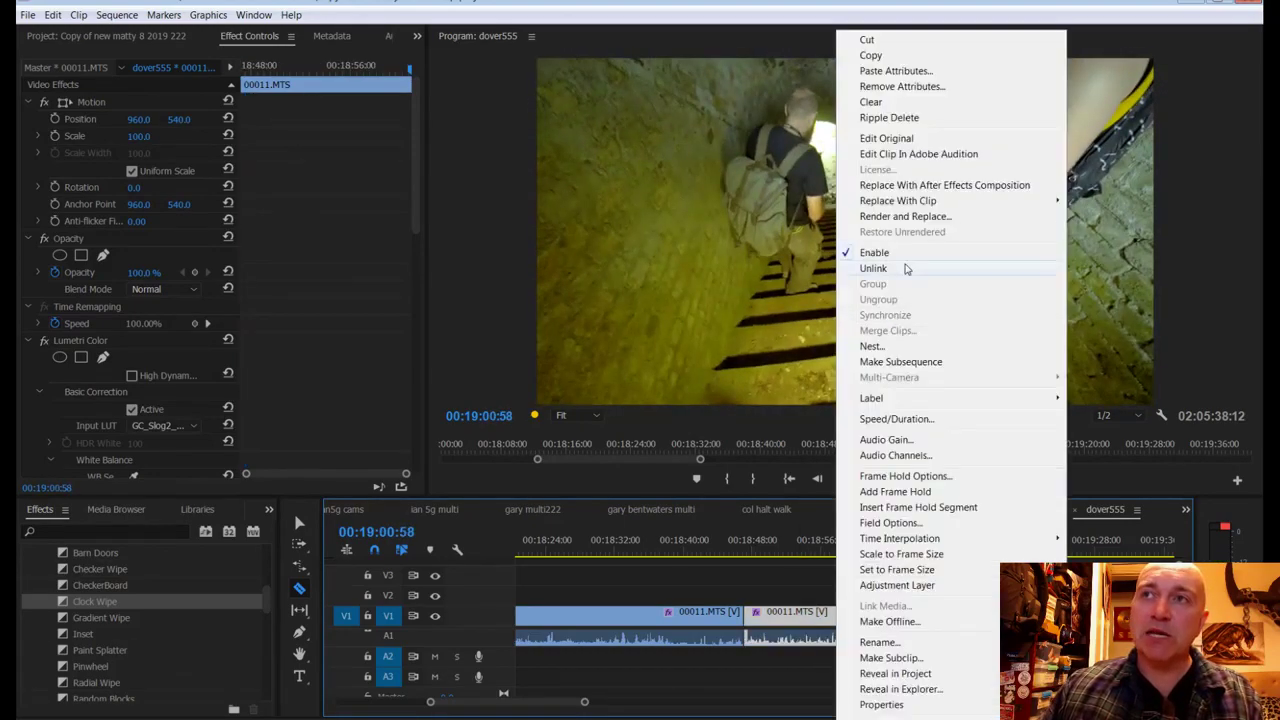
left_click(877, 120)
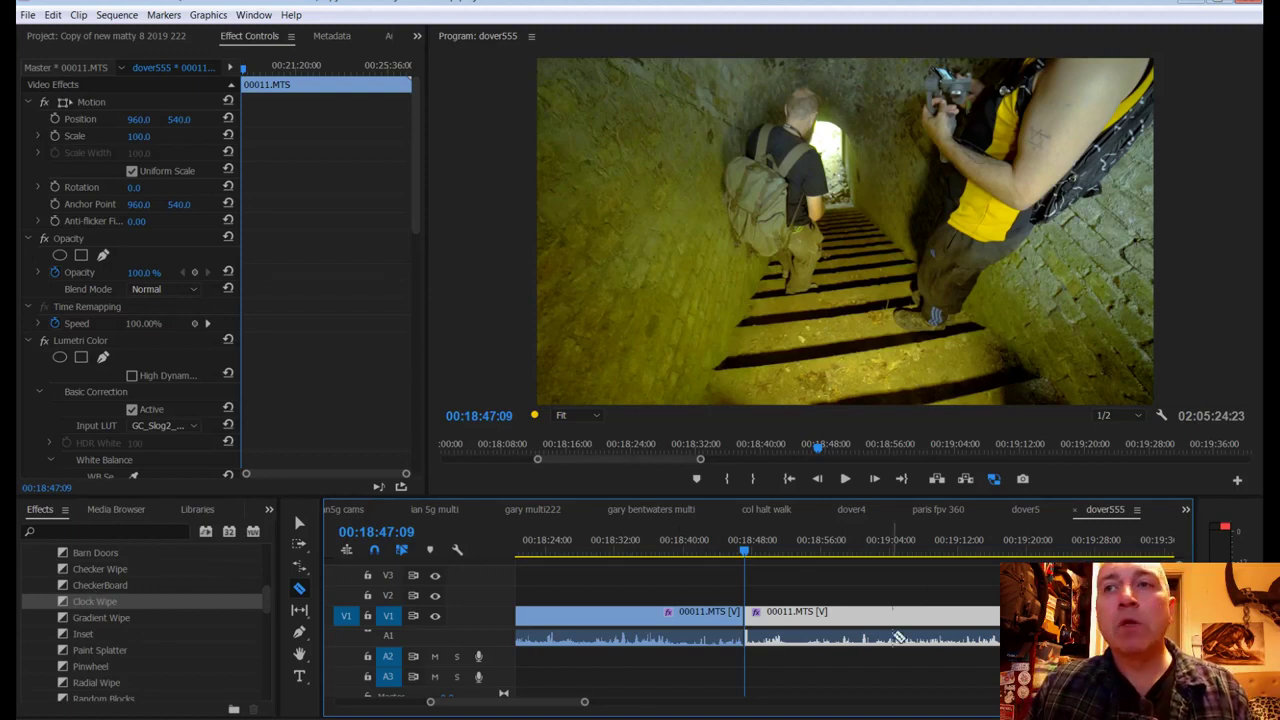
Step: Play across the new join at 00:18:47:09 and save the project
left_click_drag(750, 563, 738, 556)
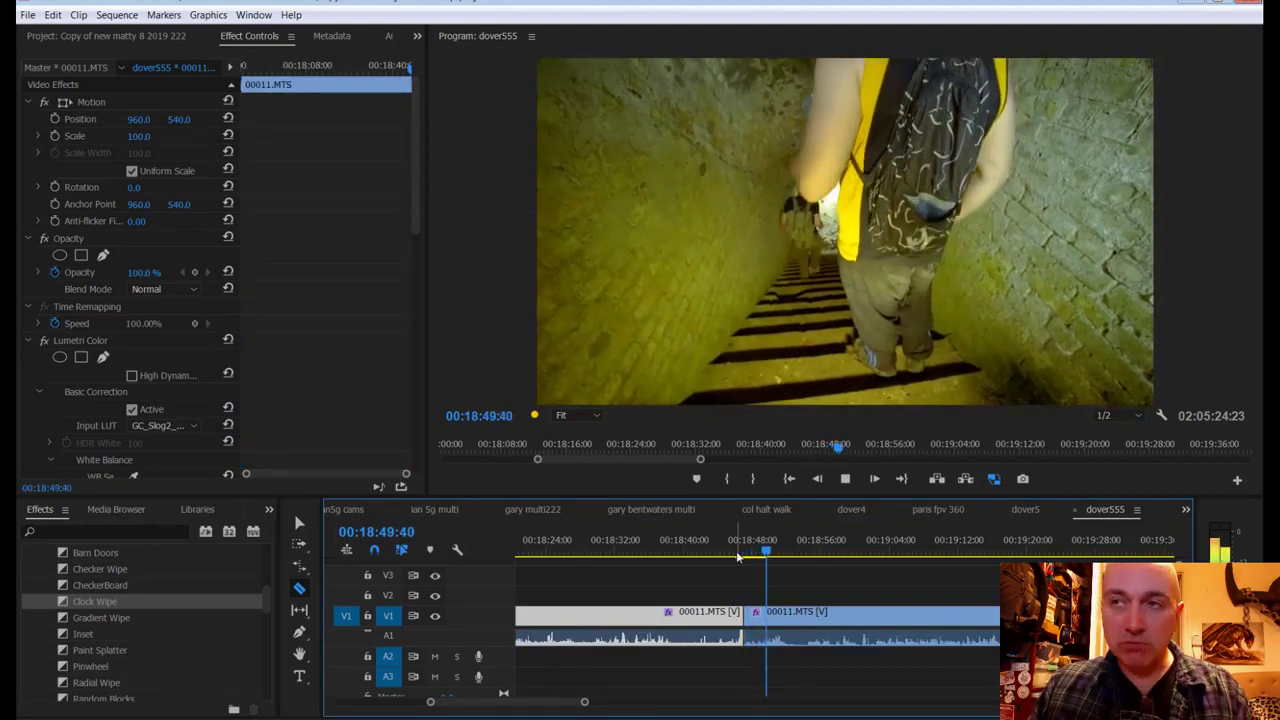
key("space")
key("ctrl+s")
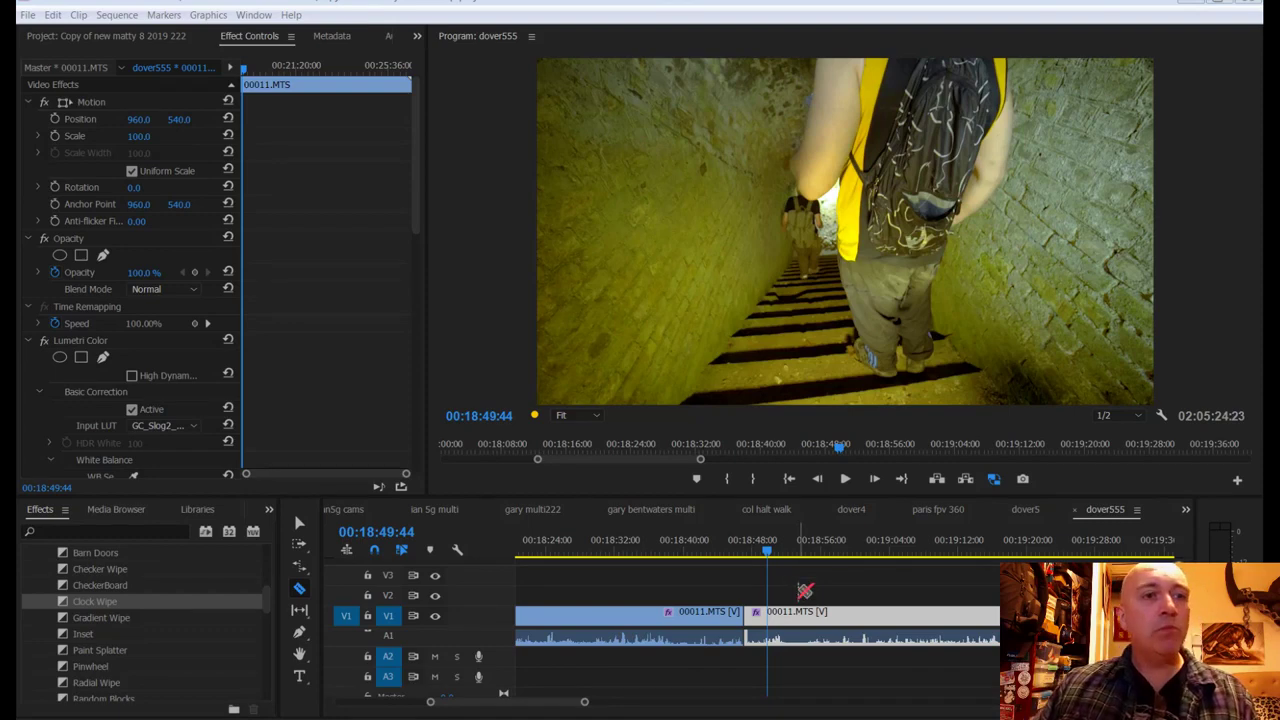
Step: Play the footage after the join from 00:18:49:44 to about 00:19:22 to review its colour
left_click(740, 250)
key("space")
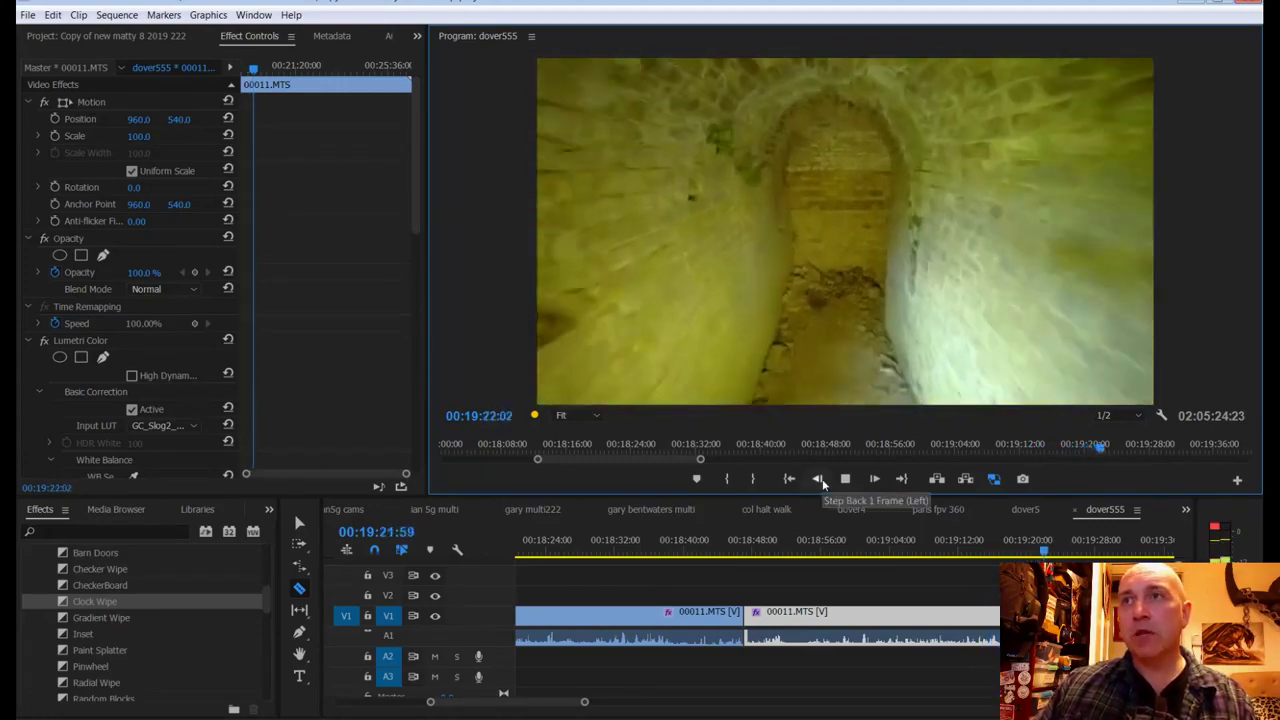
key("space")
Step: Switch to the Color workspace and, at 00:18:48:52, set the clip after the join to temperature -60.4 and tint 5.0
left_click_drag(1047, 551, 760, 563)
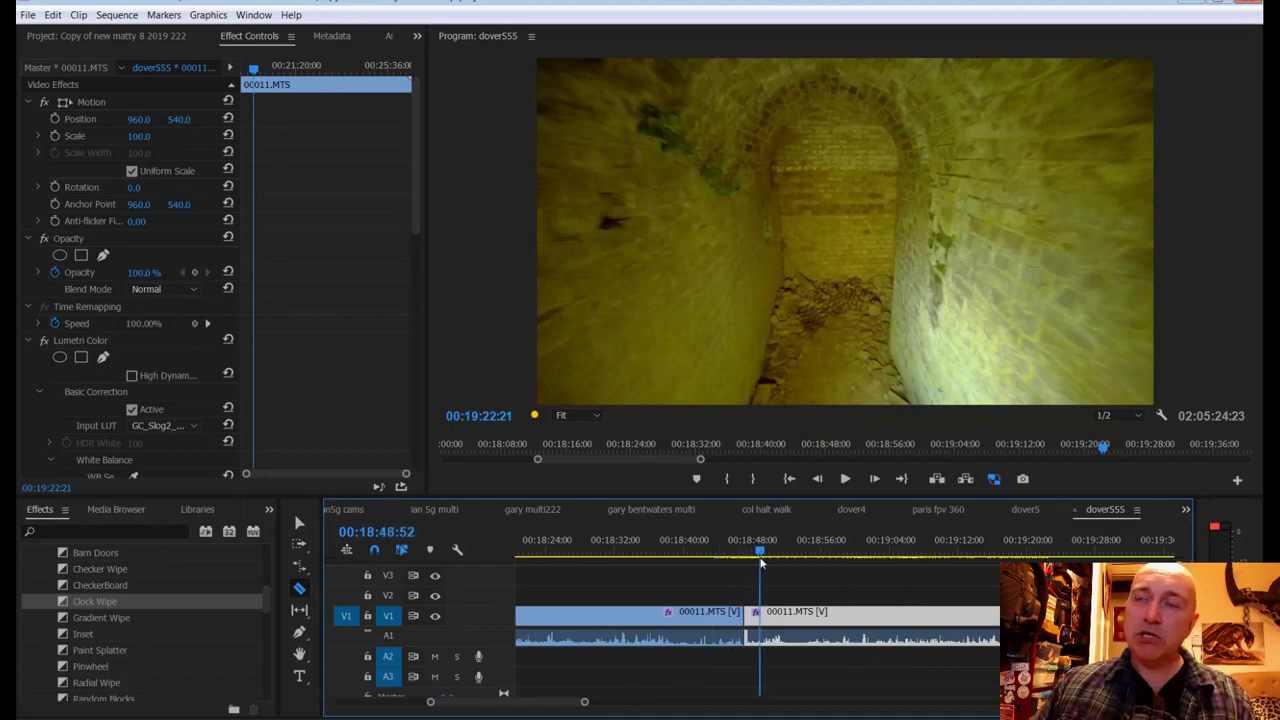
left_click(252, 14)
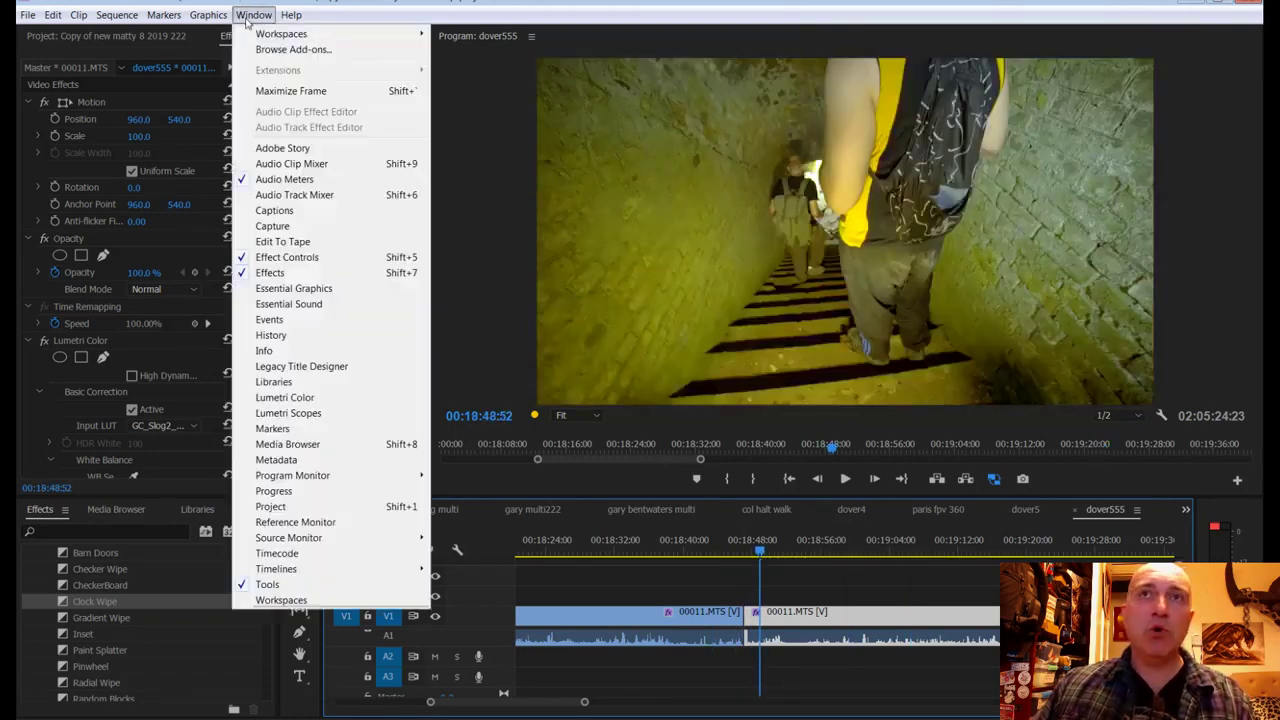
mouse_move(288, 35)
left_click(491, 86)
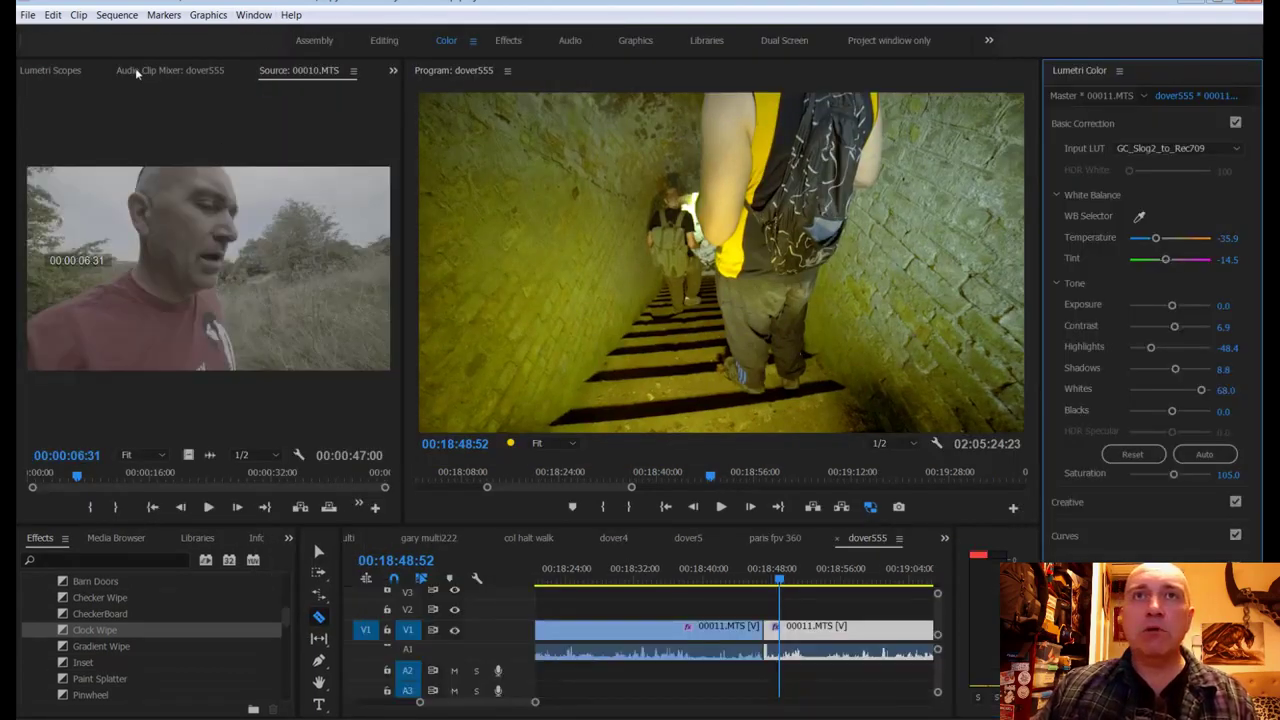
key("shift+1")
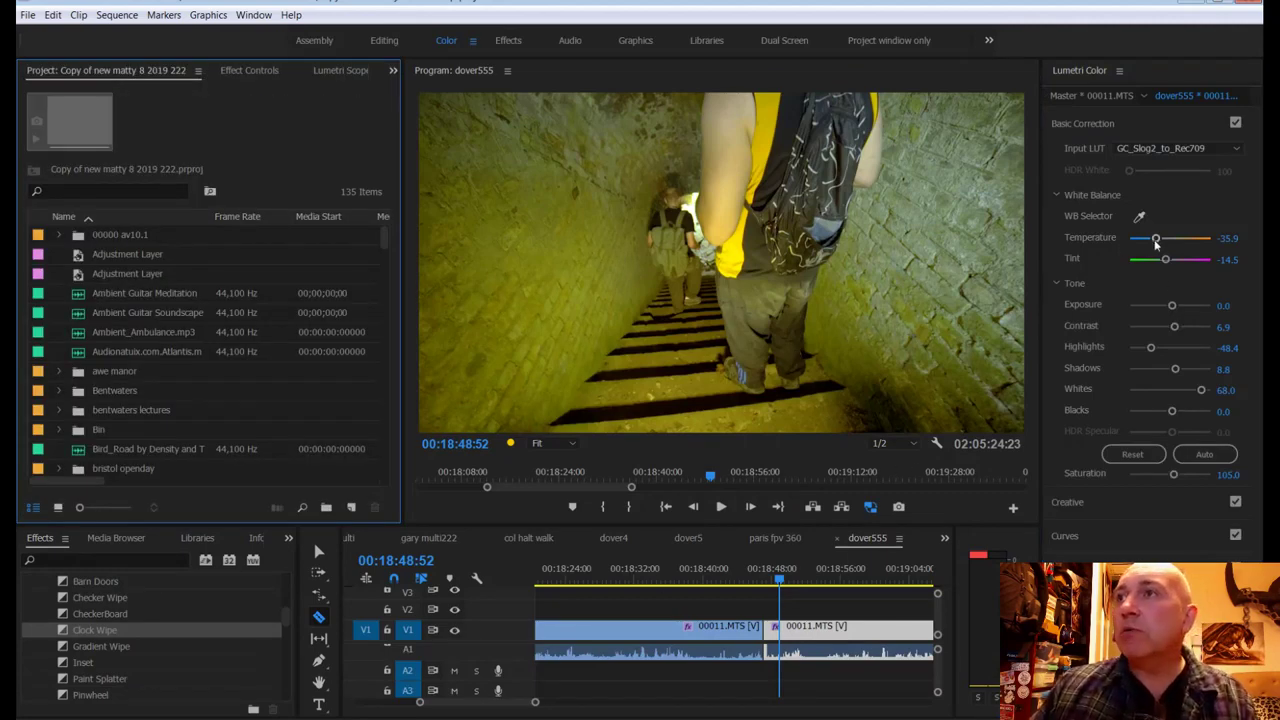
left_click_drag(1156, 238, 1146, 241)
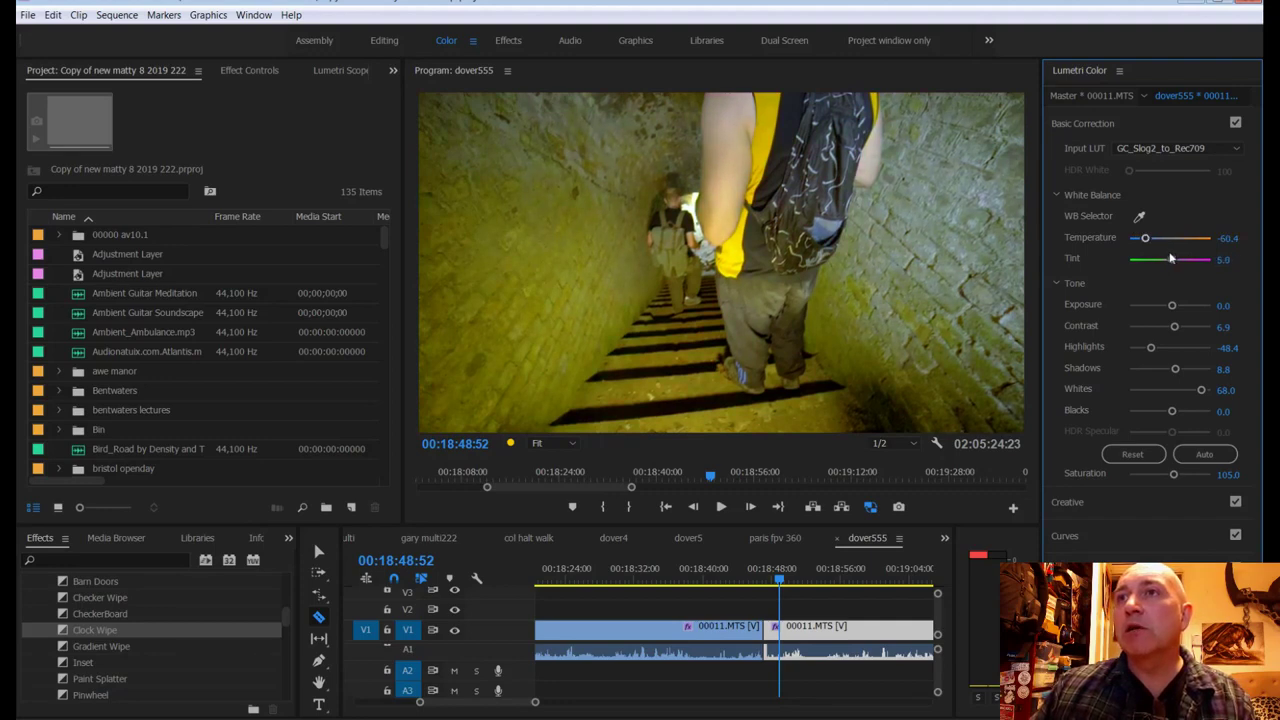
Step: Add a Cross Dissolve at the join between the two 00011.MTS clips and lengthen it to about 5 seconds
scroll(752, 615, "down", 3)
left_click_drag(659, 580, 630, 632)
key("v")
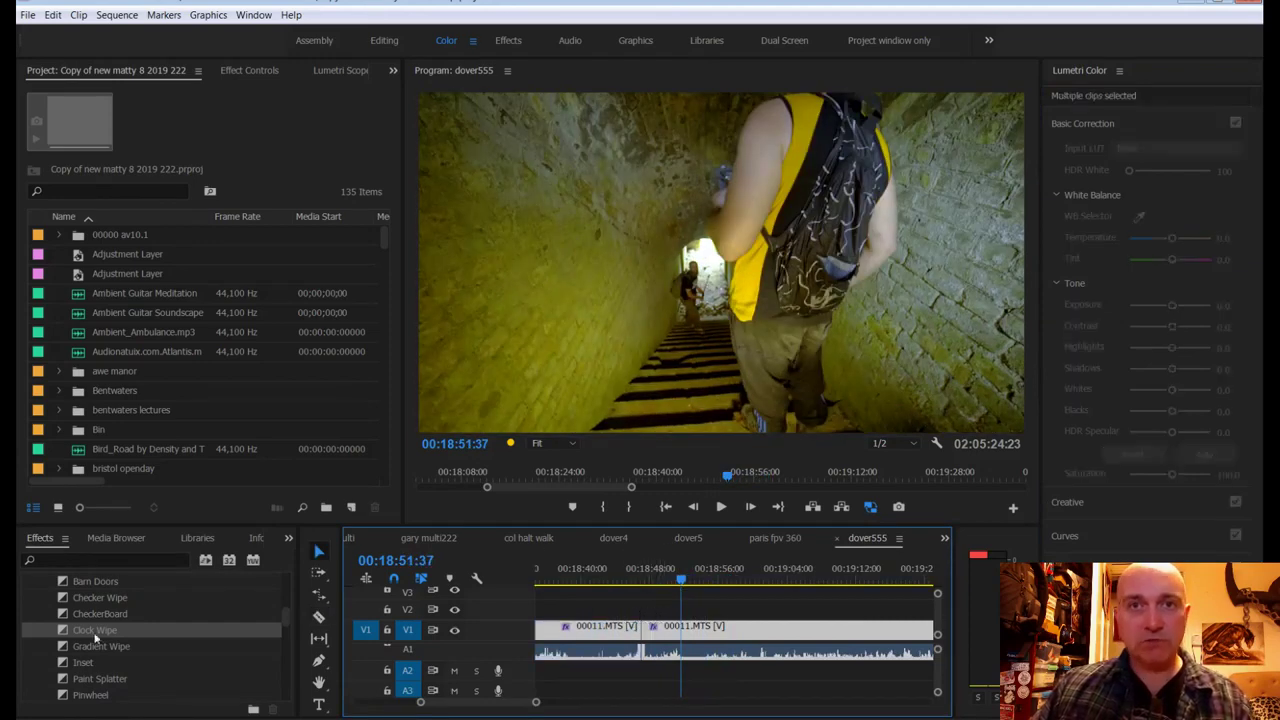
scroll(88, 615, "up", 3)
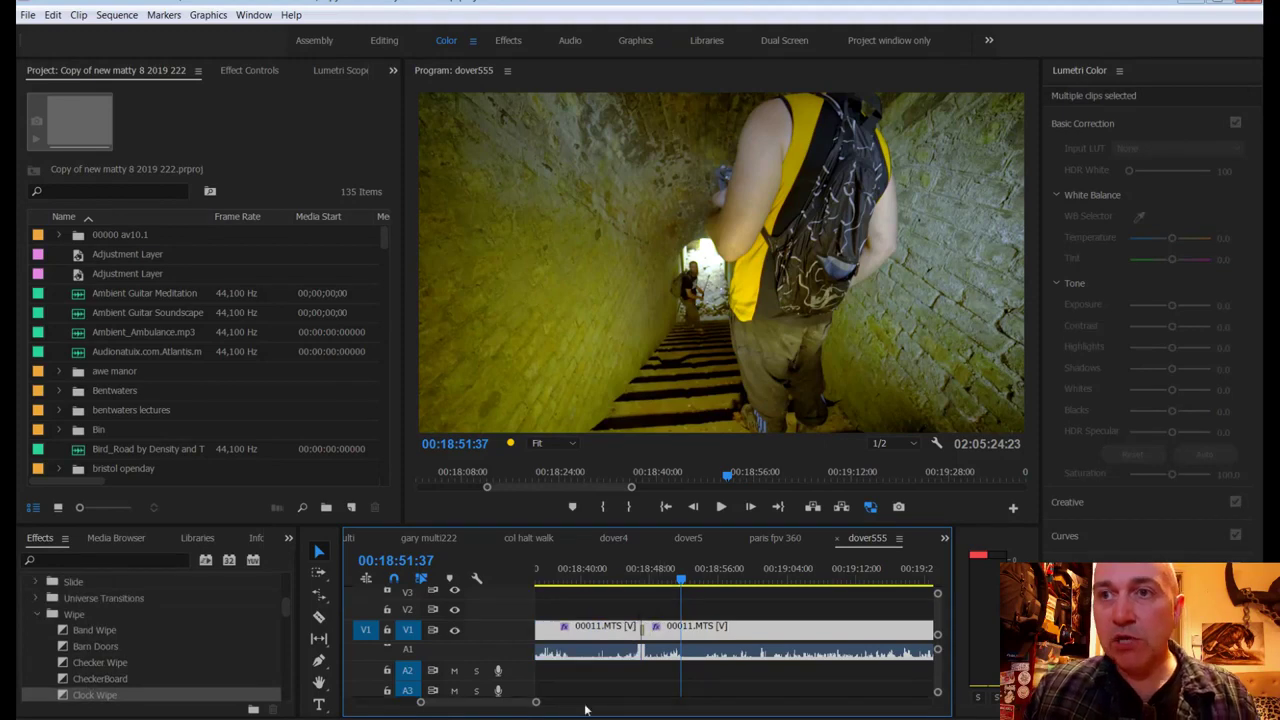
left_click_drag(632, 574, 645, 572)
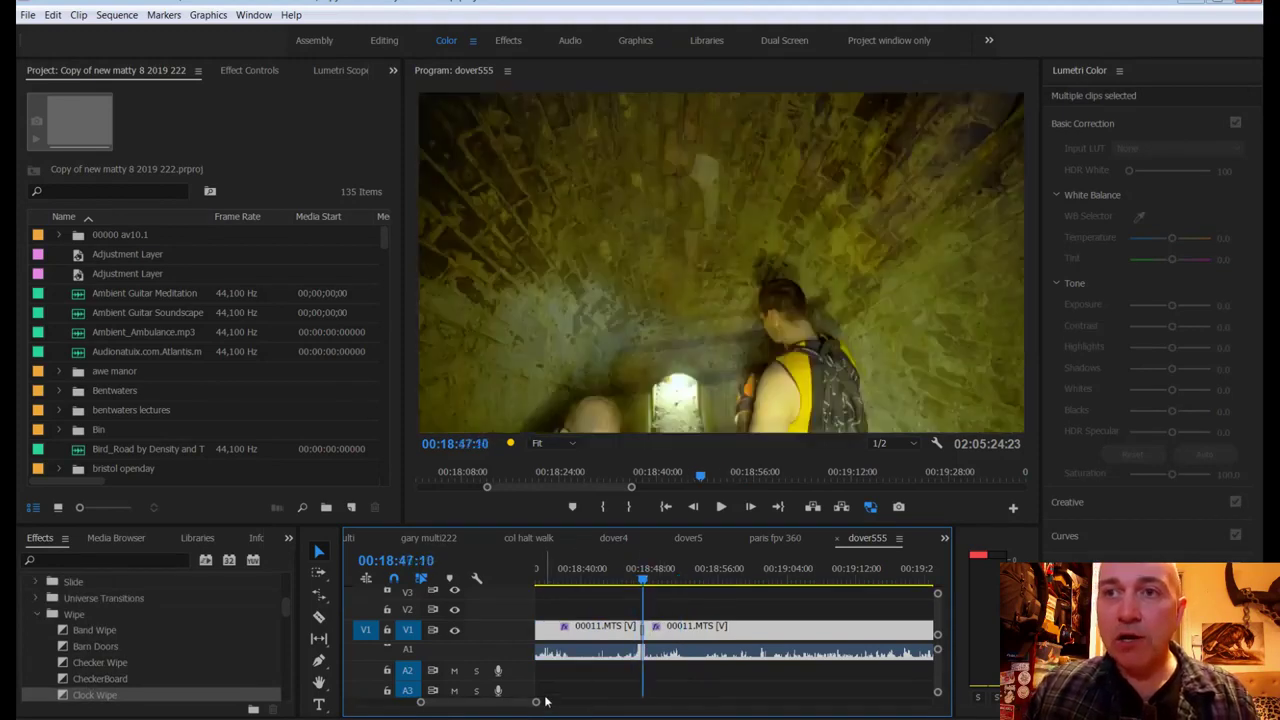
left_click_drag(535, 702, 493, 702)
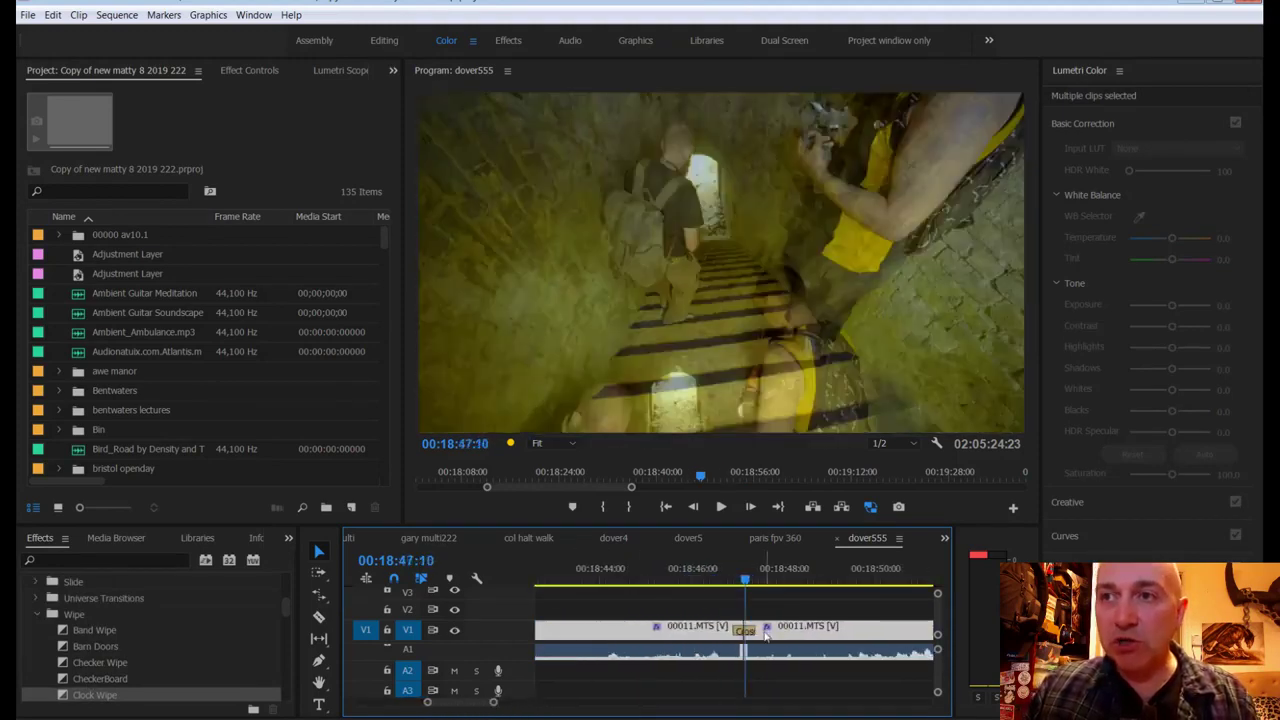
key("ctrl+d")
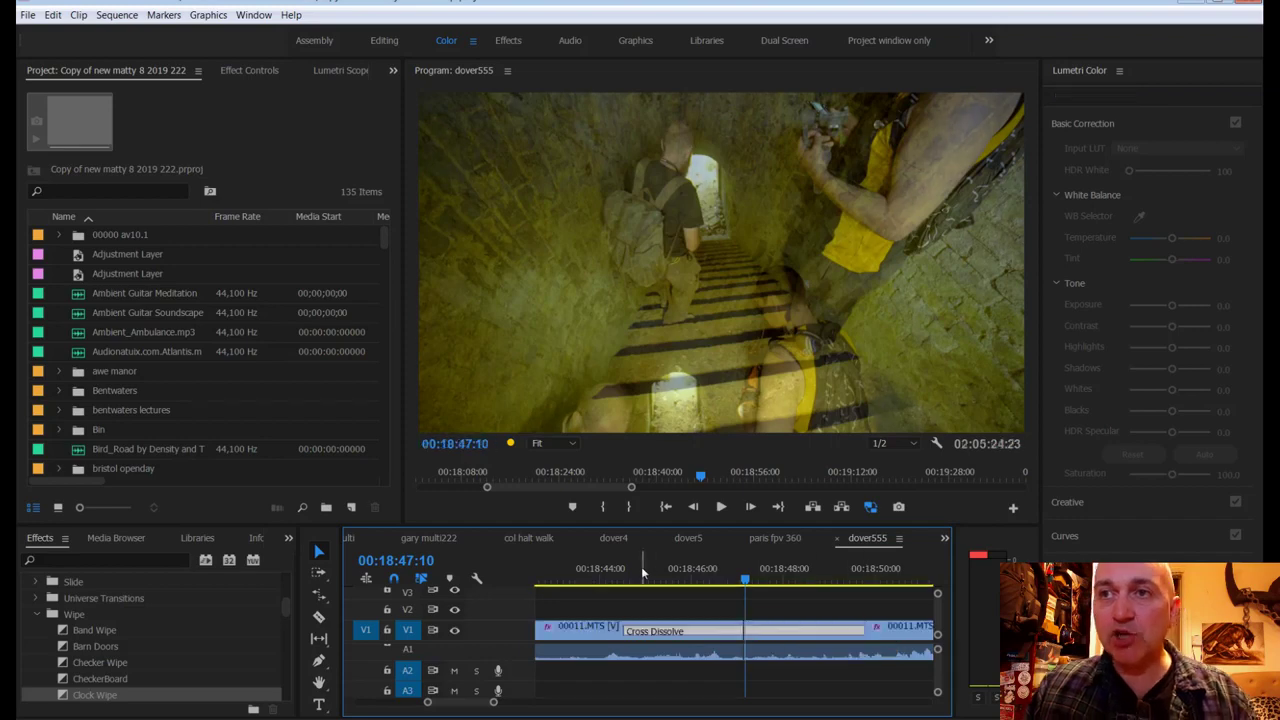
Step: Play back the Cross Dissolve from about 00:18:44 and on into the colour-corrected clip
left_click(611, 577)
left_click_drag(611, 577, 603, 572)
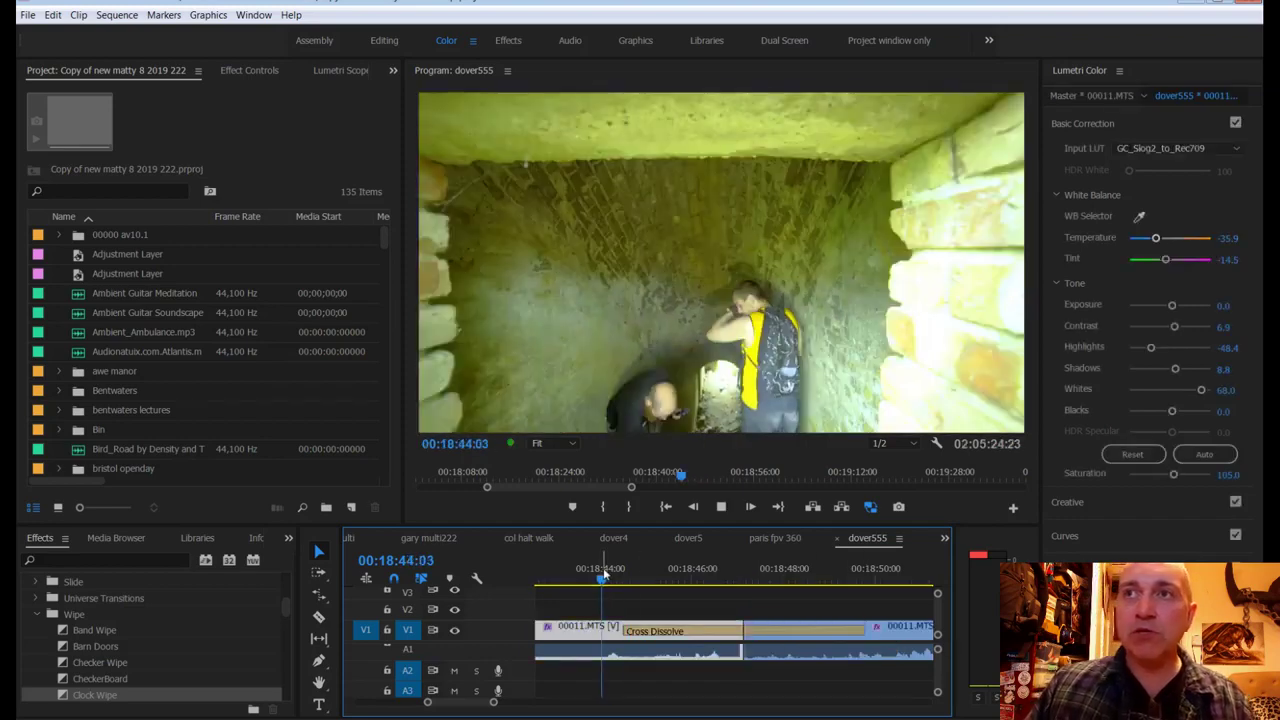
key("space")
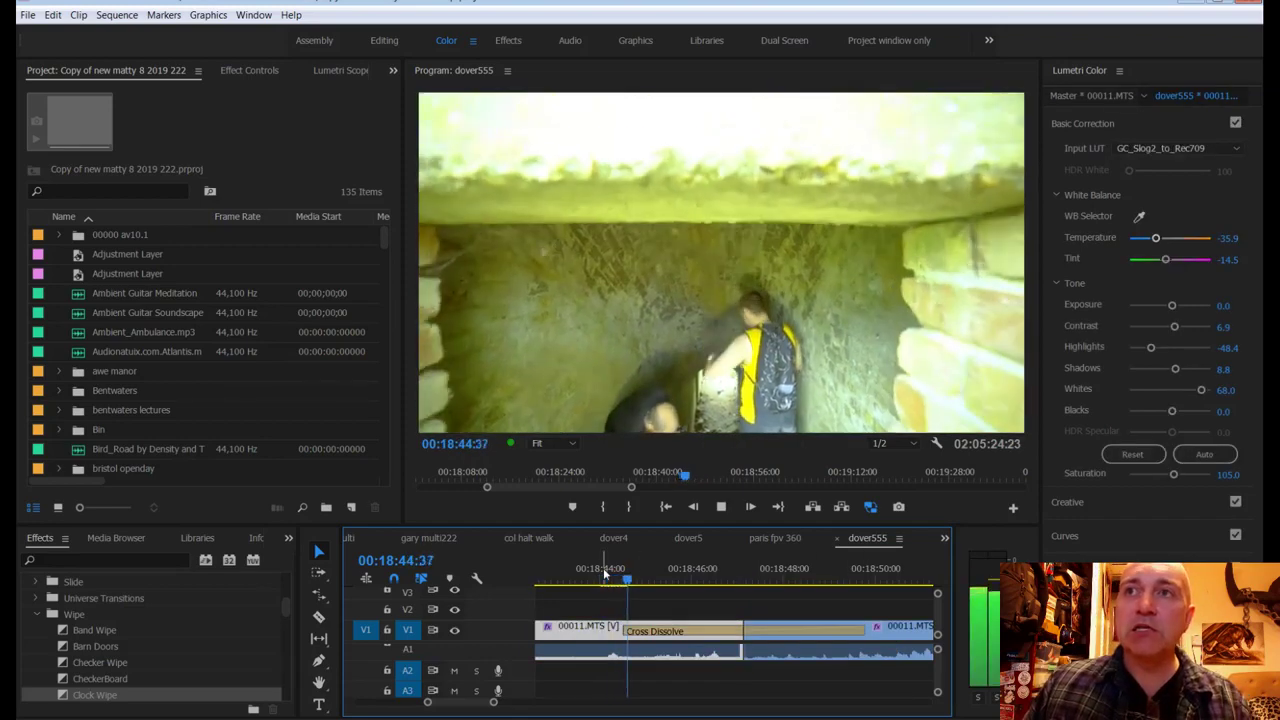
key("space")
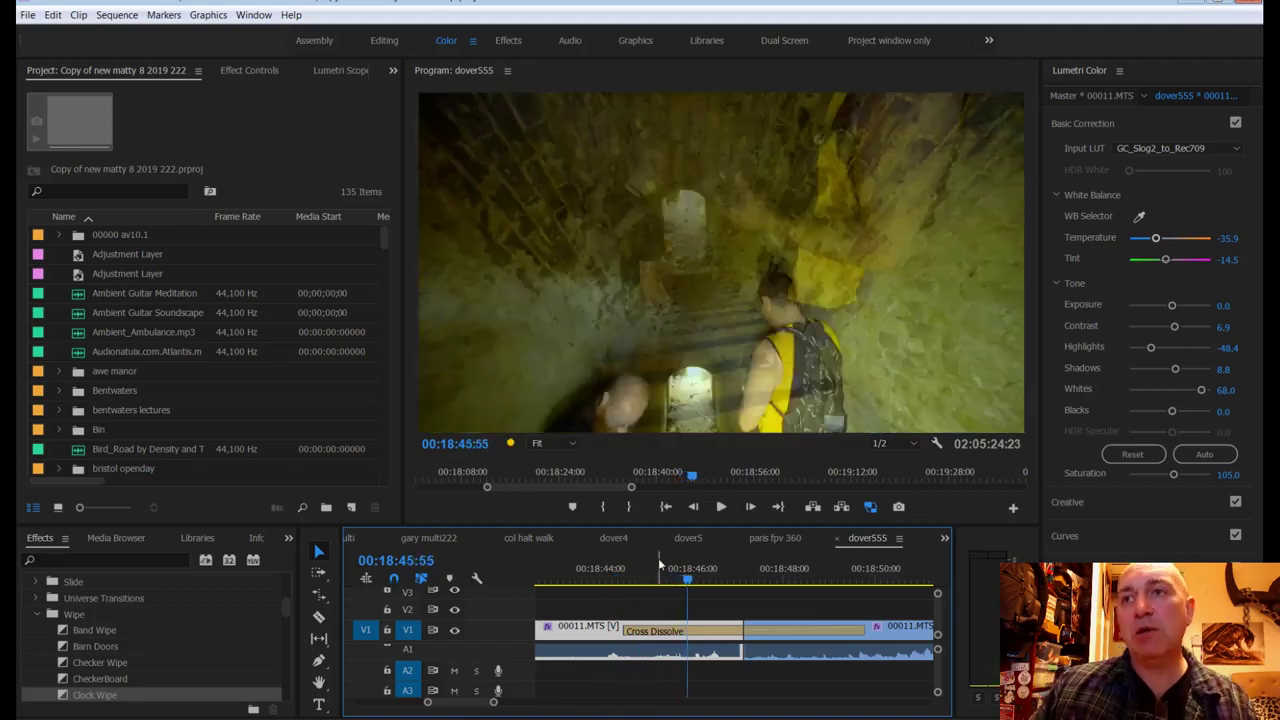
left_click_drag(670, 583, 616, 585)
key("space")
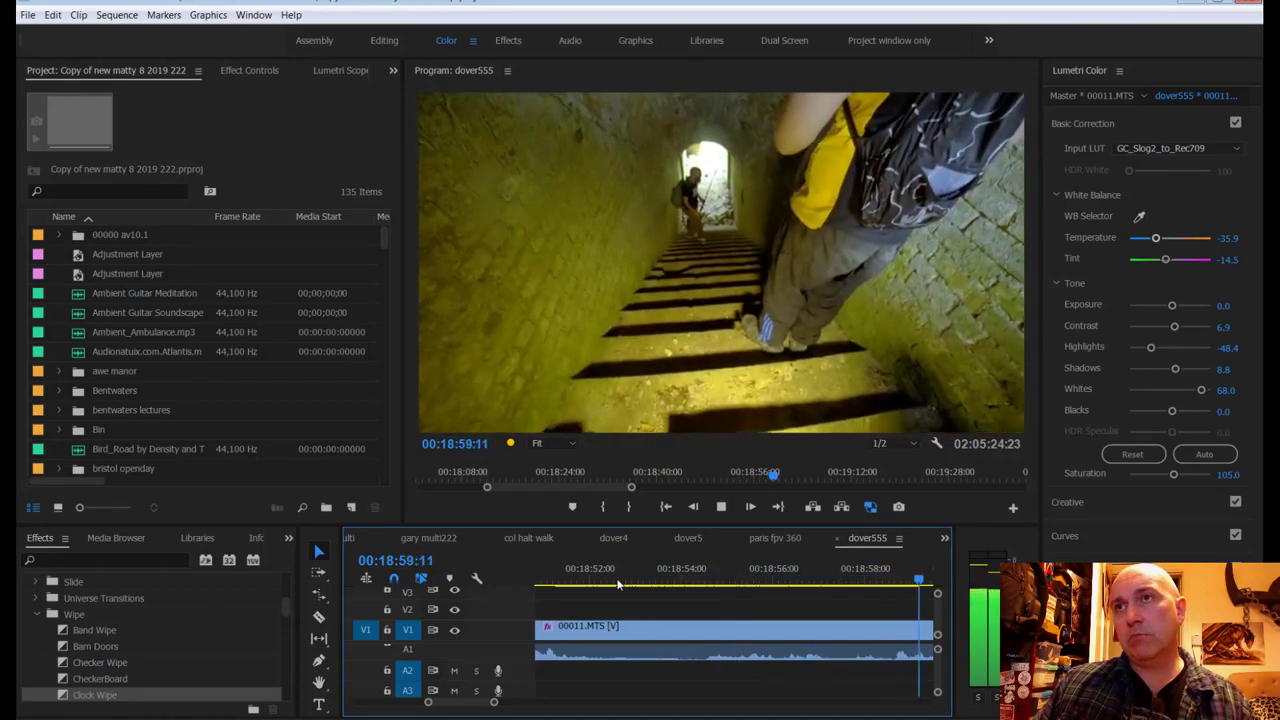
Step: At 00:19:00:39, set the second 00011.MTS clip's whites to 3.0 and shadows to 32.7
left_click(644, 597)
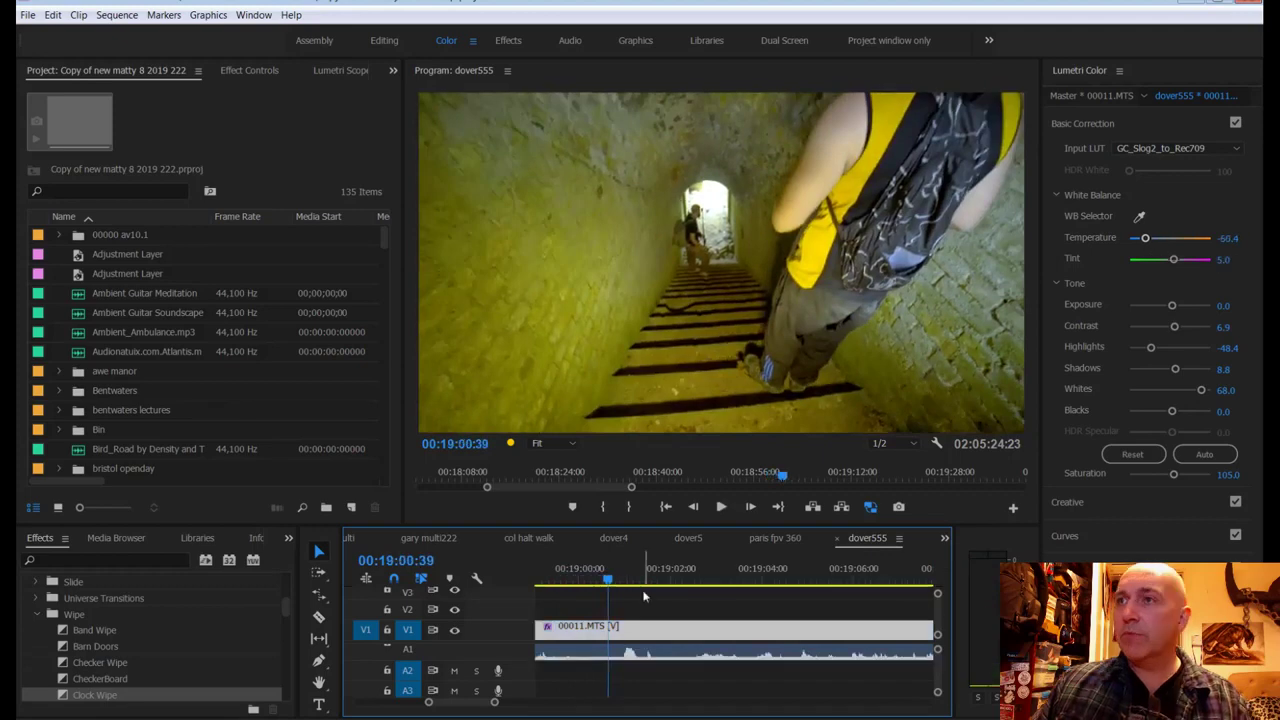
left_click_drag(1201, 395, 1176, 387)
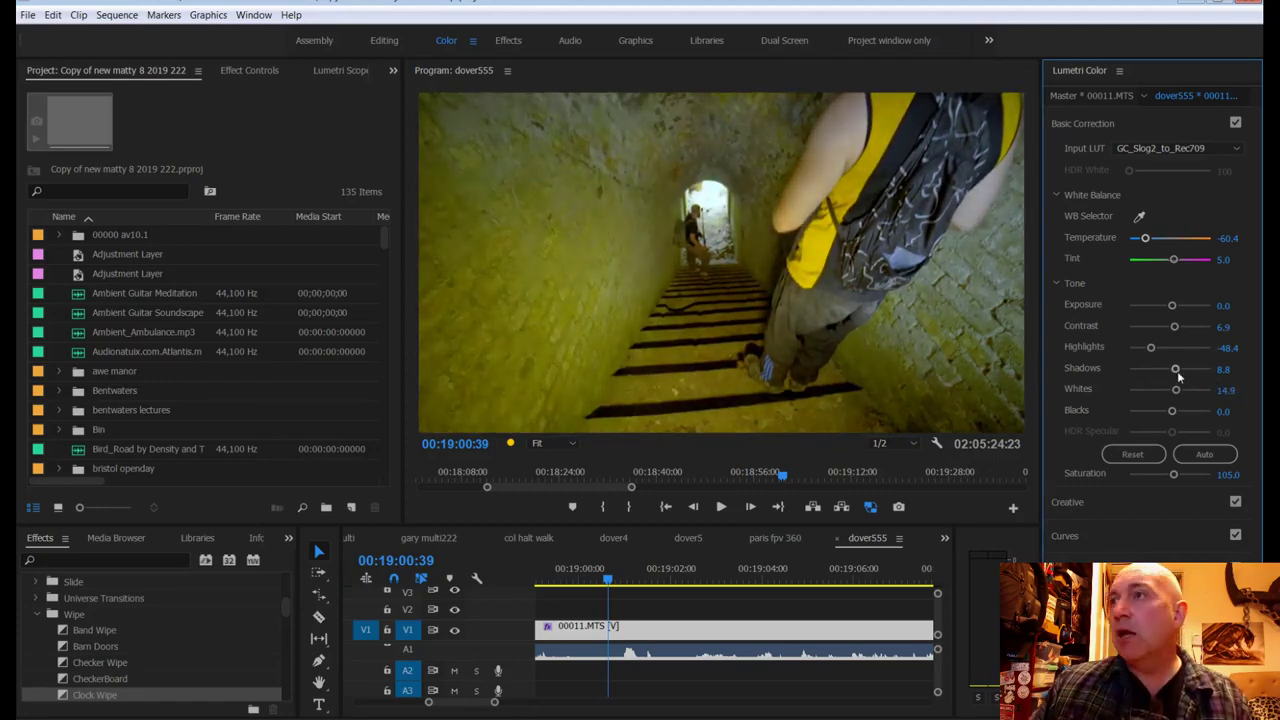
left_click_drag(1176, 370, 1186, 371)
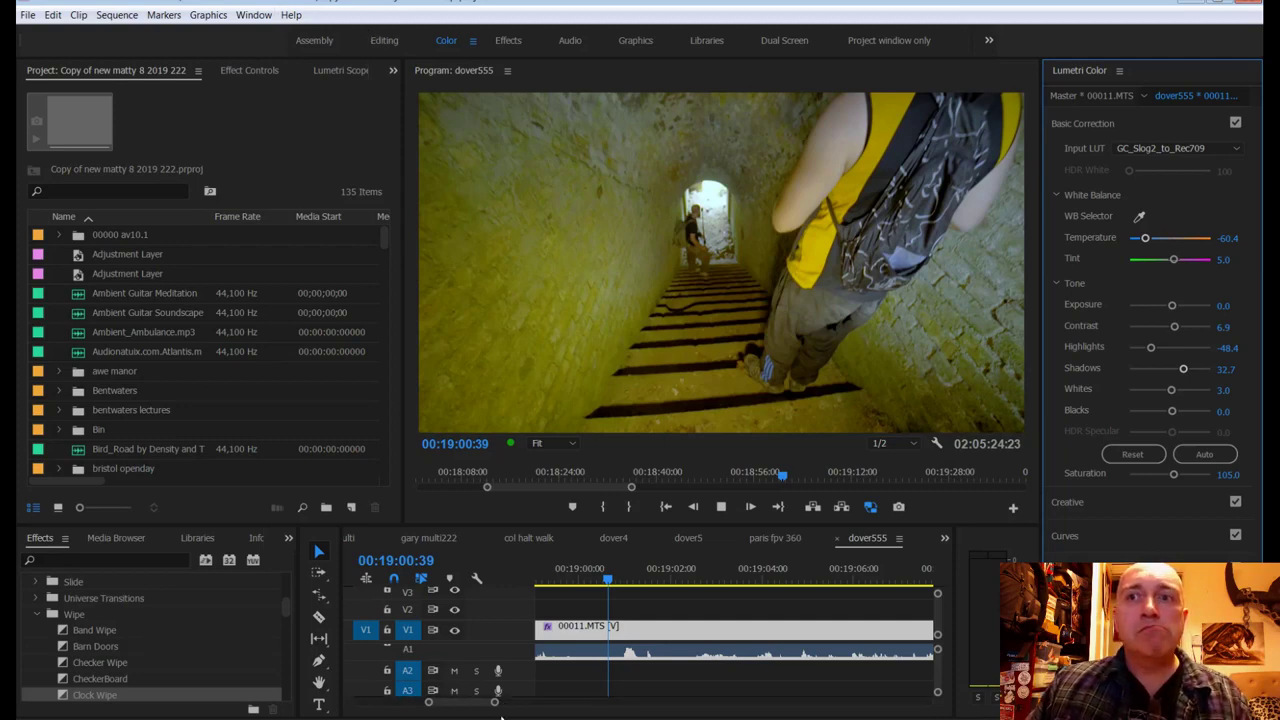
Step: Widen the timeline view and play the corrected clip from 00:19:00:39 to 00:20:00:11
left_click_drag(495, 704, 570, 702)
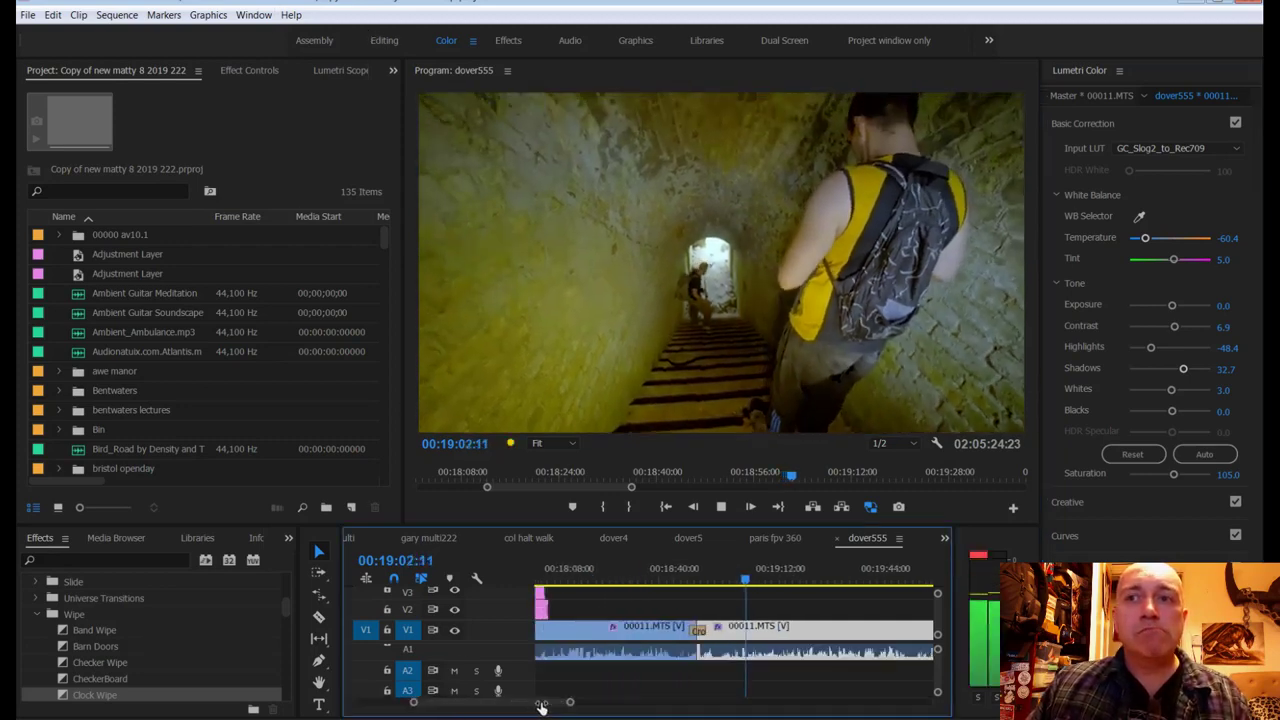
scroll(808, 623, "down", 2)
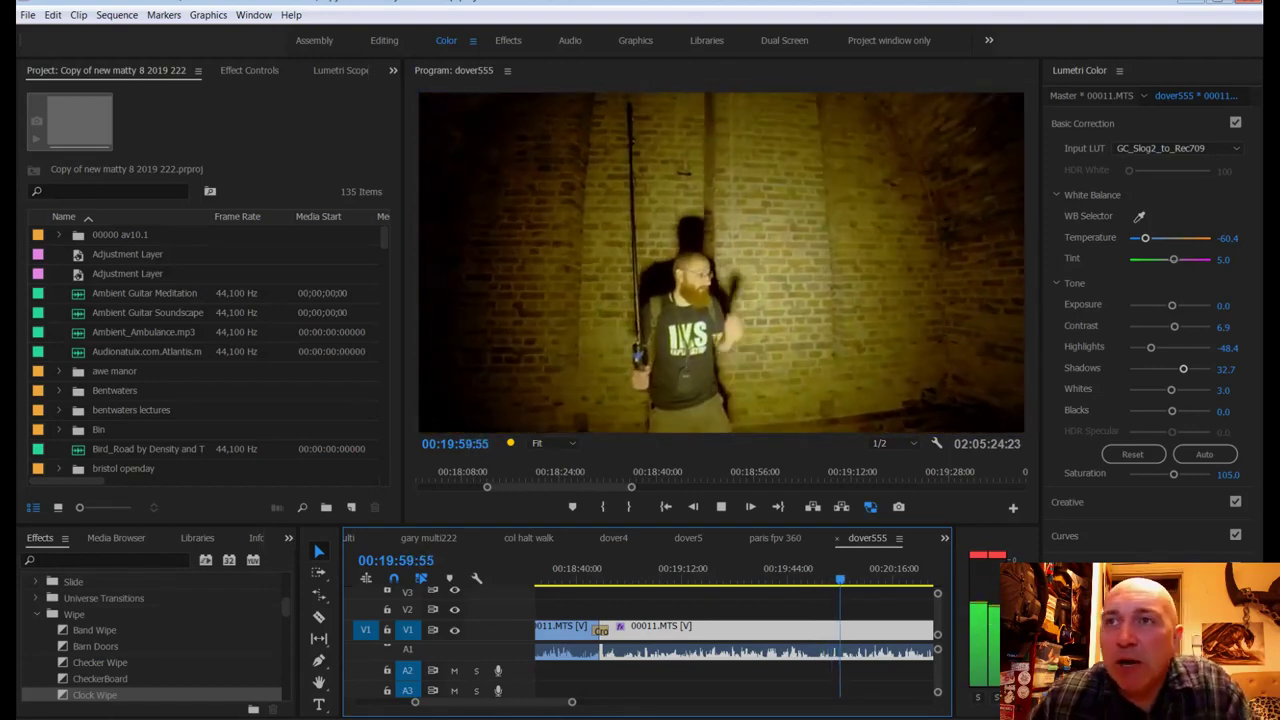
key("space")
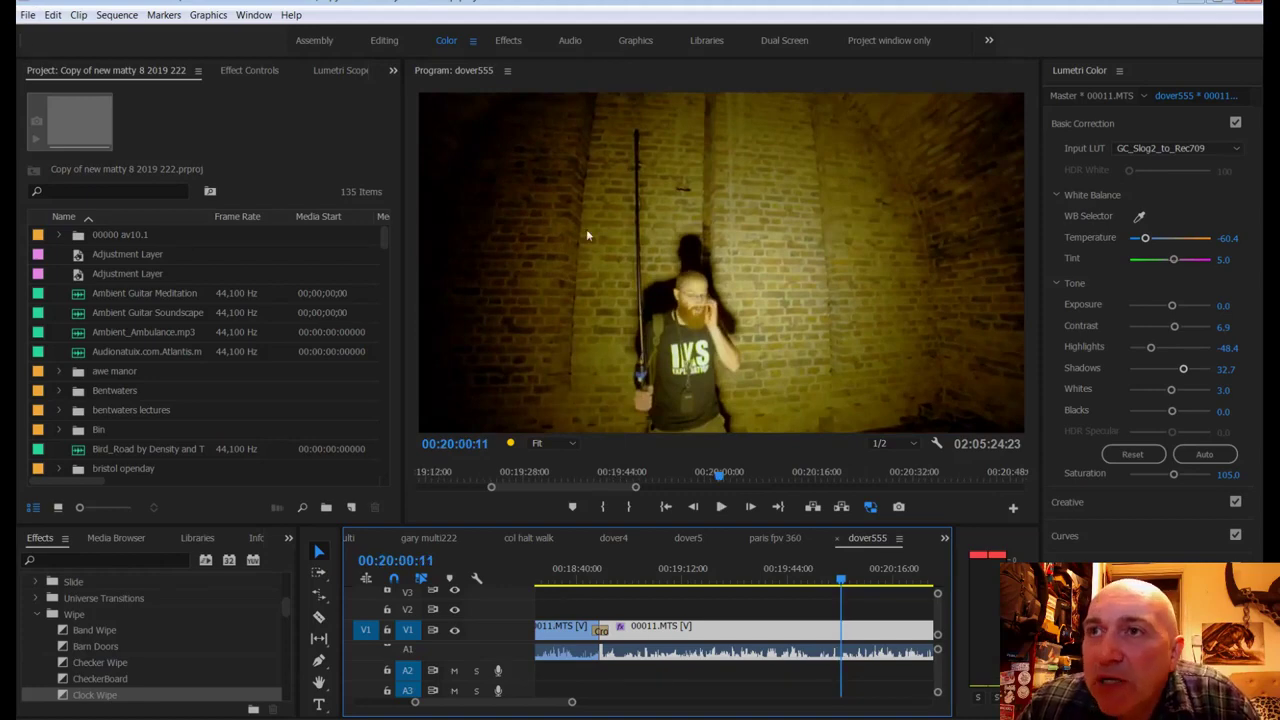
Step: Enlarge the preview to 200% around the man's shirt, set the clip's temperature to -148.2 and tint to -1.0, and return the preview to Fit
left_click(560, 442)
left_click(564, 575)
key("h")
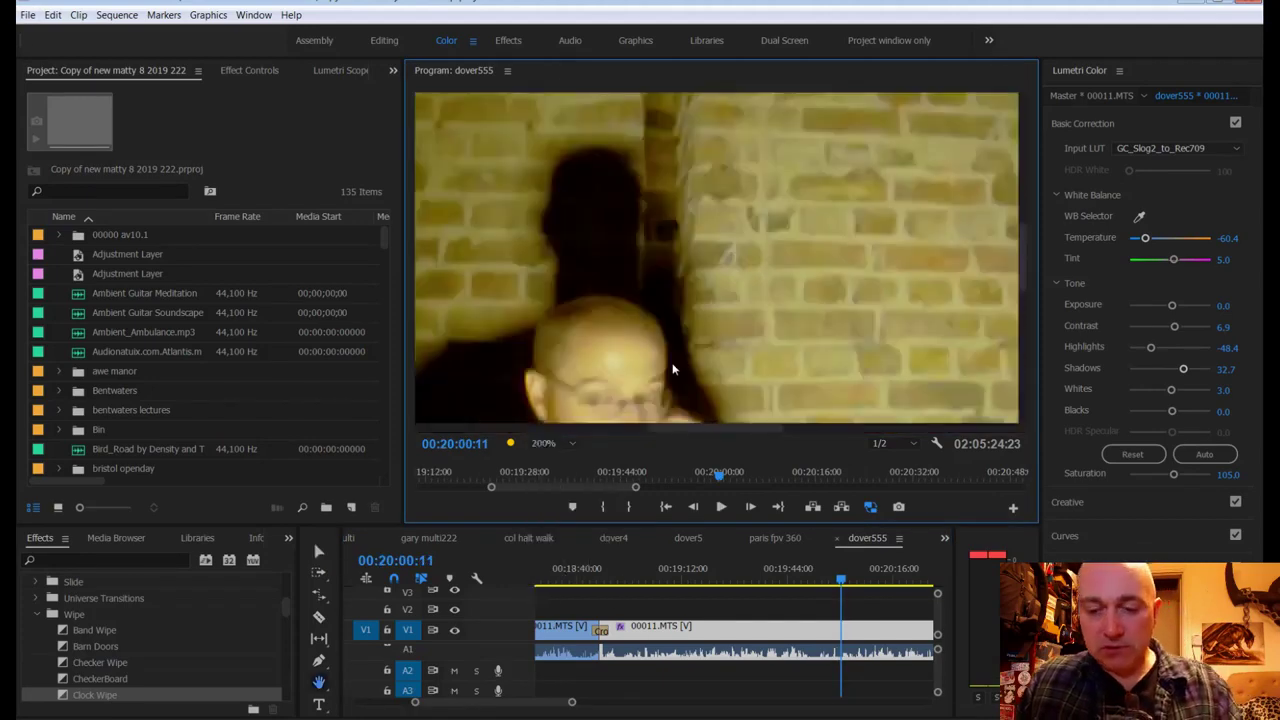
left_click_drag(675, 358, 882, 324)
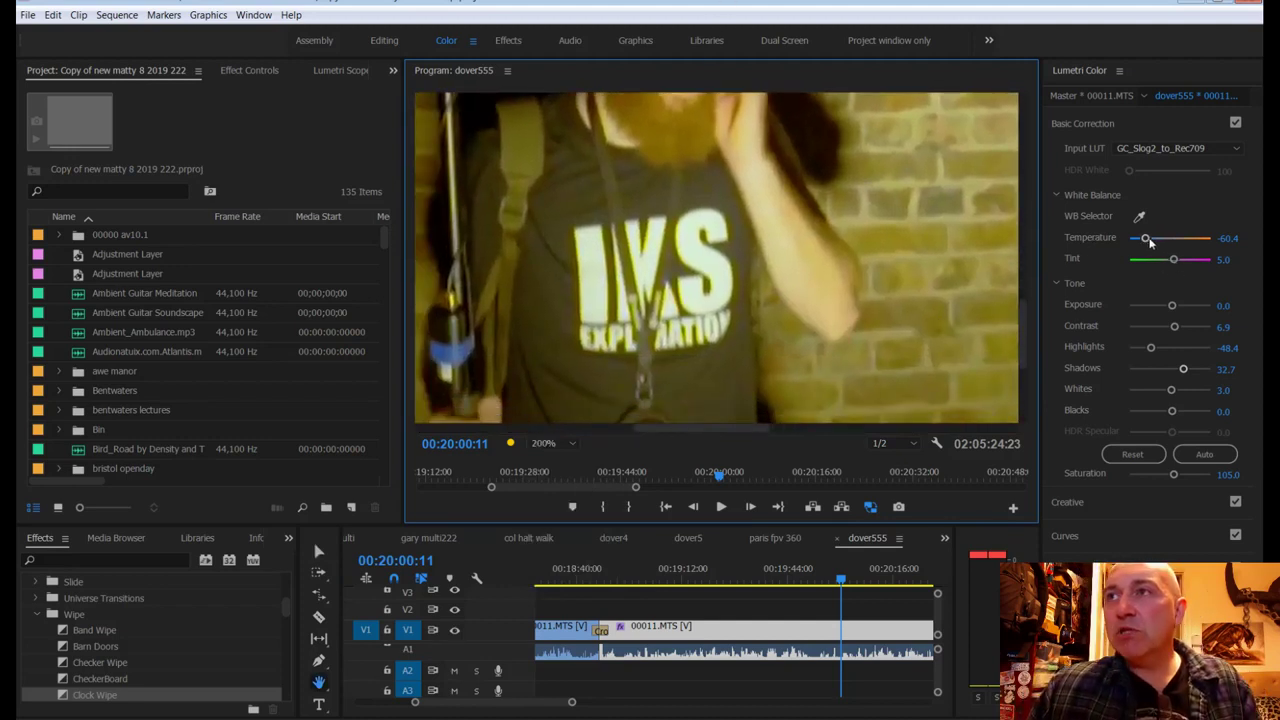
left_click_drag(1147, 239, 1141, 240)
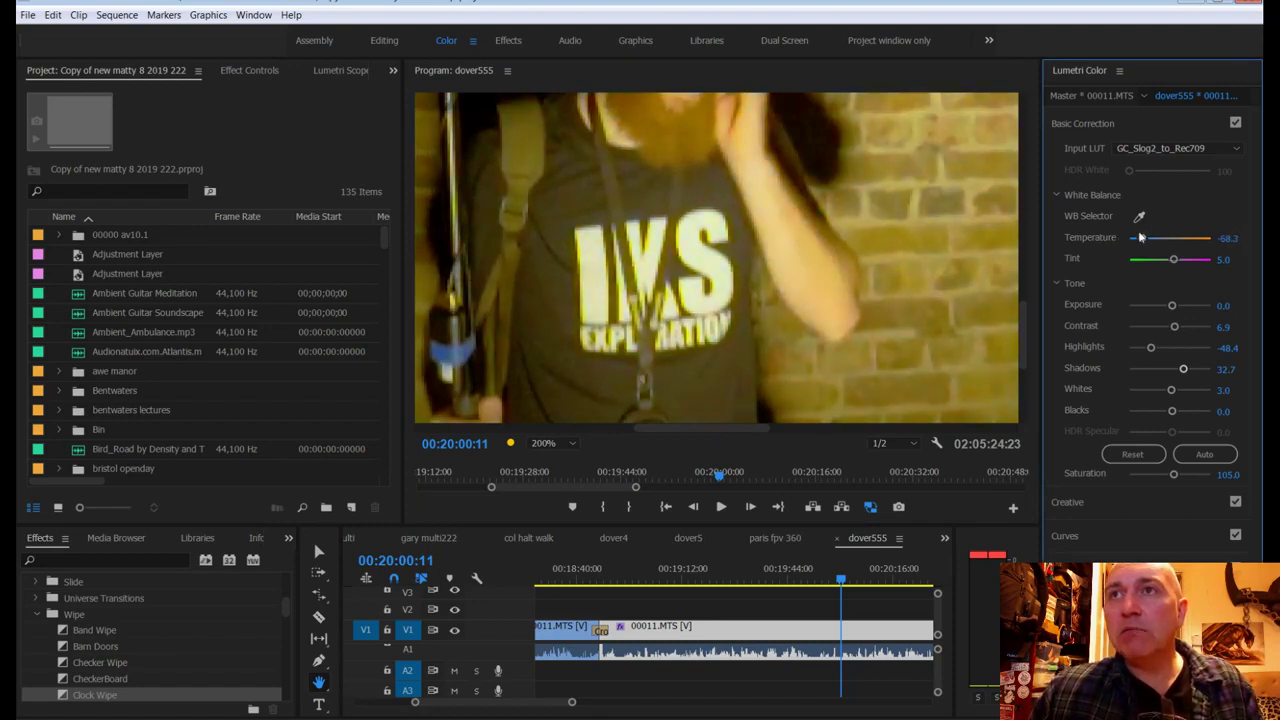
left_click_drag(1129, 238, 1192, 238)
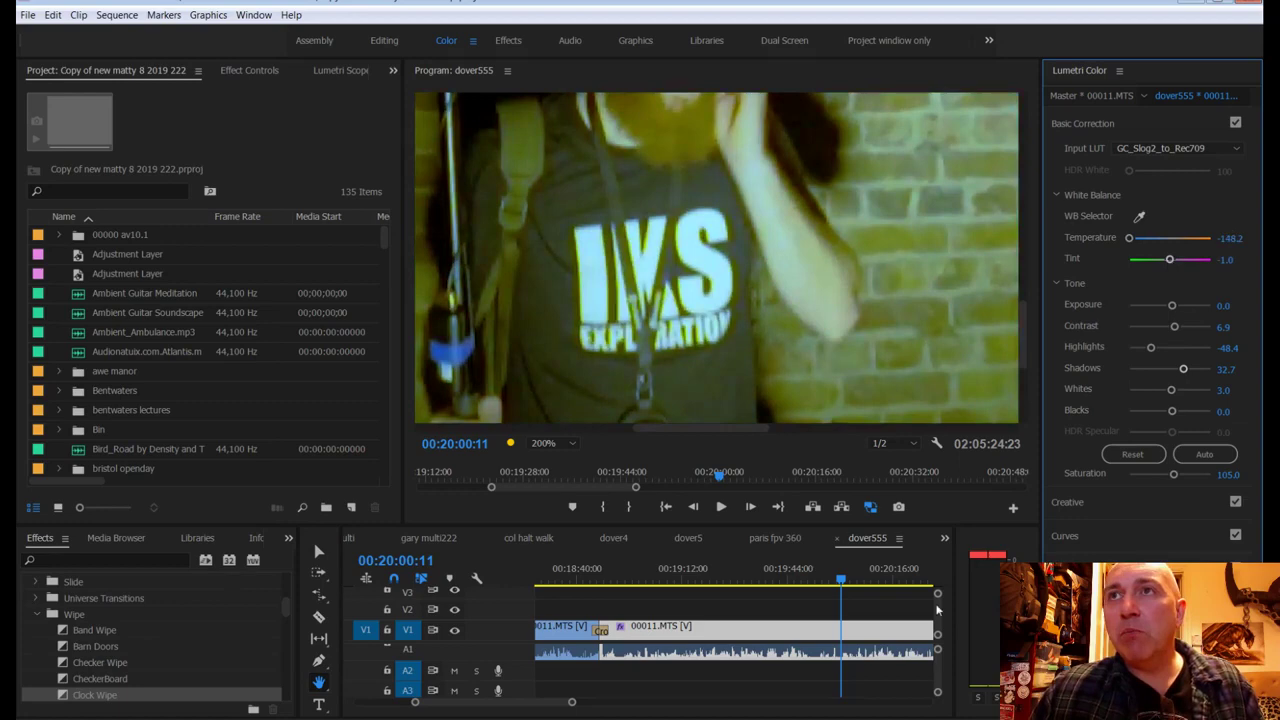
left_click(546, 445)
left_click(556, 464)
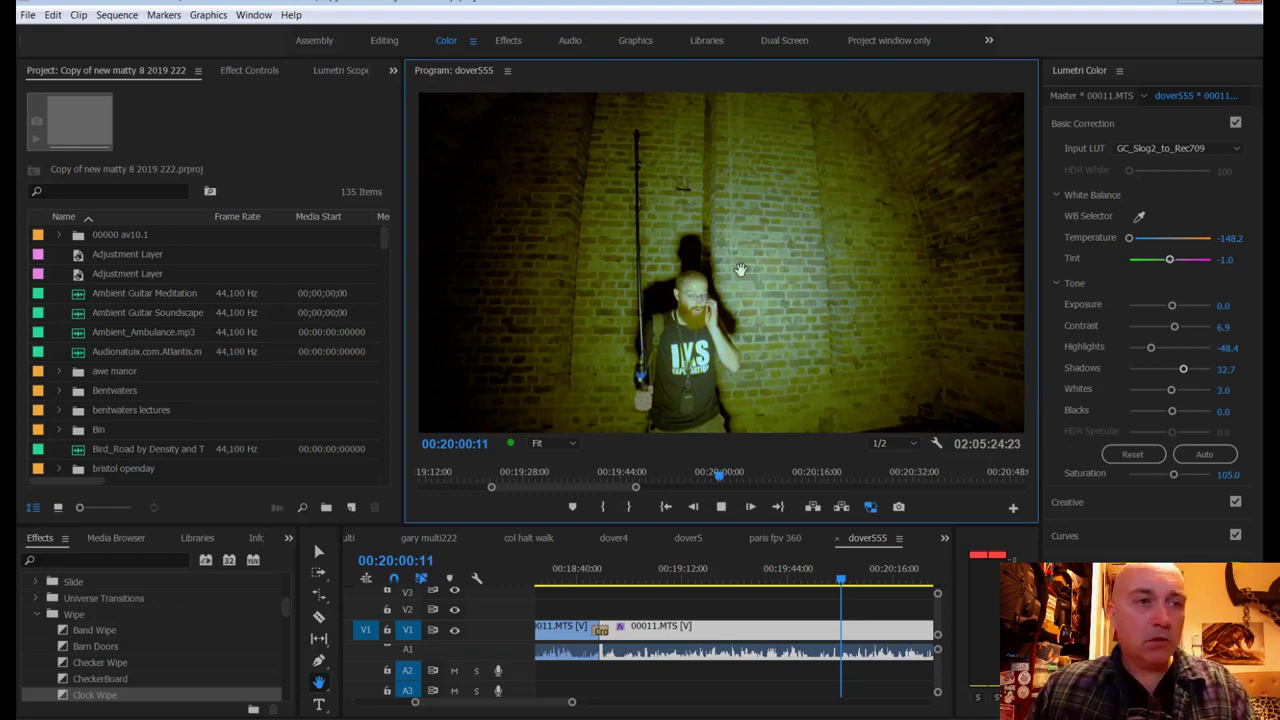
Step: Play the clip up to 00:20:10:15 and set its Lumetri temperature to -117.2
key("space")
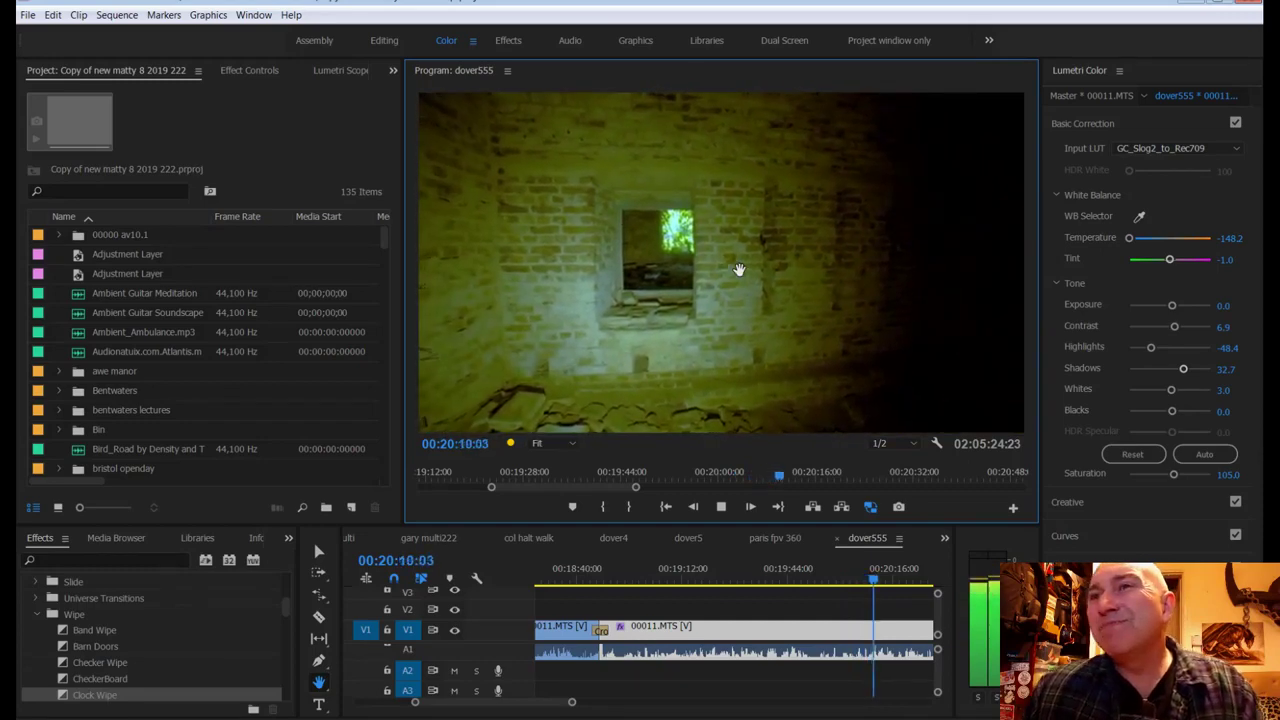
key("space")
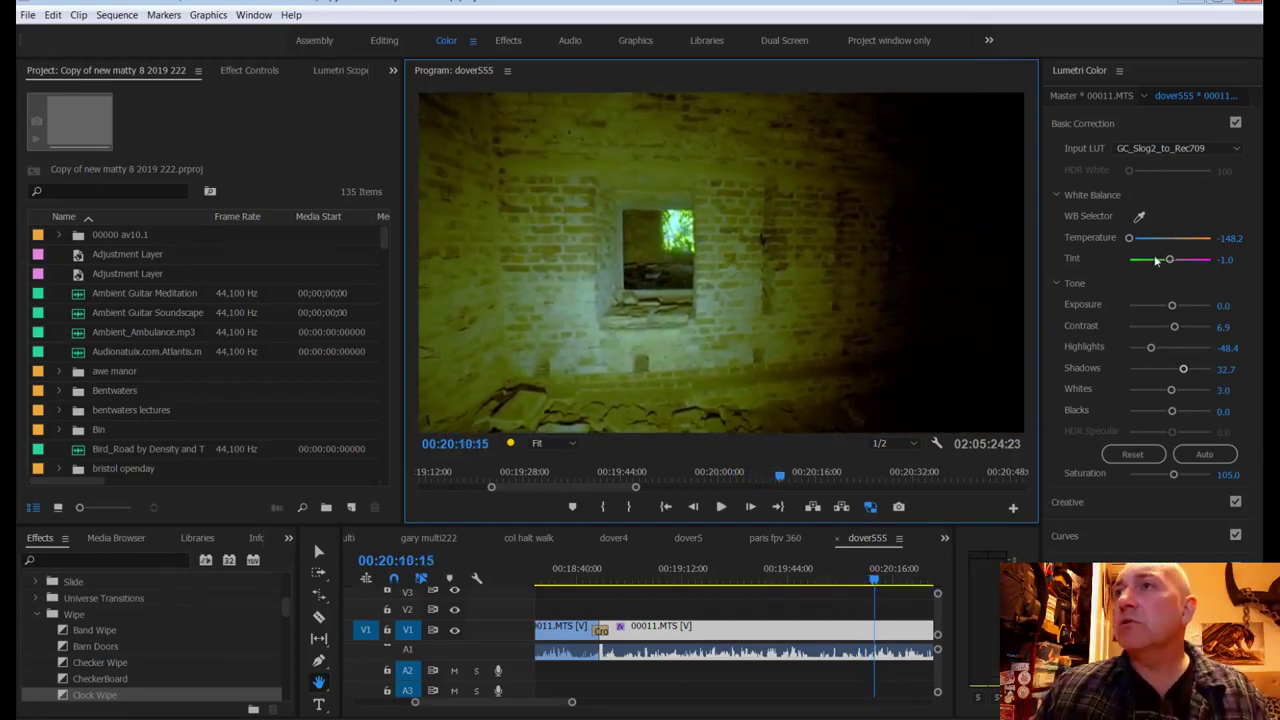
left_click_drag(1220, 238, 1262, 238)
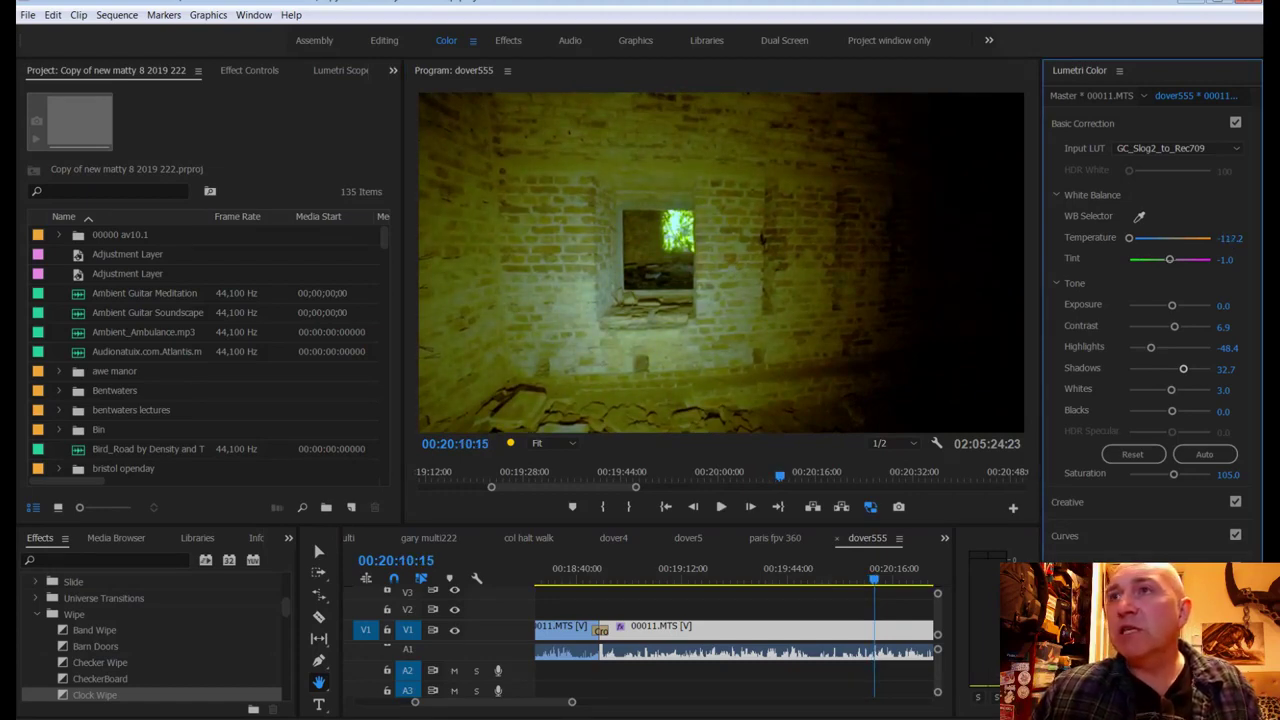
left_click_drag(1228, 238, 1233, 238)
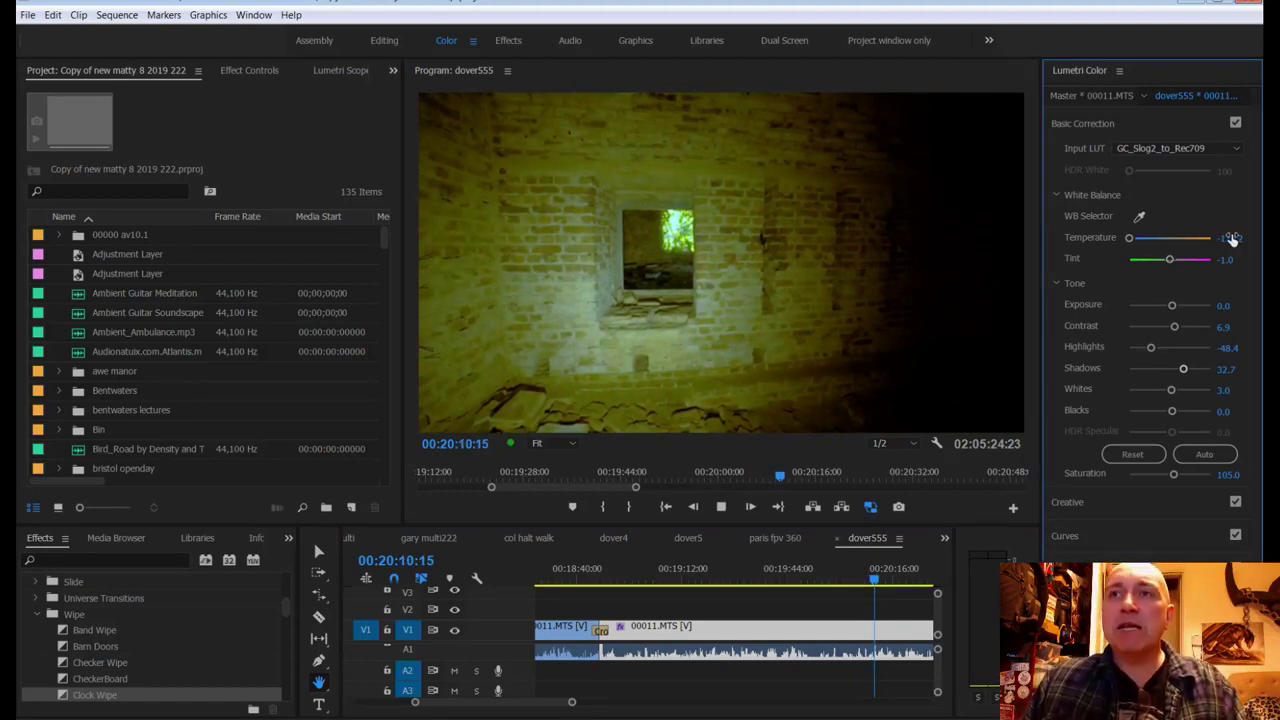
Step: Play the corrected clip from 00:20:10:15 to 00:20:19:25 and save the project
key("space")
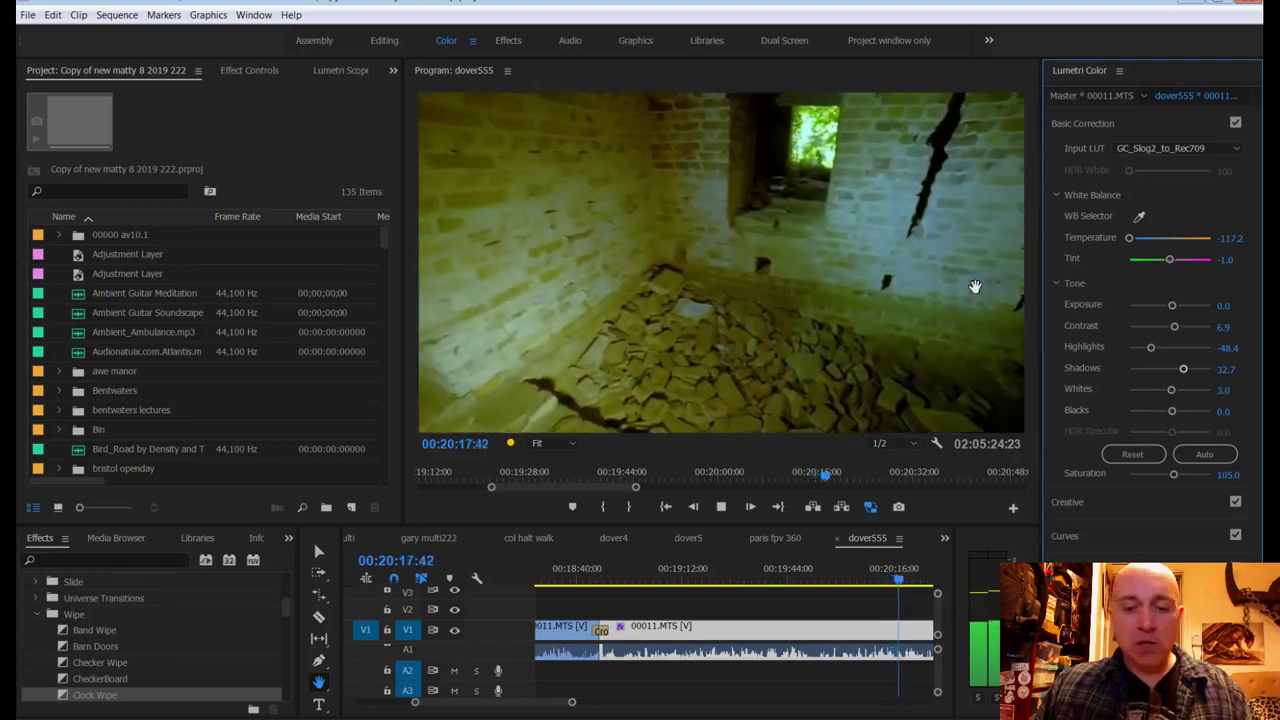
key("space")
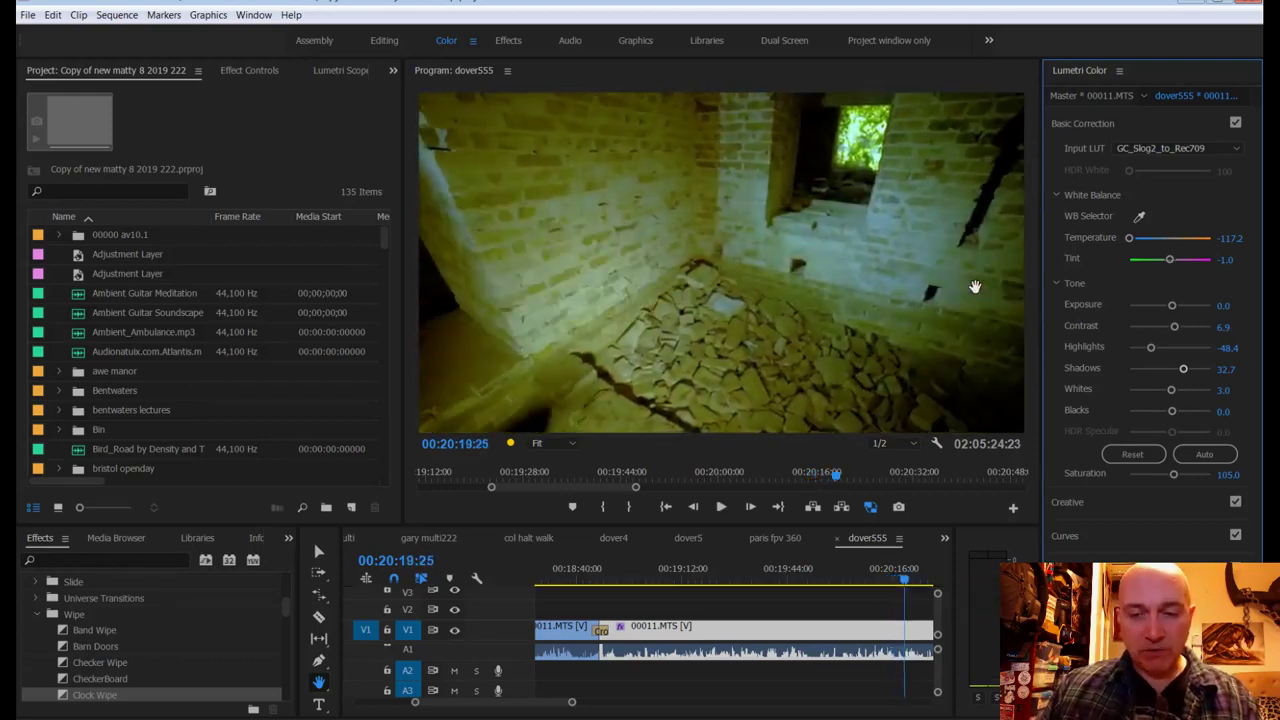
key("ctrl+s")
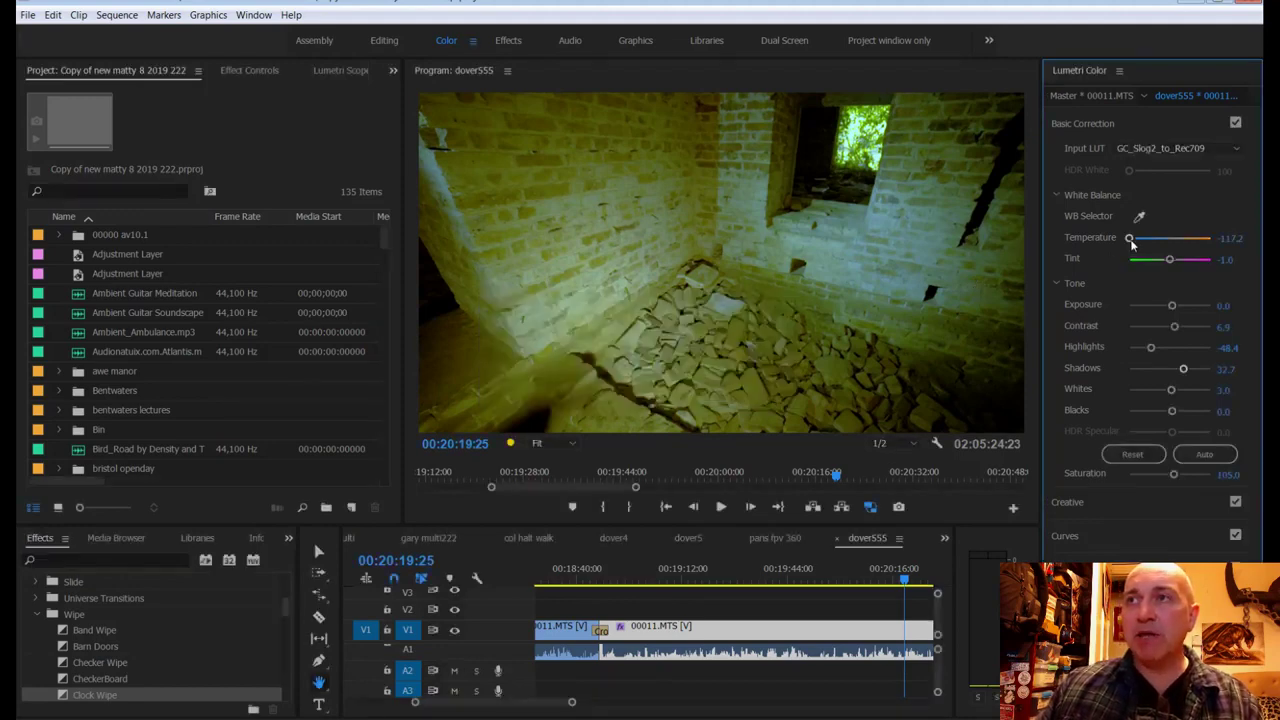
Step: Set the clip's temperature to -116.0, play to 00:20:24:30, readjust it to -107.0 and play on to 00:20:36:49
left_click_drag(1181, 241, 1175, 239)
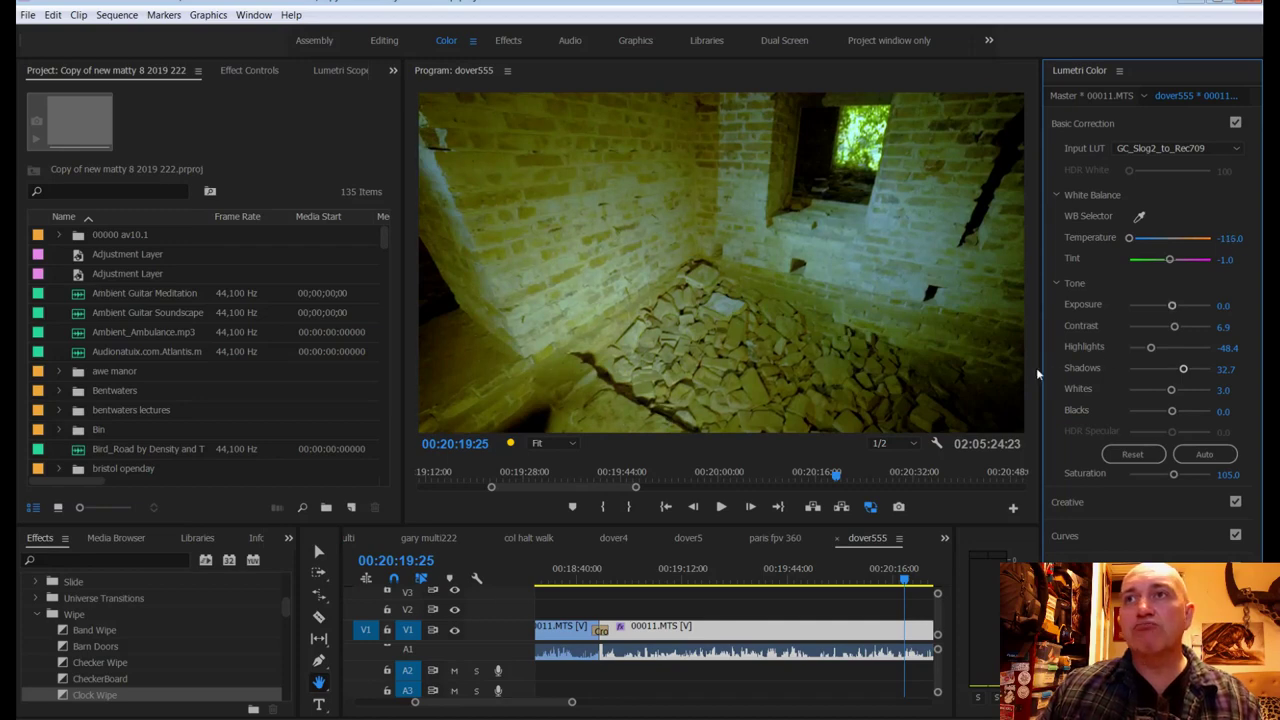
key("space")
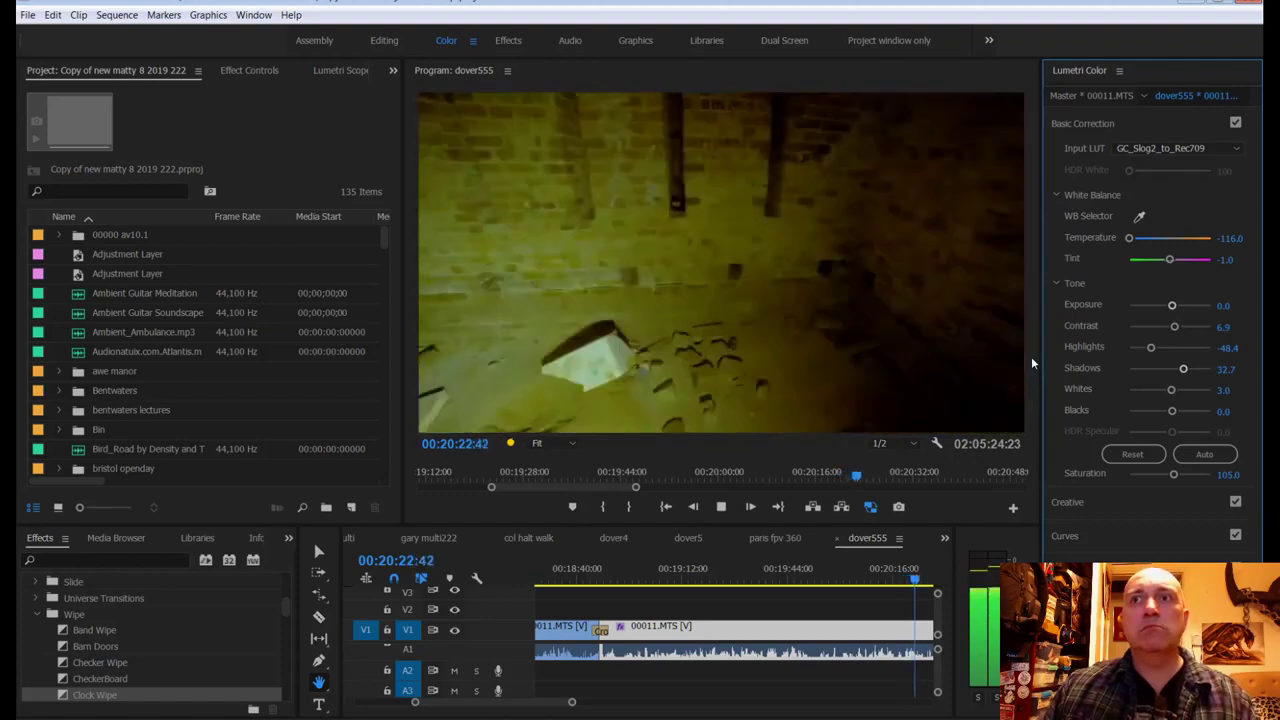
key("space")
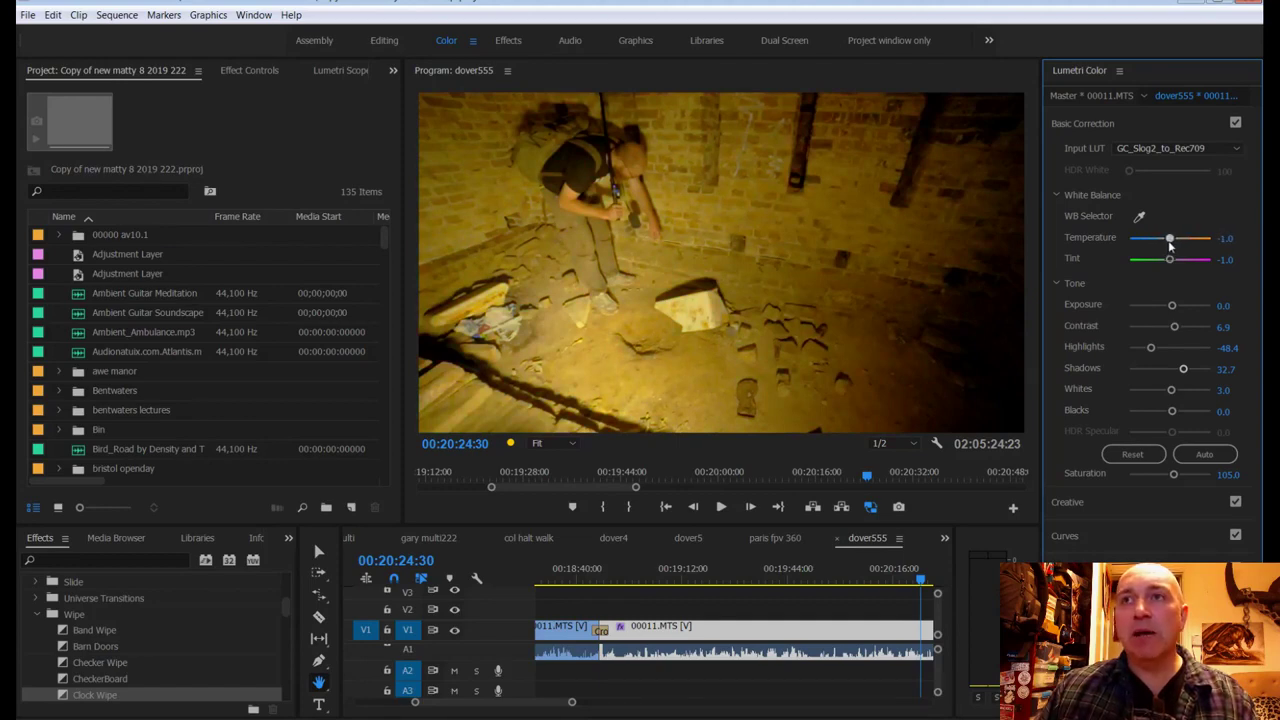
left_click_drag(1170, 240, 1080, 242)
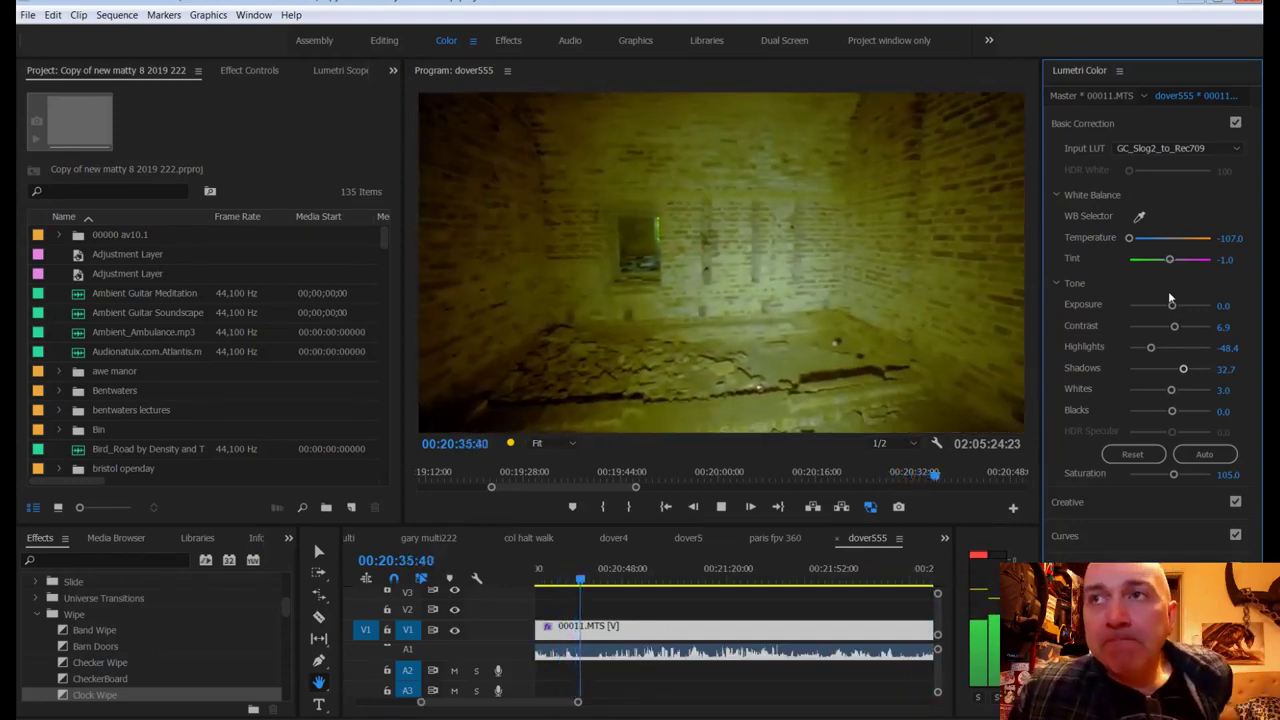
key("space")
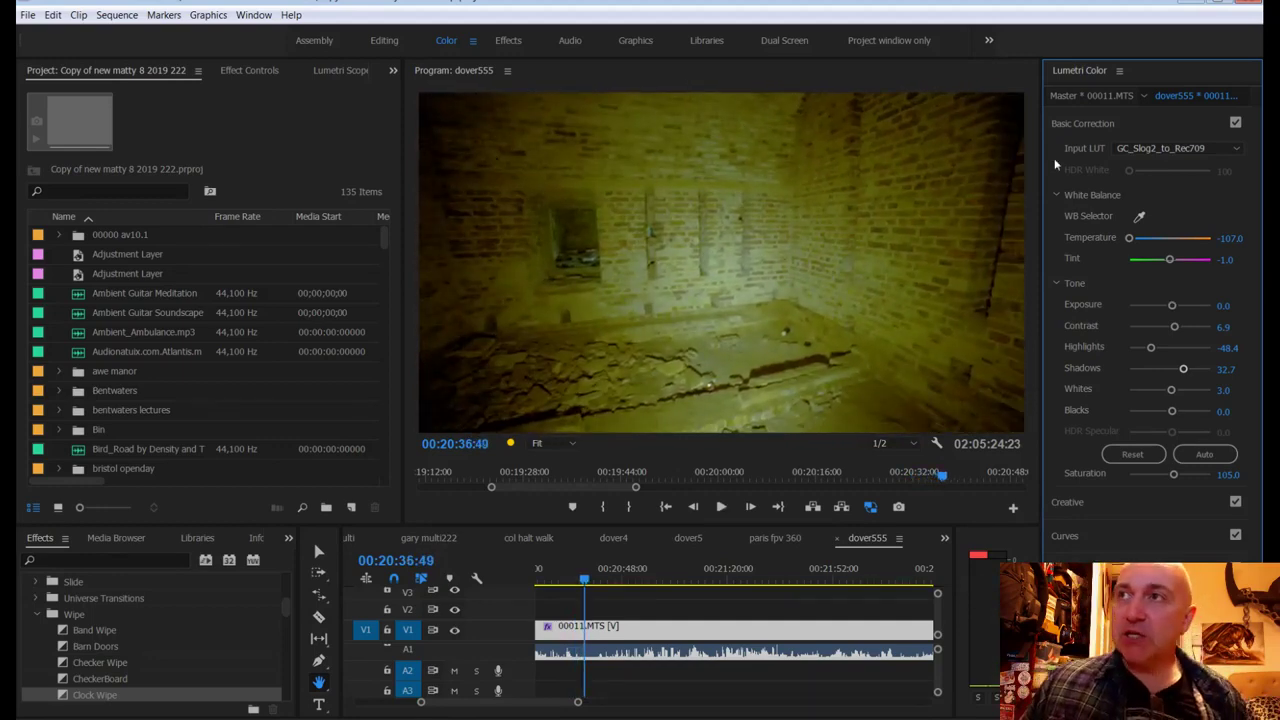
Step: Compare the frame at 00:20:36:49 with the clip's Lumetri Color effect turned off and back on
left_click(249, 72)
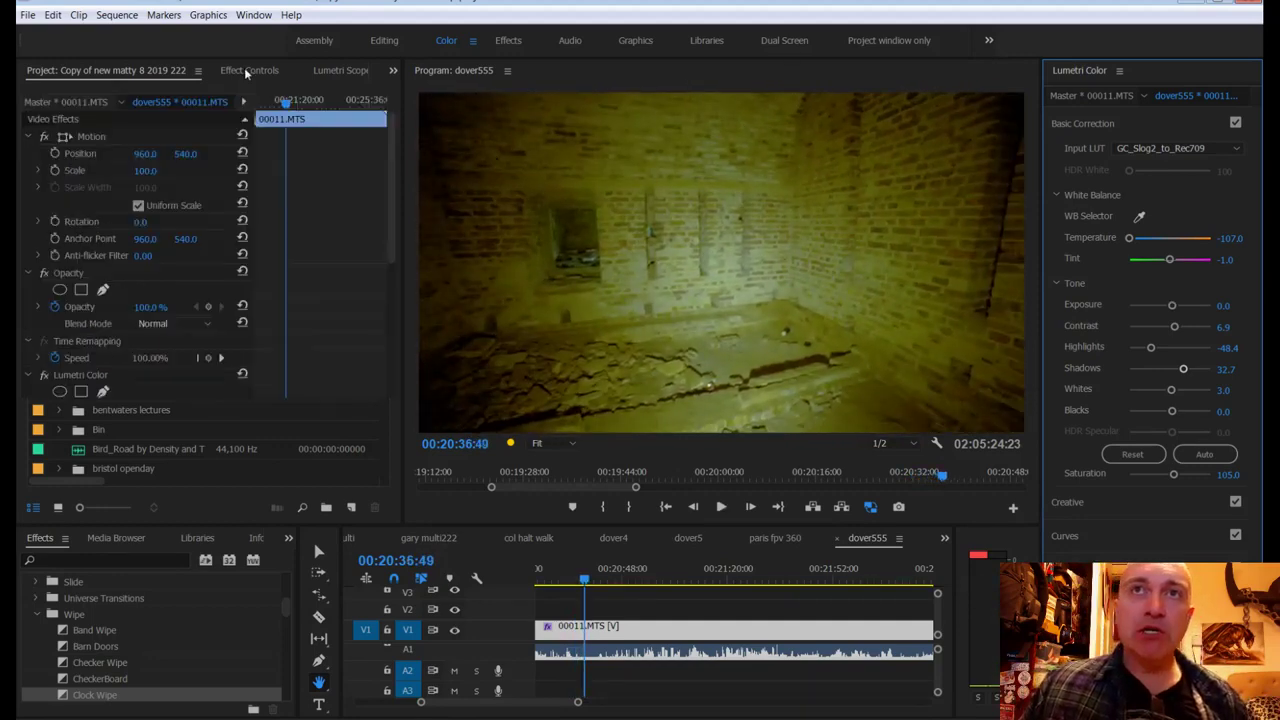
left_click(46, 376)
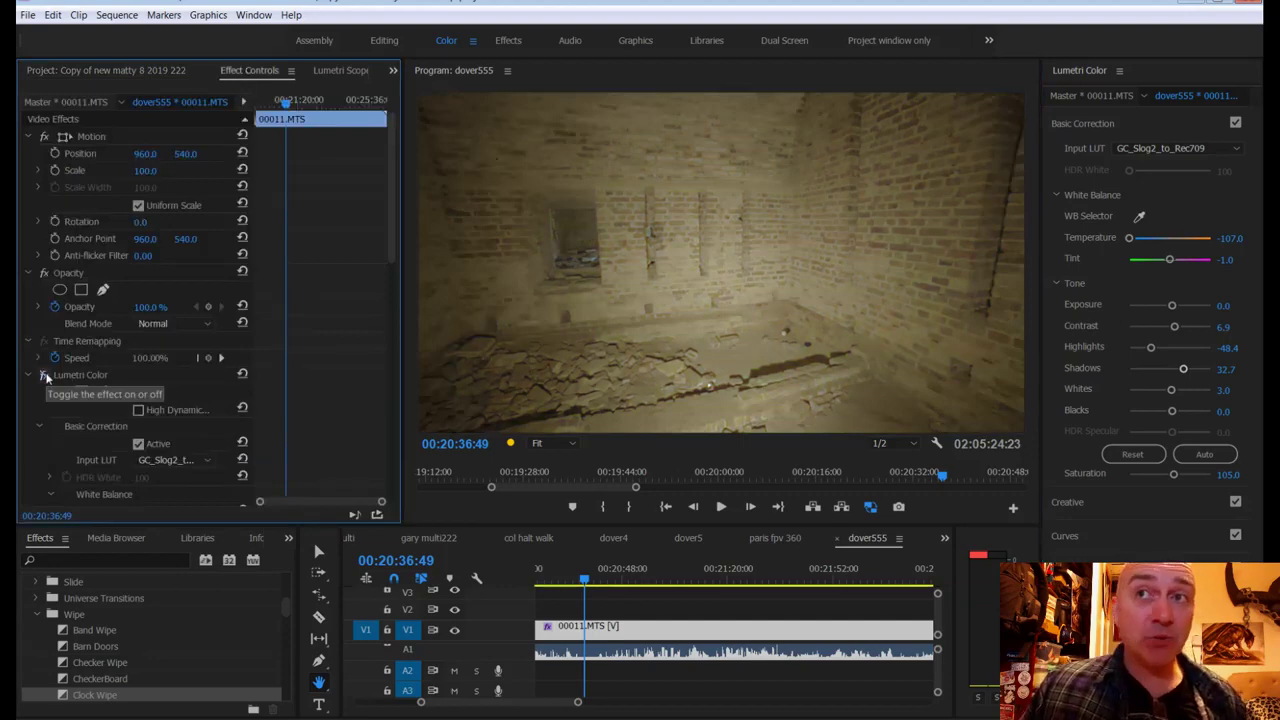
left_click(46, 376)
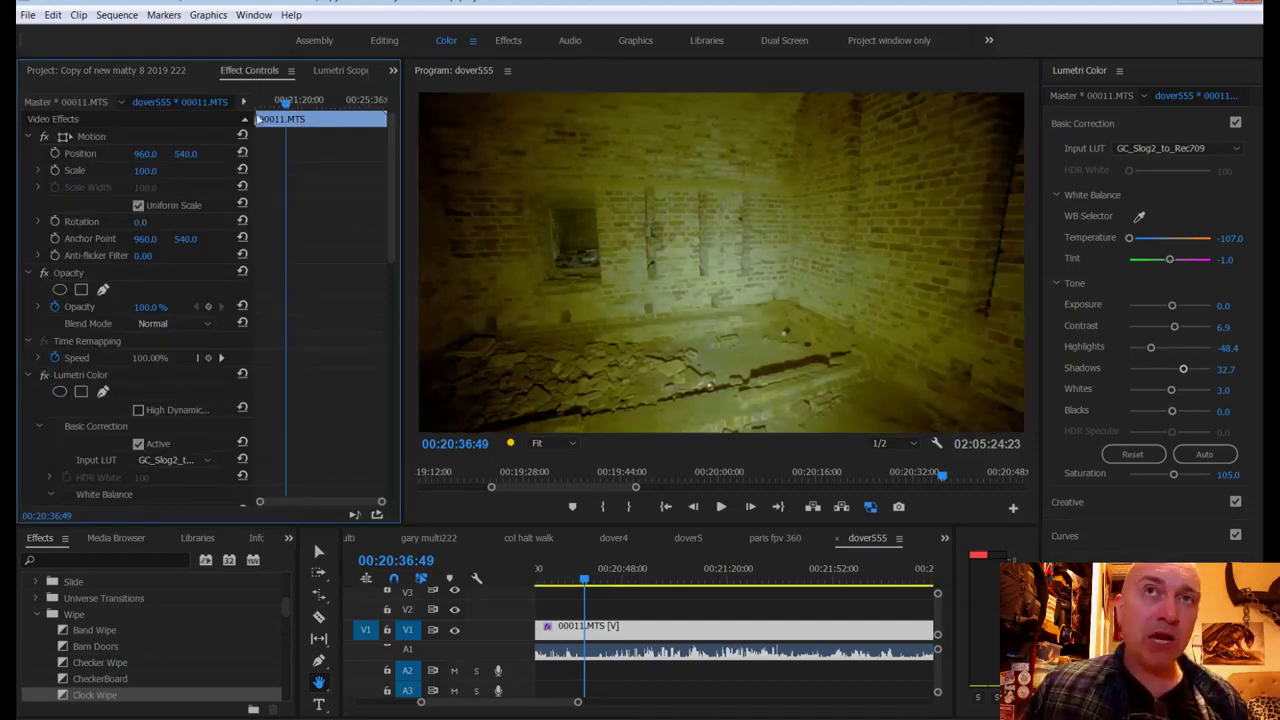
left_click(96, 72)
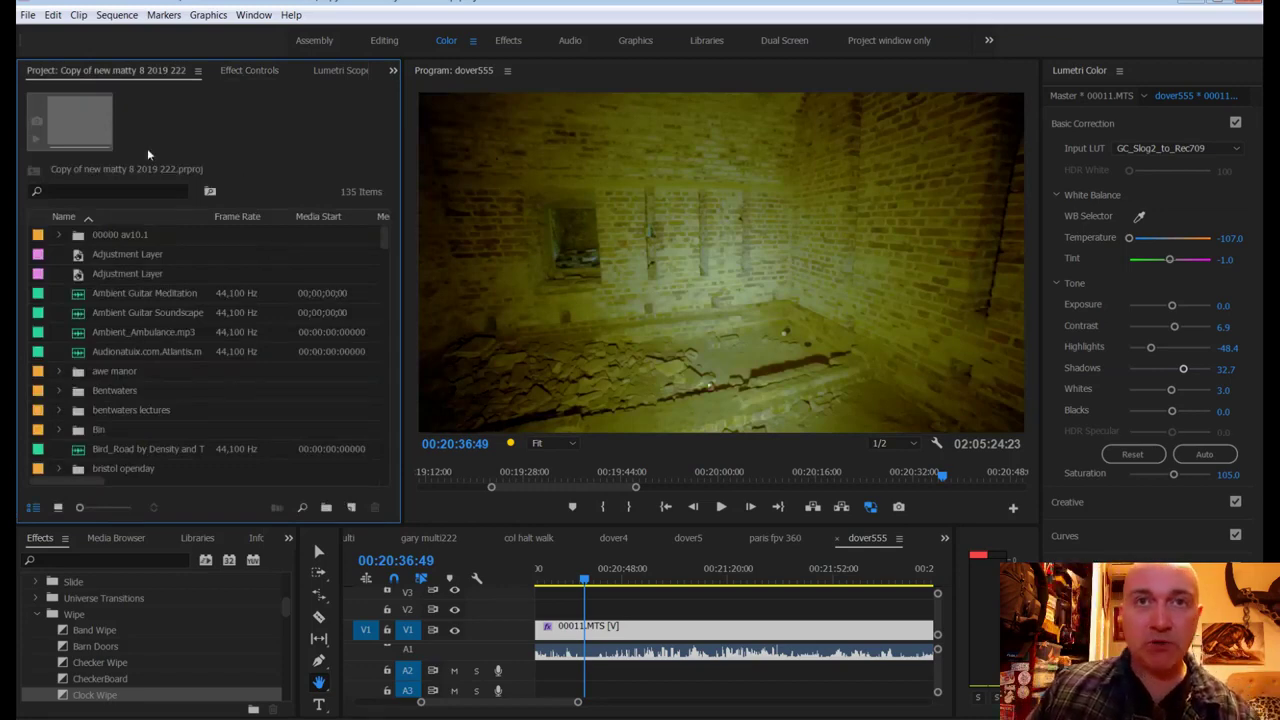
left_click(236, 71)
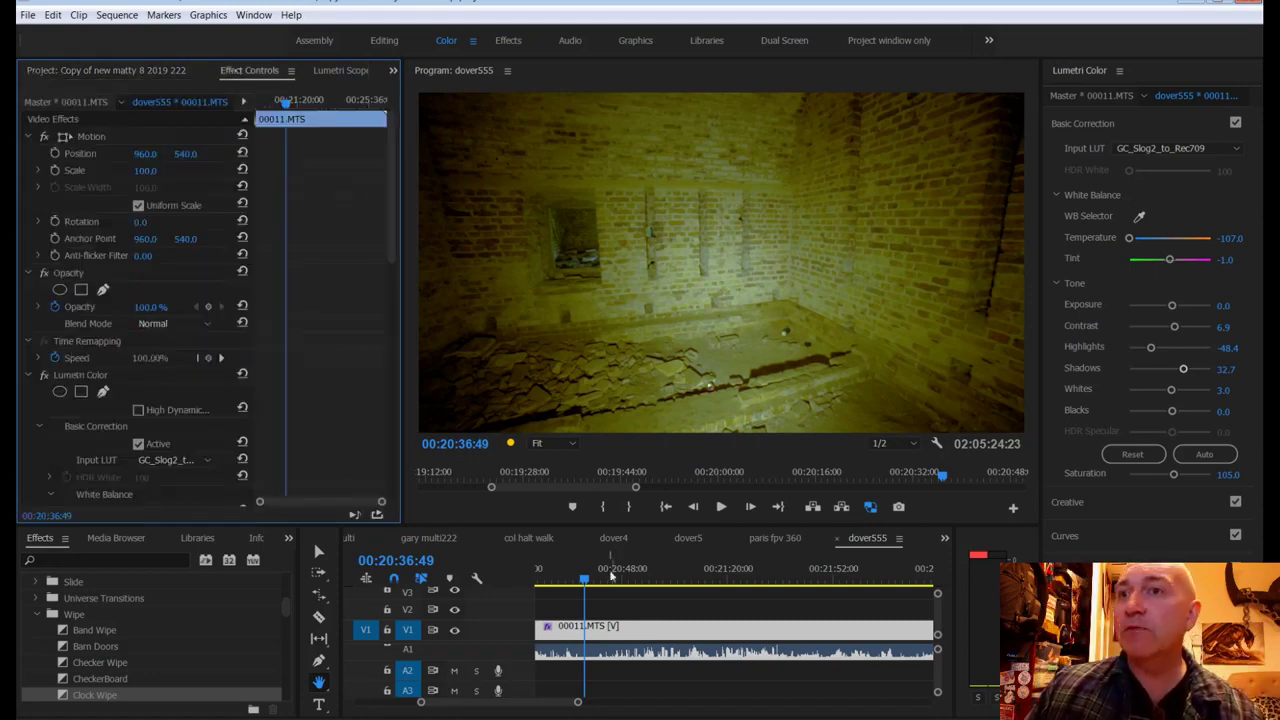
Step: Play the clip on to 00:21:13:57 and set its Lumetri temperature to -112.0
left_click(598, 607)
key("space")
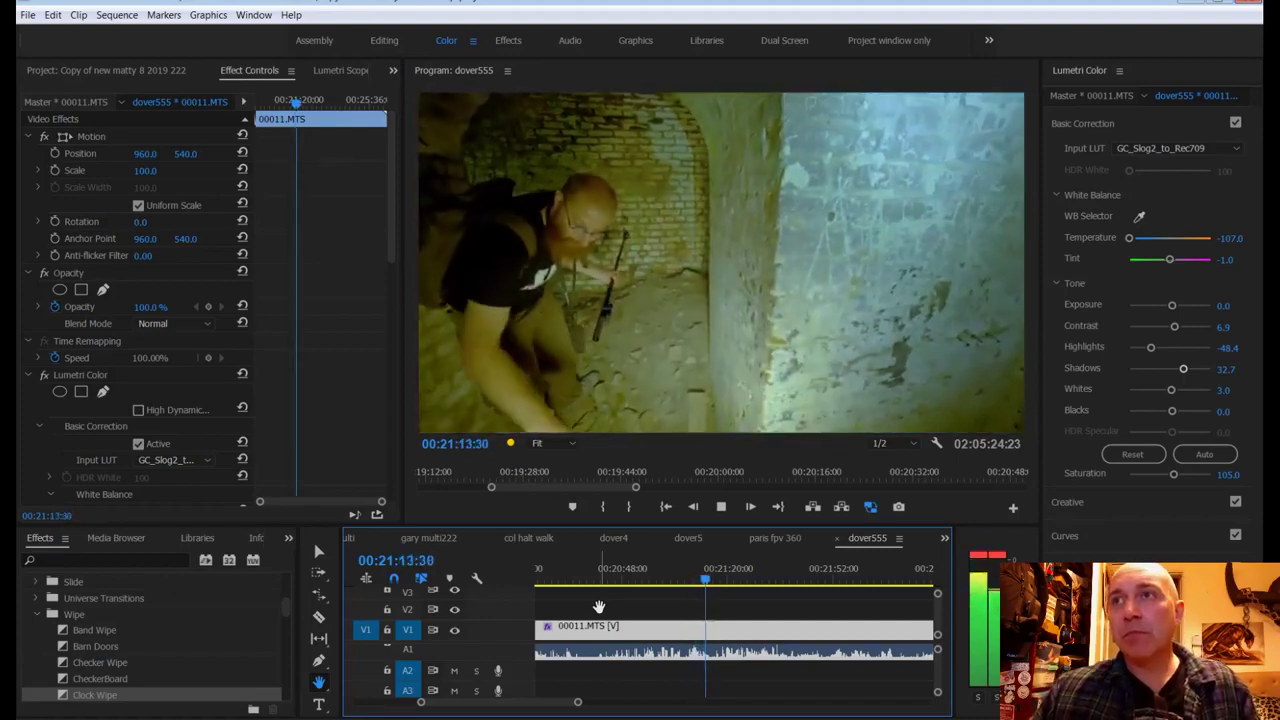
key("space")
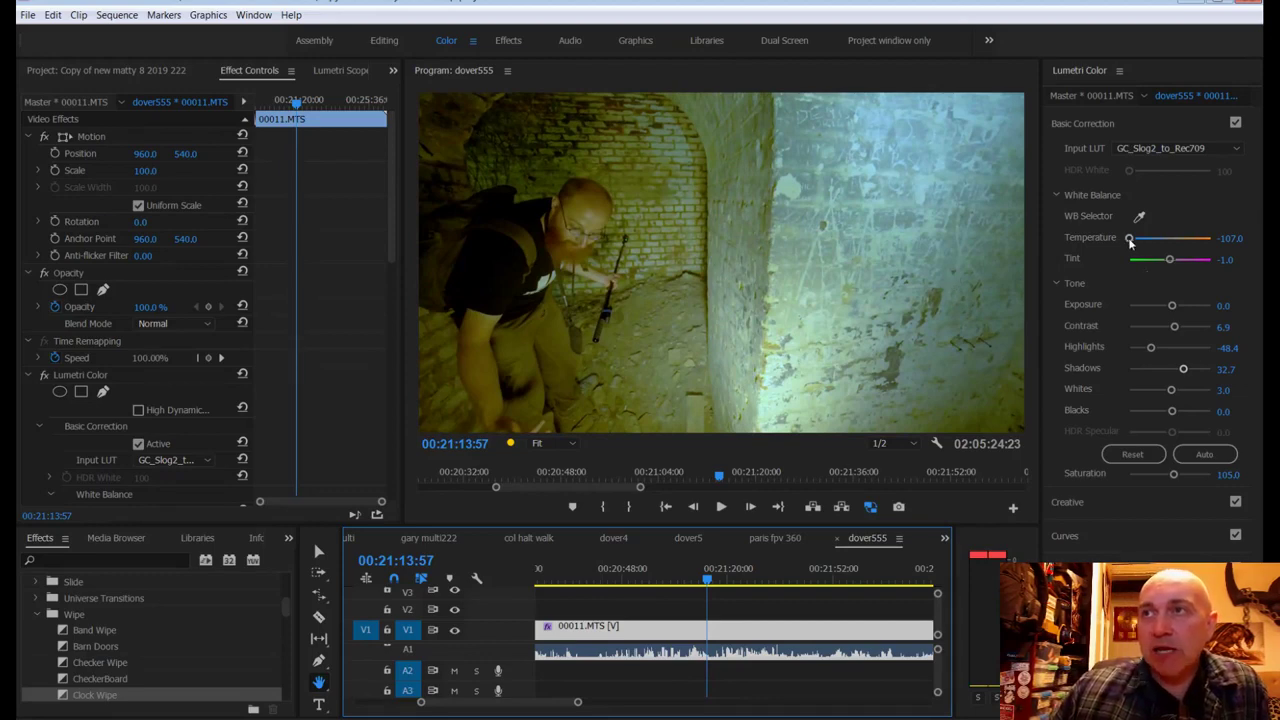
left_click_drag(1130, 239, 1178, 238)
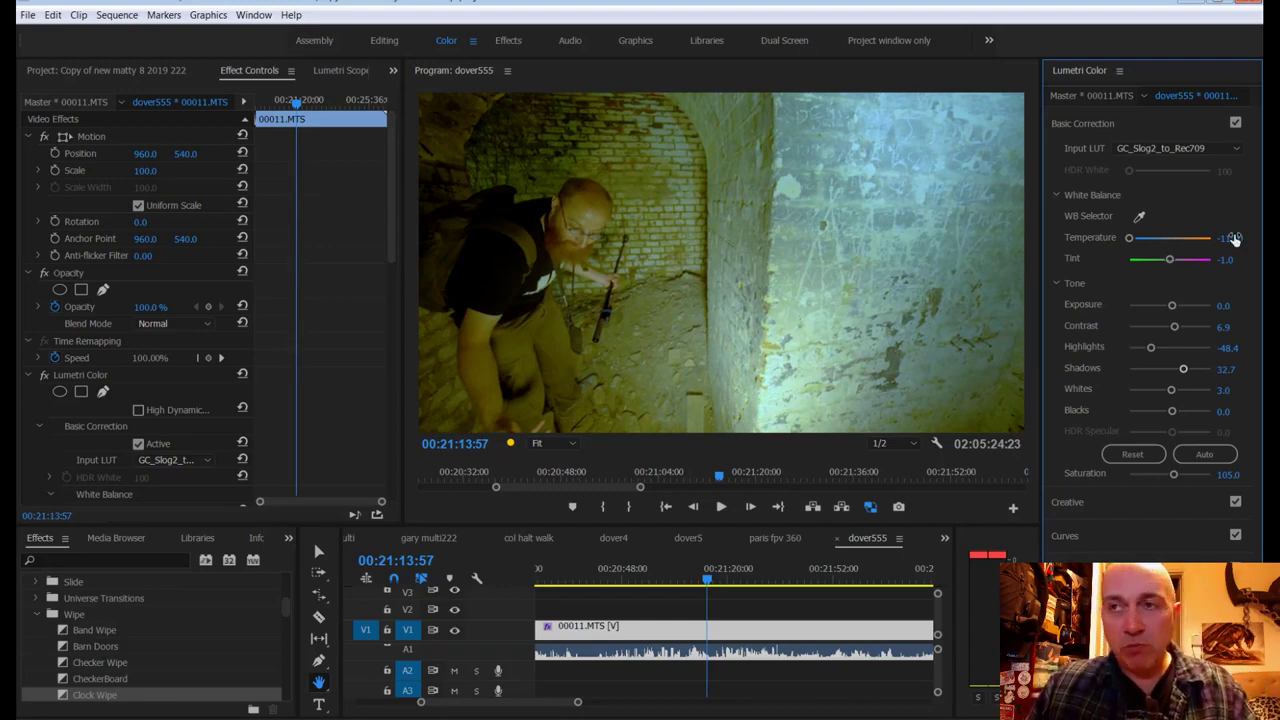
left_click(757, 322)
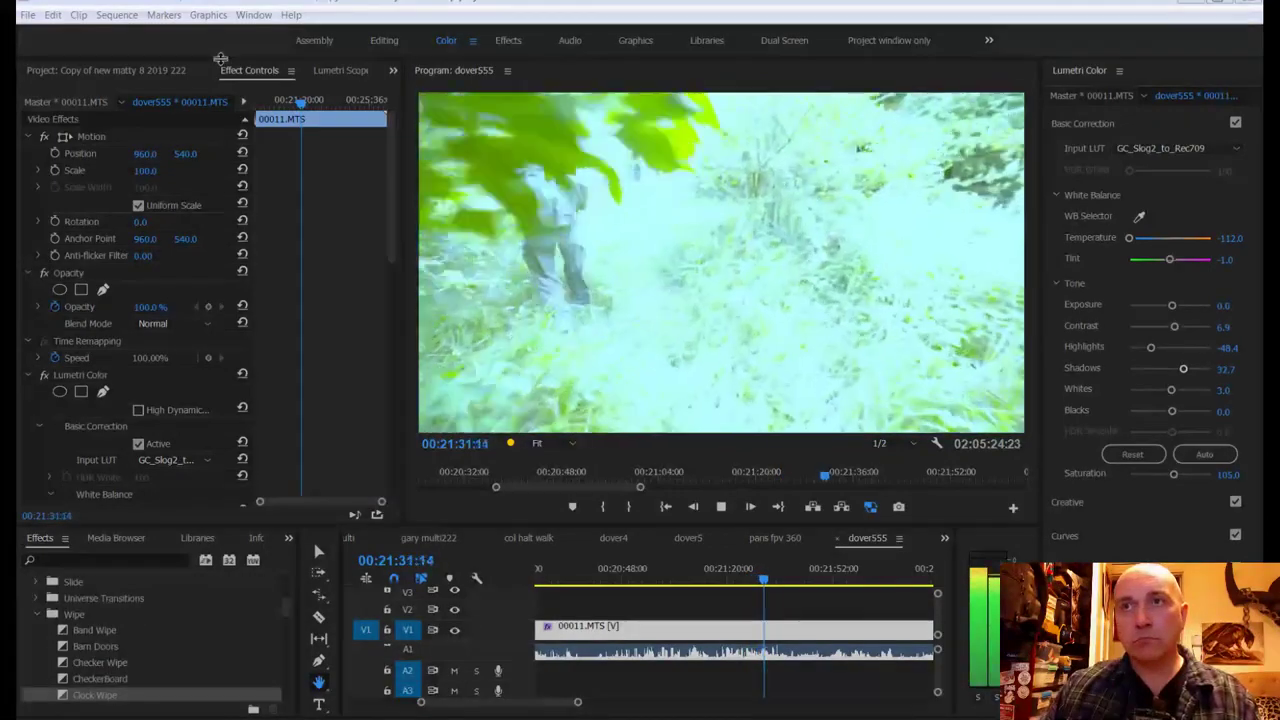
Step: Move the playhead back to 00:21:25:54, before the footage goes outdoors, and save the project
left_click(762, 590)
left_click_drag(762, 588, 751, 584)
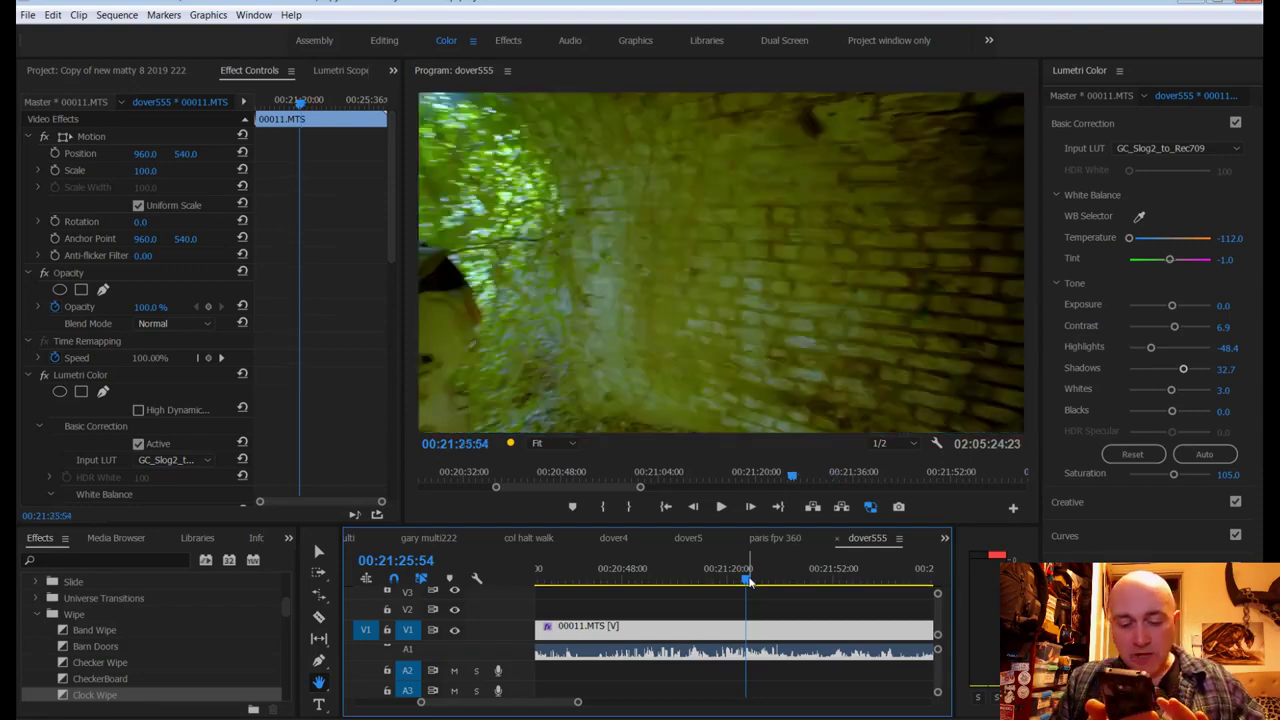
key("ctrl+s")
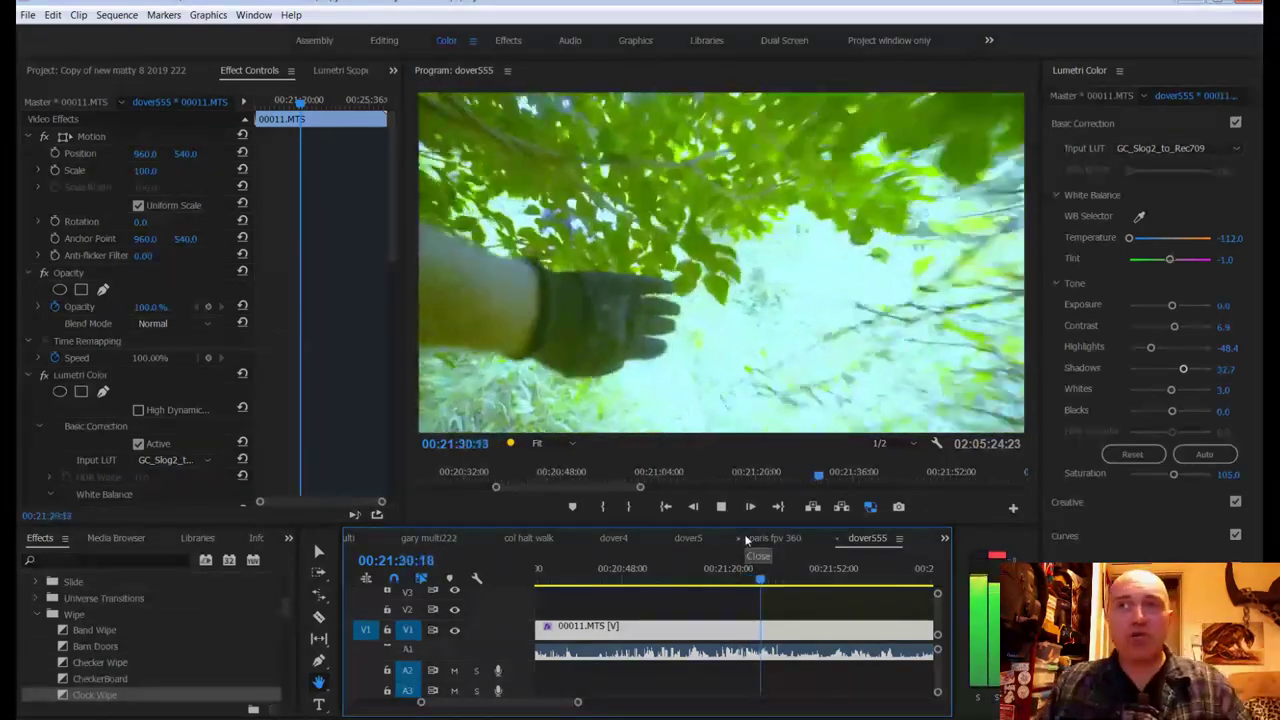
Step: Split the 00011.MTS clip at 00:21:31:19, where the footage moves out into the daylight
key("space")
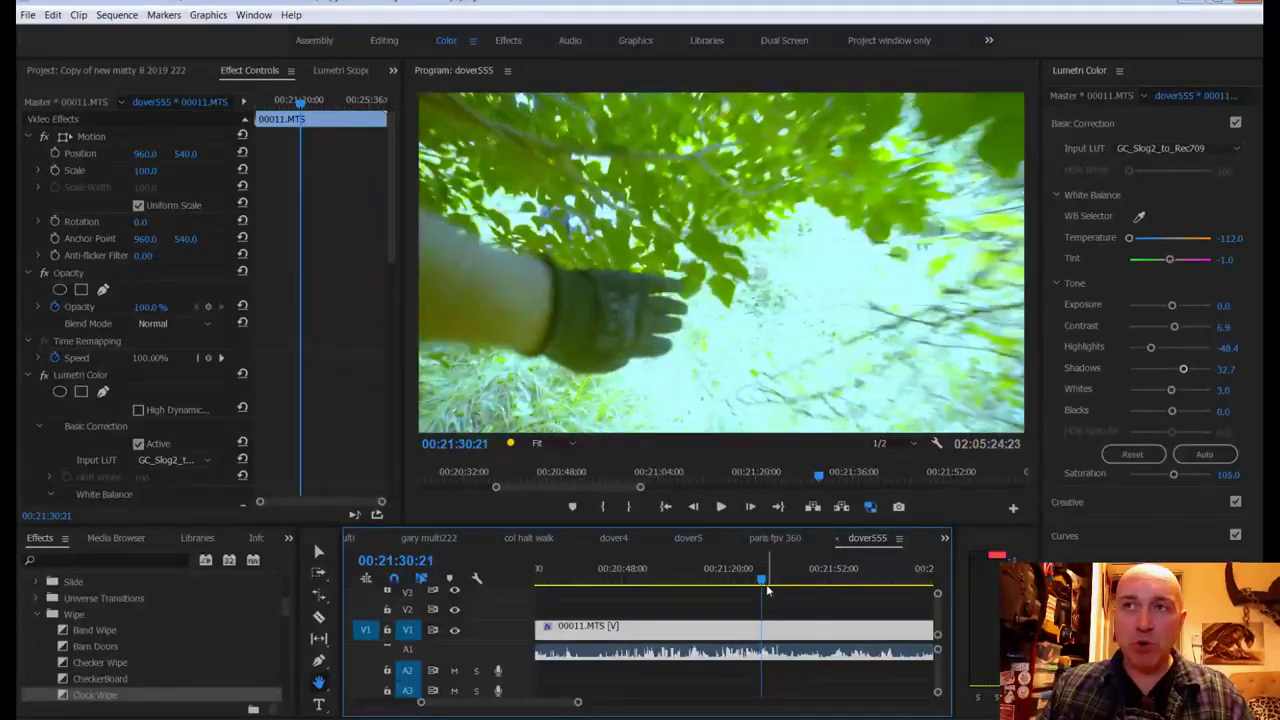
key("space")
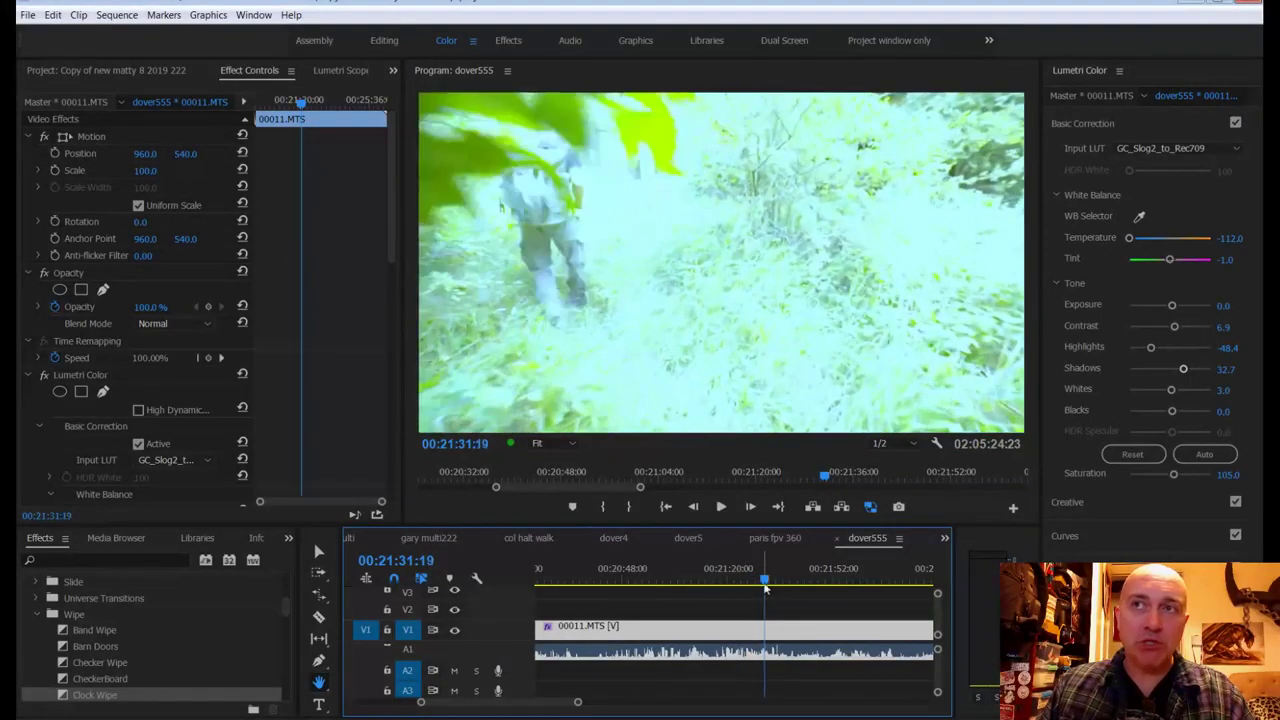
key("c")
left_click(766, 626)
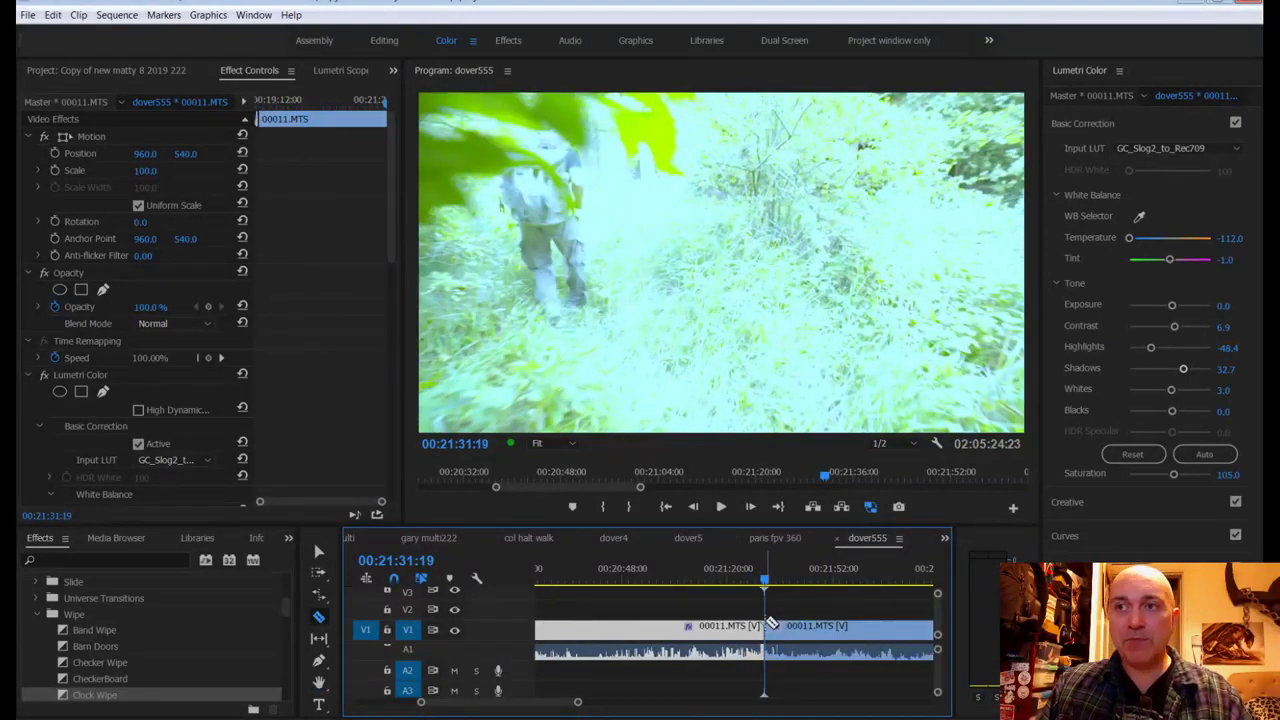
Step: At 00:21:32:09, set the temperature of the outdoor 00011.MTS clip after the new cut to -26.7
key("space")
key("space")
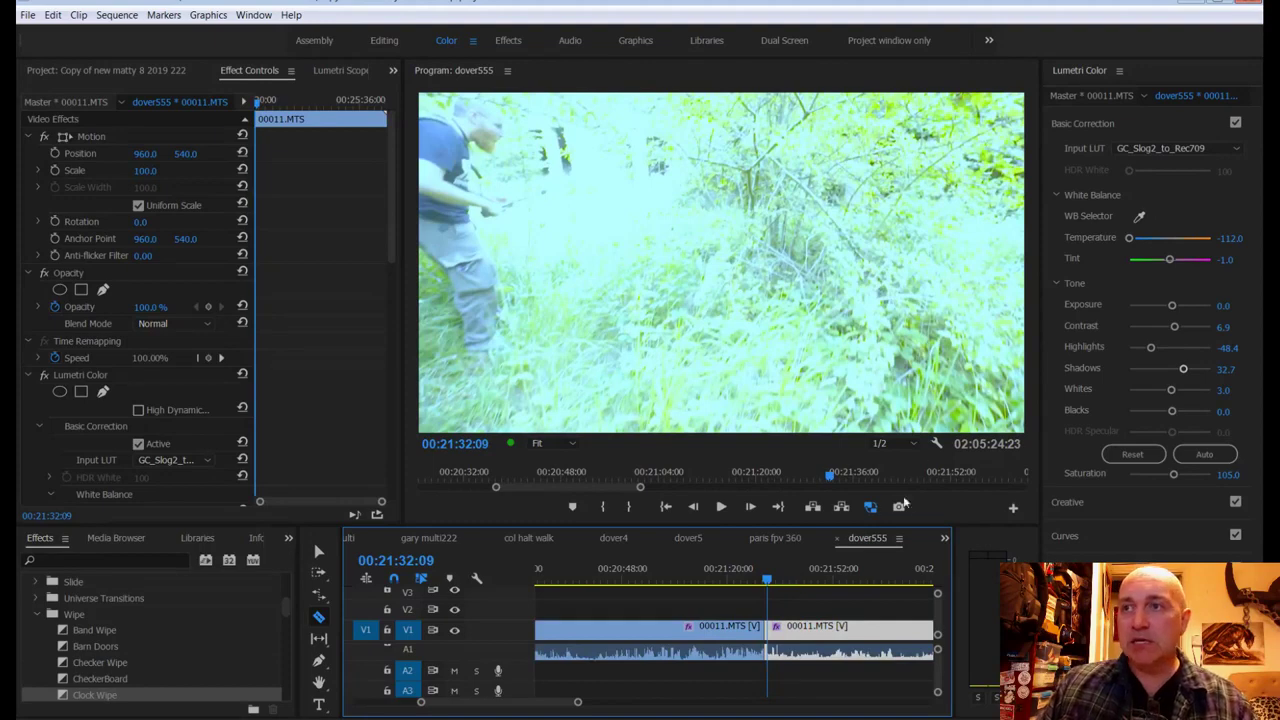
left_click_drag(1127, 244, 1153, 242)
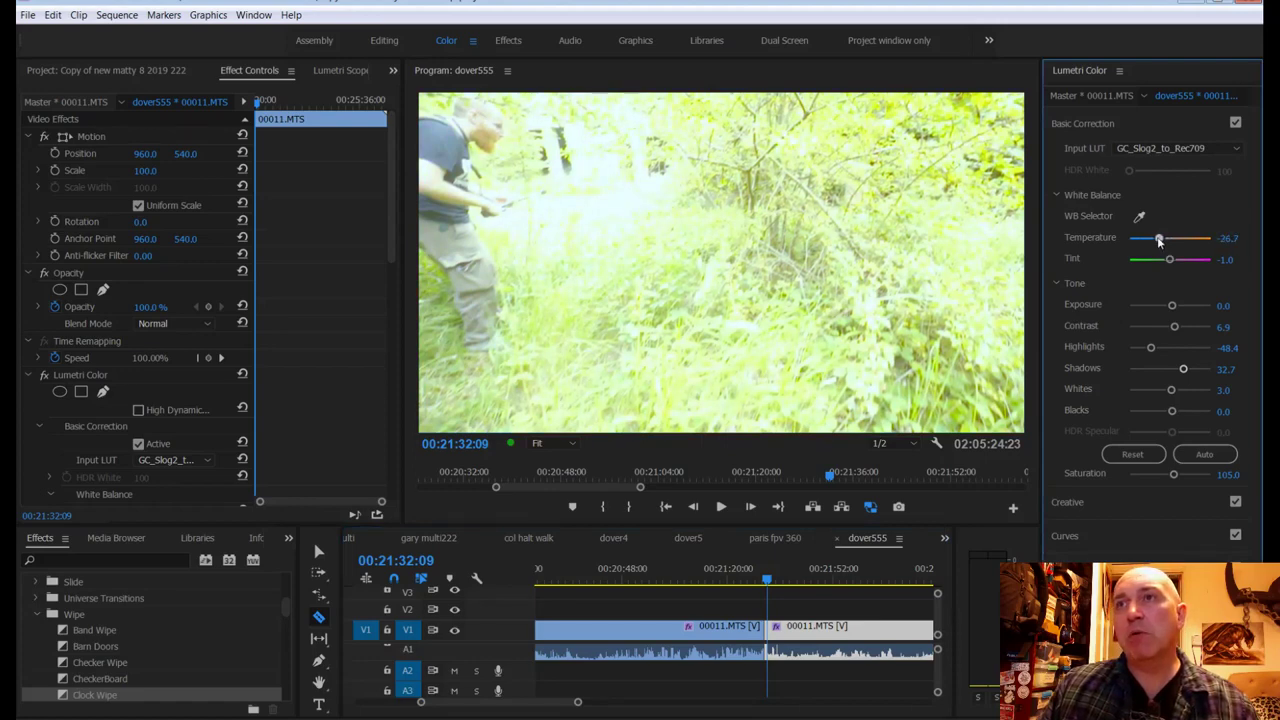
Step: Add a cross dissolve at the cut between the two 00011.MTS clips and lengthen it to about 00:00:01:38
key("v")
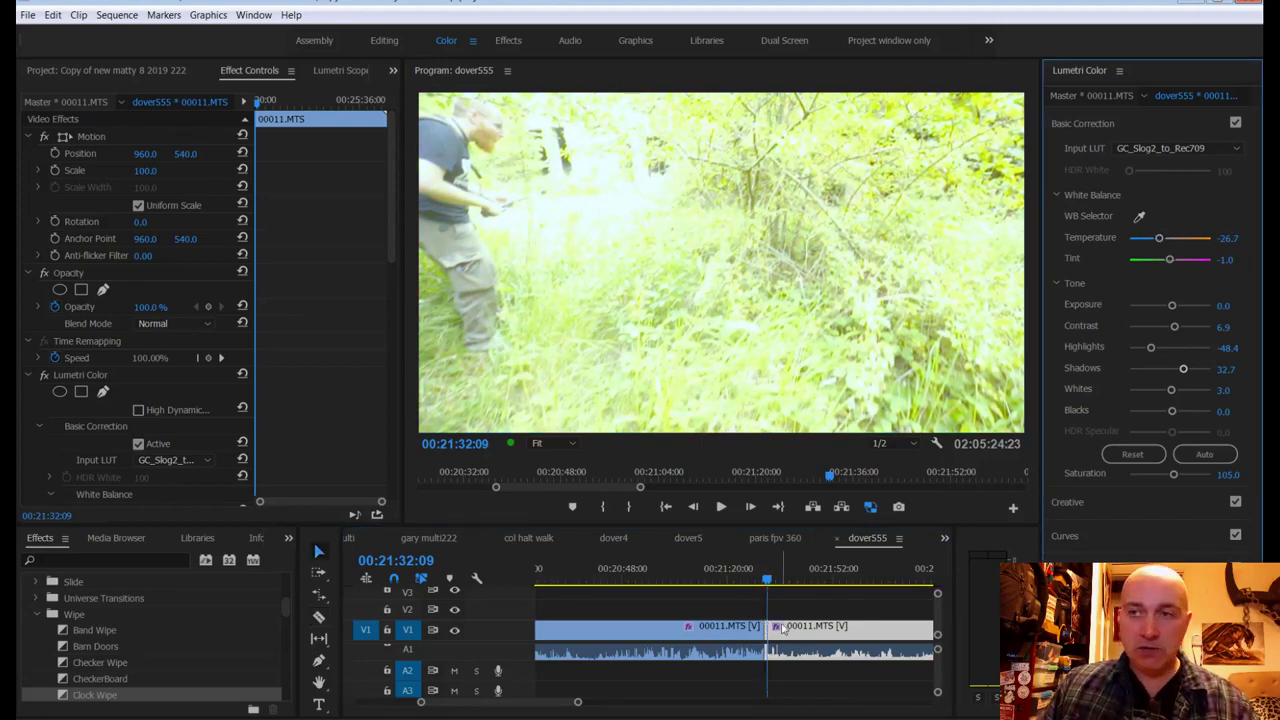
left_click(783, 628, "shift")
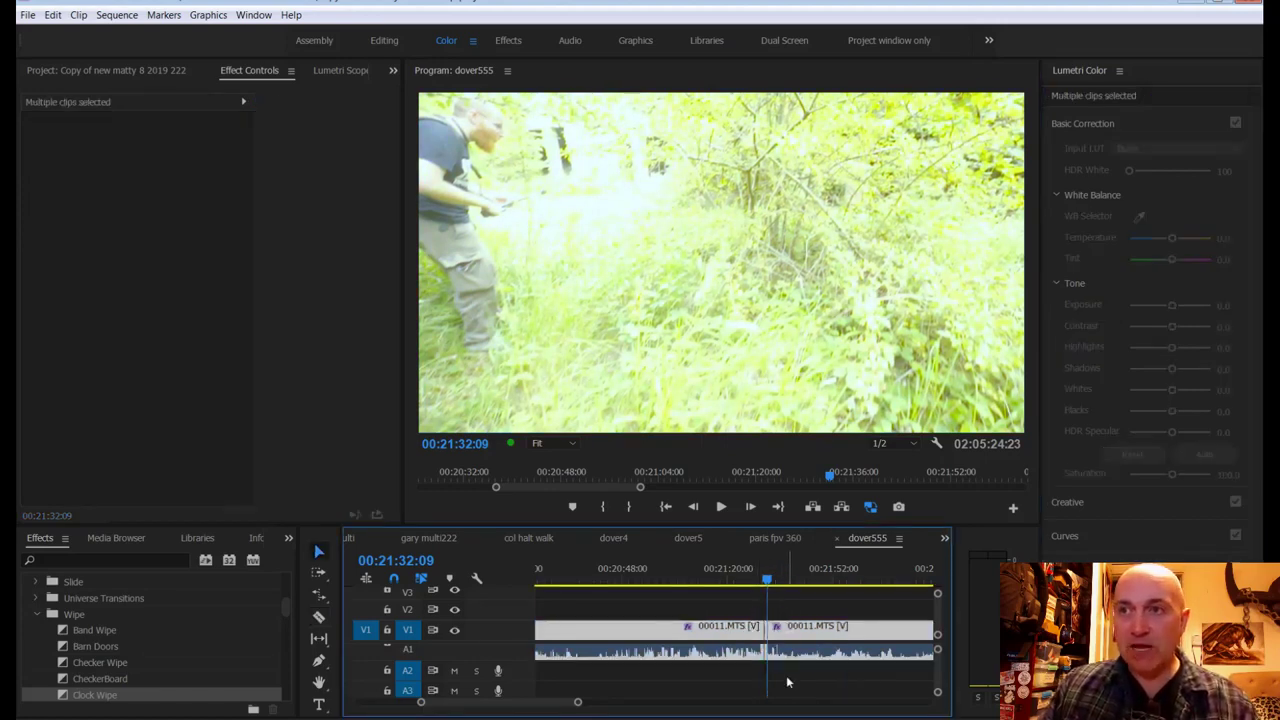
scroll(580, 700, "up", 5)
key("ctrl+d")
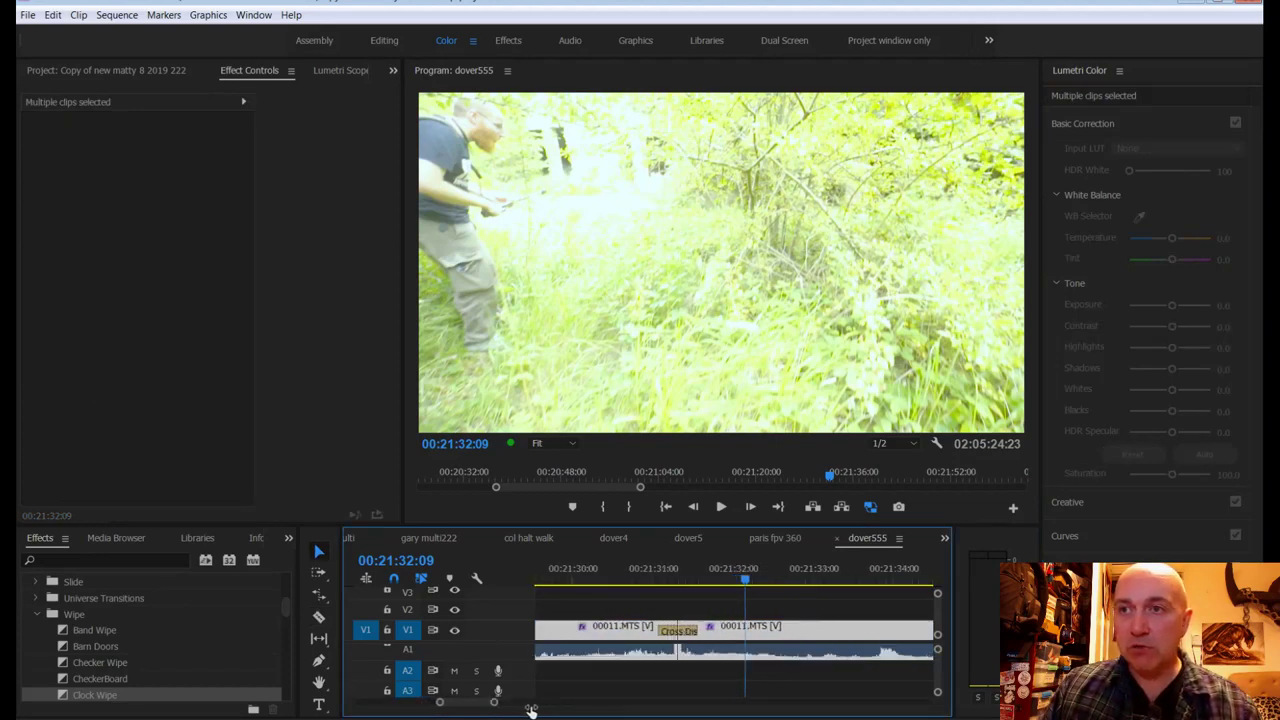
left_click_drag(682, 640, 620, 586)
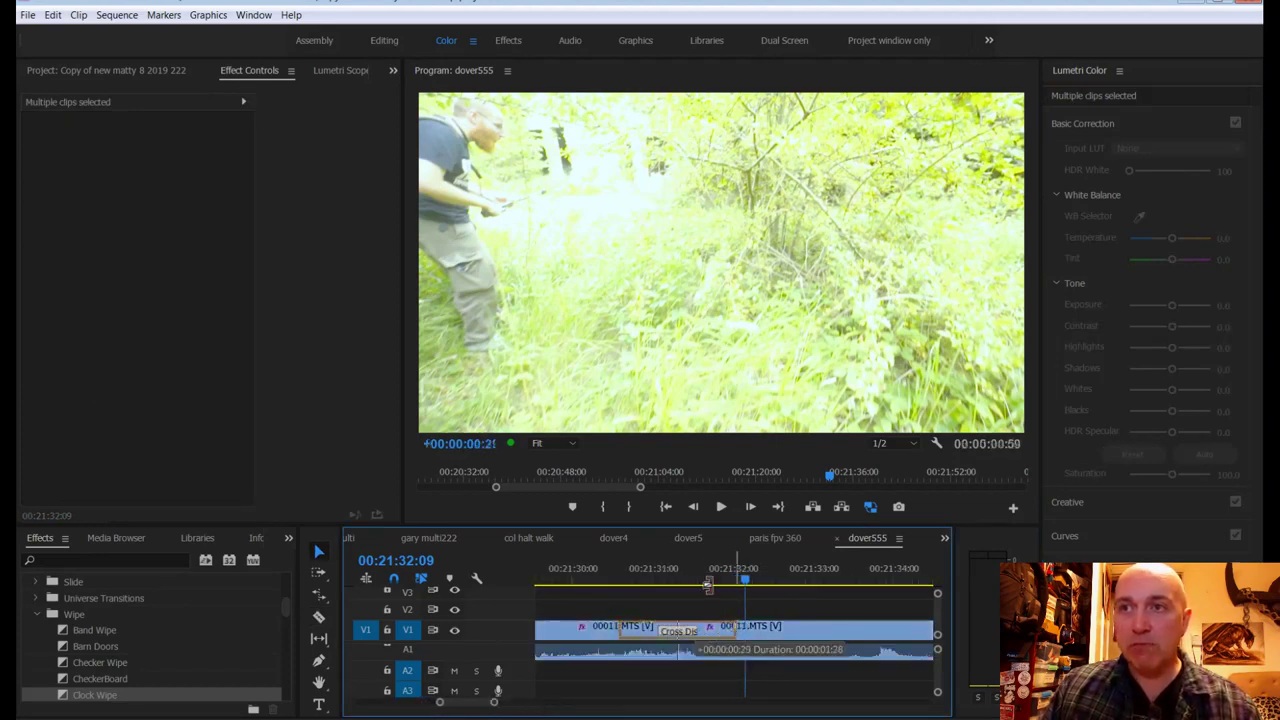
Step: Play from 00:21:30:30 through the lengthened dissolve and on to 00:22:09:50, inside the brick ruin
left_click(616, 584)
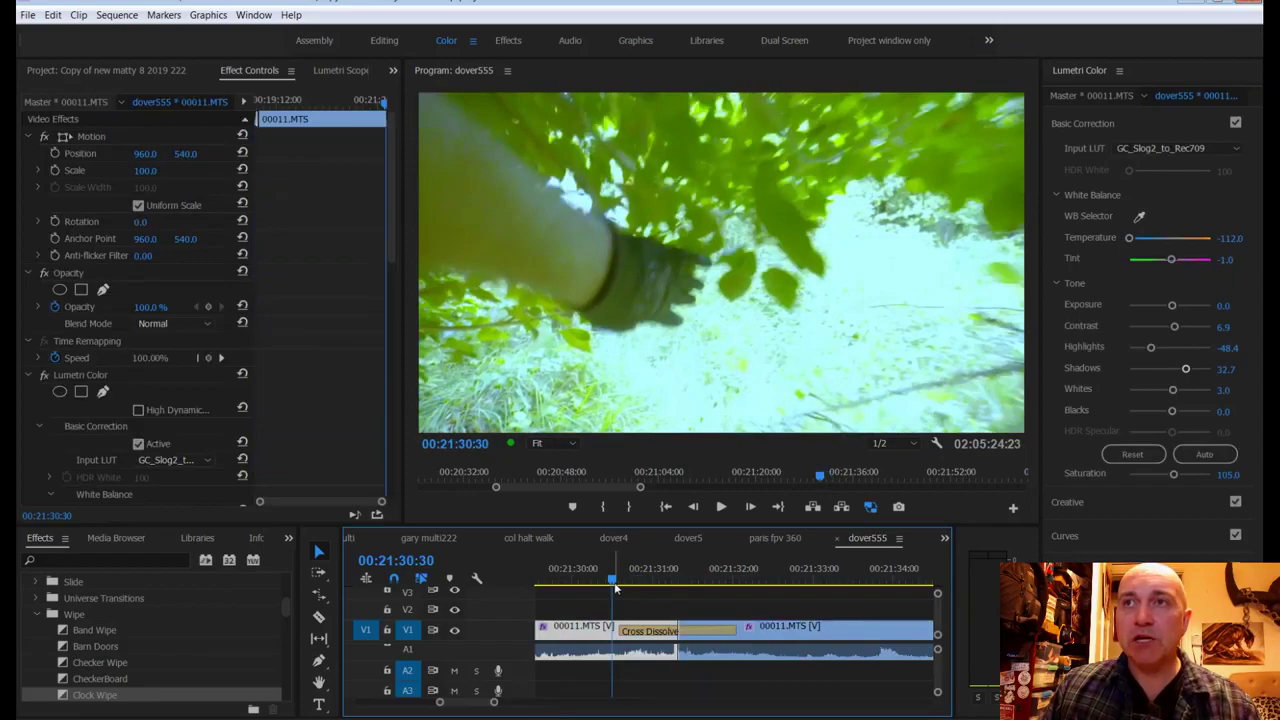
key("space")
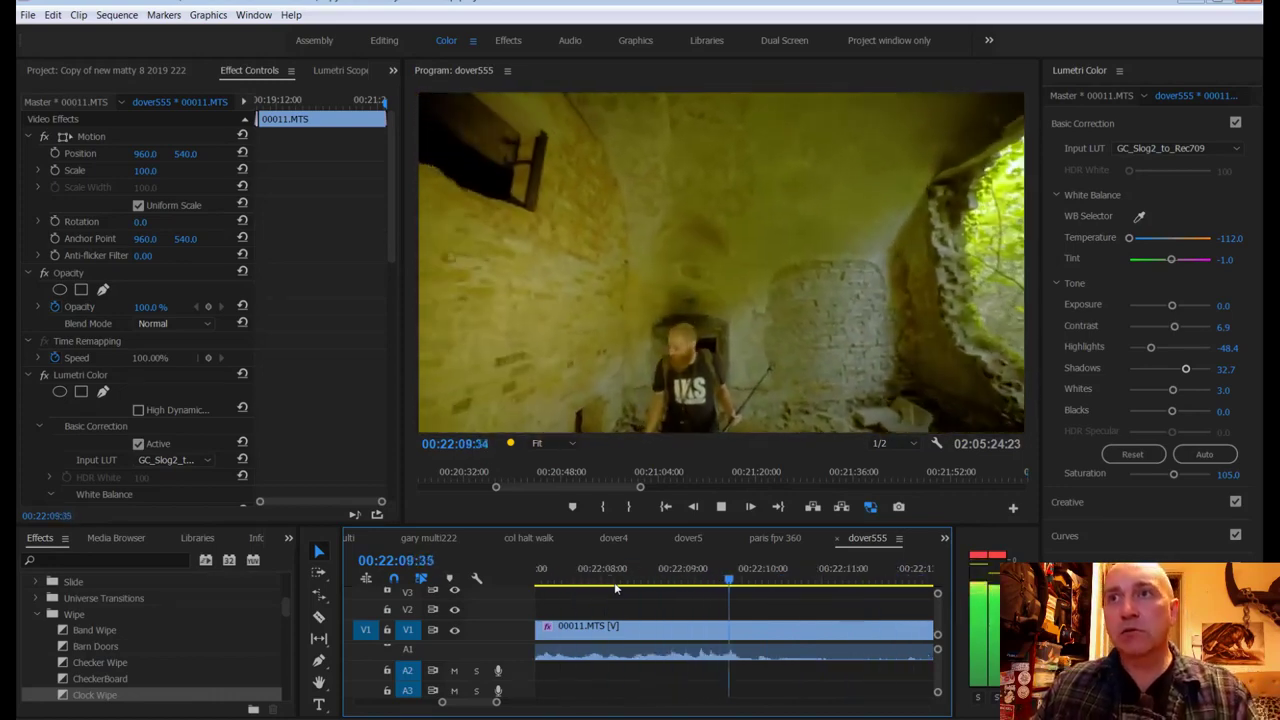
key("space")
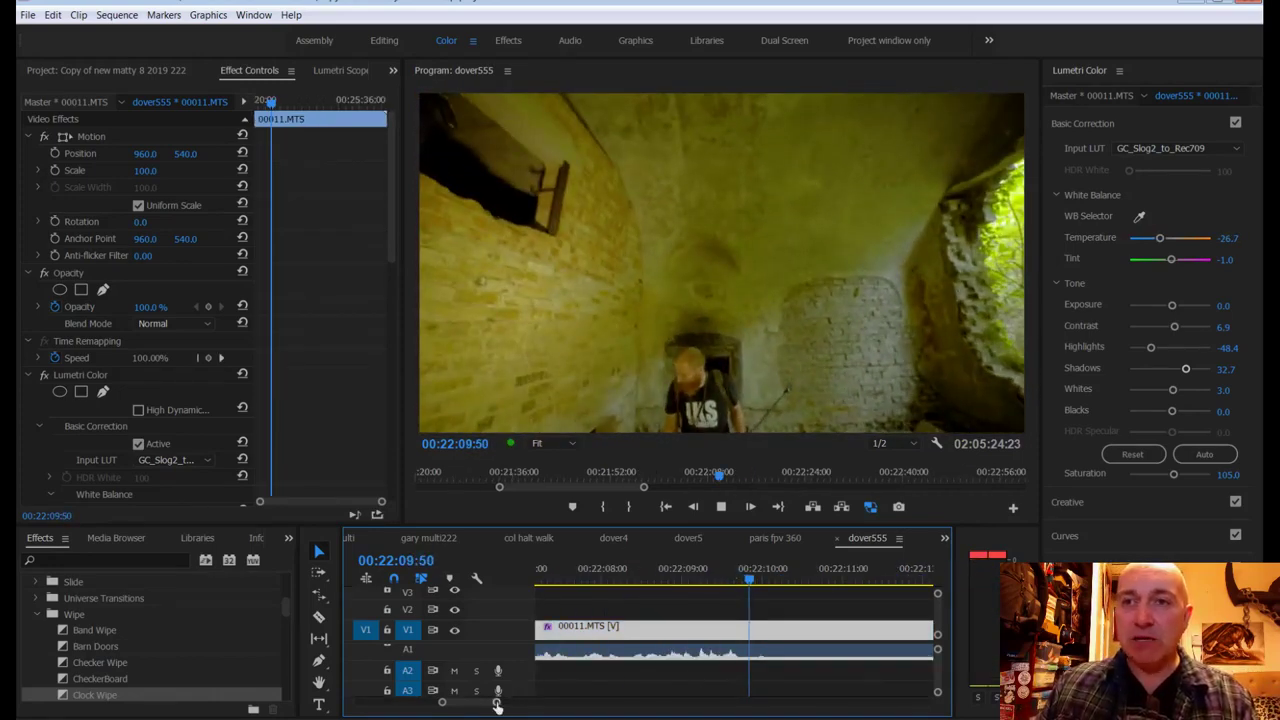
Step: Split the 00011.MTS clip at about 00:21:54, where the footage enters the ruin, and set the new indoor clip's temperature to -86.1 and tint to -6.9
left_click_drag(497, 703, 567, 702)
left_click_drag(733, 578, 681, 590)
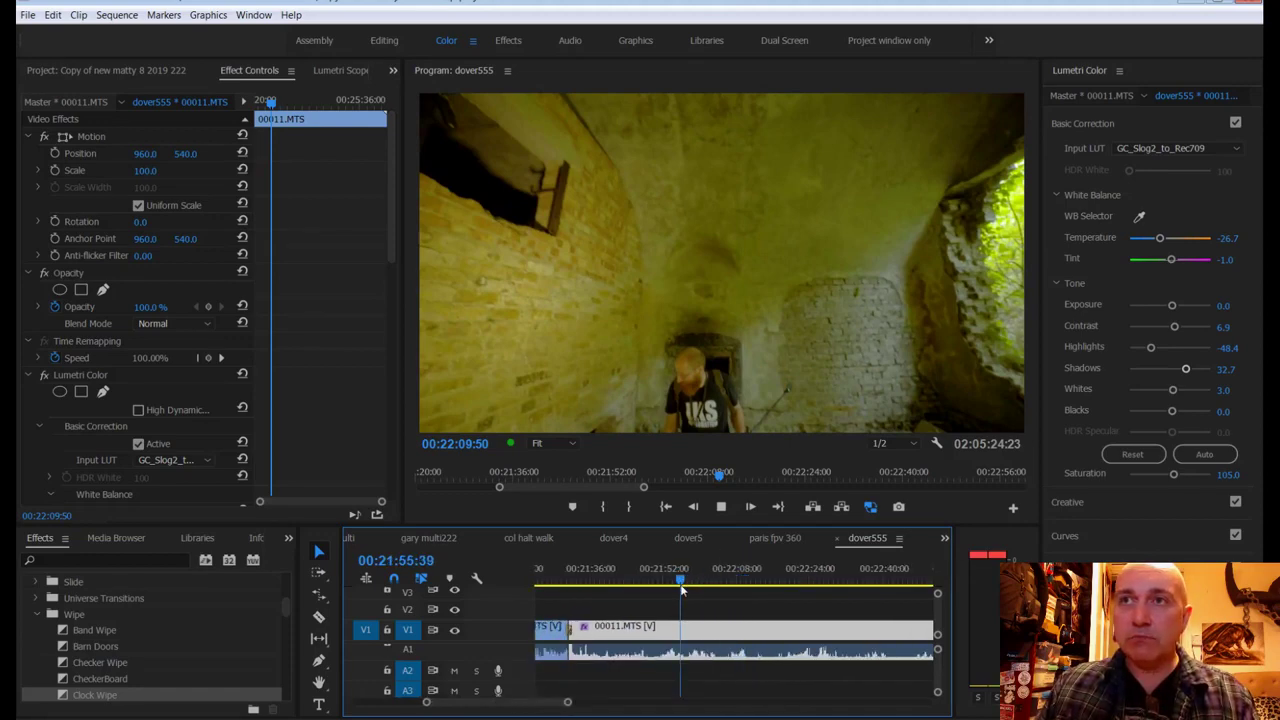
mouse_move(681, 591)
left_mouse_down()
mouse_move(655, 591)
mouse_move(686, 587)
left_mouse_up()
key("c")
left_click(677, 628)
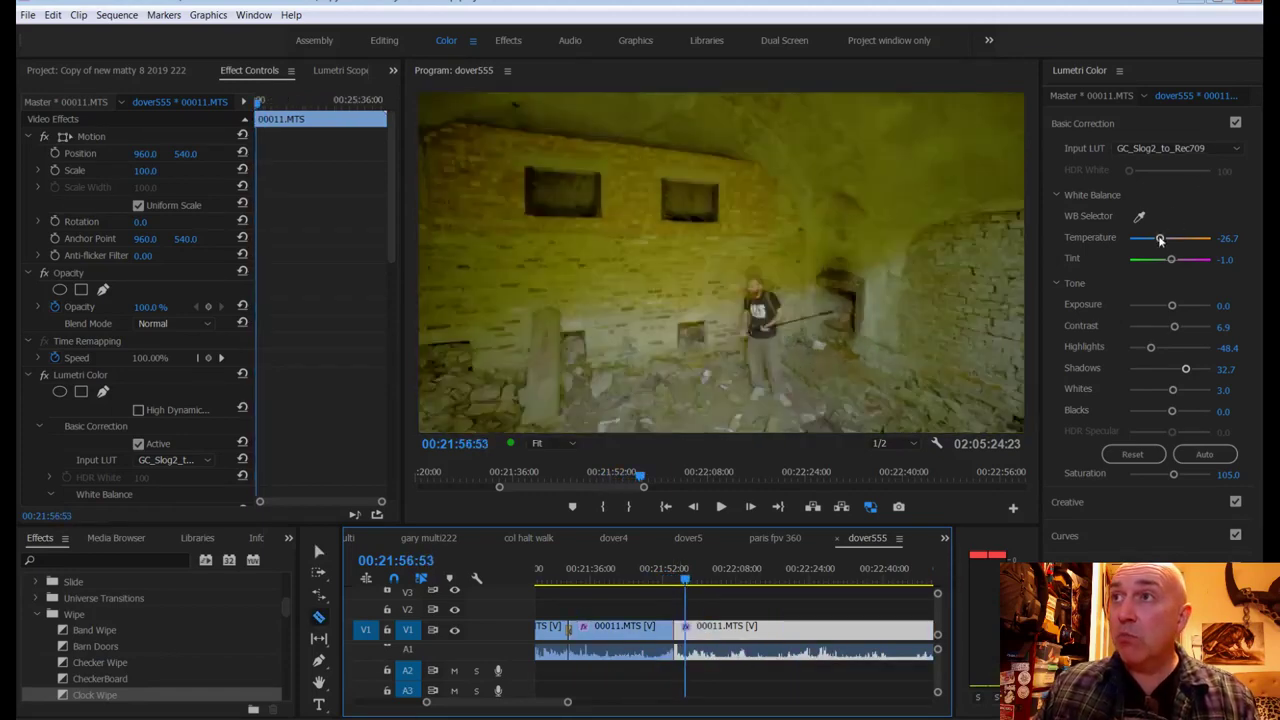
mouse_move(1160, 238)
left_mouse_down()
mouse_move(1131, 240)
mouse_move(1167, 262)
left_mouse_up()
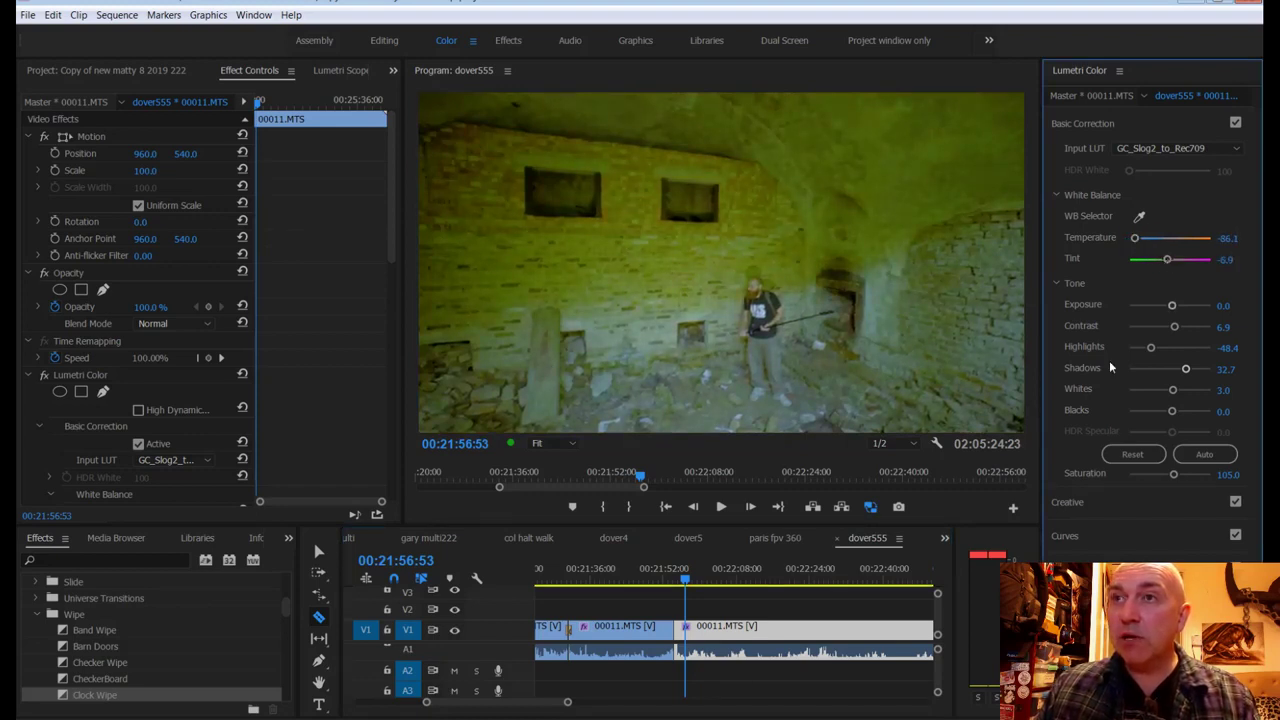
Step: Add a cross dissolve at the cut into the ruin and play across it to 00:21:58:41
key("v")
left_click_drag(665, 595, 732, 620)
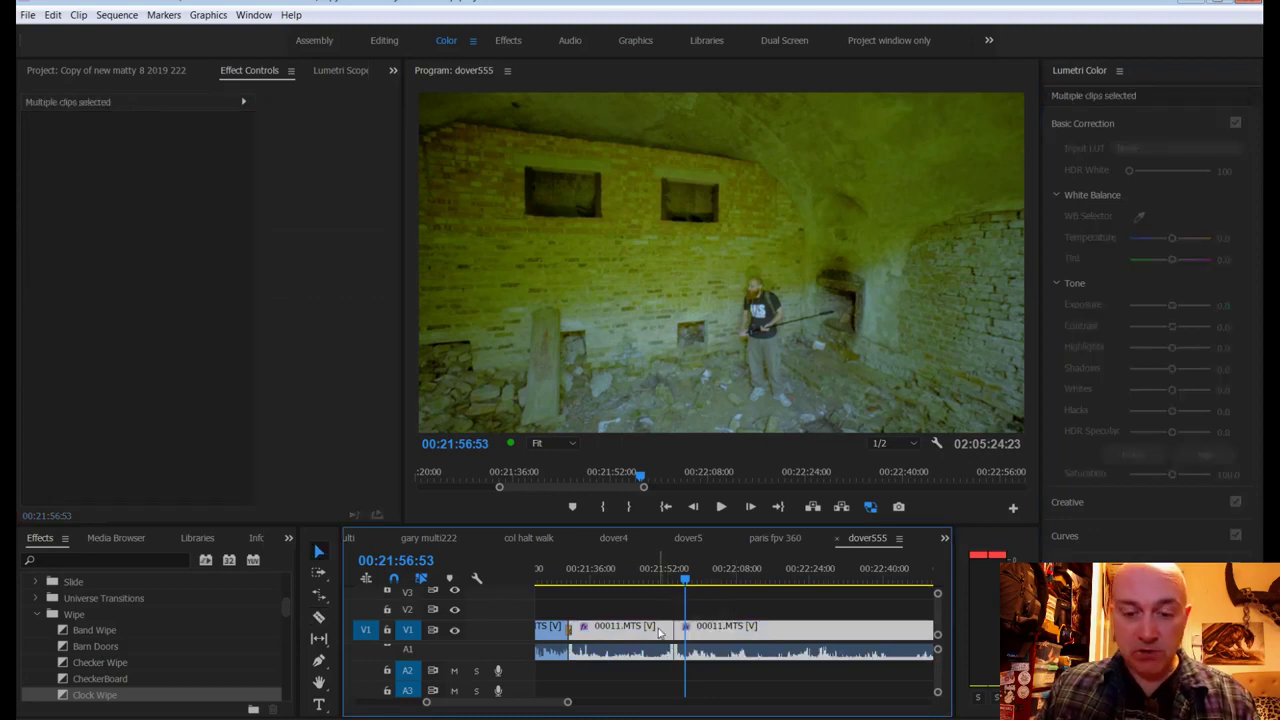
left_click_drag(685, 578, 673, 580)
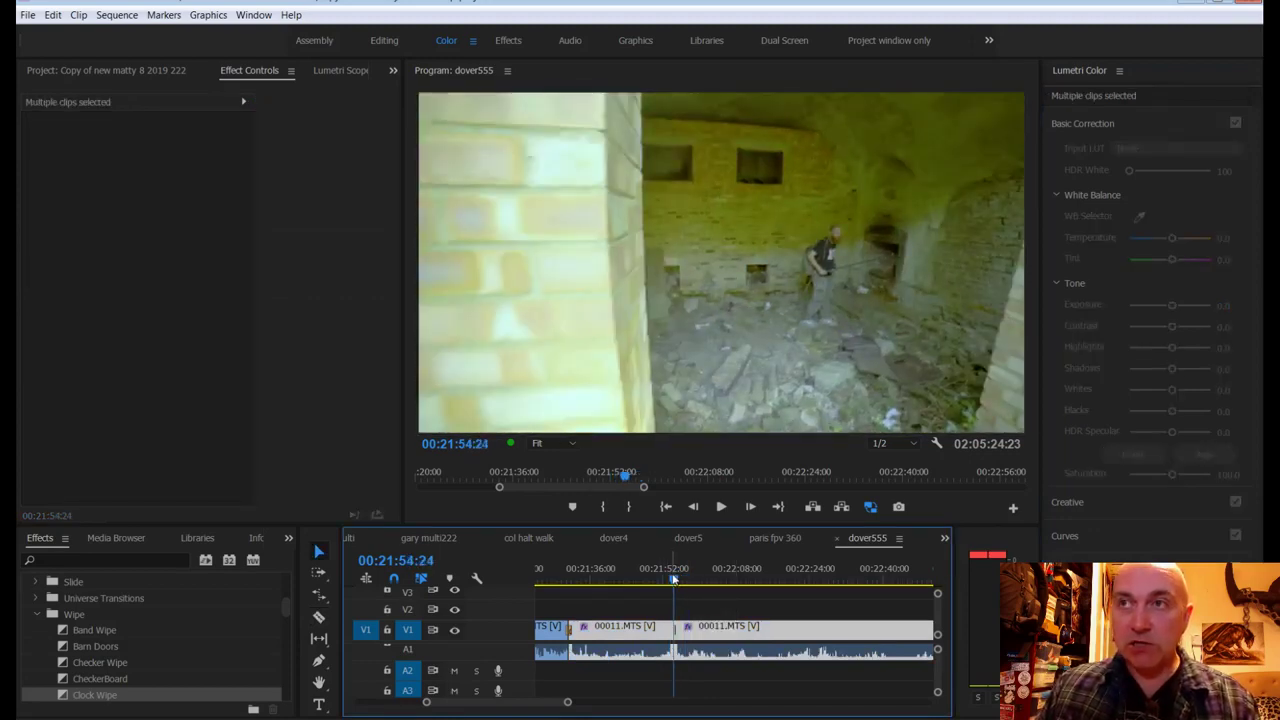
key("space")
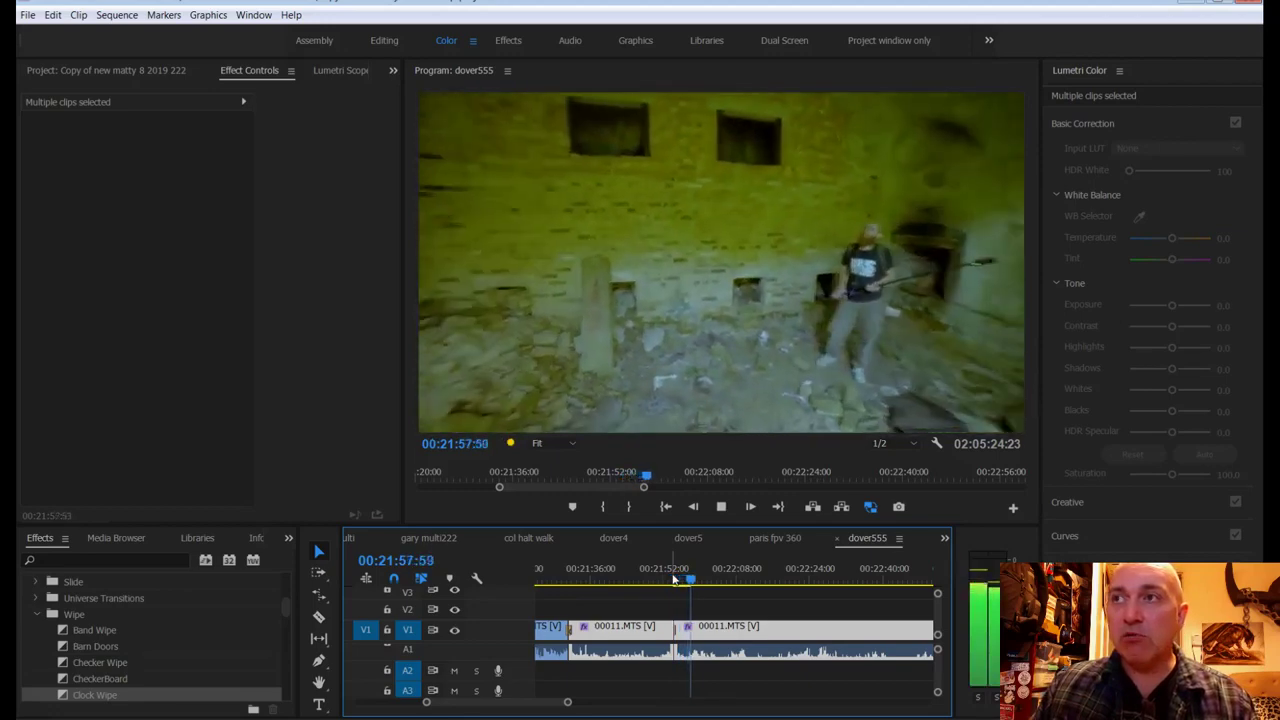
key("space")
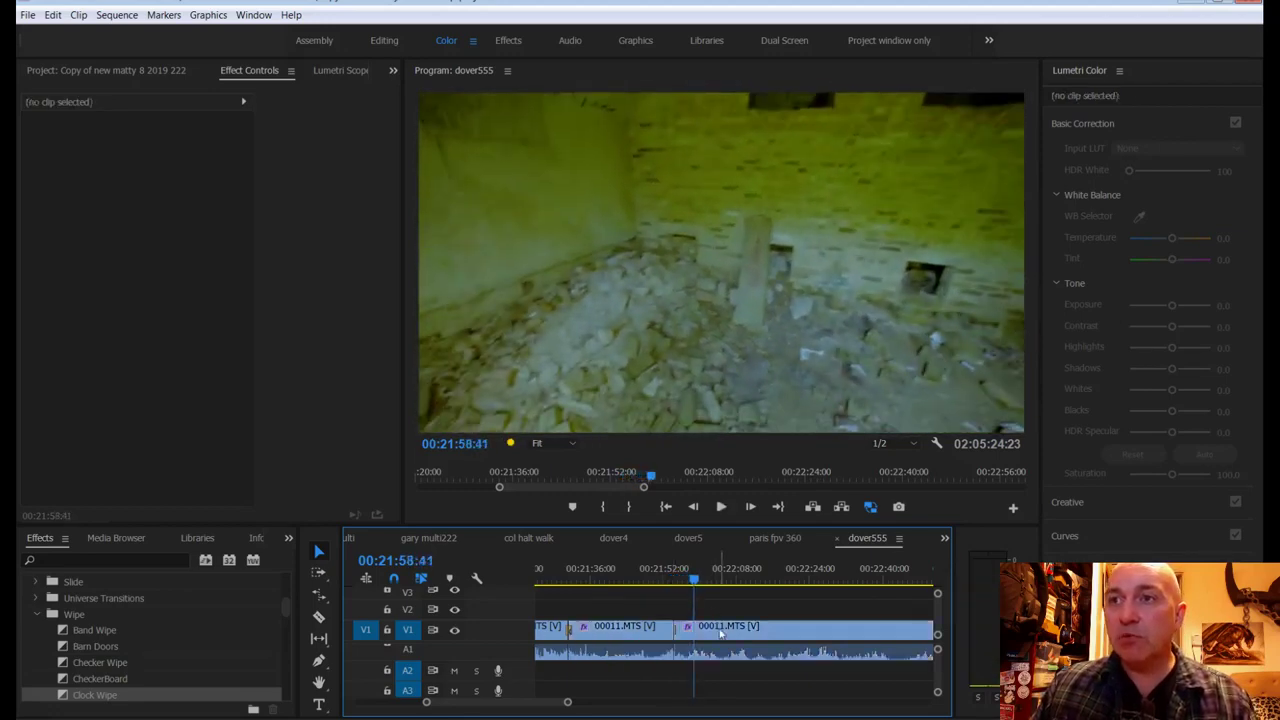
Step: Play the indoor 00011.MTS clip on to 00:21:59:14 and lower its temperature to -130.1
left_click(720, 631)
key("space")
key("space")
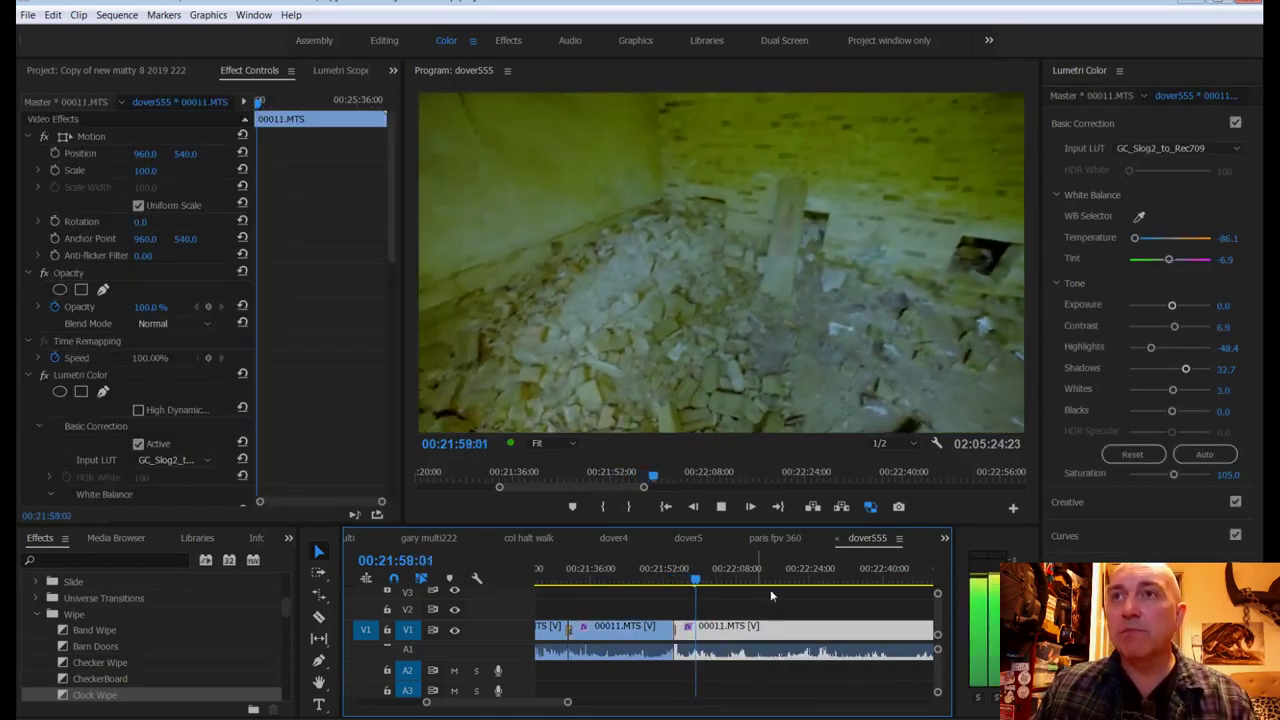
left_click_drag(1226, 240, 1205, 240)
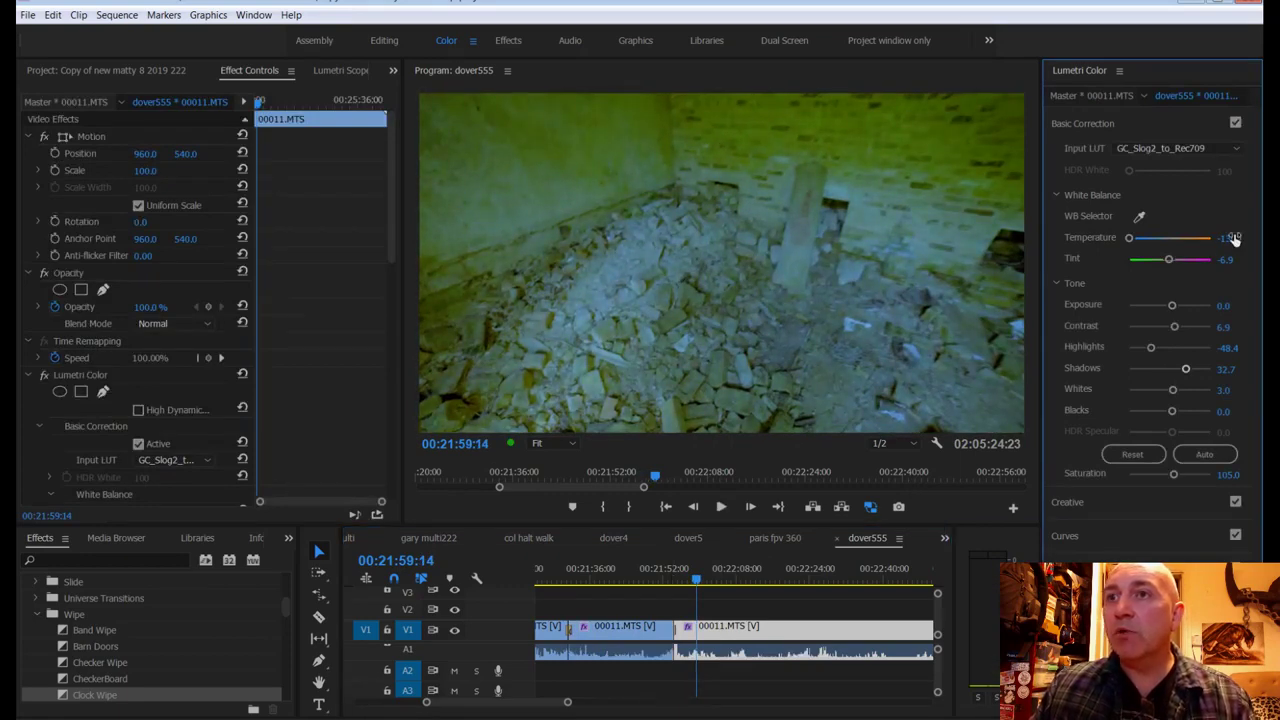
Step: Play from just before the cut into the ruin to 00:22:17:46 to check the indoor color
left_click(671, 580)
key("space")
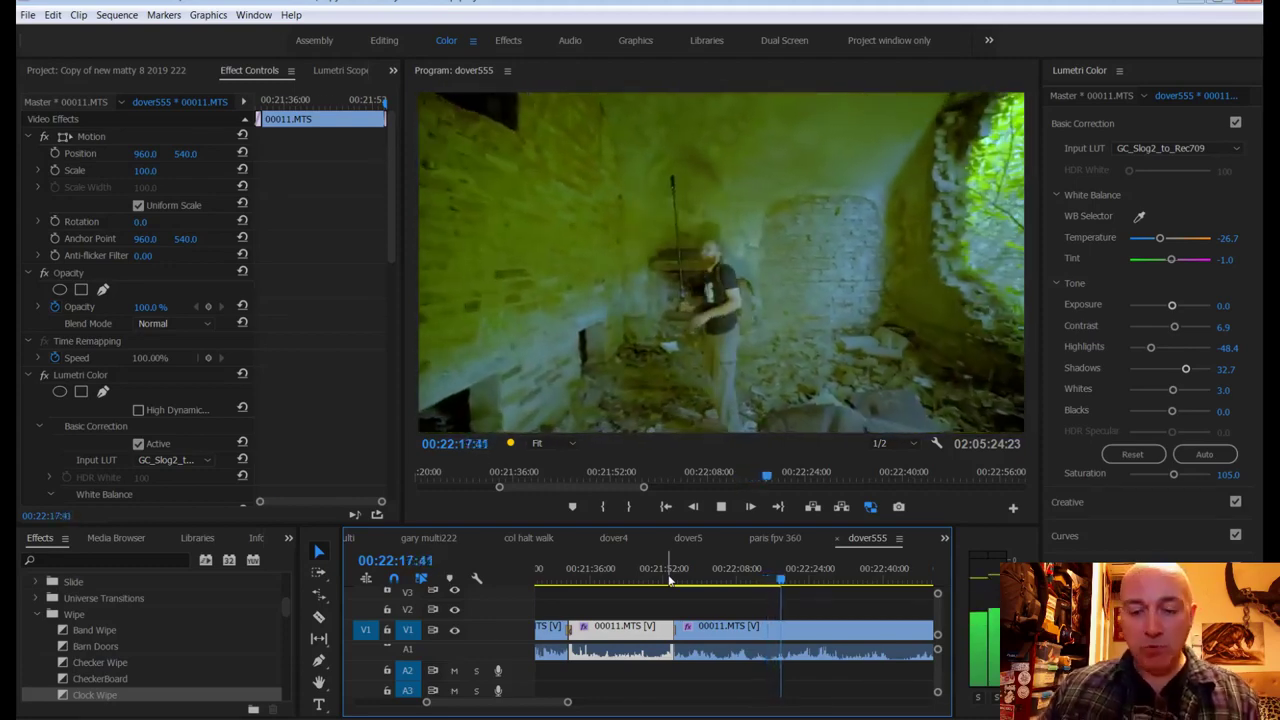
key("space")
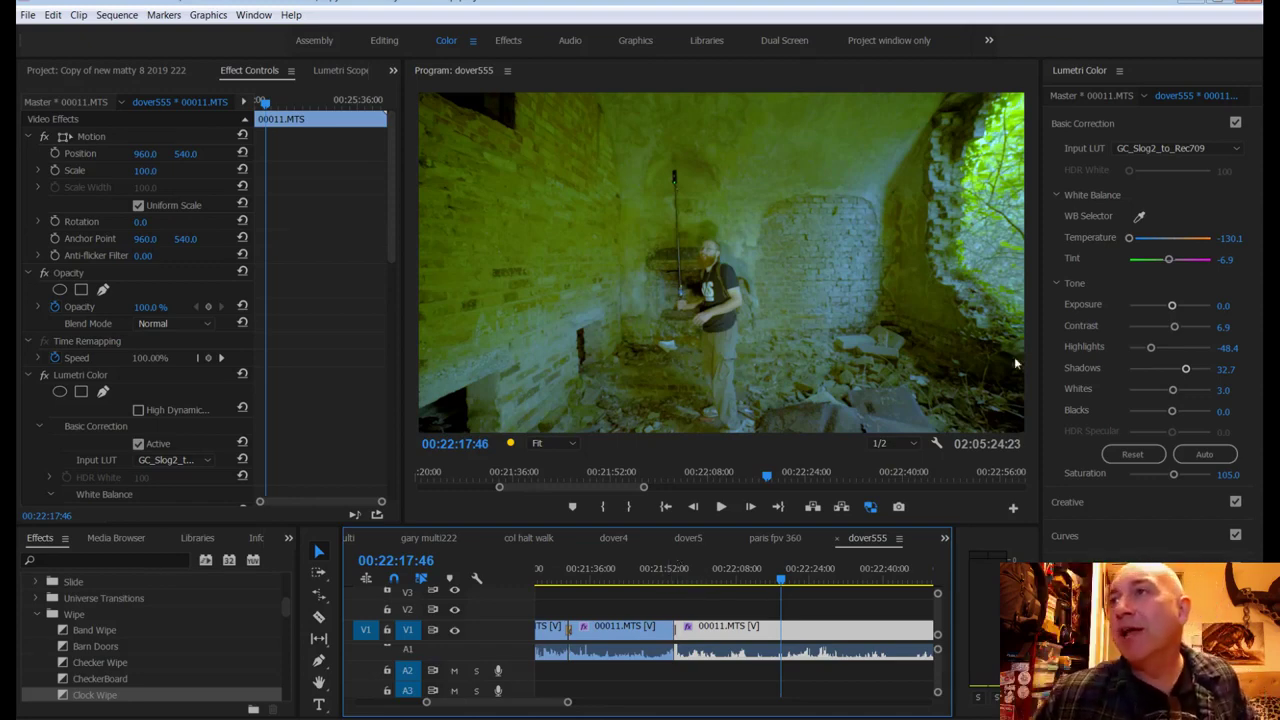
Step: Set the indoor 00011.MTS clip's temperature to -150.1 and tint to -4.9, and save the project
left_click(1229, 244)
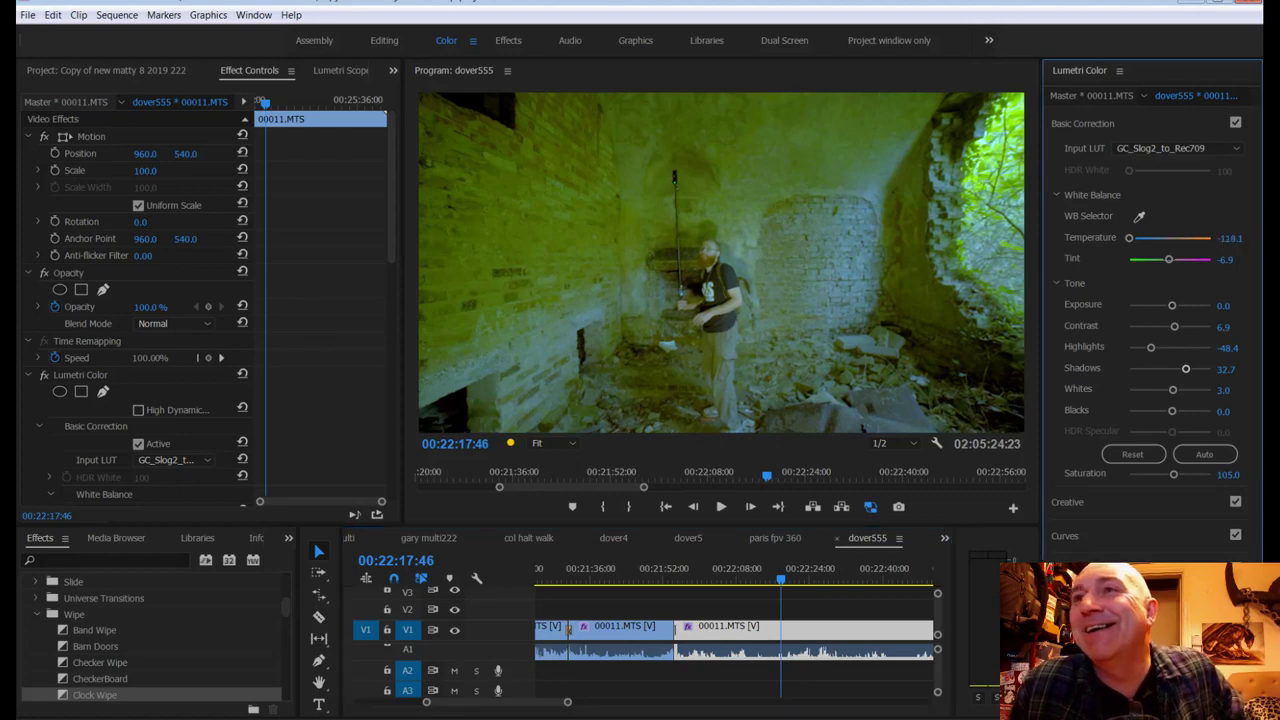
mouse_move(1229, 240)
left_mouse_down()
mouse_move(1198, 240)
mouse_move(1229, 240)
left_mouse_up()
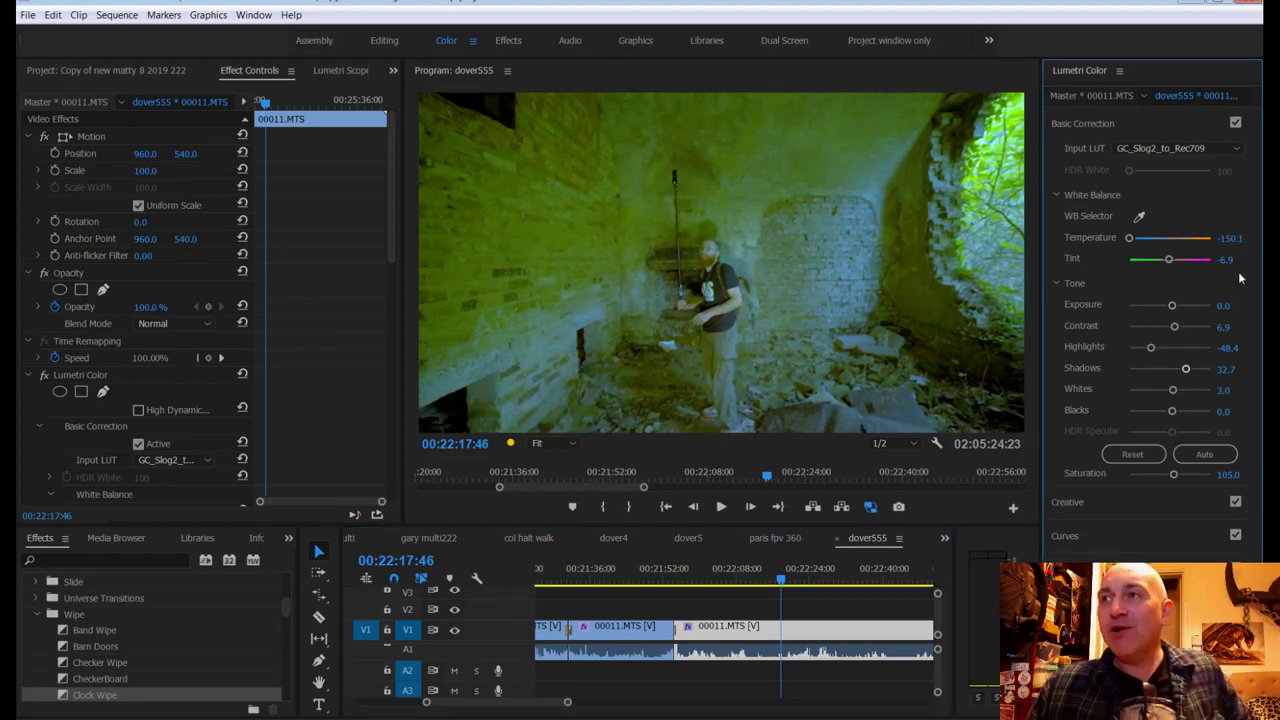
mouse_move(1226, 259)
left_mouse_down()
mouse_move(1251, 259)
mouse_move(1236, 258)
left_mouse_up()
key("ctrl+s")
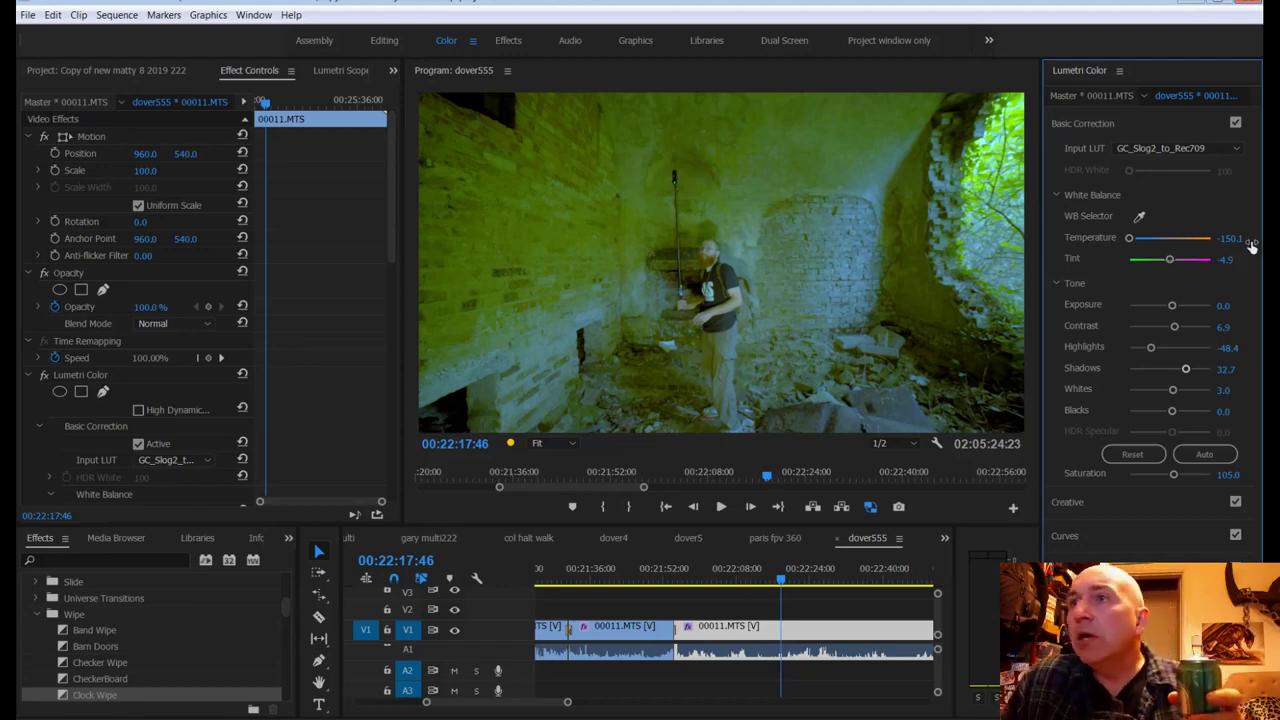
Step: Set the indoor clip's contrast to 5.0, highlights to -24.8, shadows to -30.7, whites to 62.4 and tint to 12.9
left_click_drag(1184, 369, 1171, 327)
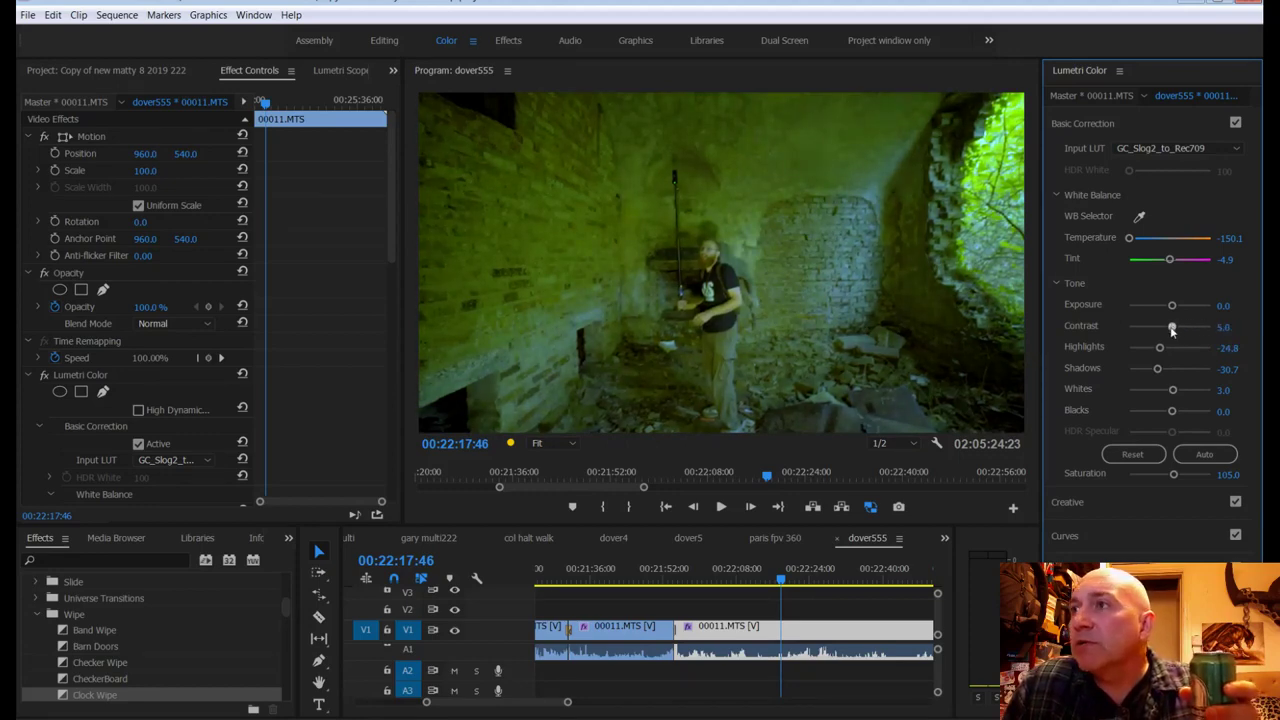
left_click_drag(1174, 391, 1196, 391)
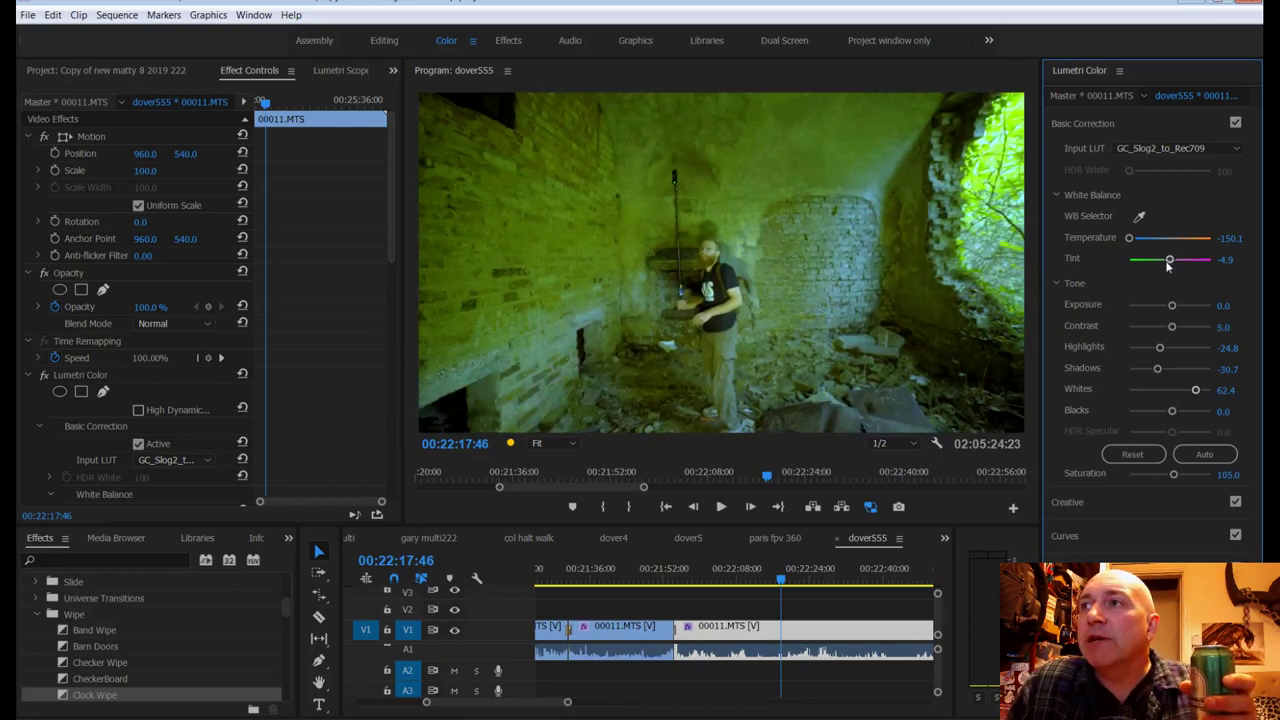
left_click_drag(1169, 260, 1175, 262)
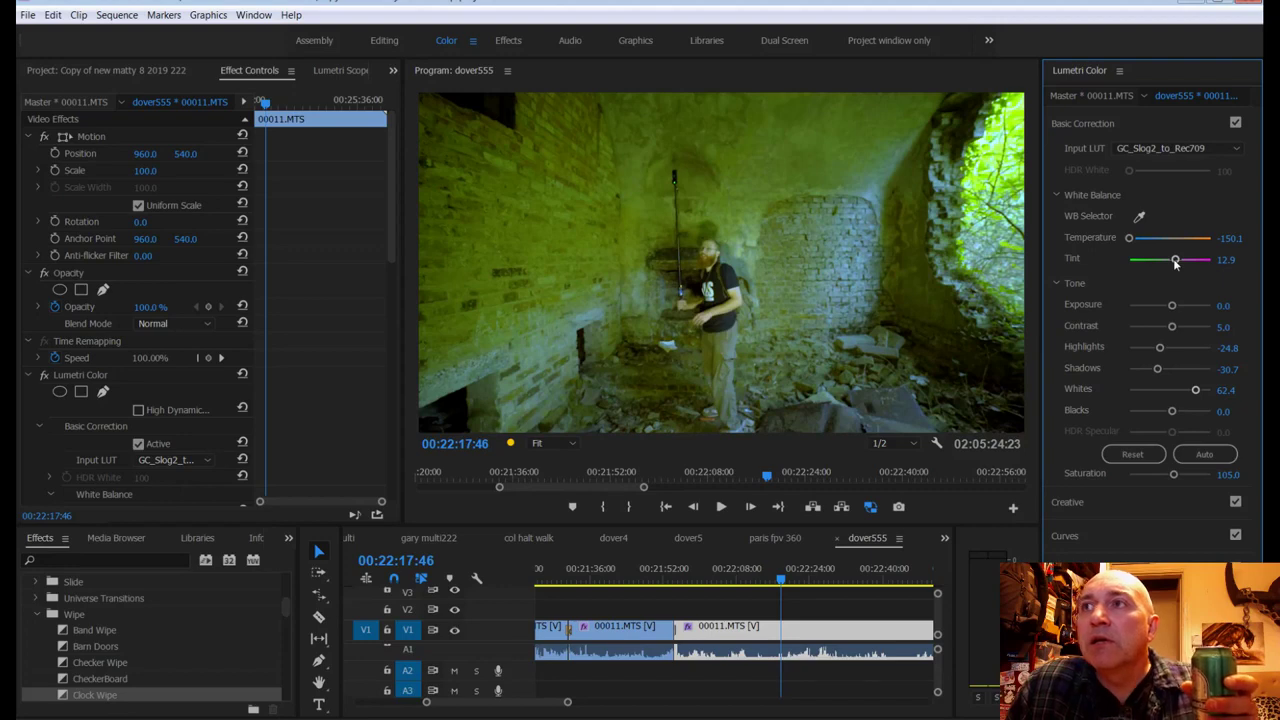
Step: Set the indoor clip's input LUT to None and sample the white balance from the man's T-shirt
left_click(1175, 148)
left_click(1097, 163)
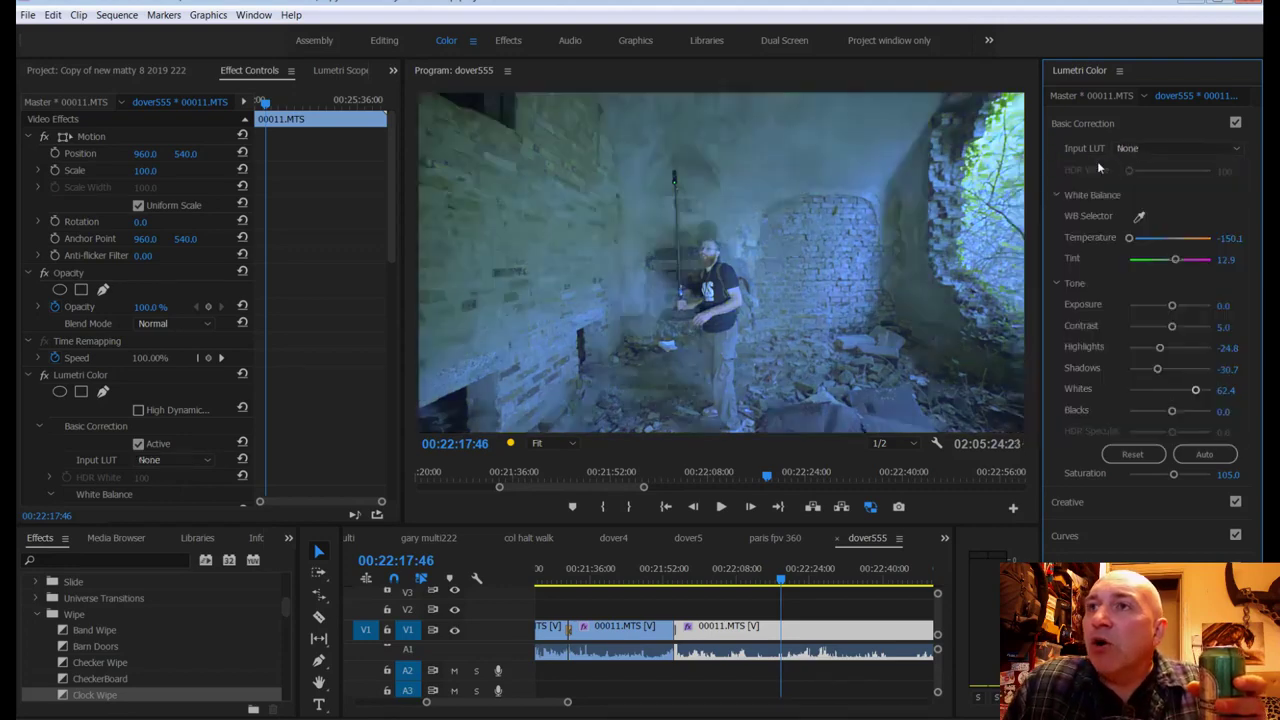
left_click(1139, 216)
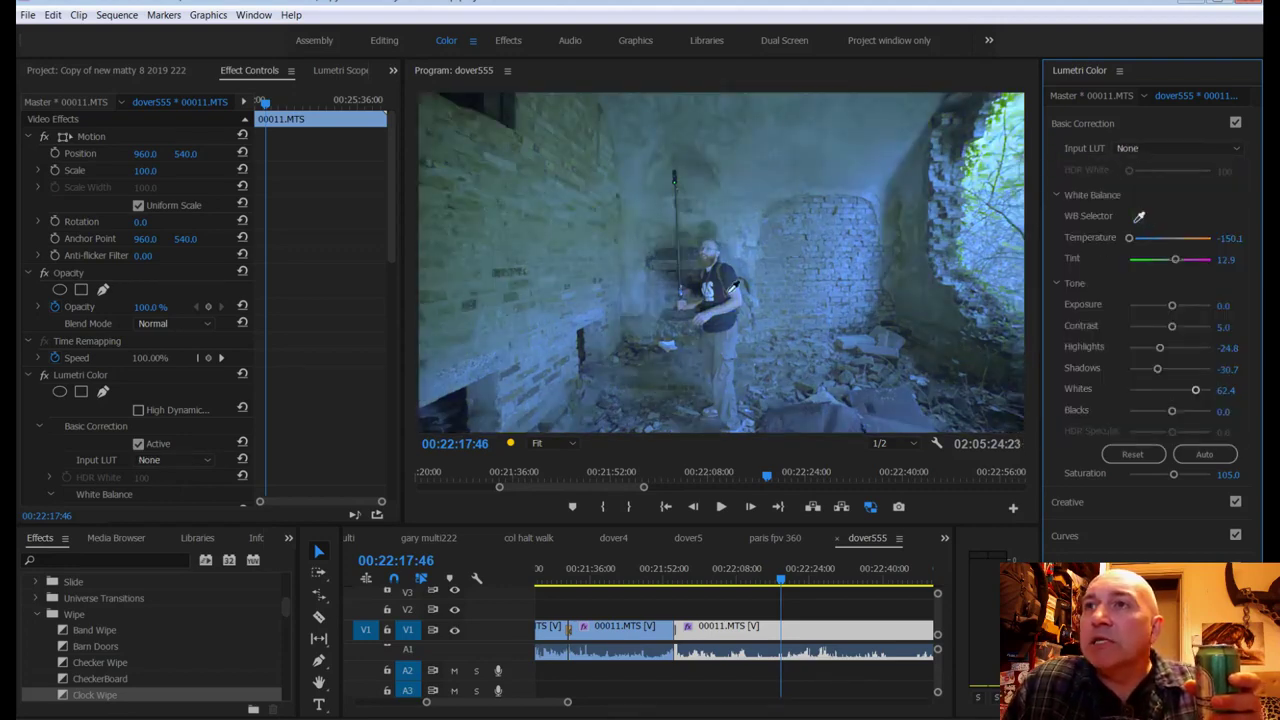
left_click(714, 298)
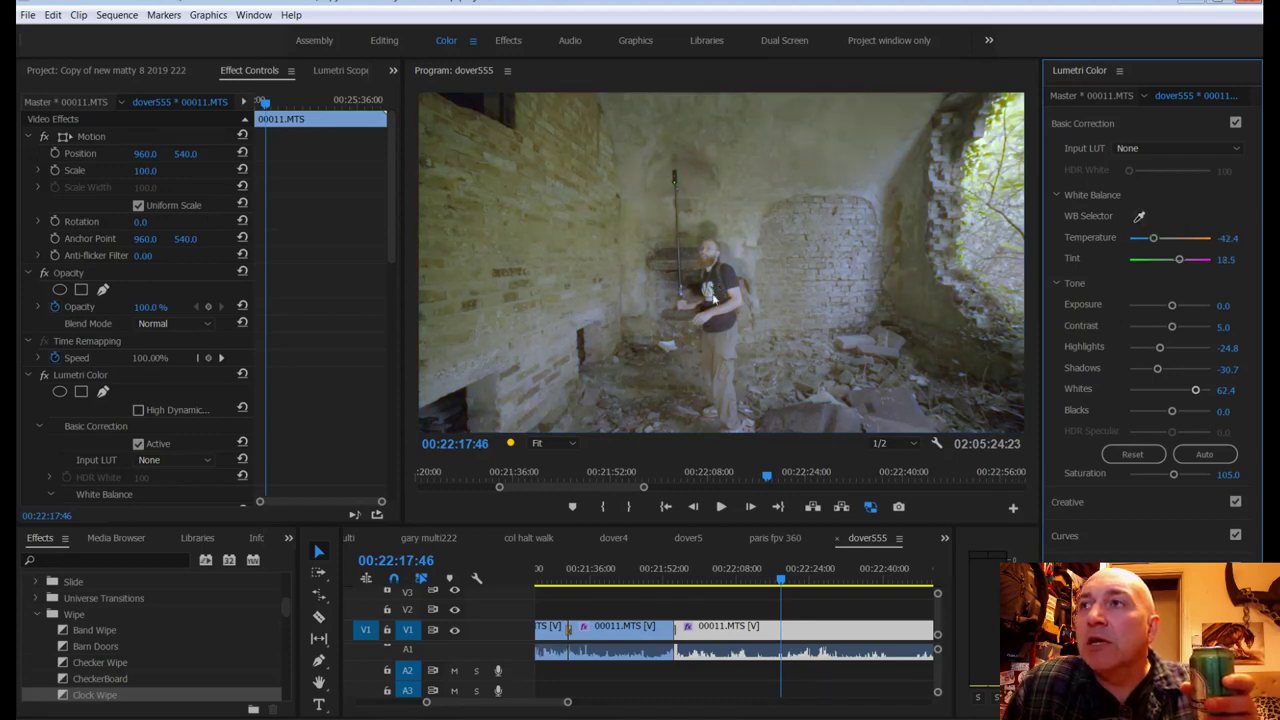
Step: Reapply the GC_Slog2_to_Rec709 input LUT to the indoor clip and set its temperature to -55.4
left_click(1127, 147)
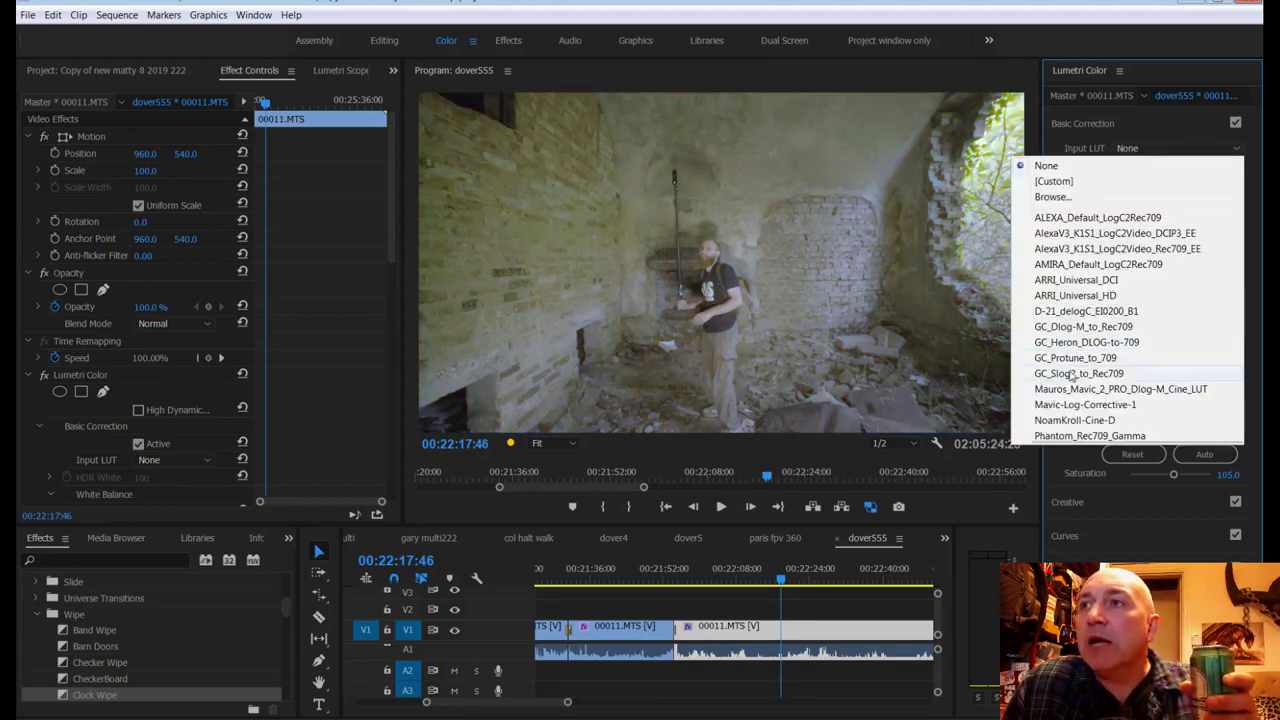
left_click(1073, 373)
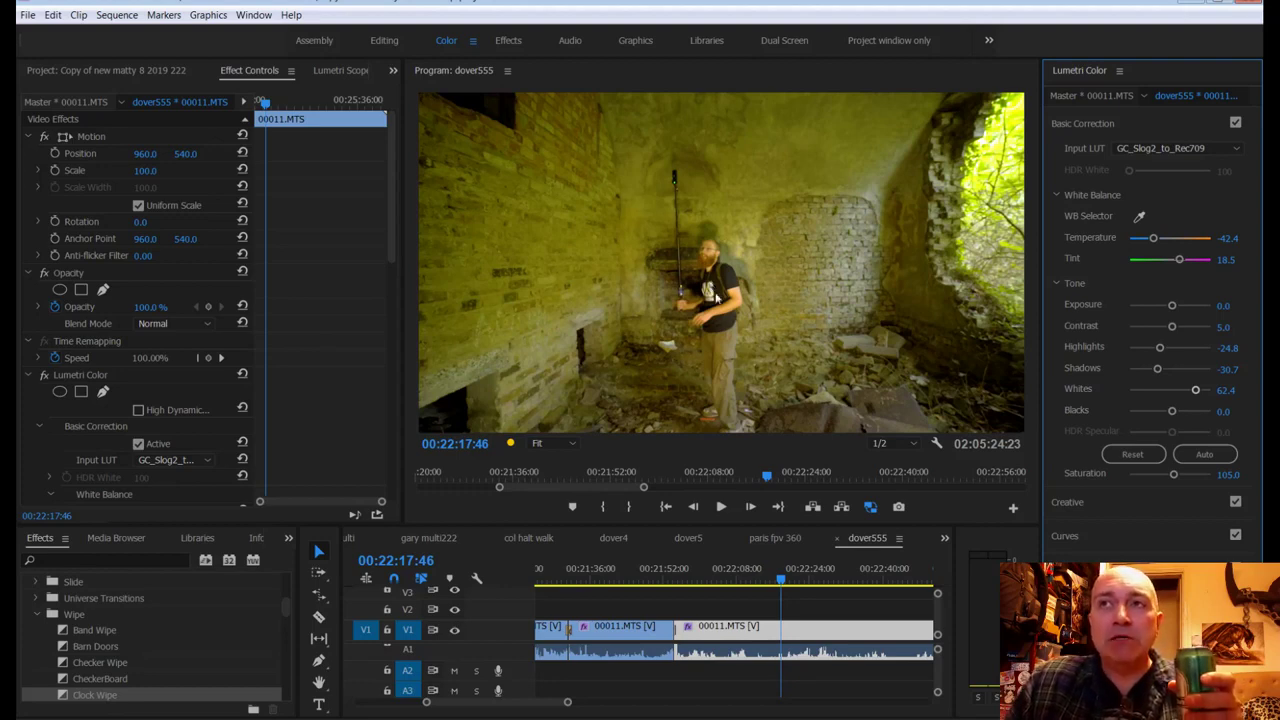
left_click_drag(1228, 238, 1146, 238)
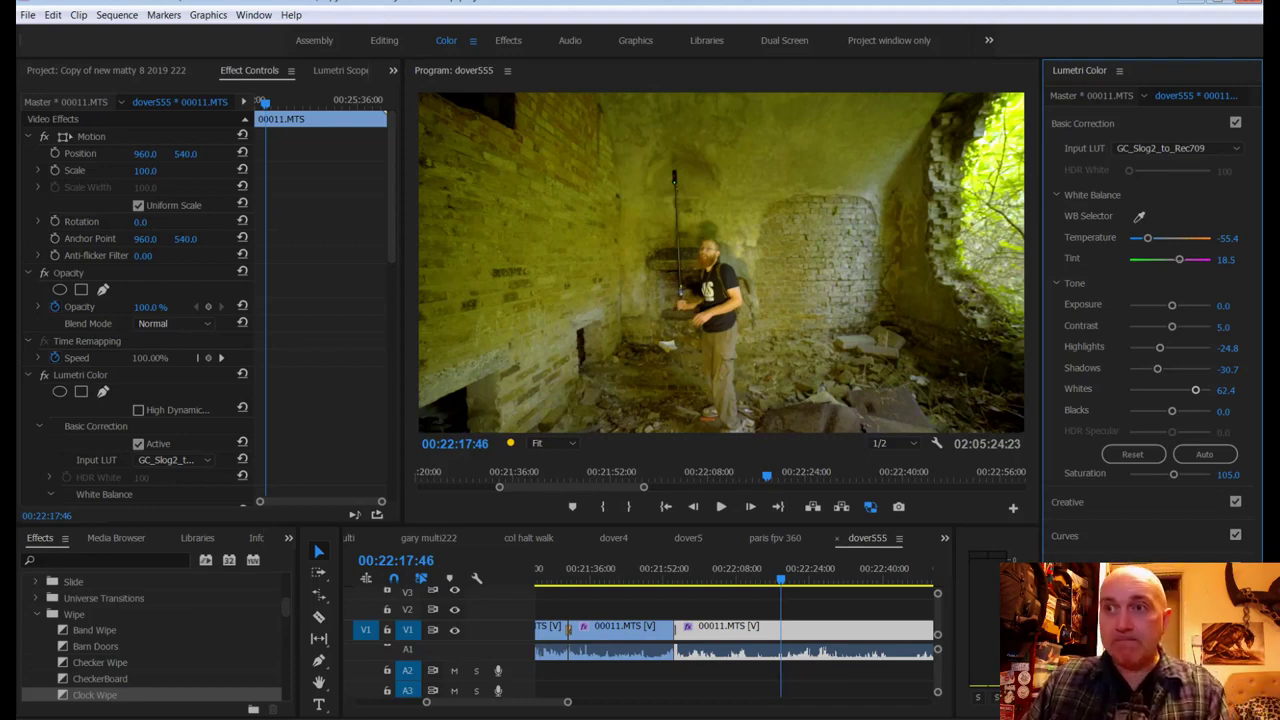
Step: Play the regraded indoor footage from 00:22:17:46 to 00:22:21:16, where the bright window openings come into view
left_click(802, 612)
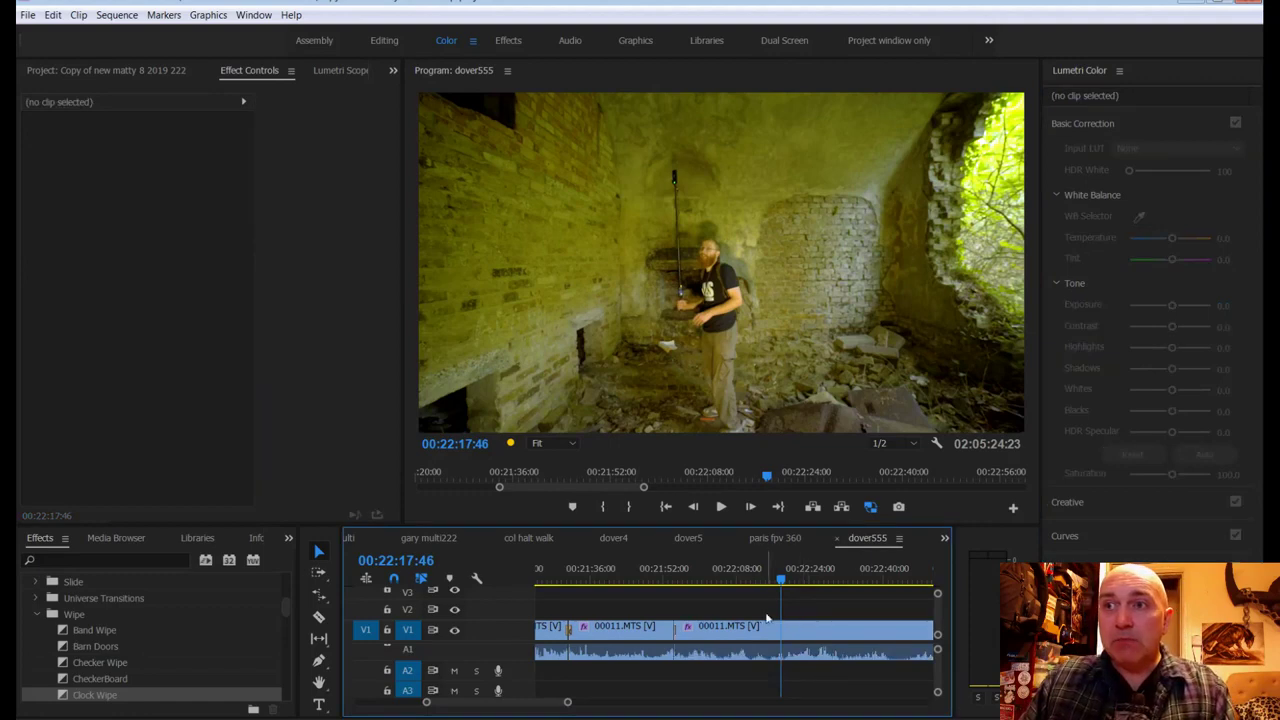
left_click(746, 385)
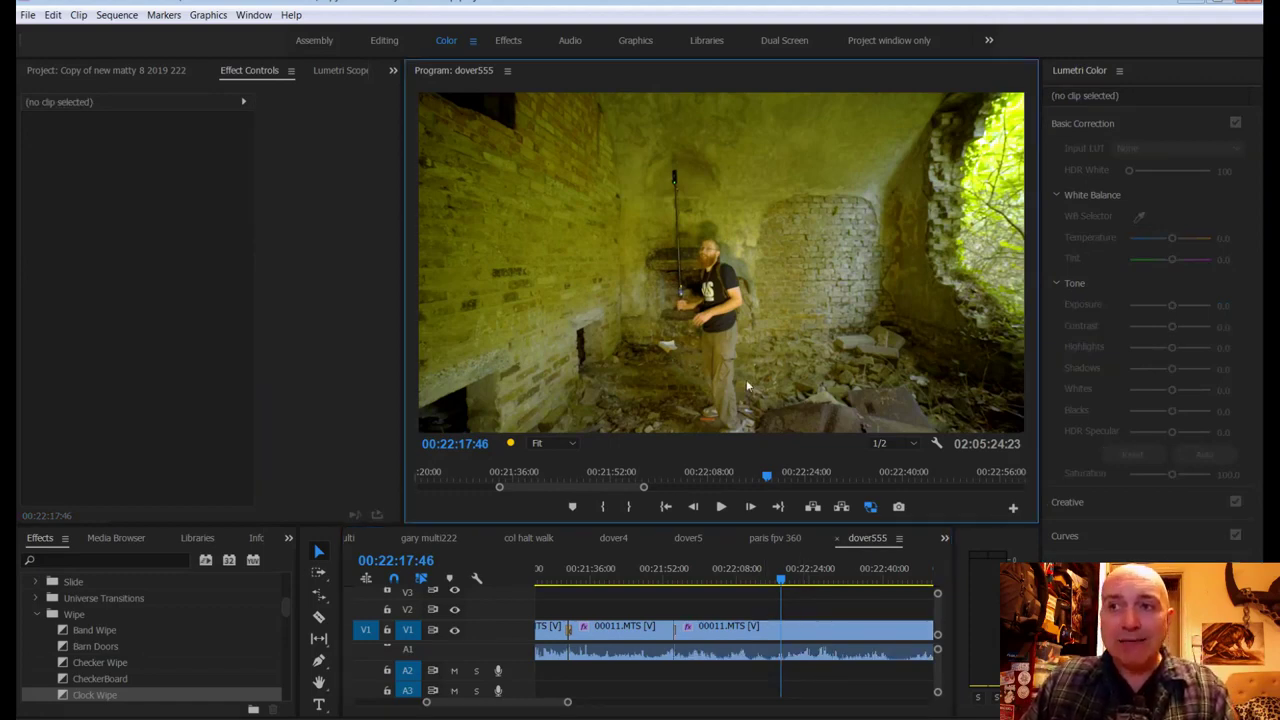
key("space")
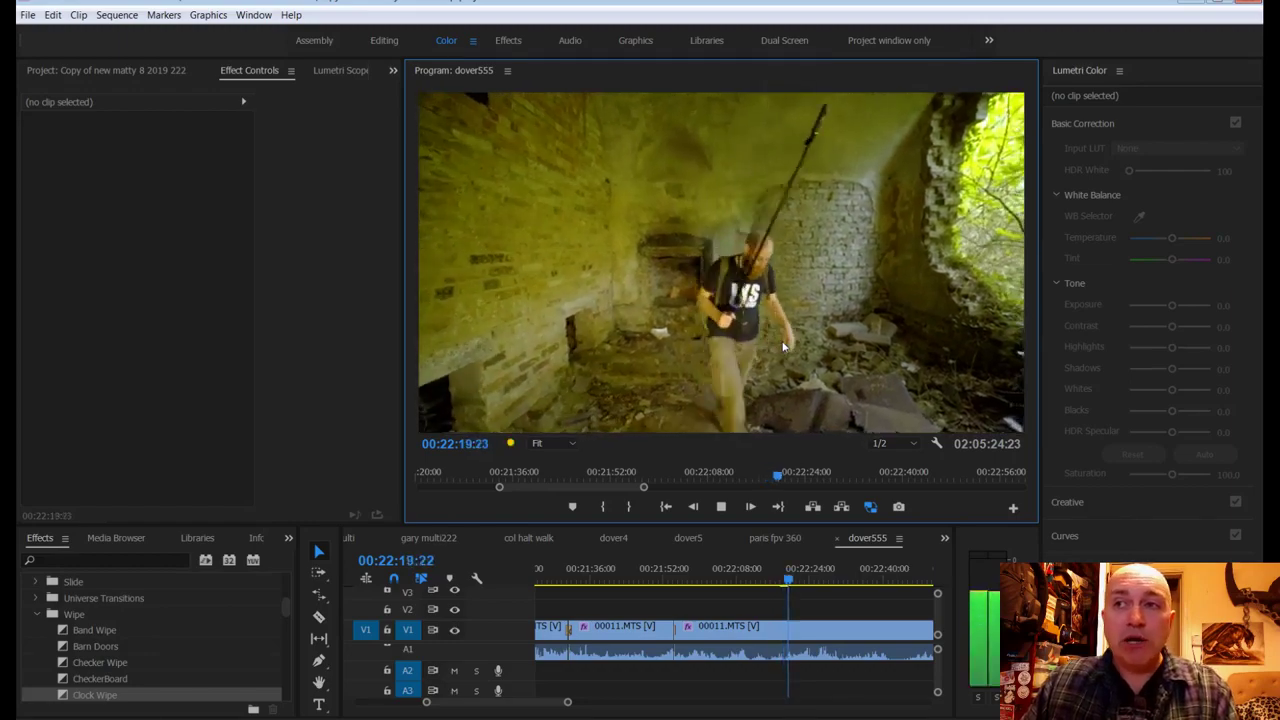
left_click(783, 347)
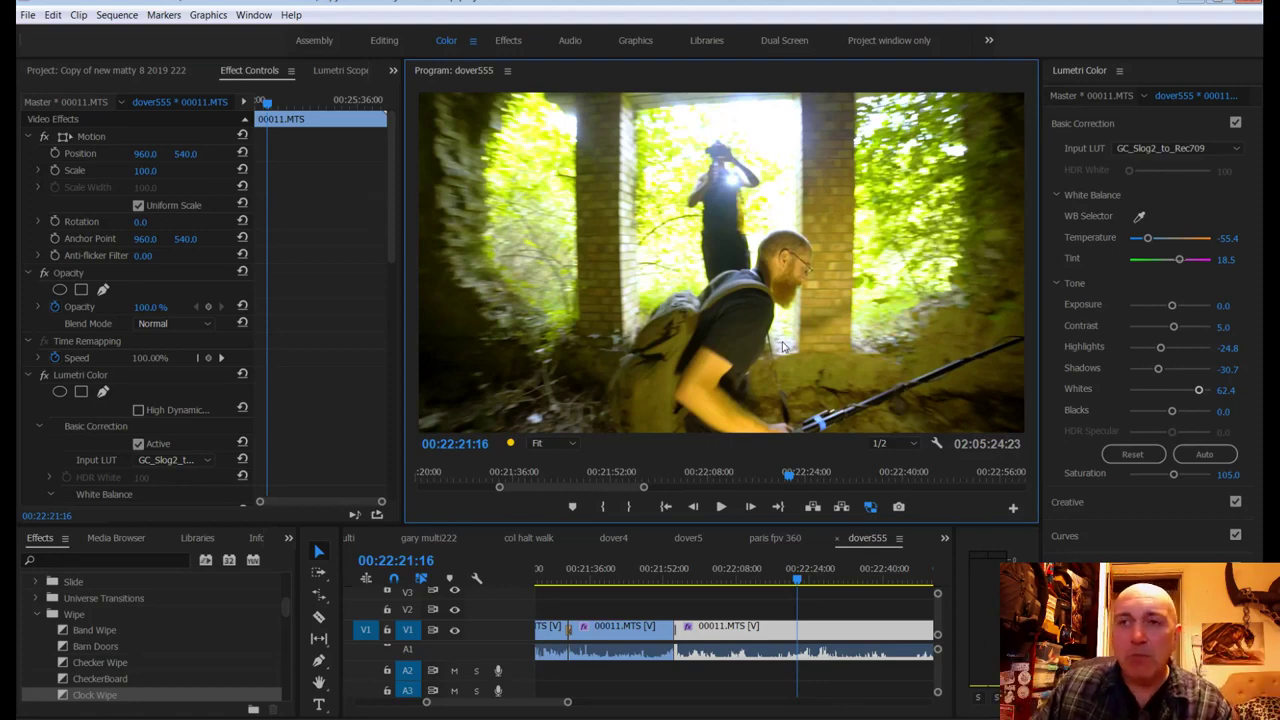
left_click(771, 604)
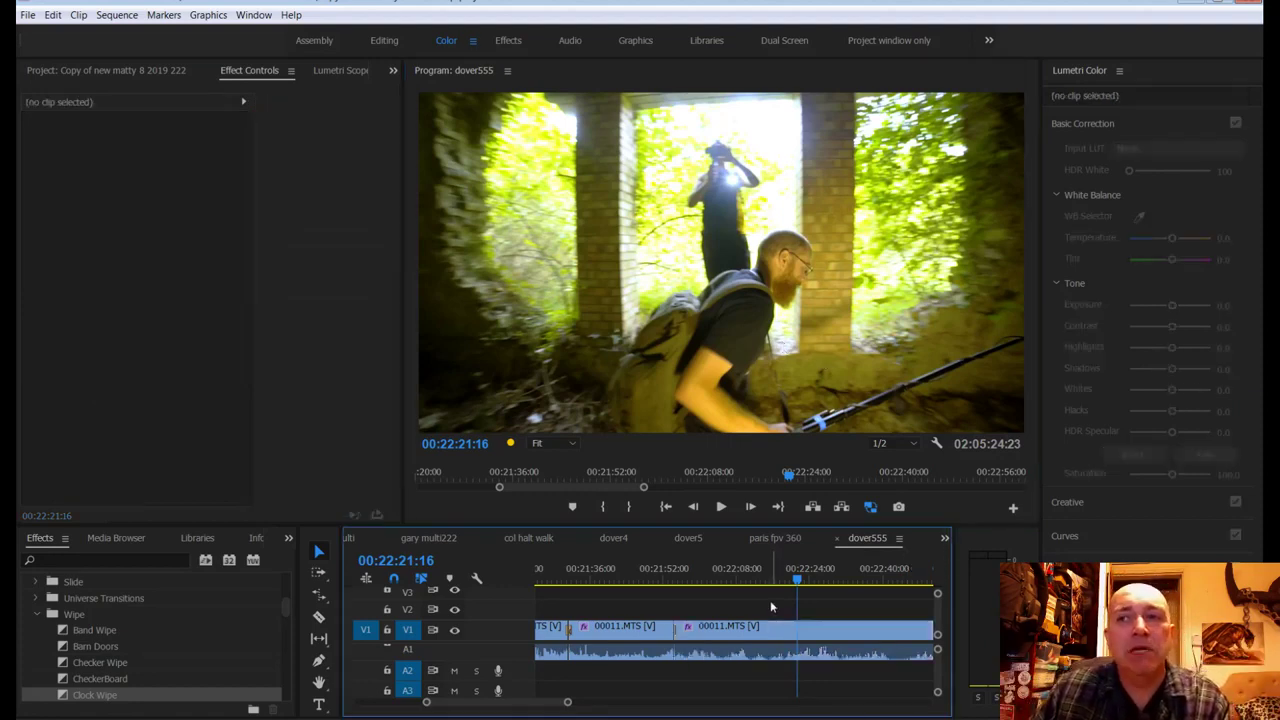
Step: Play the regraded indoor footage from 00:22:21:16 to 00:23:09:24, saving the project partway through
key("space")
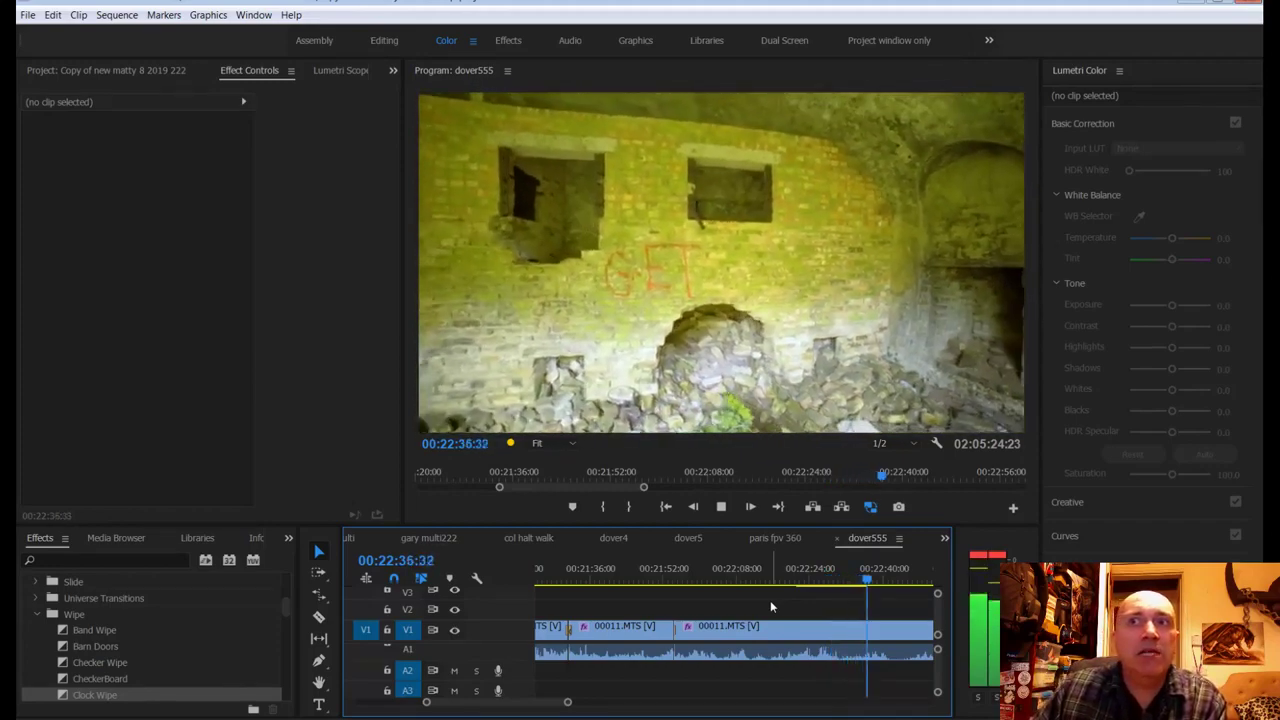
key("d")
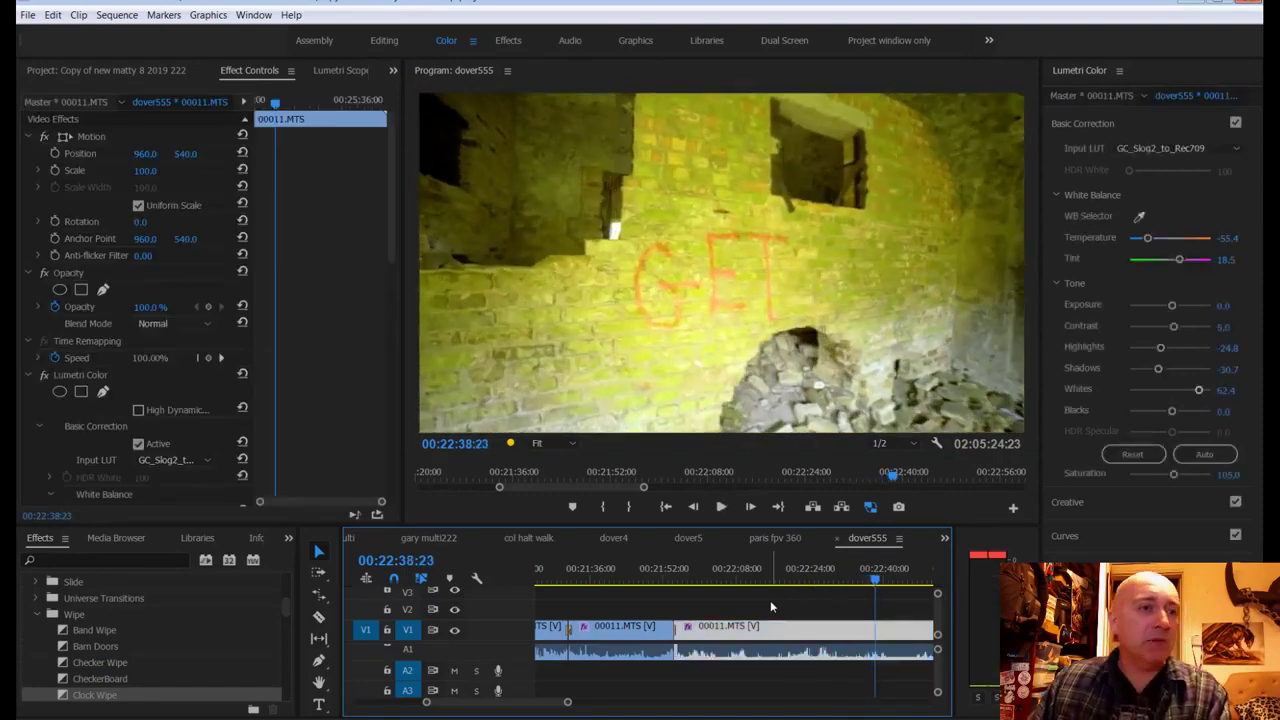
key("space")
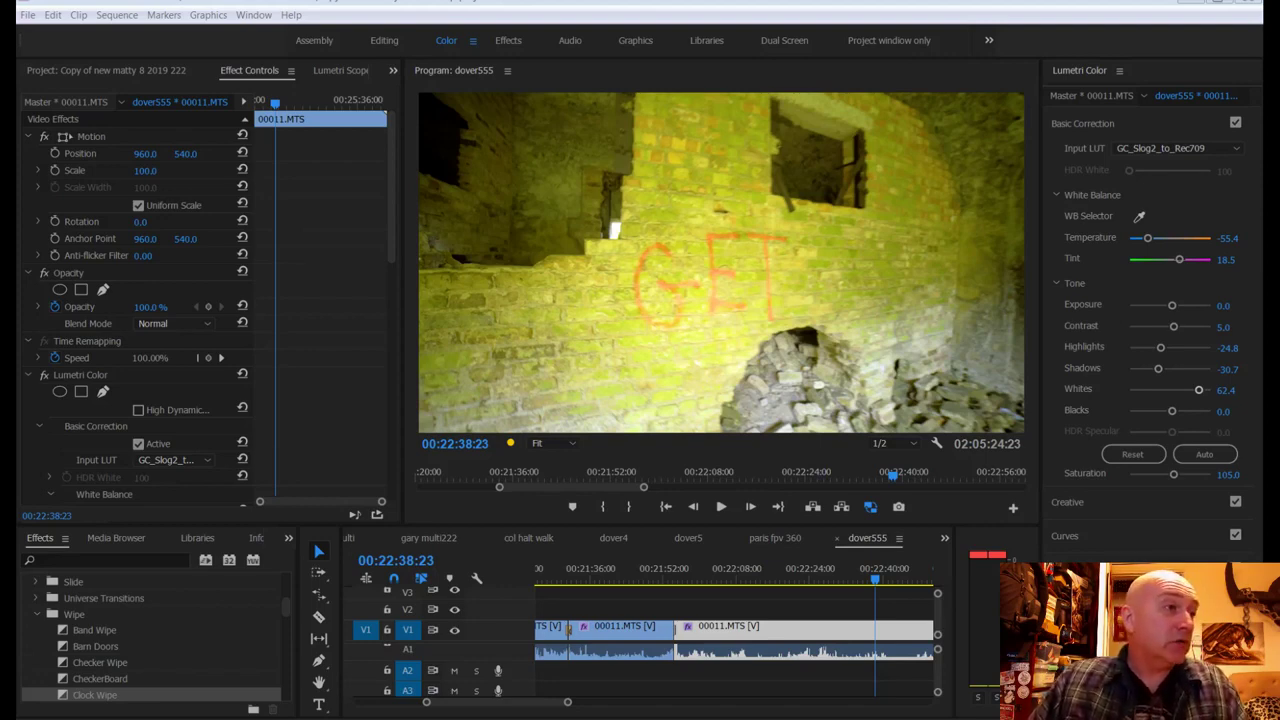
key("ctrl+s")
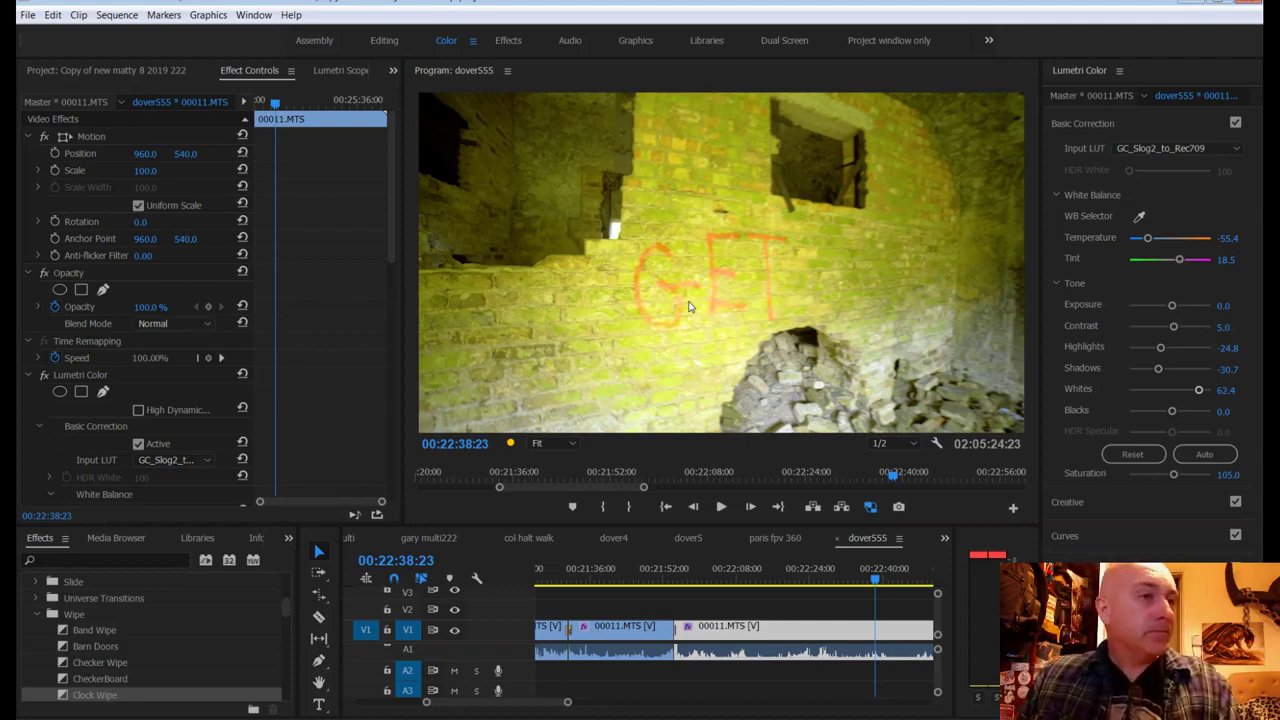
left_click(866, 254)
key("space")
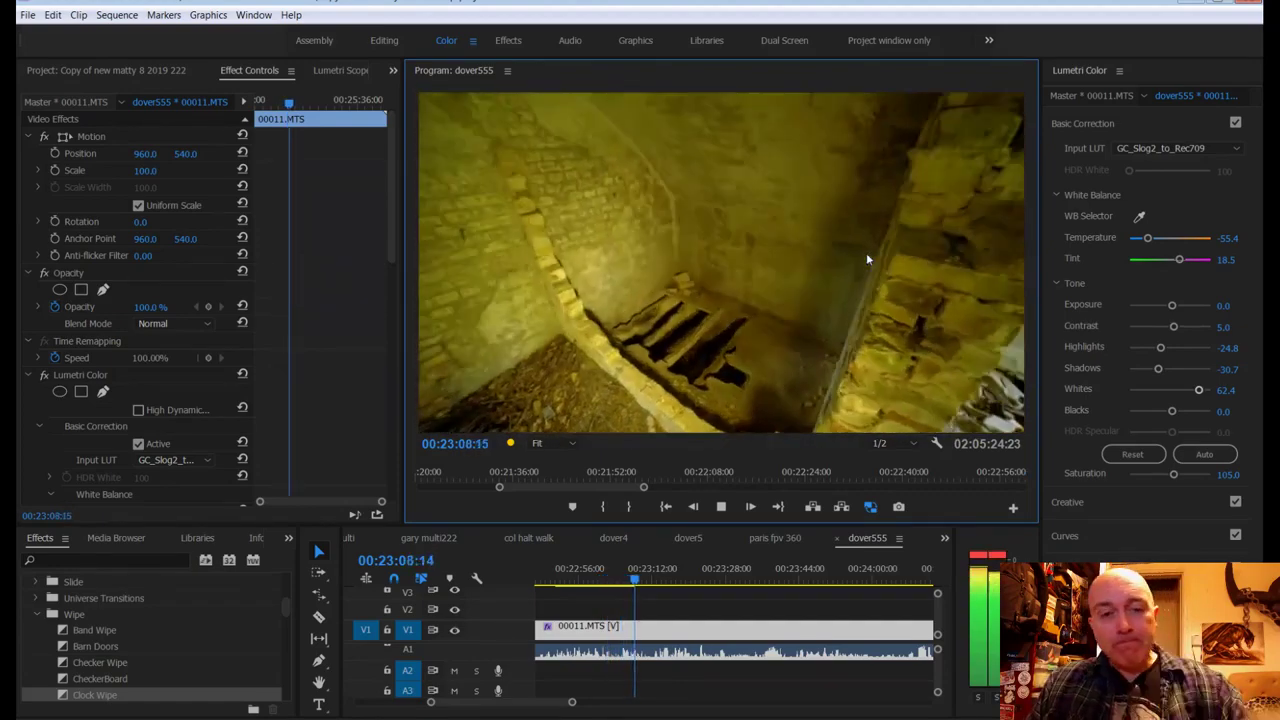
key("space")
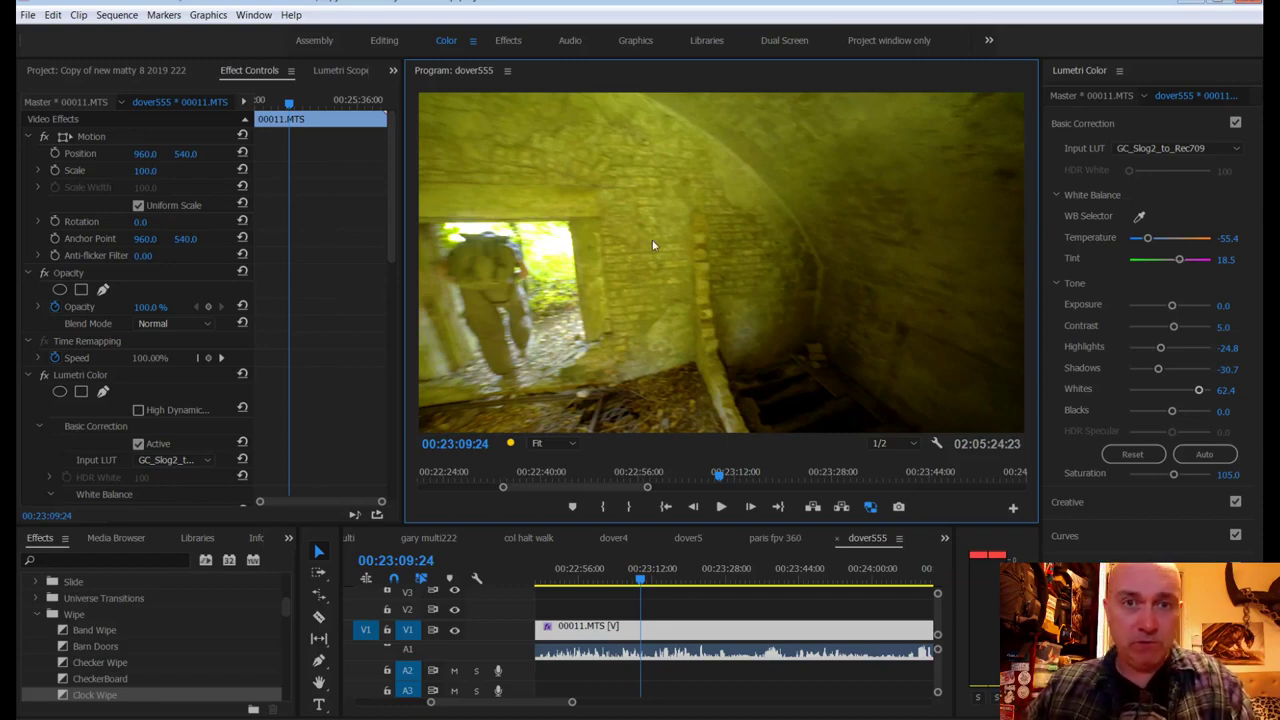
Step: Split the 00011.MTS clip on V1 at 00:23:12:11, where the bright doorway is straight ahead
key("space")
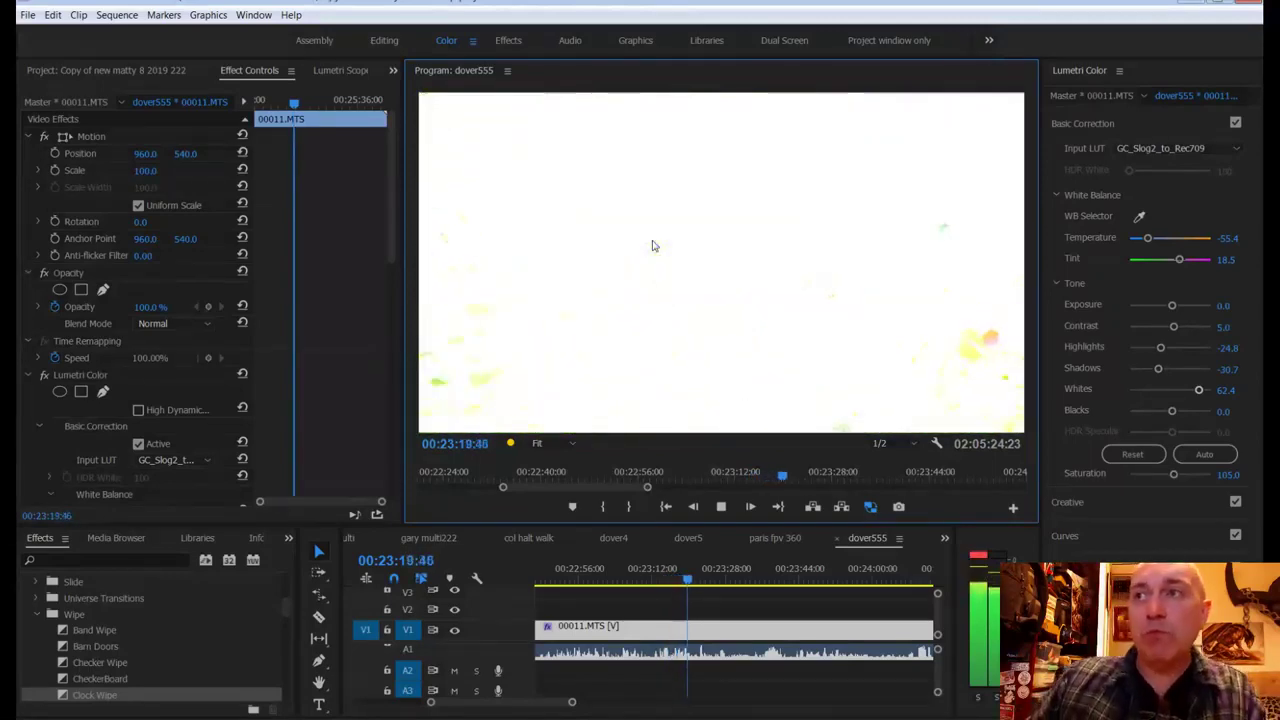
key("space")
left_click_drag(660, 585, 652, 578)
key("c")
left_click(654, 632)
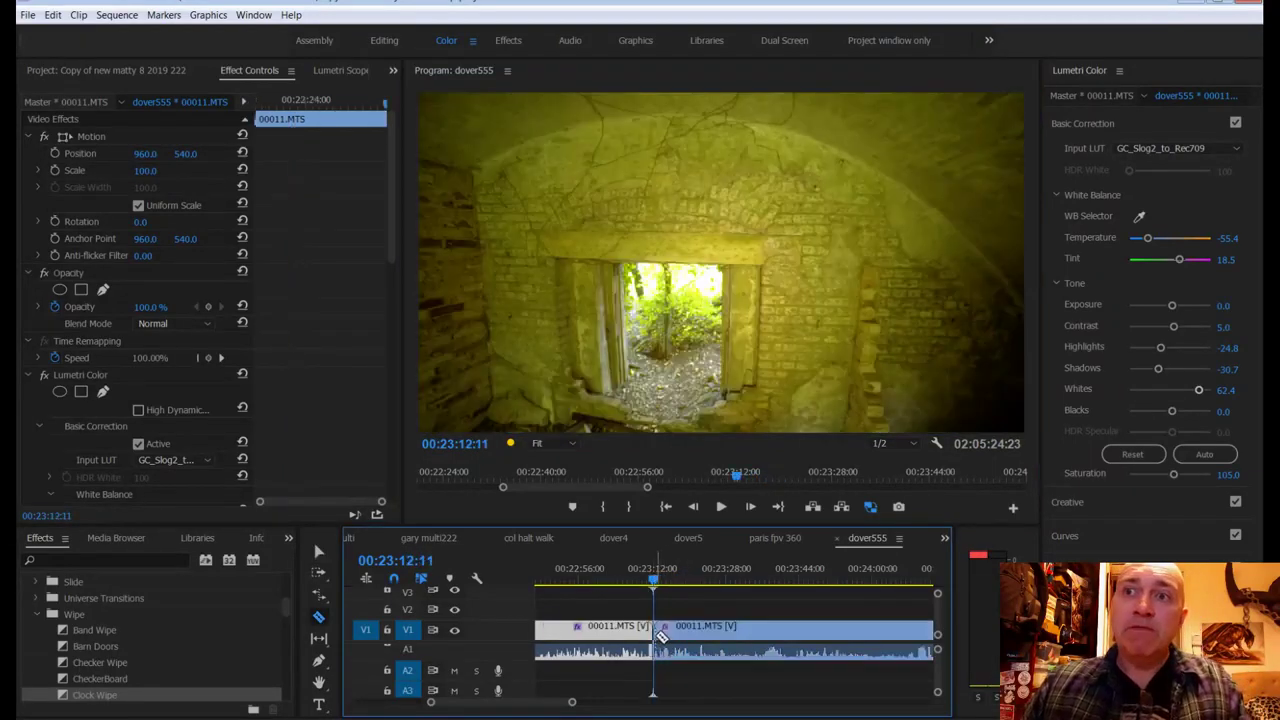
Step: Set the whites of the 00011.MTS clip after the cut to 5.0 and save the project
left_click(662, 581)
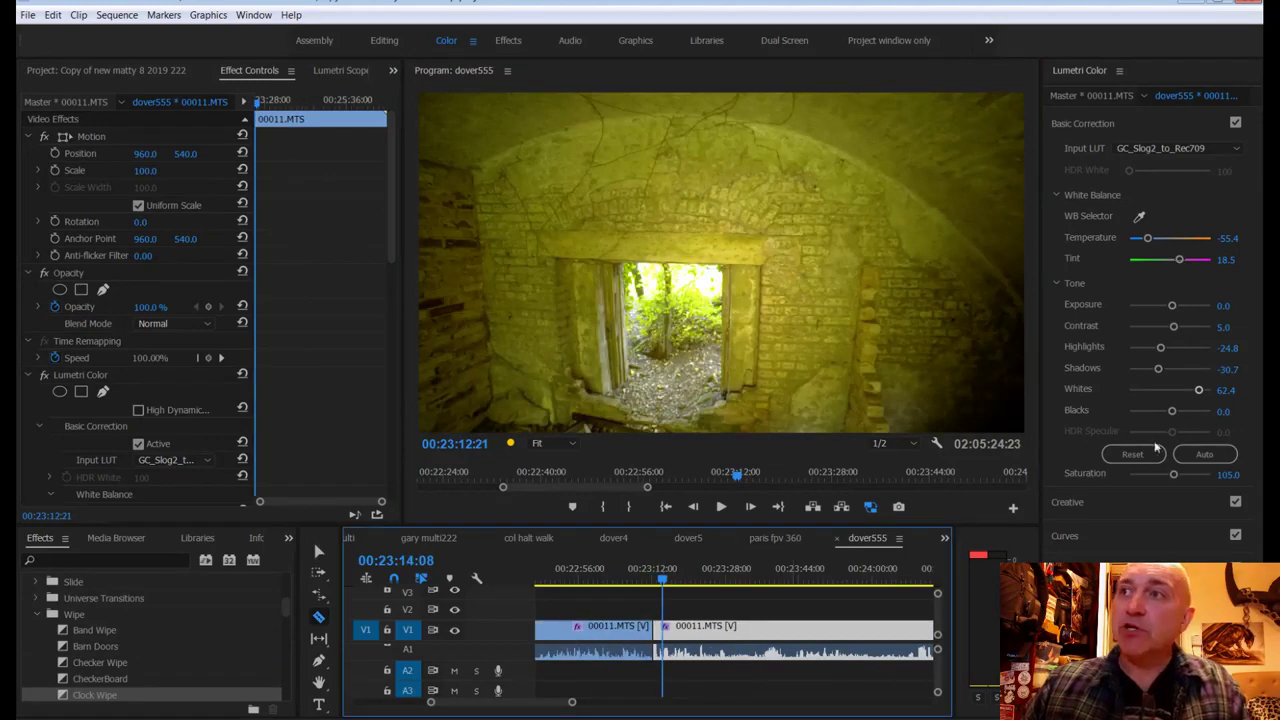
left_click_drag(1198, 391, 1172, 400)
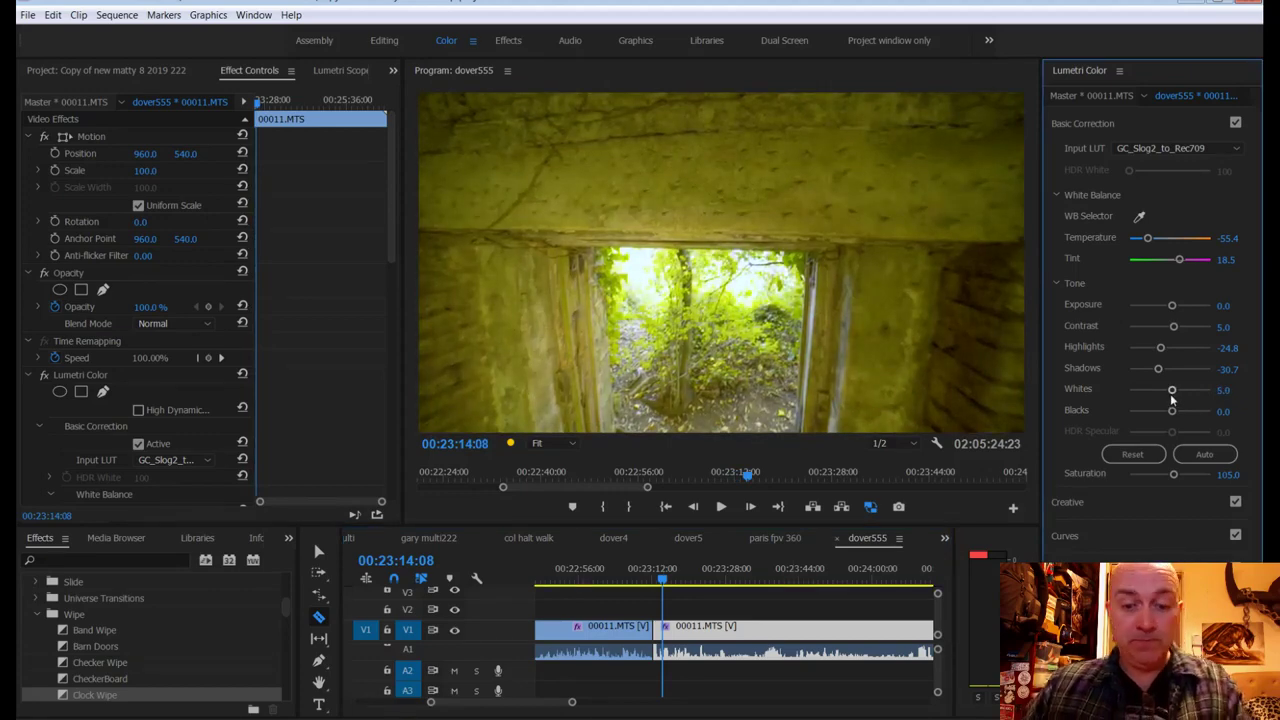
key("ctrl+s")
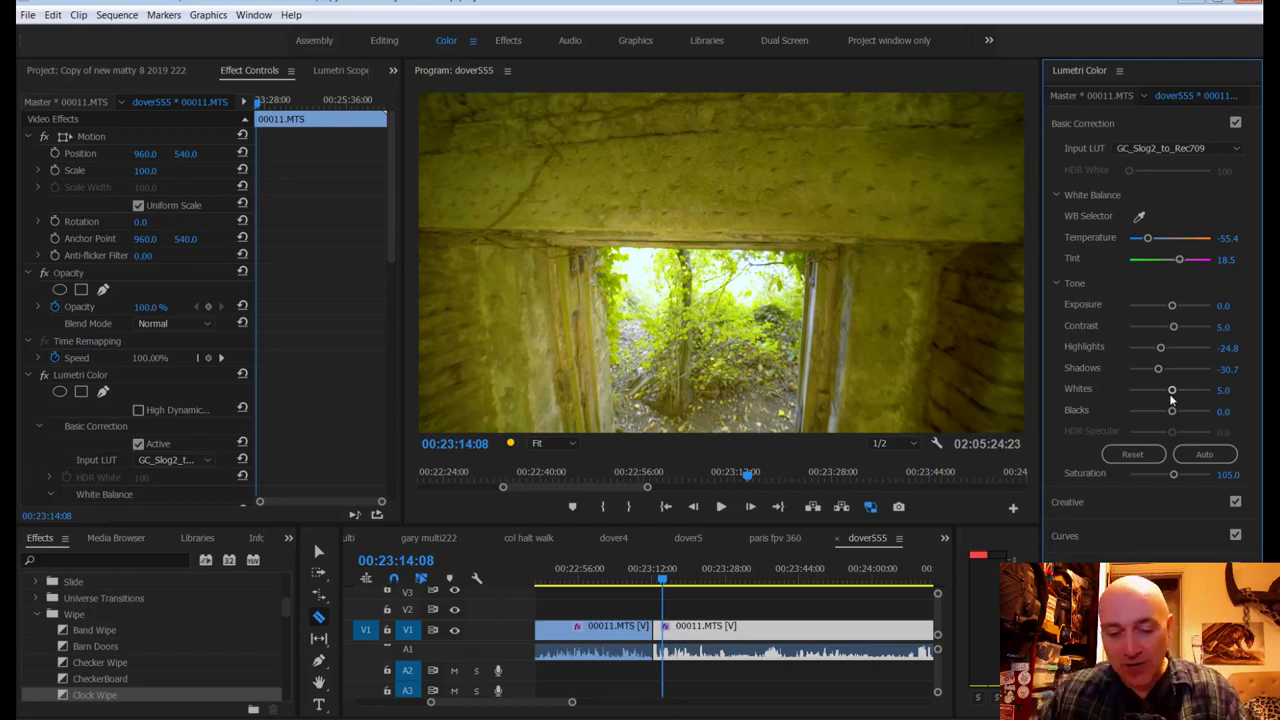
Step: Cut the clip at 00:23:40:44 on the ivy-covered wall, ripple delete the segment back to 00:23:12:11 and return to just before the join
key("space")
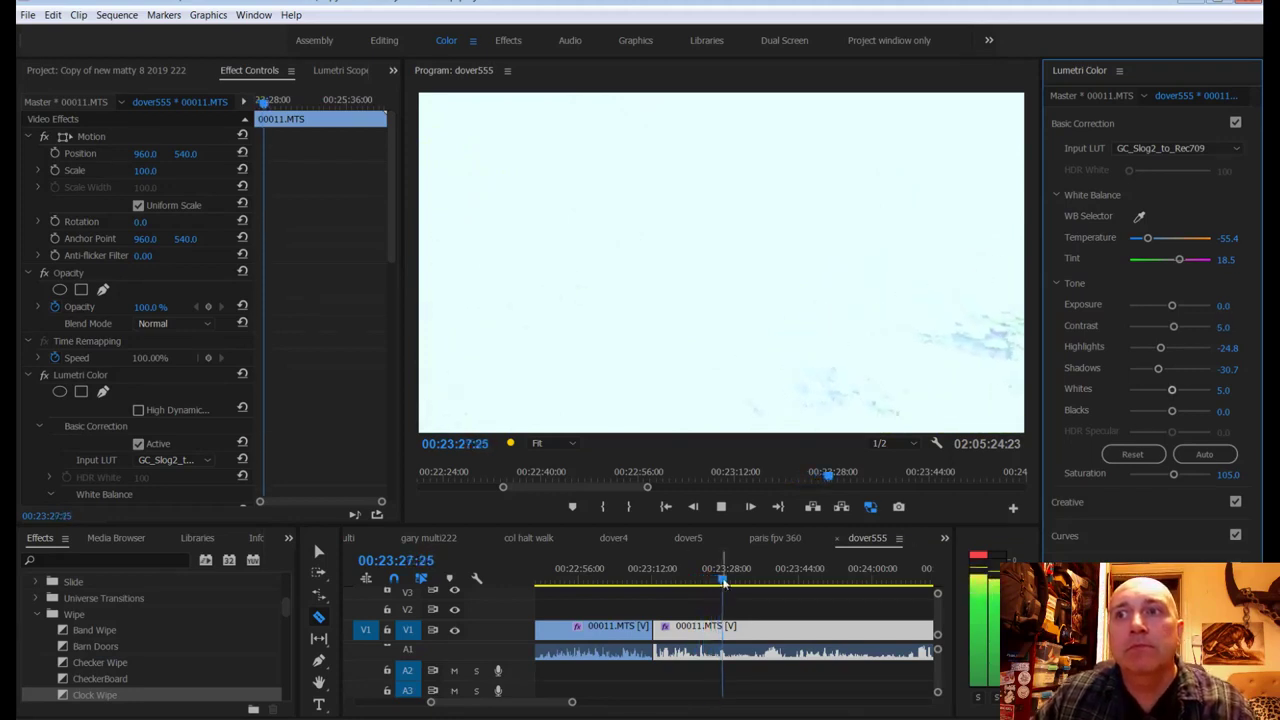
left_click_drag(724, 583, 784, 590)
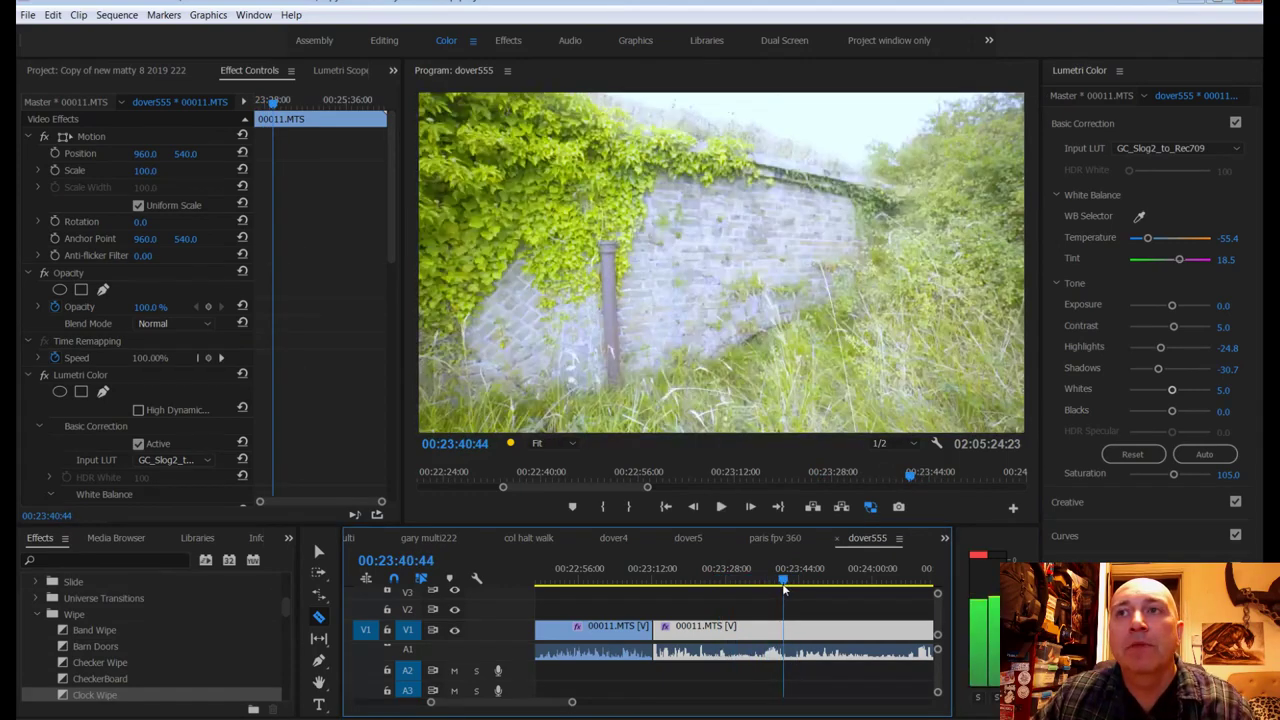
key("ctrl+k")
right_click(745, 635)
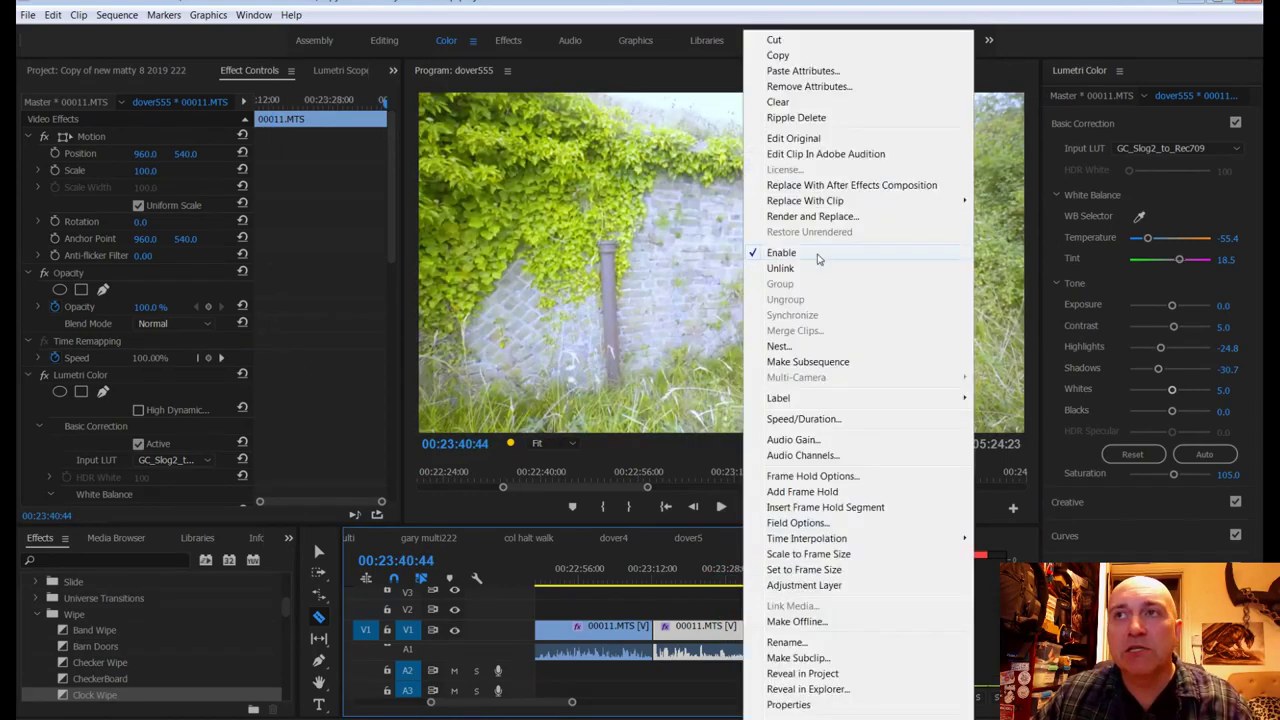
left_click(797, 118)
left_click_drag(674, 584, 650, 583)
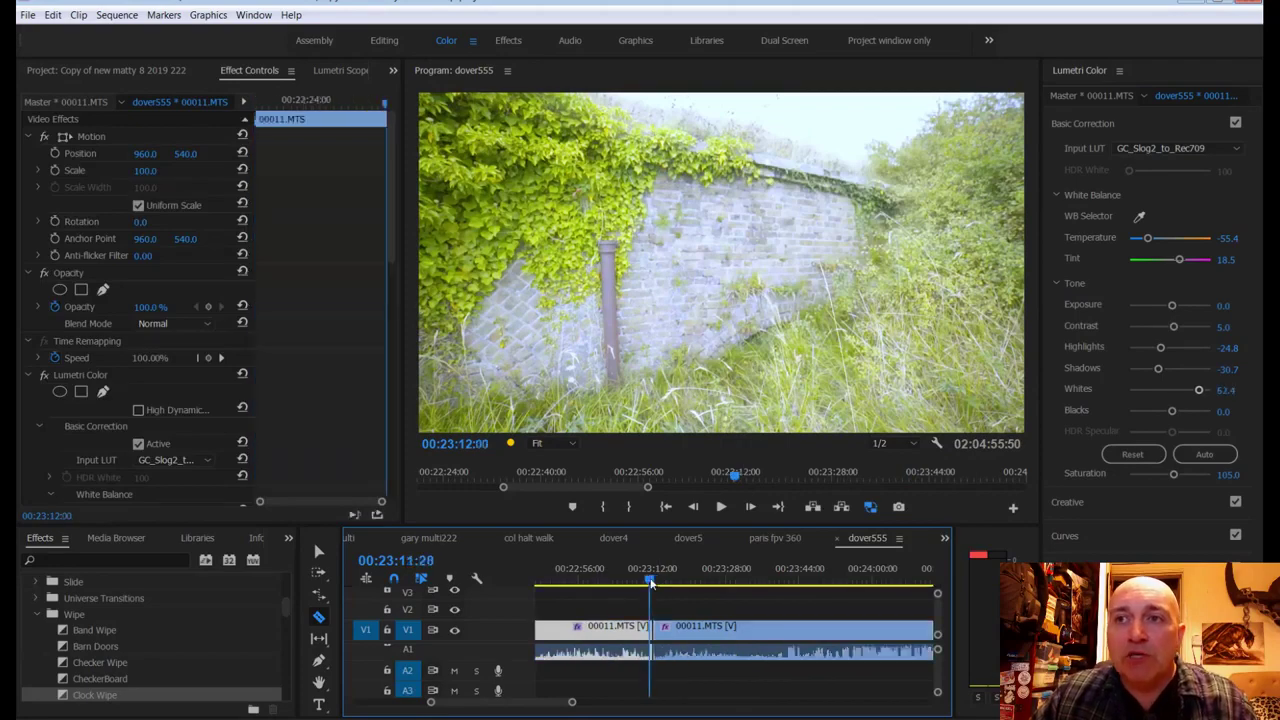
Step: Cut the second 00011.MTS clip at 00:23:15:01 and ripple delete the short section just after the existing edit near 00:23:12
key("space")
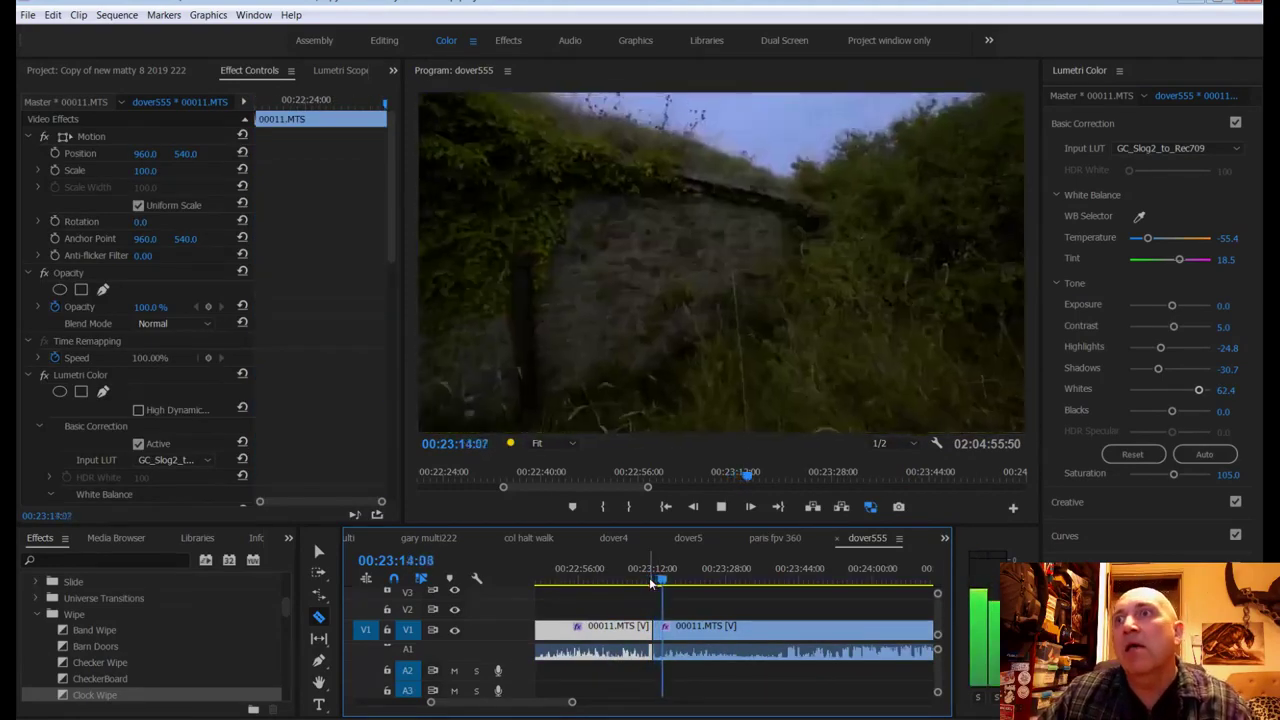
key("space")
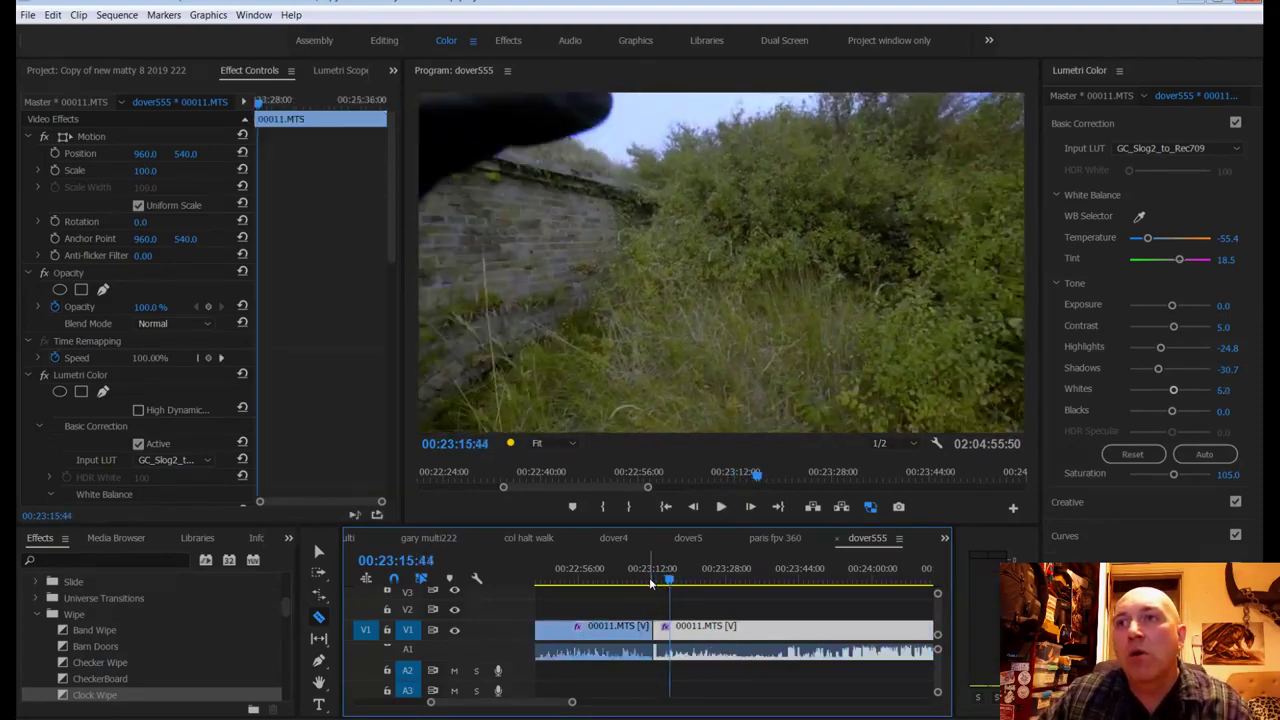
left_click(664, 580)
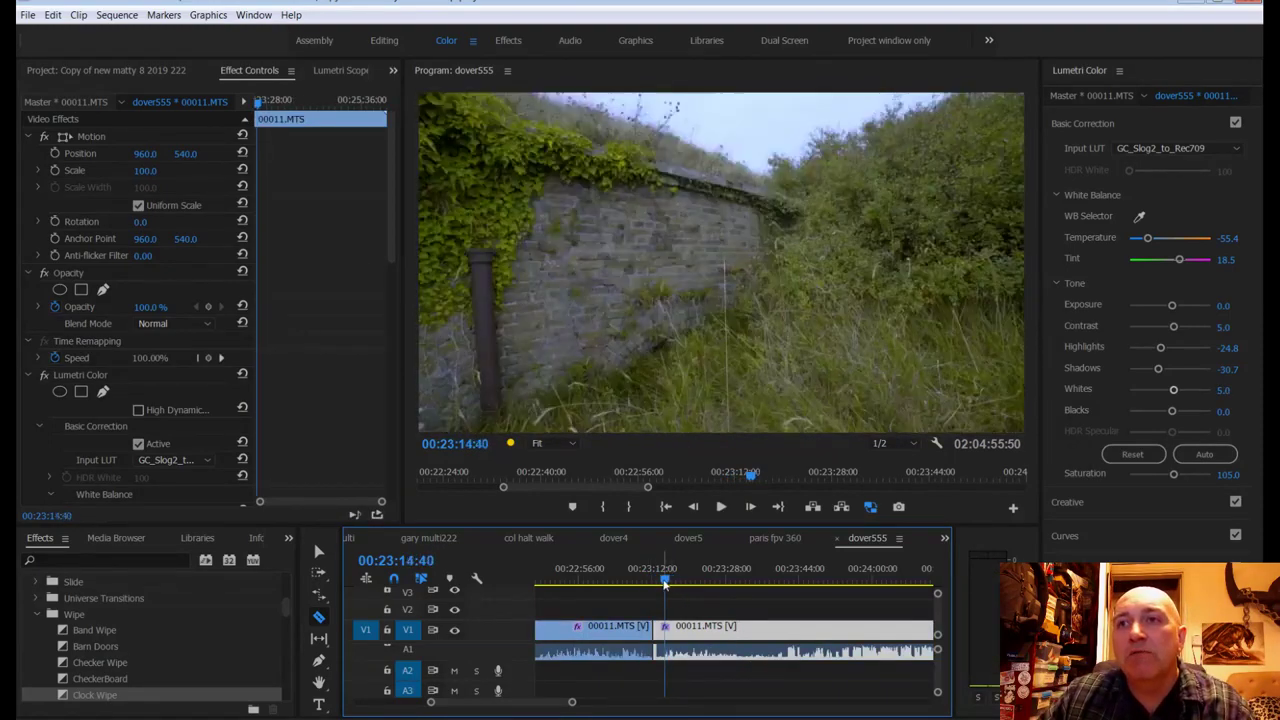
key("space")
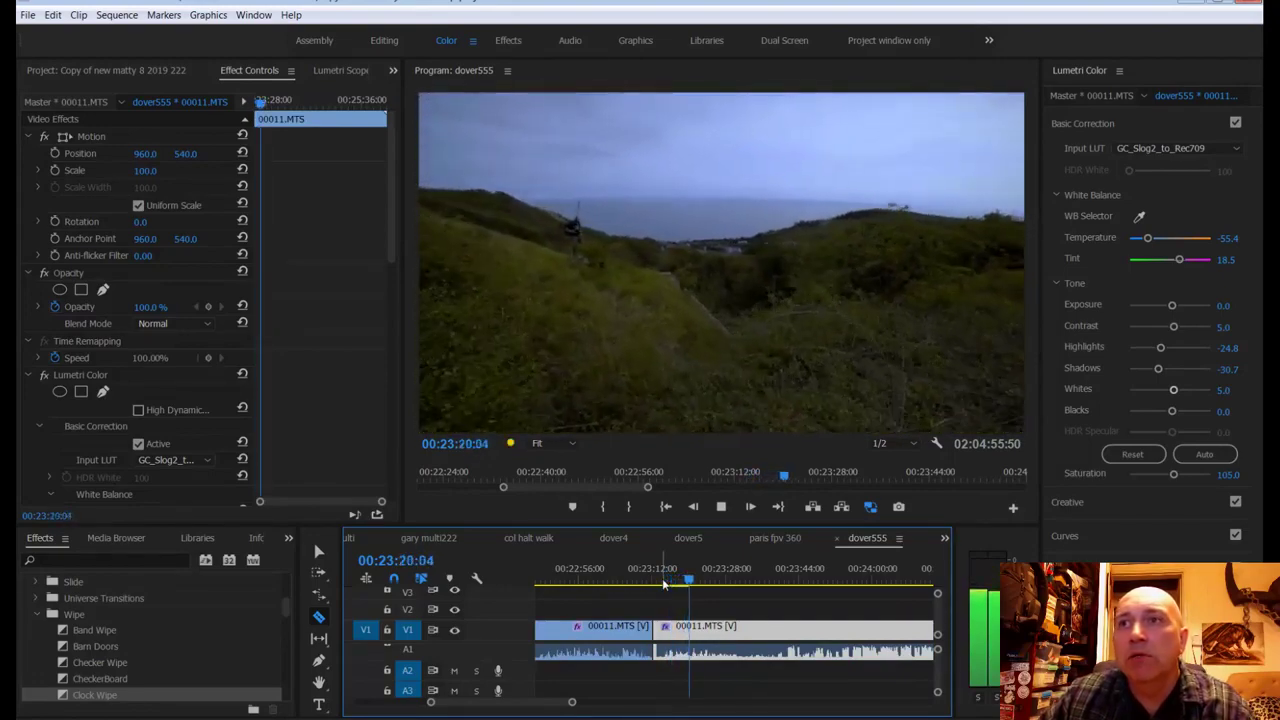
left_click(670, 580)
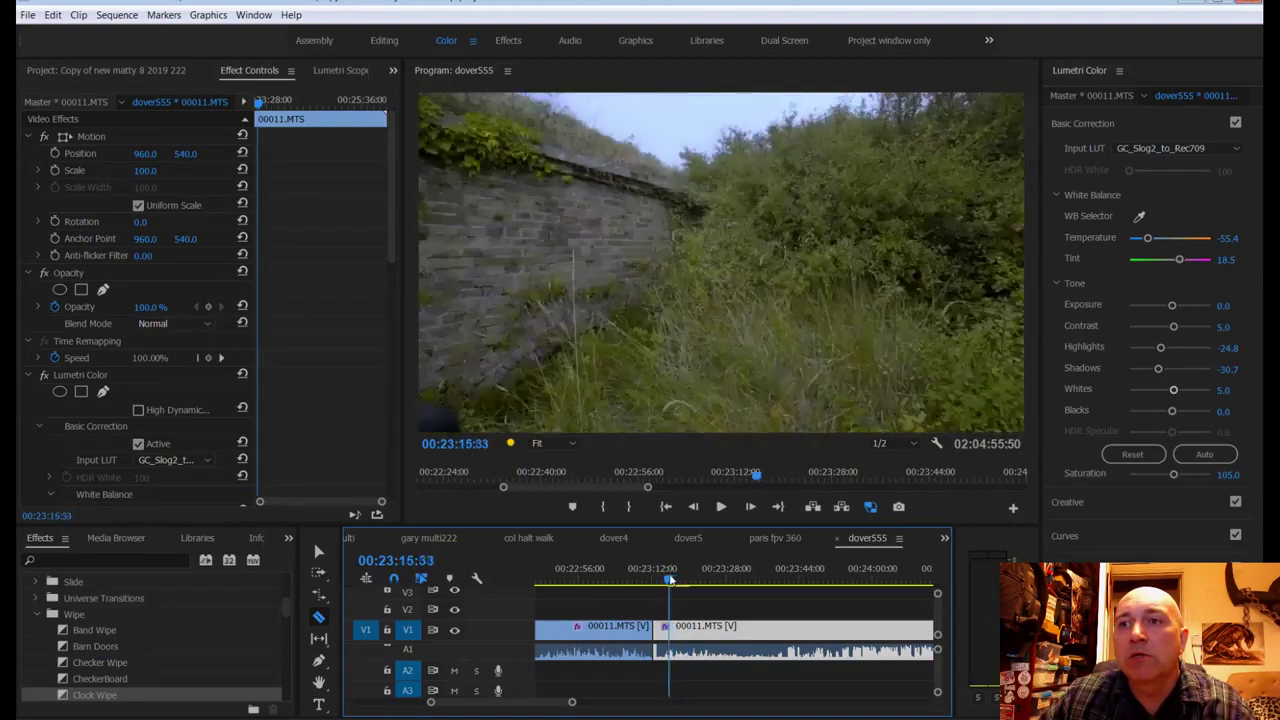
right_click(664, 628)
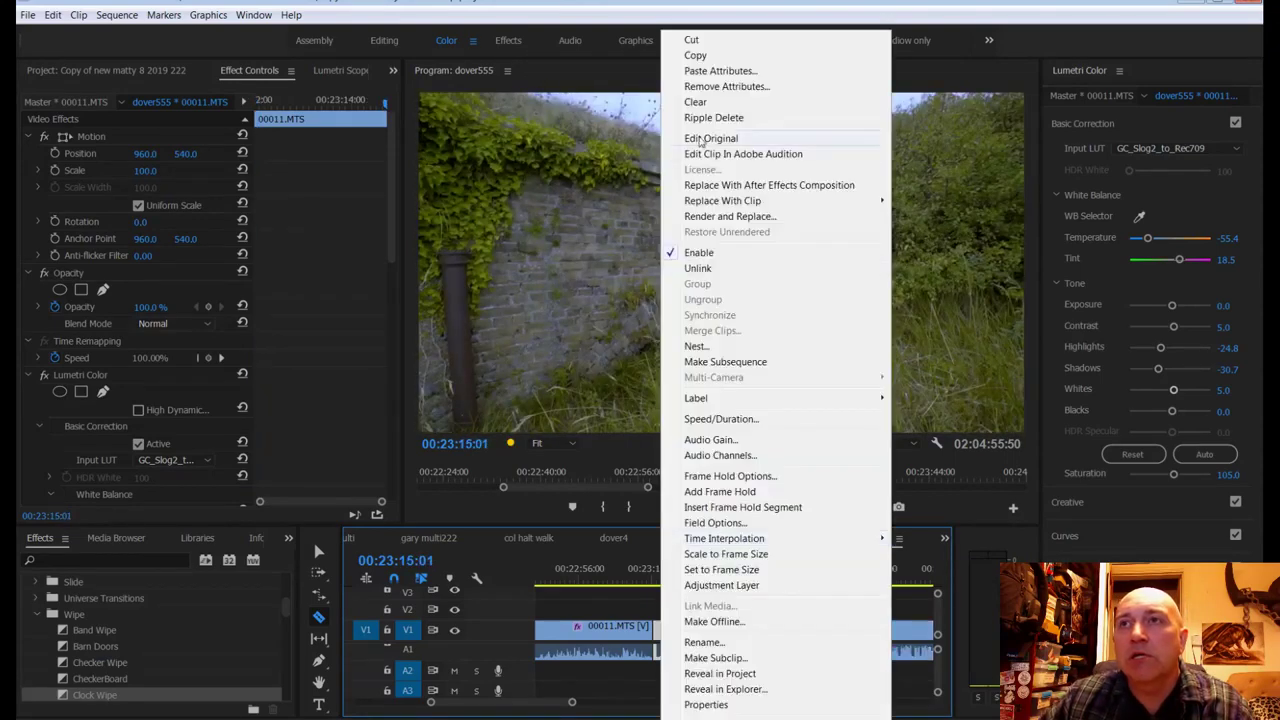
key("Escape")
left_click(655, 580)
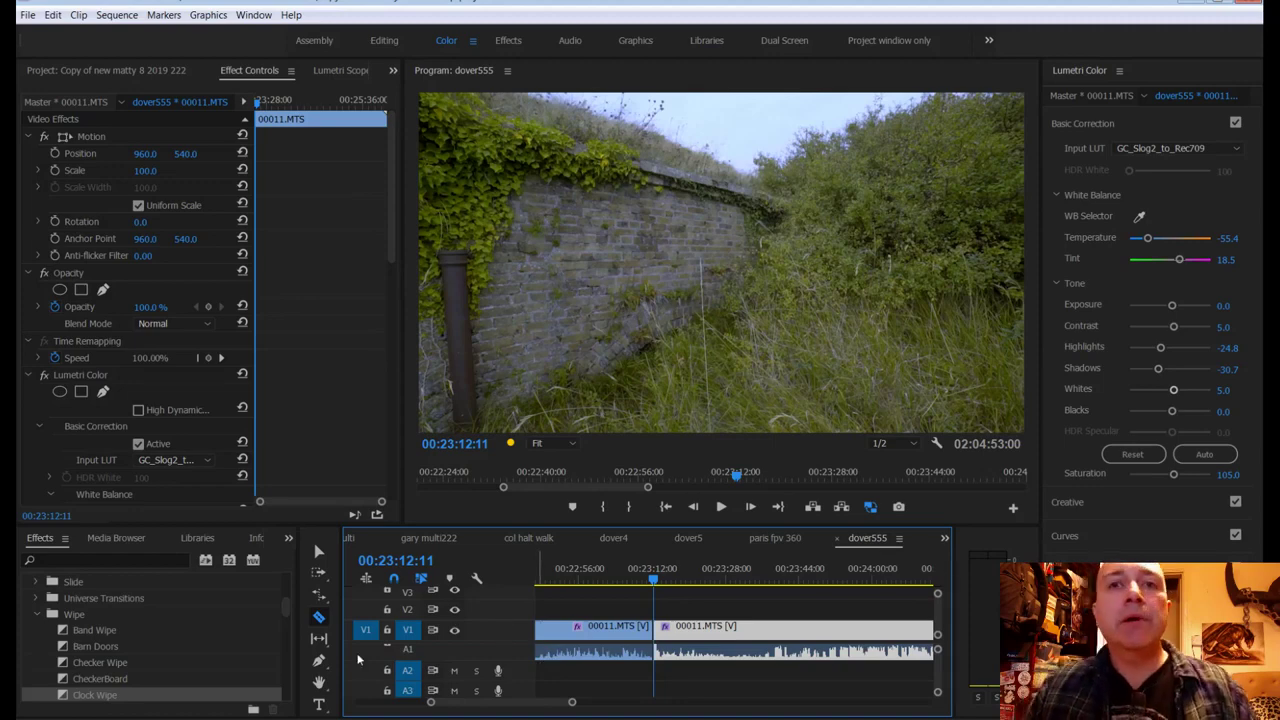
Step: Apply the Clock Wipe transition at the edit near 00:23:12 and play it back
left_click_drag(90, 694, 660, 636)
key("space")
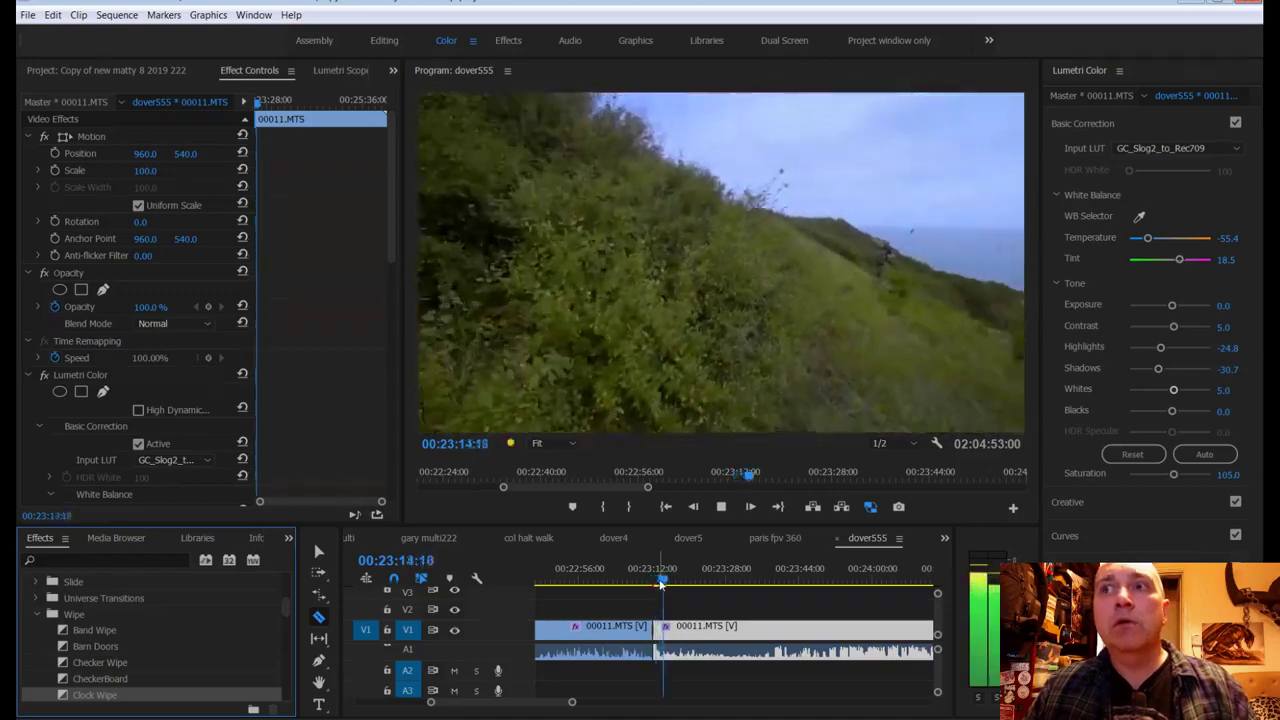
key("space")
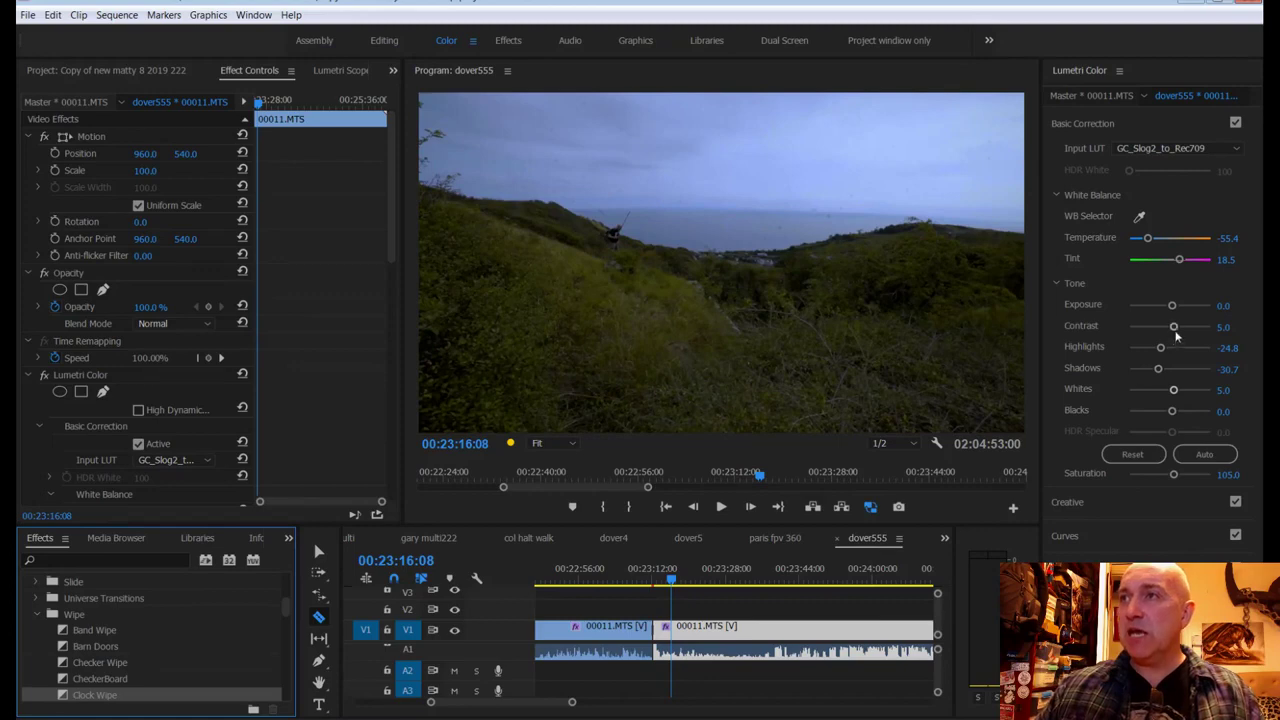
Step: Set the second clip's Shadows to -1.0 and Whites to 42.6, with Temperature at -58.4 and Tint at -12.9
left_click_drag(1158, 370, 1187, 395)
key("space")
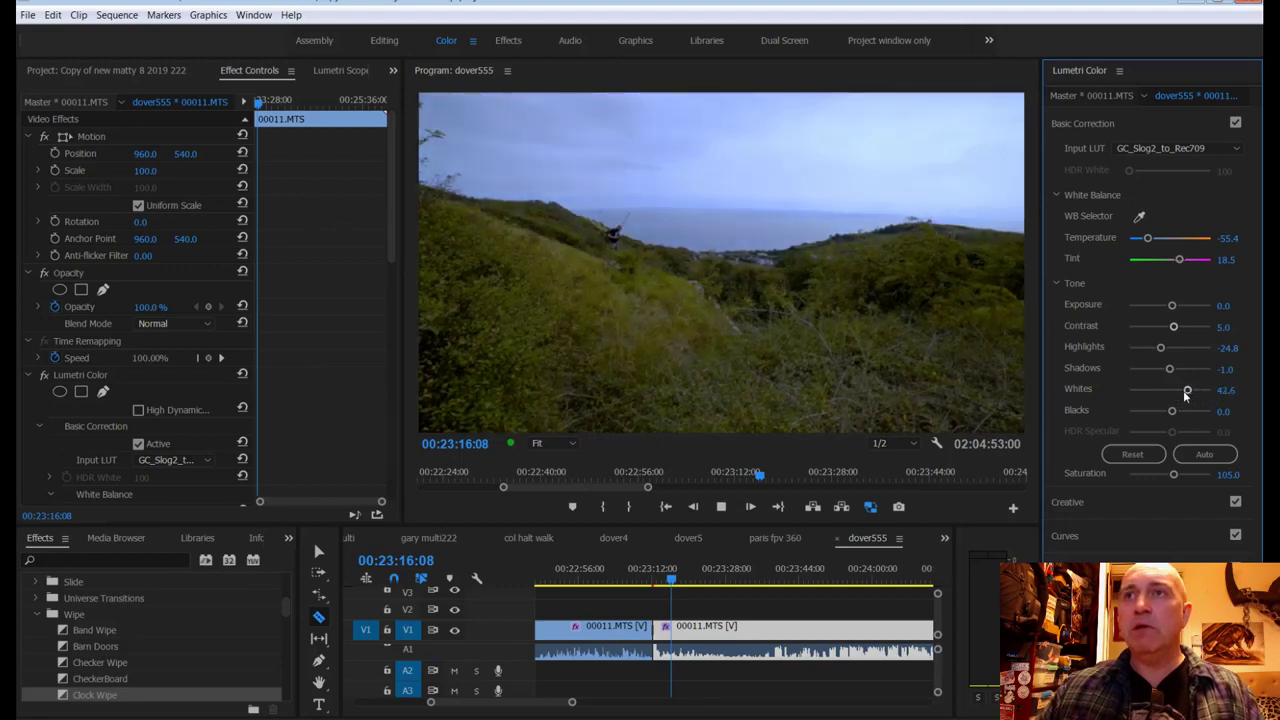
key("space")
mouse_move(1148, 239)
left_mouse_down()
mouse_move(1174, 242)
mouse_move(1143, 238)
mouse_move(1186, 261)
mouse_move(1145, 260)
mouse_move(1157, 258)
left_mouse_up()
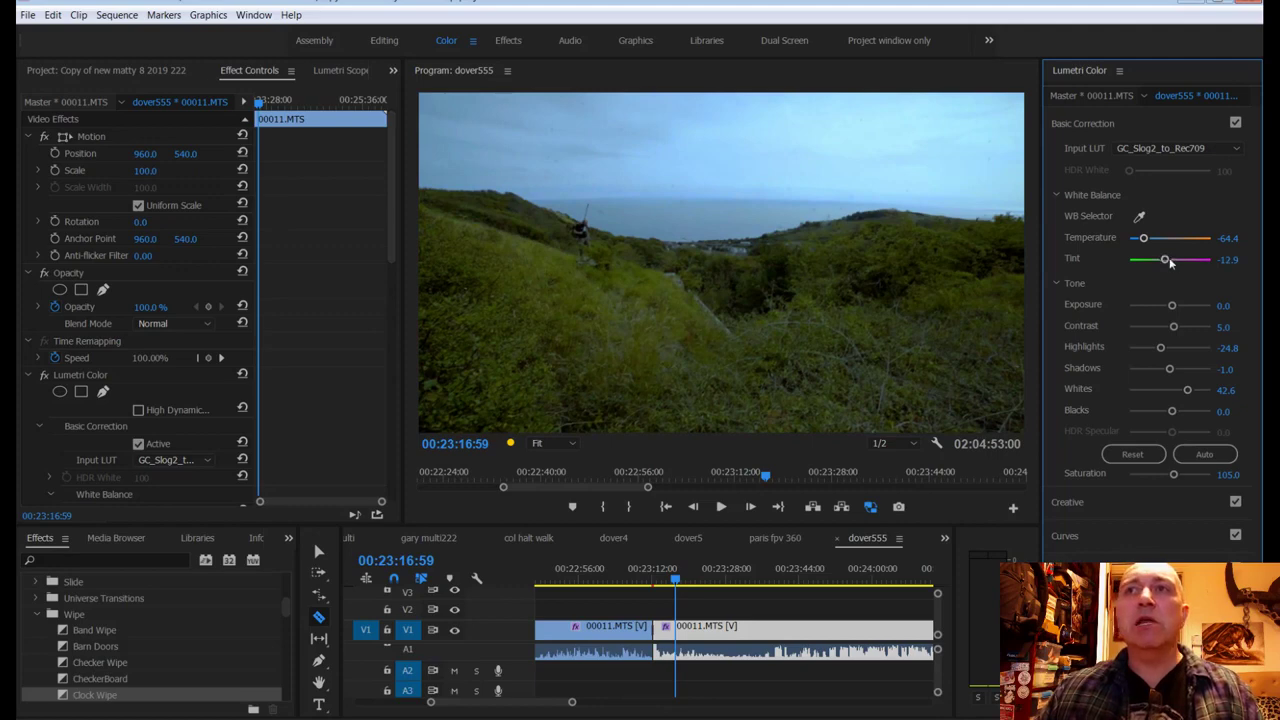
left_click_drag(1144, 238, 1146, 238)
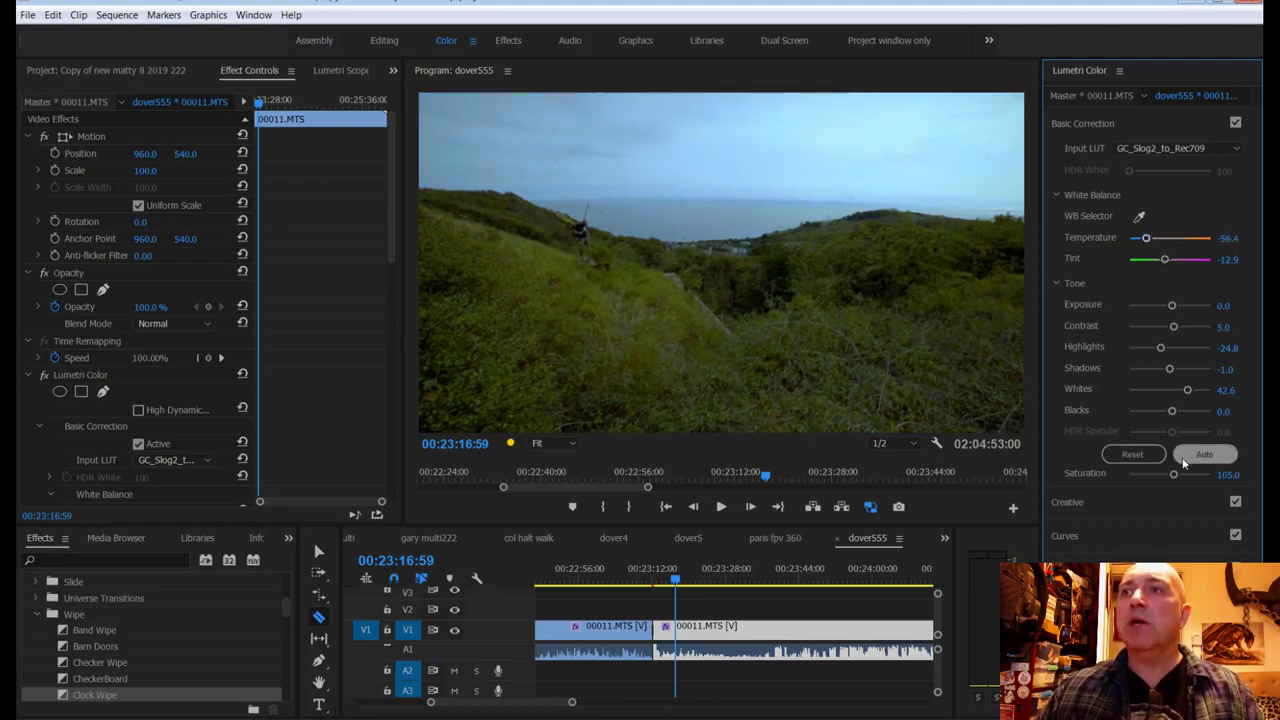
Step: Set Exposure to -0.3, Highlights to 12.9, Shadows to 16.8, Whites to 46.5 and Saturation to 110.9, and save the project
left_click_drag(1173, 305, 1175, 347)
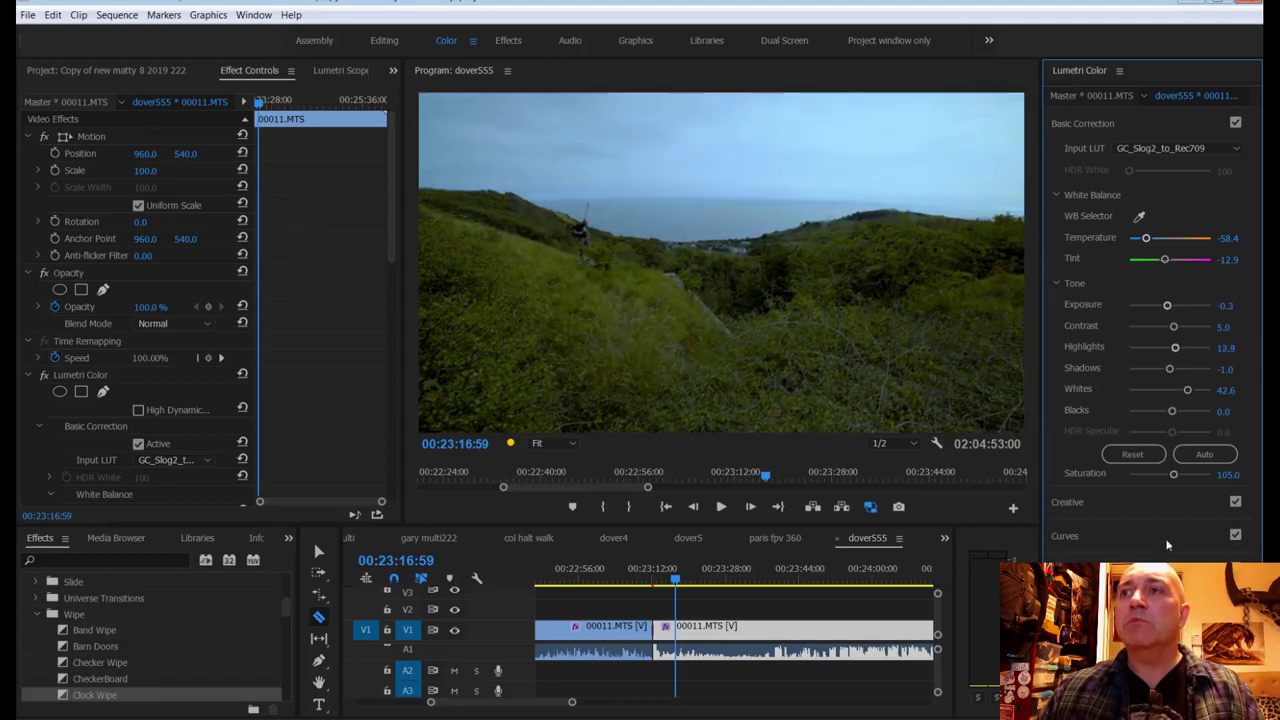
mouse_move(1173, 477)
left_mouse_down()
mouse_move(1162, 476)
mouse_move(1176, 476)
left_mouse_up()
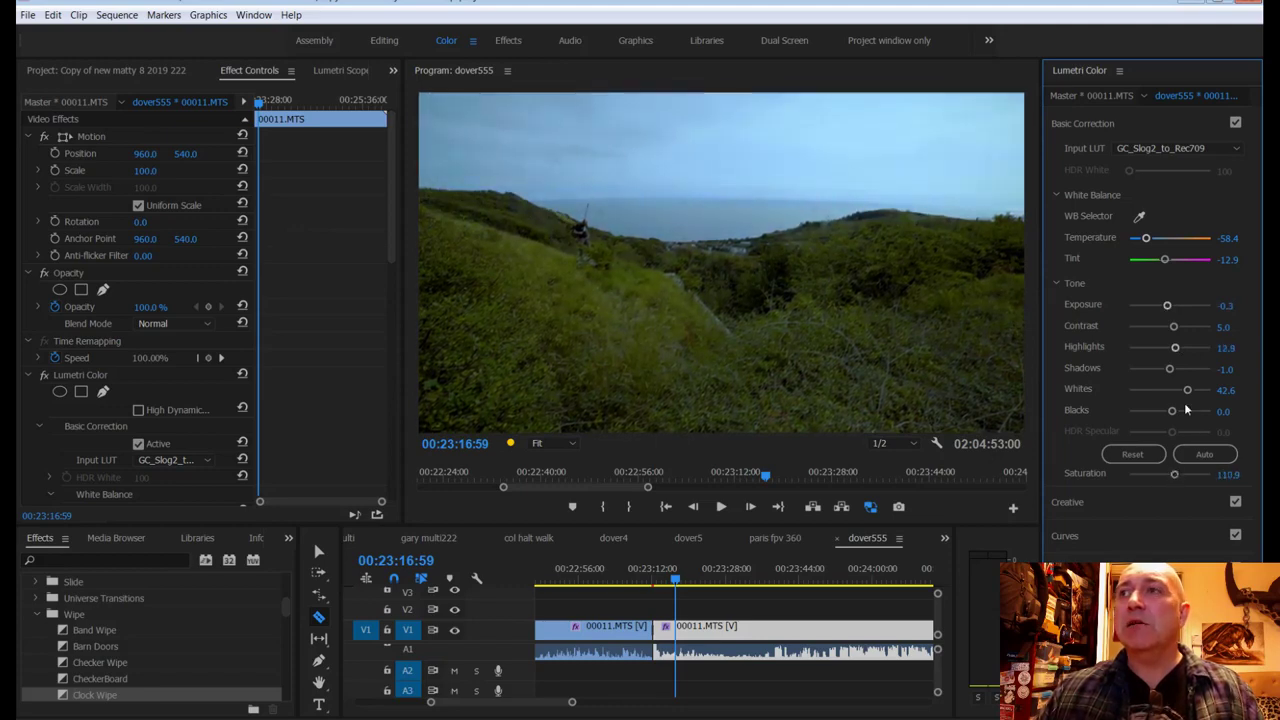
mouse_move(1169, 369)
left_mouse_down()
mouse_move(1189, 391)
mouse_move(1177, 369)
left_mouse_up()
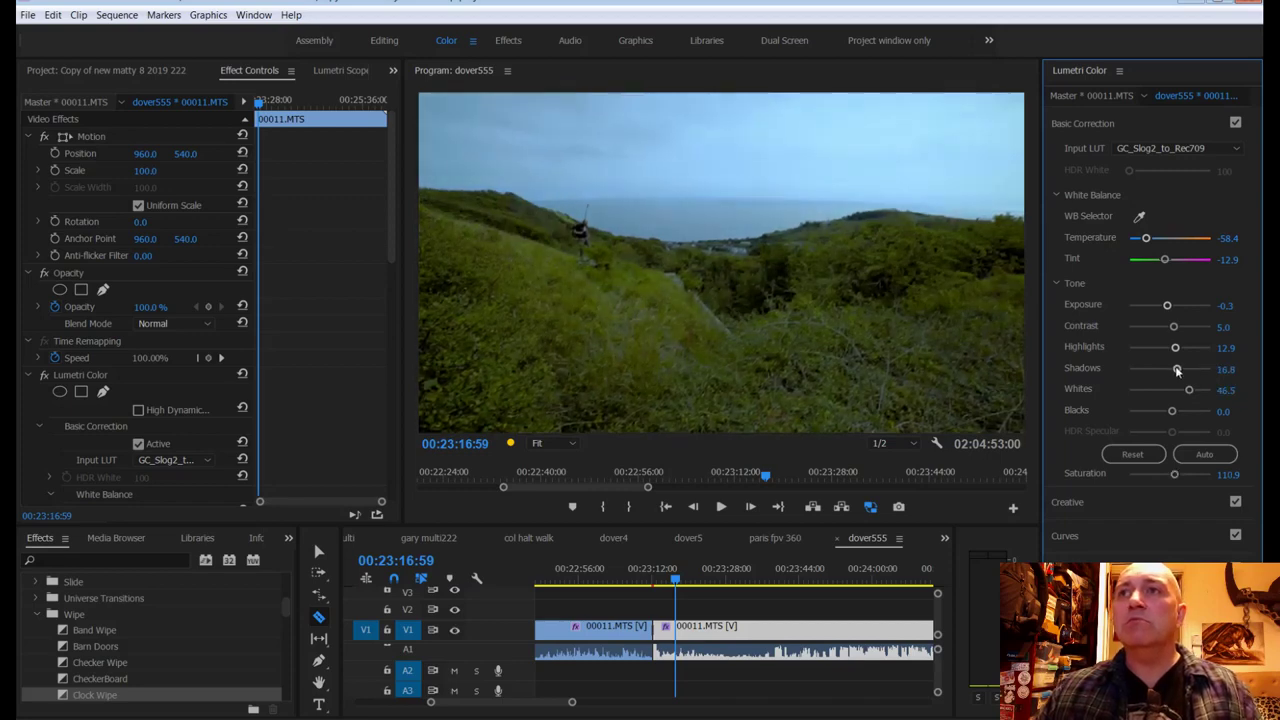
key("ctrl+s")
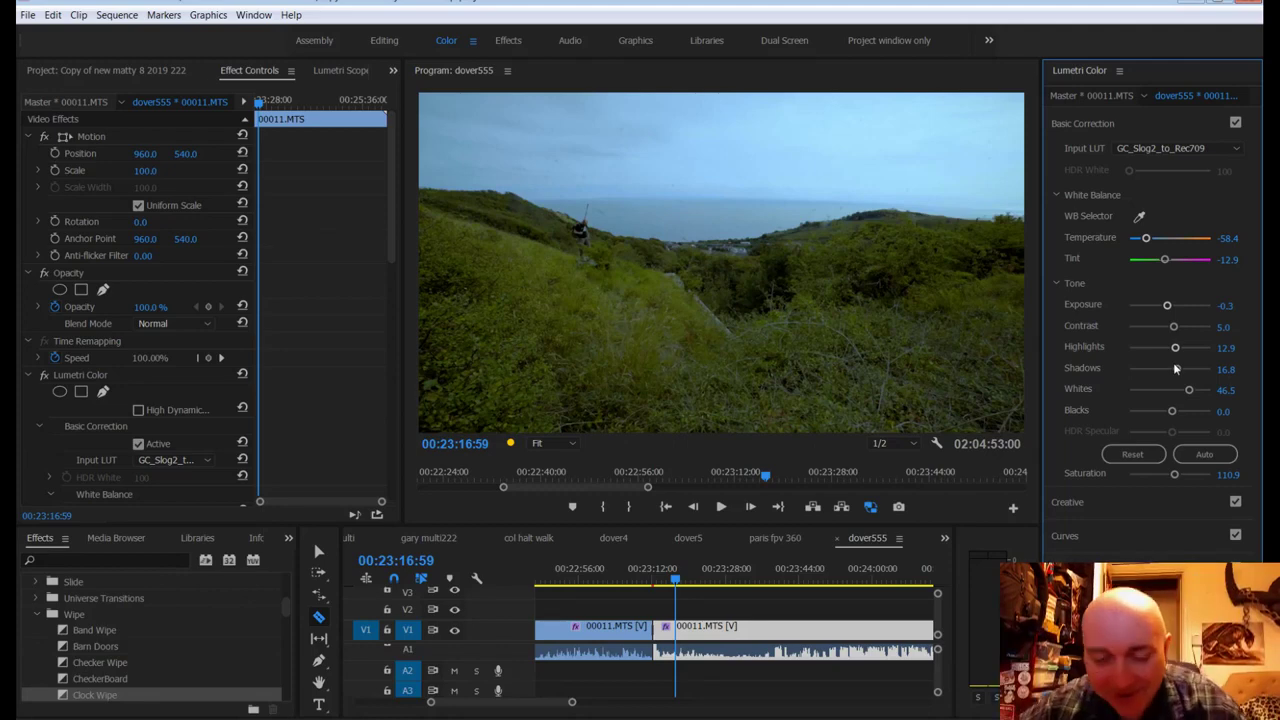
Step: Raise the Shadows on the 00011.MTS master clip to 28.7 and return to the dover555 sequence clip's color correction
key("space")
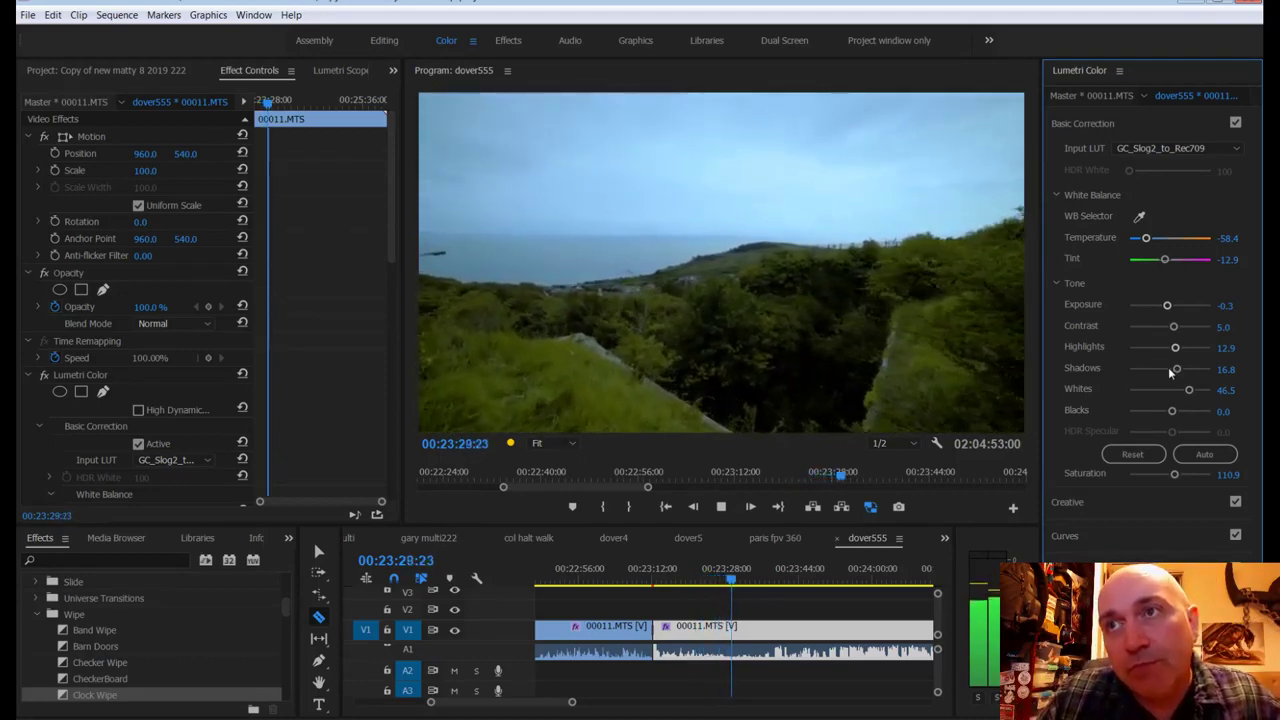
key("space")
left_click(1064, 95)
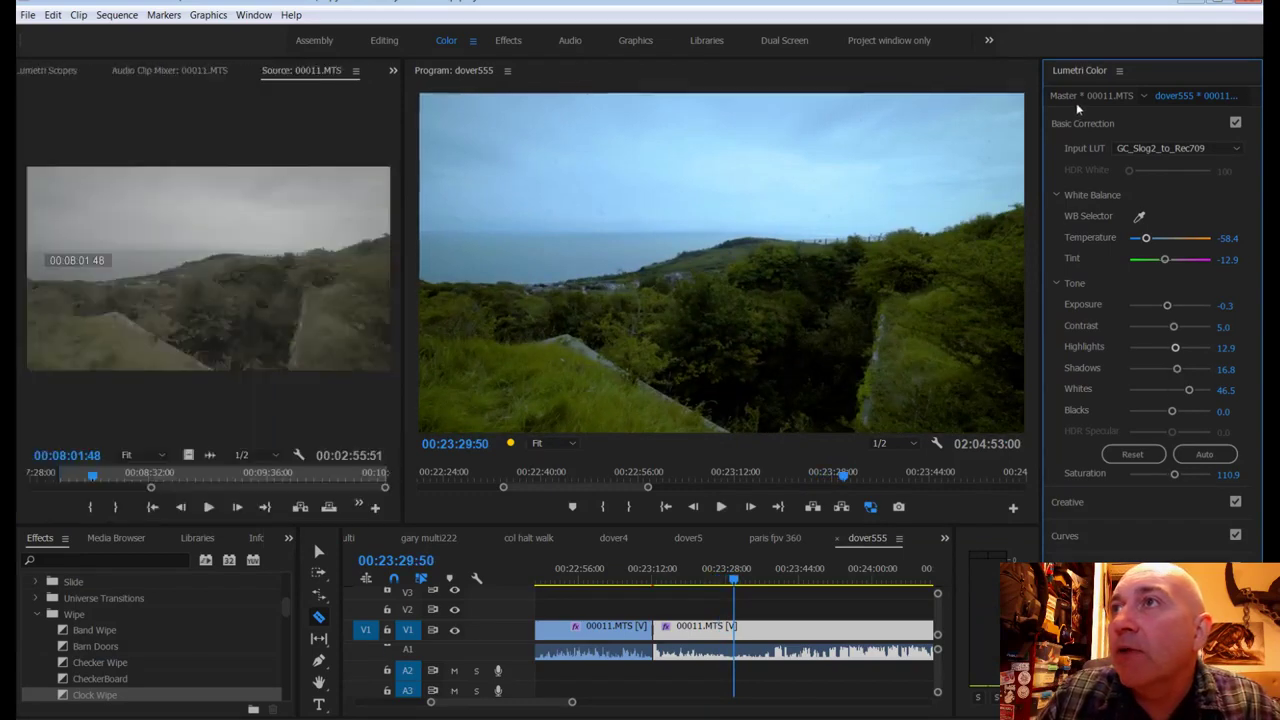
left_click_drag(1172, 369, 1181, 369)
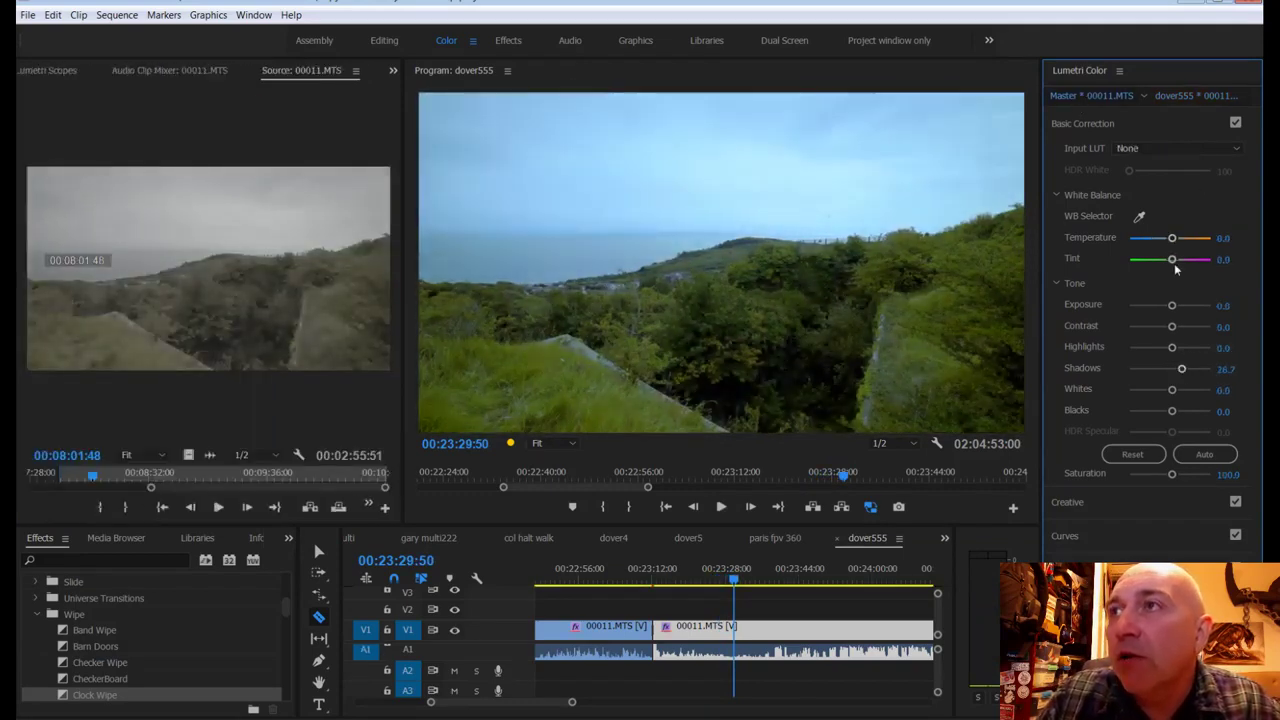
left_click(1186, 95)
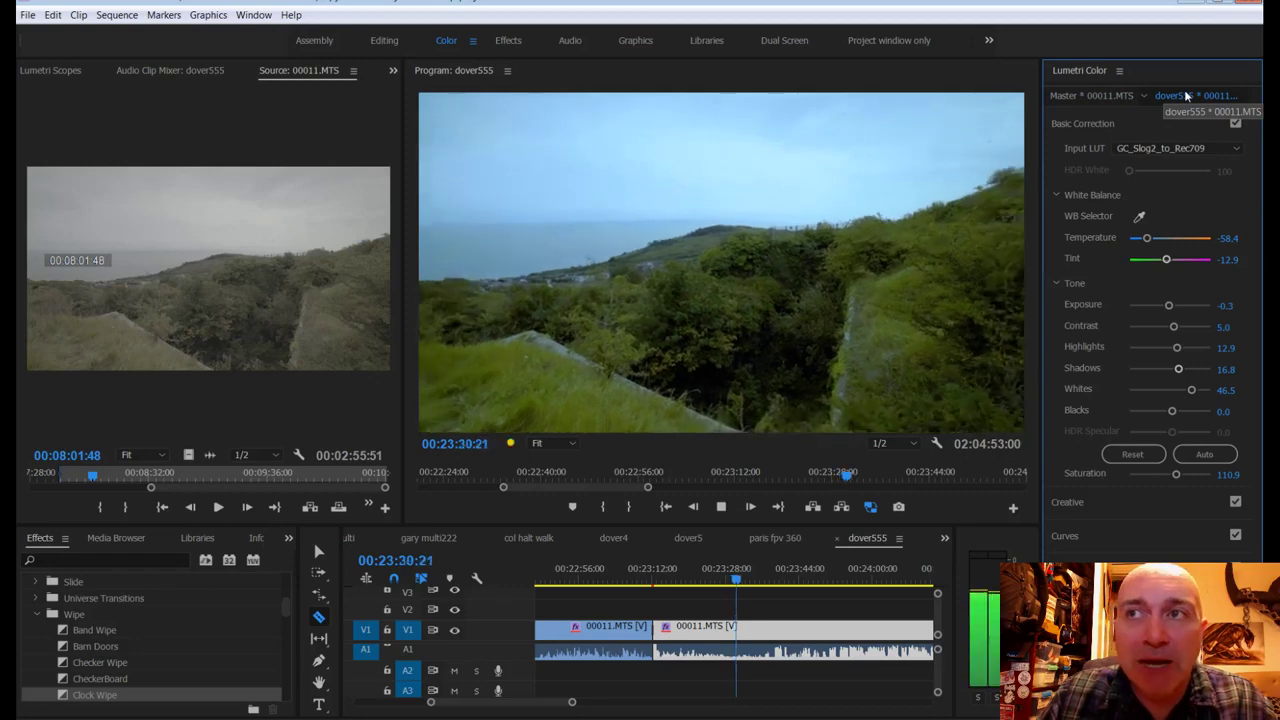
key("space")
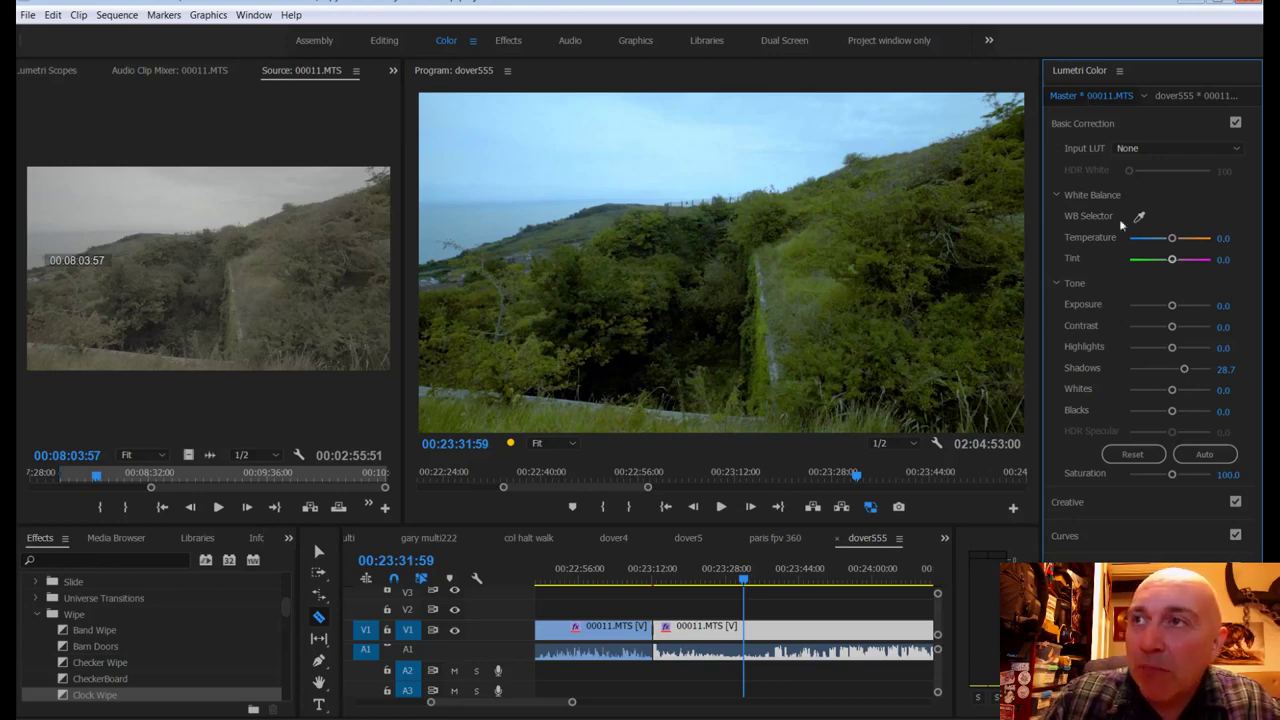
left_click(1198, 96)
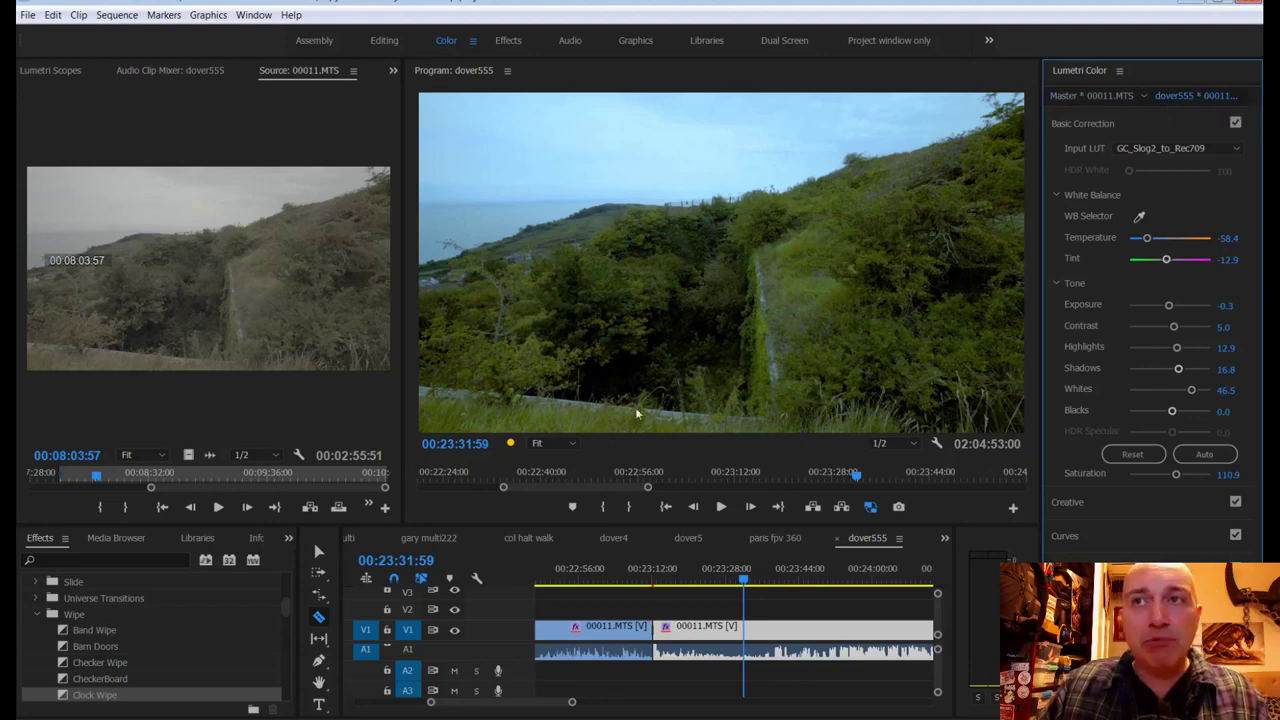
Step: Play back the graded footage from 00:23:31:59 to about 00:24:02, checking its color in the Lumetri Scopes
left_click(743, 580)
key("space")
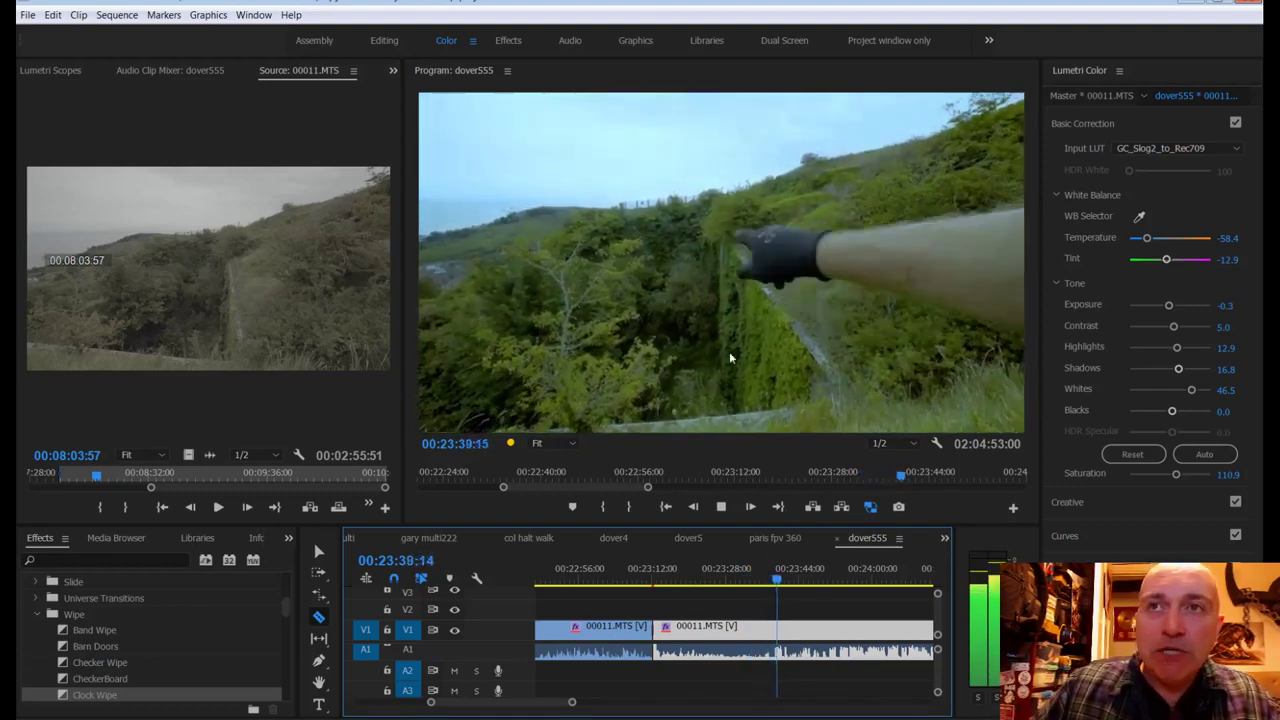
left_click(50, 70)
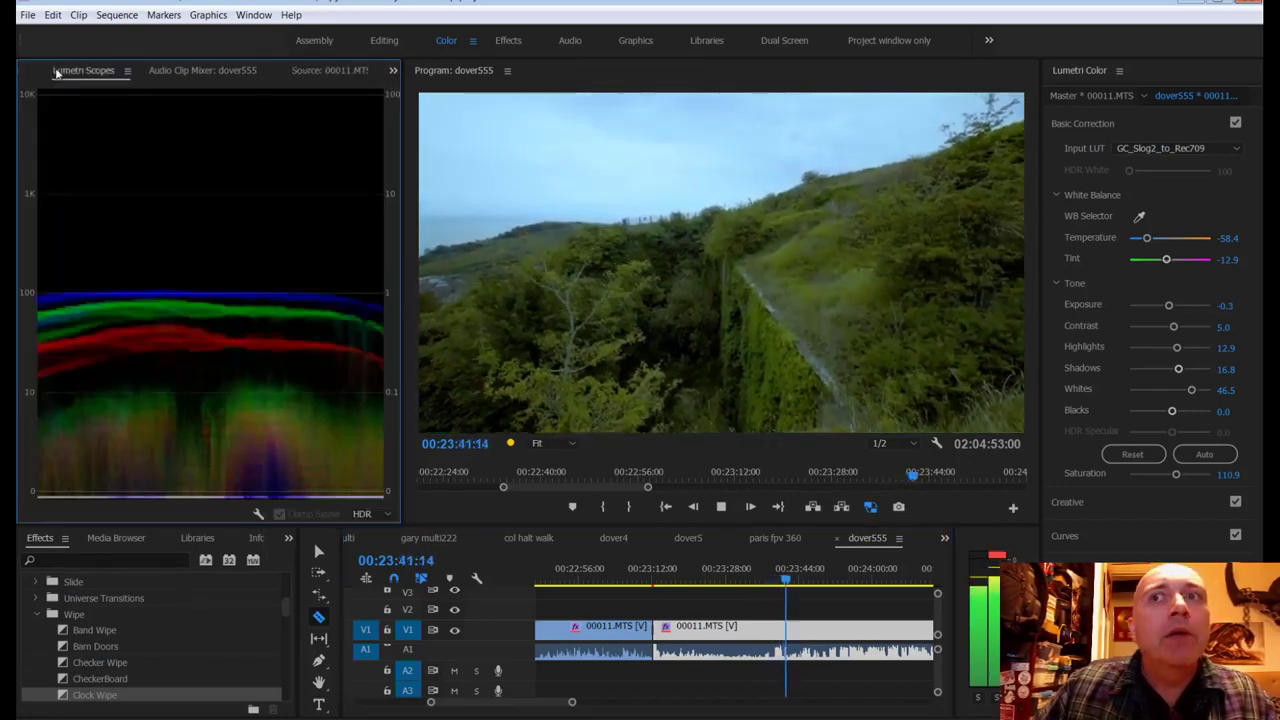
left_click(57, 72)
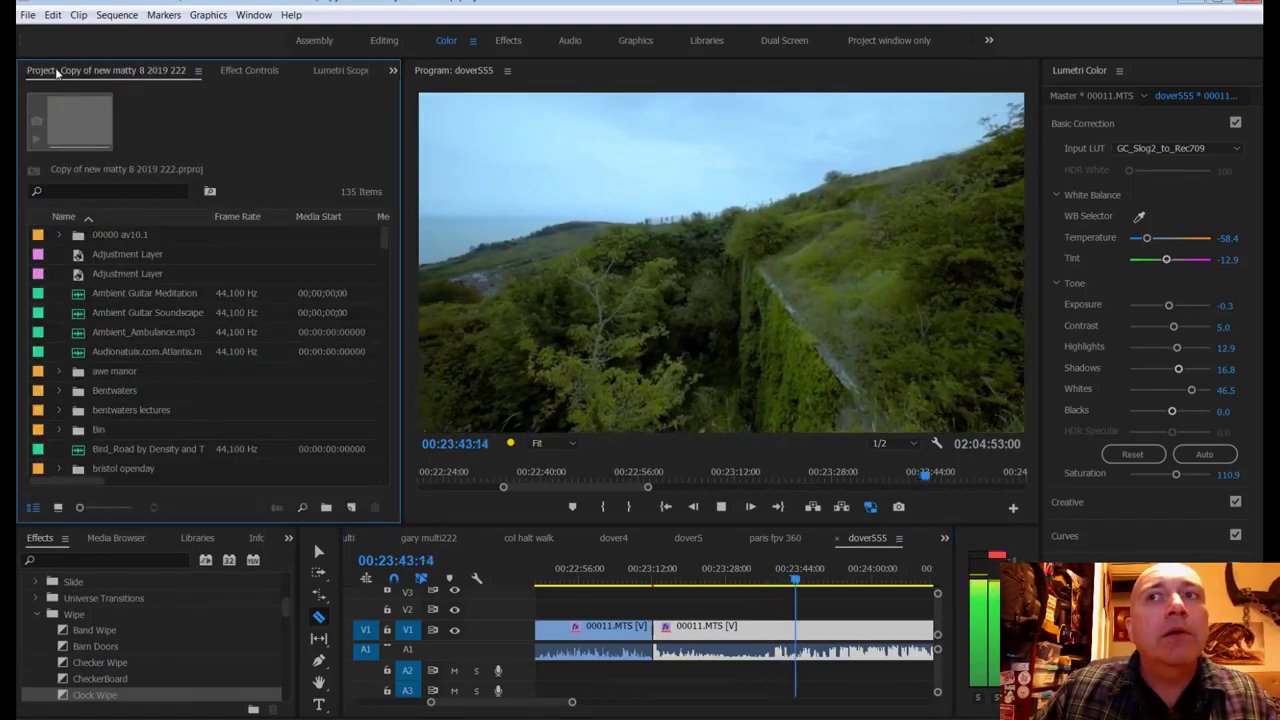
left_click(600, 277)
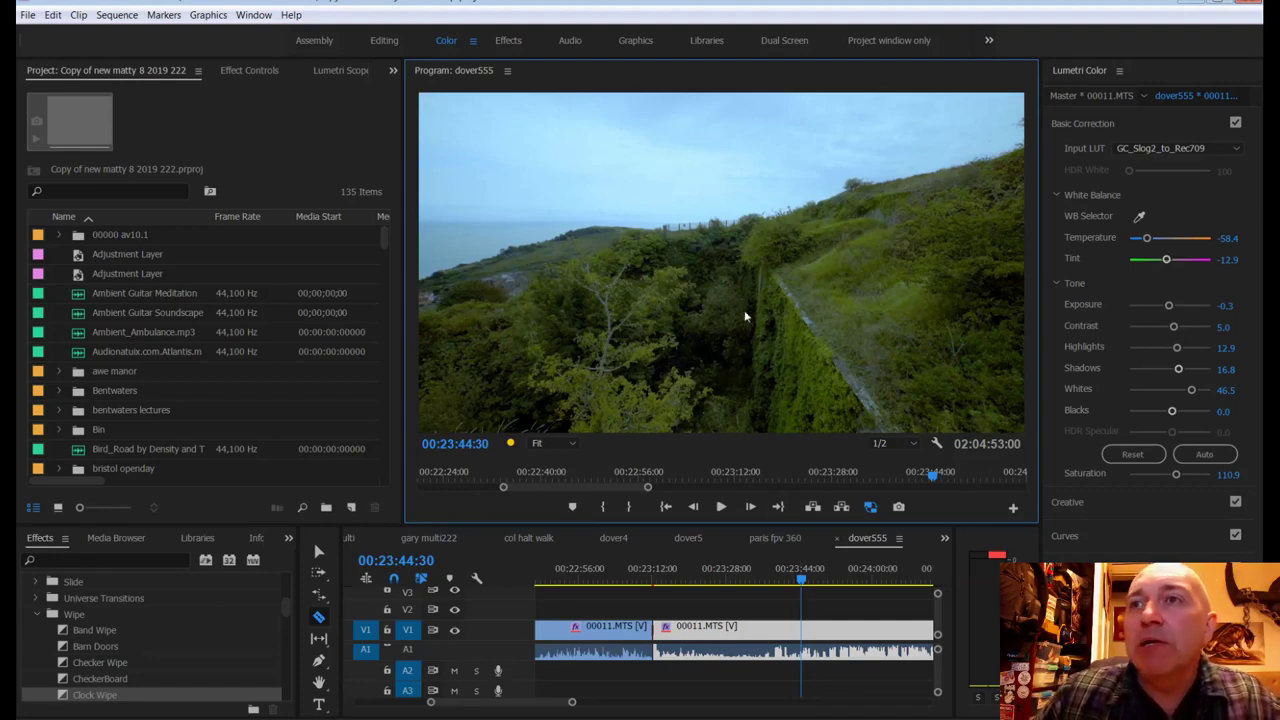
key("space")
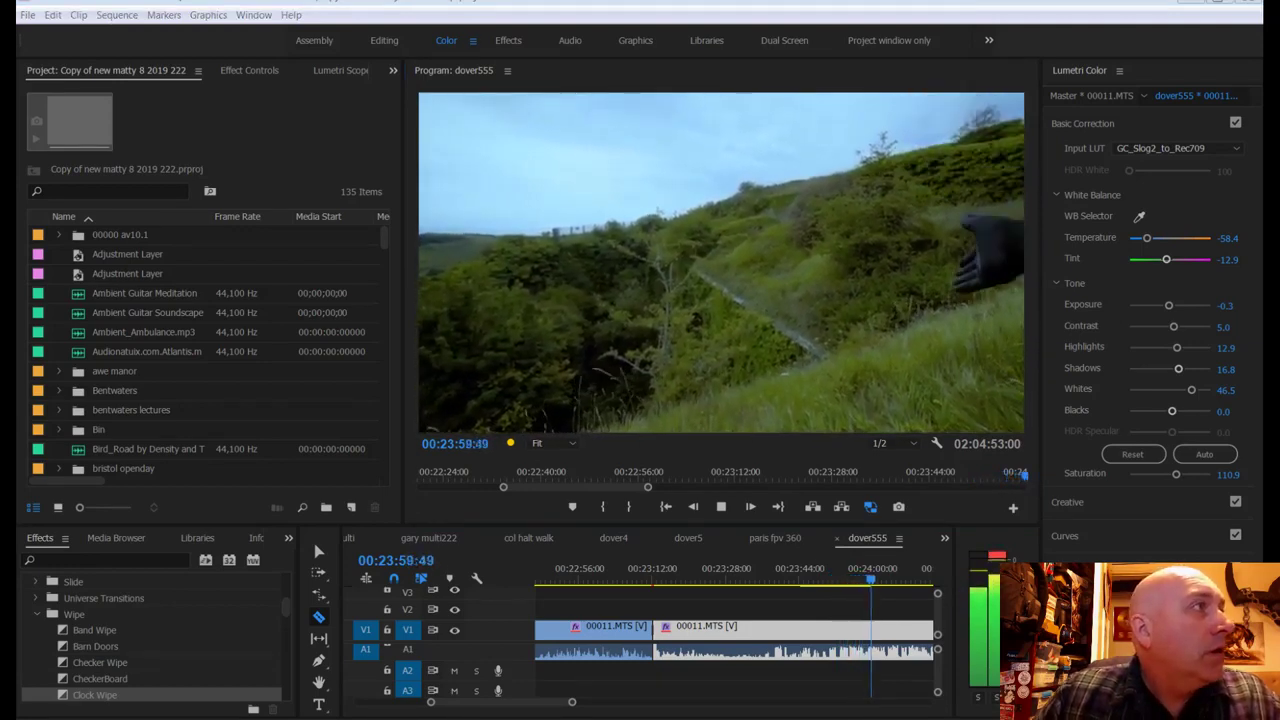
left_click(693, 347)
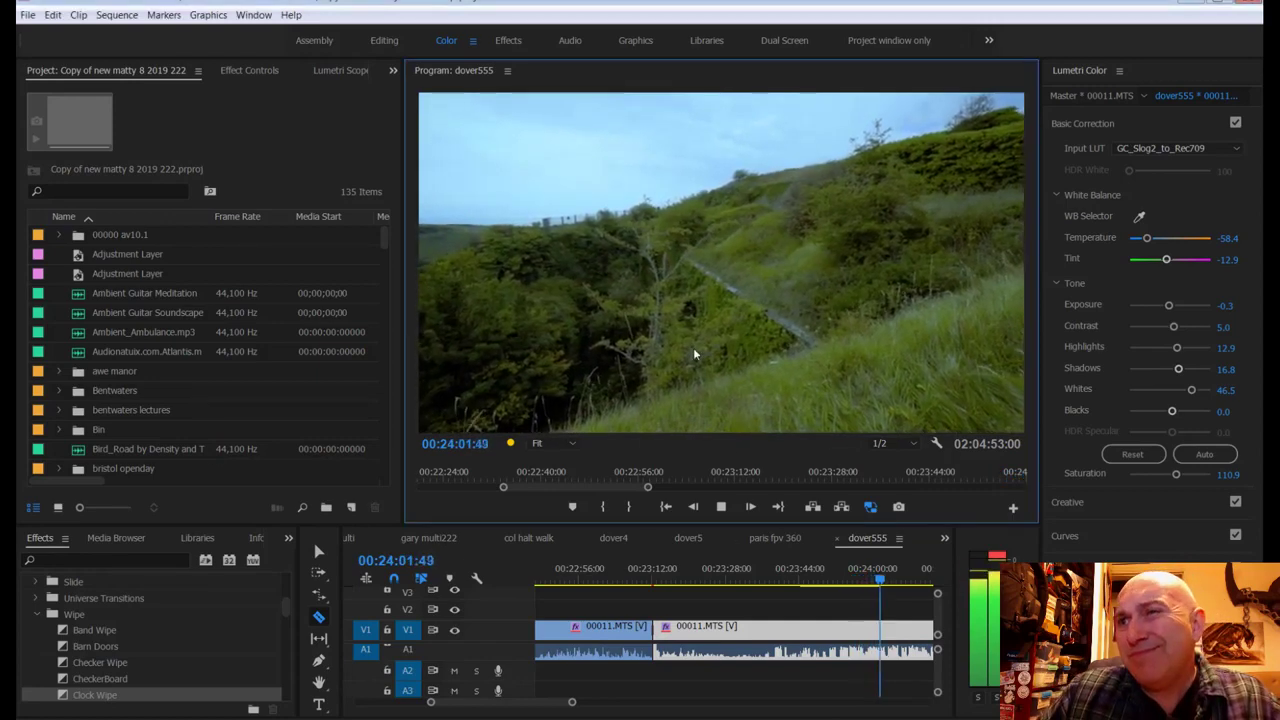
key("space")
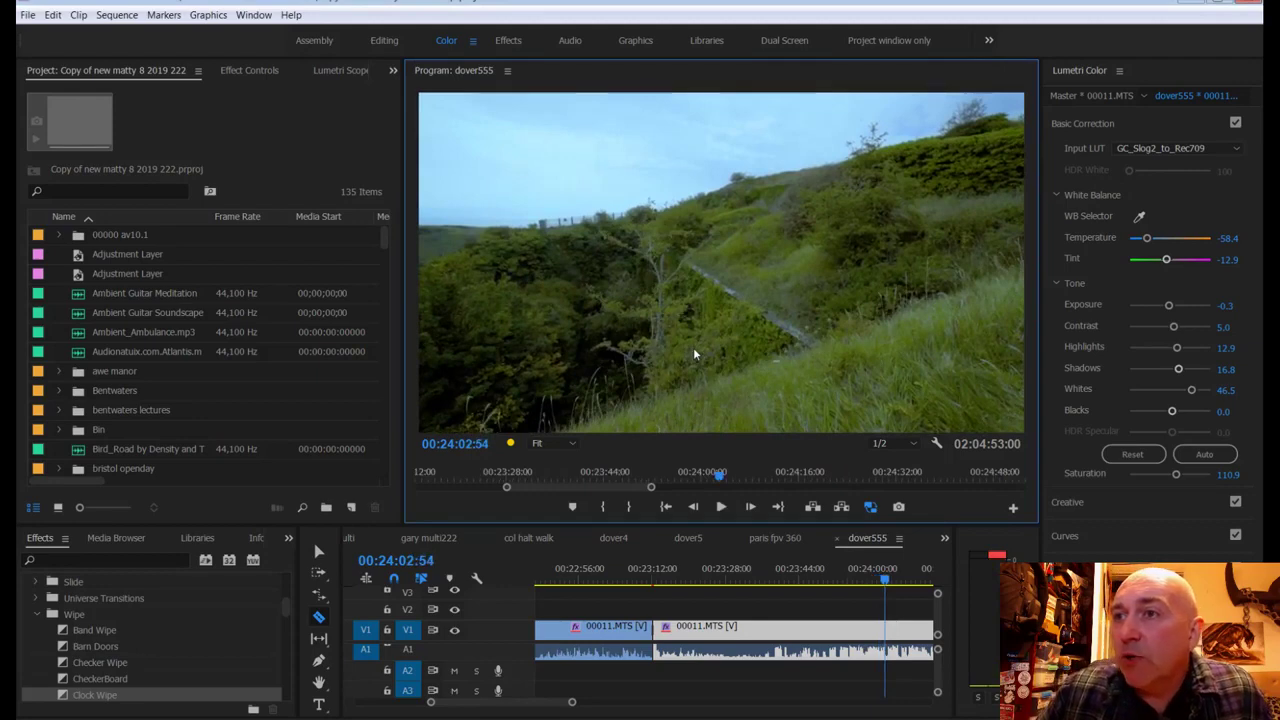
Step: Continue reviewing the clip to 00:24:36:59, save the project and resume playback
left_click_drag(584, 692, 721, 708)
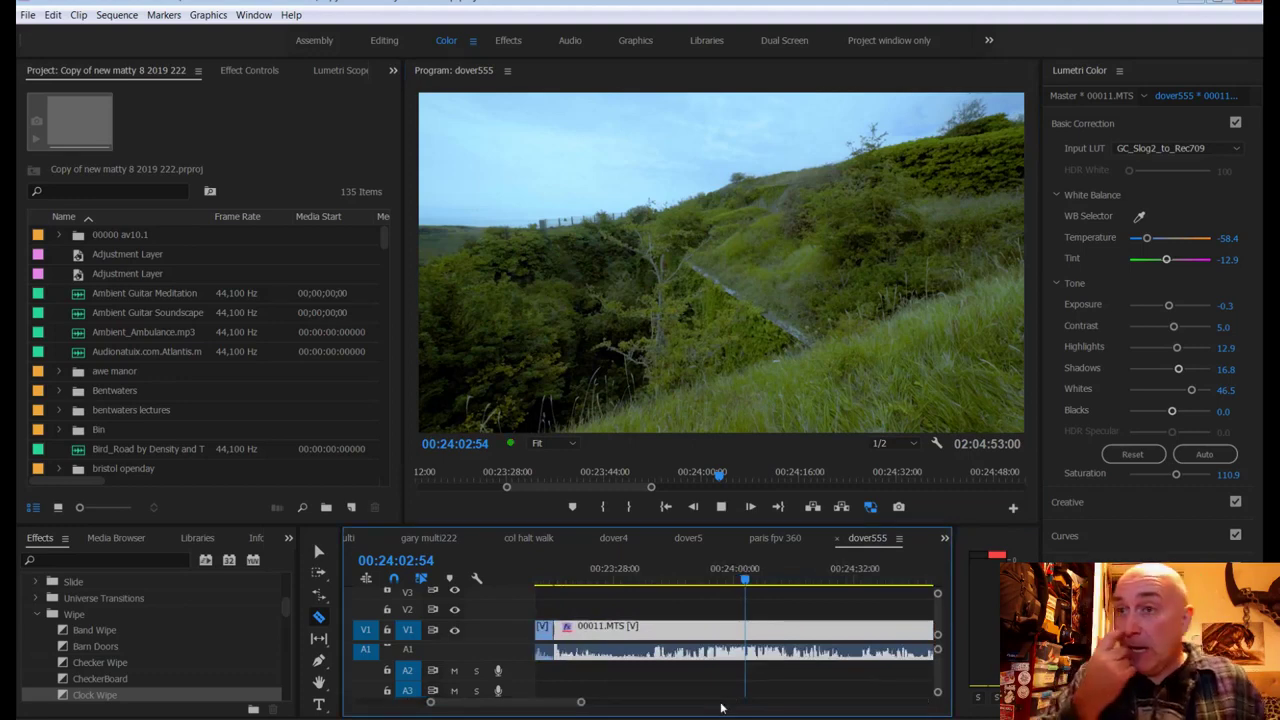
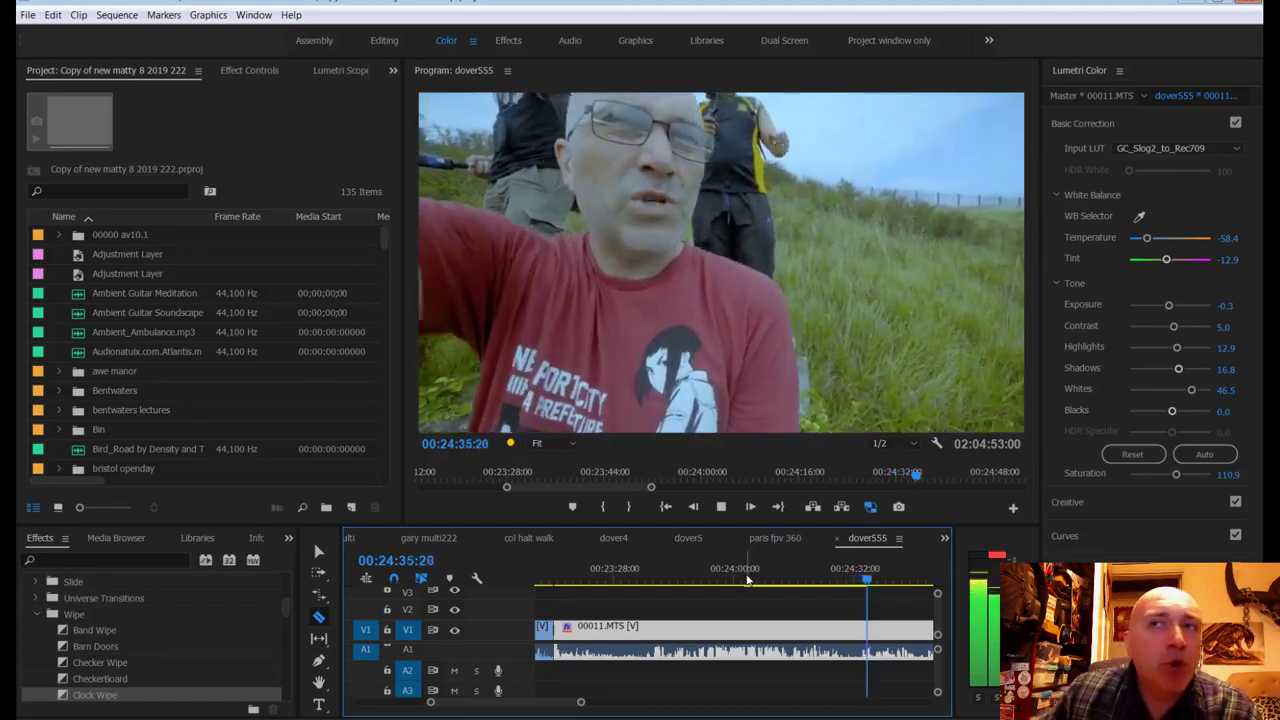
key("space")
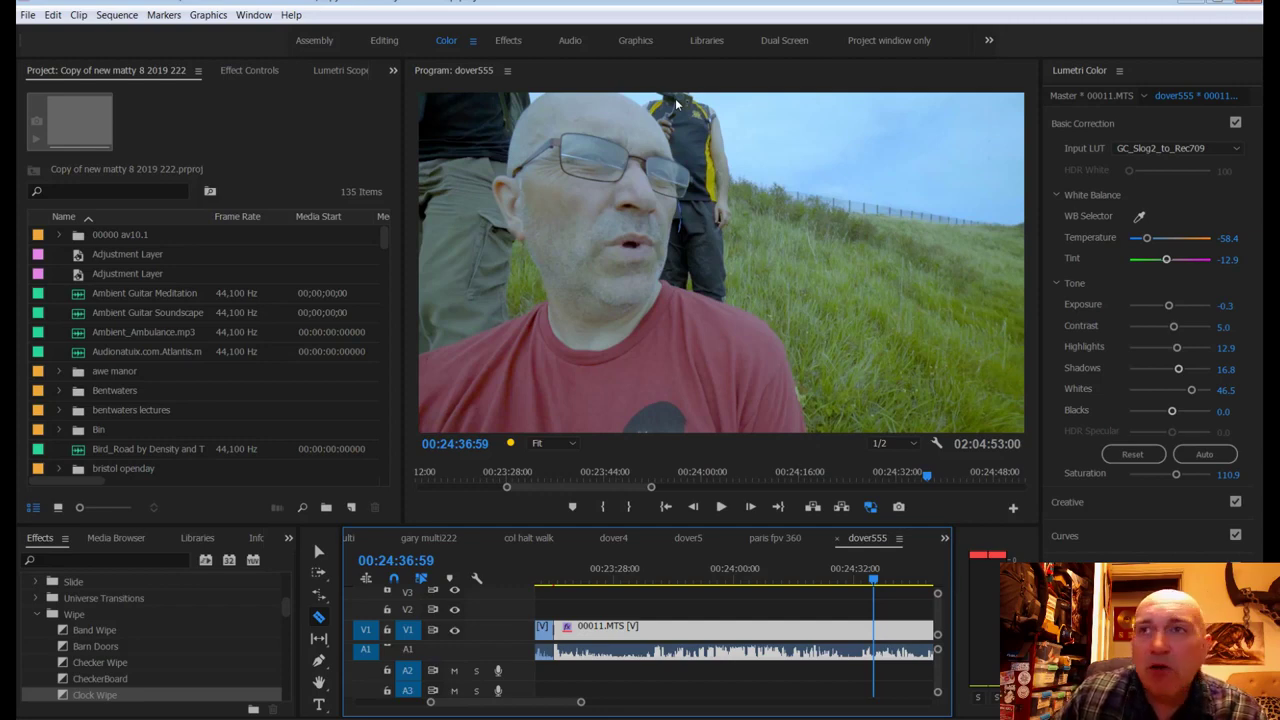
key("ctrl+s")
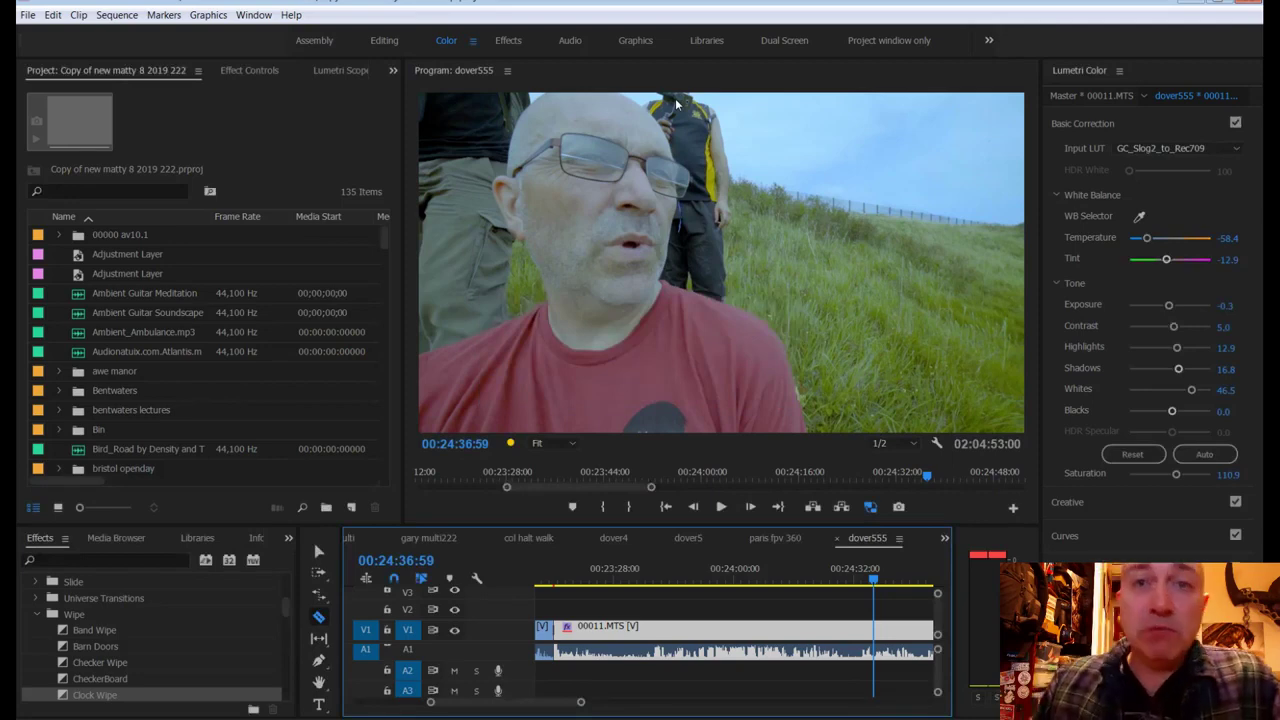
left_click(752, 291)
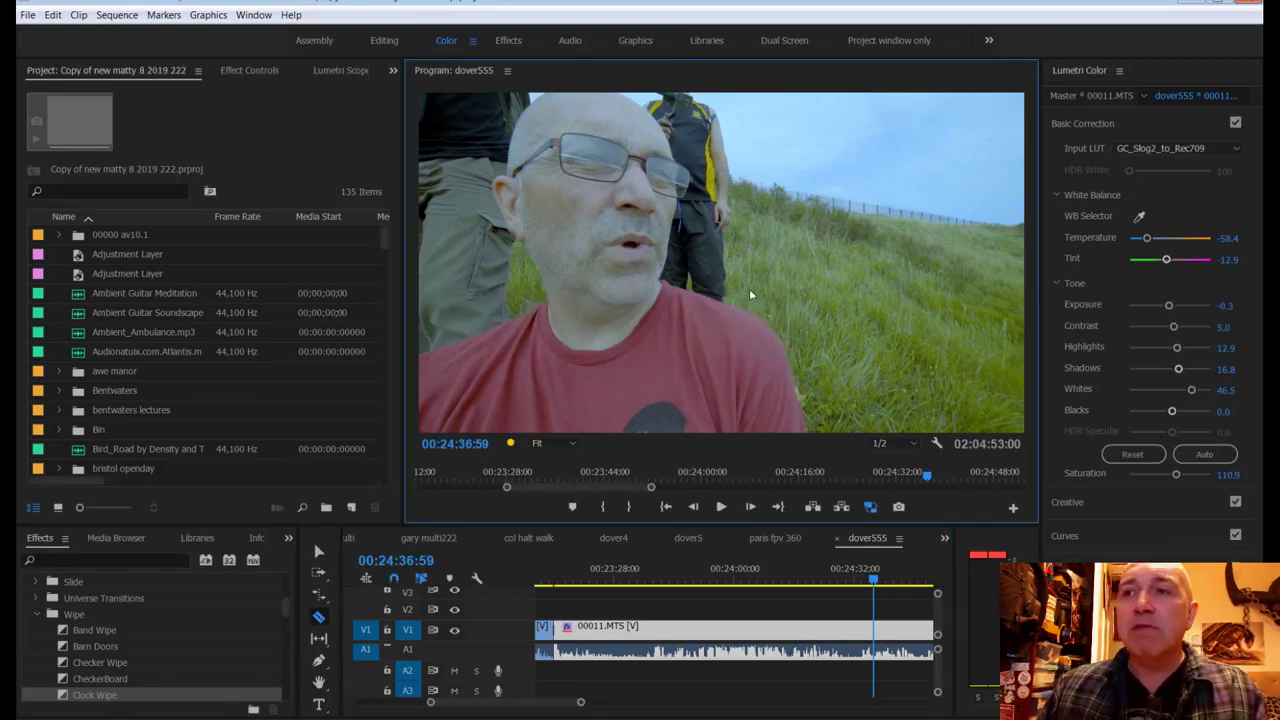
left_click(819, 592)
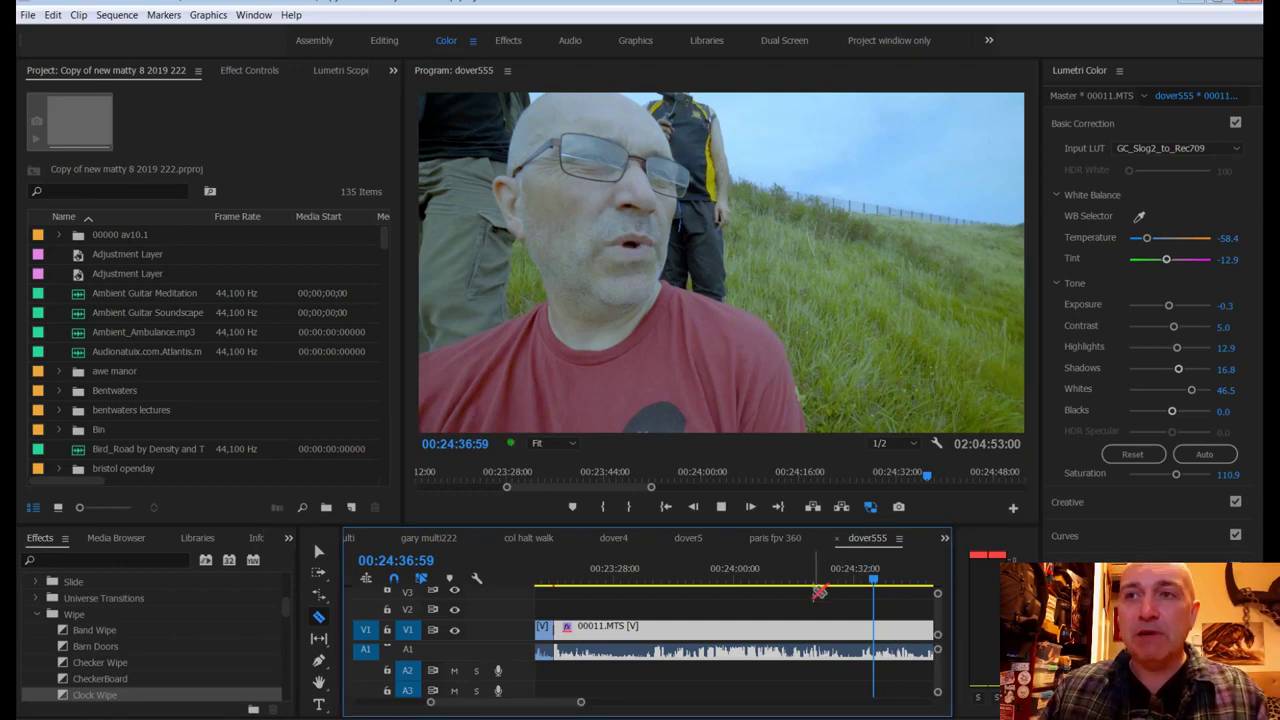
Step: Continue playback to about 00:24:43, then go back and cut the 00011.MTS clip at 00:24:39:21
left_click_drag(816, 589, 819, 602)
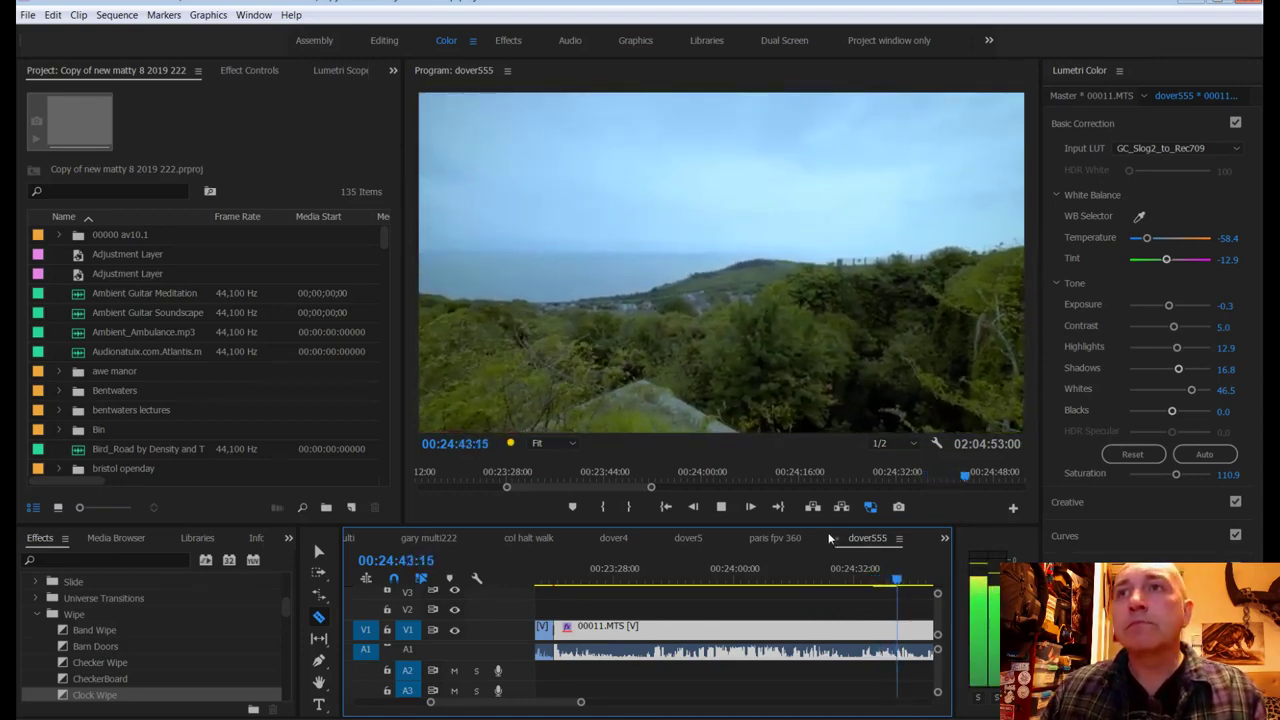
left_click(896, 582)
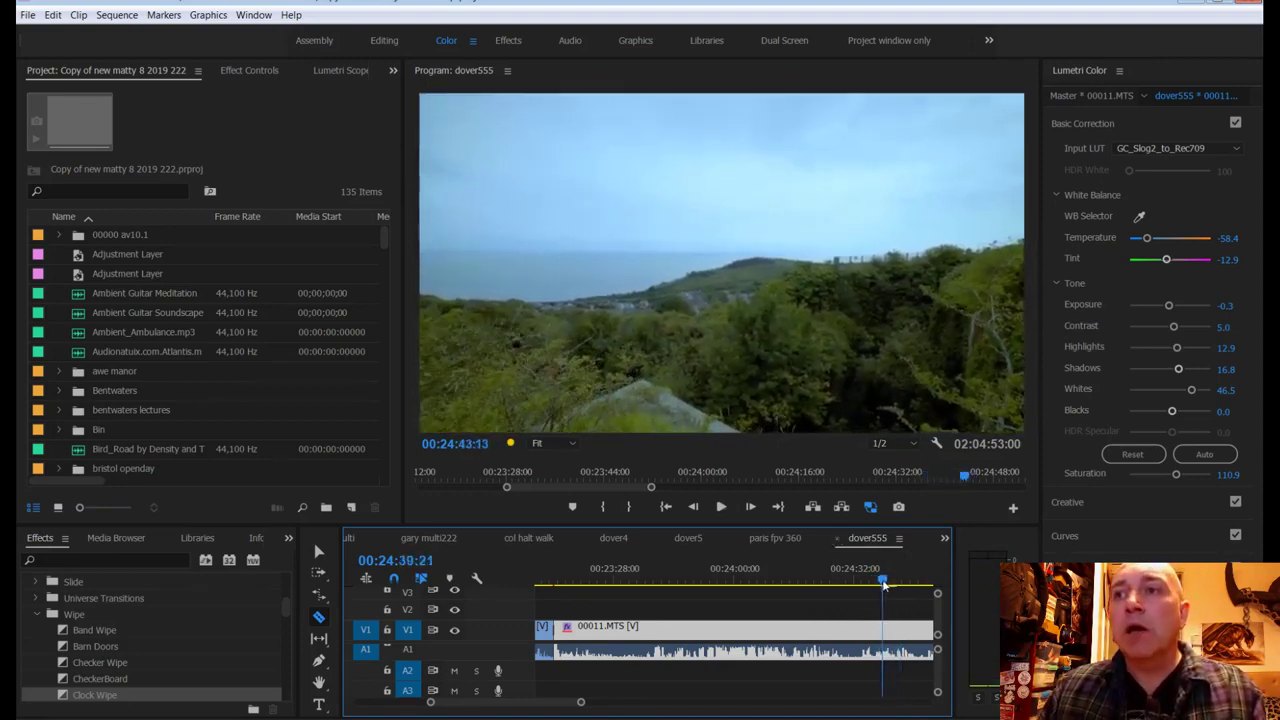
left_click(884, 630)
scroll(840, 645, "right", 3)
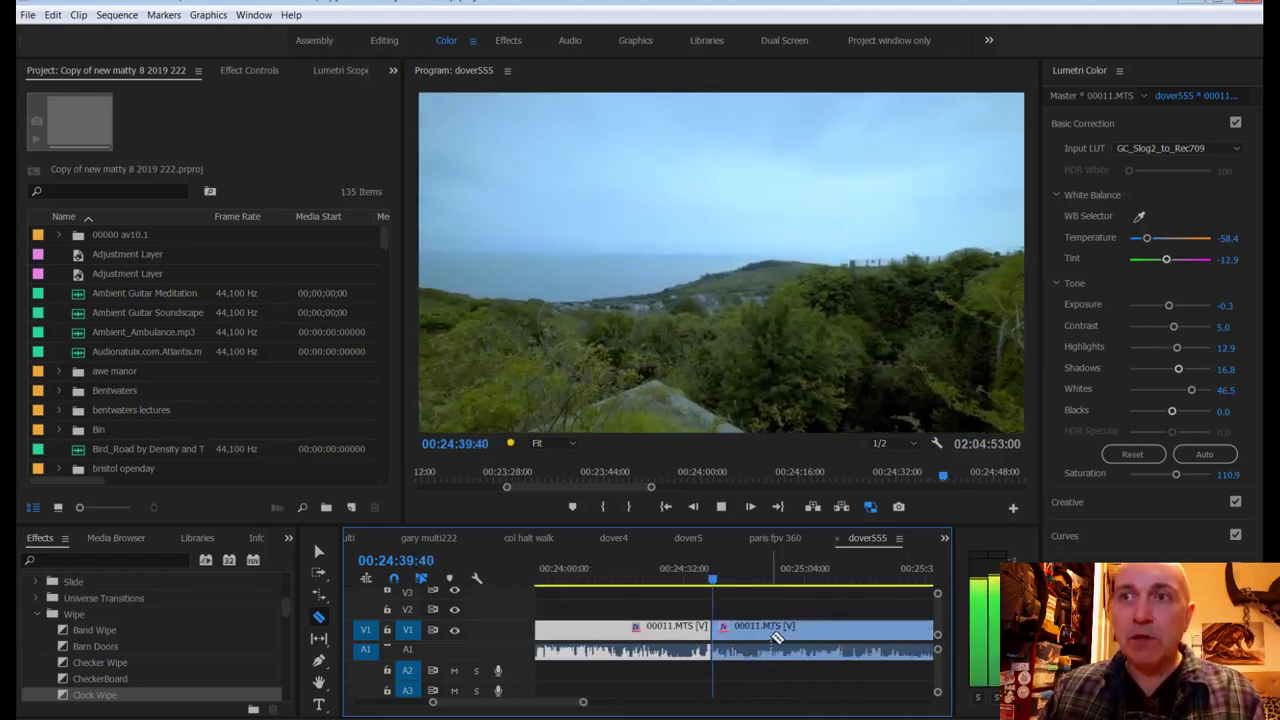
Step: Keyframe the Scale of the segment after the cut from 100 at 00:24:40:04 to 345 at 00:24:41:25 and play back the zoom
key("space")
left_click(240, 70)
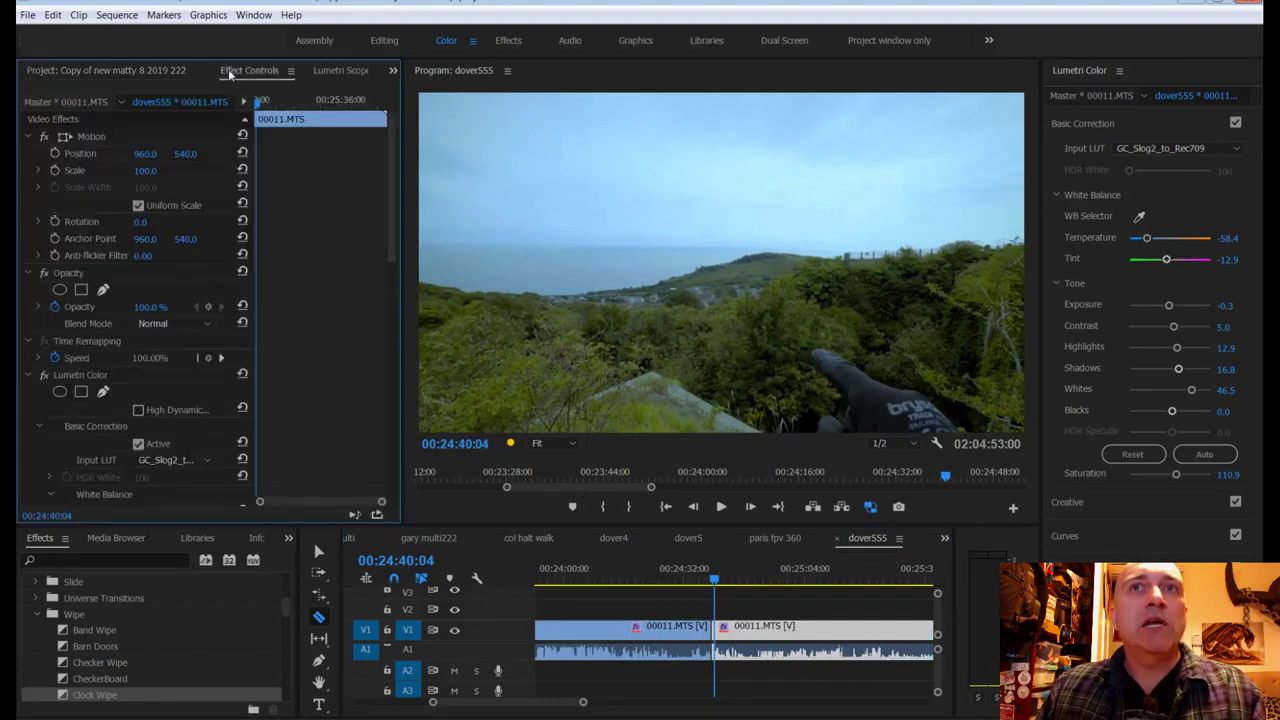
left_click(55, 170)
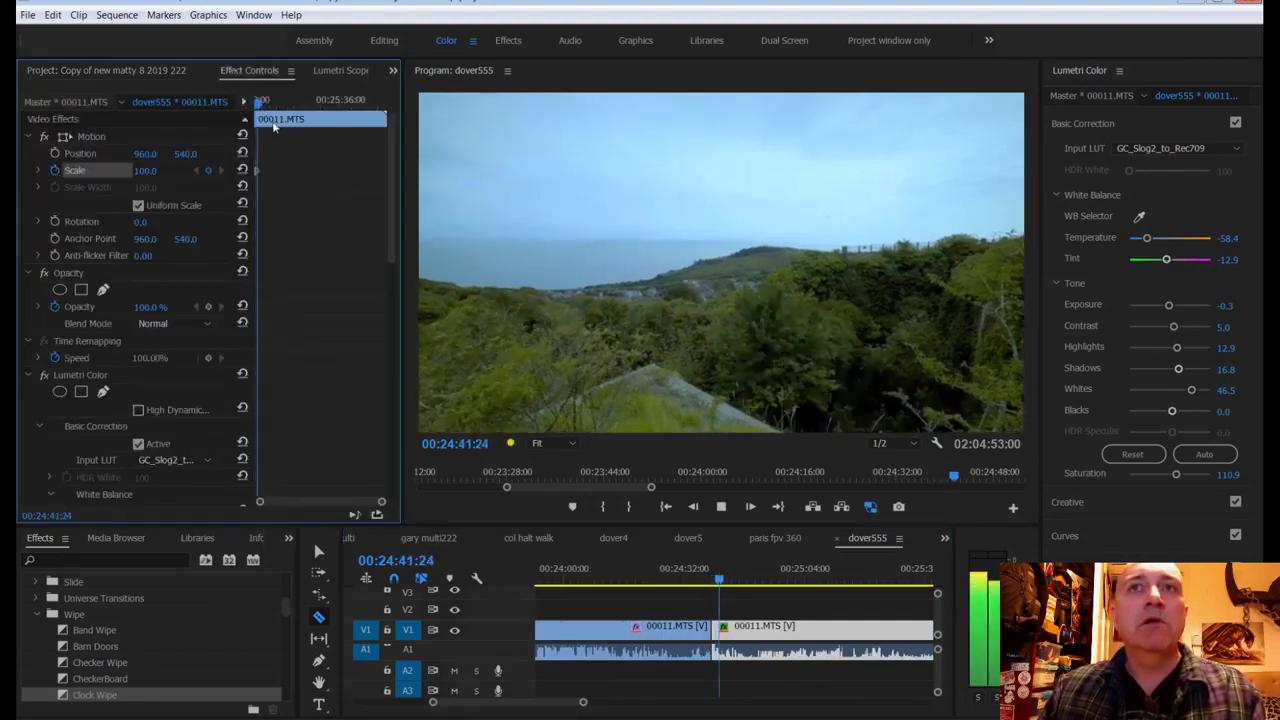
key("space")
left_click_drag(148, 171, 150, 172)
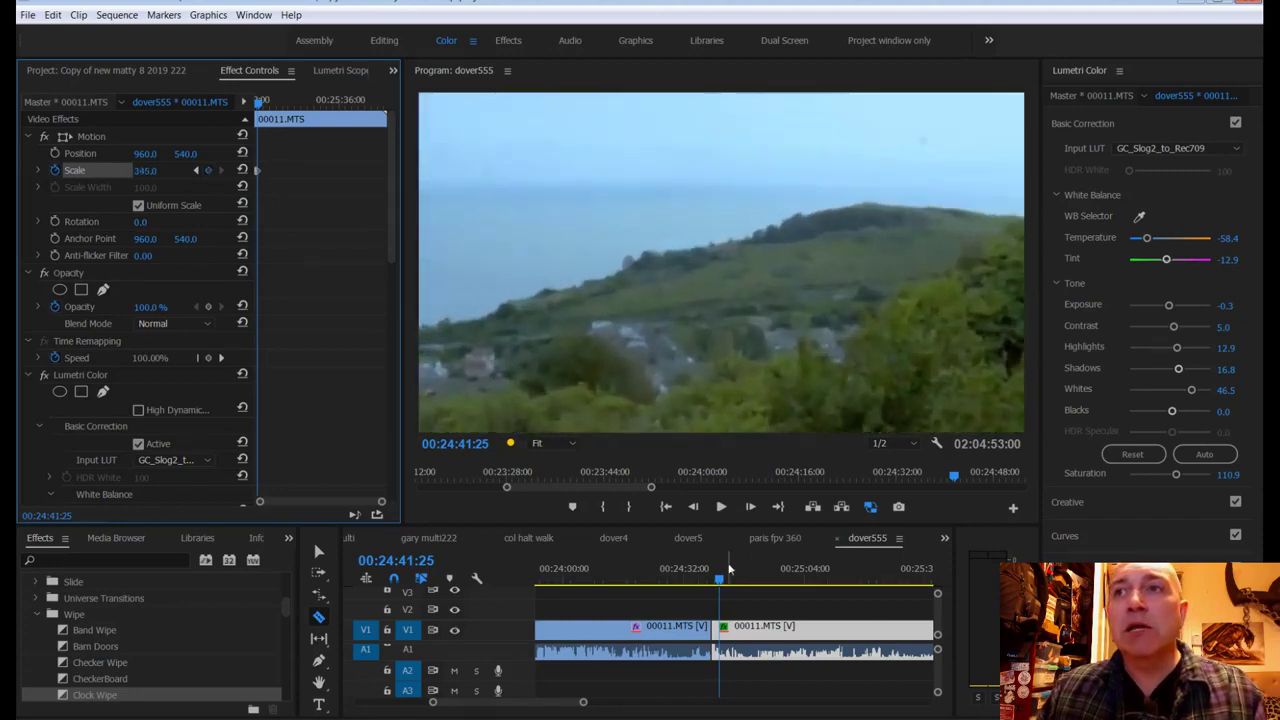
left_click_drag(722, 581, 712, 582)
key("space")
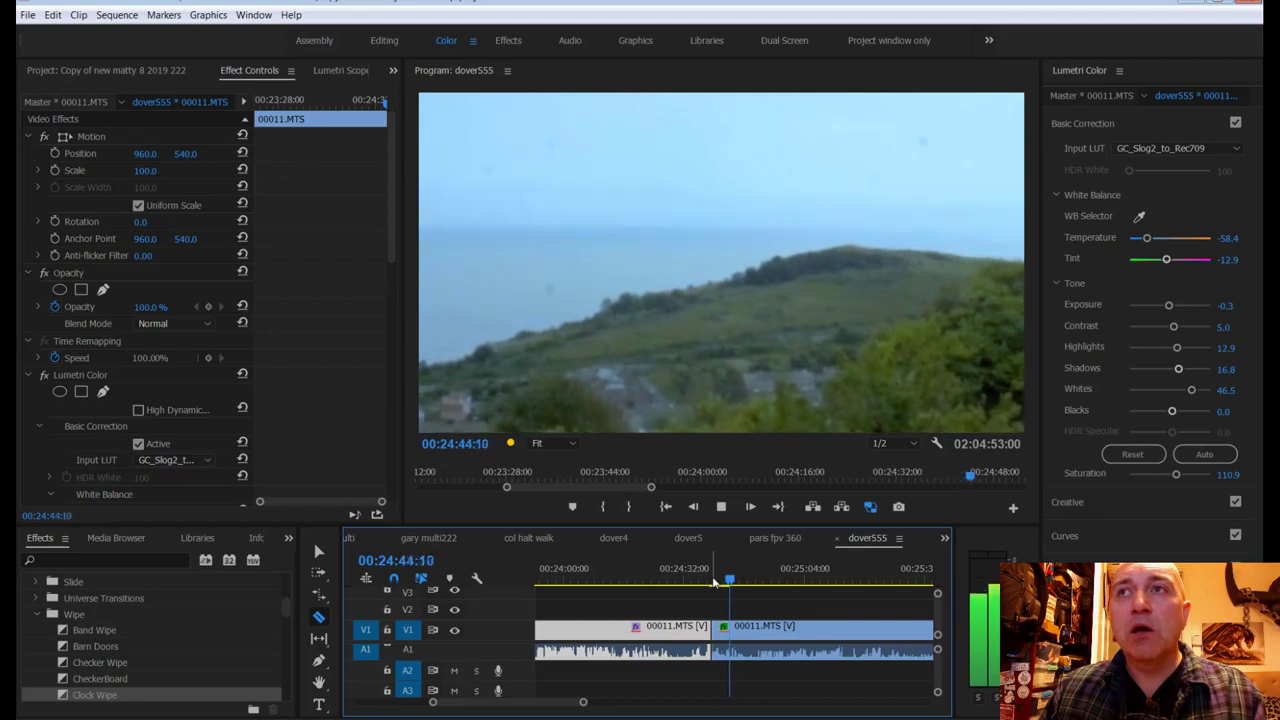
Step: Cut the clip at 00:24:45:46 and add Scale keyframes that bring the zoomed segment back to 100 at 00:24:45:25
key("space")
left_click(736, 630)
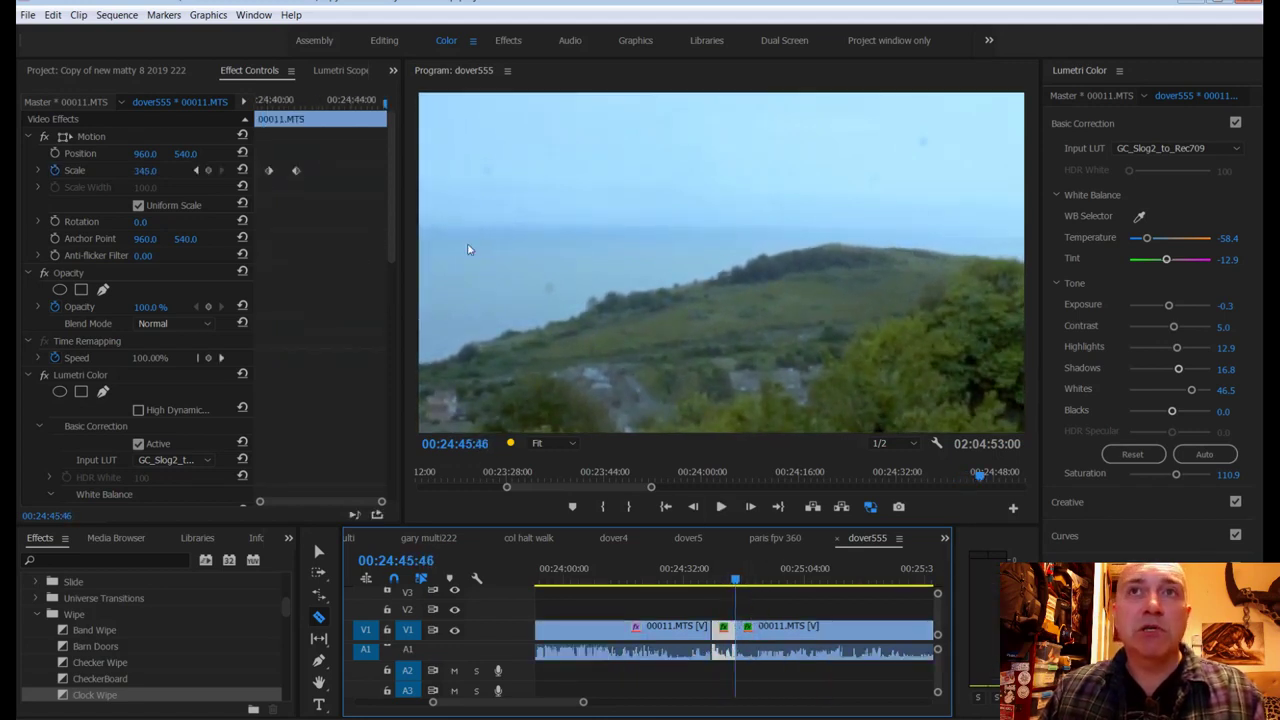
left_click(386, 103)
mouse_move(380, 103)
left_mouse_down()
mouse_move(361, 103)
mouse_move(380, 101)
left_mouse_up()
left_click(208, 170)
left_click(208, 171)
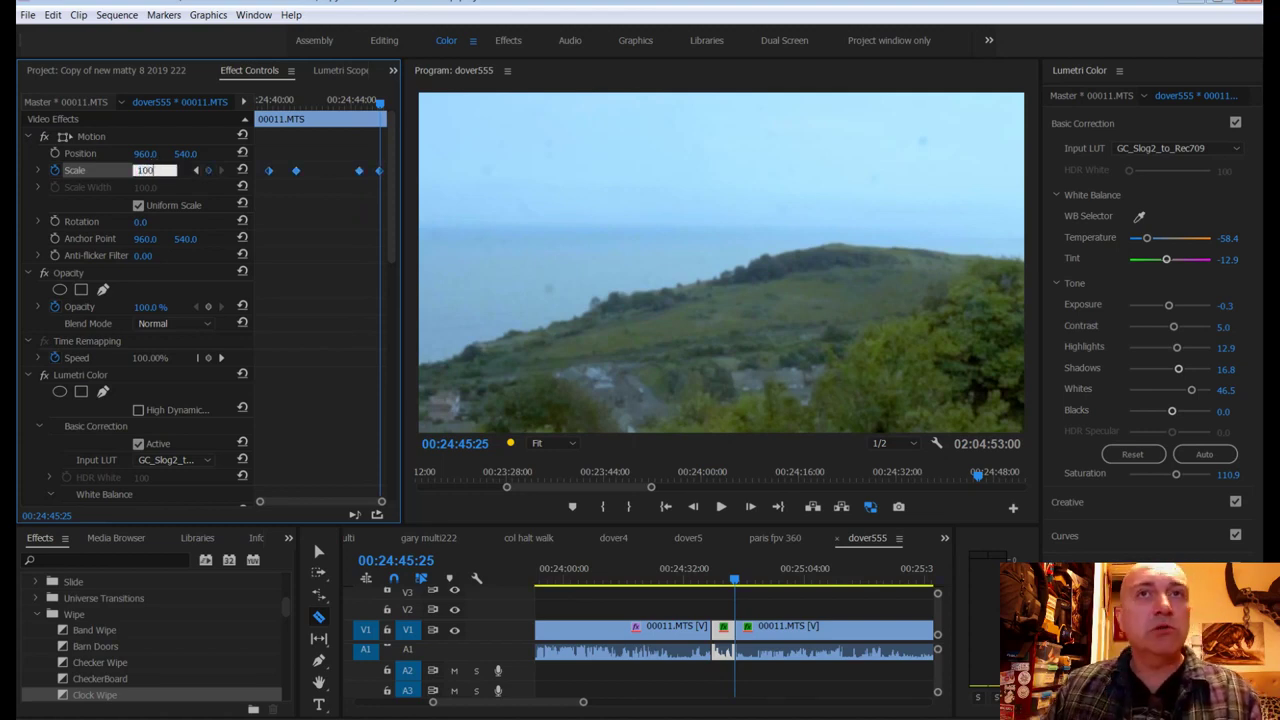
key("Return")
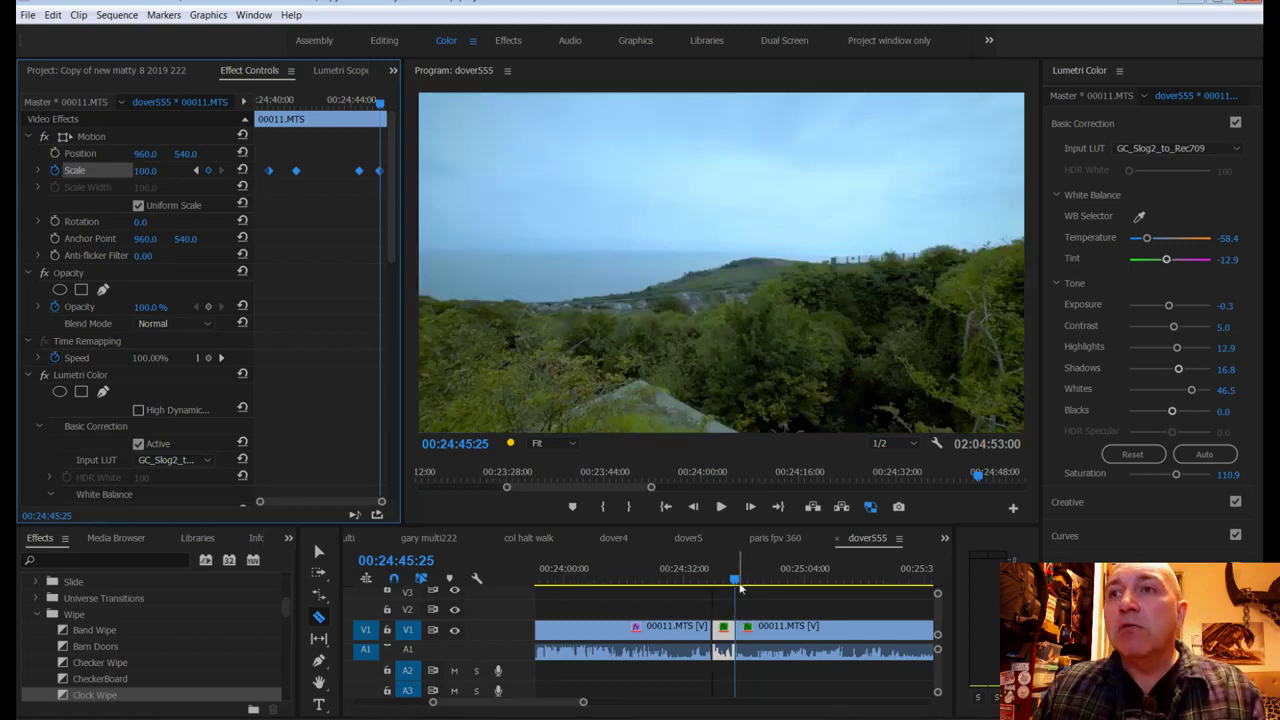
left_click_drag(740, 588, 730, 583)
key("space")
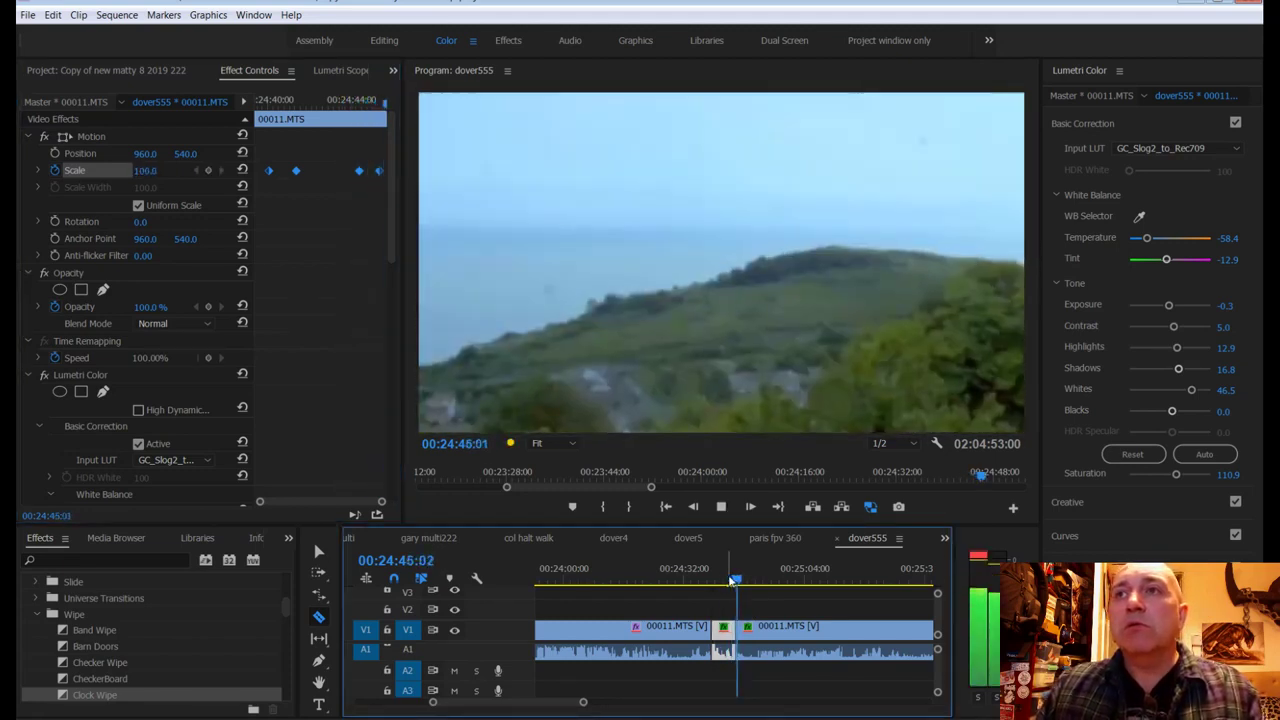
Step: Reset the Scale of the segment following the zoom to 100 and remove its Scale keyframes
left_click(785, 628)
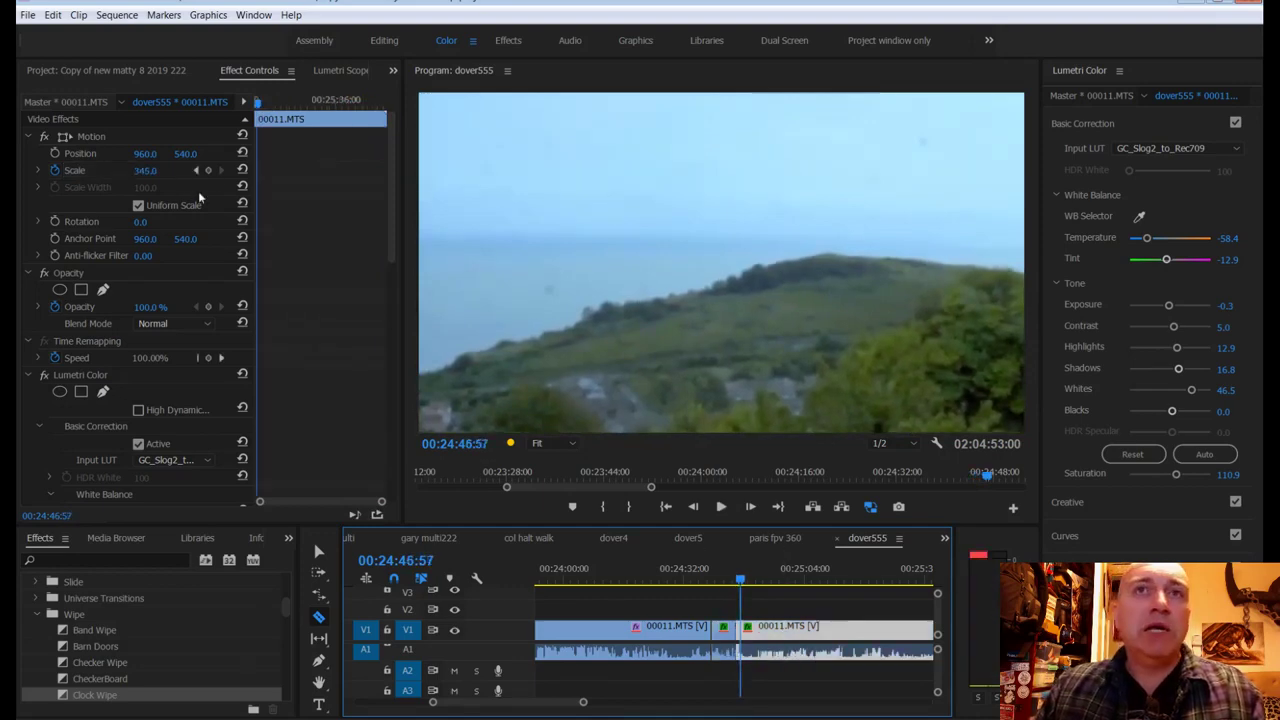
left_click(242, 170)
left_click(57, 171)
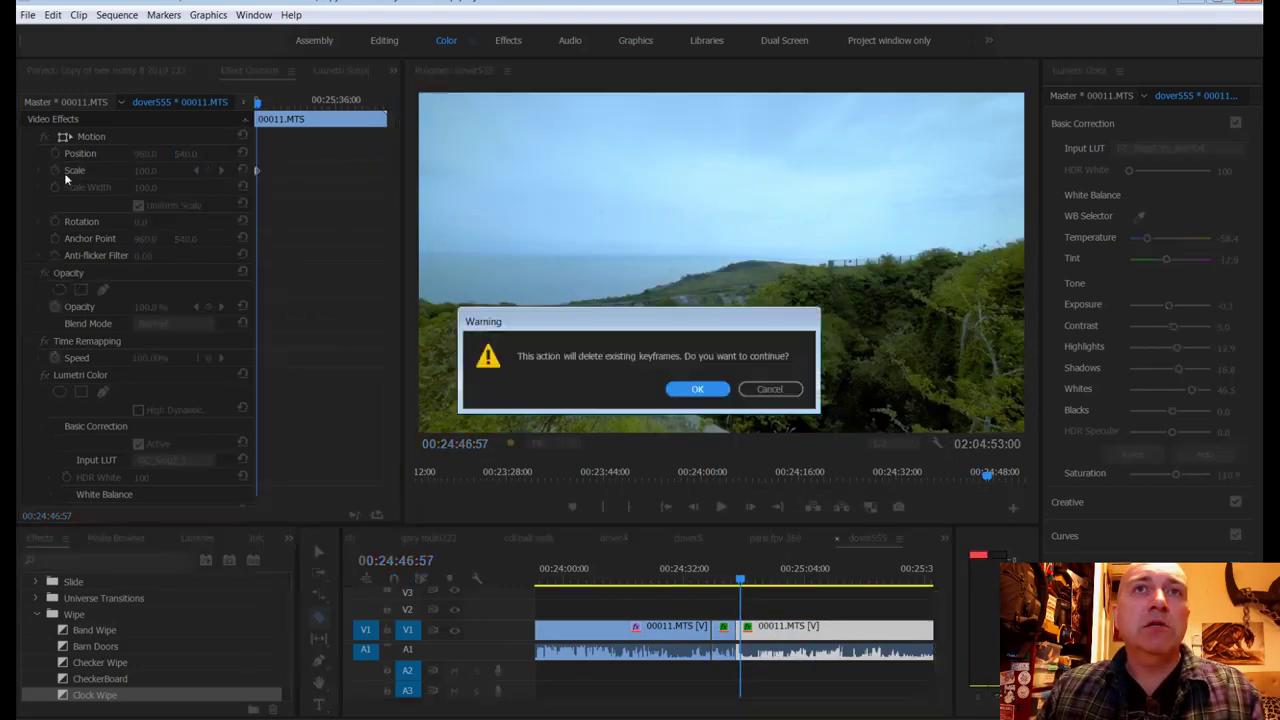
left_click(694, 390)
Step: Play on past the zoom and cut the 00011.MTS clip at 00:24:51:12
key("space")
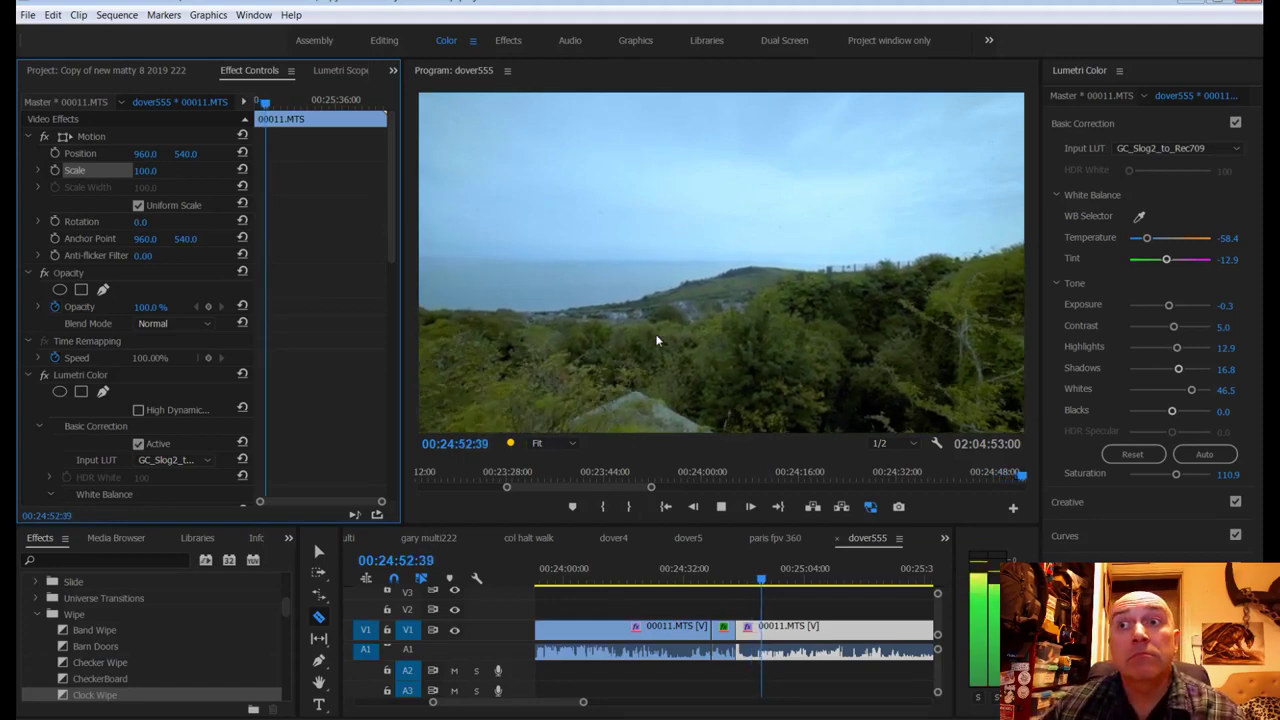
key("space")
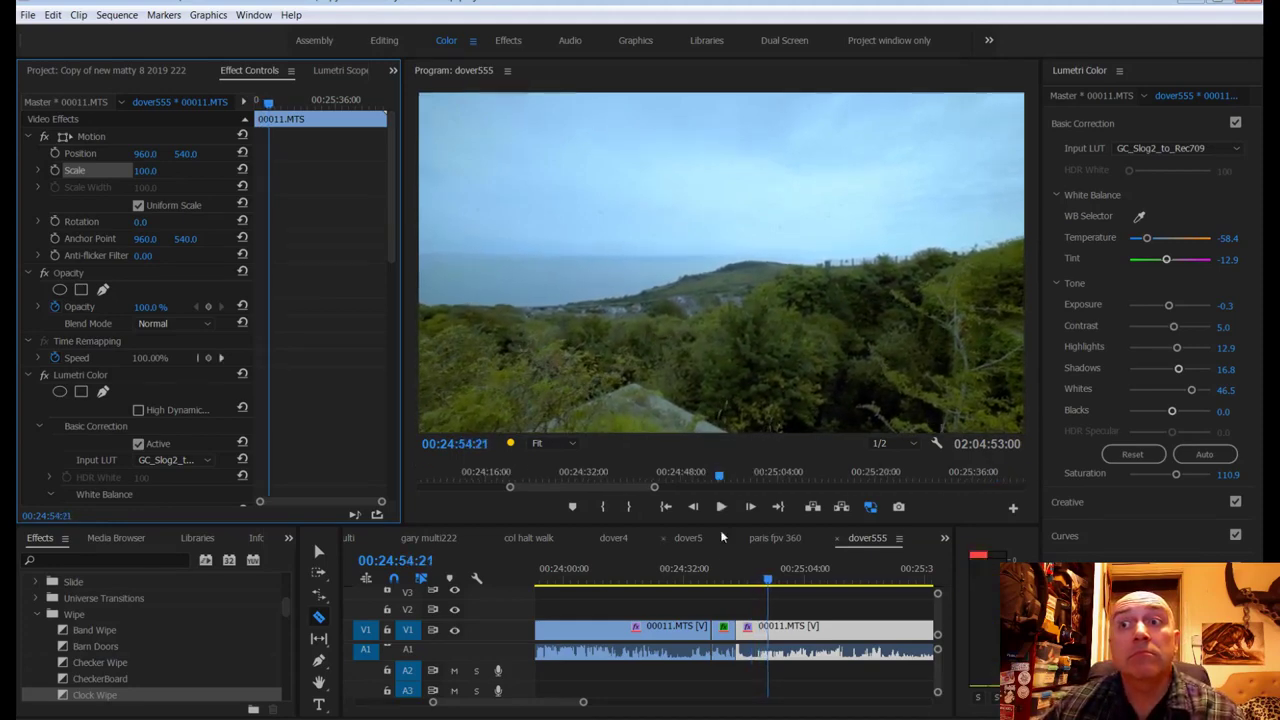
left_click(763, 580)
left_click_drag(763, 580, 757, 581)
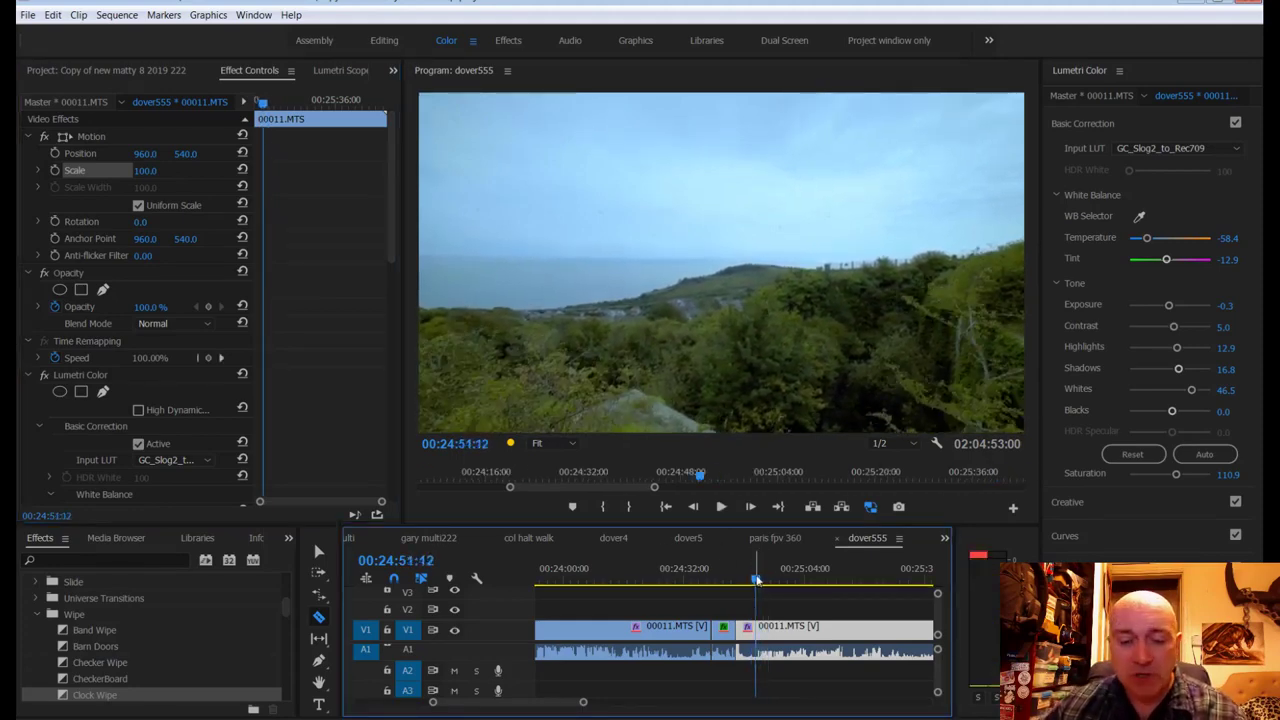
left_click(758, 627)
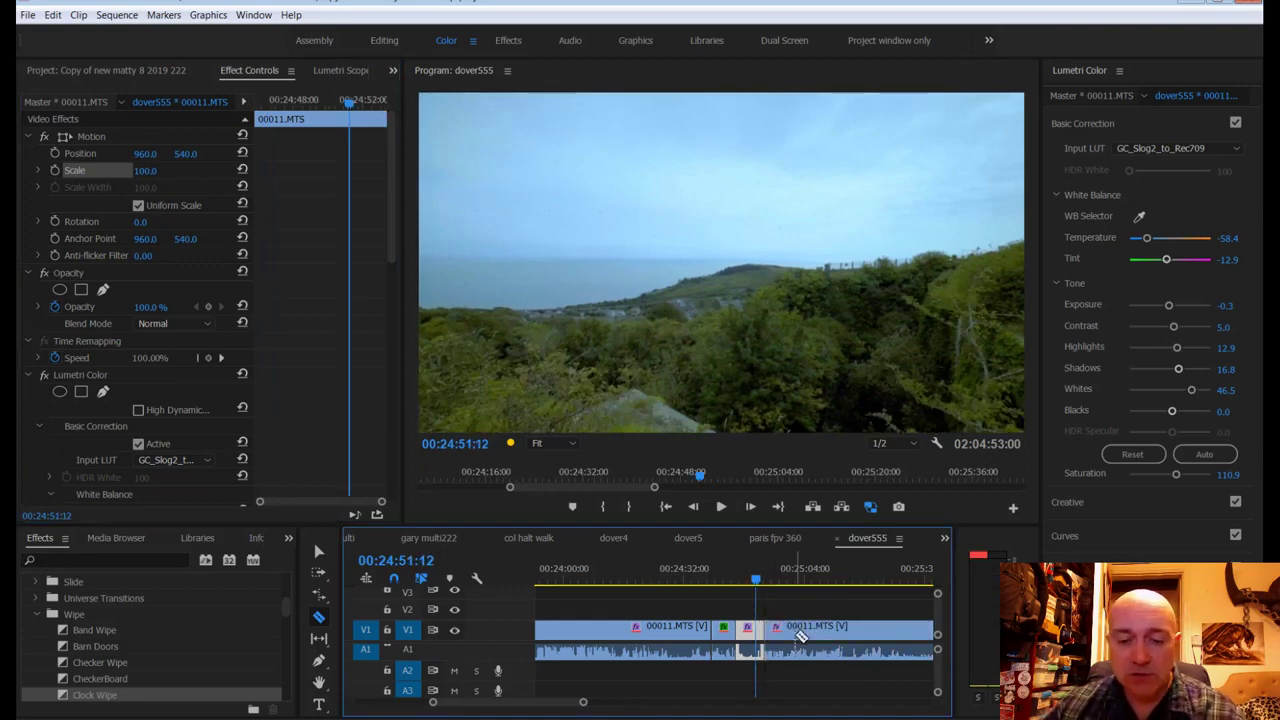
left_click(798, 638)
left_click(758, 628)
Step: Cut the clip at 00:25:16:54, ripple delete the section from 00:24:51:12 up to that point, and save the project
key("space")
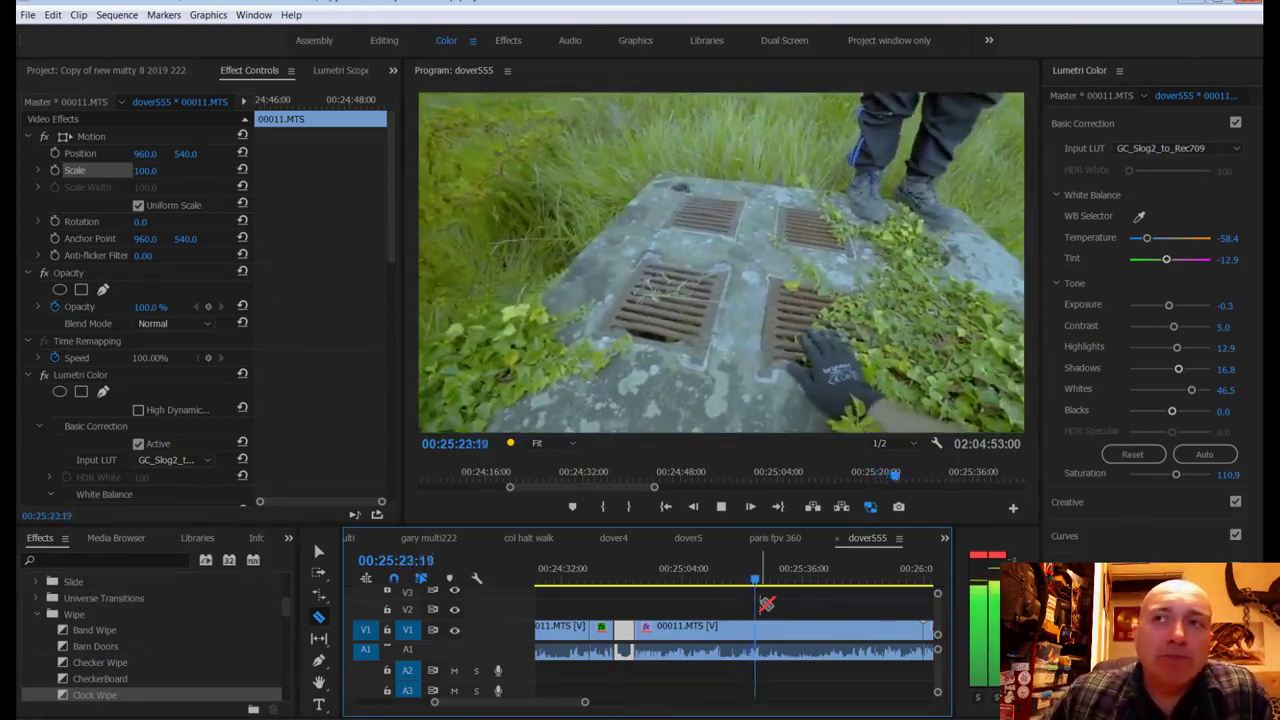
key("space")
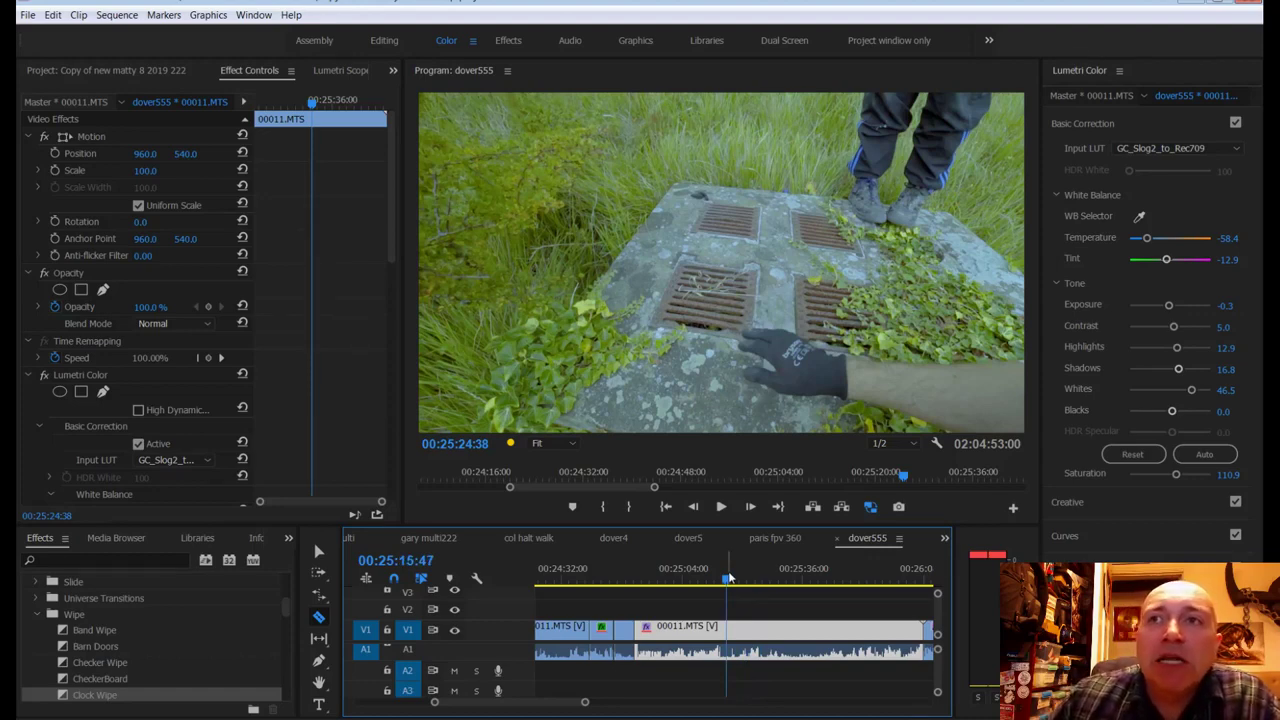
left_click(729, 578)
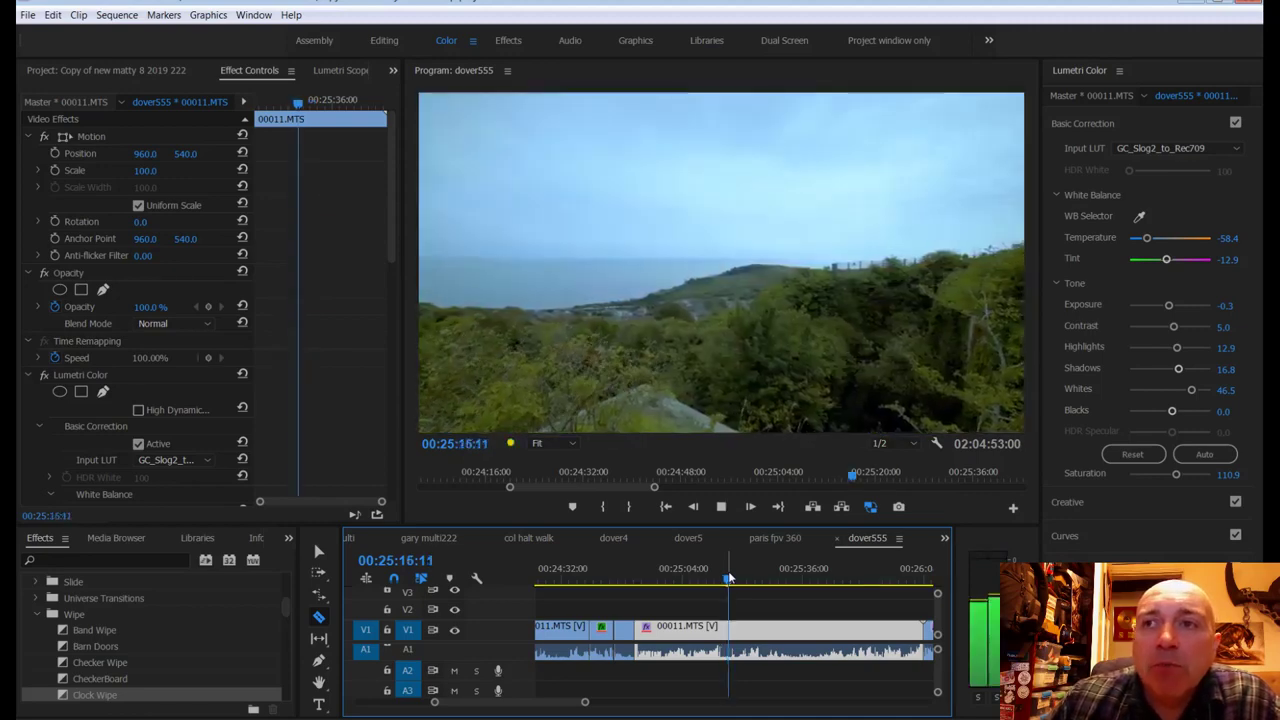
key("space")
right_click(720, 626)
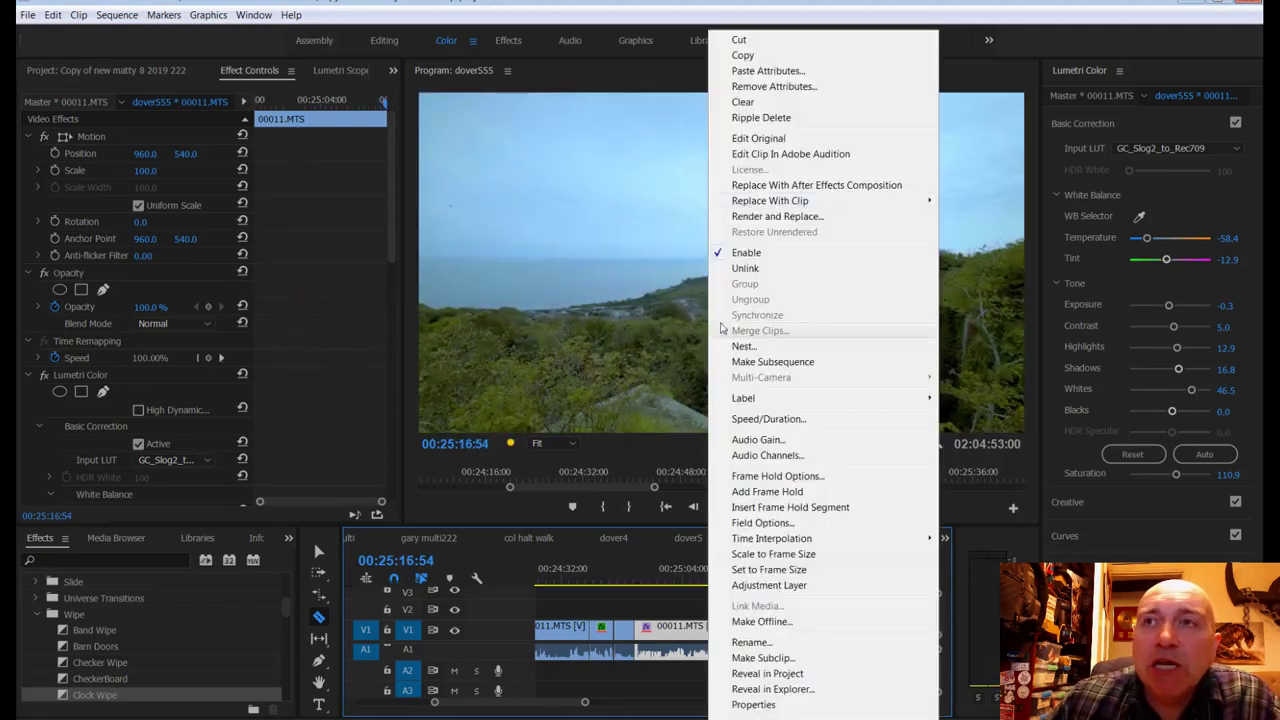
left_click(760, 118)
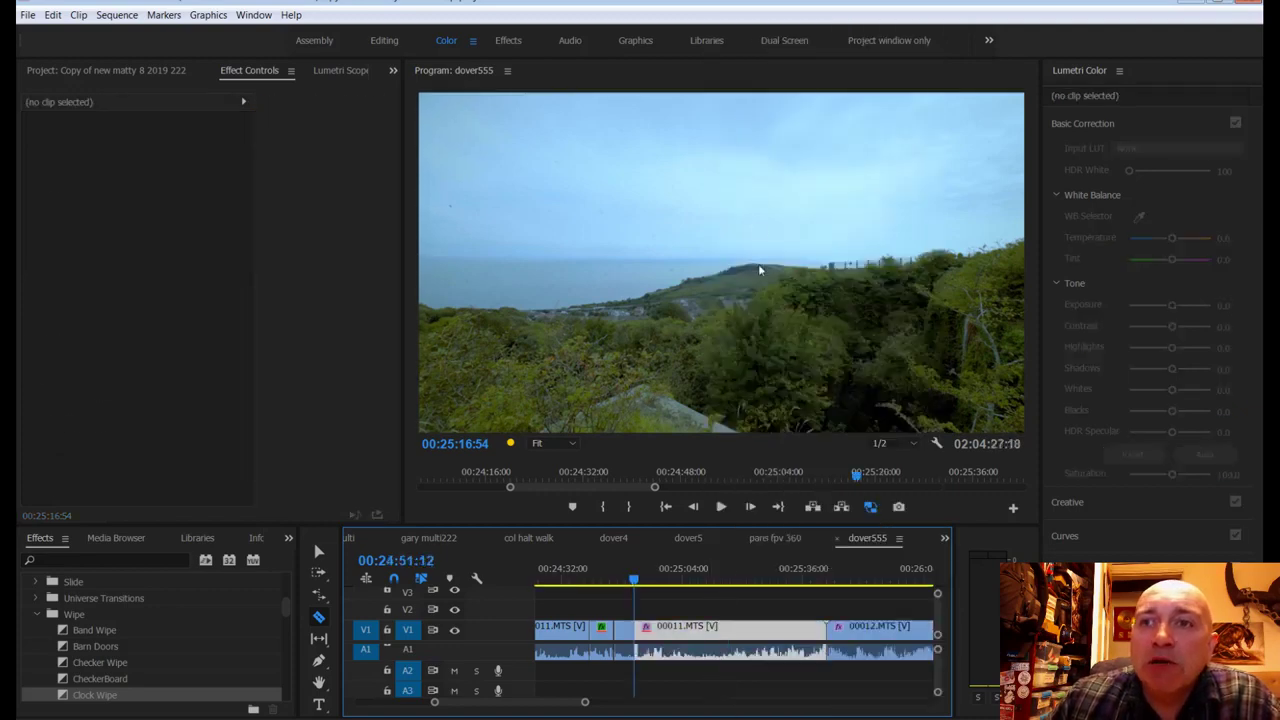
key("ctrl+s")
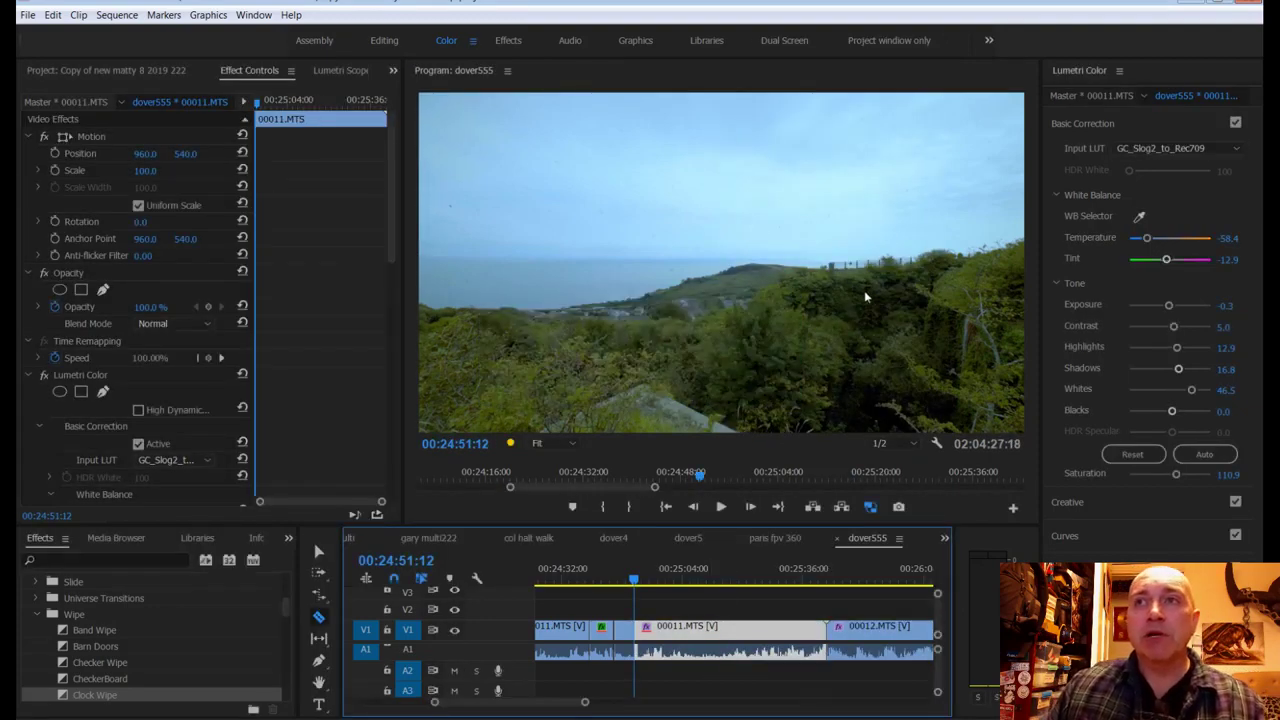
Step: Play back the joined footage from 00:24:51:12 into the start of 00012.MTS, then return to 00:25:35:50
left_click(645, 303)
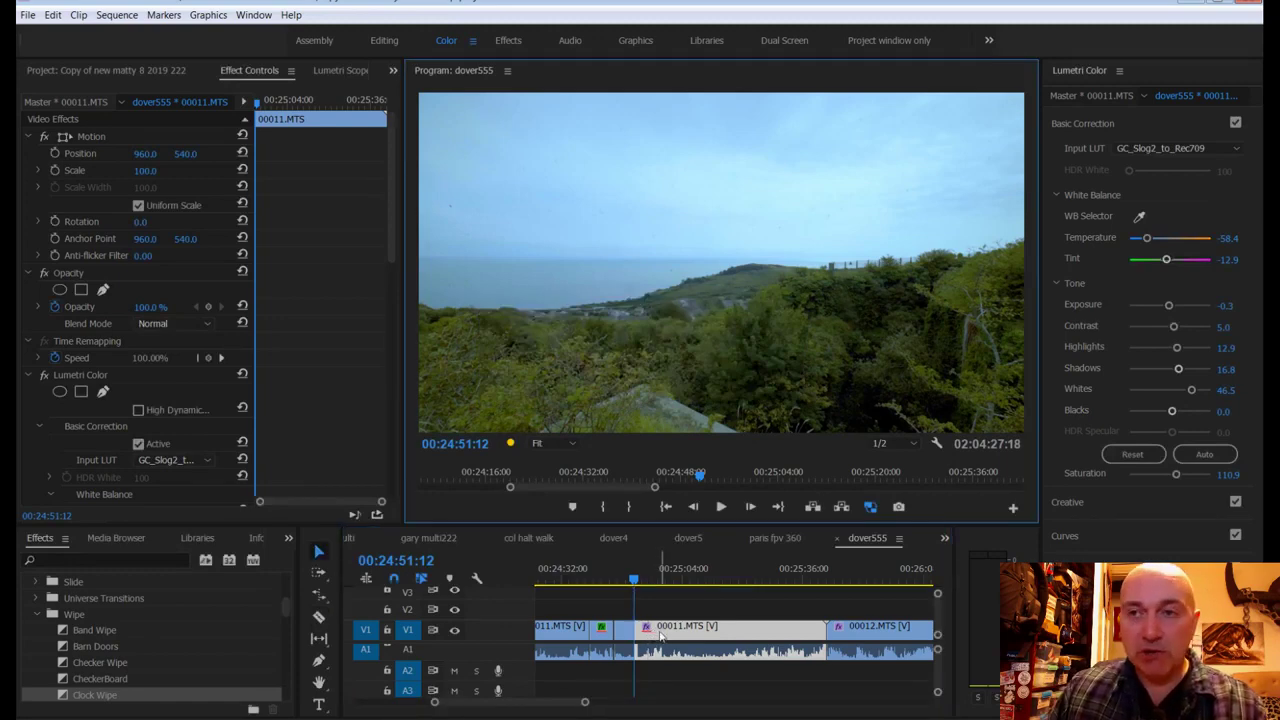
mouse_move(655, 604)
left_mouse_down()
mouse_move(643, 630)
mouse_move(634, 606)
left_mouse_up()
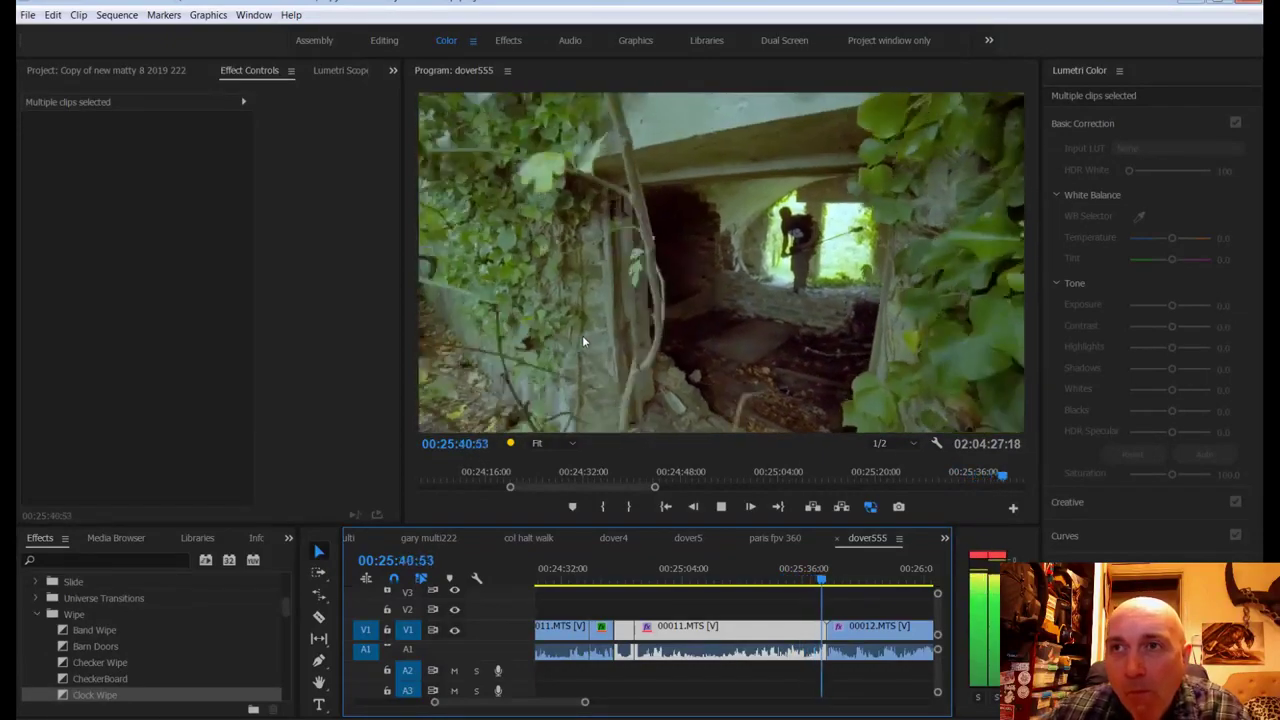
key("space")
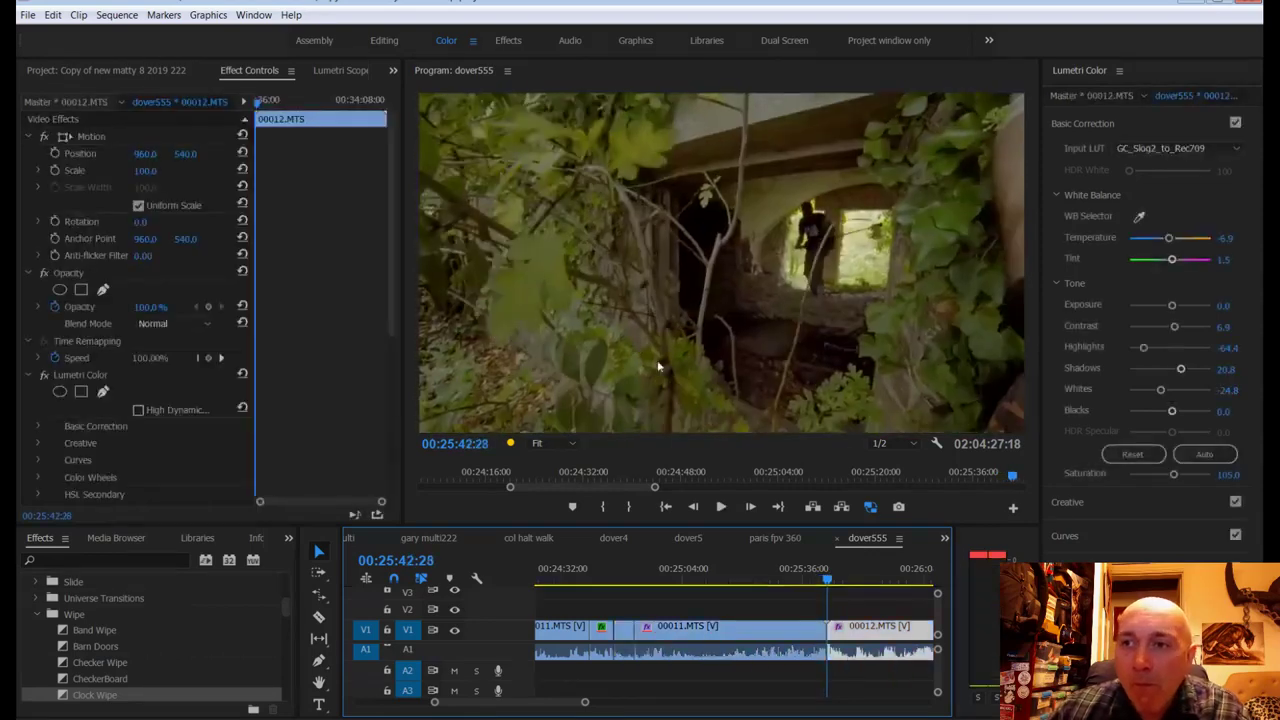
left_click_drag(826, 586, 801, 586)
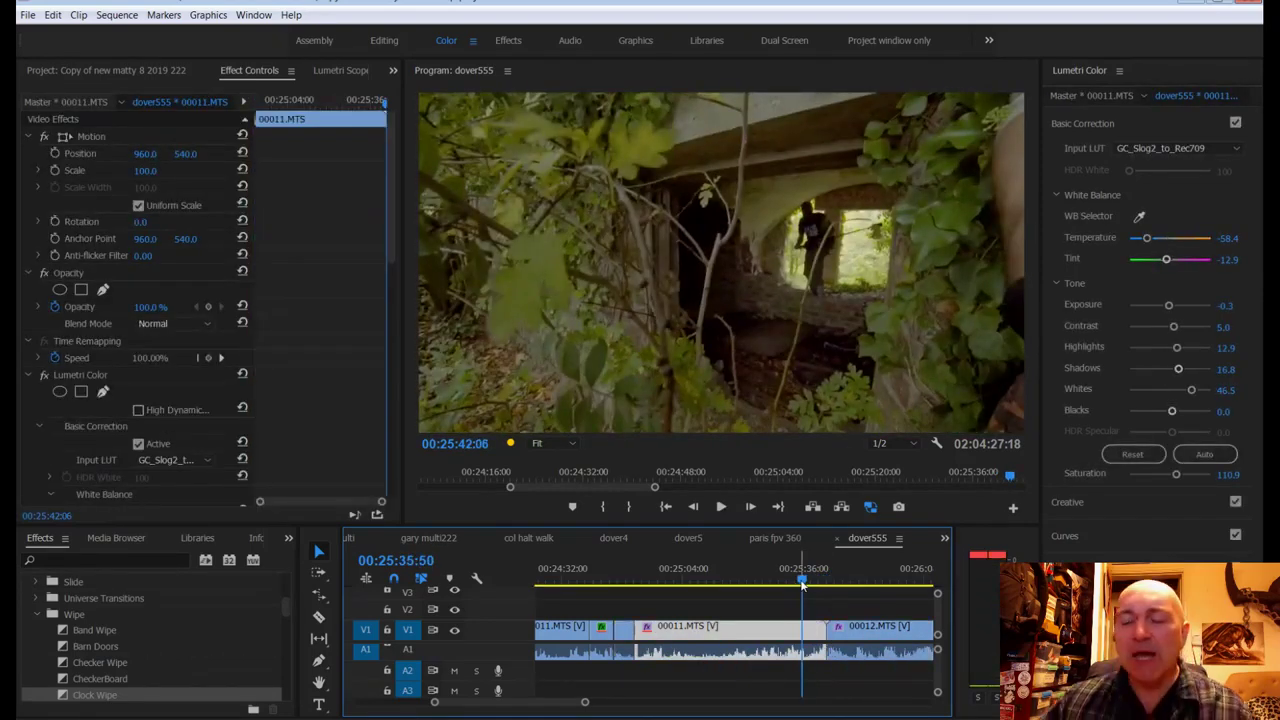
Step: Isolate a few frames of 00011.MTS by cutting it at 00:25:38:43 and again just after
left_click_drag(585, 705, 585, 707)
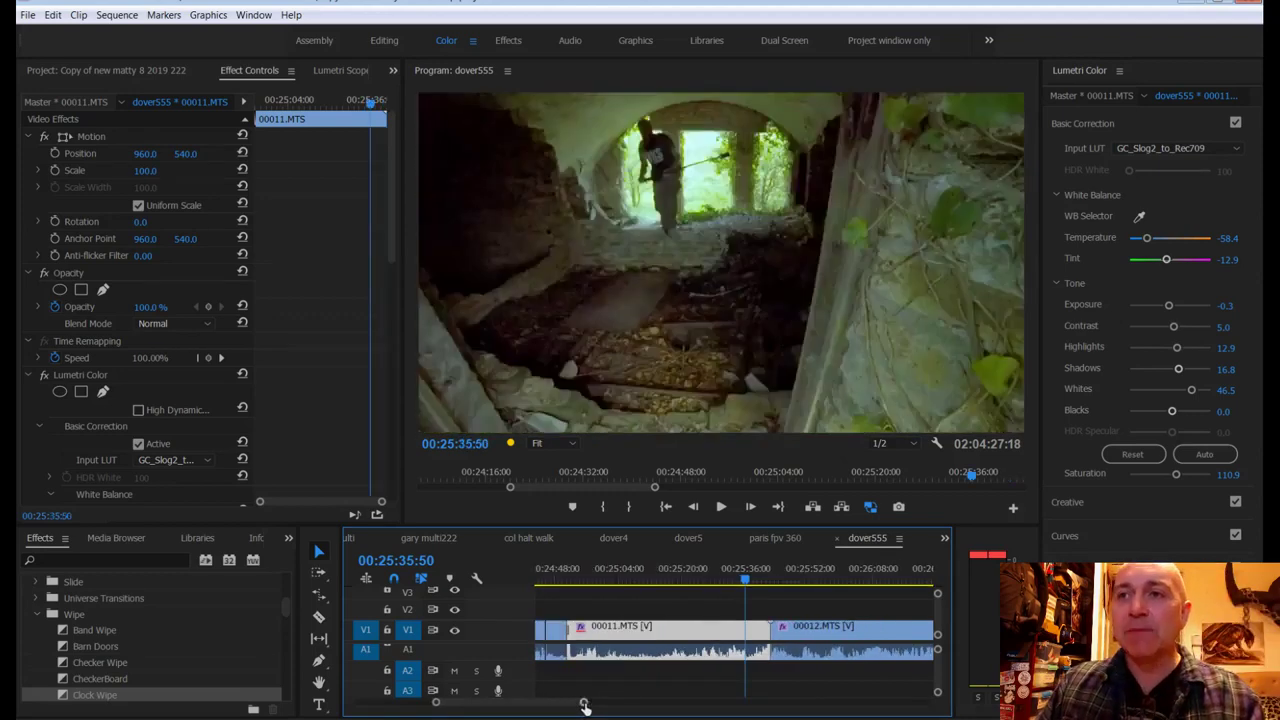
key("space")
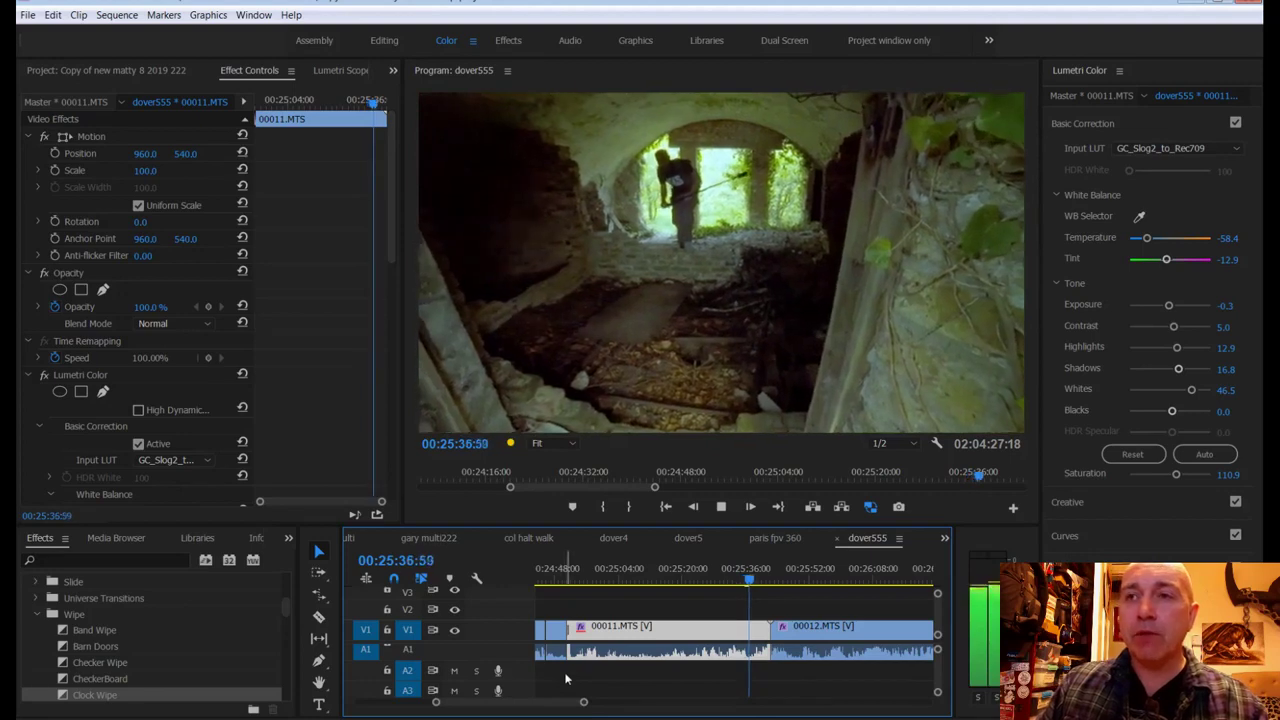
left_click_drag(583, 701, 544, 710)
key("space")
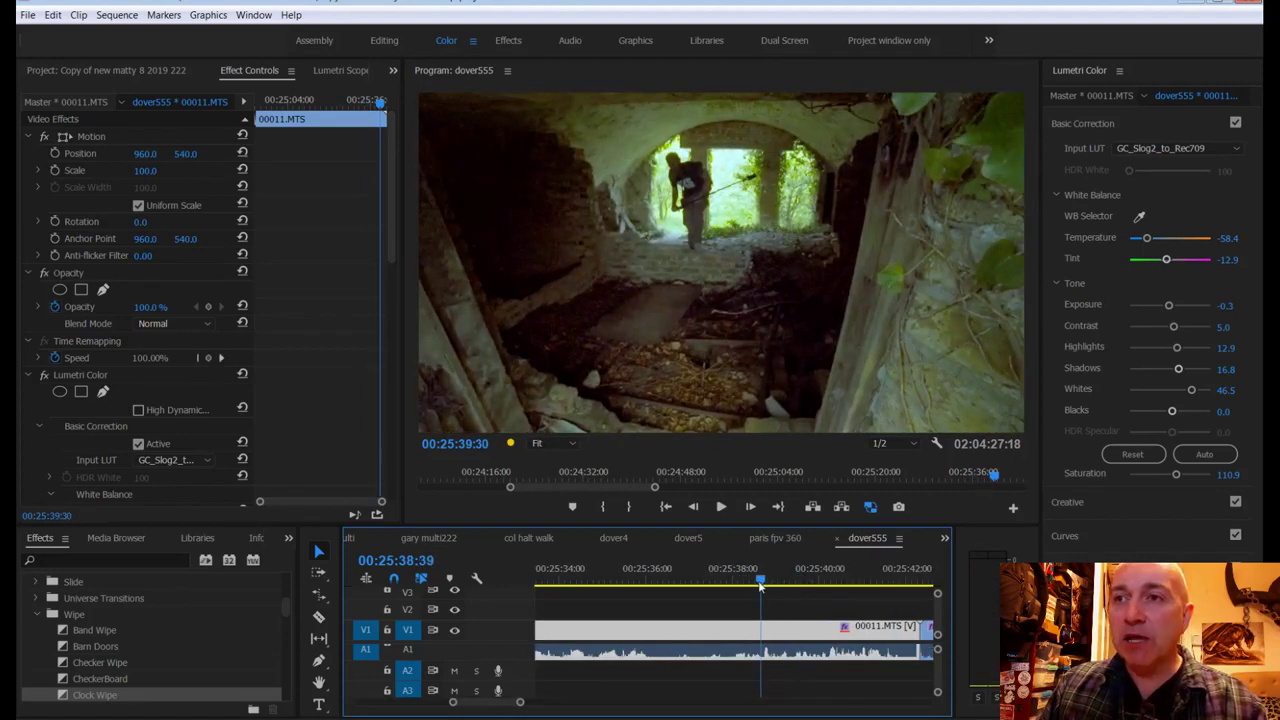
left_click_drag(760, 587, 764, 580)
key("space")
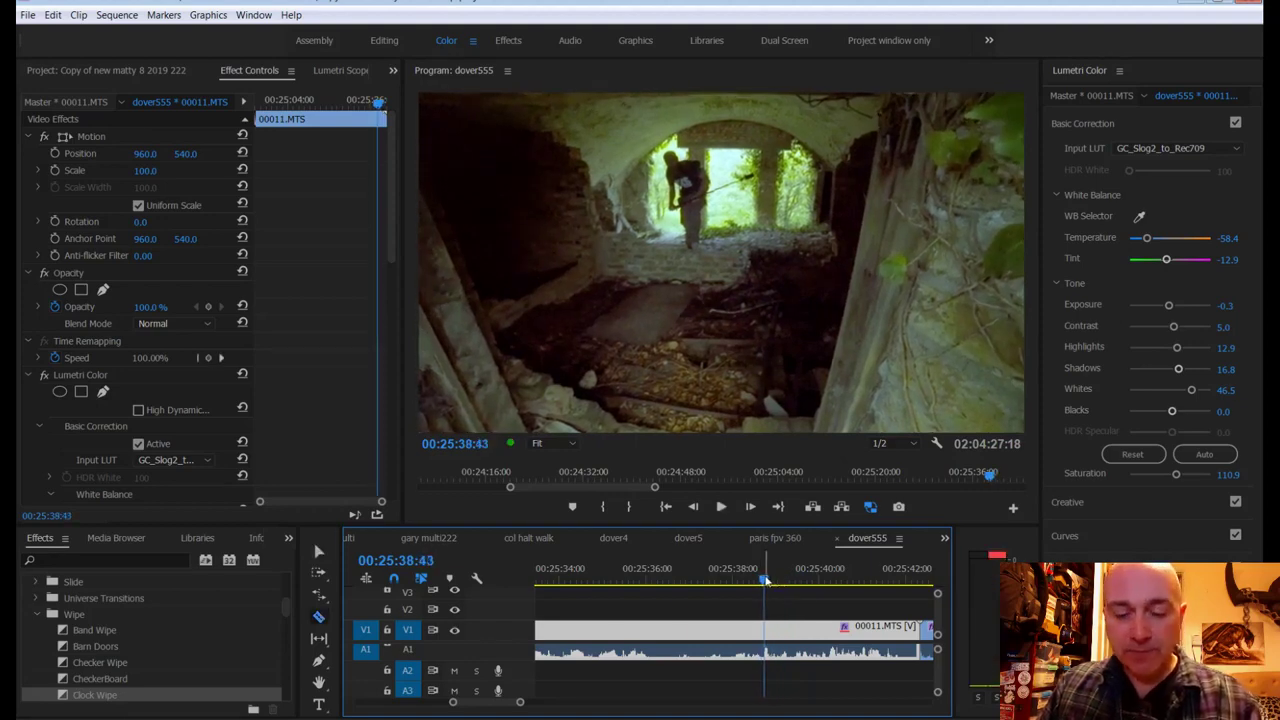
left_click(772, 636)
left_click_drag(520, 702, 508, 703)
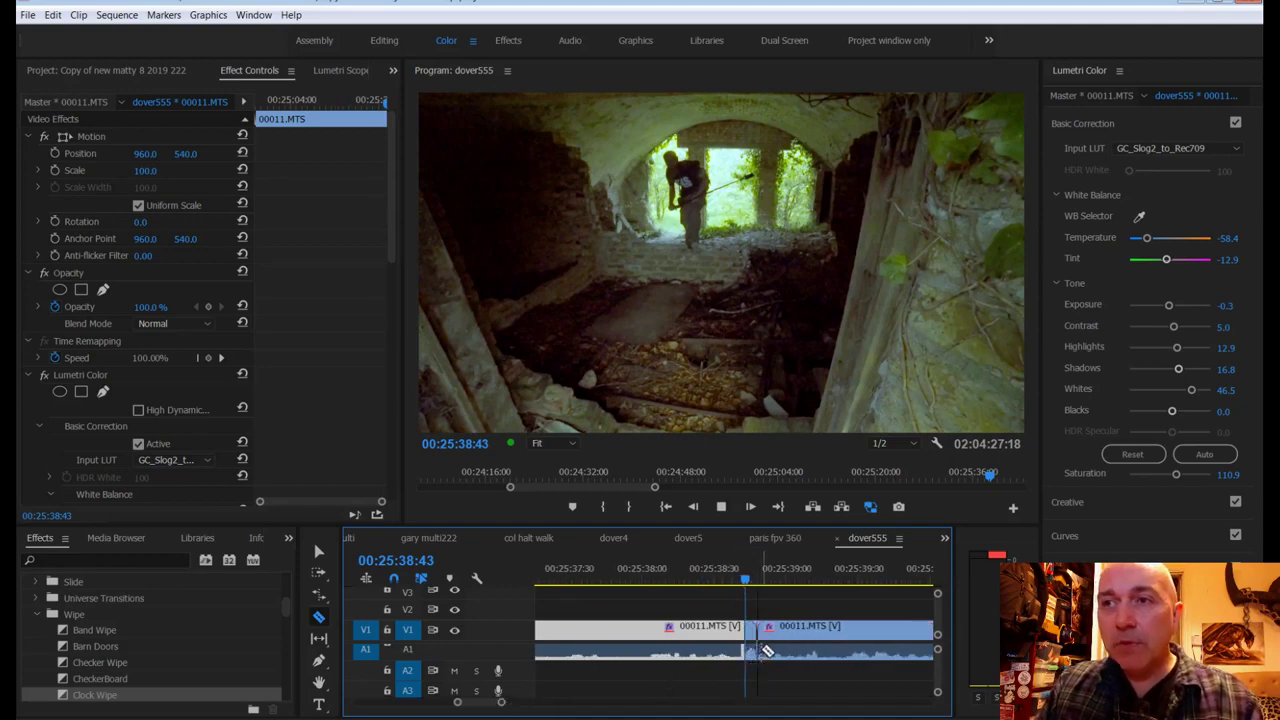
left_click(756, 652)
Step: Unlink the short isolated segment's audio from its video and delete only the audio
right_click(752, 652)
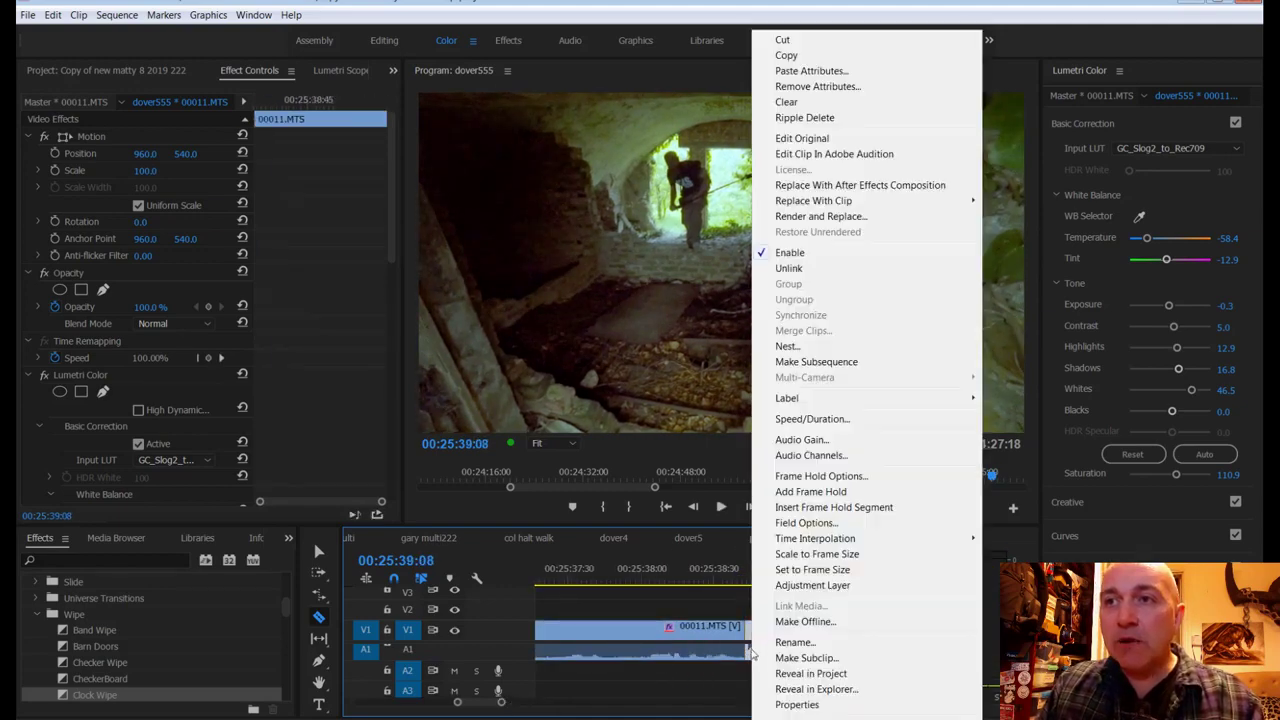
left_click(828, 258)
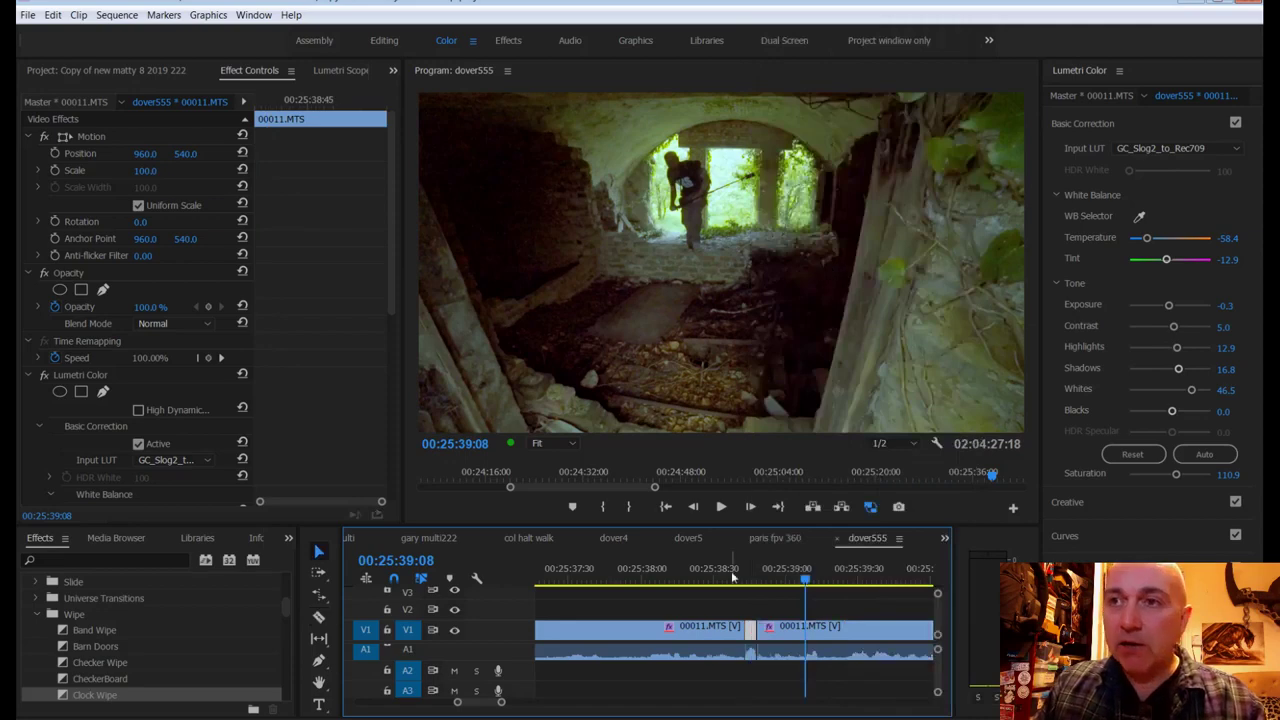
left_click(750, 651)
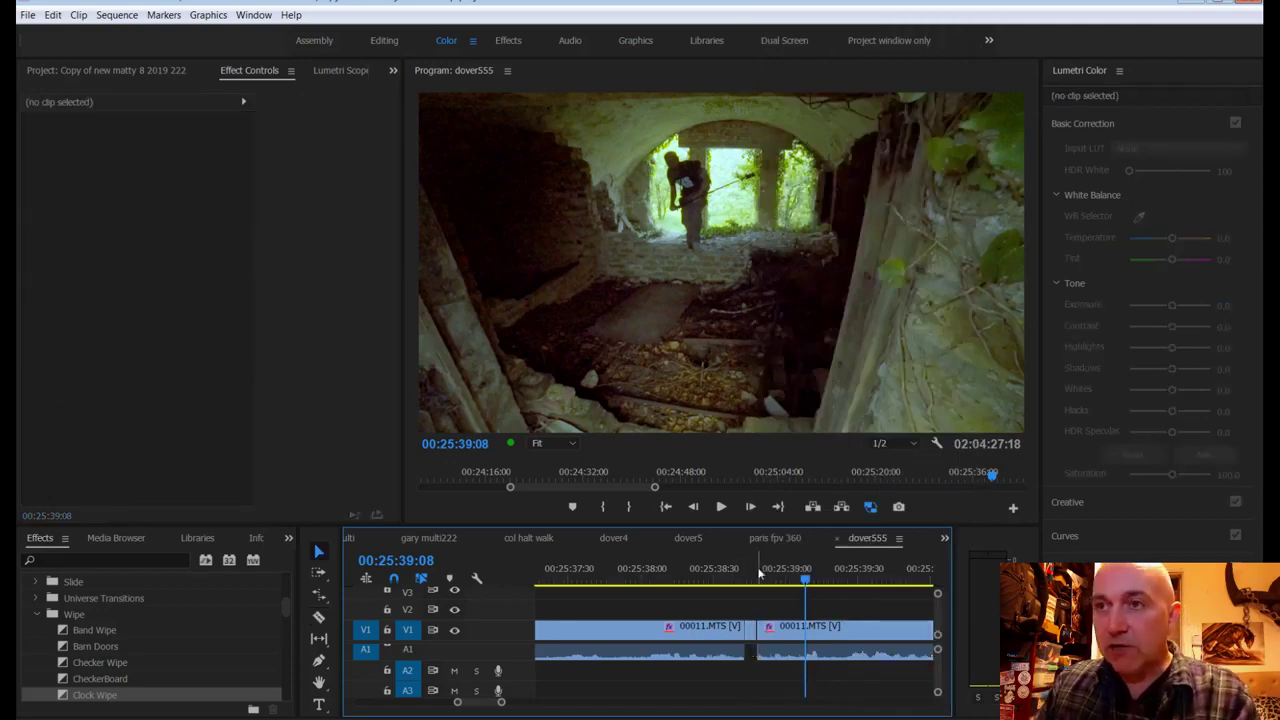
Step: Isolate a few frames of 00011.MTS by cutting it at 00:25:40:58 and again at 00:25:41:05
left_click(645, 573)
key("space")
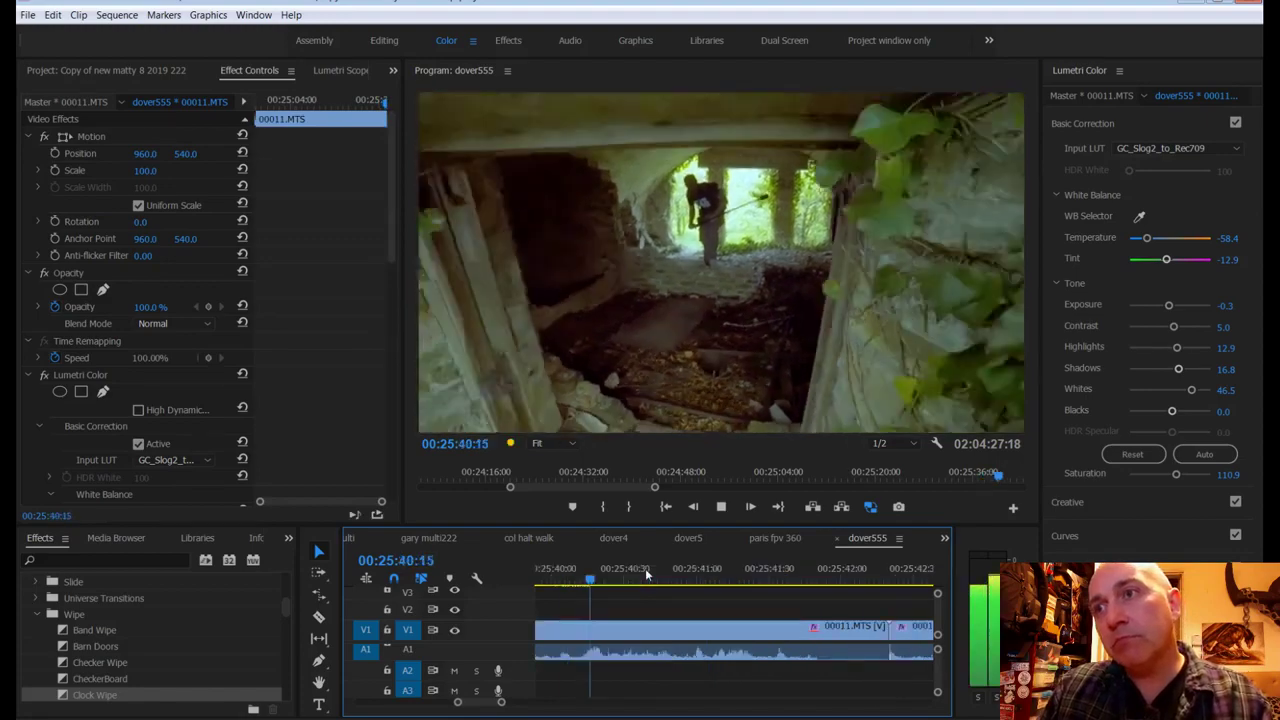
key("space")
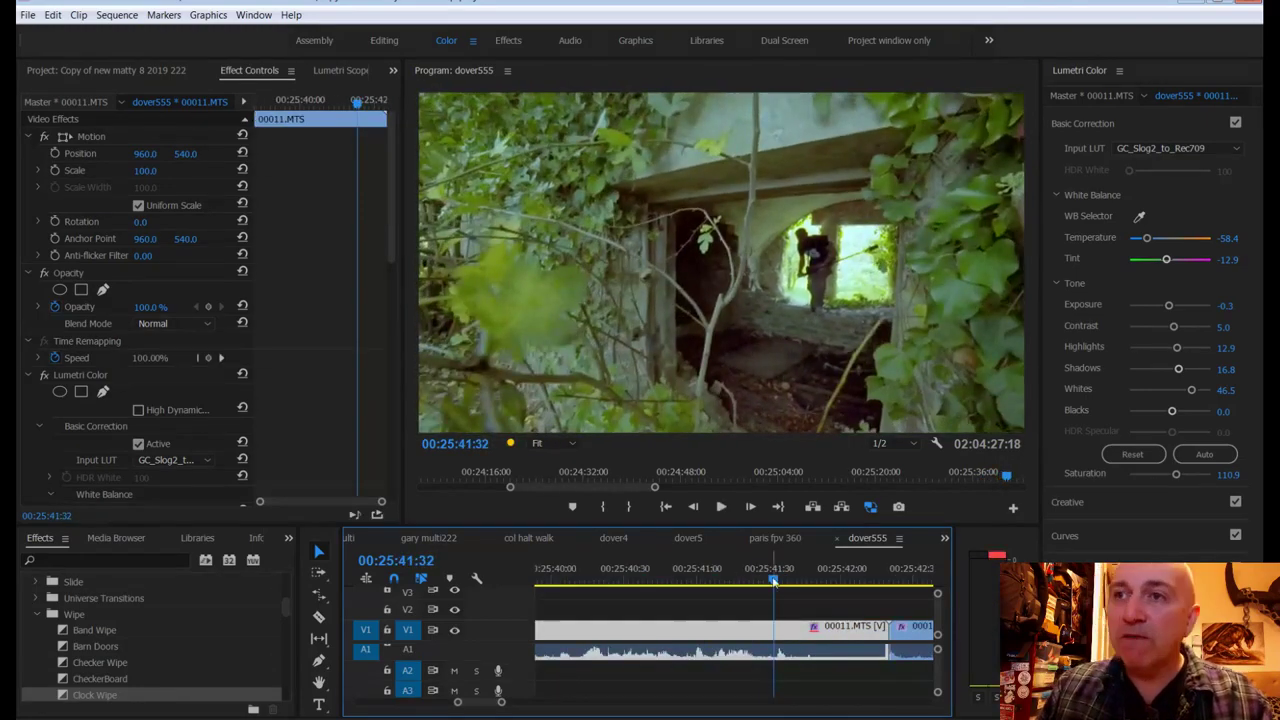
mouse_move(722, 588)
left_mouse_down()
mouse_move(691, 596)
mouse_move(725, 590)
mouse_move(697, 586)
left_mouse_up()
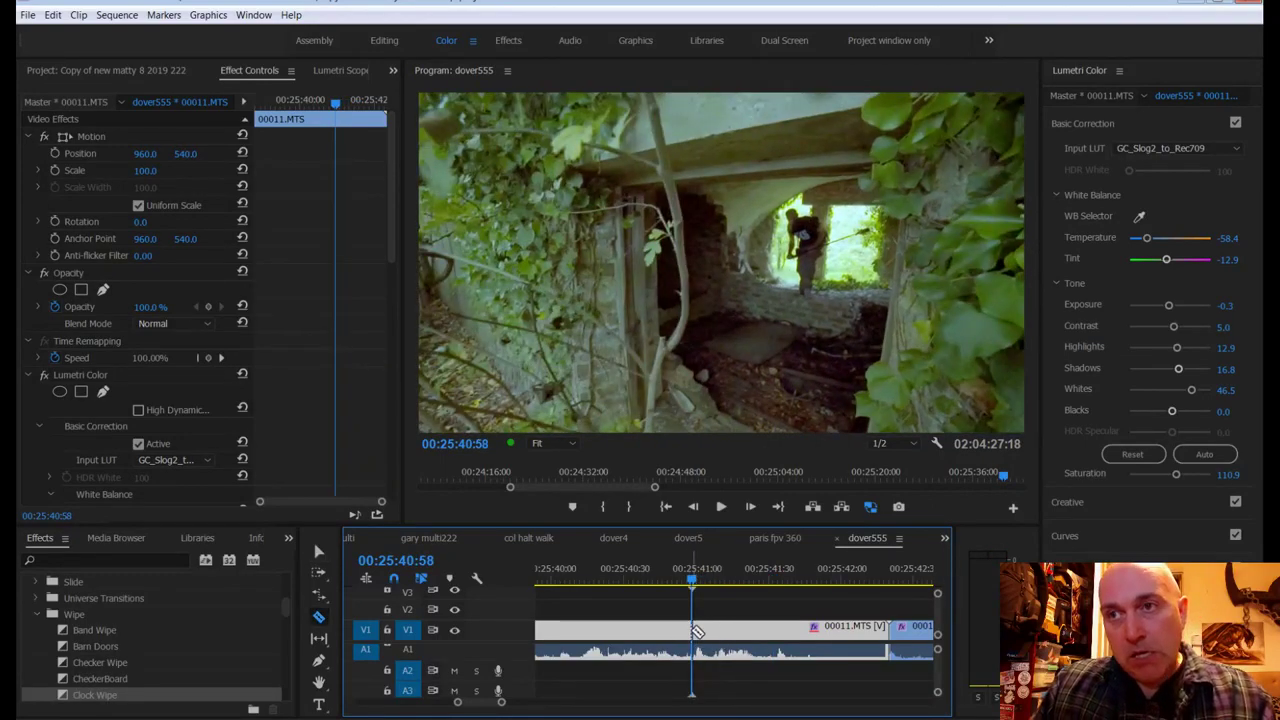
left_click(697, 632)
key("space")
left_click(690, 627)
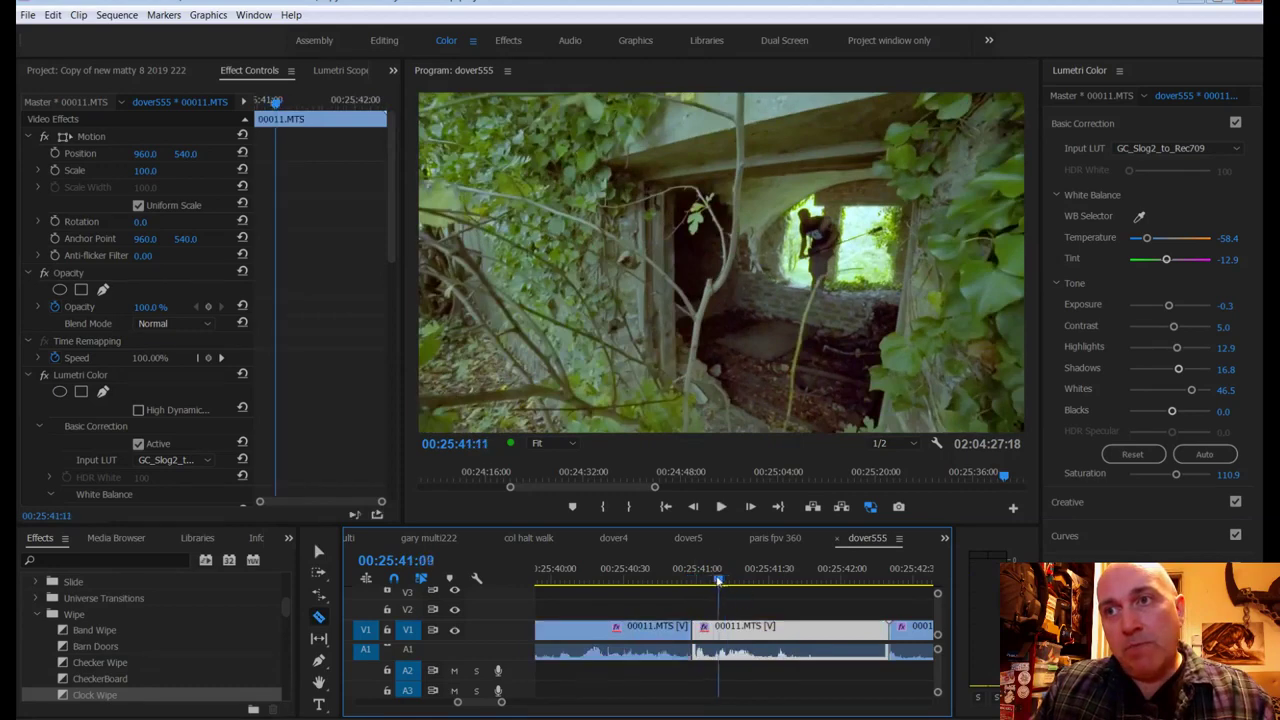
key("space")
Step: Unlink the isolated segment before 00:25:41:05, delete only its audio, and save the project
right_click(707, 632)
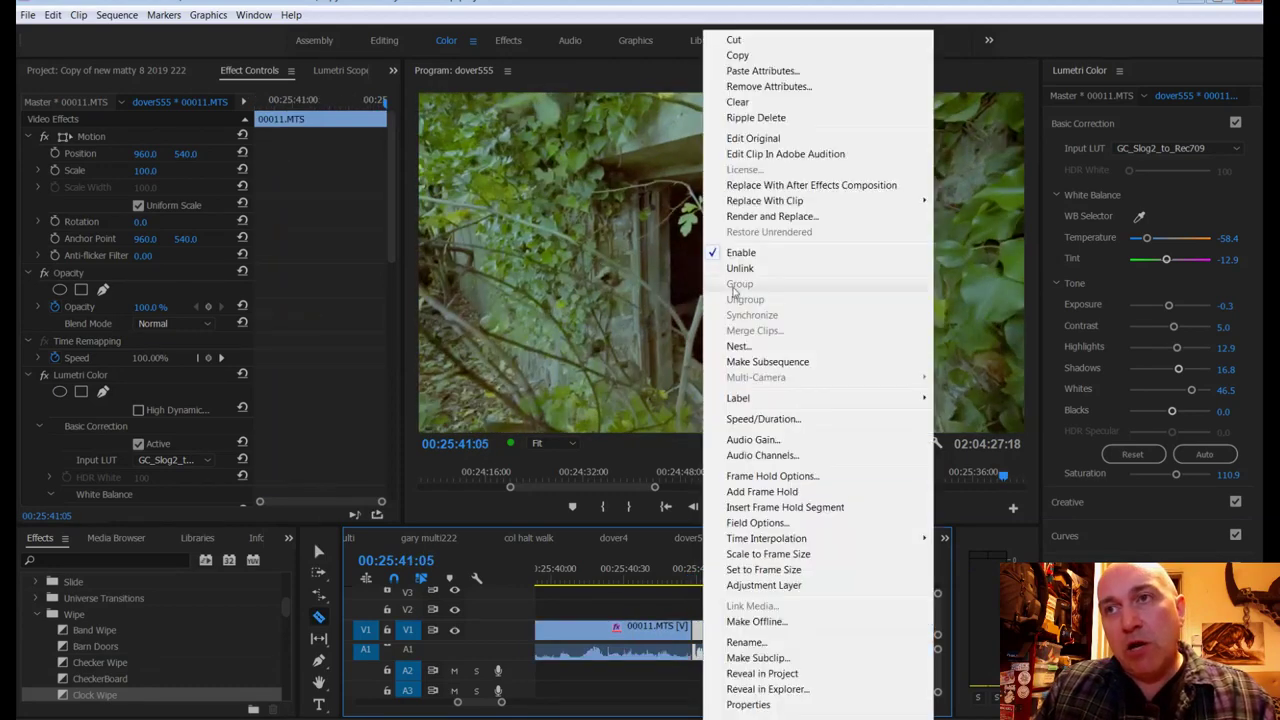
left_click(745, 270)
key("v")
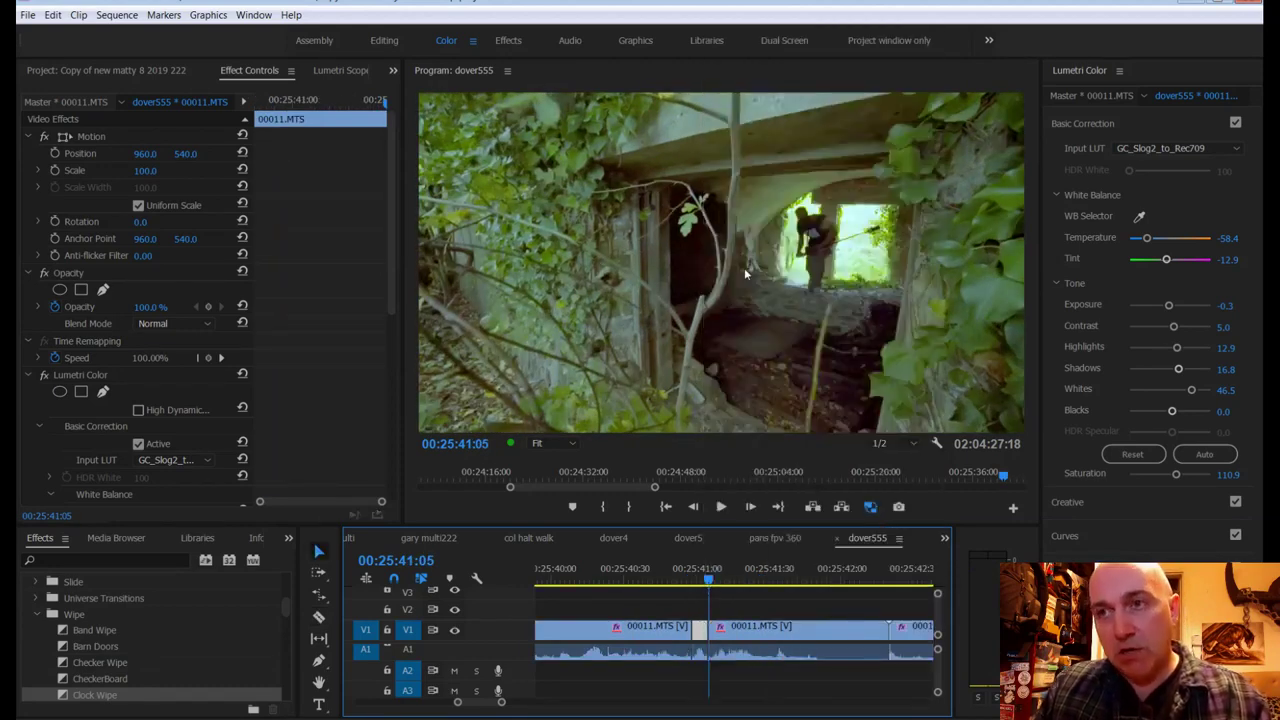
key("Delete")
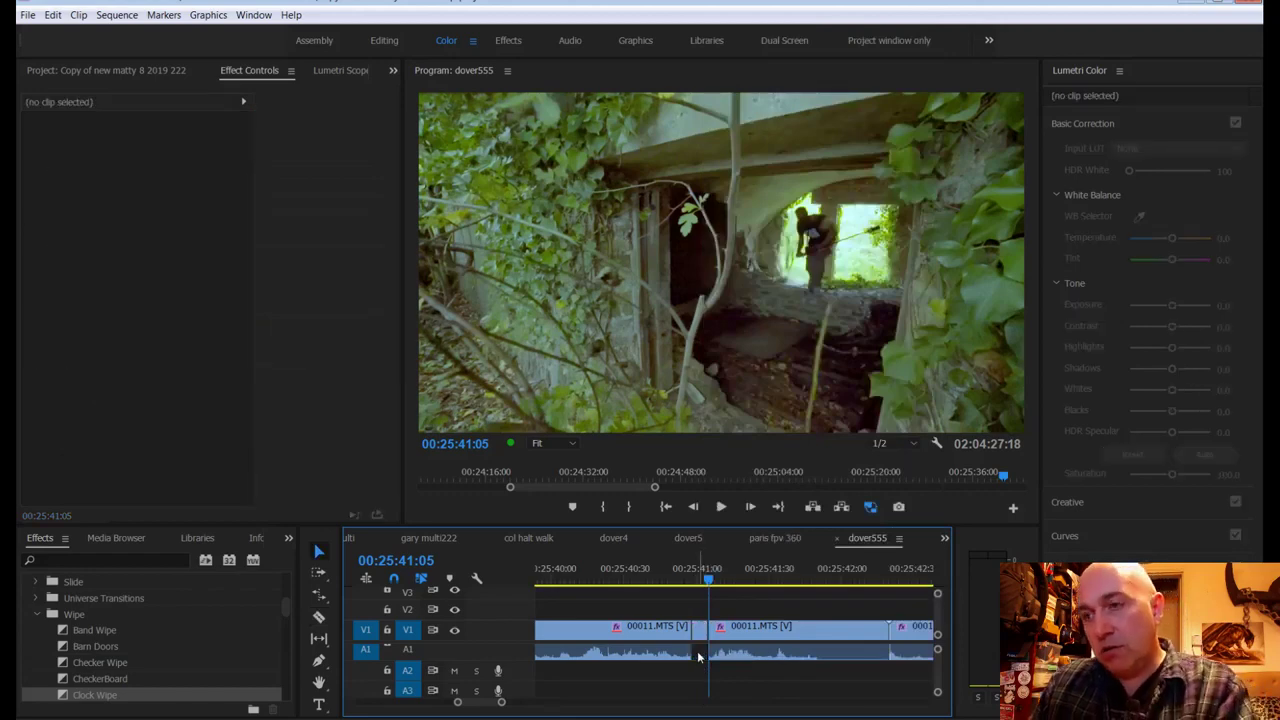
key("ctrl+s")
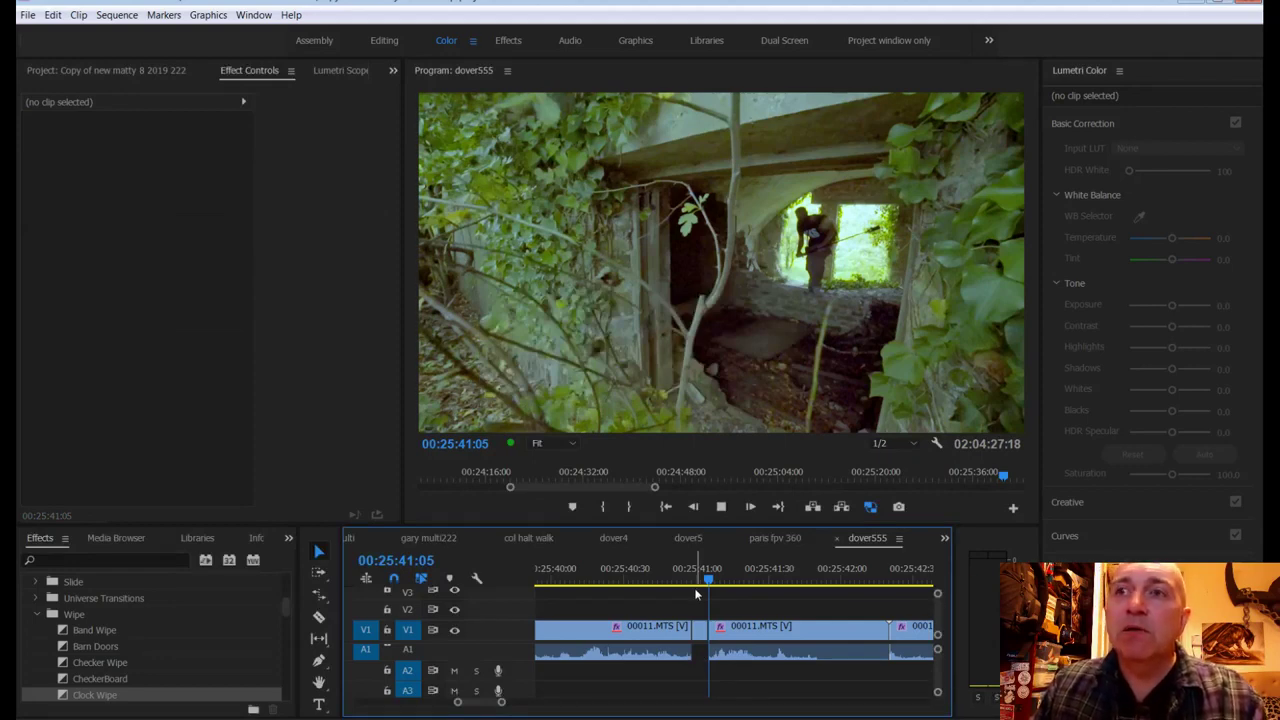
Step: Play back the footage from 00:25:41:05 into 00012.MTS to review where it needs trimming
key("space")
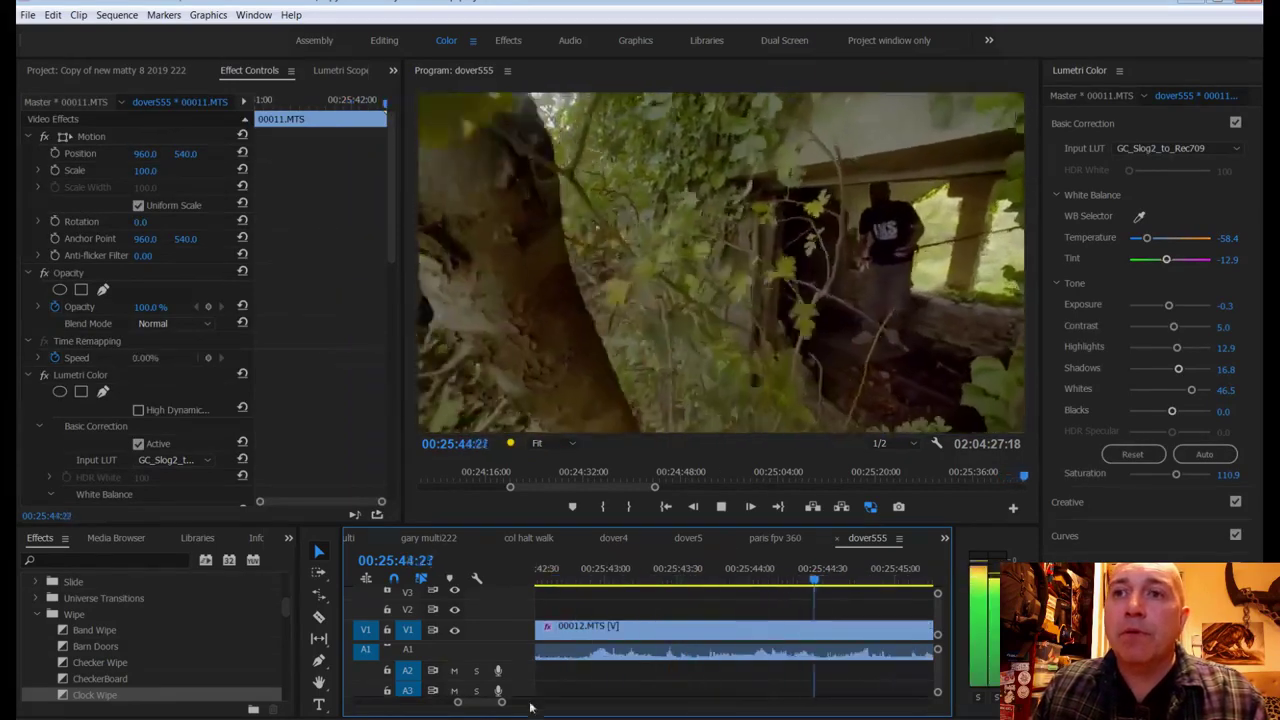
left_click_drag(501, 701, 712, 716)
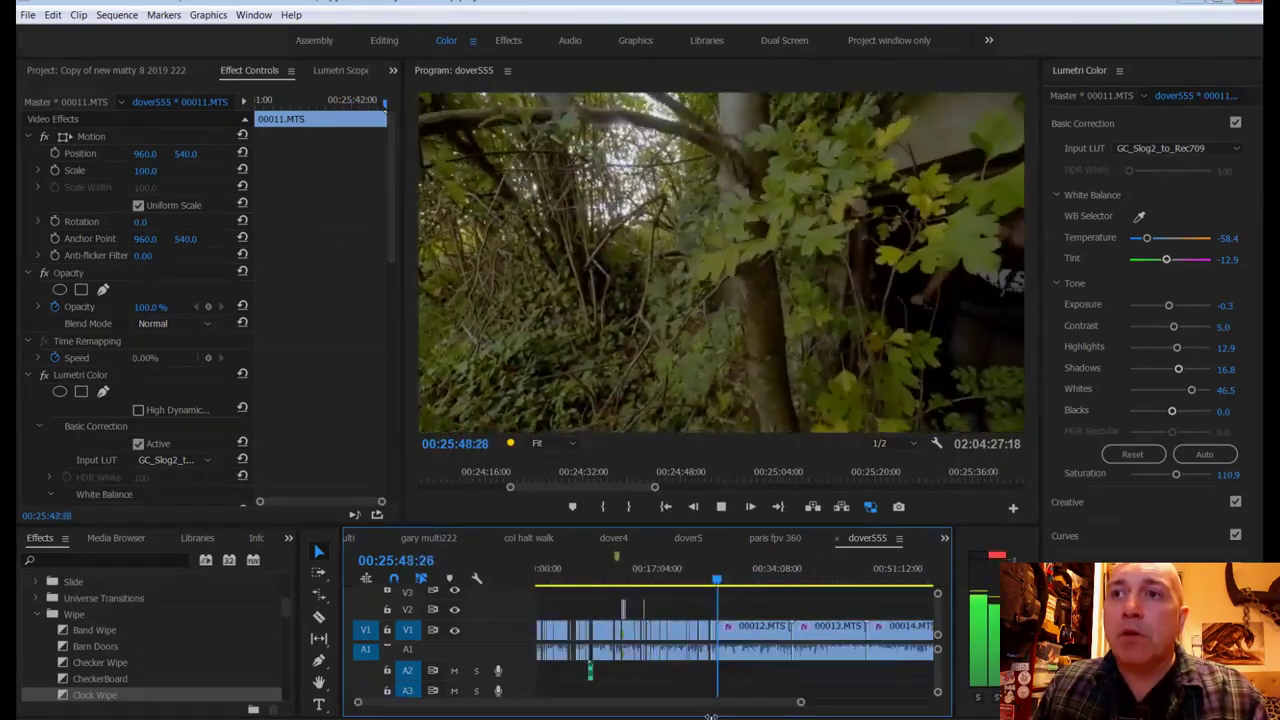
key("equal")
key("equal")
key("equal")
key("equal")
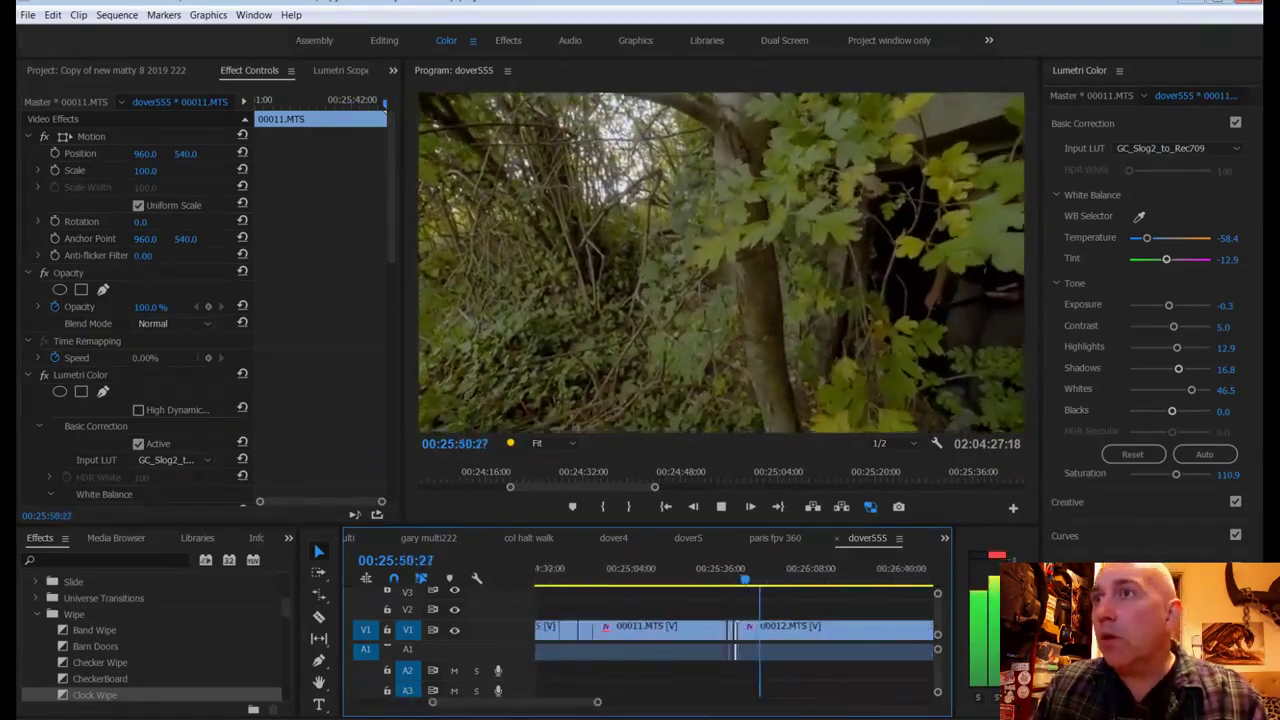
key("equal")
key("equal")
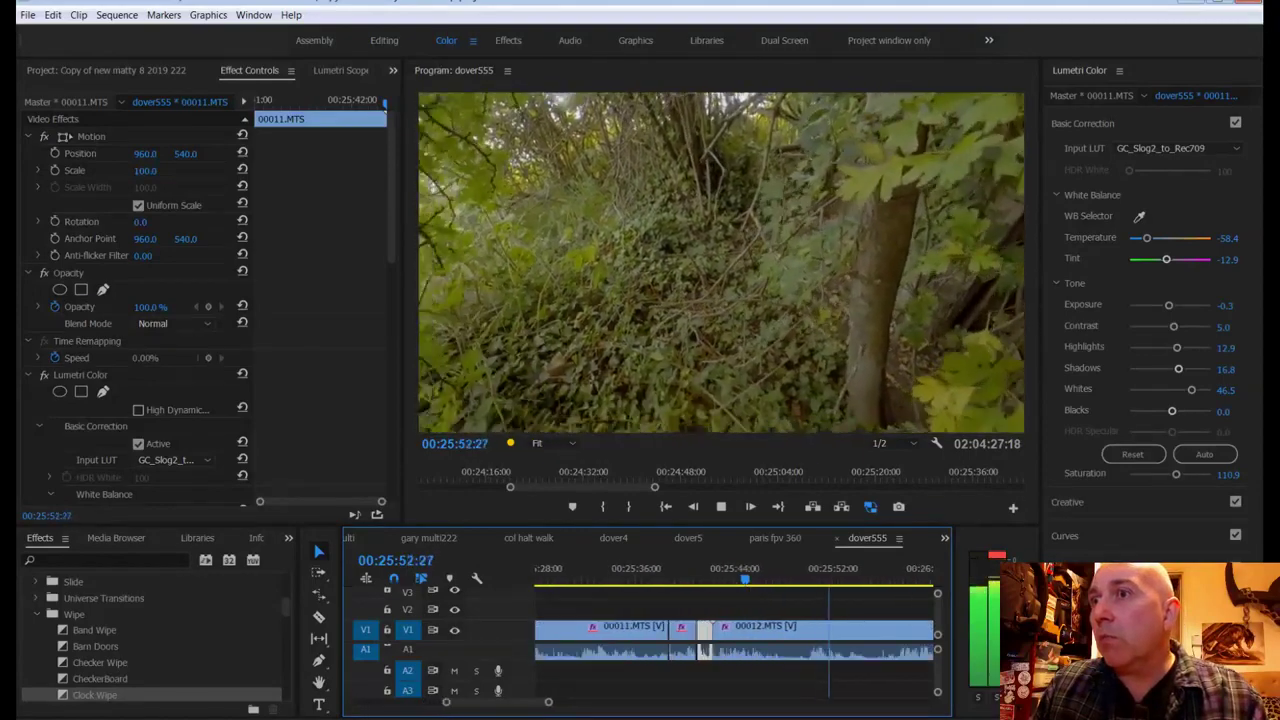
Step: Review the start of 00012.MTS from 00:25:45:43 and cut the clip at 00:25:46:39
left_click(755, 578)
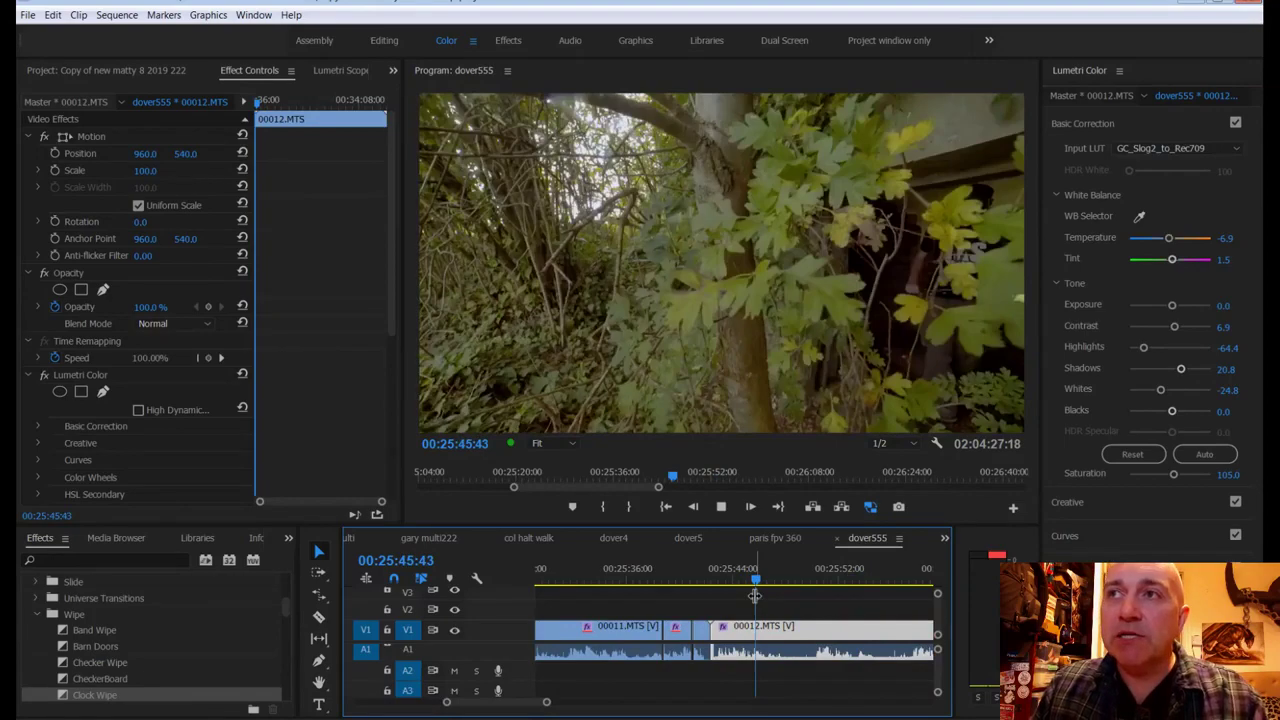
key("space")
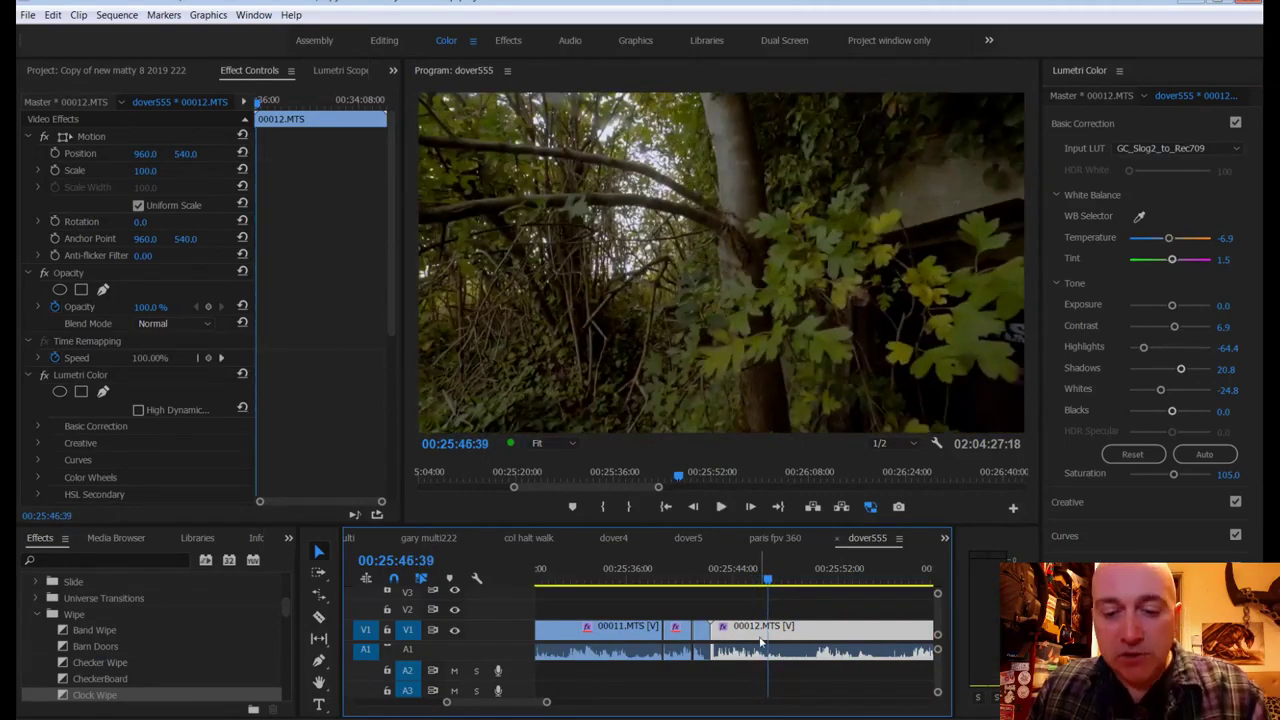
key("c")
left_click(767, 628)
scroll(767, 628, "down", 3)
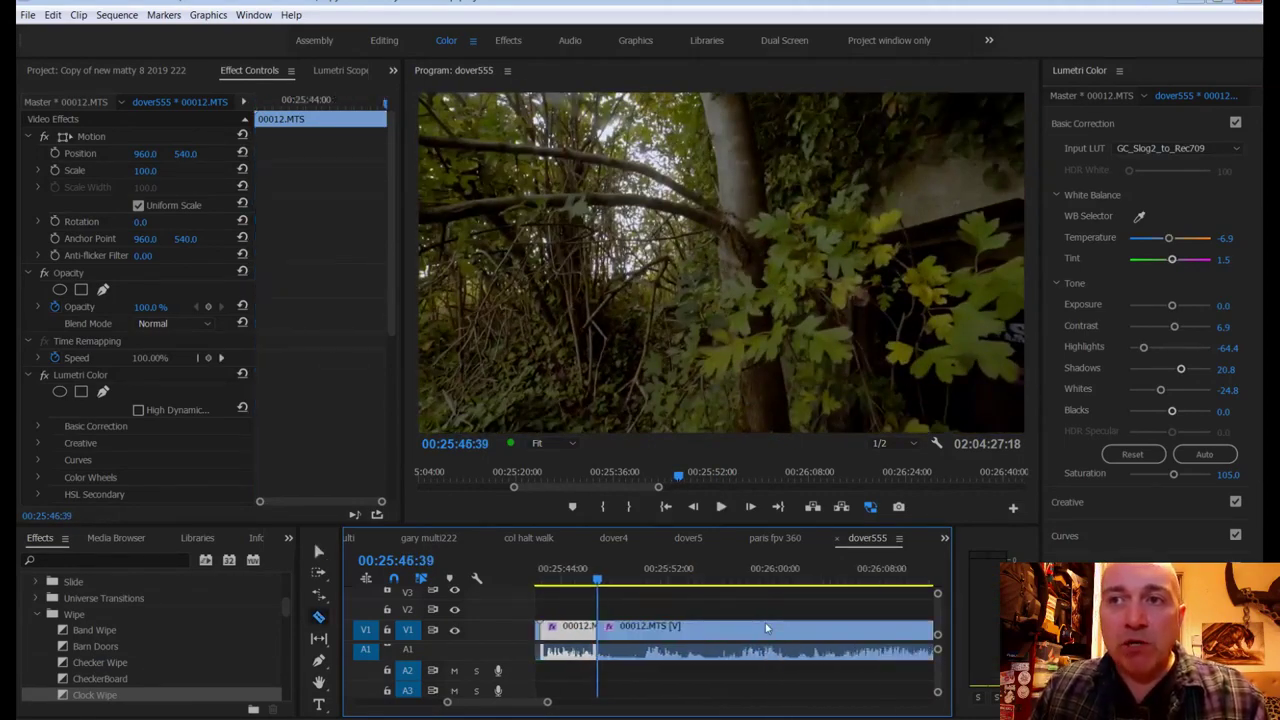
Step: Cut 00012.MTS at 00:26:11:00, ripple delete the section from 00:25:46:39 up to that point, and save the project
left_click_drag(601, 580, 905, 600)
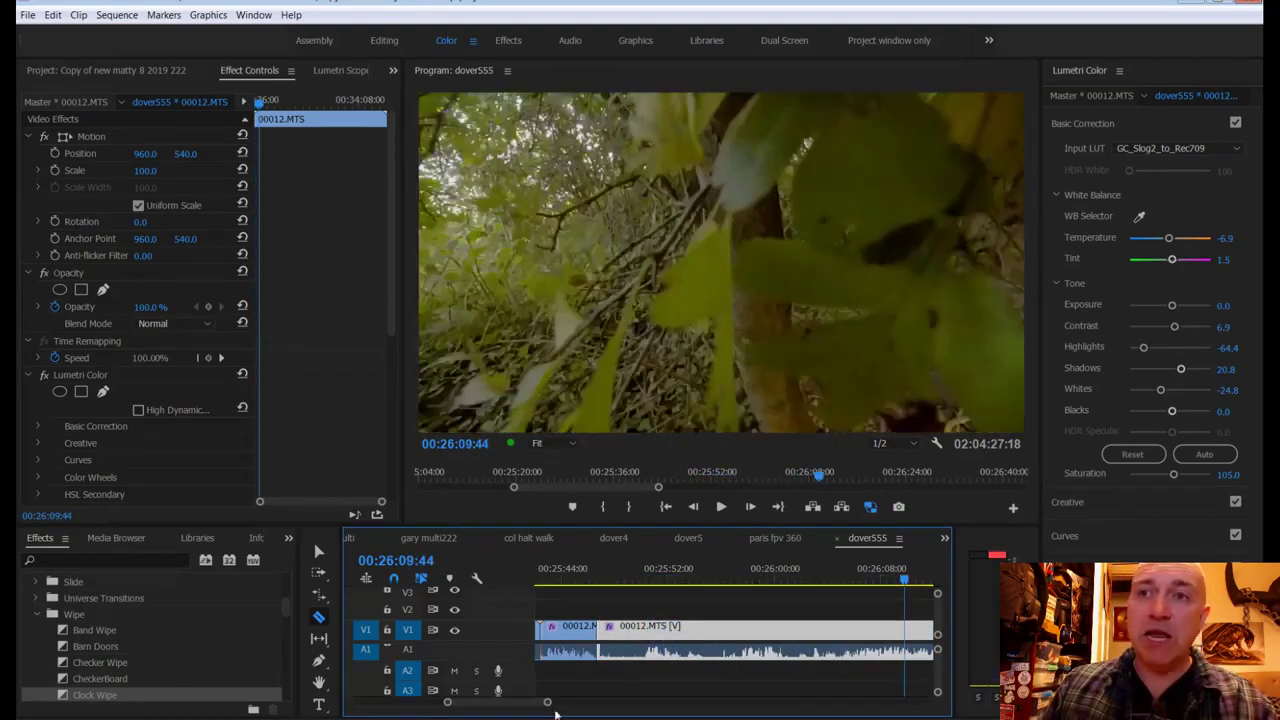
left_click_drag(547, 703, 578, 702)
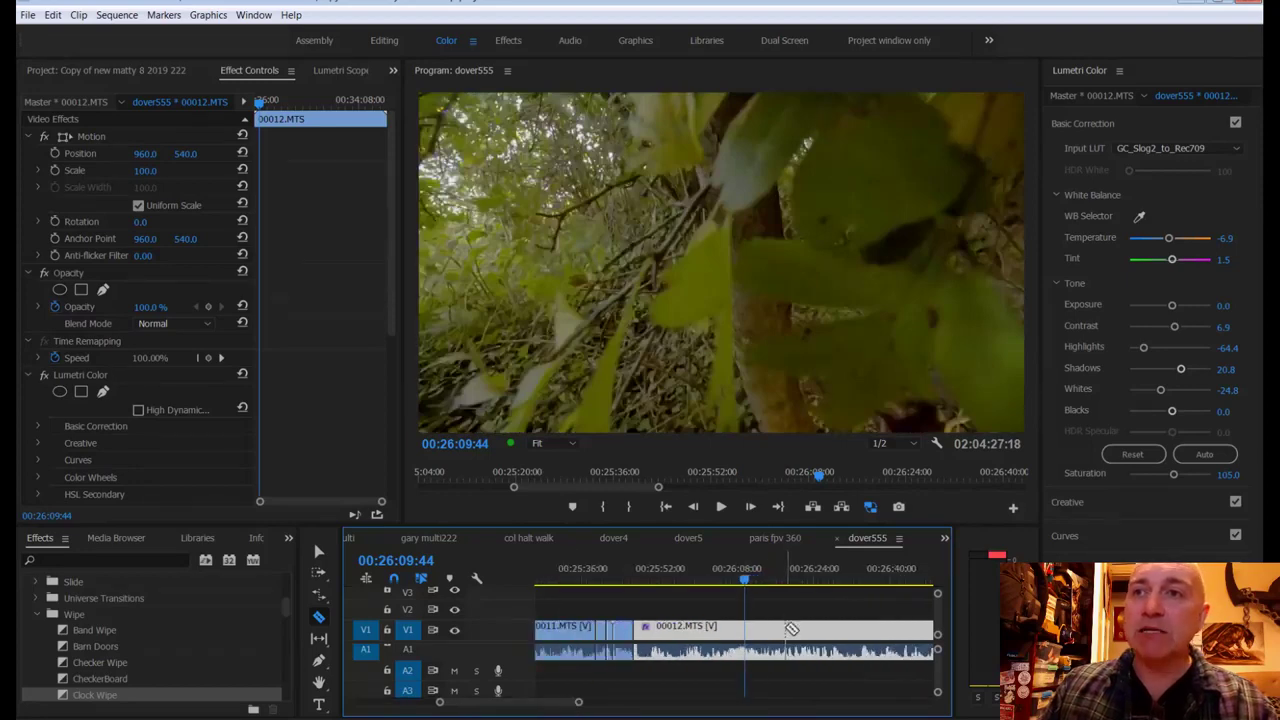
mouse_move(744, 585)
left_mouse_down()
mouse_move(768, 586)
mouse_move(748, 587)
left_mouse_up()
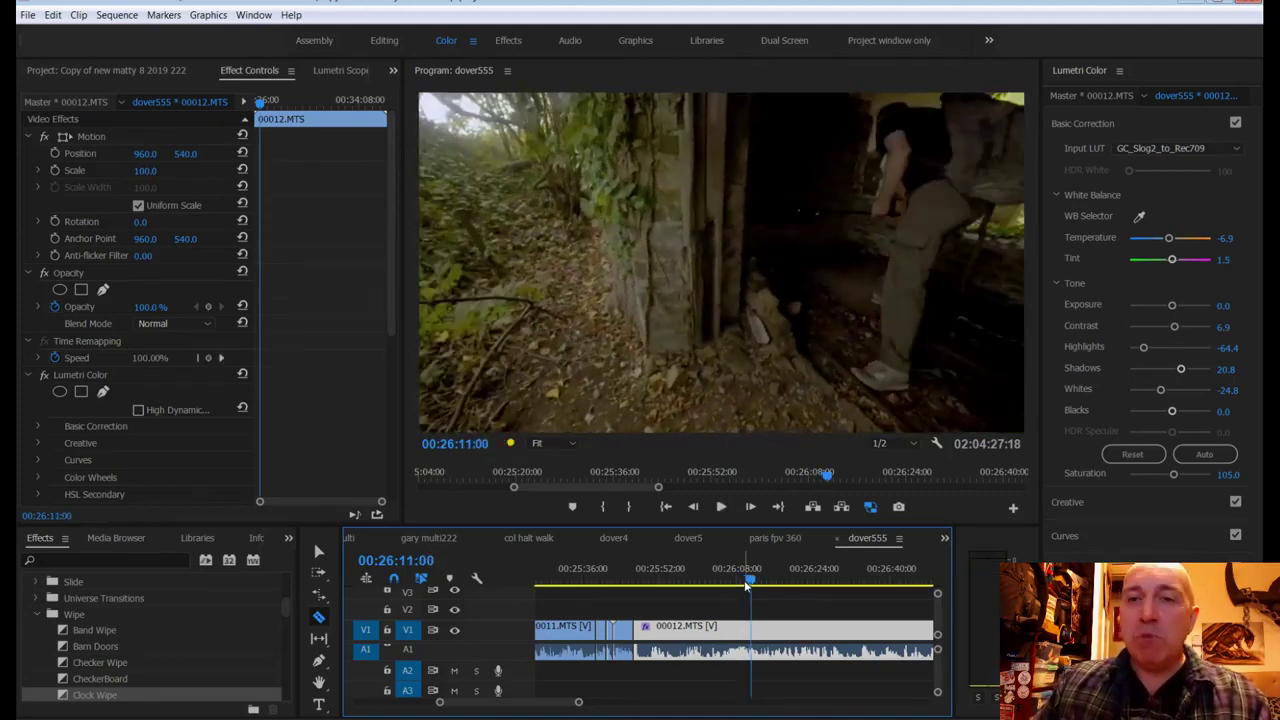
left_click(750, 630)
right_click(730, 632)
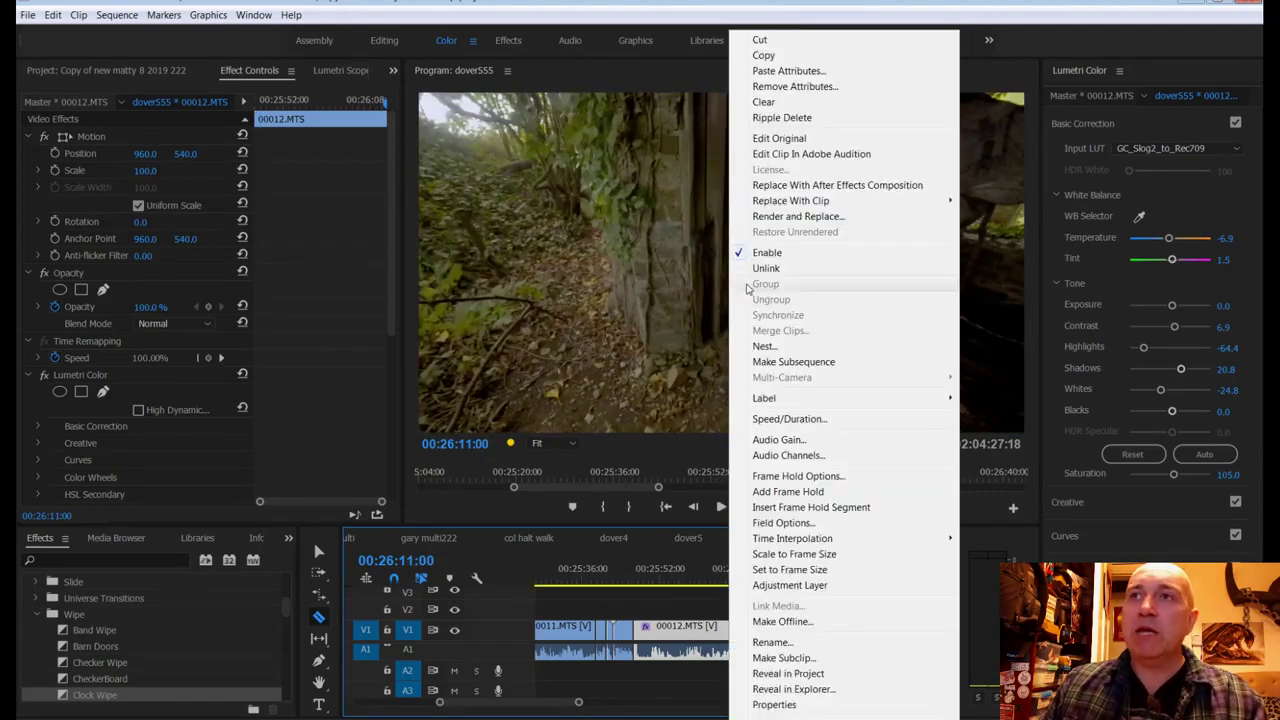
left_click(782, 117)
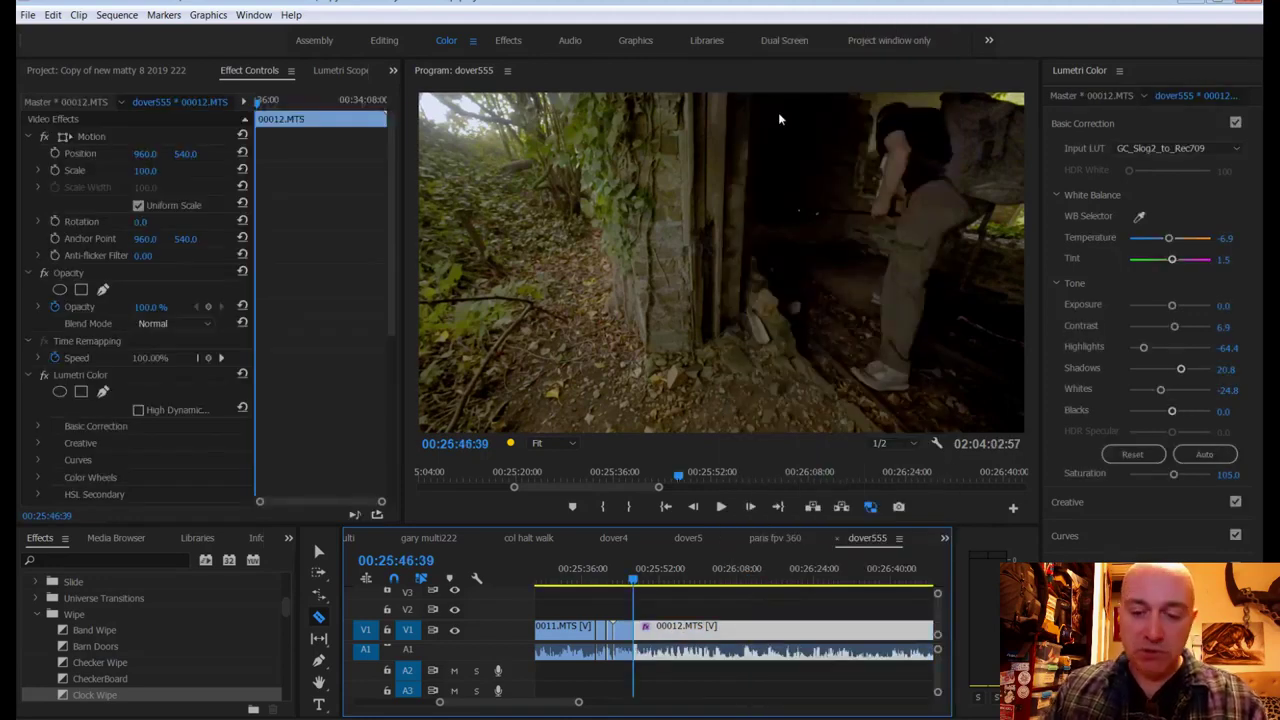
left_click_drag(579, 702, 545, 703)
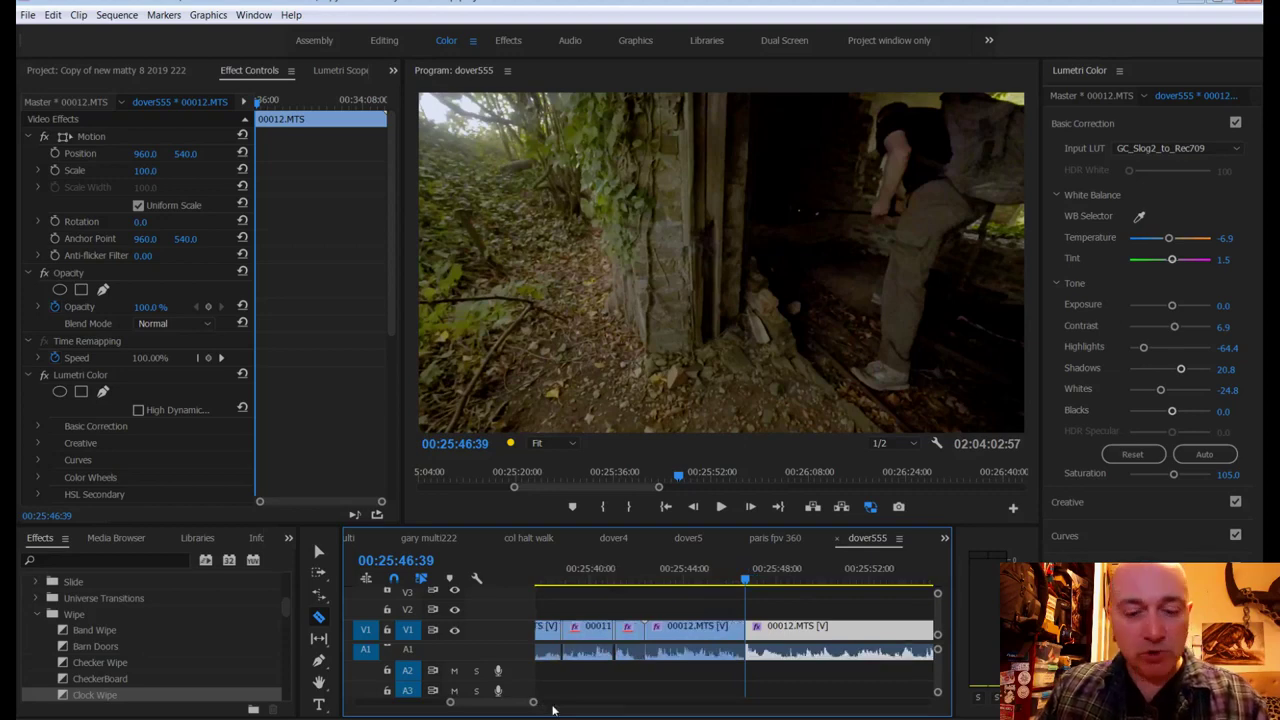
key("ctrl+s")
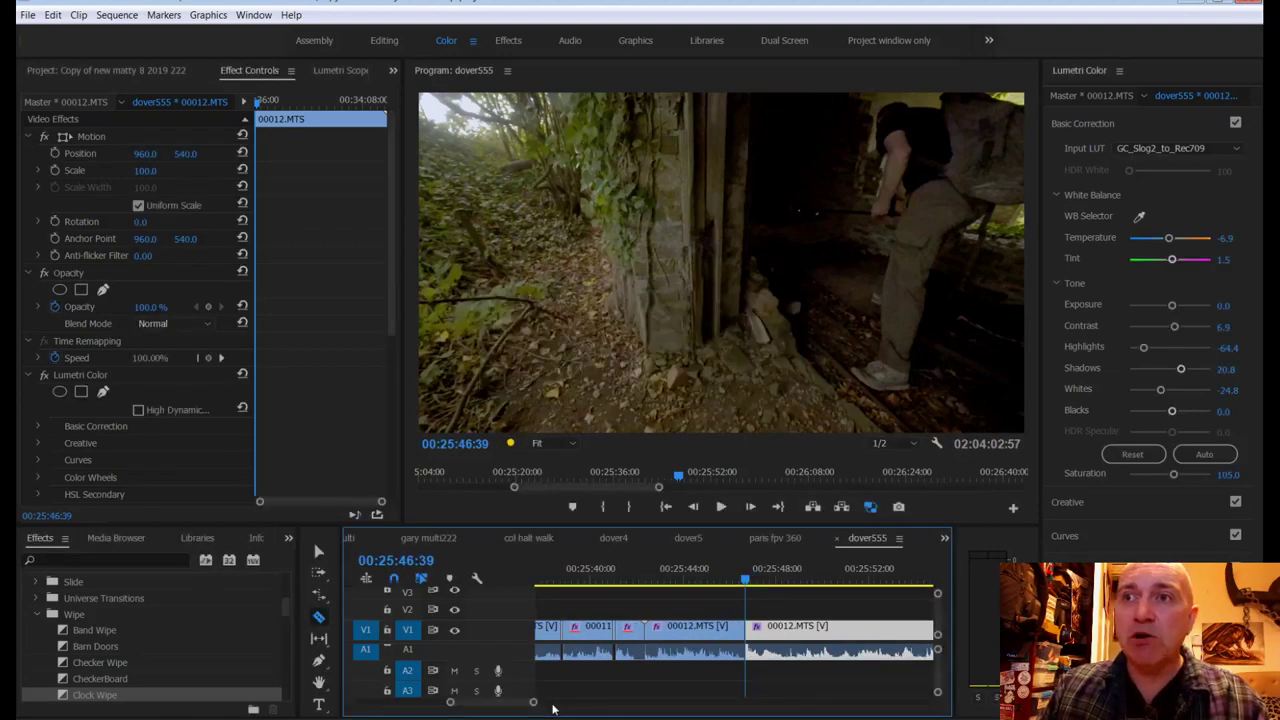
Step: Add a dissolve transition between the two 00012.MTS clips at 00:25:46:39 and play it back
key("v")
left_click_drag(760, 612, 737, 627)
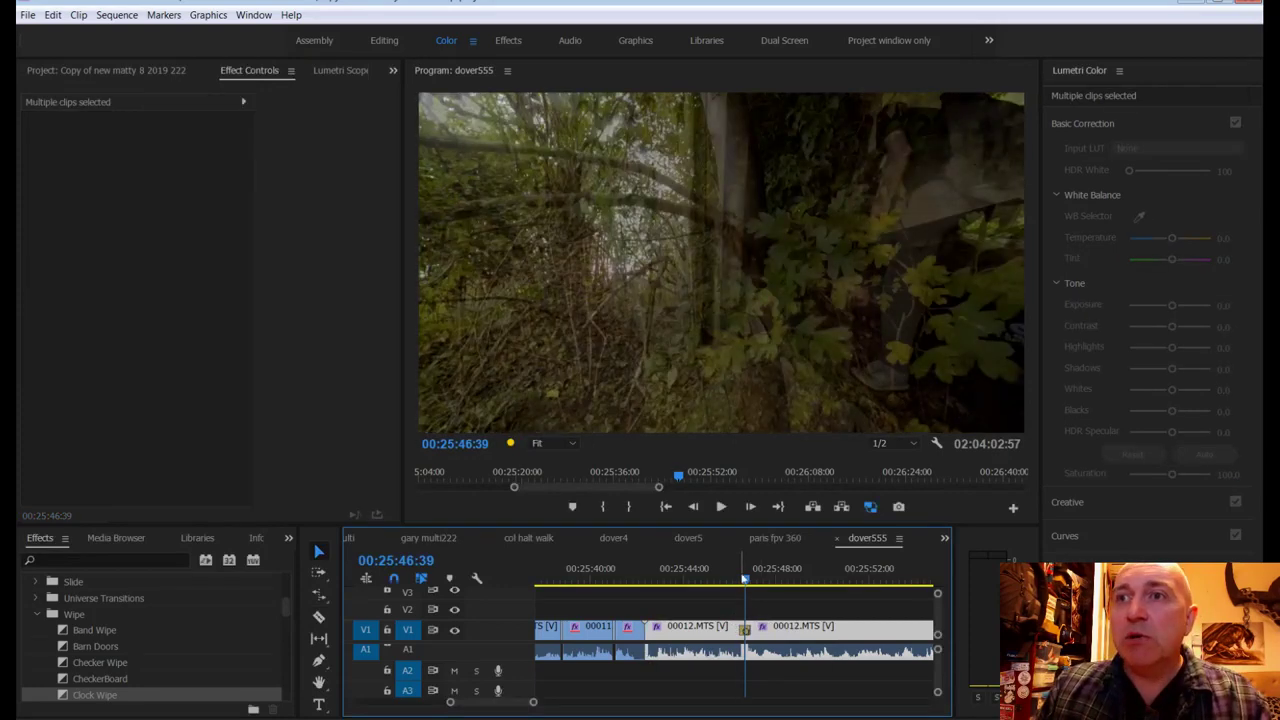
left_click_drag(744, 578, 737, 579)
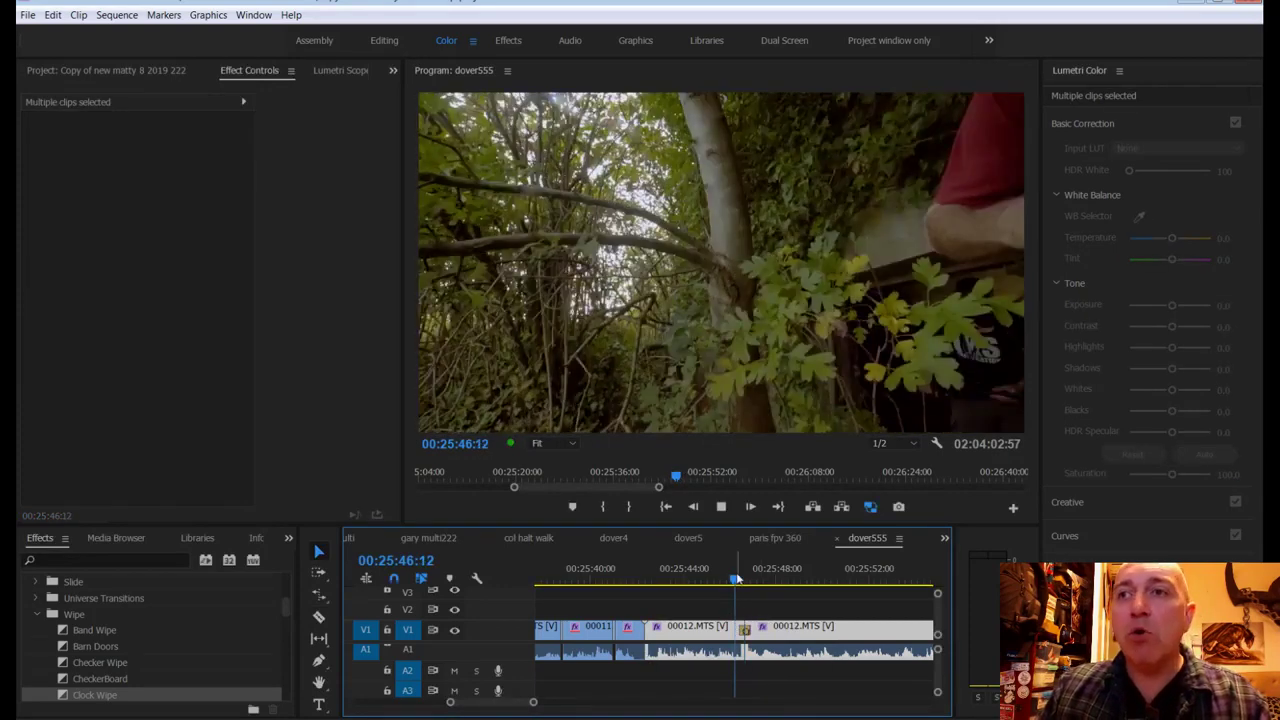
key("space")
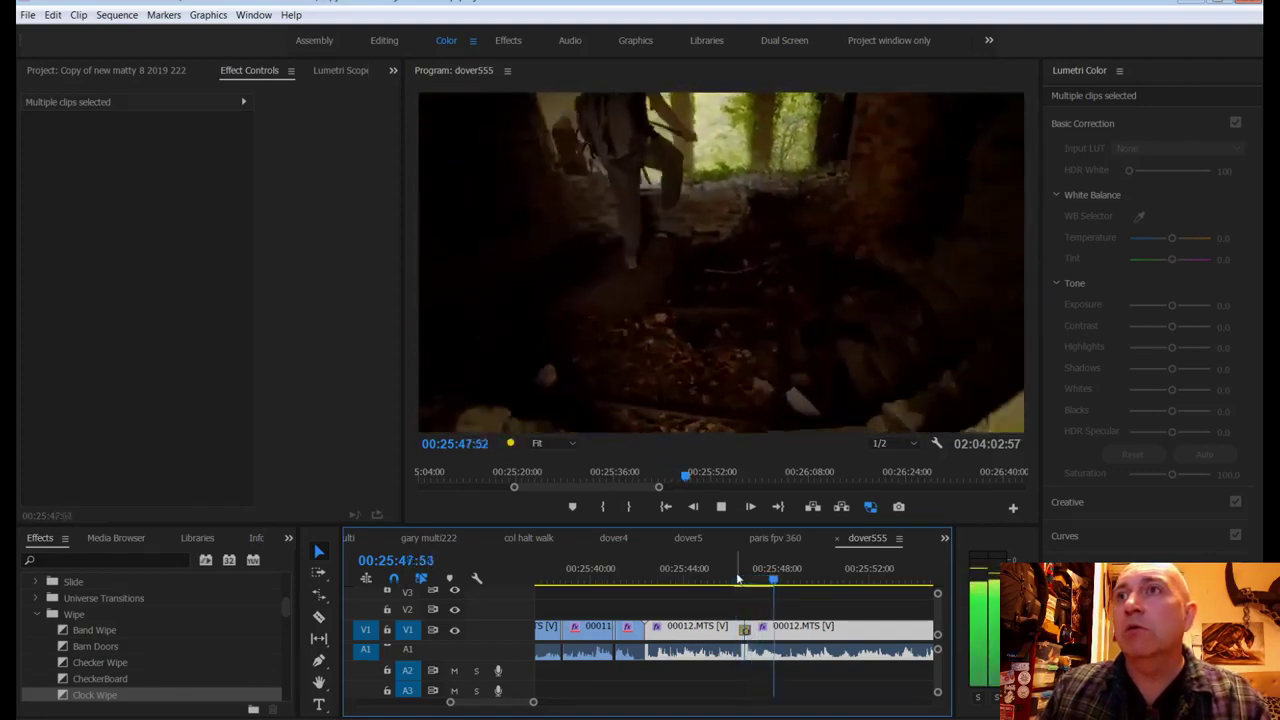
key("space")
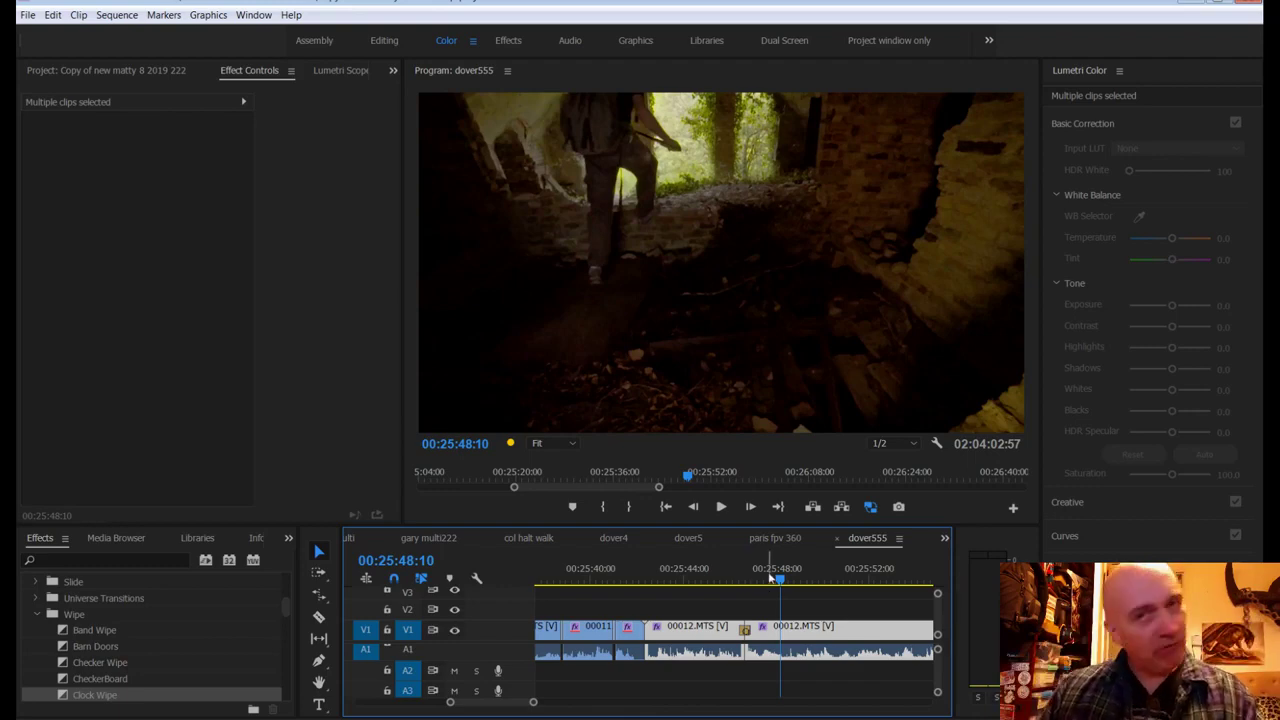
Step: Play back the joined 00012.MTS footage from 00:25:46:03 to 00:25:56:01 and save the project
left_click_drag(772, 578, 733, 580)
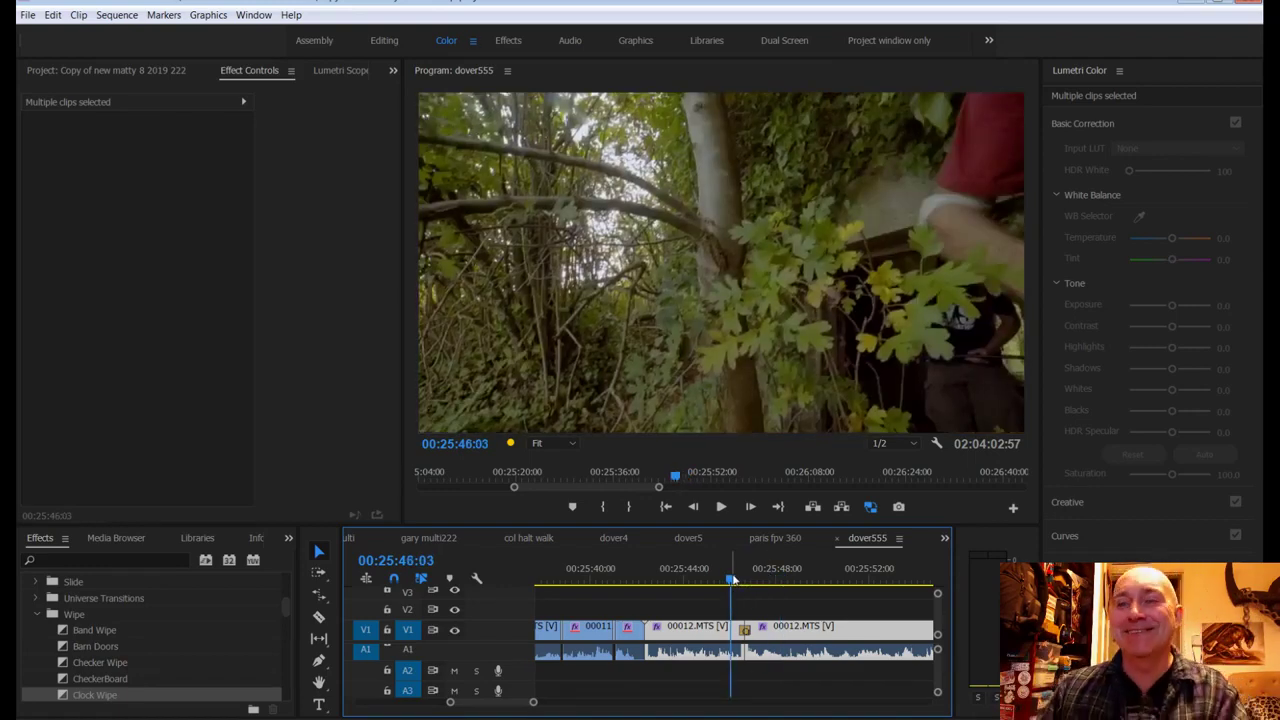
key("ctrl+s")
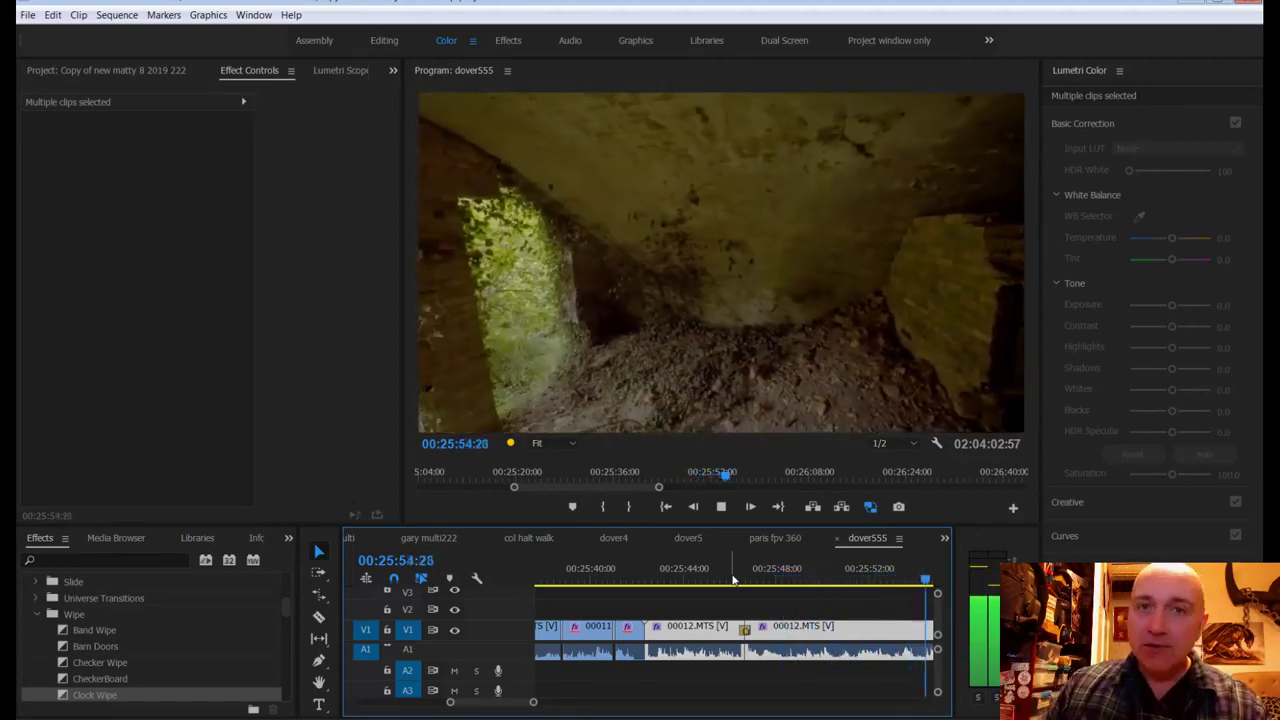
key("space")
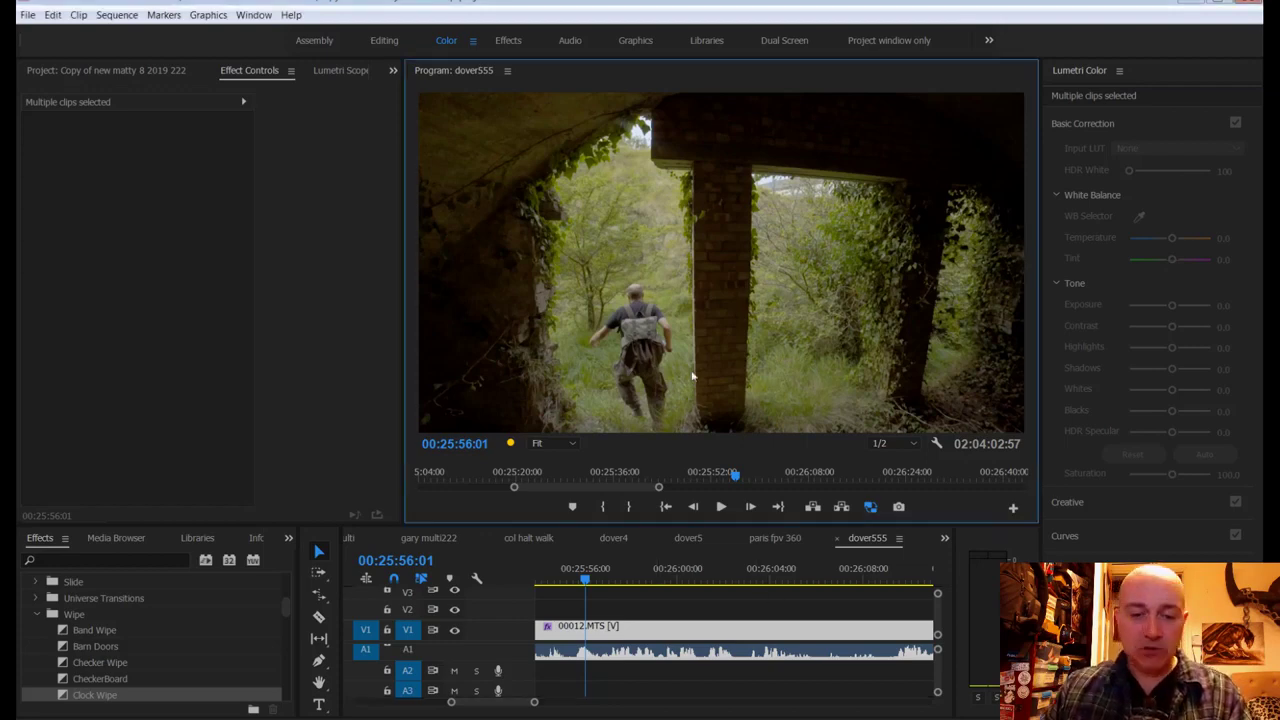
key("ctrl+s")
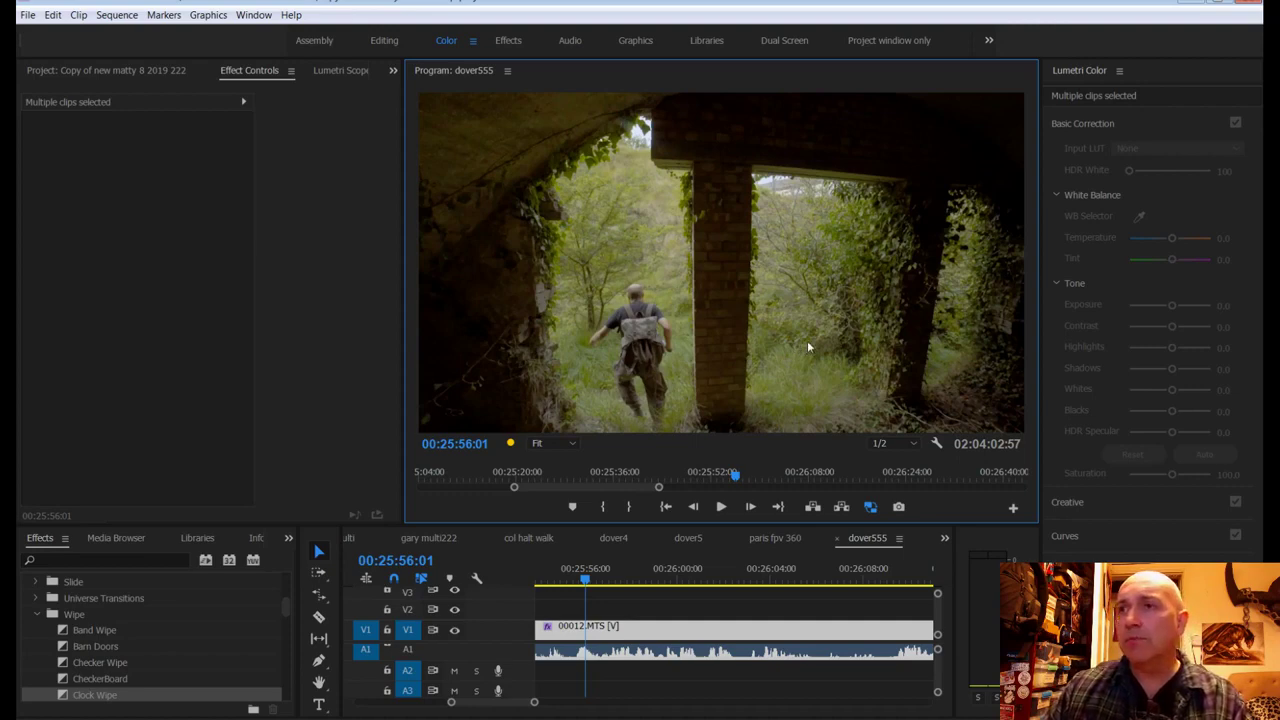
Step: Switch to Windows Task Manager and set the priority of the Adobe Premiere Pro.exe process to Below Normal
key("ctrl+shift+Escape")
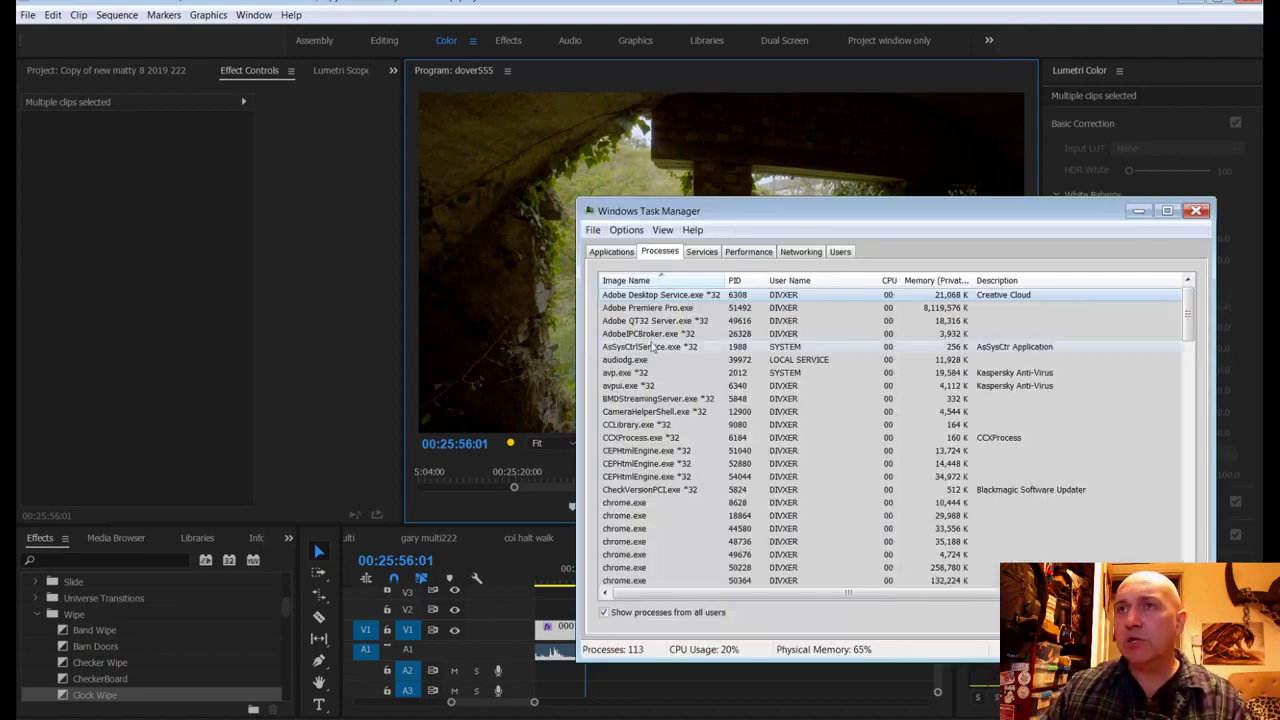
right_click(717, 313)
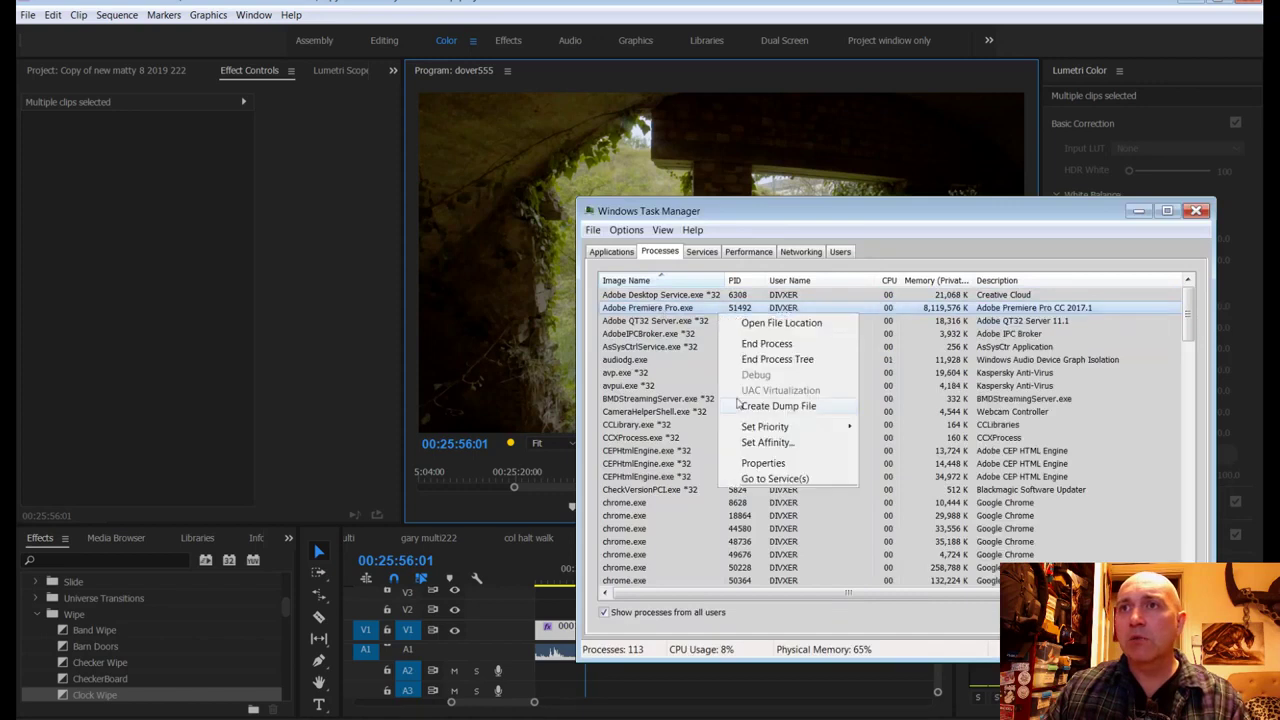
mouse_move(788, 430)
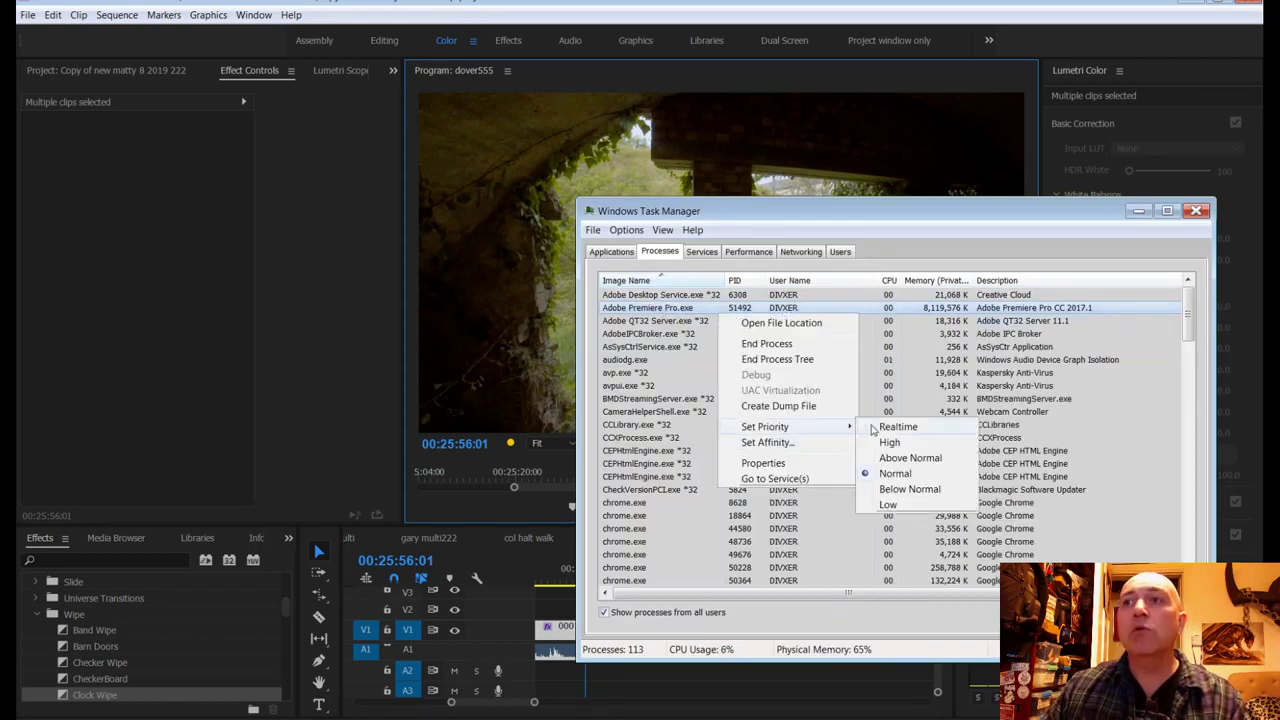
left_click(892, 490)
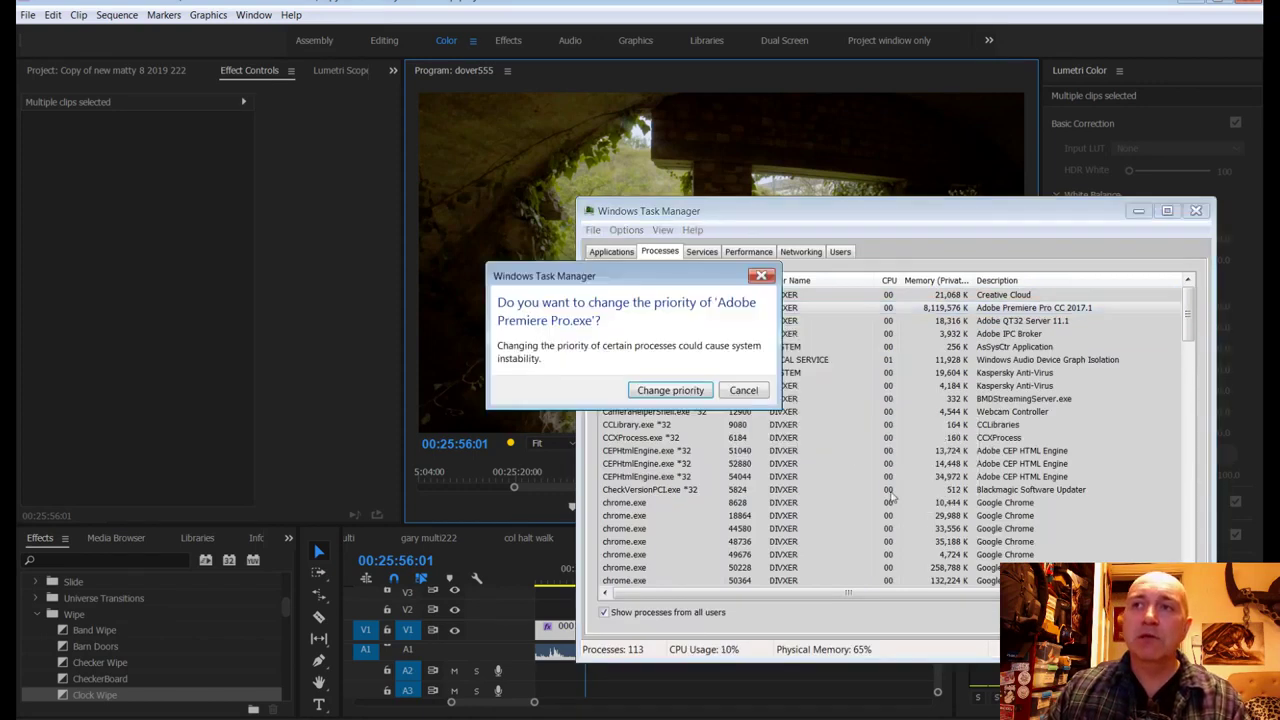
left_click(670, 390)
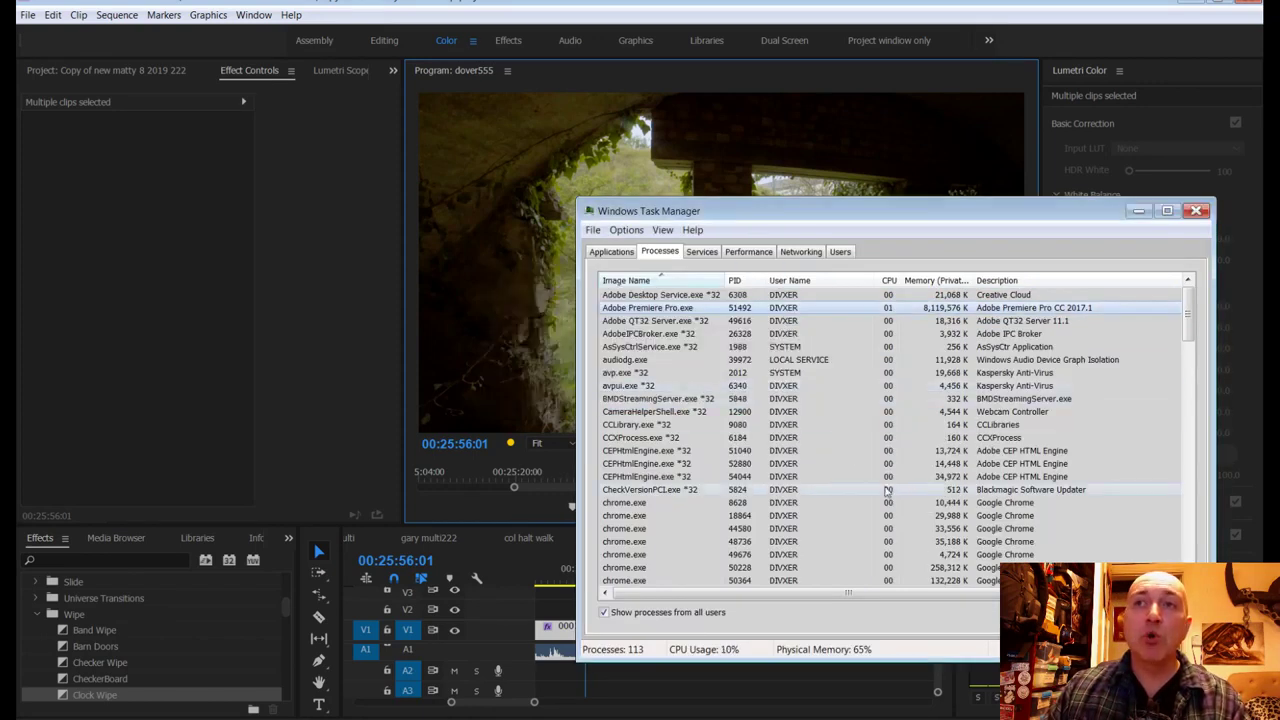
Step: Close Windows Task Manager and save the Premiere Pro project
left_click(1197, 212)
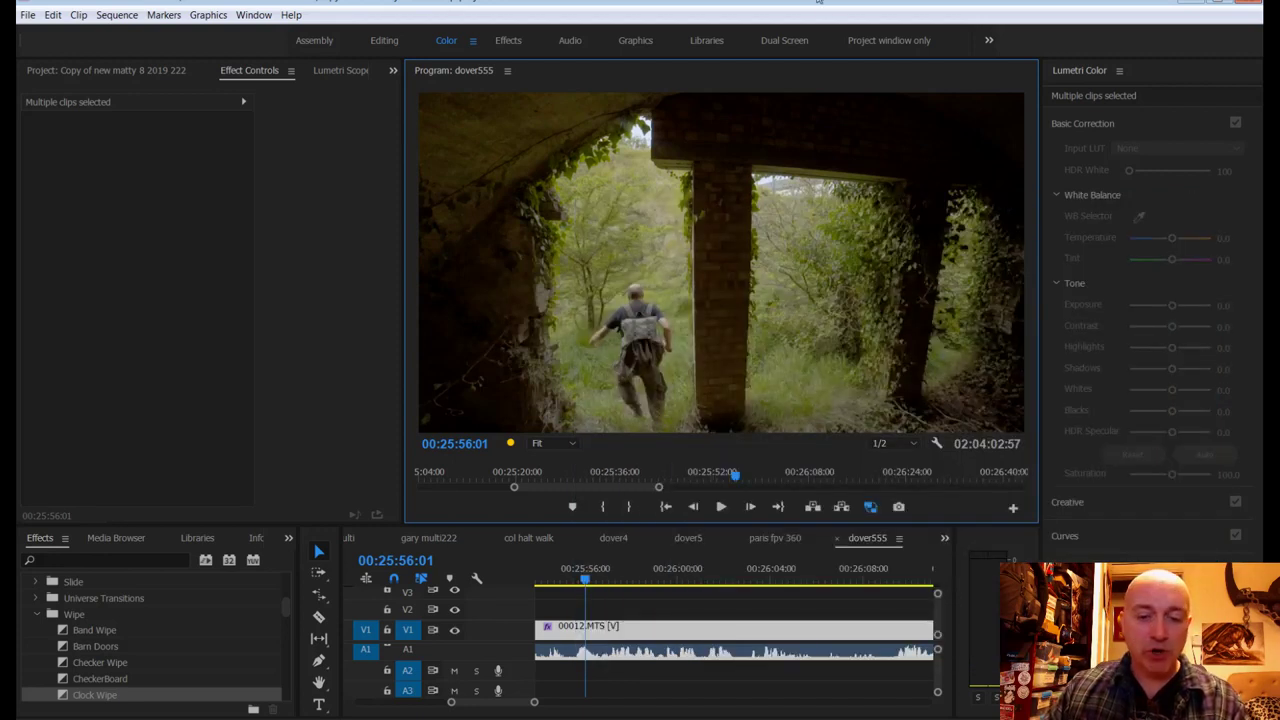
key("ctrl+s")
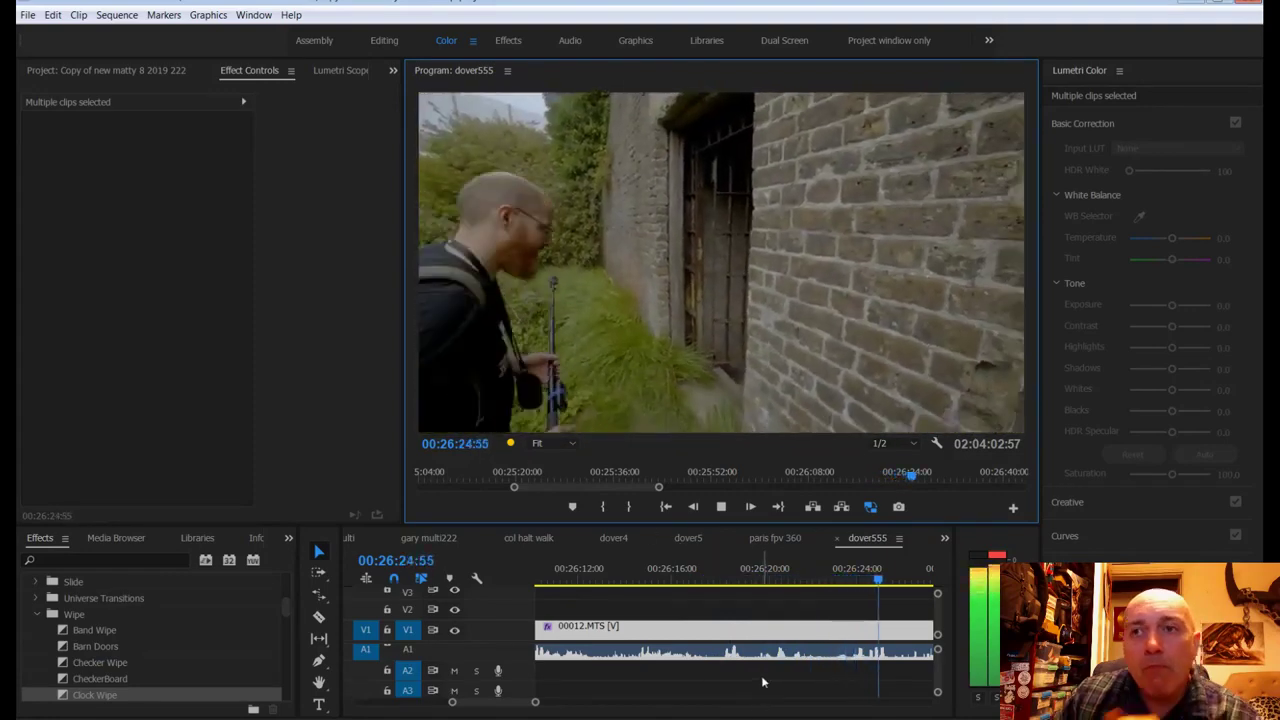
Step: Apply Scale to Frame Size to the selected 00012.MTS clips and play the footage from 00:26:25:23 to 00:26:39:41
left_click(727, 637)
right_click(727, 637)
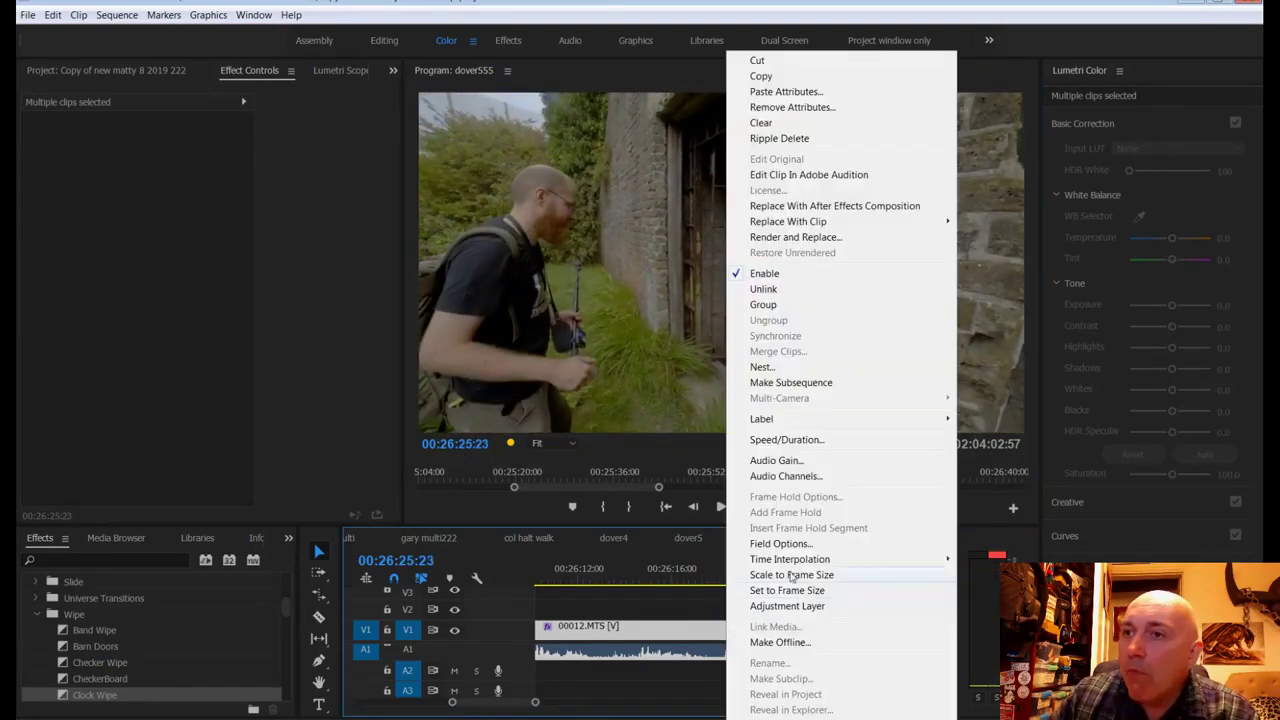
left_click(790, 575)
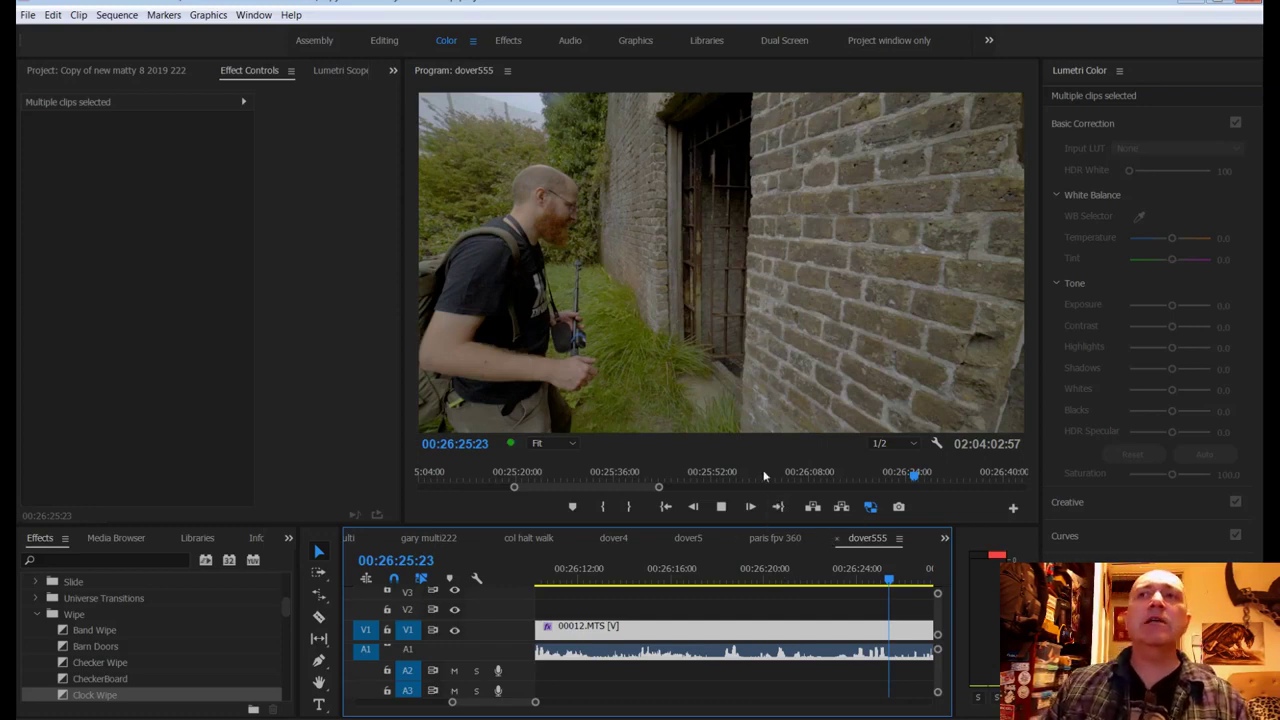
key("space")
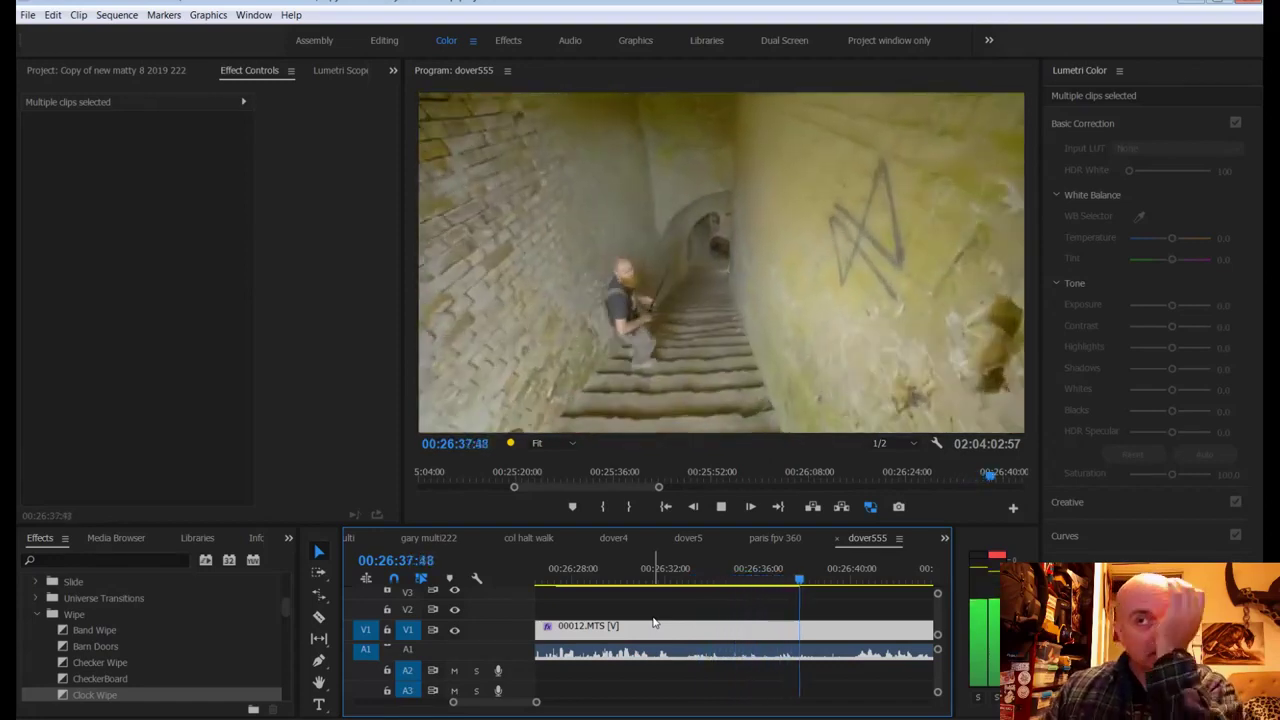
key("space")
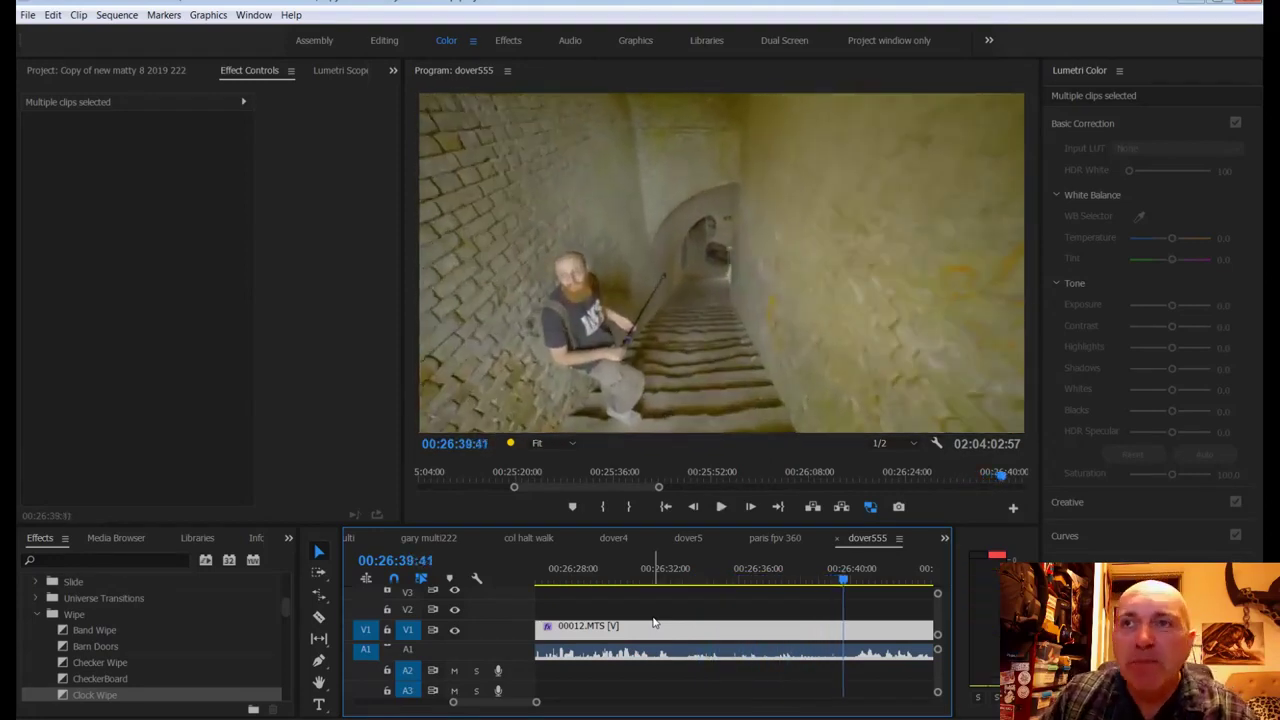
Step: Find the gate shot before the tunnel stairs and cut 00012.MTS at 00:26:33:06
left_click_drag(845, 580, 758, 591)
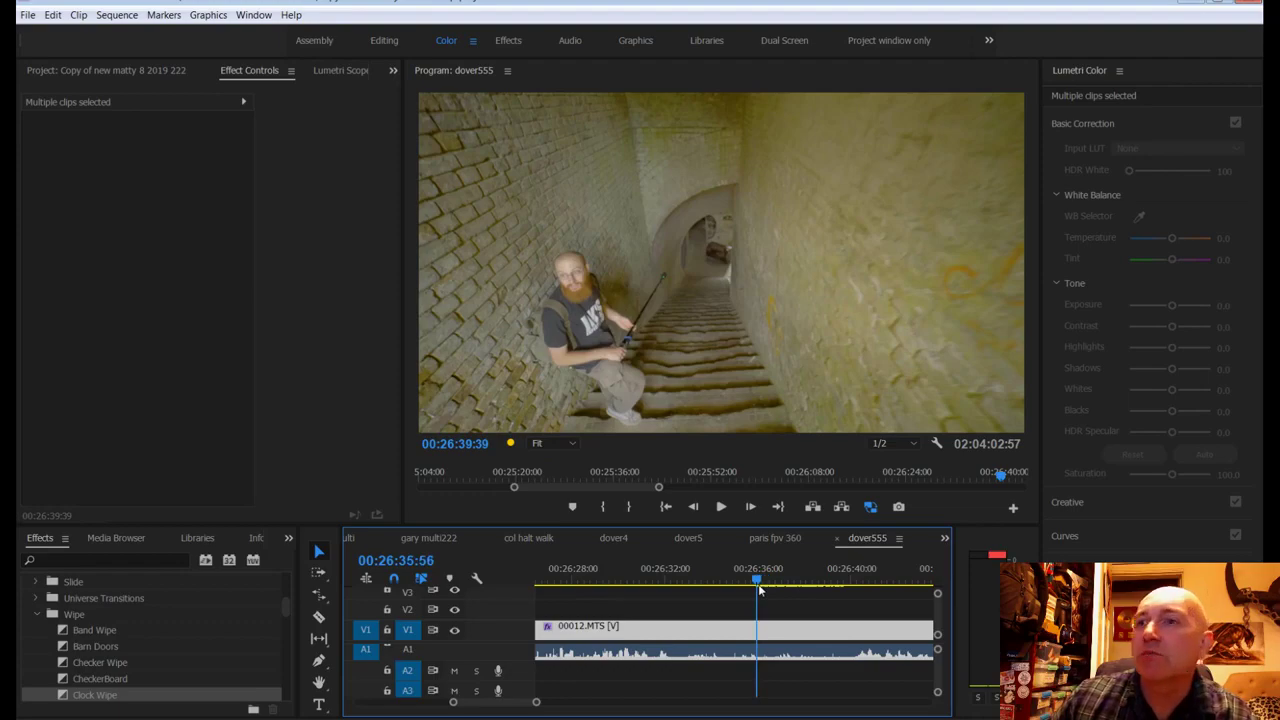
left_click_drag(760, 590, 694, 600)
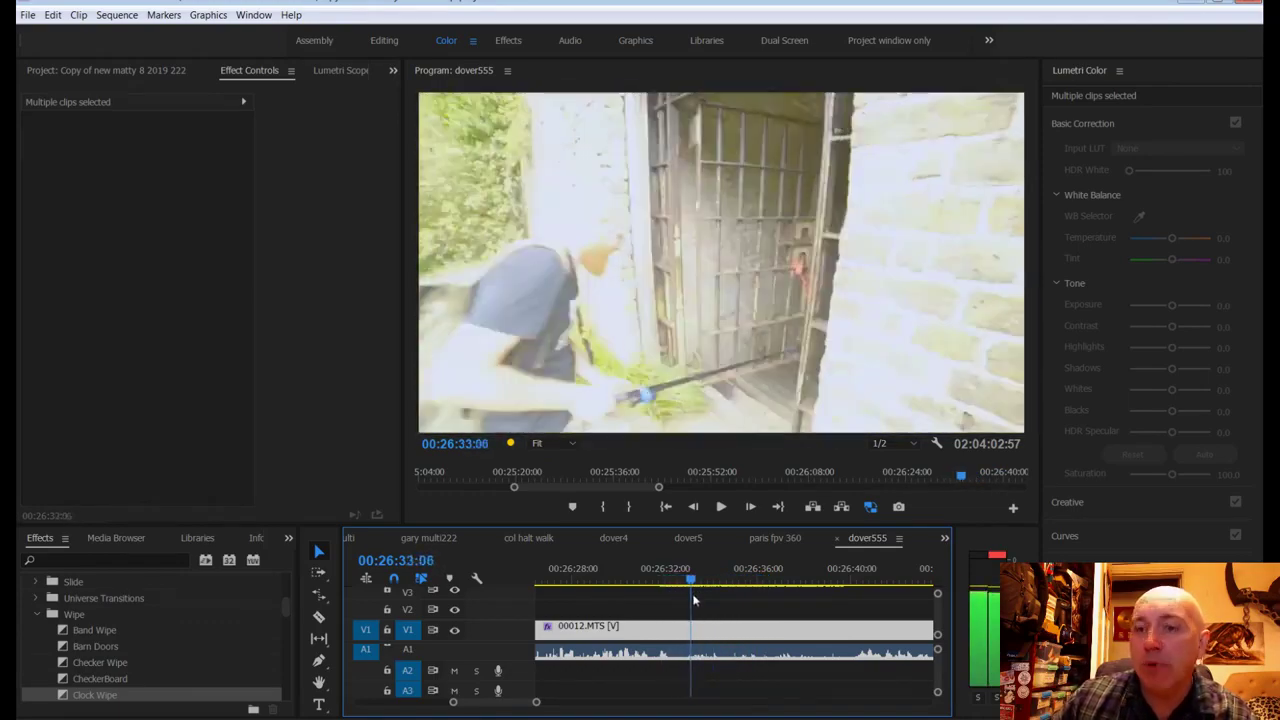
key("c")
left_click(697, 632)
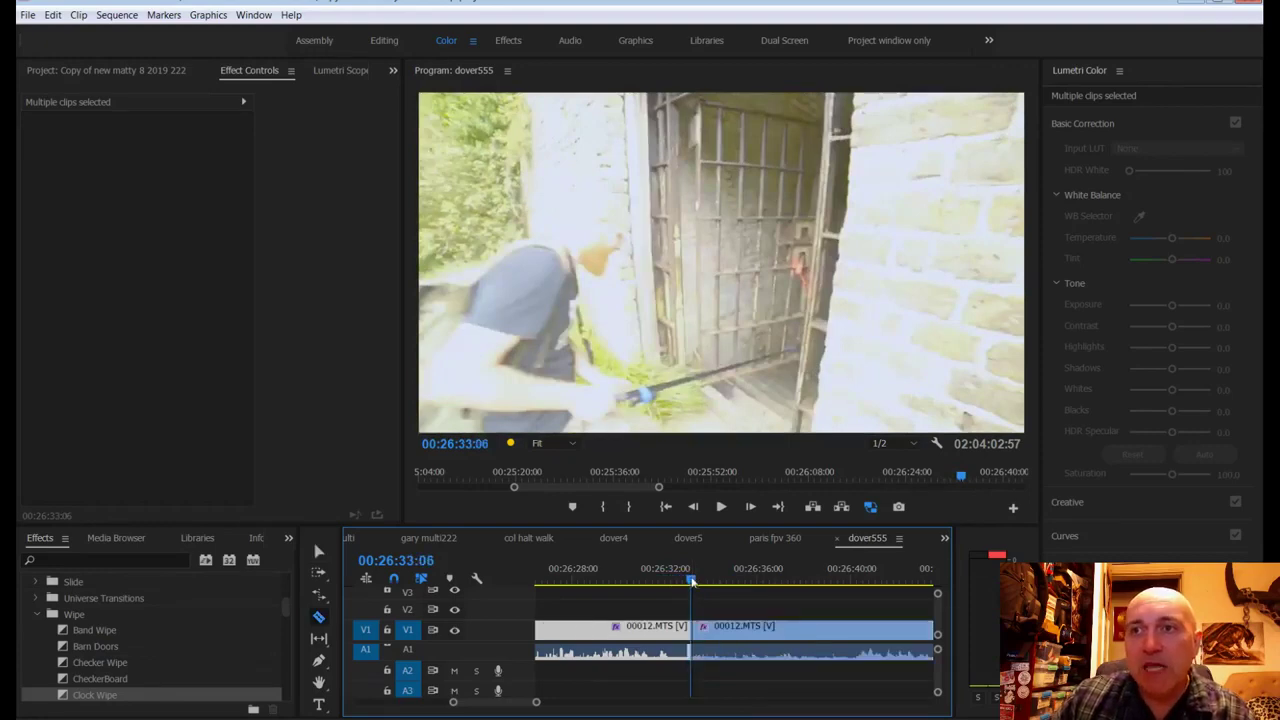
Step: Select the 00012.MTS clip after the cut and set its Lumetri white balance temperature to -56.4
key("d")
key("space")
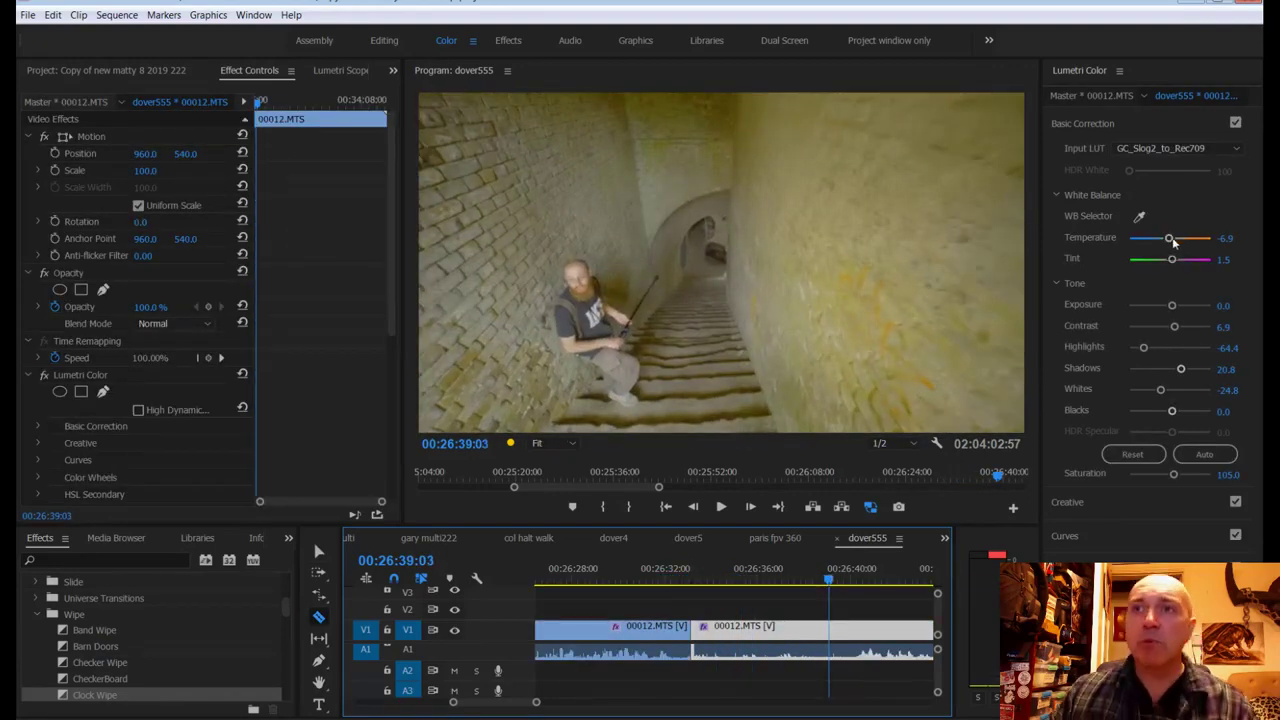
left_click_drag(1168, 242, 1158, 242)
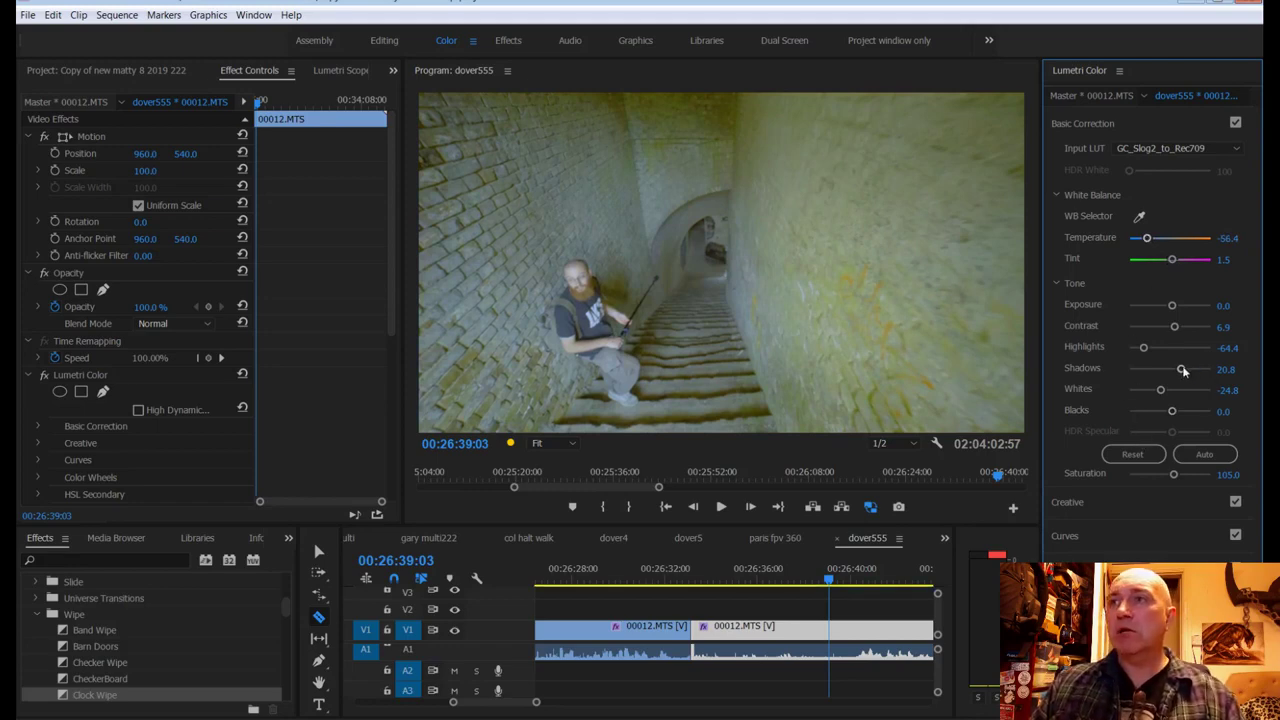
Step: Add a Cross Dissolve between the two 00012.MTS clips at 00:26:33:06 and lengthen it on both sides of the cut
left_click_drag(612, 548, 755, 599)
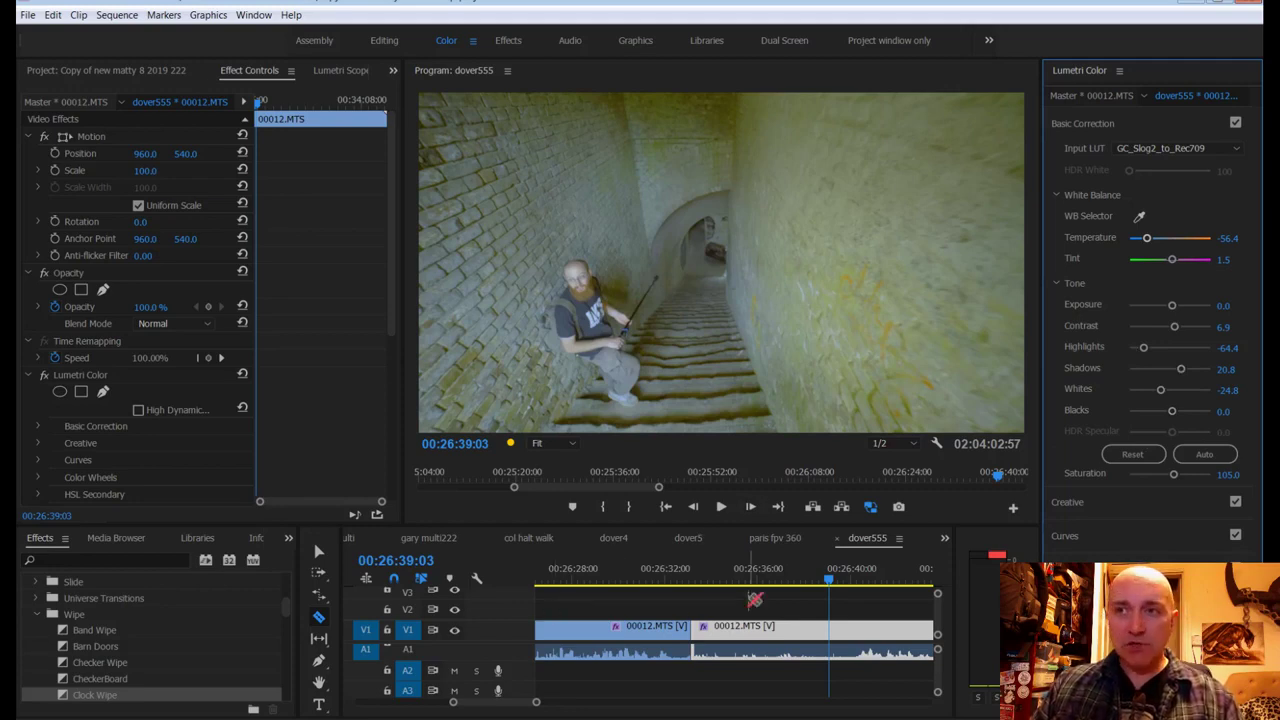
left_click(690, 624)
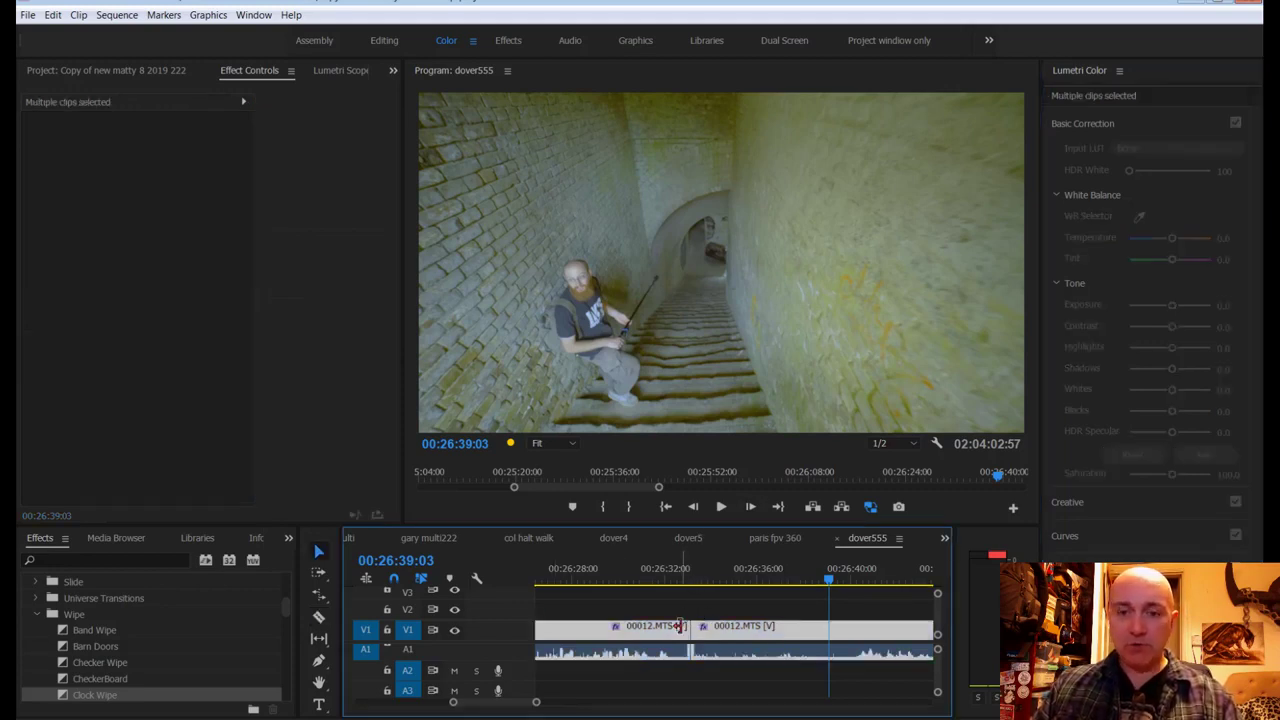
left_click_drag(692, 580, 684, 582)
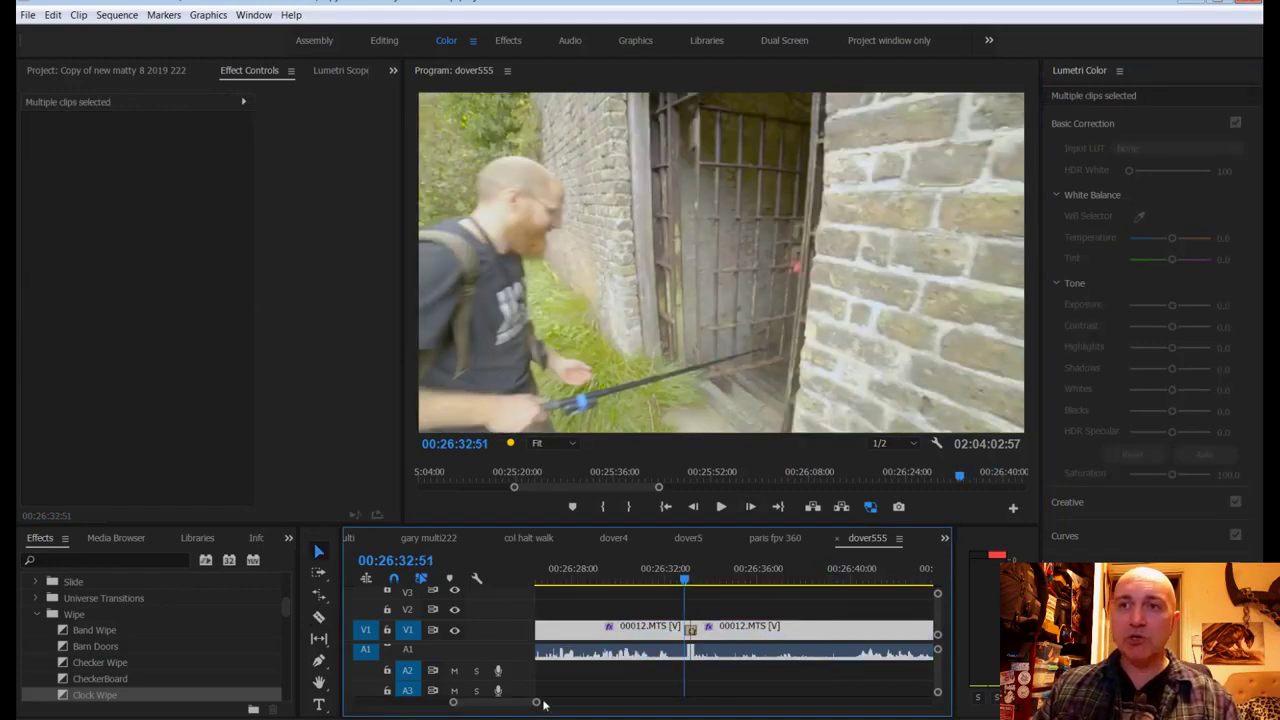
left_click_drag(536, 702, 503, 702)
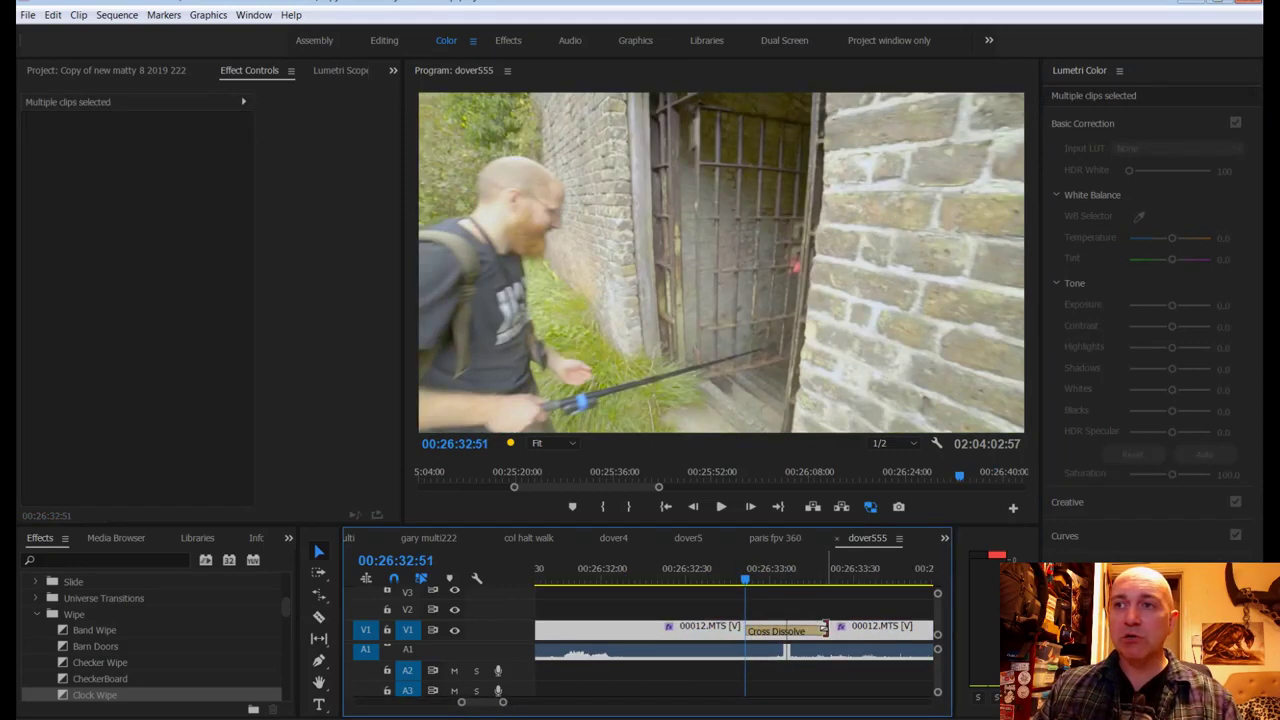
key("ctrl+d")
Step: Play back the dissolve and the tunnel footage from 00:26:32:03 to 00:26:48:22
left_click(611, 578)
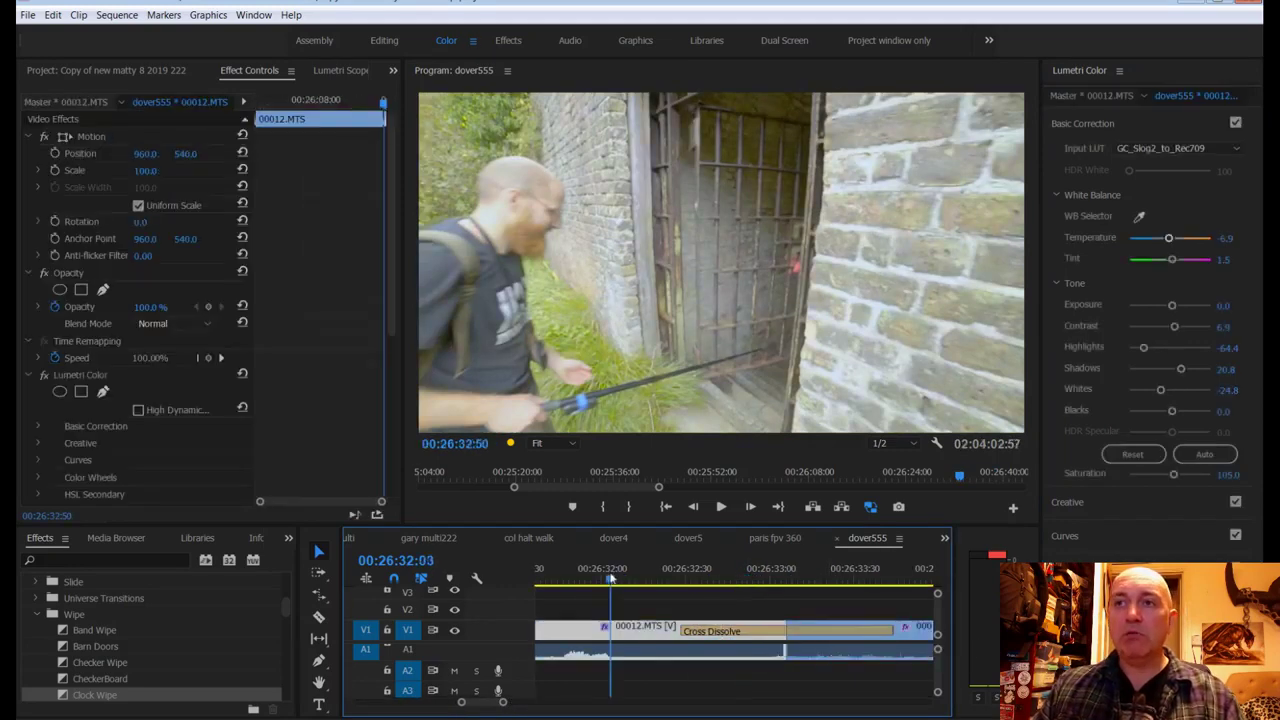
key("space")
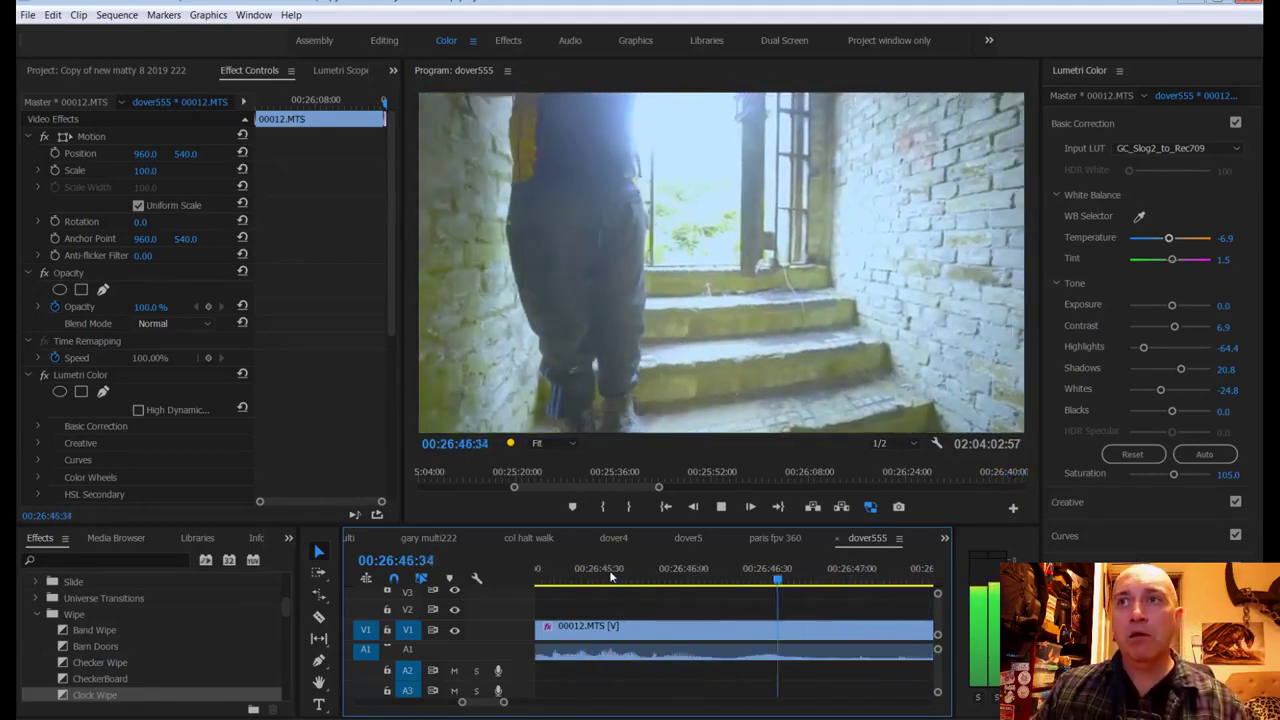
key("space")
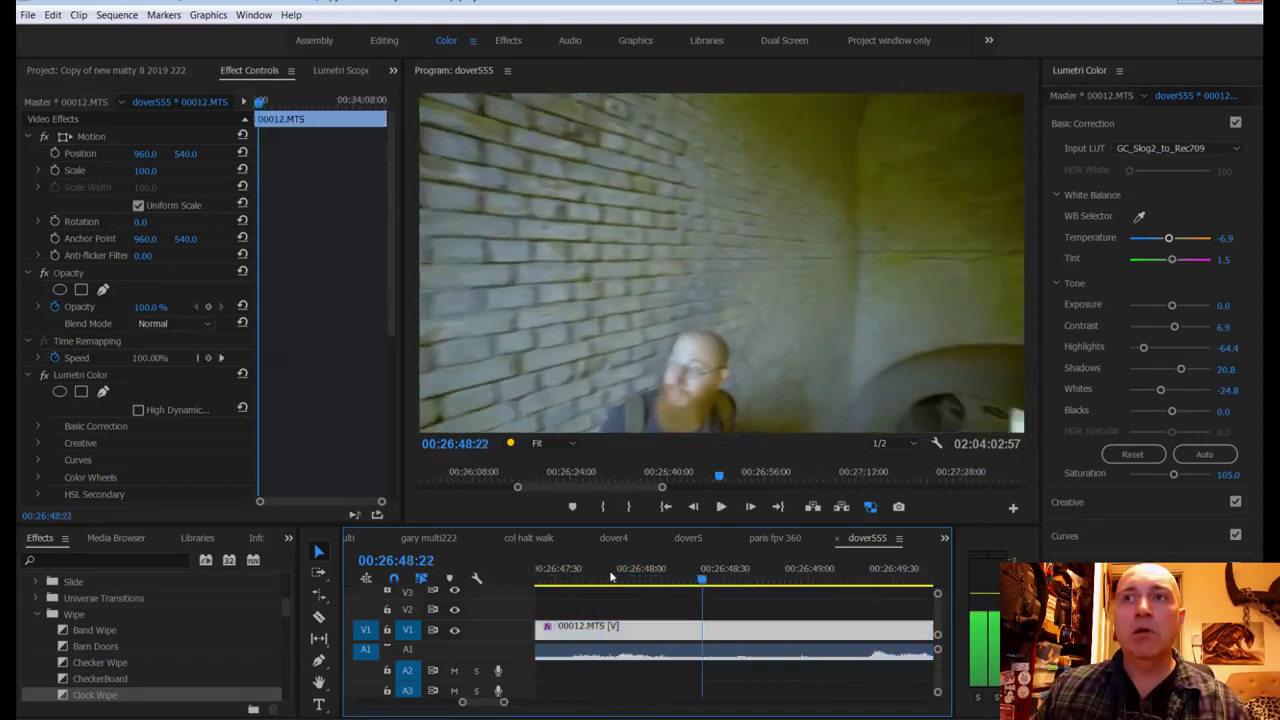
Step: Create a new 1920 x 1080 legacy title with the default name and video settings
left_click(27, 16)
mouse_move(119, 36)
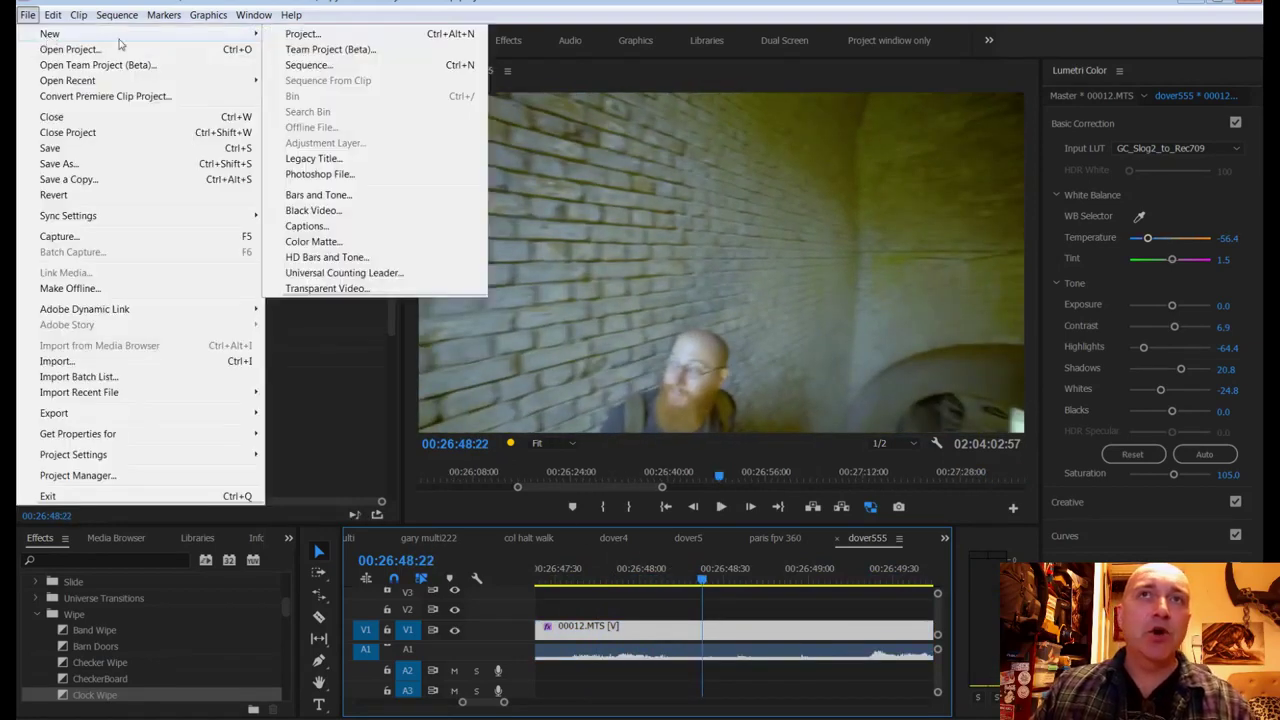
left_click(291, 160)
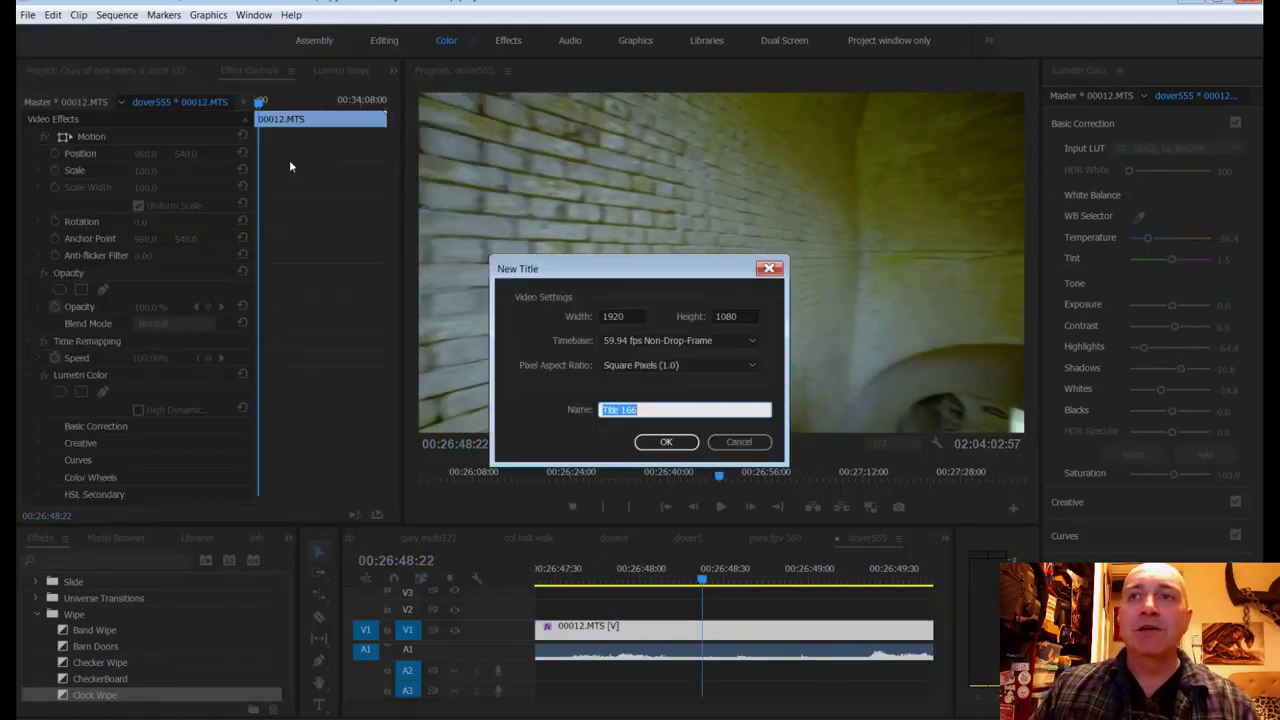
left_click(655, 441)
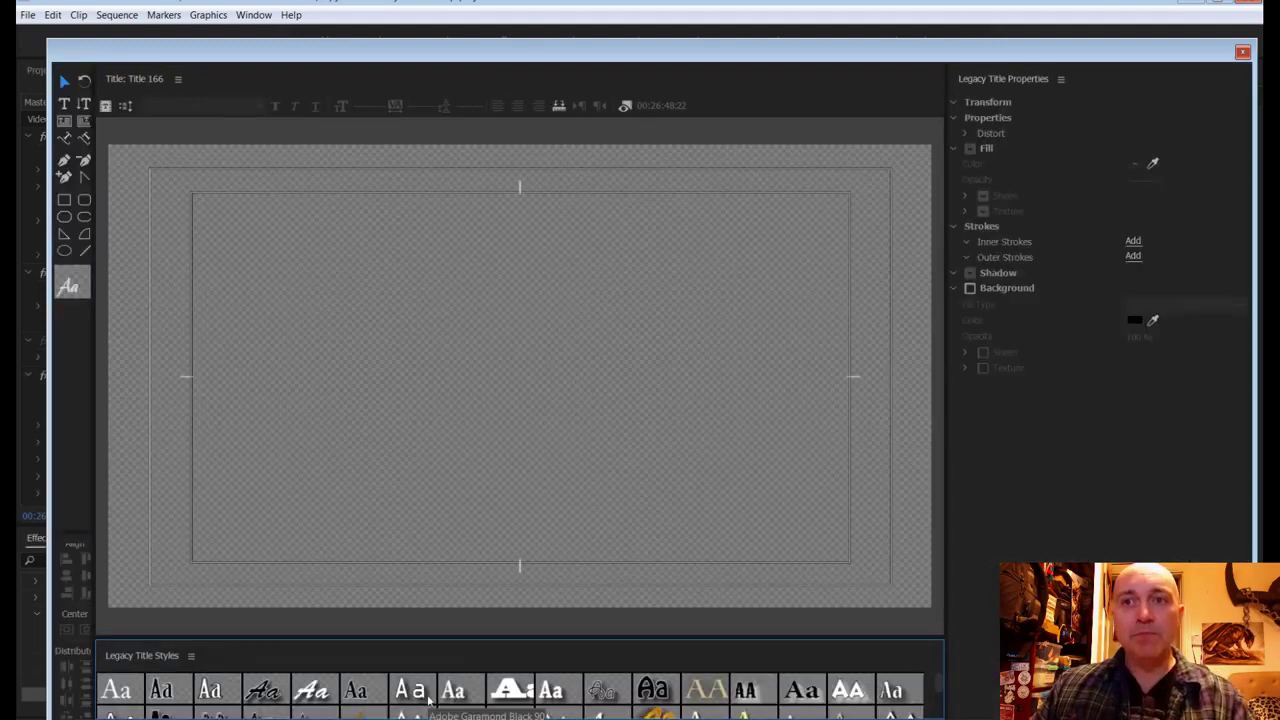
Step: Enter "We never tap with hammers" and "or carry hammers... honest..." on two lines low in the title, using the OCR A Std style, and close it
left_click(418, 692)
left_click(62, 109)
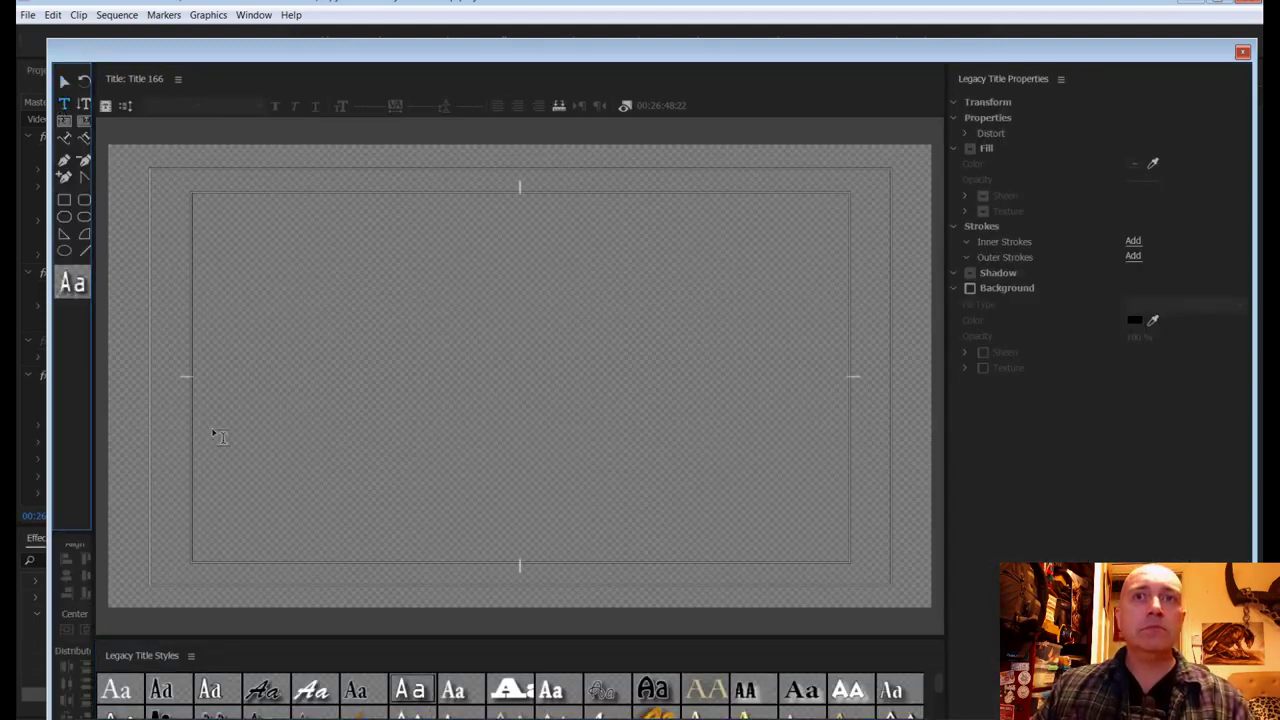
left_click(180, 511)
type("Wer")
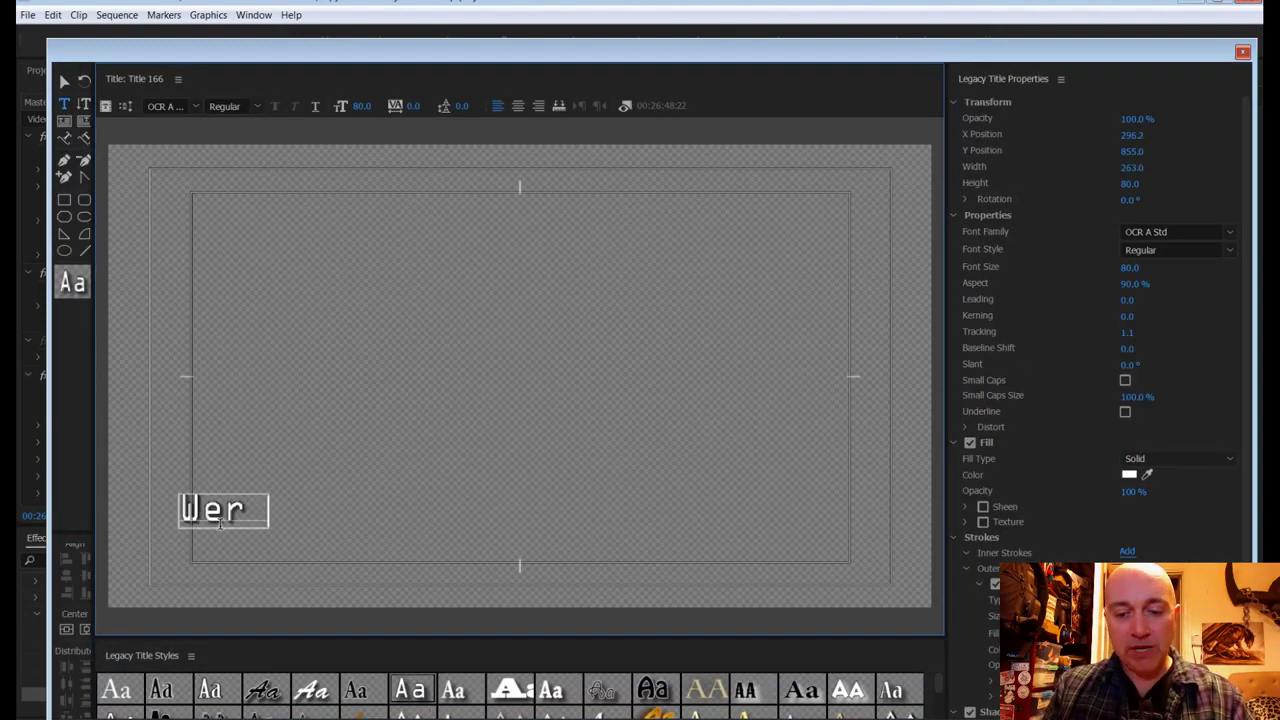
type("never tap")
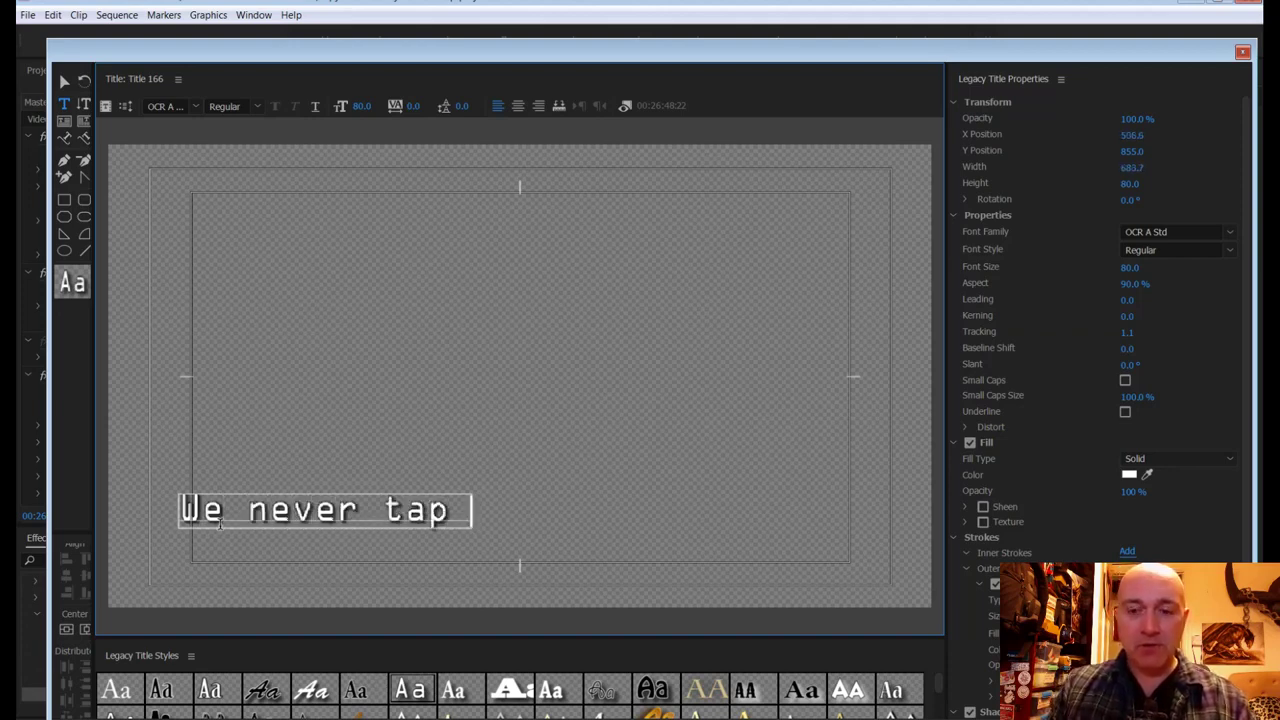
type(" with hammers")
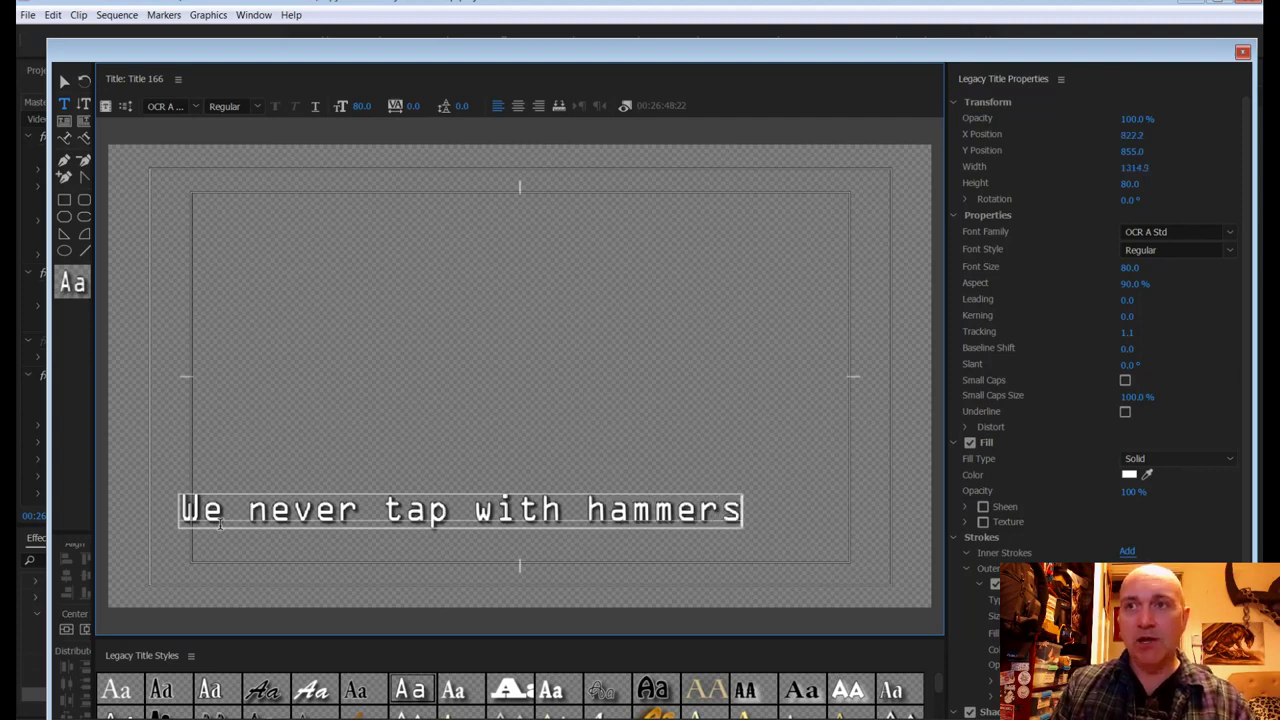
key("Return")
type("or carry hammers... honest...")
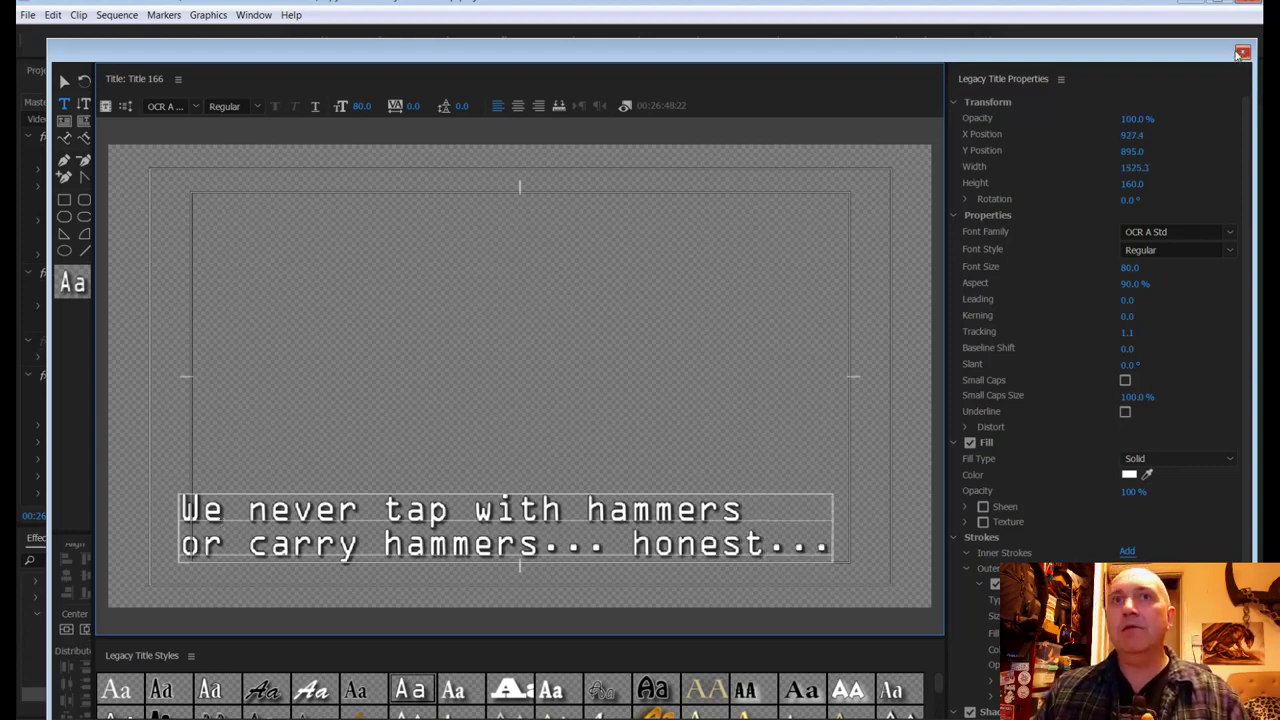
left_click(1241, 52)
Step: Place Title 166 on V2 at 00:26:48:22 above 00012.MTS and add Cross Dissolves to both of its ends
left_click(45, 70)
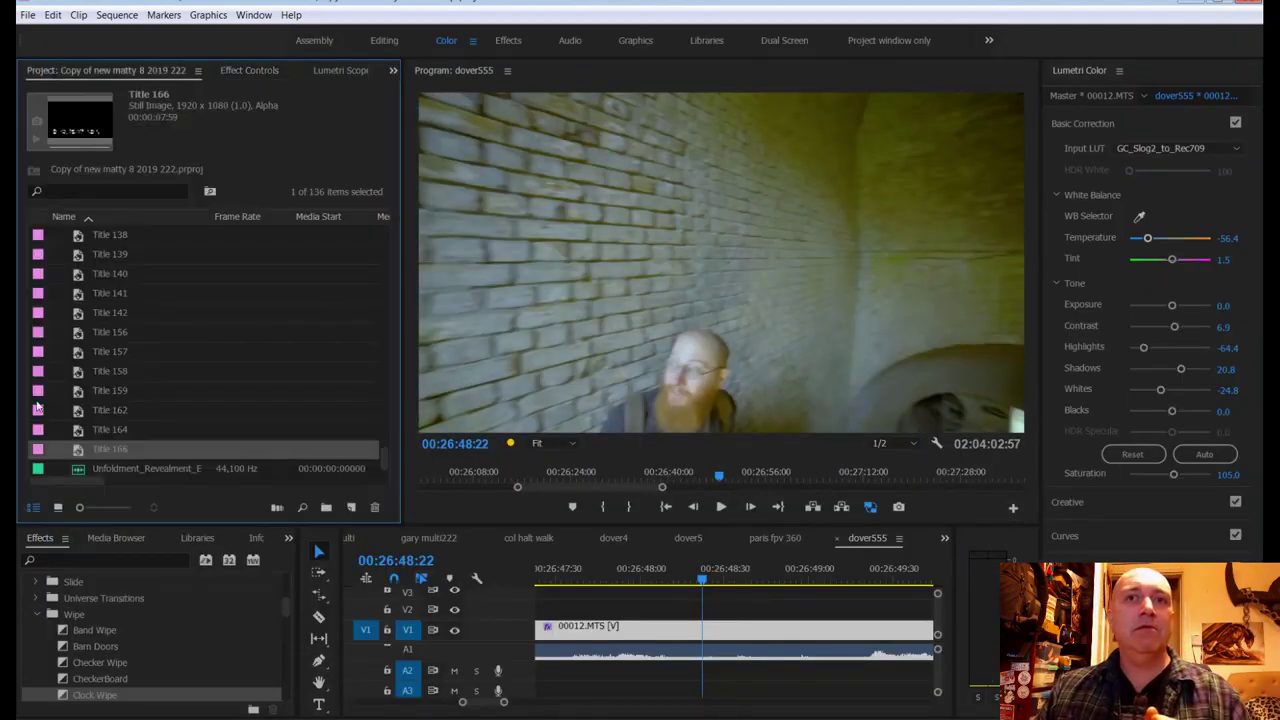
left_click_drag(77, 452, 695, 612)
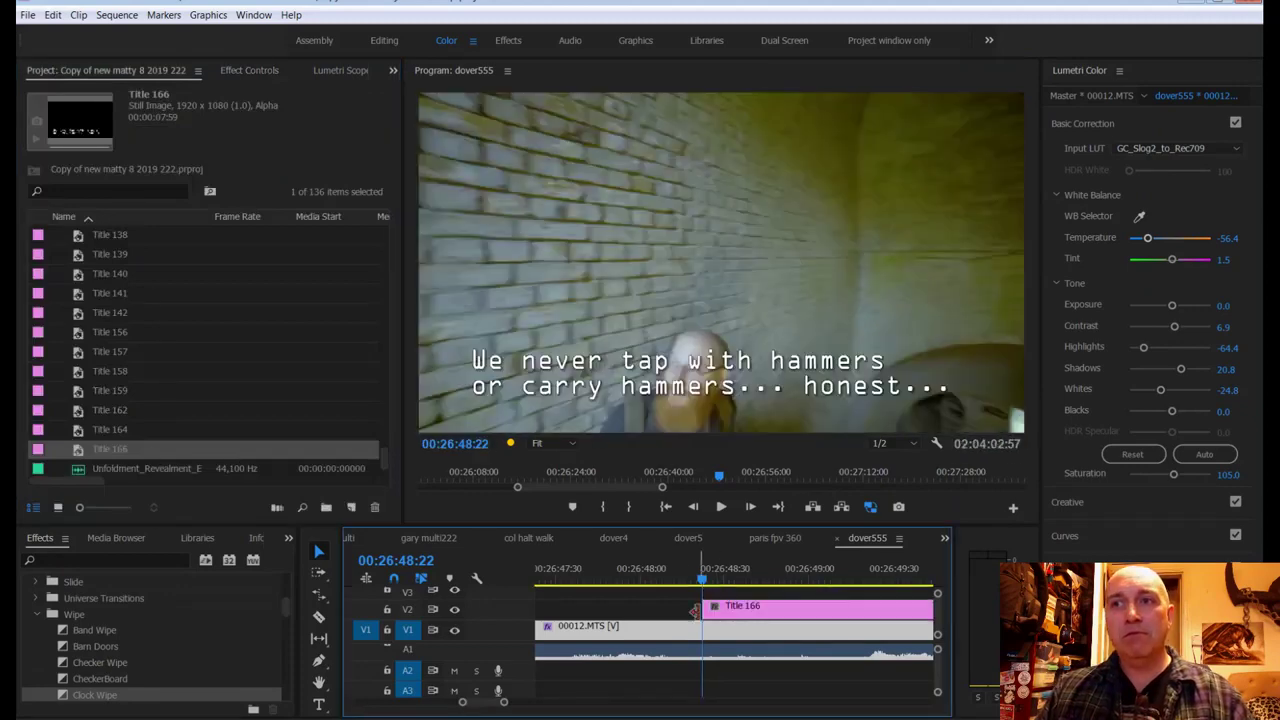
left_click(760, 612)
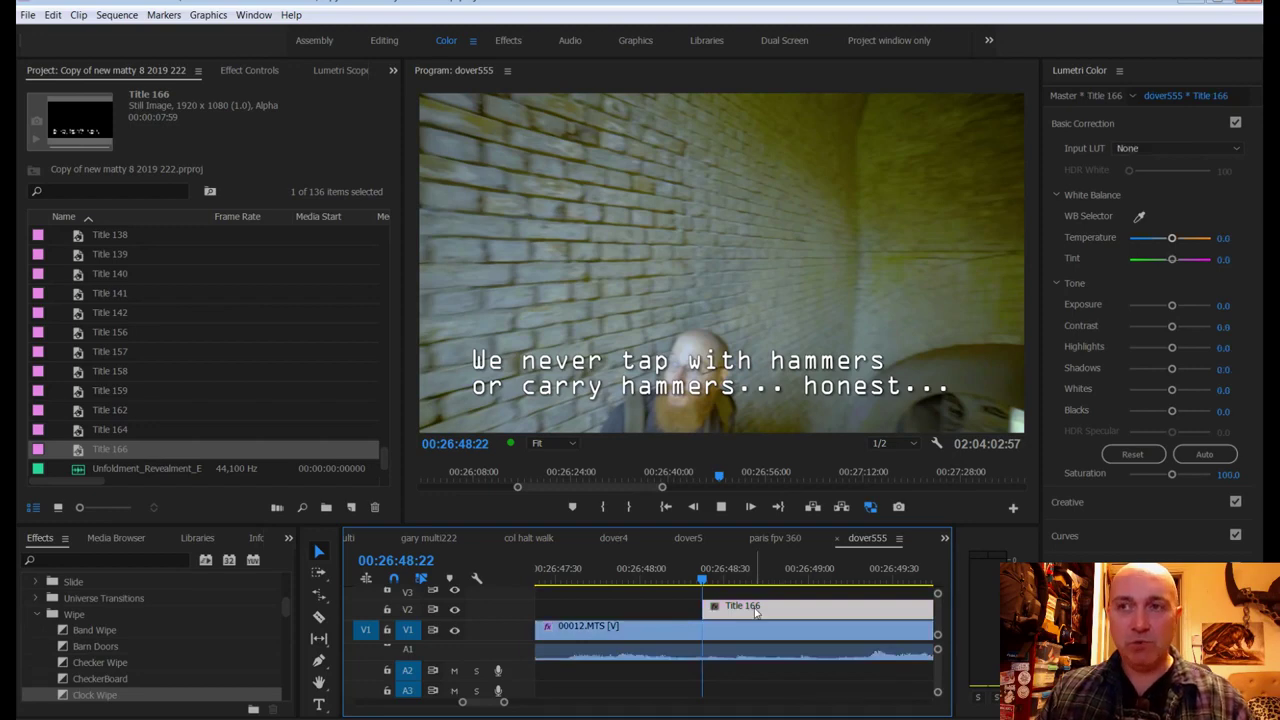
key("ctrl+d")
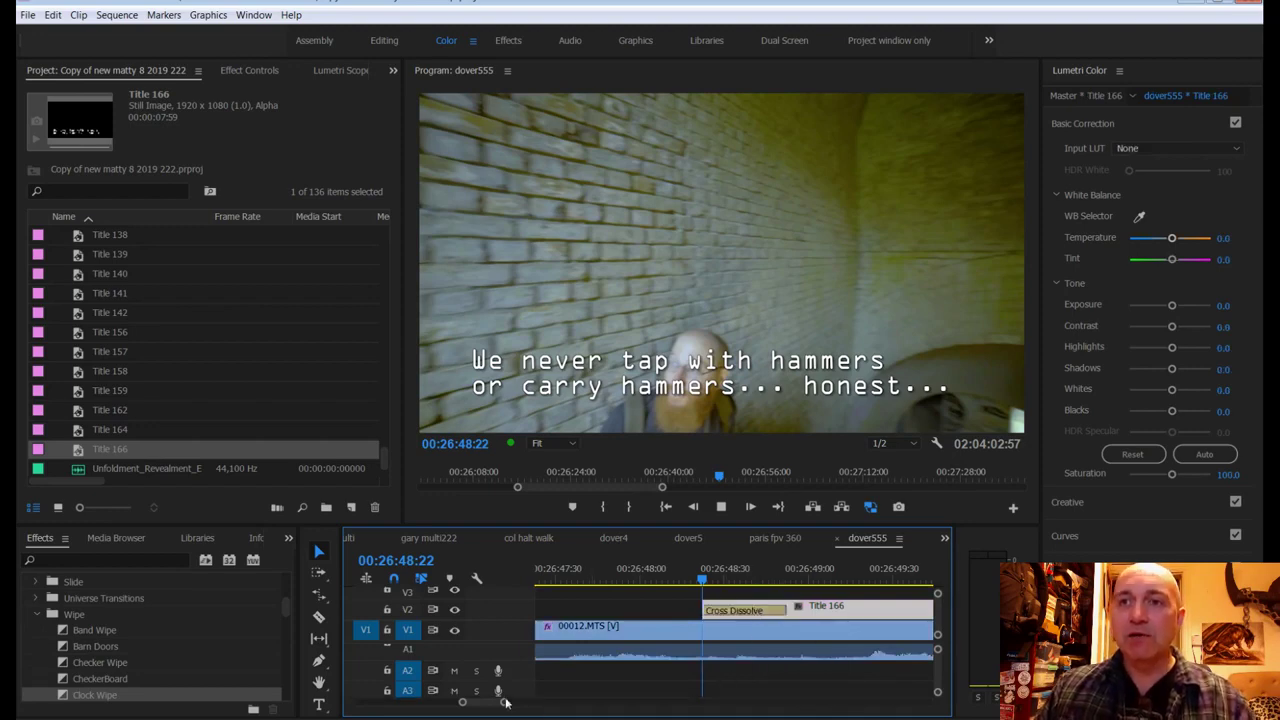
left_click_drag(506, 703, 528, 707)
Step: Move the hammer title to the upper part of the frame by setting its vertical position to -201
key("space")
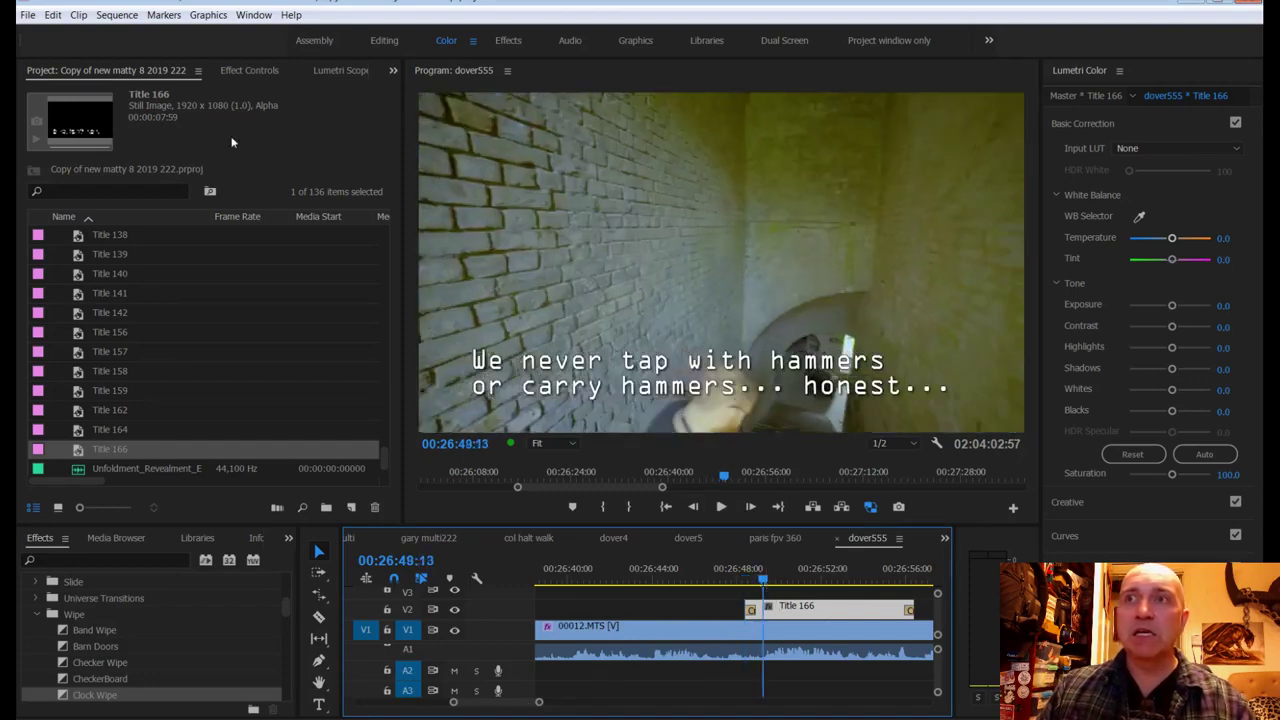
left_click(250, 70)
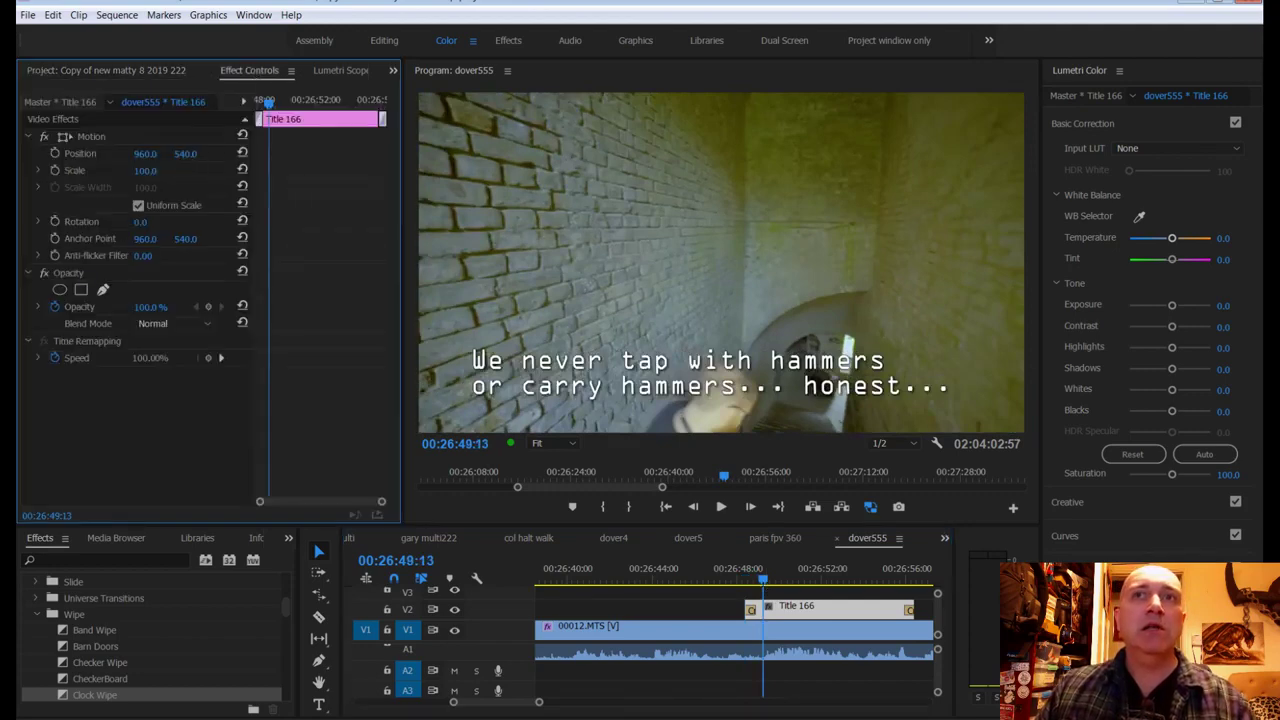
left_click_drag(186, 154, 192, 158)
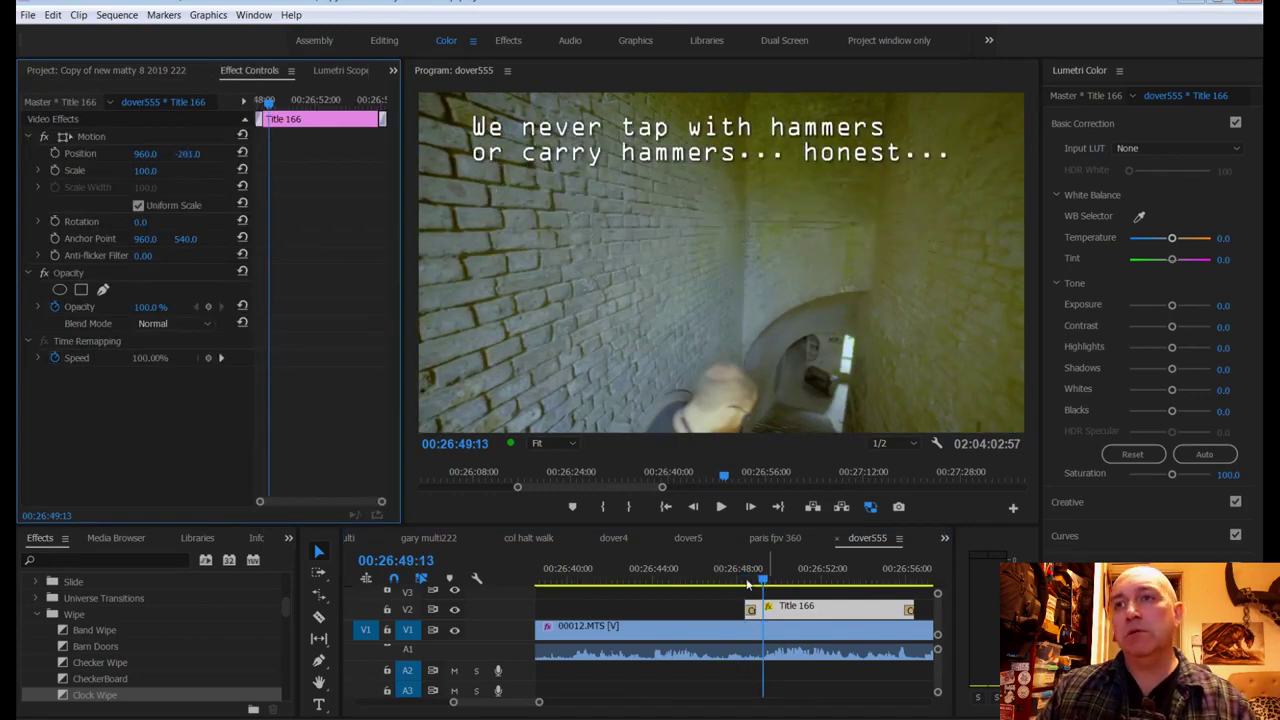
Step: Play back the repositioned title and the following 00012.MTS footage up to 00:27:56:56
left_click_drag(760, 578, 736, 580)
key("space")
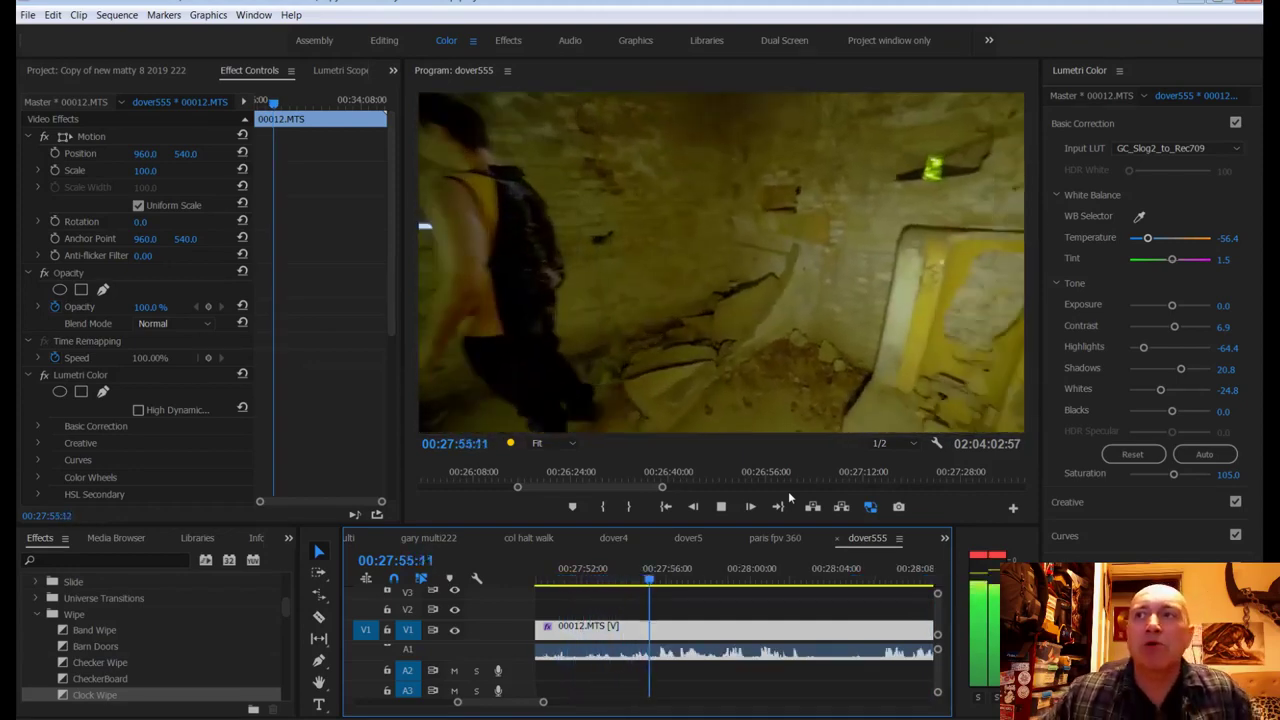
key("space")
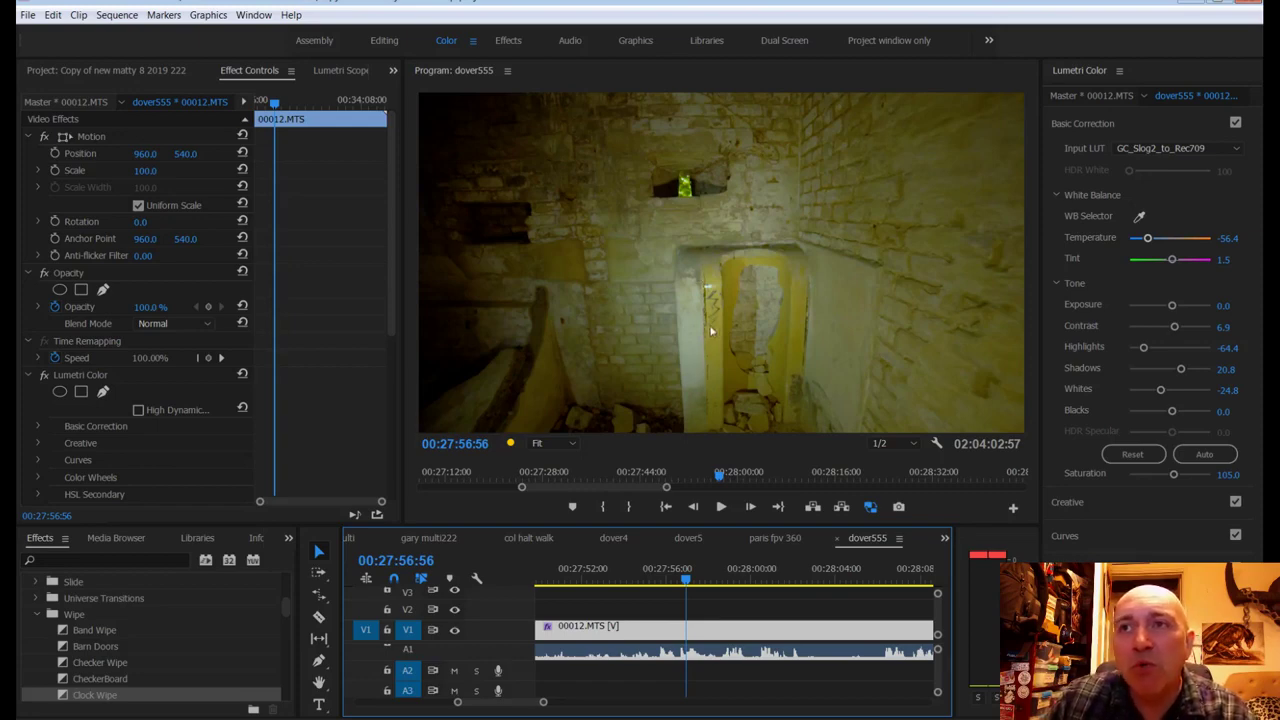
Step: Play 00012.MTS on to 00:27:57:26, add a marker at that point, and save the project
key("space")
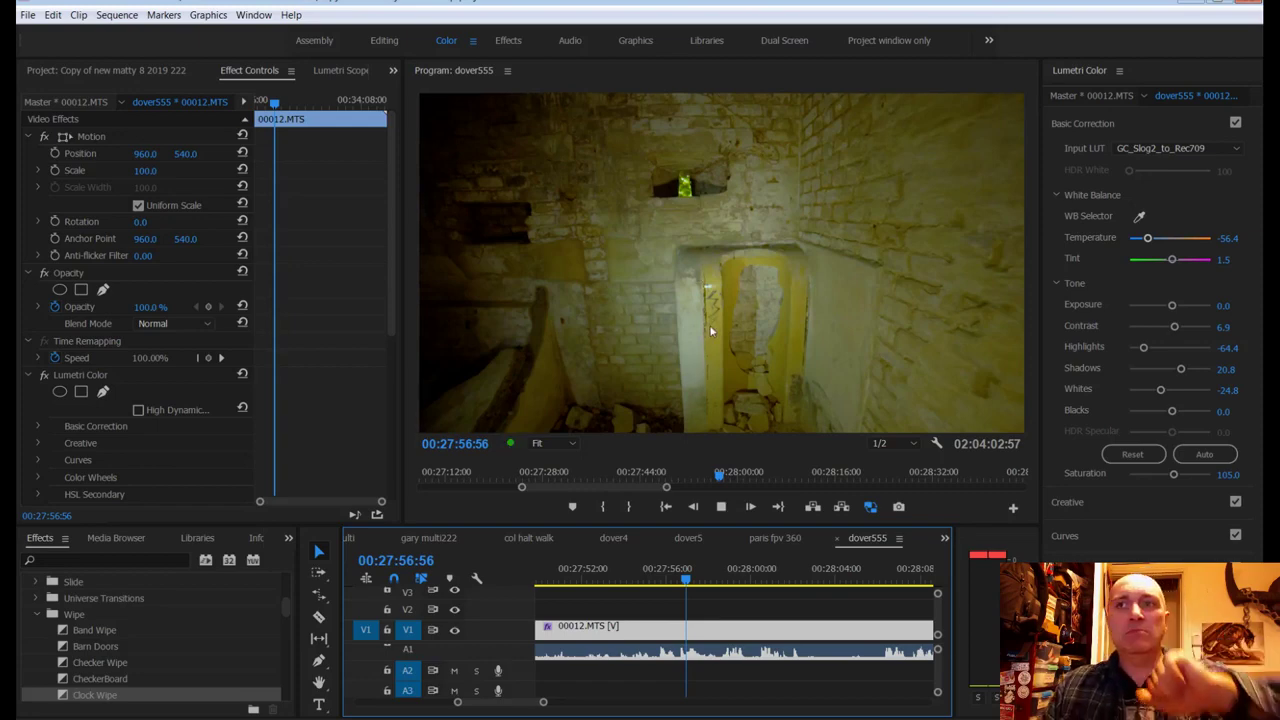
left_click(658, 613)
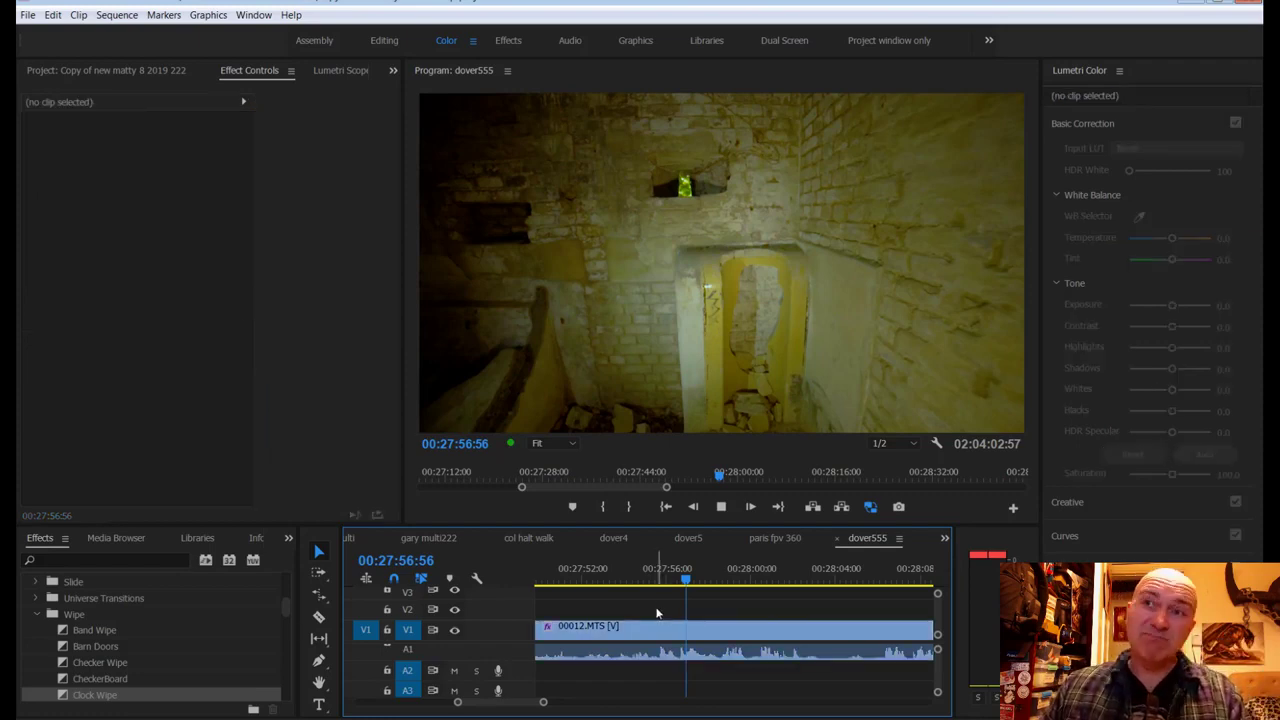
left_click(658, 613)
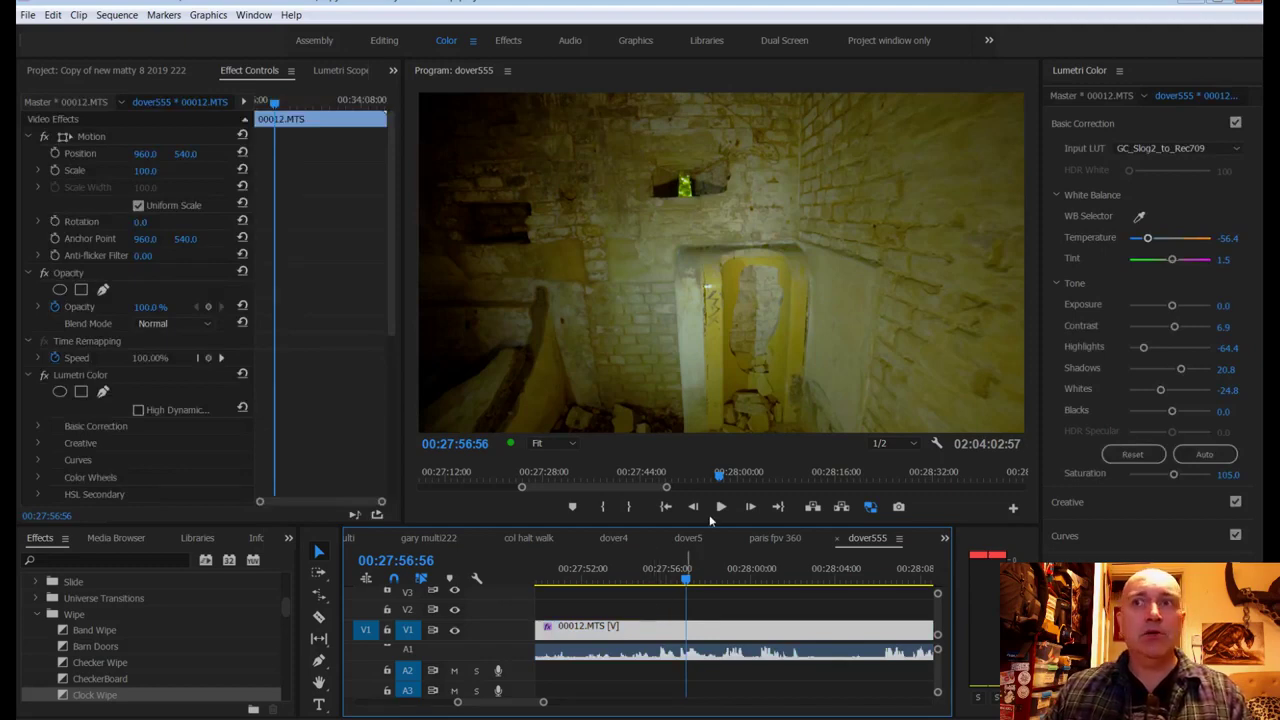
left_click(757, 320)
key("space")
key("space")
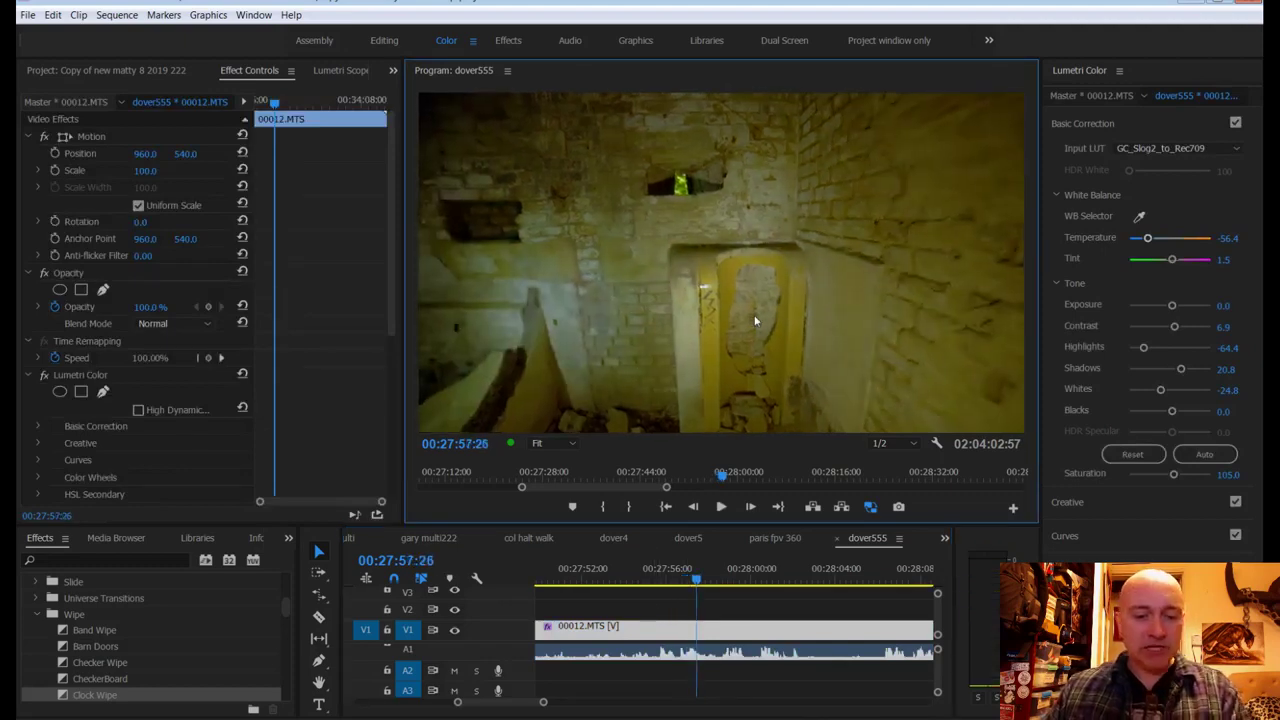
key("ctrl+s")
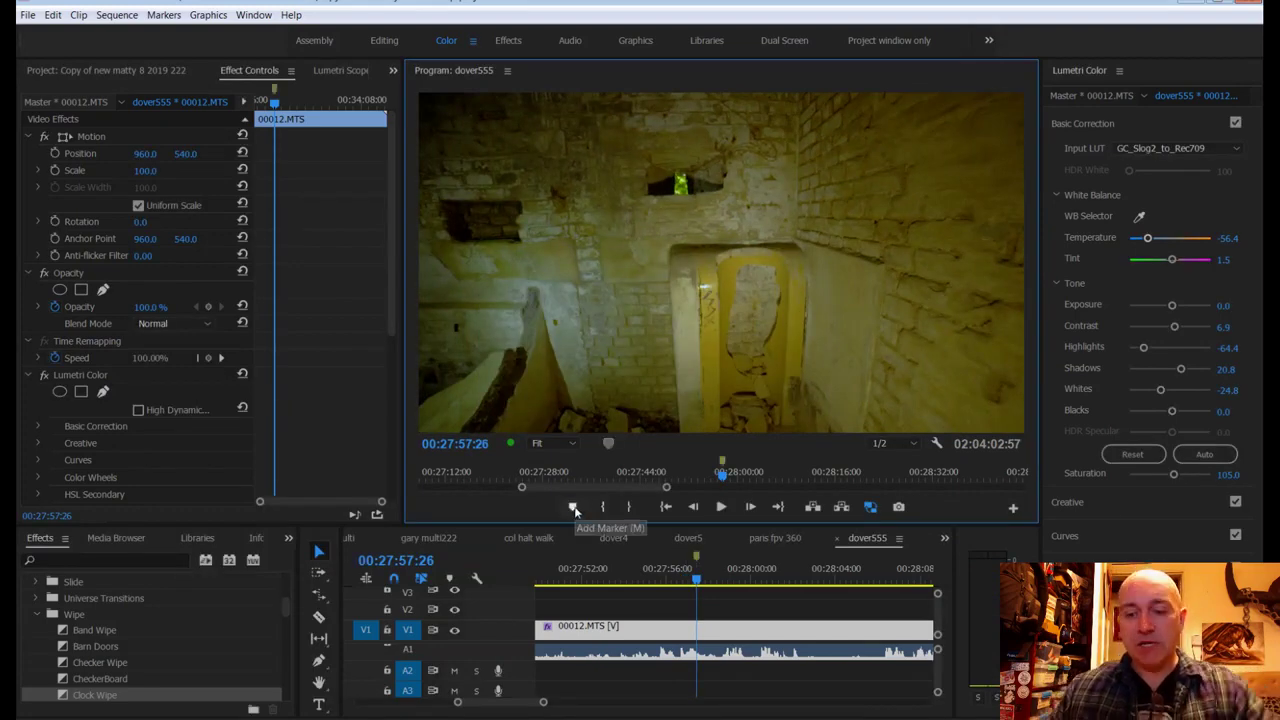
Step: Play the footage on from the marker to 00:28:06:18 and save the project
key("space")
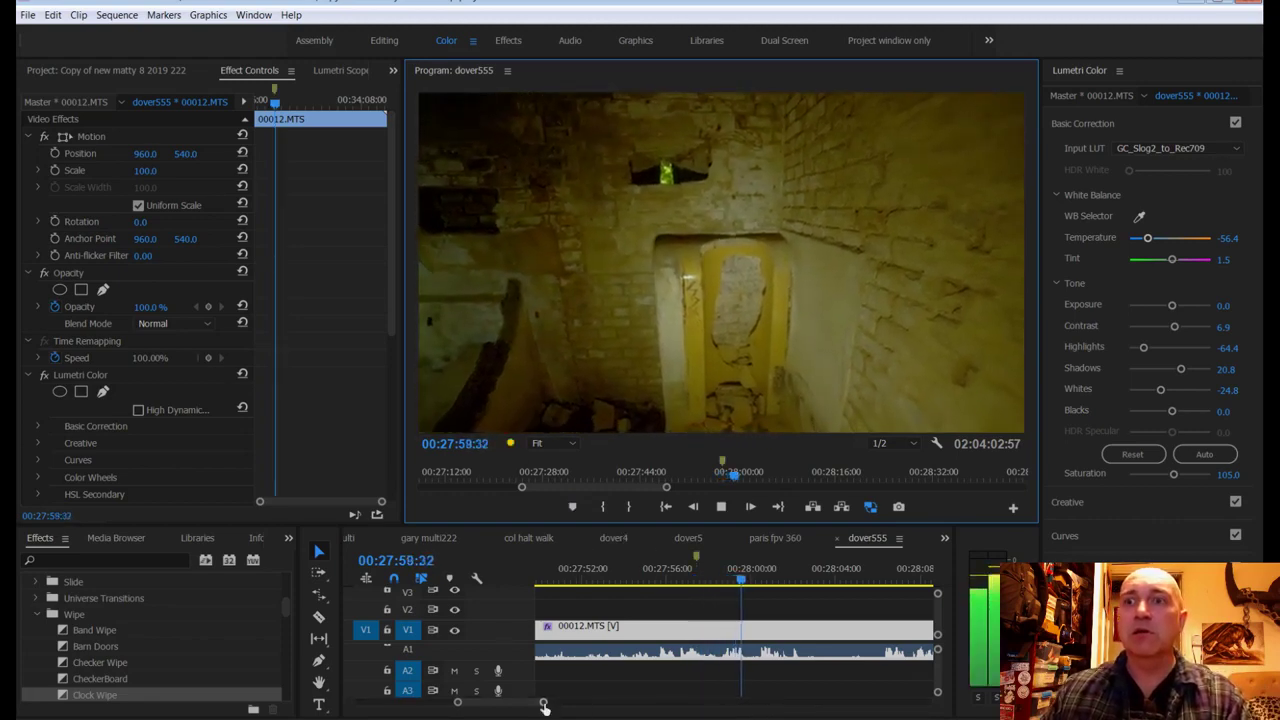
left_click_drag(543, 702, 577, 710)
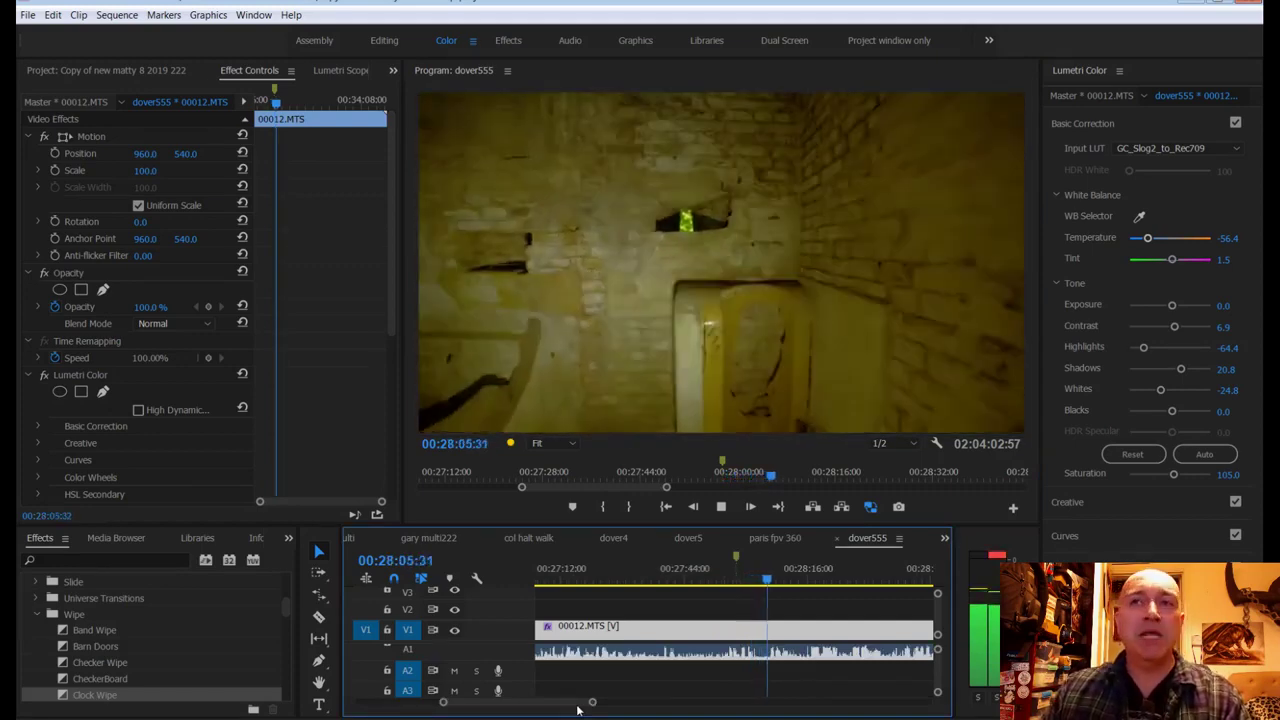
key("space")
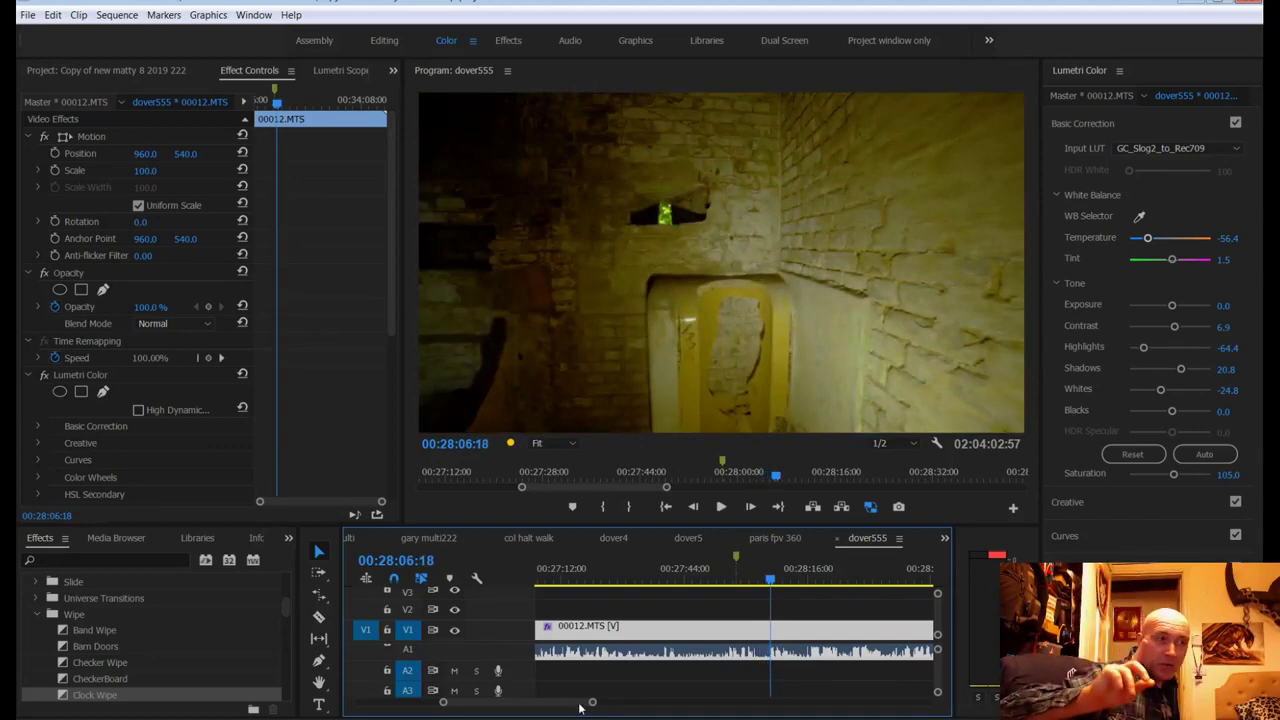
key("ctrl+s")
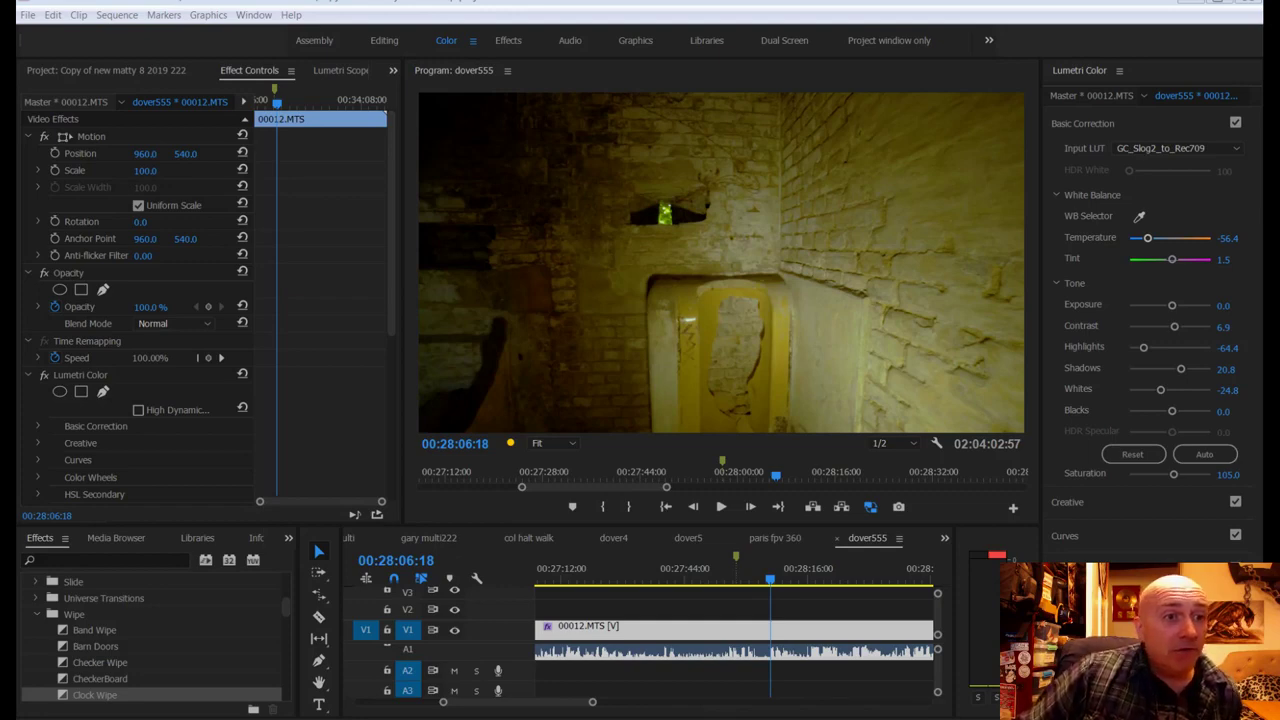
Step: Play on to the graffiti shaft view and split 00012.MTS on V1 at 00:29:00:10
left_click(675, 255)
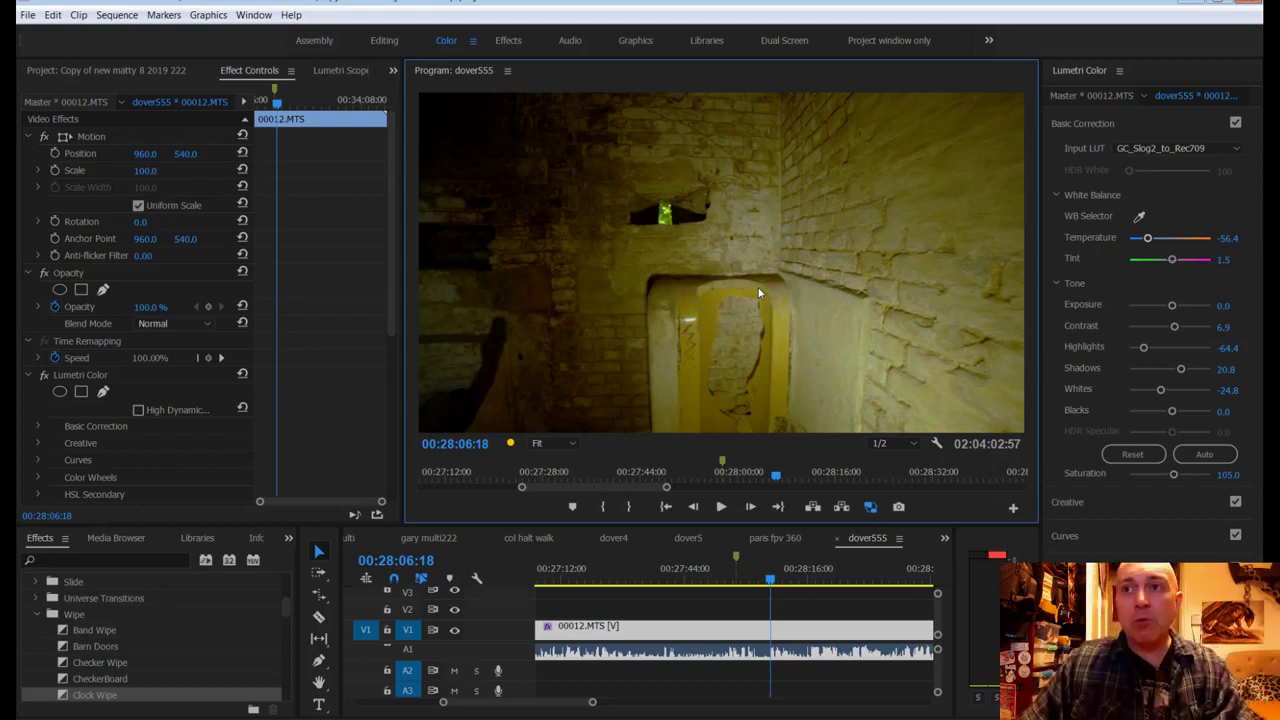
left_click(790, 611)
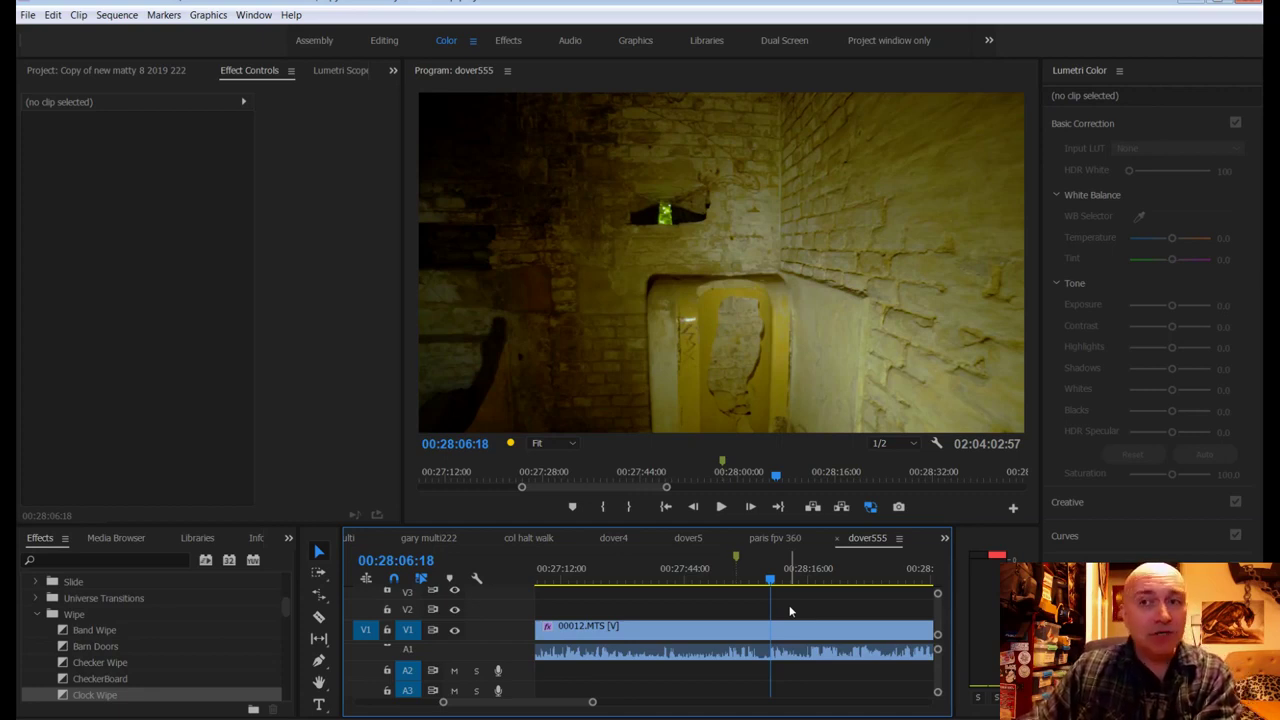
key("space")
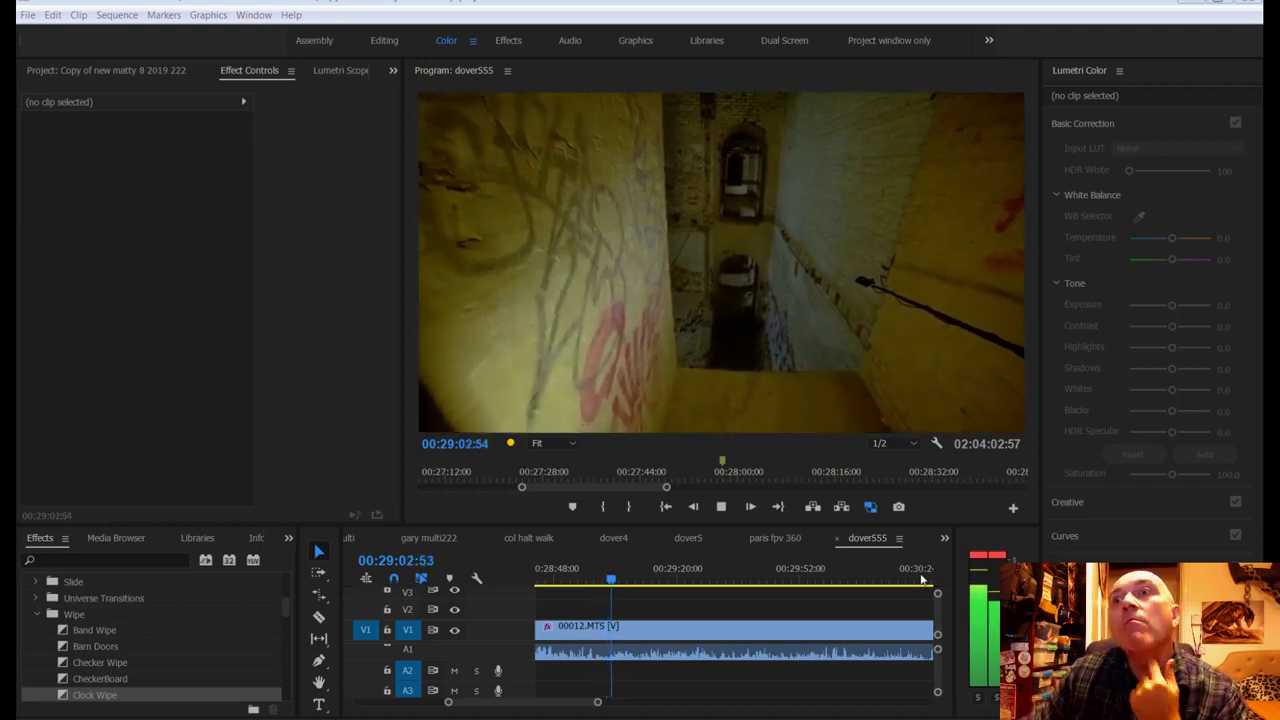
left_click_drag(624, 580, 600, 580)
key("c")
left_click(606, 626)
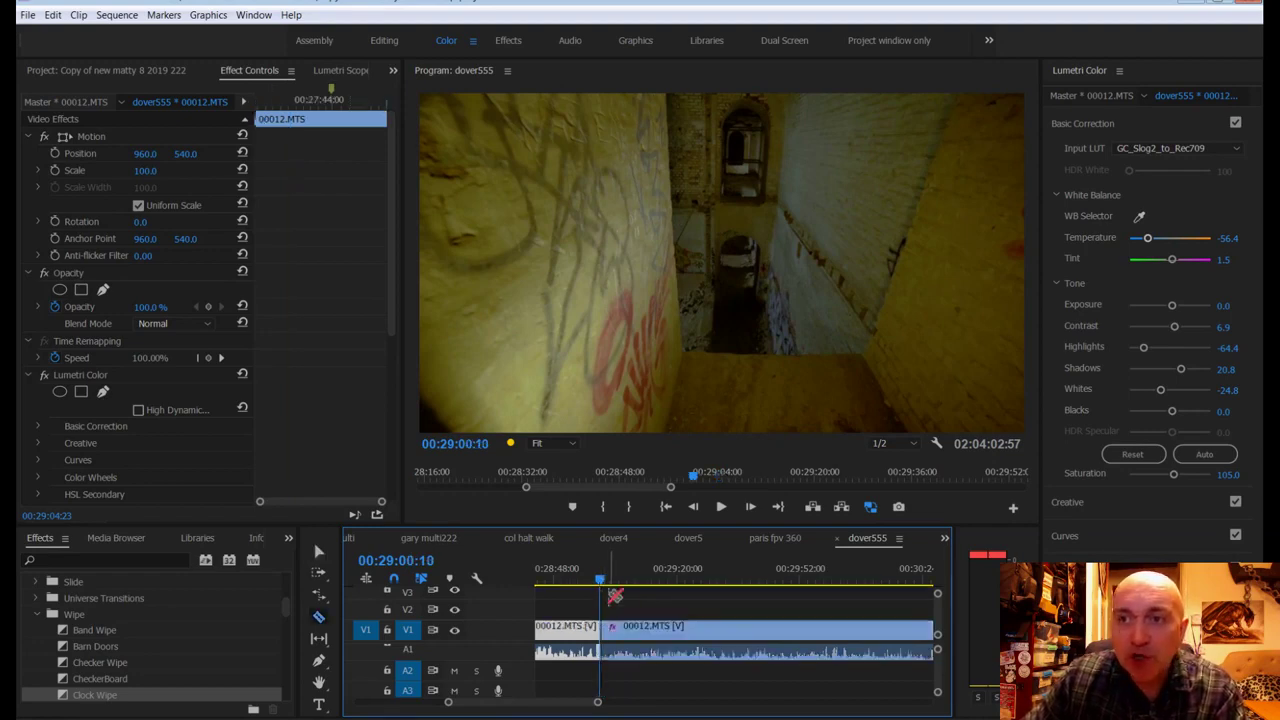
Step: Set the clip after the cut to Highlights -36.6, Shadows 30.7 and Whites 6.9 in Lumetri Color
key("space")
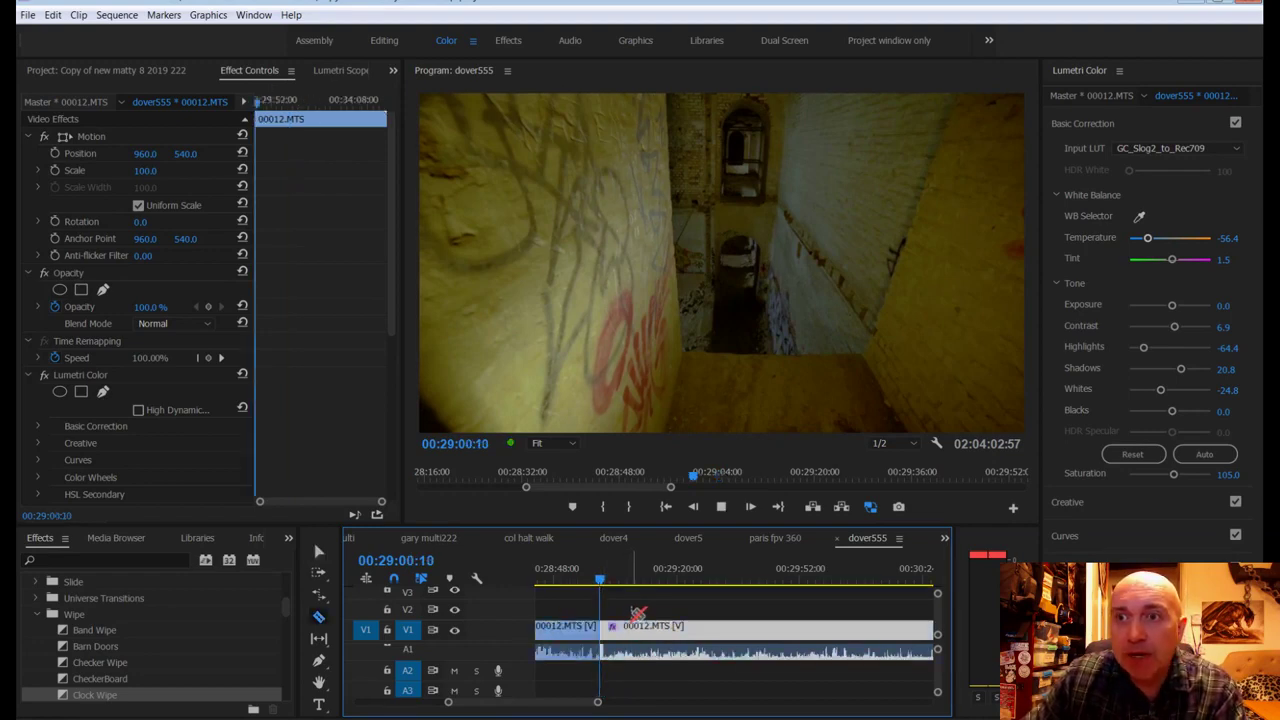
key("space")
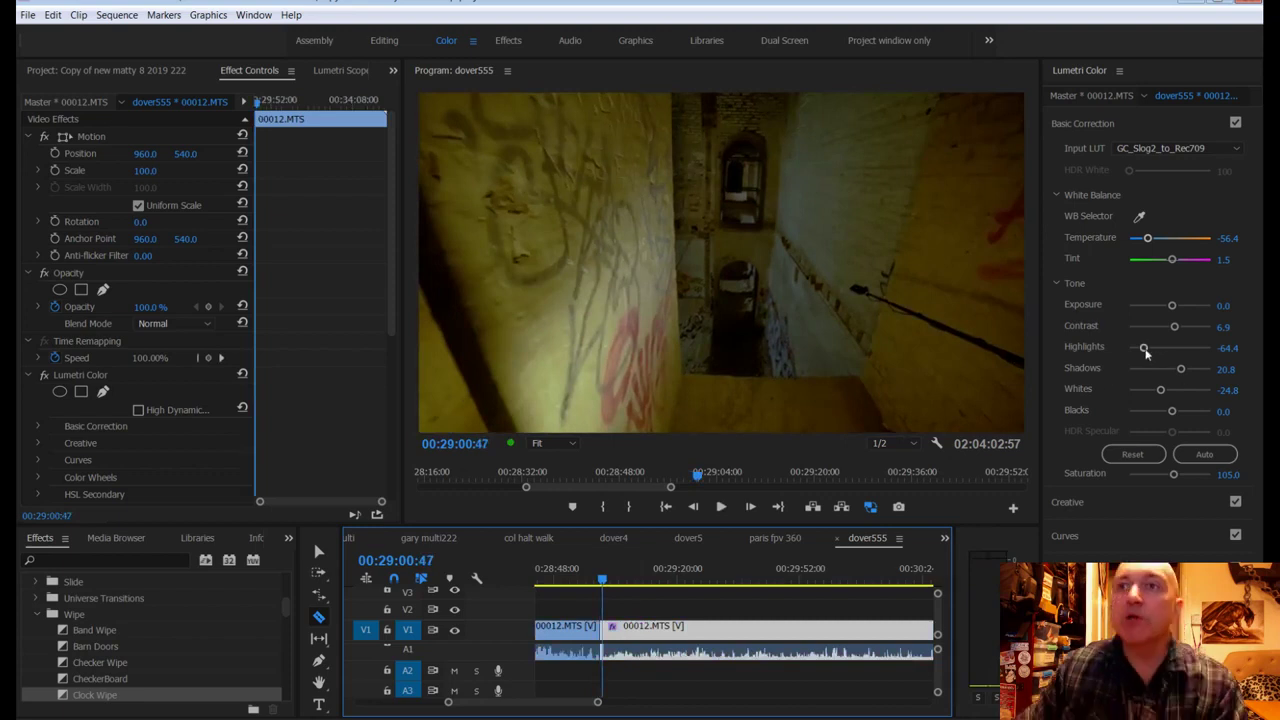
left_click_drag(1145, 349, 1193, 373)
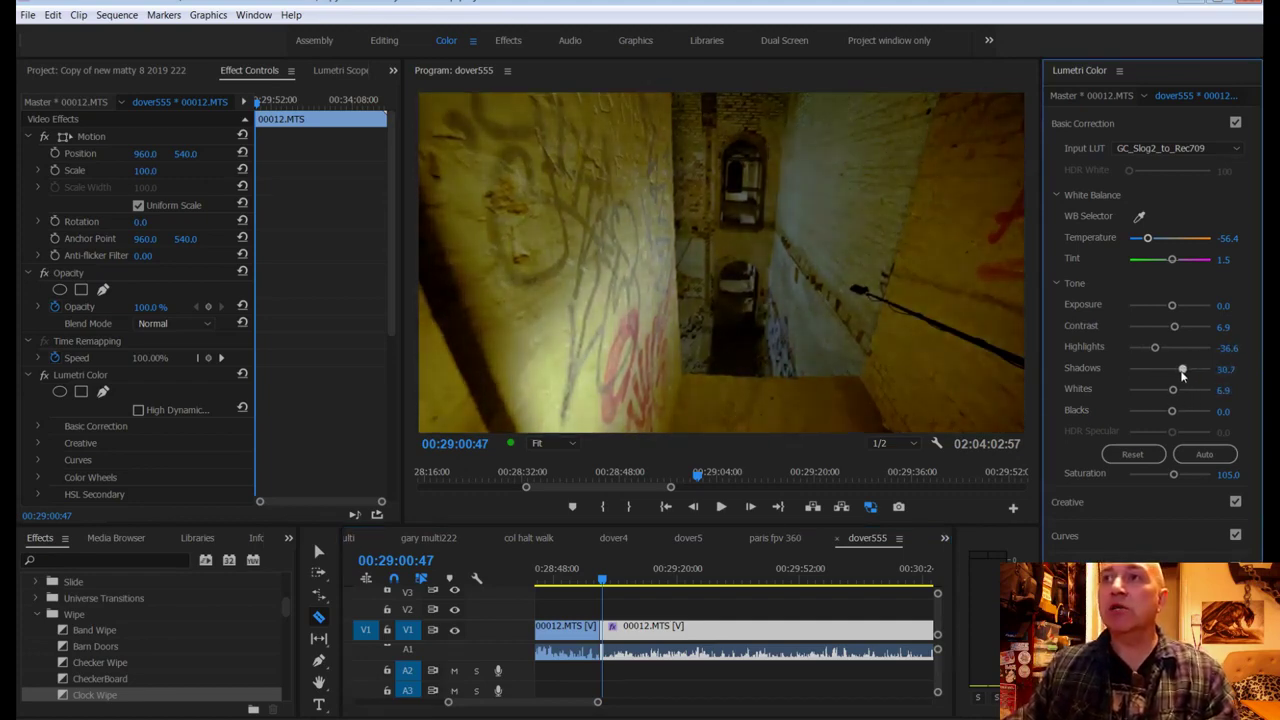
Step: Set Shadows to 30.7 on the master 00012.MTS clip, return to the dover555 clip's grade, and play back the result
left_click(1091, 95)
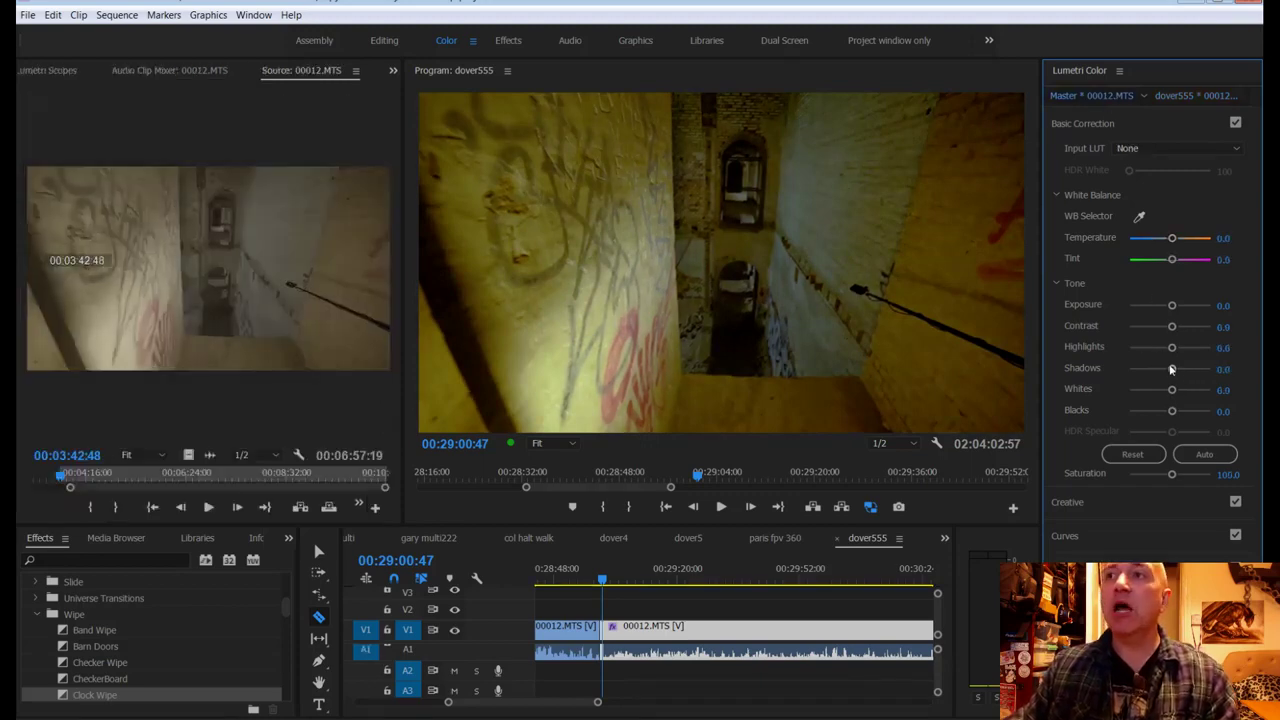
left_click_drag(1172, 368, 1176, 369)
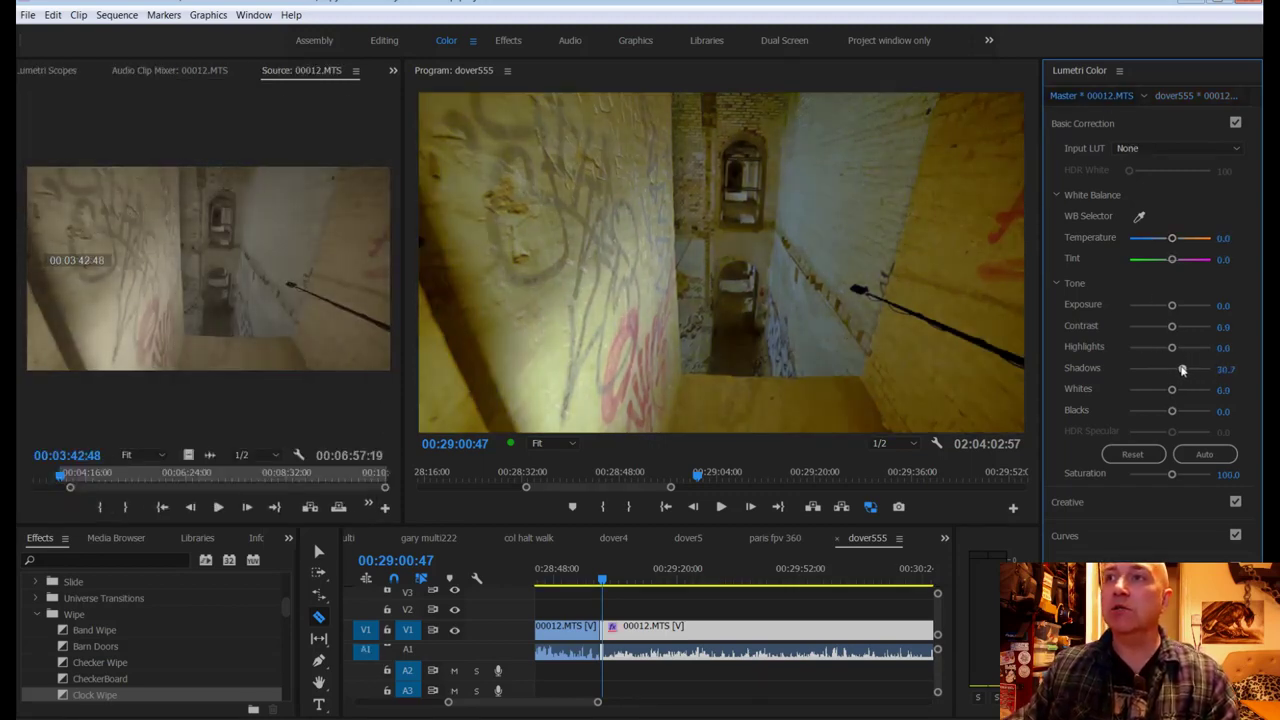
left_click(1176, 95)
key("space")
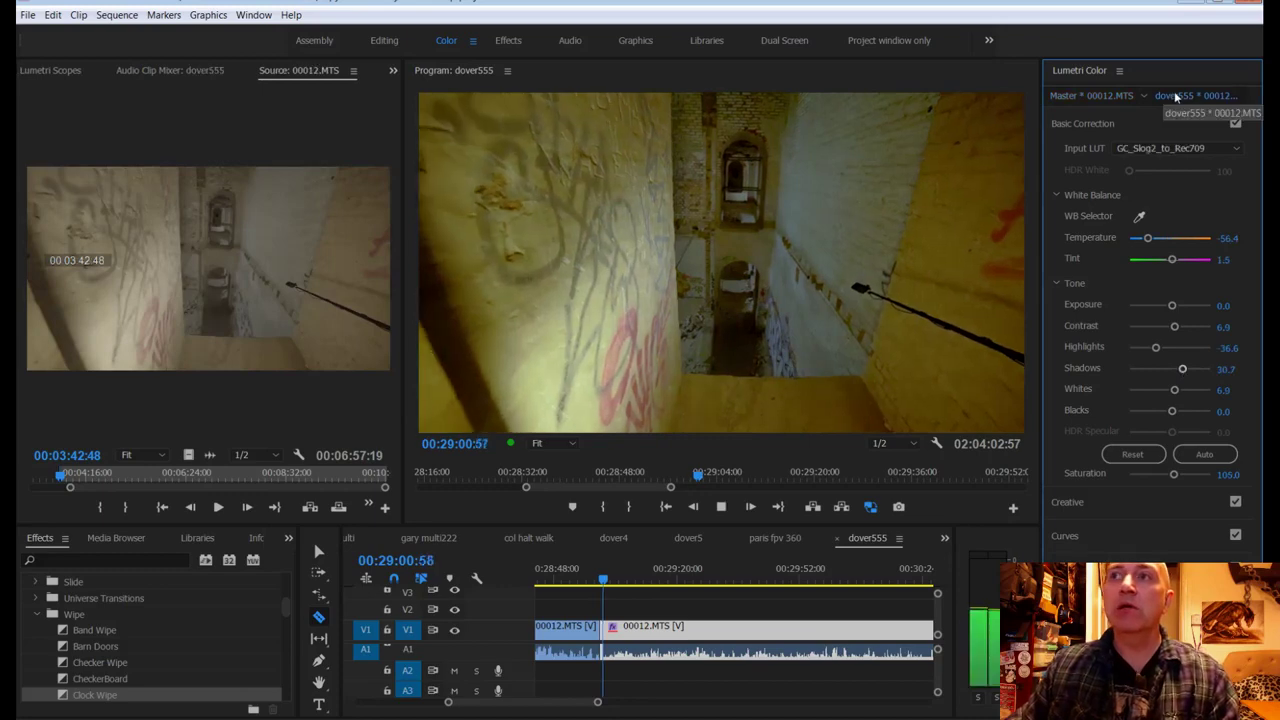
key("space")
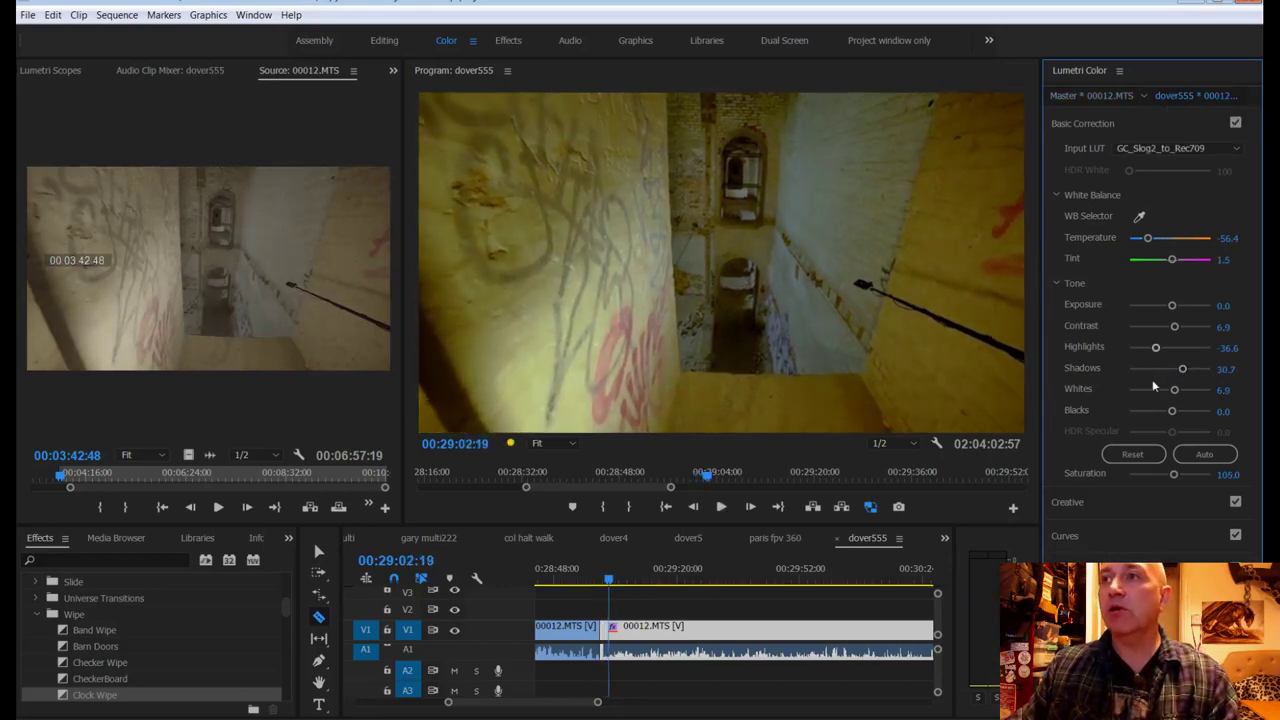
Step: Set the dover555 clip's Shadows to 10.9, Highlights to -40.6 and Contrast to -3.0, and return the playhead to 00:29:03:33
left_click_drag(1182, 369, 1169, 330)
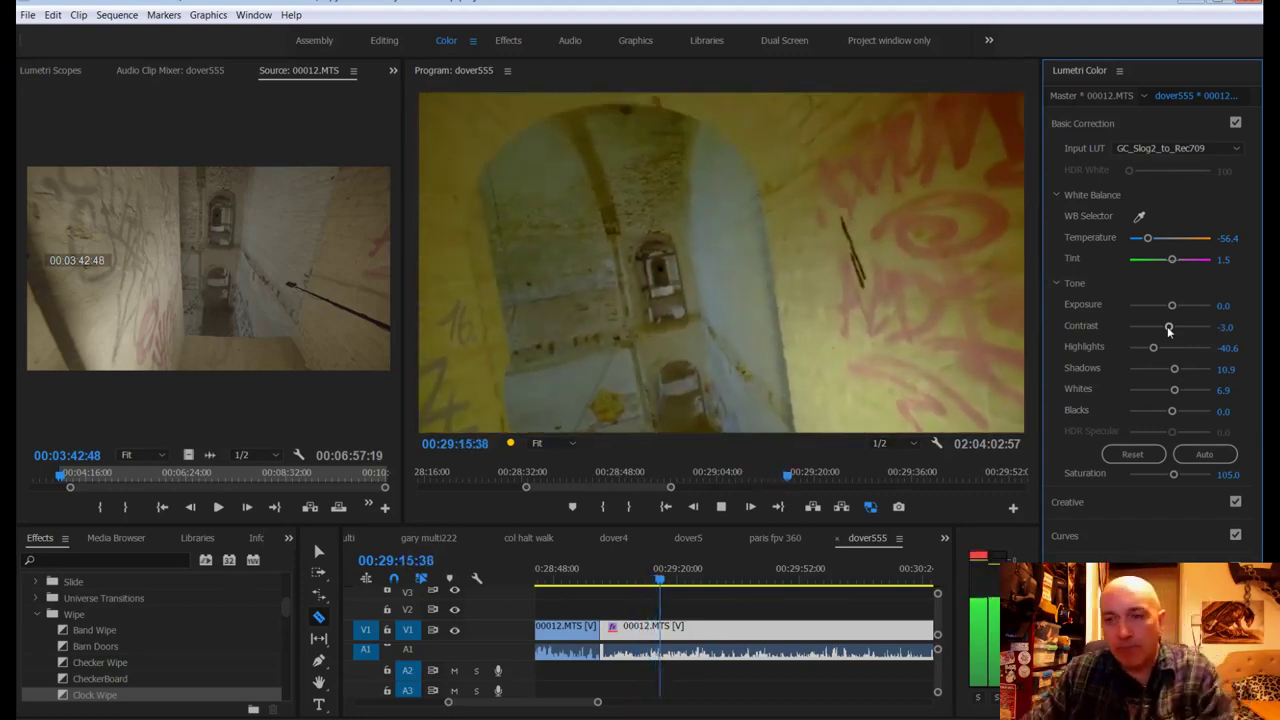
key("space")
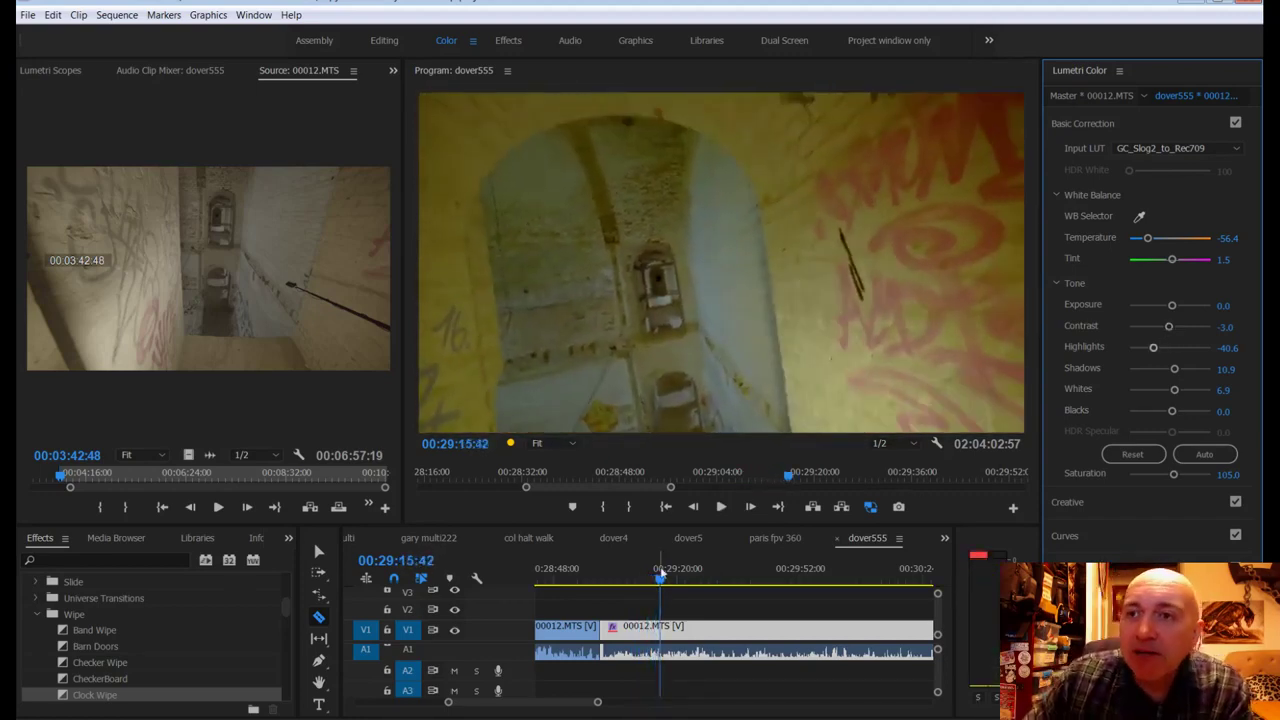
left_click(650, 582)
left_click(614, 586)
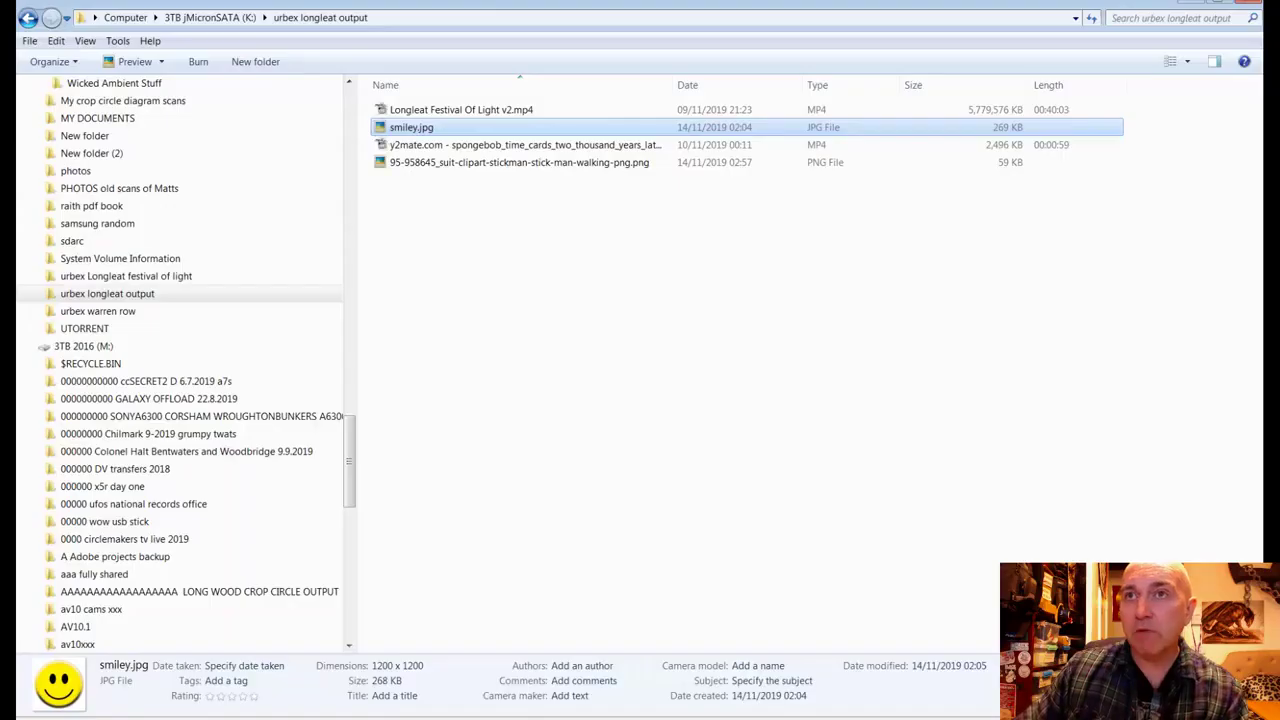
Step: Try to import 95-958645_suit-clipart-stickman-stick-man-walking-png.png from the urbex longleat output folder into the project
left_click(428, 165)
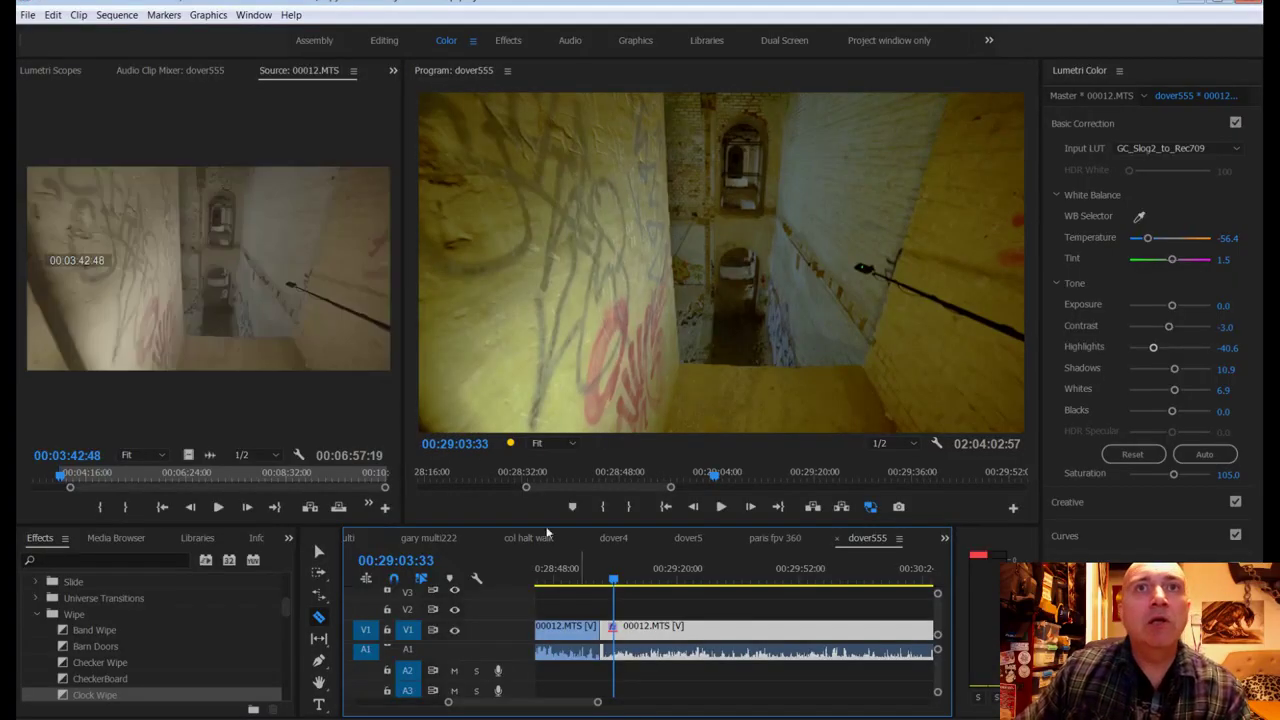
left_click(33, 72)
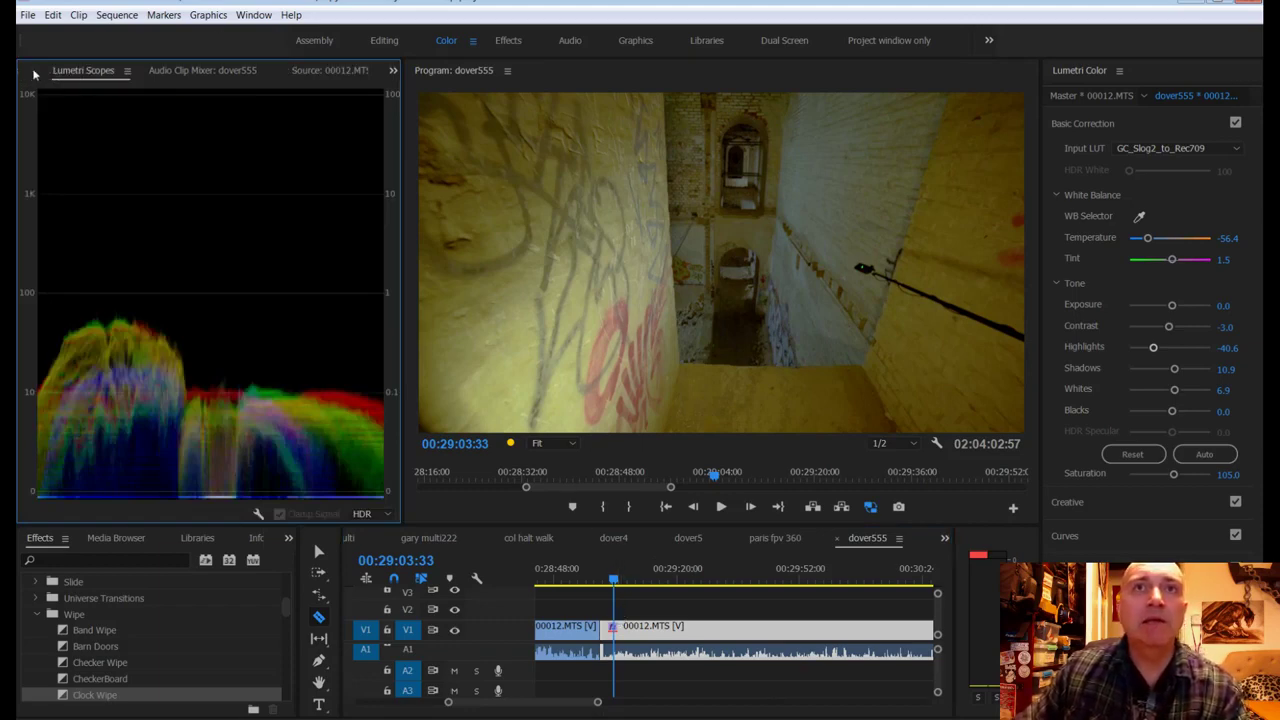
scroll(33, 71, "up", 1)
scroll(33, 71, "up", 1)
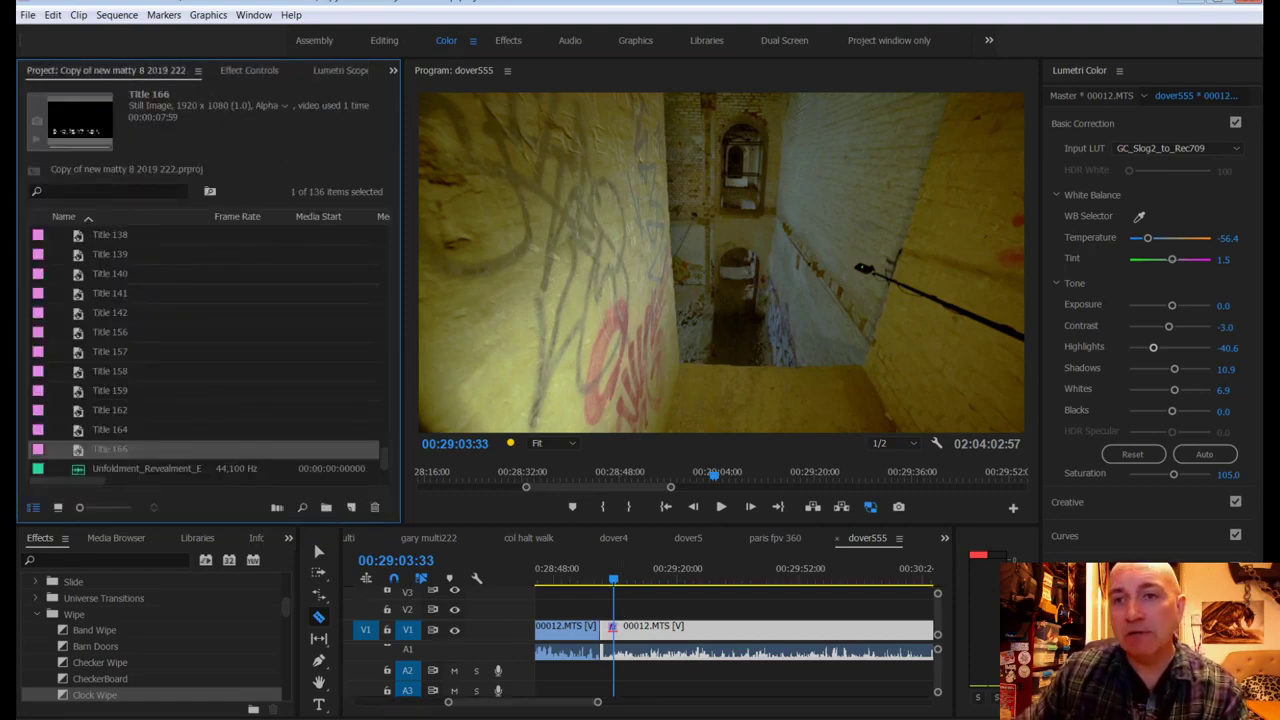
key("alt+Tab")
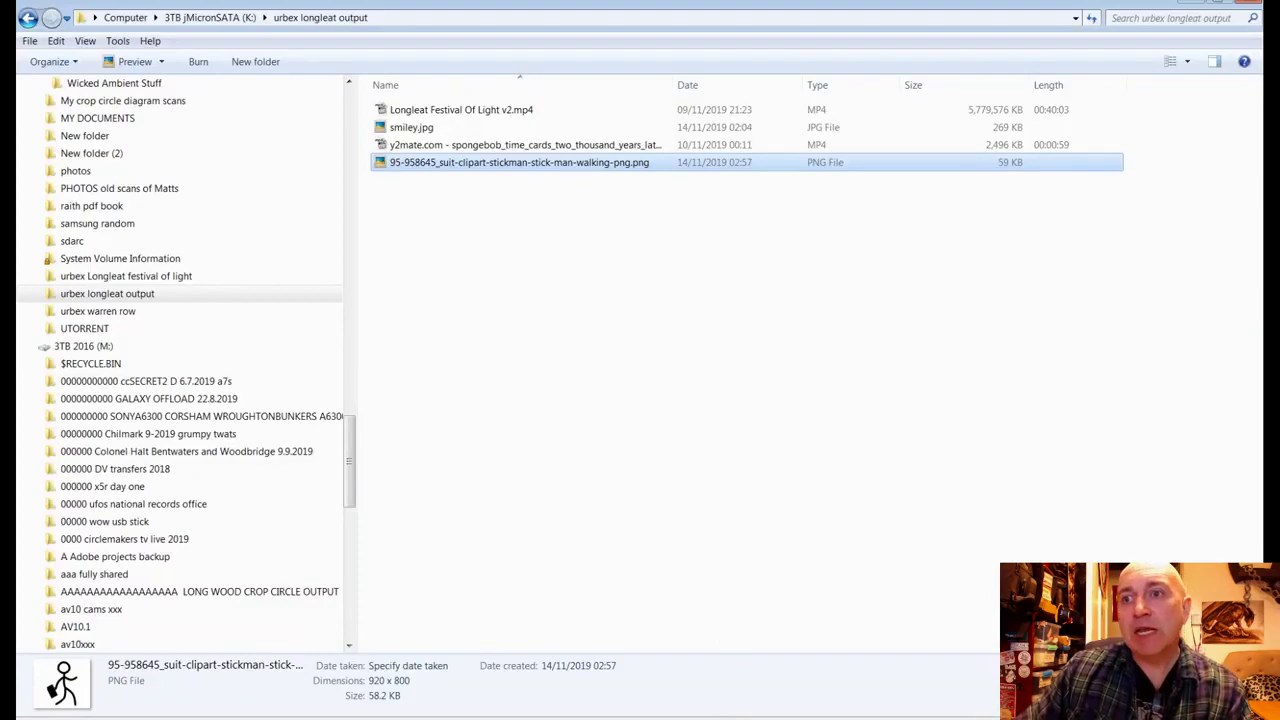
key("alt+Tab")
key("ctrl+v")
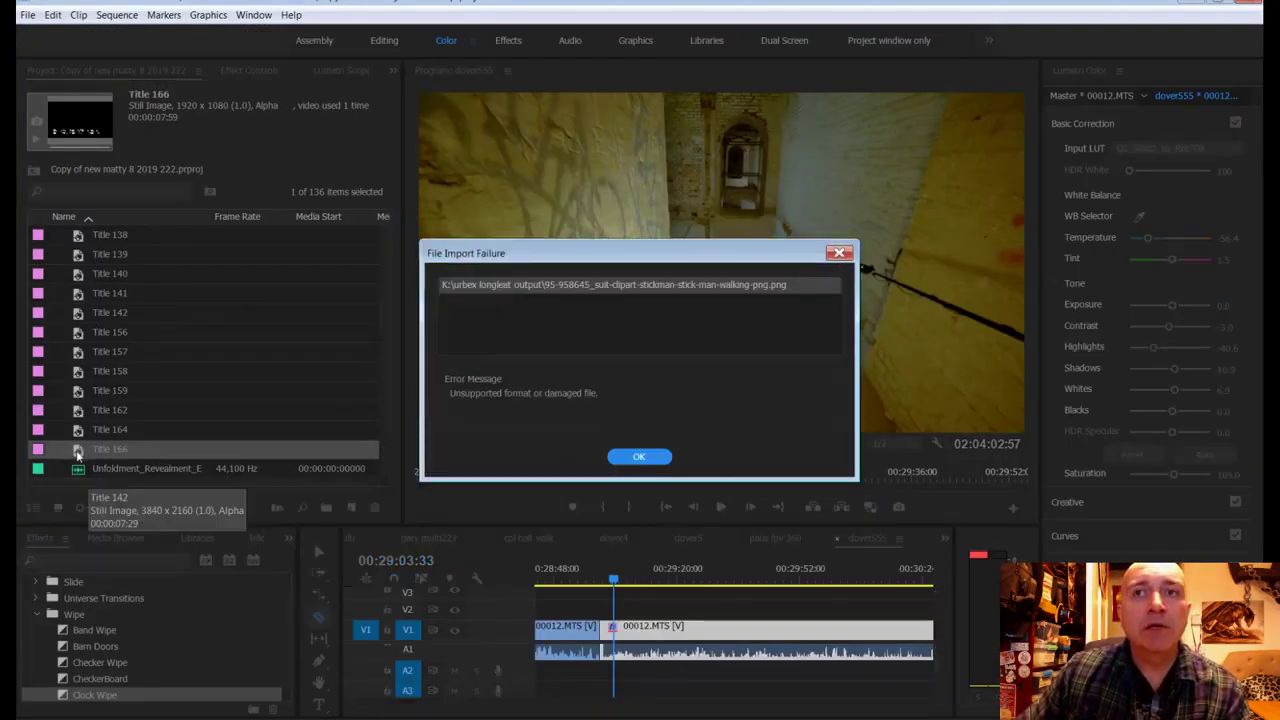
left_click(664, 456)
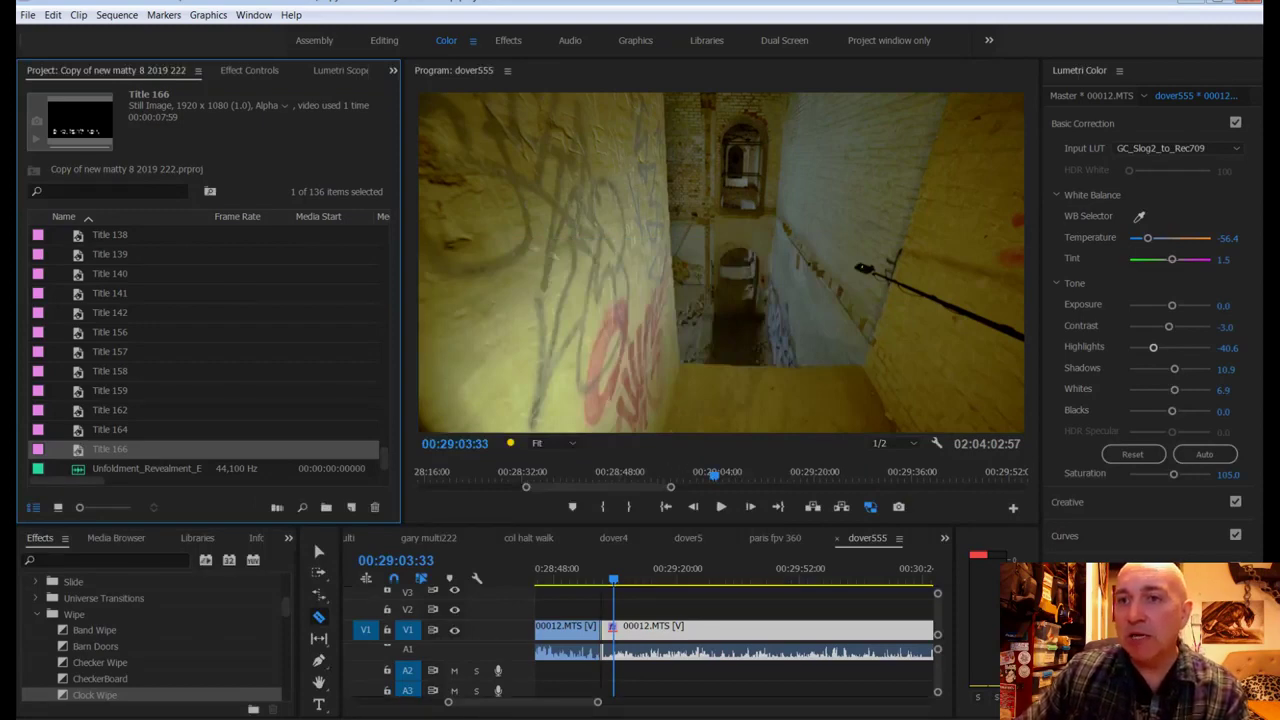
Step: Shorten the walking stickman PNG's file name by deleting the characters before "stick-man-walking" and try to import it again
key("alt+Tab")
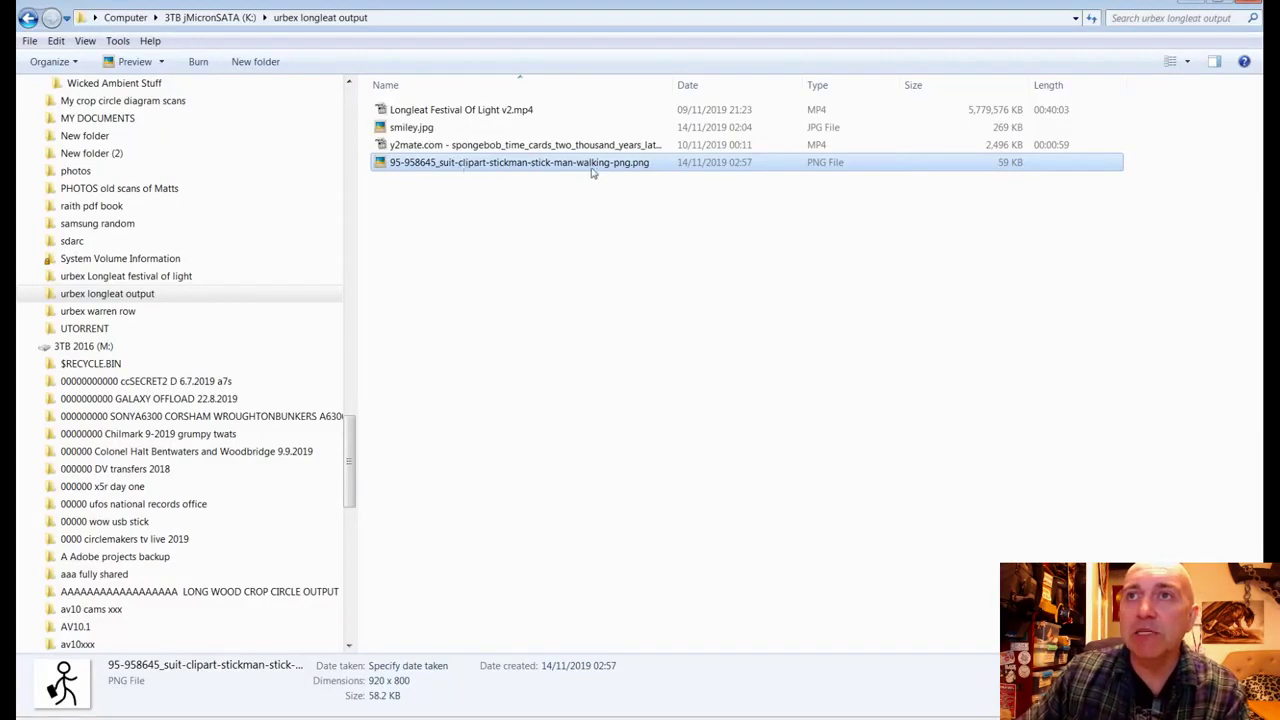
left_click(543, 163)
left_click_drag(533, 163, 392, 163)
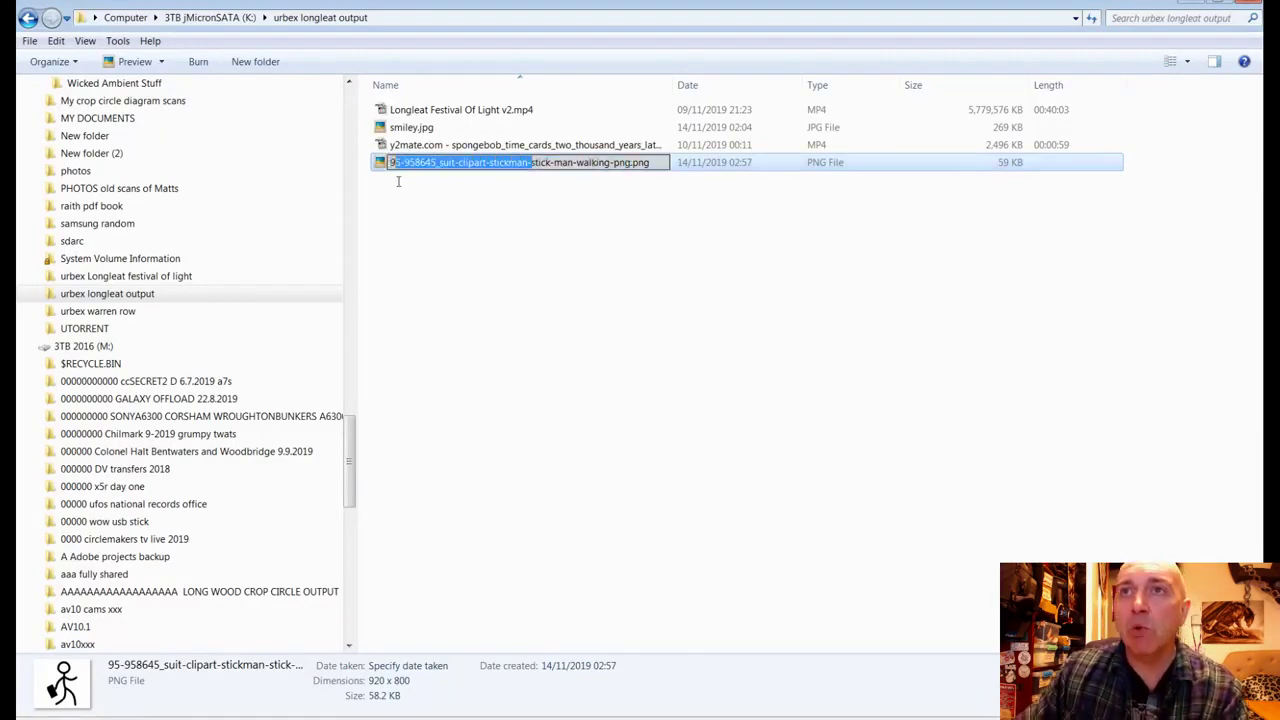
key("Delete")
key("Return")
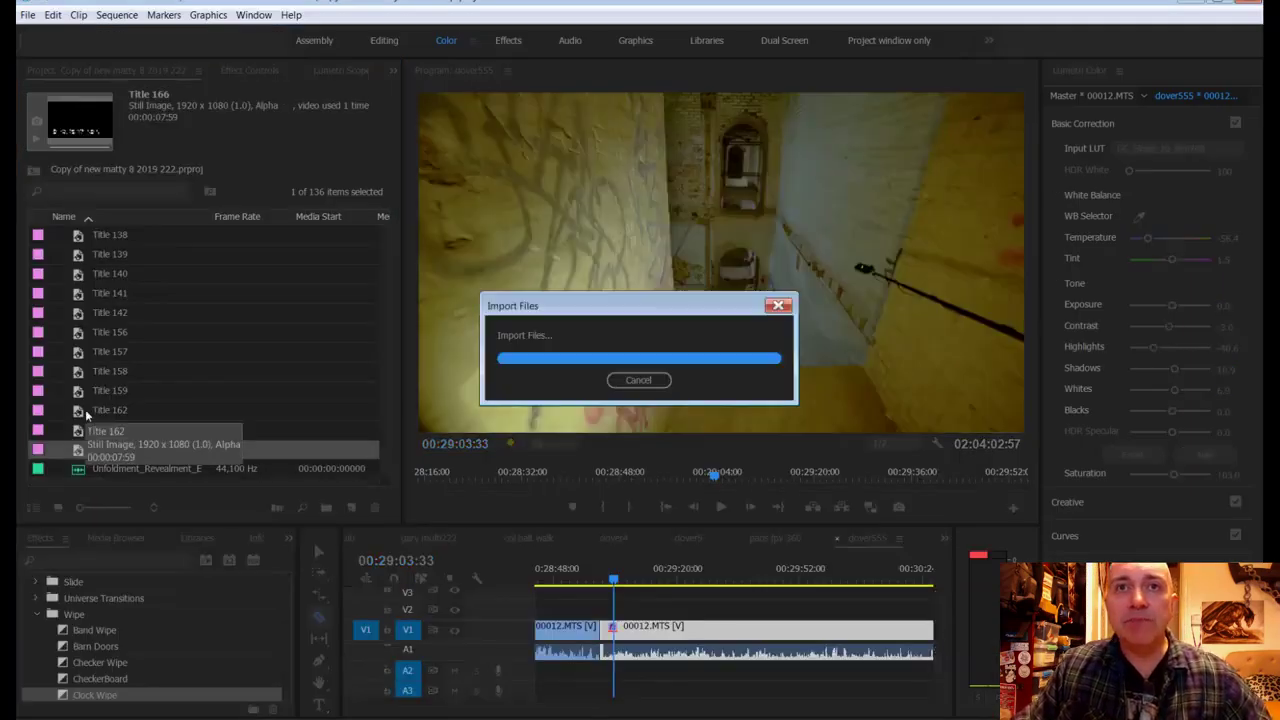
left_click(638, 456)
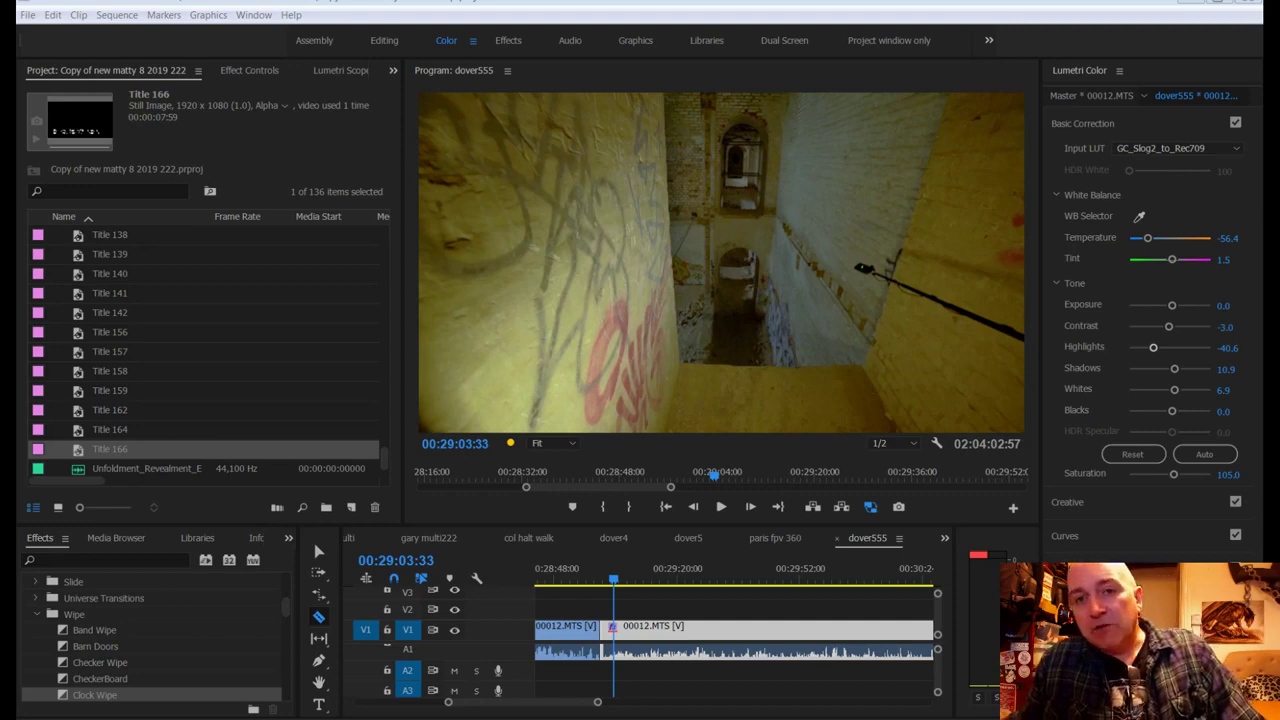
Step: Launch Adobe Photoshop CC (64 Bit)
key("super")
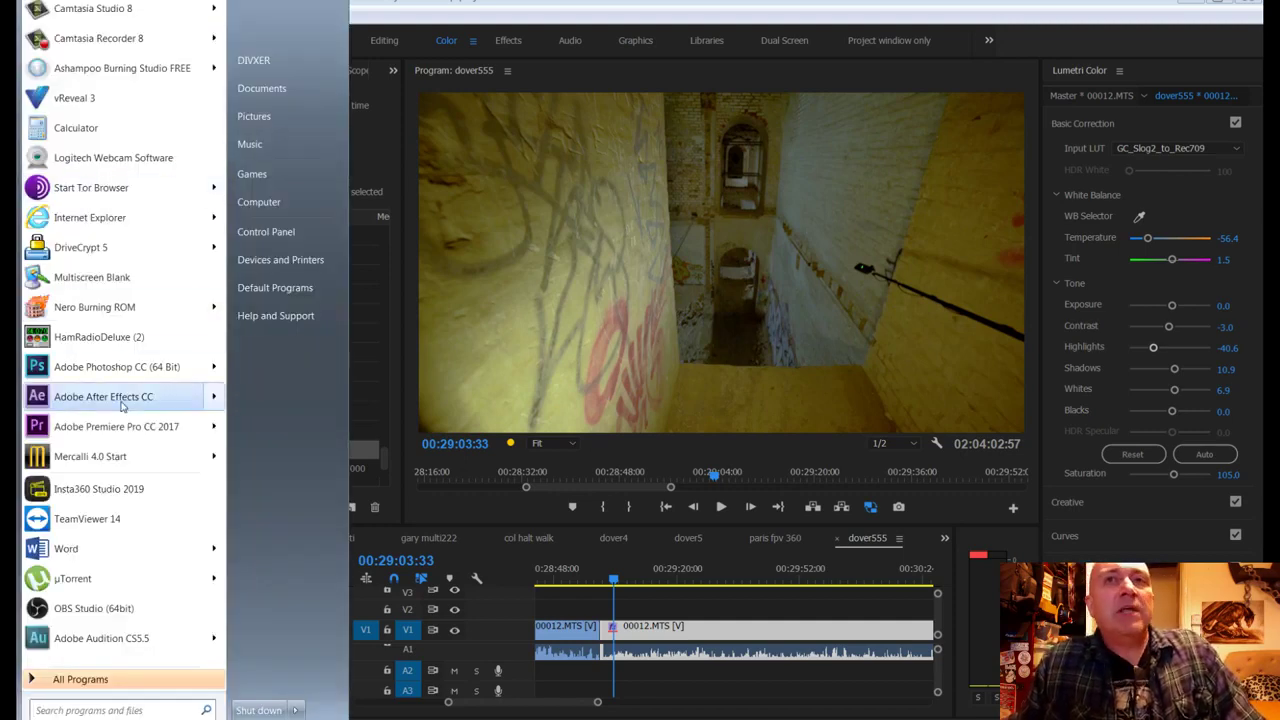
left_click(133, 367)
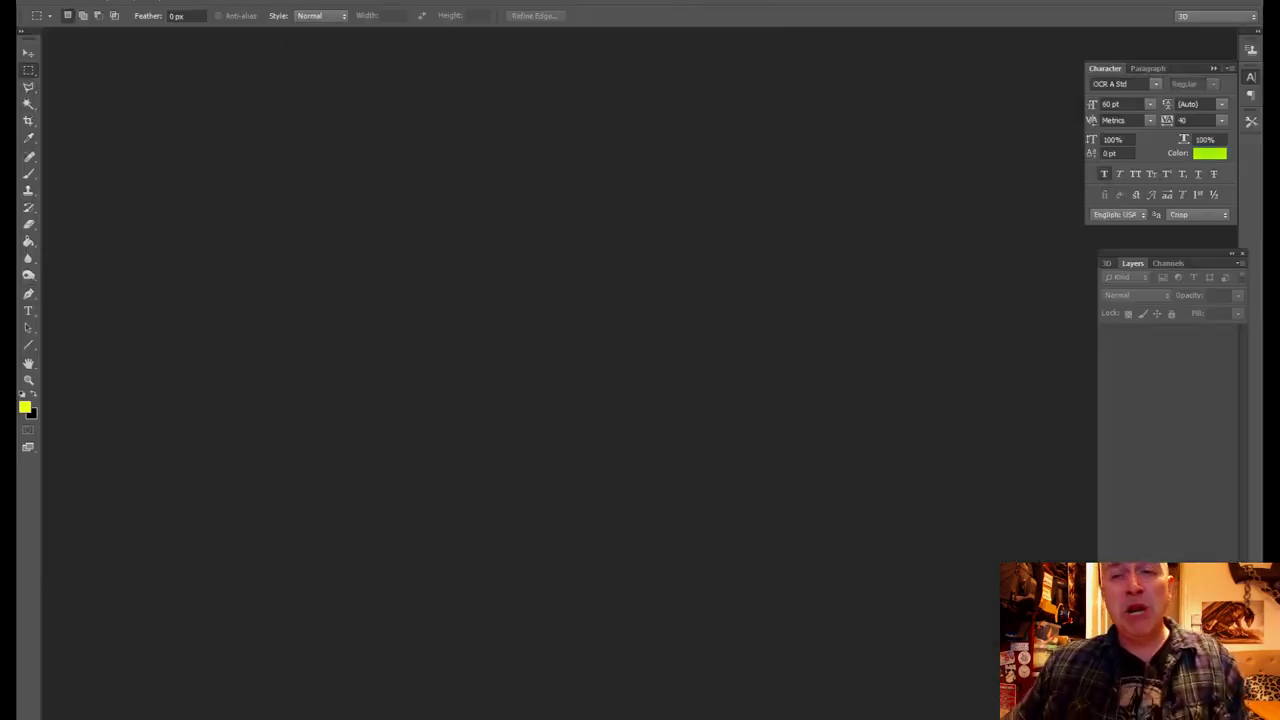
Step: Try to open stick-man-walking-png.png from the urbex longleat output folder in Photoshop
left_click(440, 715)
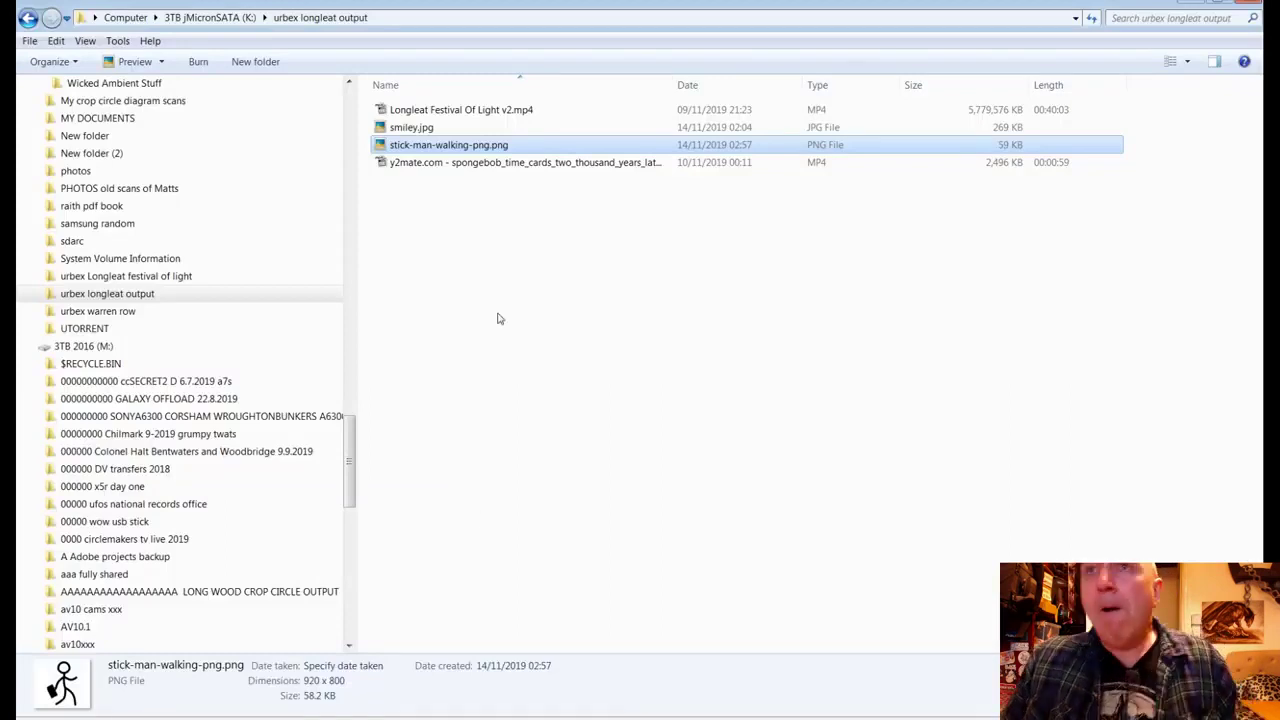
double_click(477, 148)
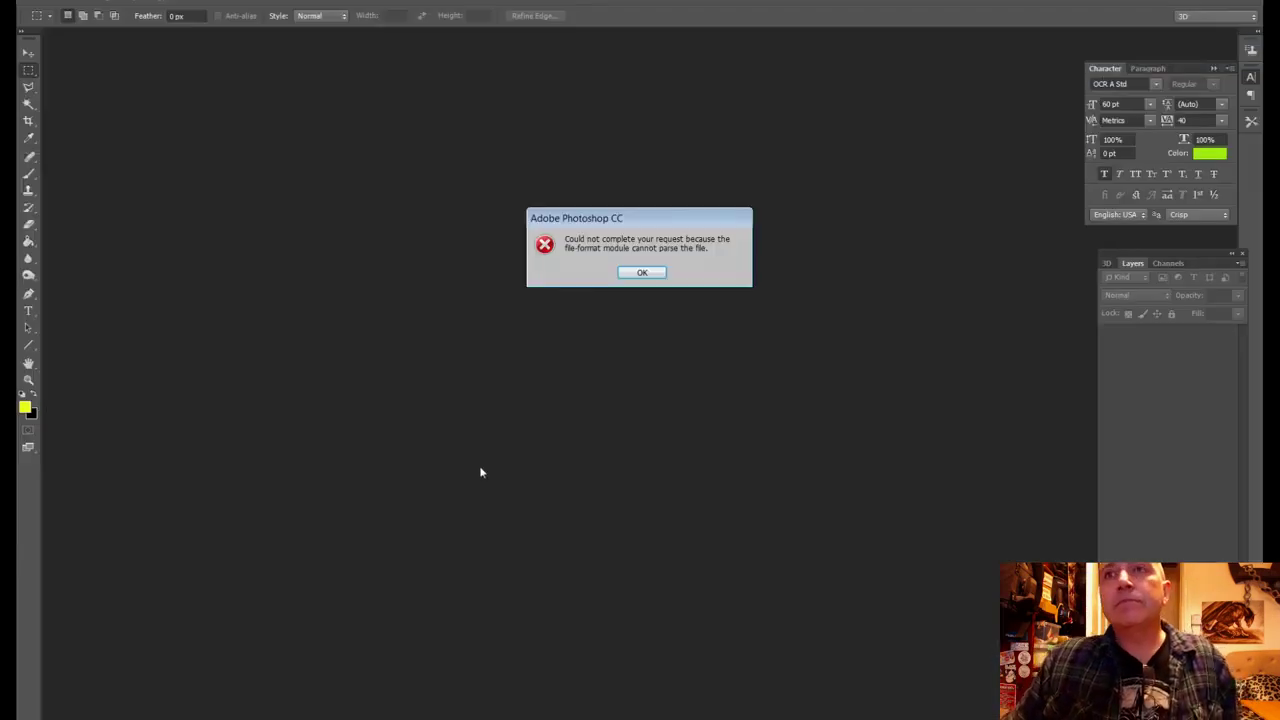
left_click(642, 273)
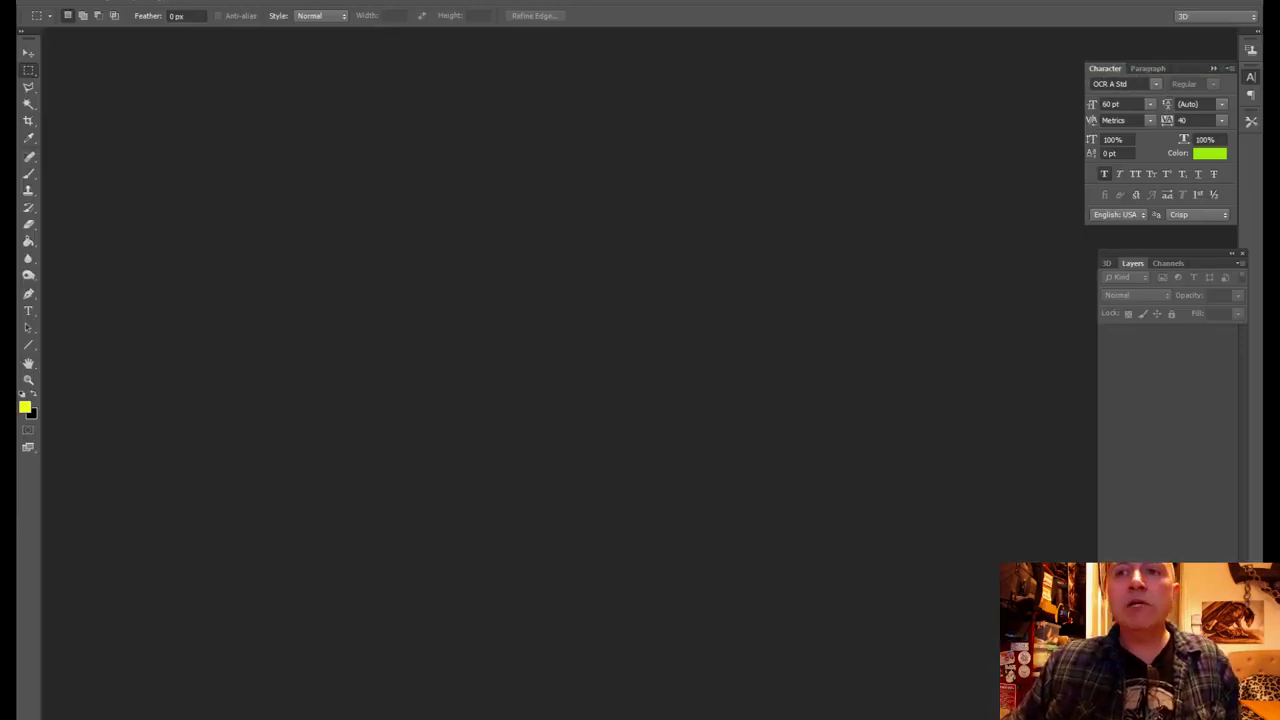
key("alt+Tab")
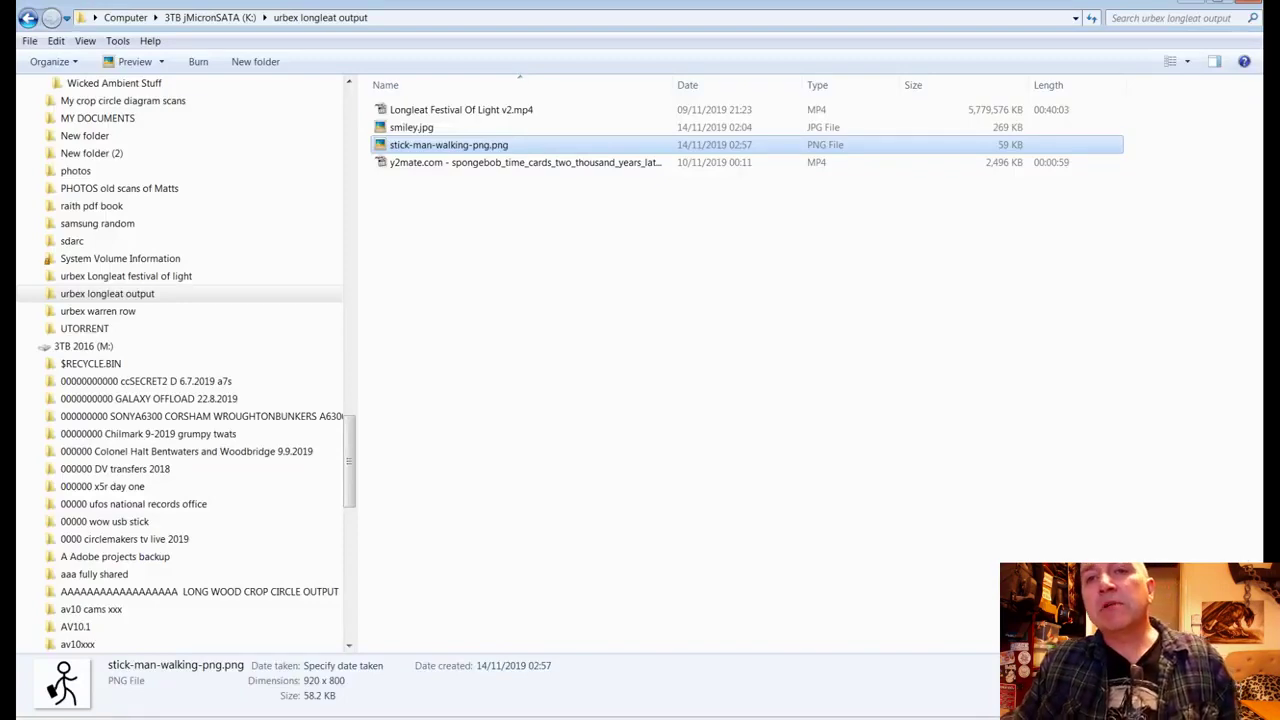
key("alt+Tab")
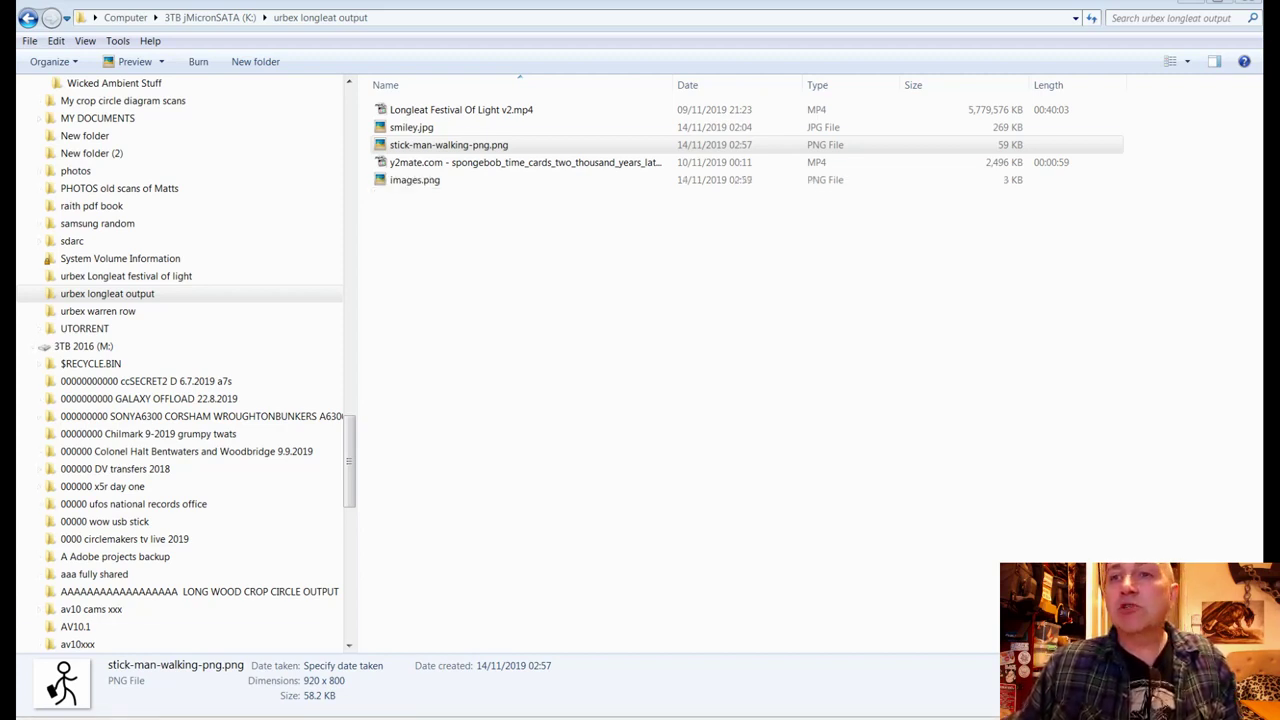
Step: Import images.png from the urbex longleat output folder into the Premiere project and place it on V2 at 00:29:03:33
left_click(424, 183)
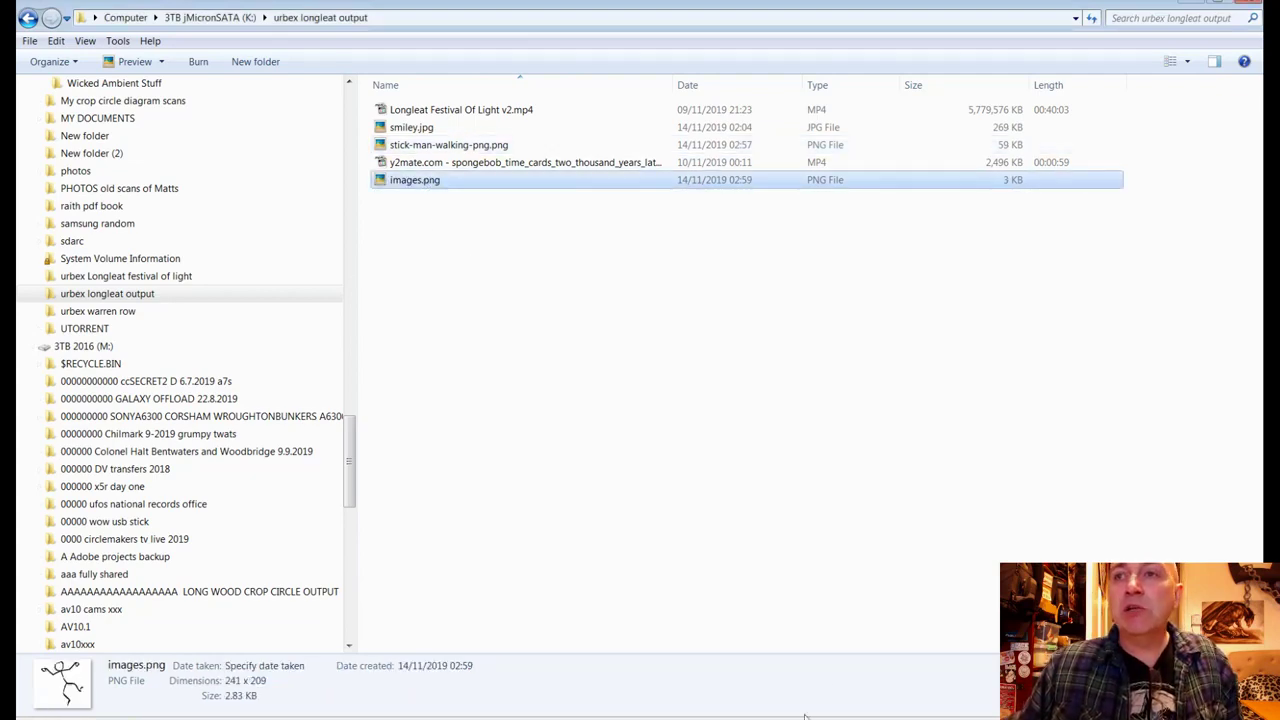
left_click_drag(424, 180, 90, 410)
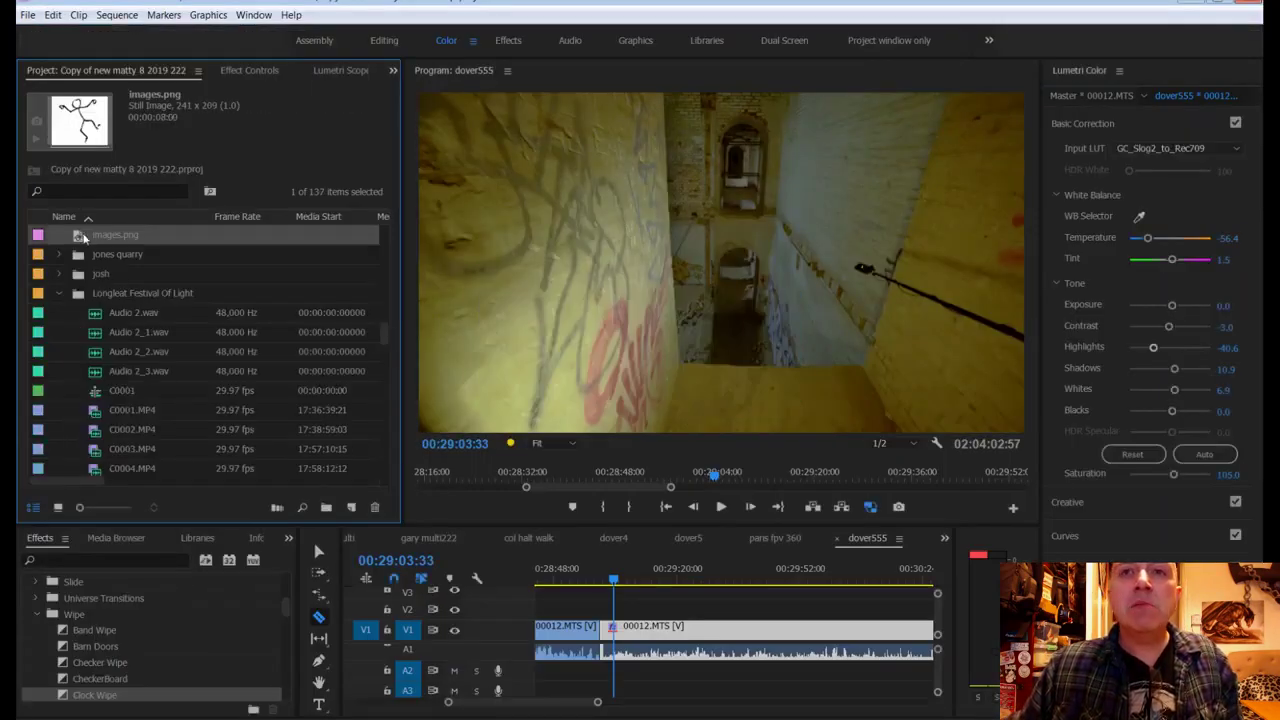
left_click_drag(82, 236, 622, 611)
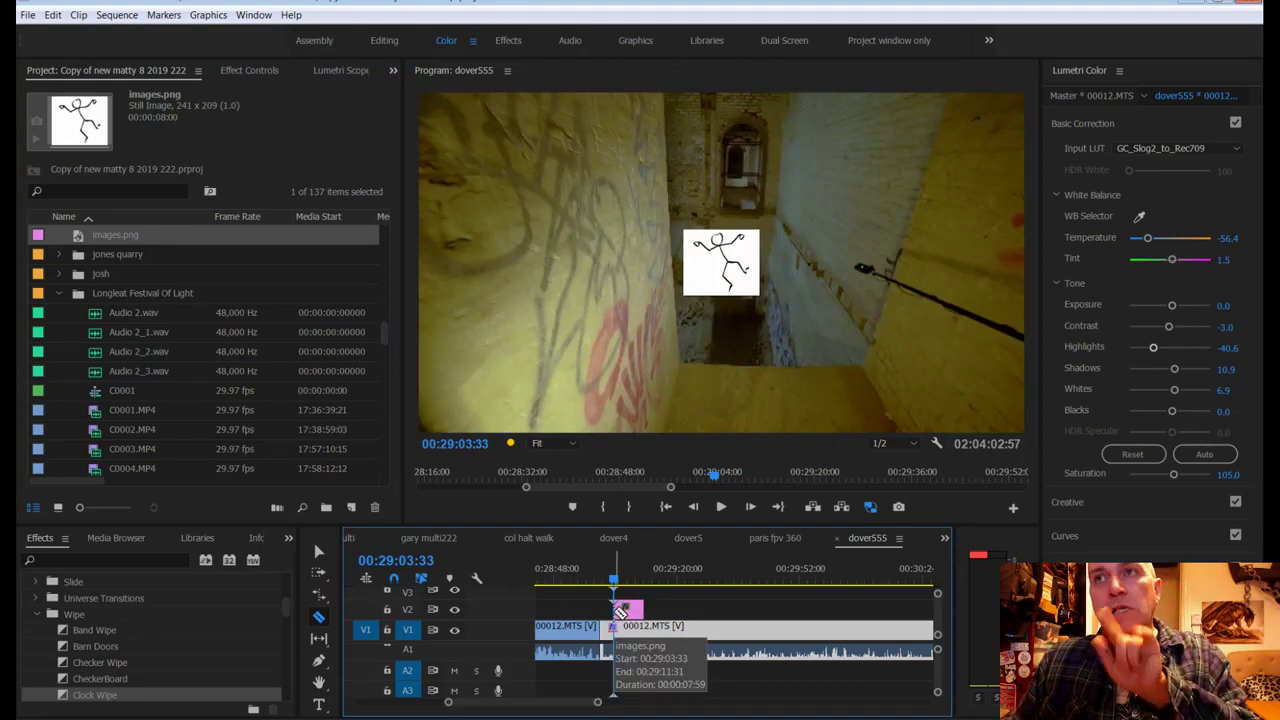
key("alt+Tab")
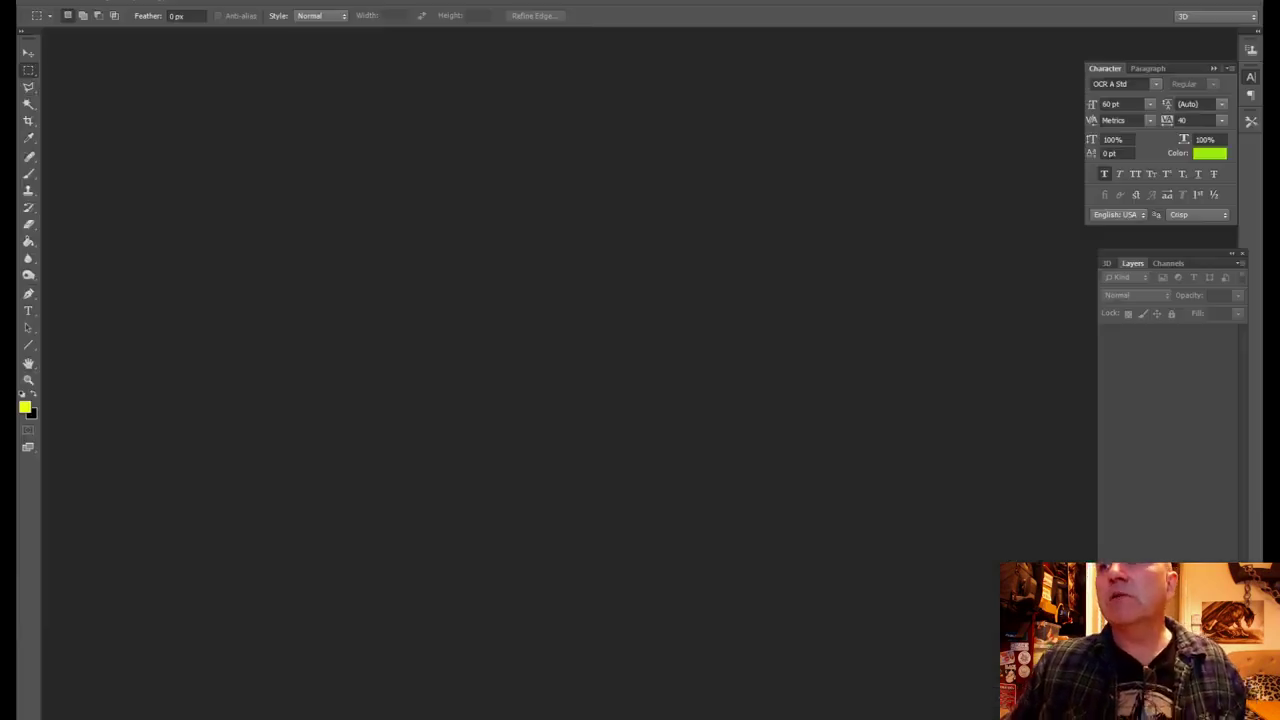
key("alt+Tab")
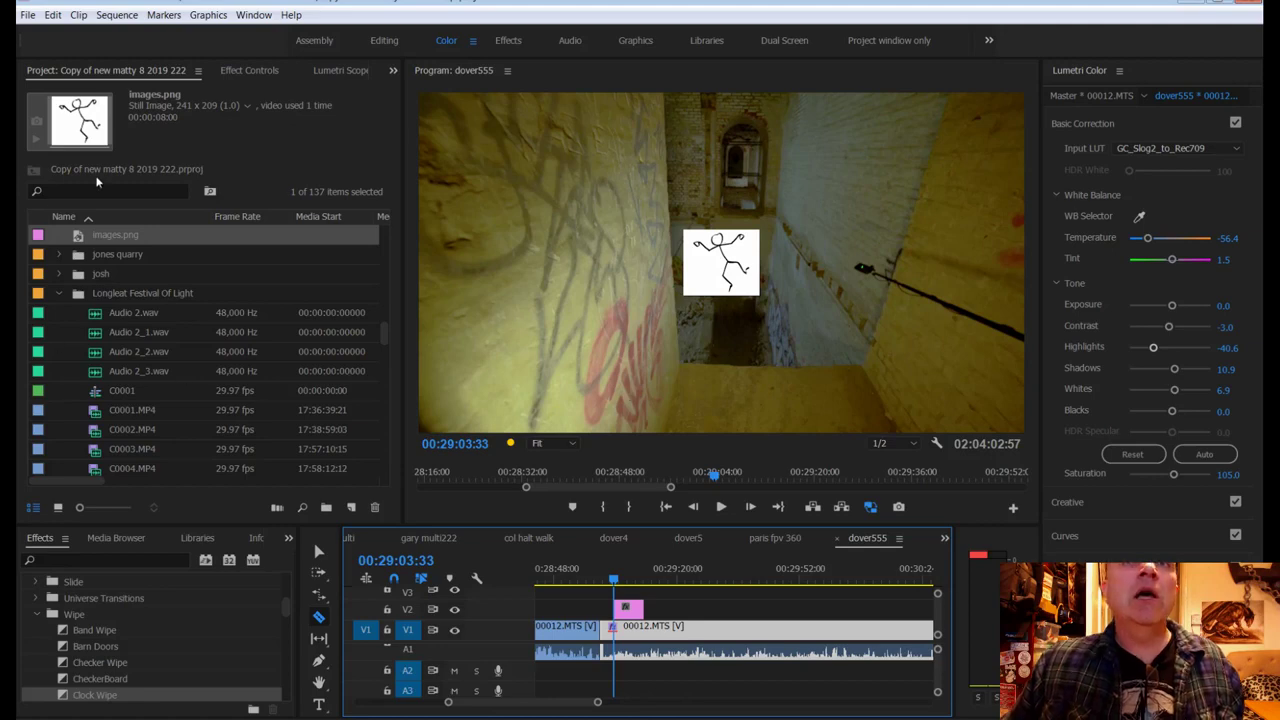
Step: Find the Invert video effect and apply it to the images.png clip on V2
left_click(134, 559)
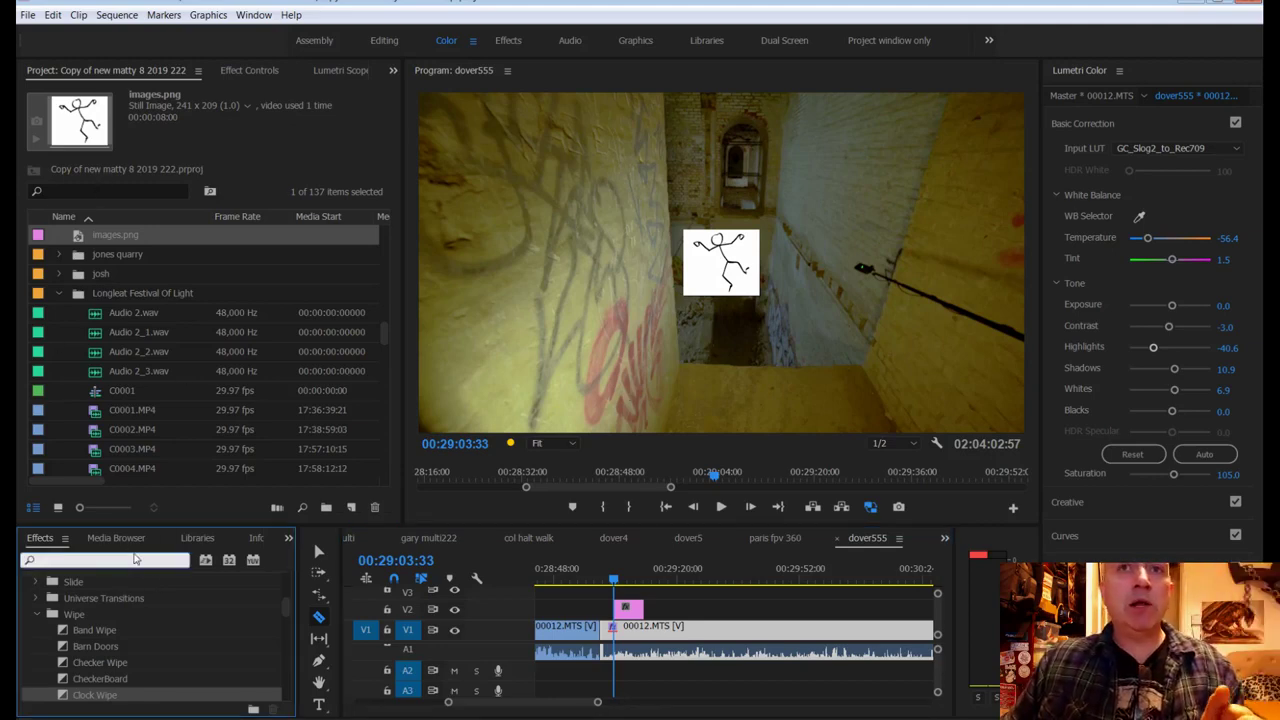
type("invert")
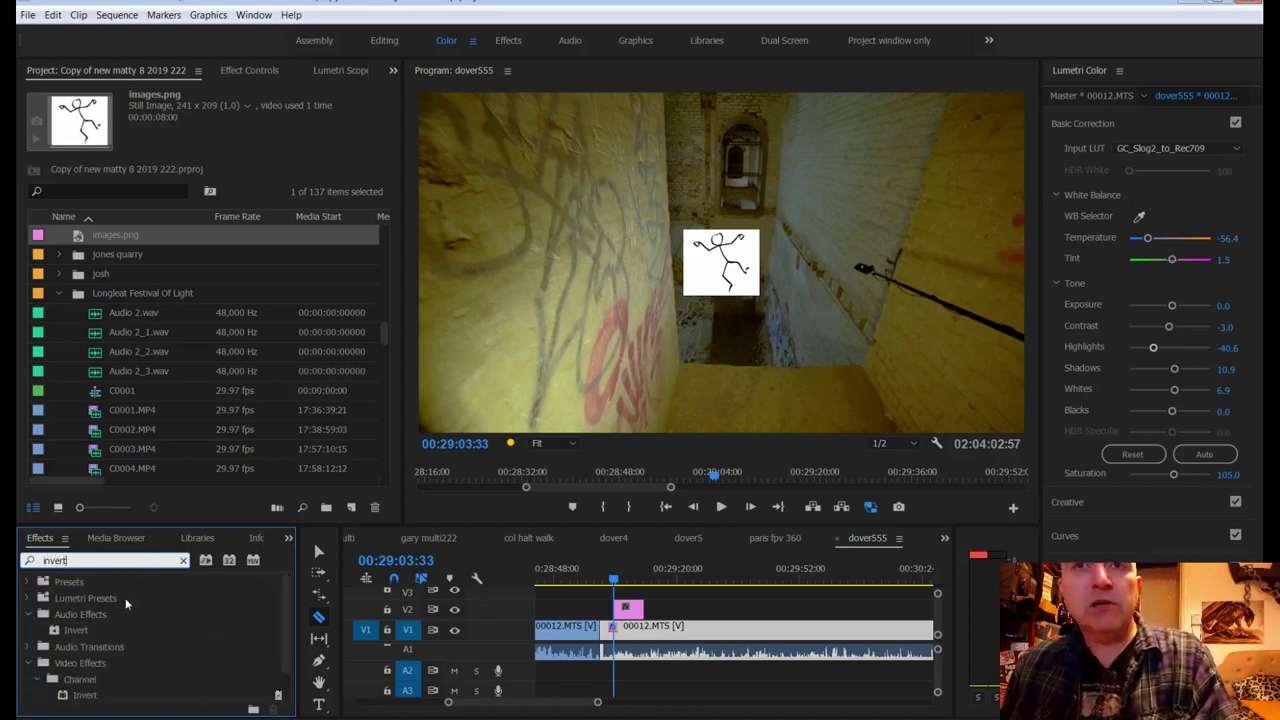
scroll(109, 651, "down", 2)
left_click_drag(95, 661, 630, 612)
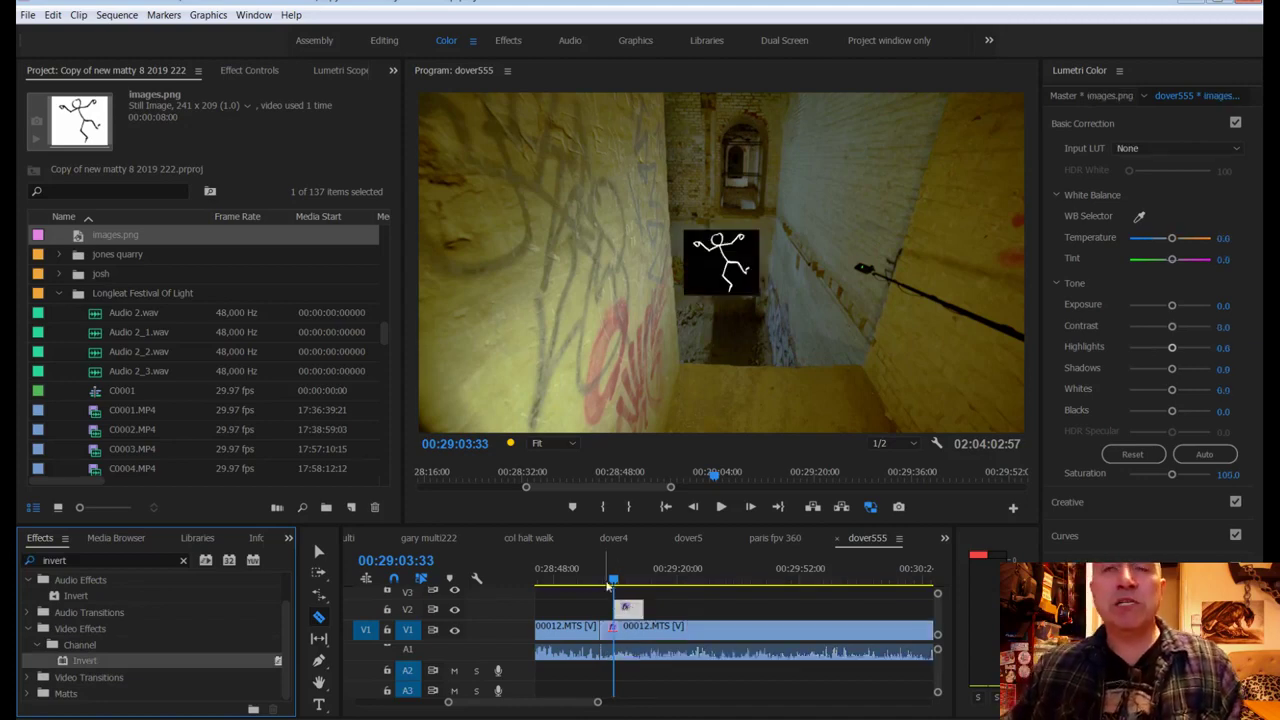
left_click(183, 560)
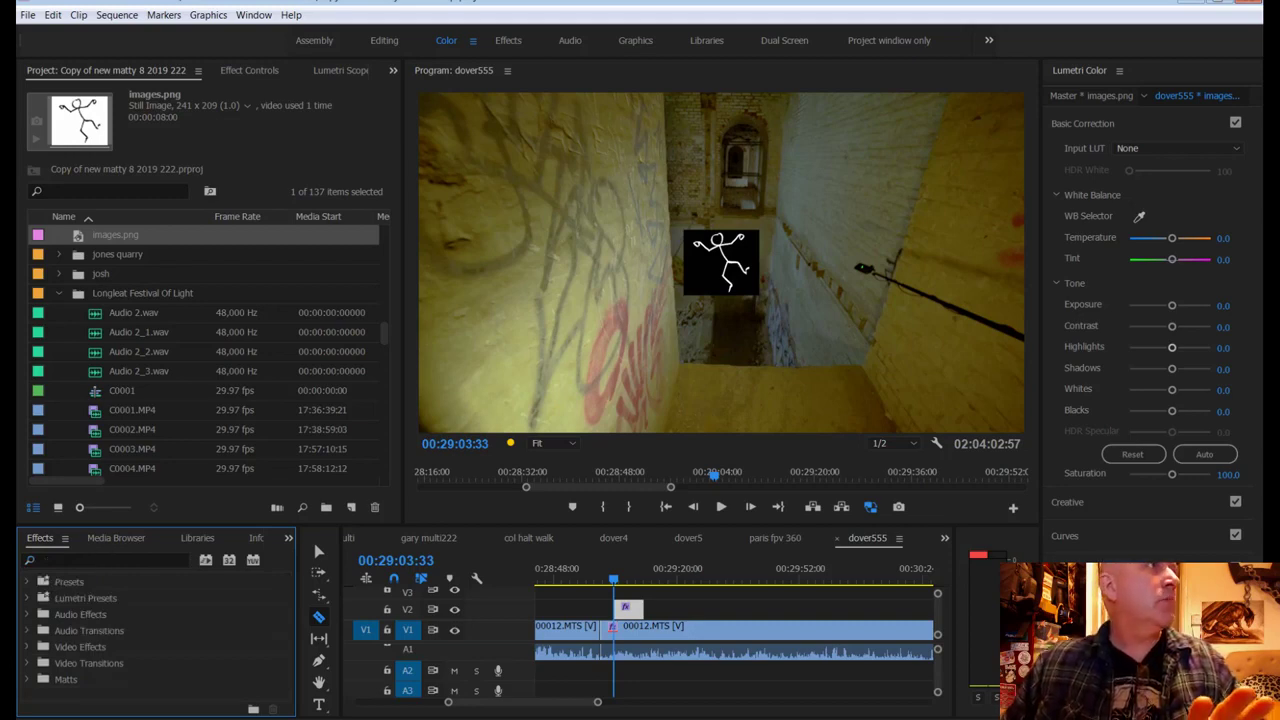
Step: Apply the Luma Key effect to the images.png clip and set its Scale to 355
left_click(314, 543)
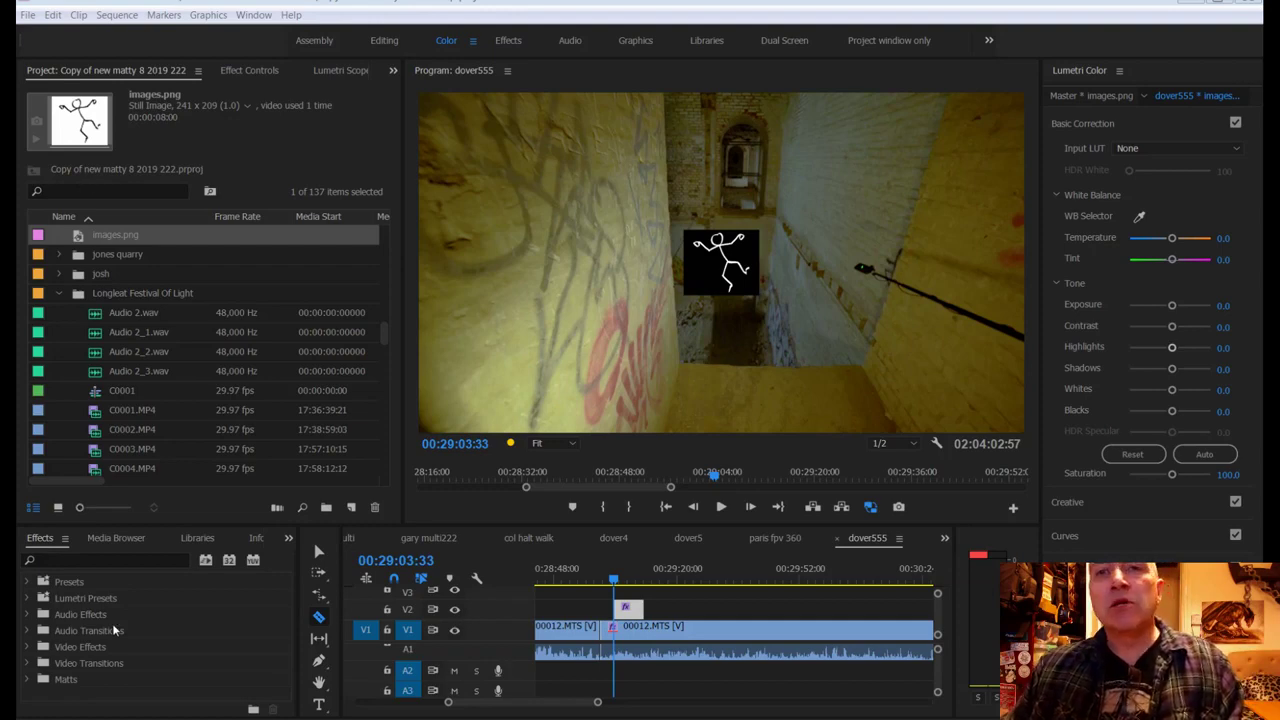
left_click(96, 559)
type("luma")
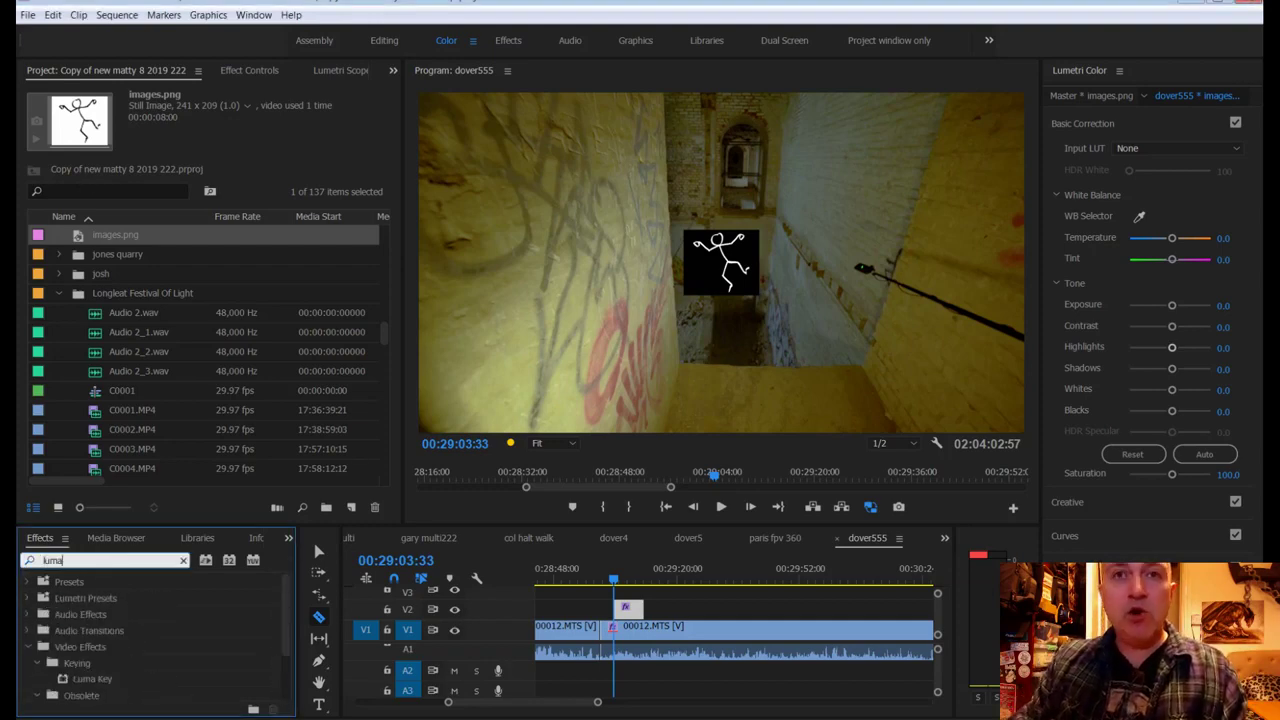
left_click_drag(88, 679, 637, 610)
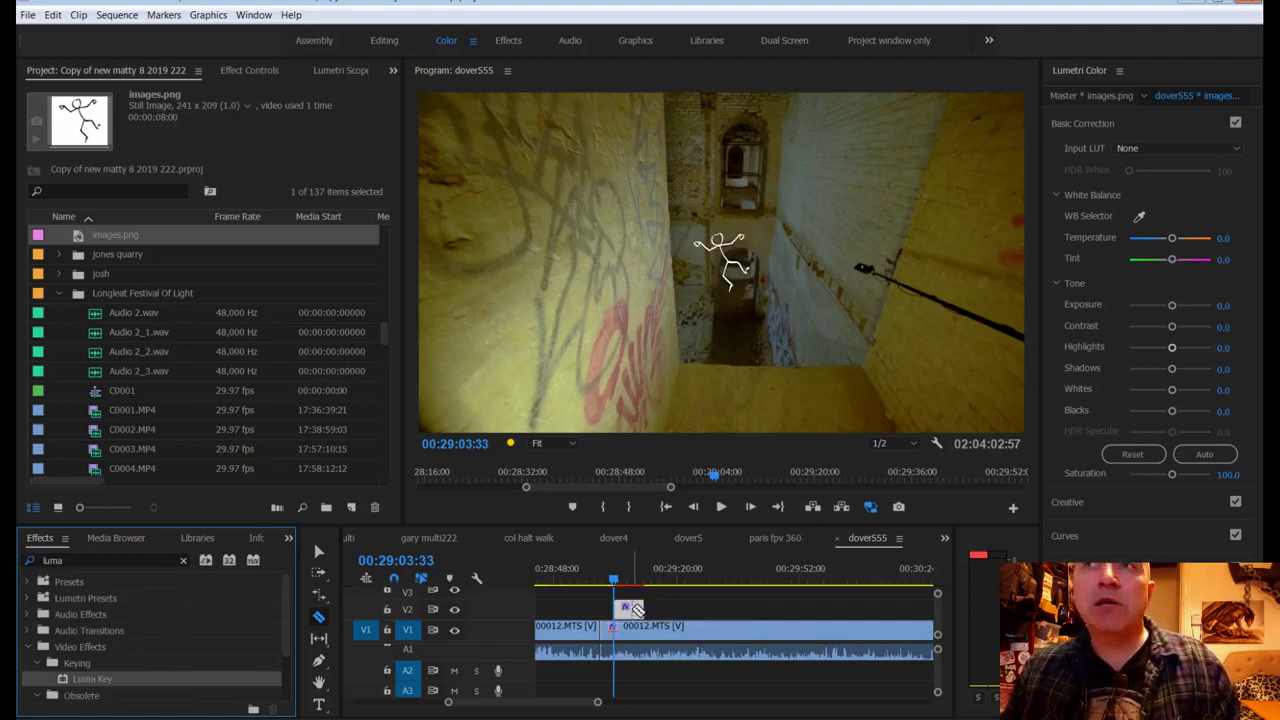
left_click(256, 70)
left_click_drag(141, 171, 205, 171)
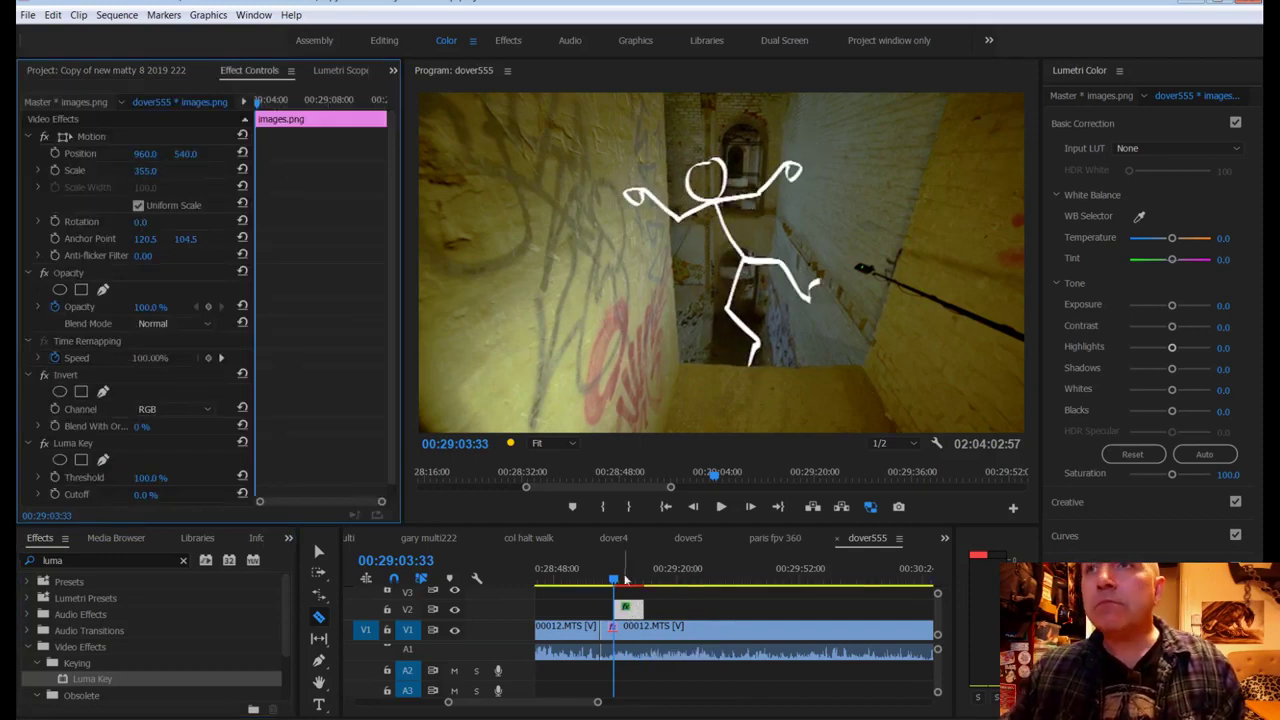
Step: Play the footage from before the stickman's entry to find its cue, and move the images.png clip to start at 00:29:07:20
left_click_drag(624, 580, 567, 580)
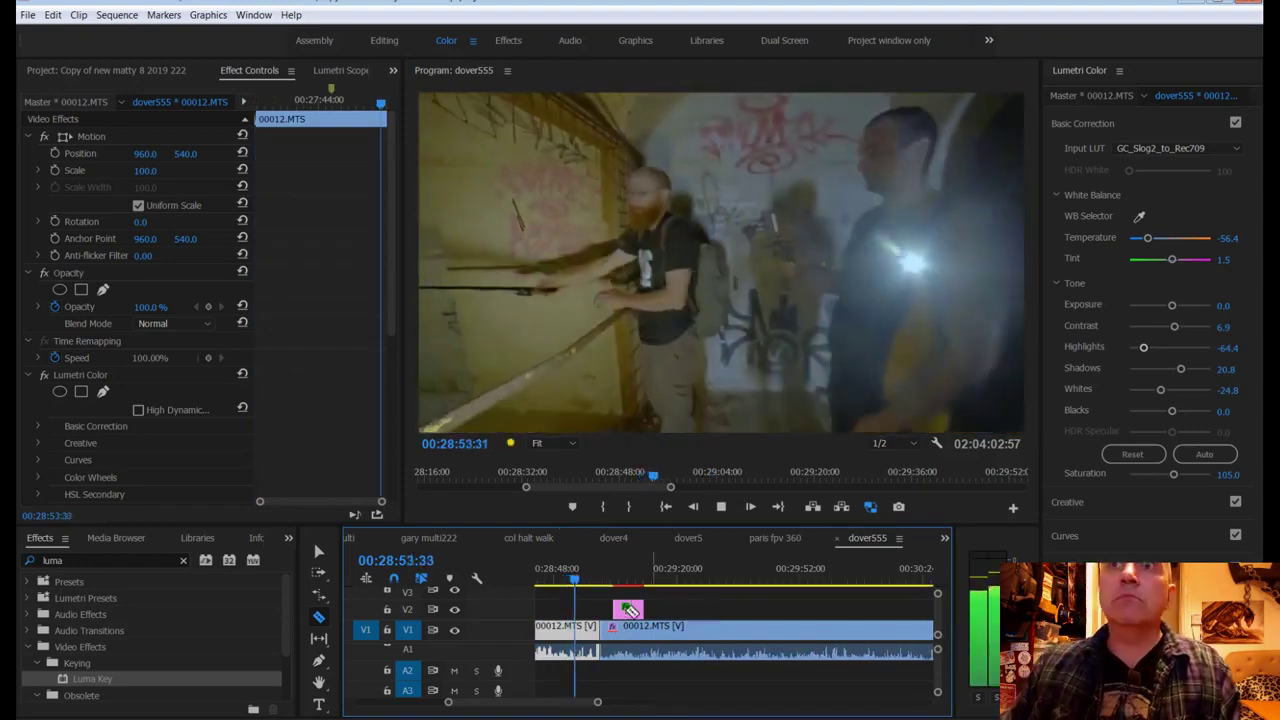
scroll(556, 704, "up", 3)
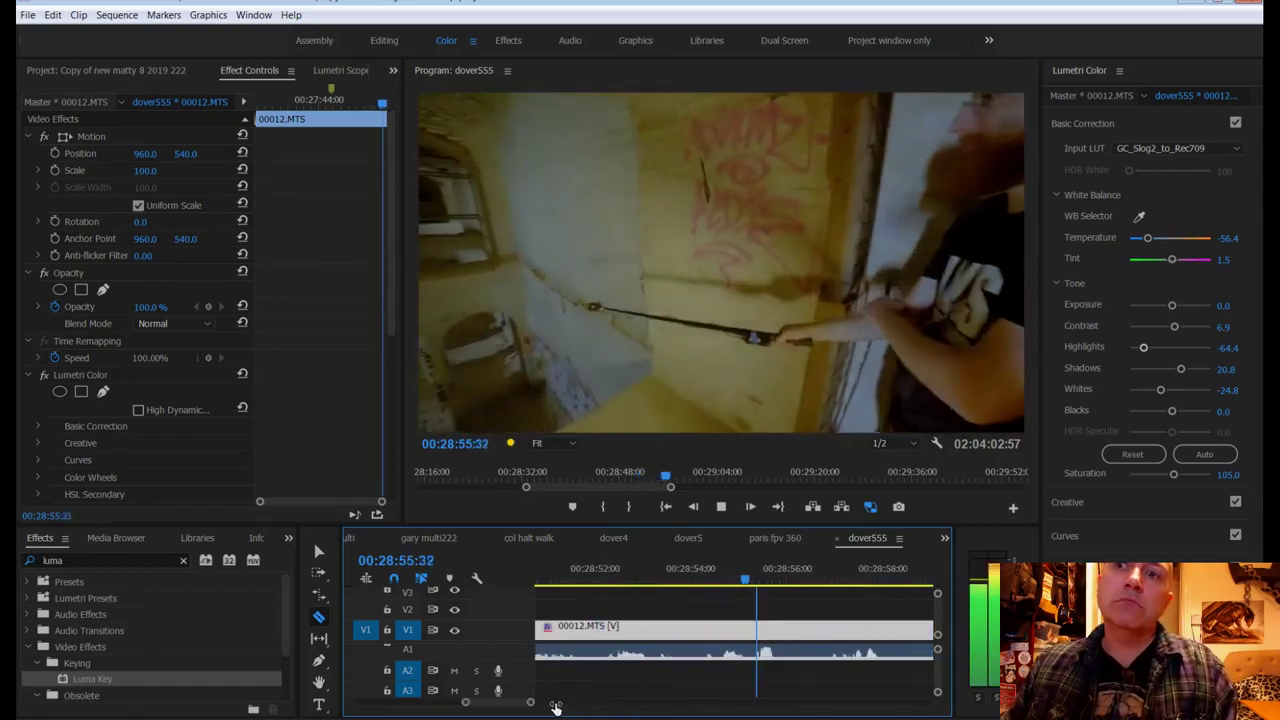
scroll(723, 655, "up", 2)
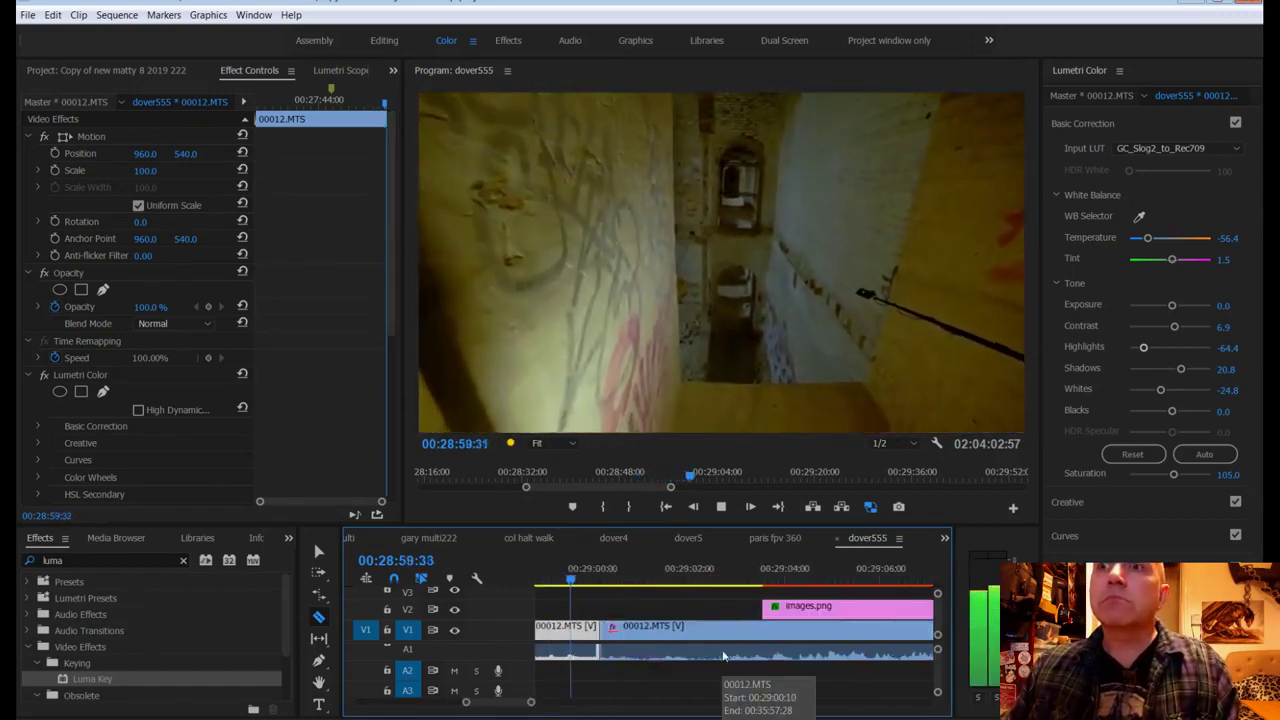
scroll(724, 654, "down", 2)
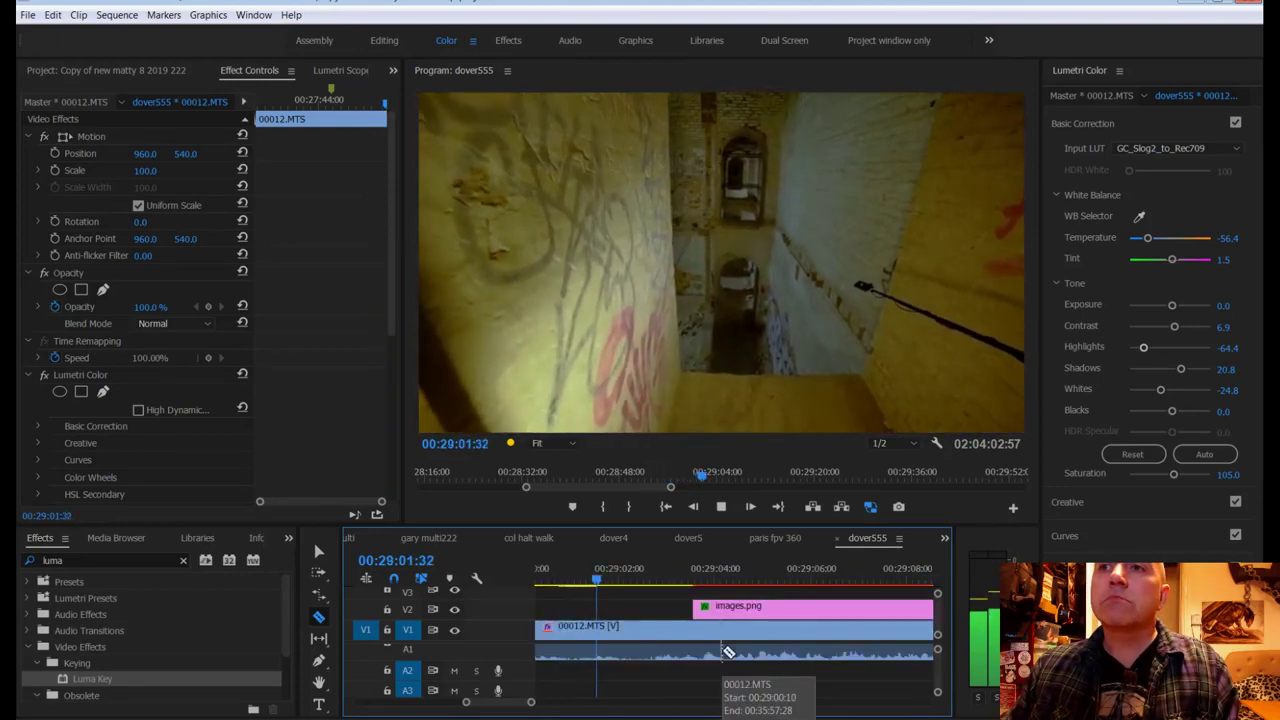
scroll(728, 652, "down", 1)
left_click_drag(531, 702, 538, 702)
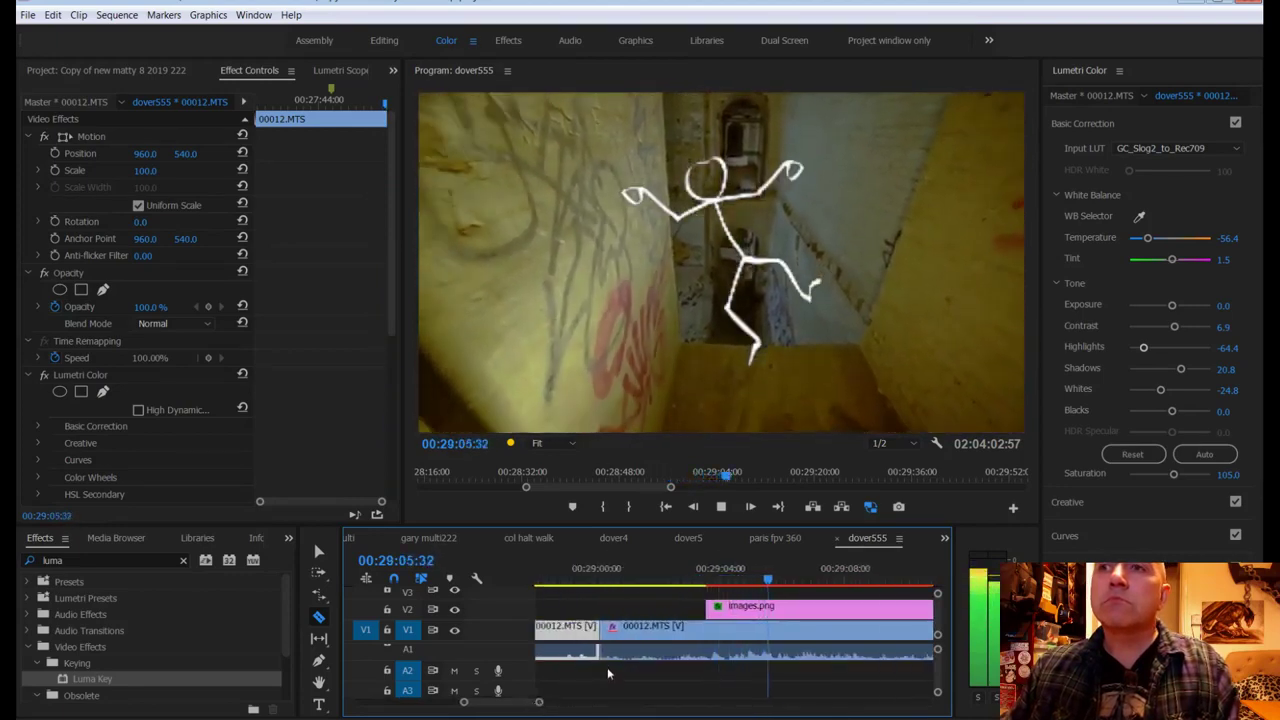
scroll(607, 673, "down", 1)
left_click(760, 627)
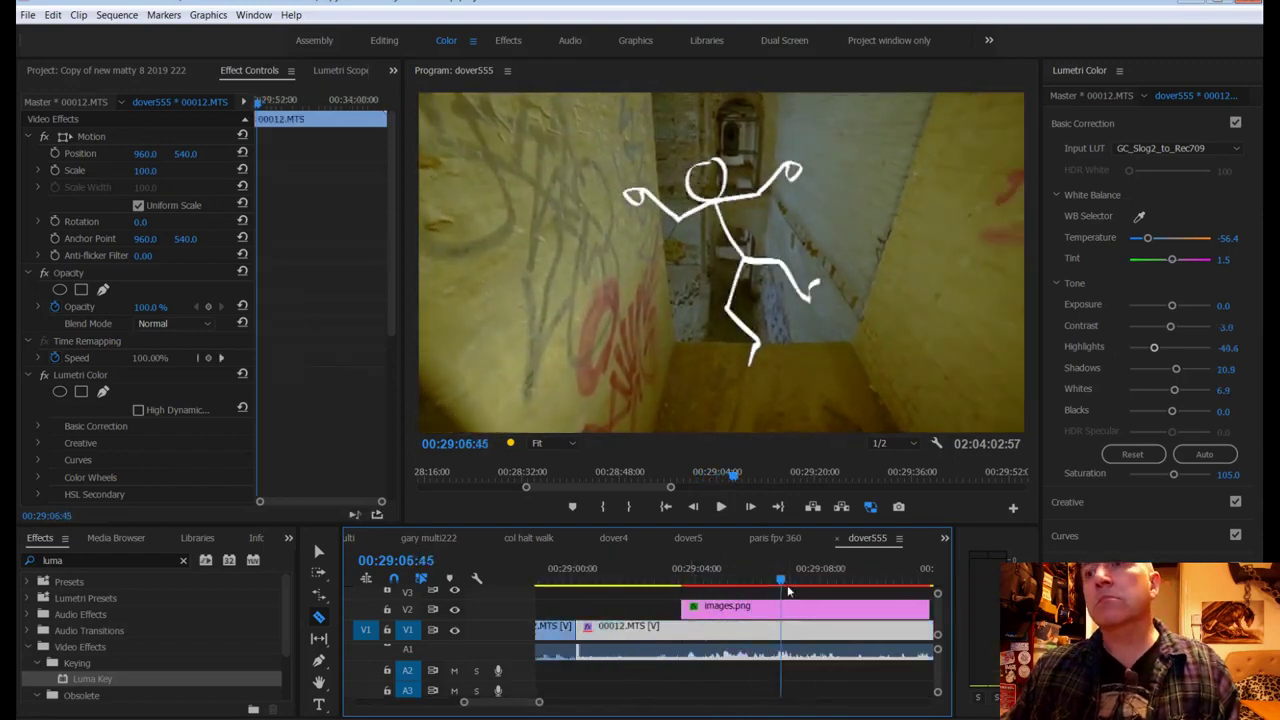
key("space")
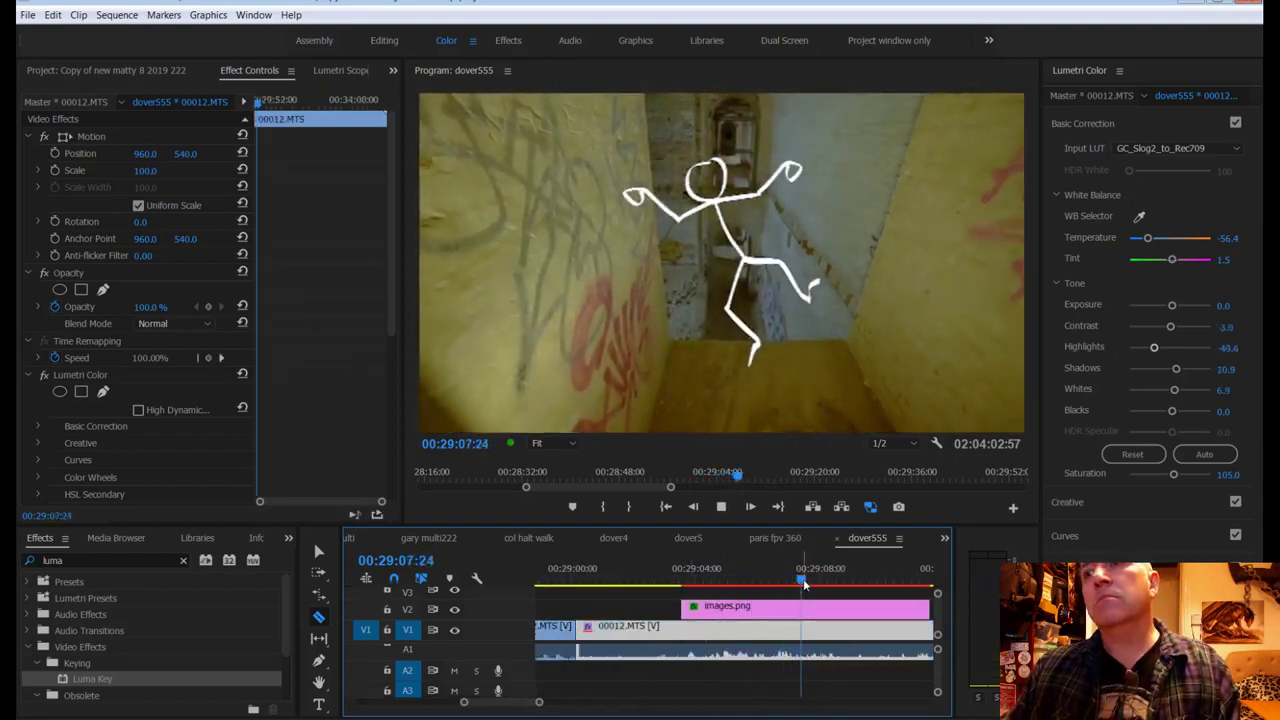
left_click(798, 578)
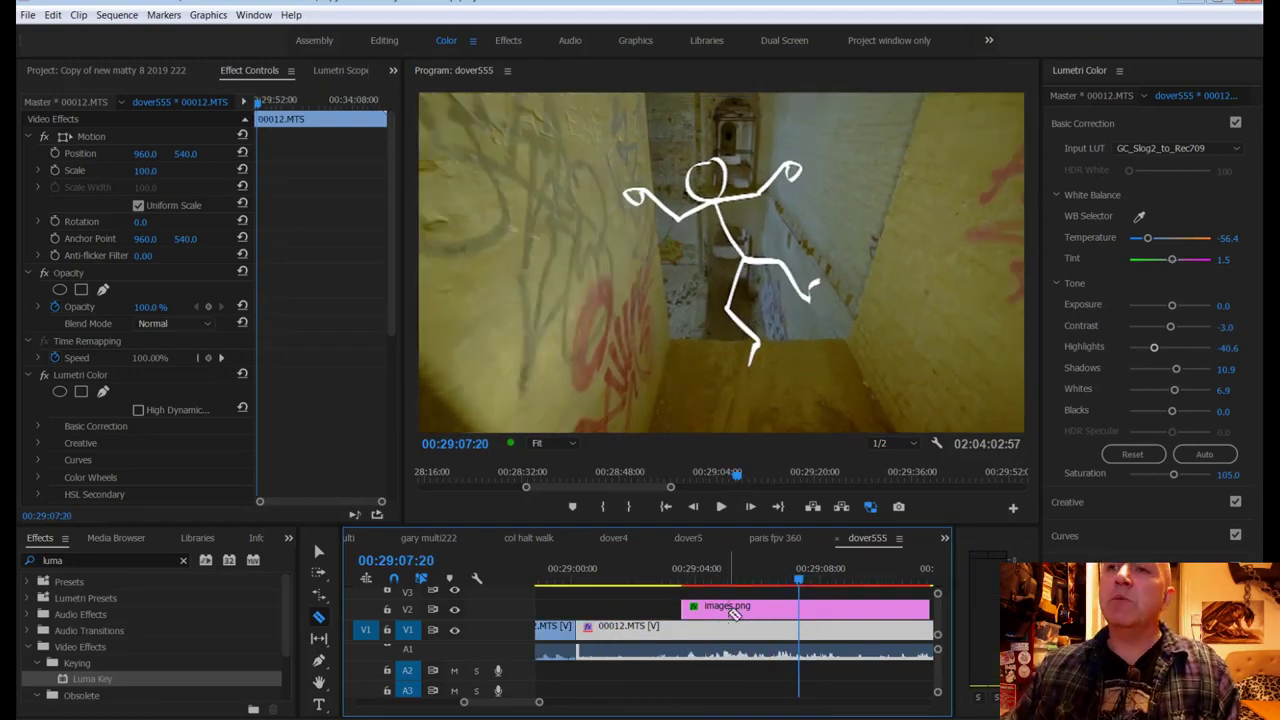
left_click_drag(718, 610, 840, 610)
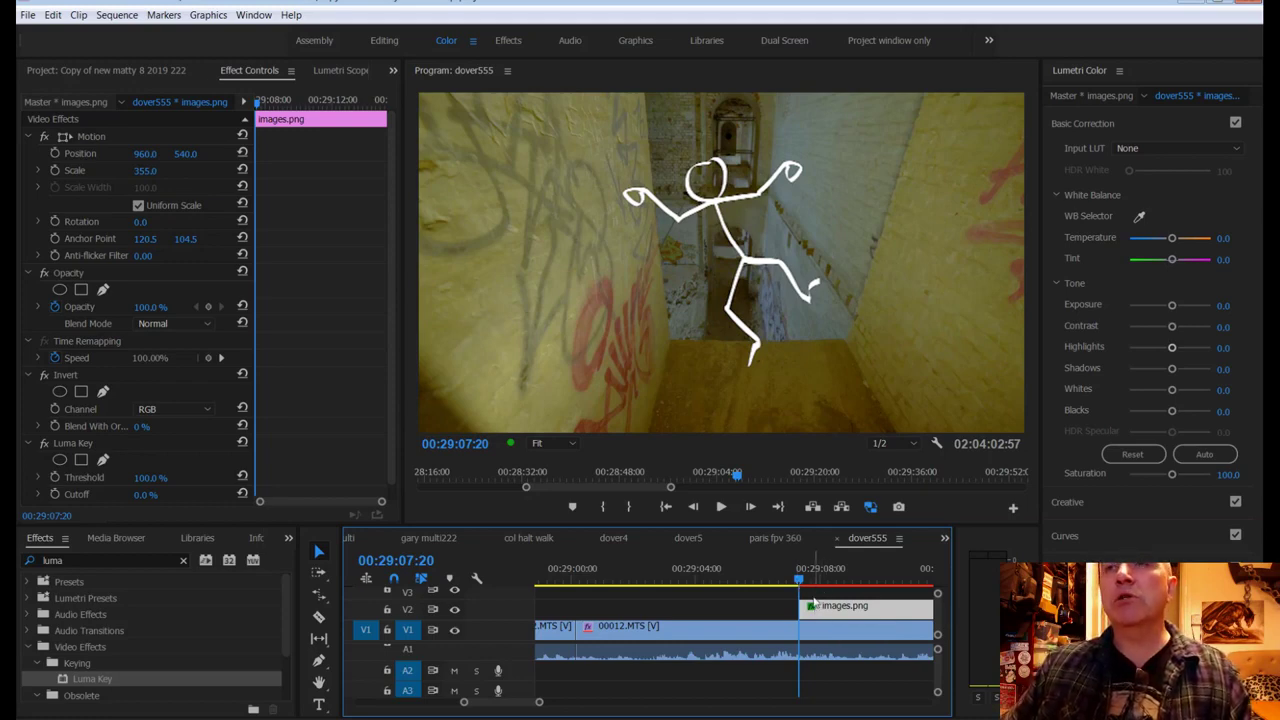
Step: At 00:29:07:26, set the stickman clip's vertical Position to 700 and Scale to 422, and start keyframing both properties
mouse_move(806, 583)
left_mouse_down()
mouse_move(795, 580)
mouse_move(811, 579)
mouse_move(808, 590)
left_mouse_up()
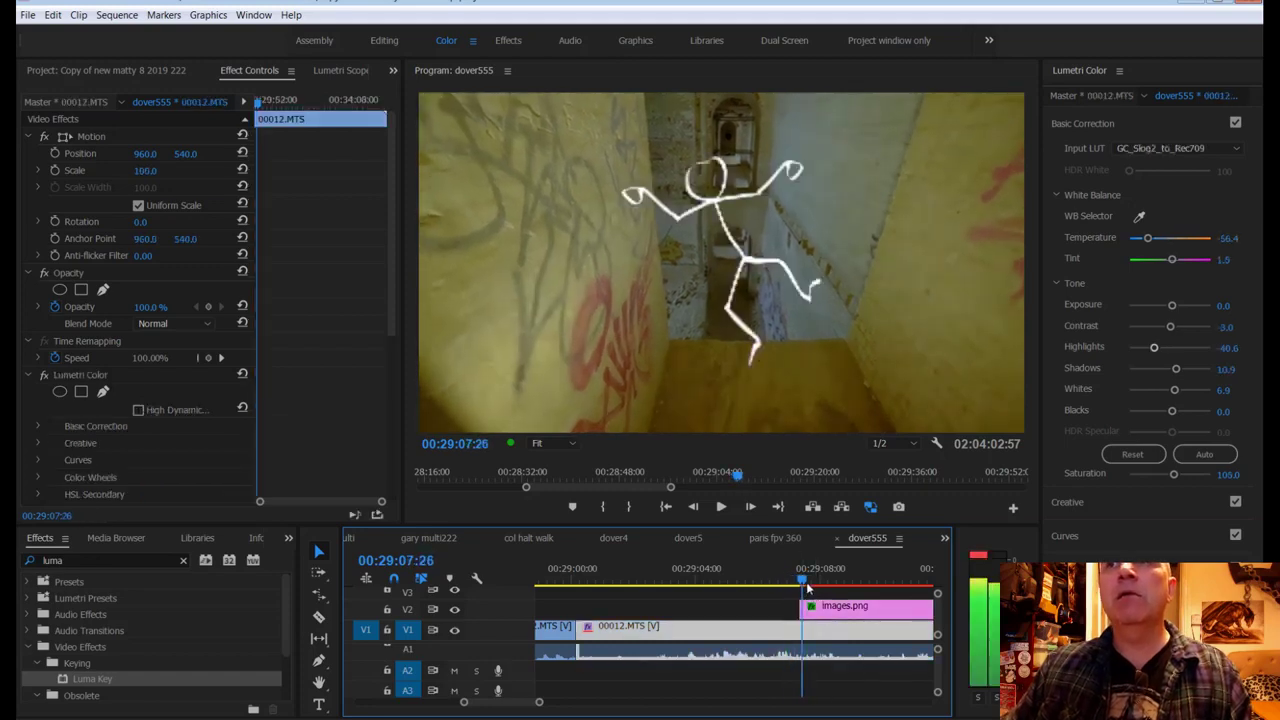
left_click(818, 606)
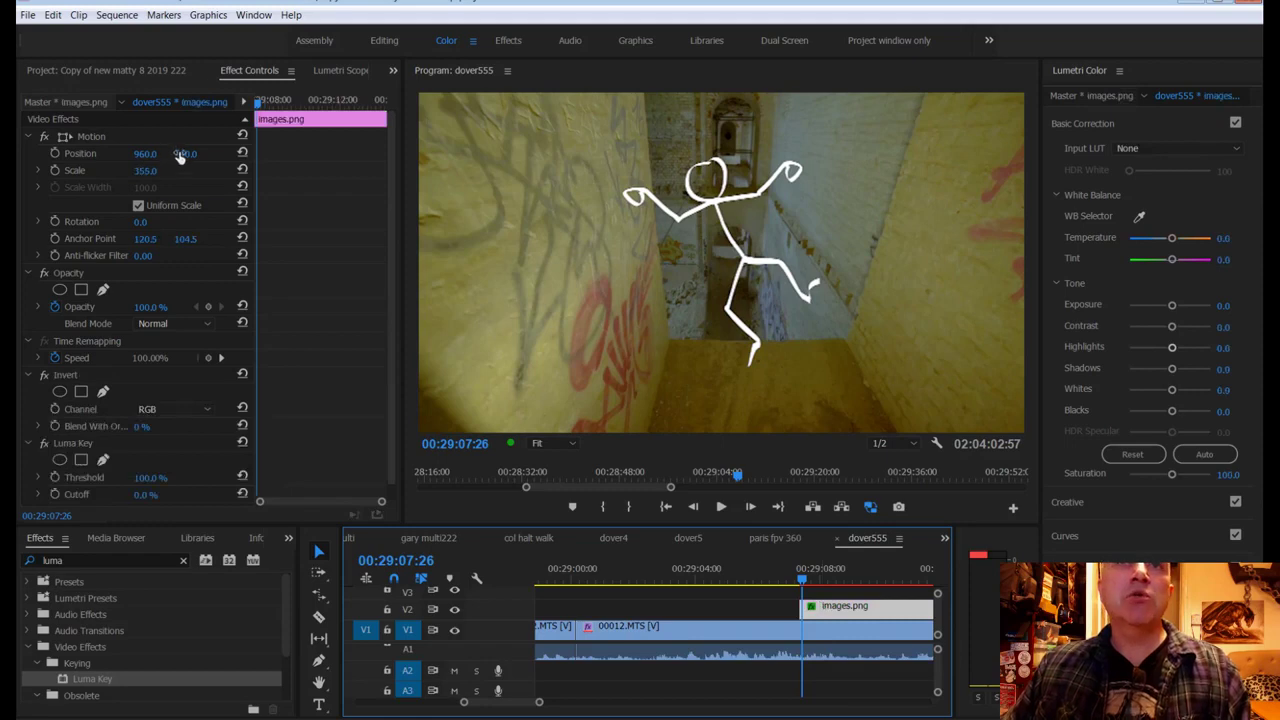
left_click_drag(180, 157, 260, 157)
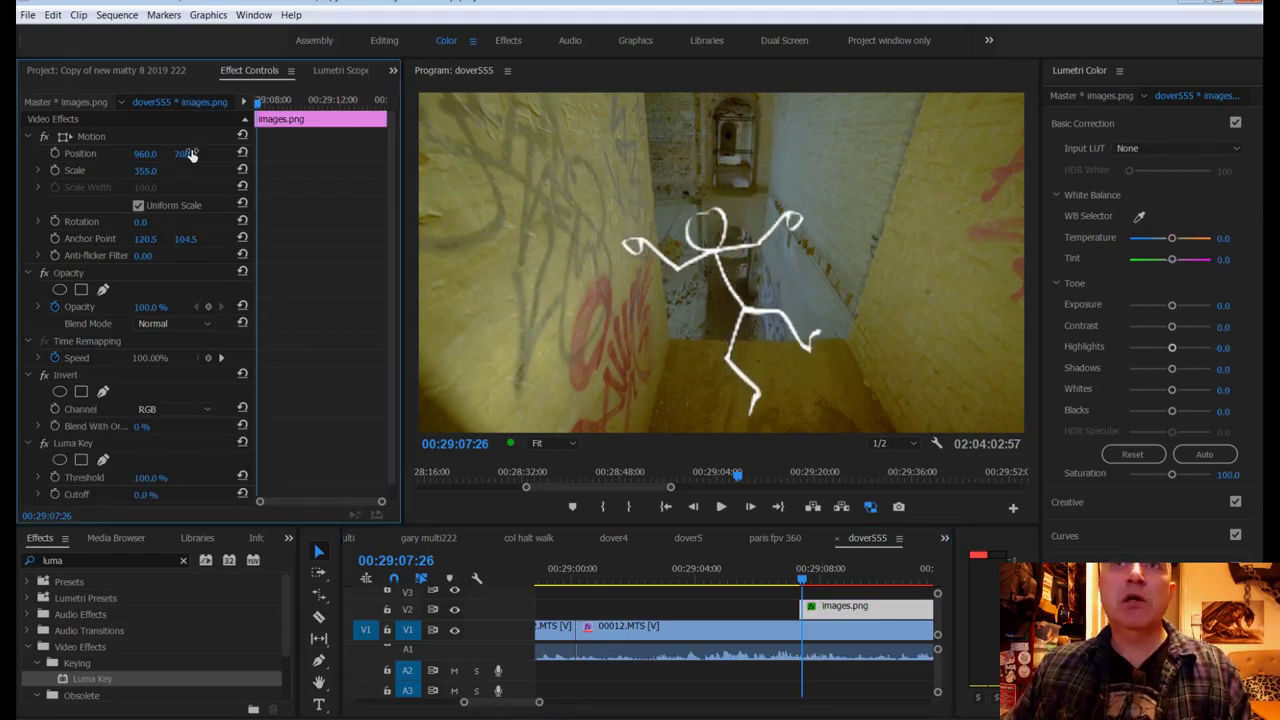
left_click_drag(145, 172, 190, 172)
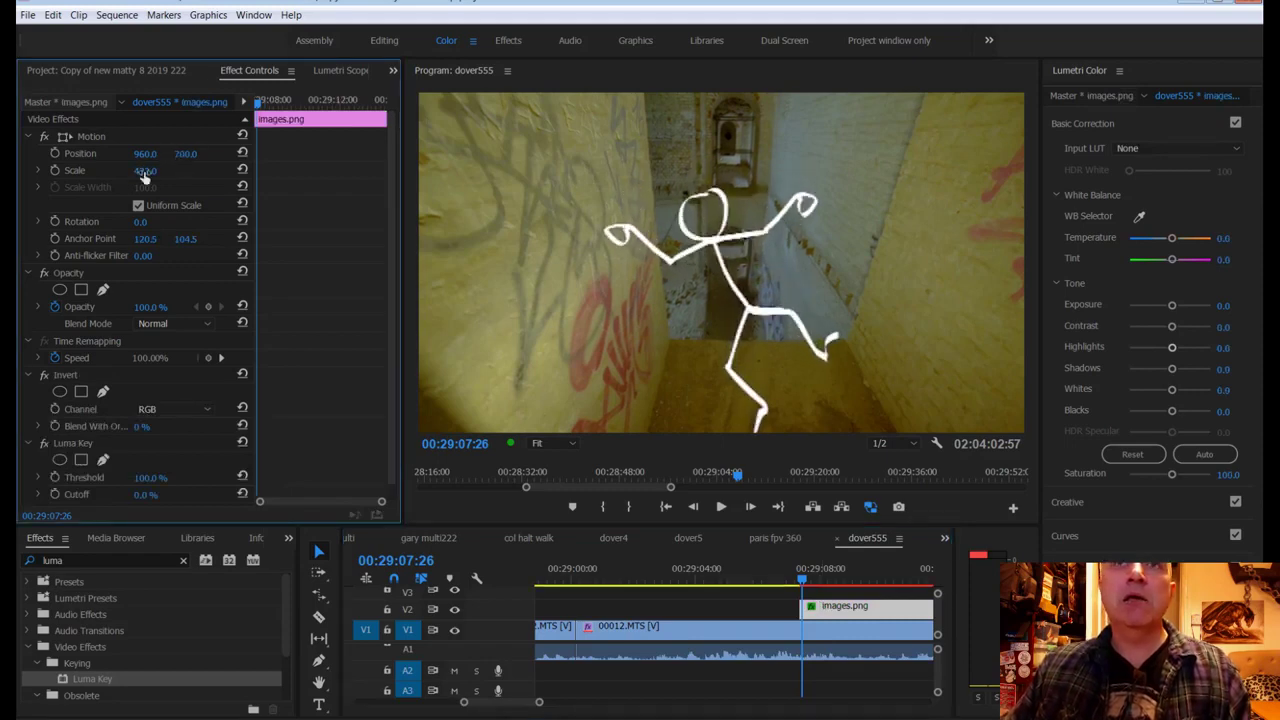
left_click(56, 169)
left_click(57, 152)
Step: At 00:29:08:25, keyframe the stickman clip's vertical Position at 458 and Scale at 113, and play back the shrinking motion
key("space")
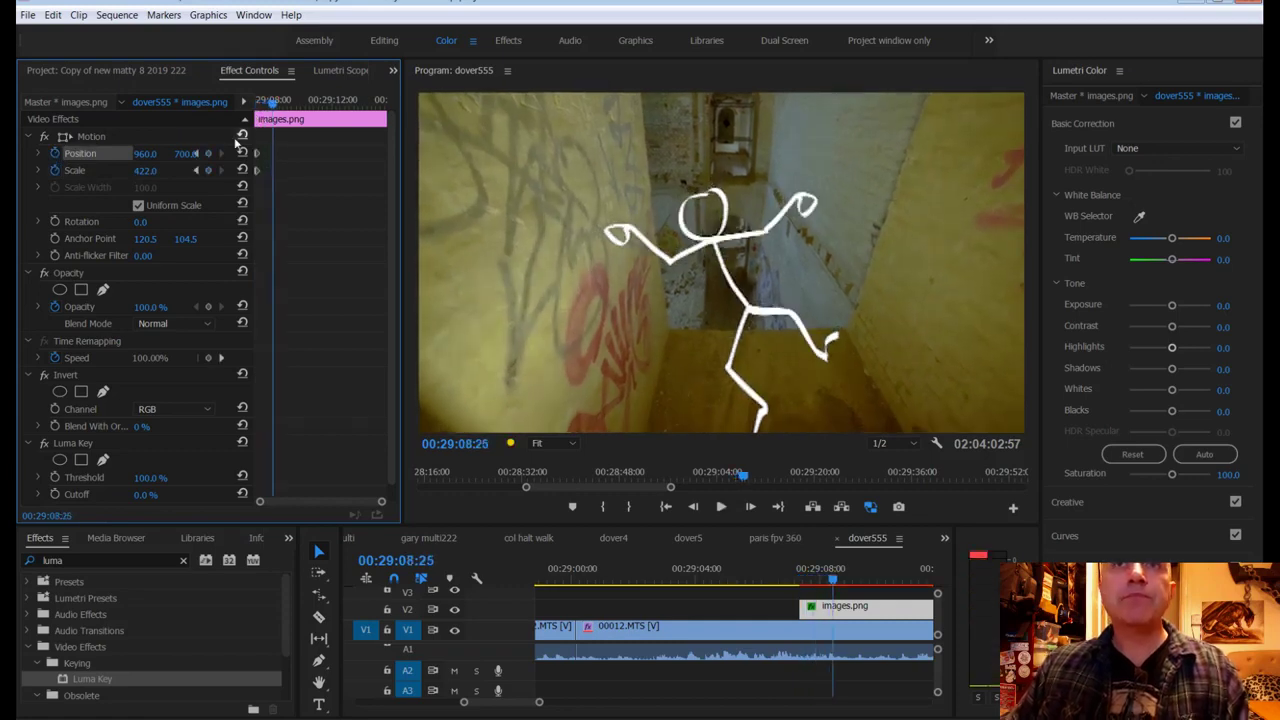
left_click_drag(186, 153, 75, 170)
left_click_drag(832, 578, 797, 585)
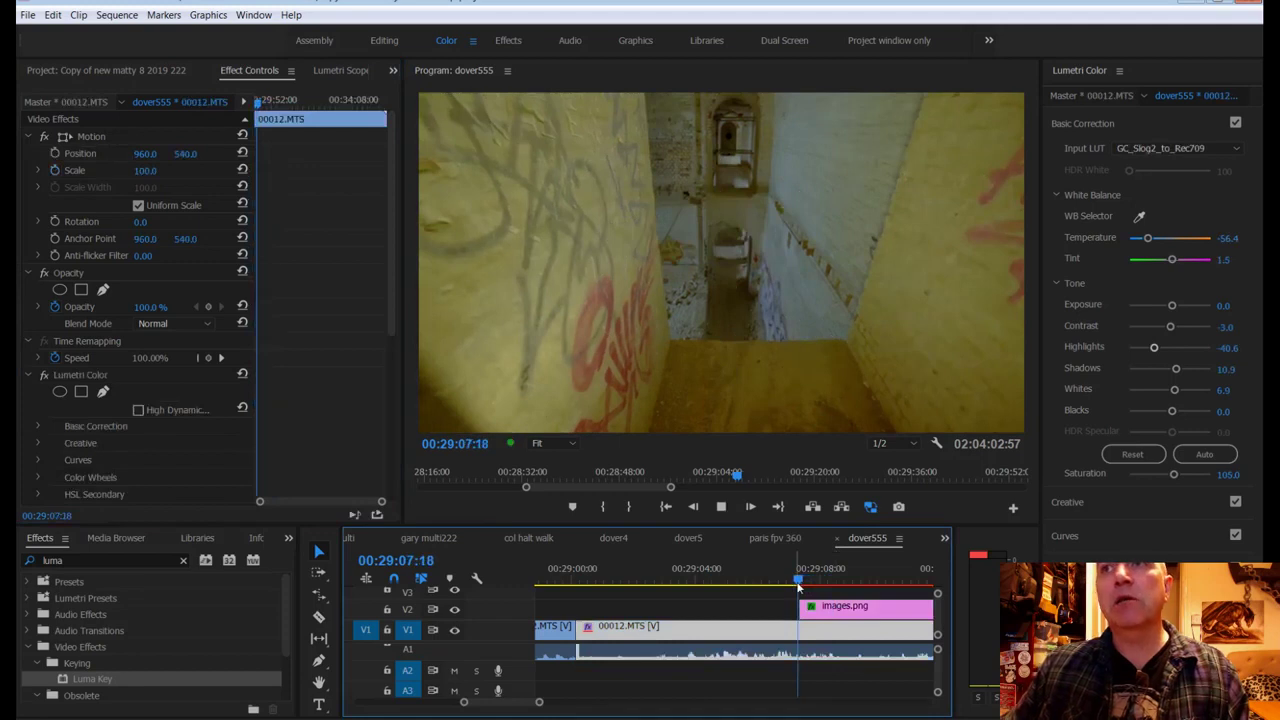
key("space")
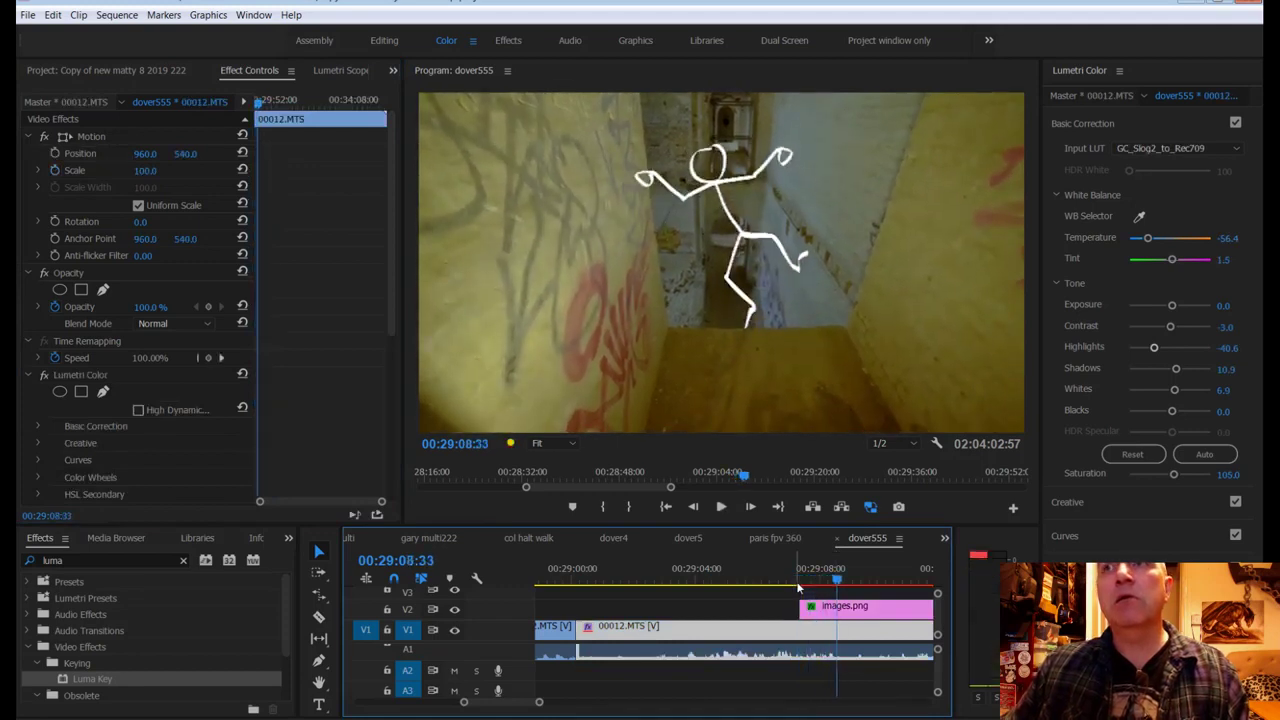
left_click(862, 612)
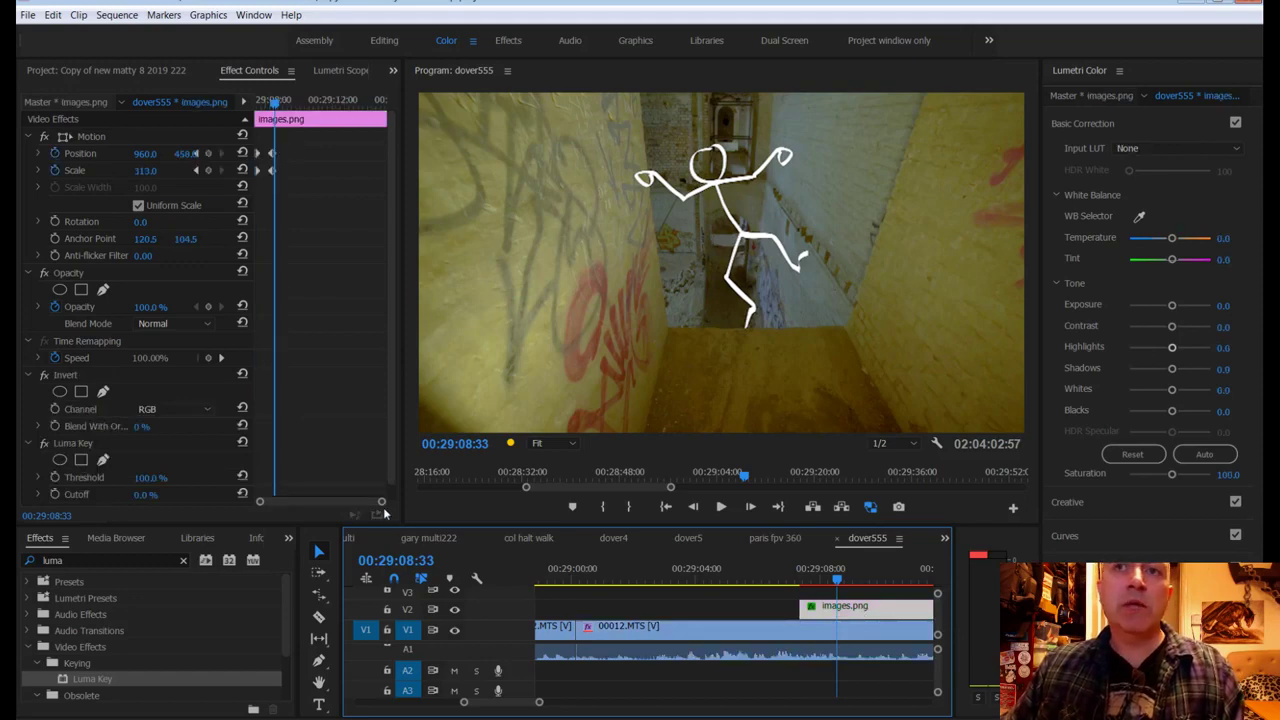
Step: Move the stickman clip's end Position and Scale keyframes earlier to 00:29:07:58 and play back the faster shrinking motion
left_click_drag(381, 502, 337, 502)
left_click_drag(327, 146, 298, 171)
left_click_drag(310, 161, 287, 167)
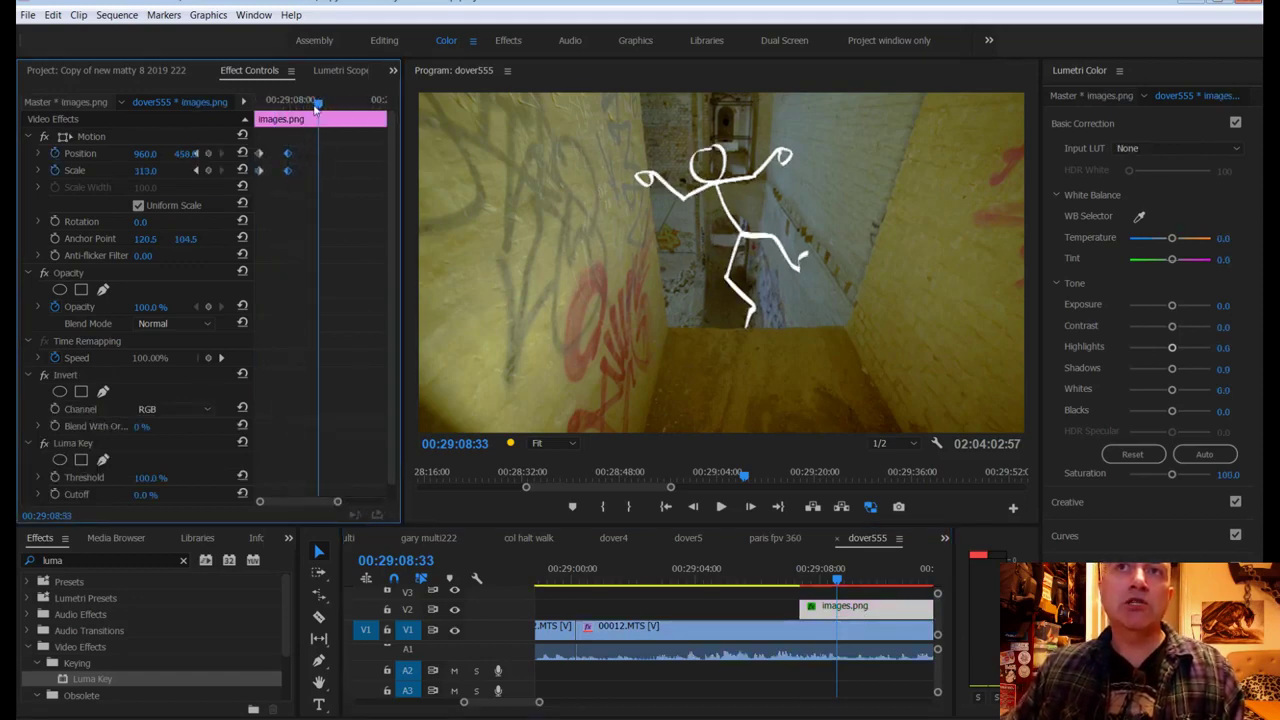
left_click_drag(316, 104, 257, 106)
key("space")
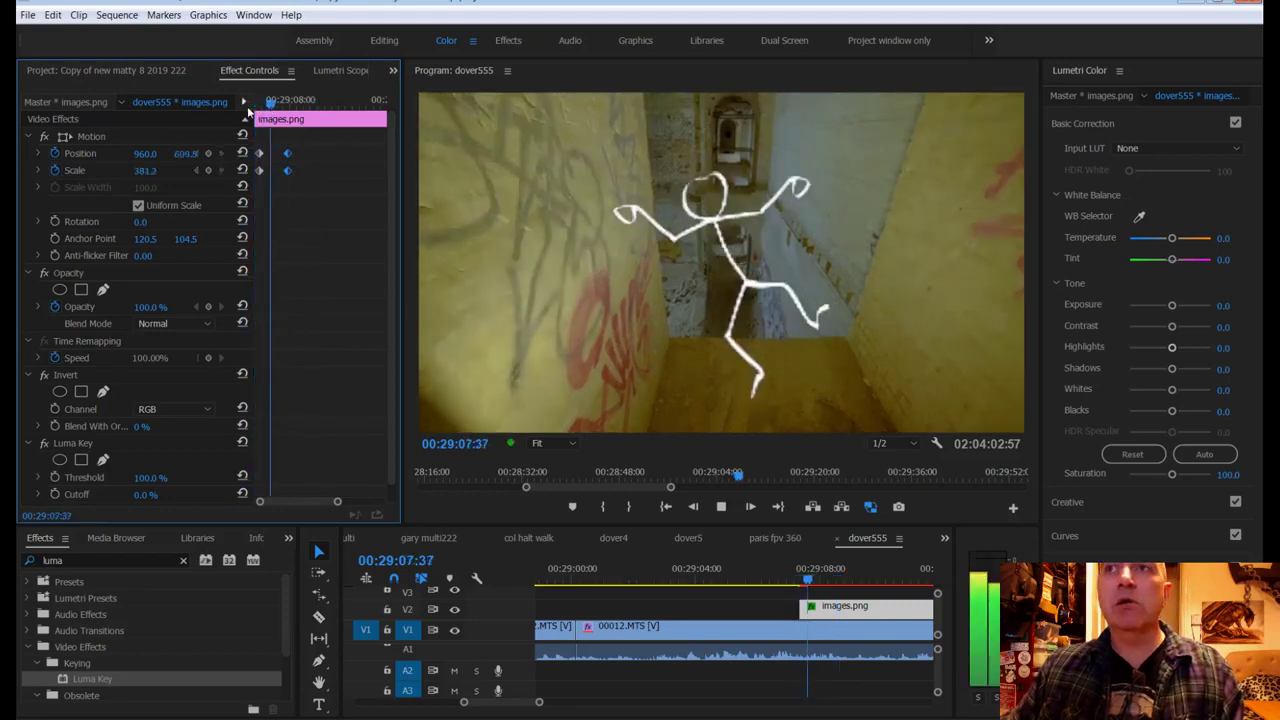
key("space")
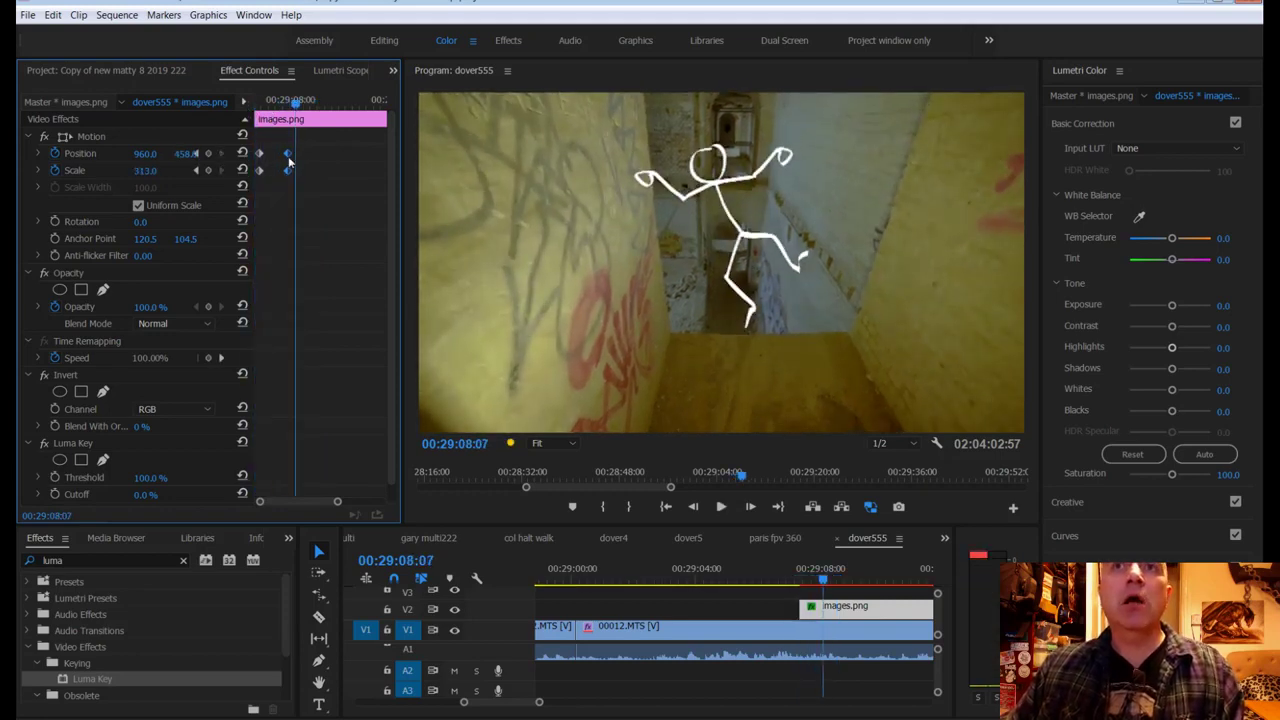
left_click(280, 155)
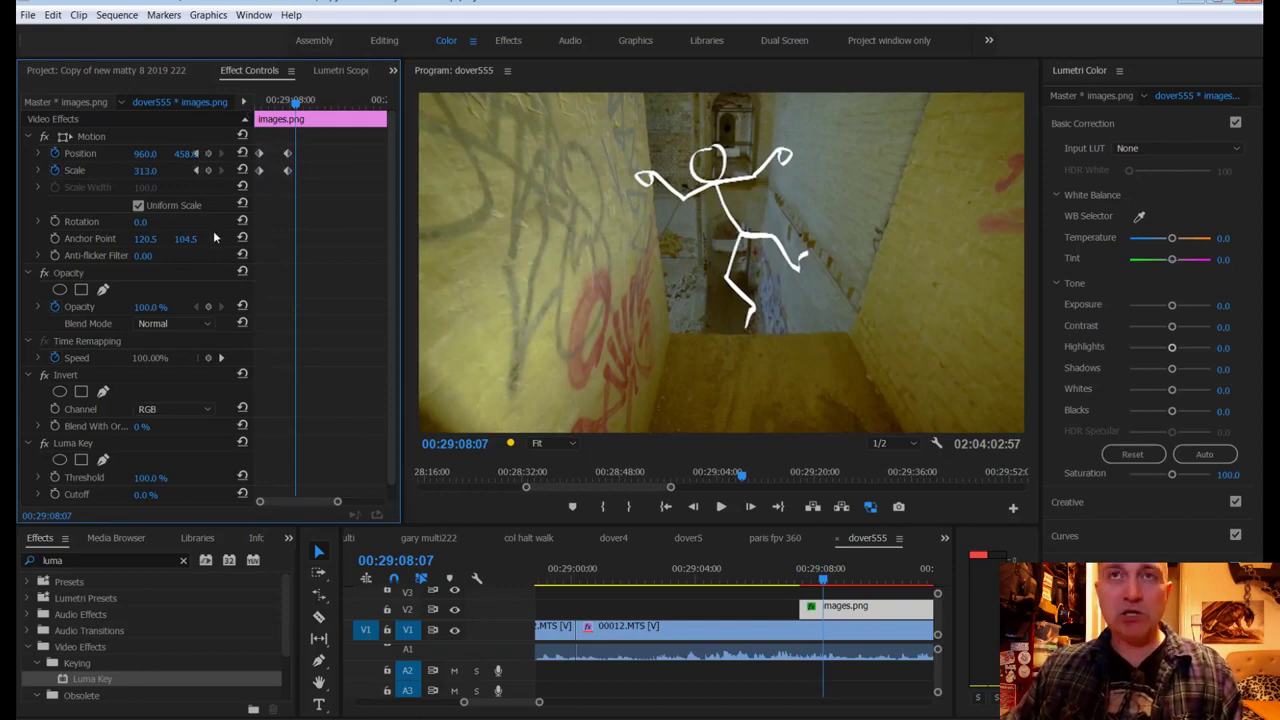
Step: Set the end keyframes to vertical Position 380 and Scale 196, move them to about 00:29:08:15, and preview the motion
left_click(196, 170)
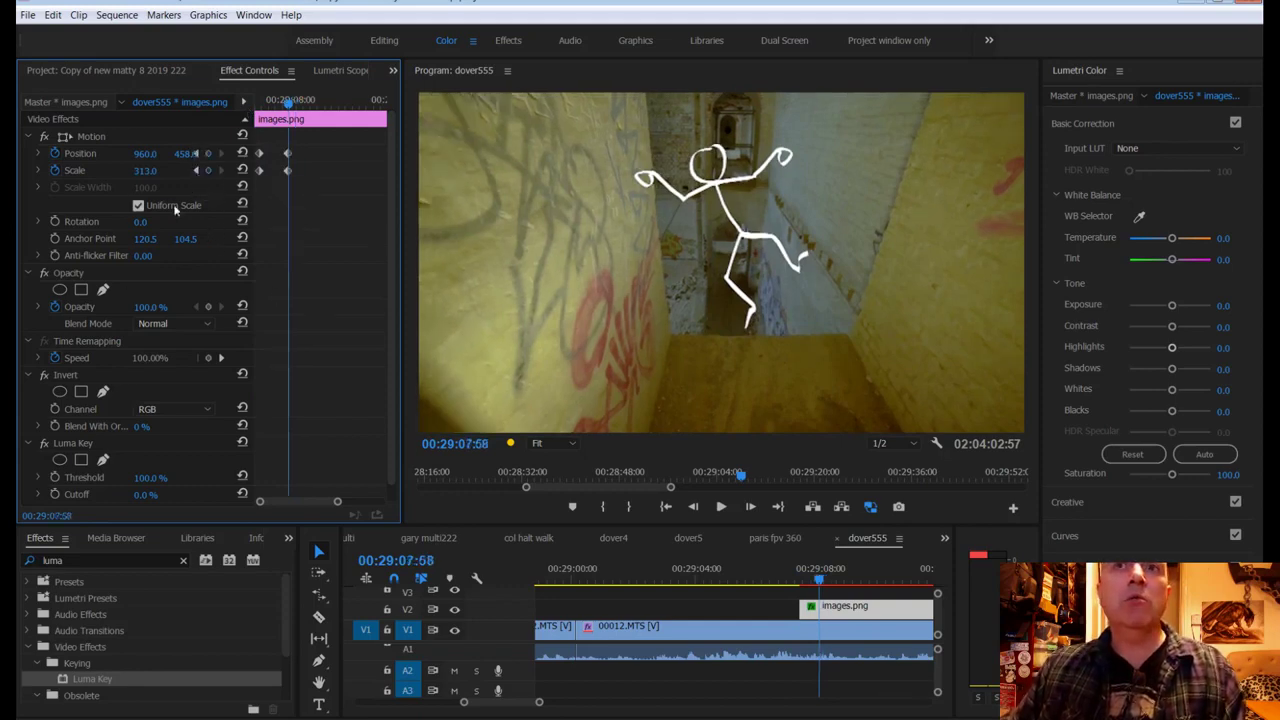
left_click_drag(140, 171, 100, 171)
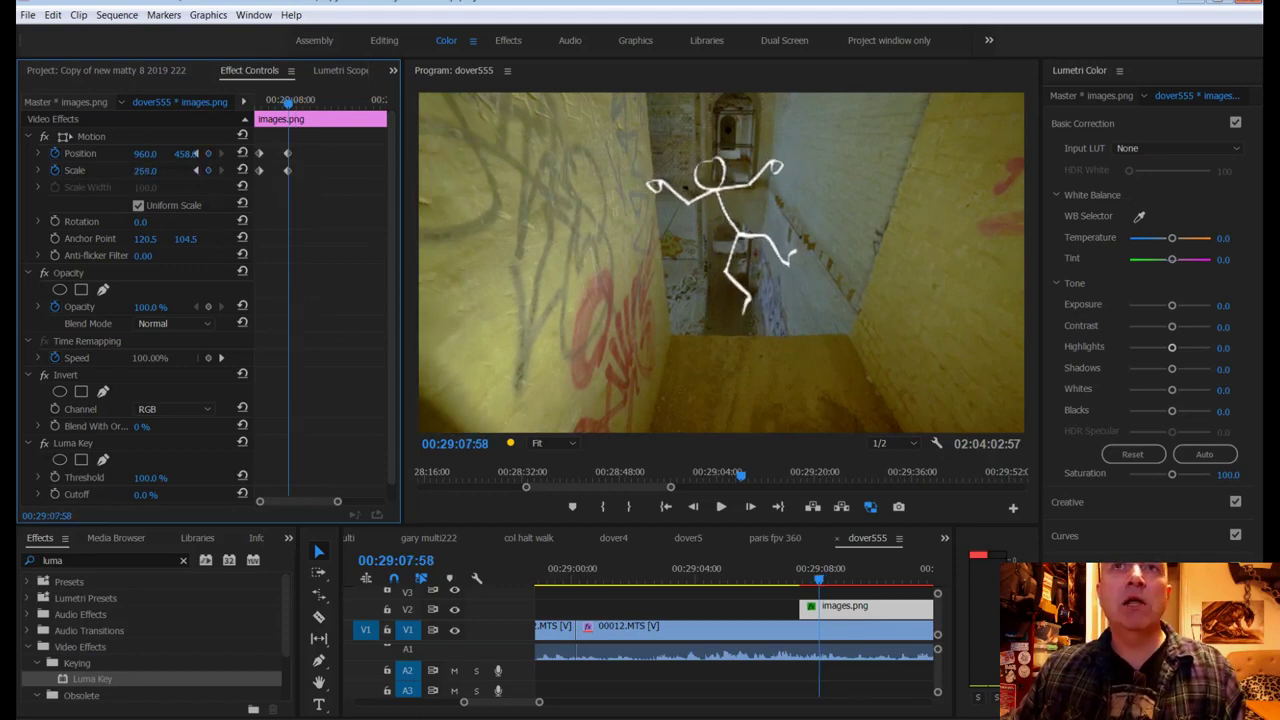
mouse_move(193, 153)
left_mouse_down()
mouse_move(182, 157)
mouse_move(200, 156)
left_mouse_up()
left_click(280, 104)
left_click_drag(280, 104, 302, 118)
left_click_drag(145, 170, 292, 184)
key("Delete")
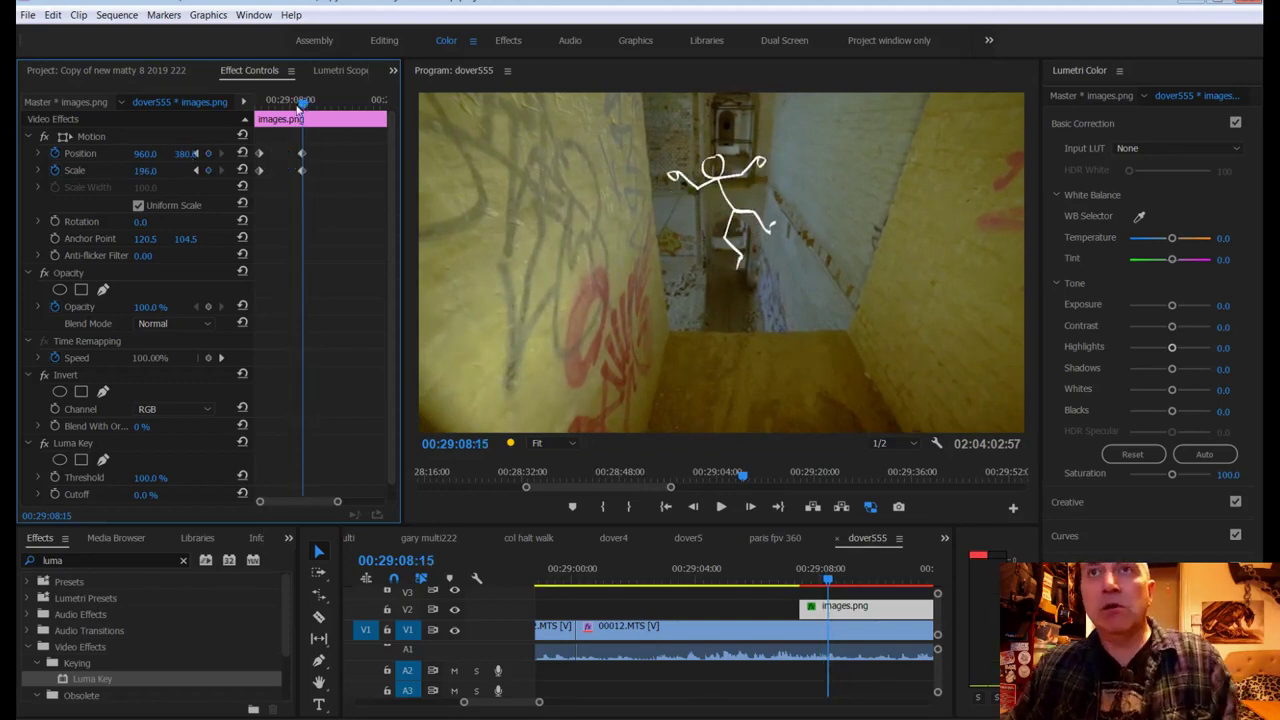
mouse_move(299, 105)
left_mouse_down()
mouse_move(266, 103)
mouse_move(285, 104)
left_mouse_up()
Step: Add Scale and Position keyframes at 00:29:08:49 that hold the stickman's size and place, and save the project
left_click_drag(298, 104, 332, 104)
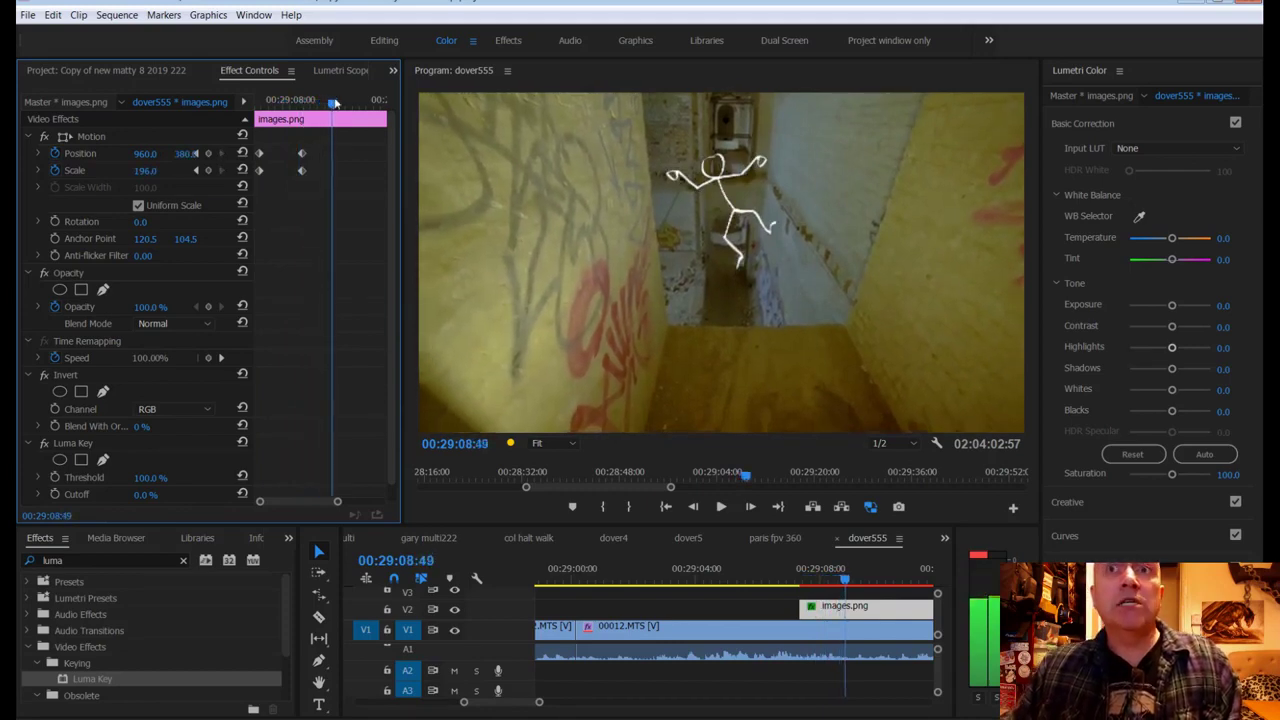
left_click(192, 153)
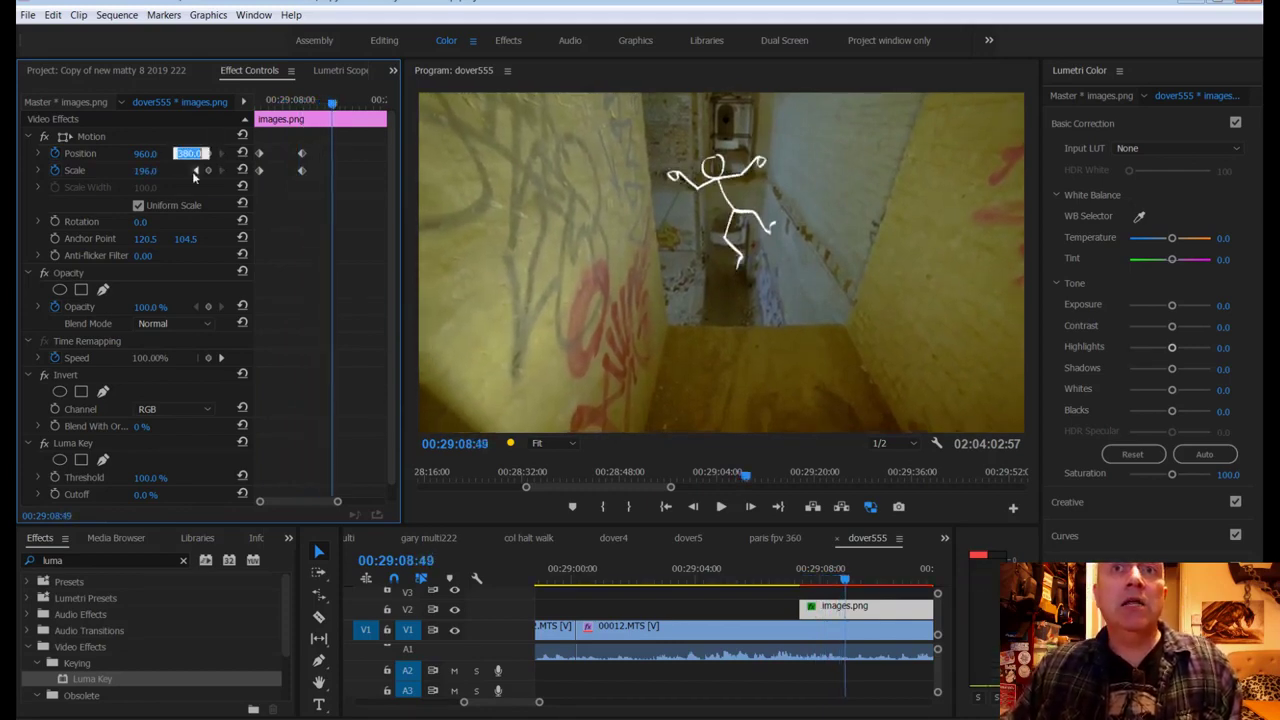
left_click(207, 171)
key("ctrl+s")
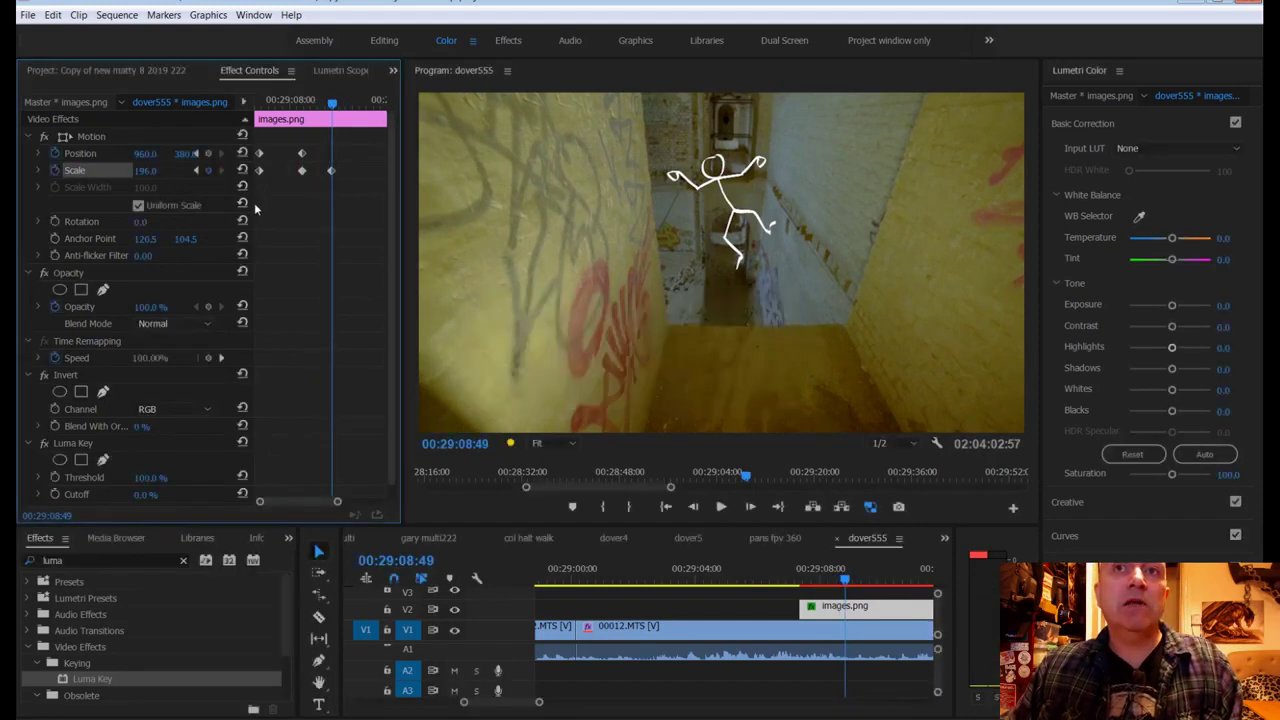
key("ctrl+s")
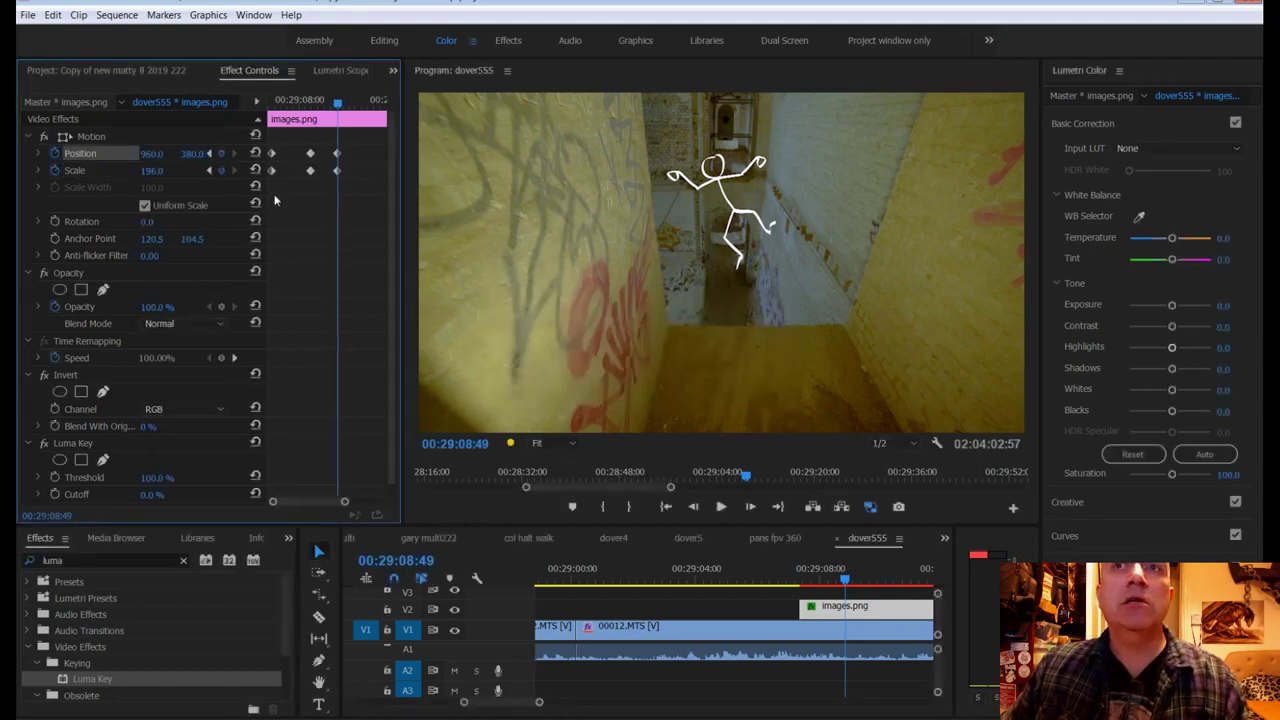
Step: At 00:29:09:00, add Position and Scale keyframes and set the stickman's vertical Position to 952
left_click_drag(338, 102, 349, 104)
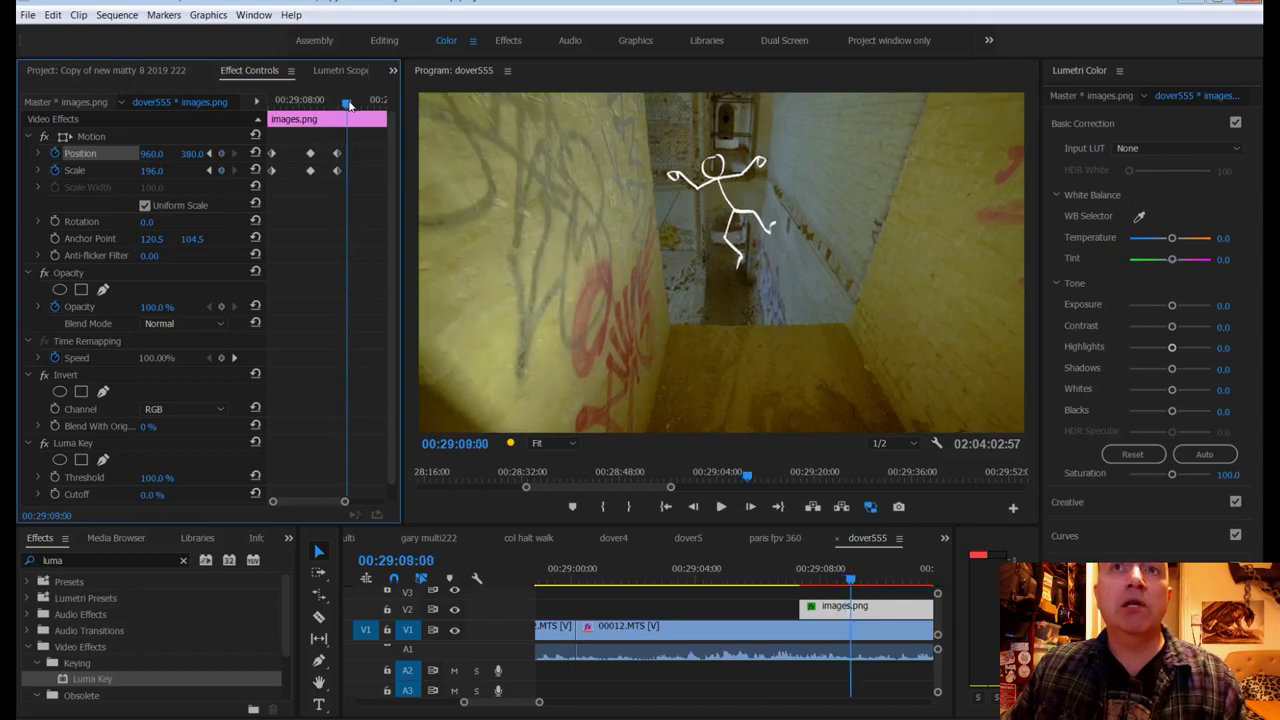
left_click(221, 153)
left_click(221, 171)
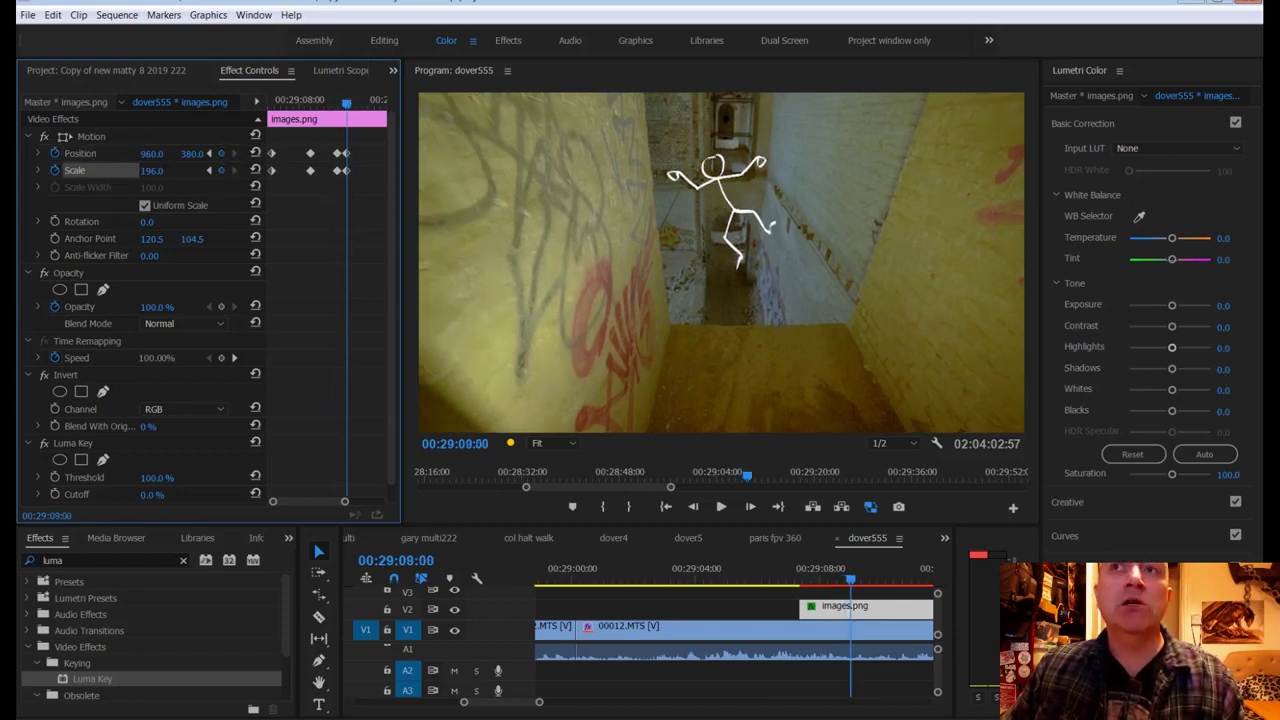
mouse_move(151, 153)
left_mouse_down()
mouse_move(114, 153)
mouse_move(175, 153)
left_mouse_up()
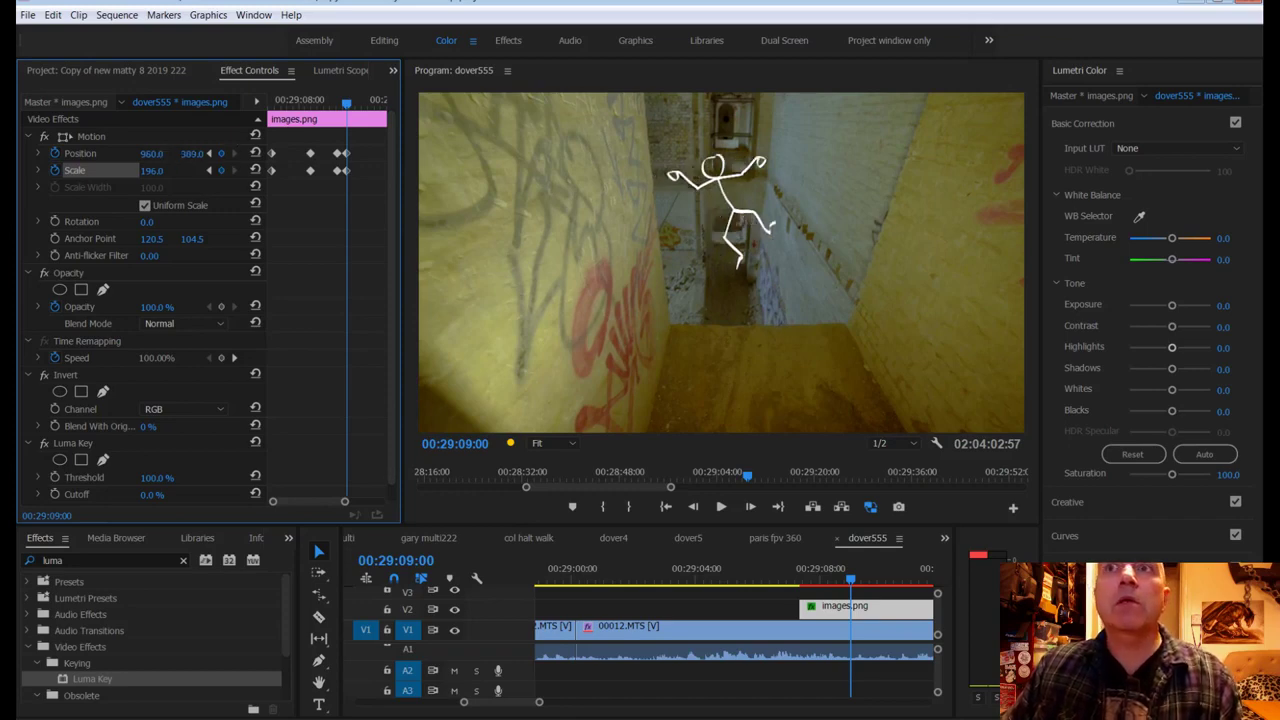
left_click_drag(191, 153, 248, 153)
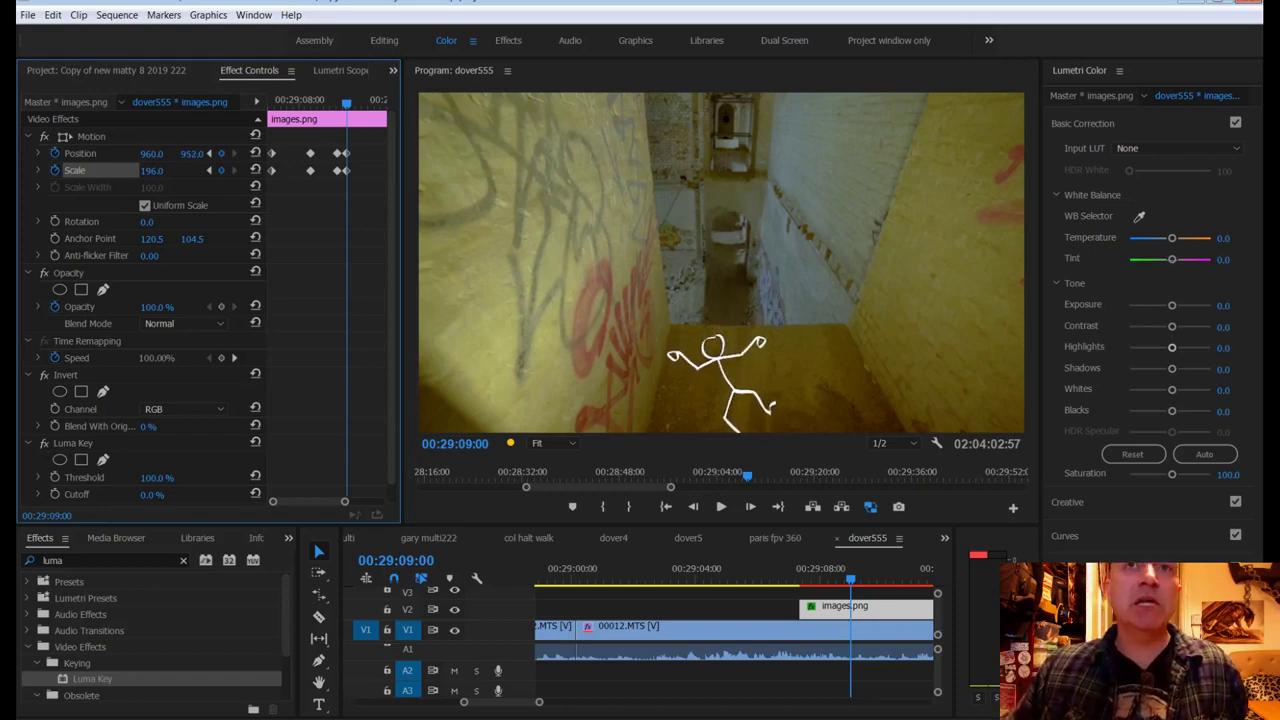
Step: Add a four-point Opacity mask to the stickman clip and shape its corners around the stairwell opening above the ledge
left_click(140, 70)
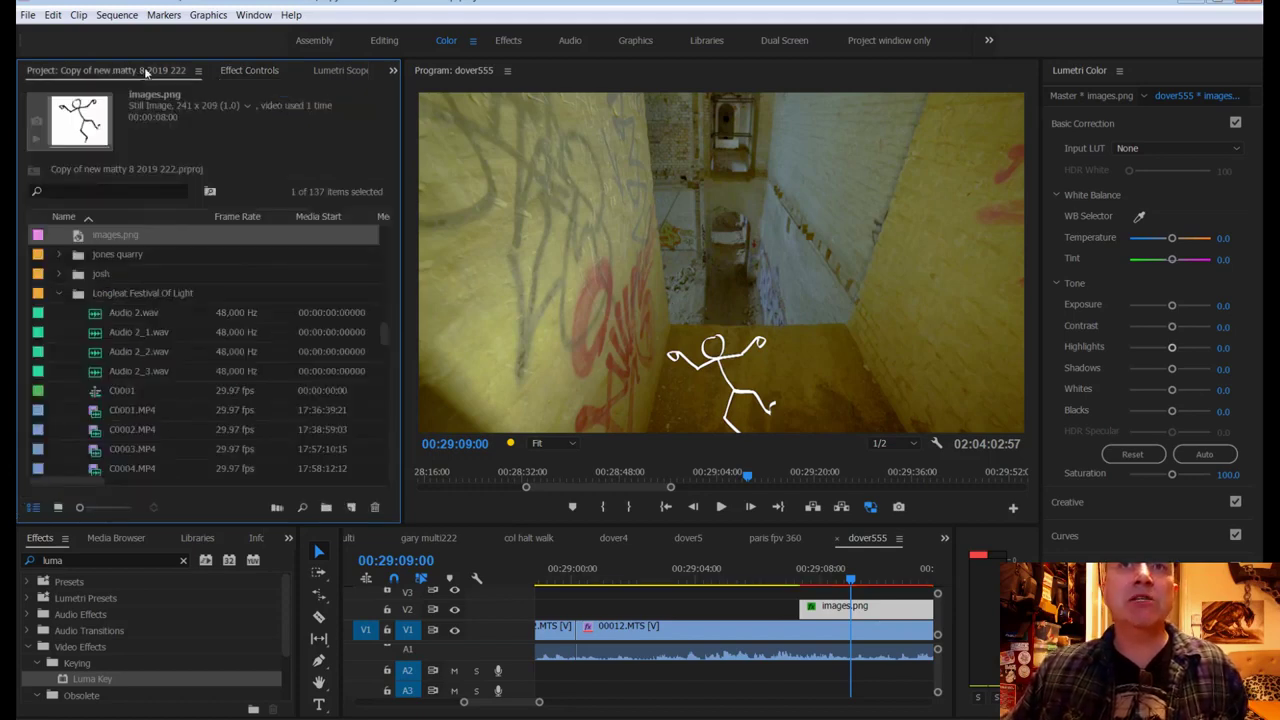
left_click(240, 71)
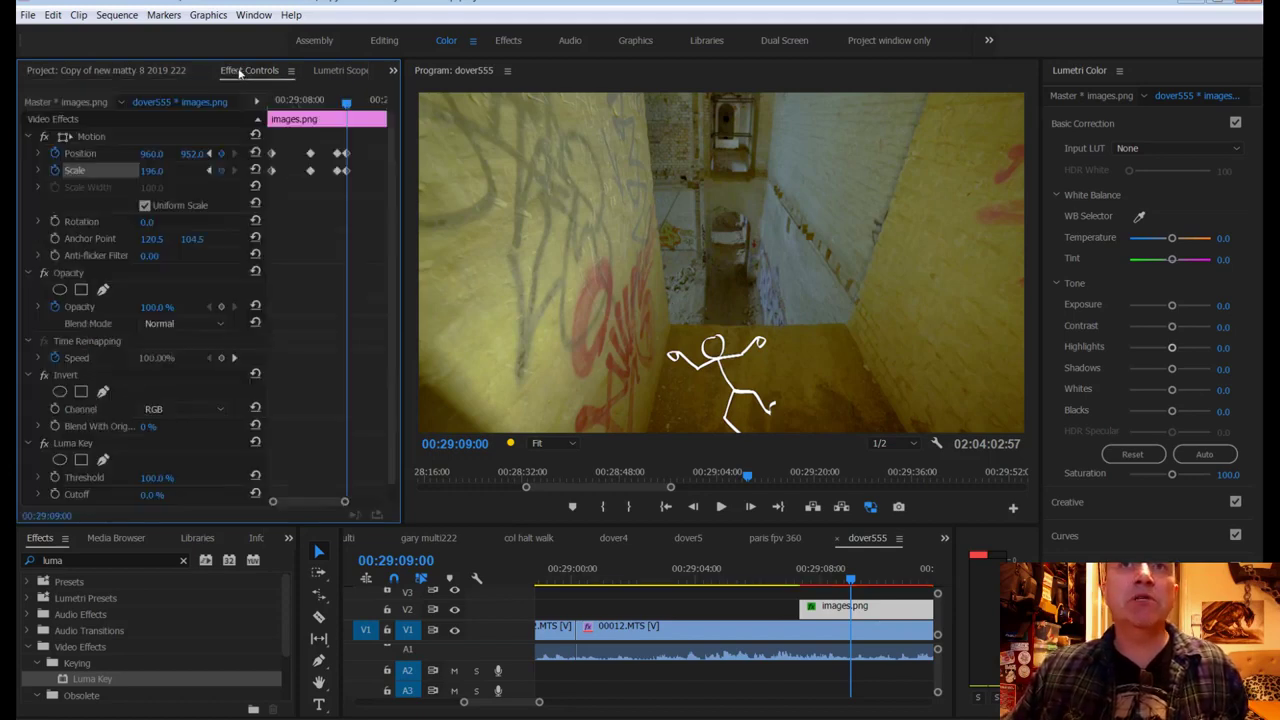
left_click(81, 289)
left_click_drag(727, 395, 854, 326)
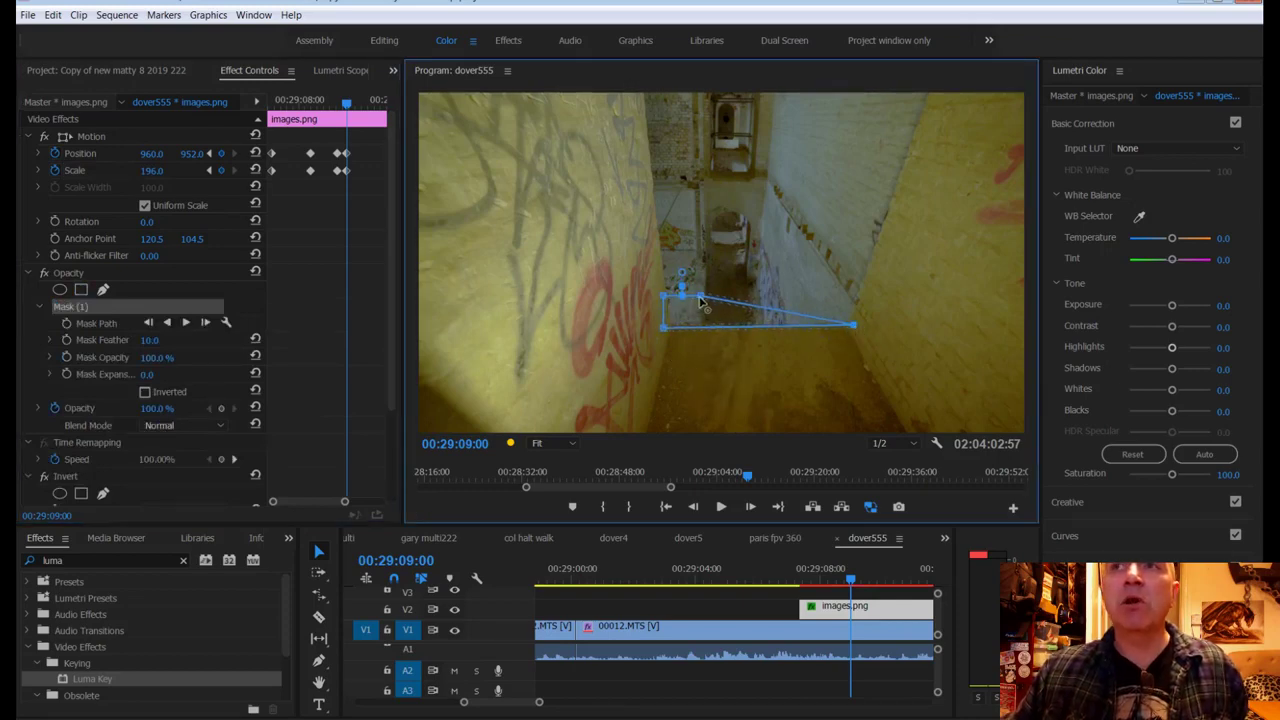
left_click_drag(700, 297, 800, 103)
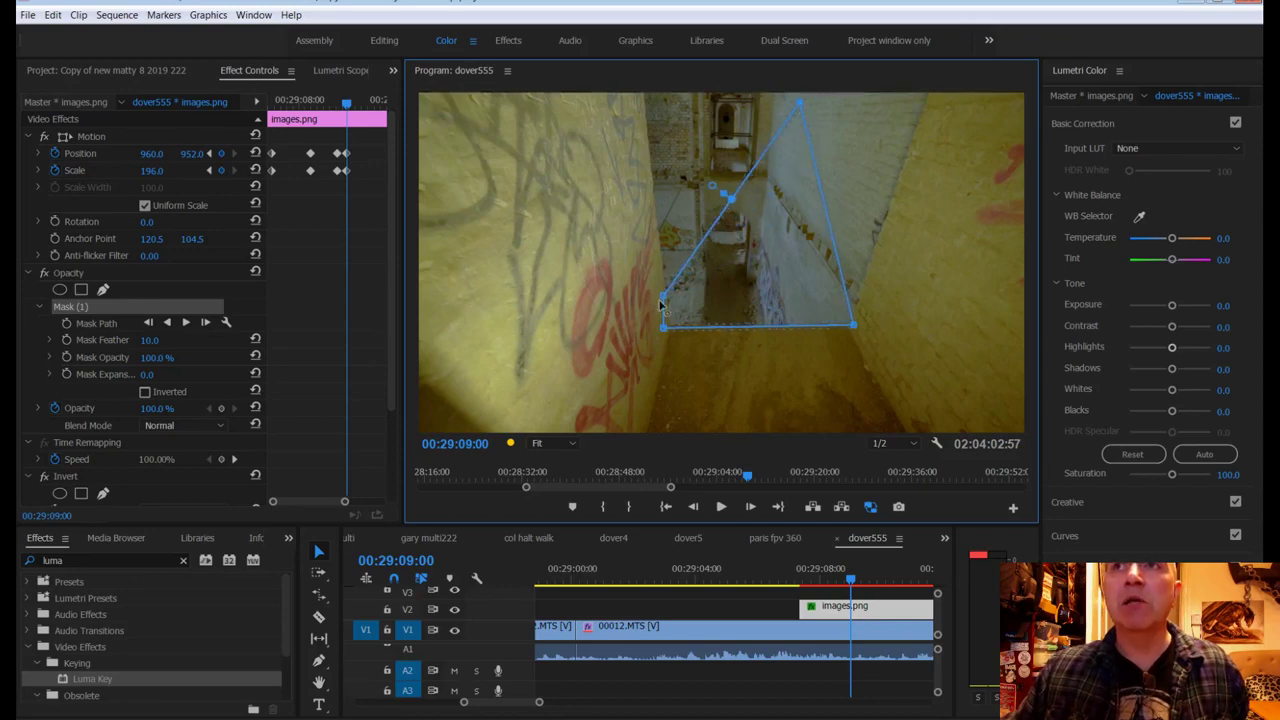
left_click_drag(663, 300, 630, 117)
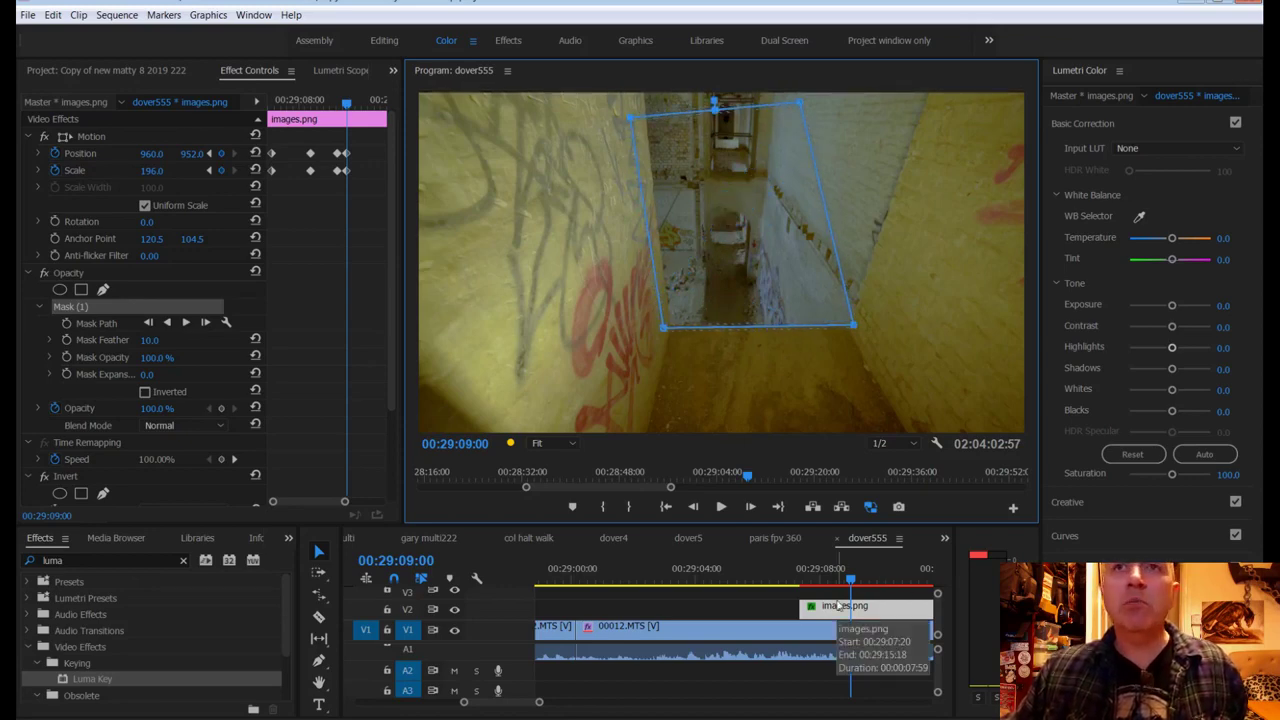
Step: At 00:29:08:26, move the Opacity mask down over the stickman and the stairwell opening, and scrub ahead to check it
mouse_move(849, 578)
left_mouse_down()
mouse_move(814, 578)
mouse_move(833, 578)
left_mouse_up()
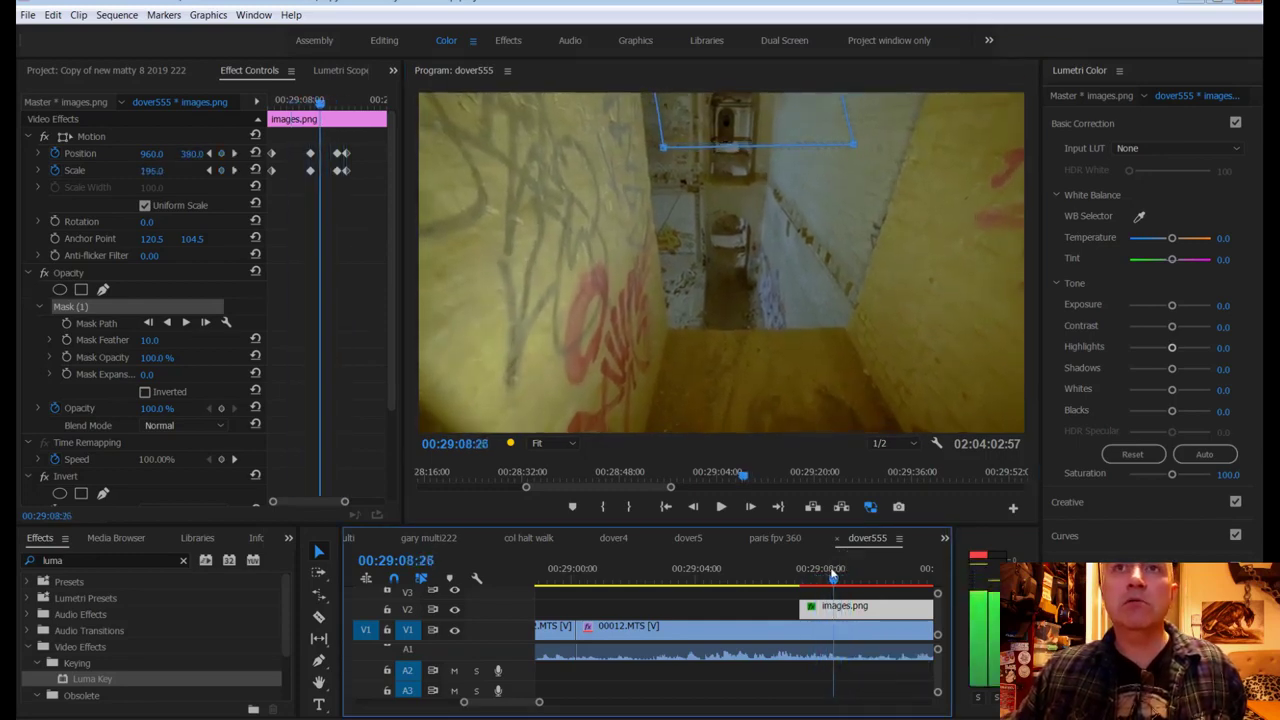
left_click(88, 308)
left_click_drag(706, 106, 707, 288)
left_click_drag(320, 101, 337, 100)
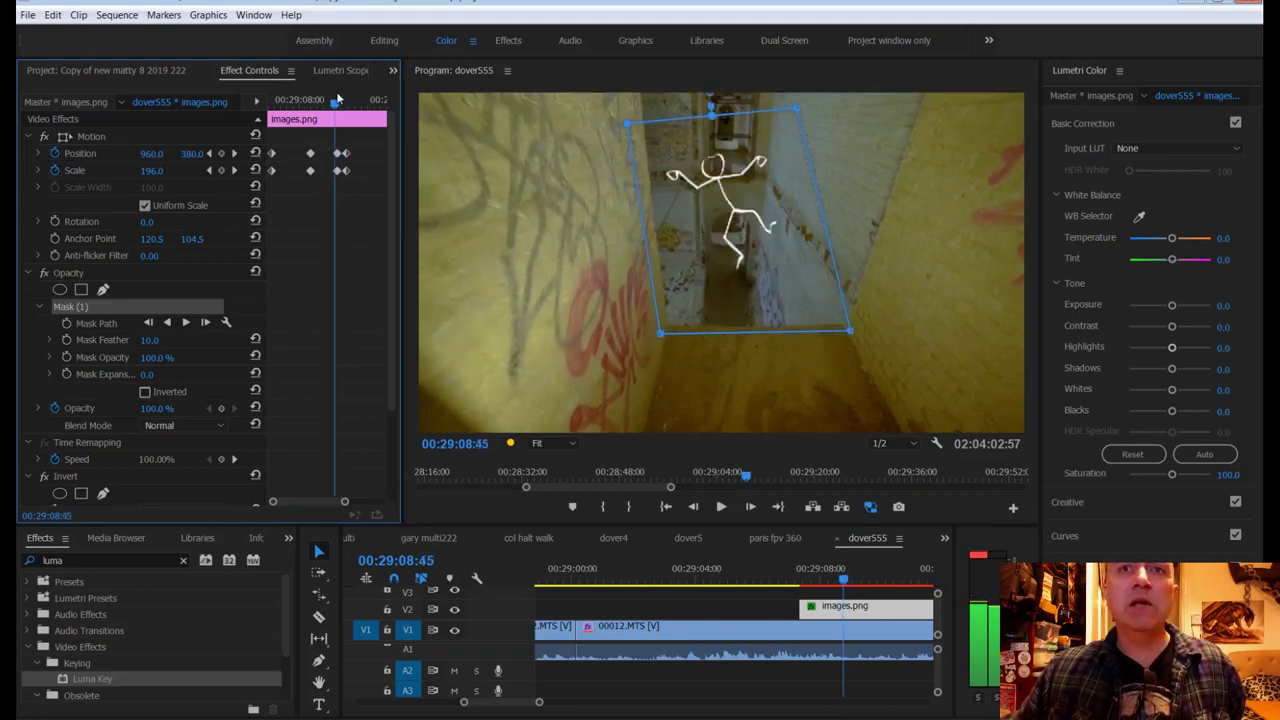
left_click_drag(337, 100, 339, 100)
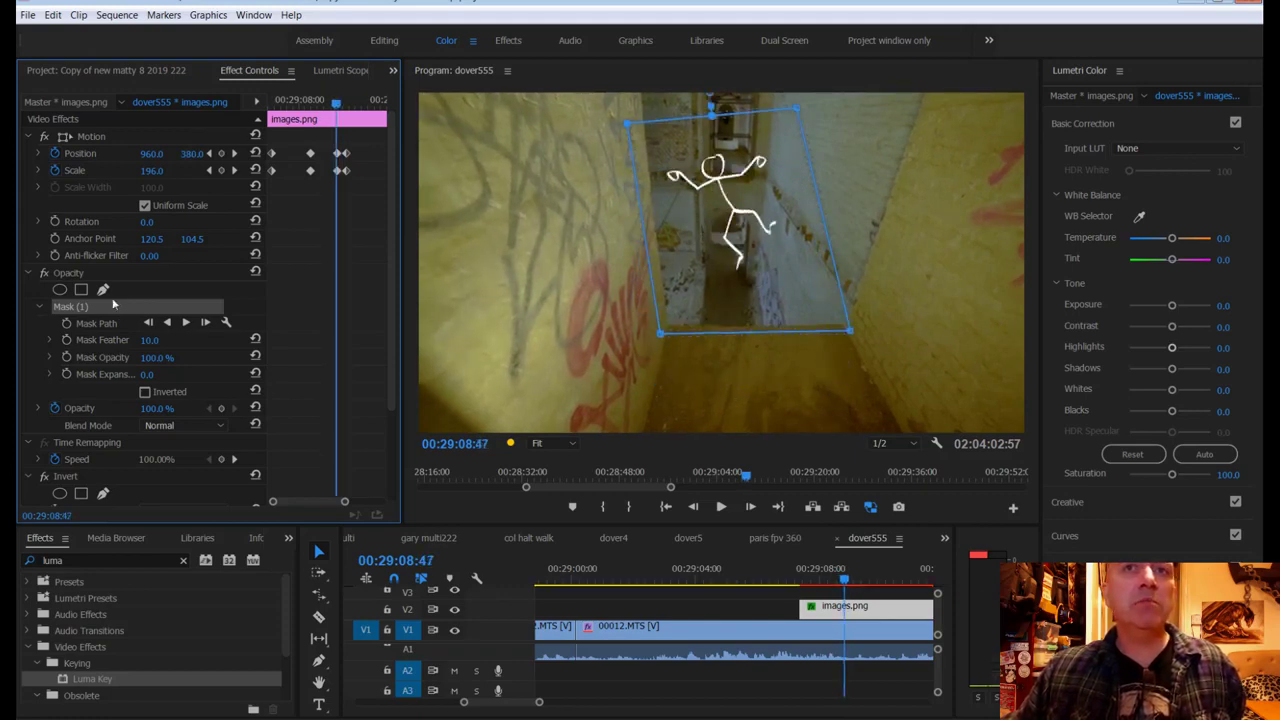
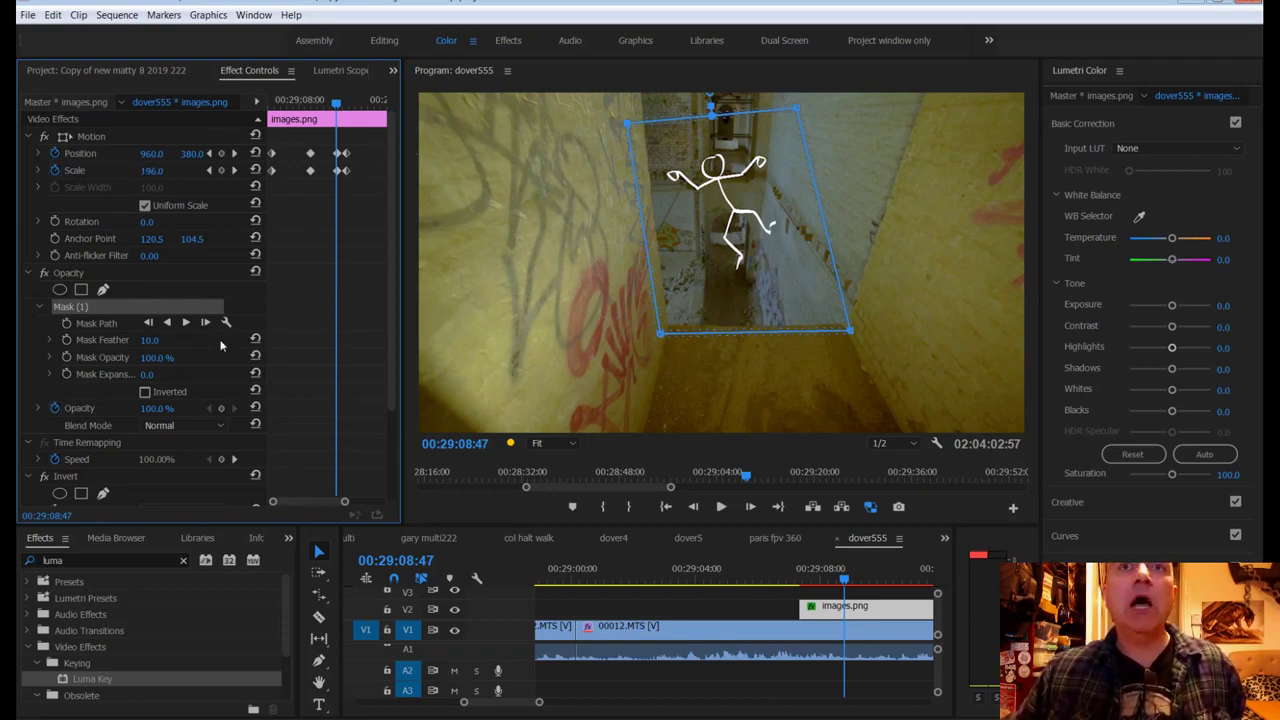
Step: Start keyframing the Mask Path of the stickman's Opacity mask at 00:29:08:37
left_click(830, 582)
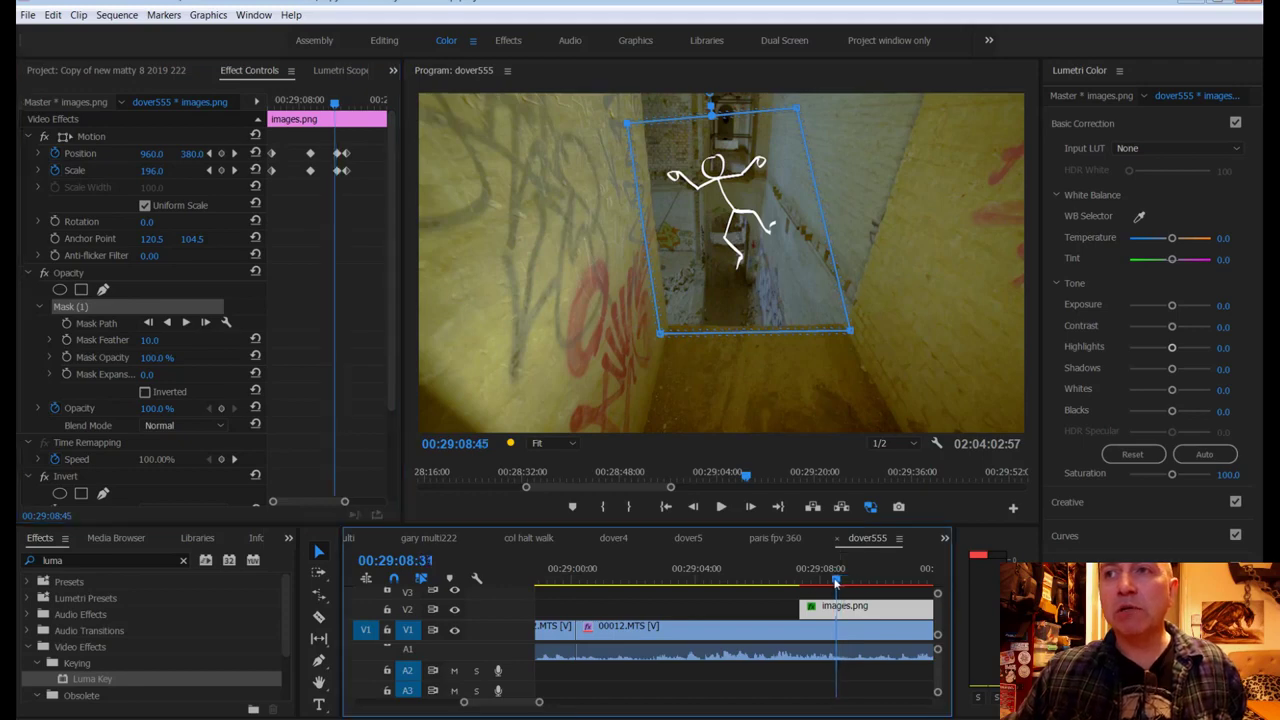
left_click_drag(830, 585, 838, 588)
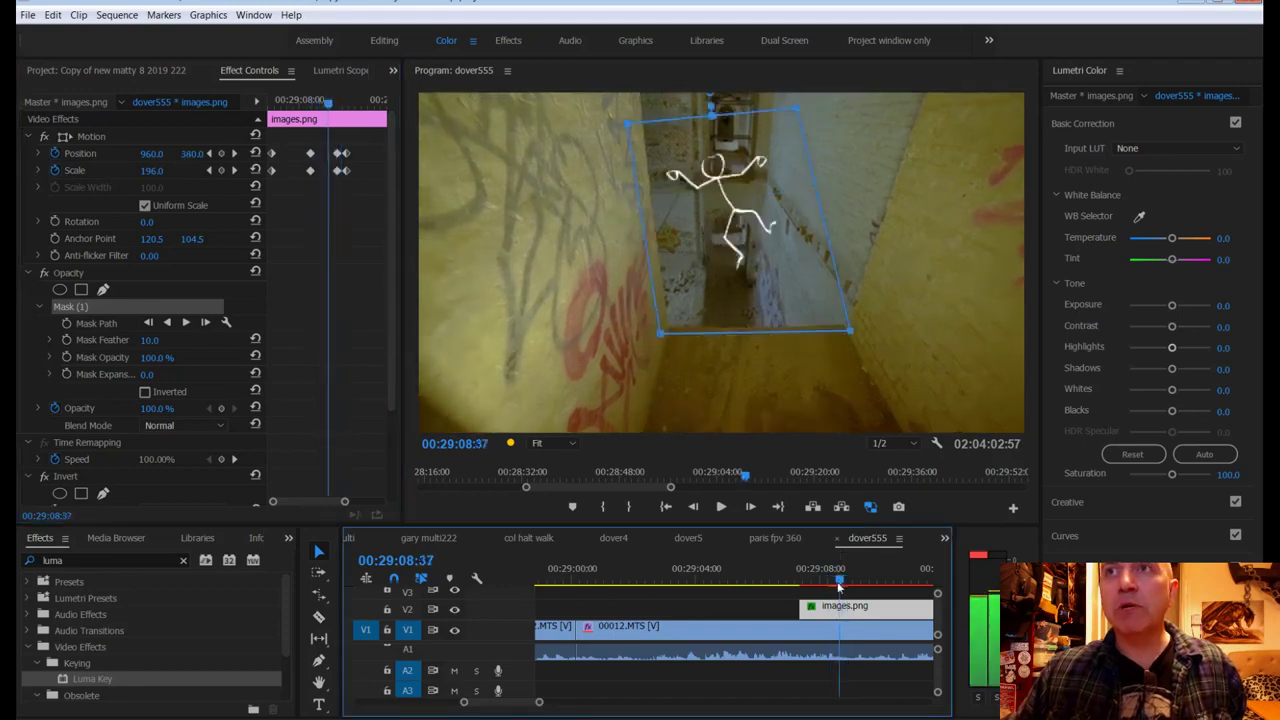
left_click(66, 322)
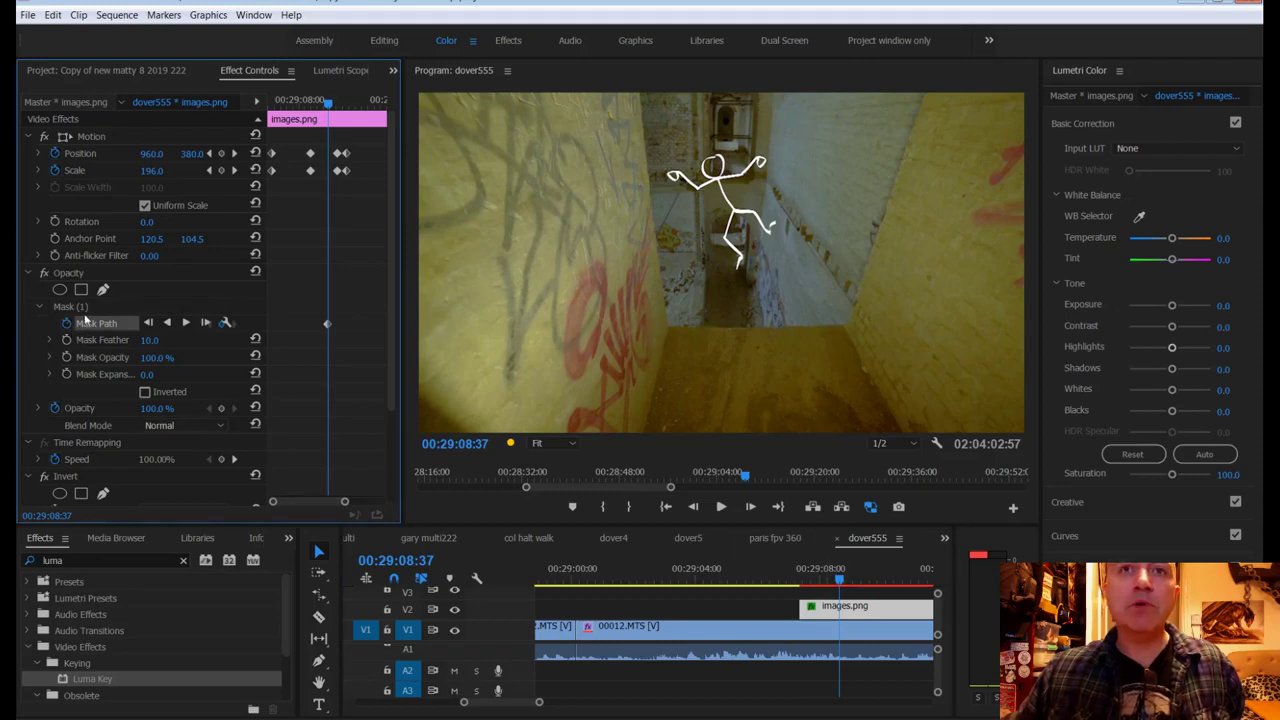
Step: At 00:29:08:53, raise the mask's two lower corners to the ledge edge so the stickman's feet are cut off
left_click(75, 307)
left_click(843, 582)
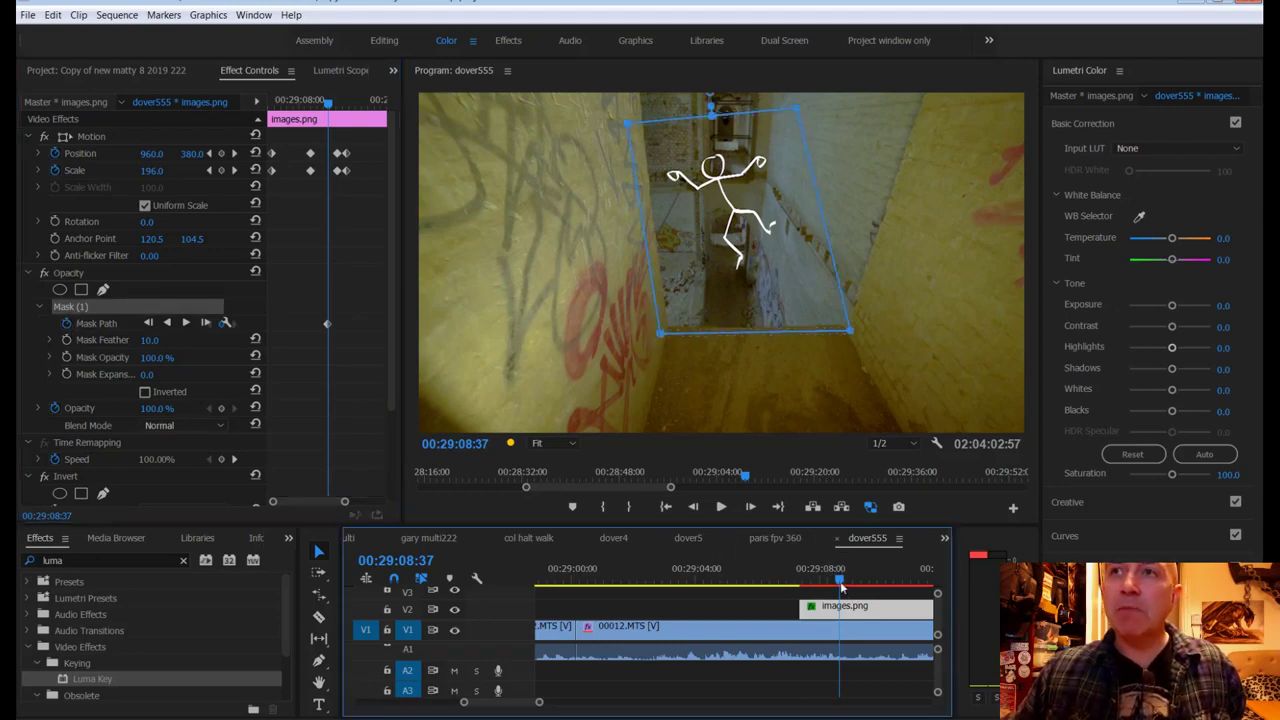
left_click_drag(843, 582, 848, 589)
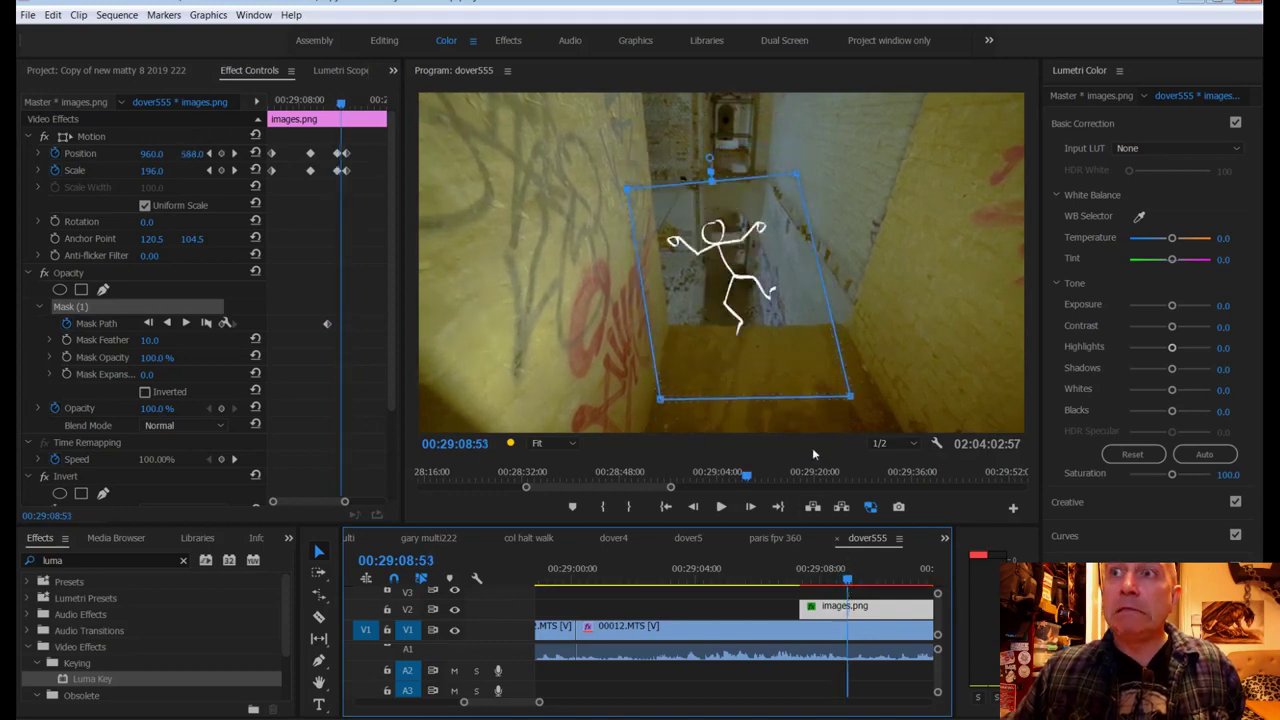
left_click_drag(849, 398, 830, 322)
left_click_drag(659, 398, 659, 320)
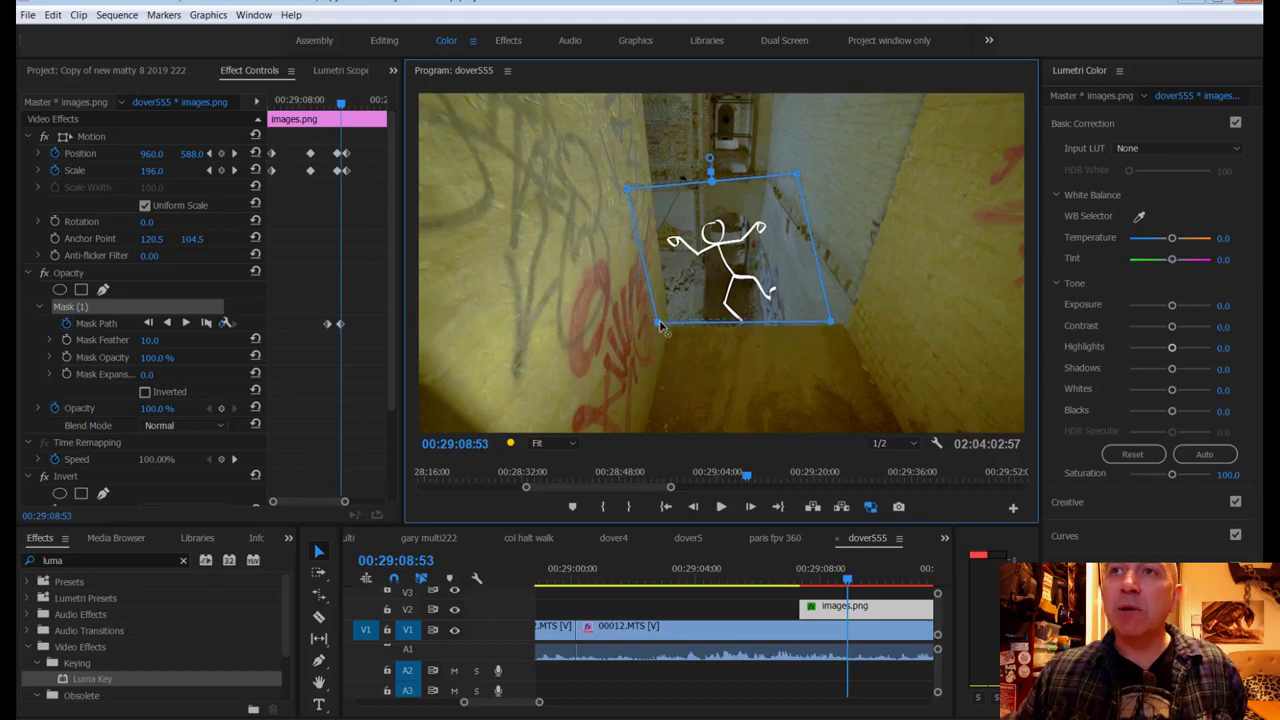
Step: Try deleting the Mask Path keyframe at 00:29:08:37, check the mask at 00:29:08:45, and undo the deletion
left_click_drag(845, 568, 842, 578)
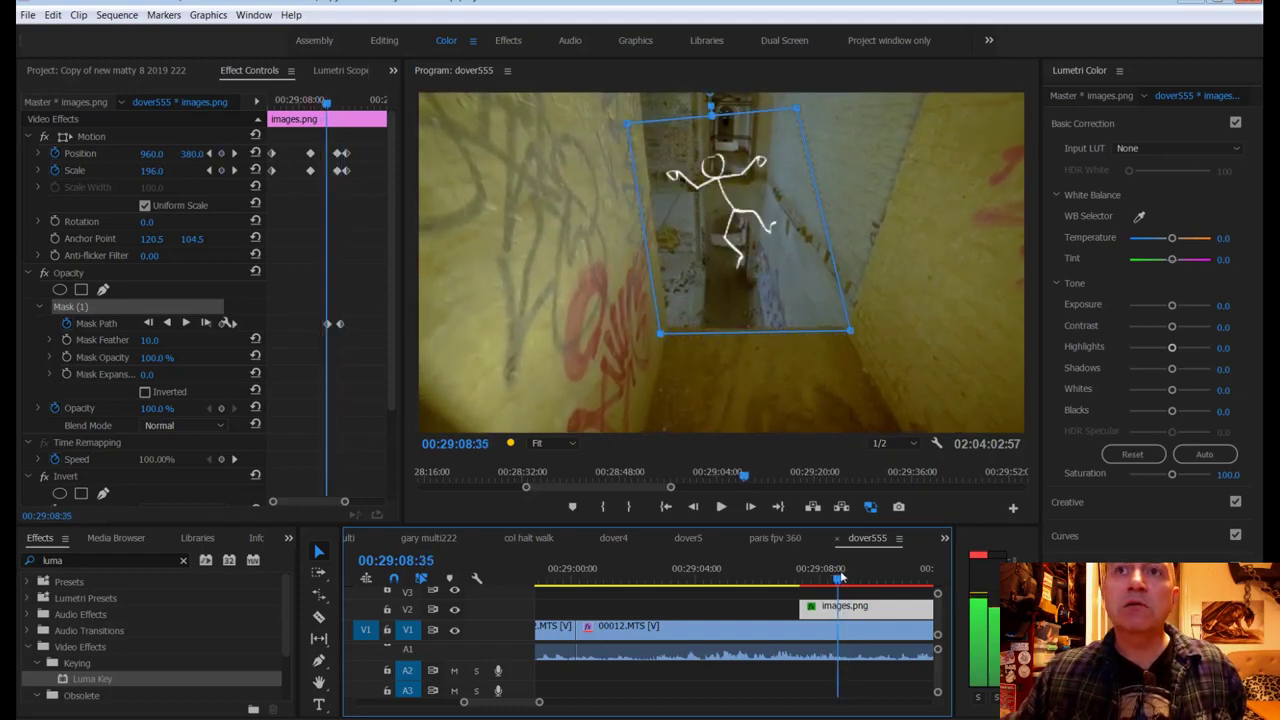
left_click(331, 325)
key("Delete")
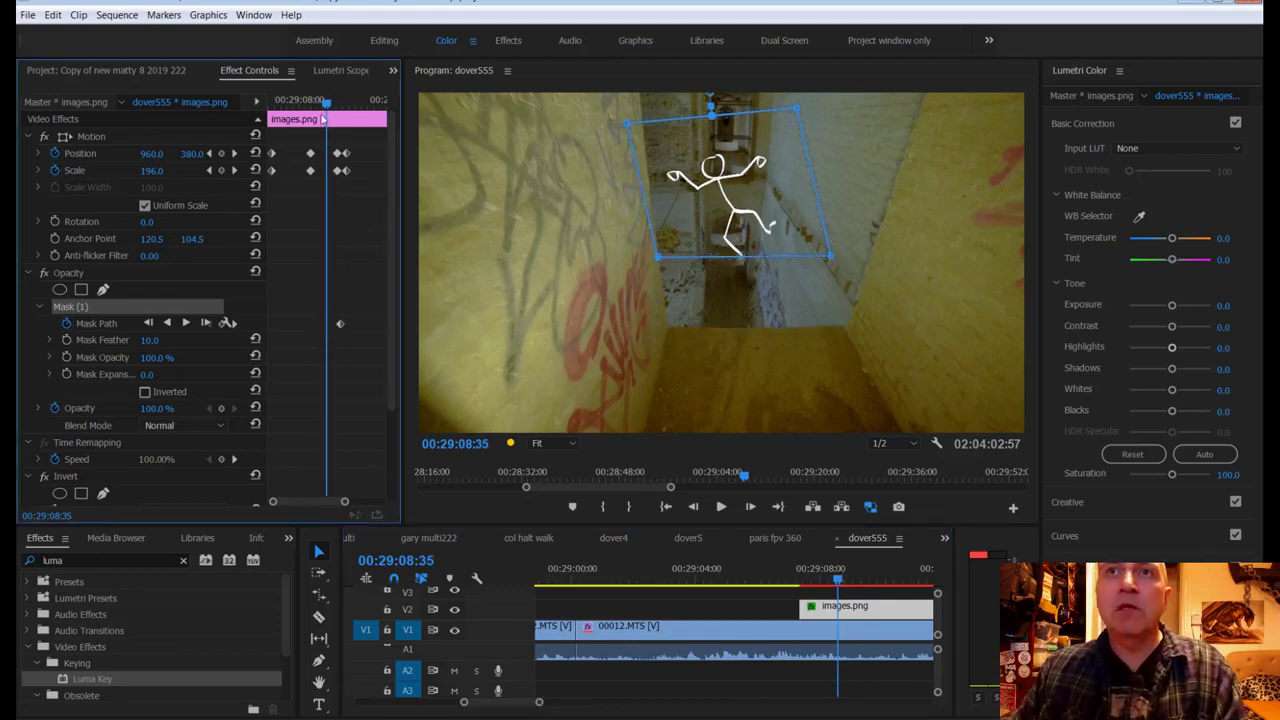
mouse_move(322, 106)
left_mouse_down()
mouse_move(345, 104)
mouse_move(334, 110)
left_mouse_up()
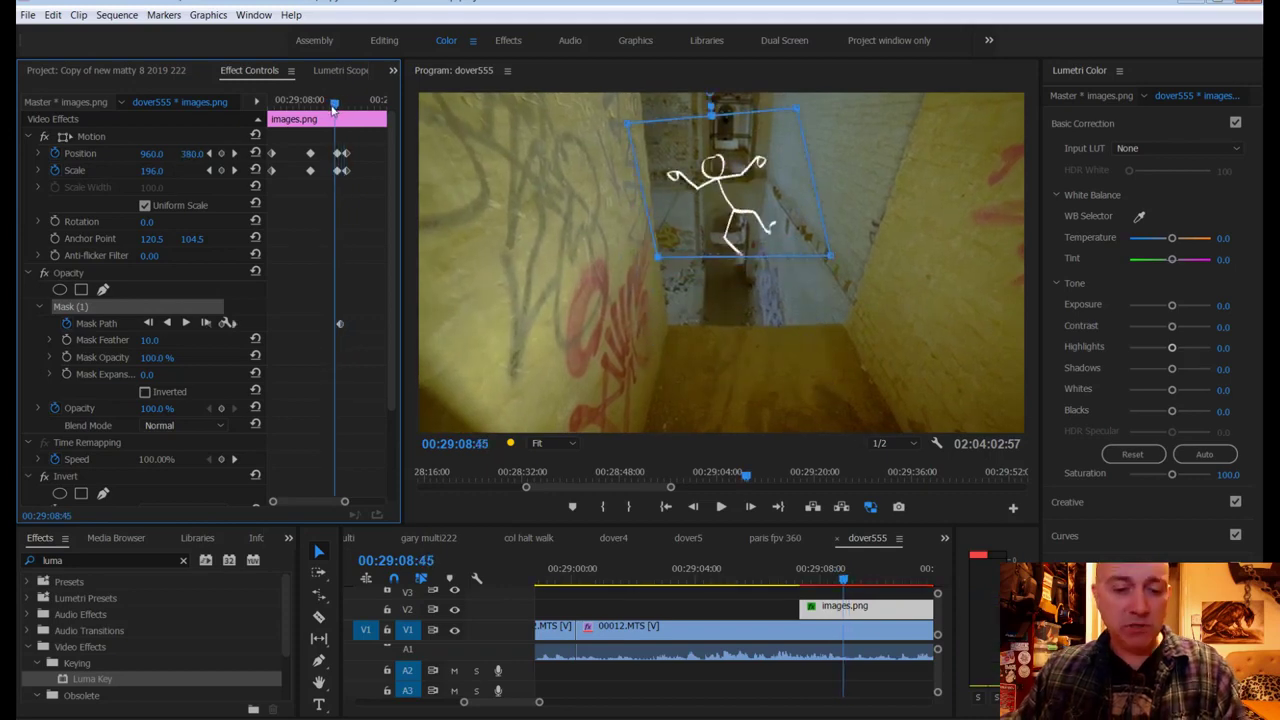
key("ctrl+z")
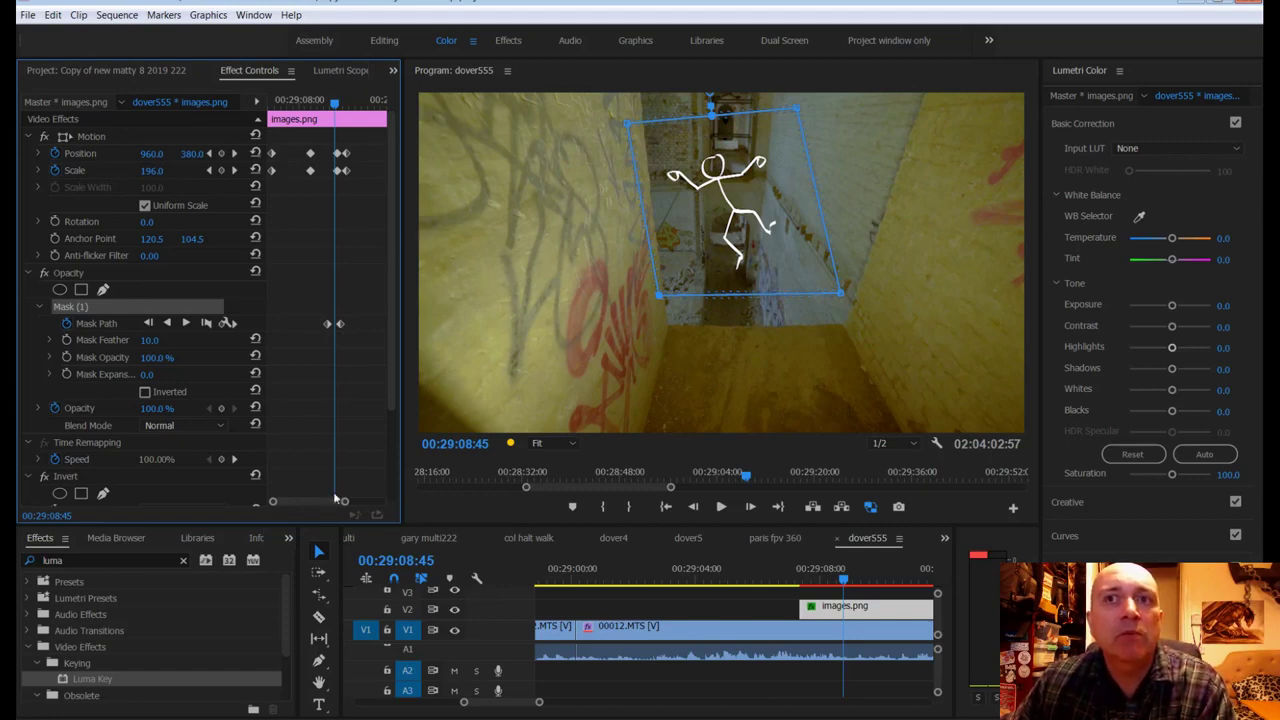
left_click_drag(342, 503, 344, 506)
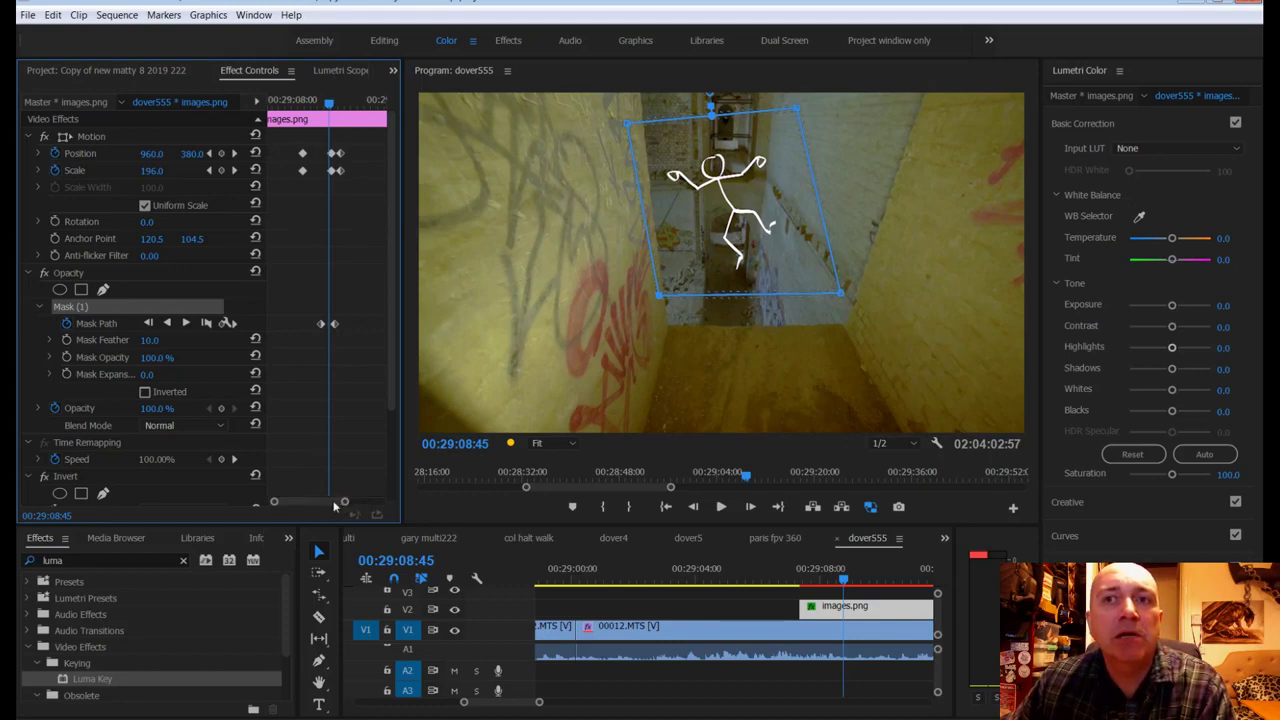
Step: Enlarge the keyframe area for the stickman's effect settings and save the project
mouse_move(351, 505)
left_mouse_down()
mouse_move(368, 508)
mouse_move(352, 506)
left_mouse_up()
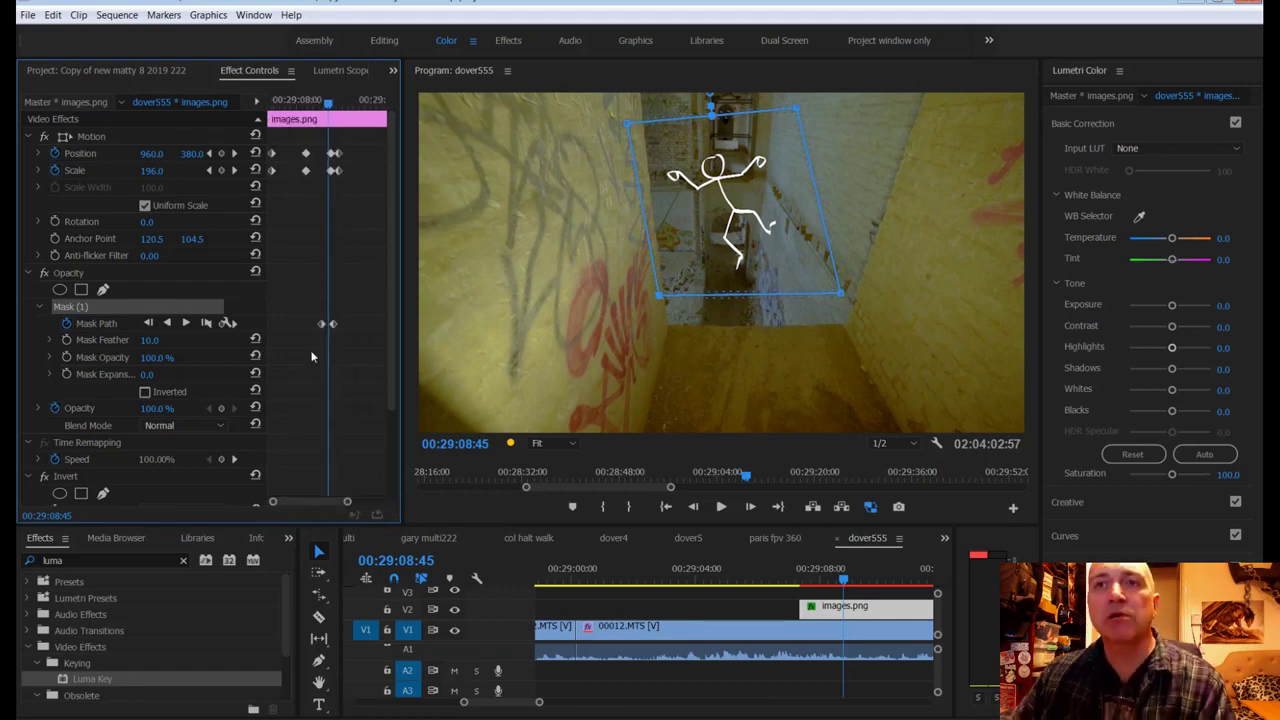
scroll(306, 365, "down", 2)
scroll(304, 370, "up", 2)
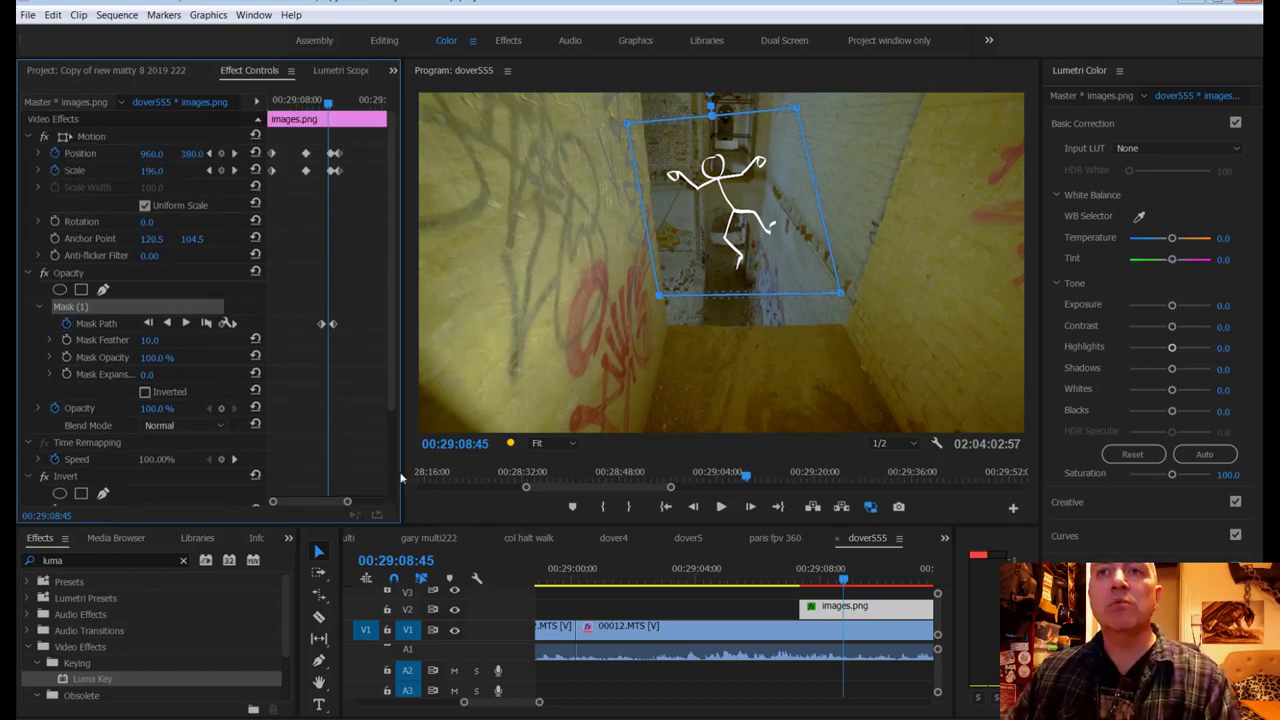
left_click_drag(400, 479, 502, 477)
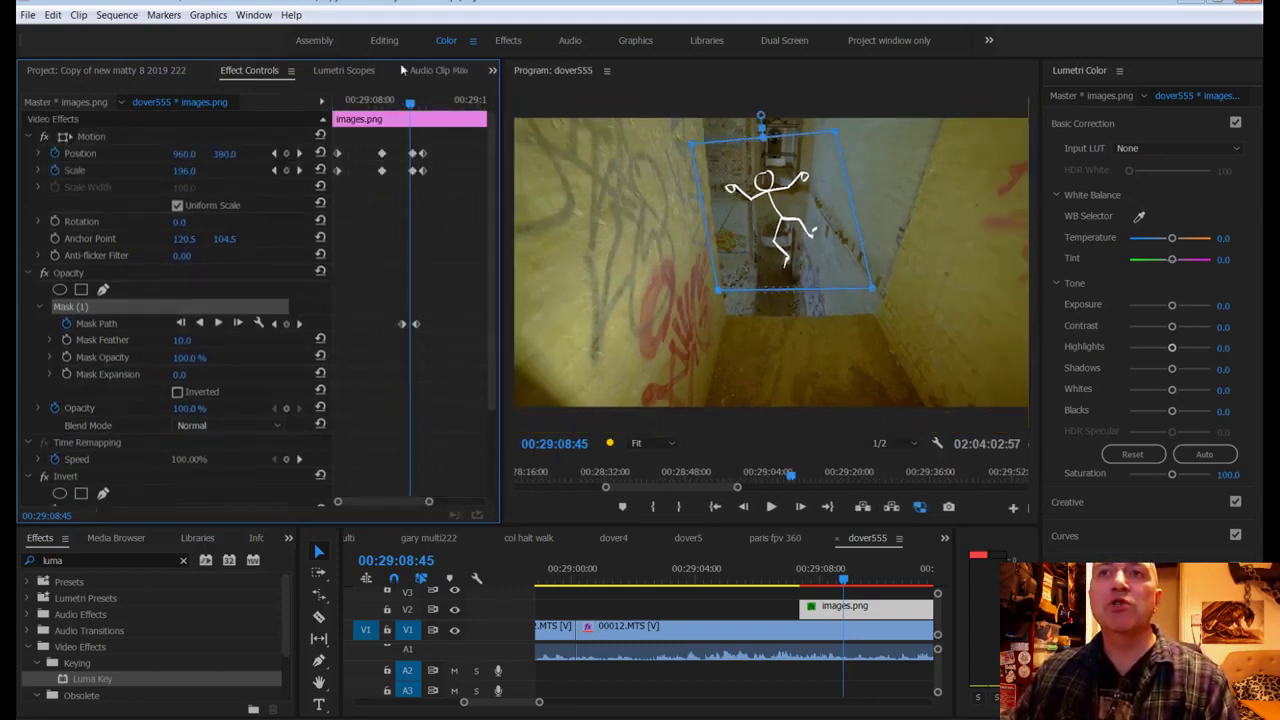
key("ctrl+s")
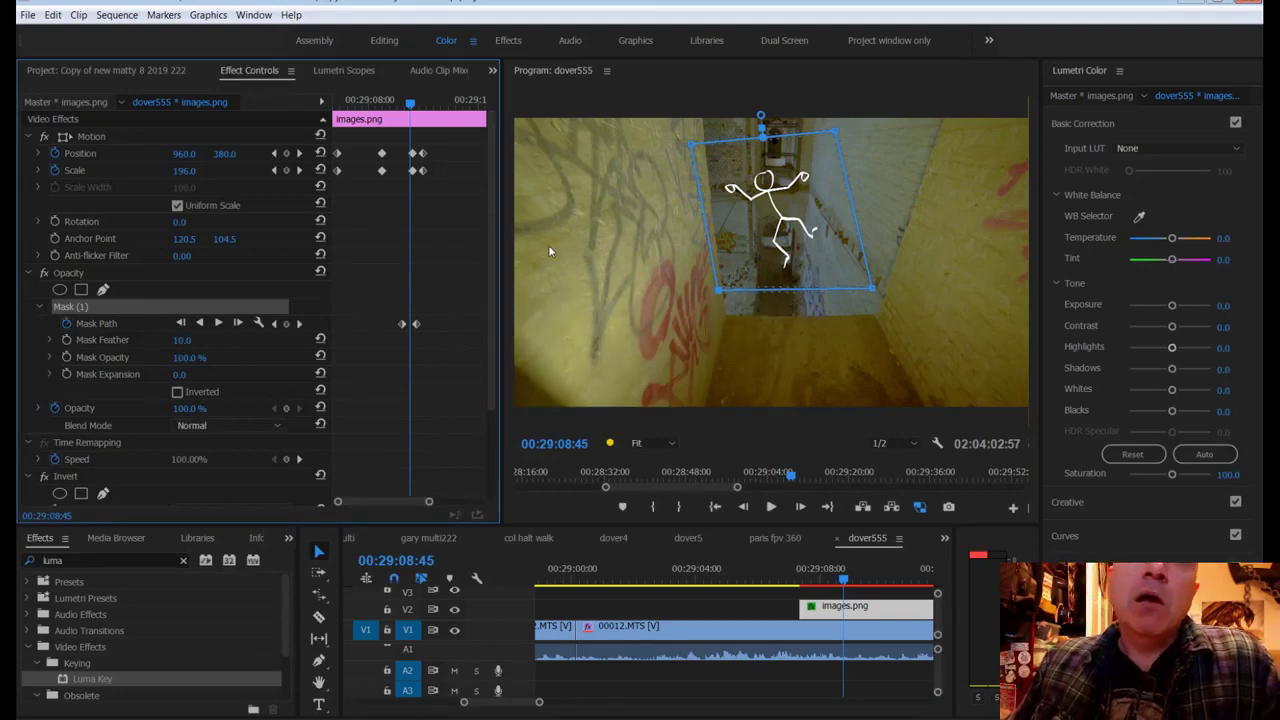
Step: Search the effects for "mask" and look through the matching effects
left_click(183, 563)
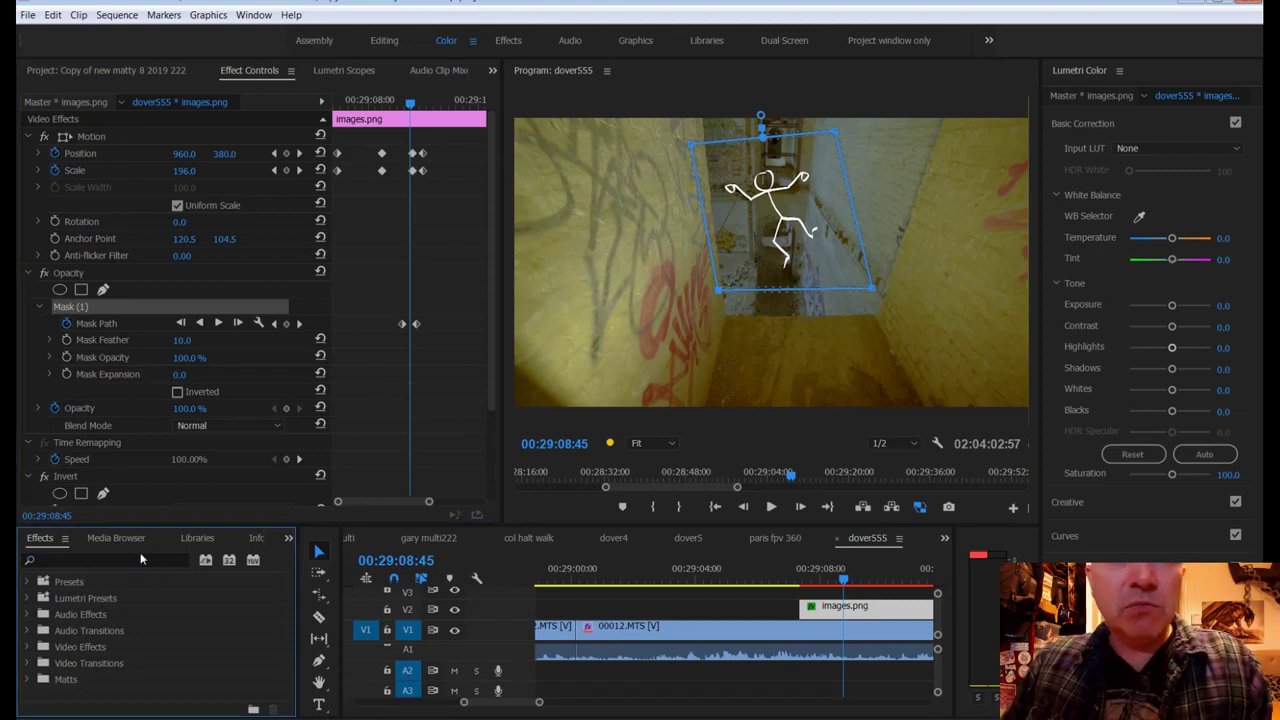
left_click(140, 553)
type("mask")
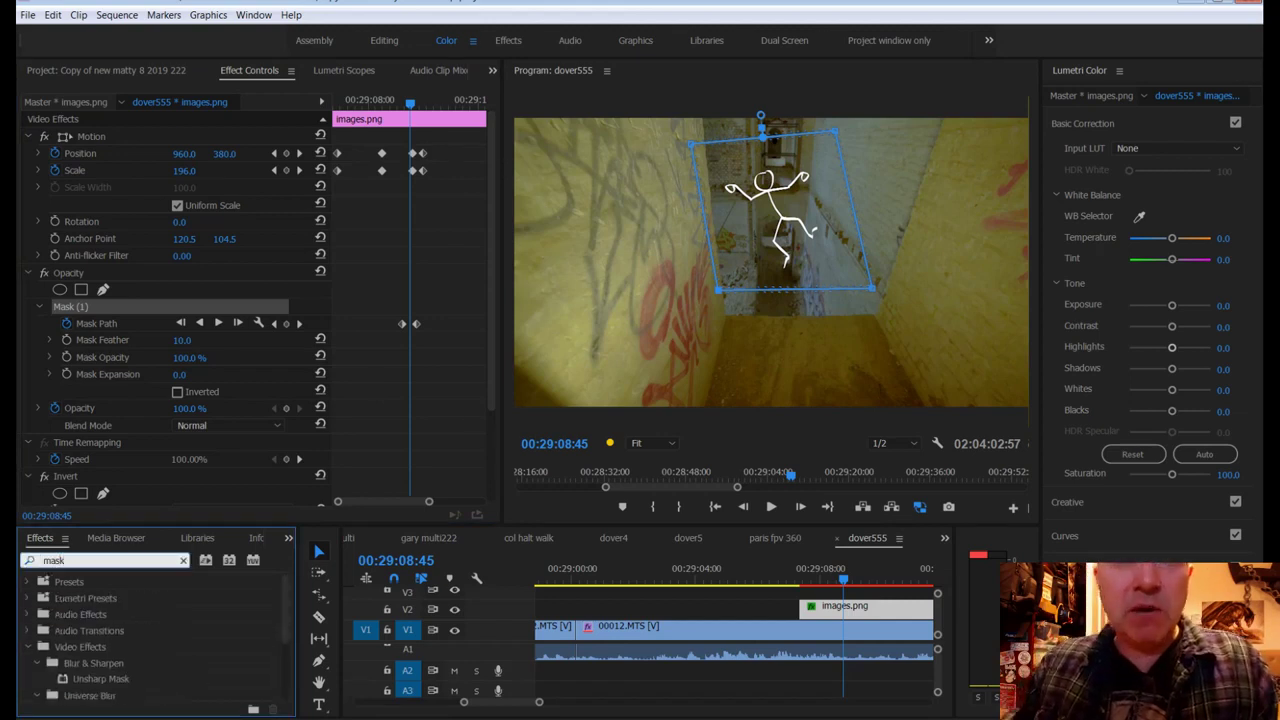
scroll(130, 620, "down", 3)
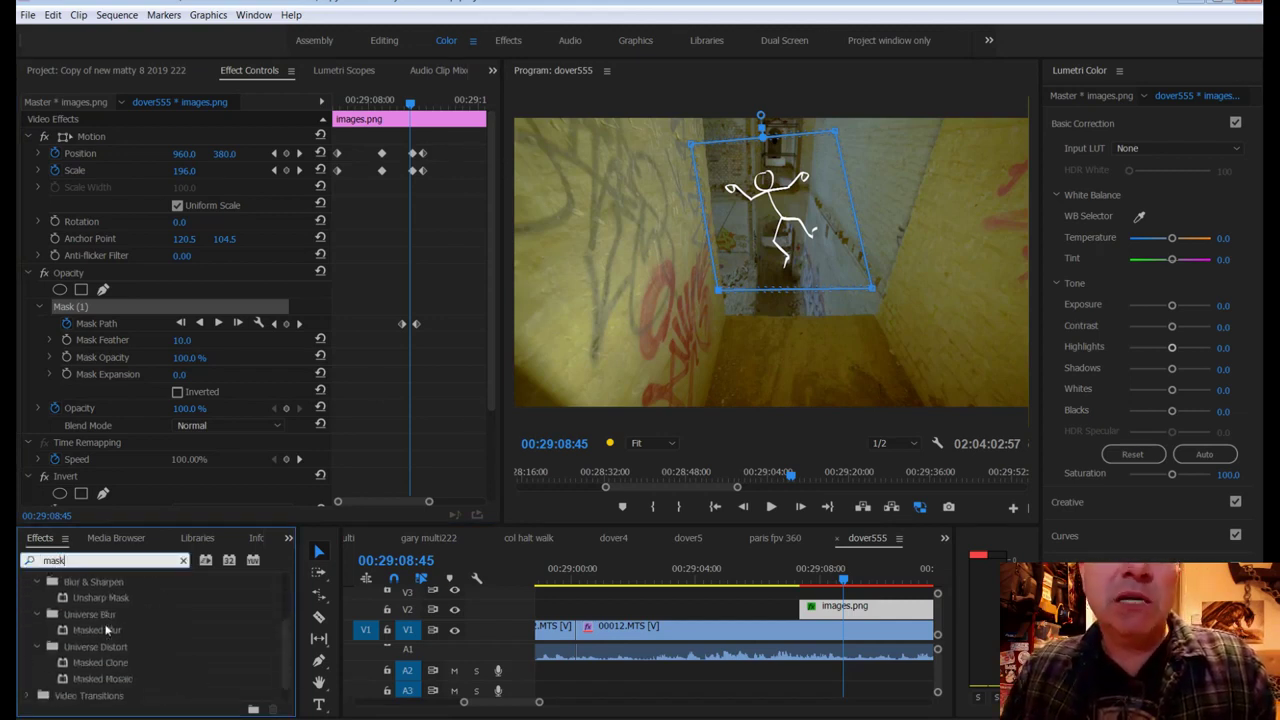
scroll(103, 622, "up", 3)
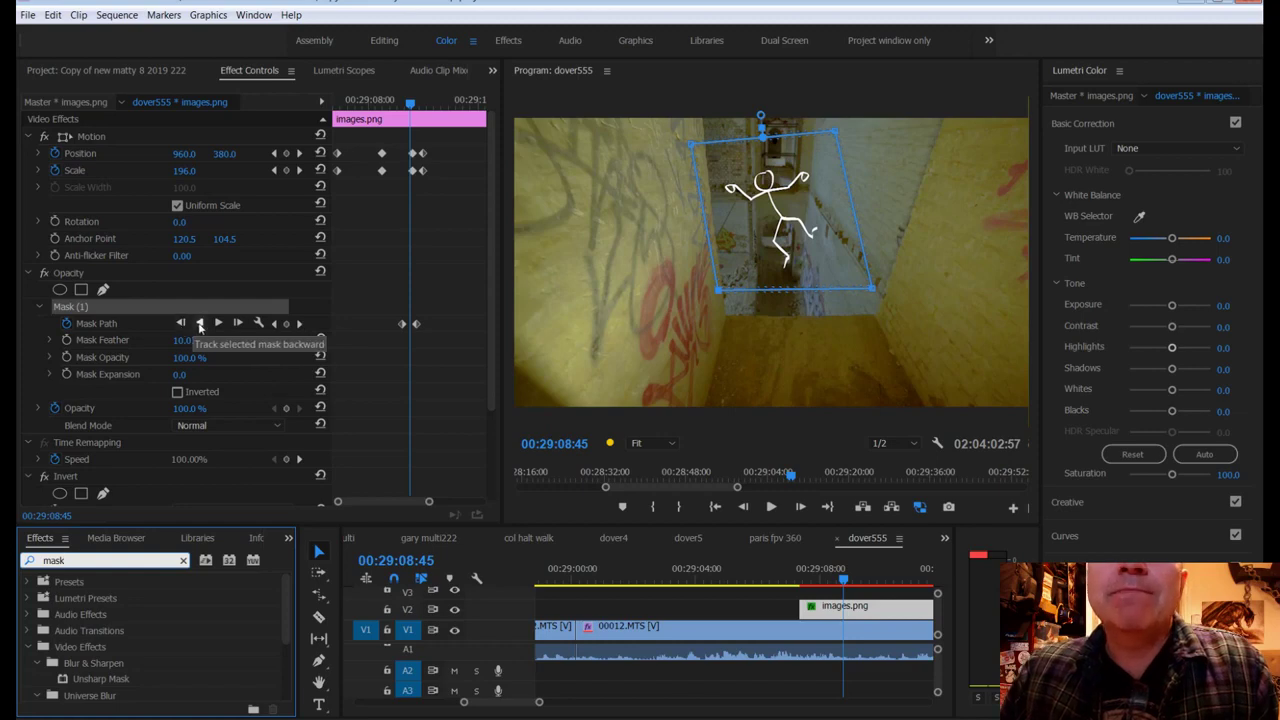
Step: Try tracking the stickman's Opacity mask backward from 00:29:08:45 and stop the tracking
left_click(200, 324)
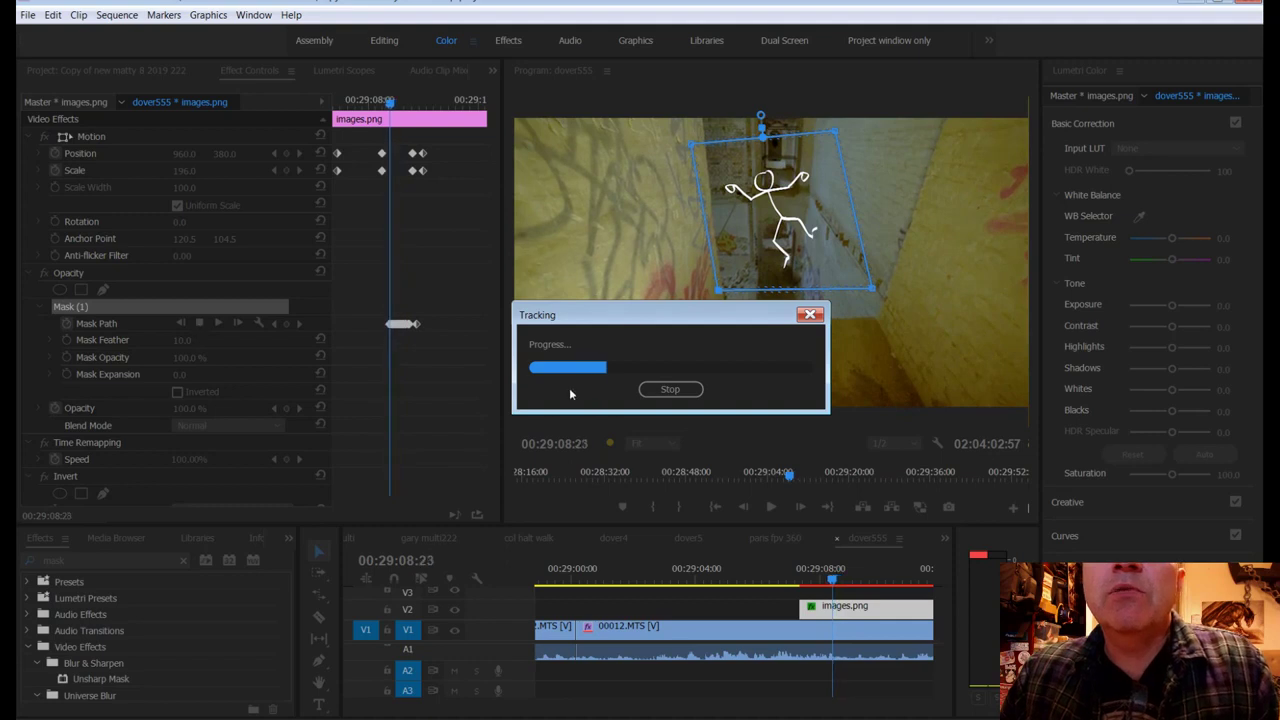
left_click(669, 395)
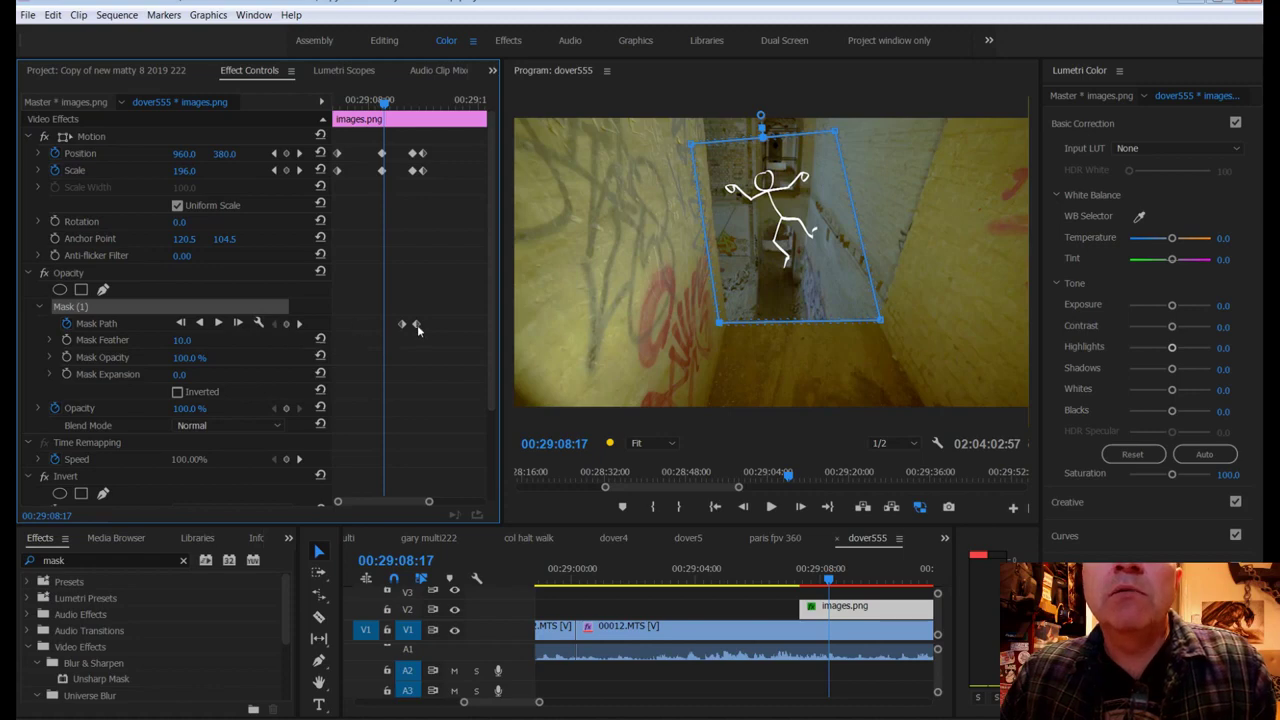
Step: Delete the stickman's Mask Path keyframe at 00:29:08:53, leaving the one at 00:29:08:37 in place
left_click(299, 324)
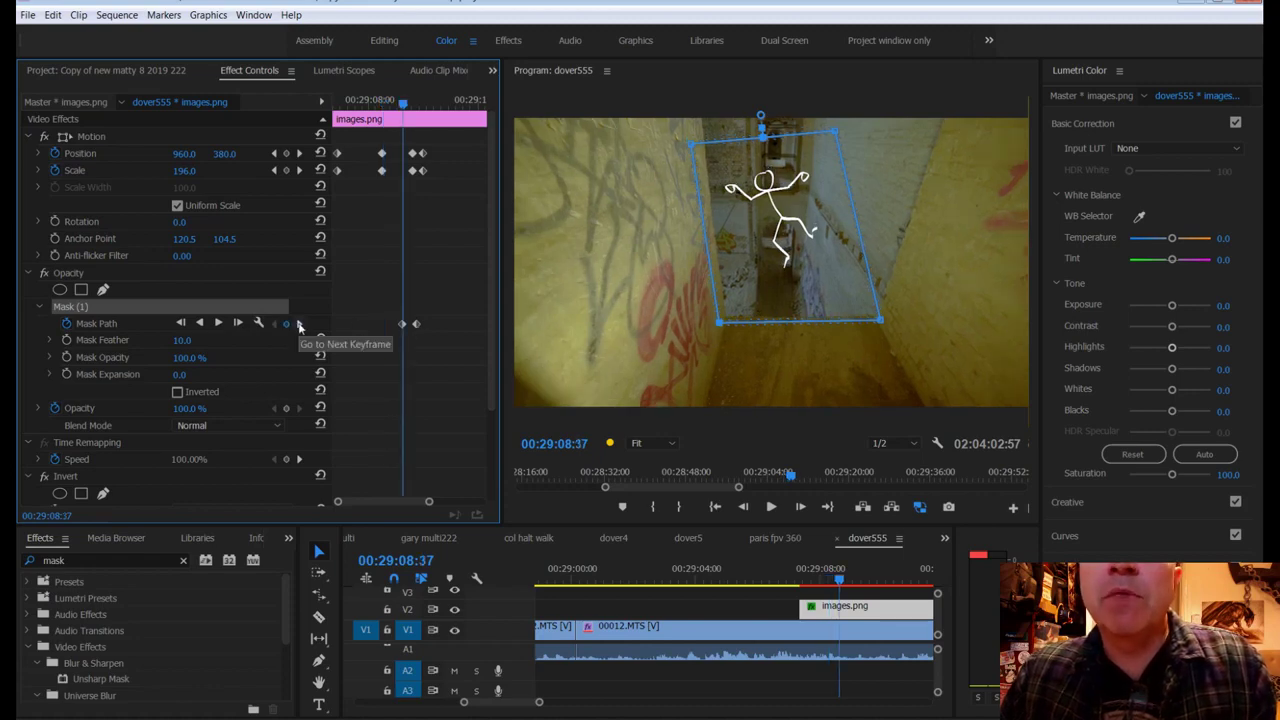
left_click_drag(428, 501, 312, 503)
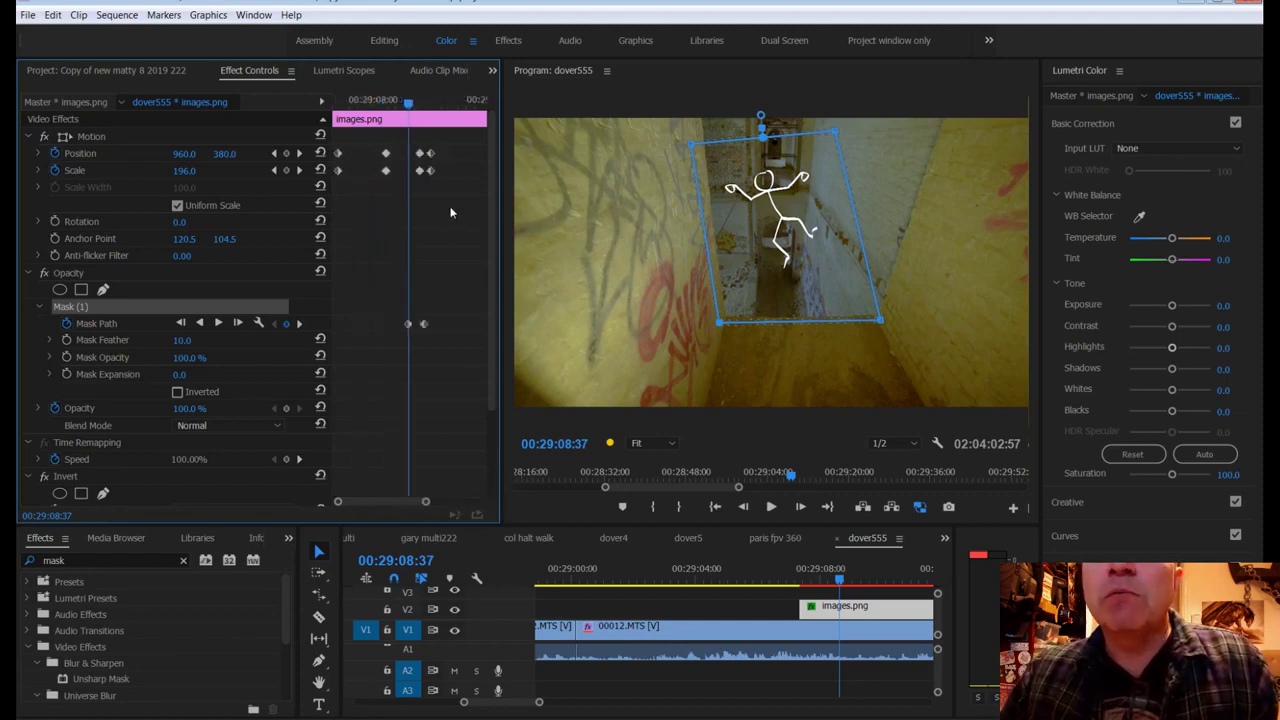
left_click_drag(408, 103, 419, 104)
left_click_drag(412, 104, 416, 104)
left_click(424, 323)
key("Delete")
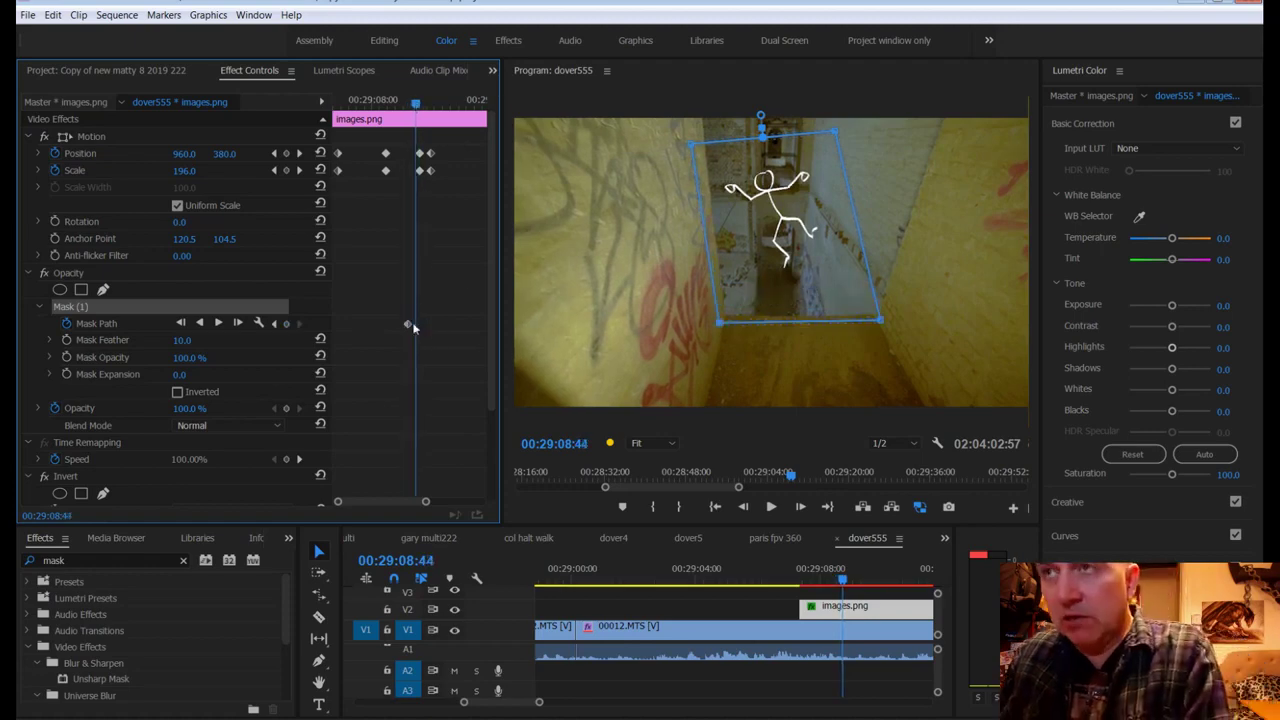
Step: At 00:29:08:53, add a Mask Path keyframe and raise the mask's two lower corners to the ledge edge
left_click_drag(416, 104, 424, 111)
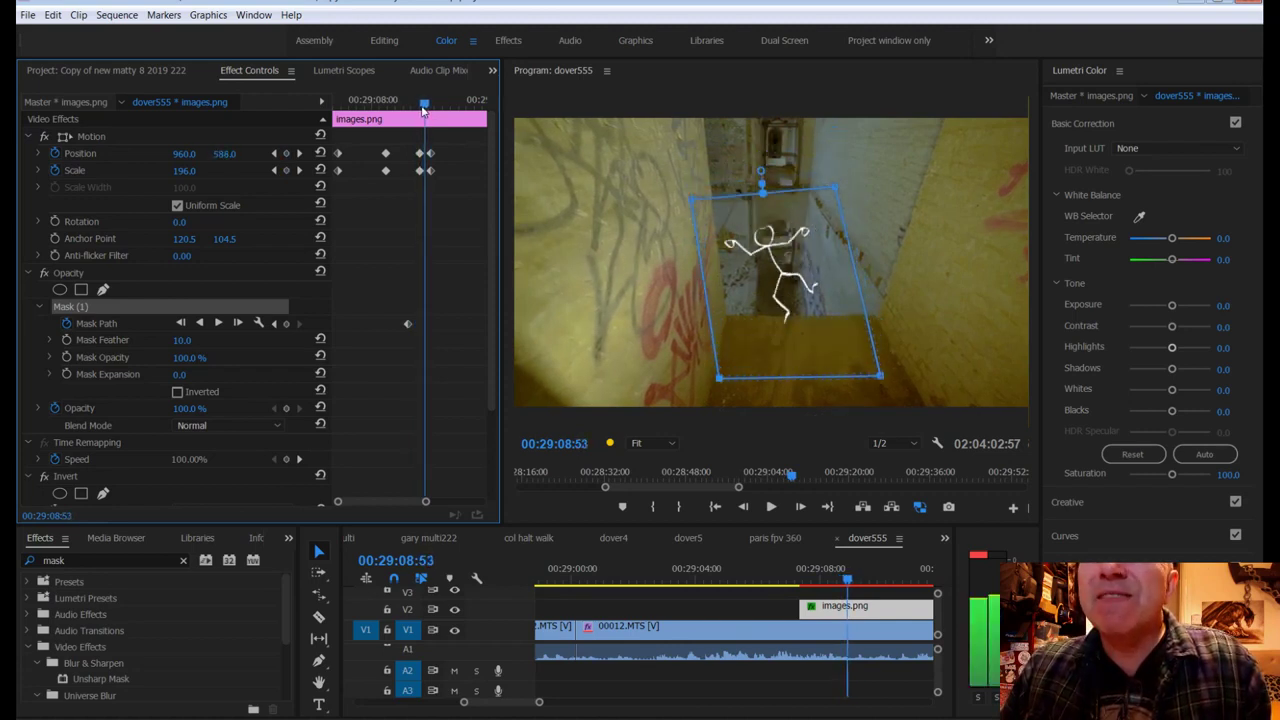
left_click(286, 323)
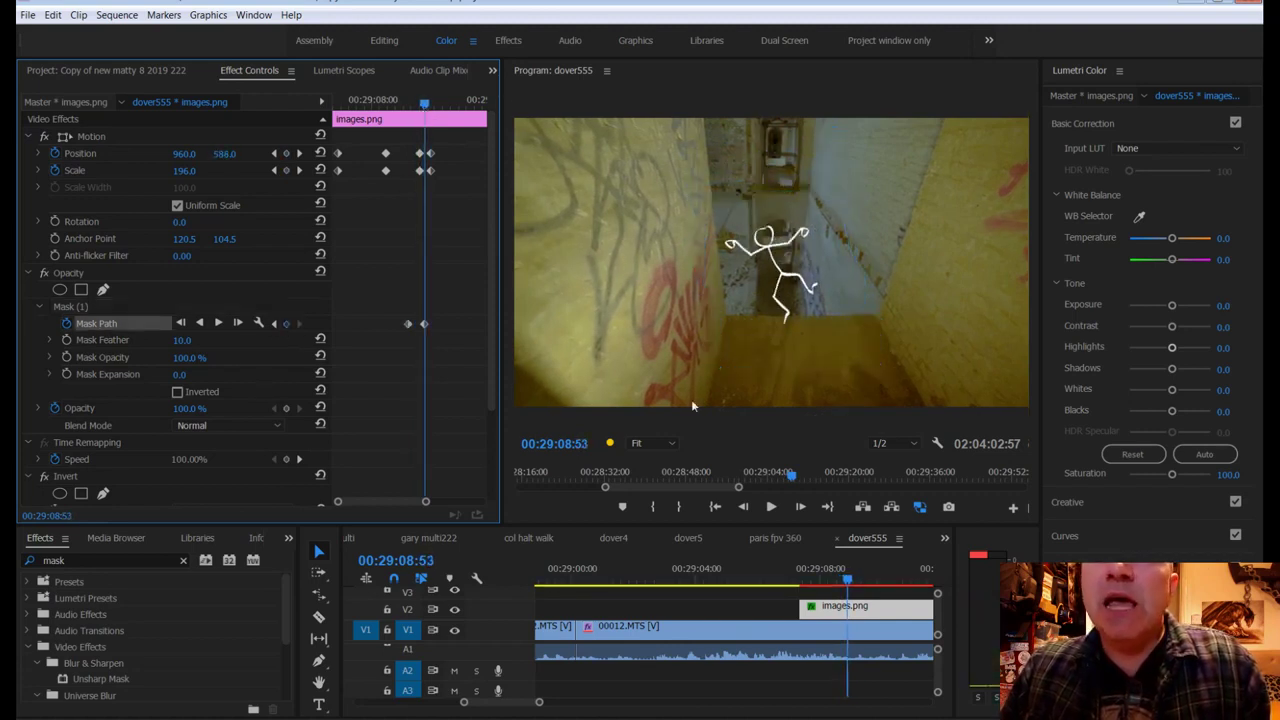
left_click(80, 308)
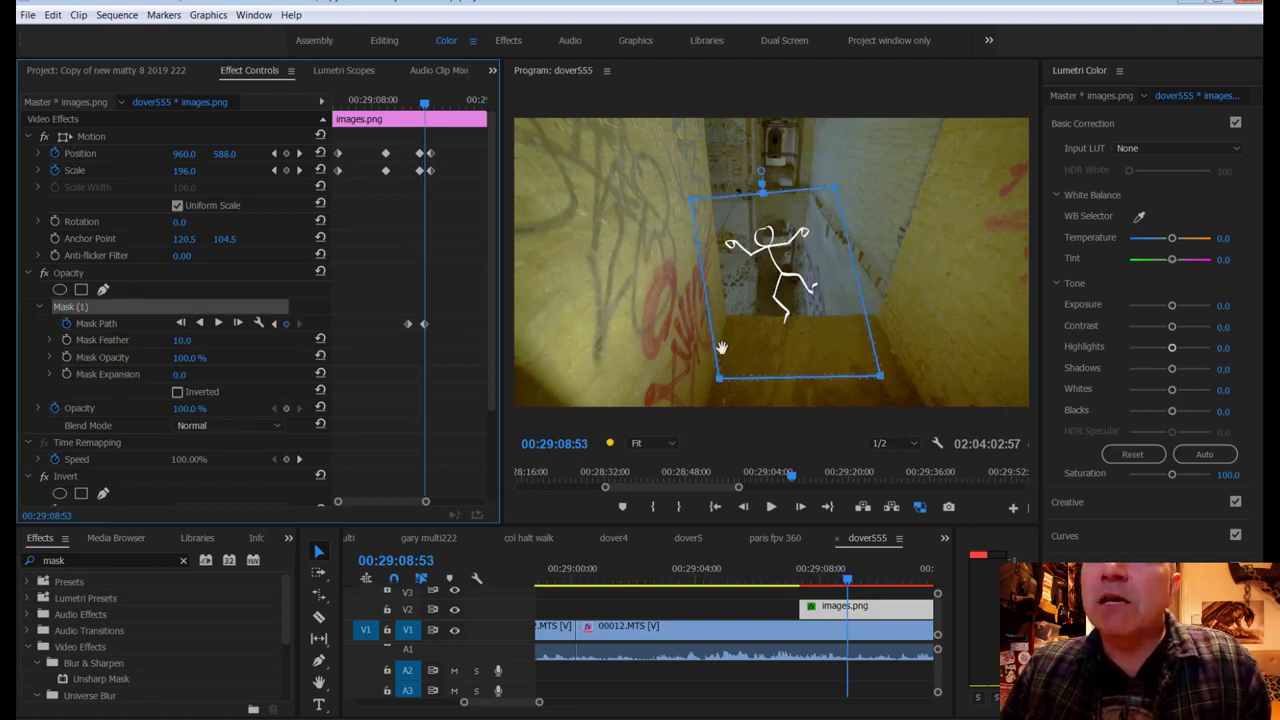
left_click_drag(721, 383, 718, 315)
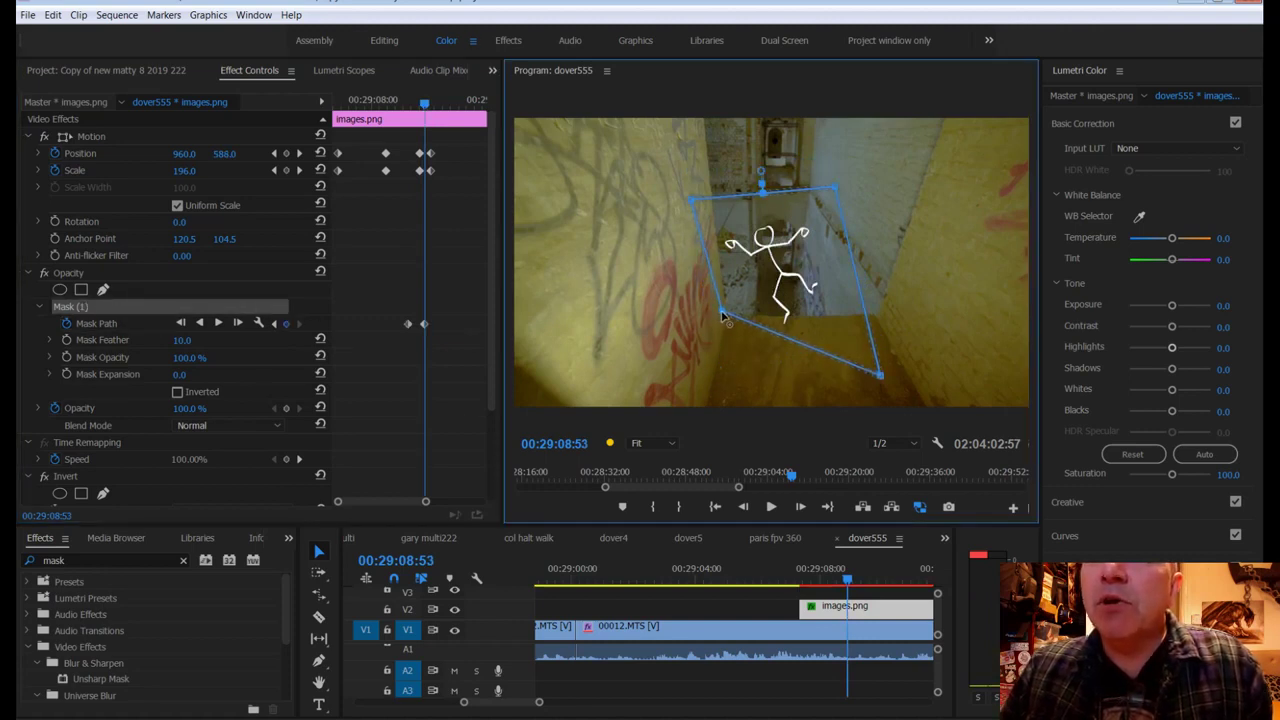
left_click_drag(880, 376, 877, 318)
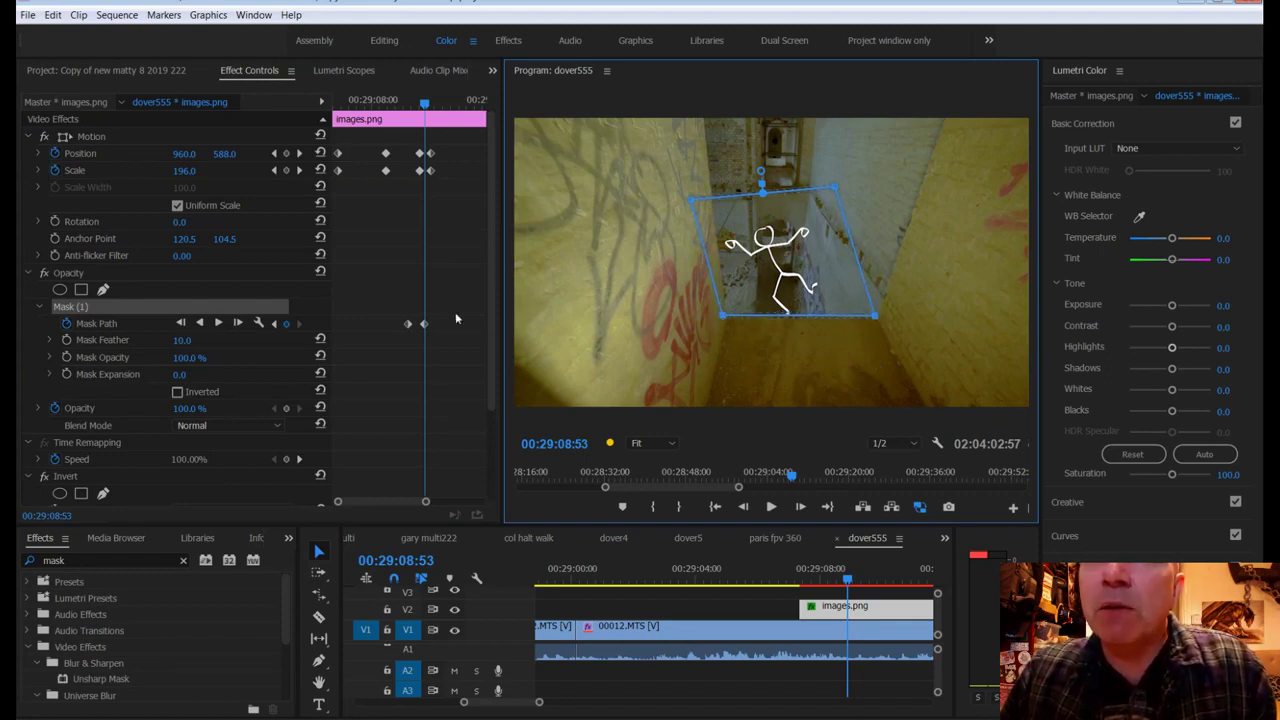
Step: At 00:29:08:56, raise the Opacity mask's two lower corners back to the ledge edge to hide the stickman's legs
key("Right")
key("Right")
key("Right")
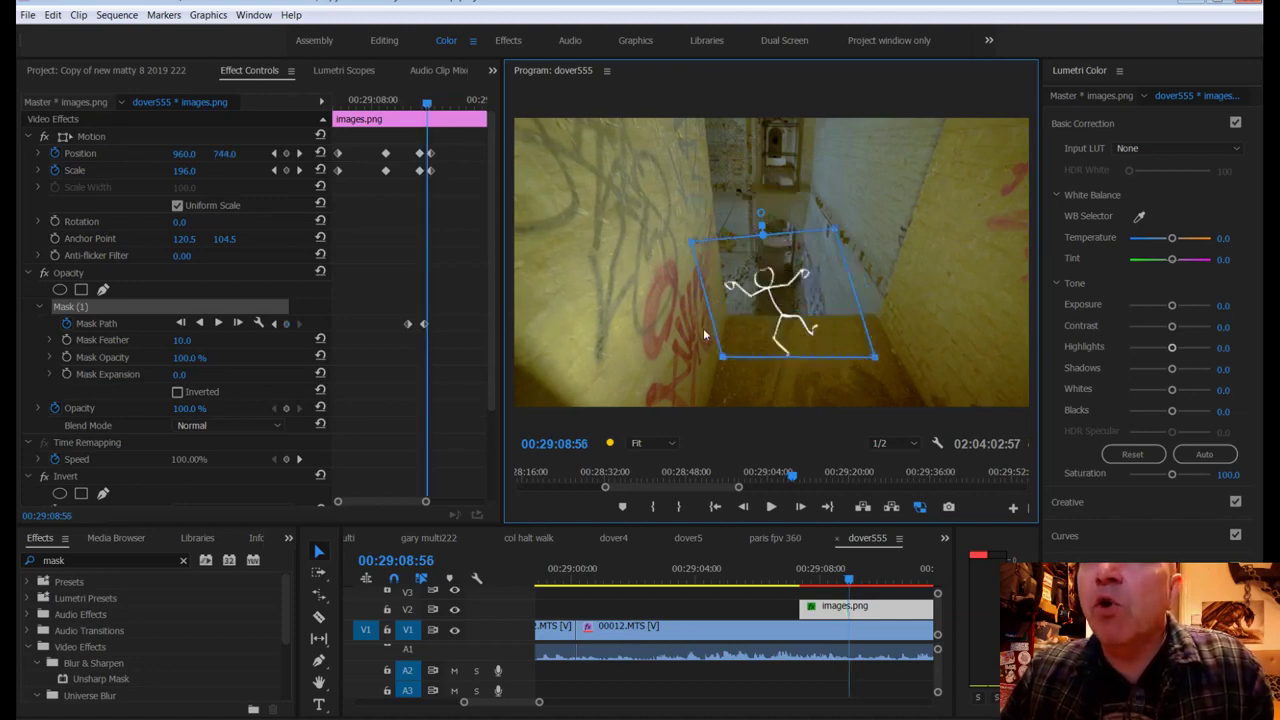
left_click_drag(873, 361, 864, 313)
left_click_drag(722, 356, 720, 322)
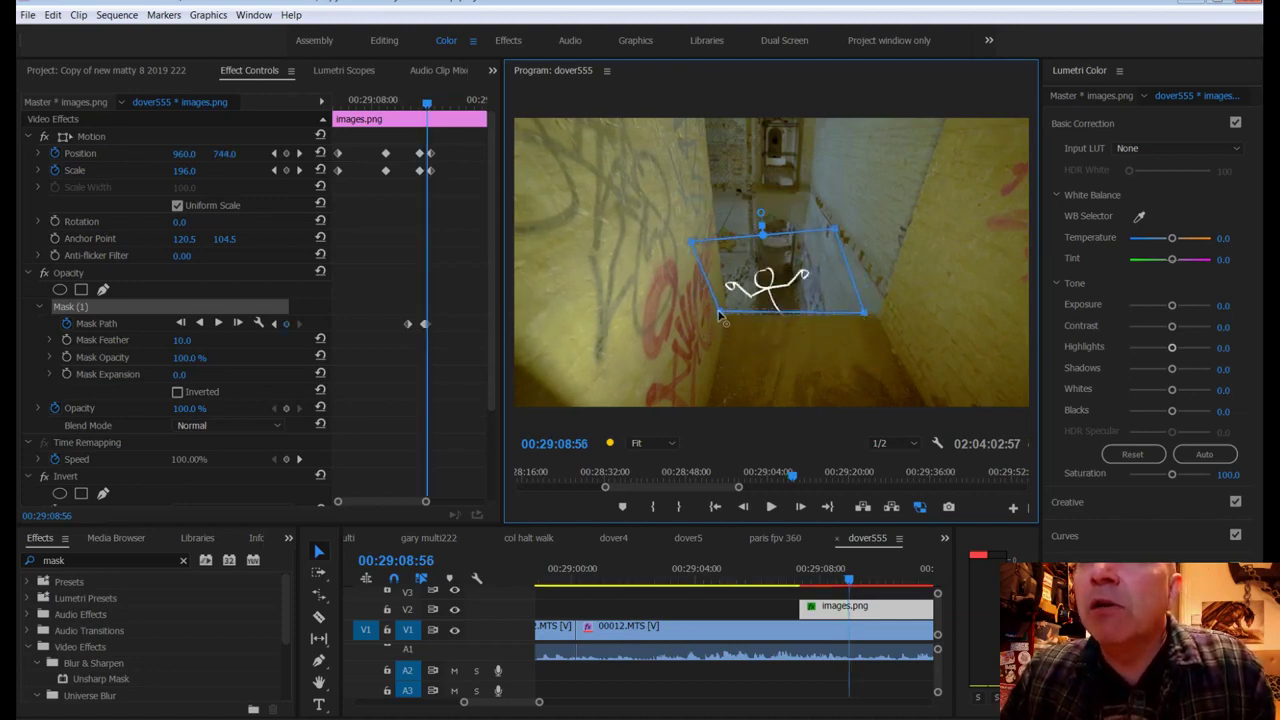
Step: At 00:29:08:59, raise the mask's two lower corners to the ledge edge to hide the stickman's body
key("Right")
key("Right")
key("Right")
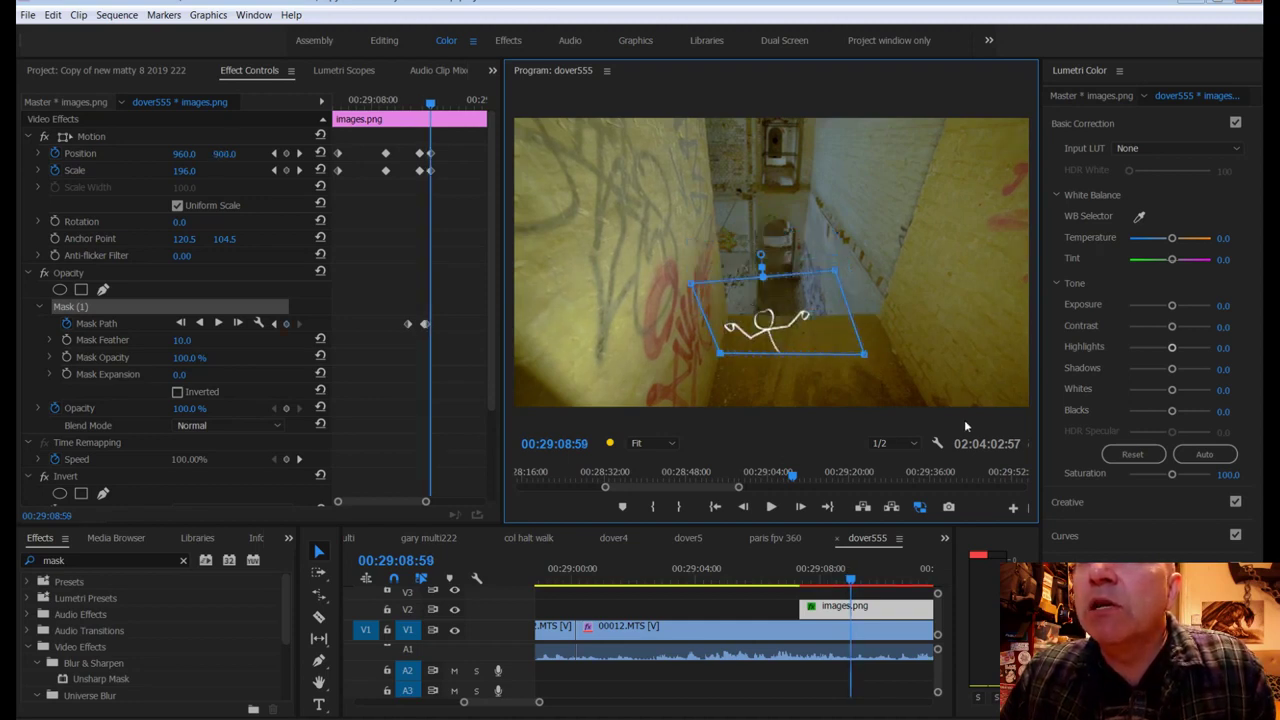
left_click_drag(864, 358, 859, 318)
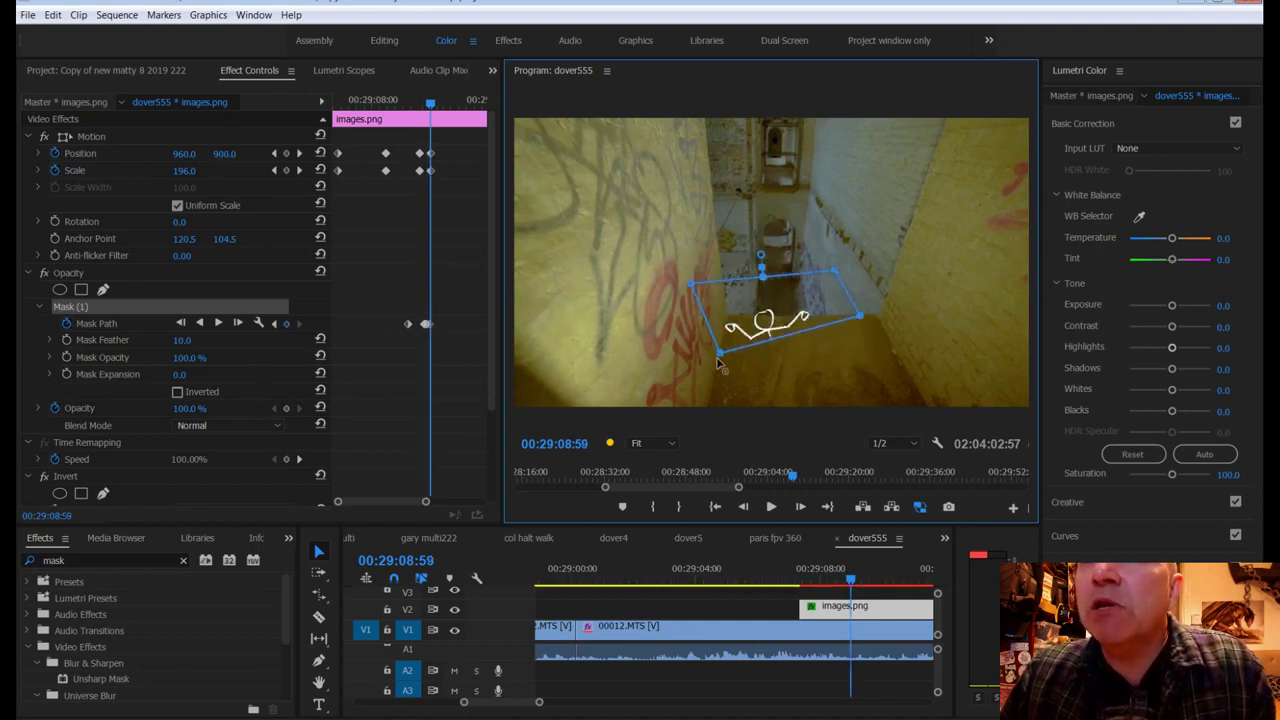
left_click_drag(721, 353, 717, 318)
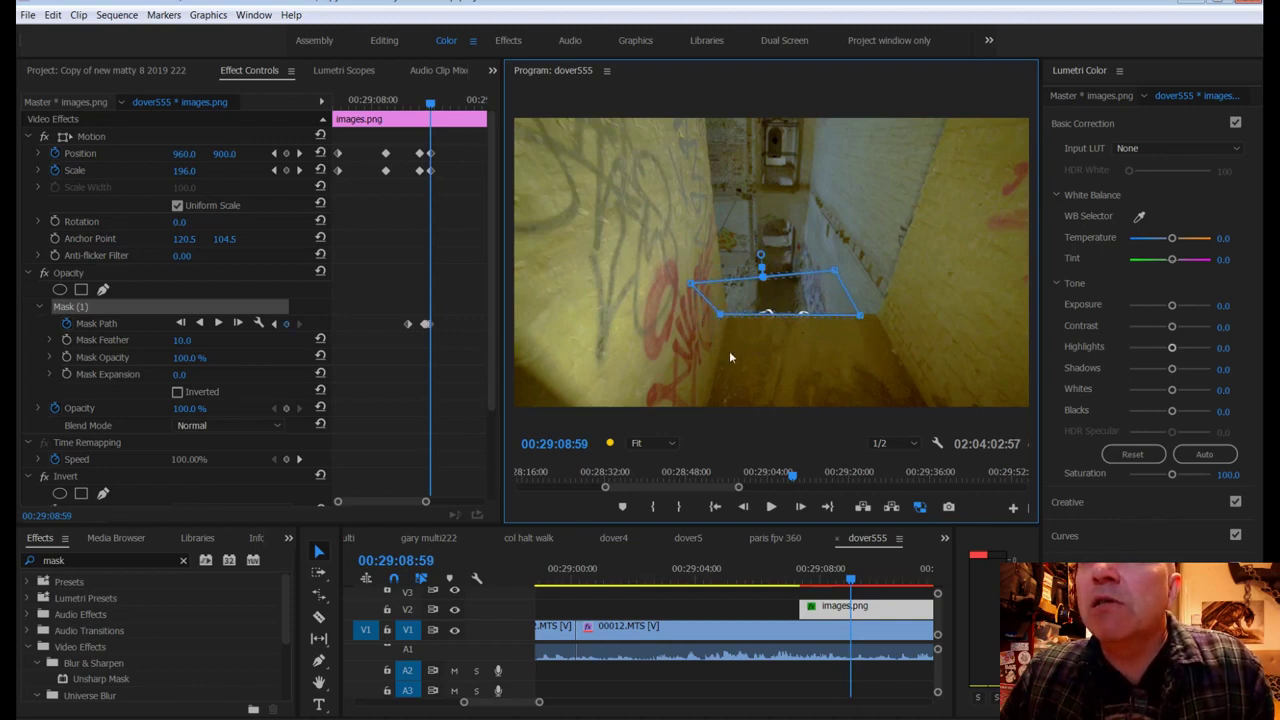
Step: Step through the frames between 00:29:08:52 and 00:29:08:59 to check the mask outline against the ledge edge
key("Left")
key("Right")
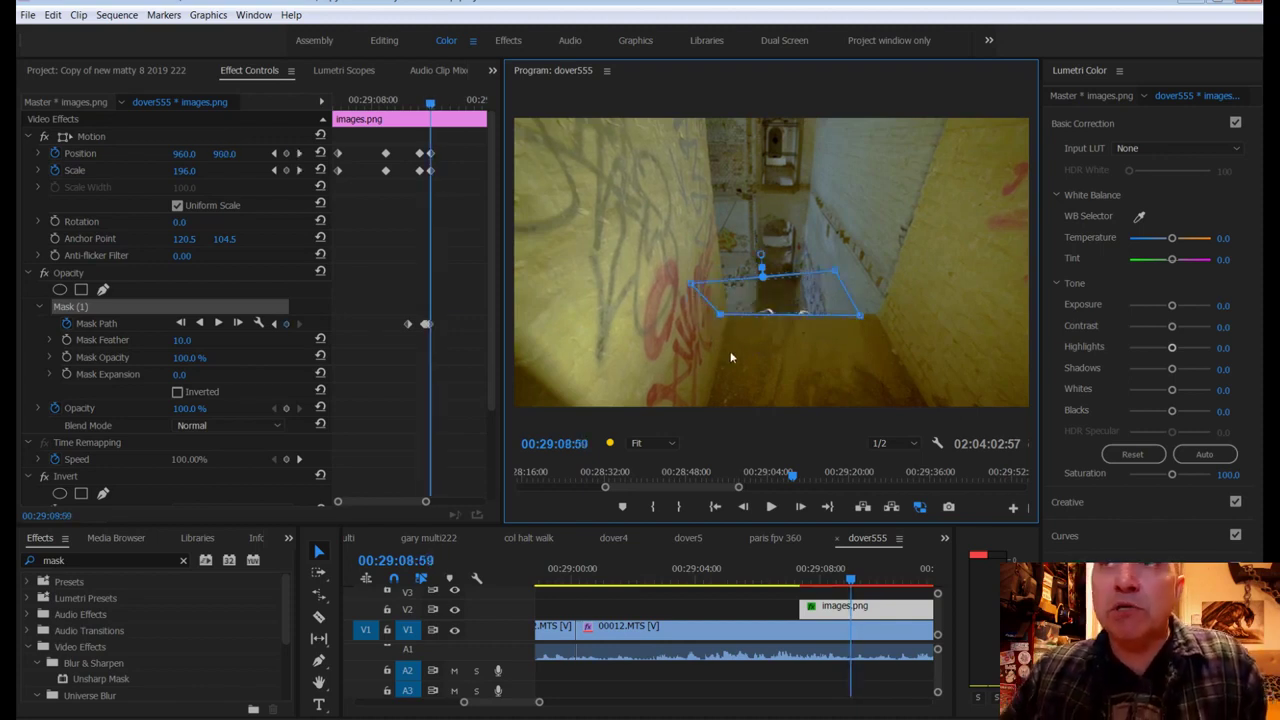
key("Right")
key("Right")
key("Right")
key("Right")
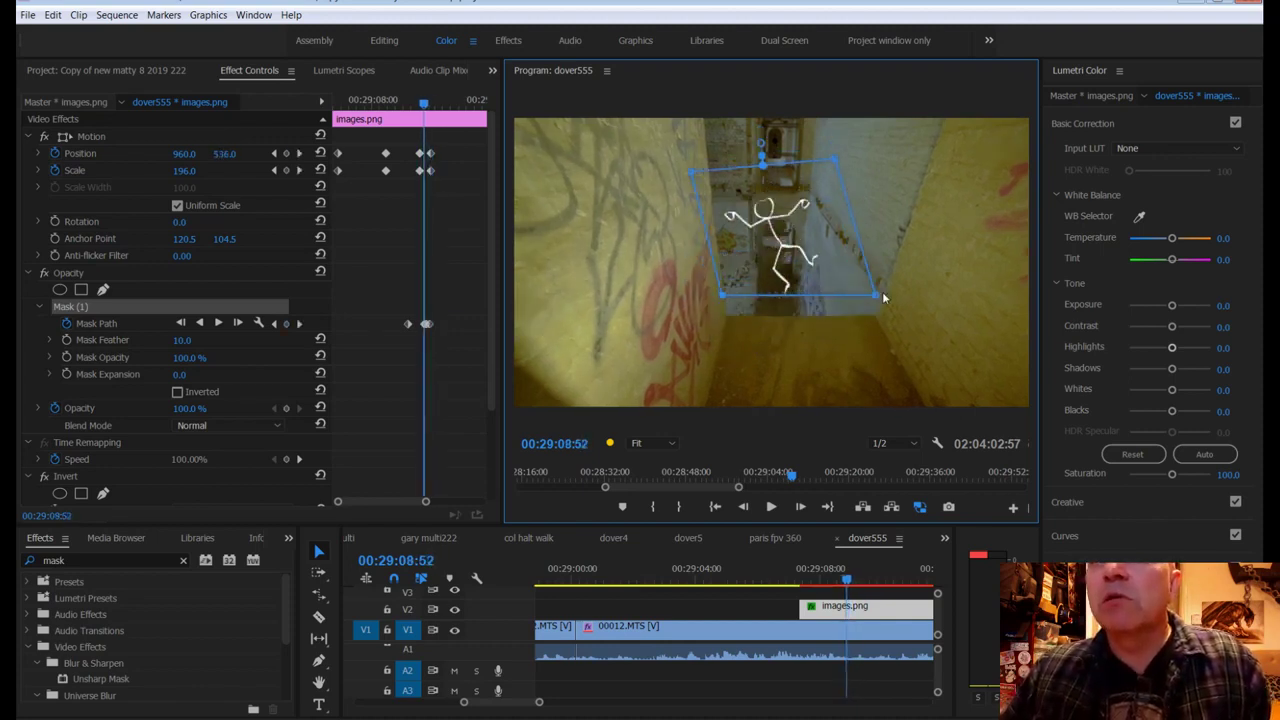
key("Left")
key("Right")
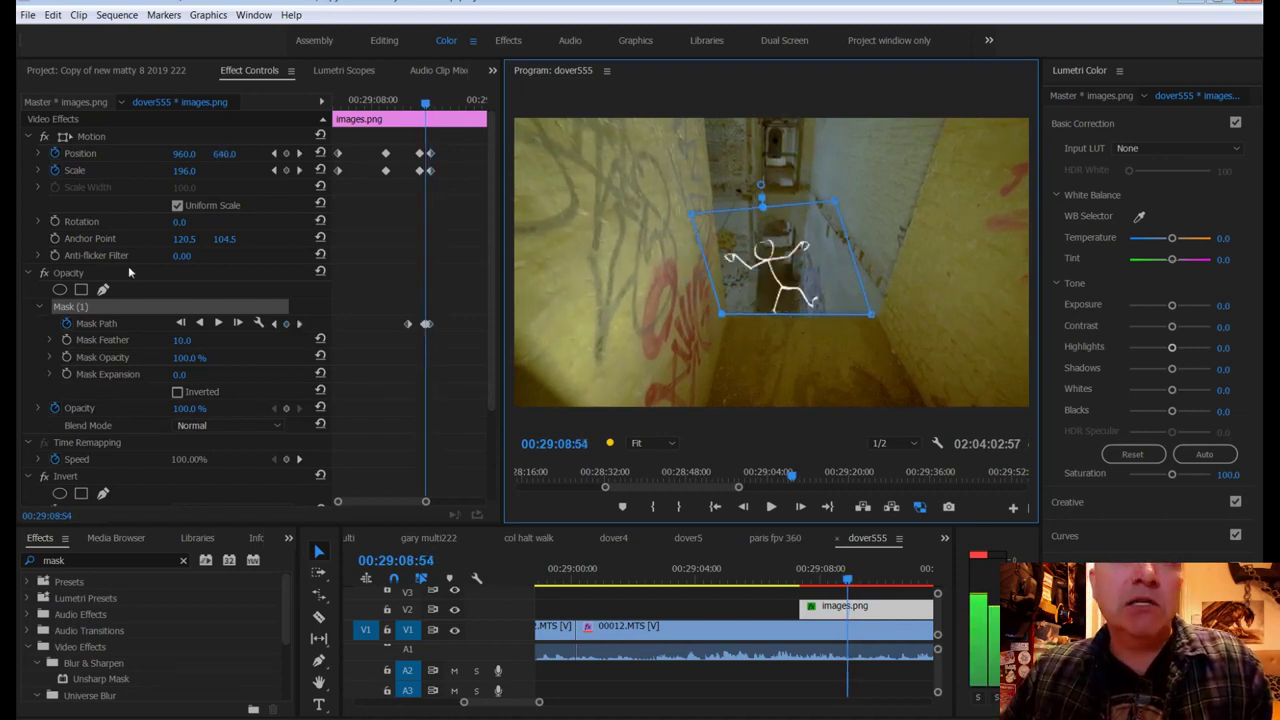
Step: Hide the mask outline and step back and forth between 00:29:08:46 and 00:29:09:01 to check the stickman dropping behind the ledge
left_click(145, 291)
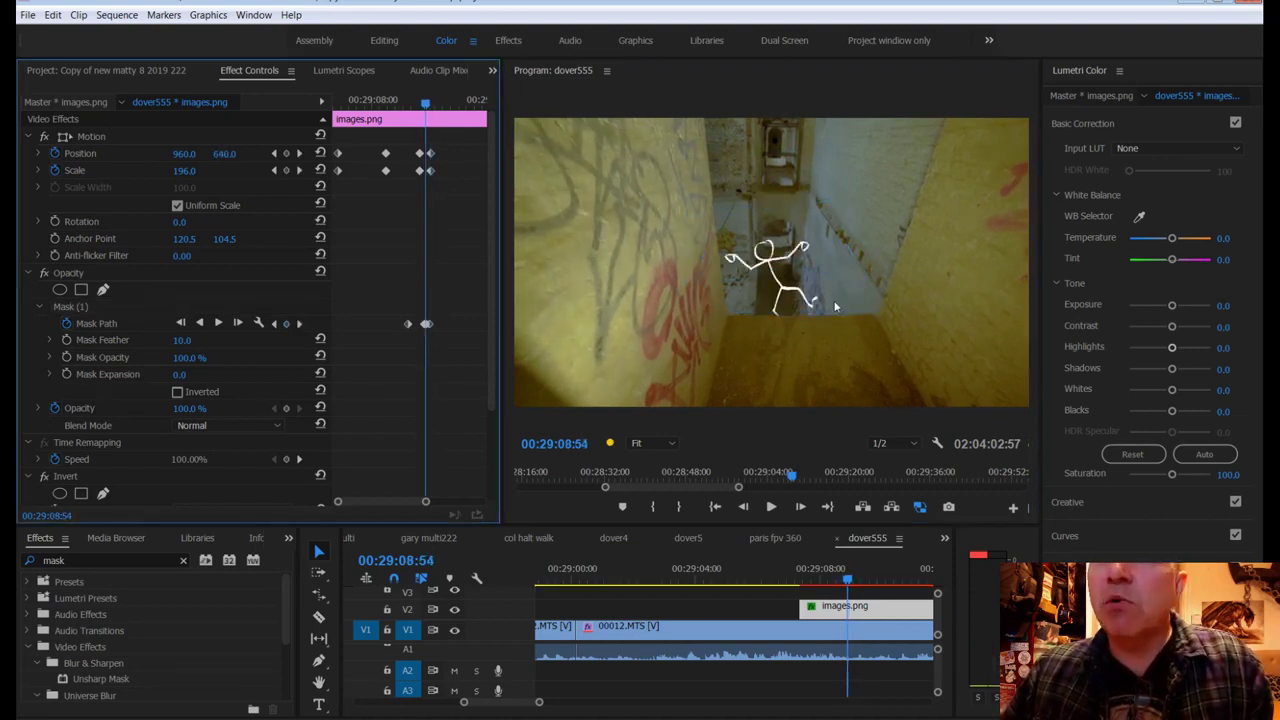
key("Right")
key("Right")
key("Right")
key("Right")
key("Right")
key("Right")
key("Right")
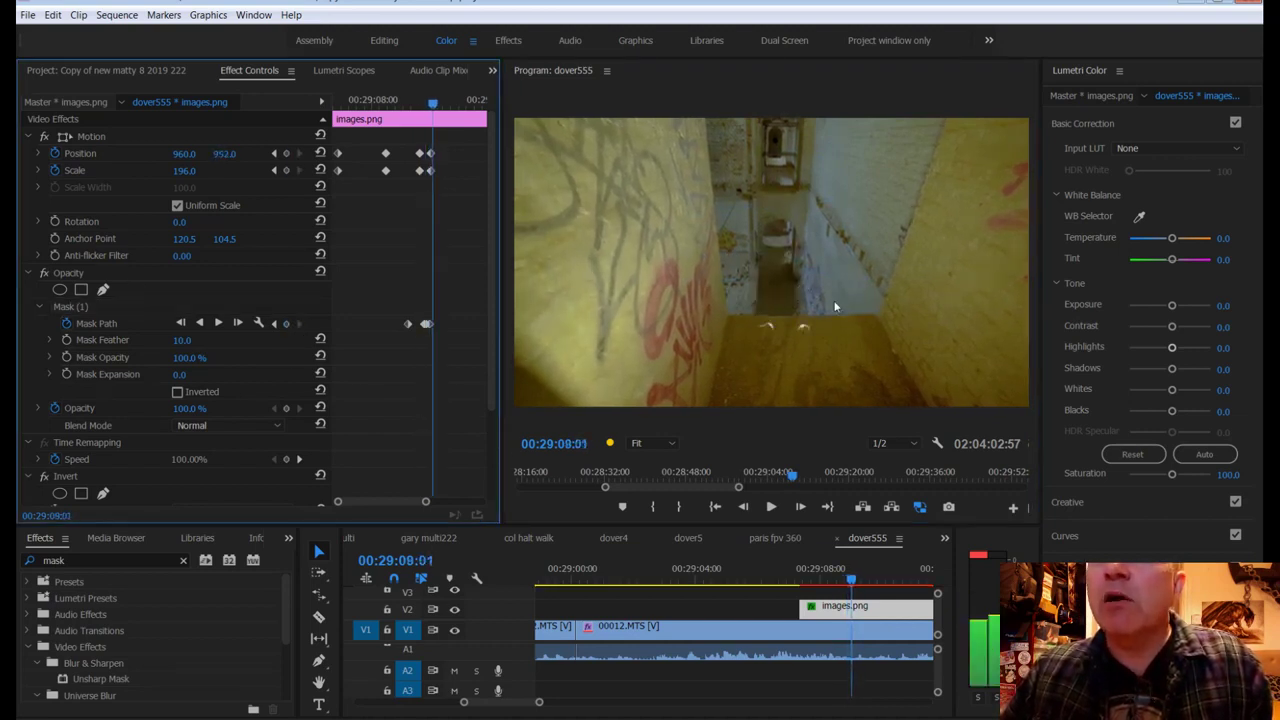
key("Left")
key("Left")
key("Left")
key("Left")
key("Left")
key("Left")
key("Left")
key("Left")
key("Left")
key("Left")
key("Left")
key("Left")
key("Left")
key("Left")
key("Left")
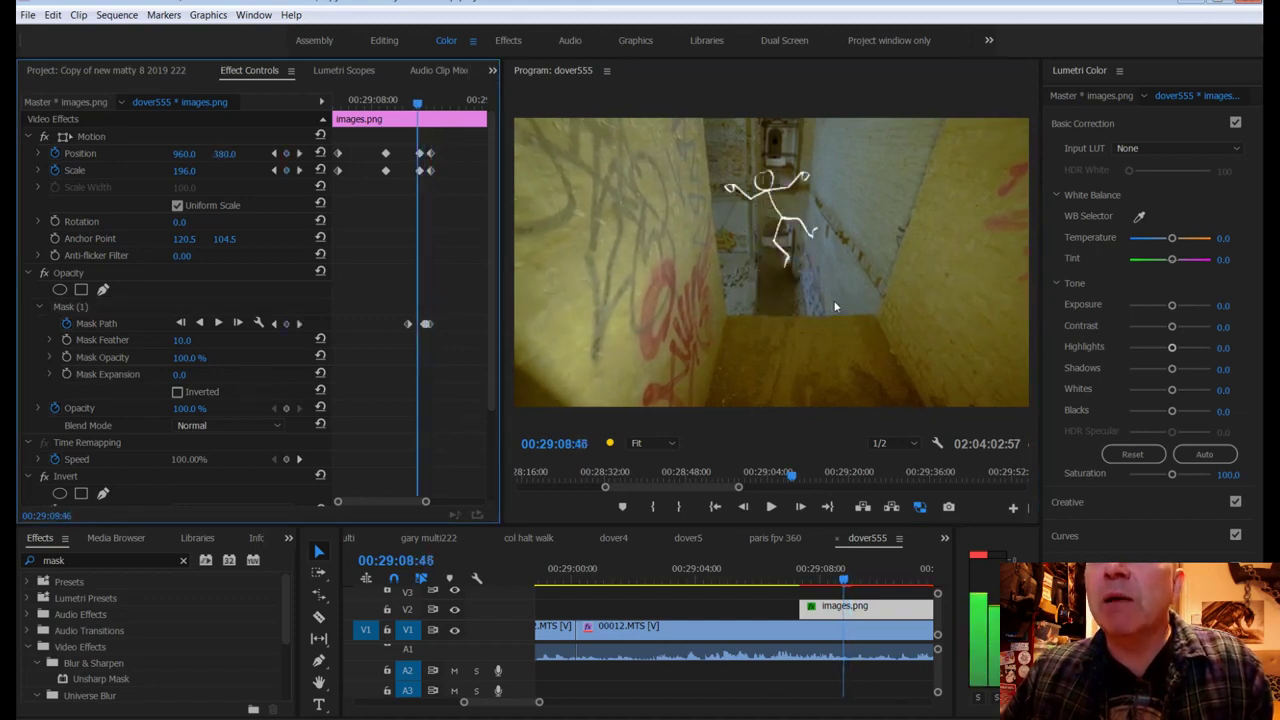
key("Right")
key("Right")
key("Right")
key("Right")
key("Right")
key("Right")
key("Right")
key("Right")
key("Right")
key("Right")
key("Right")
key("Right")
key("Right")
key("Right")
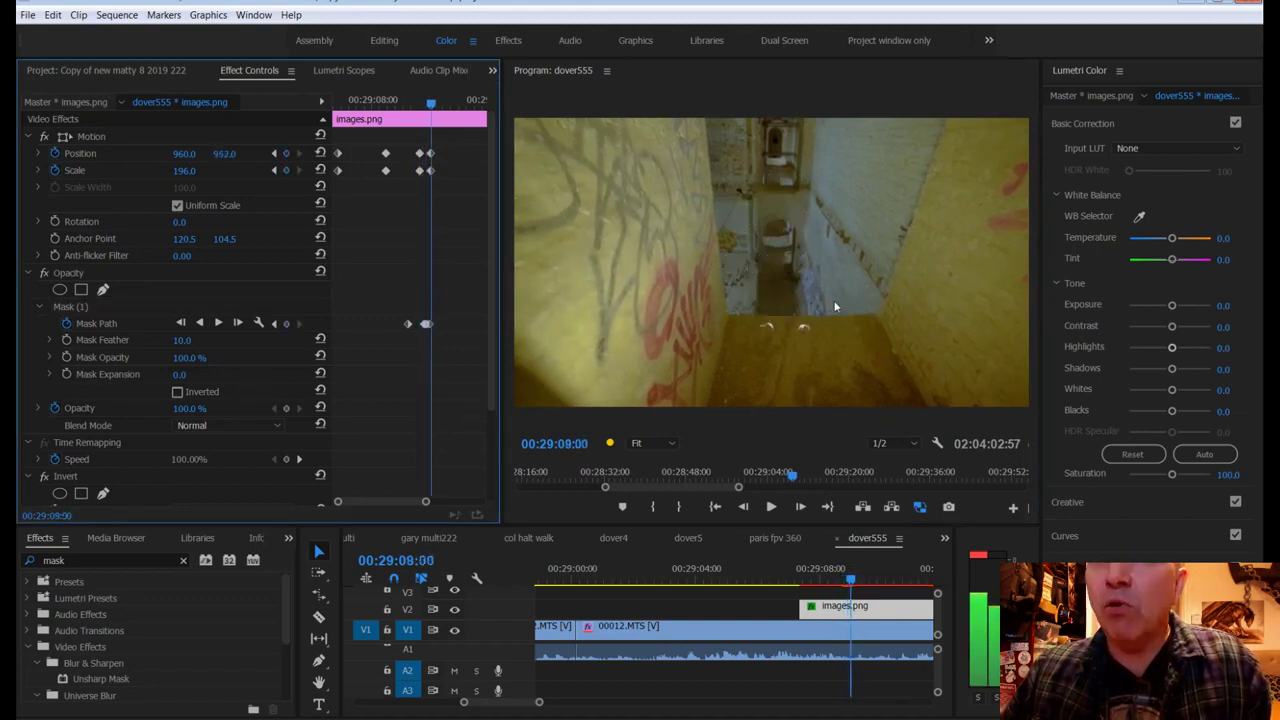
key("Left")
key("Left")
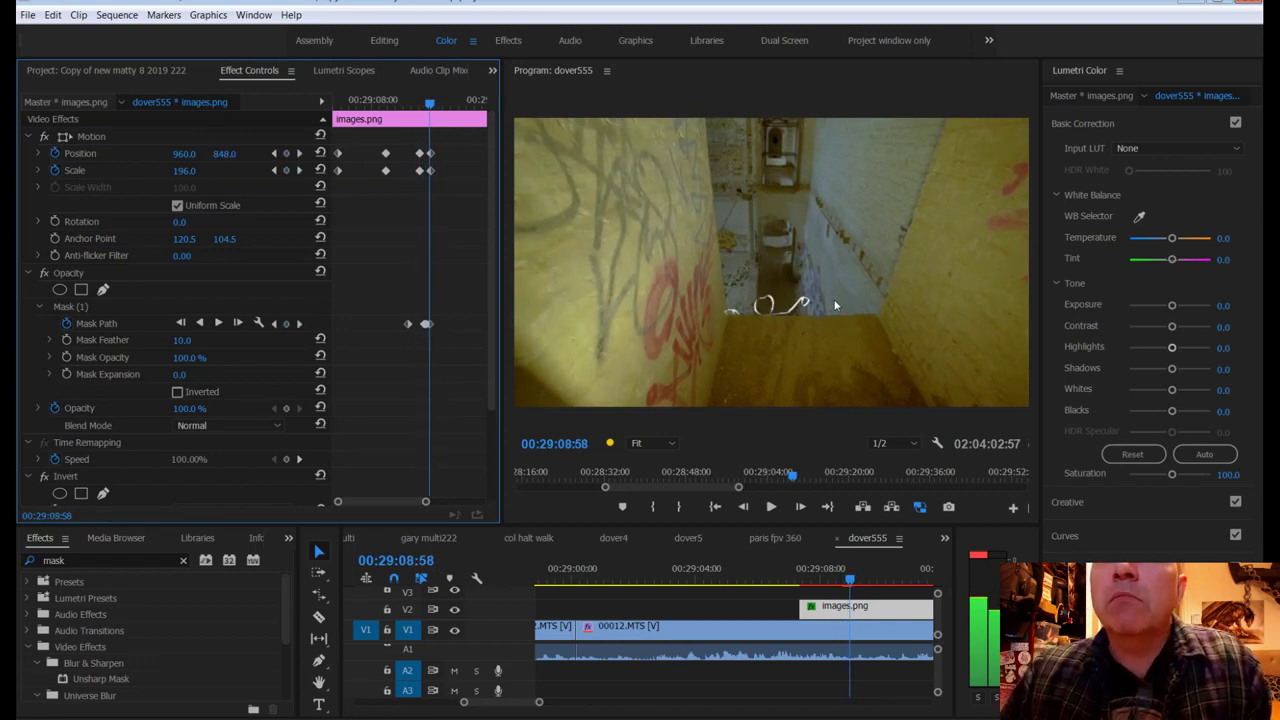
key("Right")
key("Right")
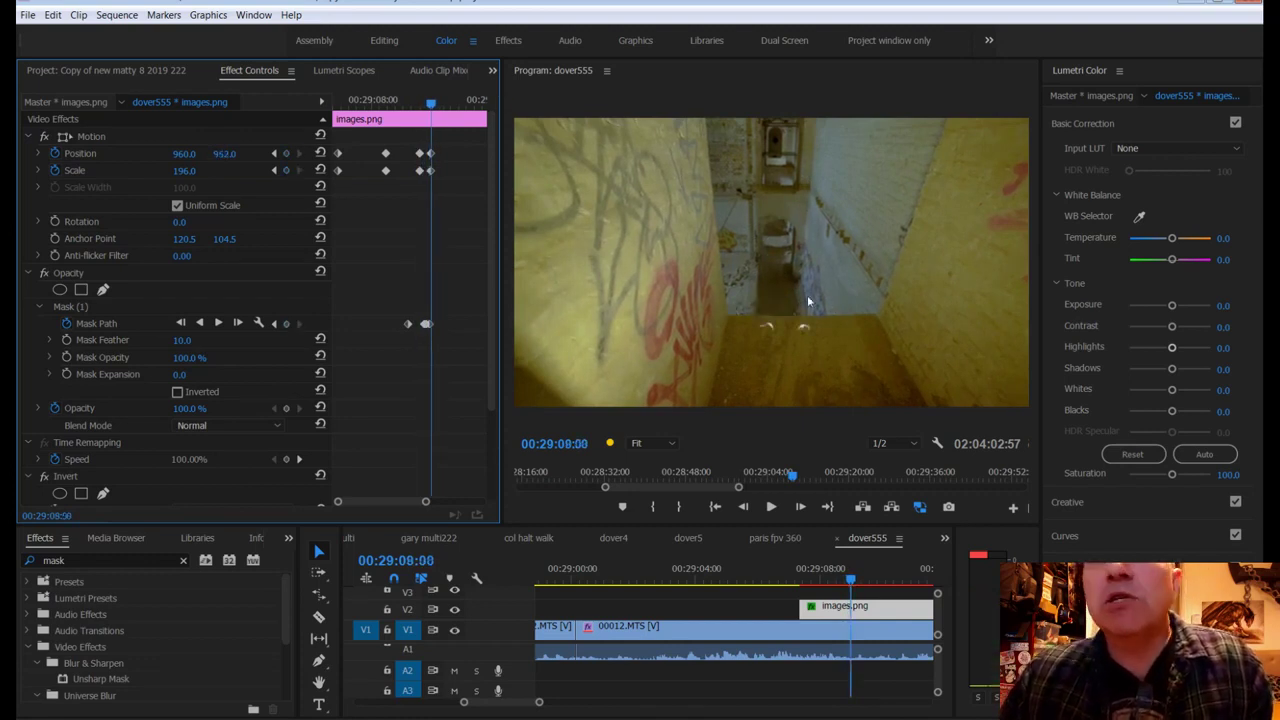
key("Right")
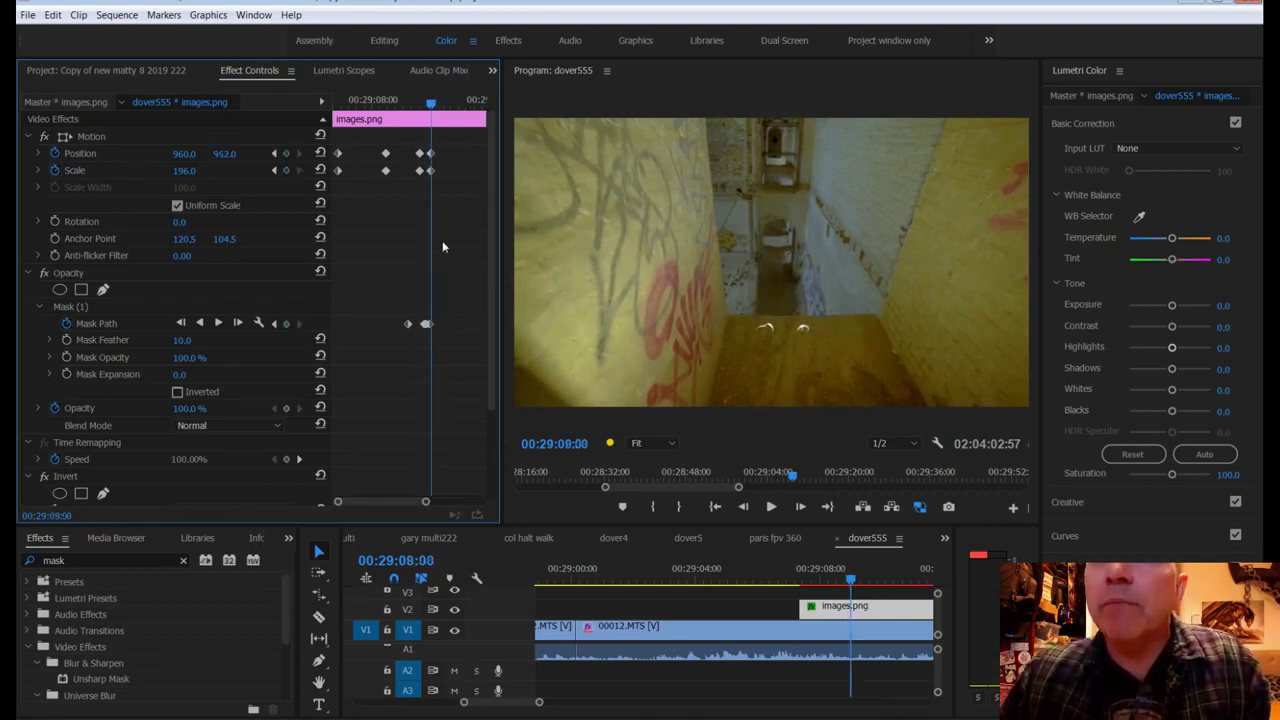
Step: At 00:29:09:00, raise the Opacity mask's two lower corners to the ledge edge to hide the stickman's remaining hands
left_click(82, 328)
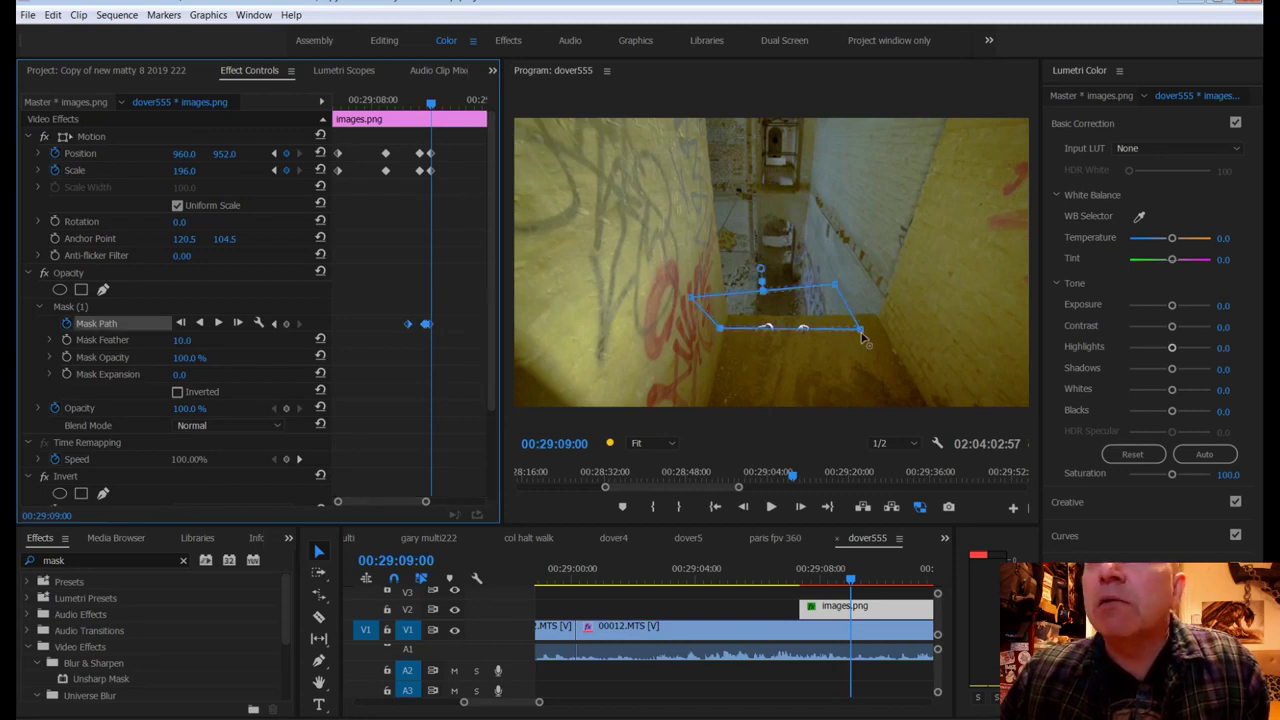
key("Left")
key("Left")
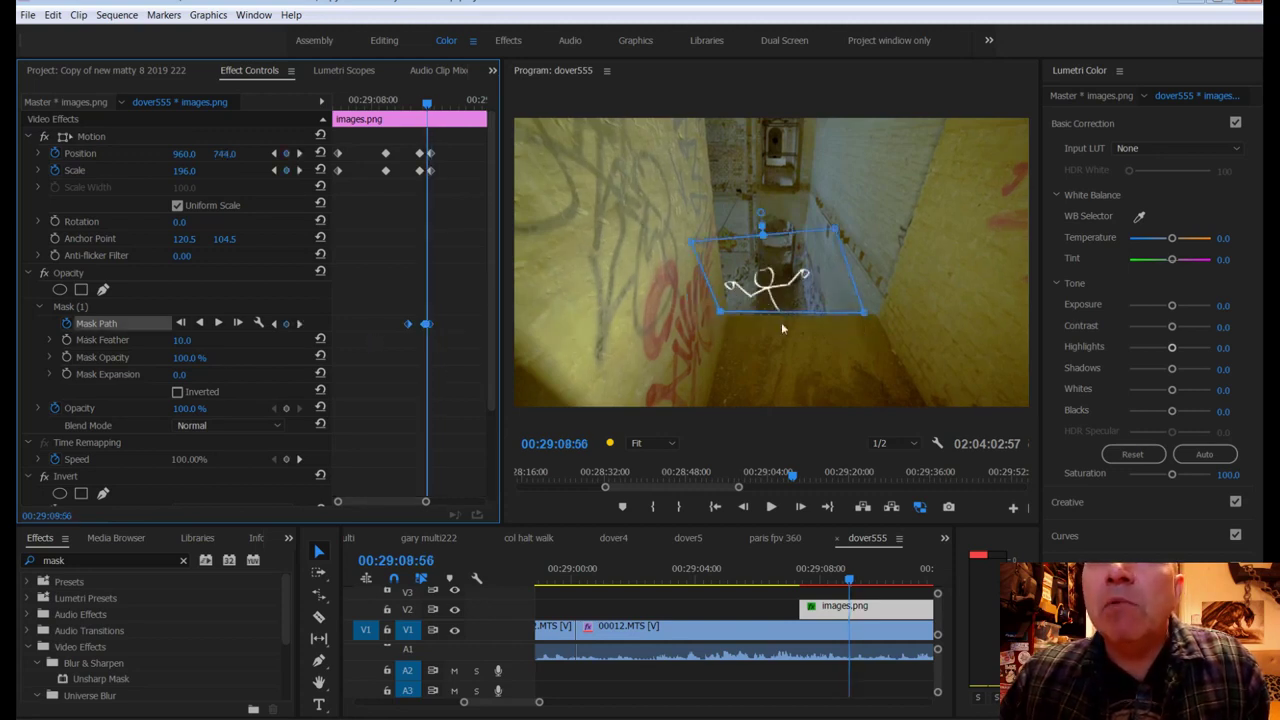
key("Right")
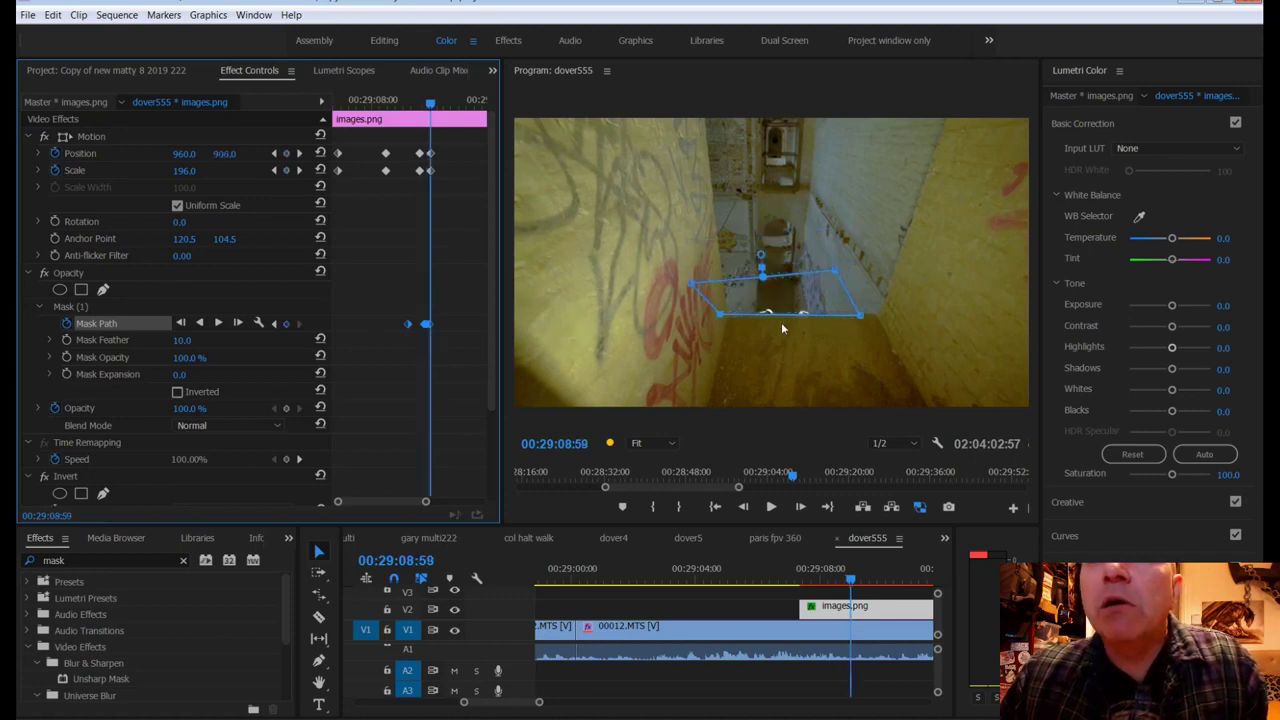
key("Right")
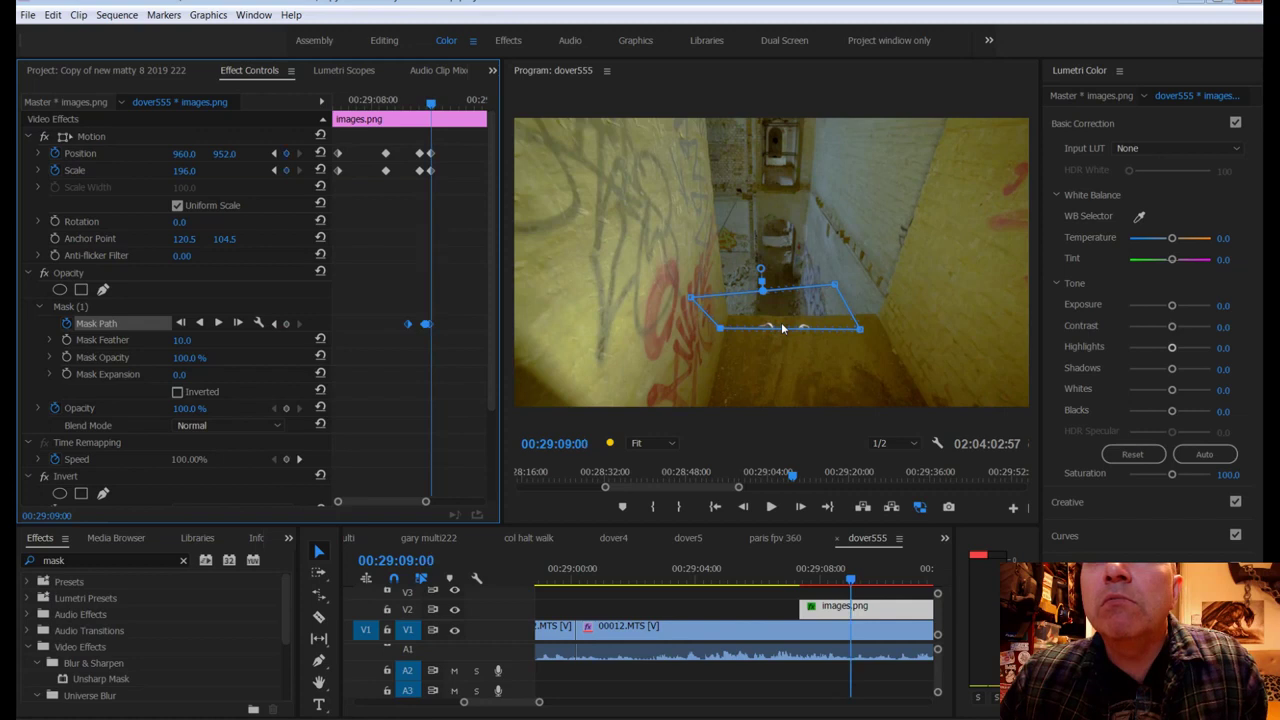
left_click_drag(859, 328, 858, 316)
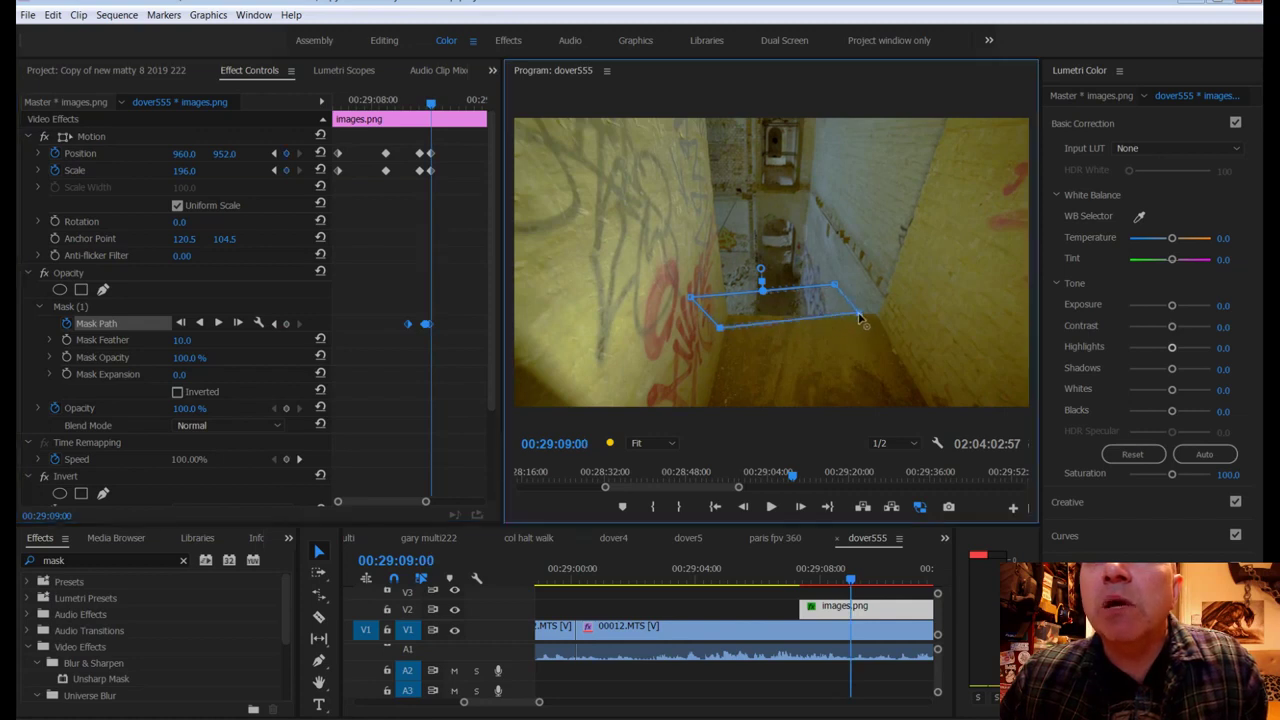
left_click_drag(720, 328, 723, 316)
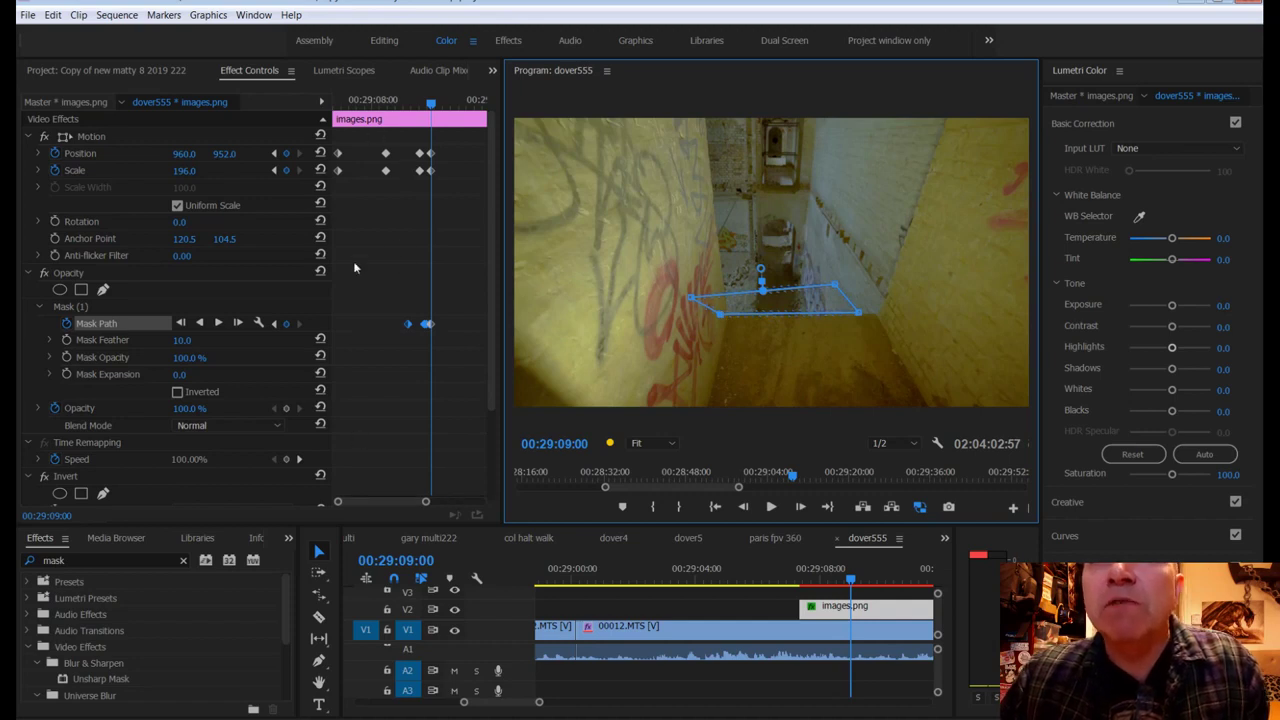
Step: Widen the keyframe view and step back and forth between 00:29:08:48 and 00:29:09:00 to check the mask against the stickman's drop
left_click_drag(330, 287, 226, 287)
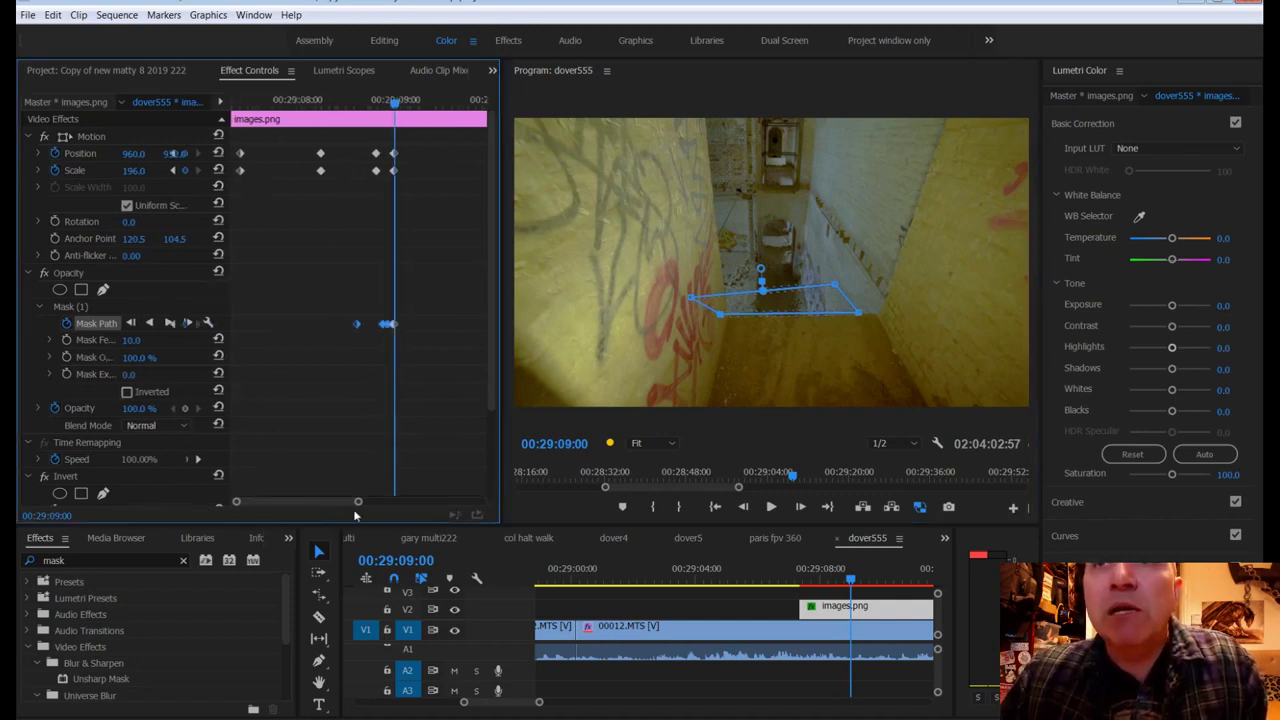
left_click_drag(356, 503, 378, 502)
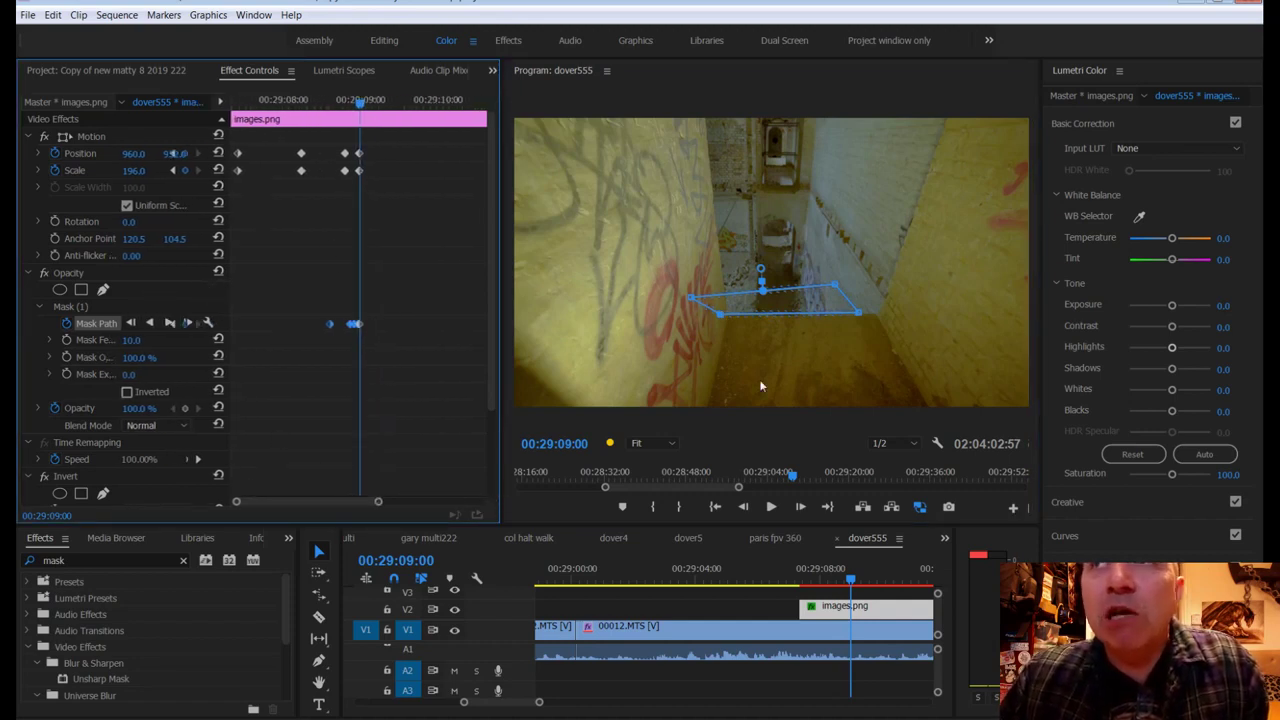
key("Left")
key("Left")
key("Left")
key("Left")
key("Left")
key("Left")
key("Left")
key("Left")
key("Left")
key("Left")
key("Left")
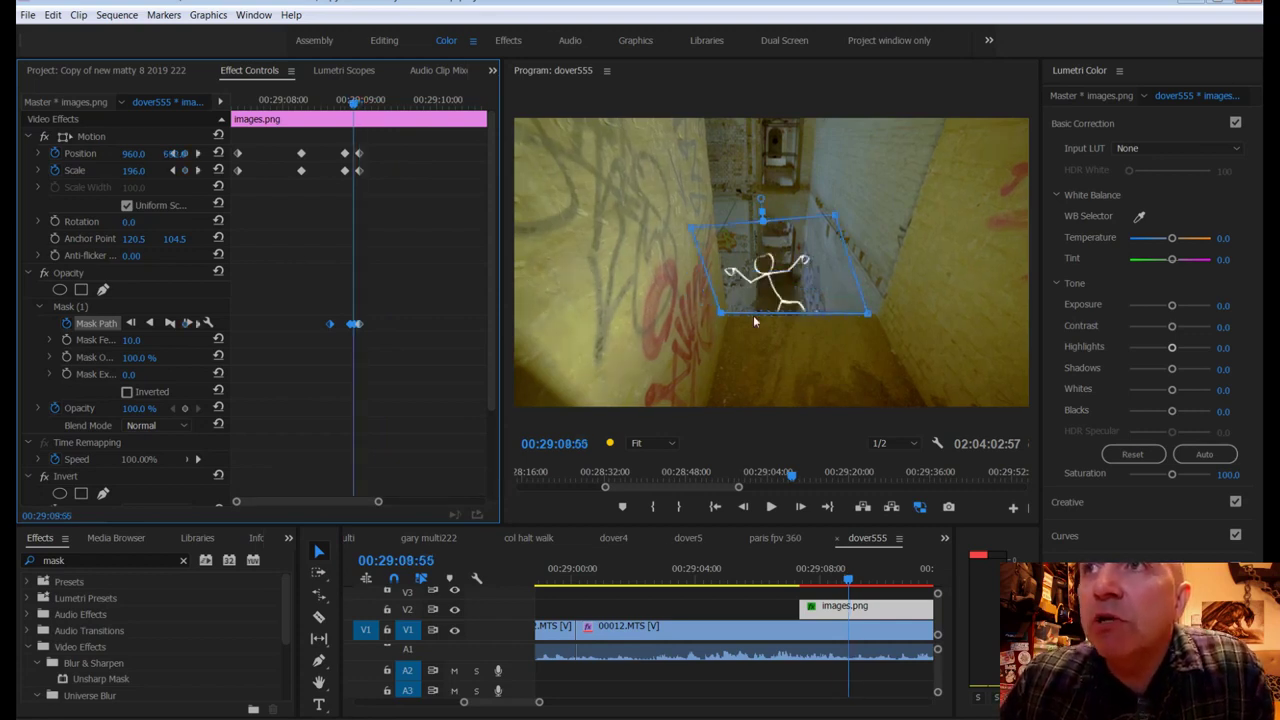
key("Left")
key("Left")
key("Left")
key("Left")
key("Left")
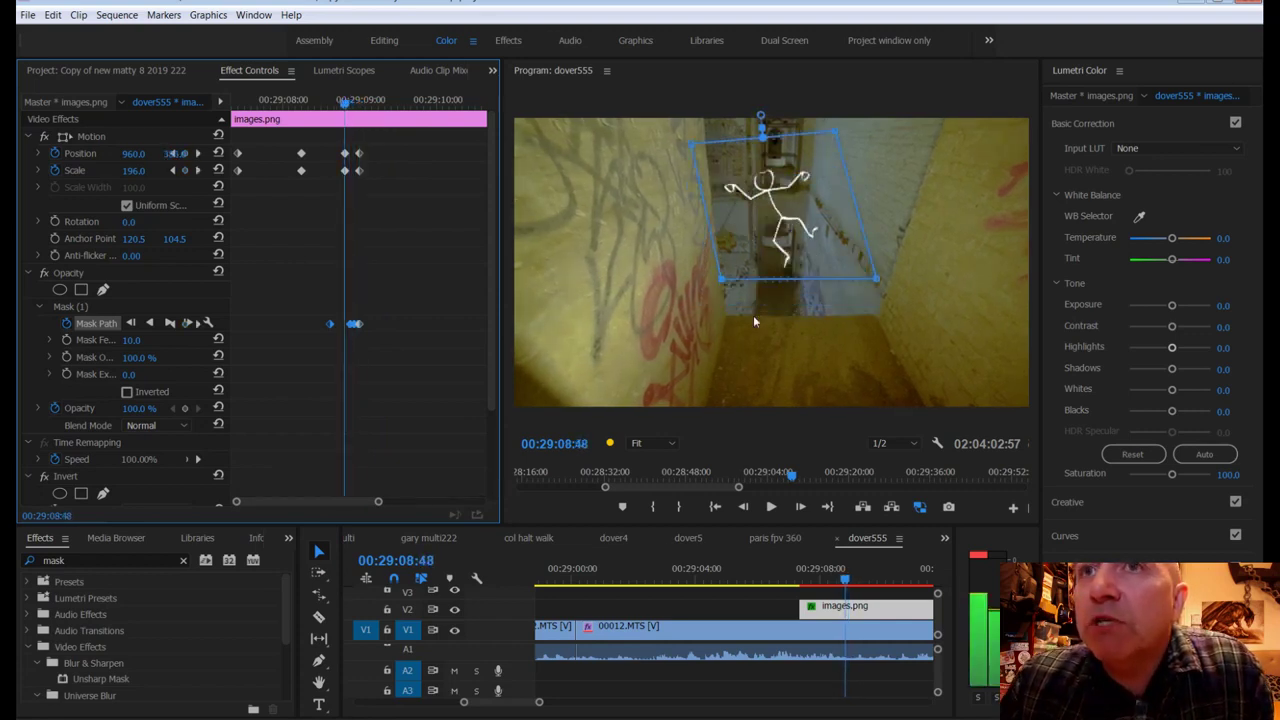
key("Right")
key("Right")
key("Right")
key("Right")
key("Right")
key("Right")
key("Right")
key("Right")
key("Right")
key("Right")
key("Right")
key("Right")
key("Right")
key("Right")
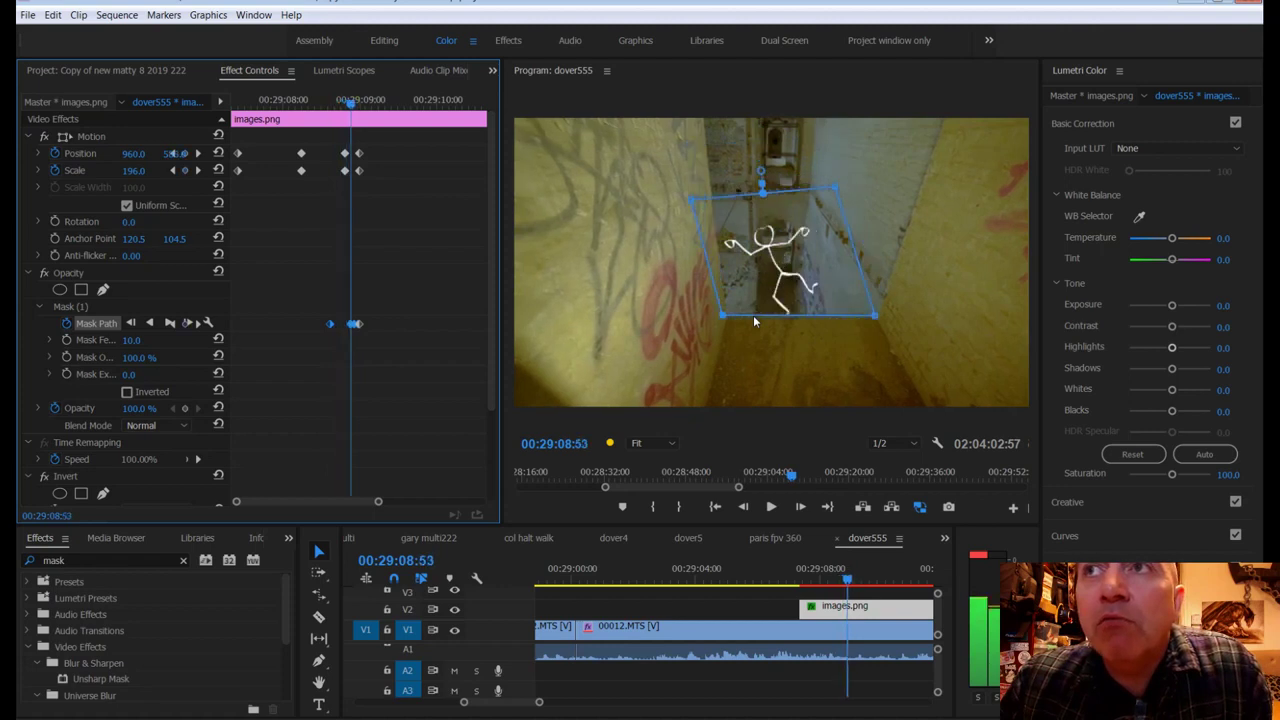
Step: Step back to 00:29:08:16 and forward again to the first Mask Path keyframe to check the mask before the drop
key("Left")
key("Left")
key("Left")
key("Left")
key("Left")
key("Left")
key("Left")
key("Left")
key("Left")
key("Left")
key("Left")
key("Left")
key("Left")
key("Left")
key("Left")
key("Left")
key("Left")
key("Left")
key("Left")
key("Left")
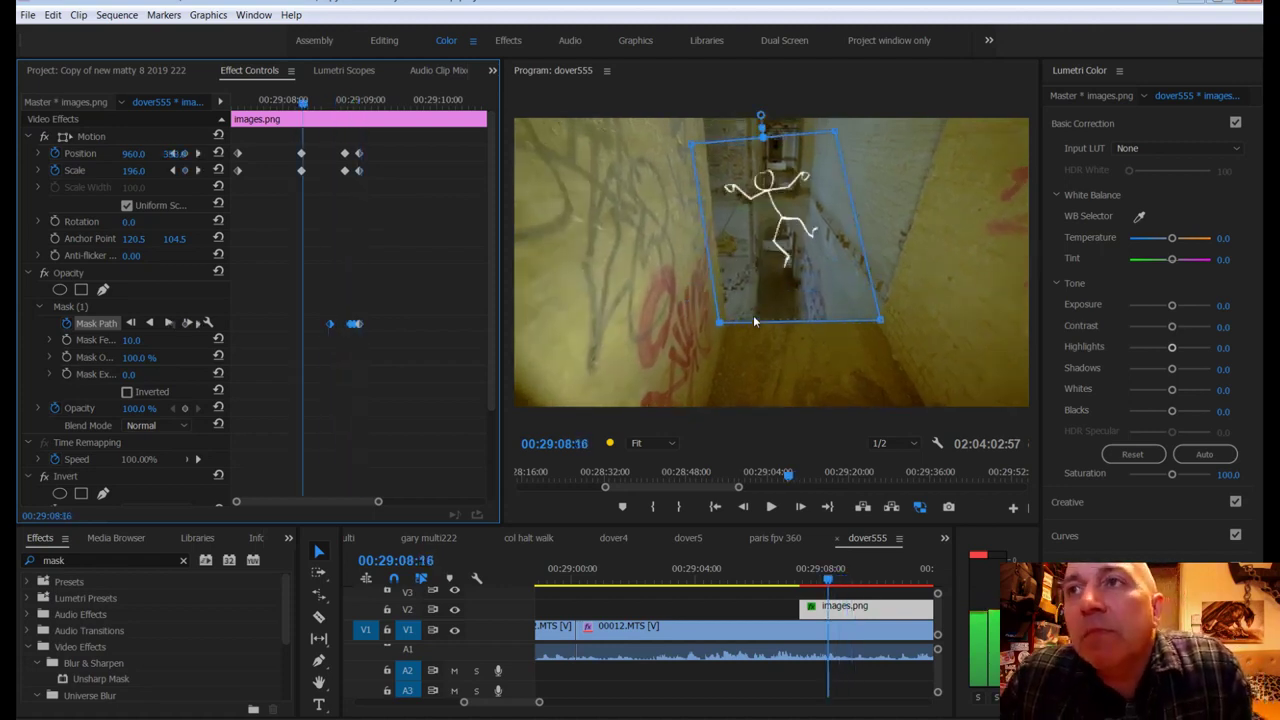
key("Right")
key("Right")
key("Right")
key("Right")
key("Right")
key("Right")
key("Right")
key("Right")
key("Right")
key("Right")
key("Right")
key("Right")
key("Right")
key("Right")
key("Right")
key("Right")
key("Right")
key("Right")
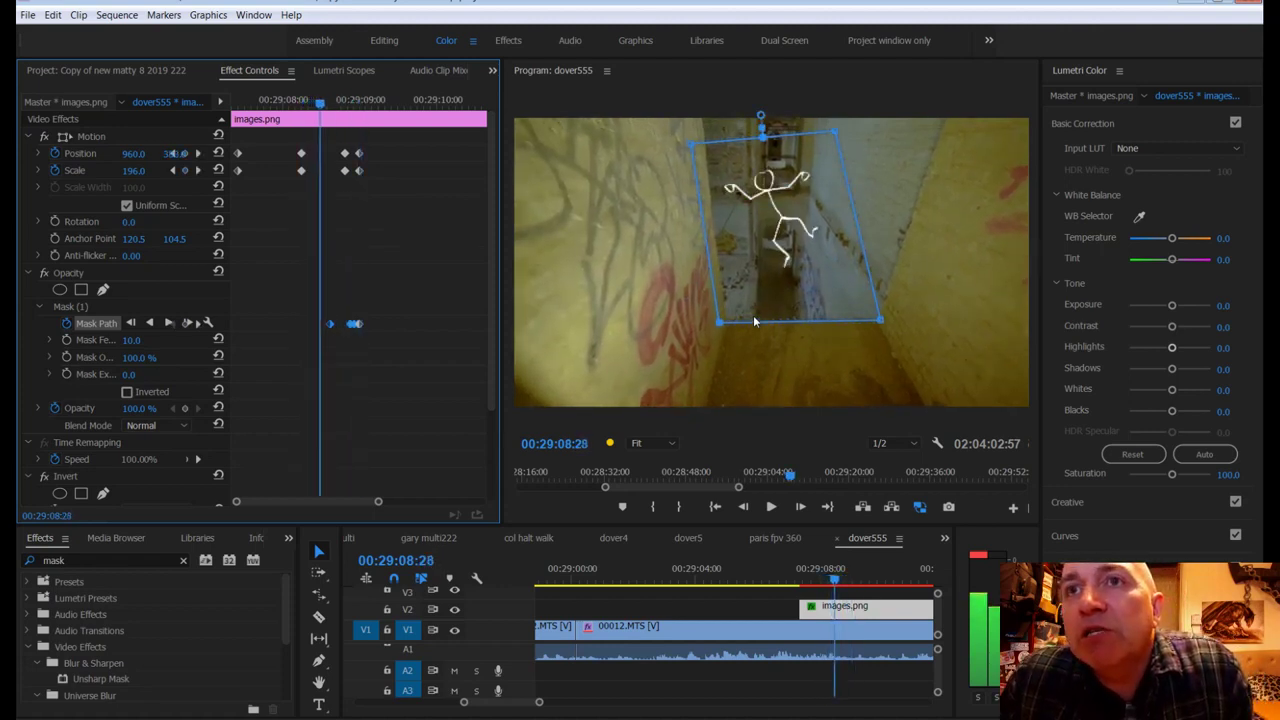
key("Left")
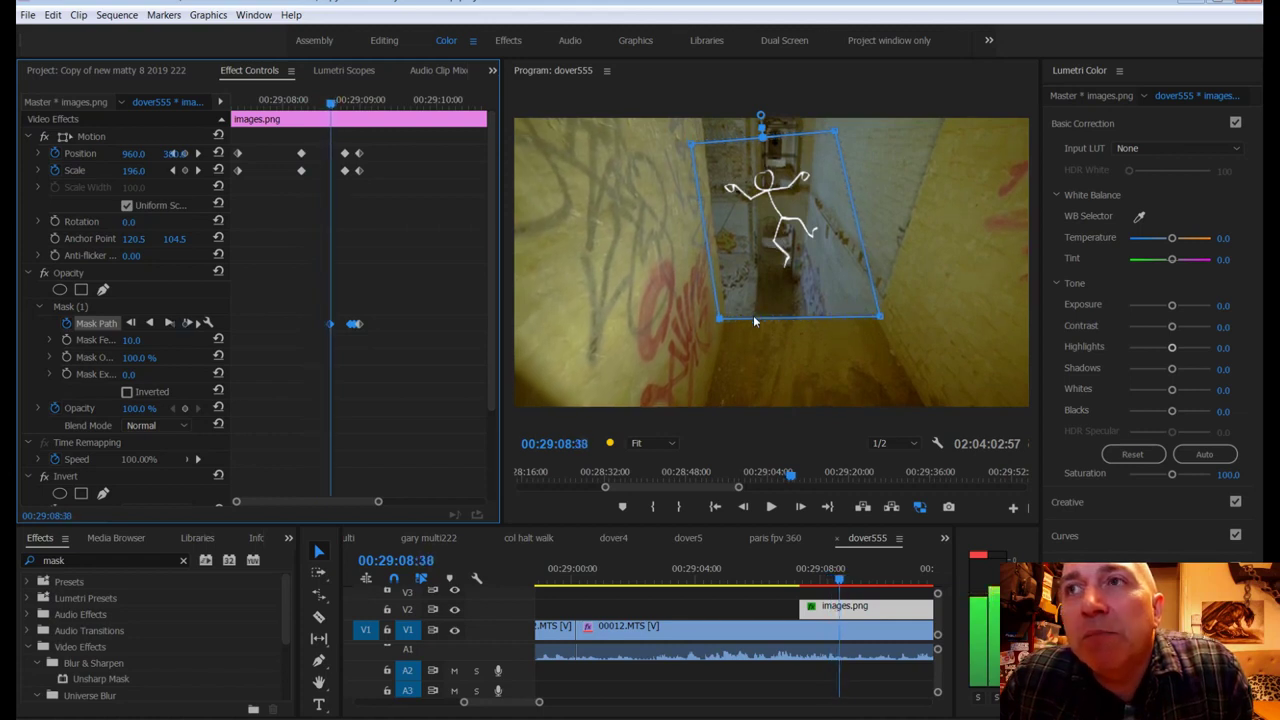
Step: Examine the interpolation and easing options available for the first Mask Path keyframe at 00:29:08:37
right_click(332, 326)
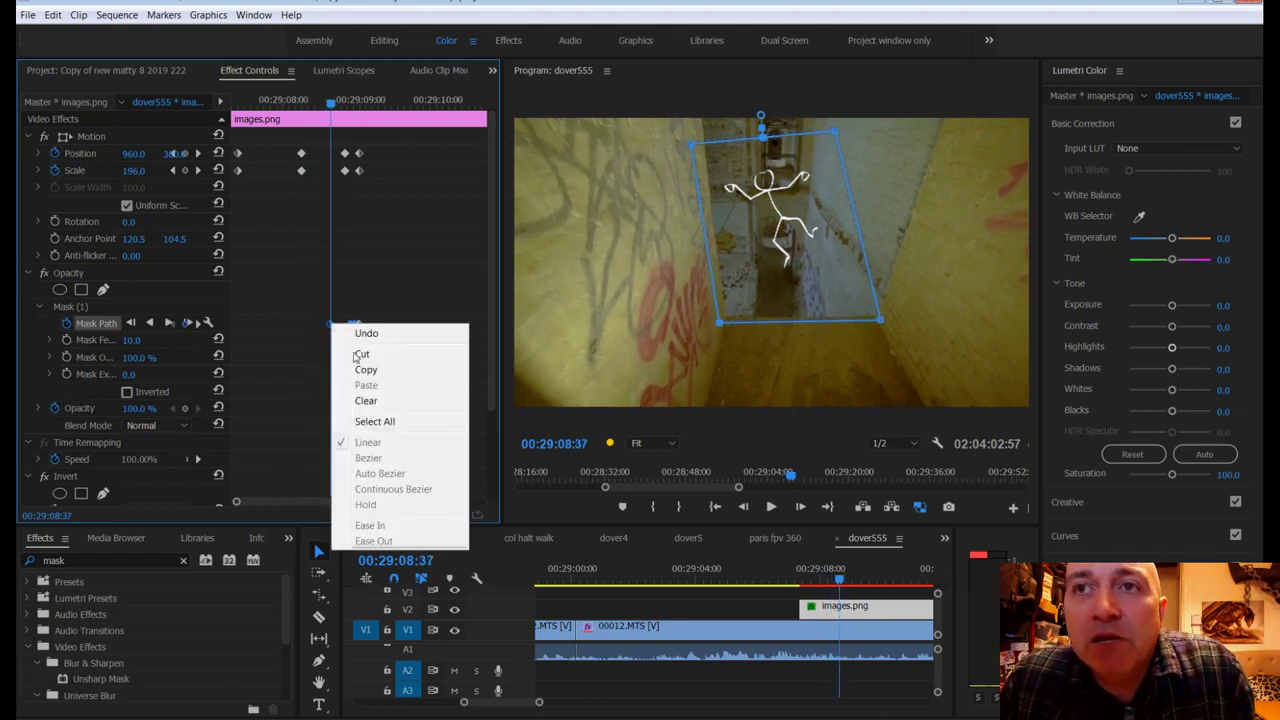
left_click(279, 312)
right_click(330, 325)
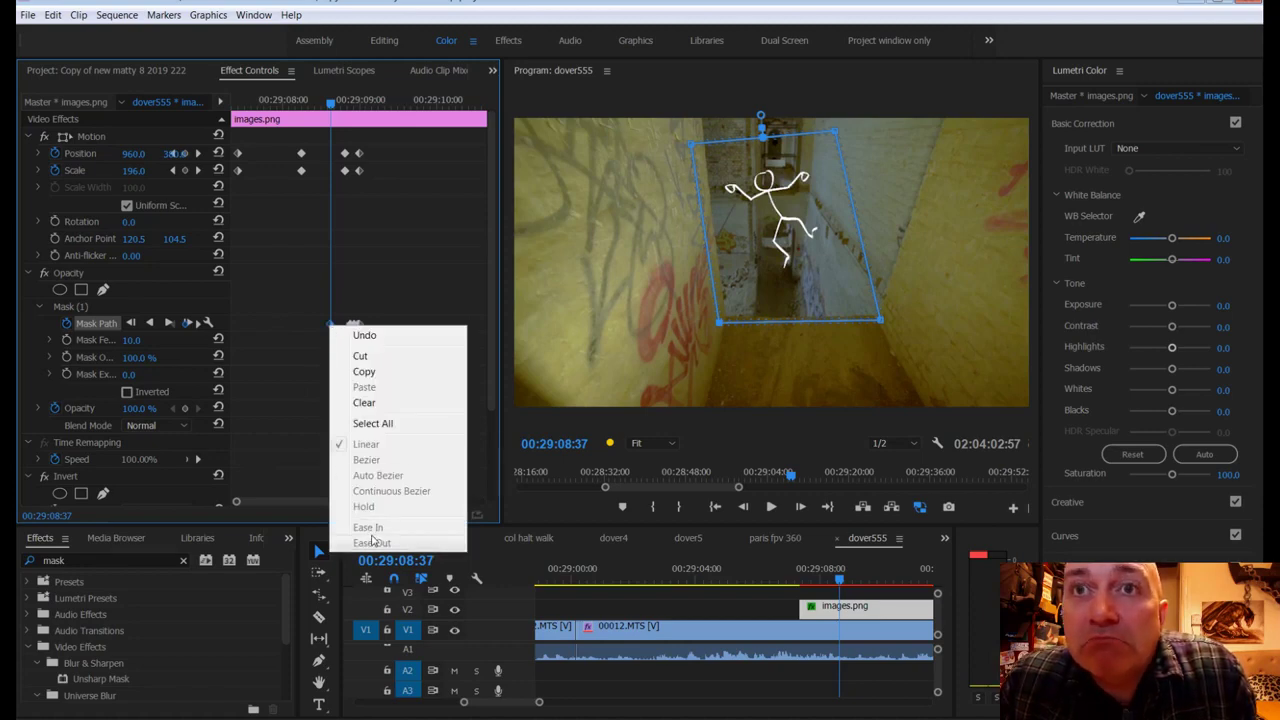
Step: Save the project and play the stickman drop from 00:29:07:14 to about 00:29:09:37
left_click(840, 585)
left_click_drag(834, 582, 797, 582)
key("ctrl+s")
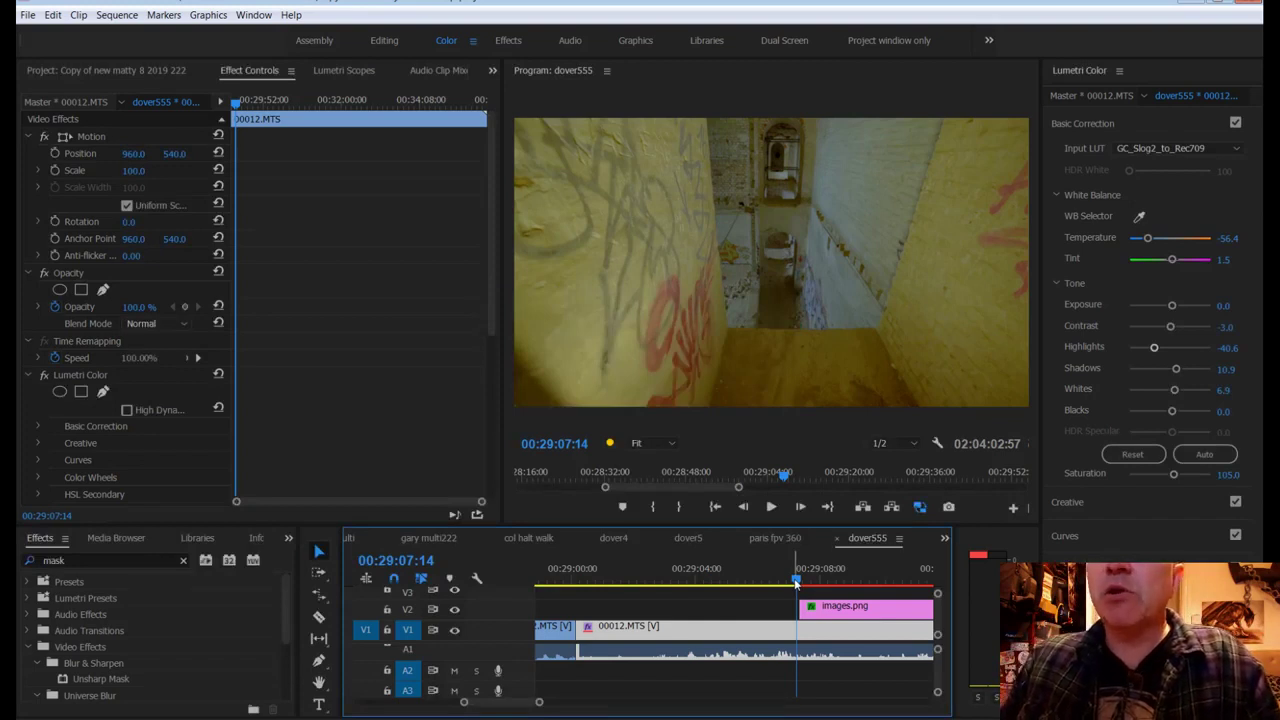
key("space")
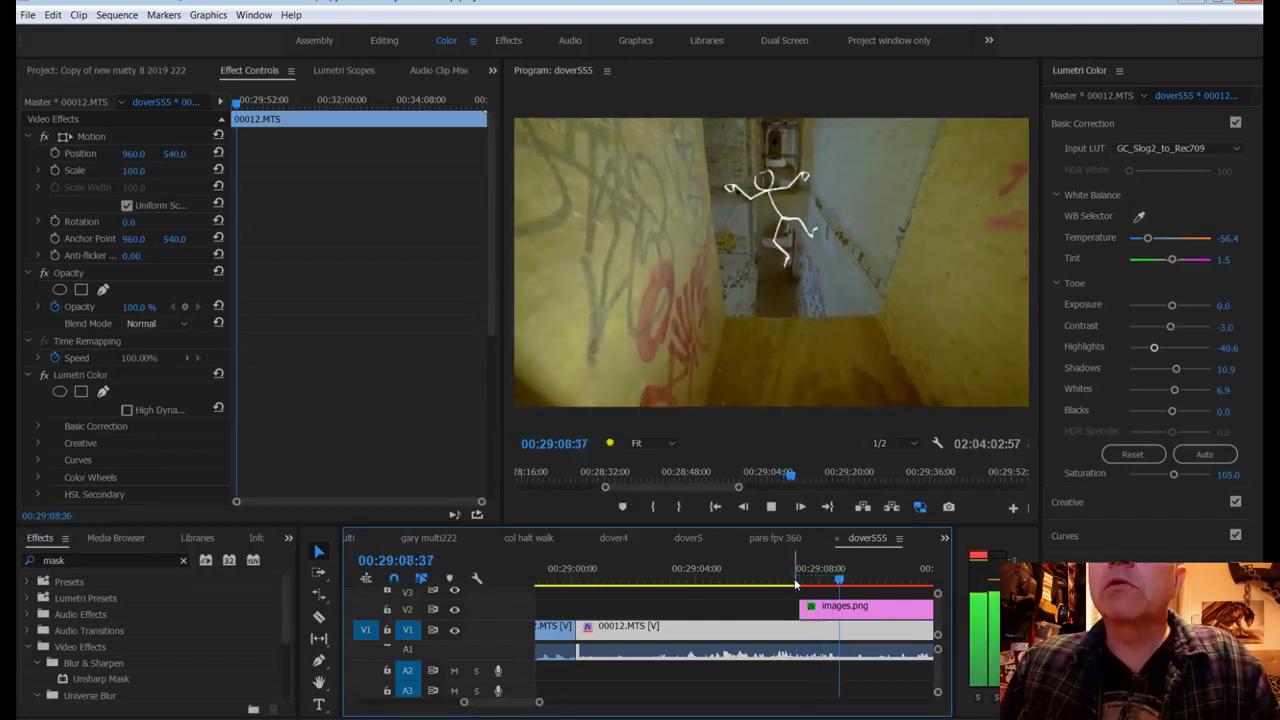
key("space")
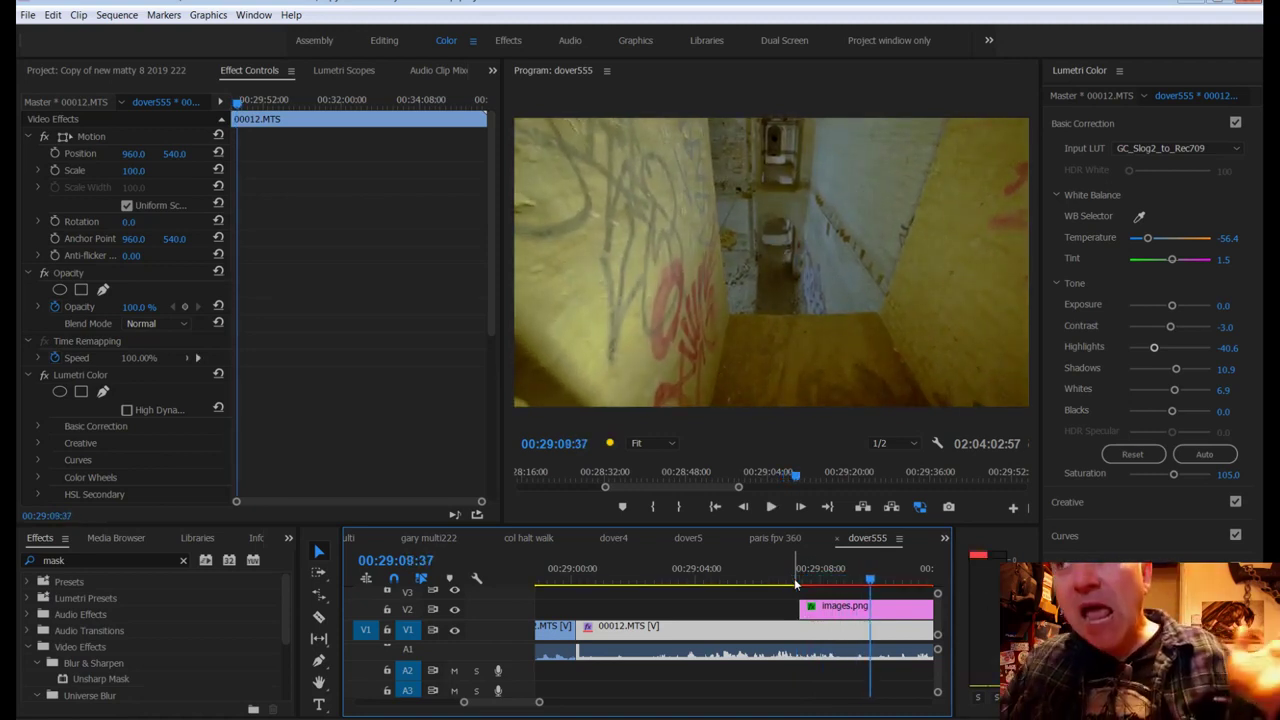
Step: Cut the images.png clip on V2 at 00:29:09:37 and delete the part after the cut
key("c")
left_click(871, 606)
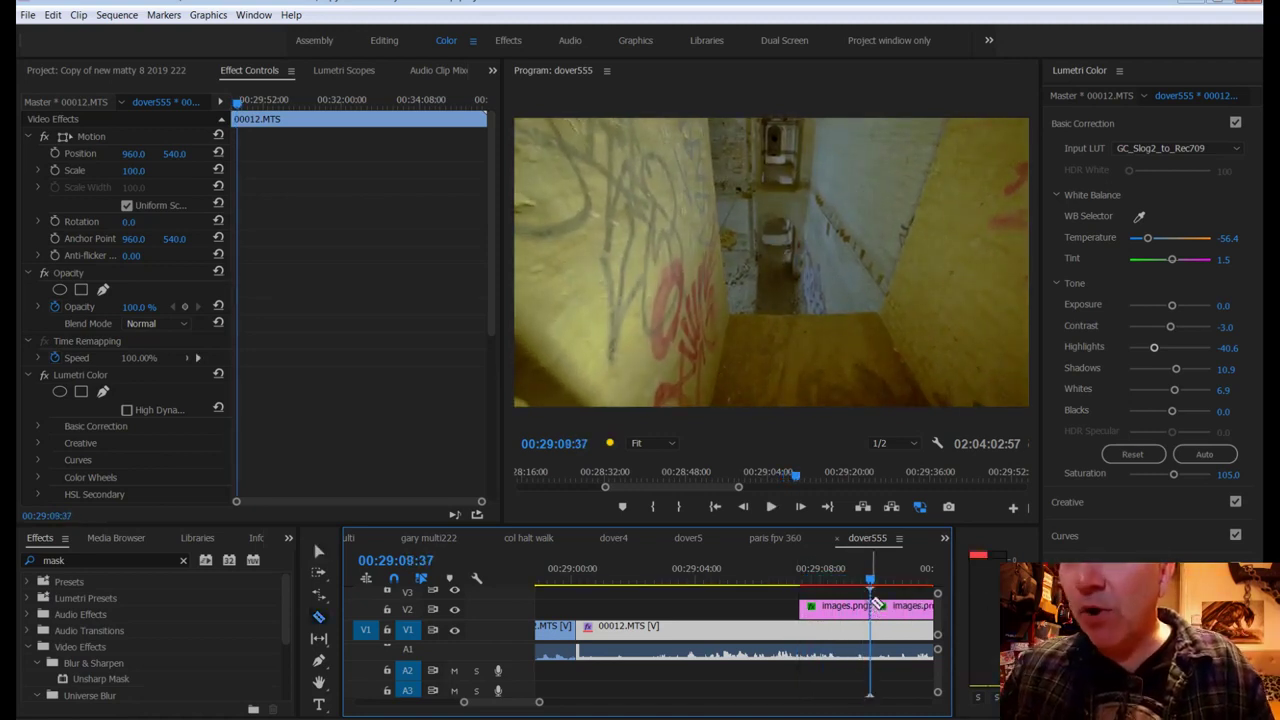
key("v")
left_click(878, 605)
key("Delete")
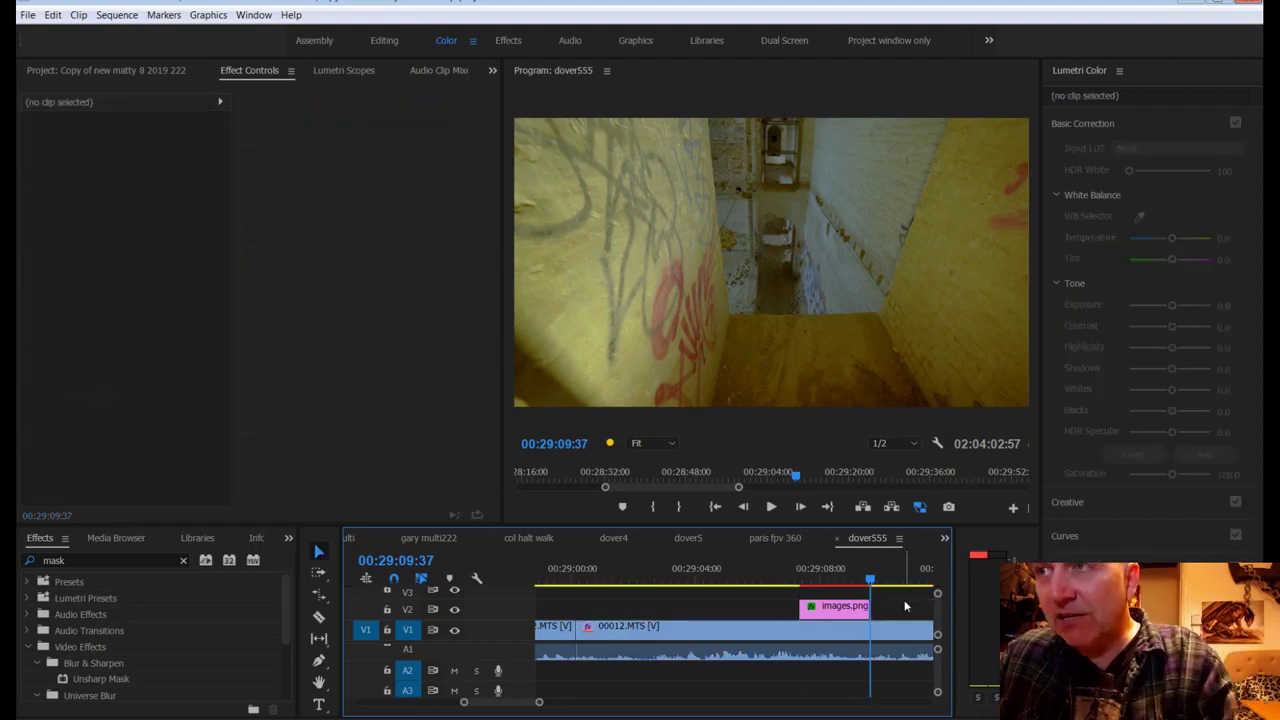
Step: Play the trimmed stickman sequence from 00:29:06:50 and save the project
left_click_drag(869, 580, 786, 578)
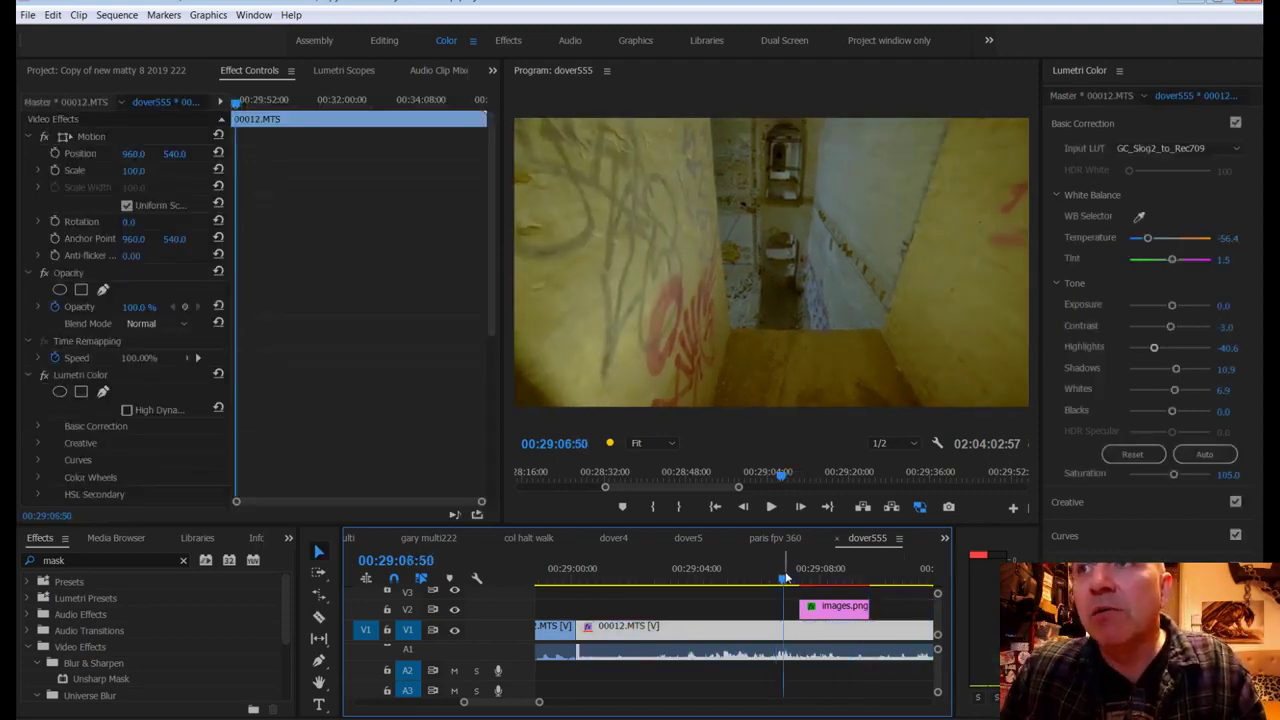
key("space")
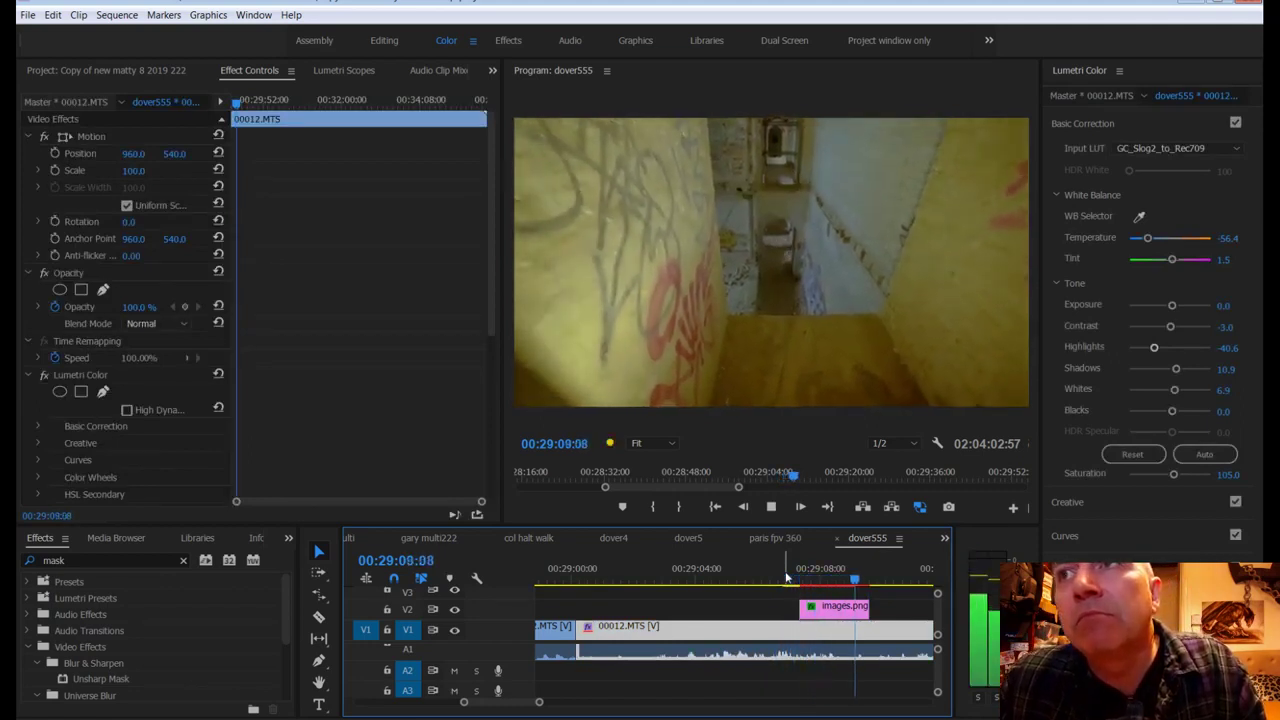
key("space")
key("ctrl+s")
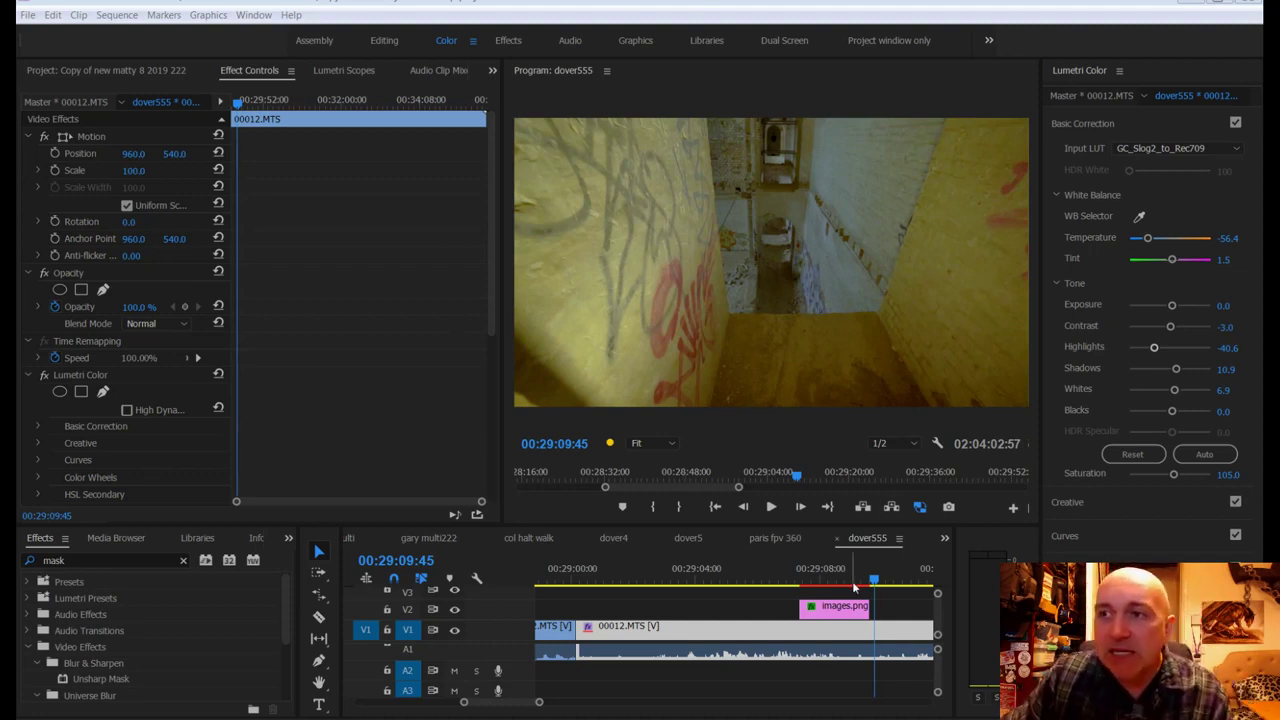
Step: Replay the stickman drop from 00:29:07:04 to about 00:29:09:45
left_click_drag(852, 581, 837, 585)
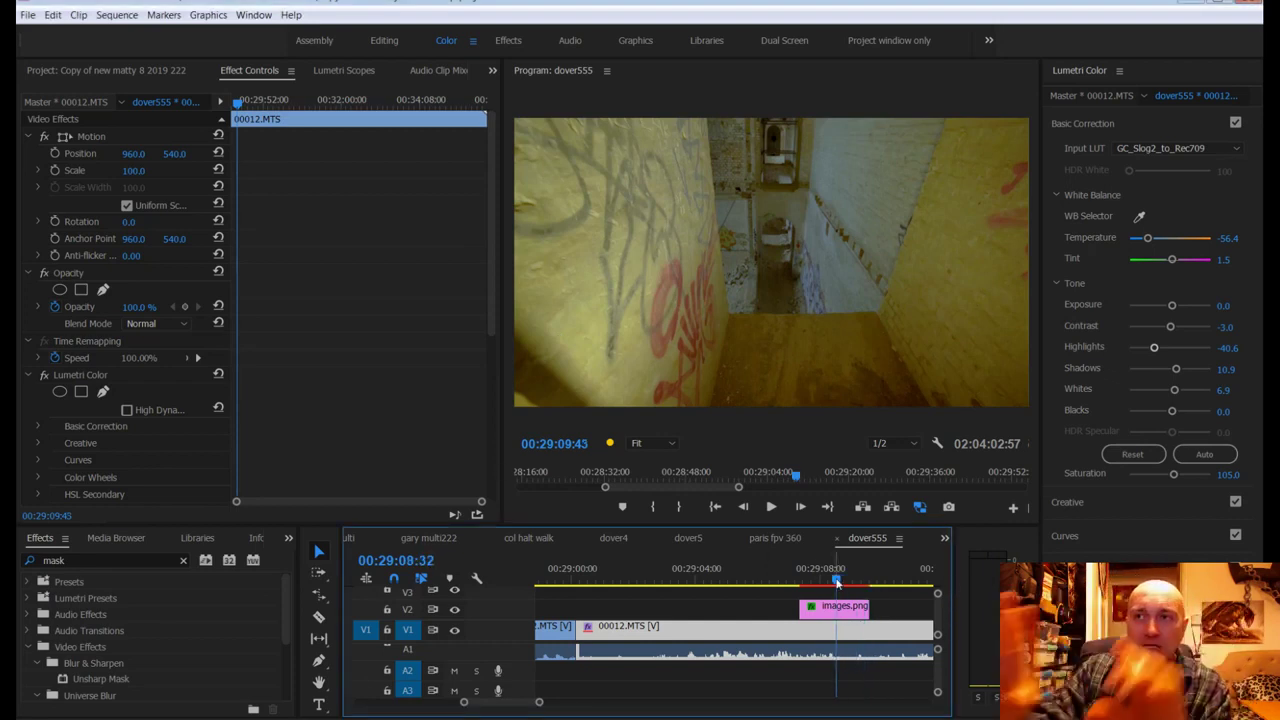
left_click_drag(837, 583, 791, 582)
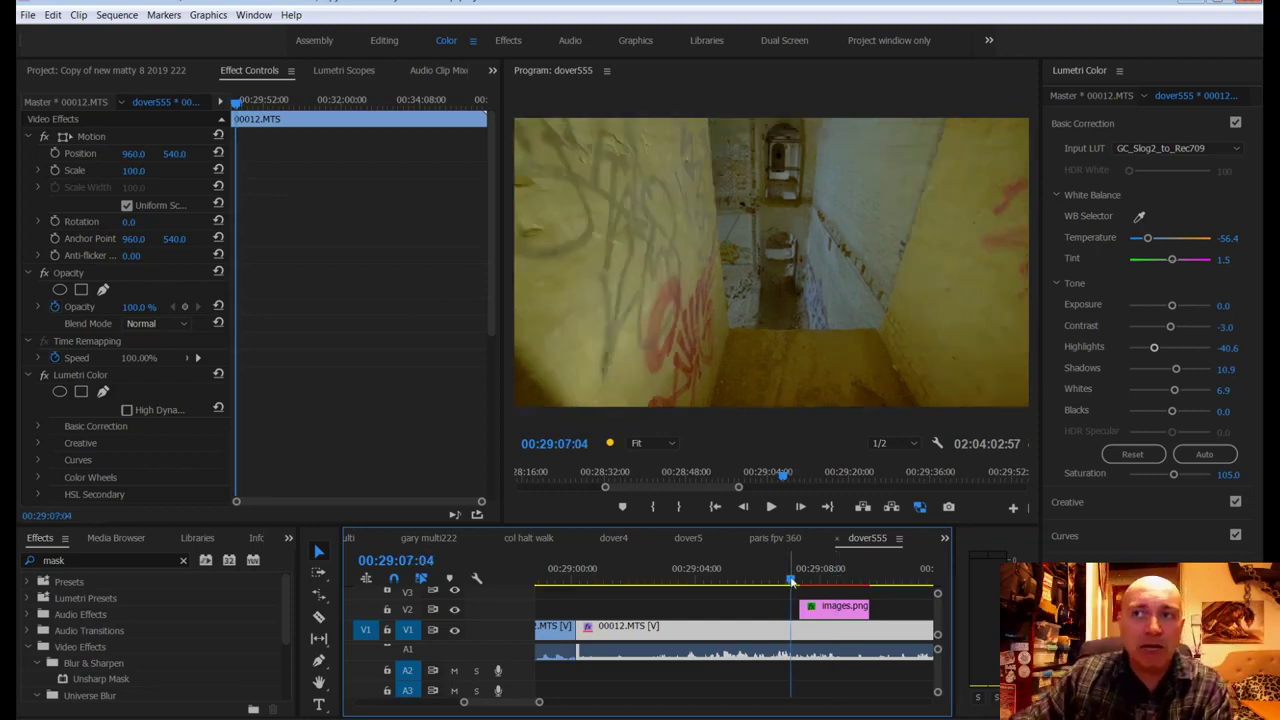
key("space")
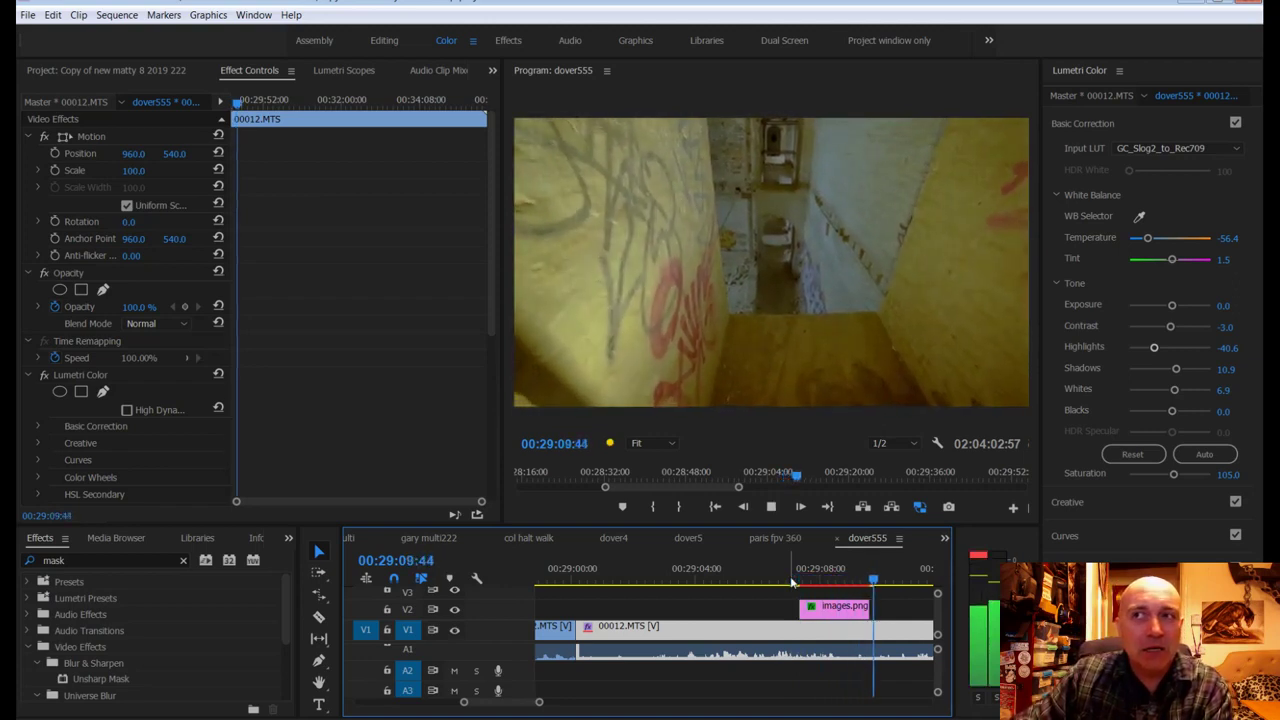
key("space")
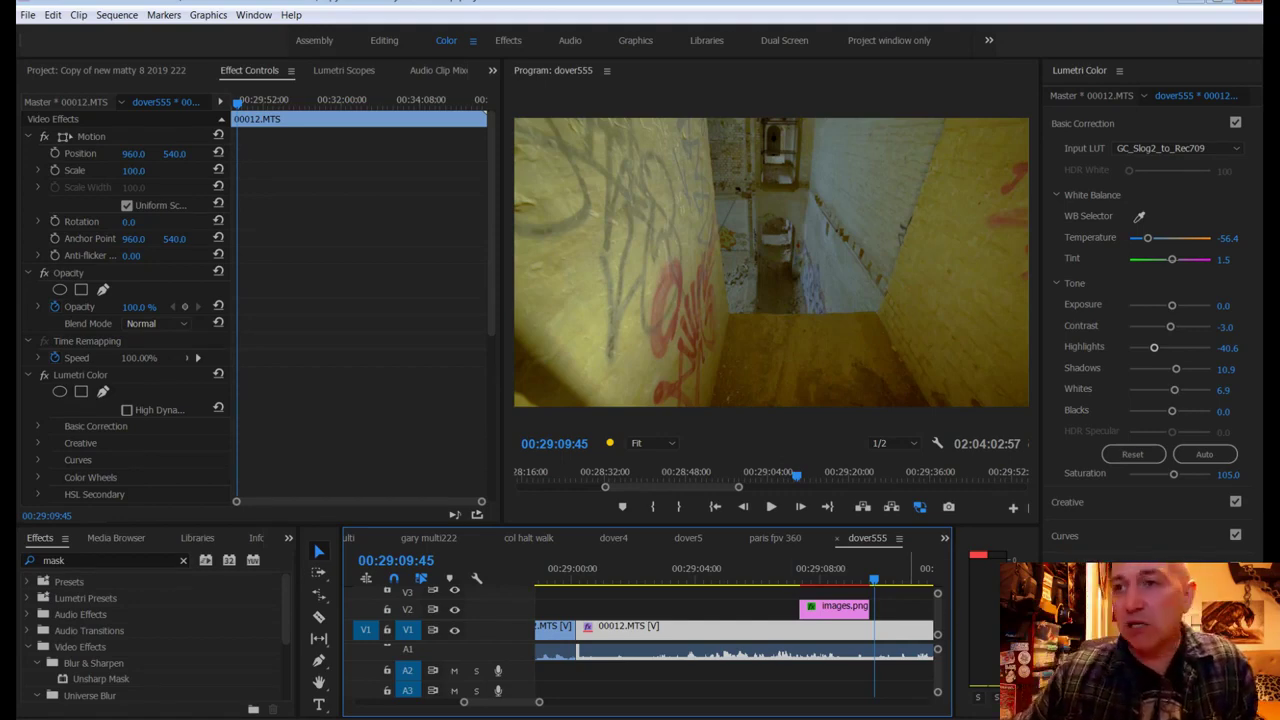
Step: Switch to Adobe Photoshop CC (64 Bit) and create a 3840 x 1200 pixel RGB document with a white background
key("super")
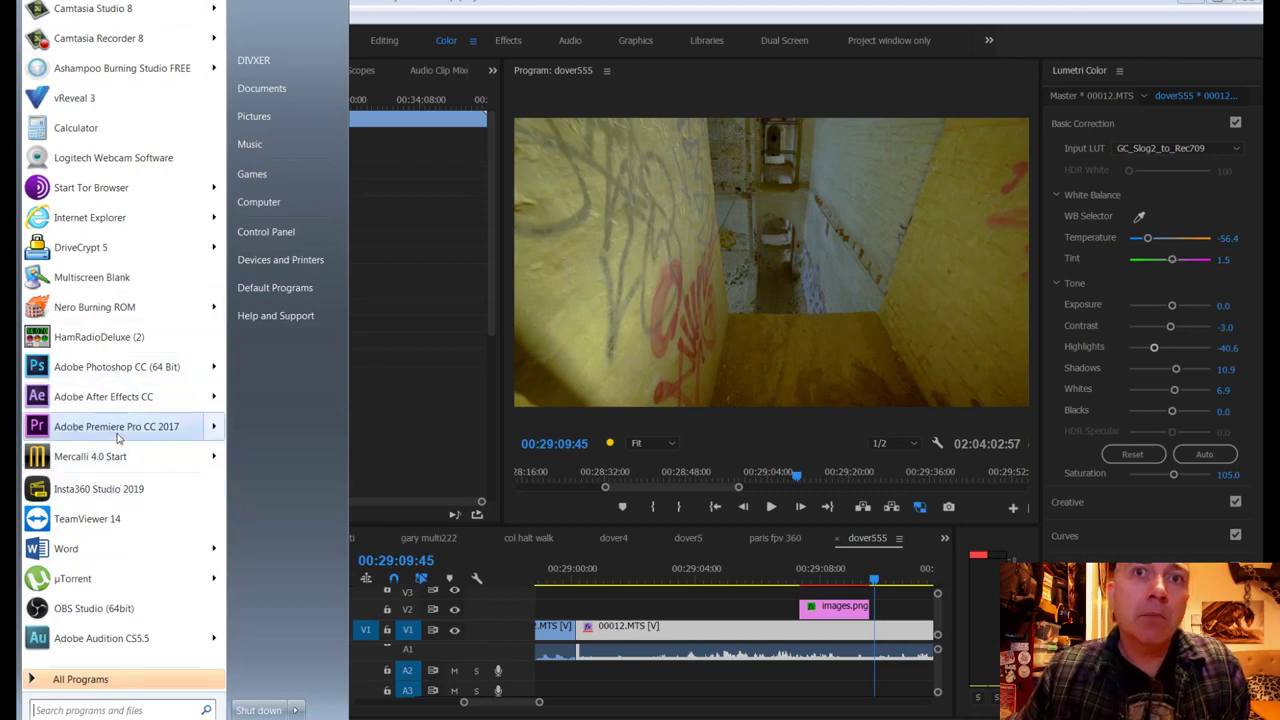
left_click(128, 376)
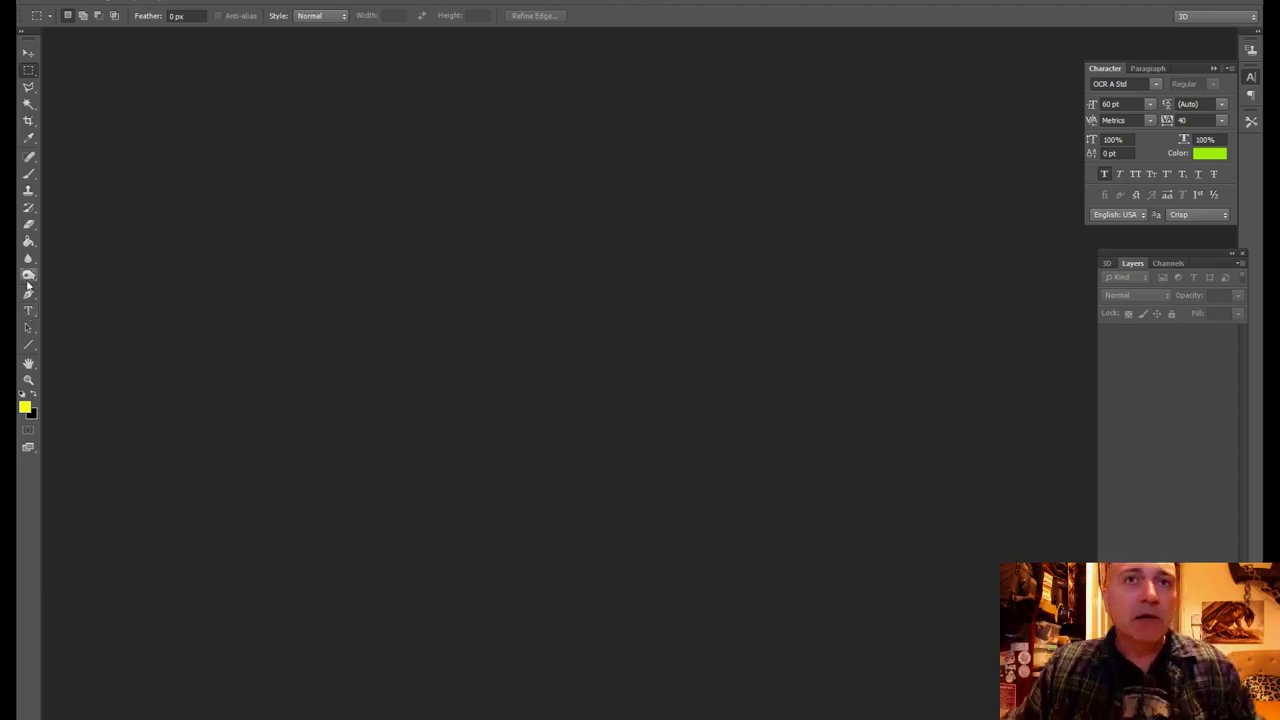
left_click(60, 2)
left_click(72, 12)
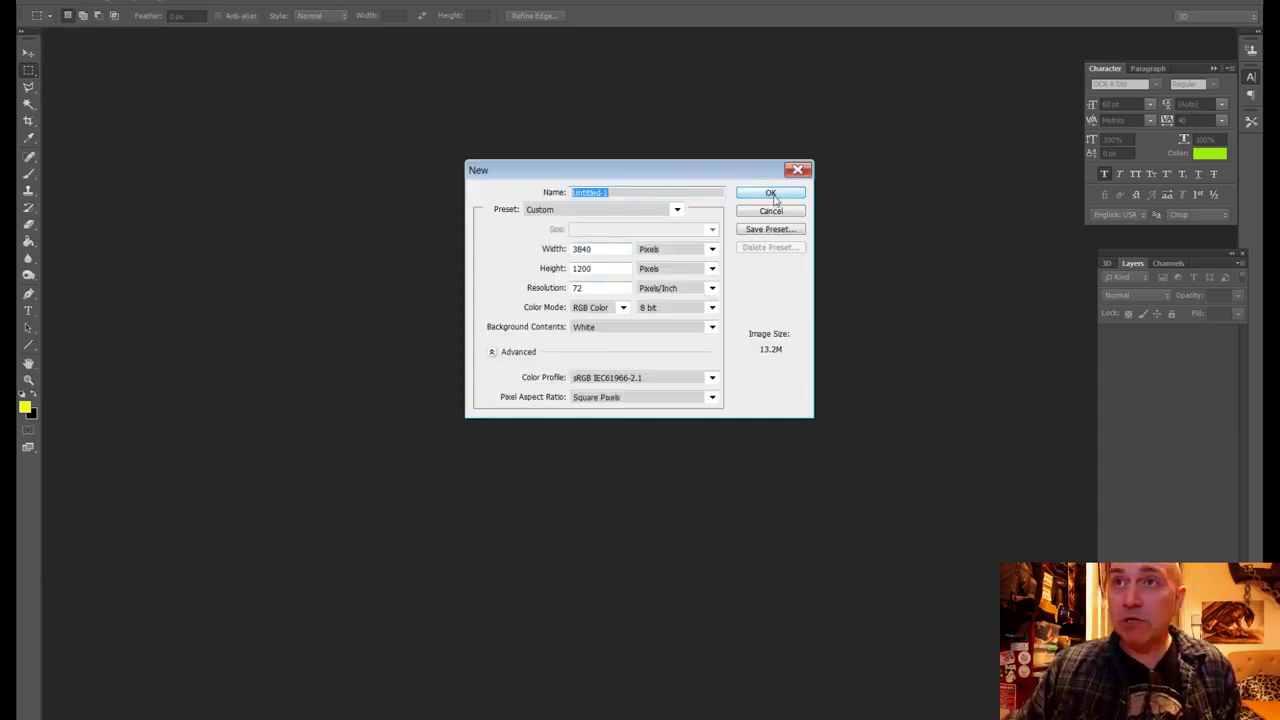
double_click(580, 268)
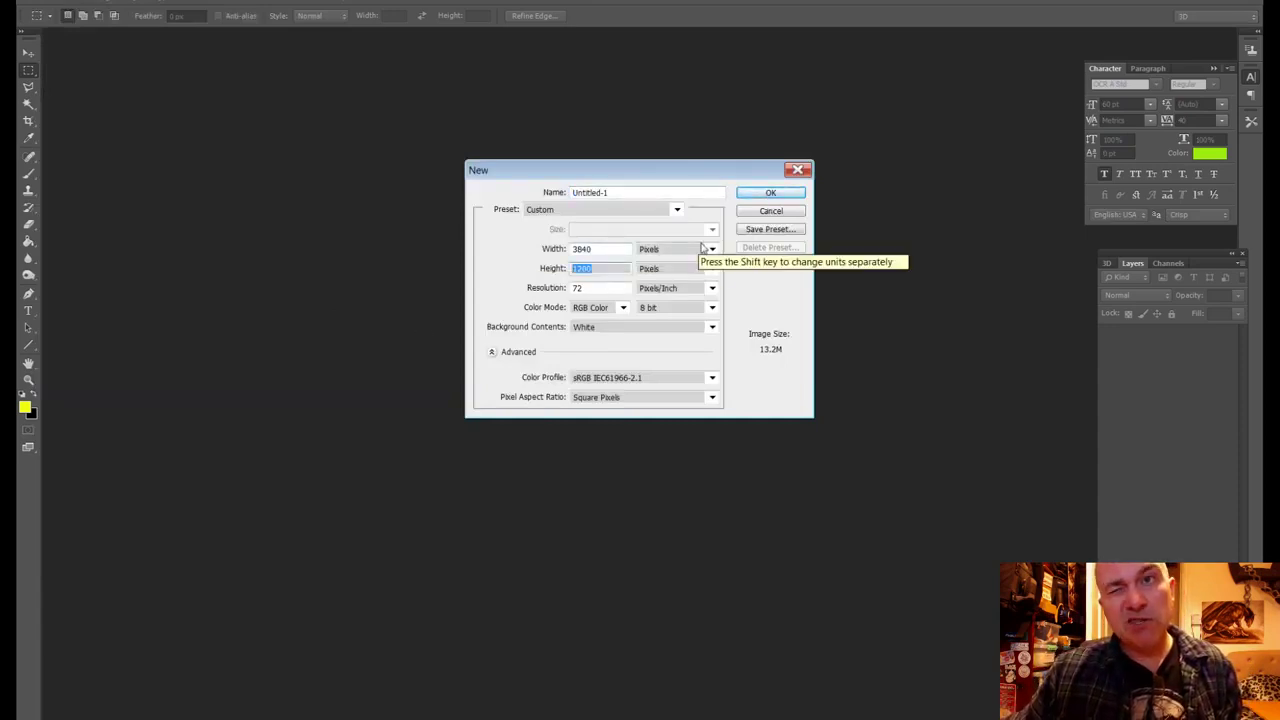
left_click(758, 193)
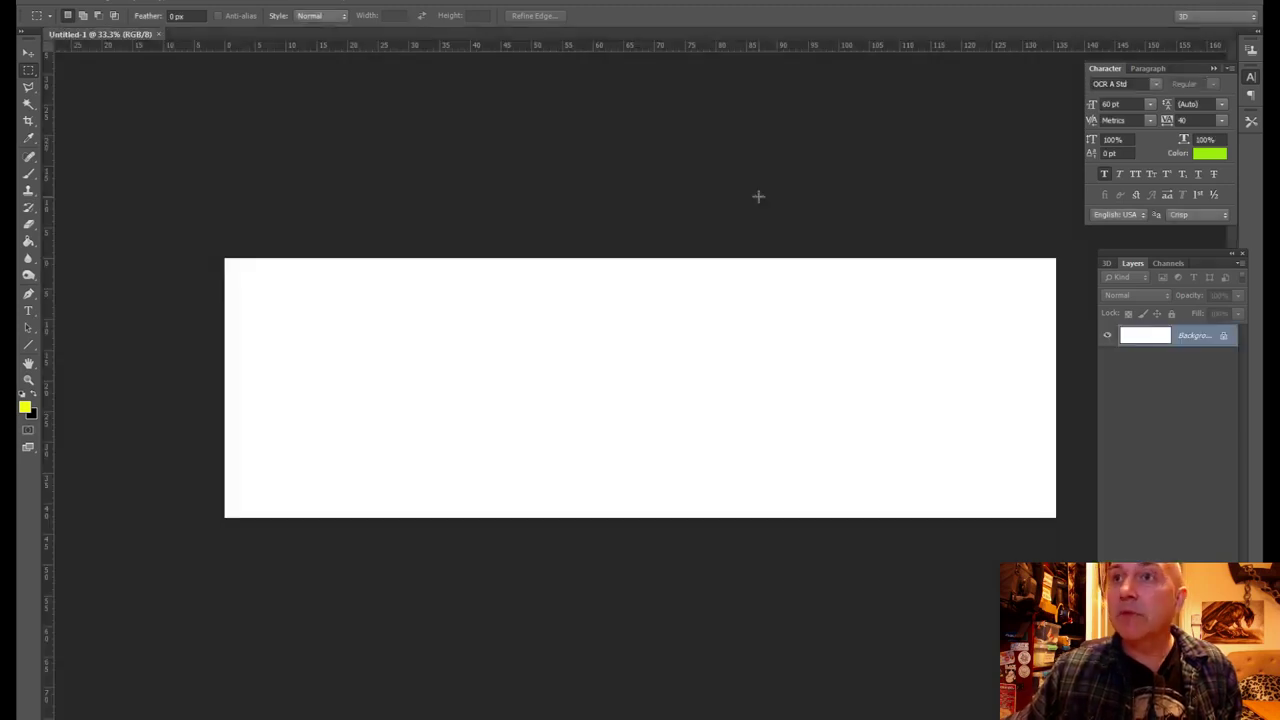
Step: Select the Brush tool and set the foreground colour to bright red, f92e3c
left_click(28, 311)
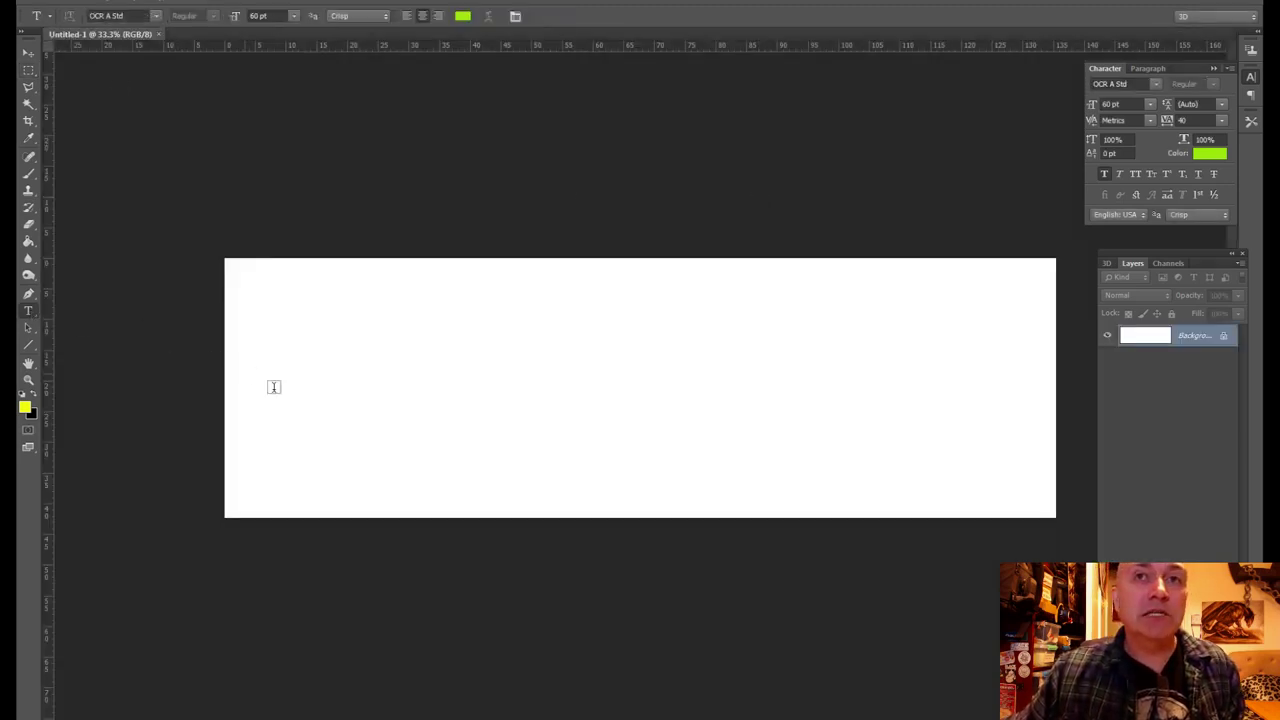
left_click(28, 173)
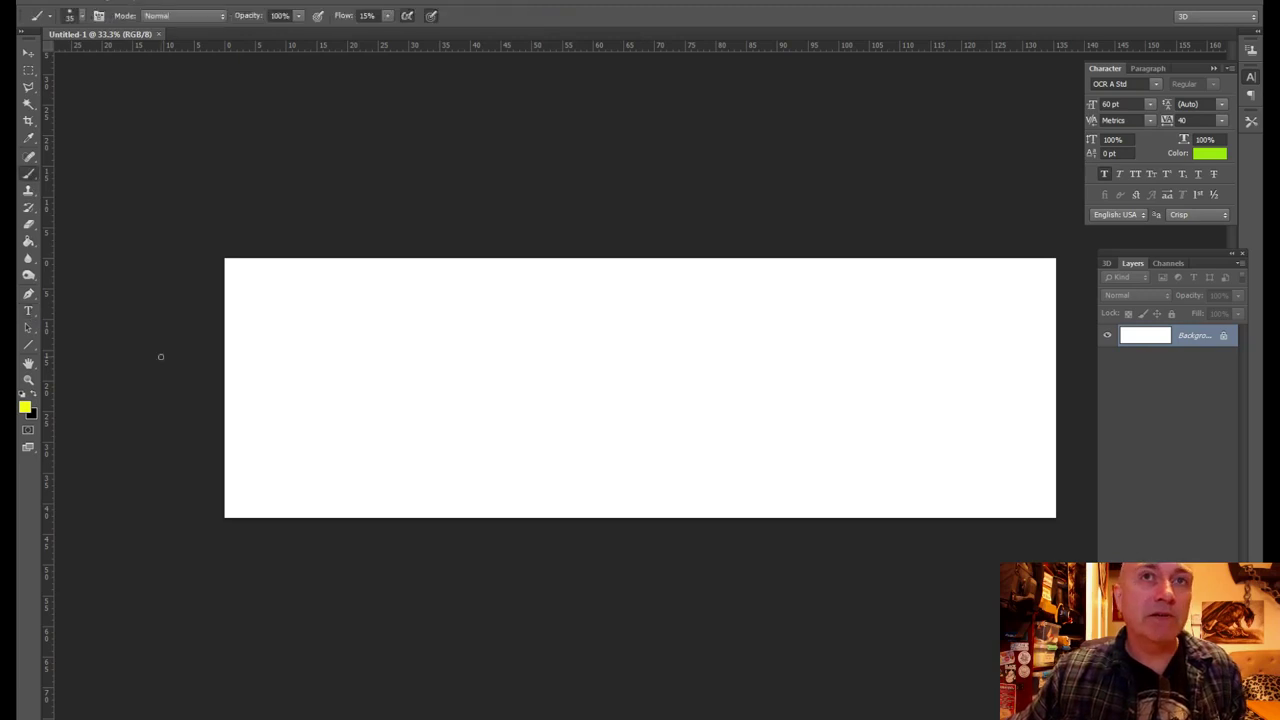
left_click(25, 406)
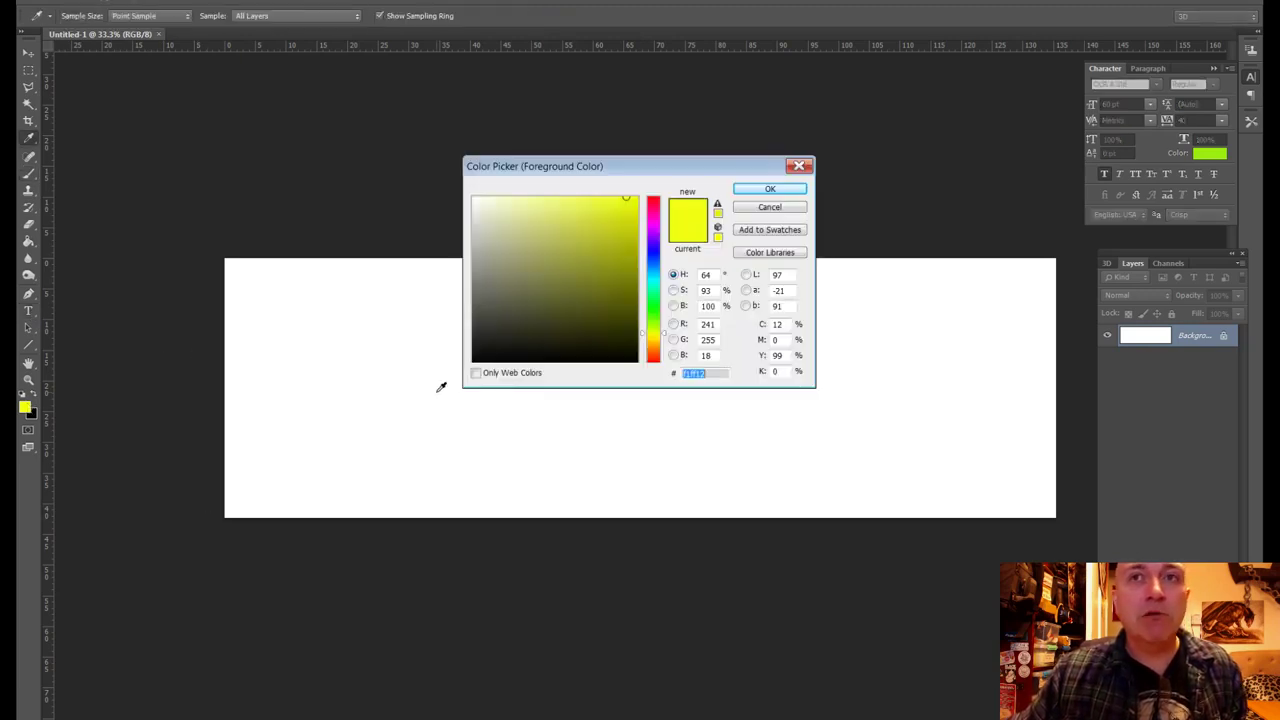
left_click(651, 200)
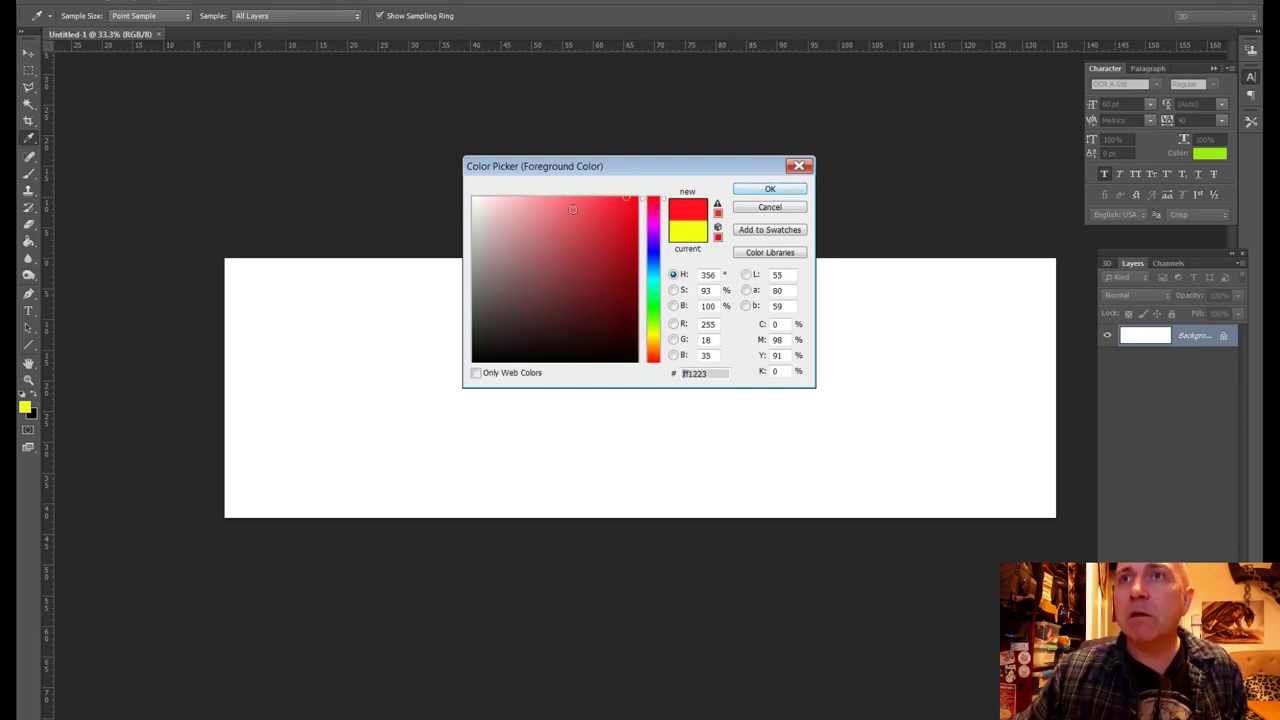
left_click_drag(566, 211, 607, 201)
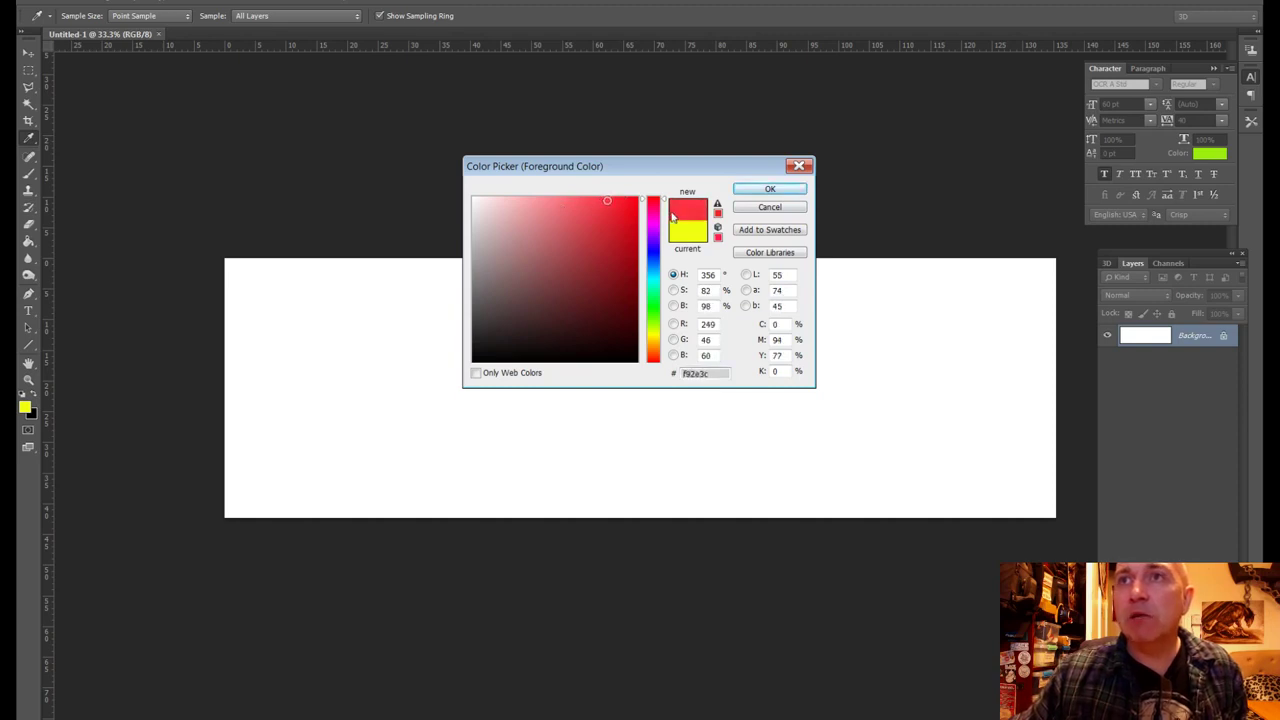
left_click(770, 190)
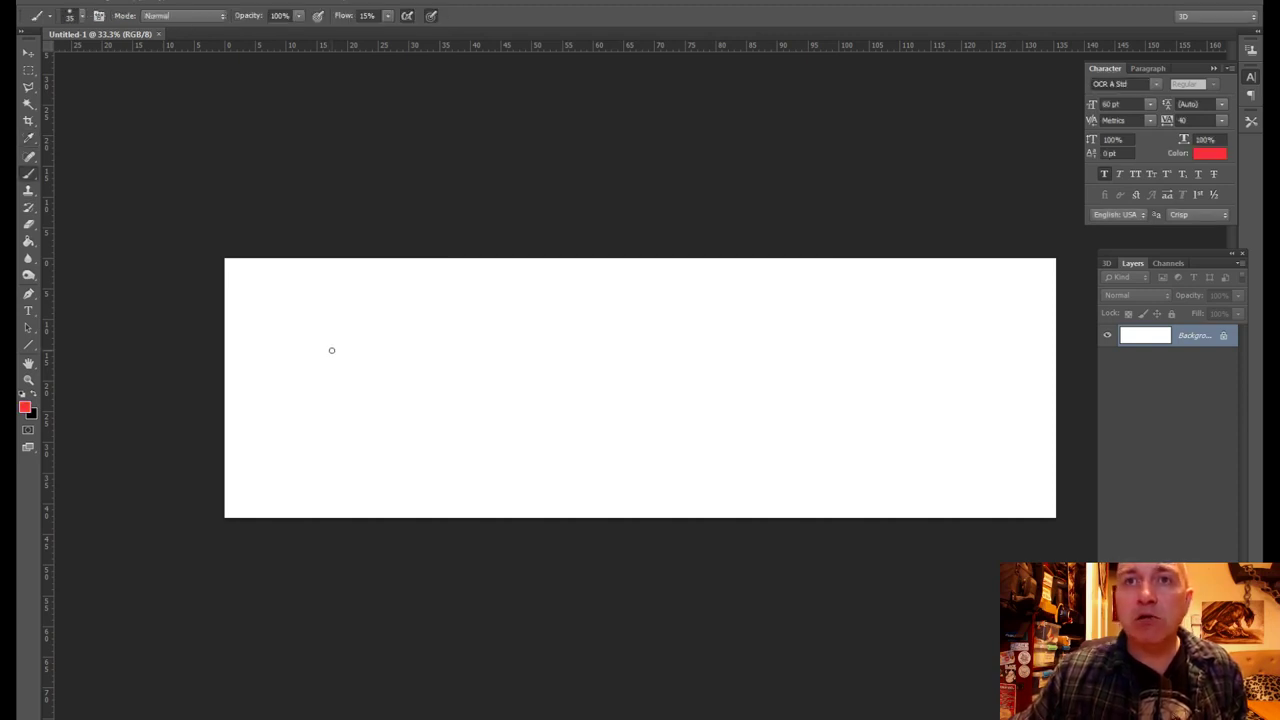
Step: Set the brush flow to 100% and hand-paint the words "28 GAYS LATER" about 38 cm wide on the left half of the canvas
left_click_drag(272, 377, 281, 390)
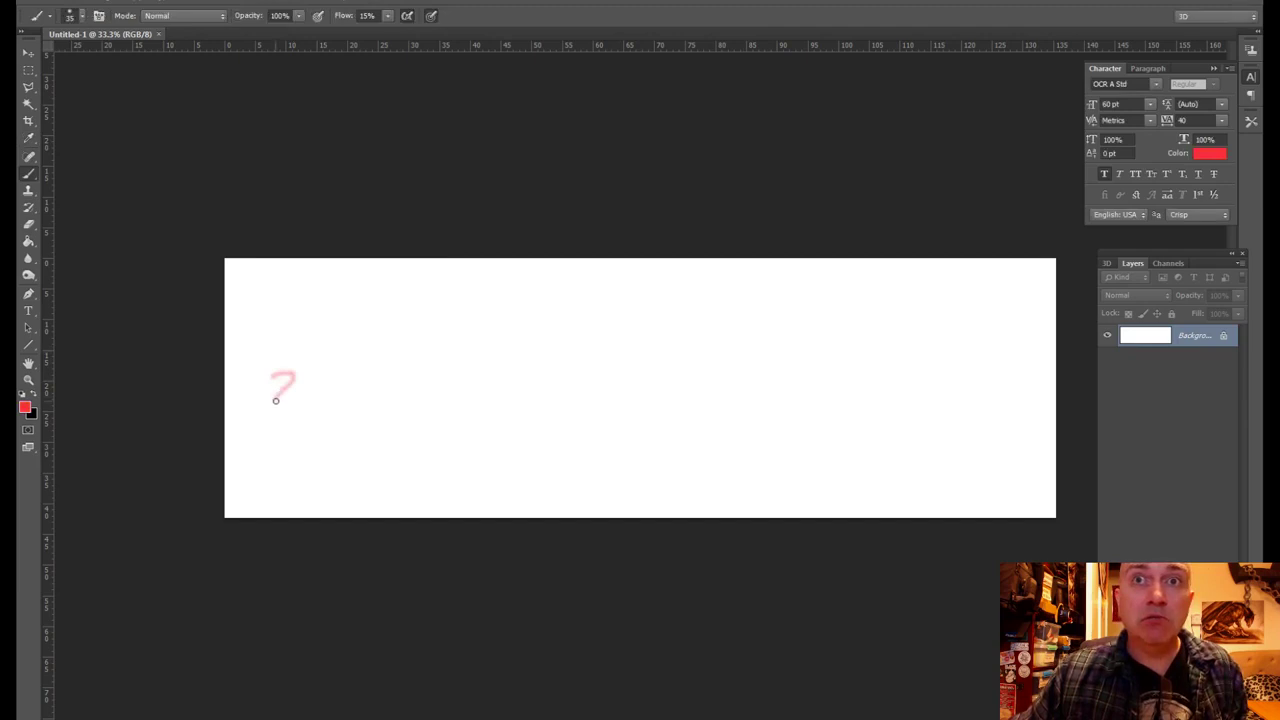
key("ctrl+z")
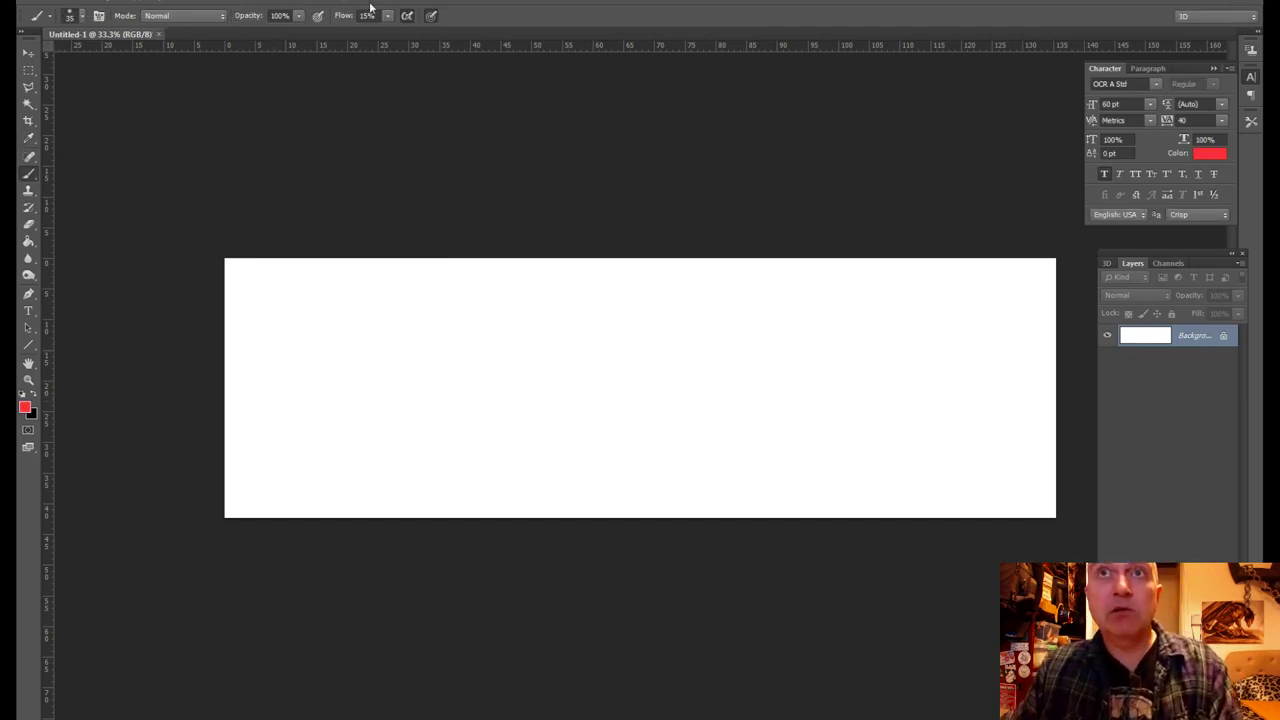
left_click(387, 15)
left_click_drag(389, 34, 446, 88)
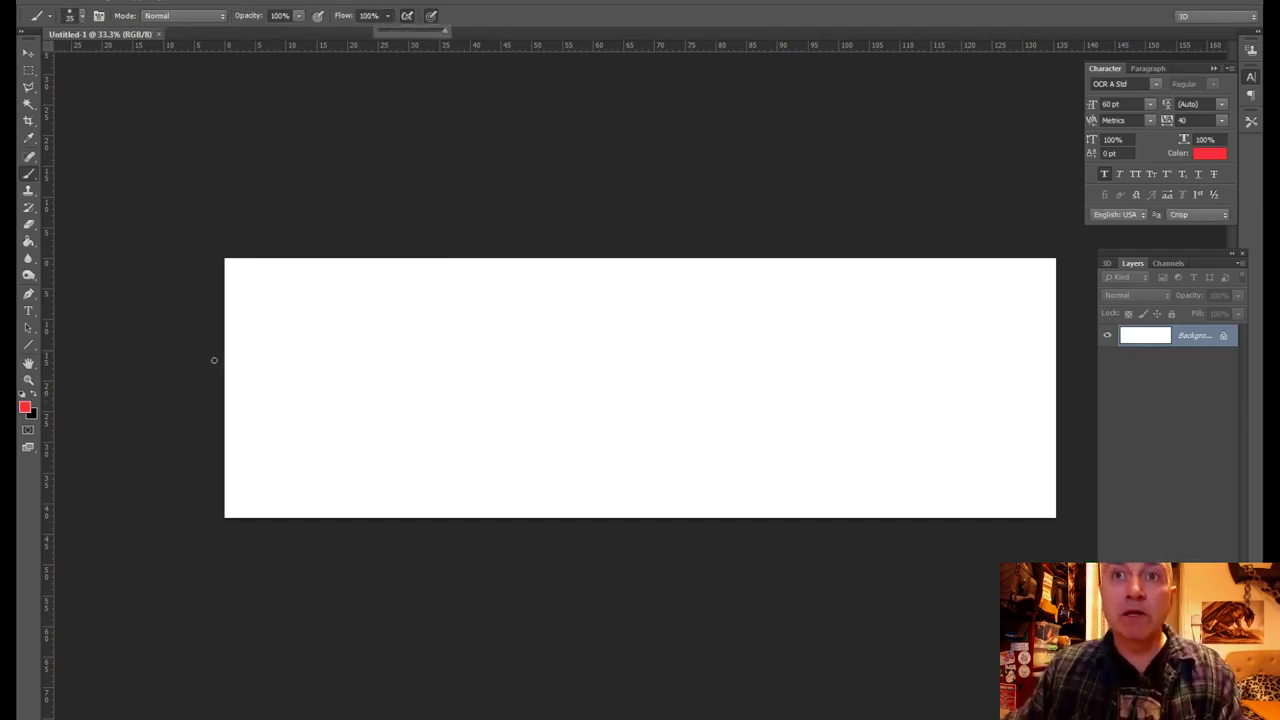
mouse_move(254, 386)
left_mouse_down()
mouse_move(291, 383)
mouse_move(292, 408)
mouse_move(298, 391)
mouse_move(330, 406)
mouse_move(340, 385)
mouse_move(347, 402)
mouse_move(359, 389)
mouse_move(353, 402)
mouse_move(378, 384)
mouse_move(366, 404)
mouse_move(395, 390)
mouse_move(414, 398)
mouse_move(414, 380)
mouse_move(426, 389)
mouse_move(448, 372)
mouse_move(431, 387)
mouse_move(466, 378)
mouse_move(453, 397)
mouse_move(484, 389)
left_mouse_up()
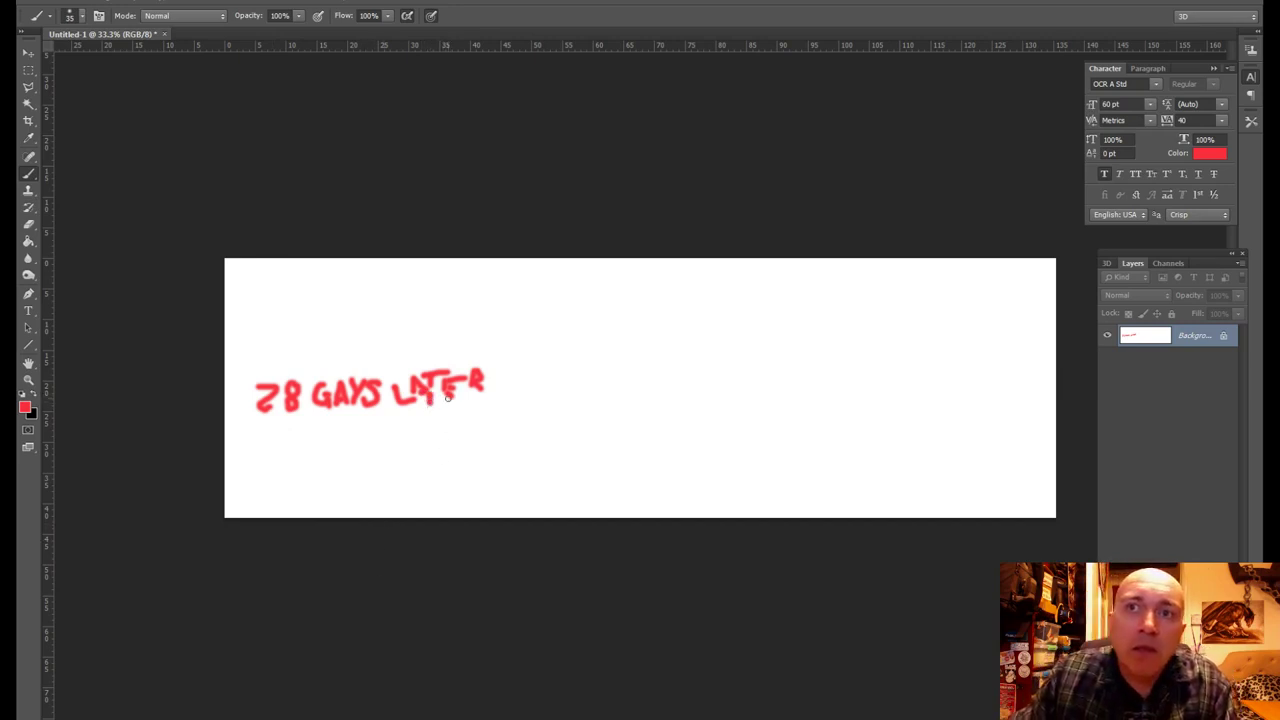
left_click_drag(441, 391, 455, 402)
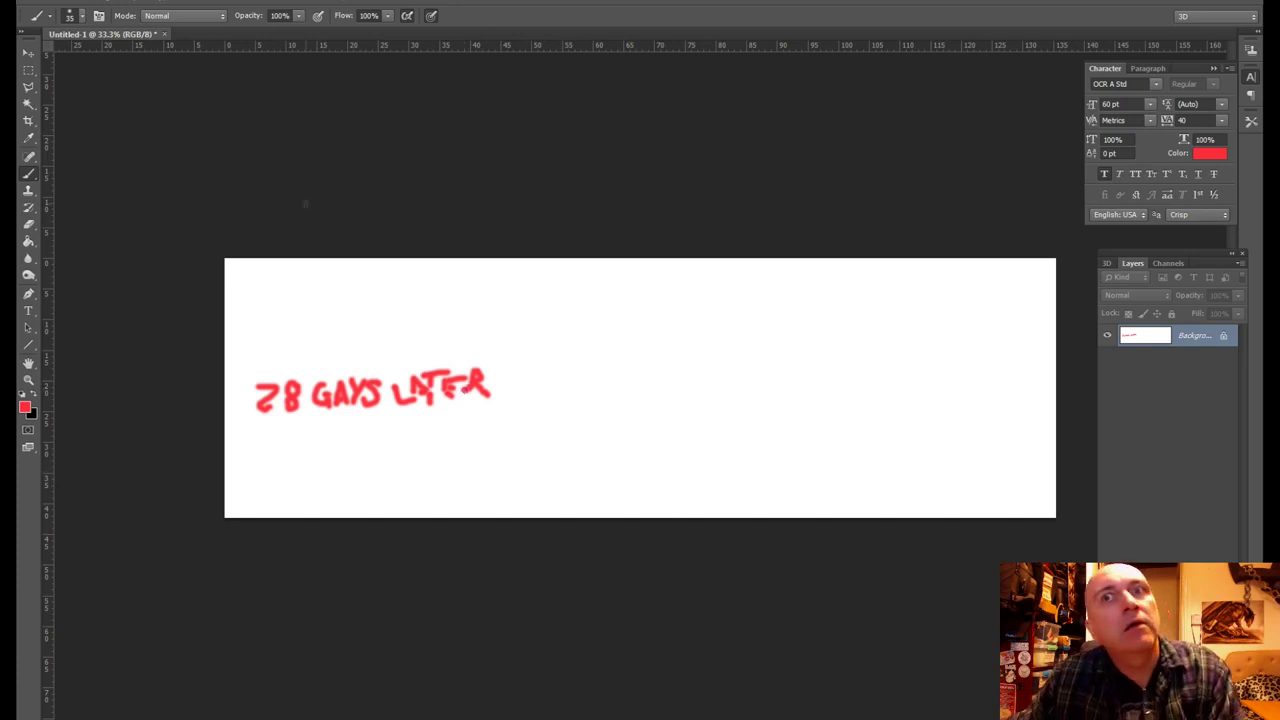
Step: Crop the canvas closely around the red lettering to about 1518 x 426 pixels and start saving it as a file
left_click(31, 124)
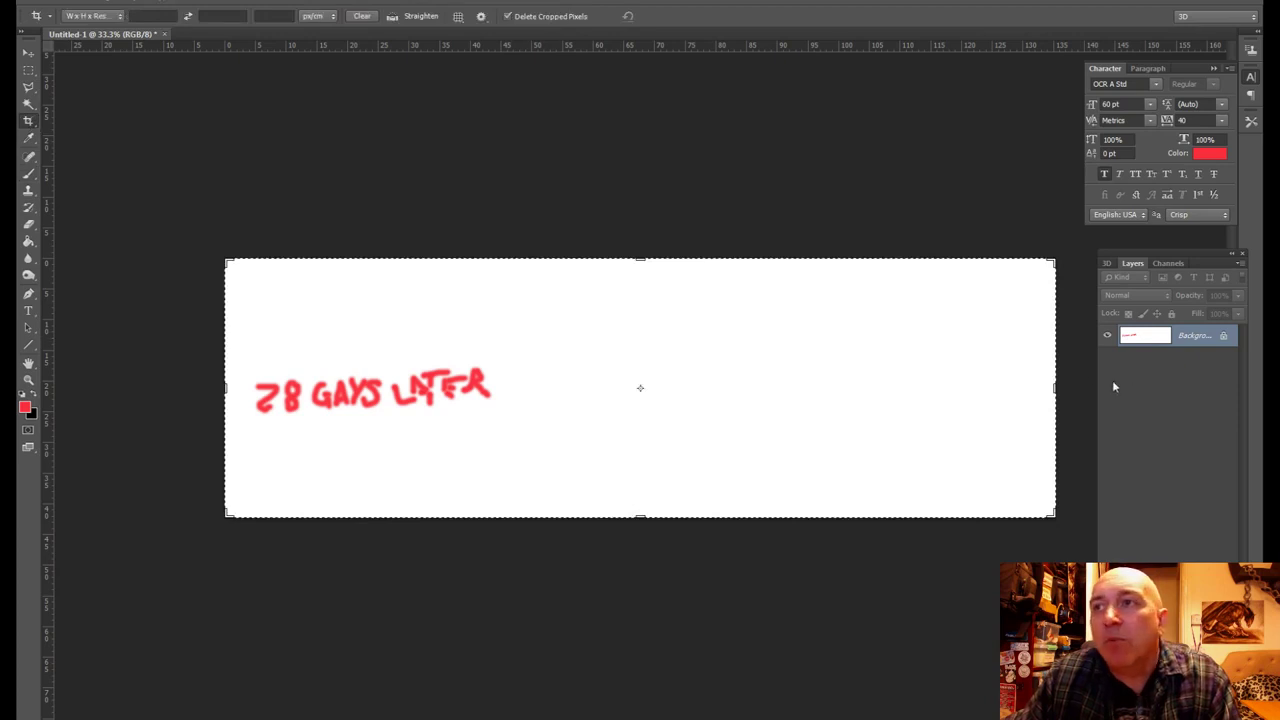
left_click_drag(1056, 388, 803, 388)
left_click_drag(641, 258, 641, 300)
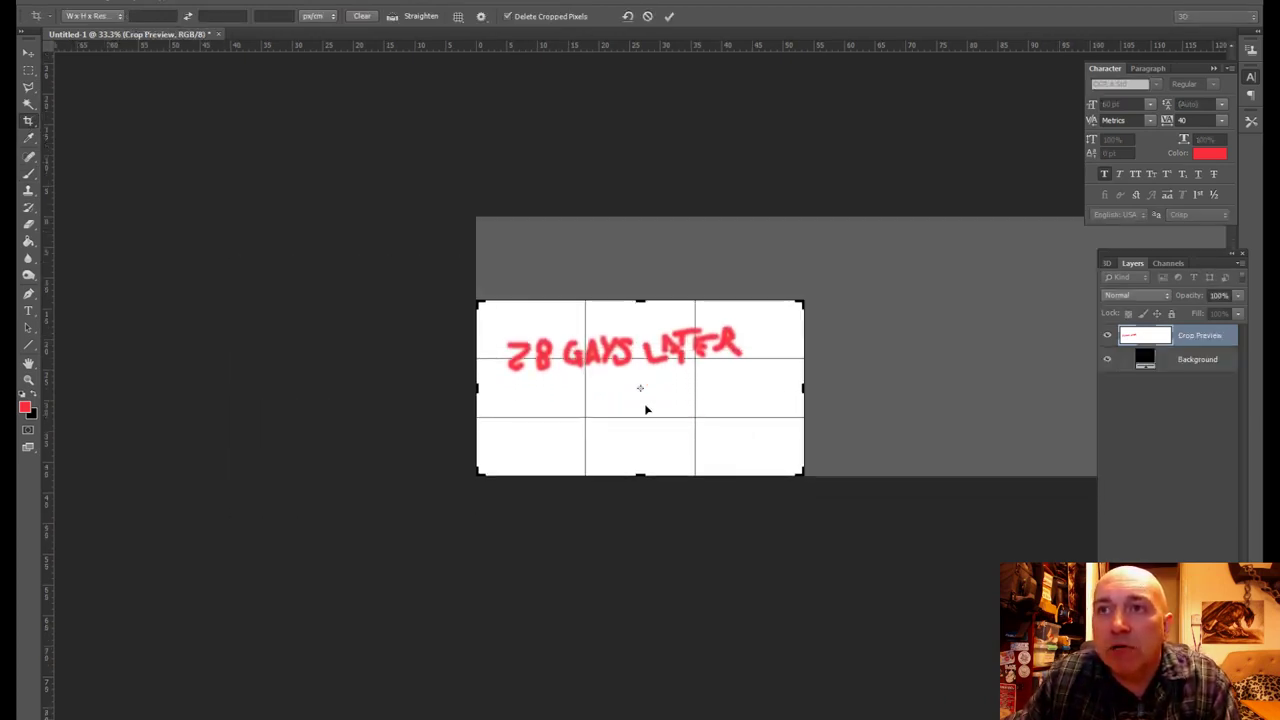
left_click_drag(641, 474, 641, 433)
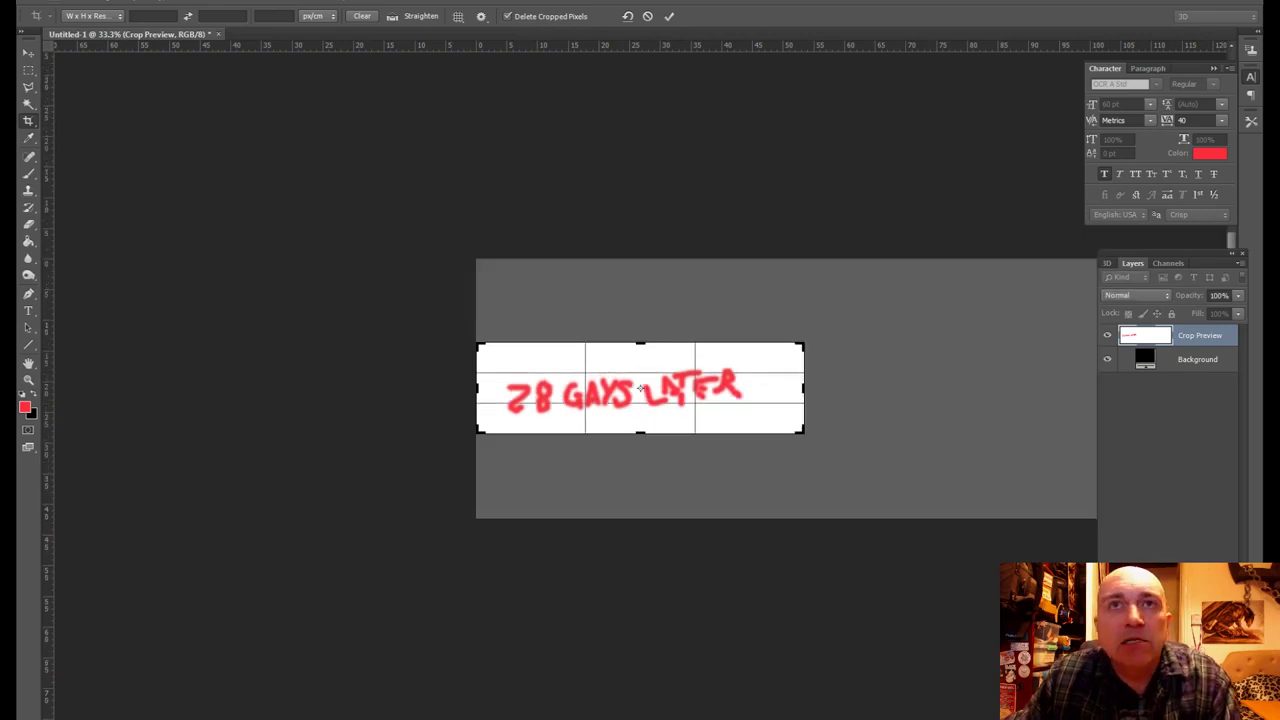
left_click(58, 2)
left_click(68, 194)
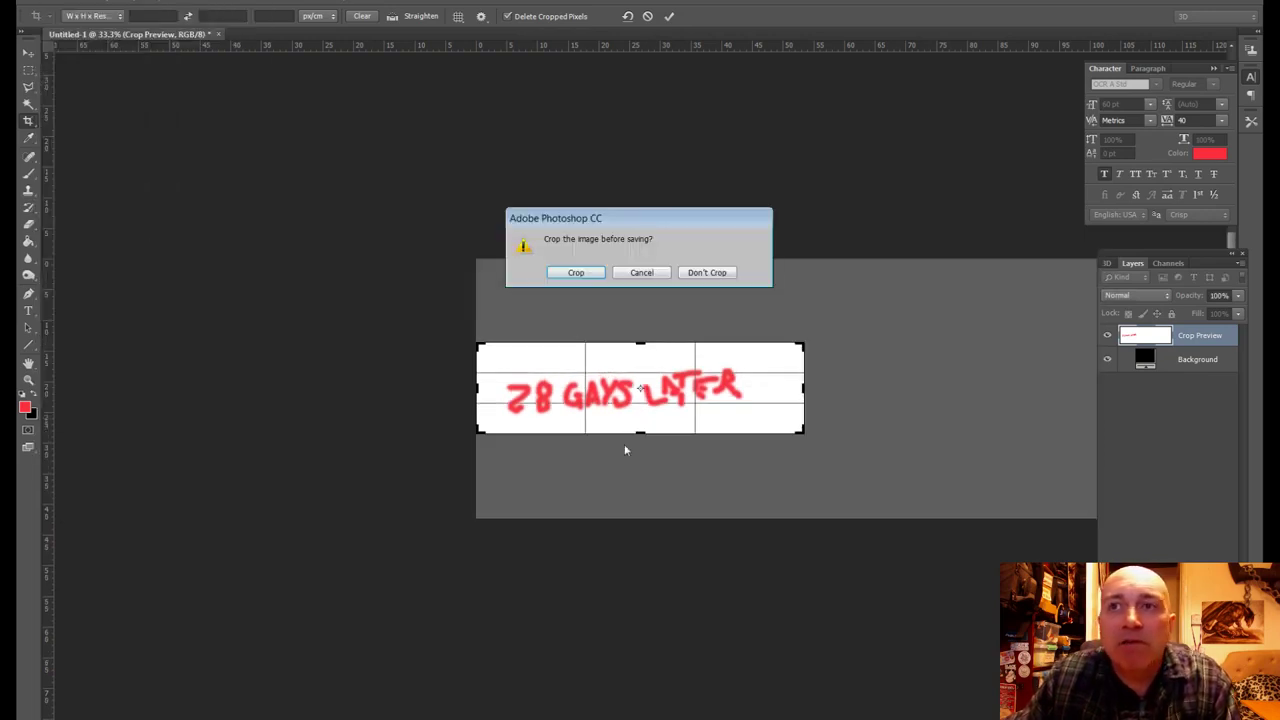
left_click(571, 273)
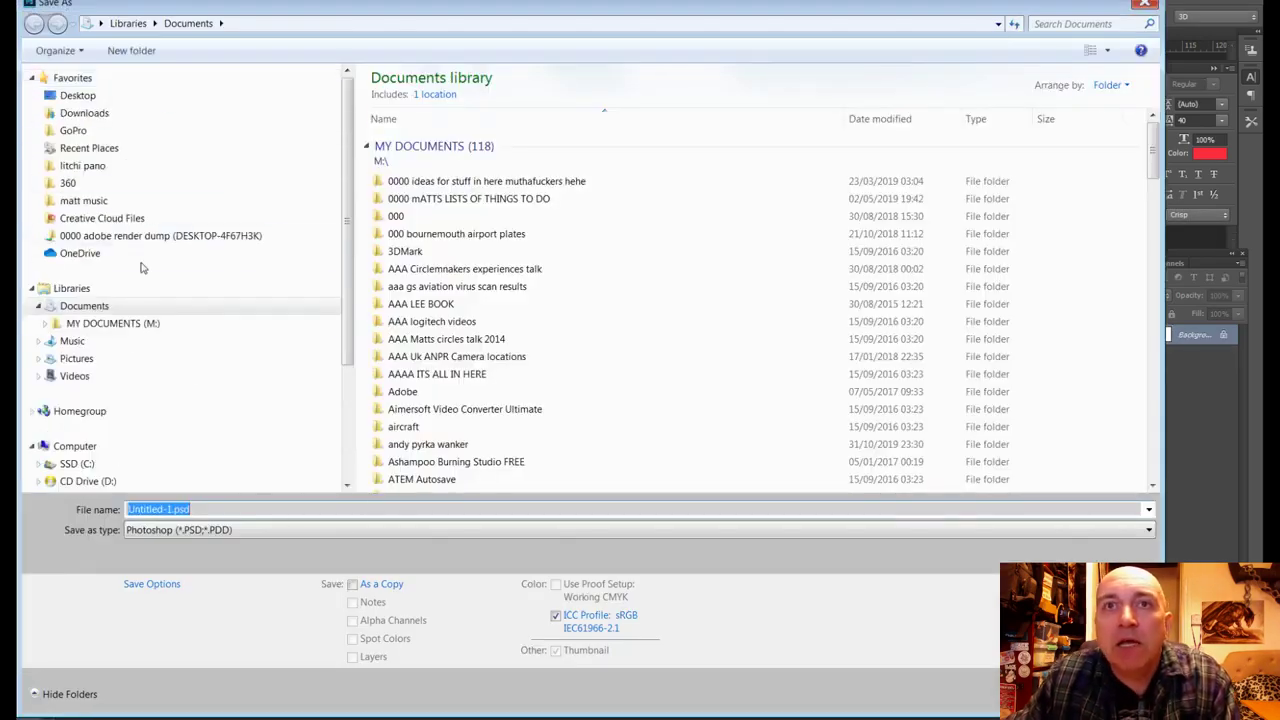
Step: Save the cropped lettering as the JPEG 28.jpg in the urbex longleat output folder on drive K, with High quality and progressive format
scroll(340, 413, "down", 3)
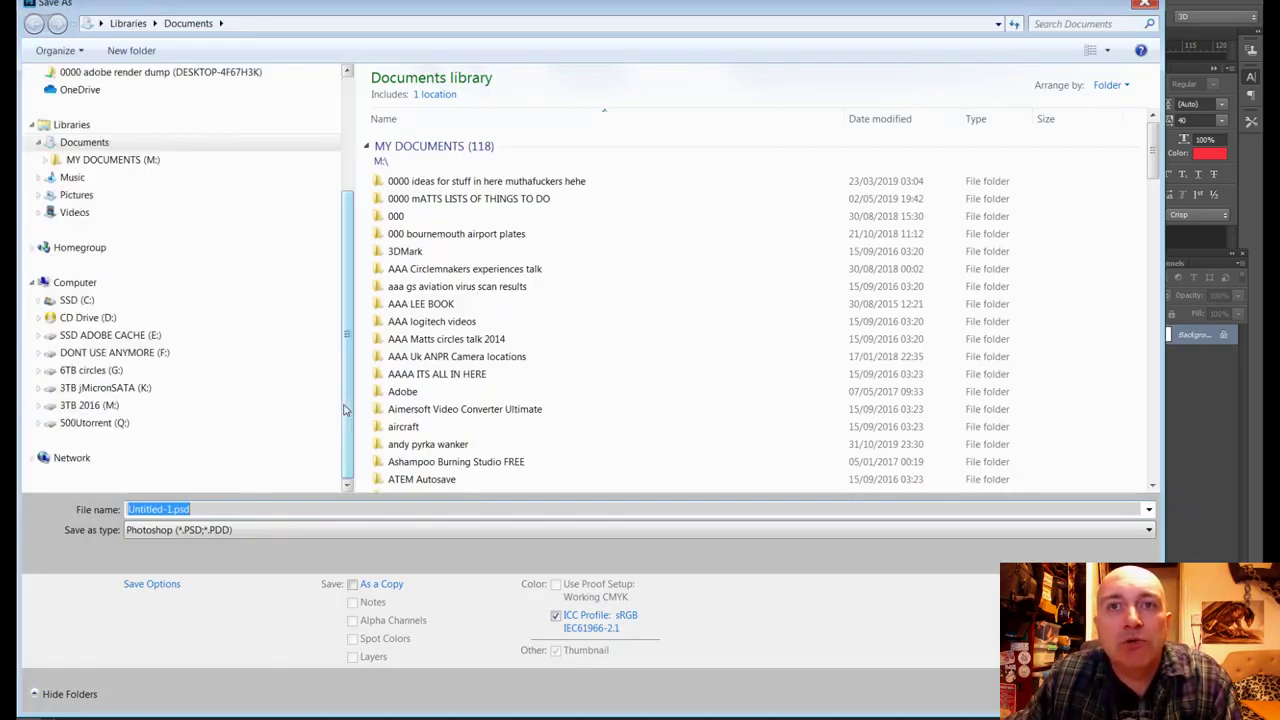
left_click(87, 405)
scroll(487, 439, "down", 8)
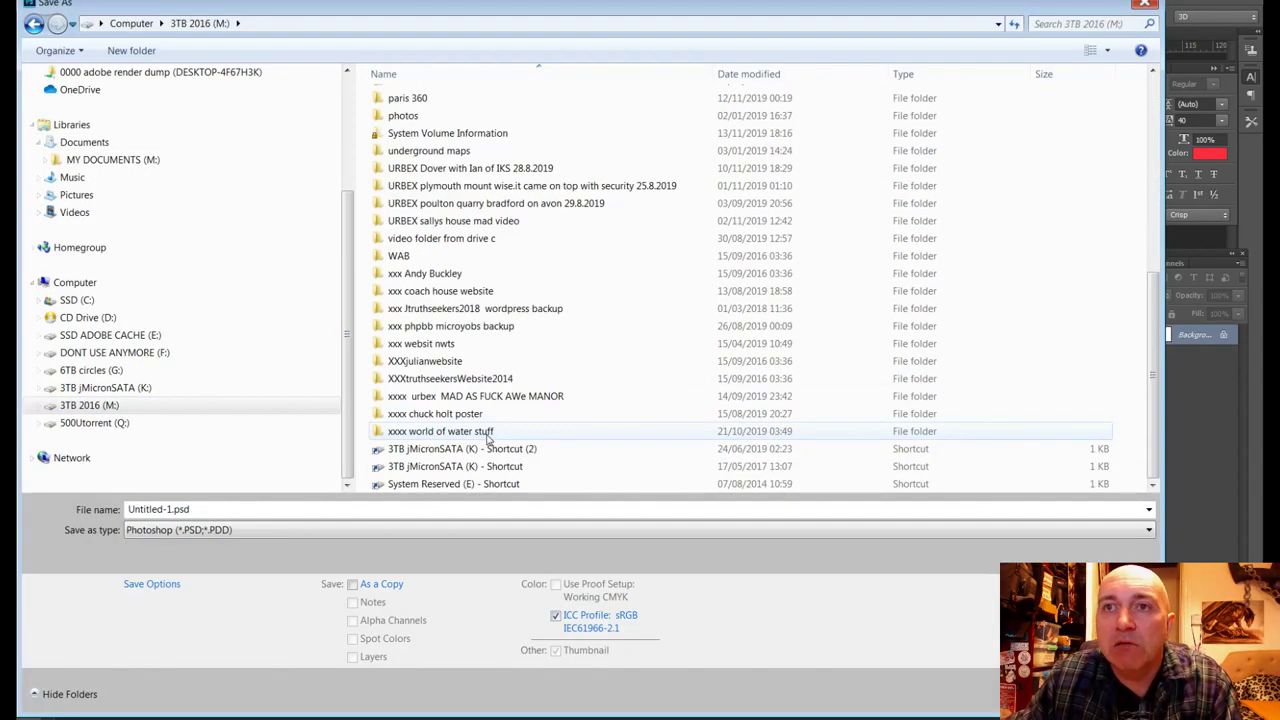
left_click(108, 390)
scroll(470, 415, "down", 3)
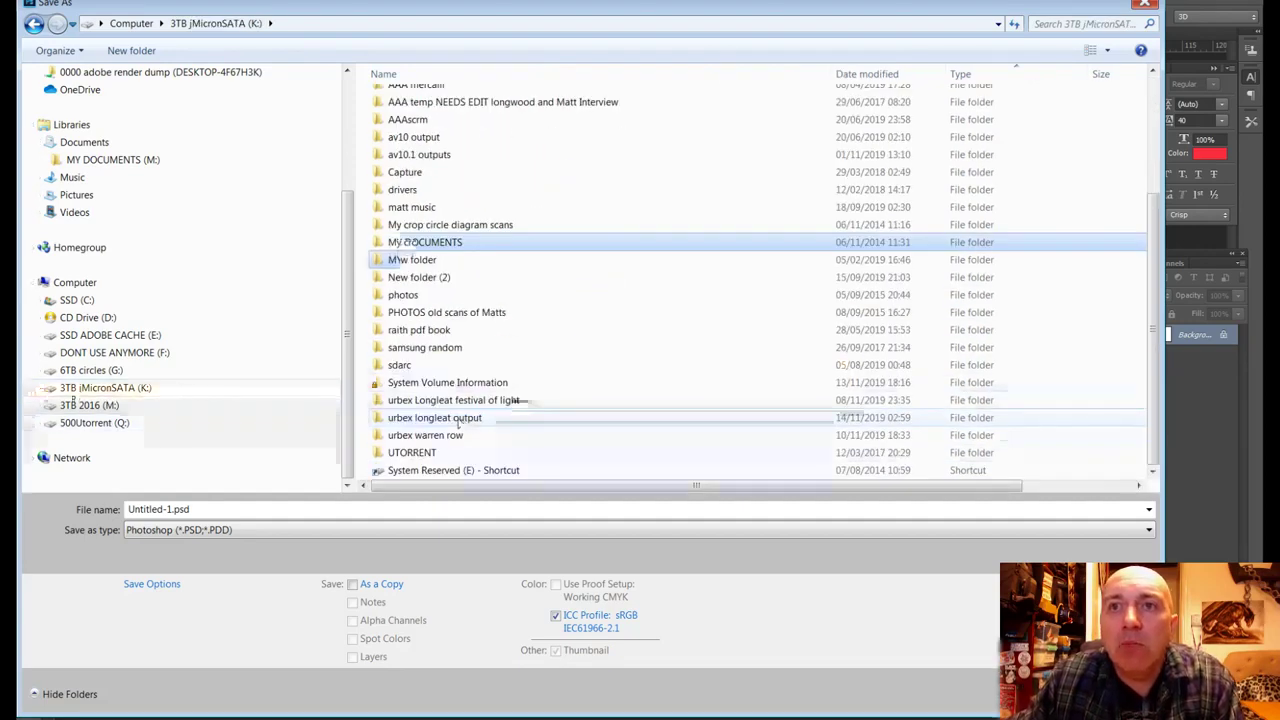
double_click(457, 419)
left_click(228, 531)
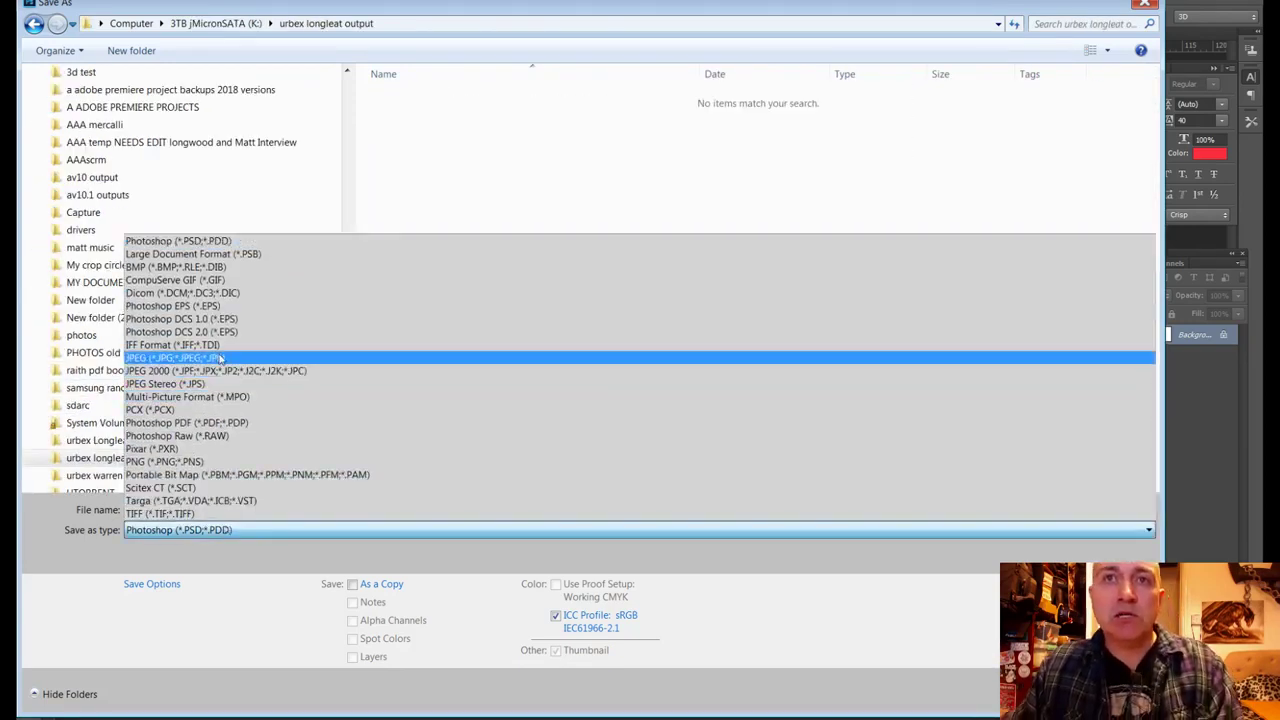
left_click(220, 358)
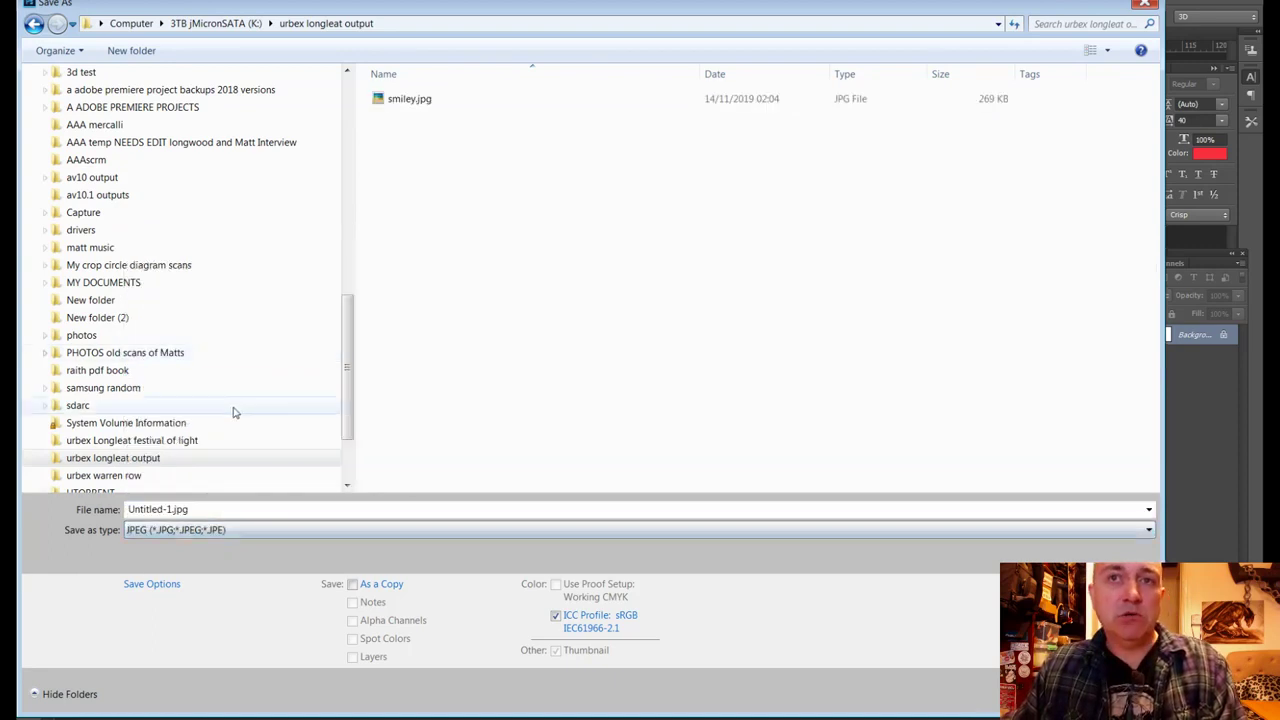
left_click(199, 509)
type("289")
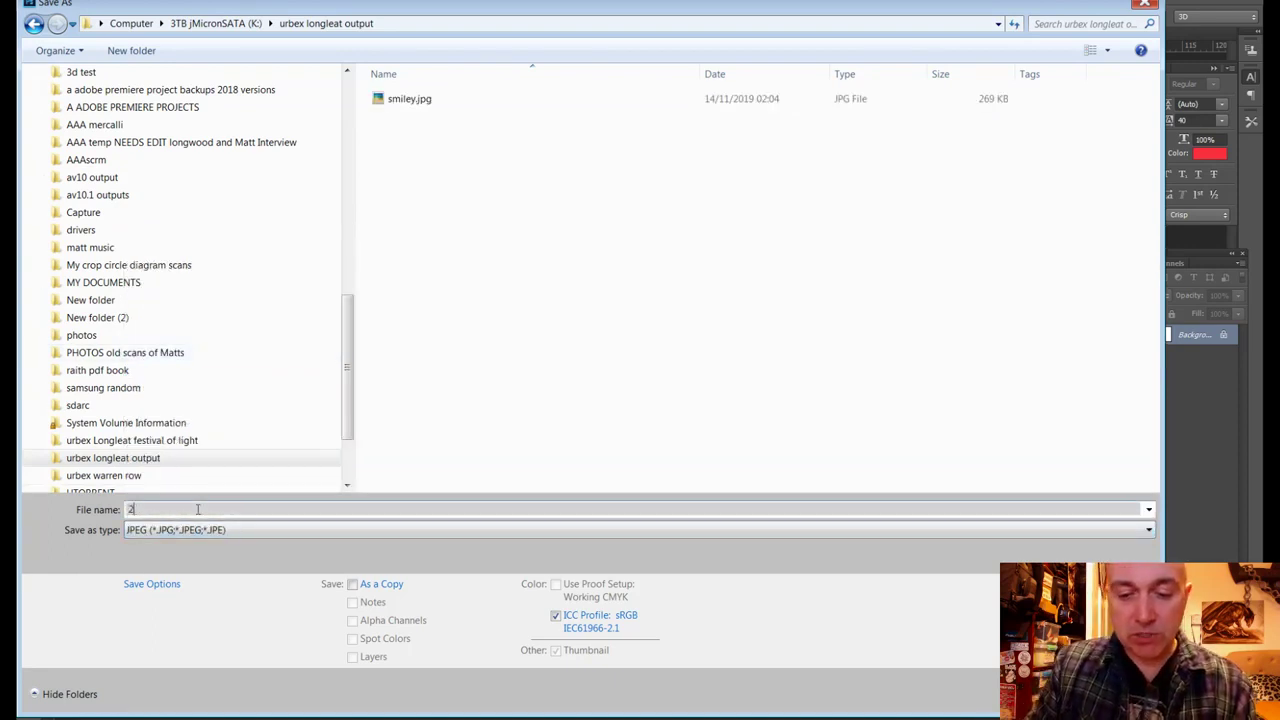
key("Return")
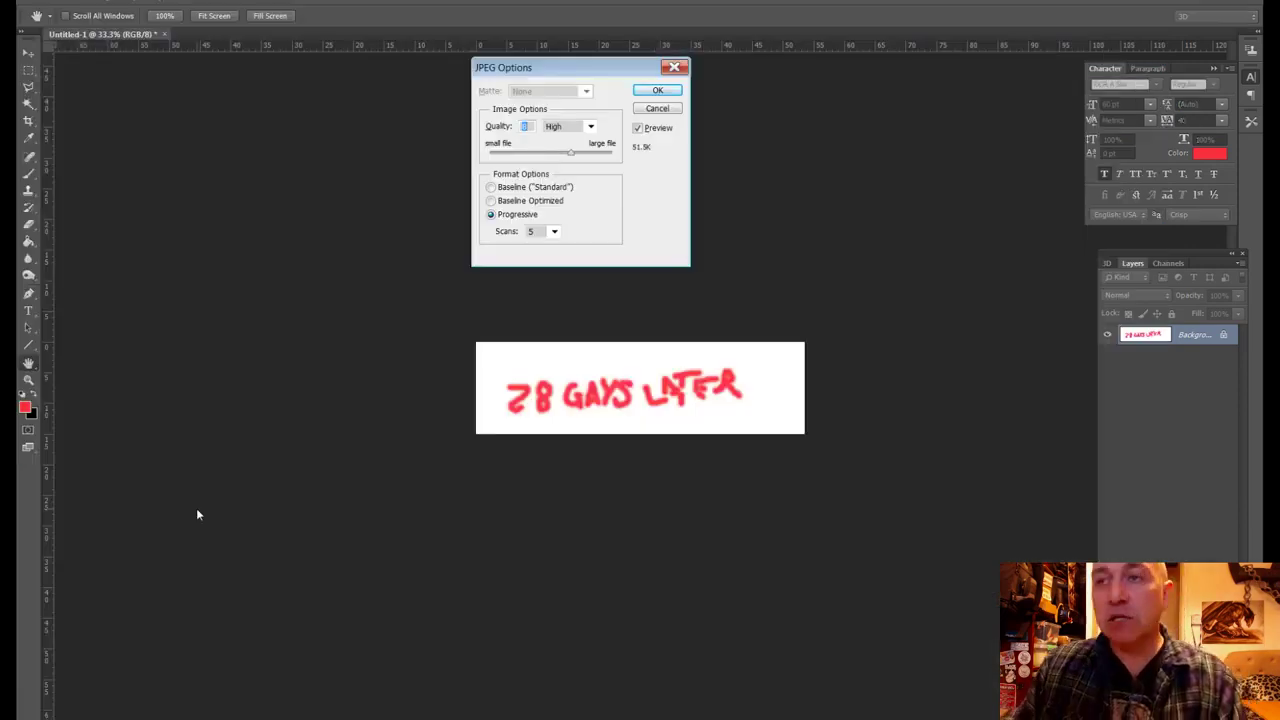
key("Return")
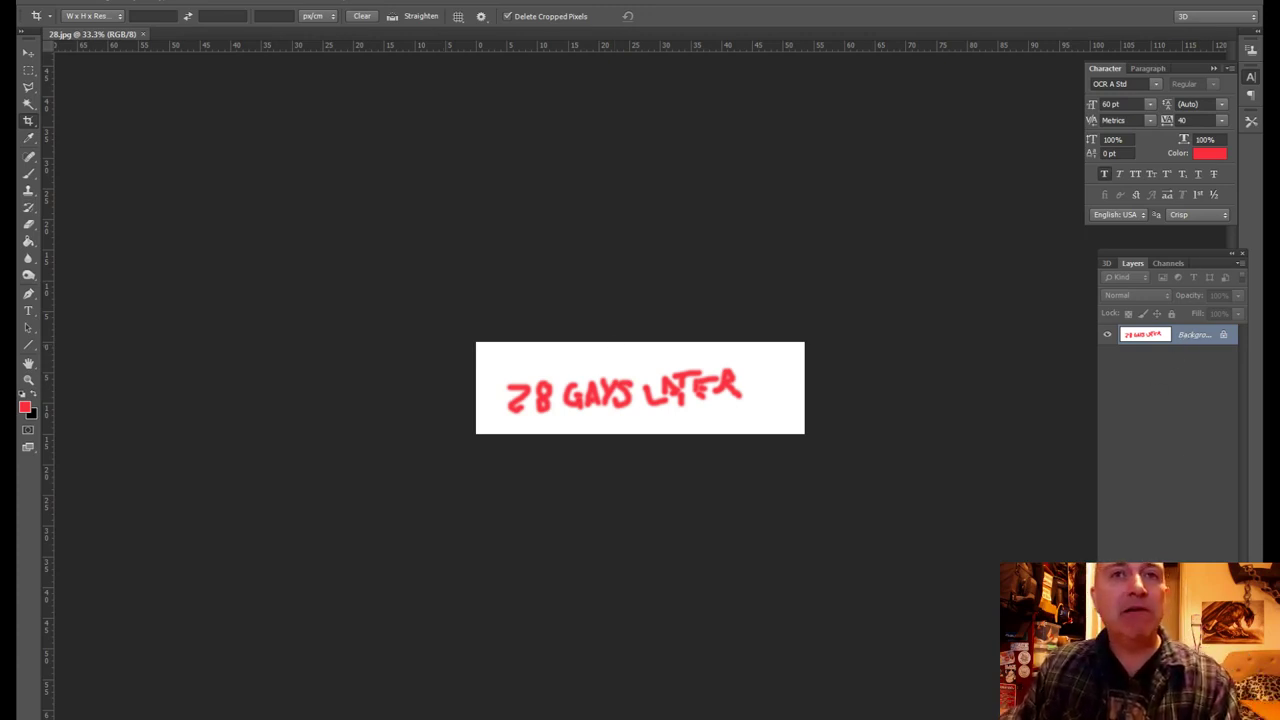
Step: Try to select the white background around the lettering with the Magic Wand in Quick Mask mode
left_click(28, 430)
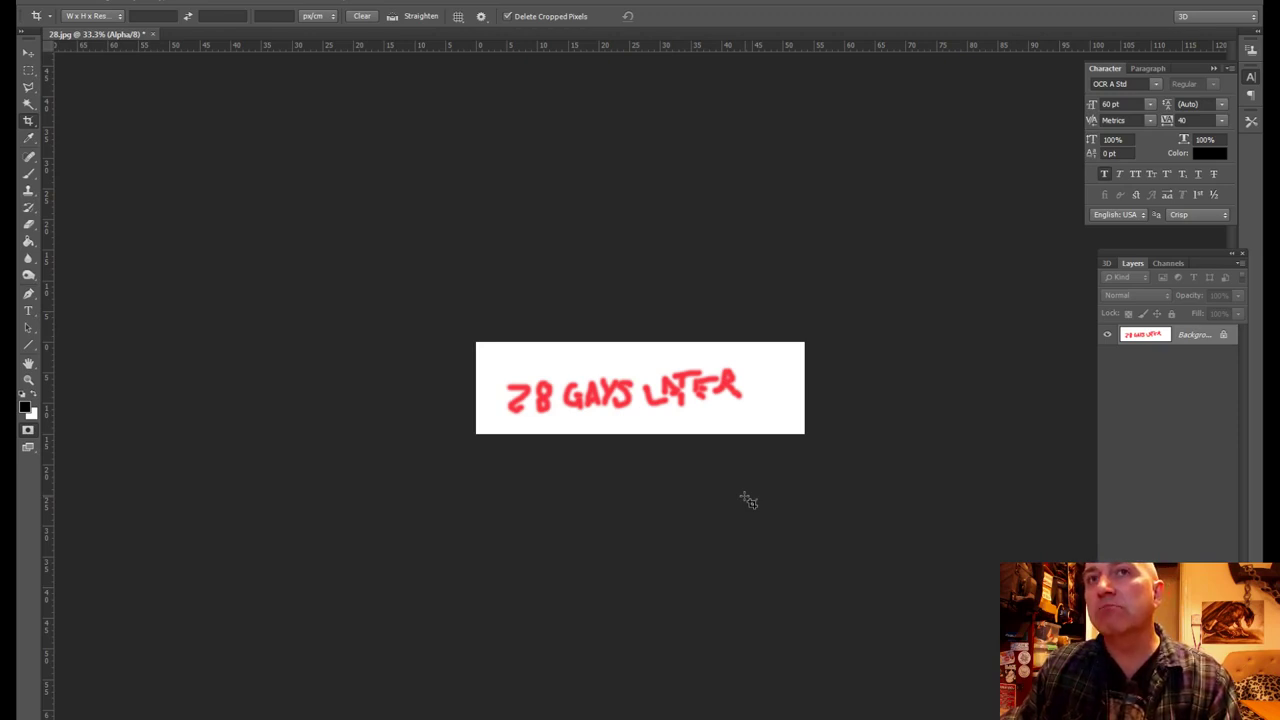
left_click(28, 104)
left_click(538, 356)
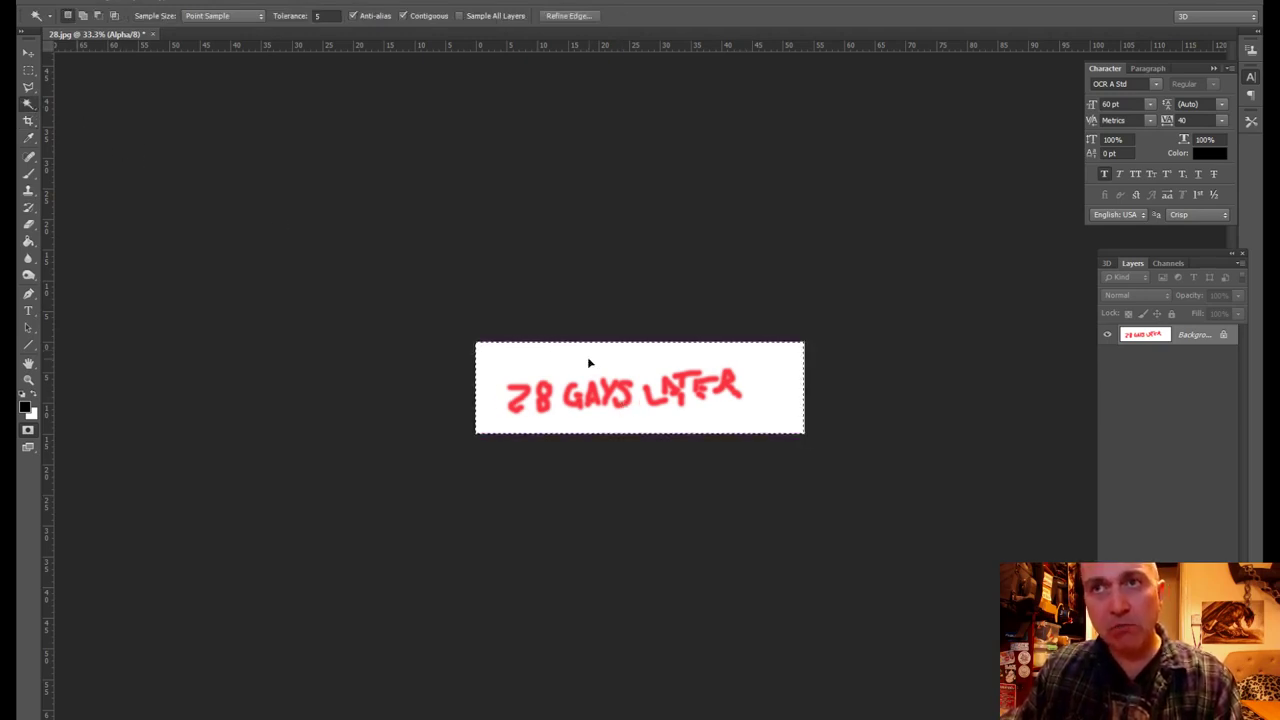
left_click(38, 120)
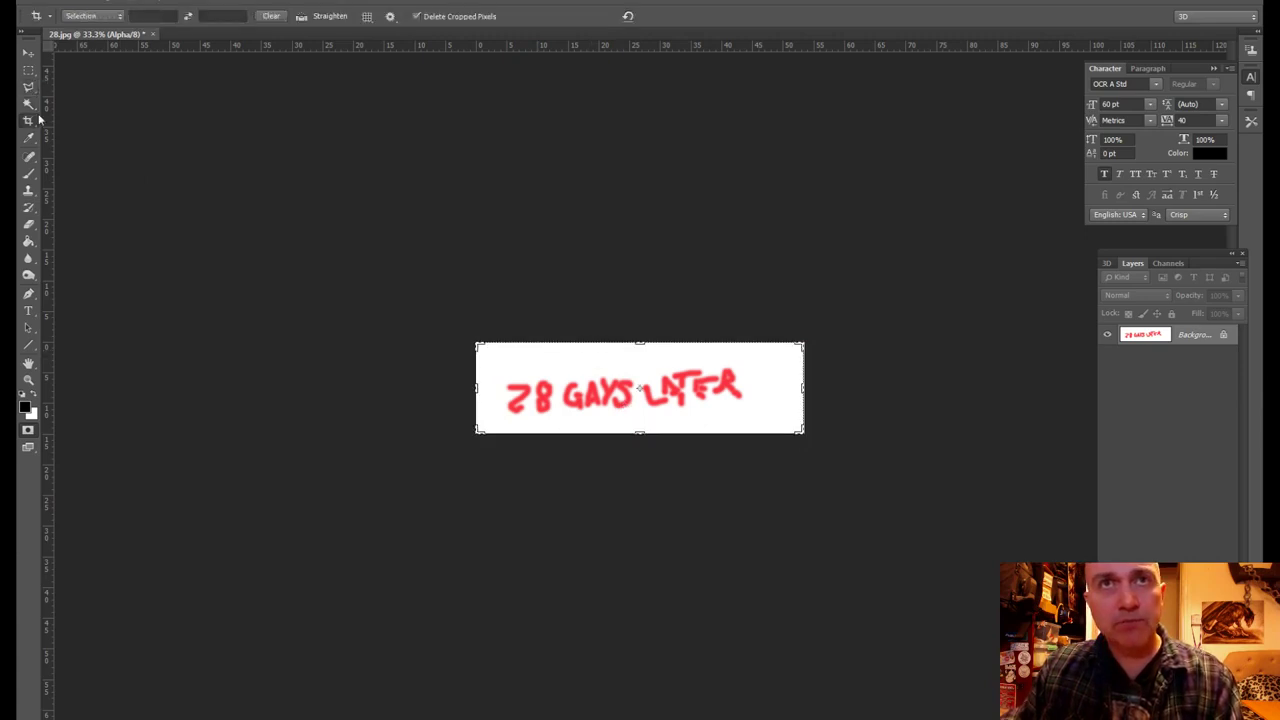
left_click(29, 103)
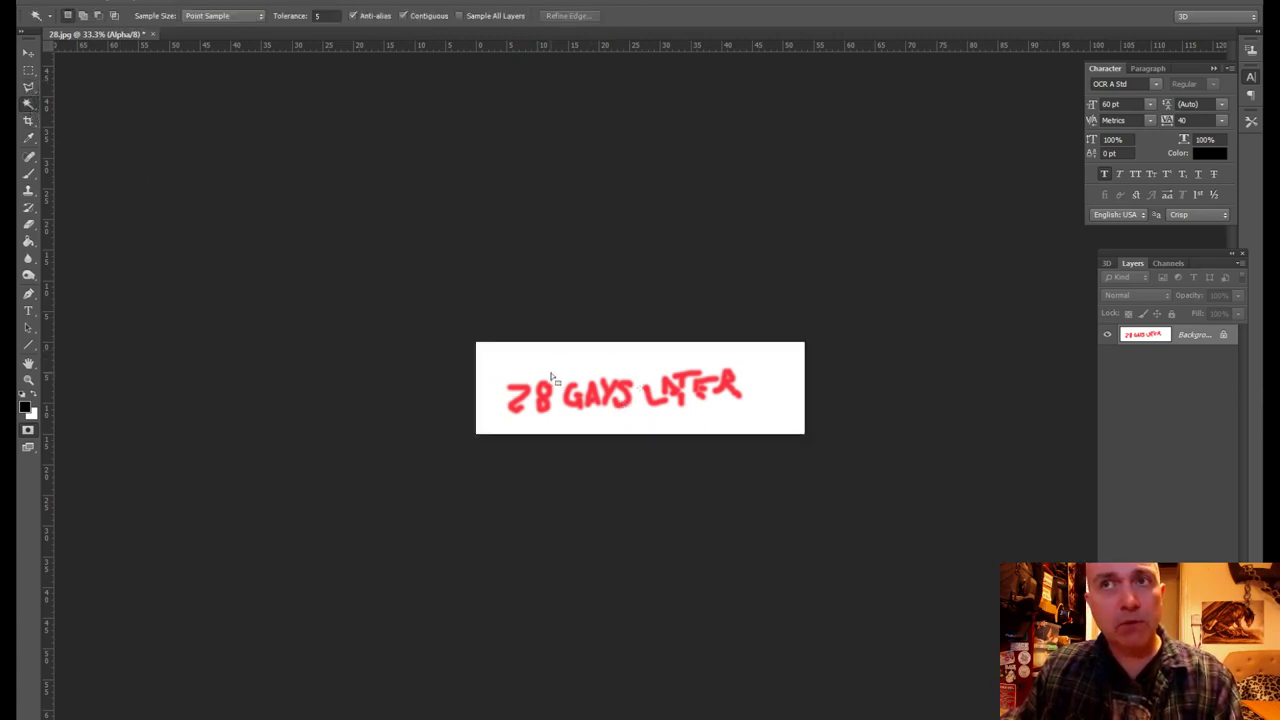
Step: Quit Photoshop without saving the changes, and pick up 28.jpg from the urbex longleat output folder for import
key("ctrl+q")
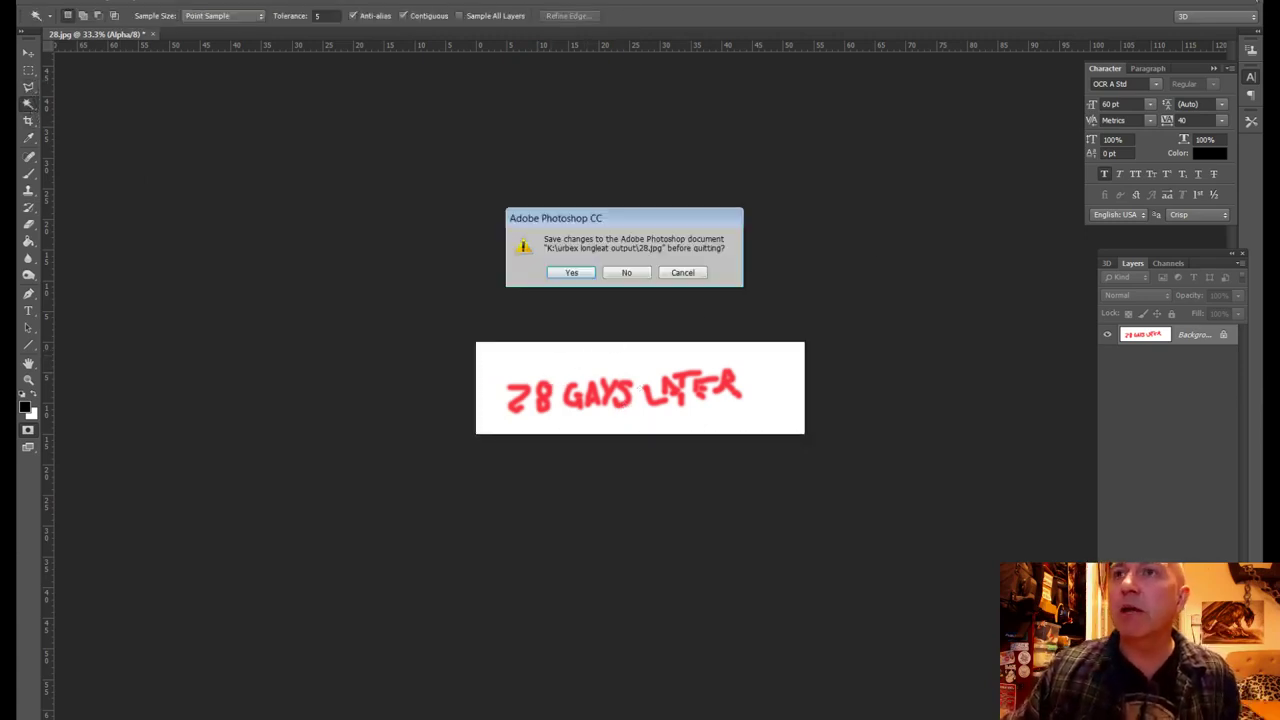
left_click(626, 272)
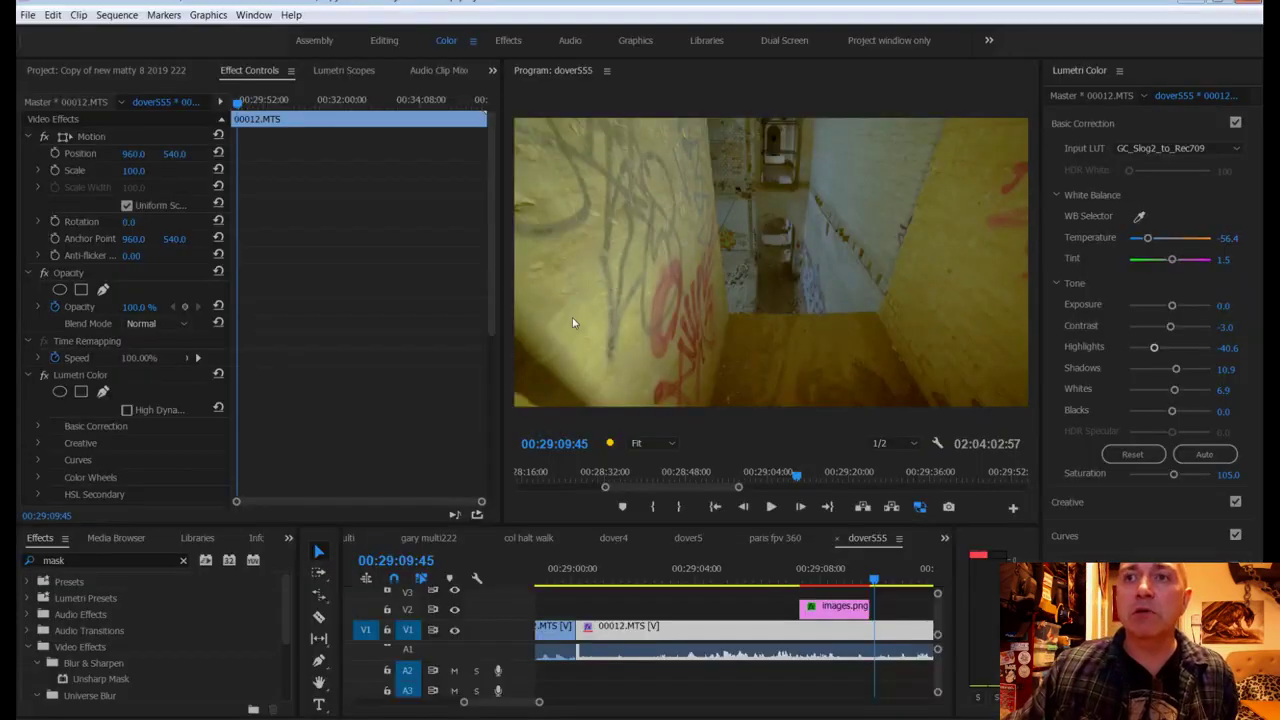
key("alt+Tab")
left_click(397, 198)
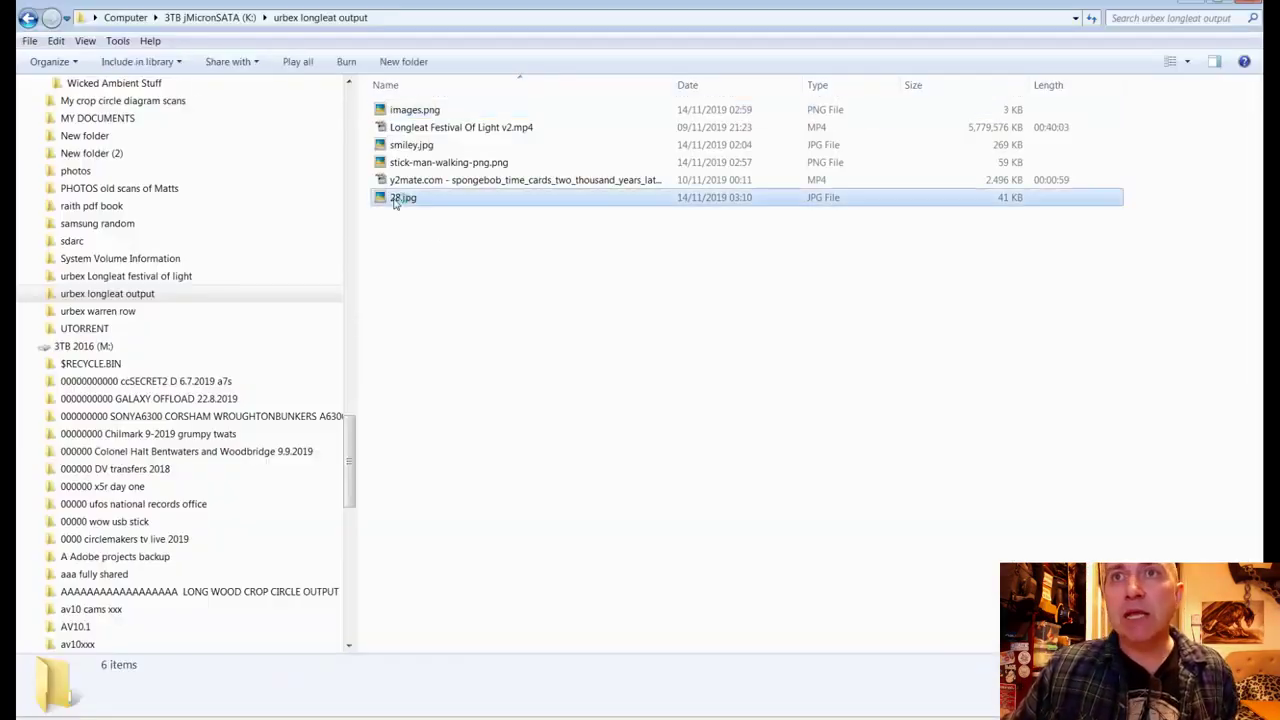
Step: Switch to Adobe Premiere Pro, import 28.jpg into the project and place it on V2 of dover555 after the images.png clip
key("alt+Tab")
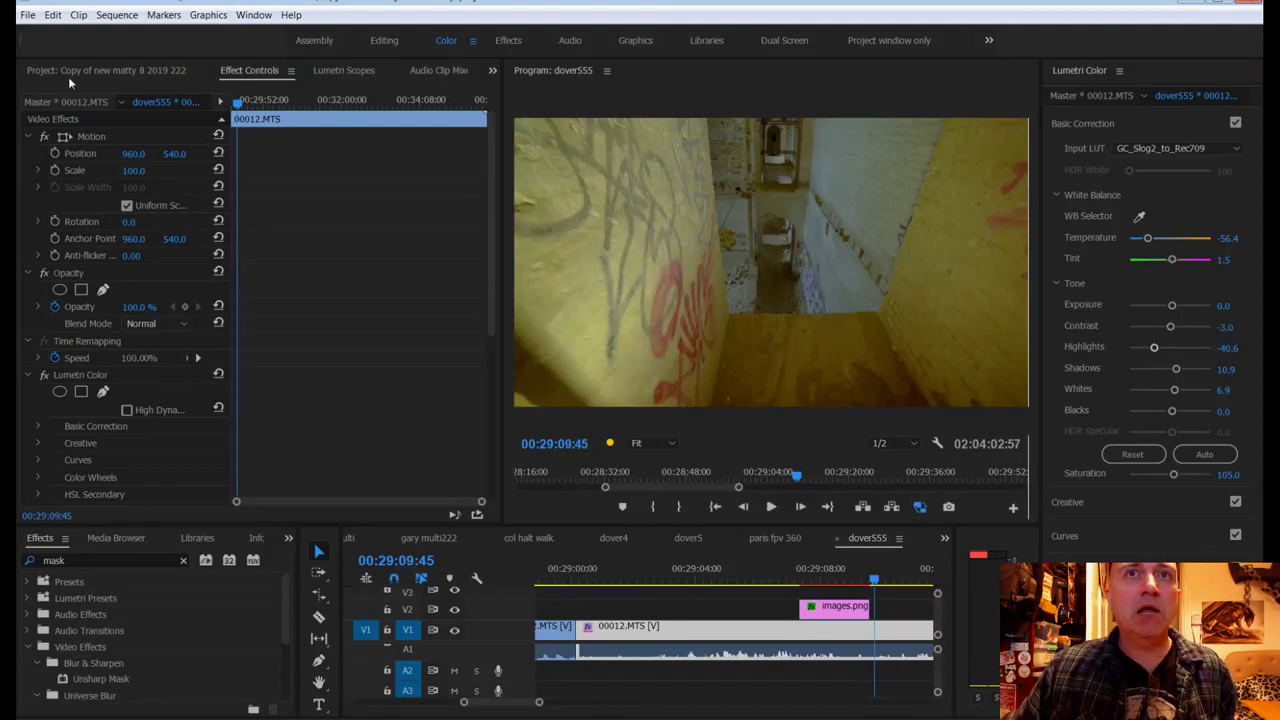
left_click(68, 70)
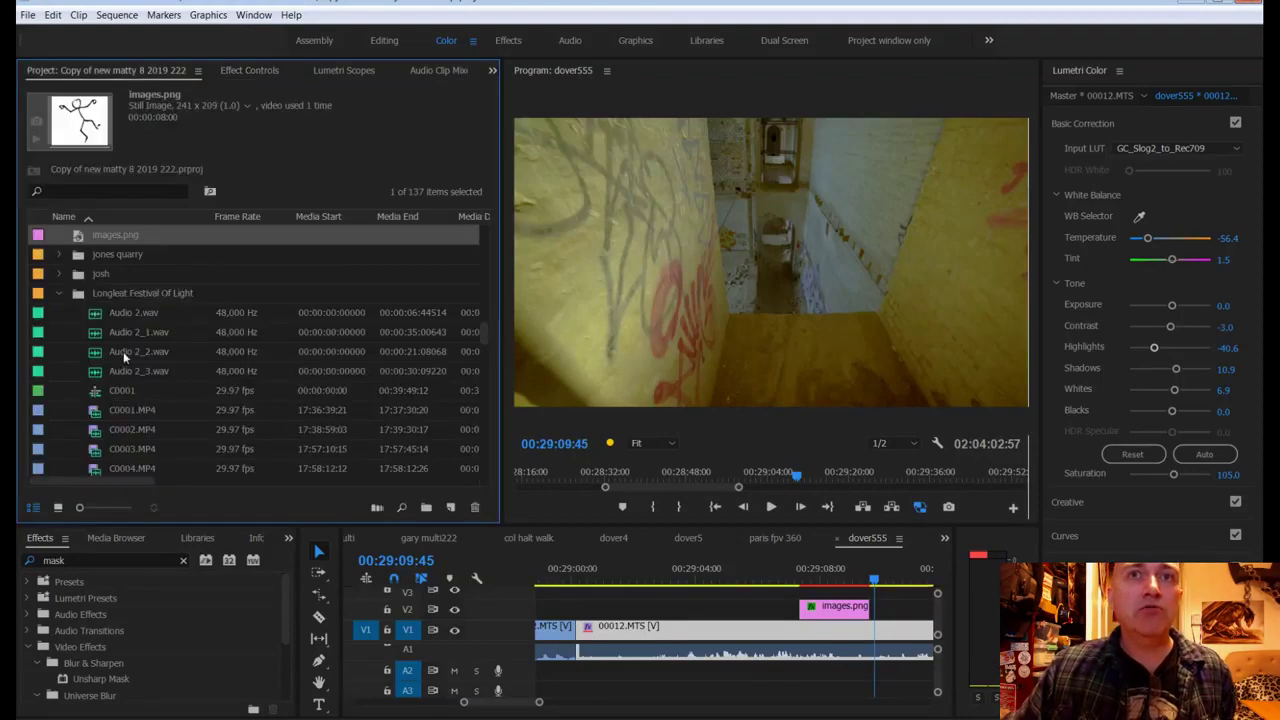
scroll(120, 250, "up", 1)
key("ctrl+v")
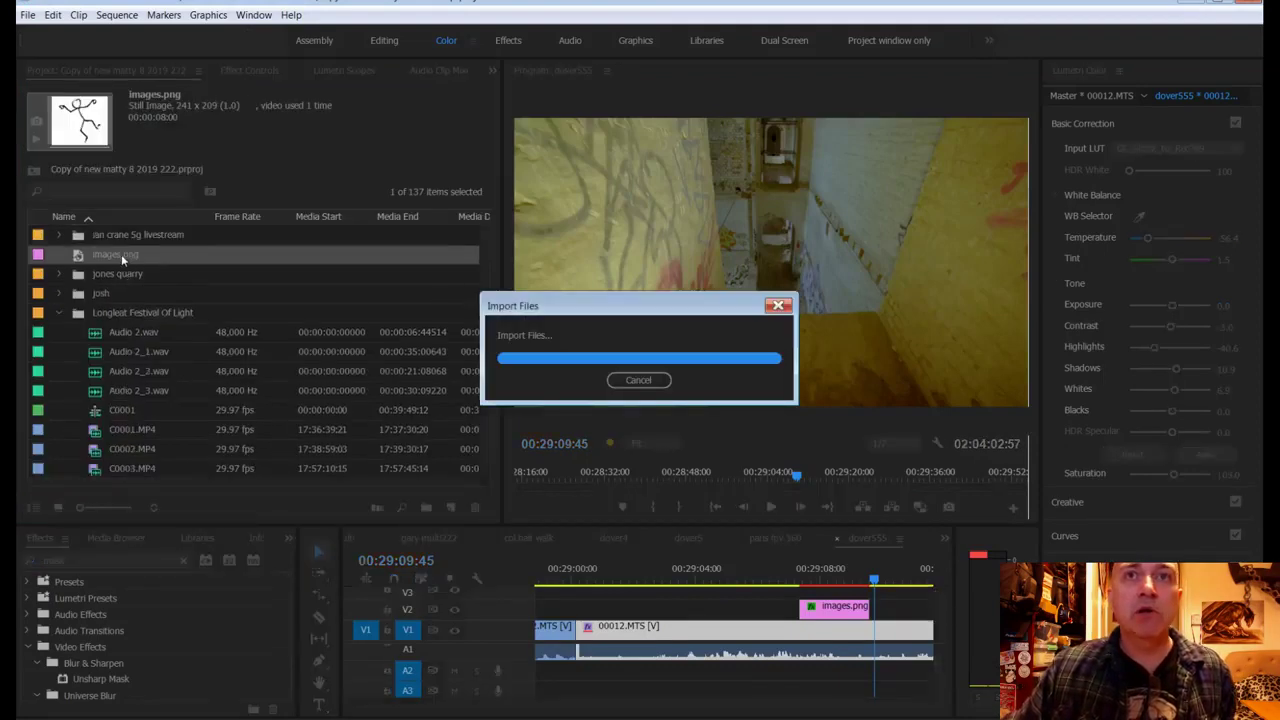
left_click_drag(105, 235, 832, 591)
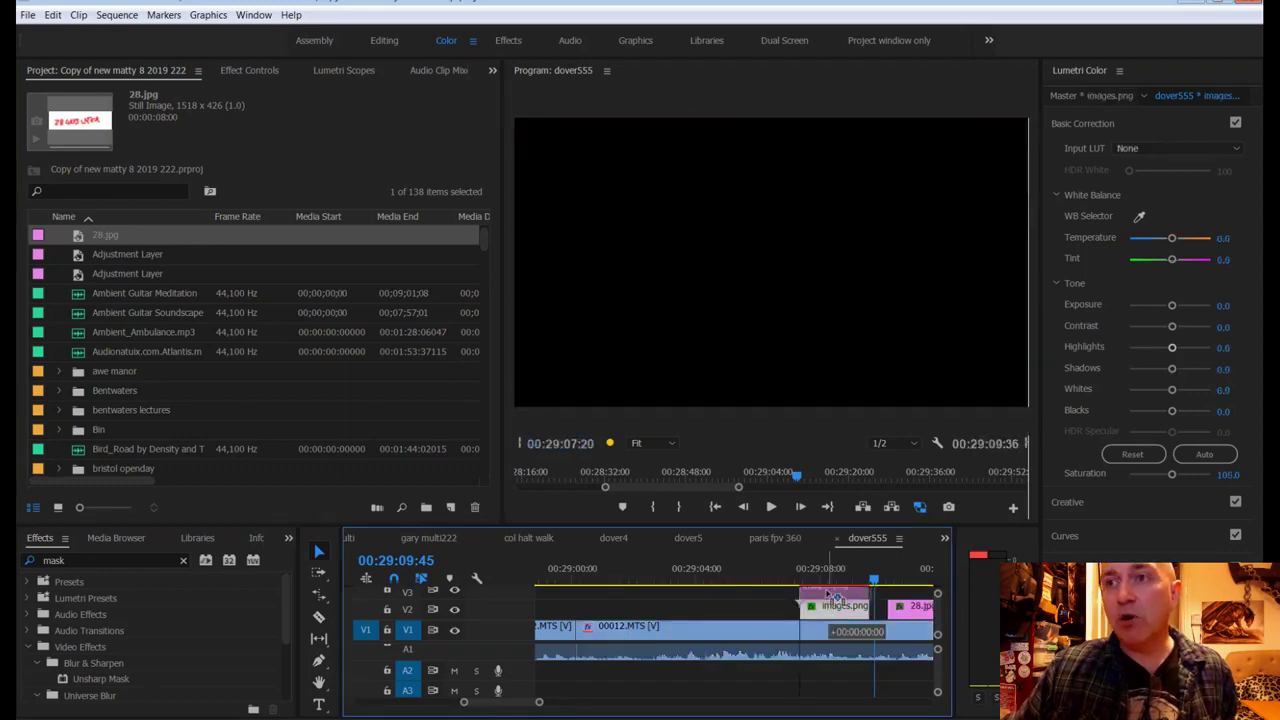
Step: Shift 28.jpg earlier on V2 beneath the images.png clip, apply the Luma Key effect to it and show its settings
left_click_drag(916, 614, 784, 608)
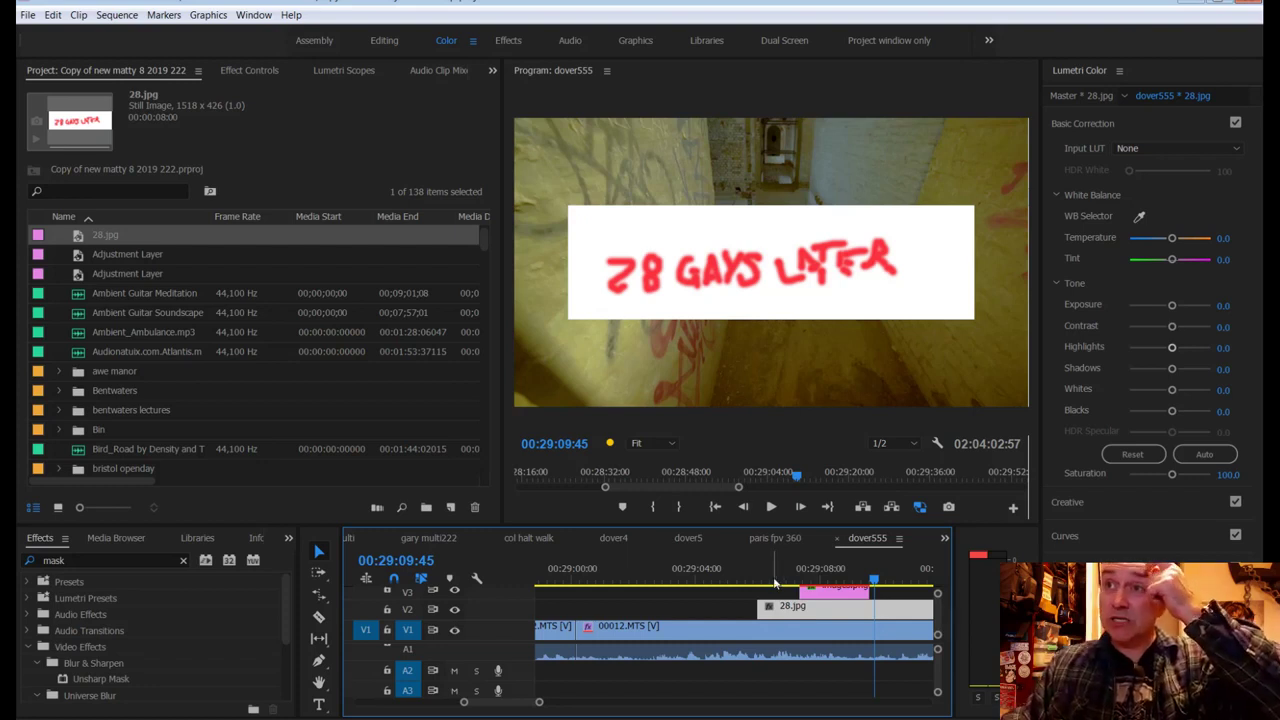
left_click(136, 191)
left_click(85, 560)
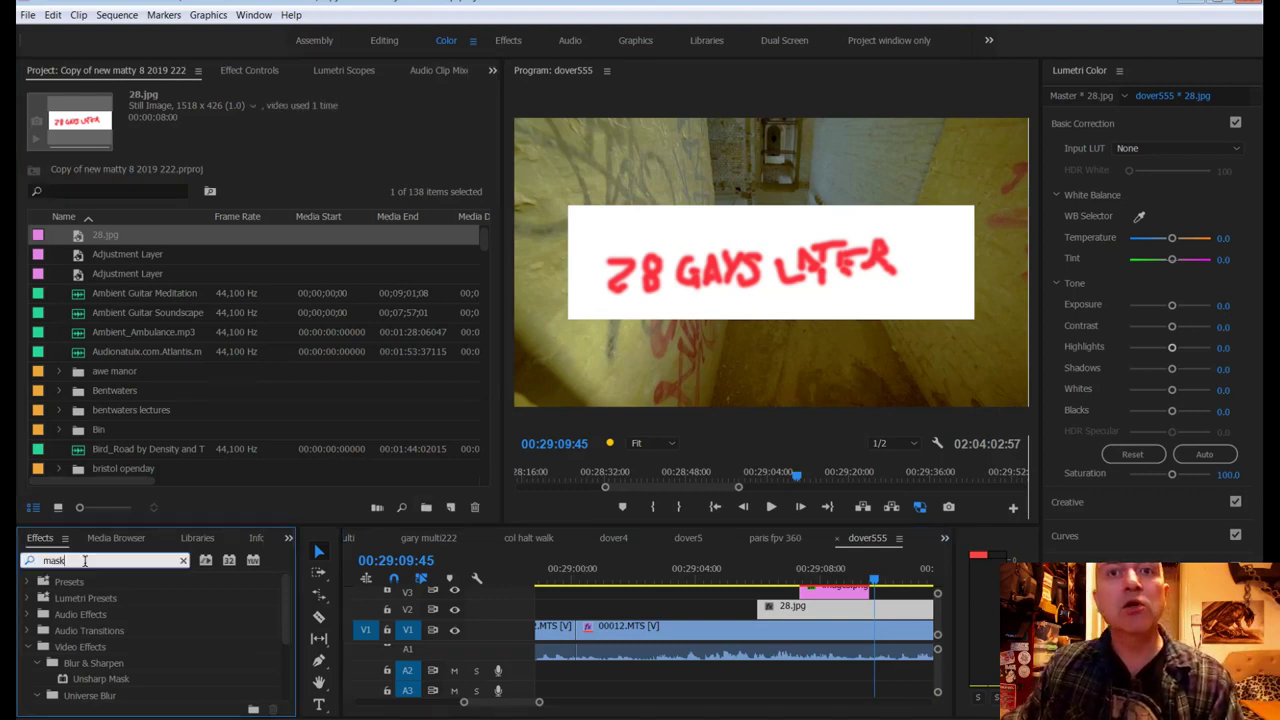
type("luma")
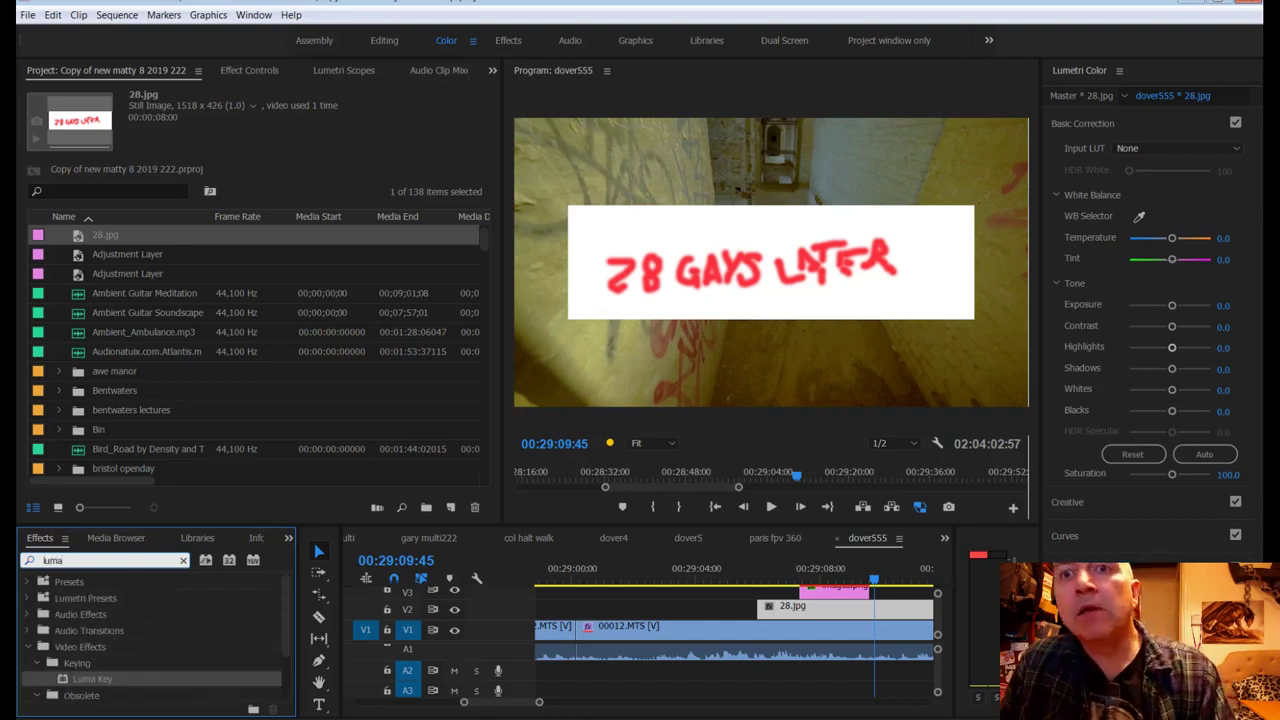
left_click_drag(90, 679, 805, 615)
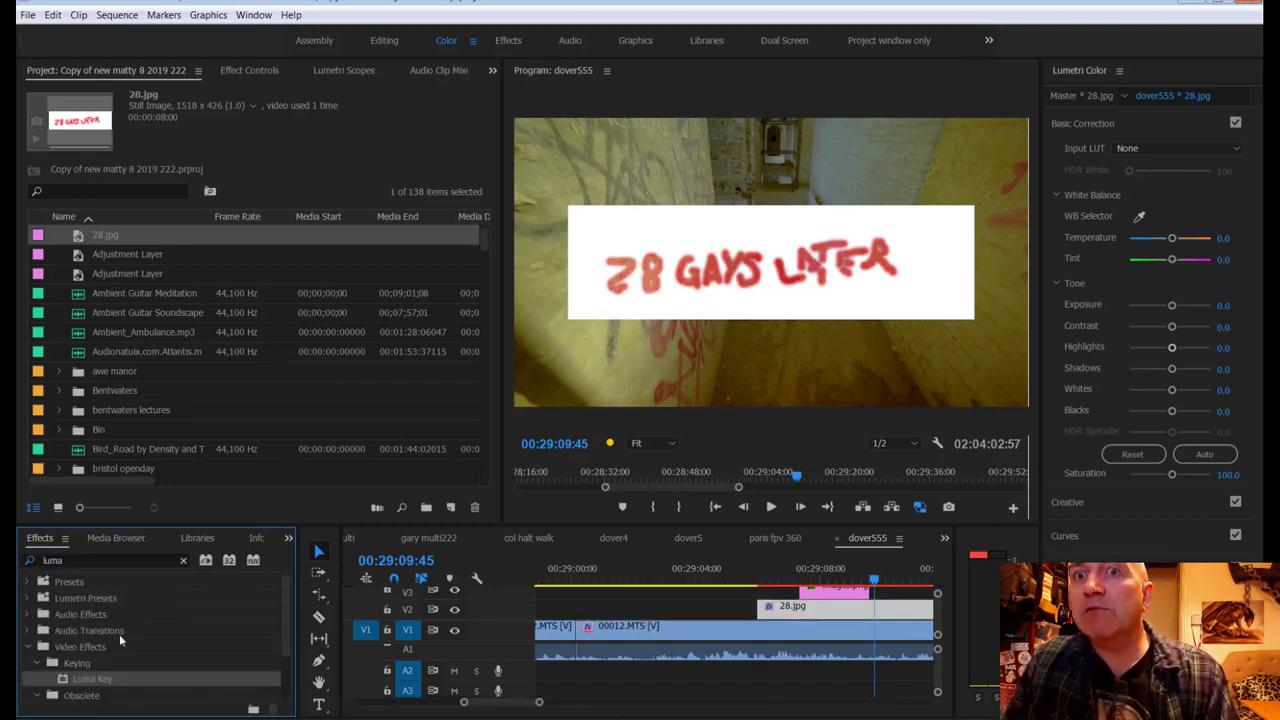
left_click(248, 74)
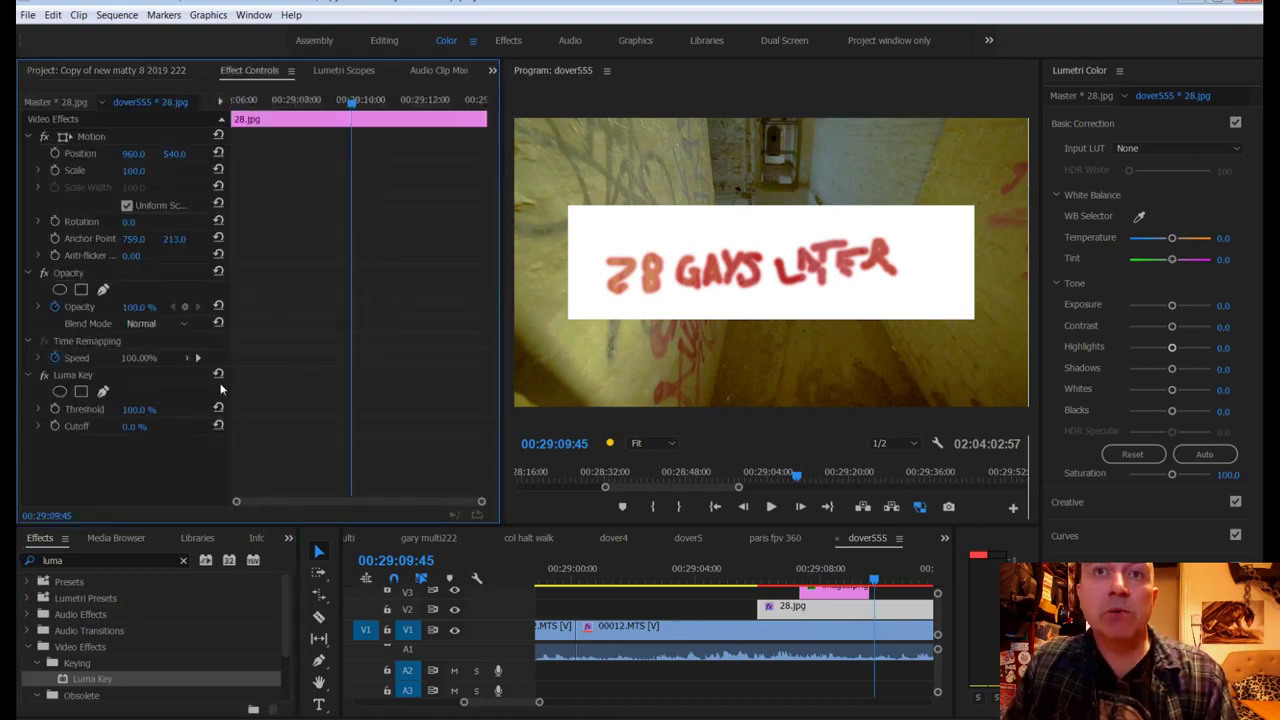
left_click(183, 563)
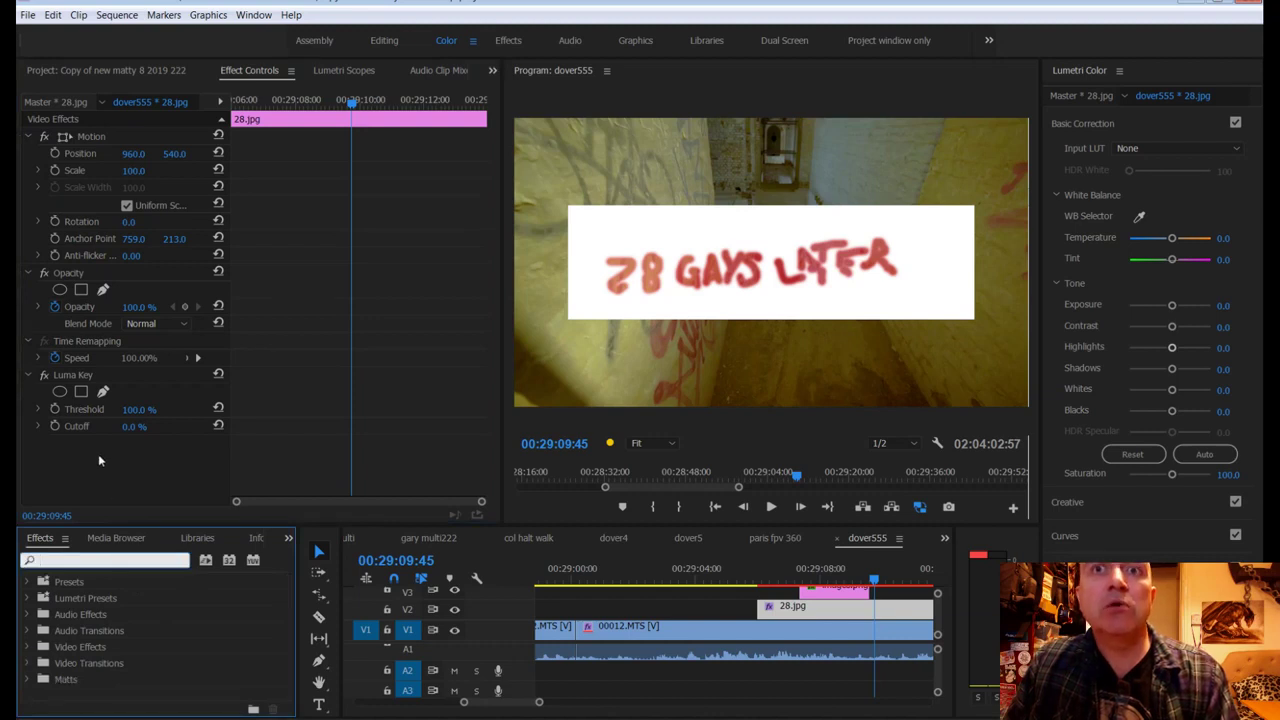
Step: Try keying out the white of 28.jpg with Luma Key threshold 0% and cutoff 35%, and remove the effect
left_click(136, 410)
type("33")
key("Return")
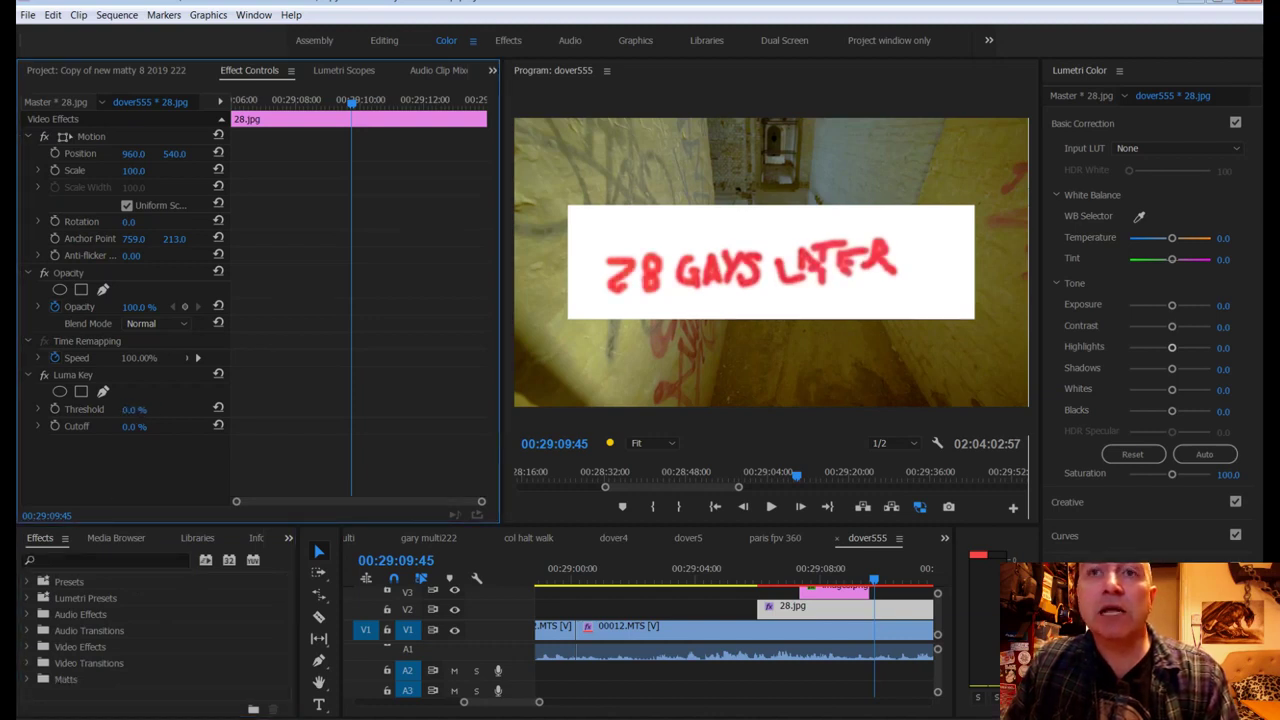
left_click(218, 408)
mouse_move(136, 426)
left_mouse_down()
mouse_move(170, 426)
mouse_move(152, 426)
left_mouse_up()
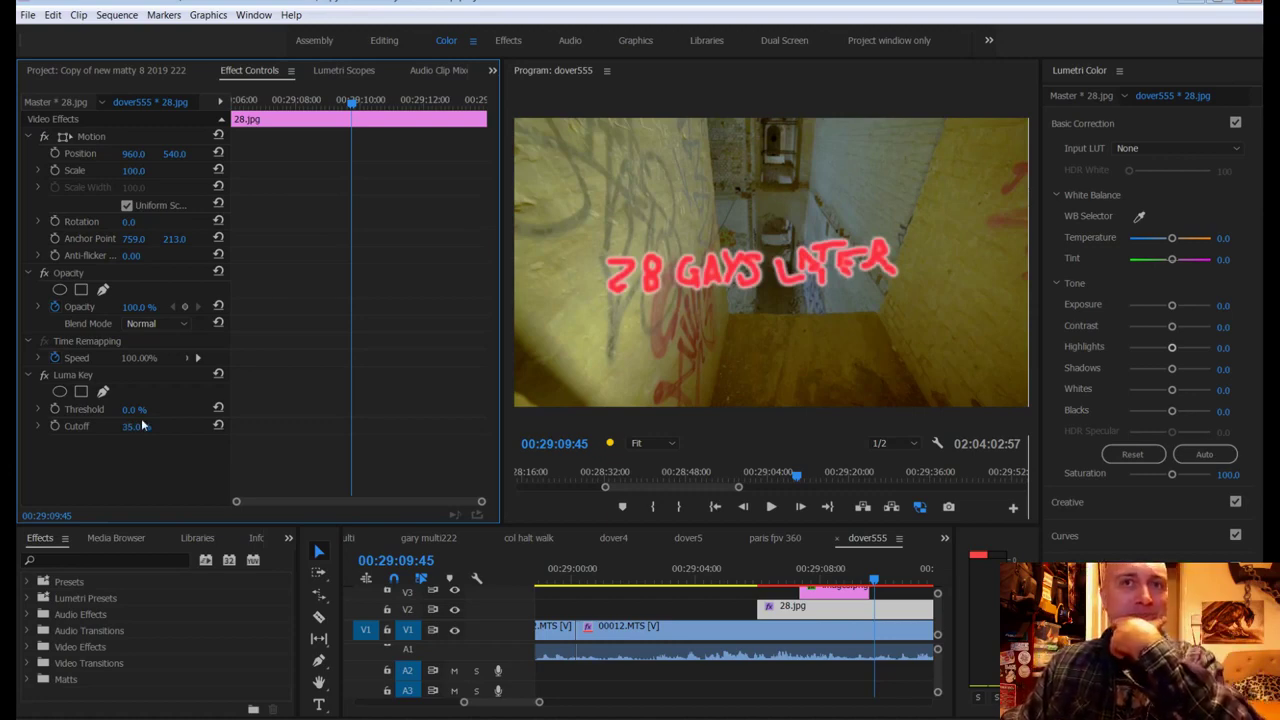
left_click(95, 375)
key("Delete")
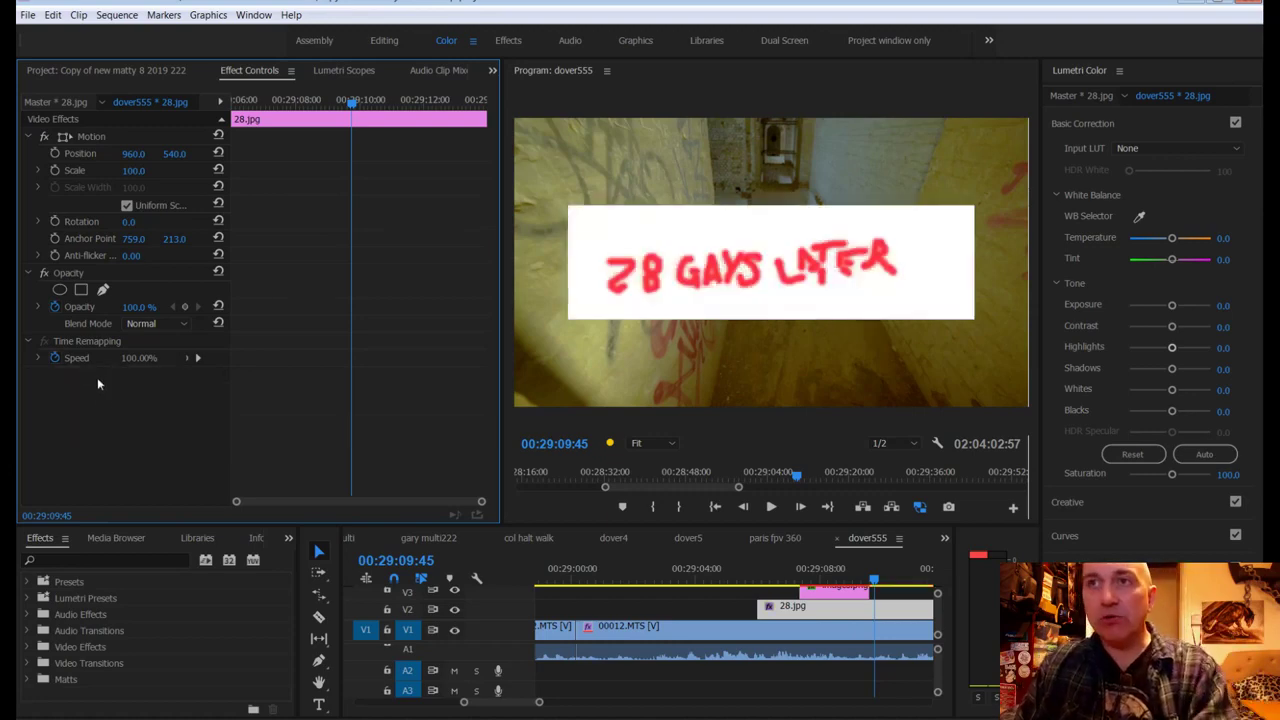
Step: Find the Ultra Key effect and apply it to the 28.jpg clip
left_click(94, 560)
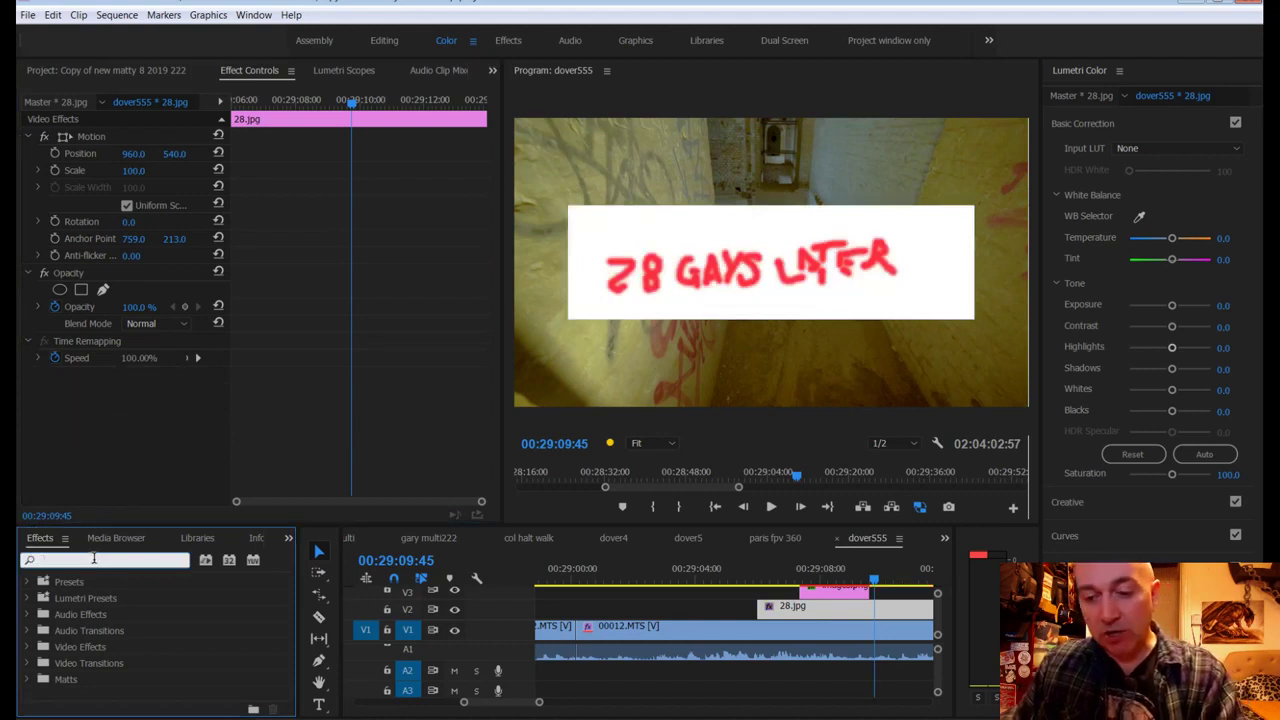
type("ultr")
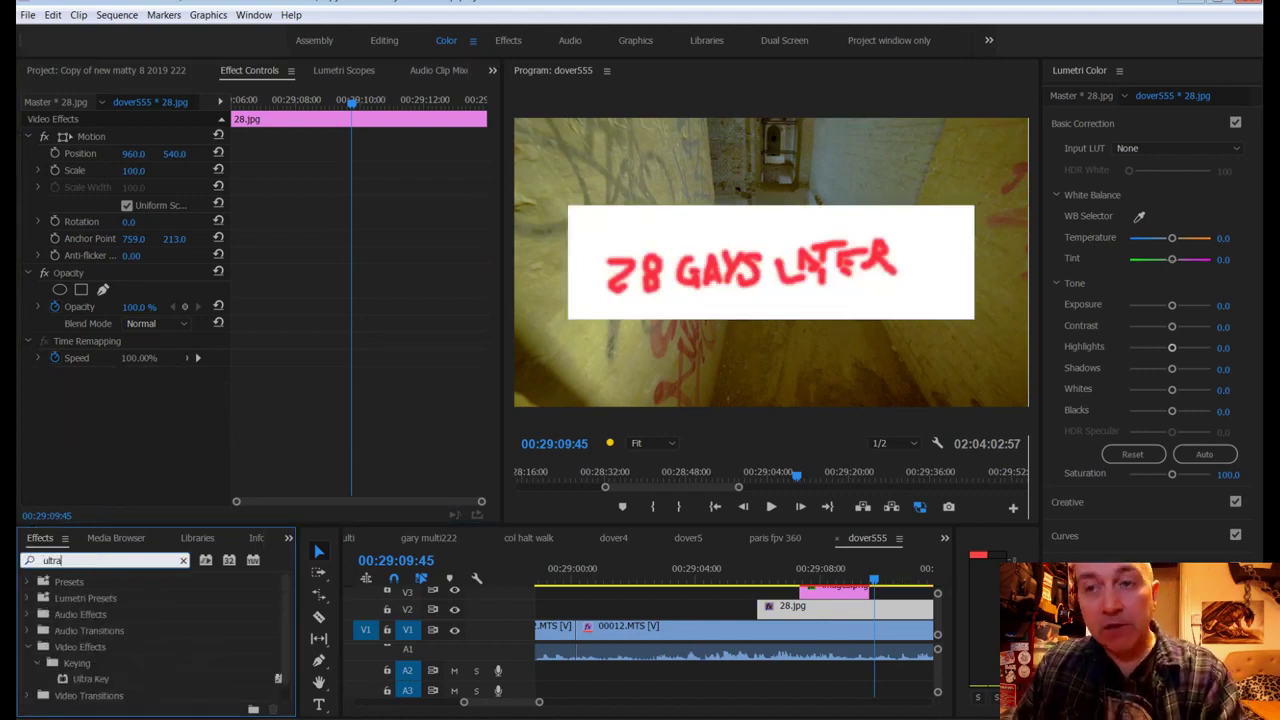
type("a")
left_click(100, 680)
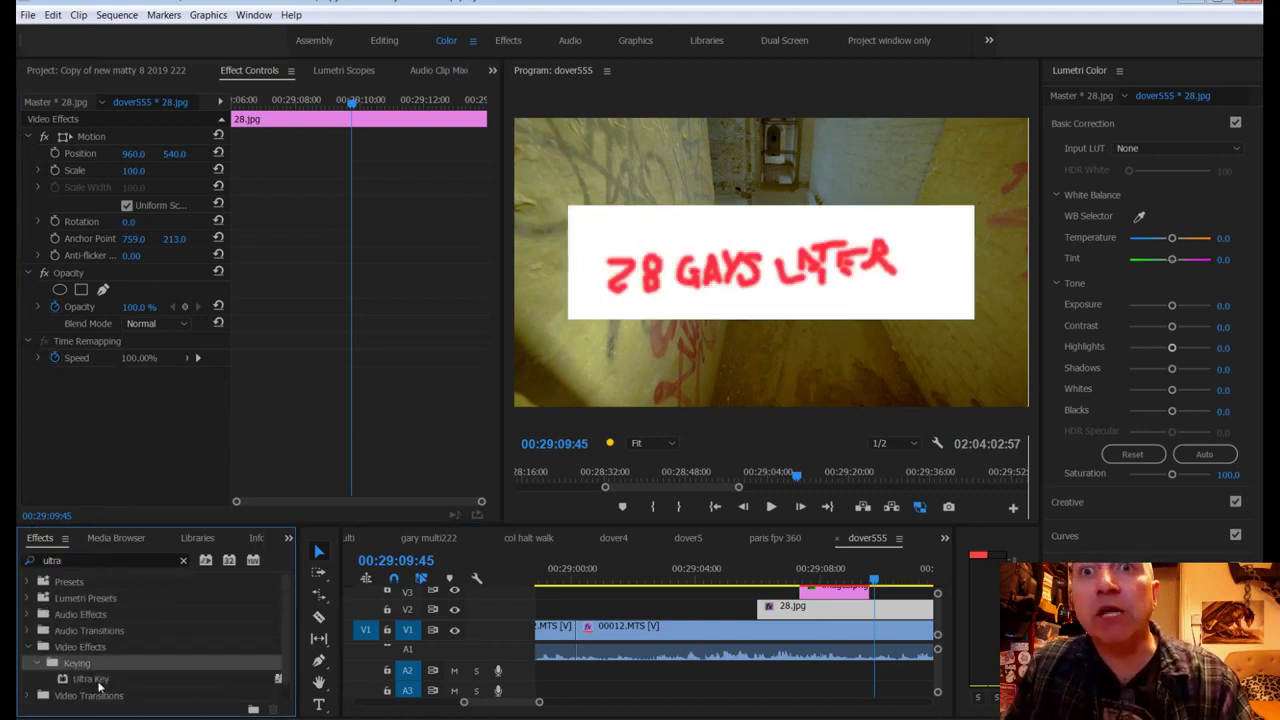
left_click_drag(100, 684, 862, 609)
scroll(224, 346, "down", 1)
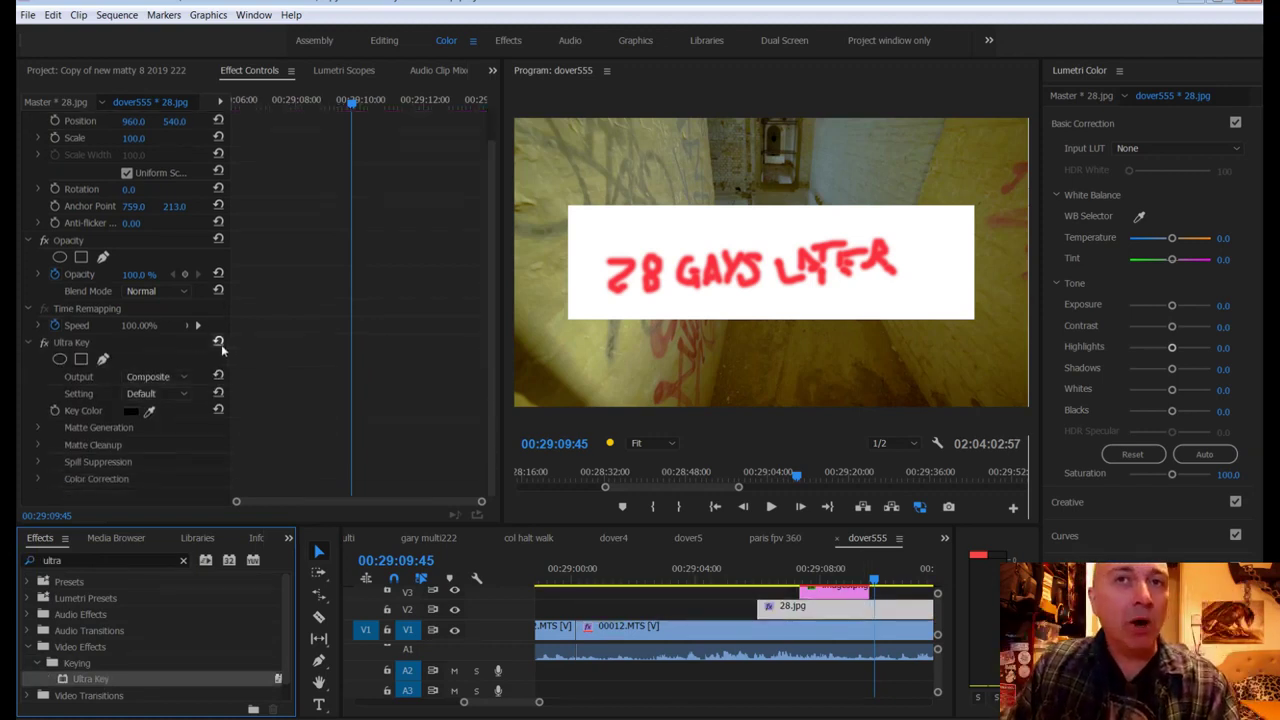
Step: Sample the white background of 28.jpg in the preview as the Ultra Key key color
left_click(130, 411)
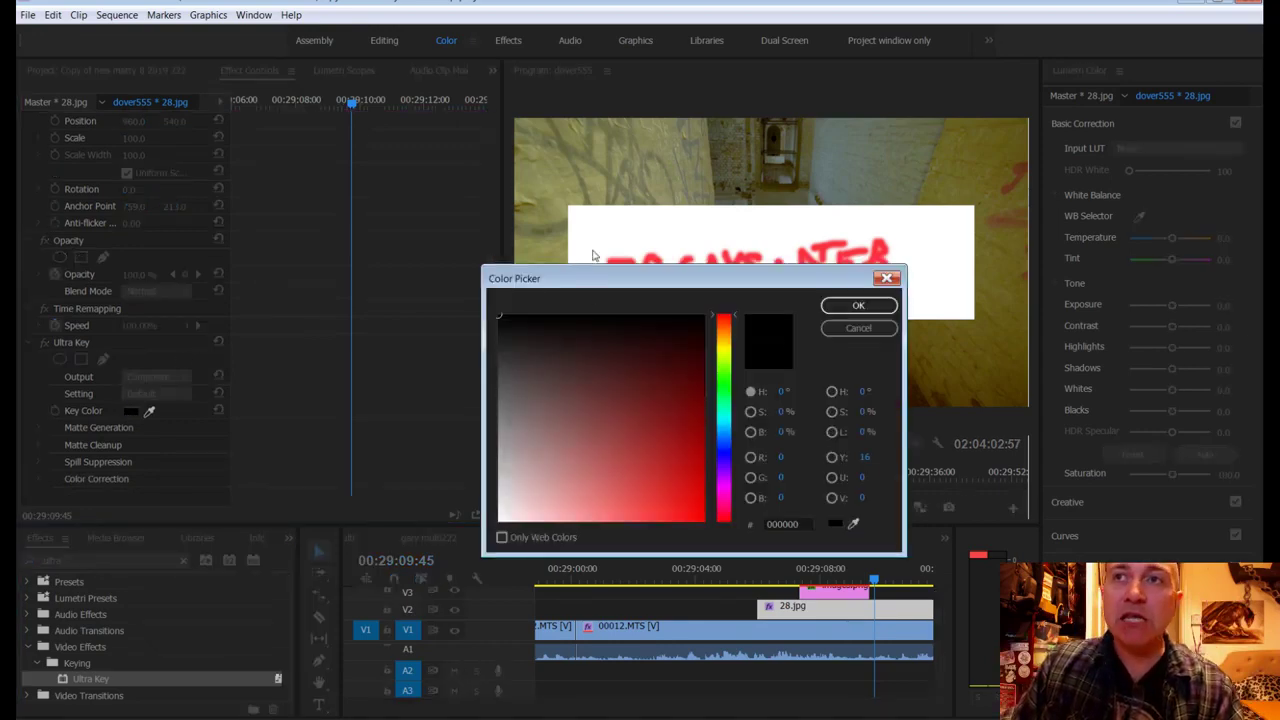
key("Escape")
left_click(149, 411)
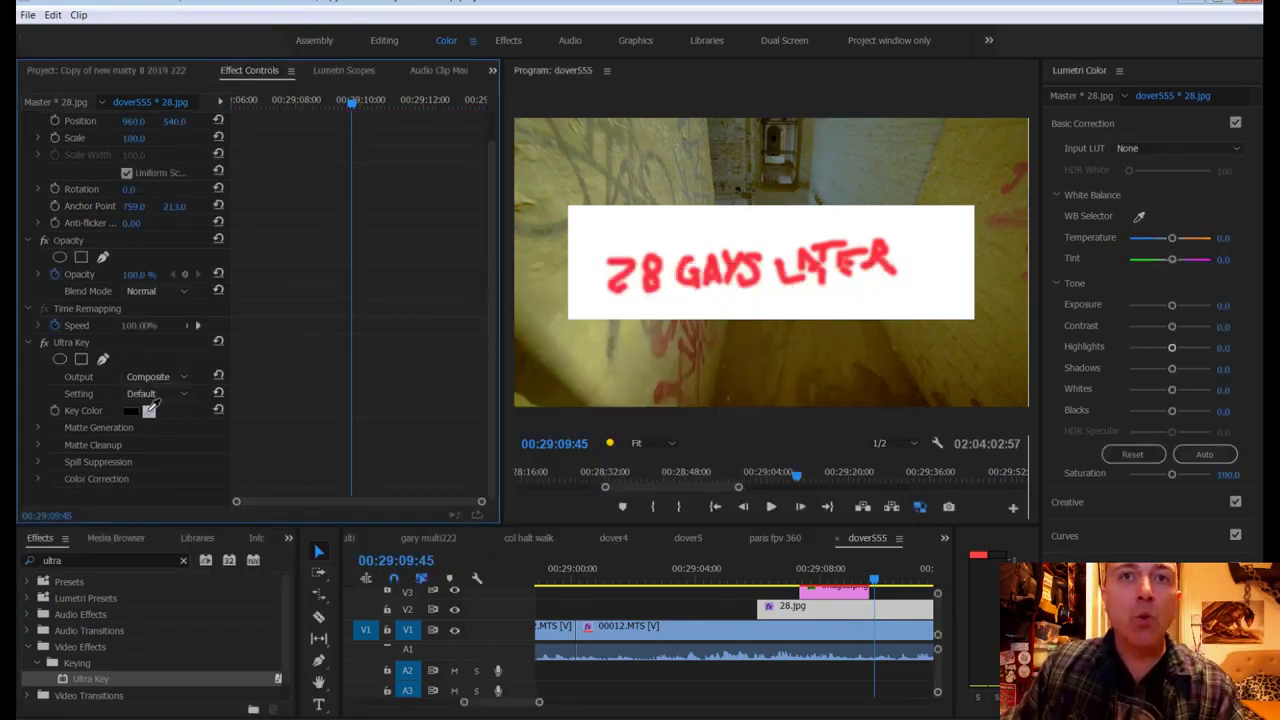
left_click(614, 250)
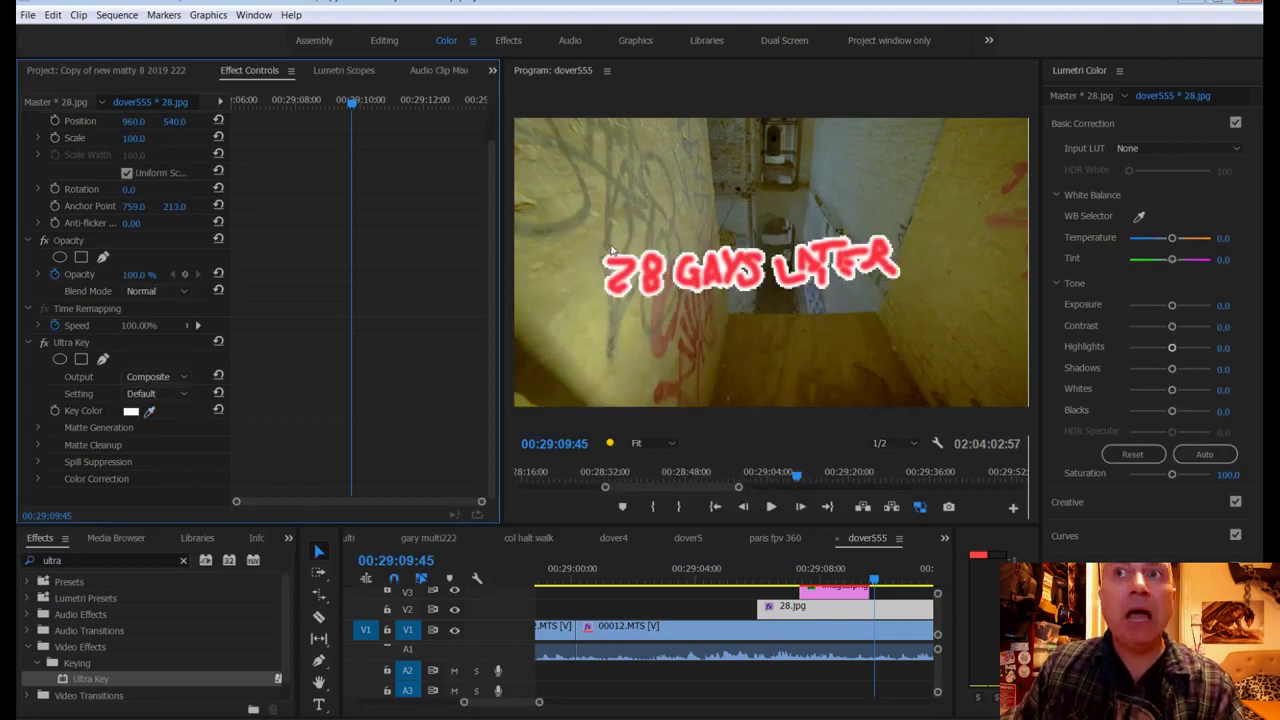
Step: Set the Ultra Key matte cleanup of 28.jpg to Choke 100 and Soften 100
left_click(39, 445)
scroll(39, 445, "down", 1)
left_click_drag(128, 393, 200, 393)
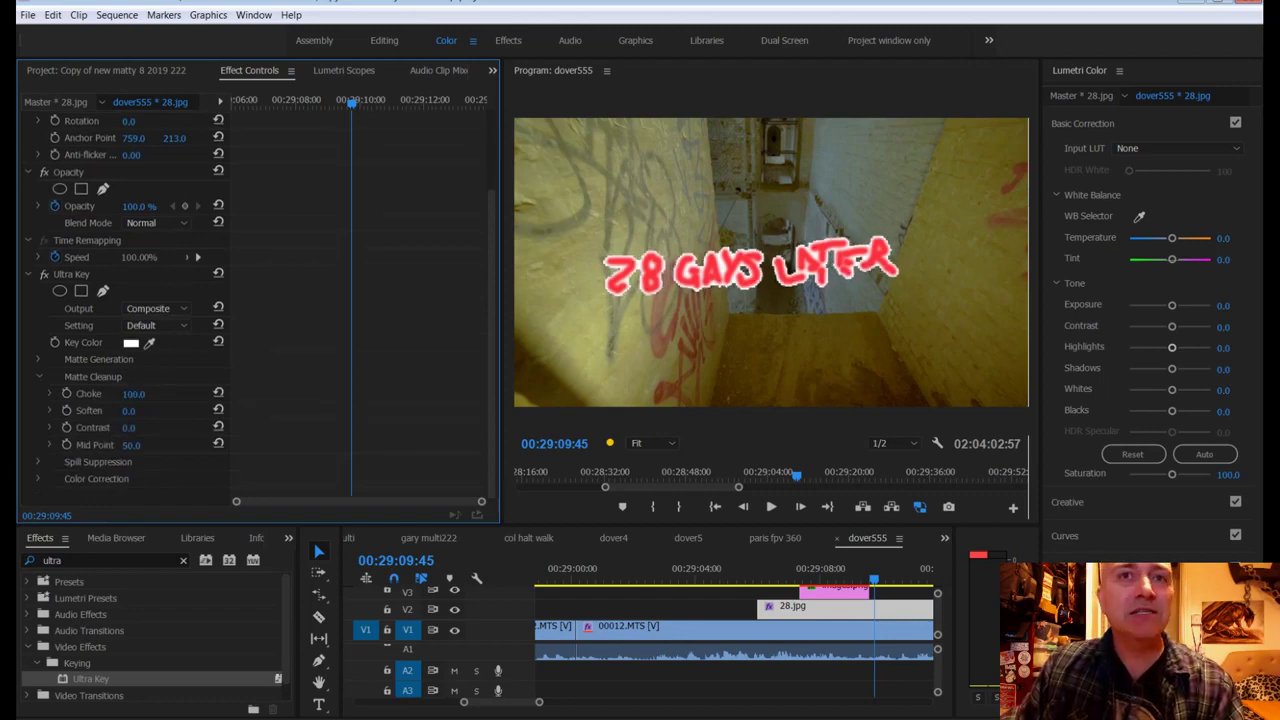
left_click_drag(130, 411, 162, 416)
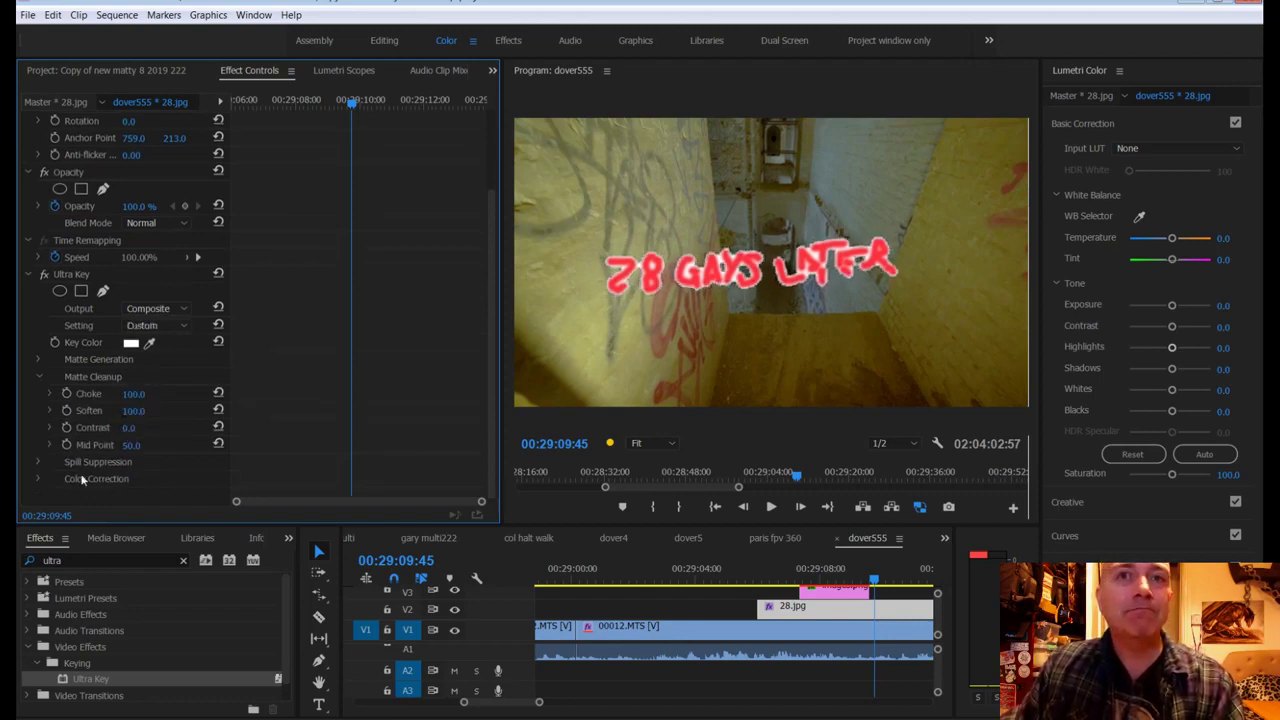
Step: Expand the Ultra Key matte generation settings and resample the key color from the white area above the lettering
left_click(37, 360)
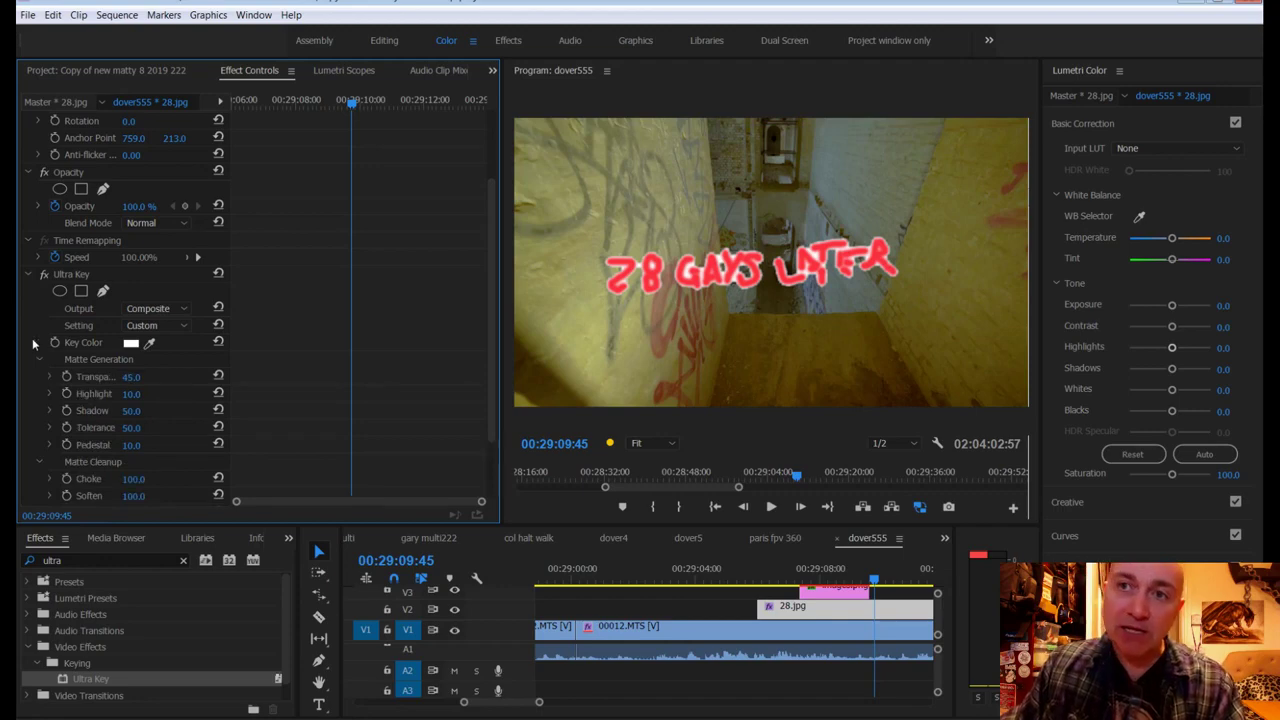
left_click(149, 342)
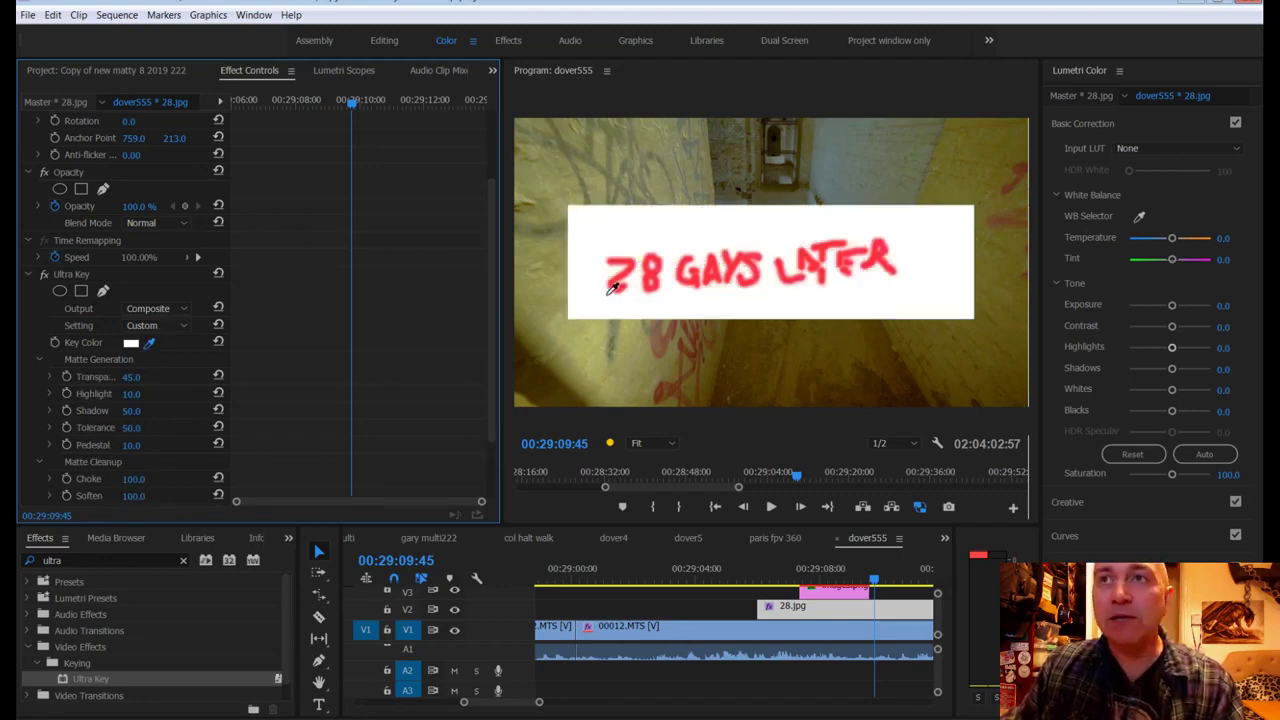
left_click(681, 238)
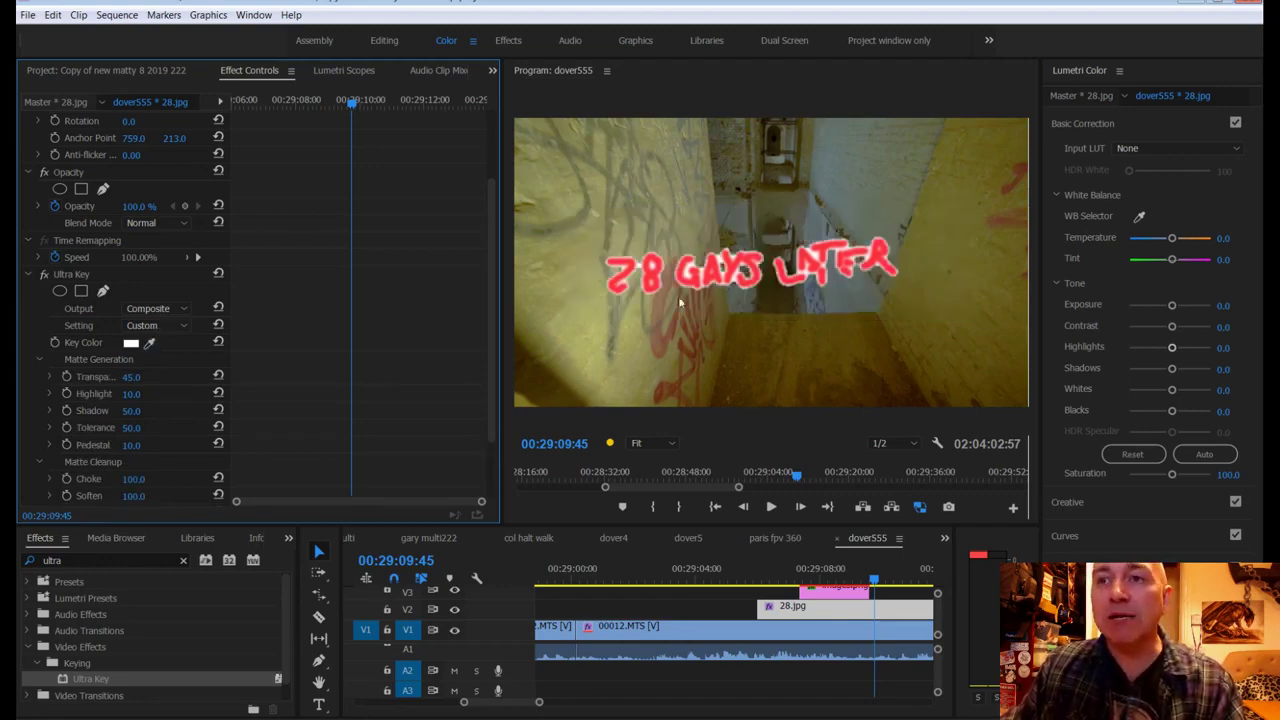
Step: Switch to Adobe Photoshop with 28.jpg open, try selecting its white background with the Magic Wand, and deselect
key("super")
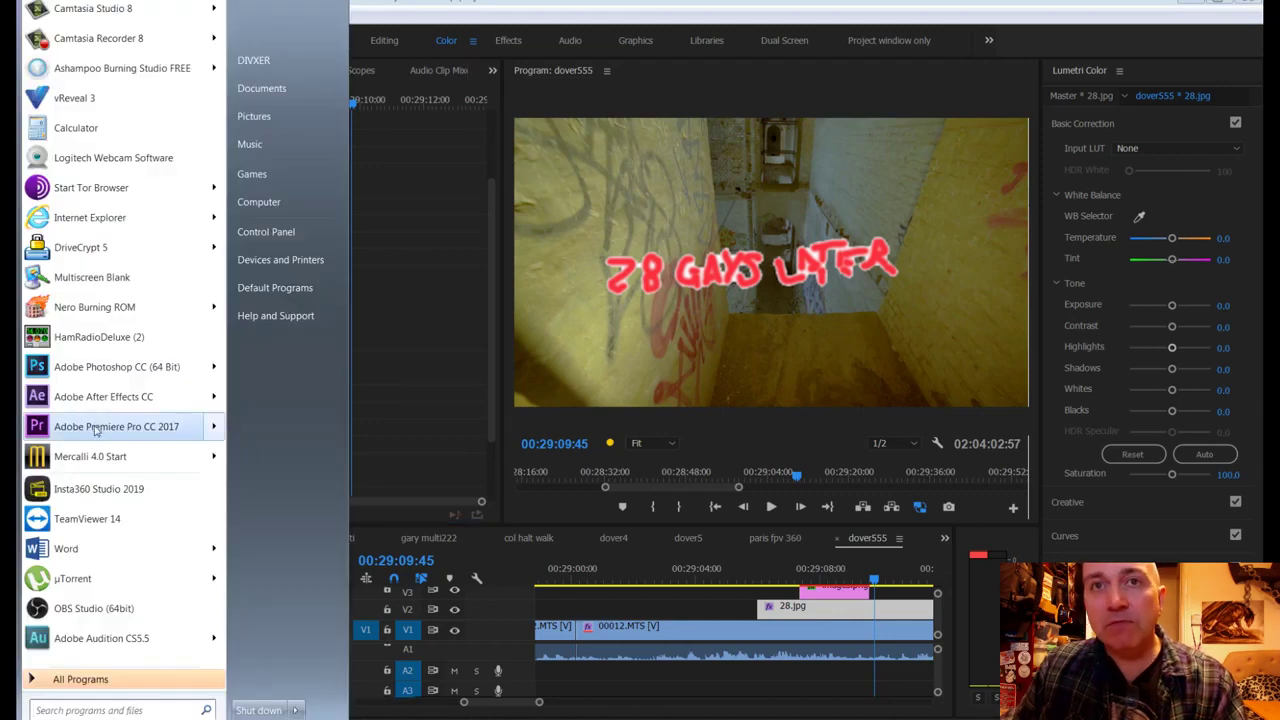
left_click(107, 368)
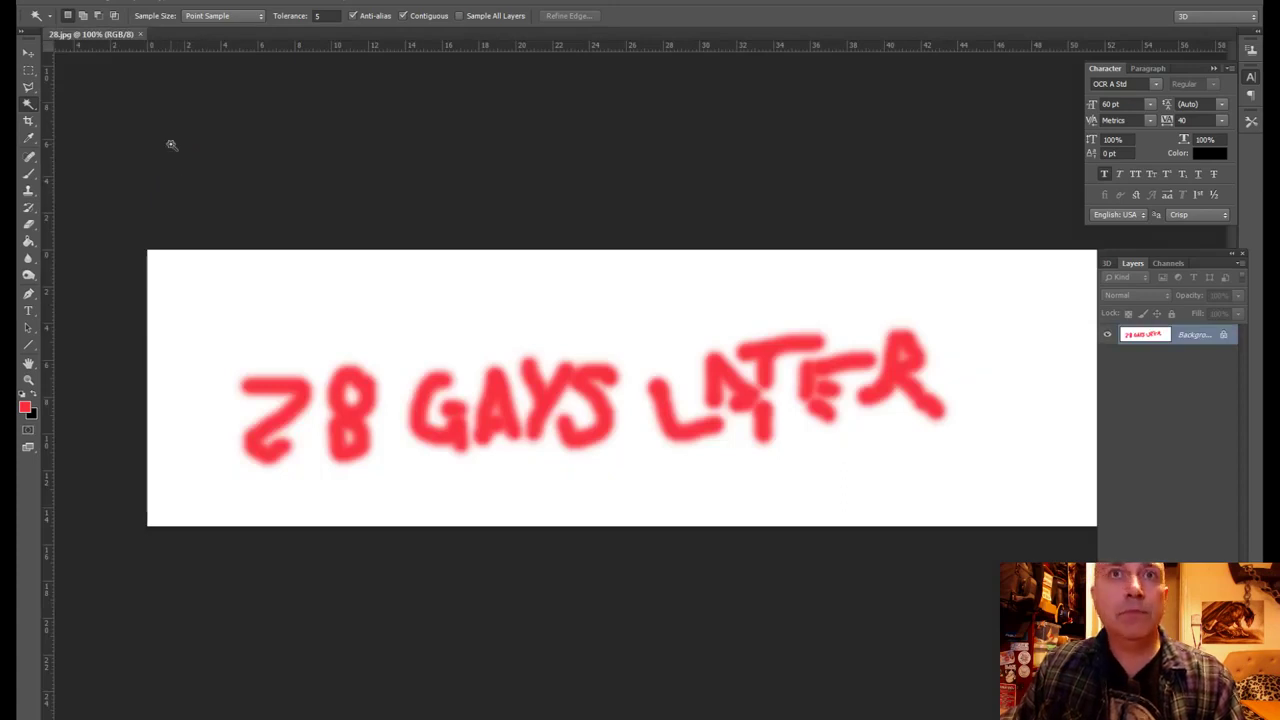
left_click(189, 260)
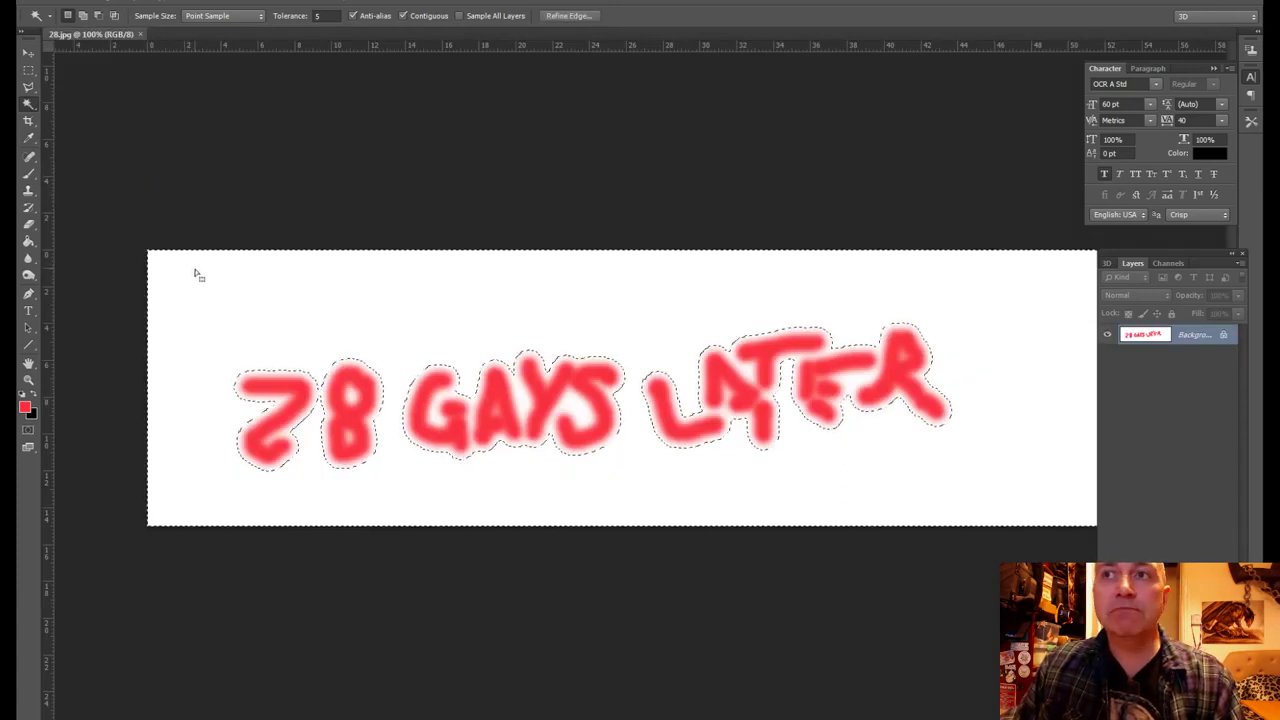
key("ctrl+d")
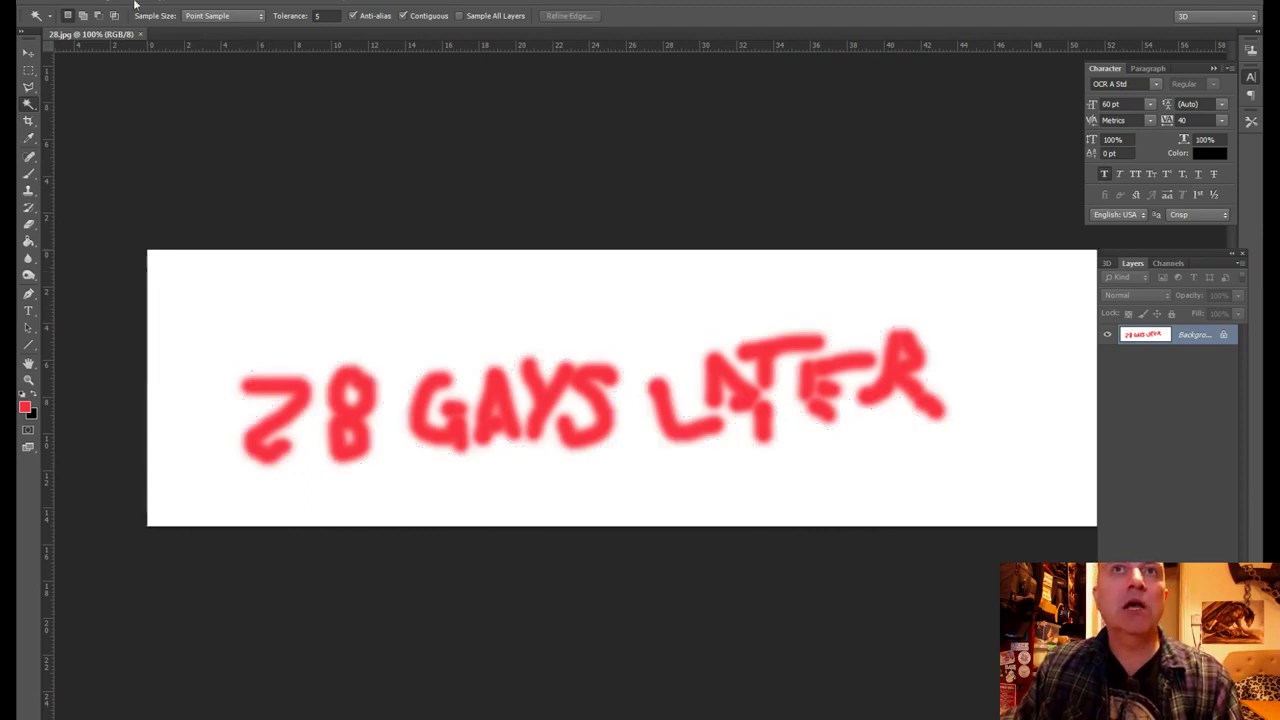
Step: Try selecting the white background by Color Range with Fuzziness raised to 160, and deselect
left_click(135, 3)
mouse_move(195, 3)
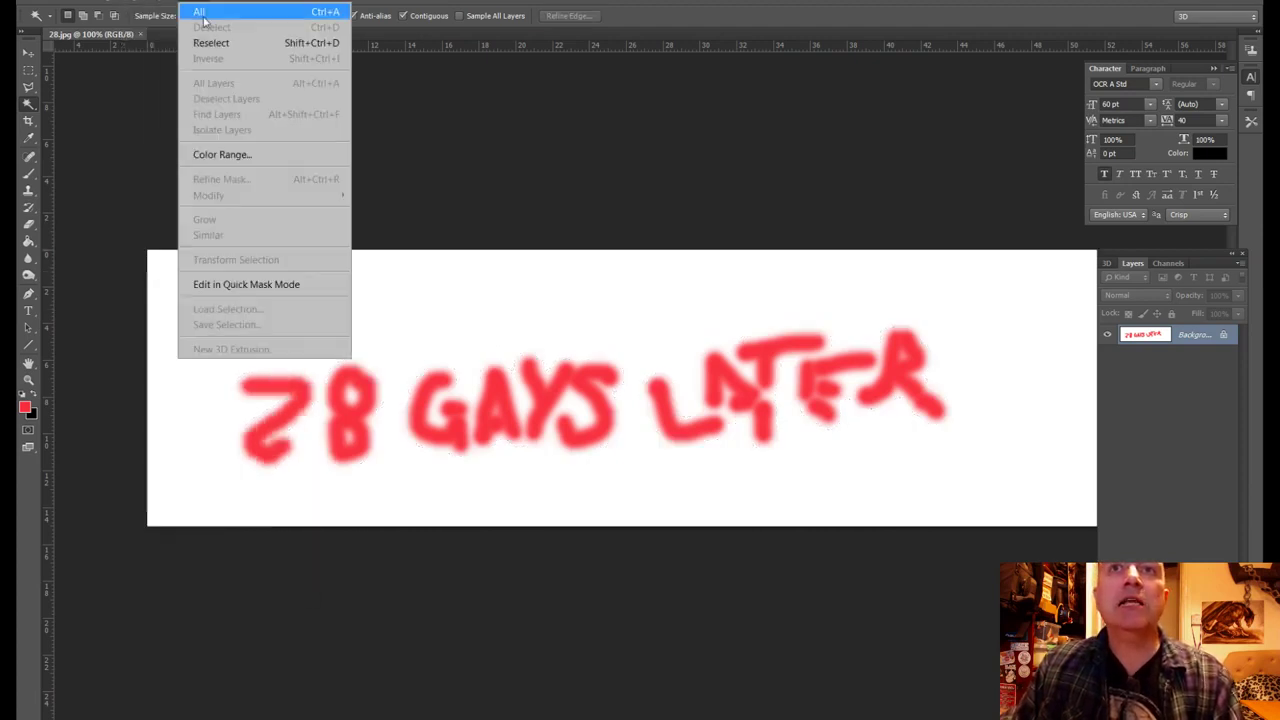
left_click(222, 154)
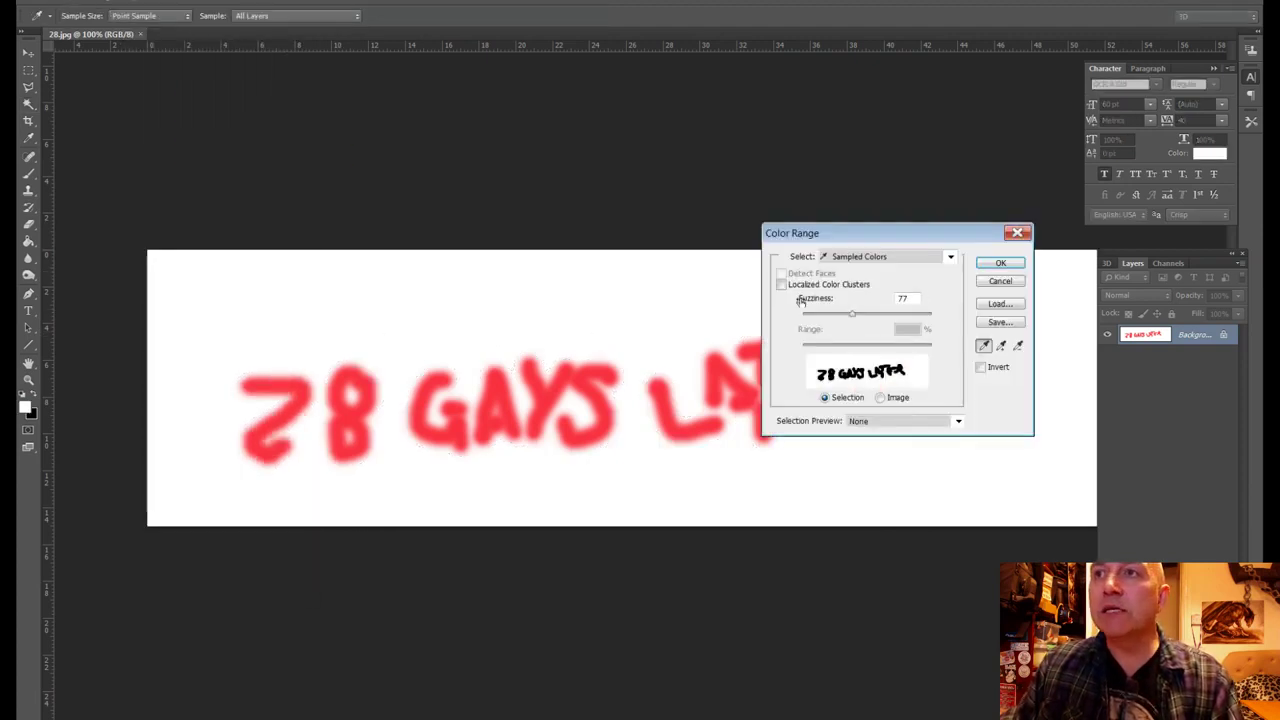
left_click_drag(851, 316, 897, 330)
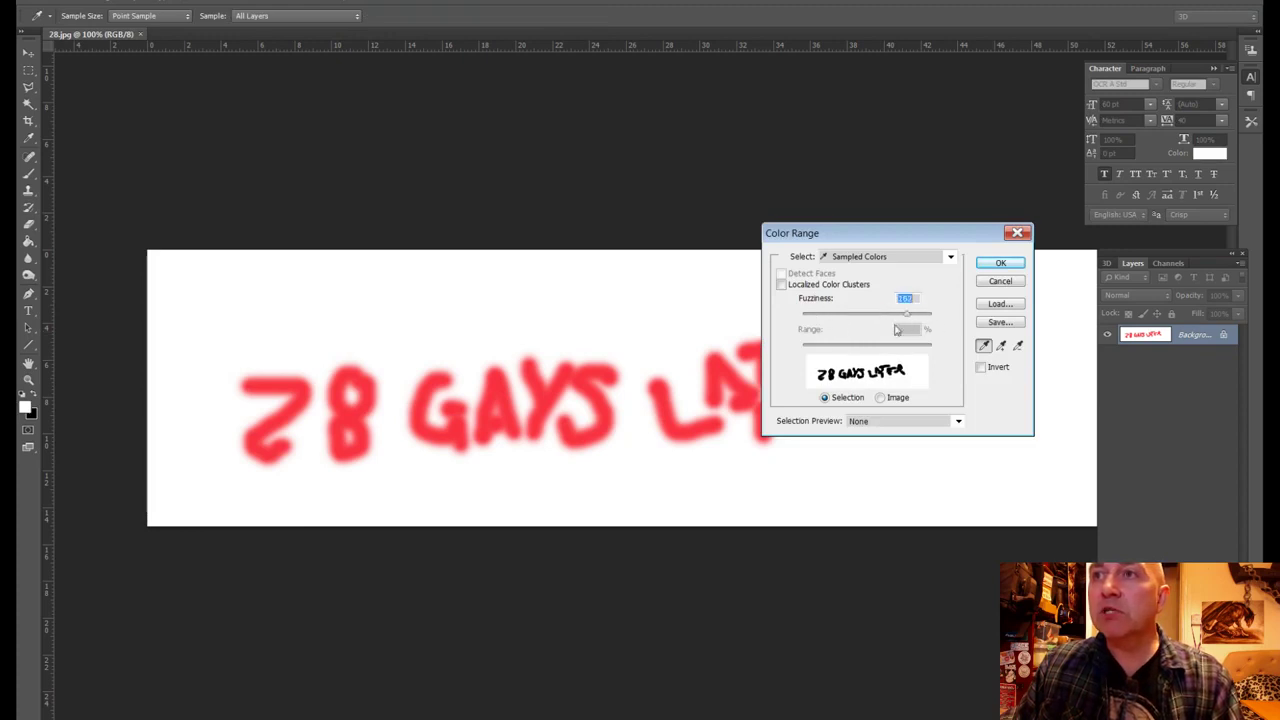
left_click(1000, 263)
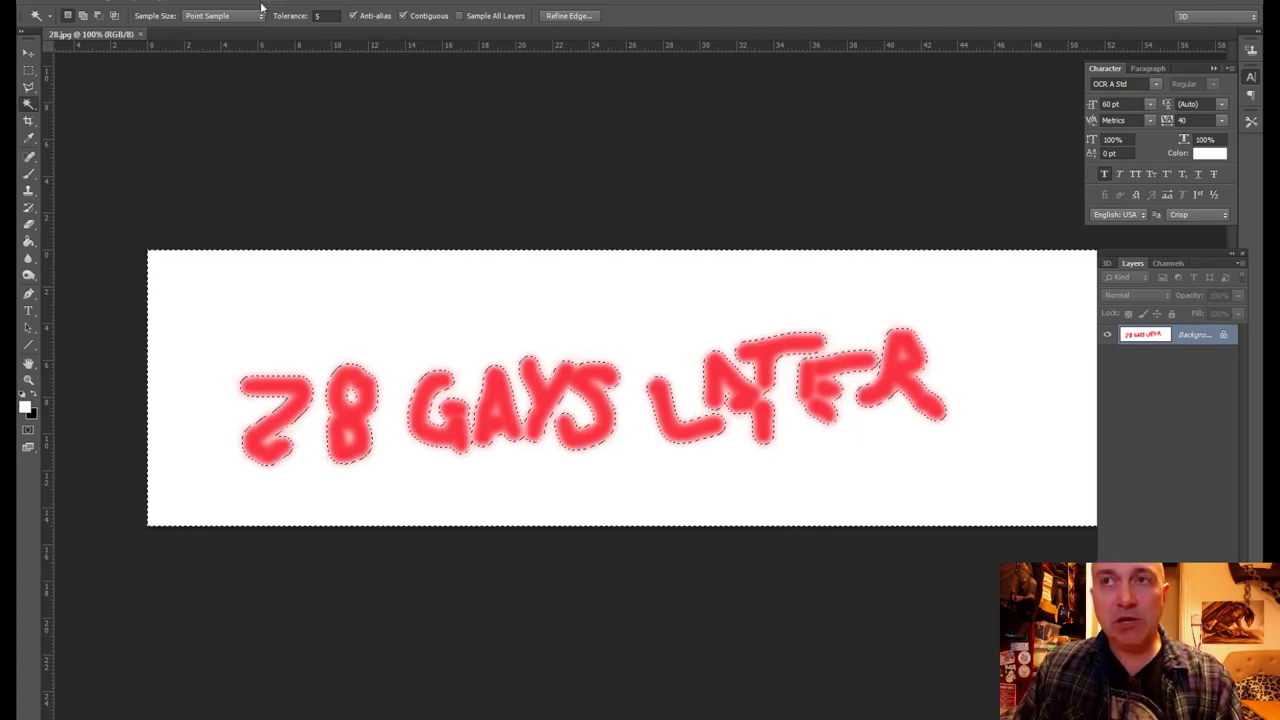
key("ctrl+d")
Step: Select the white background with Color Range at Fuzziness 160 and grow the selection
left_click(203, 1)
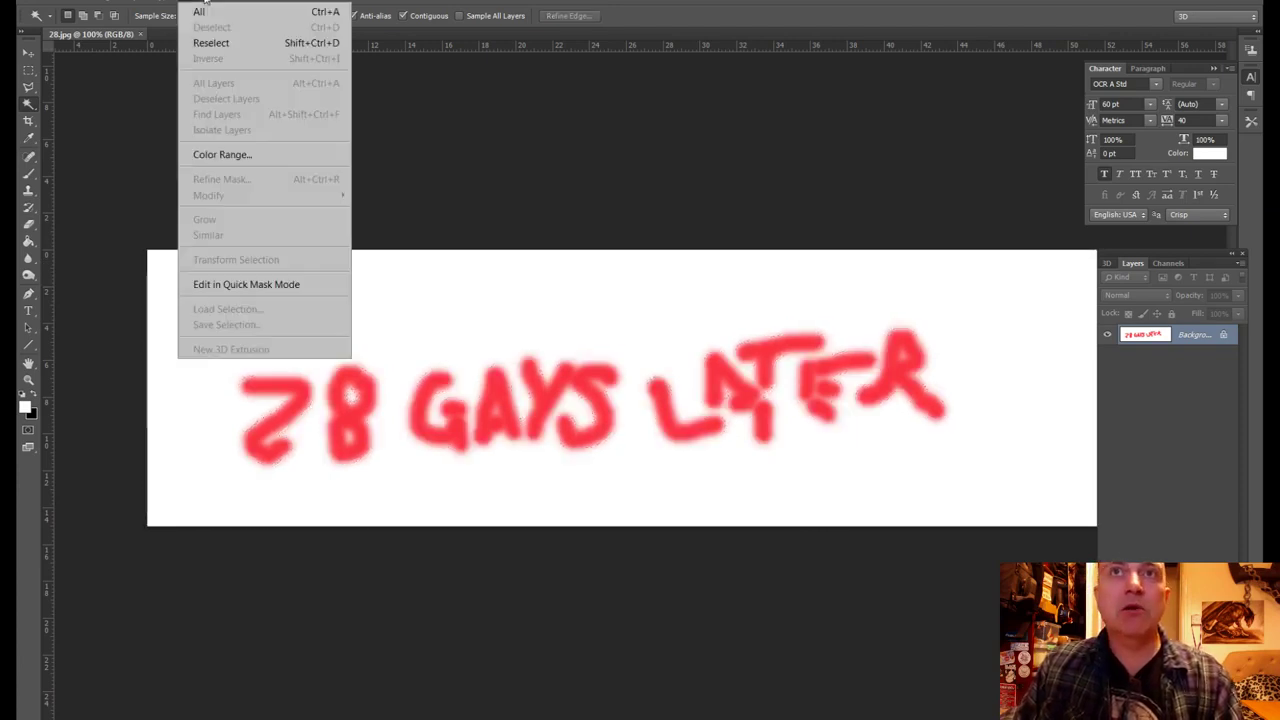
left_click(240, 155)
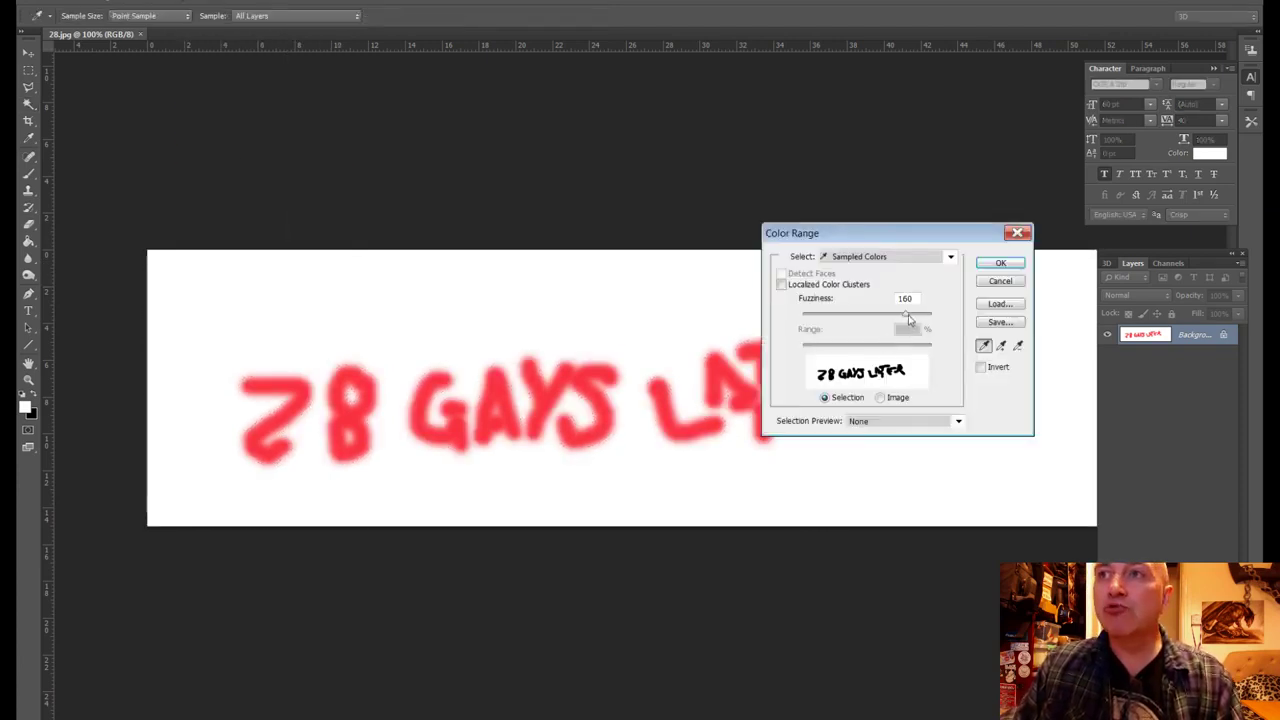
left_click(1000, 263)
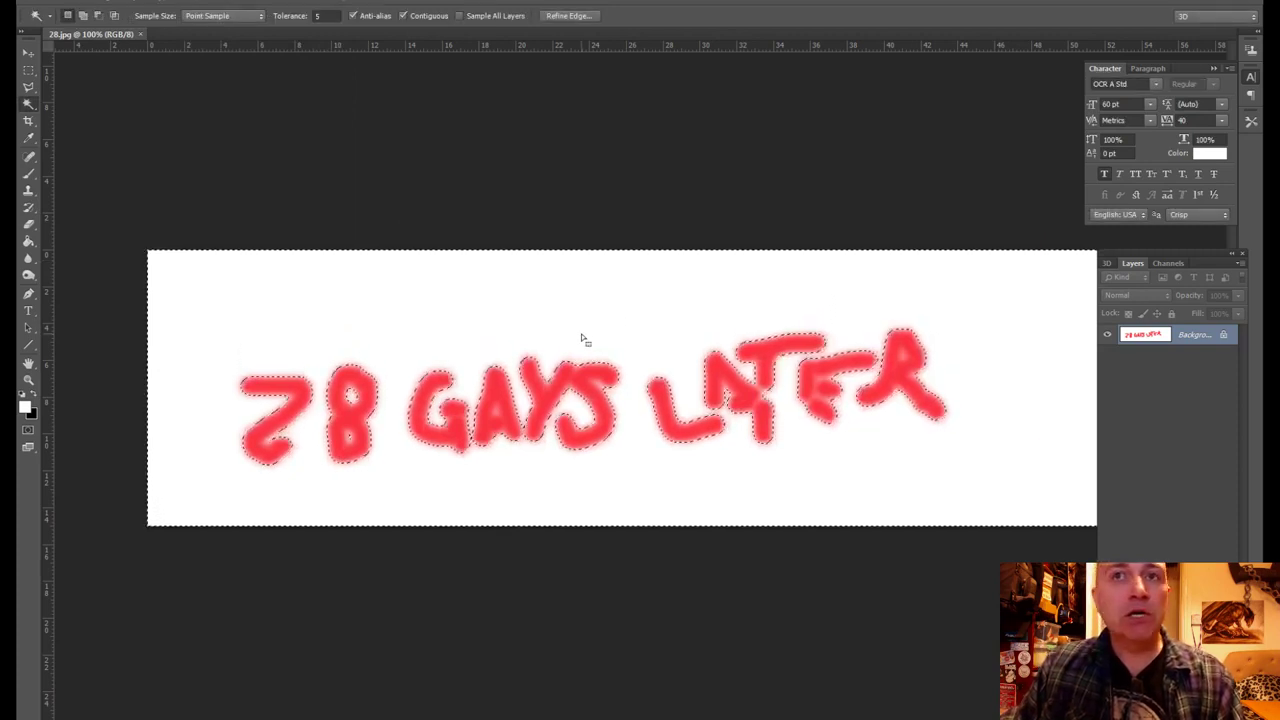
left_click(190, 2)
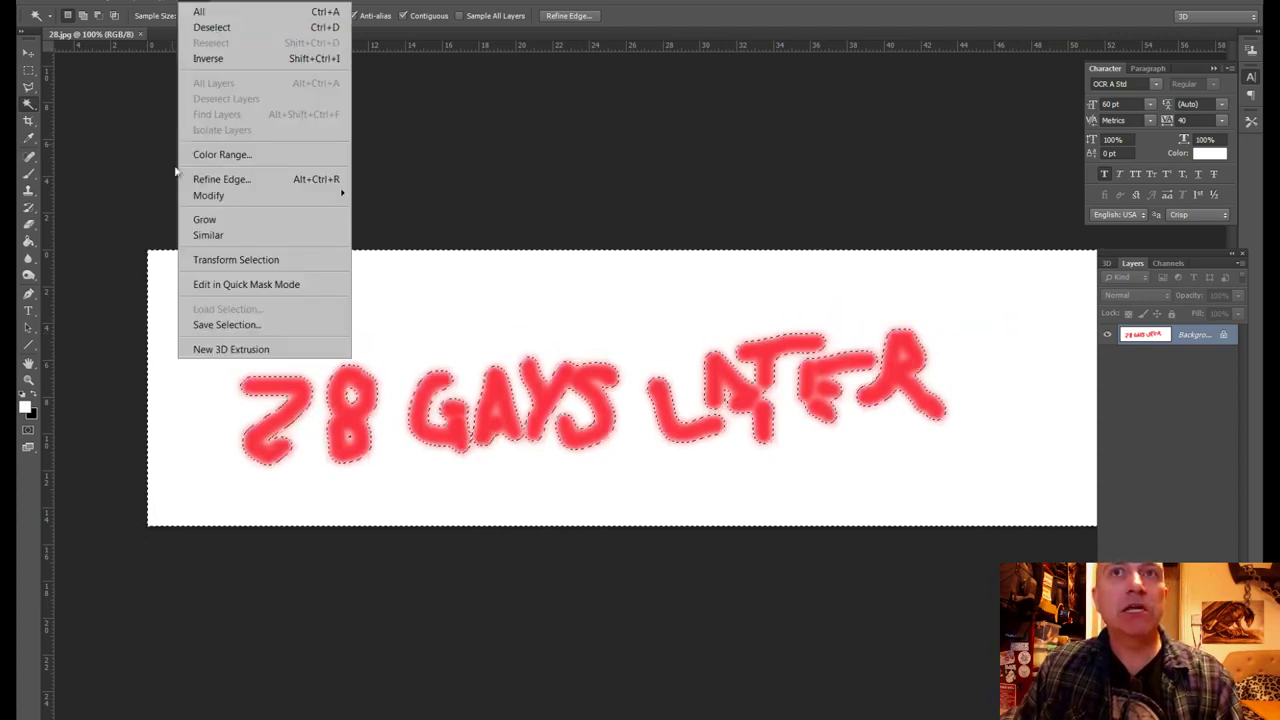
left_click(208, 220)
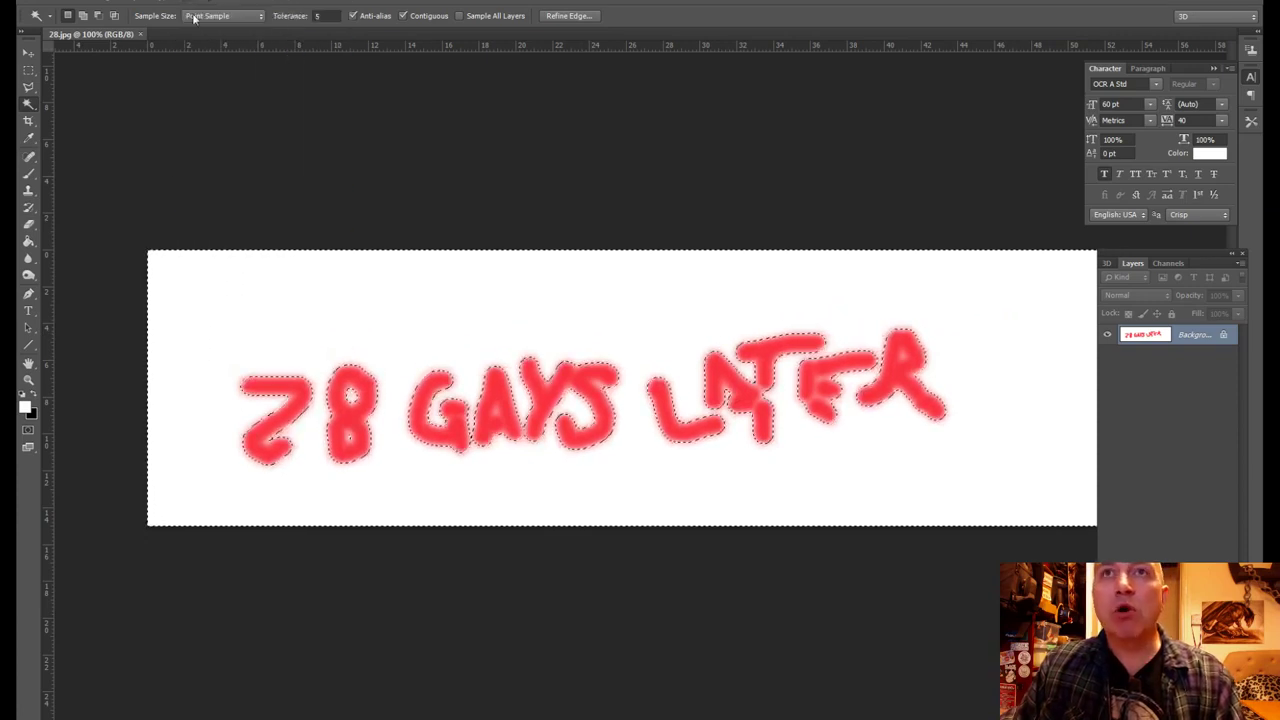
Step: Bring up the options for modifying the selection around the lettering
left_click(76, 2)
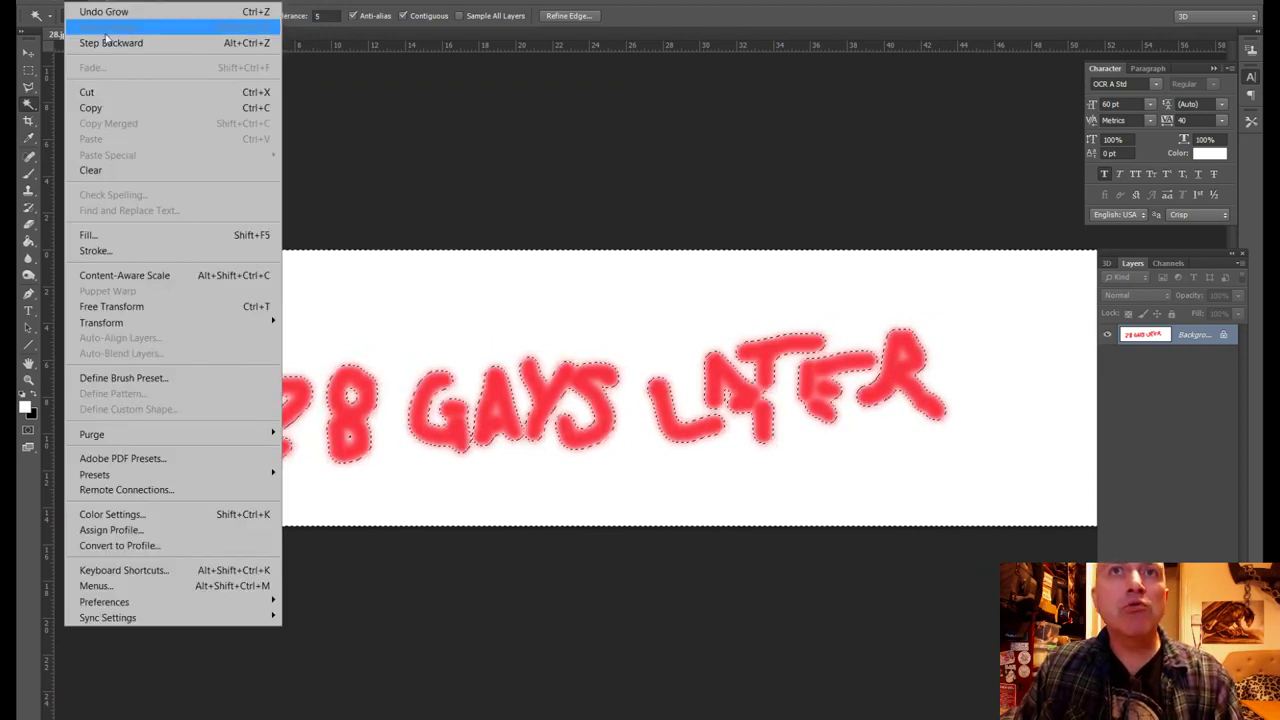
mouse_move(203, 4)
mouse_move(206, 201)
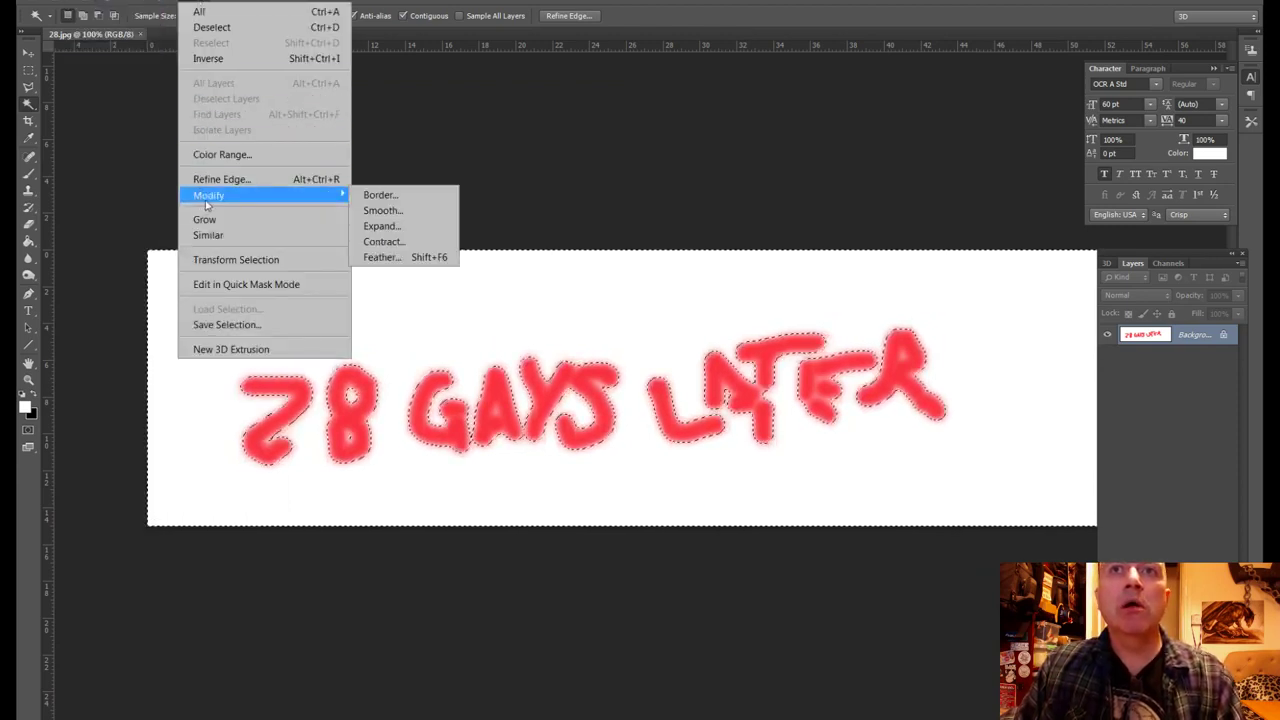
Step: Expand the white background selection by 7 pixels, fill it with black and deselect
left_click(382, 225)
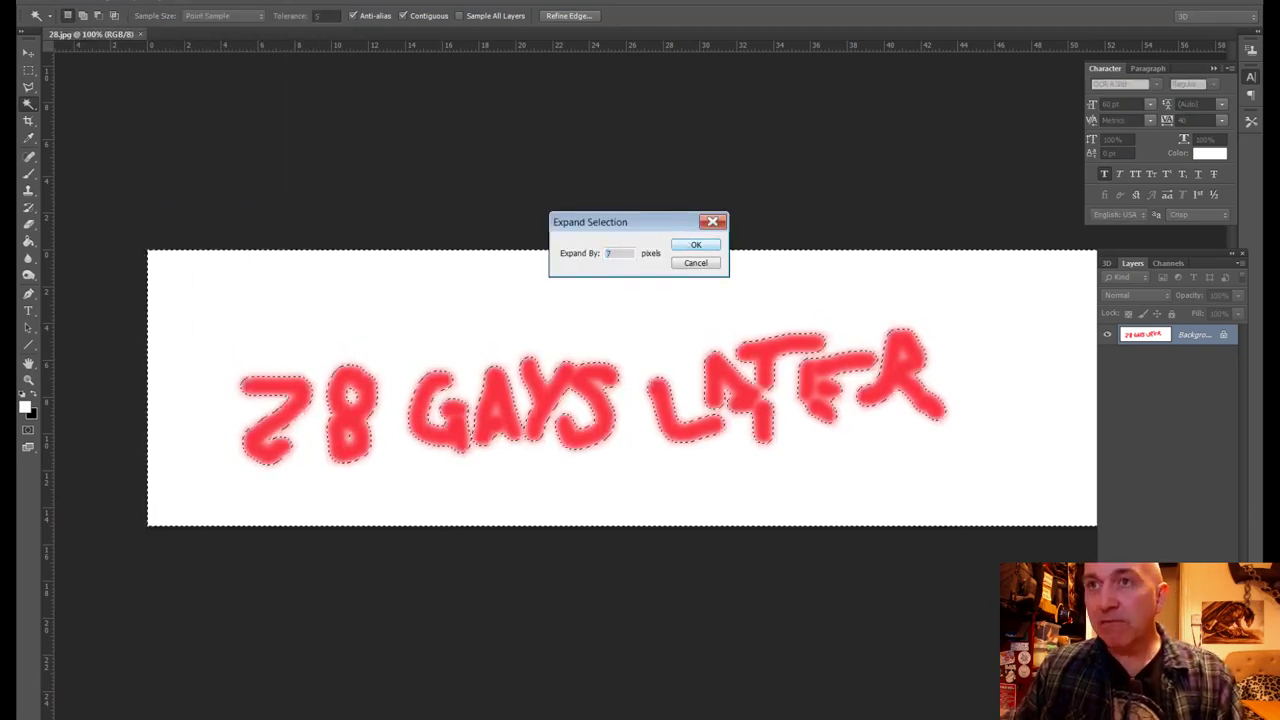
left_click(692, 245)
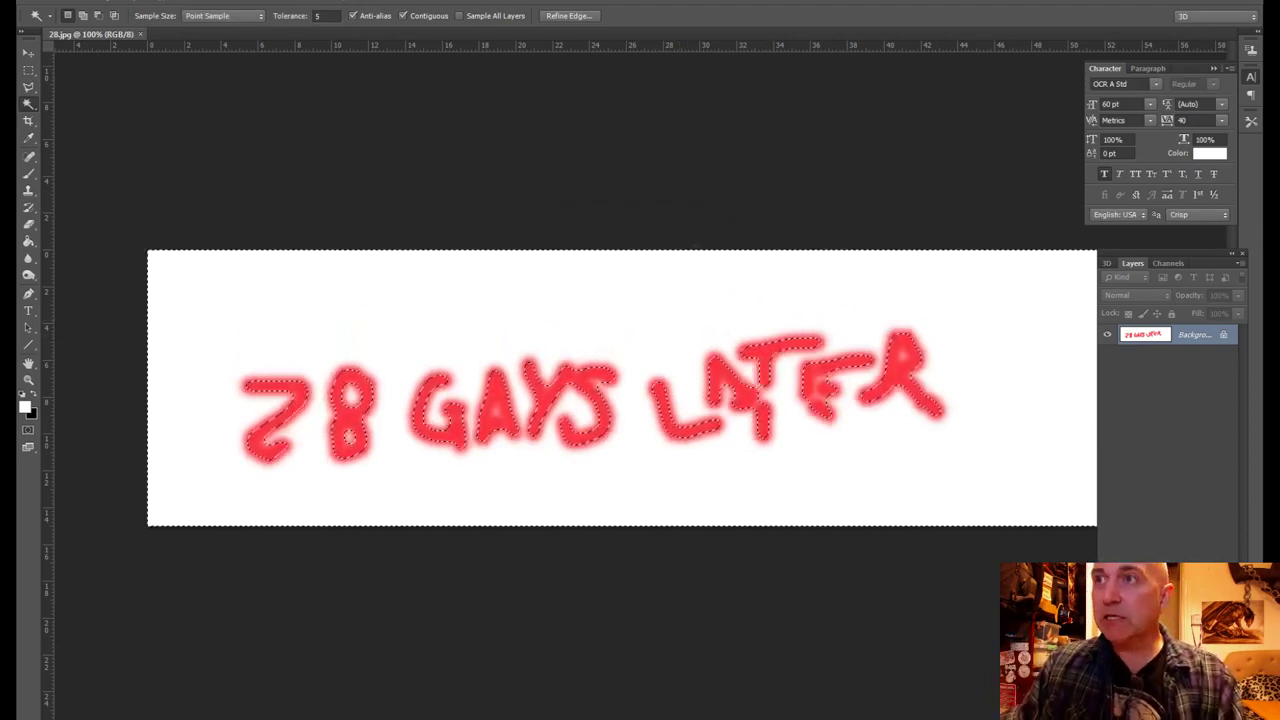
key("ctrl+BackSpace")
key("ctrl+d")
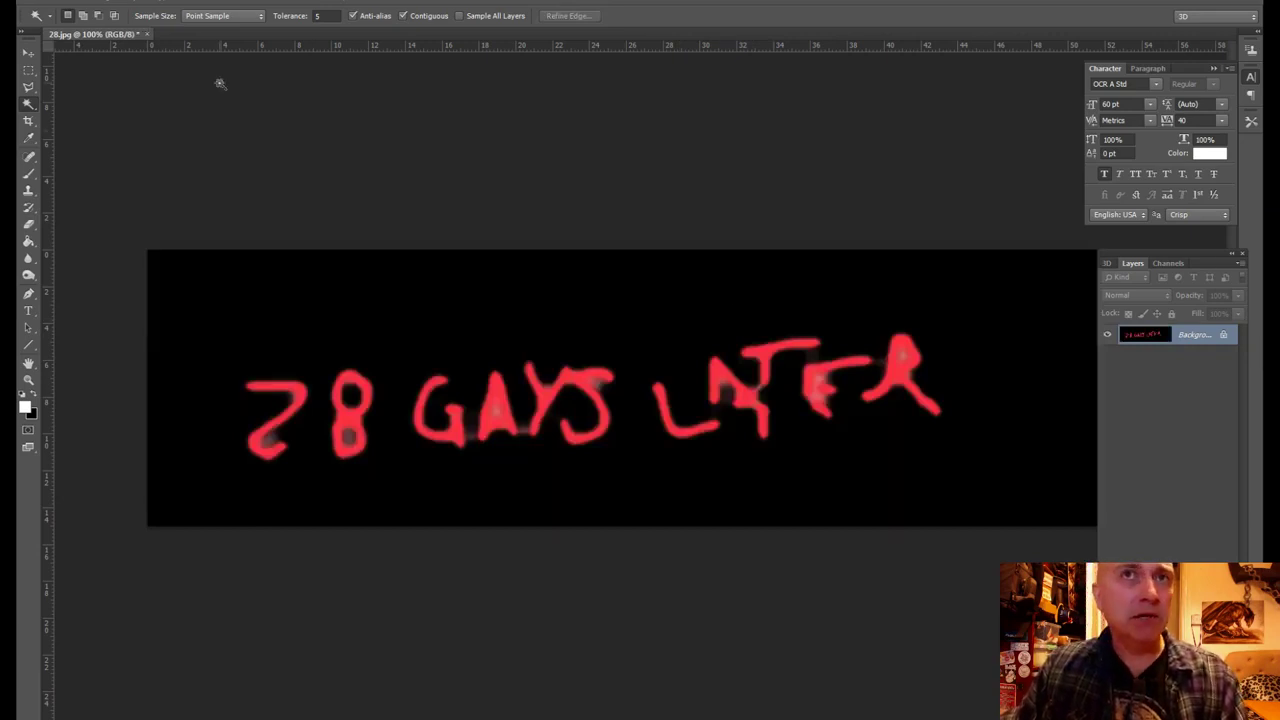
Step: Save the image as a separate JPEG named 28b.jpg in the urbex longleat output folder
left_click(50, 2)
left_click(150, 189)
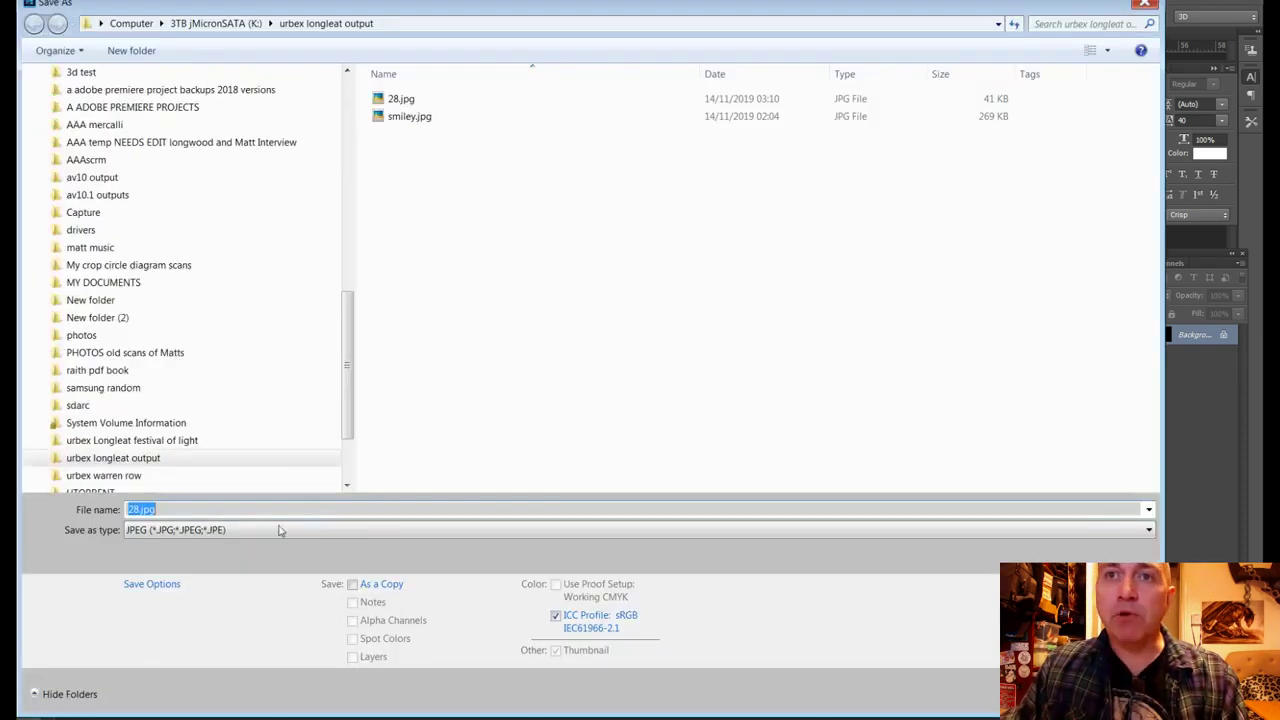
left_click(138, 511)
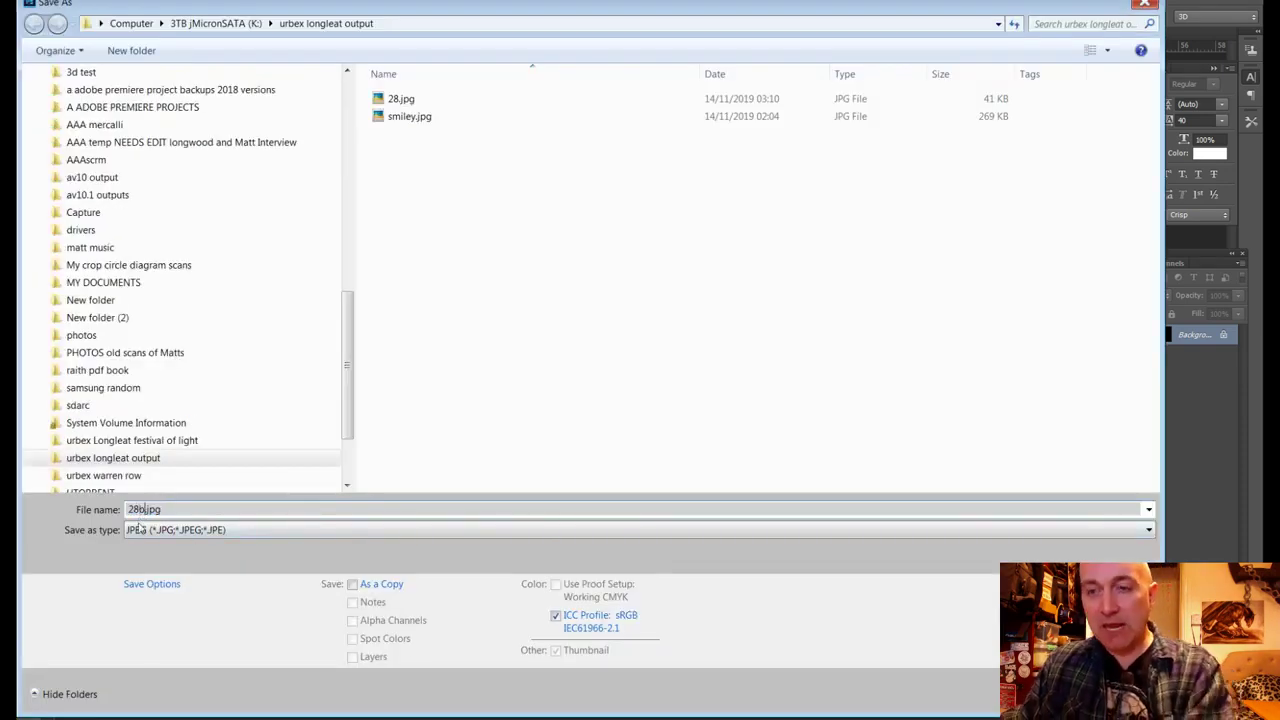
key("Return")
left_click(646, 91)
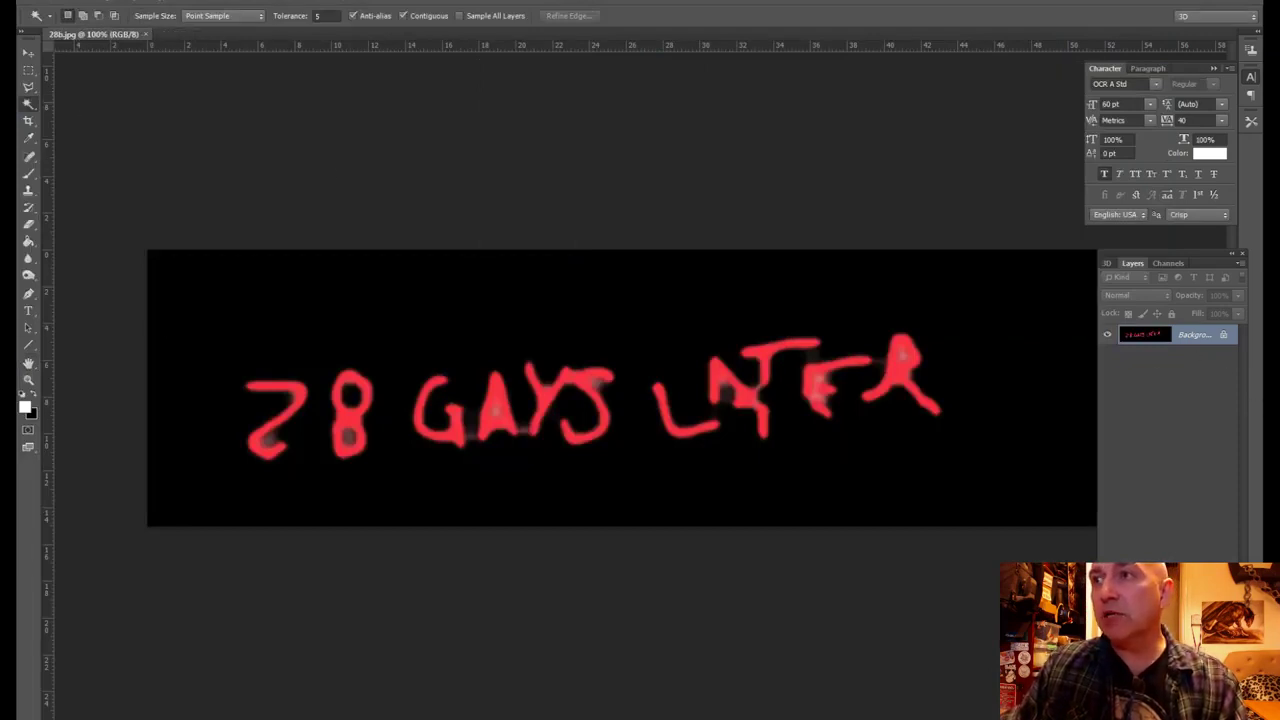
Step: Try pasting the copied white surround onto a new layer with the Background layer hidden, then undo the paste
key("ctrl+shift+alt+n")
left_click(1107, 355)
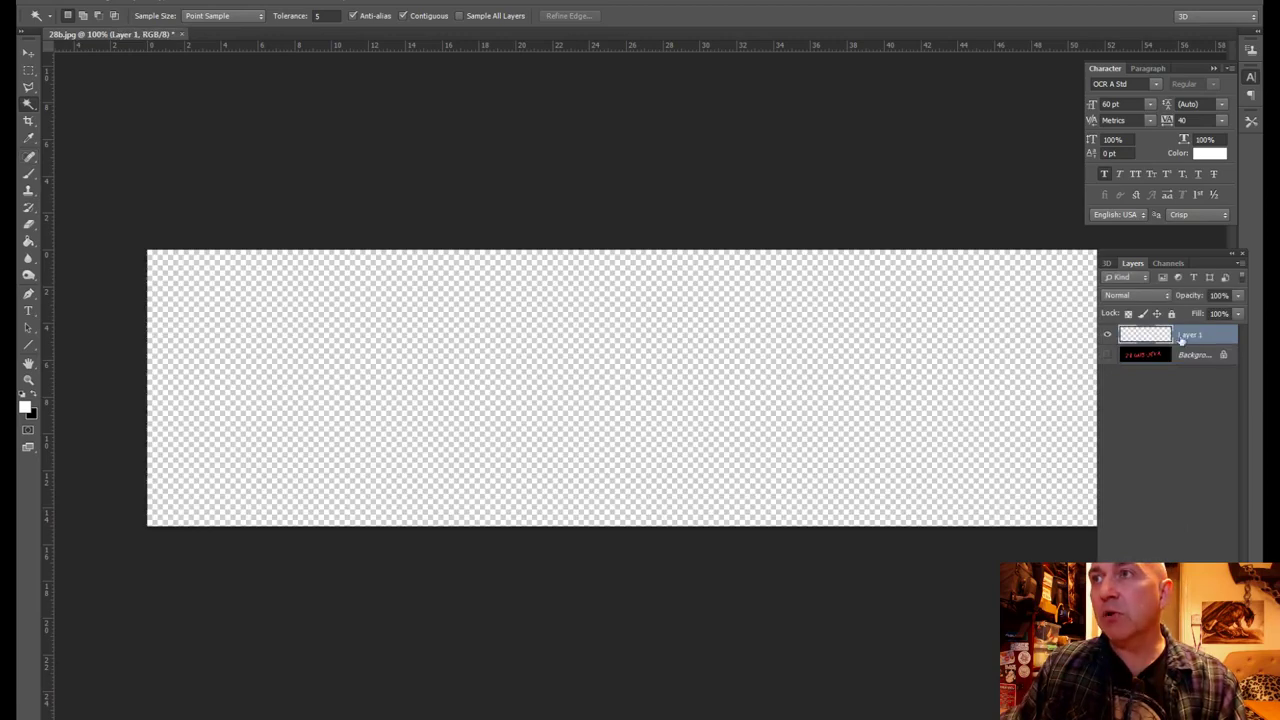
key("ctrl+v")
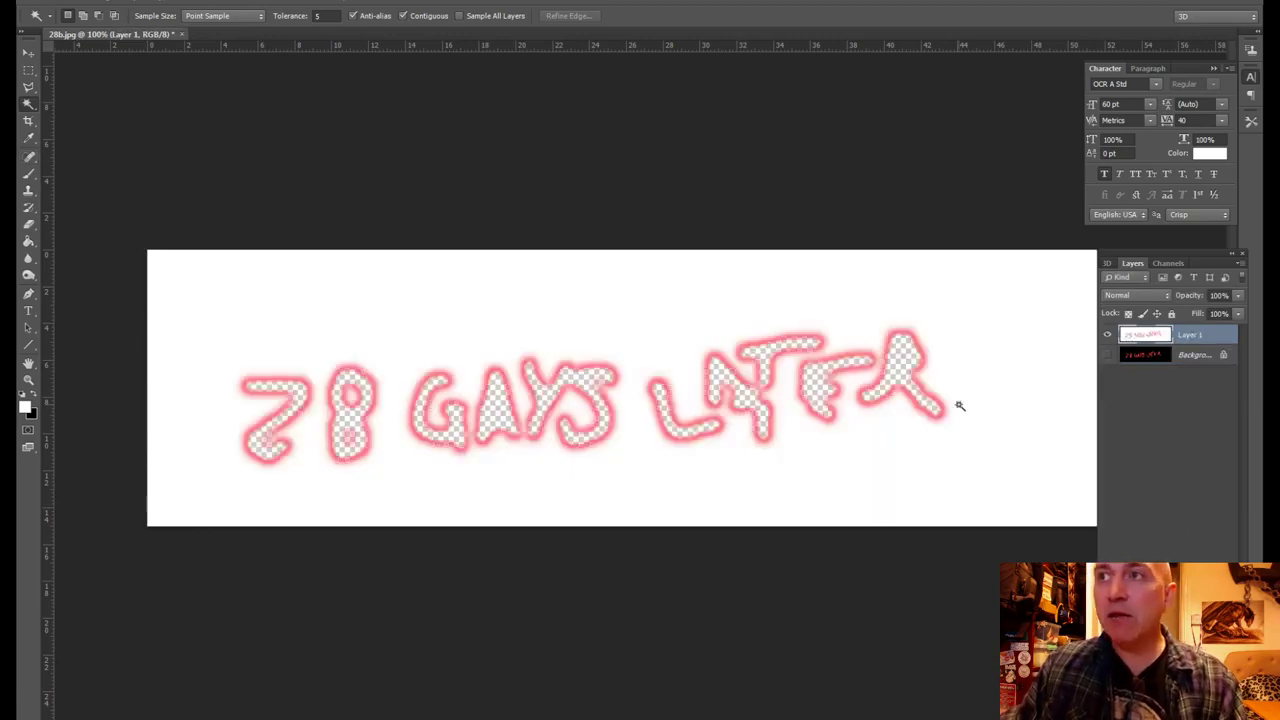
key("ctrl+z")
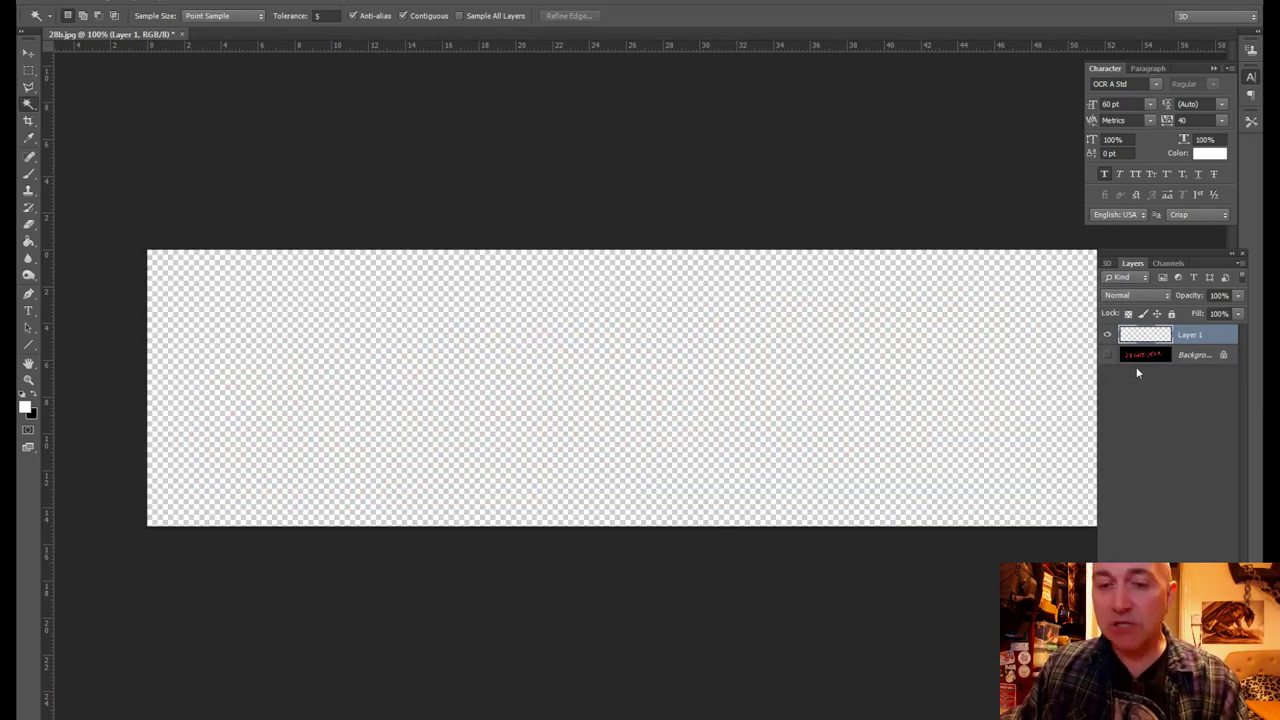
Step: Step back through the history to the red lettering on white with the expanded selection active
left_click(76, 1)
left_click(95, 43)
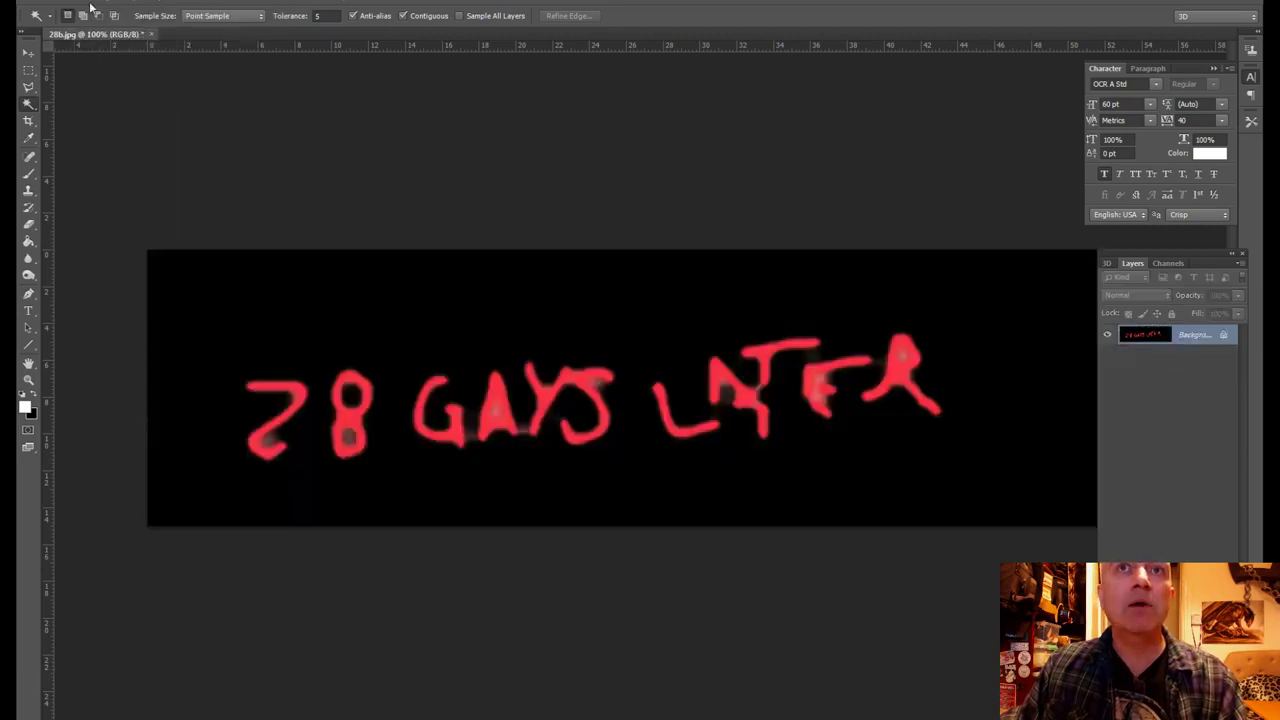
left_click(88, 8)
left_click(95, 43)
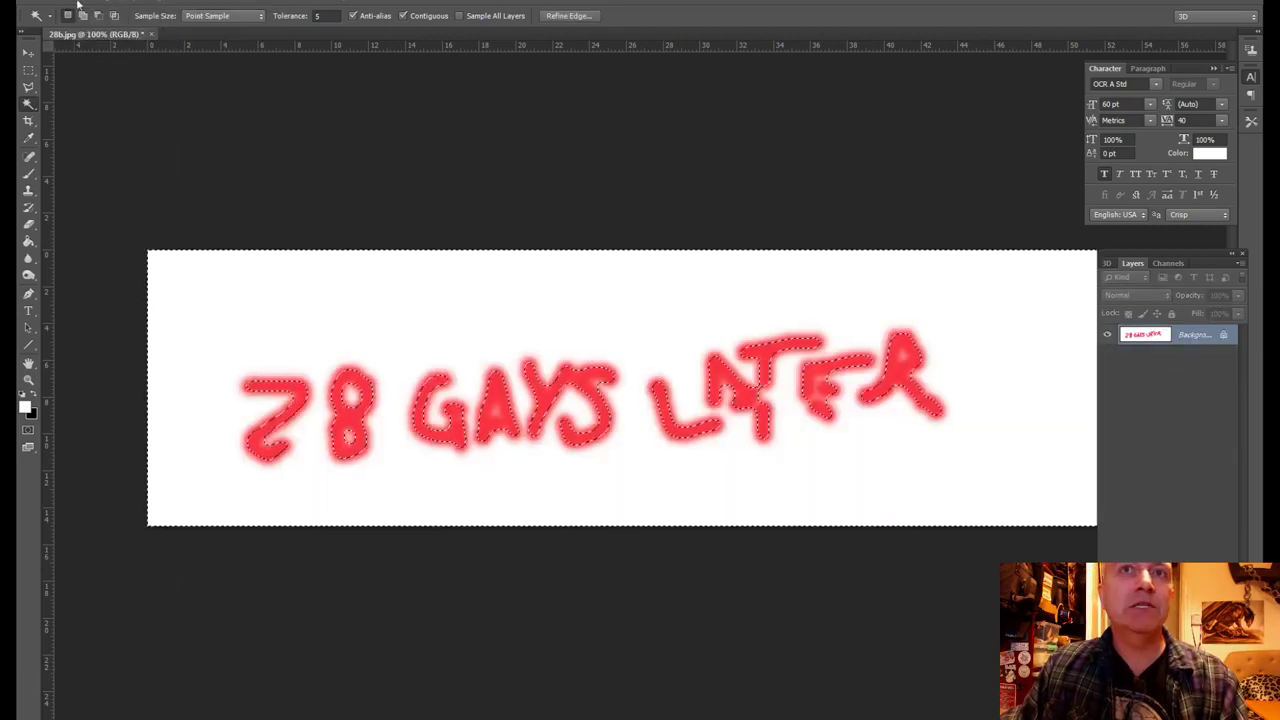
Step: Invert the selection, place a copy of the red lettering on a new layer with the Background hidden, and deselect
left_click(196, 2)
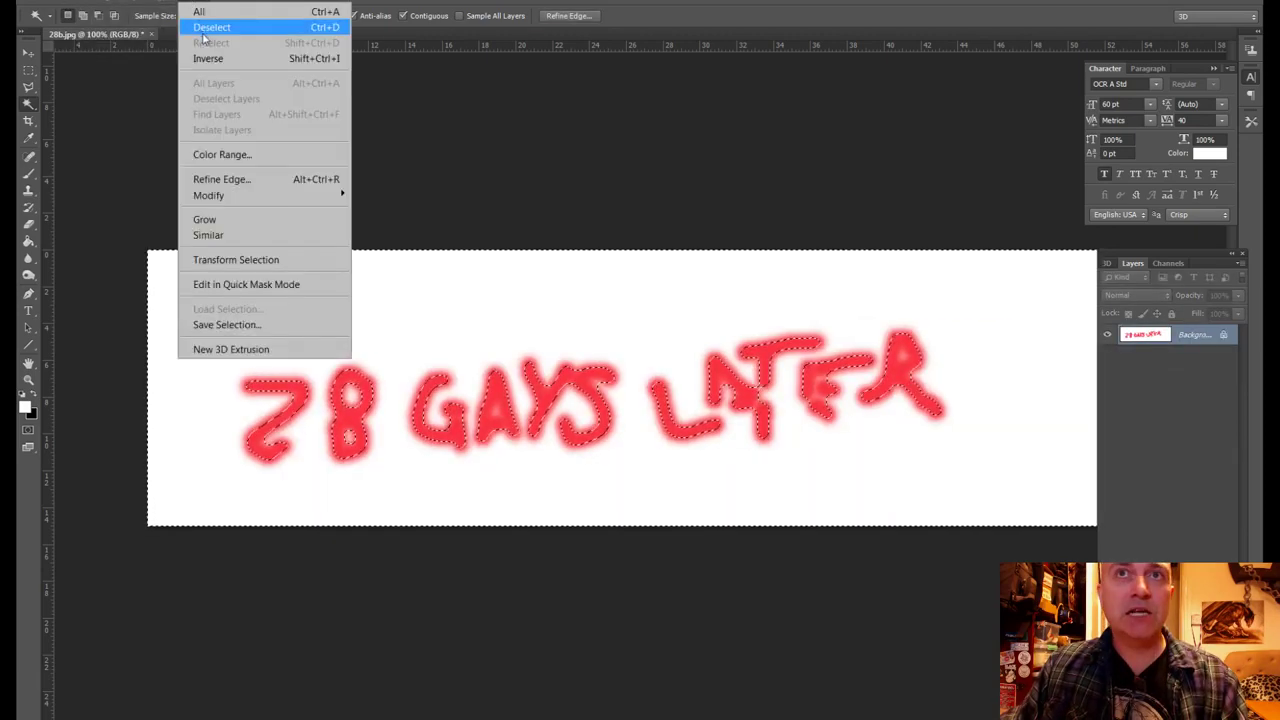
left_click(208, 58)
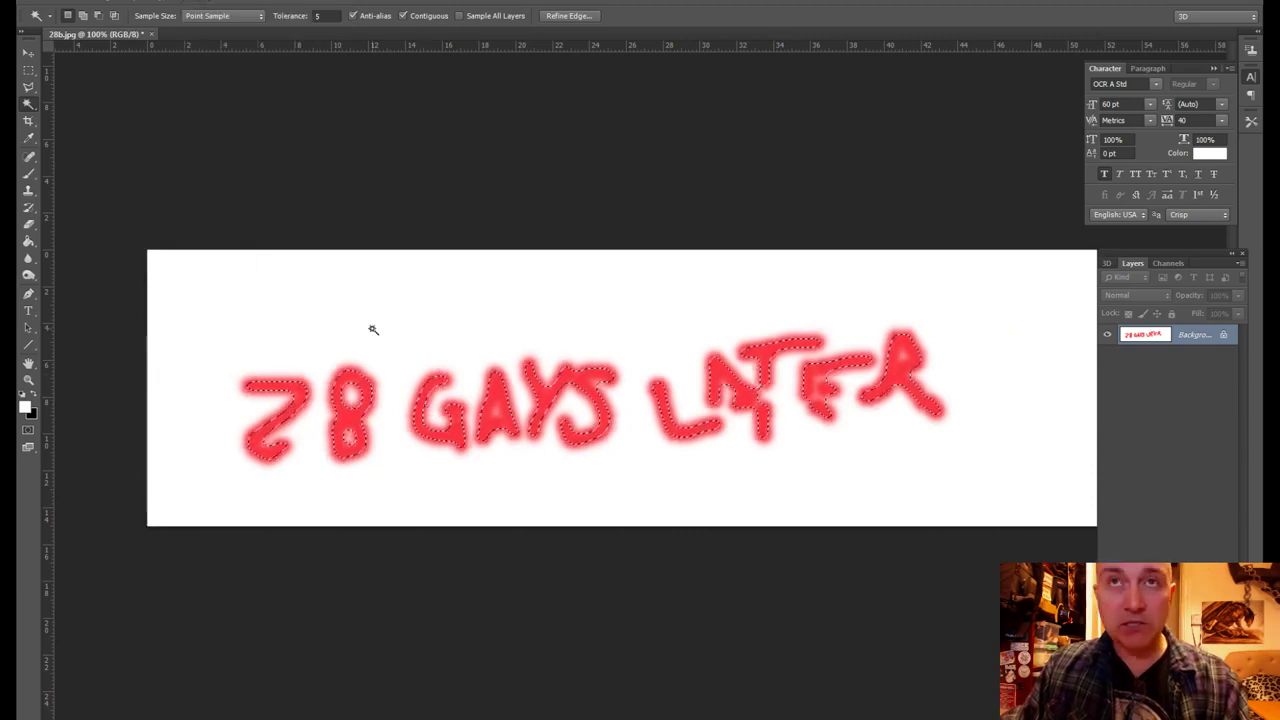
left_click(1210, 575)
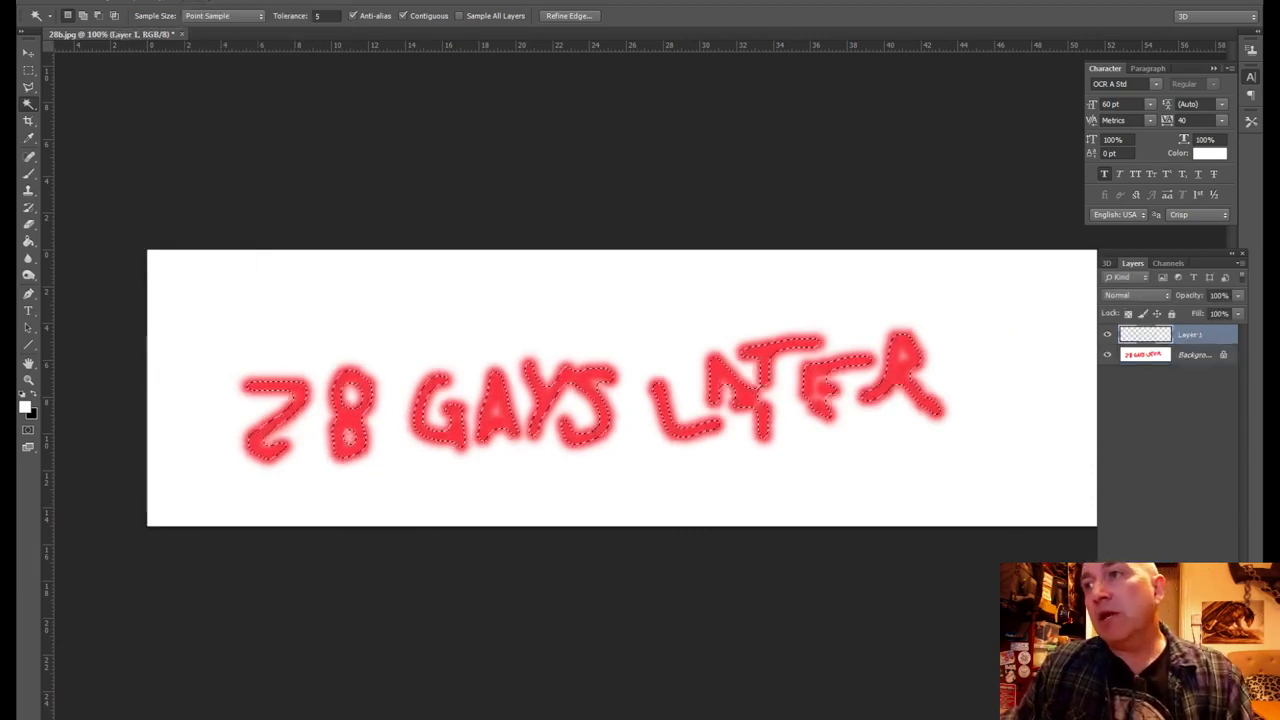
left_click(1108, 354)
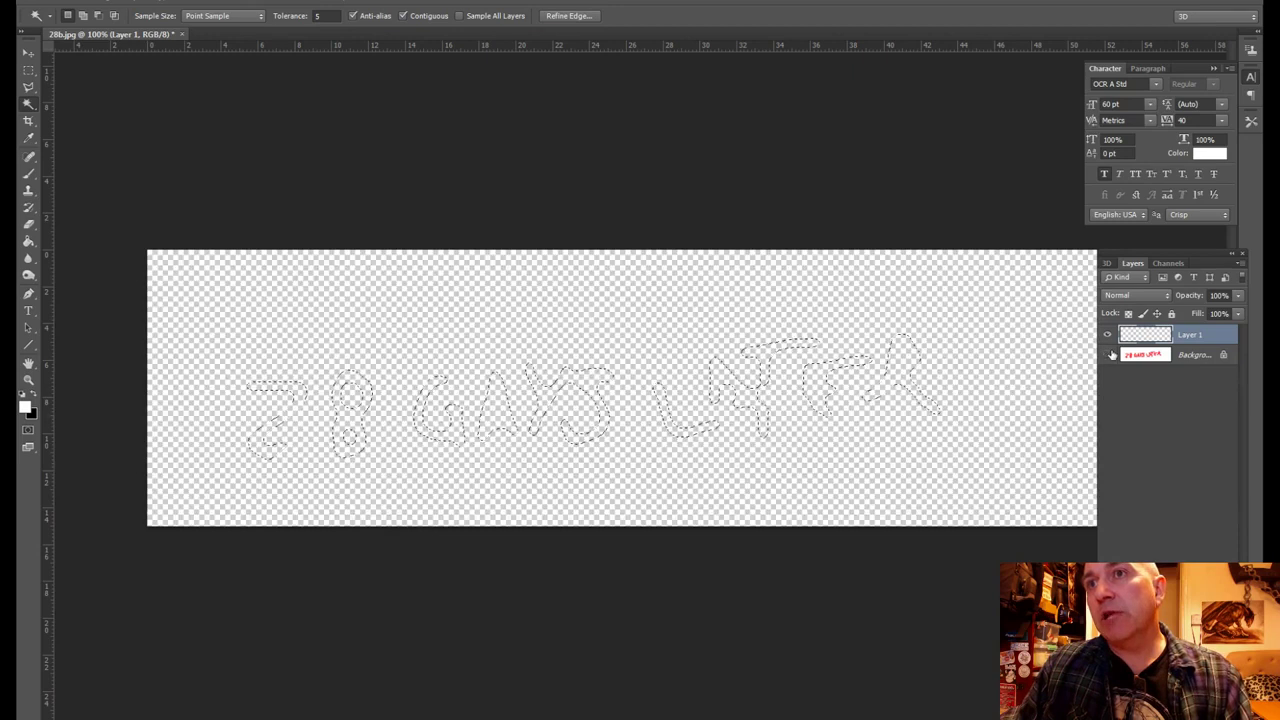
key("alt+BackSpace")
key("ctrl+d")
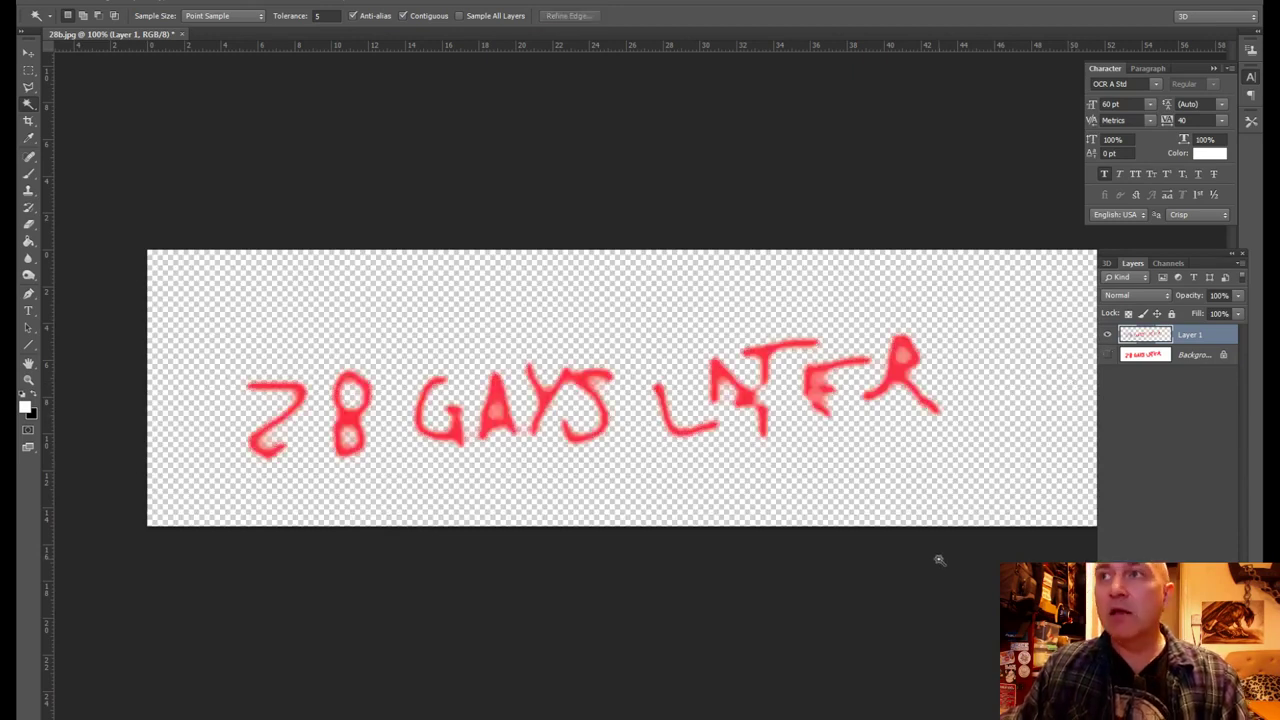
Step: Turn Quick Mask mode on and off to check the lettering layer
left_click(28, 430)
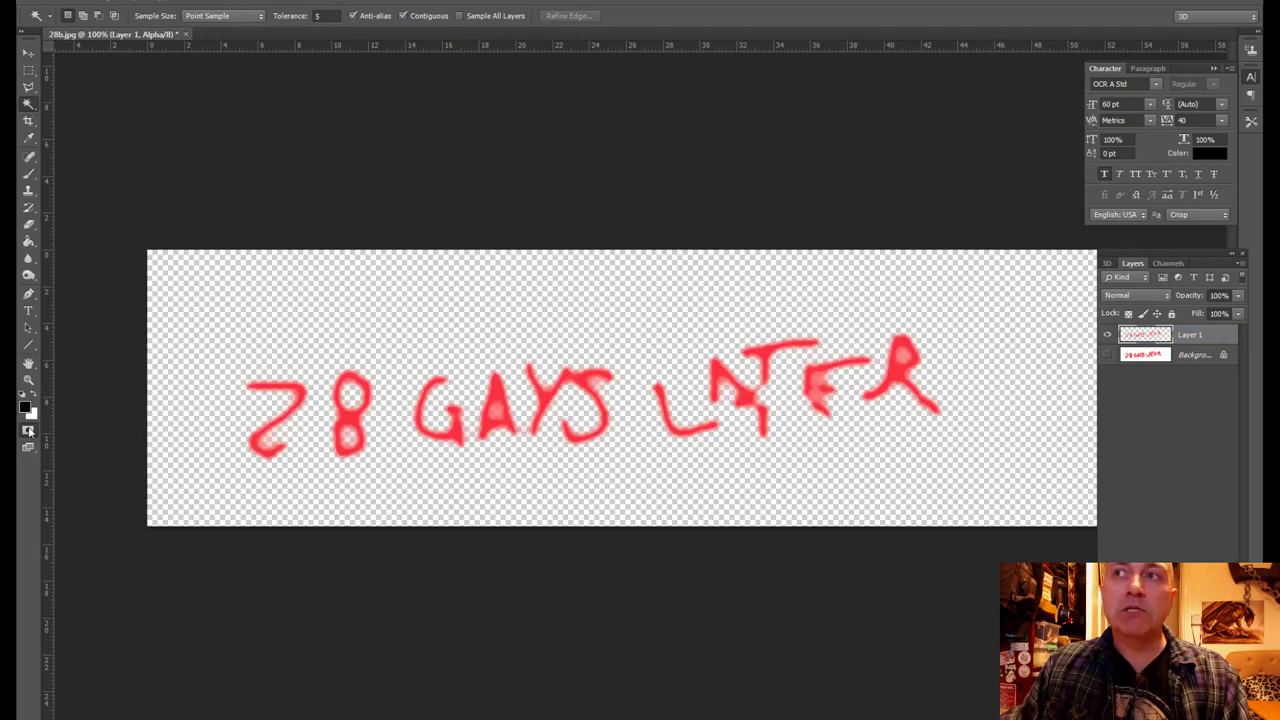
left_click(26, 432)
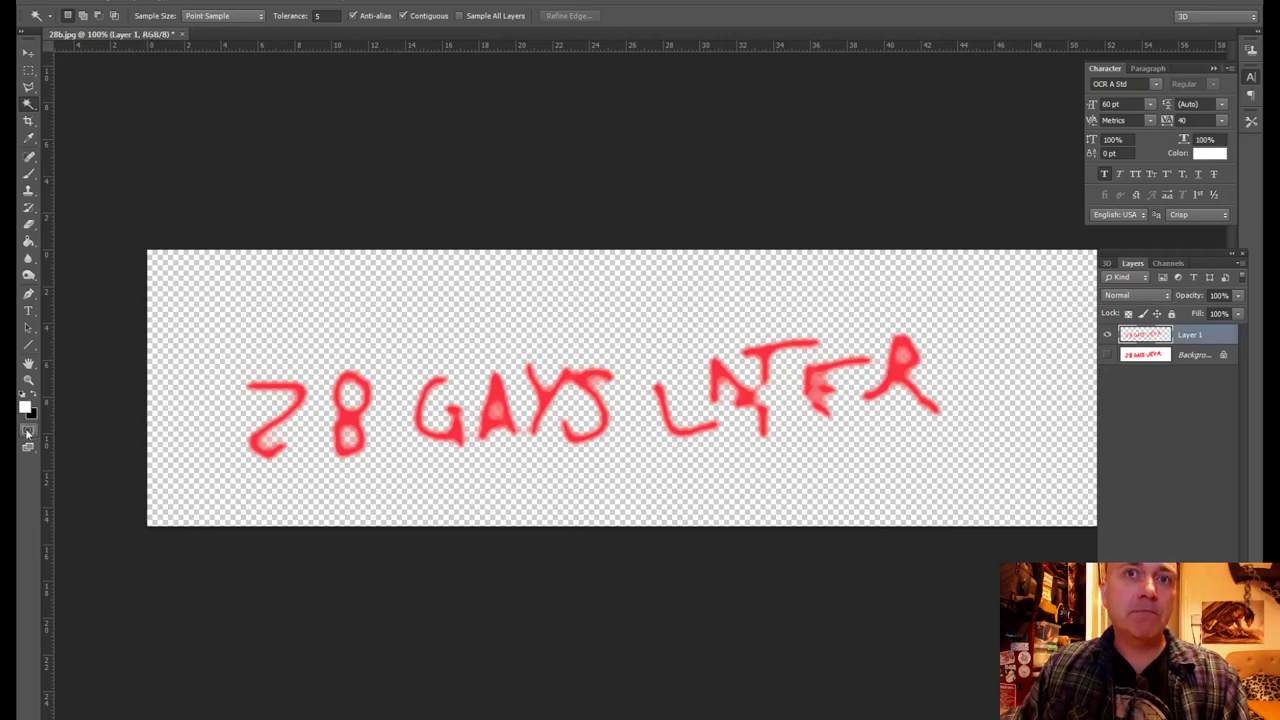
left_click(28, 431)
left_click(28, 431)
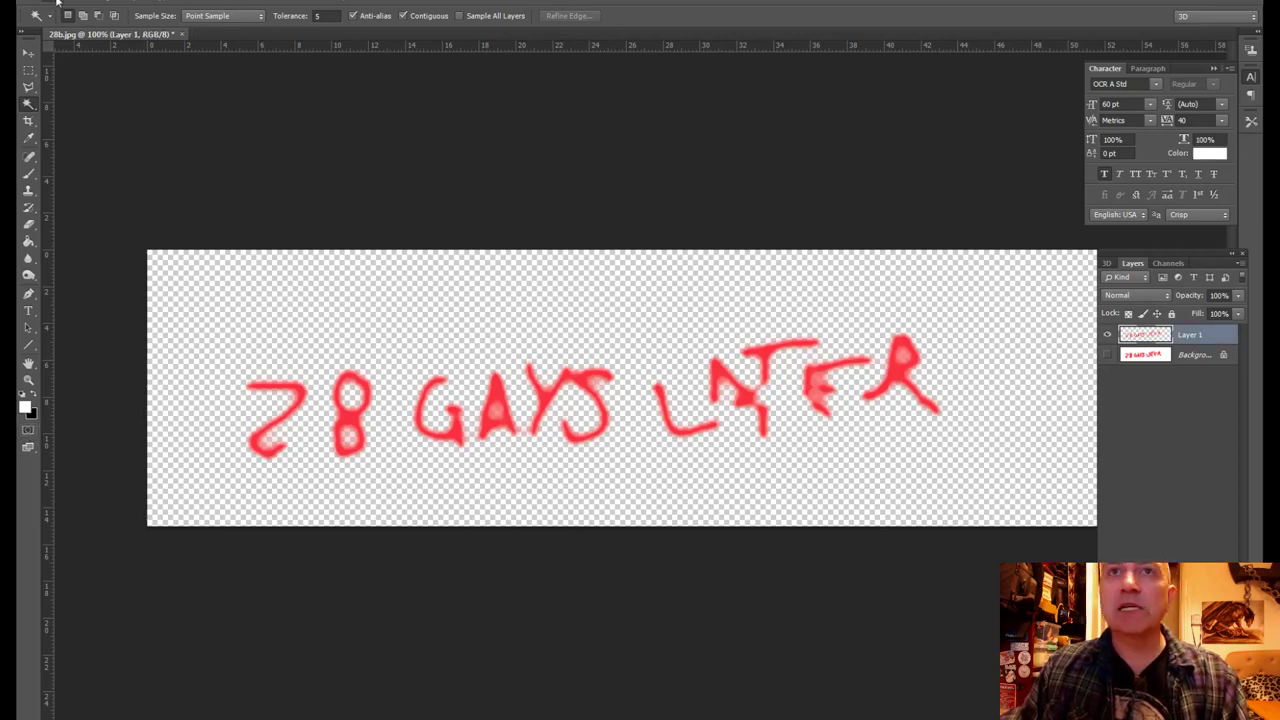
Step: Save a copy of the lettering as the Targa file 28b.tga at 24 bits/pixel
left_click(57, 4)
left_click(66, 192)
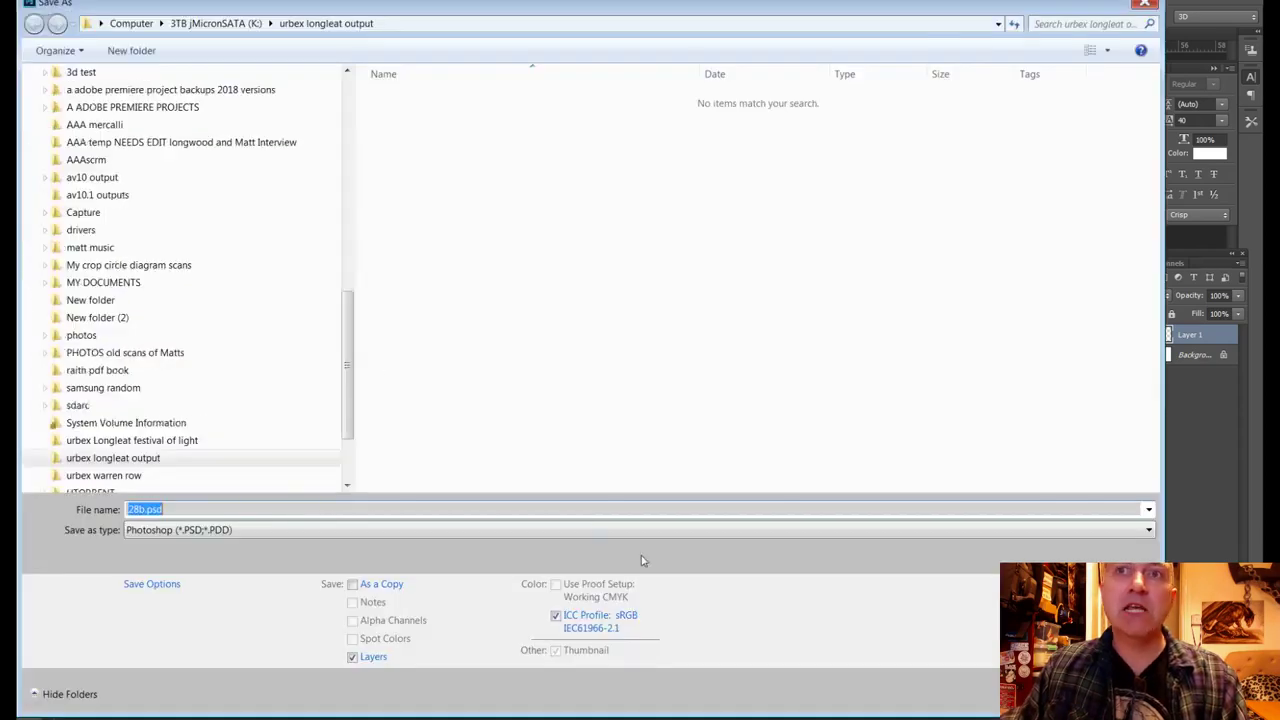
left_click(237, 530)
left_click(190, 497)
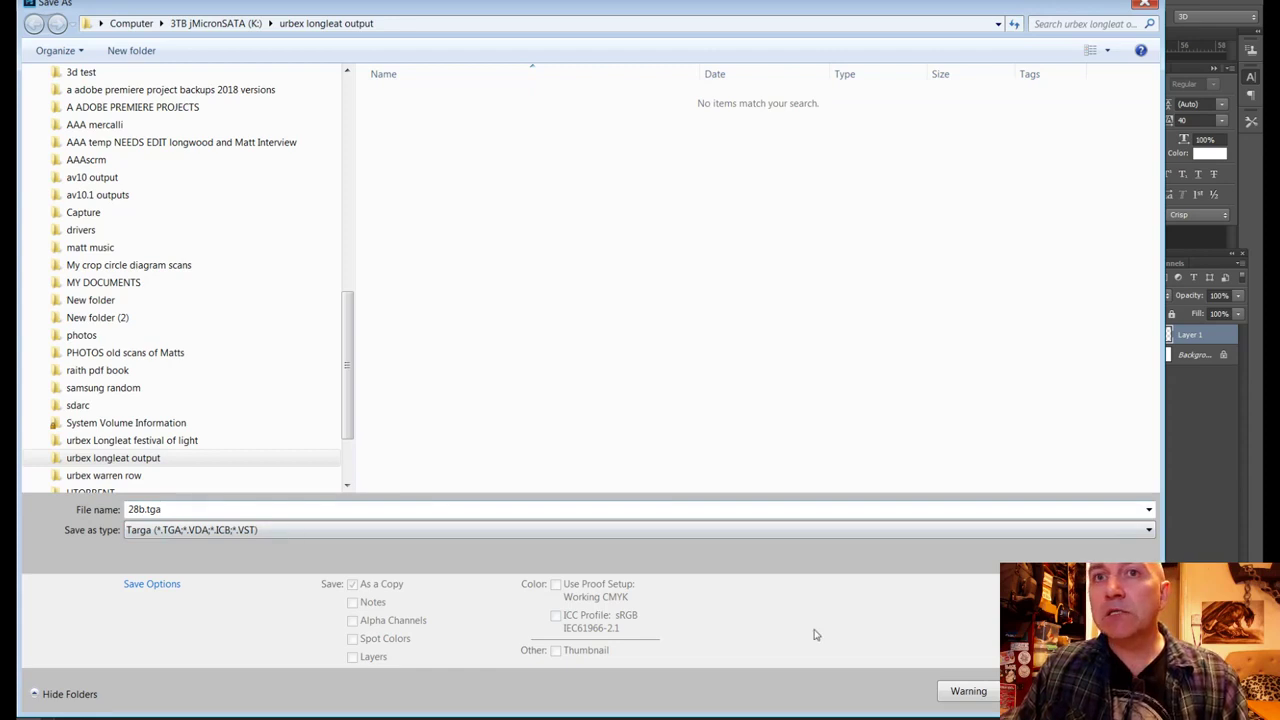
left_click(1040, 691)
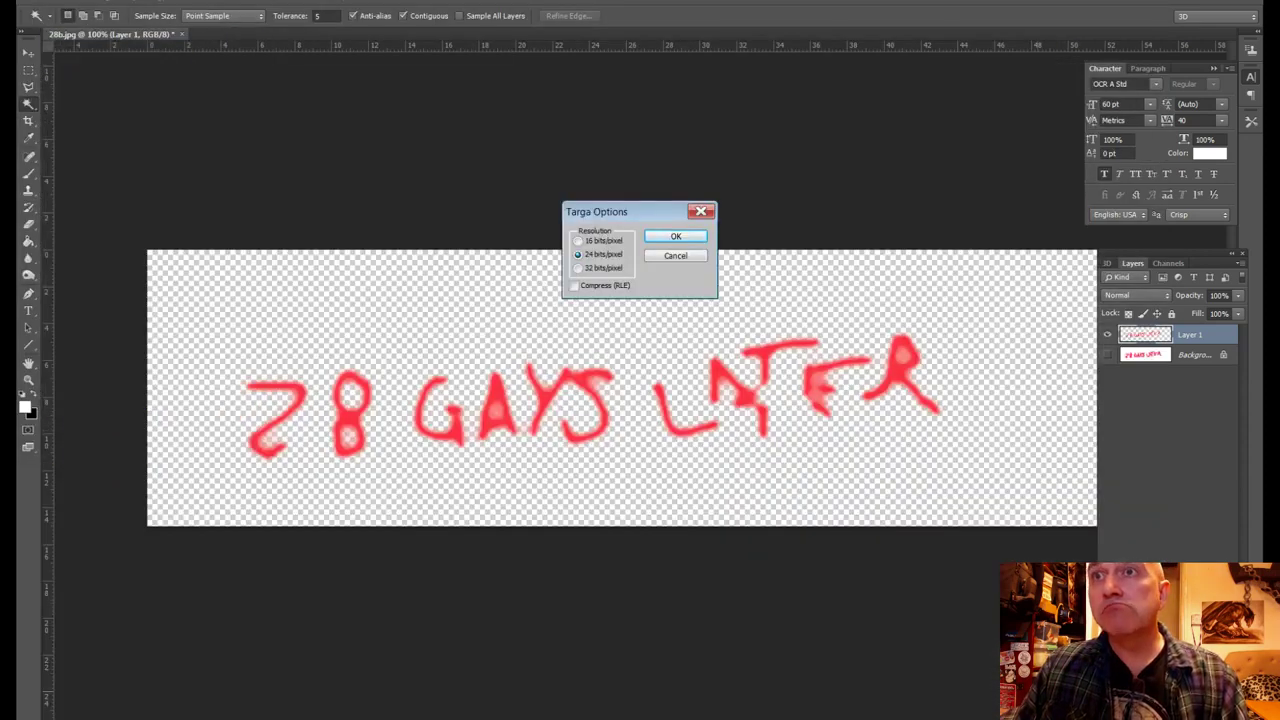
left_click(685, 241)
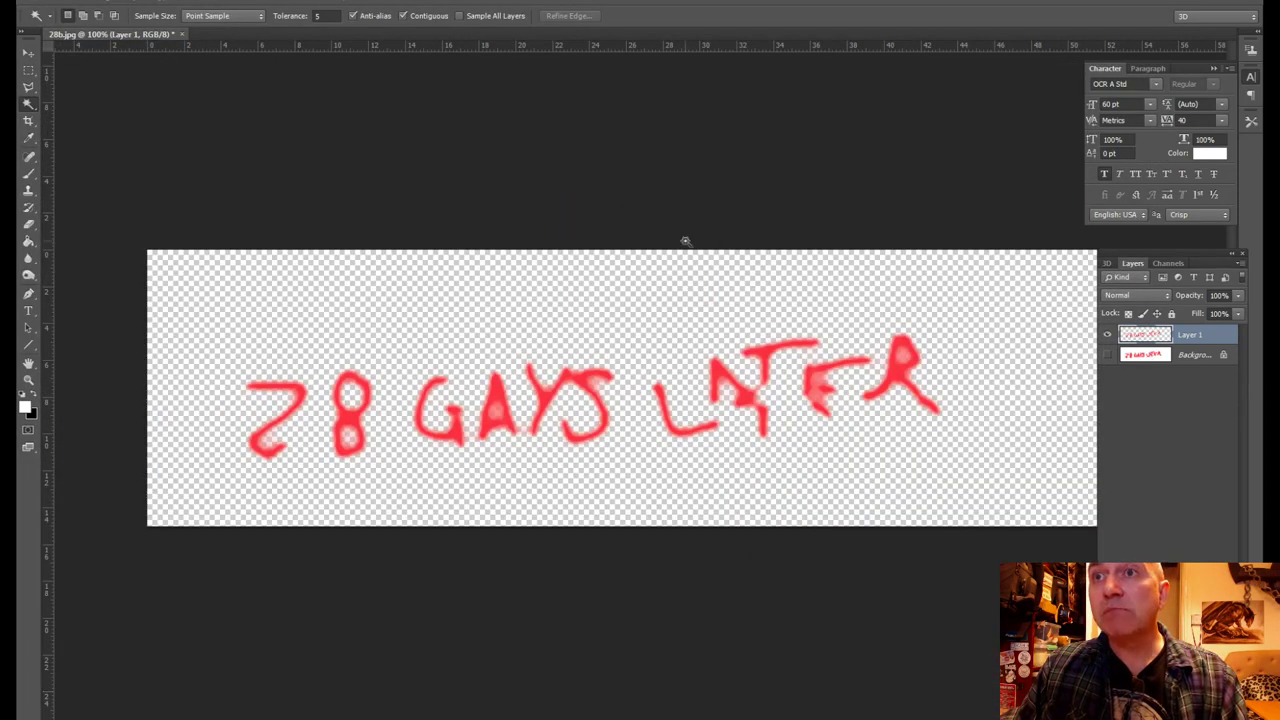
Step: Pick 28b.tga in the urbex longleat output folder and import it into the Premiere Pro project
key("alt+Tab")
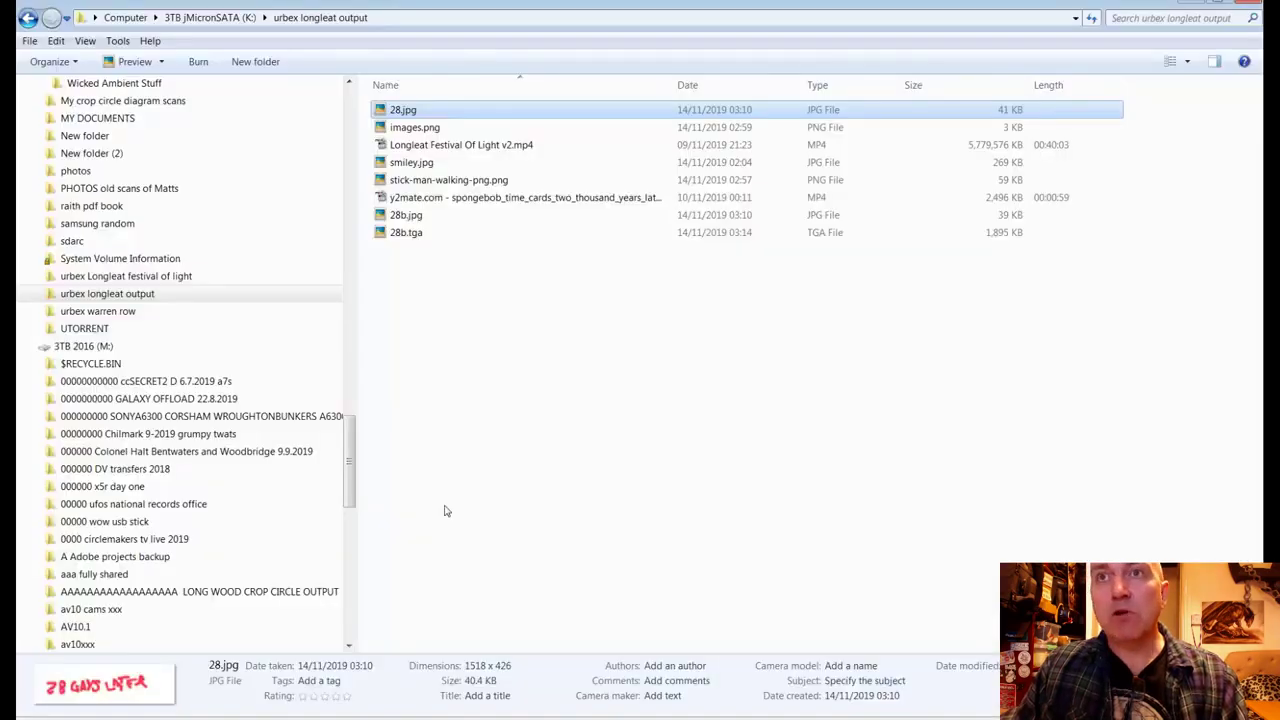
left_click(410, 233)
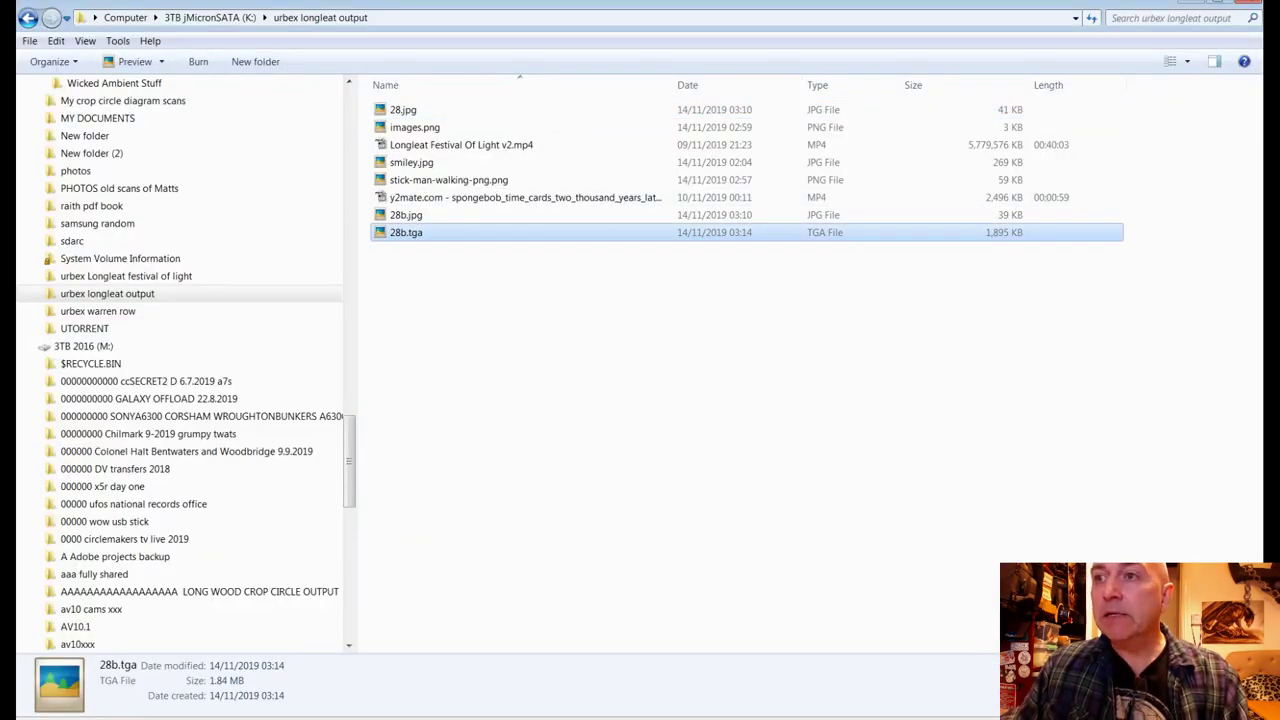
key("alt+Tab")
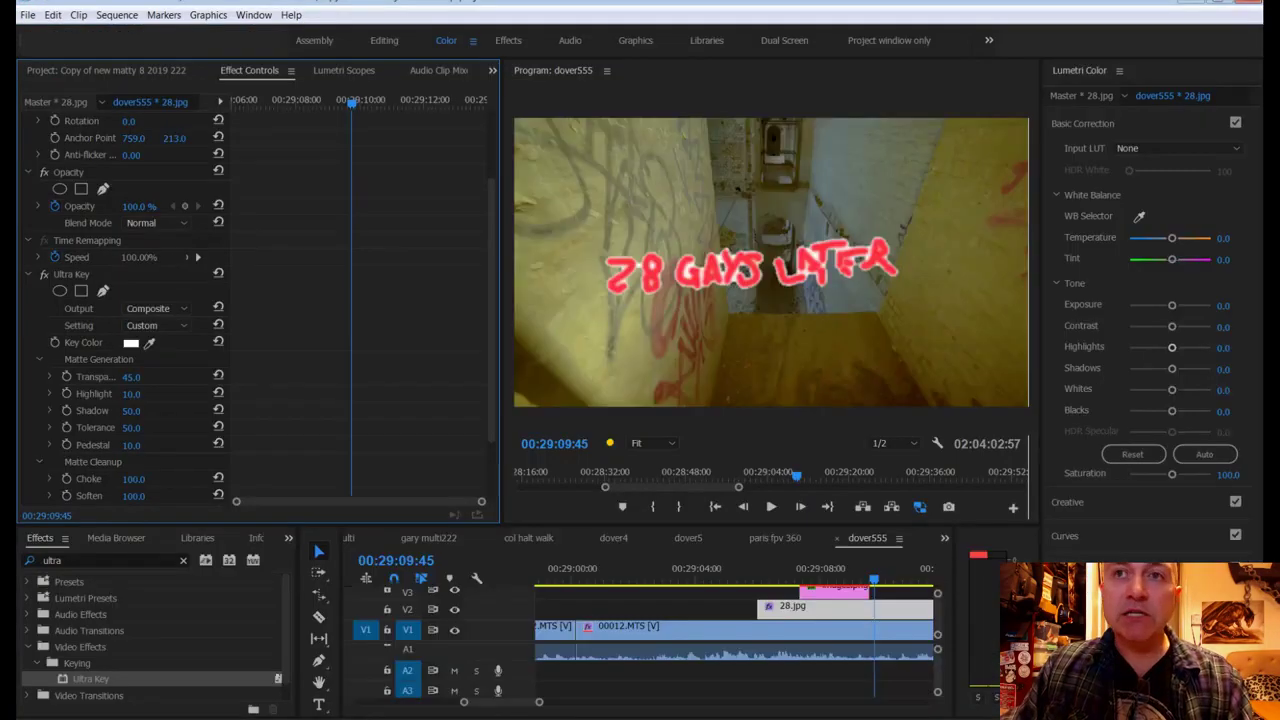
left_click(86, 72)
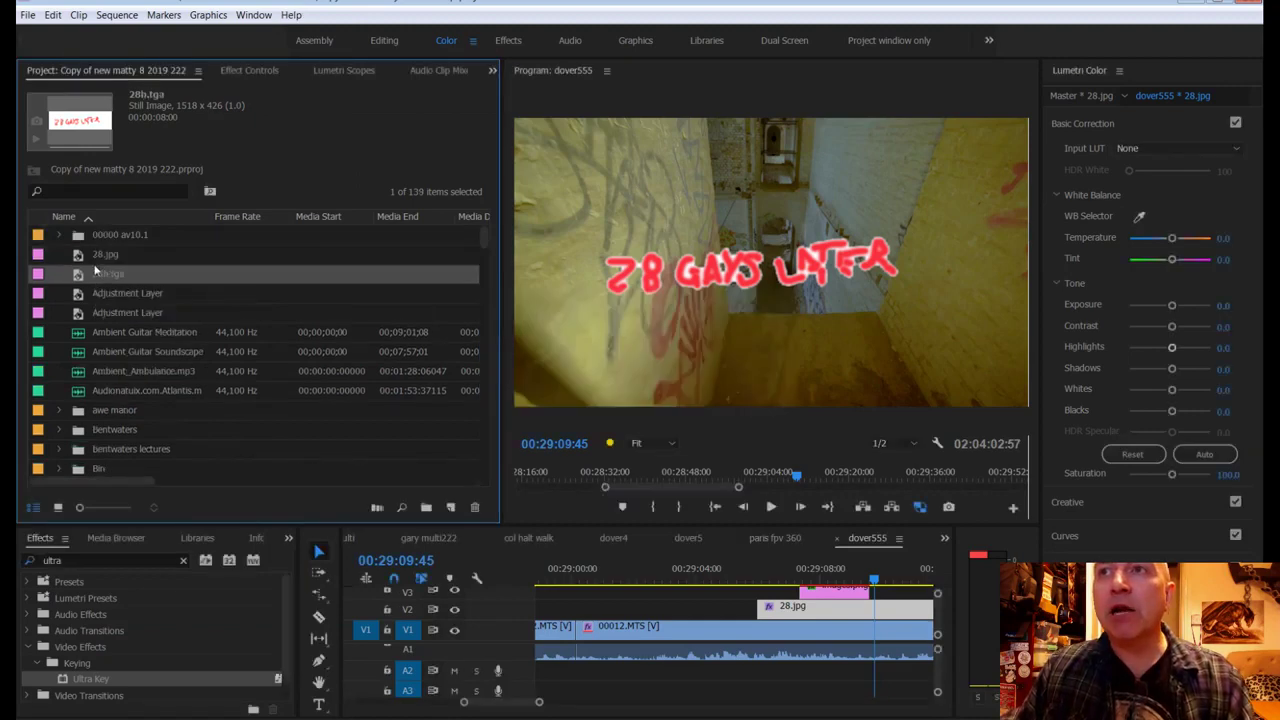
Step: Replace the 28.jpg clip on track V2 of the dover555 sequence with 28b.tga
left_click(869, 613)
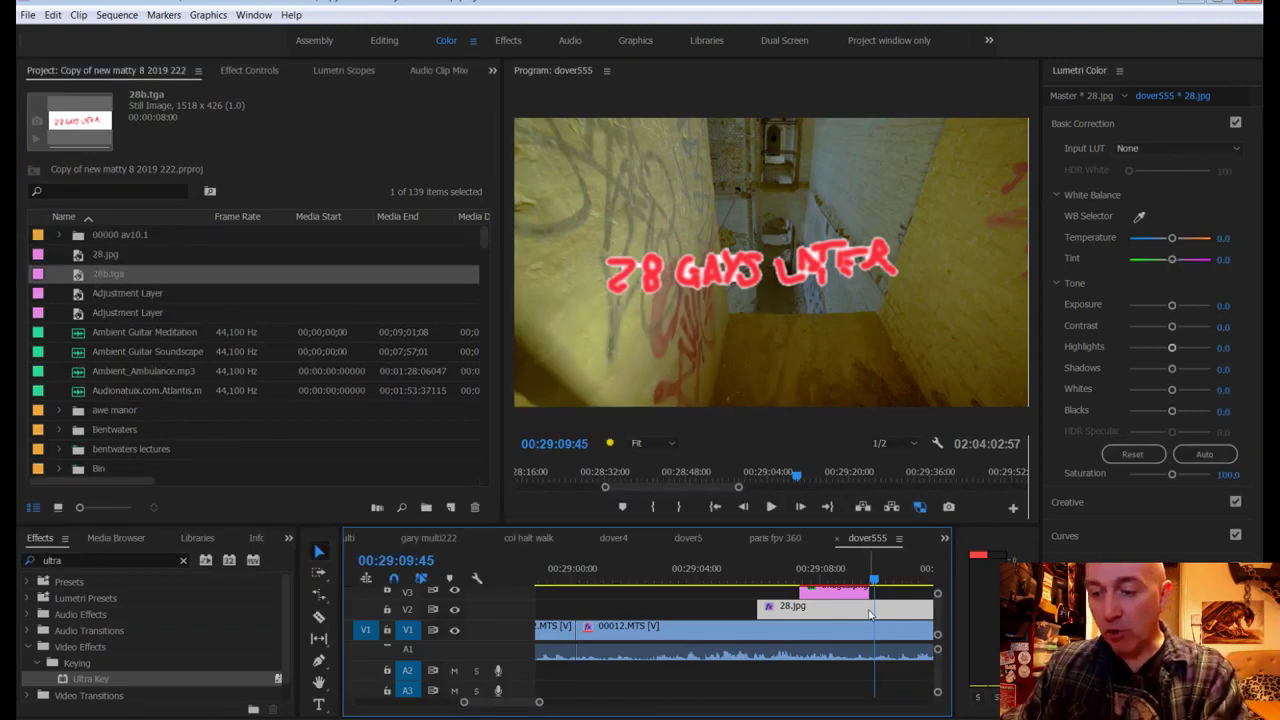
key("Delete")
left_click_drag(94, 273, 782, 604)
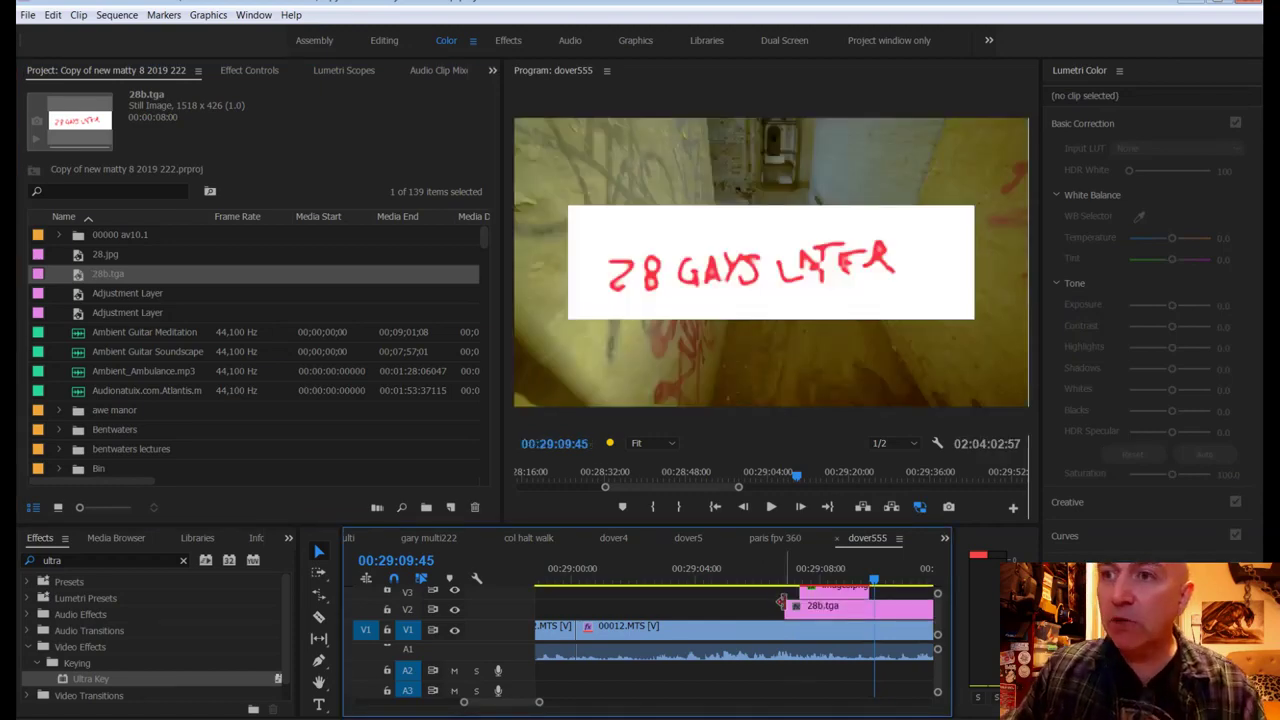
Step: Switch back to Photoshop, enter Quick Mask mode for Layer 1 and show the image's channels
key("alt+Tab")
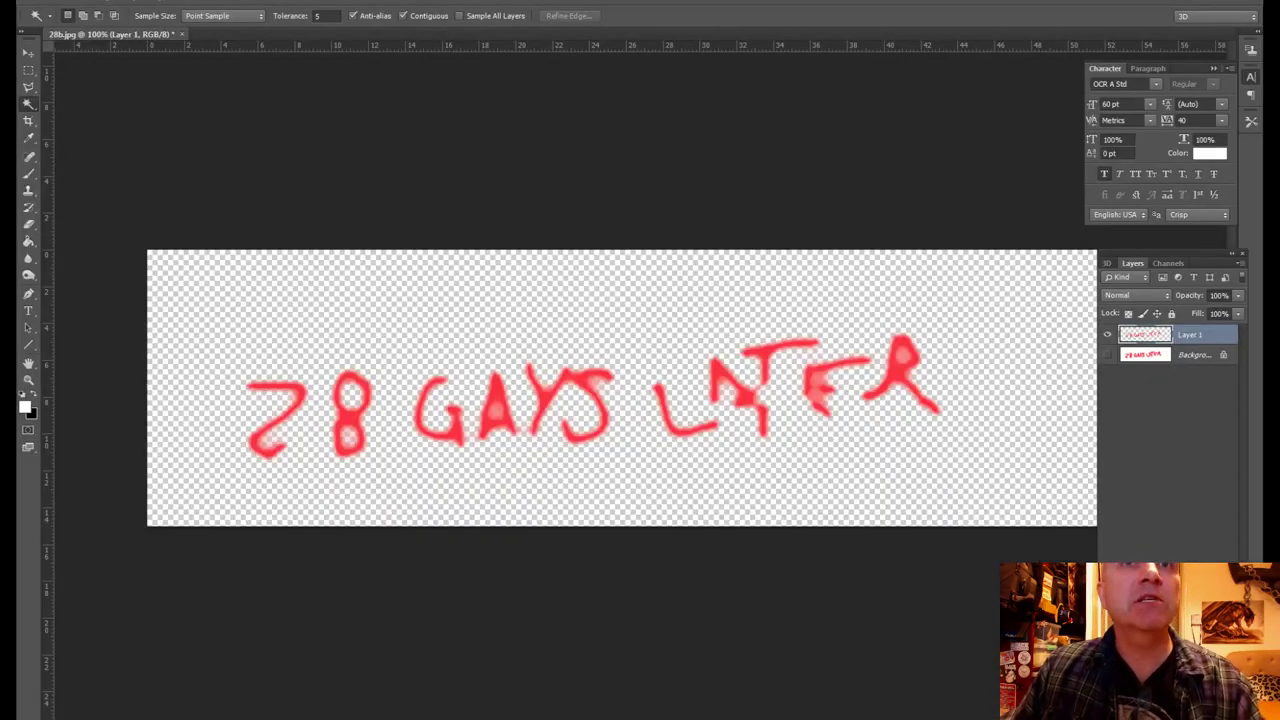
left_click(28, 431)
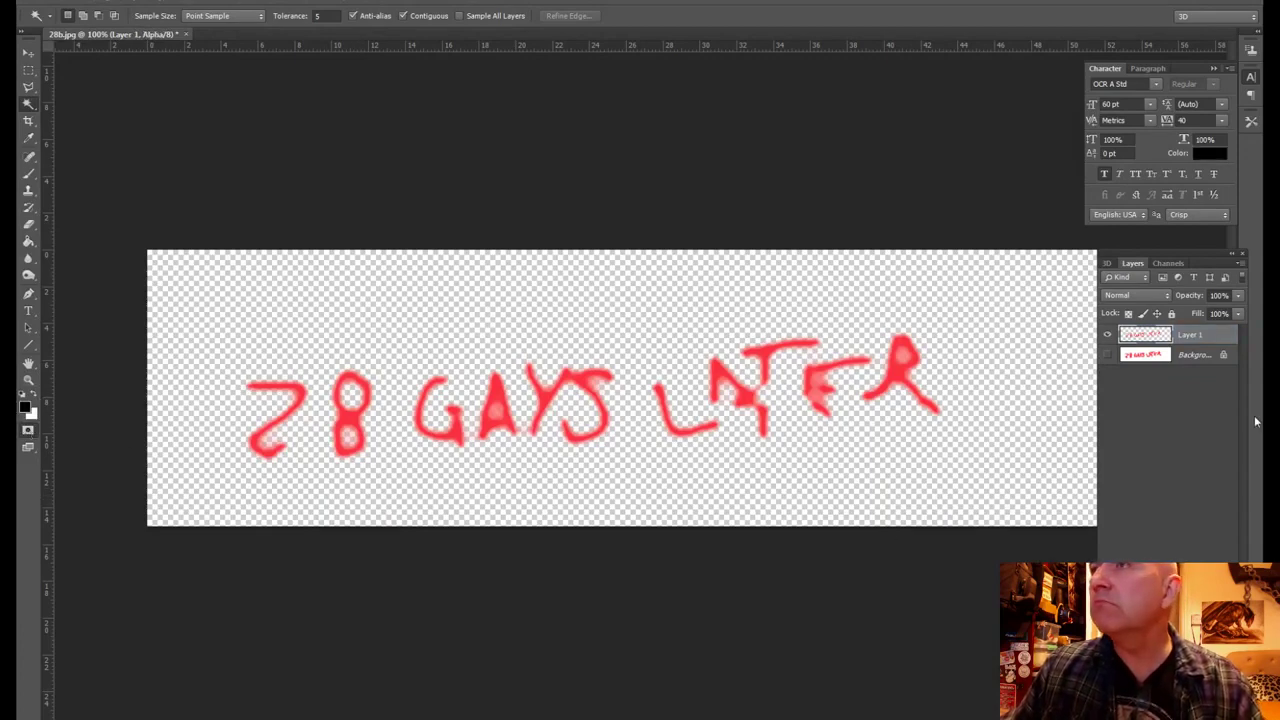
left_click(1170, 264)
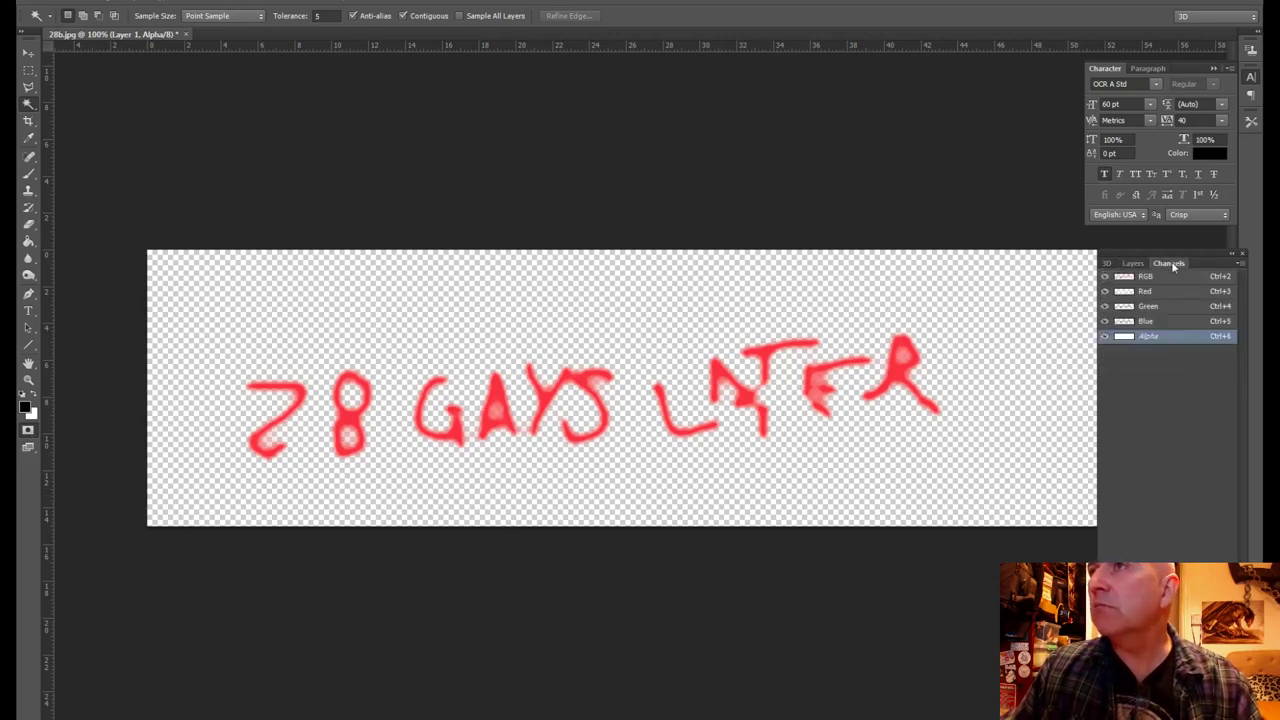
key("x")
key("x")
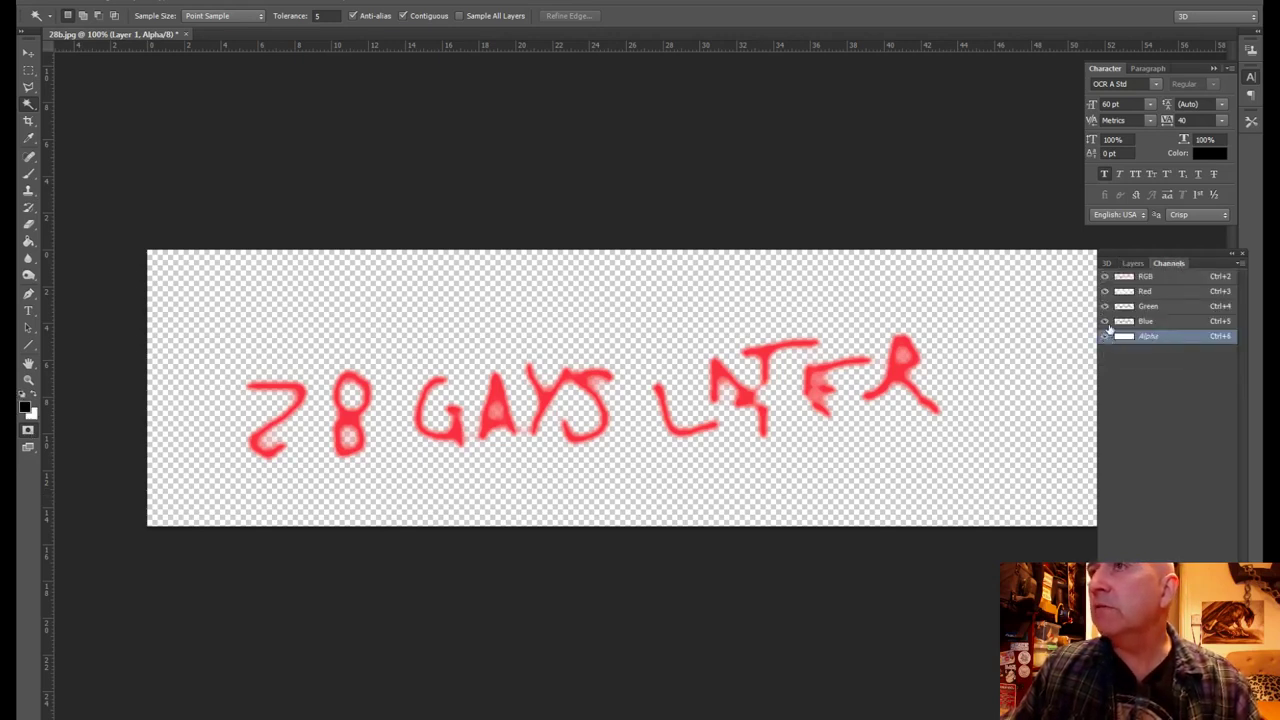
Step: Toggle the visibility of the Blue, Green and Red channels to examine the lettering against the Alpha channel
left_click(1105, 321)
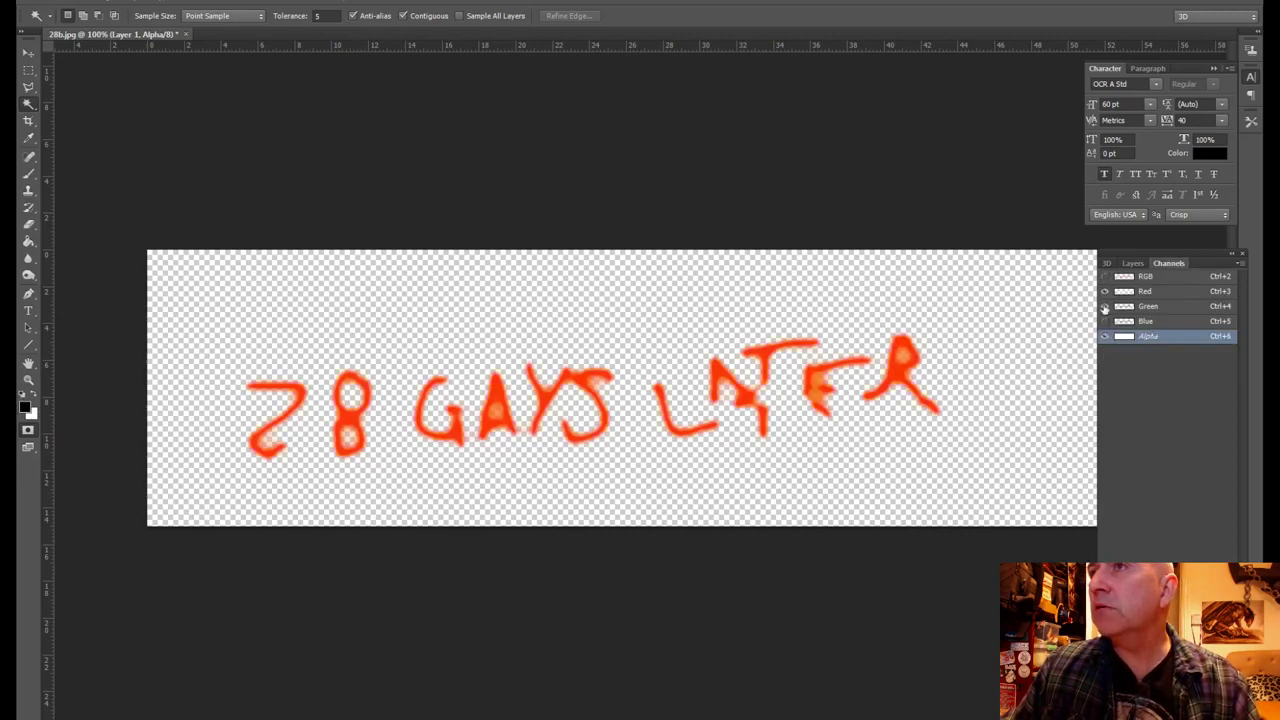
left_click(1105, 306)
left_click(1105, 291)
key("x")
key("x")
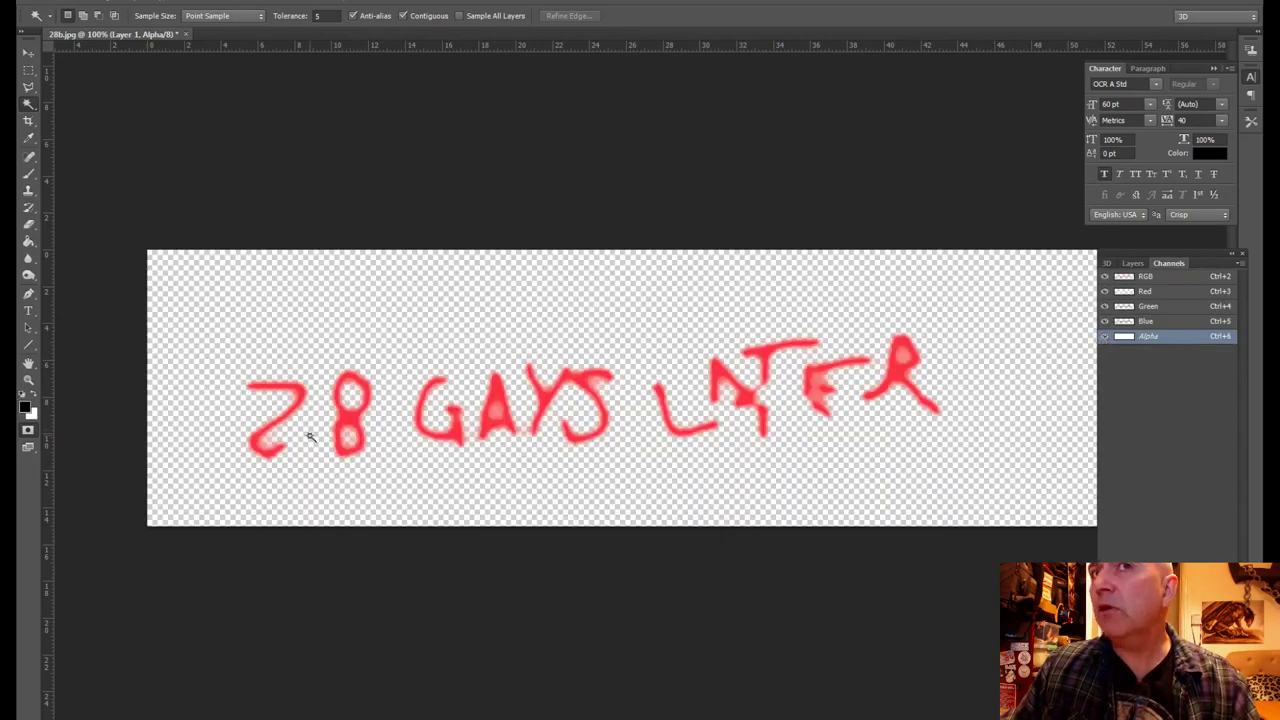
Step: Leave Quick Mask mode and show the image's layers
left_click(28, 432)
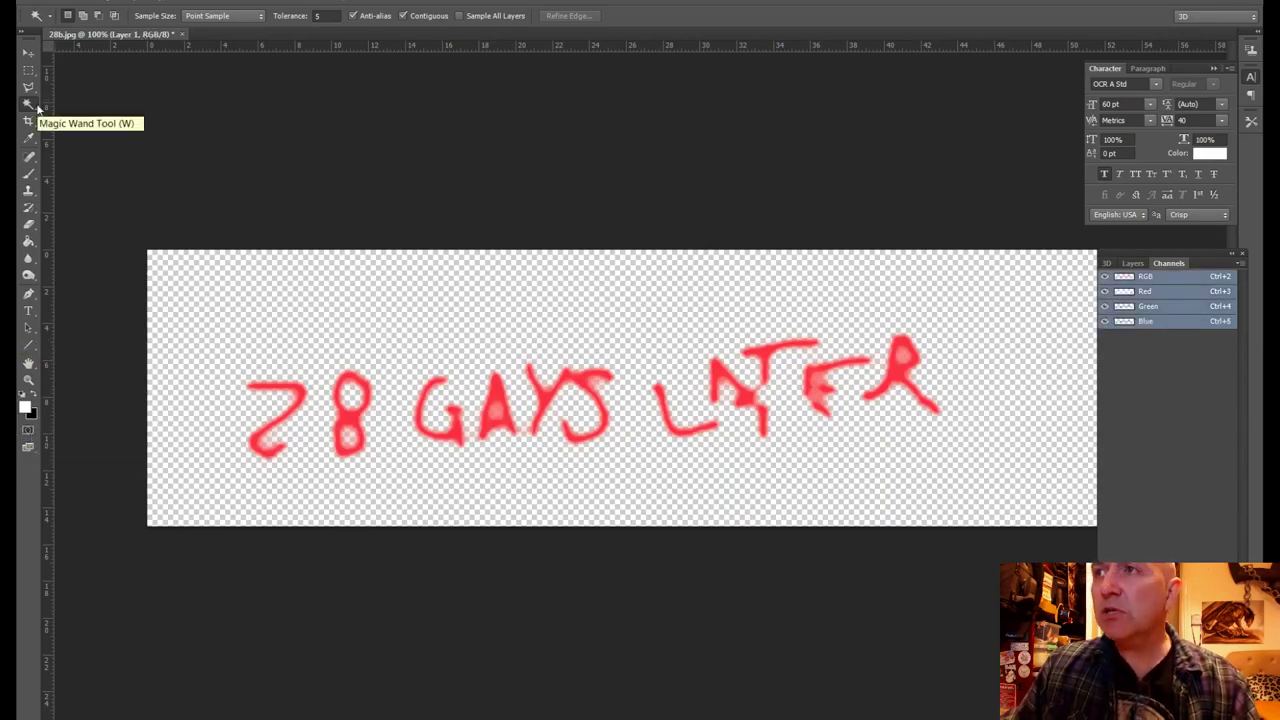
left_click(1140, 265)
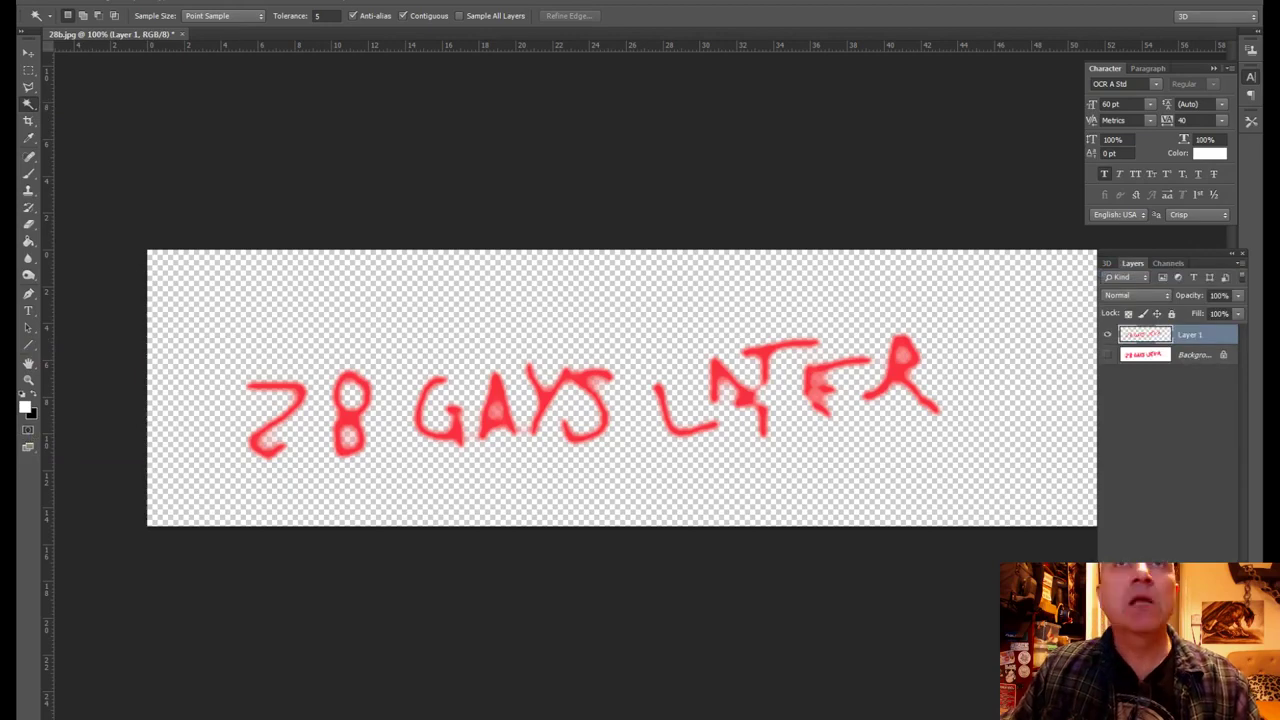
left_click(48, 3)
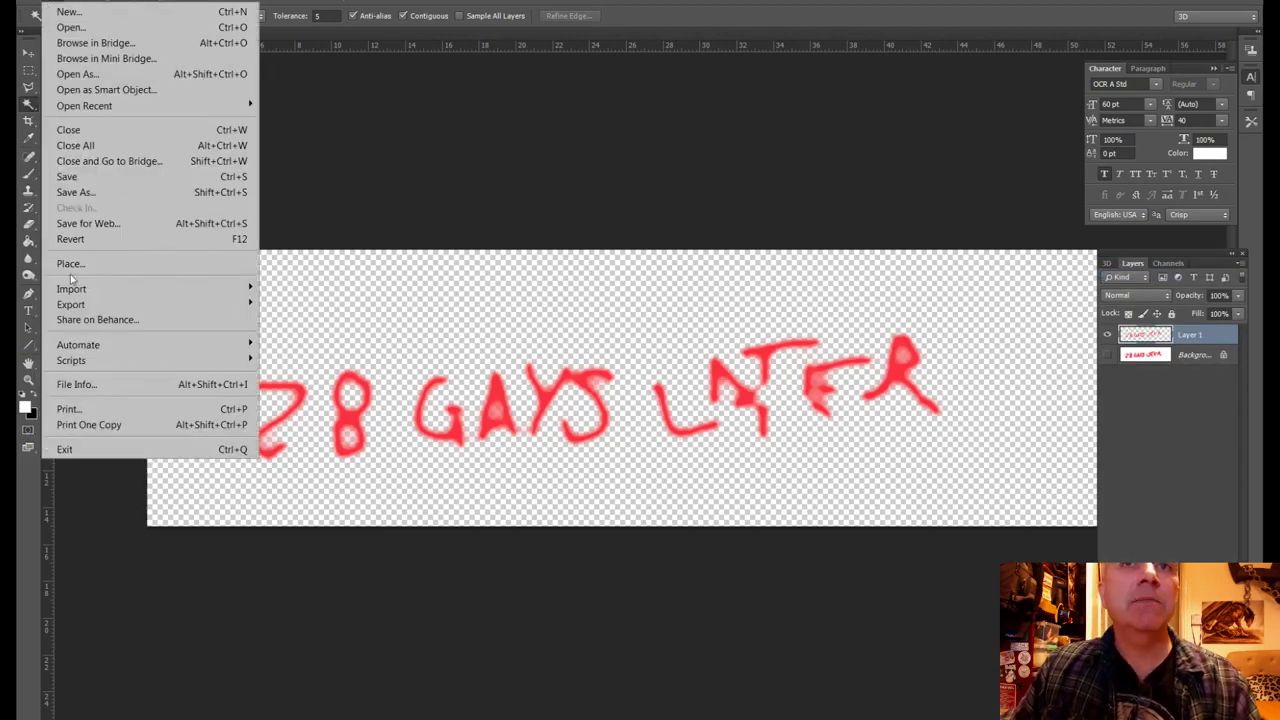
left_click(60, 192)
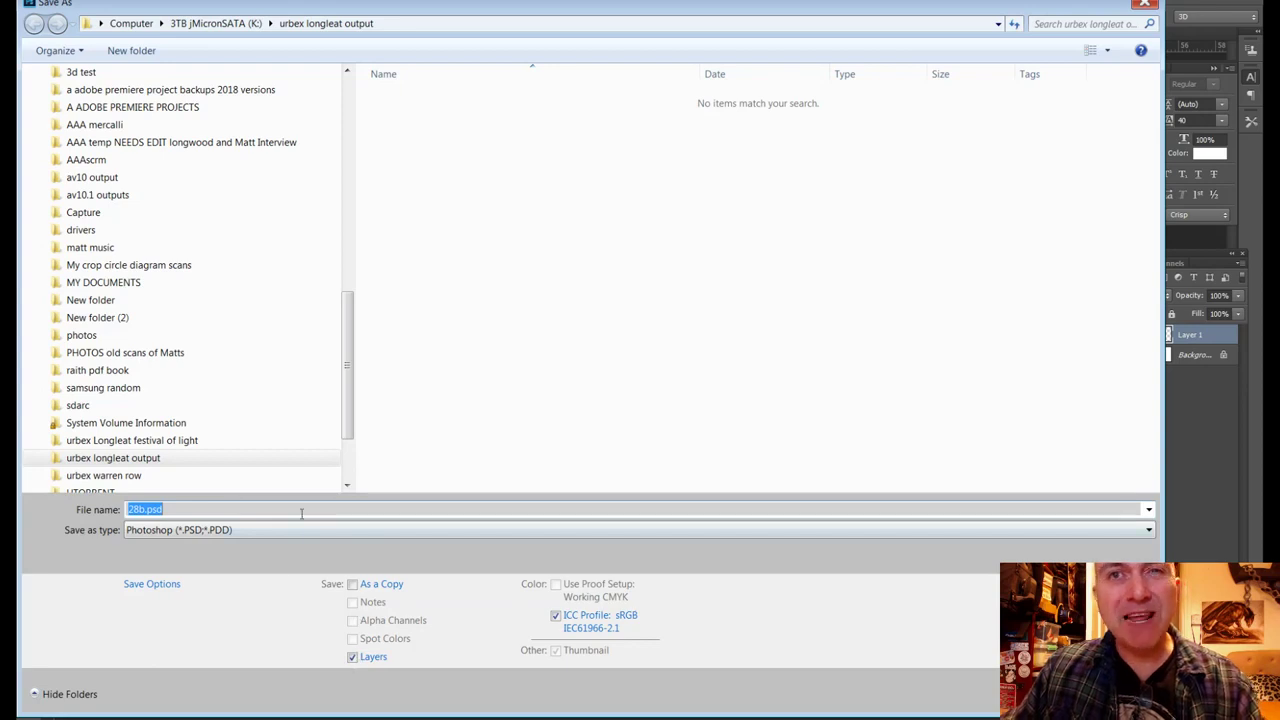
left_click(338, 531)
left_click(300, 500)
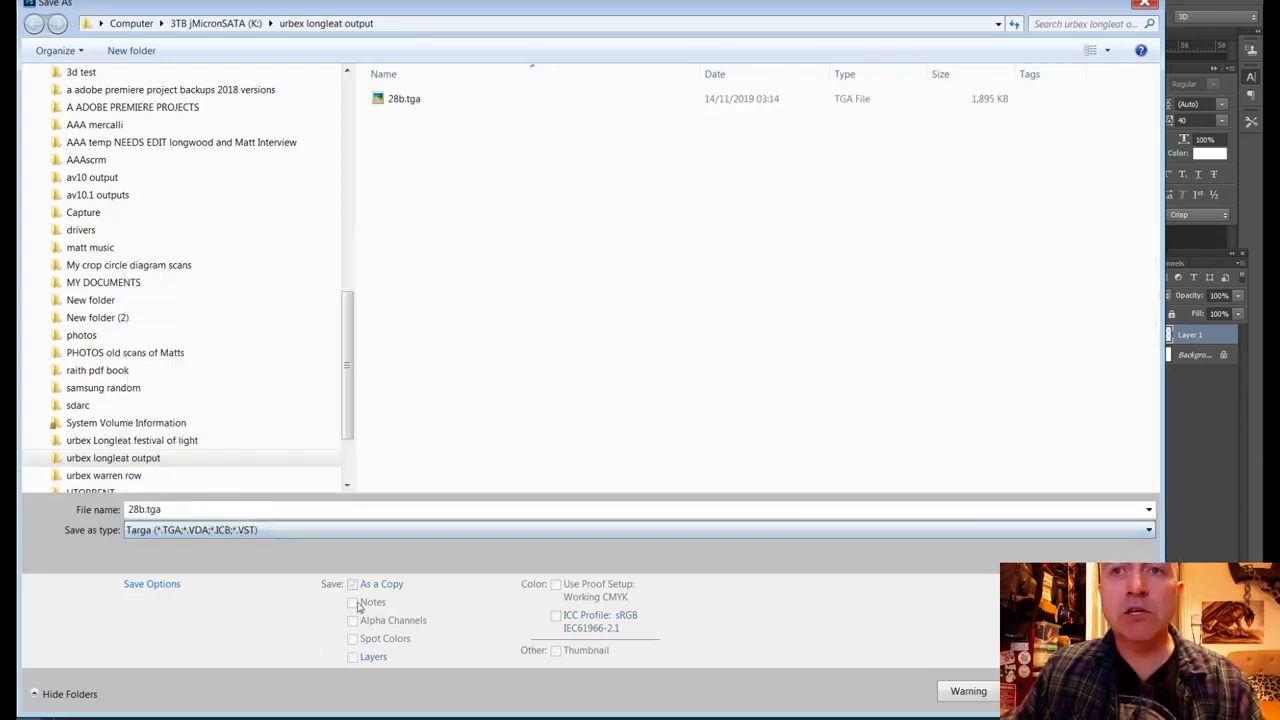
key("Escape")
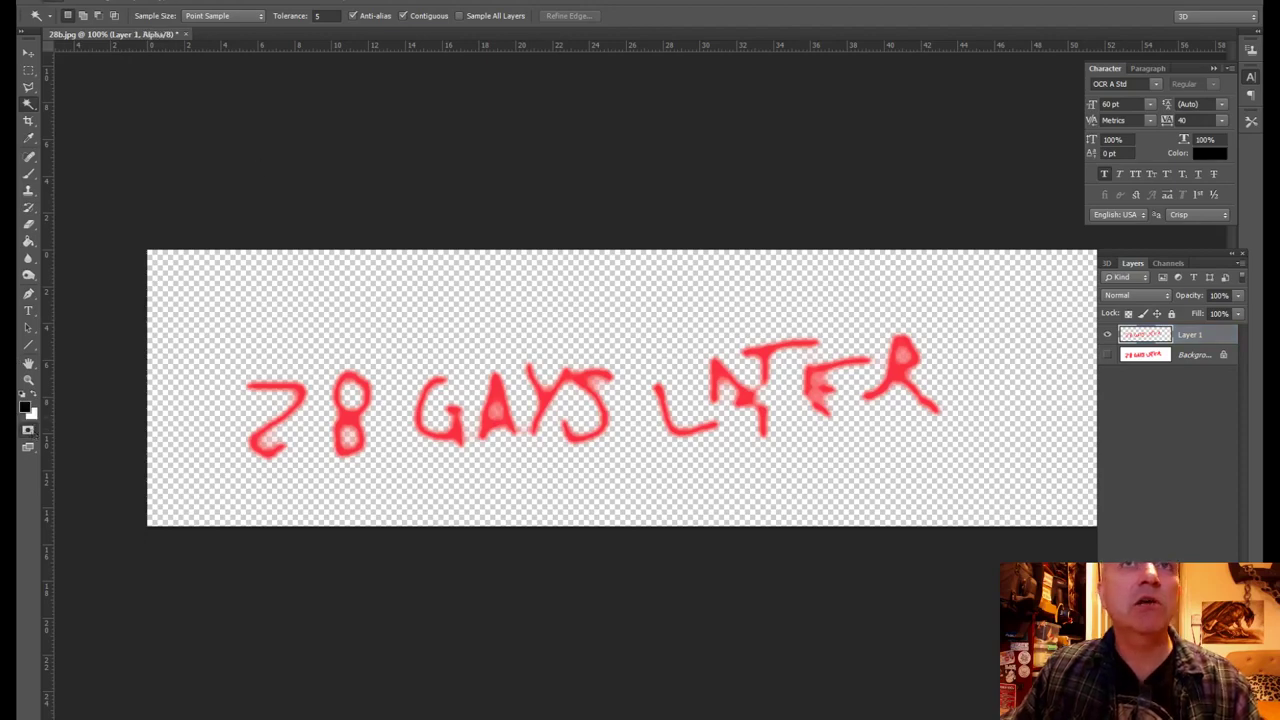
left_click(50, 0)
left_click(74, 199)
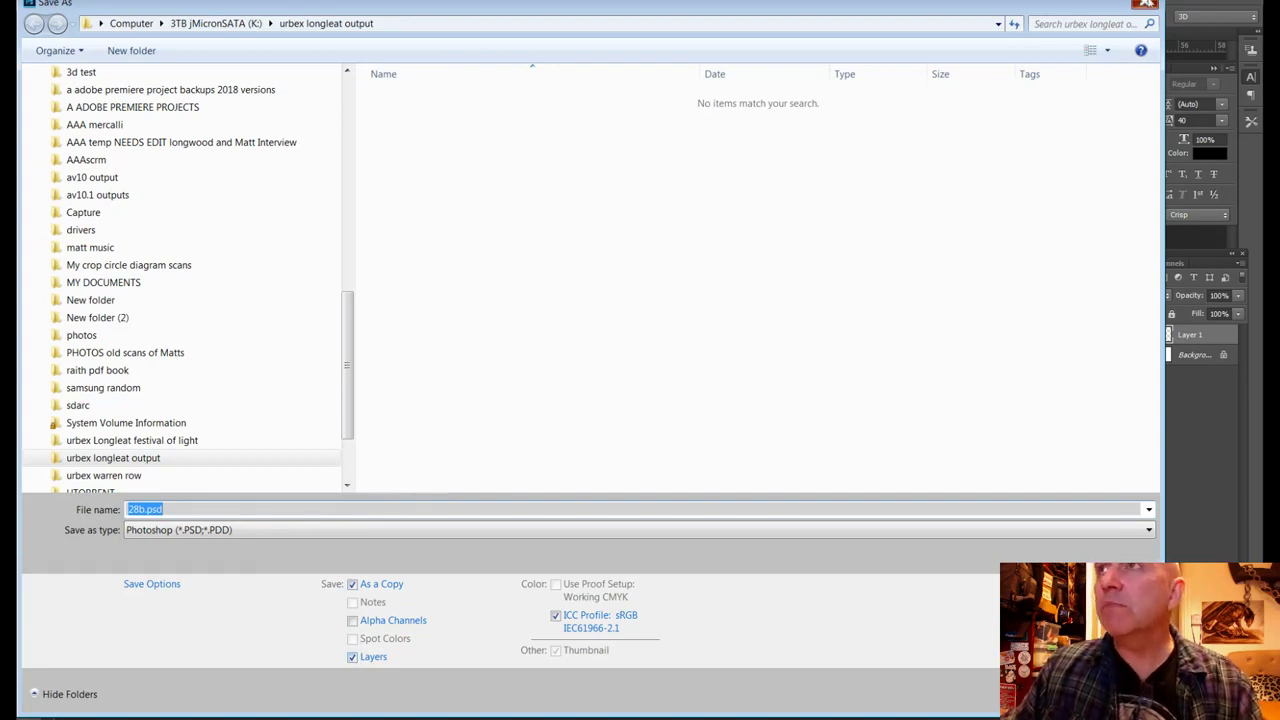
left_click(1146, 3)
Step: Delete the hidden Background layer so that only Layer 1 with the red lettering remains
left_click(1185, 357)
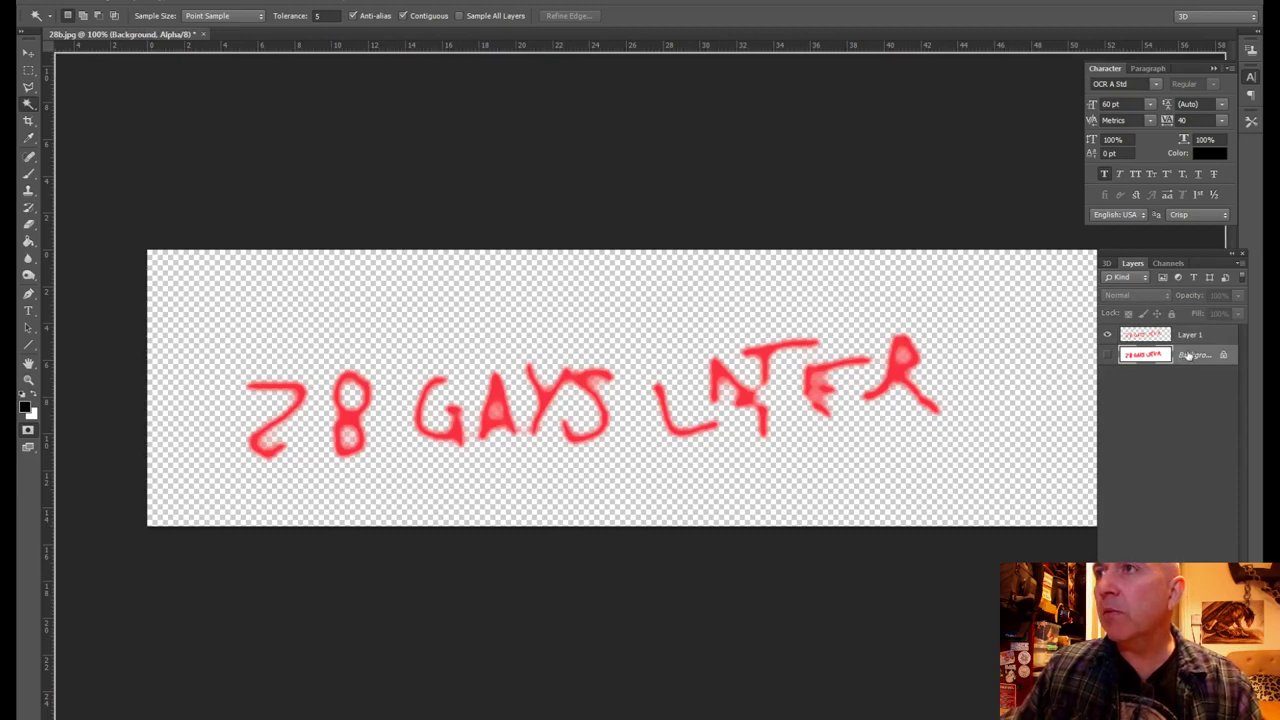
key("Delete")
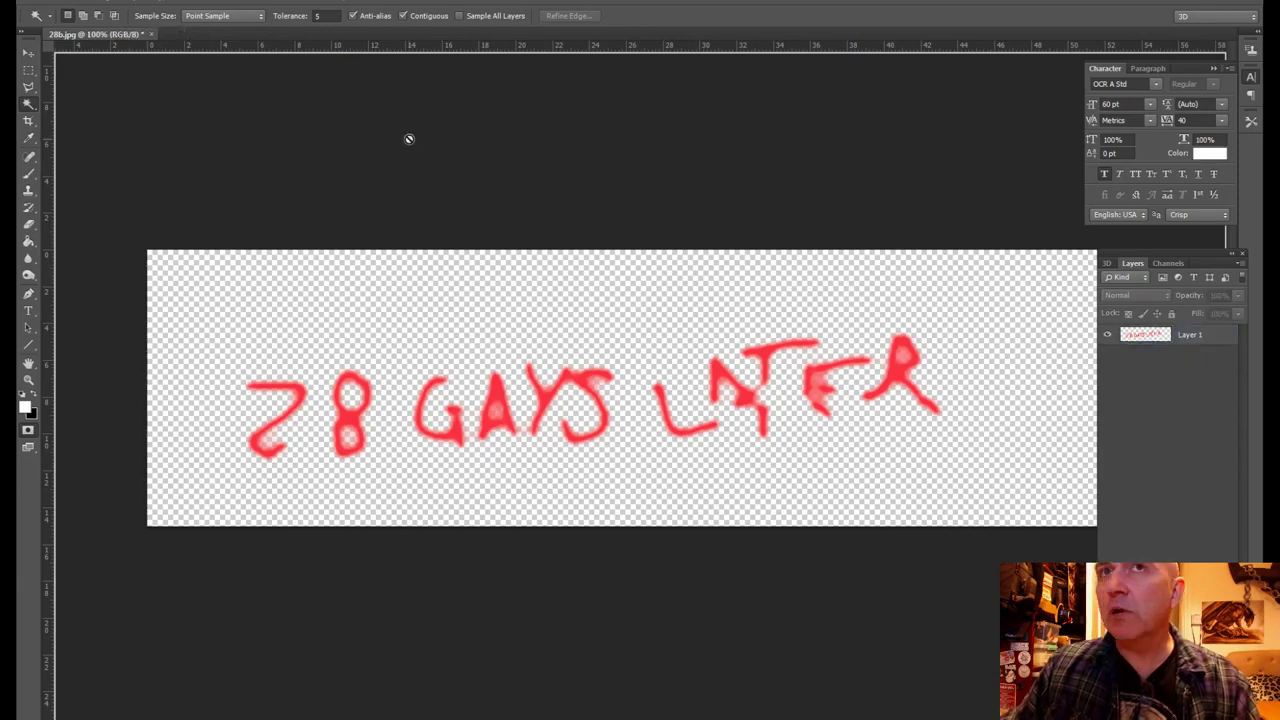
left_click(60, 1)
left_click(62, 192)
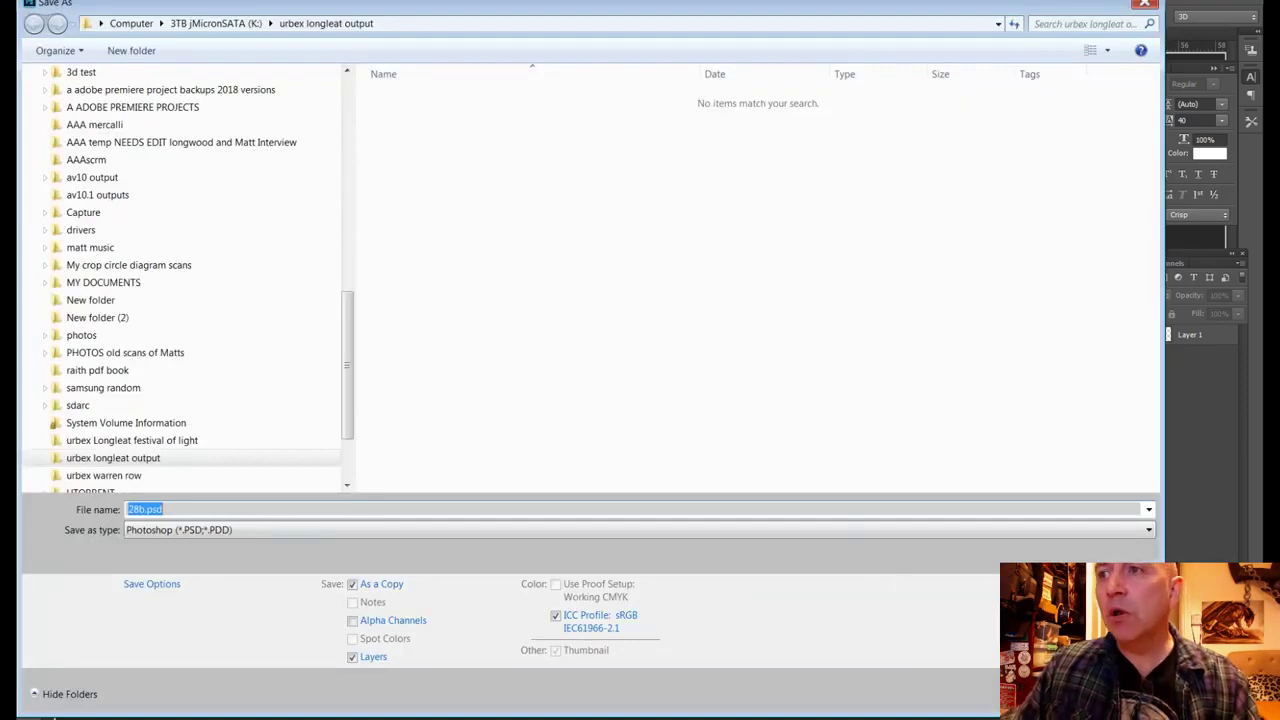
key("Return")
left_click(103, 2)
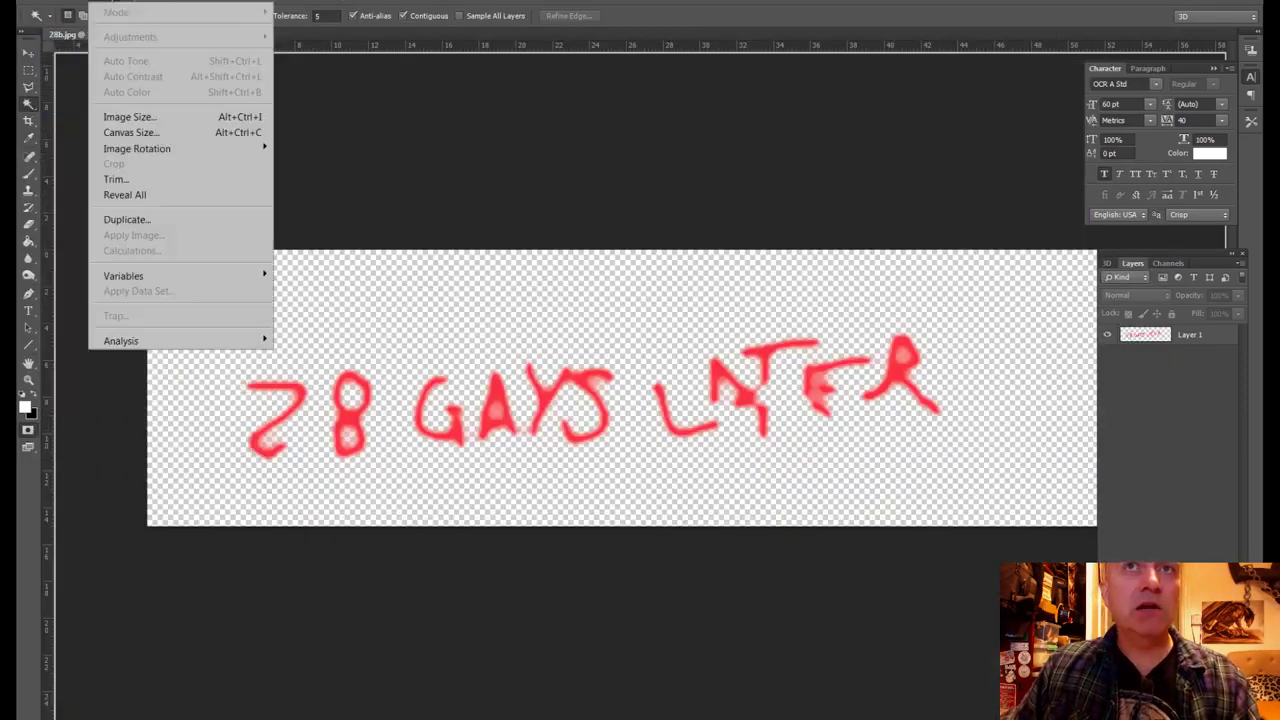
left_click(103, 2)
left_click(103, 2)
left_click(383, 268)
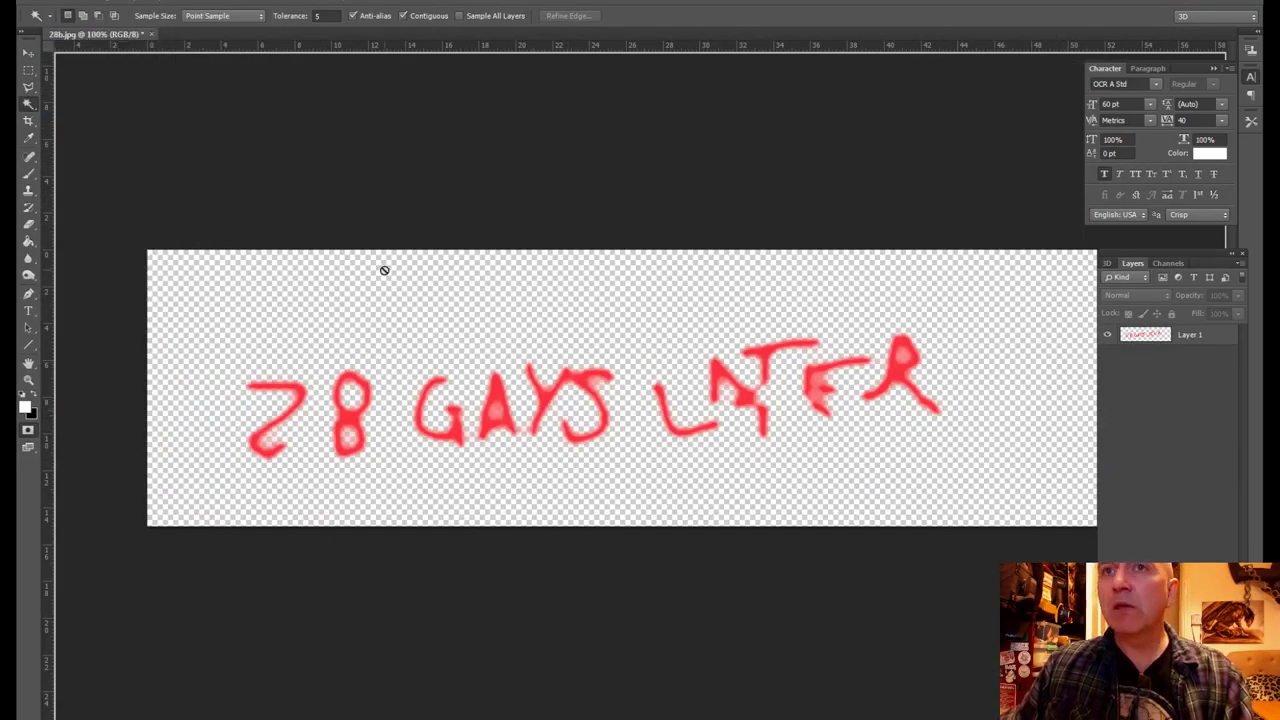
left_click(383, 268)
key("Return")
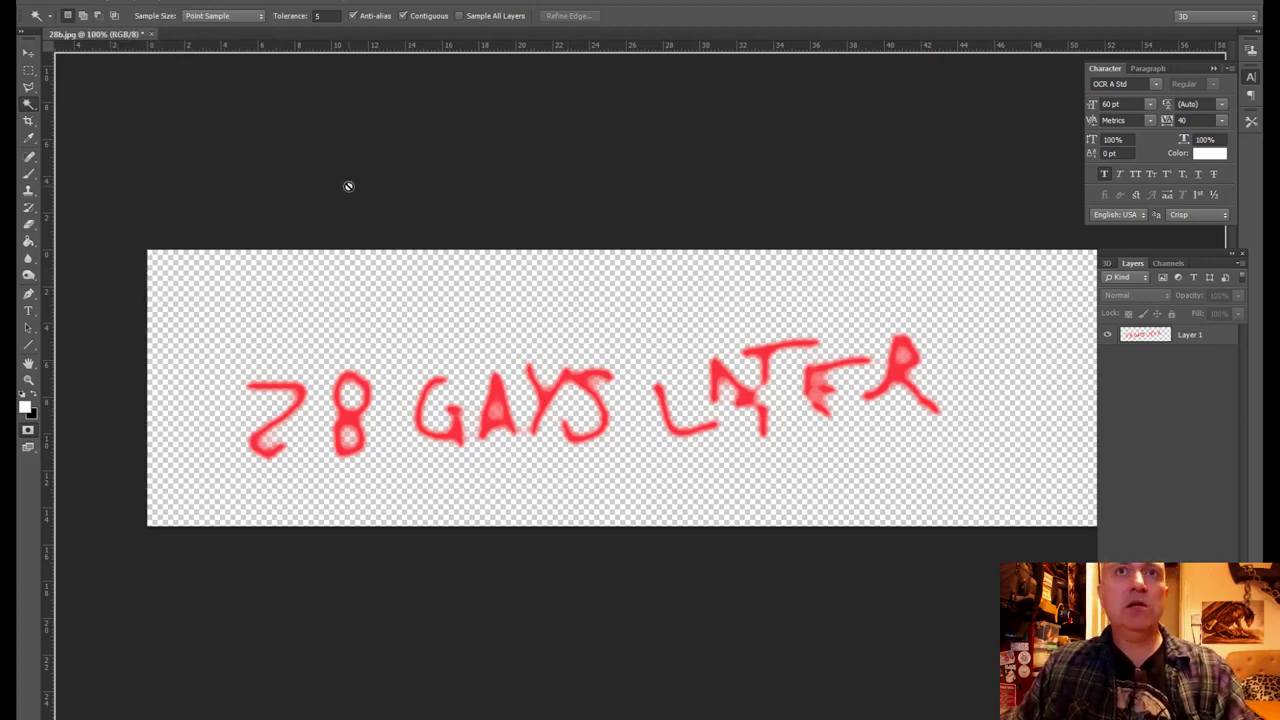
left_click(29, 53)
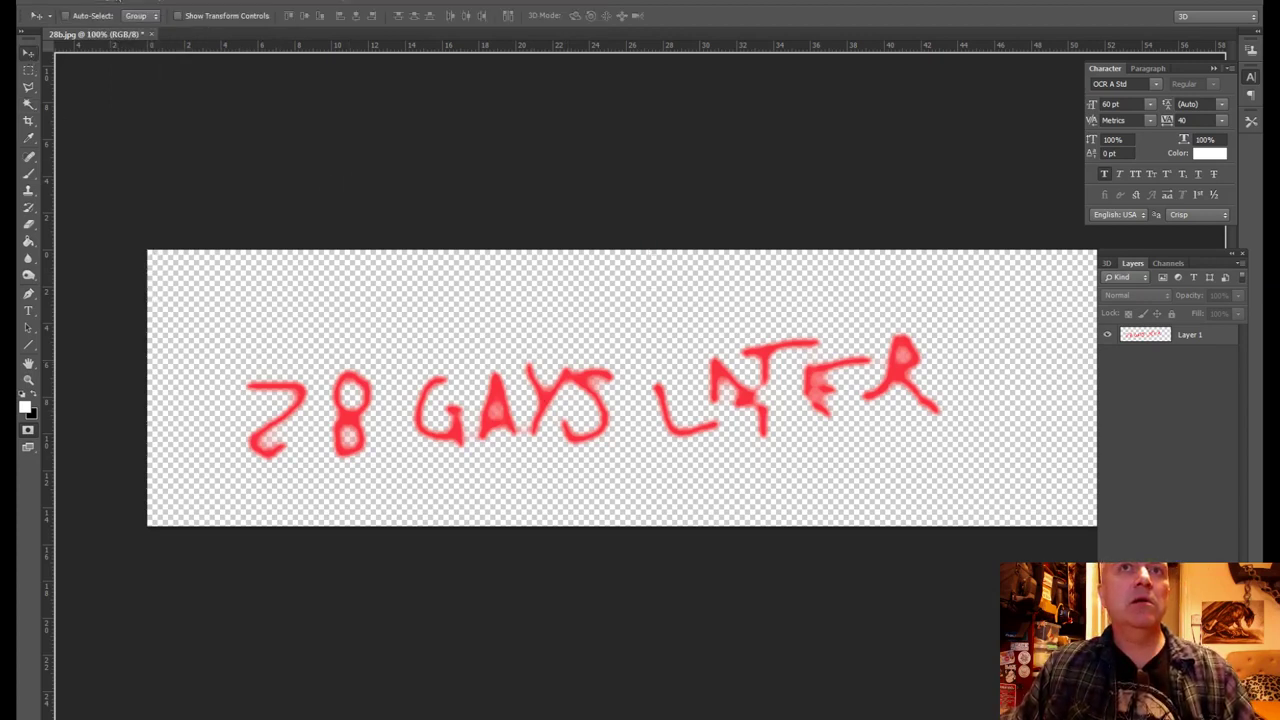
left_click(113, 2)
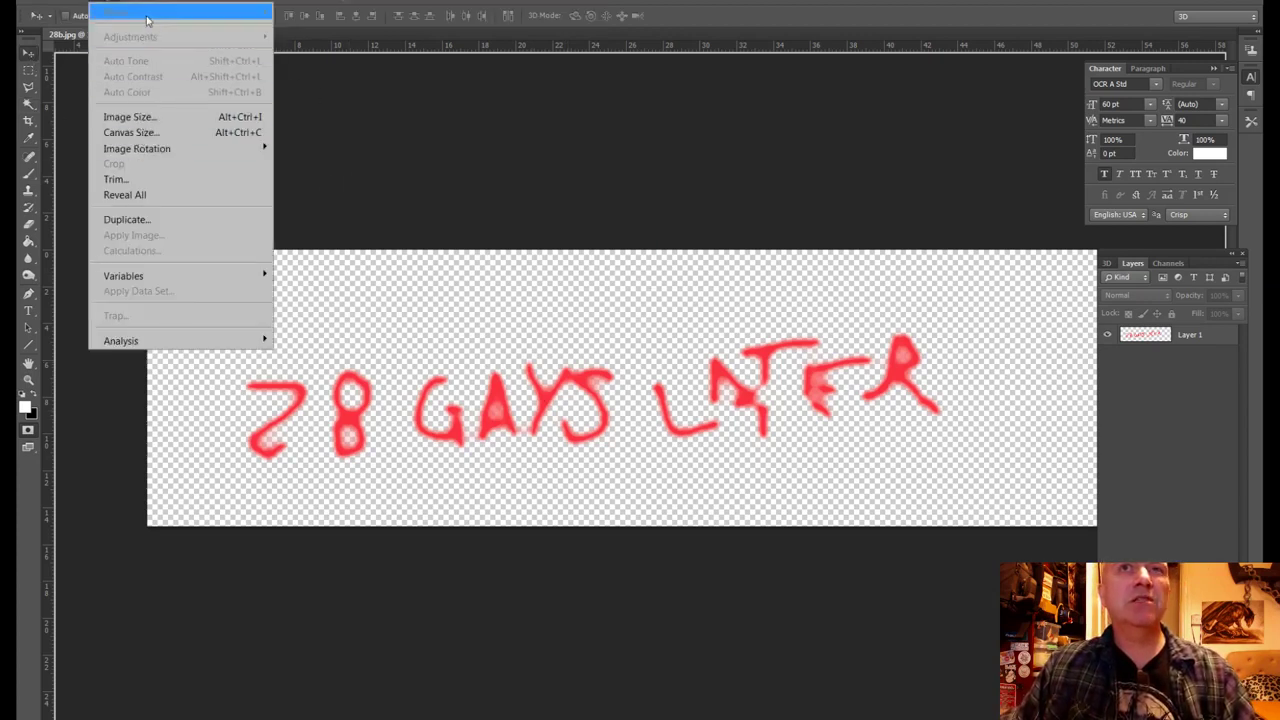
left_click(716, 270)
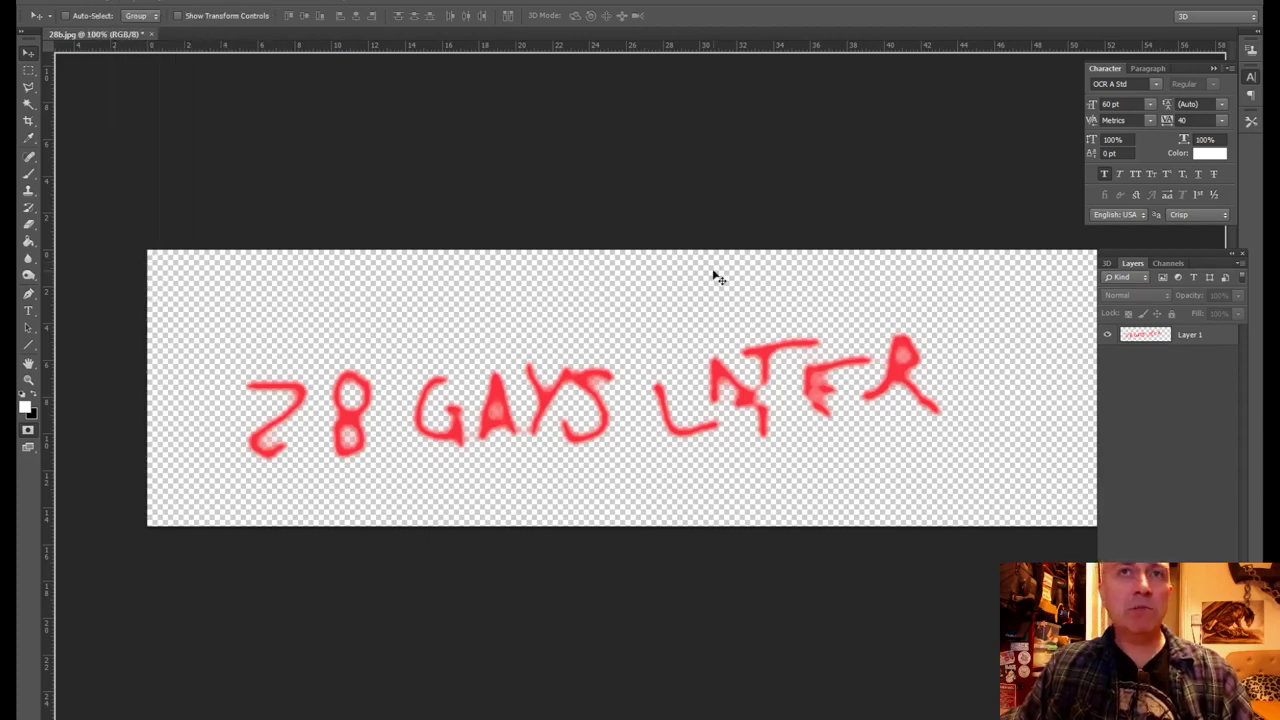
left_click(271, 160)
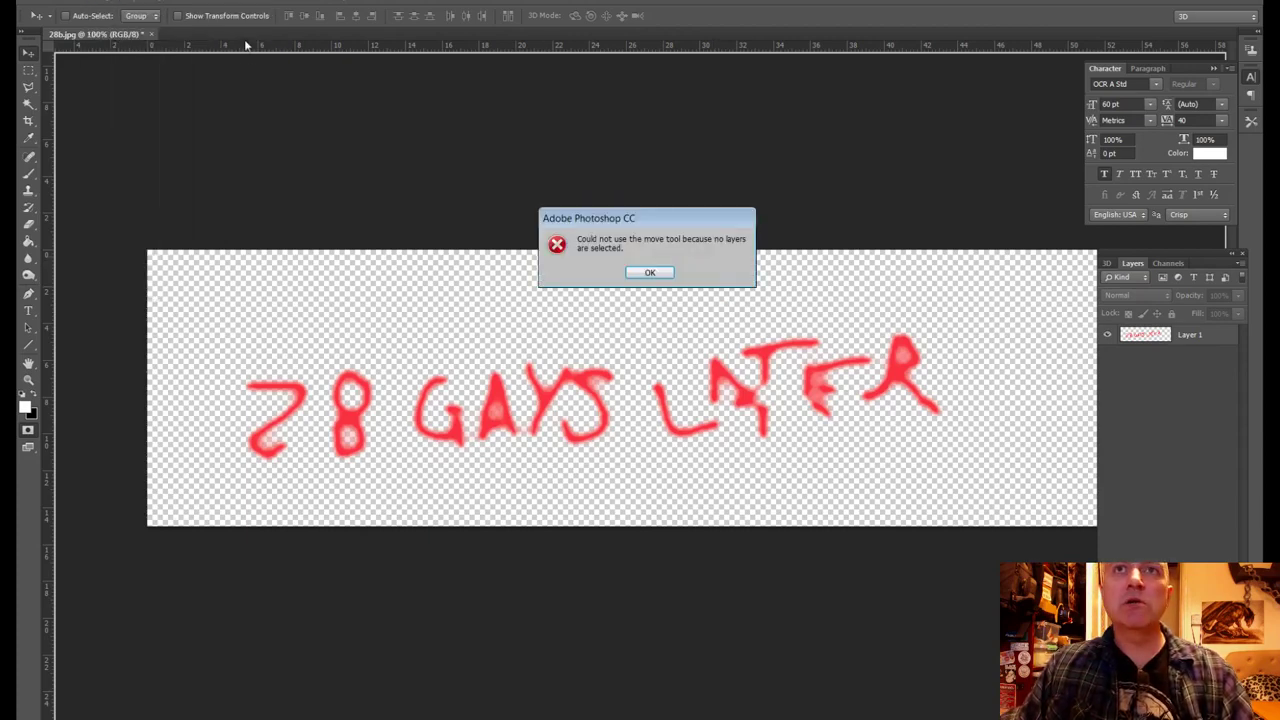
left_click(668, 276)
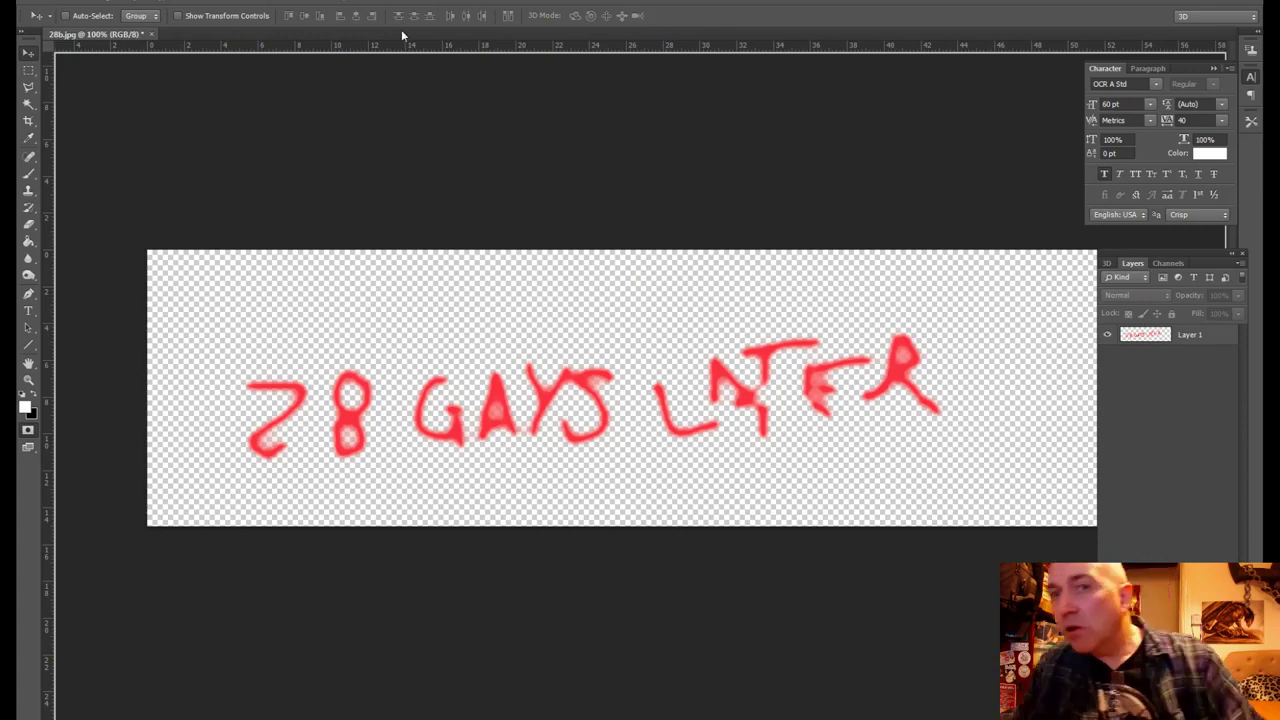
left_click(112, 2)
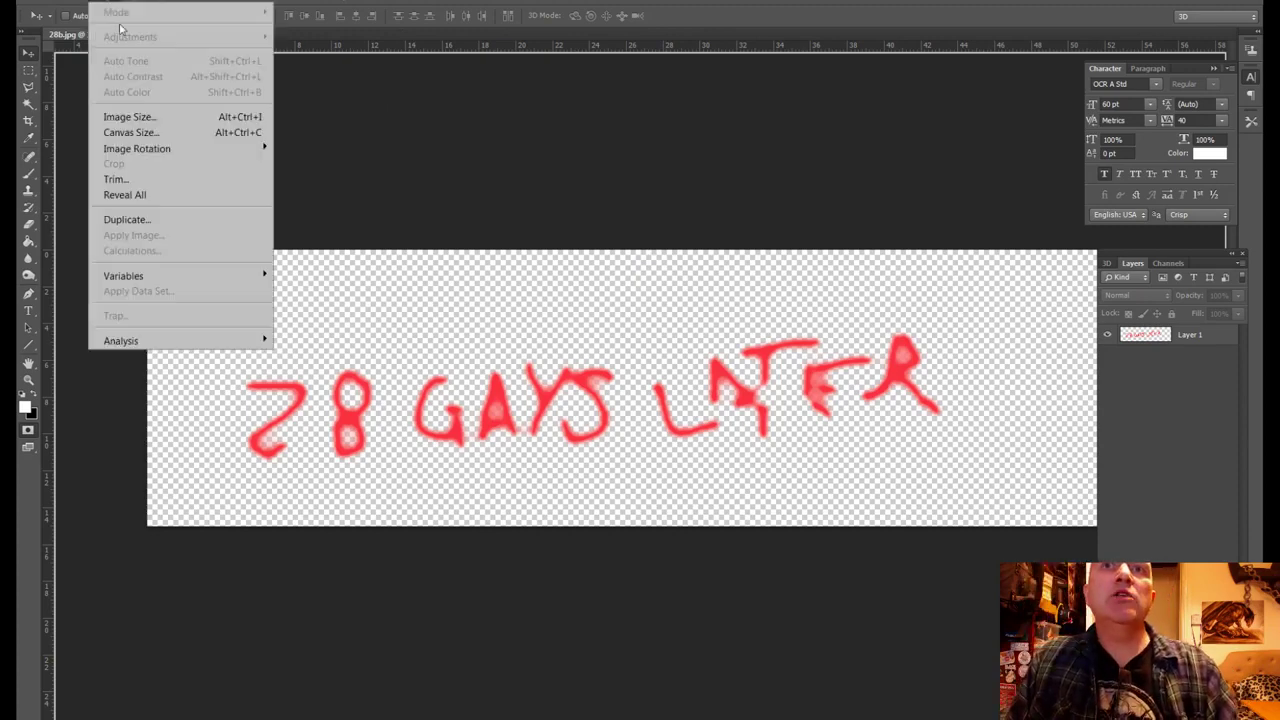
key("Escape")
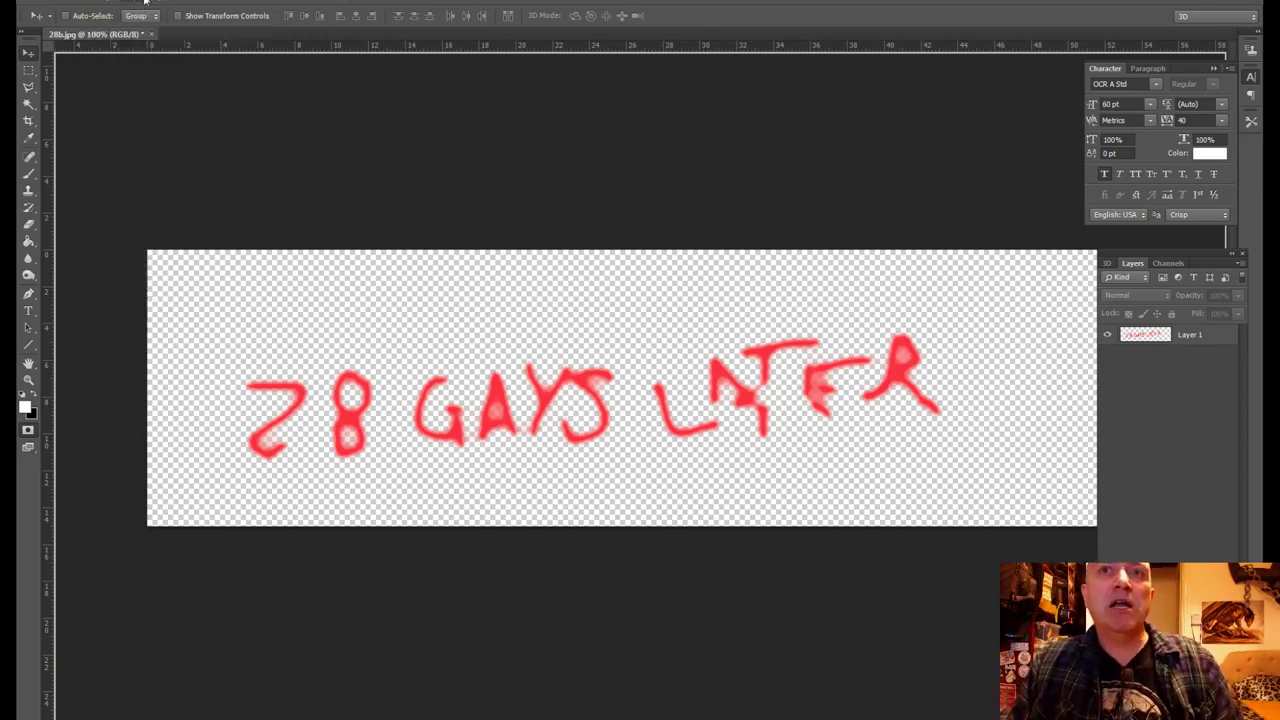
key("alt+f")
key("Escape")
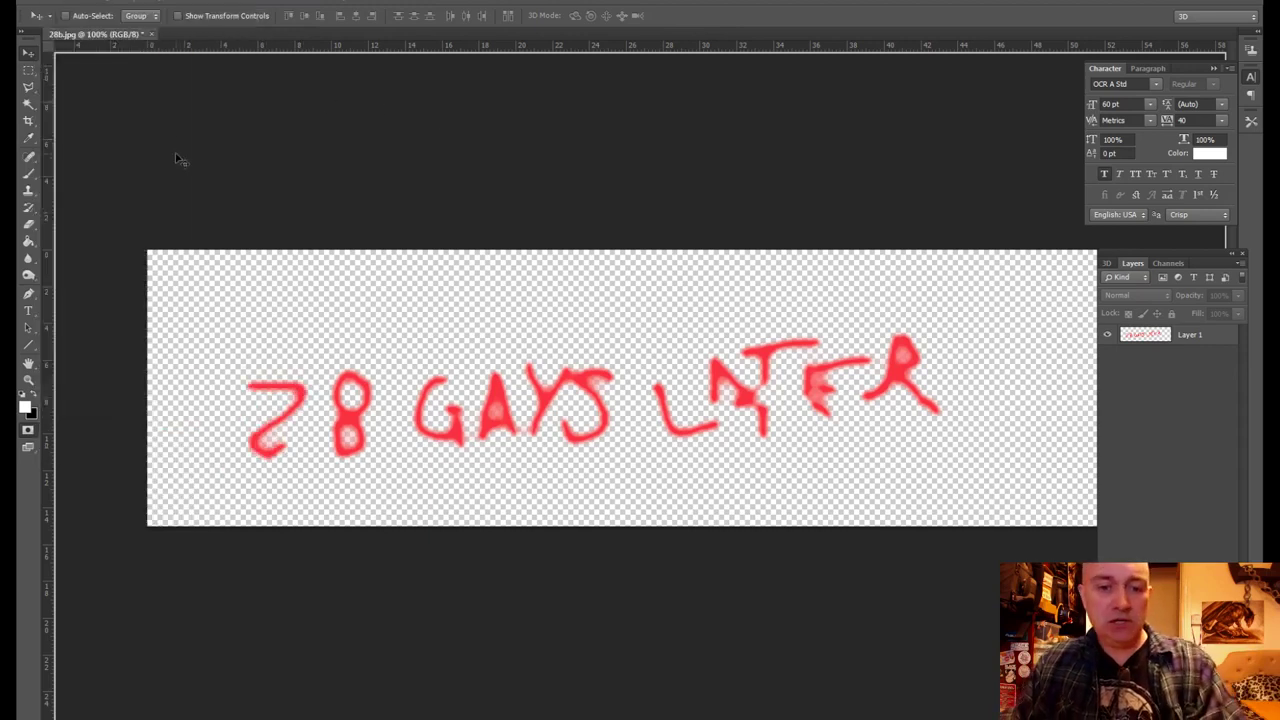
left_click(29, 88)
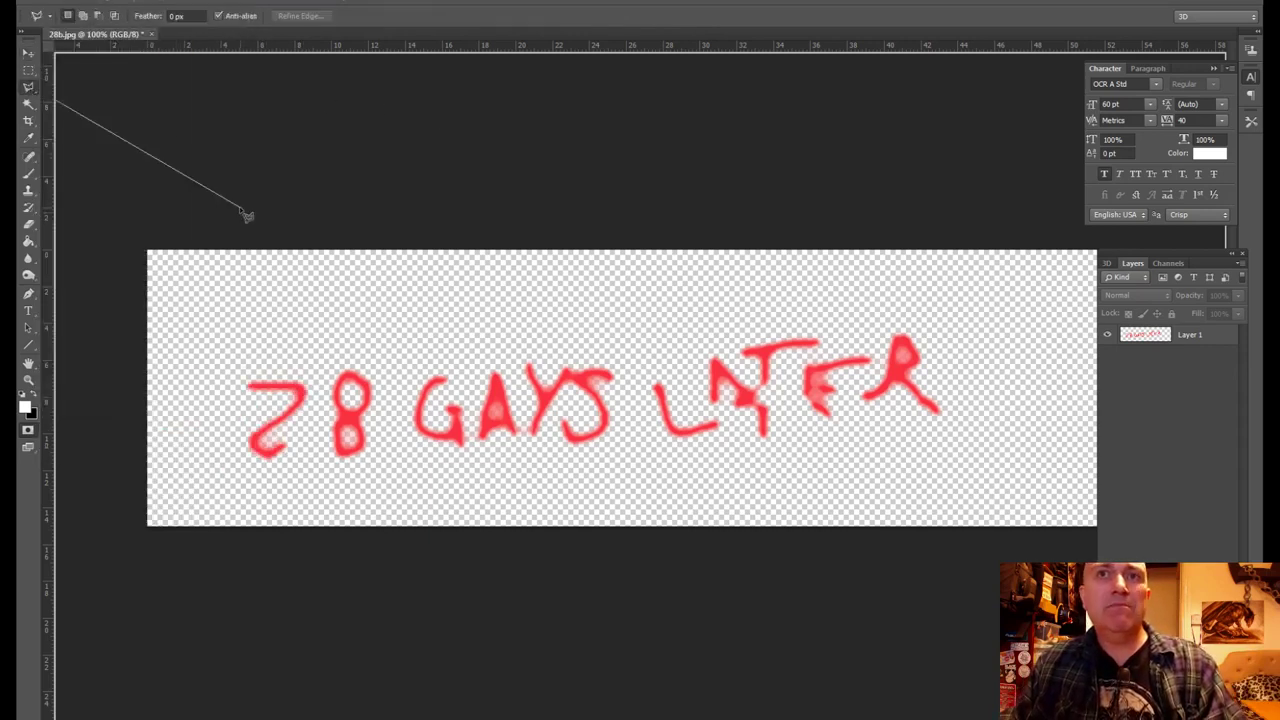
left_click(29, 54)
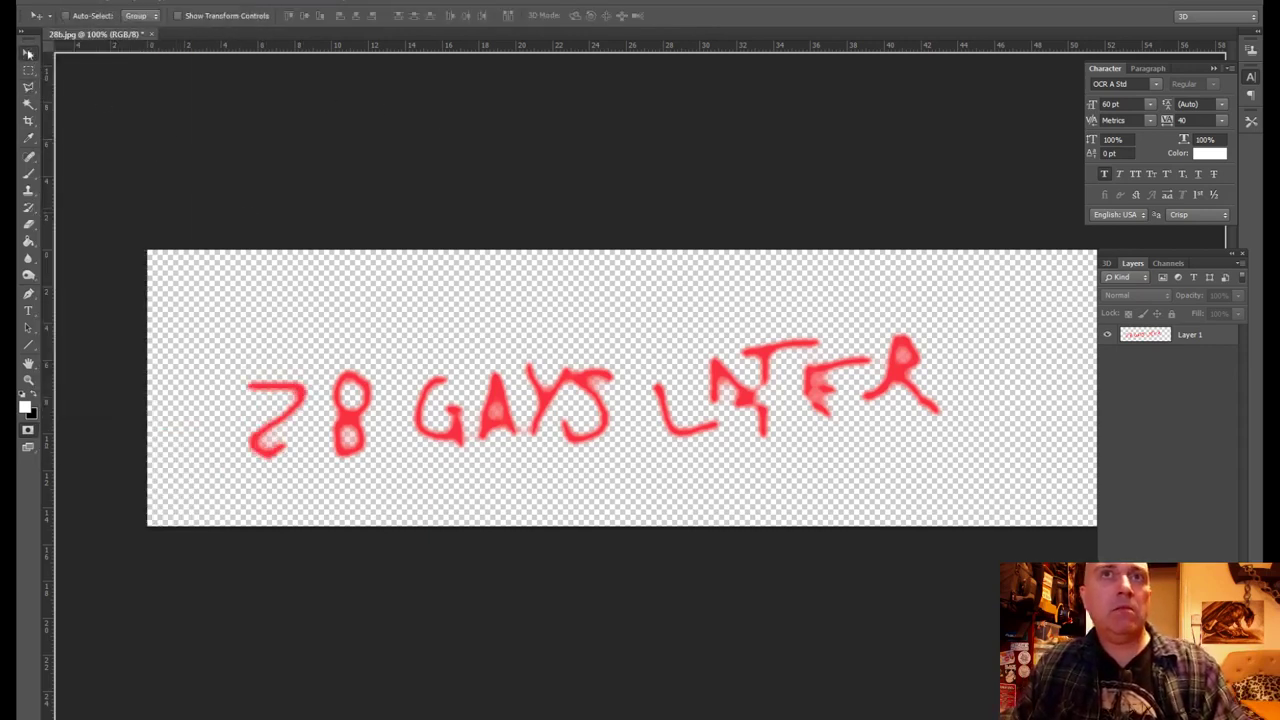
left_click(29, 70)
key("ctrl+j")
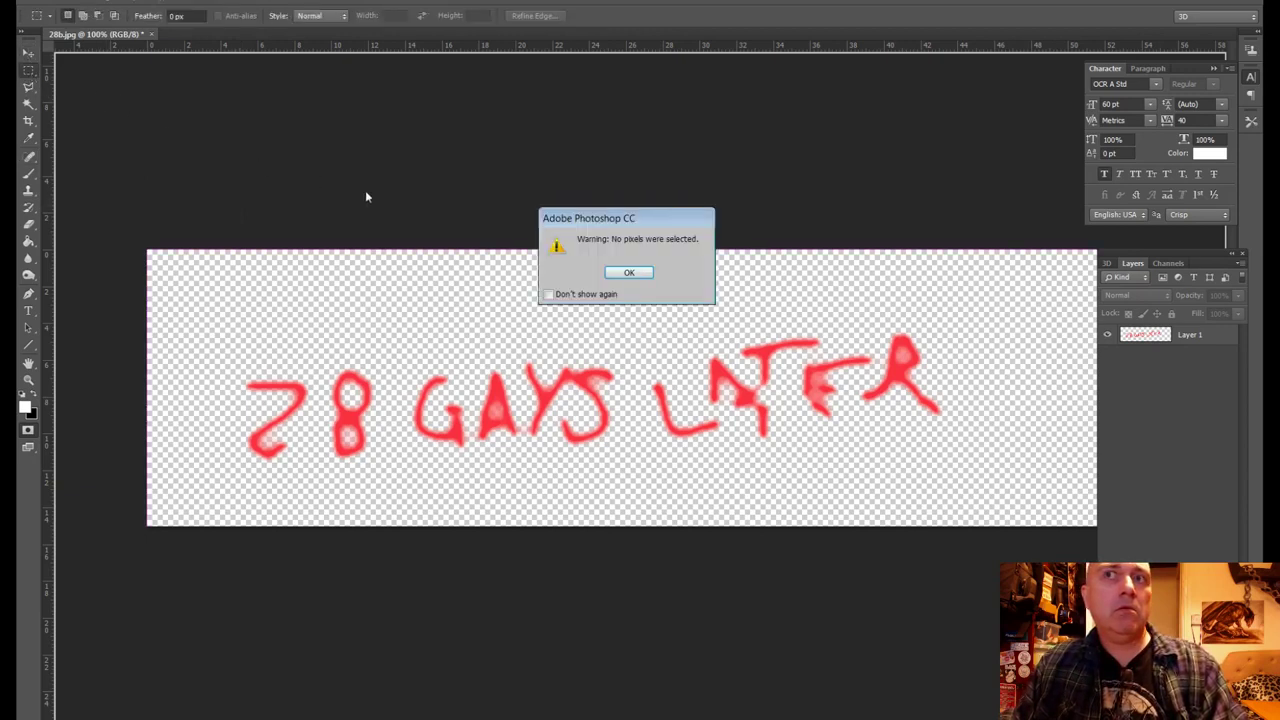
left_click(640, 274)
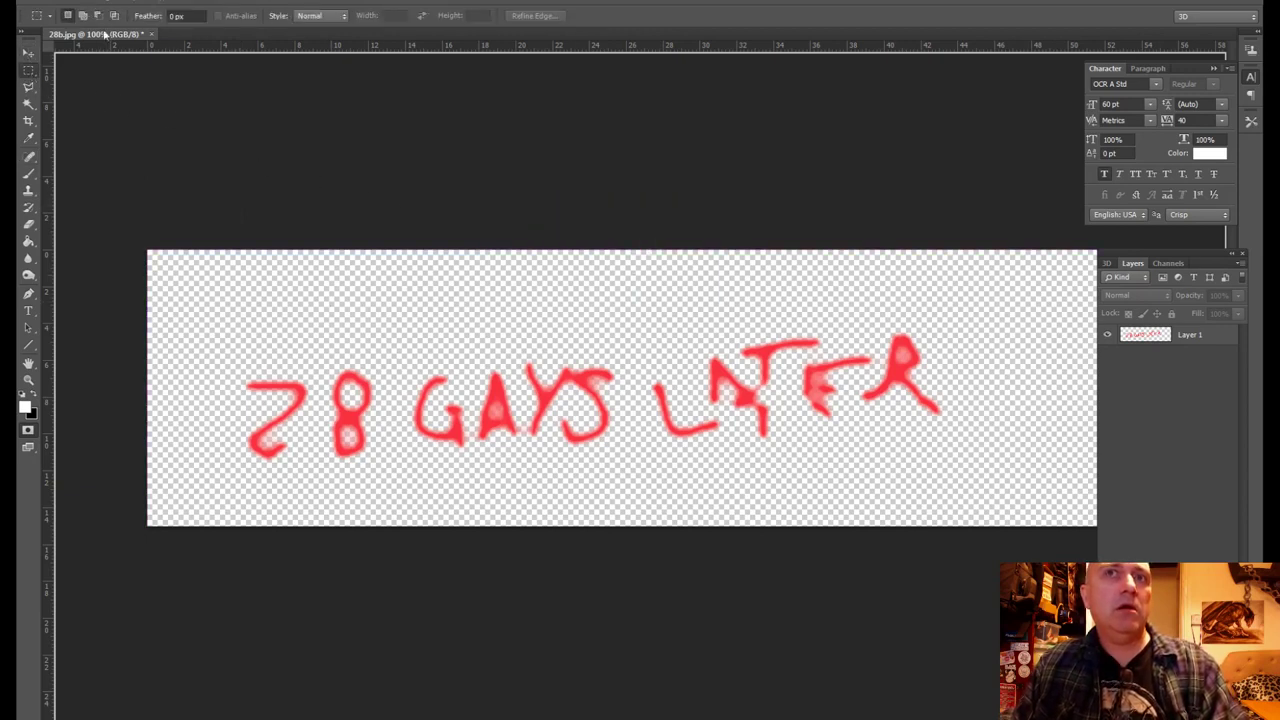
left_click(112, 2)
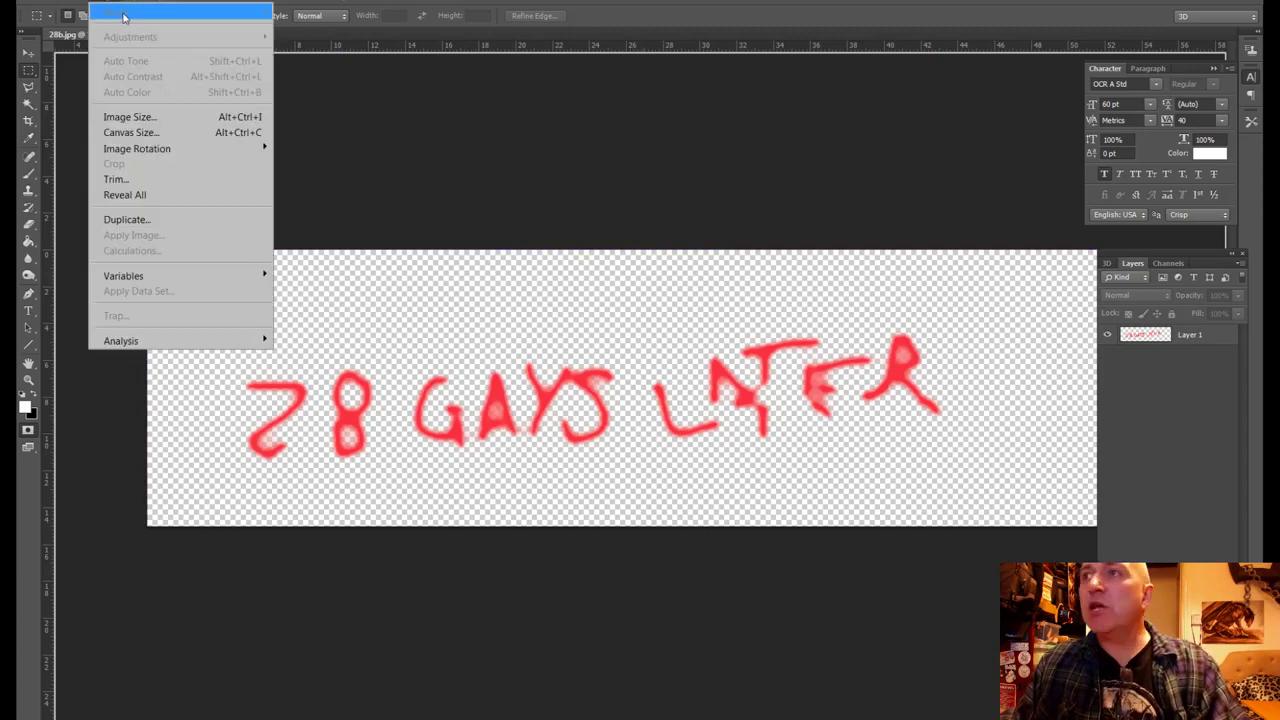
left_click(124, 2)
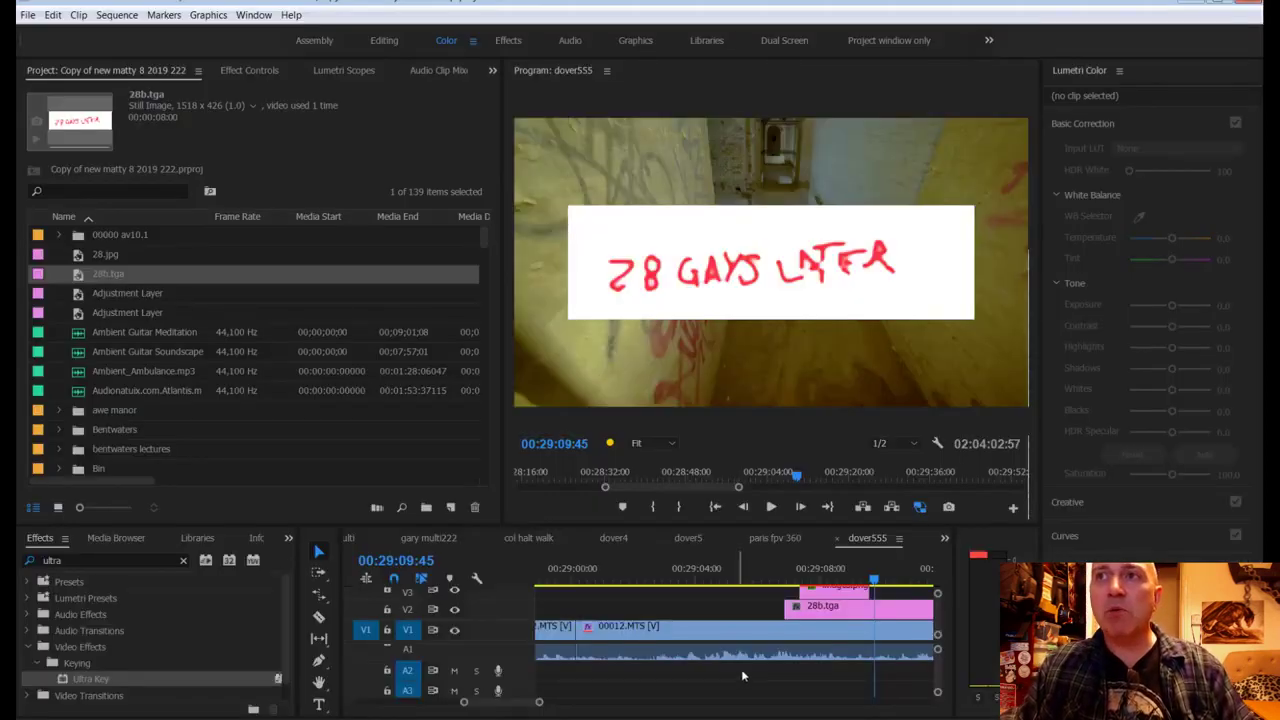
Step: Switch to Premiere Pro and remove the 28b.tga clip from track V2 of the dover555 sequence
left_click(892, 610)
key("Delete")
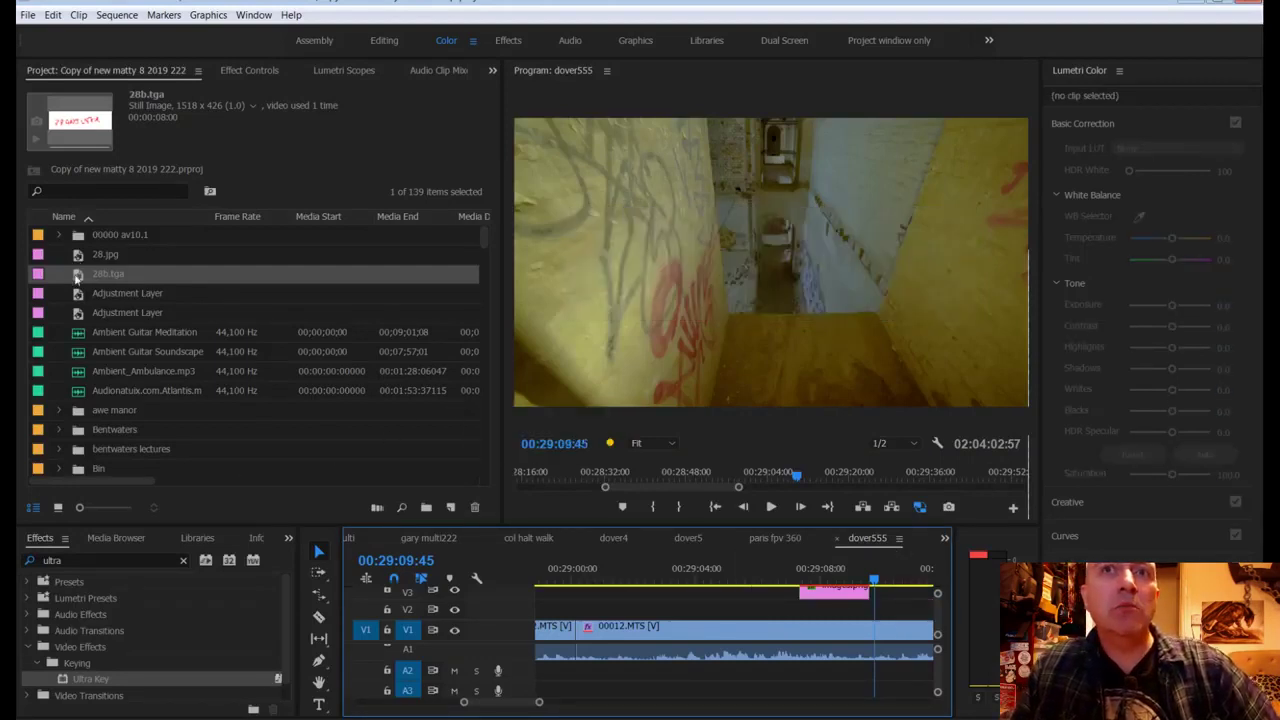
Step: Import 28b.jpg from the urbex longleat output folder and place it on track V2 above the 00012.MTS clip
key("alt+Tab")
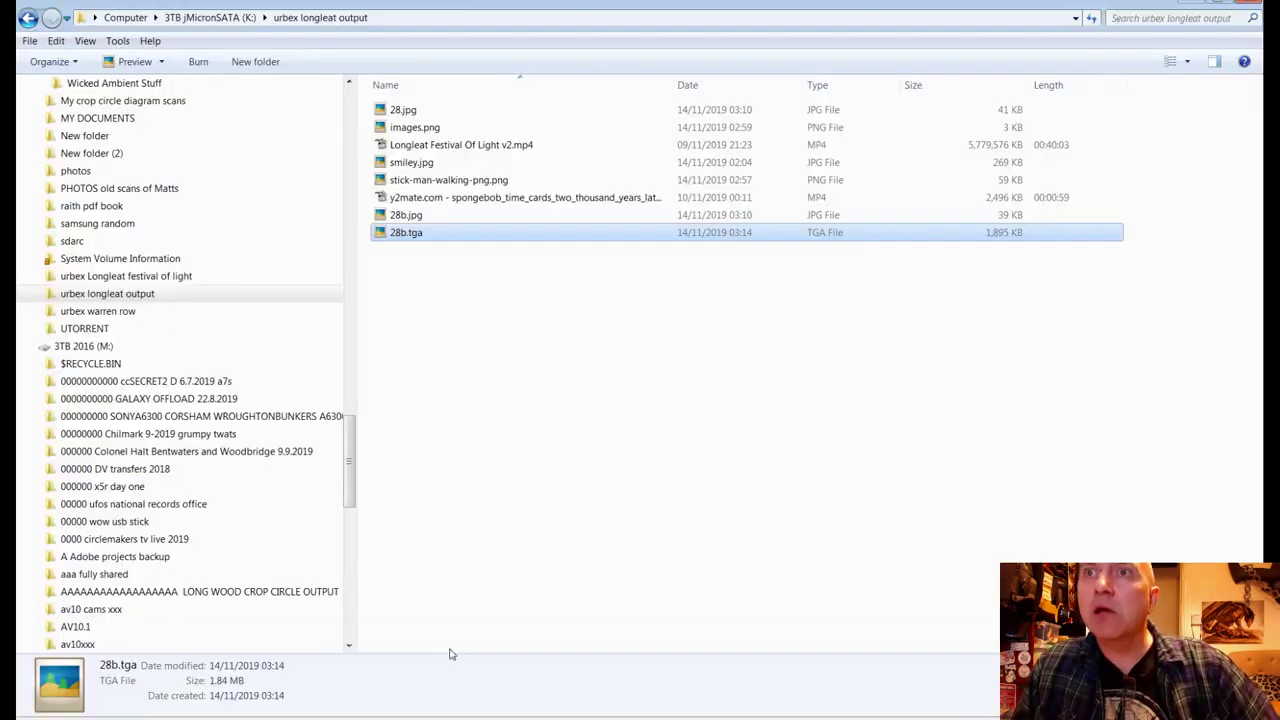
left_click(478, 405)
key("F5")
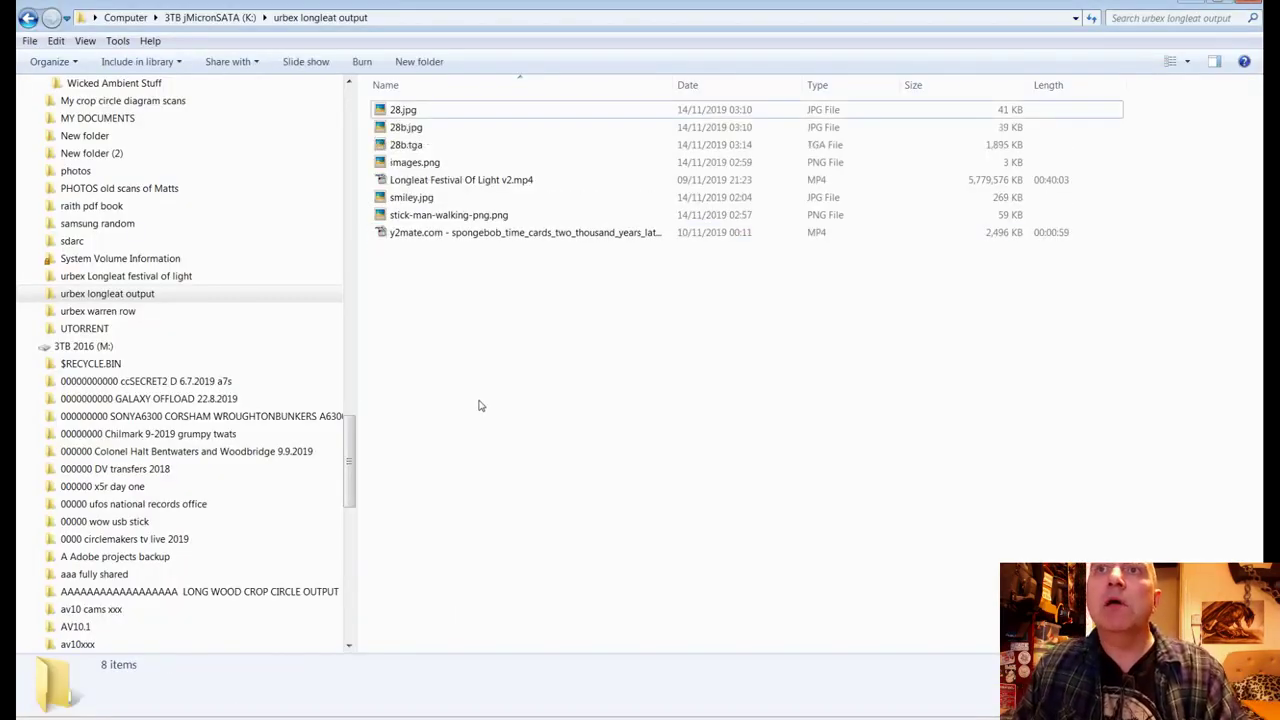
left_click(410, 128)
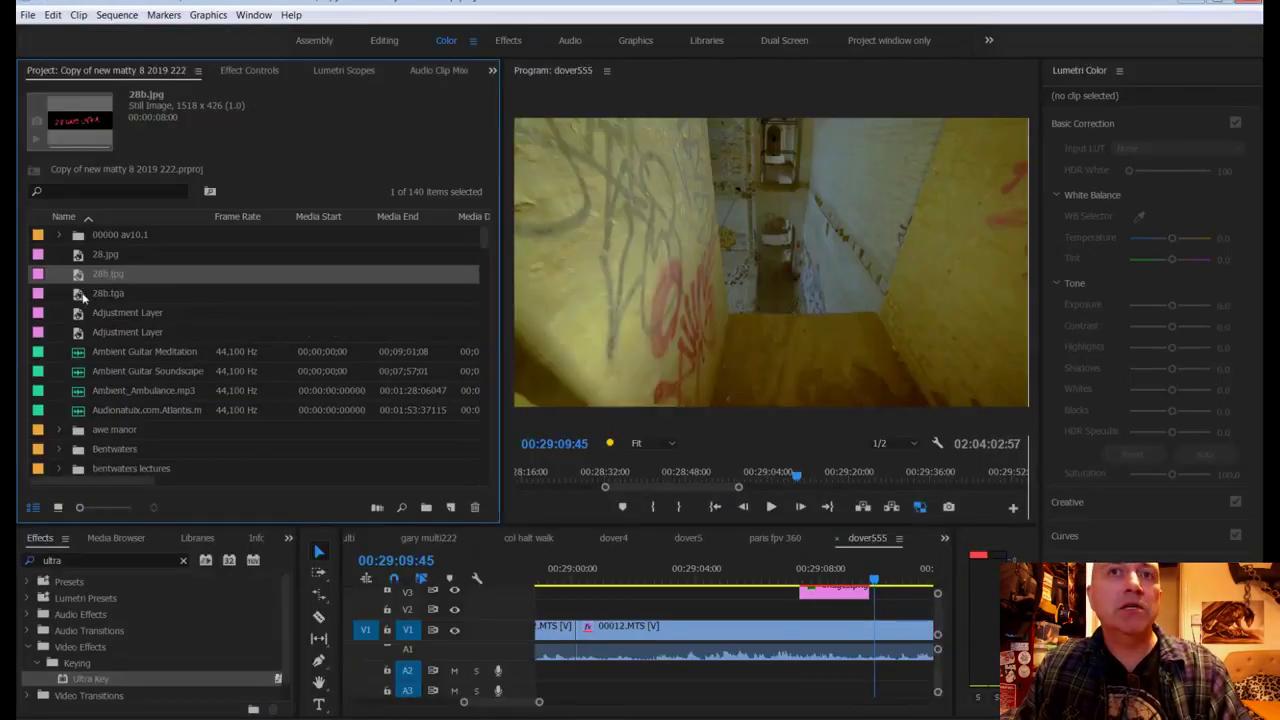
left_click_drag(79, 276, 806, 612)
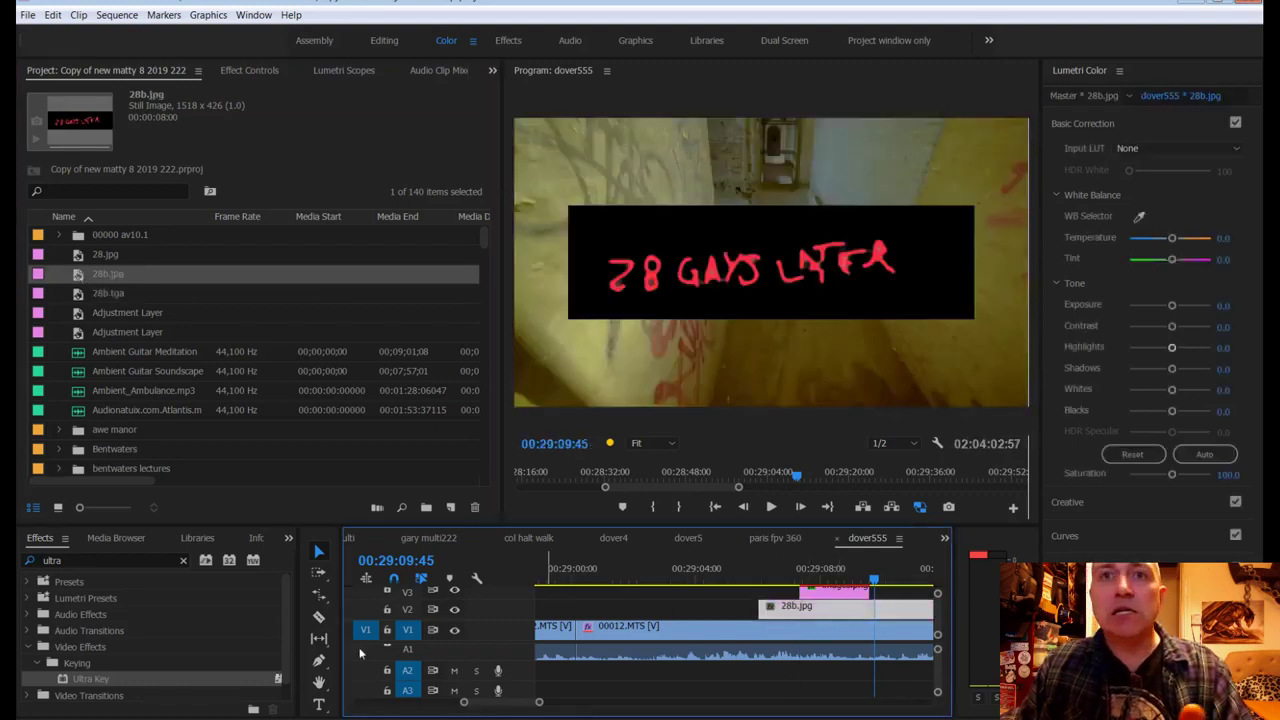
Step: Find the Luma Key video effect and apply it to the 28b.jpg clip on track V2
left_click(183, 560)
left_click(128, 560)
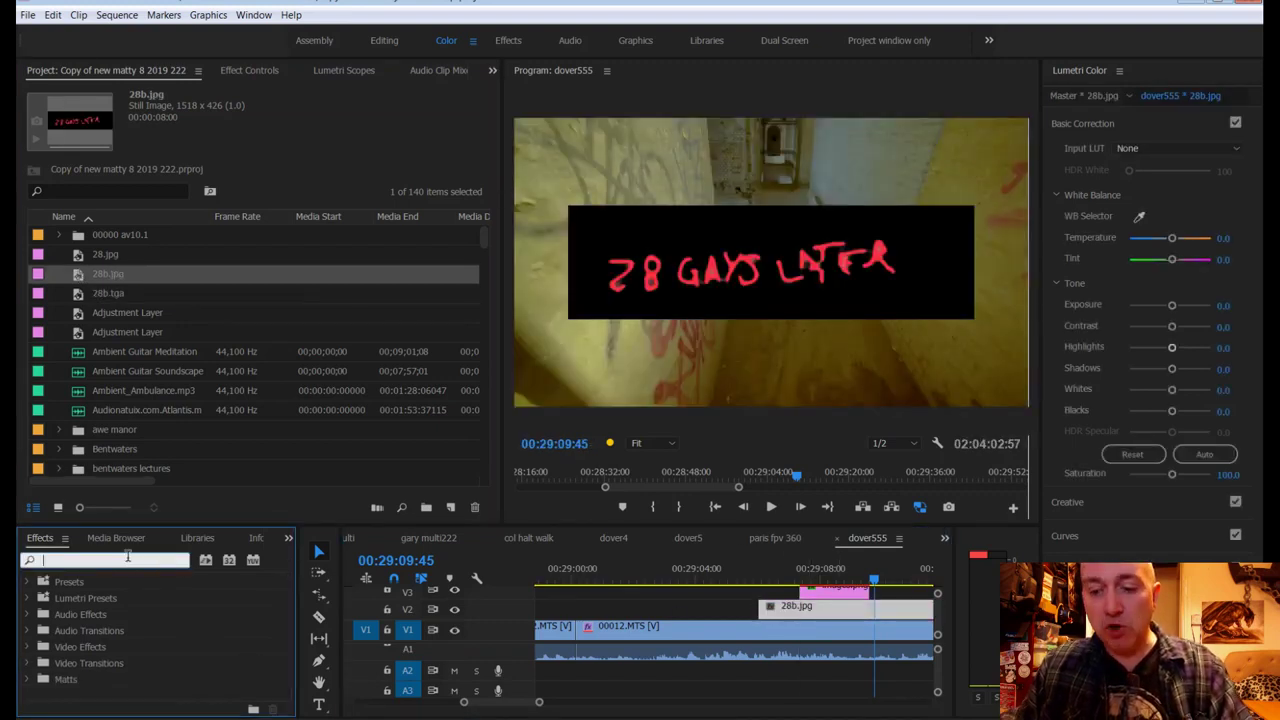
type("luma")
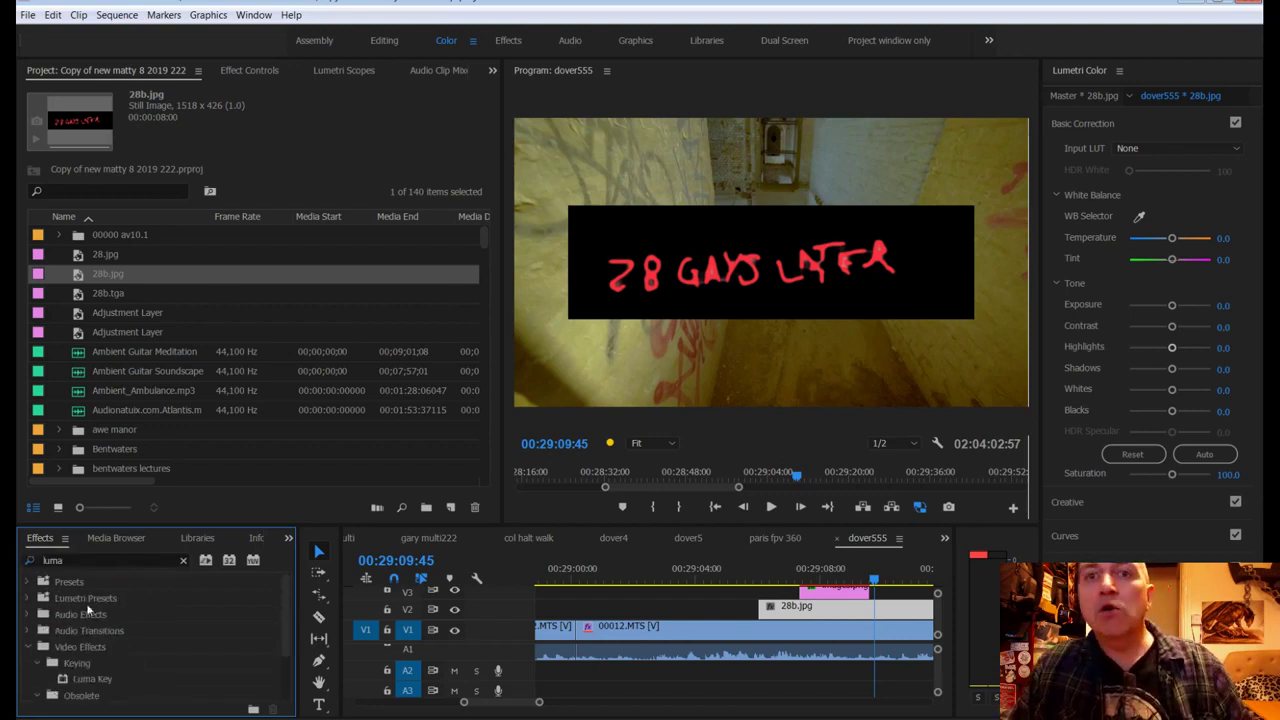
left_click_drag(90, 679, 908, 608)
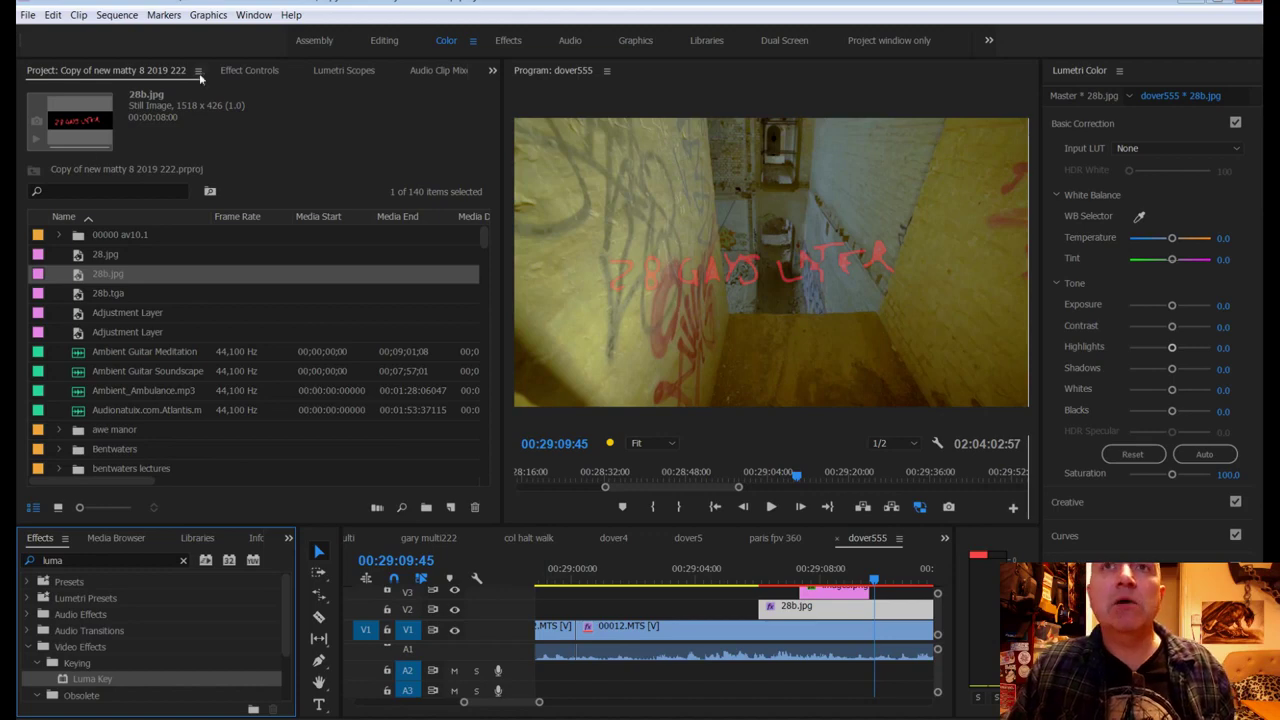
Step: Lower the Luma Key threshold of the 28b.jpg clip to 17% so the red lettering stands out
left_click(249, 71)
left_click(138, 409)
type("43")
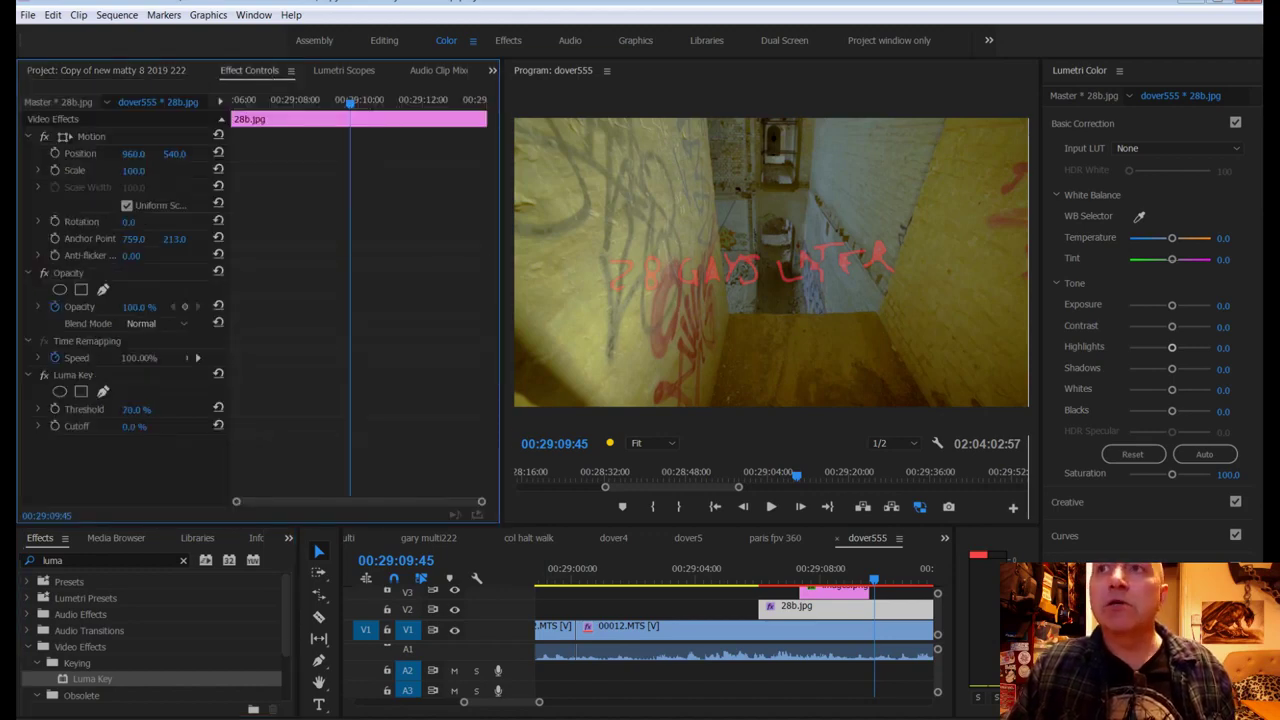
key("Return")
mouse_move(136, 409)
left_mouse_down()
mouse_move(100, 409)
mouse_move(118, 409)
left_mouse_up()
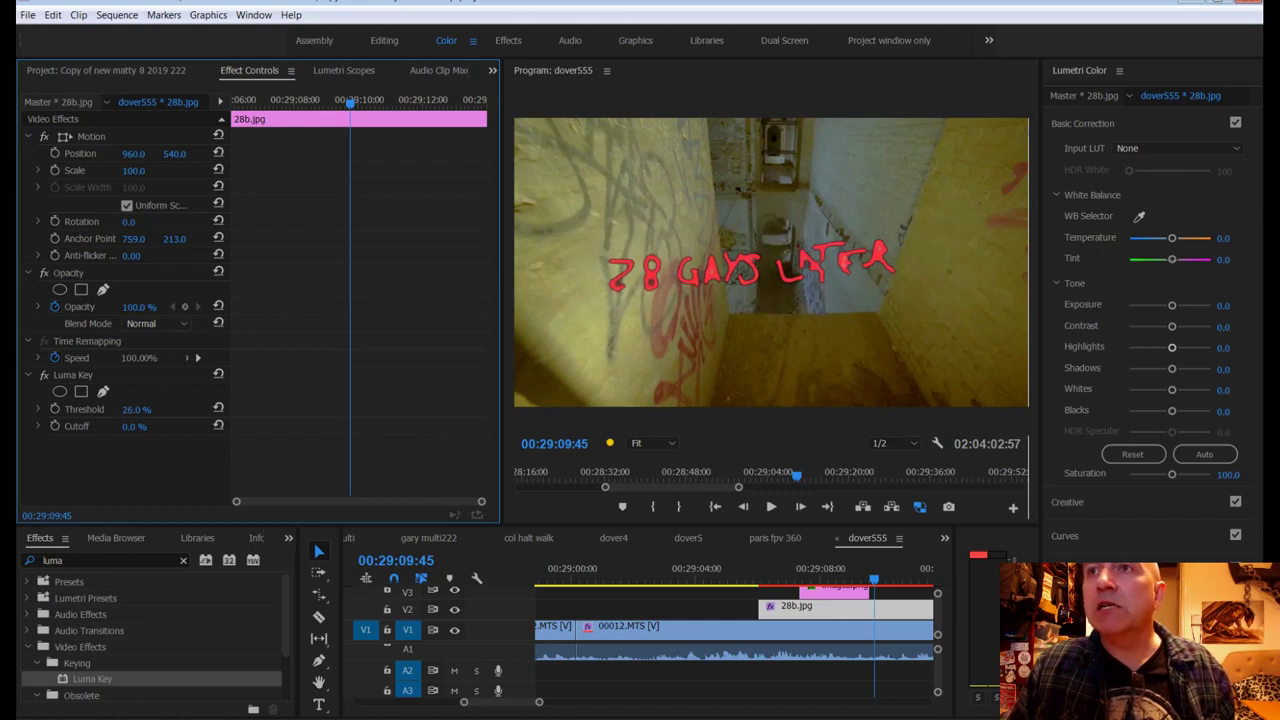
left_click_drag(140, 409, 134, 409)
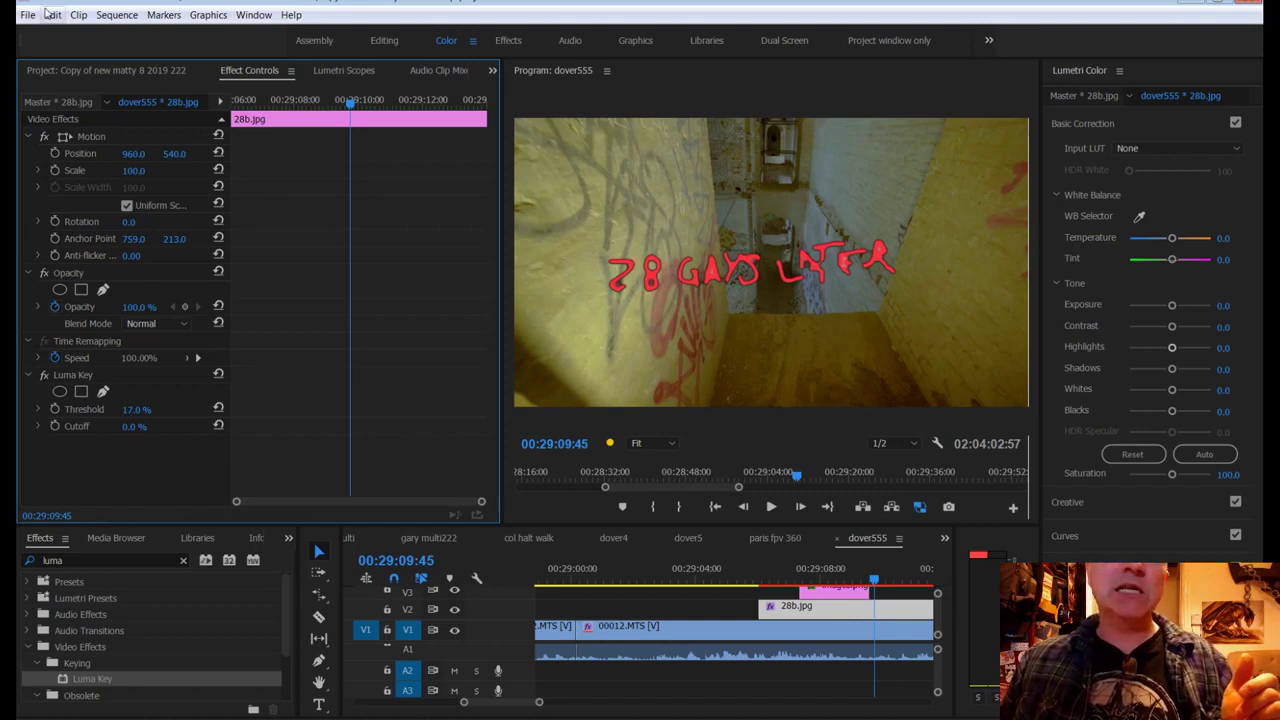
Step: Set the lettering's horizontal position to 1384 and its rotation to 38° so it slopes towards the yellow wall
left_click_drag(133, 153, 154, 221)
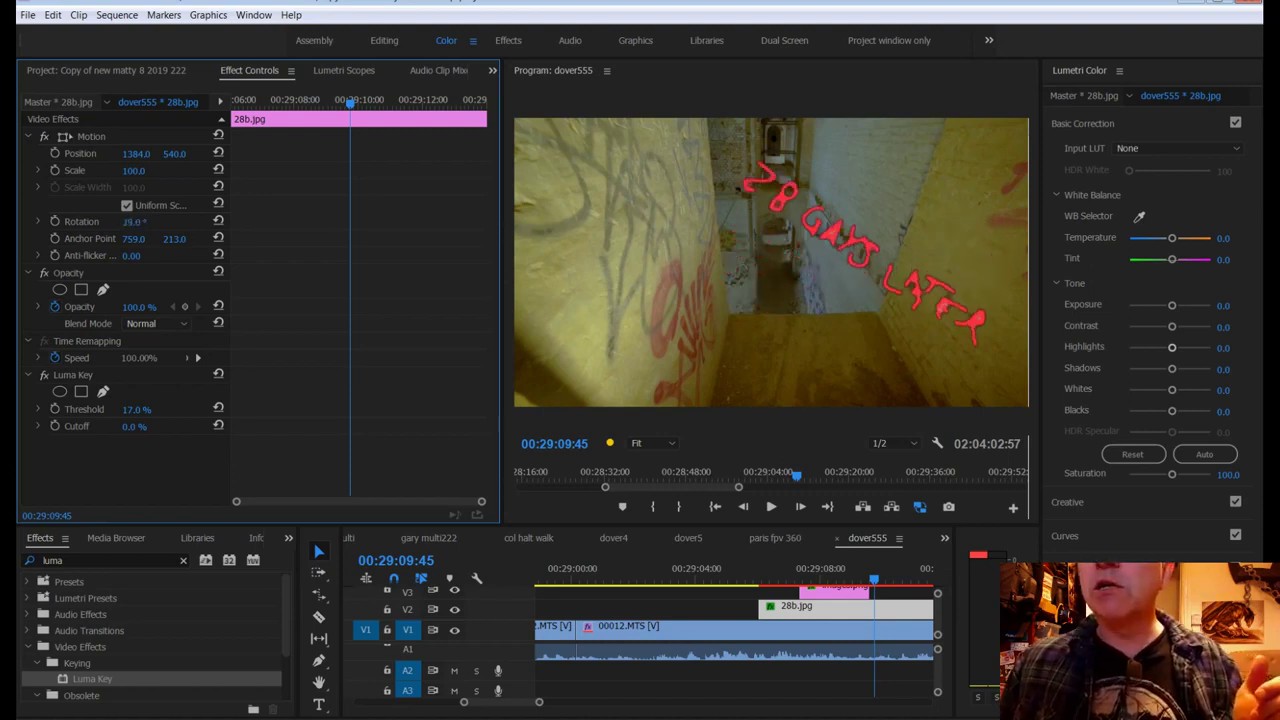
Step: Find the Basic 3D perspective effect and apply it to the 28b.jpg clip on track V2
left_click(183, 560)
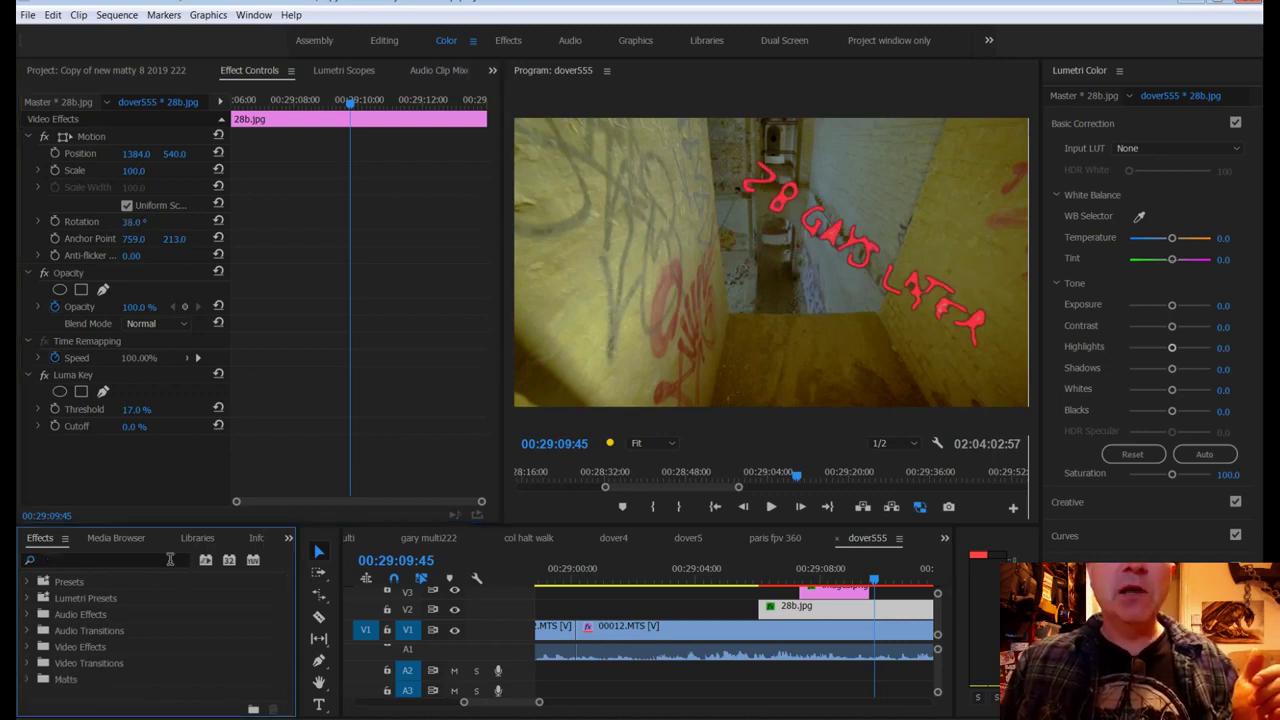
left_click(111, 561)
type("pers")
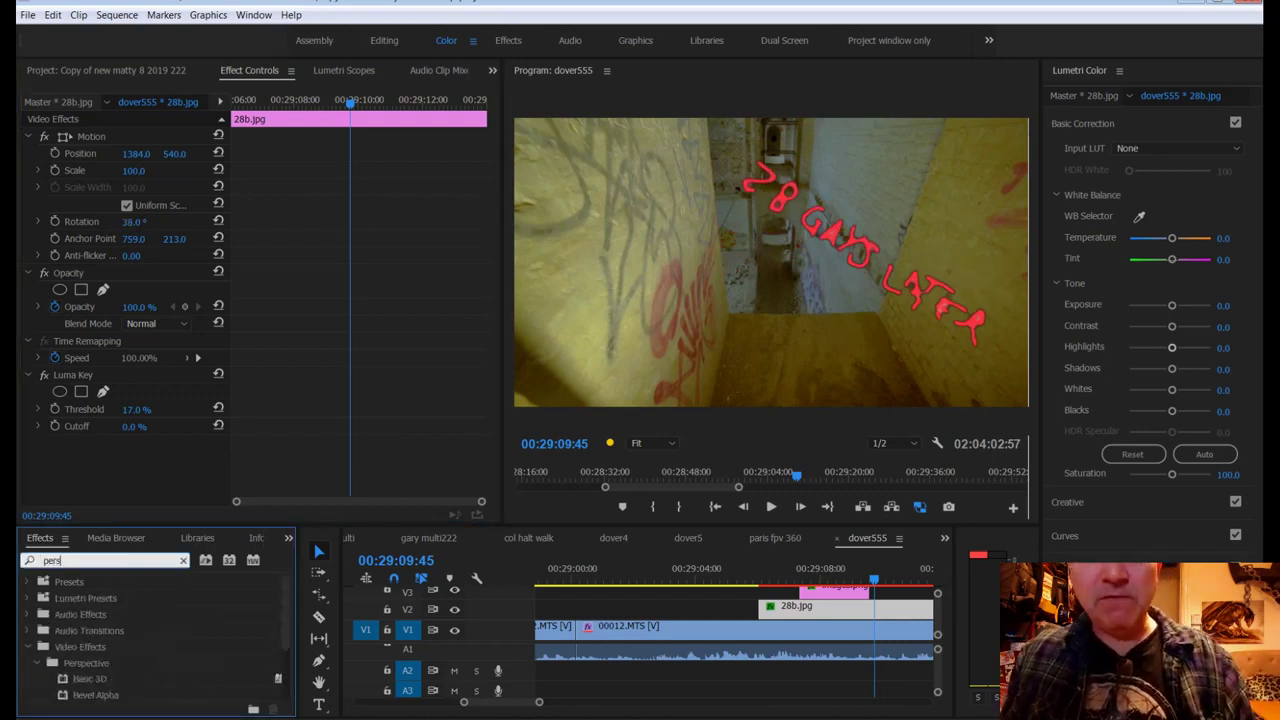
scroll(130, 645, "down", 2)
left_click(88, 632)
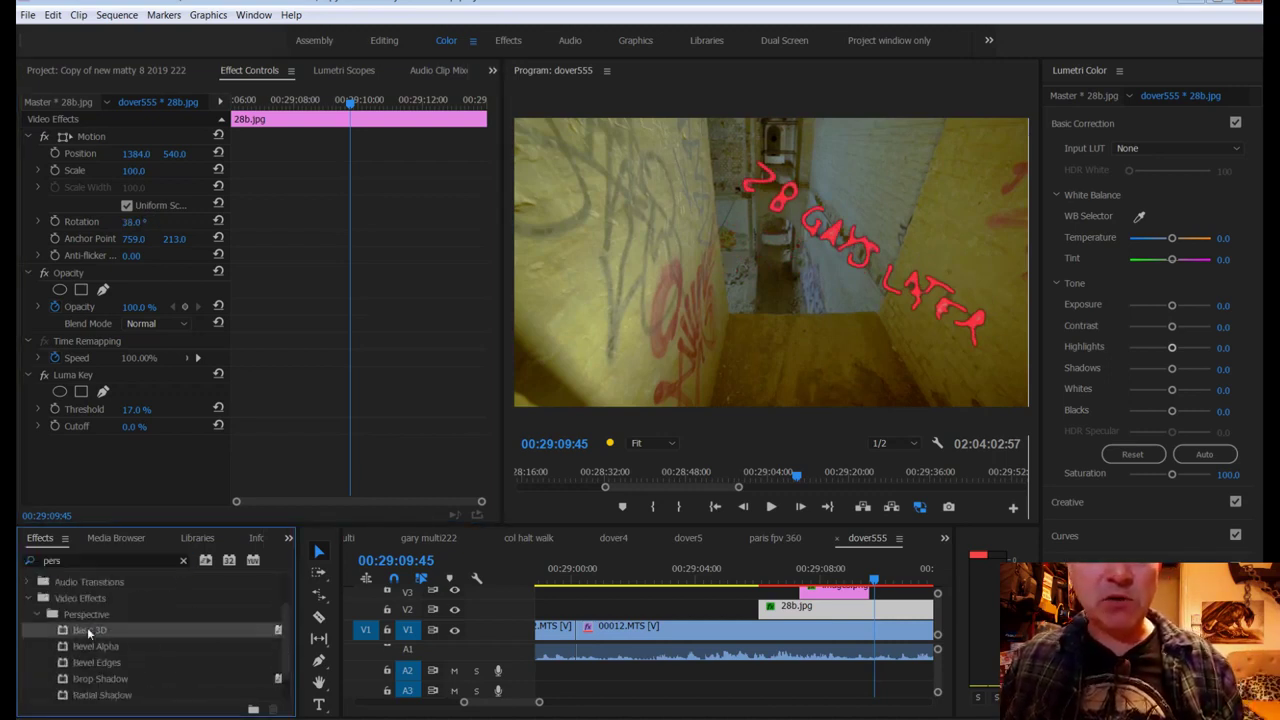
left_click_drag(87, 627, 845, 610)
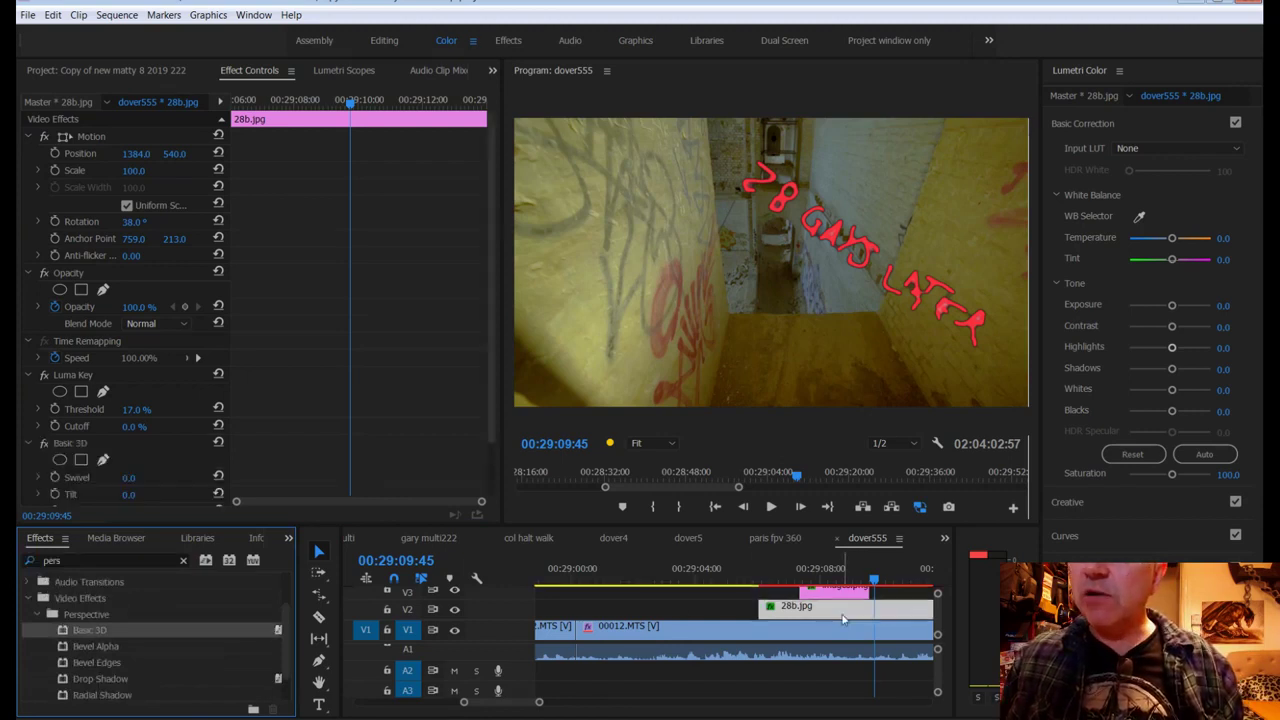
Step: Try a Basic 3D swivel of 56°, tilt of 27° and distance of -12 on the lettering, and disable the effect
scroll(153, 375, "down", 3)
left_click_drag(130, 410, 143, 444)
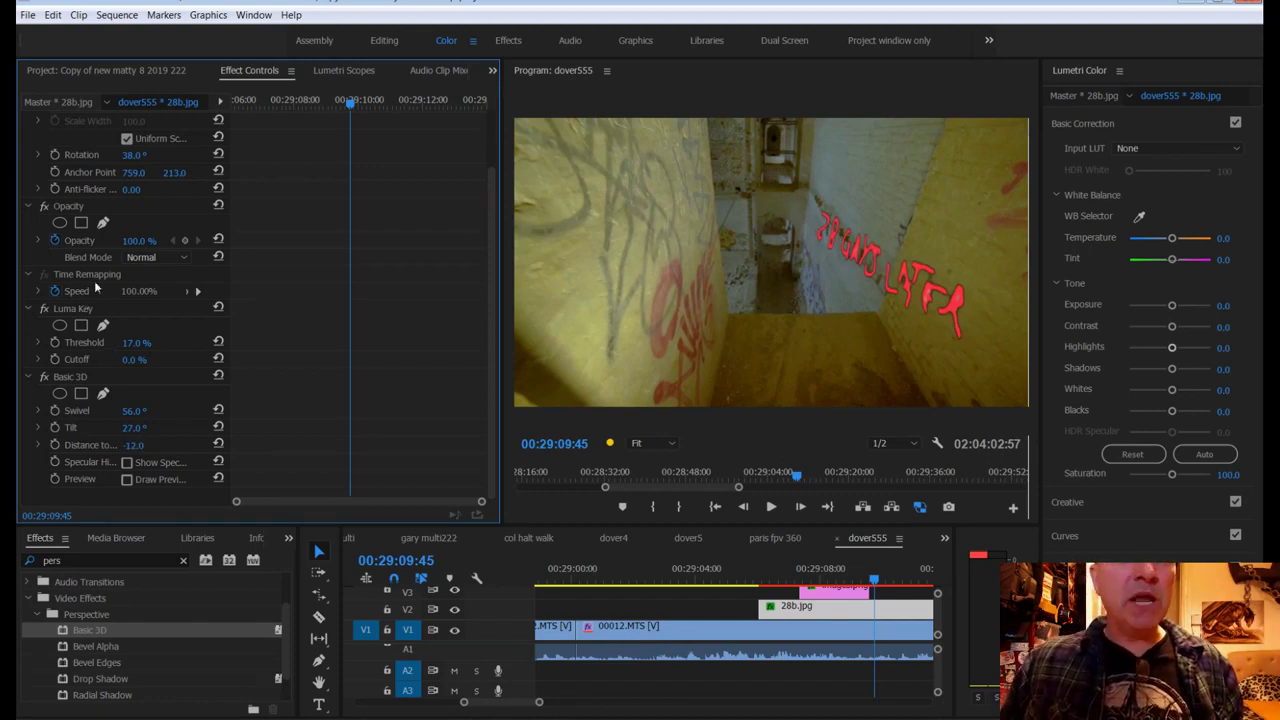
left_click(44, 376)
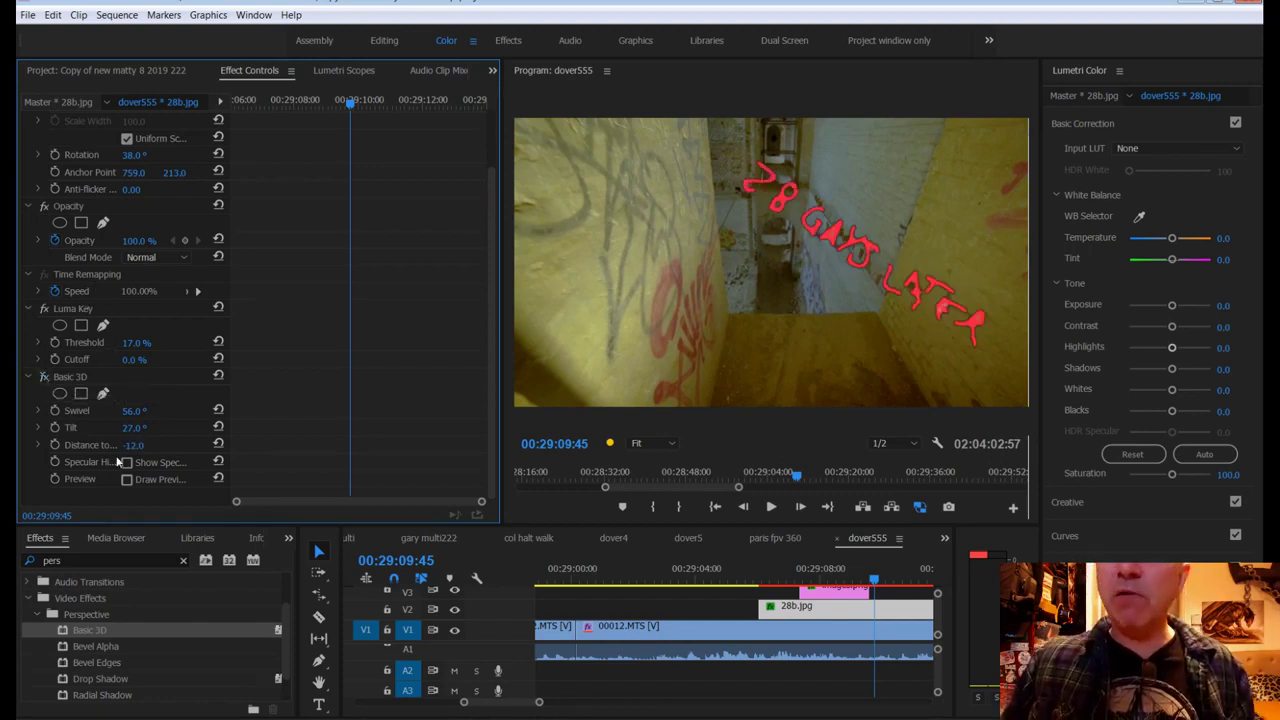
Step: Find the Corner Pin distort effect and apply it to the 28b.jpg clip on track V2
left_click(185, 562)
left_click(89, 560)
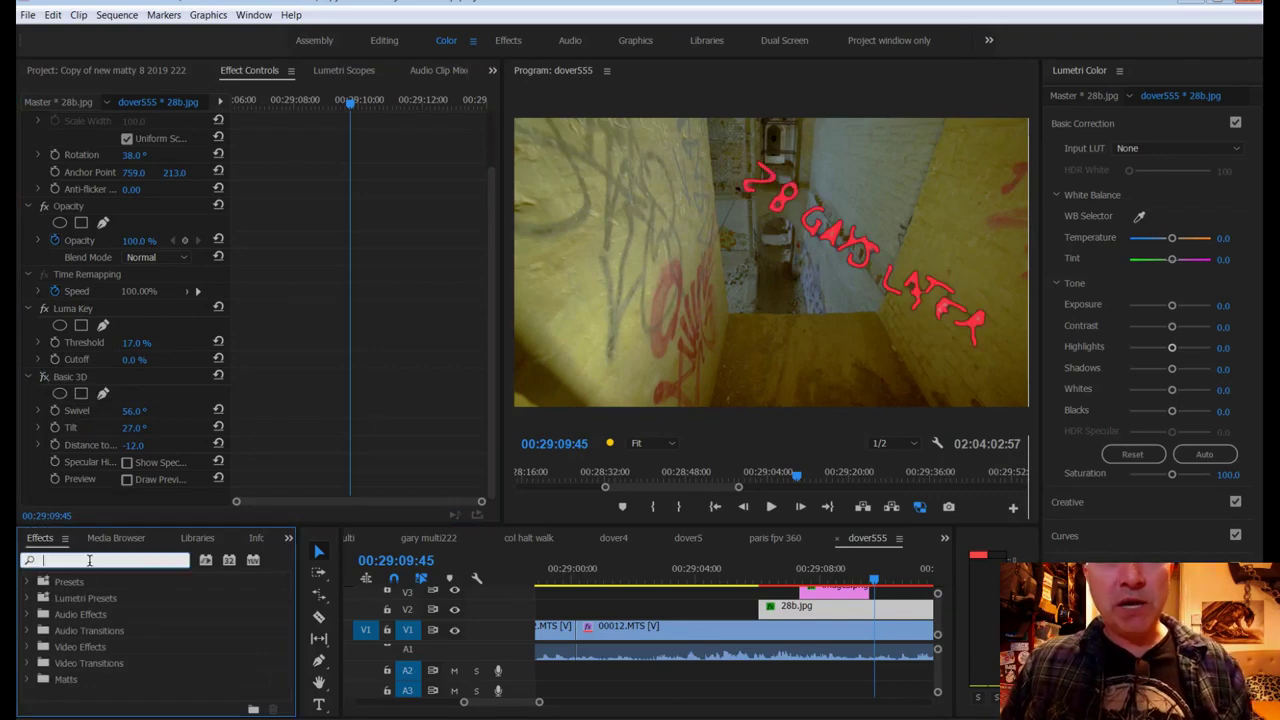
type("corner")
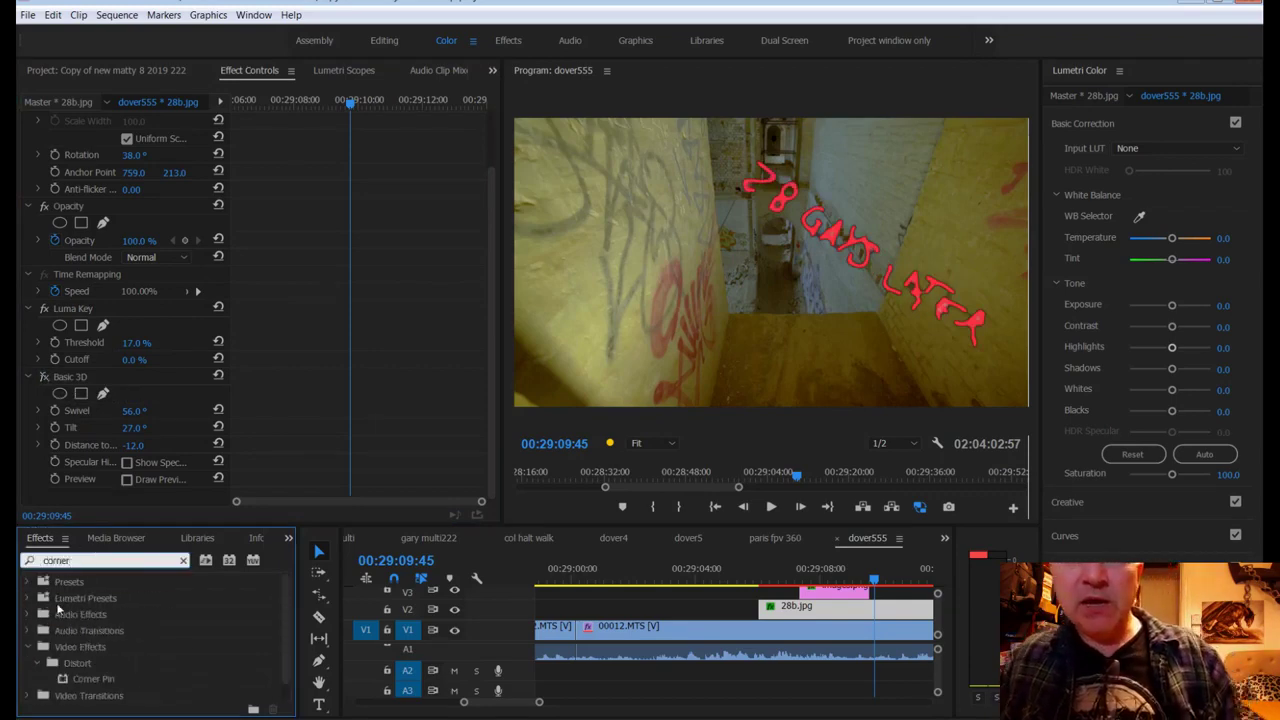
left_click_drag(60, 686, 838, 603)
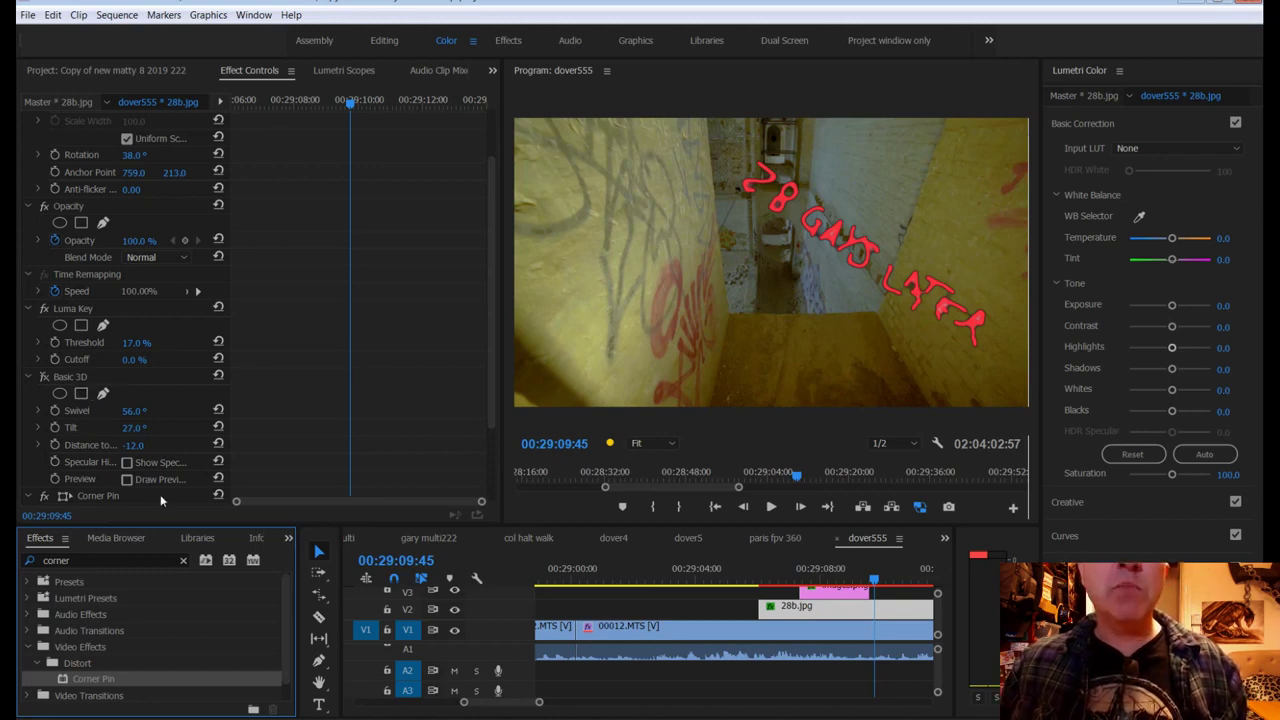
Step: Distort the lettering with Corner Pin: upper left about 3, 226, upper right about 1190, -155, lower right about 933, 1092
left_click(103, 497)
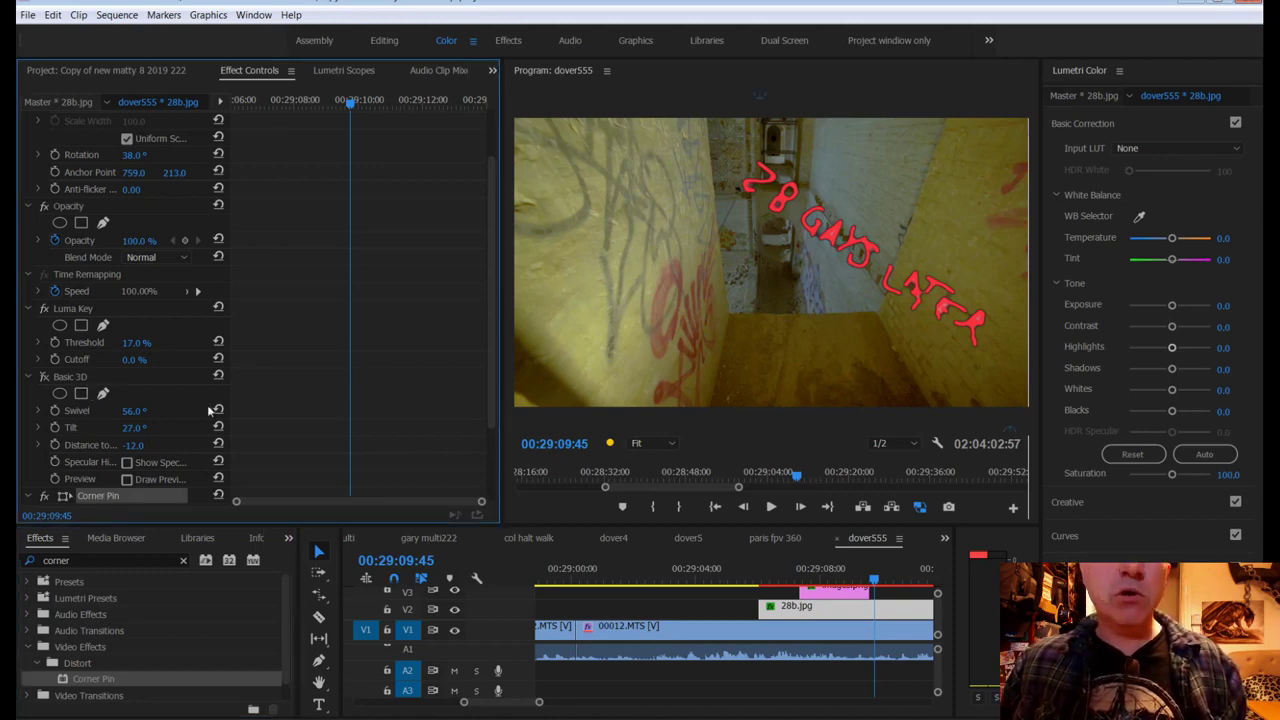
scroll(209, 410, "down", 3)
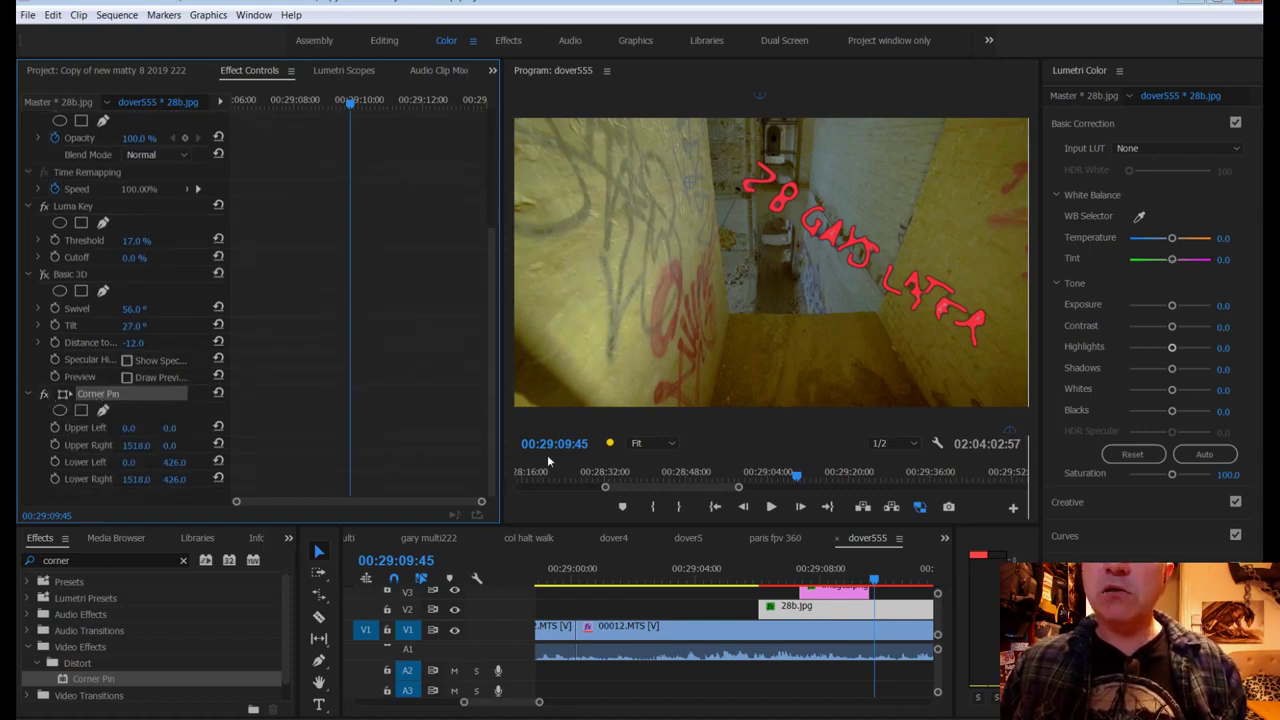
left_click(668, 443)
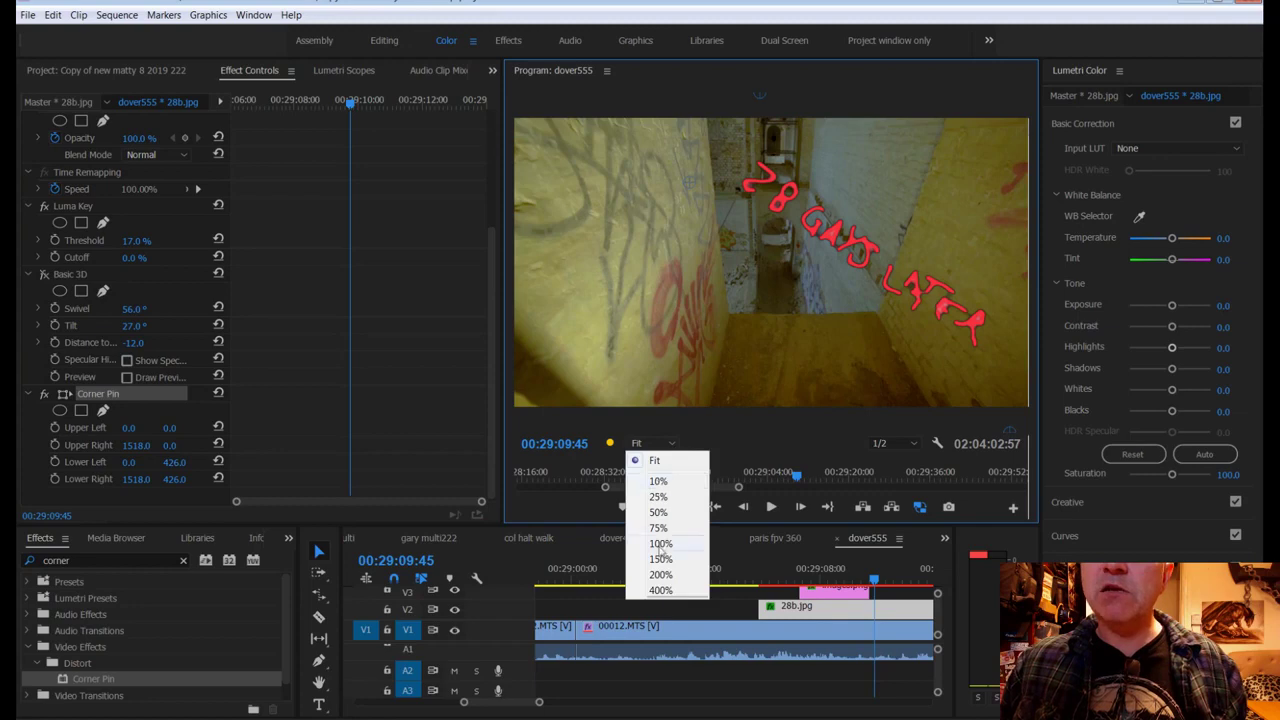
left_click(665, 497)
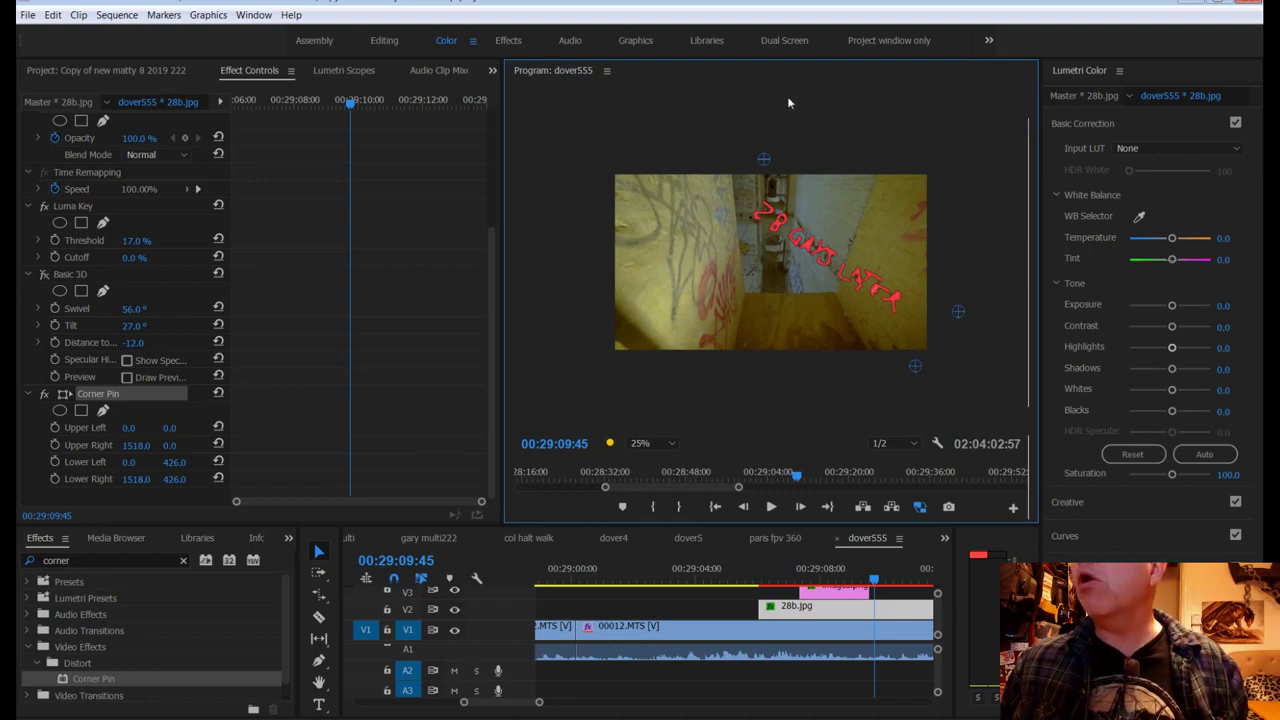
left_click_drag(763, 158, 762, 190)
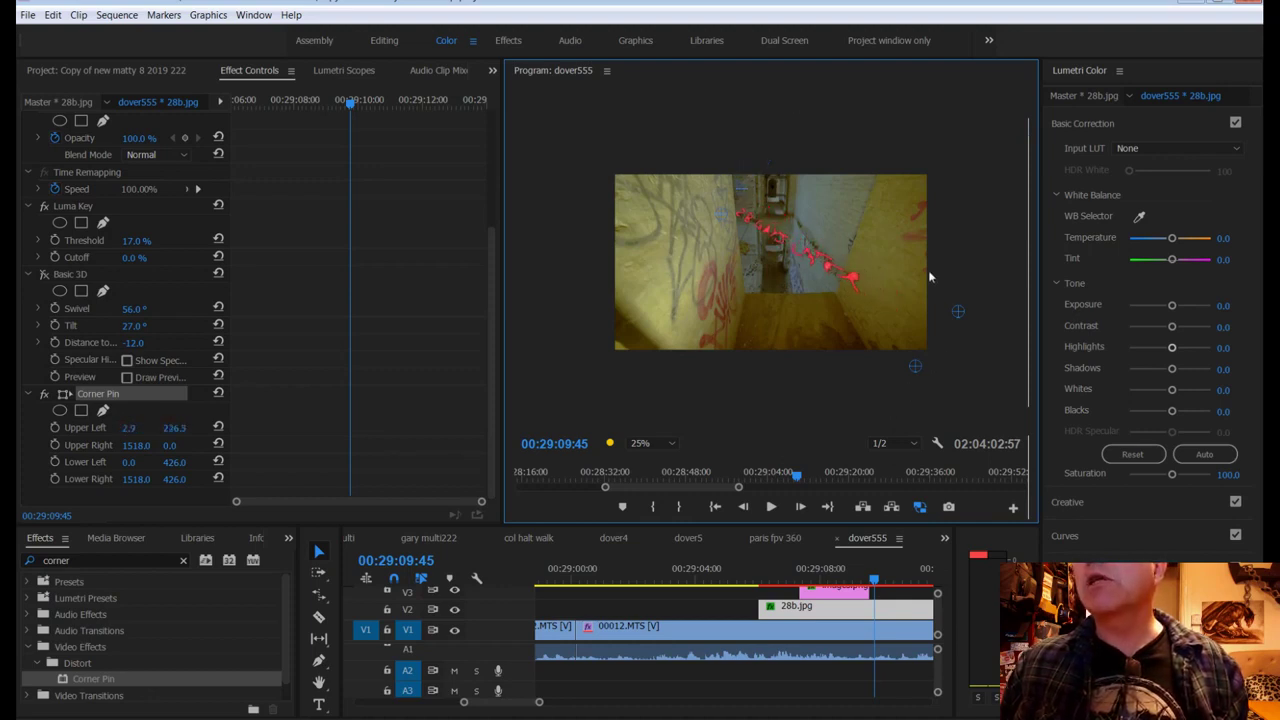
left_click_drag(957, 309, 1029, 225)
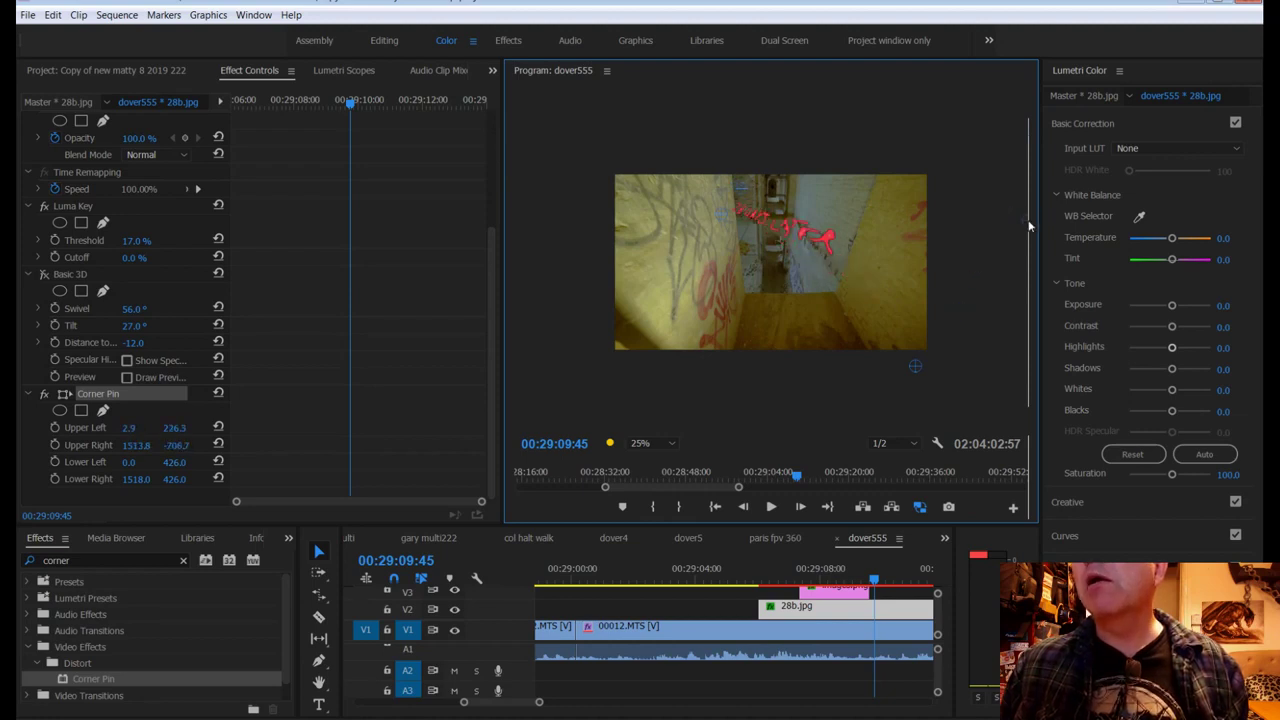
left_click_drag(1026, 203, 1023, 190)
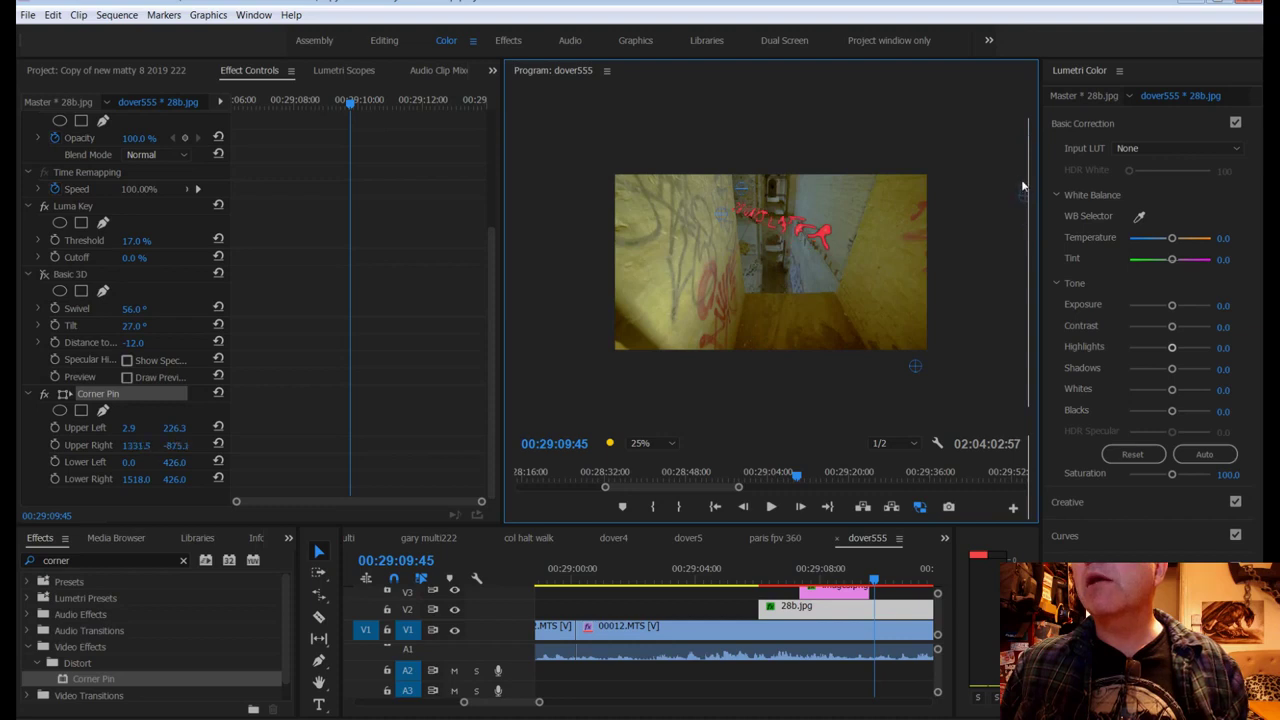
left_click_drag(916, 368, 774, 396)
left_click_drag(1021, 181, 932, 263)
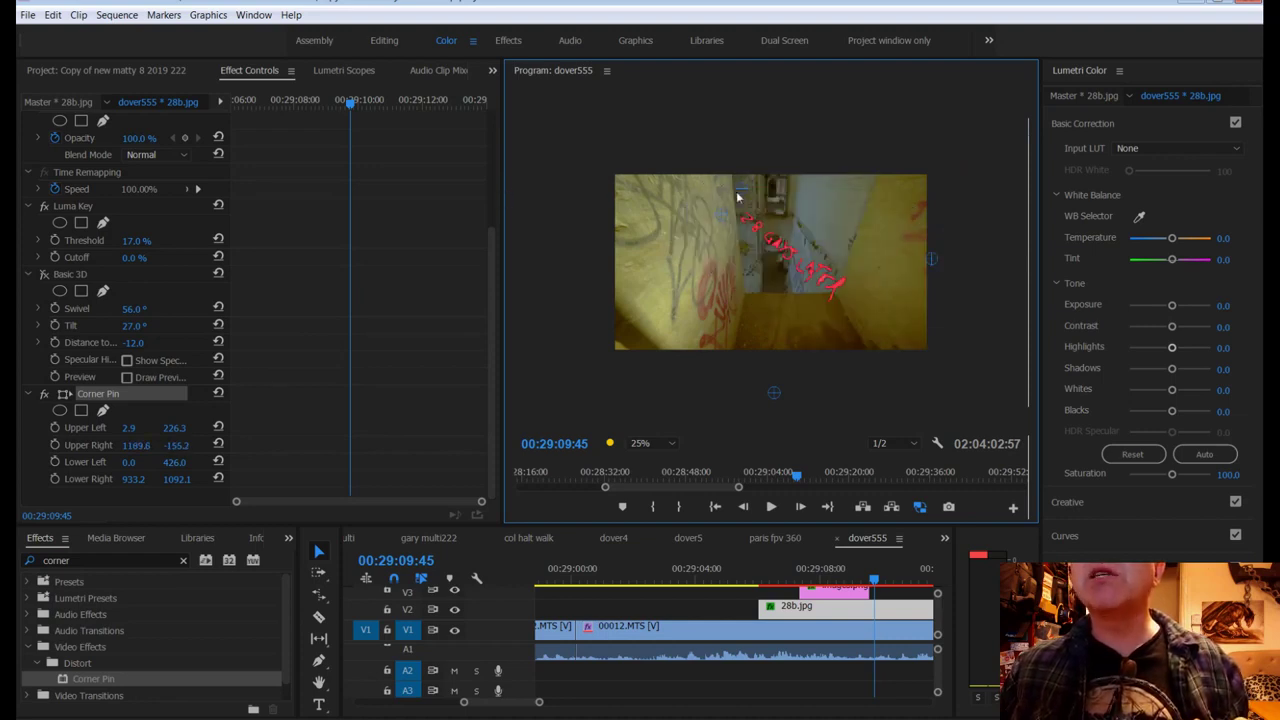
Step: Pull the lettering's upper-left Corner Pin point down to about 151, 299 to taper its start
left_click(645, 442)
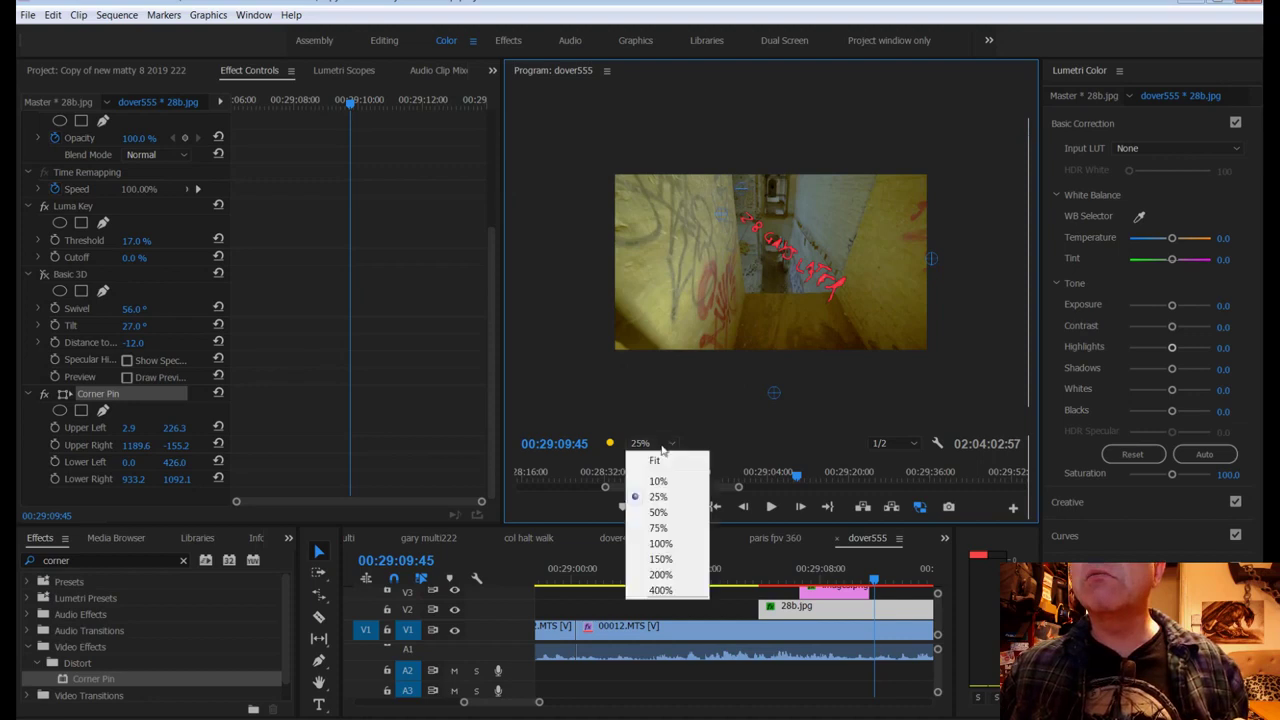
left_click(648, 456)
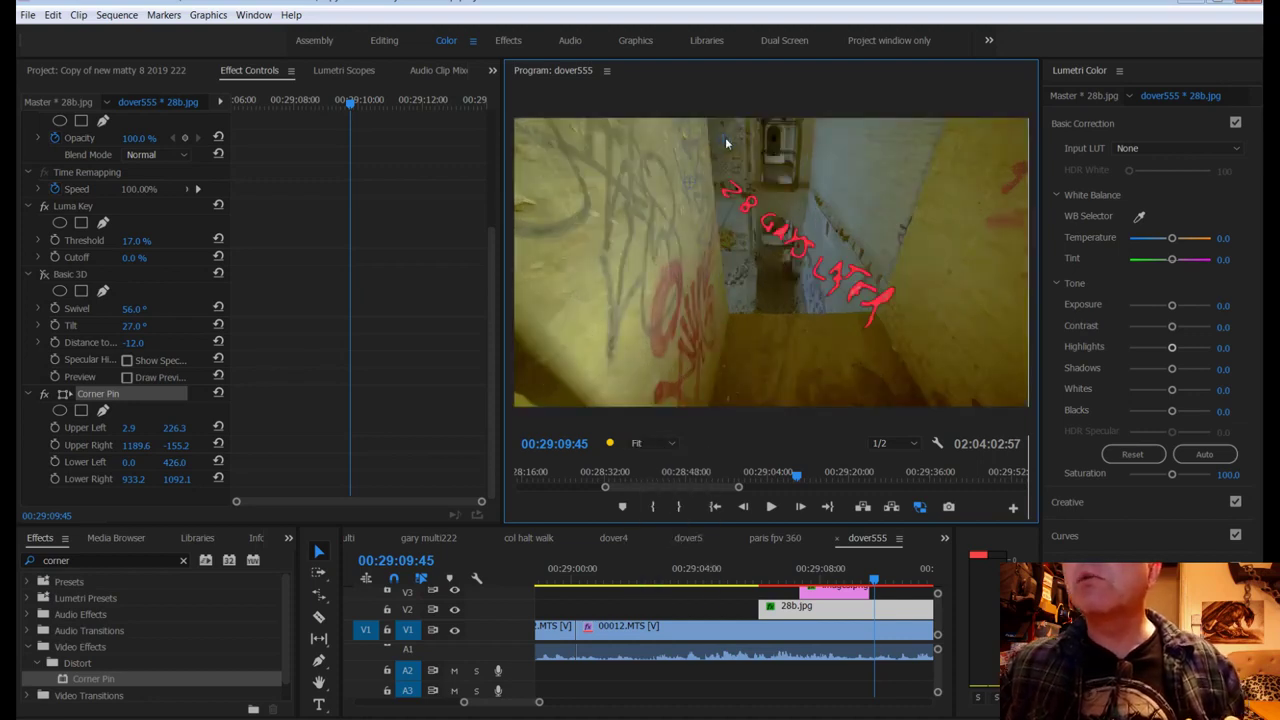
left_click_drag(726, 143, 738, 270)
Step: Rotate the lettering to 48° and move it onto the lower part of the yellow wall at about 1878, 713
scroll(150, 170, "up", 3)
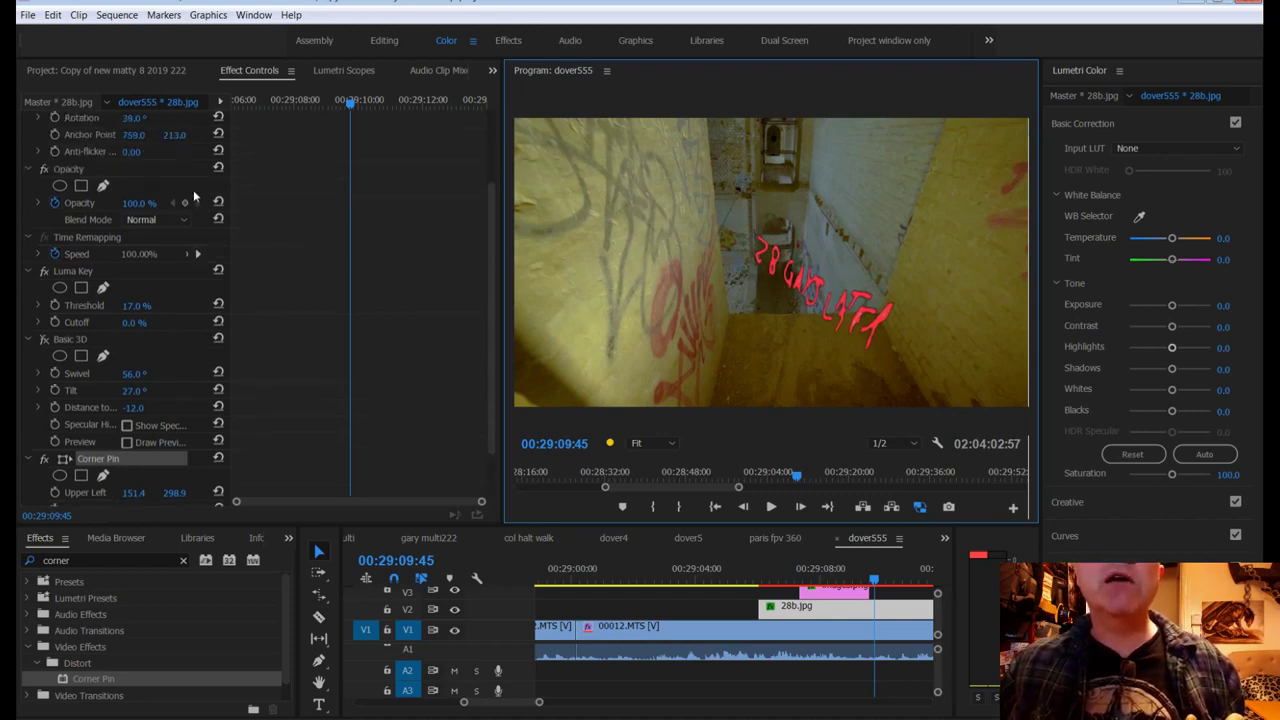
left_click_drag(128, 168, 176, 168)
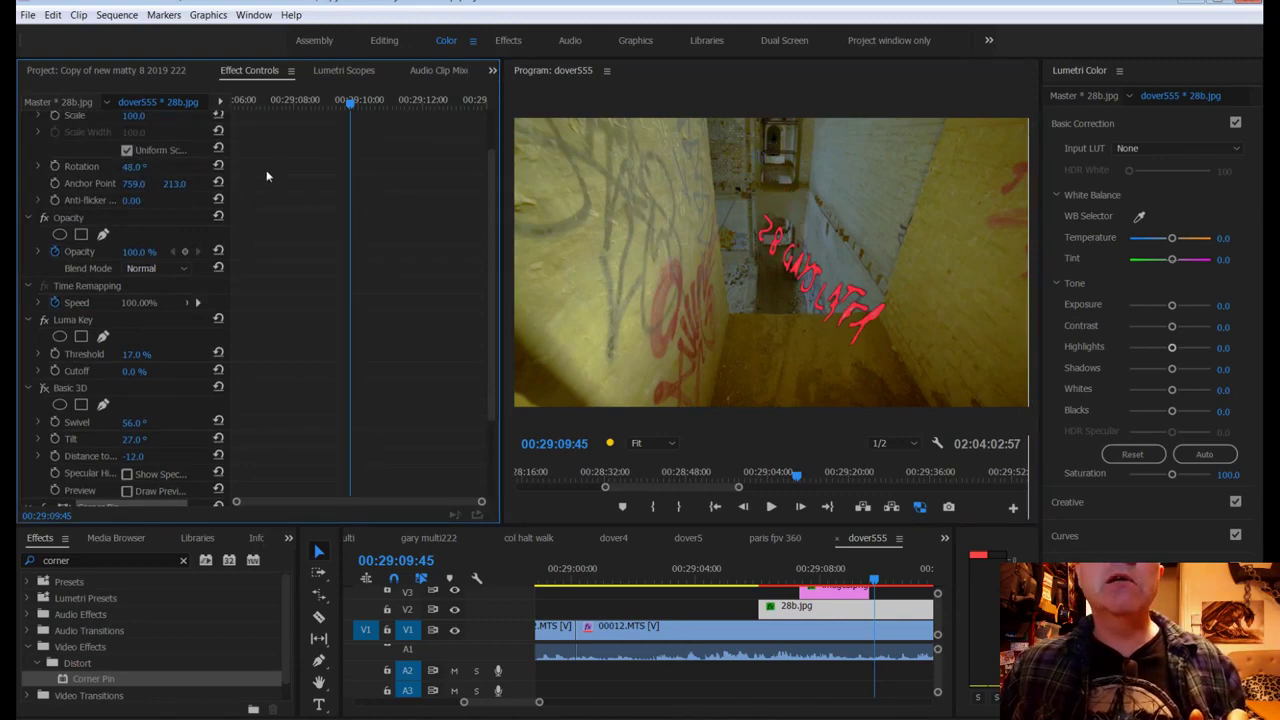
scroll(239, 150, "up", 2)
left_click(74, 137)
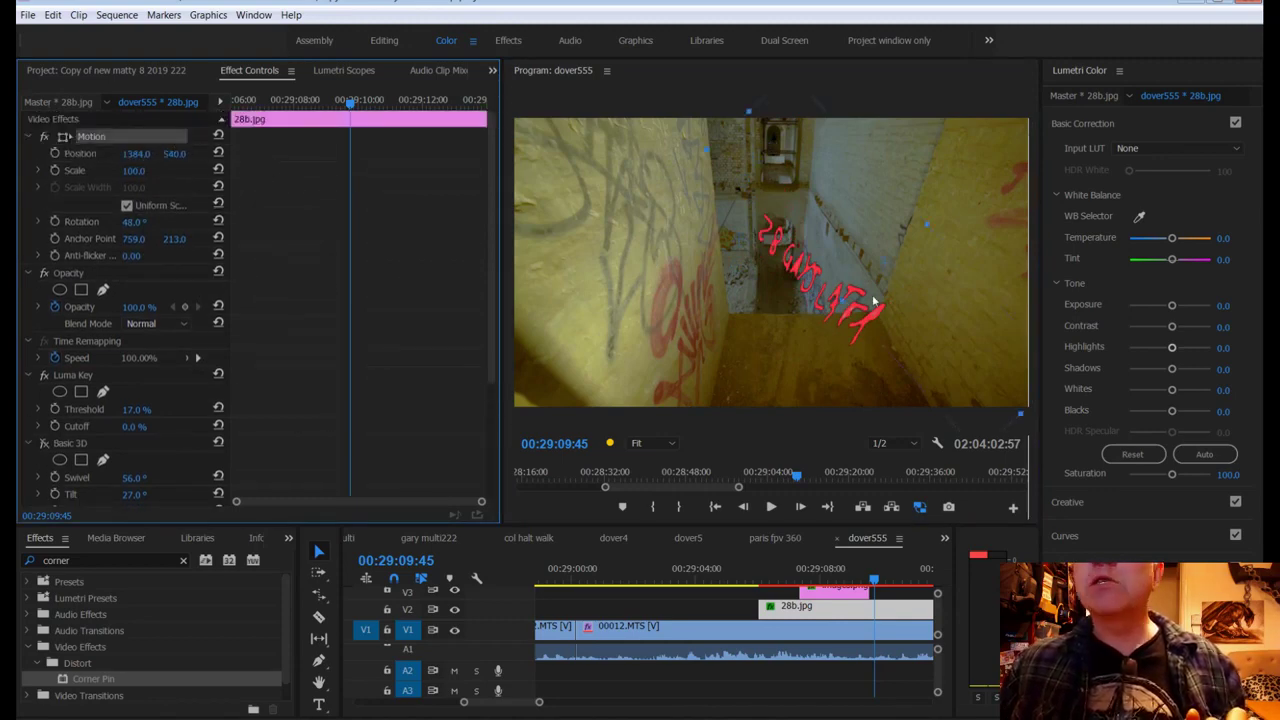
left_click_drag(848, 271, 963, 297)
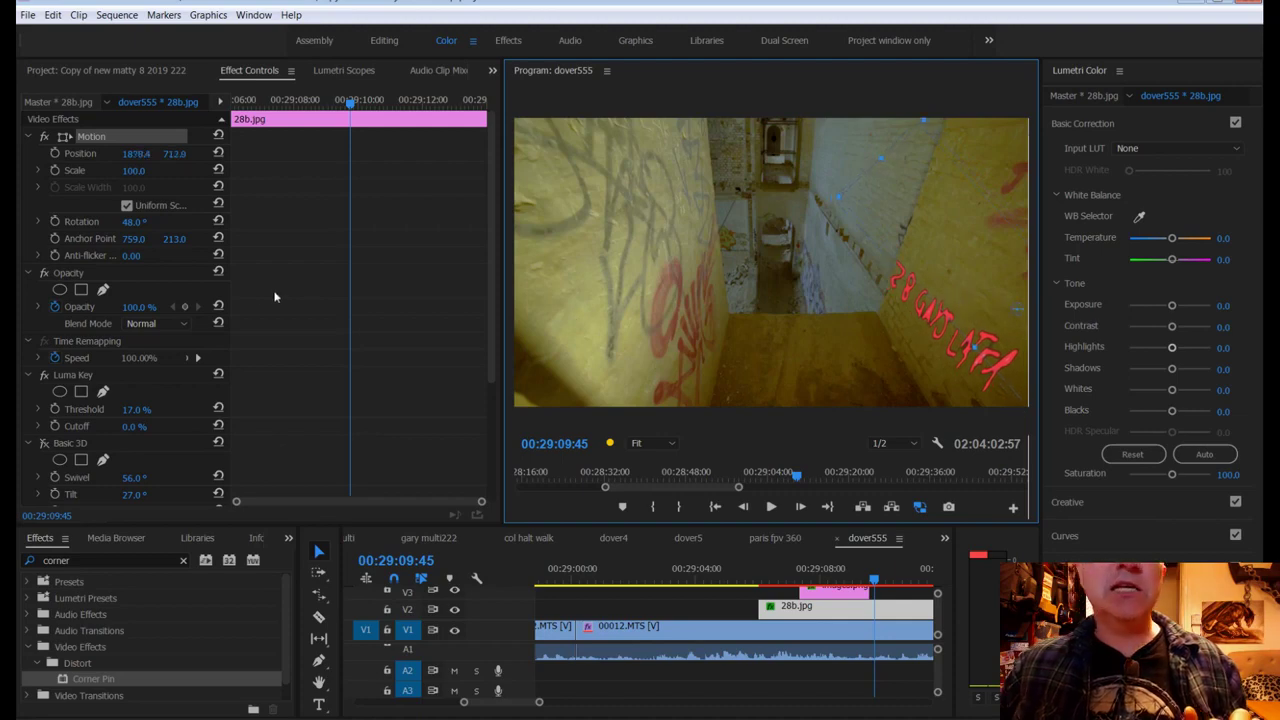
Step: Reduce the opacity of the 28b.jpg clip to 68% so the lettering blends into the wall
left_click(140, 307)
type("13")
key("Return")
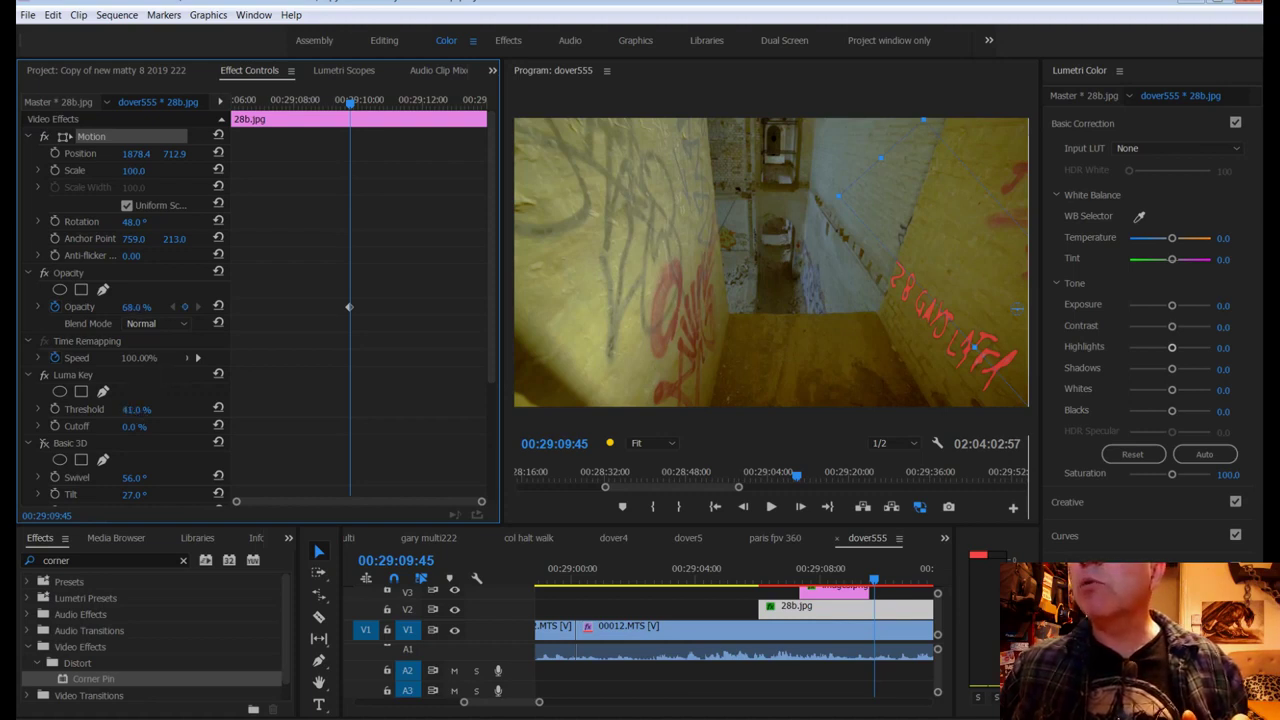
Step: Set the clip's Luma Key threshold to 29% and save the project
left_click_drag(137, 409, 122, 409)
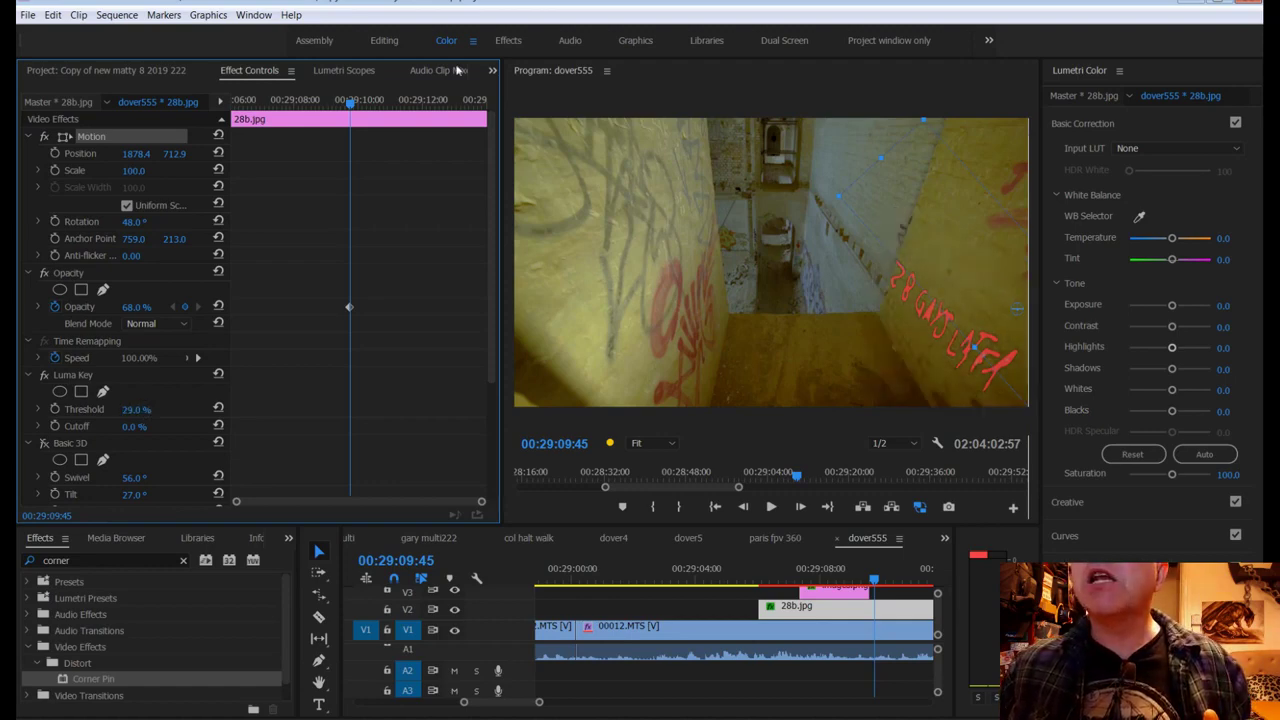
key("ctrl+s")
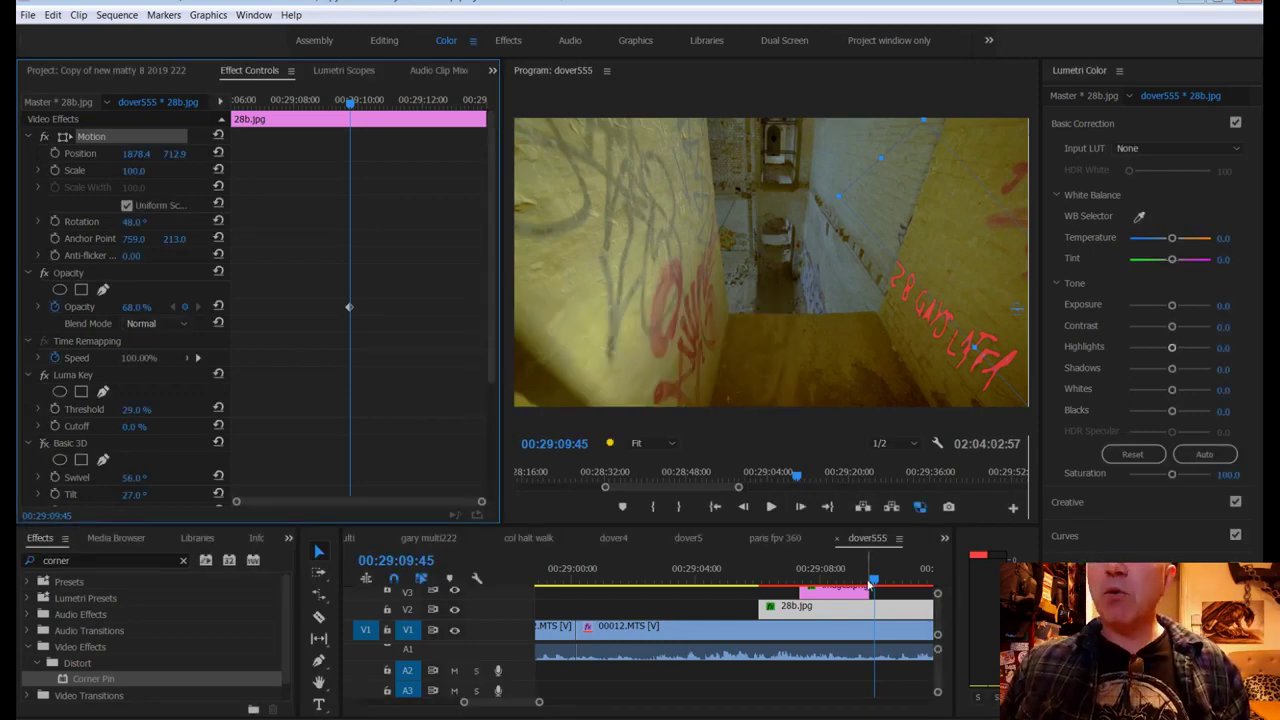
Step: Play the sequence from near the start of the 28b.jpg clip to check the lettering against the moving footage
left_click_drag(539, 702, 541, 702)
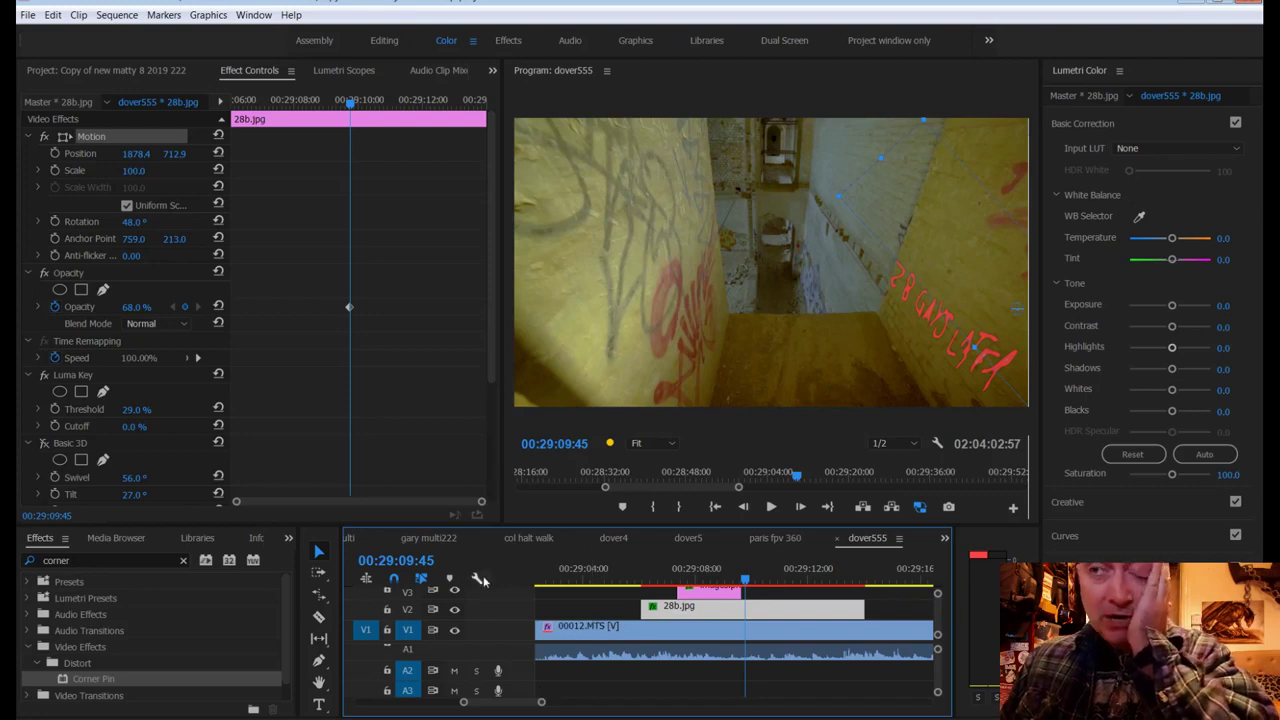
scroll(672, 613, "down", 3)
scroll(672, 613, "up", 2)
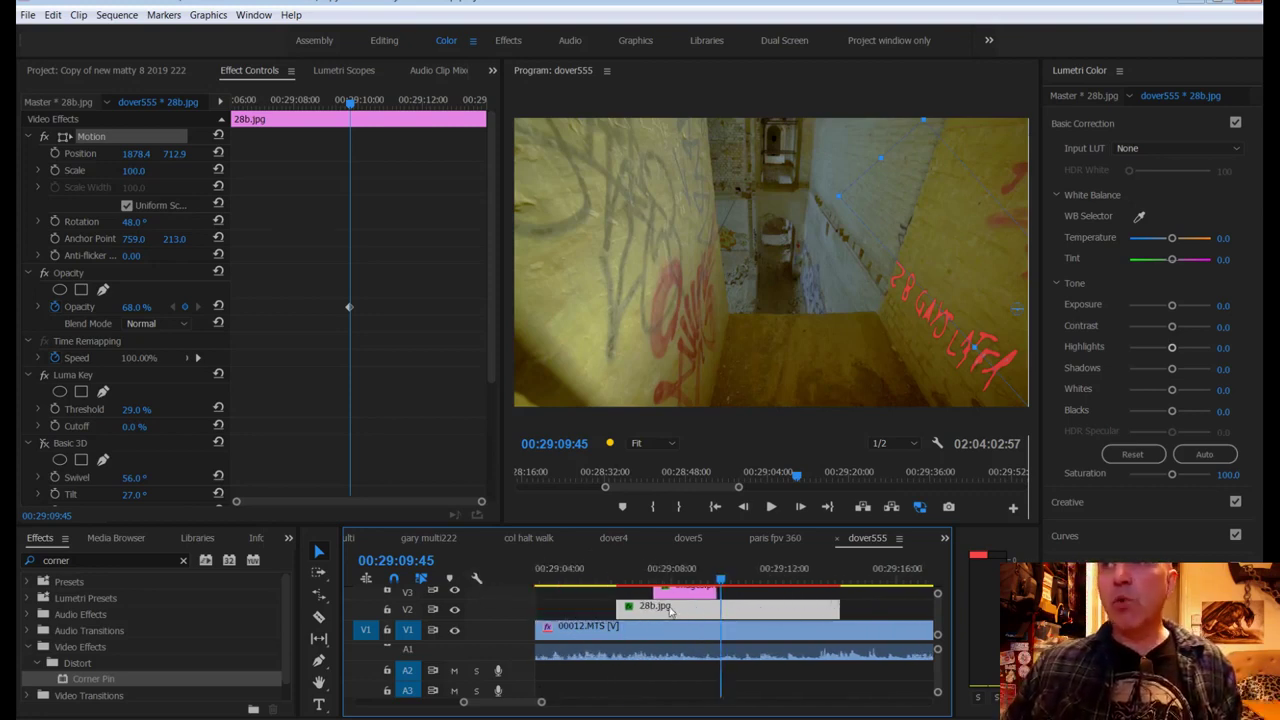
left_click(638, 577)
left_click_drag(638, 577, 627, 577)
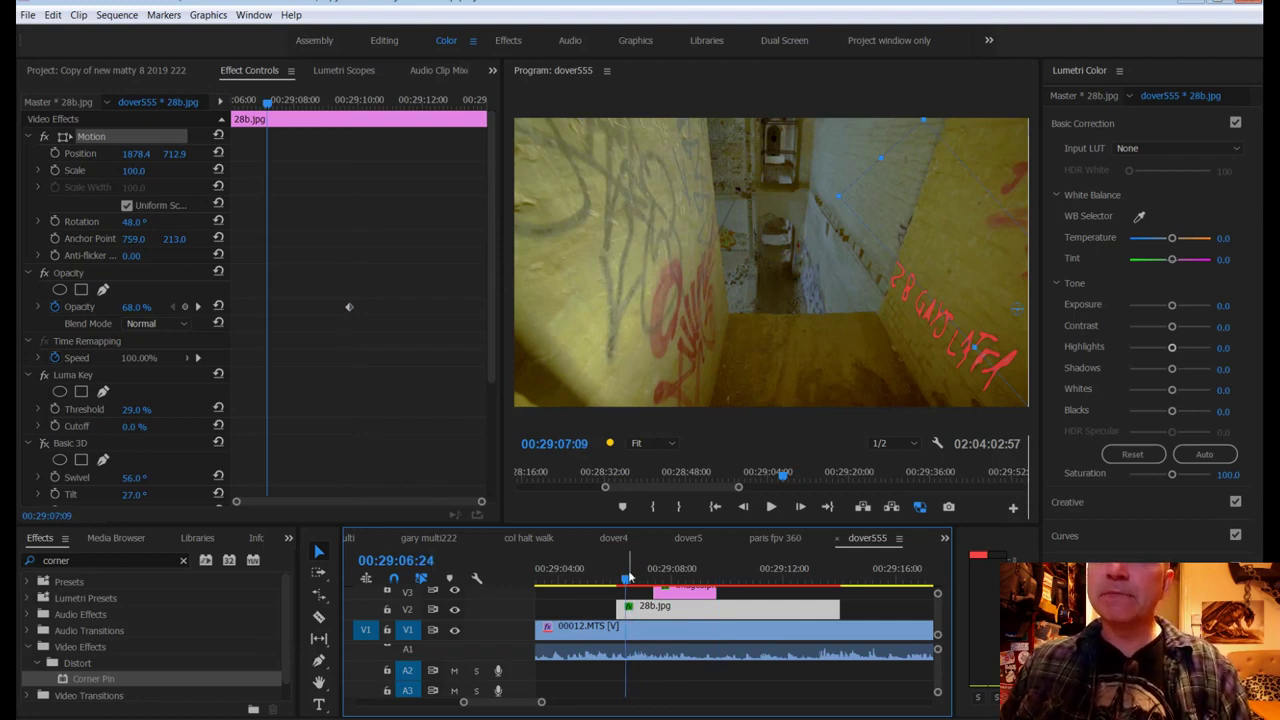
key("space")
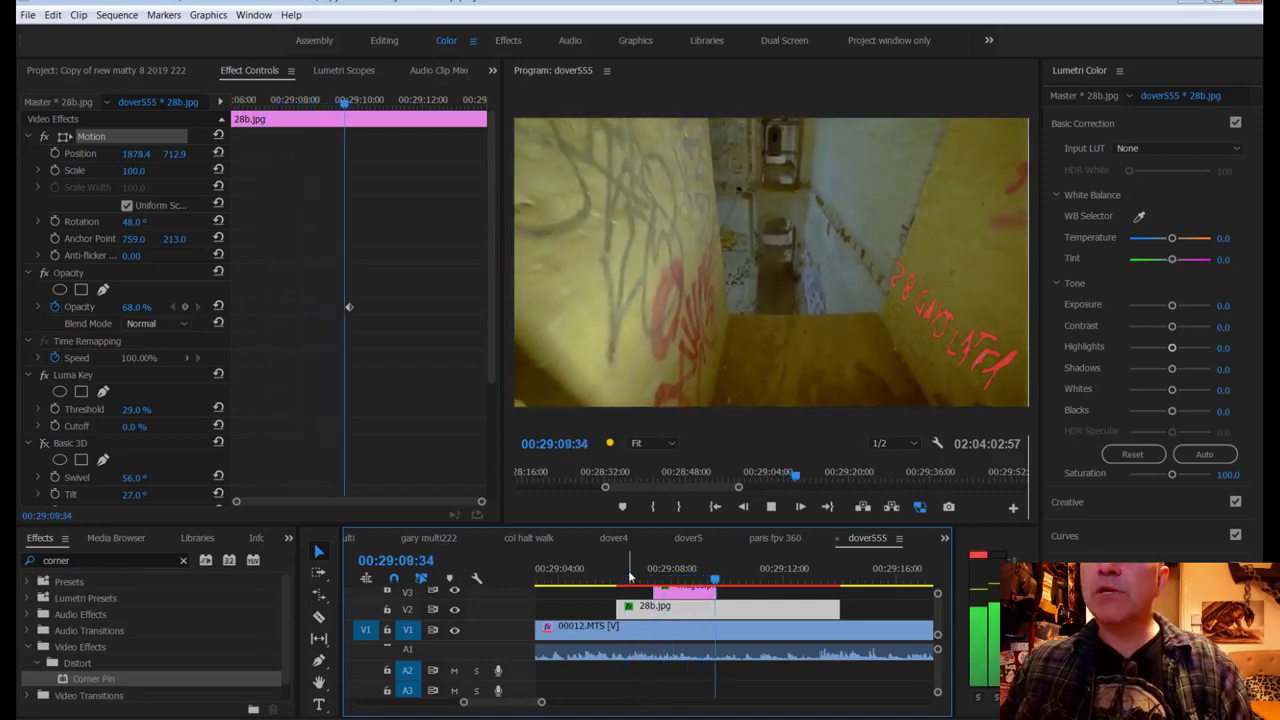
key("space")
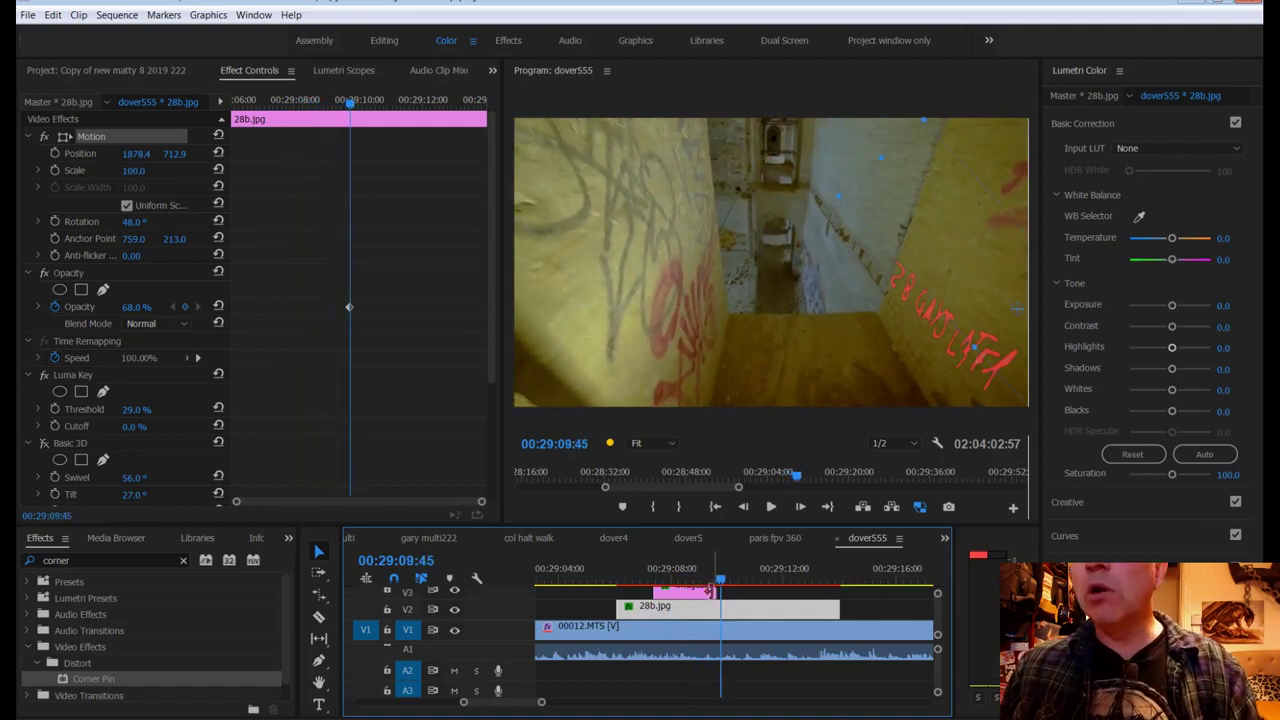
Step: Go to the start of the 28b.jpg clip at 00:29:06:10 and enable Position keyframing on the 00012.MTS clip
left_click_drag(716, 580, 627, 592)
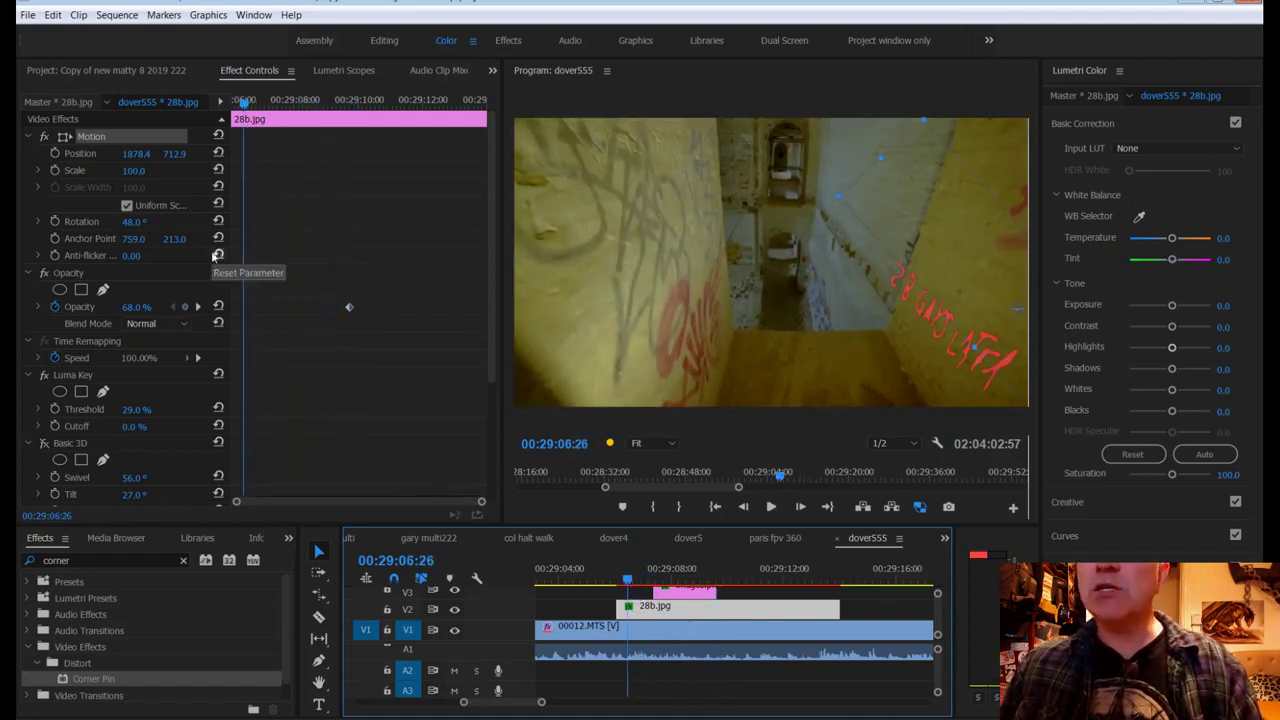
scroll(213, 257, "down", 3)
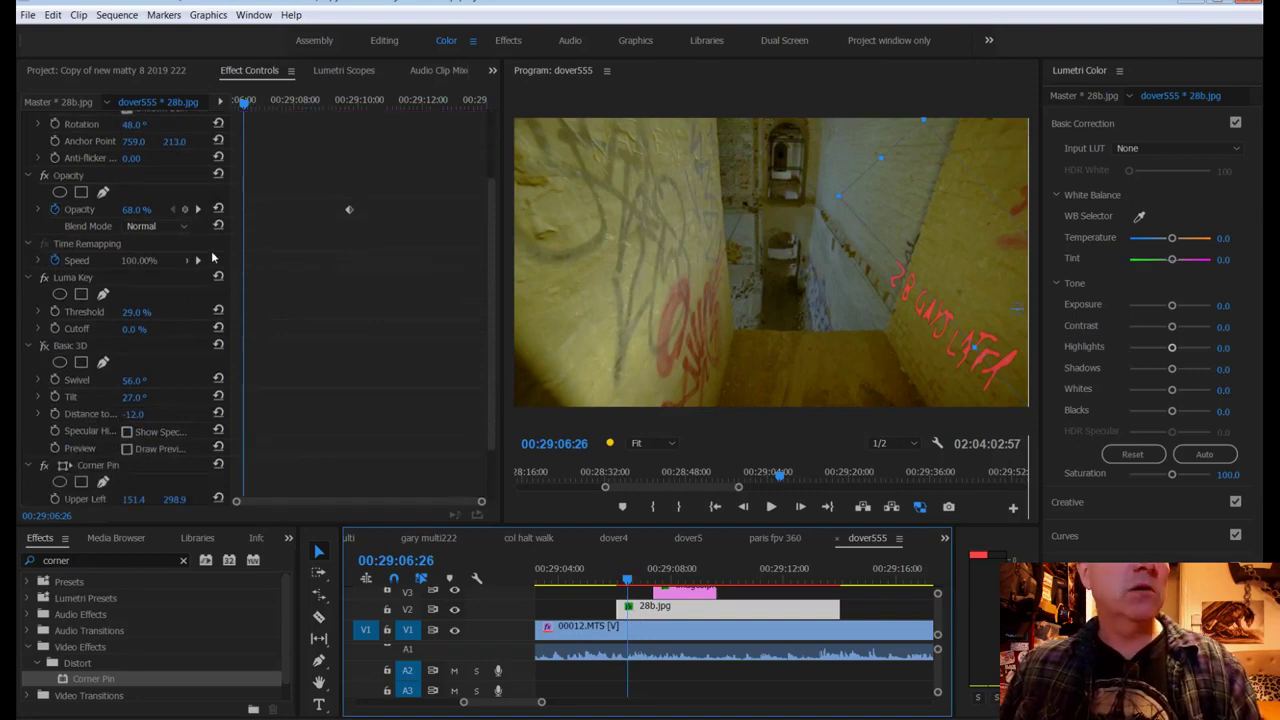
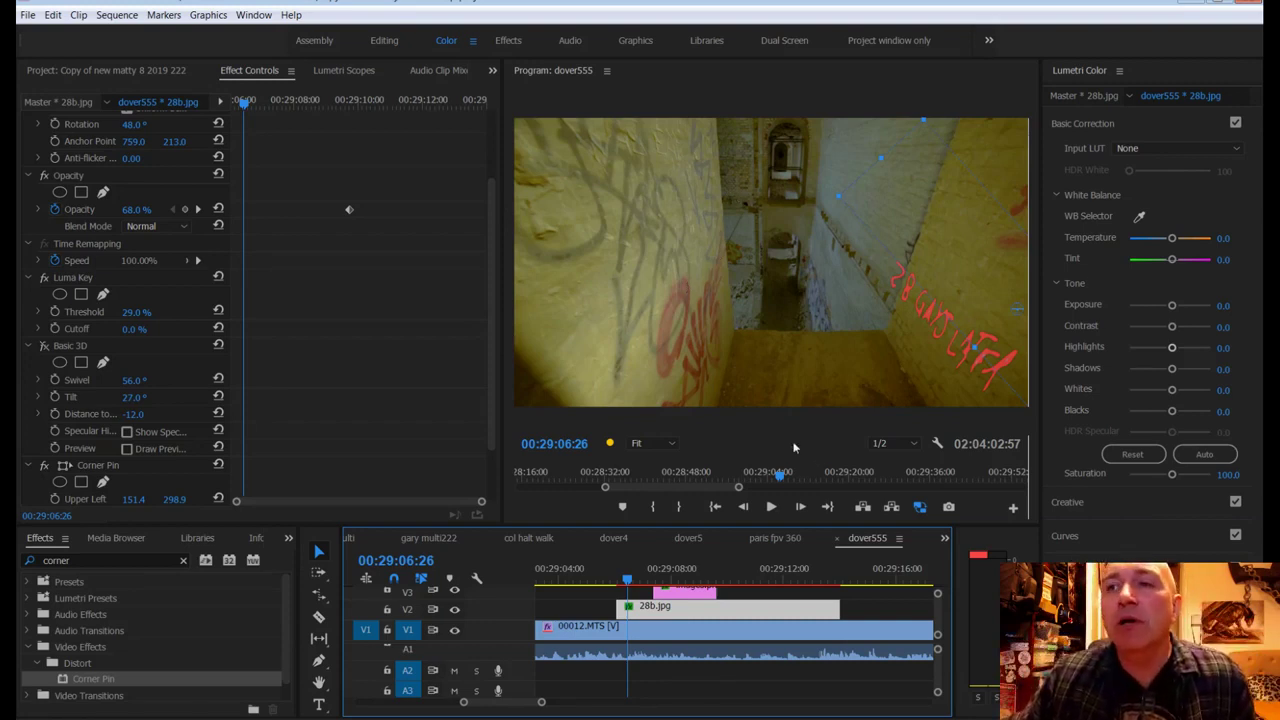
mouse_move(627, 580)
left_mouse_down()
mouse_move(655, 580)
mouse_move(619, 589)
left_mouse_up()
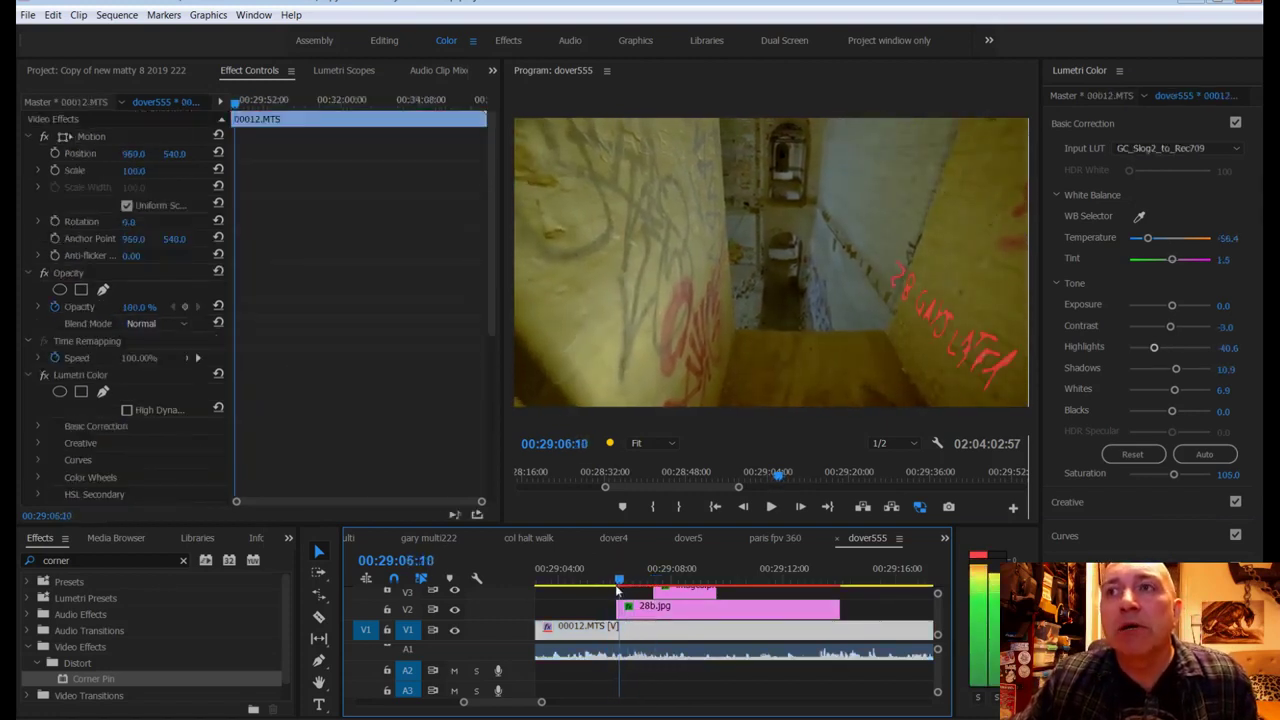
left_click(55, 154)
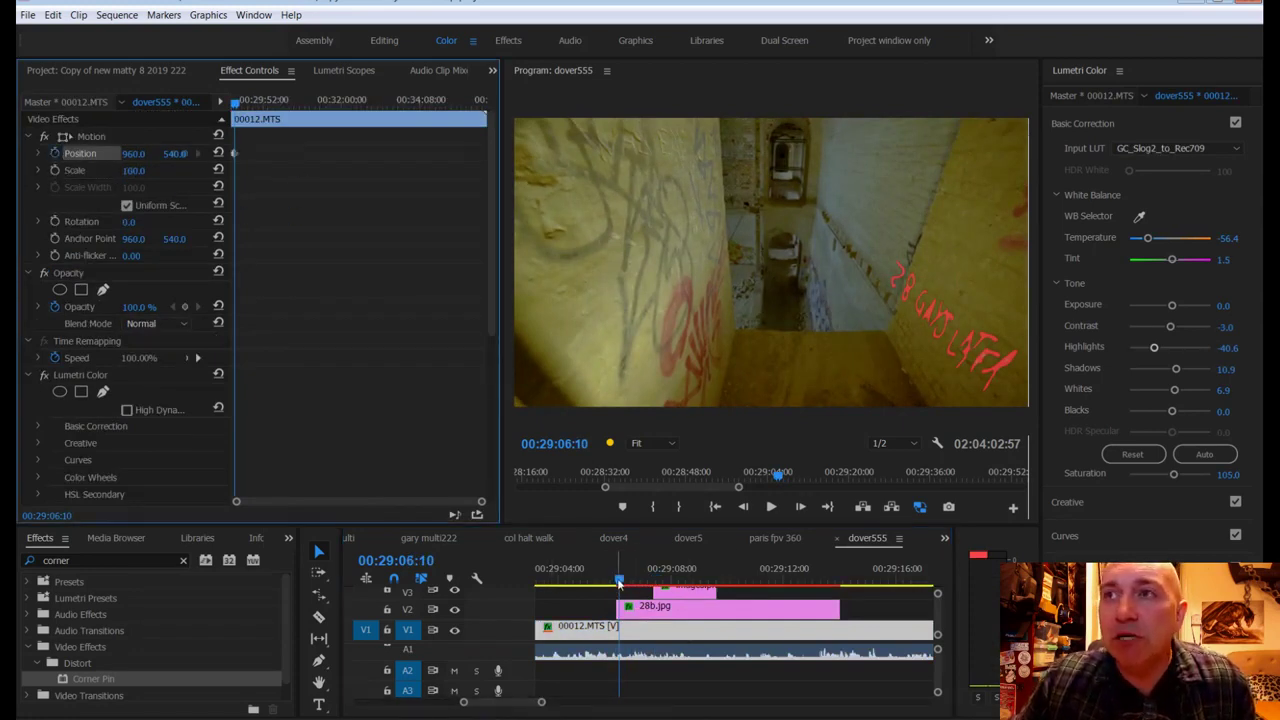
left_click_drag(142, 156, 139, 153)
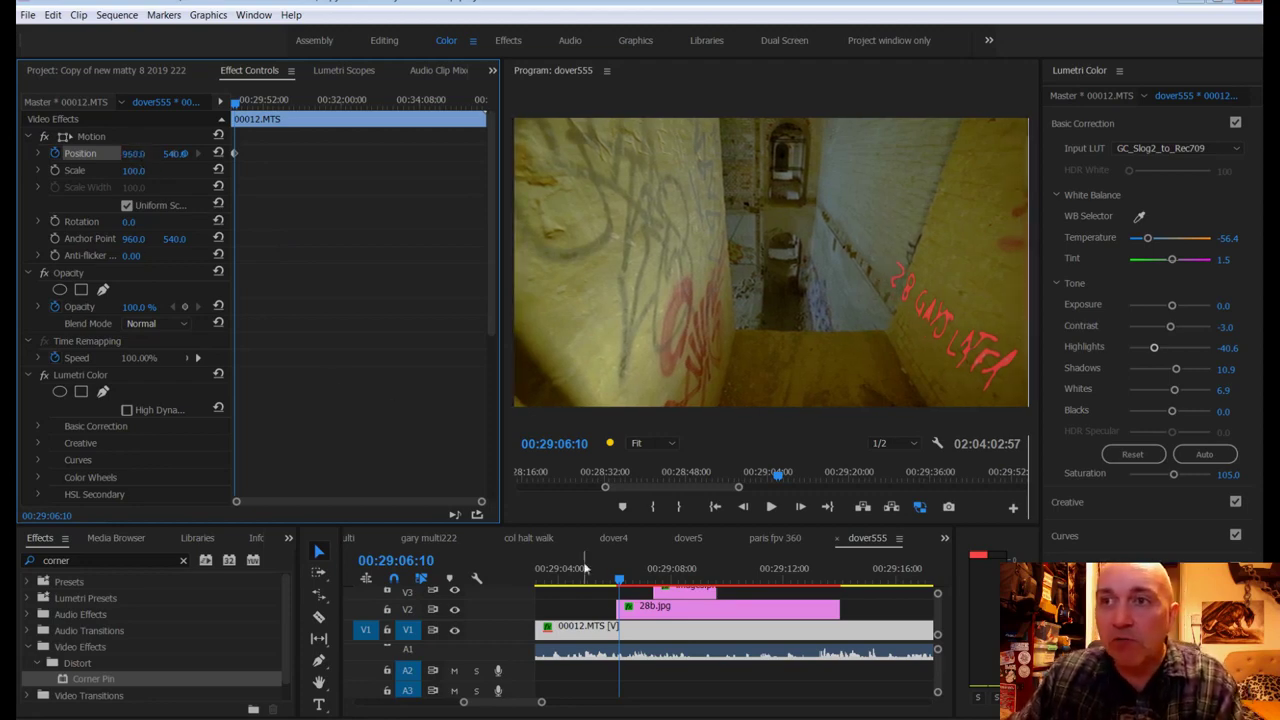
Step: Enable Position keyframing on the 28b.jpg clip at 00:29:06:10 and set its position to 1914.4, 782.9
left_click(654, 608)
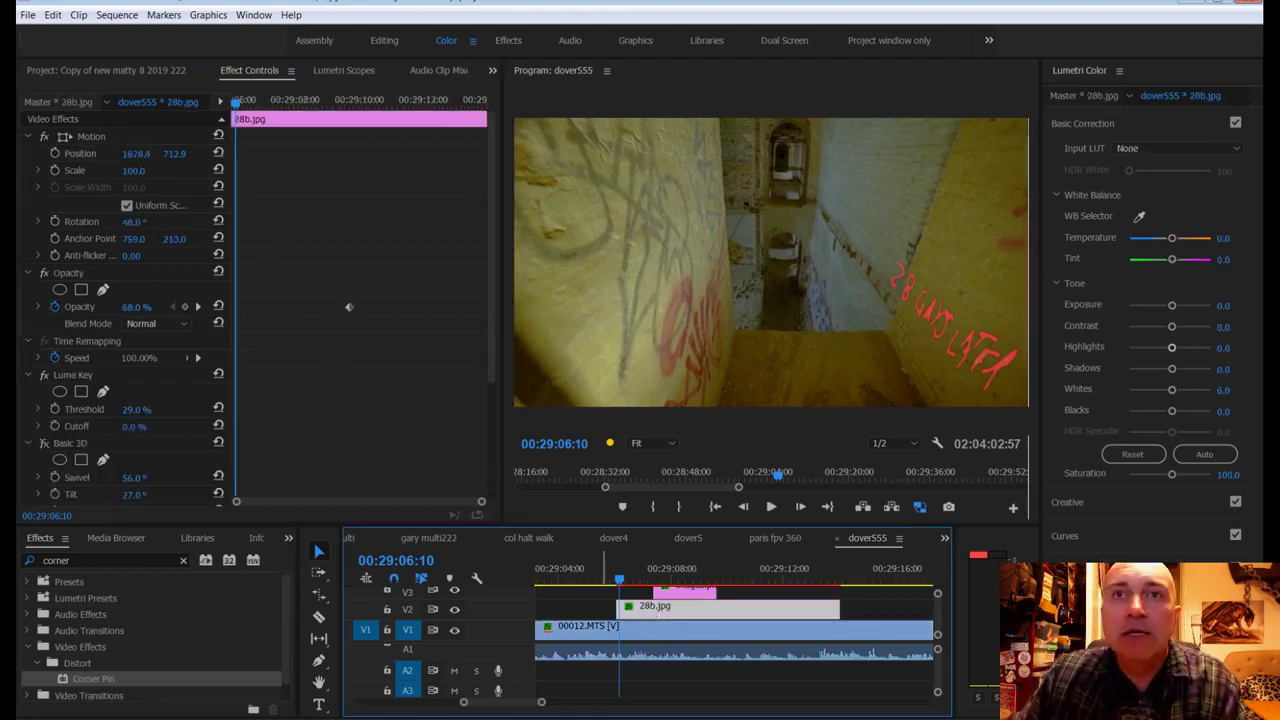
left_click(55, 153)
left_click_drag(136, 153, 176, 153)
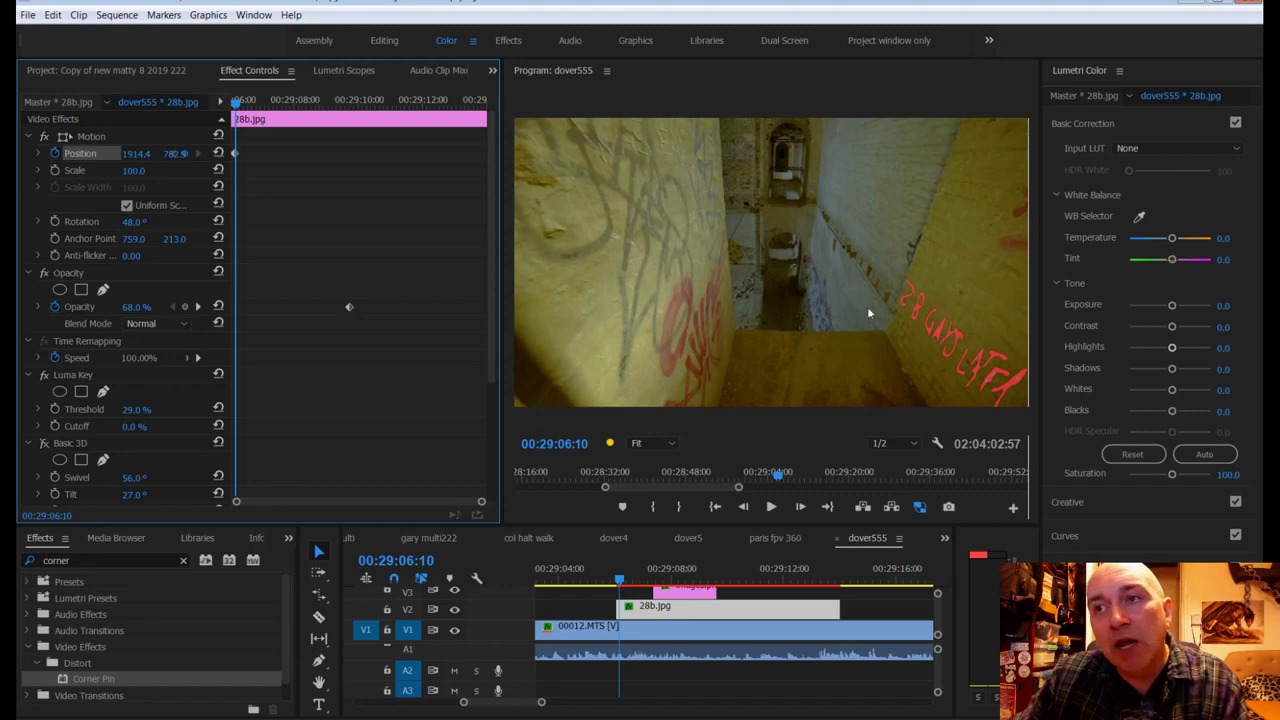
Step: Magnify the program preview to 200% and frame the lettering's "28" against the edge of the yellow wall
left_click(654, 443)
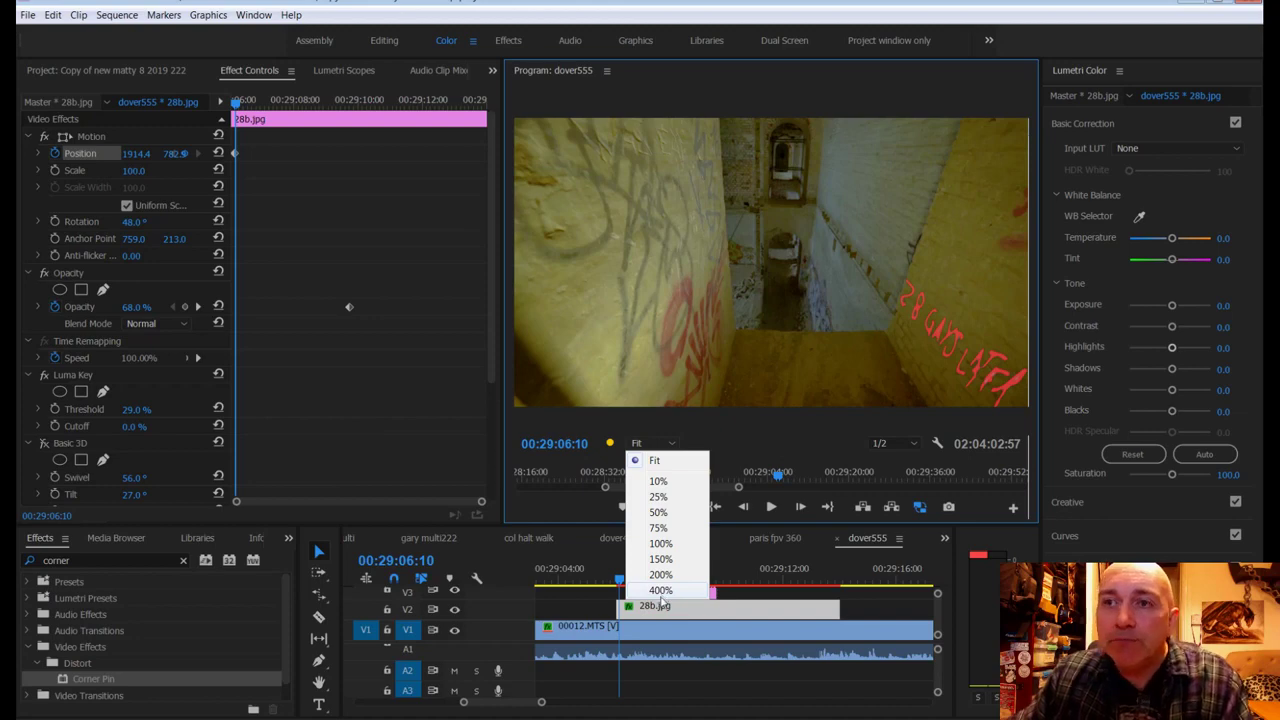
left_click(661, 576)
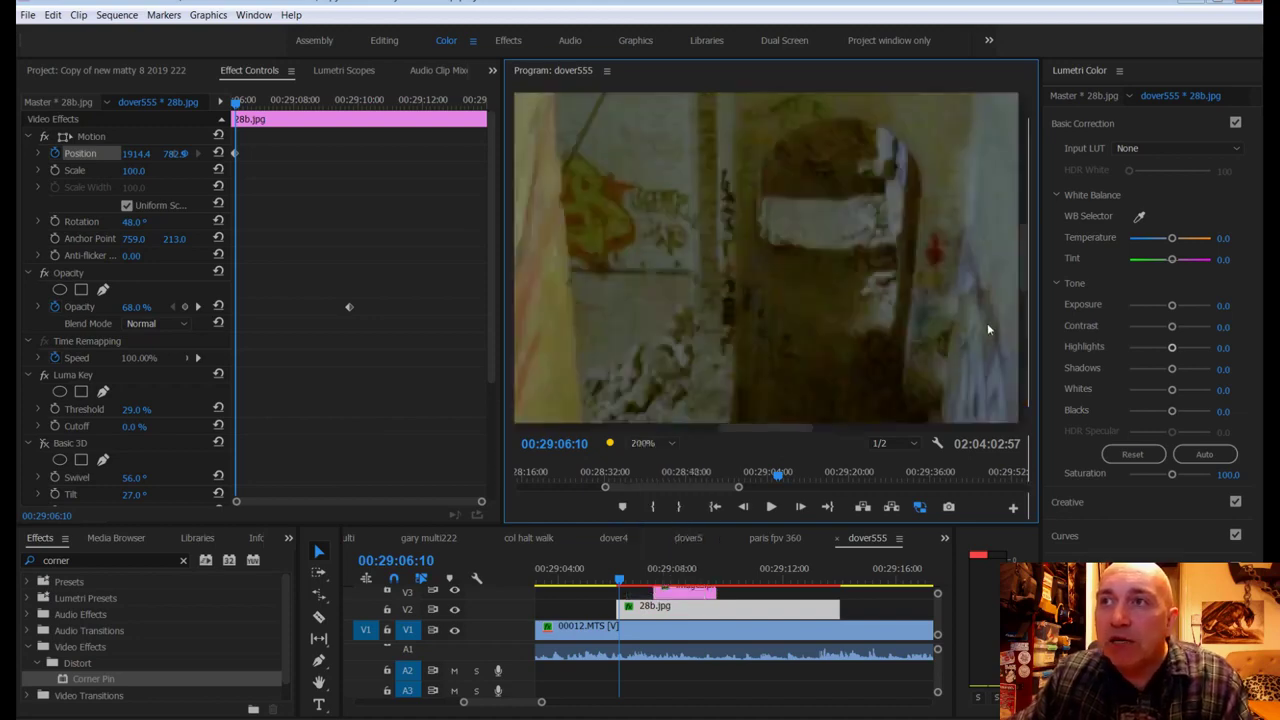
left_click_drag(1030, 261, 1028, 371)
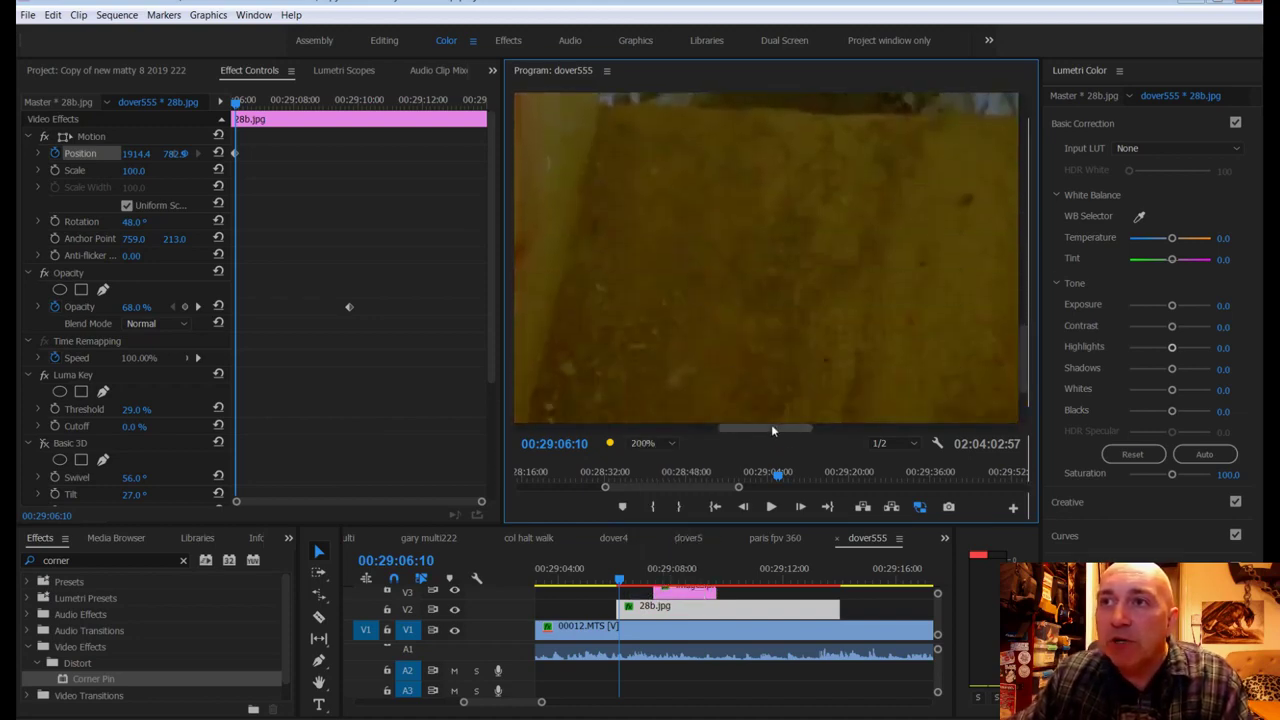
left_click_drag(771, 429, 1032, 281)
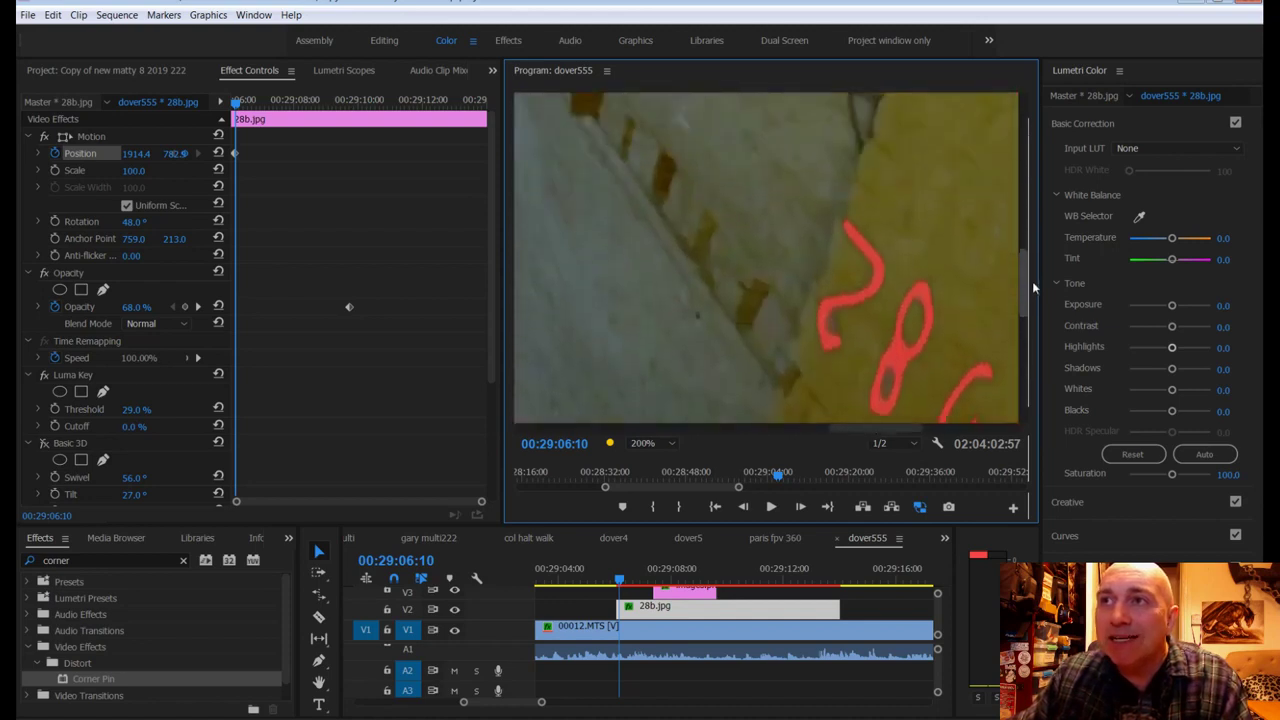
scroll(870, 283, "down", 2)
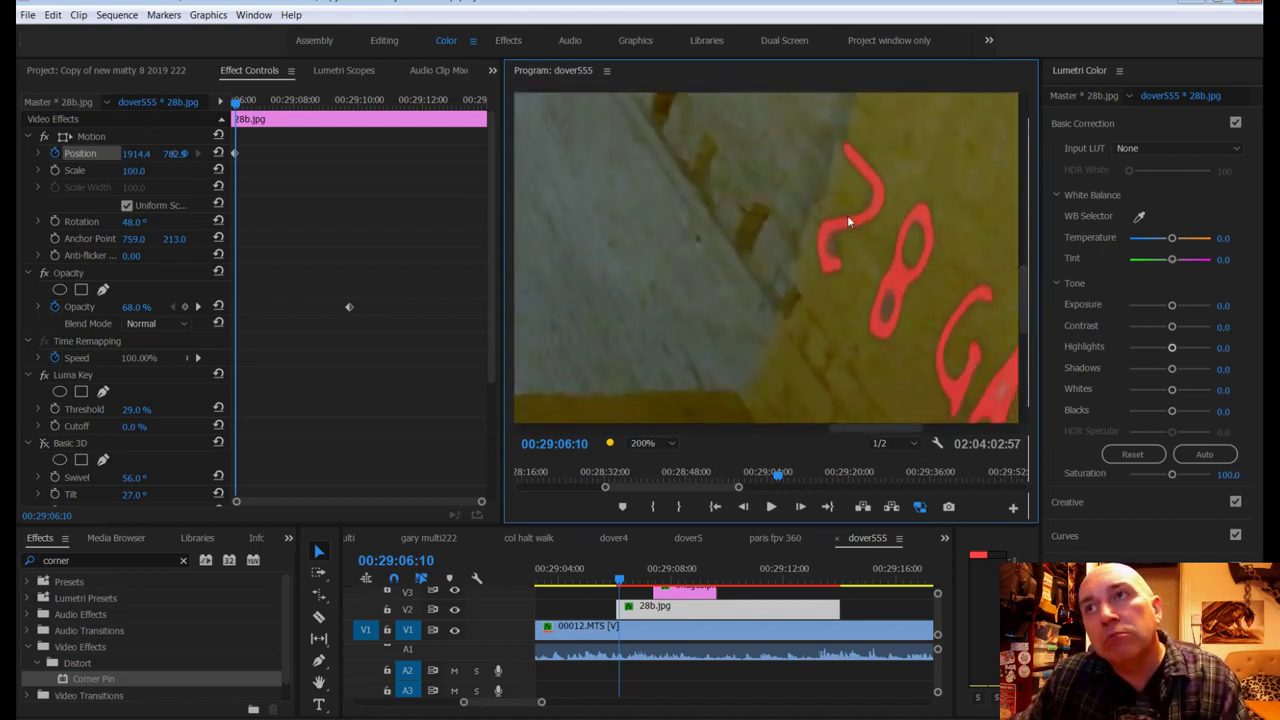
left_click(1022, 332)
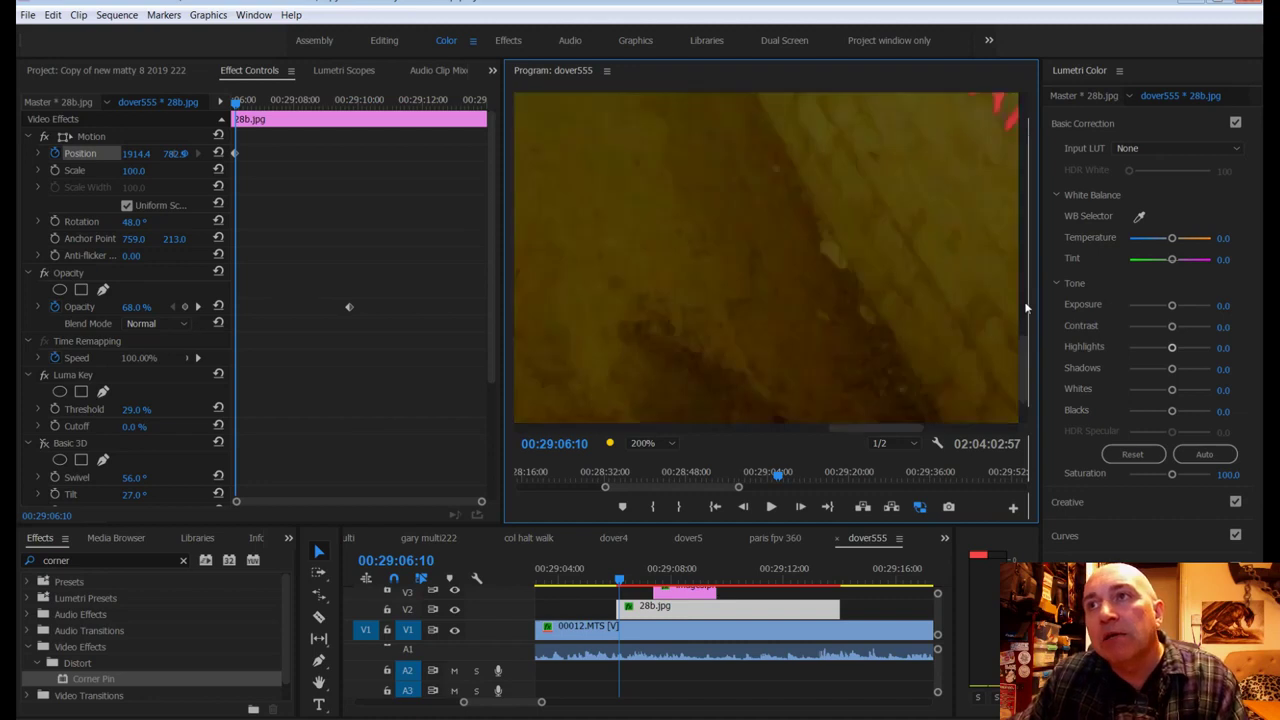
left_click_drag(1030, 286, 1018, 252)
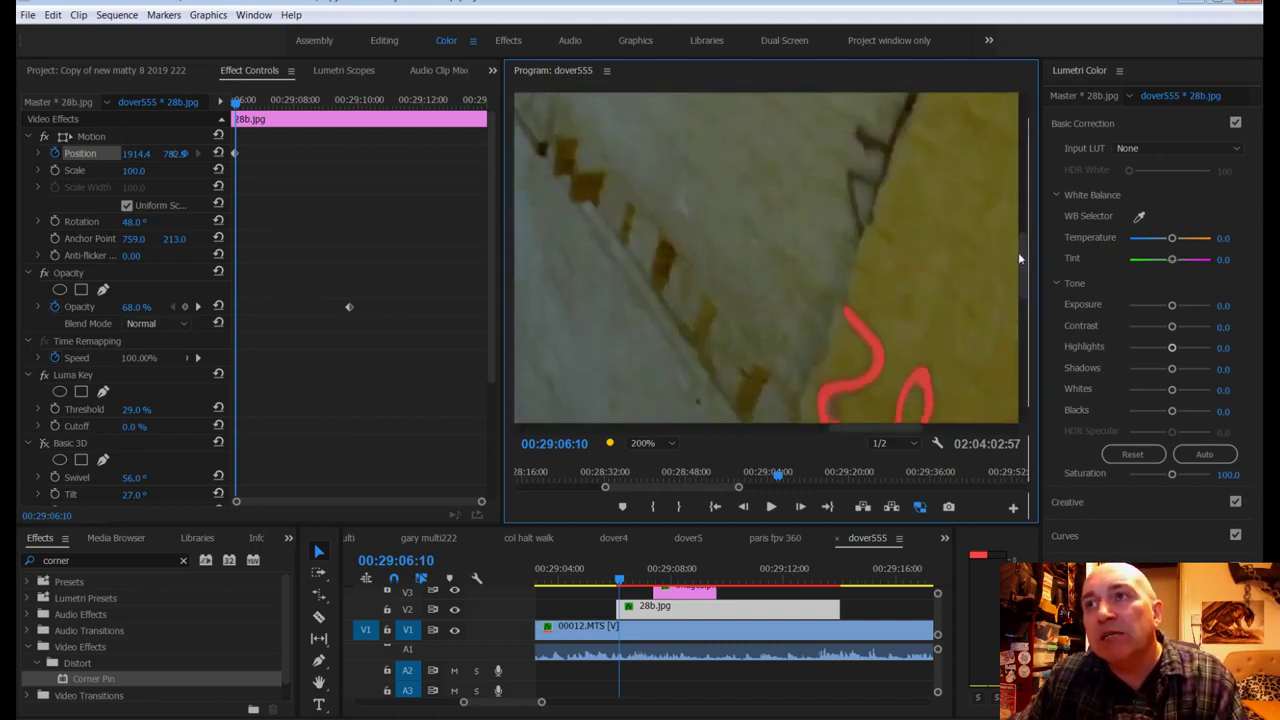
left_click_drag(834, 426, 885, 425)
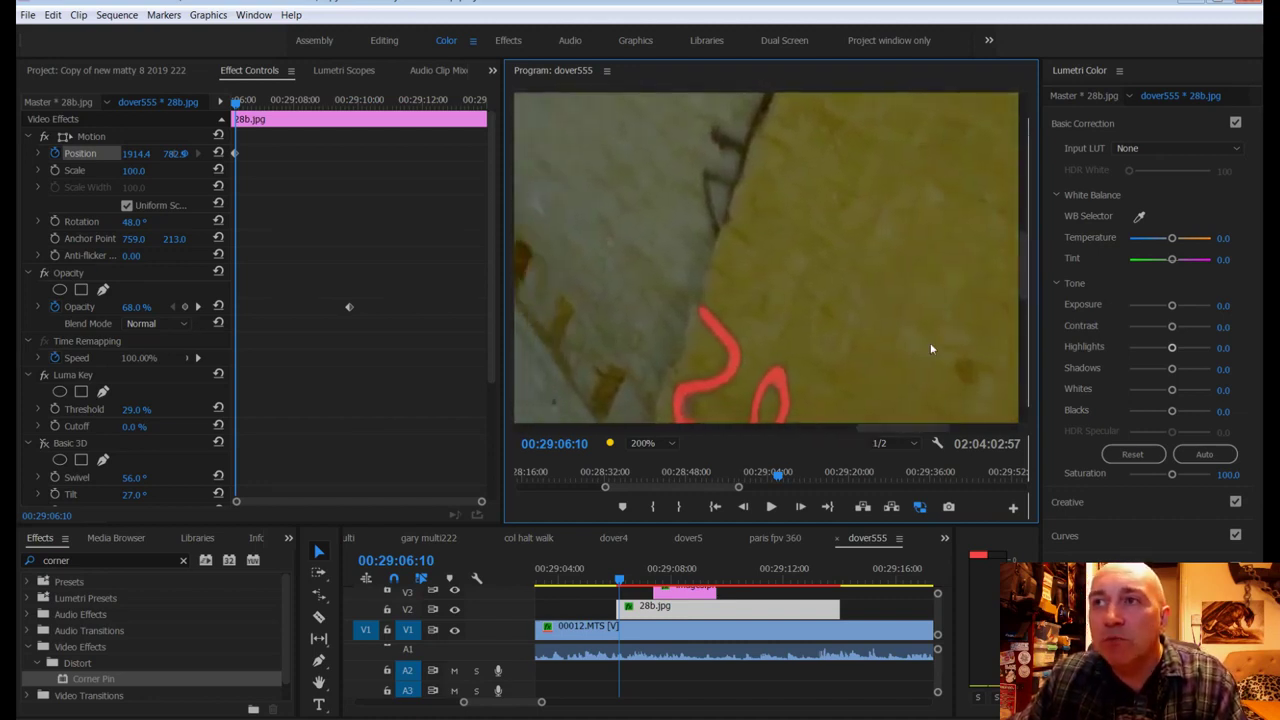
left_click_drag(1020, 283, 1021, 316)
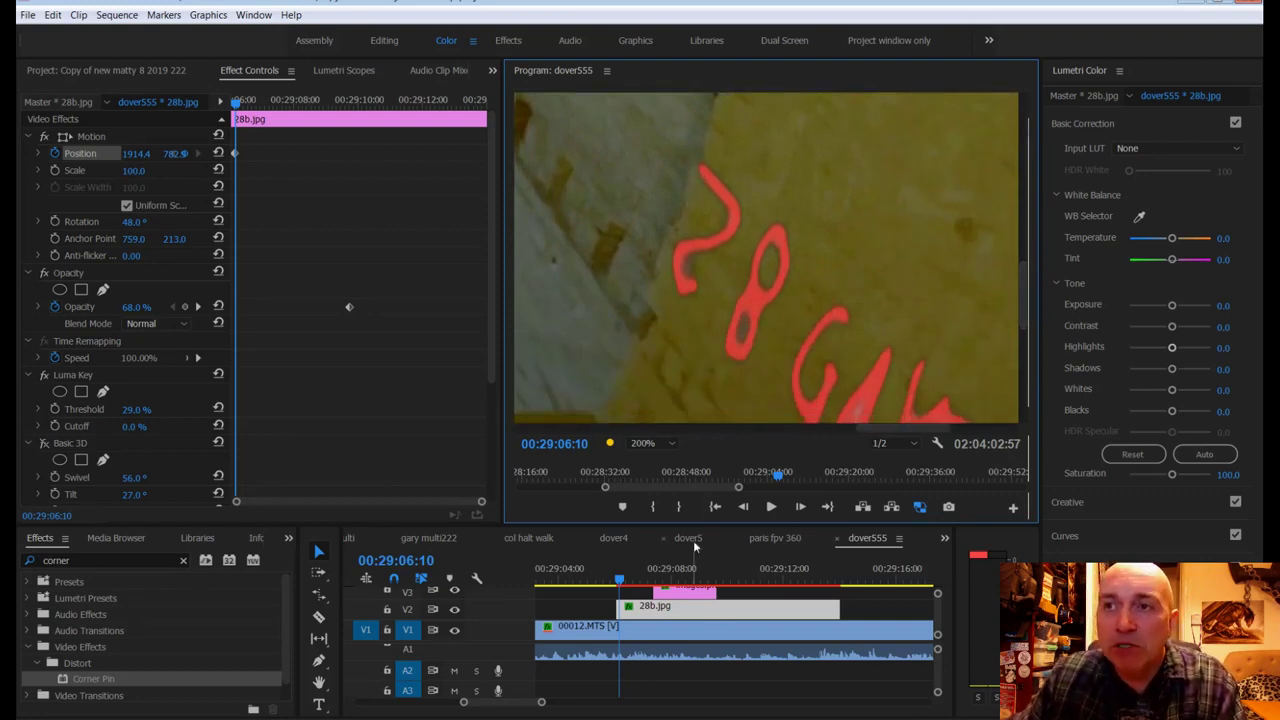
Step: Advance to 00:29:06:27 and keyframe the lettering's position at 1911.4, 779.9 to follow the wall
key("Right")
key("Right")
key("Right")
key("Right")
key("Right")
key("Right")
key("Right")
key("Right")
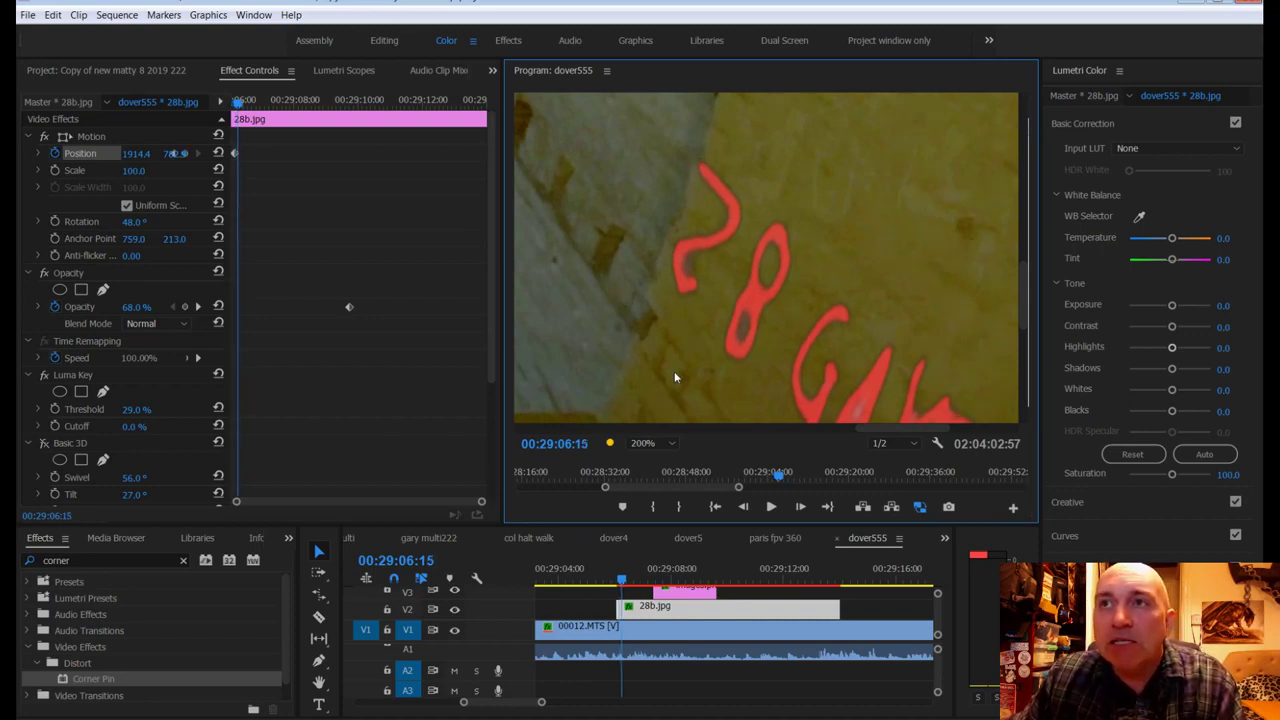
key("Right")
key("Right")
key("Right")
key("Right")
key("Right")
key("Right")
key("Right")
key("Right")
key("Right")
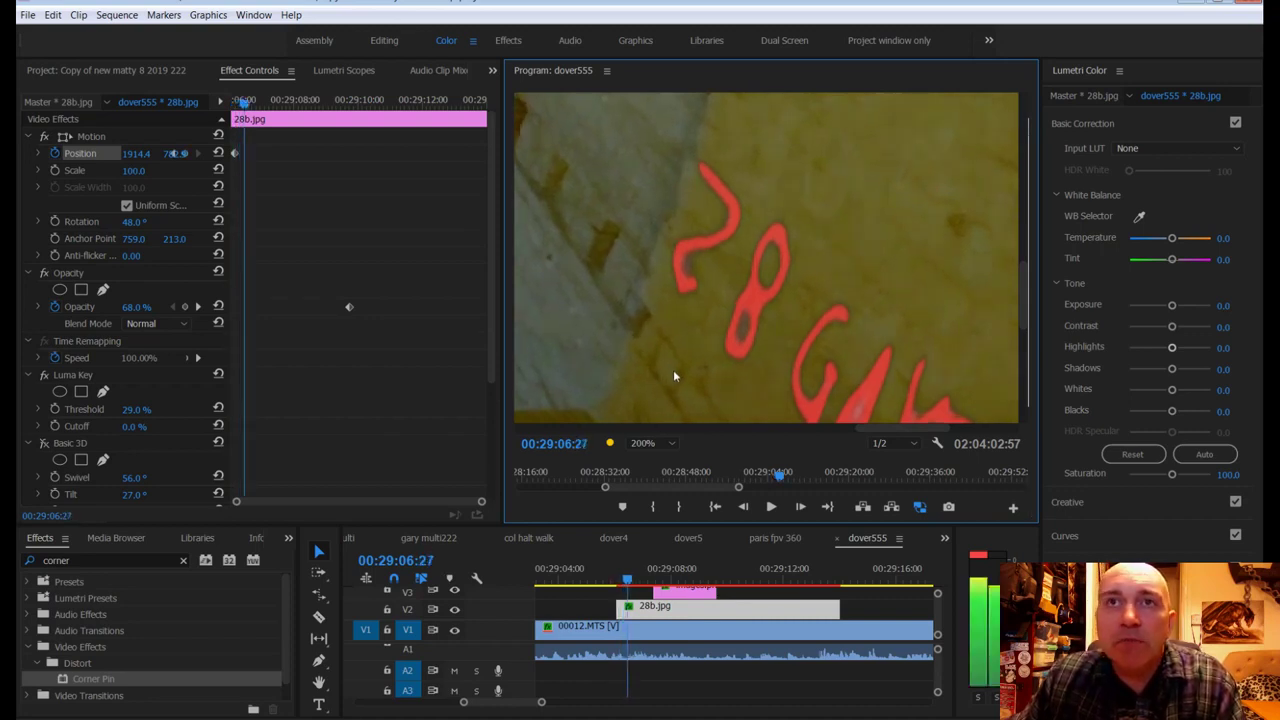
mouse_move(134, 153)
left_mouse_down()
mouse_move(145, 153)
mouse_move(134, 157)
left_mouse_up()
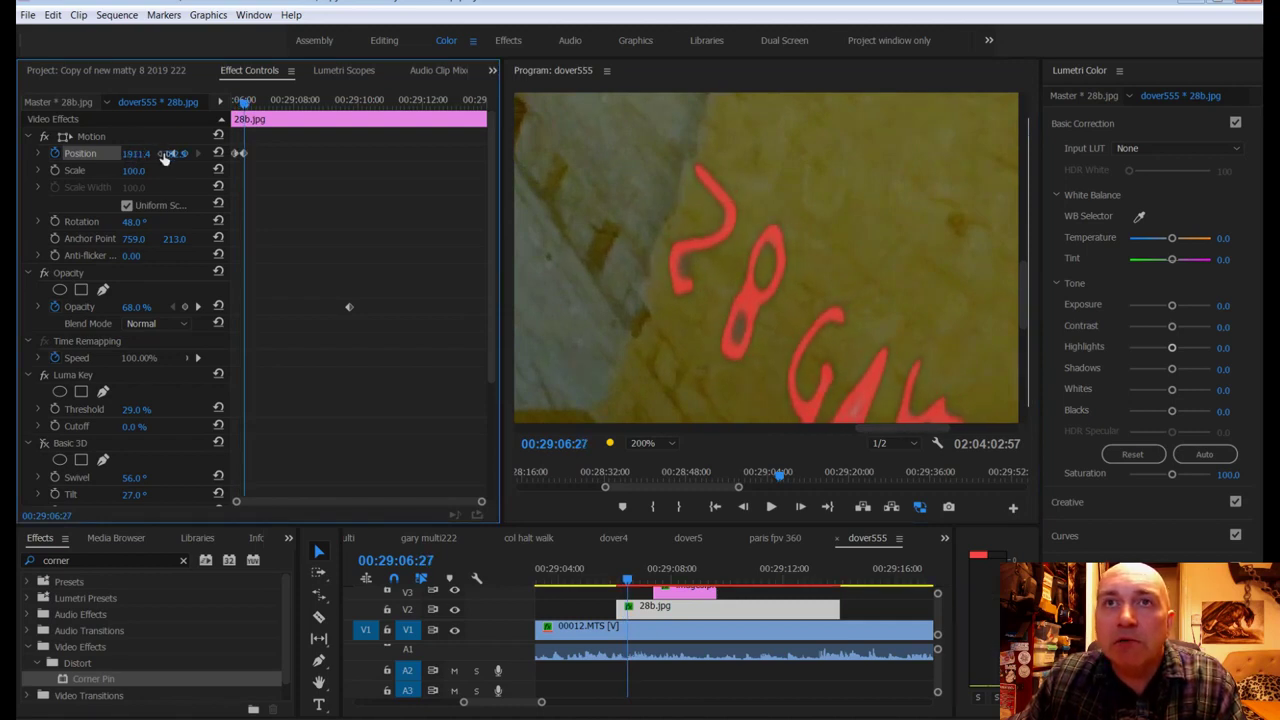
left_click_drag(229, 180, 285, 180)
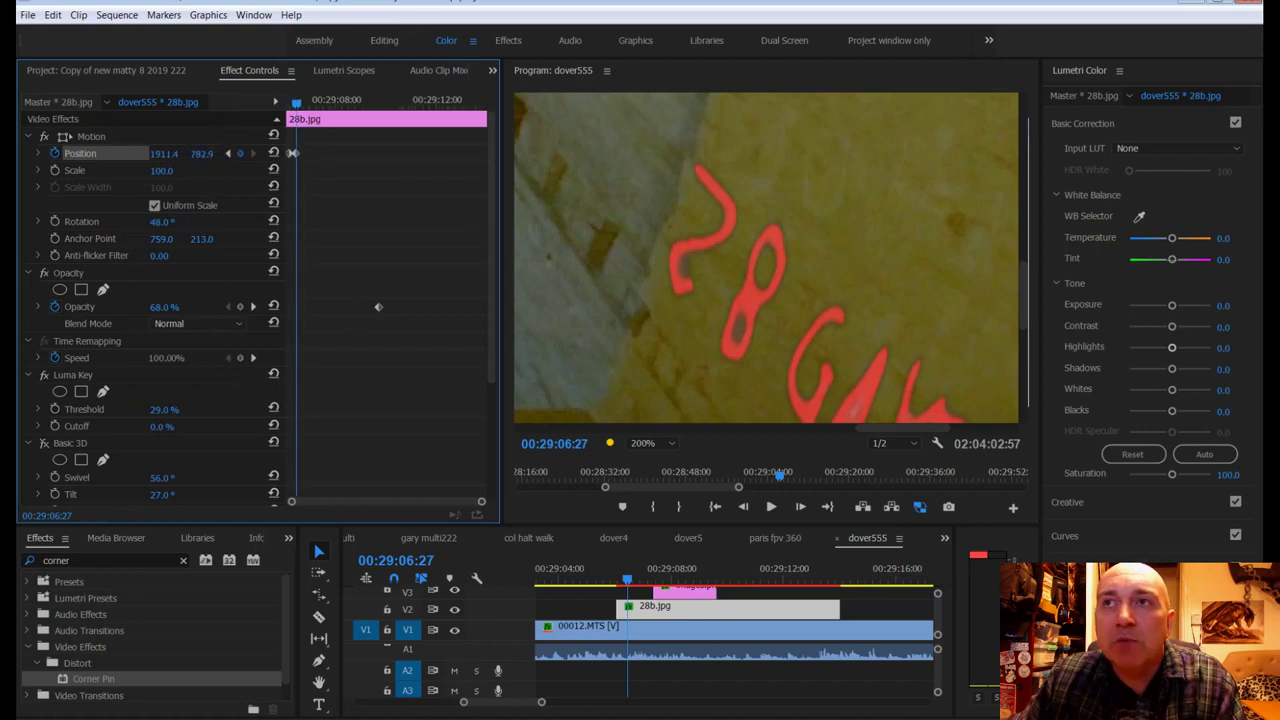
left_click_drag(201, 153, 204, 155)
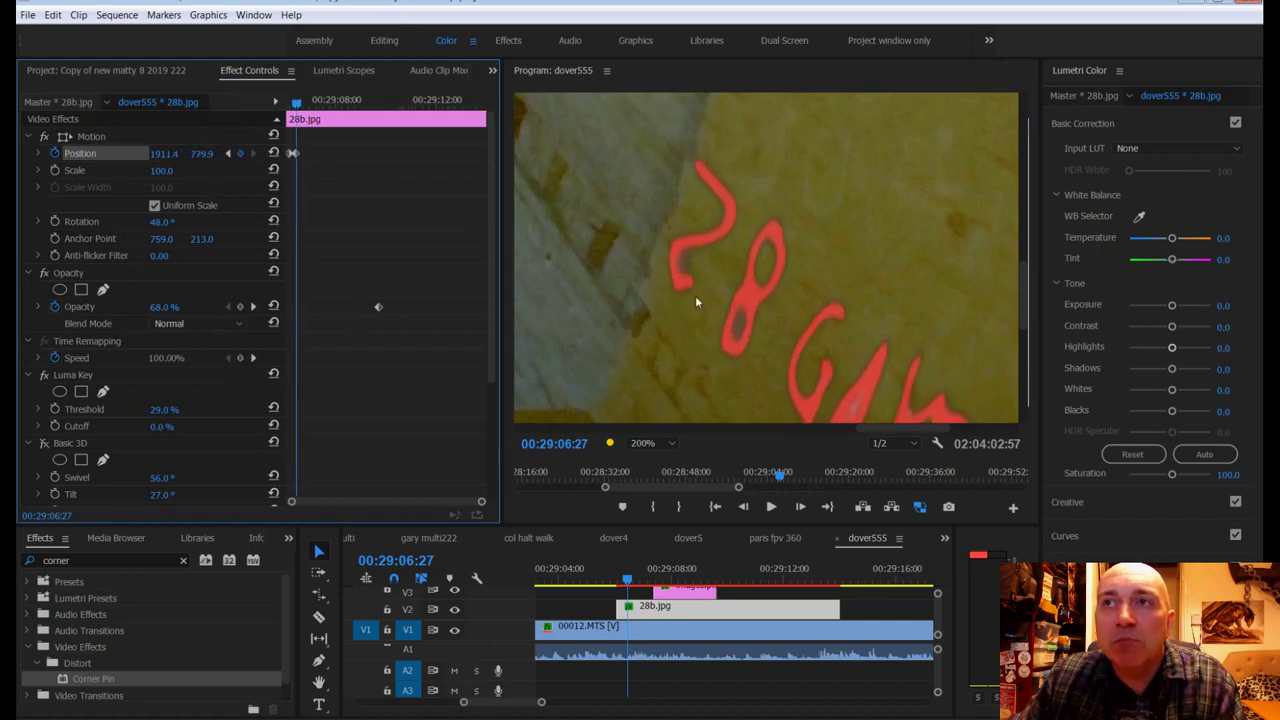
Step: Advance to 00:29:06:37 and lock track V1 so that only the 28b.jpg clip can be selected in the preview
key("Right")
key("Right")
key("Right")
key("Right")
key("Right")
key("Right")
key("Right")
key("Right")
key("Right")
key("Right")
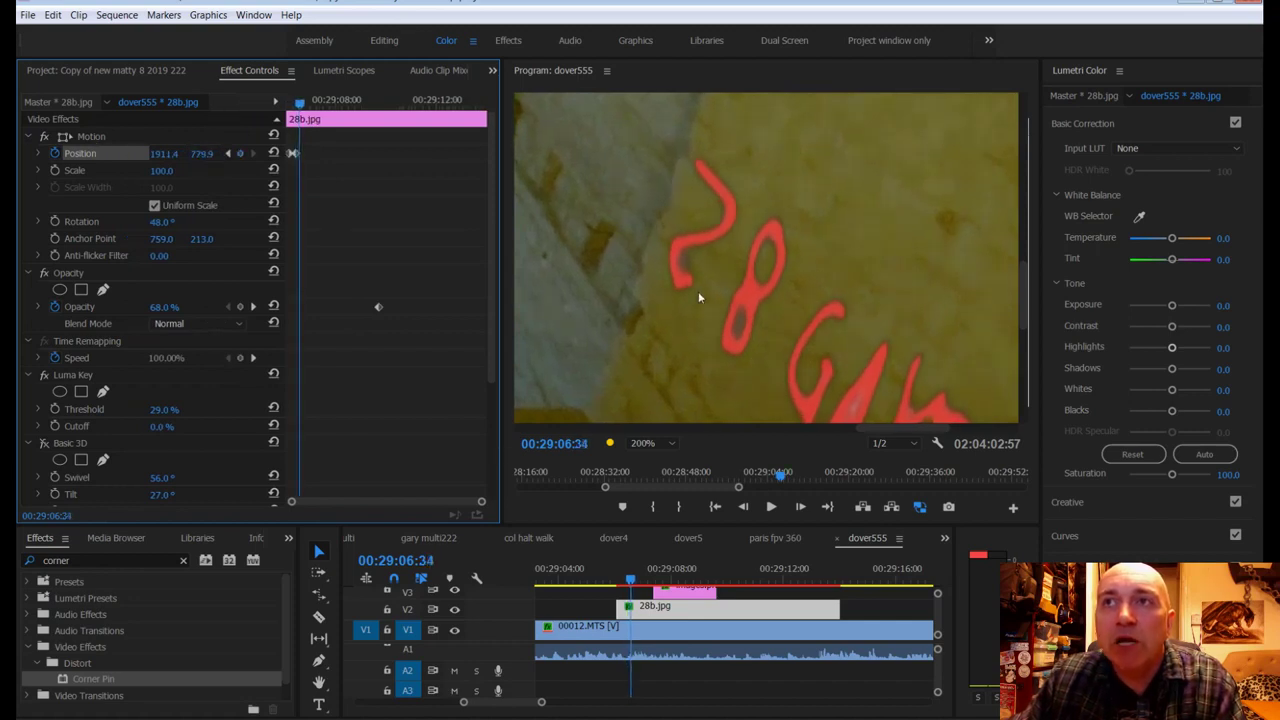
left_click(90, 136)
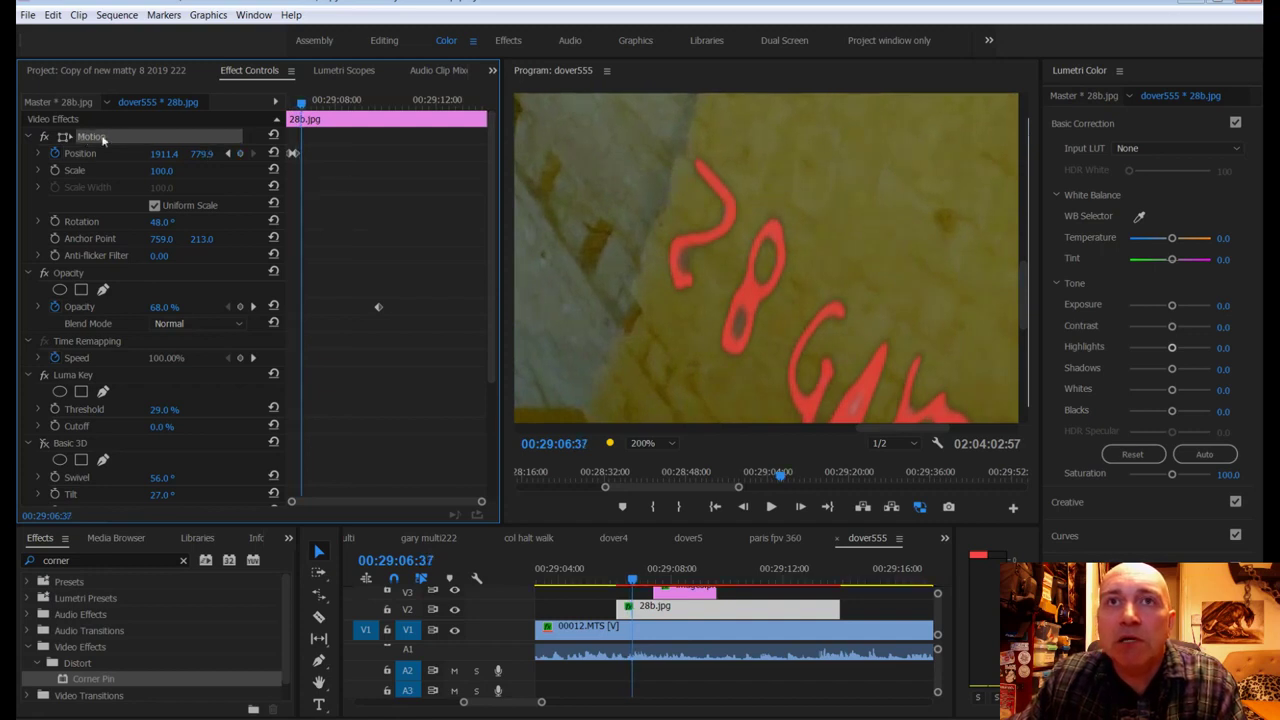
left_click(808, 300)
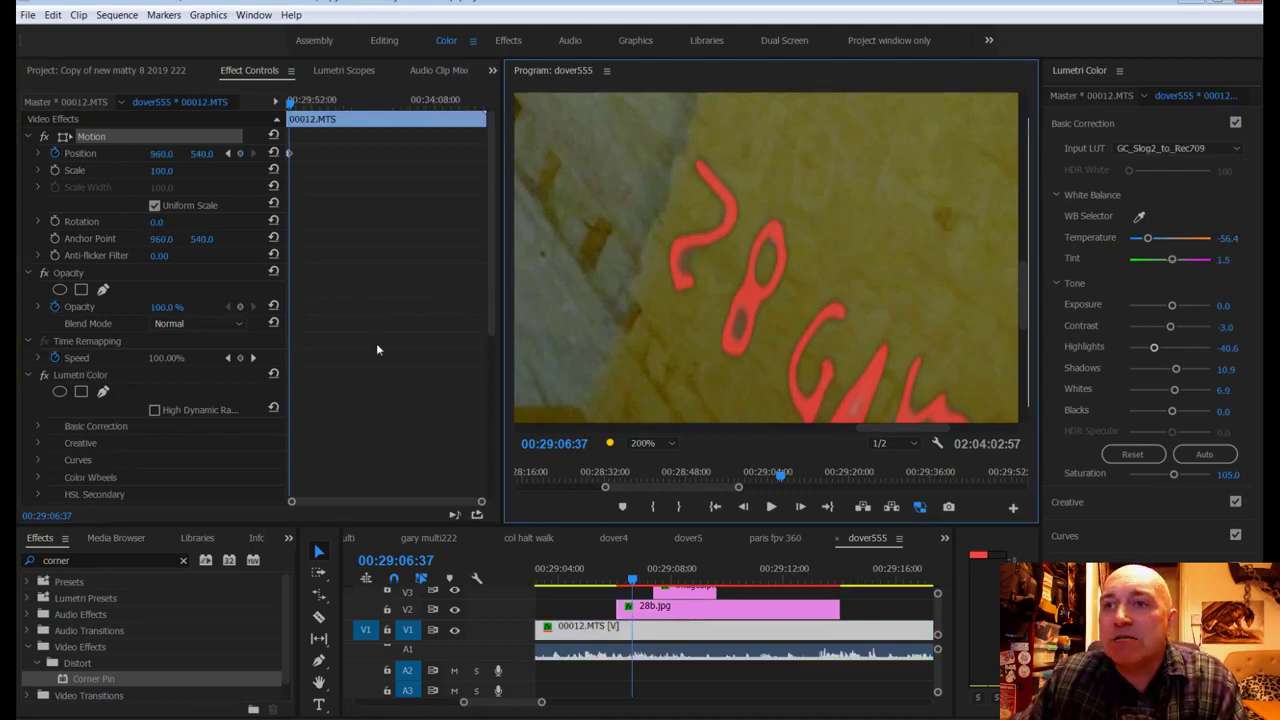
left_click(615, 628)
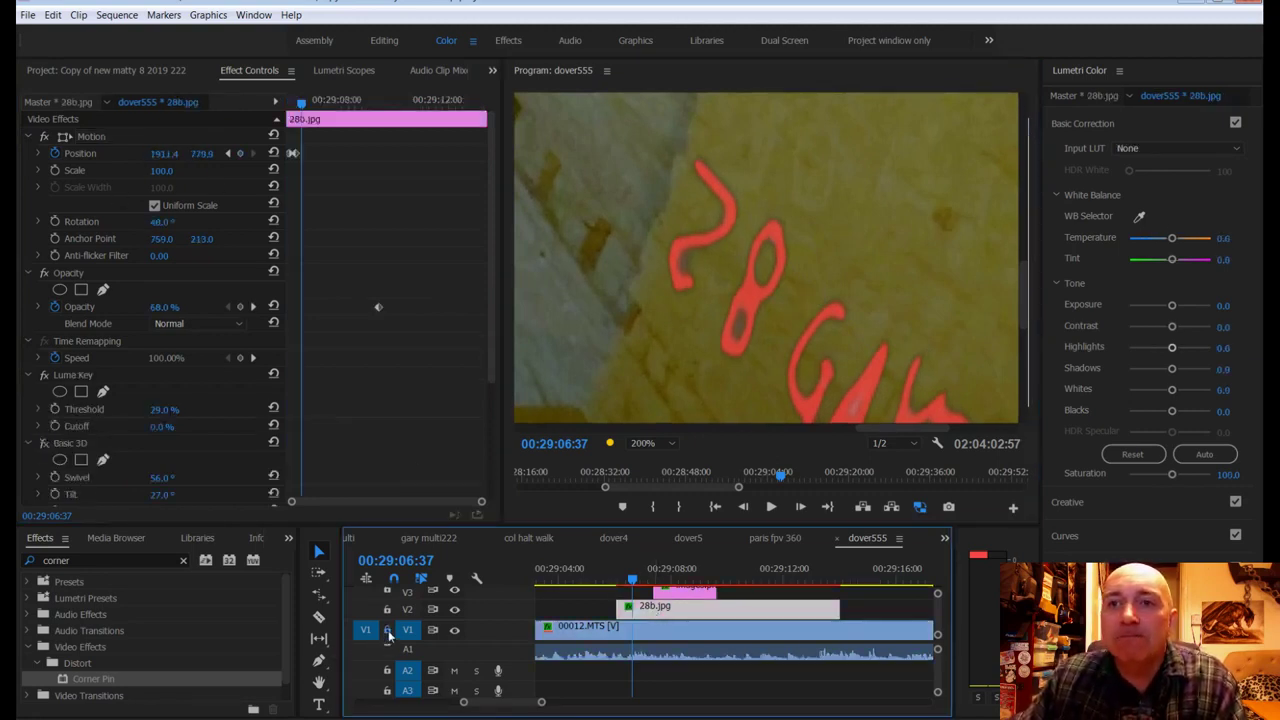
left_click(387, 630)
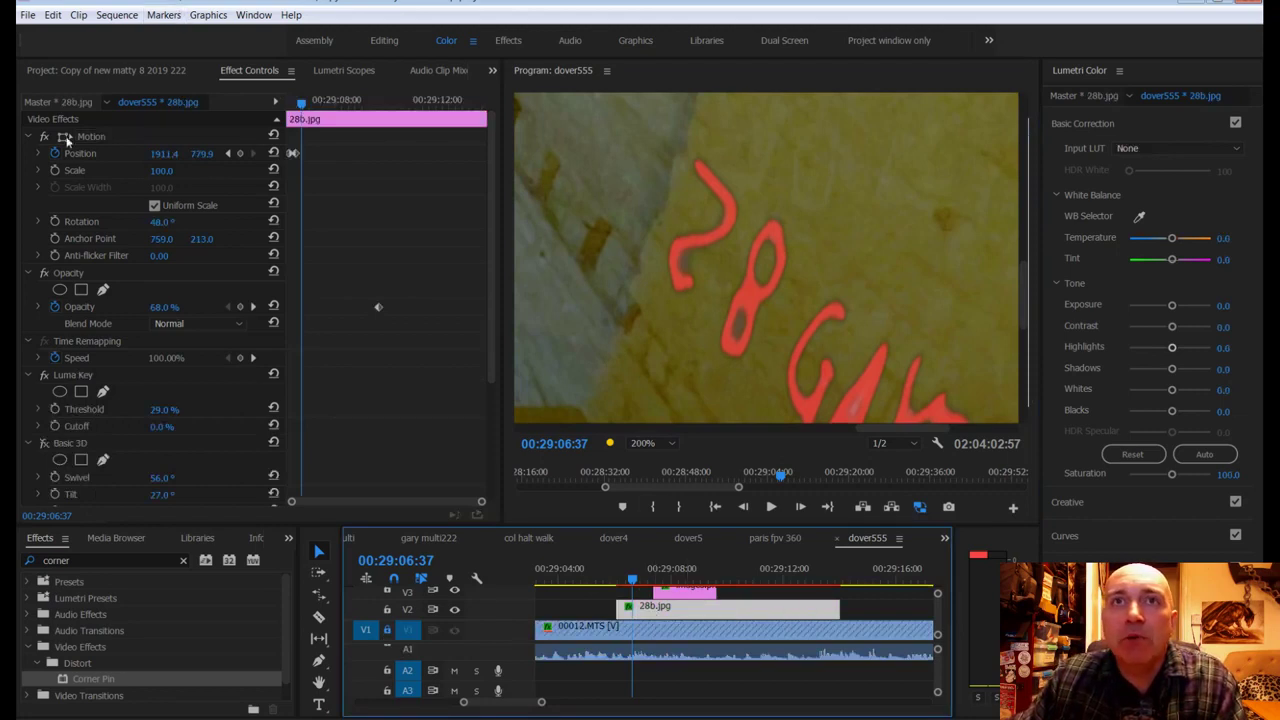
Step: Reposition the lettering directly in the preview to about 1906.4, 775.5, adding a Position keyframe at 00:29:06:37
left_click(82, 144)
left_click(839, 324)
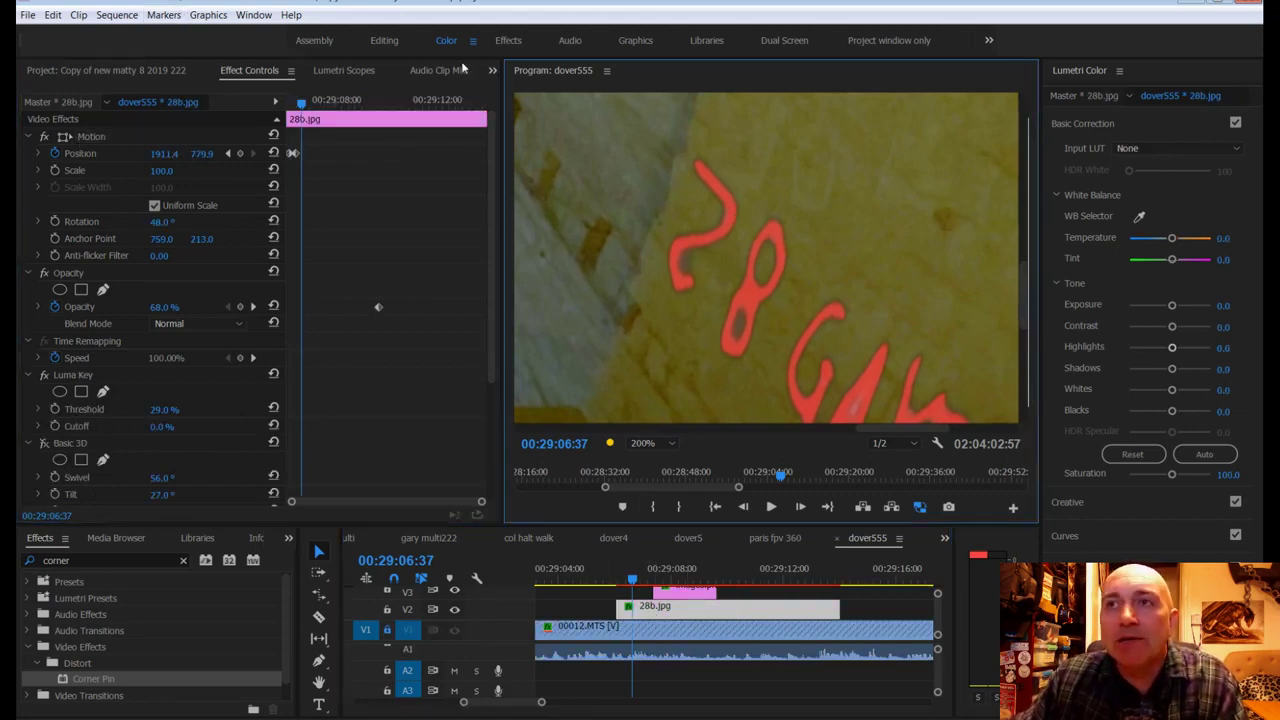
left_click(91, 136)
left_click_drag(643, 251, 623, 214)
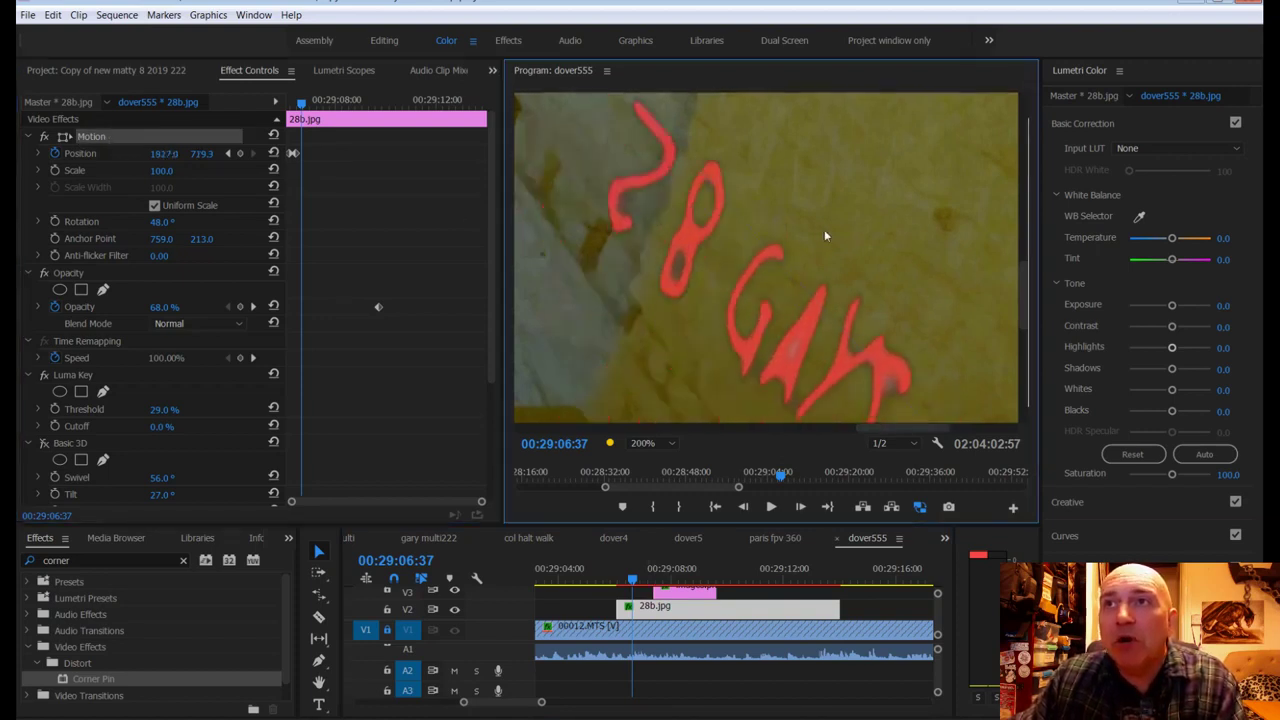
mouse_move(846, 285)
left_mouse_down()
mouse_move(884, 311)
mouse_move(864, 284)
left_mouse_up()
Step: Advance to 00:29:06:47 and keyframe the lettering's horizontal position at 1899.4 to match the wall edge
key("Right")
key("Right")
key("Right")
key("Right")
key("Right")
key("Right")
key("Right")
key("Right")
key("Right")
key("Right")
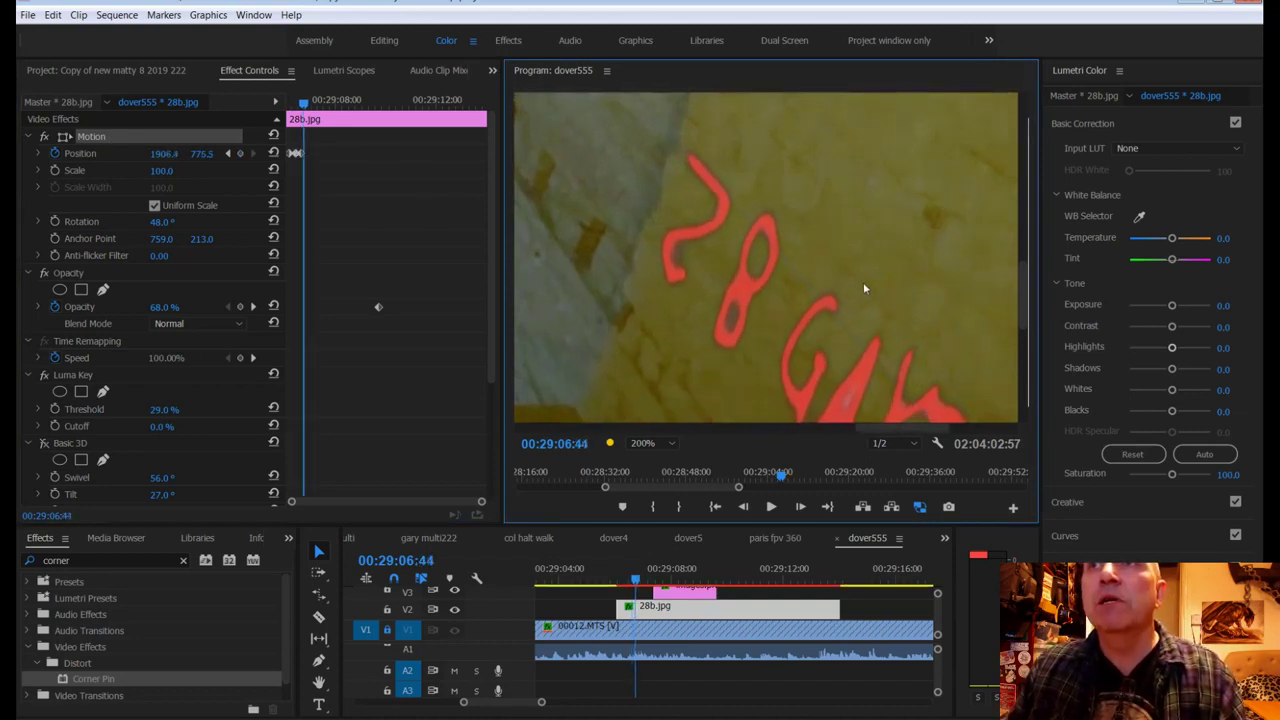
left_click(780, 297)
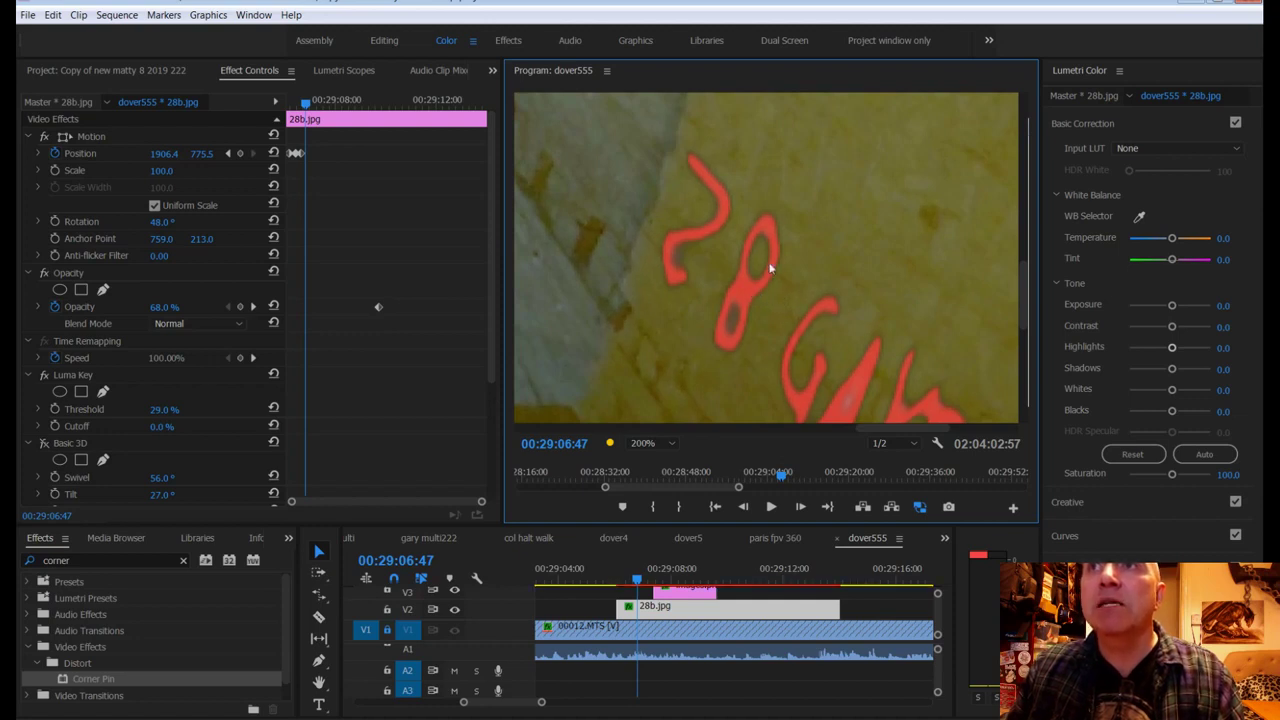
left_click_drag(164, 153, 157, 153)
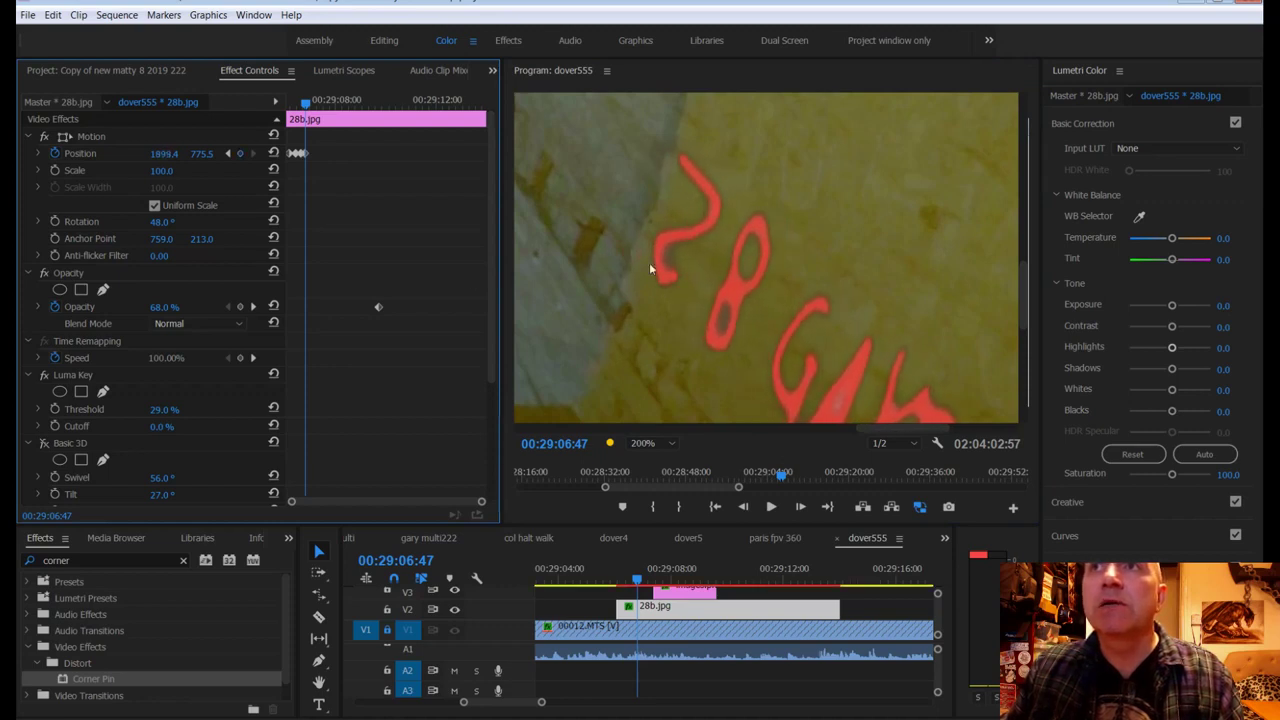
Step: Advance to 00:29:06:54 and keyframe the lettering's position at 1893.4, 771.5
key("Right")
key("Right")
key("Right")
key("Right")
key("Right")
key("Right")
key("Right")
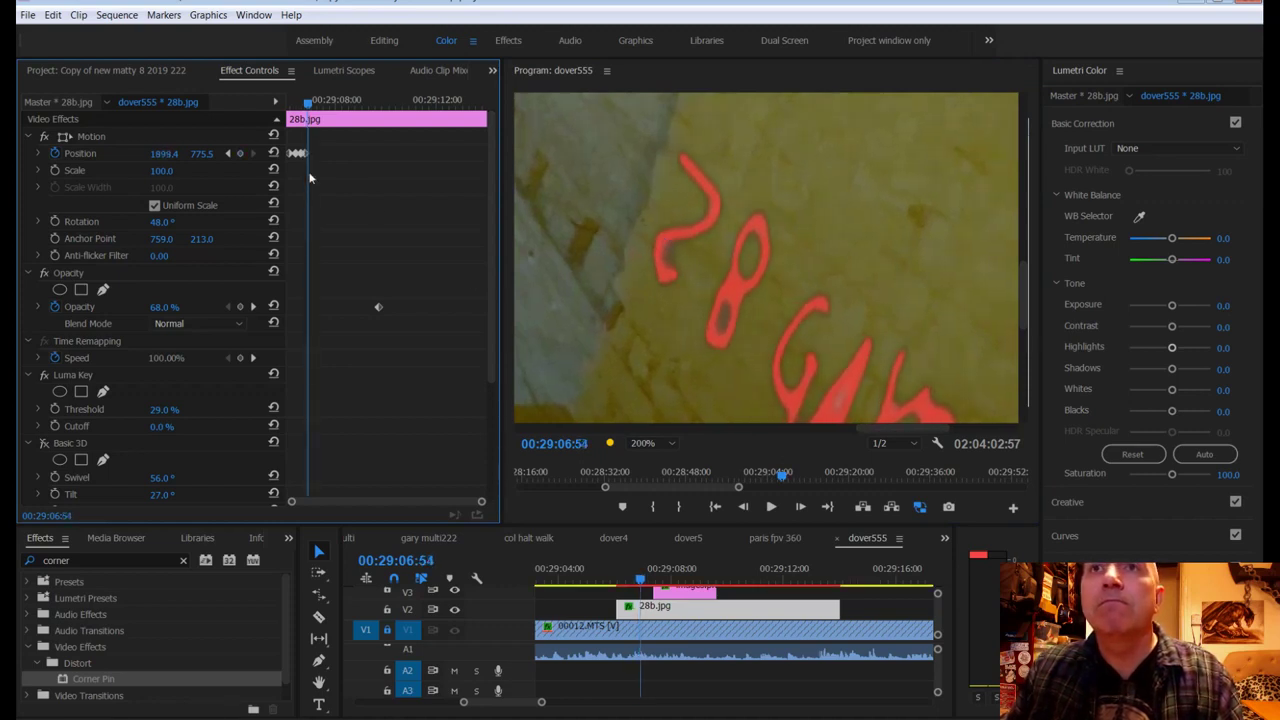
left_click_drag(157, 153, 200, 153)
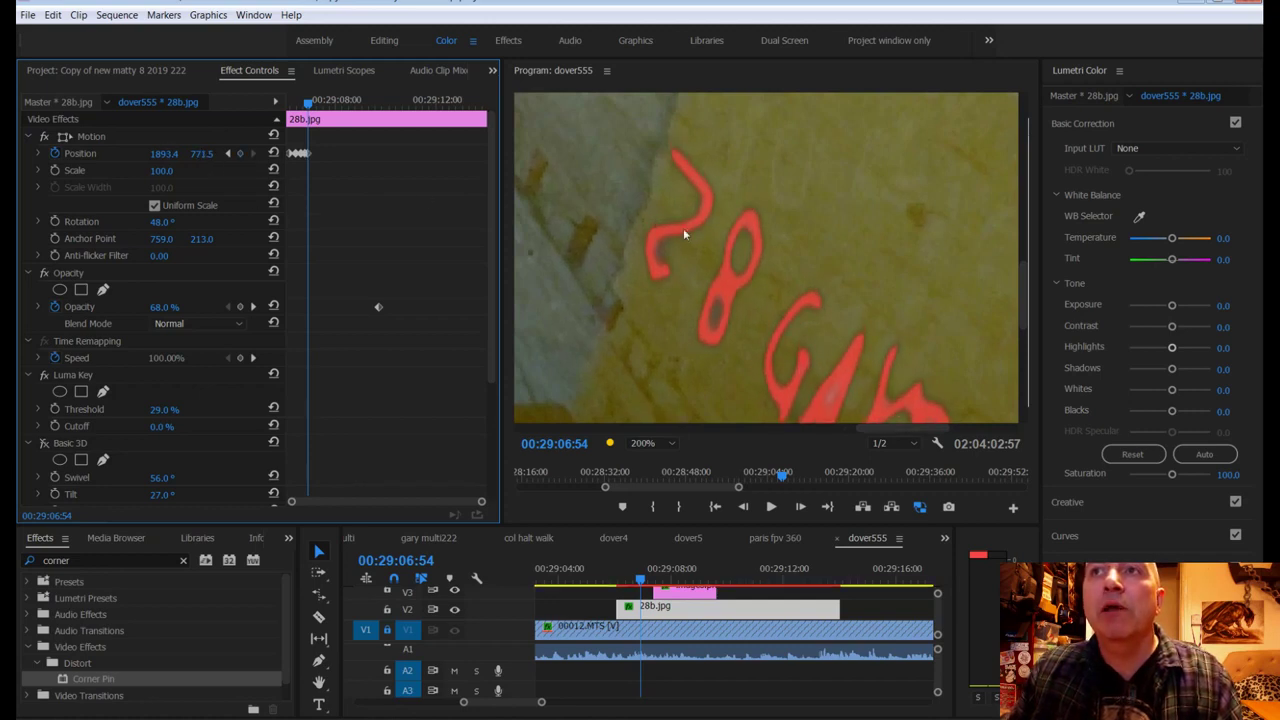
Step: Advance to 00:29:07:06 and keyframe the lettering's horizontal position at 1884.4
key("Right")
key("Right")
key("Right")
key("Right")
key("Right")
key("Right")
key("Right")
key("Right")
key("Right")
key("Right")
key("Right")
key("Right")
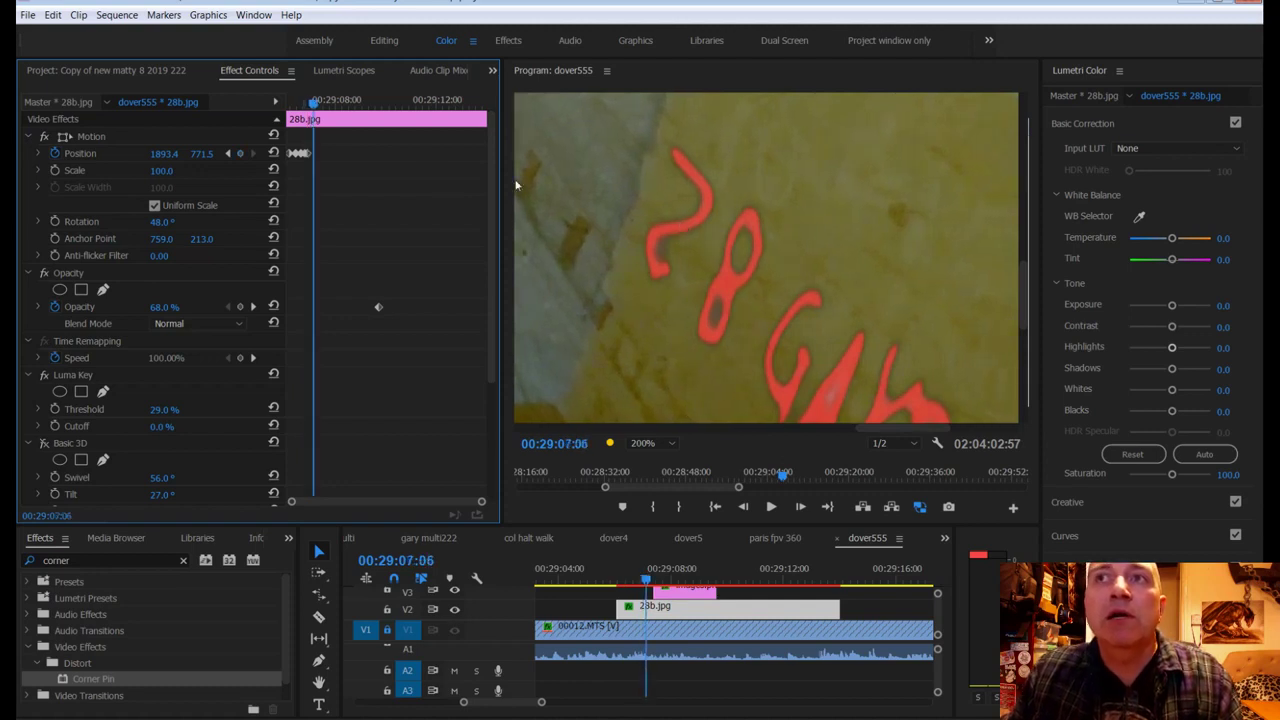
left_click_drag(180, 153, 171, 153)
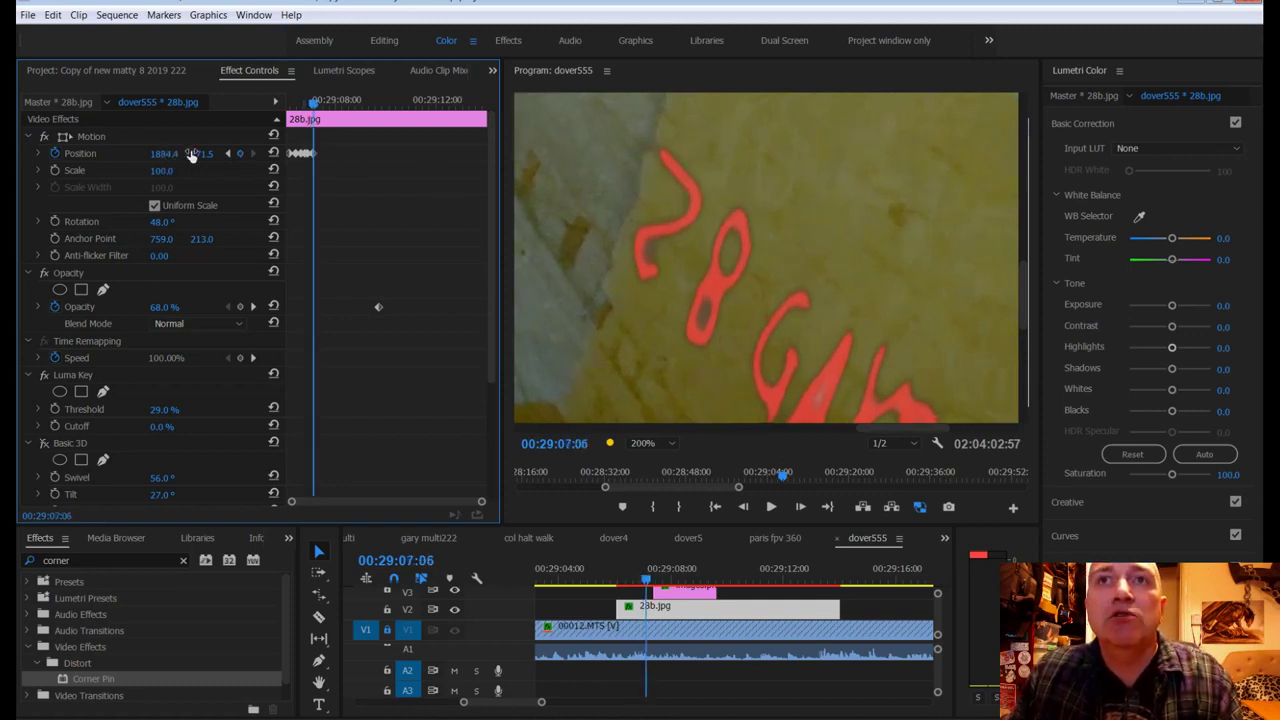
Step: Advance to 00:29:07:14 and keyframe the lettering's horizontal position at 1878.4 to follow the wall
key("Right")
key("Right")
key("Right")
key("Right")
key("Right")
key("Right")
key("Right")
key("Right")
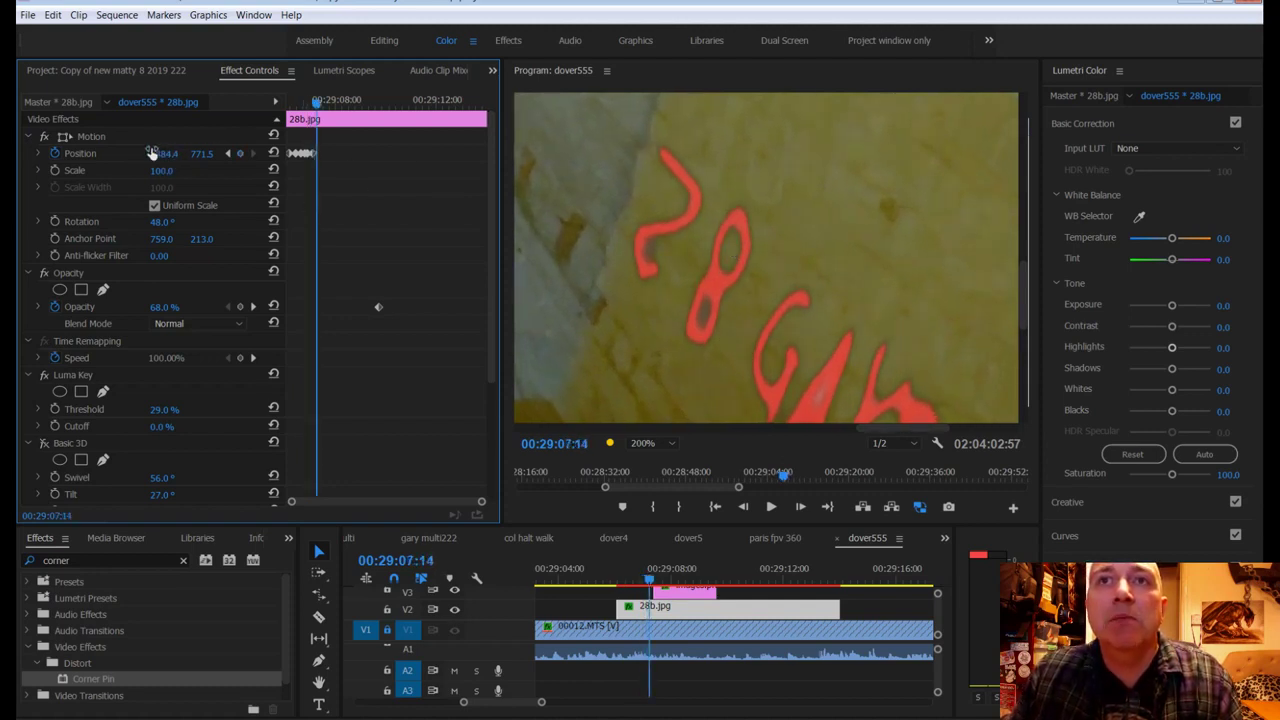
left_click_drag(150, 152, 141, 152)
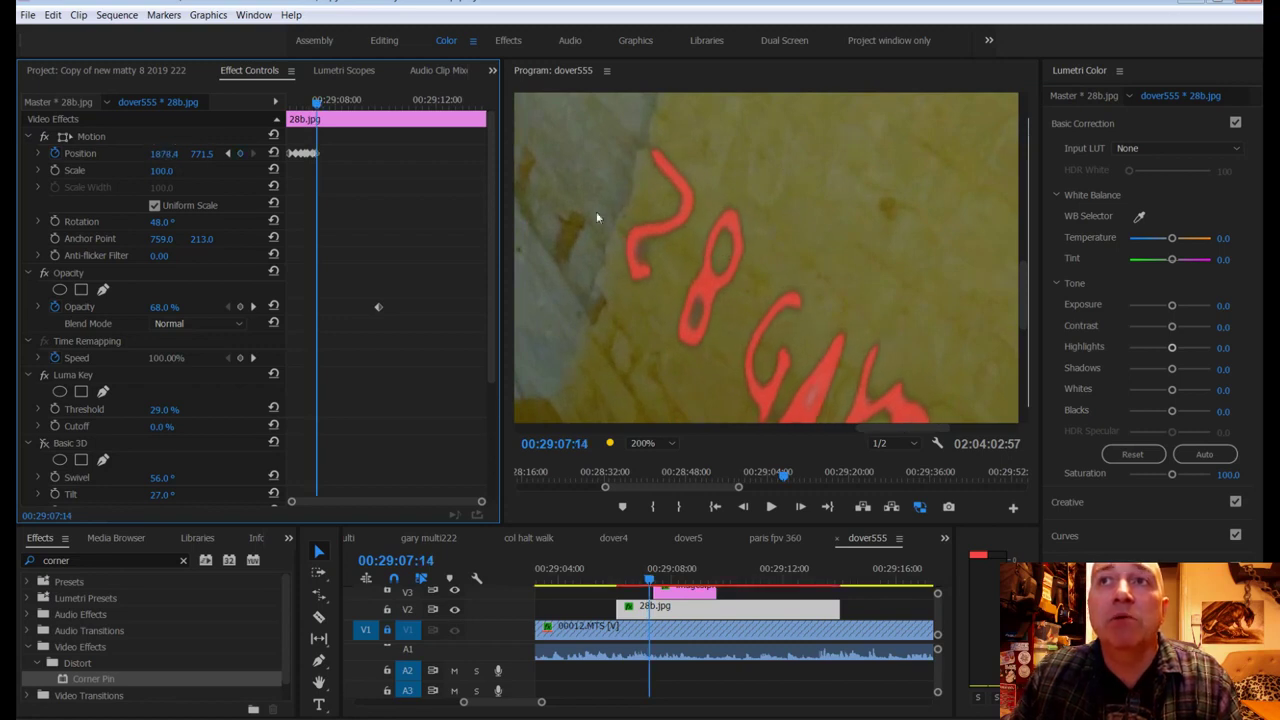
Step: Advance to 00:29:07:22 and keyframe the lettering's vertical position at 768.5
key("Right")
key("Right")
key("Right")
key("Right")
key("Right")
key("Right")
key("Right")
key("Right")
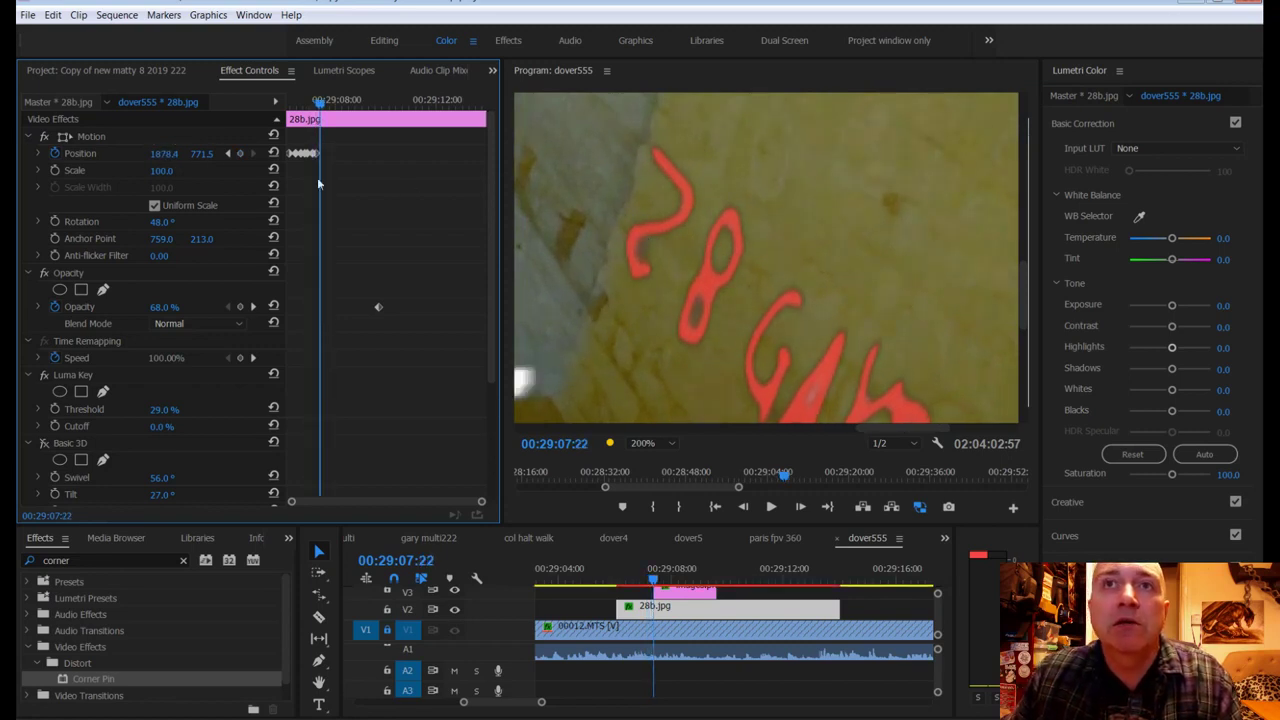
left_click_drag(198, 155, 210, 155)
Step: Advance to 00:29:07:35 and keyframe the lettering's position at 1880.4, 759.5
key("Right")
key("Right")
key("Right")
key("Right")
key("Right")
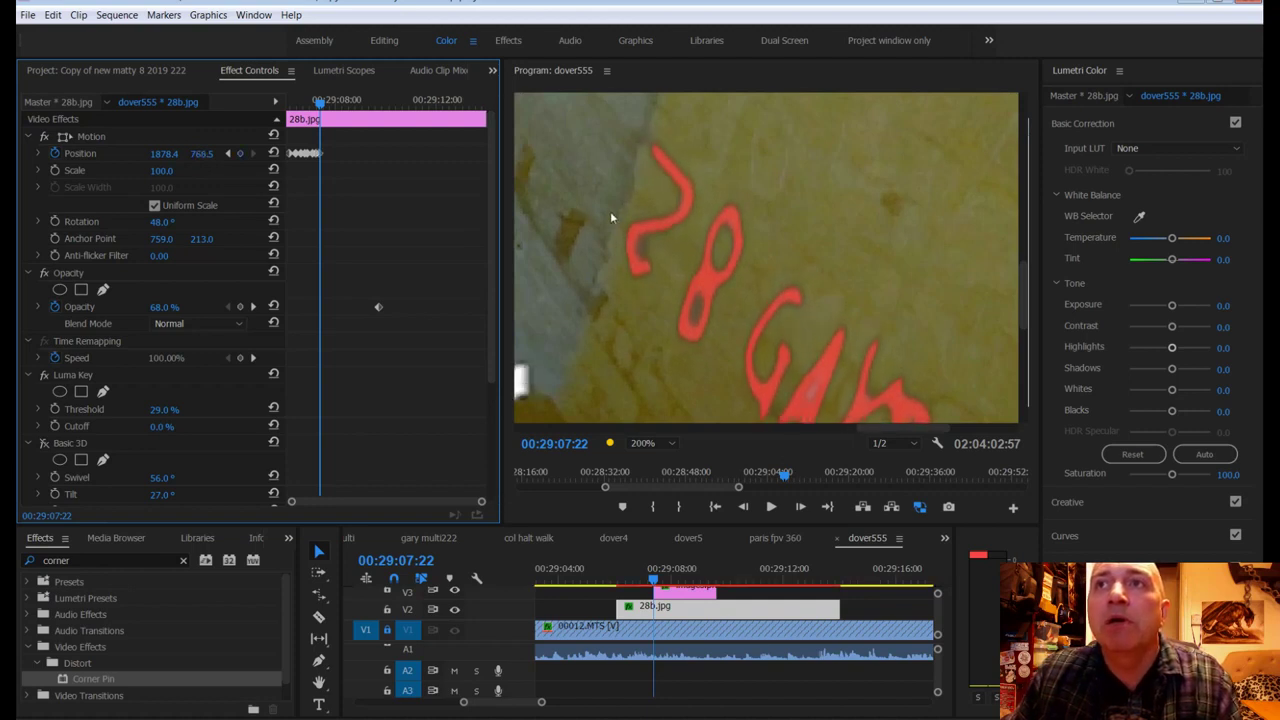
key("Right")
key("Right")
key("Right")
key("Right")
key("Right")
key("Right")
key("Right")
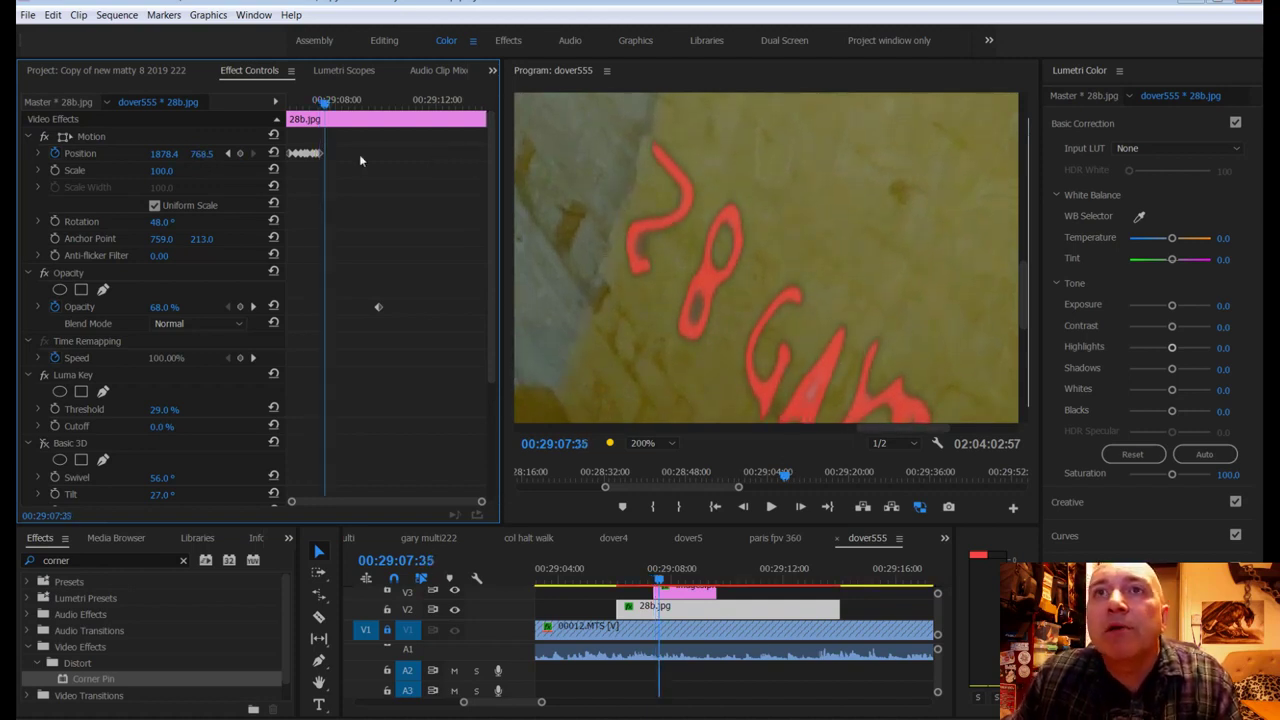
left_click_drag(206, 157, 167, 155)
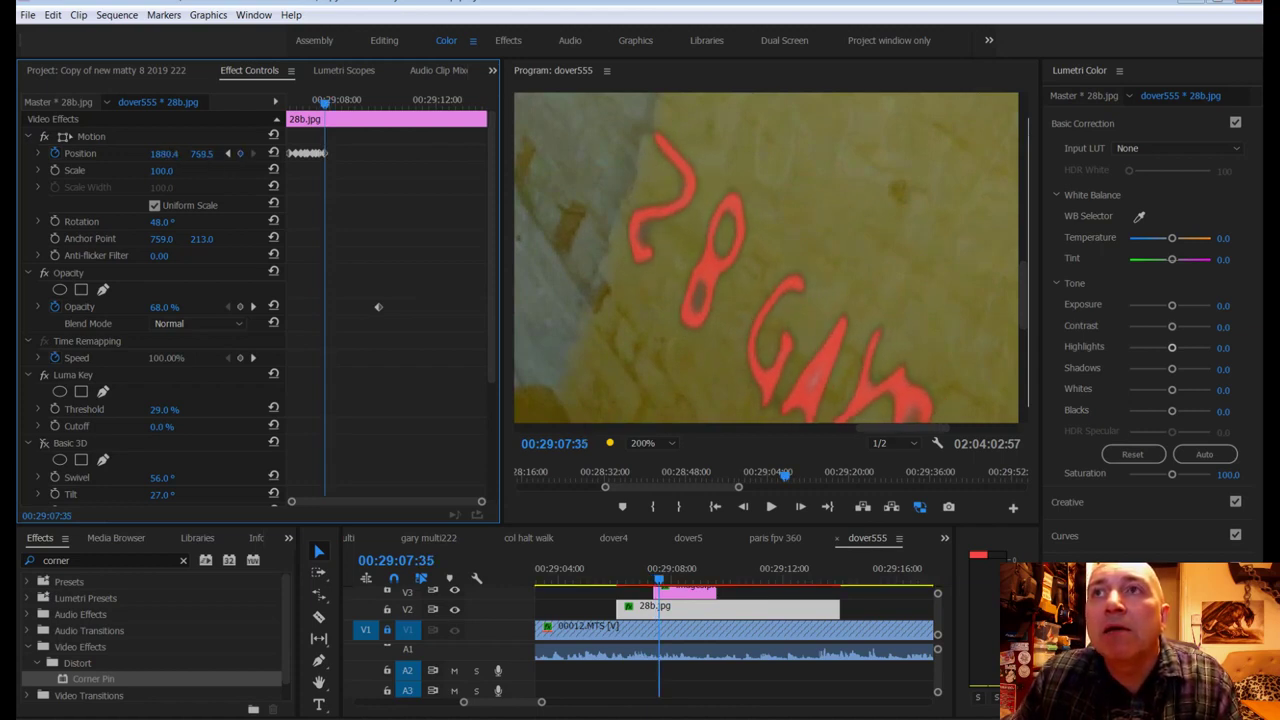
Step: Advance to 00:29:07:45 and keyframe the lettering's horizontal position at 1885.4
key("Right")
key("Right")
key("Right")
key("Right")
key("Right")
key("Right")
key("Right")
key("Right")
key("Right")
key("Right")
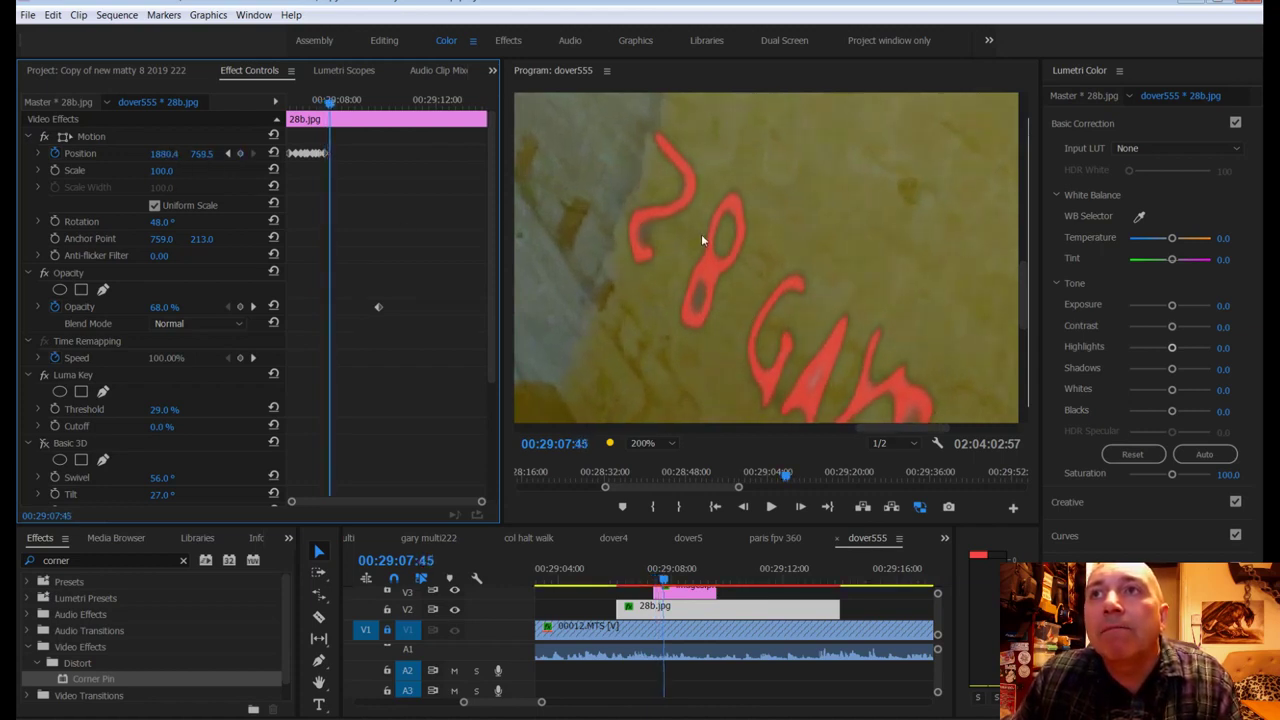
left_click_drag(164, 153, 169, 153)
Step: Advance to 00:29:07:53 and keyframe the lettering's horizontal position at 1890.4 to match the wall edge
key("Right")
key("Right")
key("Right")
key("Right")
key("Right")
key("Right")
key("Right")
key("Right")
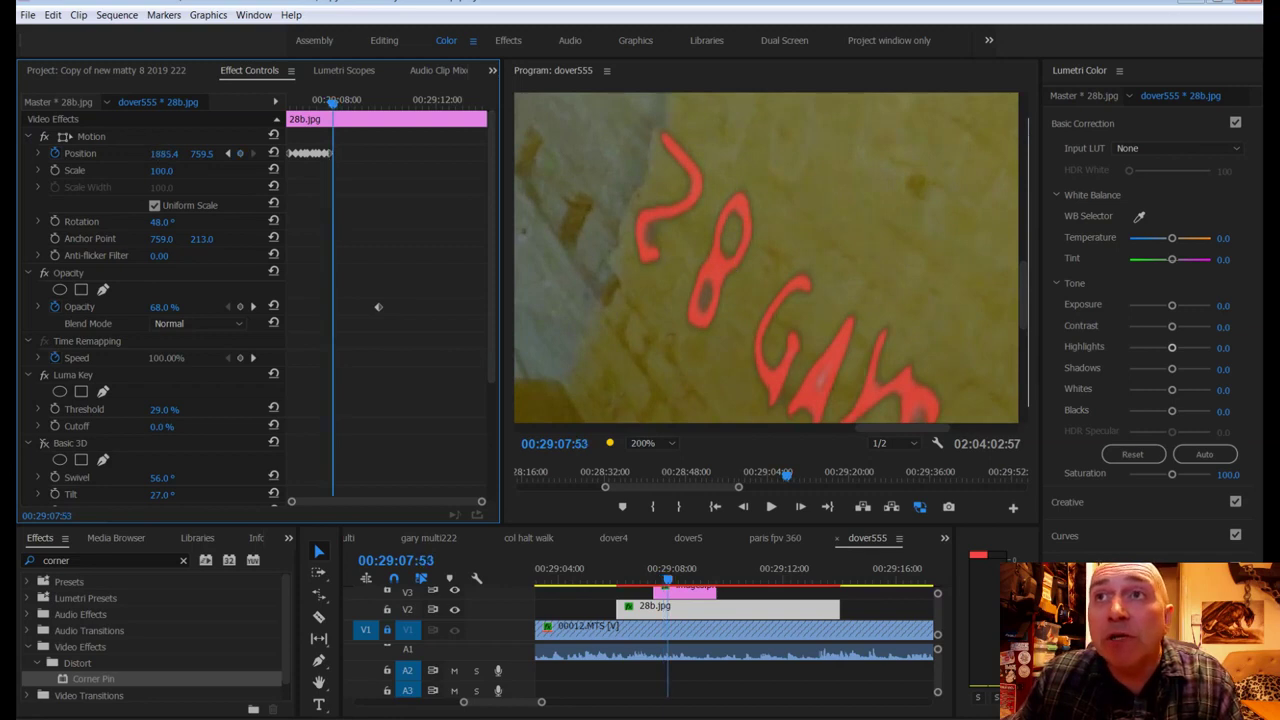
left_click_drag(164, 153, 169, 153)
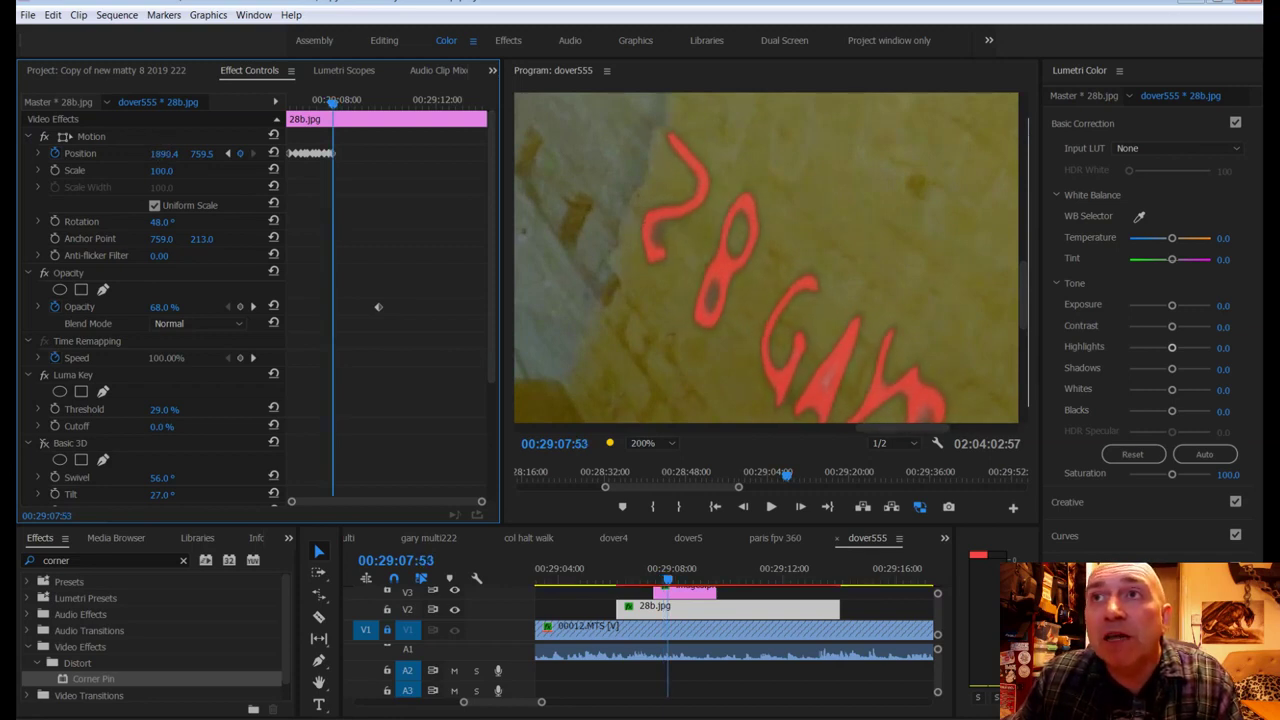
Step: Advance to 00:29:07:58 and keyframe the lettering's vertical position at 749.5
key("Right")
key("Right")
key("Right")
key("Right")
key("Right")
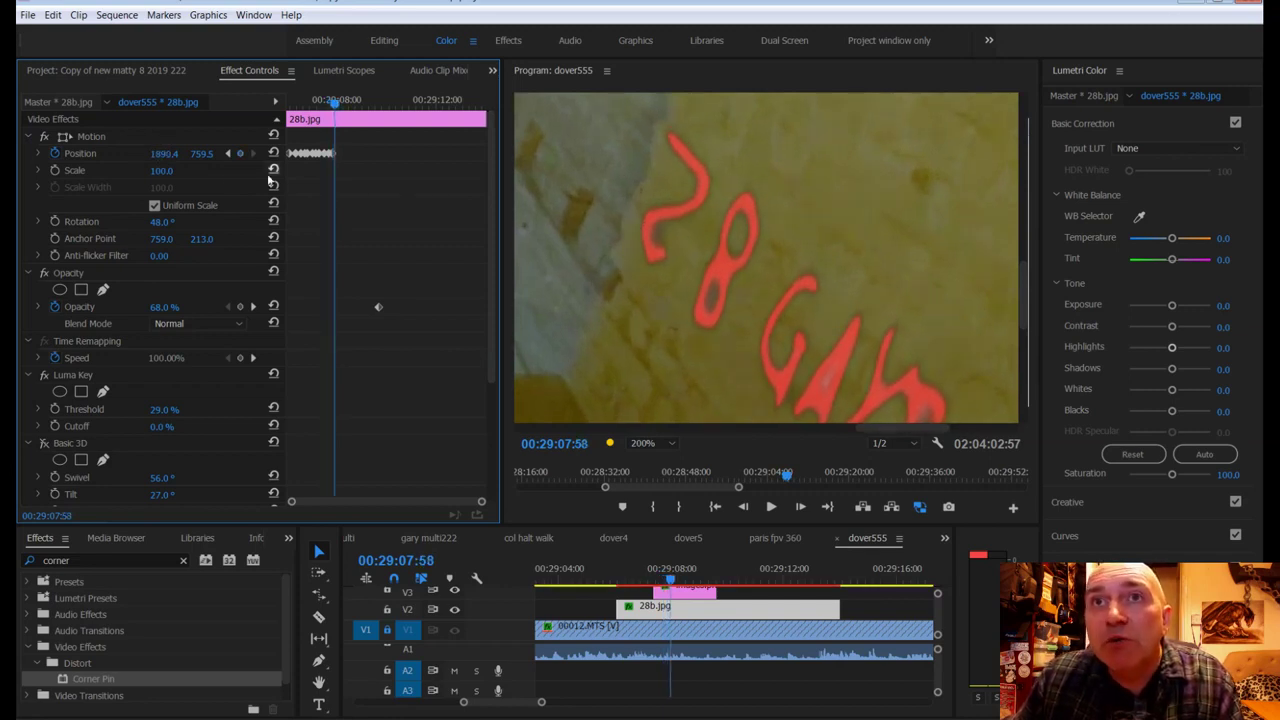
left_click_drag(201, 153, 206, 155)
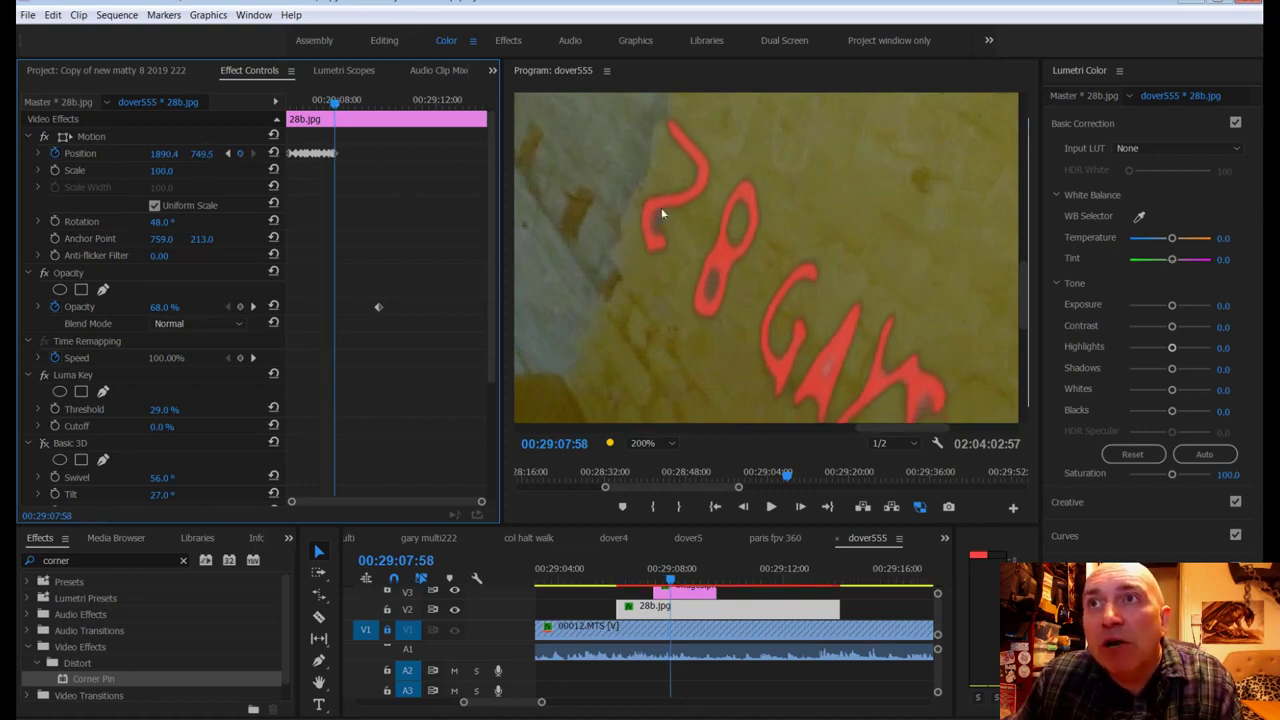
Step: Advance to 00:29:08:05 and keyframe the lettering's horizontal position at 1892.4
key("Right")
key("Right")
key("Right")
key("Right")
key("Right")
key("Right")
key("Right")
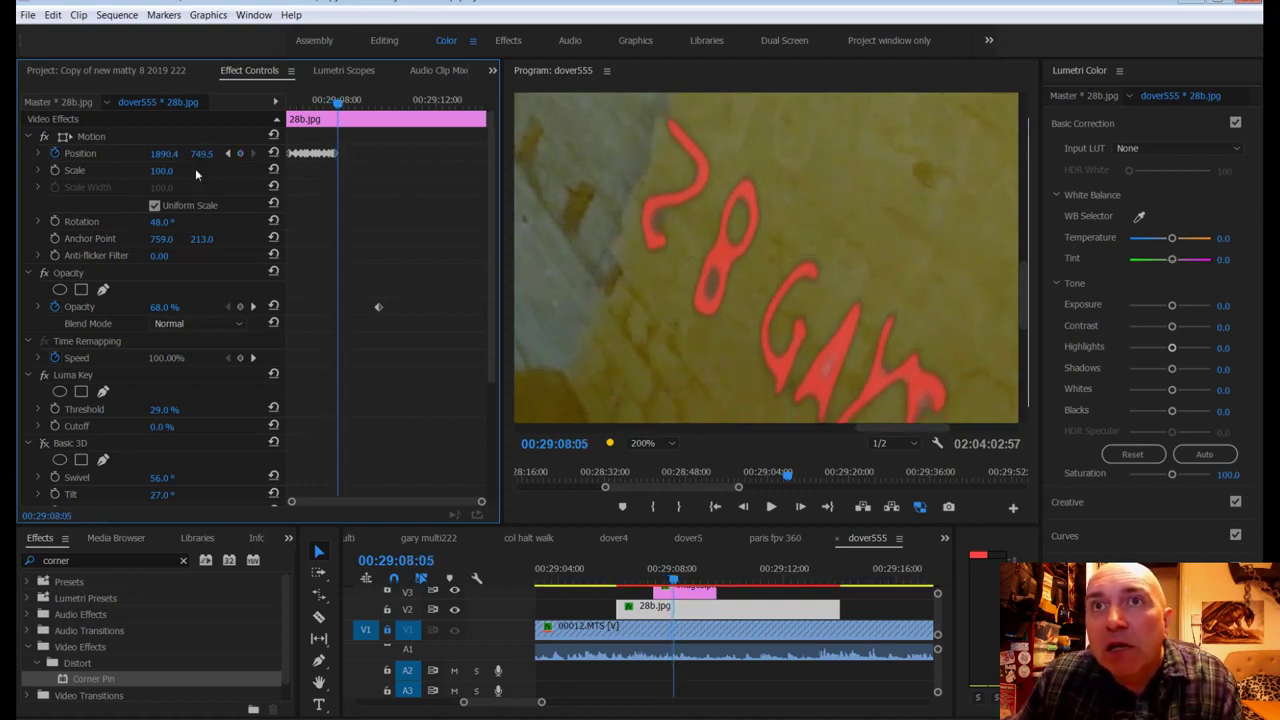
left_click_drag(163, 153, 205, 153)
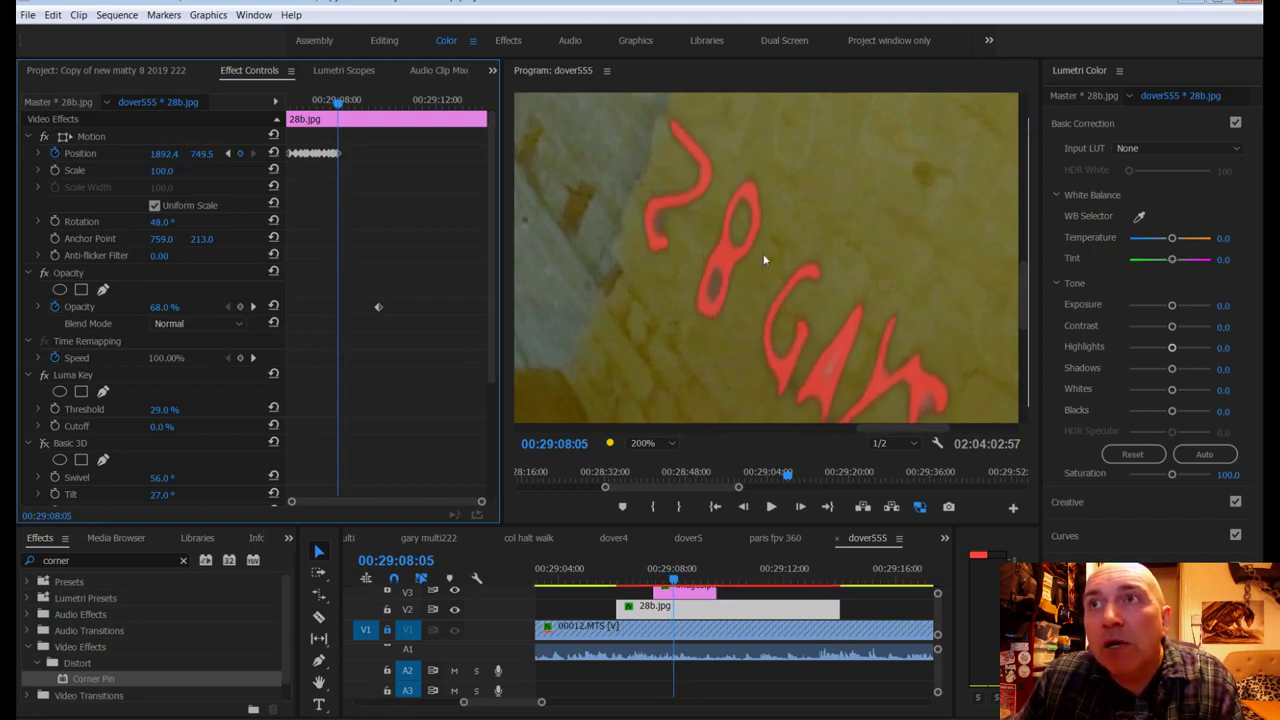
Step: Advance to 00:29:08:12 and keyframe the lettering's position at 1890.4, 738.5
key("Right")
key("Right")
key("Right")
key("Right")
key("Right")
key("Right")
key("Right")
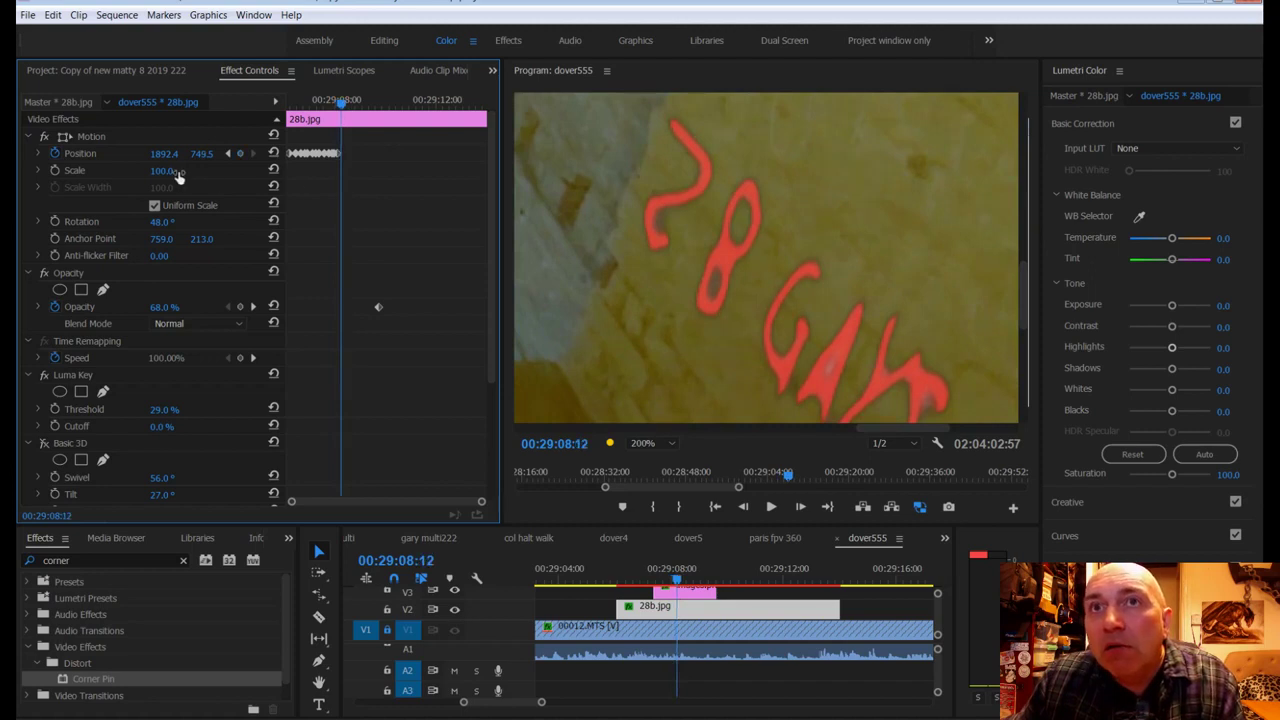
left_click_drag(166, 153, 225, 165)
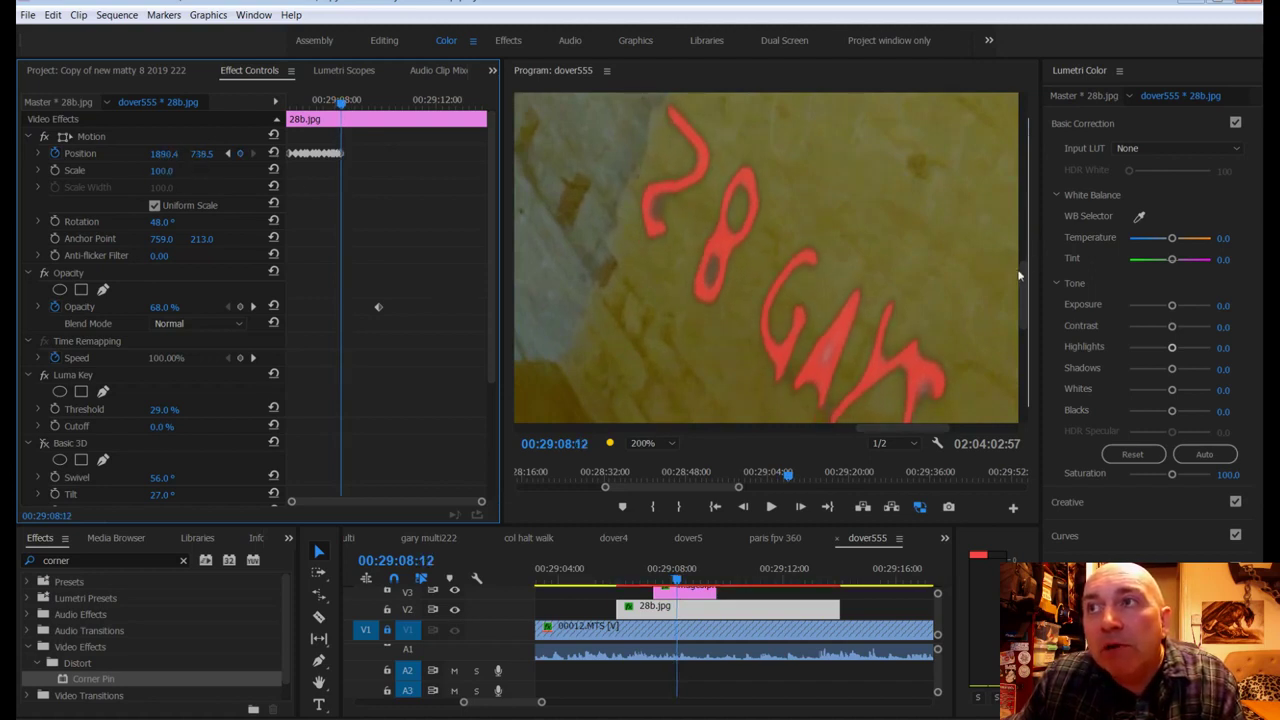
Step: Advance to 00:29:08:21 and keyframe the lettering's position at 1884.4, 734.5
scroll(1016, 258, "up", 3)
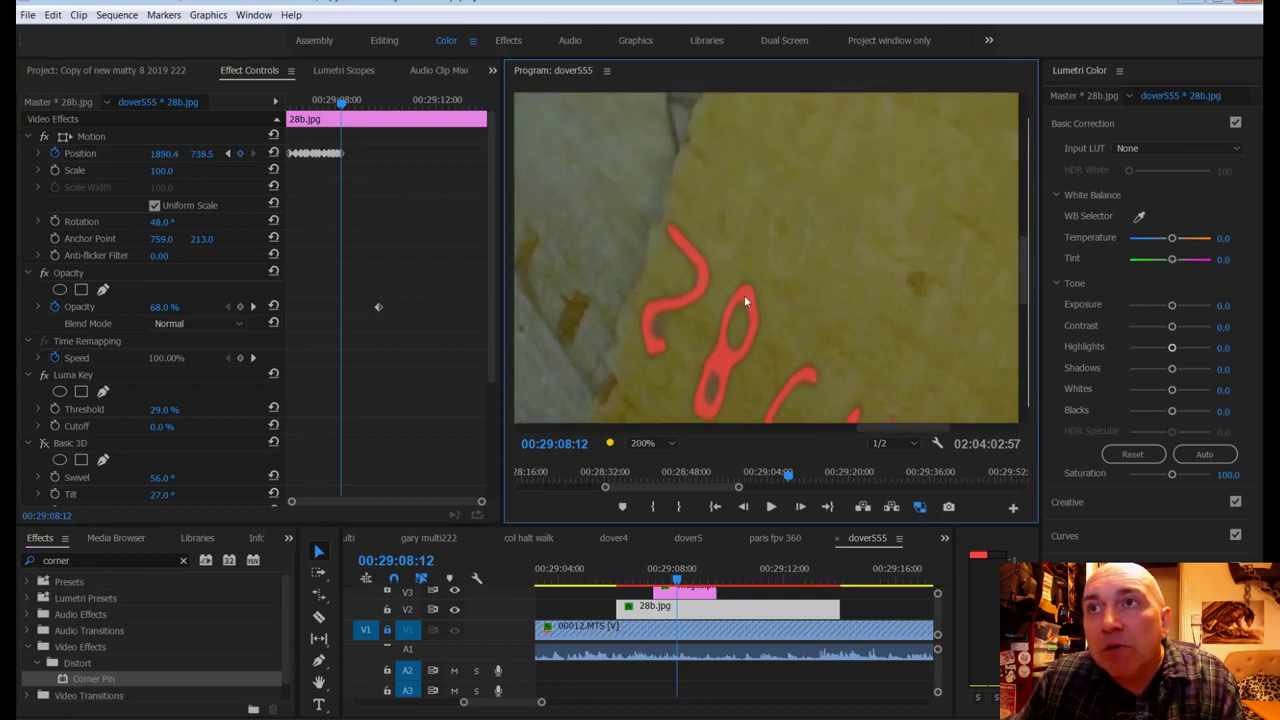
key("Right")
key("Right")
key("Right")
key("Right")
key("Right")
key("Right")
key("Right")
key("Right")
key("Right")
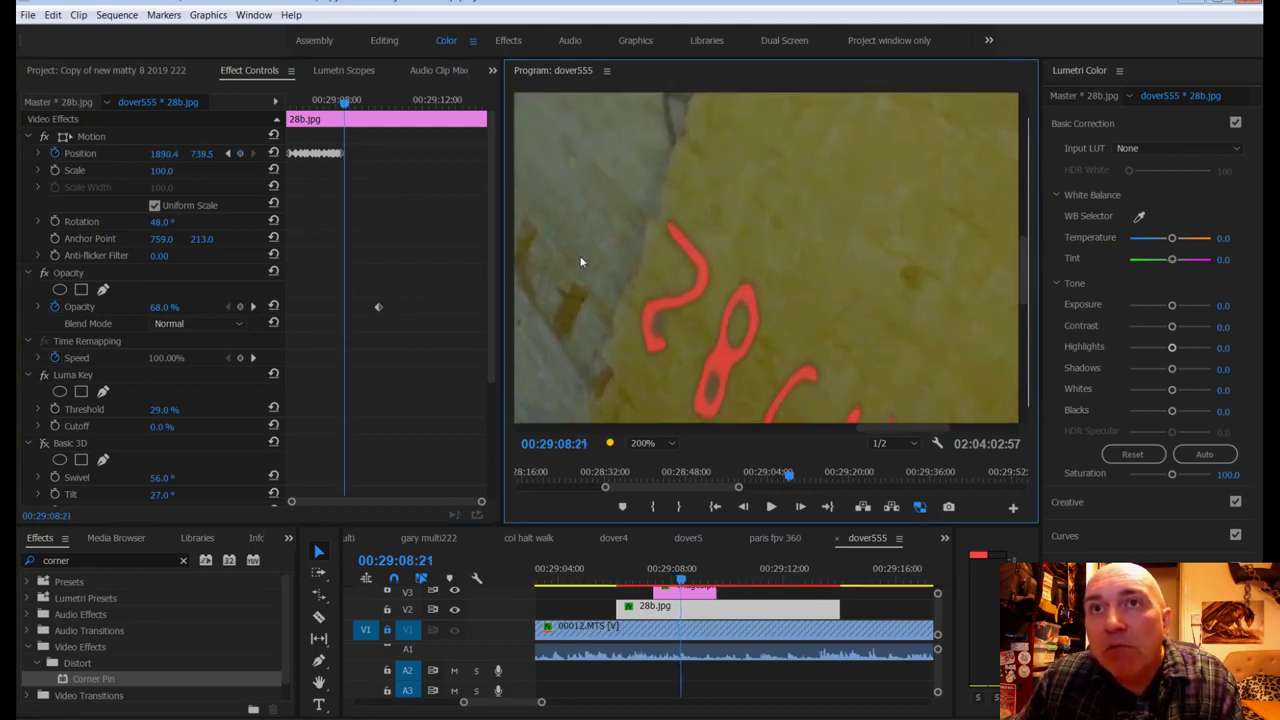
left_click_drag(164, 153, 197, 153)
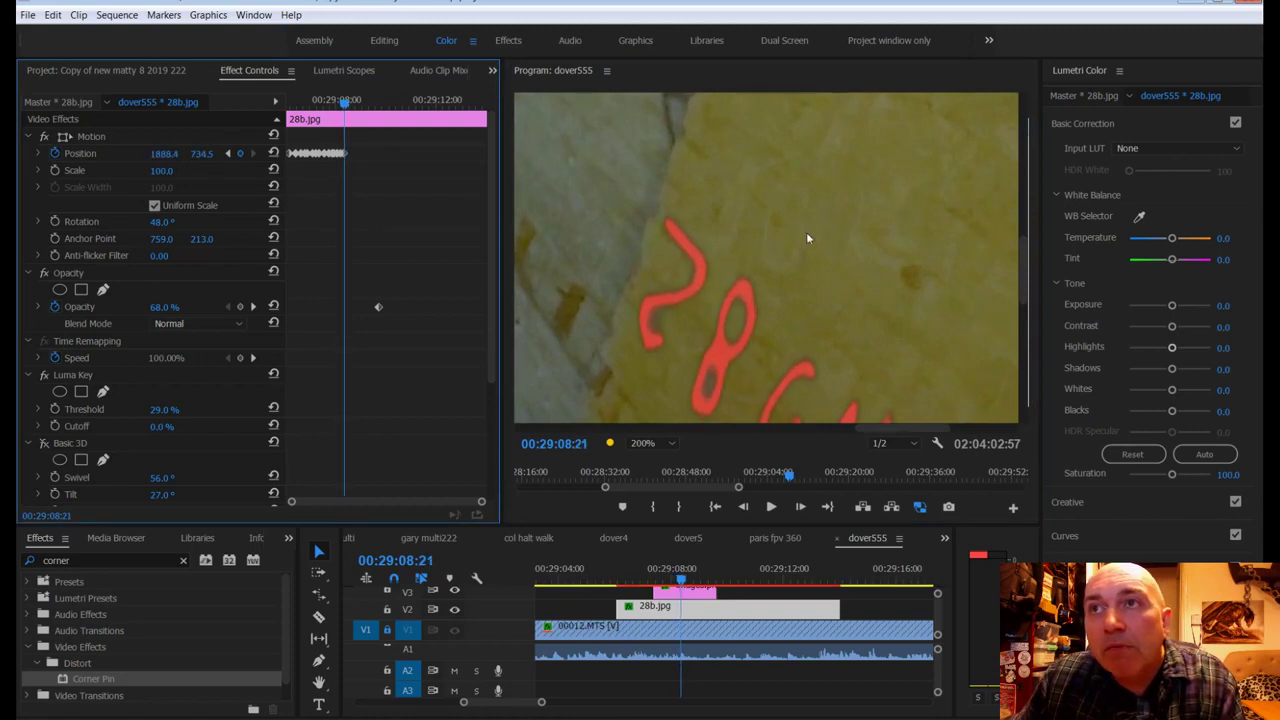
key("Left")
key("Left")
key("Left")
key("Left")
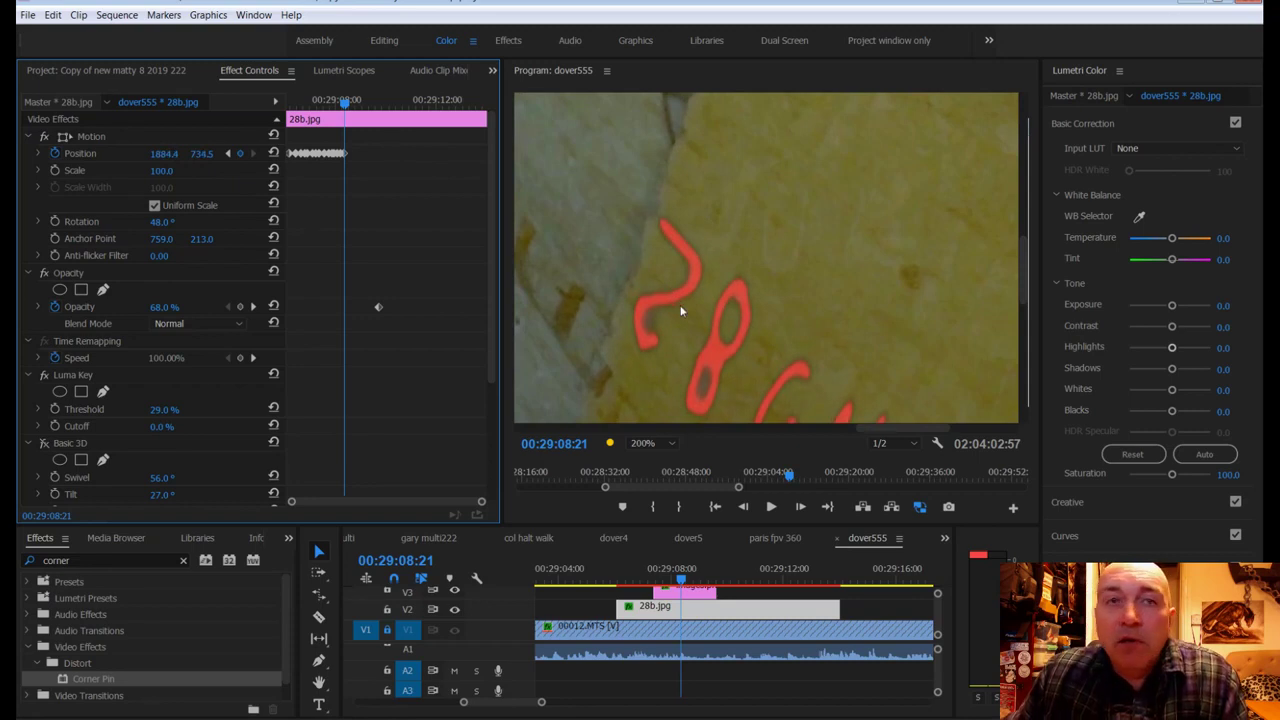
Step: Advance to 00:29:08:32 and keyframe the lettering's position at 1880.4, 723.5
key("Right")
key("Right")
key("Right")
key("Right")
key("Right")
key("Right")
key("Right")
key("Right")
key("Right")
key("Right")
key("Right")
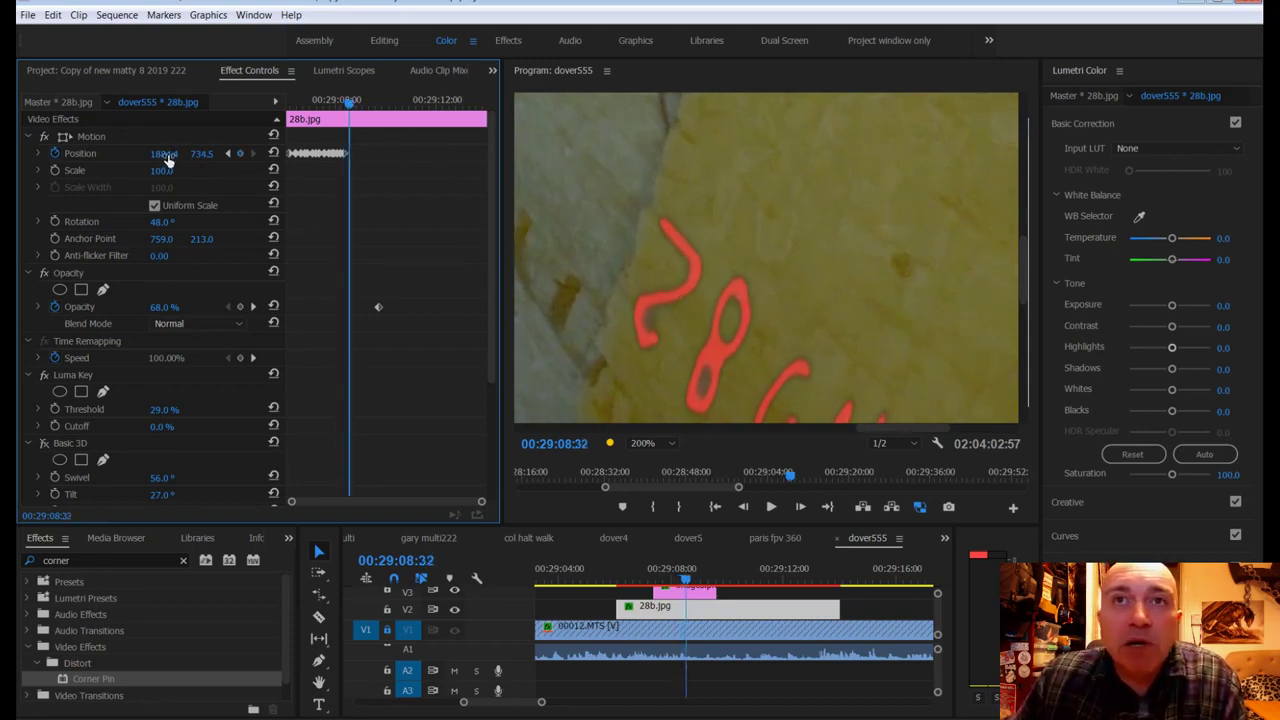
left_click_drag(207, 154, 160, 154)
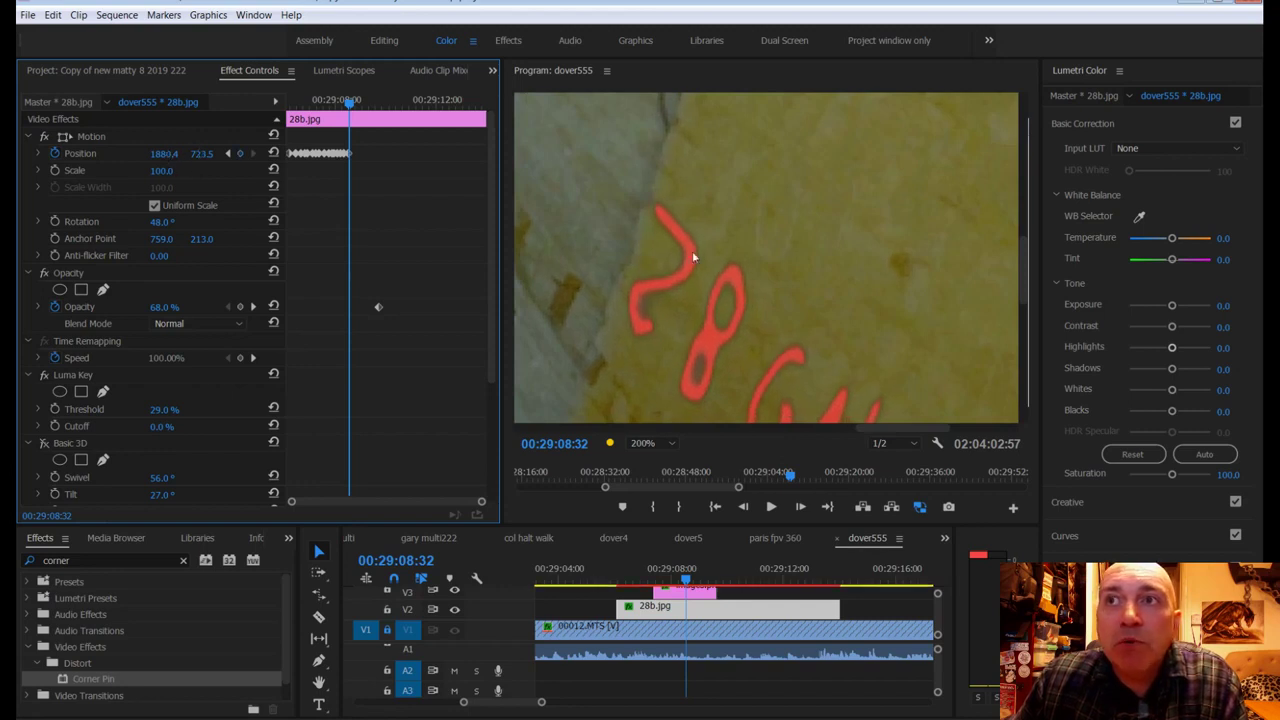
Step: Advance to 00:29:08:38 and keyframe the lettering's vertical position at 720.5
key("Right")
key("Right")
key("Right")
key("Right")
key("Right")
key("Right")
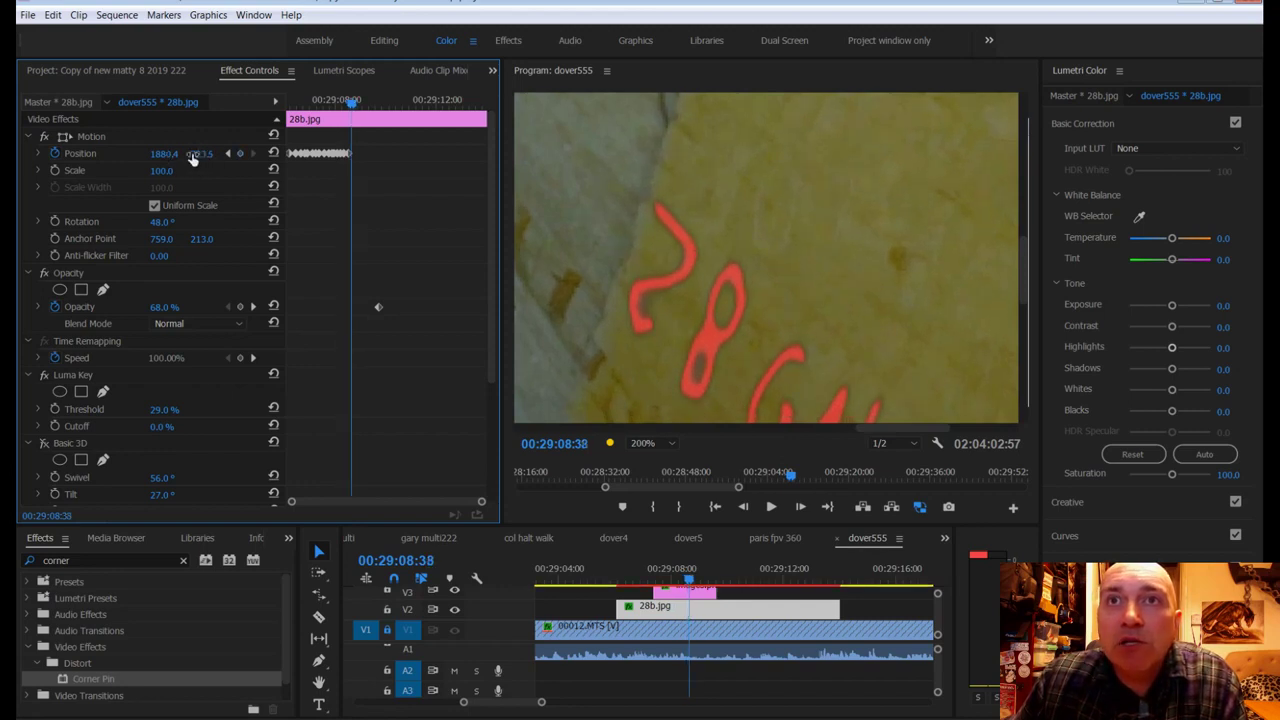
left_click_drag(200, 154, 197, 154)
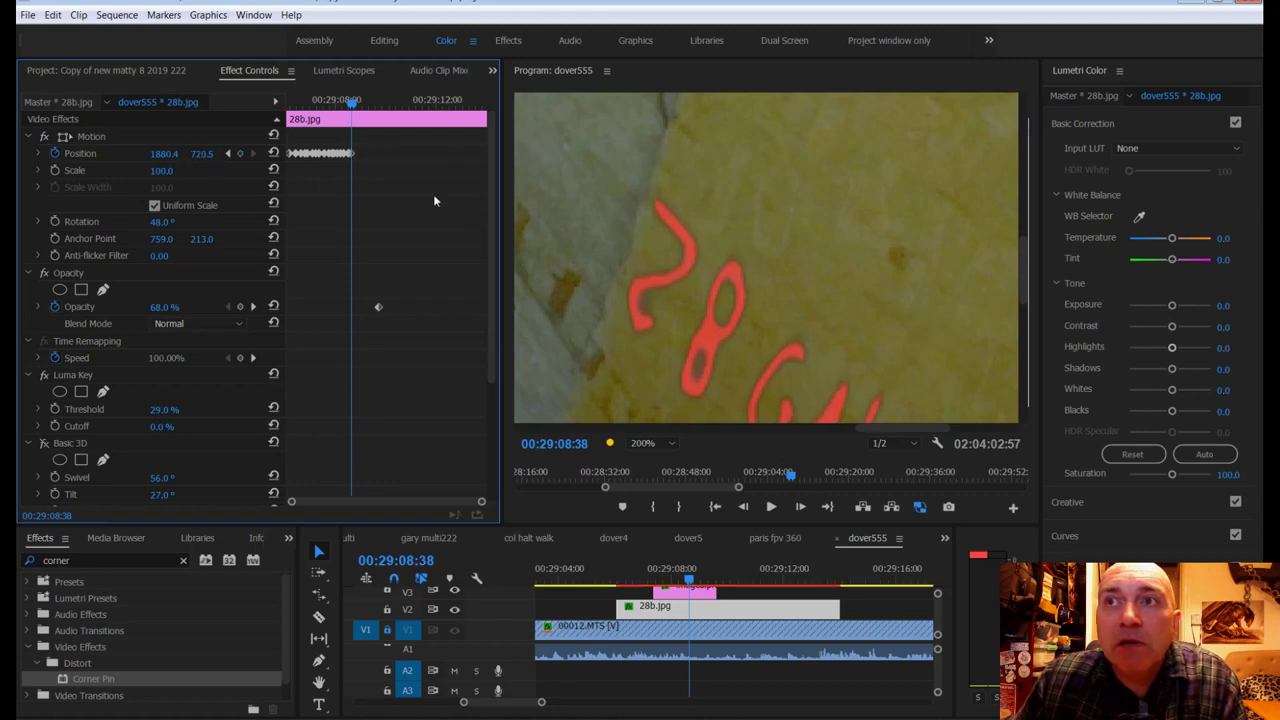
Step: Advance to 00:29:08:59 and keyframe the lettering's horizontal position at 1884.4 to stay on the wall edge
key("Right")
key("Right")
key("Right")
key("Right")
key("Right")
key("Right")
key("Right")
key("Right")
key("Right")
key("Right")
key("Right")
key("Right")
key("Right")
key("Right")
key("Right")
key("Right")
key("Right")
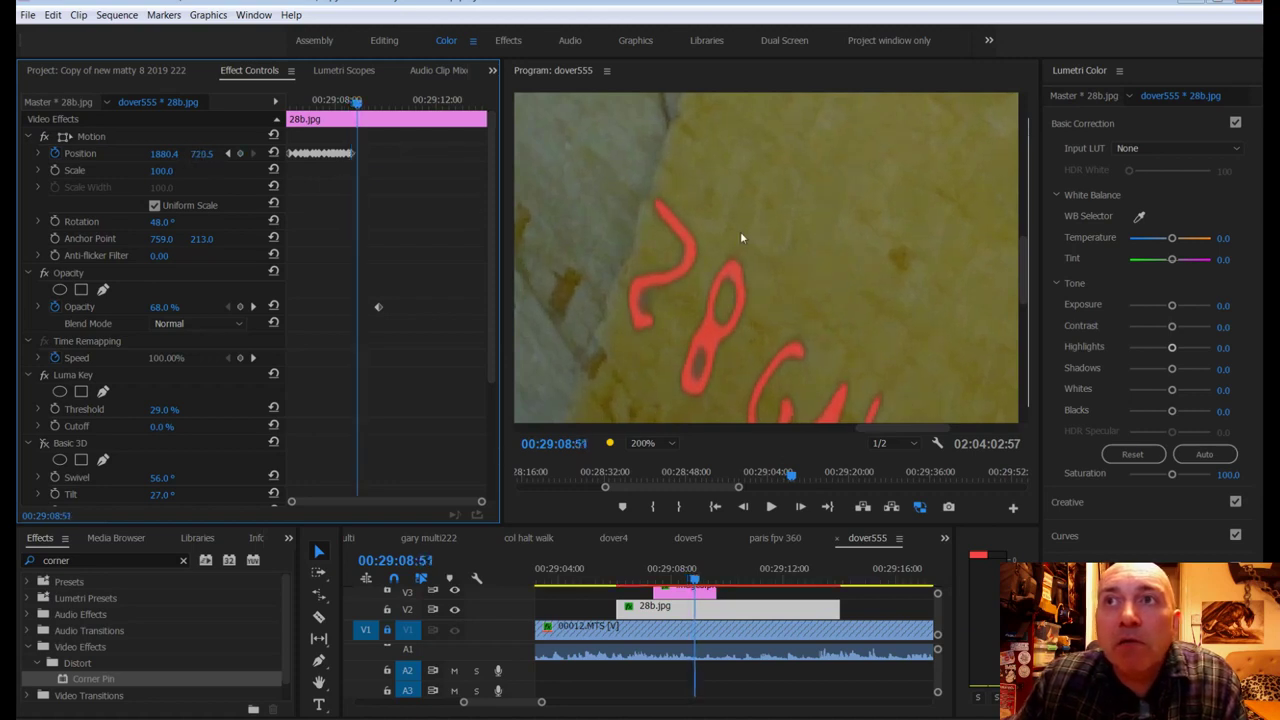
key("Right")
key("Right")
key("Right")
key("Right")
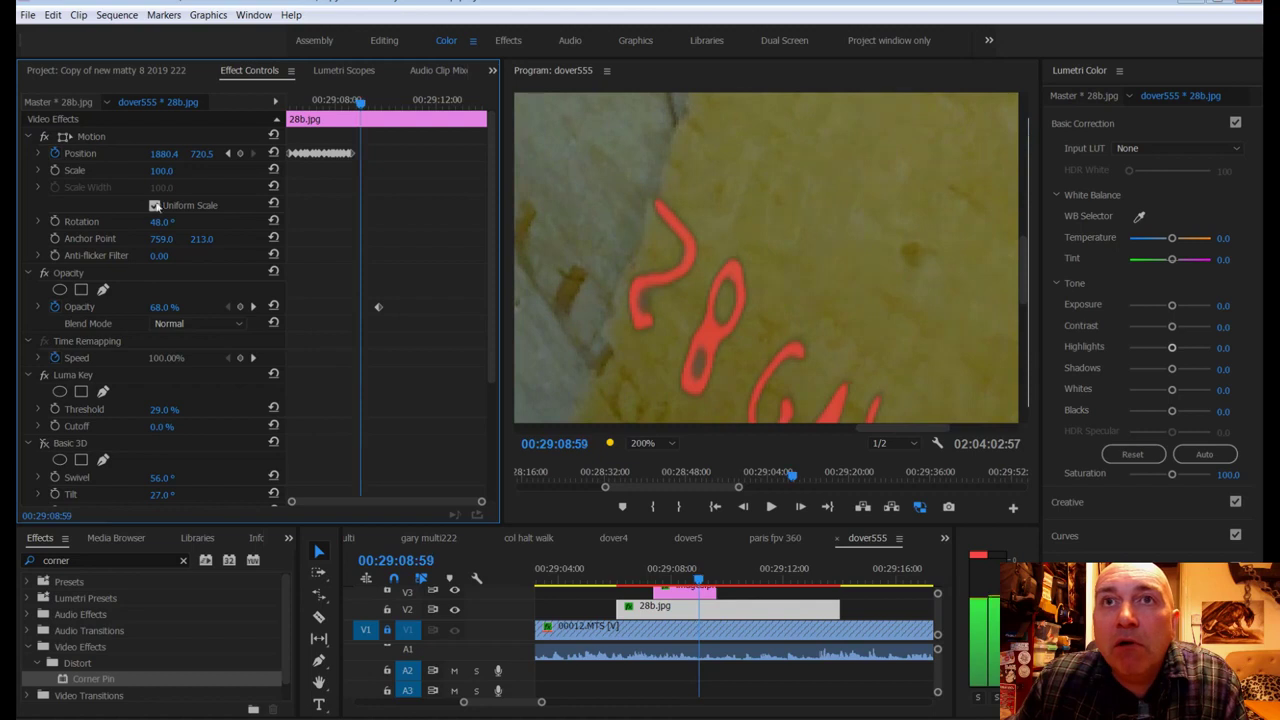
left_click_drag(164, 153, 168, 153)
Step: Play on to 00:29:09:18 and keyframe the lettering's horizontal position at 1895.4
key("space")
key("space")
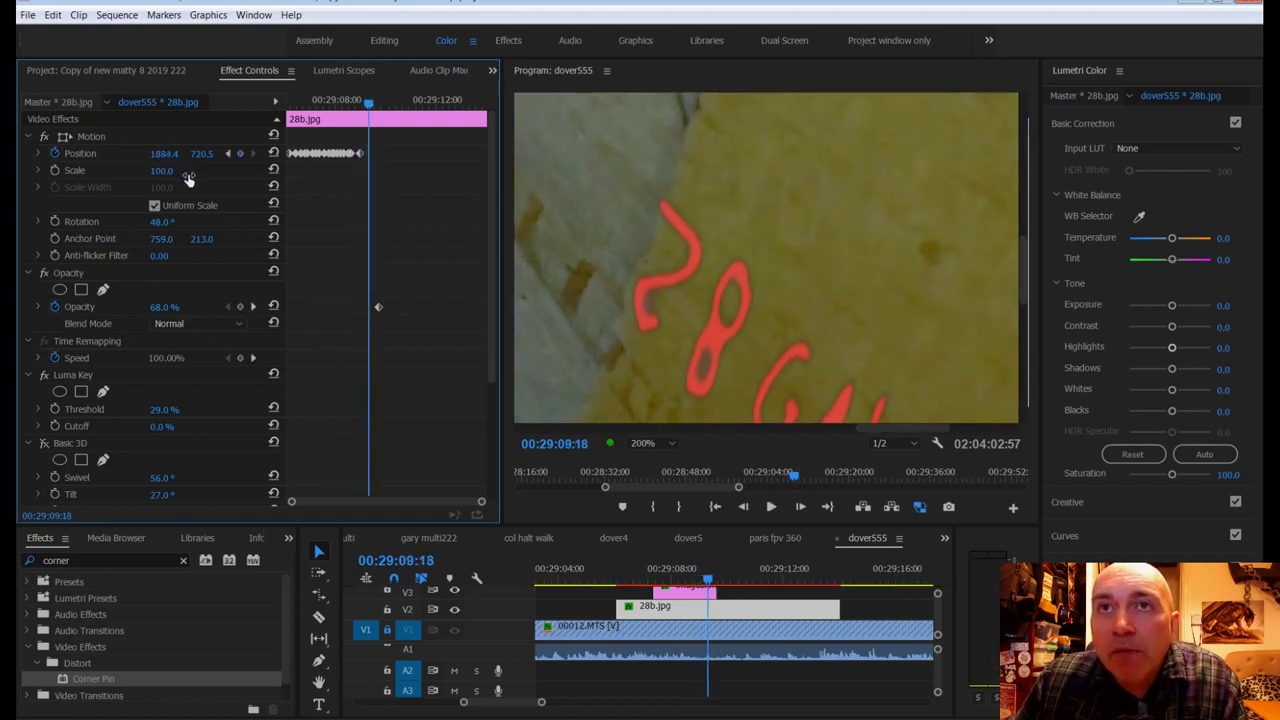
Step: Play on in short bursts to 00:29:10:05, adjusting the lettering at each stop and keyframing its position there at 1885.4, 712.5
key("space")
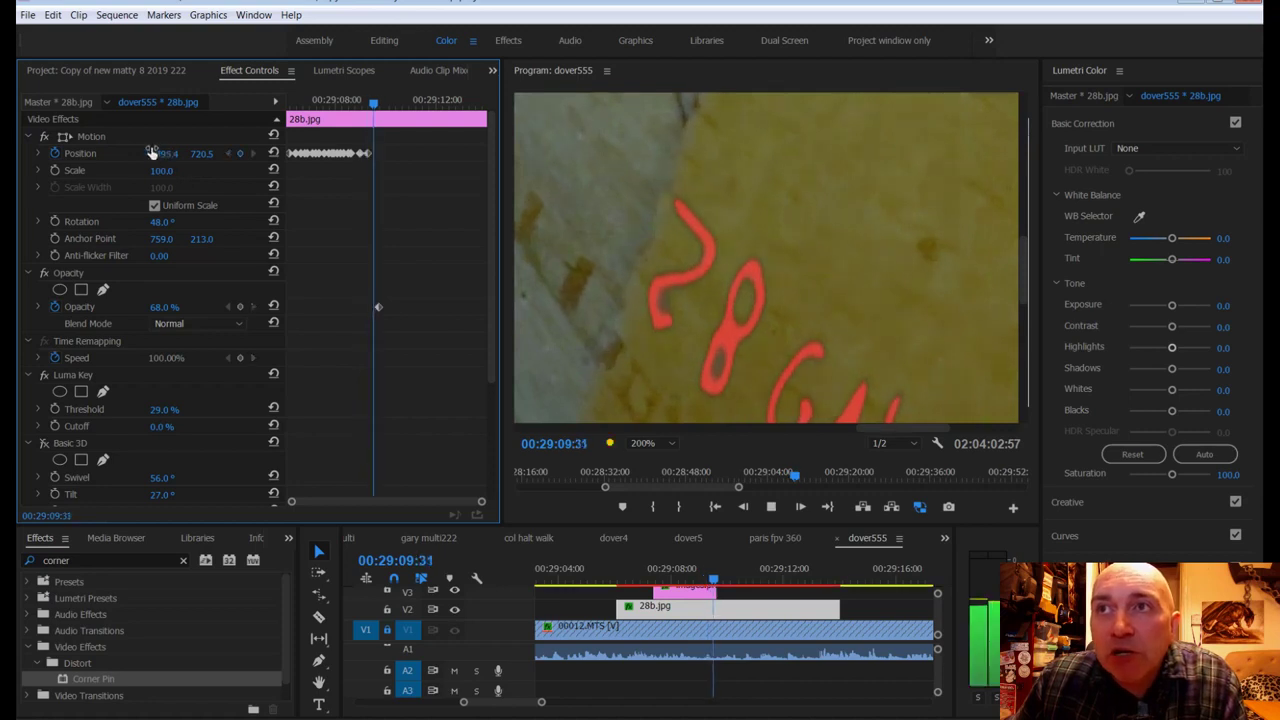
key("space")
mouse_move(151, 153)
left_mouse_down()
mouse_move(200, 153)
mouse_move(167, 155)
left_mouse_up()
key("space")
key("space")
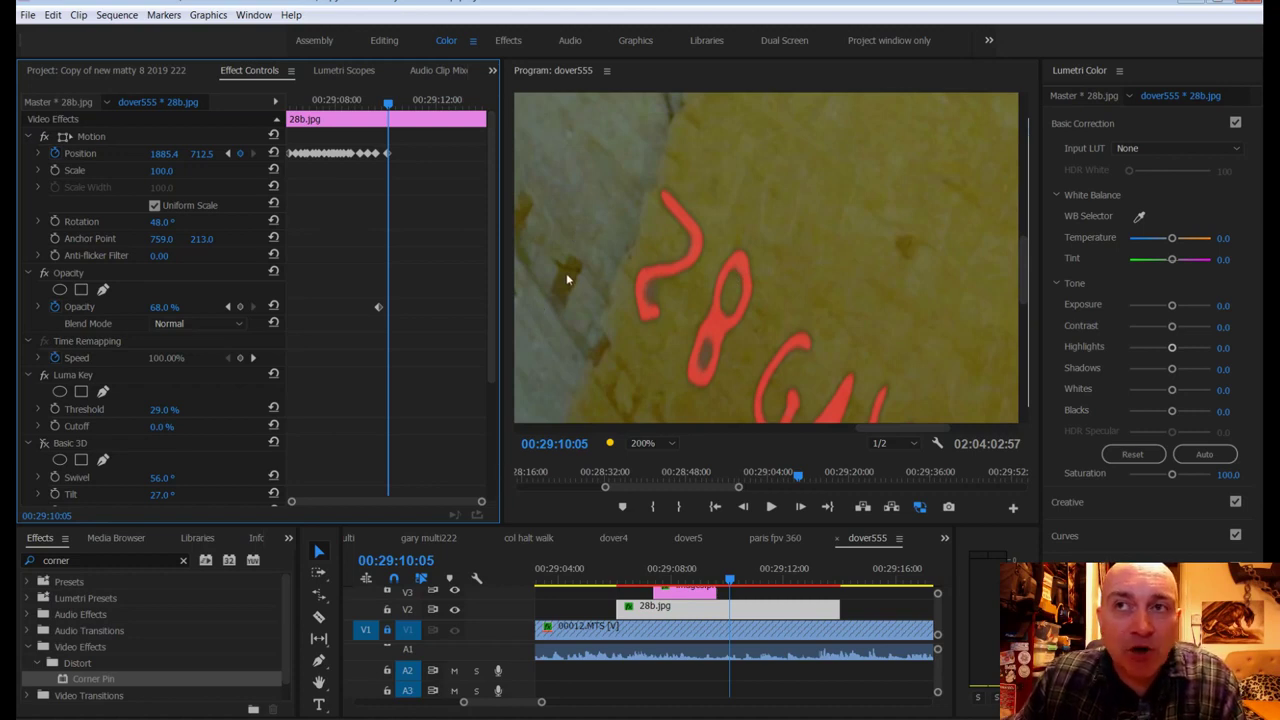
Step: Play a short way past 00:29:10:05 and keyframe the lettering's horizontal position at 1878.4
key("space")
key("space")
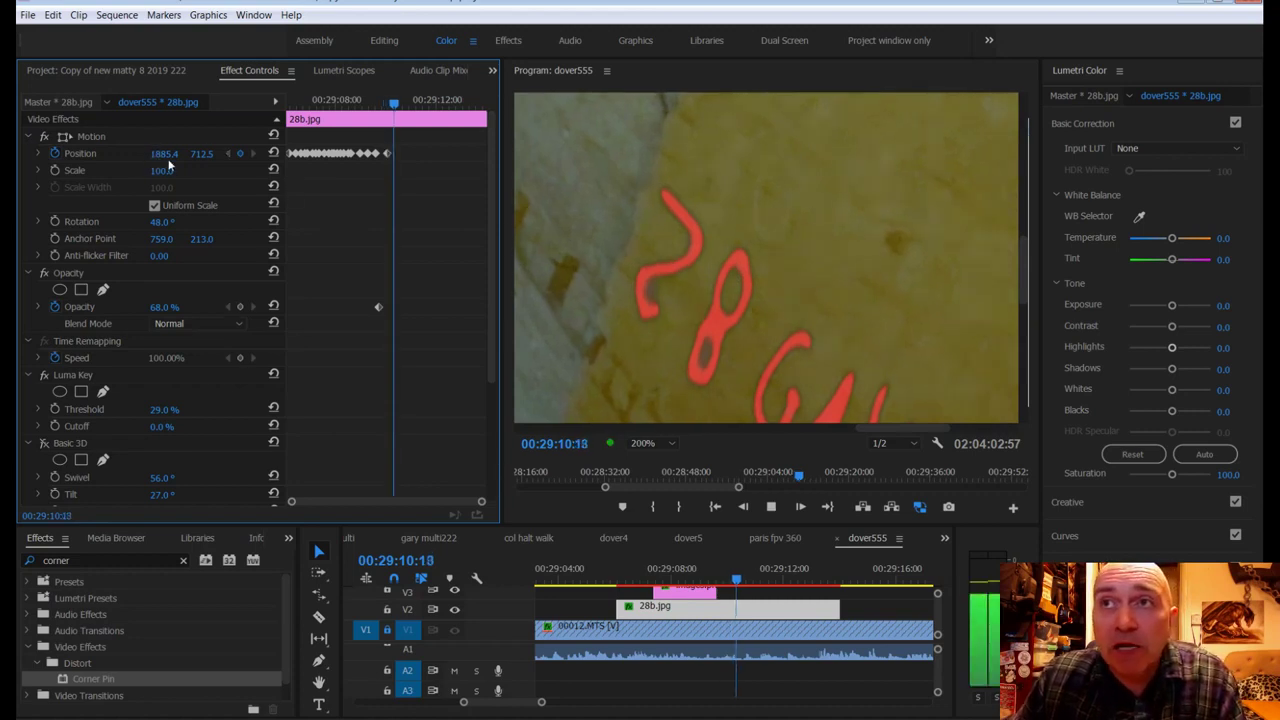
key("space")
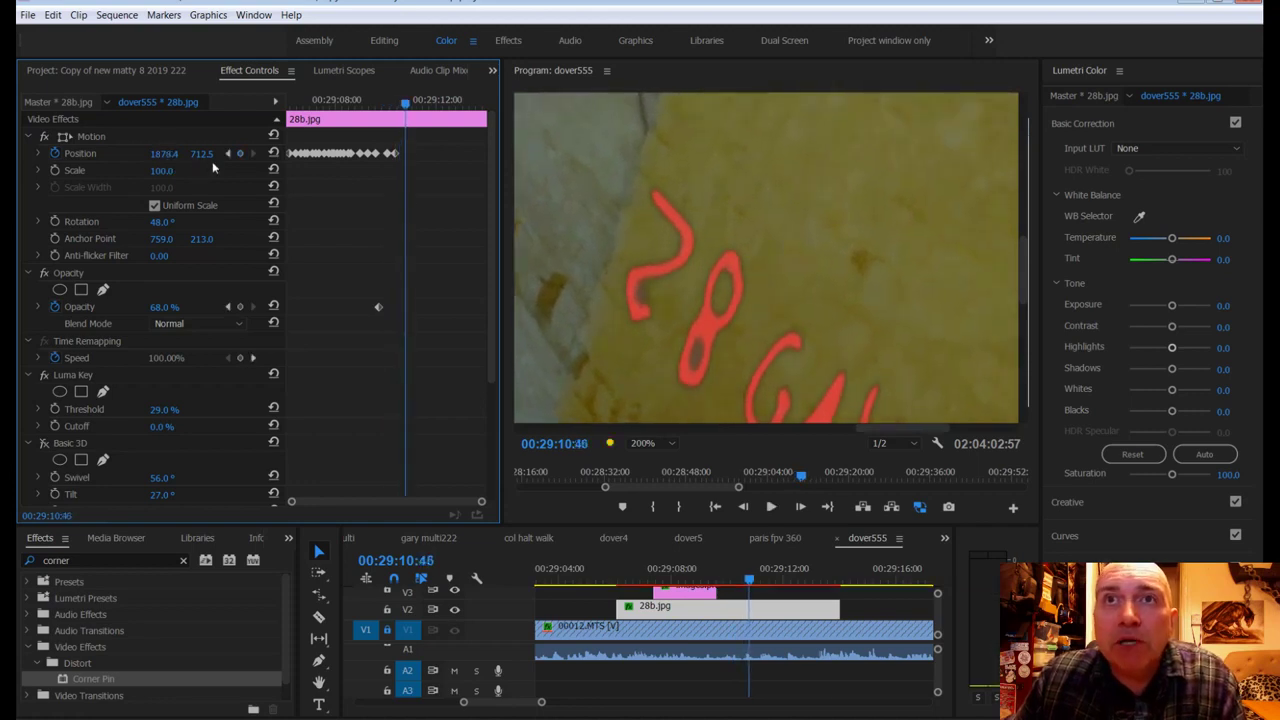
Step: Step back to 00:29:10:36 and keyframe the lettering's position there at 1878.4, 712.5
key("Left")
key("Left")
key("Left")
key("Left")
key("Left")
key("Left")
key("Left")
key("Left")
key("Left")
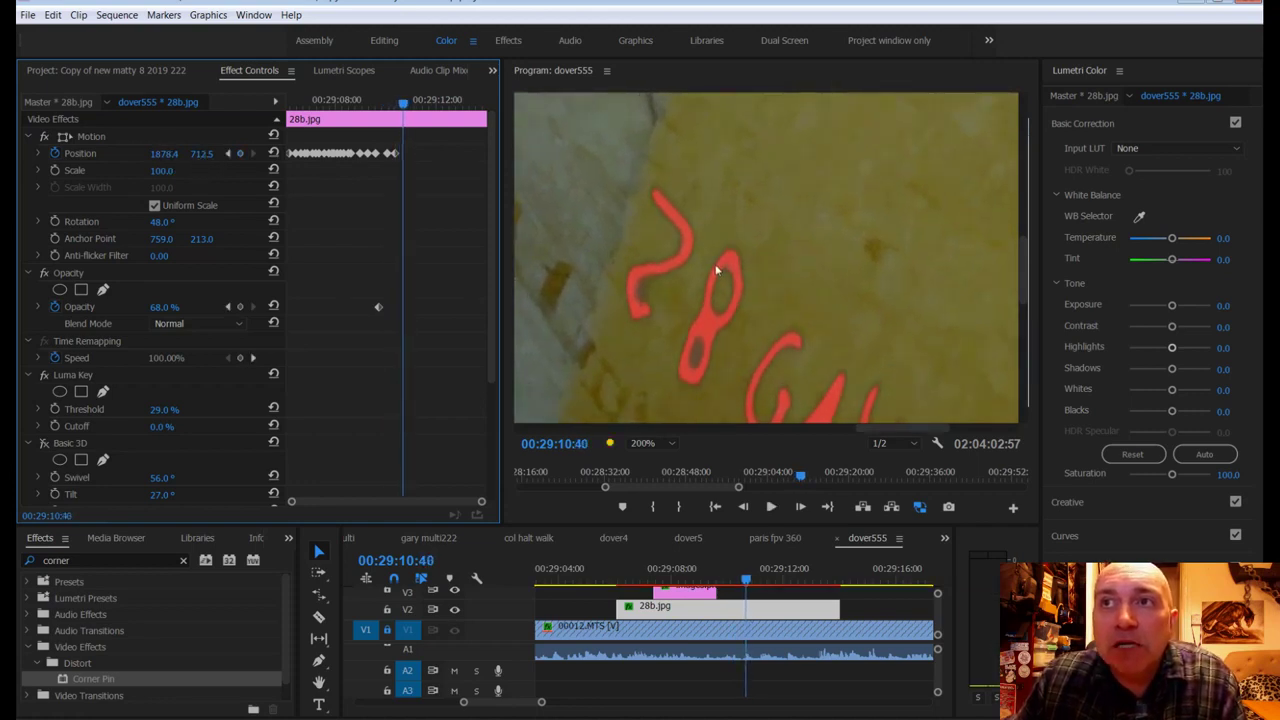
left_click(244, 152)
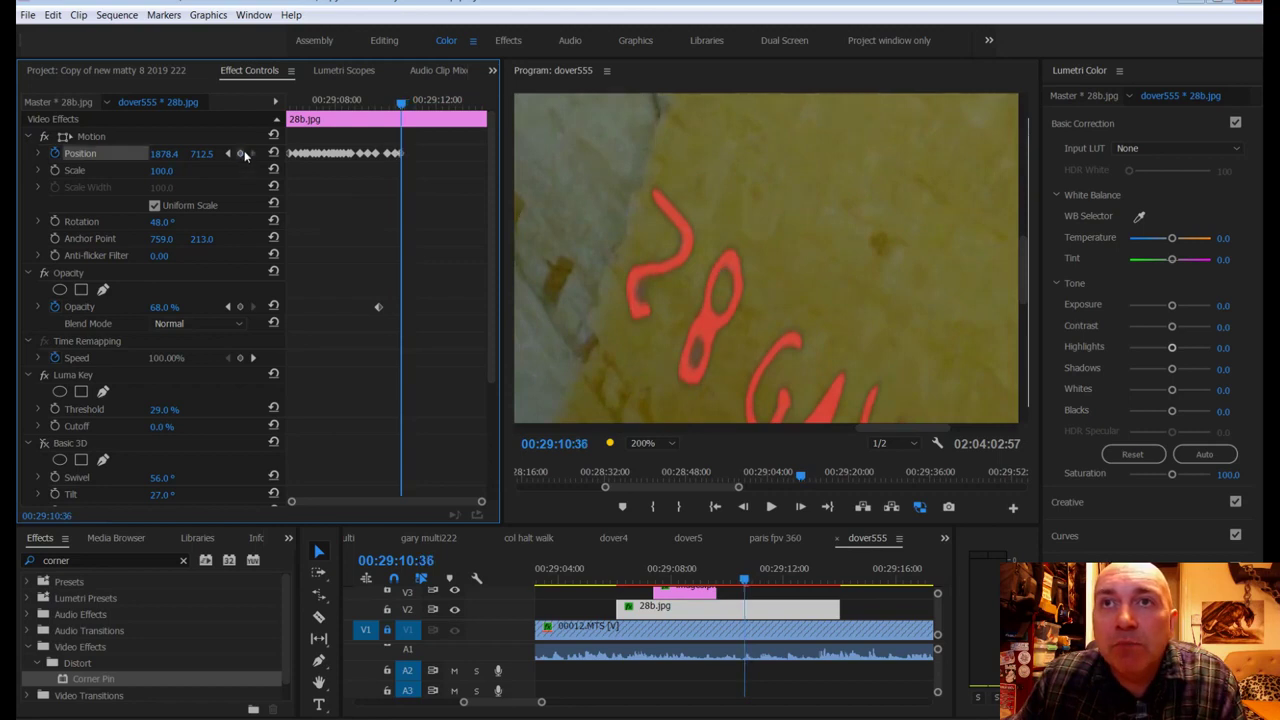
Step: Advance to 00:29:10:48 and keyframe the lettering's position at 1865.4, 728.5 to follow the wall
key("Right")
key("Right")
key("Right")
key("Right")
key("Right")
key("Right")
key("Right")
key("Right")
key("Right")
key("Right")
key("Right")
key("Right")
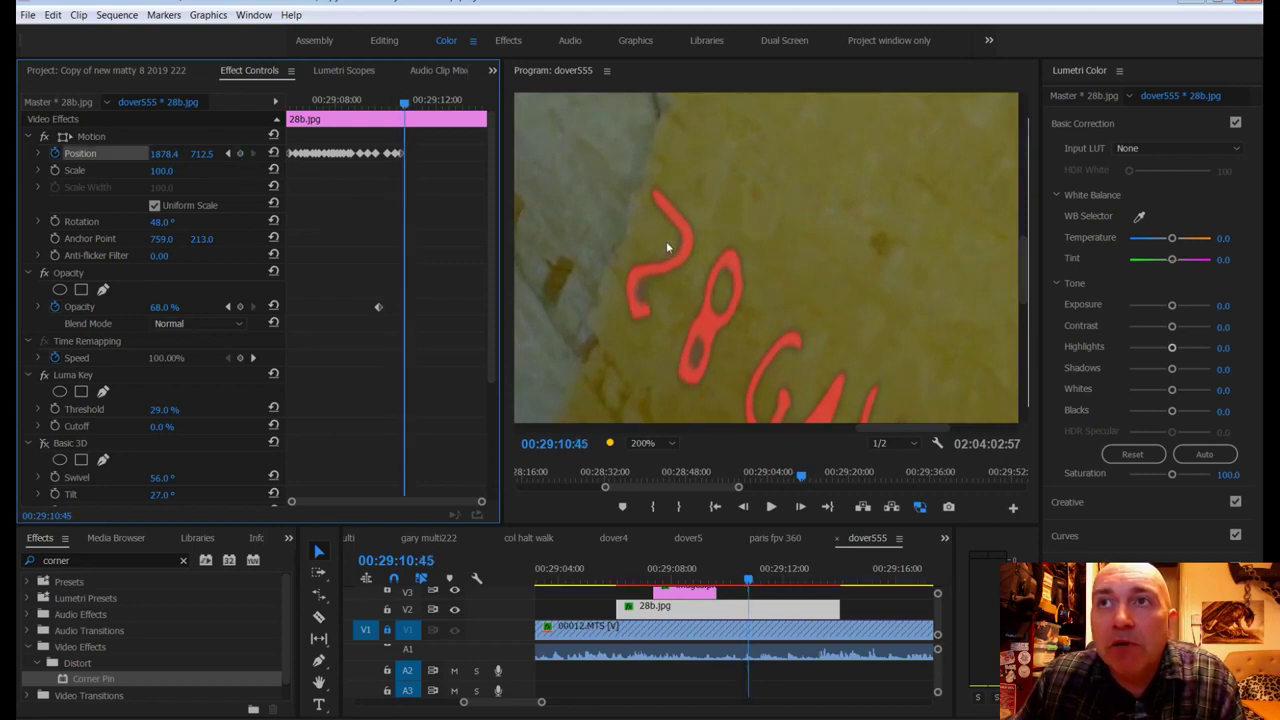
mouse_move(200, 153)
left_mouse_down()
mouse_move(224, 153)
mouse_move(141, 153)
mouse_move(193, 153)
left_mouse_up()
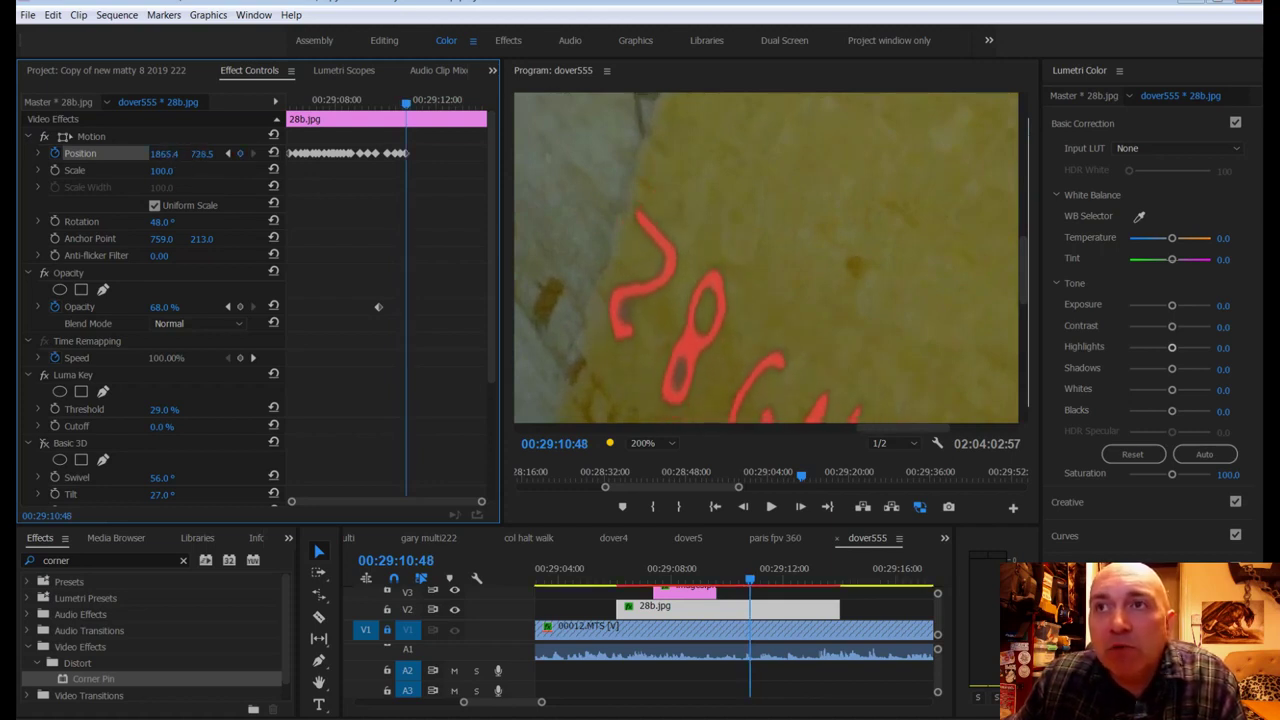
Step: Advance to 00:29:10:54 and keyframe the lettering's position at 1848.4, 741.5
key("Right")
key("Right")
key("Right")
key("Right")
key("Right")
key("Right")
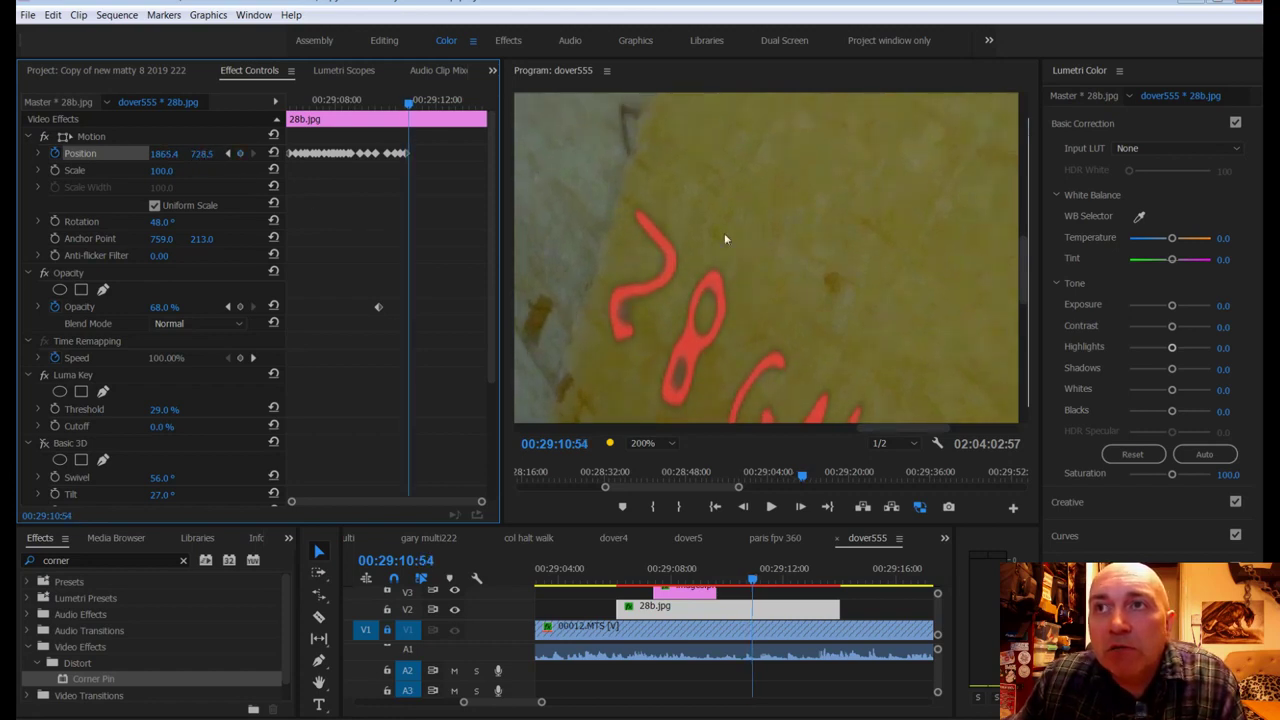
left_click_drag(165, 153, 208, 156)
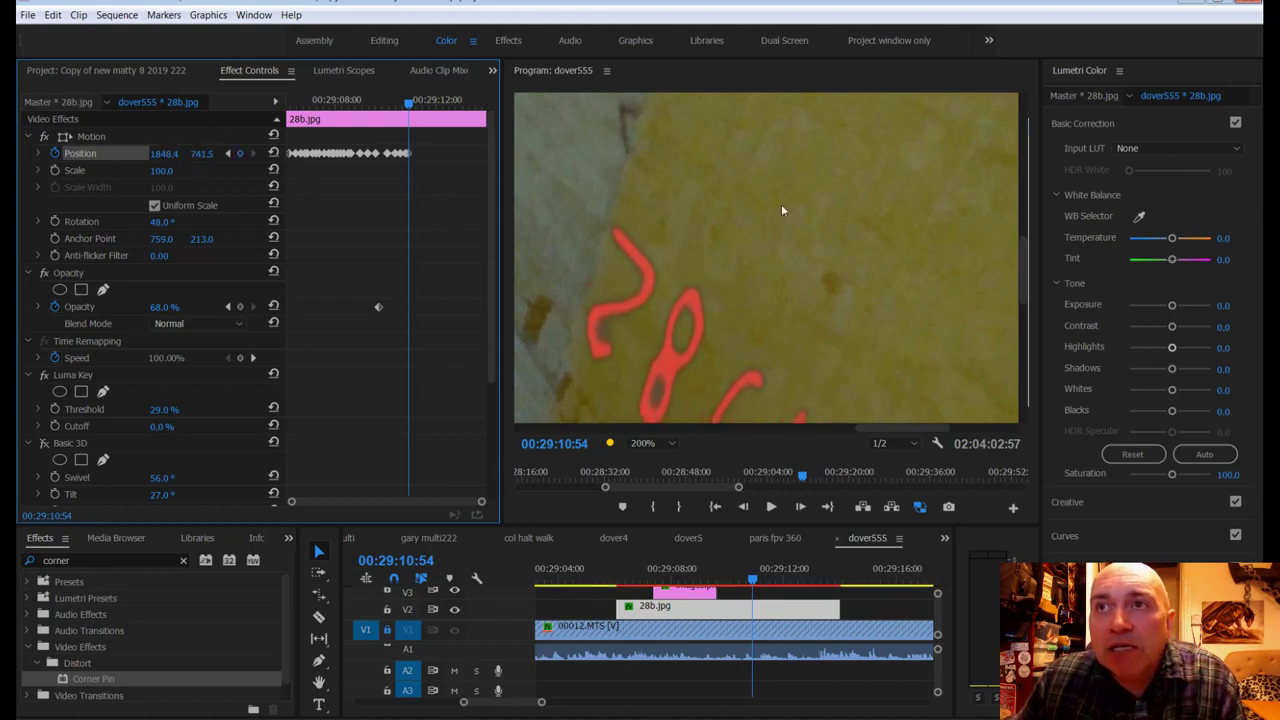
Step: Advance to 00:29:11:03 and keyframe the lettering's position at 1822.4, 769.5
key("Right")
key("Right")
key("Right")
key("Right")
key("Right")
key("Right")
key("Right")
key("Right")
key("Right")
left_click_drag(202, 155, 170, 155)
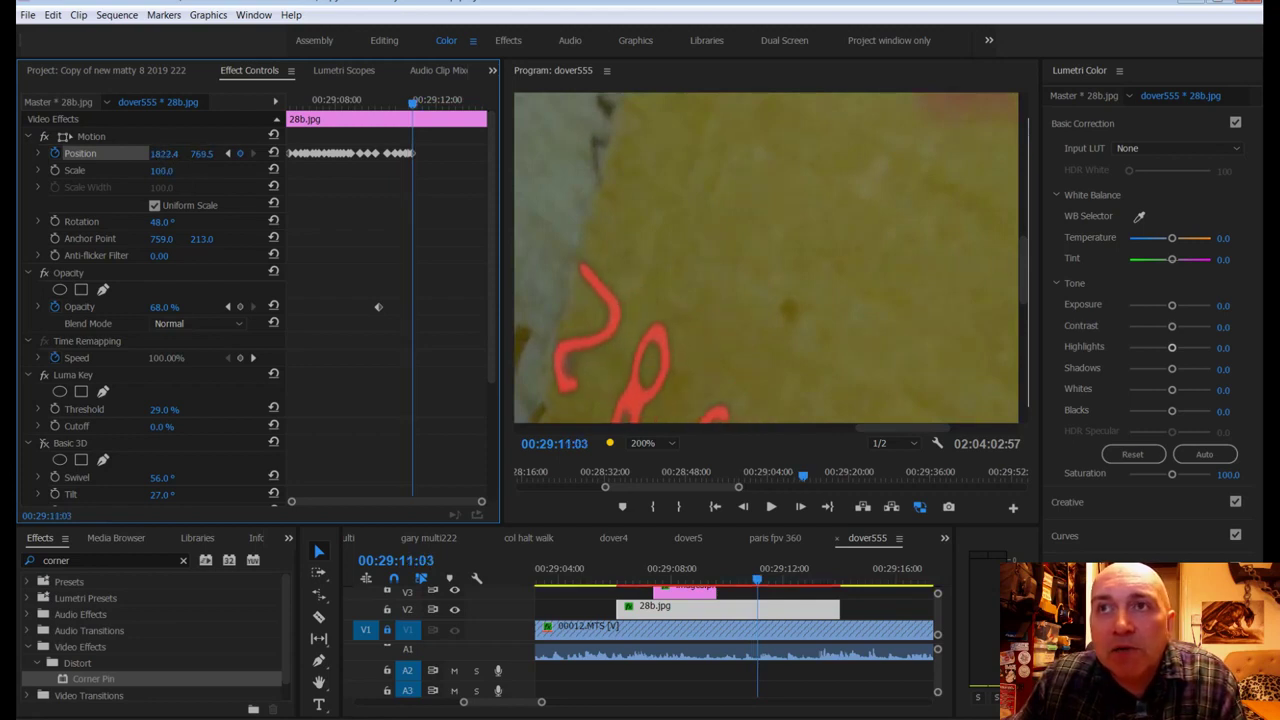
Step: Advance to 00:29:11:06 and keyframe the lettering's position at 1814.4, 796.5, bringing more of the lettering into view
key("Right")
key("Right")
key("Right")
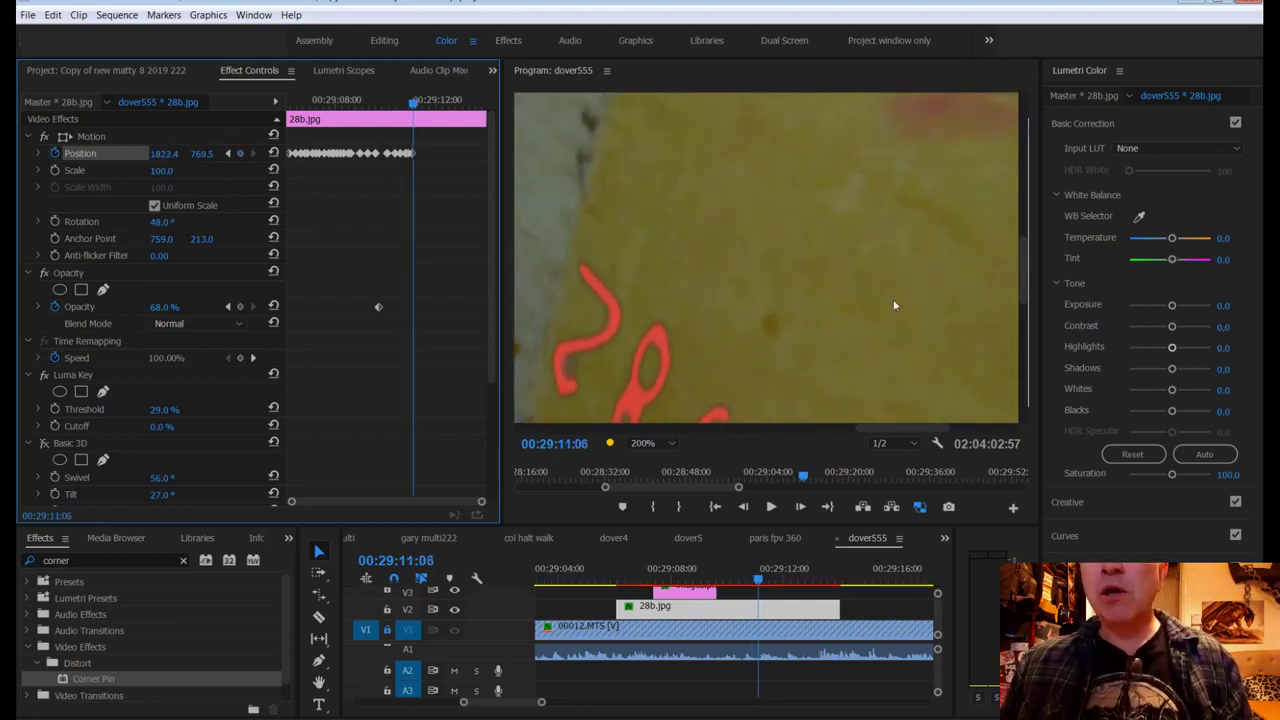
left_click_drag(1018, 263, 1018, 309)
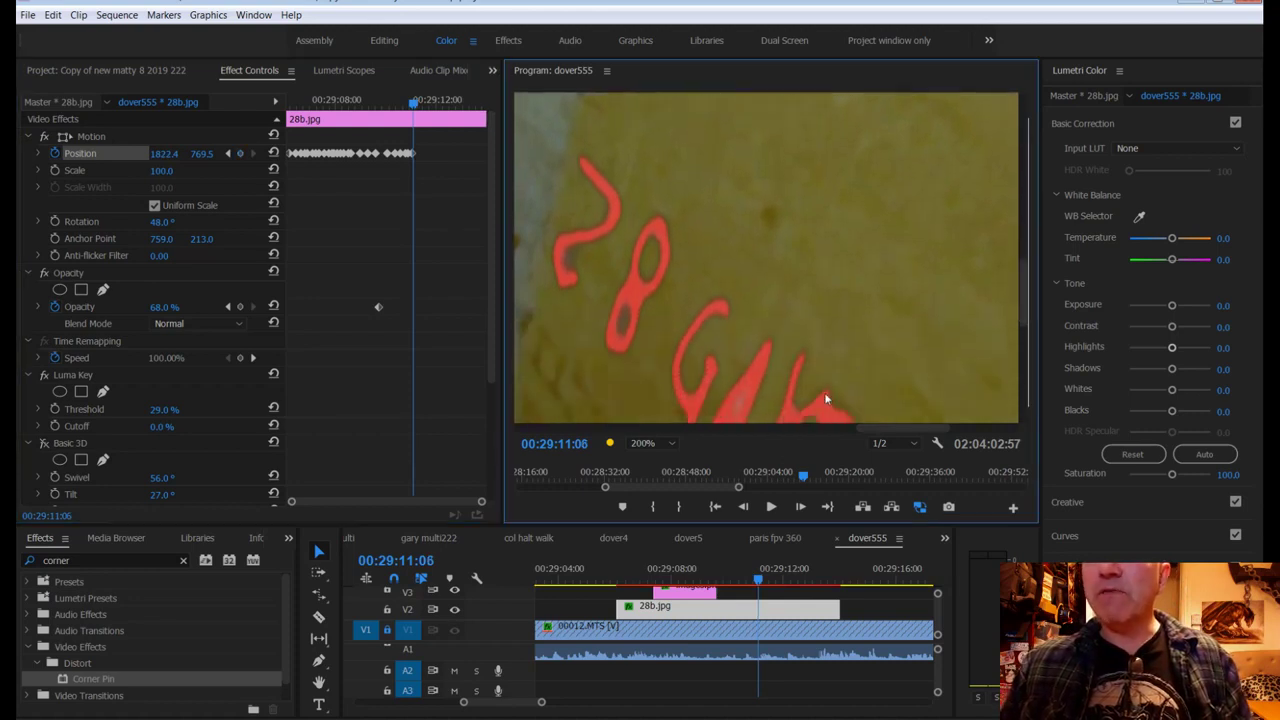
left_click_drag(887, 432, 872, 425)
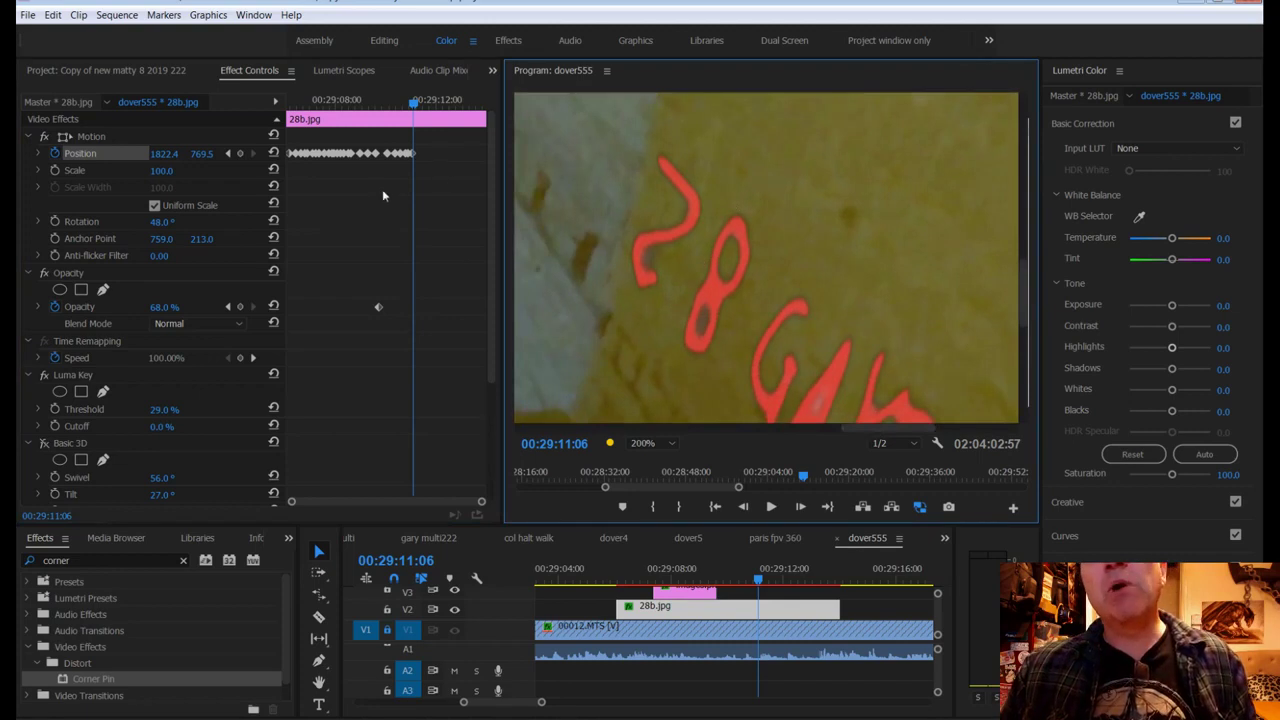
left_click_drag(202, 154, 163, 151)
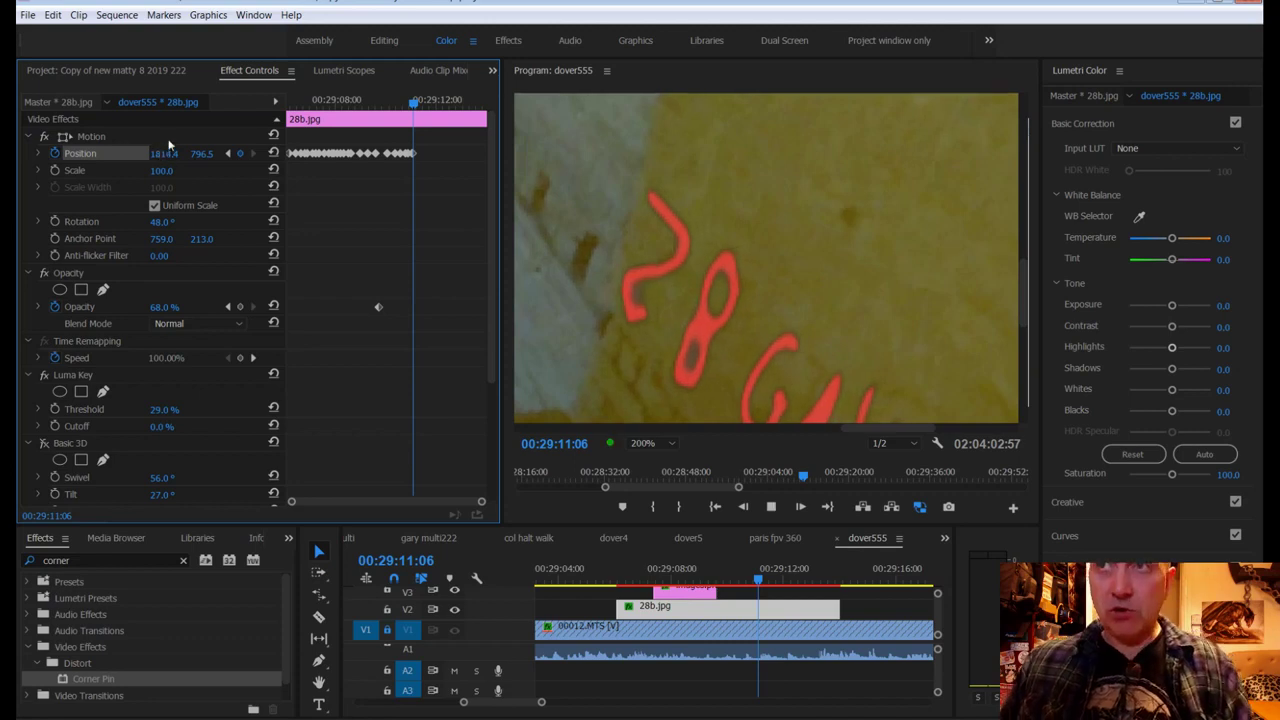
Step: Play on to 00:29:11:18 and move the lettering directly in the preview to about 1802.5, 752.2
key("space")
key("space")
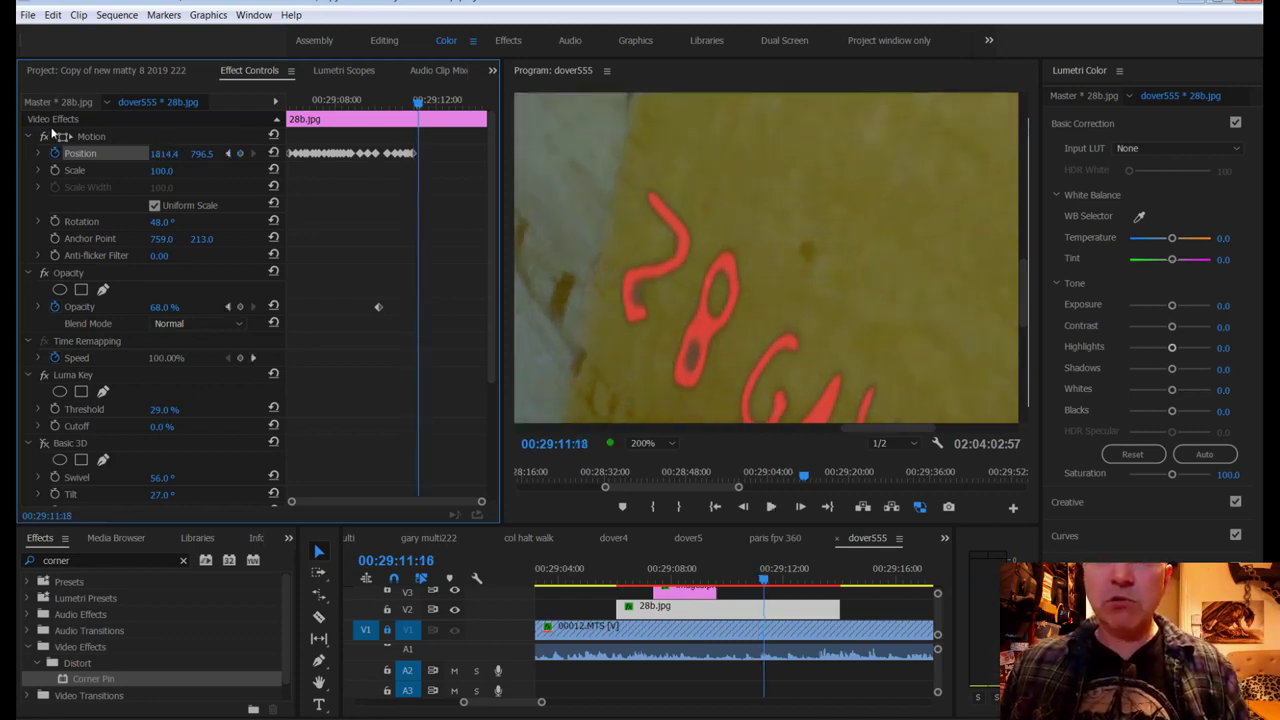
left_click(651, 288)
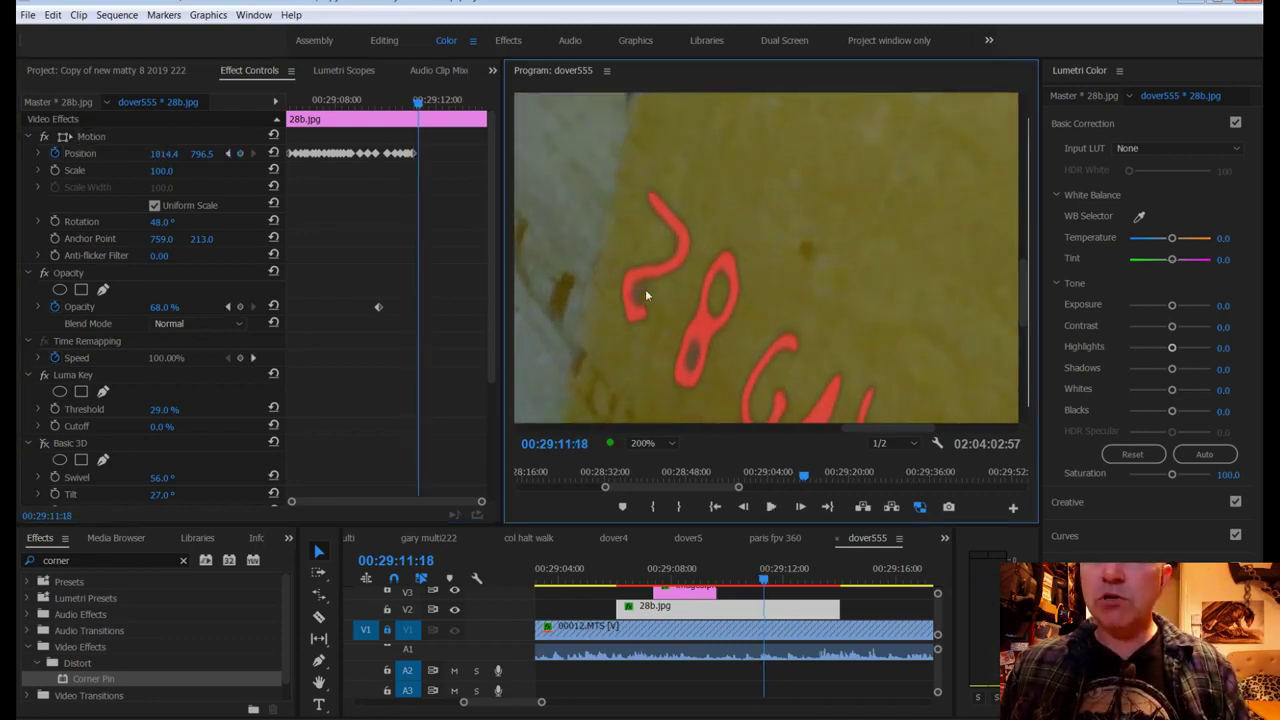
left_click(88, 140)
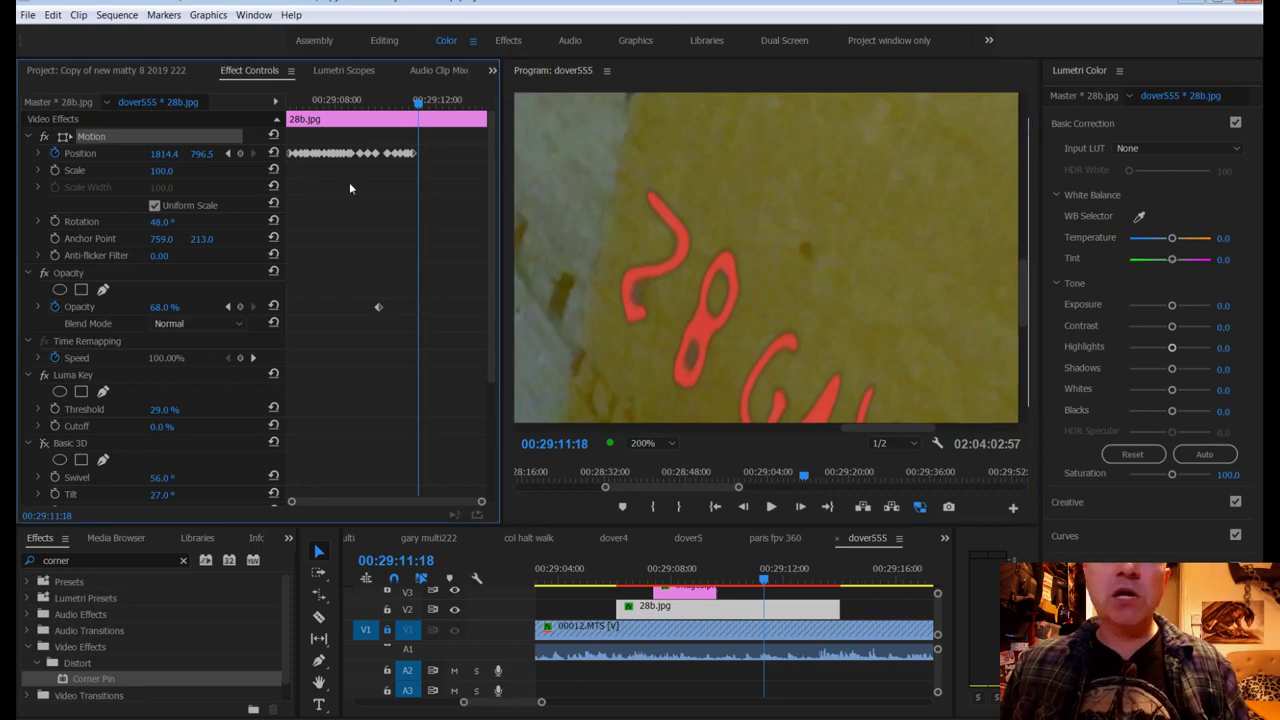
left_click_drag(680, 250, 708, 186)
Step: Play on to 00:29:11:37 and move the lettering in the preview to about 1761.9, 772.2
key("space")
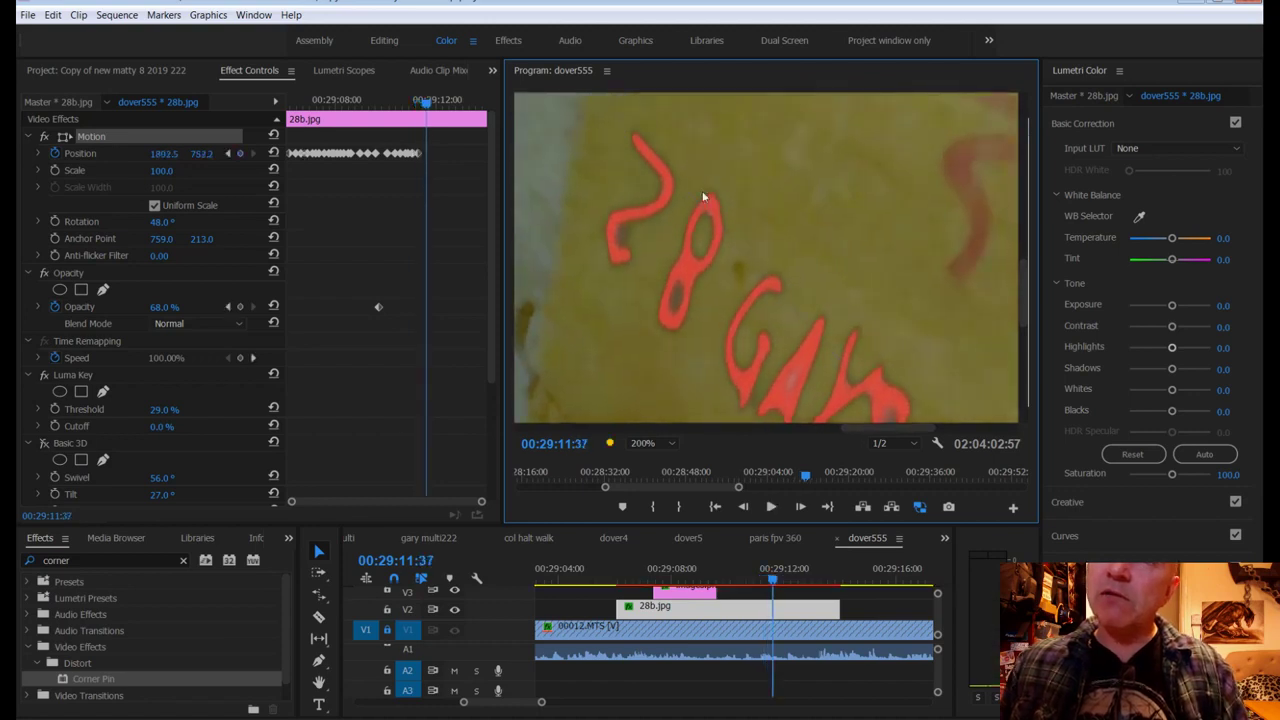
key("space")
key("space")
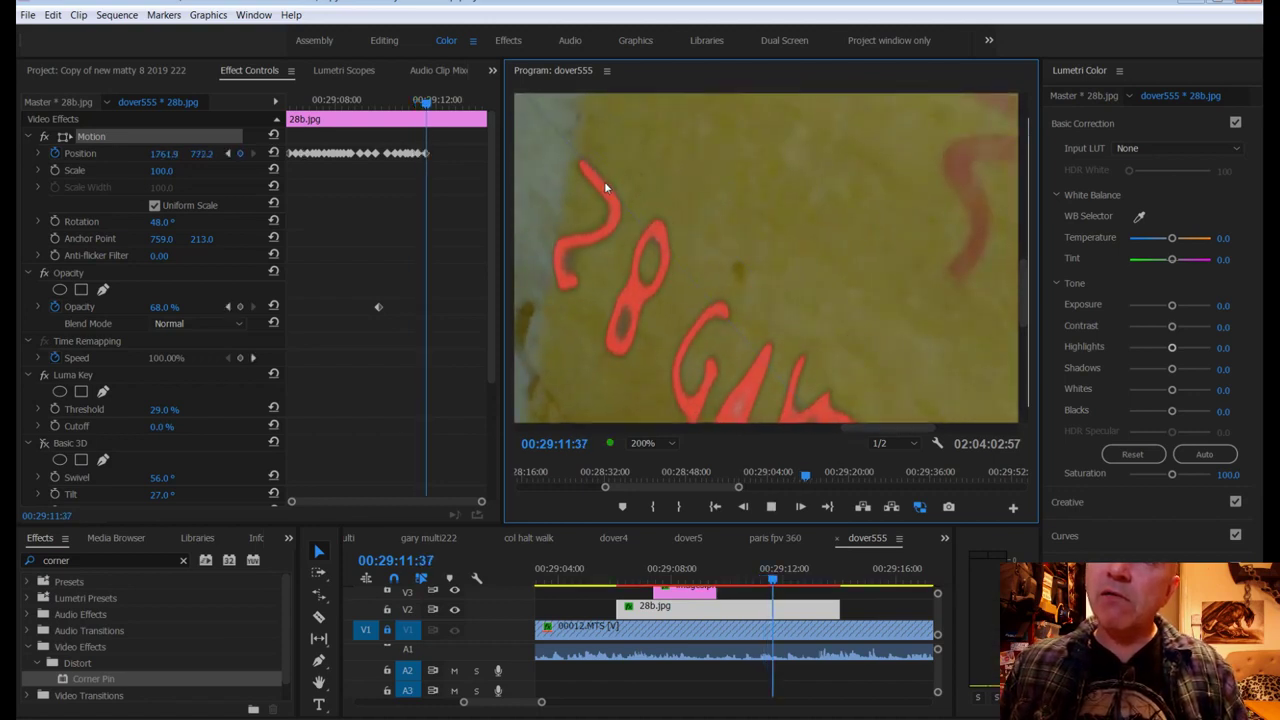
Step: Play on to 00:29:11:57 and move the lettering in the preview to about 1695.7, 779.2
key("space")
left_click_drag(616, 185, 530, 201)
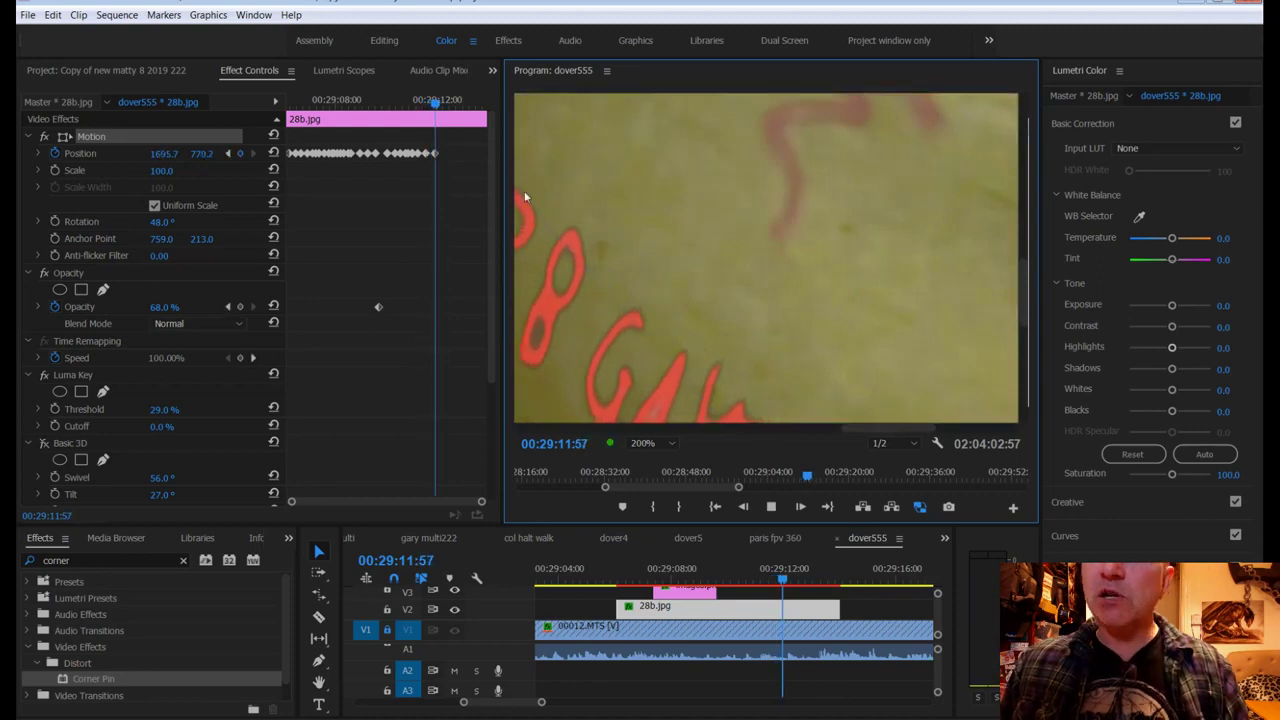
key("space")
Step: Return to 00:29:05:48, save the project and set the program monitor's zoom to Fit
left_click_drag(786, 571, 612, 573)
key("ctrl+s")
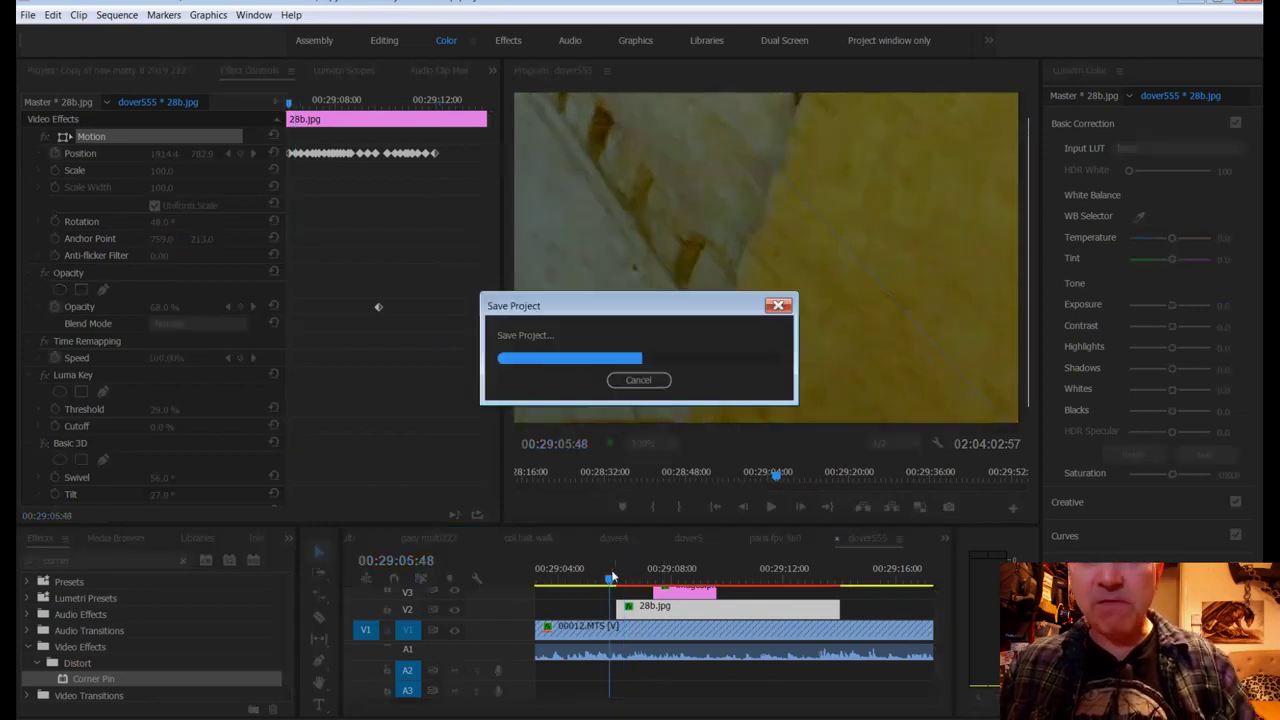
left_click(645, 443)
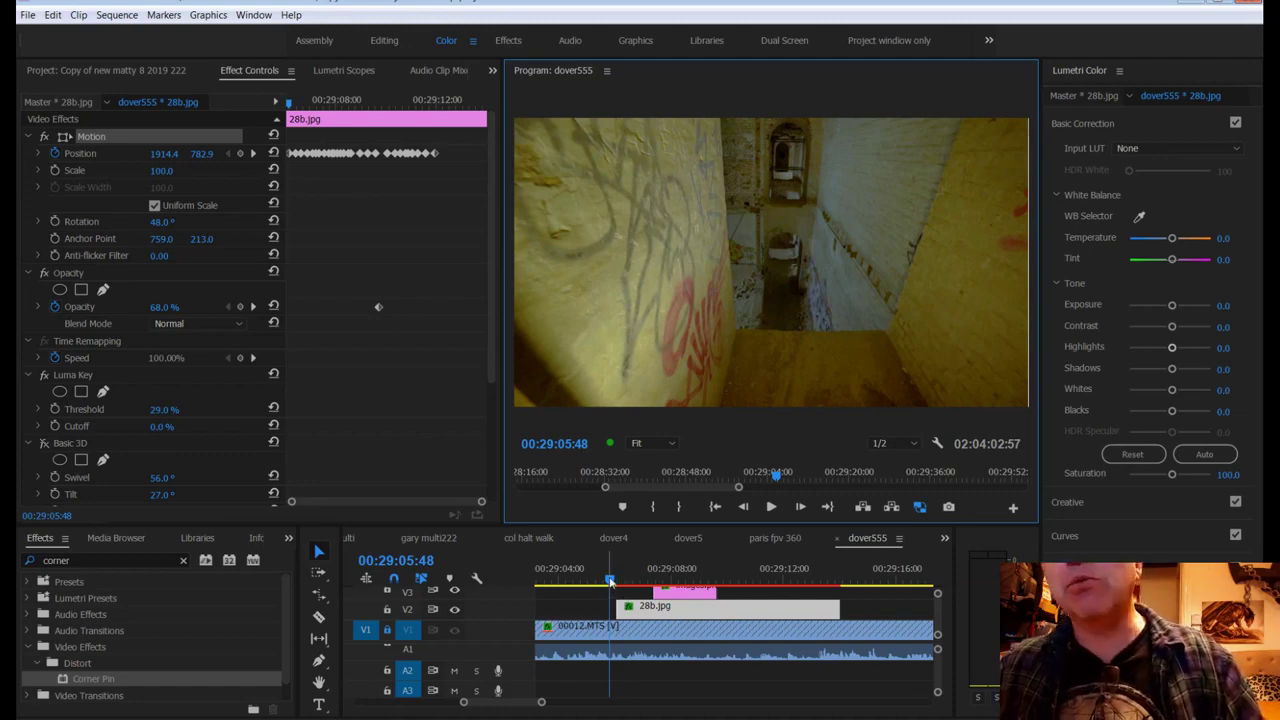
Step: Play the shot from 00:29:05:48, then recheck the frames from 00:29:09:17 onward to examine how the lettering follows the wall
key("space")
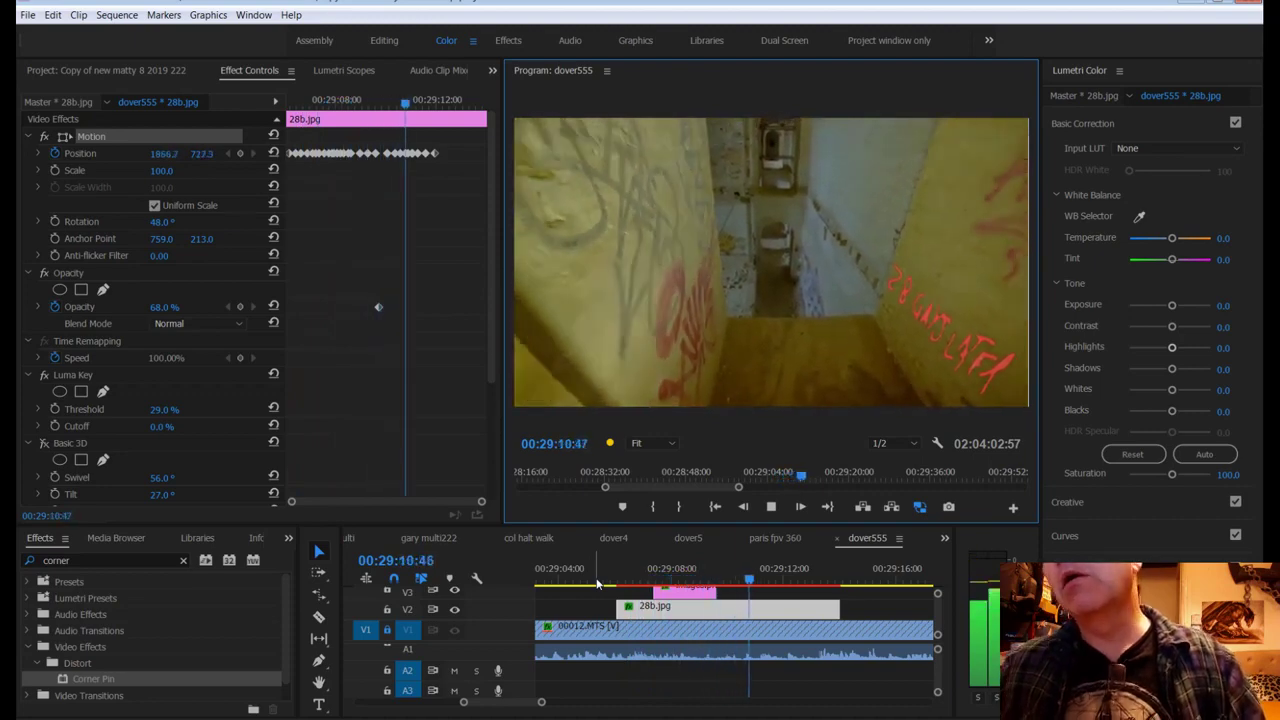
key("space")
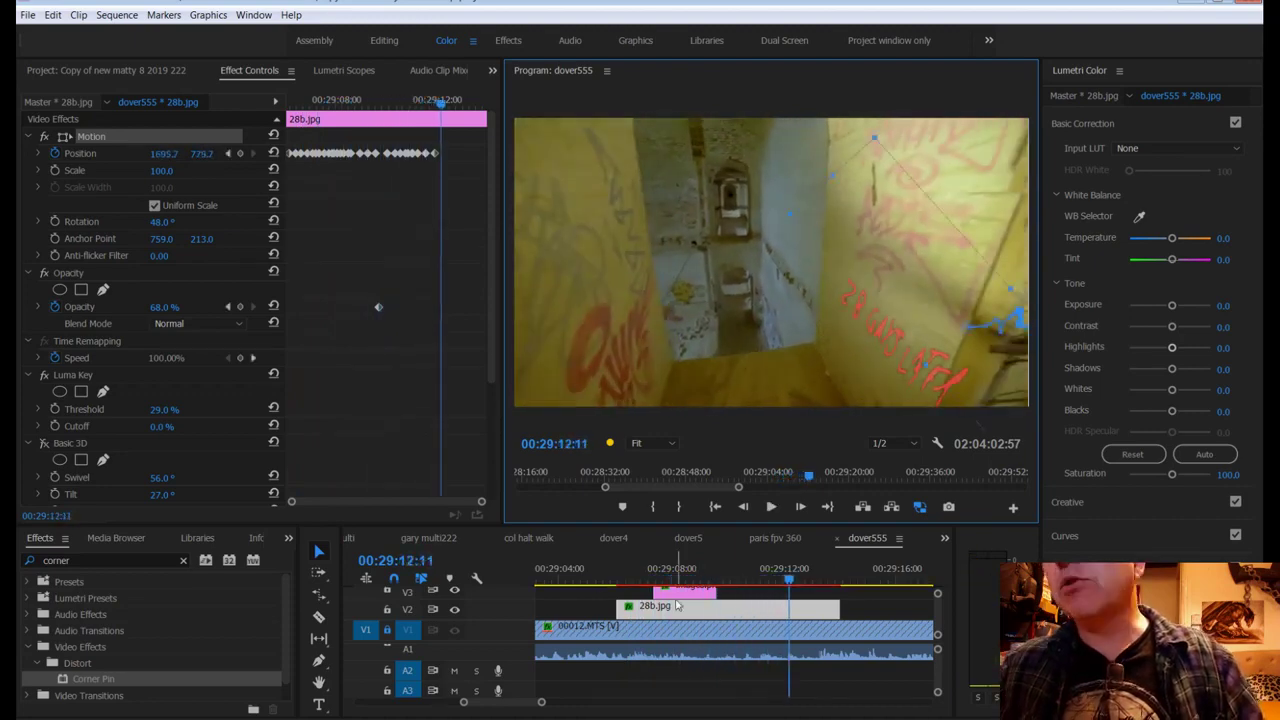
left_click_drag(796, 579, 712, 598)
key("Left")
key("Left")
key("Left")
key("Left")
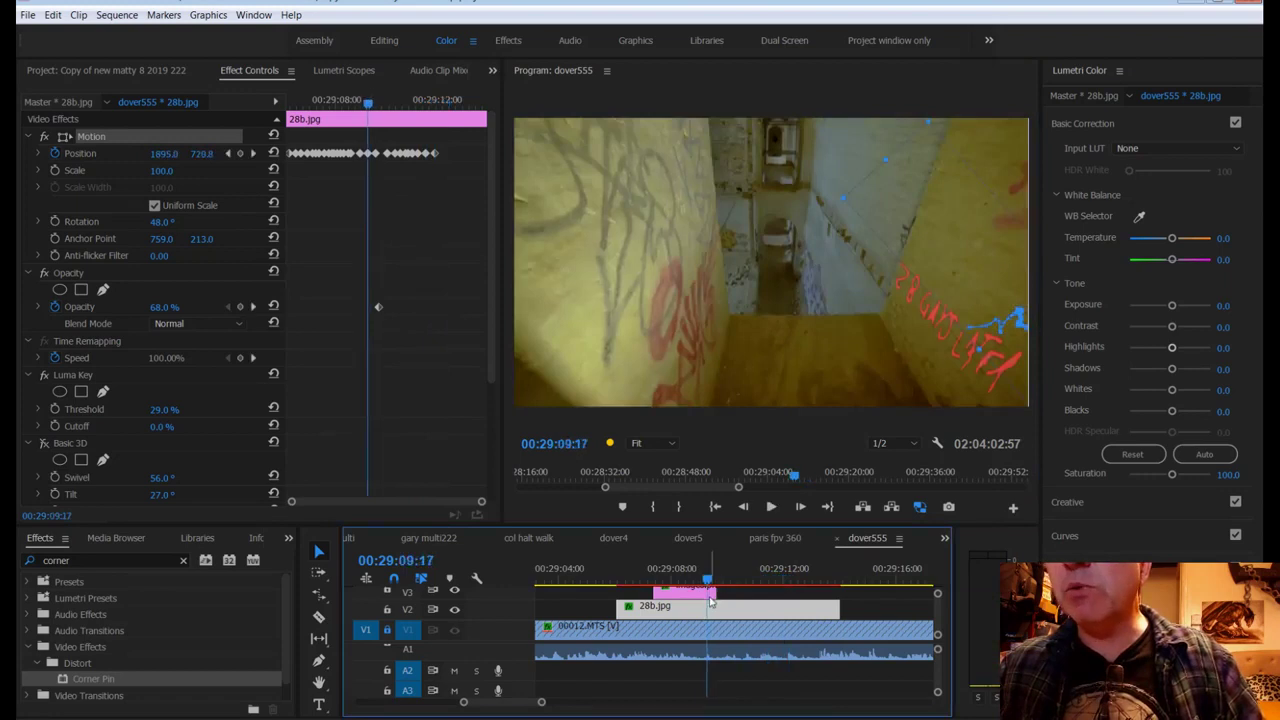
key("Right")
key("Right")
key("Right")
key("Right")
key("Right")
key("Right")
key("Right")
key("Right")
key("Right")
key("Right")
key("Right")
key("Right")
key("Right")
key("Right")
key("Right")
key("Right")
key("Right")
key("Right")
key("Right")
key("Right")
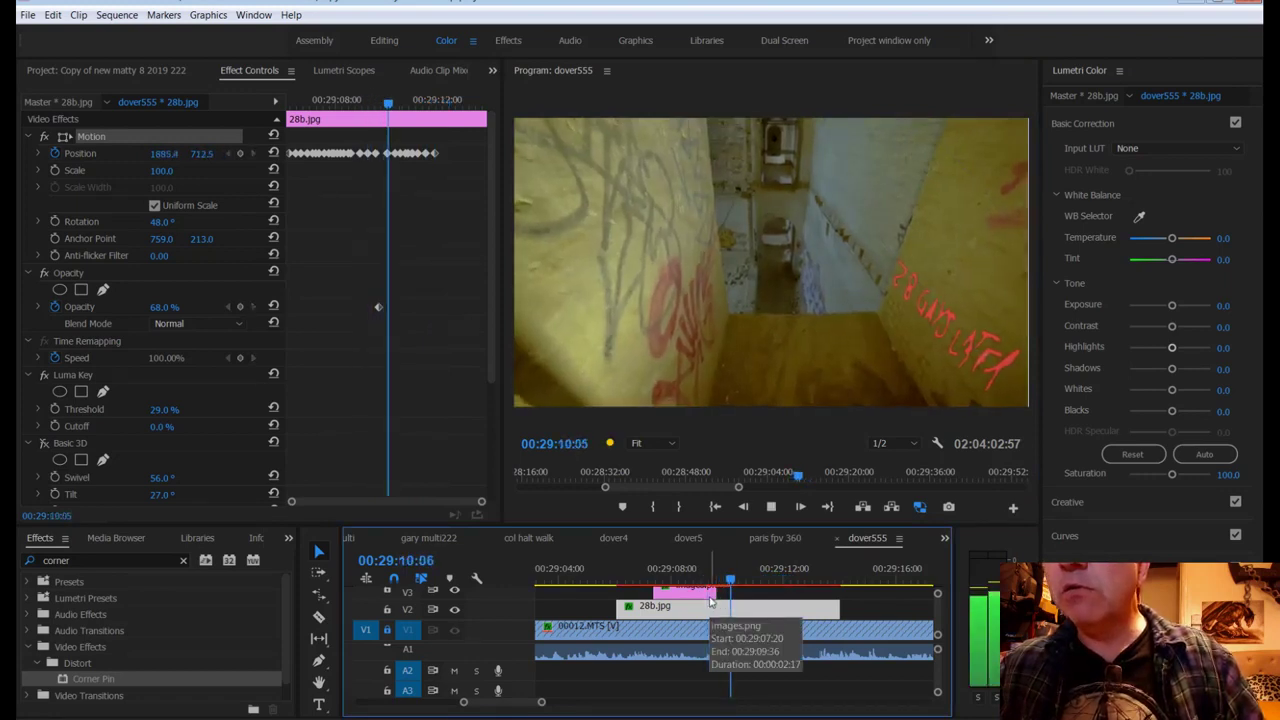
Step: Replay the shot from before the lettering starts and stop at 00:29:09:28
left_click_drag(737, 580, 594, 578)
key("space")
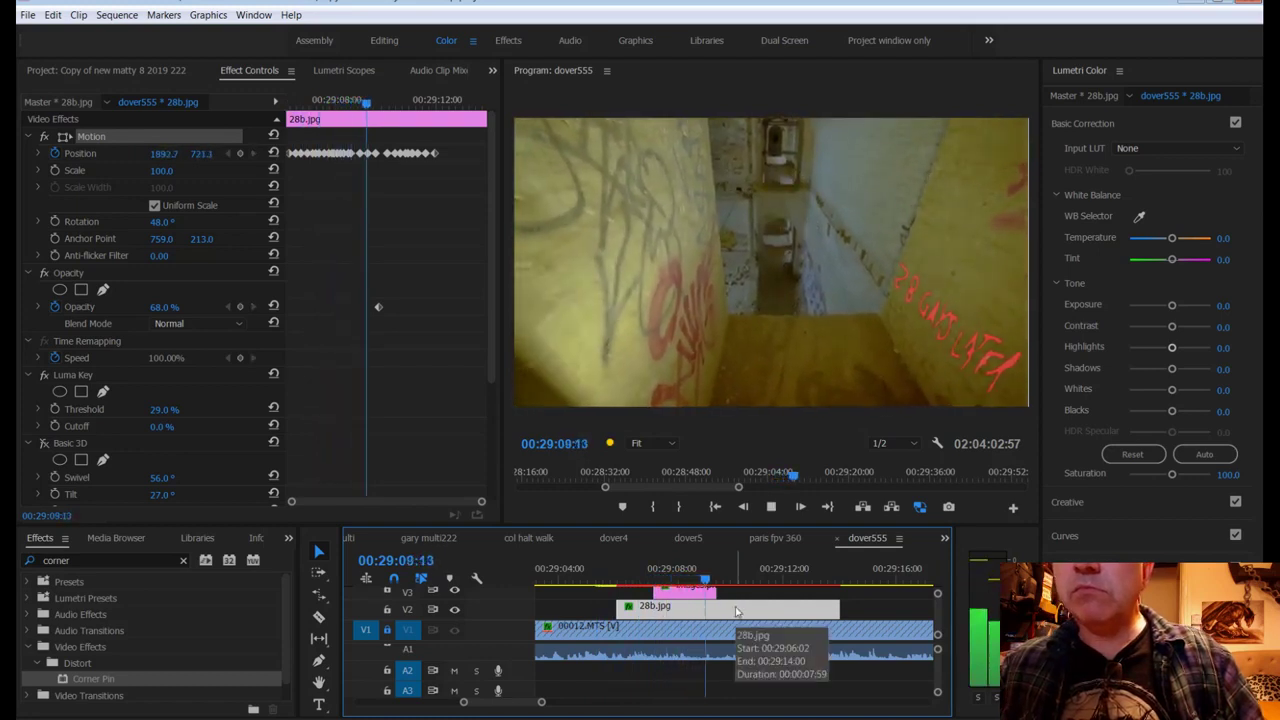
key("space")
key("space")
key("space")
Step: Switch to the Razor tool and unlock the V1 track holding the 00012.MTS footage
key("c")
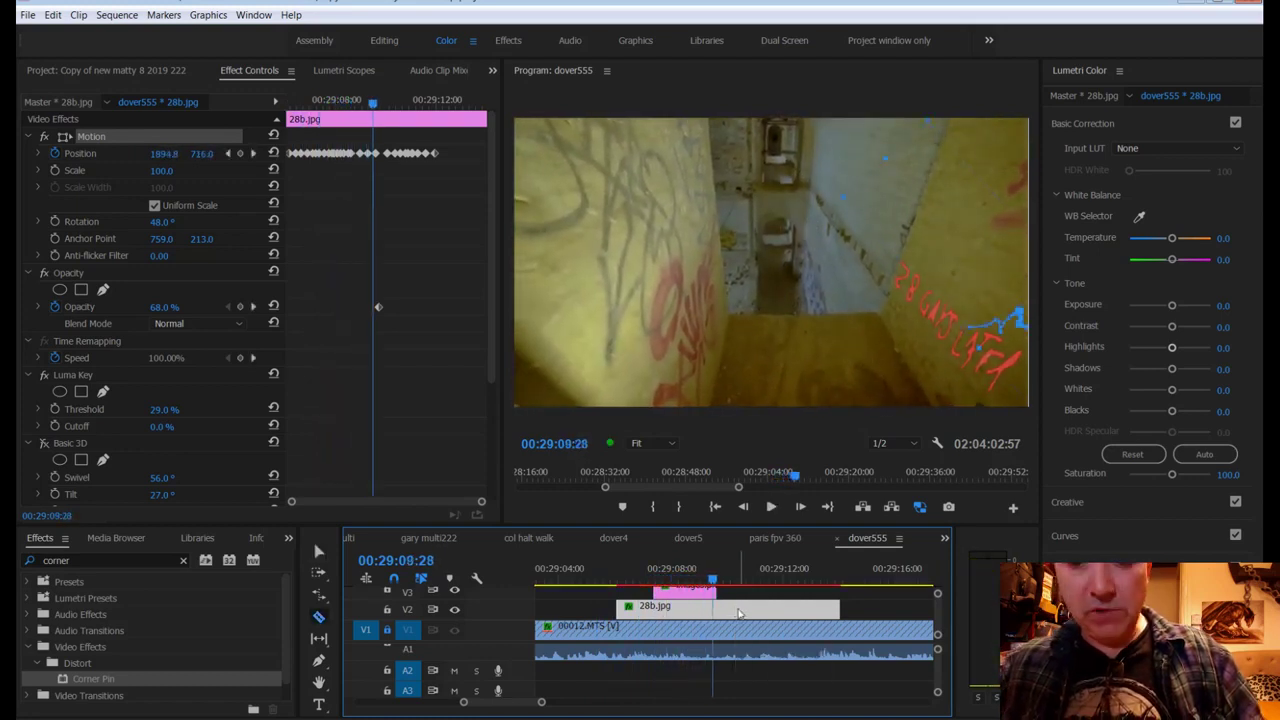
left_click(387, 630)
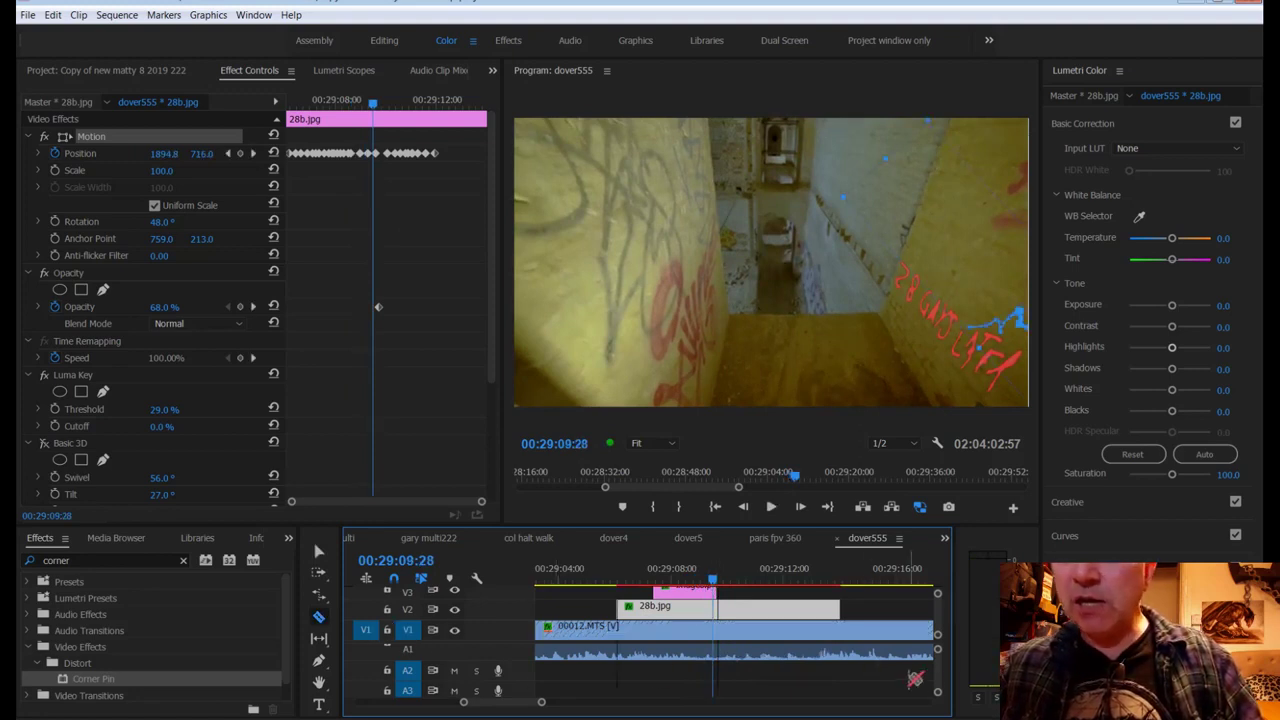
key("ctrl+k")
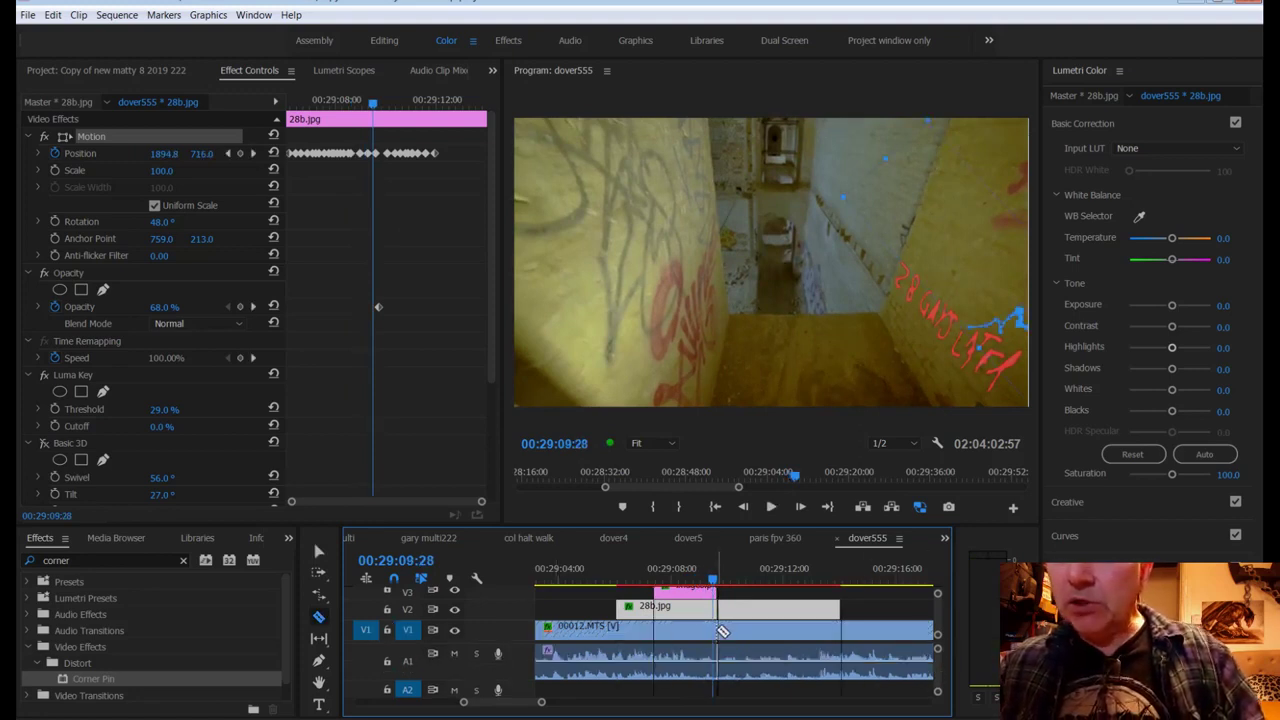
key("ctrl+z")
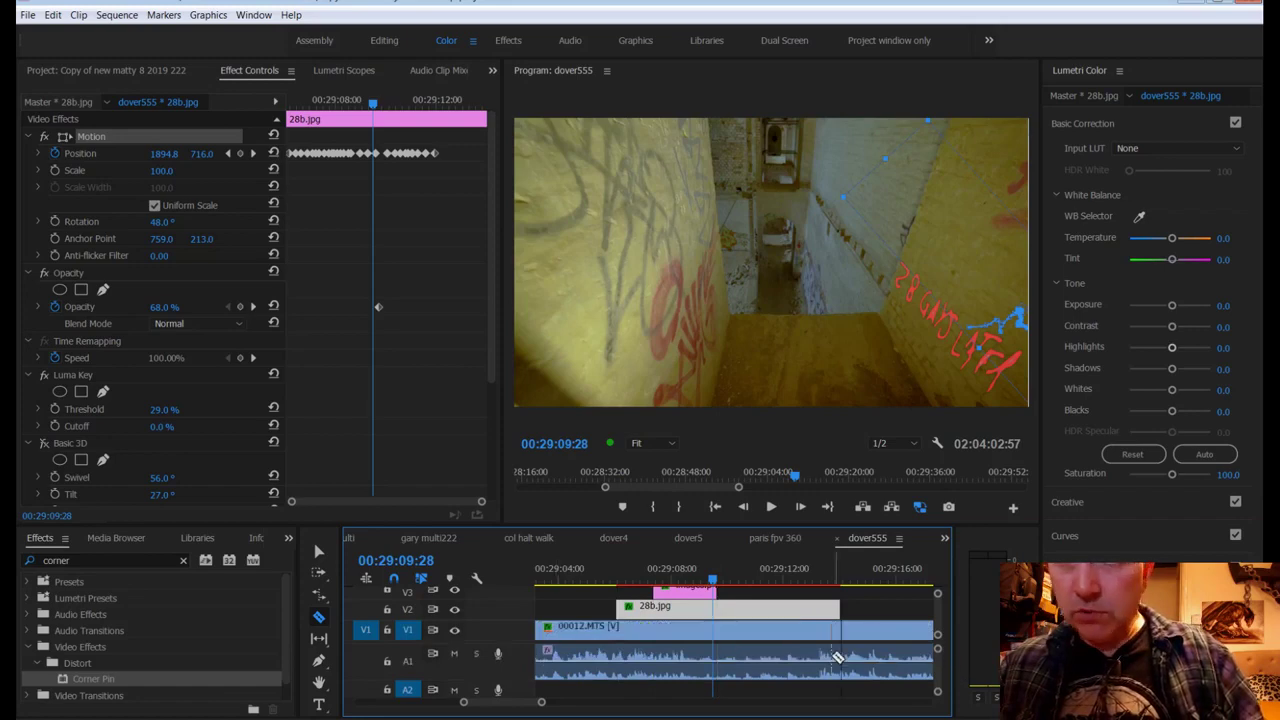
Step: Split the 28b.jpg clip at 00:29:09:28 and delete the part after the cut
left_click(714, 610)
key("v")
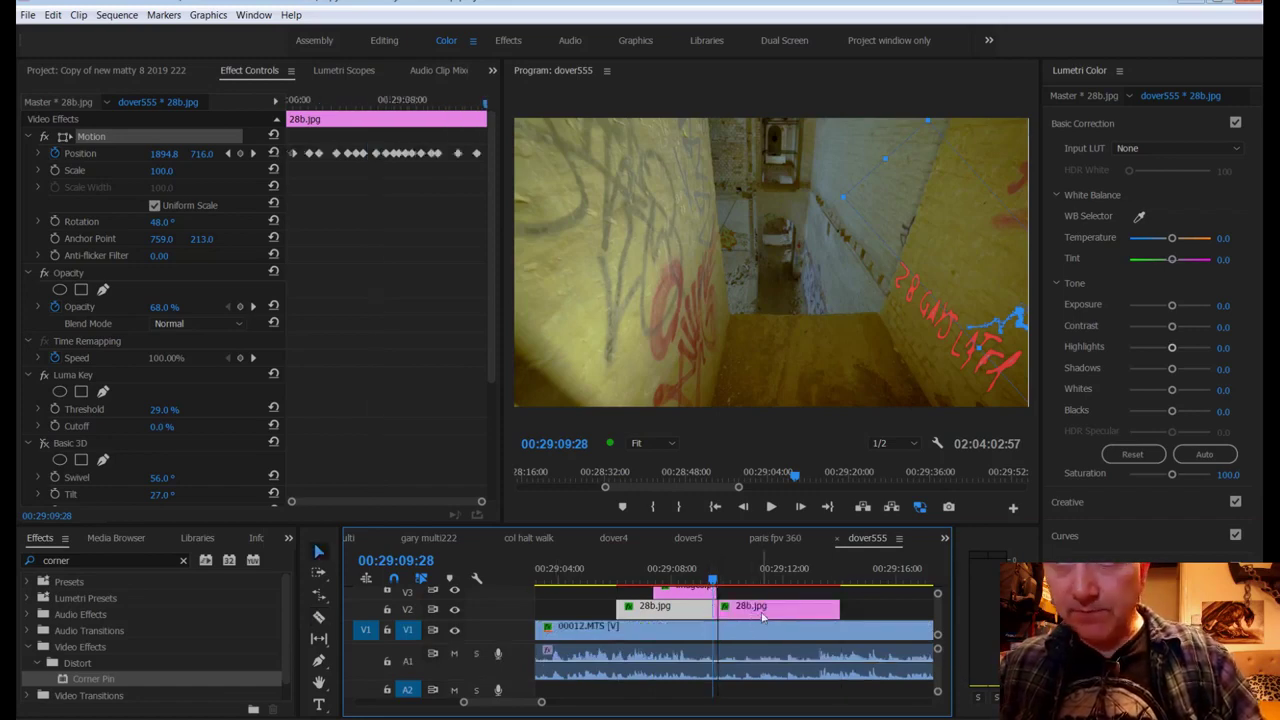
left_click(763, 617)
key("Delete")
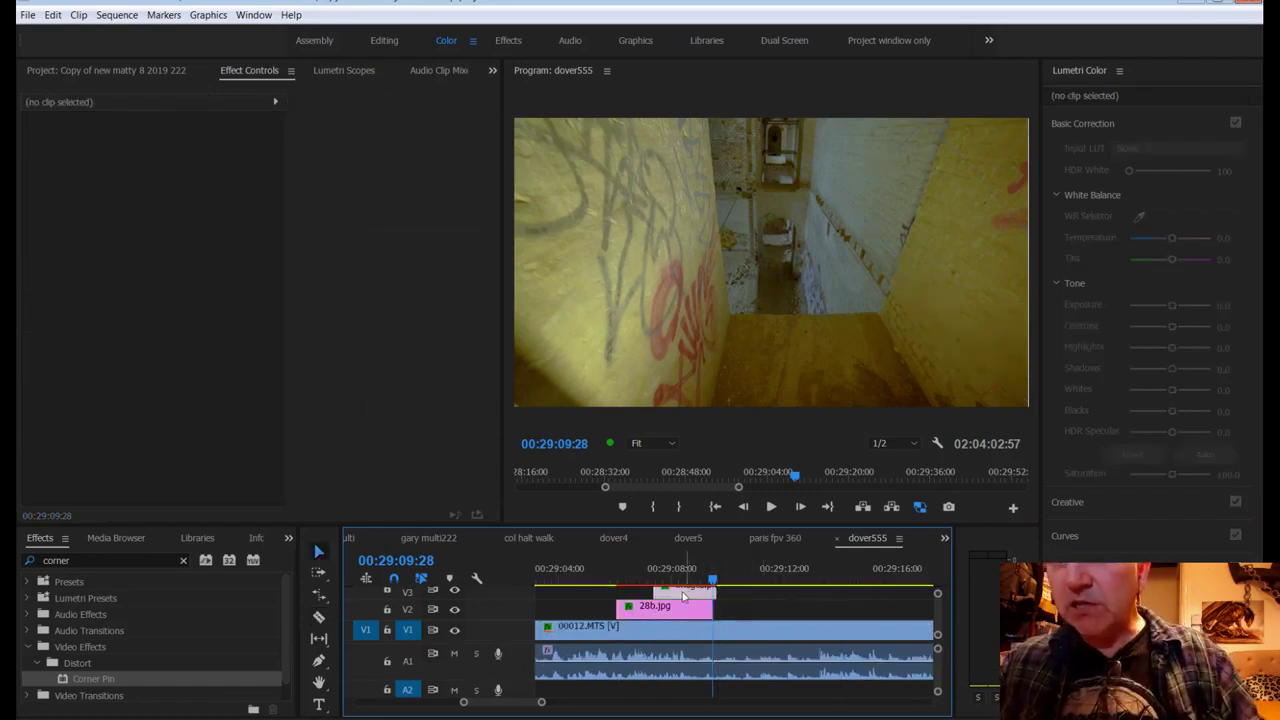
Step: Trim the end of the images.png clip on V3 to line up with the end of 28b.jpg
mouse_move(707, 591)
left_mouse_down()
mouse_move(676, 597)
mouse_move(706, 591)
left_mouse_up()
left_click_drag(600, 567, 597, 567)
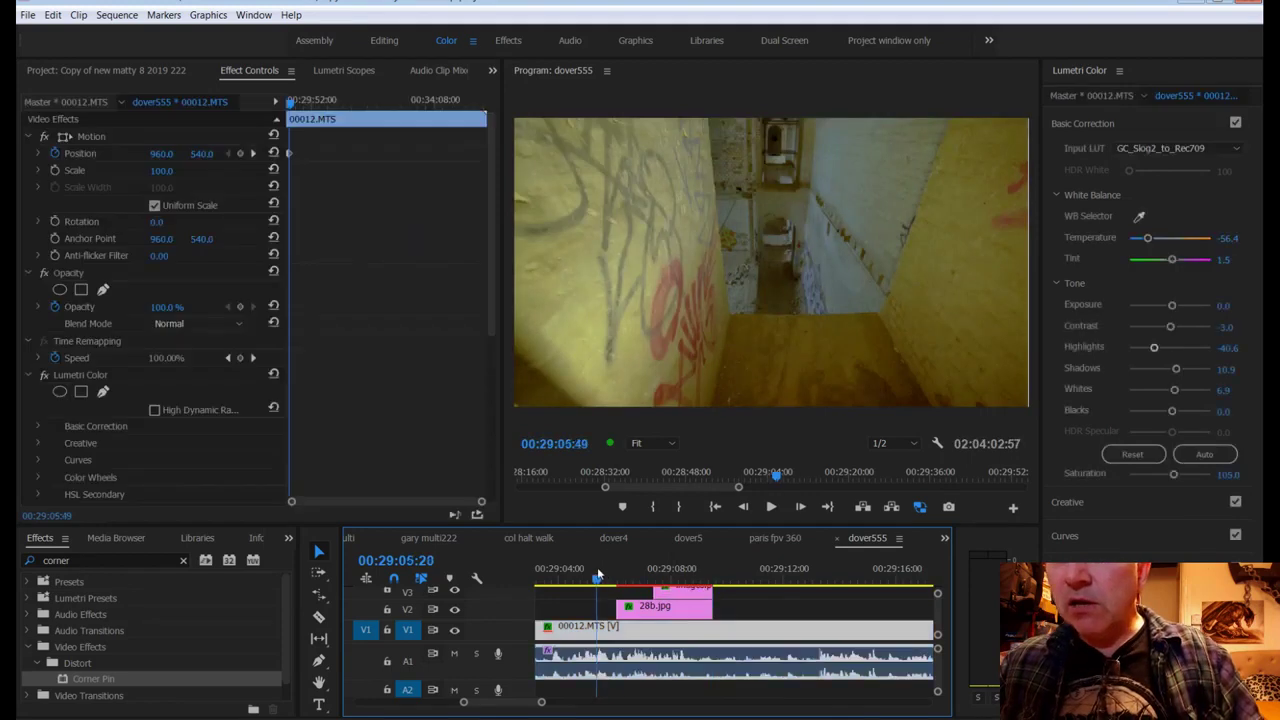
Step: Add transitions to both ends of the 28b.jpg clip and play the result from 00:29:05:37
scroll(597, 567, "up", 3)
mouse_move(745, 570)
left_mouse_down()
mouse_move(806, 582)
mouse_move(655, 592)
mouse_move(834, 582)
mouse_move(752, 583)
left_mouse_up()
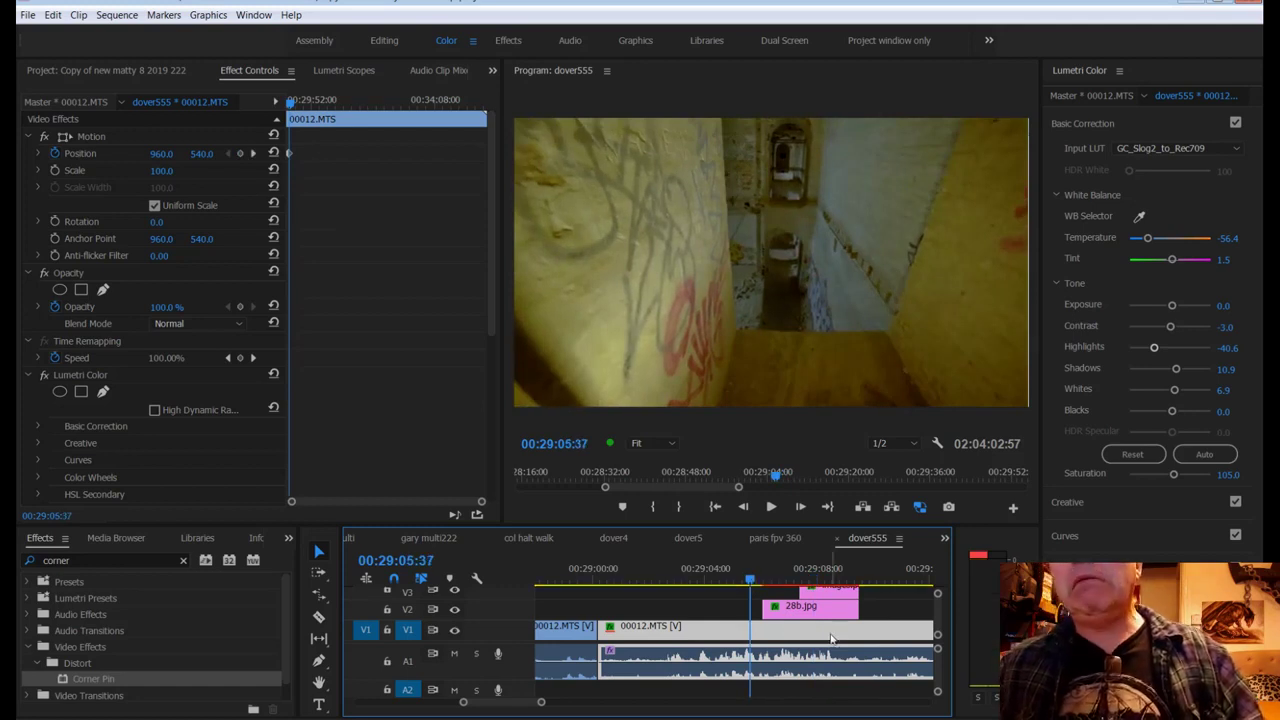
left_click(808, 612)
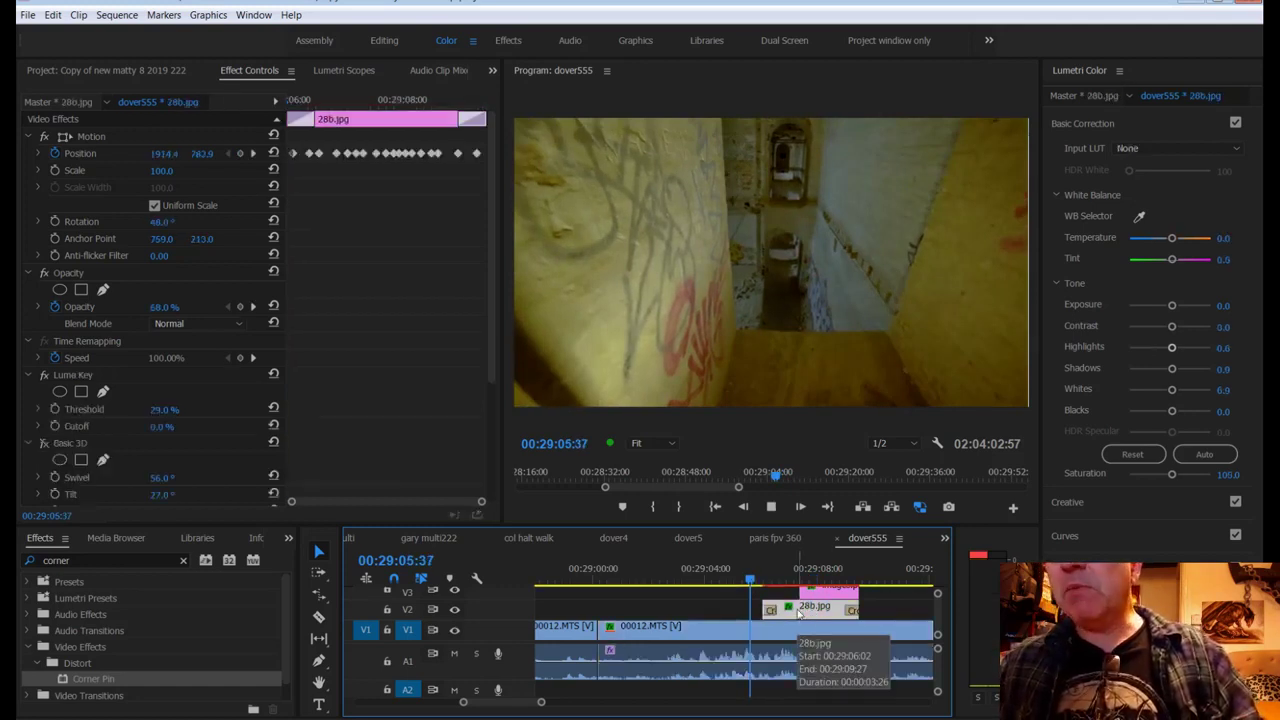
key("space")
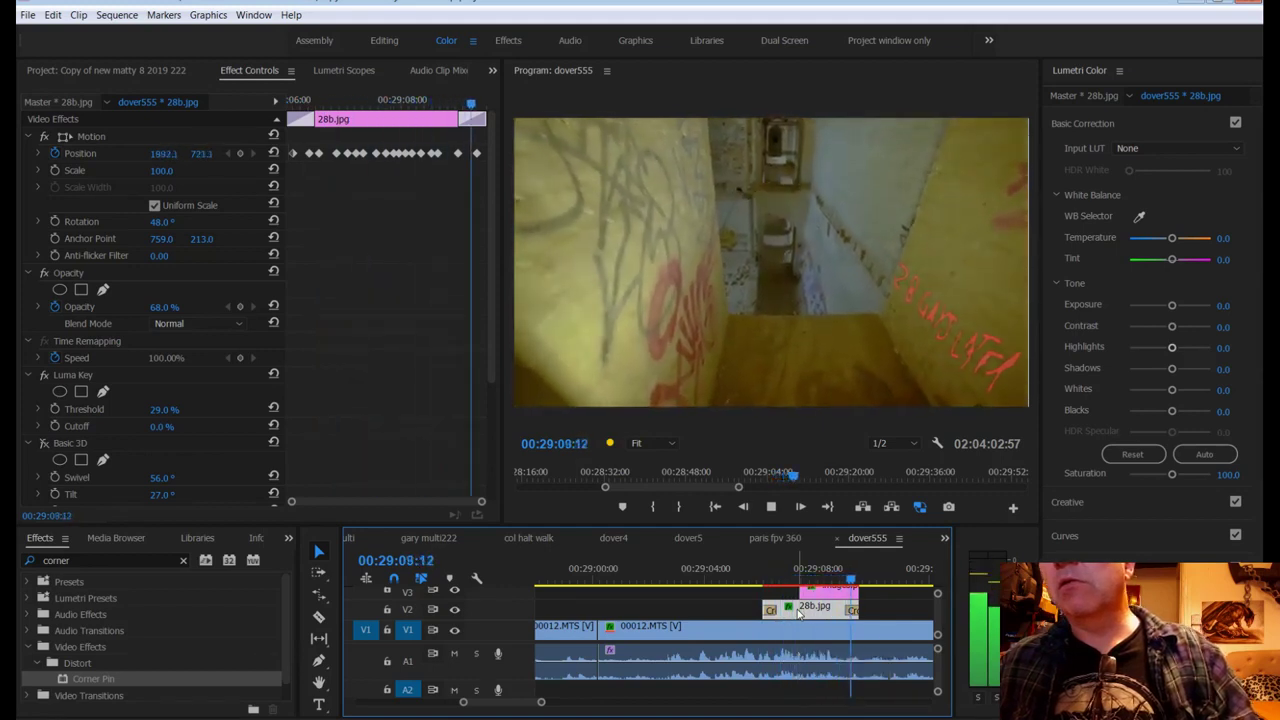
key("space")
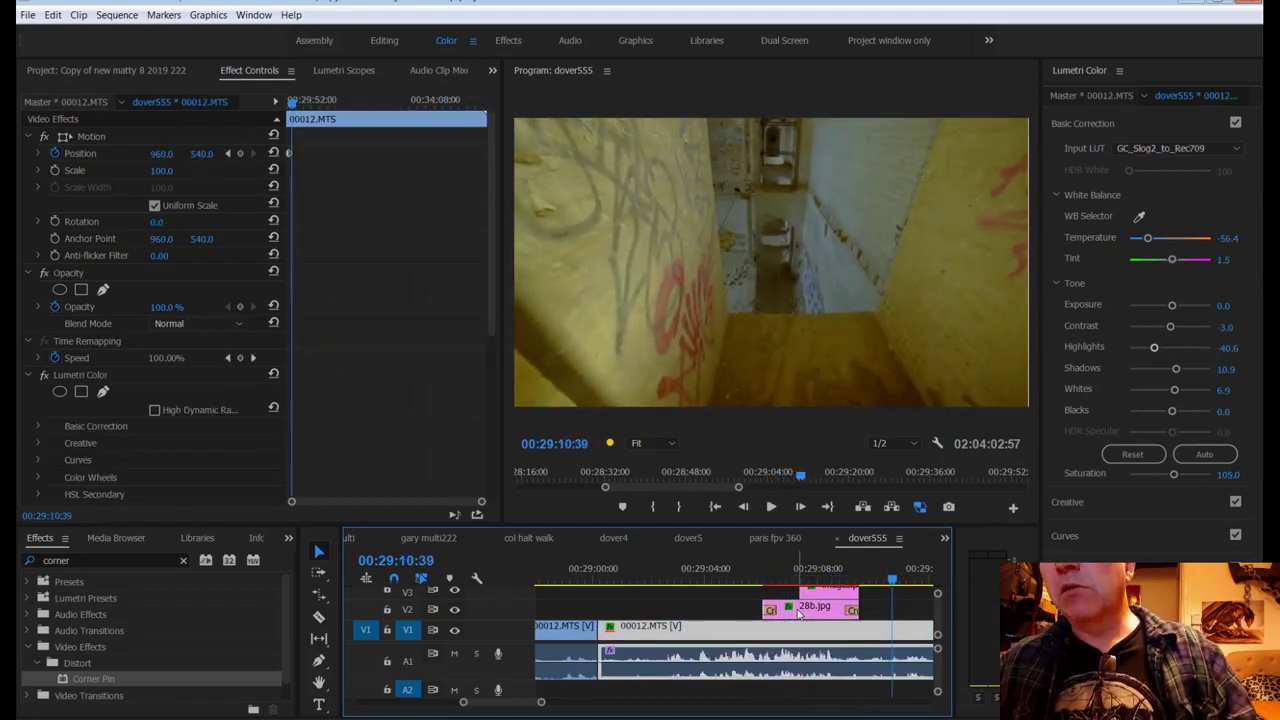
Step: Save the project and deselect the 00012.MTS clip in the dover555 sequence
key("ctrl+s")
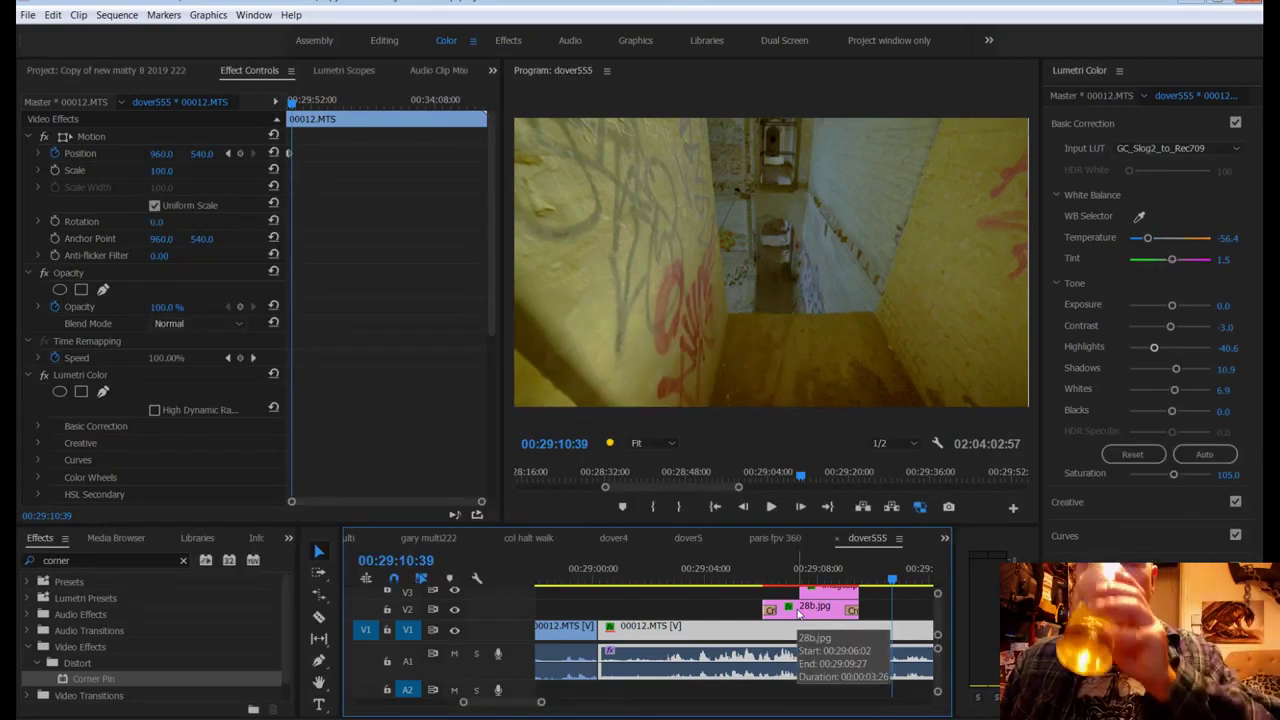
key("ctrl+s")
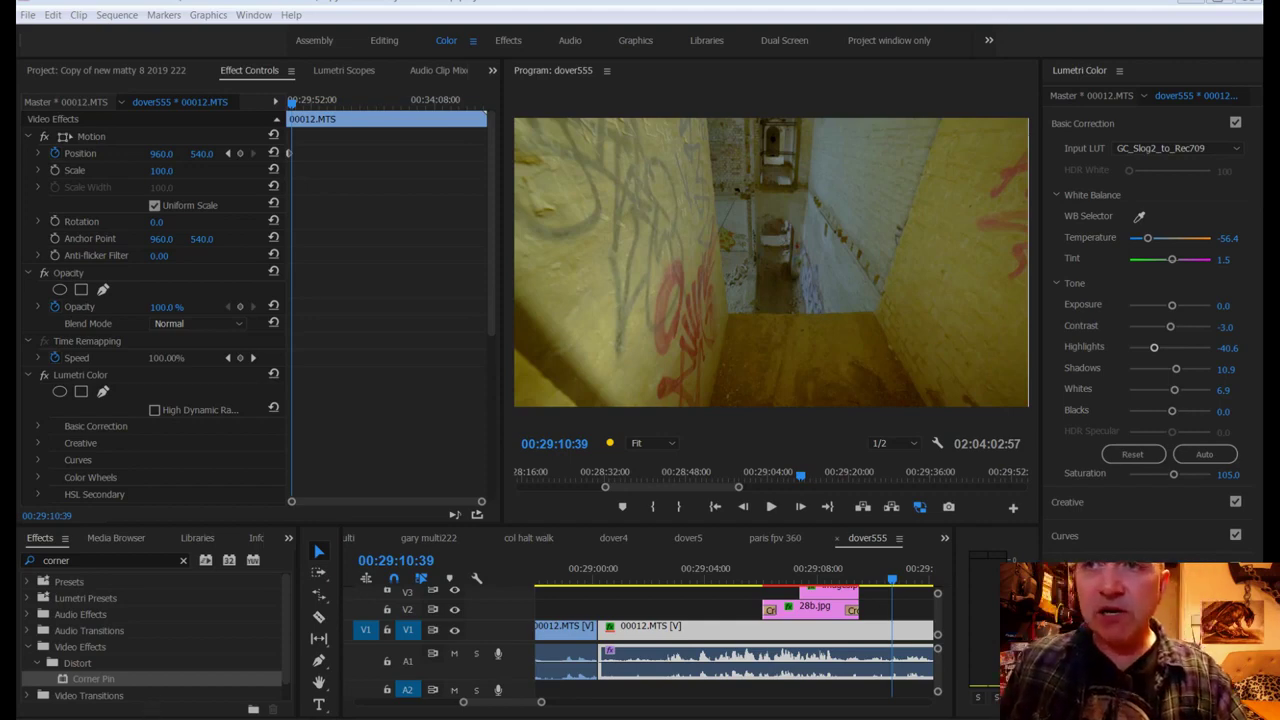
mouse_move(541, 703)
left_mouse_down()
mouse_move(585, 705)
mouse_move(549, 704)
left_mouse_up()
key("ctrl+s")
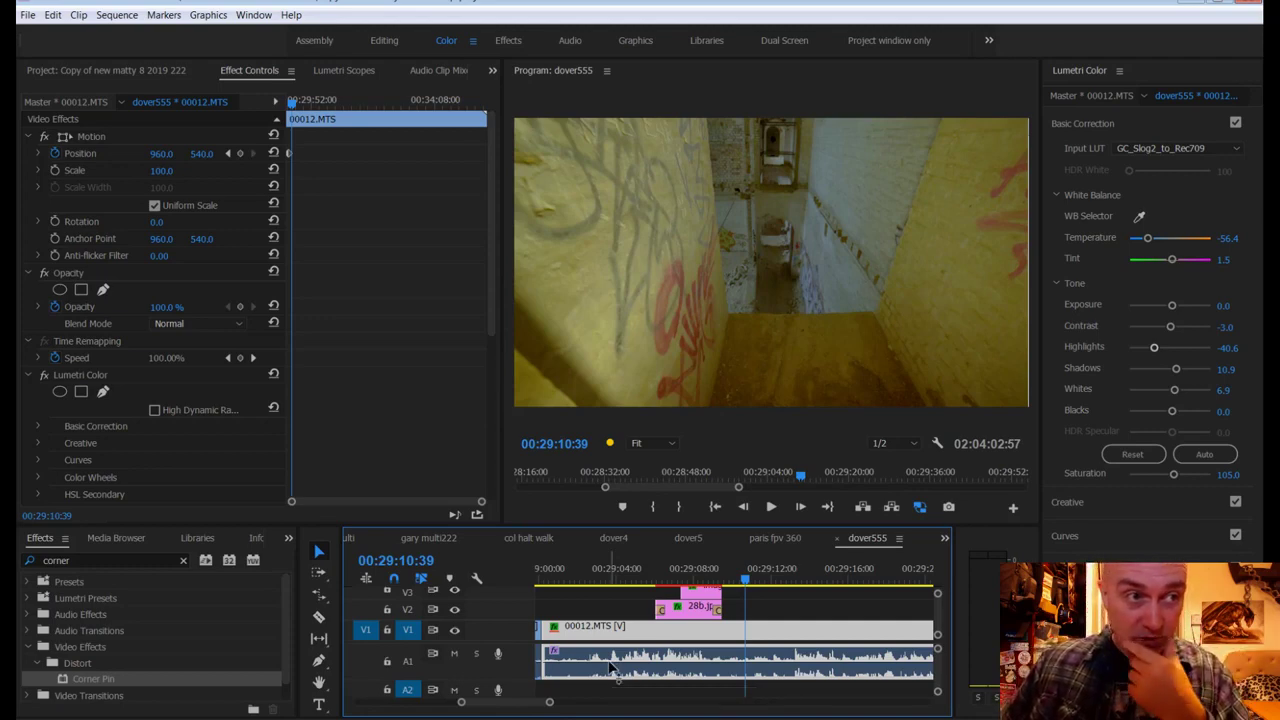
left_click(770, 606)
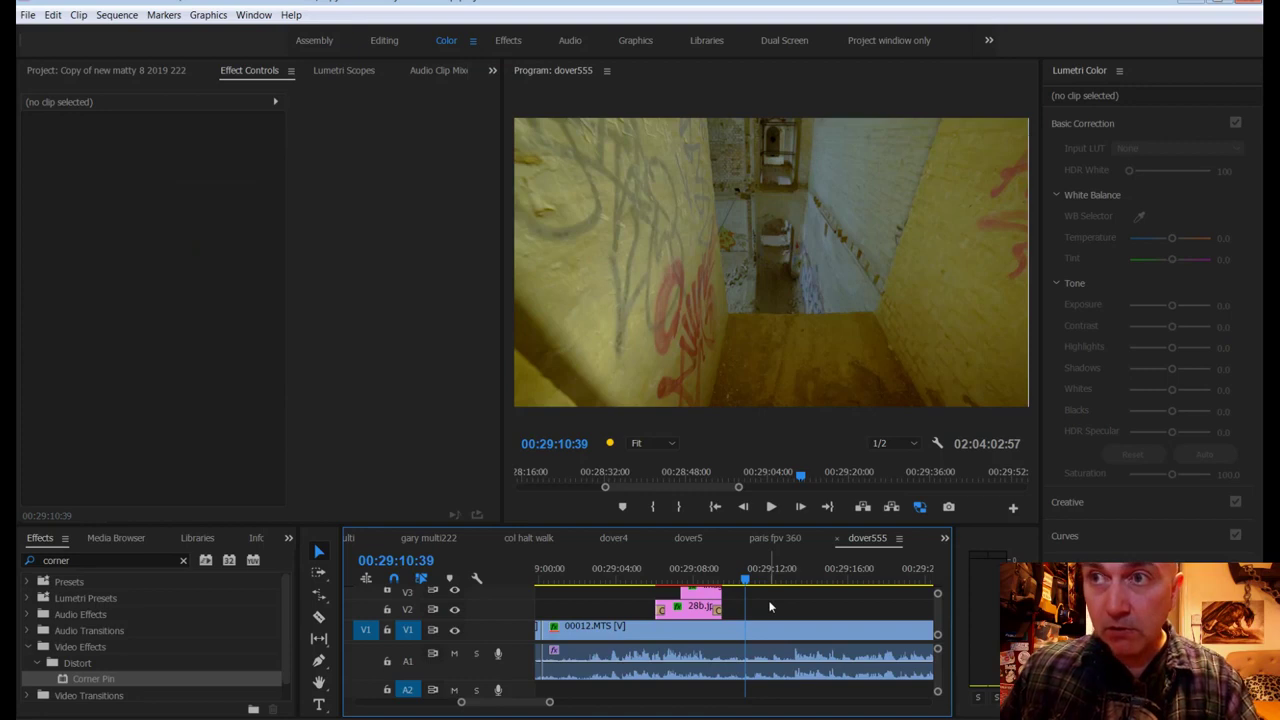
left_click(766, 509)
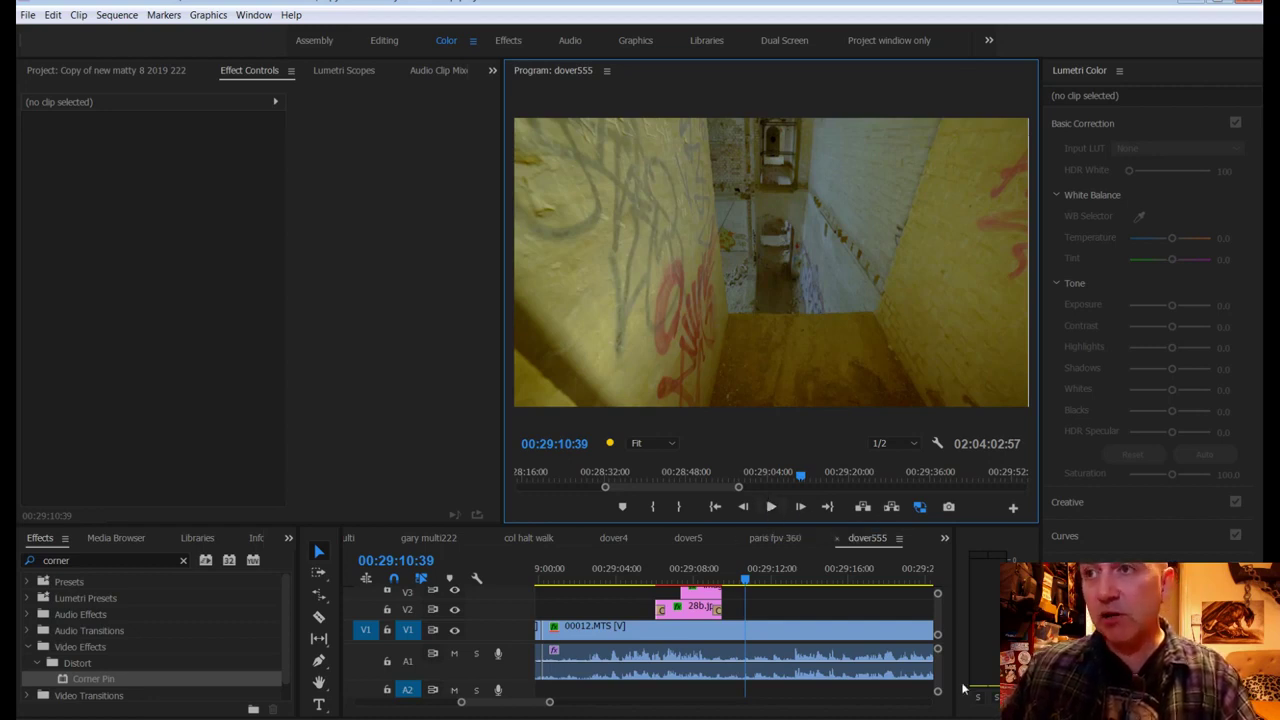
Step: Switch to Photoshop, quit it without saving the changes to 28b.jpg, and save the Premiere Pro project
key("d")
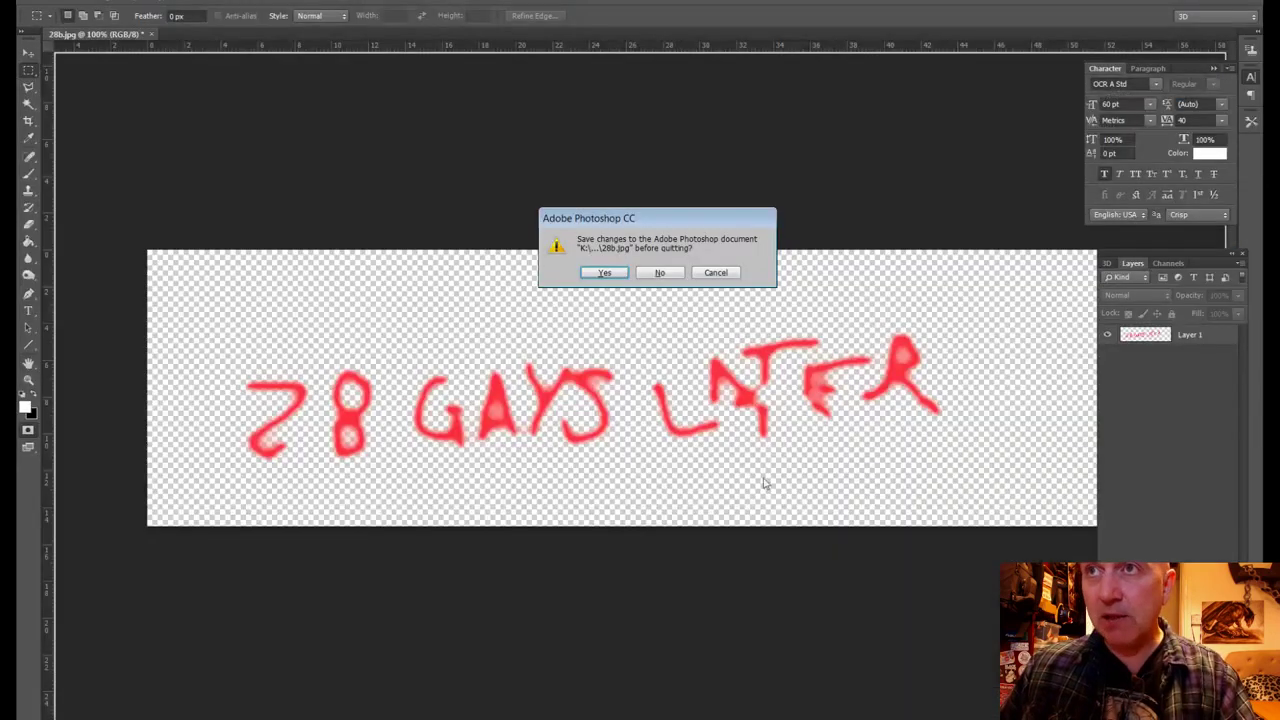
left_click(654, 273)
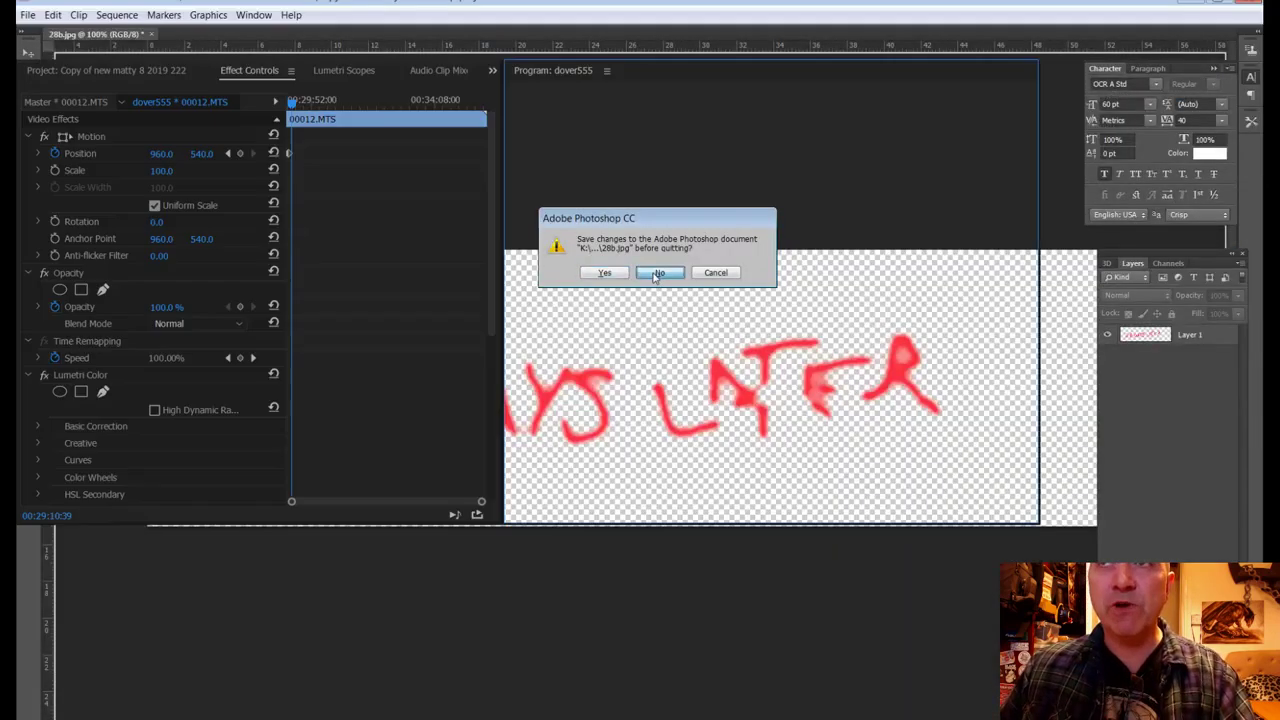
key("ctrl+s")
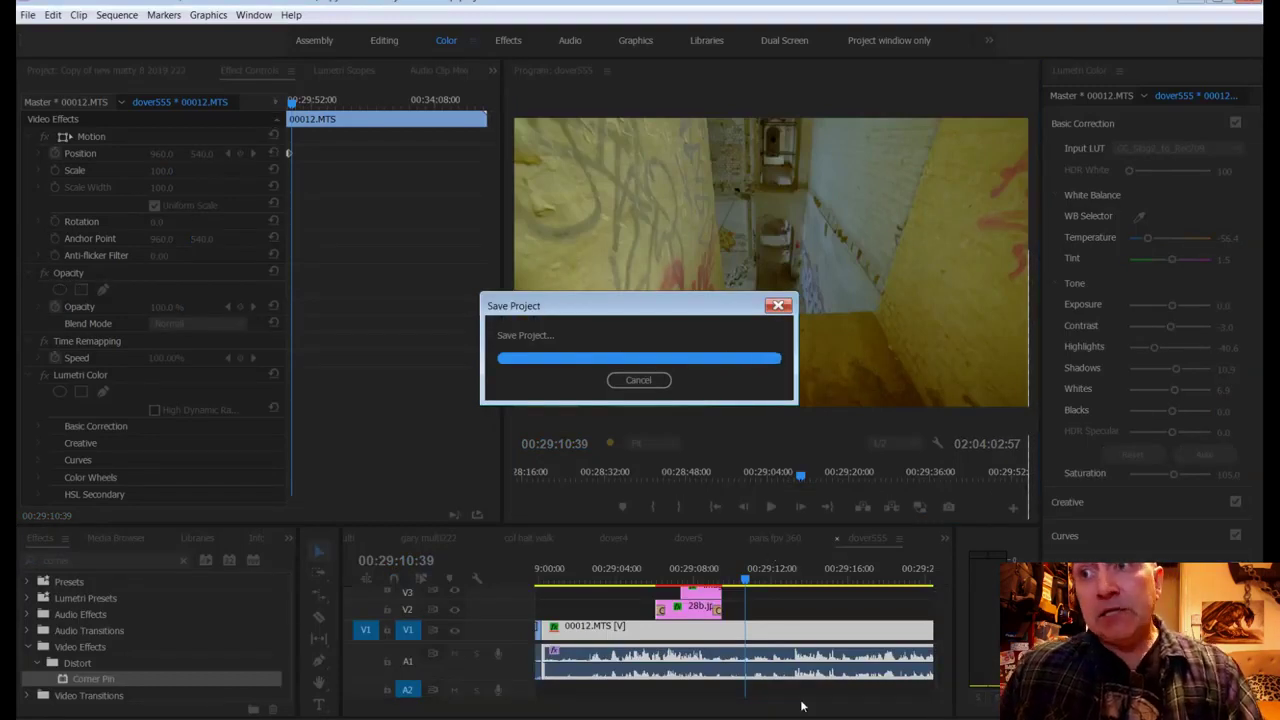
Step: Play the sequence from 00:29:05:47 past the 28b.jpg overlay to check the lettering and the footage after it
left_click_drag(745, 580, 651, 580)
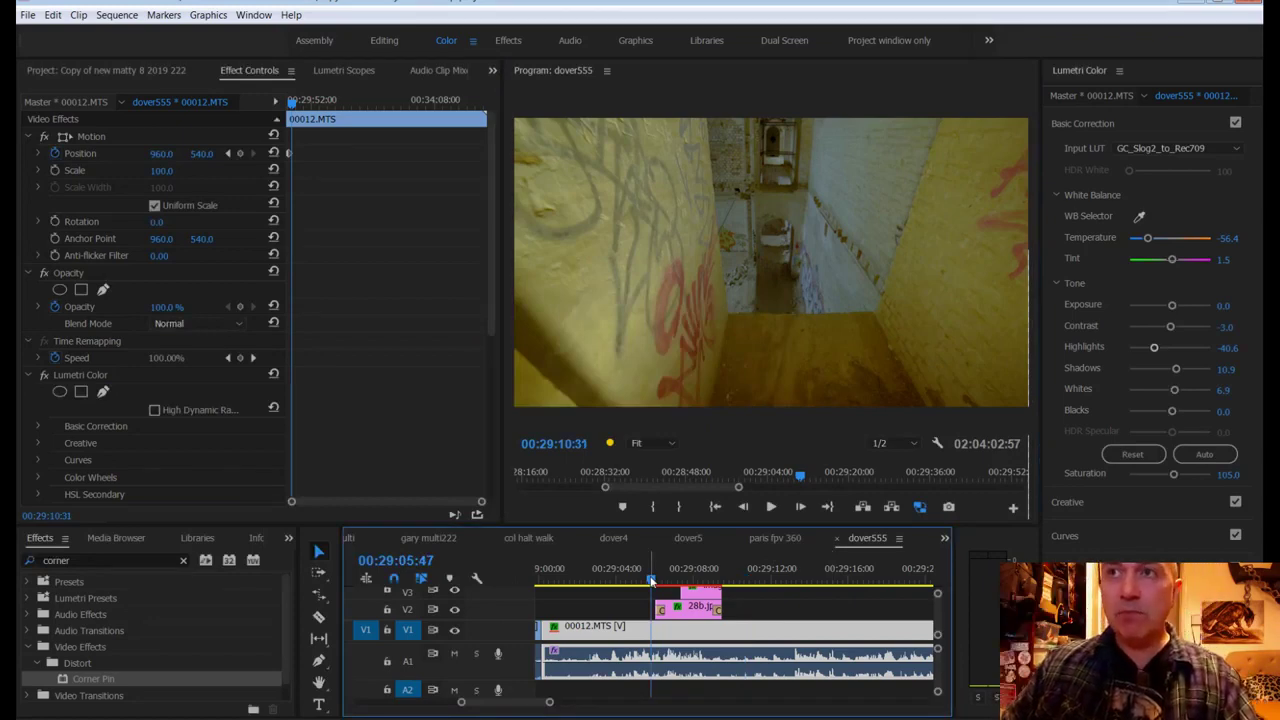
left_click(718, 340)
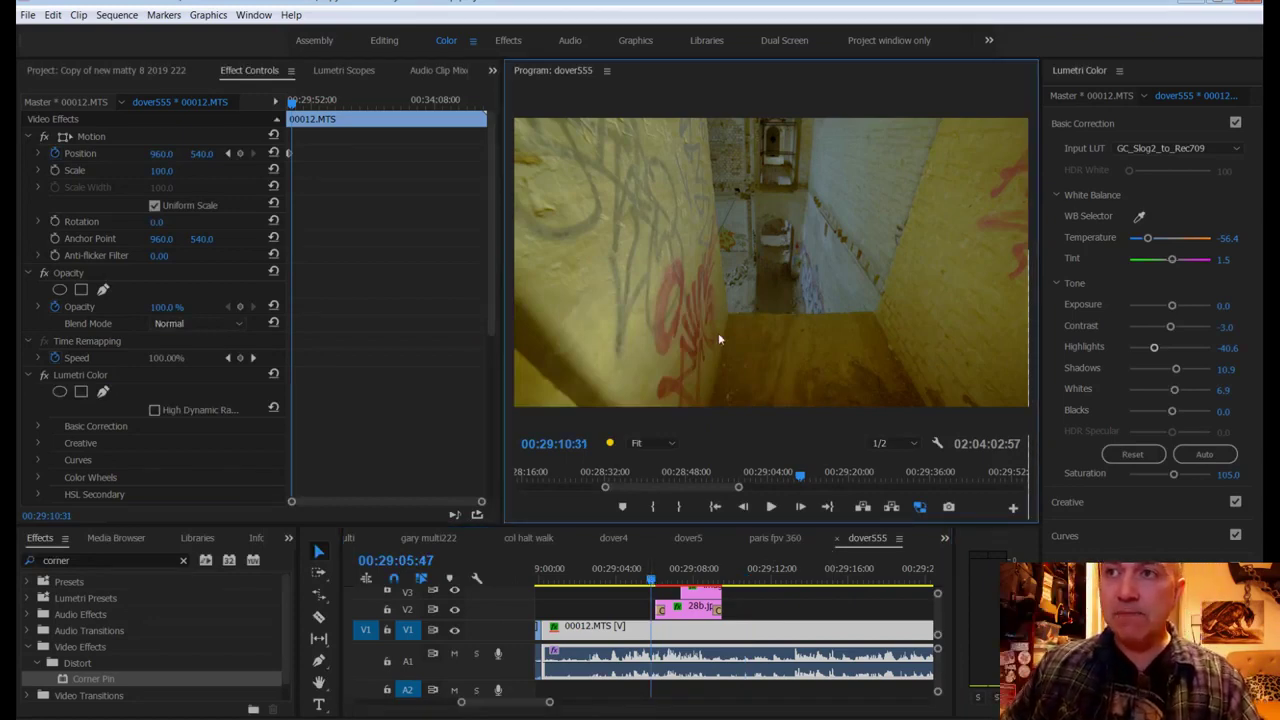
key("space")
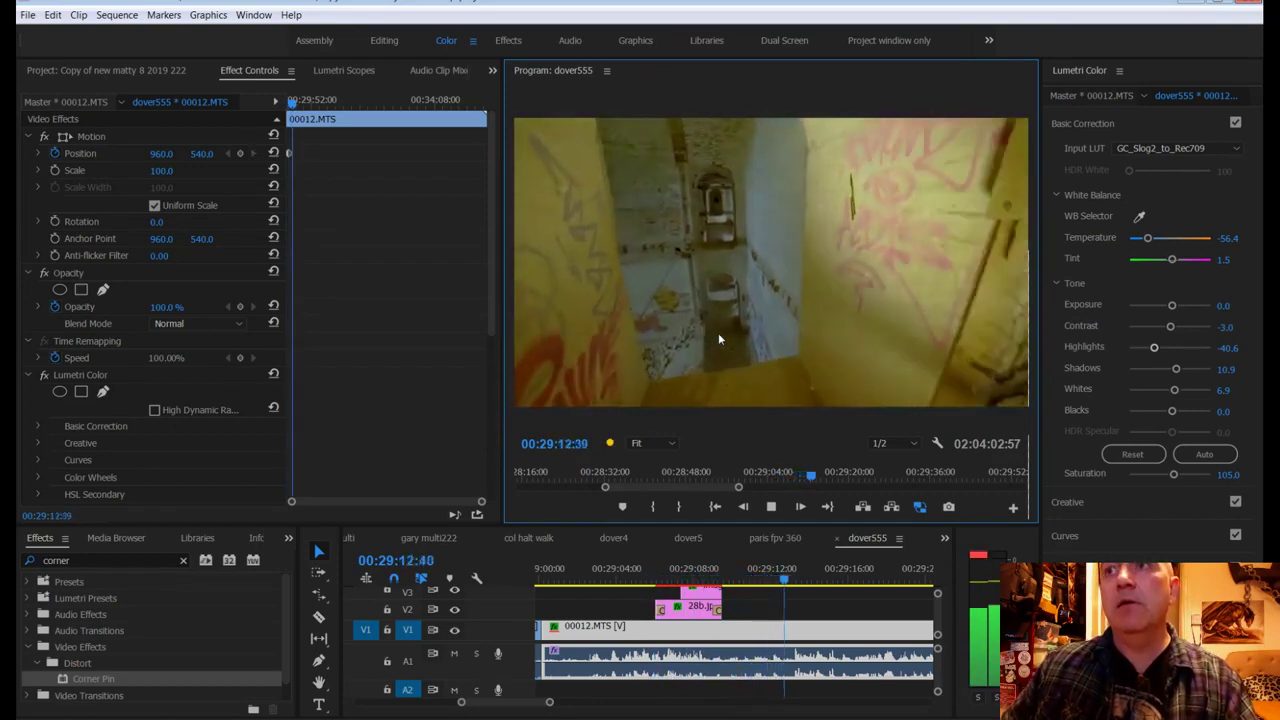
key("space")
left_click_drag(727, 577, 642, 578)
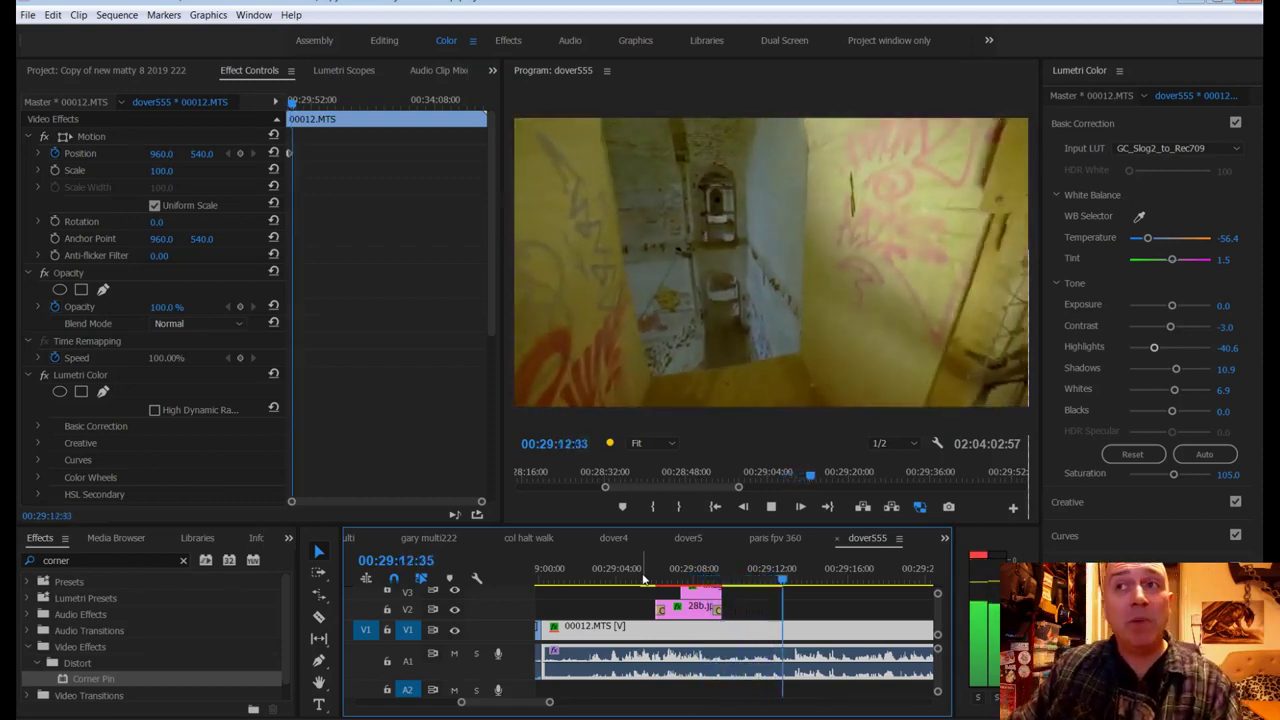
key("space")
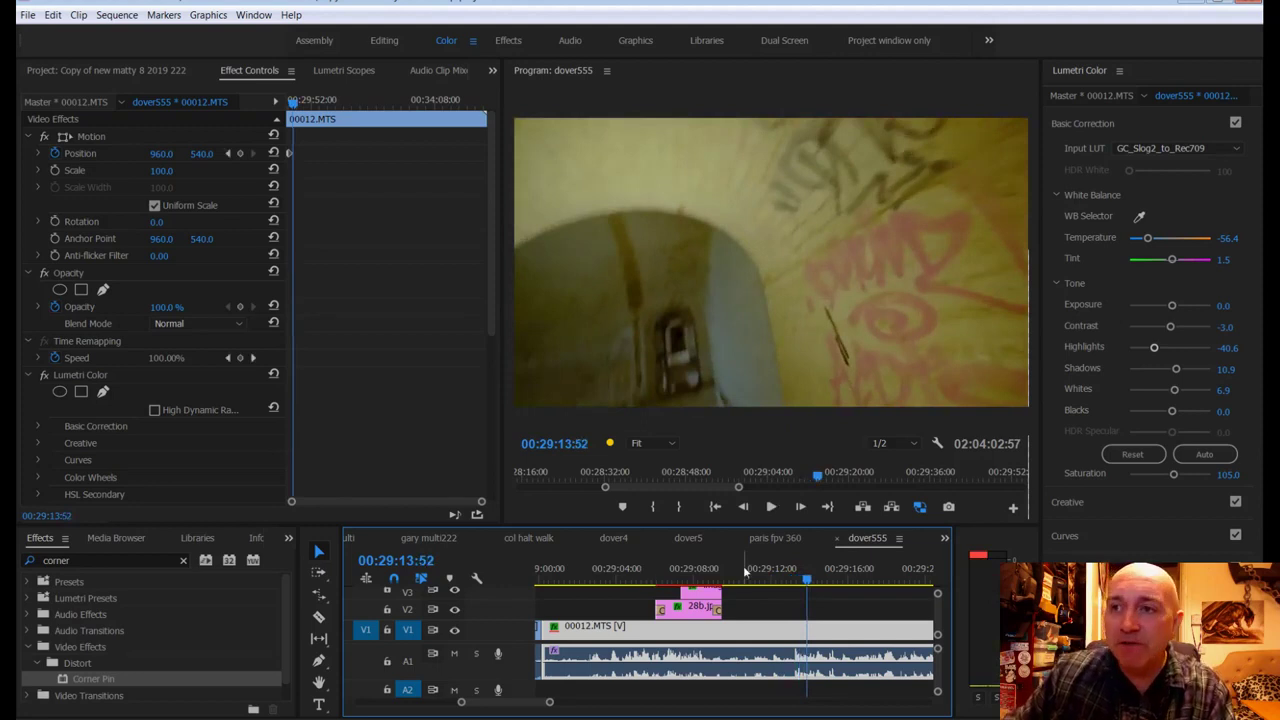
Step: Split the 00012.MTS clip on V1 at 00:29:13:03, undoing and repeating the cut
key("c")
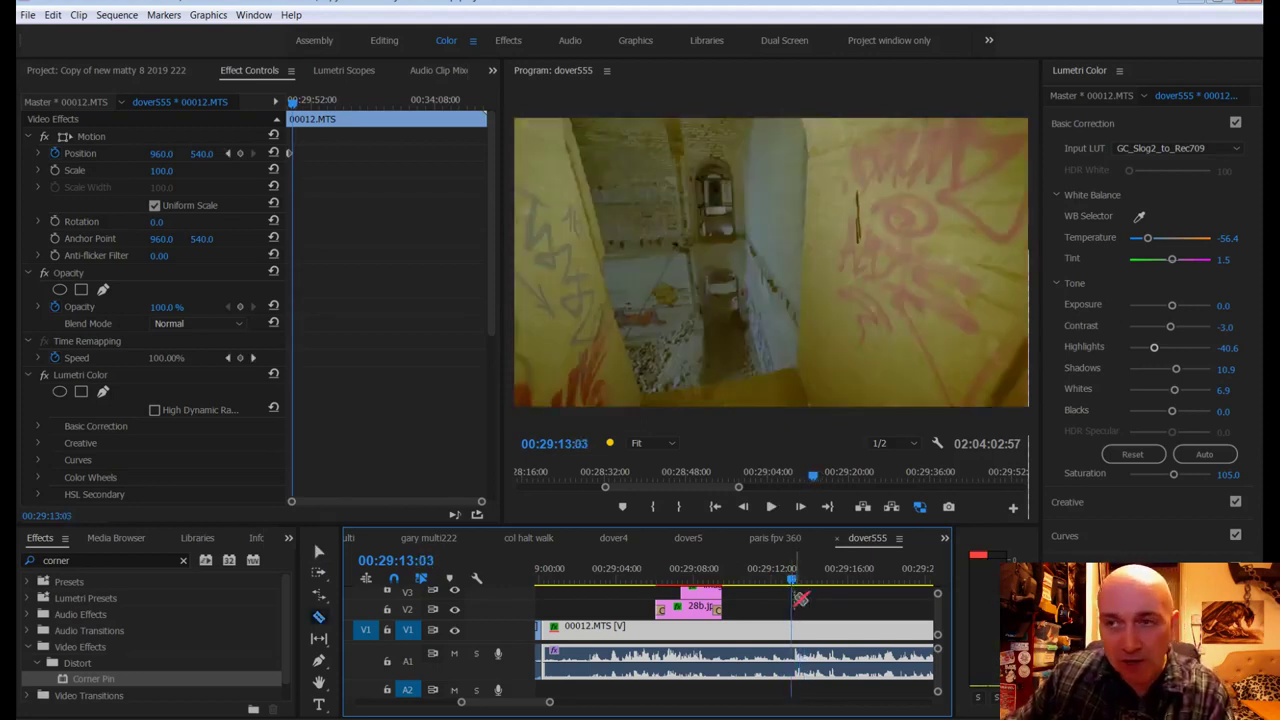
left_click(790, 629)
key("ctrl+z")
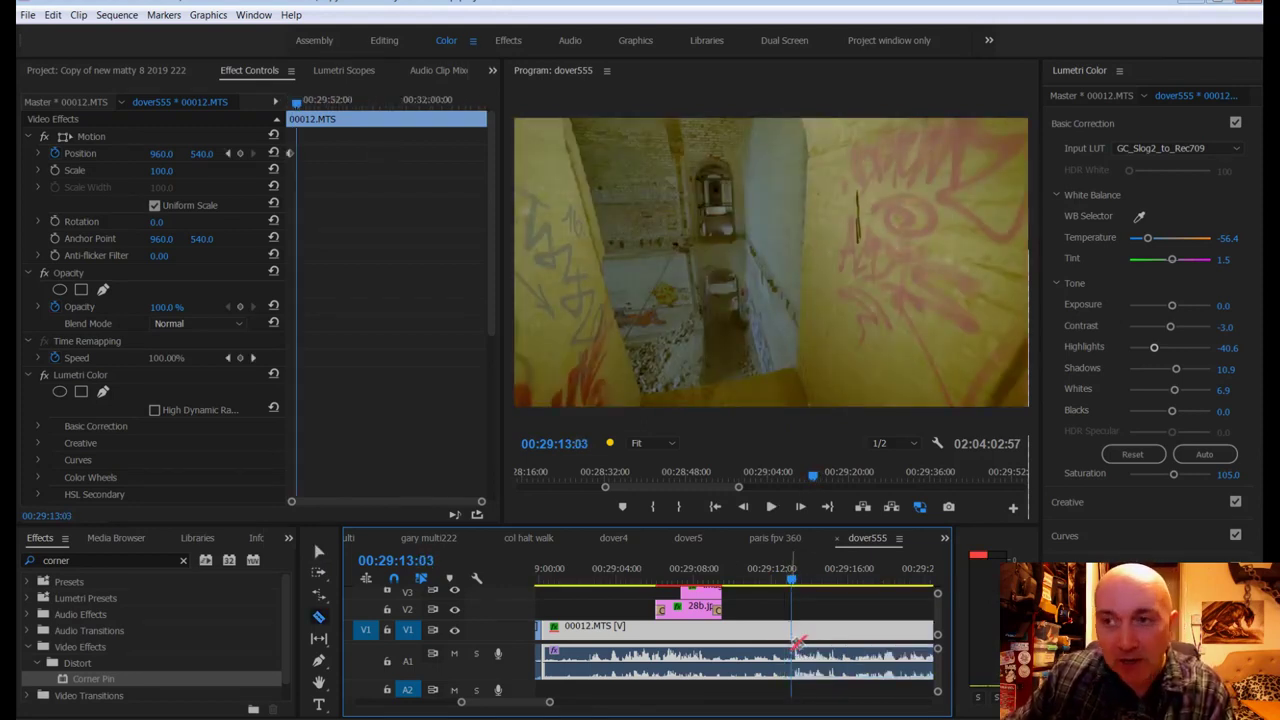
left_click(796, 632)
scroll(801, 662, "down", 4)
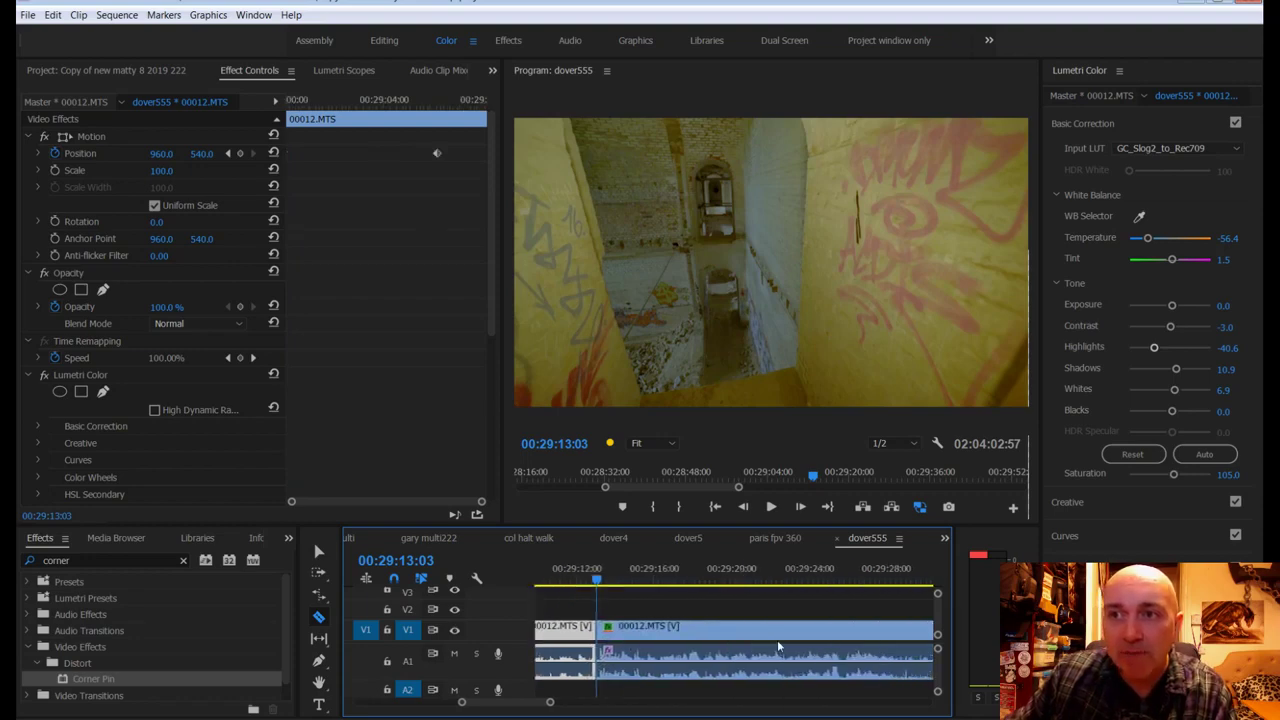
Step: Review the footage following the cut and split the 00012.MTS clip again at 00:29:18:45
left_click(722, 578)
left_click_drag(722, 578, 779, 595)
key("space")
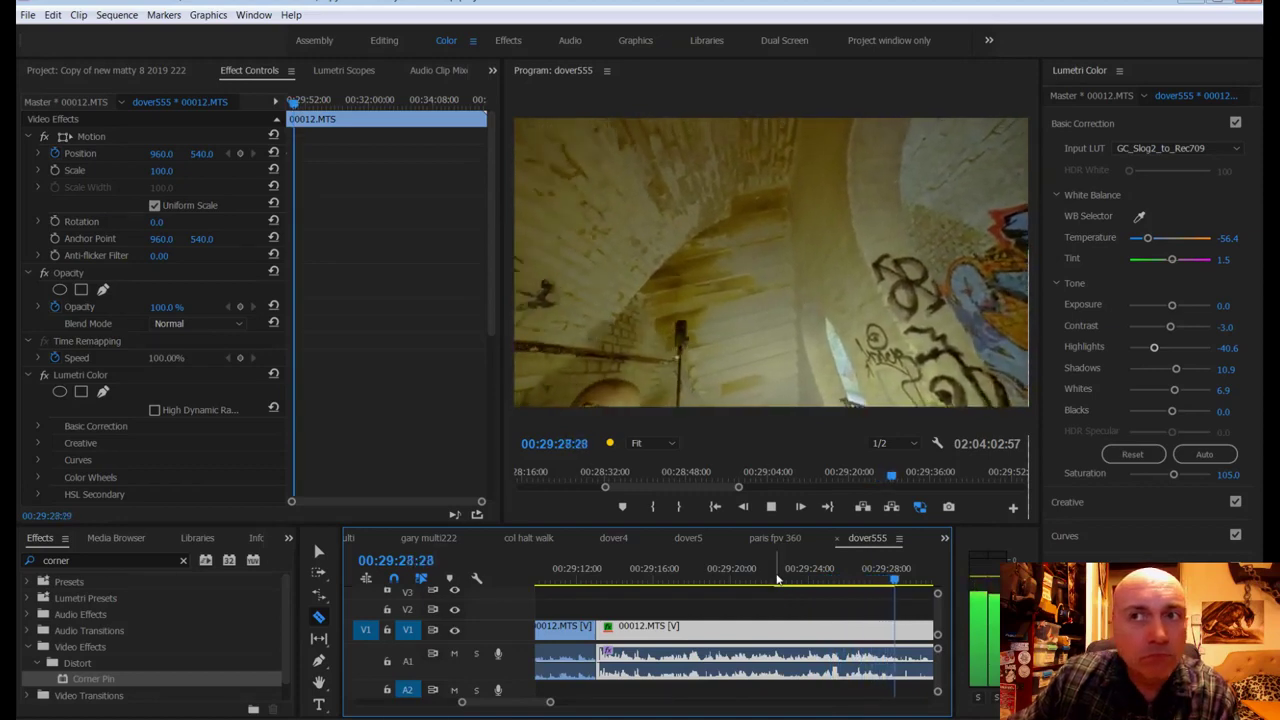
left_click(735, 583)
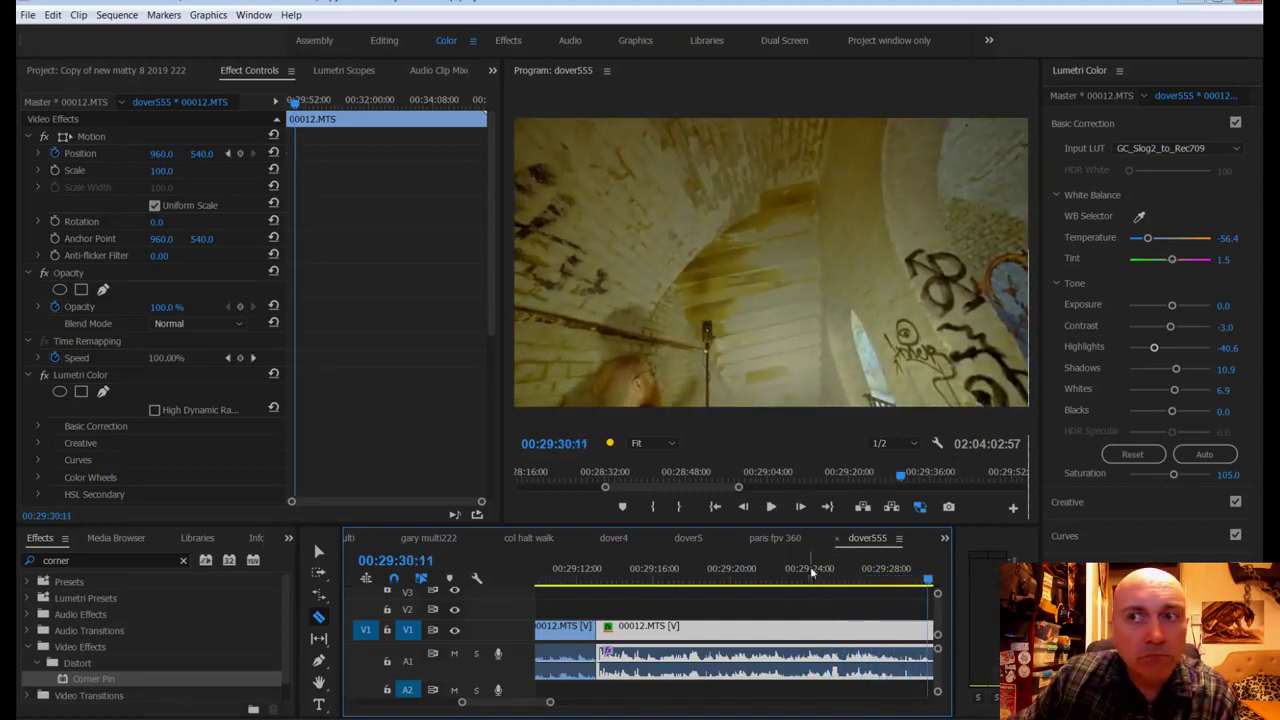
left_click(733, 583)
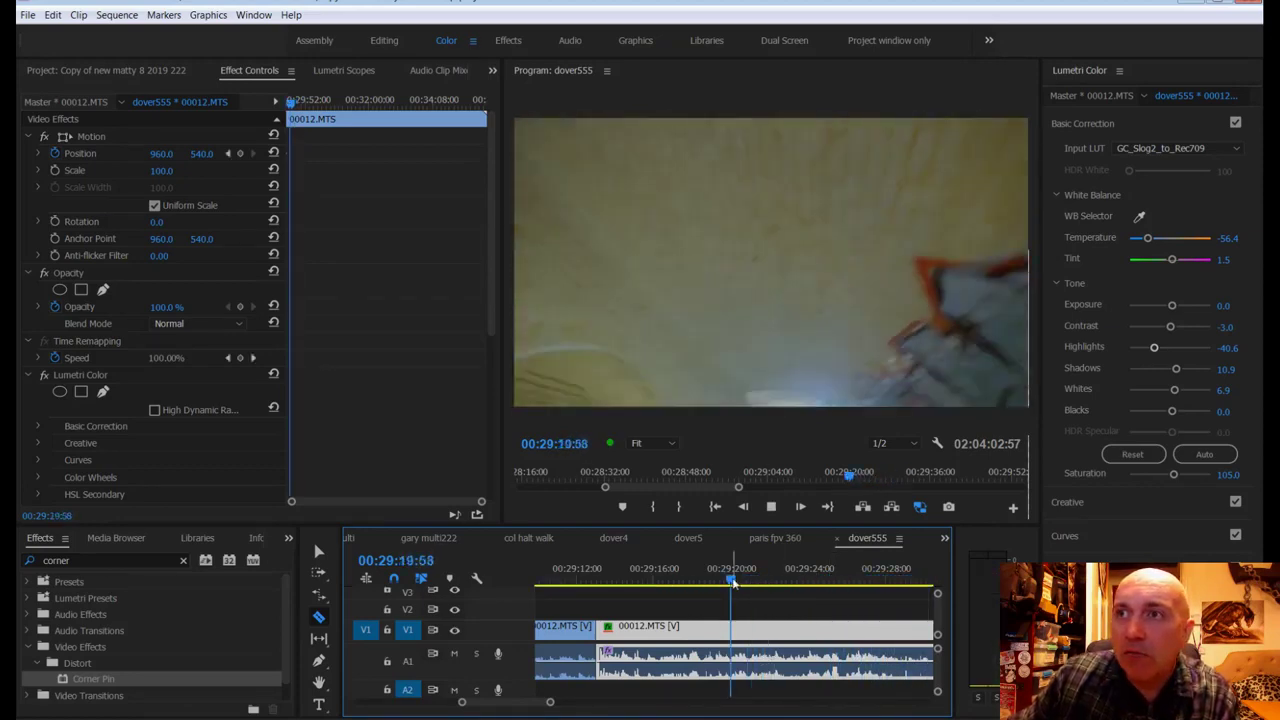
key("space")
left_click_drag(758, 587, 712, 634)
left_click(712, 634)
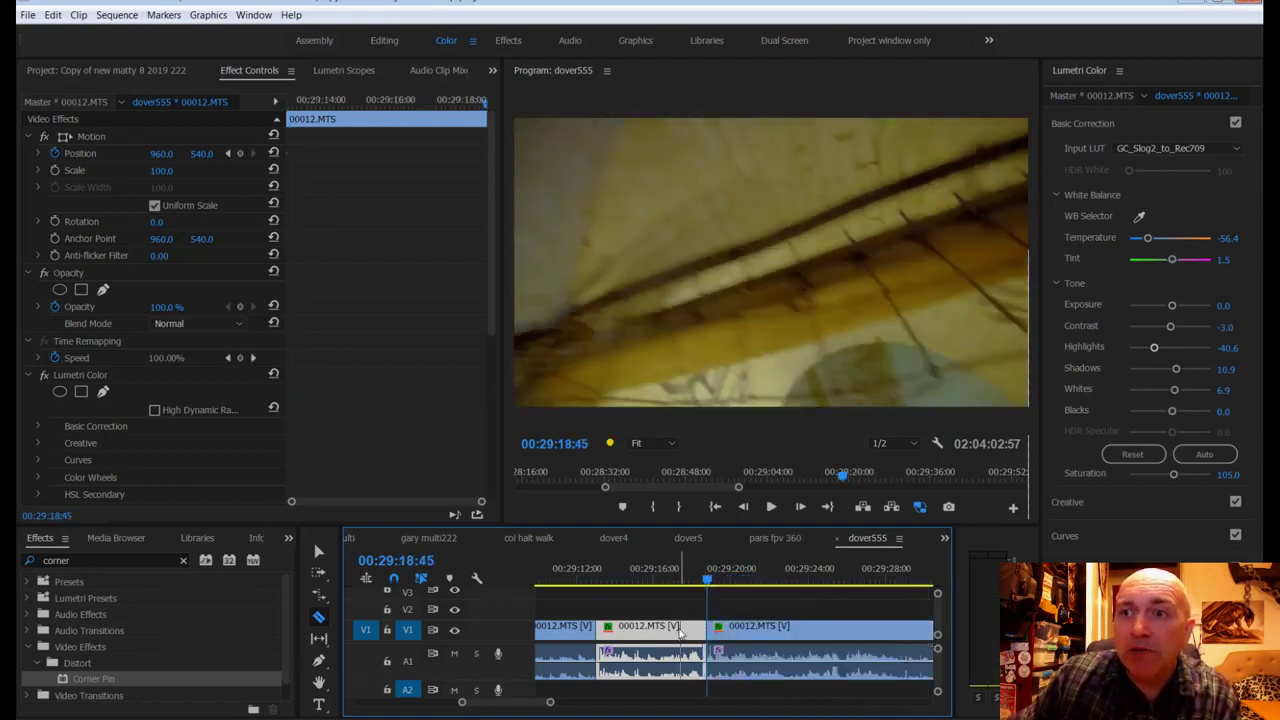
Step: Ripple delete the 00012.MTS piece between 00:29:13:03 and 00:29:18:45 and return the playhead to the join
right_click(678, 630)
left_click(703, 122)
key("Up")
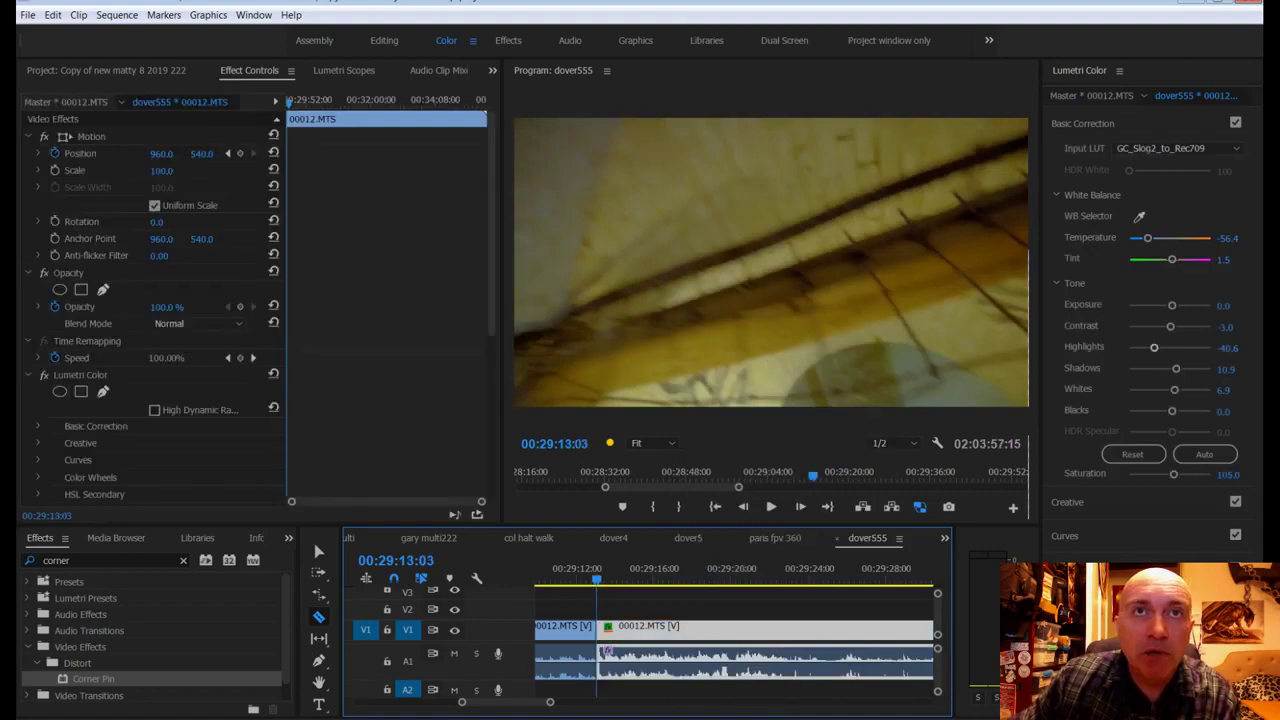
Step: Create a new 1920 x 1080 legacy title at 59.94 fps with square pixels, keeping the suggested name
left_click(28, 15)
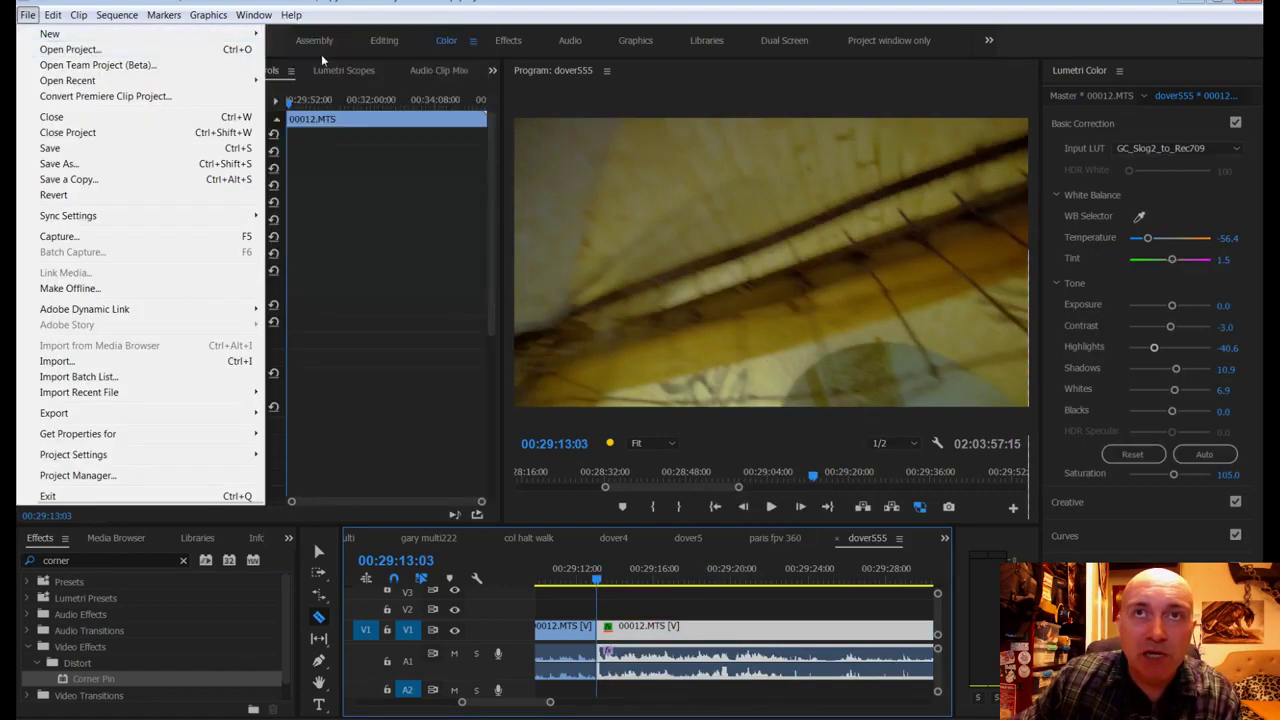
mouse_move(50, 33)
left_click(318, 158)
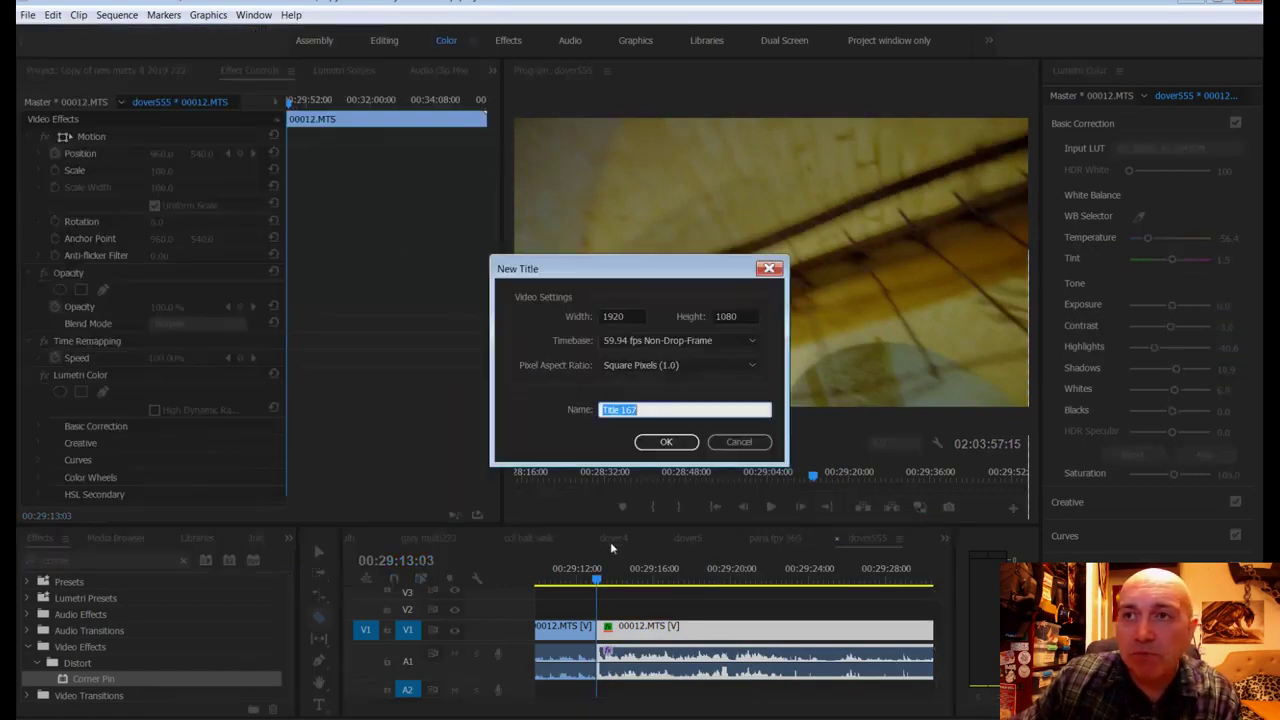
left_click(668, 443)
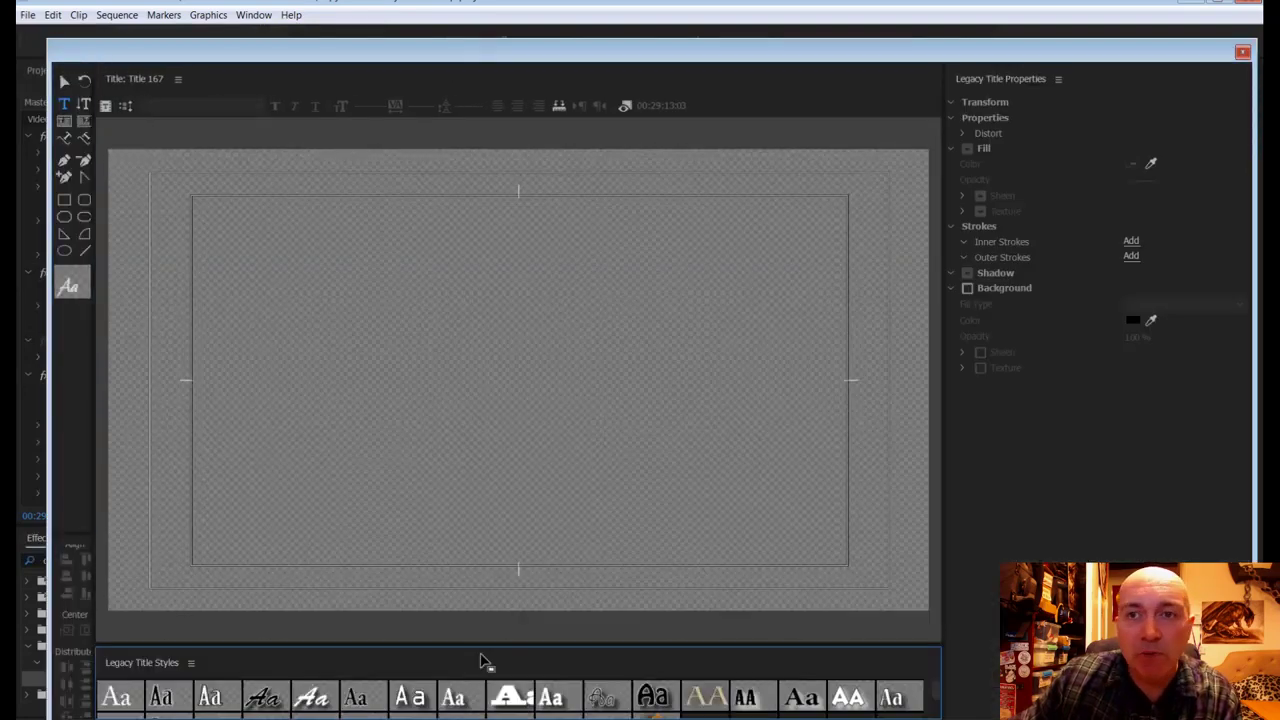
Step: Add the text "Sorry stabiliser problem..." in OCR A Std, position it near the title's lower safe margin, and close the title editor
left_click(239, 440)
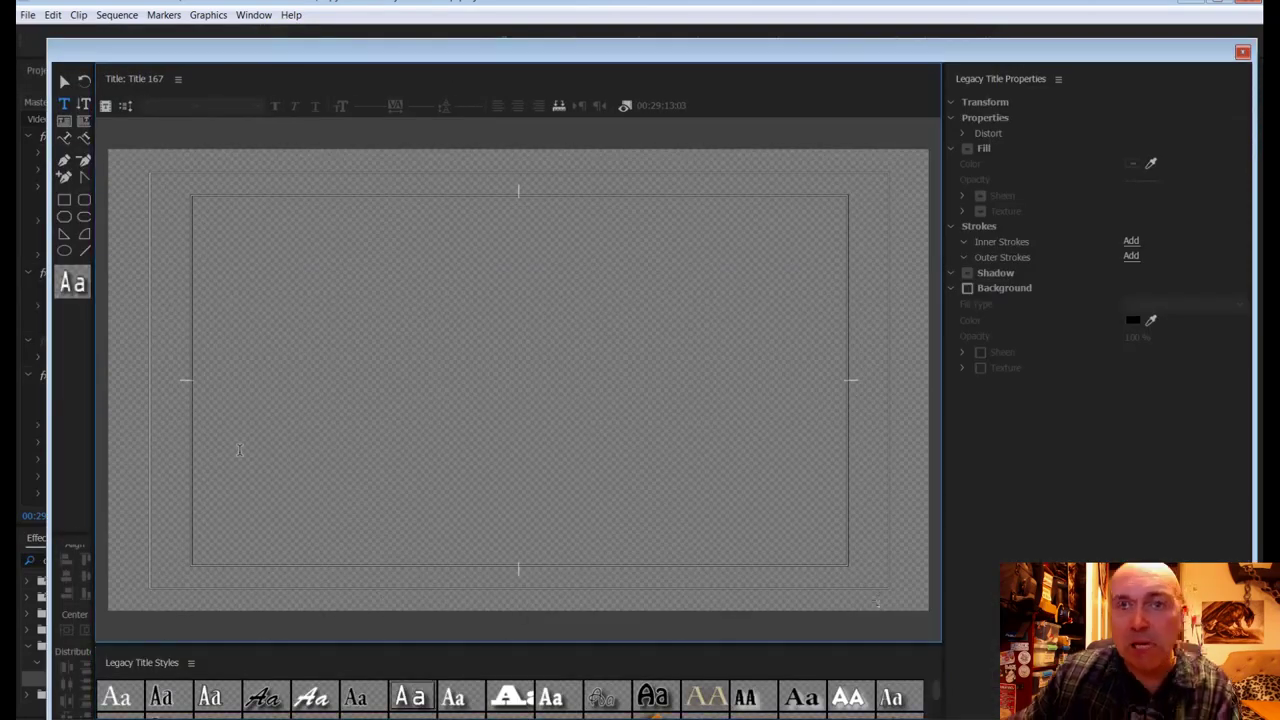
type("Sorry ")
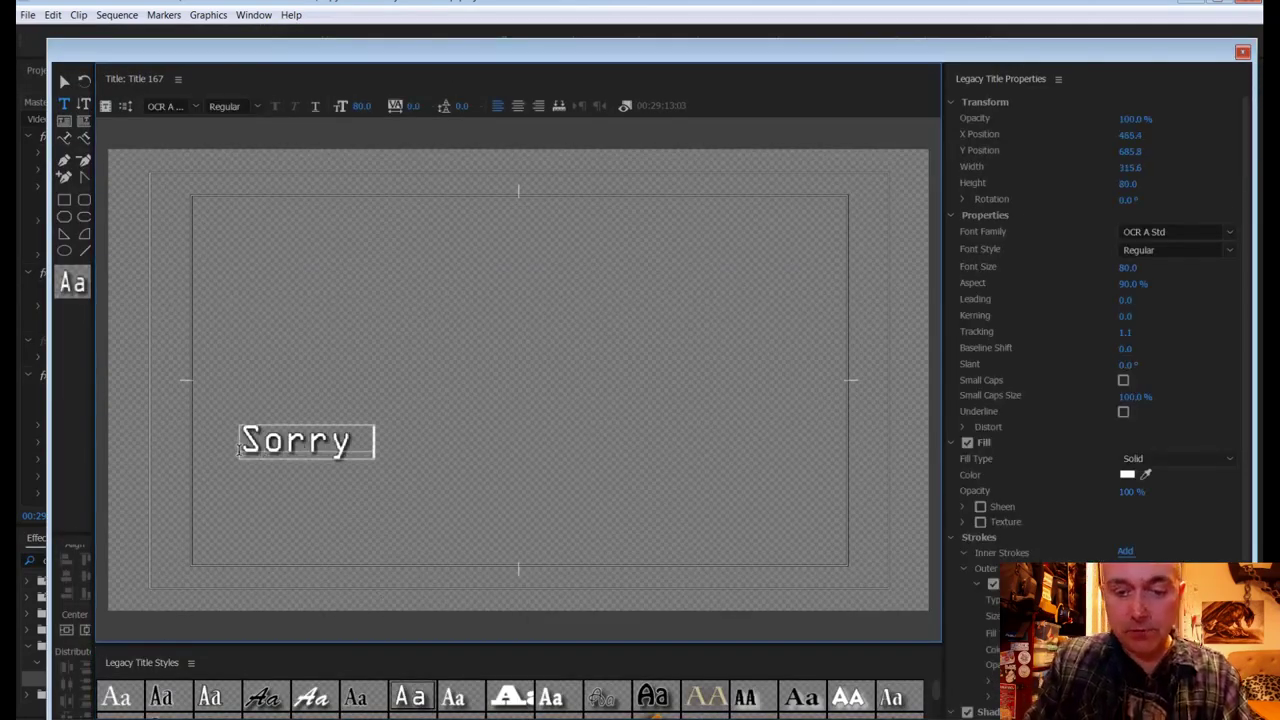
type("stabiliser problem...")
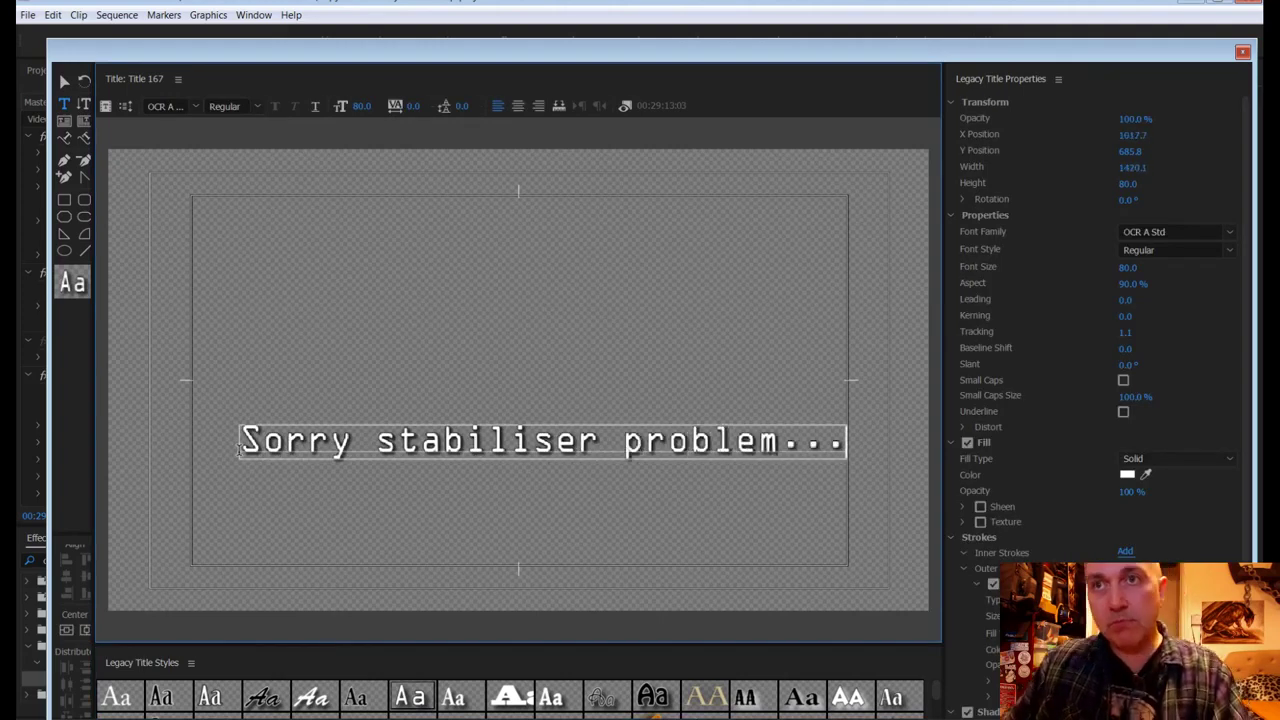
left_click(63, 100)
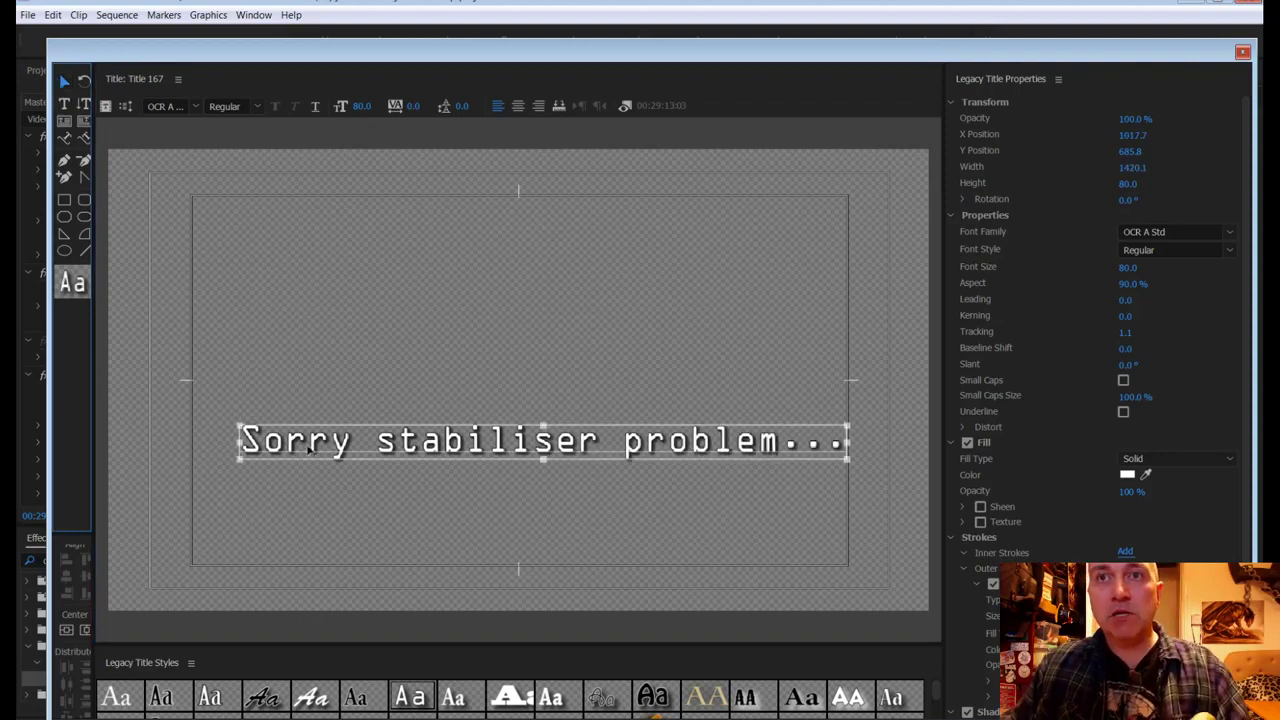
left_click_drag(309, 448, 303, 558)
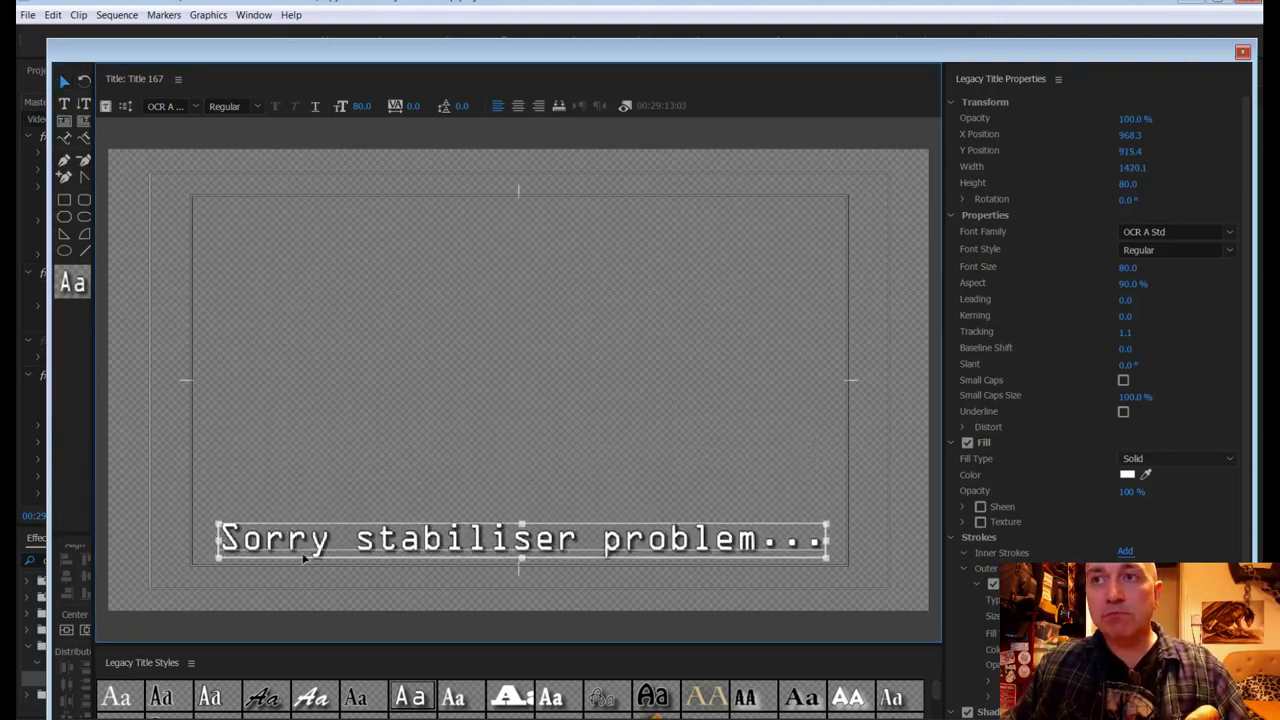
left_click(1242, 53)
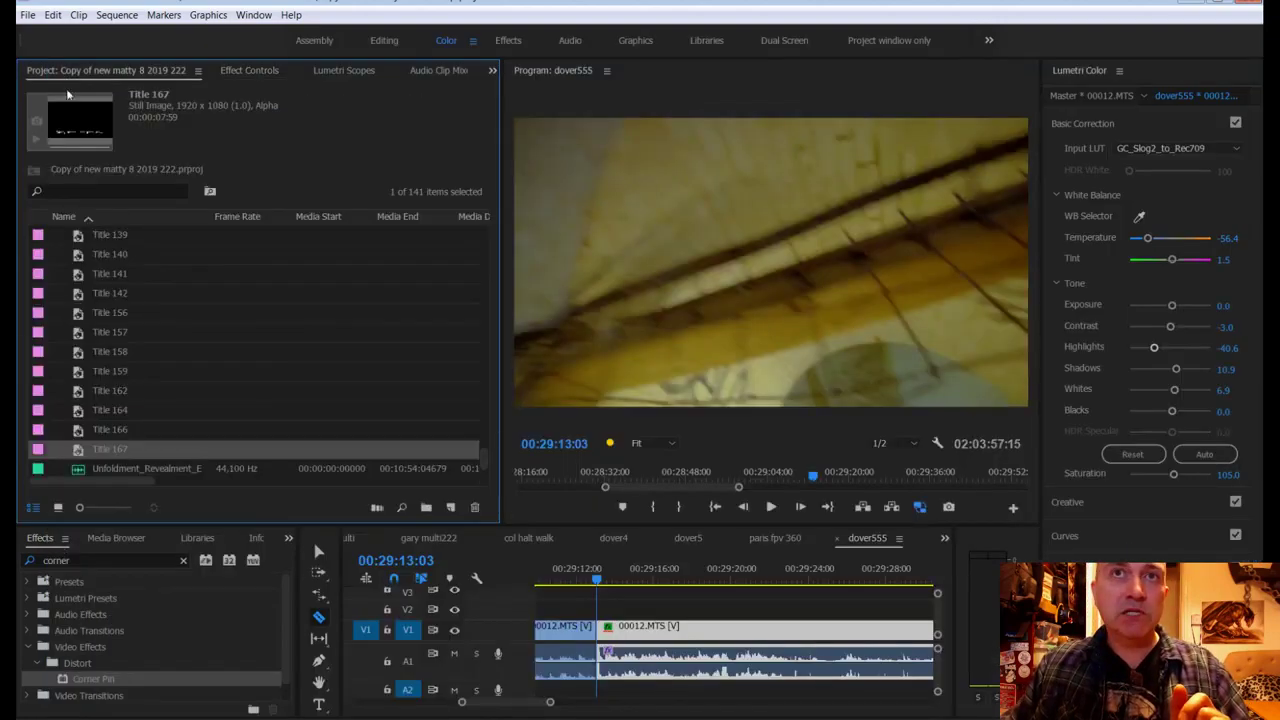
Step: Place the new title on V2 above the footage just after 00:29:13:03 and add transitions to both its ends
left_click_drag(301, 504, 638, 612)
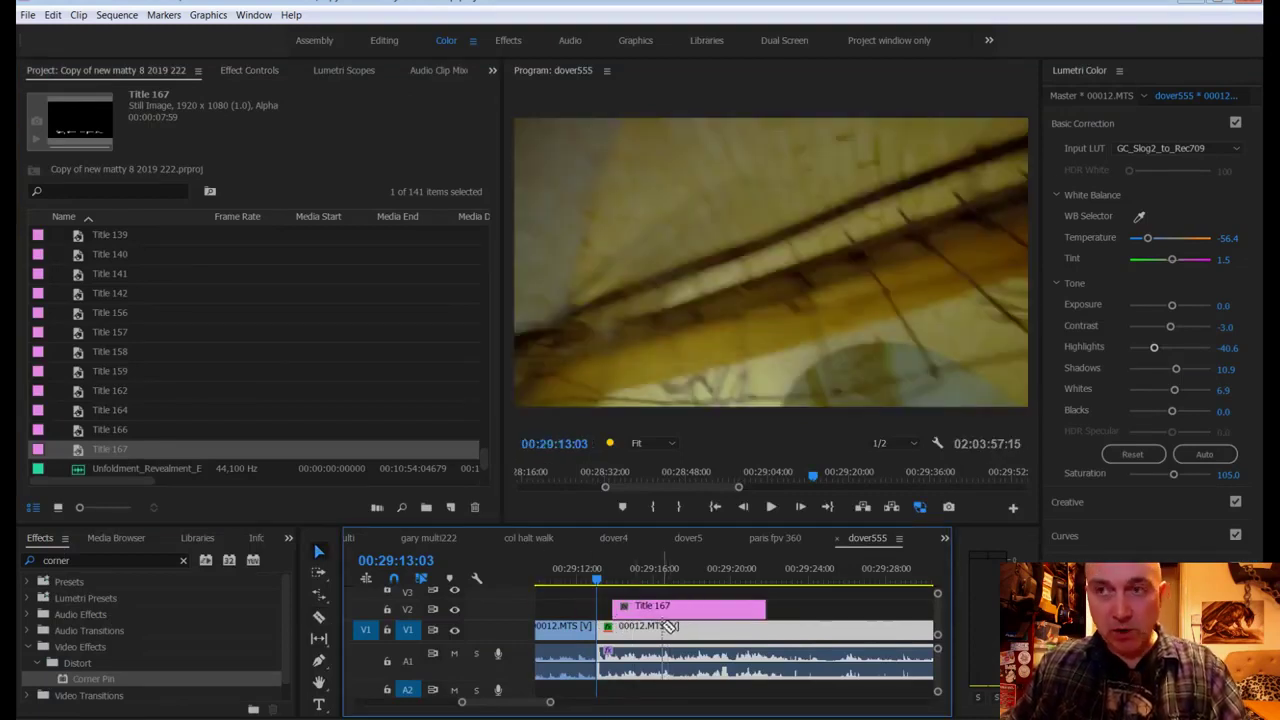
left_click(660, 612)
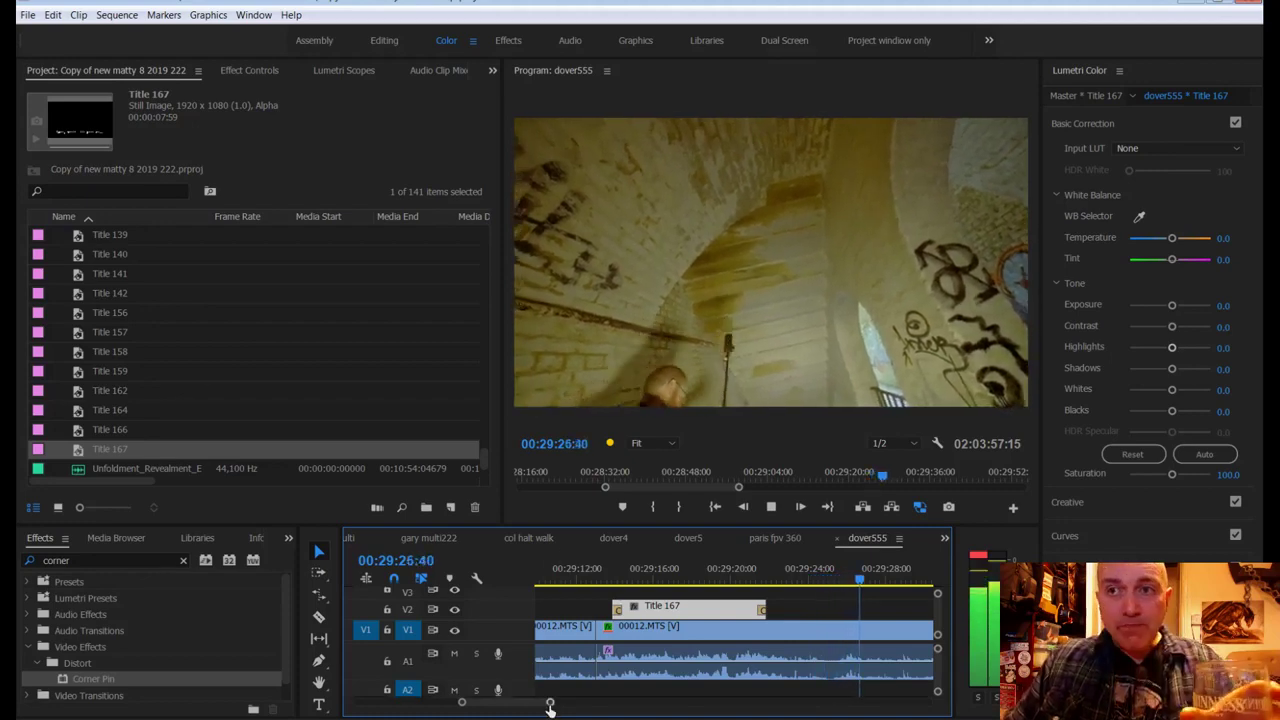
Step: Play the footage following the title through to 00:29:33:08, then clear the clip selection
left_click_drag(550, 705, 563, 708)
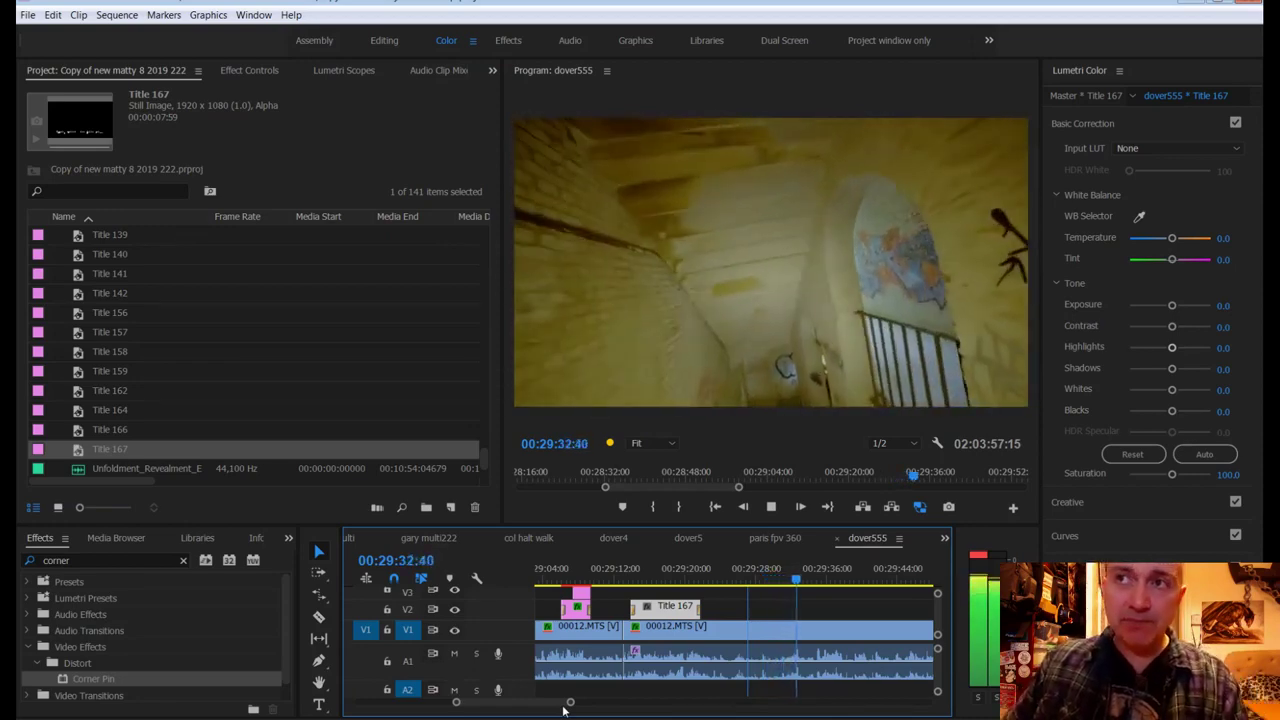
key("space")
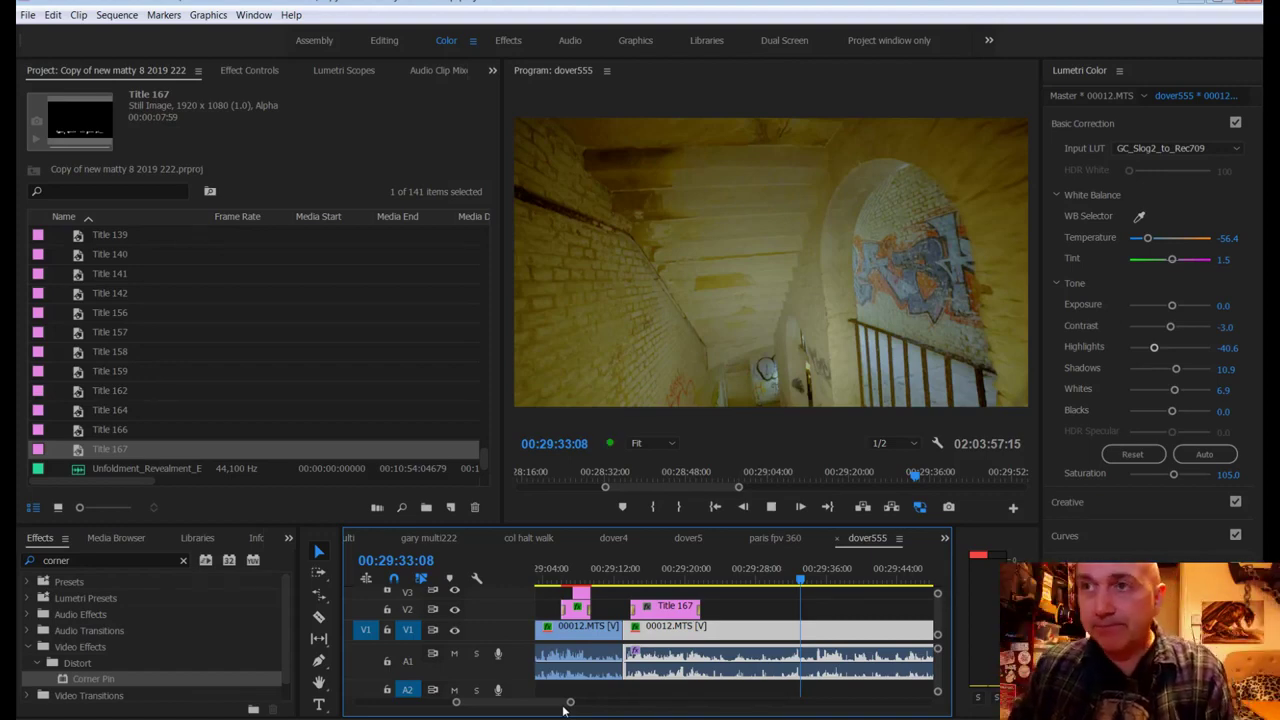
left_click(760, 617)
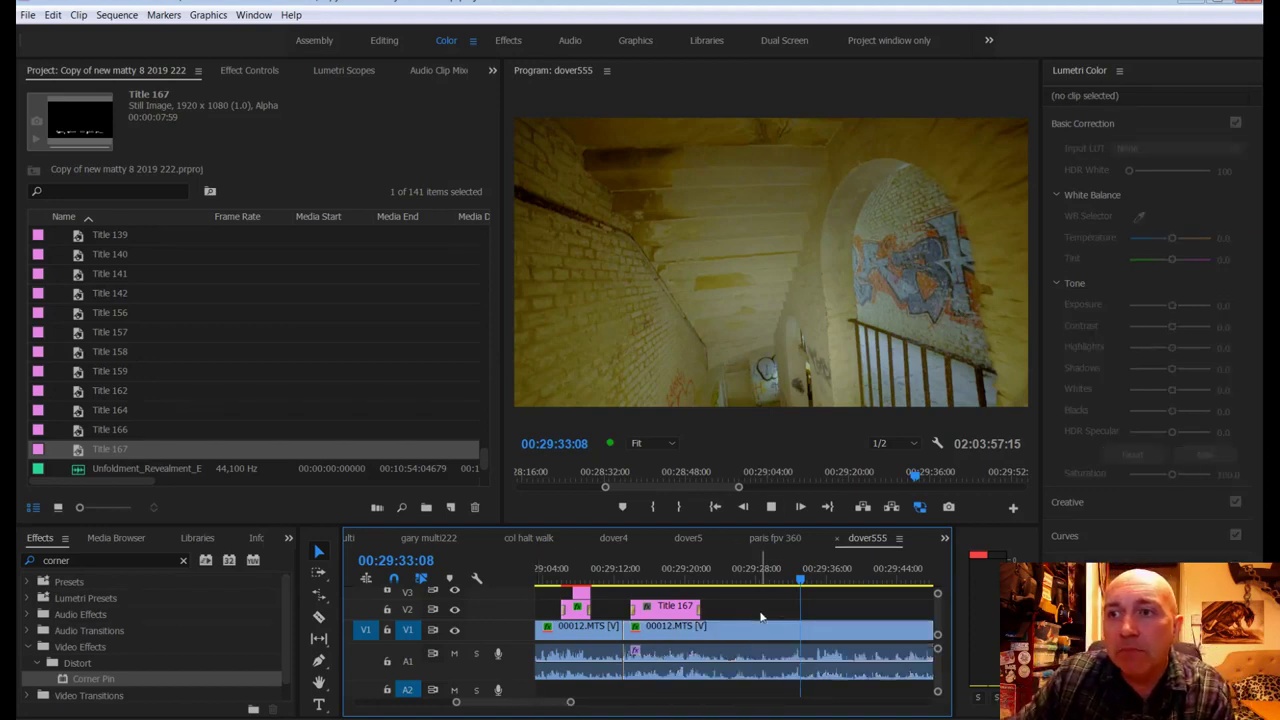
Step: Find the start of the unwanted passage in the 00012.MTS clip under the title and split it at 00:29:30:34
left_click(760, 617)
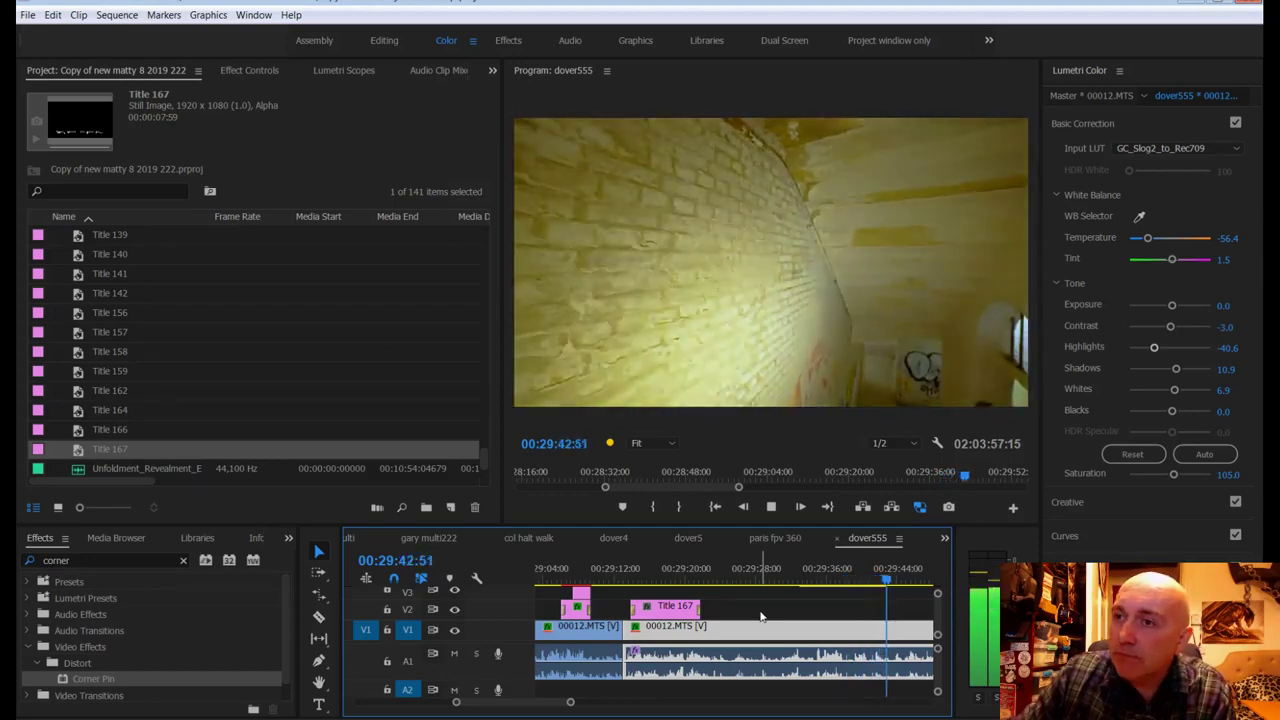
key("space")
left_click_drag(886, 587, 778, 625)
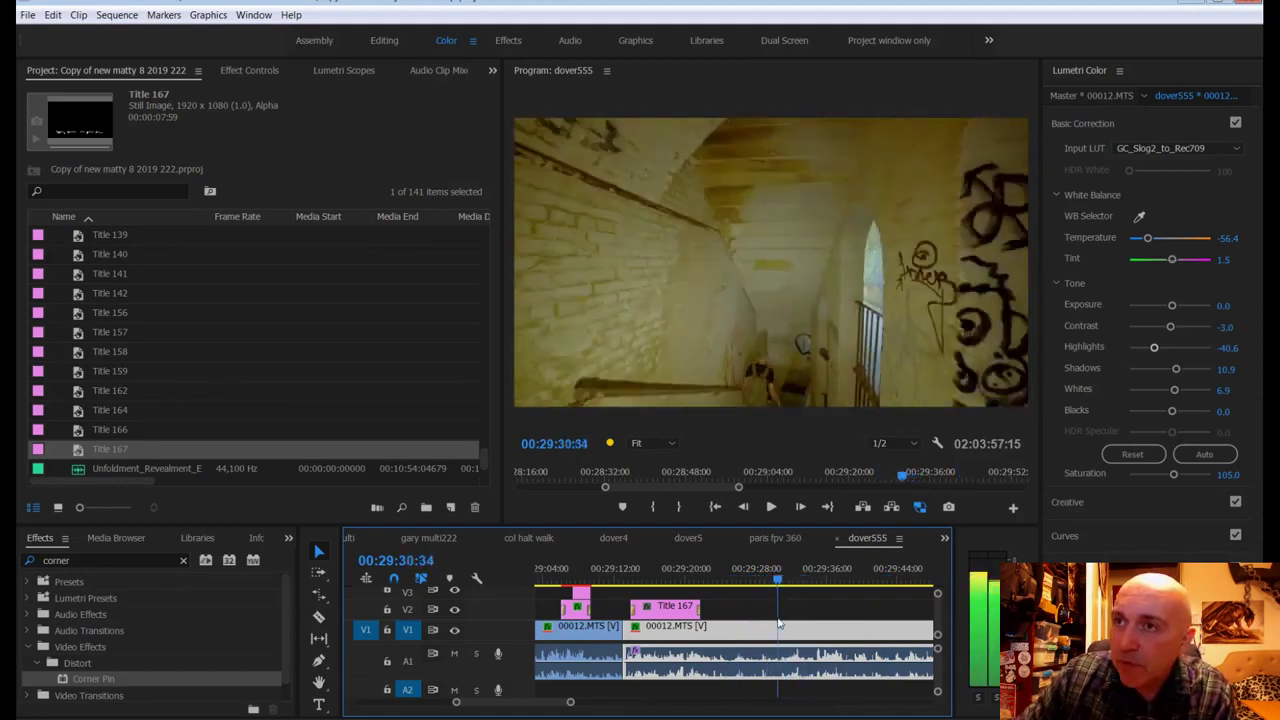
key("c")
left_click(779, 625)
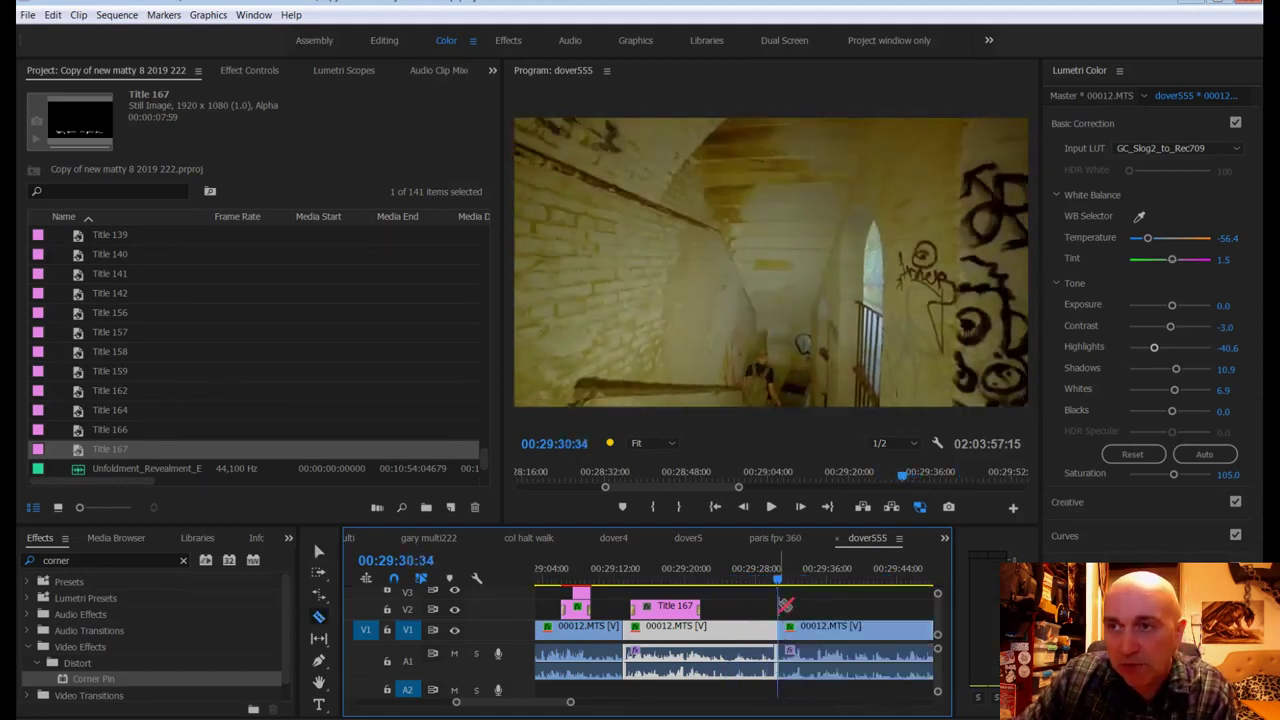
Step: Ripple-remove the 00012.MTS footage from the cut at 00:29:30:34 up to 00:29:42:42
left_click_drag(779, 585, 884, 592)
left_click(884, 628)
right_click(886, 630)
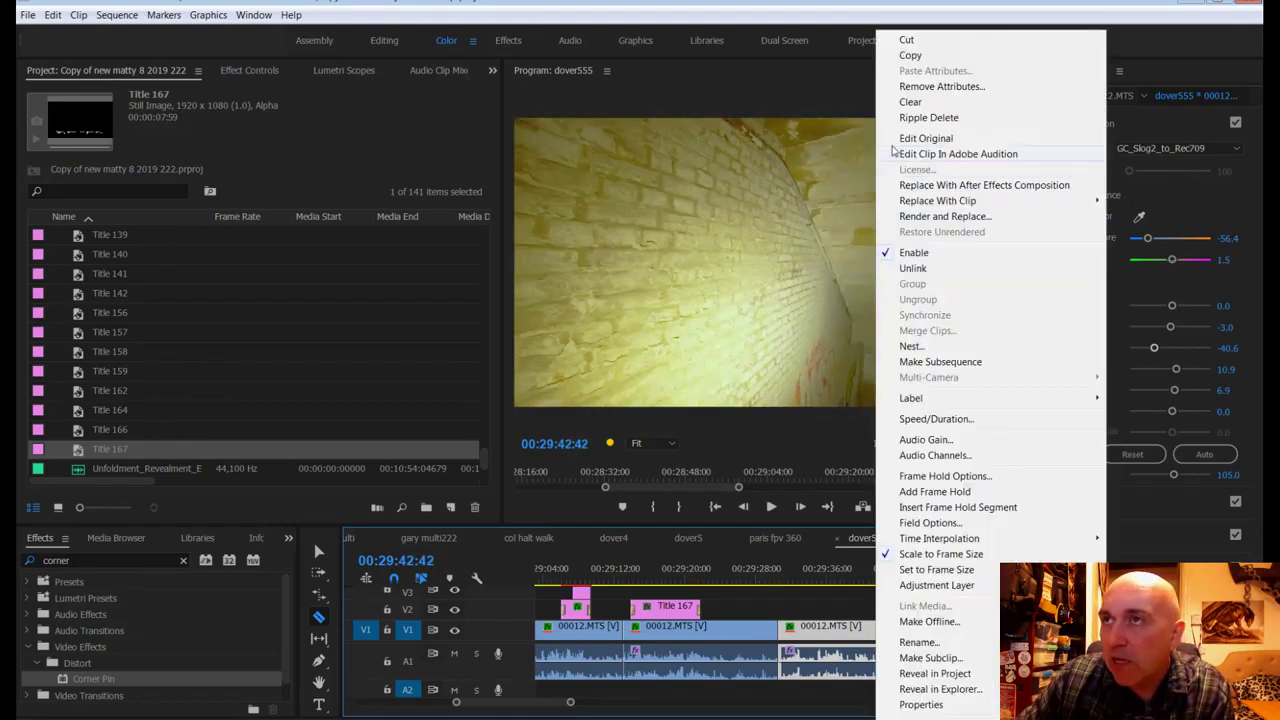
left_click(892, 121)
key("q")
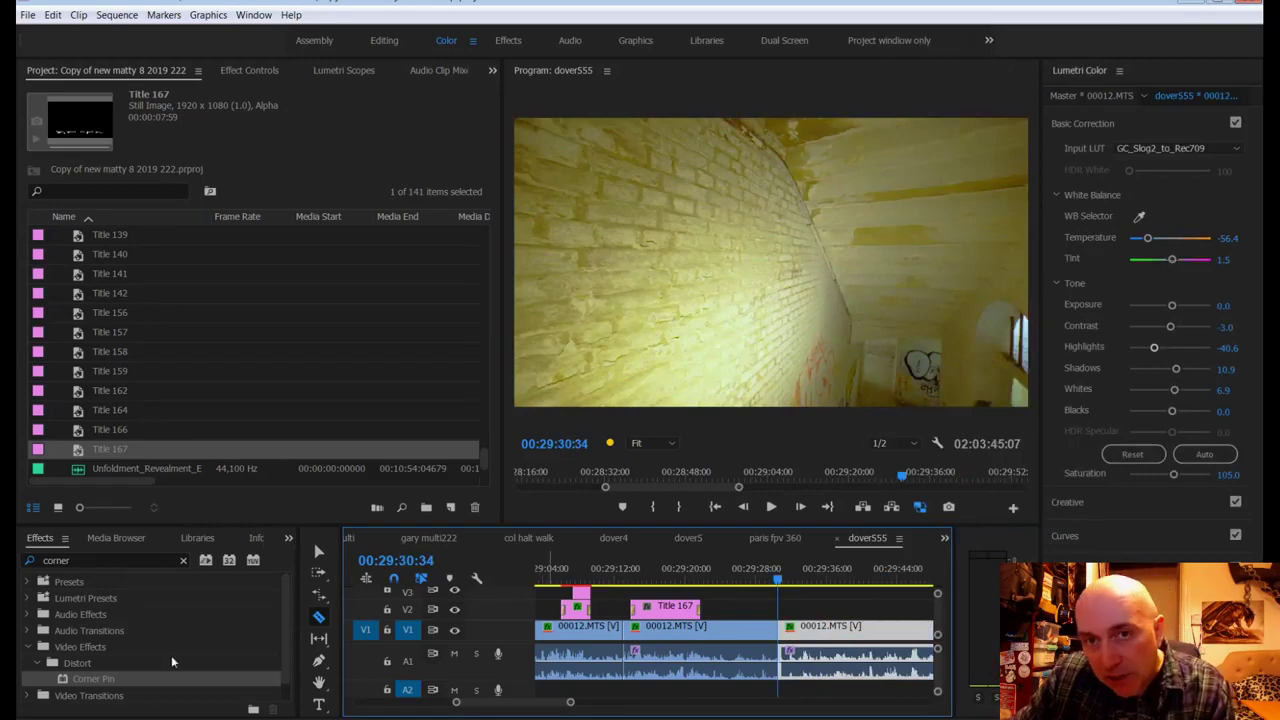
Step: Clear the effects search, add a Dip to White transition at the 00:29:30:34 cut on V1, and save the project
left_click(183, 560)
left_click(31, 680)
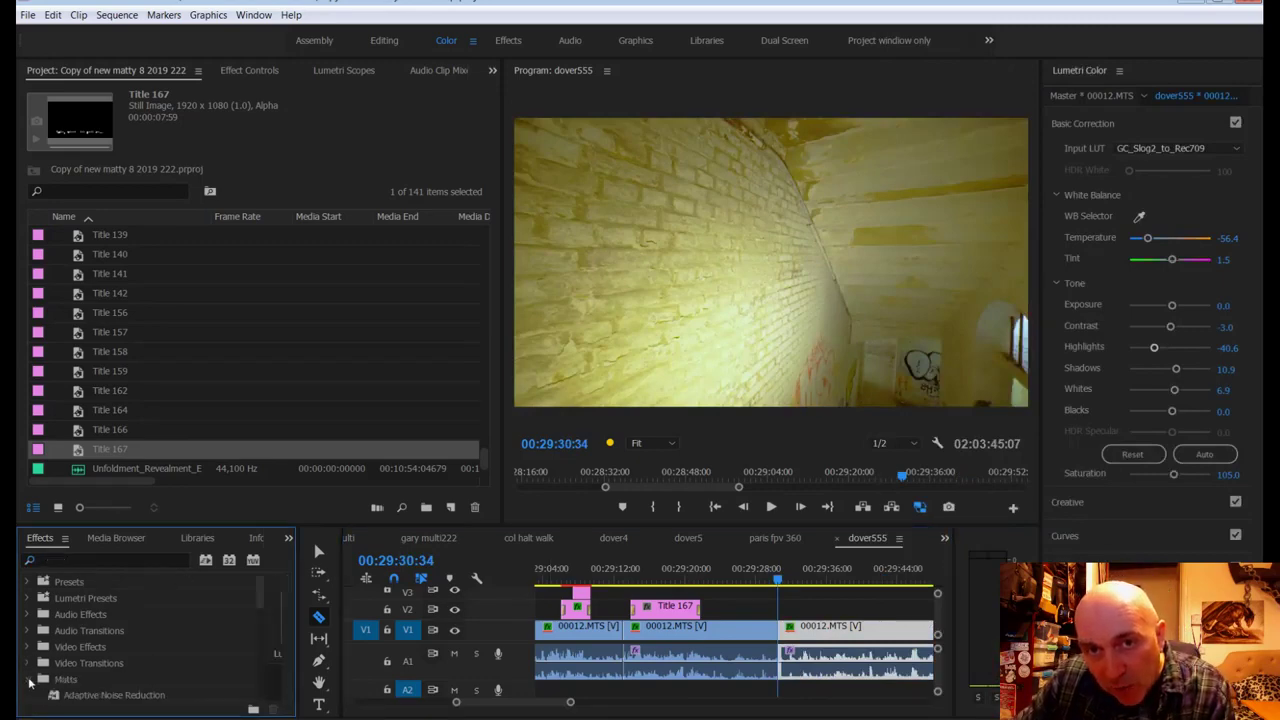
scroll(30, 661, "down", 2)
scroll(35, 660, "down", 2)
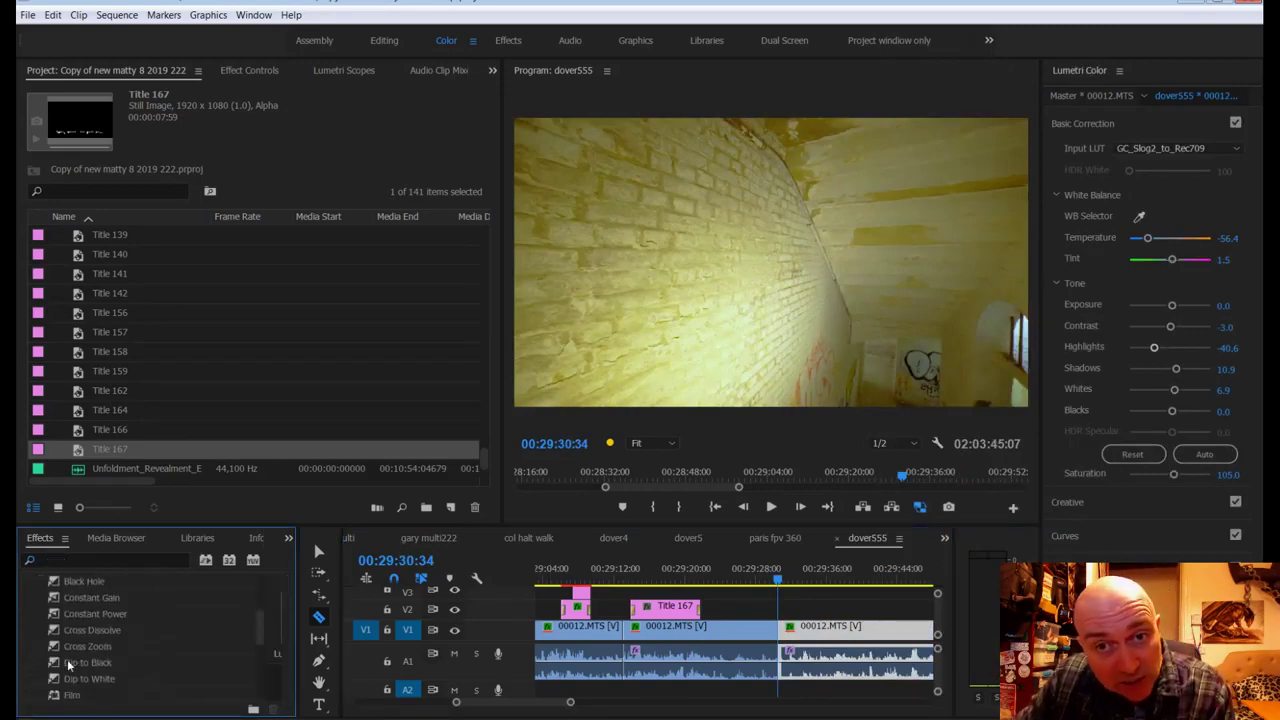
left_click_drag(77, 681, 784, 626)
key("ctrl+s")
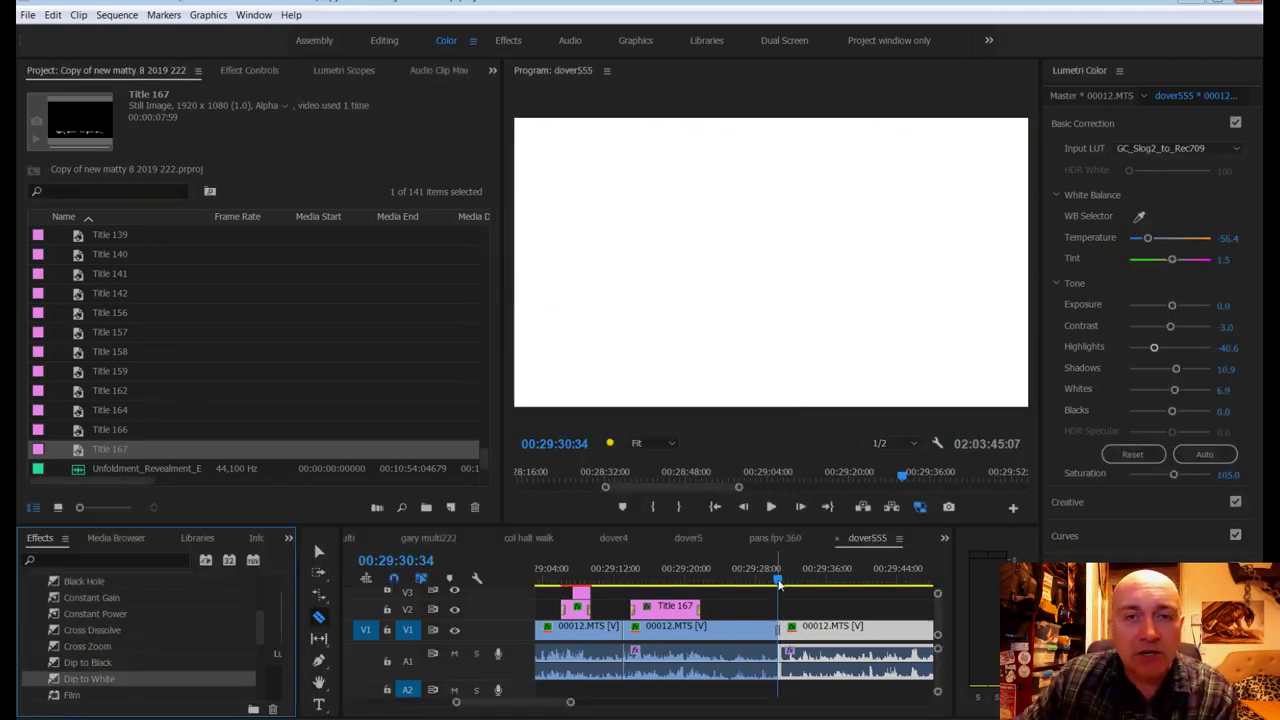
Step: Play the footage across the Dip to White join from 00:29:29:39, then replay the hall scene from about 00:30:52:17
left_click_drag(779, 584, 771, 580)
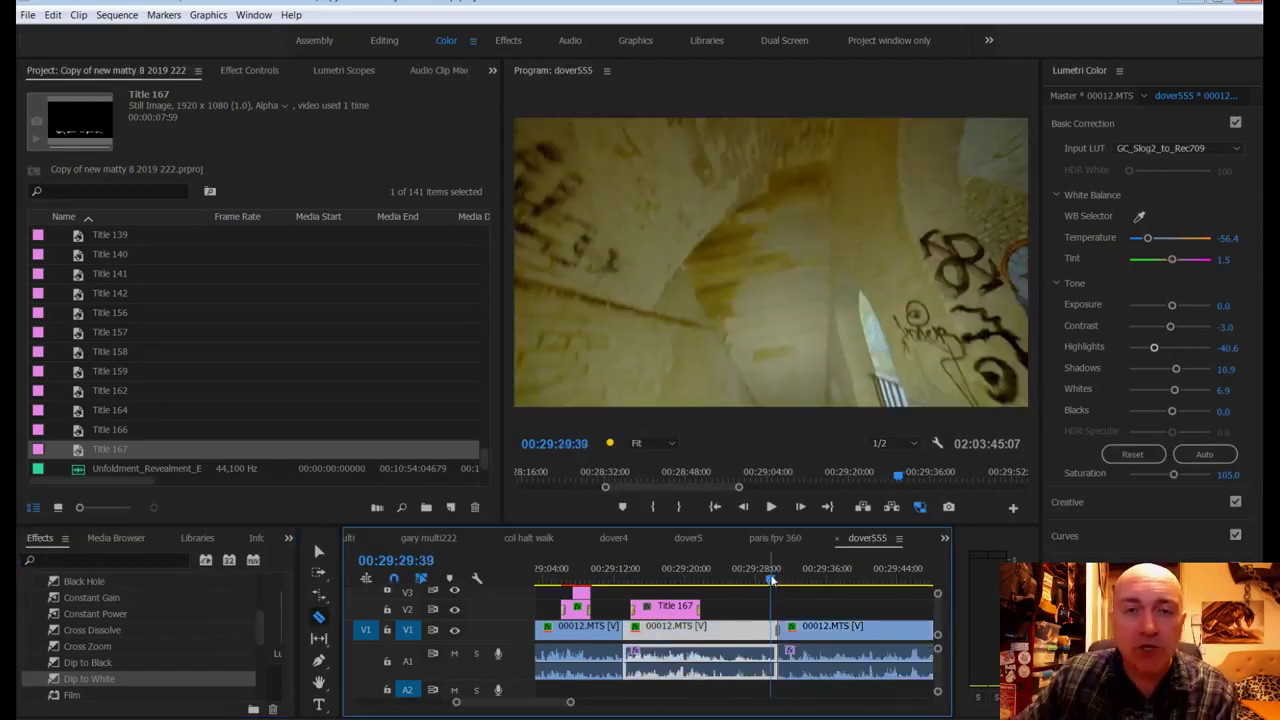
key("space")
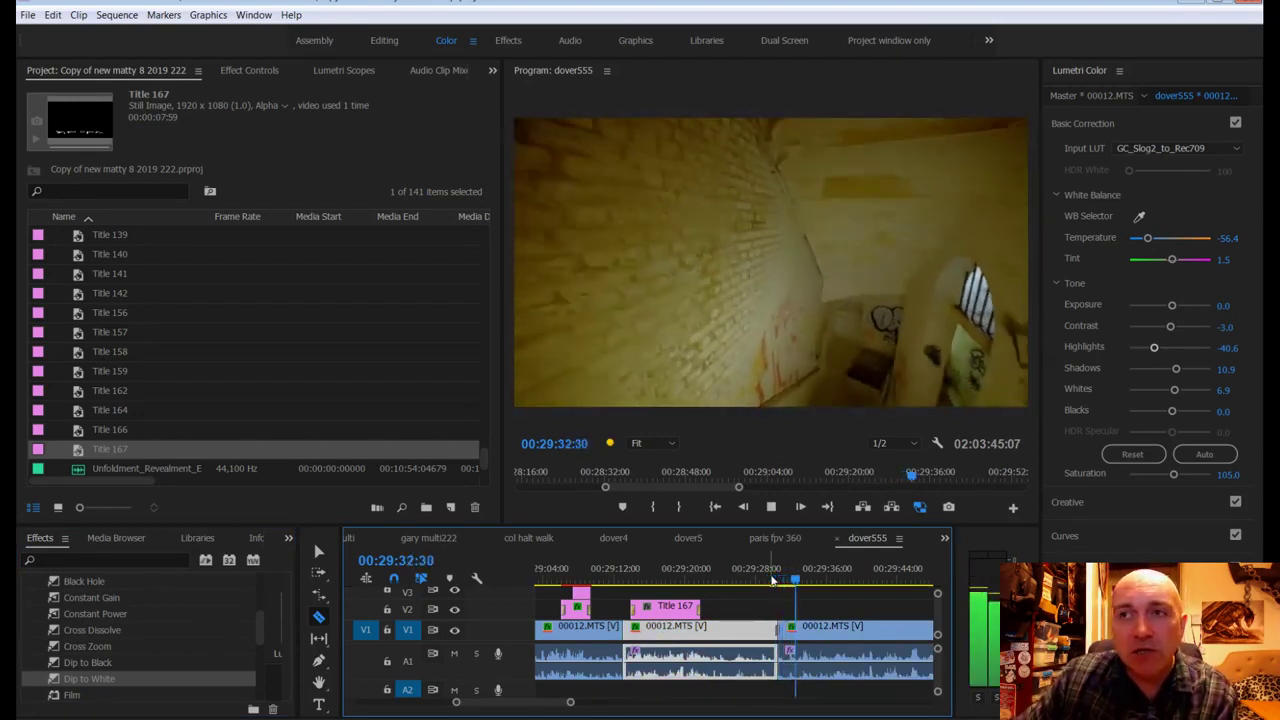
key("space")
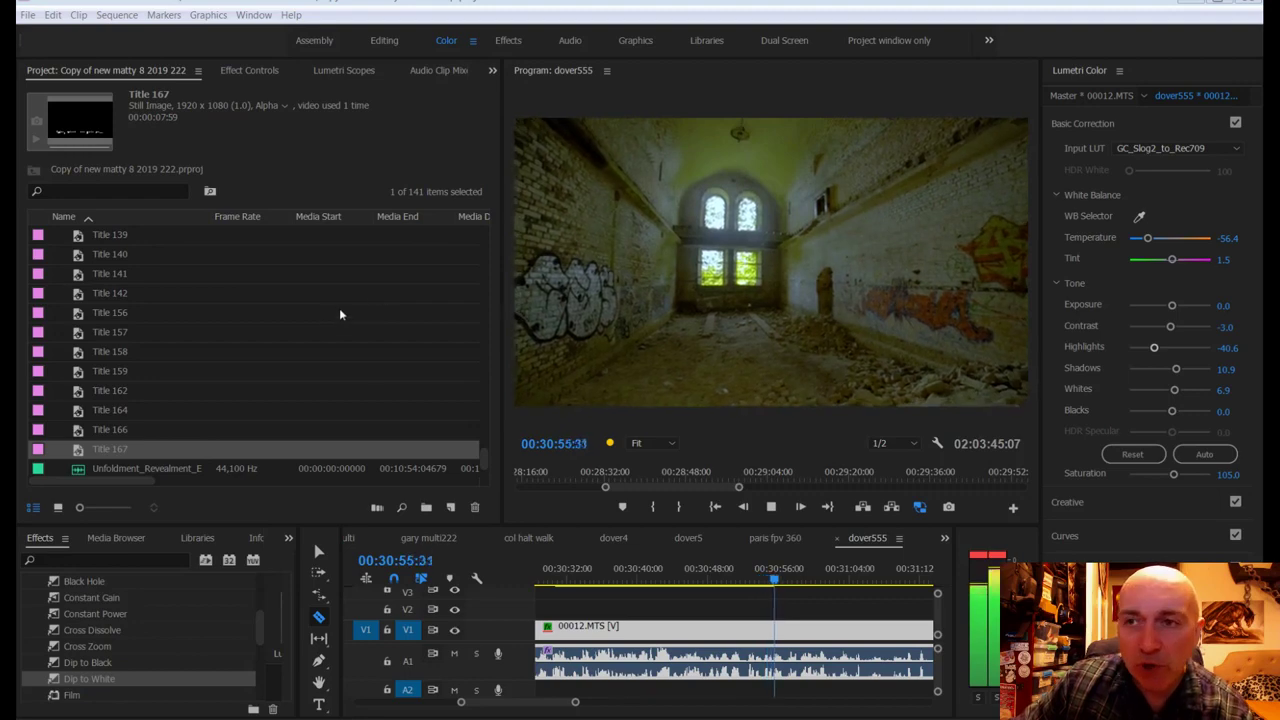
left_click(692, 480)
left_click_drag(765, 578, 745, 585)
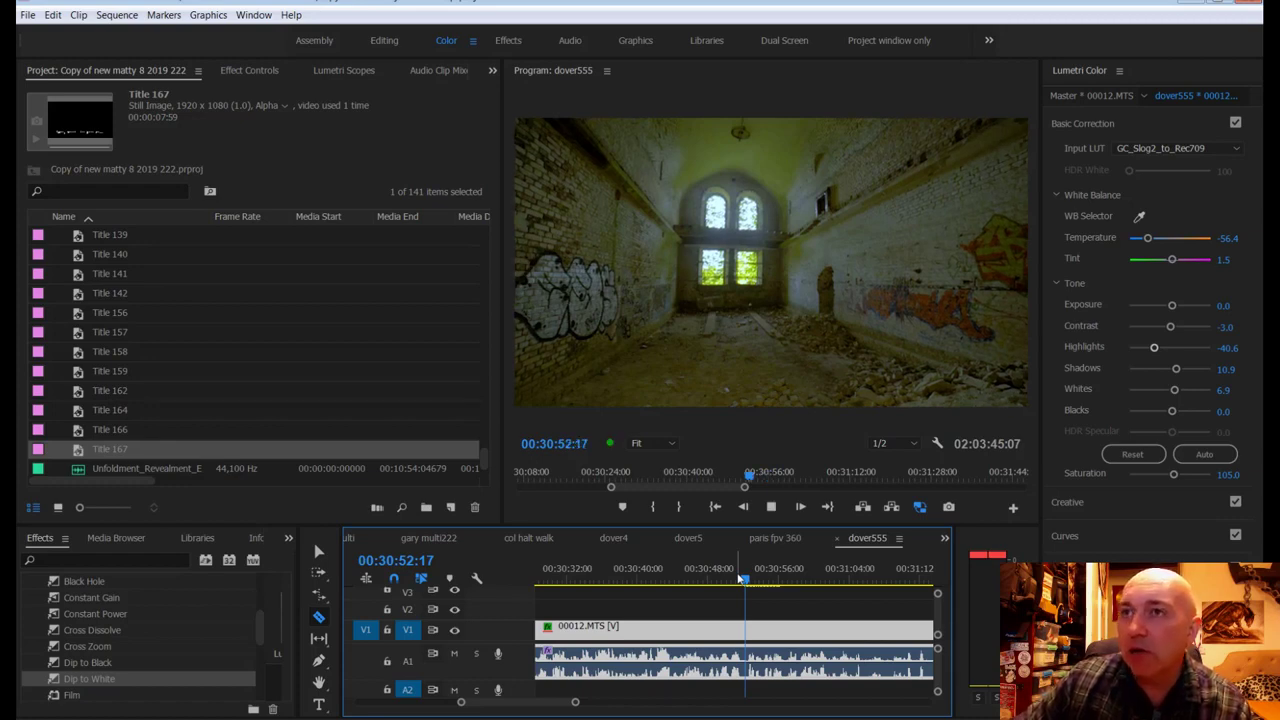
key("space")
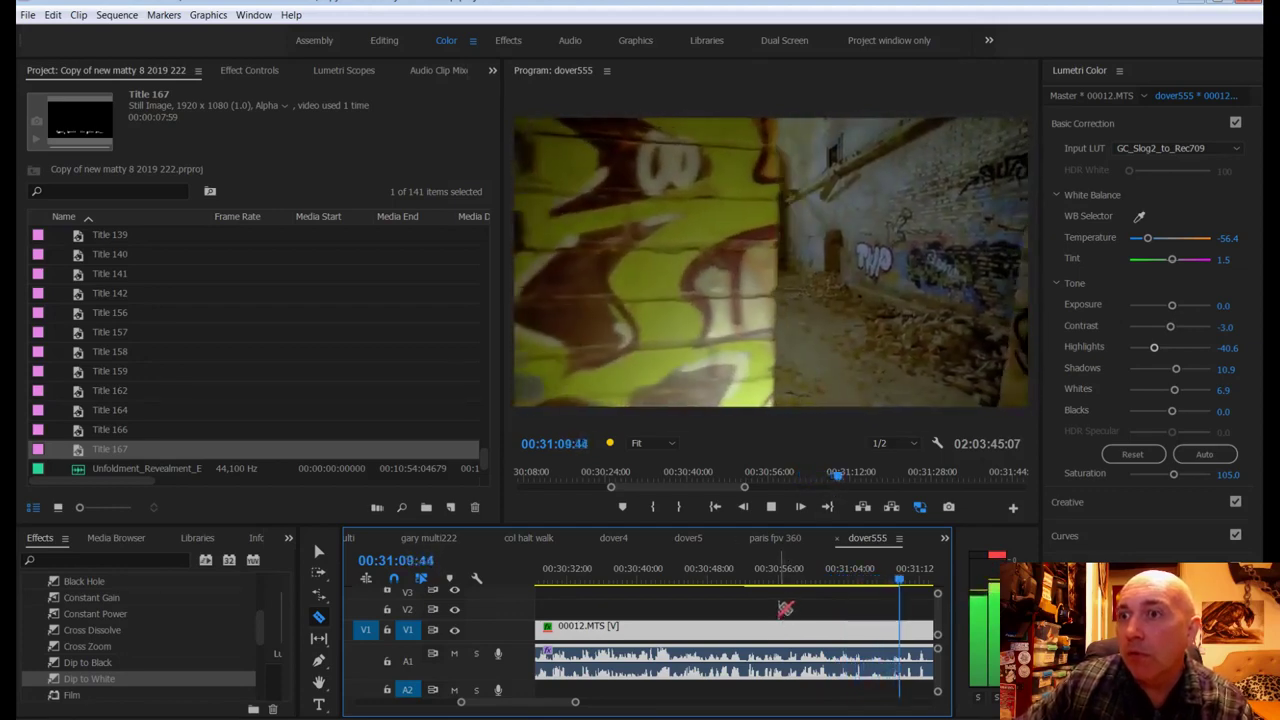
Step: Examine the 00012.MTS clip's applied colour and audio effects while the footage plays on to 00:31:52:23
key("v")
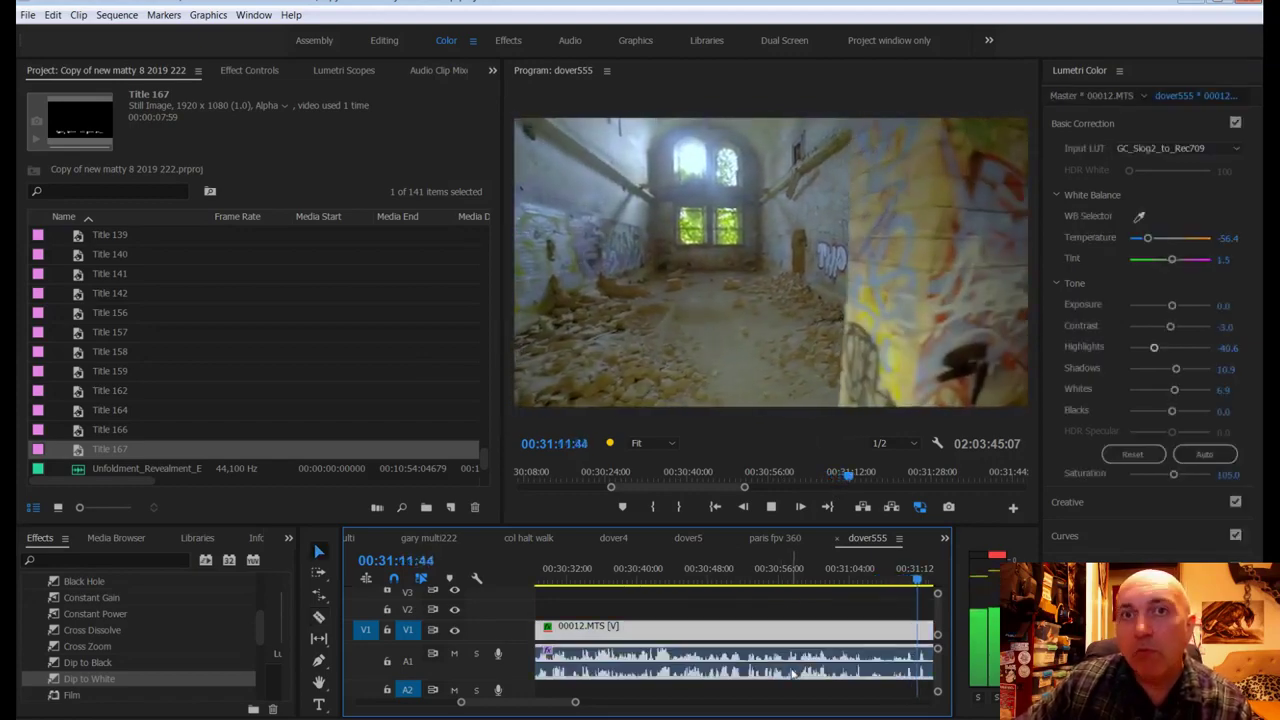
left_click(249, 70)
scroll(115, 262, "down", 6)
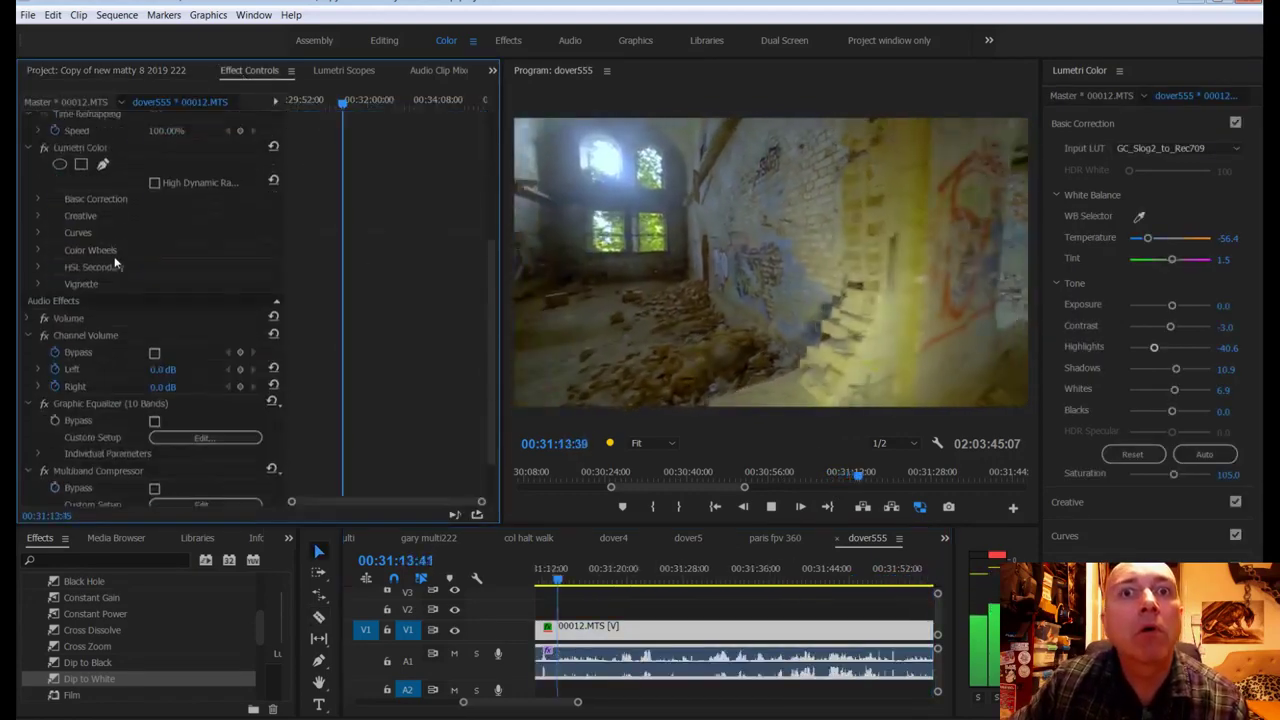
scroll(115, 262, "down", 2)
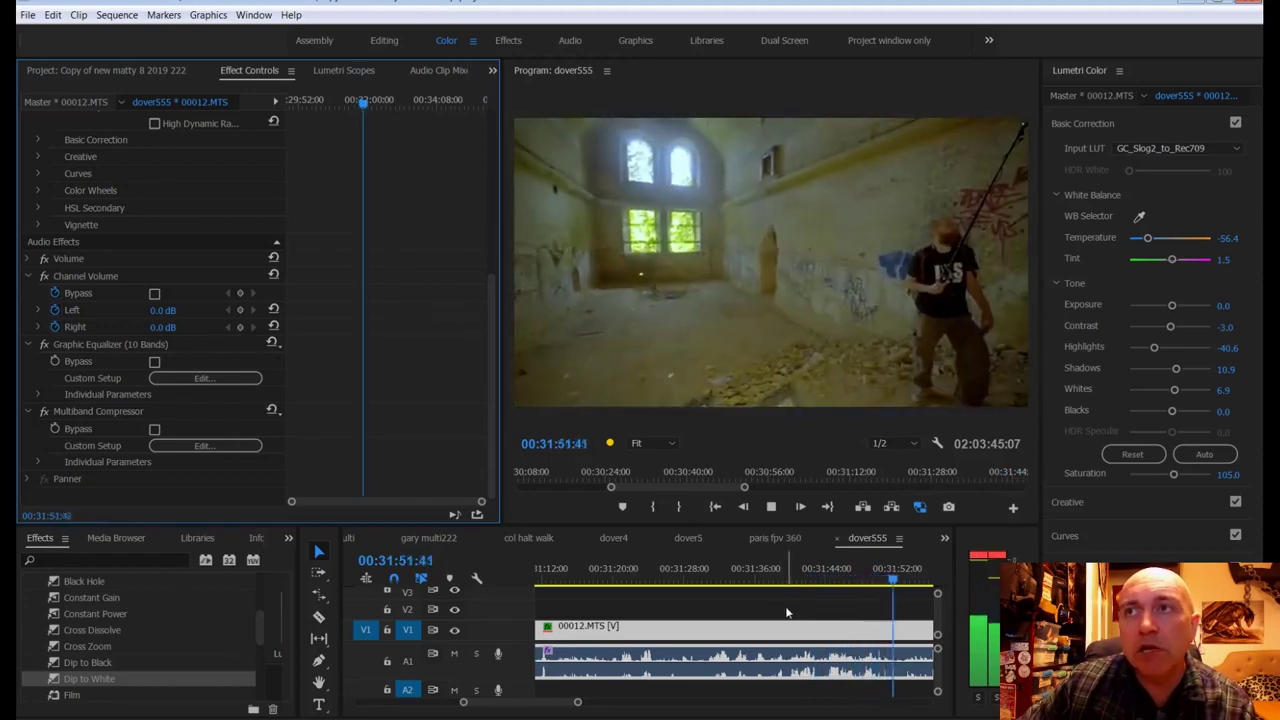
key("space")
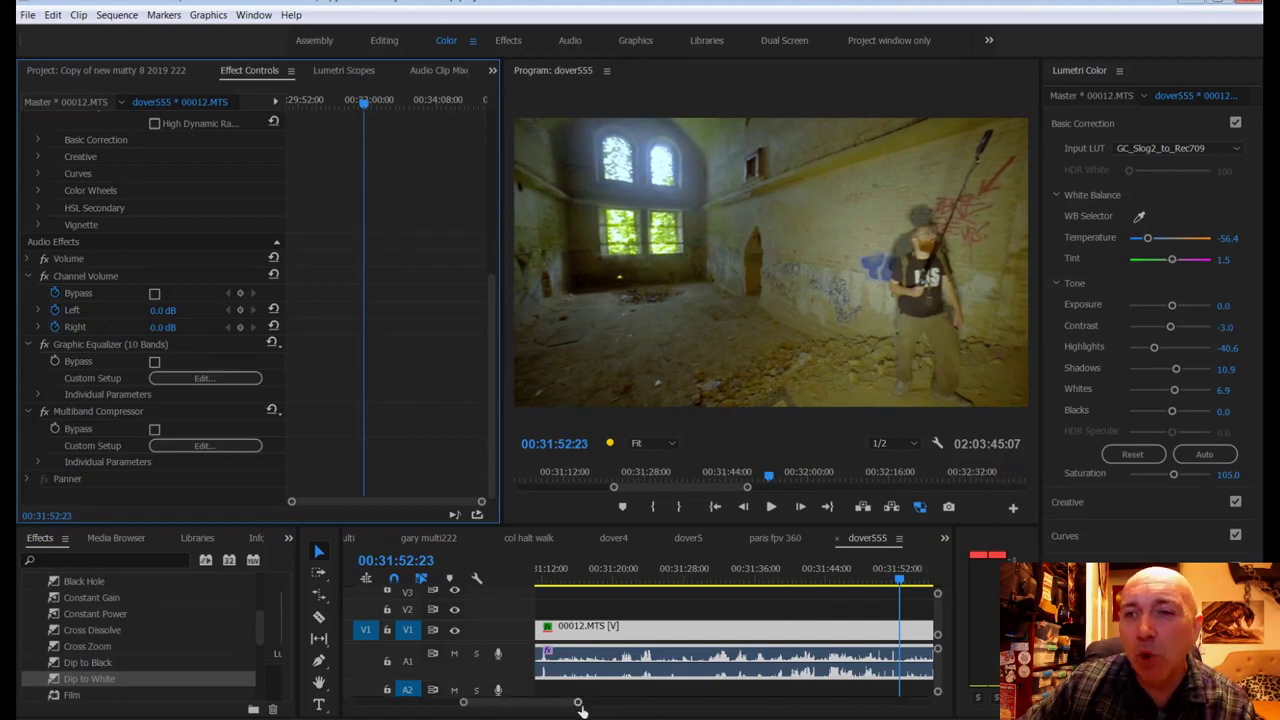
Step: Lower the 00012.MTS clip's Lumetri white balance temperature to -72.3 and play the footage on to 00:32:22:36
mouse_move(578, 702)
left_mouse_down()
mouse_move(677, 698)
mouse_move(597, 703)
mouse_move(620, 702)
left_mouse_up()
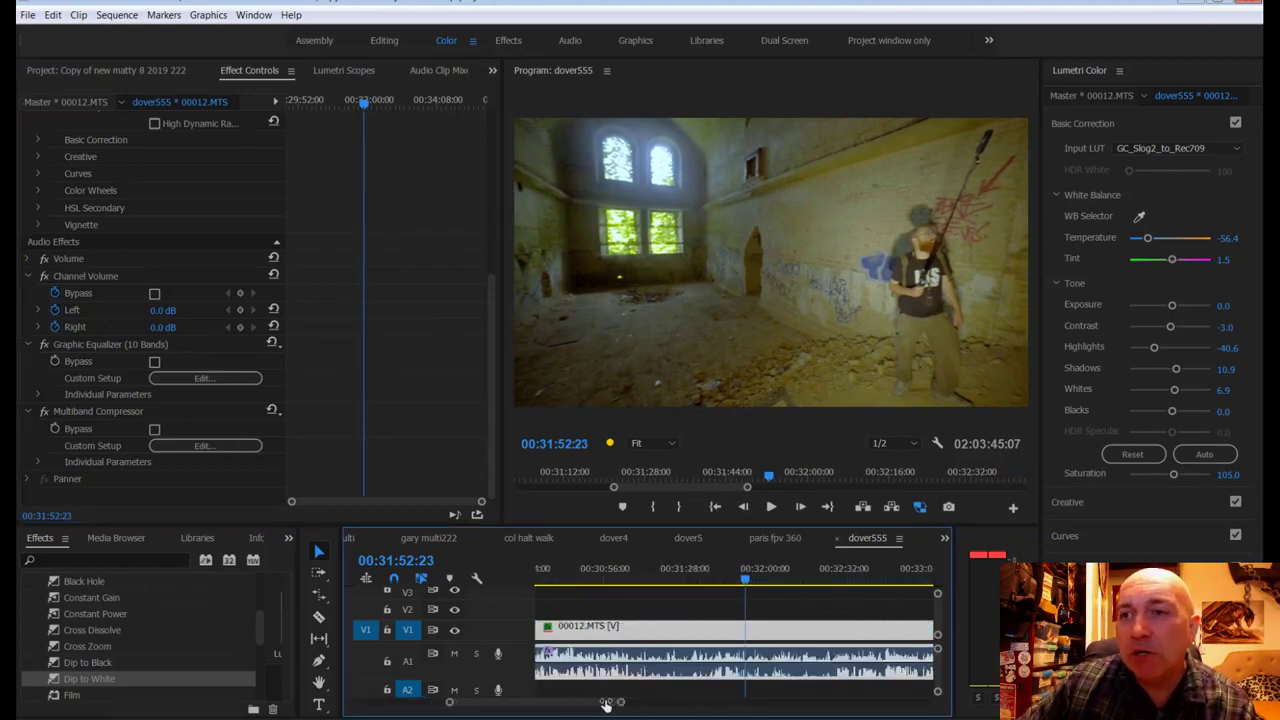
left_click(1147, 239)
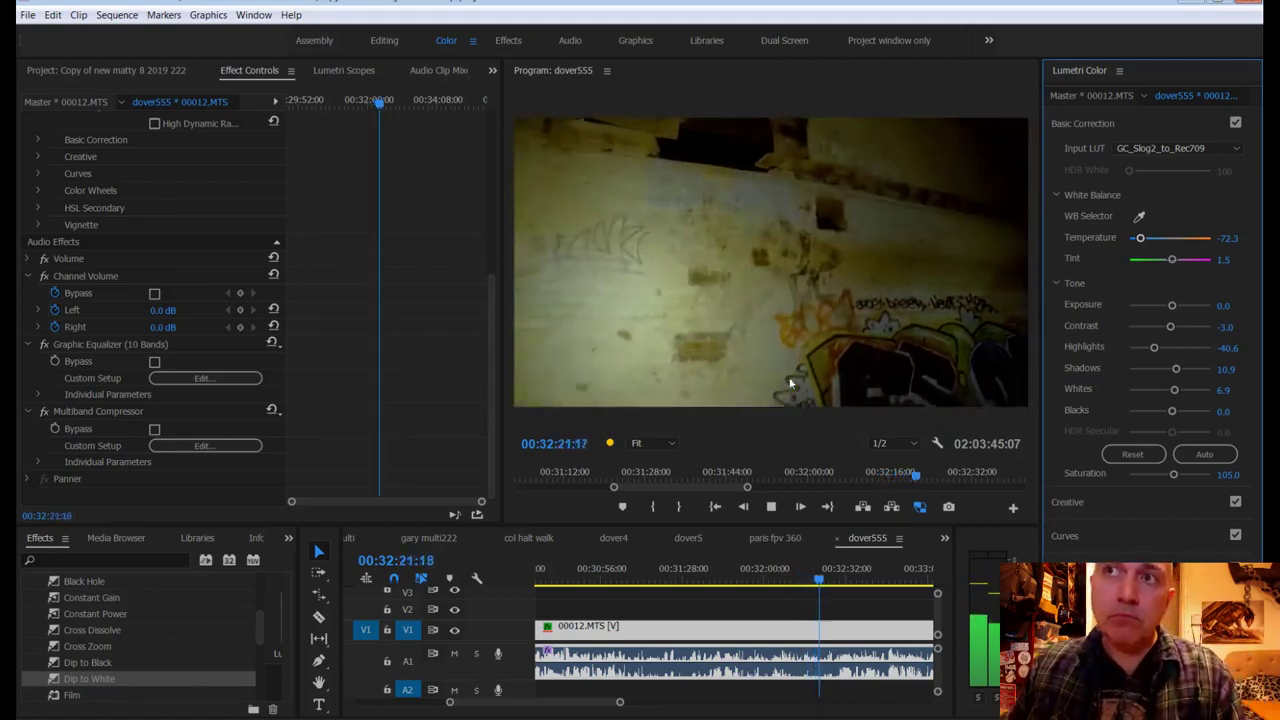
key("space")
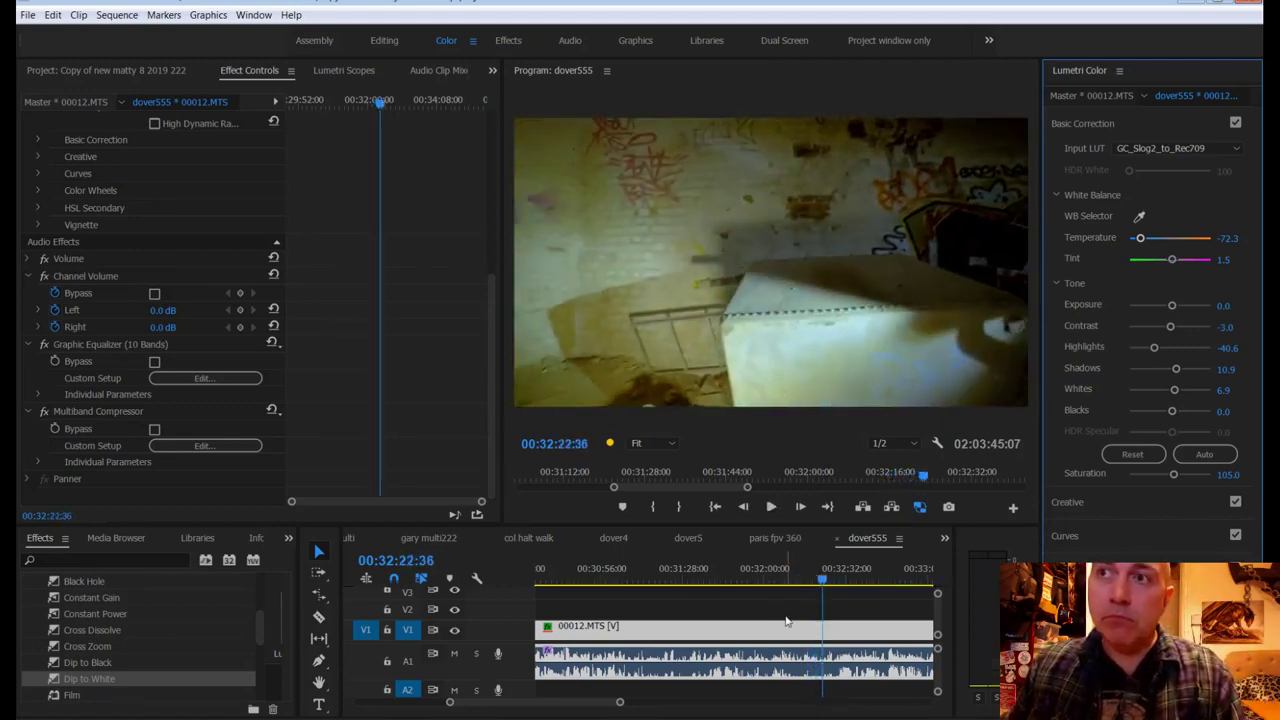
Step: Split the 00012.MTS clip at 00:32:10:49, where the broken archway is in view
left_click_drag(823, 578, 793, 570)
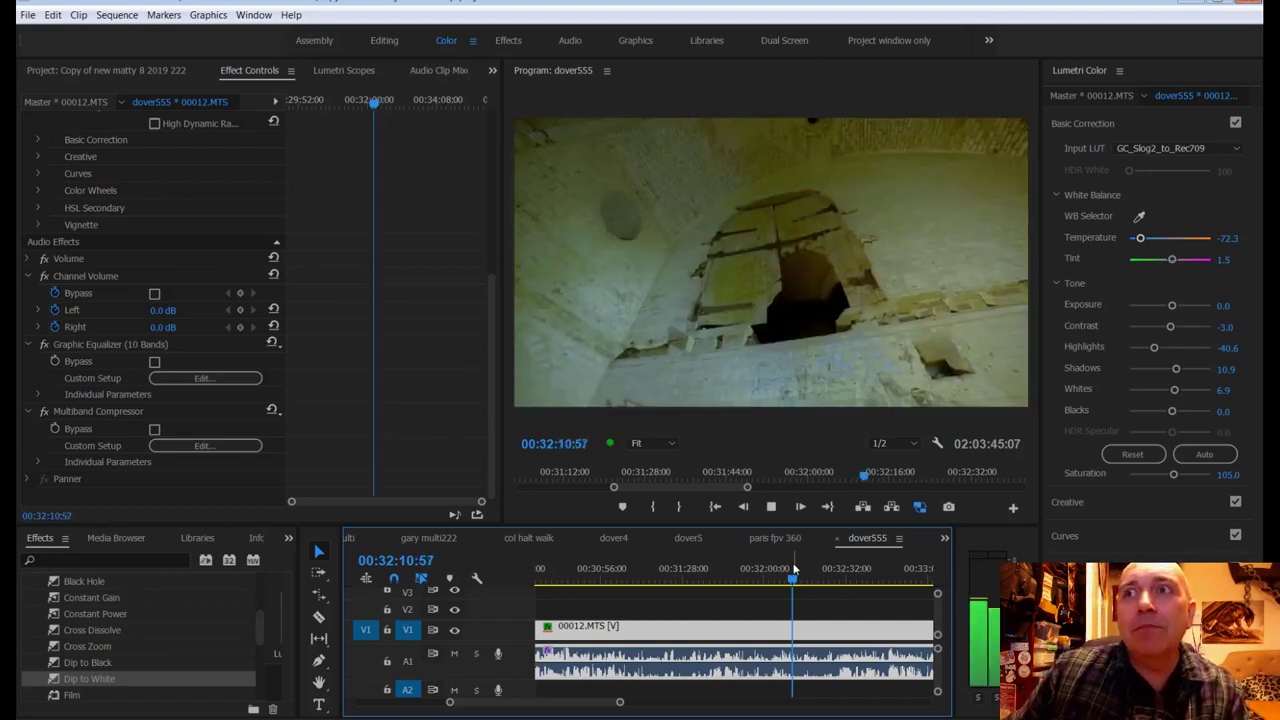
key("space")
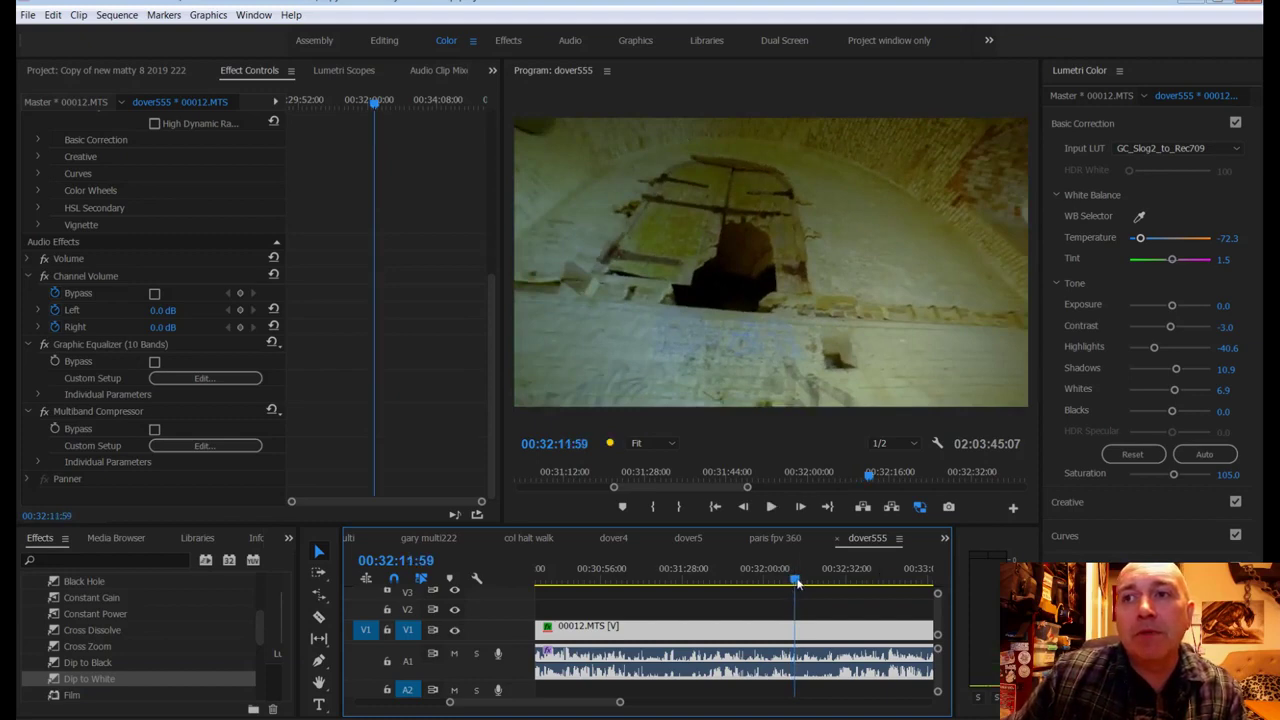
left_click_drag(797, 583, 793, 583)
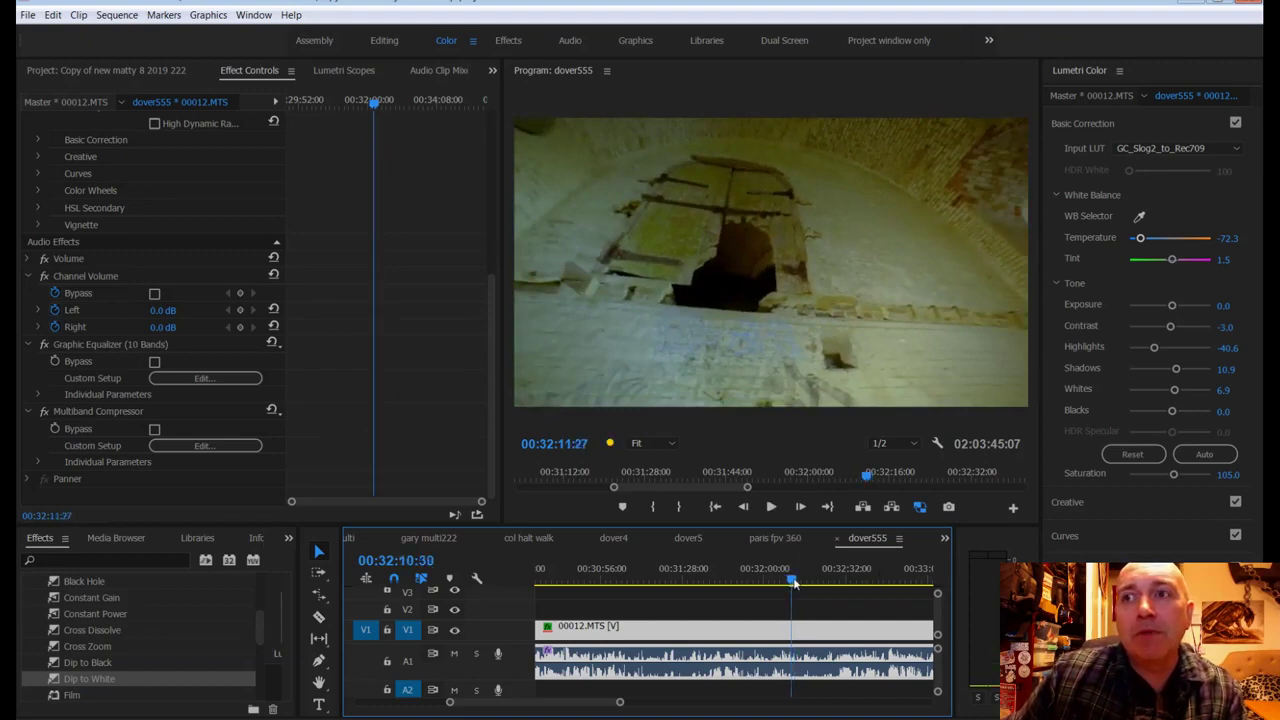
left_click(797, 632)
key("v")
Step: Shift all clips after the 00:32:10:49 cut about 40 seconds later to open a gap, and save the project
left_click(810, 635)
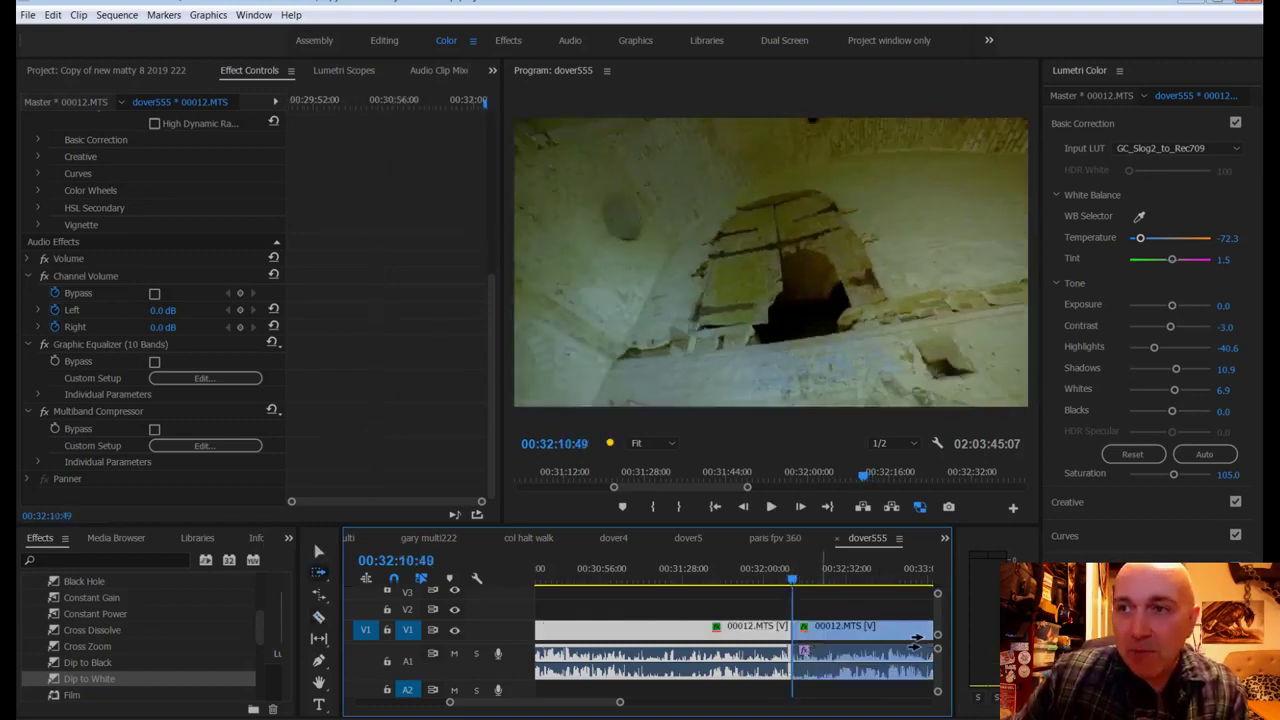
left_click_drag(926, 648, 935, 650)
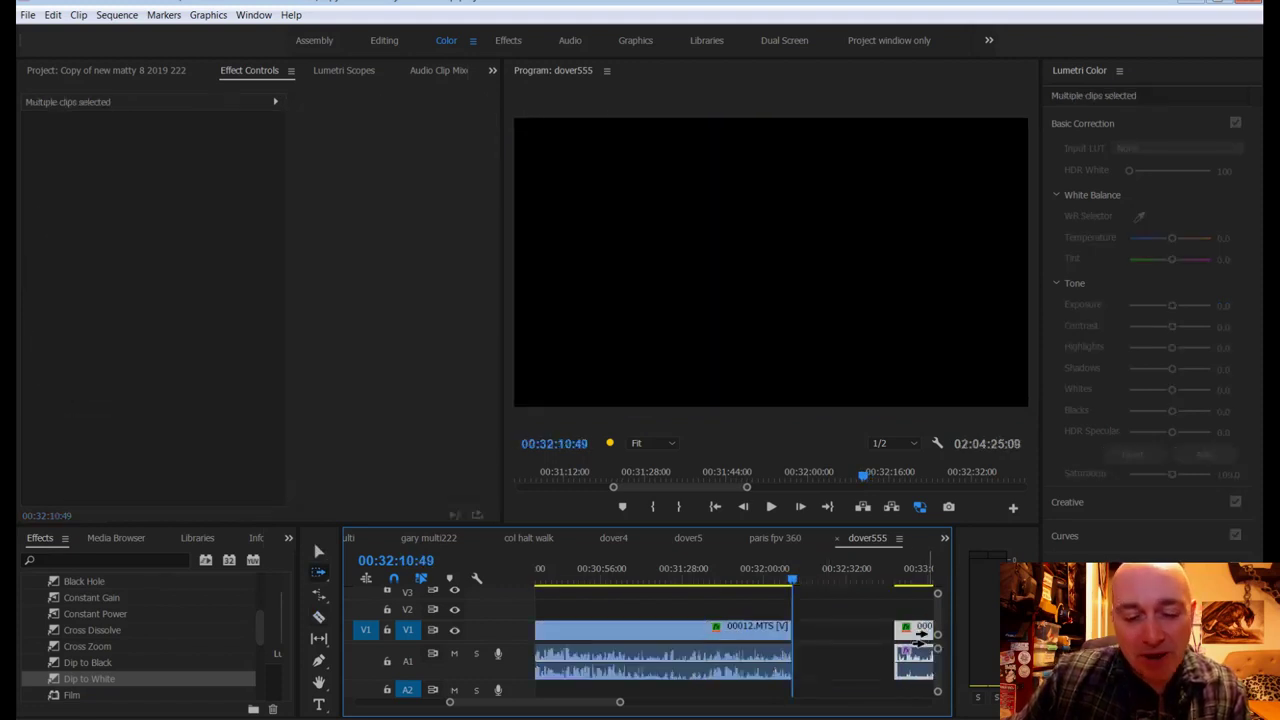
key("ctrl+s")
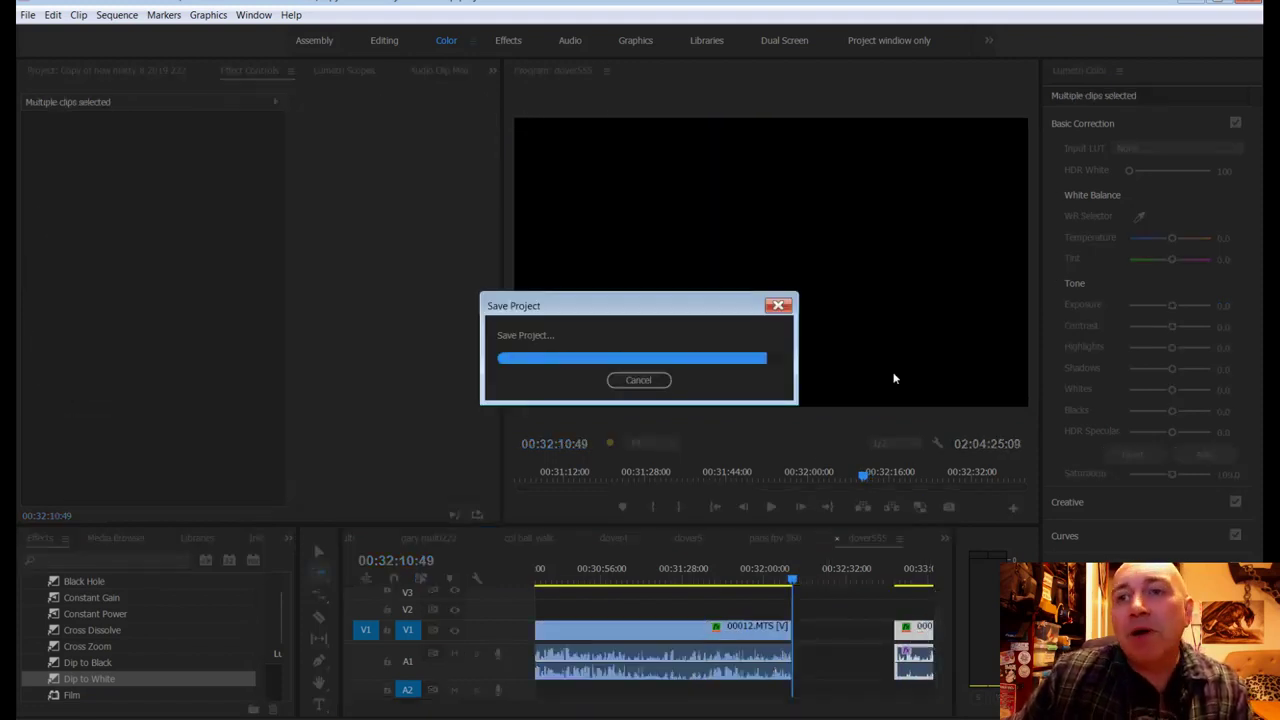
Step: Create another legacy title at 1920 x 1080, 59.94 fps non-drop-frame with square pixels, keeping the suggested name
left_click(28, 14)
mouse_move(43, 34)
left_click(292, 158)
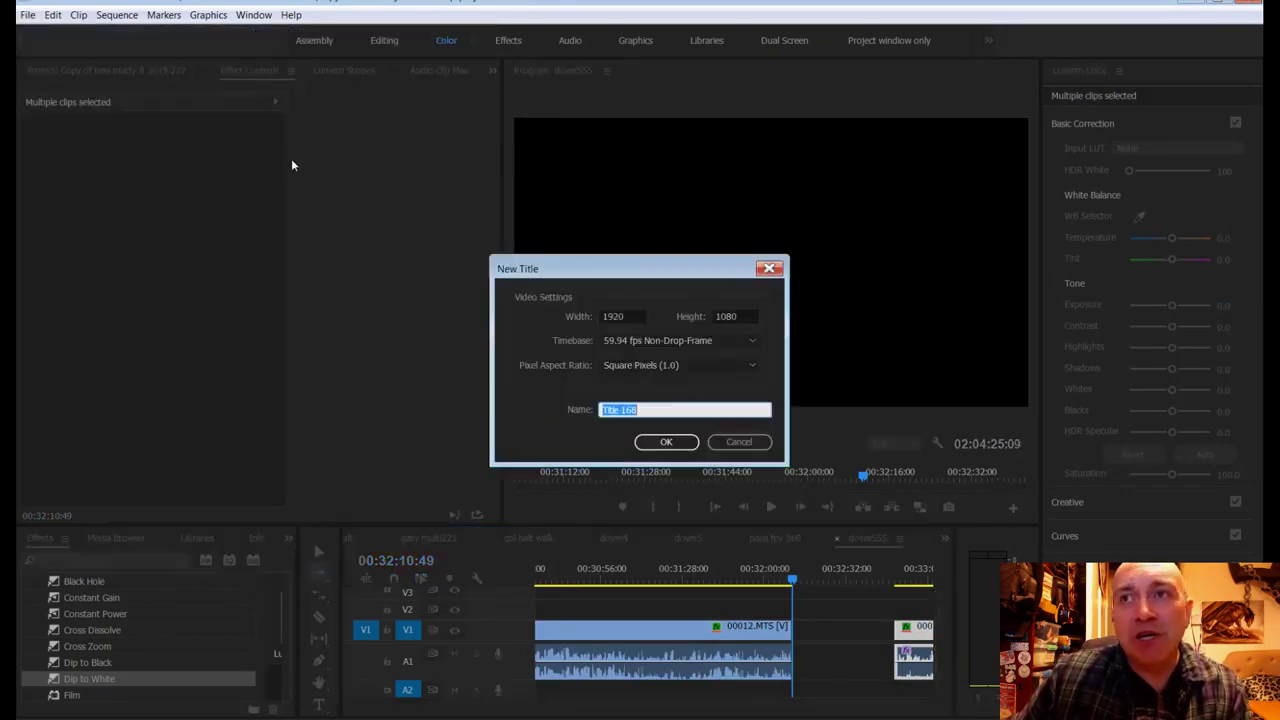
left_click(642, 447)
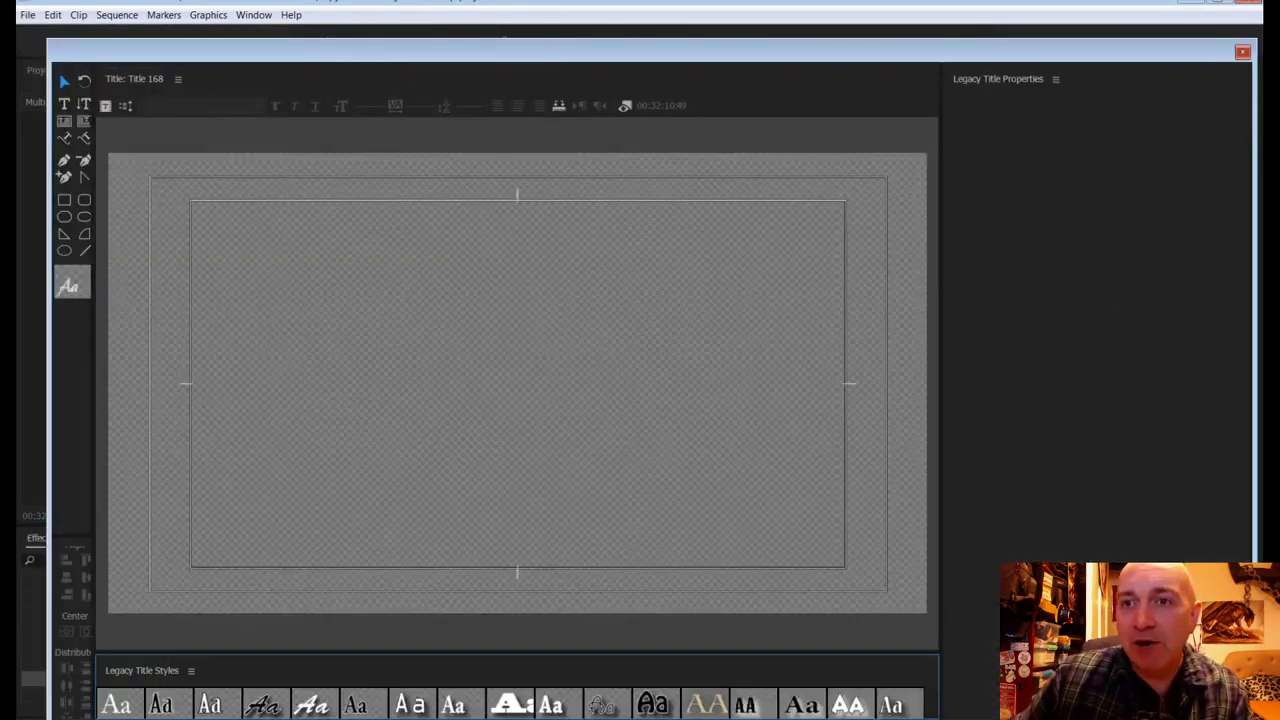
Step: Add the text "Challenge Accepted...." in OCR A Std to the title
left_click(64, 104)
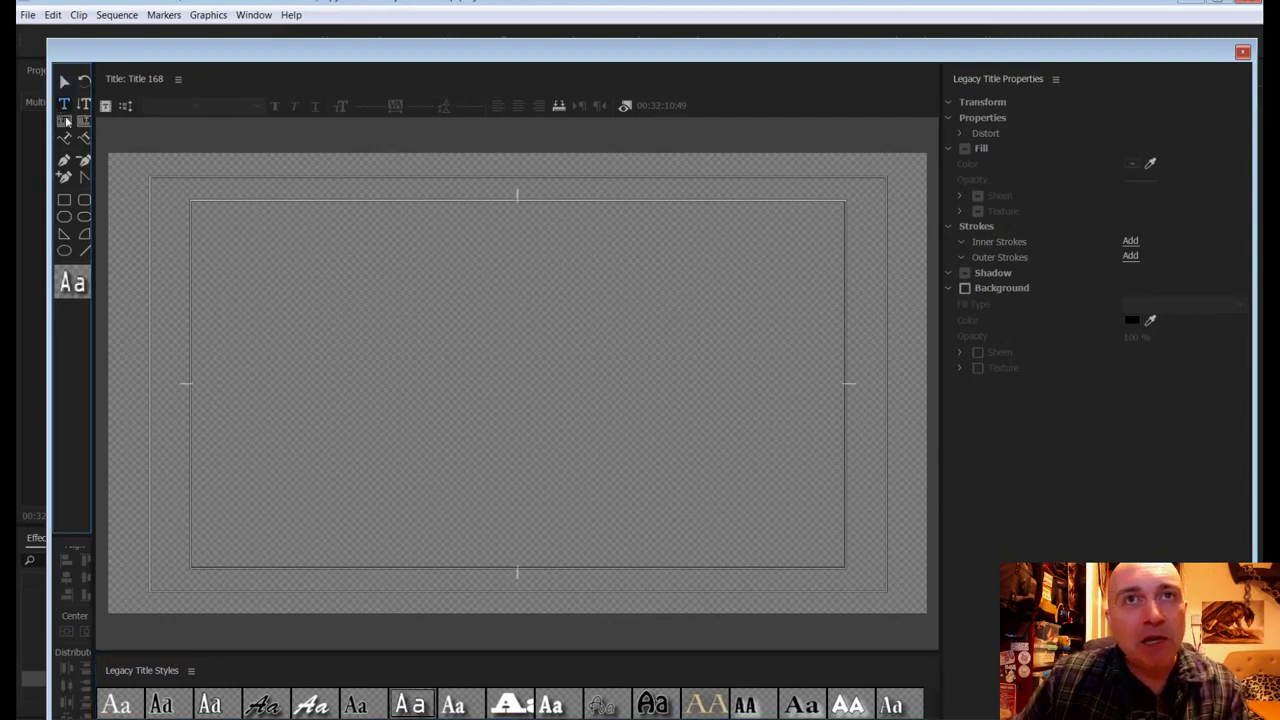
left_click(251, 341)
type("Chall")
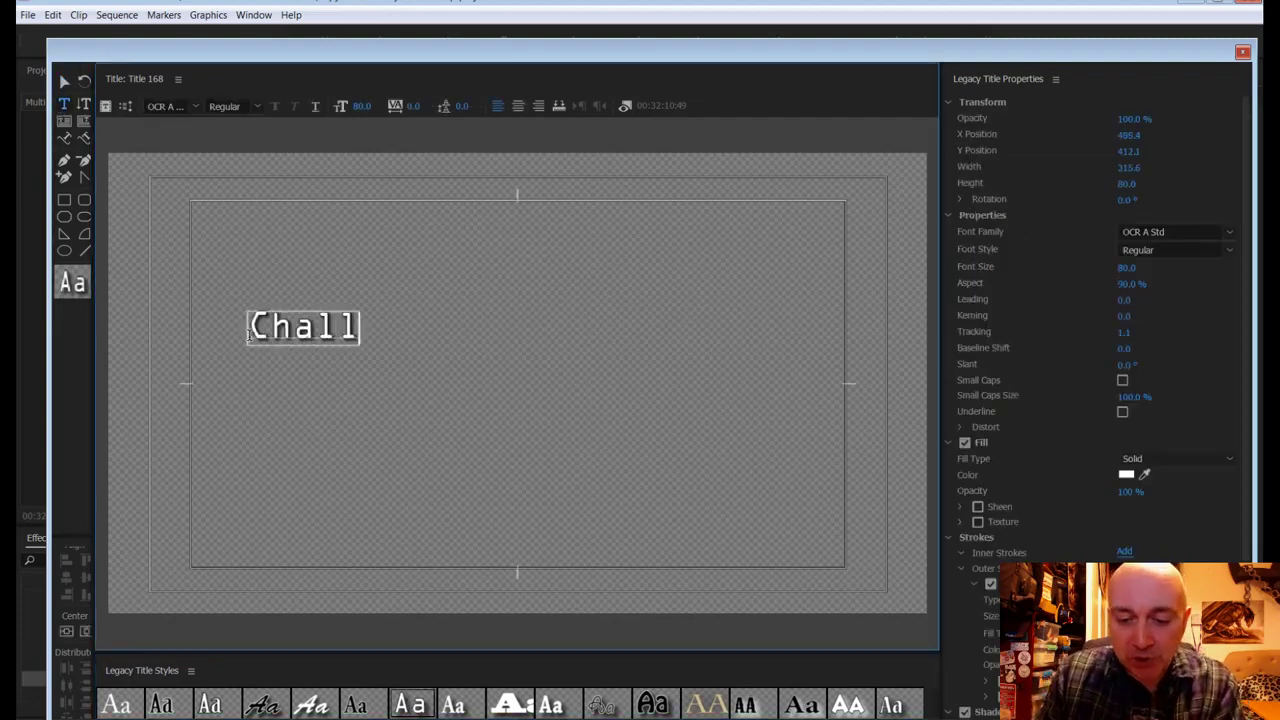
type("enge Accepted")
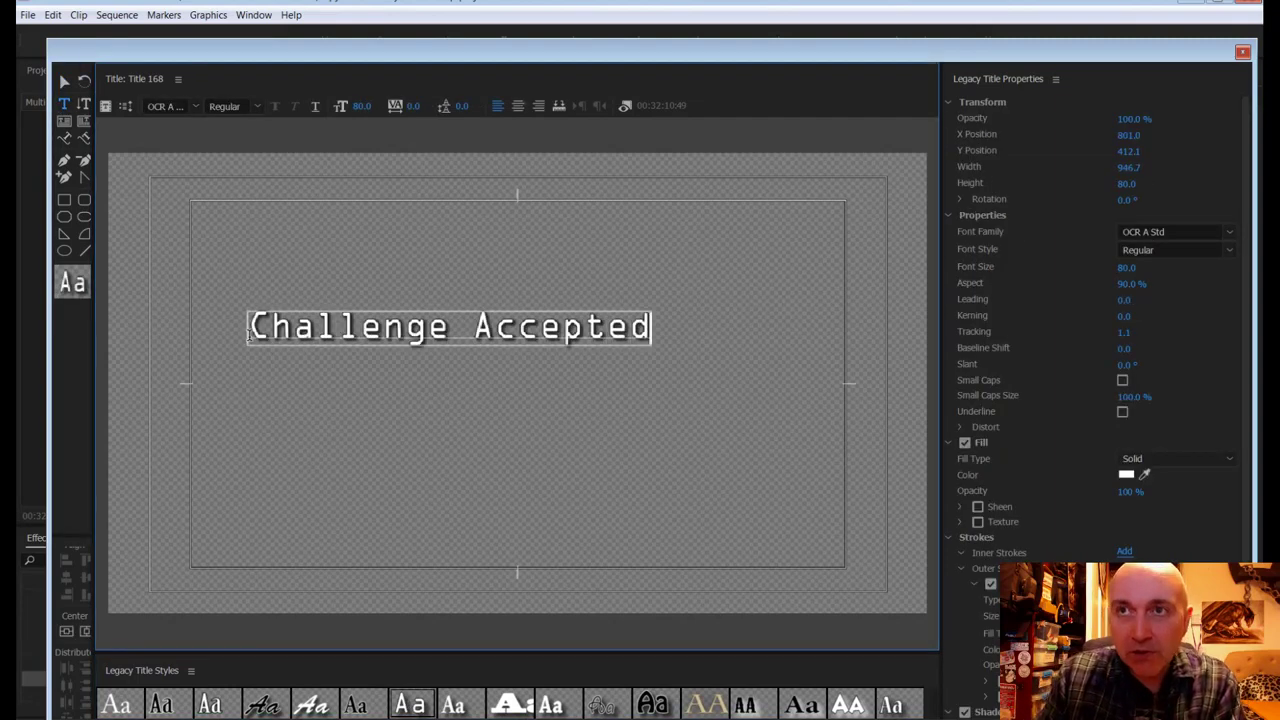
type("....")
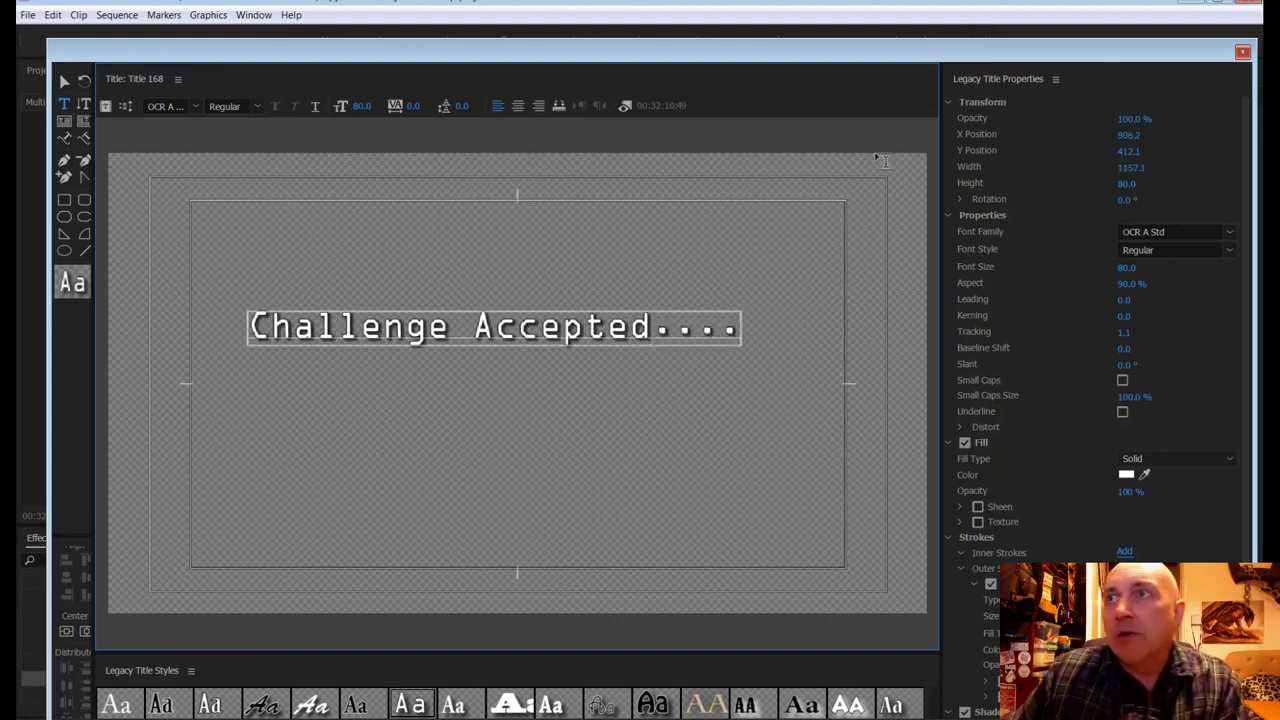
Step: Enlarge the title text to size 119, move it to about X 986, Y 451, and close the title editor
left_click_drag(362, 106, 401, 106)
left_click(63, 80)
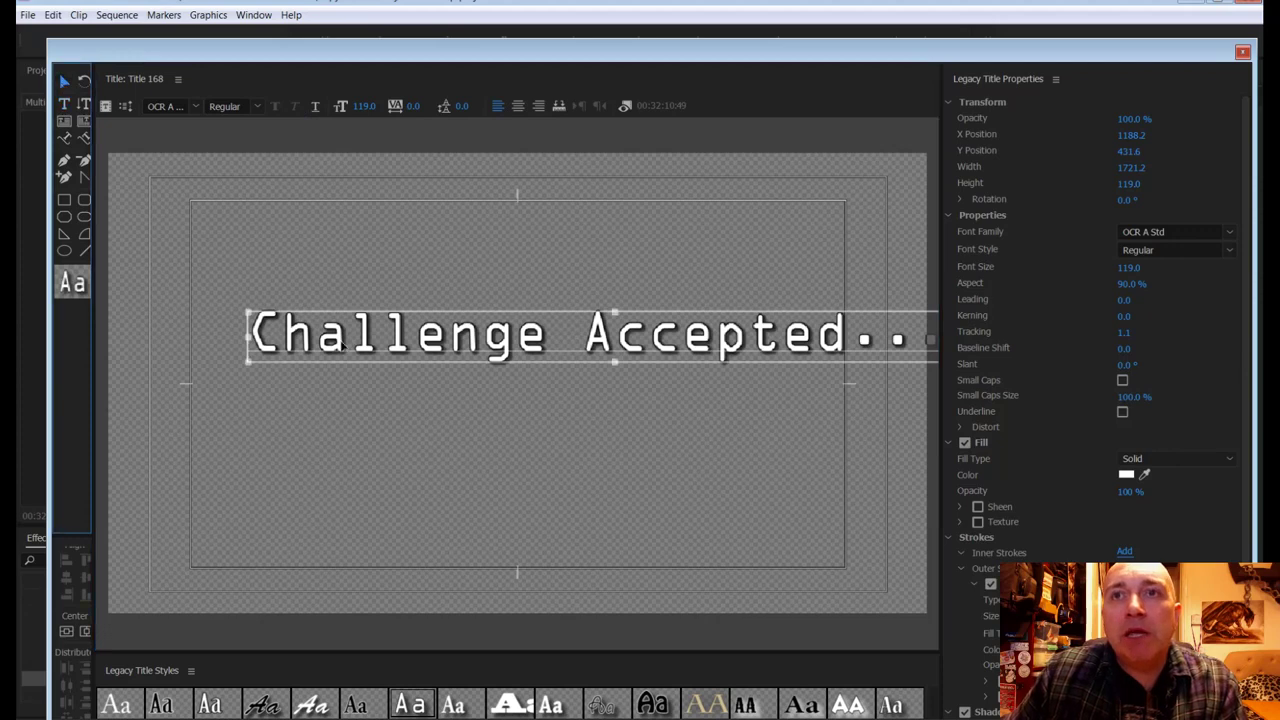
left_click_drag(334, 364, 254, 373)
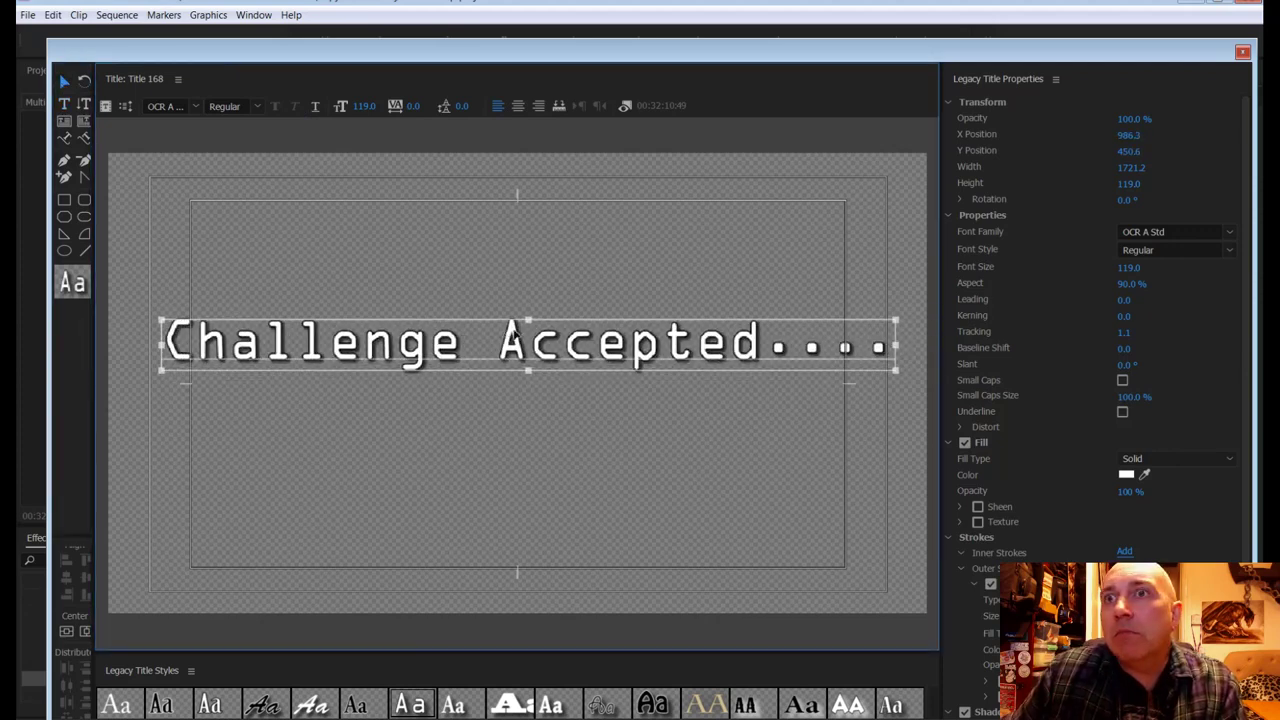
left_click(1242, 51)
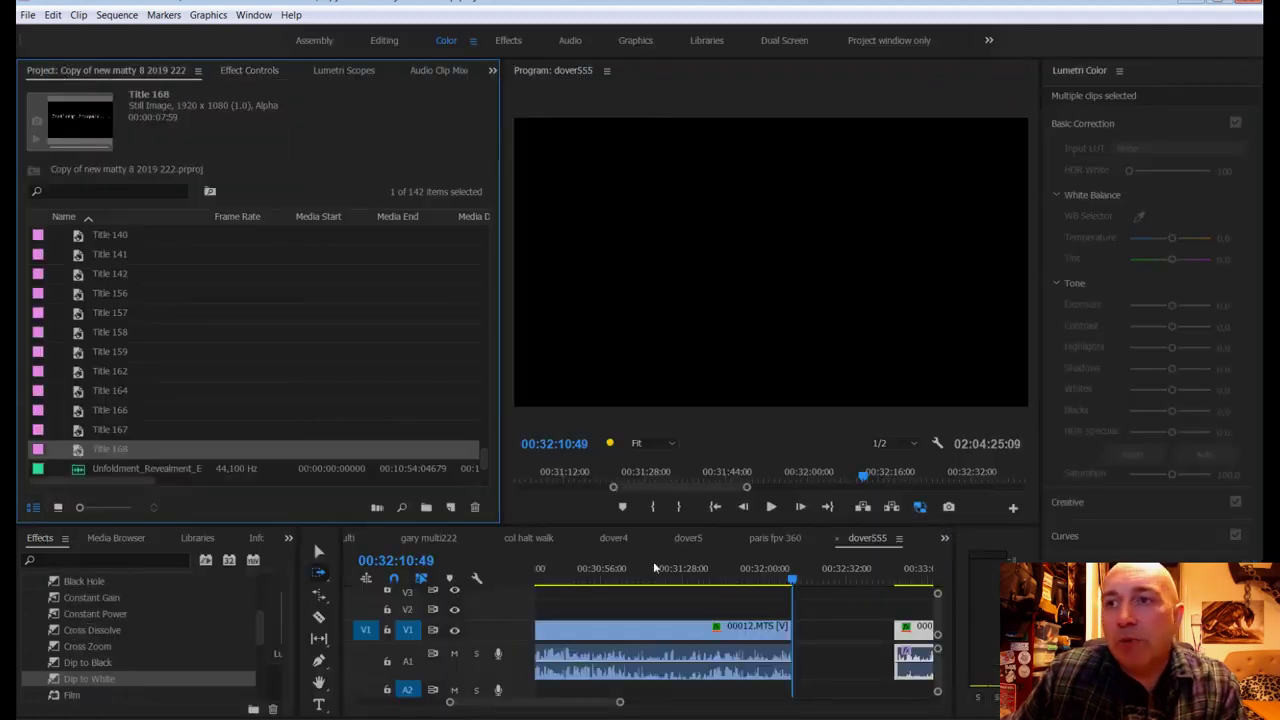
Step: Place the new title on V1 in the gap after the 00012.MTS clip and save the project
left_click_drag(655, 568, 813, 629)
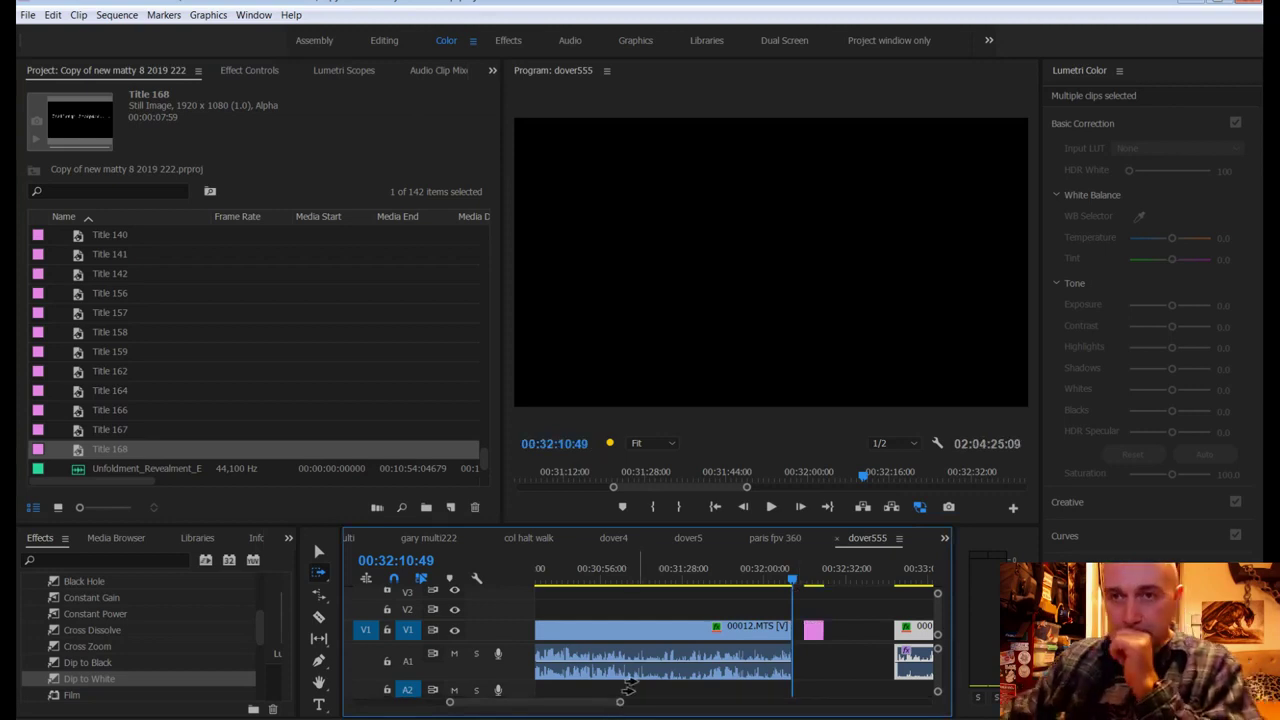
key("ctrl+s")
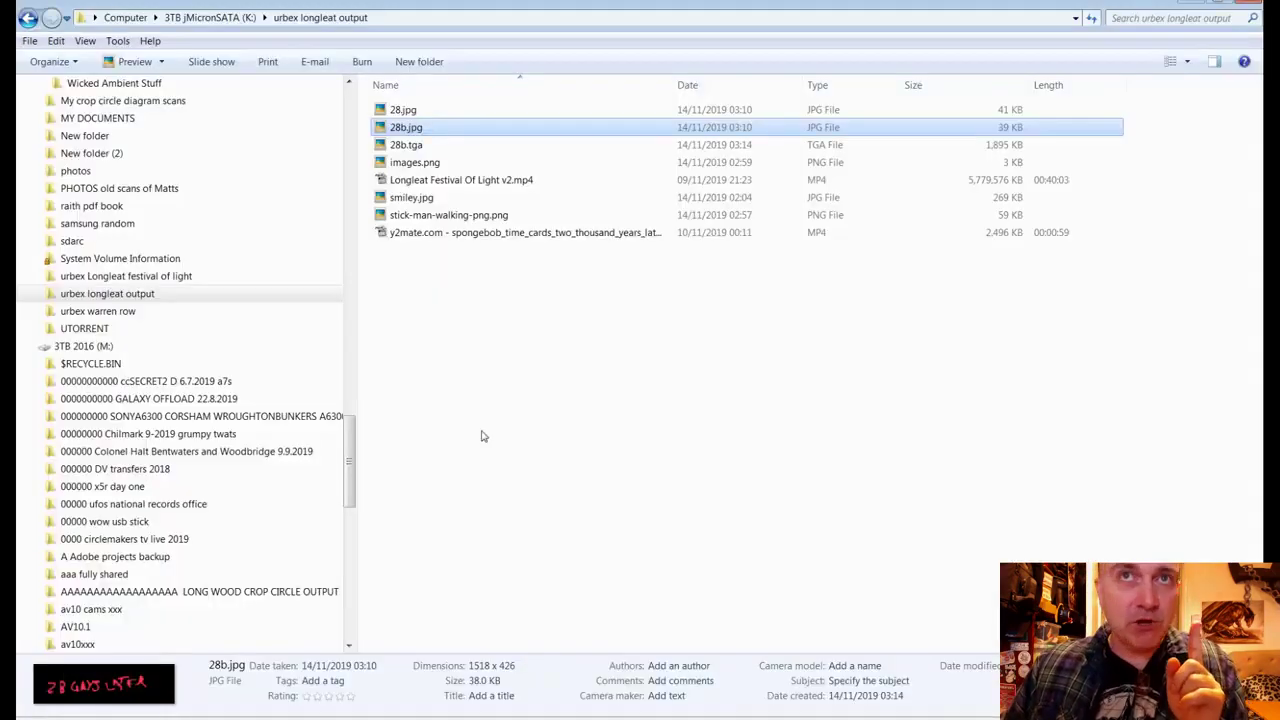
Step: Switch to Windows Explorer, find the Fight_or_Flight MP3 in the thrash folder of youtube music library 2017, and preview it briefly
left_click(481, 436)
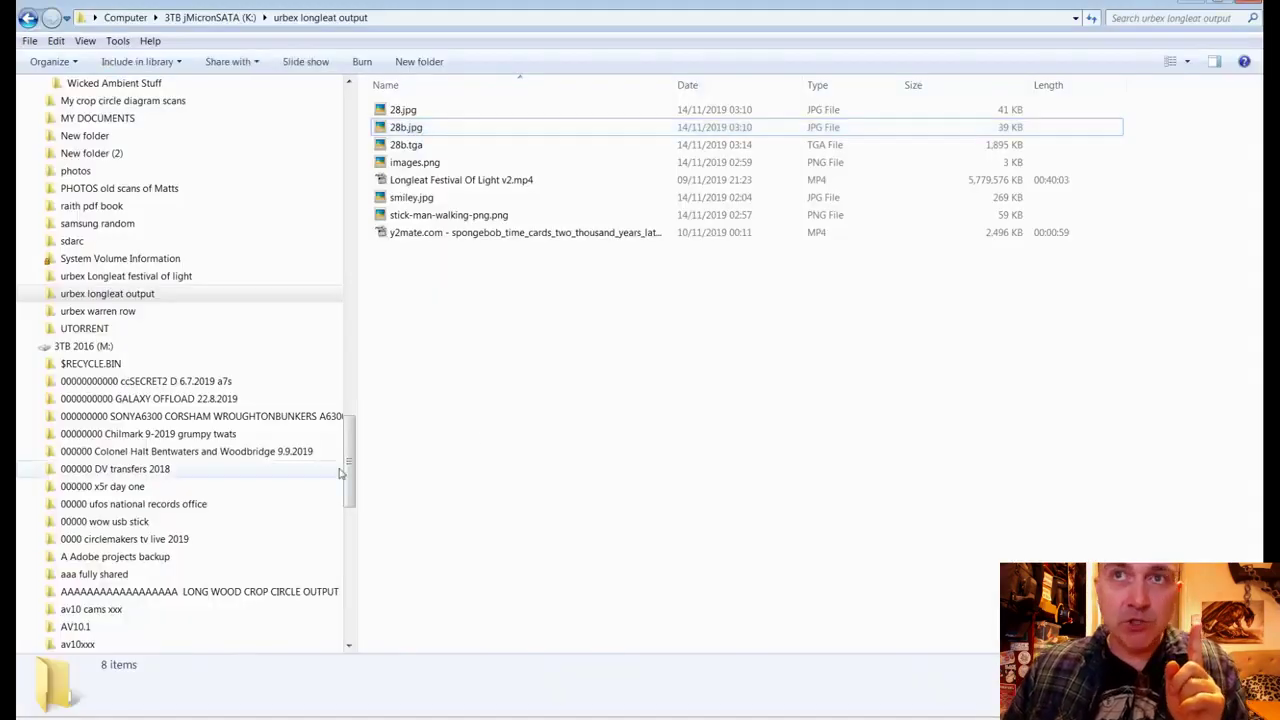
left_click_drag(349, 460, 349, 133)
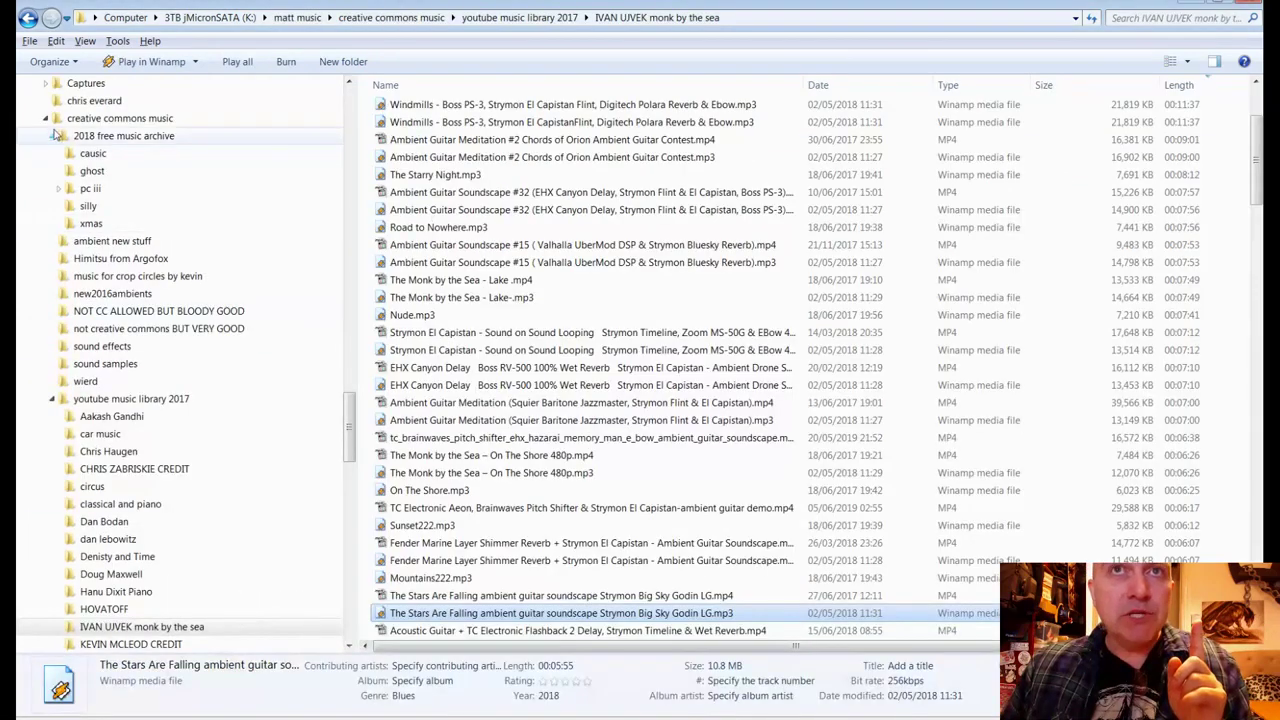
left_click(90, 118)
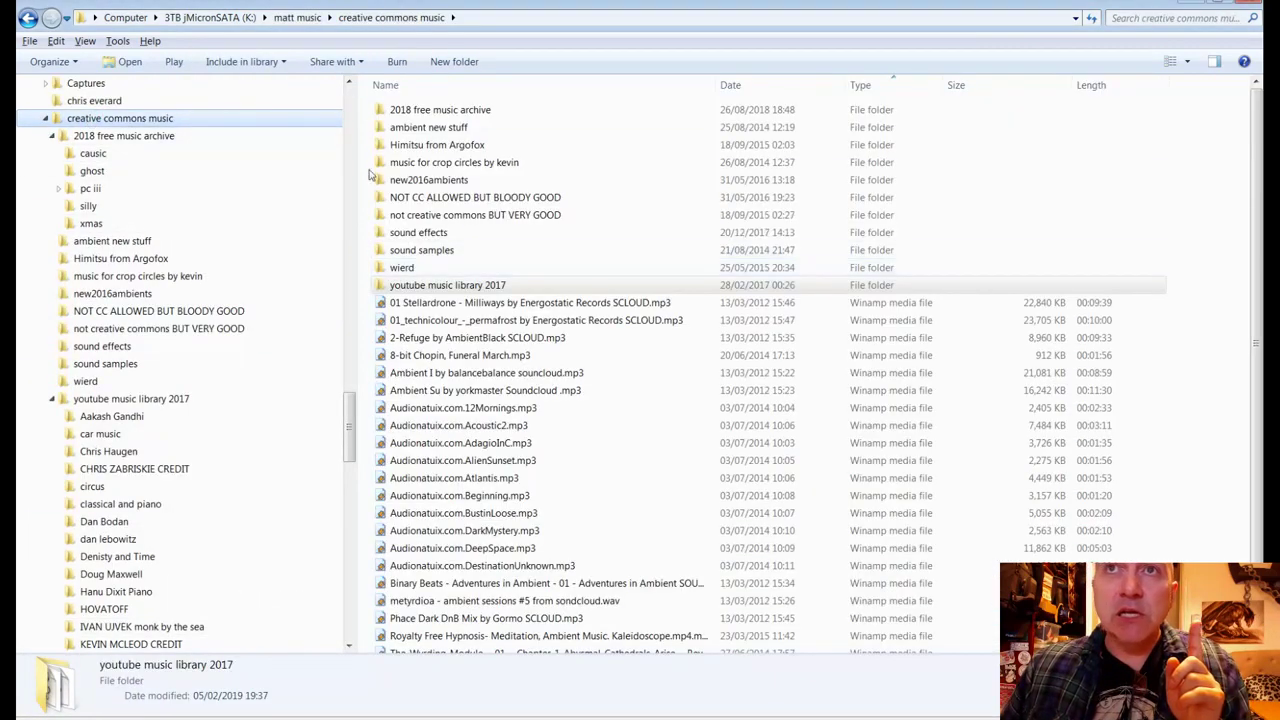
double_click(386, 112)
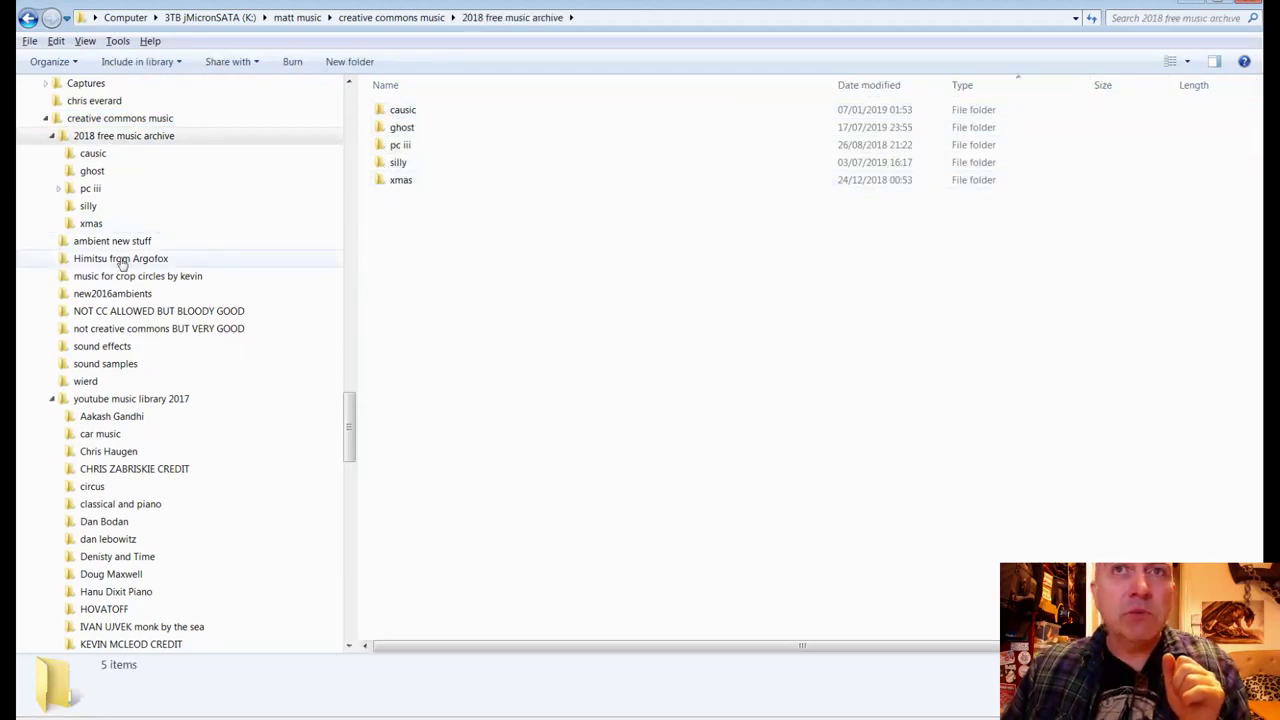
left_click(90, 400)
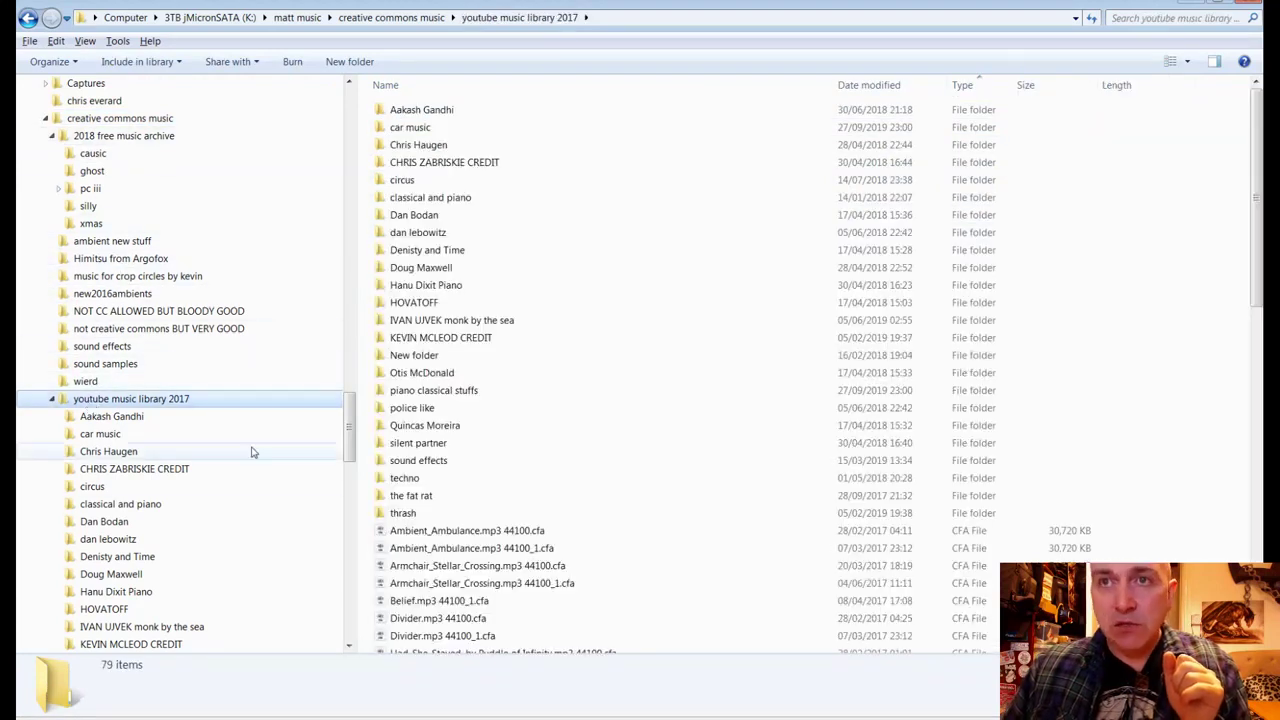
double_click(403, 513)
double_click(446, 112)
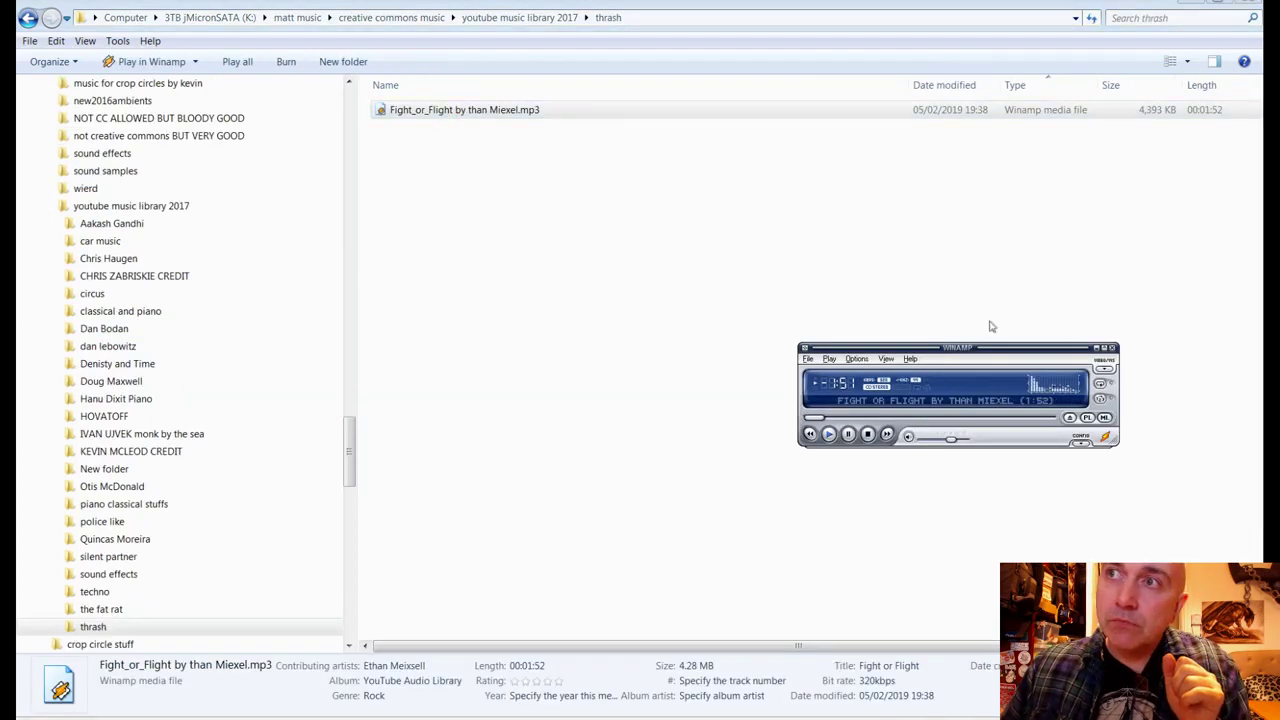
left_click(1112, 348)
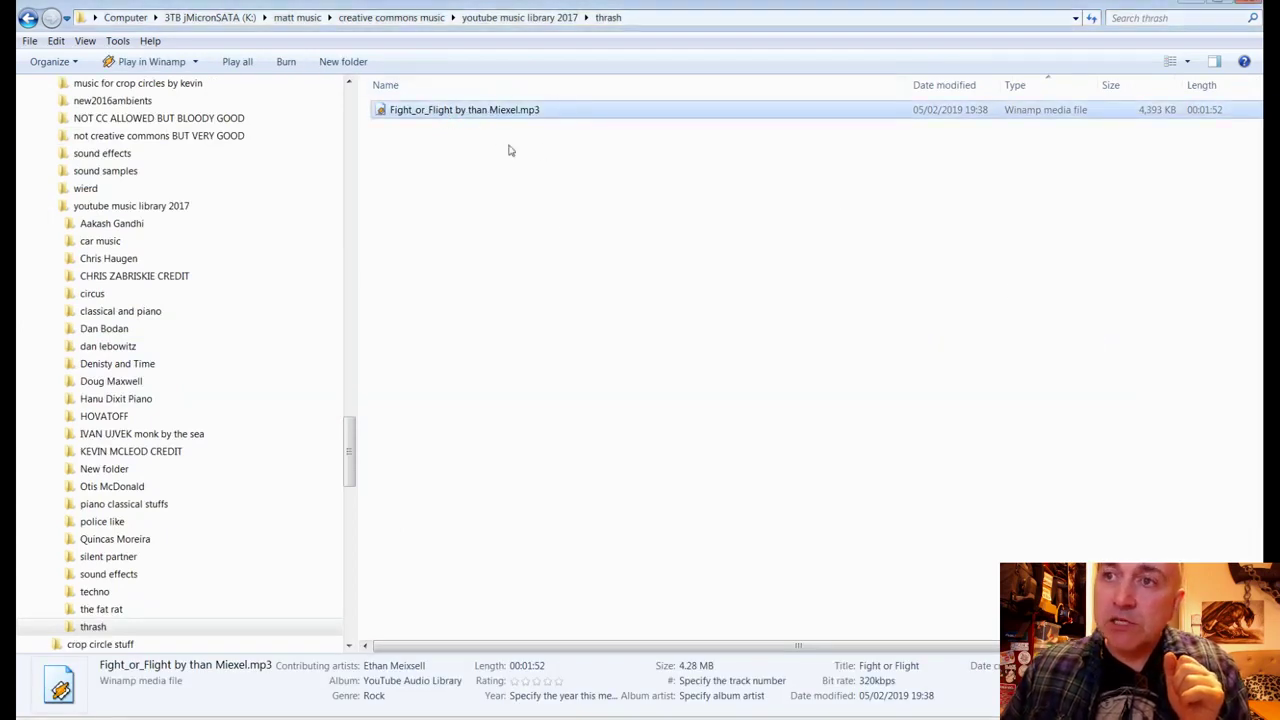
Step: Return to Premiere Pro, save, import the Fight_or_Flight MP3, and place it on A2 starting at about 00:31:38:43
key("alt+Tab")
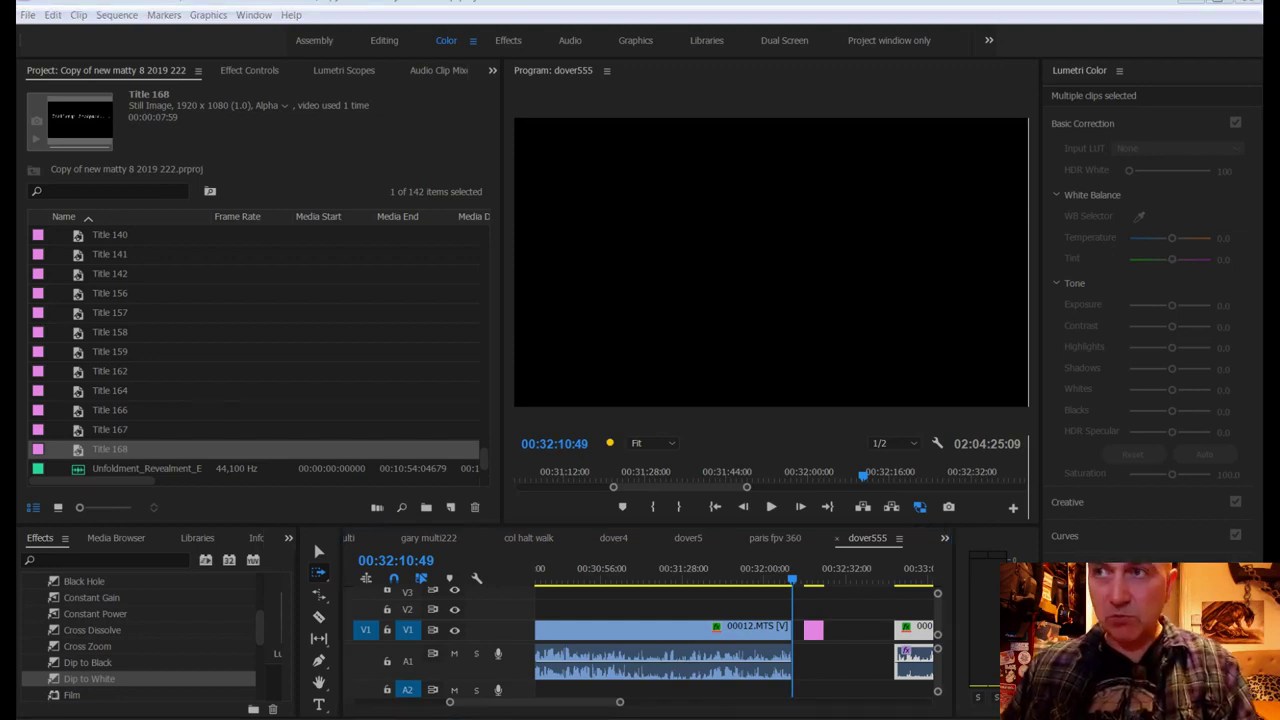
key("ctrl+s")
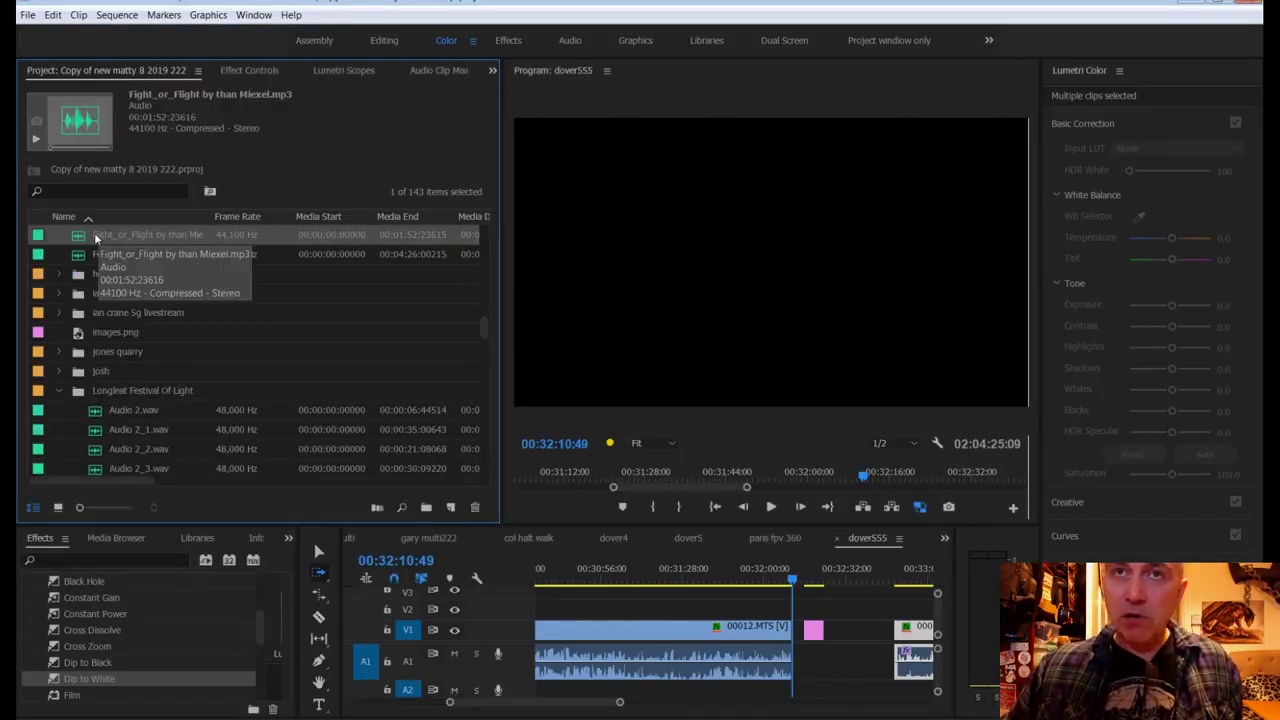
left_click_drag(95, 238, 714, 700)
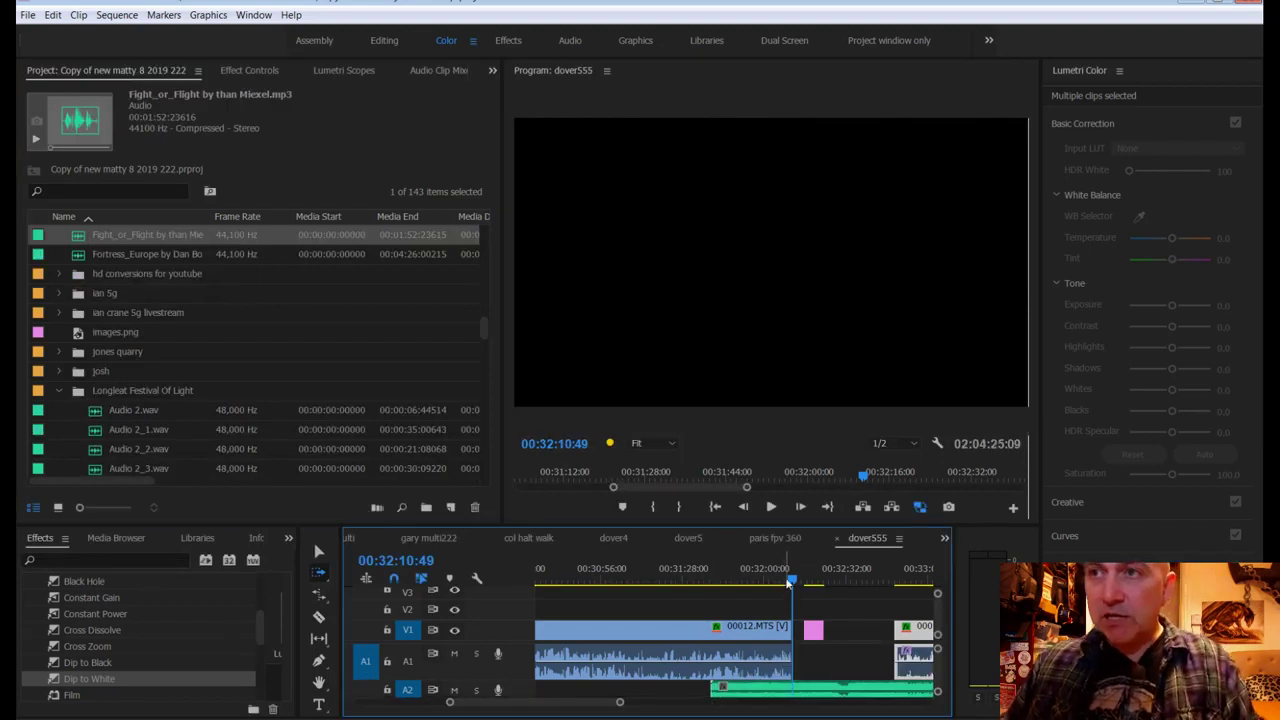
Step: Play the music from its beginning and around 00:32:26:23 to find where its loud section starts
left_click_drag(788, 582, 712, 590)
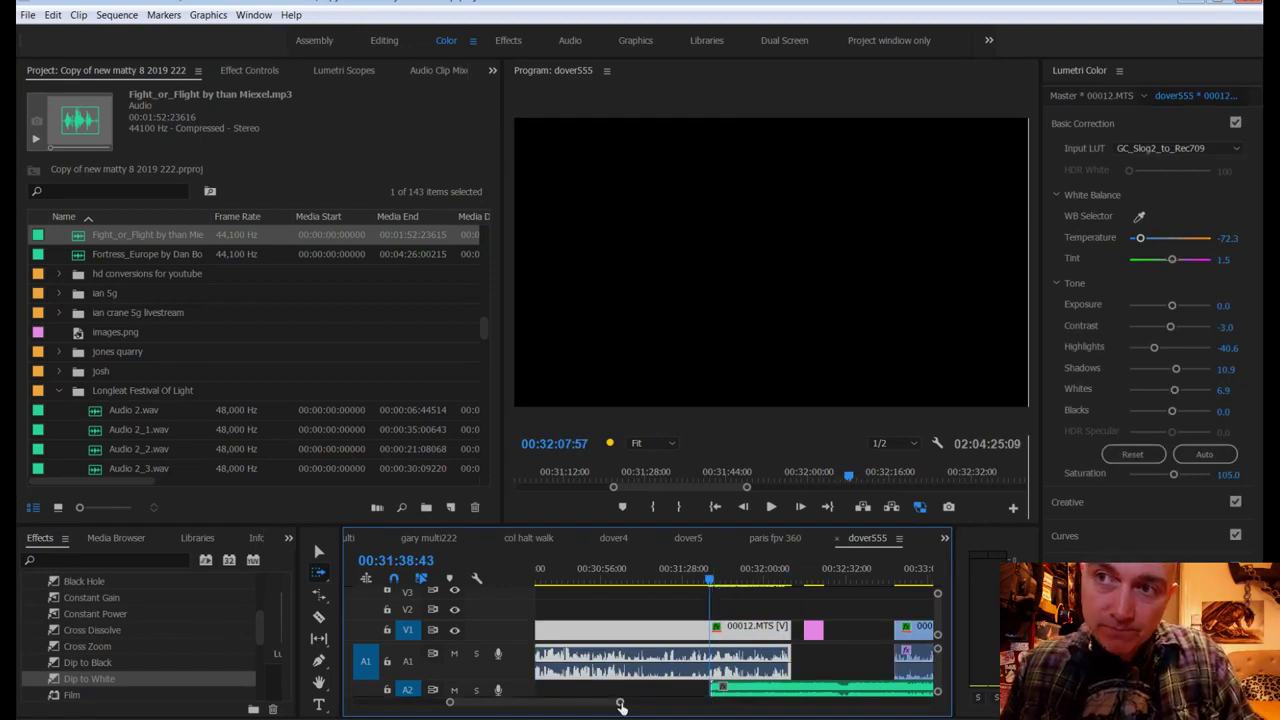
key("space")
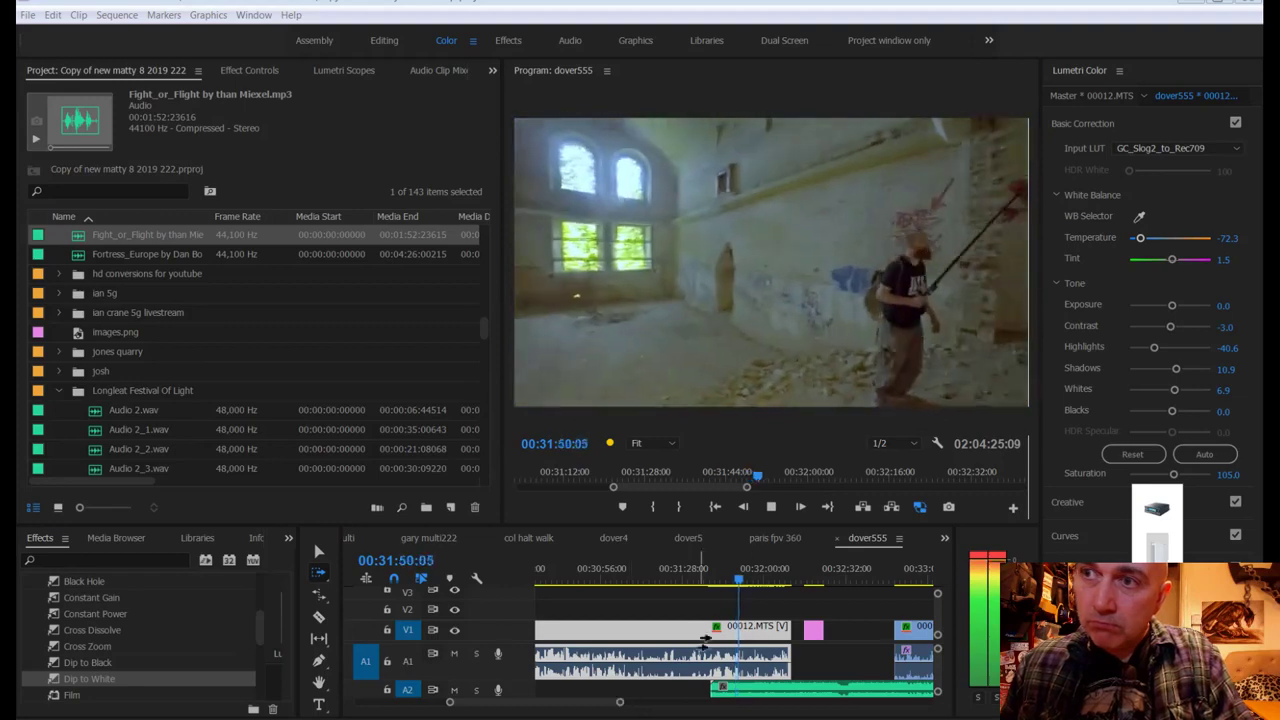
left_click_drag(756, 583, 831, 590)
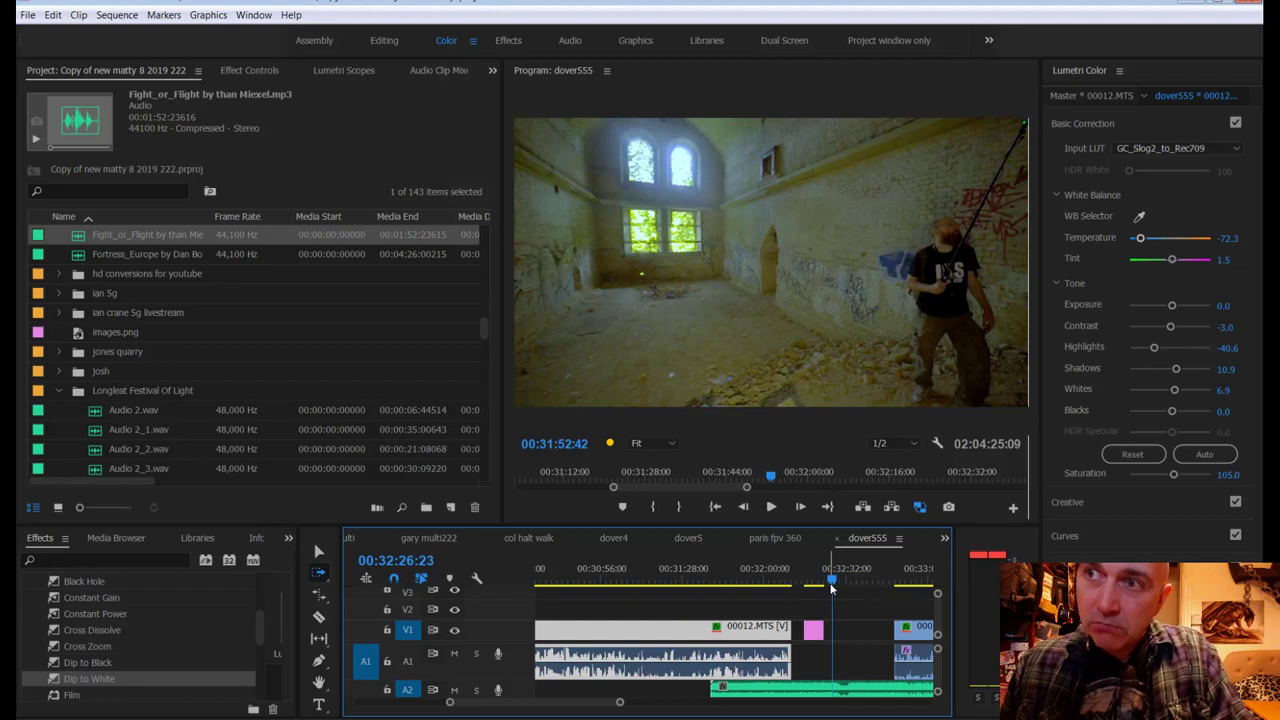
left_click_drag(831, 590, 831, 590)
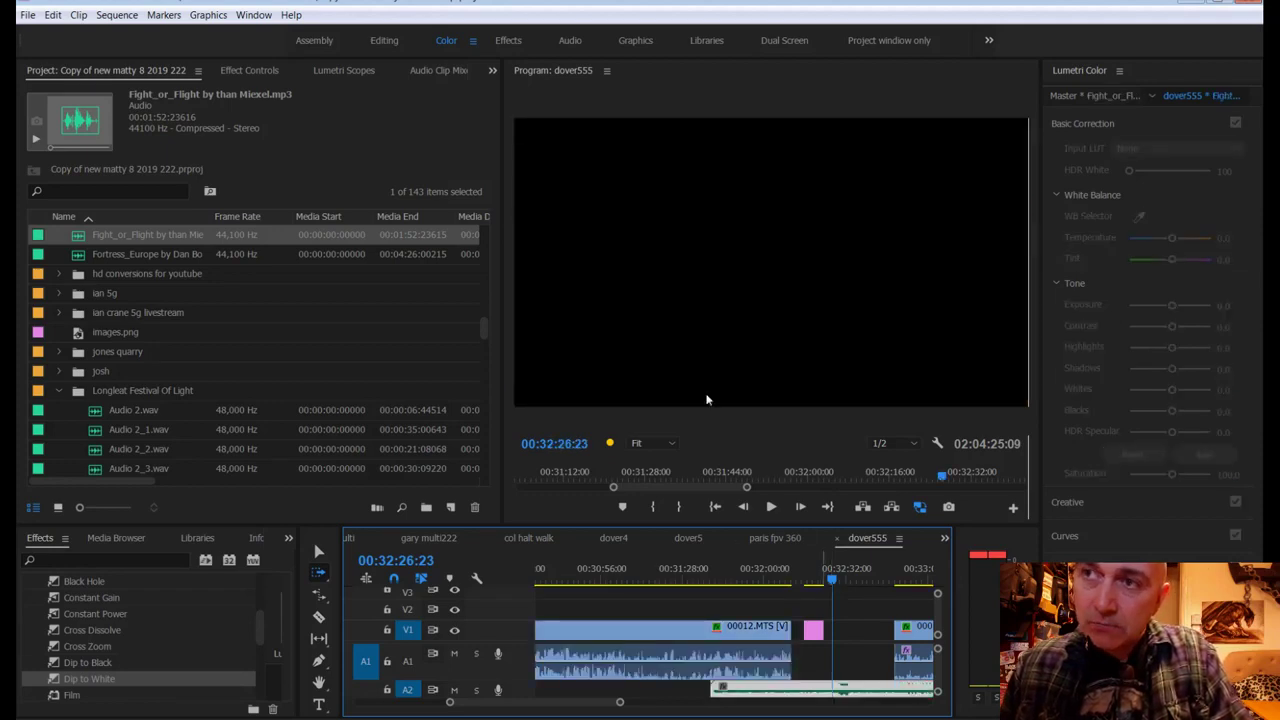
left_click(636, 243)
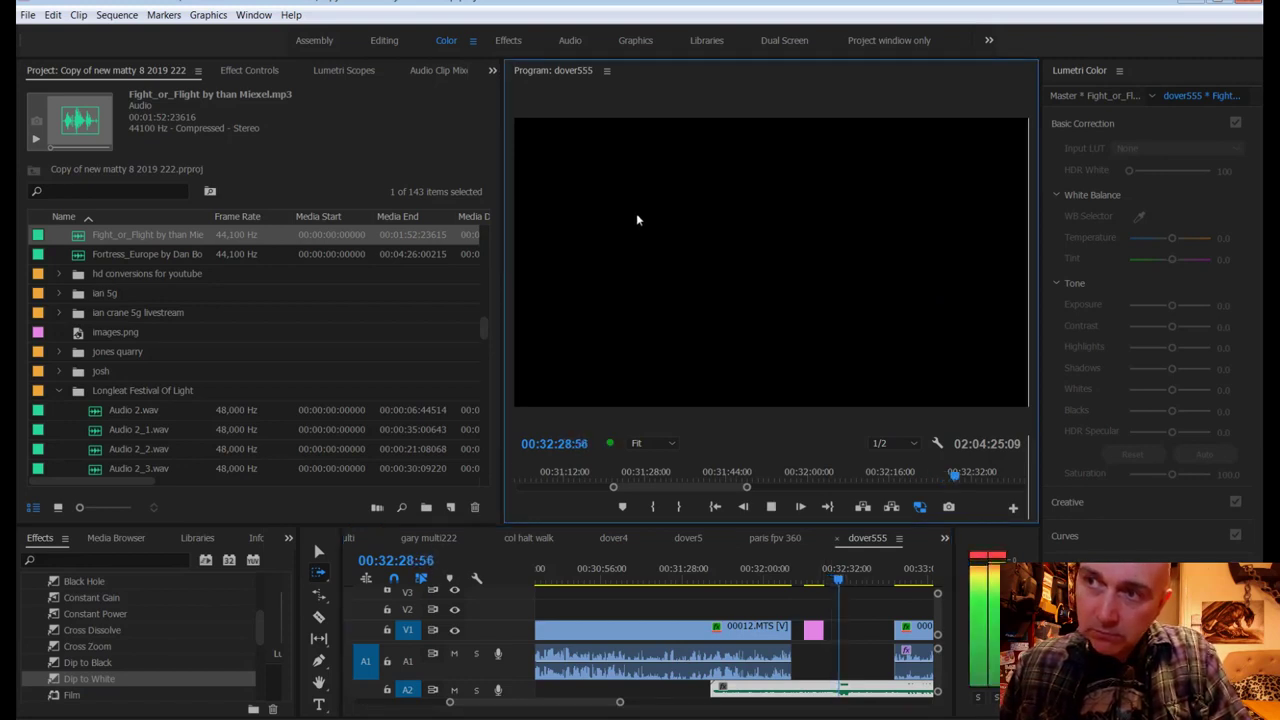
key("space")
Step: Cut away the A2 music before 00:32:27:01 and slide the remainder back to begin shortly after the 00012.MTS clip
mouse_move(620, 702)
left_mouse_down()
mouse_move(591, 705)
mouse_move(601, 711)
left_mouse_up()
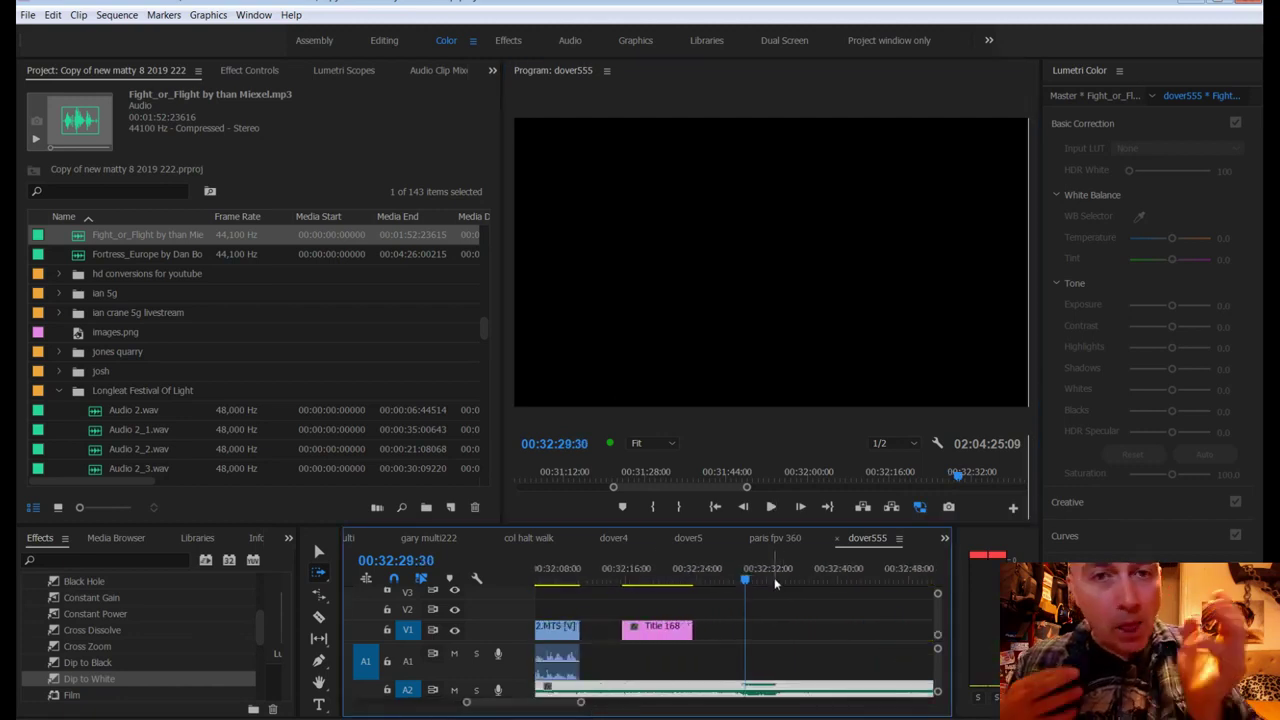
left_click_drag(748, 587, 722, 585)
key("c")
left_click(722, 688)
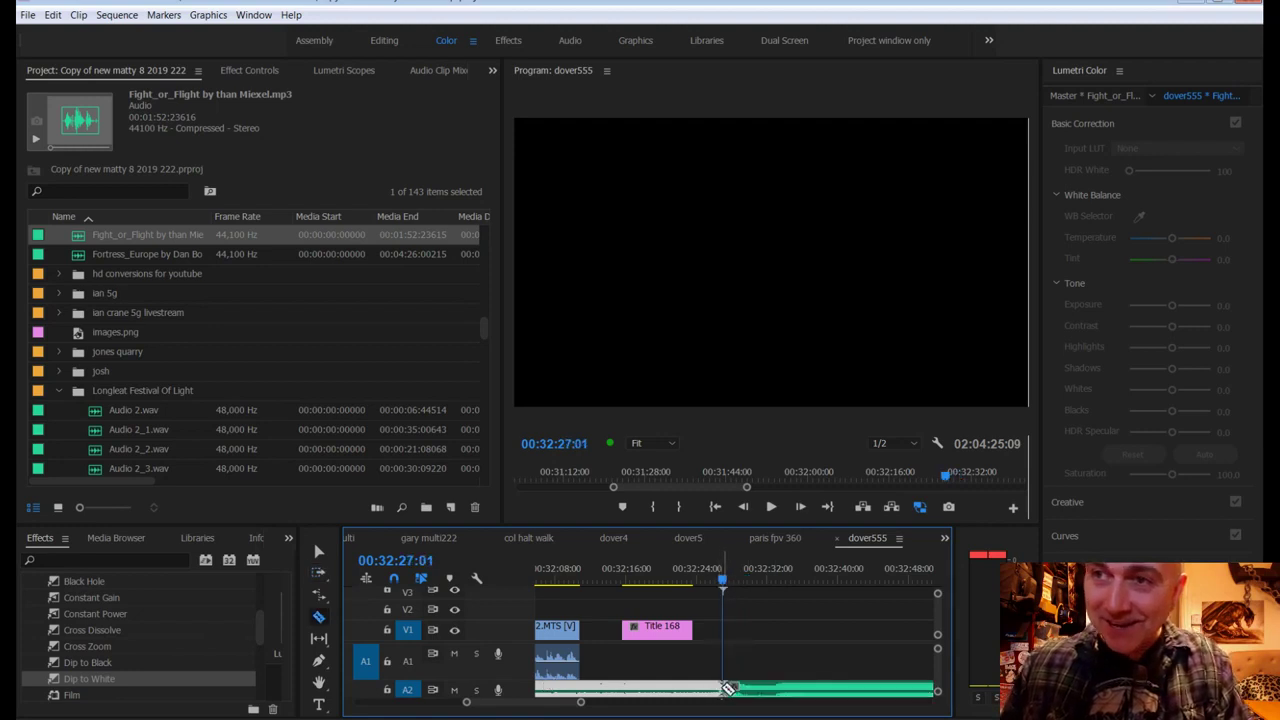
key("v")
left_click(708, 690)
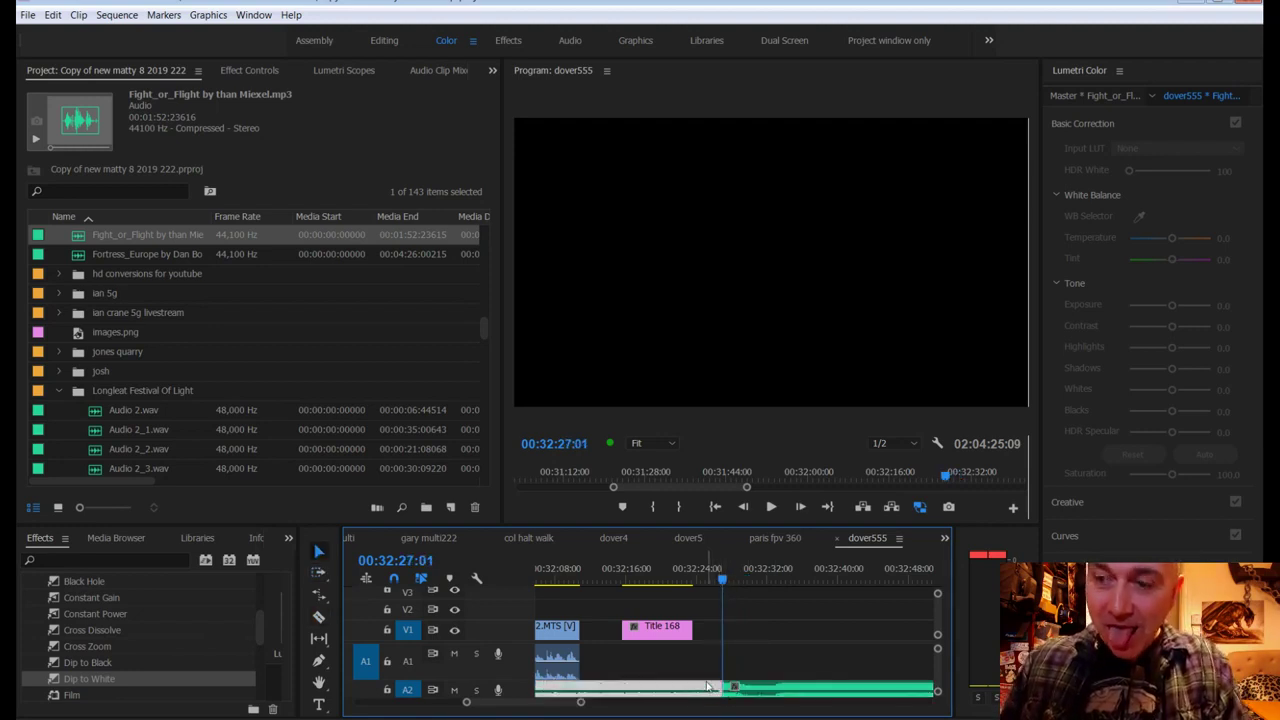
key("Delete")
left_click_drag(754, 688, 630, 688)
Step: Apply a Dip to White transition to the end of the 00012.MTS clip and shorten it
left_click(581, 572)
left_click_drag(581, 572, 577, 572)
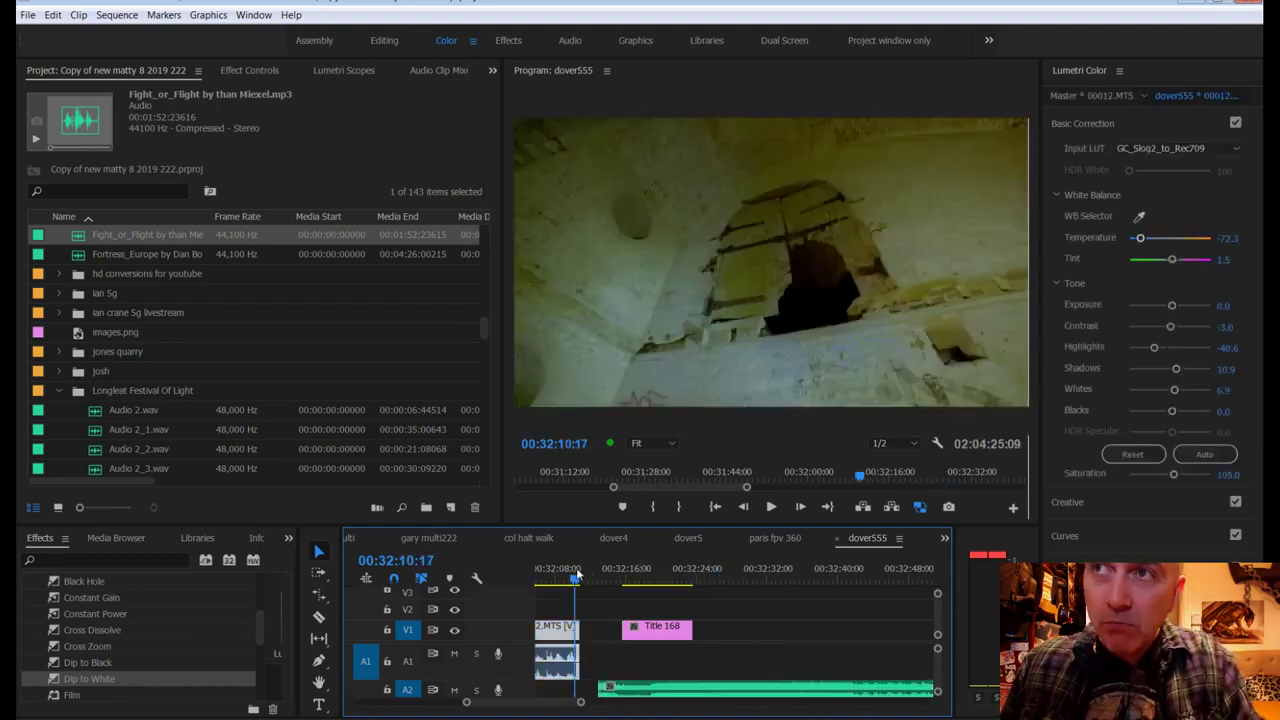
left_click_drag(68, 682, 578, 636)
left_click(581, 706)
left_click_drag(581, 706, 523, 703)
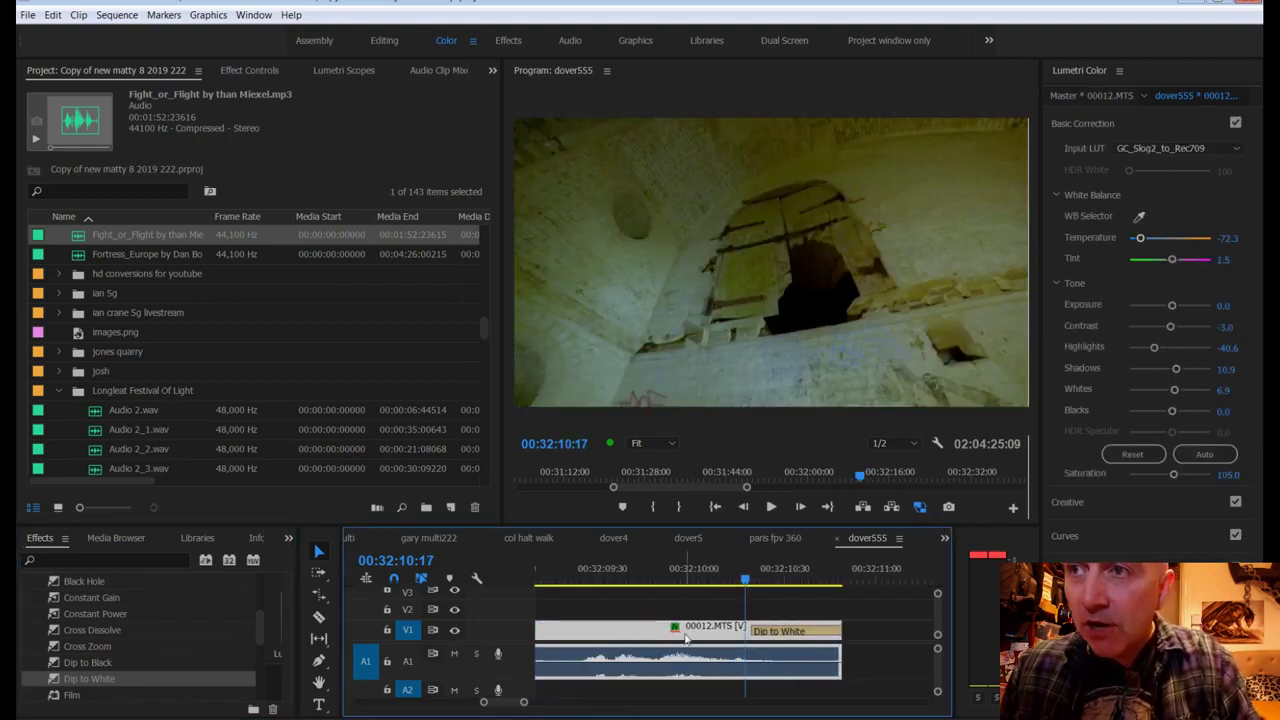
left_click_drag(800, 628, 787, 648)
scroll(787, 648, "down", 1)
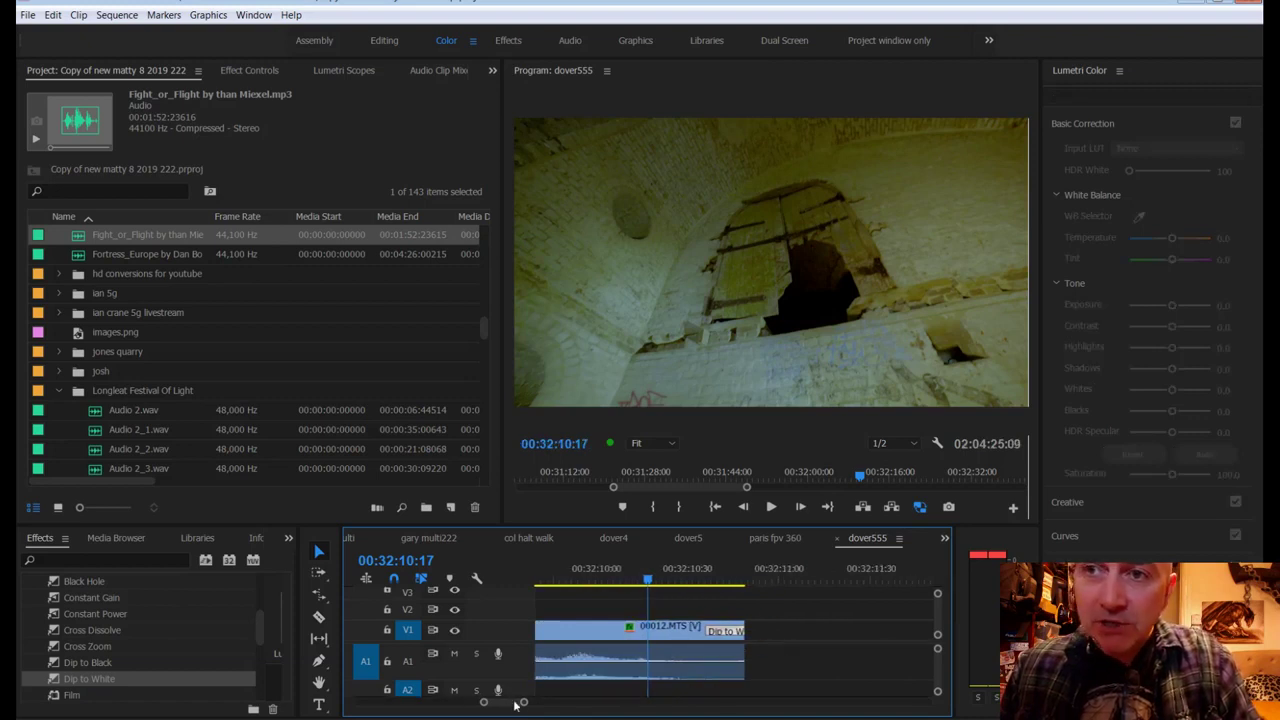
Step: Move the title clip to start at 00:32:11:34 and trim its end to about 00:32:15
left_click_drag(522, 703, 567, 701)
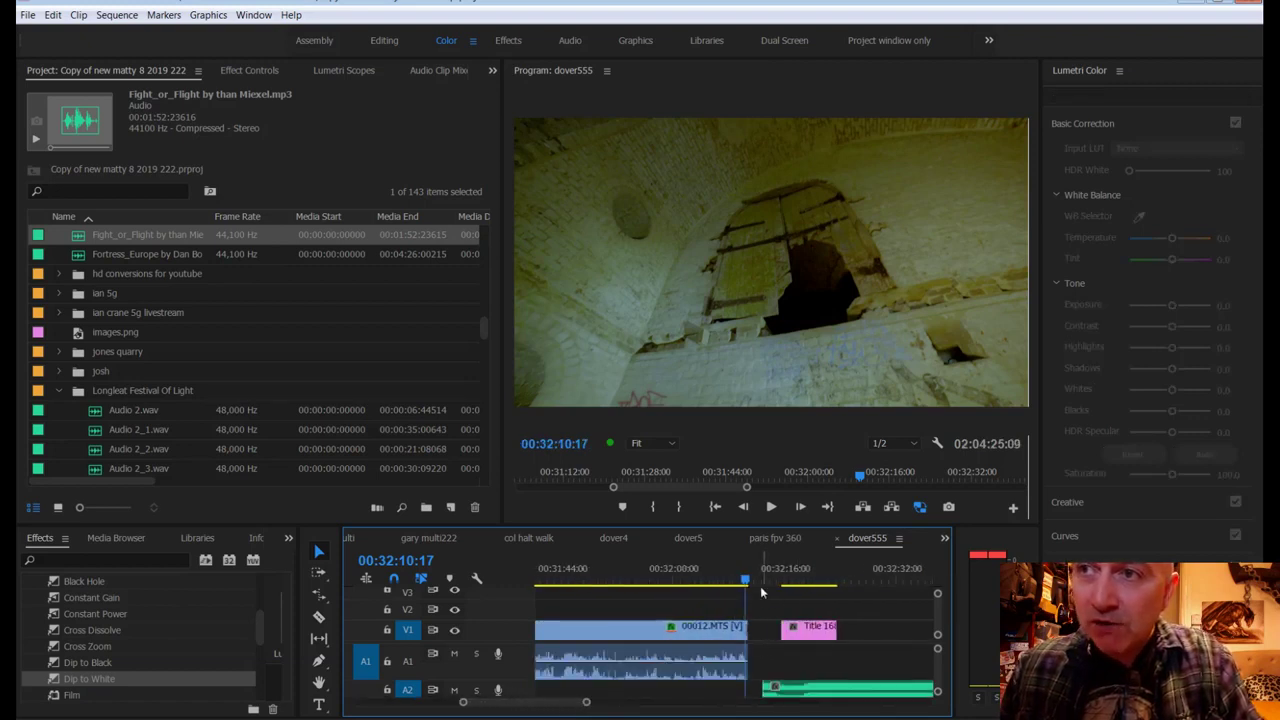
left_click_drag(752, 582, 757, 582)
left_click_drag(808, 626, 776, 637)
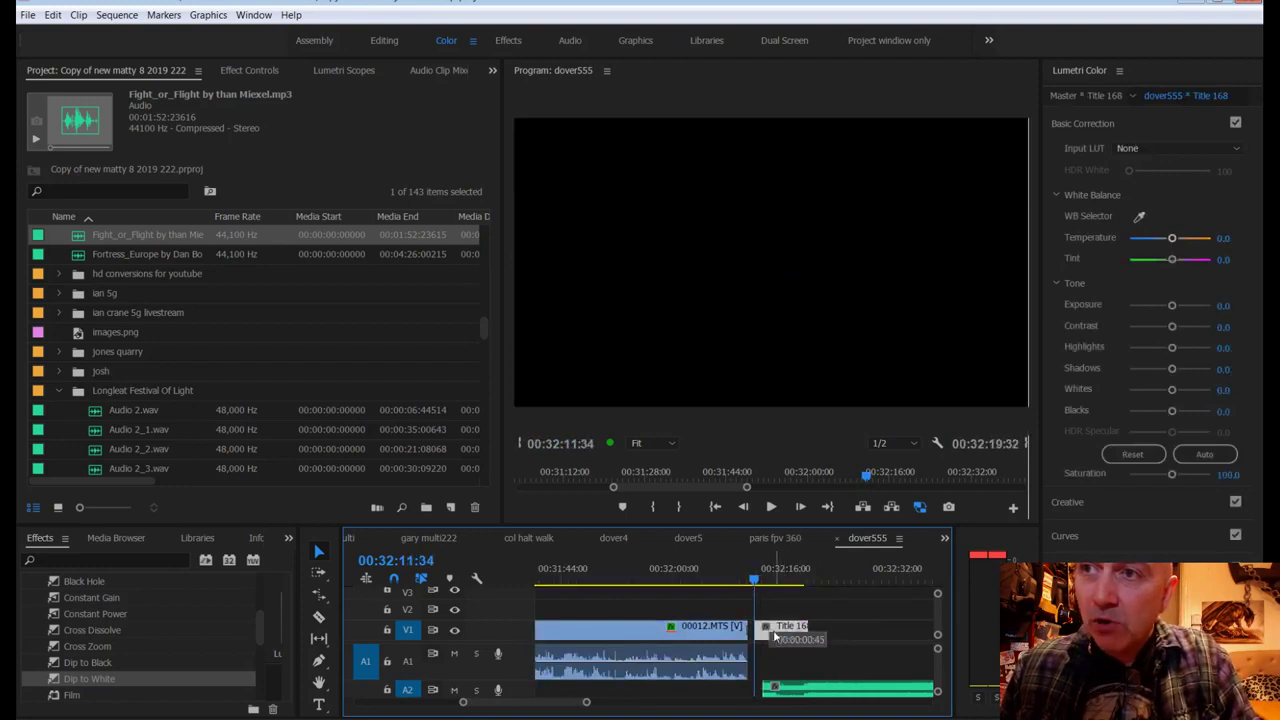
key("space")
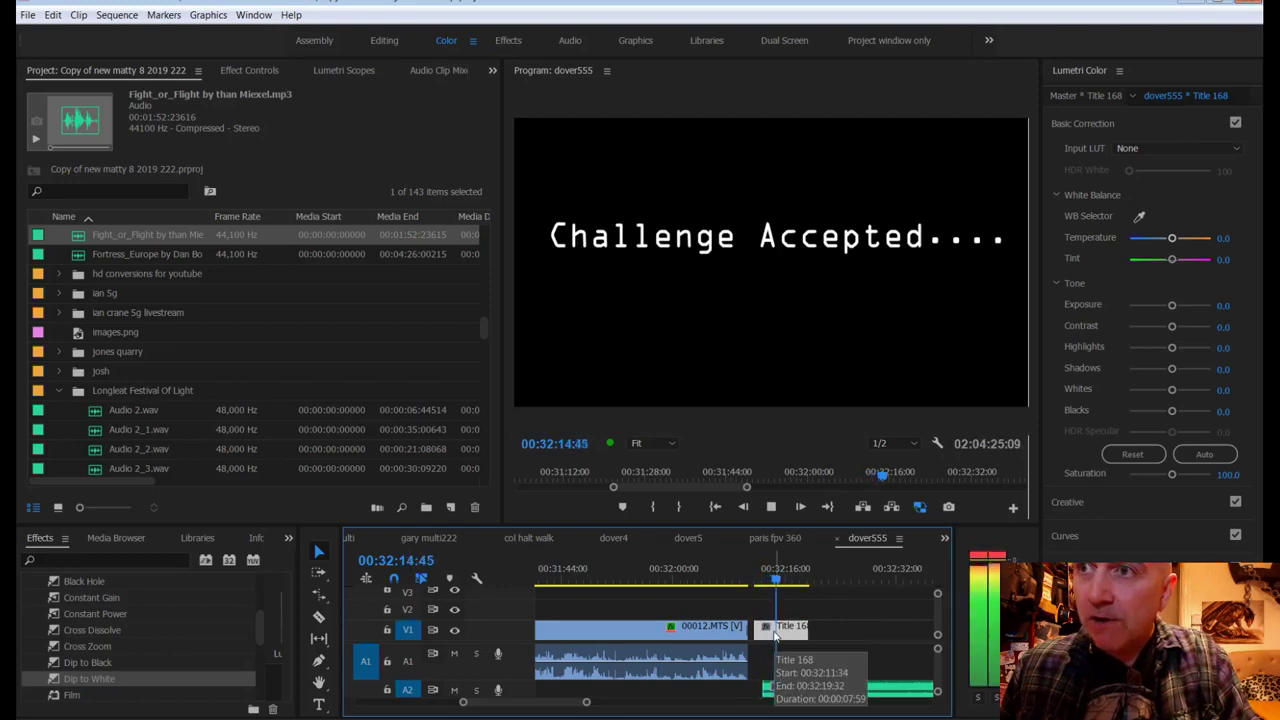
key("space")
left_click_drag(800, 627, 772, 627)
Step: Enable Scale keyframing for the title and set a keyframe of 65 at the clip's beginning
left_click(758, 579)
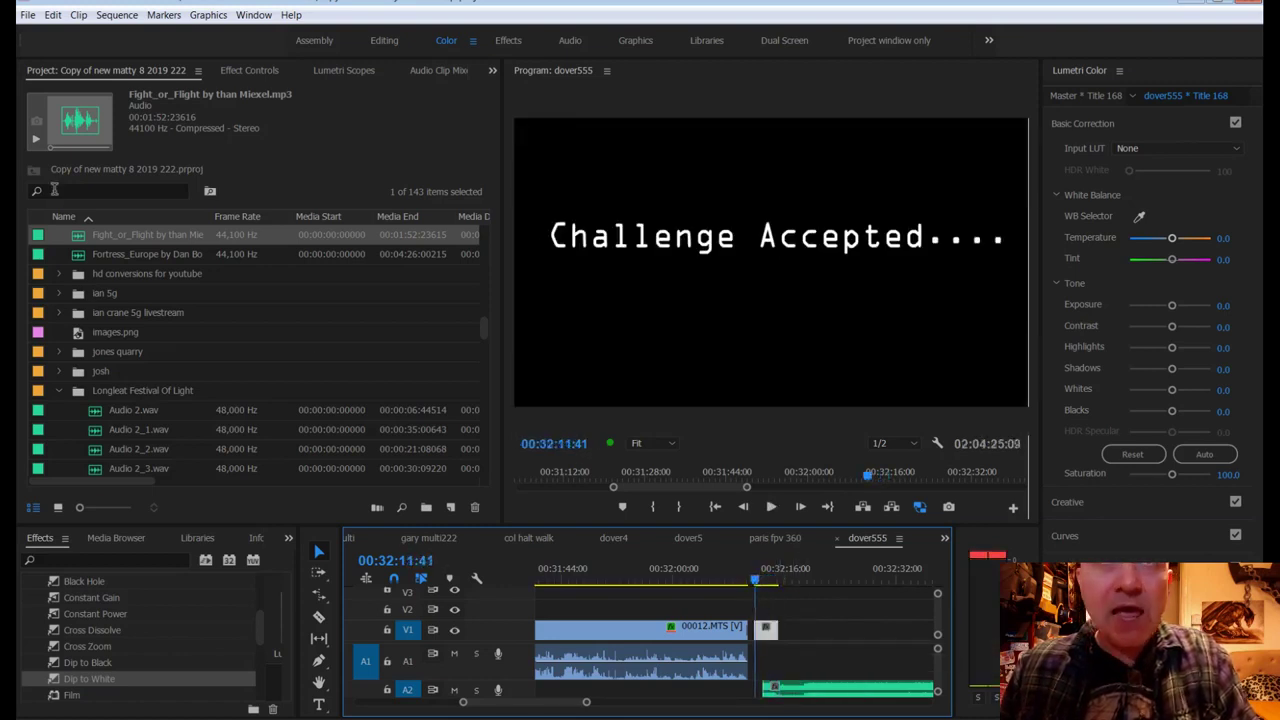
left_click(255, 71)
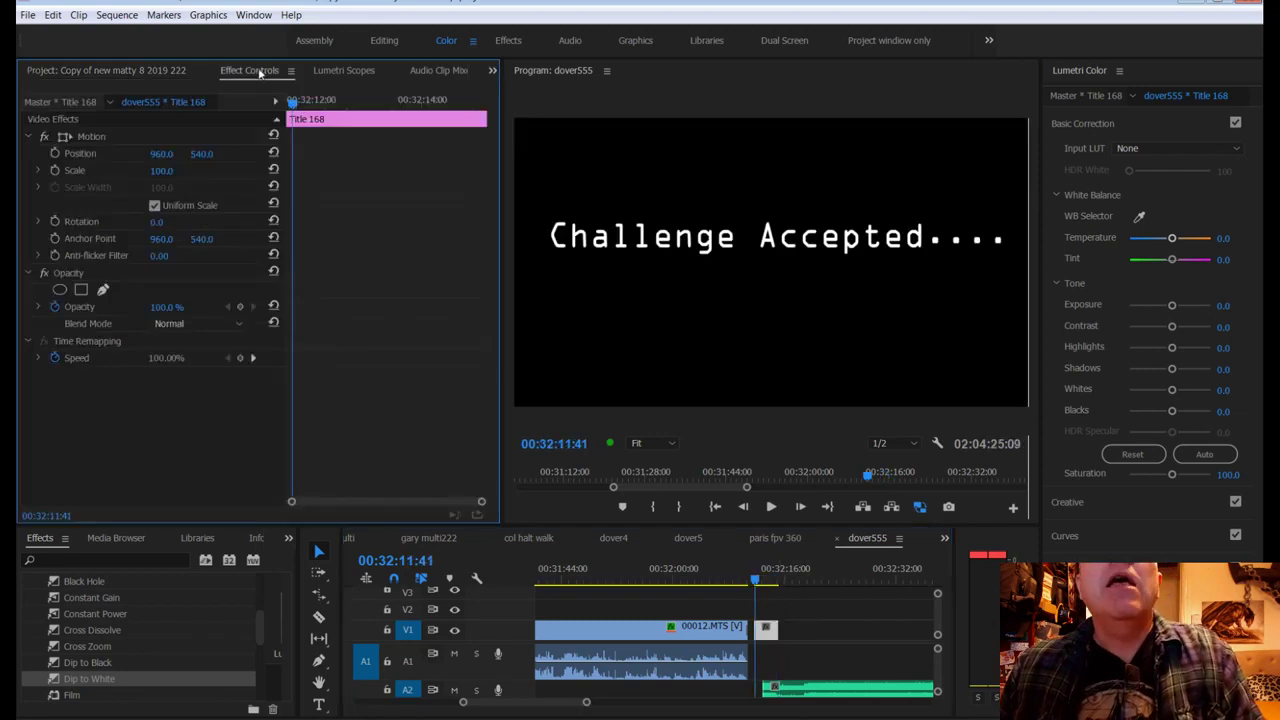
left_click(55, 171)
left_click_drag(292, 172, 272, 172)
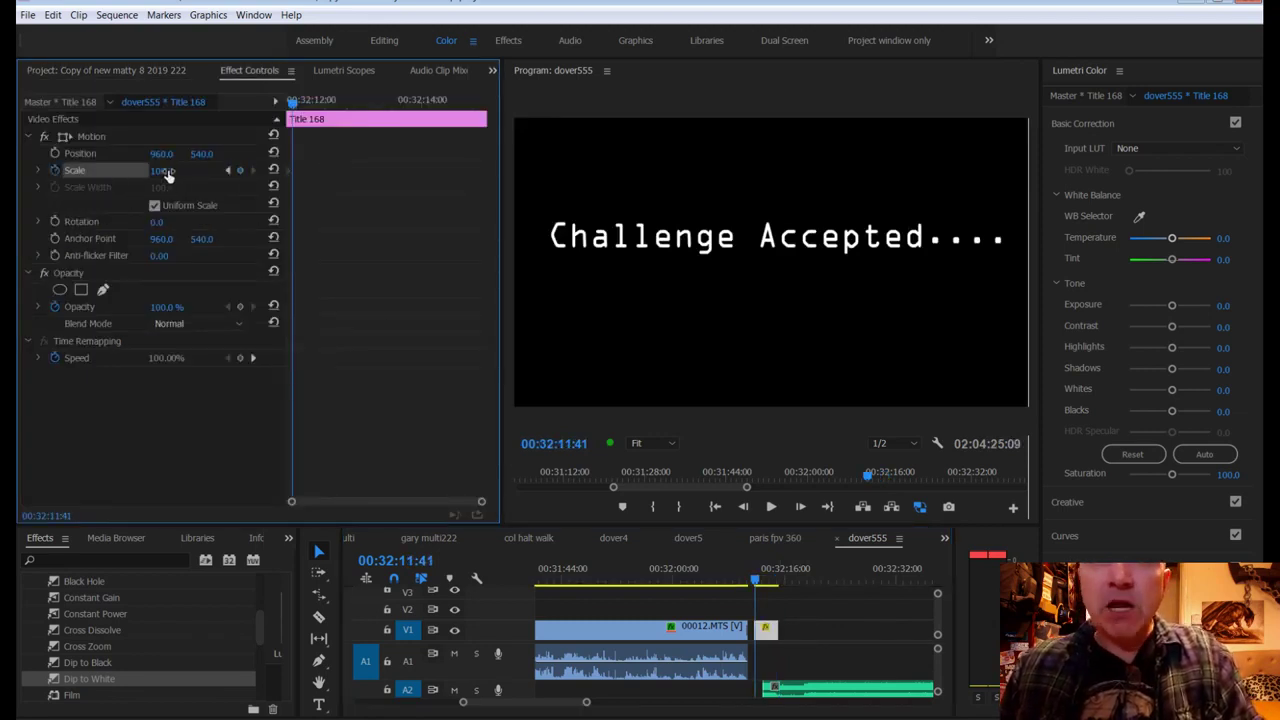
left_click_drag(167, 172, 136, 172)
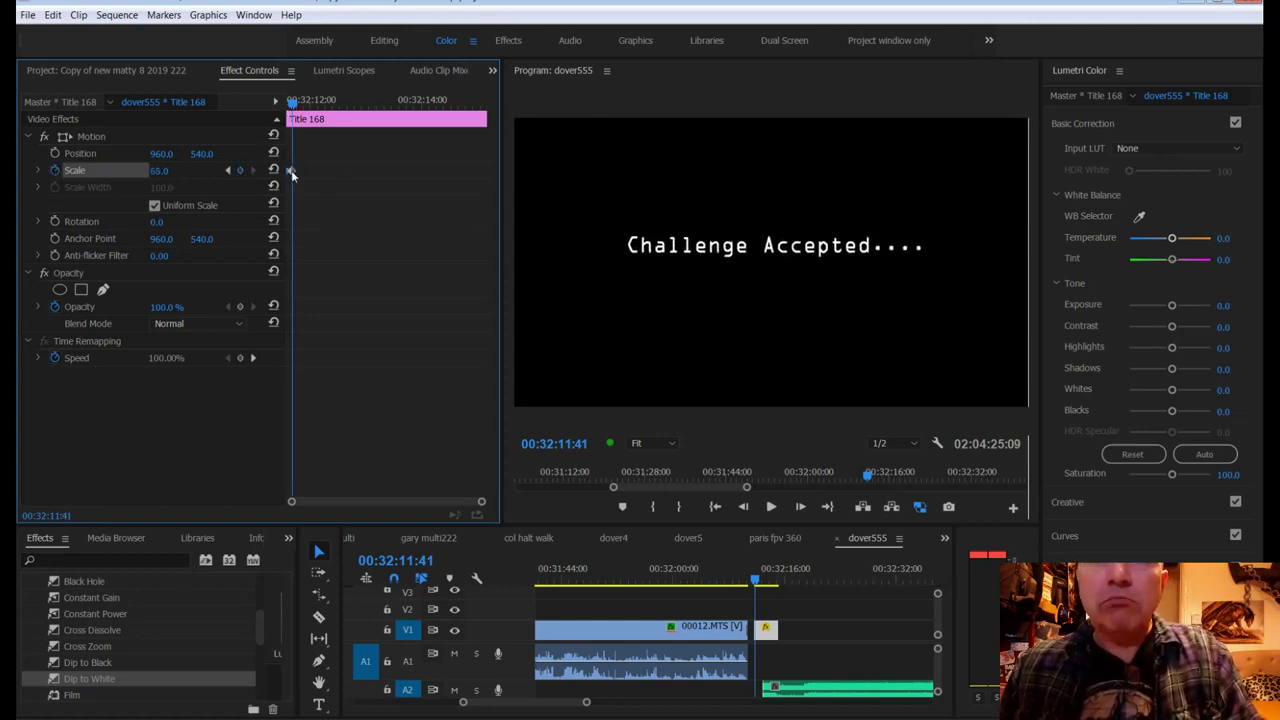
left_click_drag(291, 170, 345, 170)
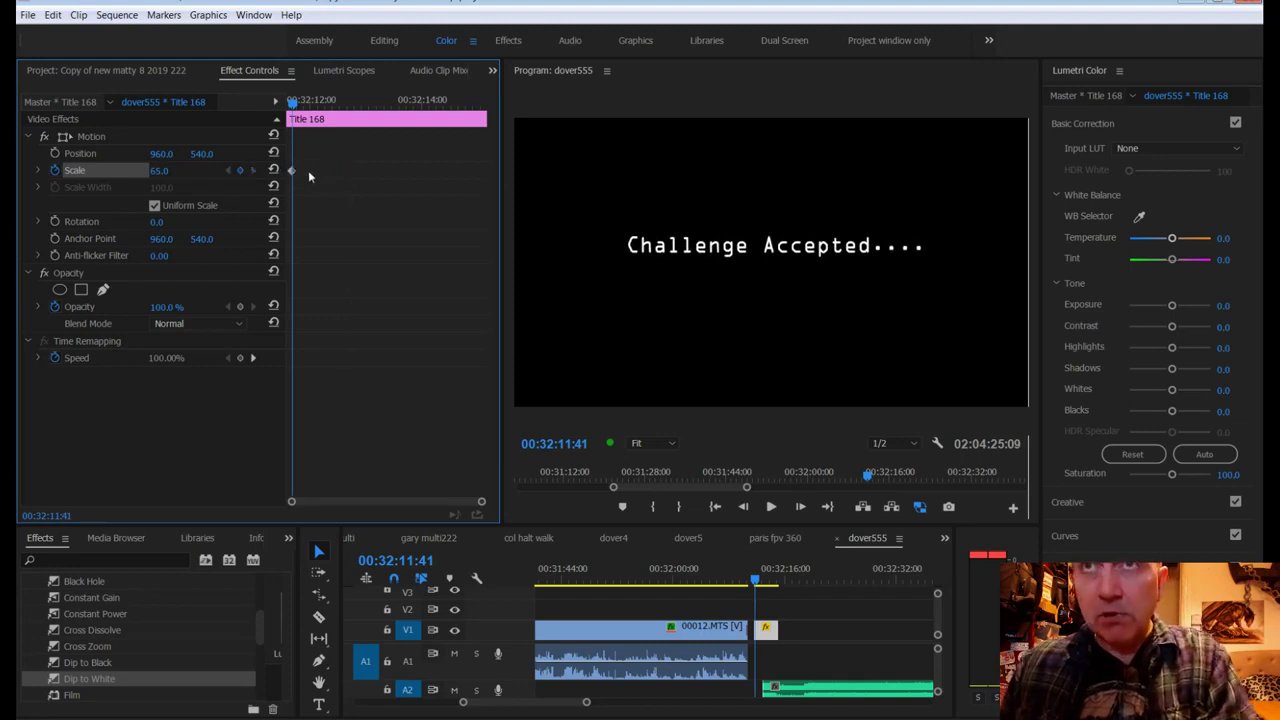
Step: Add a second Scale keyframe at 00:32:14:45 and enlarge the title to 176
left_click_drag(292, 103, 463, 110)
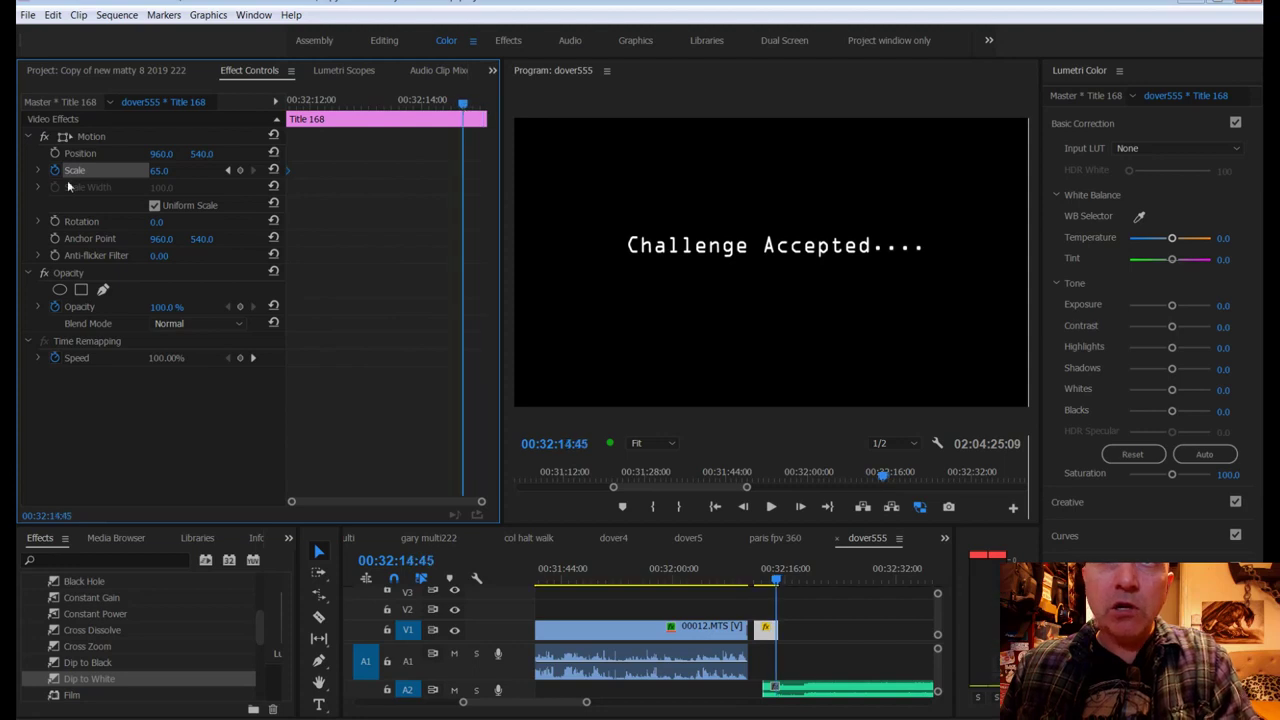
left_click(171, 172)
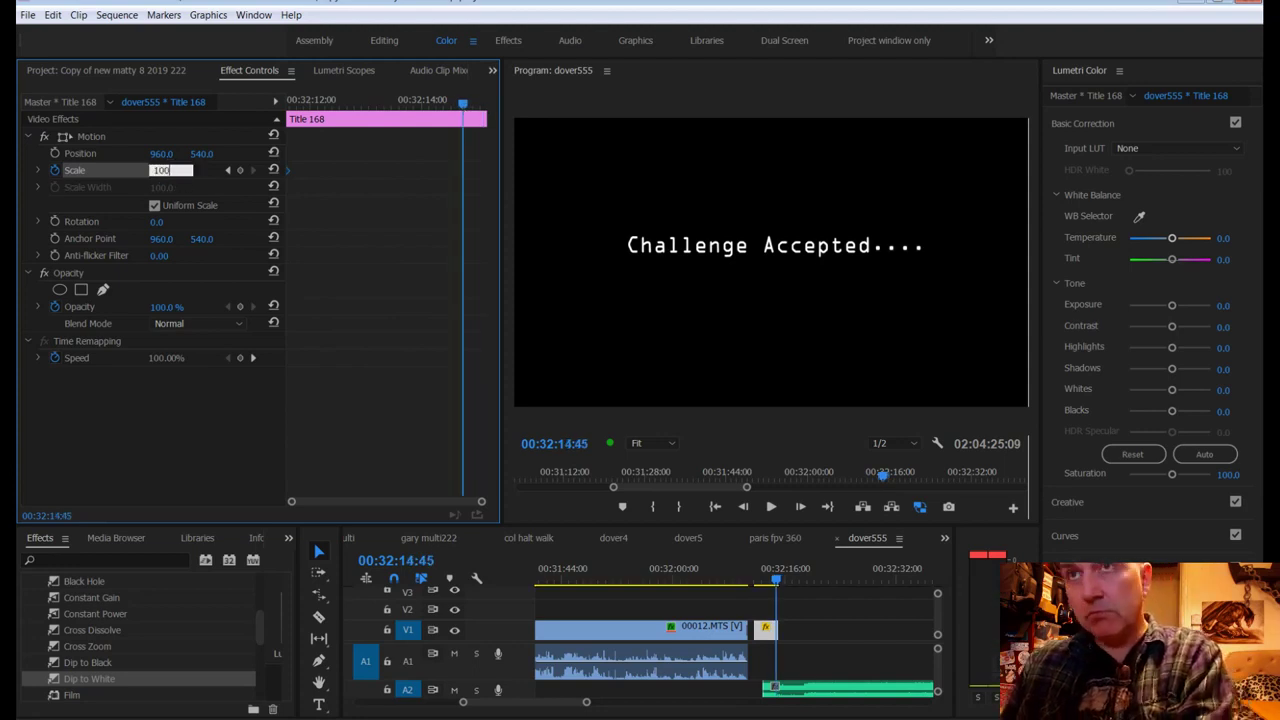
key("Return")
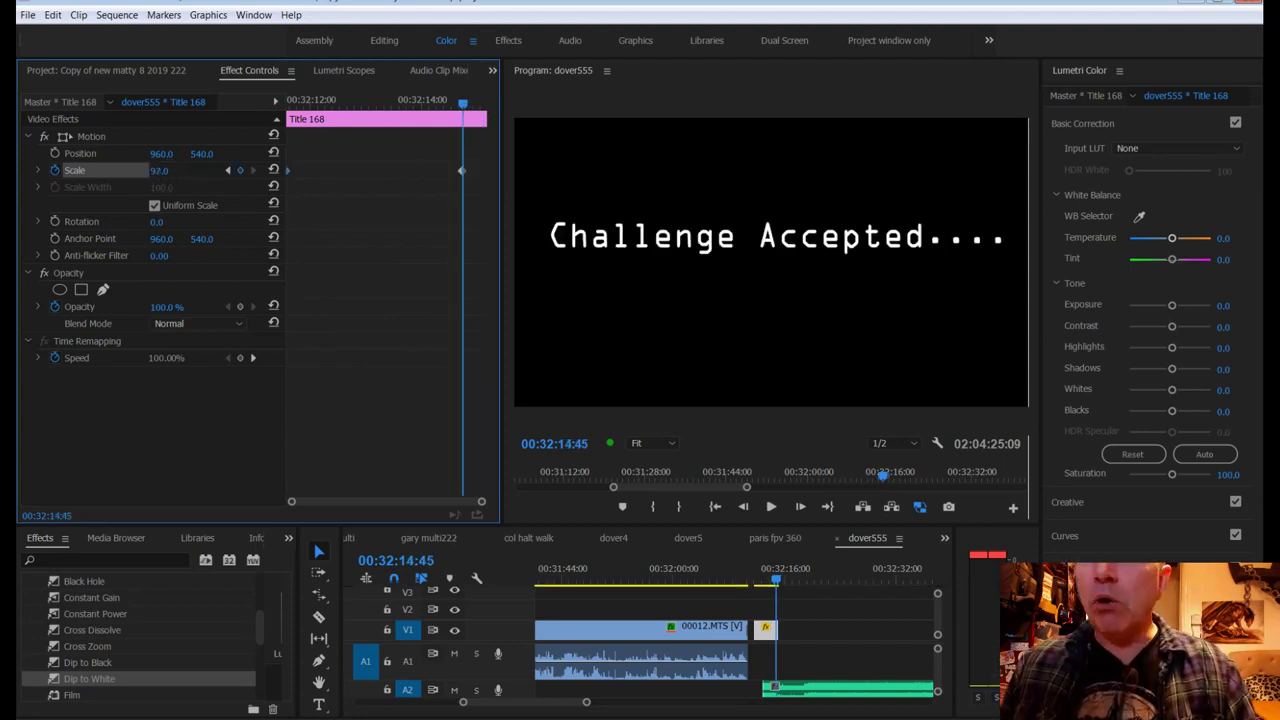
left_click_drag(160, 171, 255, 170)
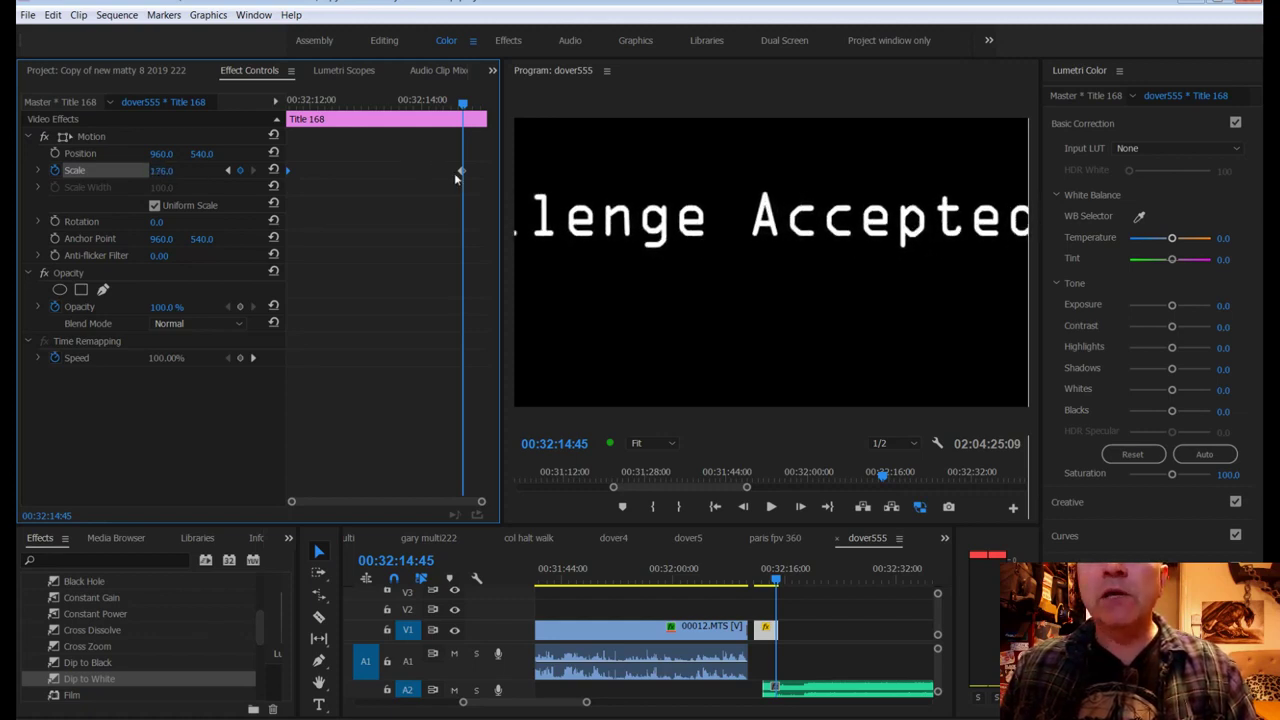
Step: Place the title's last Scale keyframe at the clip's end with a value of 396.7, and play back the title
left_click_drag(488, 172, 497, 170)
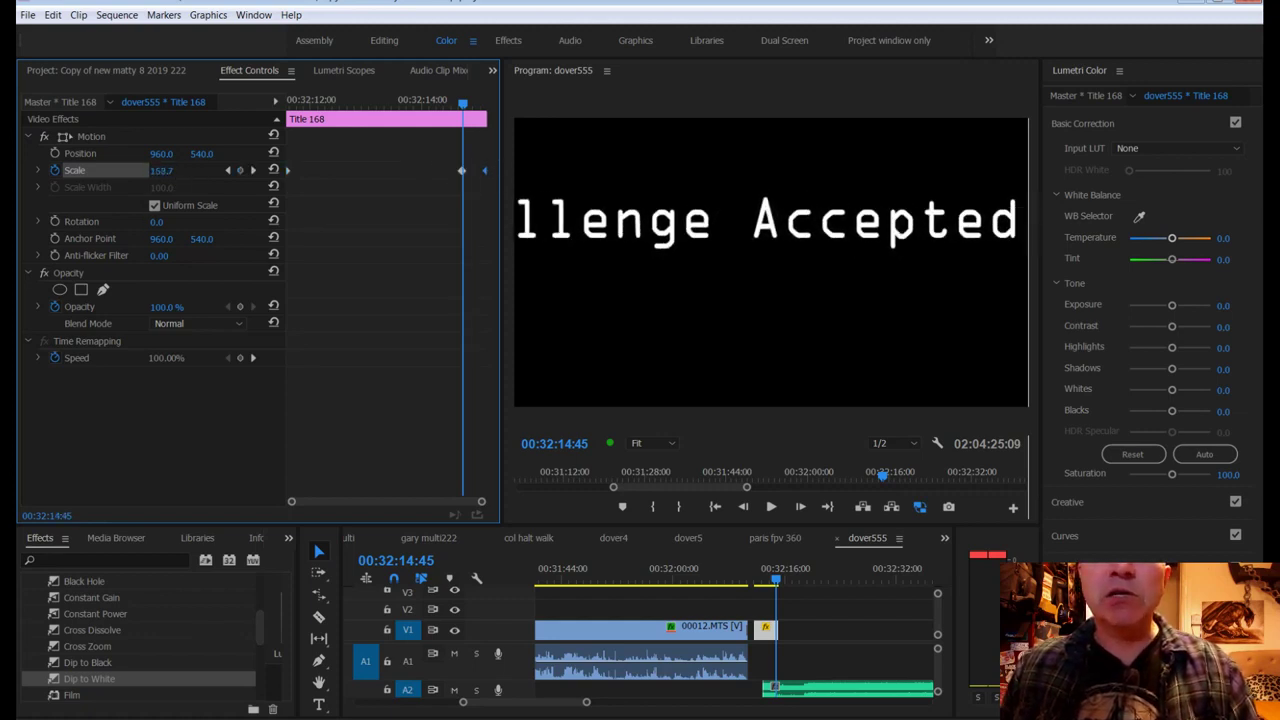
left_click_drag(160, 171, 248, 171)
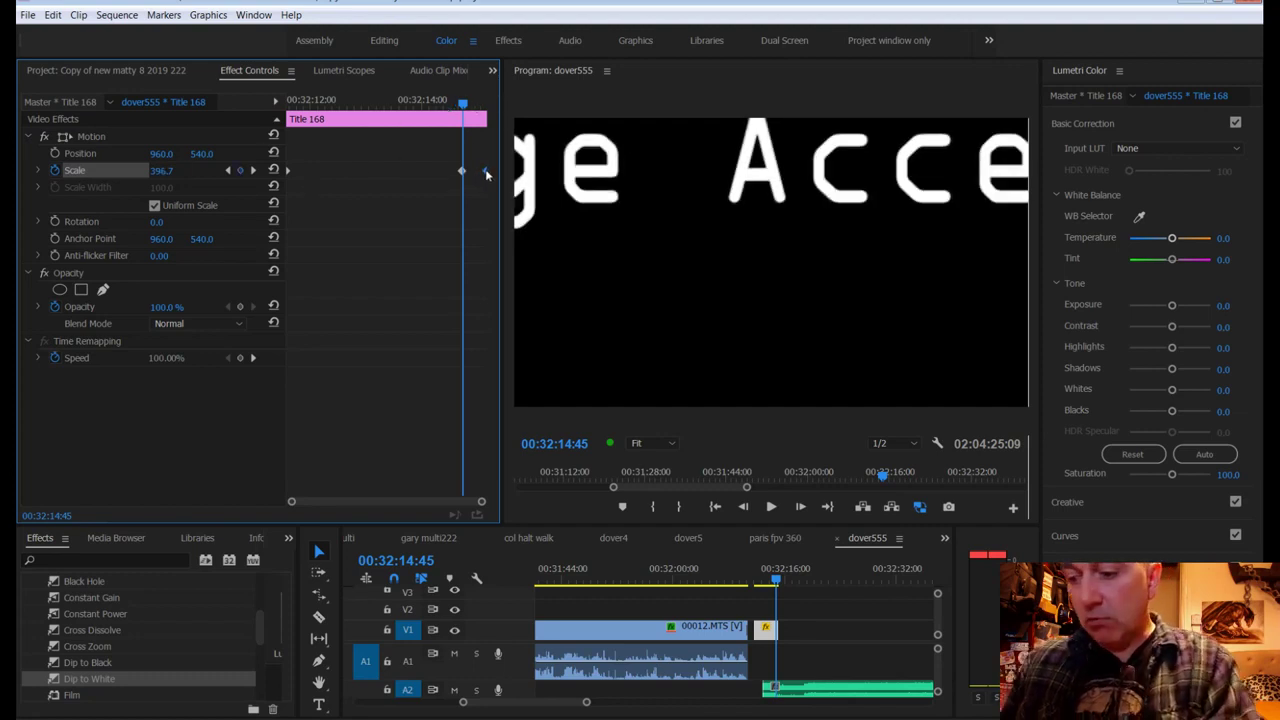
left_click_drag(463, 101, 245, 99)
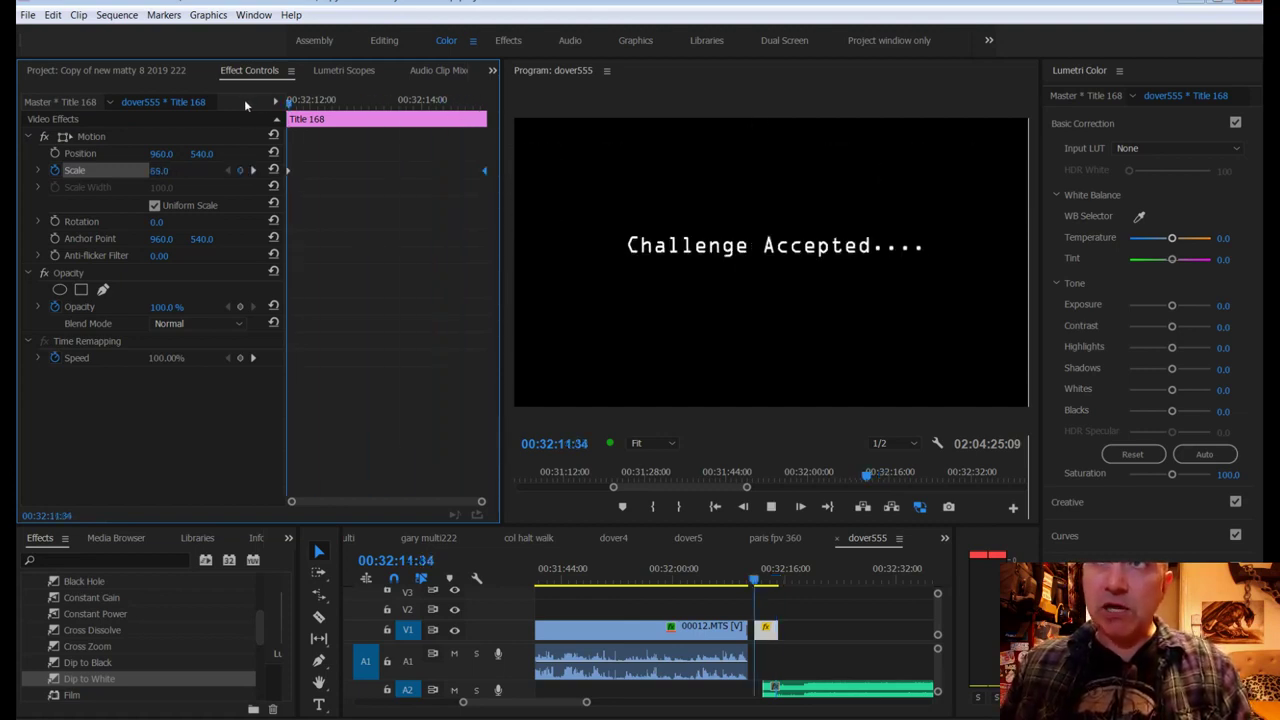
key("space")
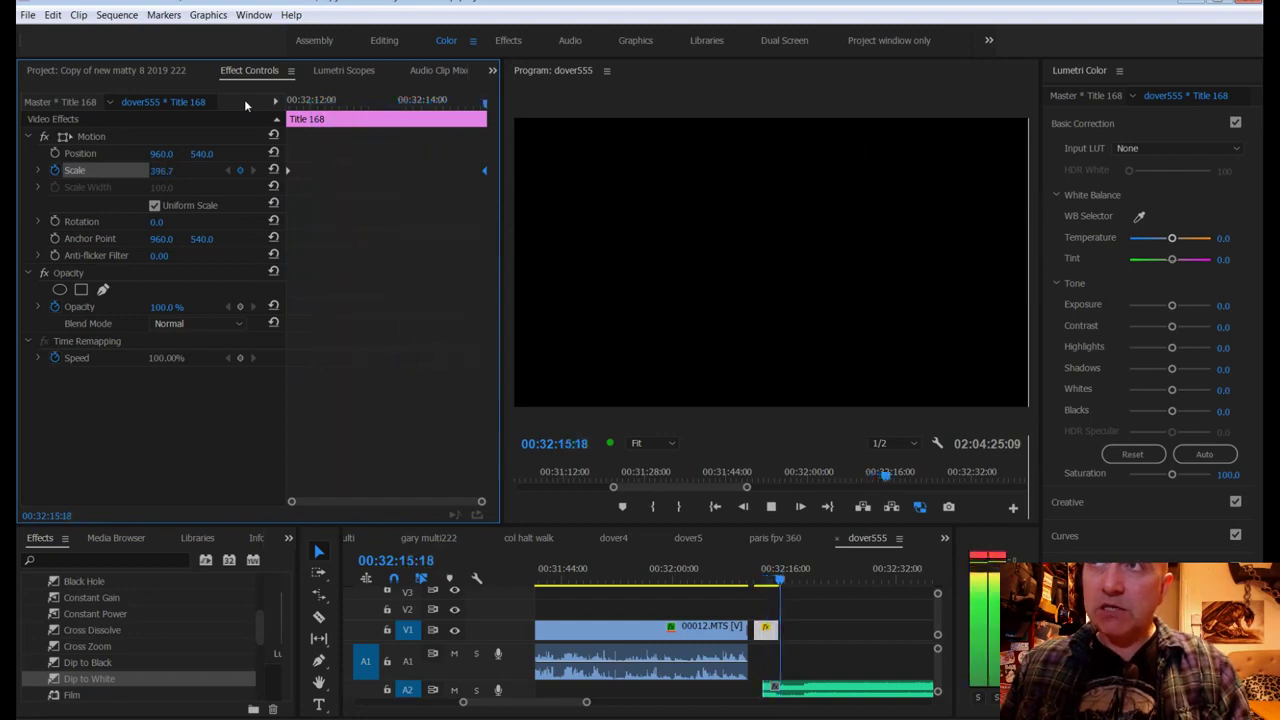
key("space")
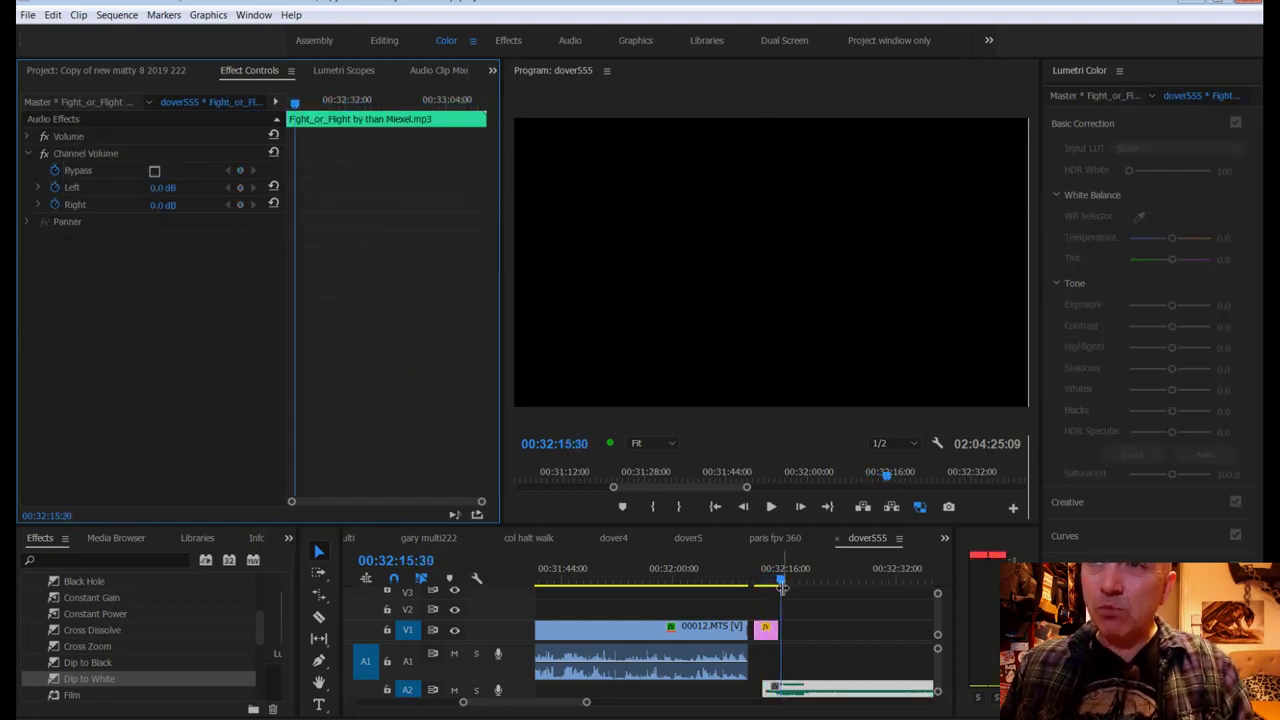
Step: Replay the title's start, move its last Scale keyframe to 00:32:14:52 and raise that keyframe's value to 766.7
left_click_drag(783, 588, 755, 587)
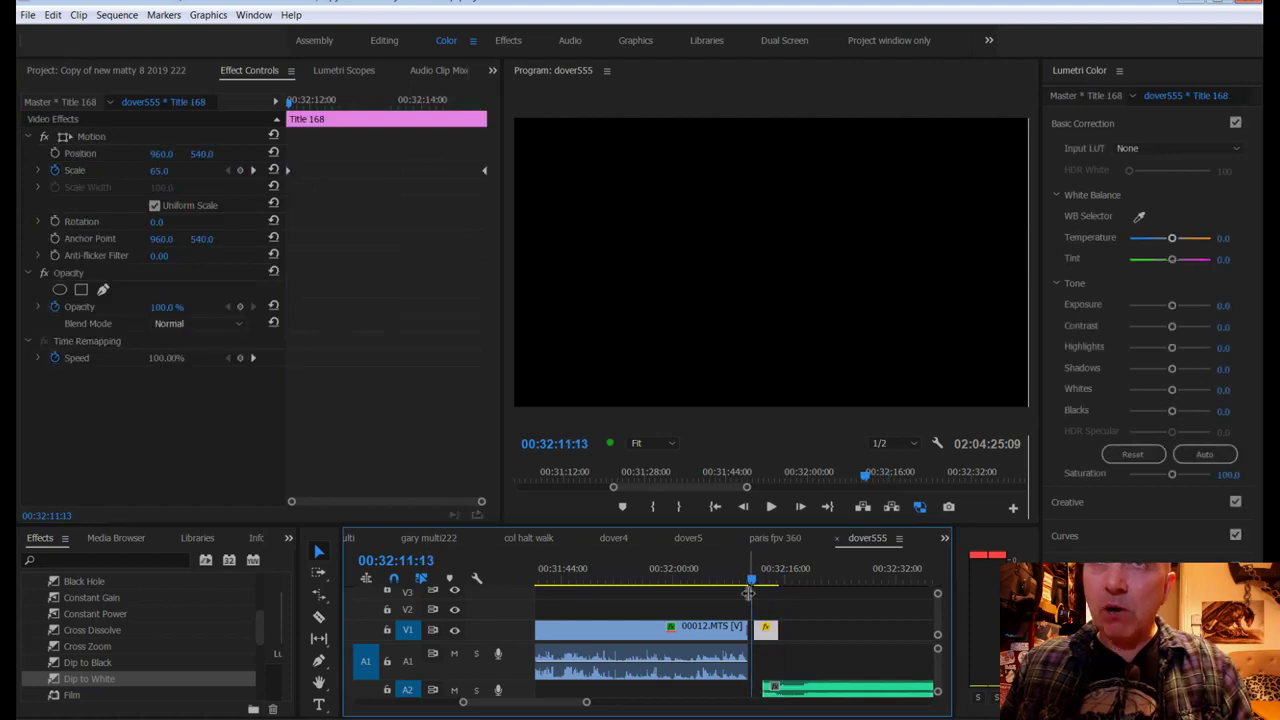
key("space")
key("space")
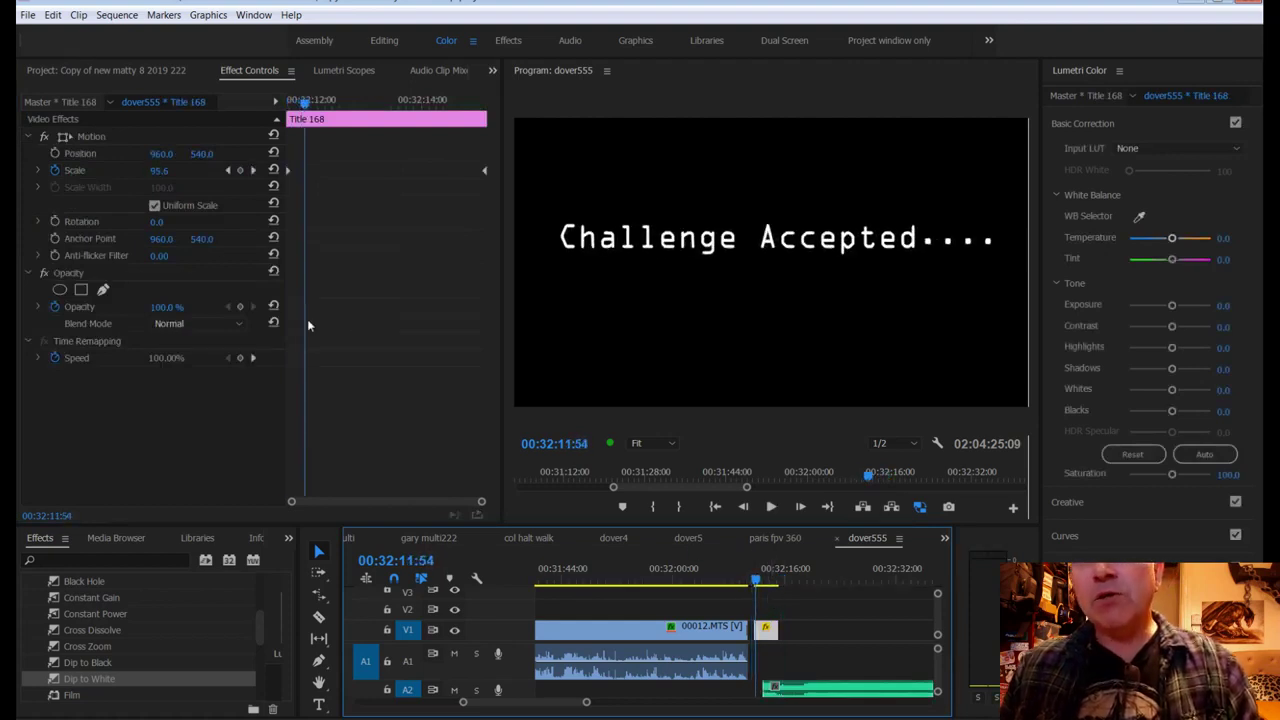
left_click_drag(484, 171, 469, 171)
left_click(253, 170)
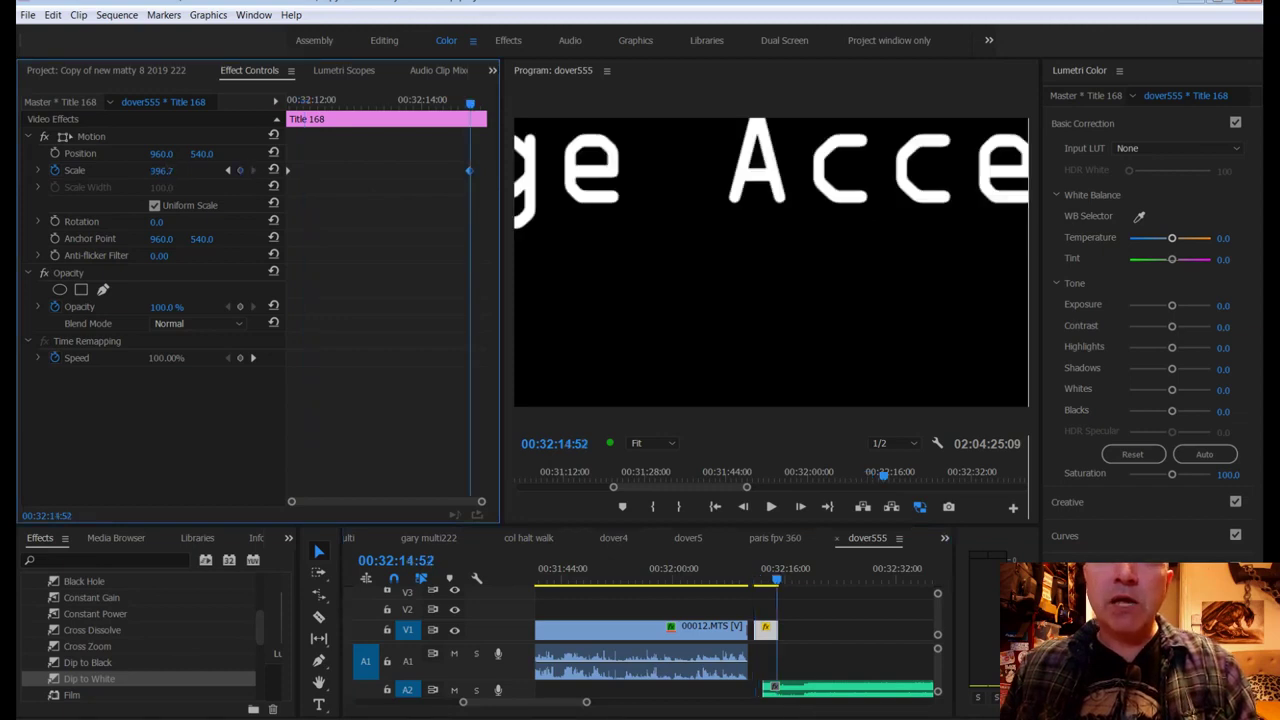
left_click_drag(161, 170, 205, 170)
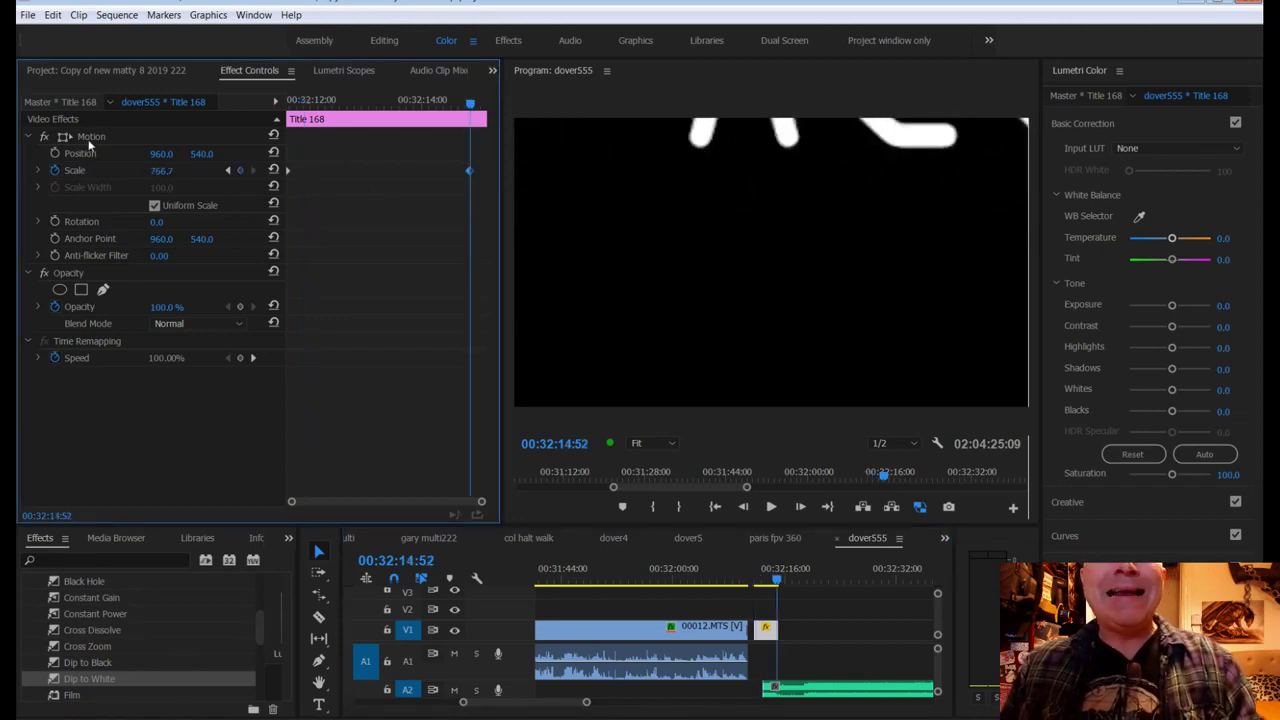
Step: Enable Position keyframing with vertical position 1279 at 00:32:14:52, and reset the position to 960, 540 at the title's start
left_click(56, 154)
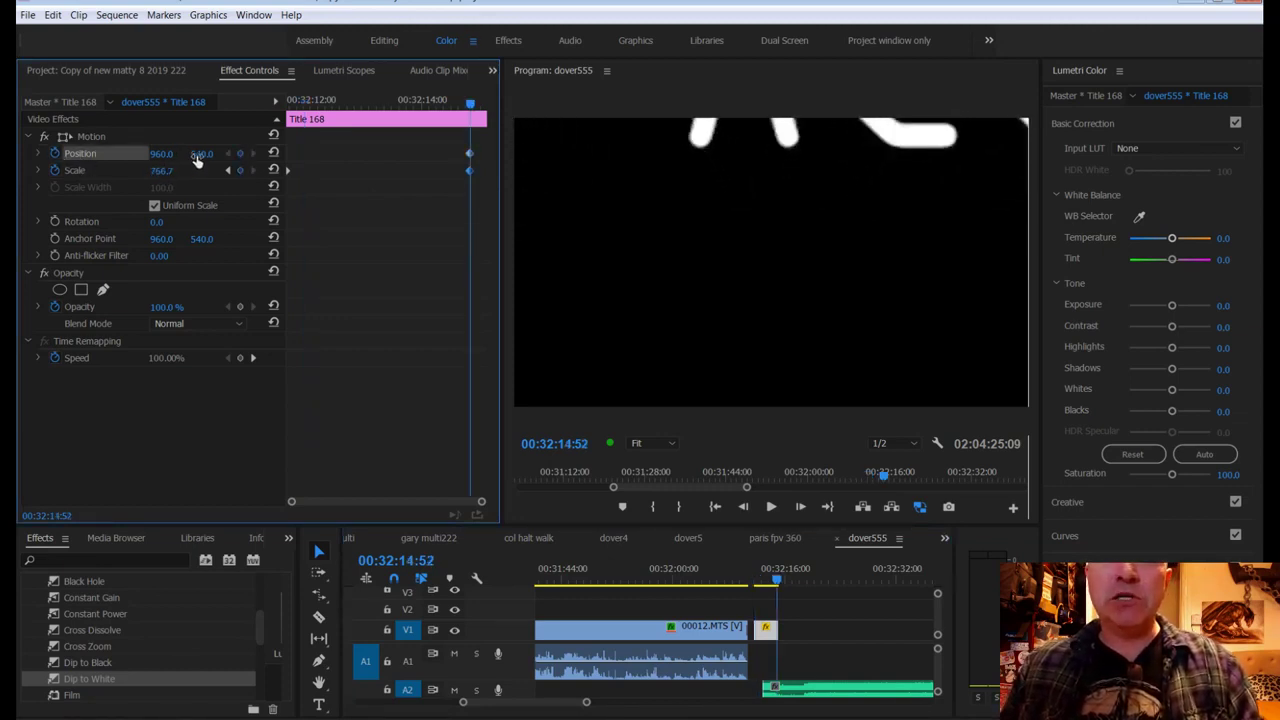
left_click_drag(200, 154, 310, 154)
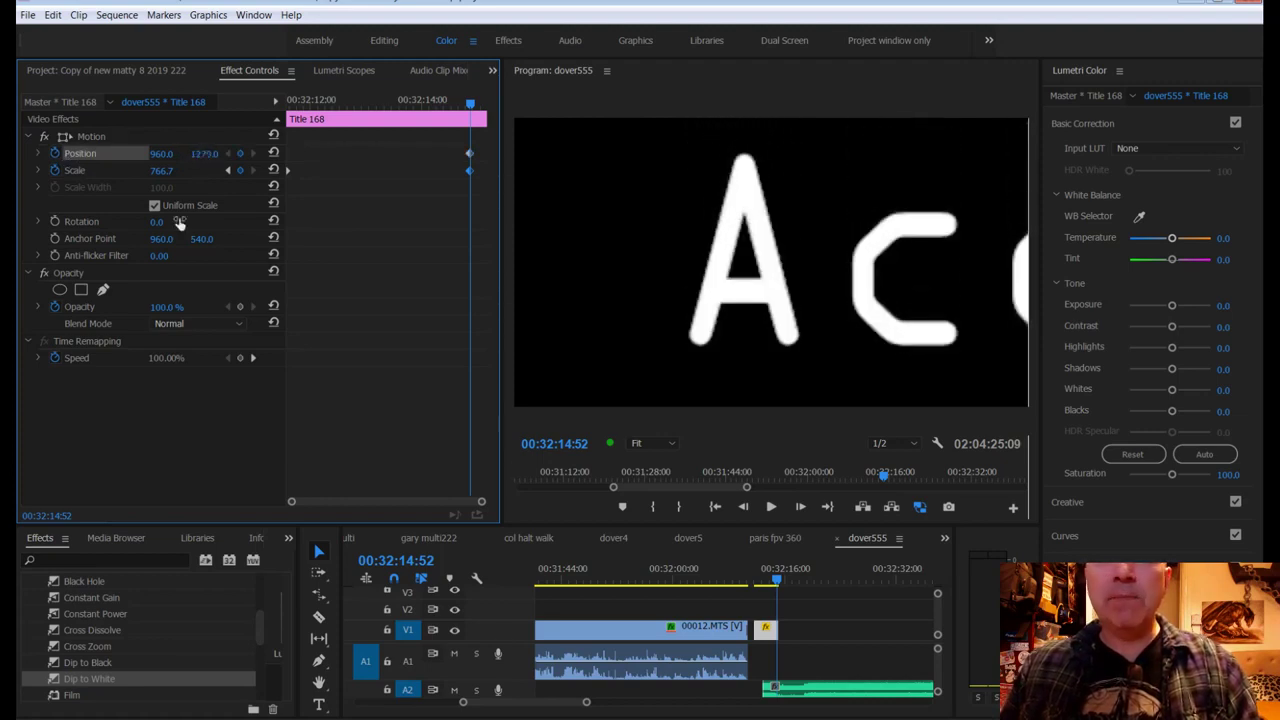
left_click(229, 171)
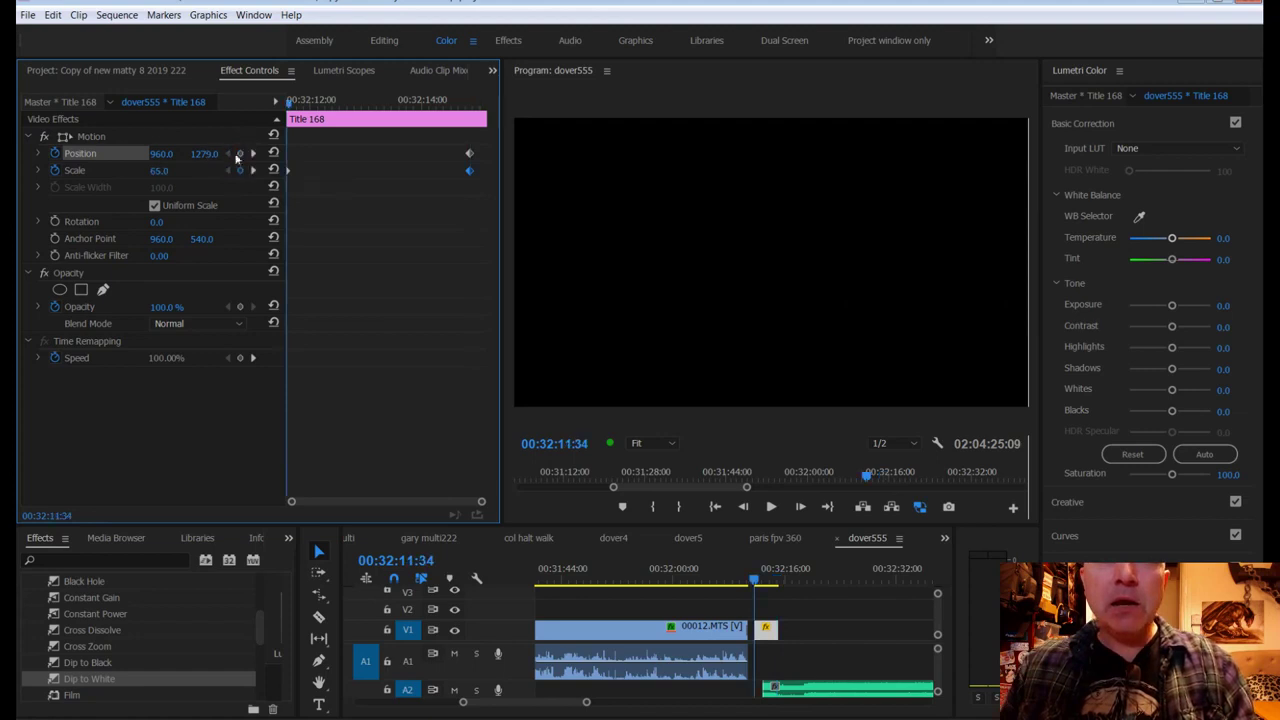
left_click(274, 153)
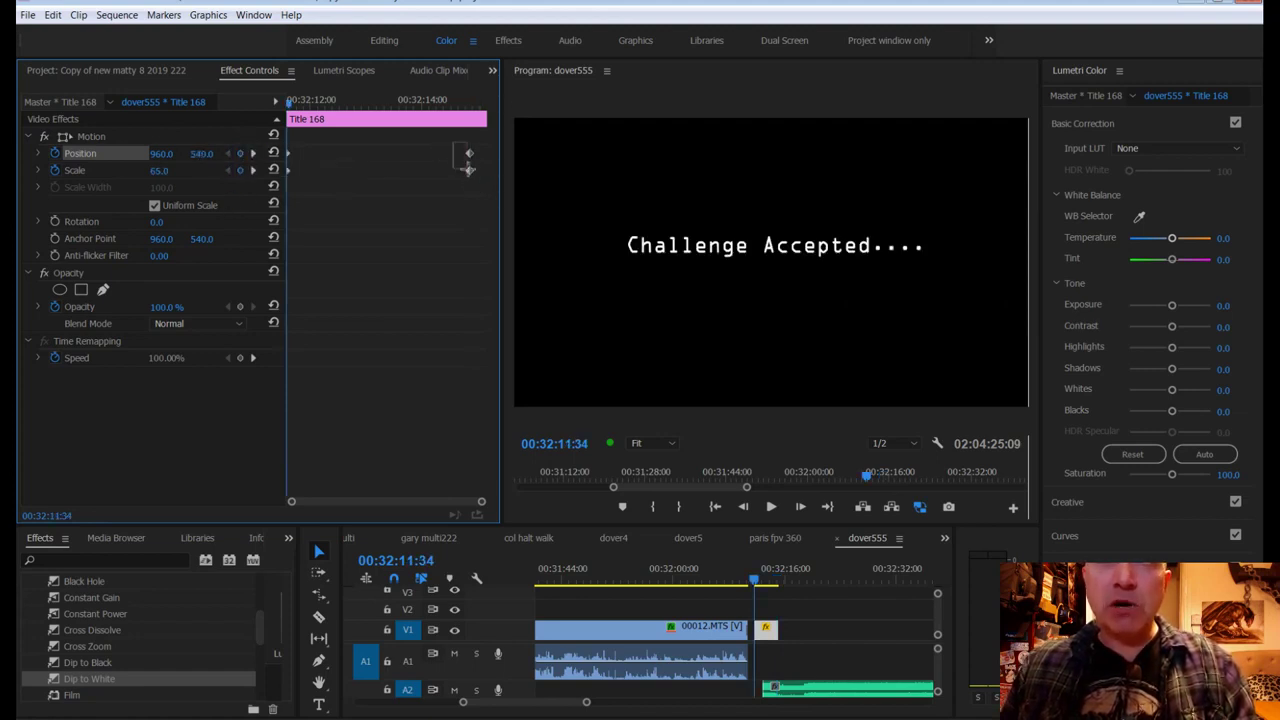
Step: Move the title's last Position and Scale keyframes to the clip's end, save the project and play back the zoom
left_click_drag(468, 168, 484, 171)
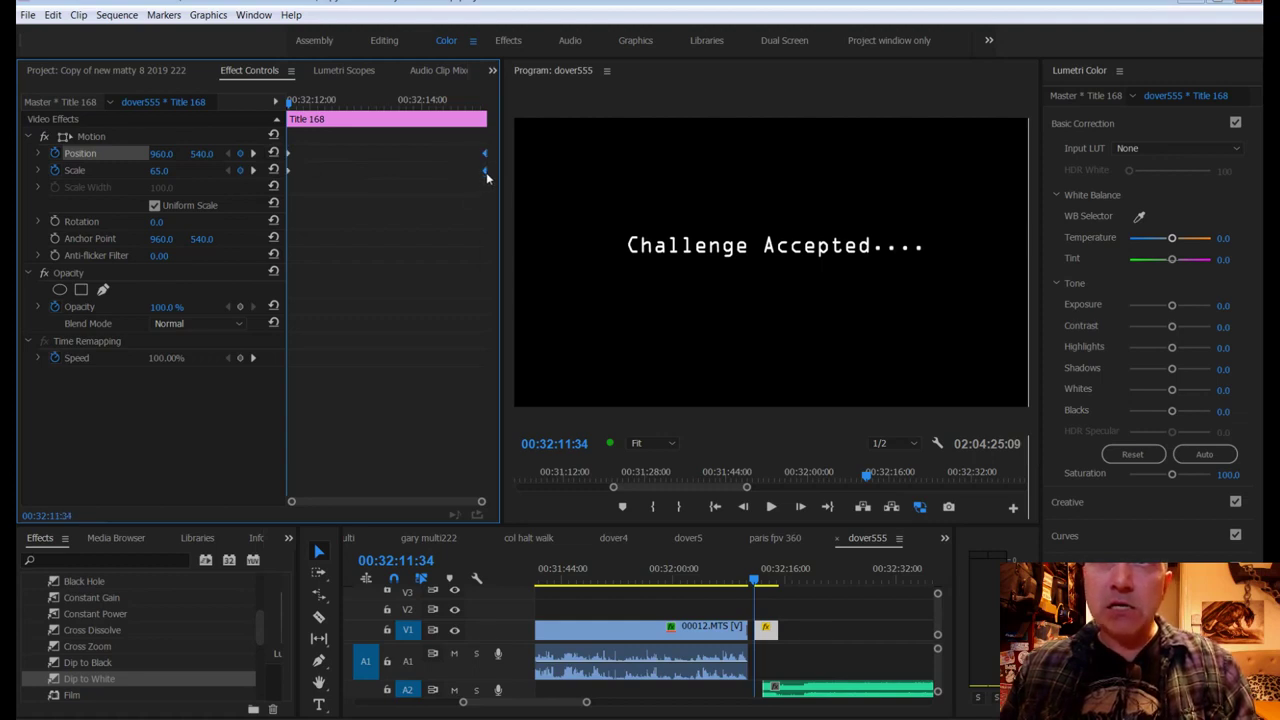
key("ctrl+s")
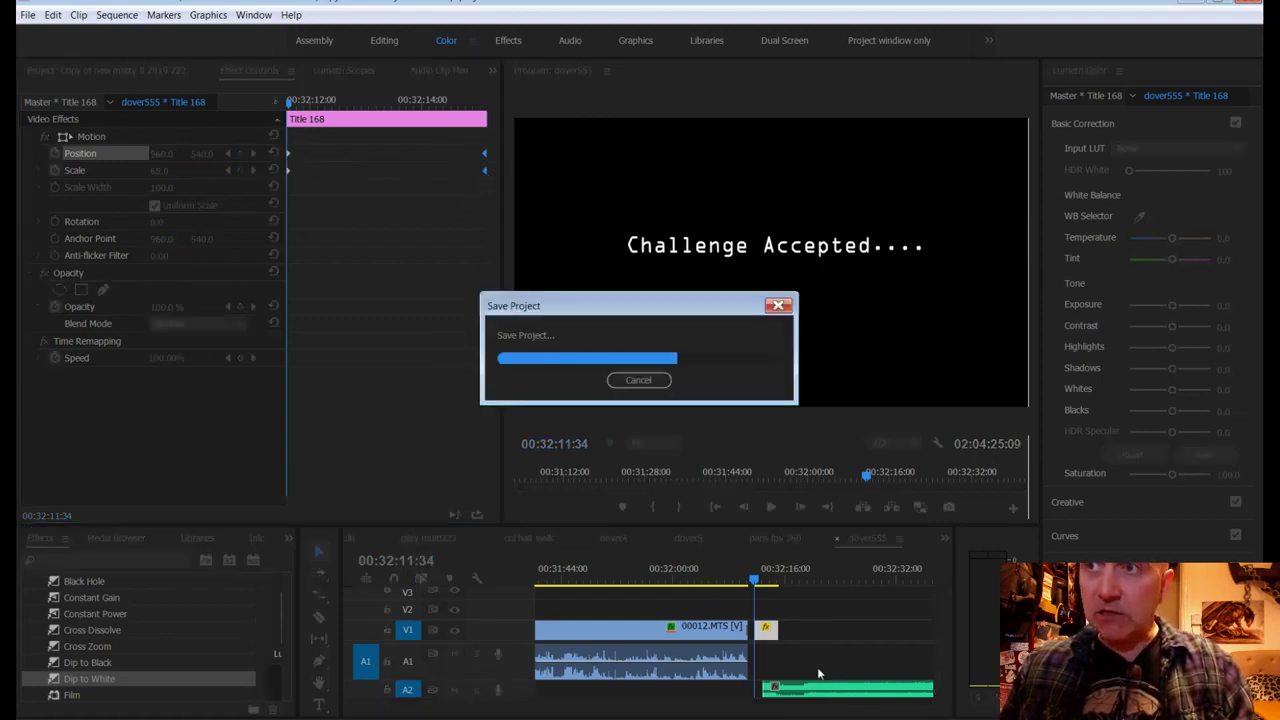
left_click(811, 604)
key("space")
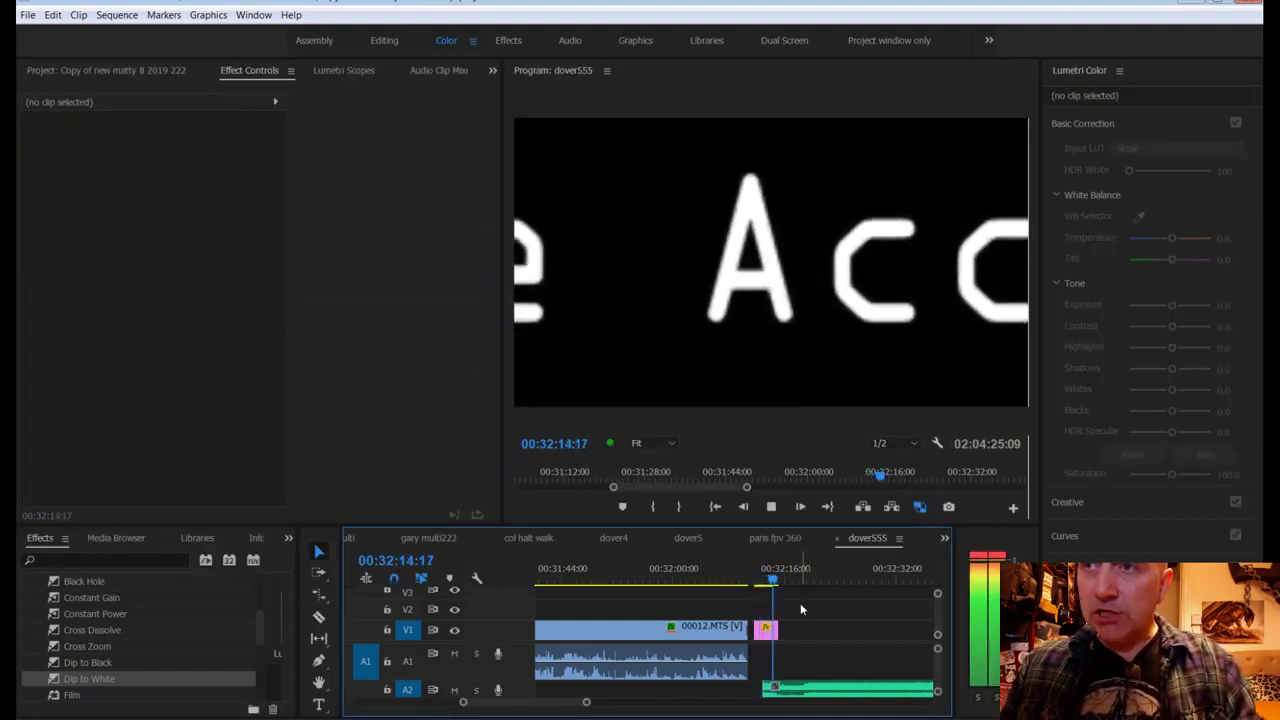
key("space")
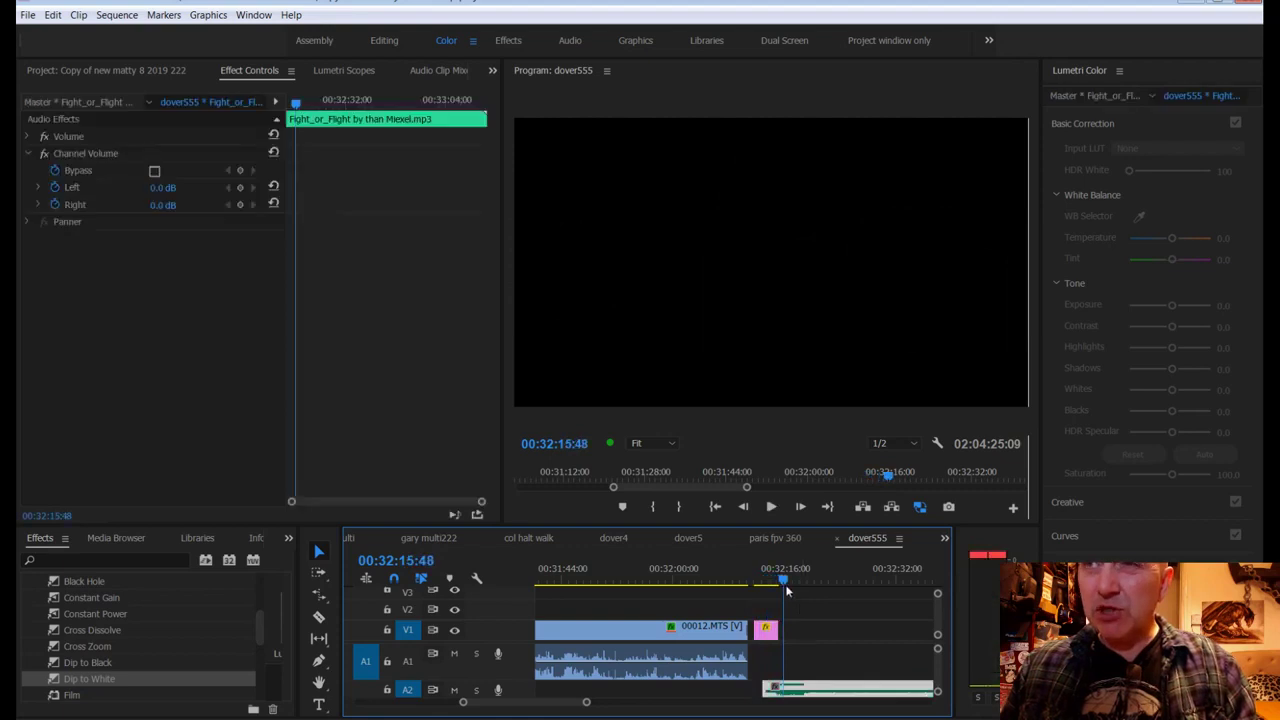
Step: Apply Ease Out to the title's last Position and Scale keyframes, with Temporal Interpolation for Position, and play back the result
left_click_drag(786, 585, 769, 583)
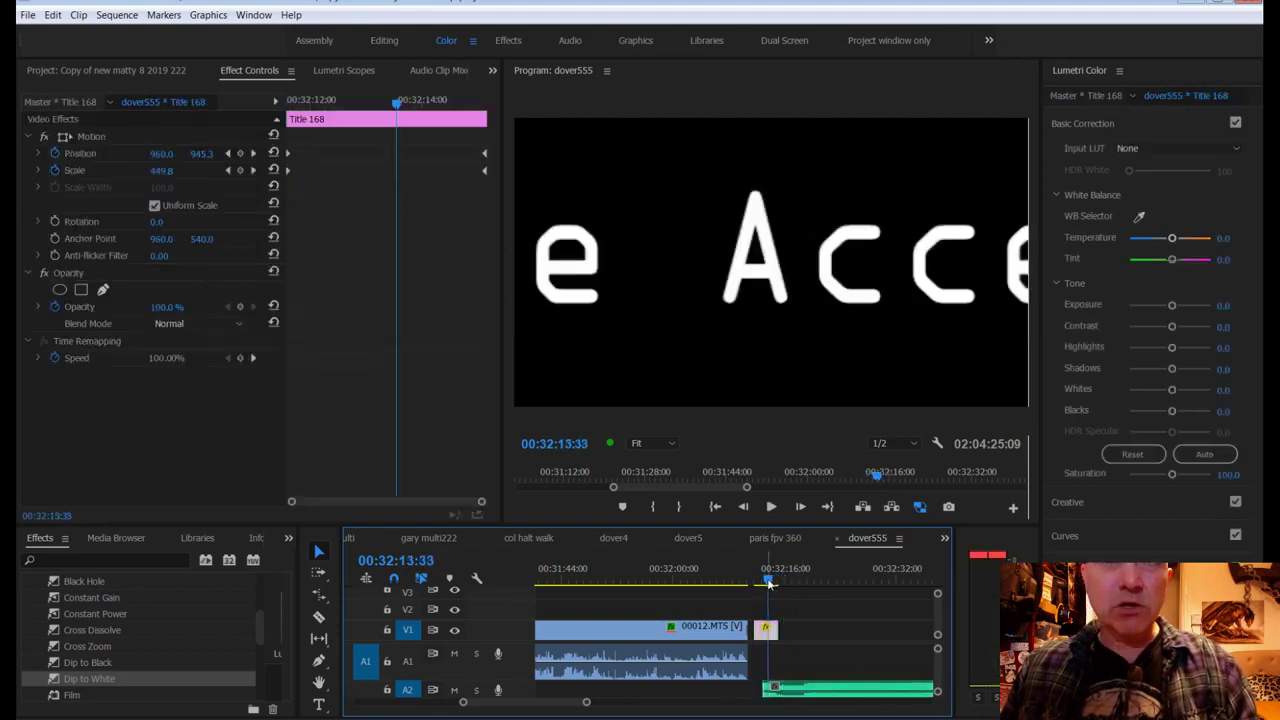
right_click(483, 155)
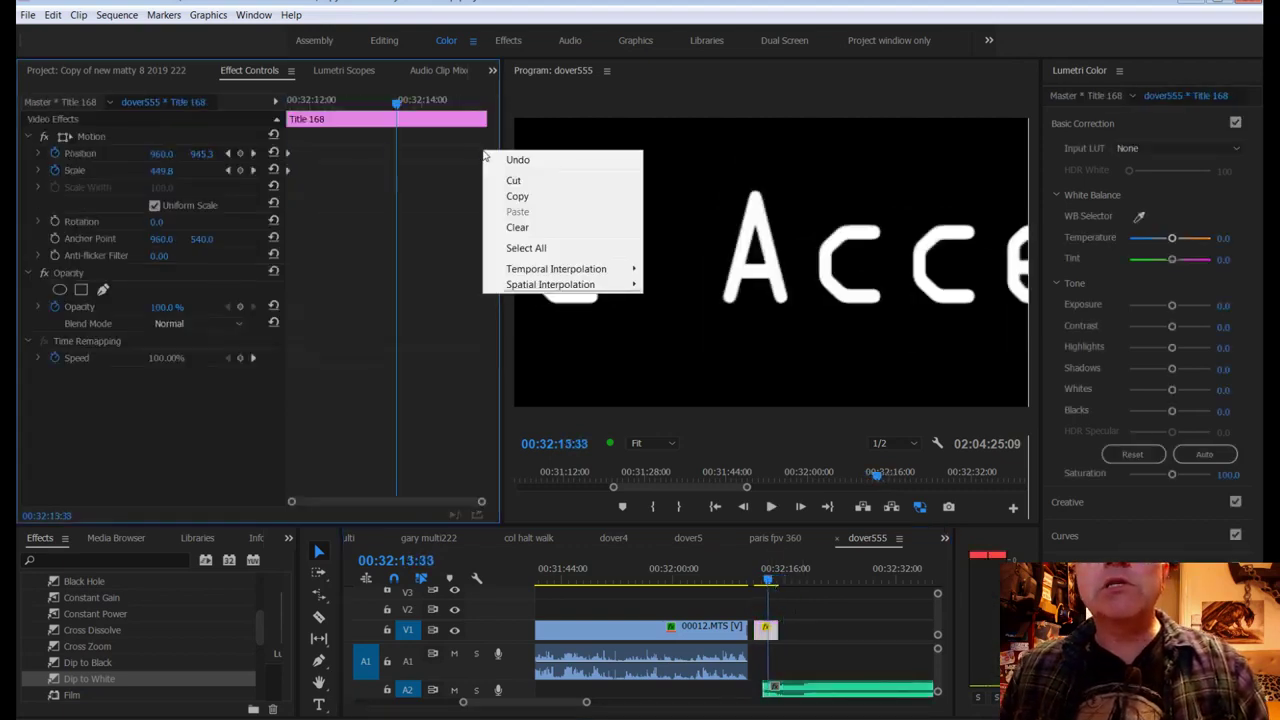
mouse_move(563, 285)
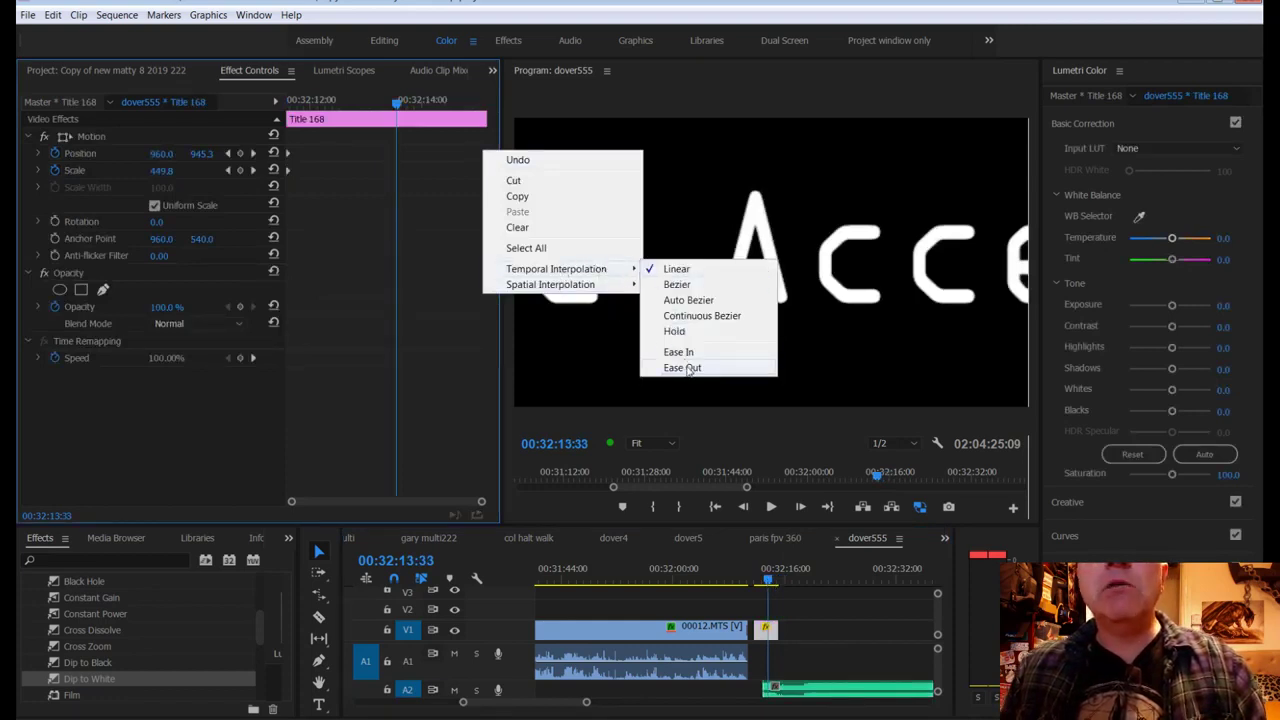
left_click(682, 368)
right_click(485, 172)
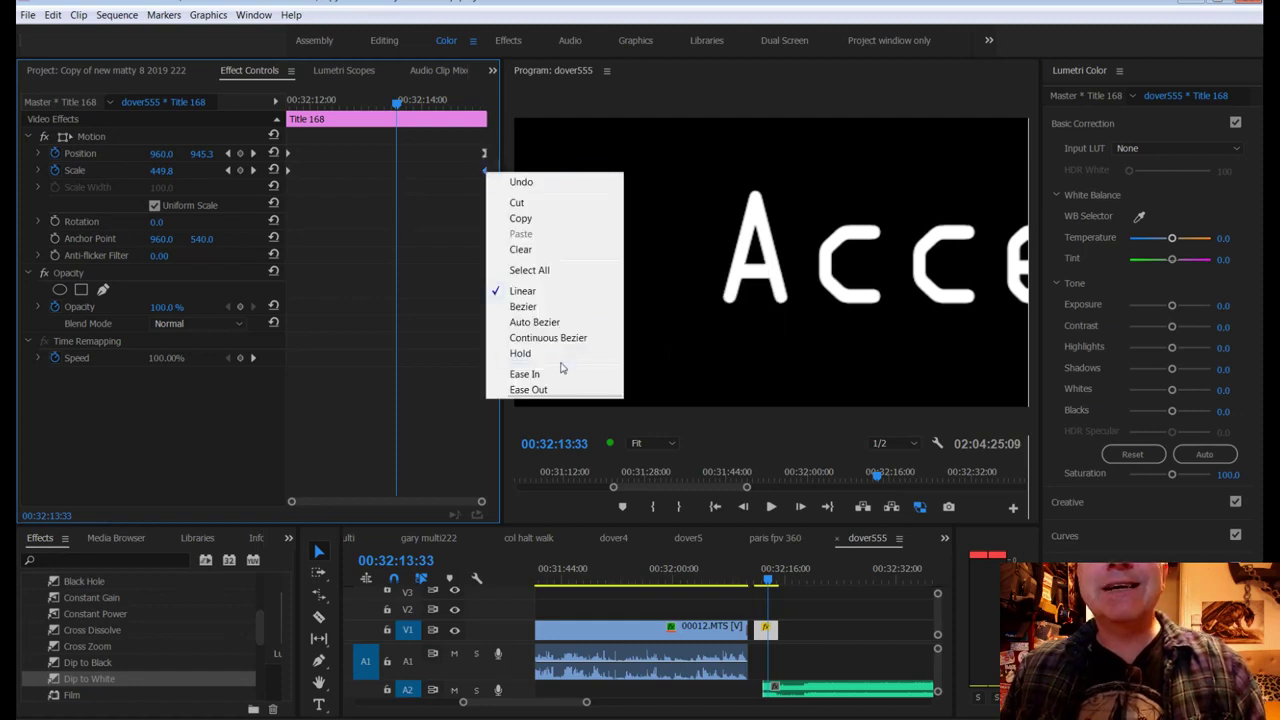
left_click(566, 390)
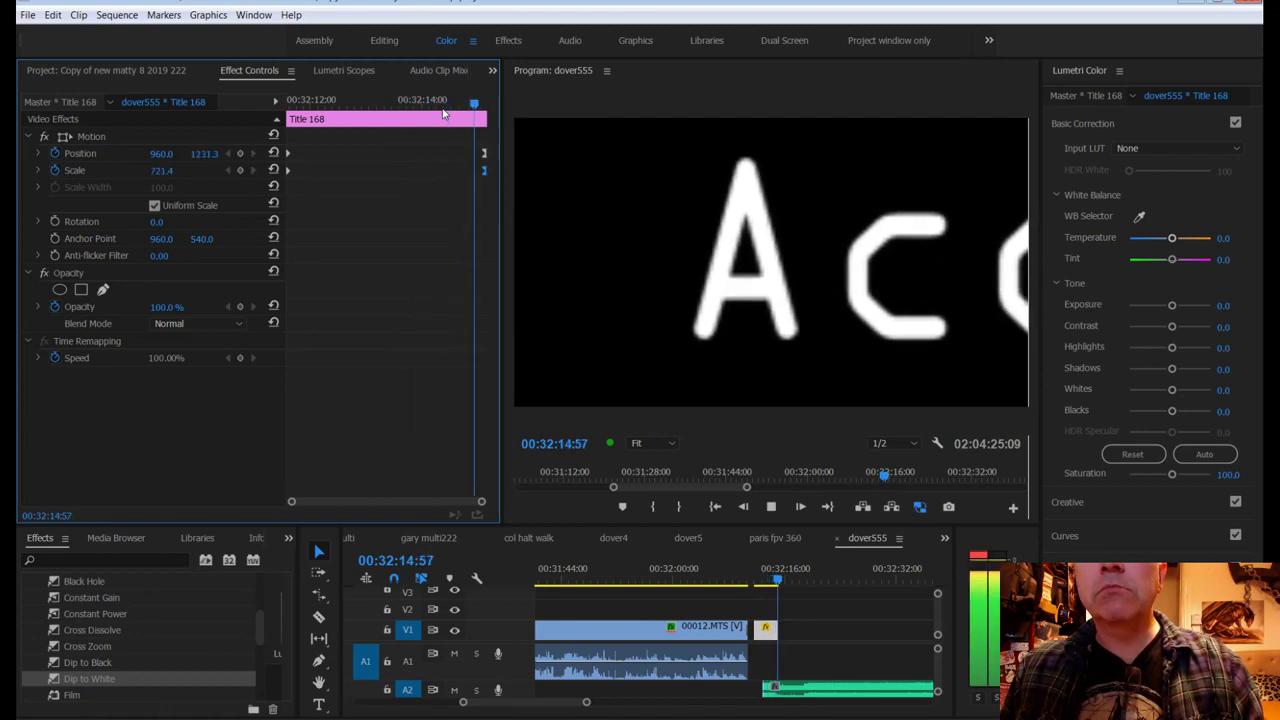
key("space")
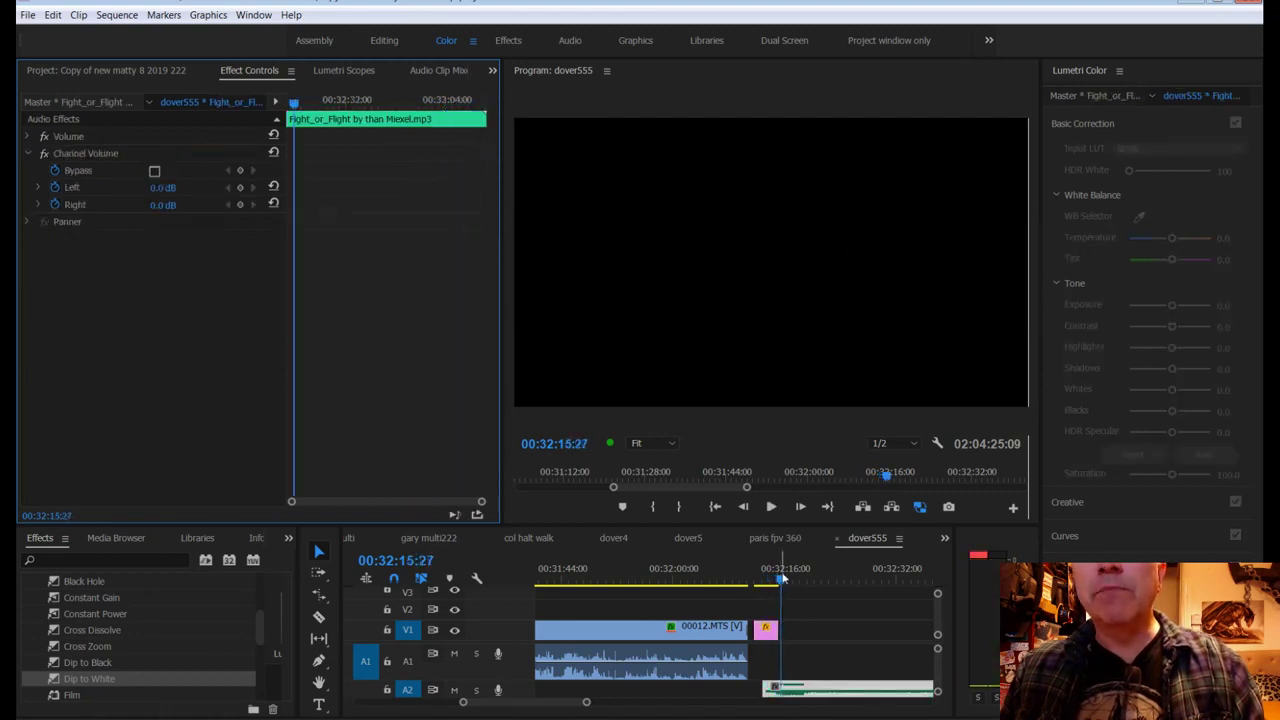
Step: Move the Fight_or_Flight music clip earlier to start at the end of 00012.MTS, and play through the join into the title
left_click(765, 628)
key("Up")
left_click_drag(790, 690, 786, 682)
left_click_drag(765, 585, 743, 585)
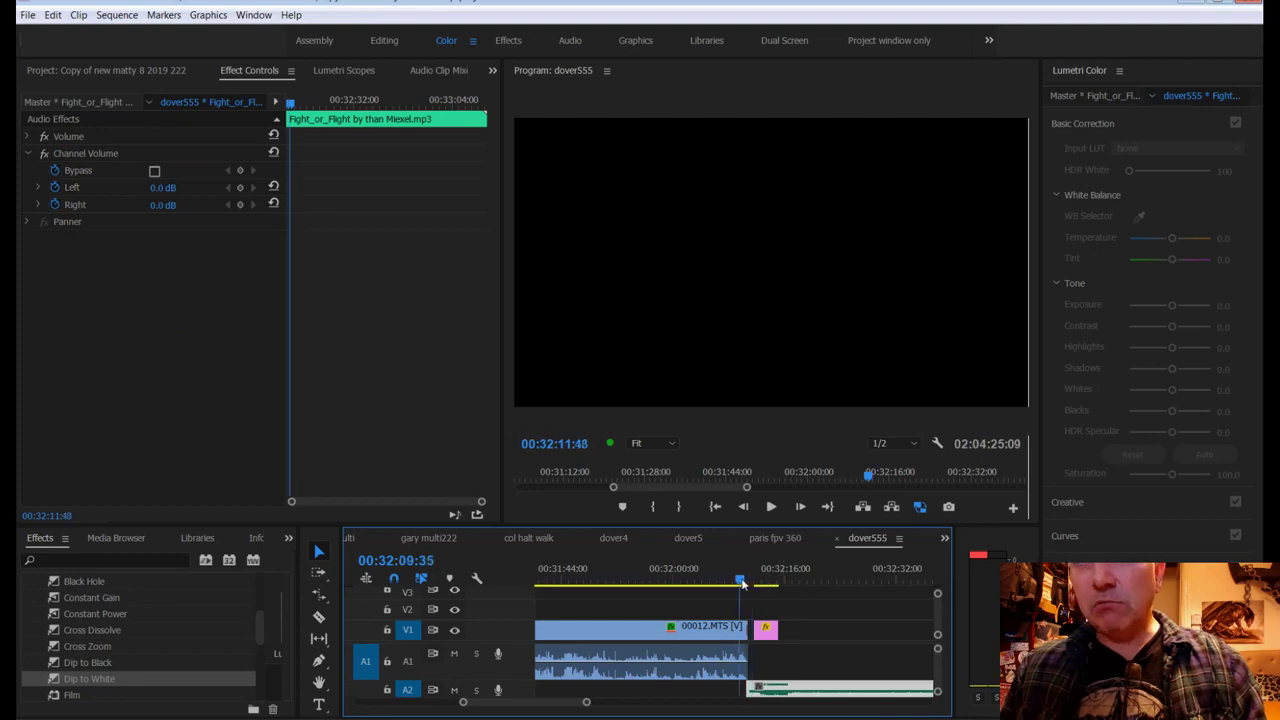
key("d")
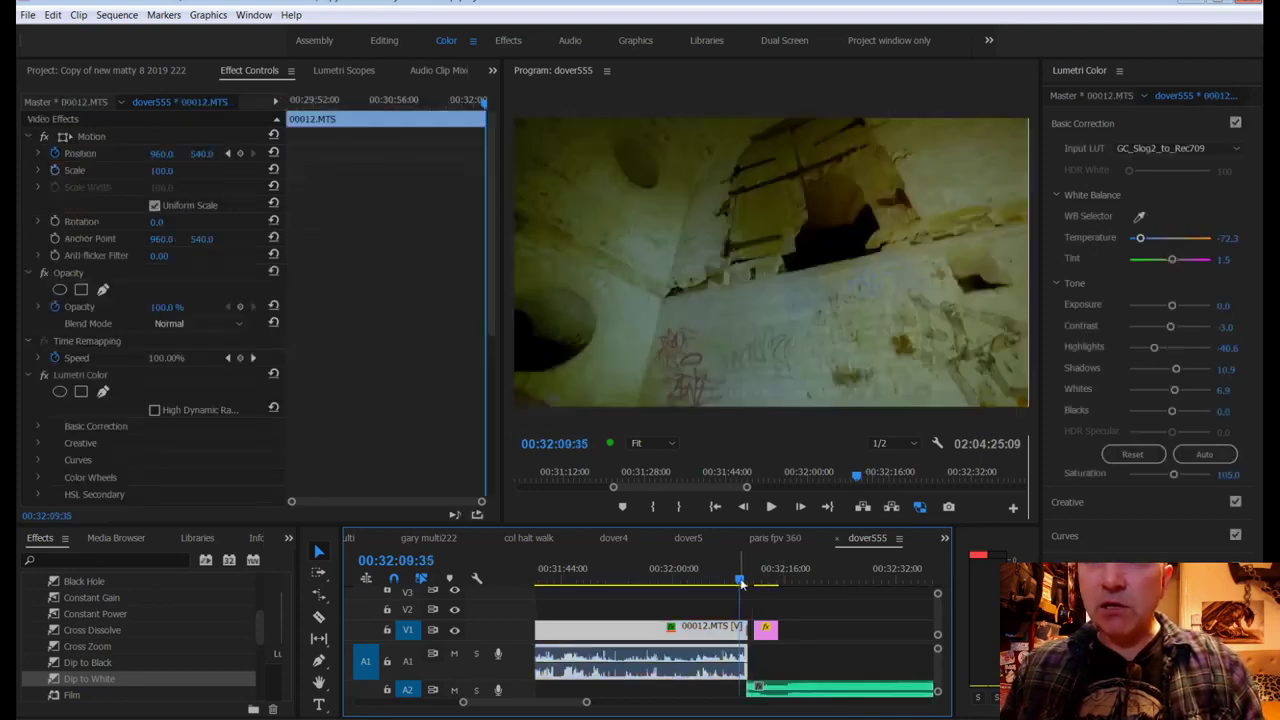
mouse_move(741, 583)
left_mouse_down()
mouse_move(698, 591)
mouse_move(719, 580)
left_mouse_up()
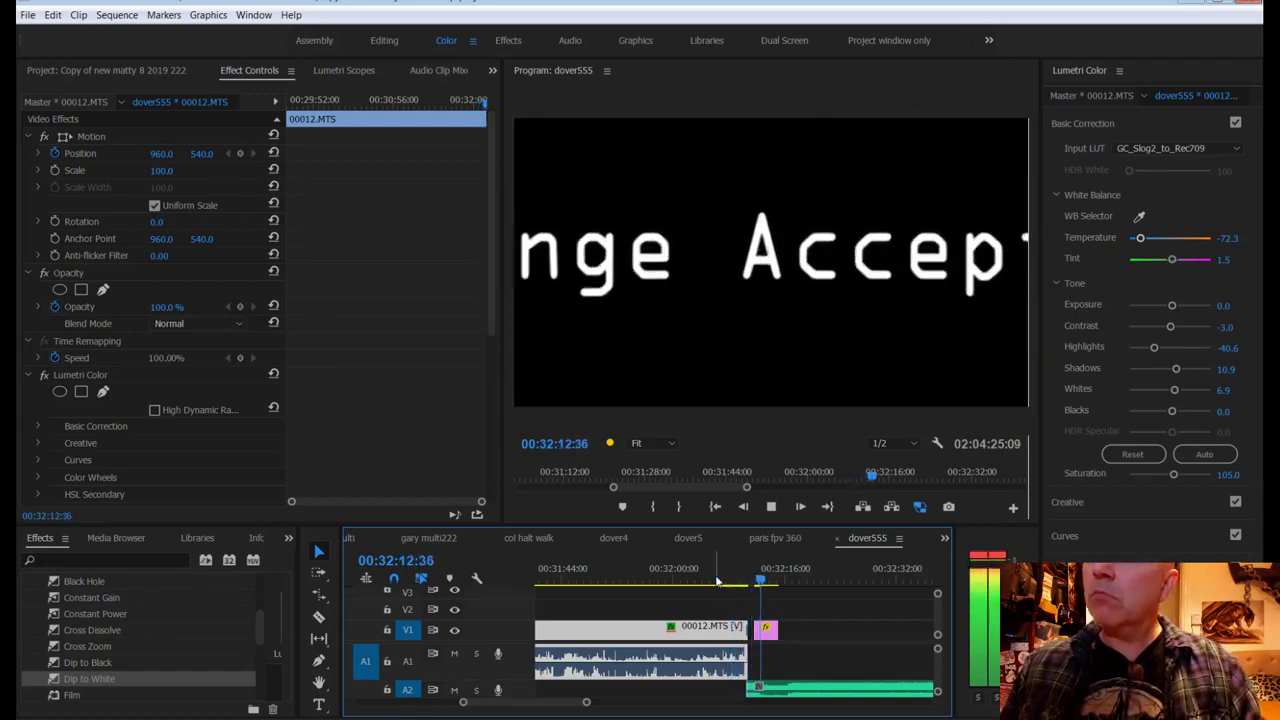
key("space")
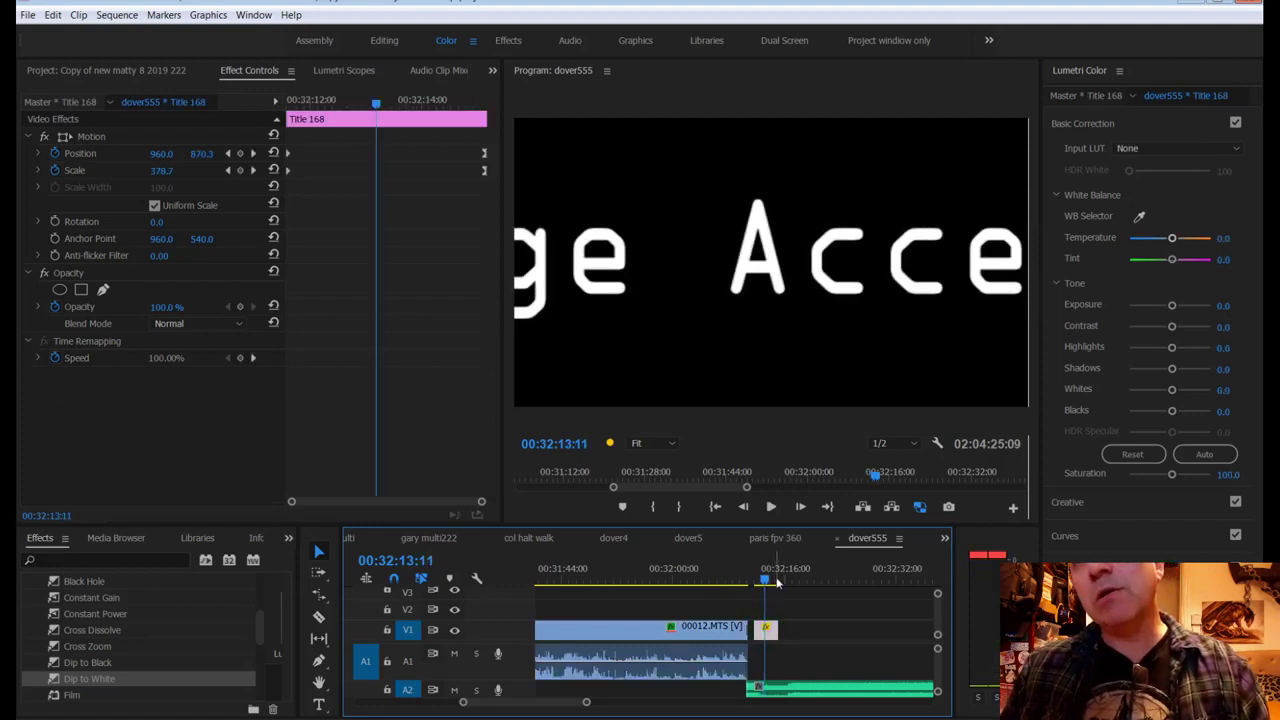
Step: Move the title's last Scale keyframe earlier, to just after 00:32:13:54
mouse_move(772, 584)
left_mouse_down()
mouse_move(758, 582)
mouse_move(777, 582)
left_mouse_up()
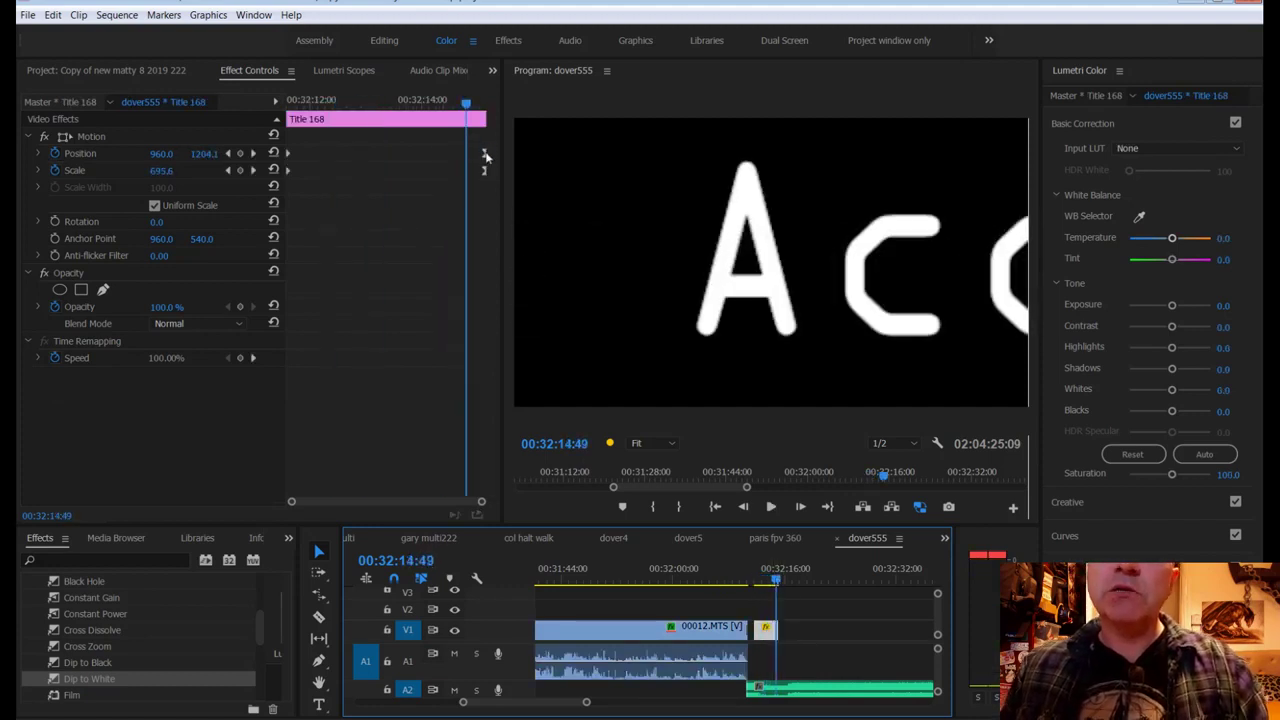
left_click(760, 688)
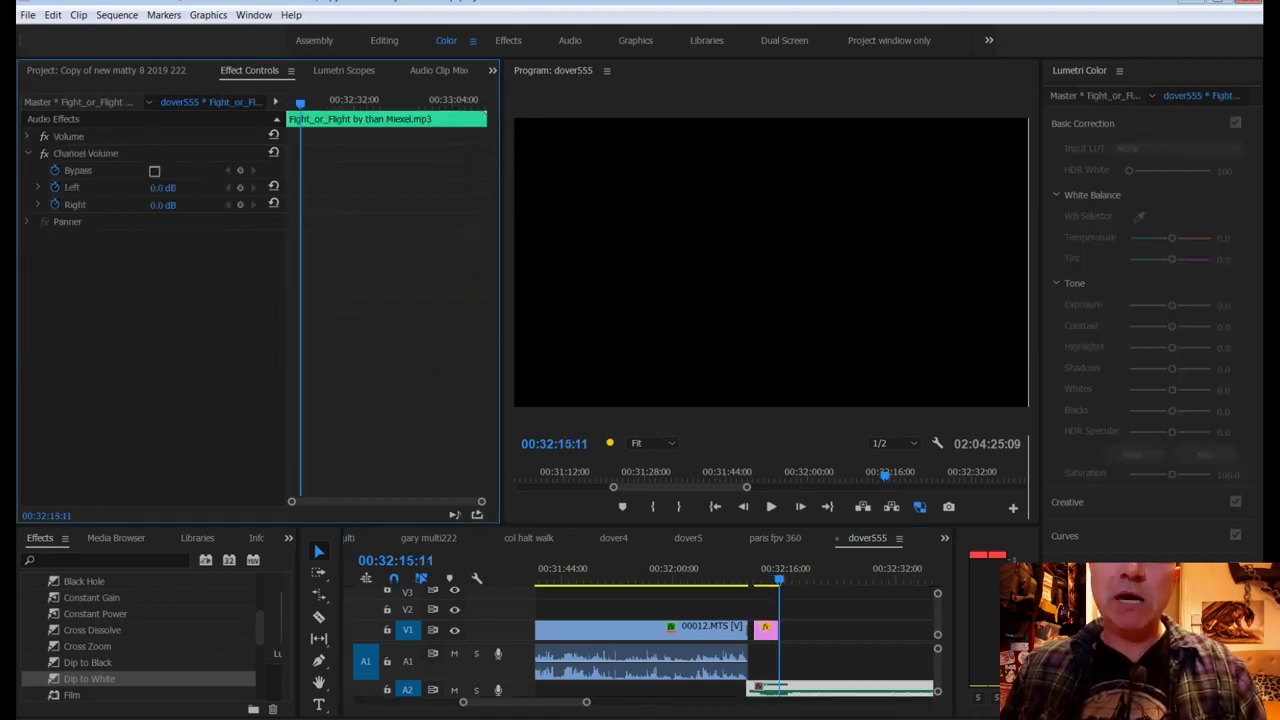
left_click_drag(779, 580, 770, 580)
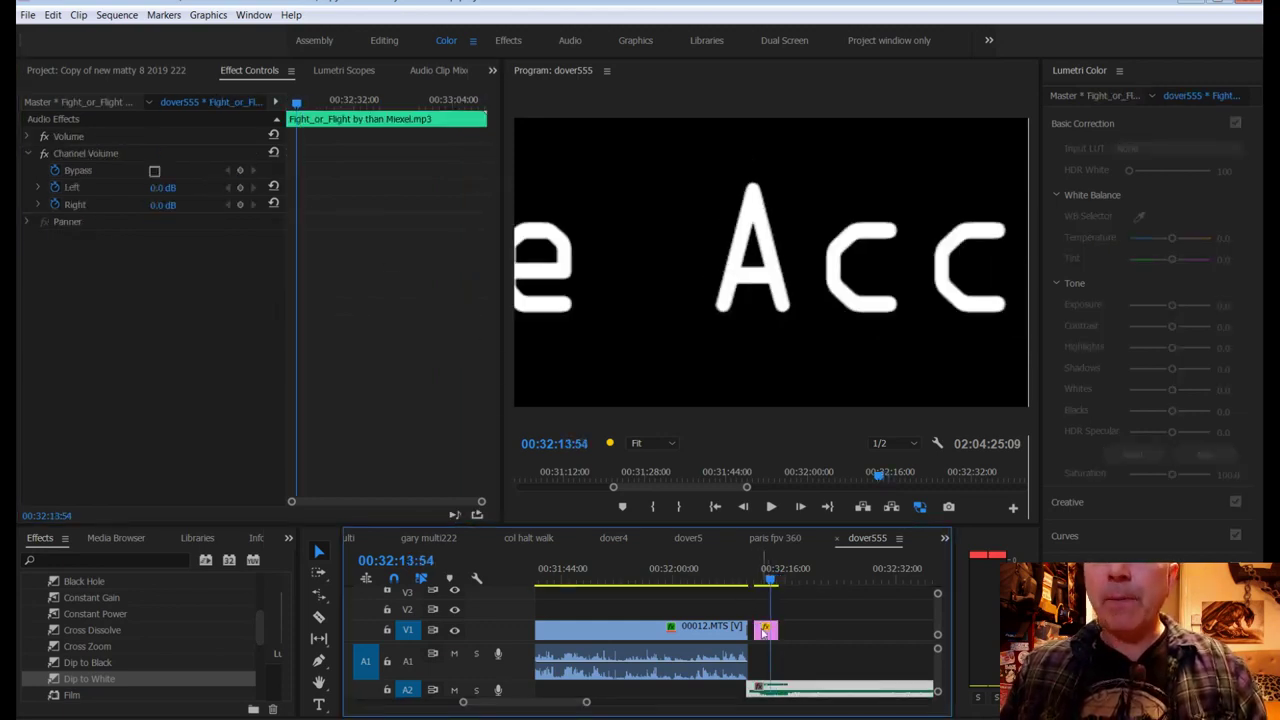
left_click(765, 627)
left_click(484, 172)
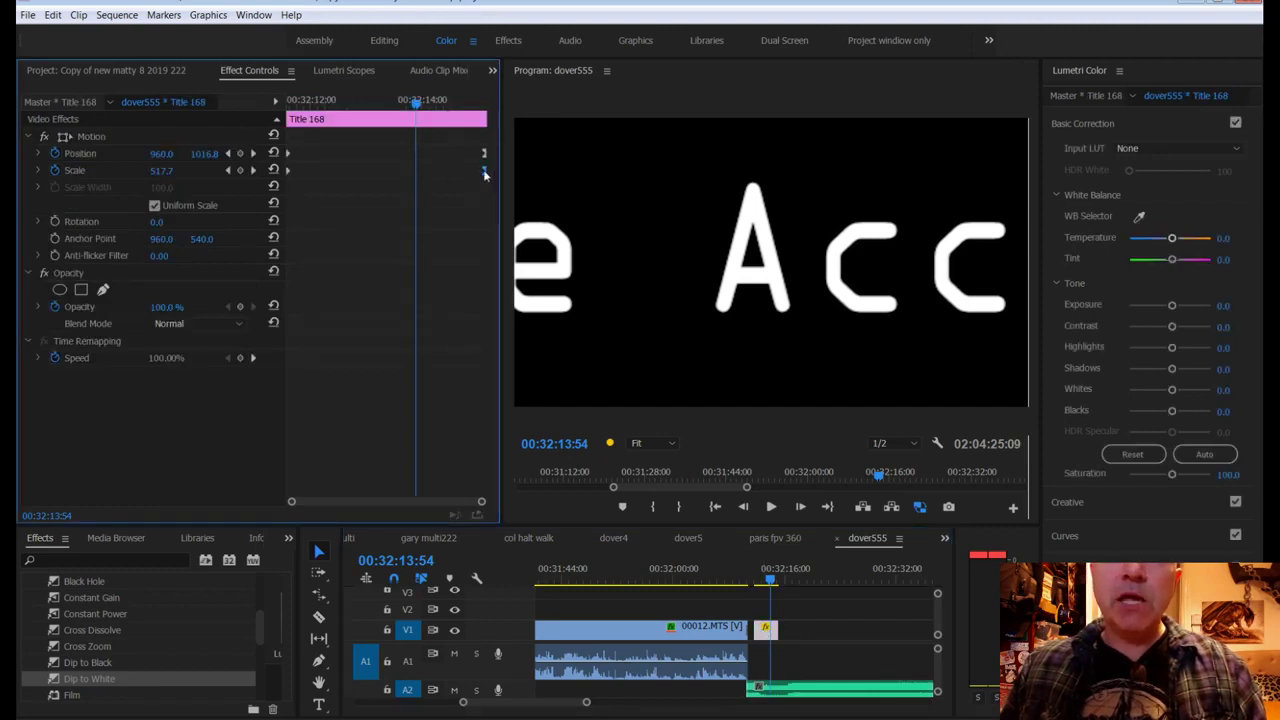
left_click_drag(484, 172, 434, 171)
Step: Add a Scale keyframe for the title at 00:32:13:54, trying a value of 400 and then setting it to 100
left_click(168, 170)
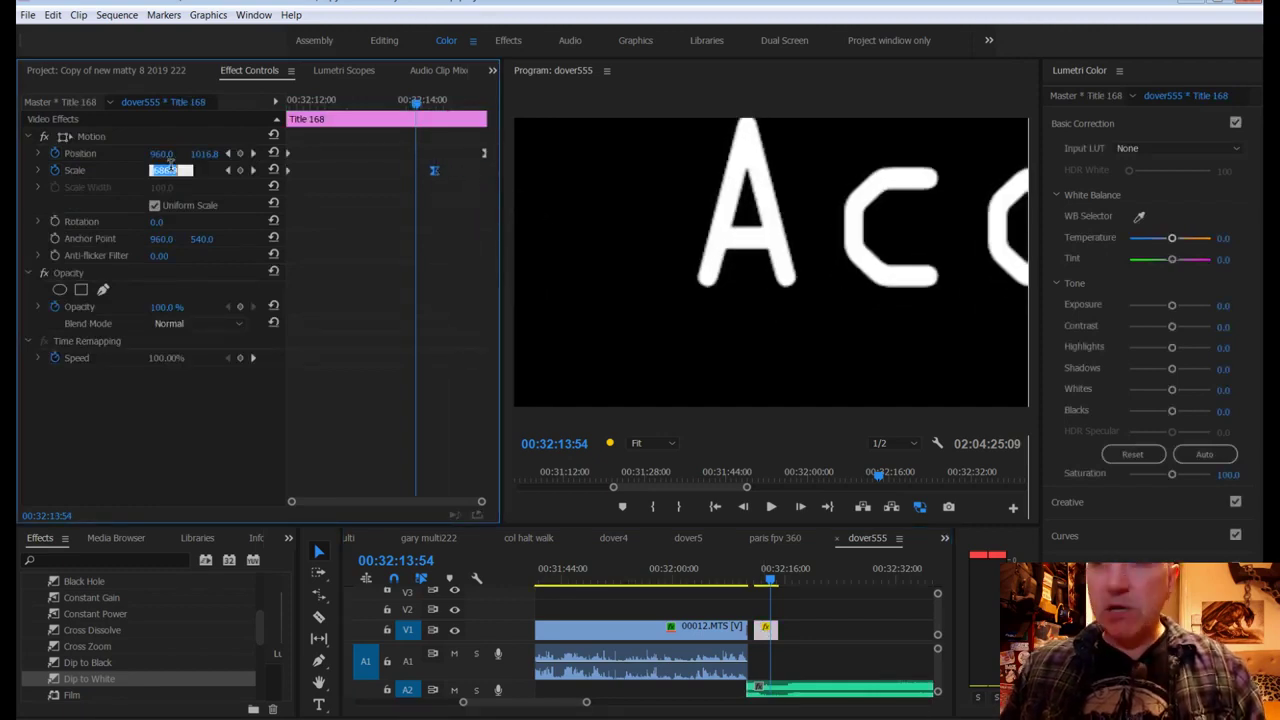
type("400")
key("Return")
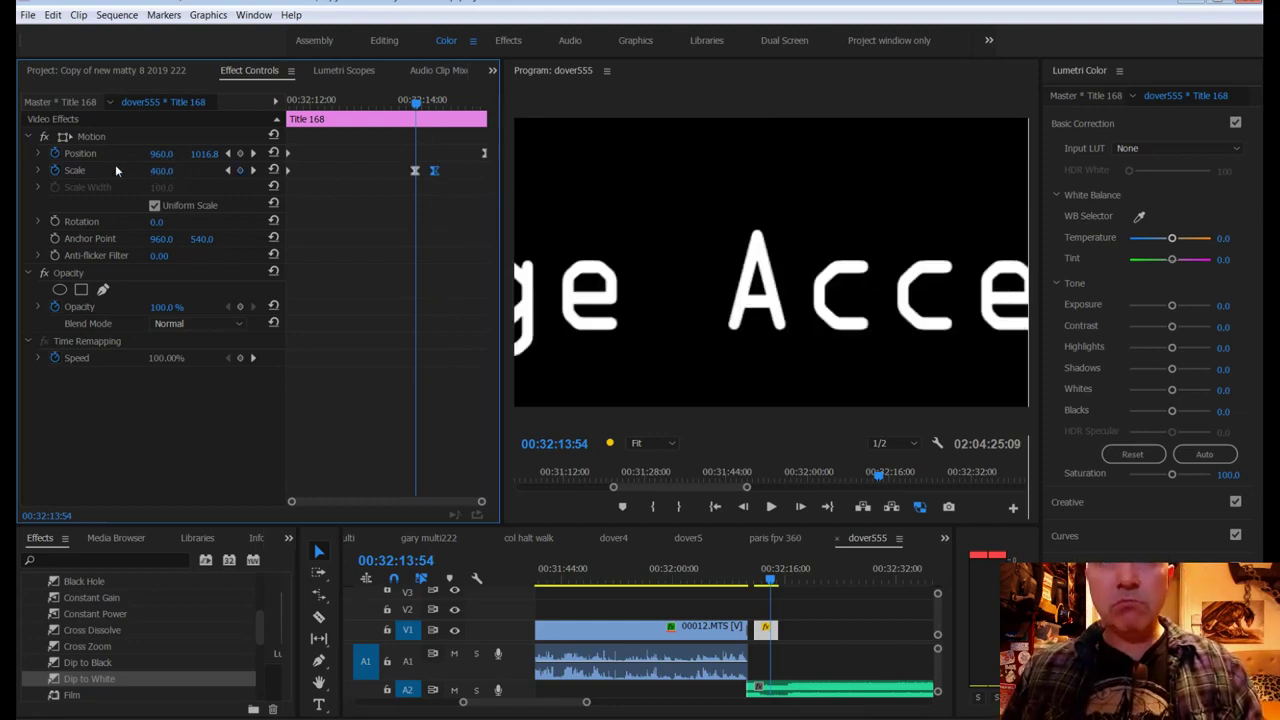
left_click(158, 170)
type("1")
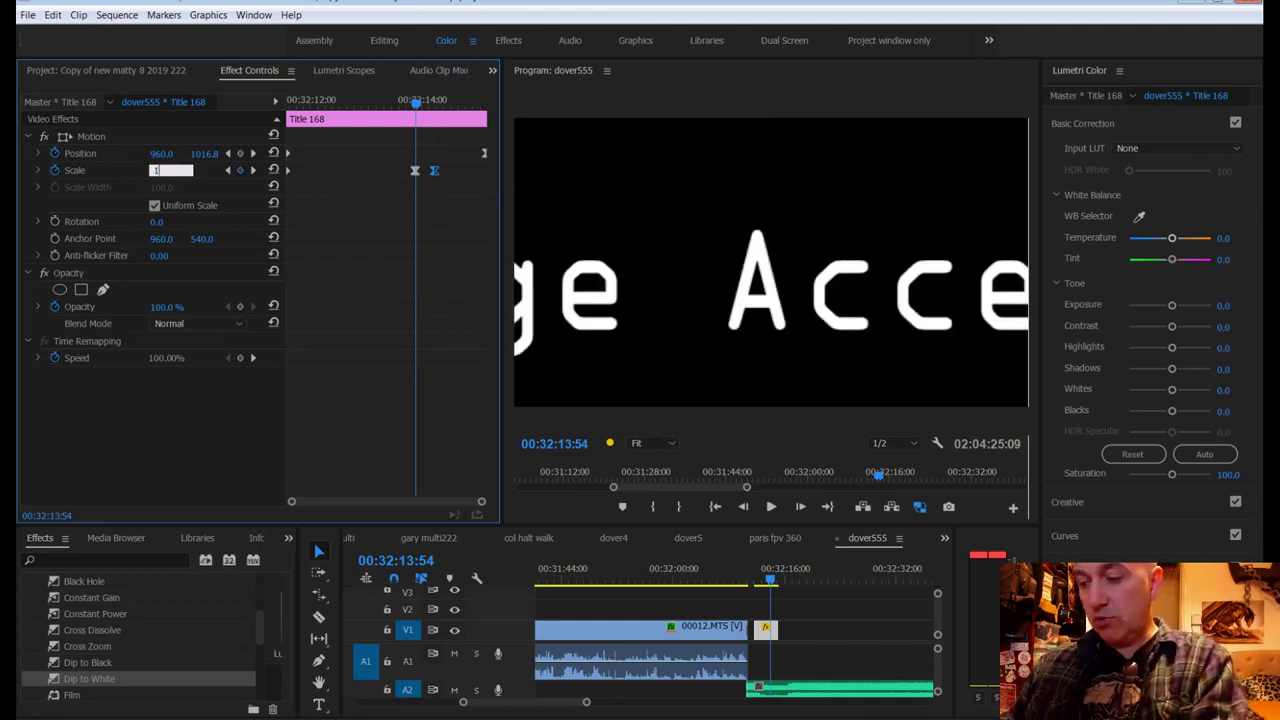
type("00")
key("Return")
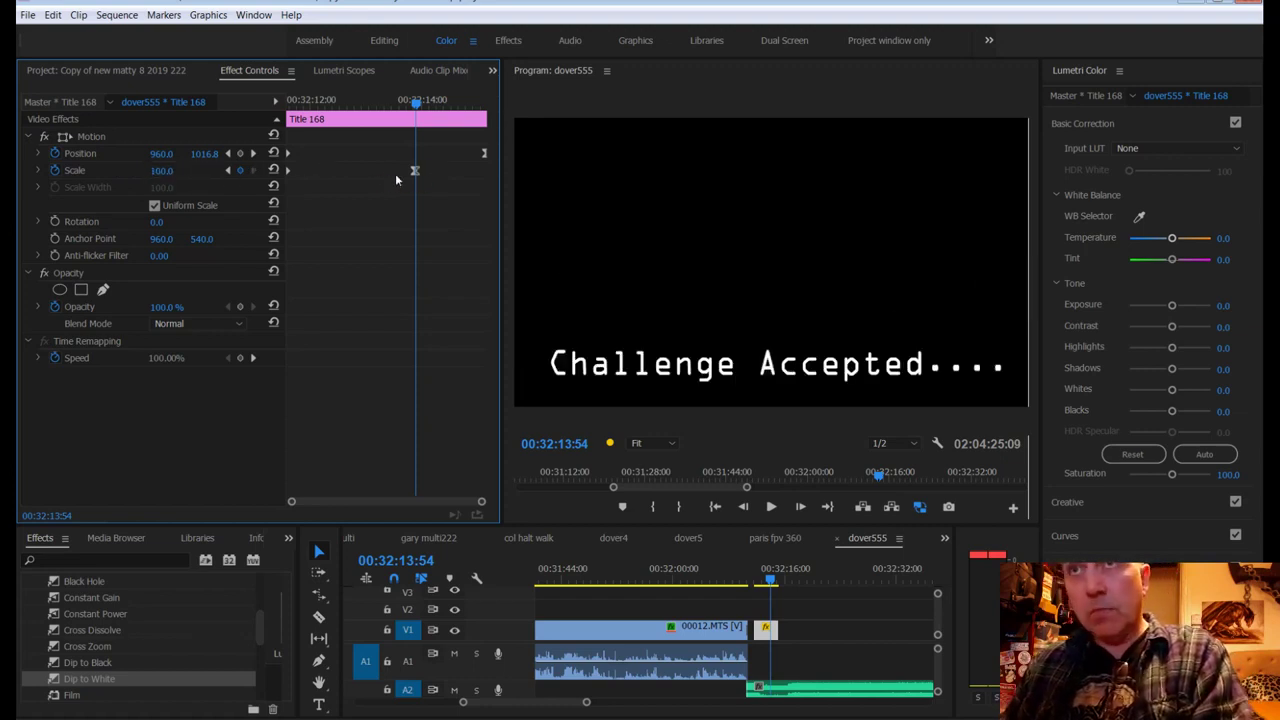
Step: Move the title's Scale keyframe from 00:32:13:54 to the end of the clip, check playback, and save the project
left_click_drag(413, 170, 484, 170)
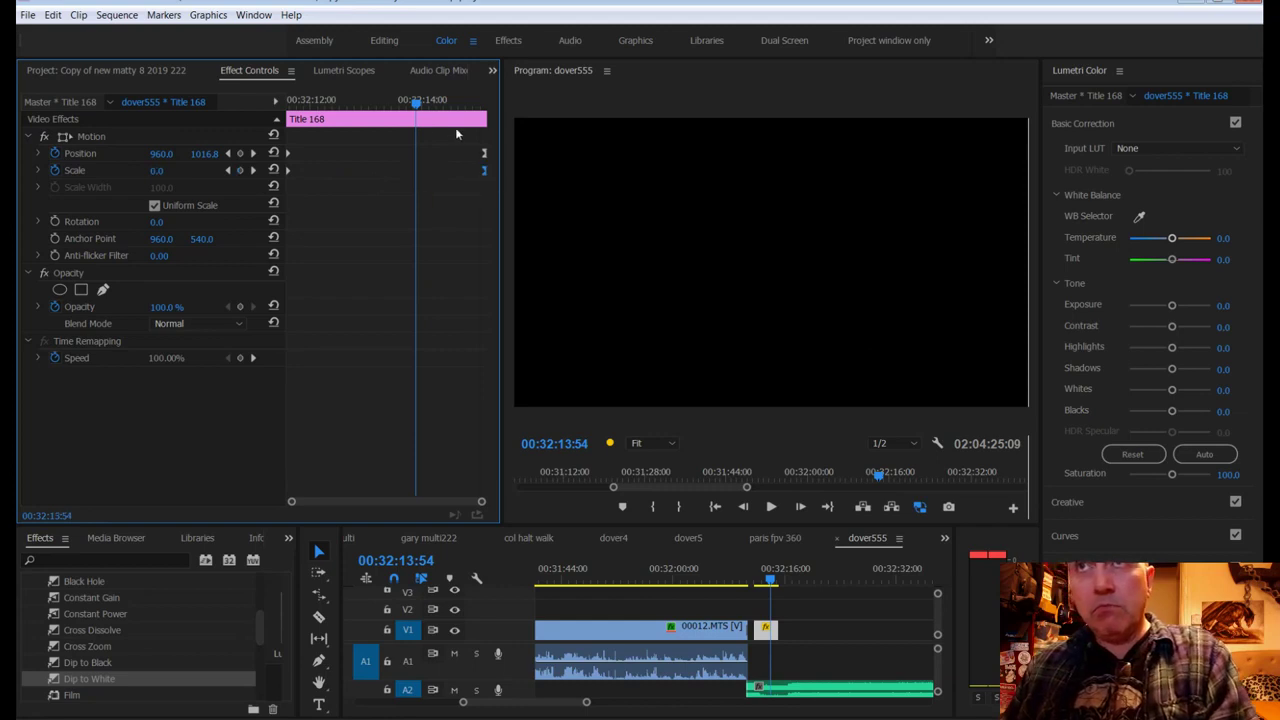
key("Down")
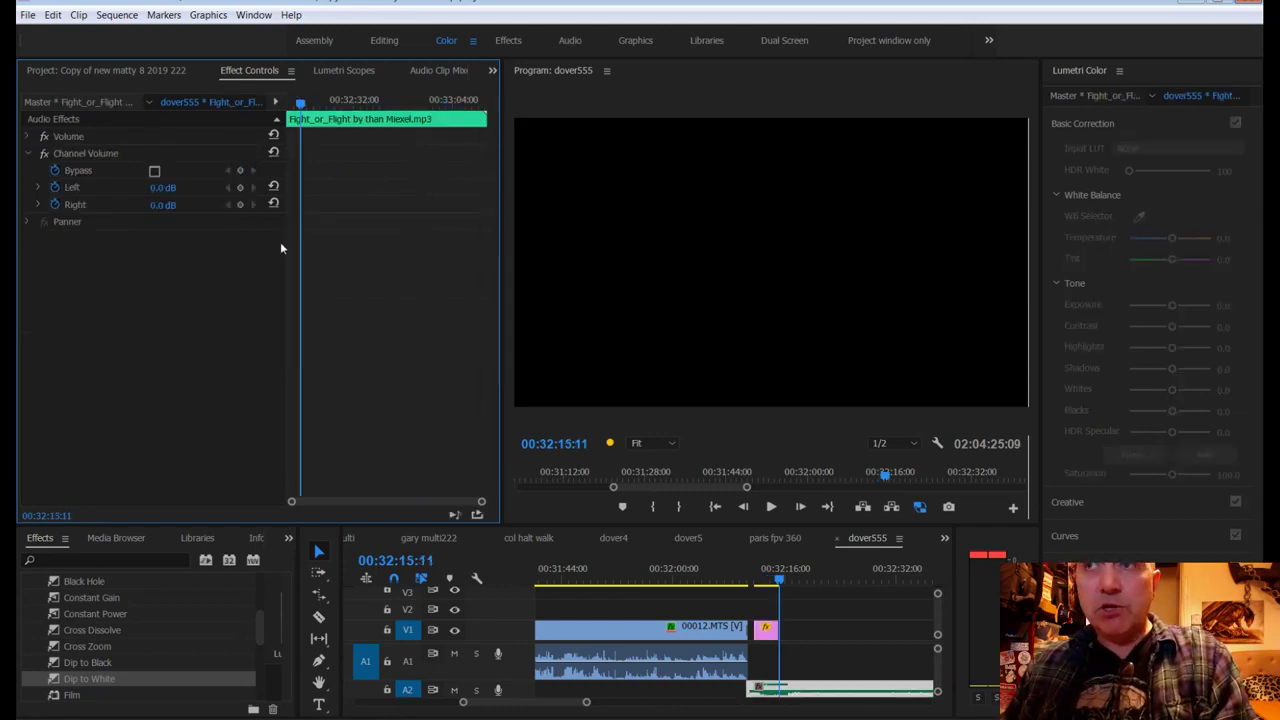
left_click(769, 580)
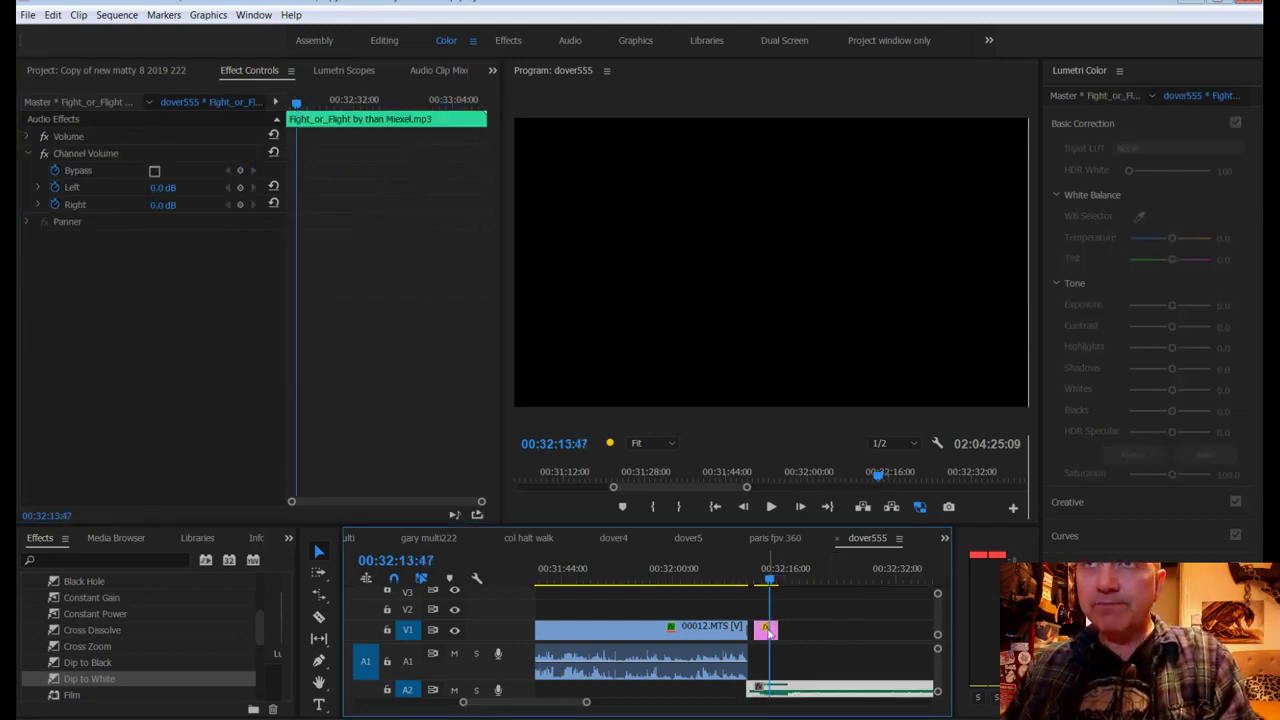
left_click(767, 629)
key("ctrl+s")
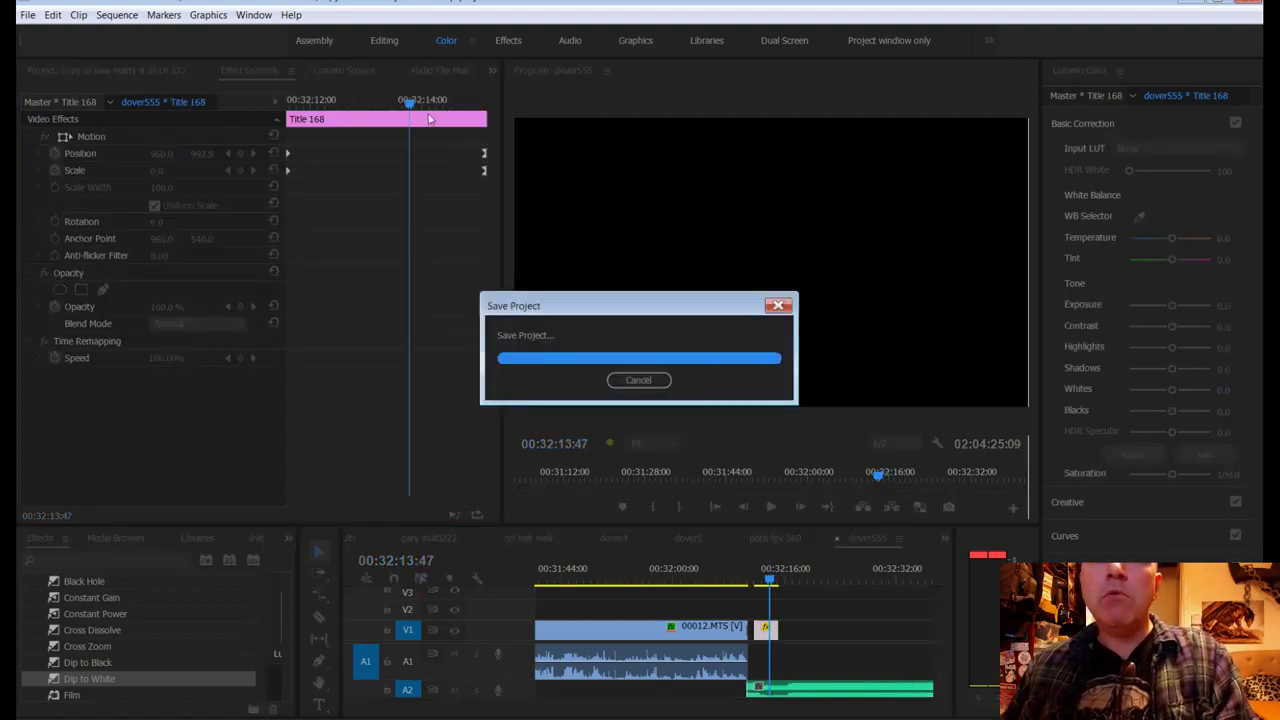
Step: Move the title's last Position keyframe to 00:32:14:53 and set its vertical position to 492
left_click_drag(430, 103, 470, 103)
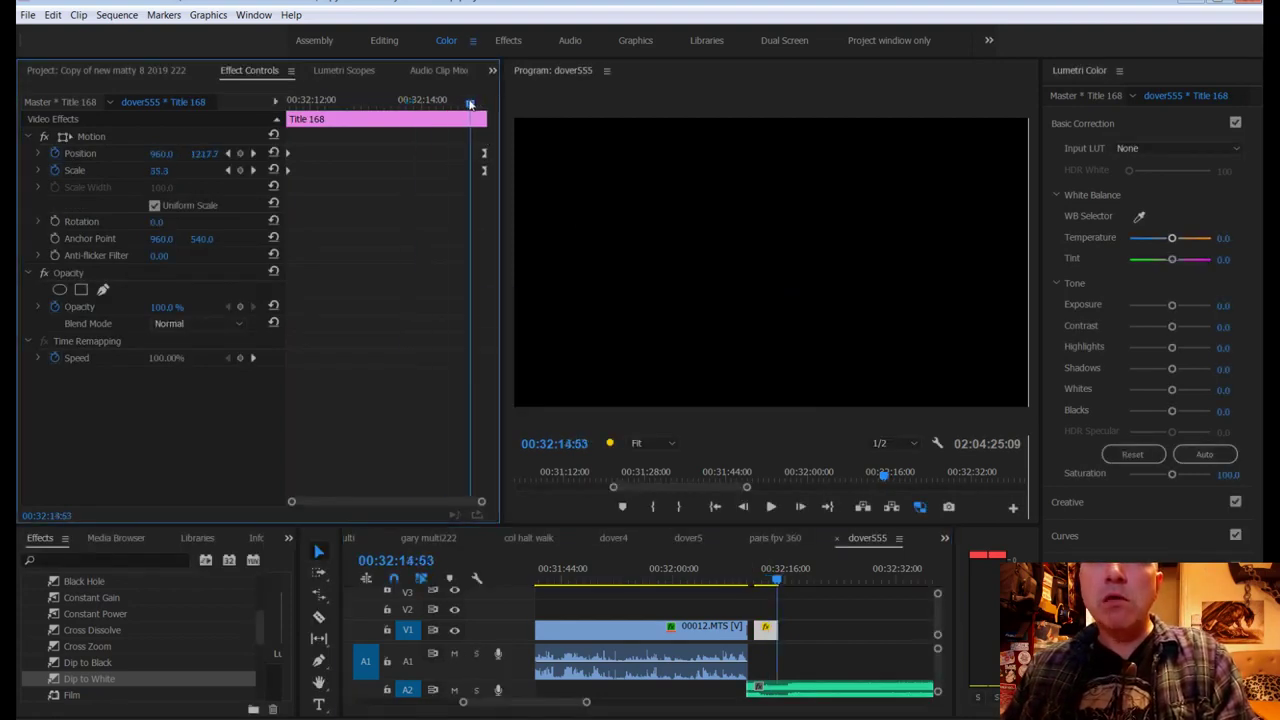
left_click_drag(485, 153, 469, 153)
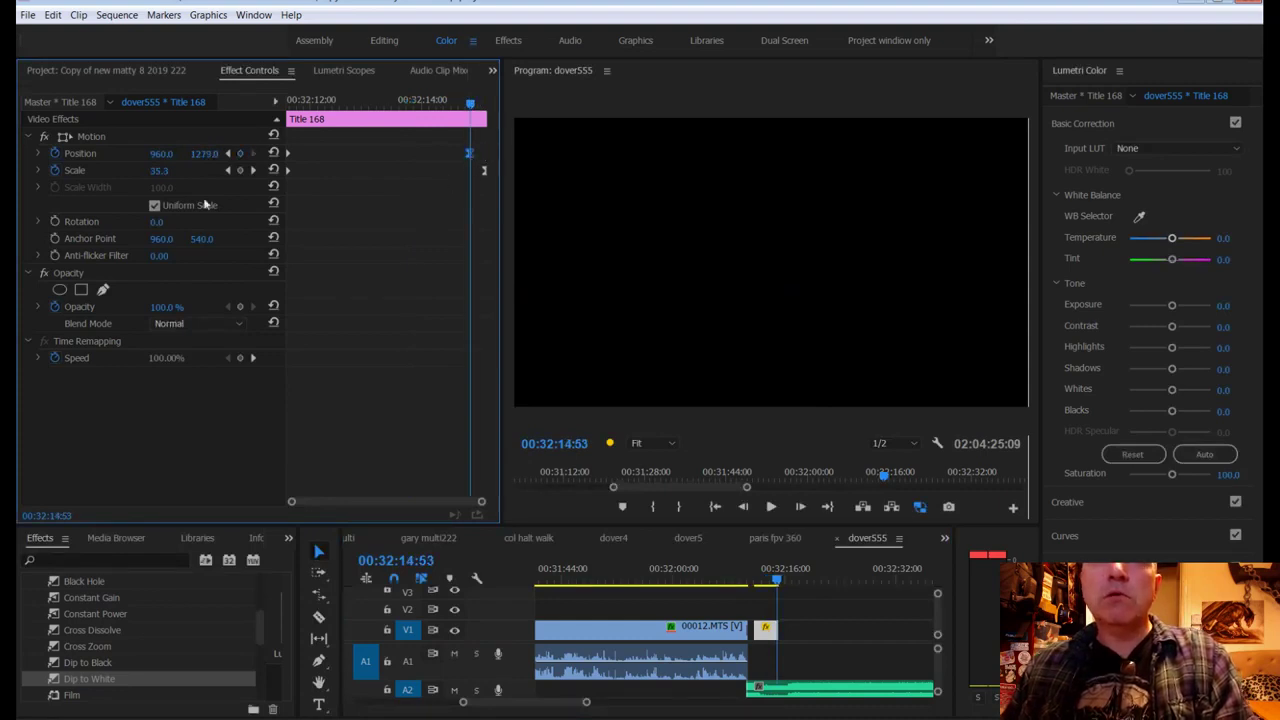
left_click(228, 153)
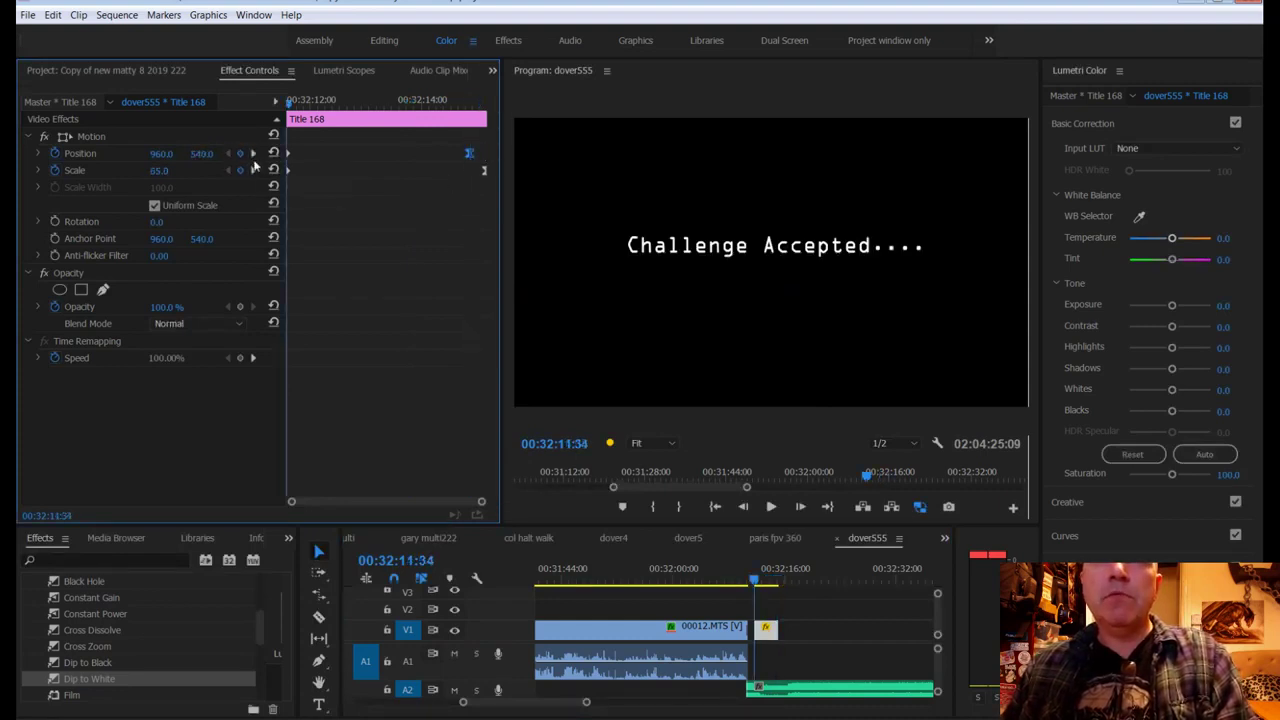
left_click(253, 153)
left_click(204, 154)
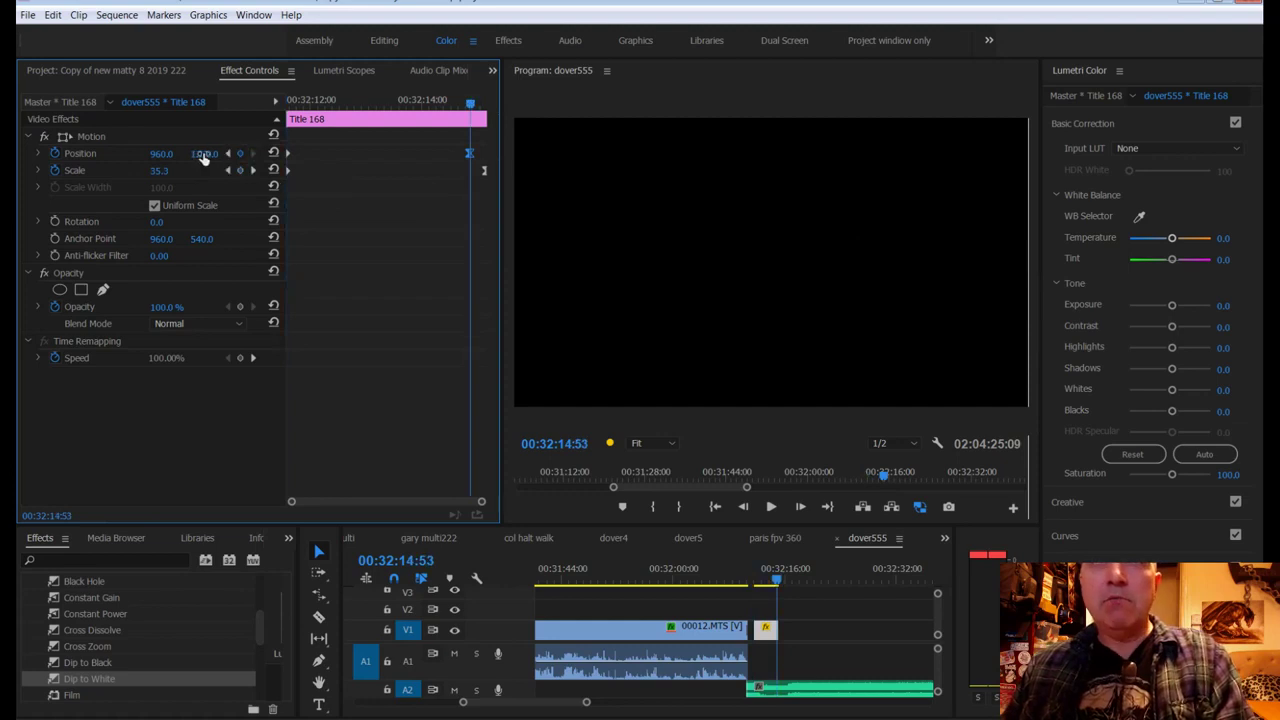
left_click_drag(204, 153, 120, 153)
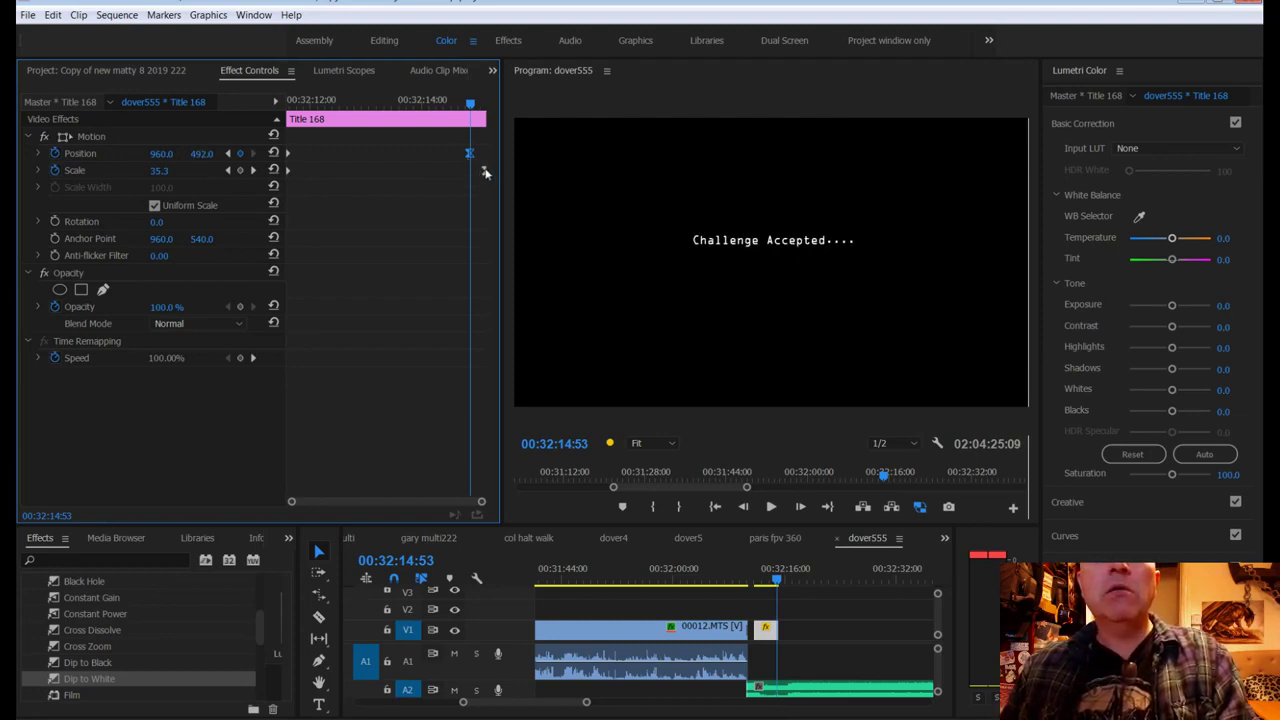
Step: Move the title's last Scale keyframe to 00:32:14:53, give it Linear interpolation, and play back the animation
mouse_move(485, 172)
left_mouse_down()
mouse_move(371, 185)
mouse_move(484, 180)
mouse_move(473, 192)
left_mouse_up()
right_click(470, 171)
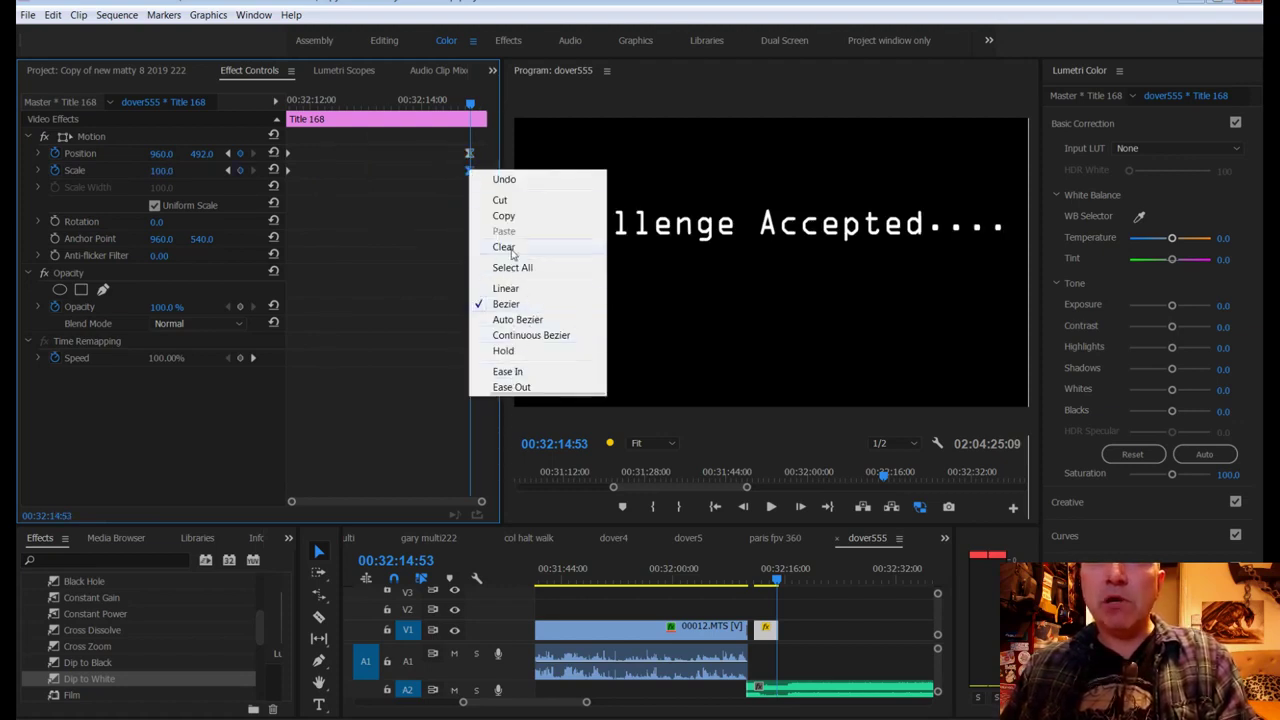
left_click(510, 293)
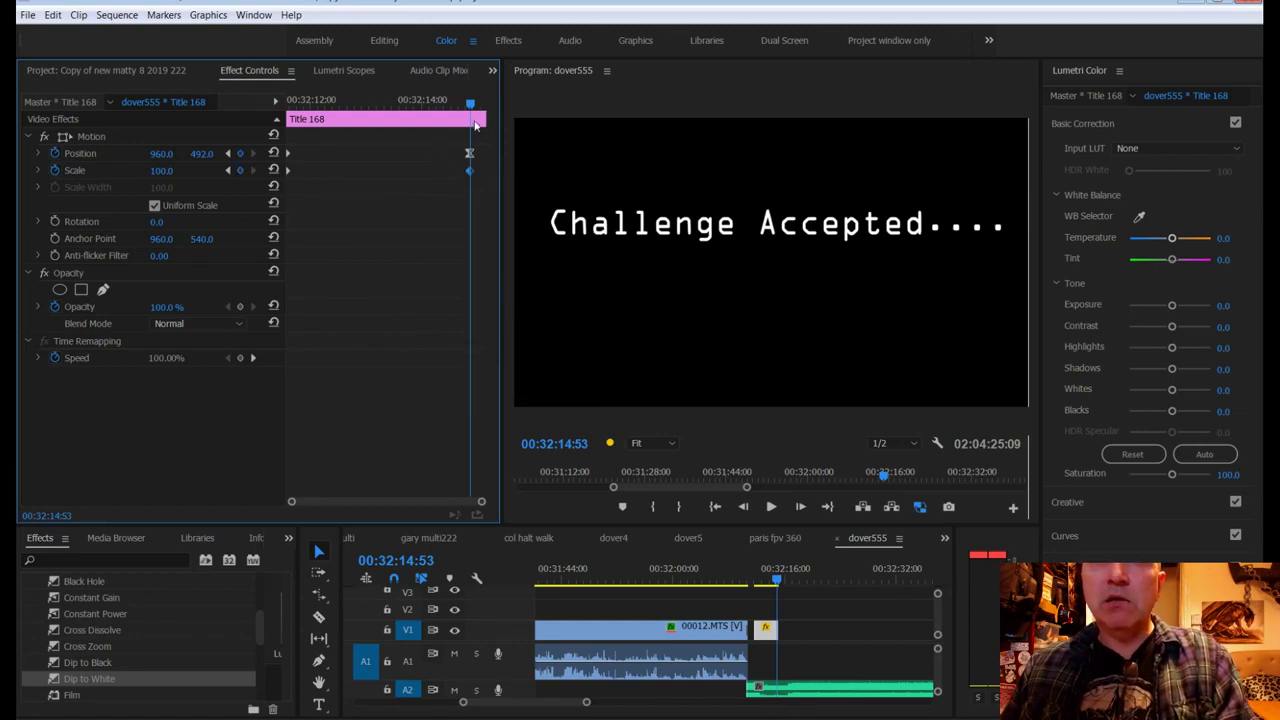
left_click_drag(468, 108, 388, 104)
key("space")
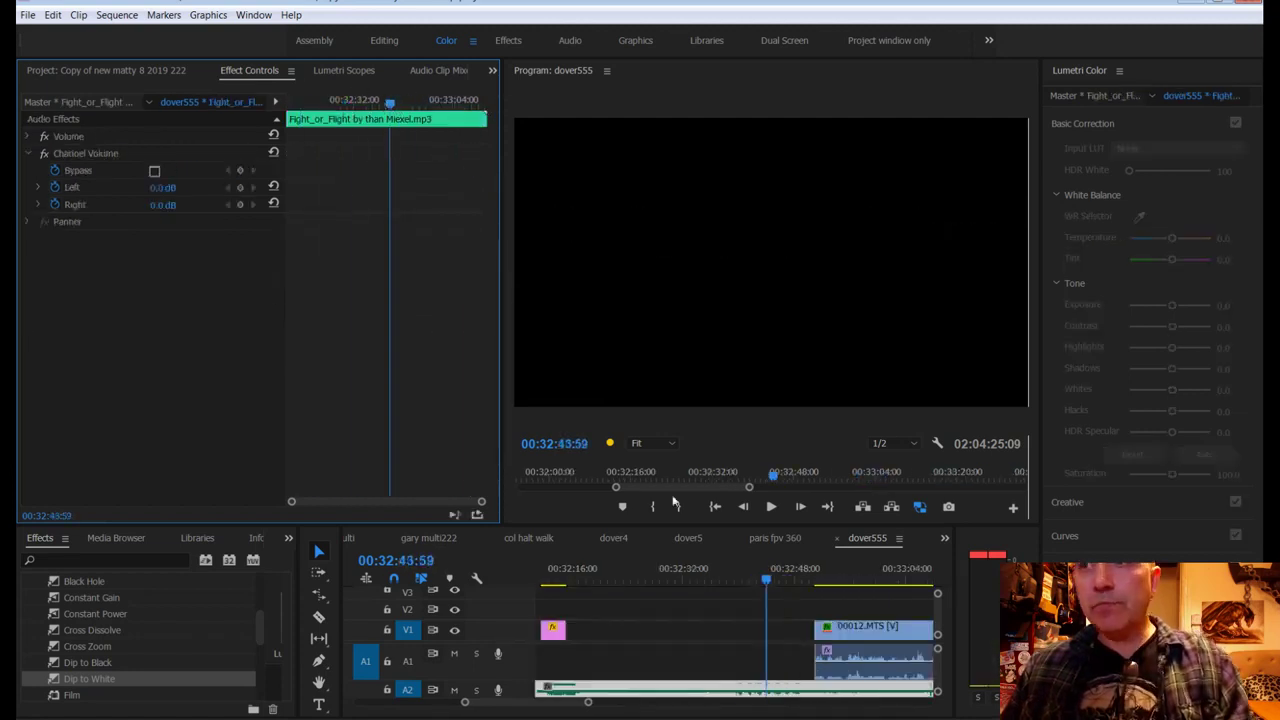
Step: Set the Temporal Interpolation of the title's last Position keyframe to Linear
left_click(551, 569)
left_click(552, 629)
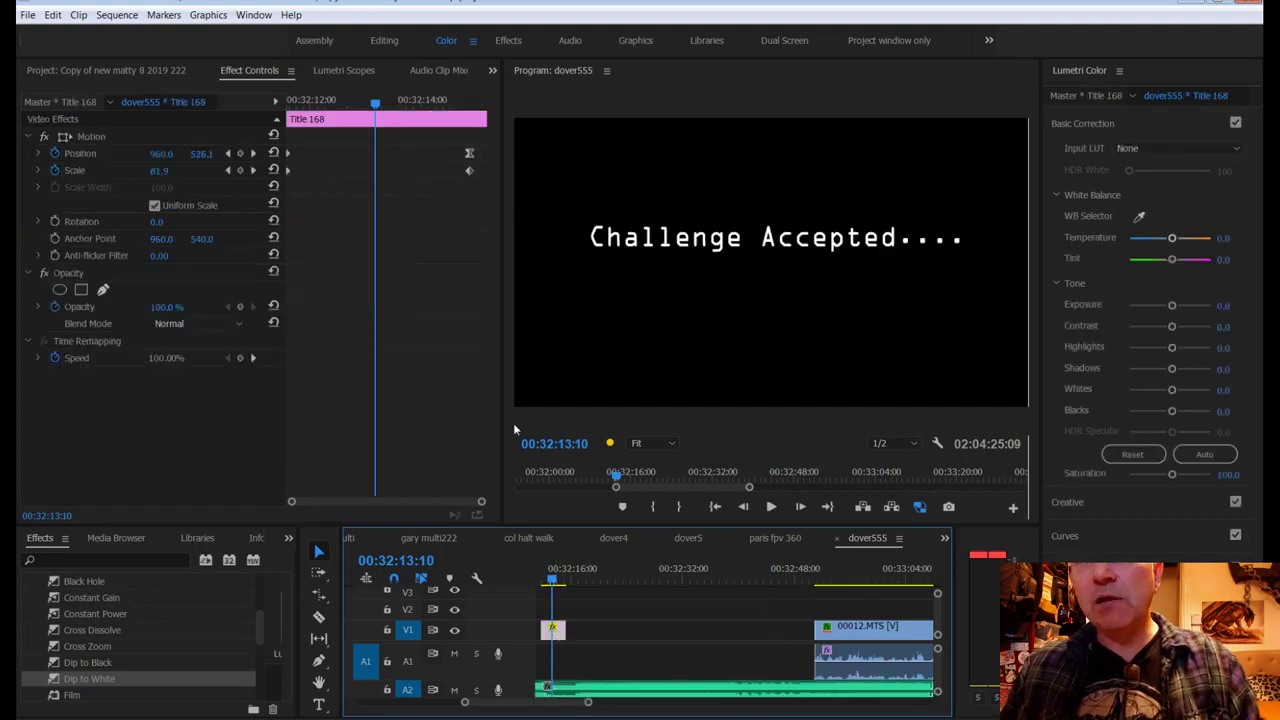
right_click(469, 153)
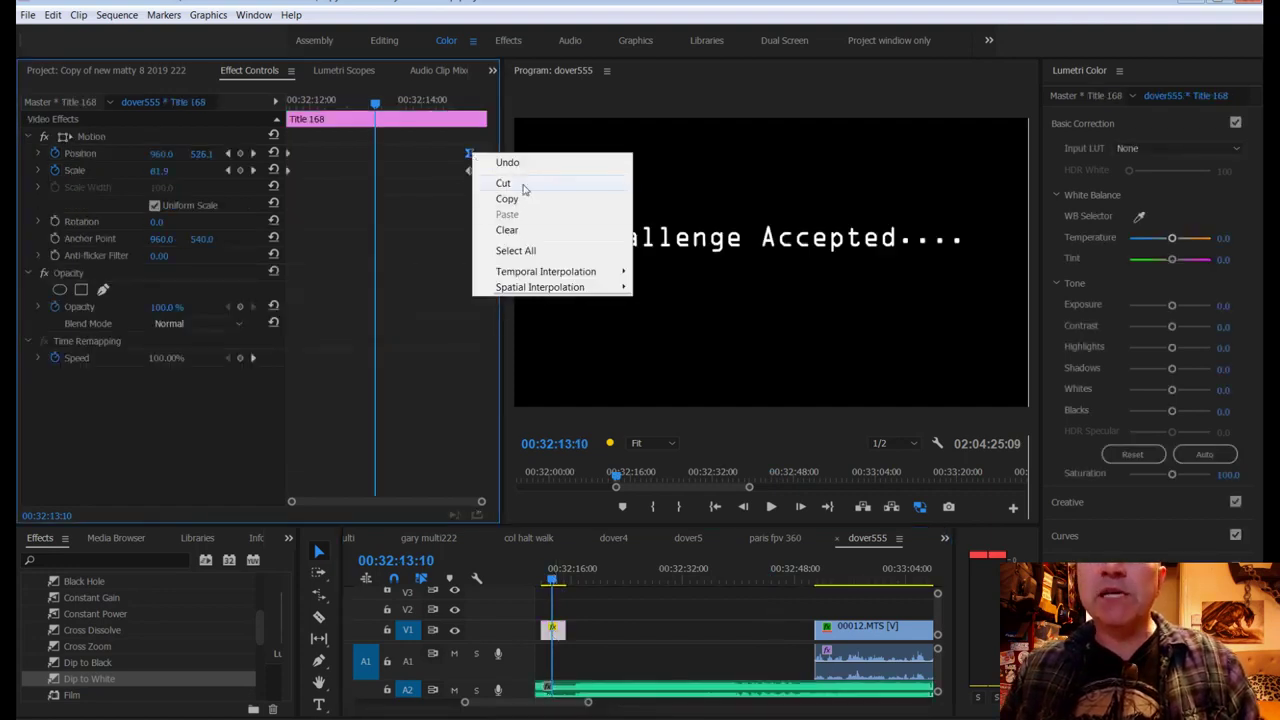
mouse_move(530, 276)
left_click(674, 274)
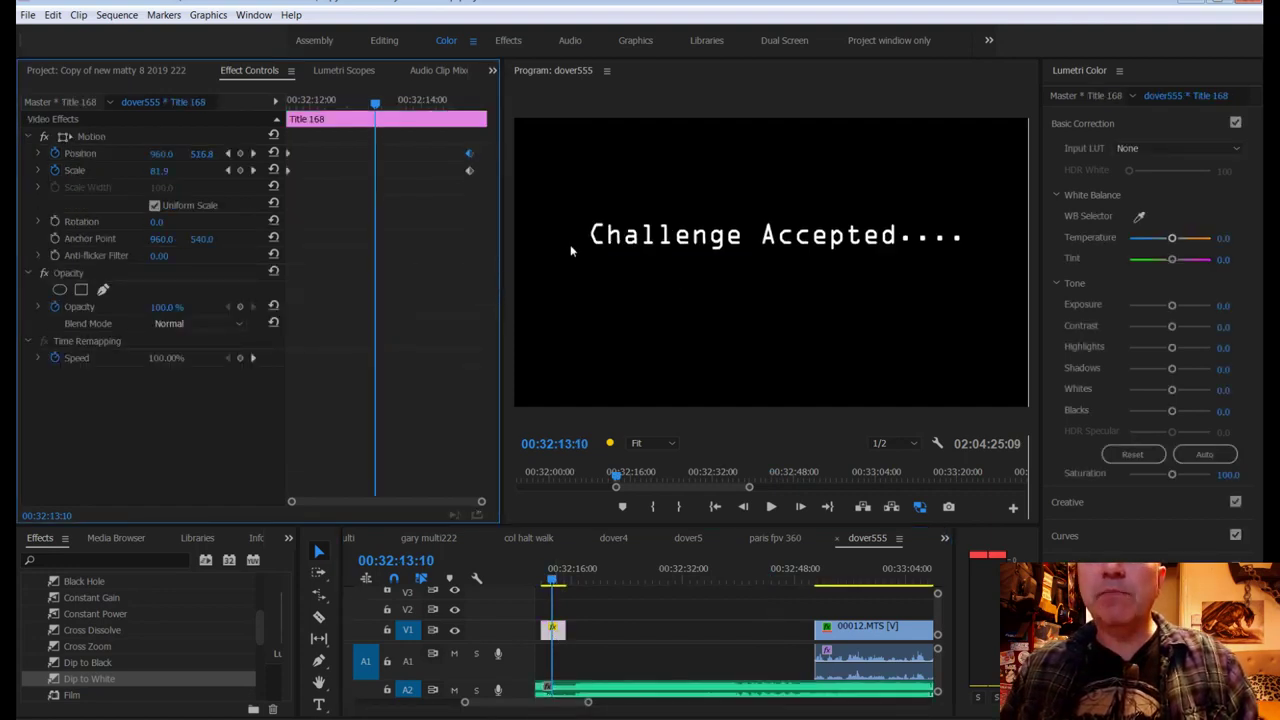
Step: Move the title's last Position and Scale keyframes together to the end of the clip and play the title from its start
left_click_drag(451, 152, 486, 171)
left_click_drag(376, 102, 271, 101)
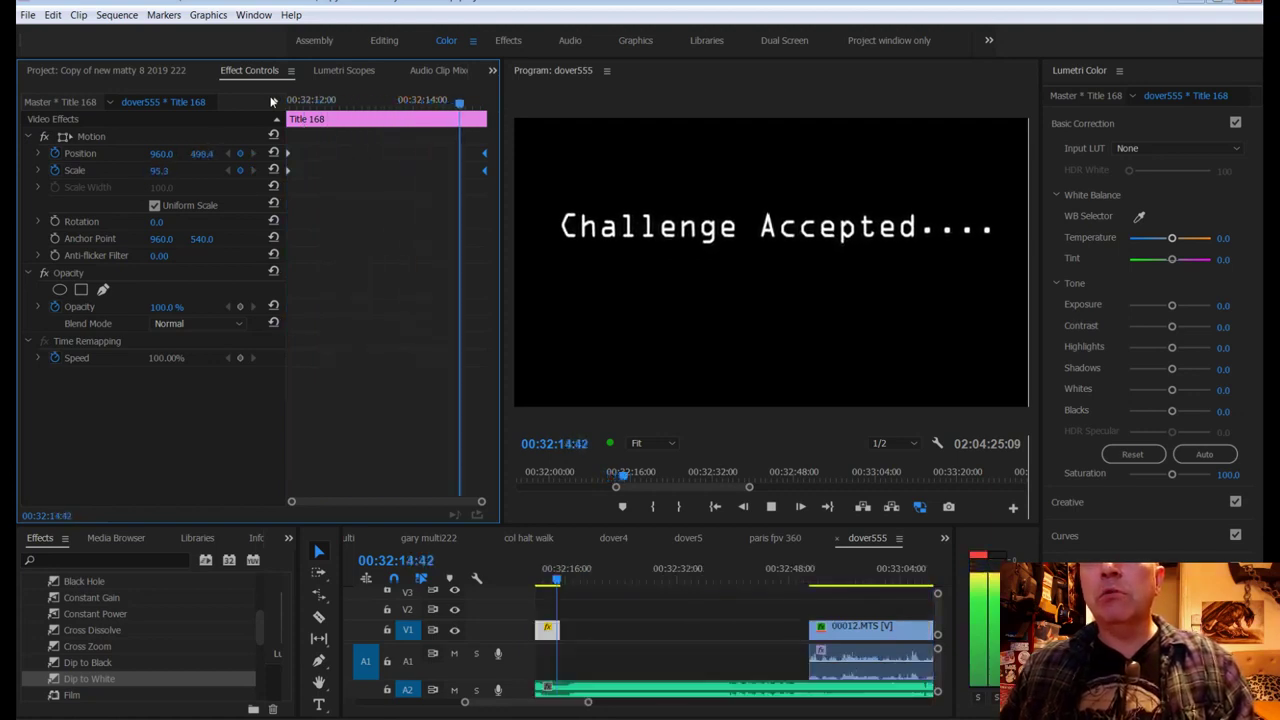
left_click_drag(481, 102, 251, 98)
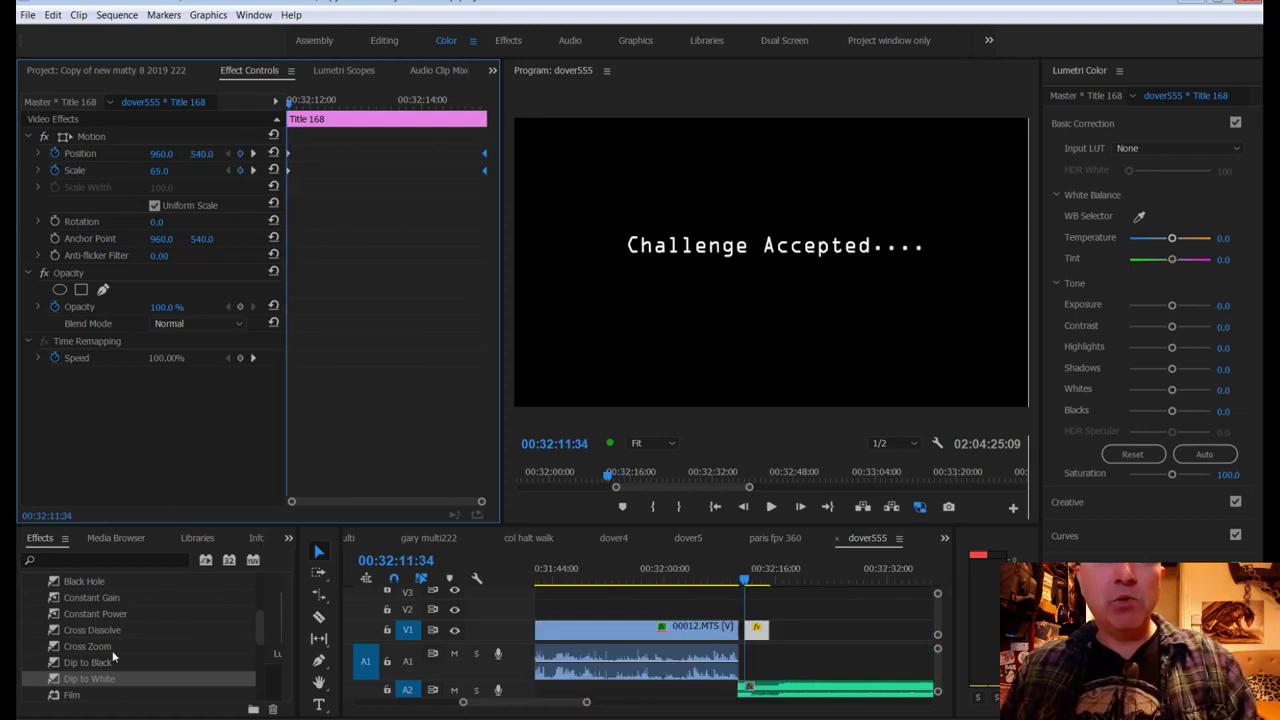
Step: Find the Strobe Light video effect with the search text "stro" and apply it to the title clip
left_click(112, 561)
type("stro")
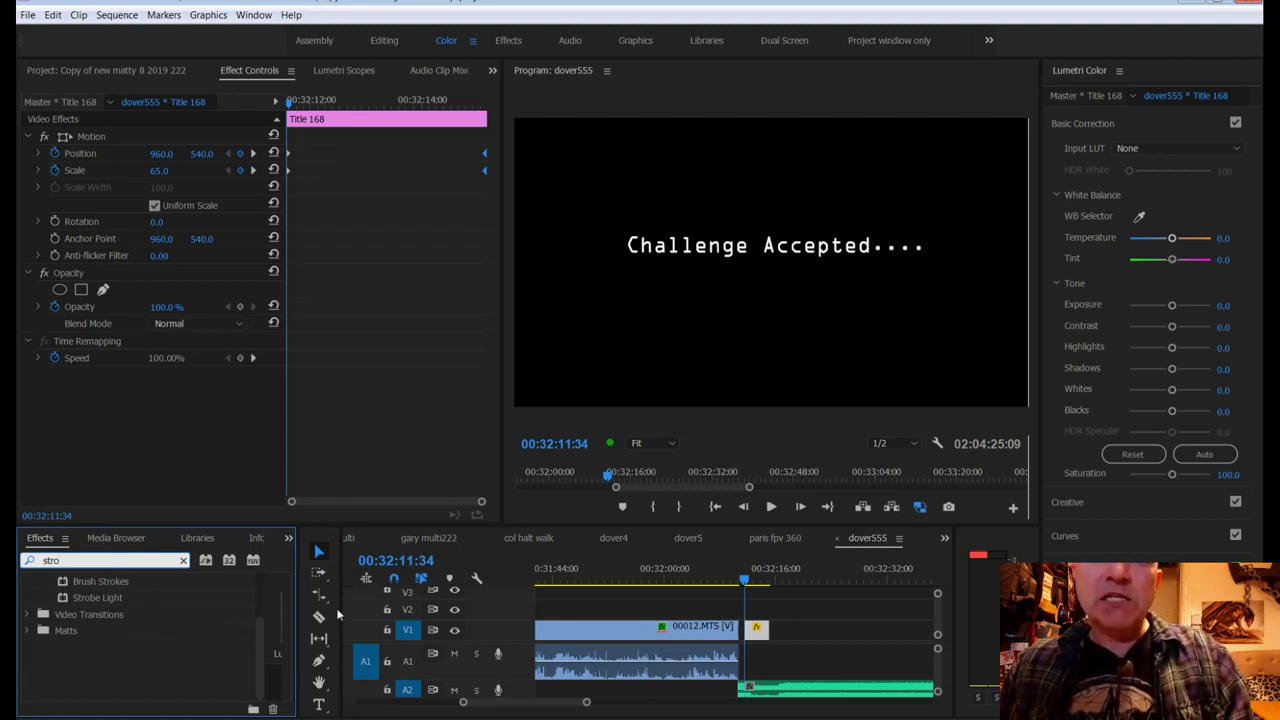
scroll(258, 601, "up", 3)
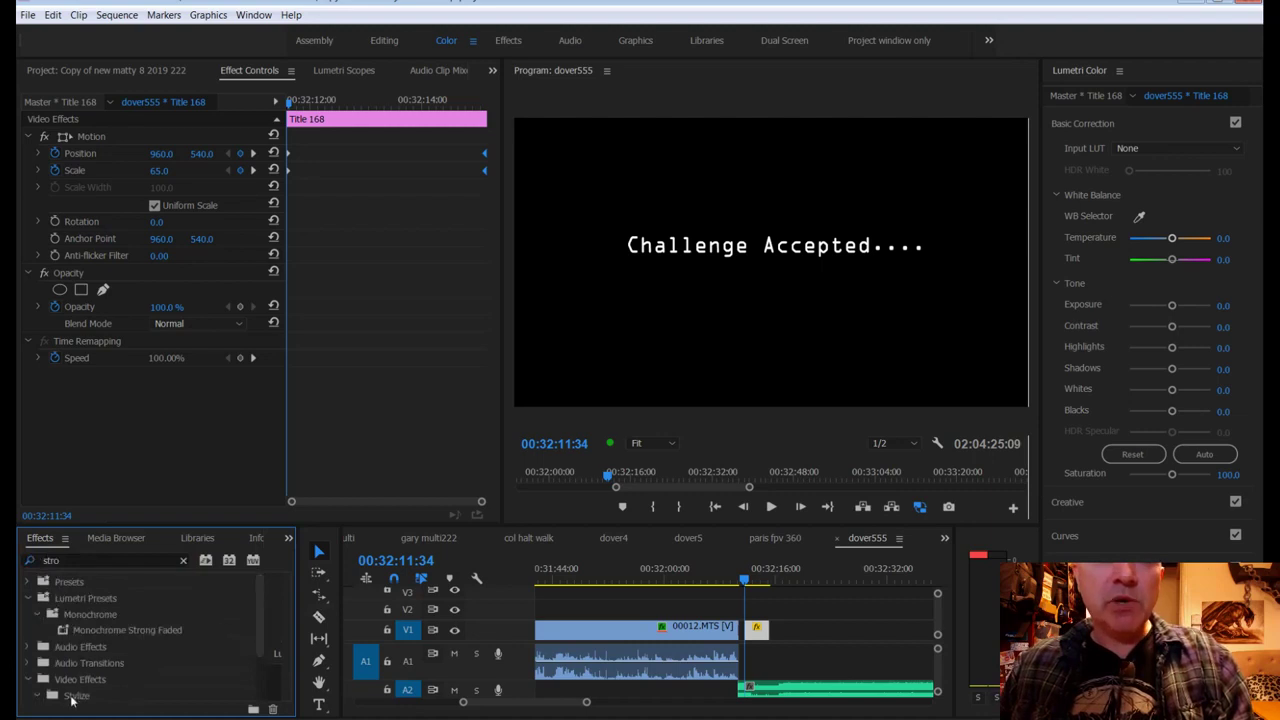
left_click_drag(263, 623, 258, 682)
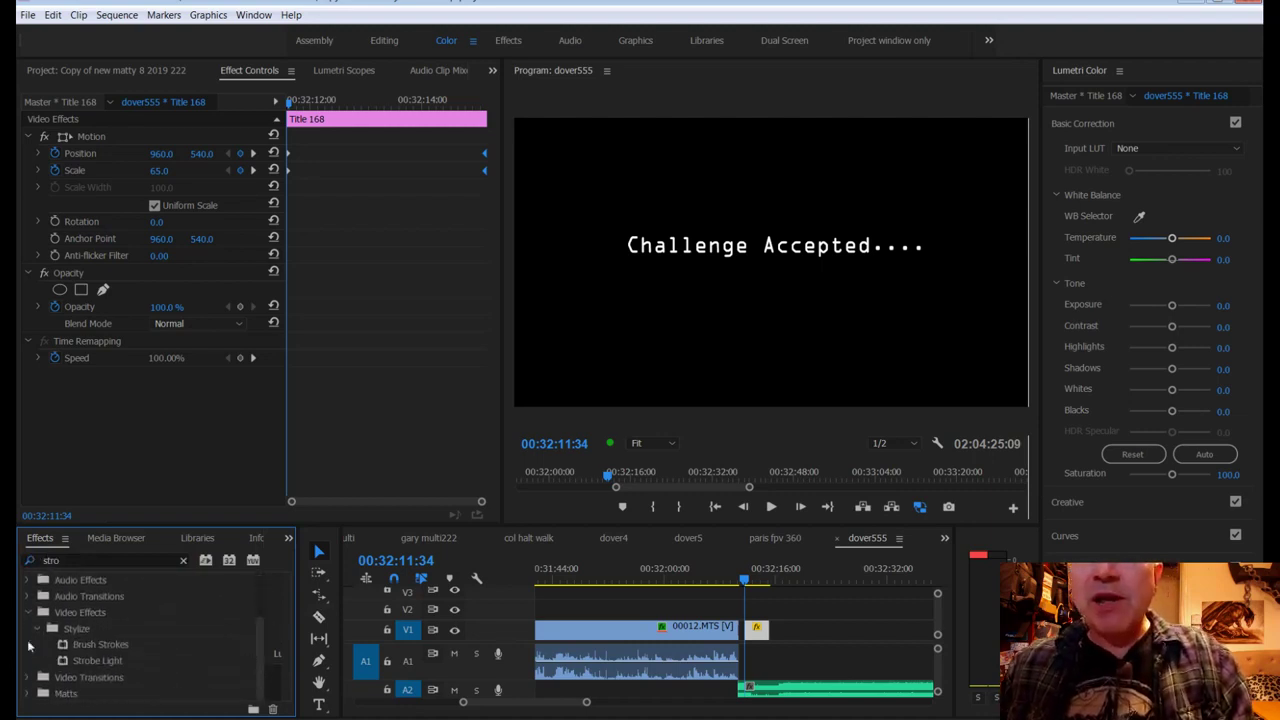
left_click(78, 661)
left_click_drag(74, 664, 760, 630)
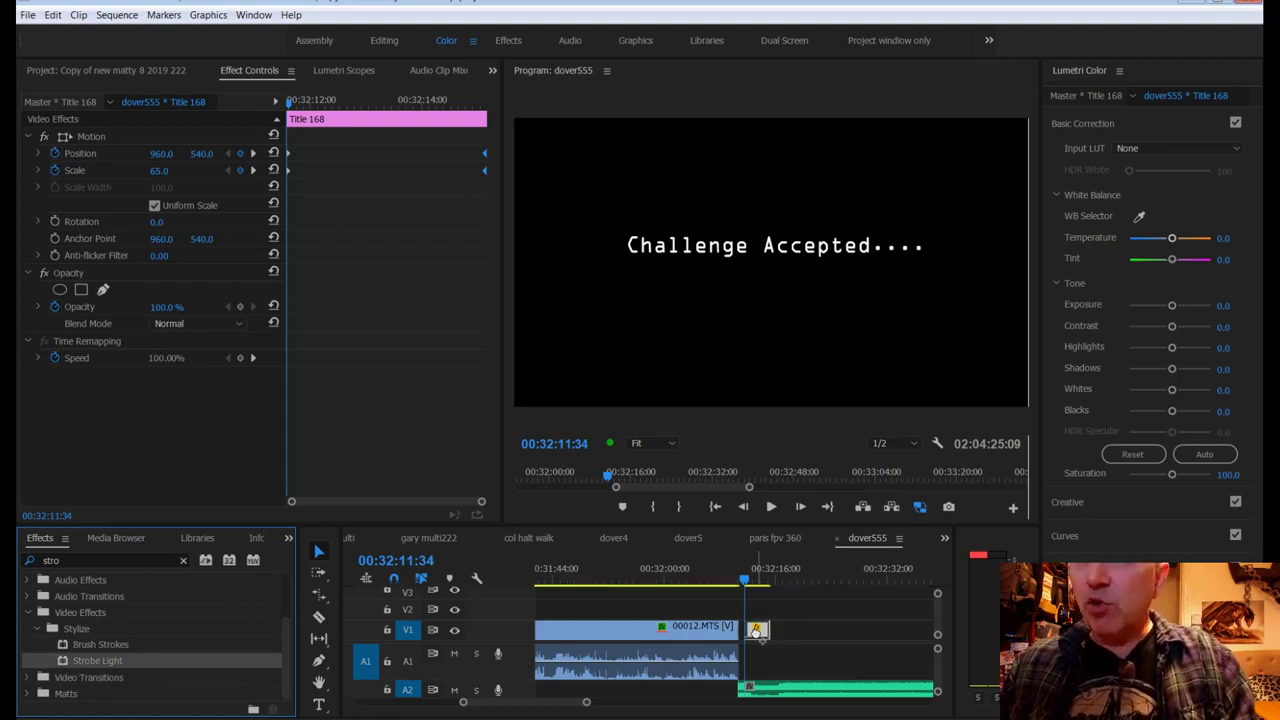
Step: Set the title's Strobe Light to red with a Strobe Duration of 0.16 and a Strobe Period of 0.31 seconds, and play it back
left_click(158, 409)
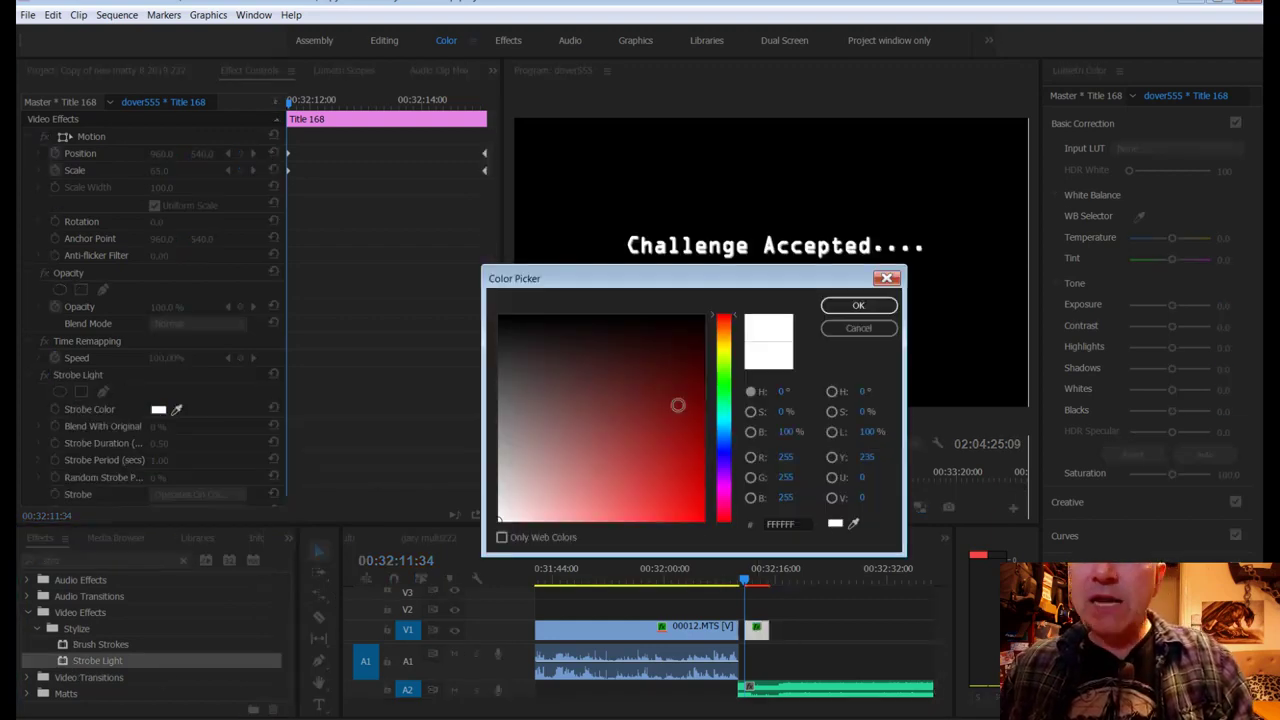
left_click(694, 520)
left_click(858, 306)
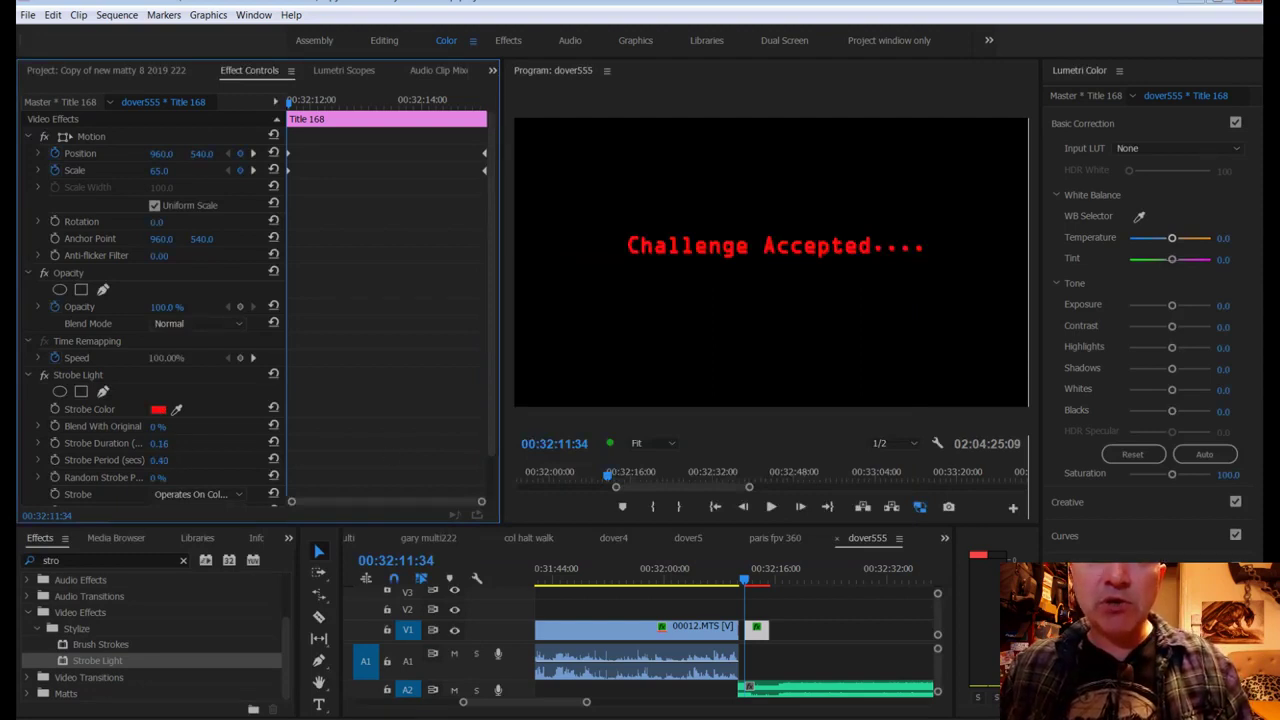
mouse_move(158, 460)
left_mouse_down()
mouse_move(140, 460)
mouse_move(166, 460)
left_mouse_up()
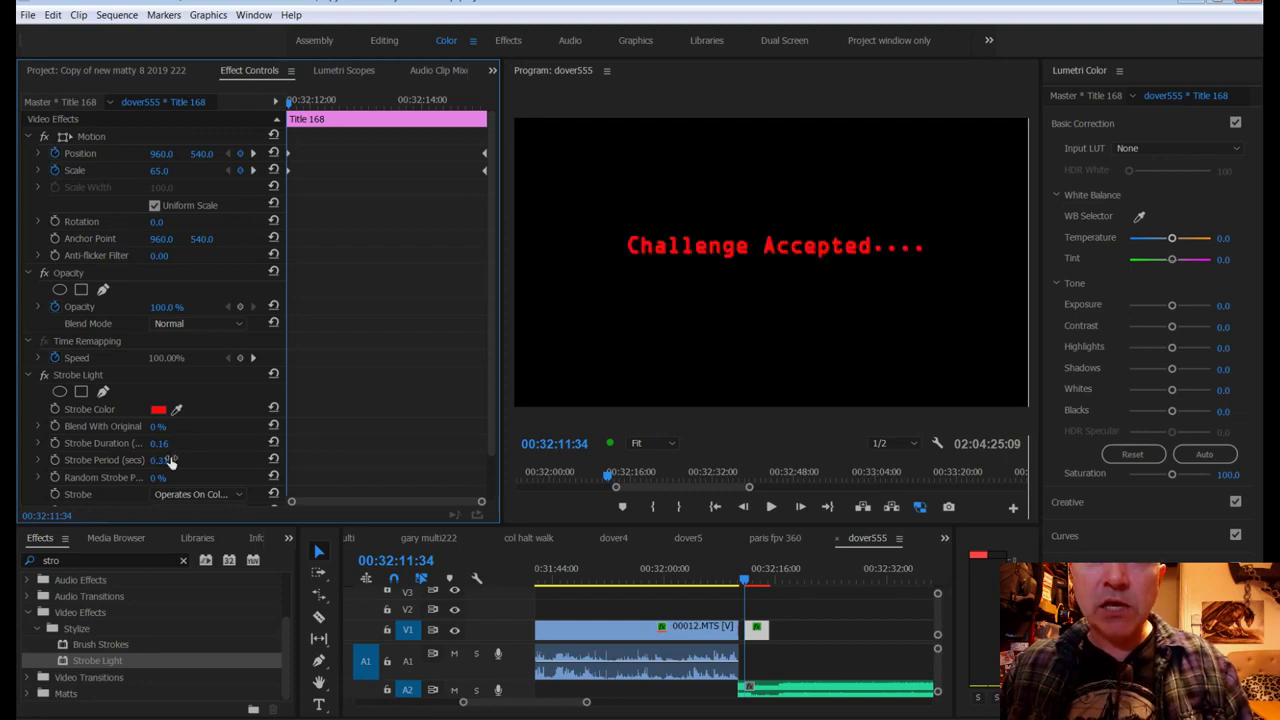
key("space")
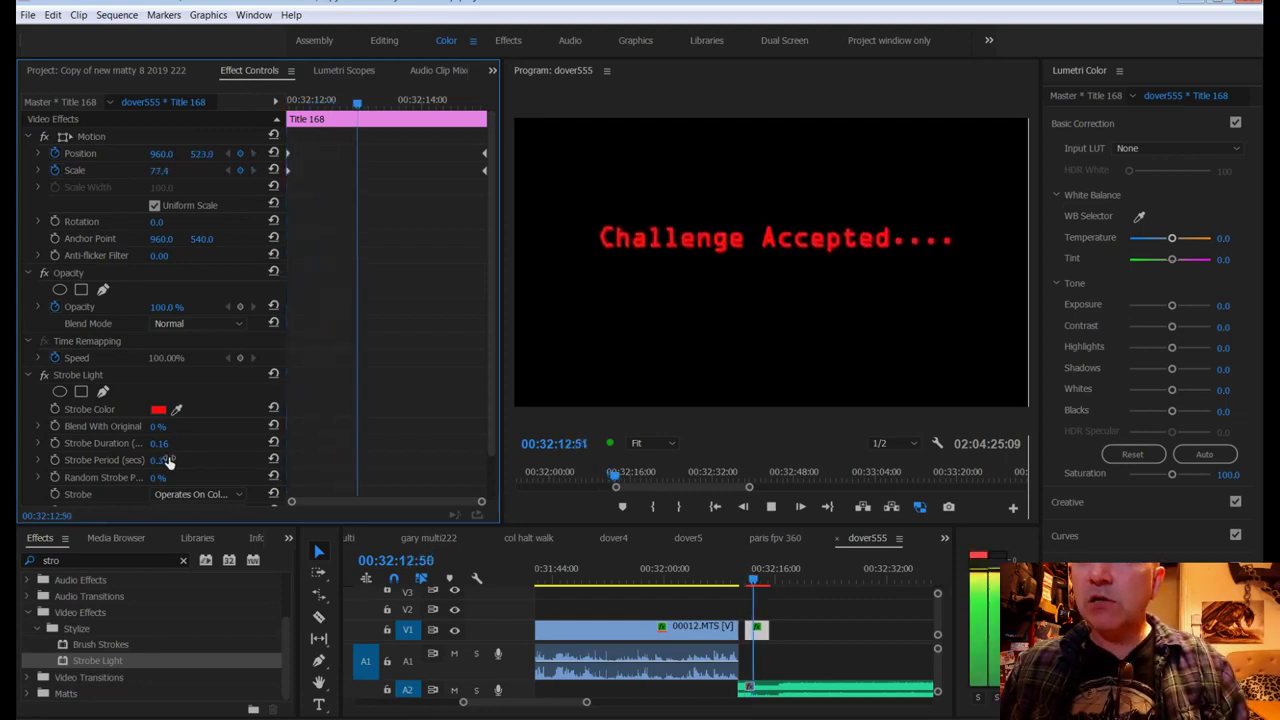
key("space")
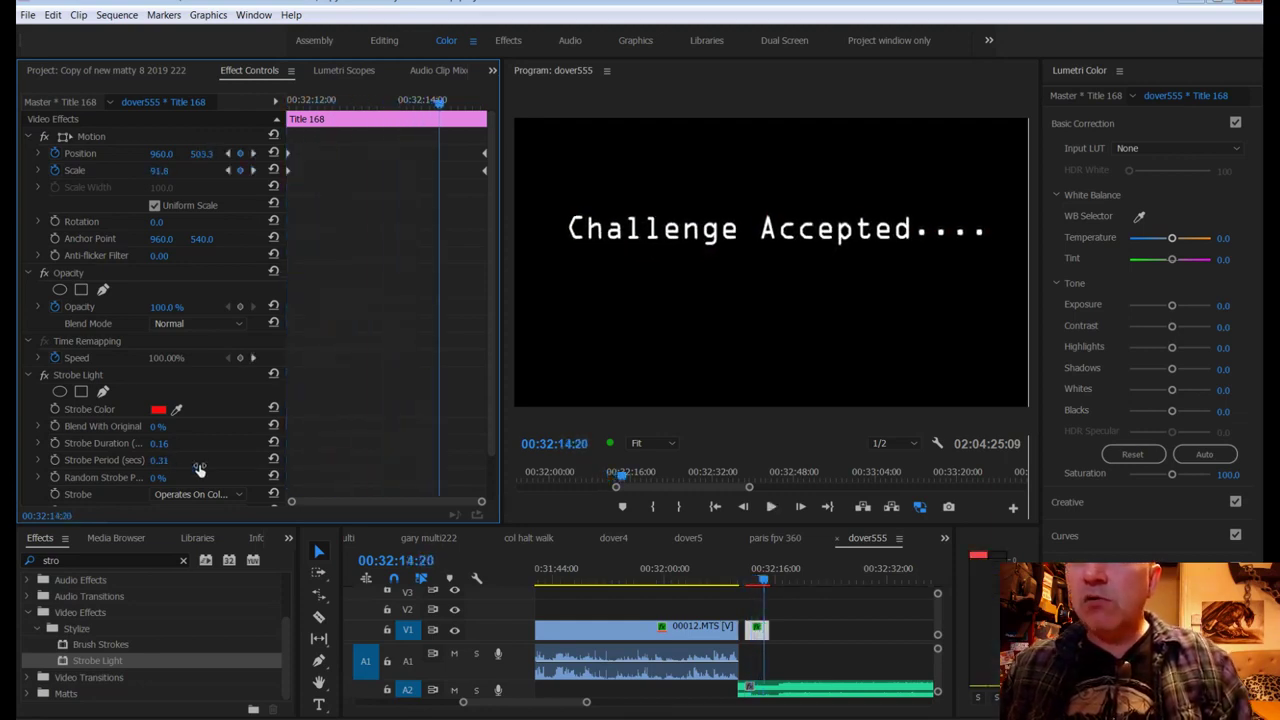
key("space")
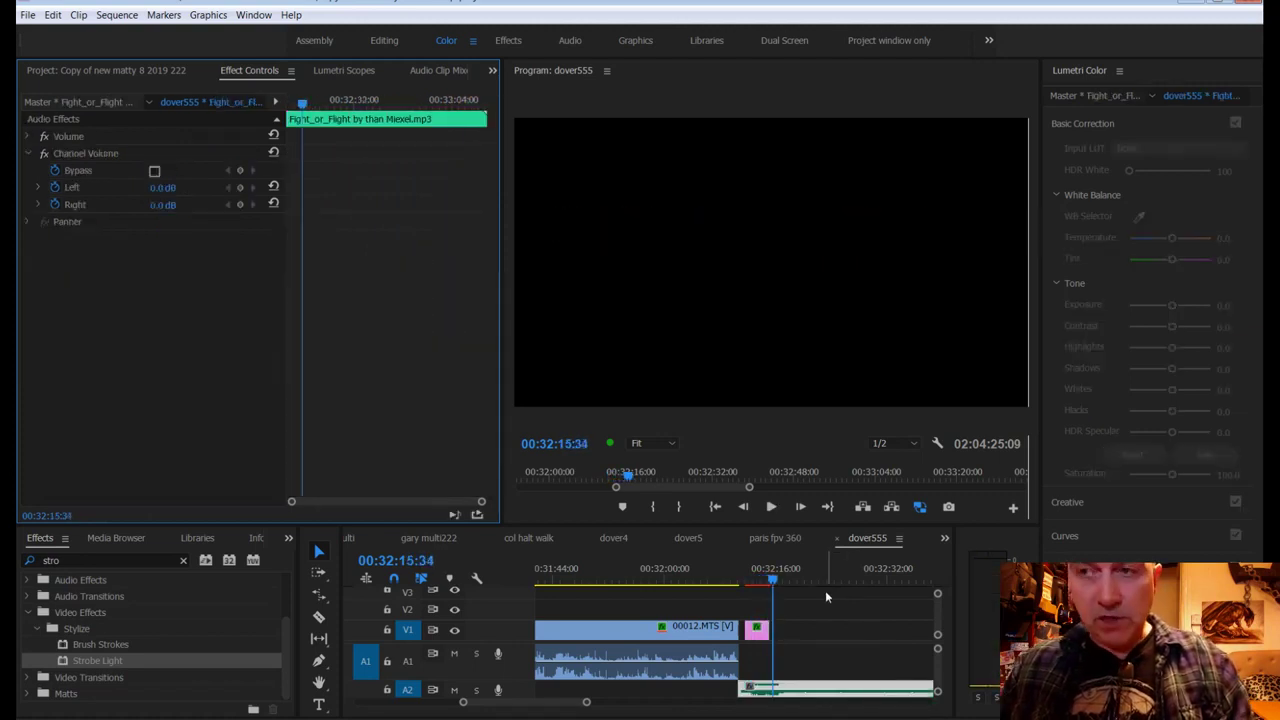
Step: Cut the Fight_or_Flight music on A2 at 00:32:15:34 and delete the part after the cut
key("c")
left_click(771, 690)
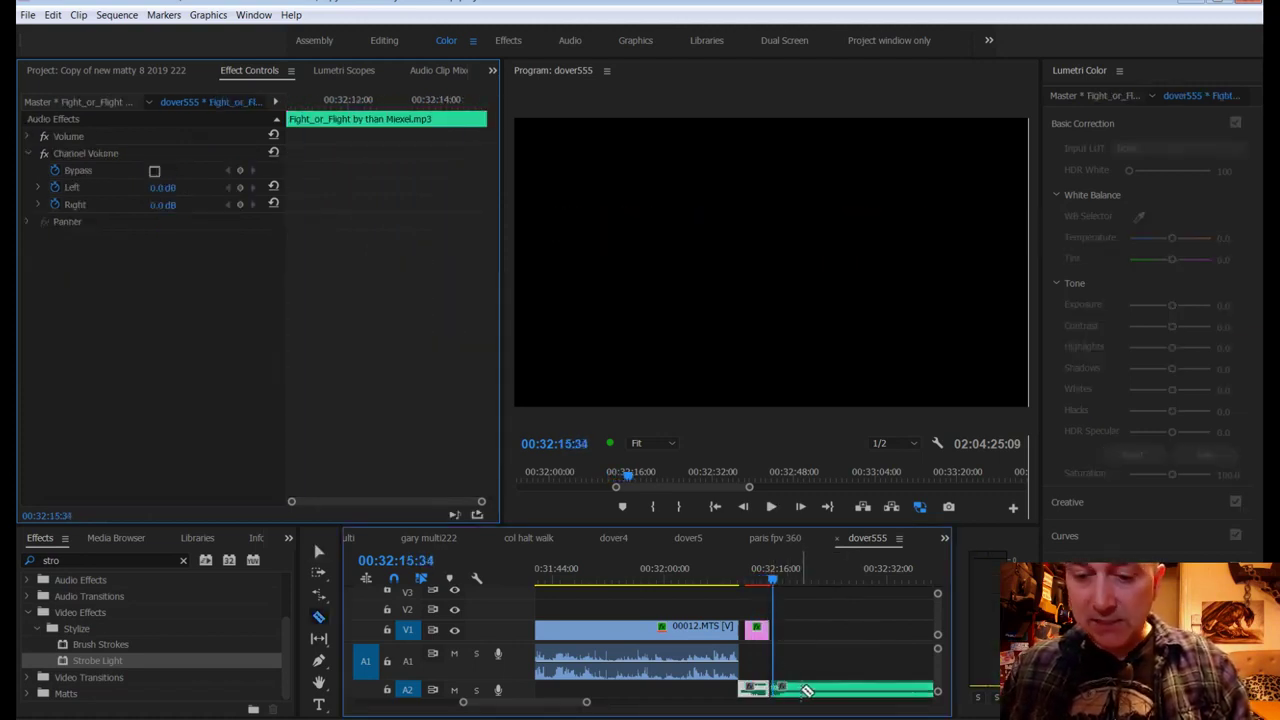
key("v")
left_click(816, 689)
key("Delete")
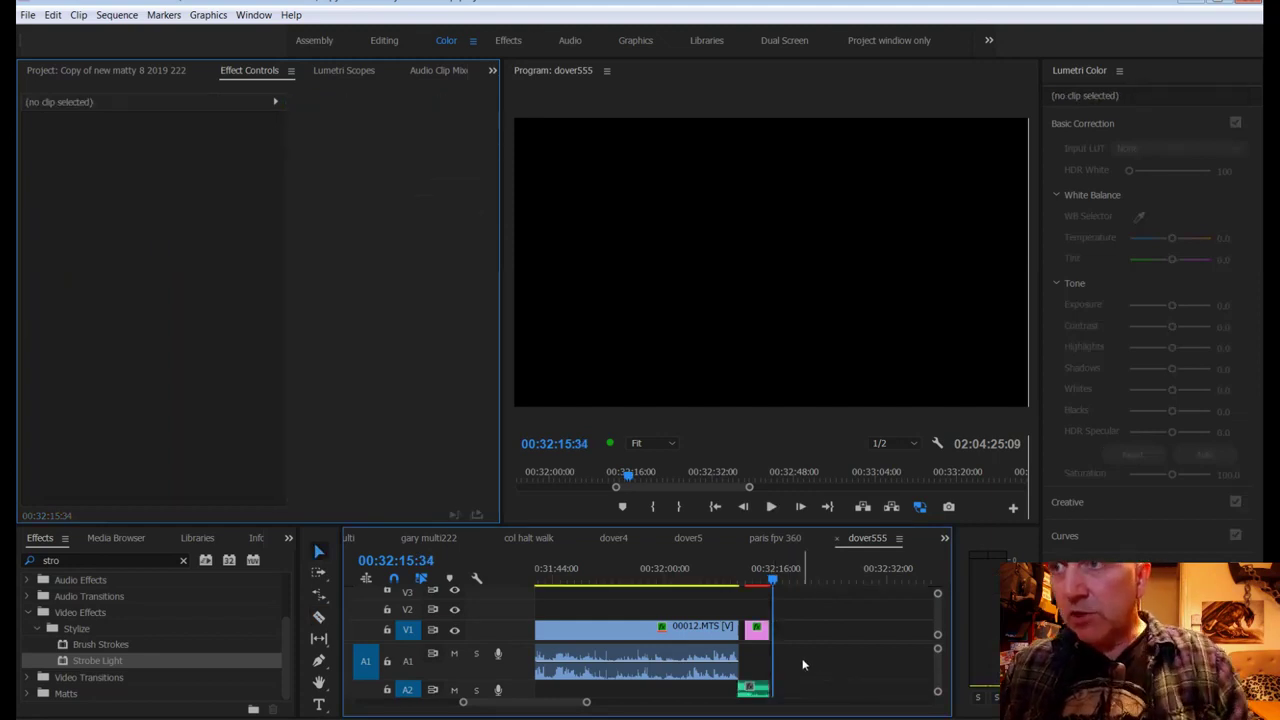
Step: Move the next 00012.MTS clip and everything after it back to 00:32:15:34, and save the project
scroll(802, 660, "right", 2)
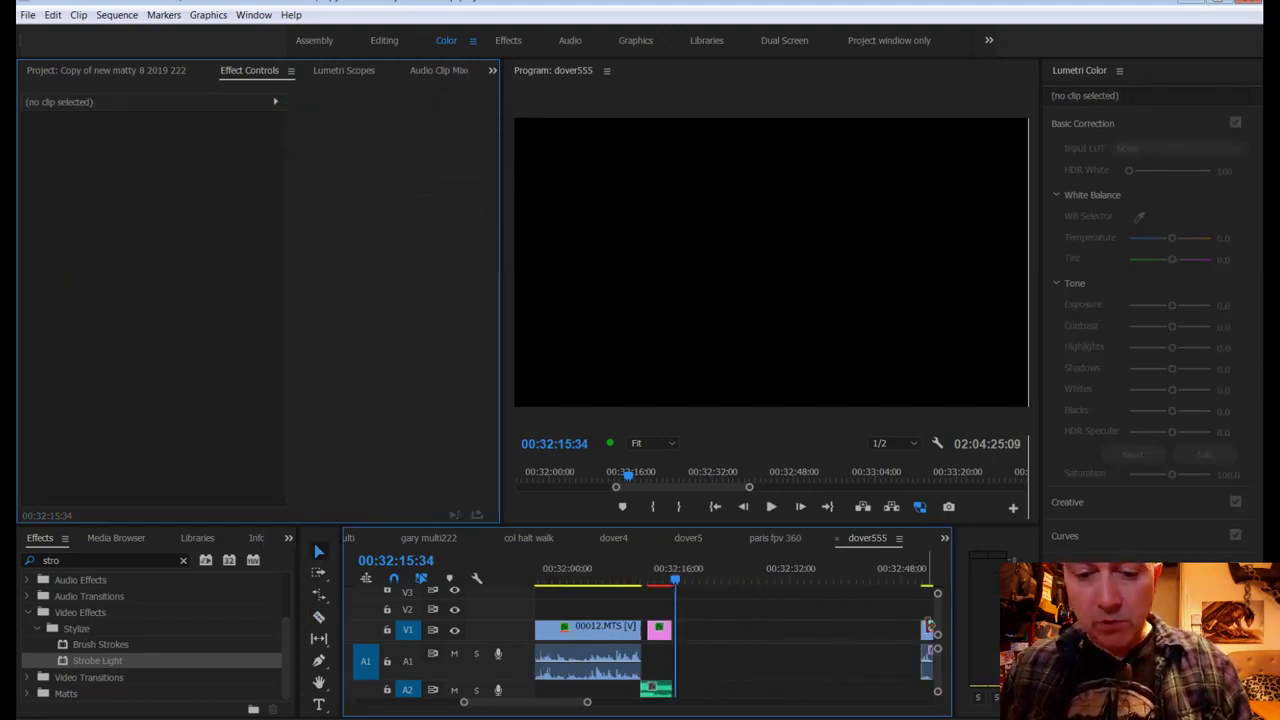
left_click_drag(926, 630, 690, 640)
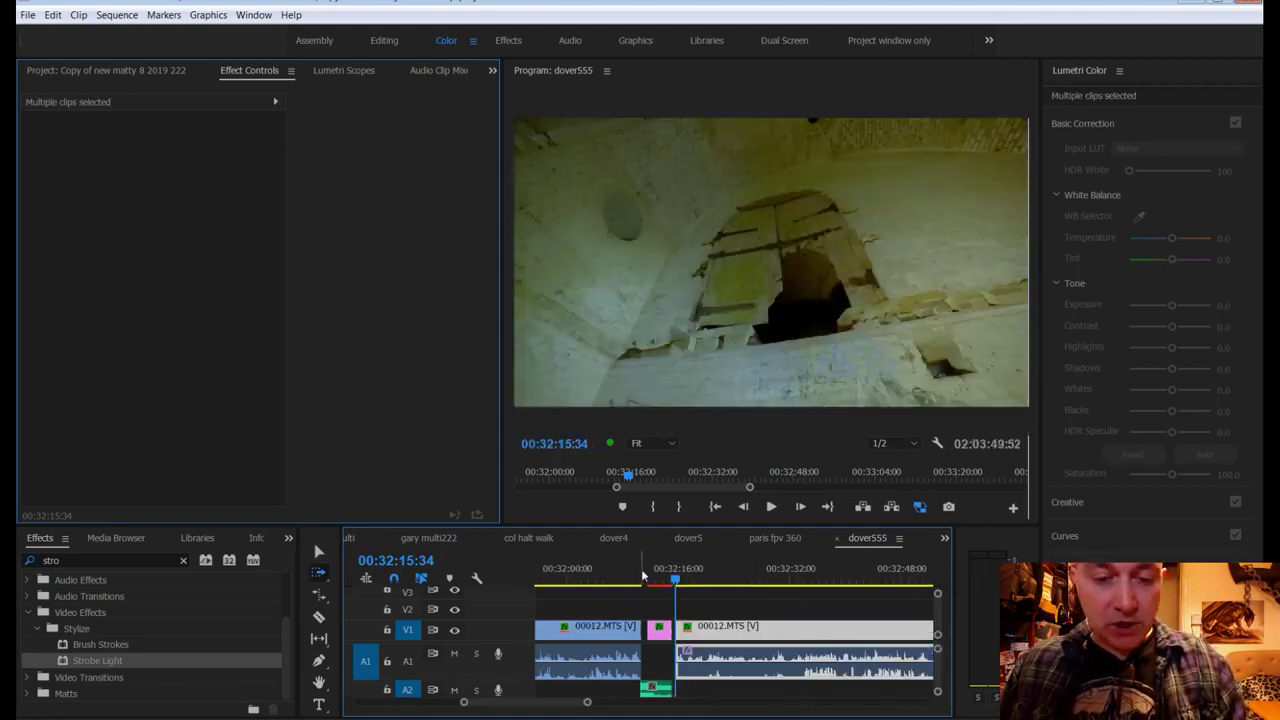
key("ctrl+s")
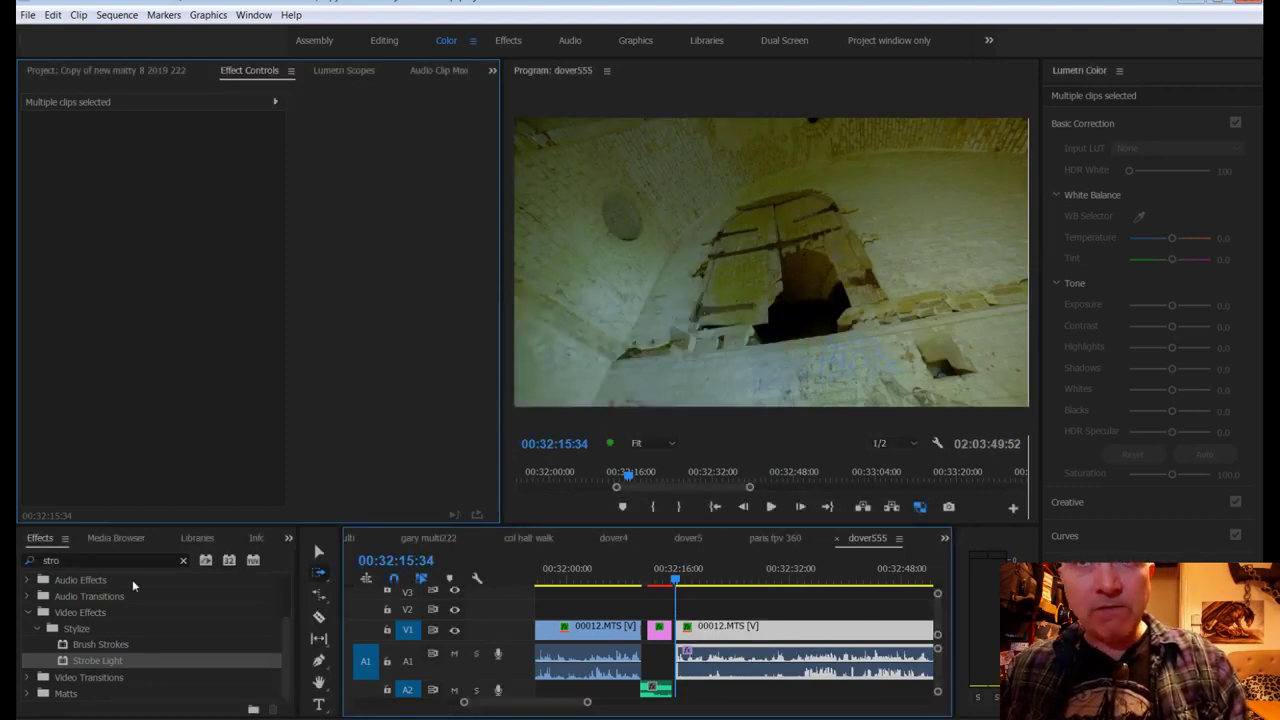
Step: Clear the effects search and apply Dip to White from the Matts bin to the start of the 00012.MTS clip after the title
left_click(183, 560)
left_click(28, 679)
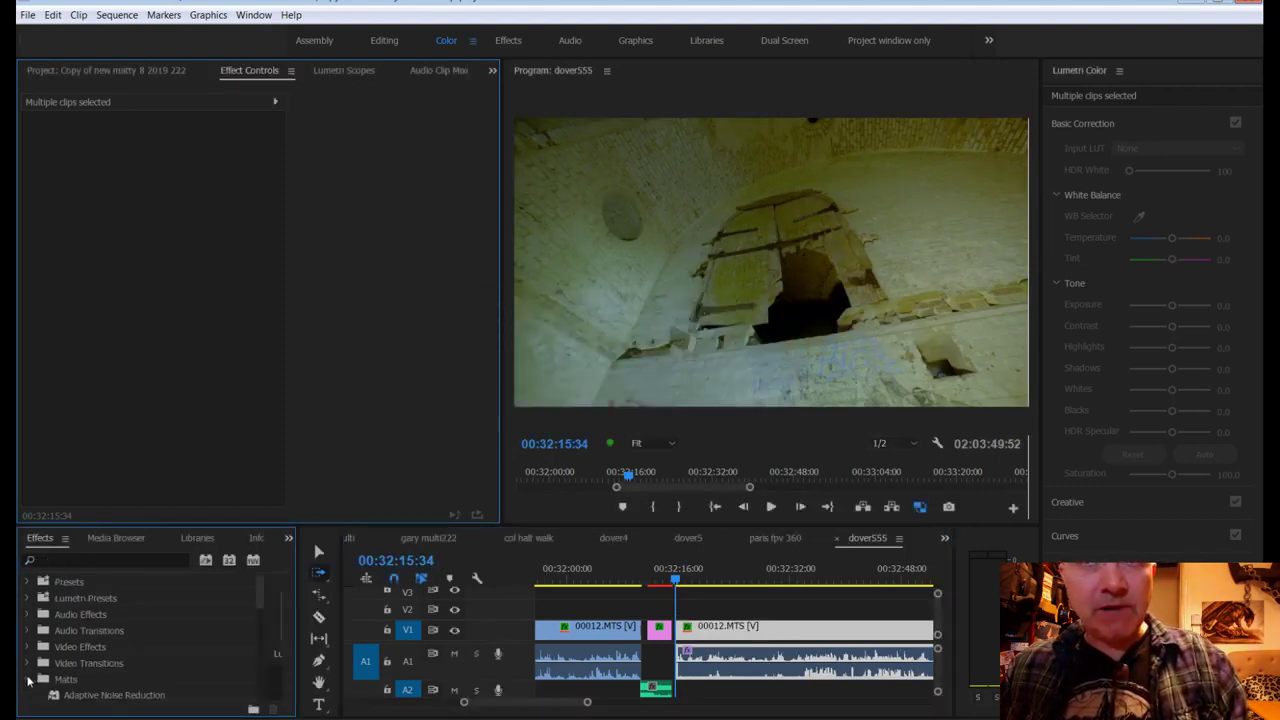
scroll(30, 672, "down", 5)
left_click_drag(90, 663, 676, 634)
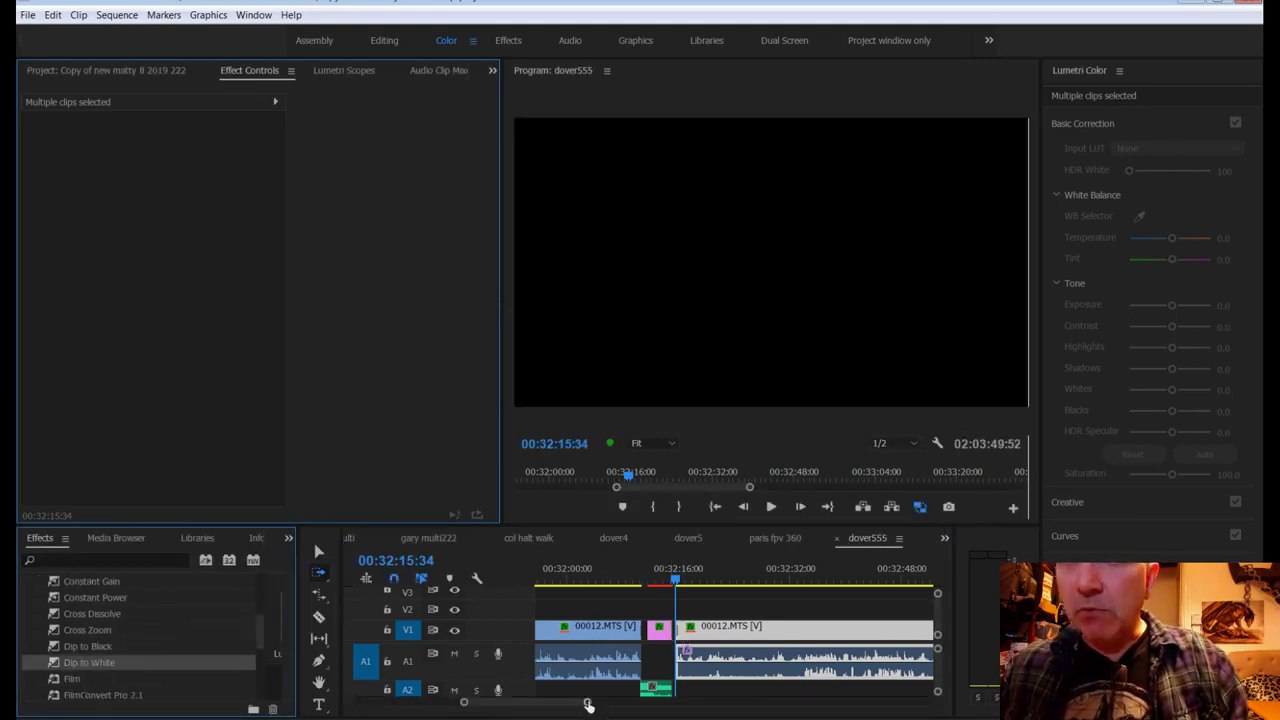
left_click_drag(587, 701, 535, 701)
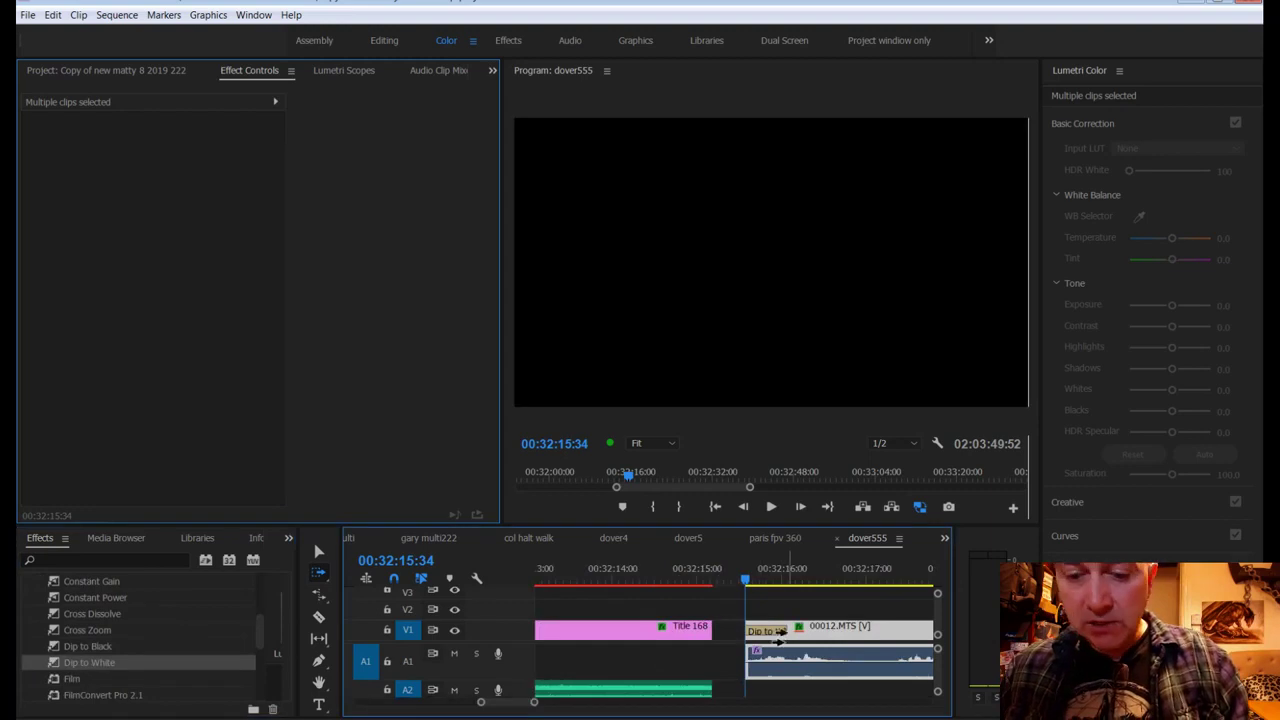
Step: Shorten the Dip to White transition at the start of the V1 clip after Title 168 to 10 frames and play it back
key("v")
left_click_drag(784, 631, 760, 630)
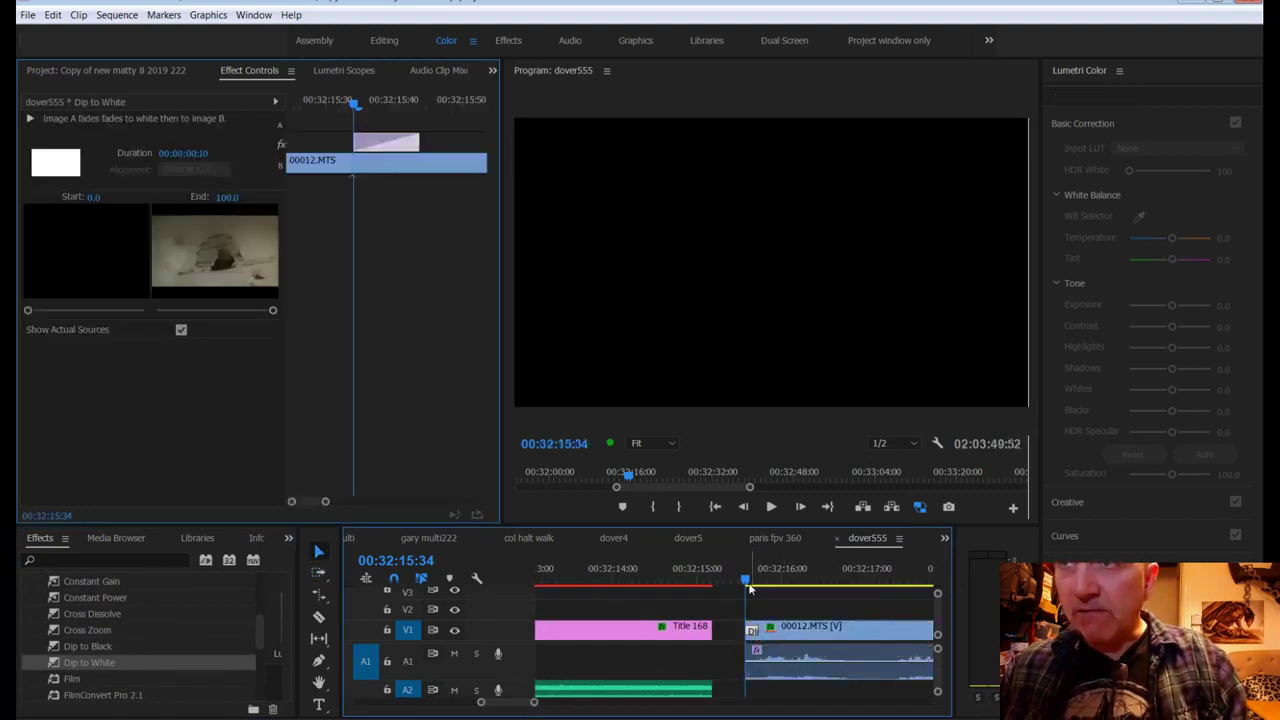
mouse_move(748, 582)
left_mouse_down()
mouse_move(760, 588)
mouse_move(727, 590)
left_mouse_up()
key("space")
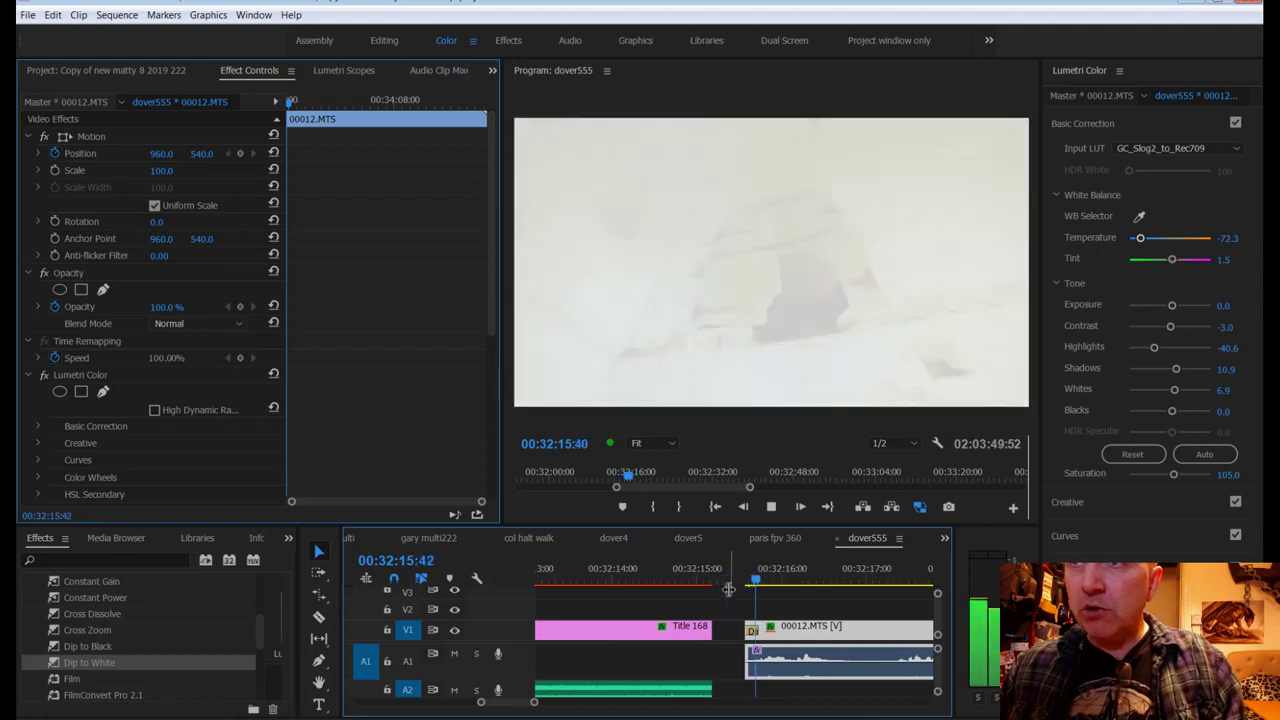
key("space")
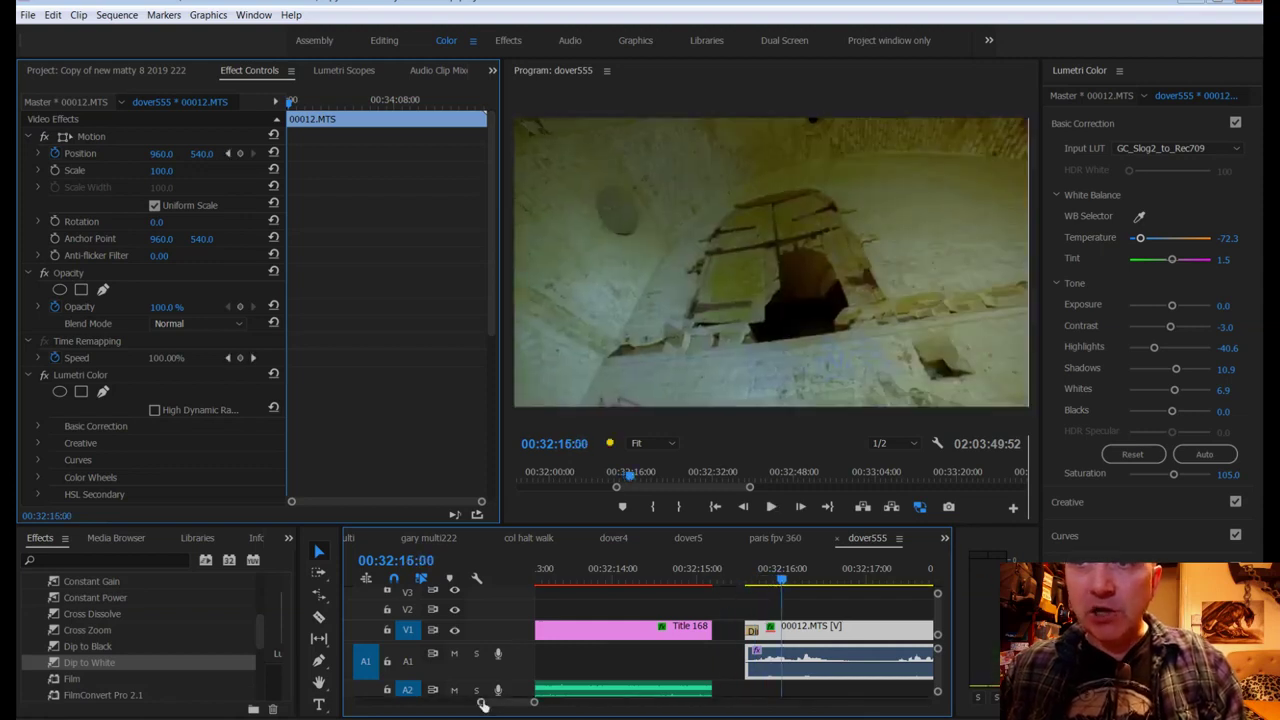
Step: Move the playhead back to 00:32:07:12, just before the title, and save the project
left_click_drag(481, 703, 473, 703)
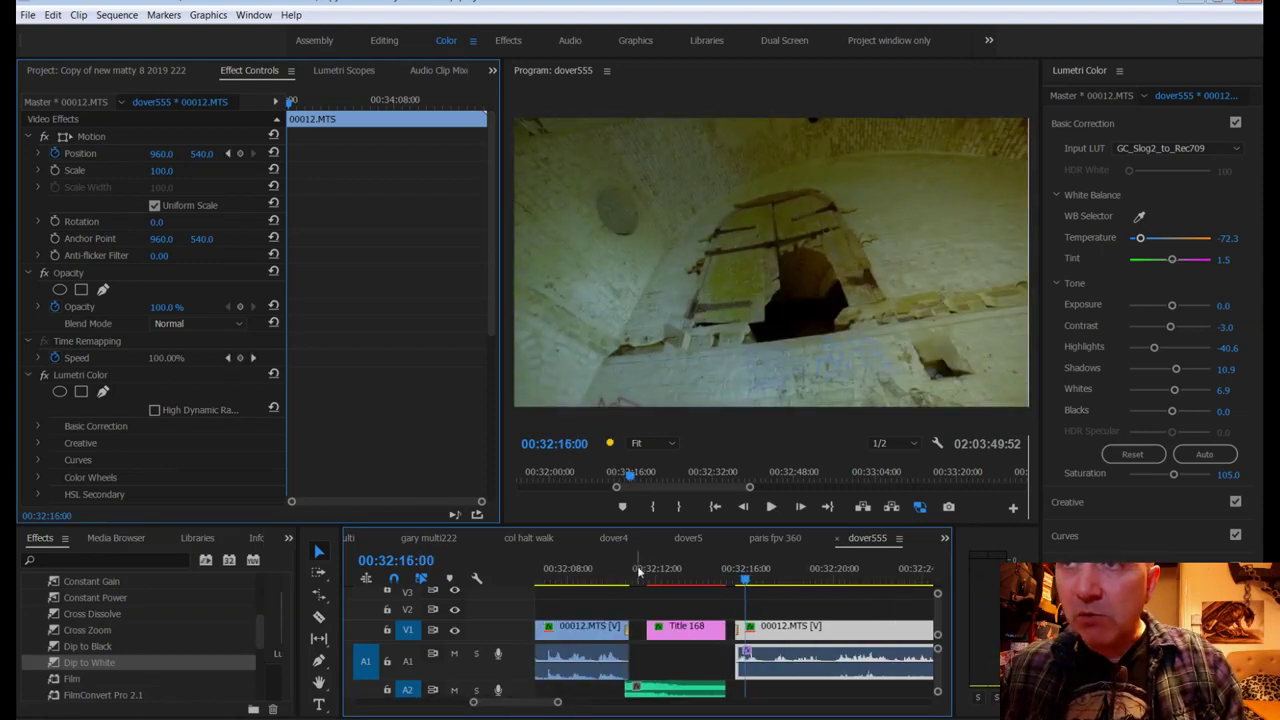
left_click(640, 571)
left_click_drag(557, 703, 587, 700)
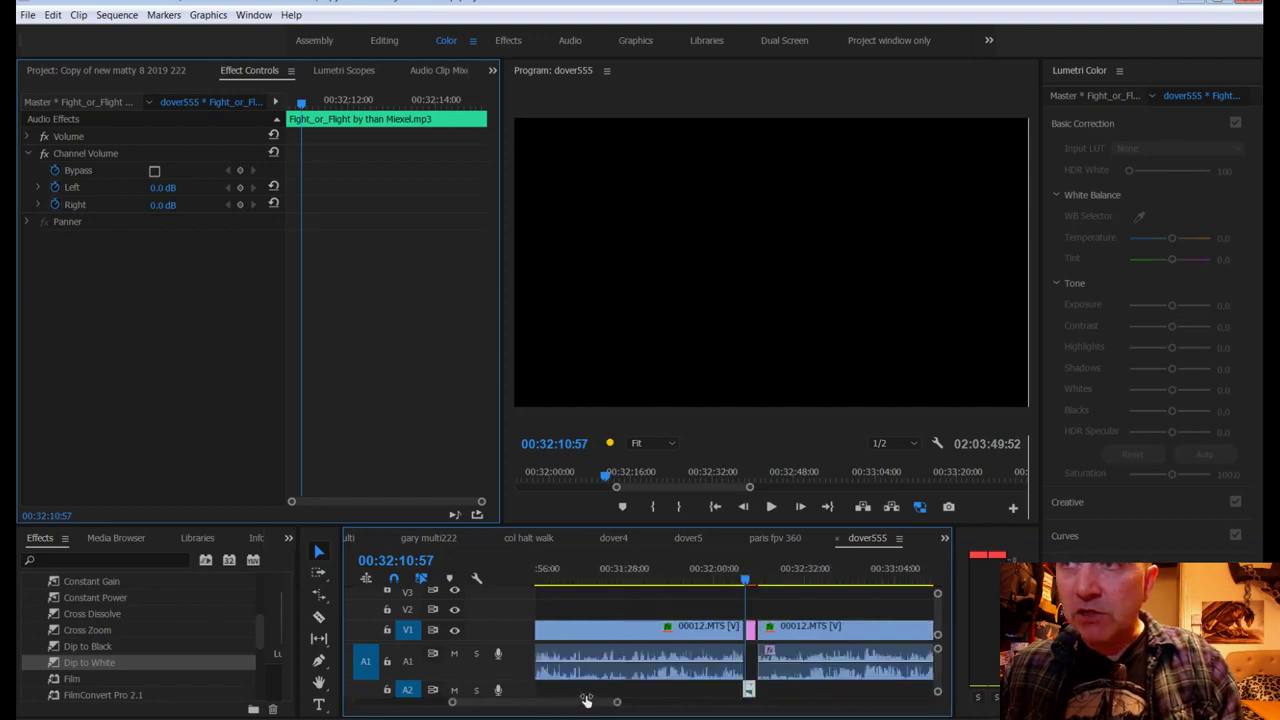
left_click_drag(742, 588, 733, 580)
key("ctrl+s")
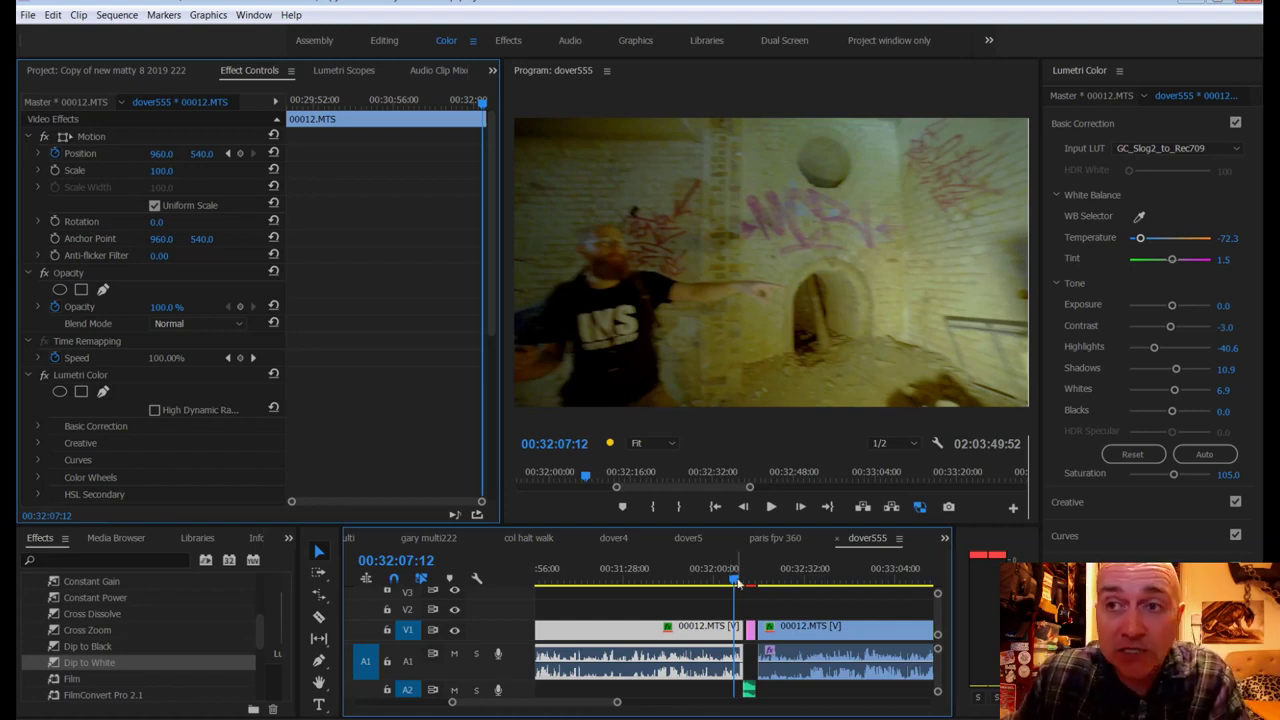
Step: Widen the Program monitor by narrowing the Effect Controls area beside it
left_click_drag(616, 702, 583, 702)
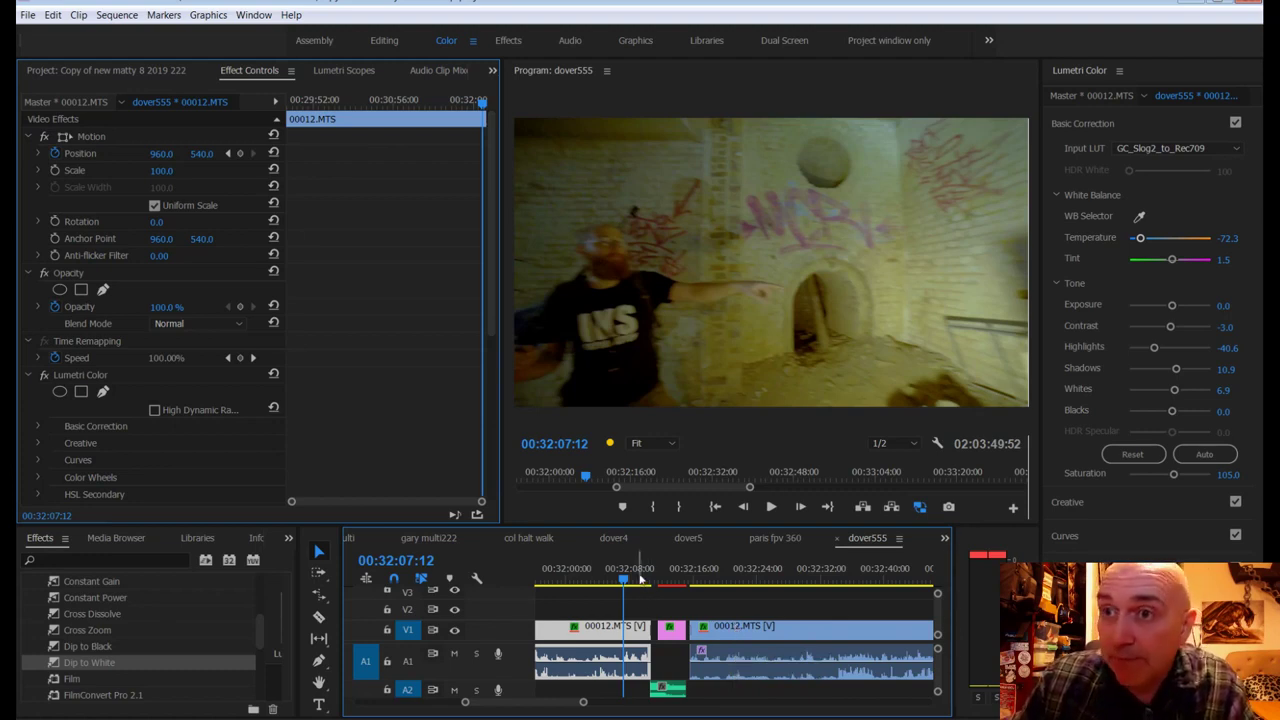
left_click(666, 293)
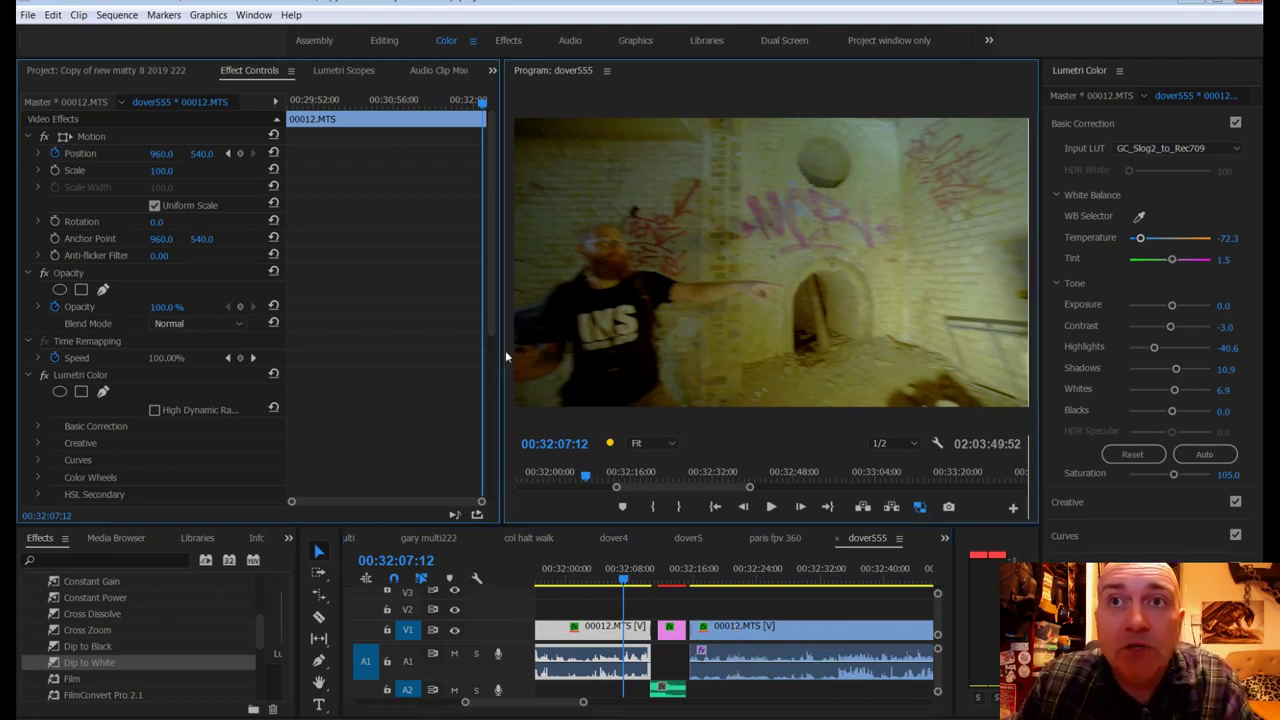
left_click_drag(498, 357, 336, 365)
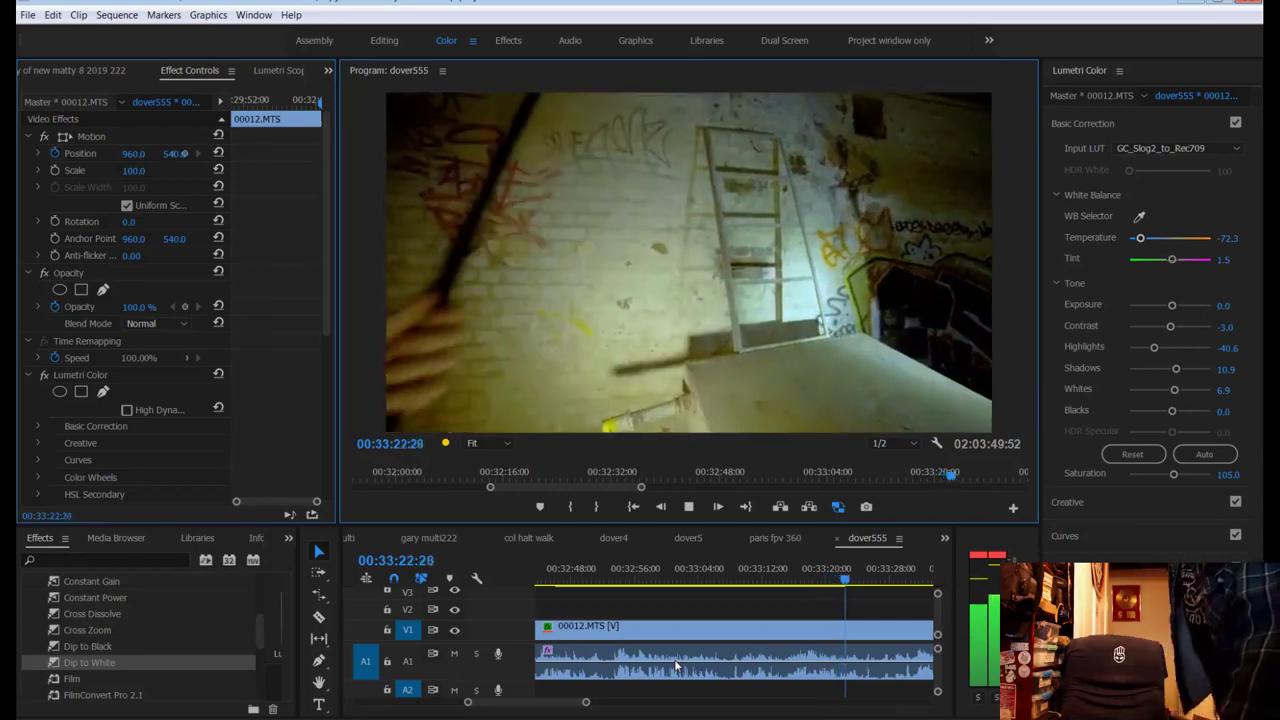
Step: Review the footage after the title and split the 00012.MTS clip with the Razor tool at 00:33:25:54
left_click(674, 659)
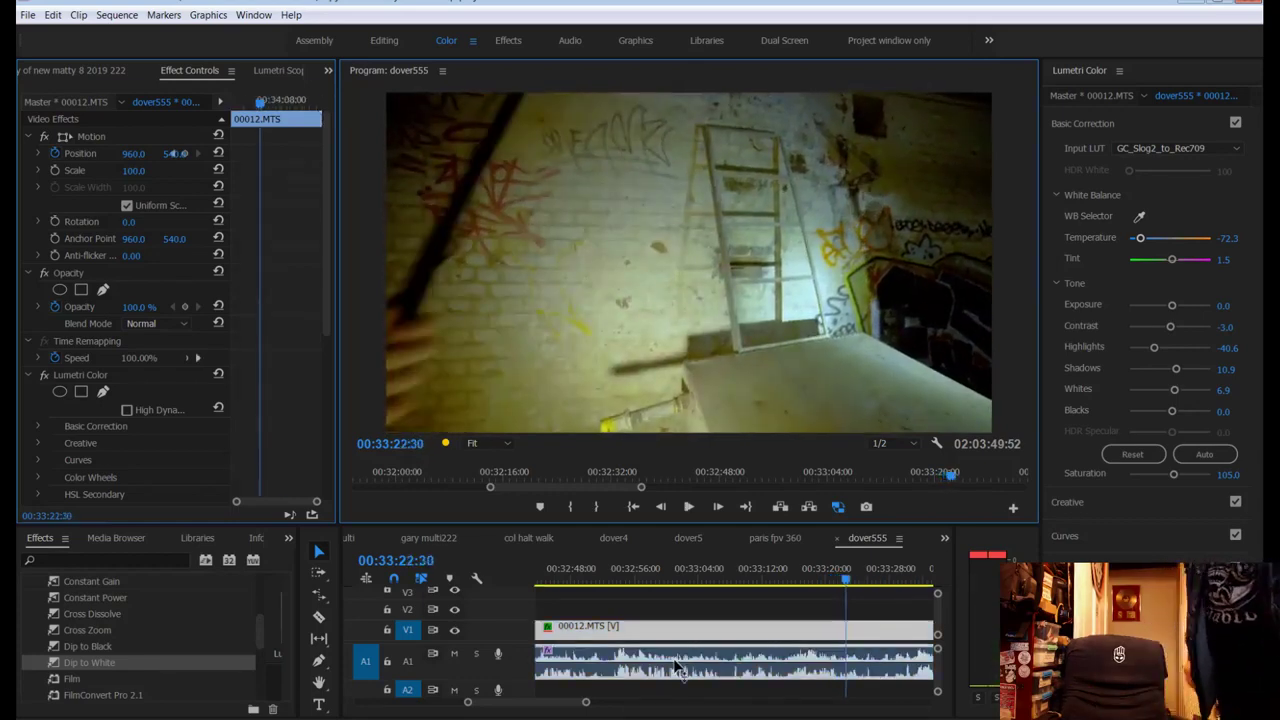
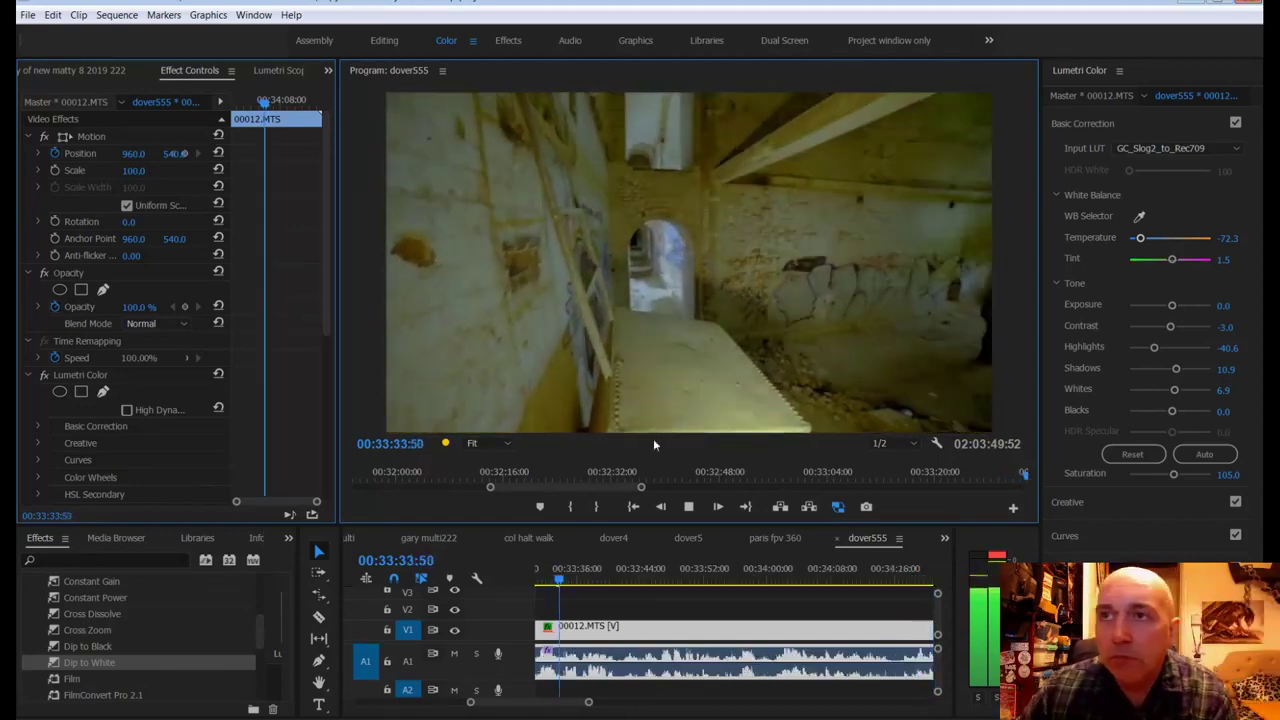
left_click(684, 507)
scroll(721, 595, "up", 5)
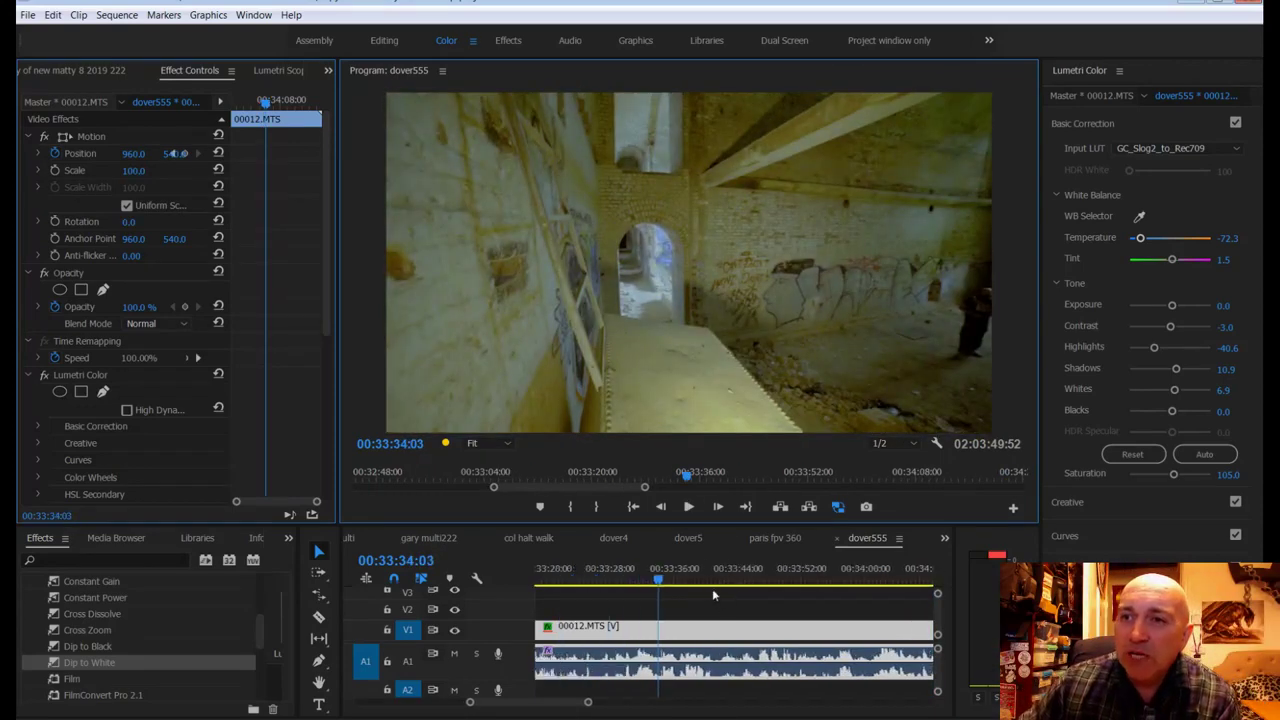
left_click(780, 577)
left_click_drag(780, 577, 654, 577)
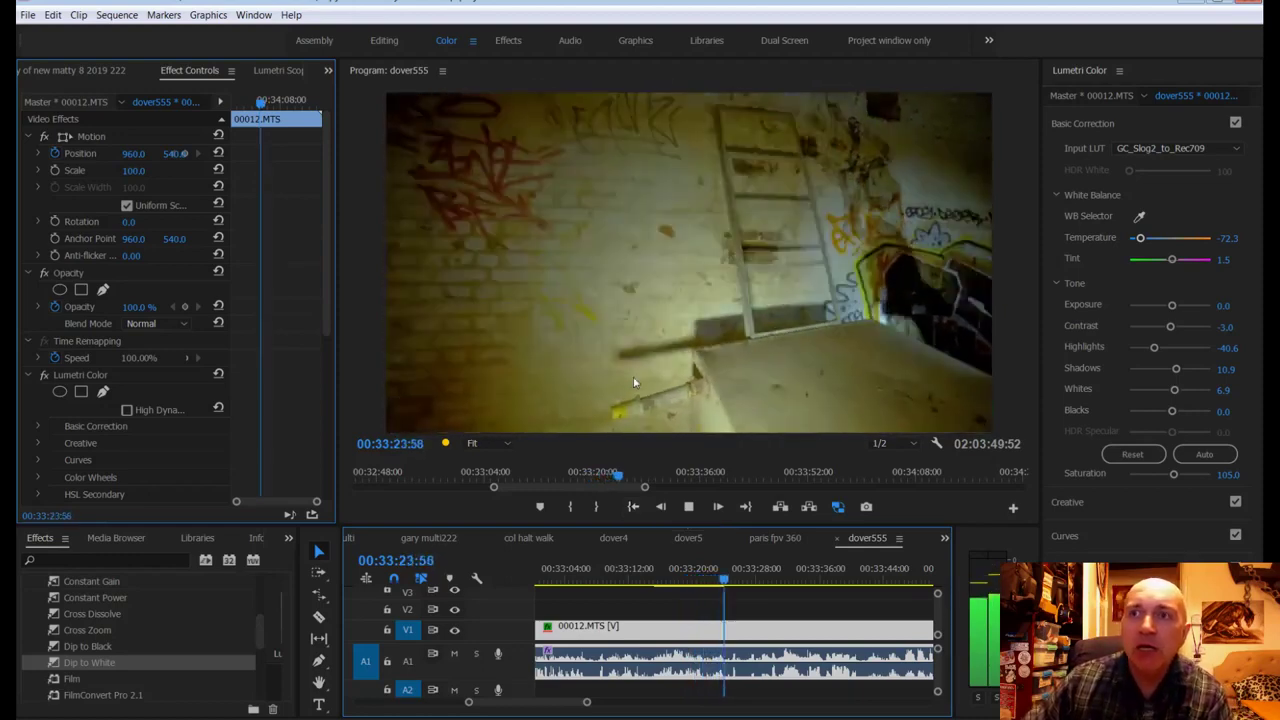
key("space")
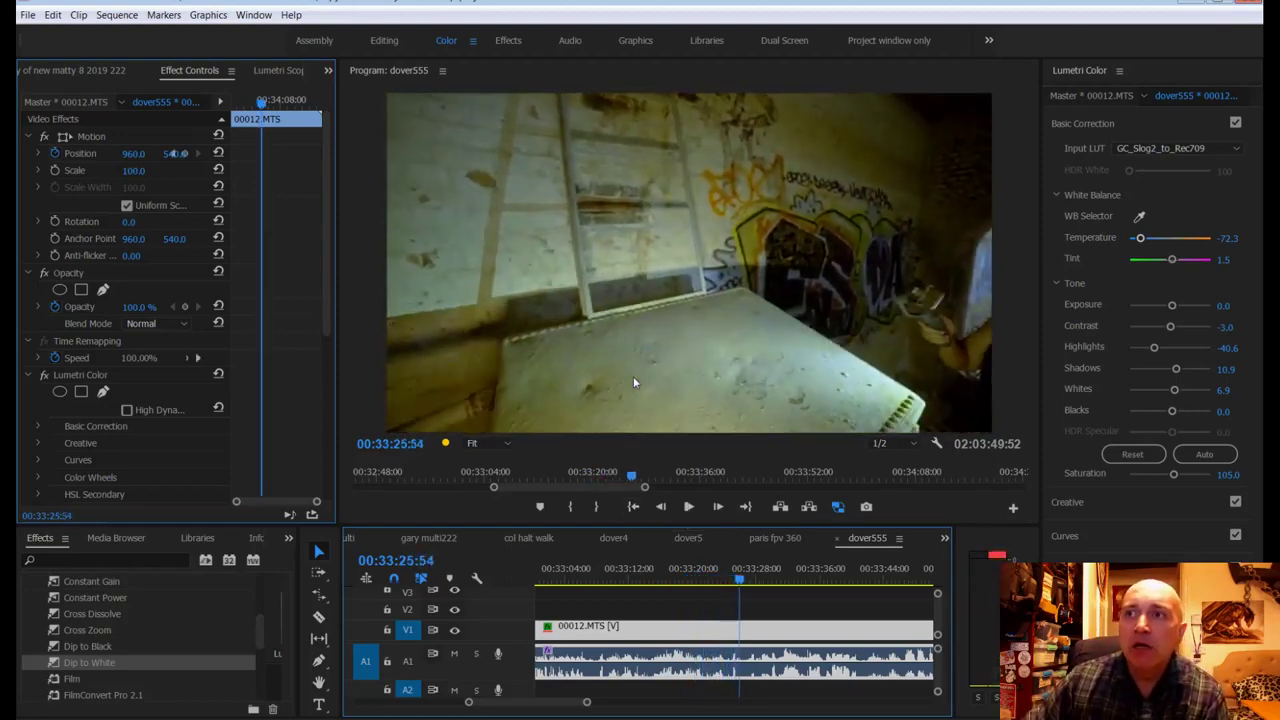
key("c")
left_click(738, 630)
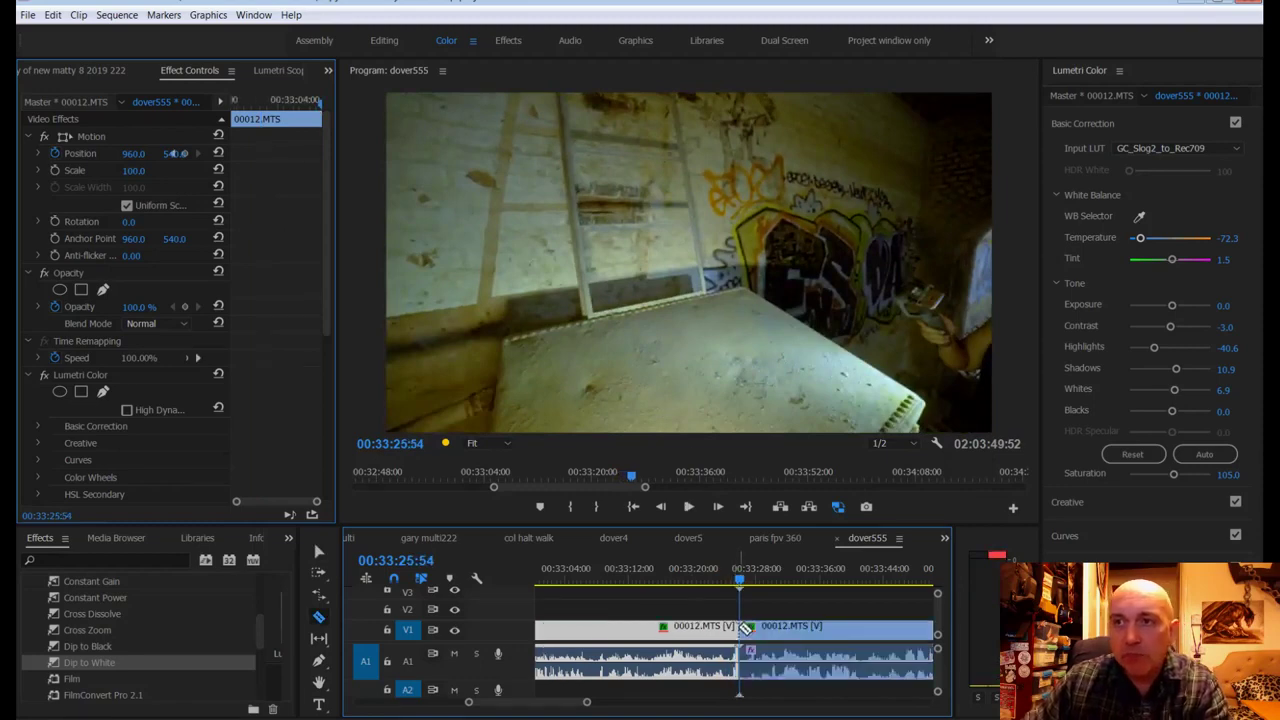
Step: Play the footage after the cut through to the climbing shot and stop at 00:34:36:25
scroll(645, 596, "down", 2)
key("space")
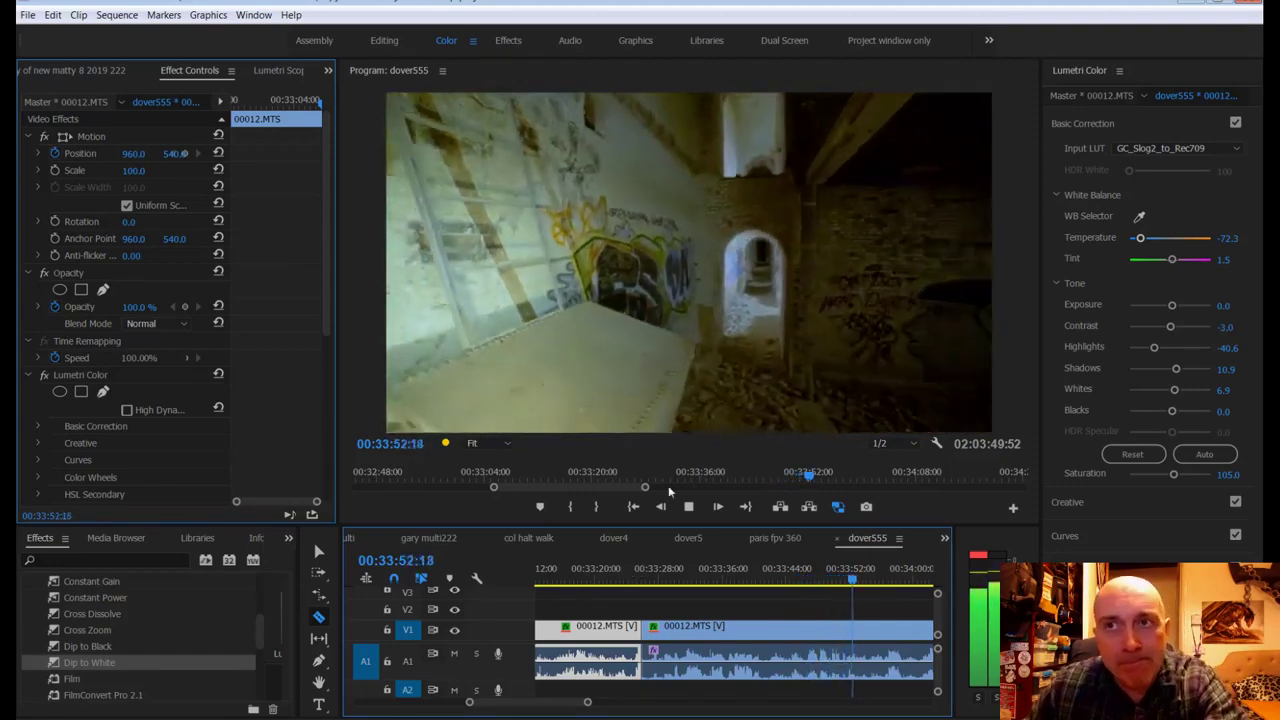
left_click(765, 594)
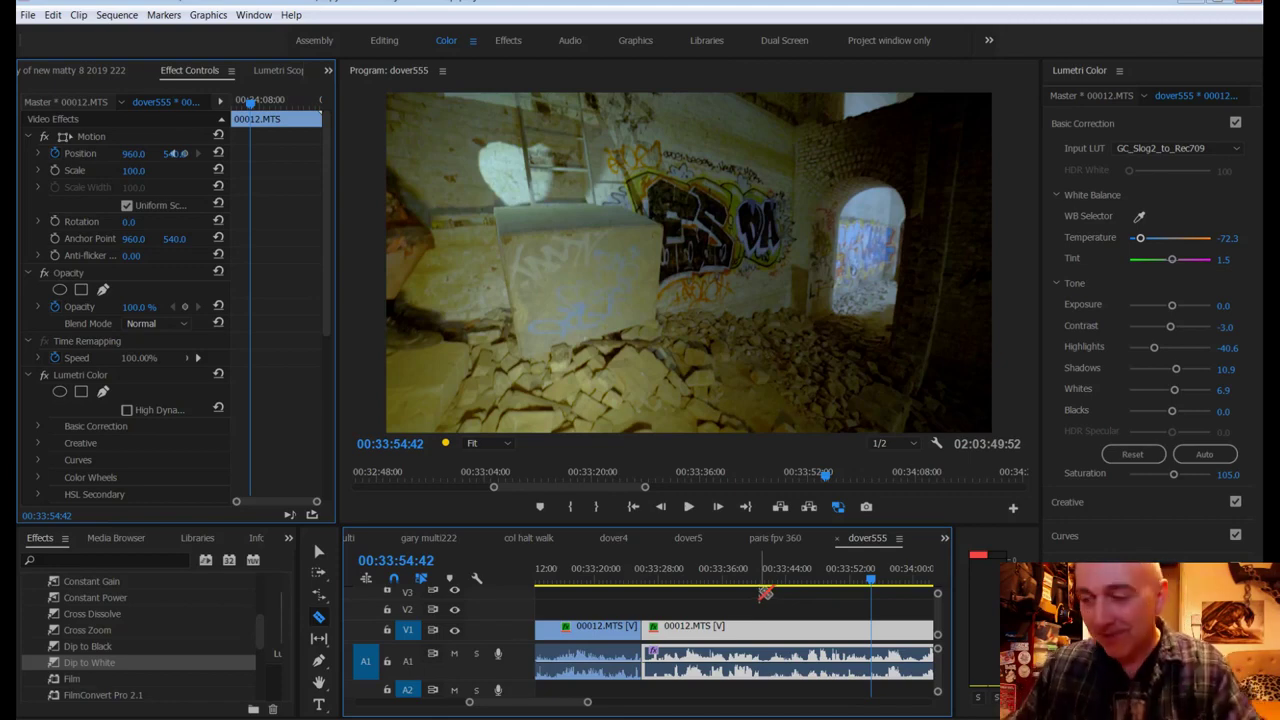
key("space")
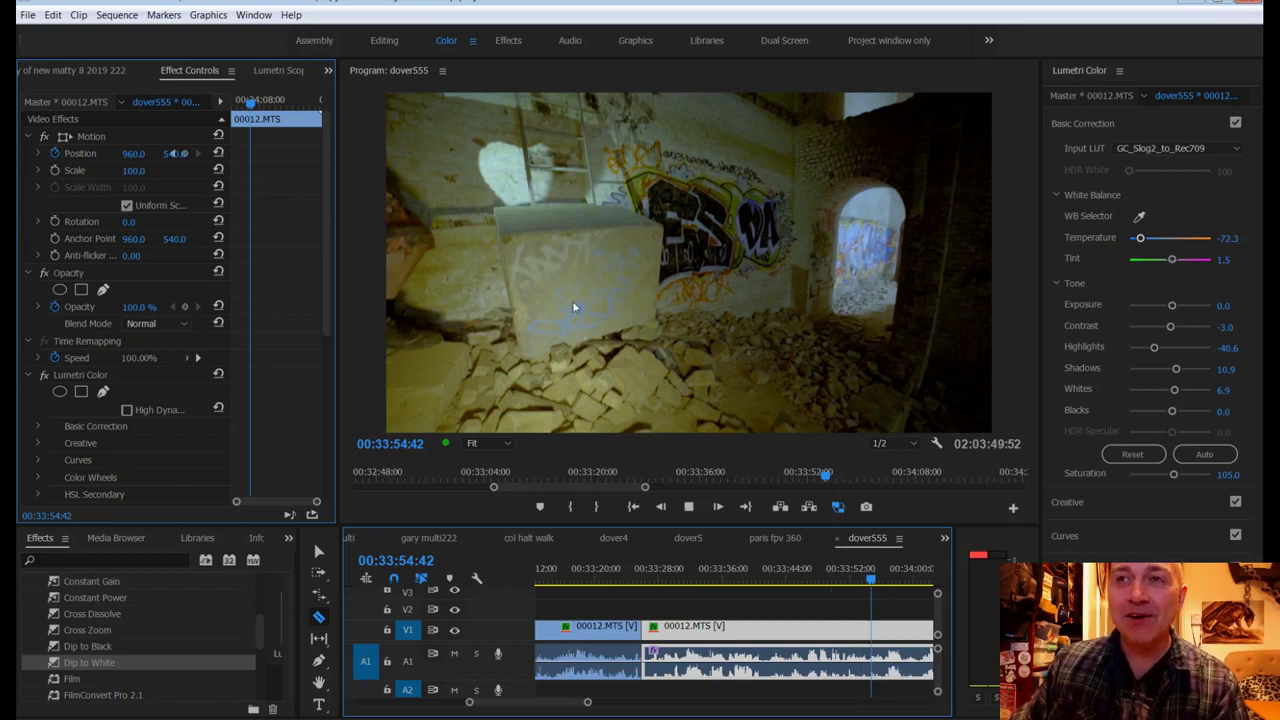
key("space")
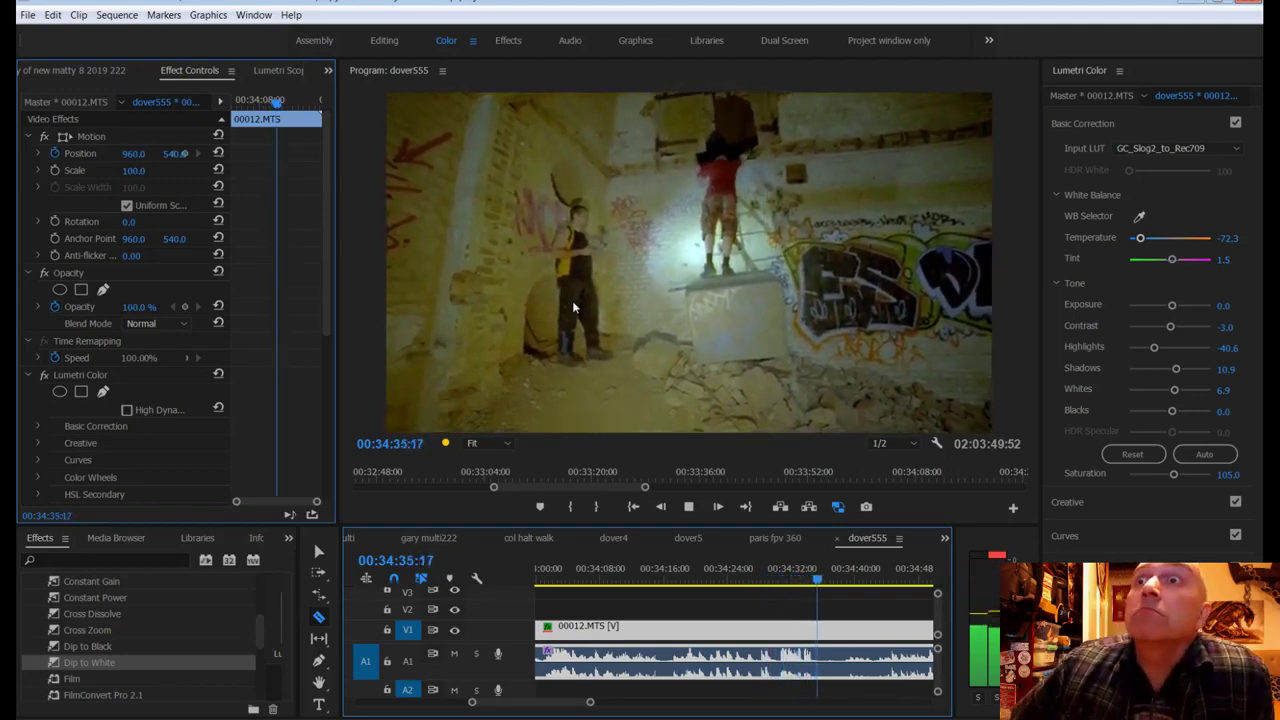
key("space")
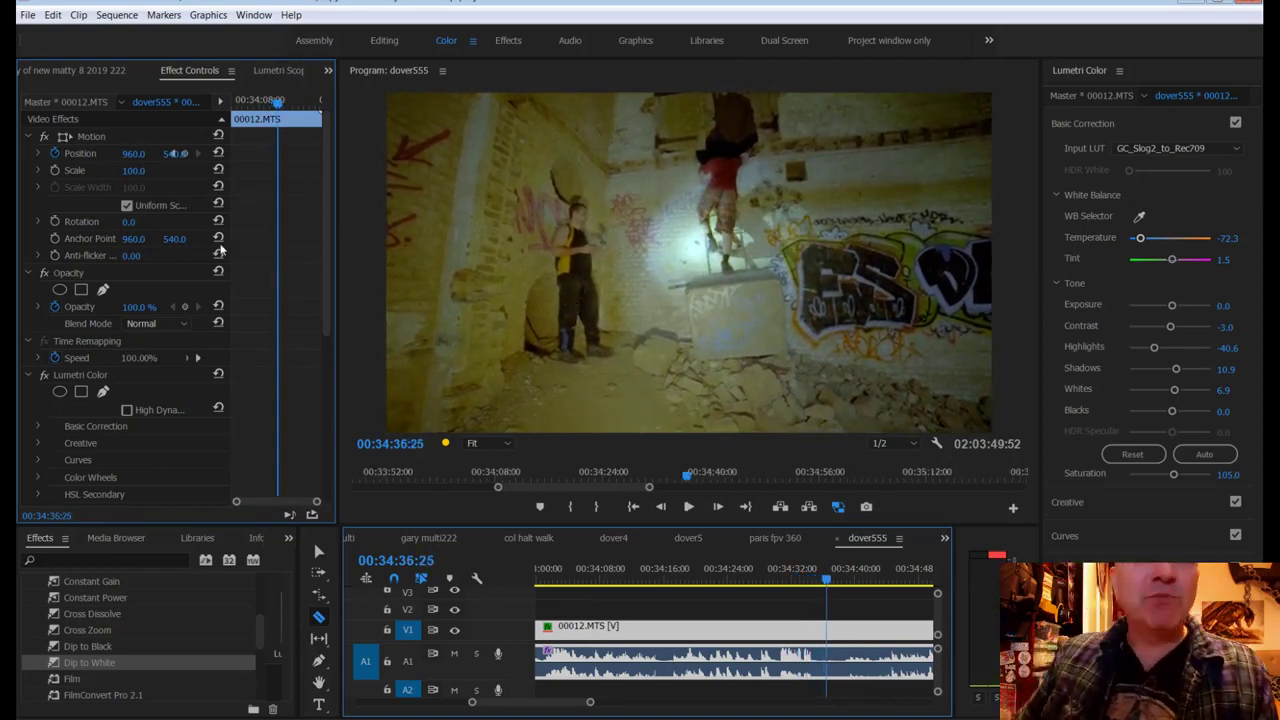
Step: Place the Fight_or_Flight music file on track A2 around the climbing shot and add a marker at 00:34:36:25
left_click(70, 72)
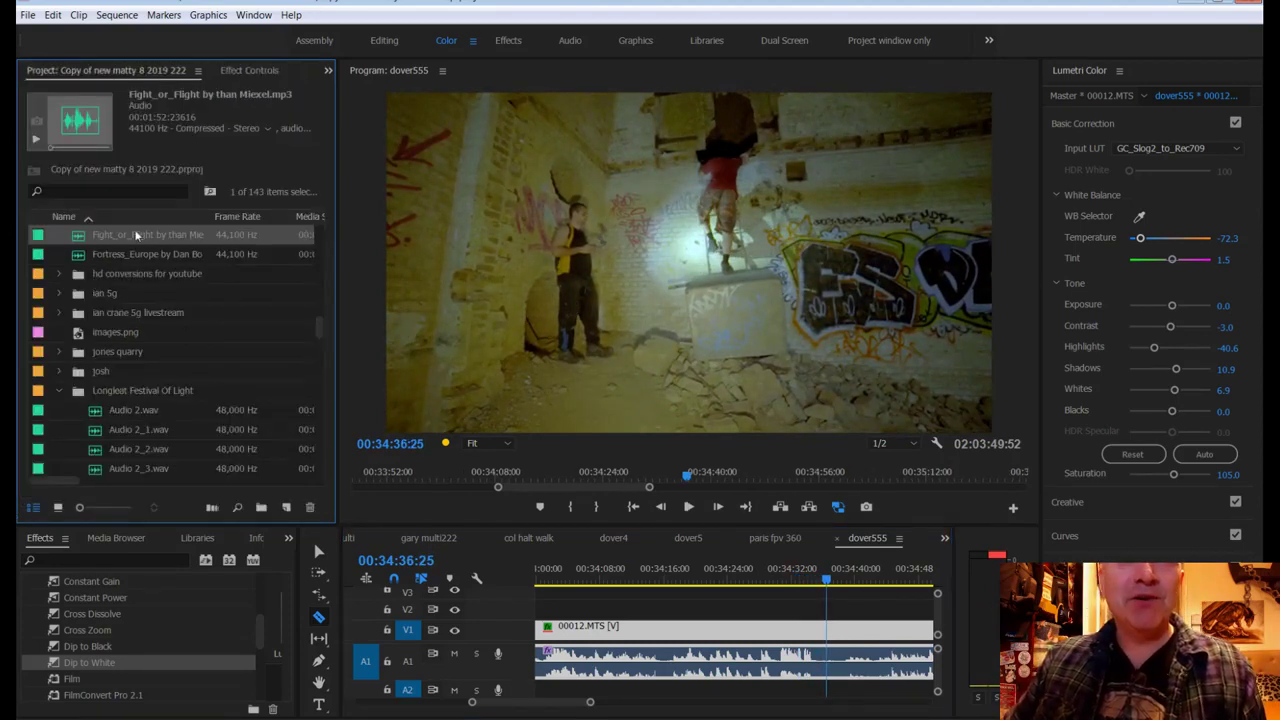
left_click_drag(118, 236, 818, 698)
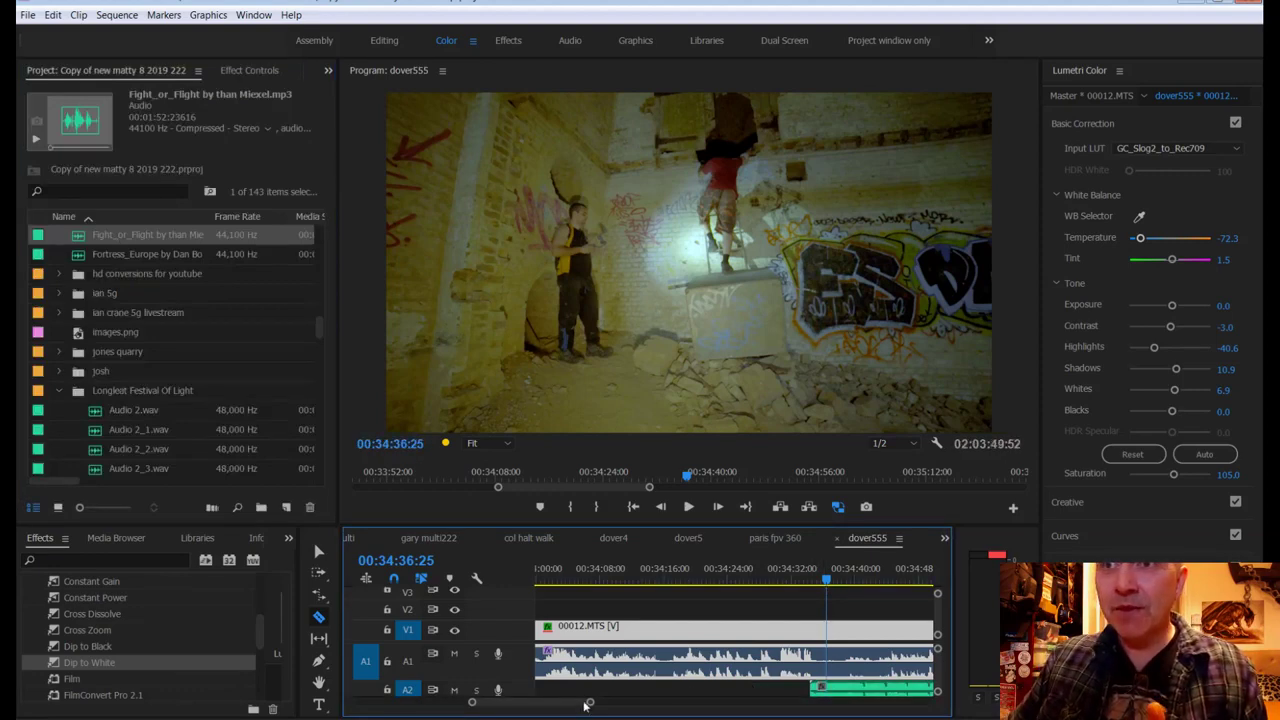
left_click_drag(586, 704, 570, 703)
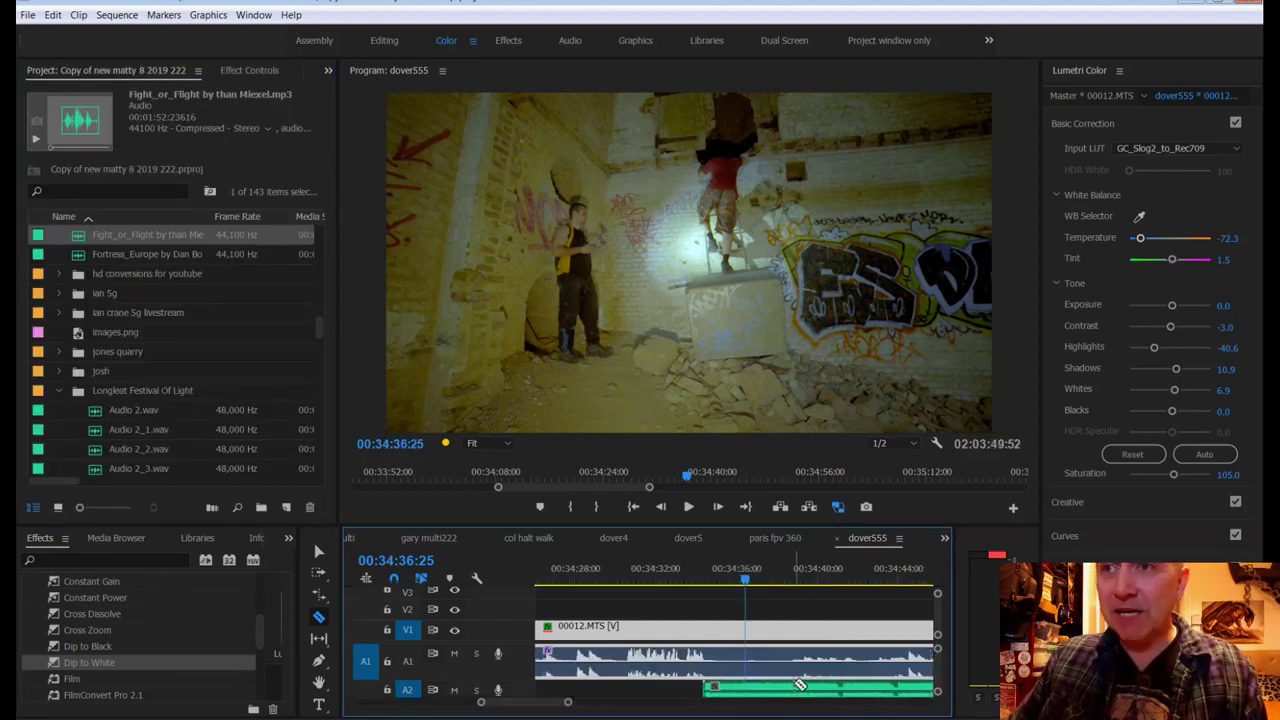
left_click(541, 507)
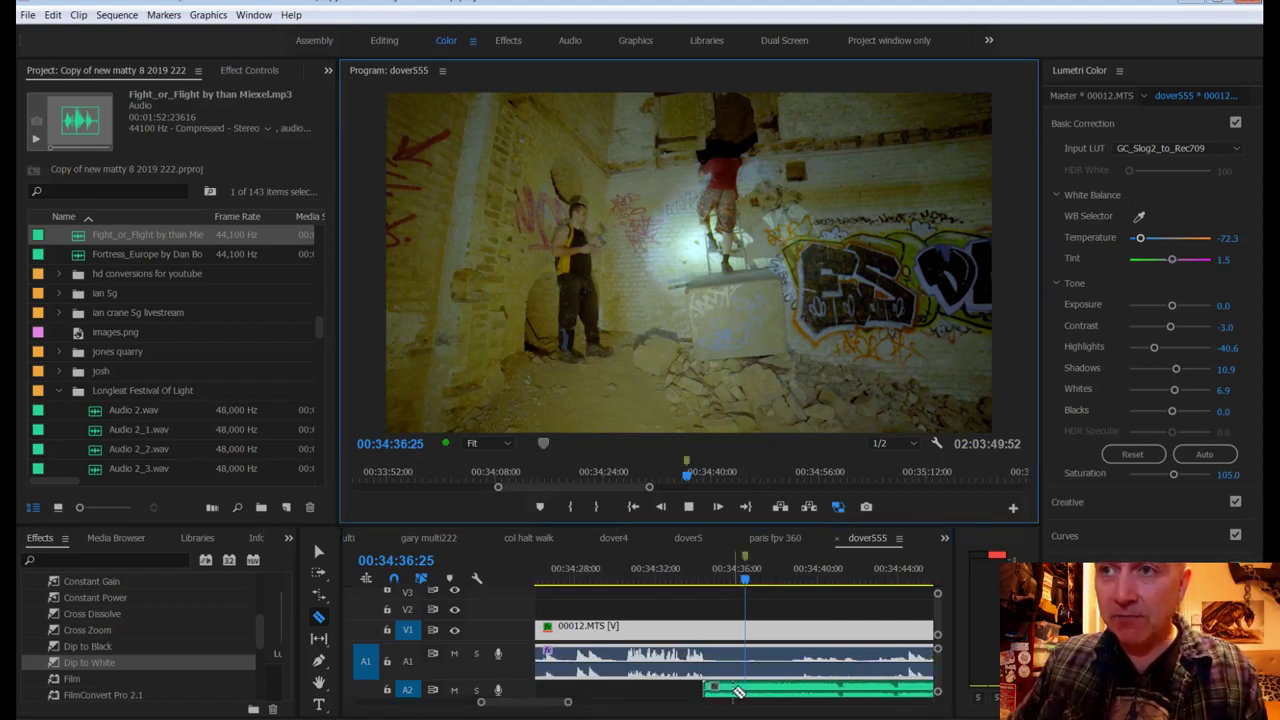
Step: Split the A2 music clip at 00:34:36:20 and delete the short piece before the cut
key("space")
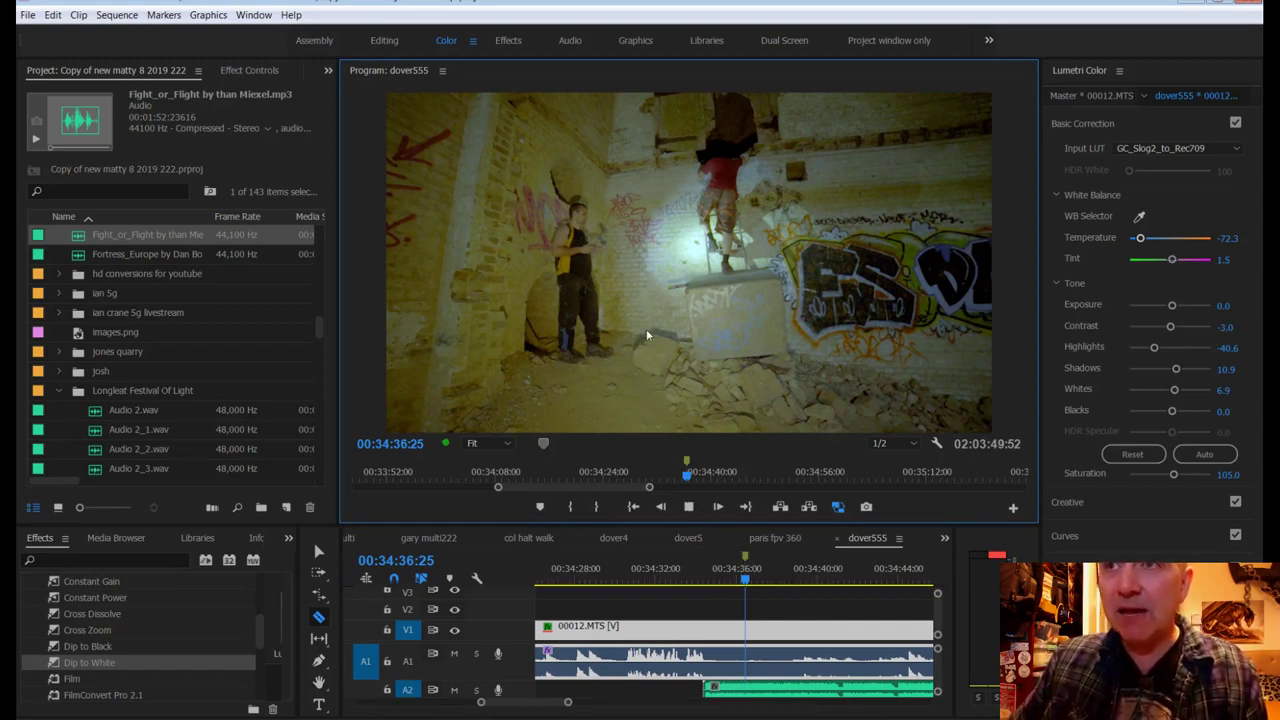
key("space")
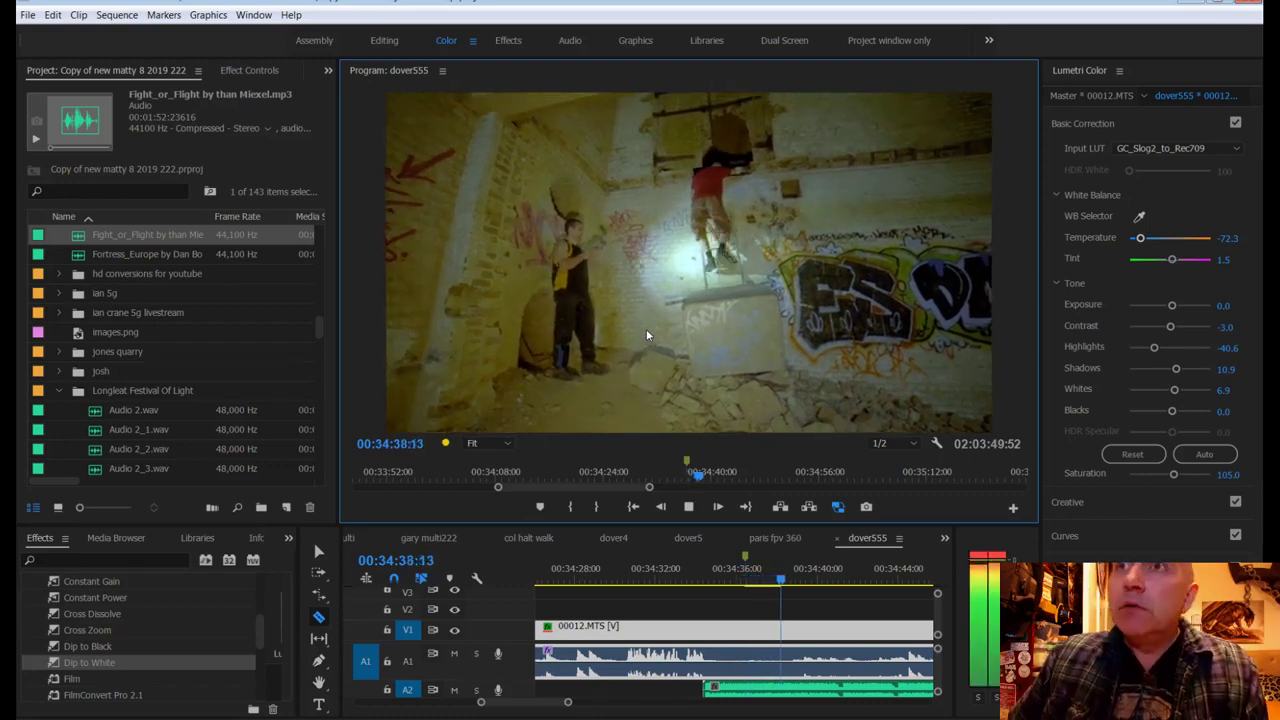
left_click(788, 580)
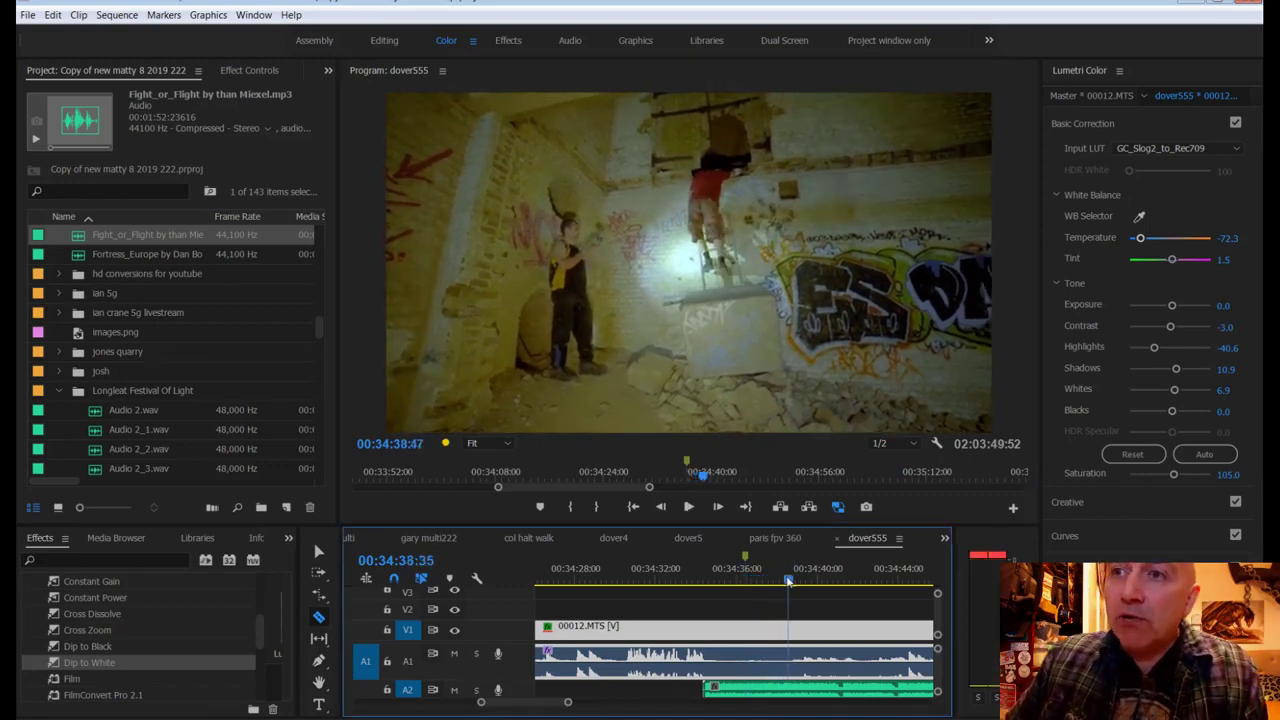
left_click_drag(788, 580, 743, 580)
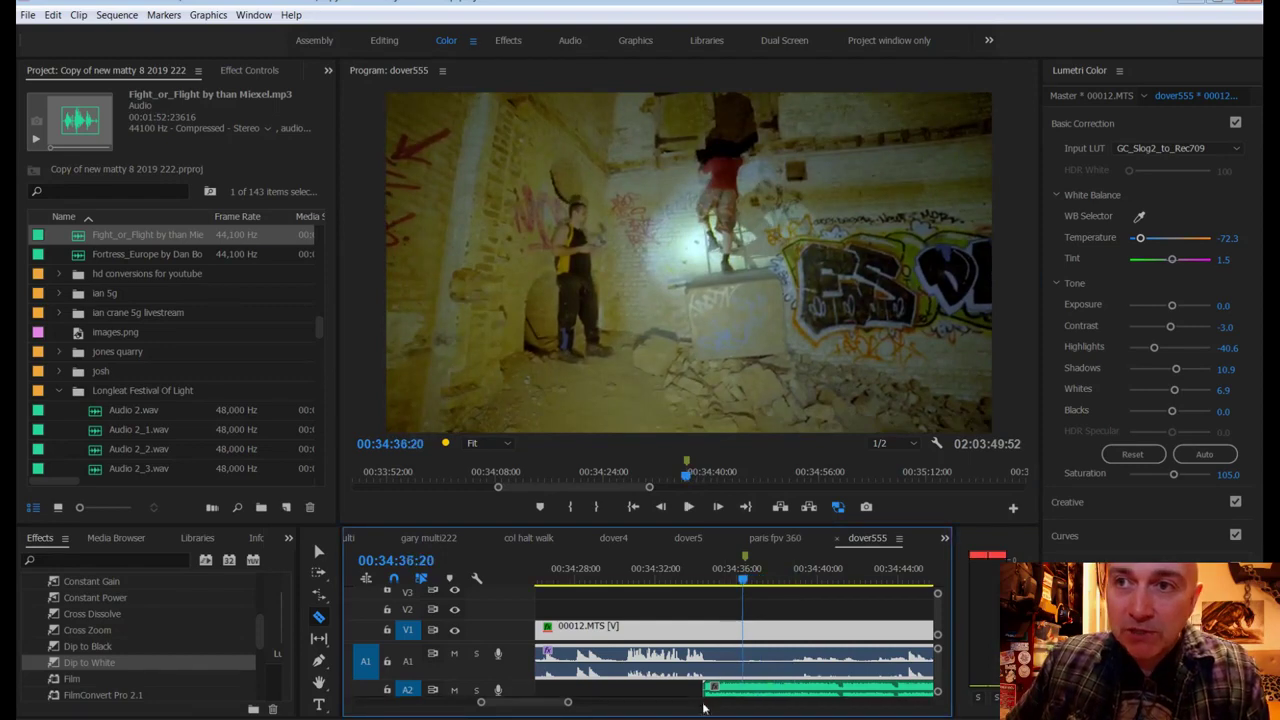
left_click_drag(726, 690, 752, 690)
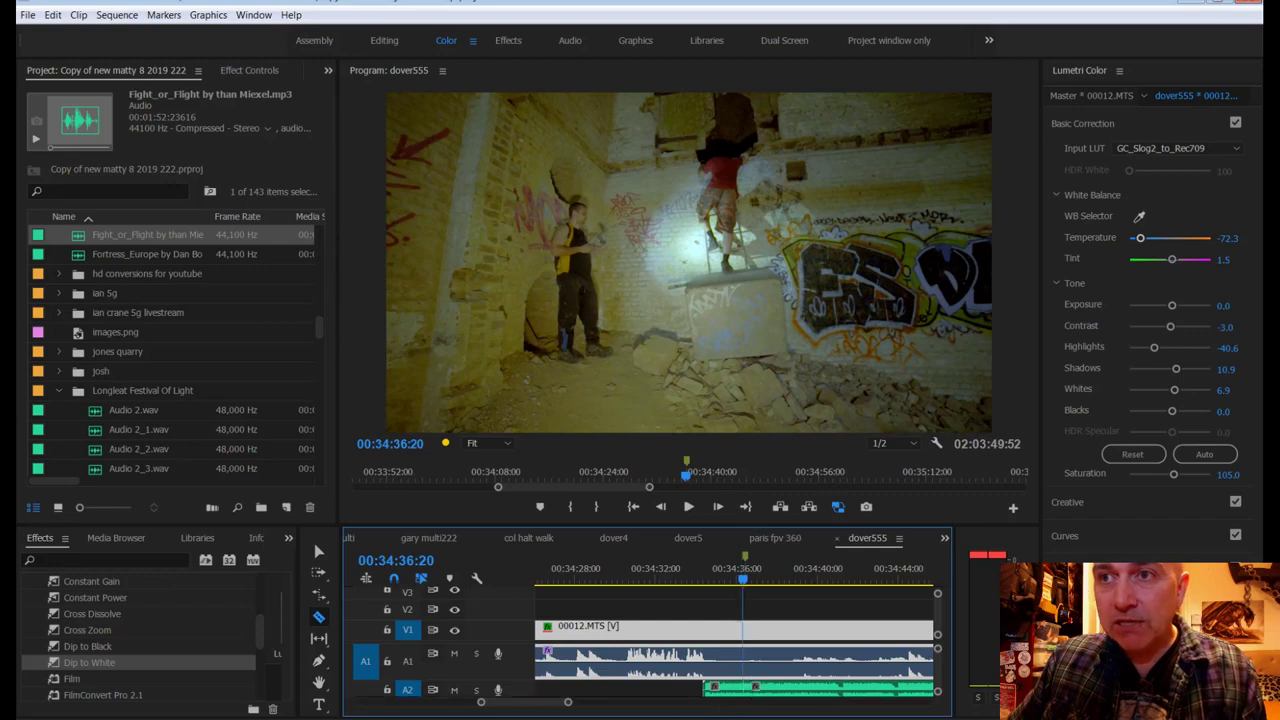
key("v")
left_click(726, 694)
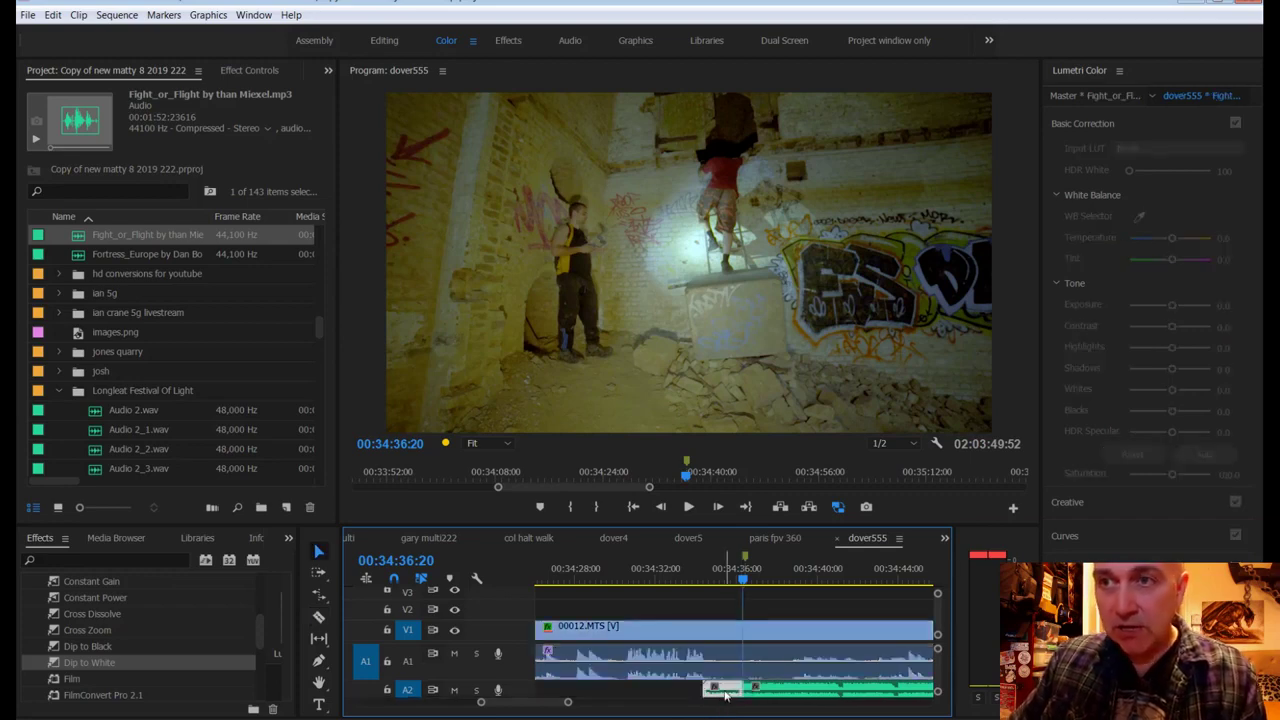
key("Delete")
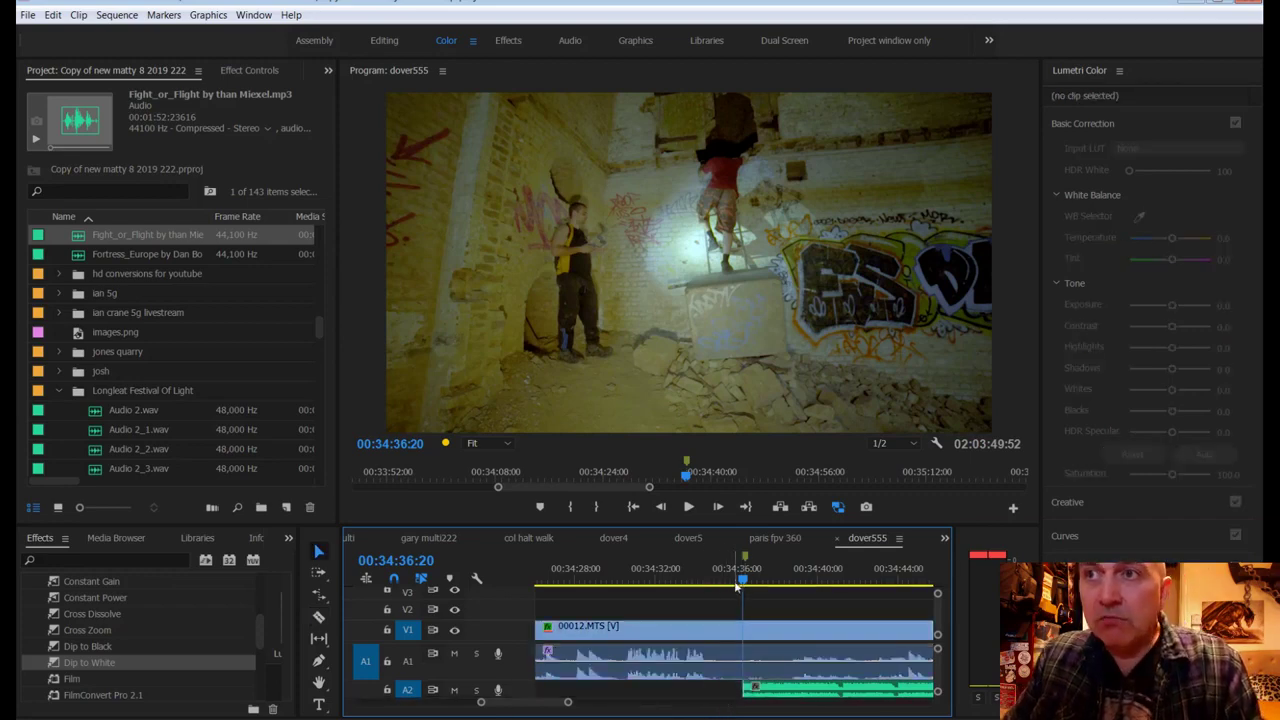
Step: Preview the trimmed music start, add a Constant Gain transition to the beginning of the A2 music clip and play it back
left_click_drag(743, 587, 738, 587)
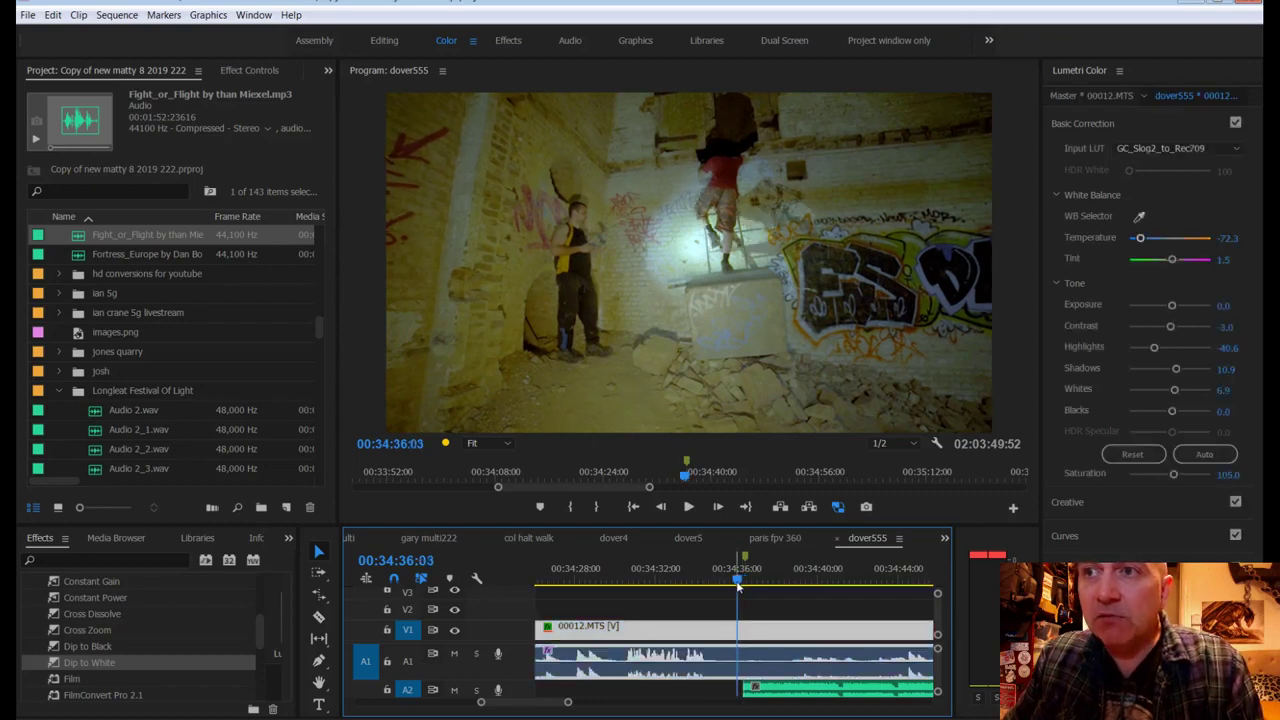
key("space")
key("space")
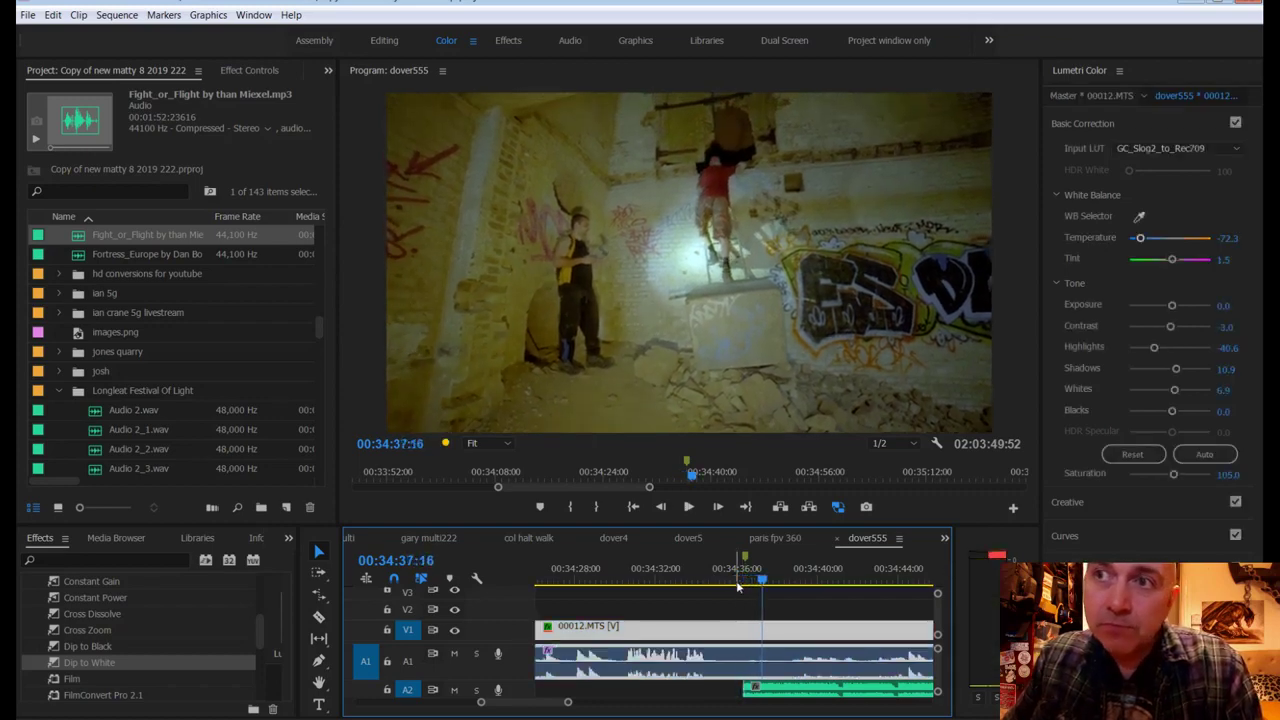
mouse_move(78, 583)
left_mouse_down()
mouse_move(705, 674)
mouse_move(750, 702)
left_mouse_up()
left_click(743, 588)
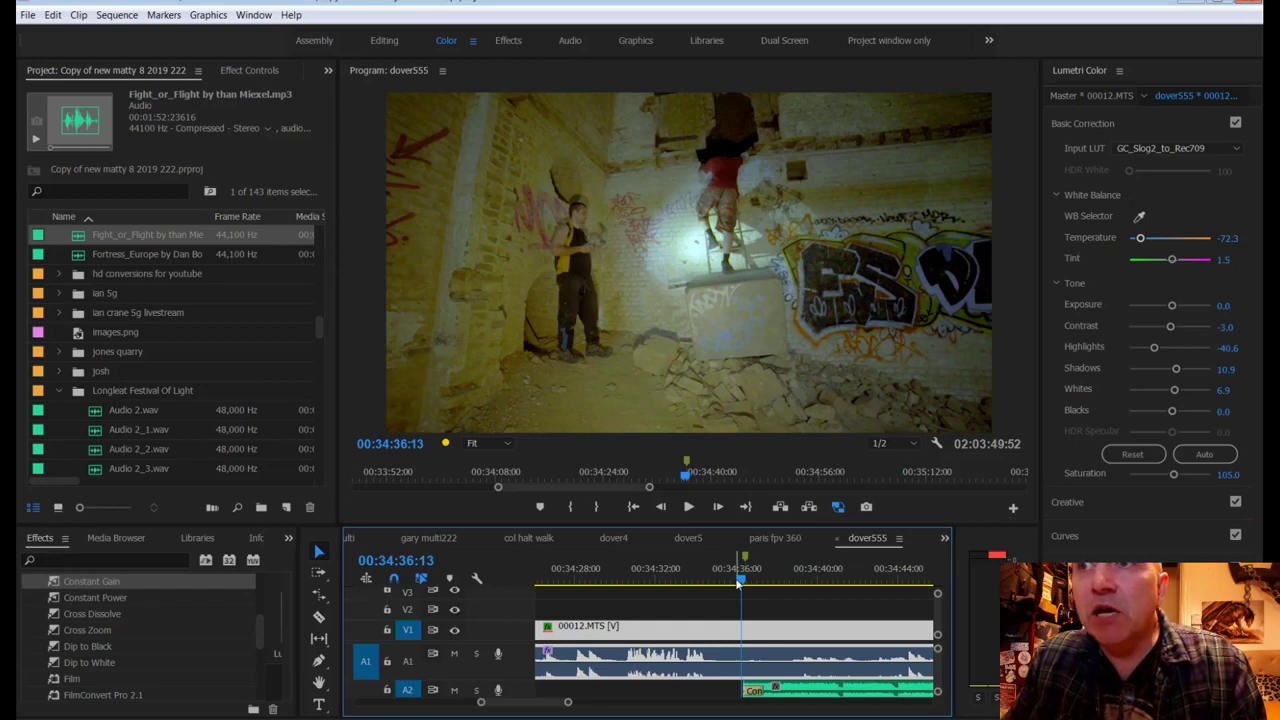
left_click_drag(738, 583, 727, 580)
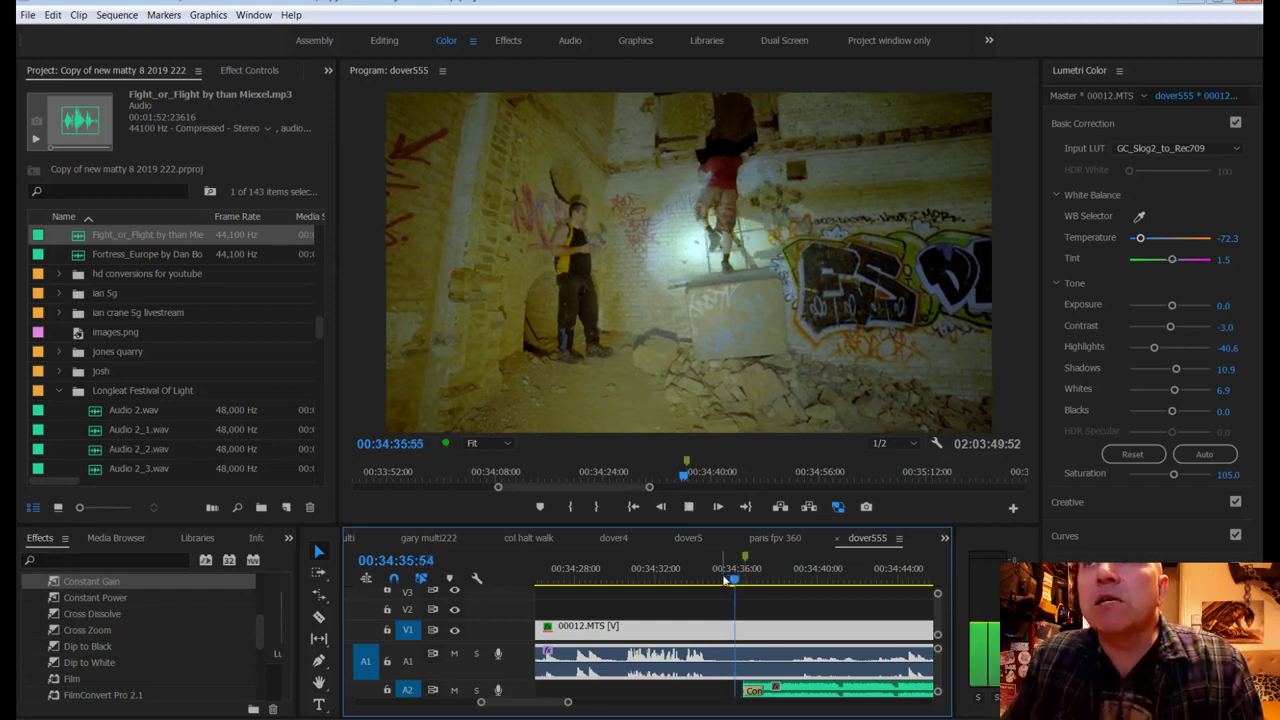
Step: Move the A2 music clip about 1.4 seconds earlier and play back the lead-in to the climbing shot
key("space")
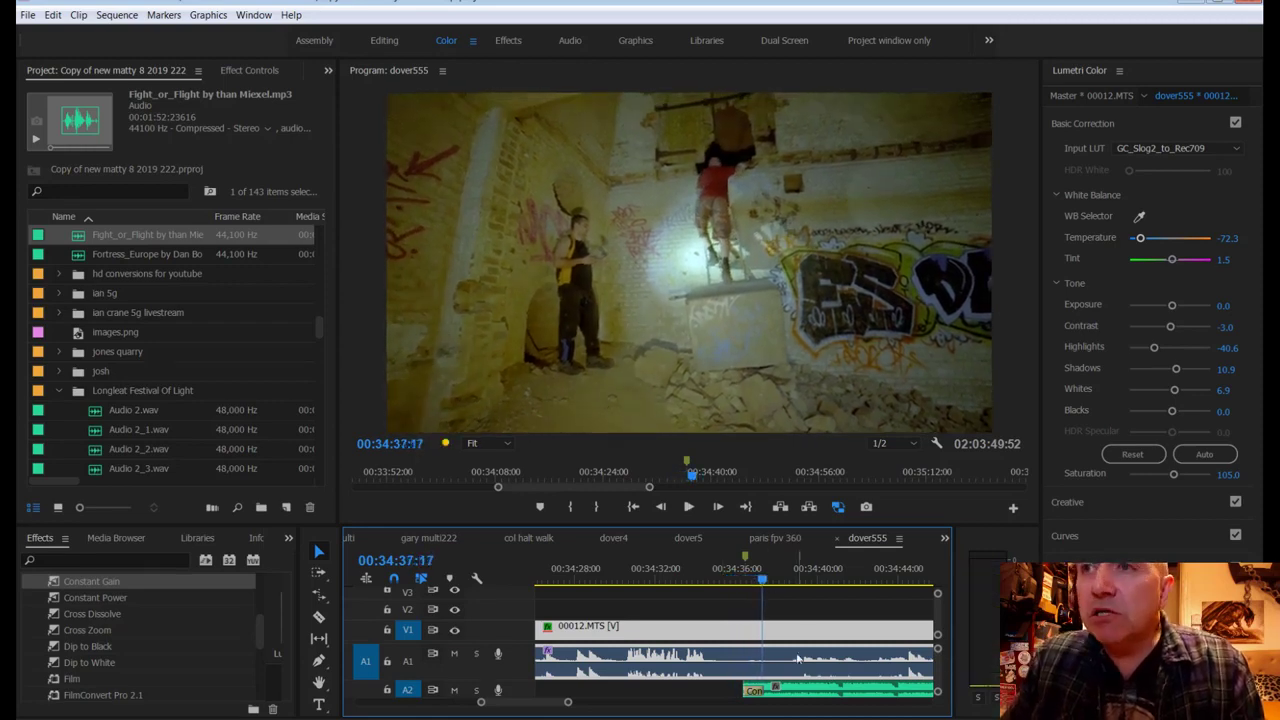
left_click_drag(808, 697, 779, 697)
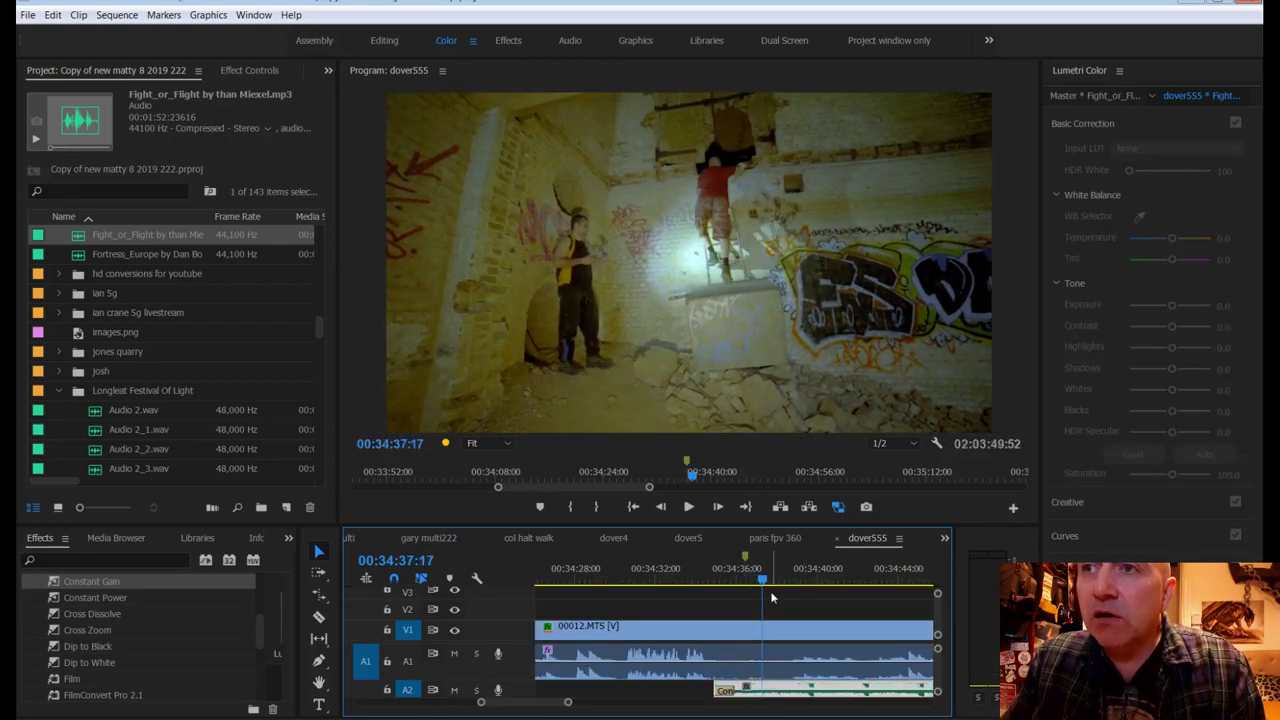
left_click_drag(762, 585, 698, 603)
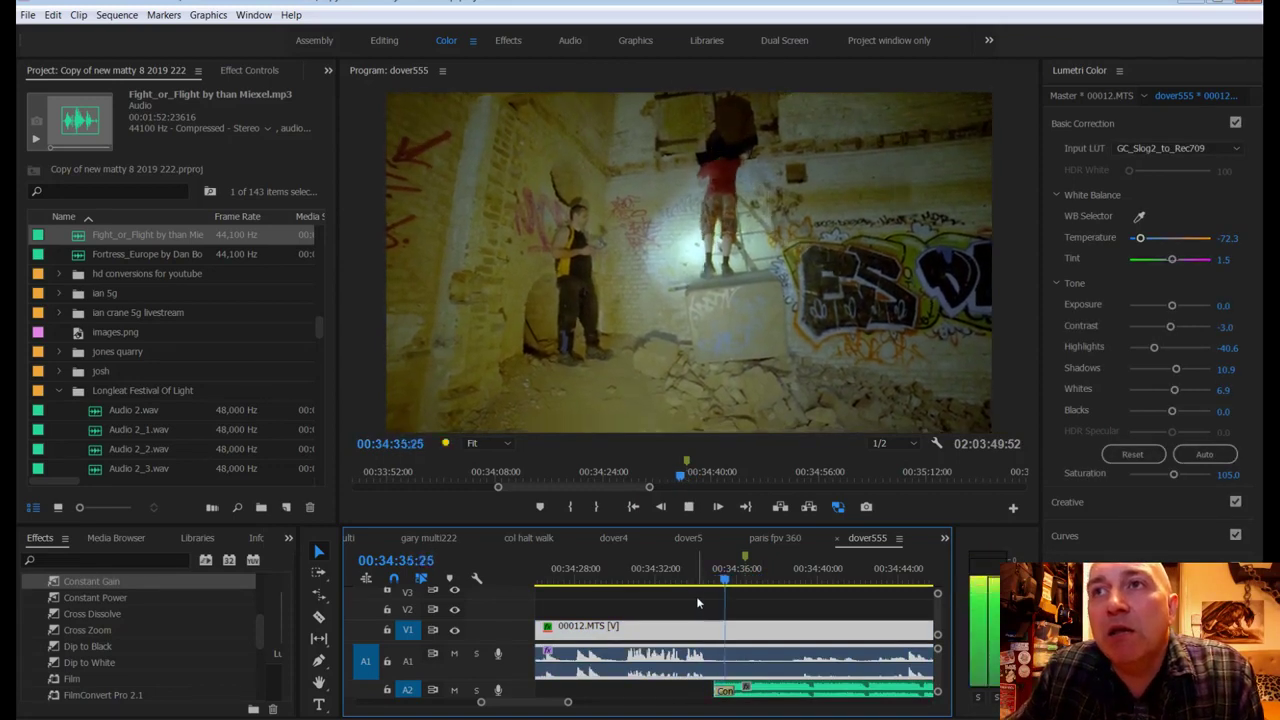
key("space")
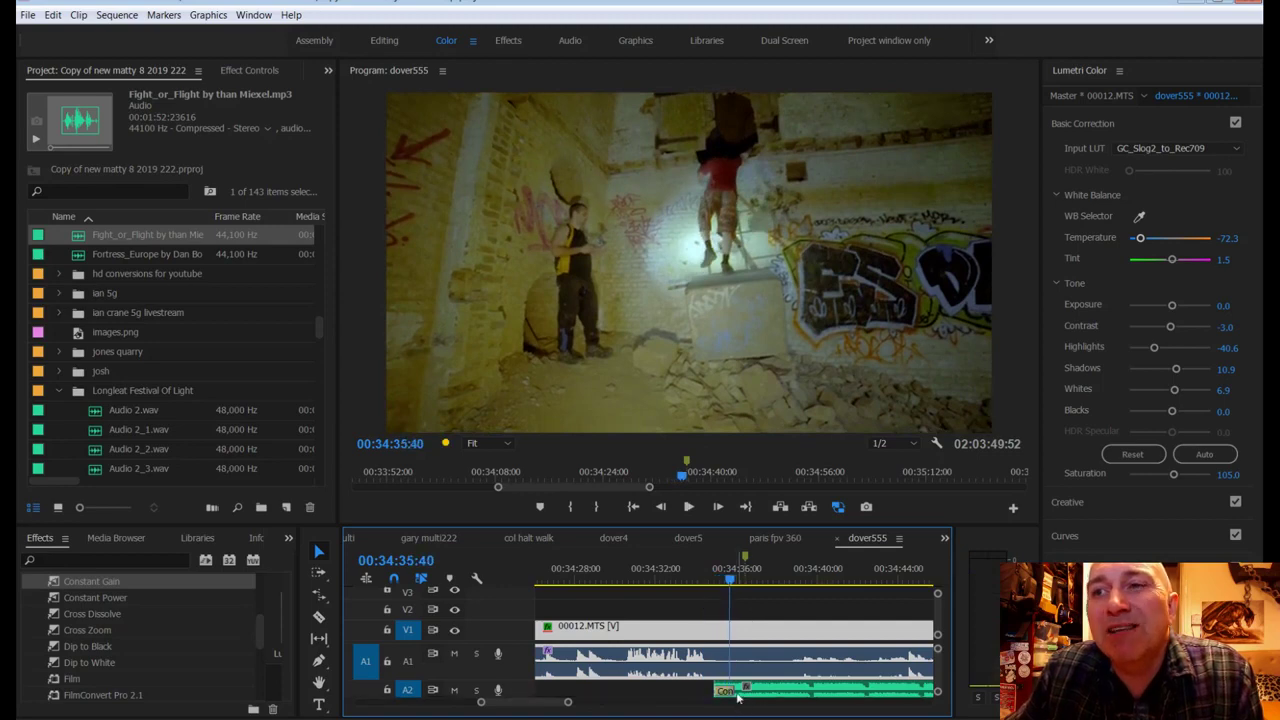
Step: Shorten the Constant Gain transition on the A2 music clip to 12 frames and make the music start at 00:34:35:34
left_click_drag(567, 702, 553, 704)
key("=")
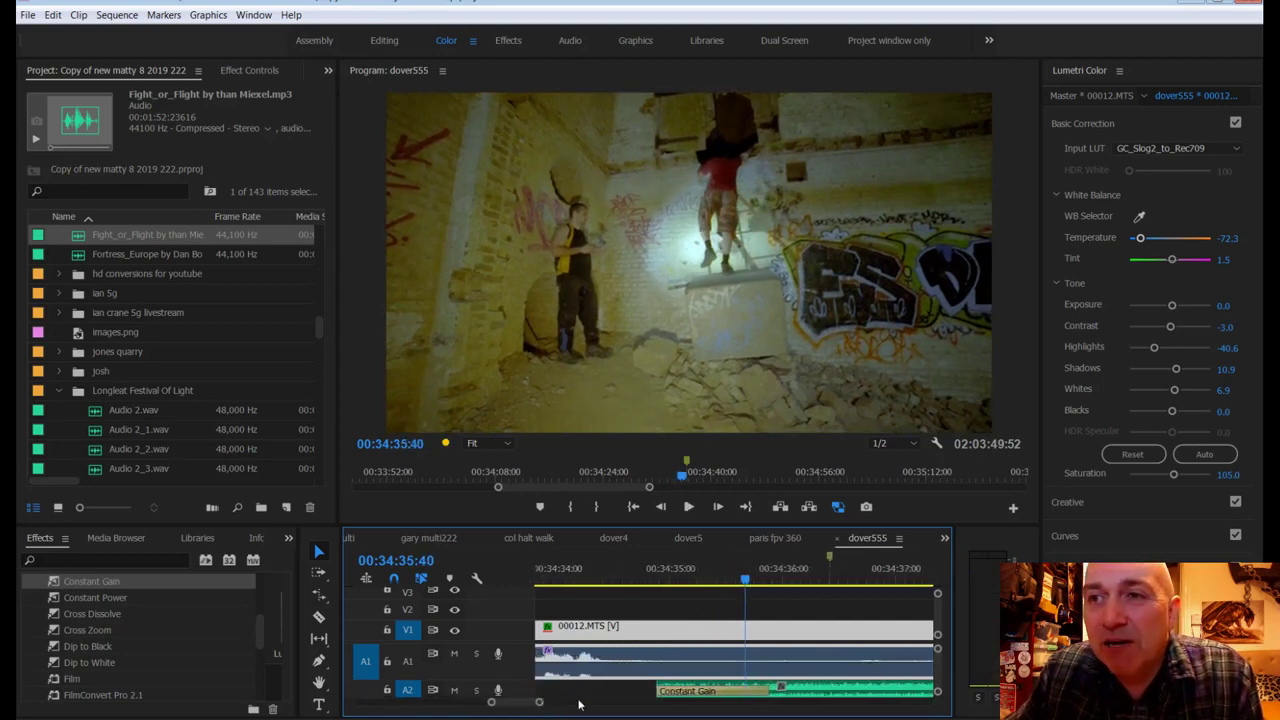
left_click_drag(650, 688, 698, 688)
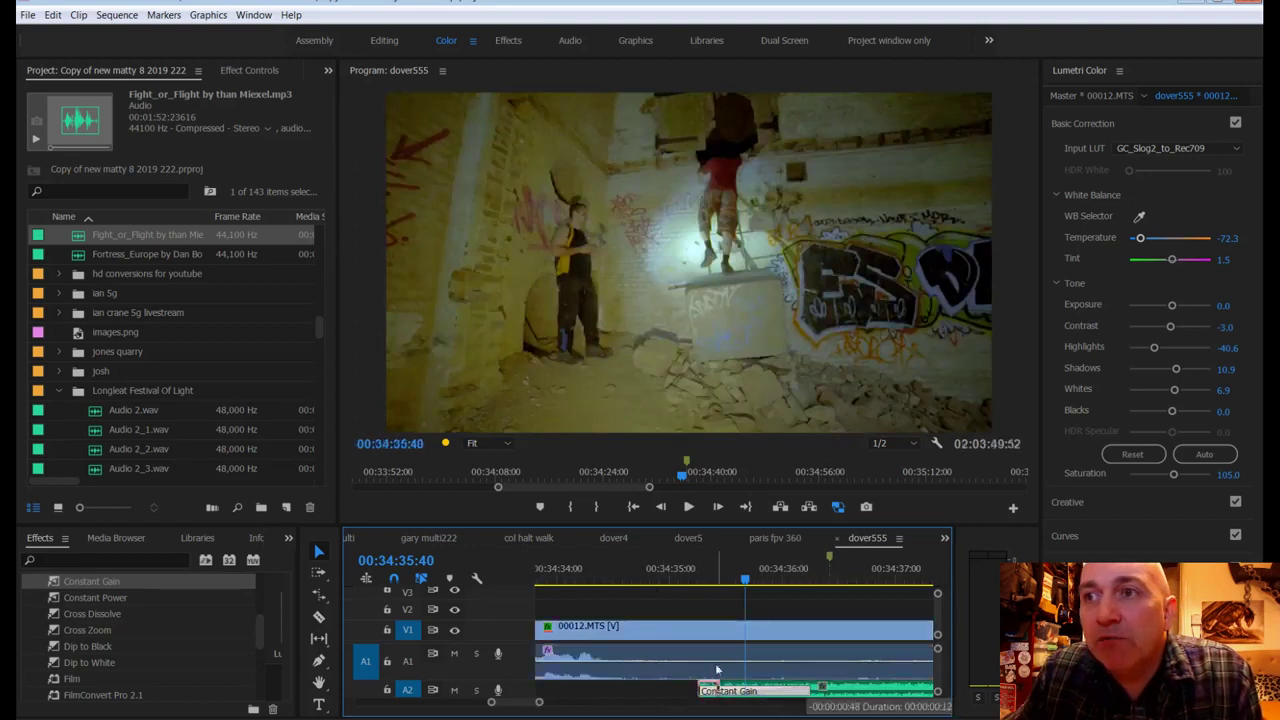
left_click_drag(745, 580, 790, 690)
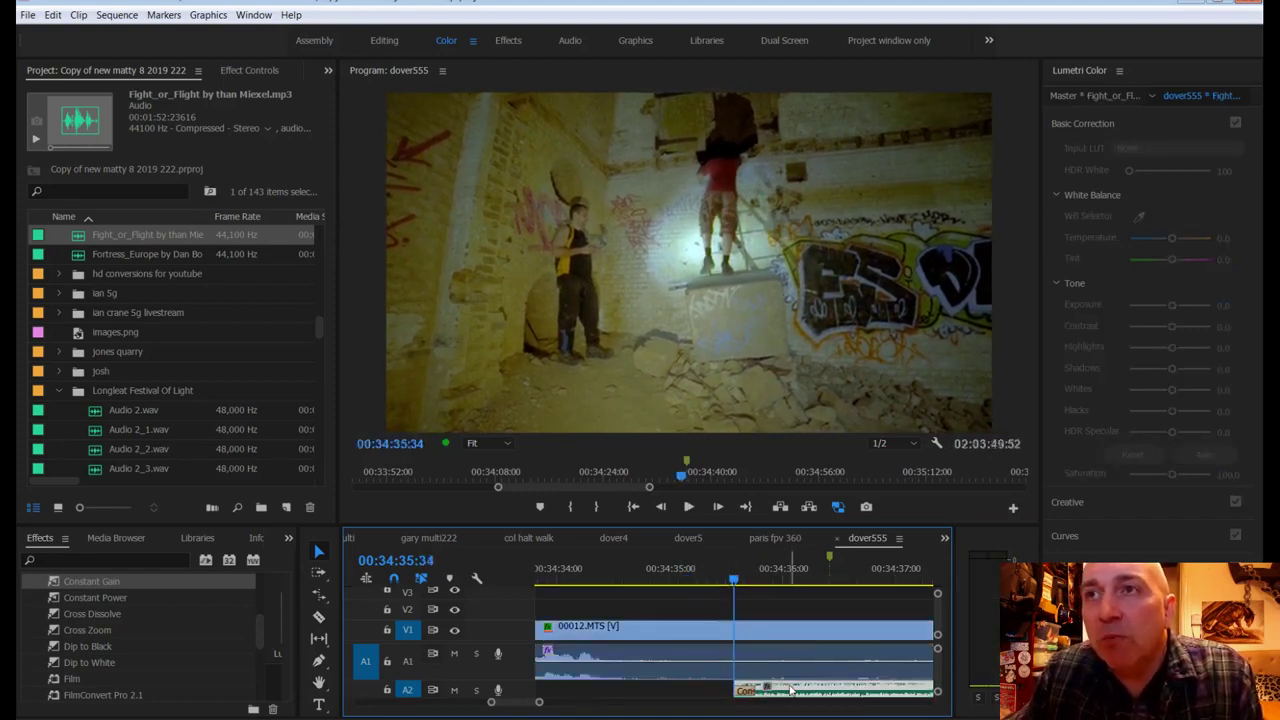
left_click(733, 628)
Step: Play the music start from 00:34:34:44 and adjust the A2 music clip's audio gain by 3 dB
left_click_drag(720, 578, 641, 577)
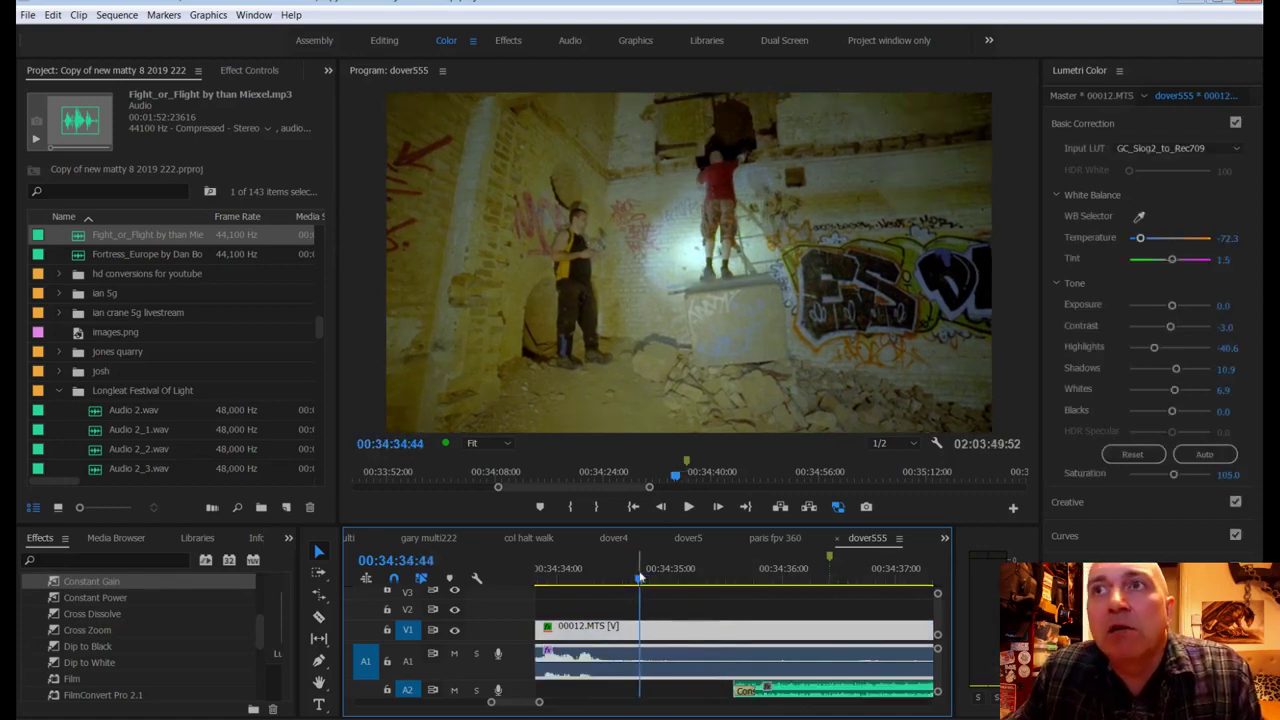
key("space")
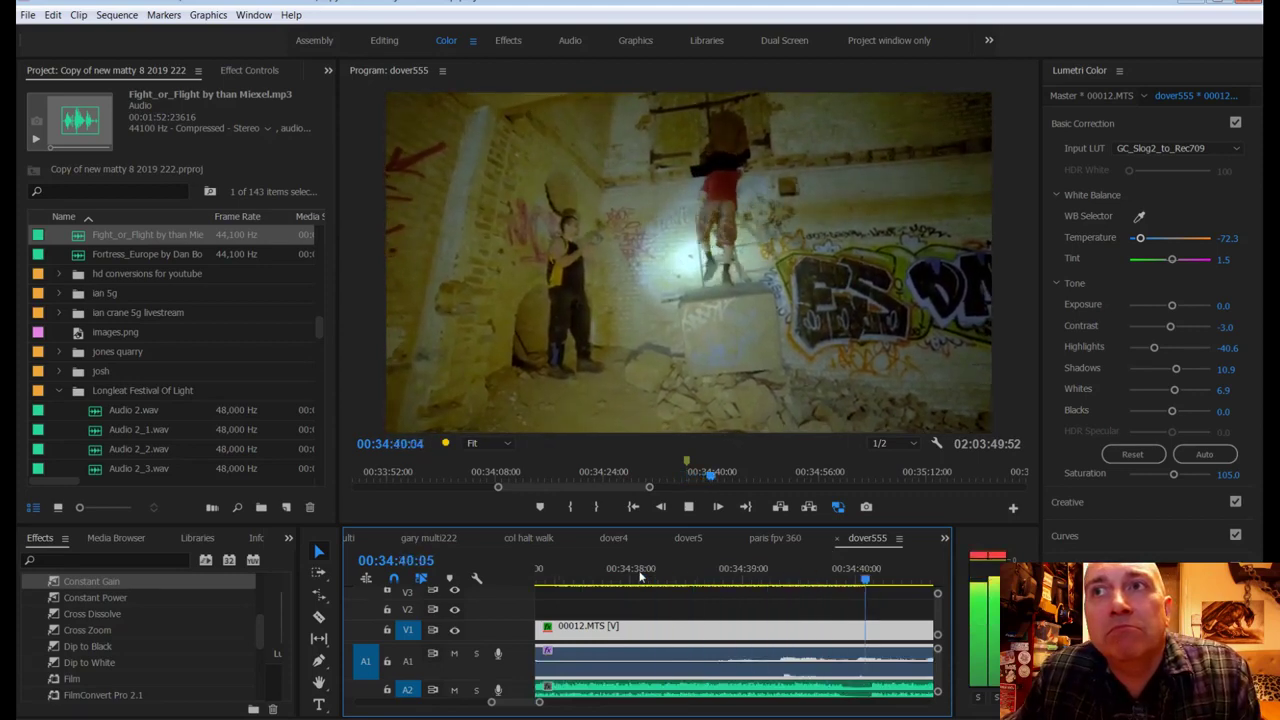
right_click(684, 690)
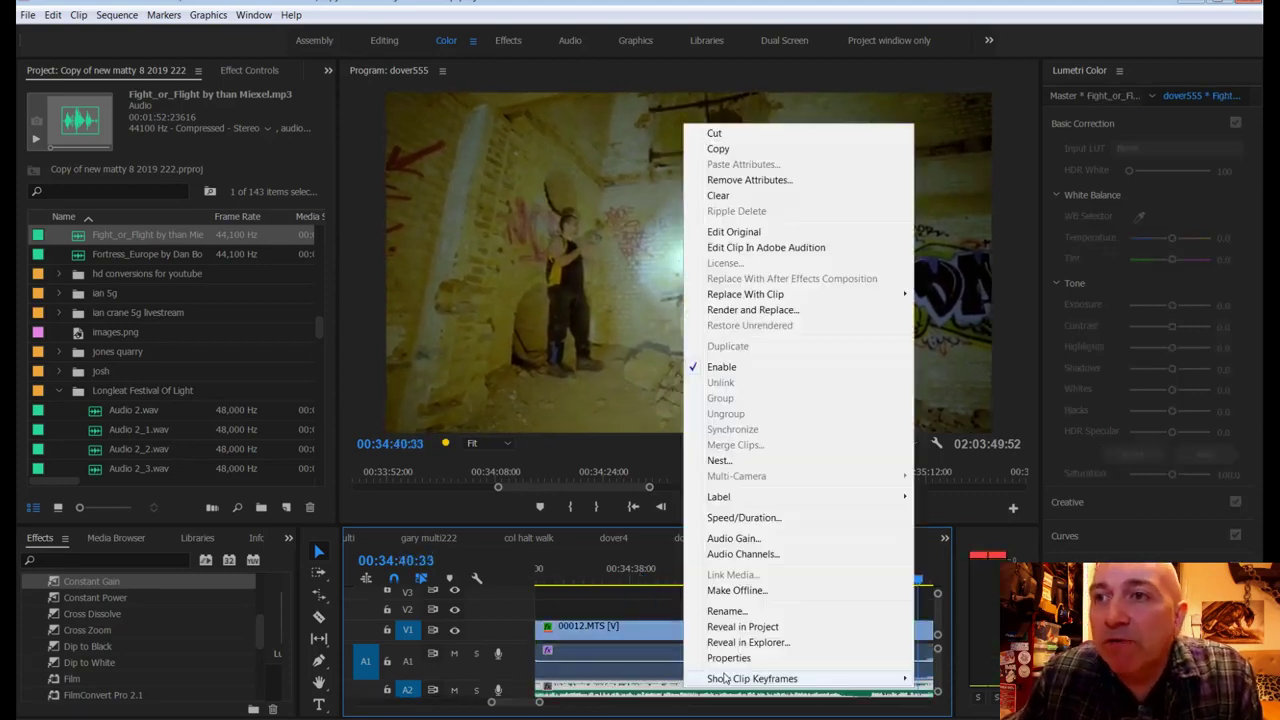
left_click(735, 538)
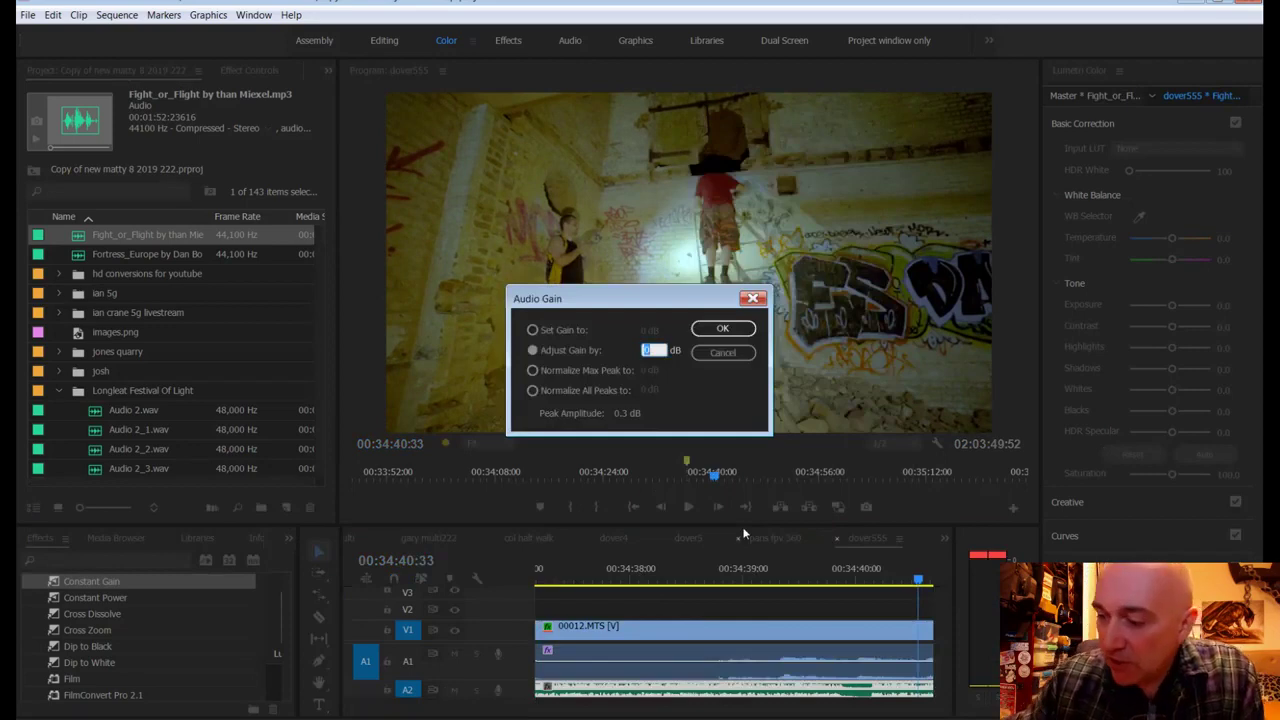
type("3")
key("Return")
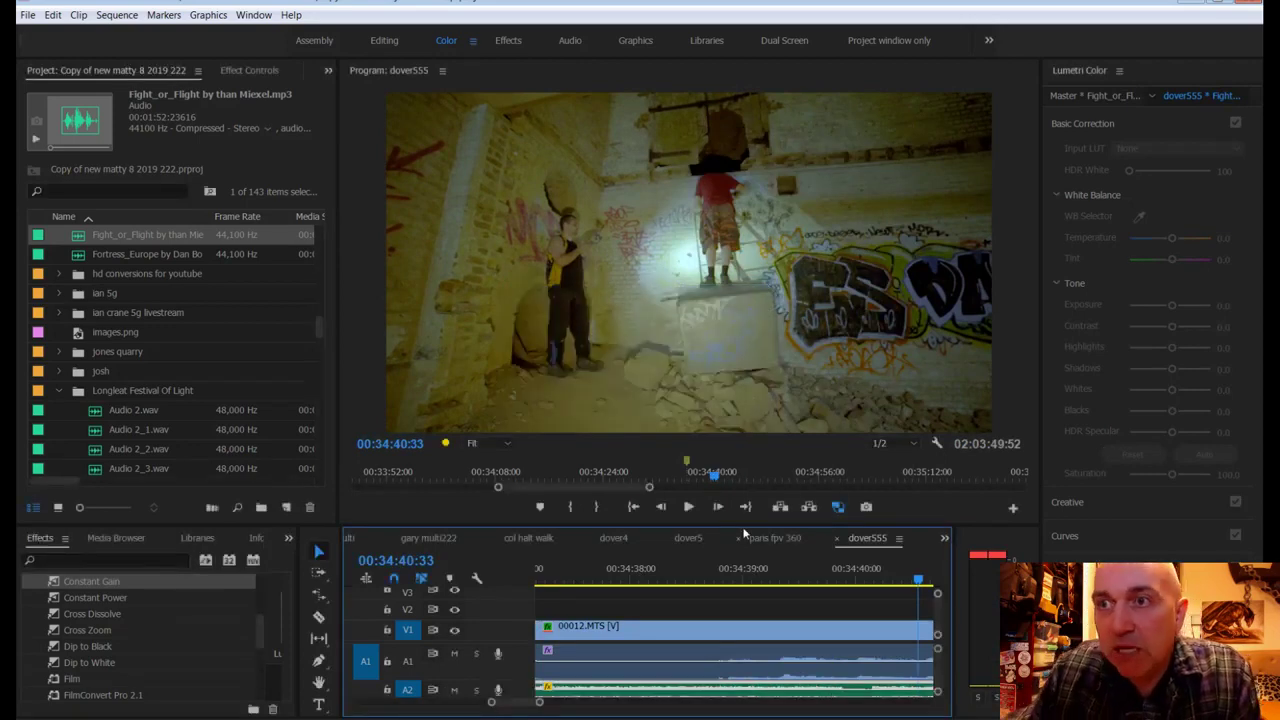
Step: Play back the gain-adjusted music start, move the playhead to 00:34:38:01 and save the project
left_click_drag(539, 701, 604, 702)
left_click_drag(750, 585, 720, 585)
key("space")
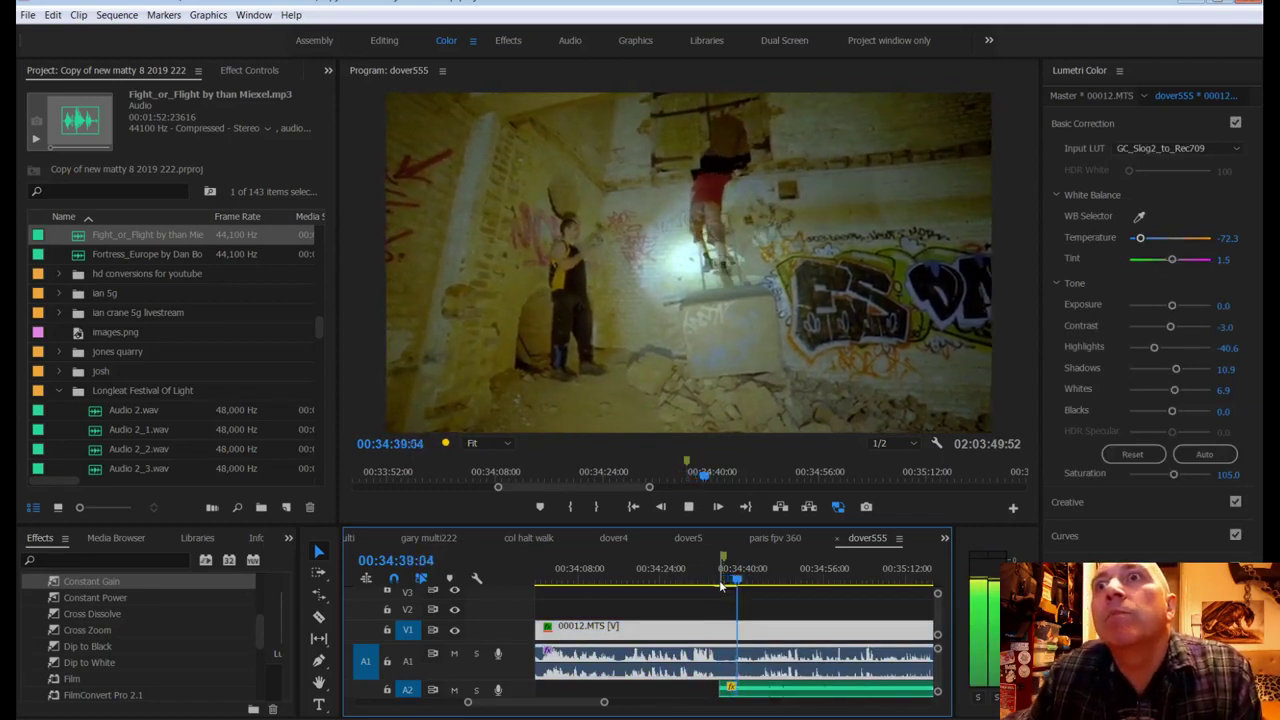
key("space")
left_click_drag(741, 590, 734, 585)
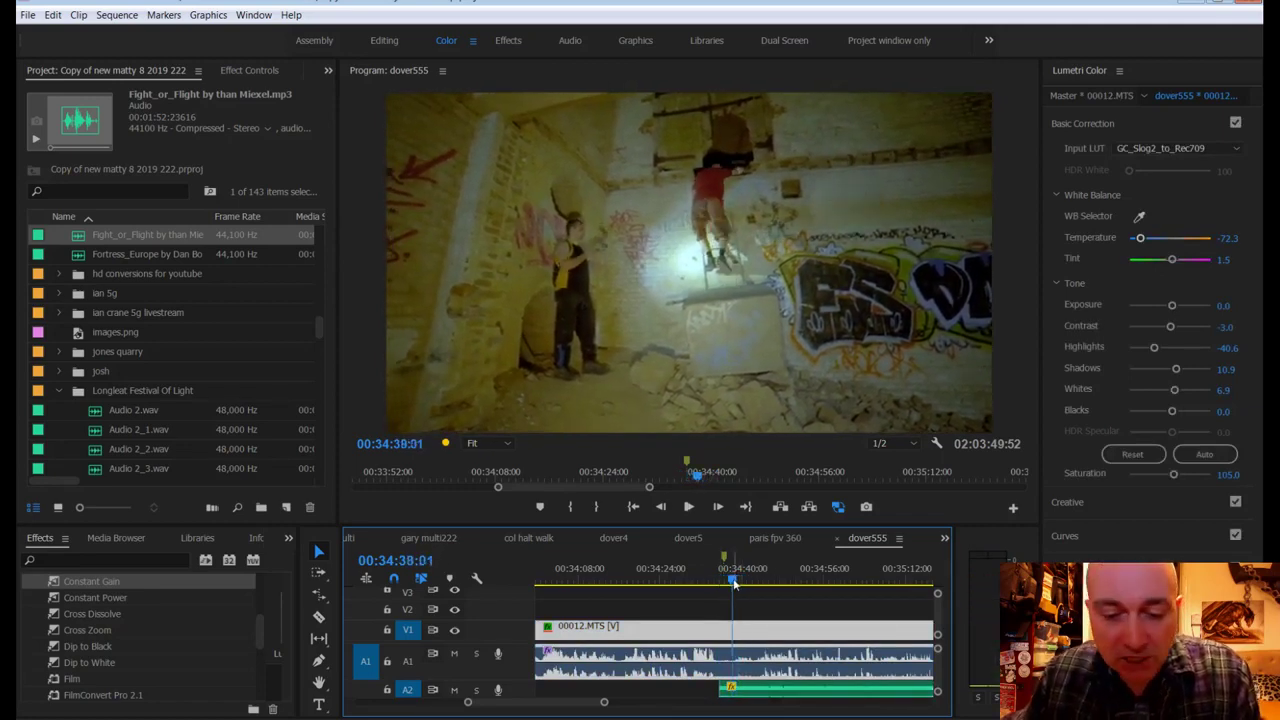
key("ctrl+s")
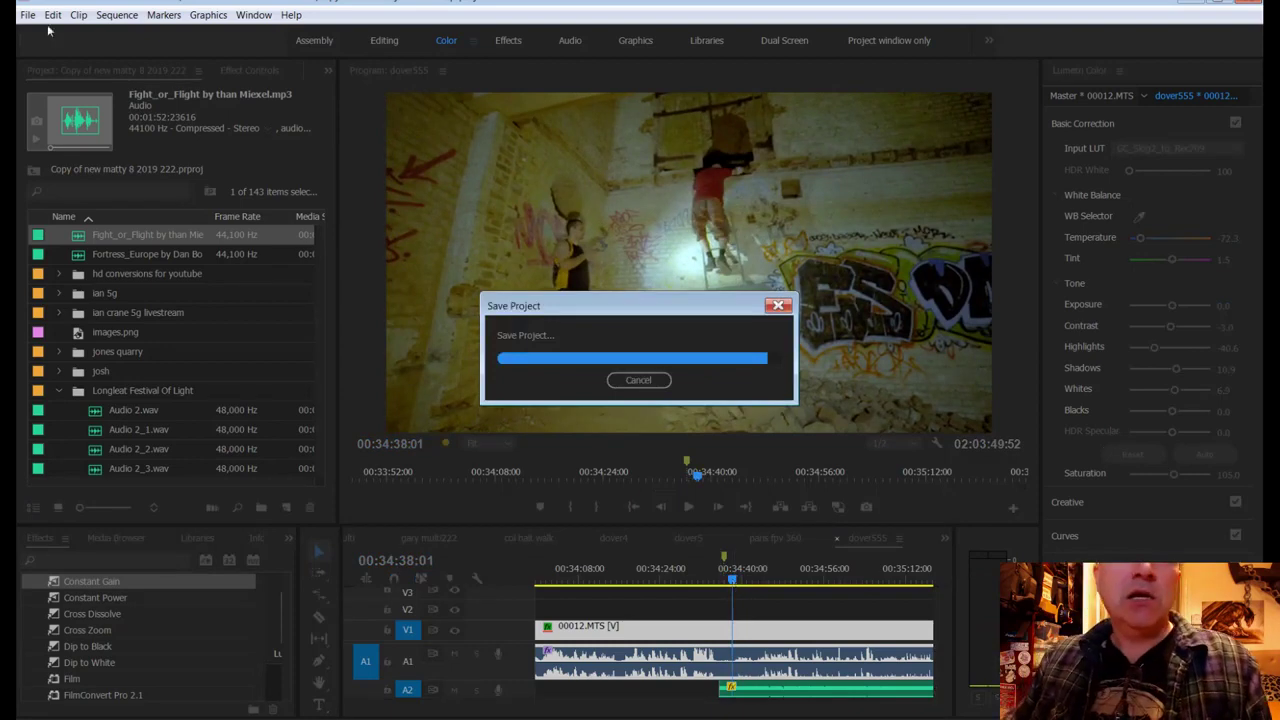
Step: Split the 00012.MTS clip on V1 at about 00:34:38 and enable Scale keyframing on the second part at 00:34:38:15
left_click(256, 67)
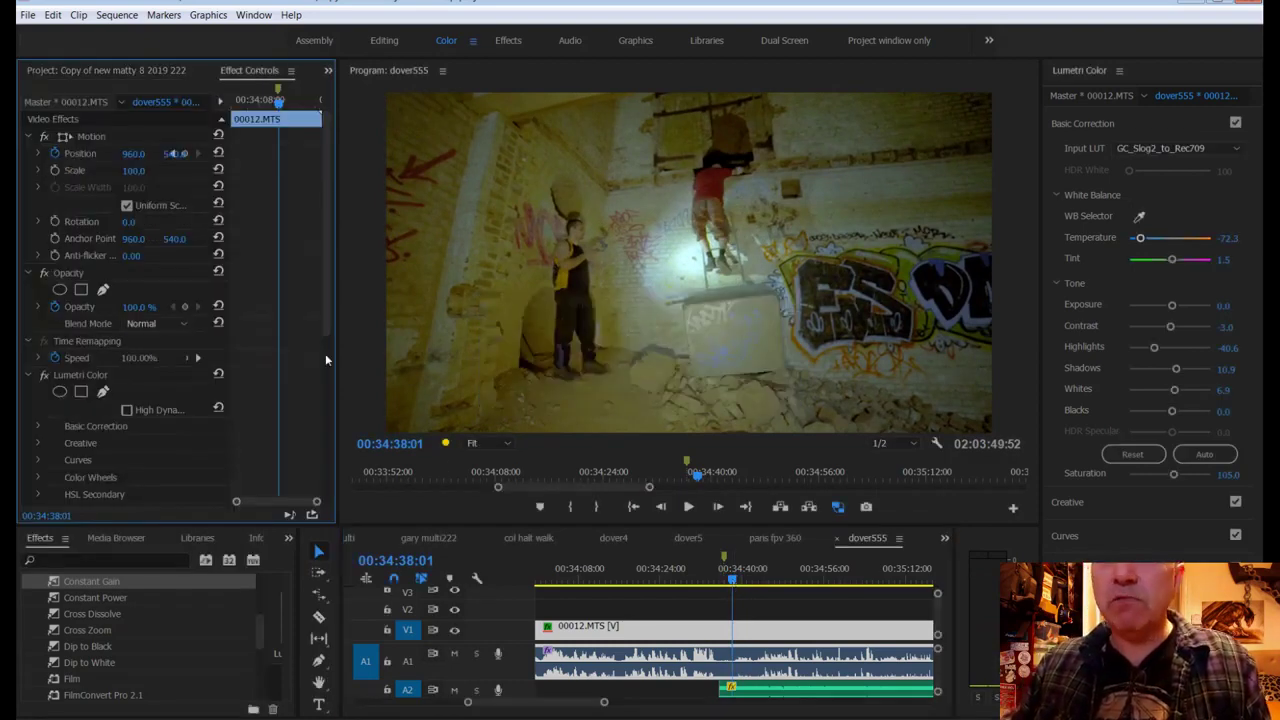
key("c")
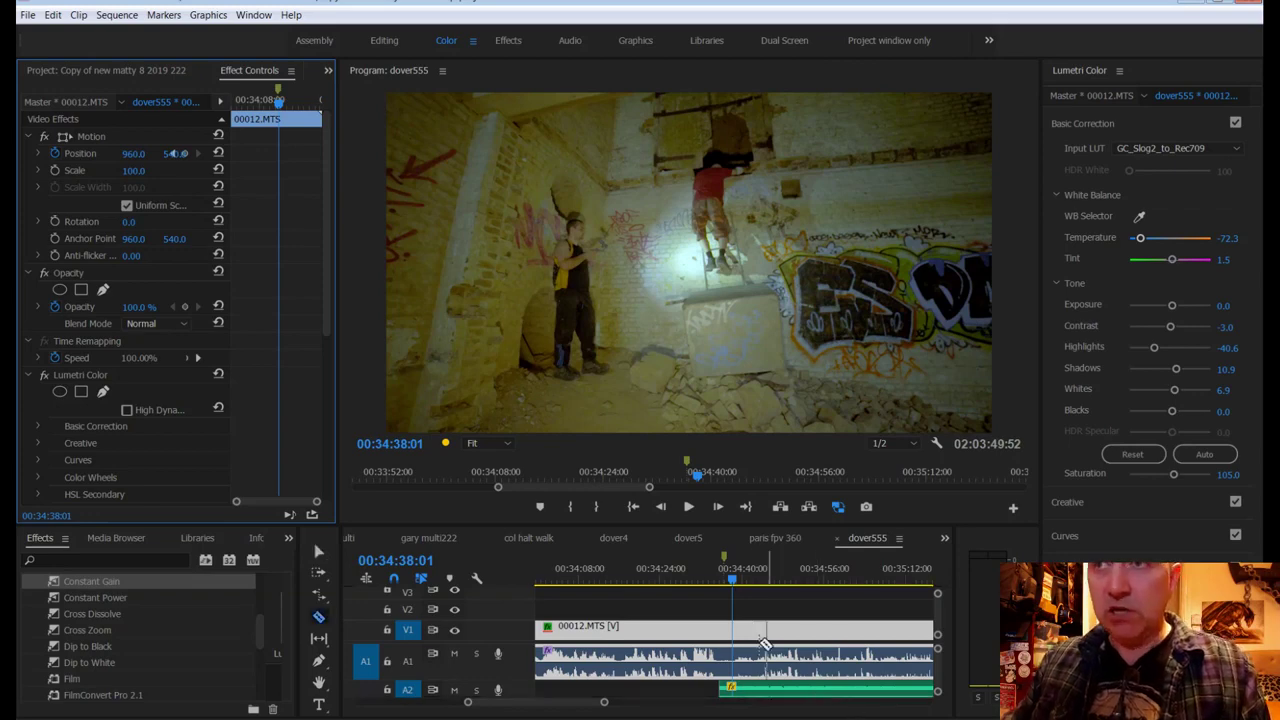
left_click(735, 630)
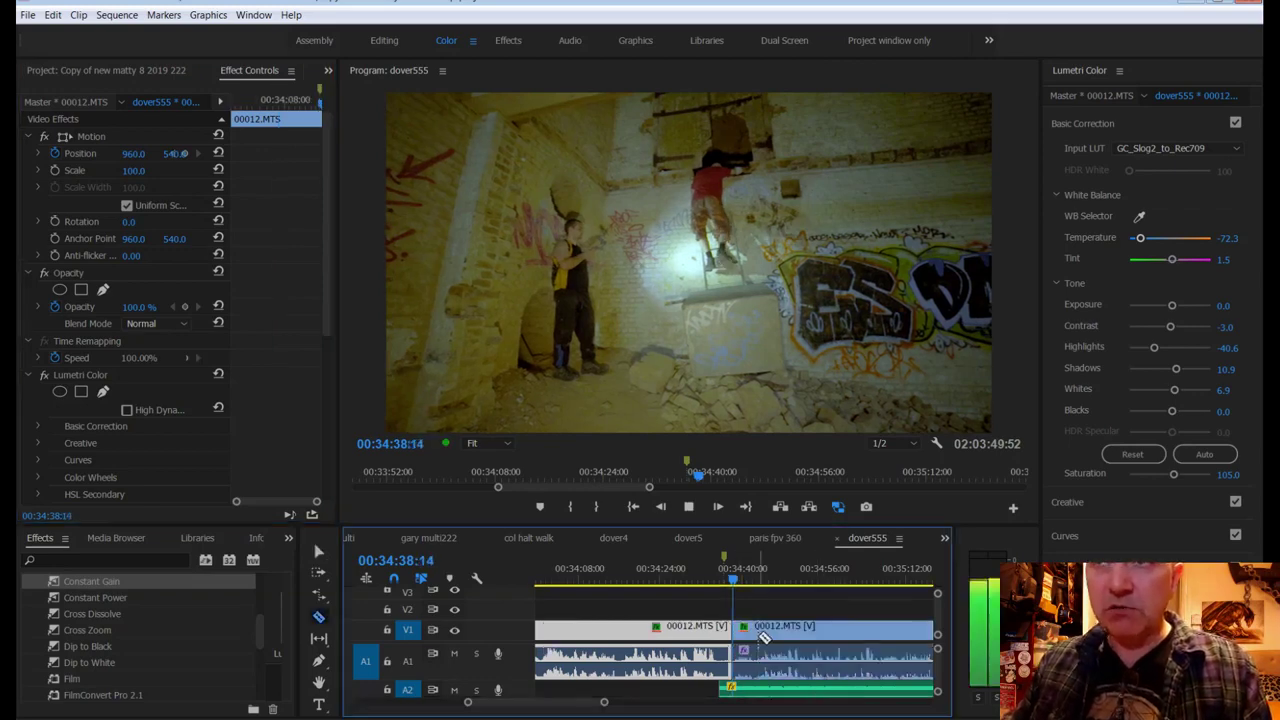
left_click(55, 171)
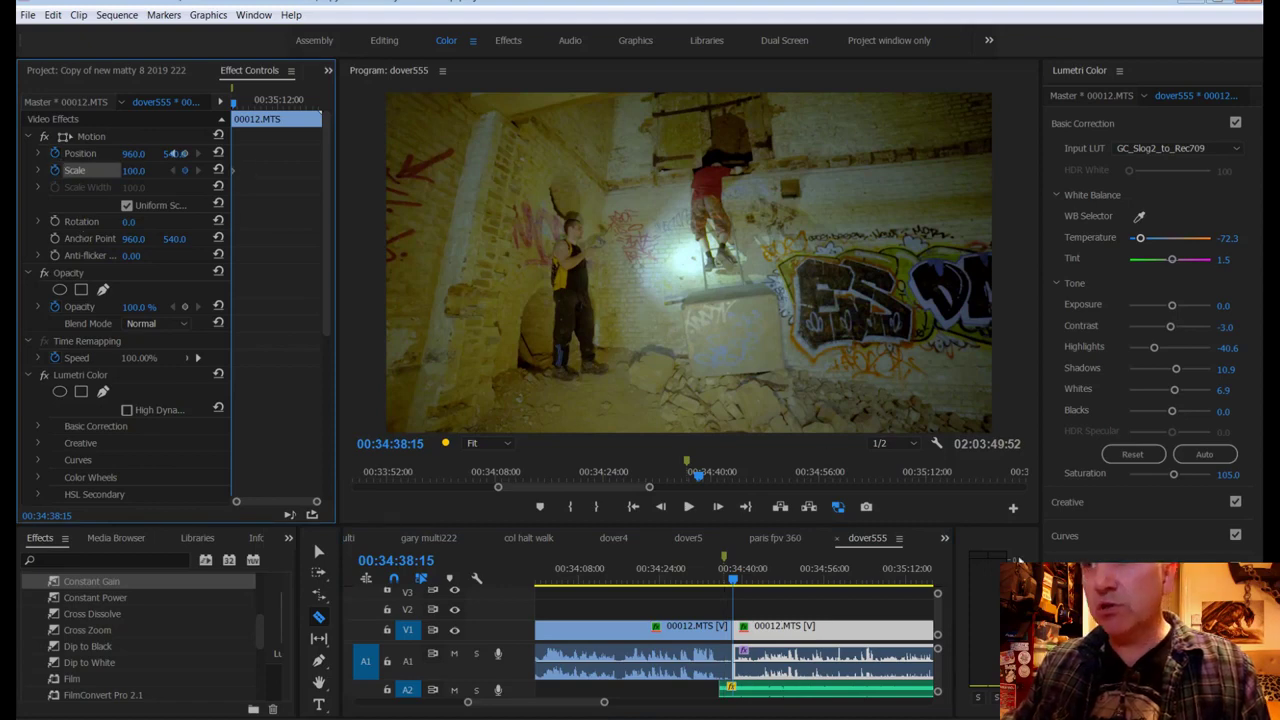
Step: Keyframe a zoom on the climber at 00:34:39:37 with Scale 193 and horizontal Position 966, and reset Position to 960, 540 at the first keyframe
key("ctrl+s")
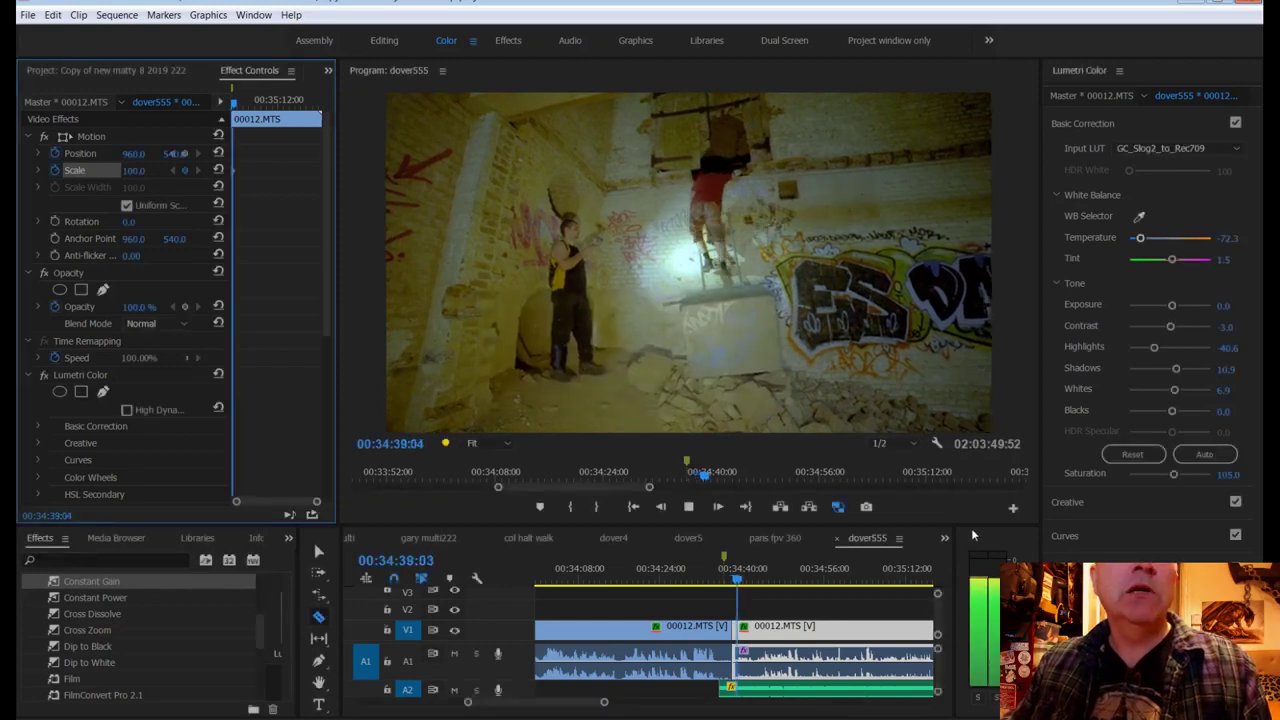
key("space")
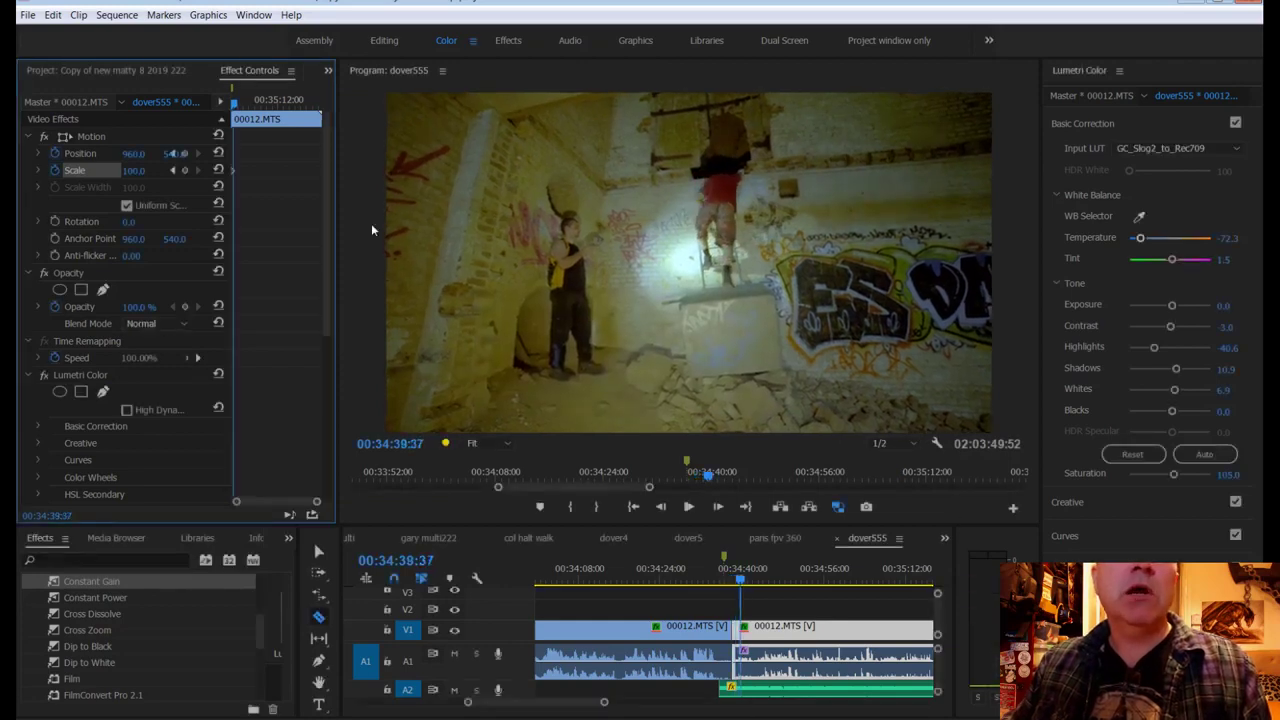
left_click(137, 171)
type("150")
key("Return")
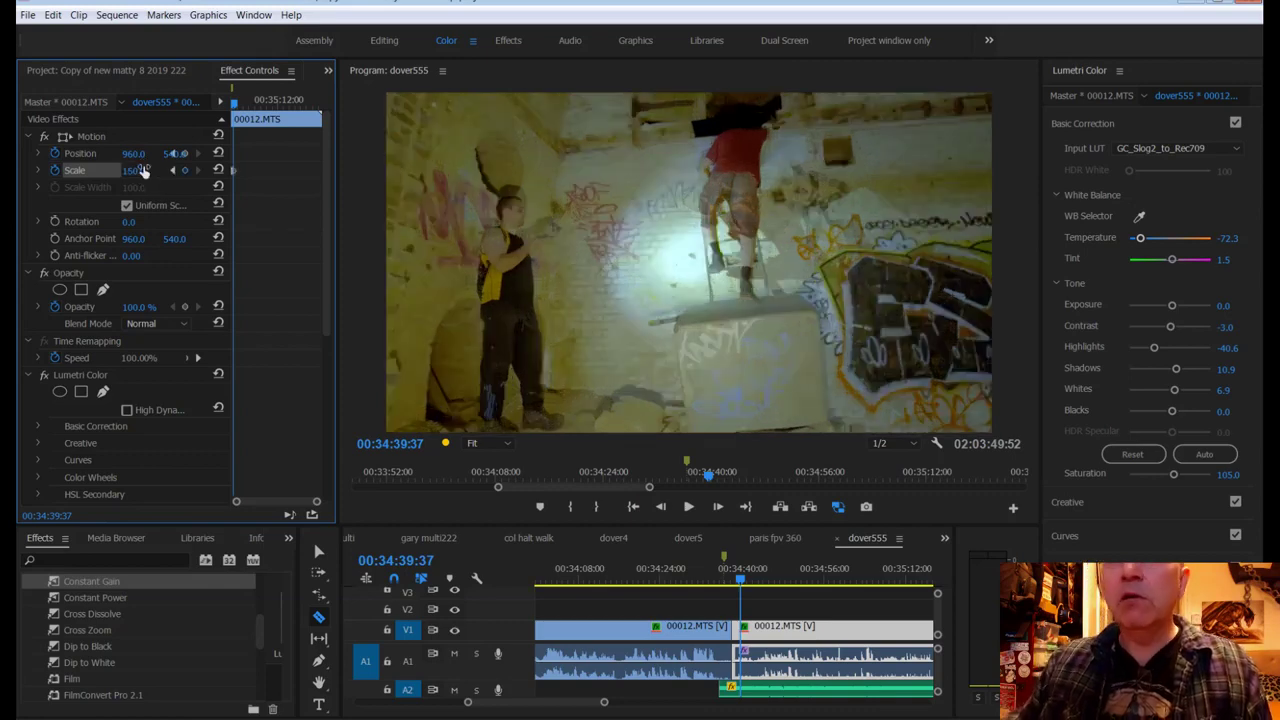
left_click_drag(133, 170, 143, 172)
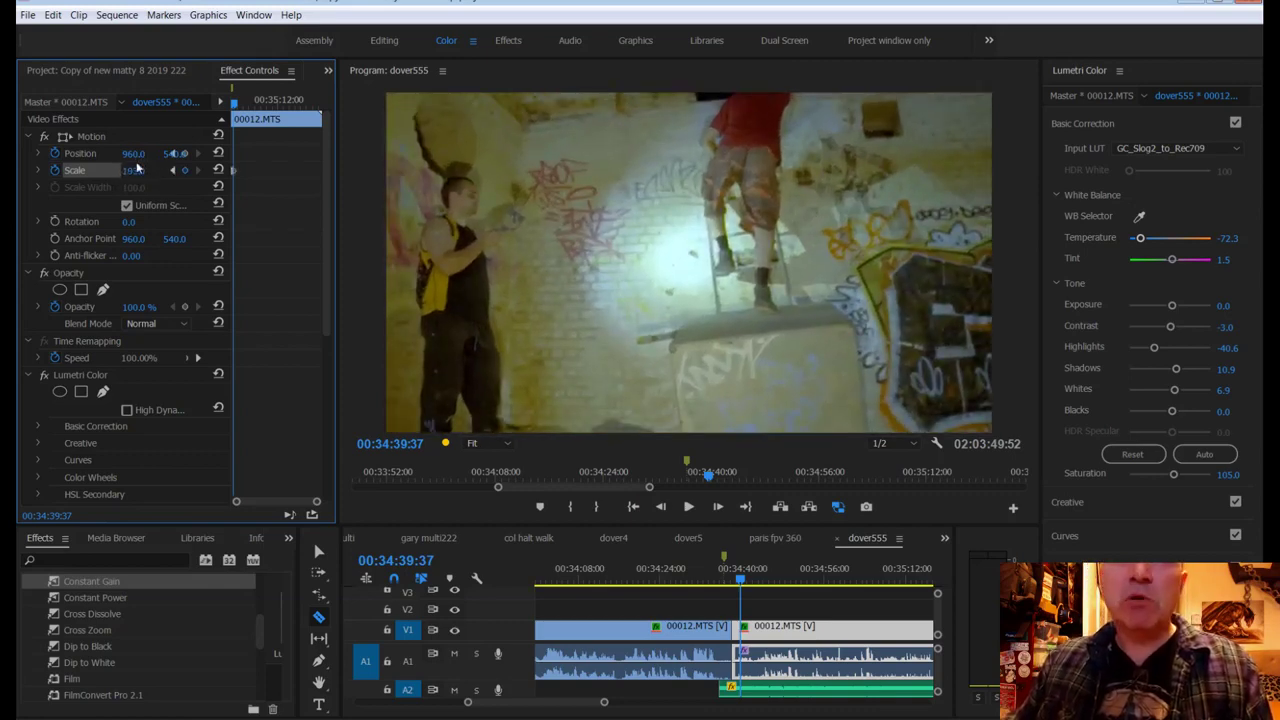
left_click_drag(133, 157, 176, 153)
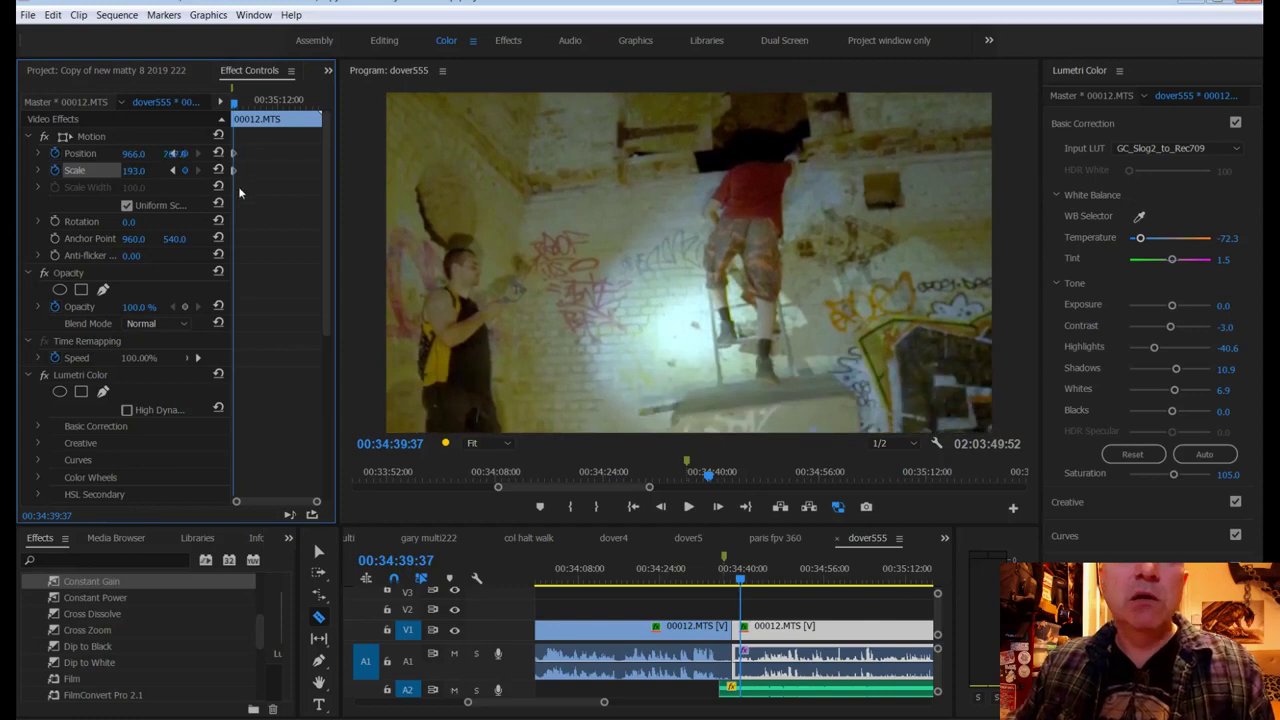
left_click(172, 171)
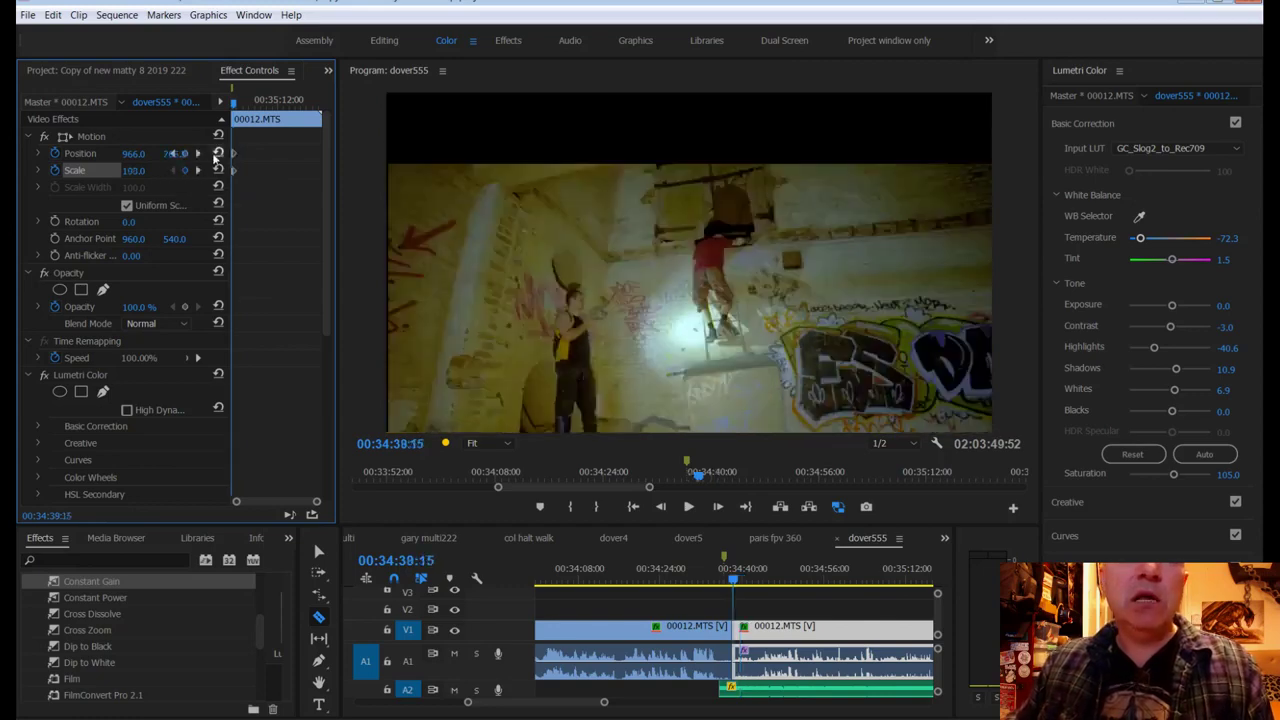
left_click(217, 153)
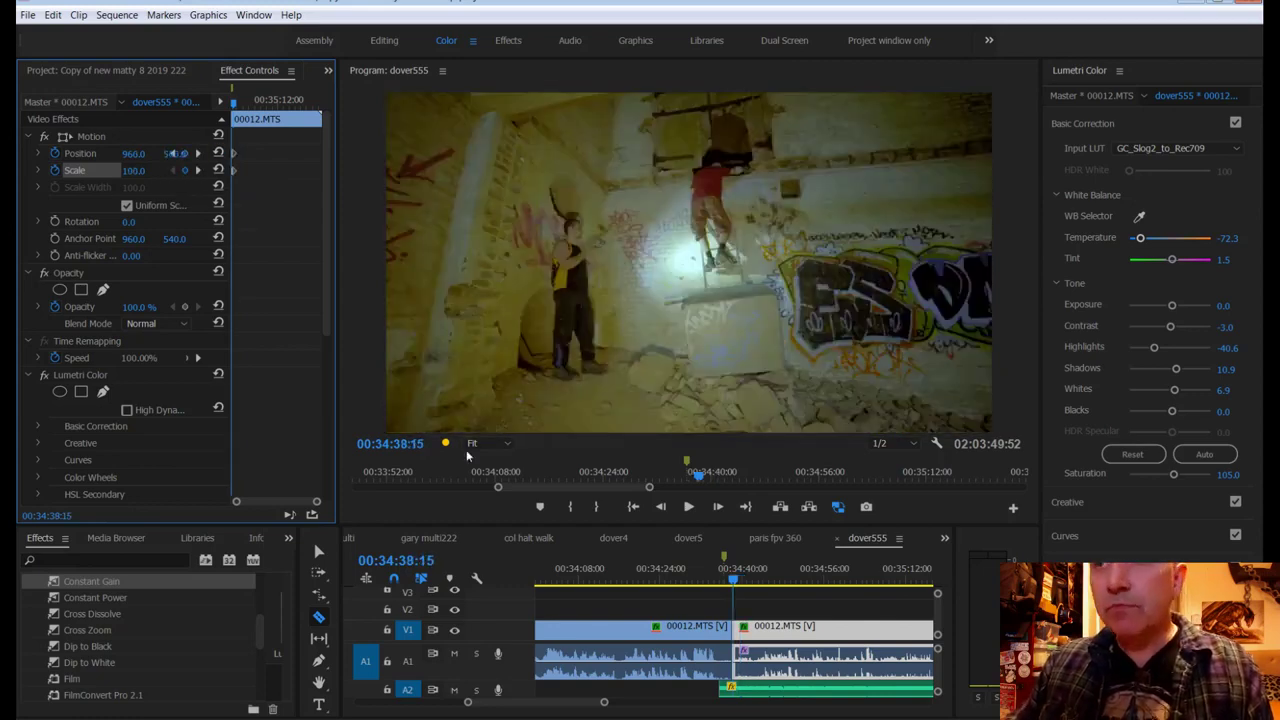
Step: Play the climbing shot from about 00:34:32 through the keyframed zoom and stop at 00:34:39:51
left_click(725, 580)
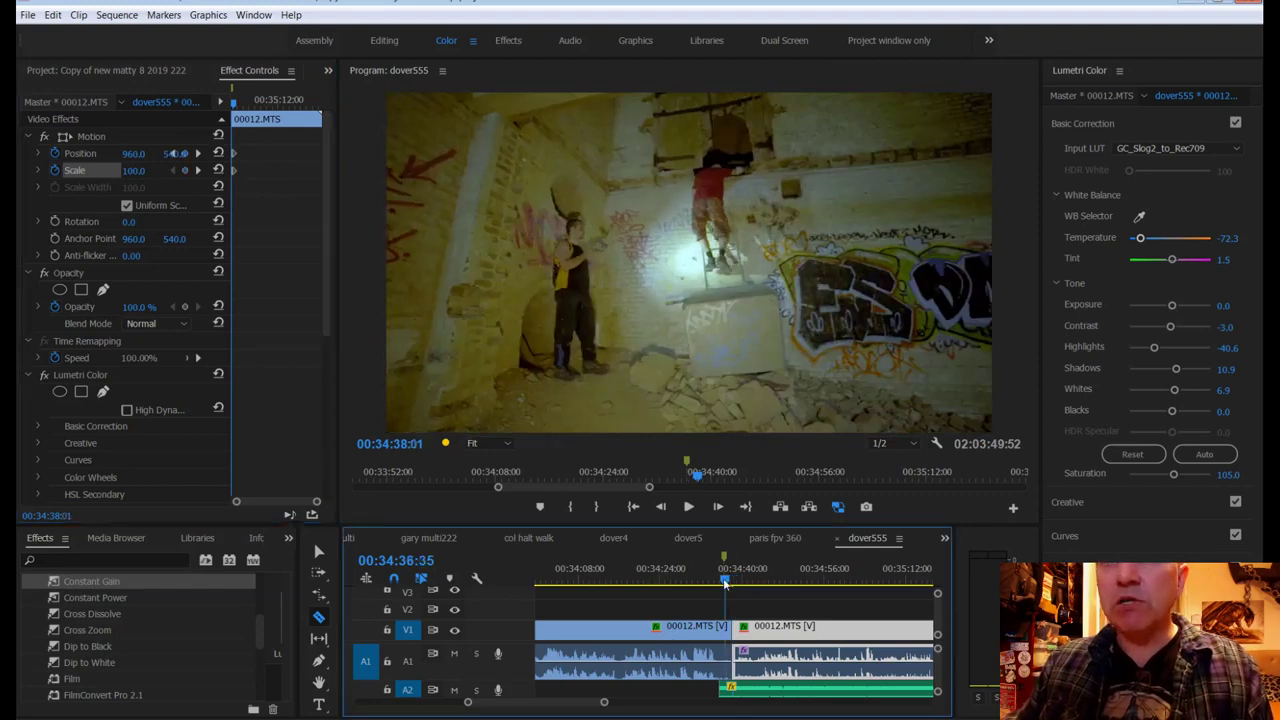
left_click_drag(725, 583, 703, 583)
key("space")
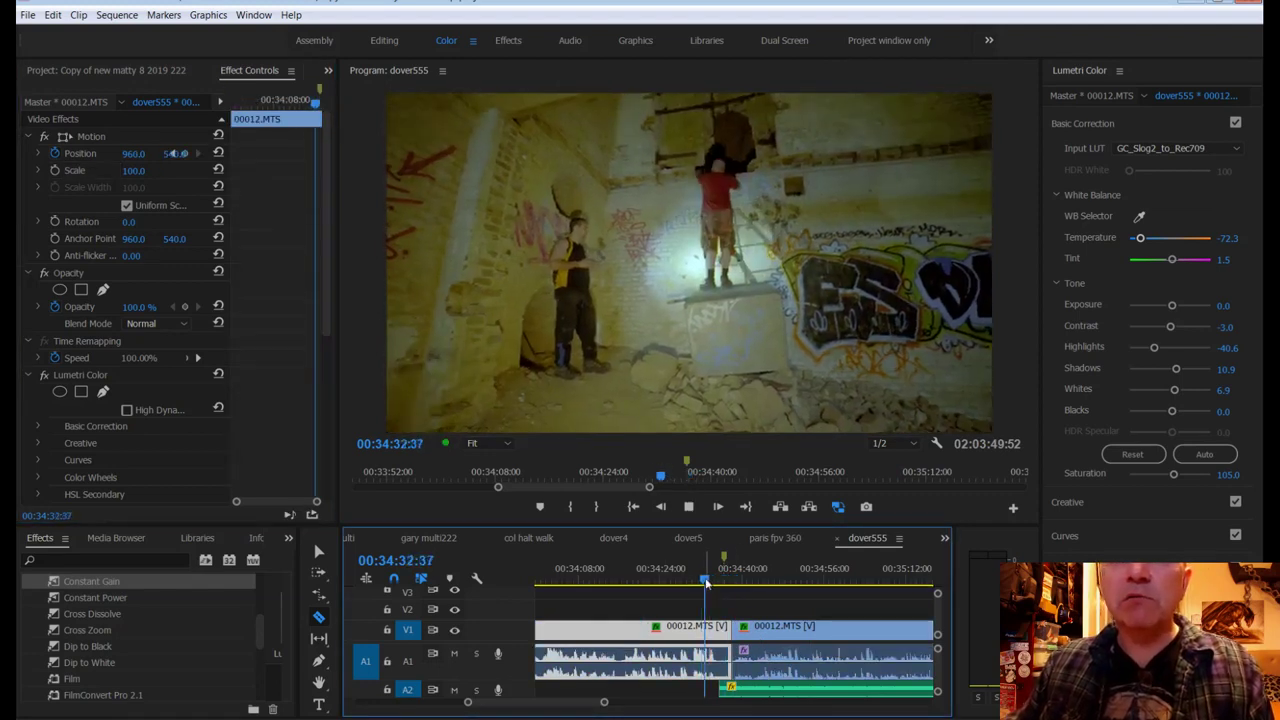
key("space")
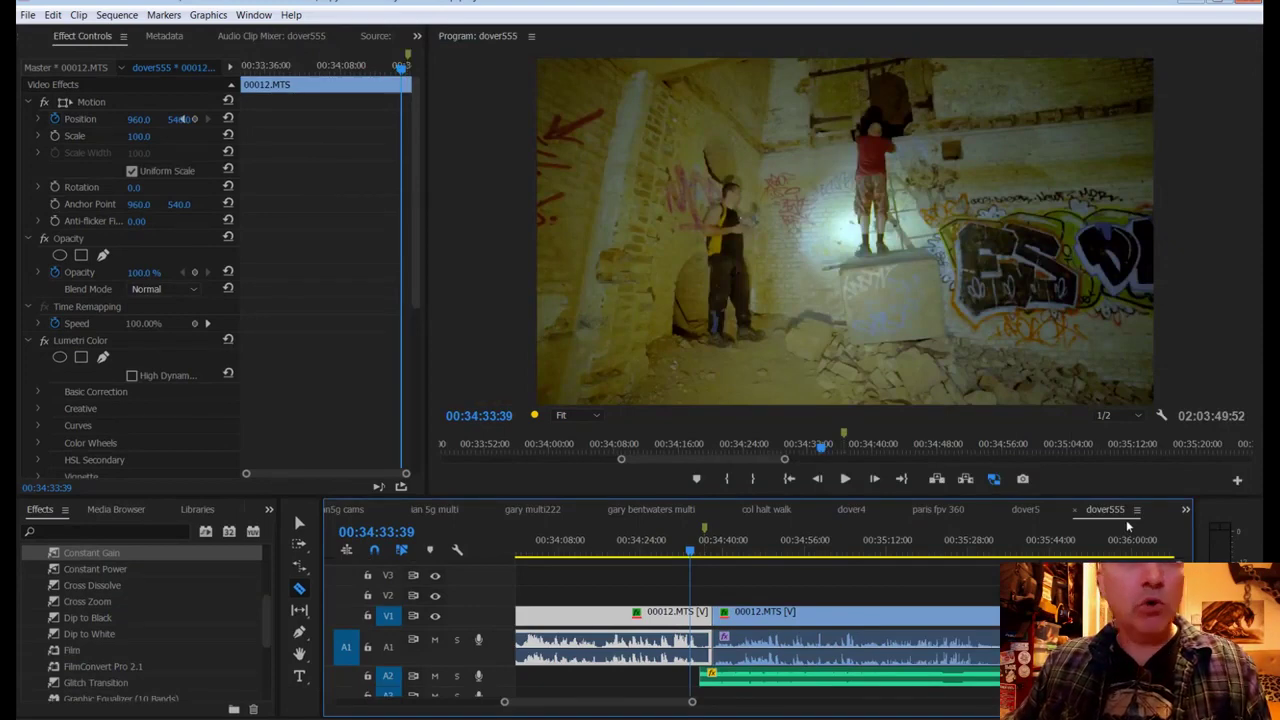
scroll(419, 401, "down", 5)
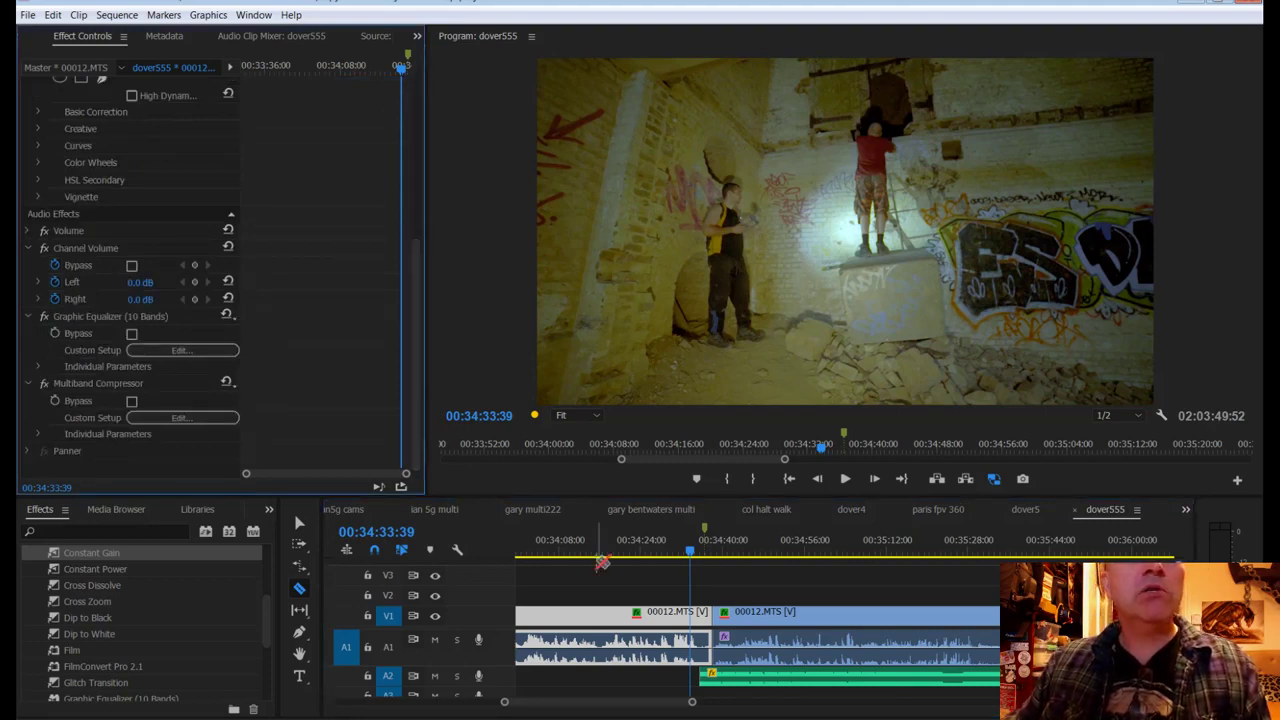
key("ctrl+s")
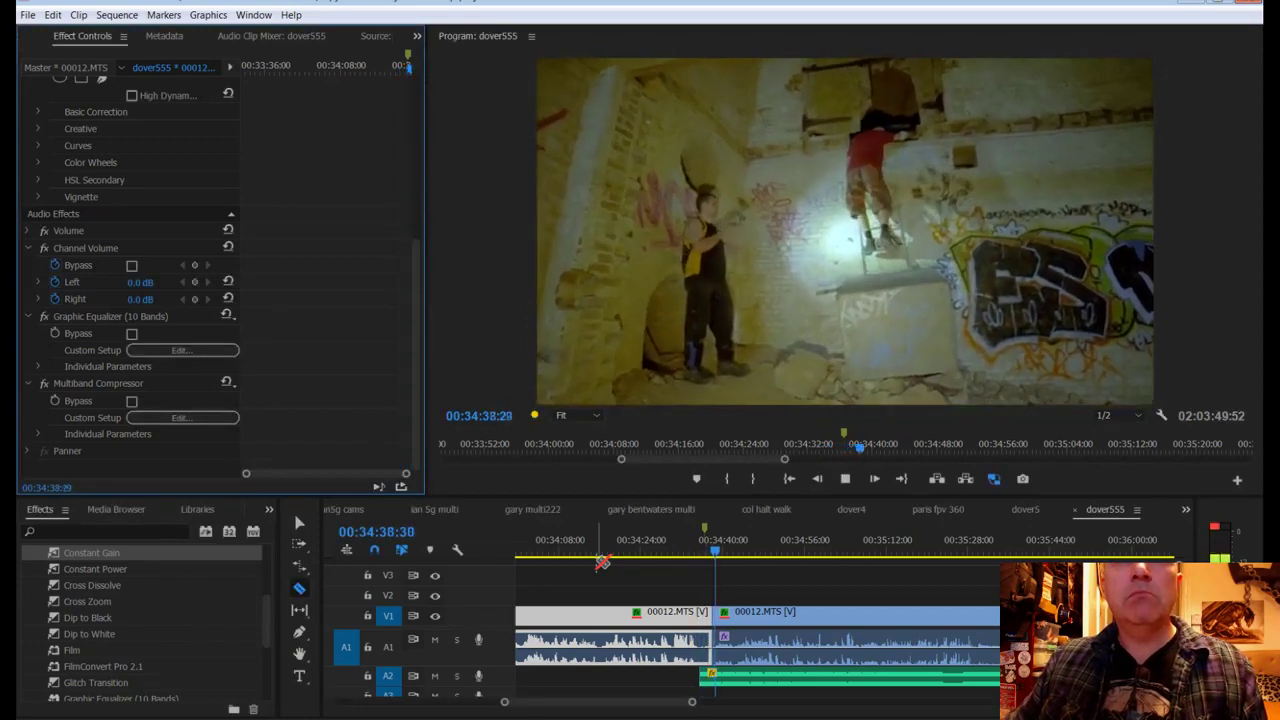
key("space")
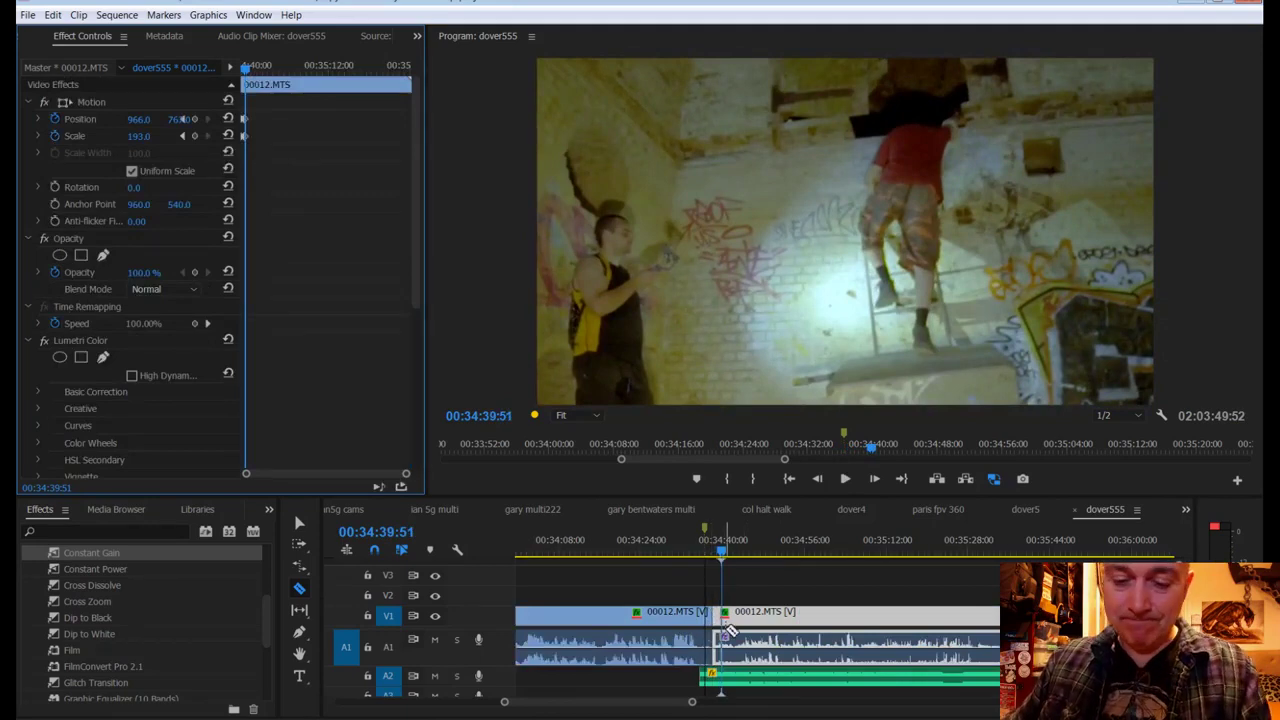
Step: Roll the cut between the two 00012.MTS clips on V1 back to the marker at 00:34:36:25 and place the playhead at 00:34:37:03
key("b")
left_click_drag(712, 615, 707, 615)
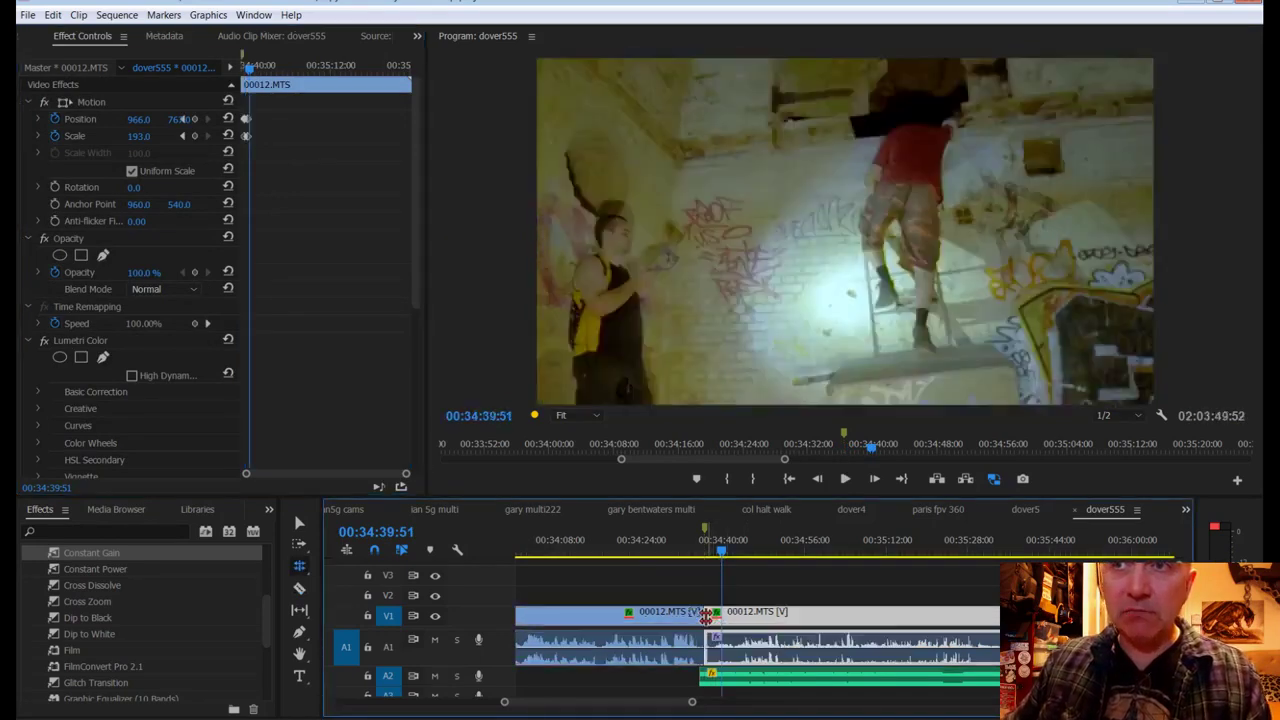
left_click(715, 556)
left_click_drag(715, 556, 707, 552)
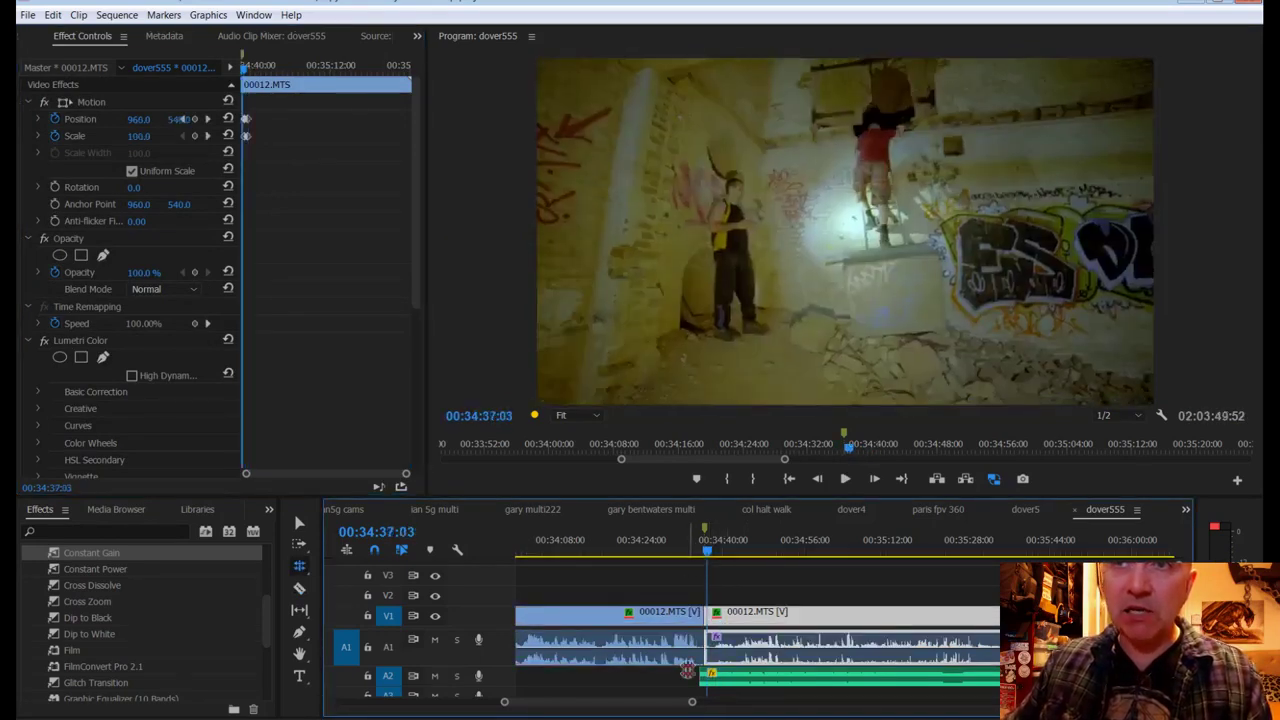
left_click_drag(690, 705, 600, 702)
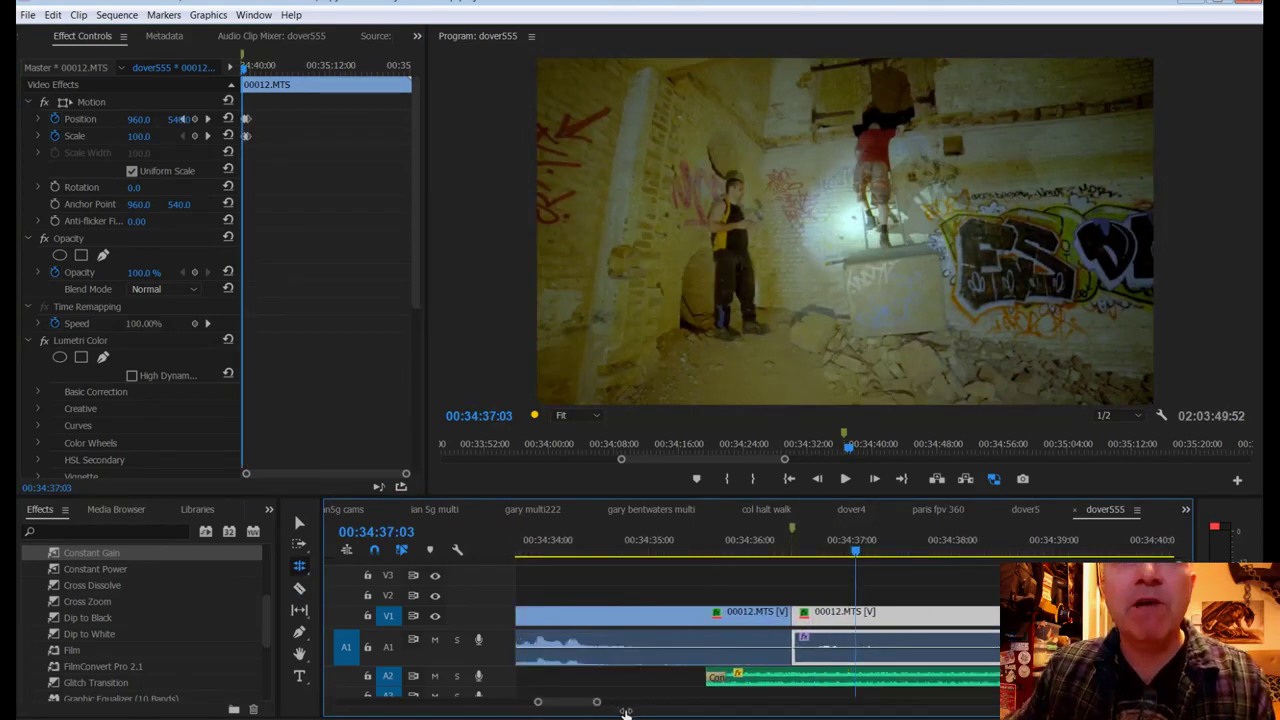
Step: Move the Position and Scale keyframes to the start of the second 00012.MTS clip and play across the cut from 00:34:35:05
left_click_drag(406, 473, 333, 473)
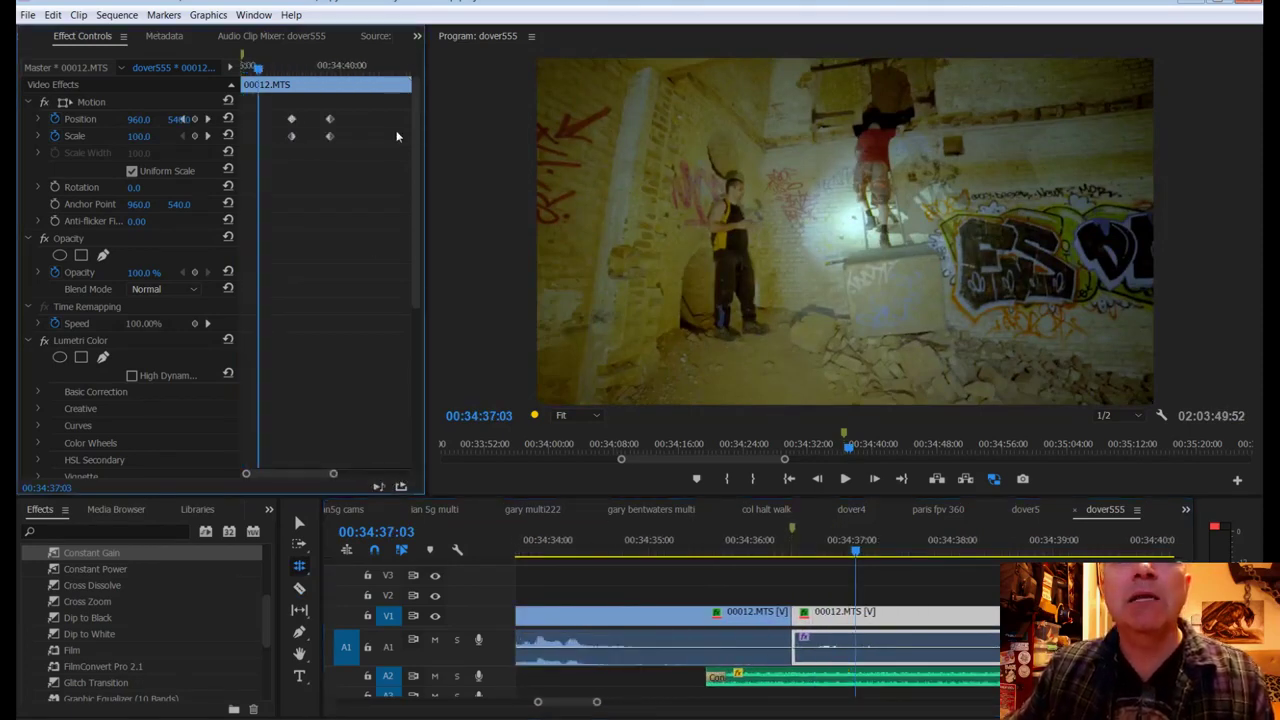
left_click_drag(327, 118, 248, 140)
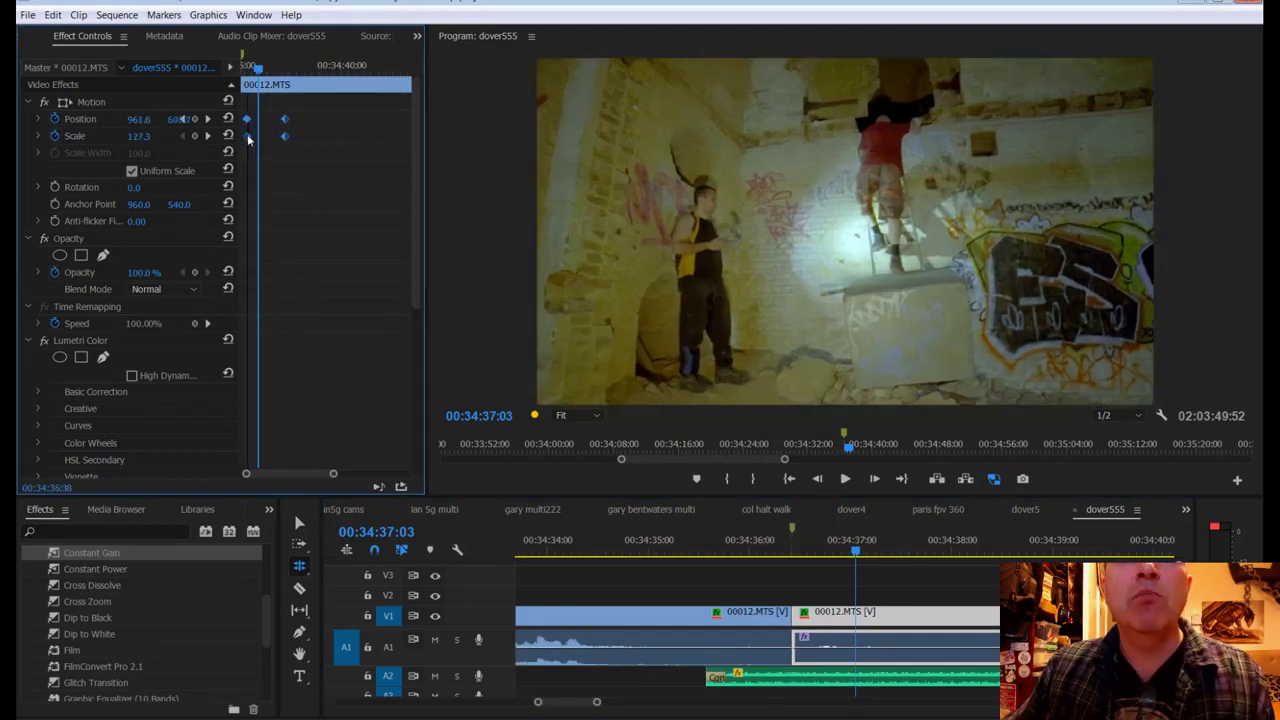
left_click_drag(858, 553, 657, 543)
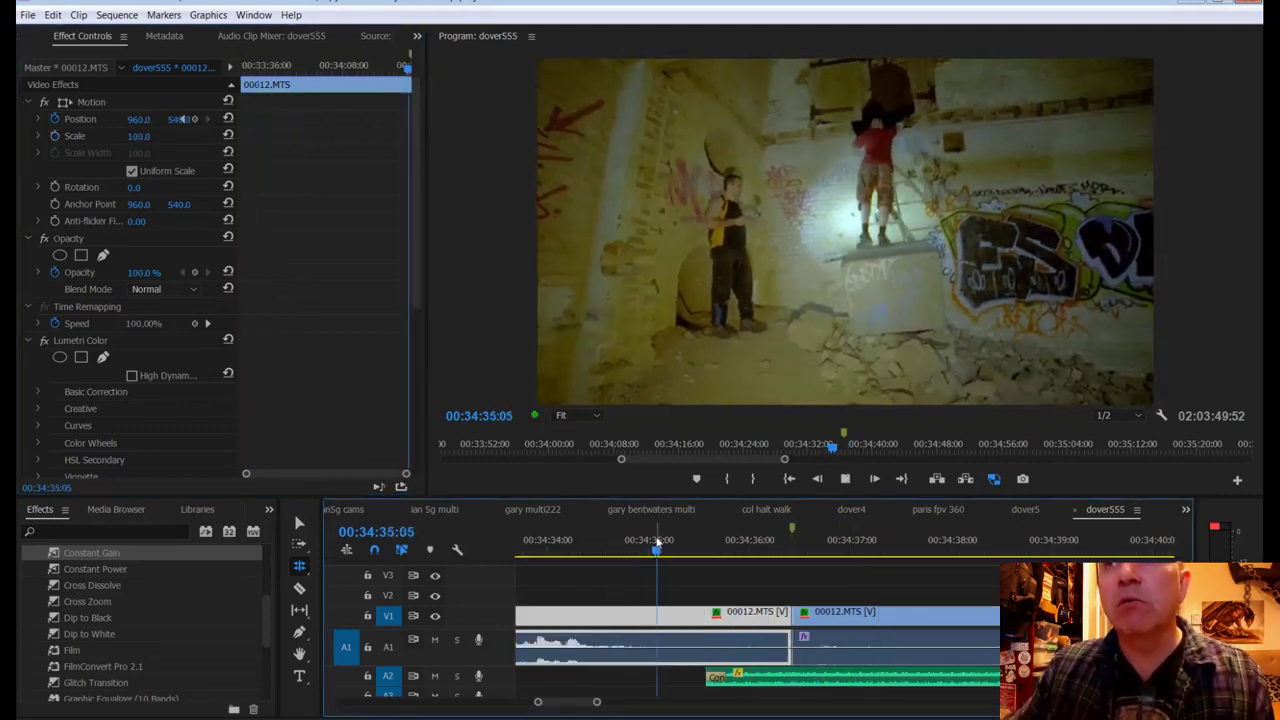
key("space")
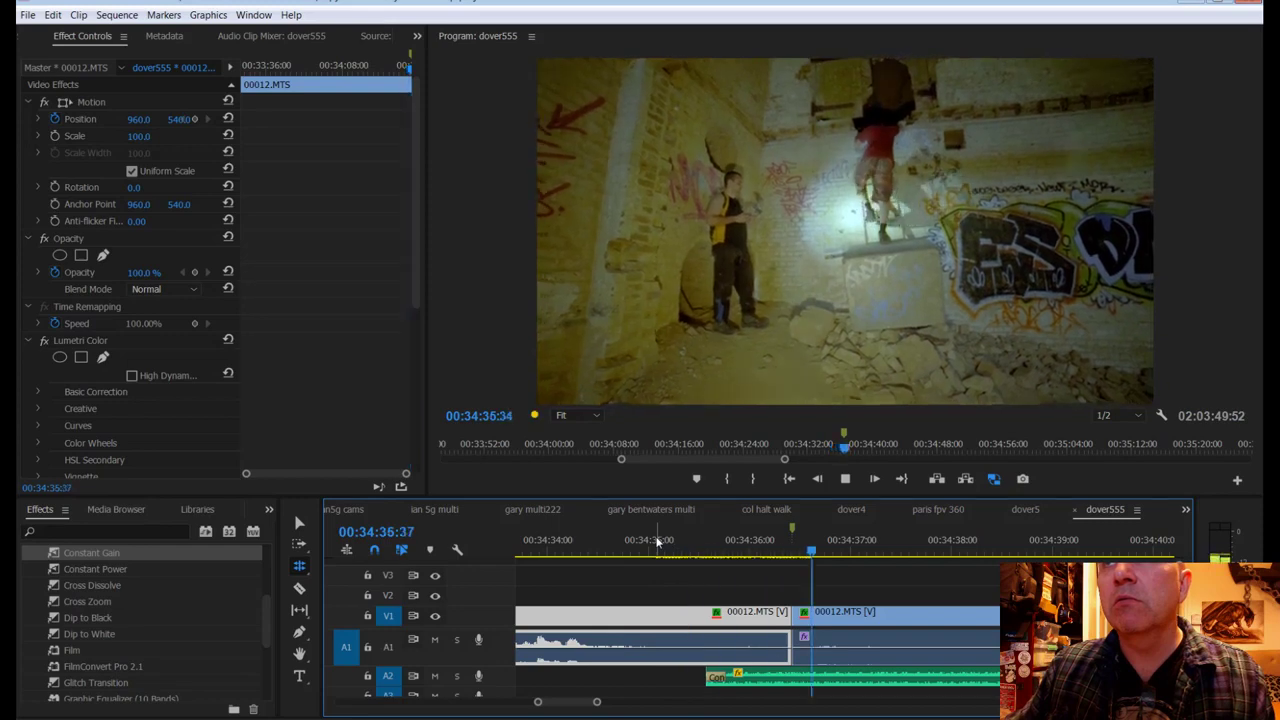
Step: Roll the cut between the 00012.MTS clips back close to the music's start and move the Motion keyframes to the new clip start
left_click(760, 614)
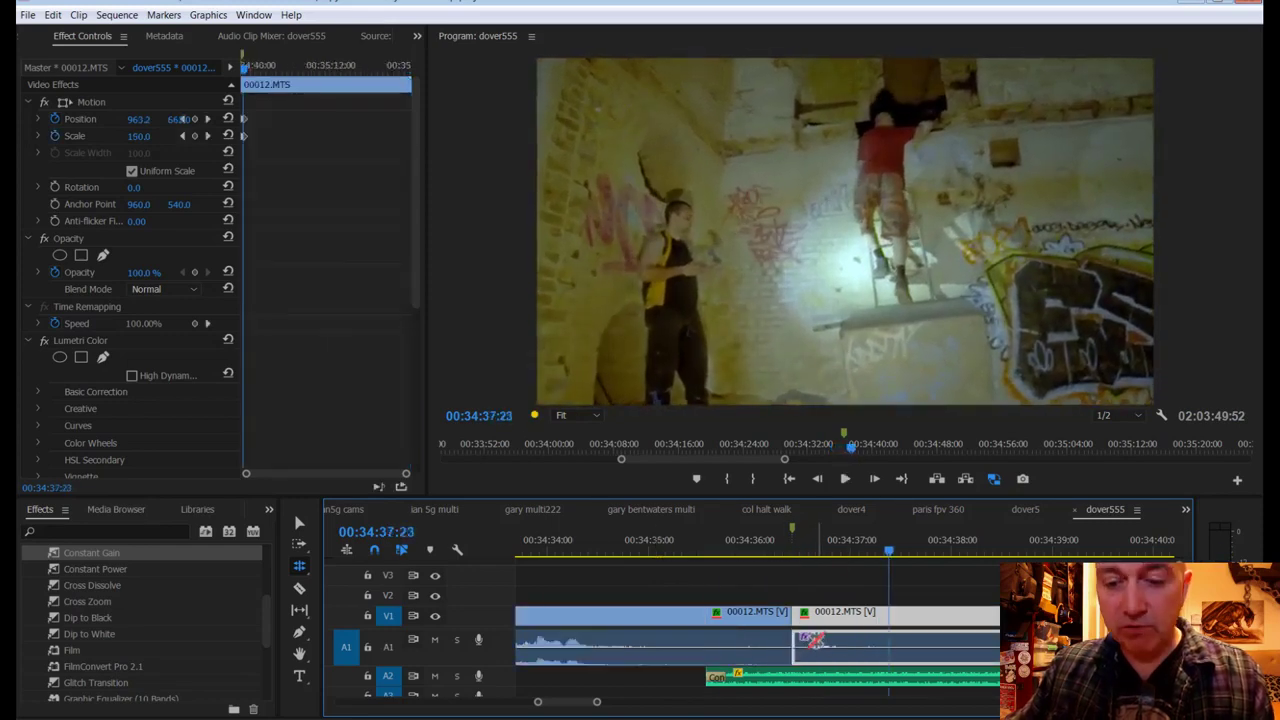
left_click_drag(780, 632, 729, 632)
mouse_move(746, 543)
left_mouse_down()
mouse_move(716, 543)
mouse_move(734, 543)
left_mouse_up()
left_click_drag(405, 473, 303, 474)
left_click_drag(393, 110, 238, 136)
Step: Play the retimed zoom and the climbing shot with its music past 00:34:48
left_click_drag(736, 551, 698, 550)
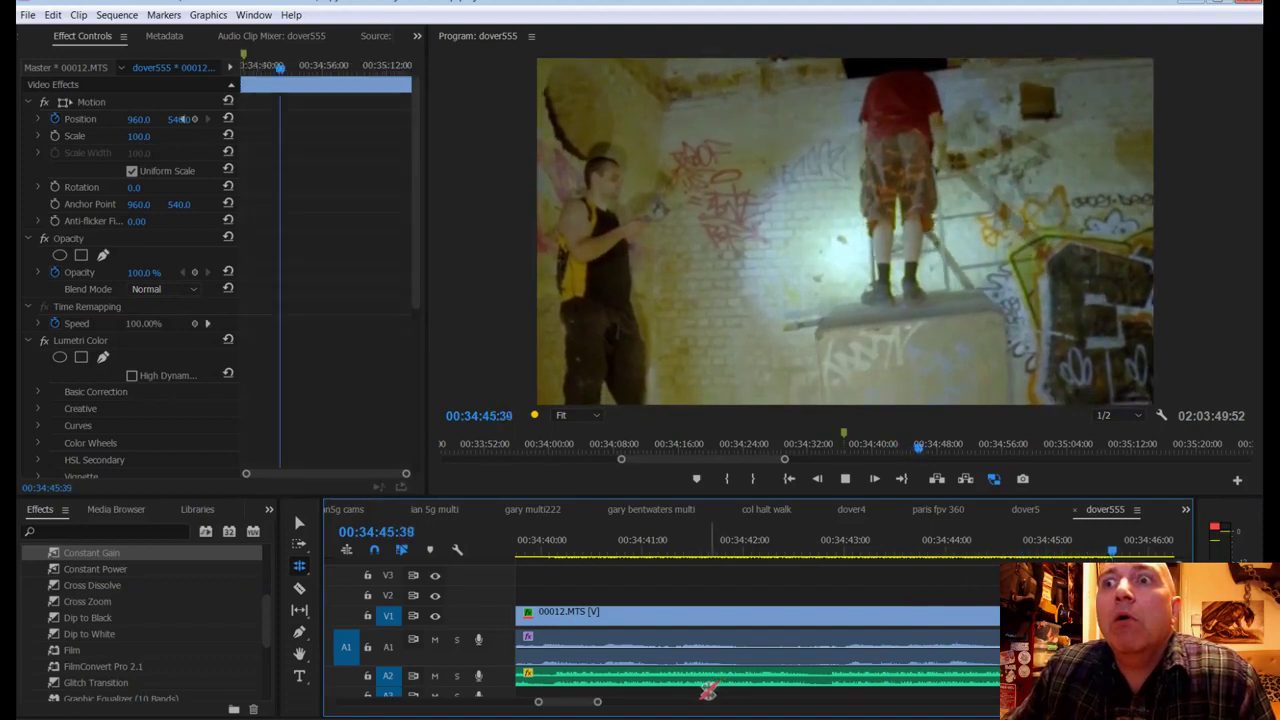
key("space")
left_click_drag(598, 702, 677, 706)
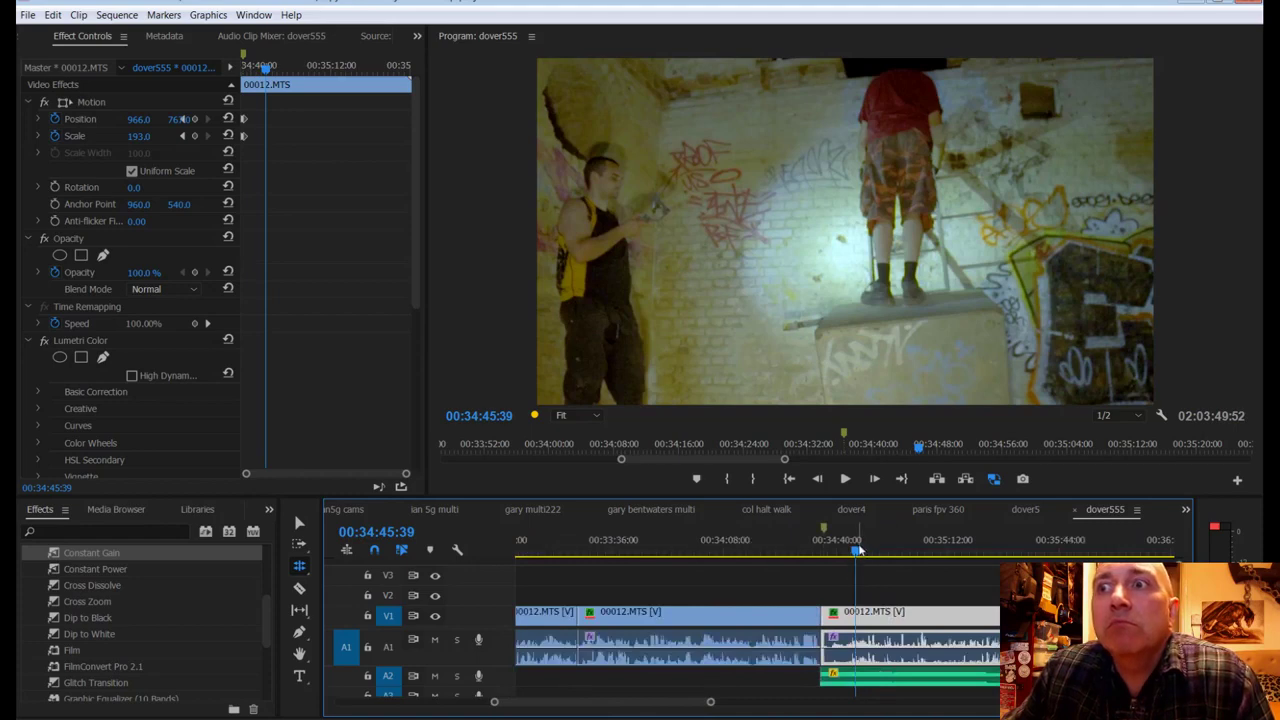
key("space")
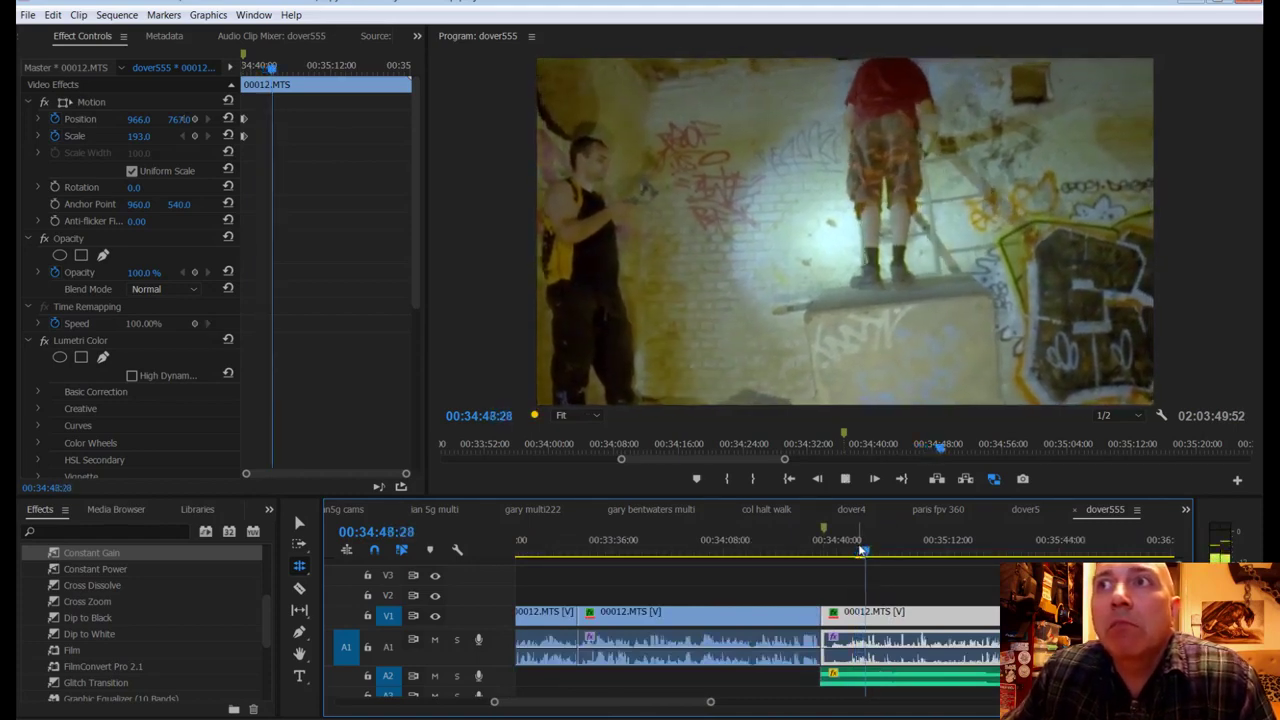
key("space")
Step: Split the Fight_or_Flight music on A2 at 00:34:40:53, shift the remainder to start at about 00:34:55, and save the project
left_click_drag(875, 560, 843, 556)
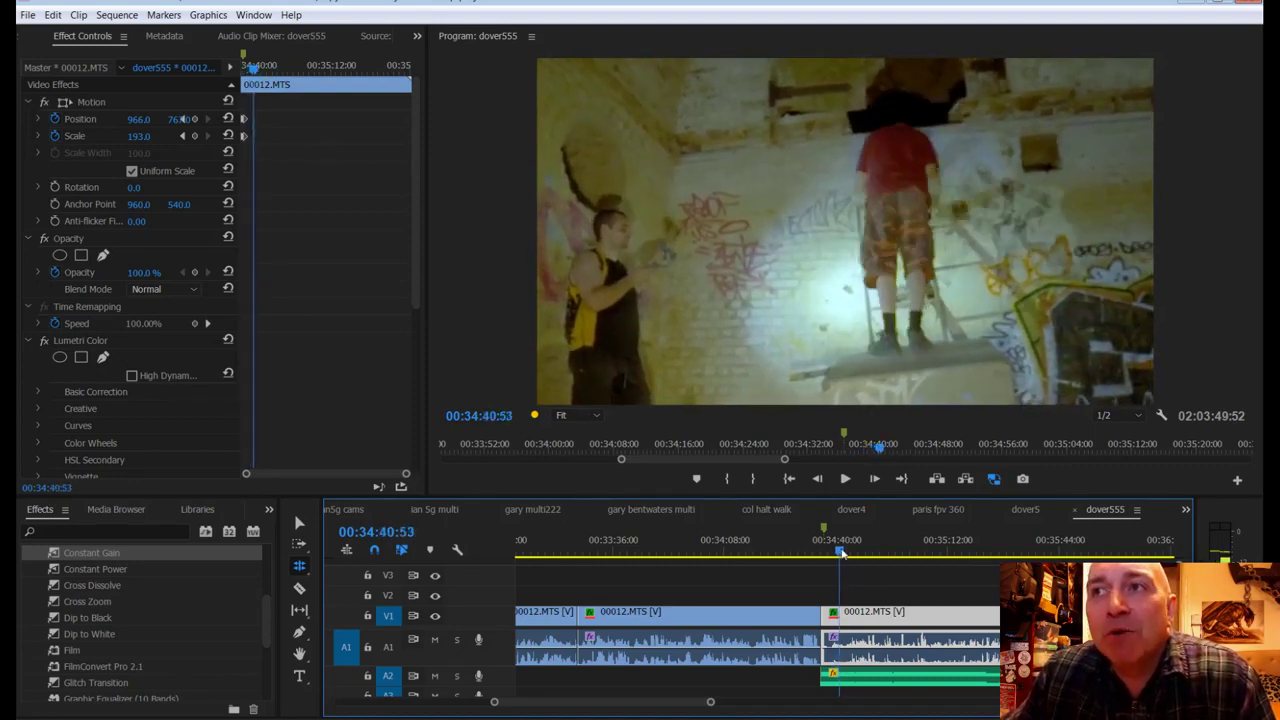
key("c")
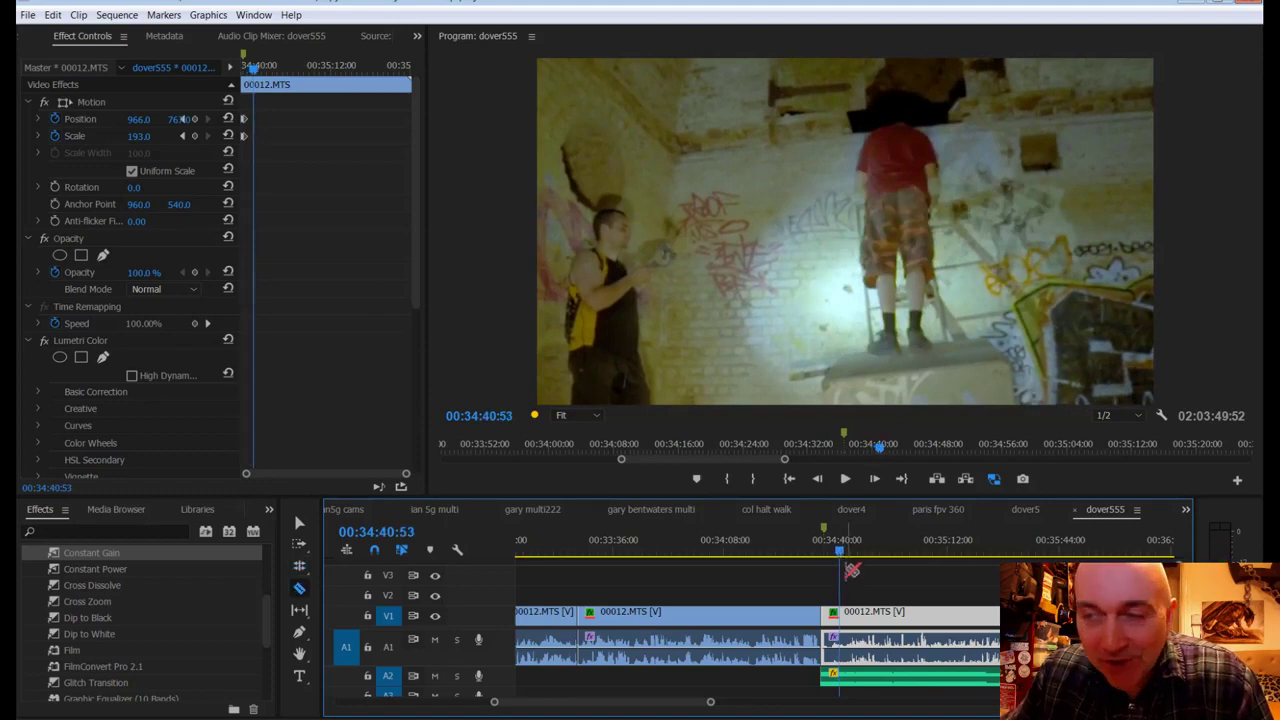
left_click(848, 675)
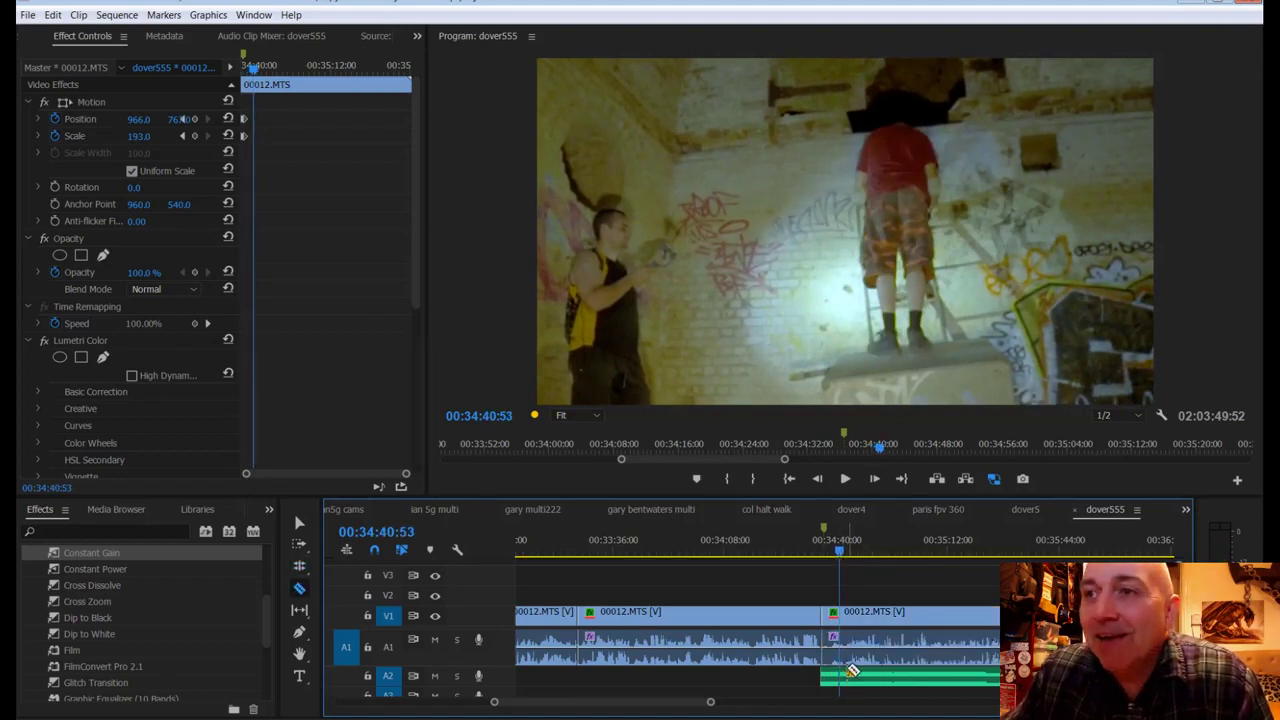
left_click_drag(870, 688, 897, 660)
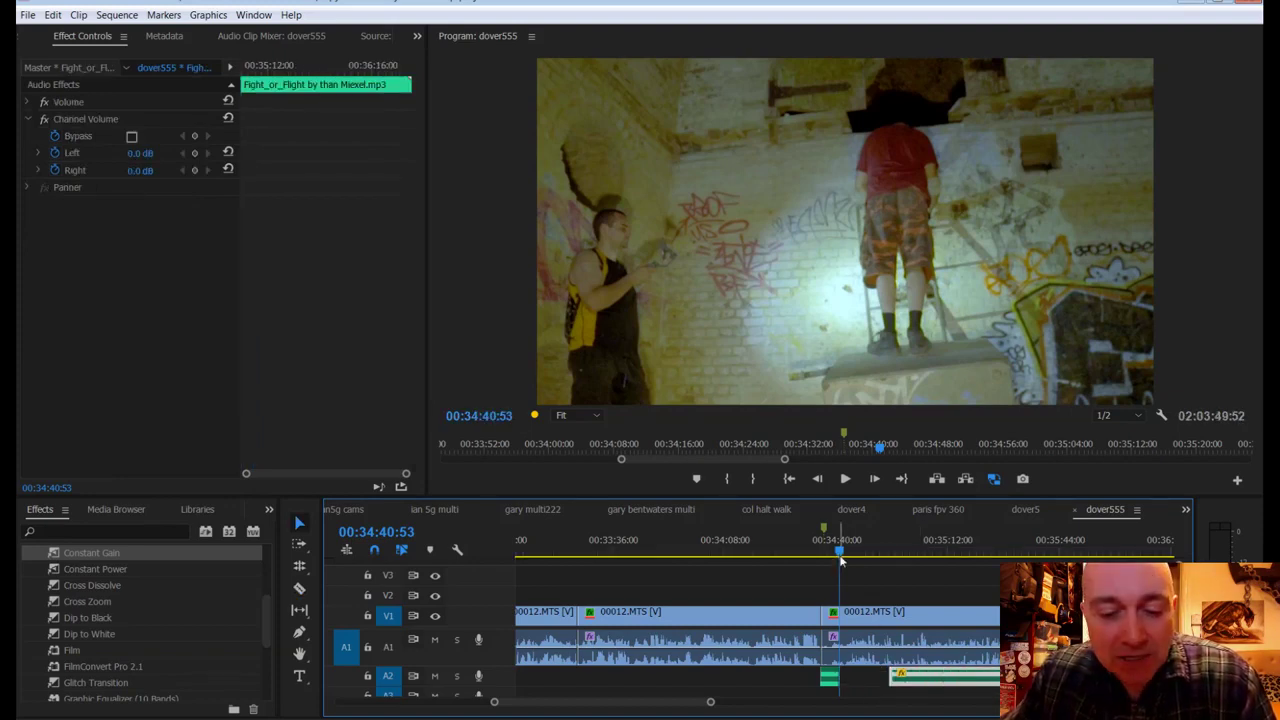
key("ctrl+s")
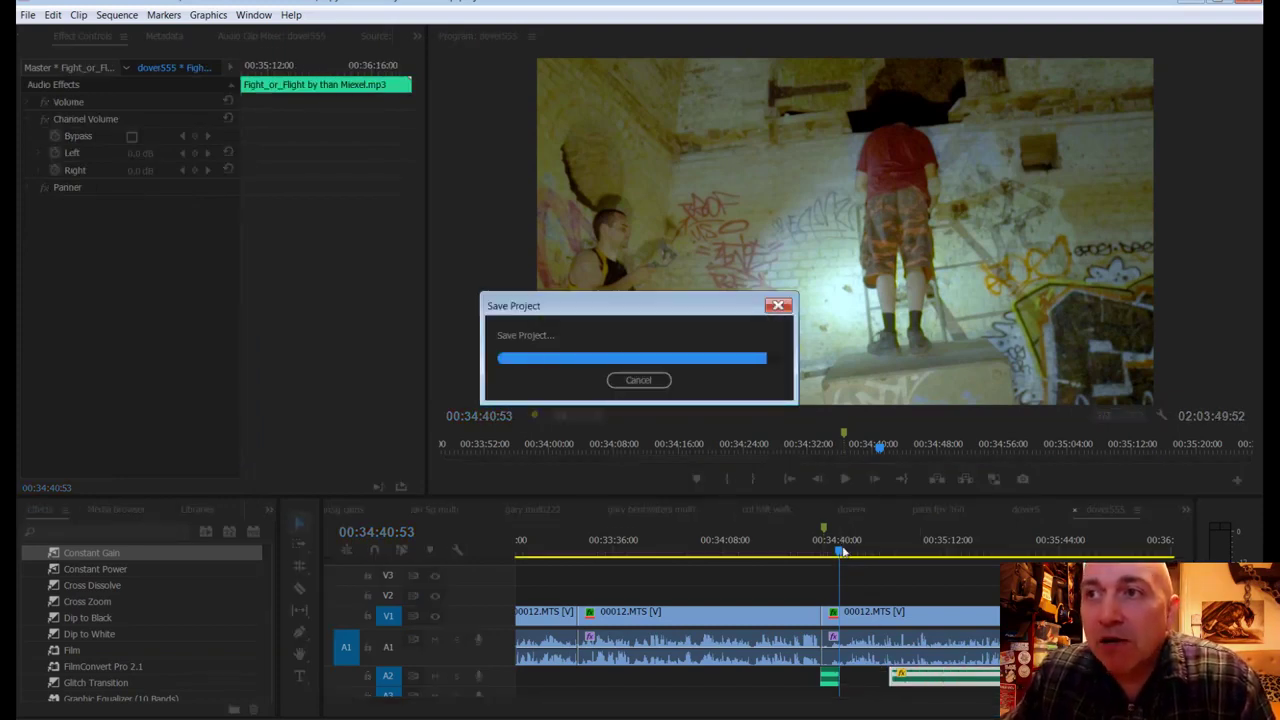
Step: Play the music's cut-off and trim the end of the short music piece on A2 back to 00:34:38:58
left_click_drag(842, 552, 815, 560)
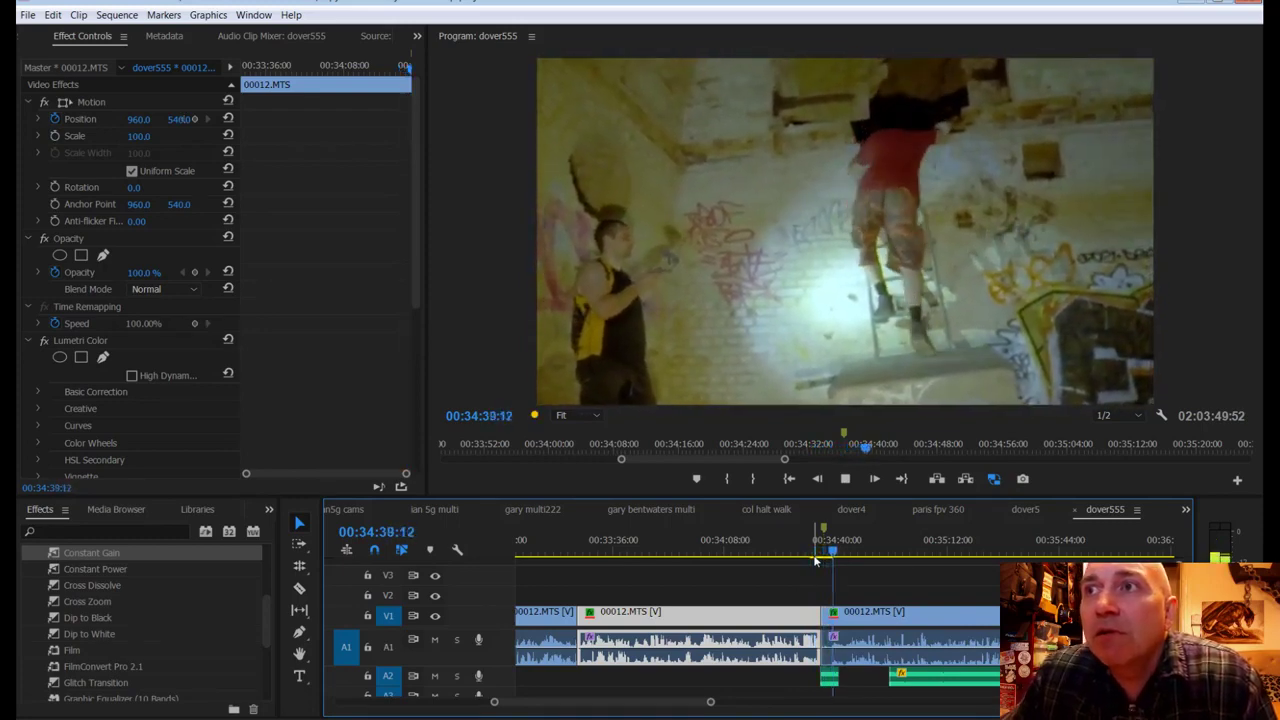
key("space")
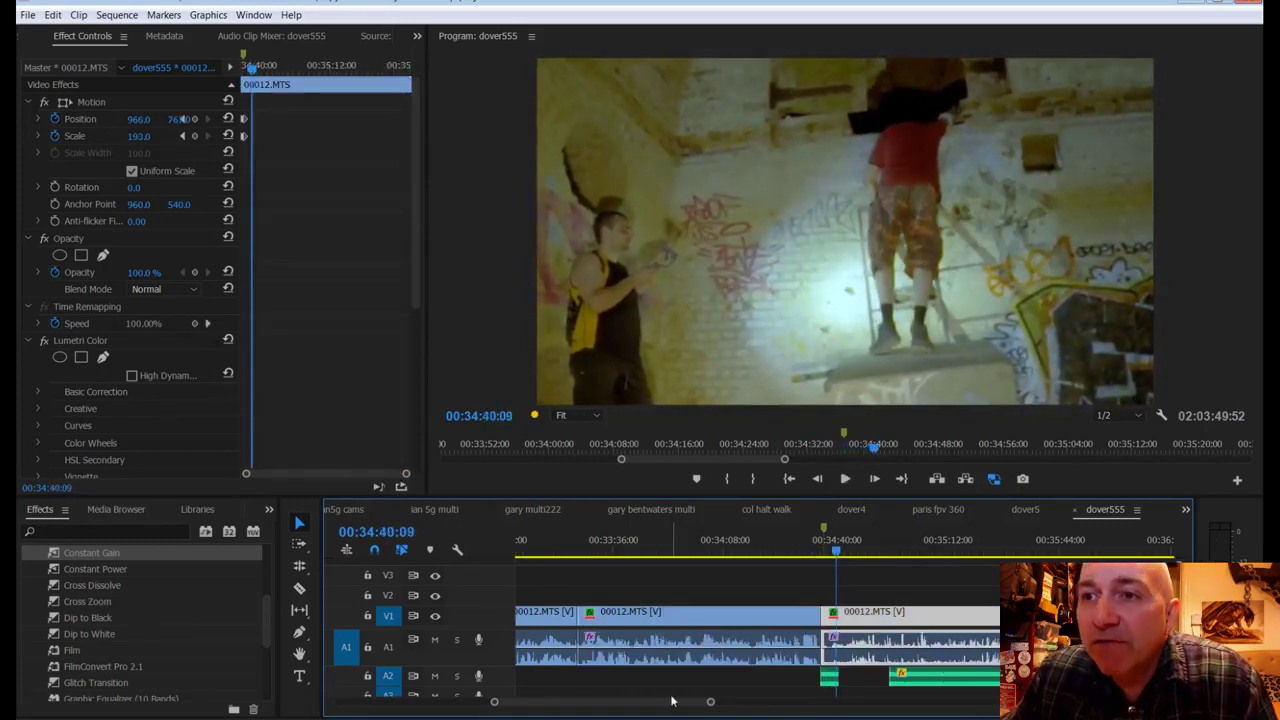
left_click_drag(710, 706, 663, 703)
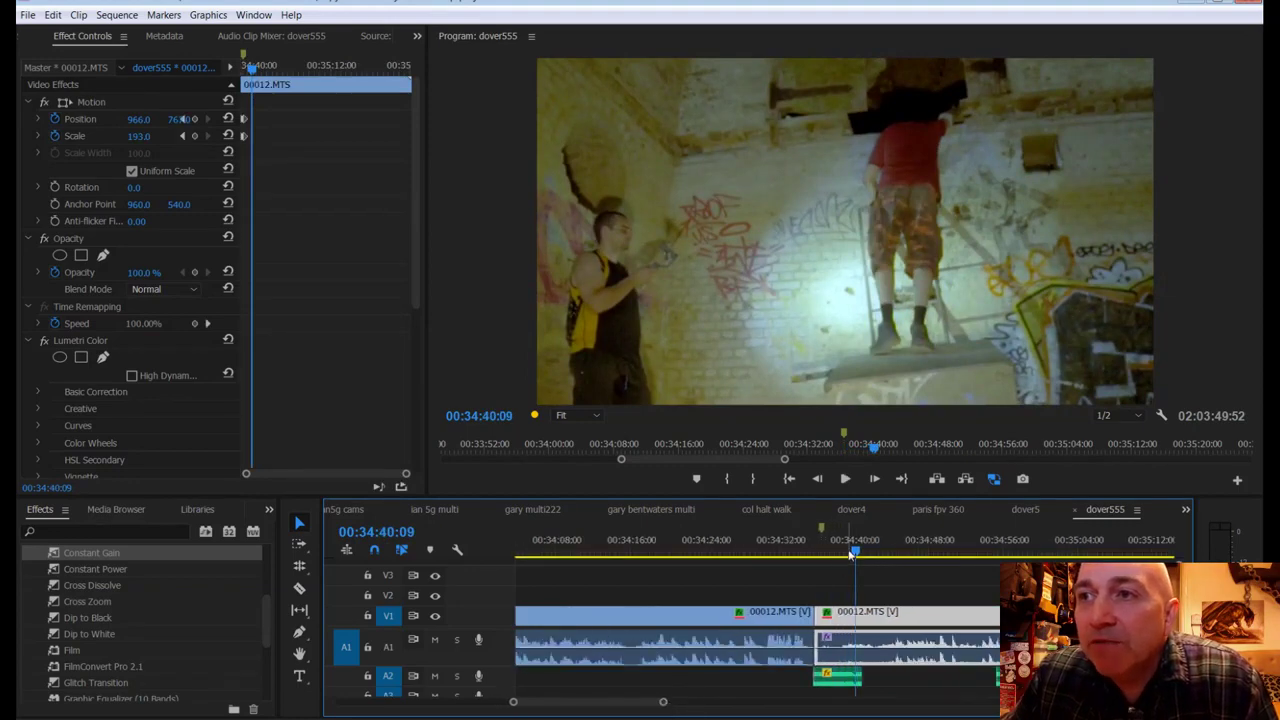
left_click_drag(849, 552, 845, 558)
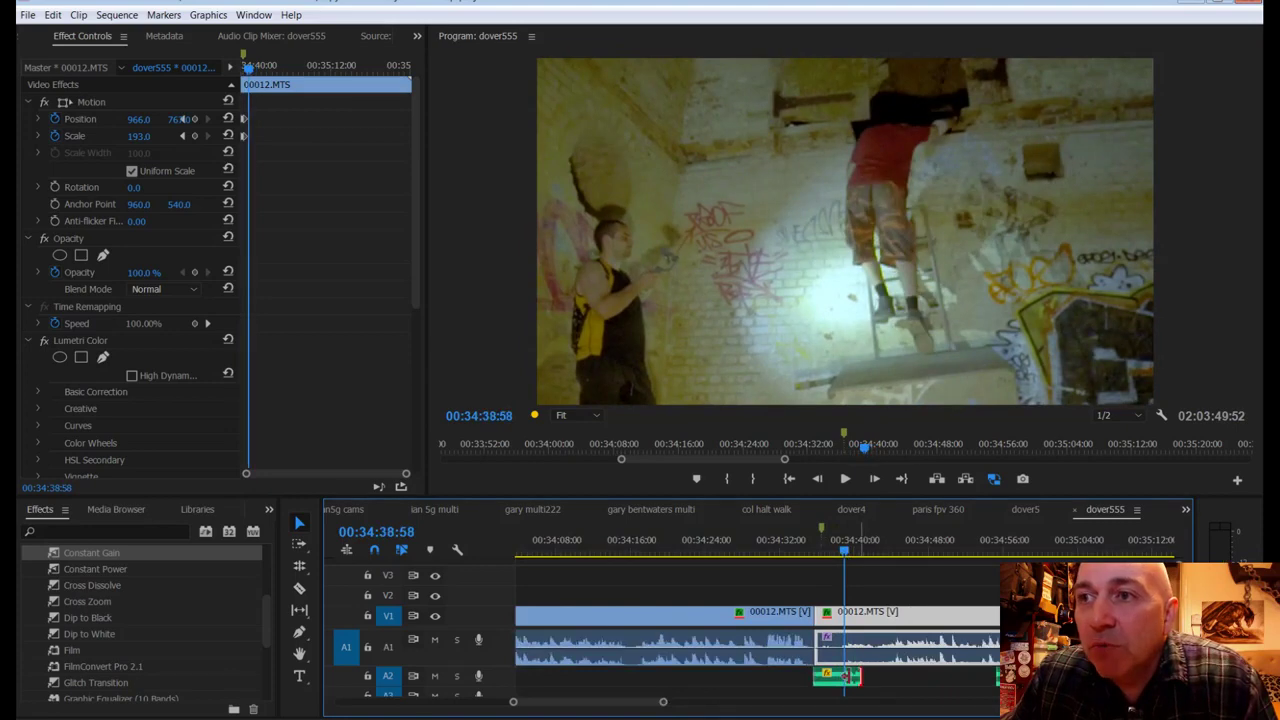
left_click_drag(858, 677, 846, 670)
Step: Play the climbing shot from about 00:34:34 over the shortened music piece and stop at 00:34:56:12
left_click_drag(845, 552, 803, 558)
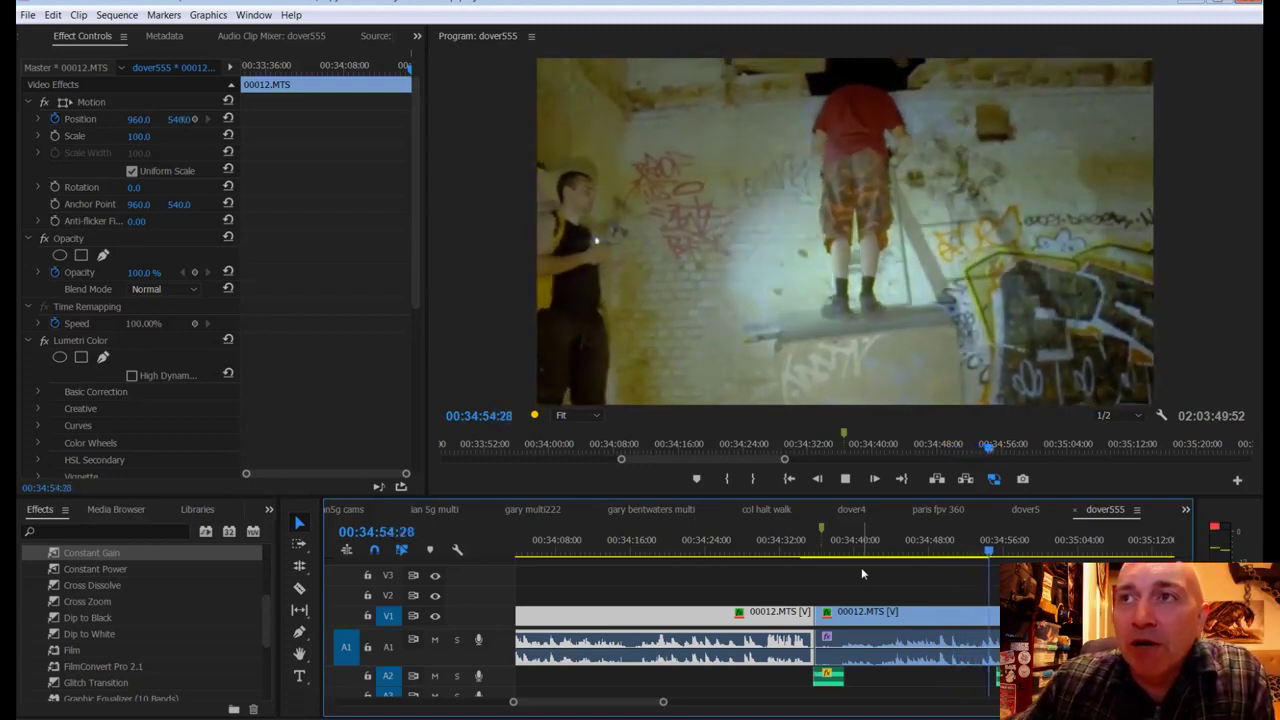
key("space")
key("ctrl+Up")
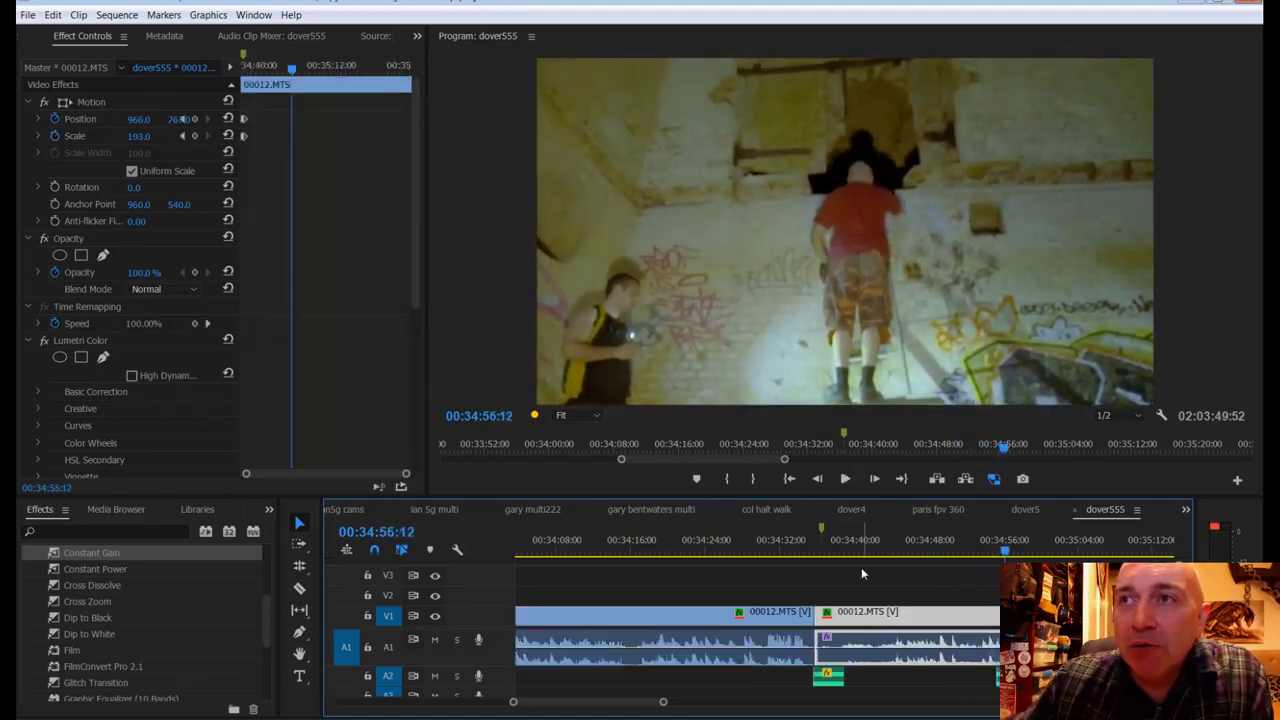
scroll(861, 567, "down", 2)
Step: Play on from 00:34:56:12 to the climber's next move and place the second music piece on A2 to start at 00:35:03:34
key("ctrl+Down")
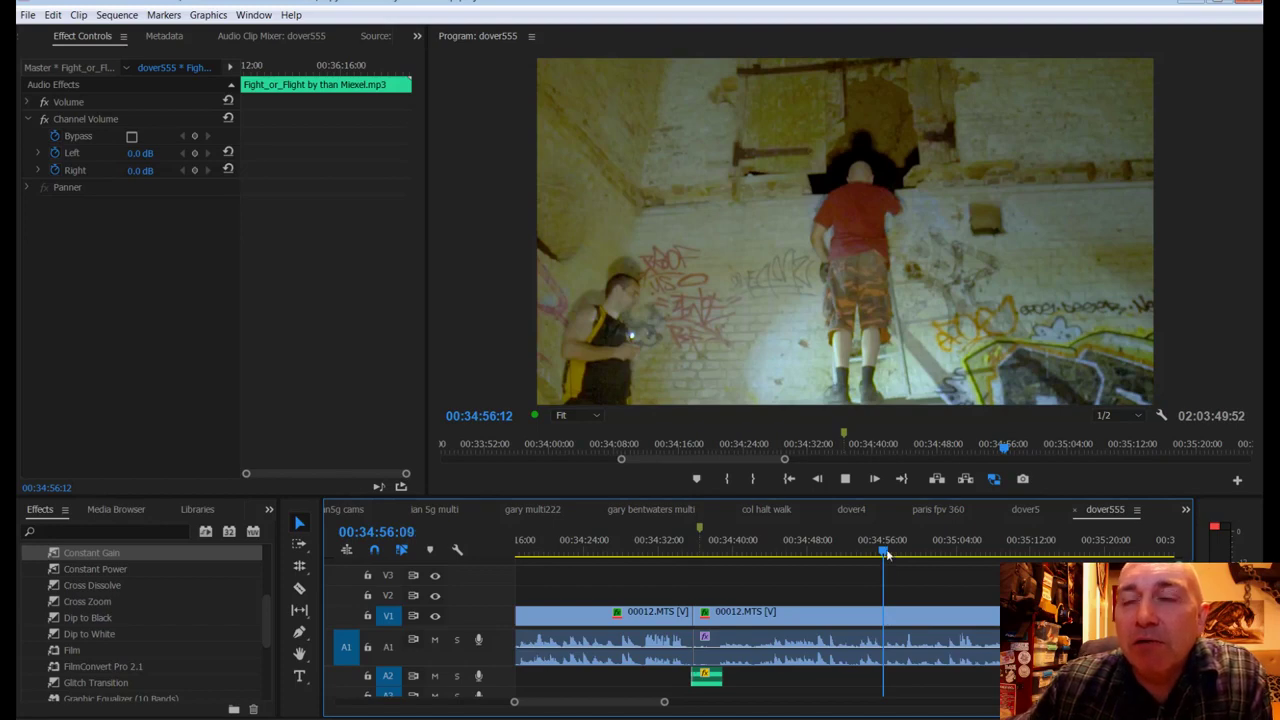
key("d")
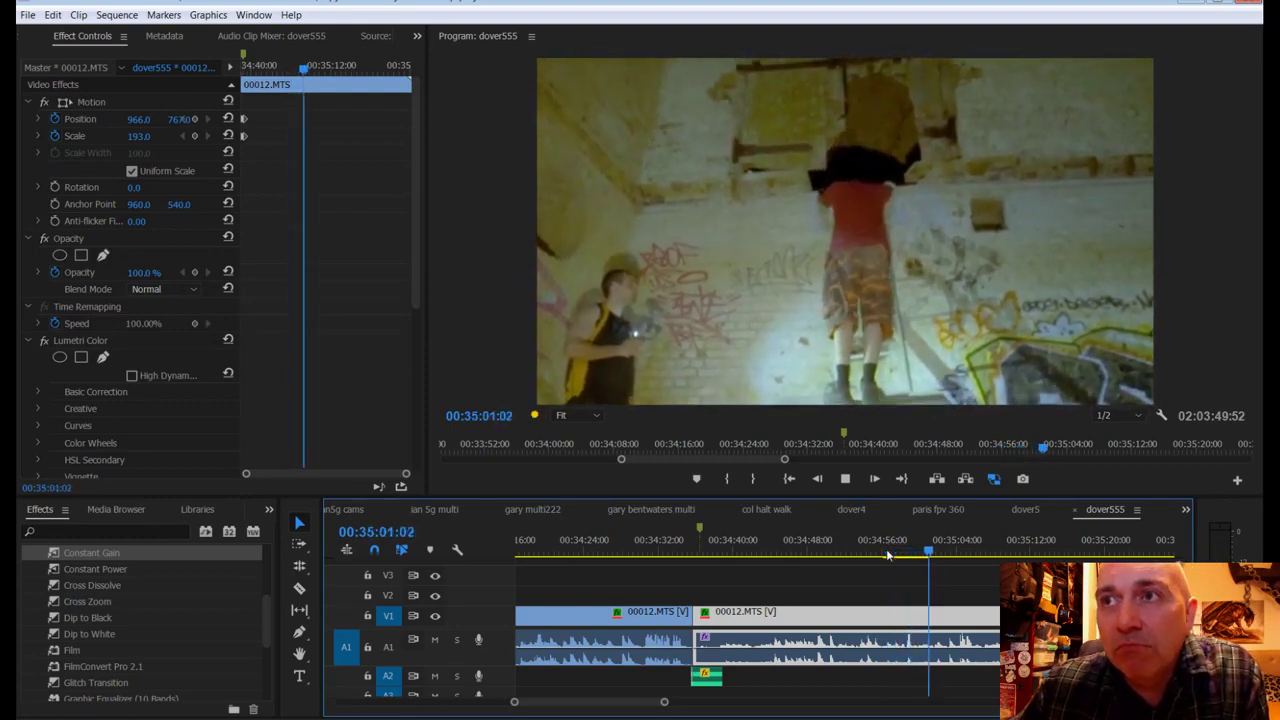
key("space")
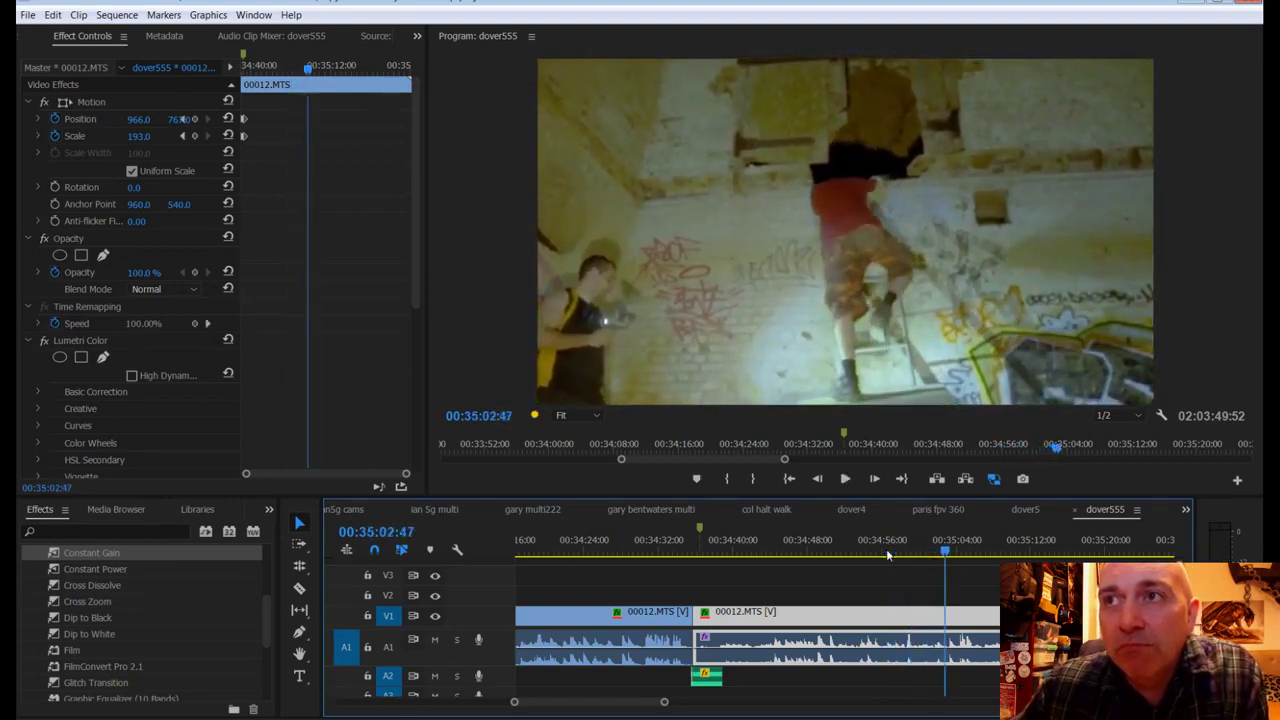
key("space")
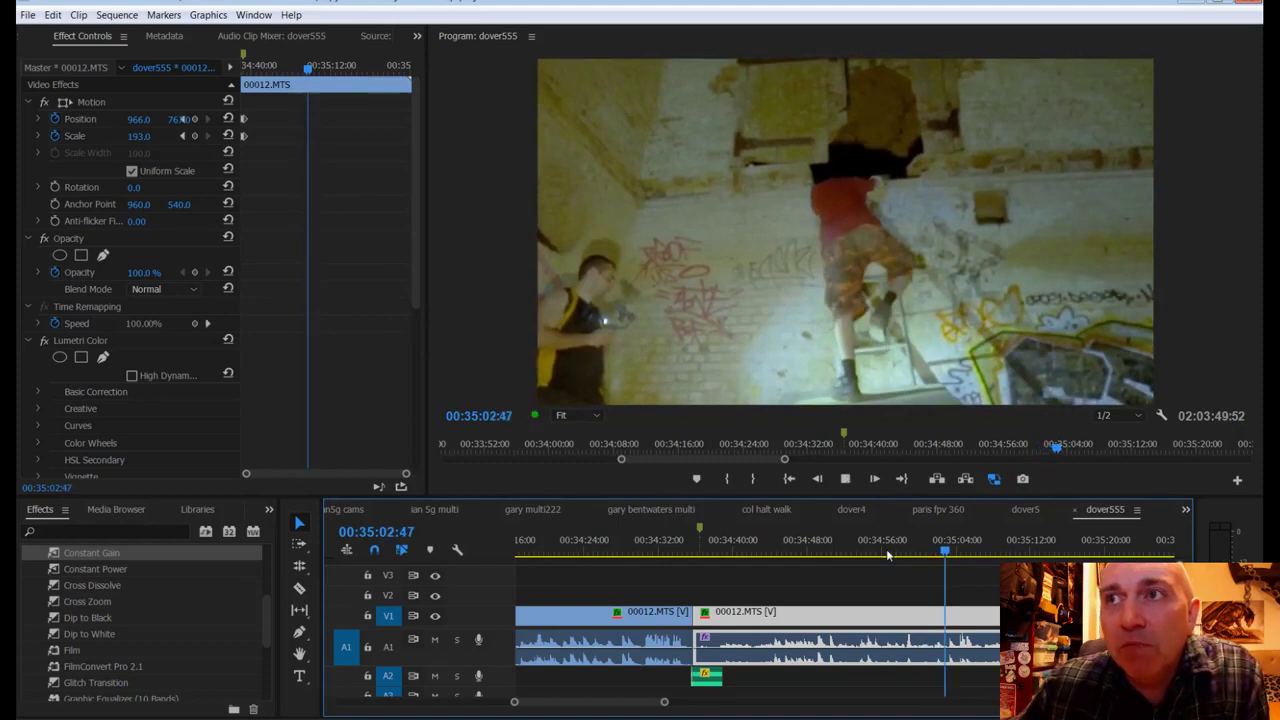
key("space")
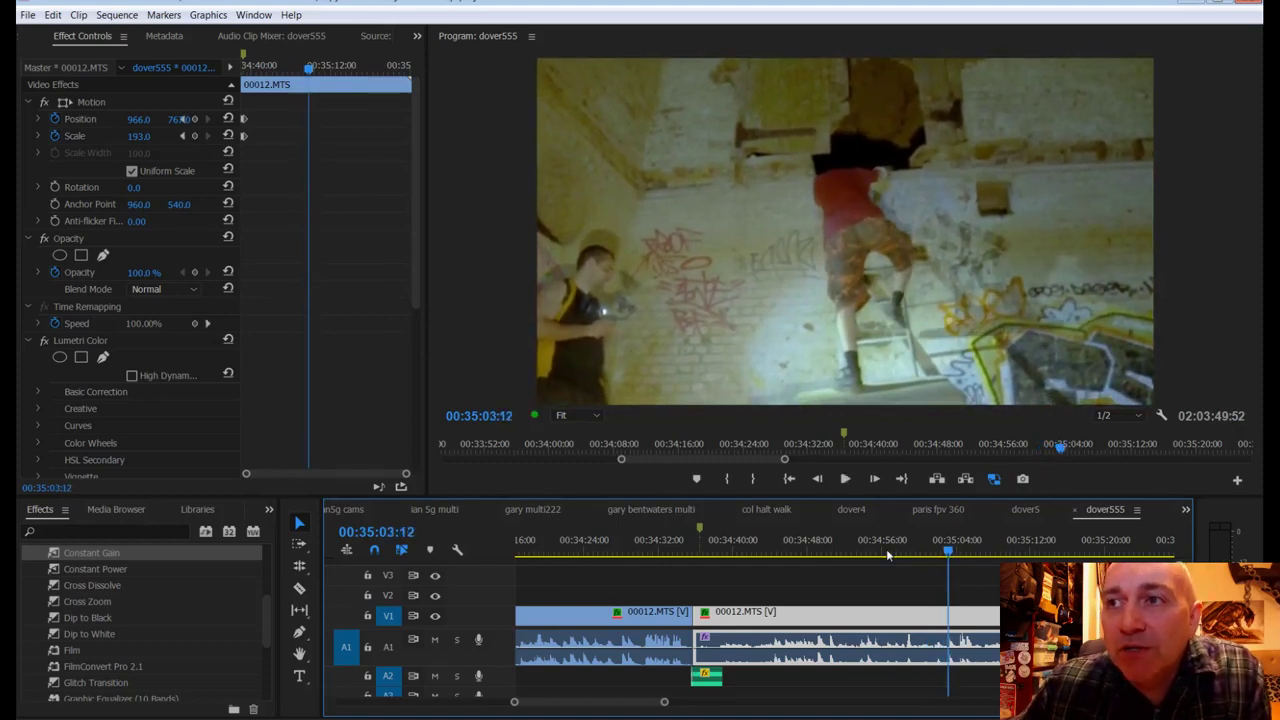
key("space")
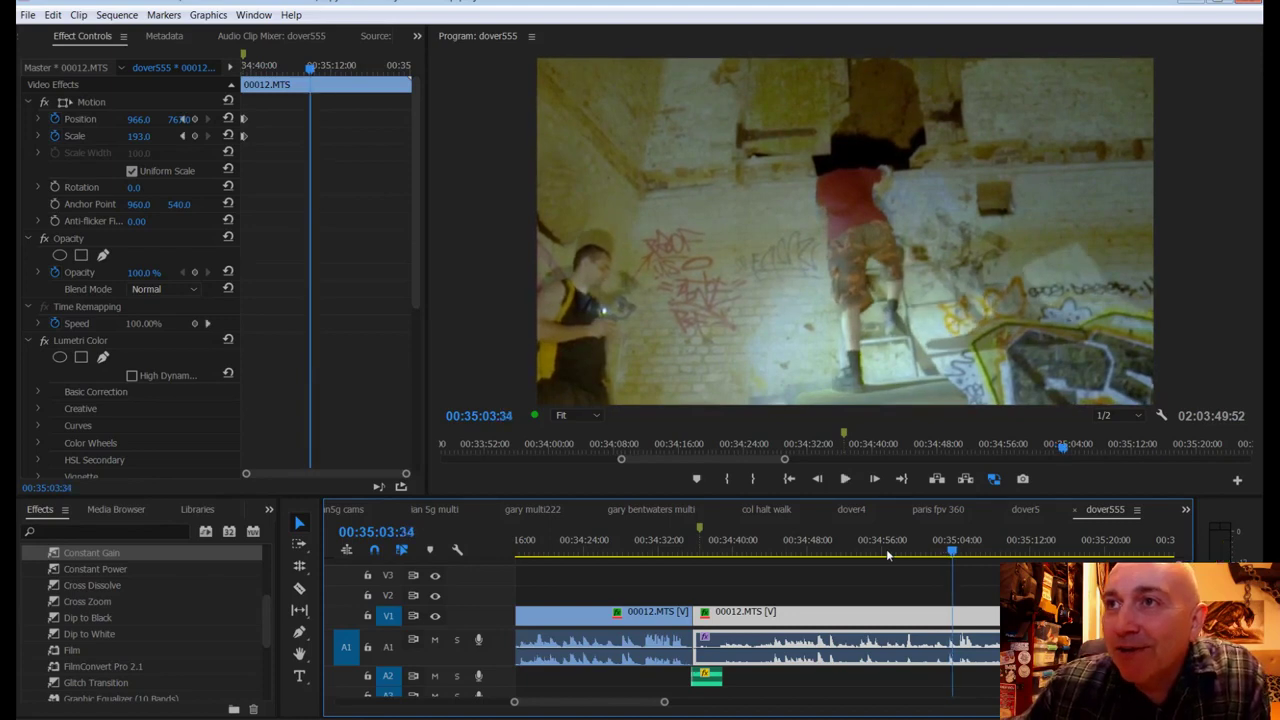
key("period")
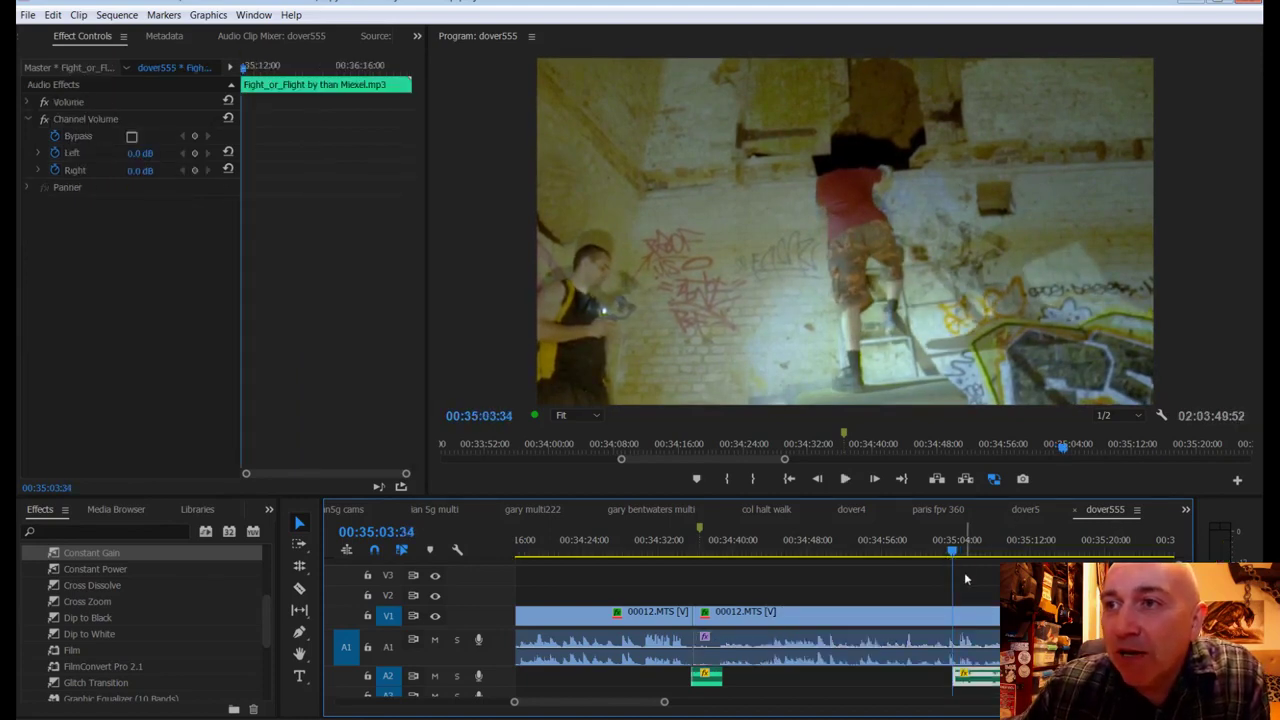
Step: Play the second music entry and shift that music piece on A2 earlier to start at 00:35:03:13
left_click(928, 558)
key("space")
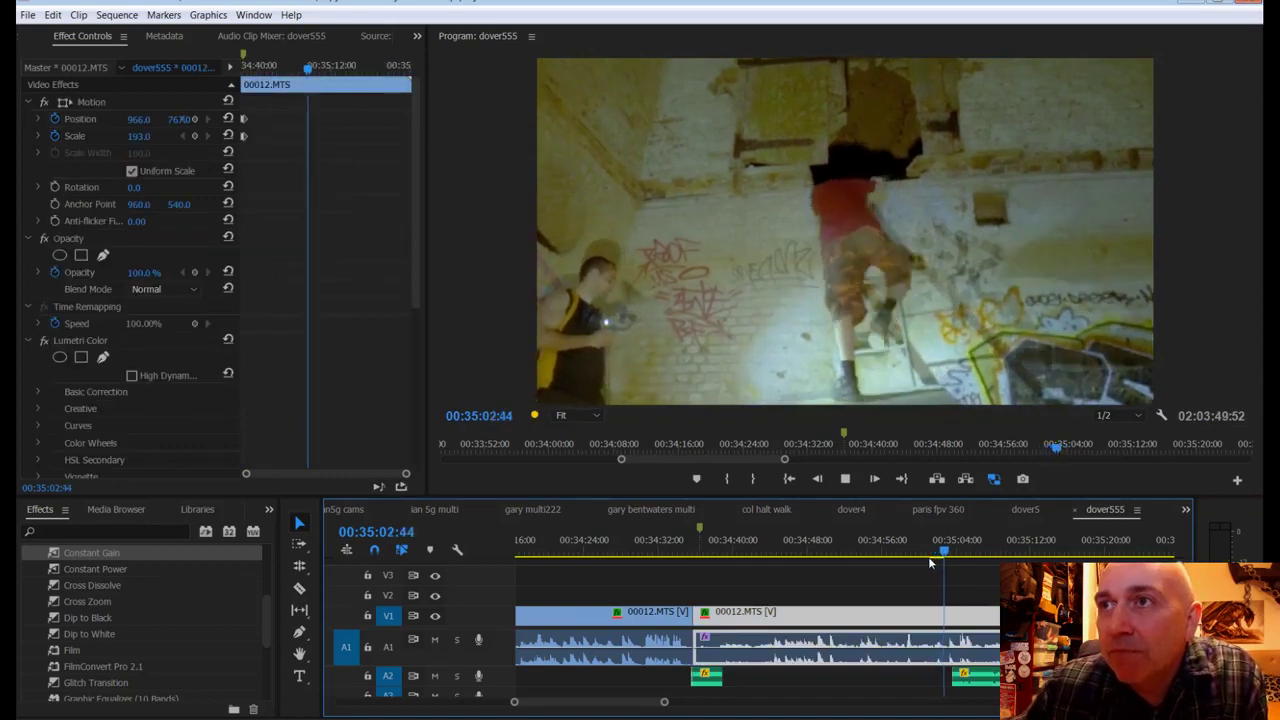
key("space")
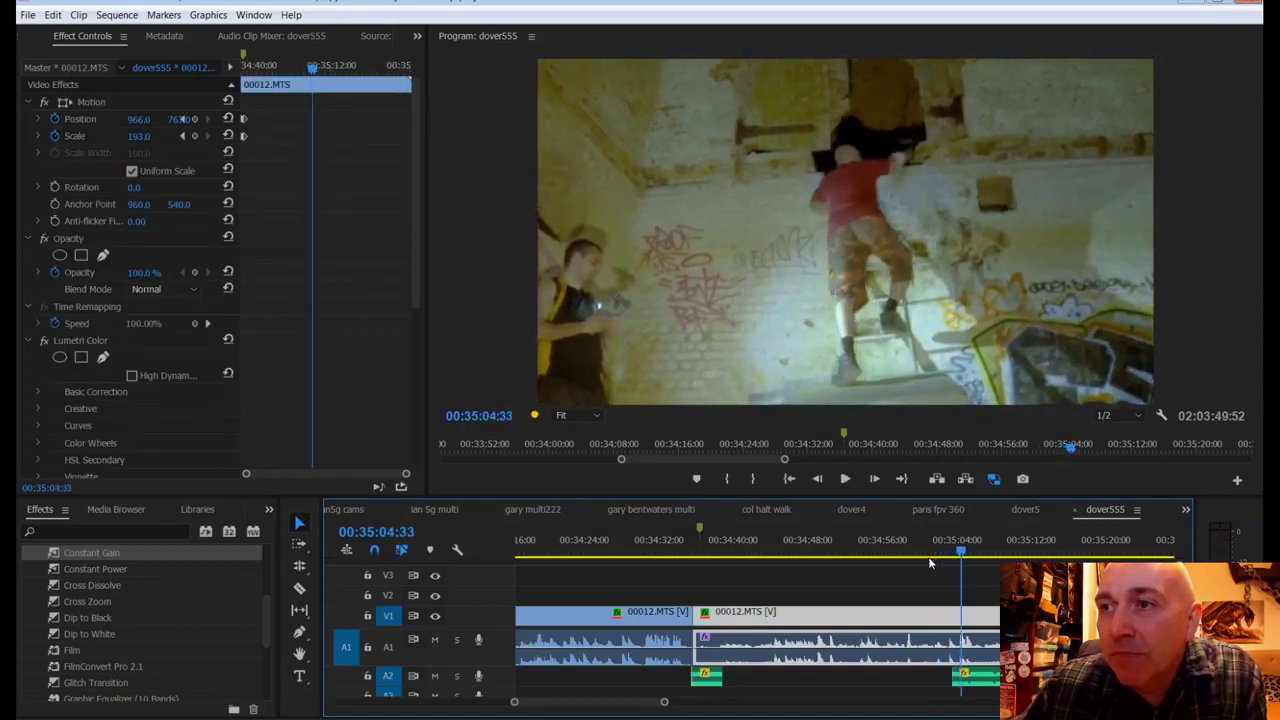
left_click_drag(952, 560, 948, 558)
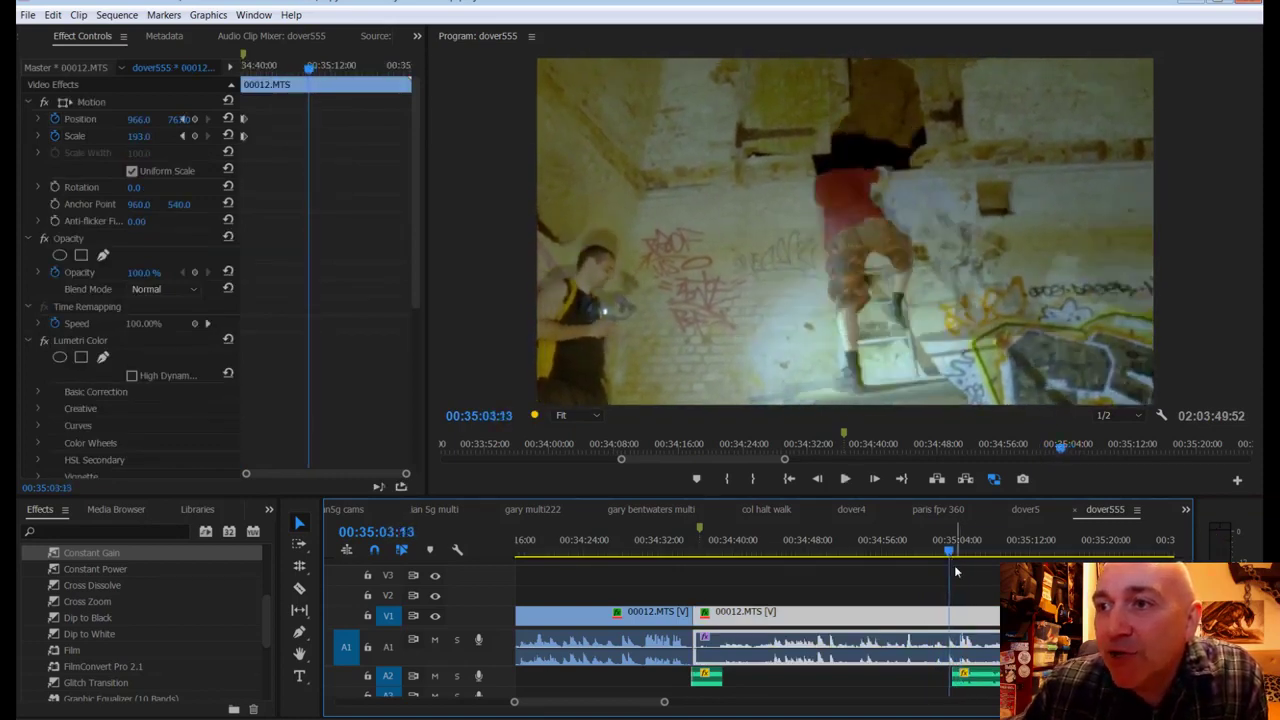
left_click(968, 676)
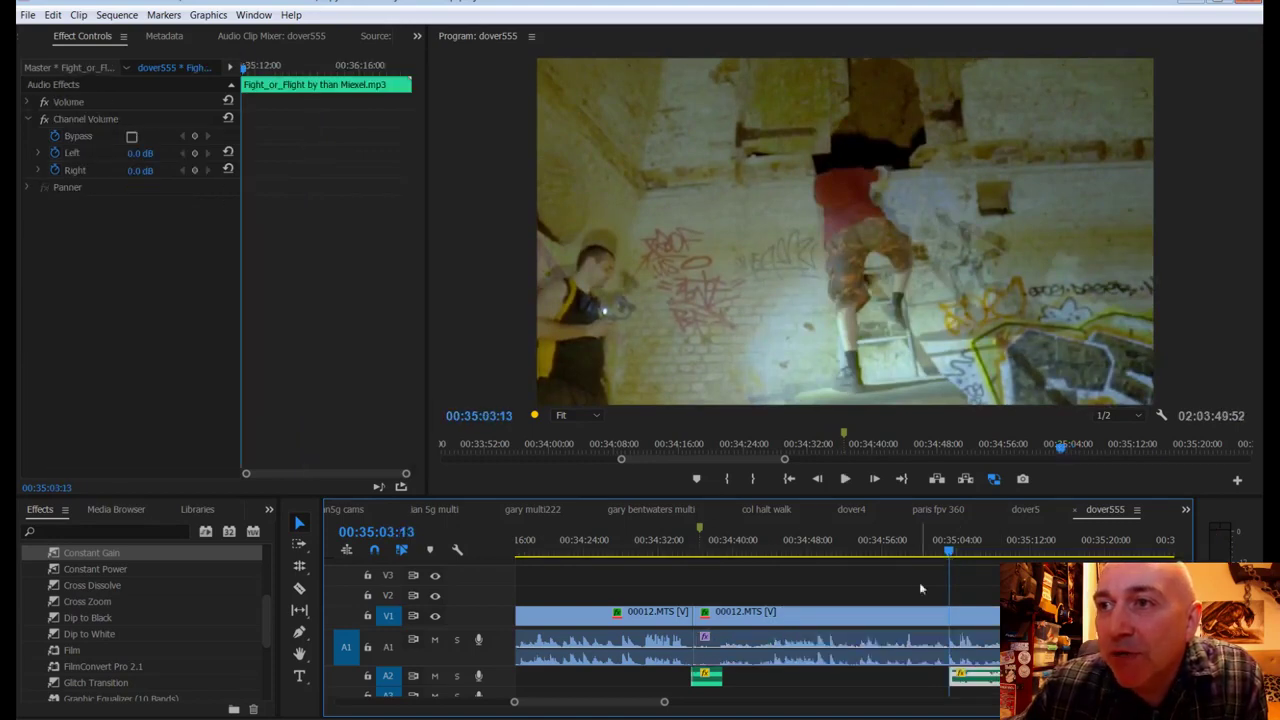
Step: Play the climbing shot through the repositioned second music entry from about 00:35:00 to 00:35:09:48
left_click_drag(948, 556, 921, 558)
key("space")
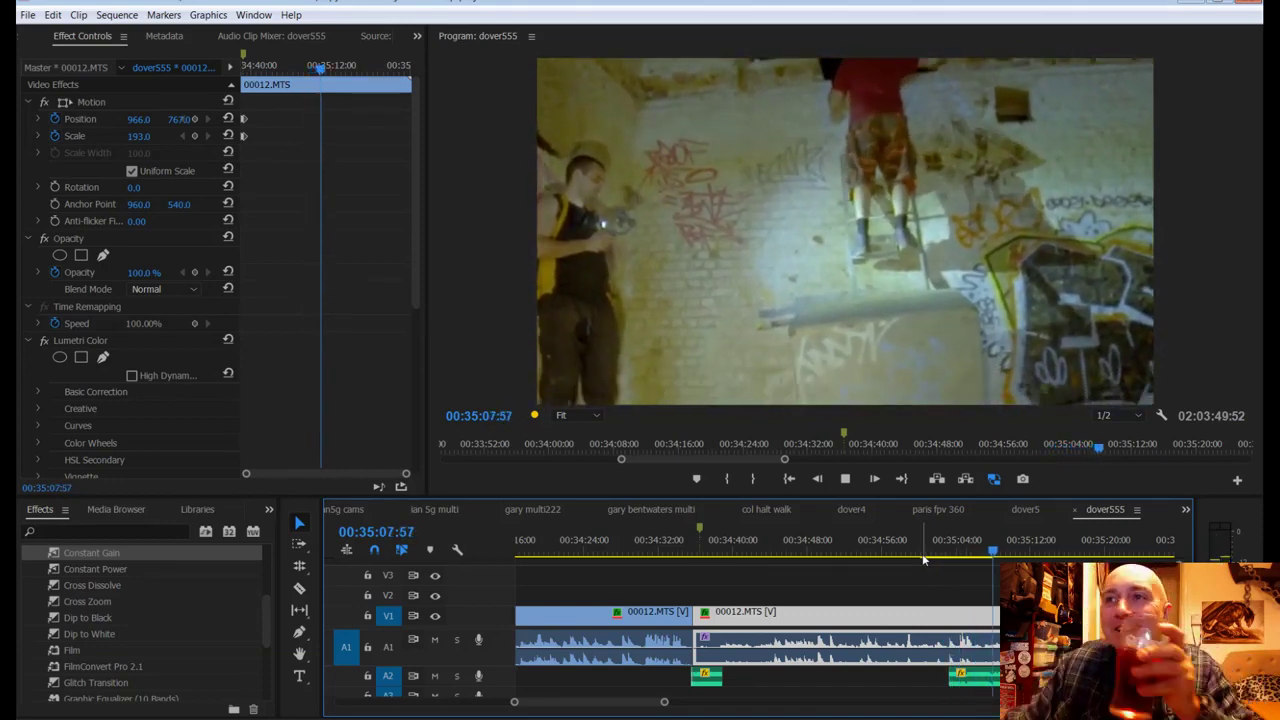
key("space")
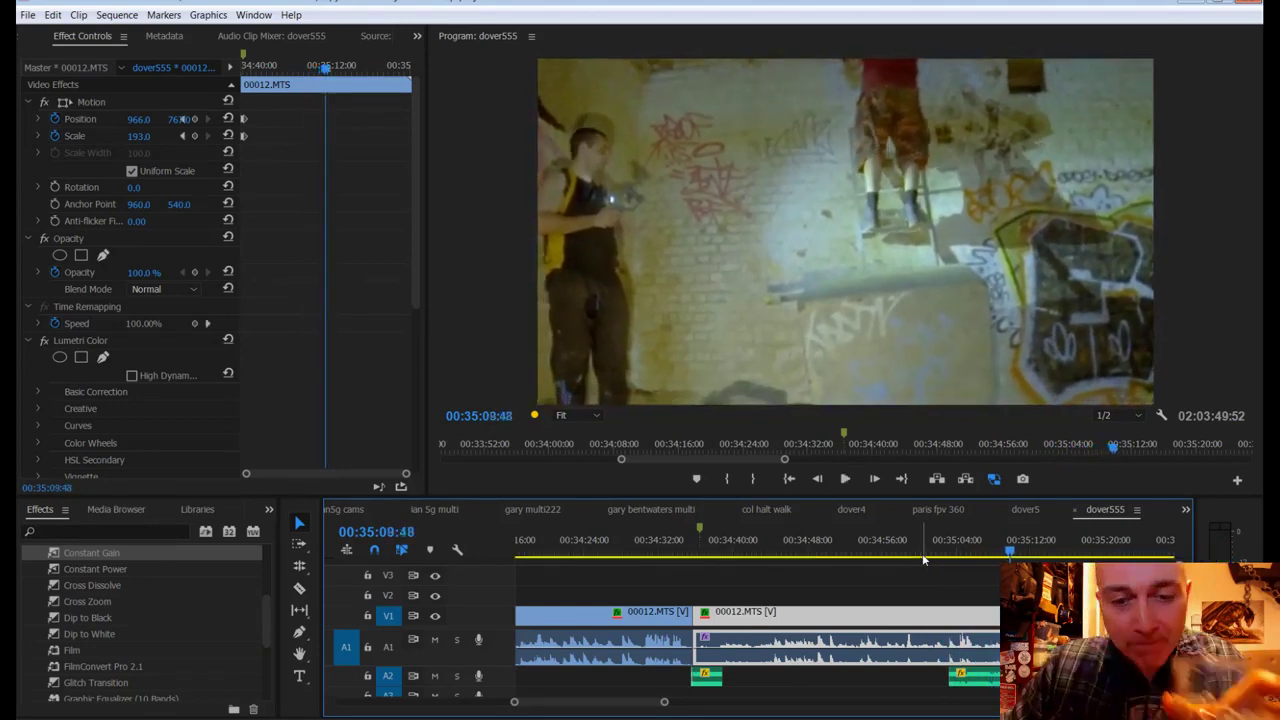
Step: Add a Position keyframe to the climbing clip at 00:35:06:32 and set its vertical Position to about 1040 at 00:35:07:45
left_click_drag(1005, 556, 981, 561)
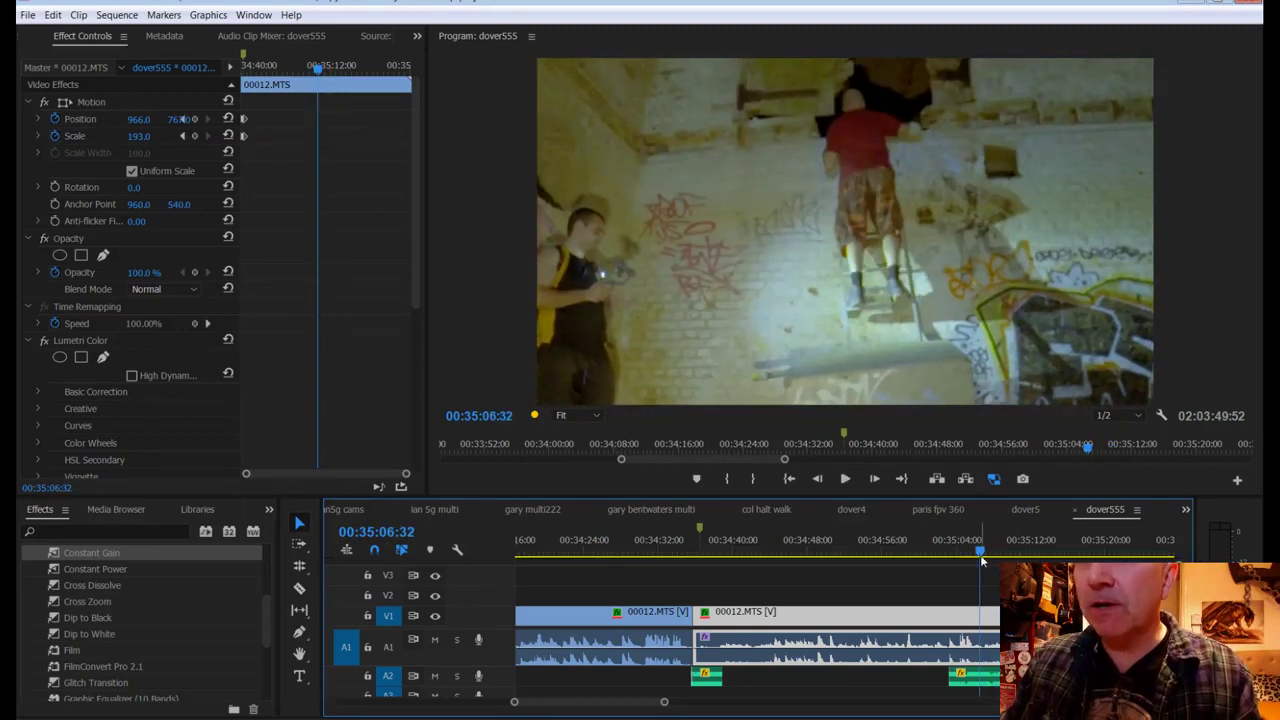
left_click(185, 118)
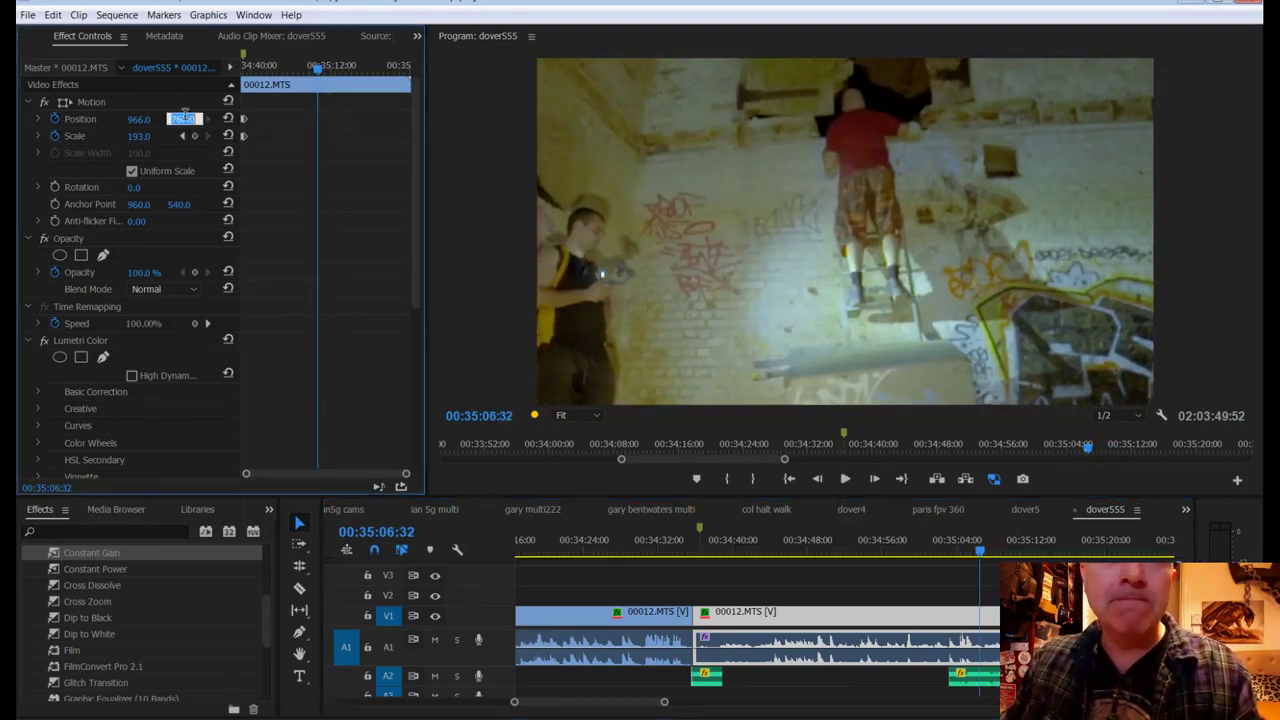
left_click_drag(240, 140, 264, 140)
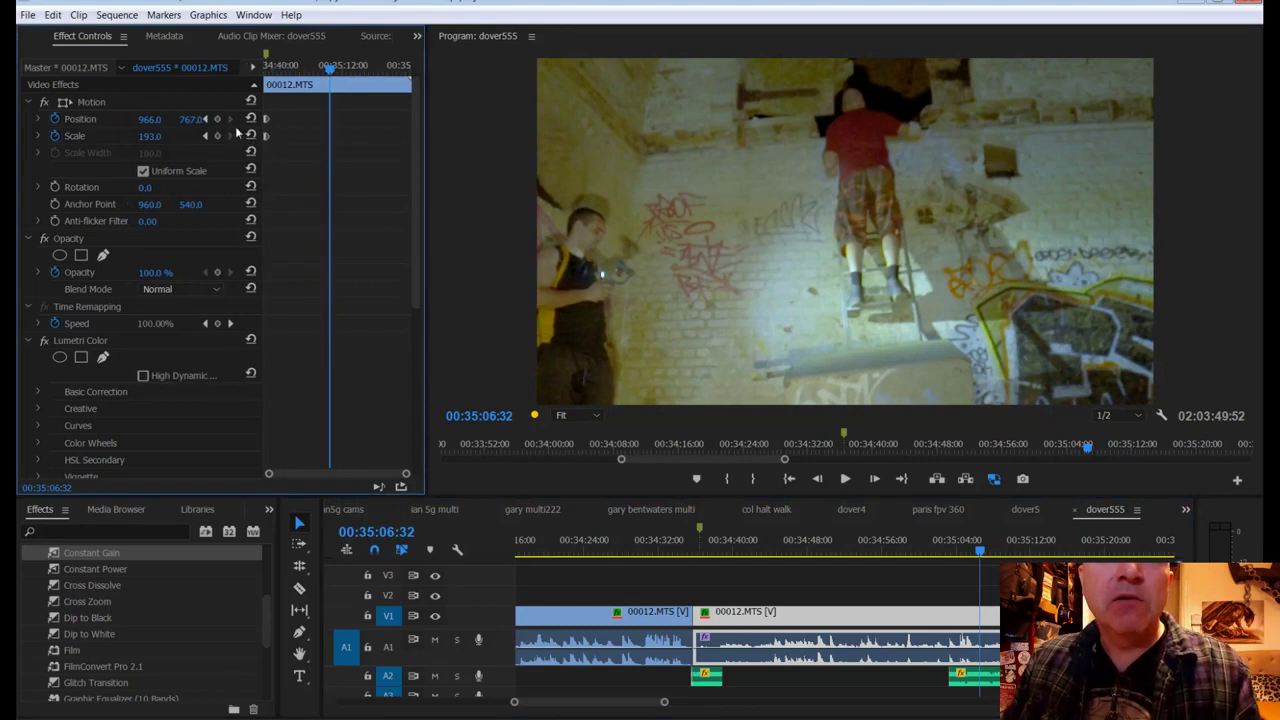
left_click(218, 119)
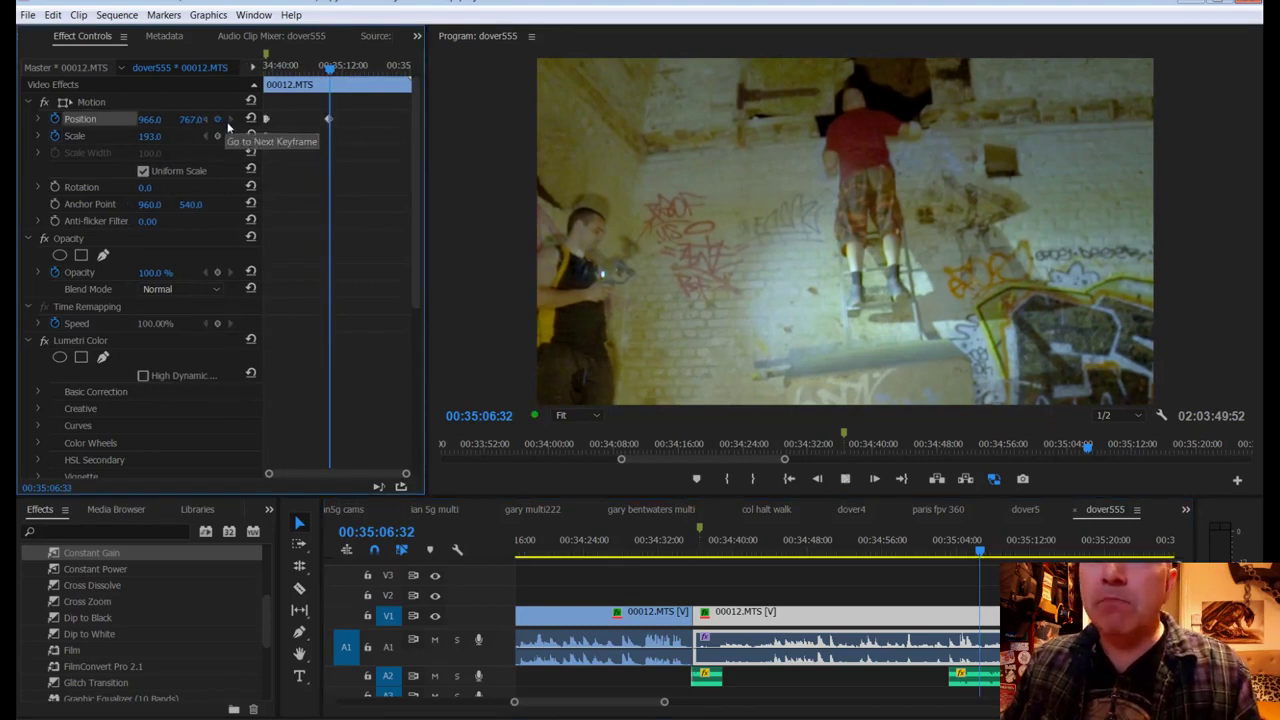
key("space")
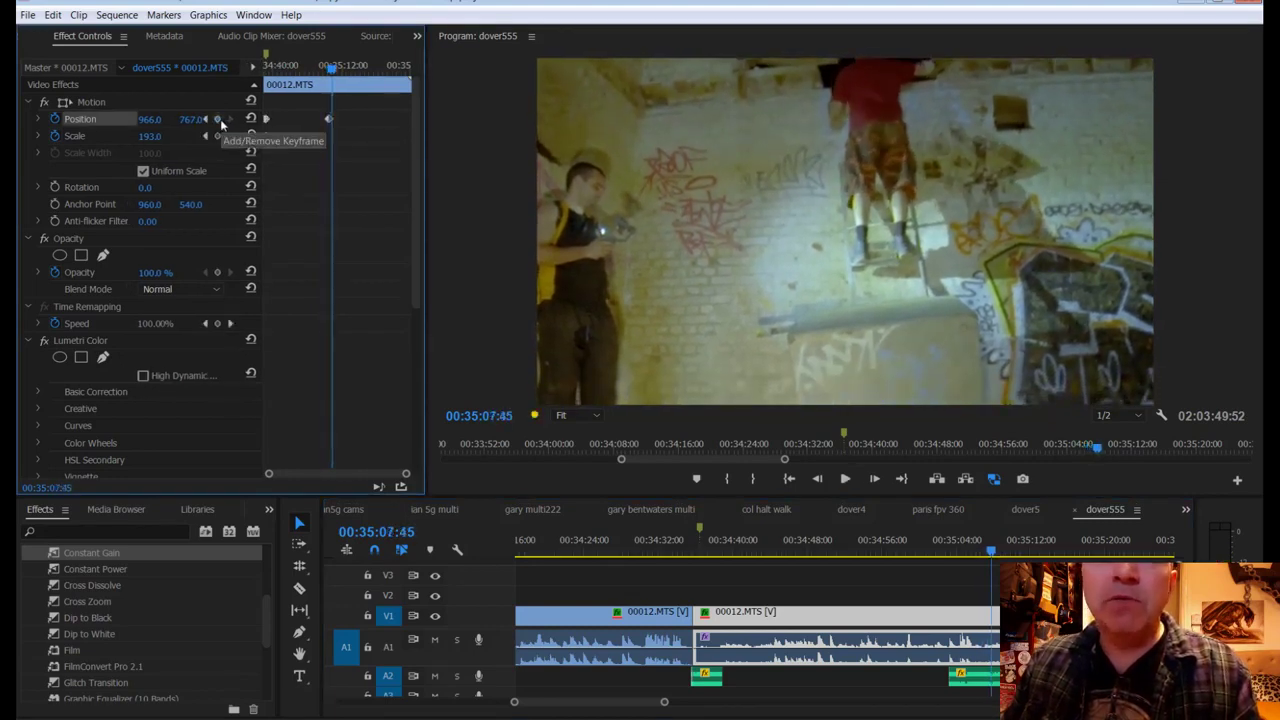
left_click_drag(190, 119, 228, 119)
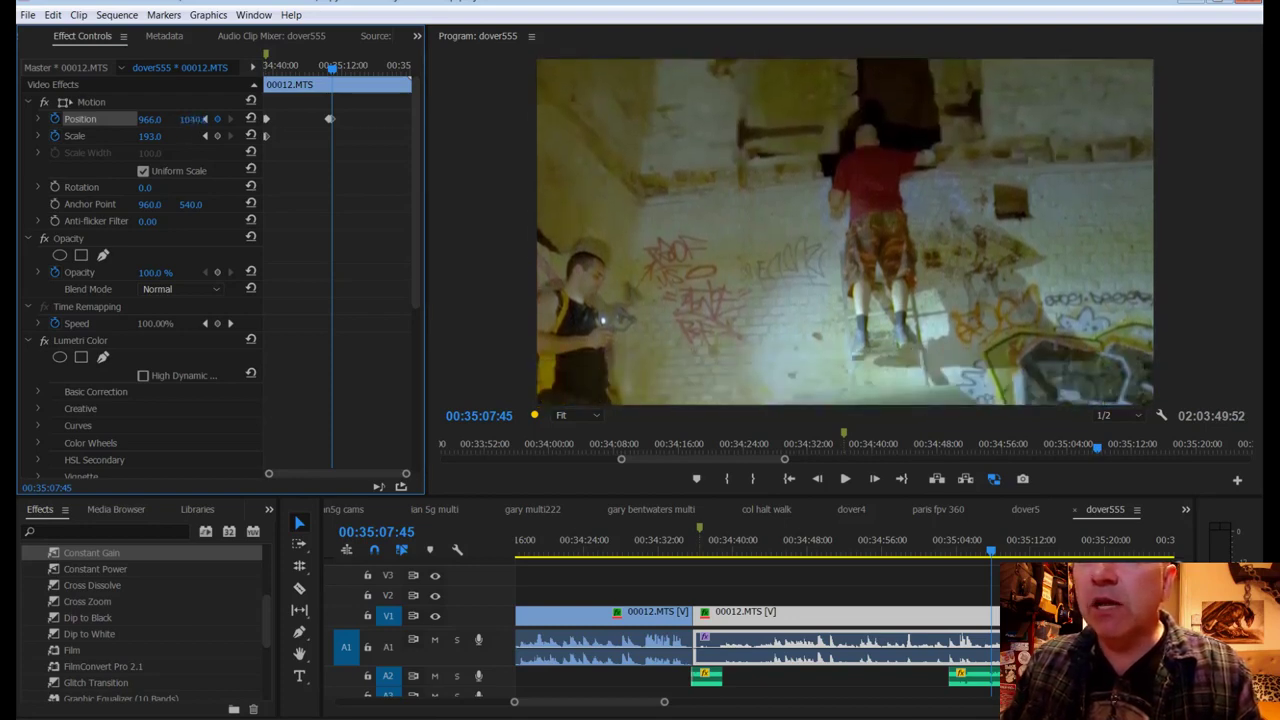
Step: Play the reframed climbing shot from about 00:35:06 to 00:35:15
left_click(993, 560)
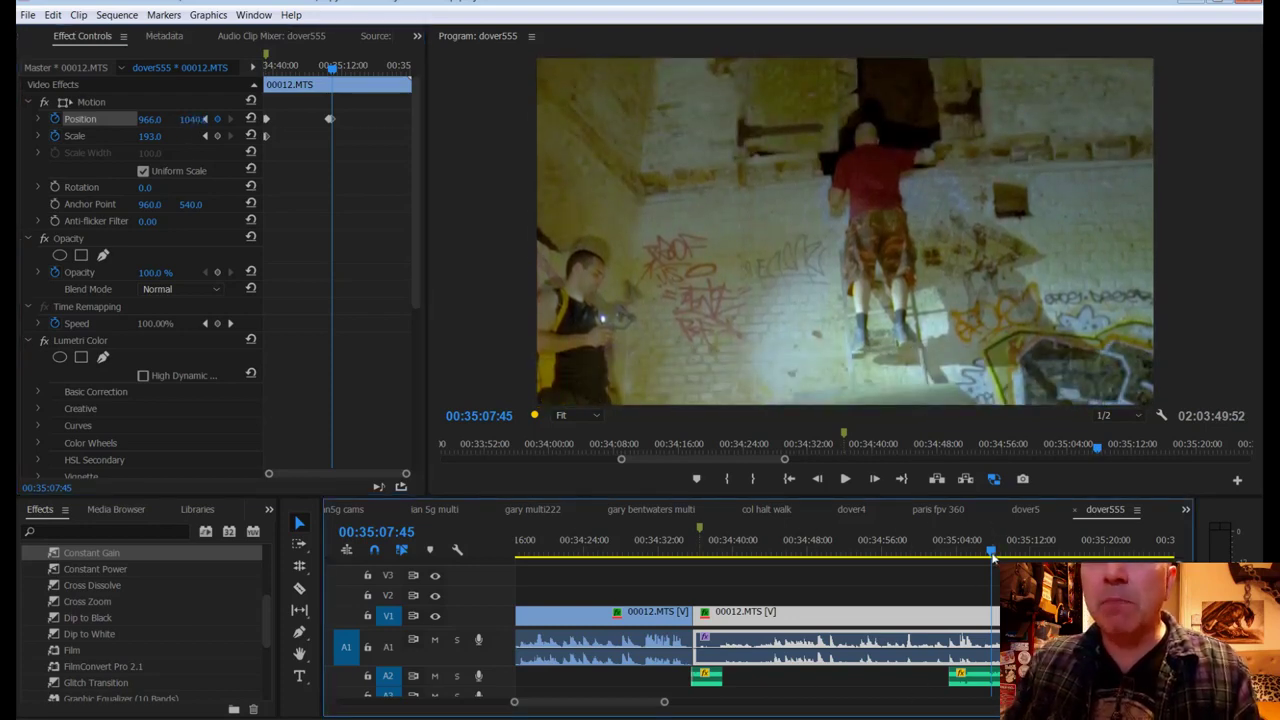
left_click_drag(993, 560, 978, 560)
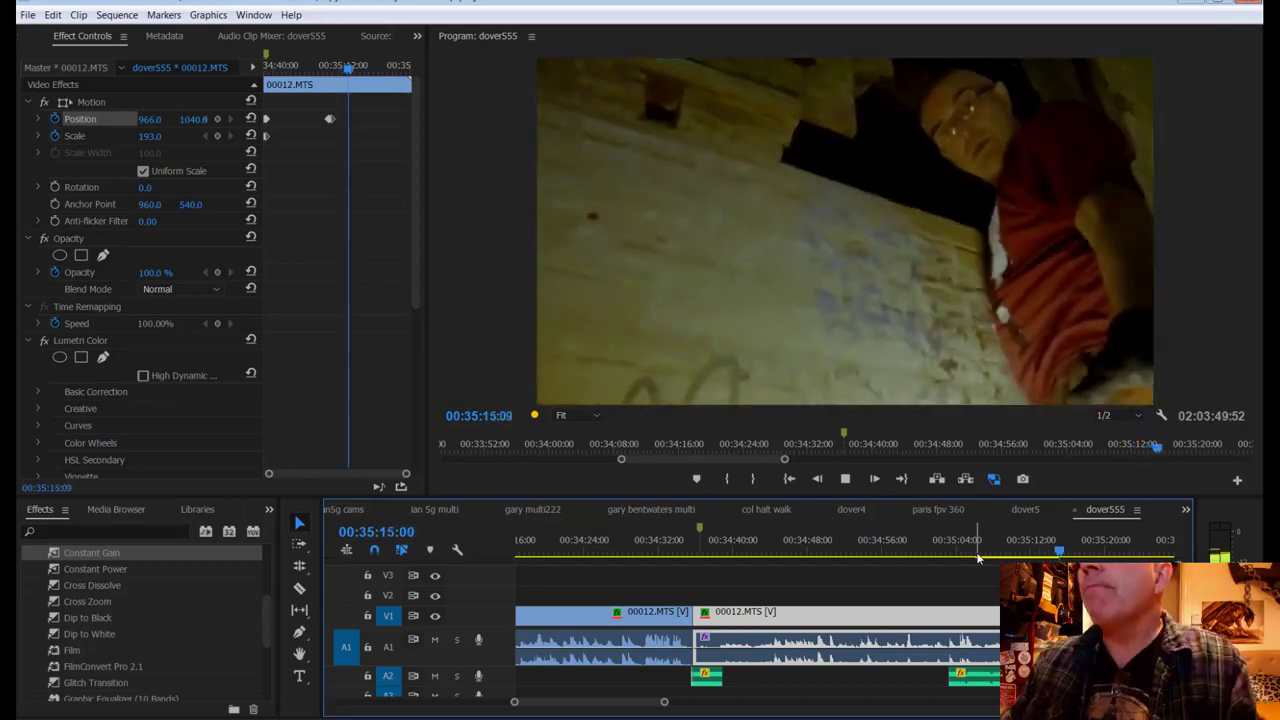
key("space")
Step: Add Position and Scale keyframes at 00:35:12:12, then reset Scale to 100 and Position to 960, 540 at 00:35:13:14
left_click_drag(1063, 550, 1033, 553)
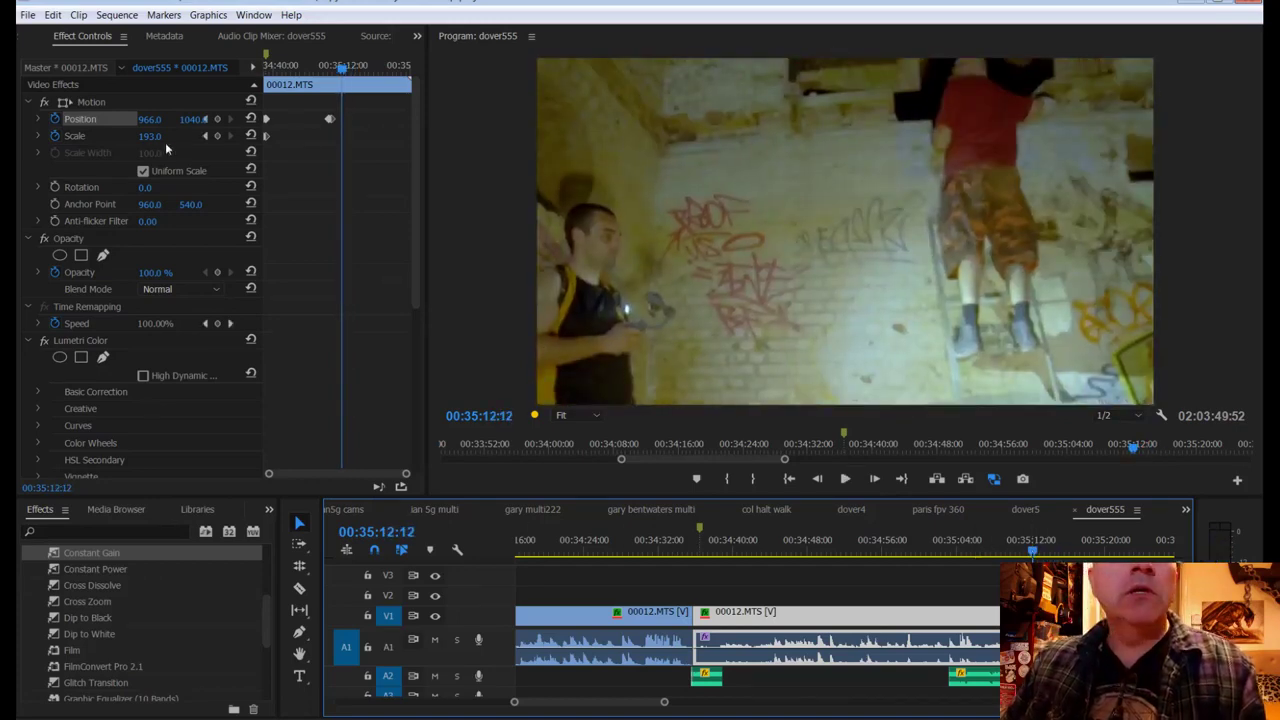
left_click(217, 136)
left_click(218, 119)
key("space")
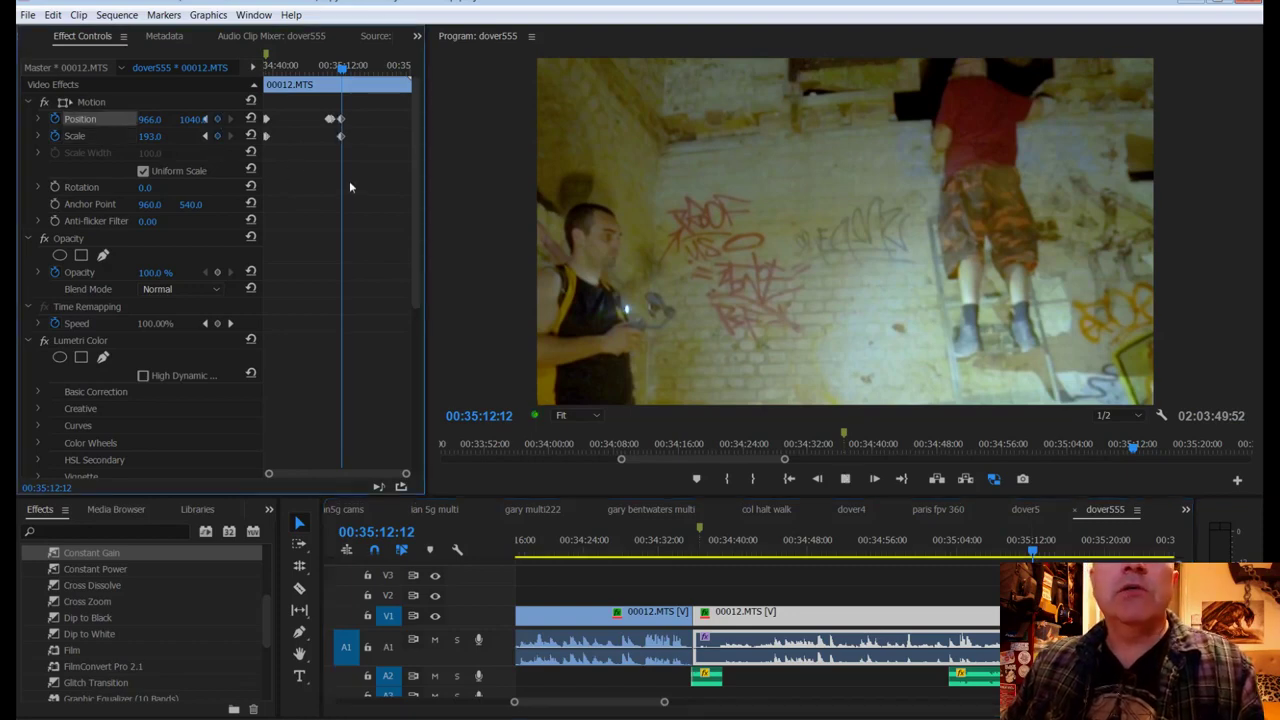
key("space")
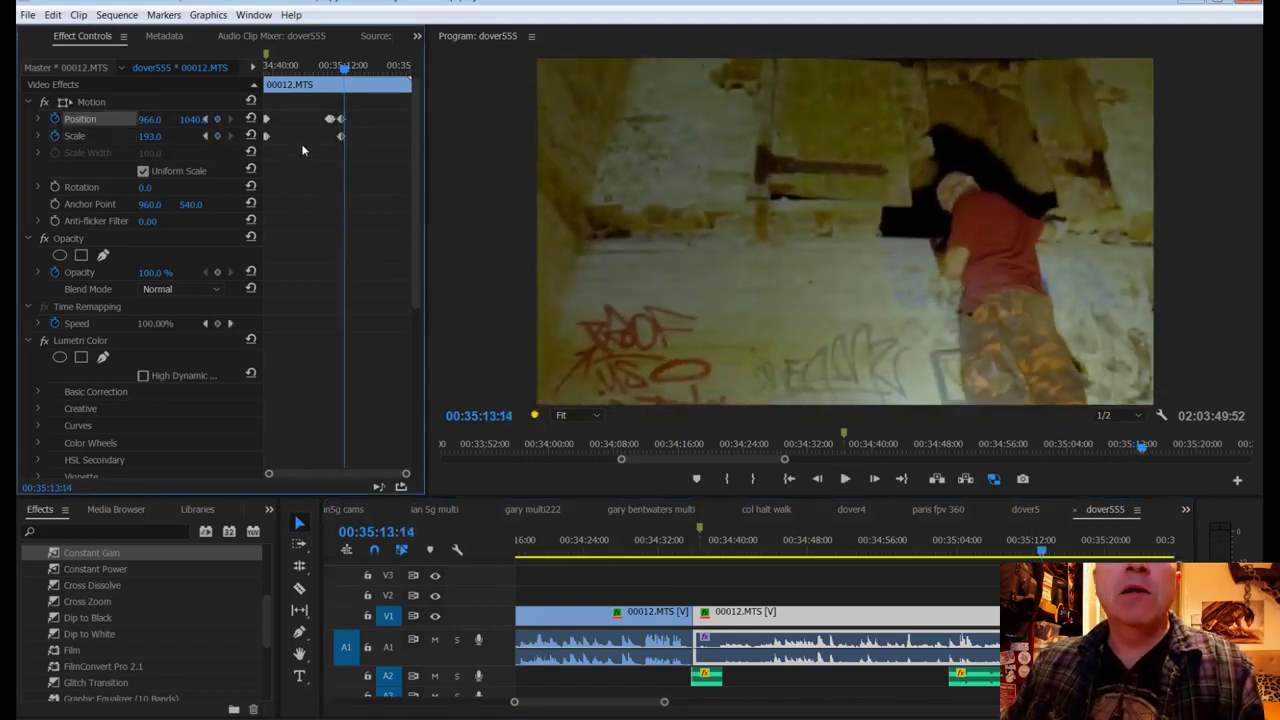
left_click(218, 137)
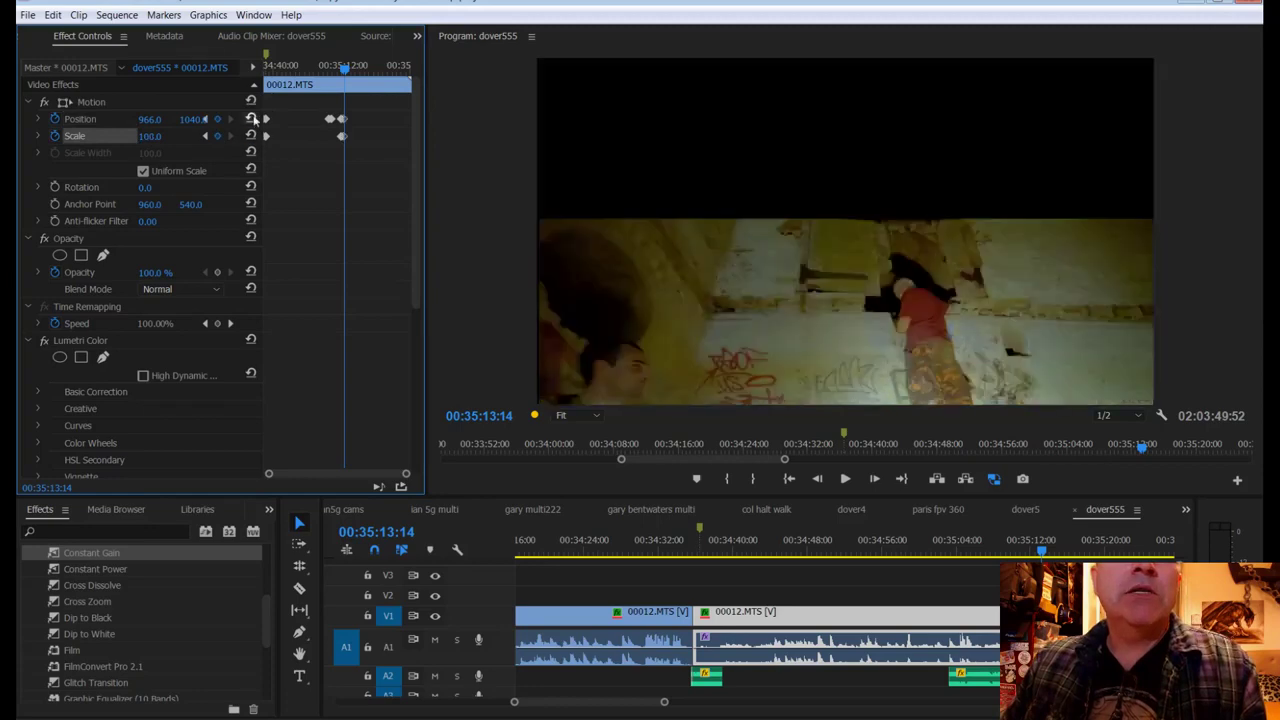
Step: Play the climbing shot through the zoom-out from about 00:35:07 to 00:35:39:03
left_click_drag(1050, 550, 990, 540)
key("space")
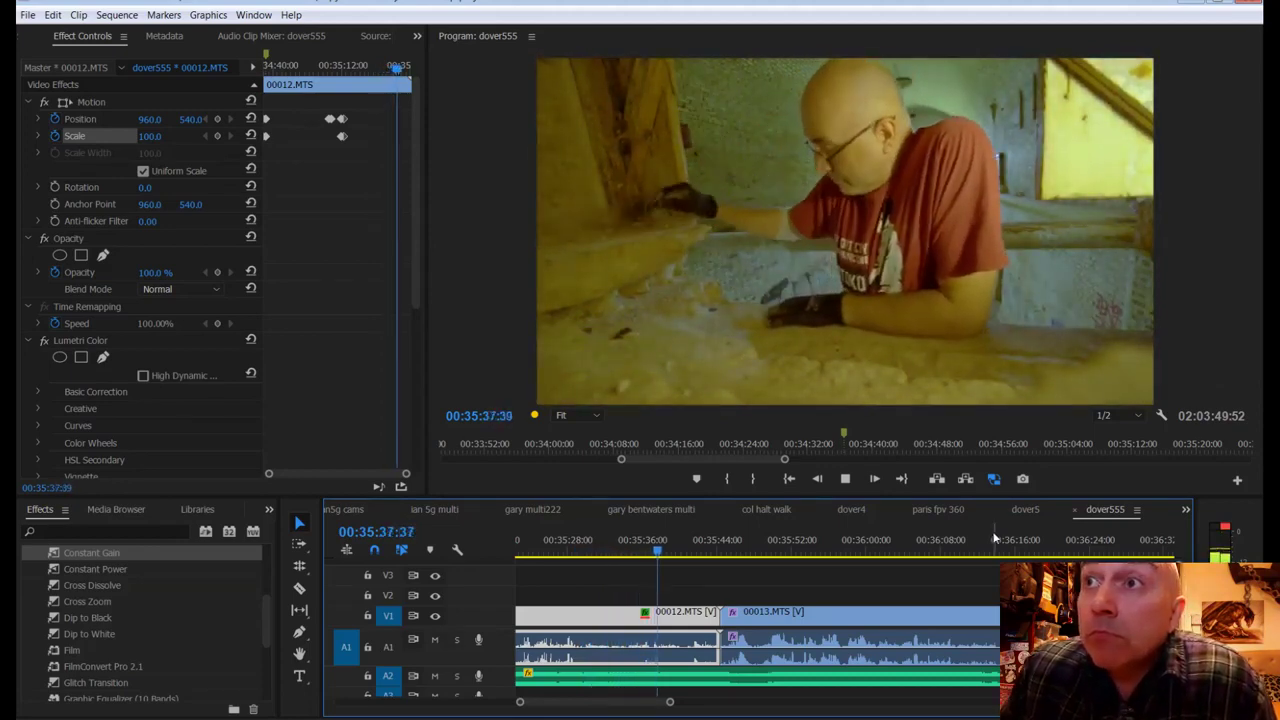
left_click(534, 588)
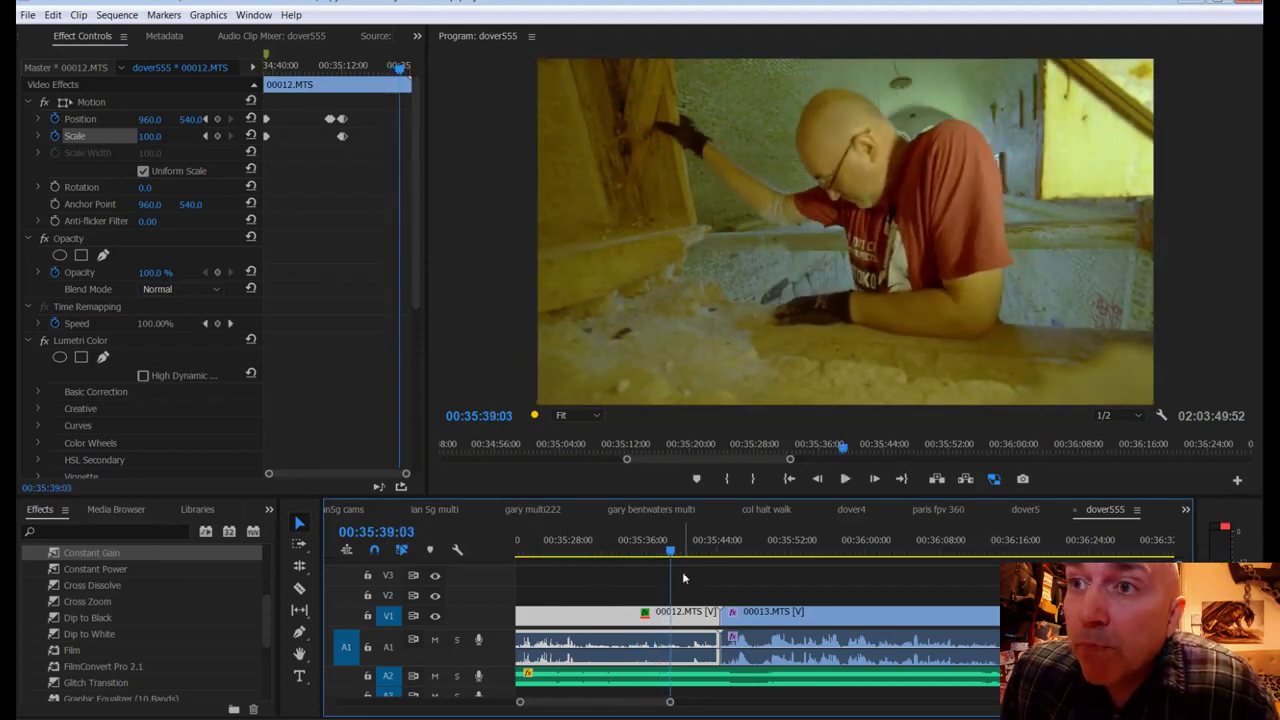
Step: Split the 00012.MTS clip at 00:35:28:53, where the climber reaches toward the camera
left_click(636, 553)
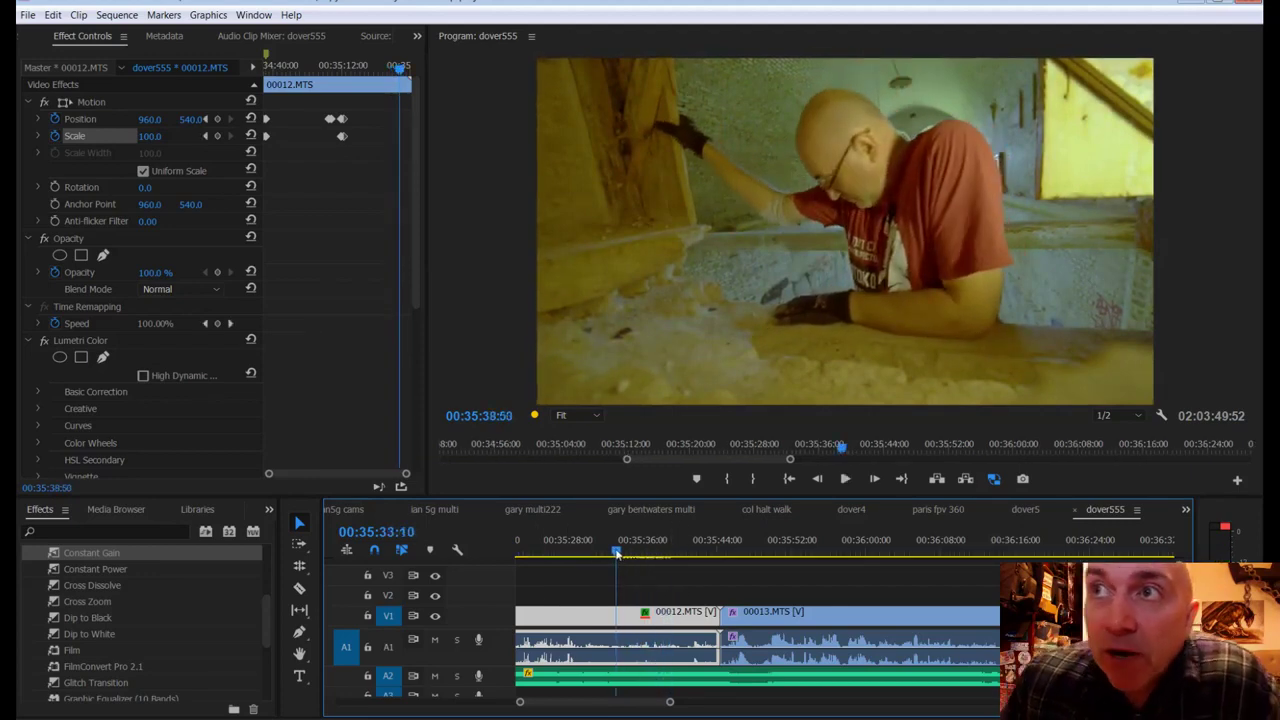
left_click_drag(617, 553, 576, 557)
key("c")
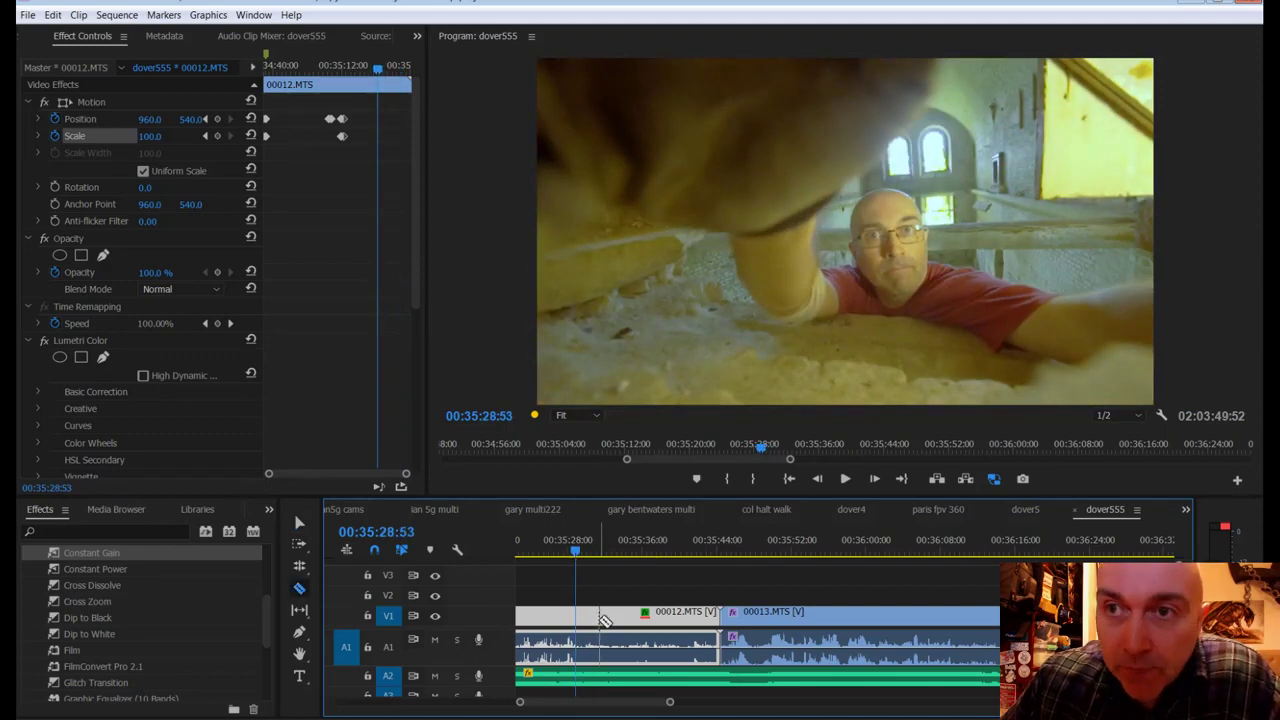
left_click(578, 613)
Step: Set the speed of the 00012.MTS piece after the cut to 600%
right_click(601, 612)
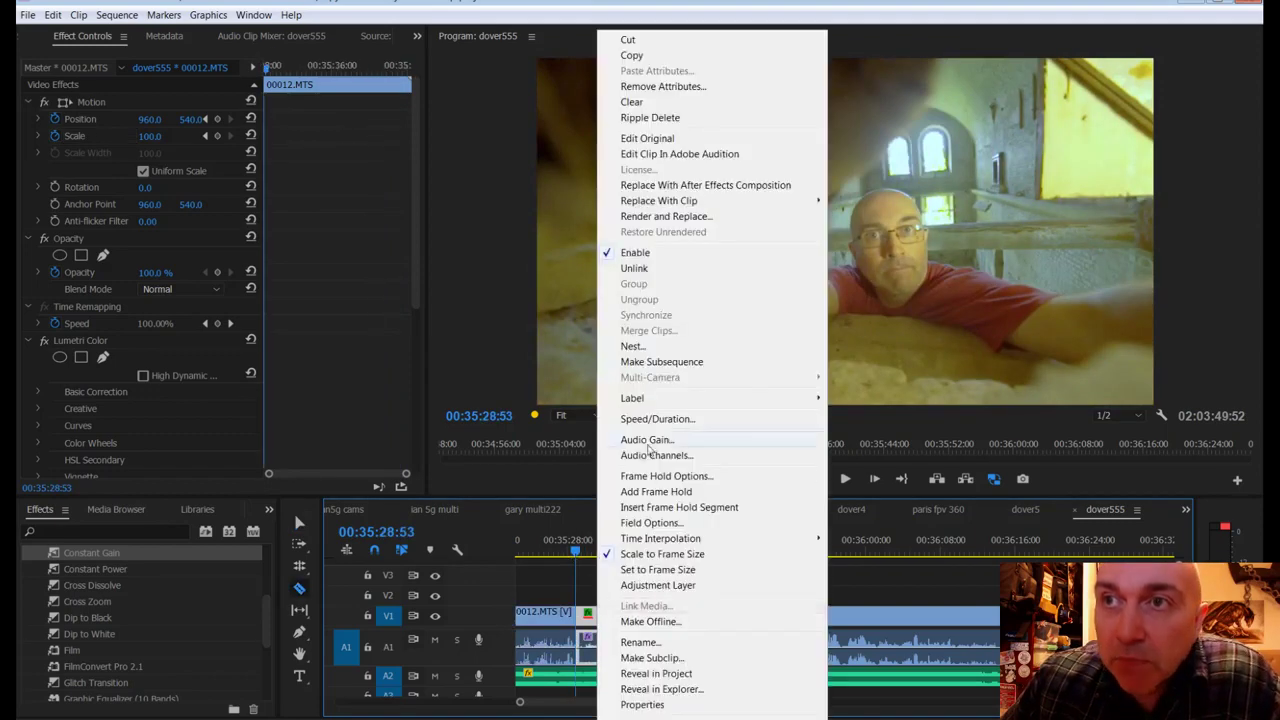
left_click(646, 420)
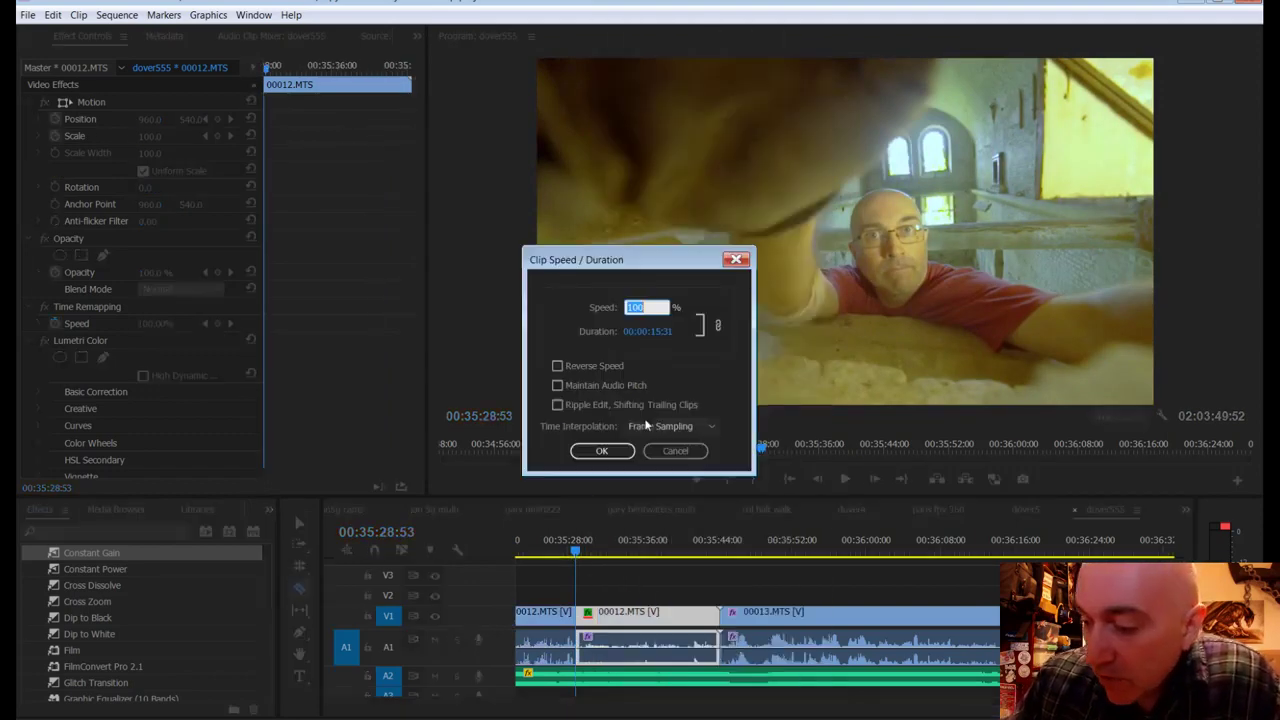
type("600")
key("Return")
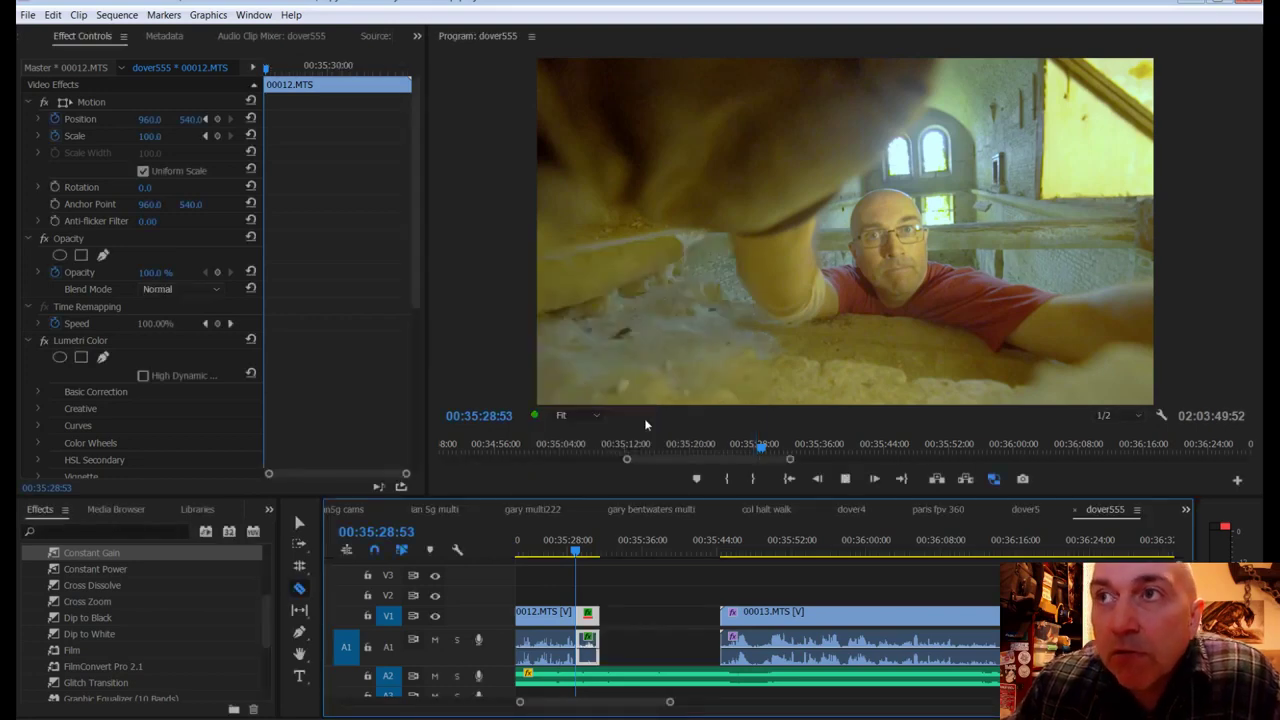
Step: Play the sped-up 00012.MTS piece and ripple delete the gap between it and 00013.MTS
key("space")
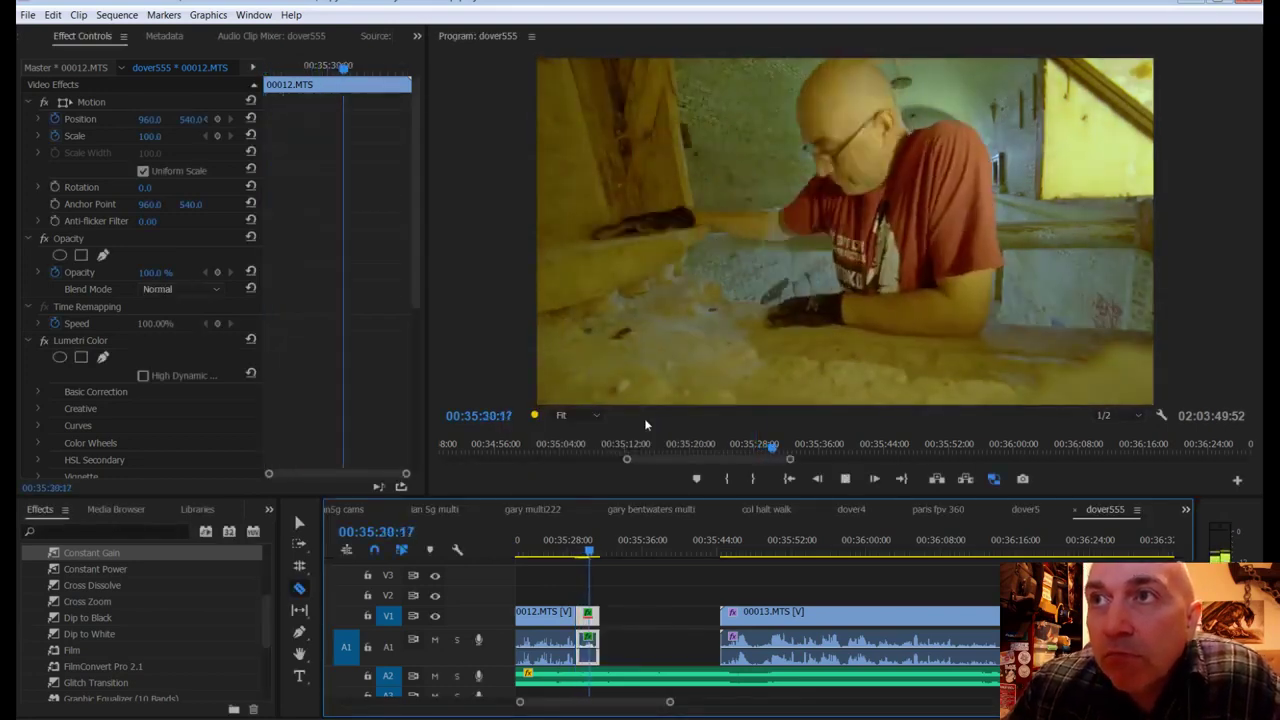
key("space")
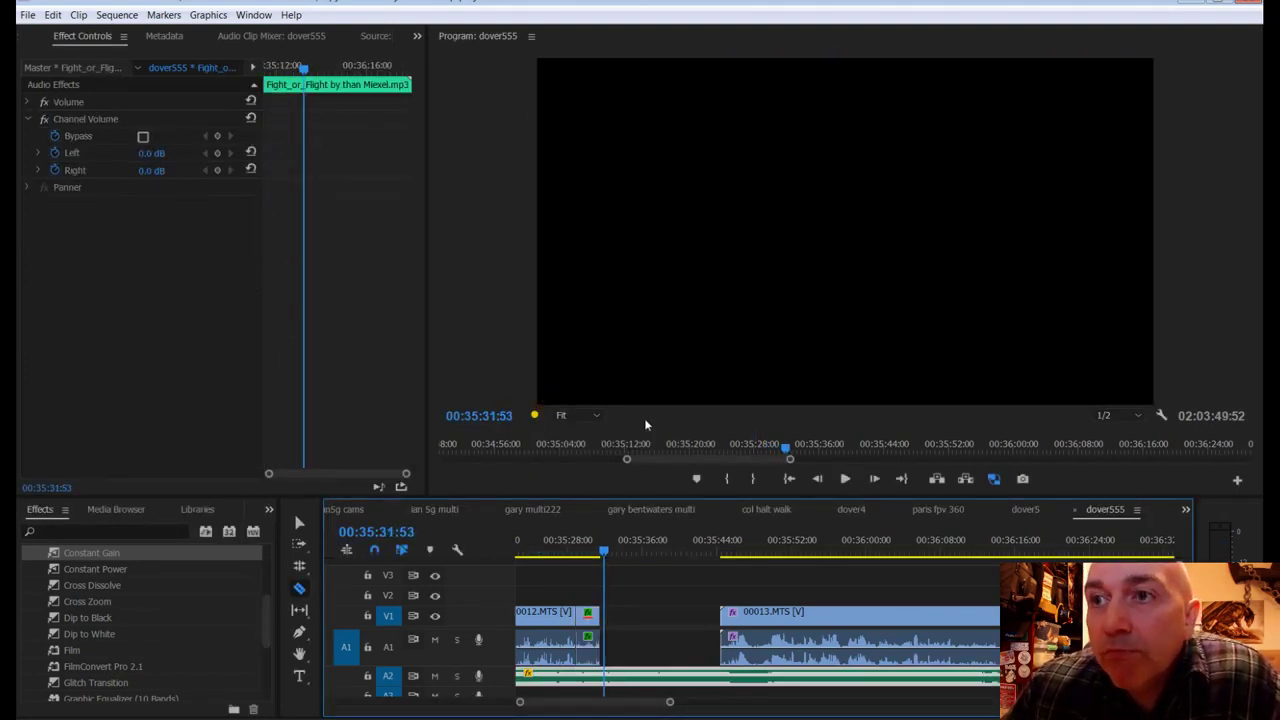
right_click(688, 618)
left_click(670, 623)
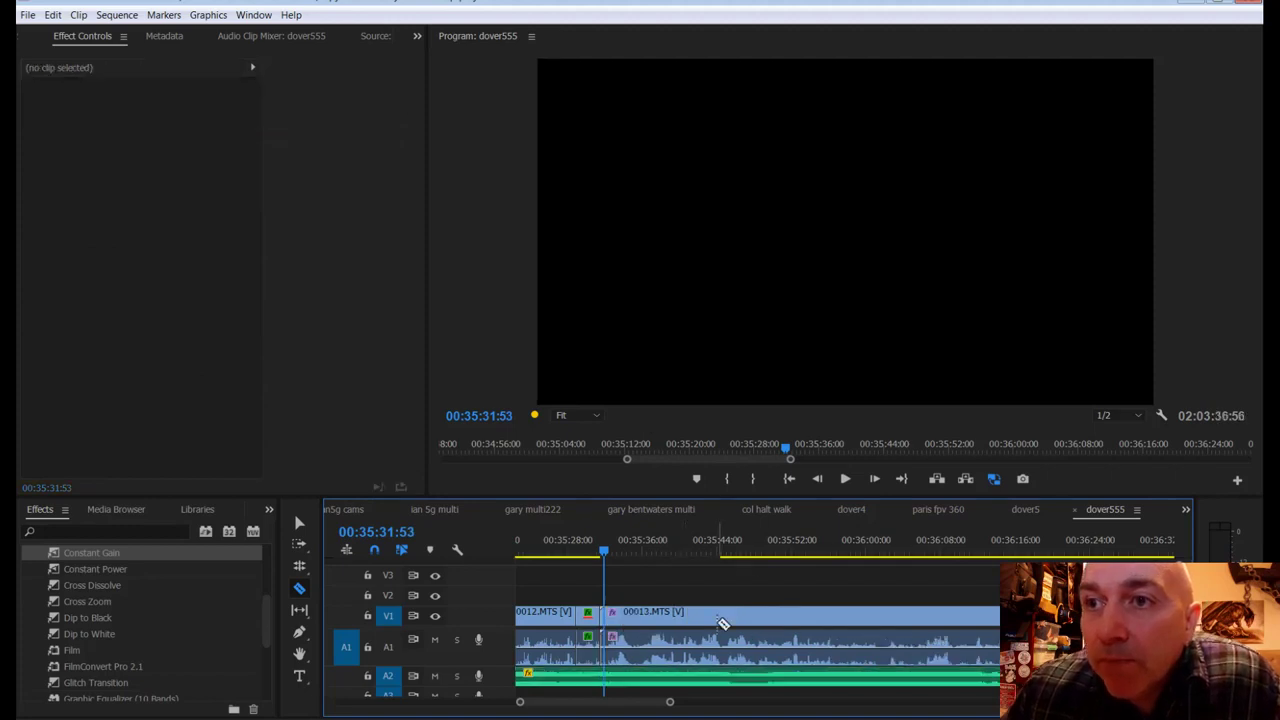
Step: Set the speed of the 00013.MTS clip to 600%
left_click(722, 624)
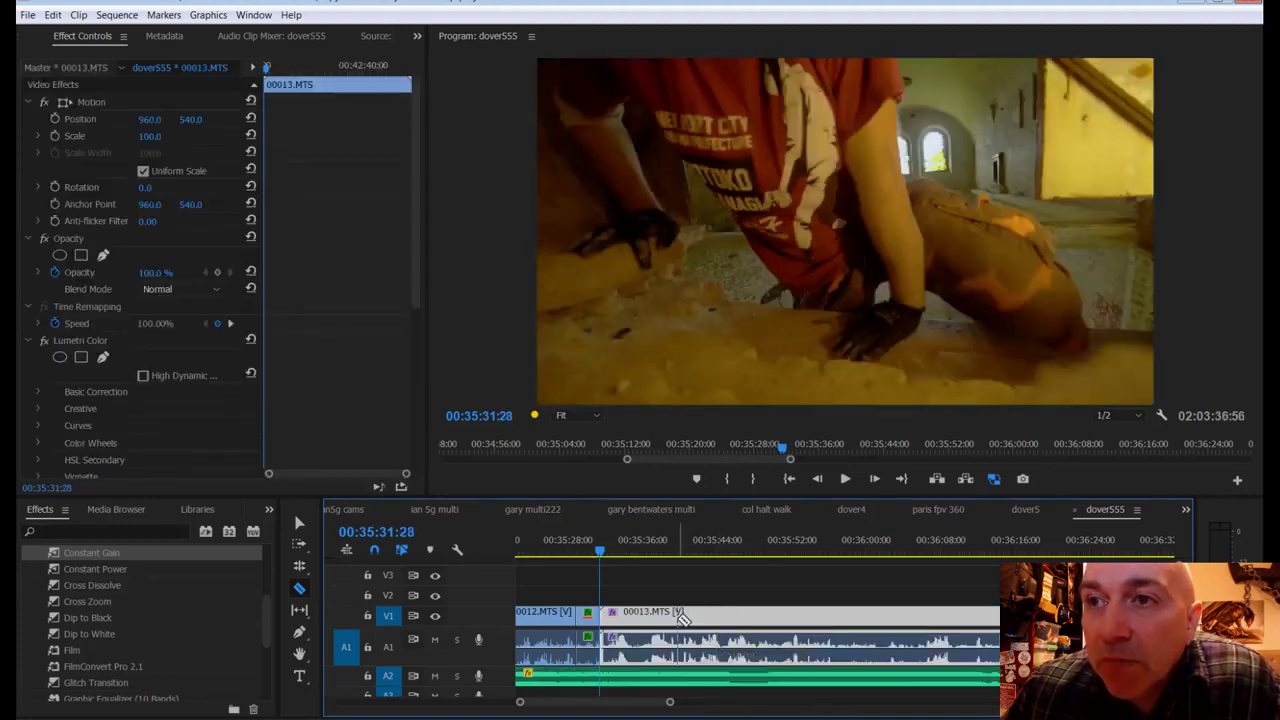
key("v")
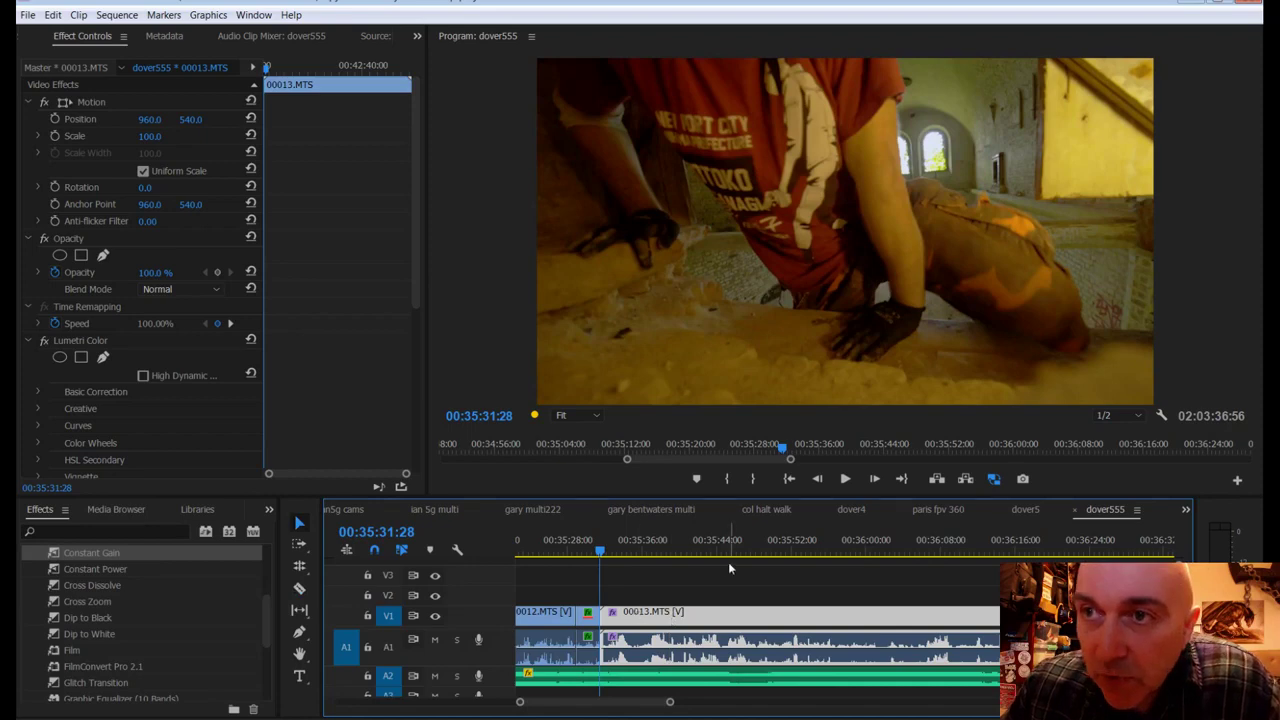
right_click(654, 622)
left_click(707, 418)
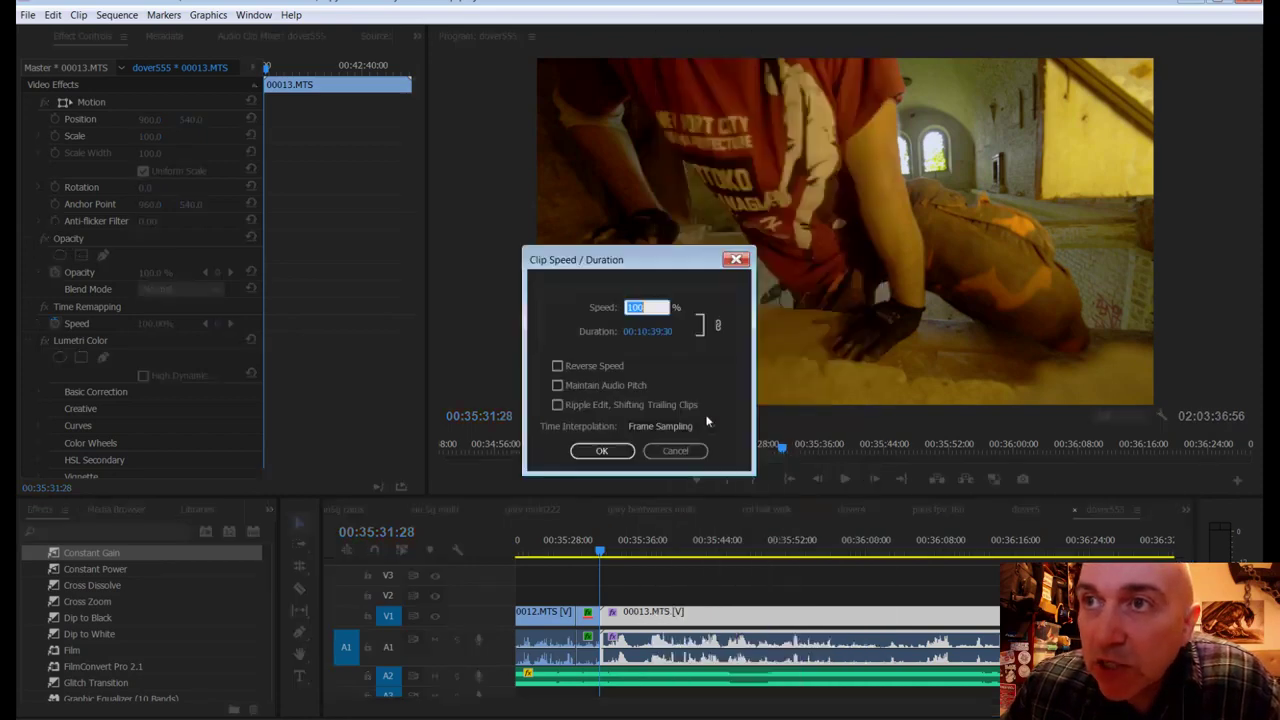
type("6")
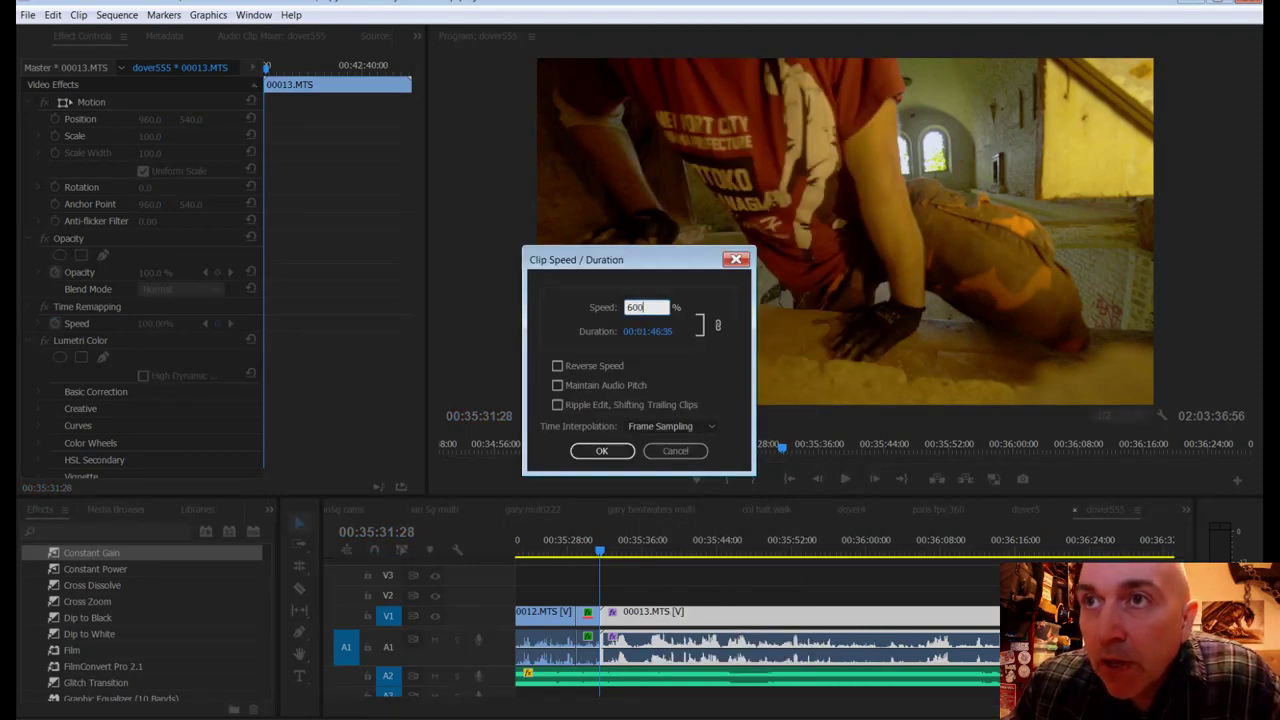
key("Return")
Step: Remove the Lumetri Color effect from the 00013.MTS clip, start rendering the previews and cancel the render
mouse_move(597, 550)
left_mouse_down()
mouse_move(610, 558)
mouse_move(596, 558)
left_mouse_up()
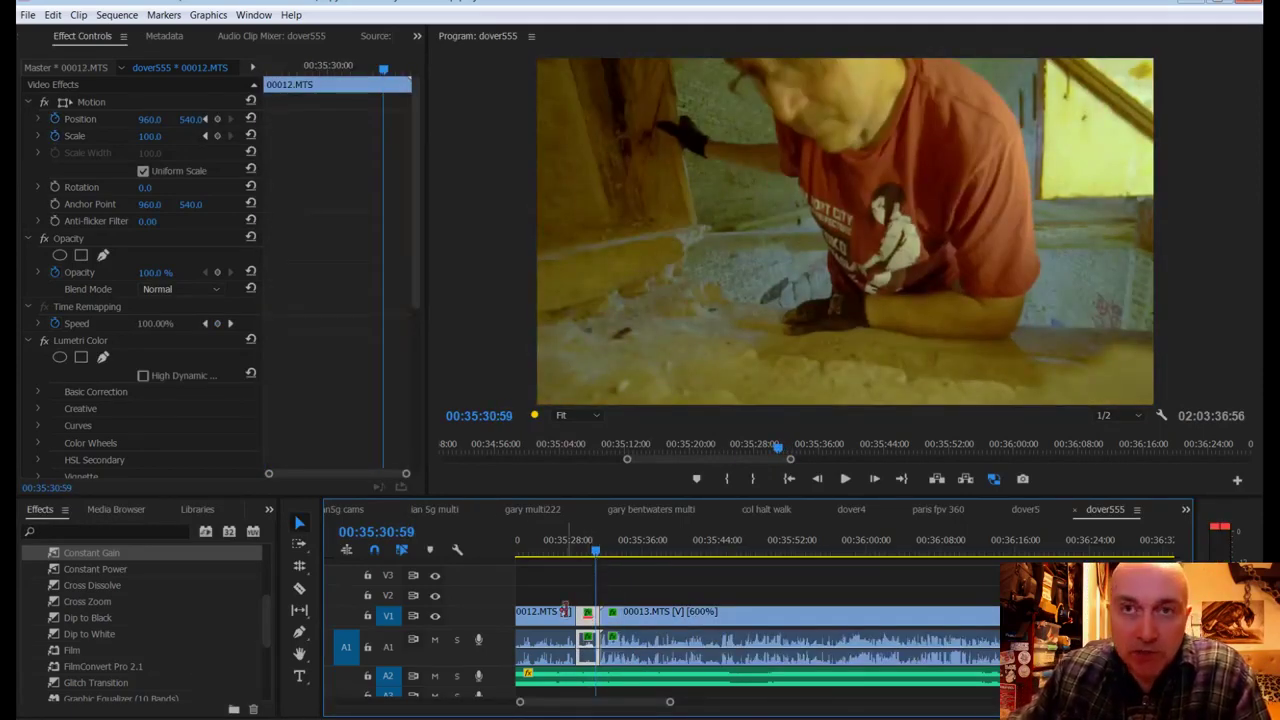
left_click(66, 341)
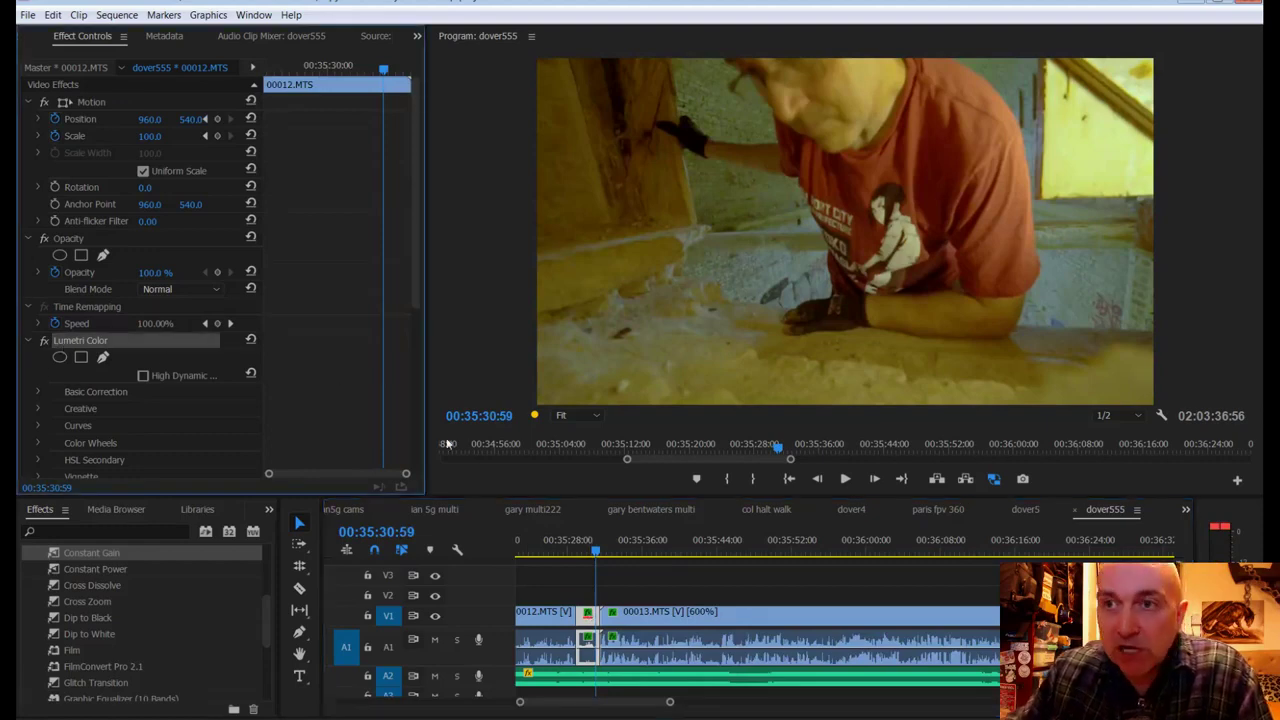
left_click(648, 550)
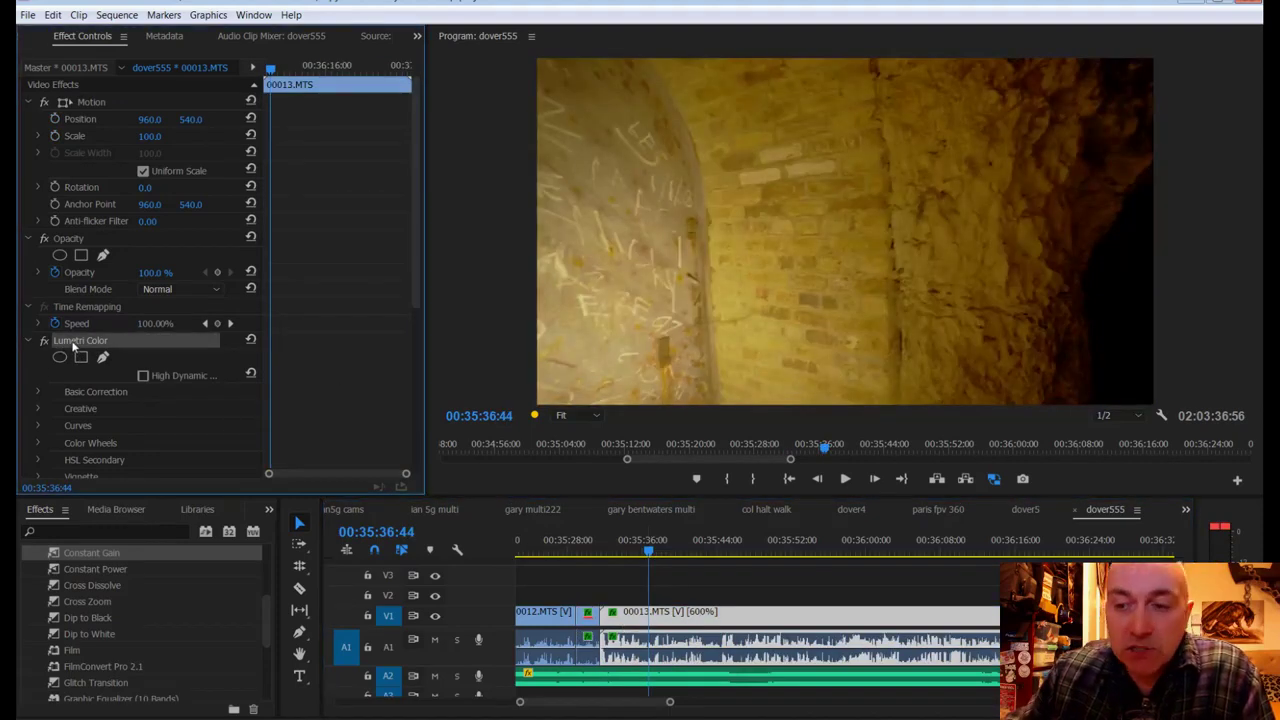
key("Delete")
key("Return")
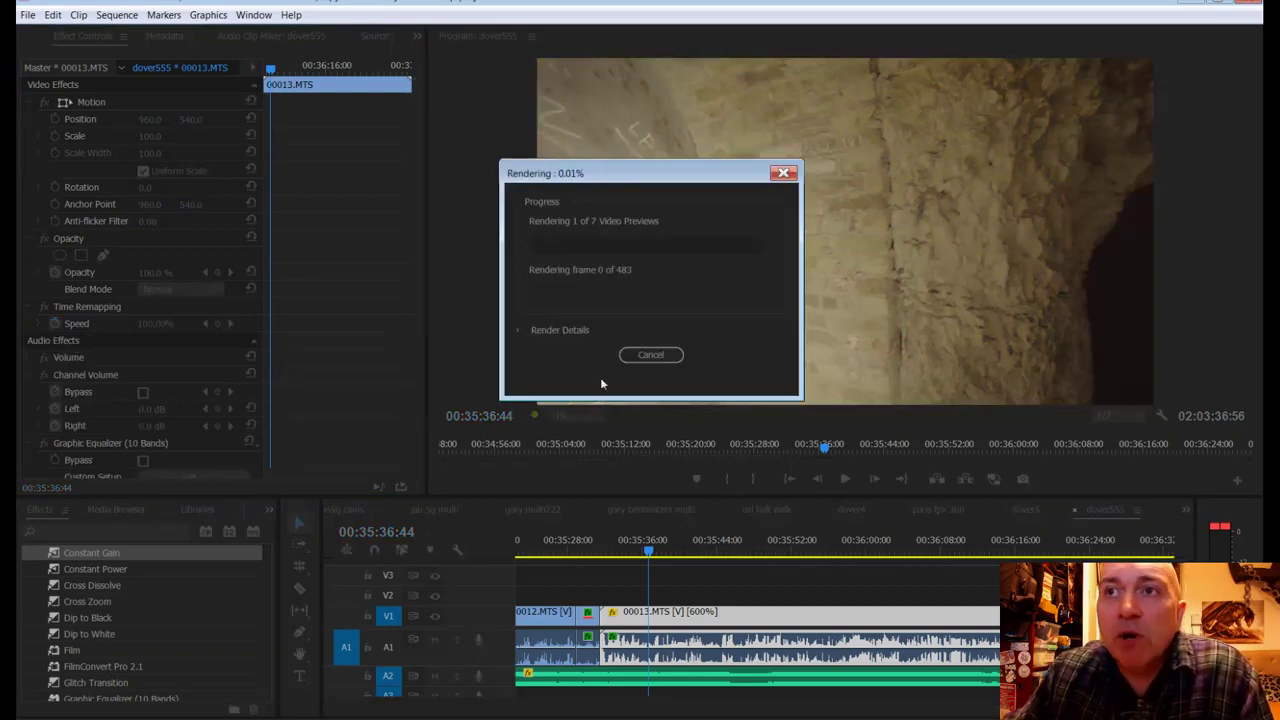
left_click(665, 358)
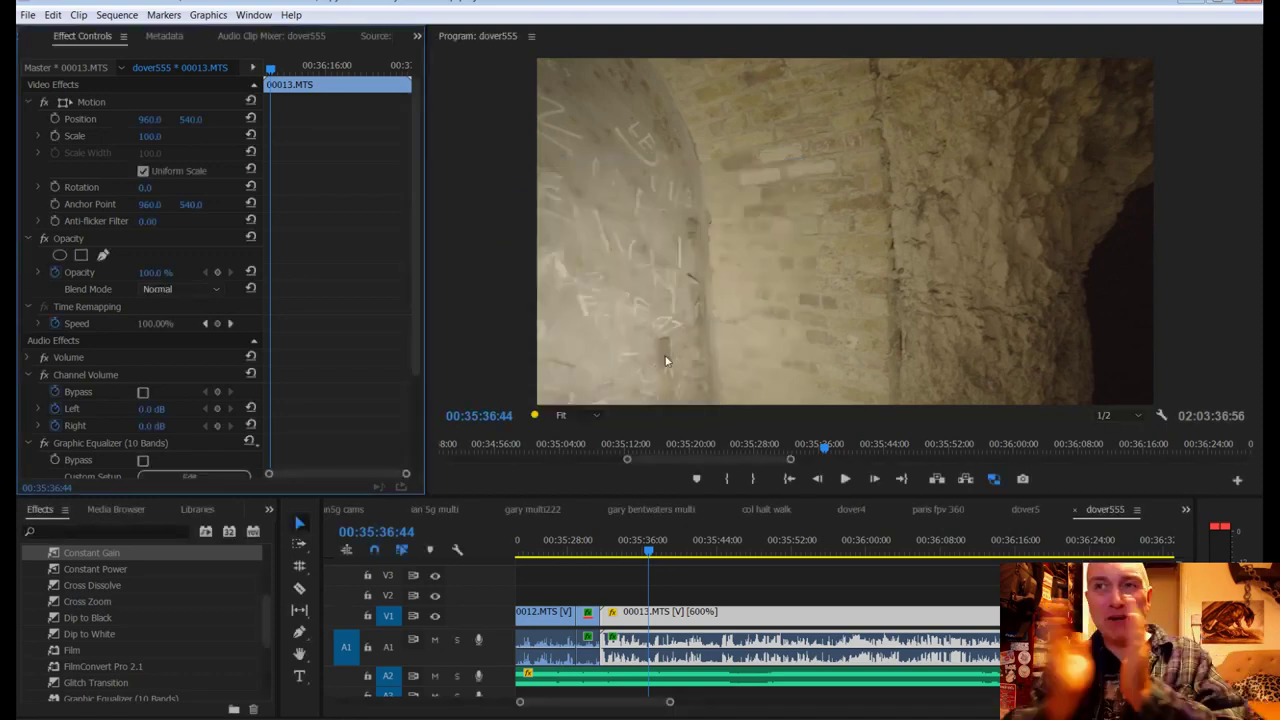
Step: Save the project and look through the remaining effects on the 00013.MTS clip
key("ctrl+s")
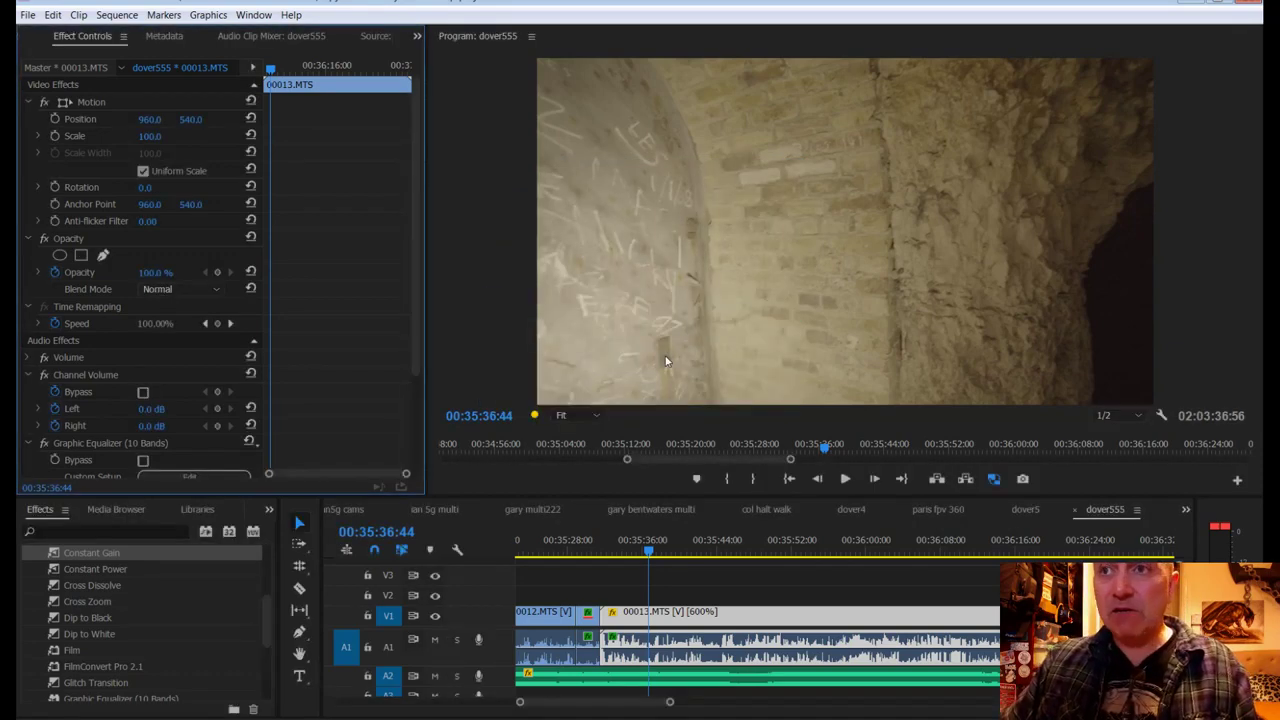
scroll(412, 402, "down", 5)
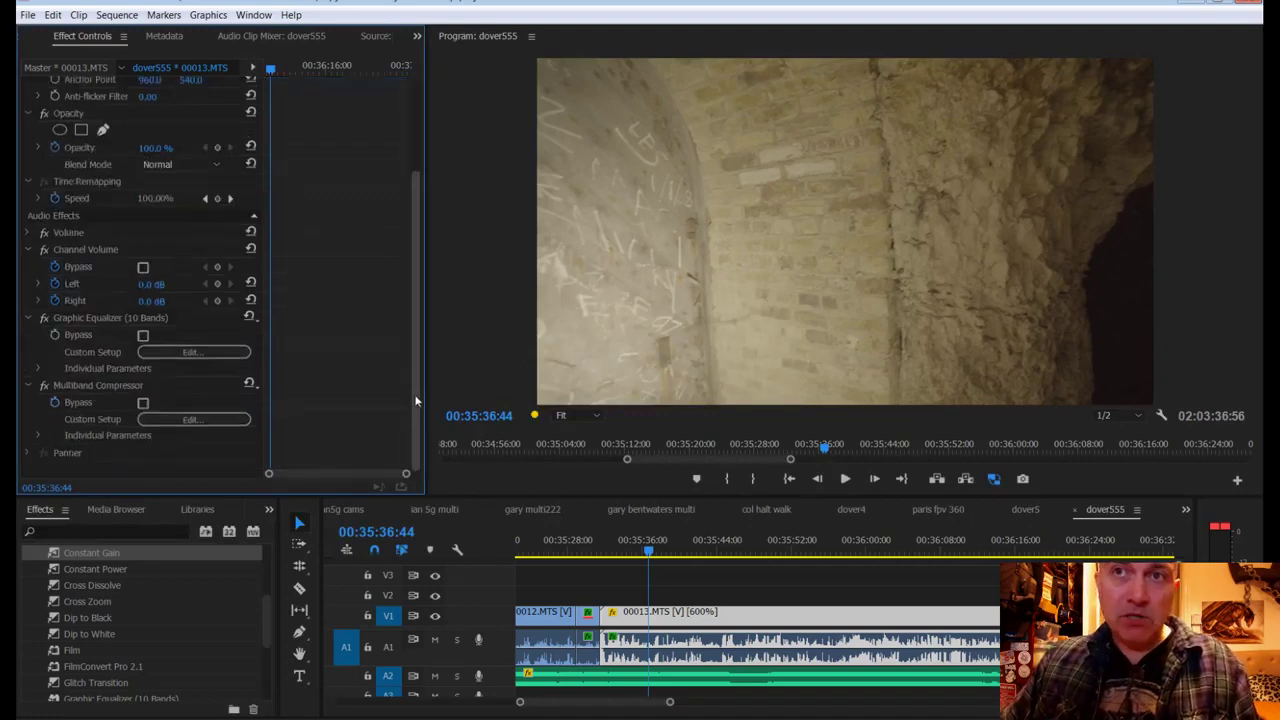
scroll(414, 394, "up", 5)
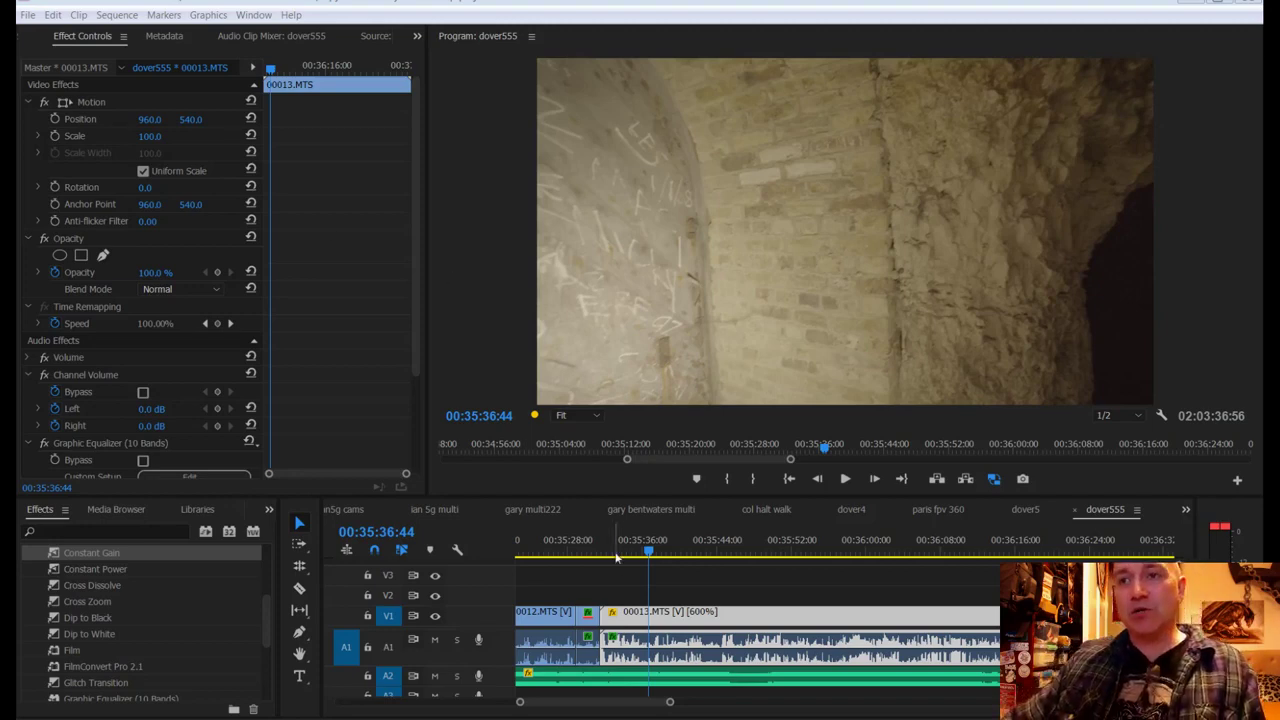
left_click(630, 612)
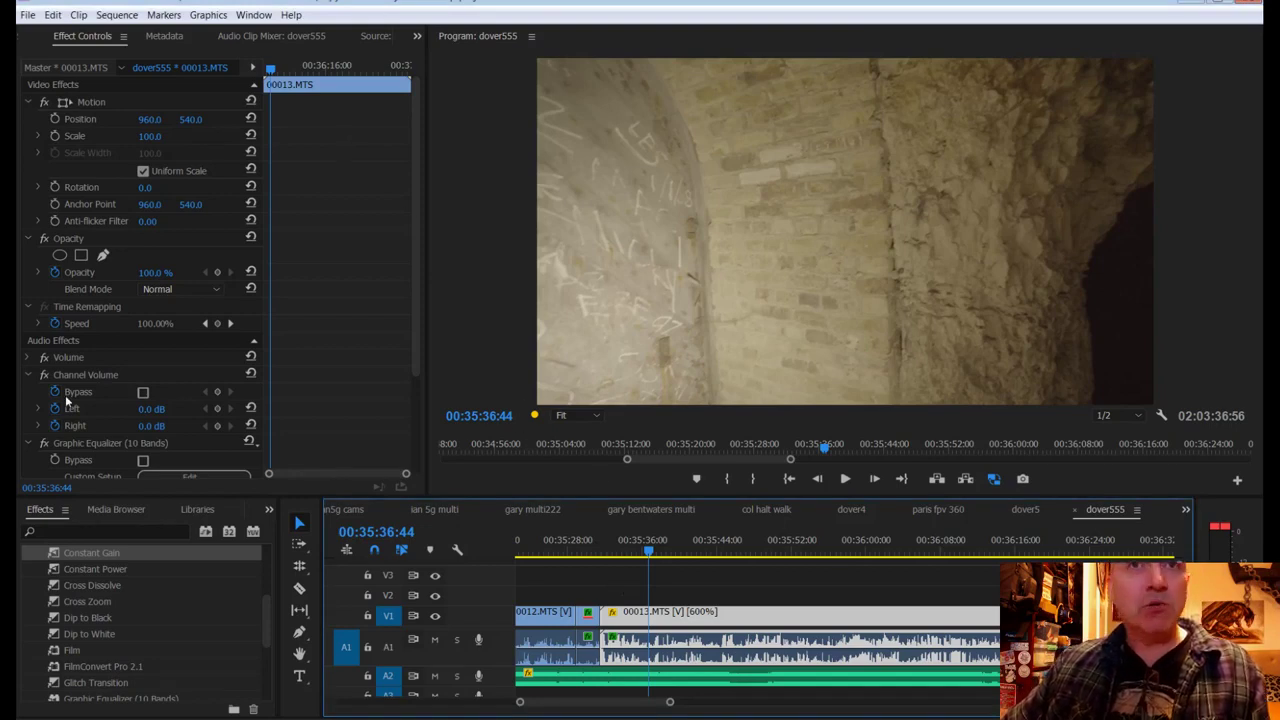
Step: Undo the removal of the Lumetri Color effect from the 00013.MTS clip and play across the cut before it
left_click_drag(148, 352, 147, 348)
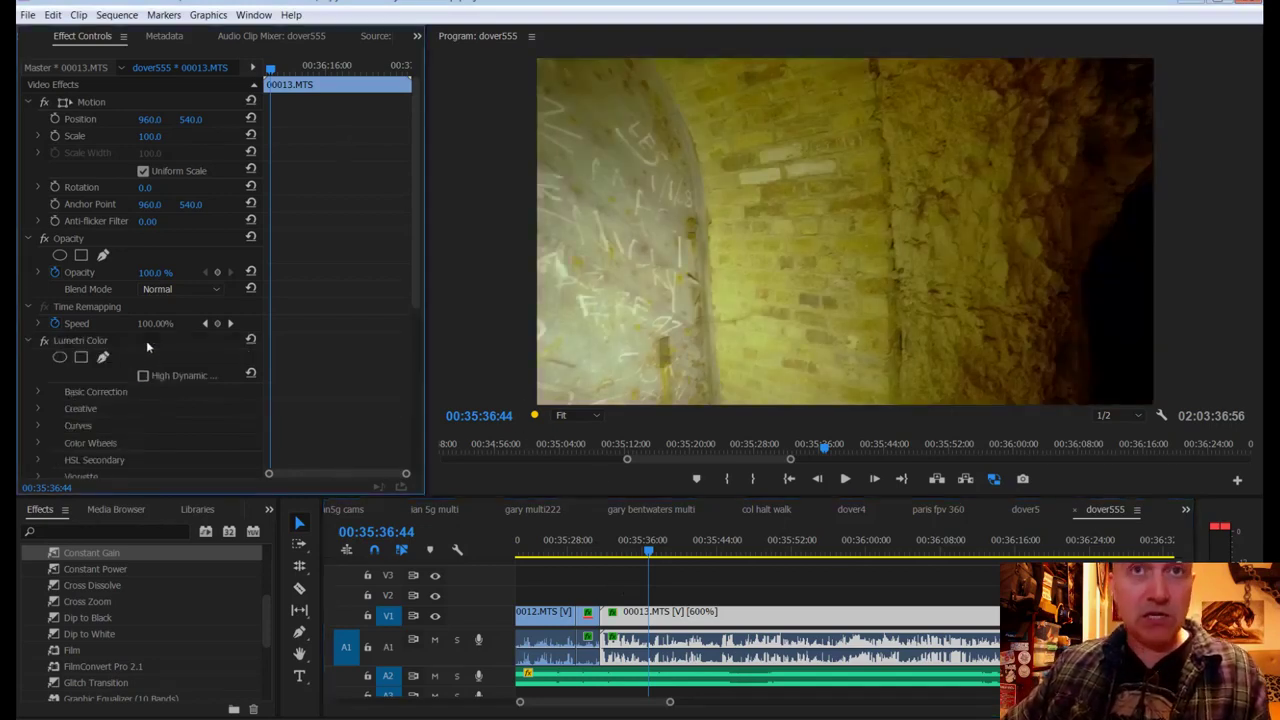
left_click_drag(650, 555, 597, 563)
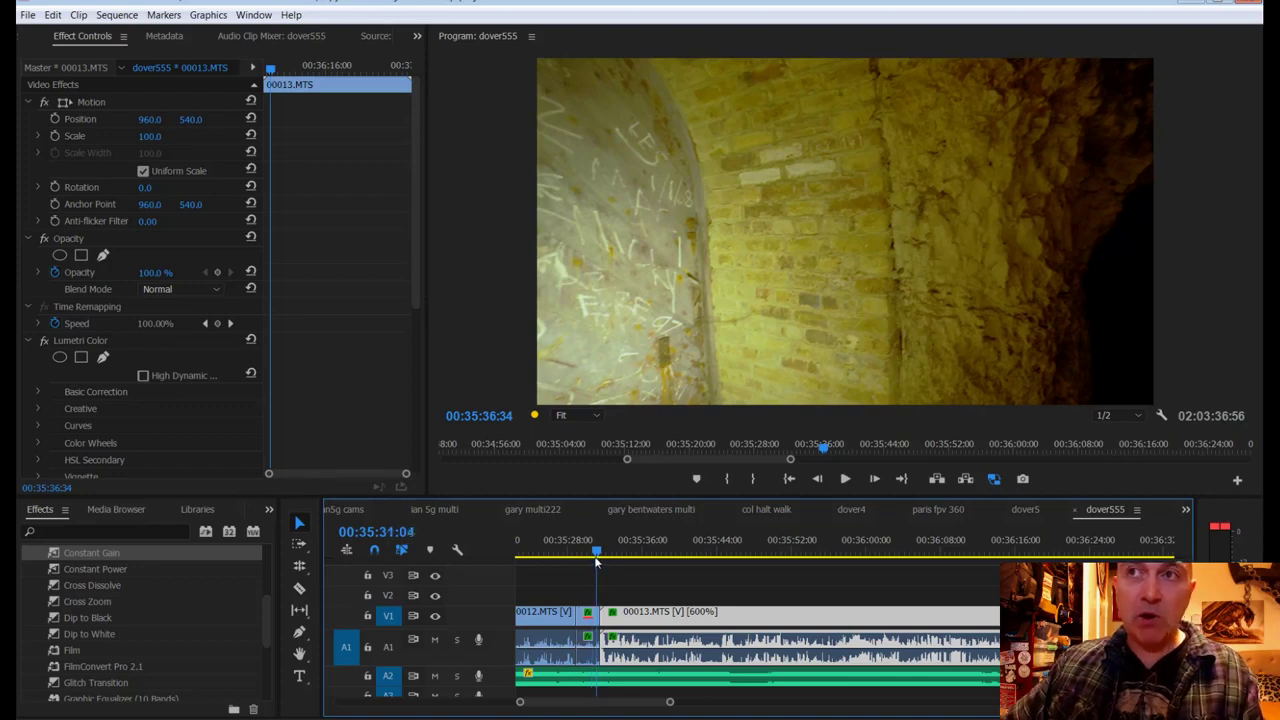
key("space")
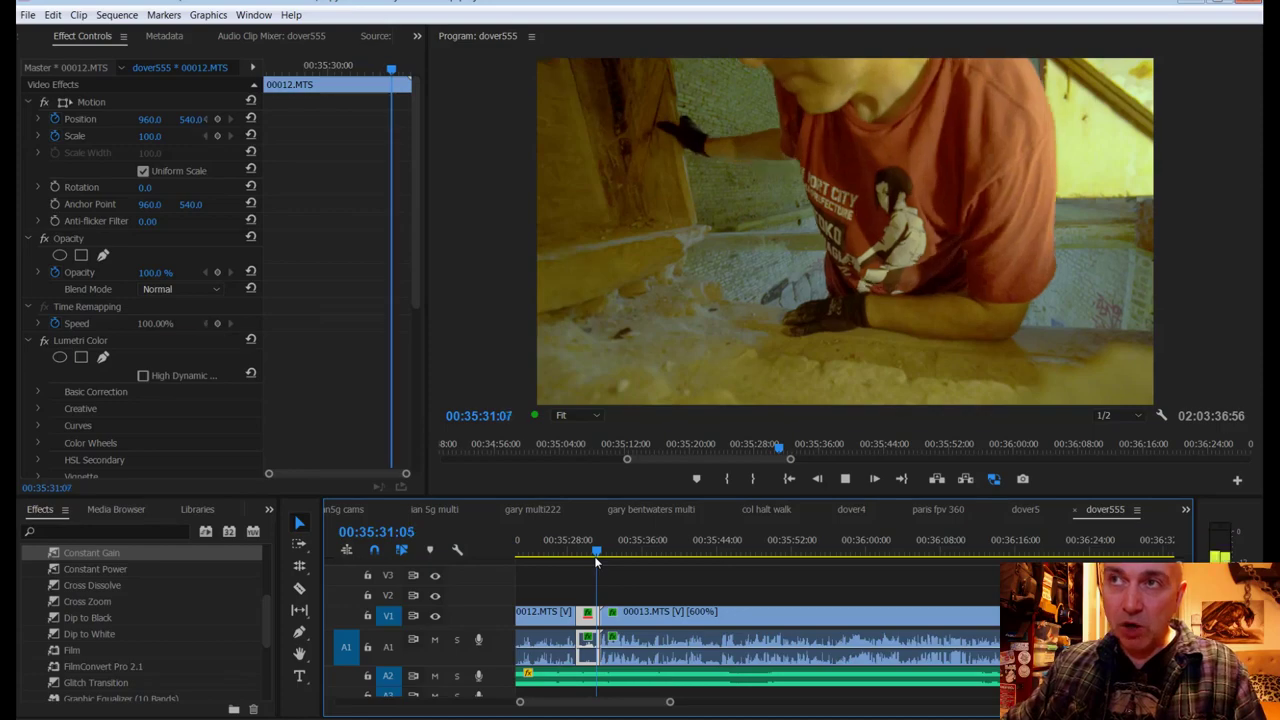
key("space")
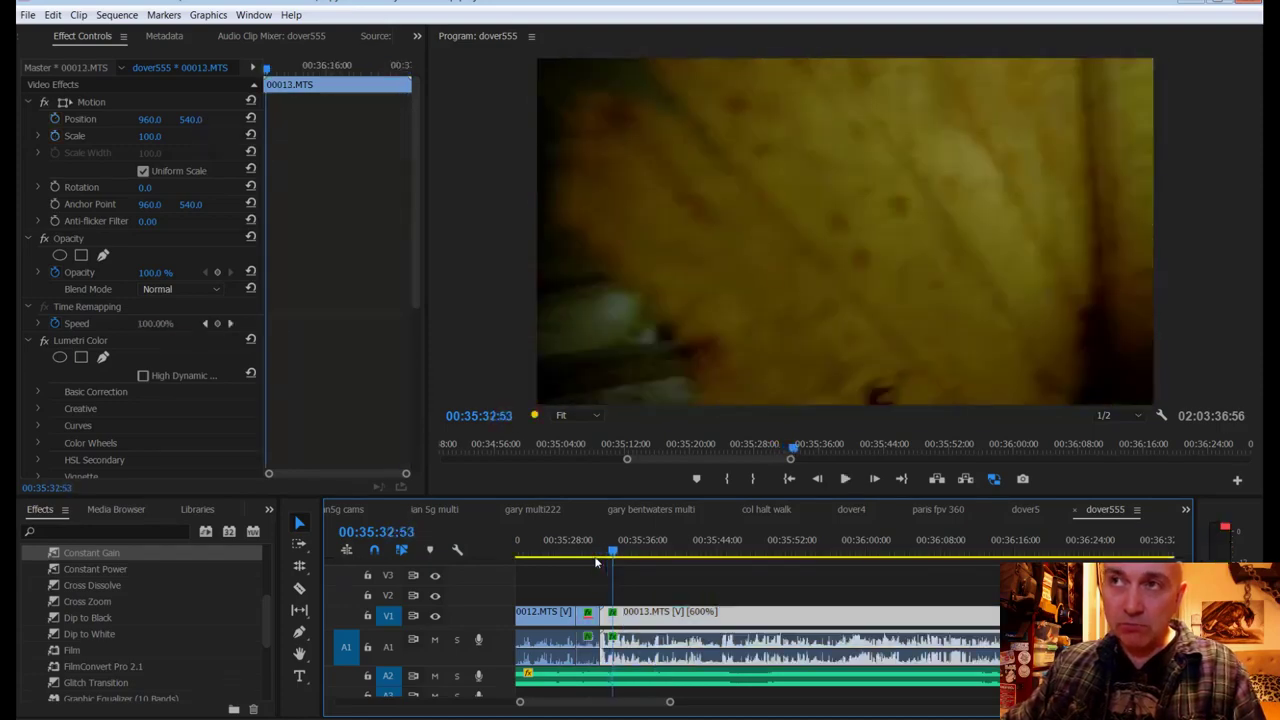
Step: Split the sped-up 00013.MTS clip at 00:35:32:09 and save the project
left_click_drag(669, 702, 619, 702)
left_click_drag(843, 552, 822, 553)
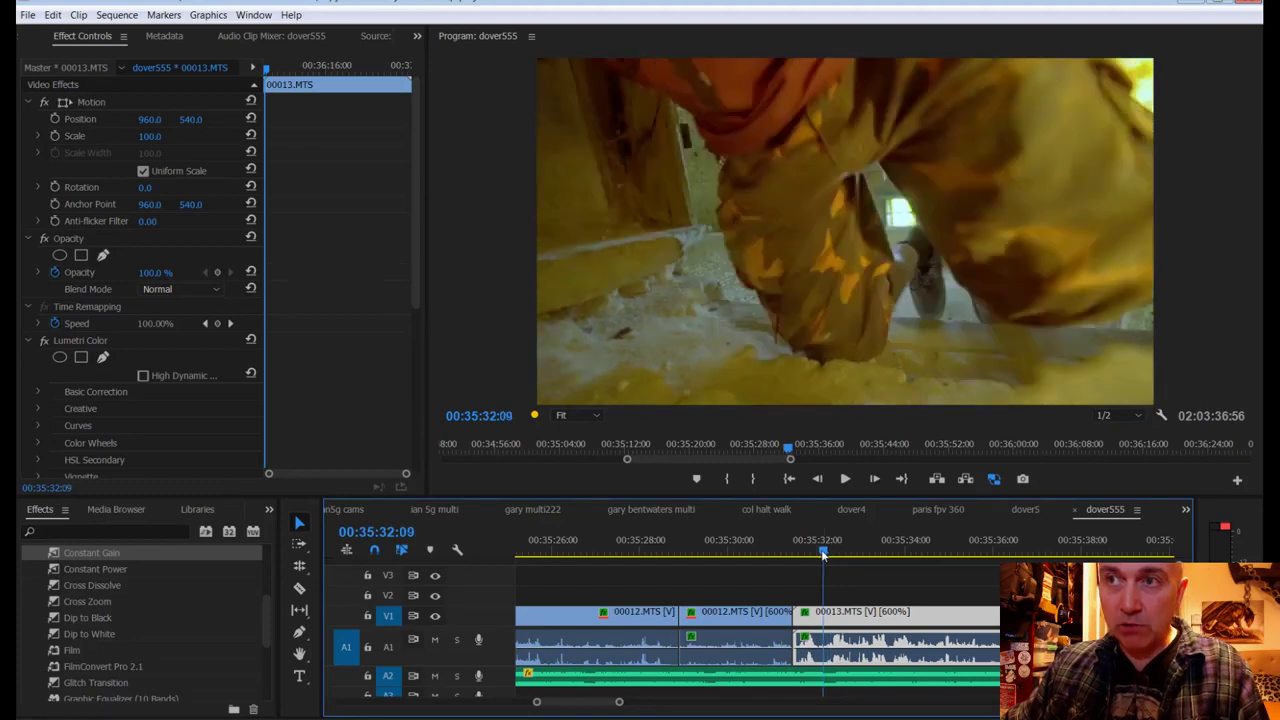
key("c")
left_click(828, 614)
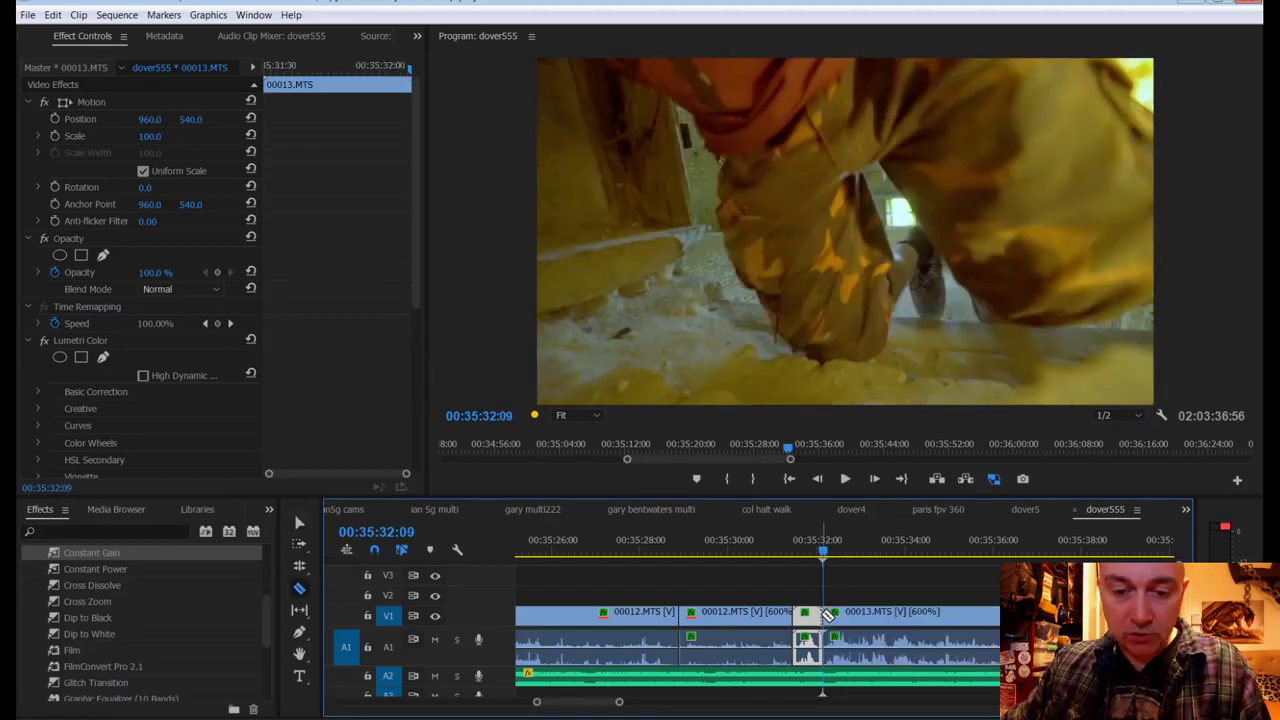
key("ctrl+s")
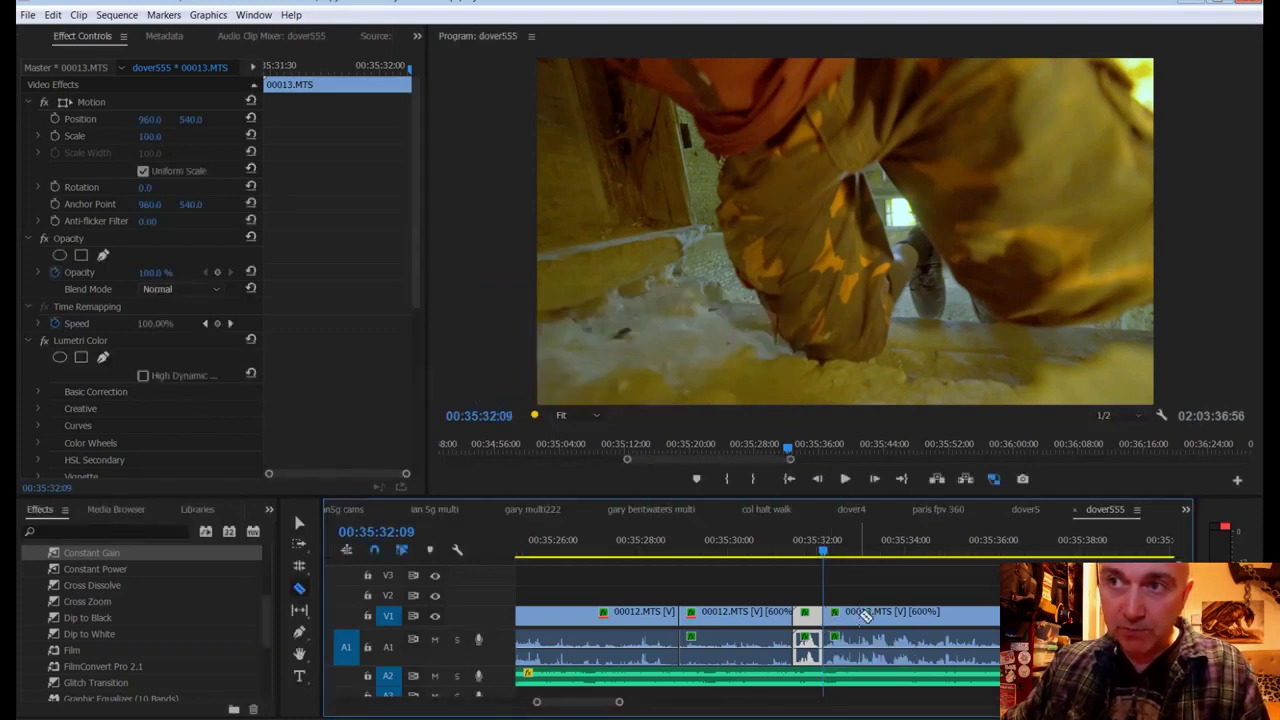
Step: Set the speed of the 00013.MTS piece after the 00:35:32:09 cut back to 100%
right_click(861, 618)
left_click(900, 419)
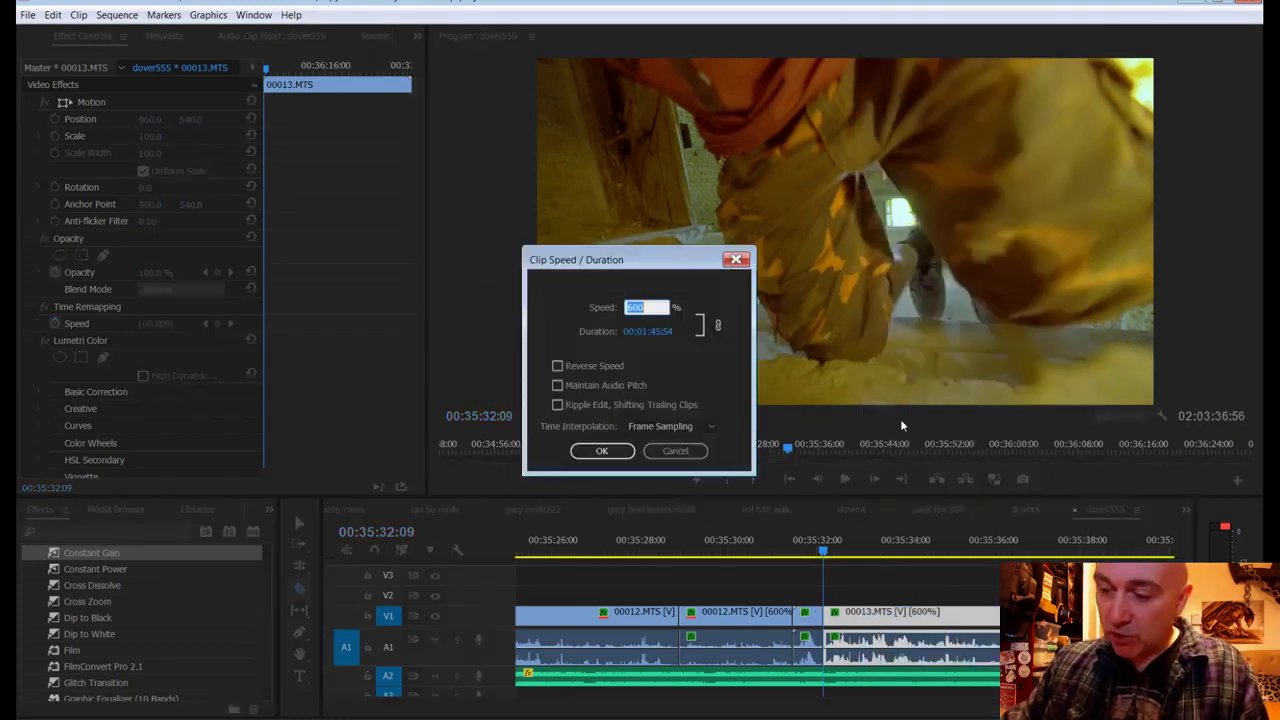
type("100")
key("Return")
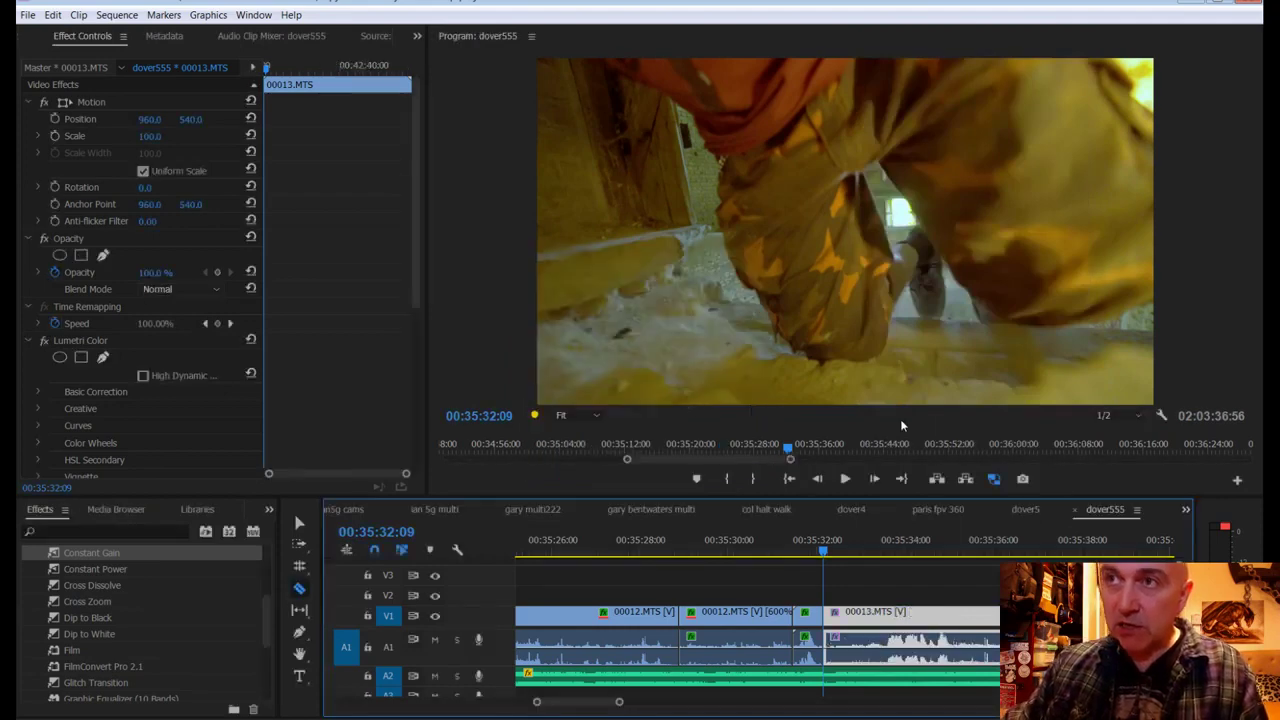
Step: Play through the speed changes, split the music clip on A2 at 00:35:33:30 and delete the part after the cut
left_click_drag(823, 550, 631, 556)
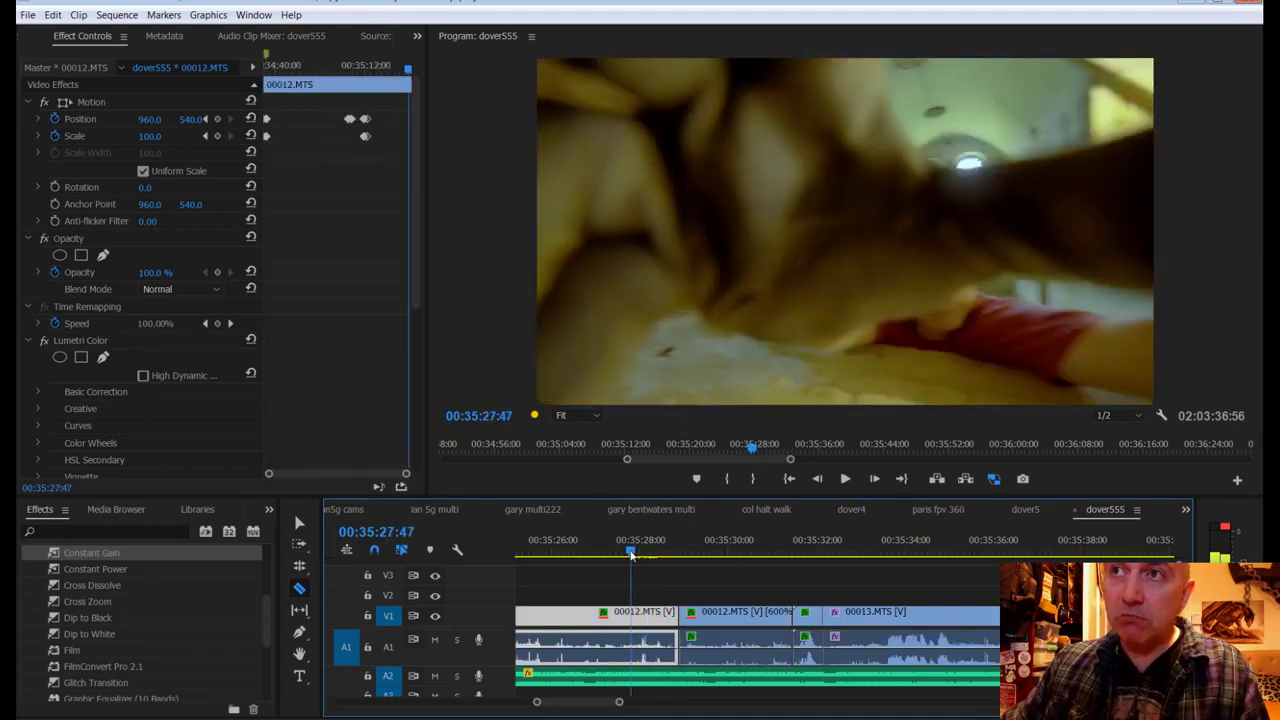
key("space")
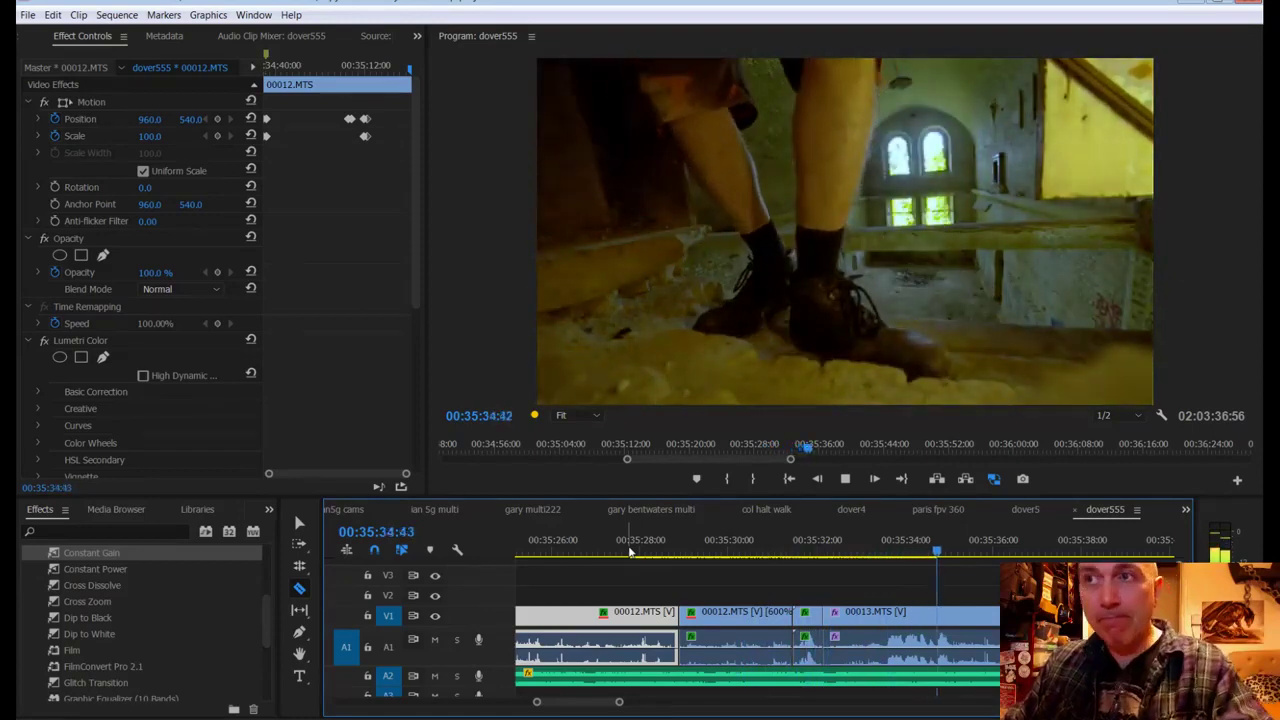
key("space")
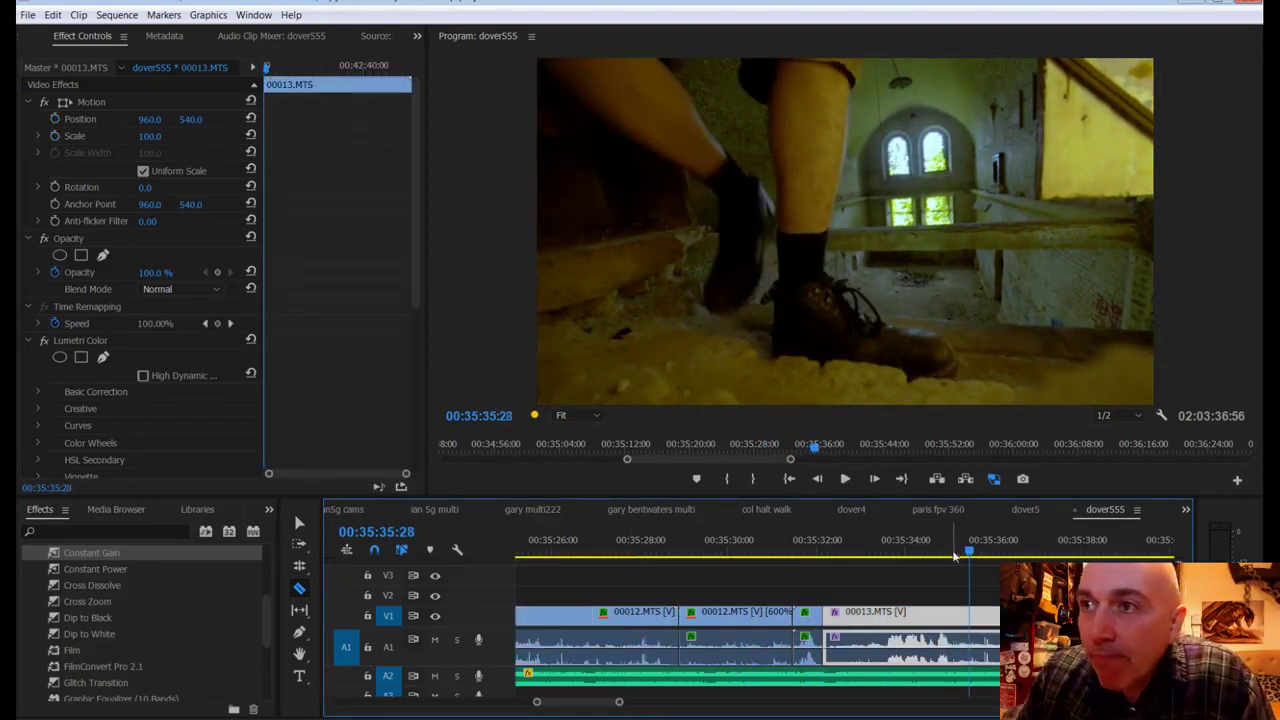
left_click_drag(969, 551, 885, 583)
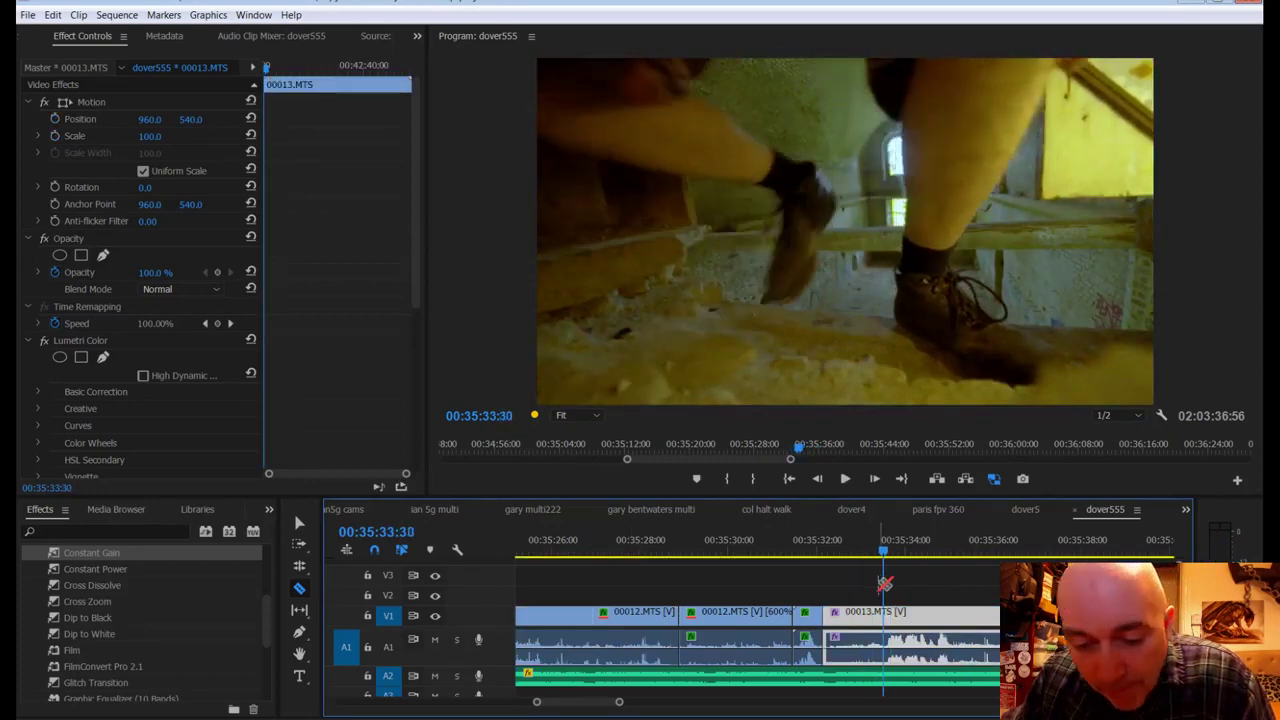
left_click(892, 676)
key("v")
left_click(907, 677)
key("Delete")
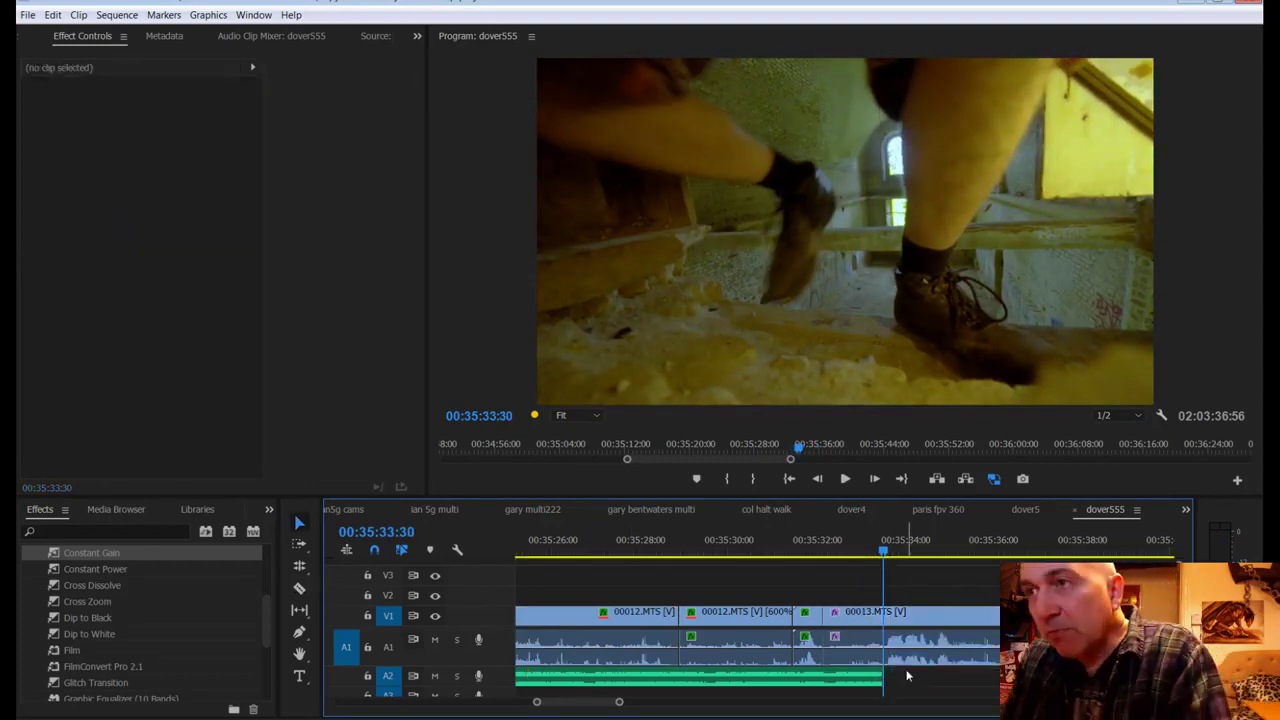
Step: Play on from 00:35:28:03 and split the 00013.MTS clip at 00:35:42:40
left_click(705, 540)
left_click_drag(705, 540, 643, 532)
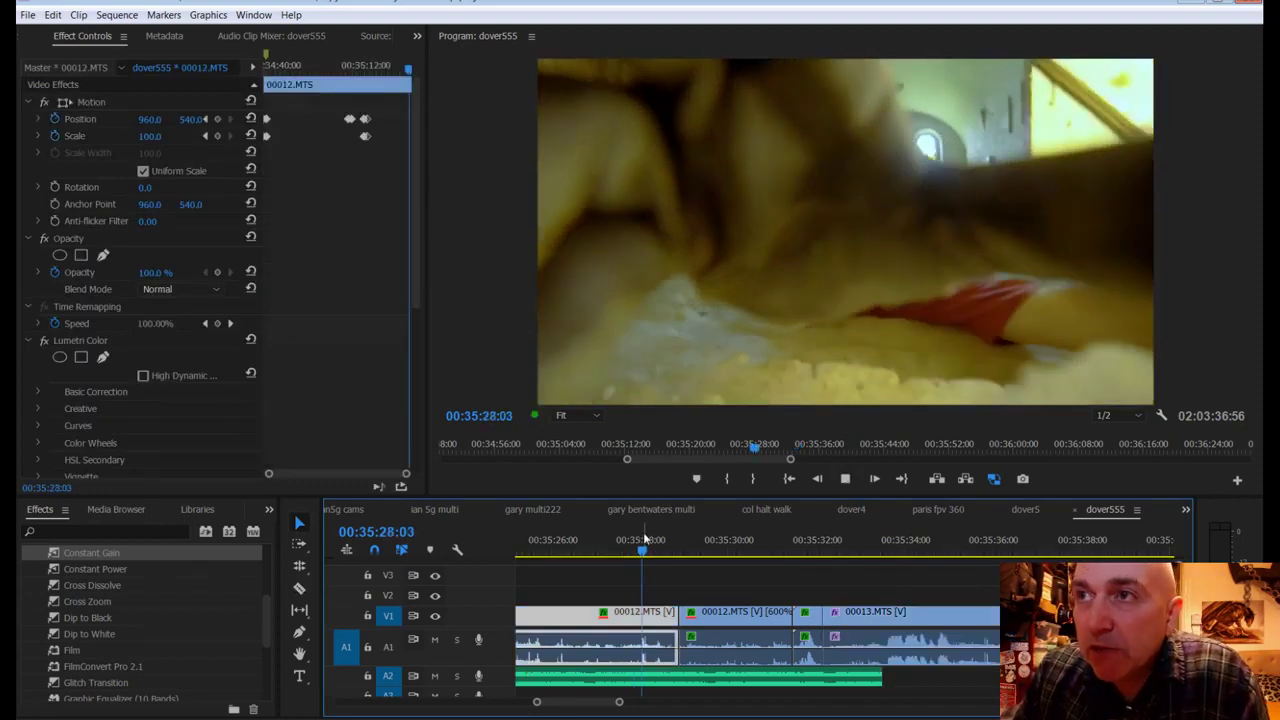
key("space")
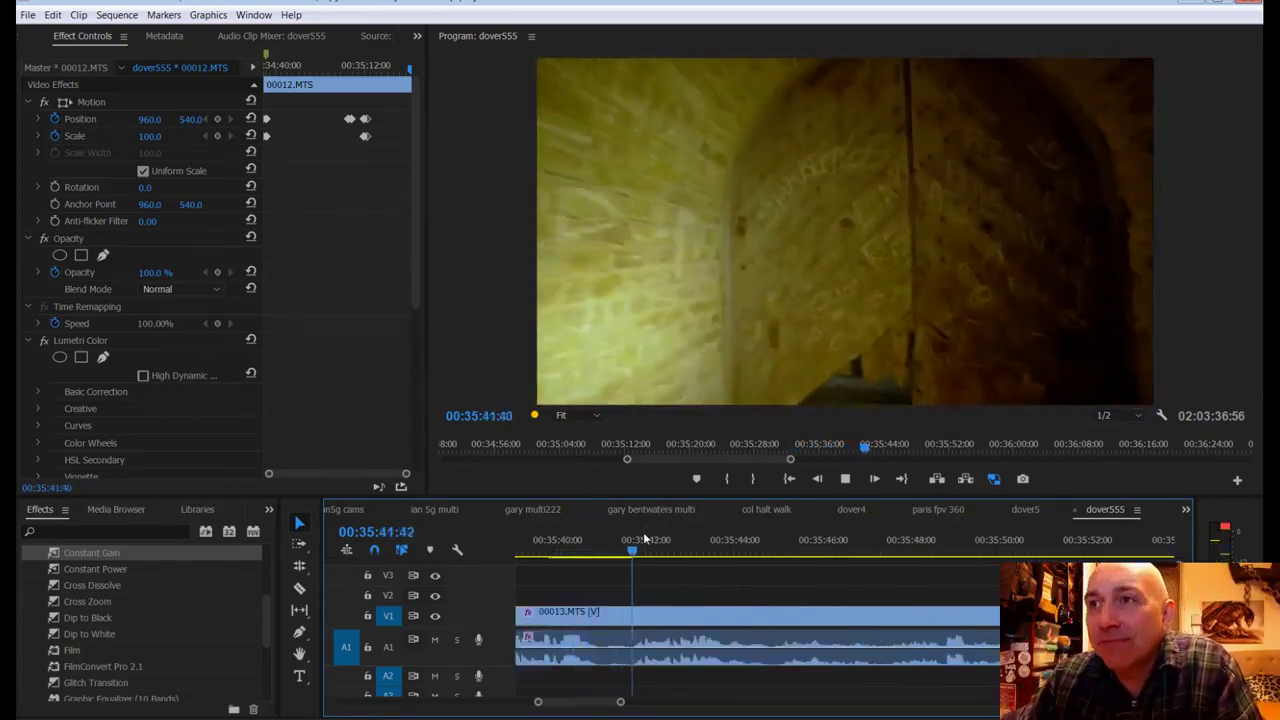
left_click(674, 642)
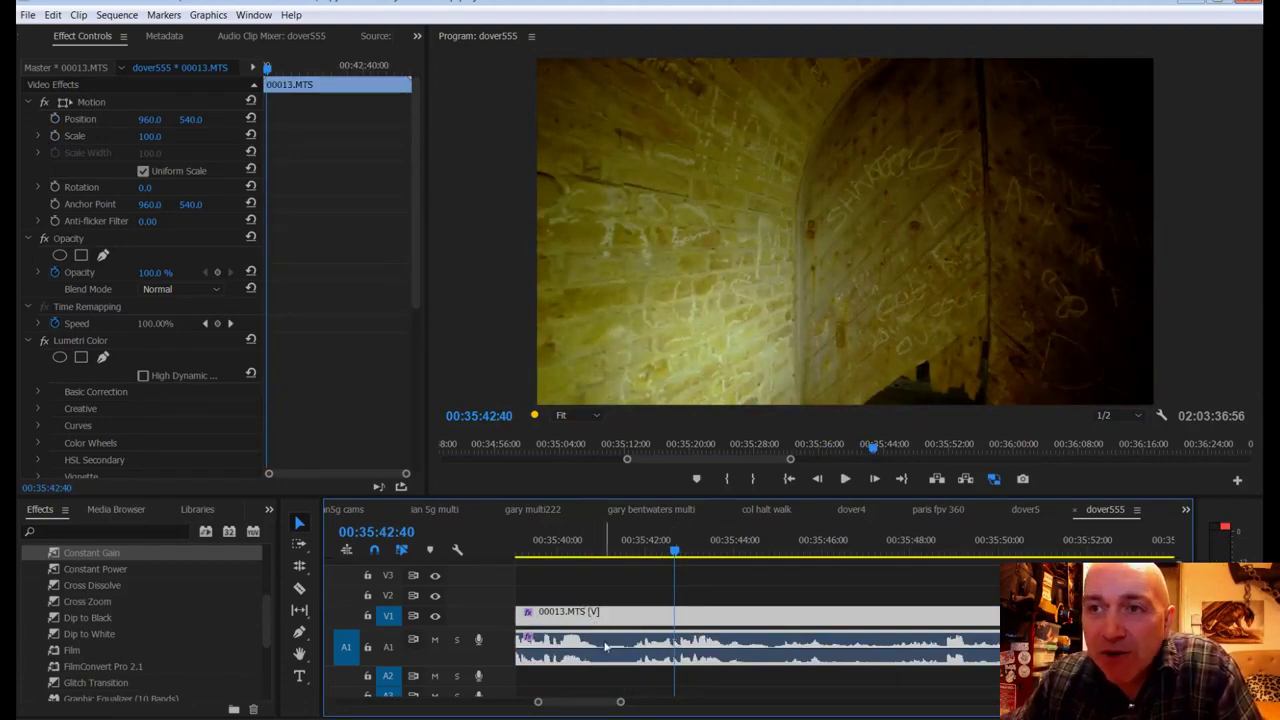
key("c")
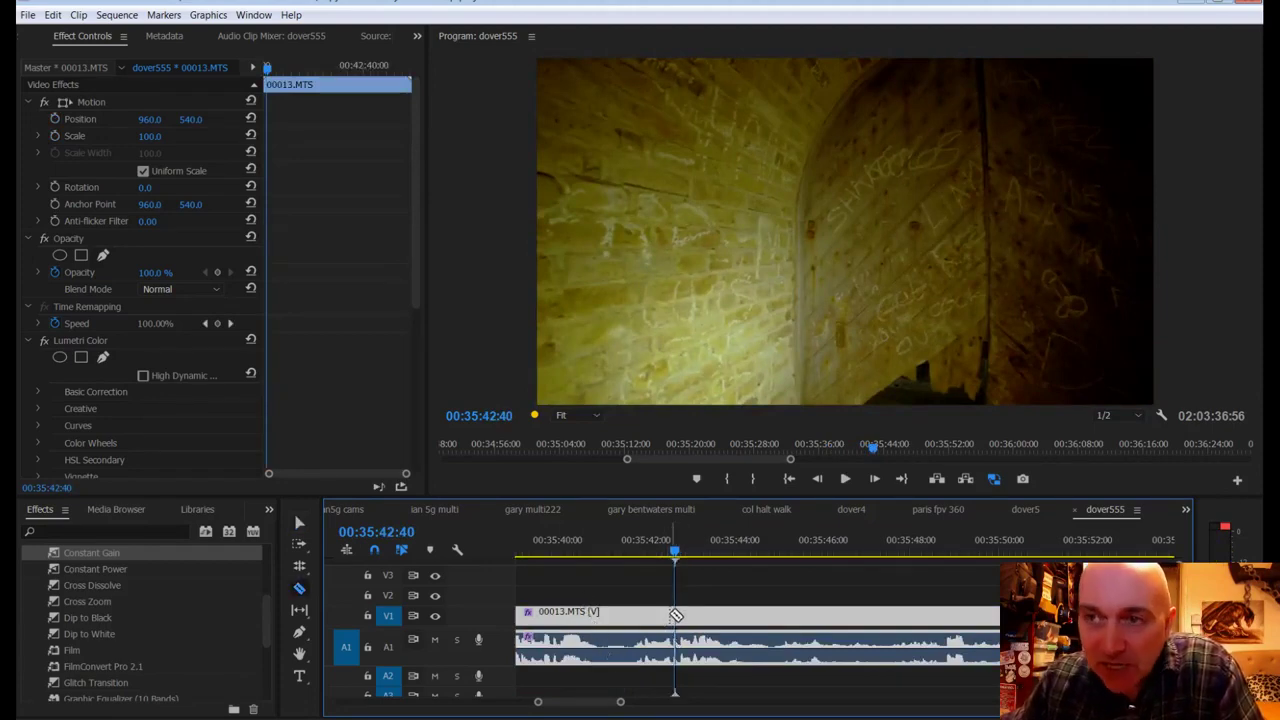
left_click(675, 615)
Step: Switch to the Color workspace and set the Lumetri temperature of the 00013.MTS piece after the 00:35:42:40 cut to -102.3
left_click(704, 545)
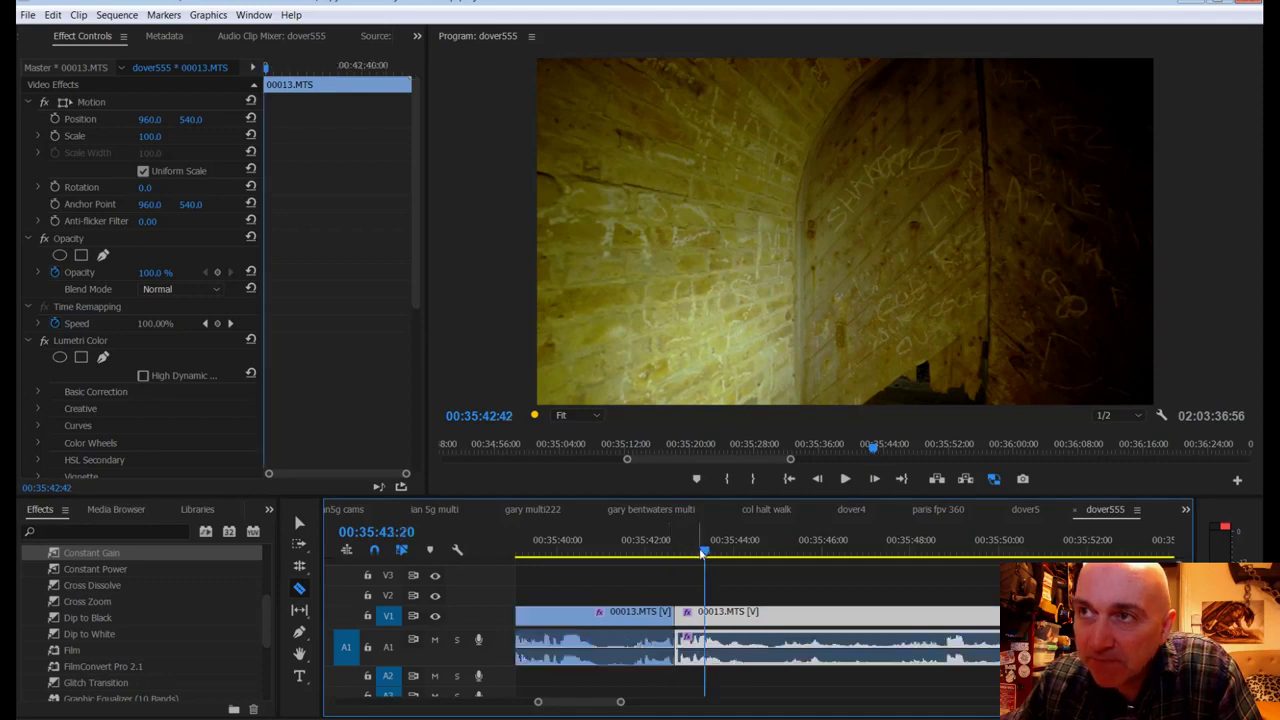
left_click(273, 15)
mouse_move(265, 34)
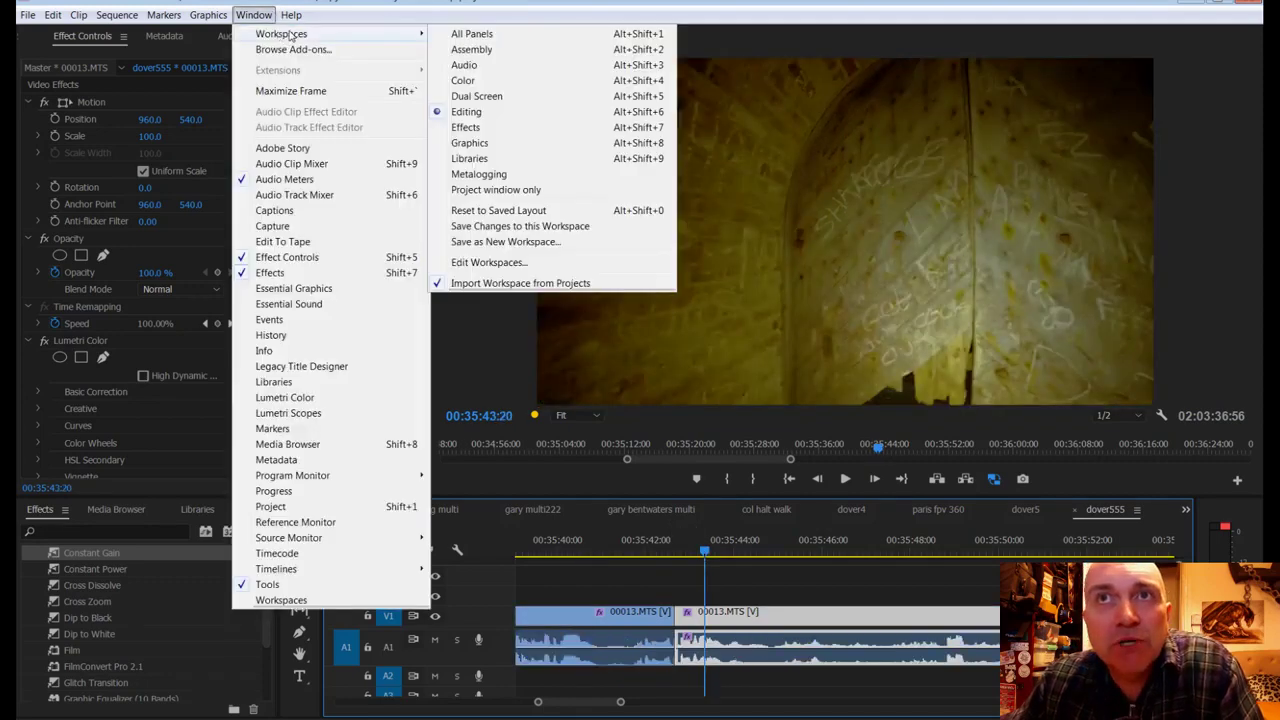
left_click(480, 96)
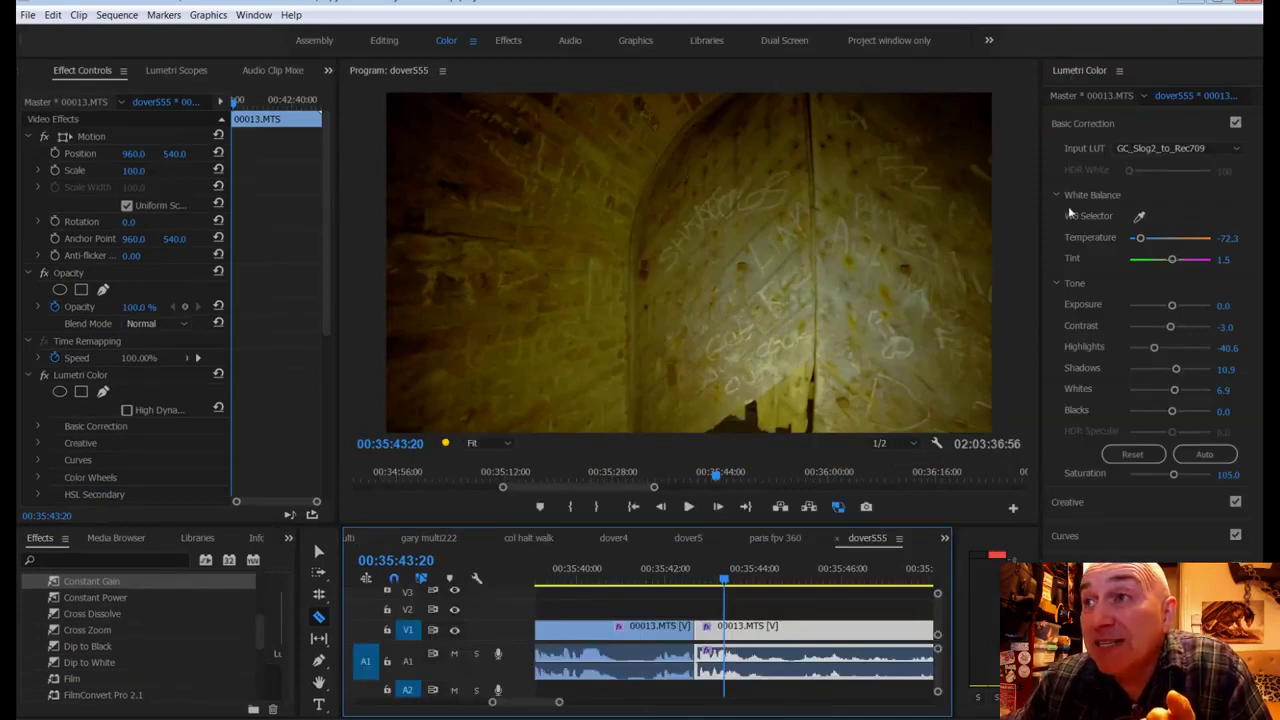
left_click_drag(1228, 239, 1206, 239)
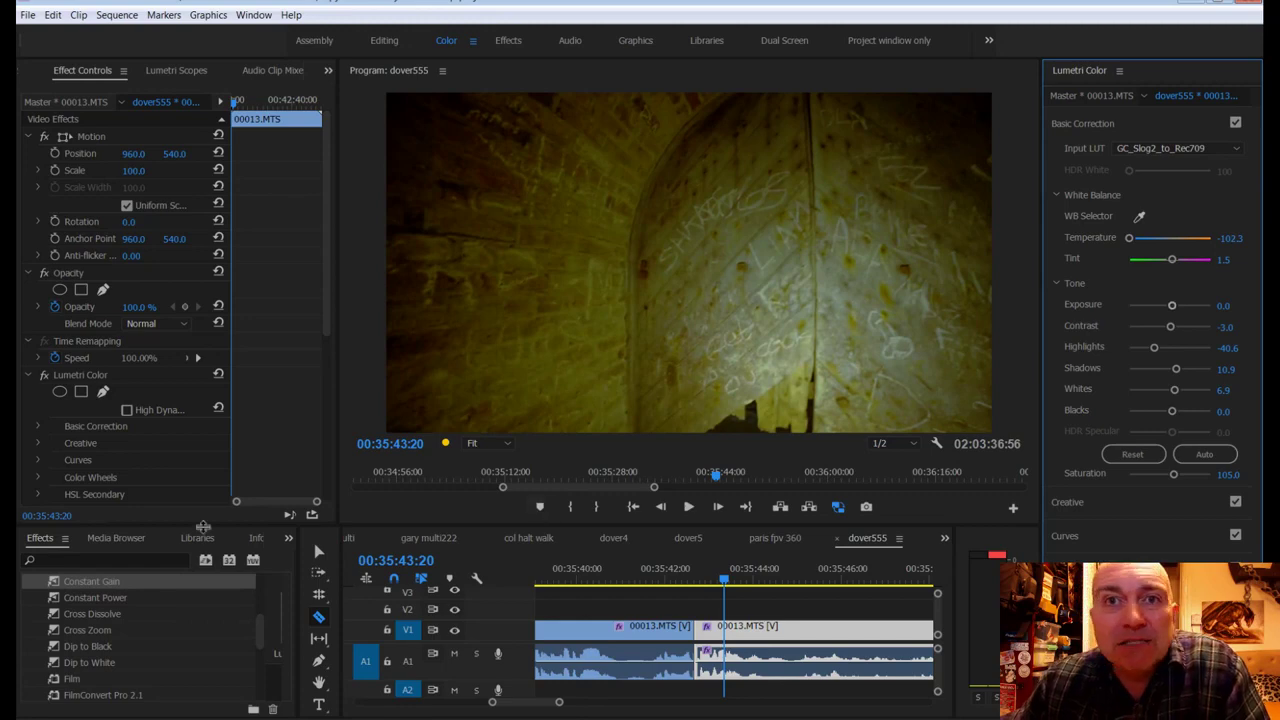
Step: Add a Cross Dissolve at the 00:35:42:40 cut between the two 00013.MTS pieces and play across it
left_click_drag(80, 614, 695, 628)
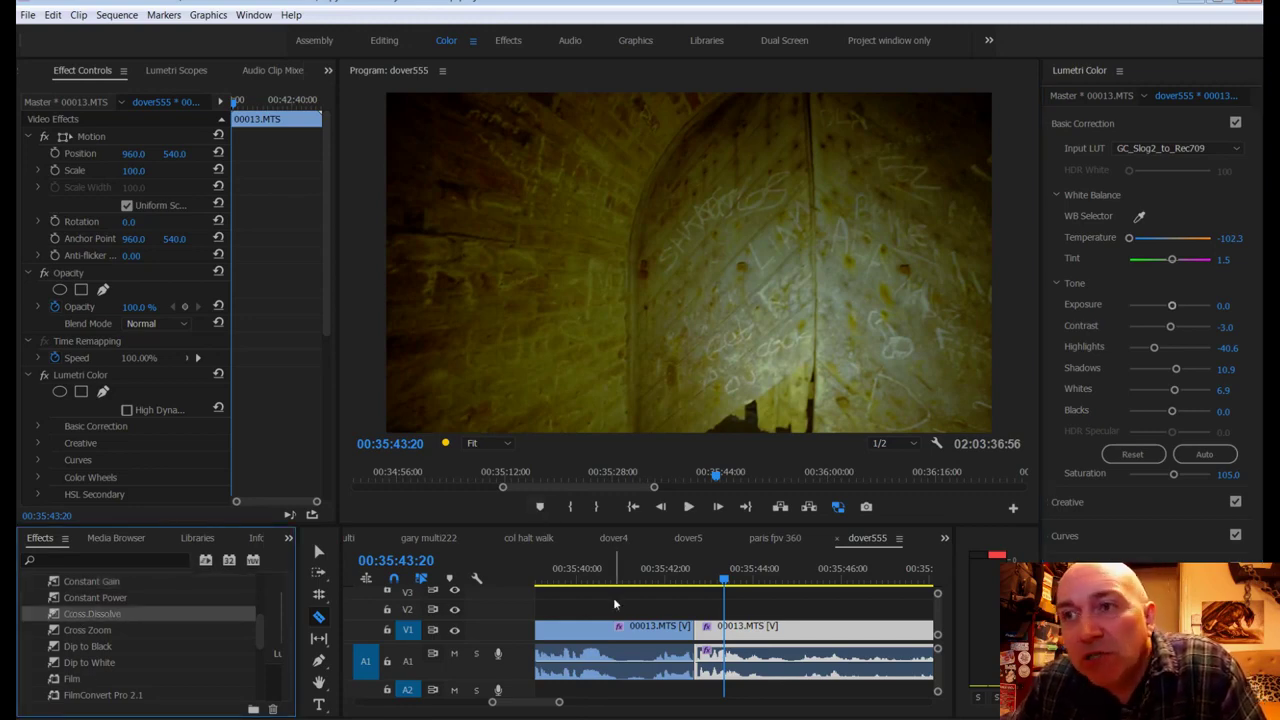
left_click(648, 583)
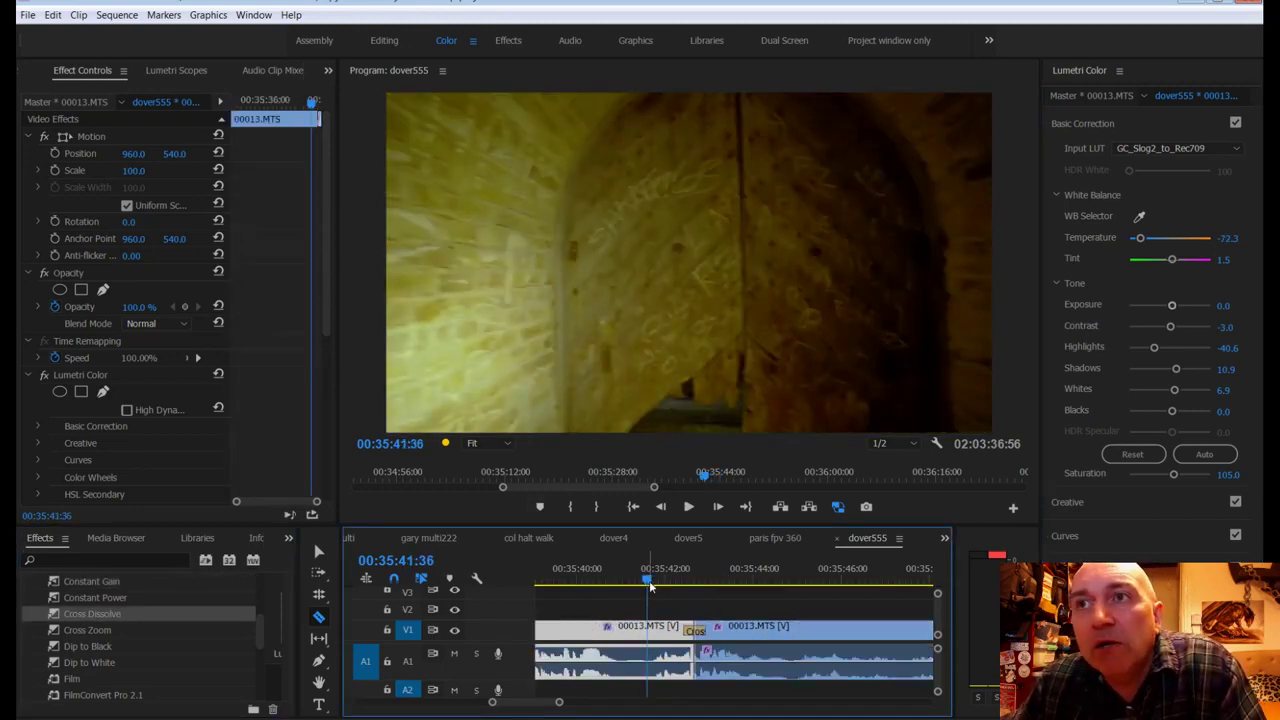
key("space")
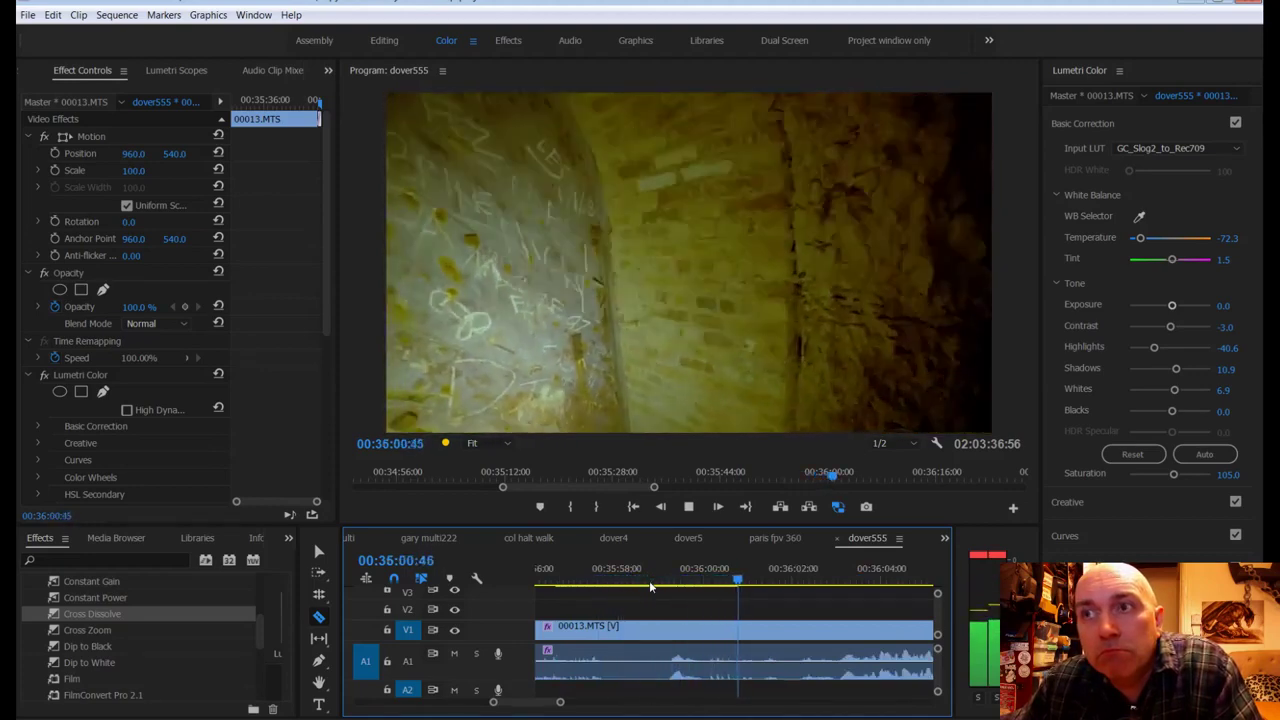
left_click(650, 587)
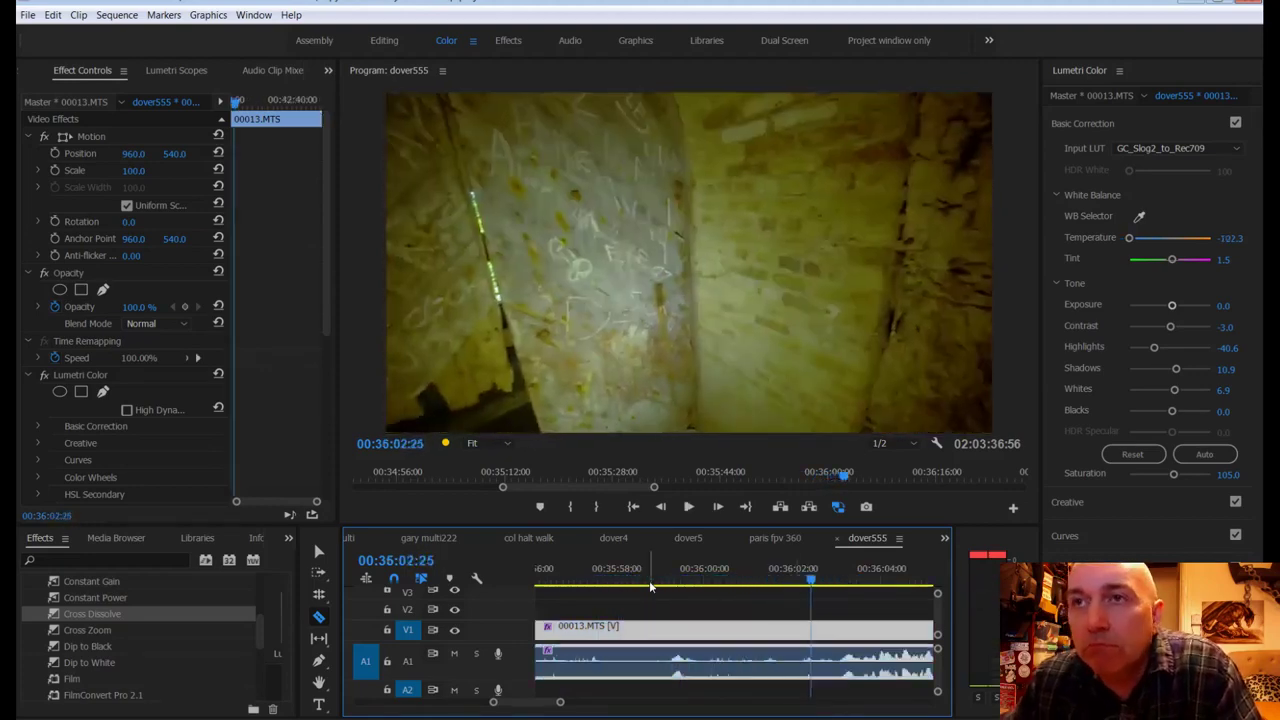
Step: Play the 00013.MTS clip from 00:35:59:07 and split it at 00:36:51:05 on the view of the arched windows
left_click(731, 587)
left_click_drag(733, 593, 668, 590)
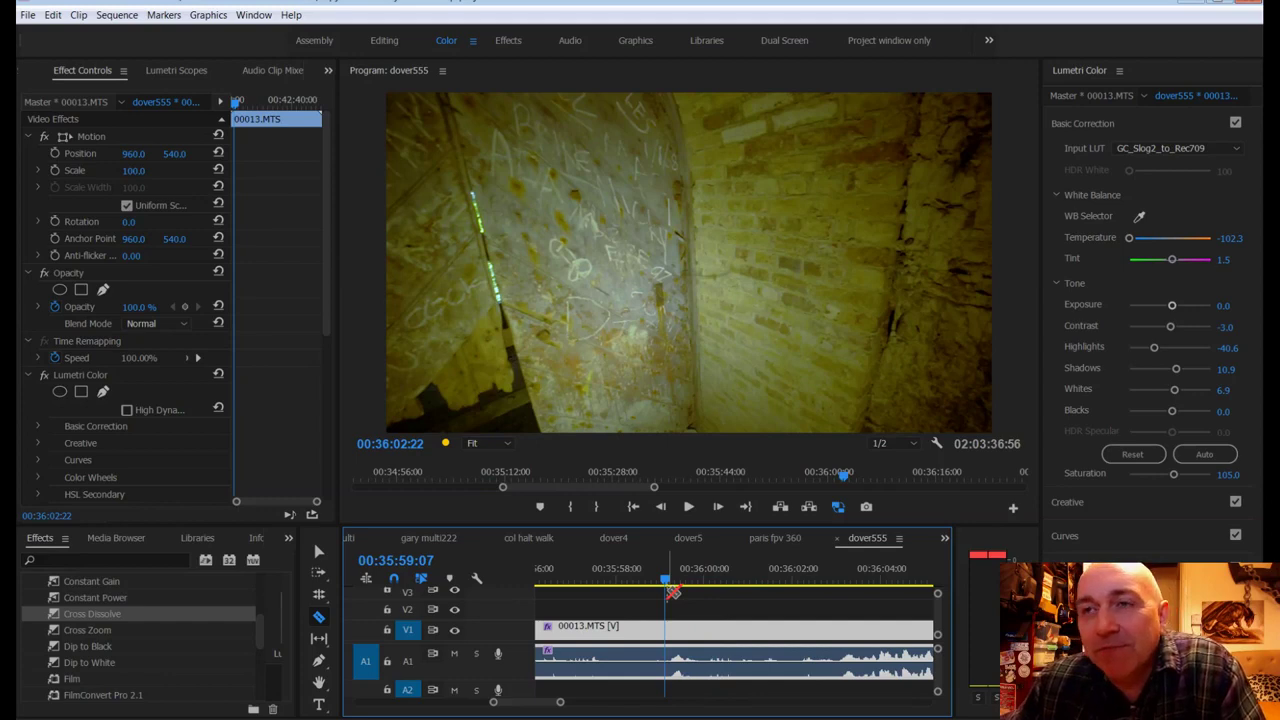
key("space")
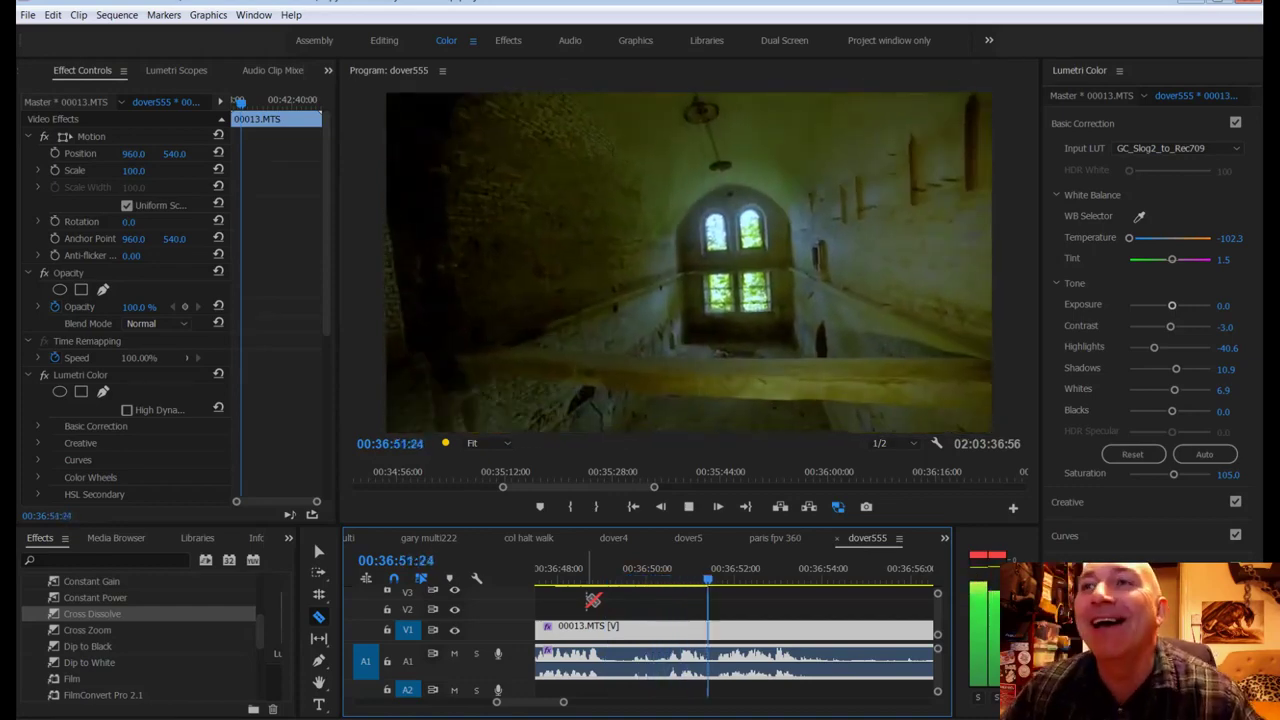
key("space")
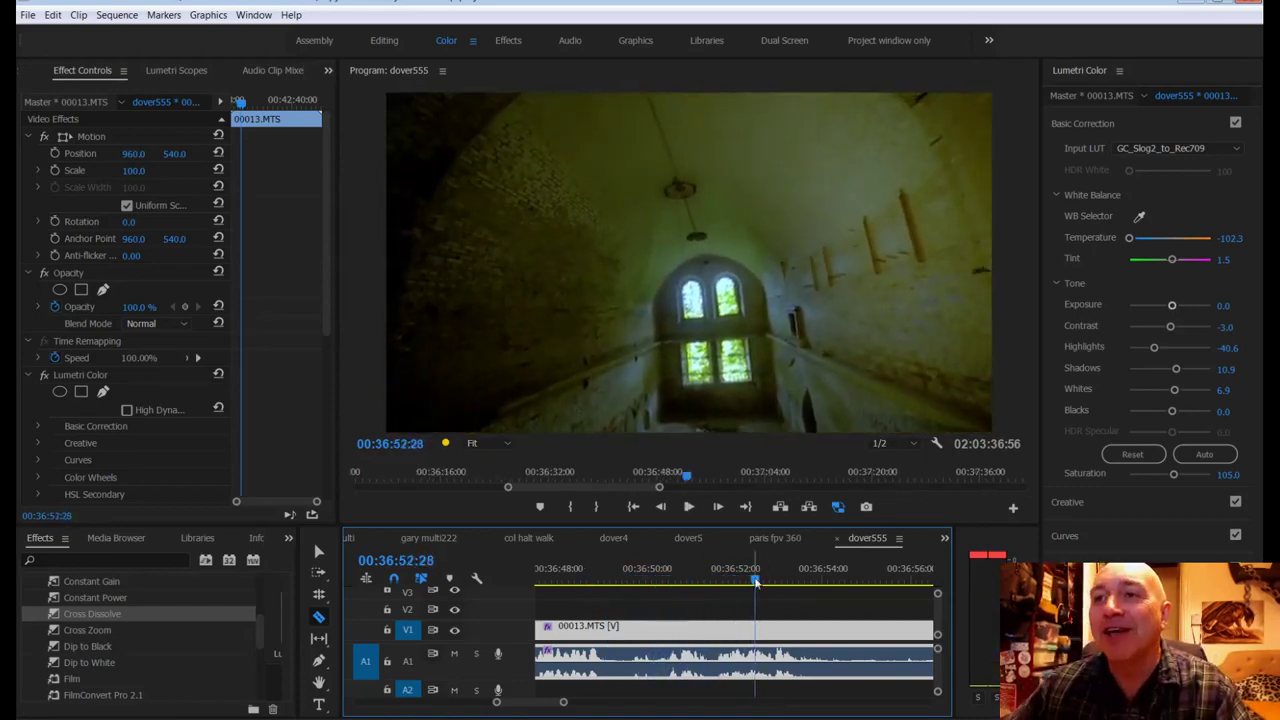
left_click(708, 583)
left_click_drag(708, 590, 654, 603)
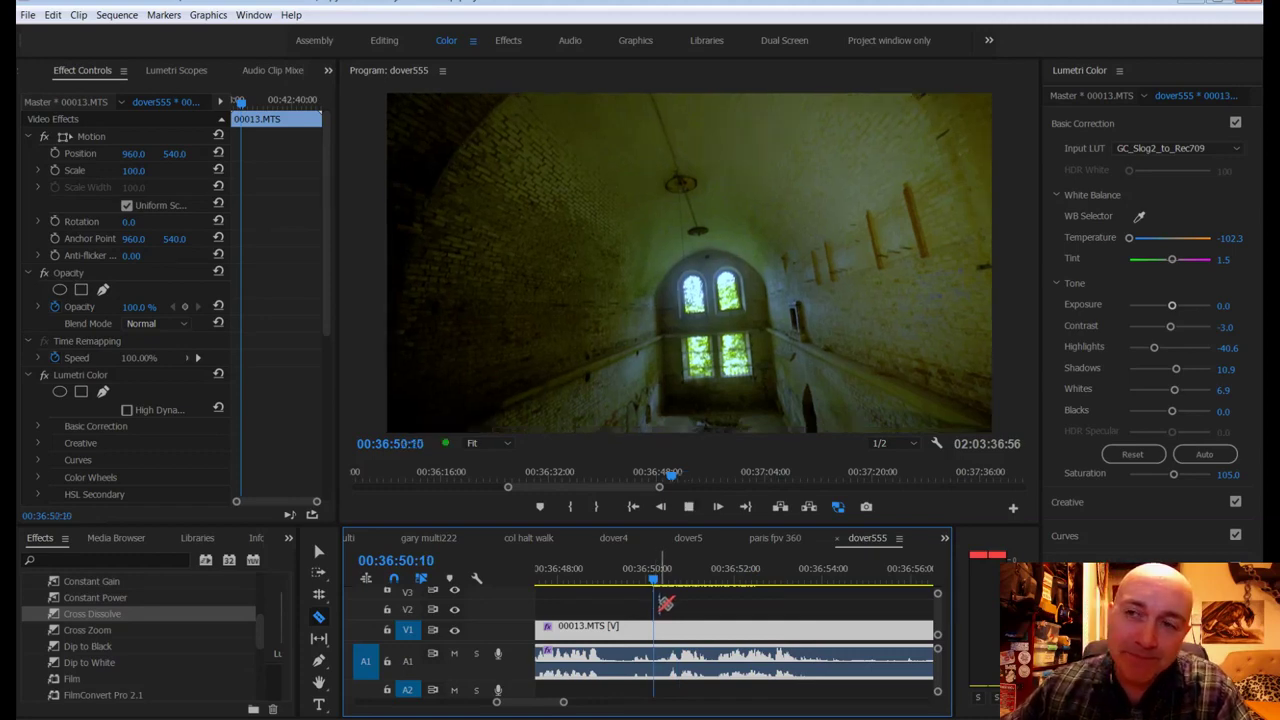
key("space")
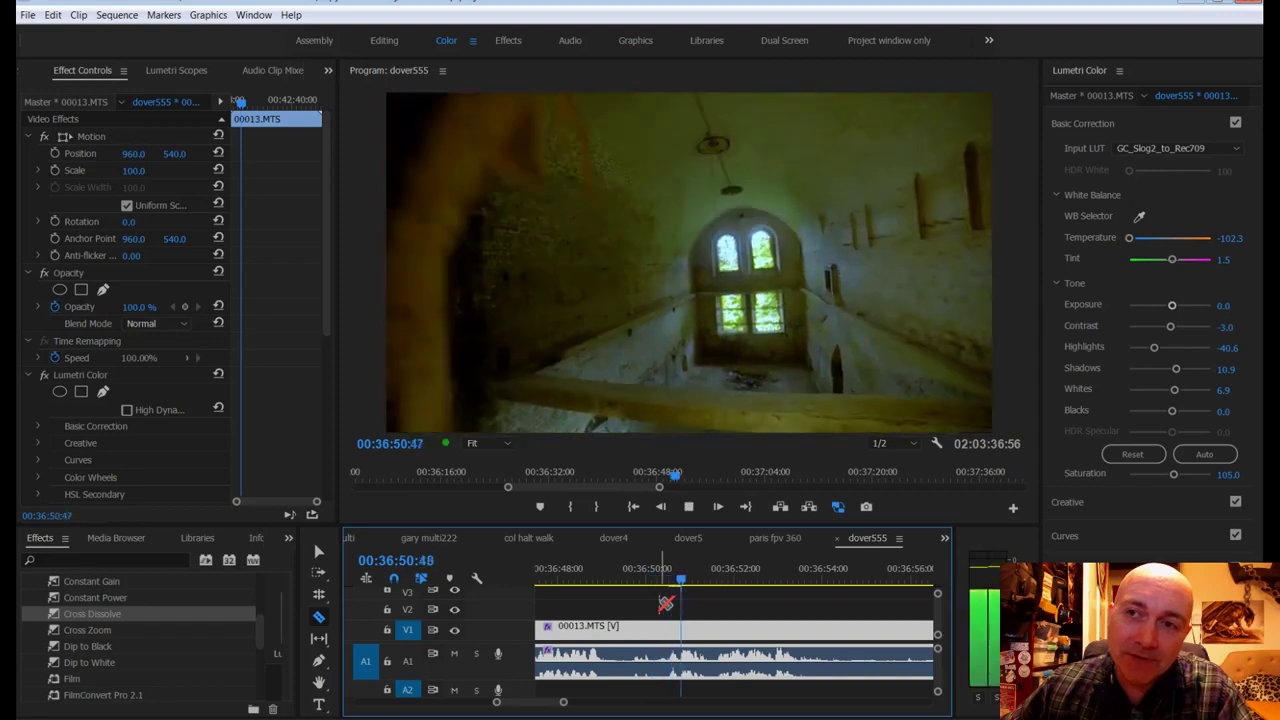
key("space")
left_click_drag(706, 588, 689, 586)
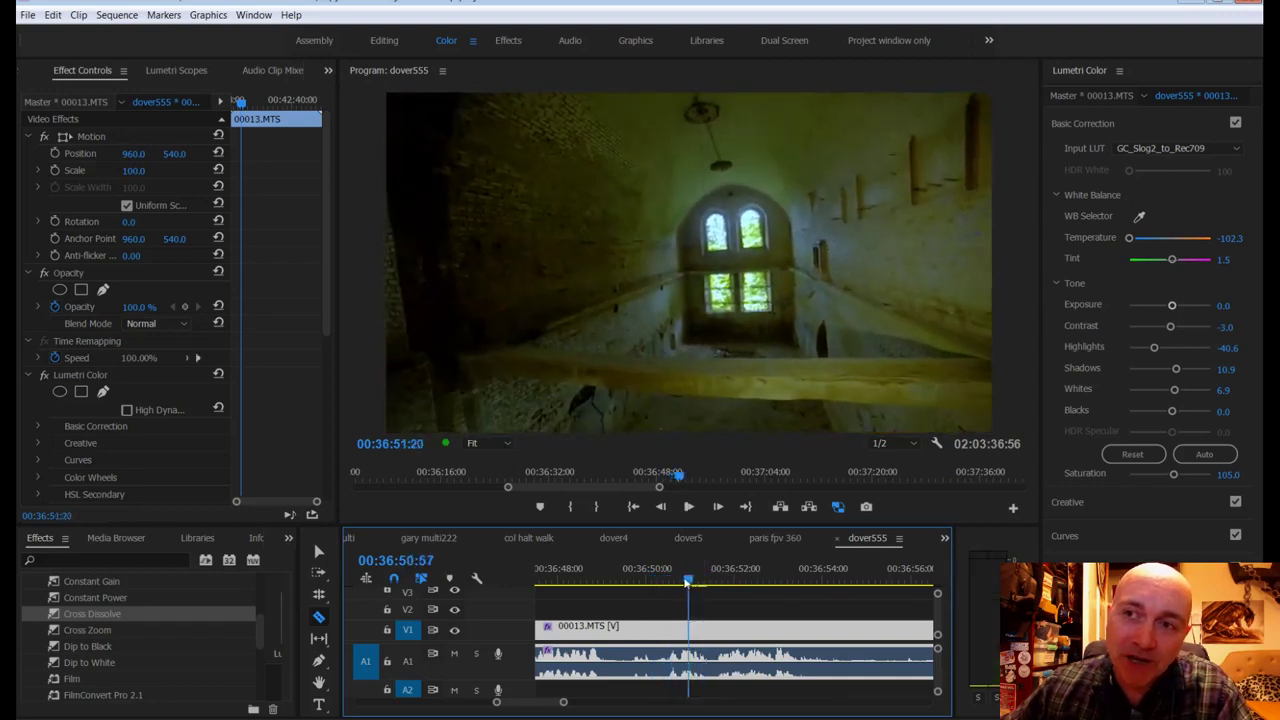
mouse_move(563, 701)
left_mouse_down()
mouse_move(528, 700)
mouse_move(547, 704)
left_mouse_up()
key("space")
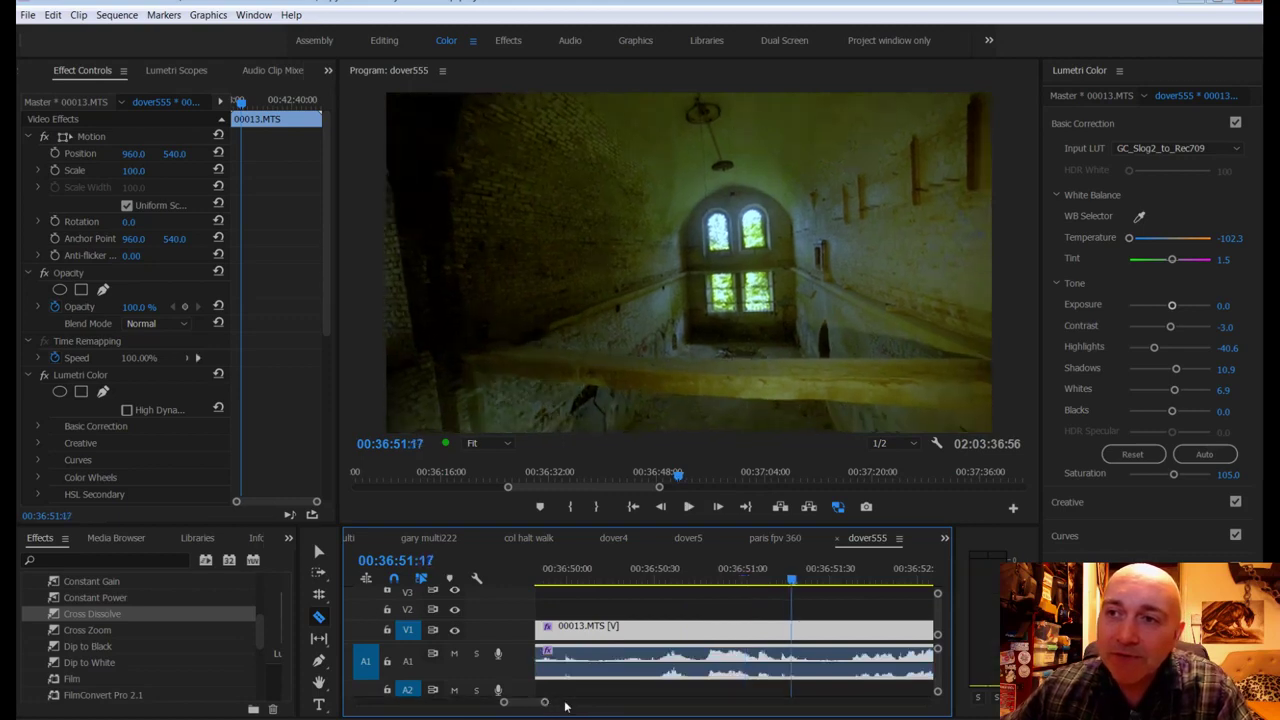
left_click_drag(784, 581, 760, 583)
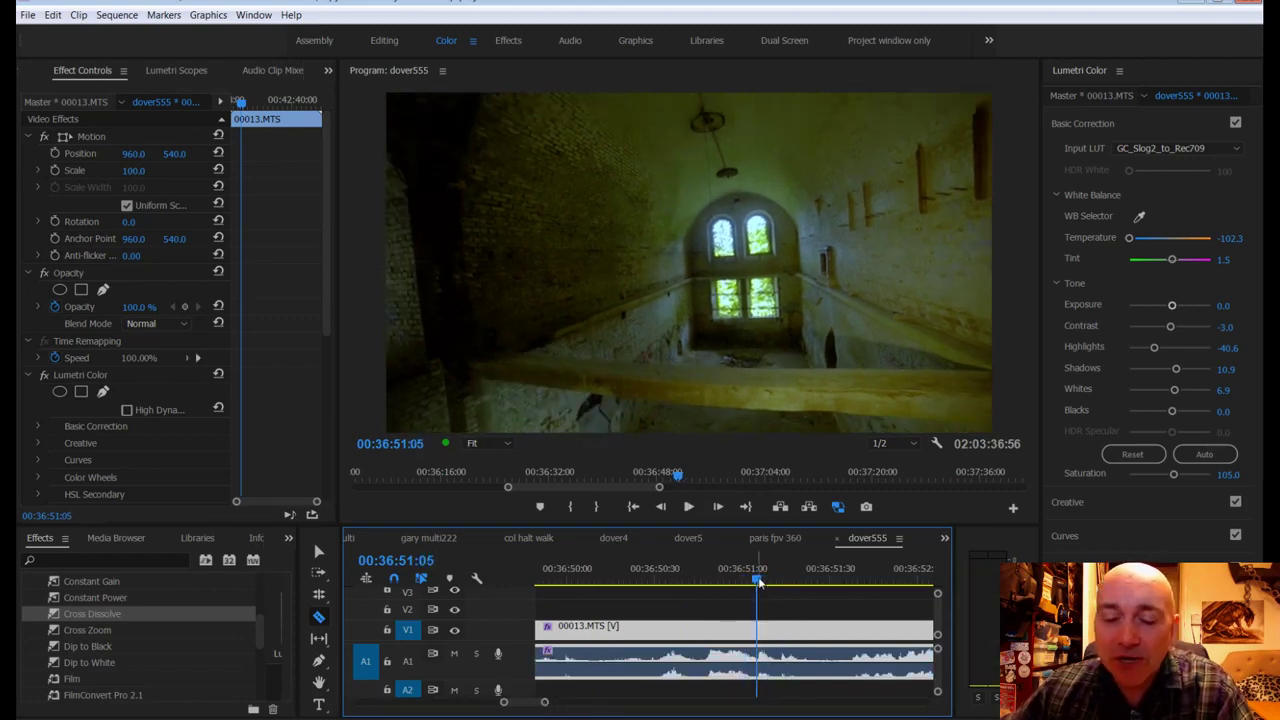
left_click(757, 626)
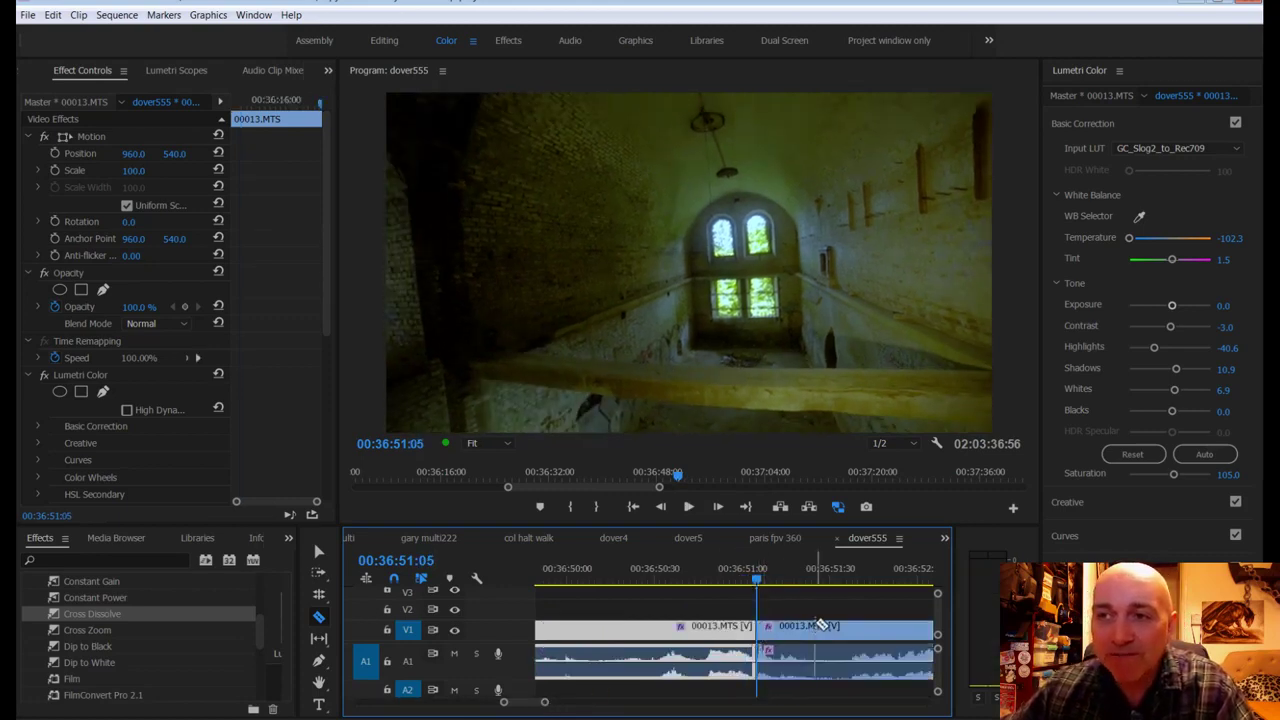
Step: Split the 00013.MTS clip again at 00:36:51:12, leaving a short piece after the 00:36:51:05 cut
left_click(778, 581)
left_click(776, 650)
key("v")
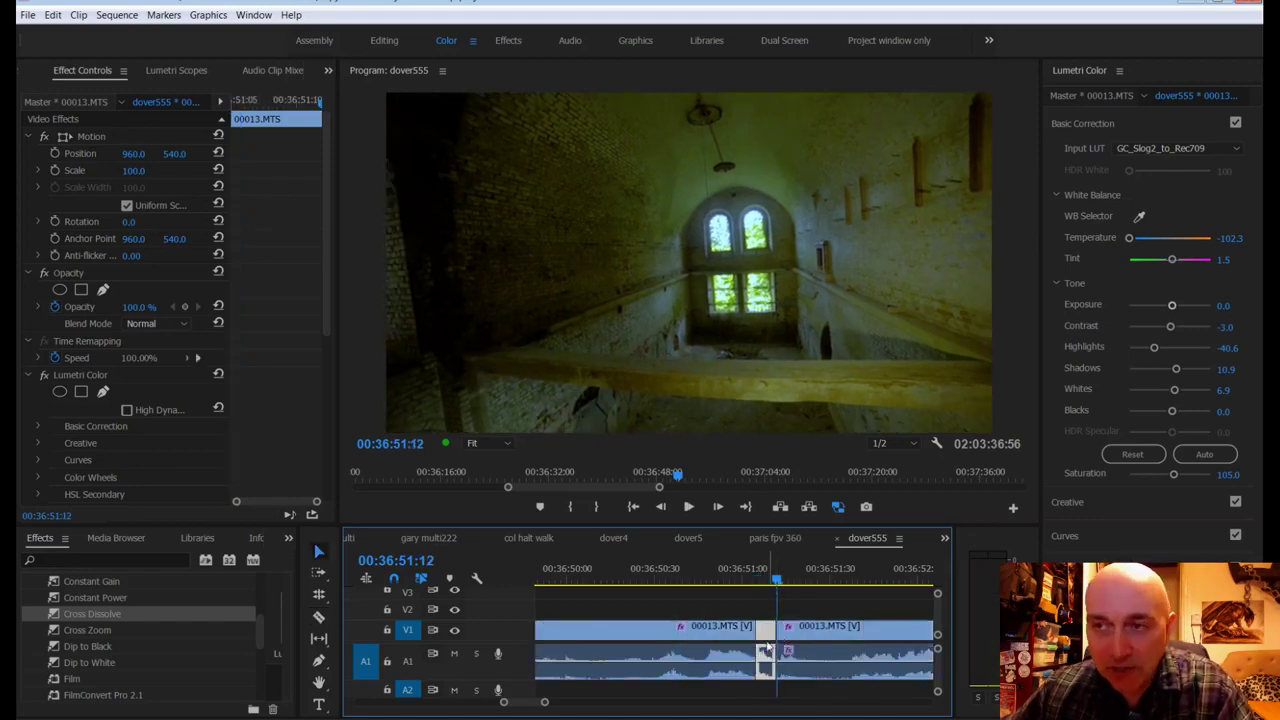
Step: Unlink the short piece between 00:36:51:05 and 00:36:51:12 and delete only its audio
right_click(765, 665)
left_click(800, 266)
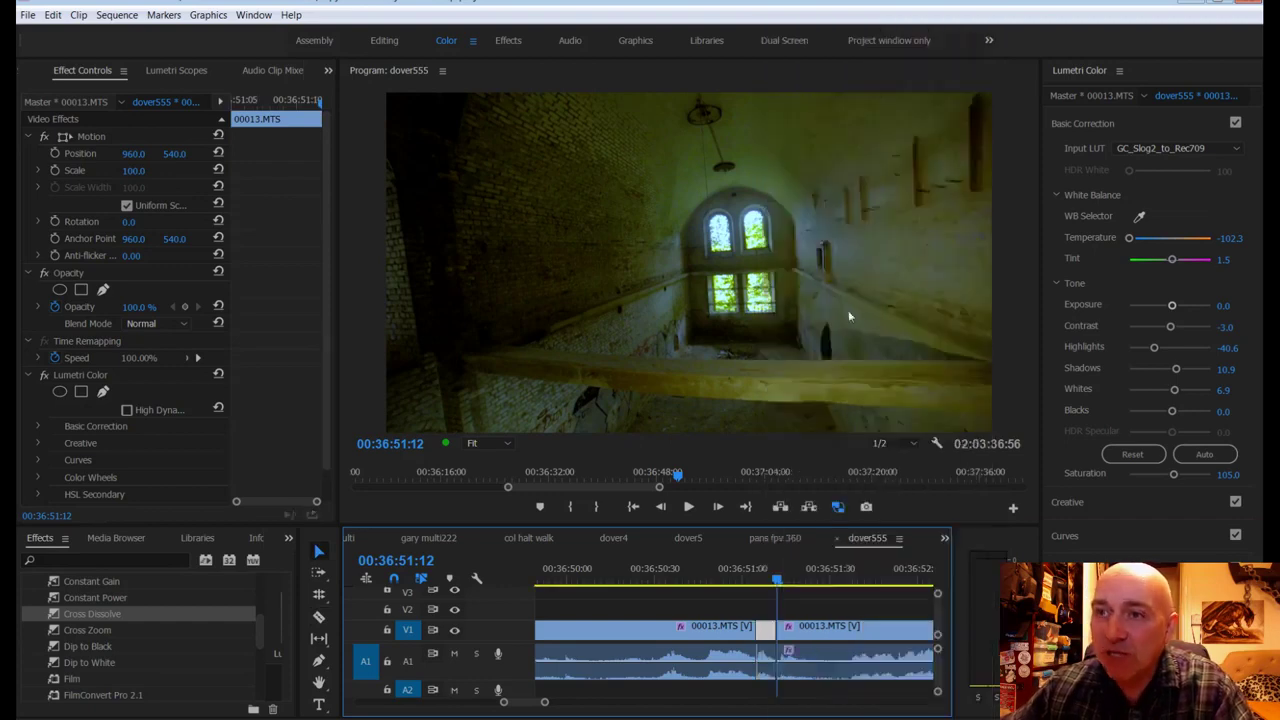
left_click(779, 607)
left_click(766, 663)
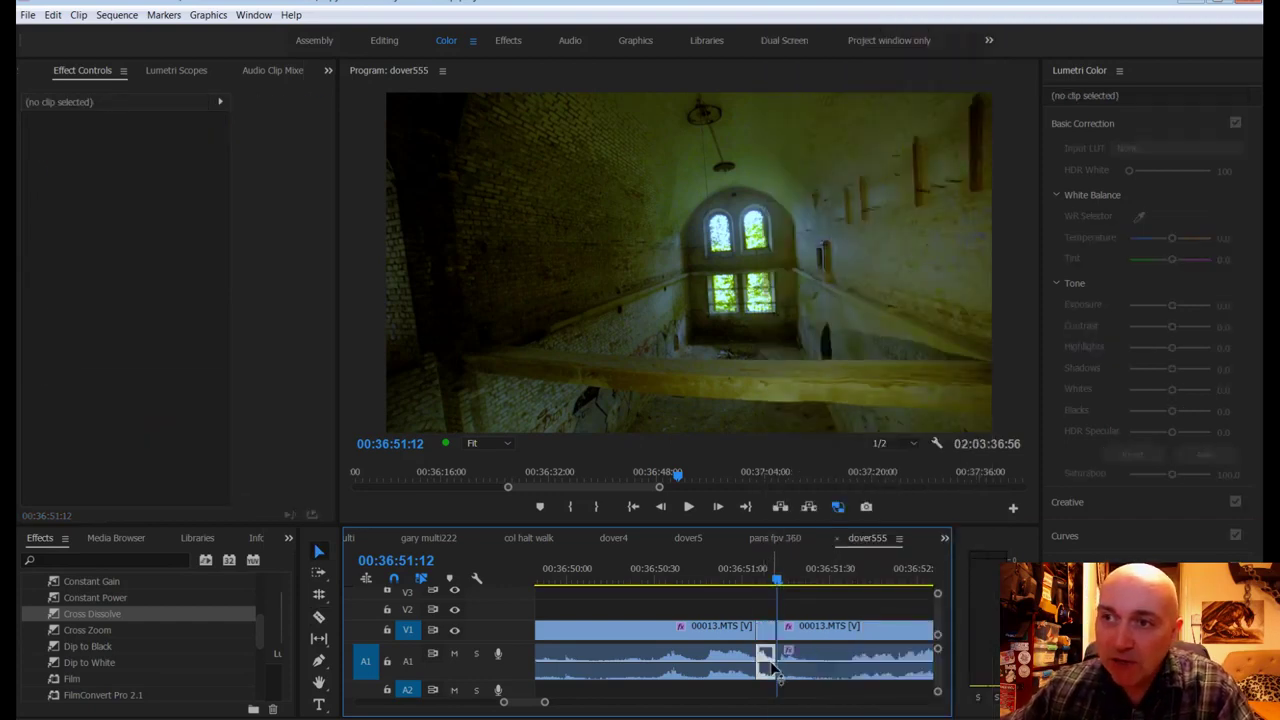
key("Delete")
Step: Play from 00:36:50:30 across the audio gap to 00:37:03:39 and save the project
left_click(652, 578)
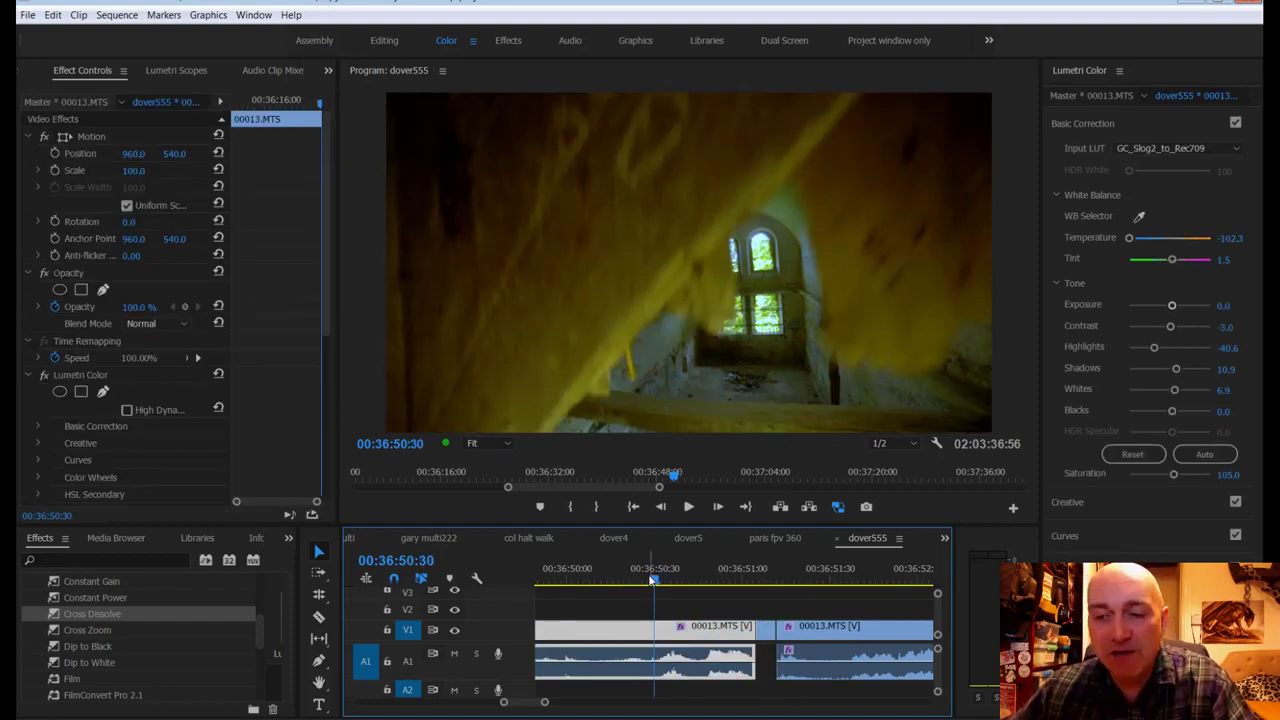
left_click_drag(544, 702, 563, 705)
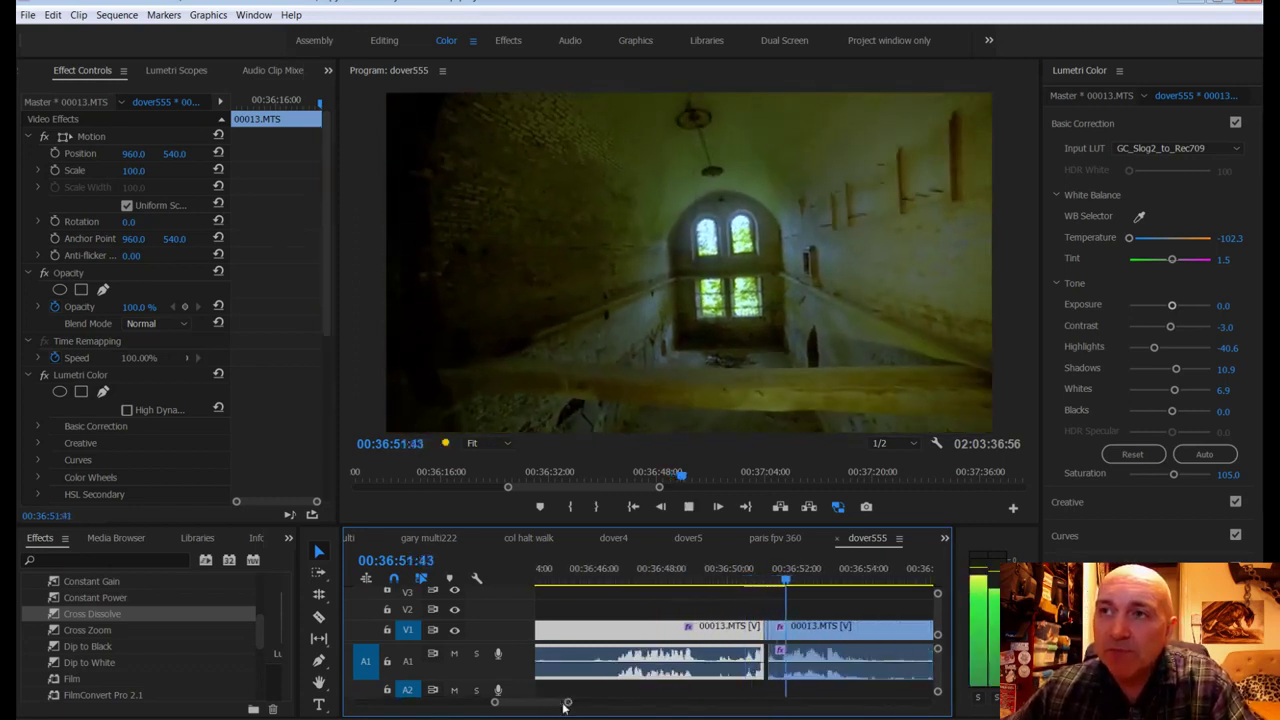
key("space")
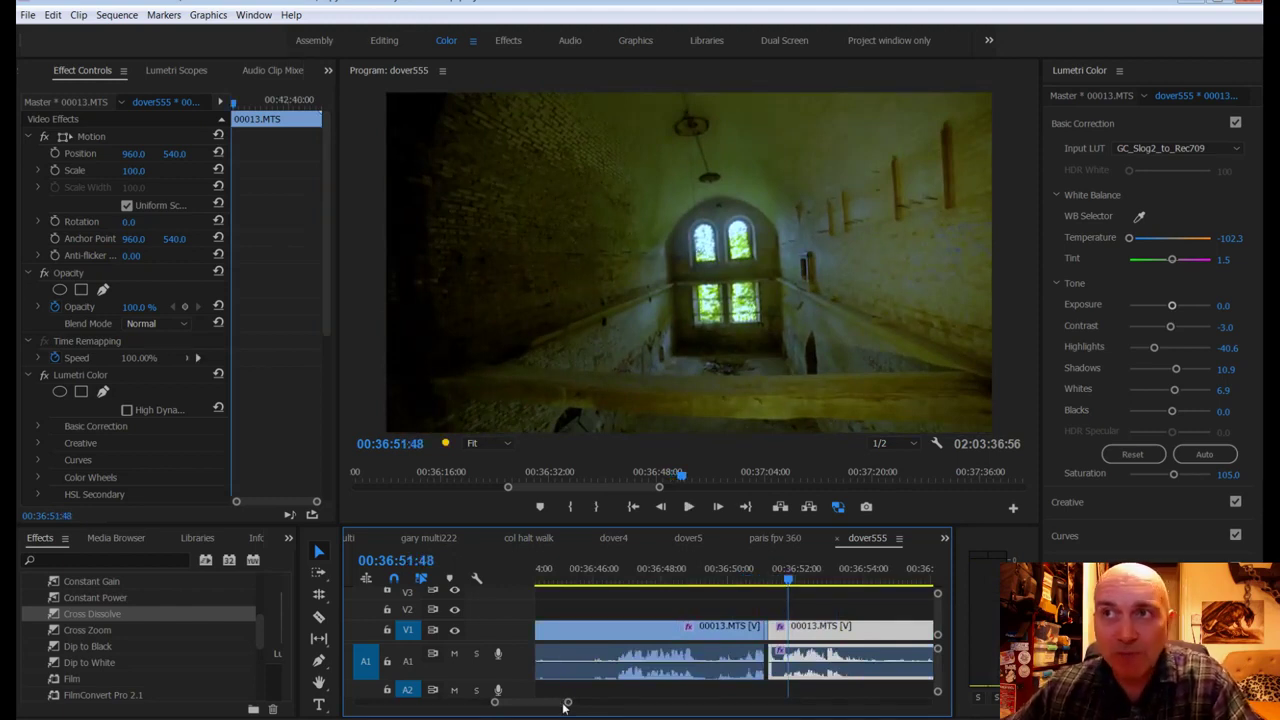
key("ctrl+s")
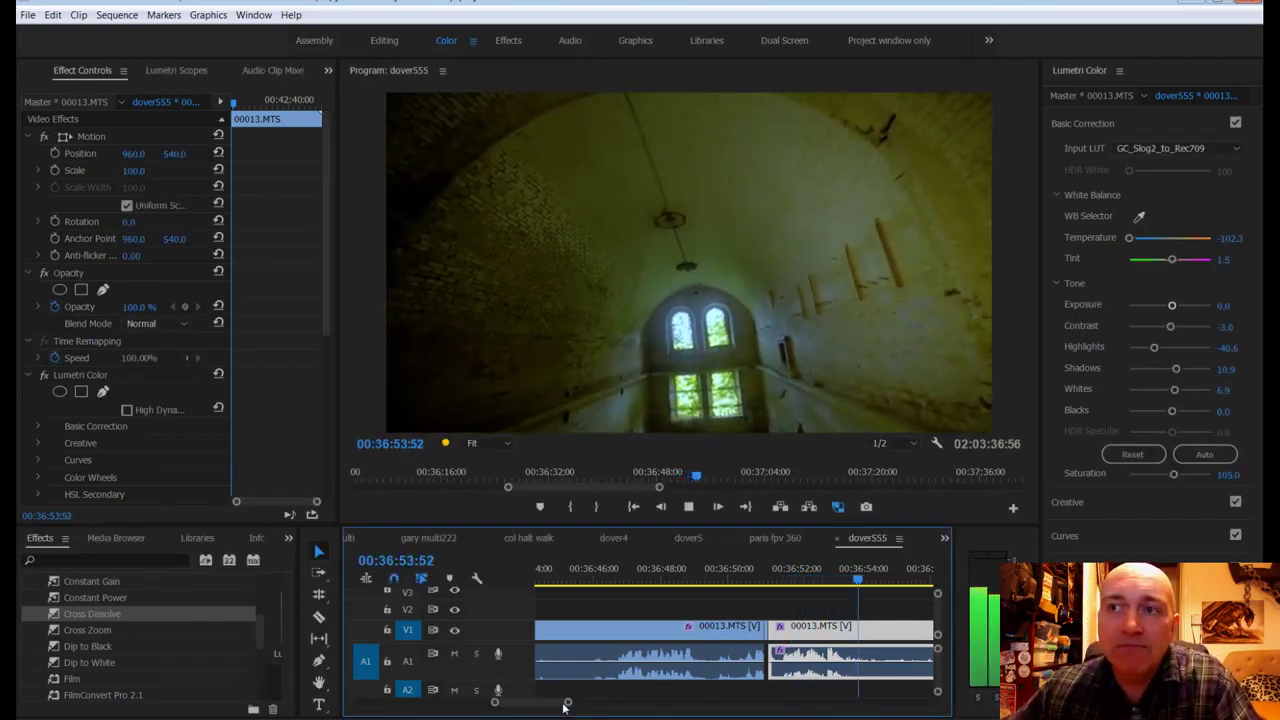
left_click_drag(566, 705, 586, 703)
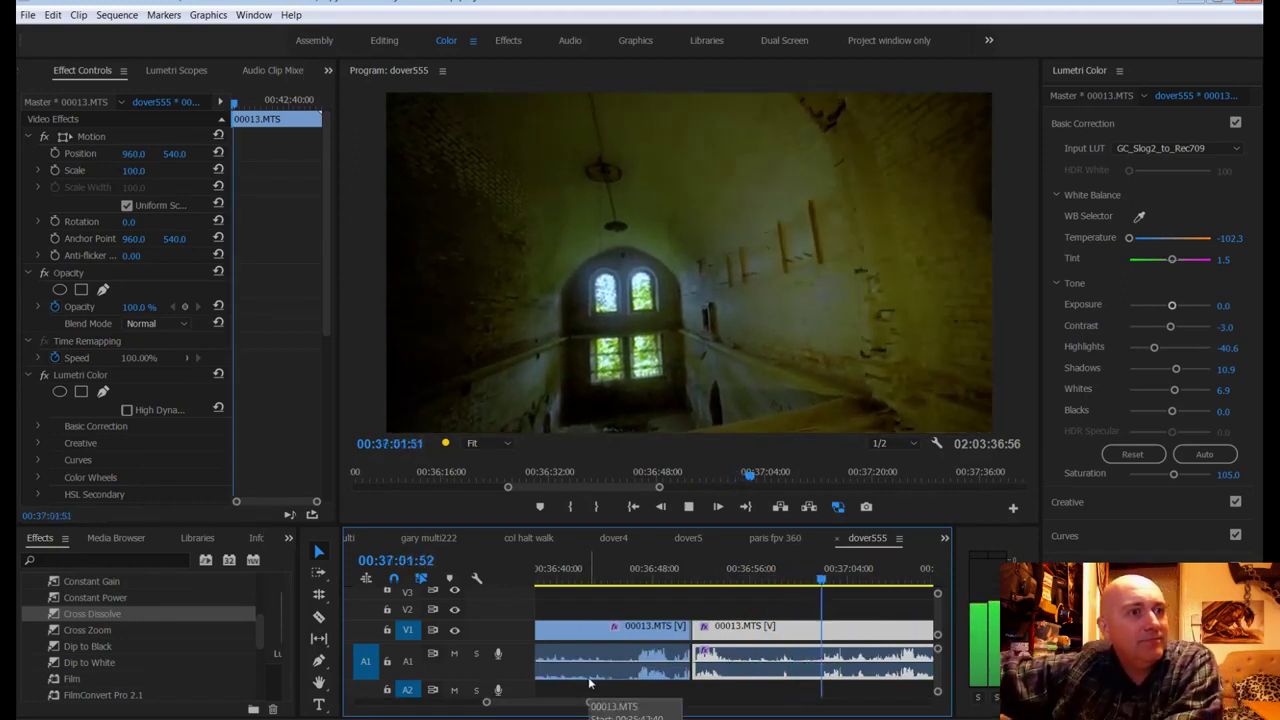
key("space")
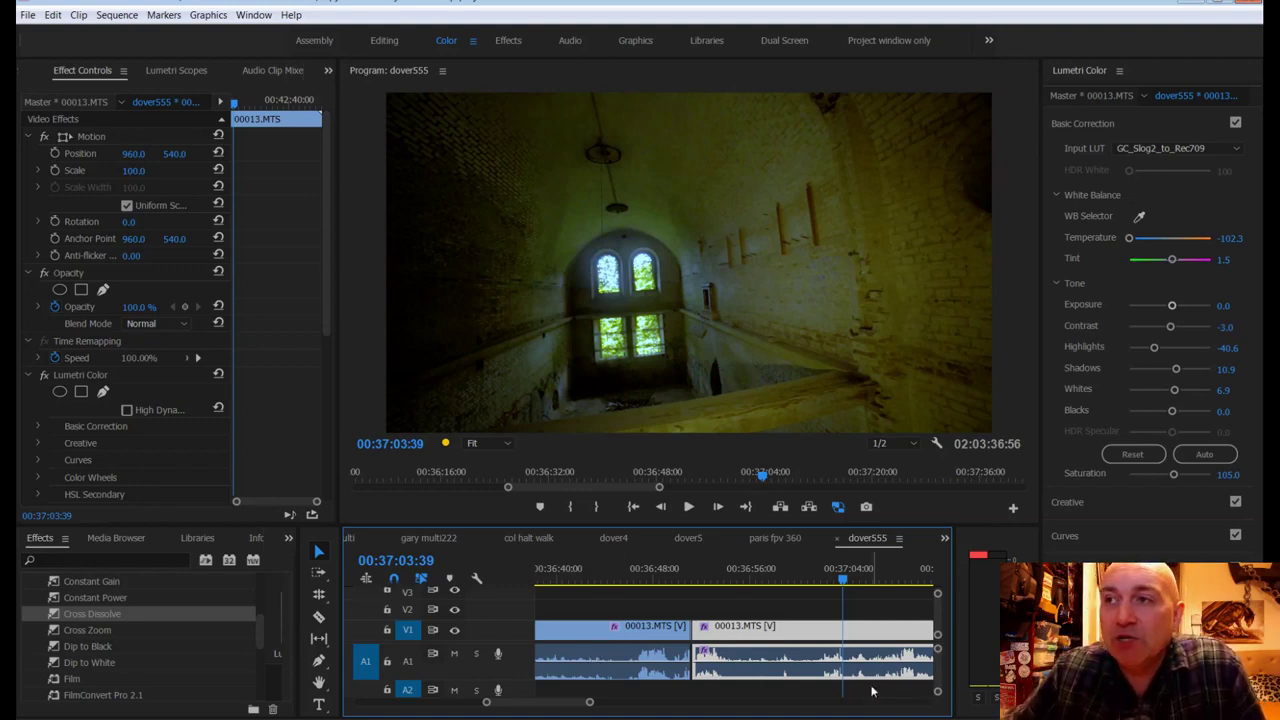
Step: Review the 00013.MTS footage from 00:37:01:59 to 00:37:16:19
left_click_drag(845, 580, 823, 583)
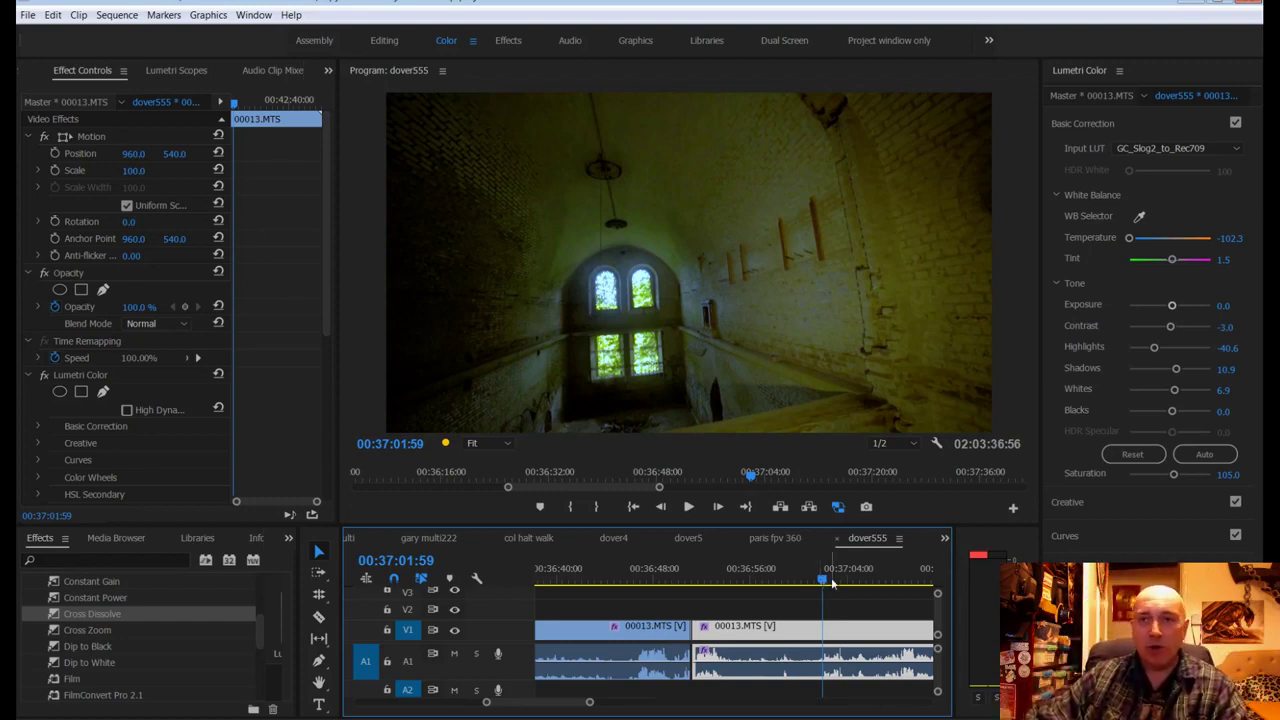
left_click_drag(822, 583, 821, 584)
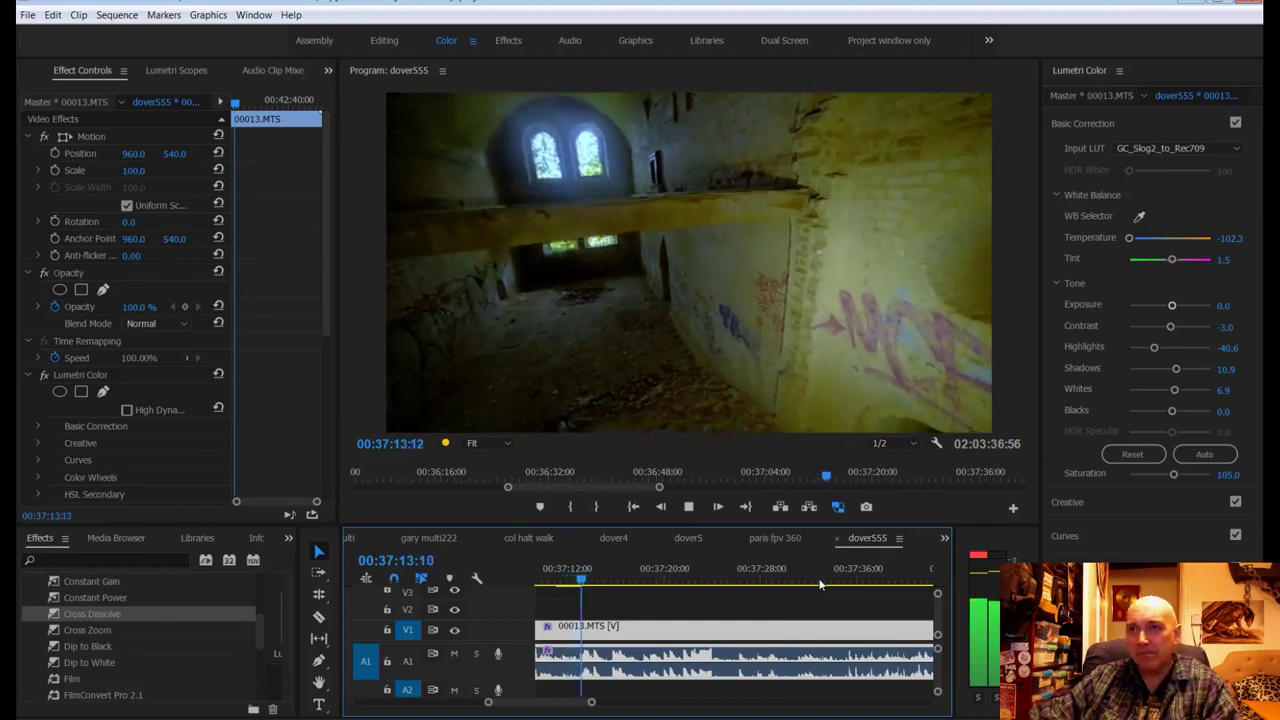
key("space")
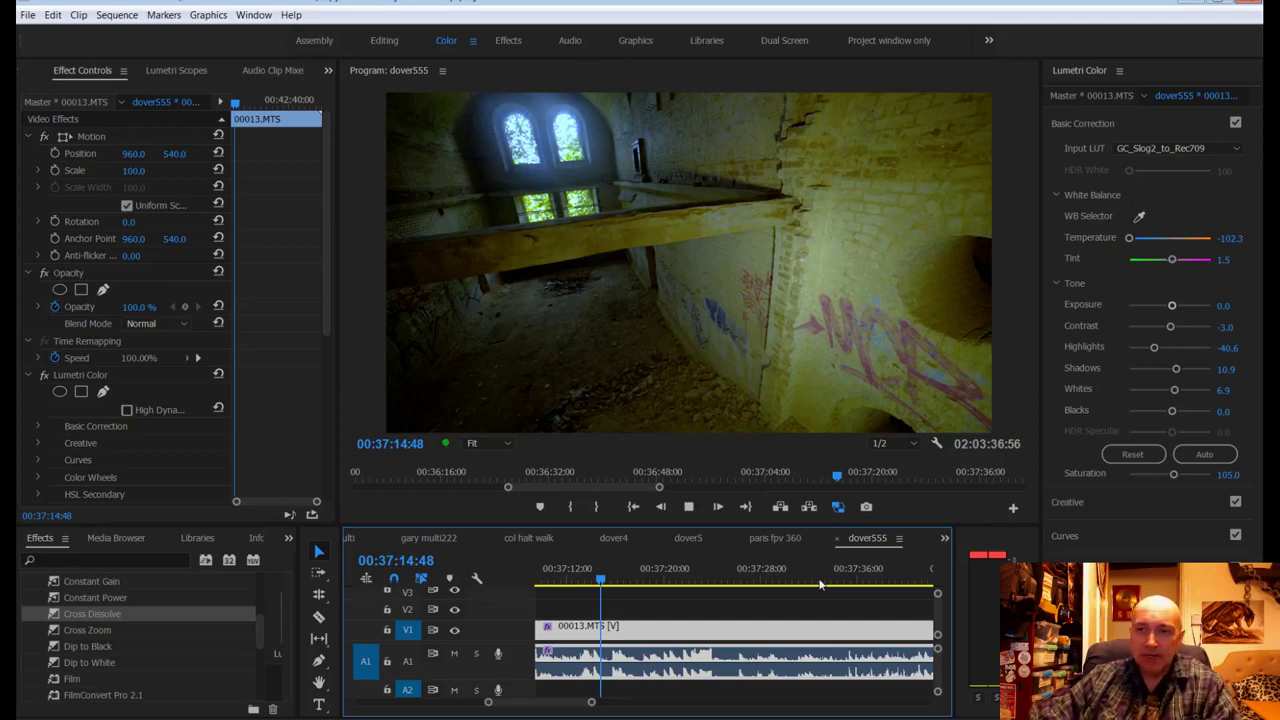
key("space")
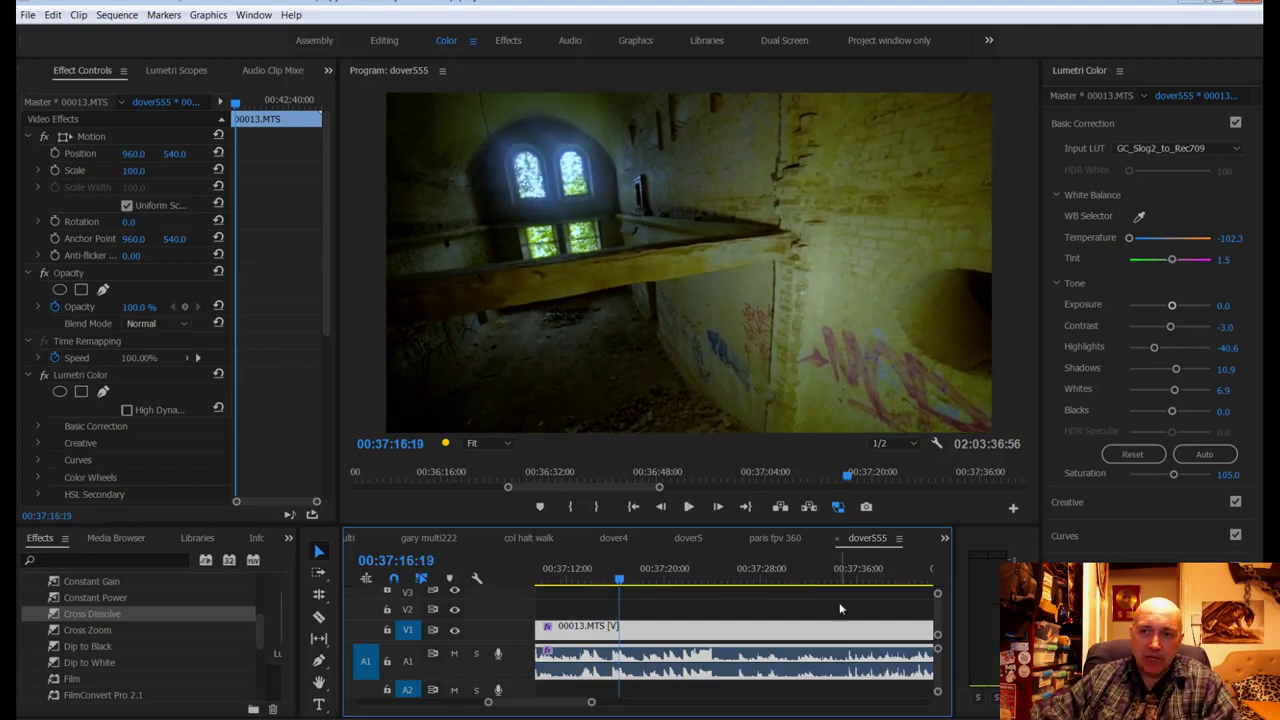
Step: Replay the 00013.MTS clip from 00:37:01:33 and split it at 00:37:06:19
scroll(492, 576, "up", 3)
left_click(586, 578)
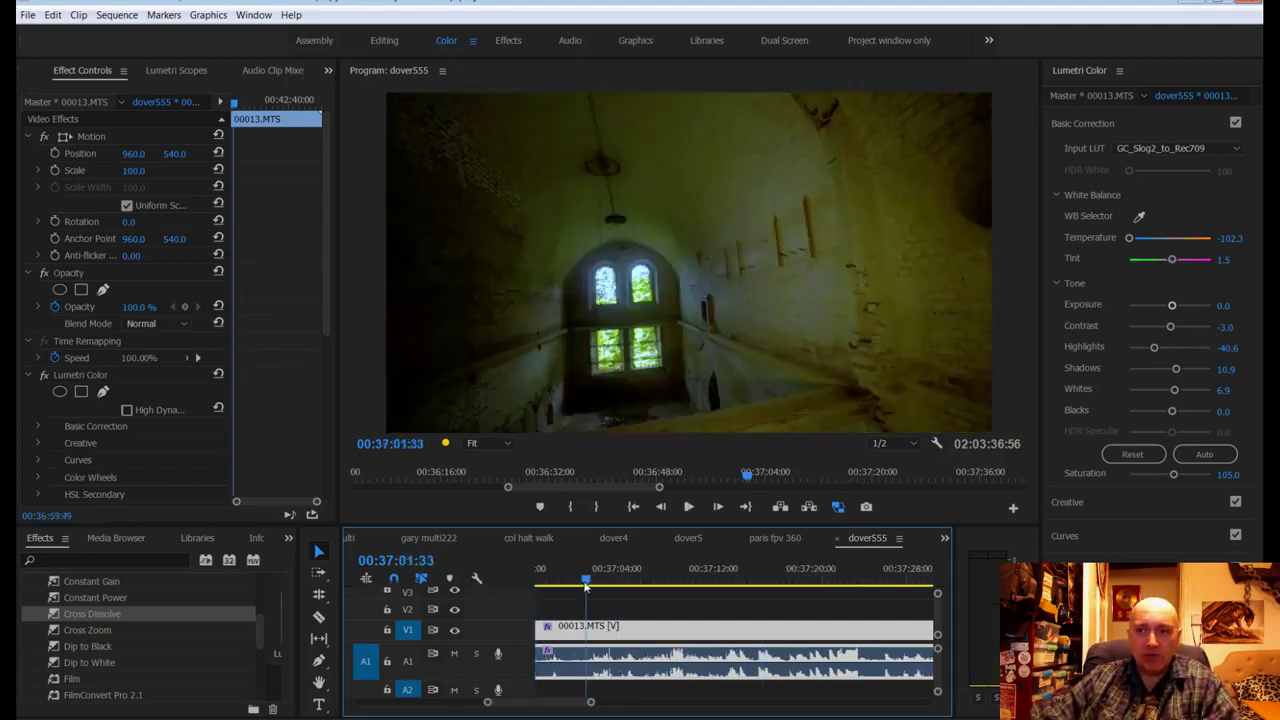
key("space")
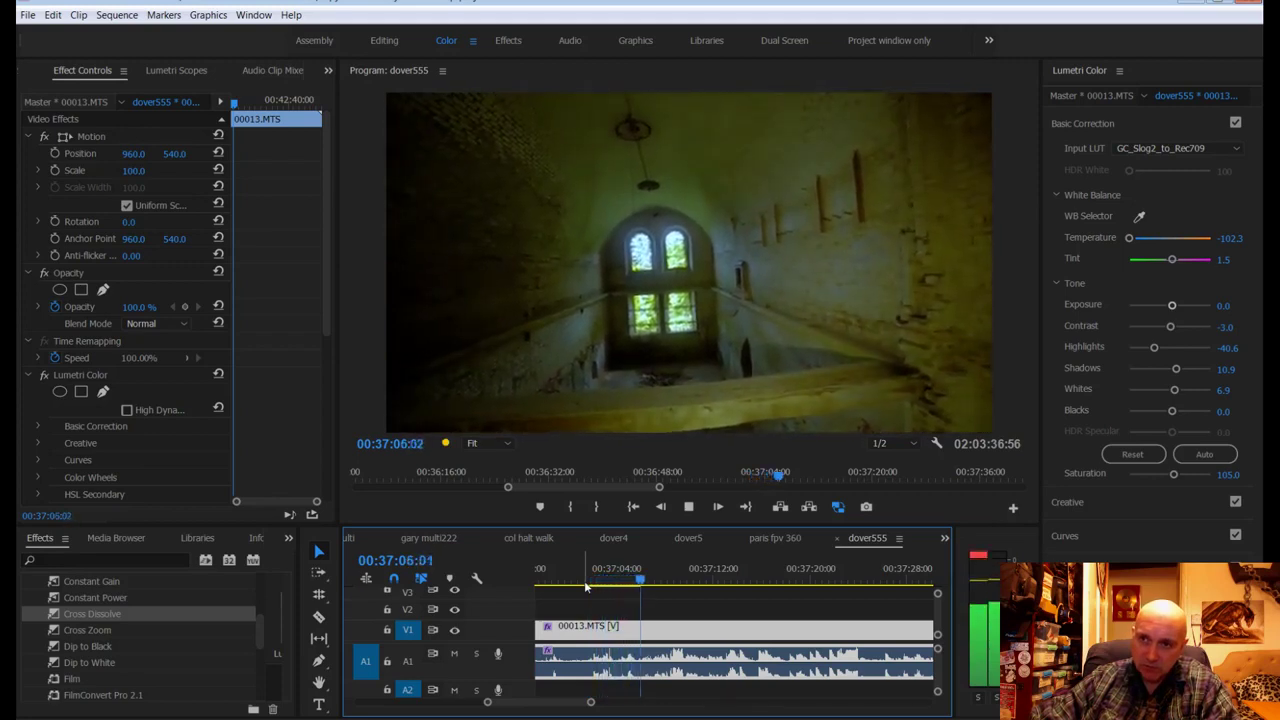
key("space")
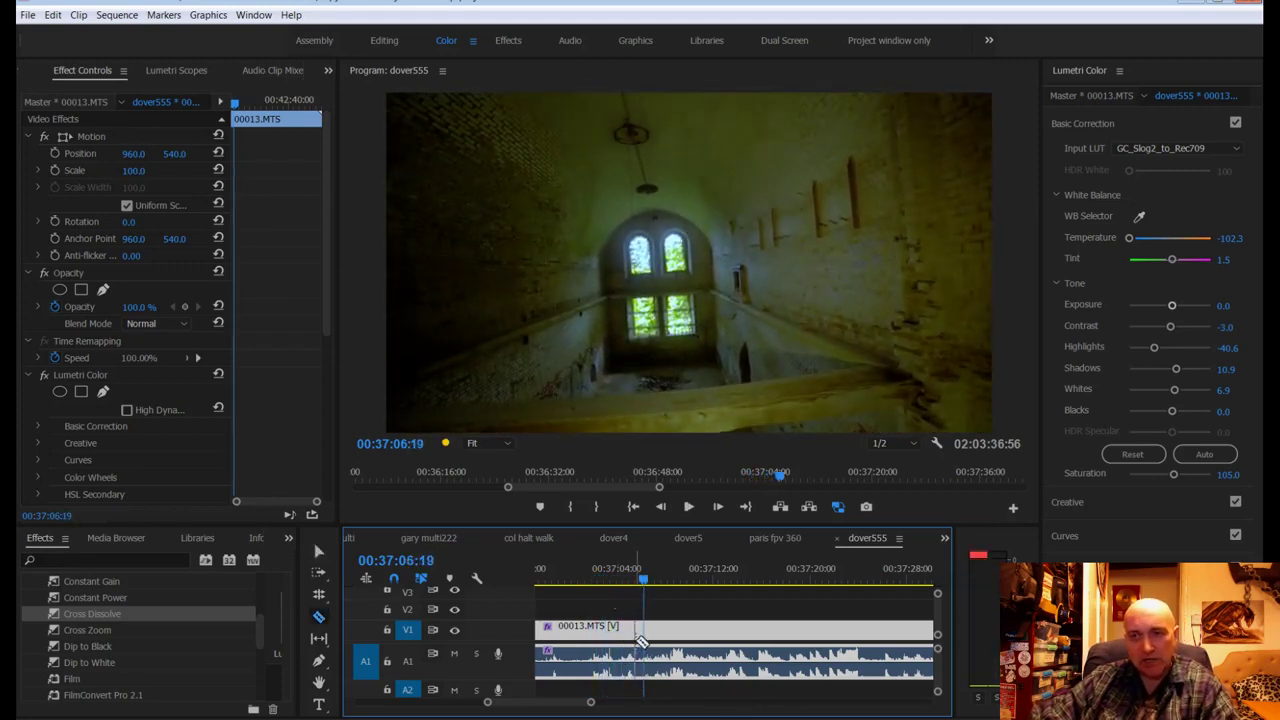
left_click(641, 639)
Step: Split the 00013.MTS clip at 00:37:59:22 and ripple delete the section from 00:37:06:19 to that cut
left_click_drag(645, 583, 808, 588)
left_click_drag(591, 704, 629, 704)
left_click_drag(745, 585, 838, 577)
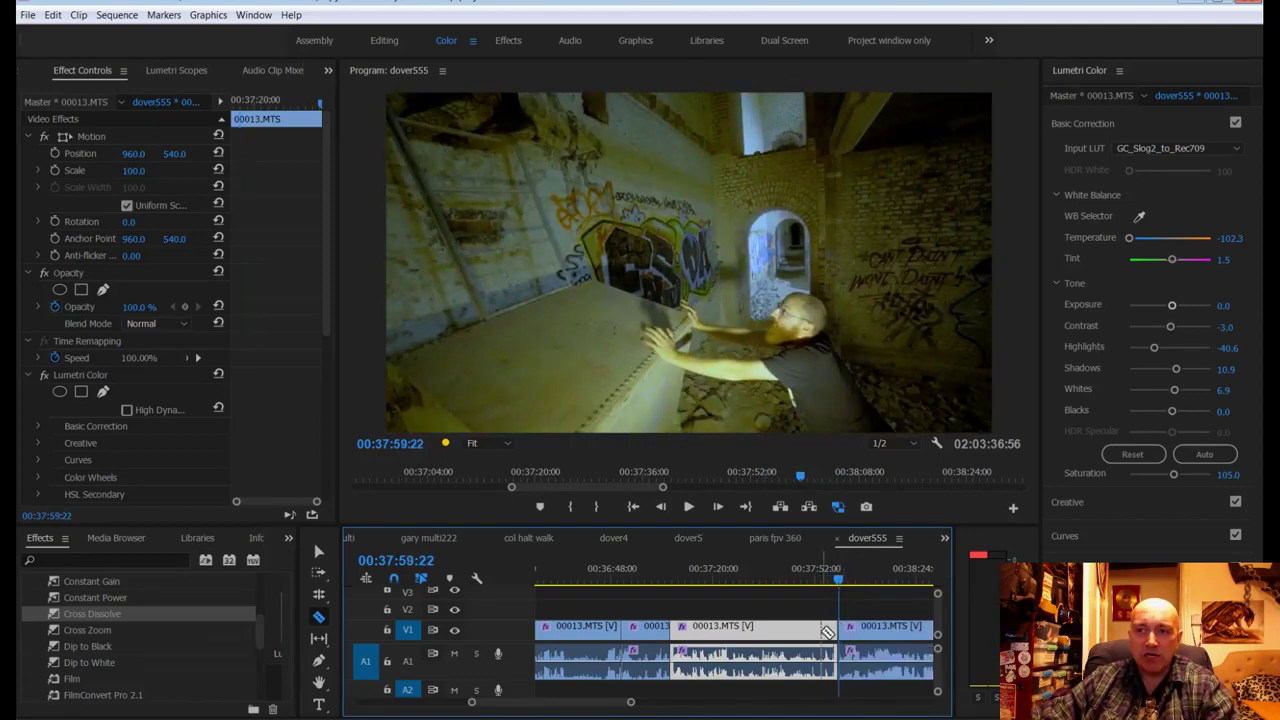
right_click(847, 638)
left_click(853, 197)
Step: Save the project and play across the 00:37:06:19 cut to 00:37:22:26 on the man pushing the board
left_click_drag(680, 577, 667, 577)
key("ctrl+s")
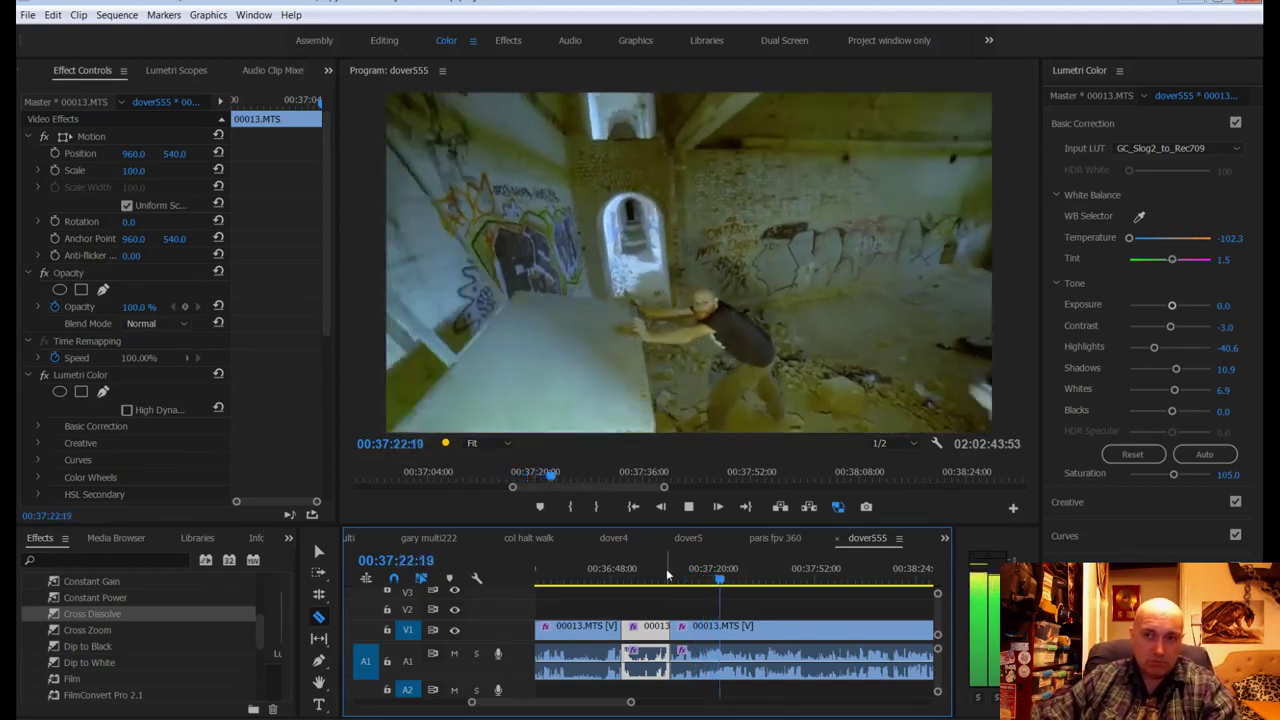
left_click(690, 628)
left_click_drag(631, 704, 582, 708)
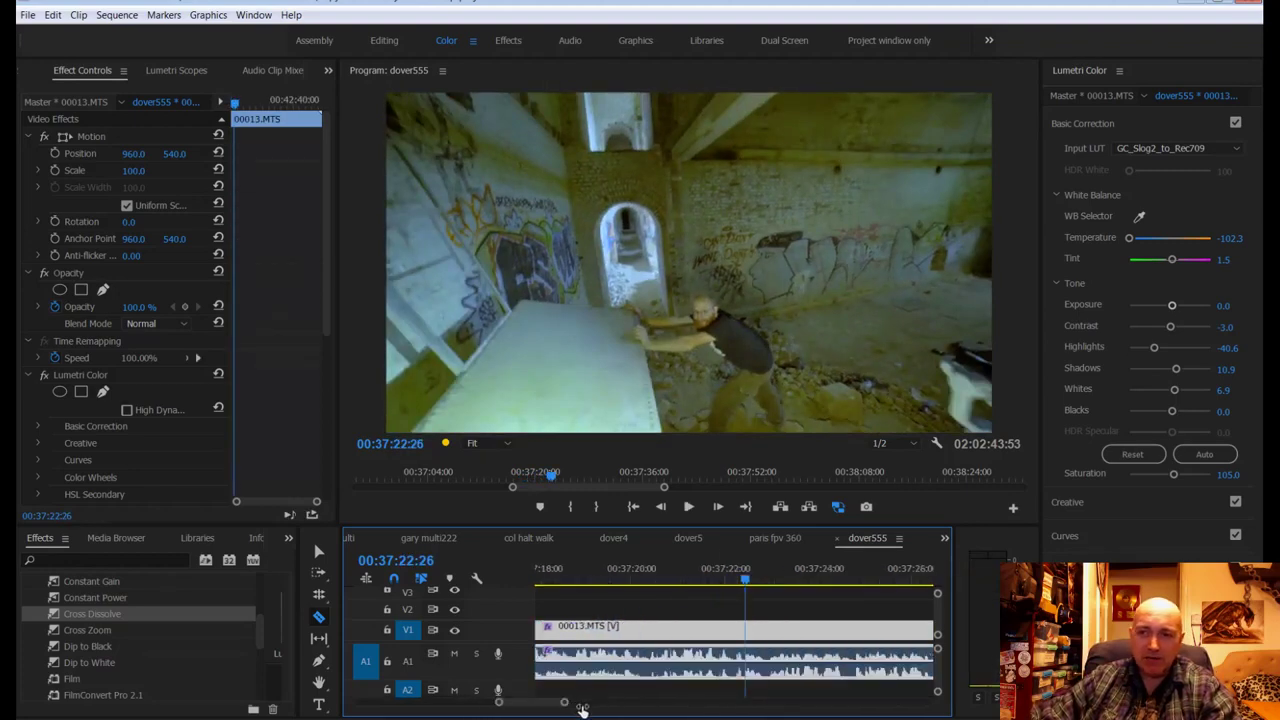
Step: Replay the footage around 00:37:21:57 and split the 00013.MTS clip at 00:37:21:36
left_click_drag(750, 588, 726, 583)
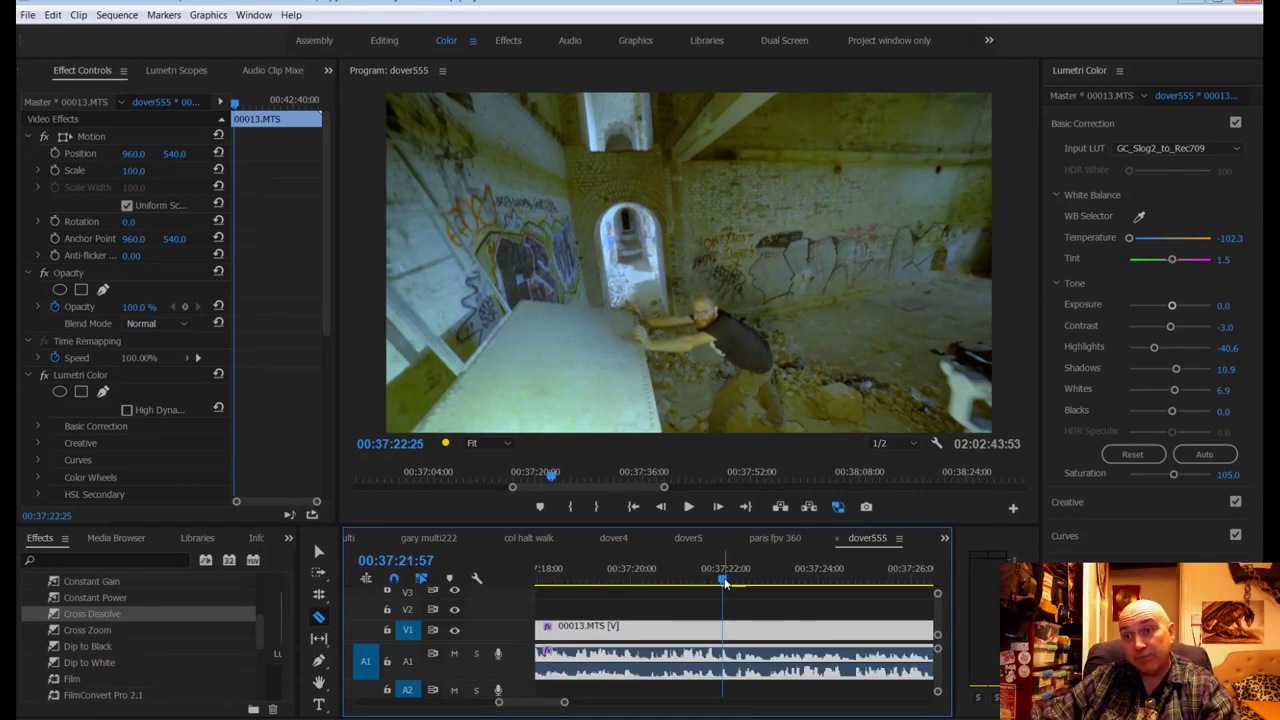
left_click(714, 404)
key("space")
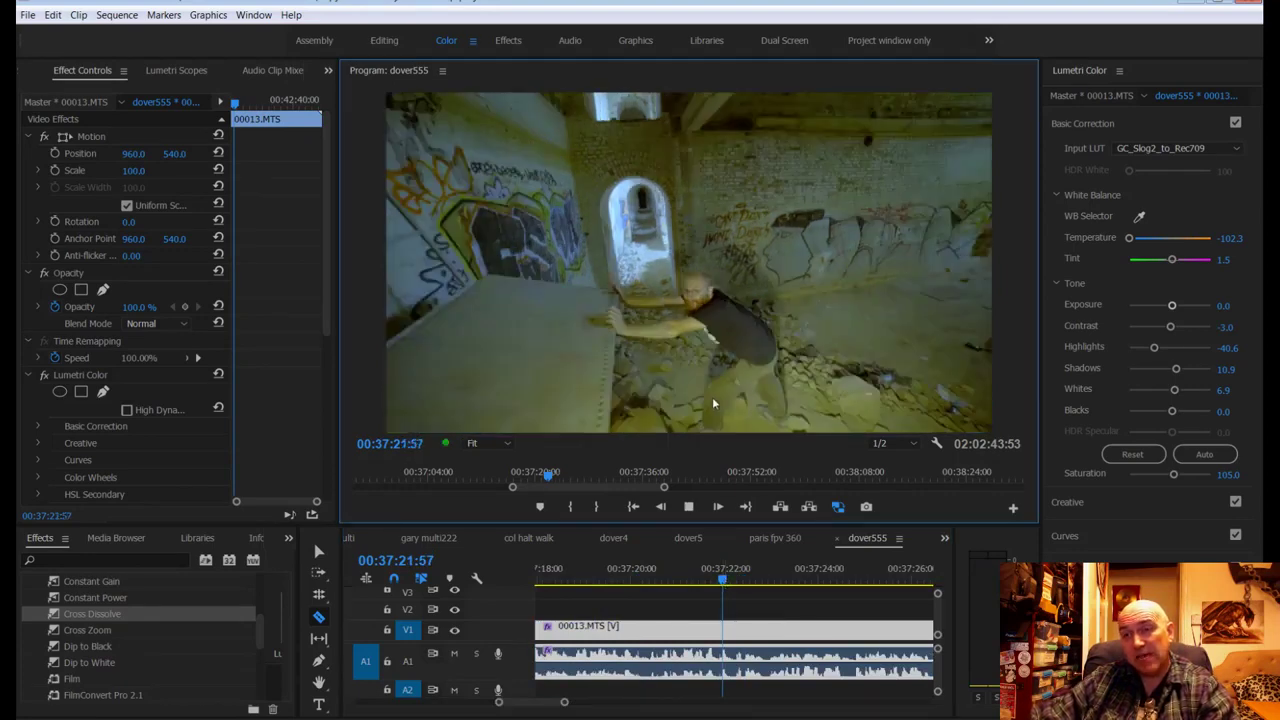
key("space")
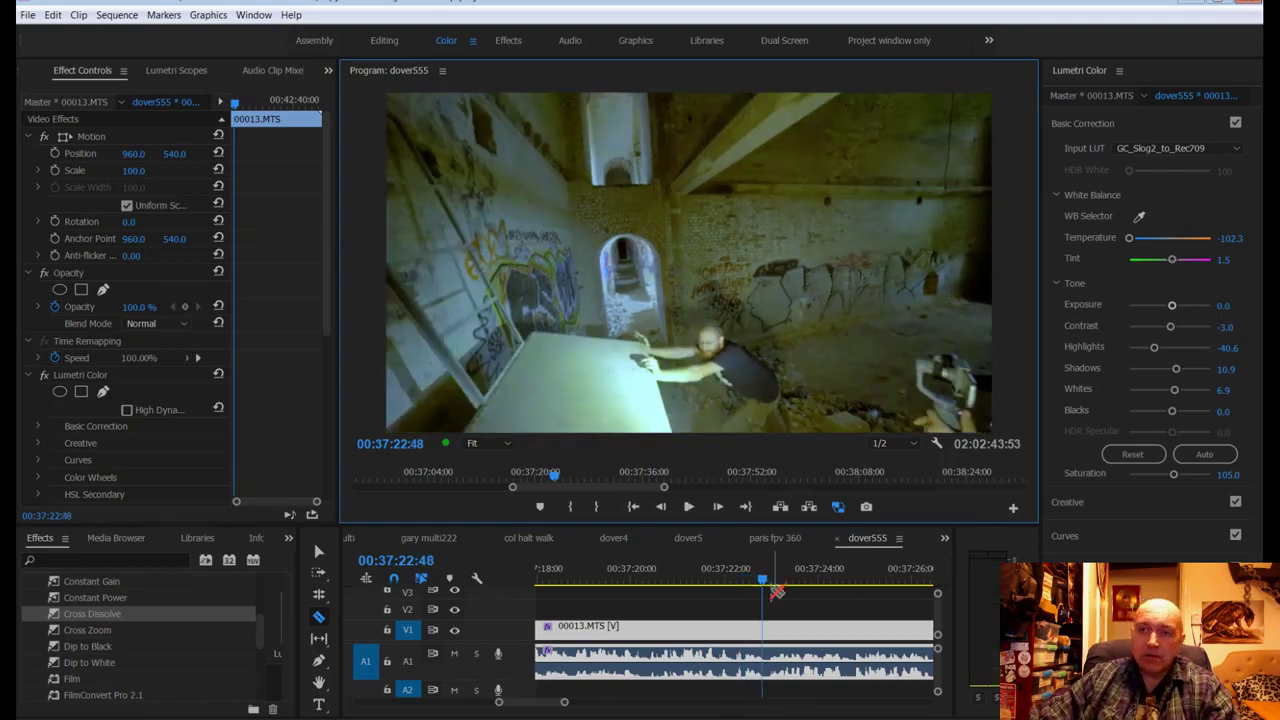
left_click_drag(762, 580, 695, 580)
left_click_drag(564, 702, 554, 704)
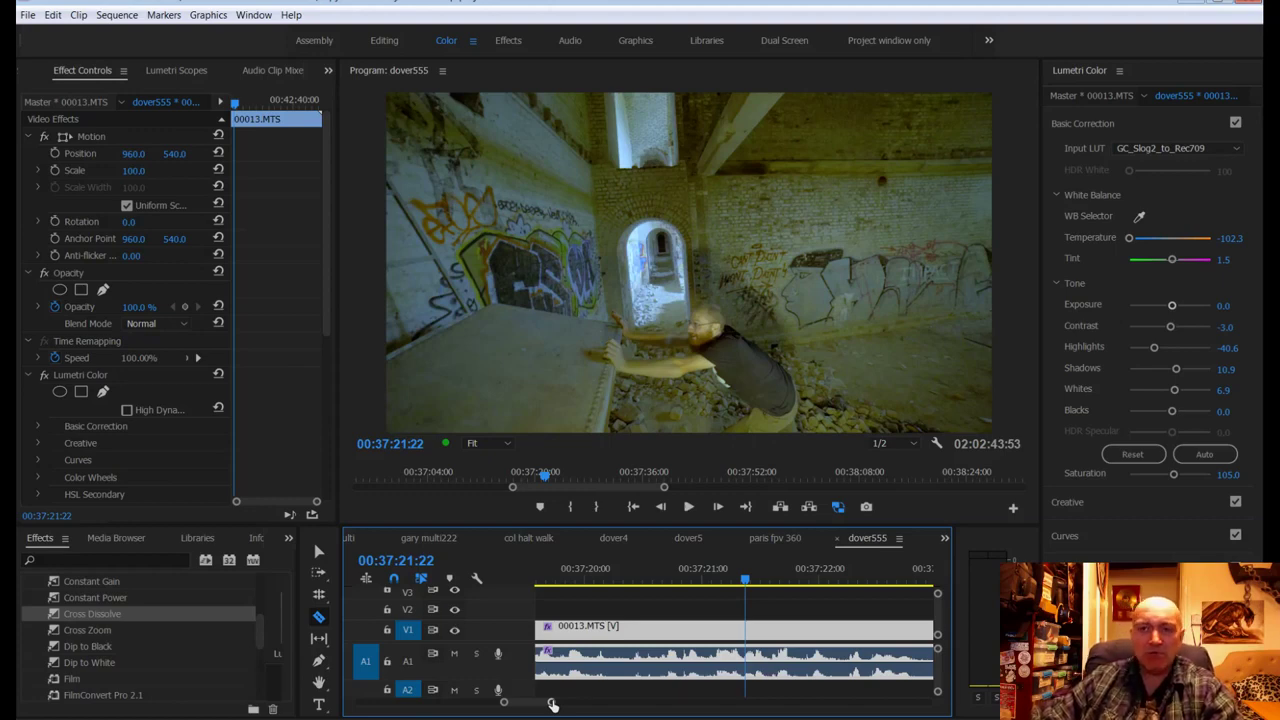
key("space")
key("space")
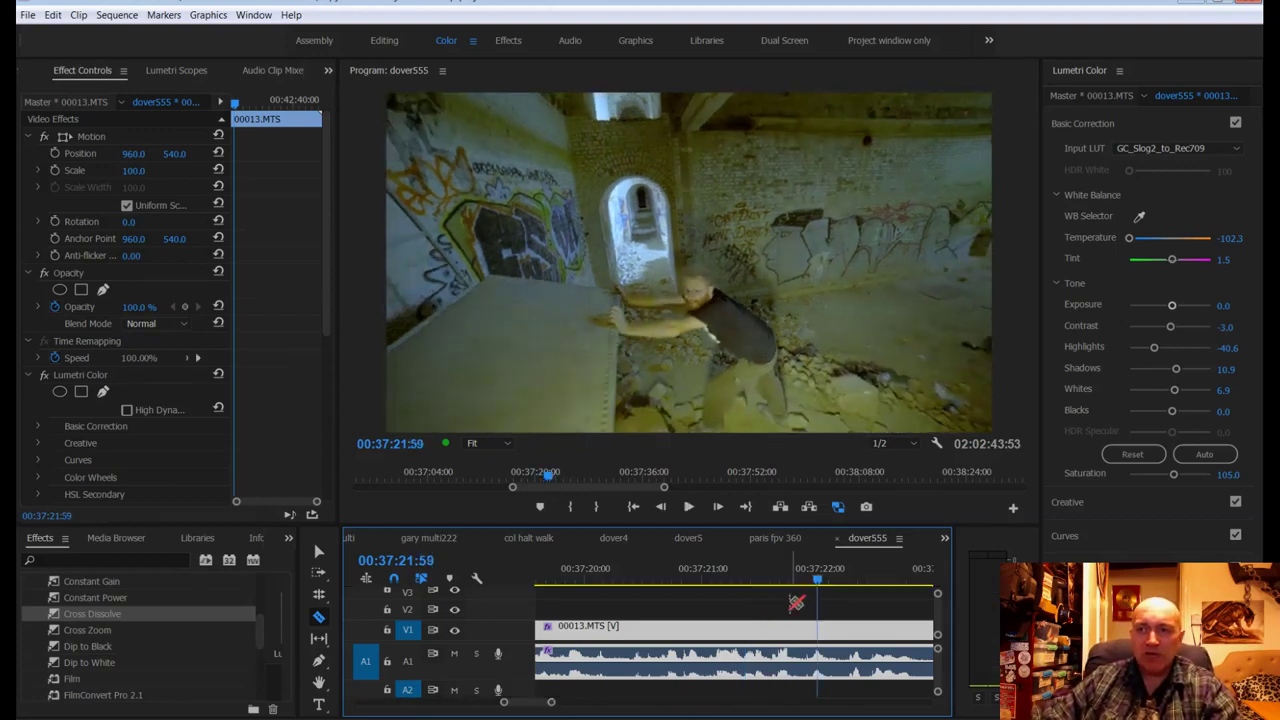
left_click_drag(817, 580, 772, 594)
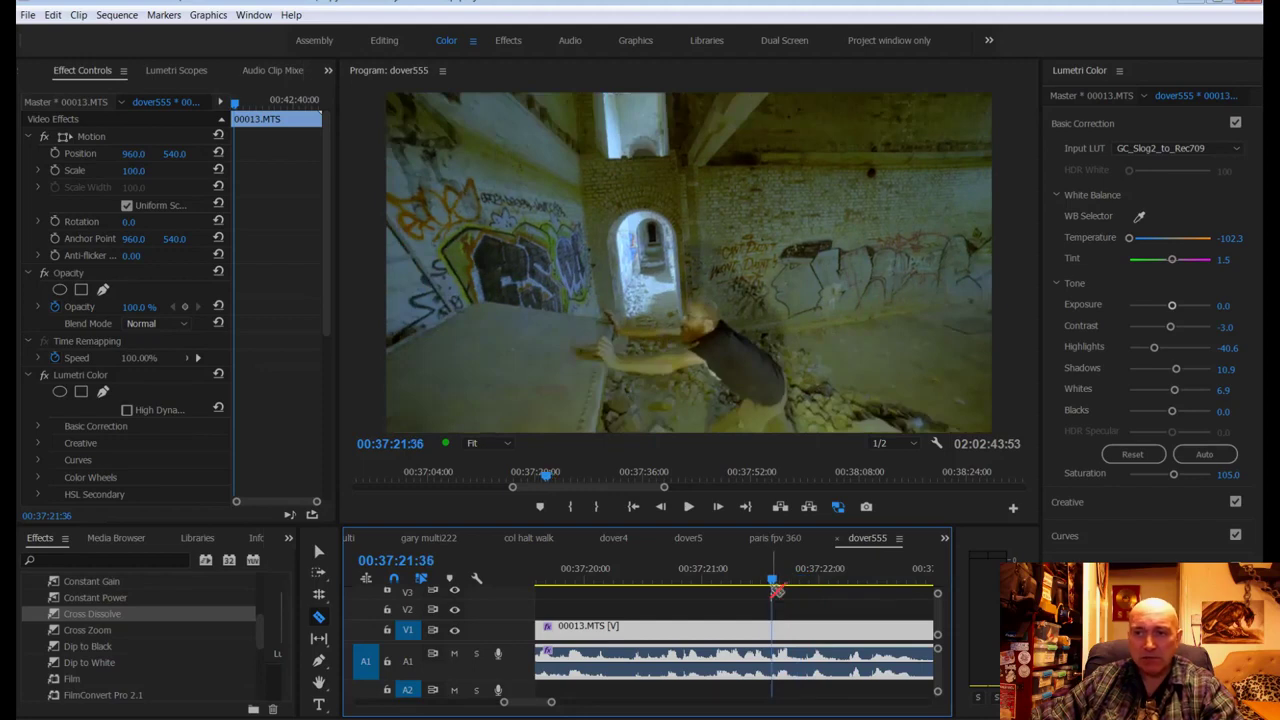
left_click(776, 632)
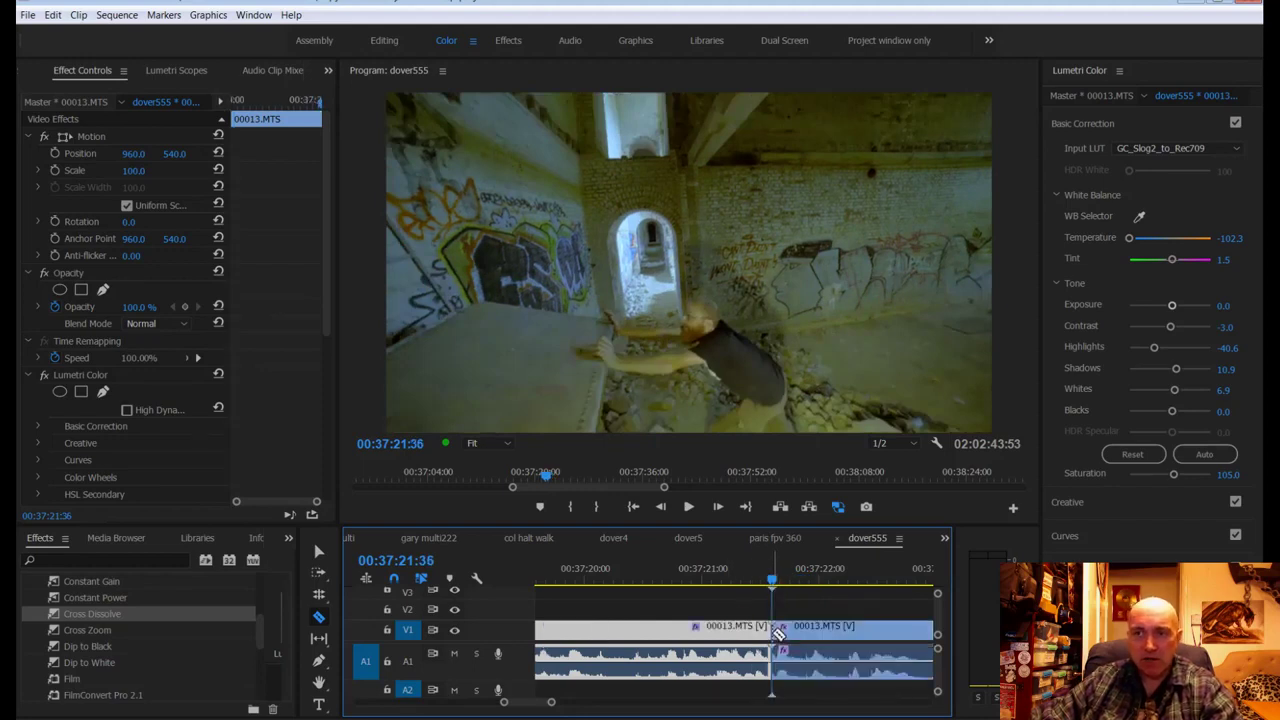
Step: Replay around the 00:37:21:36 cut and add an earlier split in the 00013.MTS clip at 00:37:21:20
key("space")
key("space")
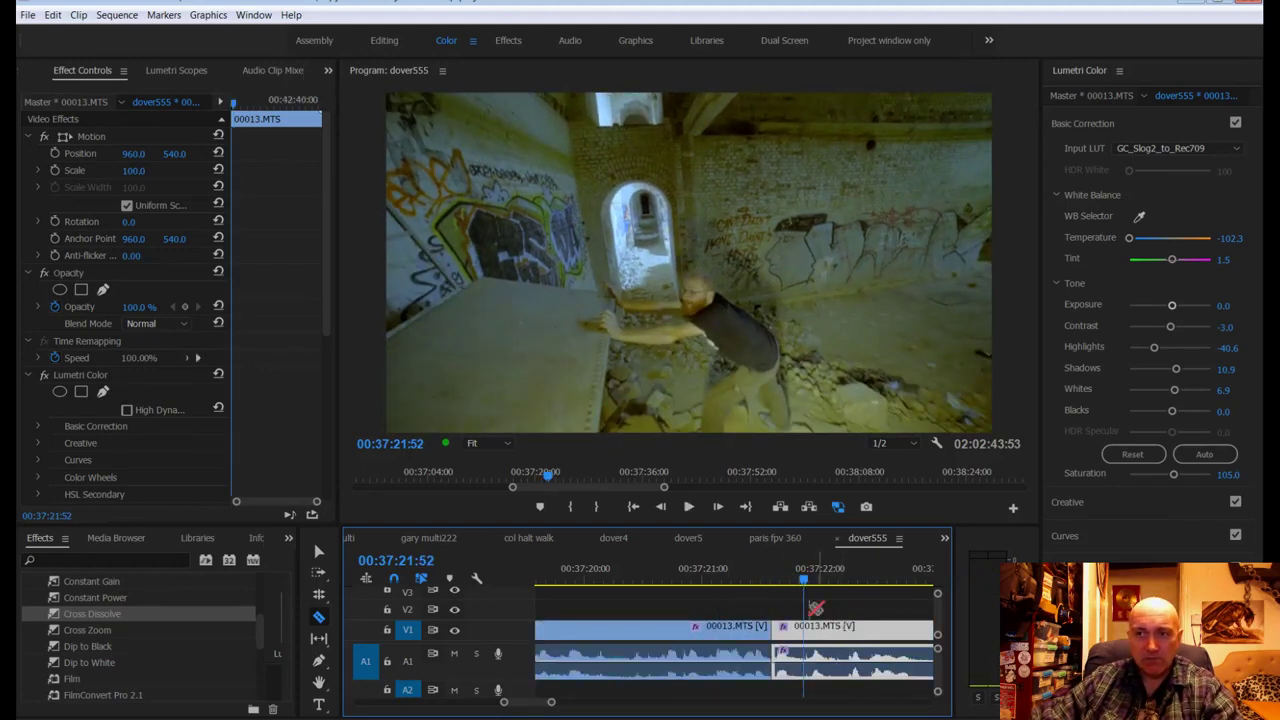
left_click(773, 573)
key("space")
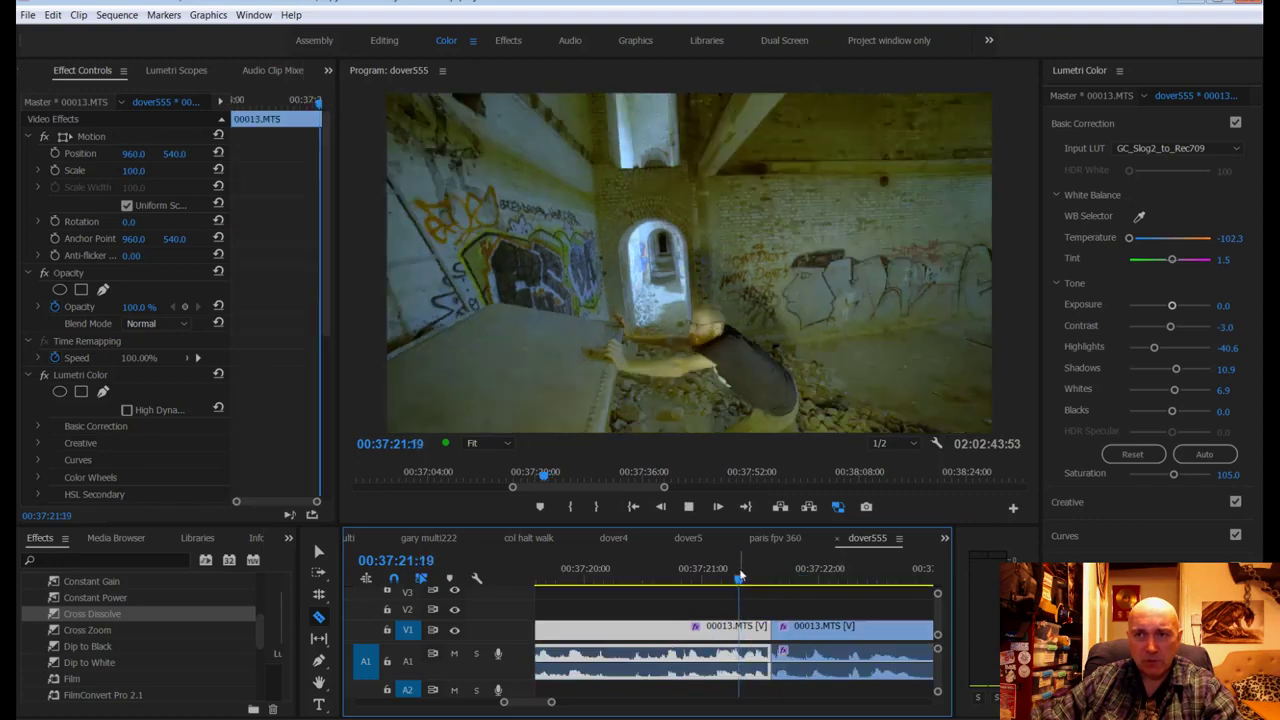
left_click(741, 576)
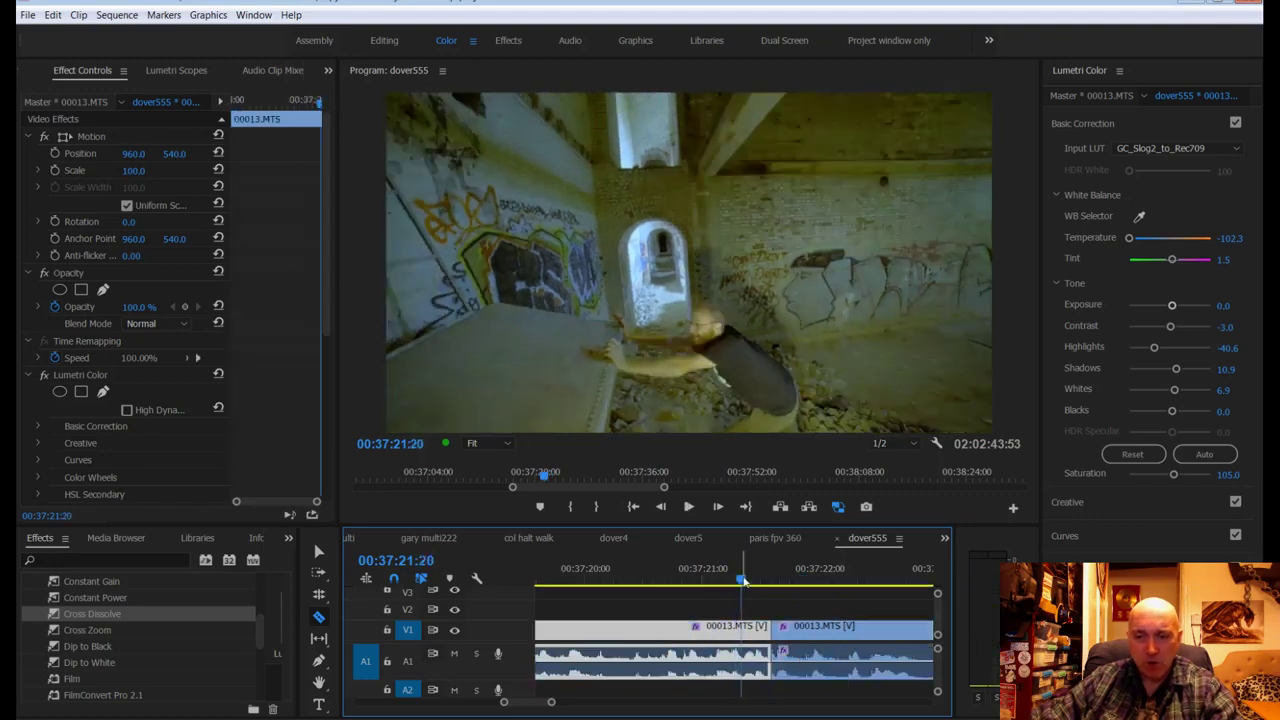
left_click(742, 625)
key("v")
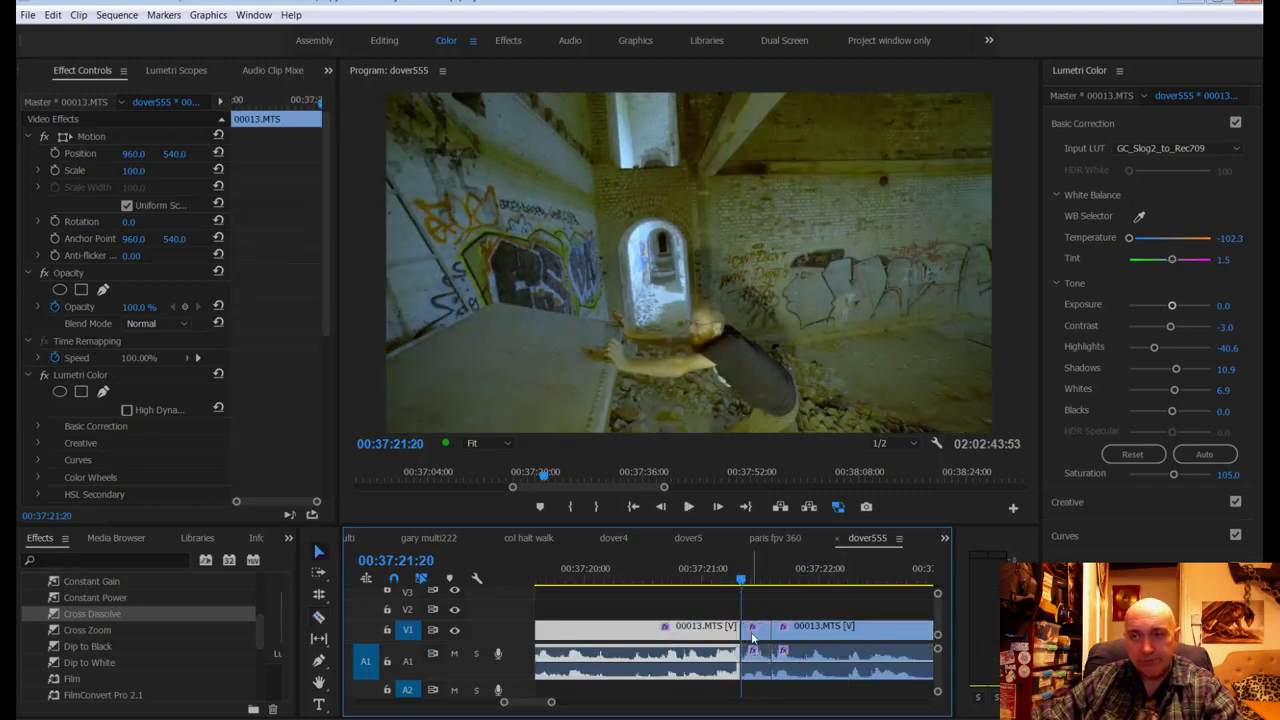
Step: Unlink the short piece between 00:37:21:20 and 00:37:21:36 and delete only its audio
right_click(772, 622)
left_click(777, 271)
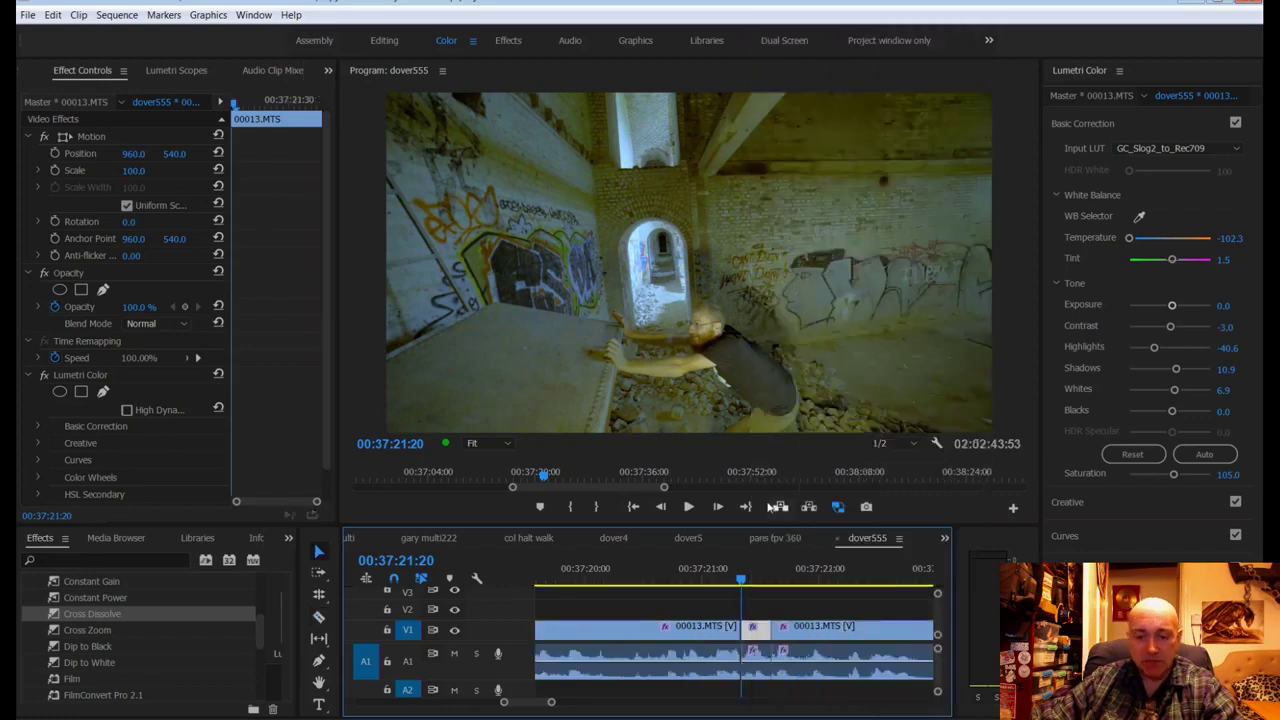
left_click(756, 656)
key("Delete")
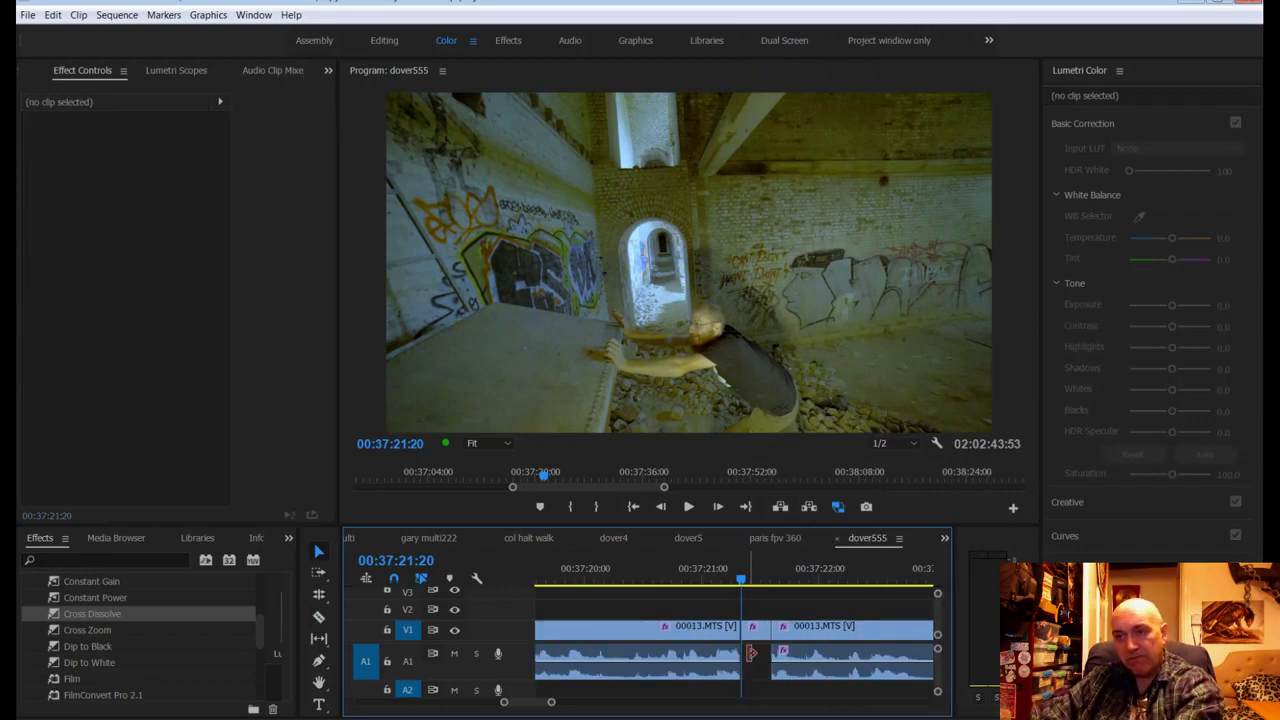
Step: Play from just before the 00:37:21:20 cut across the audio gap and stop at 00:37:27:43
left_click(730, 580)
key("space")
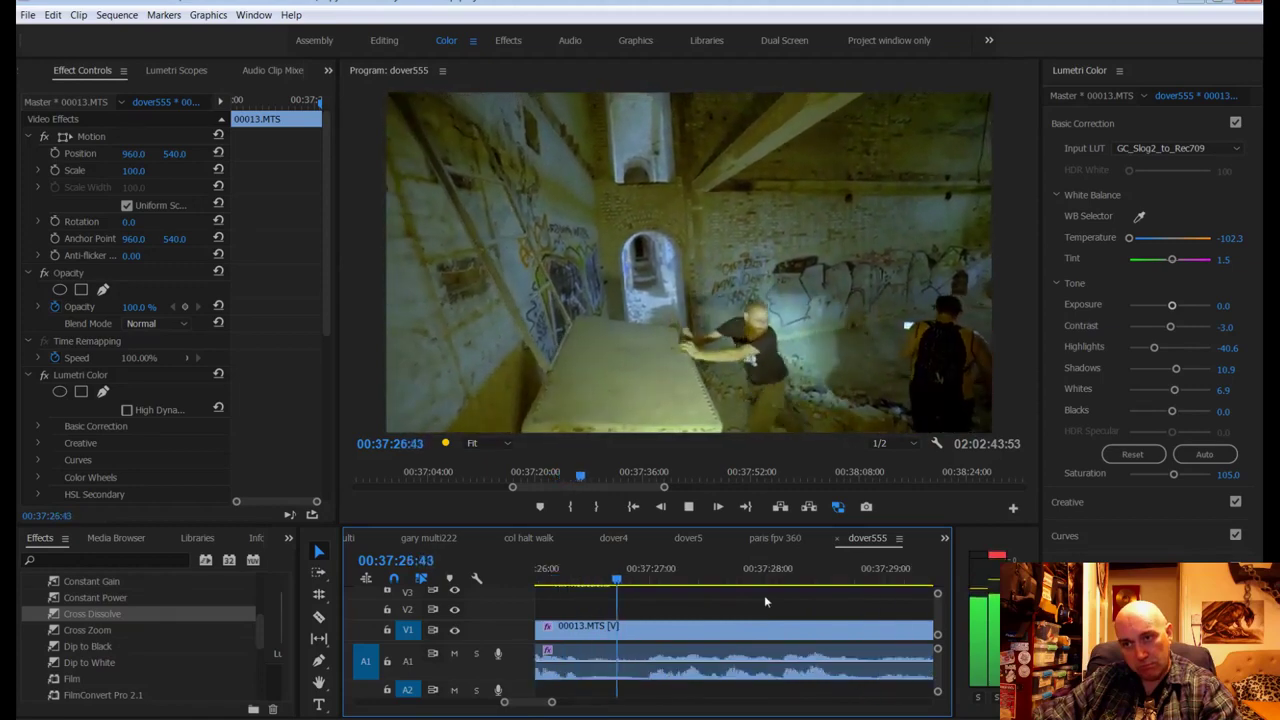
left_click(764, 600)
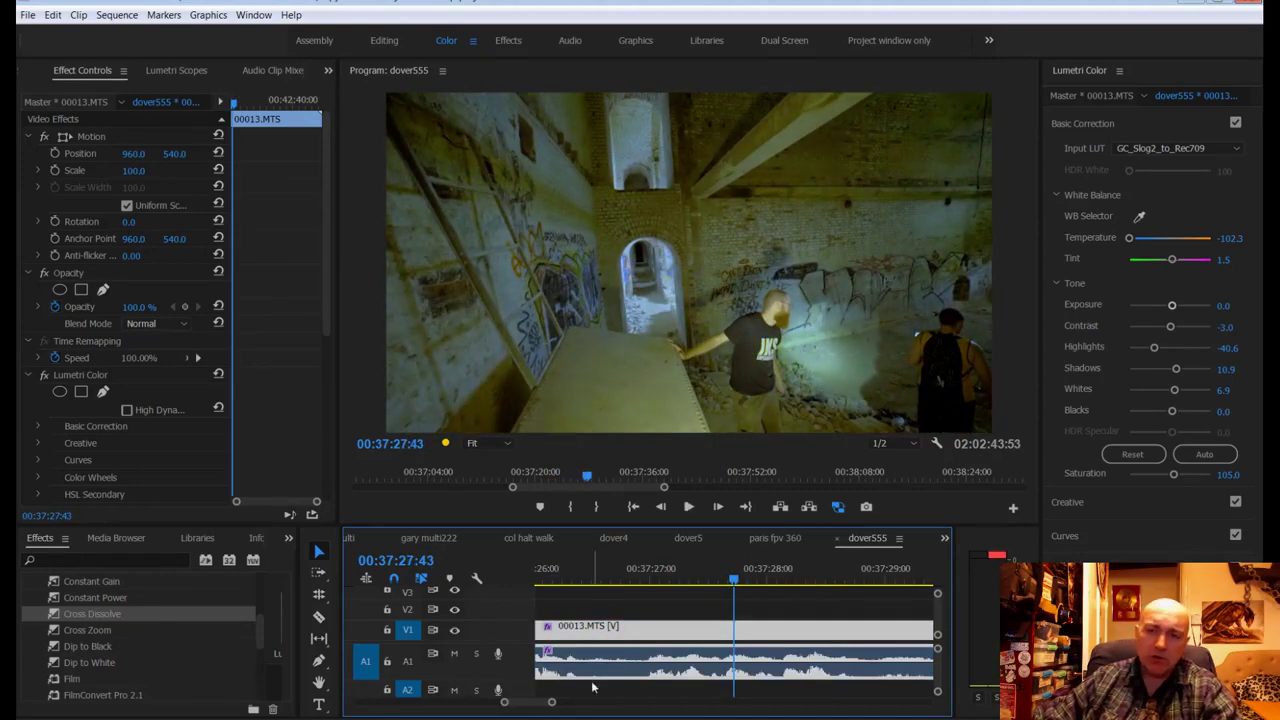
left_click_drag(556, 704, 568, 708)
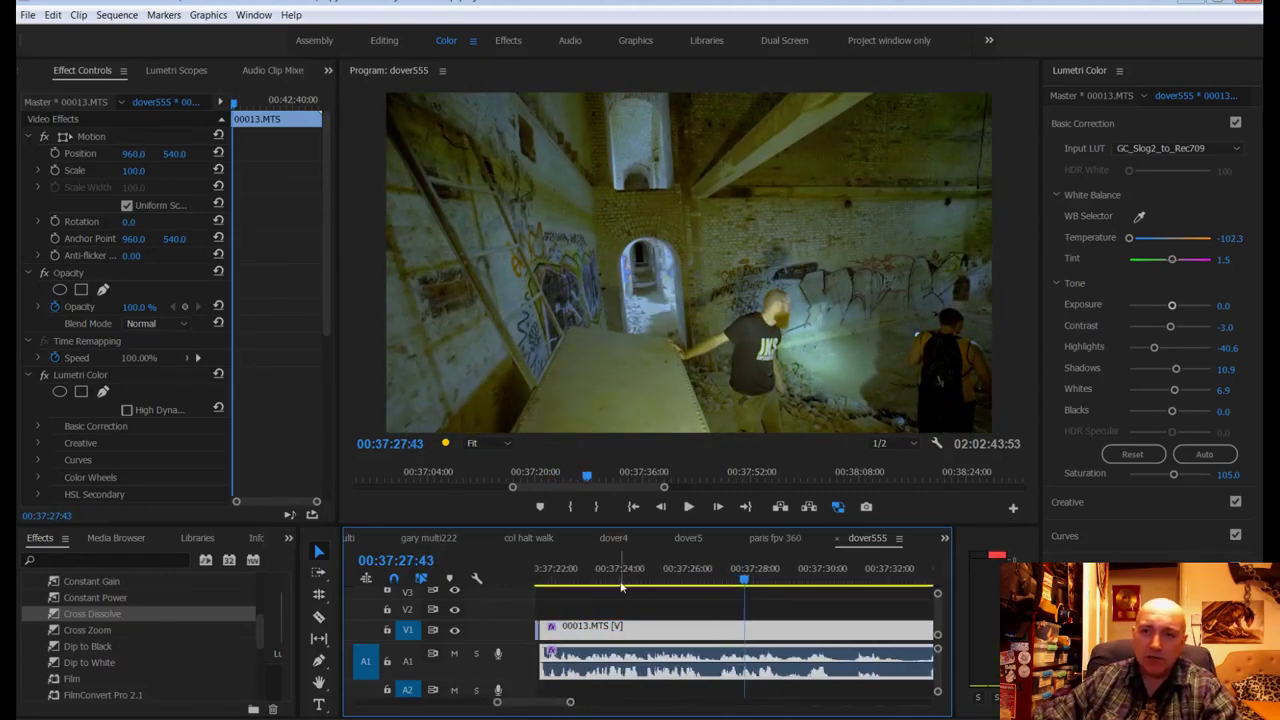
Step: Replay the short stretch across the audio gap in the 00013.MTS footage from about 00:37:21:34
left_click_drag(621, 587, 536, 590)
key("space")
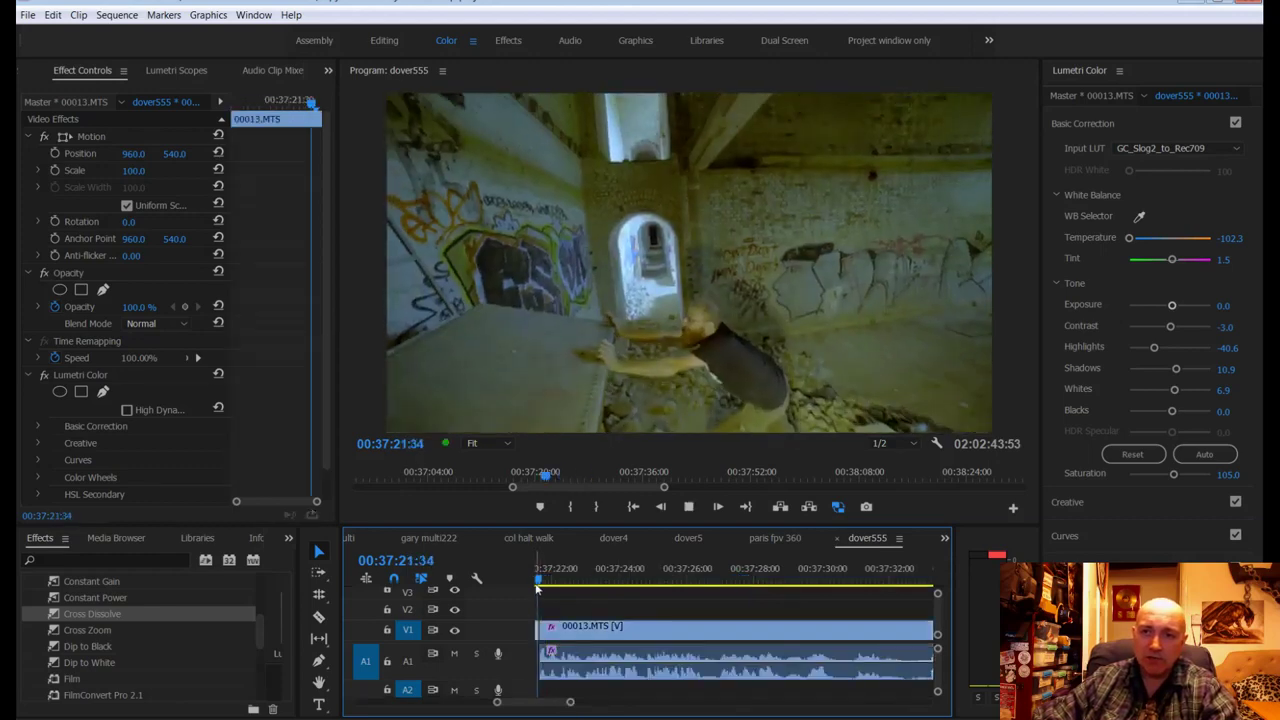
key("space")
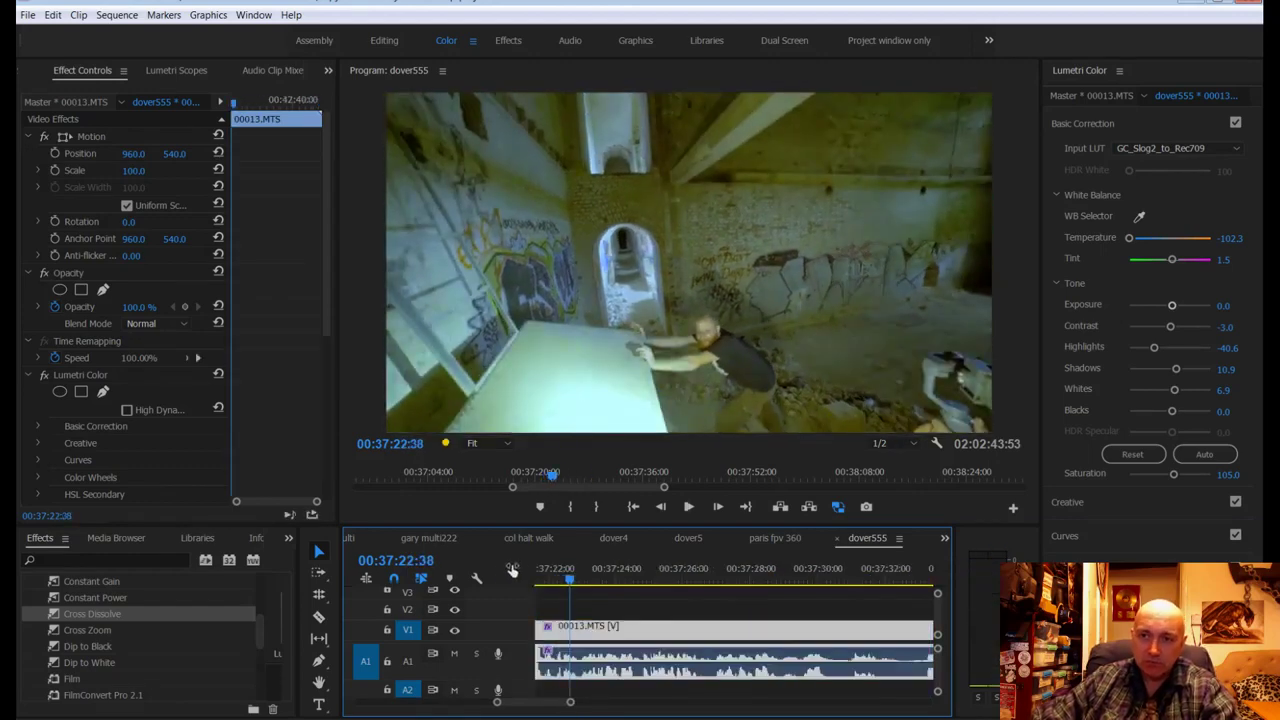
Step: Split the 00013.MTS clip at 00:37:20:24 and delete the footage between that cut and 00:37:21:36
left_click_drag(567, 578, 594, 582)
key("space")
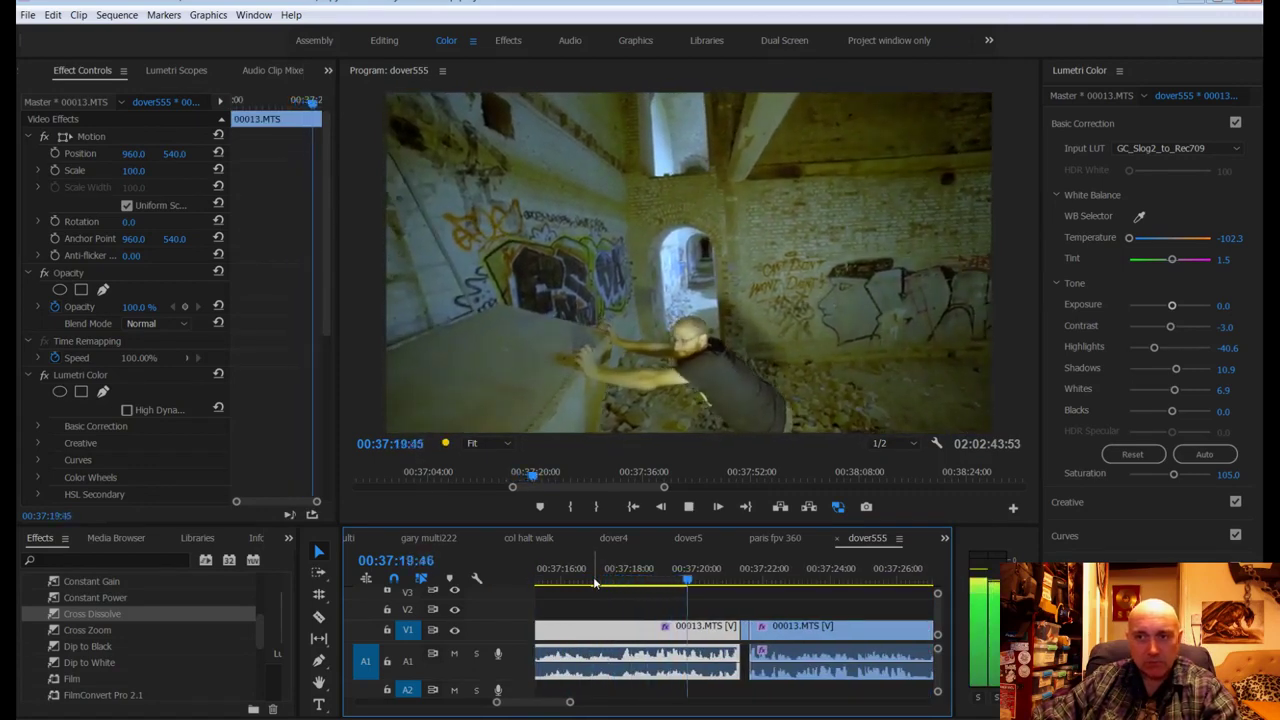
key("space")
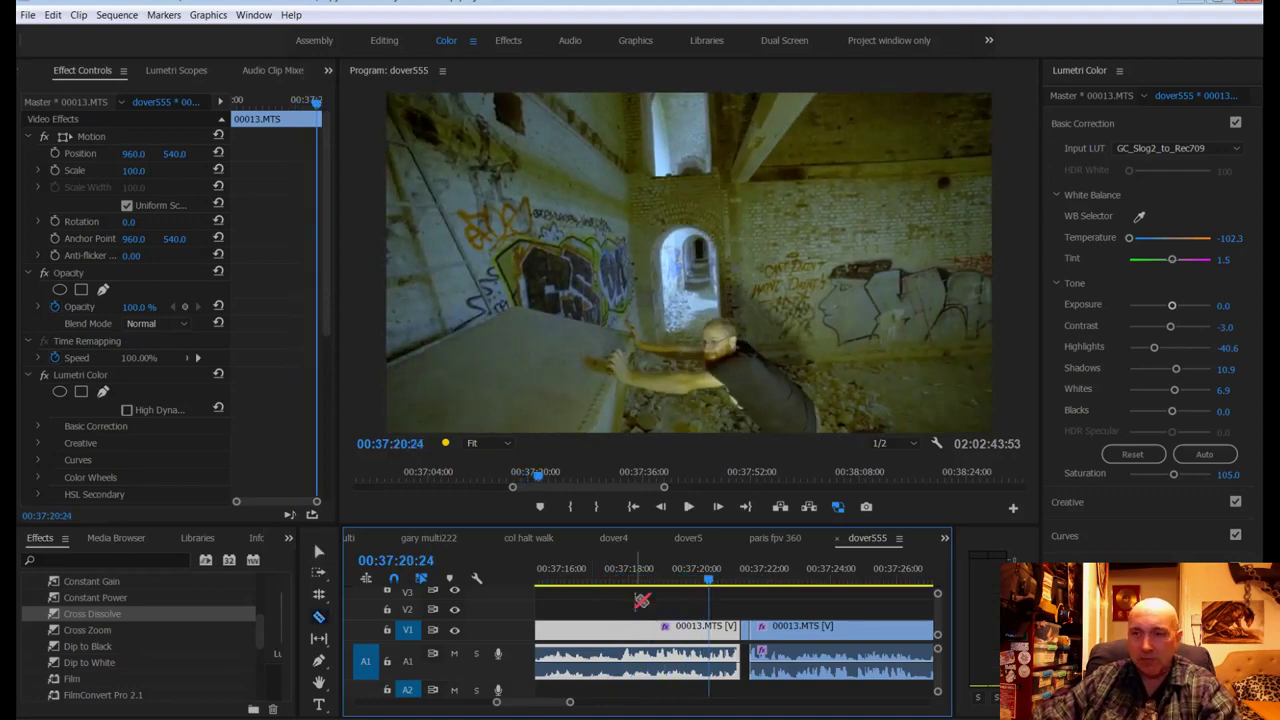
left_click(709, 630)
key("v")
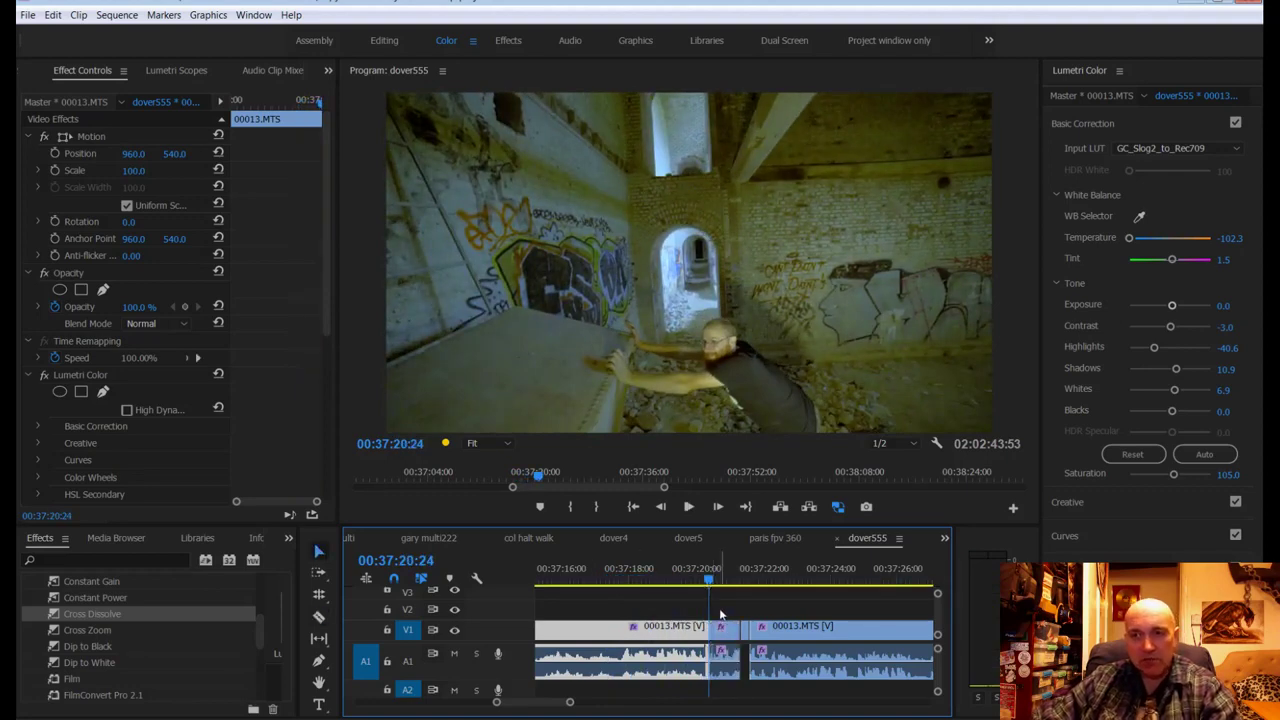
left_click(724, 628)
key("Delete")
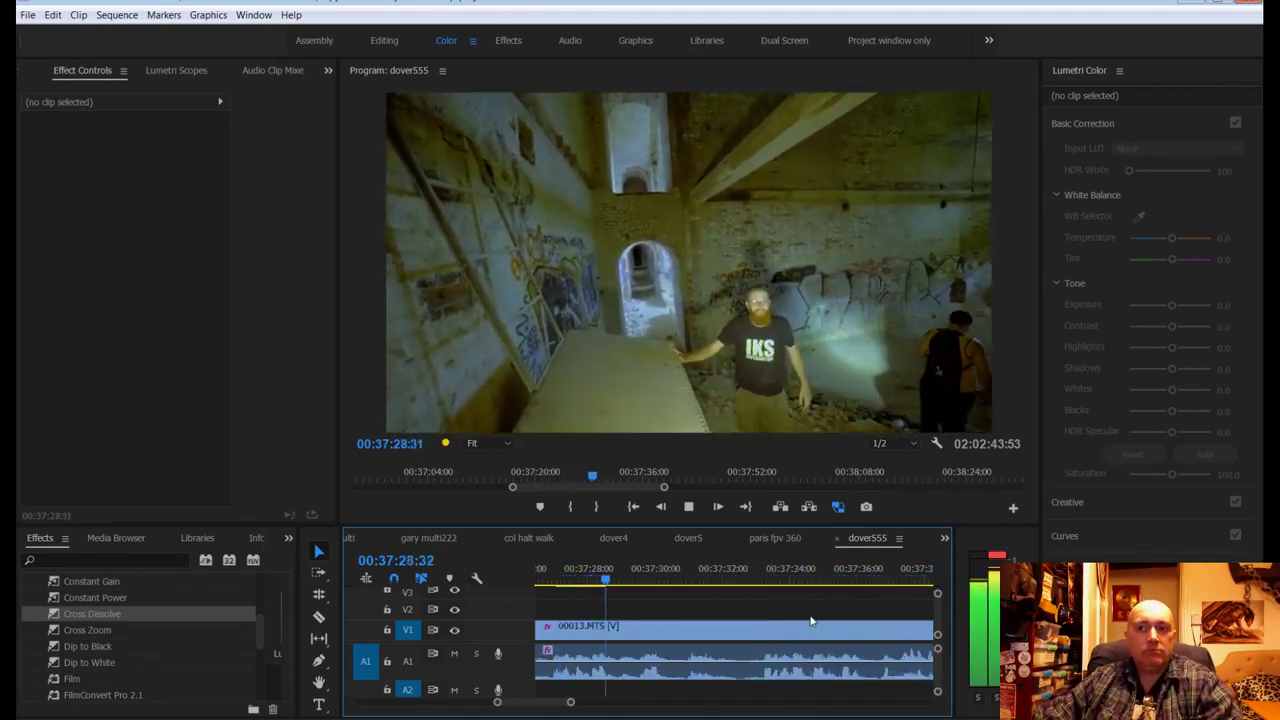
Step: Stop playback, return to about 00:37:22:06 and replay the start of the 00013.MTS clip after the gap
left_click(811, 622)
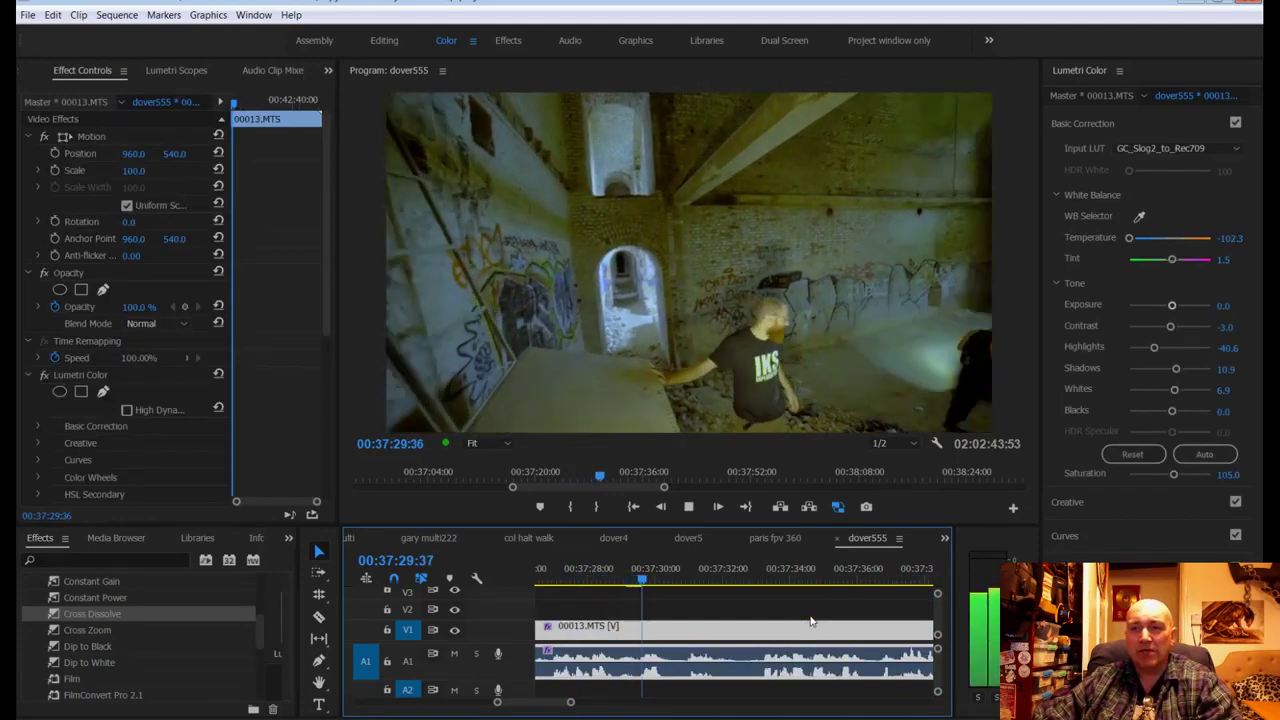
key("space")
scroll(638, 578, "up", 5)
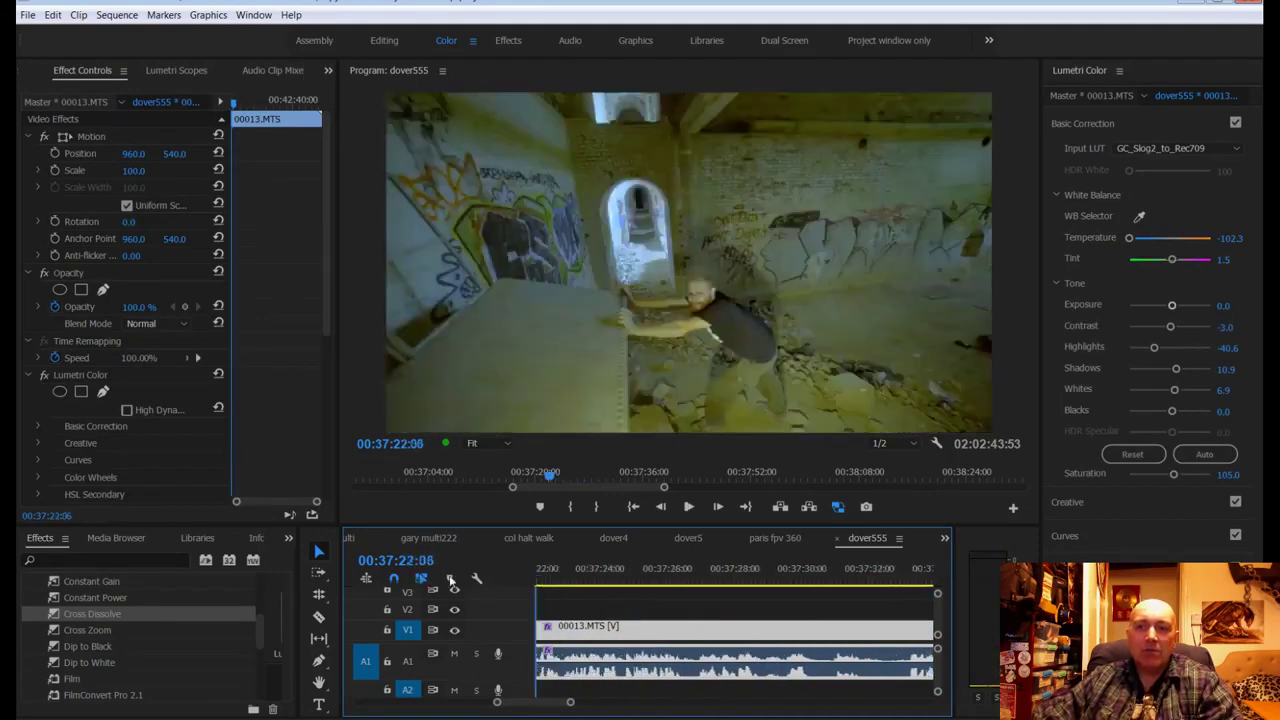
left_click_drag(573, 600, 569, 598)
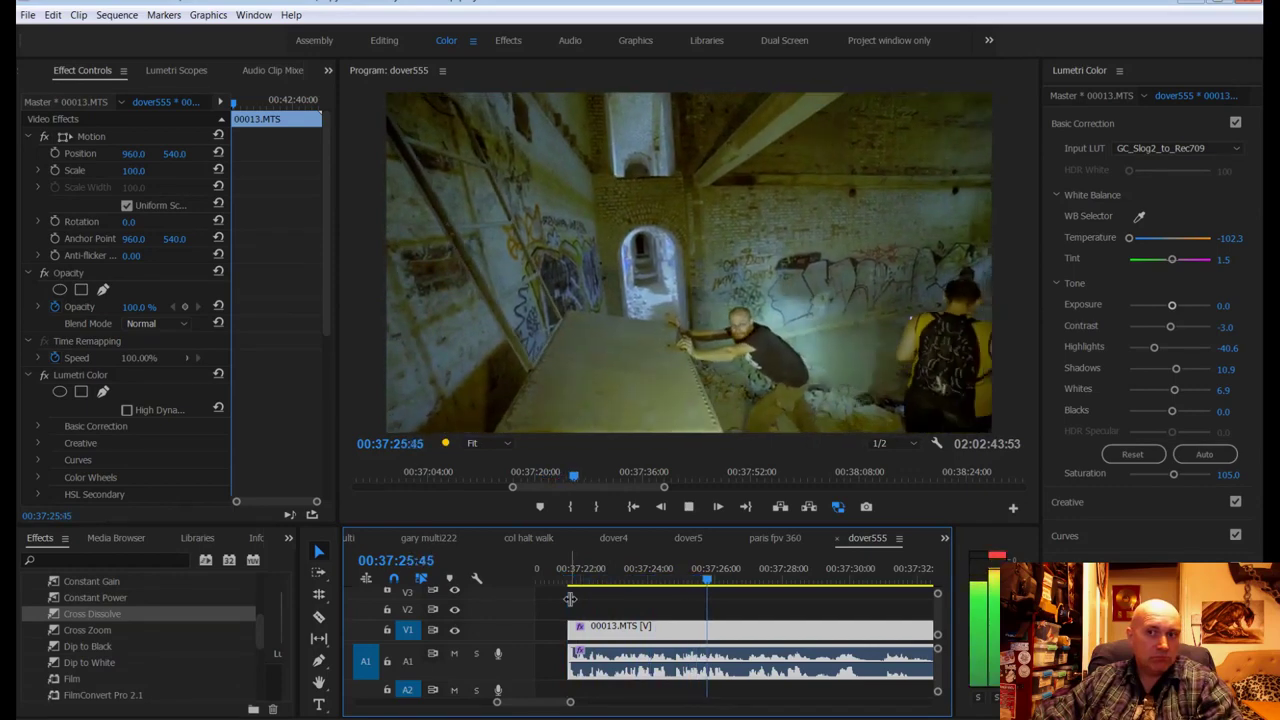
Step: Replay the footage leading up to the gap at 00:37:20:24 and ripple delete that gap
left_click_drag(572, 596, 683, 588)
key("space")
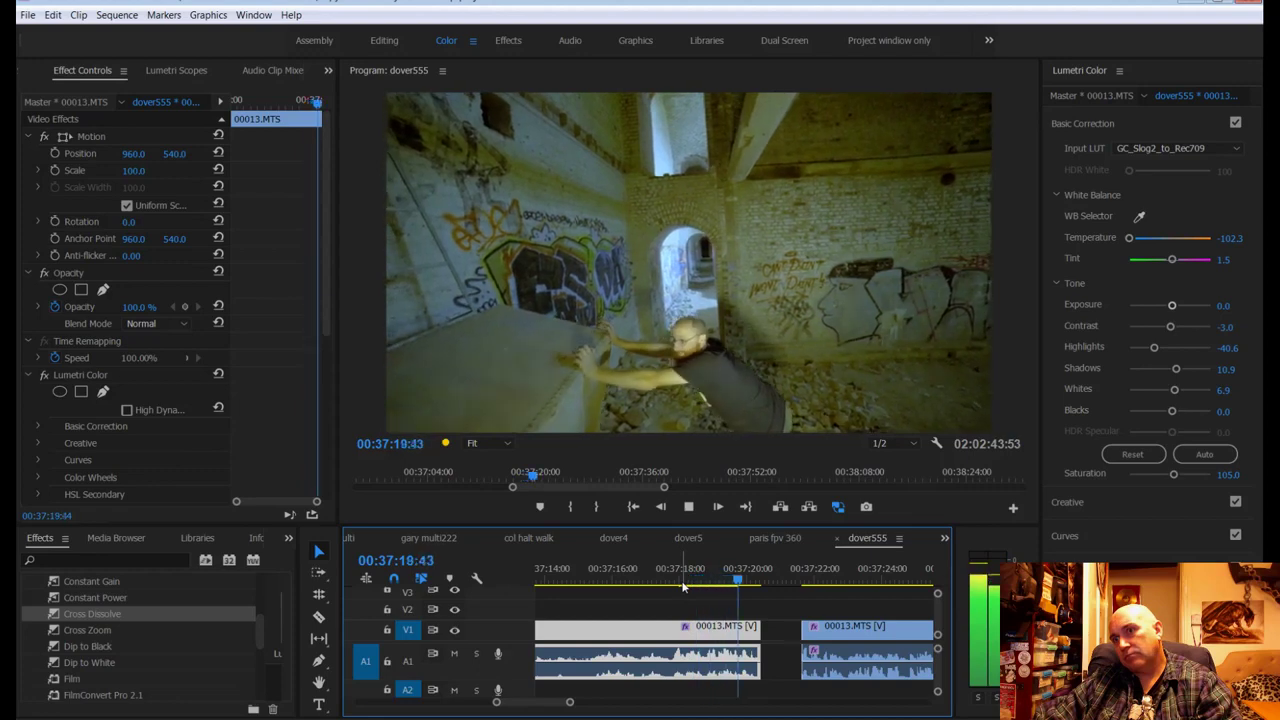
key("space")
right_click(795, 625)
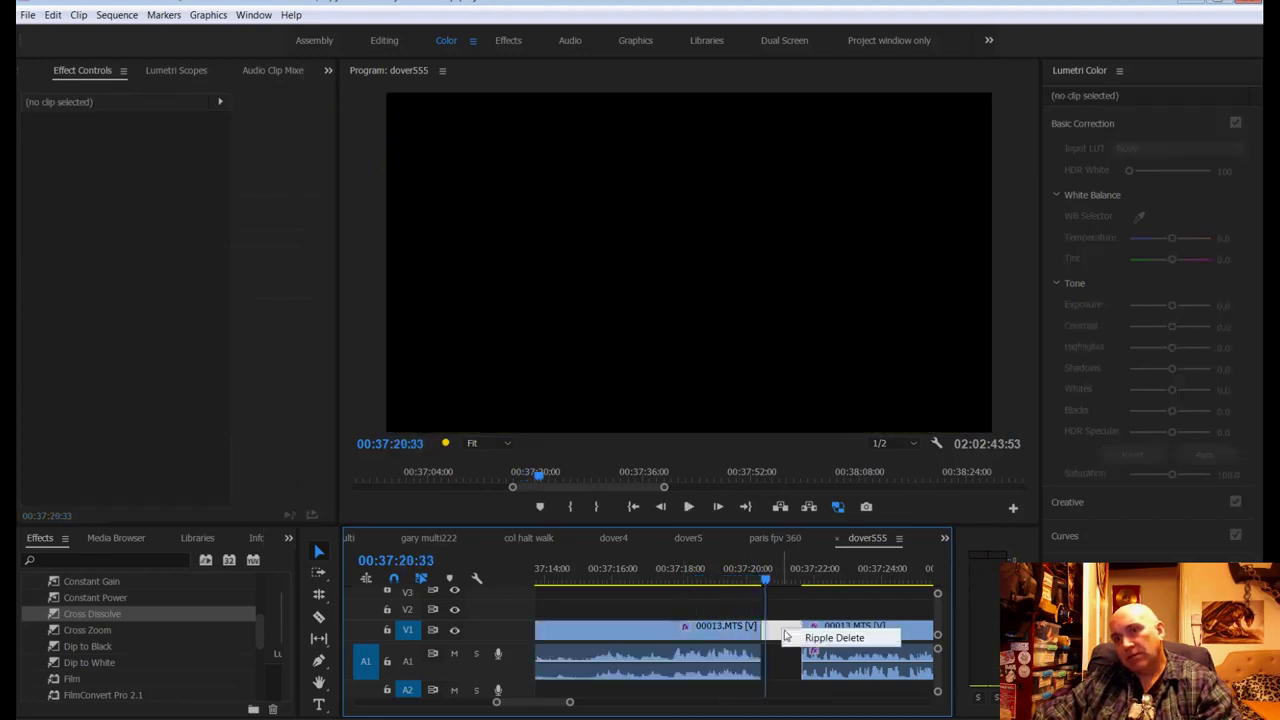
left_click(815, 635)
left_click(825, 650)
Step: Play the 00013.MTS footage after the closed gap and stop just past 00:37:30:20
key("space")
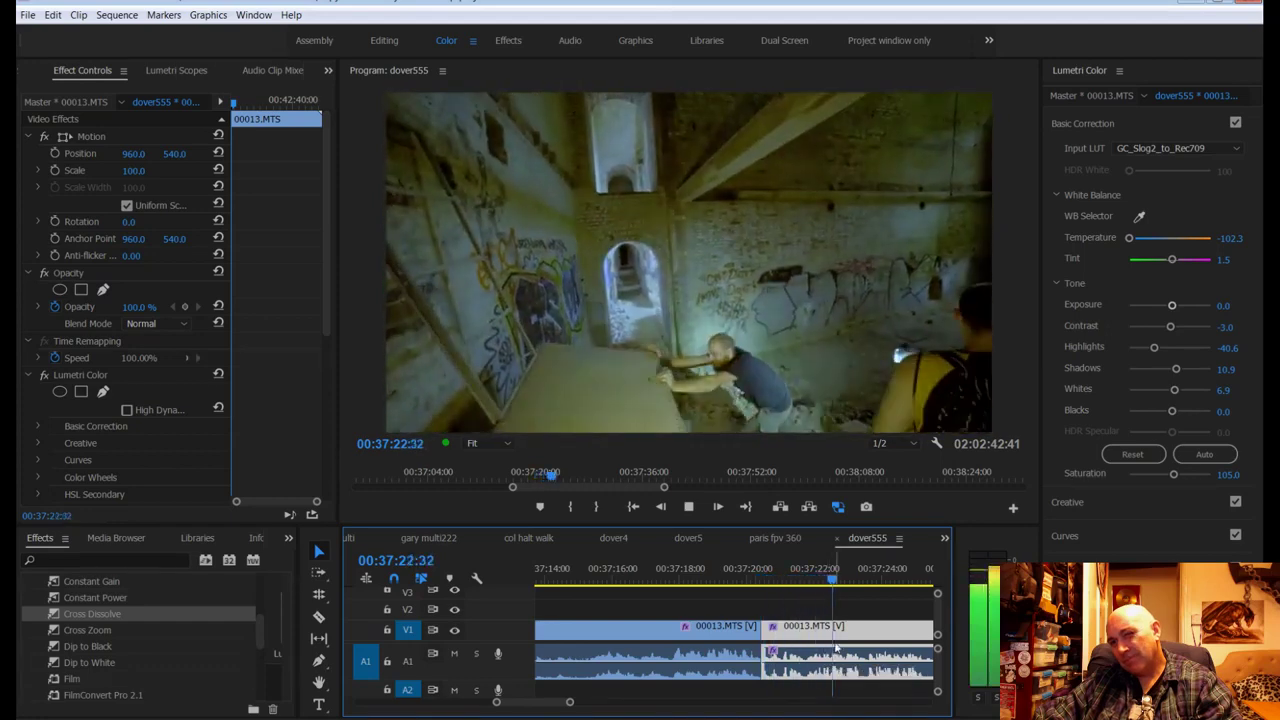
key("space")
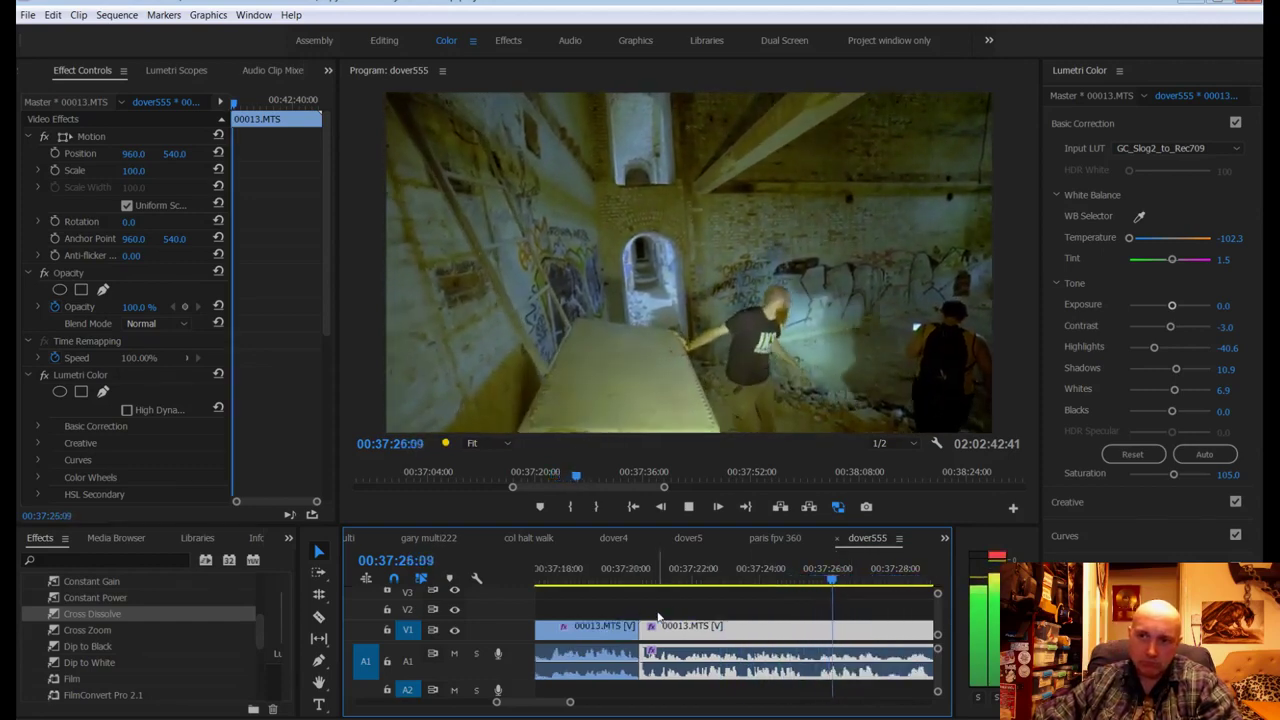
key("space")
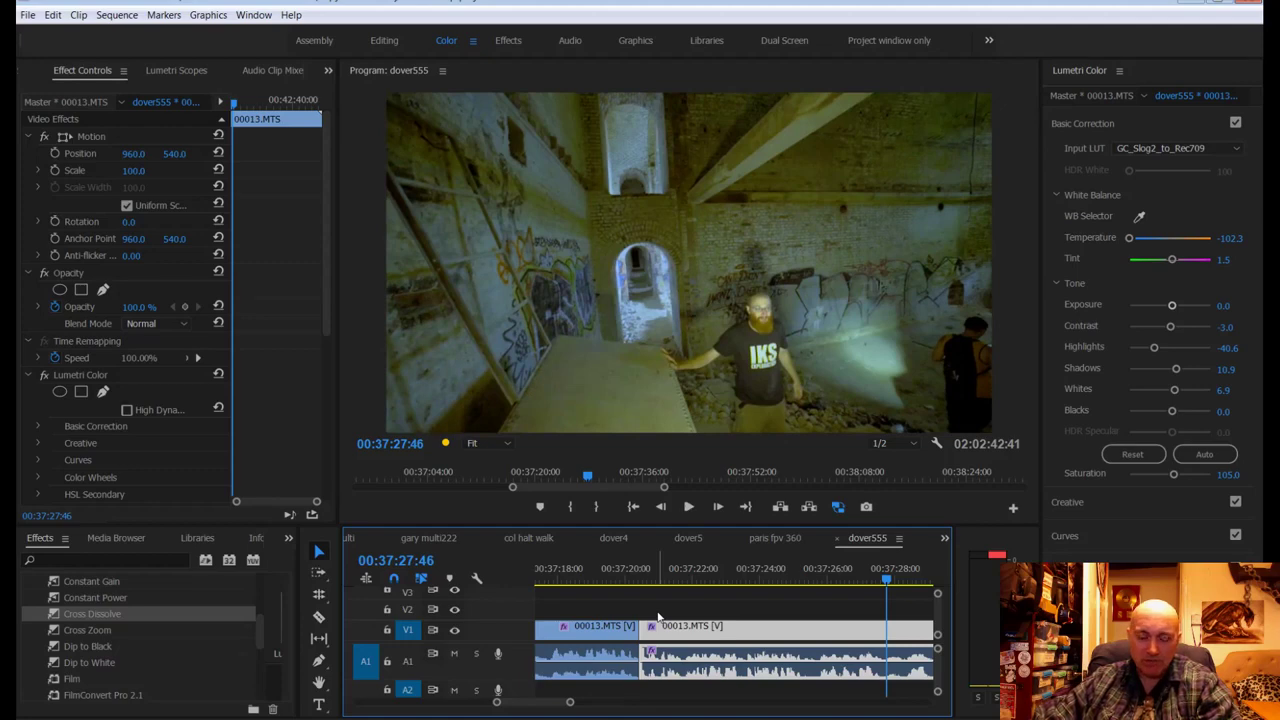
key("space")
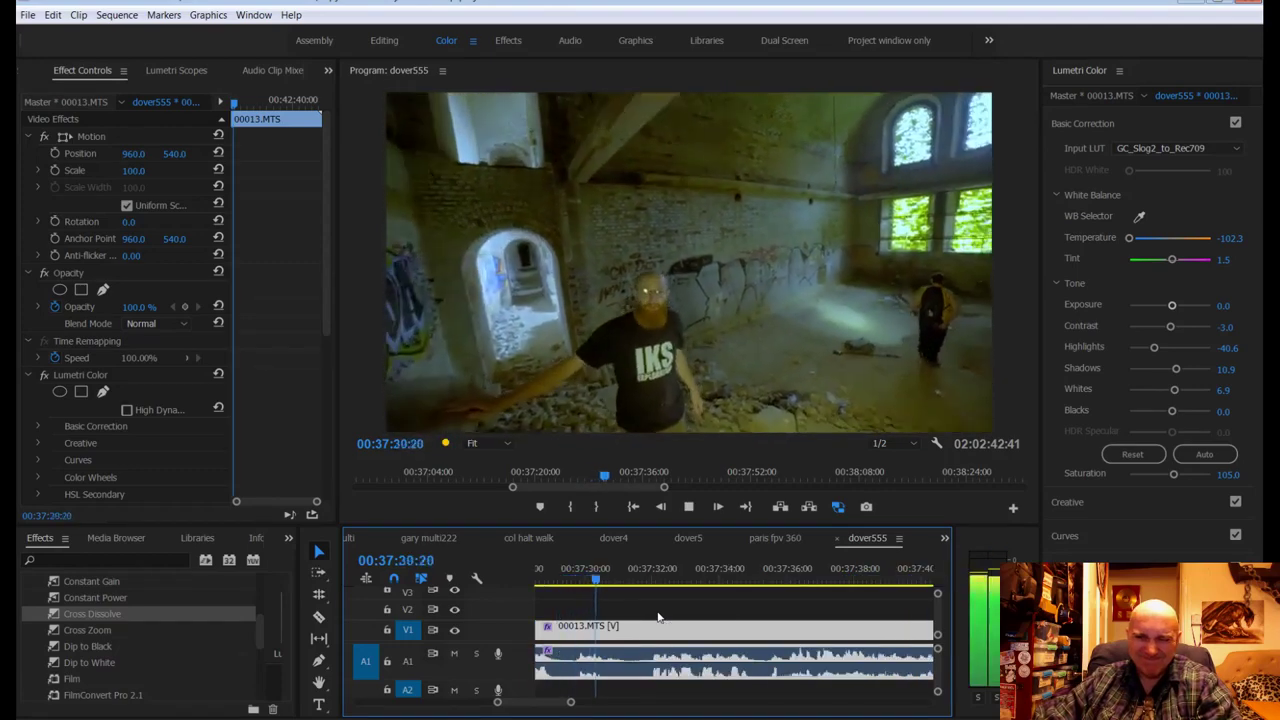
key("space")
Step: Split 00013.MTS at 00:37:29:38, ripple delete the segment between 00:37:20:24 and that split, and save the project
left_click_drag(636, 586, 574, 586)
key("c")
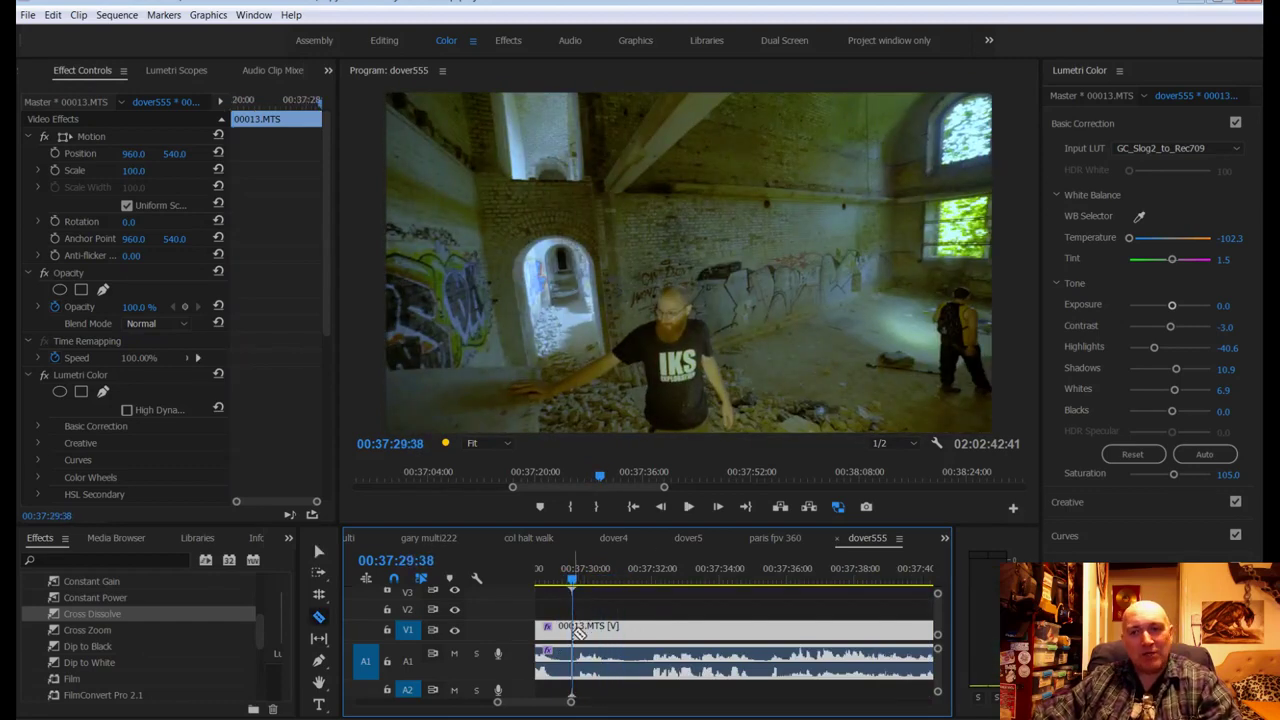
left_click(575, 626)
right_click(576, 628)
left_click(617, 119)
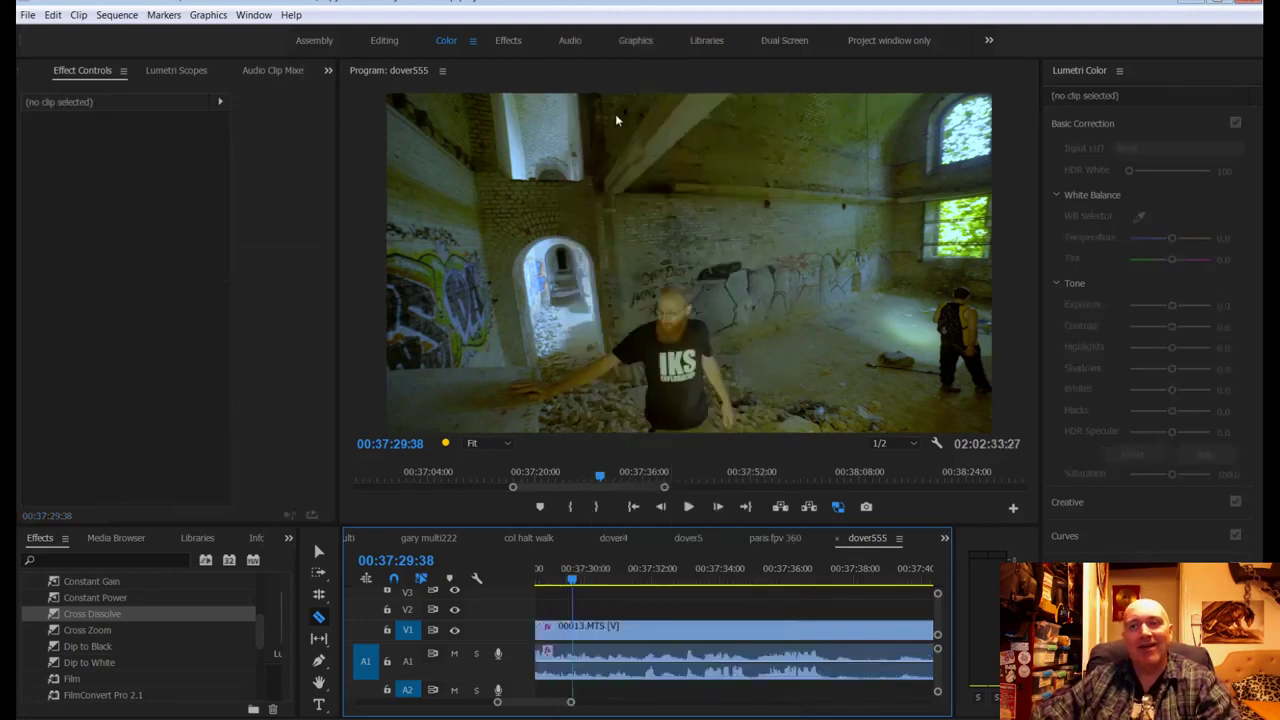
key("ctrl+s")
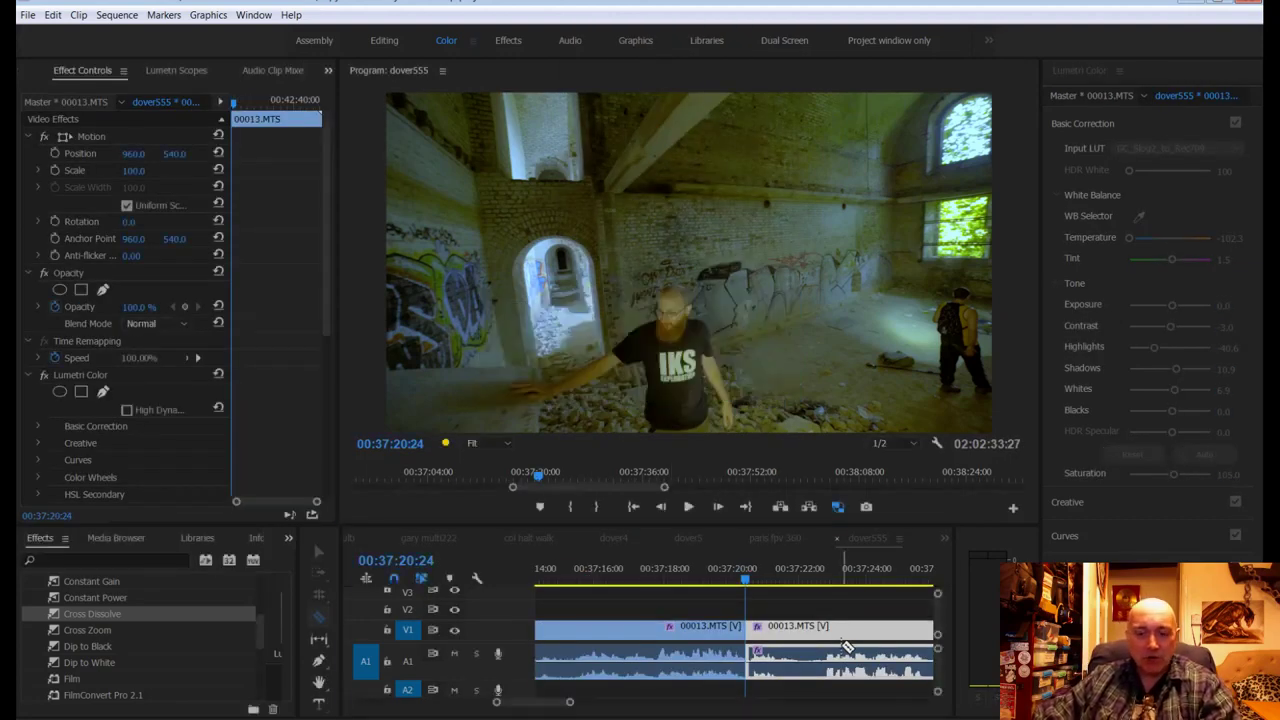
Step: Play from just before the 00:37:20:24 join through the following footage and stop at 00:37:44:05
left_click_drag(736, 580, 731, 580)
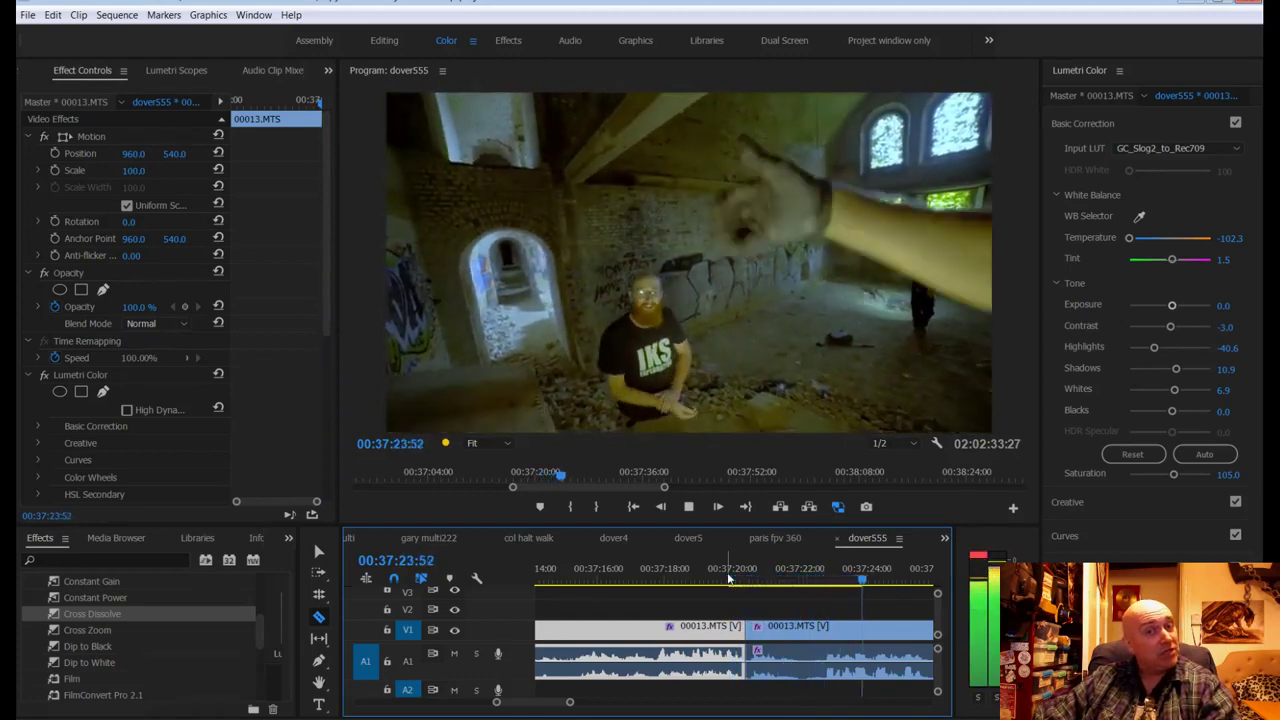
key("space")
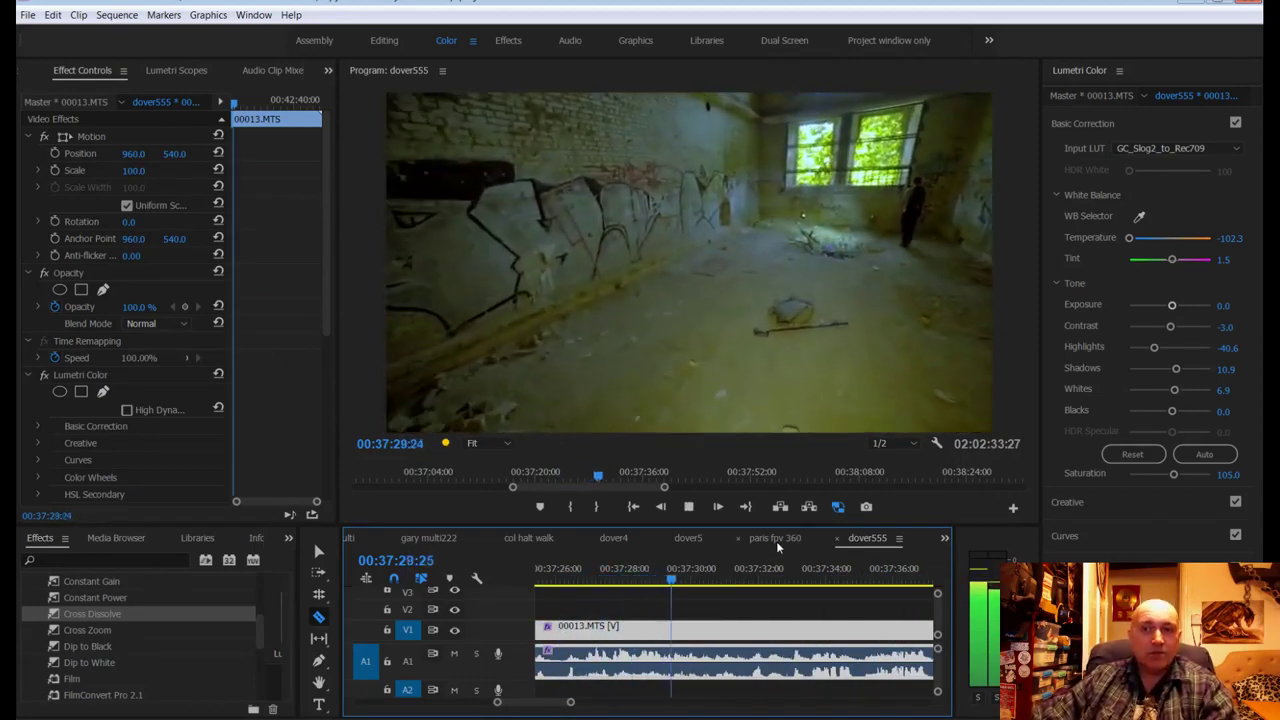
key("space")
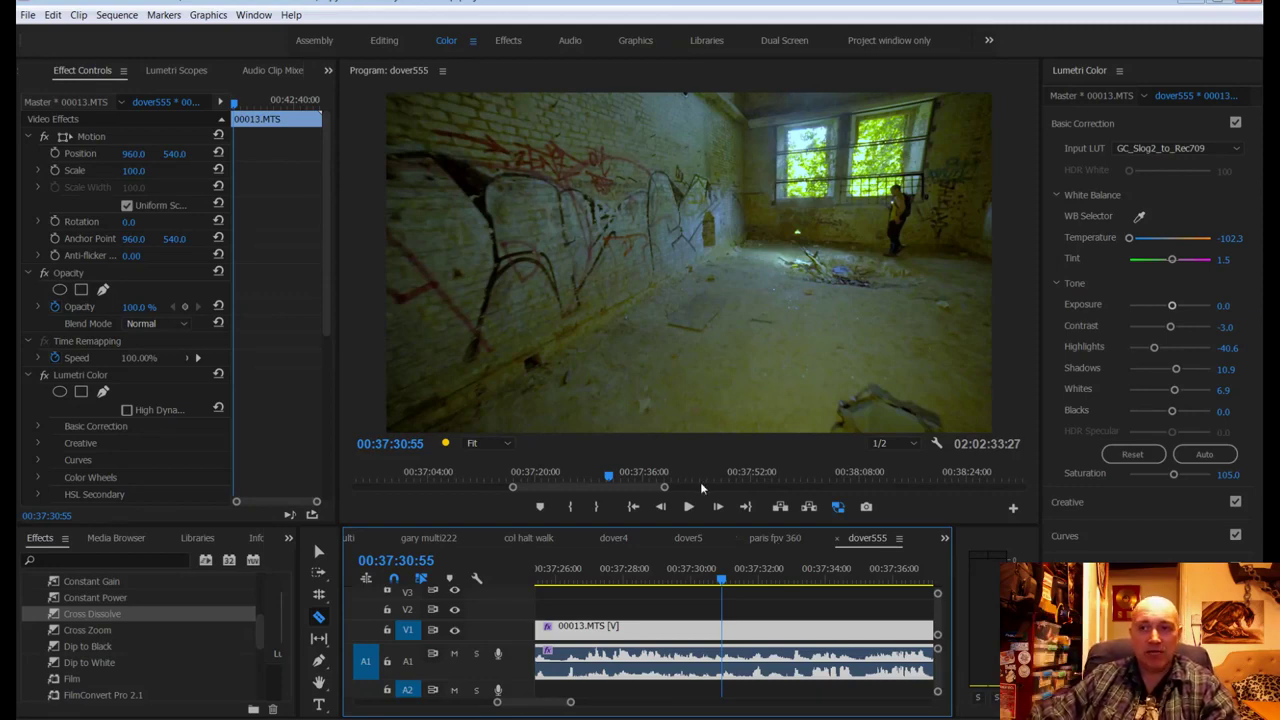
key("space")
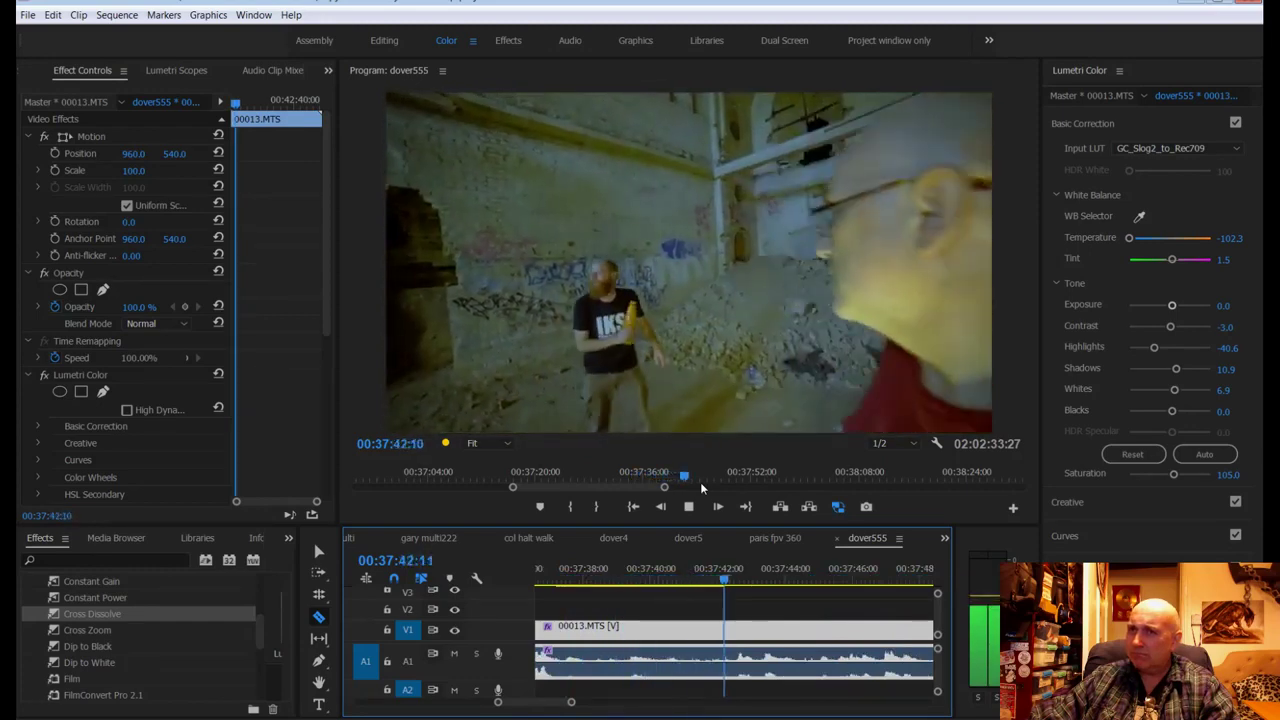
key("space")
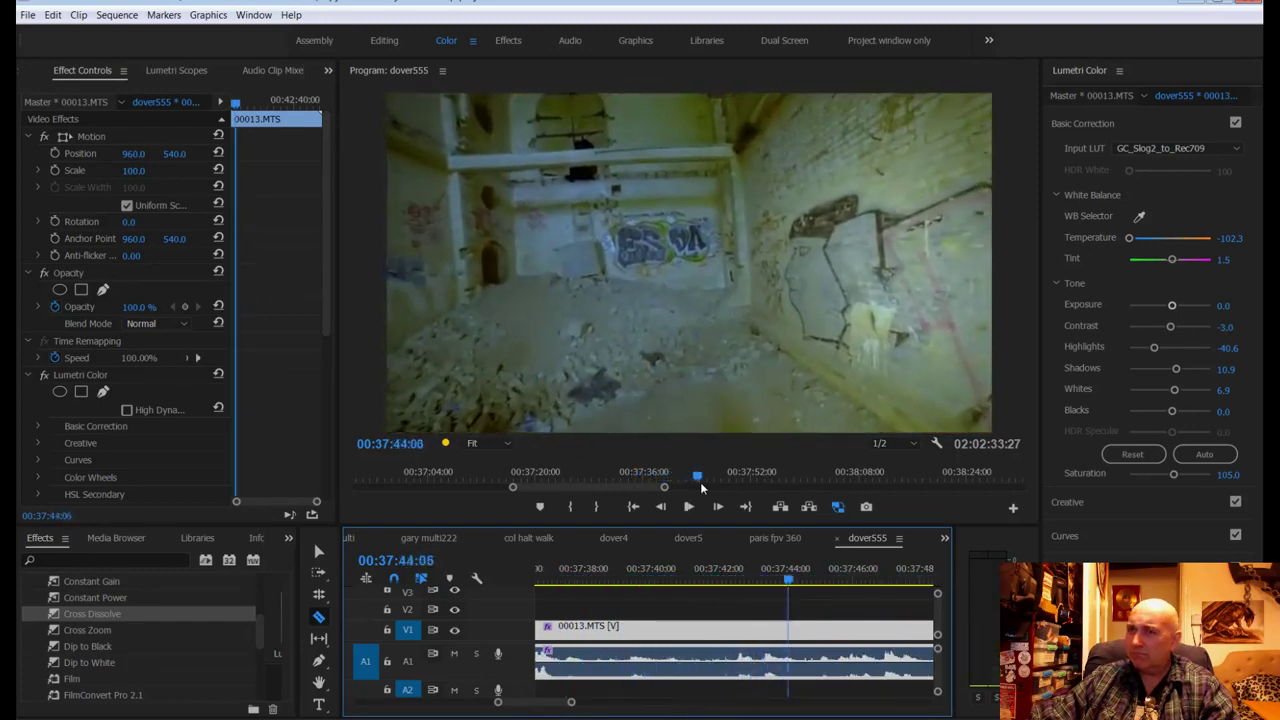
Step: Replay the passage between about 00:37:38 and 00:37:44 to find the next cut point, stopping at 00:37:39:15
left_click_drag(720, 580, 593, 581)
key("space")
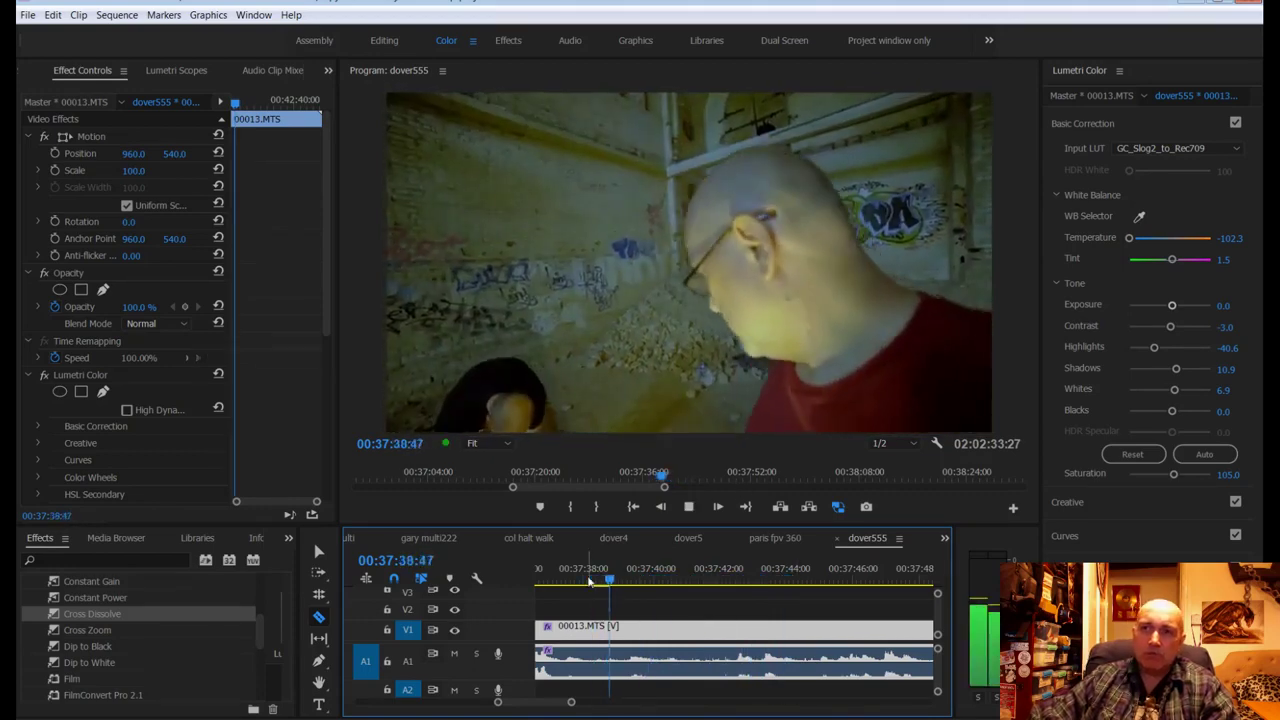
key("space")
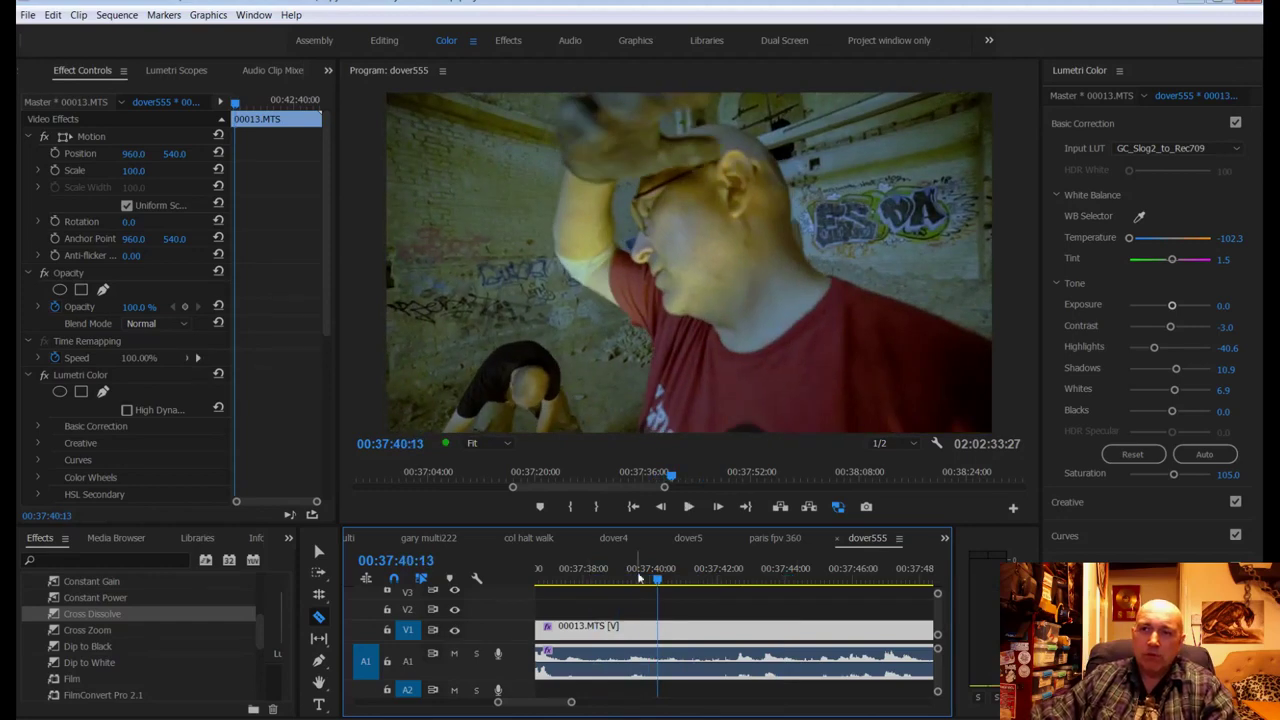
left_click_drag(643, 582, 624, 582)
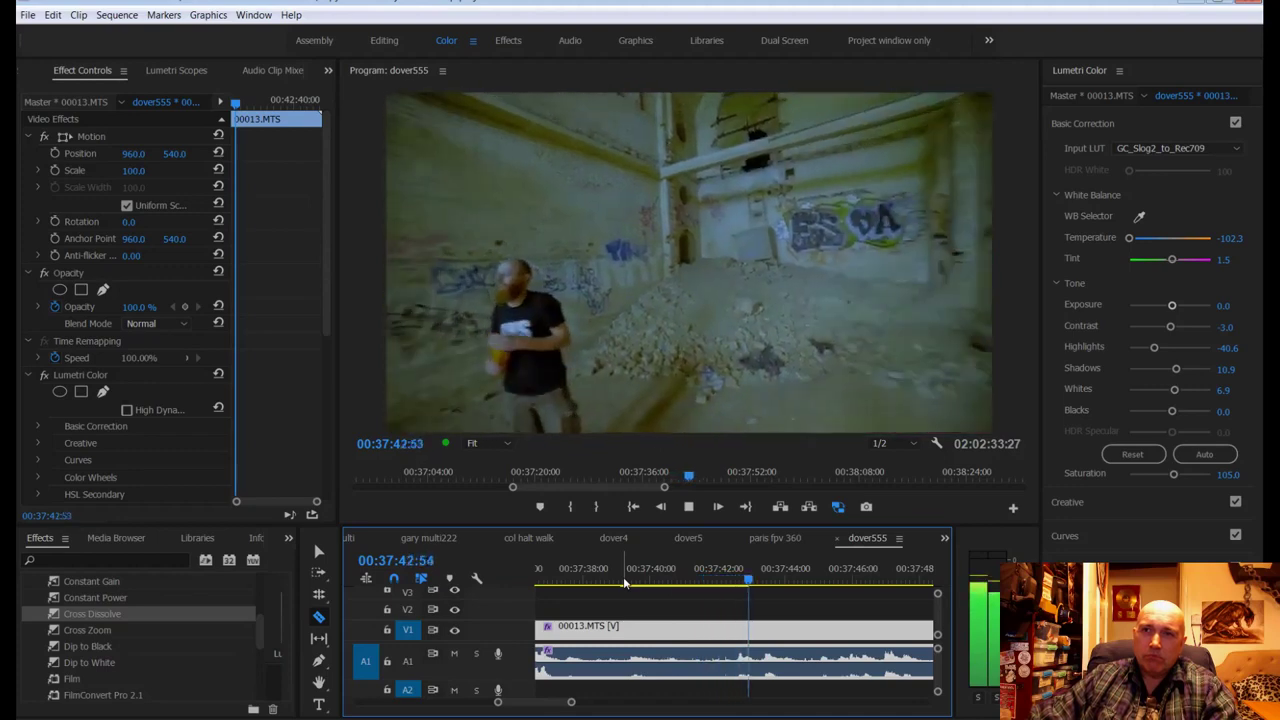
key("space")
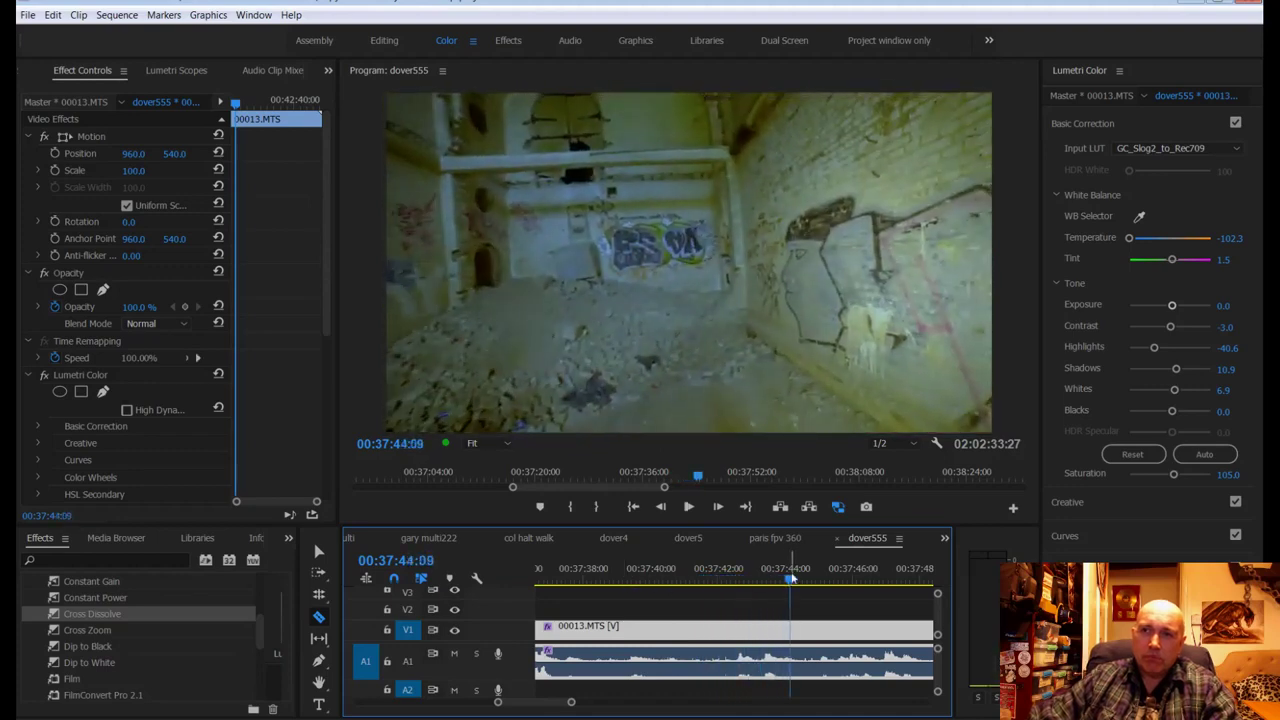
left_click_drag(705, 588, 613, 583)
key("space")
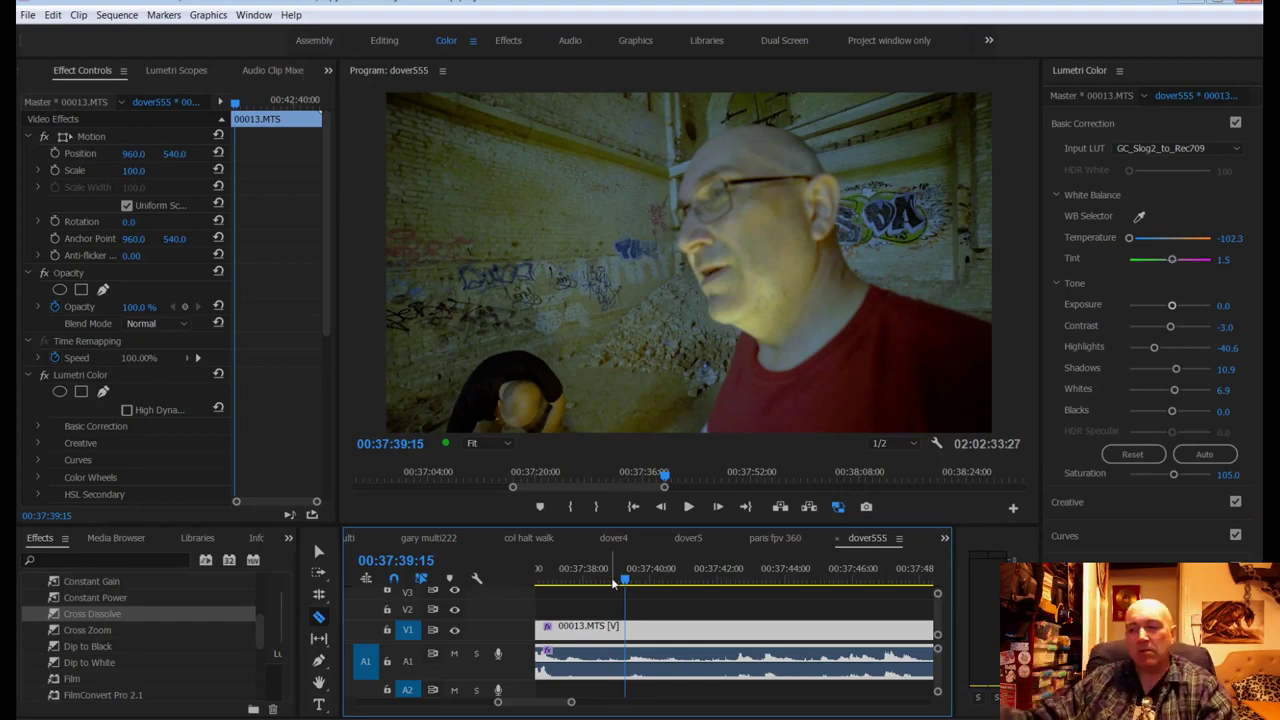
Step: Split the 00013.MTS clip at 00:37:39:14
key("space")
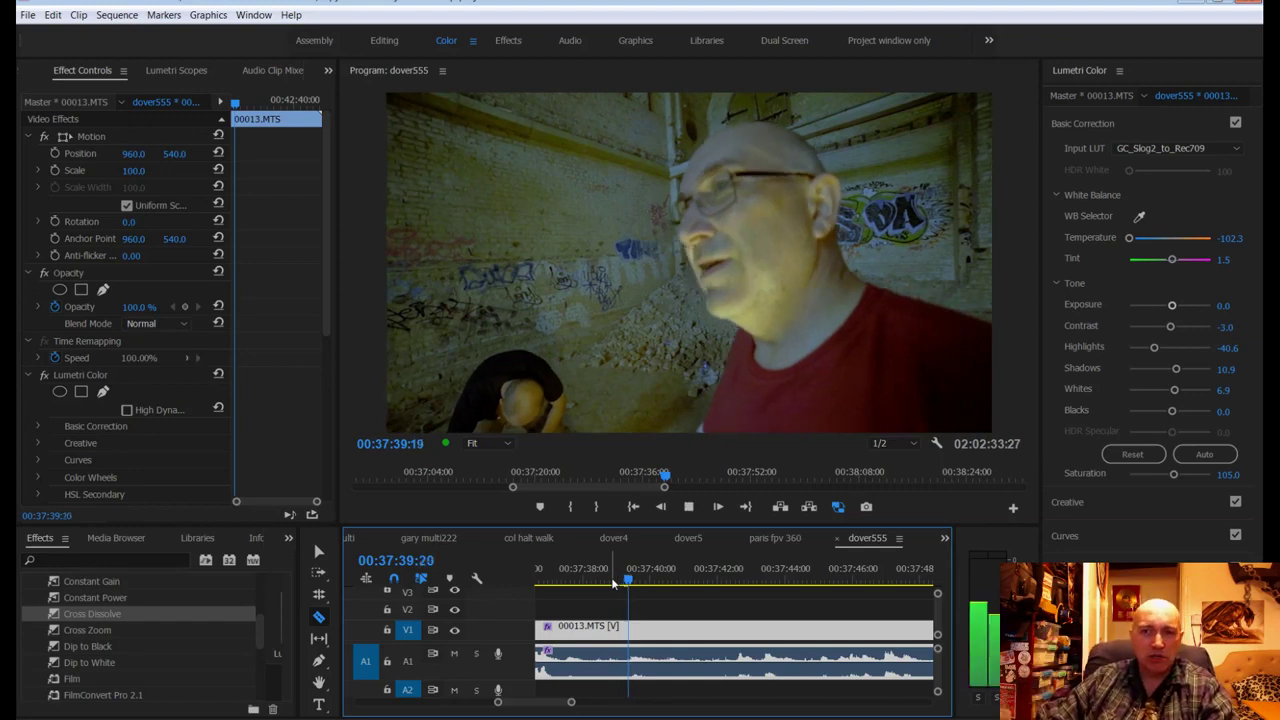
left_click_drag(637, 584, 625, 582)
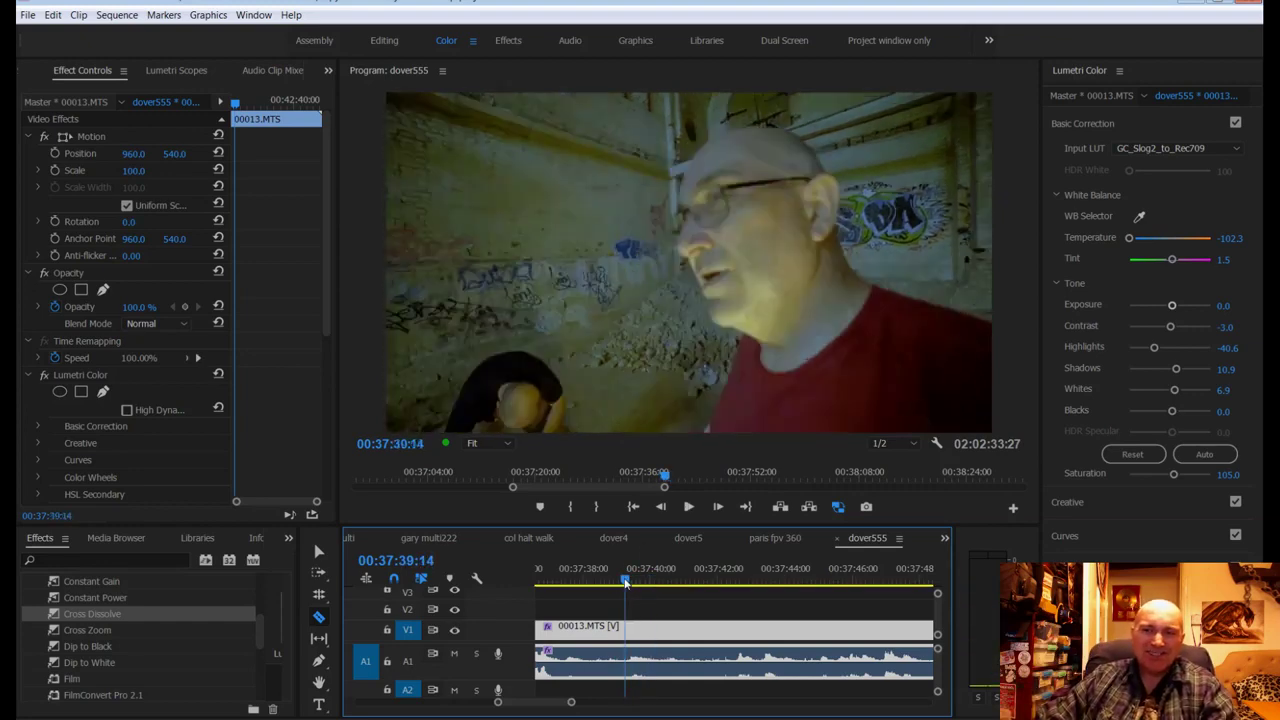
key("ctrl+k")
left_click(631, 640)
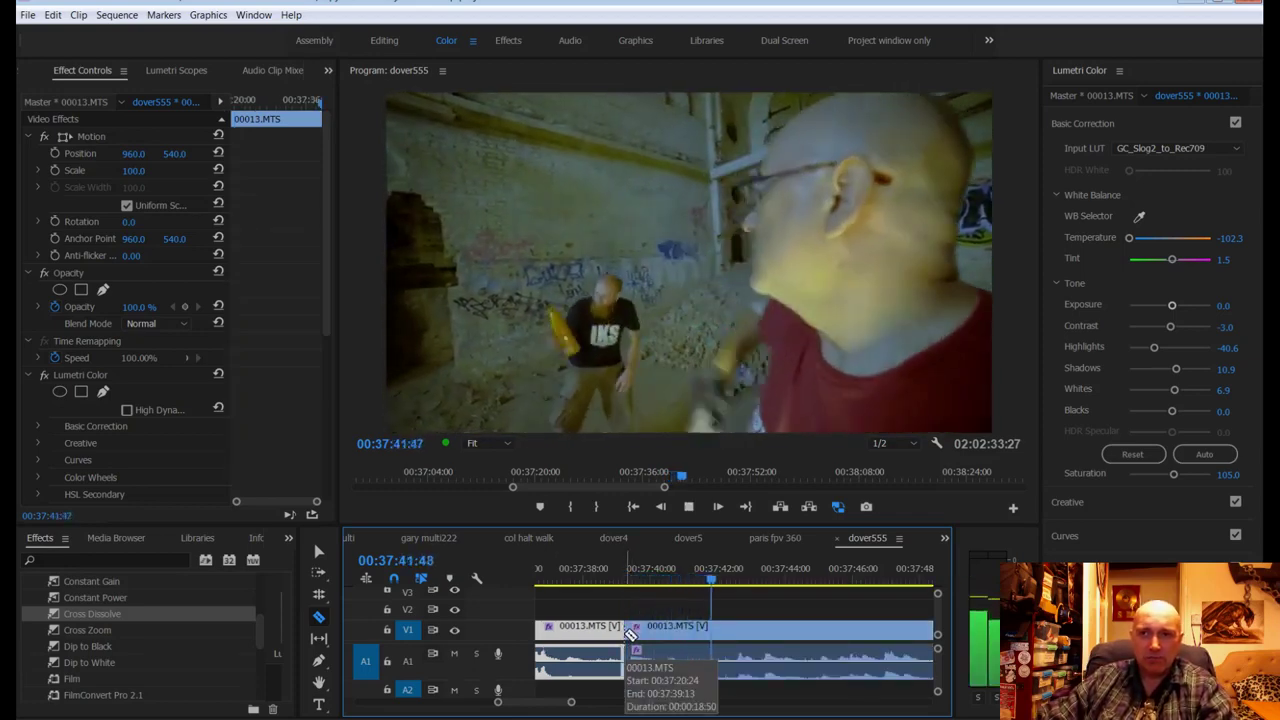
left_click(630, 635)
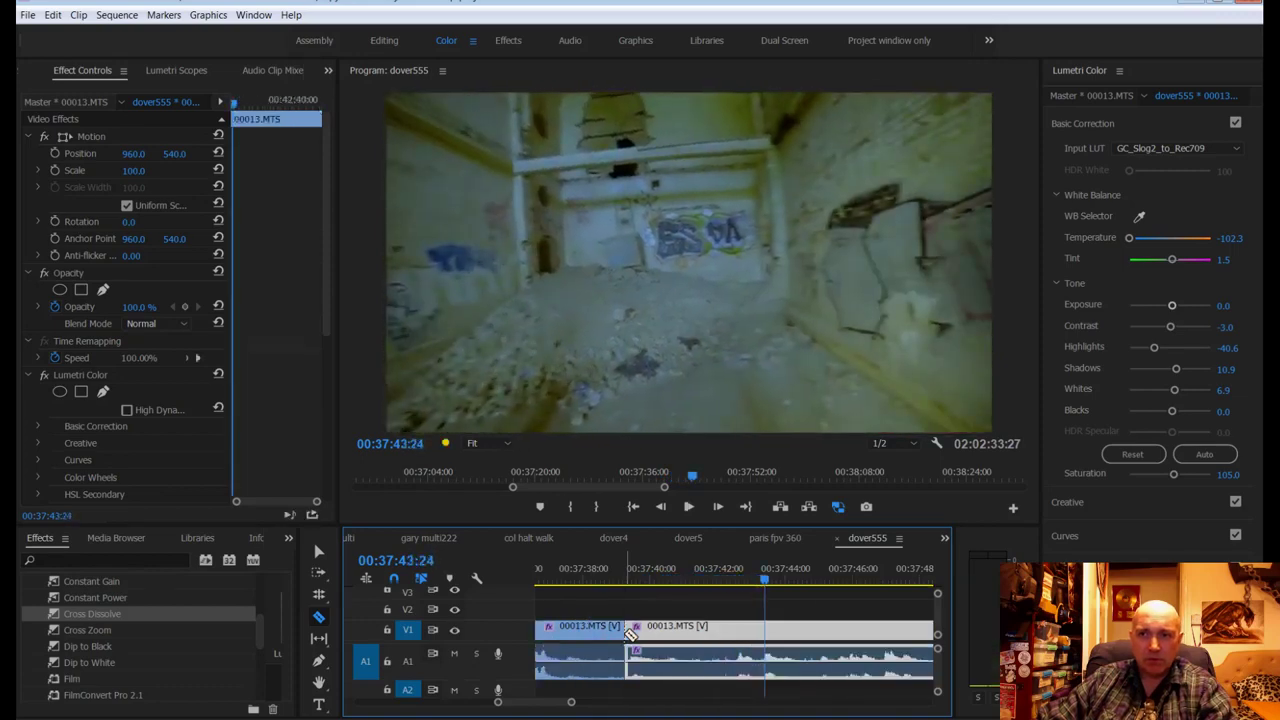
Step: Replay the footage after the 00:37:39:14 split from about 00:37:41:18 and stop at 00:37:42:14
left_click_drag(745, 585, 697, 594)
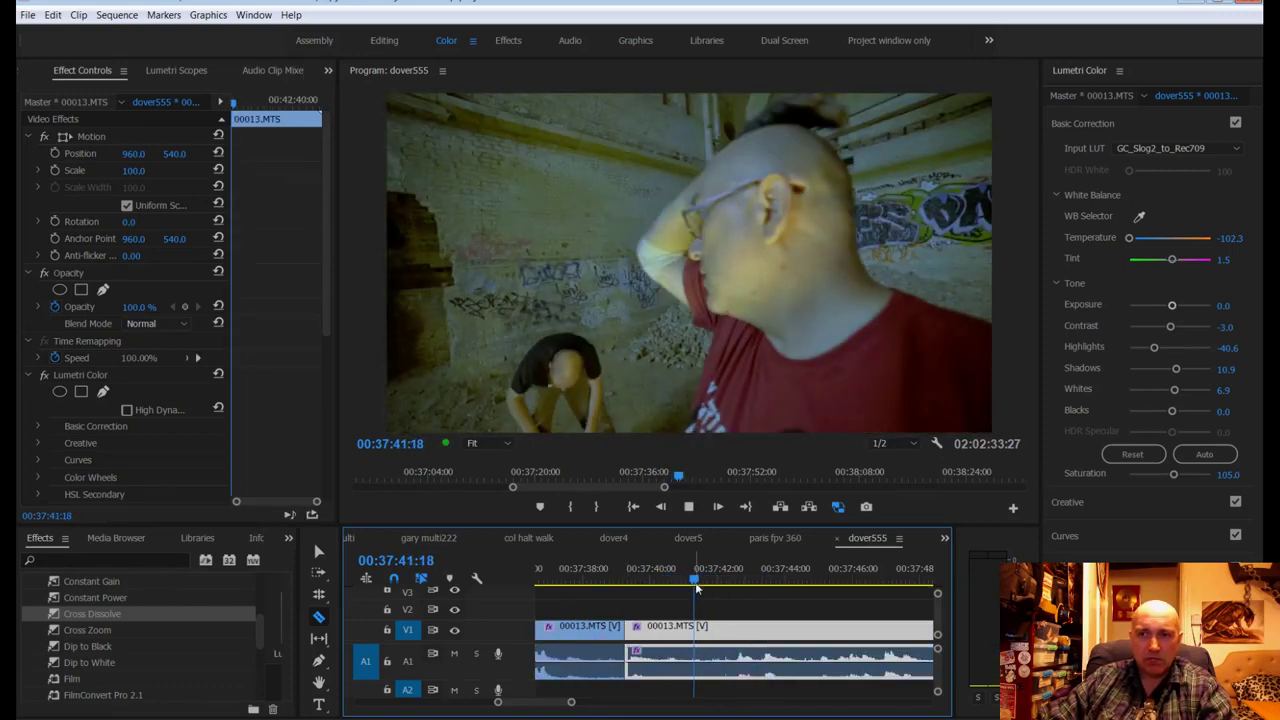
key("space")
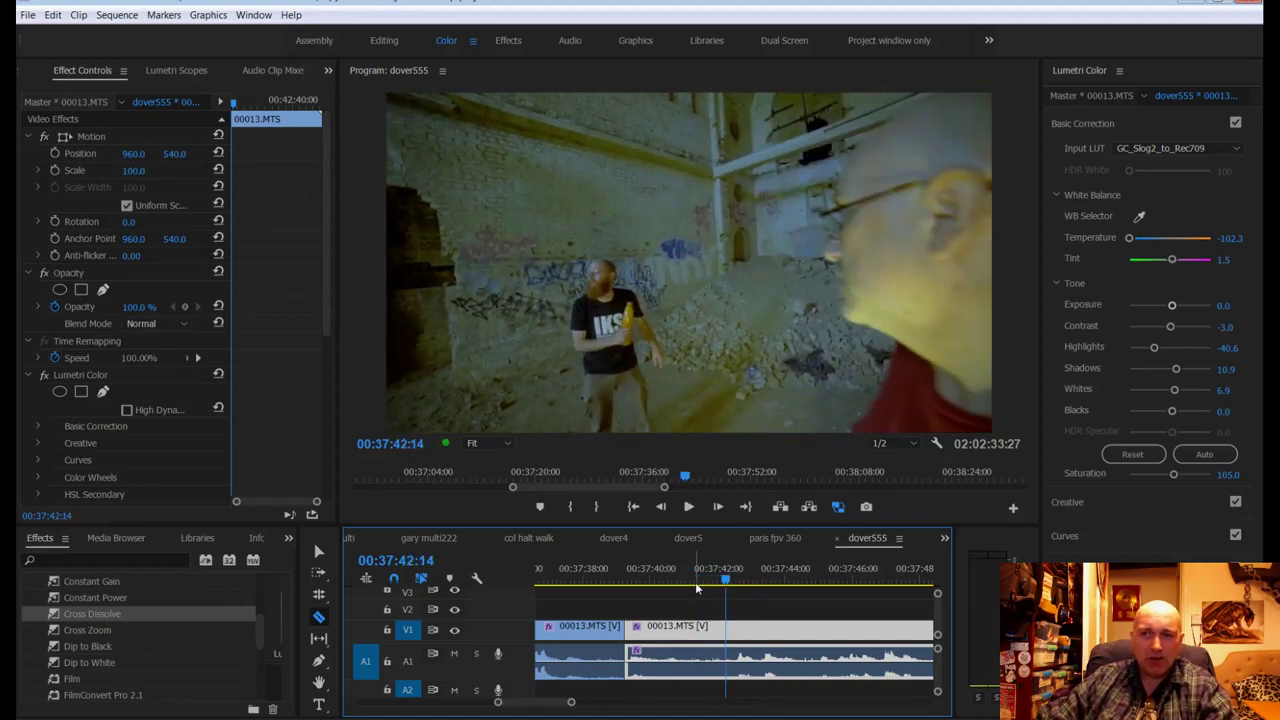
left_click(751, 338)
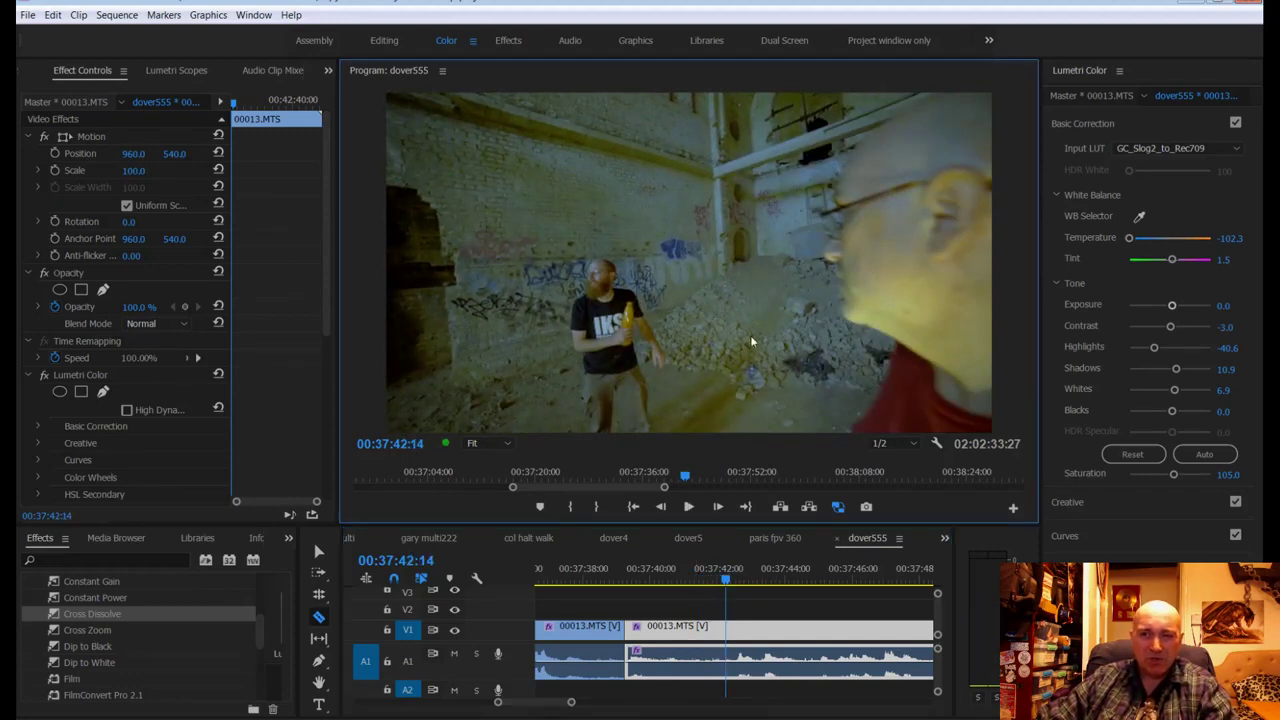
Step: Play the 00013.MTS footage from 00:37:42:14 to review the passage up to about 00:38:15
key("space")
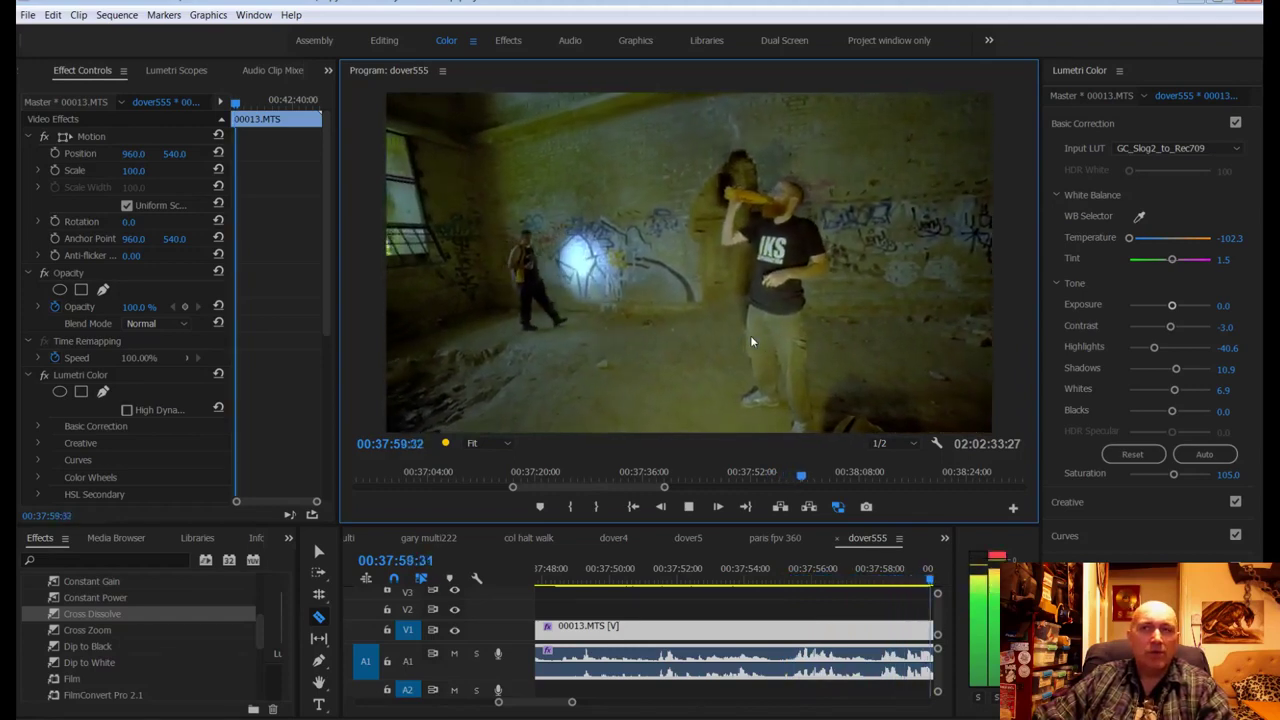
key("space")
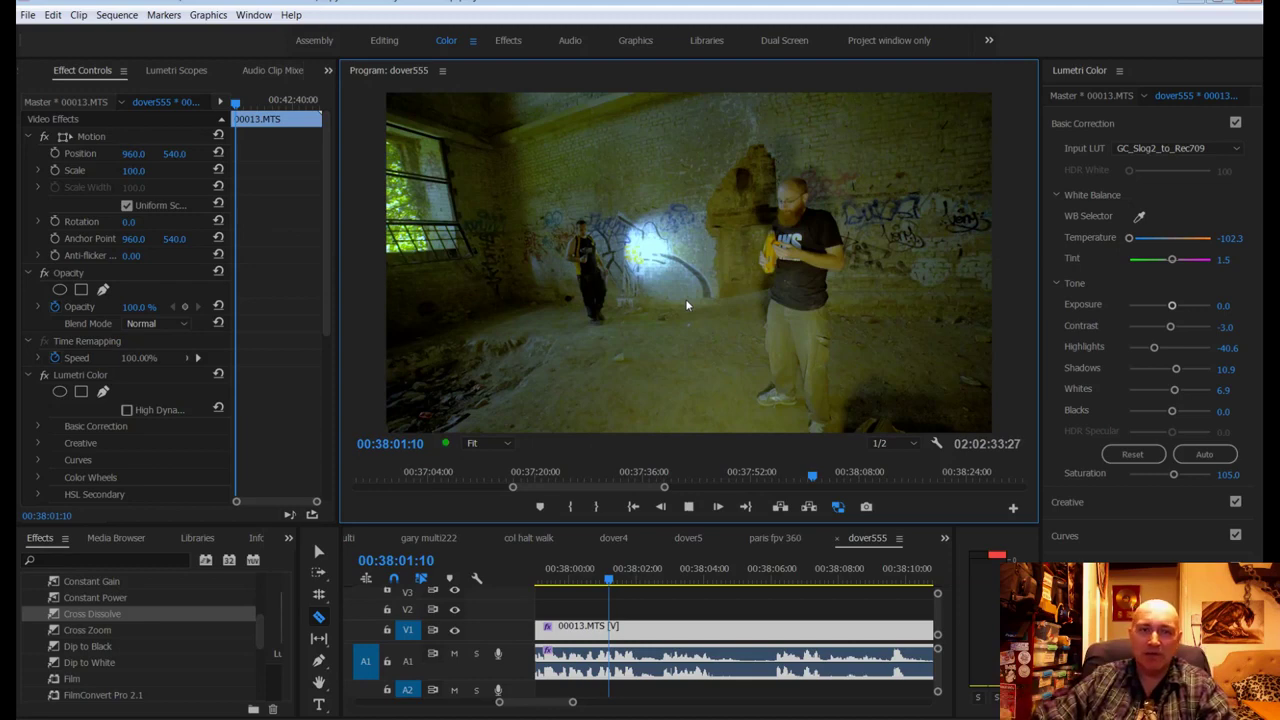
key("space")
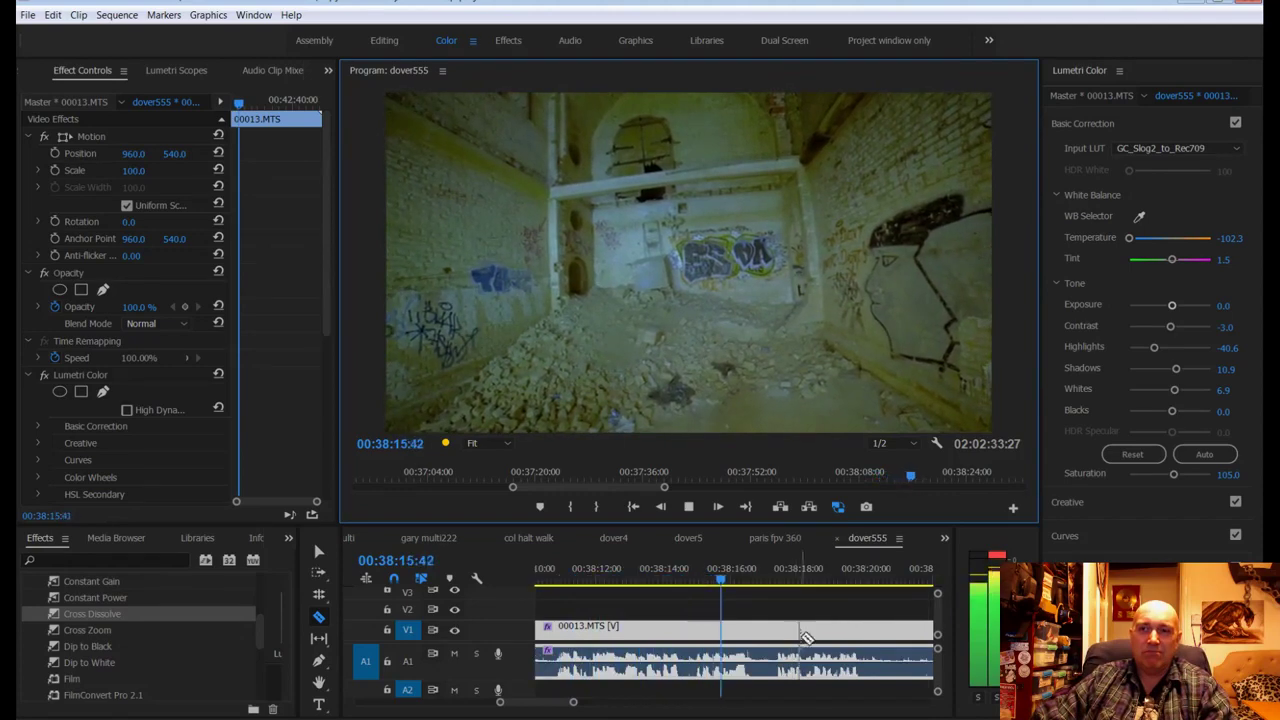
Step: Replay the passage around 00:38:10 to find the cut point and split the 00013.MTS clip at 00:38:10:46
left_click(717, 587)
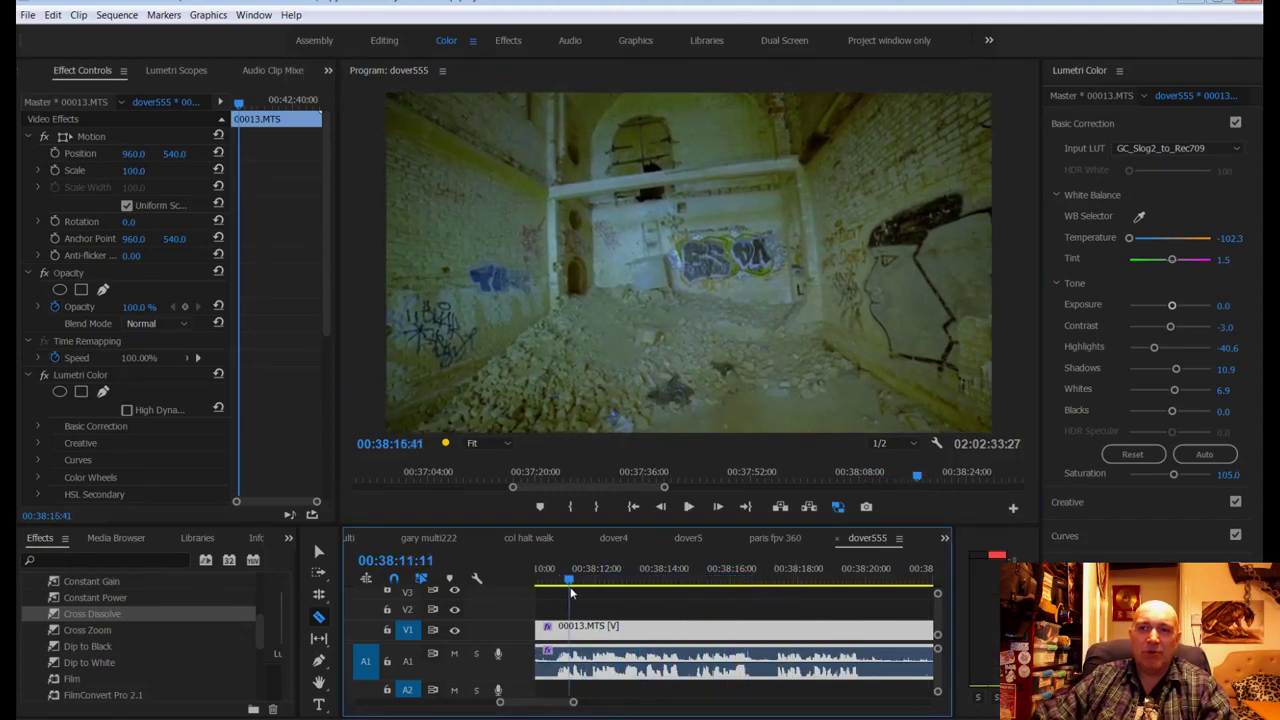
left_click_drag(571, 593, 626, 589)
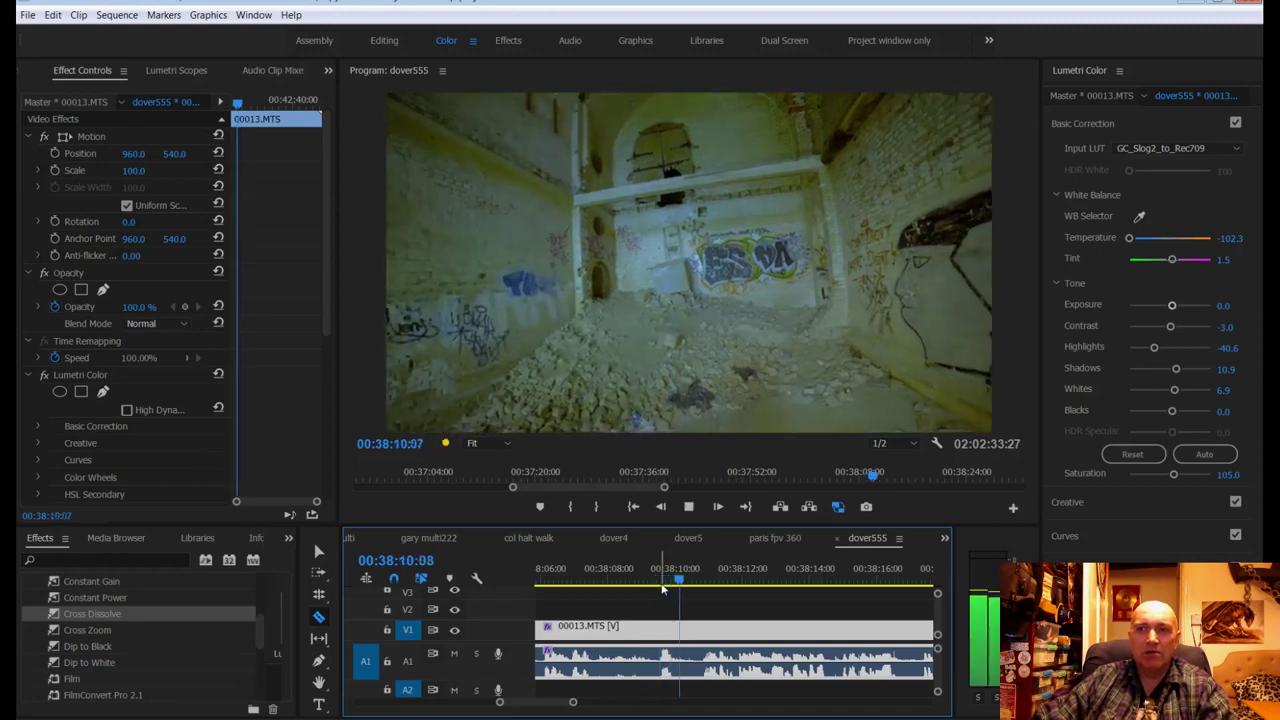
key("space")
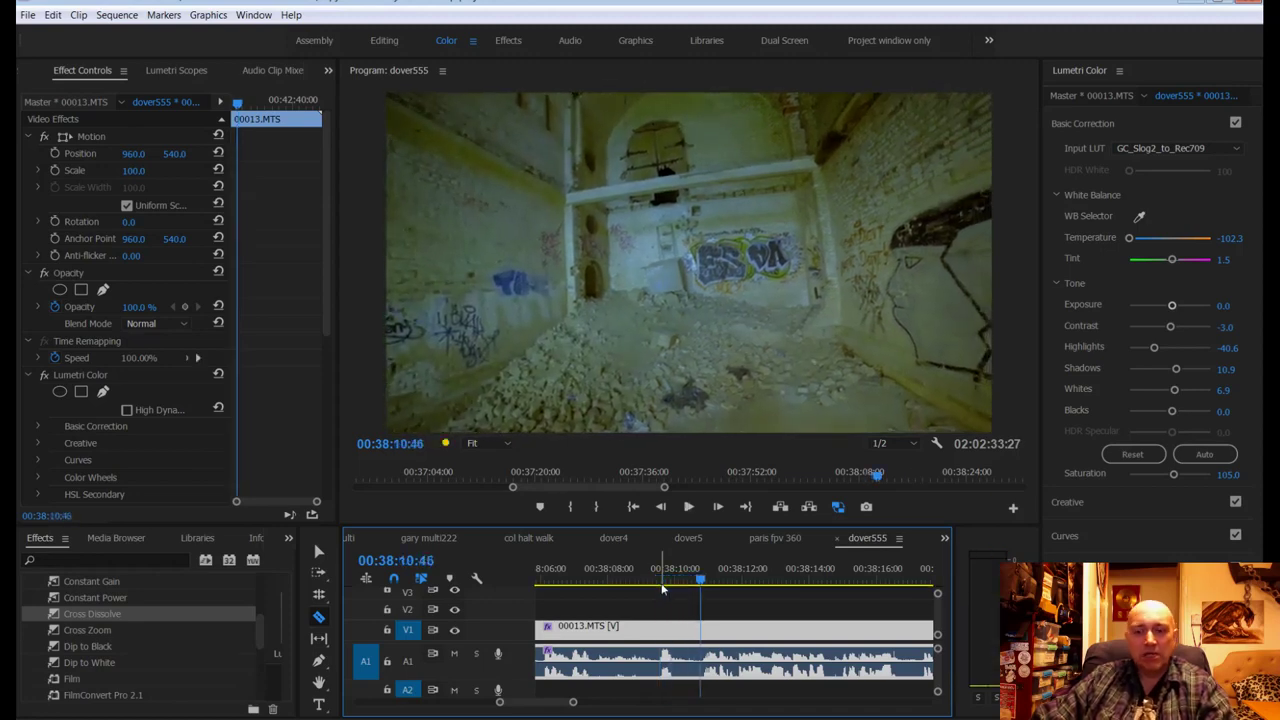
left_click(700, 630)
scroll(698, 638, "down", 1)
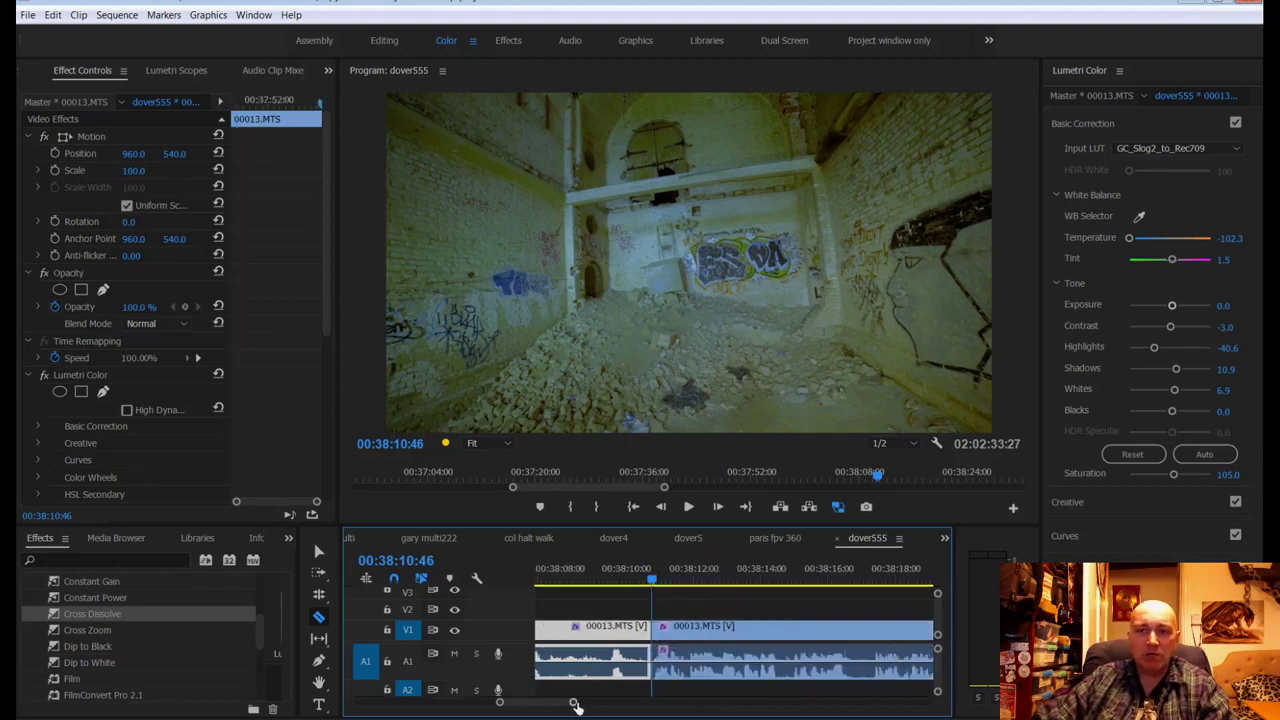
Step: Split the 00013.MTS clip at 00:38:24:15 and ripple delete the section between 00:38:10:46 and that cut
left_click_drag(575, 703, 598, 703)
scroll(745, 650, "down", 2)
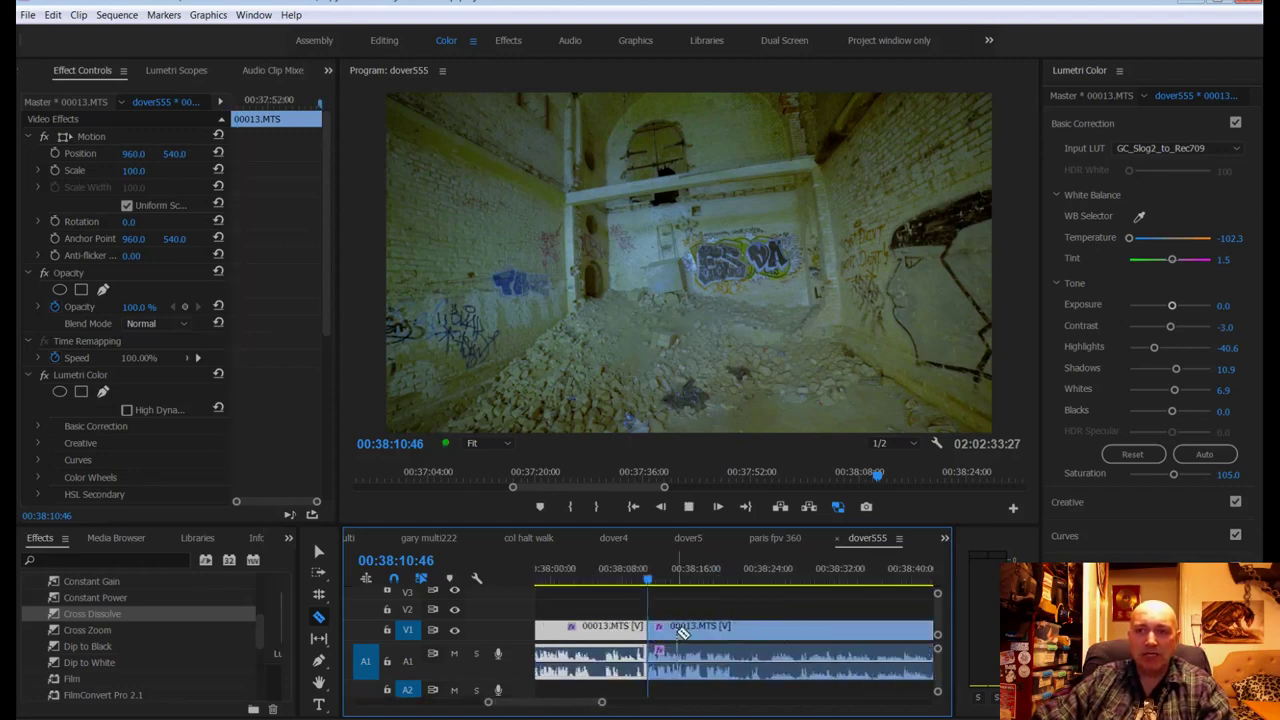
key("space")
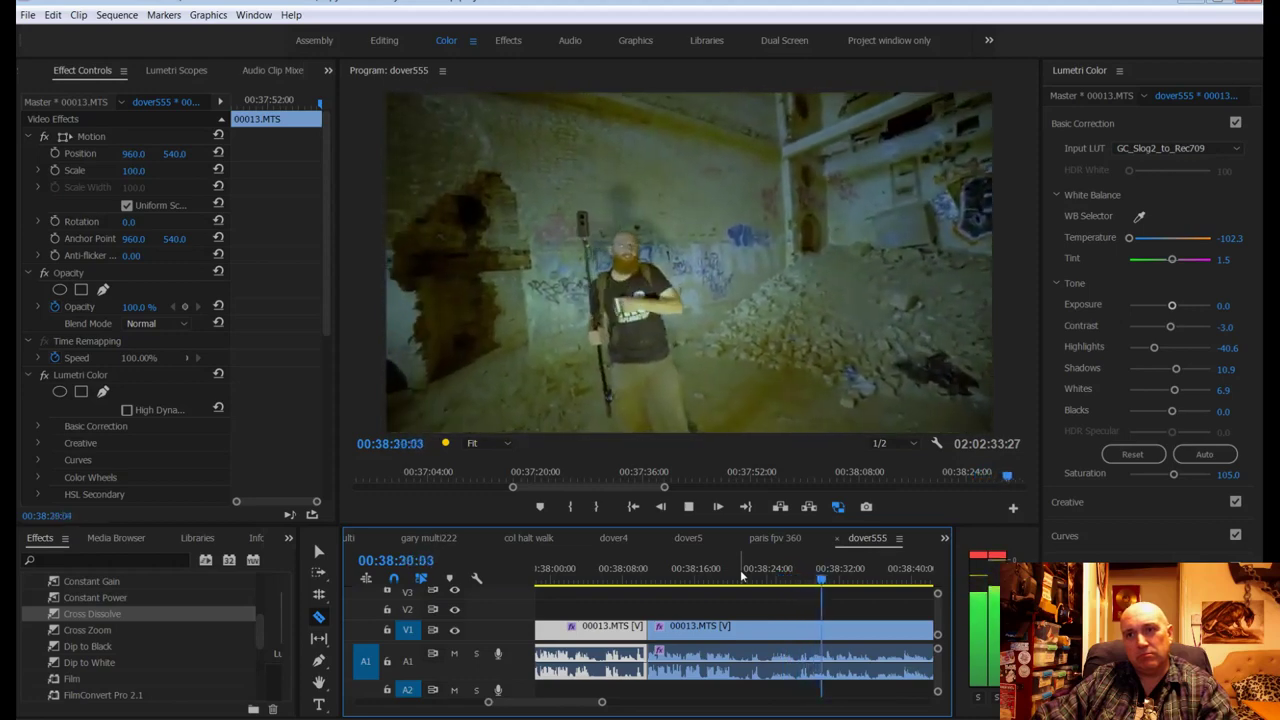
left_click(840, 590)
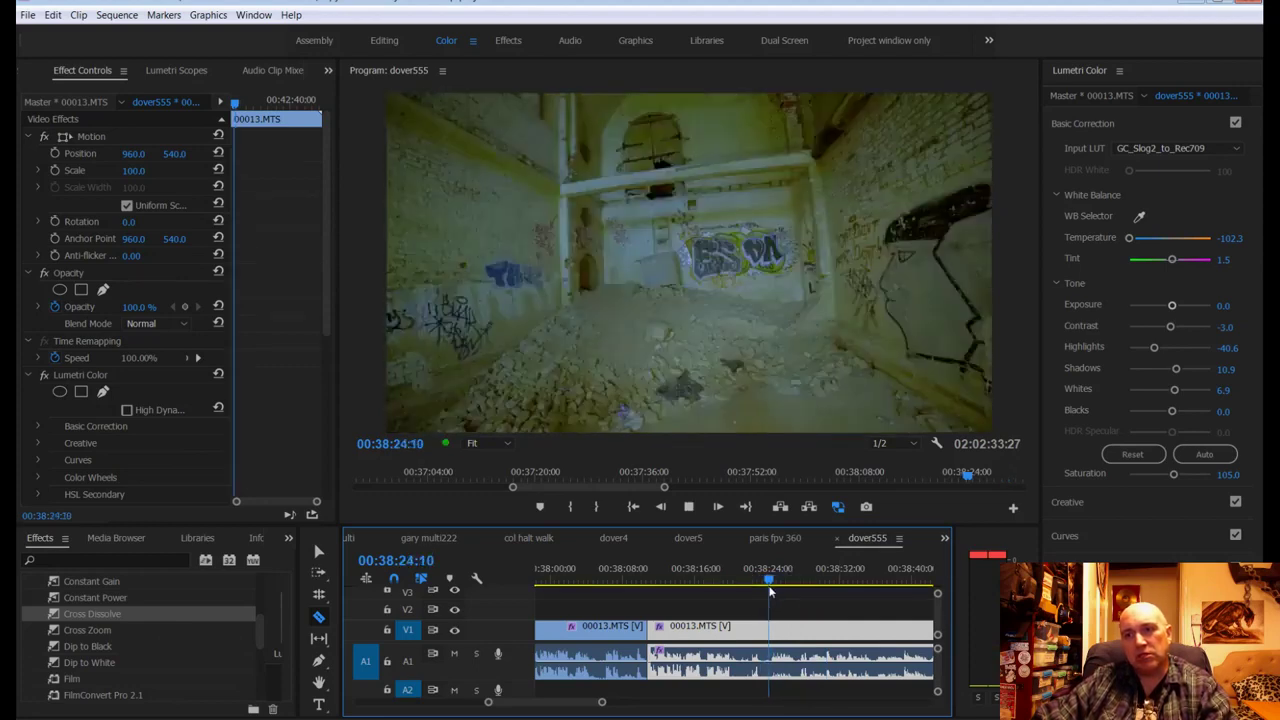
mouse_move(769, 591)
left_mouse_down()
mouse_move(780, 587)
mouse_move(769, 588)
left_mouse_up()
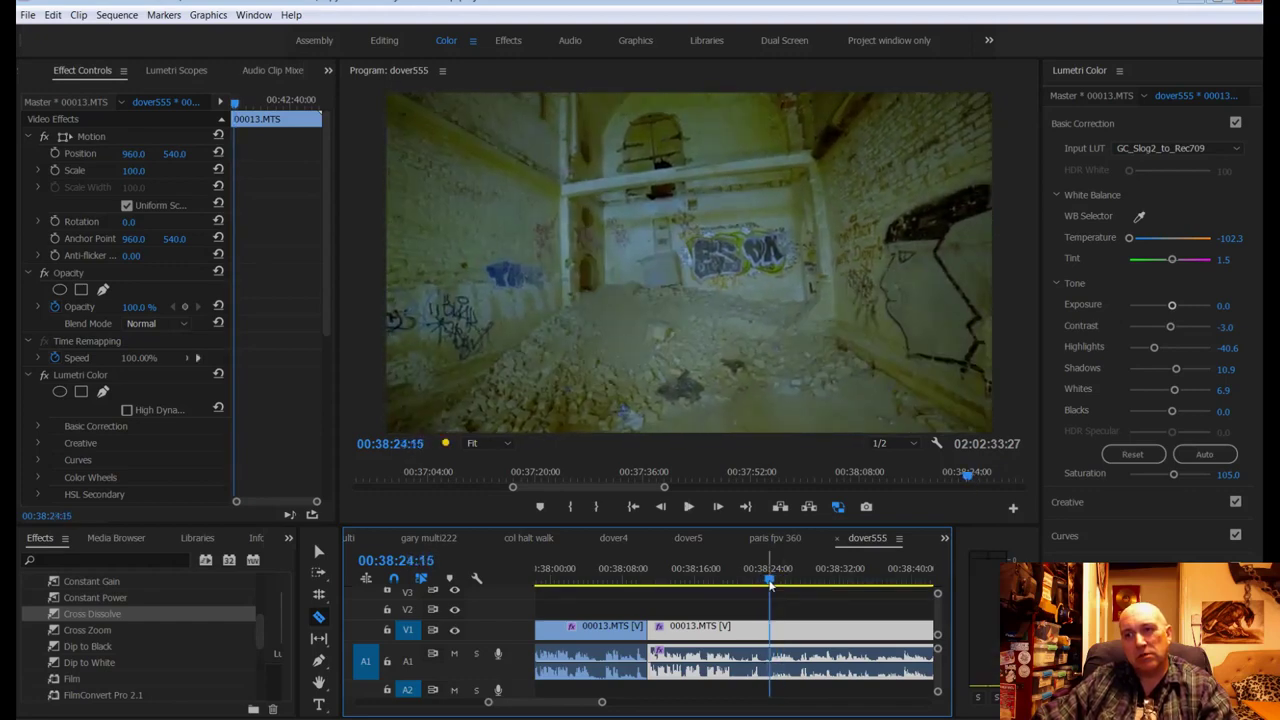
left_click(770, 638)
right_click(724, 636)
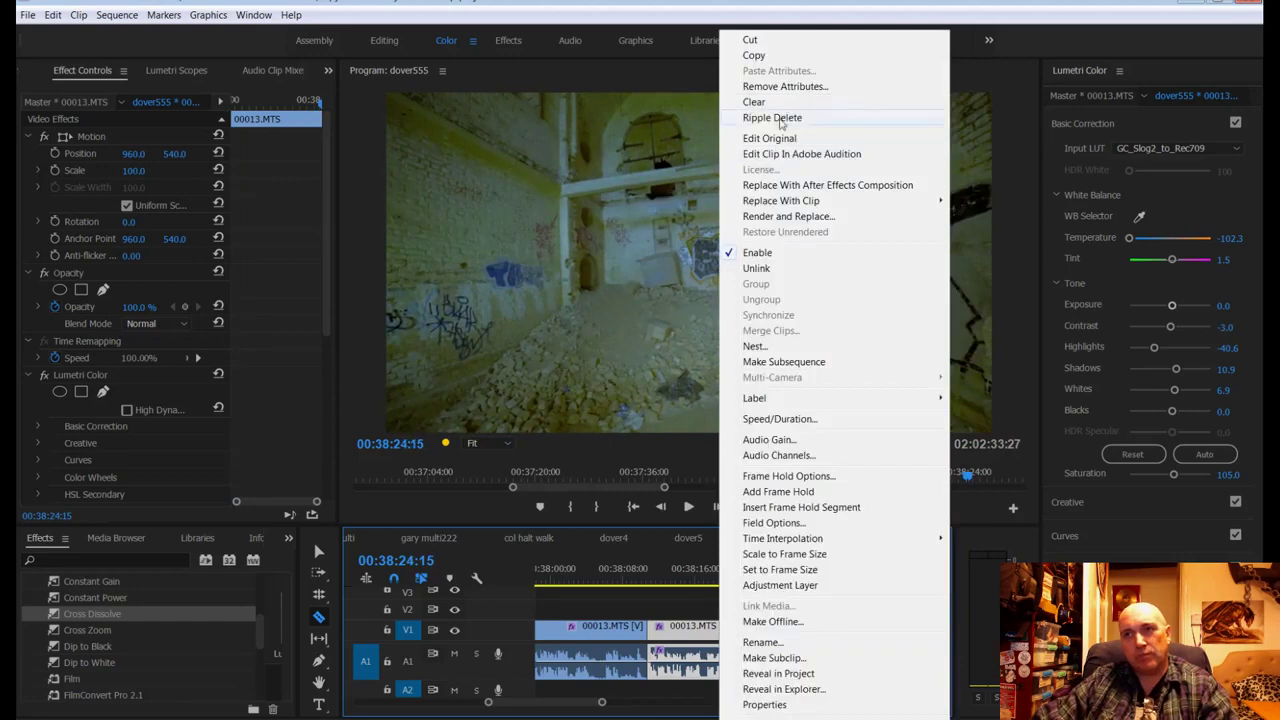
left_click(781, 118)
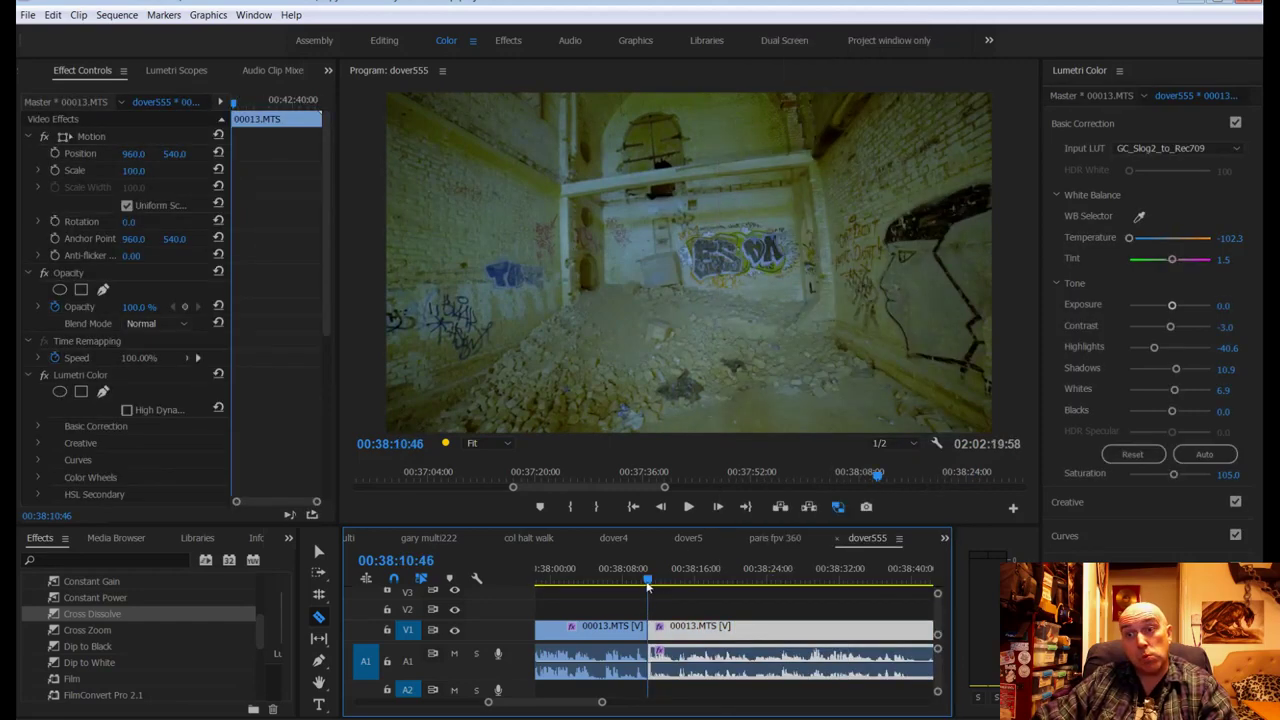
Step: Play from just before the 00:38:10:46 join through the following footage and return to 00:38:23:37
left_click_drag(647, 588, 637, 588)
key("ctrl+s")
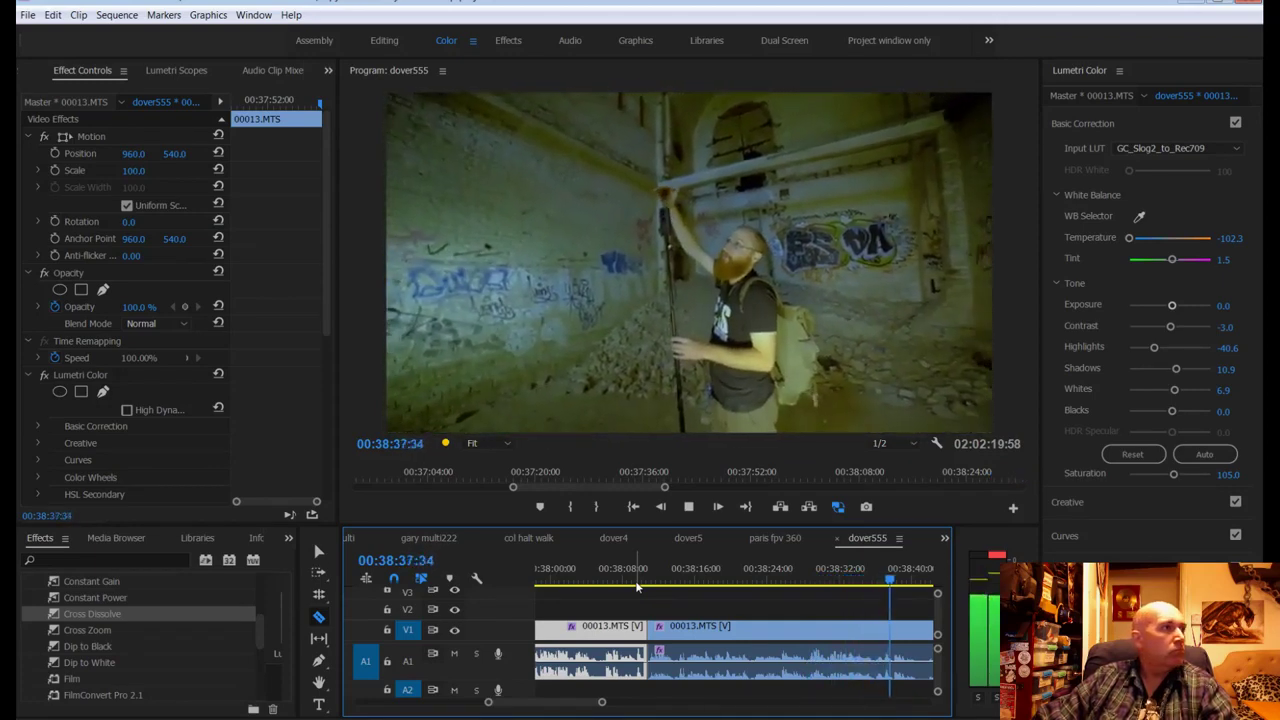
left_click(893, 583)
left_click_drag(893, 583, 767, 592)
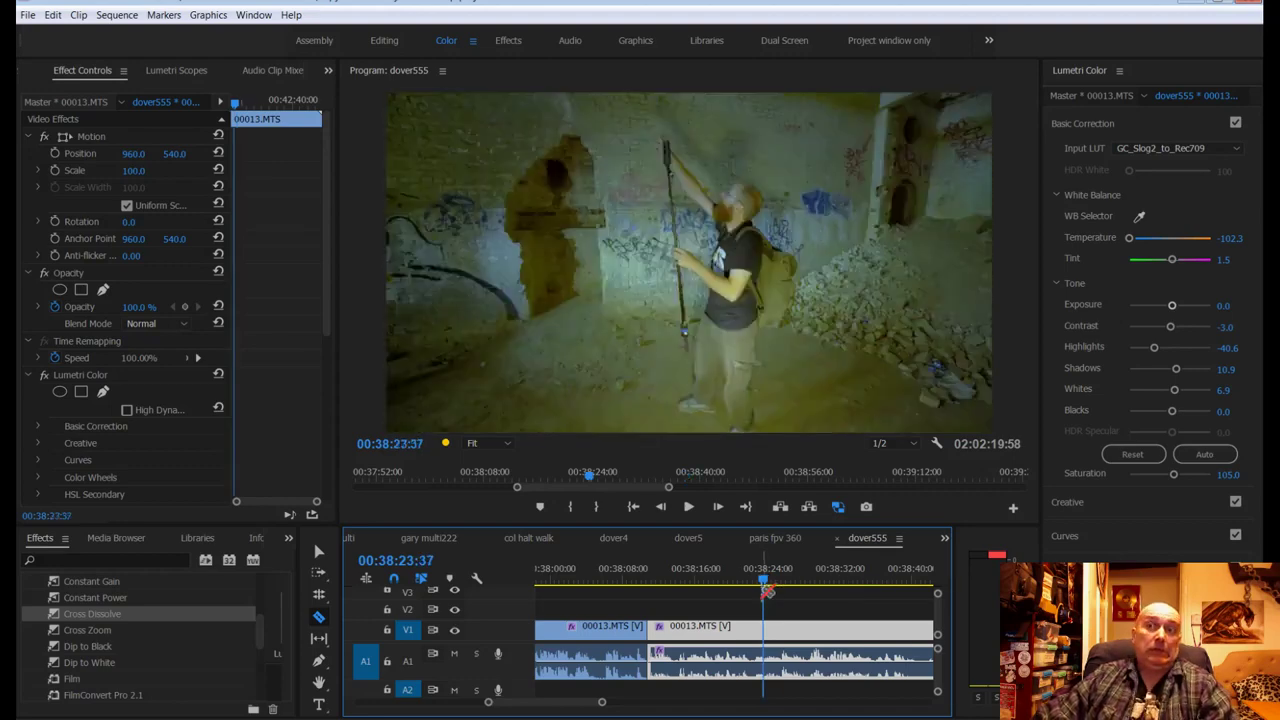
Step: Switch to the Editing workspace and split the 00013.MTS clip at 00:38:23:37
left_click(385, 42)
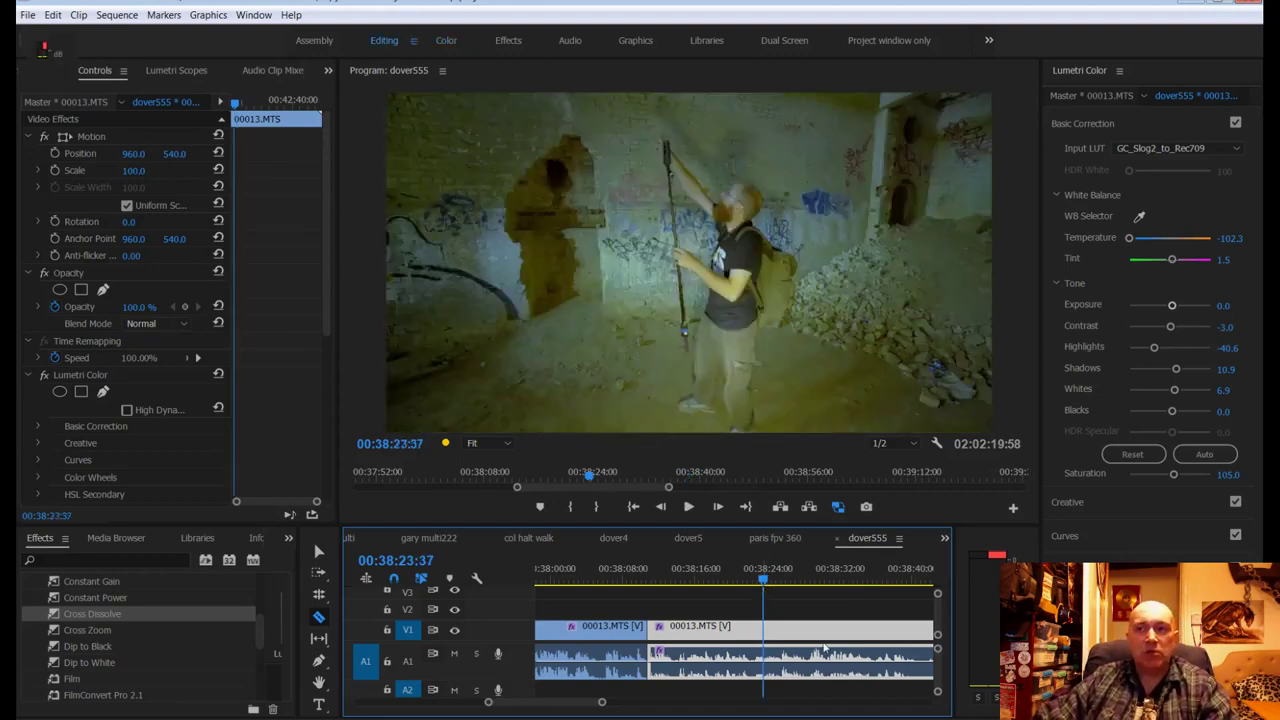
key("ctrl+s")
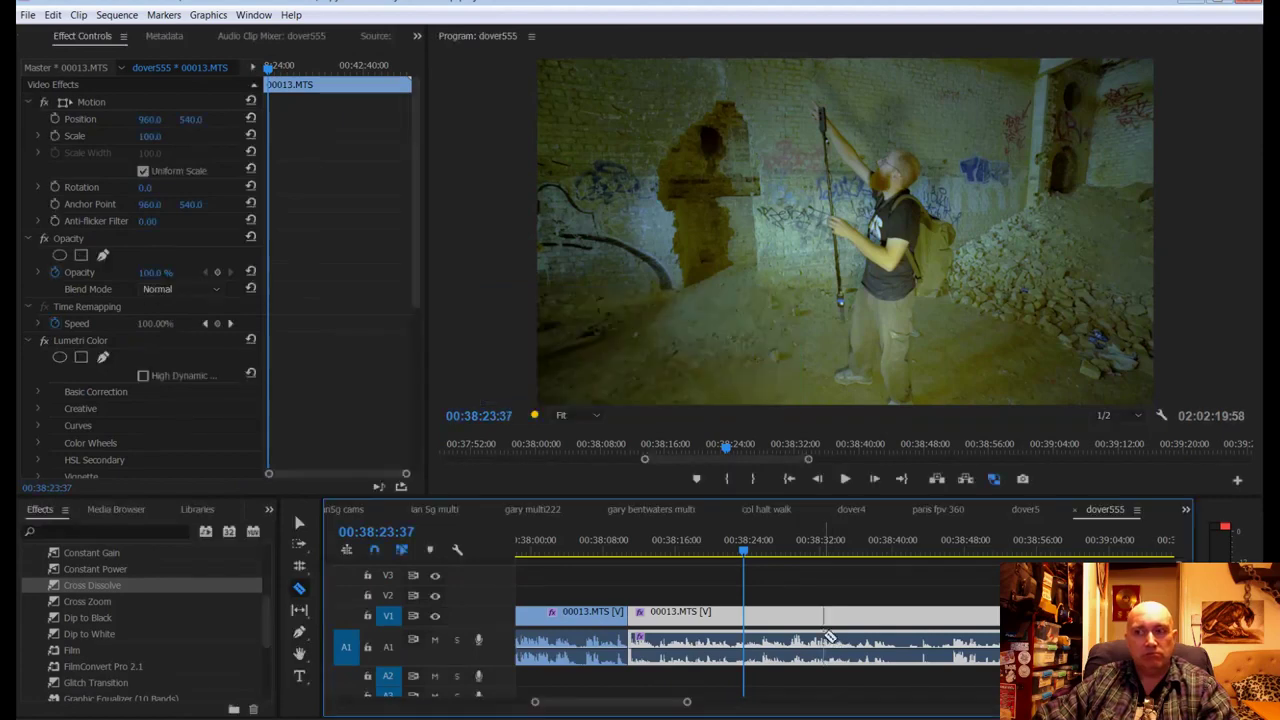
left_click(745, 620)
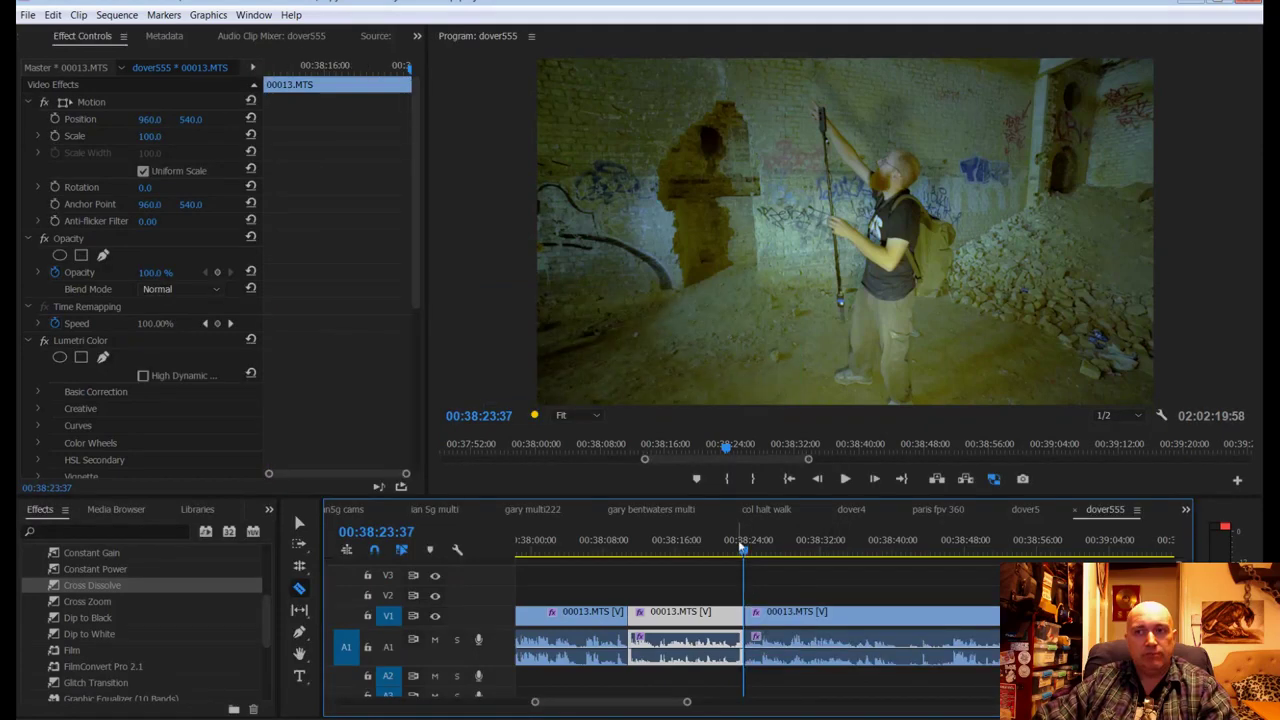
Step: Play on from the 00:38:23:37 cut and split the 00013.MTS clip at 00:38:29:56
key("space")
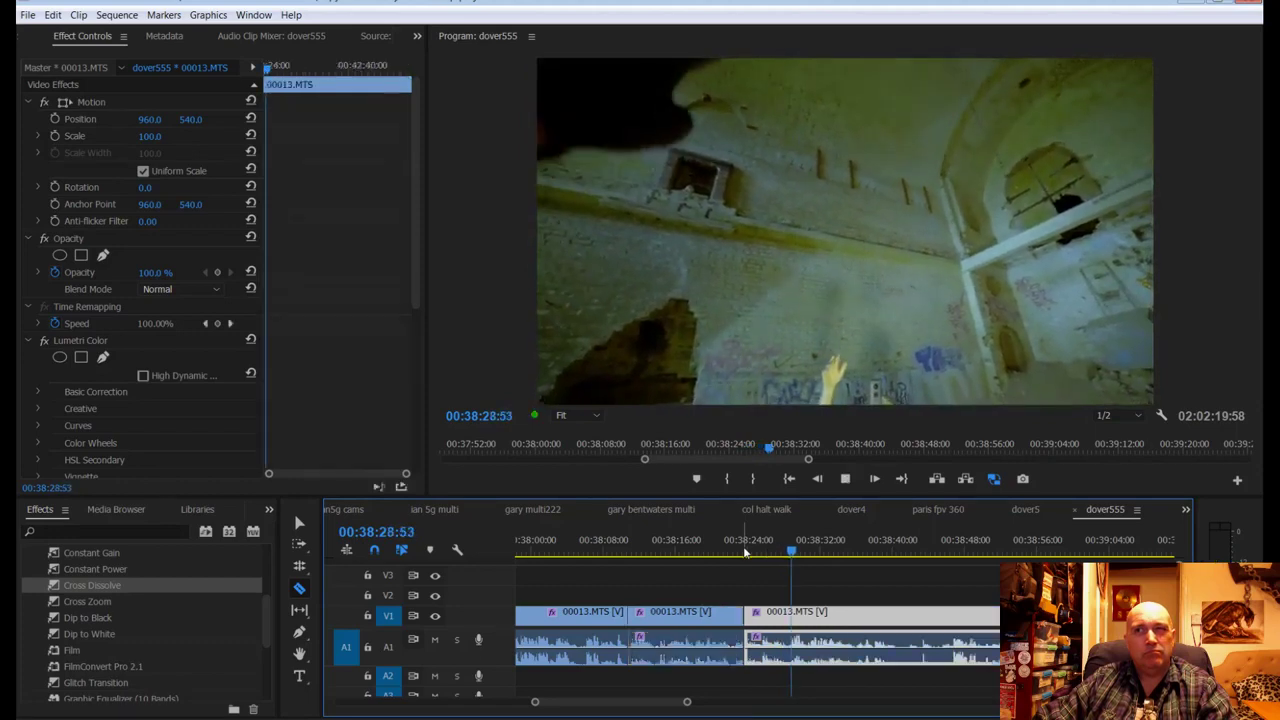
key("space")
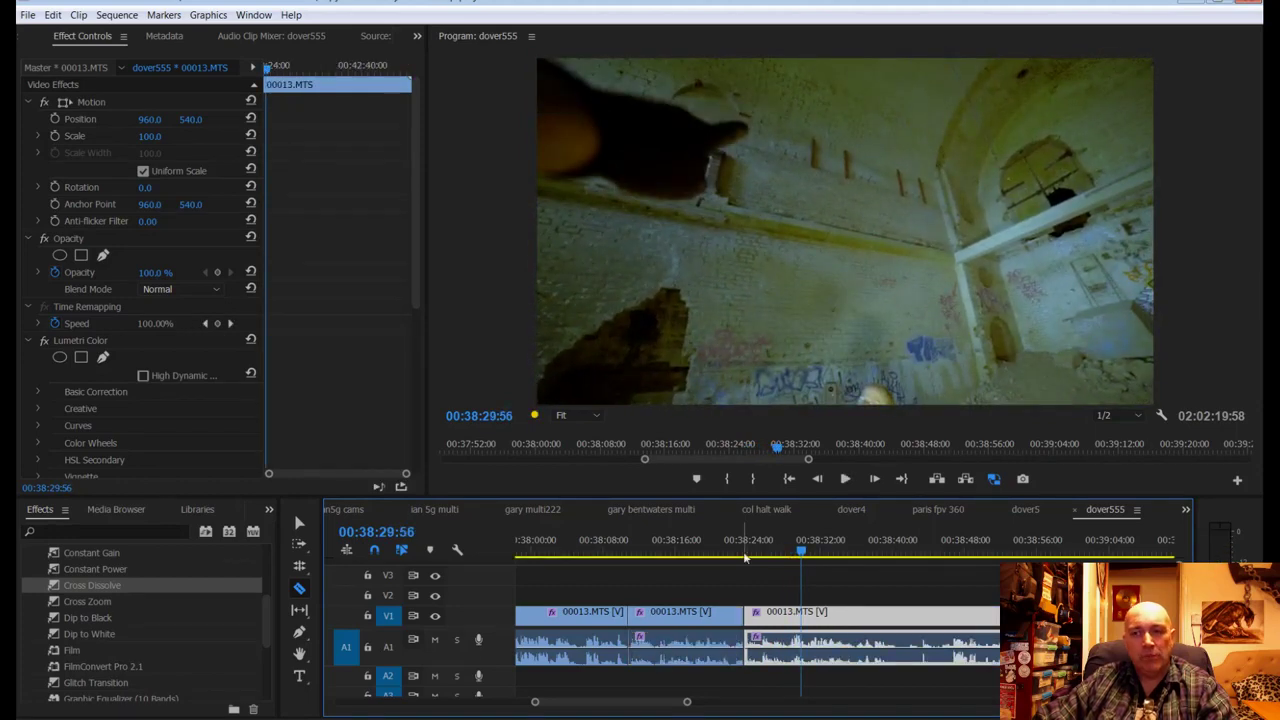
left_click(800, 612)
Step: Zoom in on the clip after 00:38:29:56 by setting its Scale to 340 and its vertical Position to 1028
key("space")
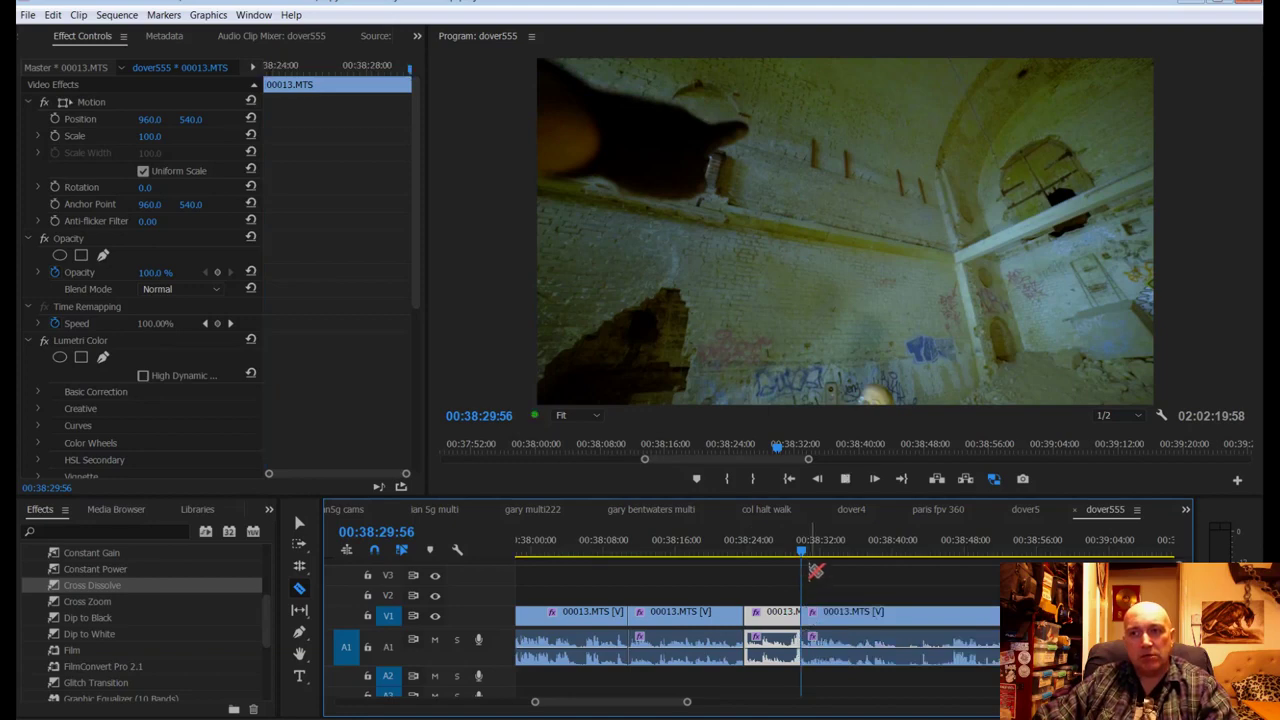
key("space")
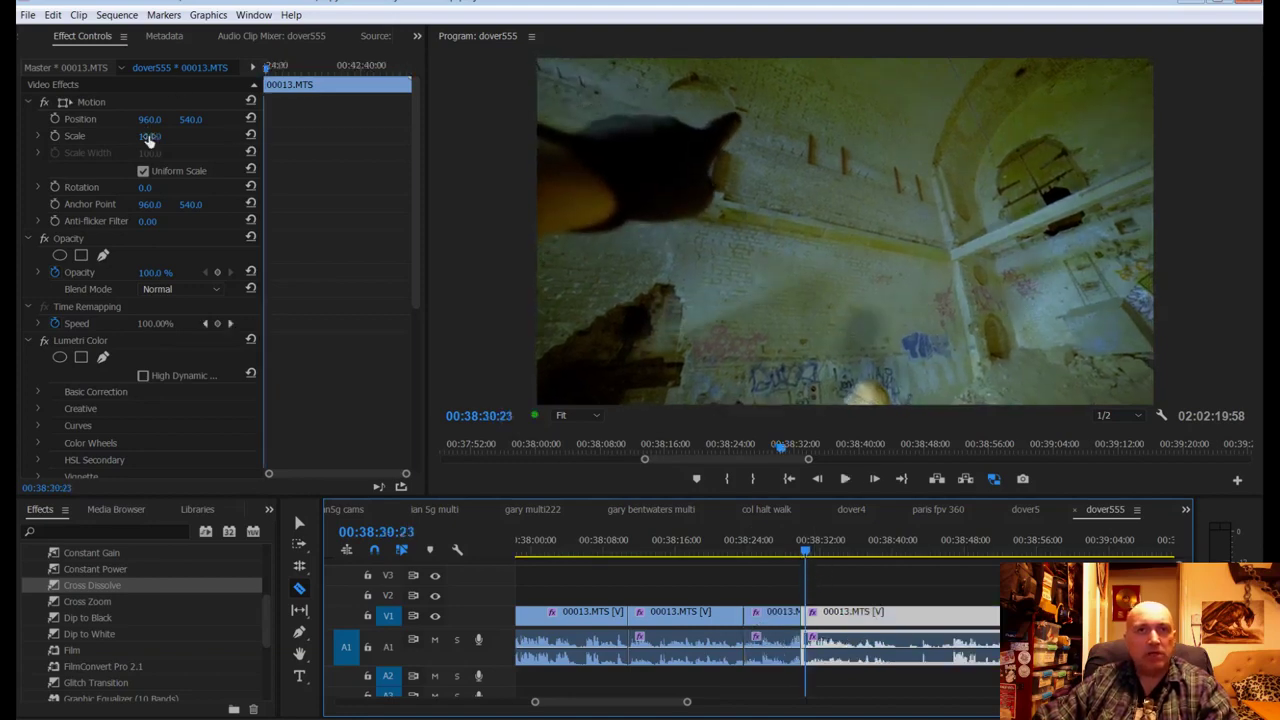
left_click_drag(148, 138, 212, 119)
Step: Play through the zoomed-in shot and split the clip at 00:38:33:43
key("space")
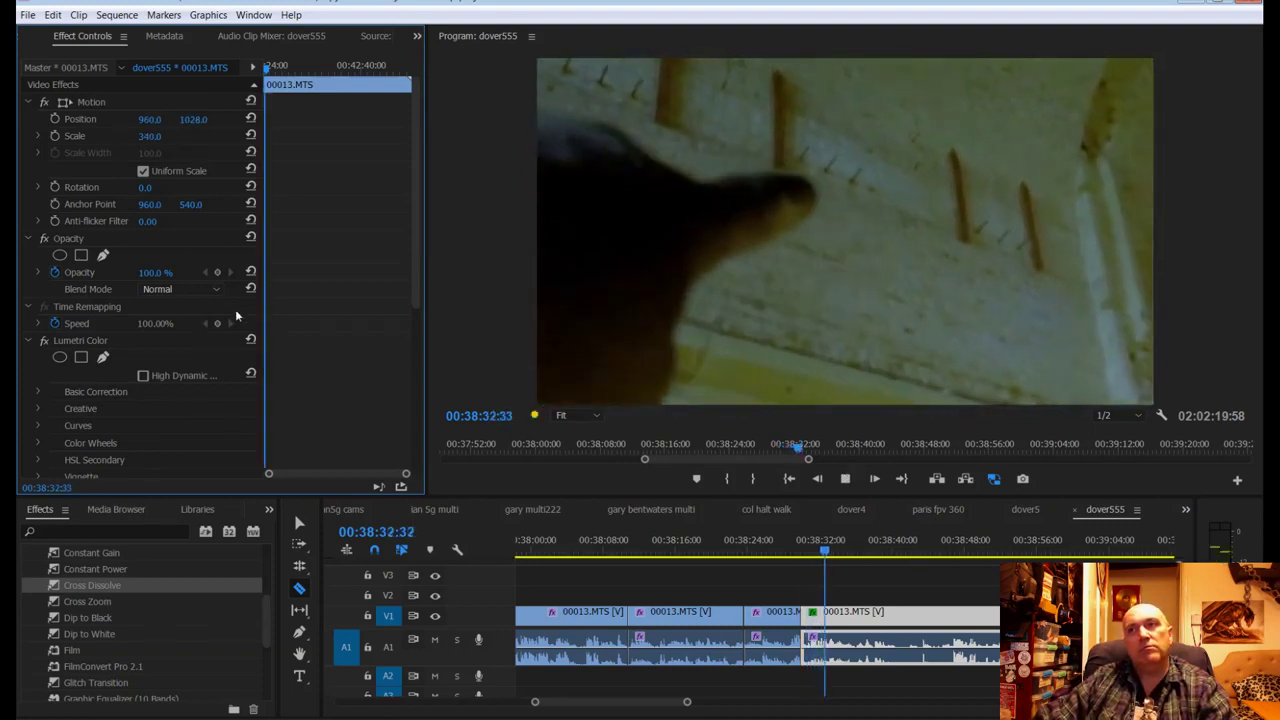
key("space")
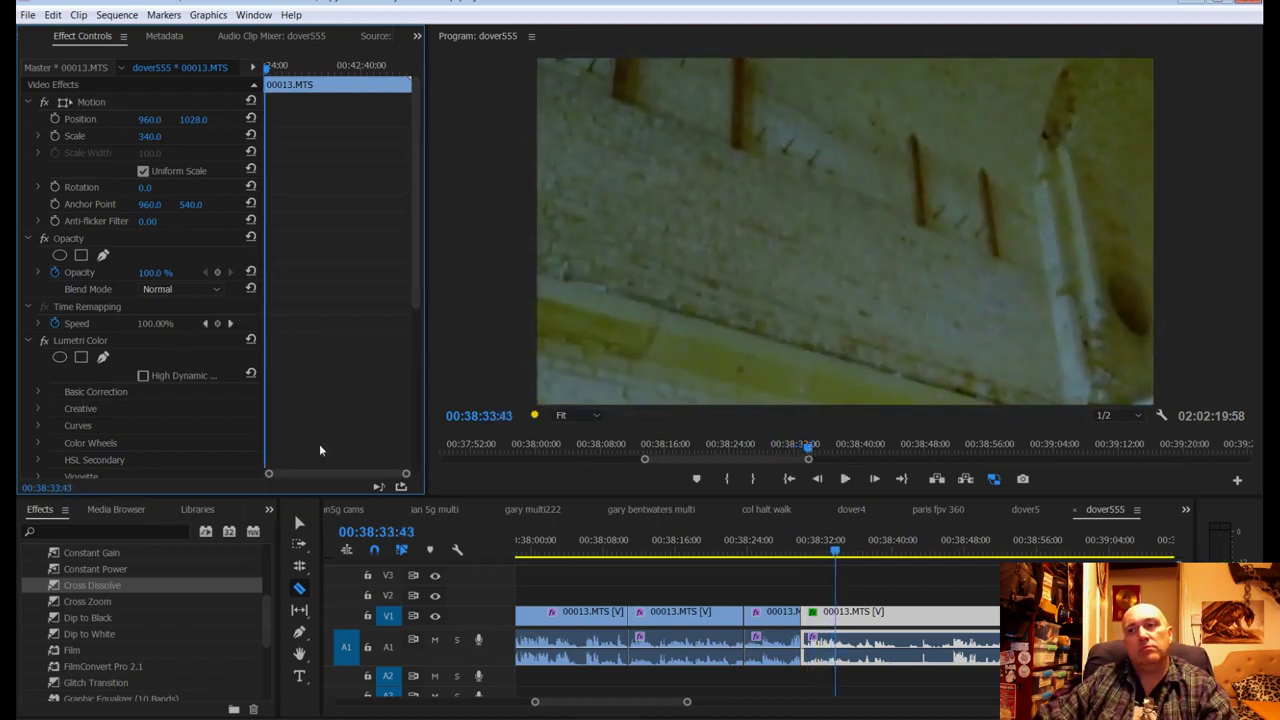
left_click(837, 614)
Step: Reset the Position and Scale of the clip after 00:38:33:43 to 960, 540 and 100, and save the project
key("space")
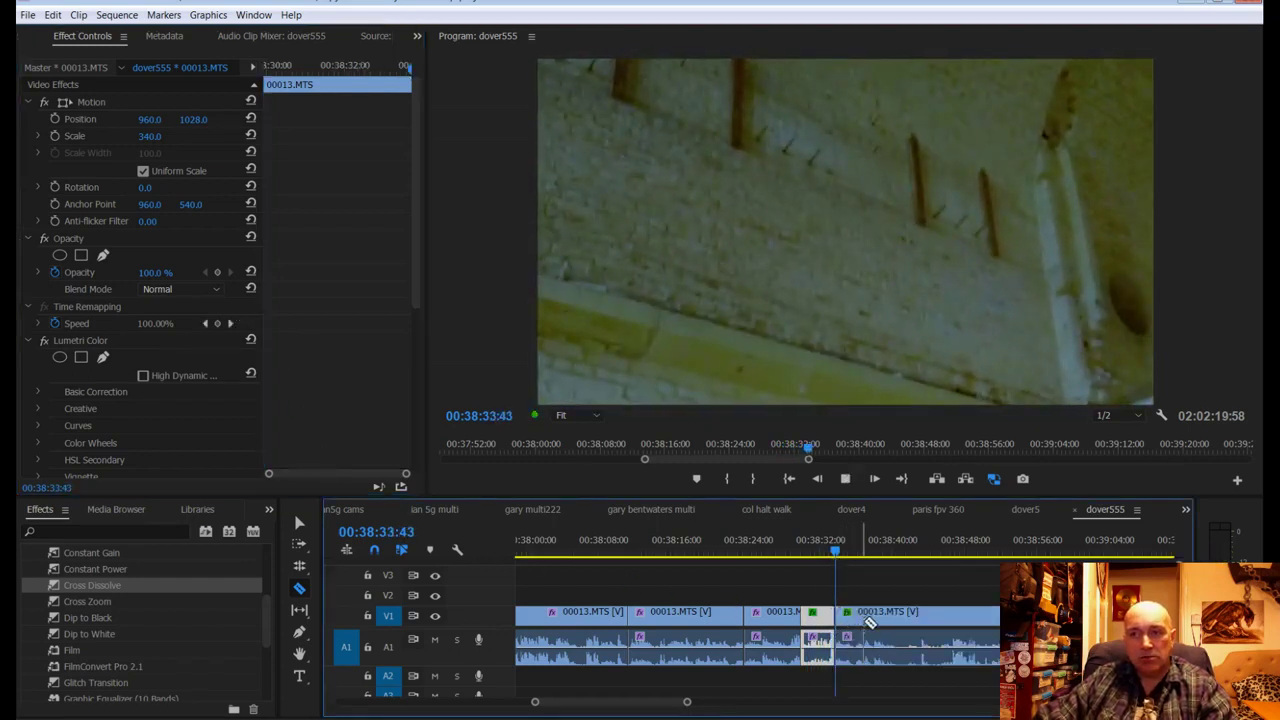
key("space")
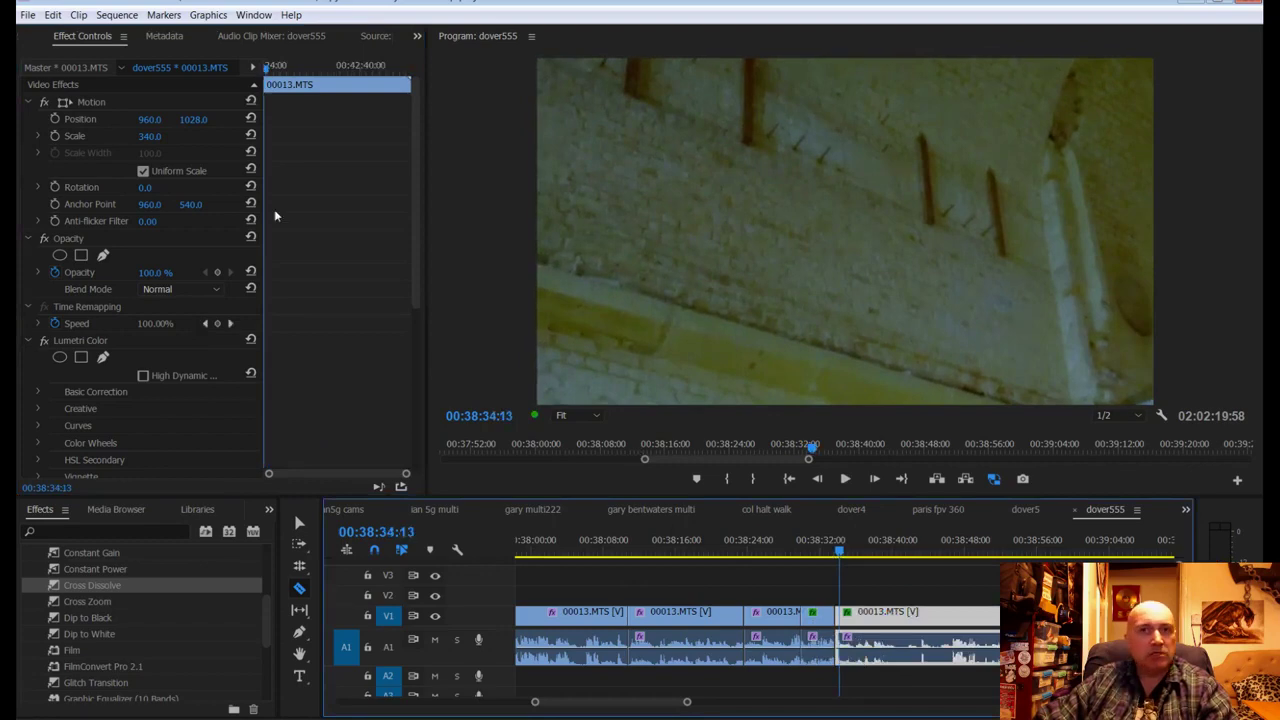
left_click(251, 119)
left_click(251, 135)
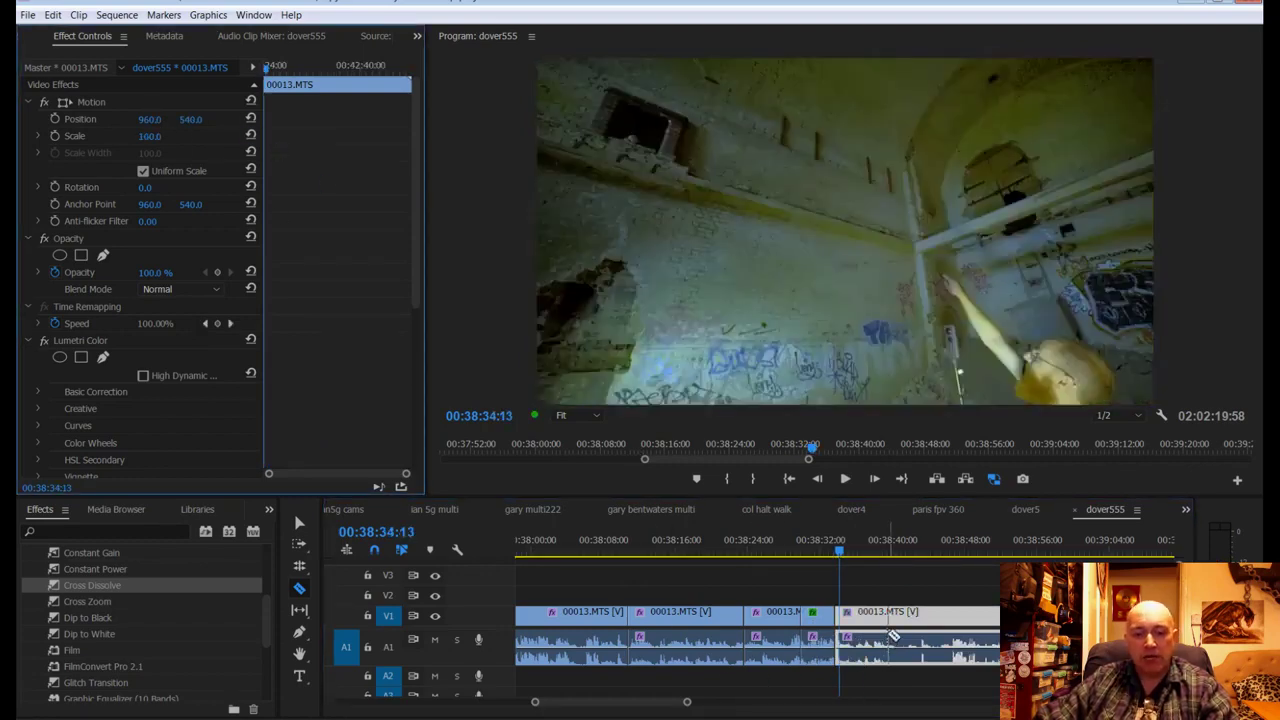
key("ctrl+s")
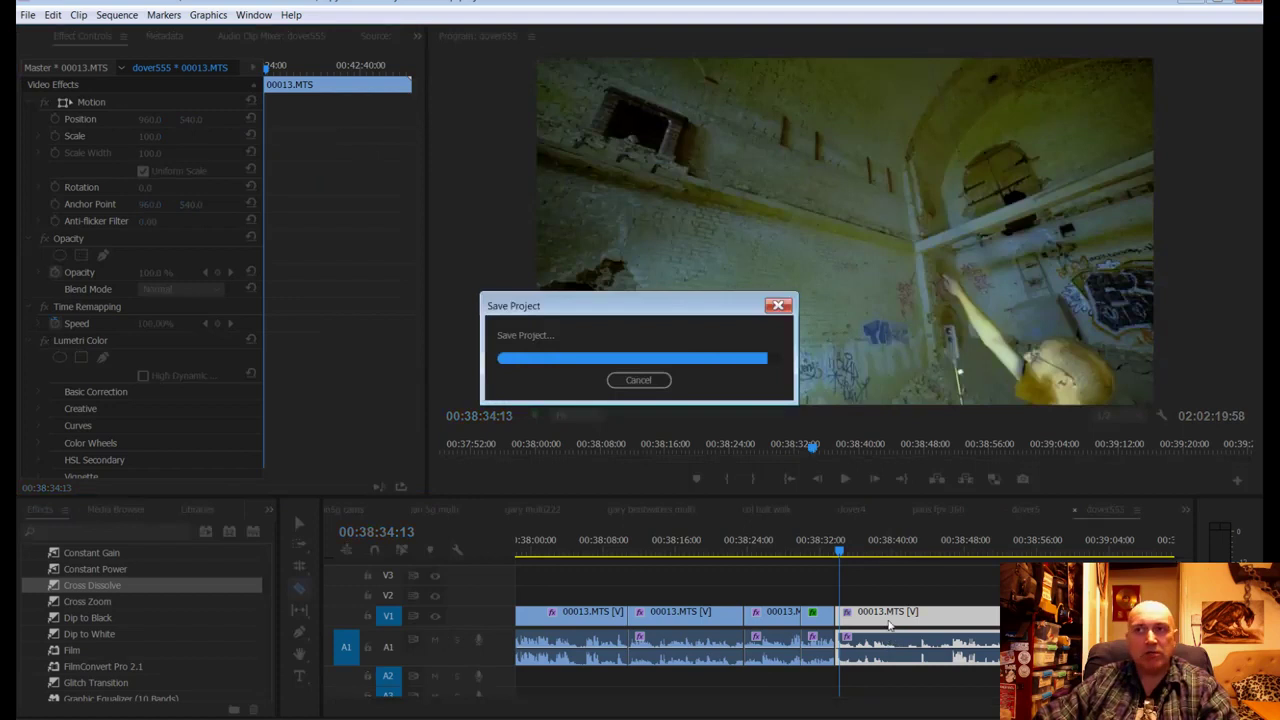
Step: Replay the end of the zoomed-in shot from 00:38:32:58 to 00:38:39:23 and save the project
left_click(831, 552)
left_click_drag(831, 553, 828, 554)
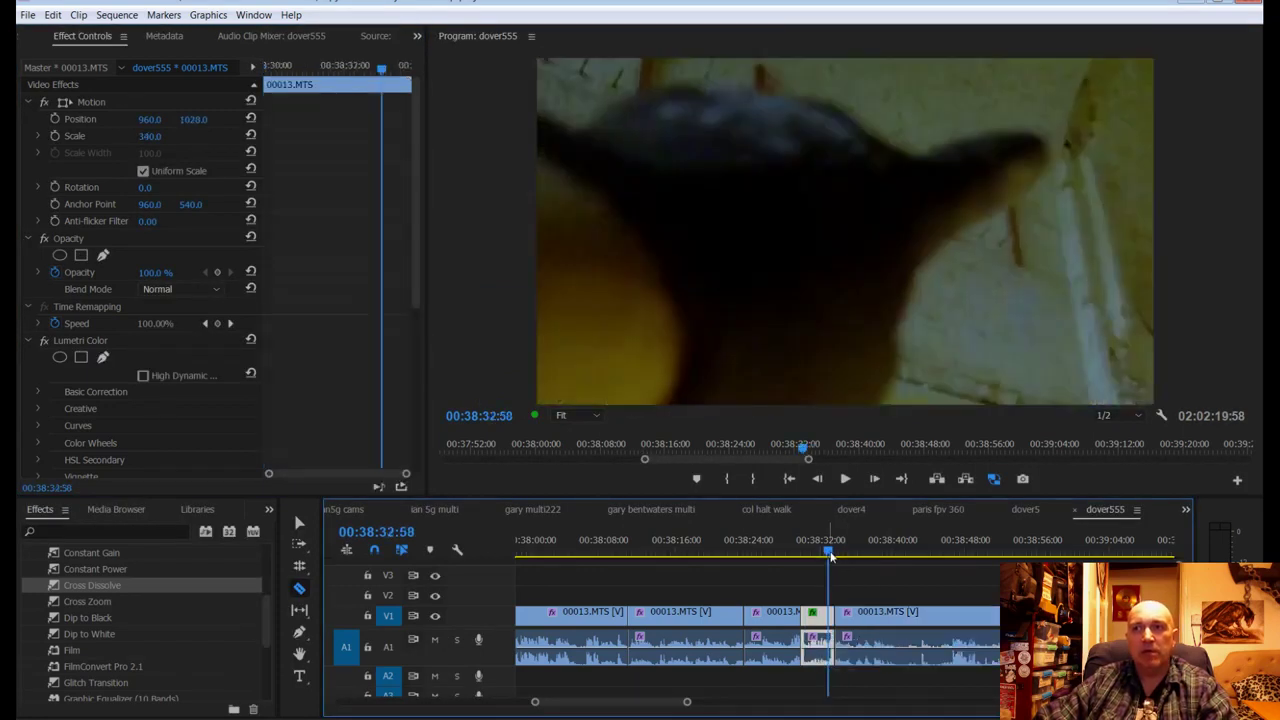
key("space")
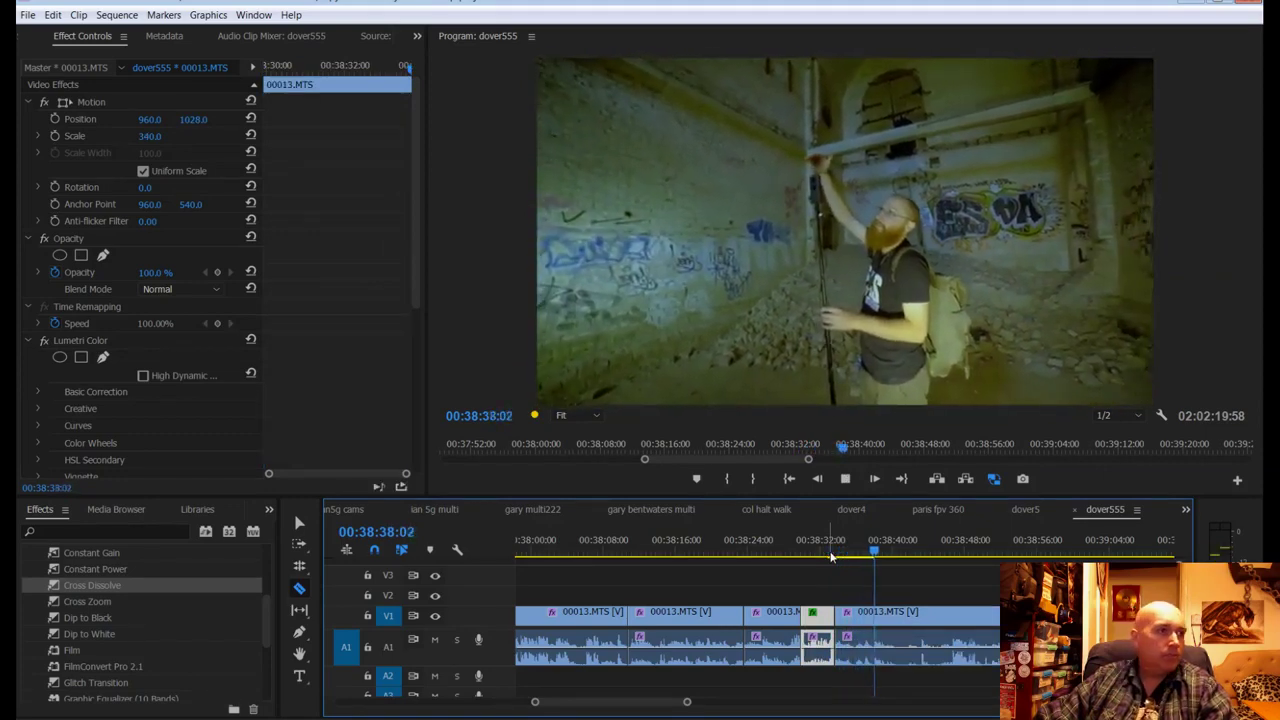
key("space")
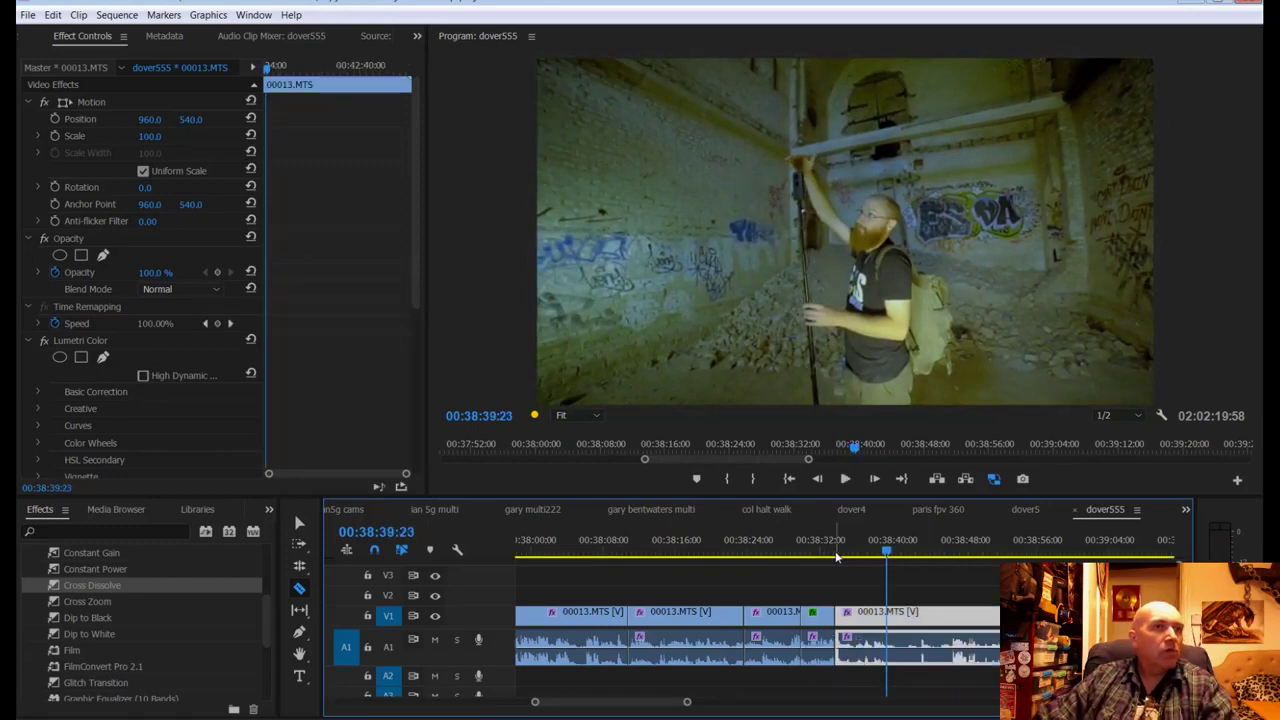
key("ctrl+s")
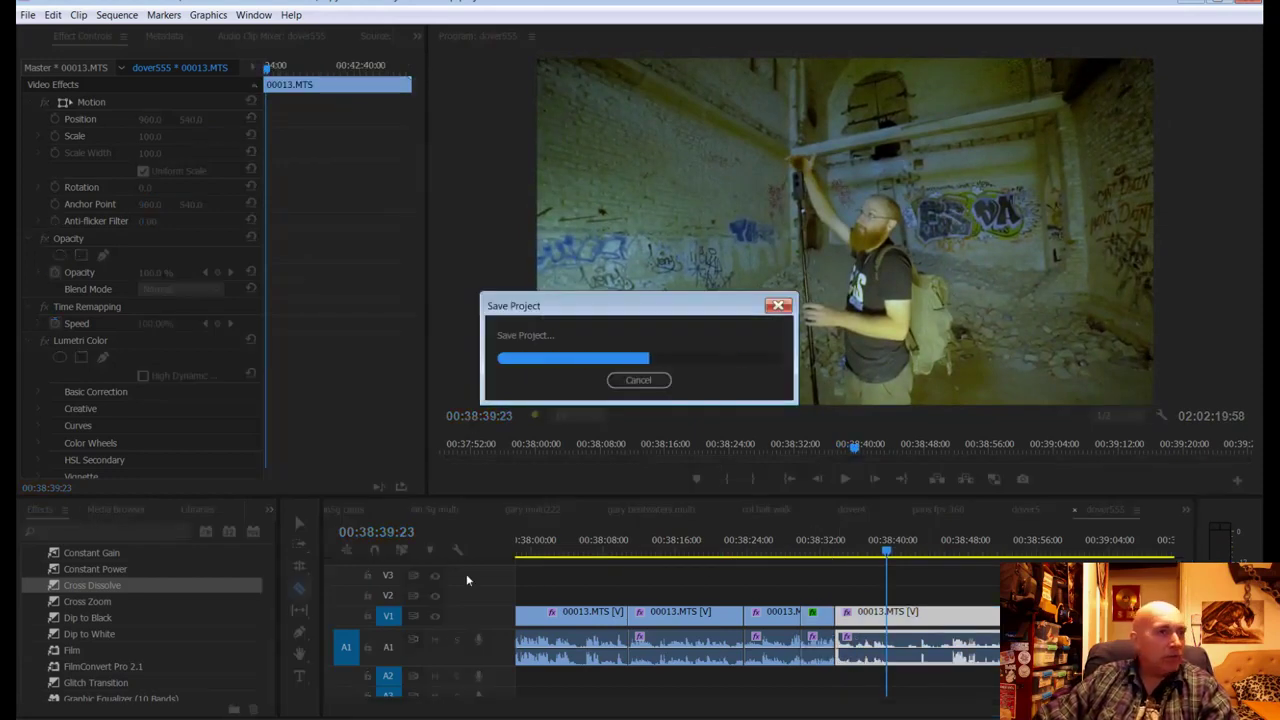
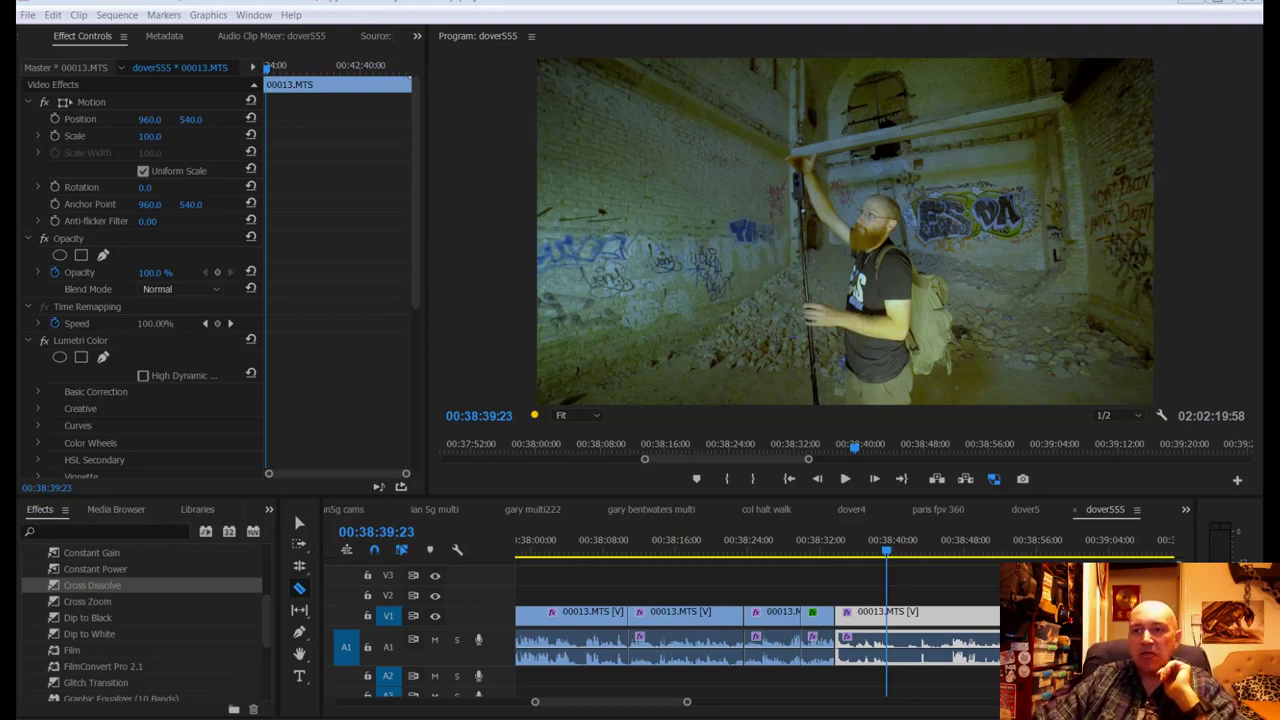
Step: Save the project and replay the footage between 00:38:39 and 00:38:45 to examine where to cut
key("ctrl+s")
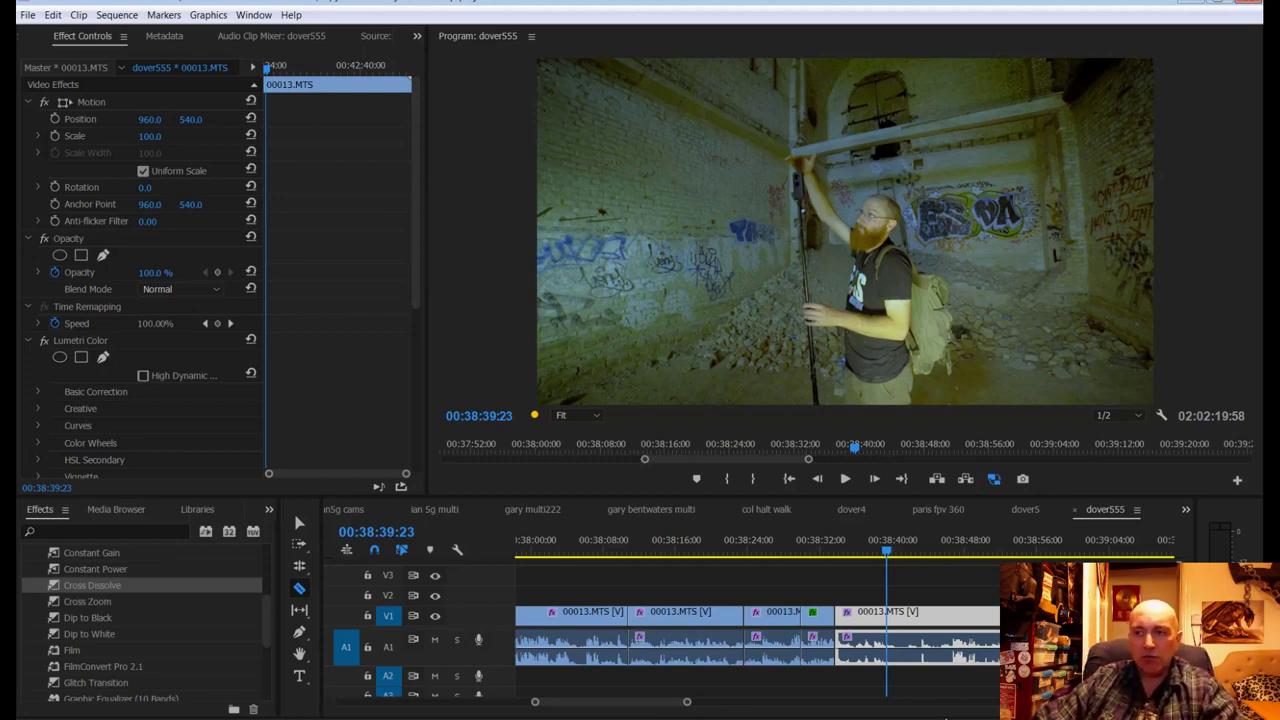
left_click(757, 301)
key("ctrl+s")
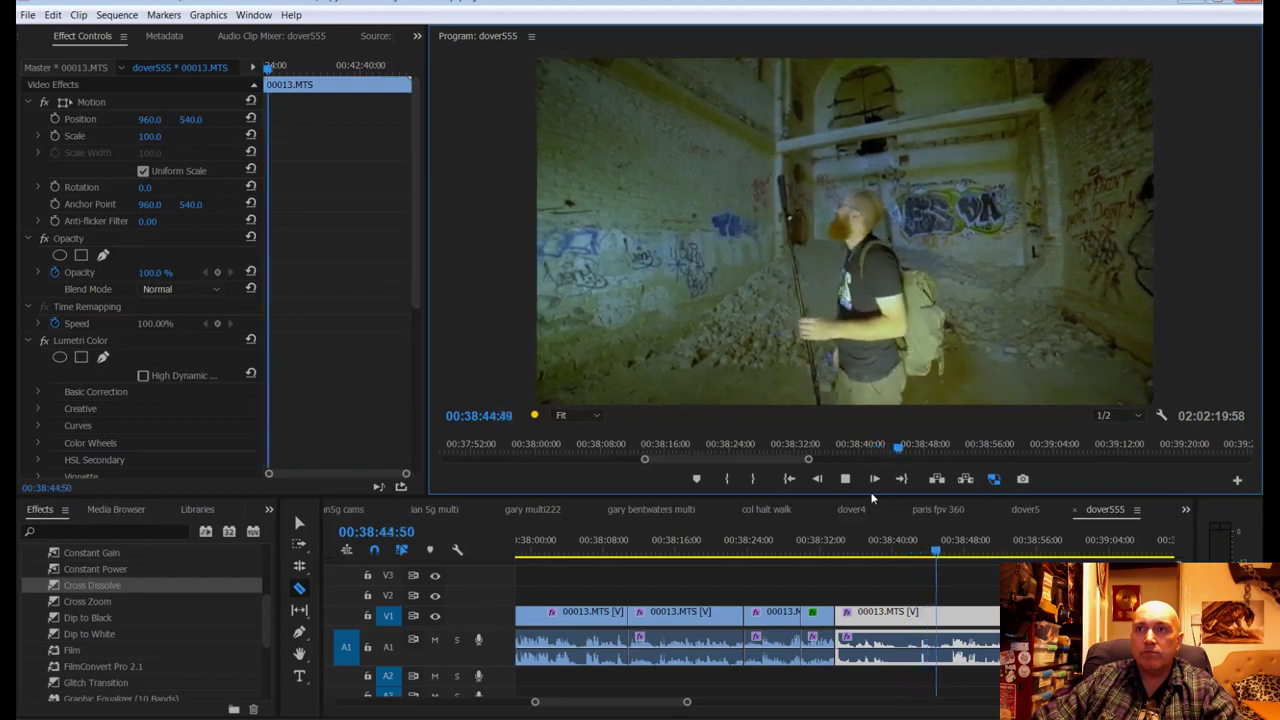
left_click_drag(945, 550, 885, 557)
key("space")
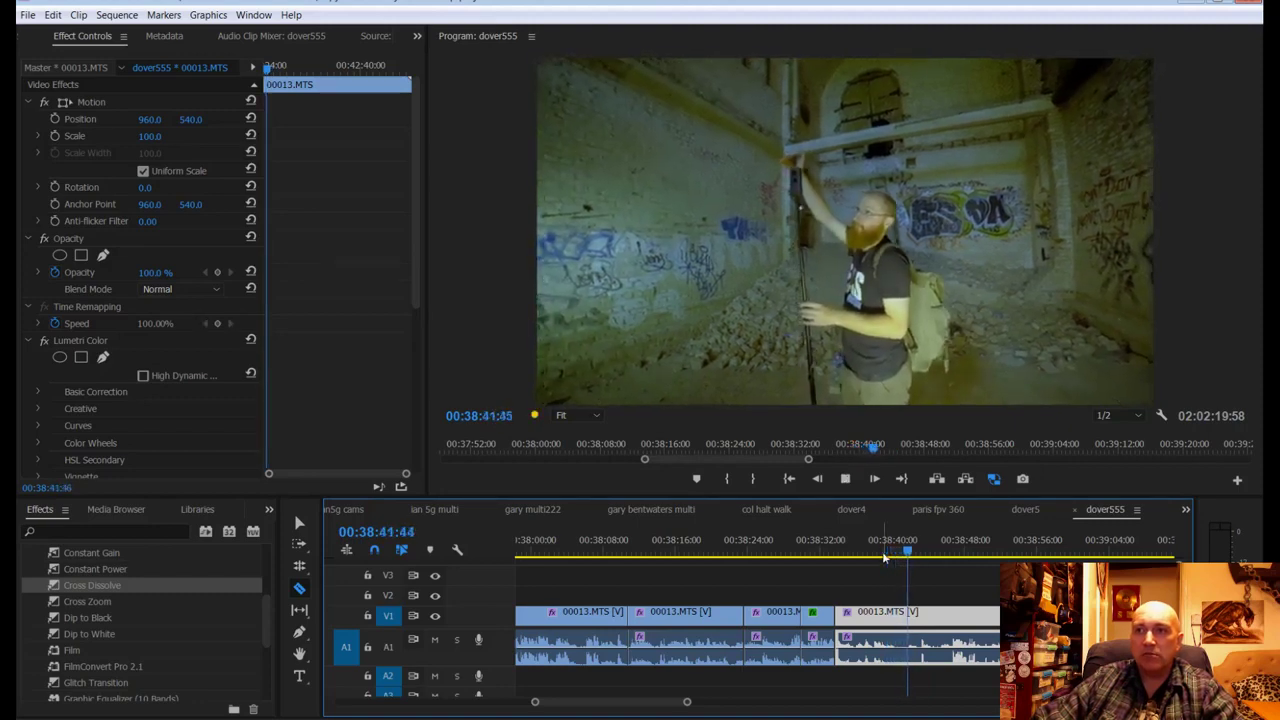
left_click_drag(920, 553, 843, 553)
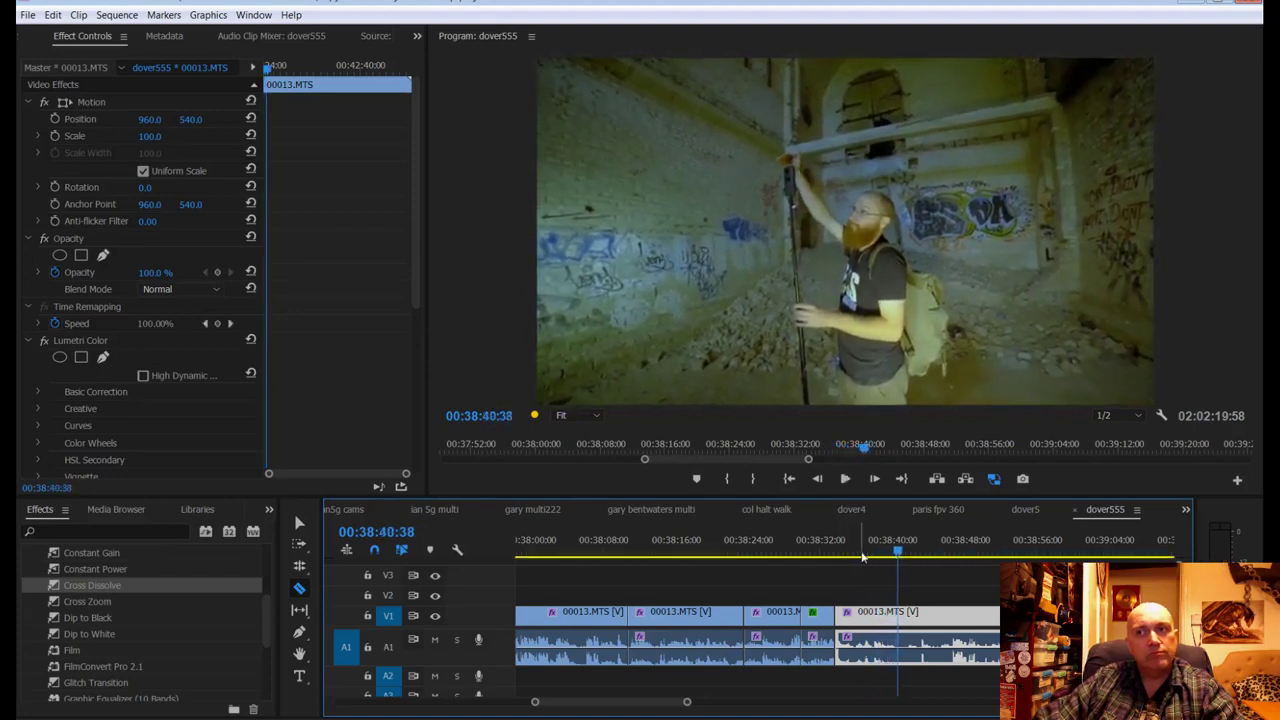
left_click(870, 553)
key("space")
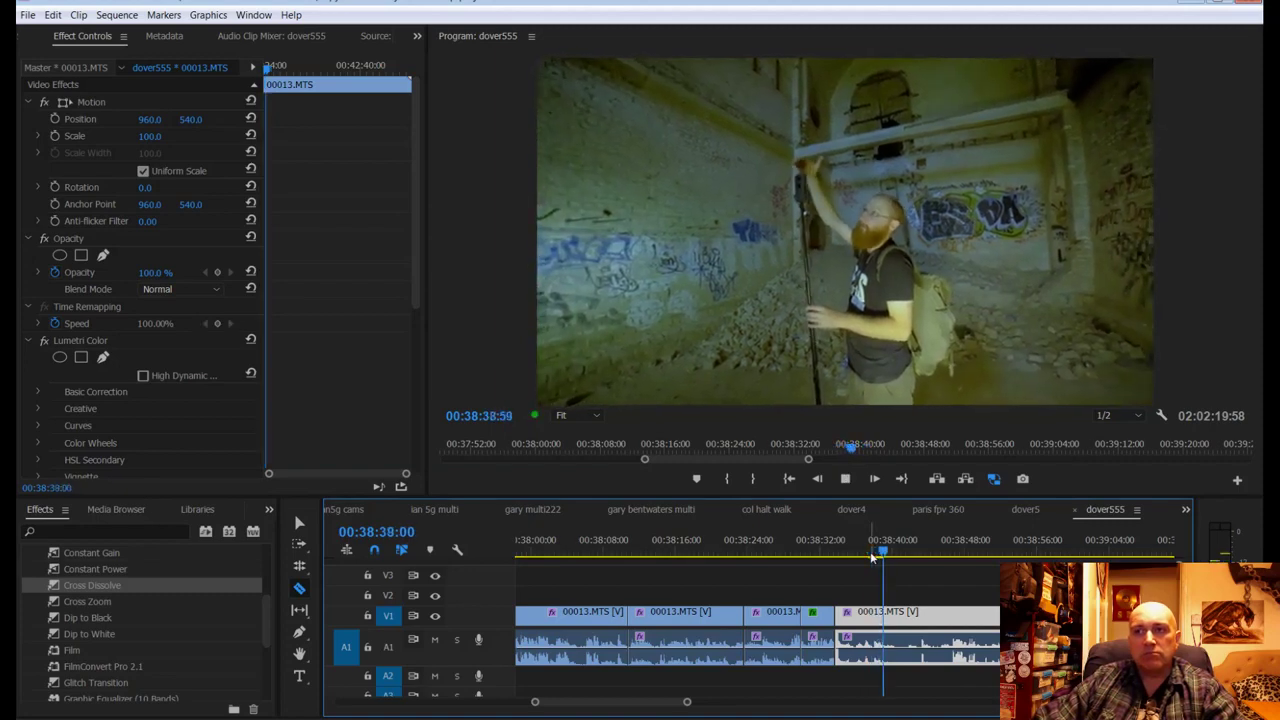
key("space")
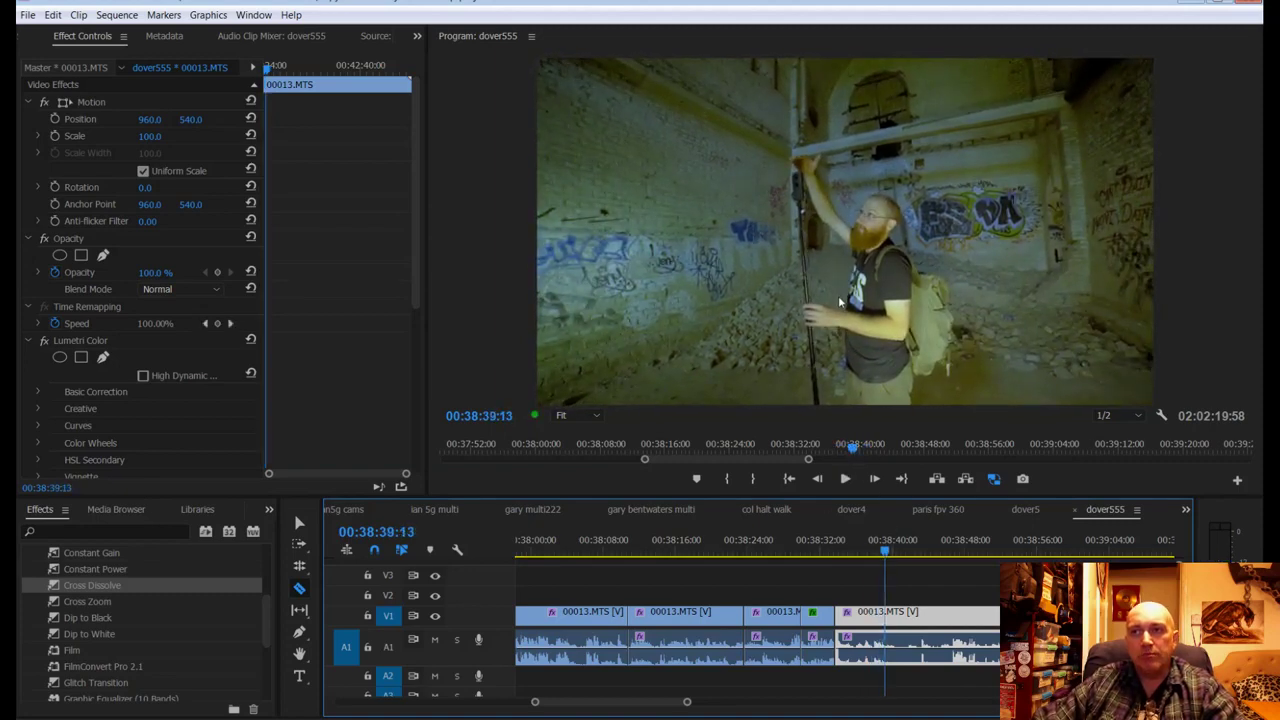
Step: Step frame by frame to 00:38:38:53 and split the clip there
key("Left")
key("Left")
key("Left")
key("Left")
key("Left")
key("Left")
key("Left")
key("Left")
key("Left")
key("Left")
key("Left")
key("Left")
key("Left")
key("Left")
key("Left")
key("Left")
key("Left")
key("Left")
key("Right")
key("Right")
key("Right")
key("Right")
key("Right")
key("Right")
key("Right")
key("Right")
key("Right")
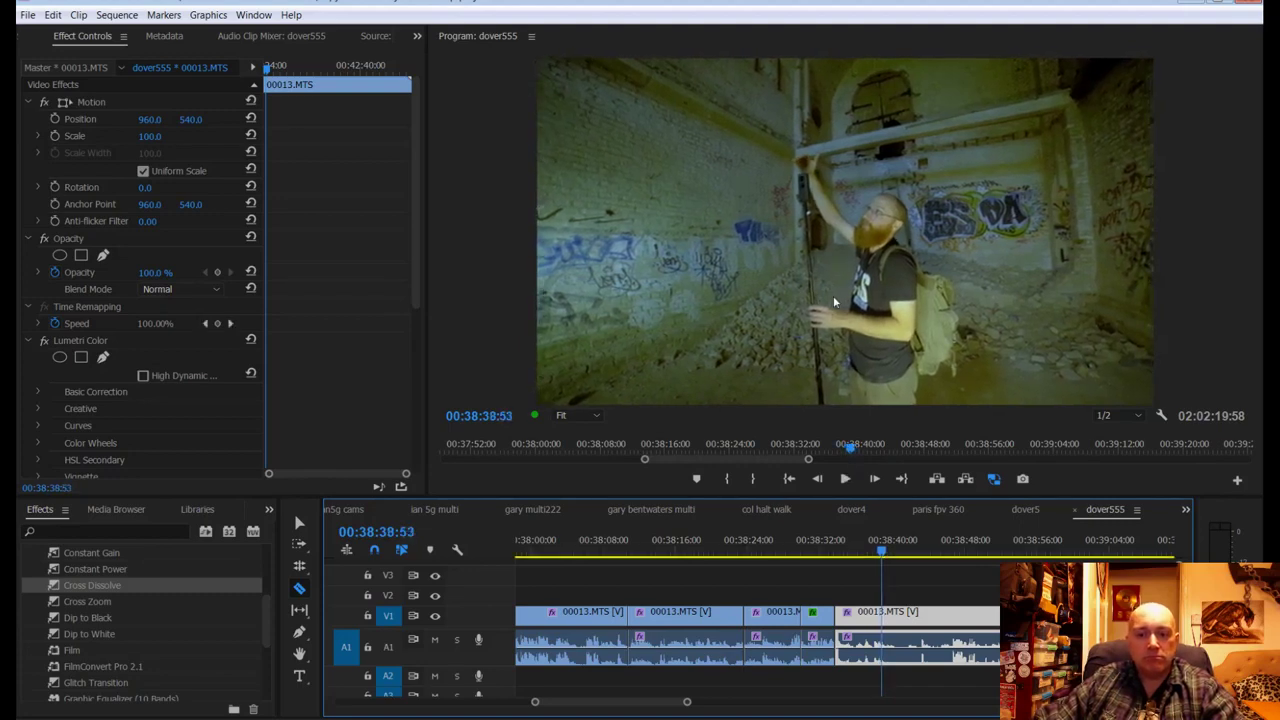
left_click(884, 635)
Step: Play on past the cut and split the clip again at 00:38:45:29
key("space")
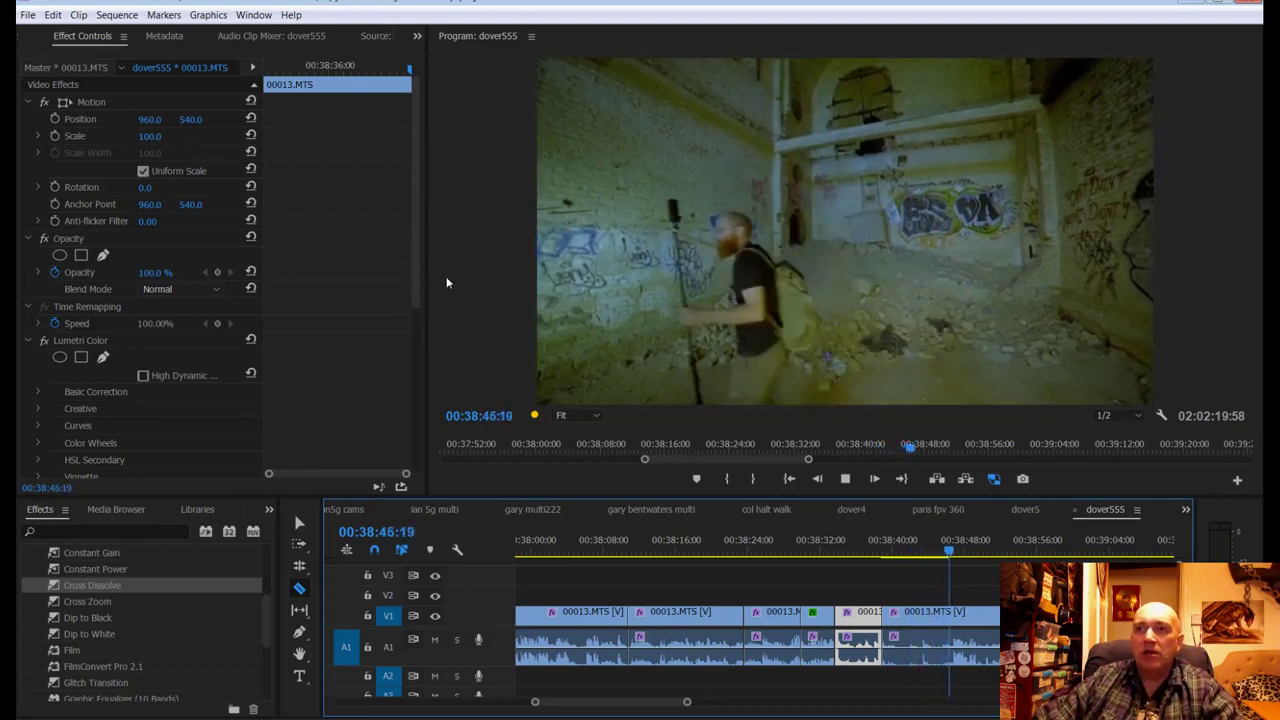
key("space")
left_click_drag(952, 548, 943, 548)
key("Left")
key("Left")
key("Left")
key("Left")
key("Left")
key("Left")
key("Left")
key("Left")
key("Left")
key("Left")
key("Left")
key("Left")
key("Left")
key("Left")
key("Left")
key("Left")
key("Left")
key("Left")
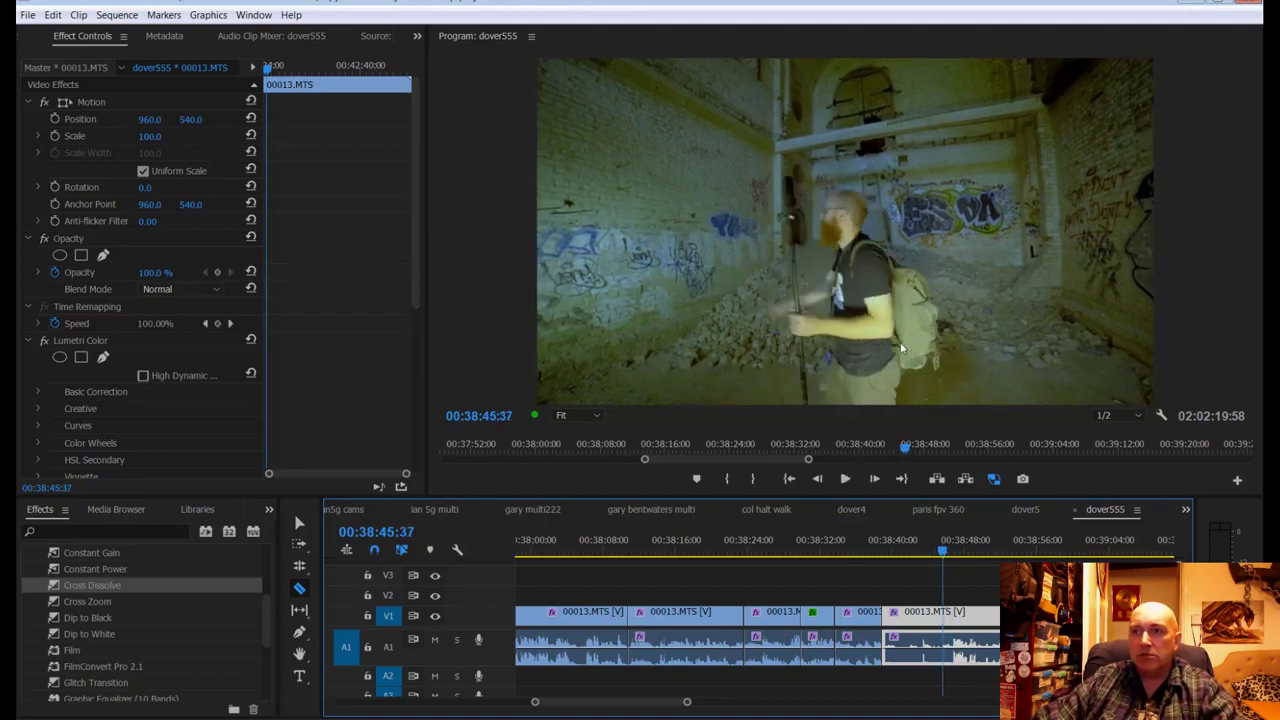
left_click(941, 615)
Step: Delete the section between 00:38:38:53 and 00:38:45:29 and close the gap it leaves
key("v")
left_click(922, 620)
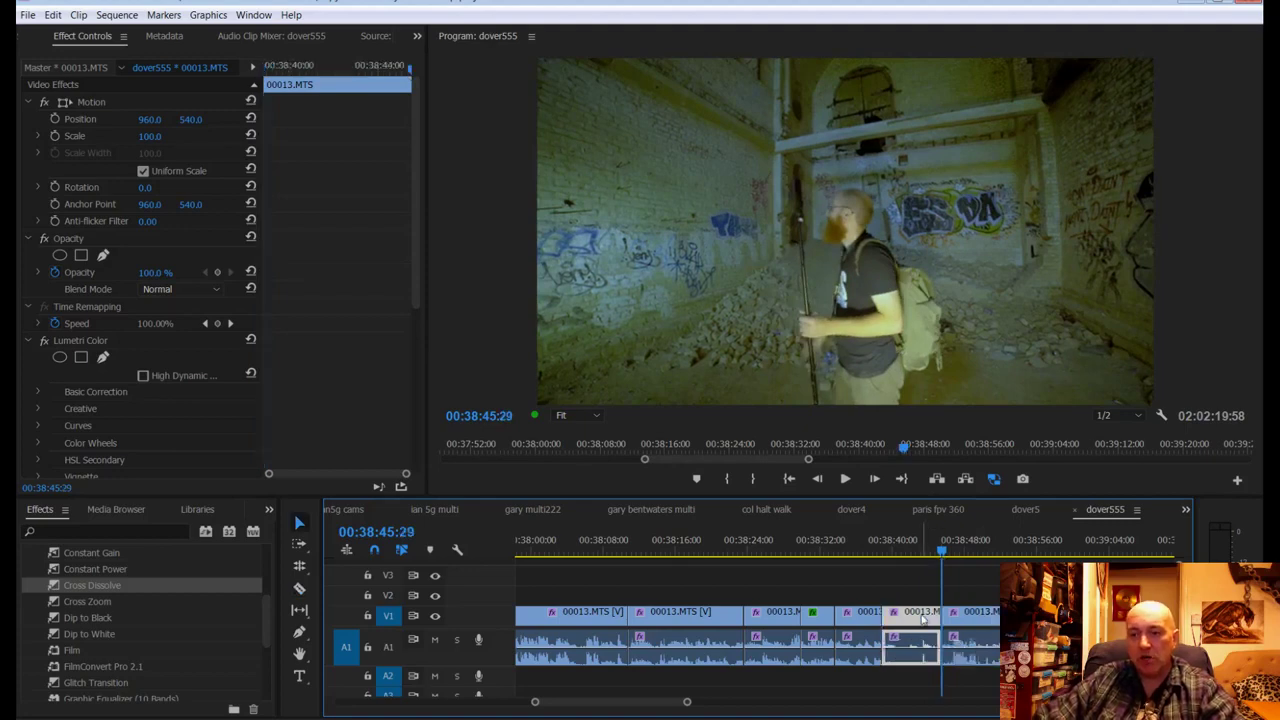
key("Delete")
right_click(936, 616)
left_click(960, 623)
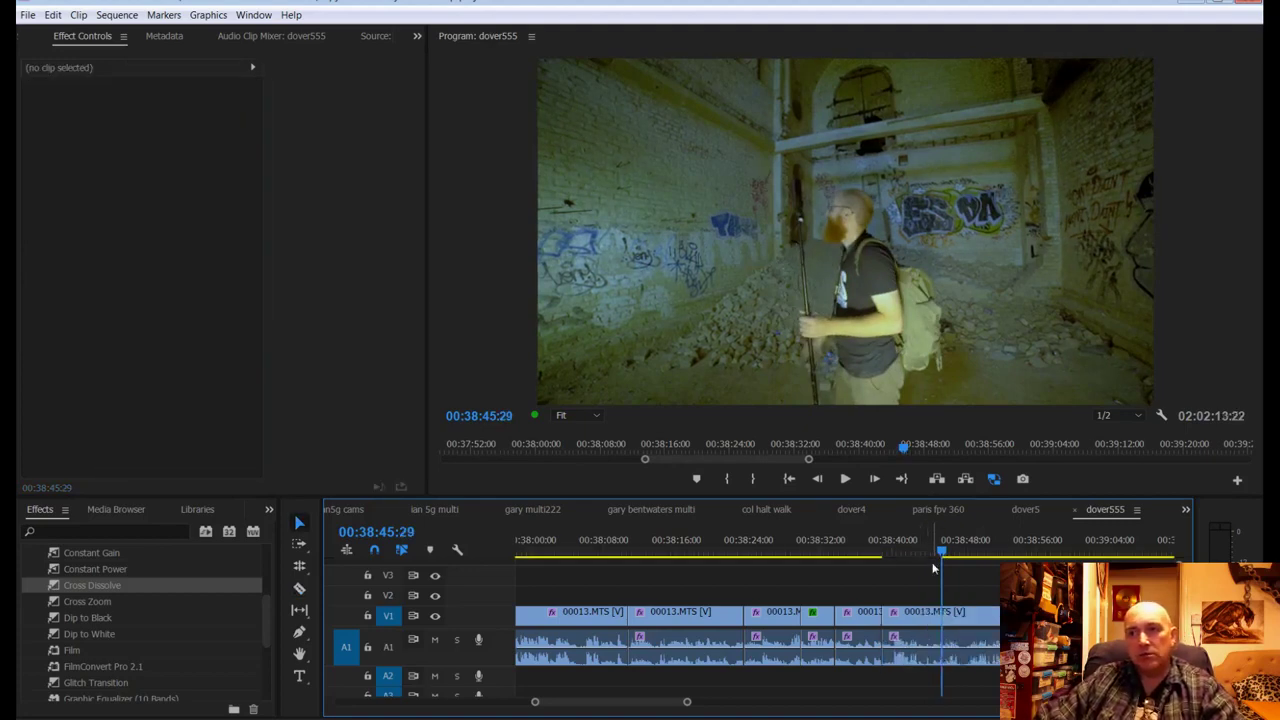
Step: Save the project and play across the new join from 00:38:36:50 to 00:38:58:29
left_click_drag(943, 556, 866, 549)
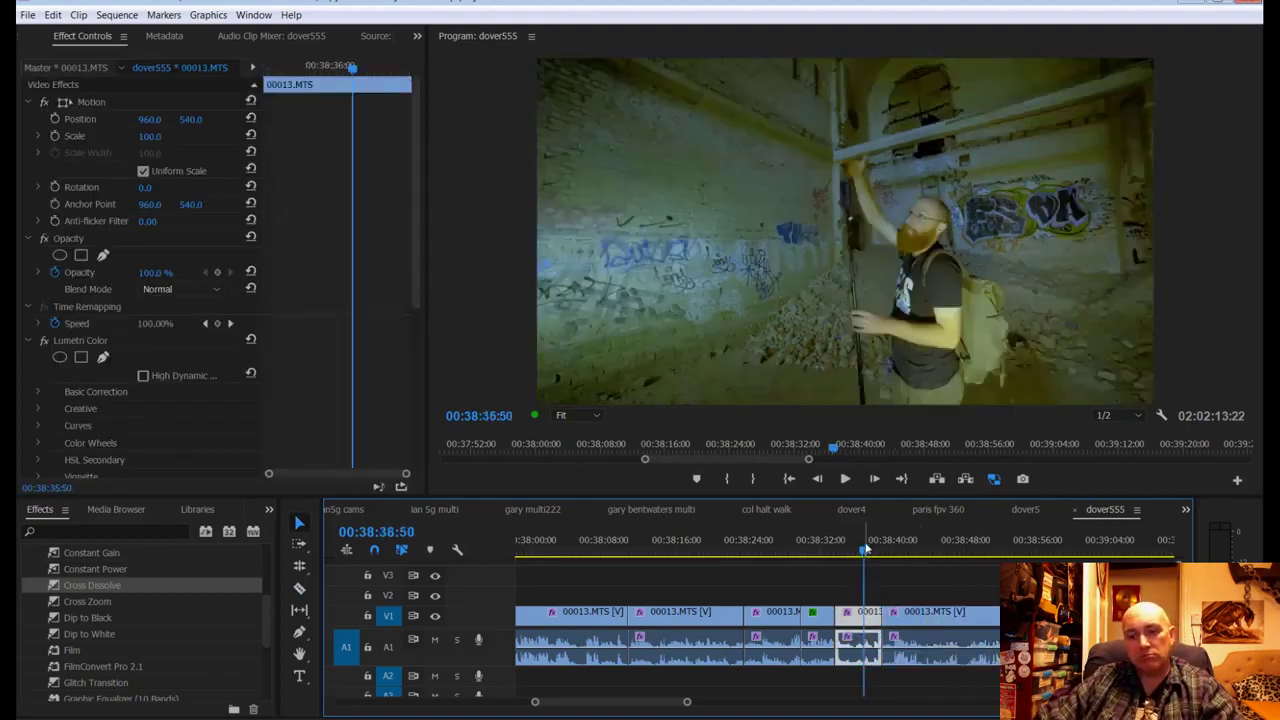
key("ctrl+s")
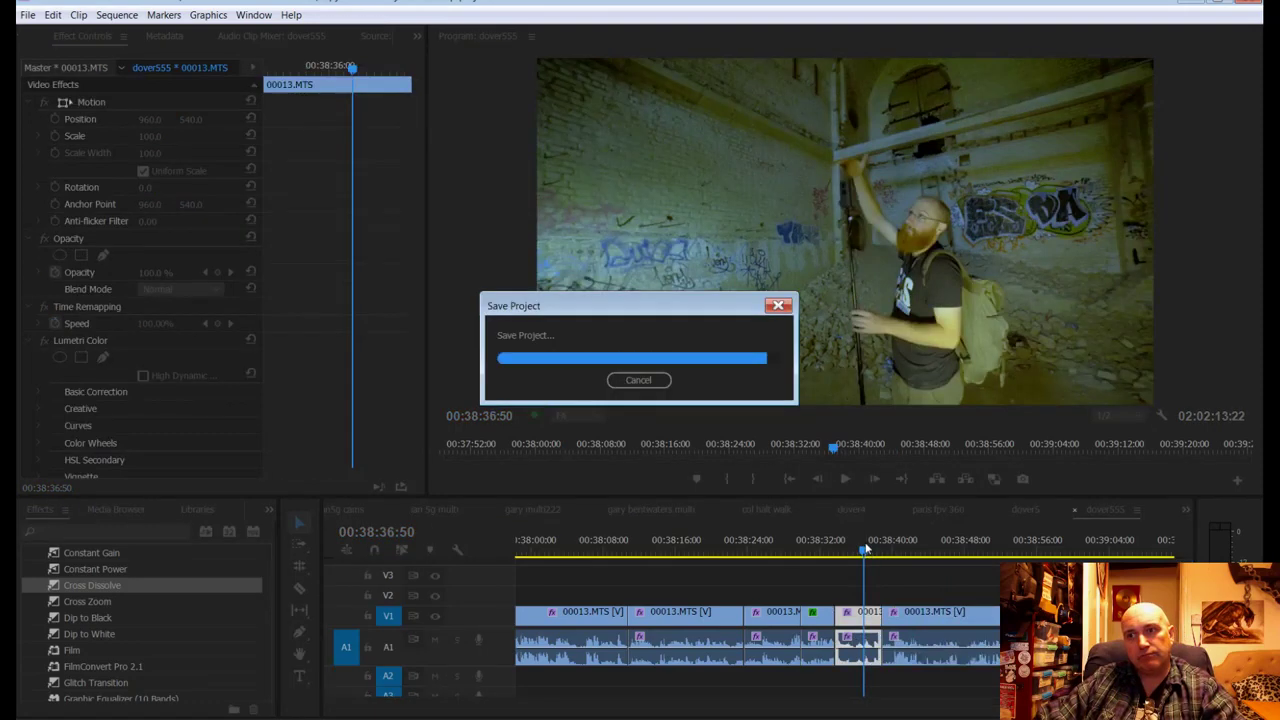
key("space")
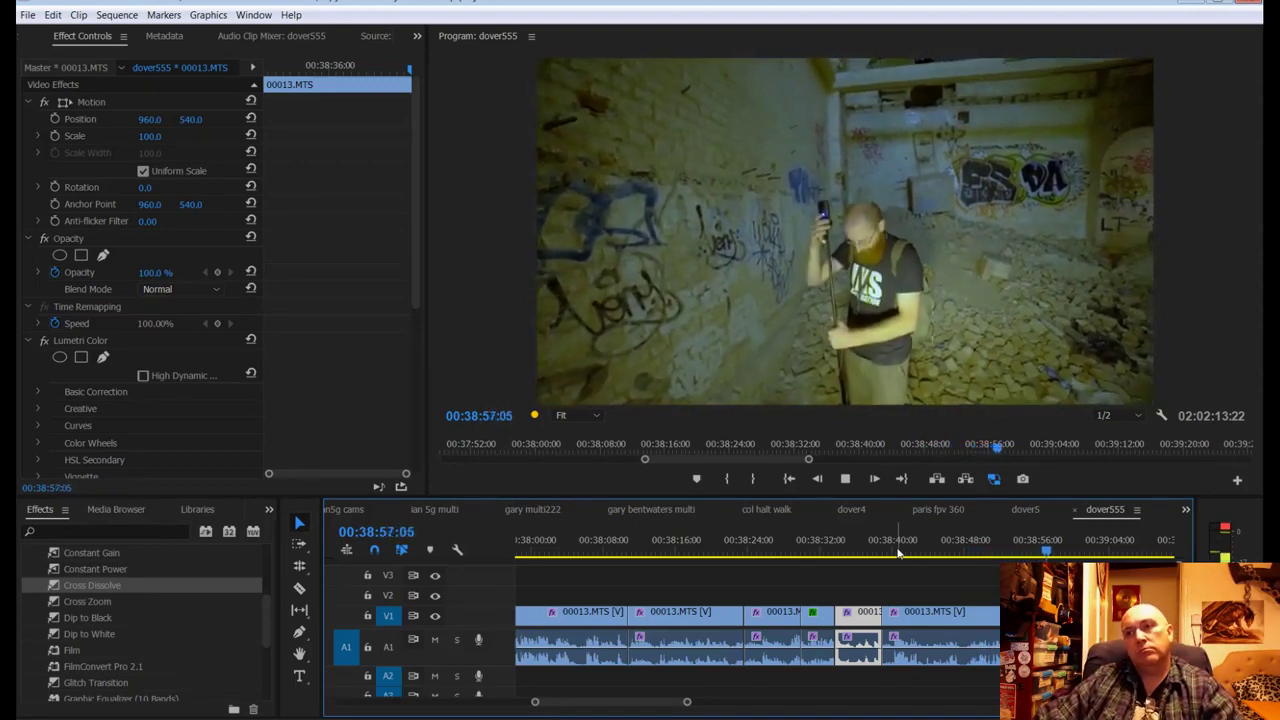
key("space")
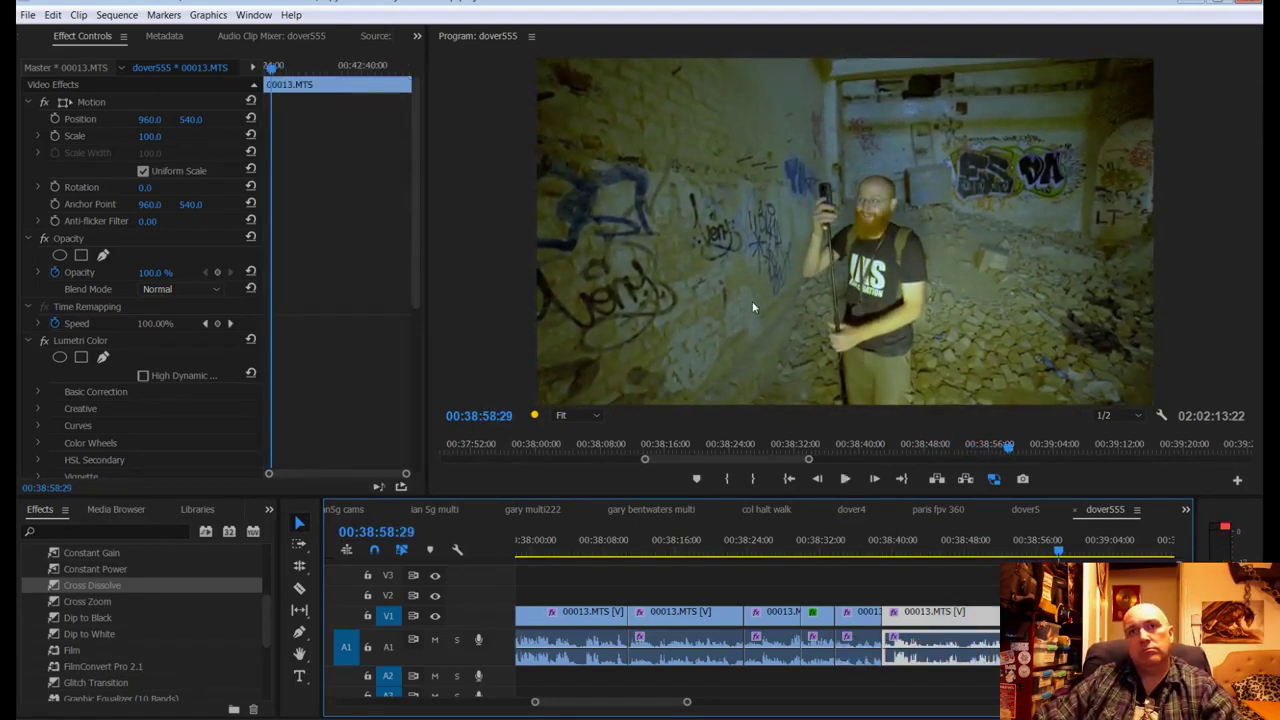
Step: Split the clip at 00:38:58:29 and zoom in on the part after it with Scale 311 and vertical Position 422
key("c")
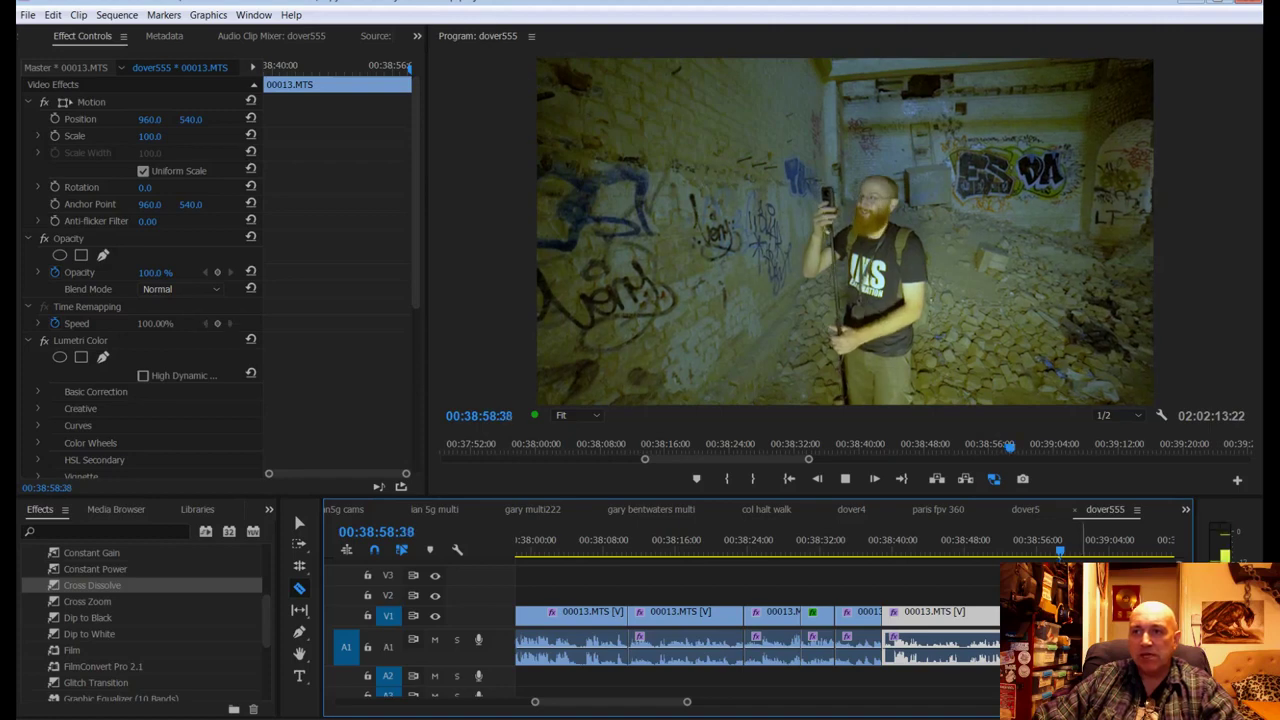
key("space")
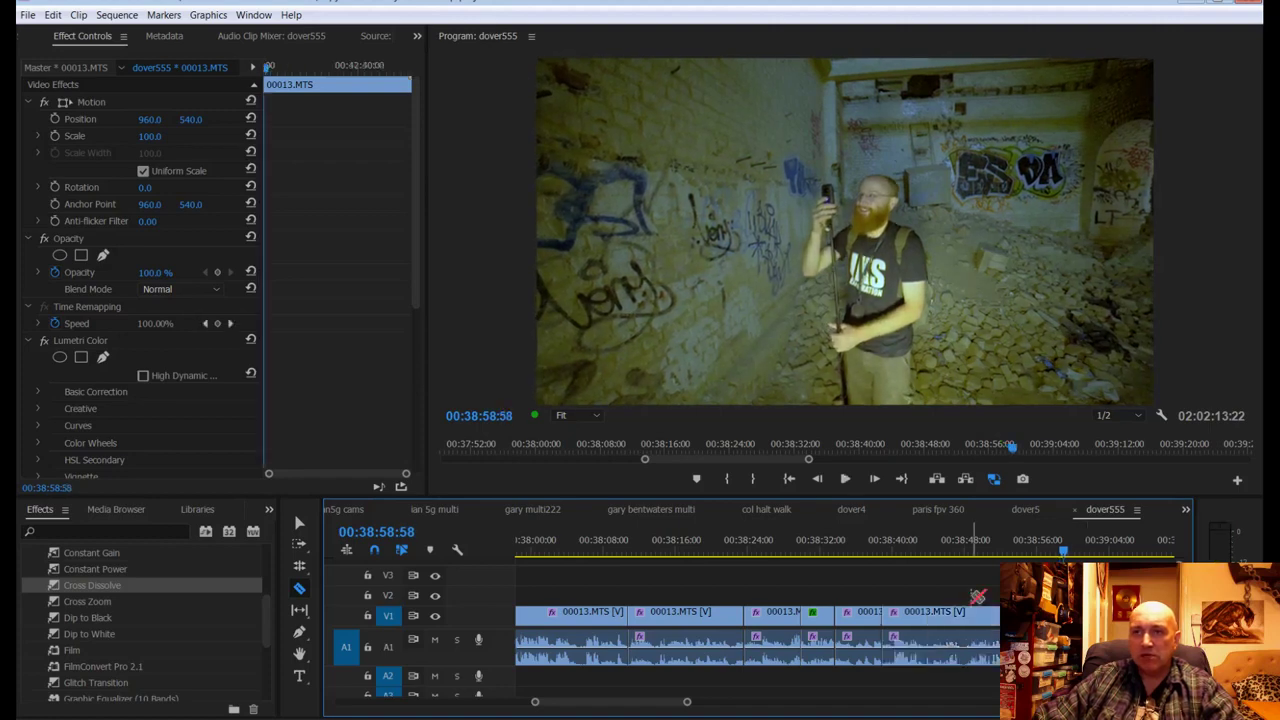
left_click(57, 137)
left_click(58, 138)
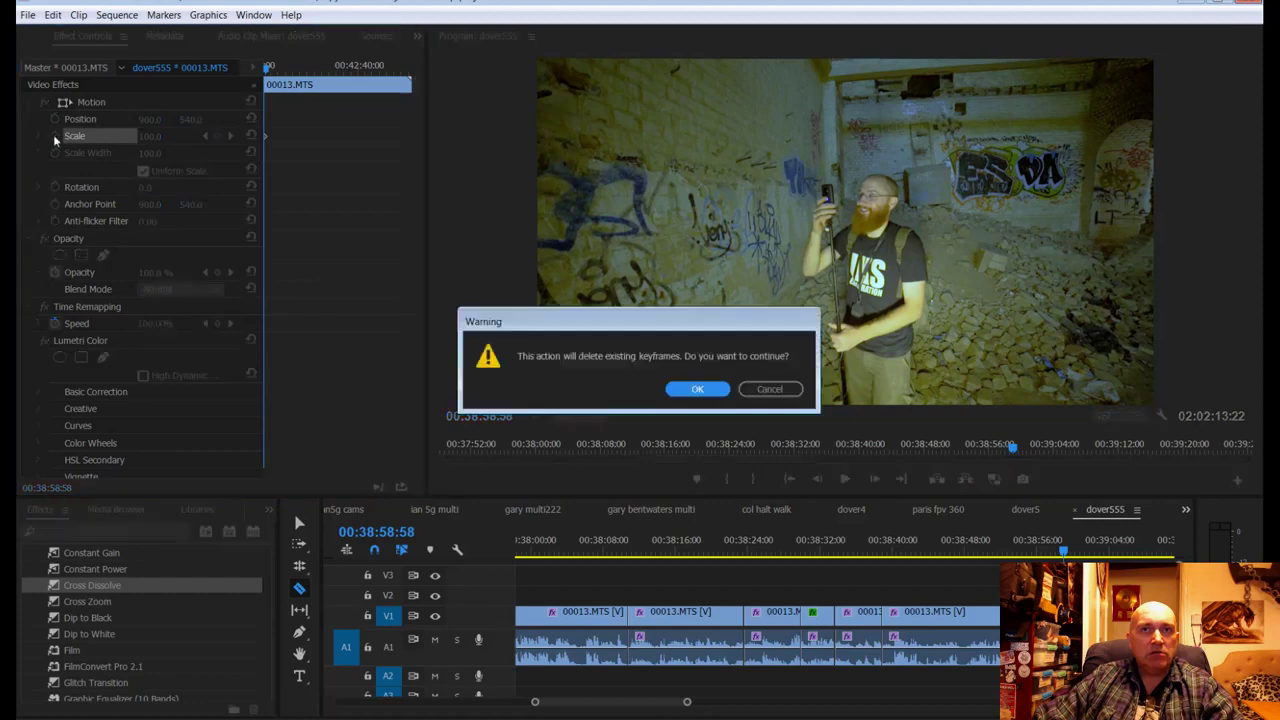
left_click(698, 392)
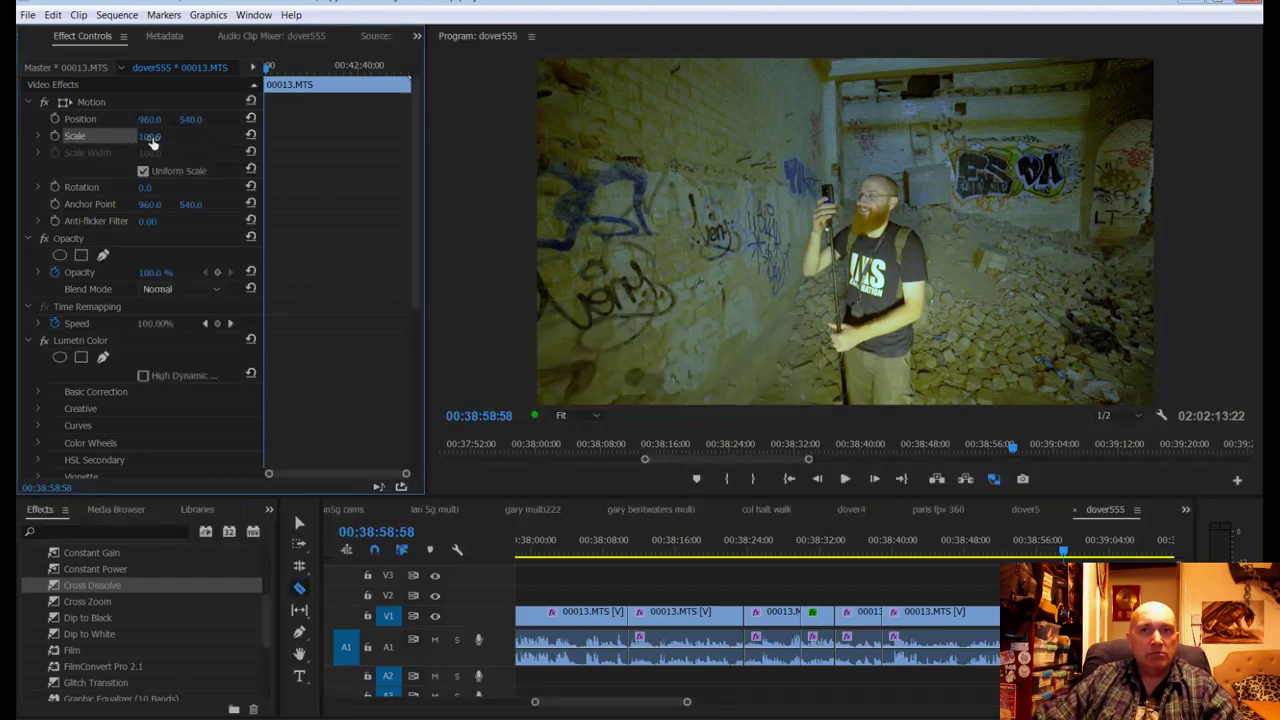
left_click_drag(152, 143, 200, 119)
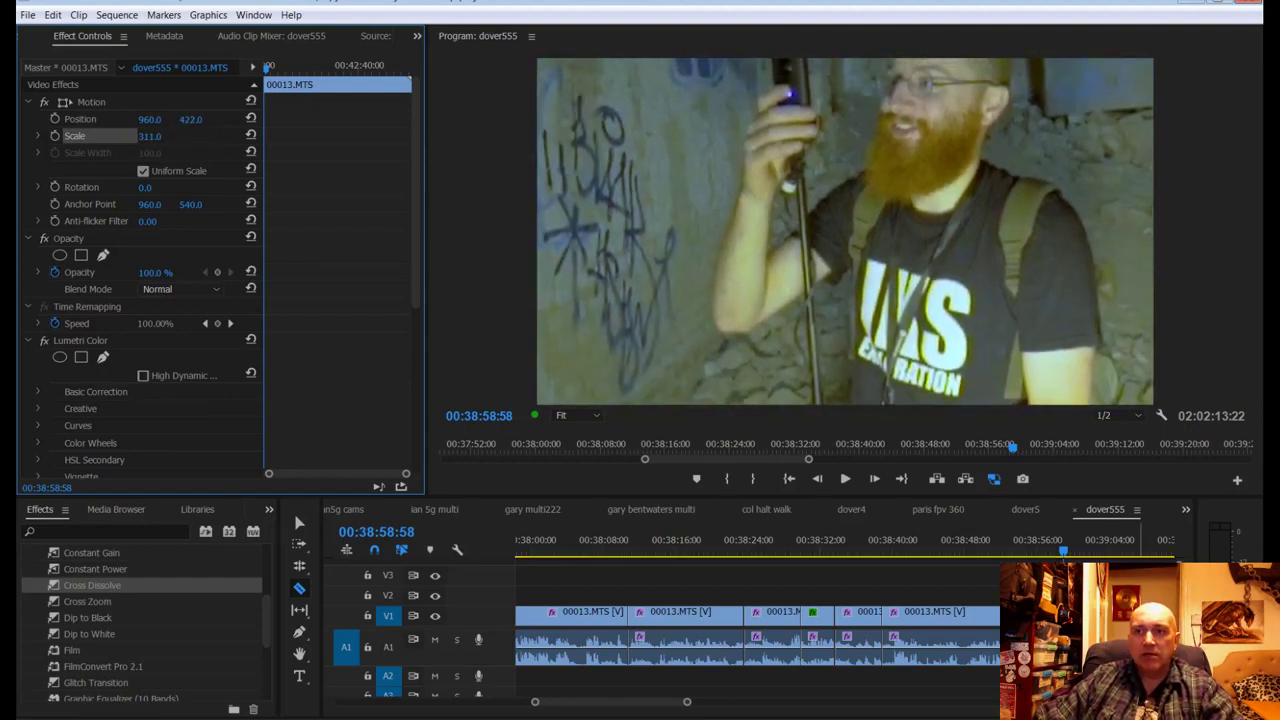
Step: Play through the zoomed-in shot and split the clip at 00:39:00:30
left_click(1050, 545)
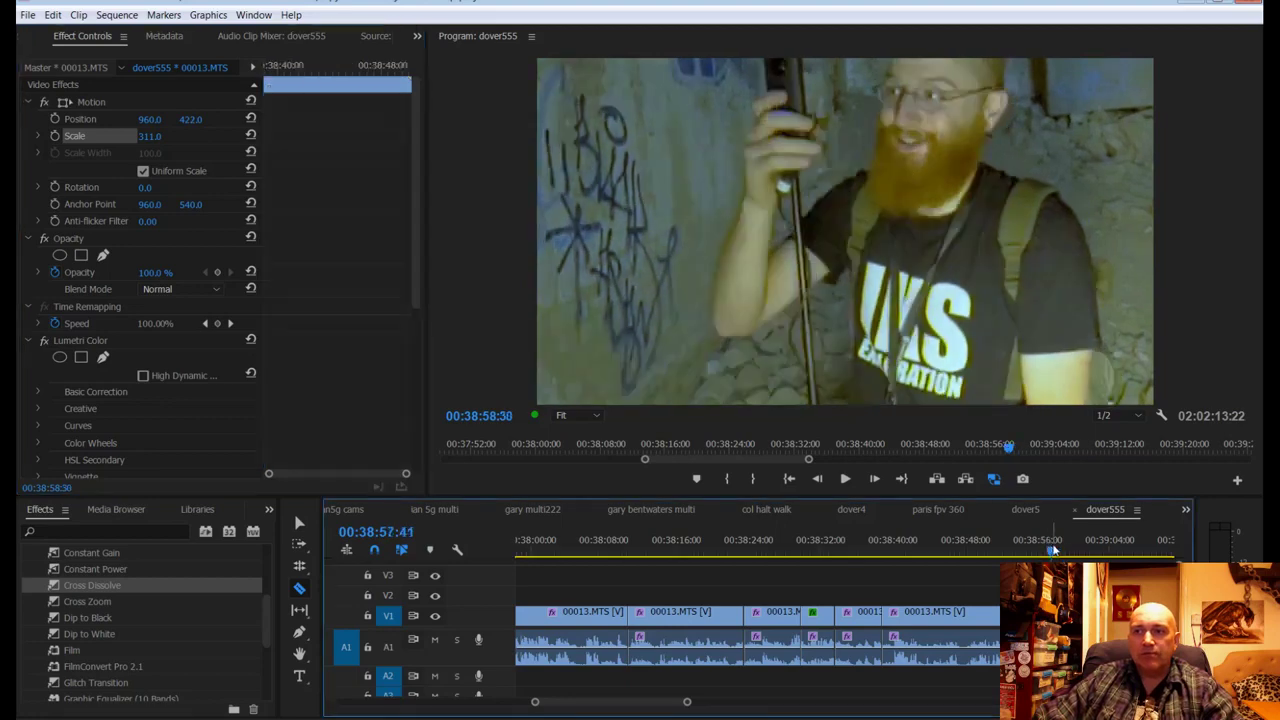
key("space")
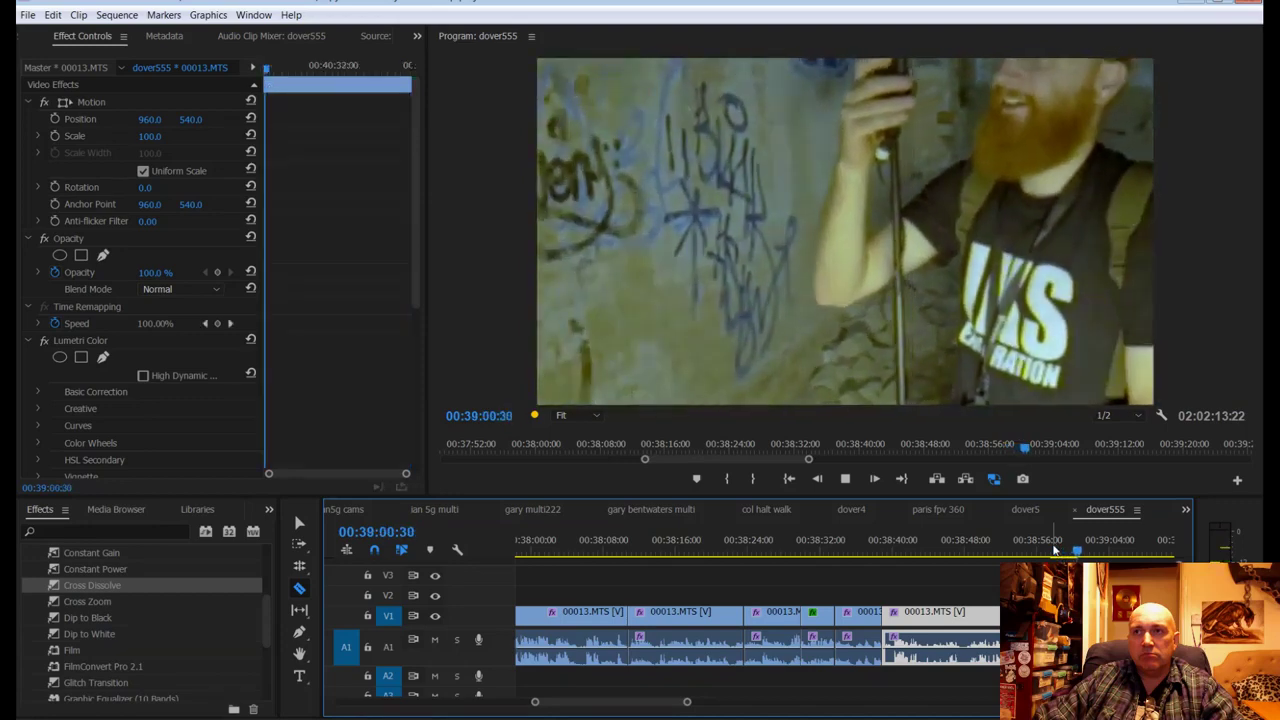
key("space")
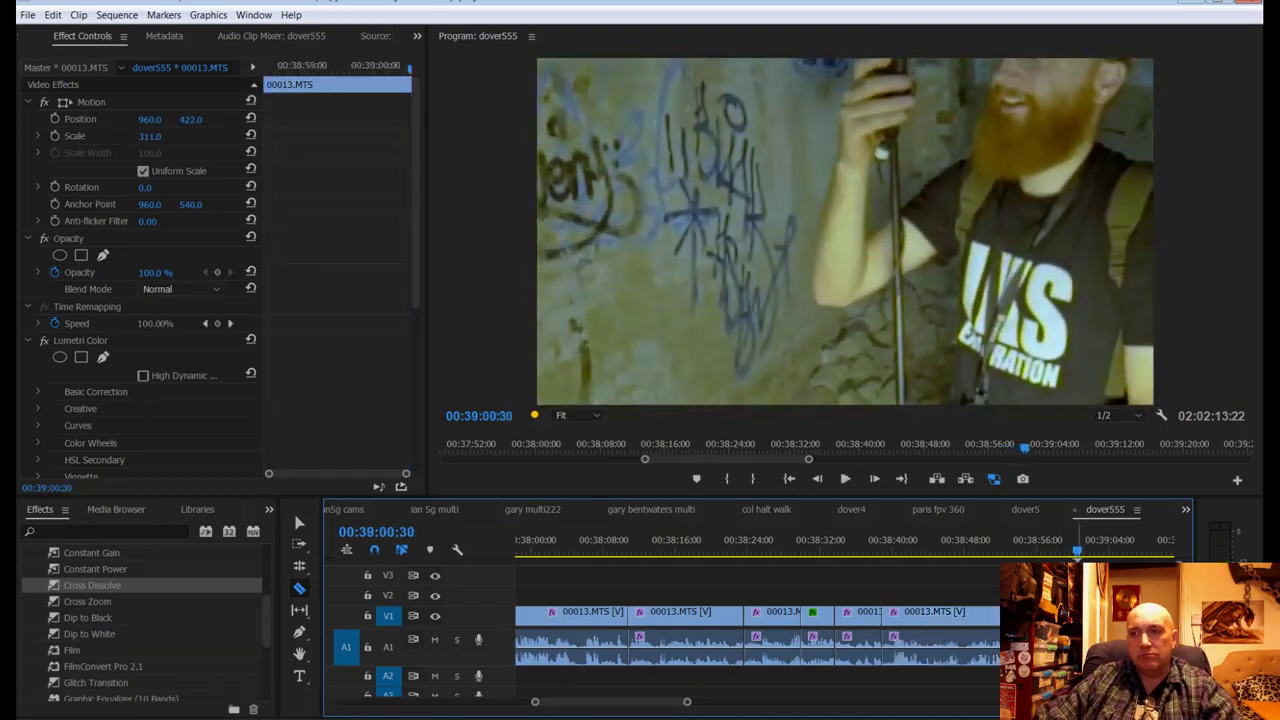
key("space")
key("space")
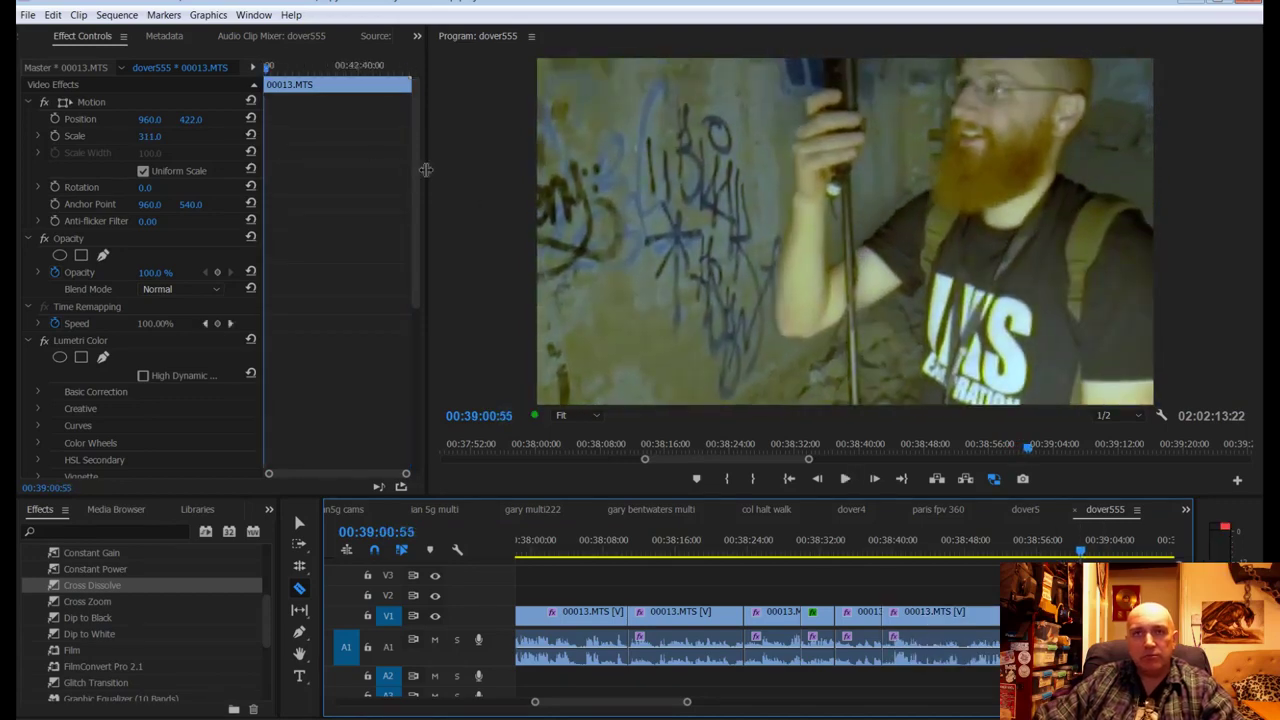
Step: Reset the Scale and Position of the clip after 00:39:00:30 to 100 and 960, 540
left_click(251, 136)
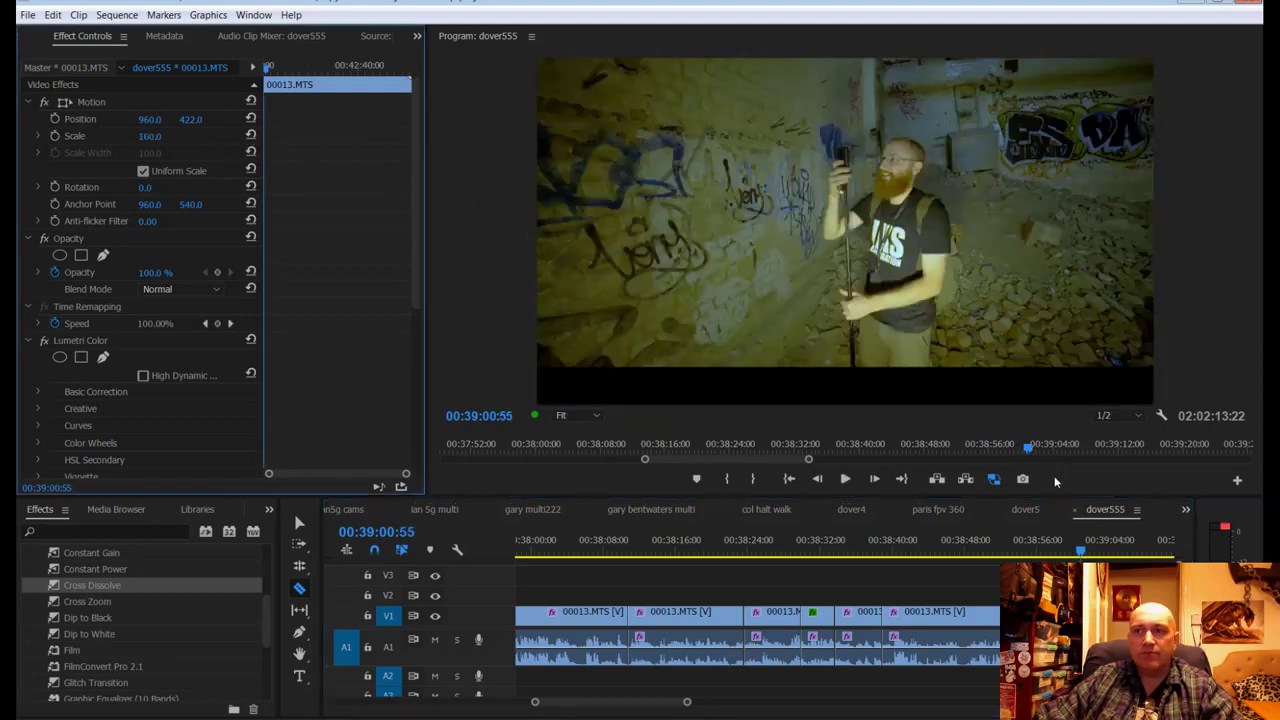
left_click(1057, 550)
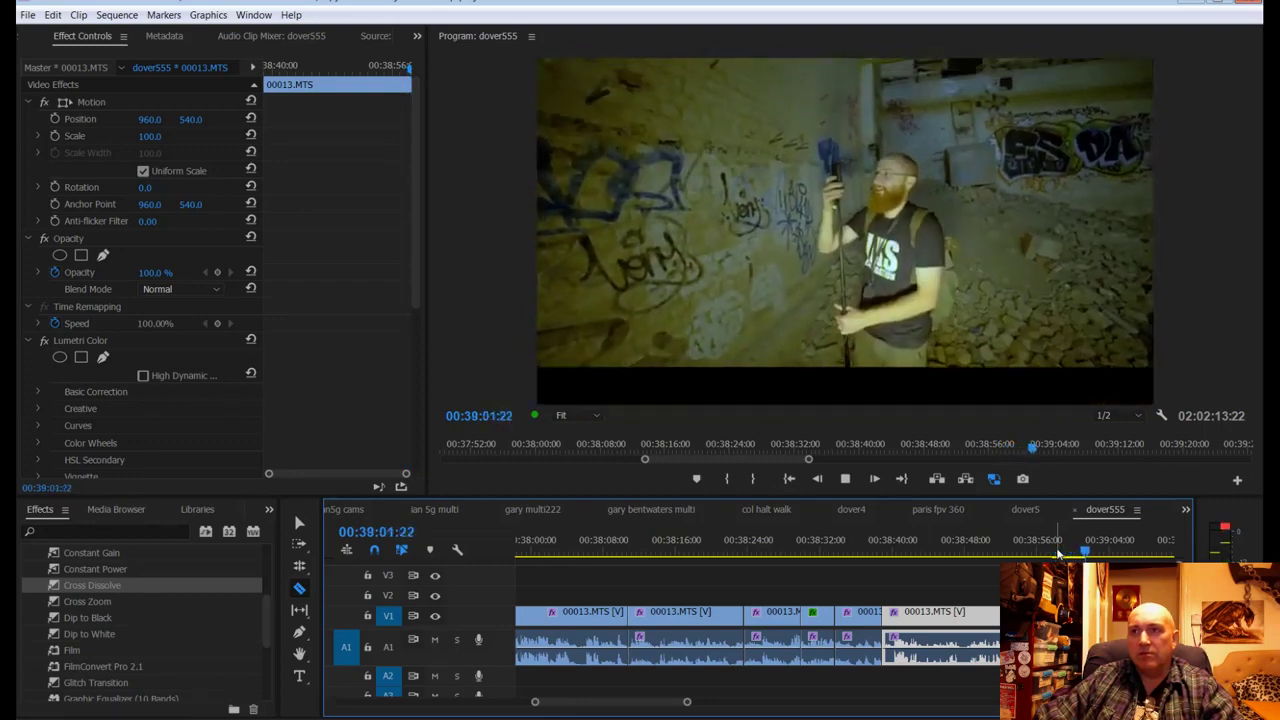
key("space")
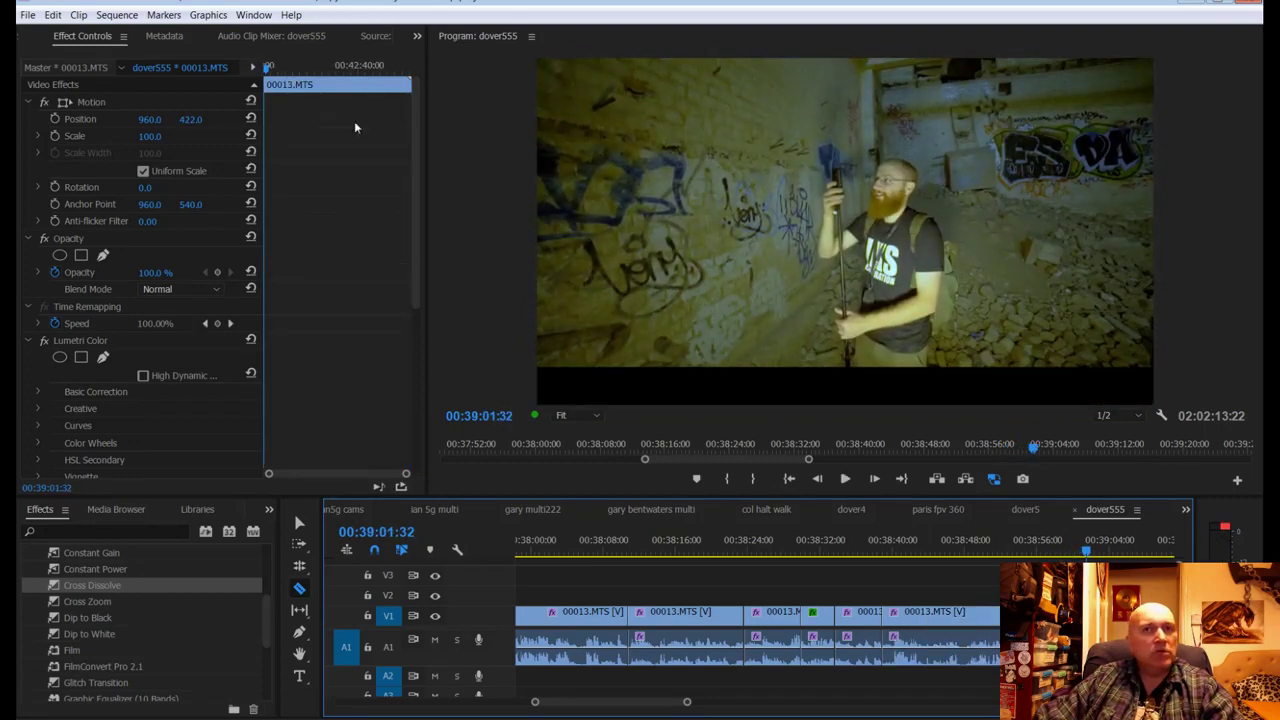
left_click(250, 119)
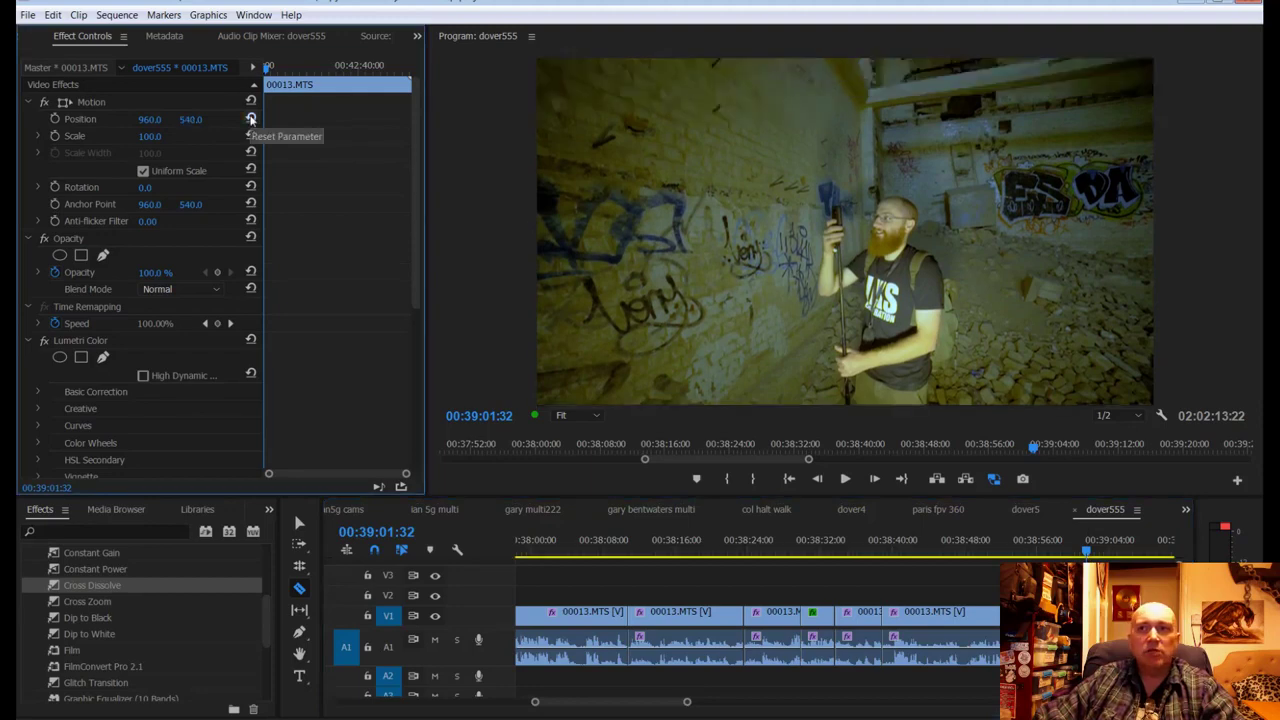
Step: Replay the end of the zoom, split the clip at 00:39:03:25 and save the project
left_click(1087, 553)
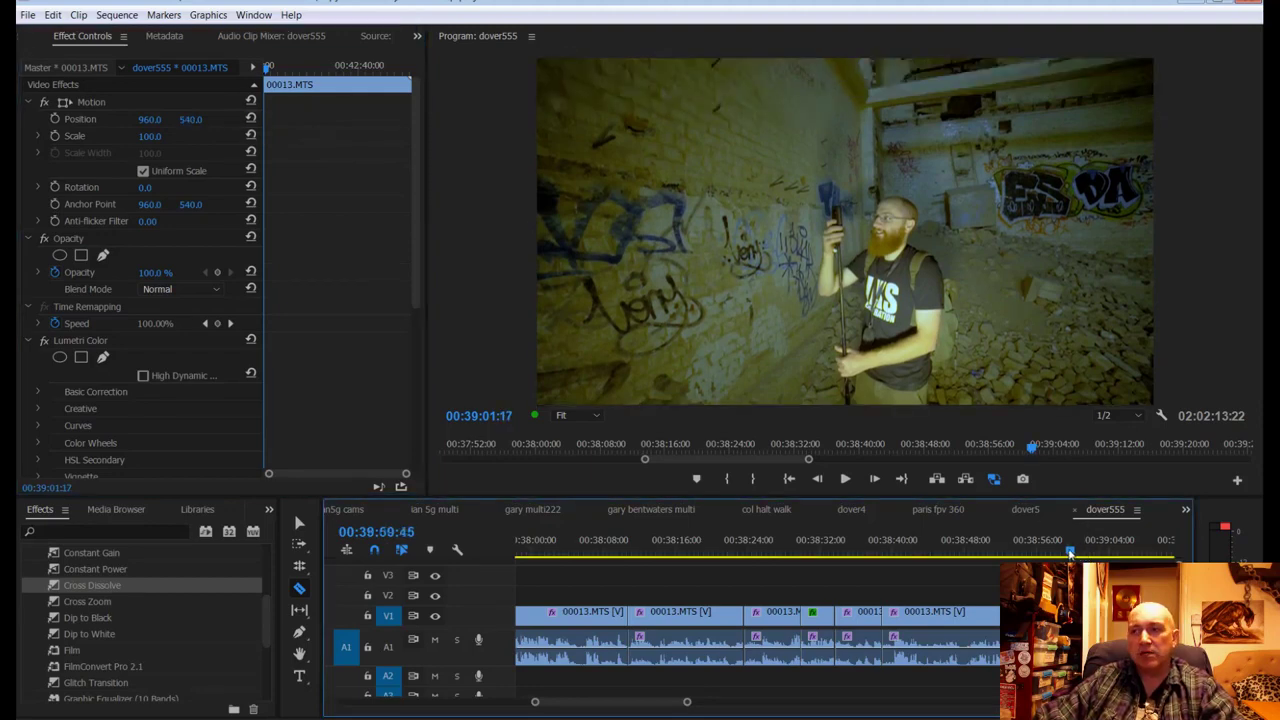
key("space")
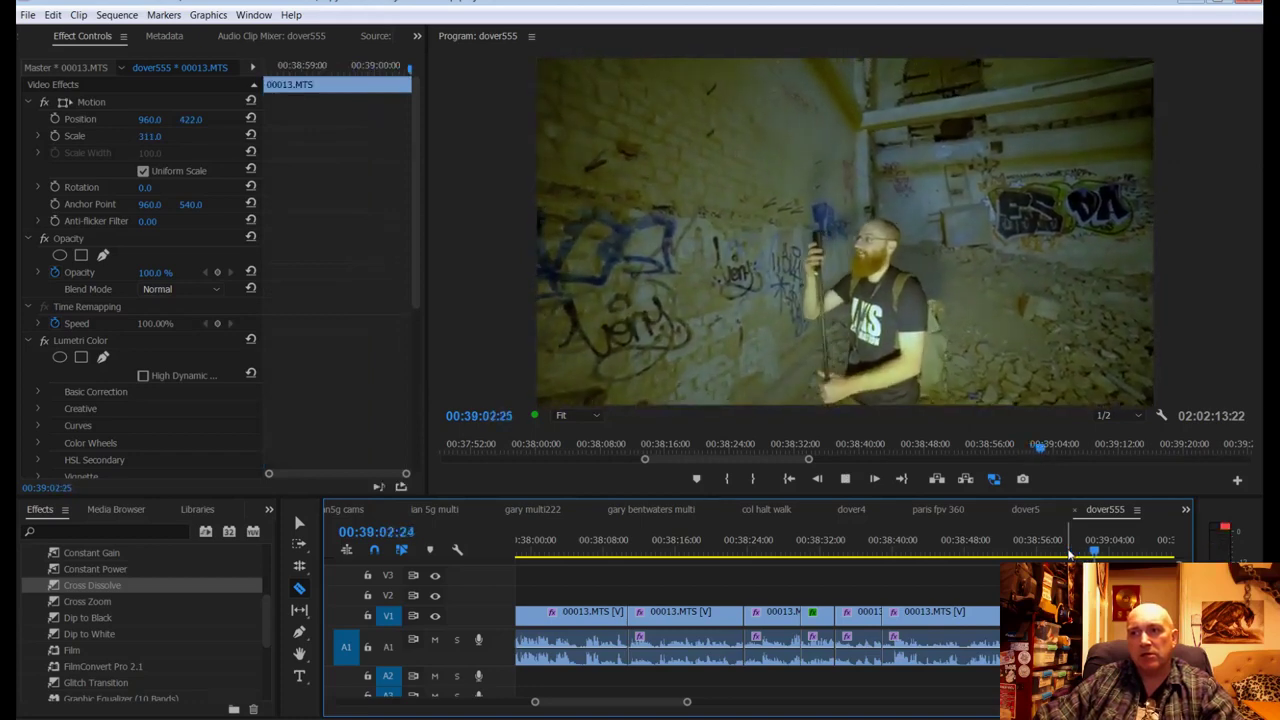
key("space")
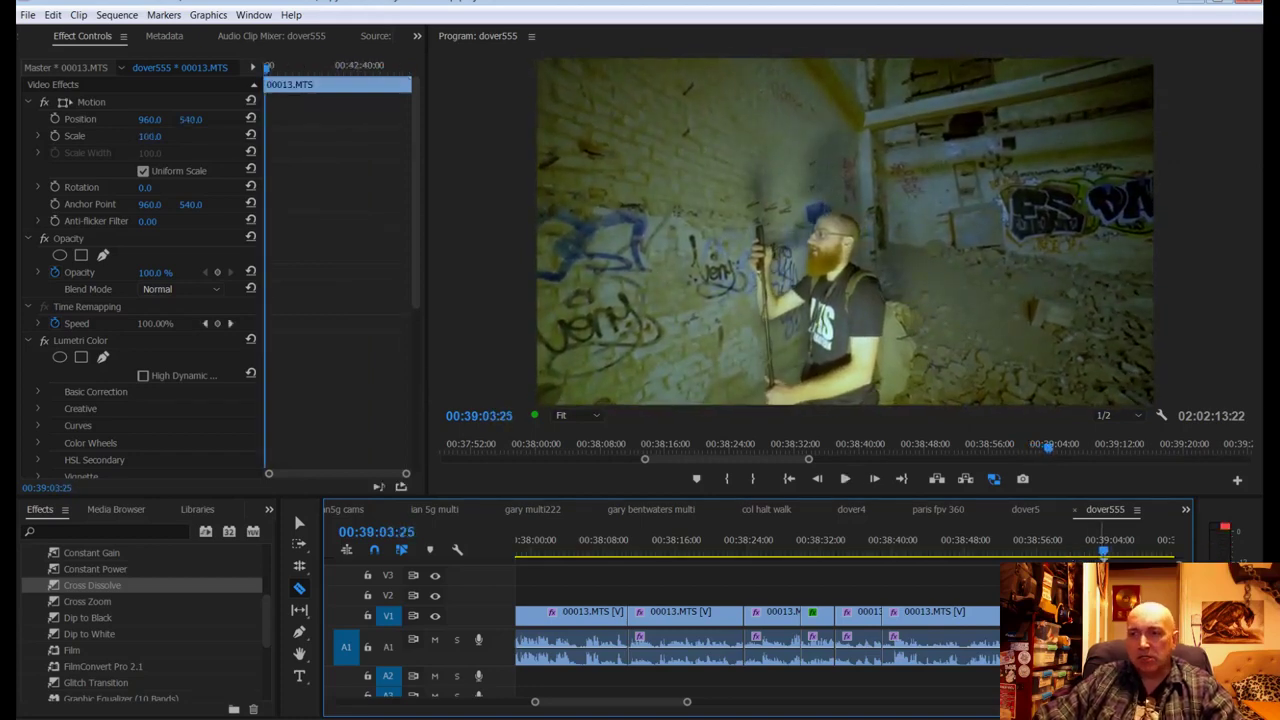
key("ctrl+s")
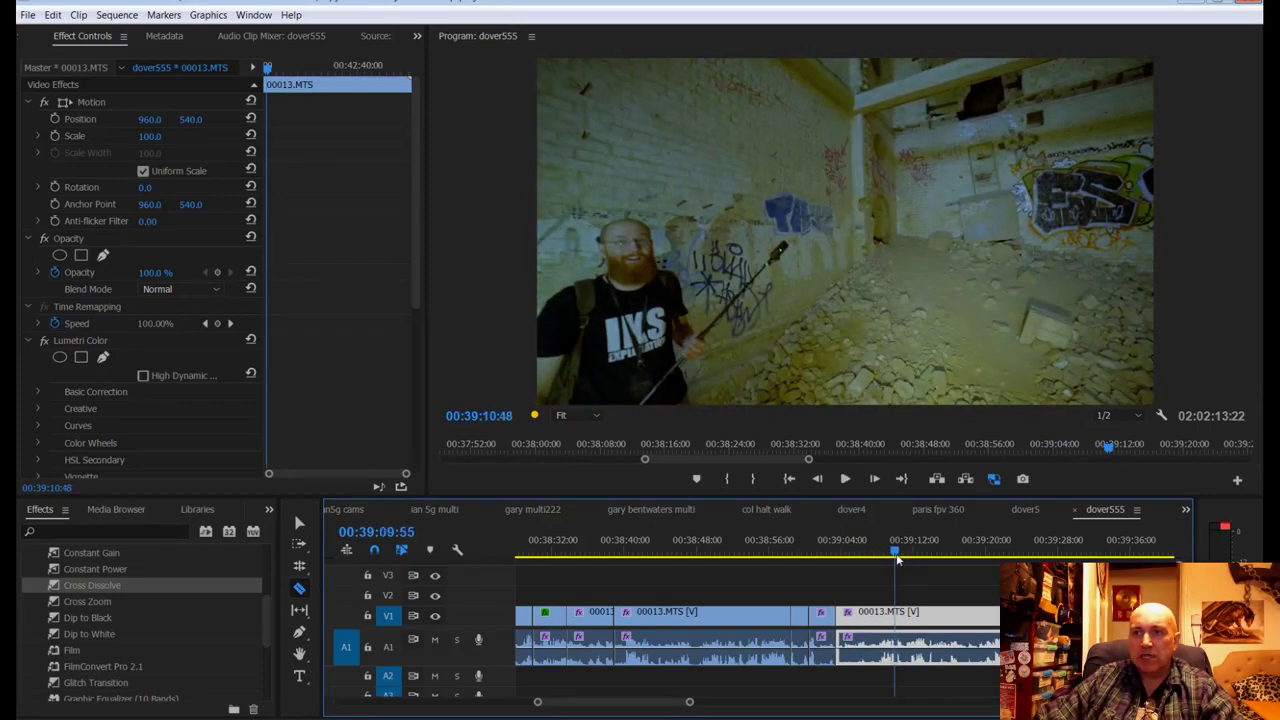
Step: Replay the footage from about 00:39:05 to 00:39:19 and return to 00:39:05:44
left_click_drag(898, 552, 868, 562)
key("space")
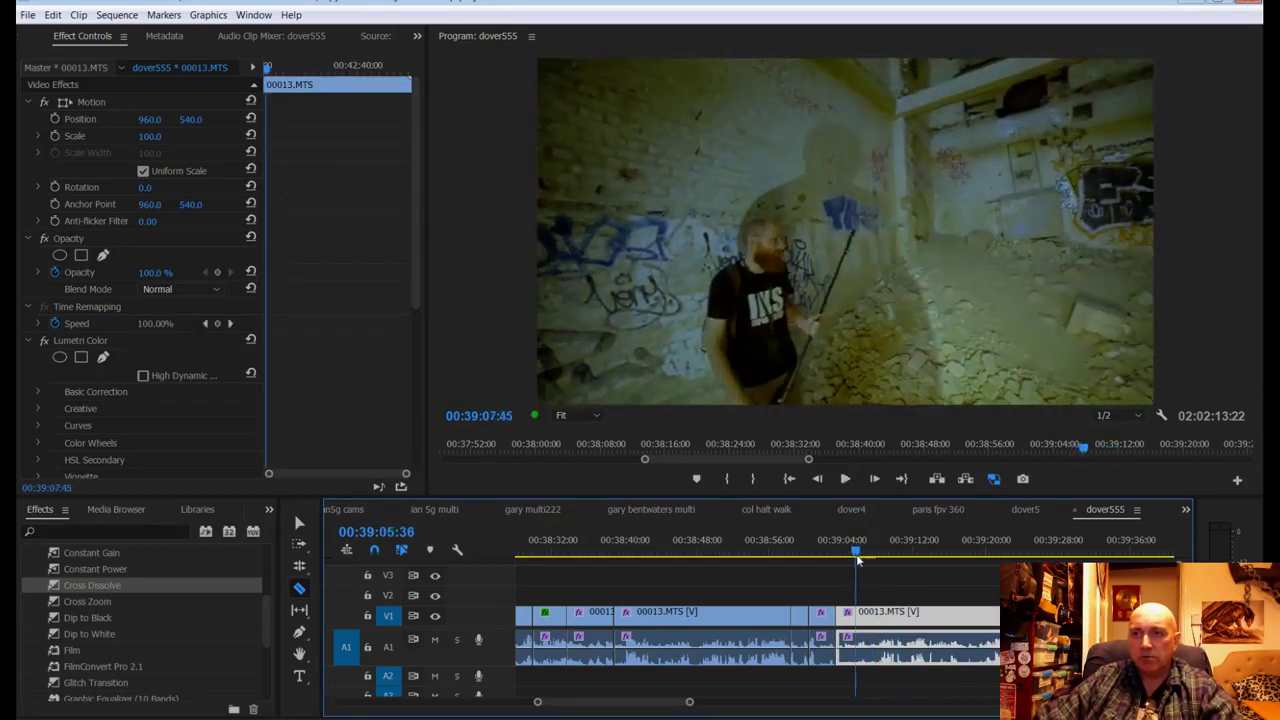
left_click_drag(856, 554, 853, 554)
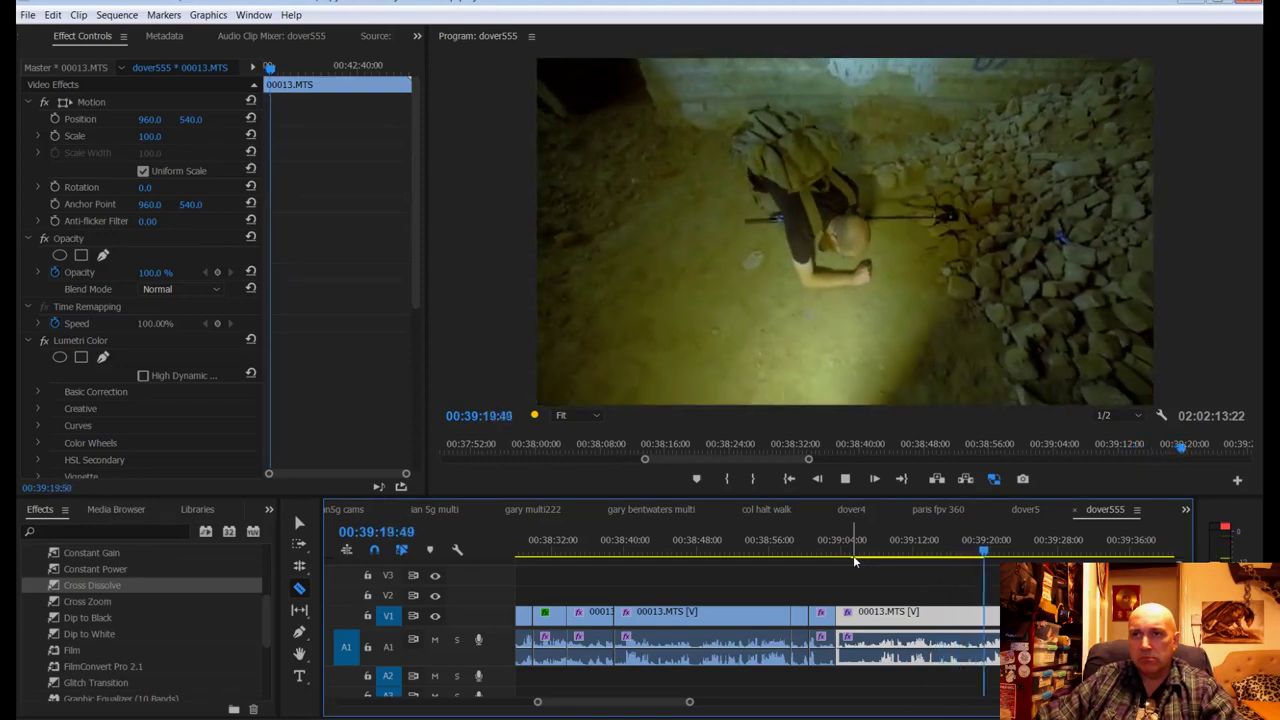
key("space")
left_click_drag(987, 550, 855, 555)
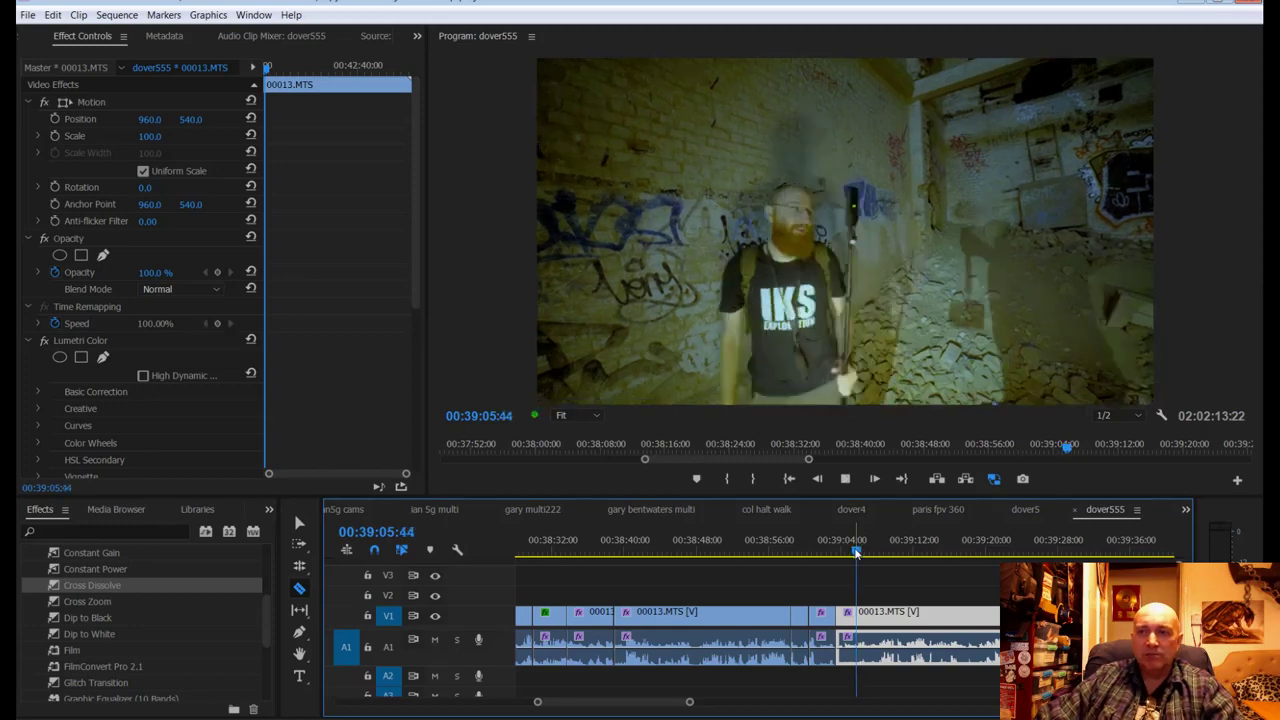
Step: Split the clip at 00:39:05:41, delete the short piece before the cut and close the gap
key("space")
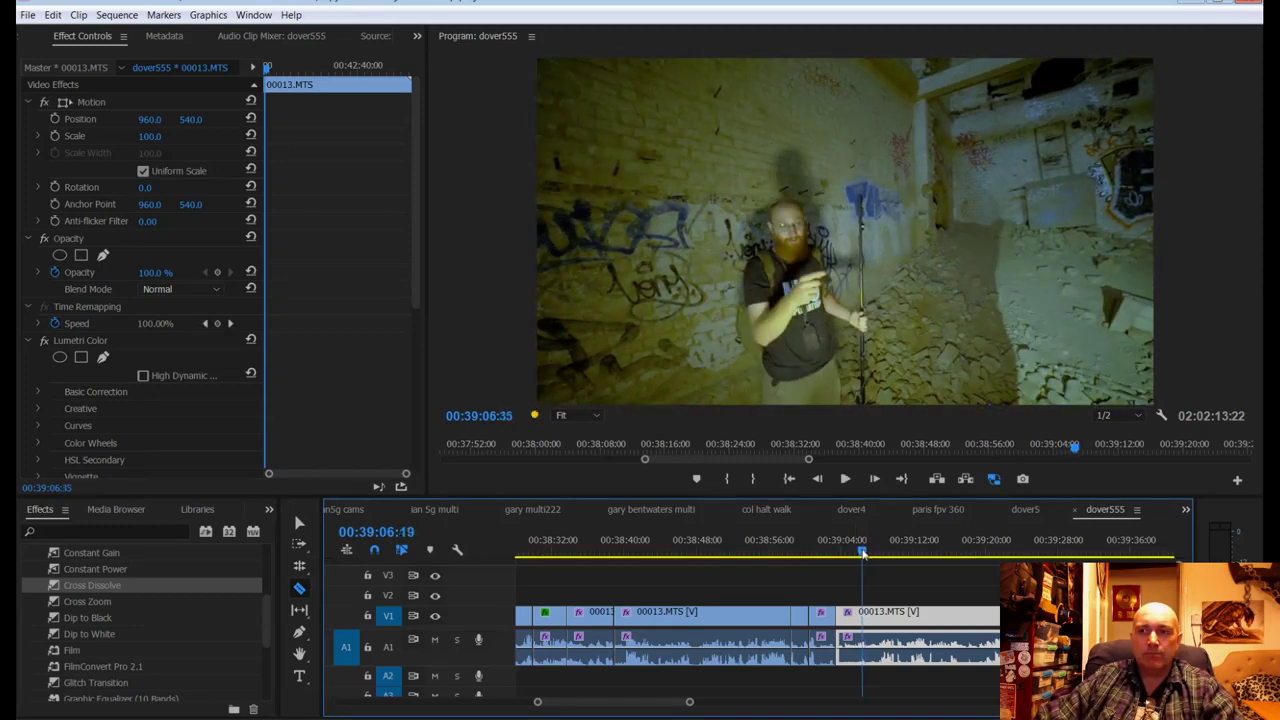
left_click(855, 615)
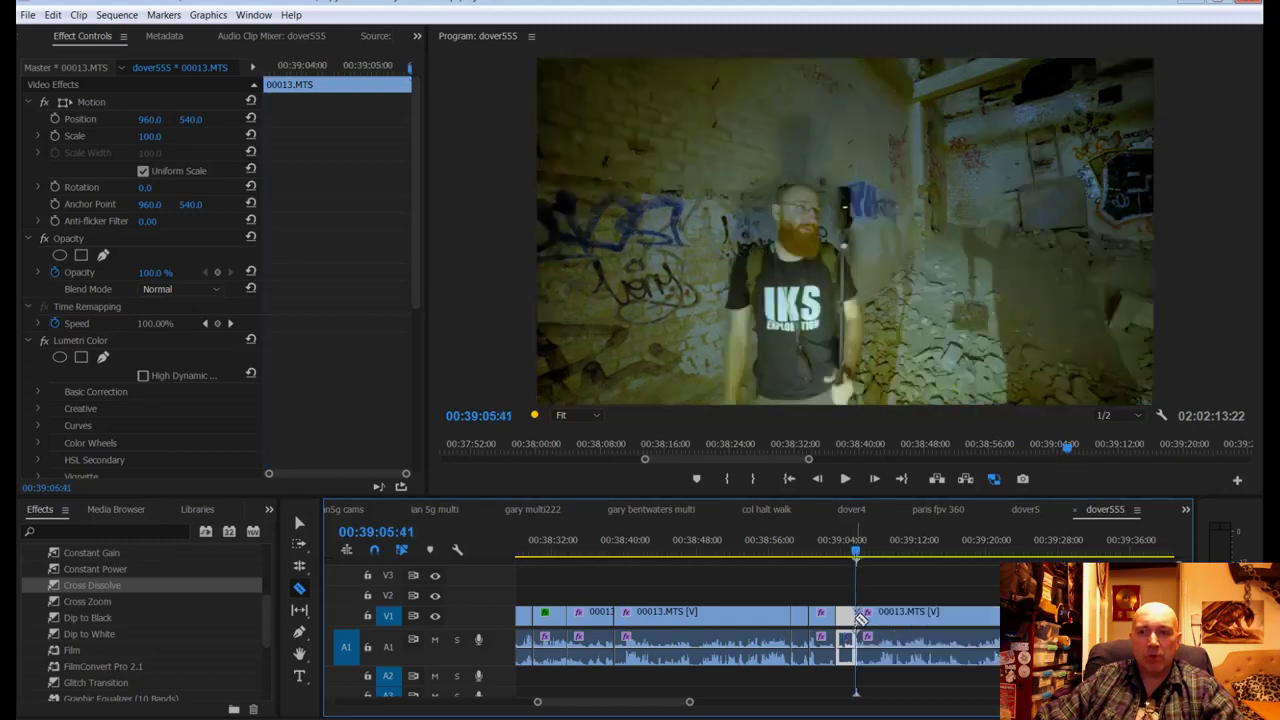
key("v")
left_click(848, 617)
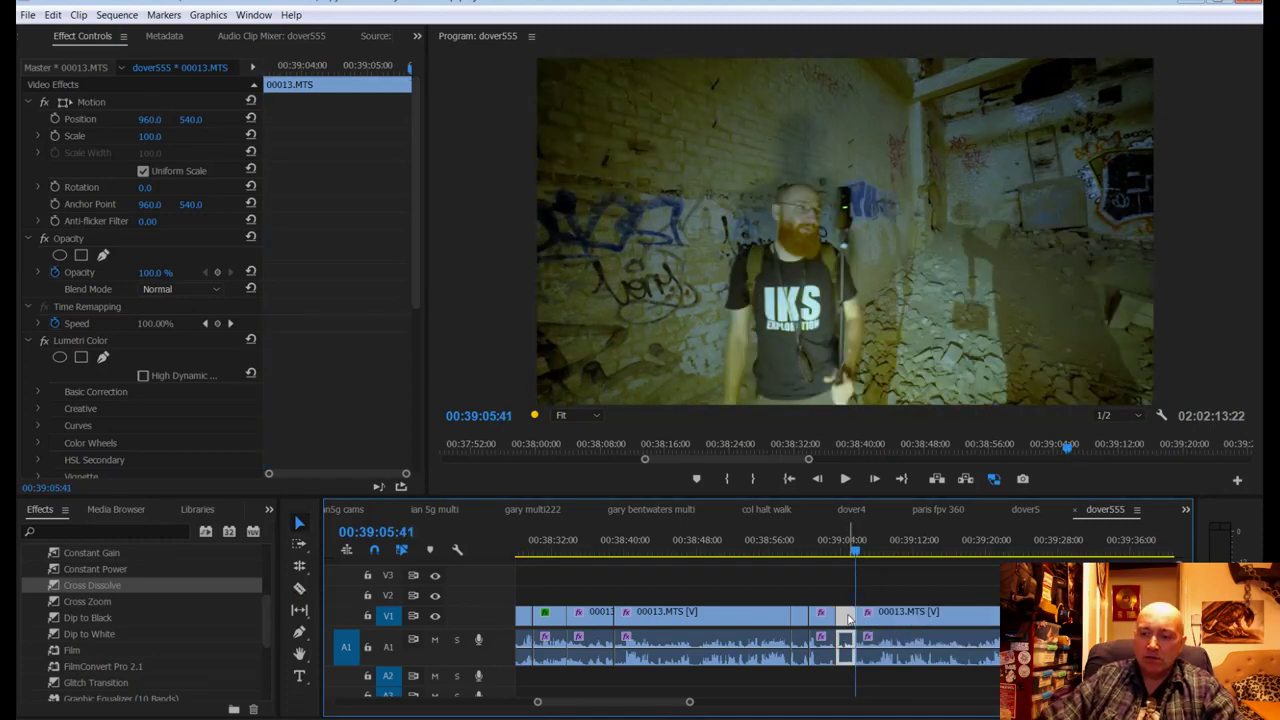
key("Delete")
right_click(848, 617)
left_click(872, 621)
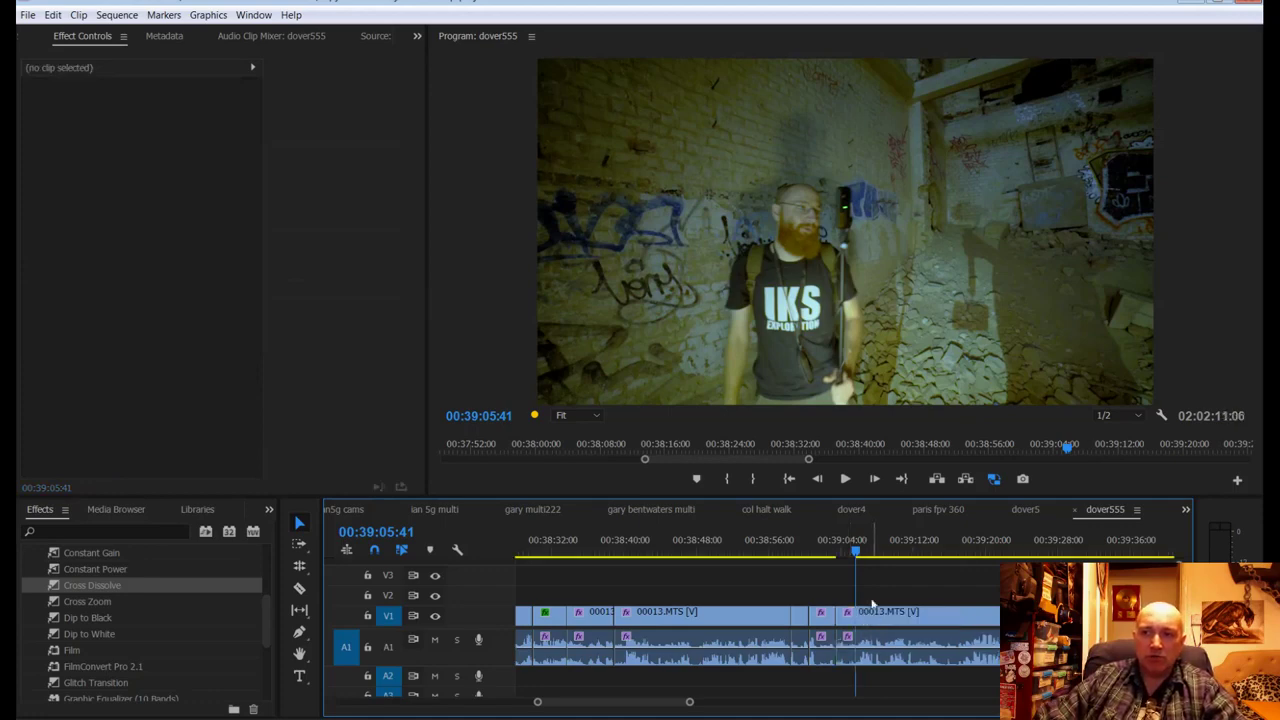
Step: Play across the new join and add a sequence marker at 00:39:07:52
left_click(835, 554)
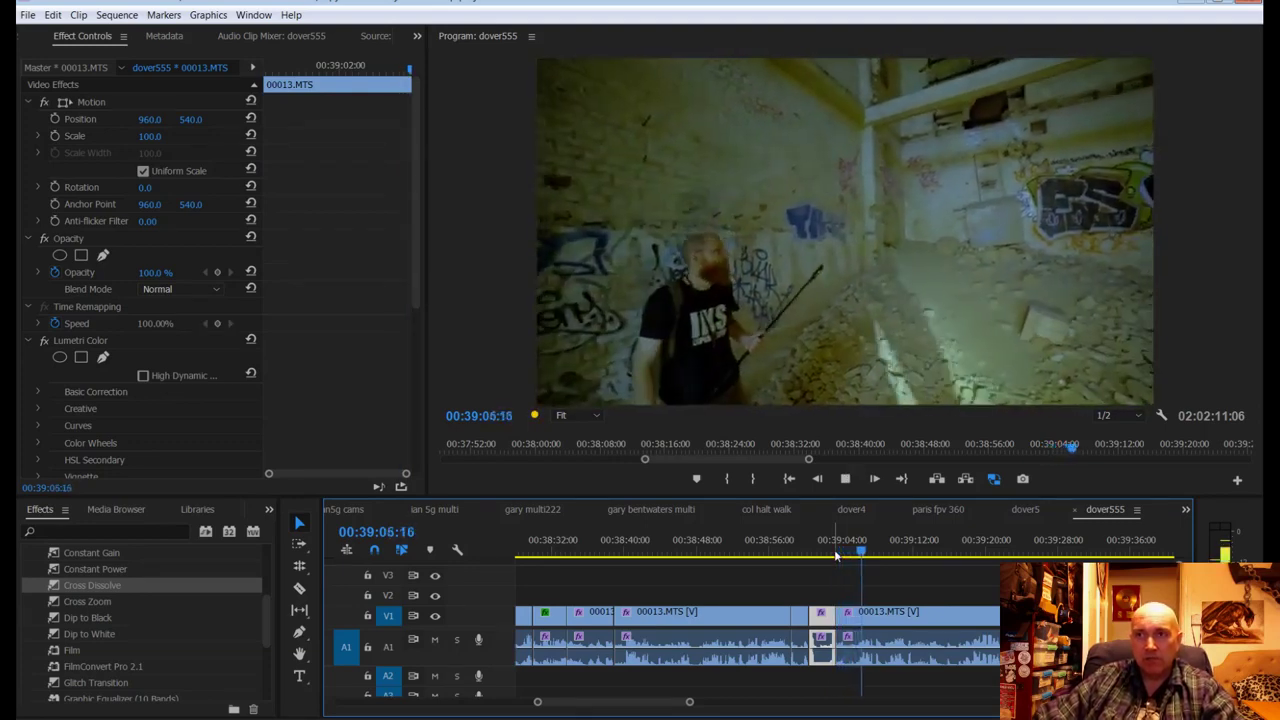
key("space")
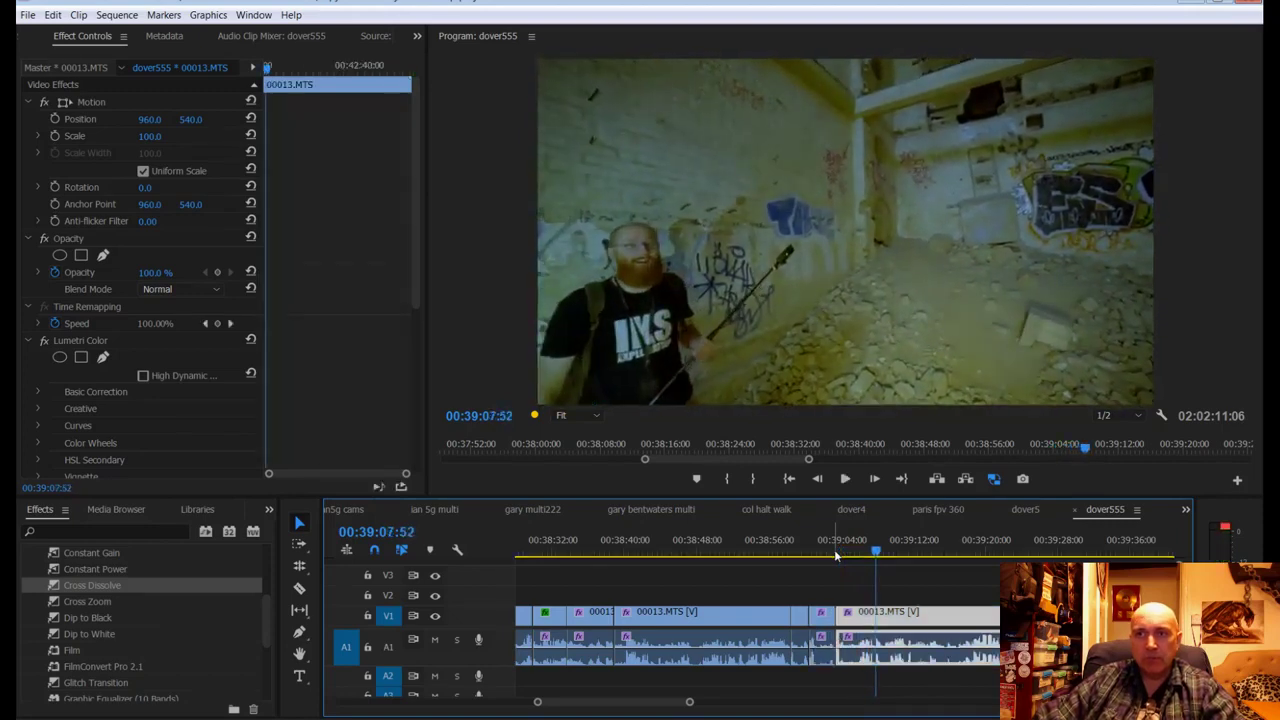
left_click(697, 479)
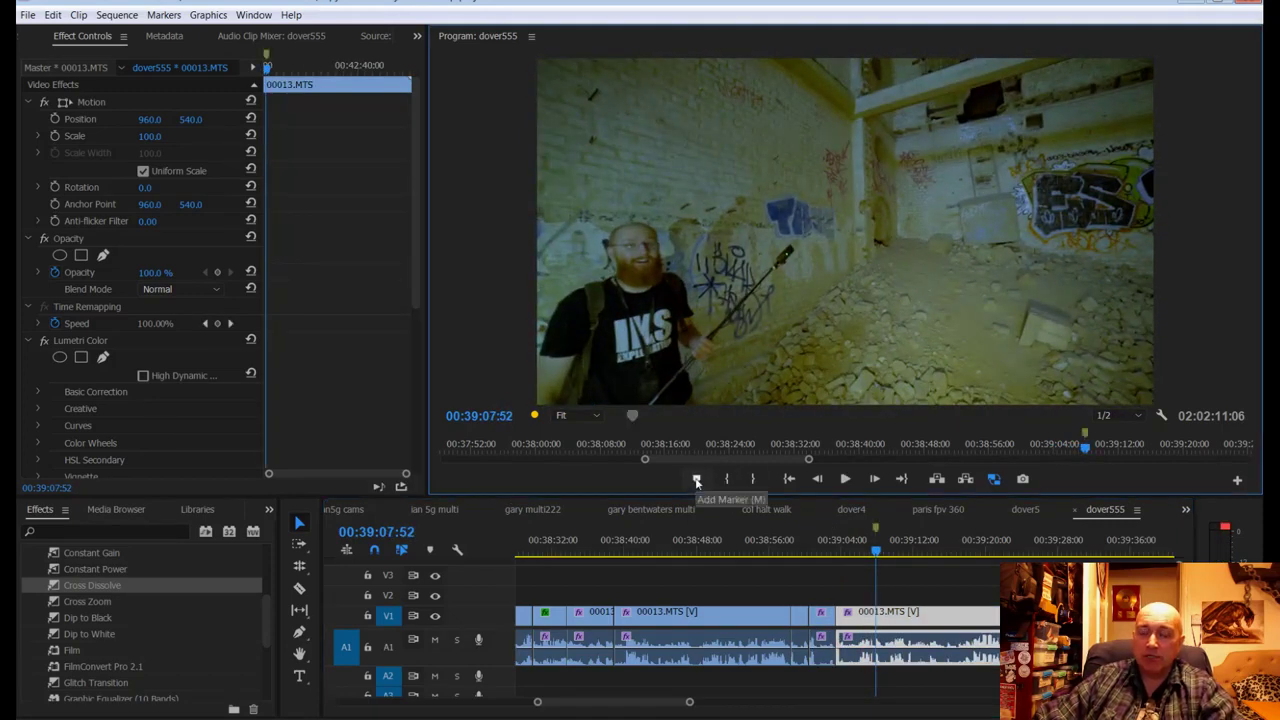
Step: Create a legacy title reading "SHOW PIPE FOOTAGE", place it above the footage at the 00:39:07:52 marker and save the project
left_click(28, 15)
mouse_move(50, 33)
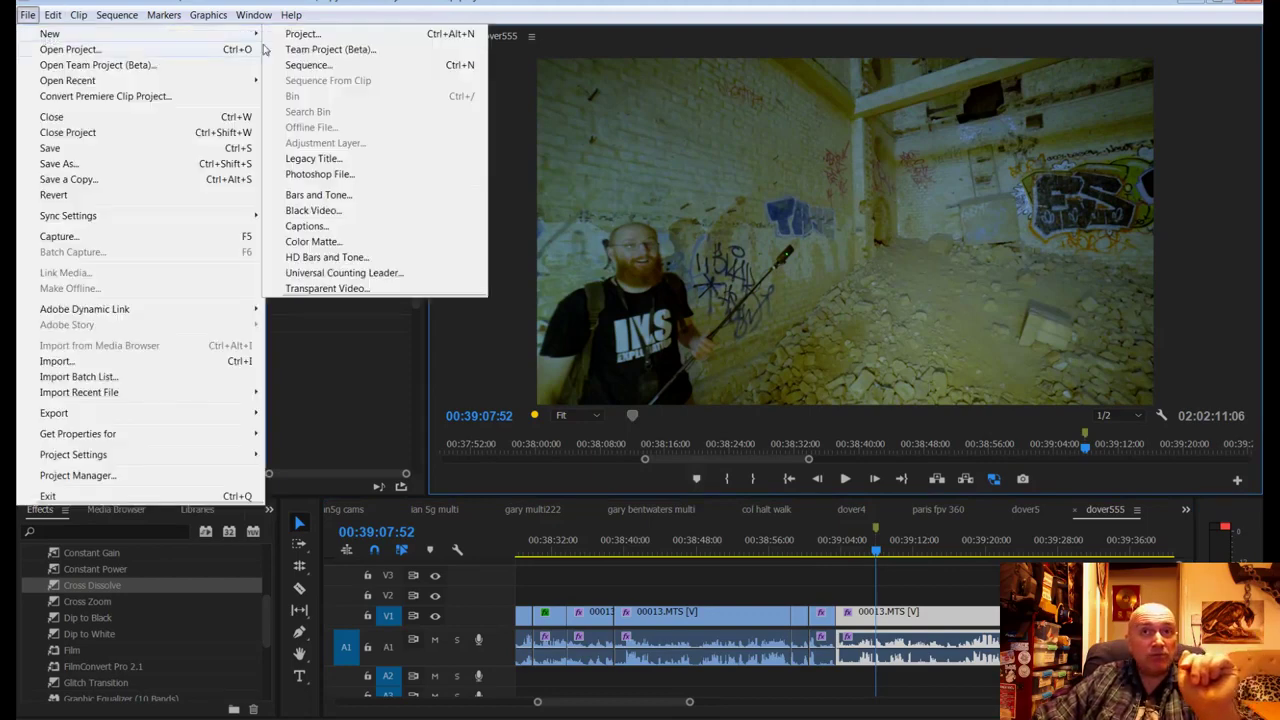
left_click(312, 163)
left_click(652, 443)
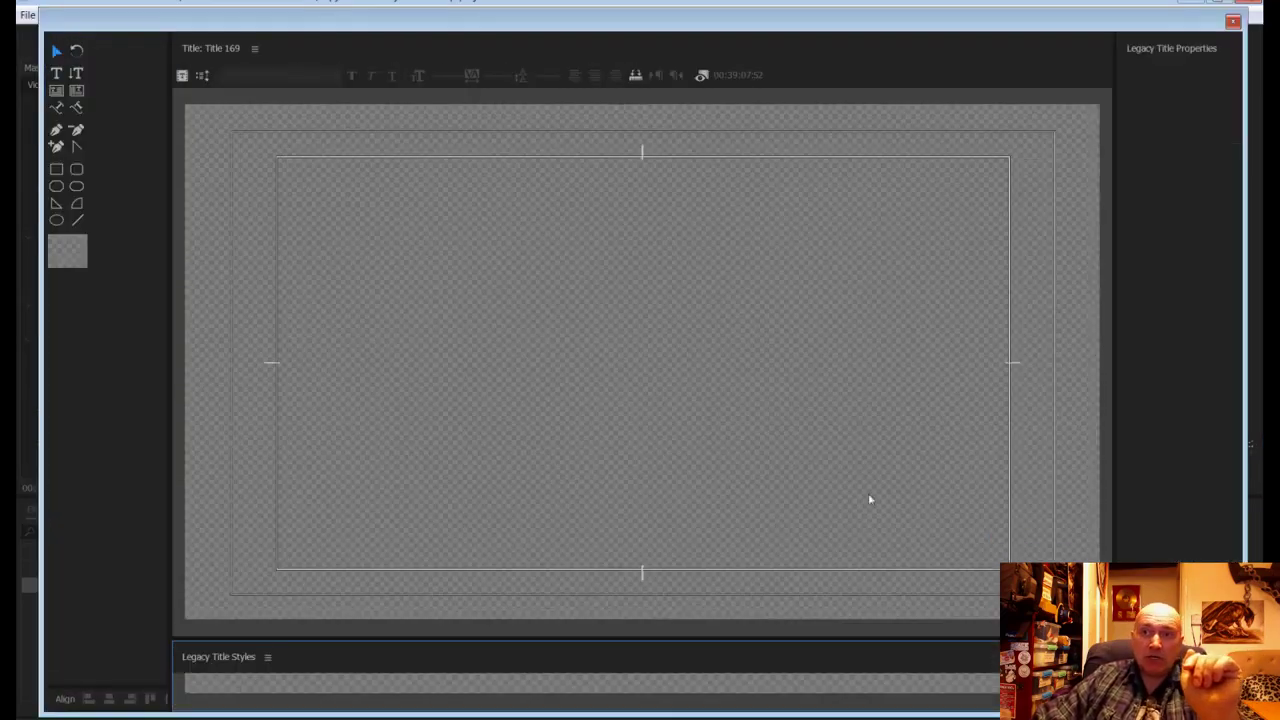
left_click(56, 73)
left_click(326, 312)
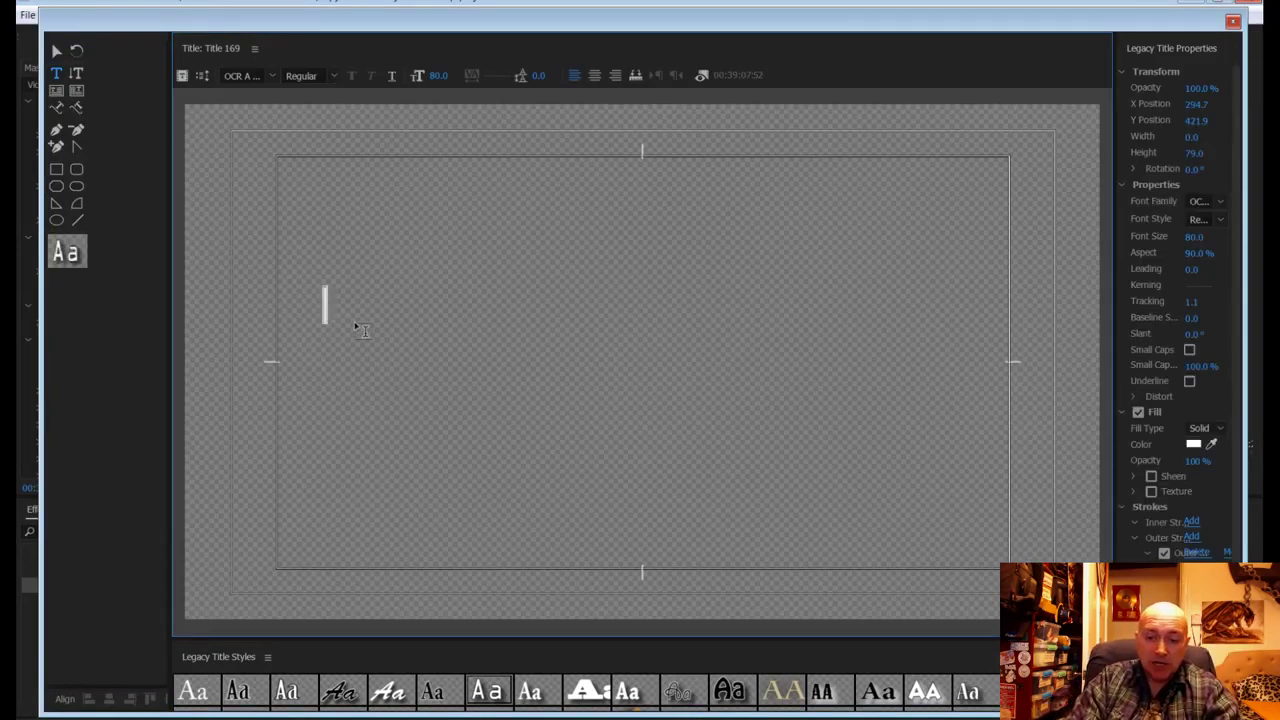
type("SHOW P")
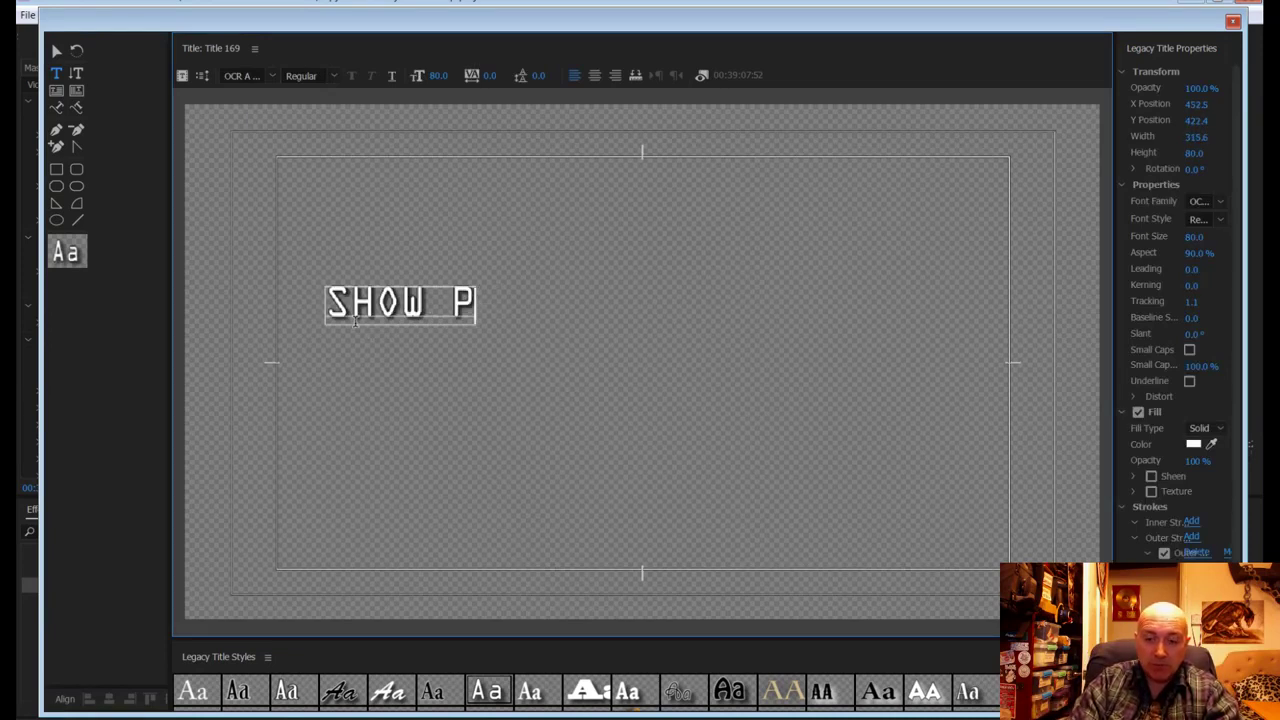
type("PIPE FOOTAGE")
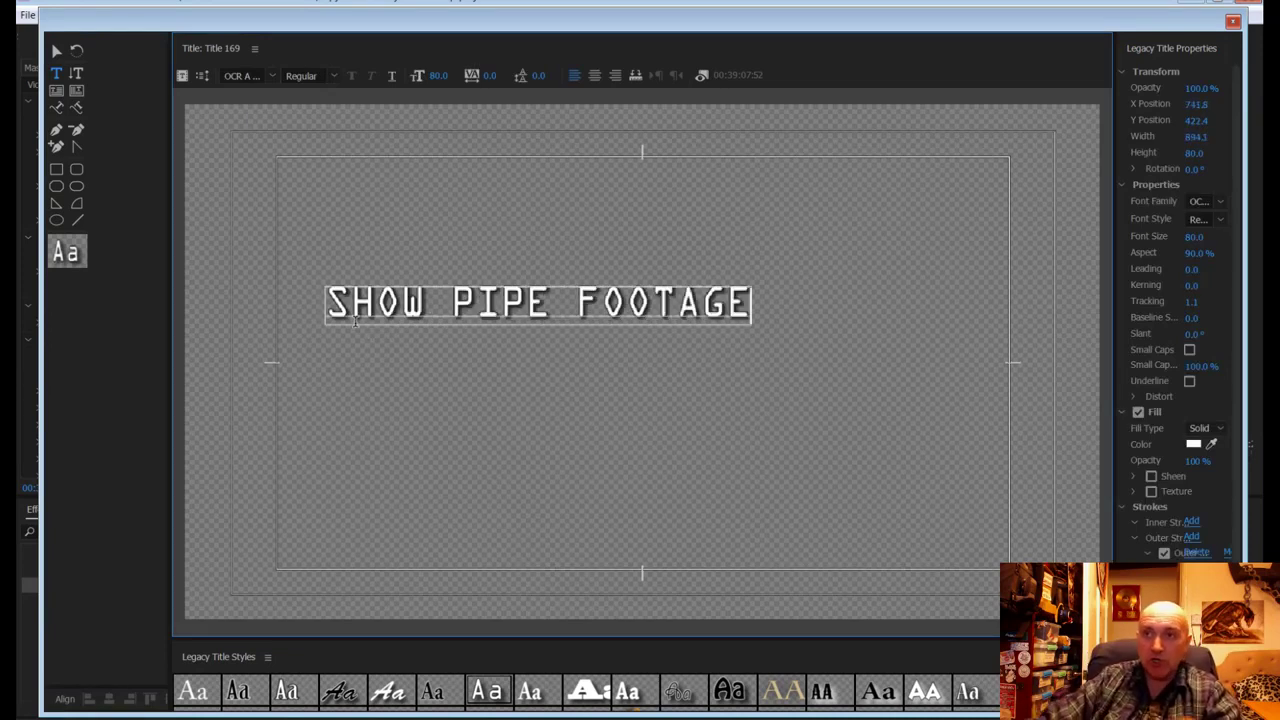
left_click(1233, 21)
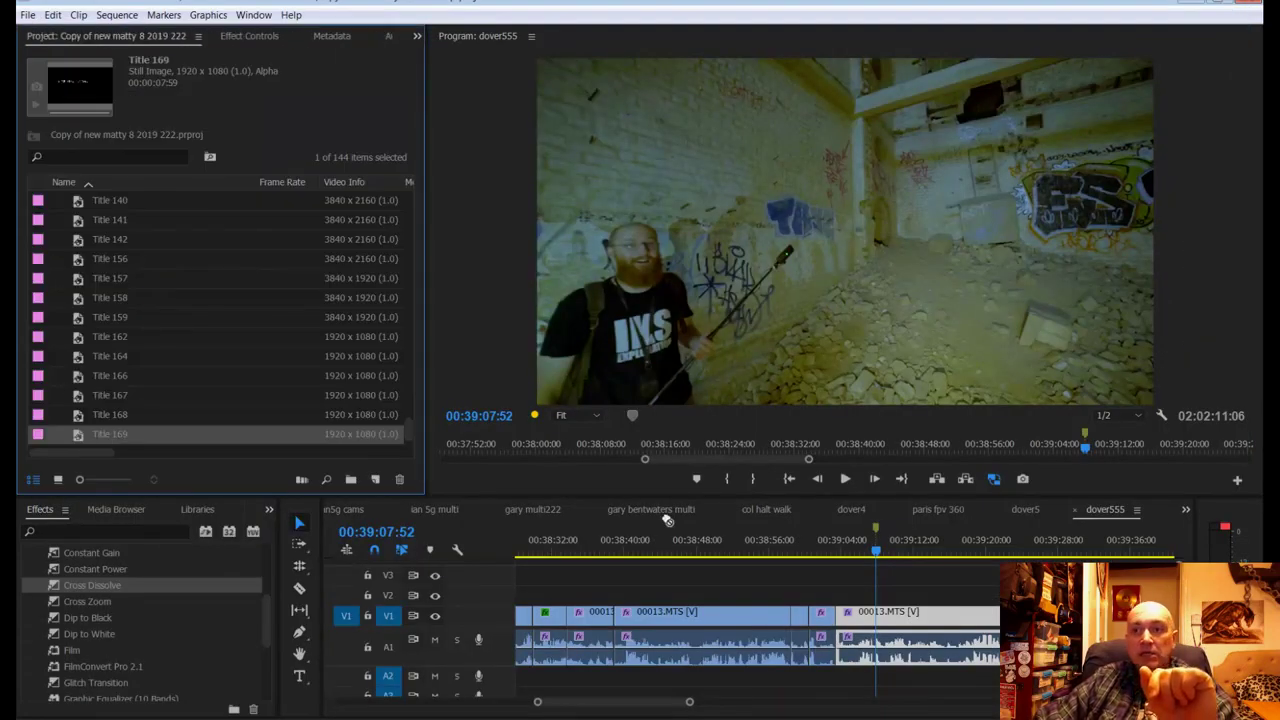
left_click_drag(667, 520, 875, 577)
key("ctrl+s")
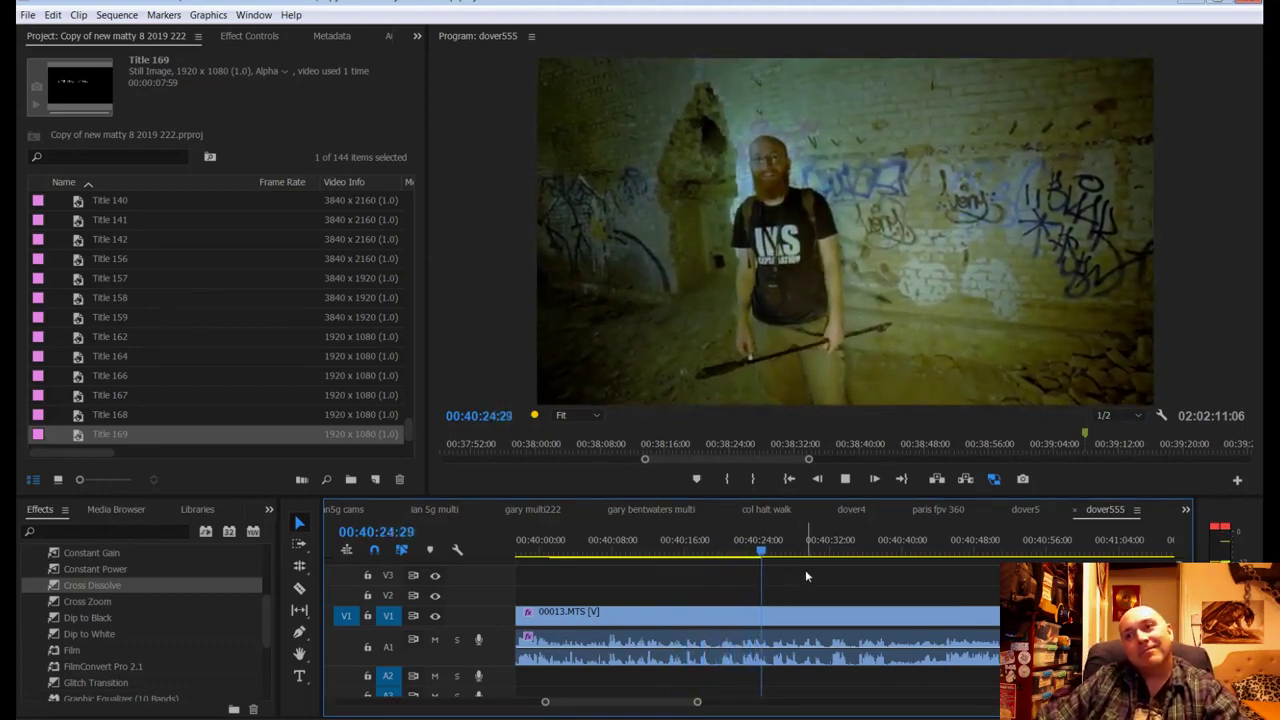
Step: Split the 00013.MTS clip at 00:40:25:45 and at 00:40:30:17, reviewing the footage in between
key("space")
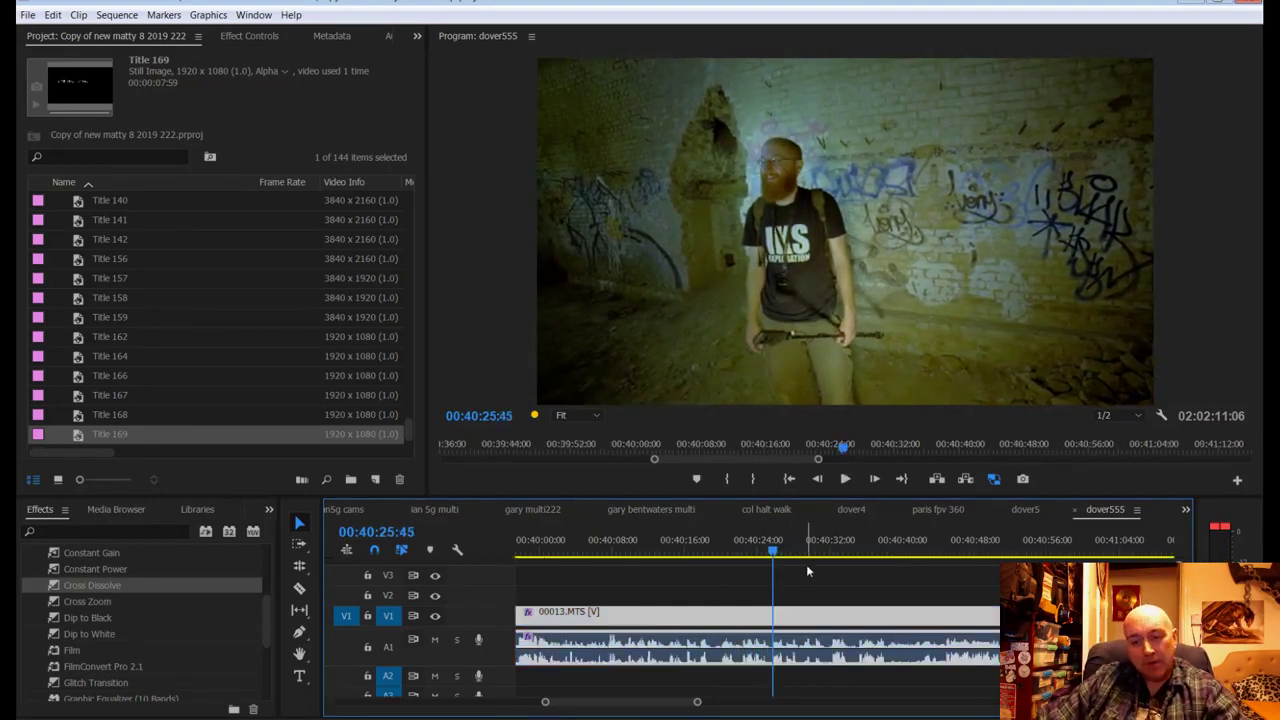
key("c")
left_click(776, 612)
key("space")
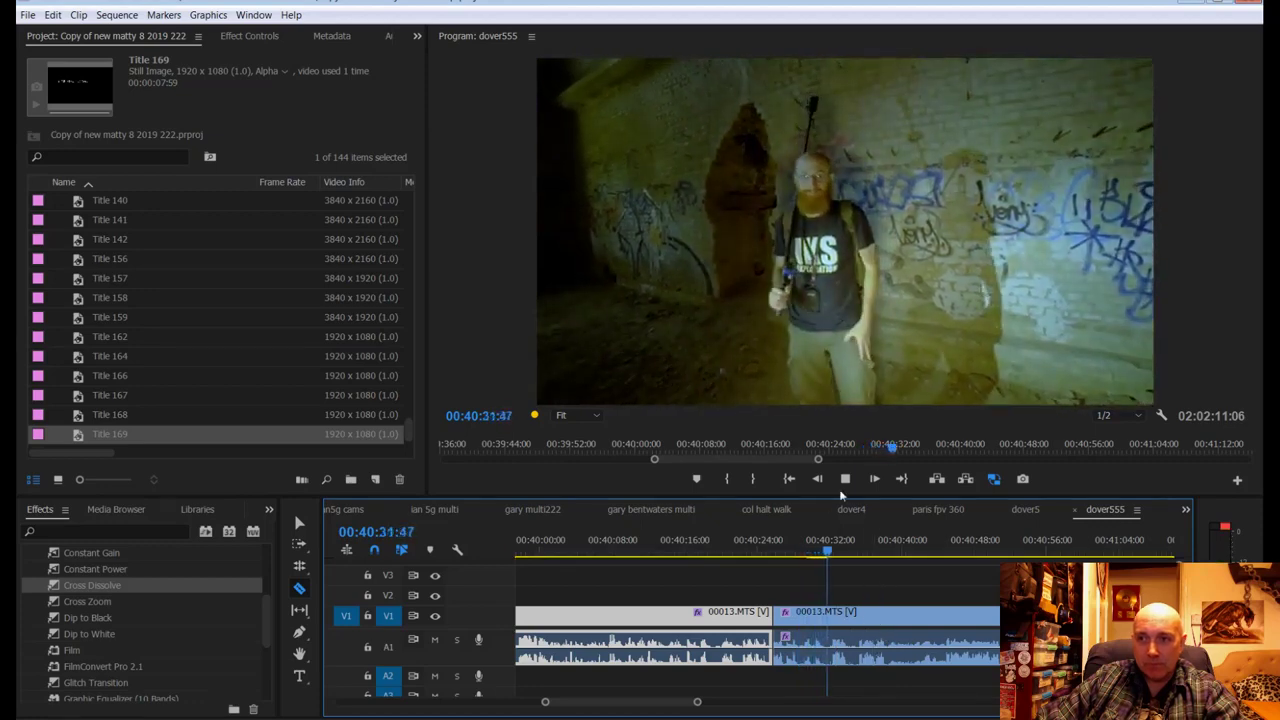
left_click(839, 489)
left_click(825, 558)
left_click_drag(825, 558, 813, 558)
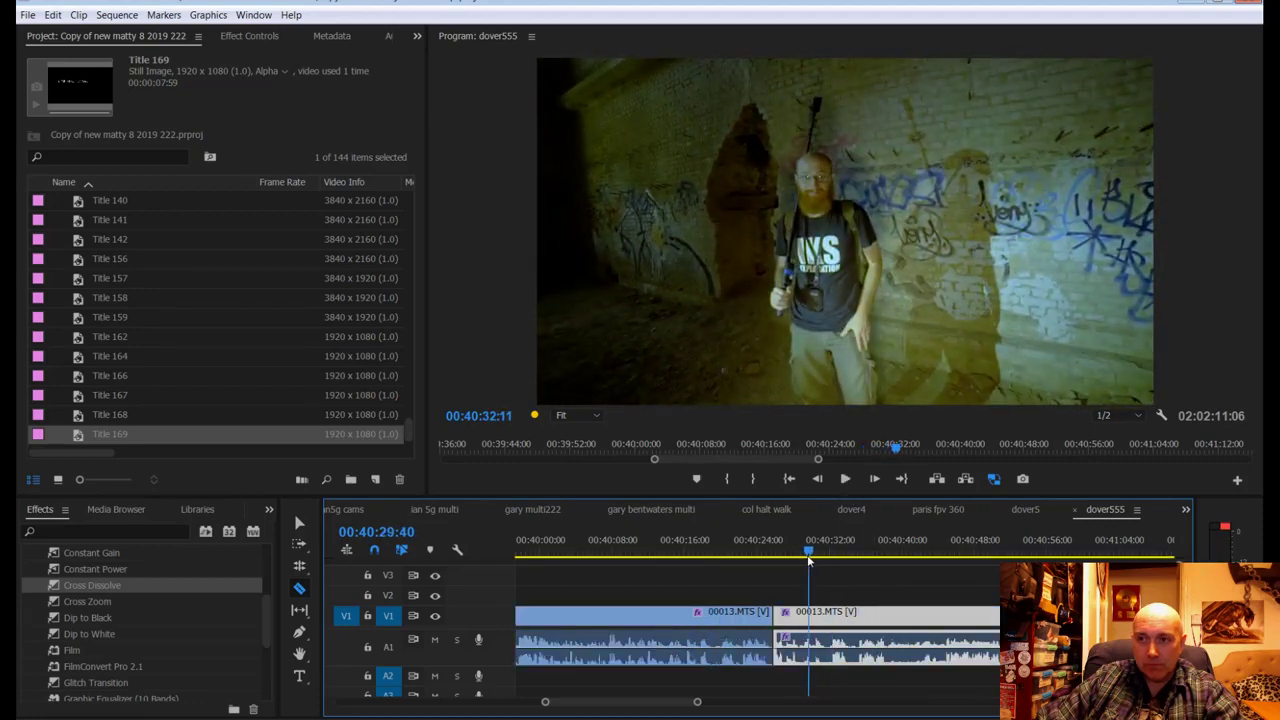
left_click(815, 616)
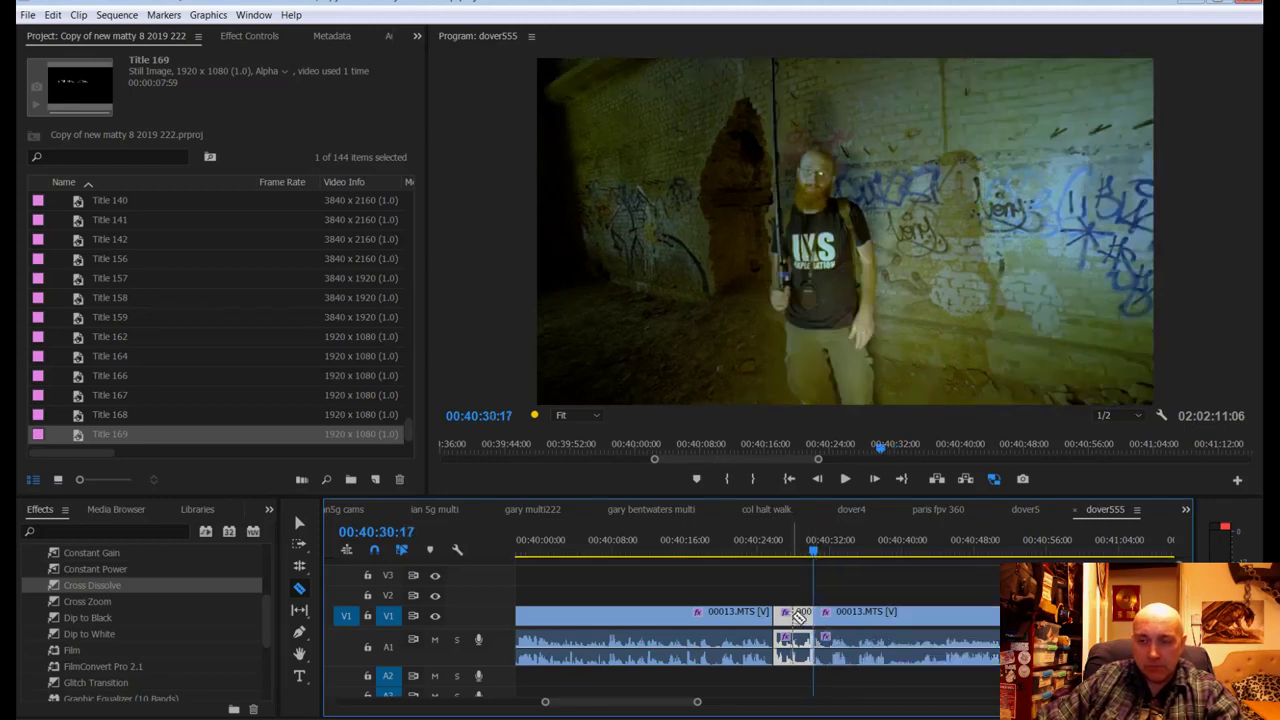
Step: Remove the section between 00:40:25:45 and 00:40:30:17, ripple delete its gap and save the project
key("v")
left_click(793, 615)
key("Delete")
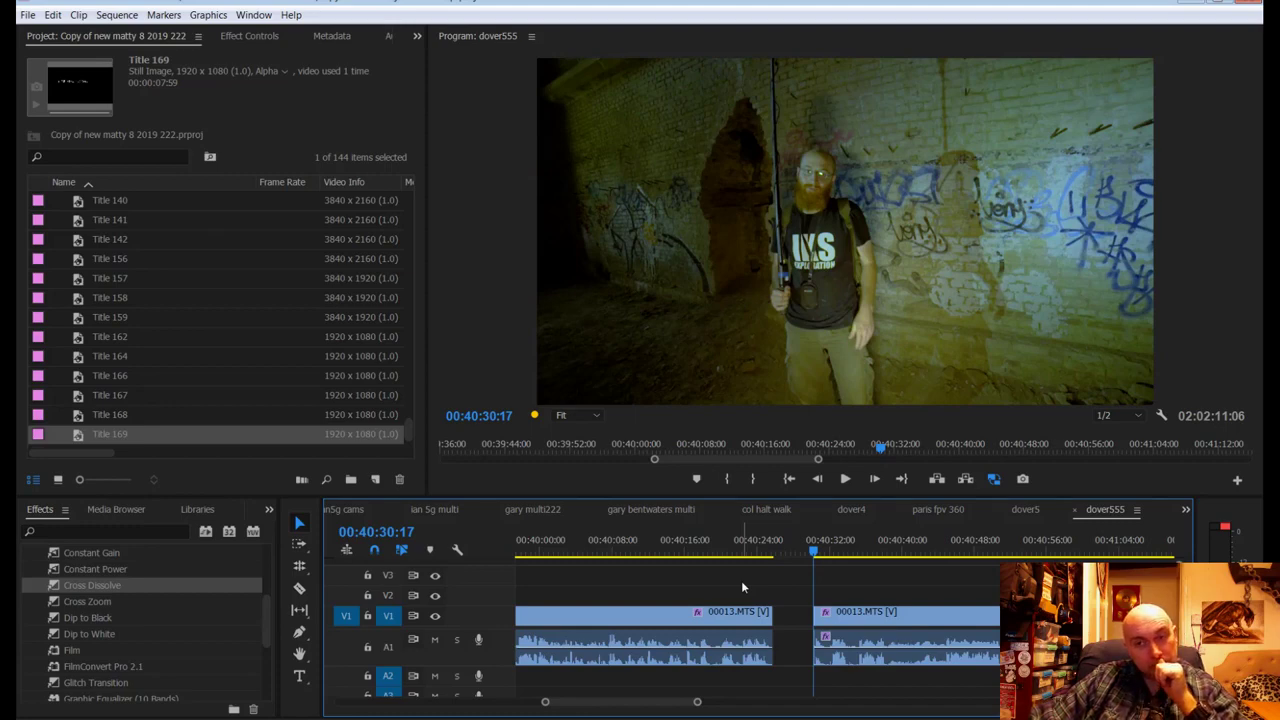
right_click(782, 620)
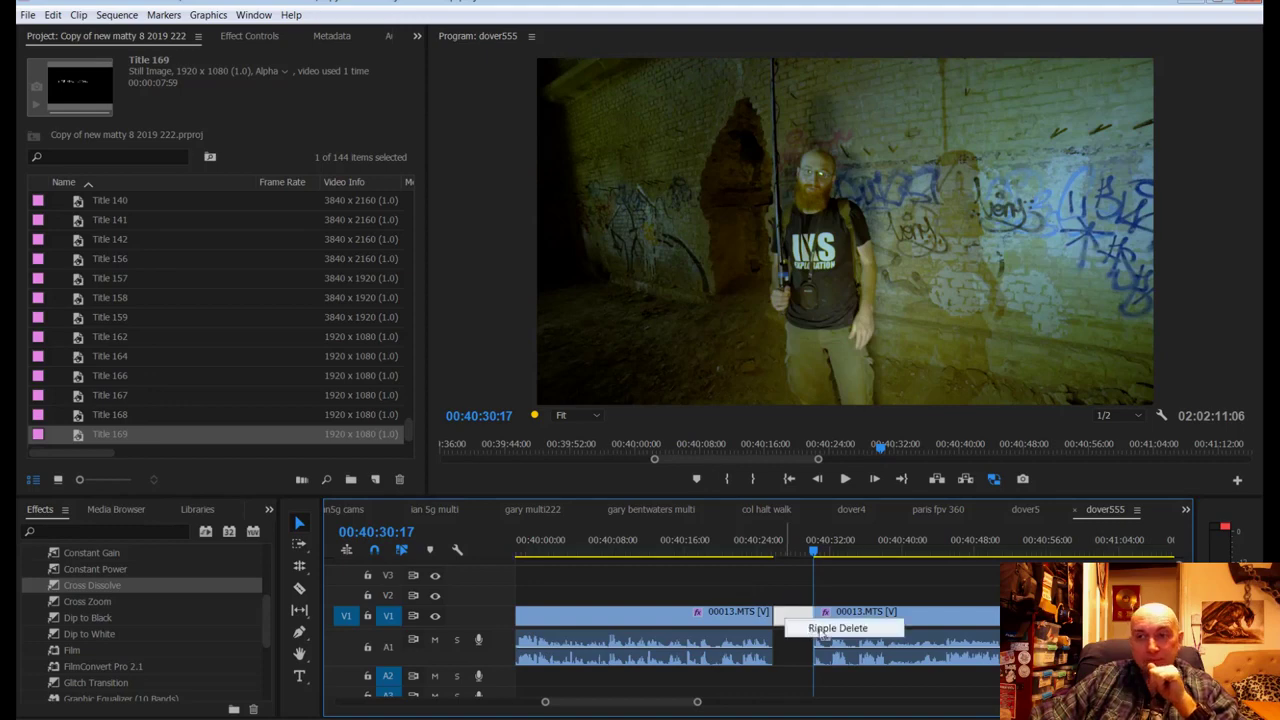
left_click(829, 624)
key("Up")
key("ctrl+s")
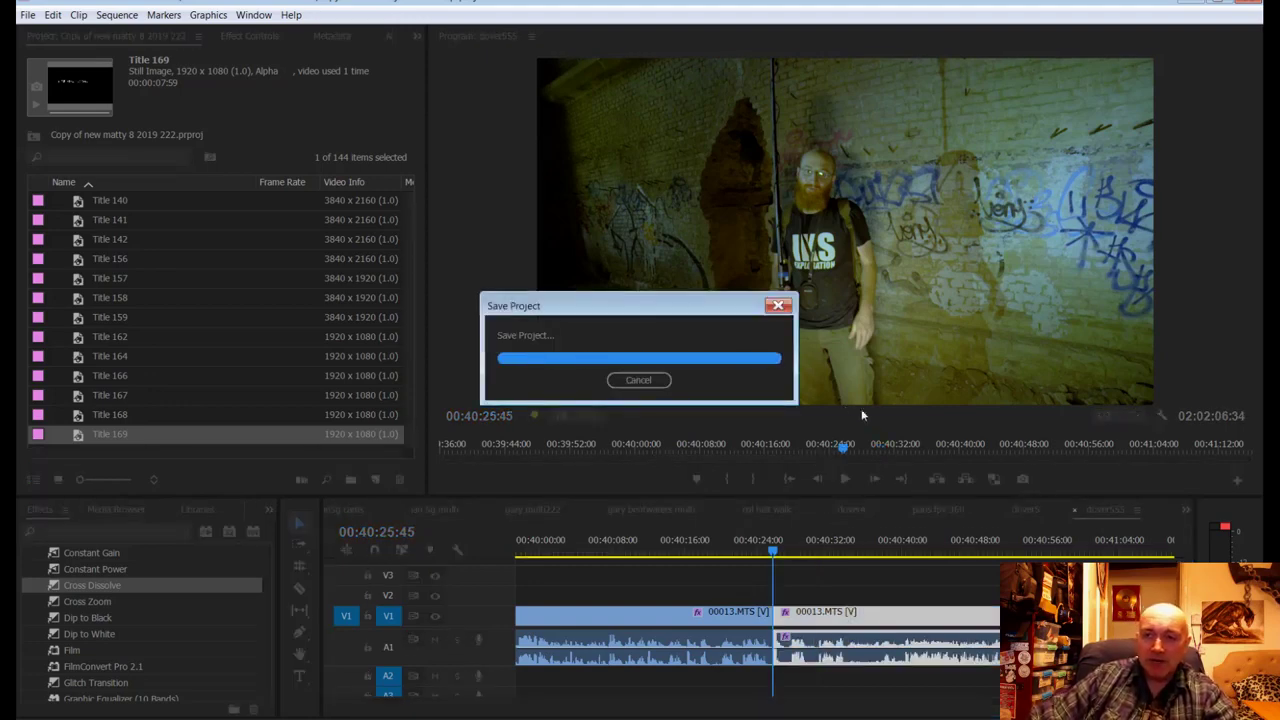
Step: Play the footage from the new join to about 00:41:04 and go back to 00:40:56:16 with the Razor tool ready
key("space")
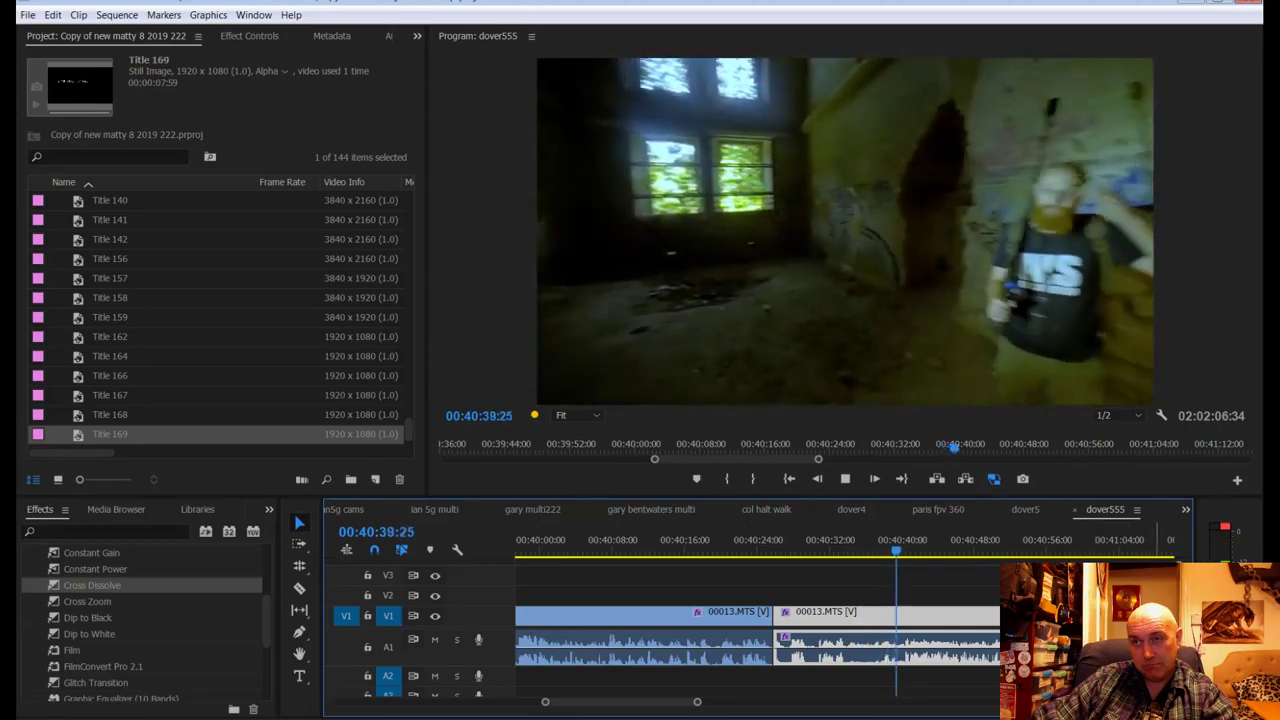
key("space")
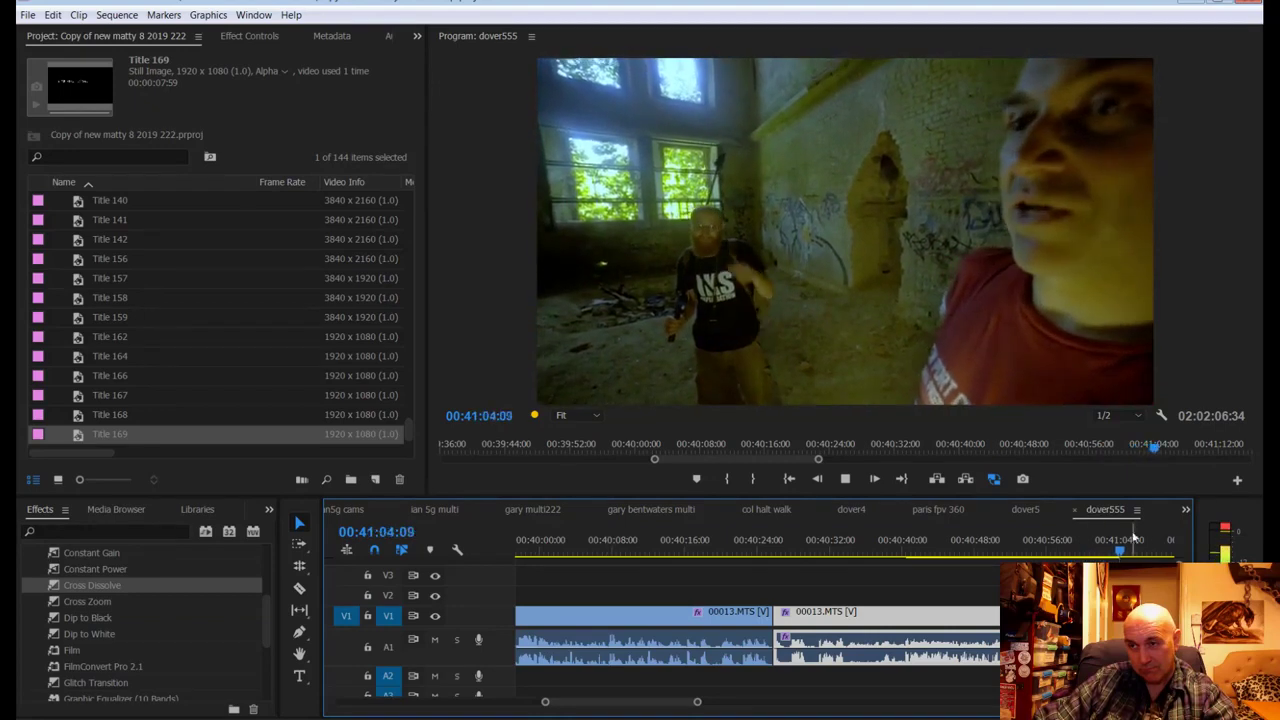
left_click_drag(1133, 553, 1034, 553)
key("c")
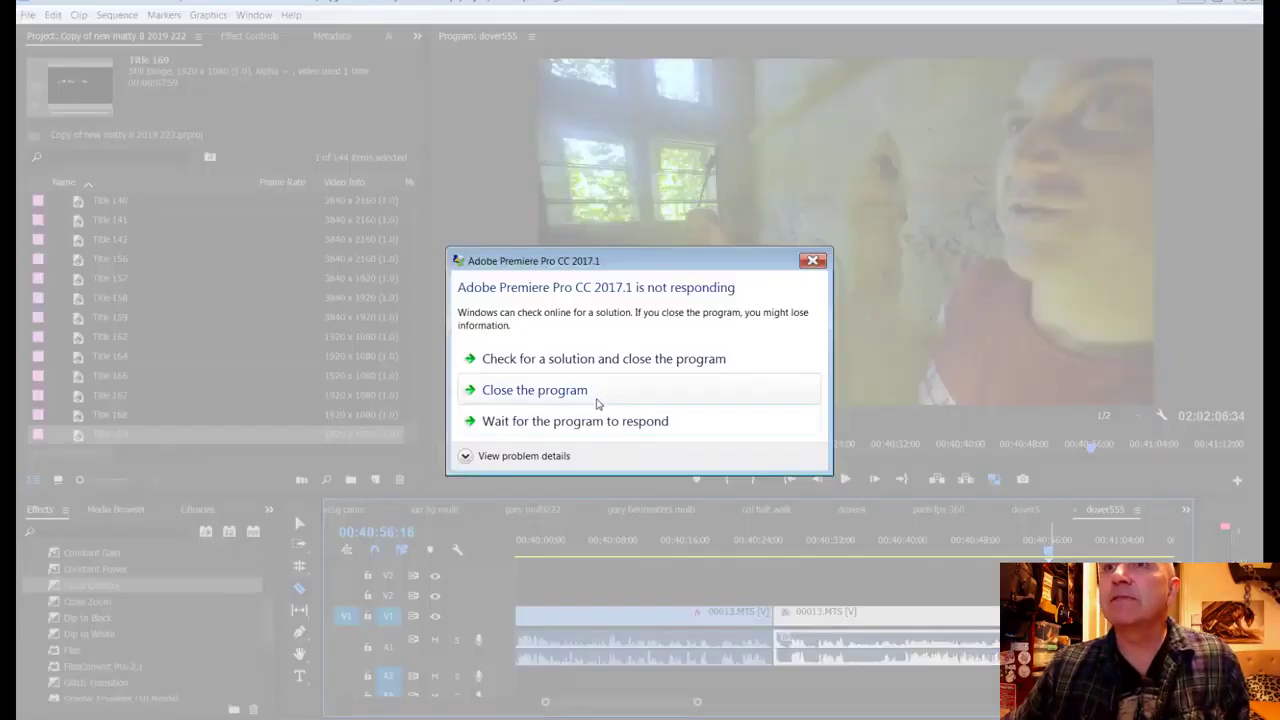
Step: Close the unresponsive program and reopen the project "Copy of new matty 8 2019 222"
left_click(568, 386)
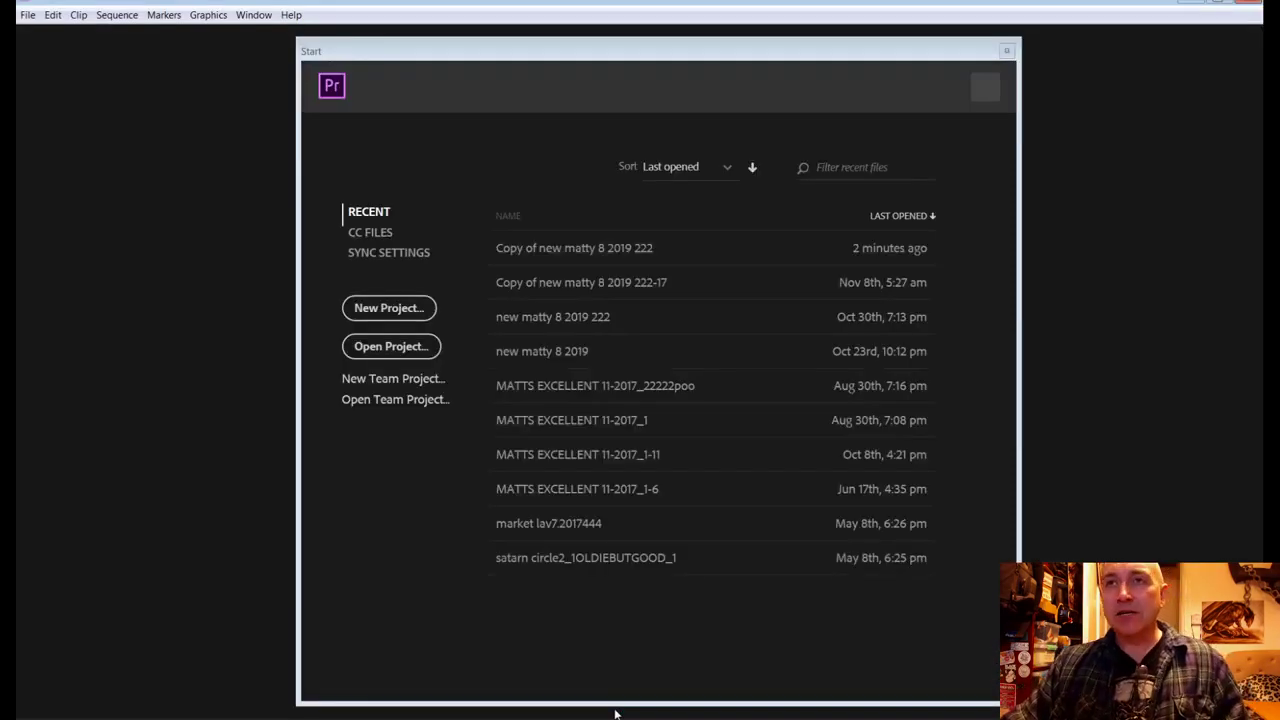
left_click(548, 250)
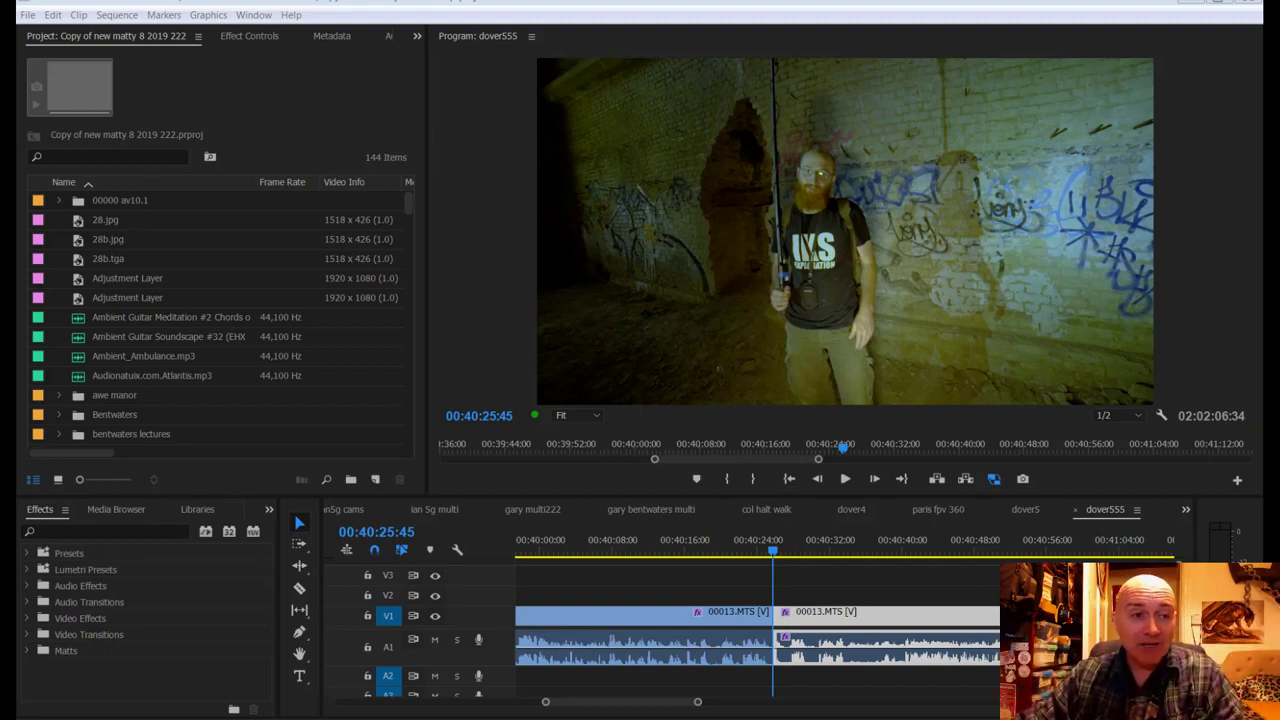
left_click(723, 251)
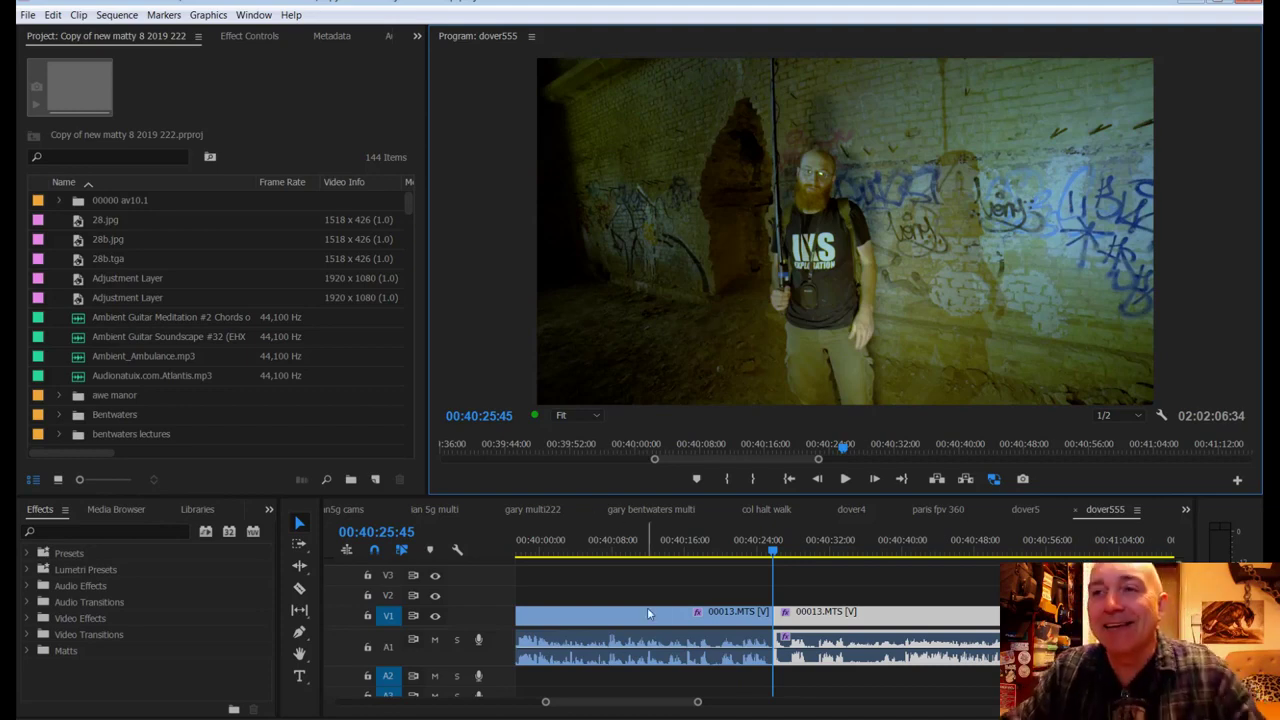
Step: Try playing the reopened dover555 sequence from 00:40:25:45 and save the project
left_click(792, 606)
key("space")
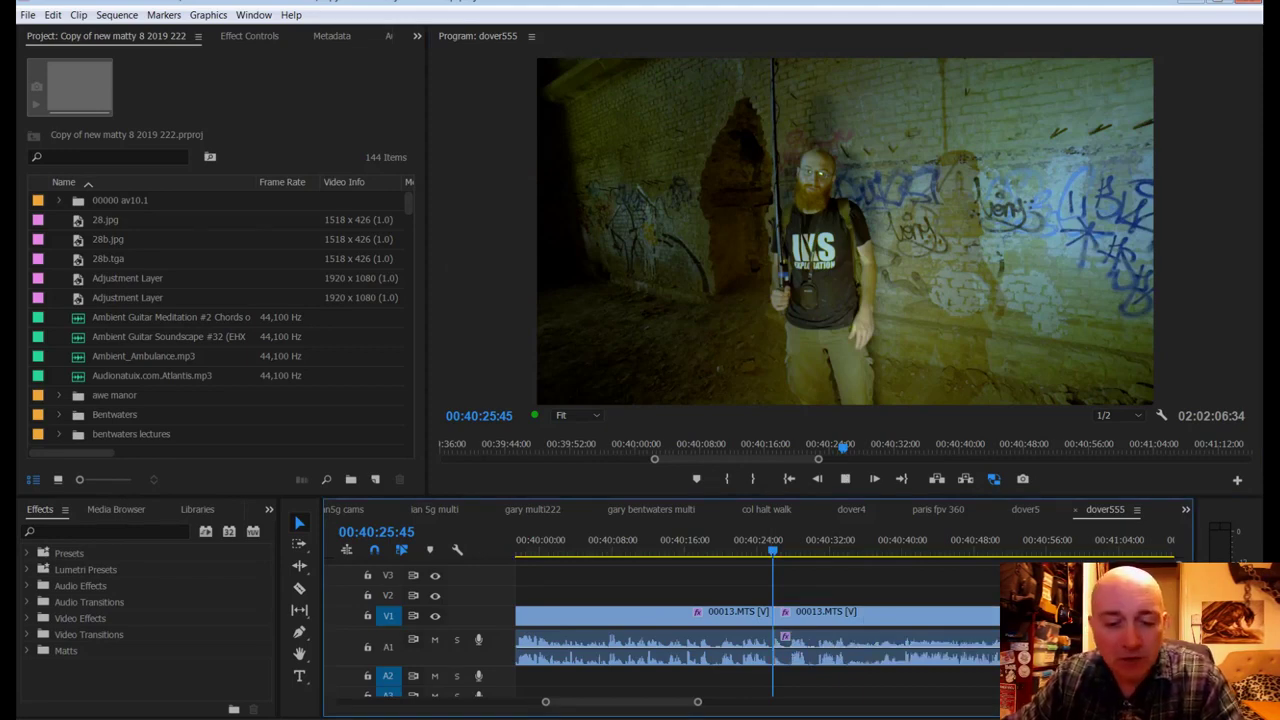
key("ctrl+s")
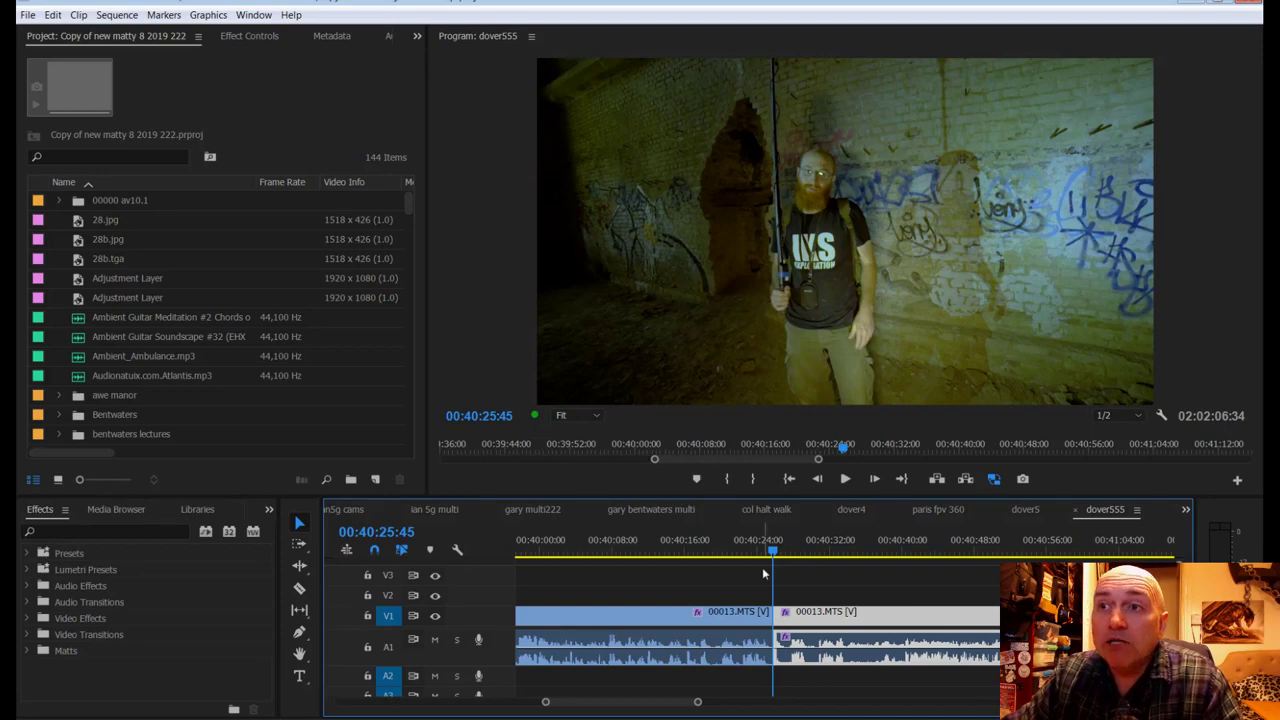
Step: Replay the footage from about 00:40:22:55 and split the clip at 00:40:37:46
left_click_drag(774, 554, 745, 560)
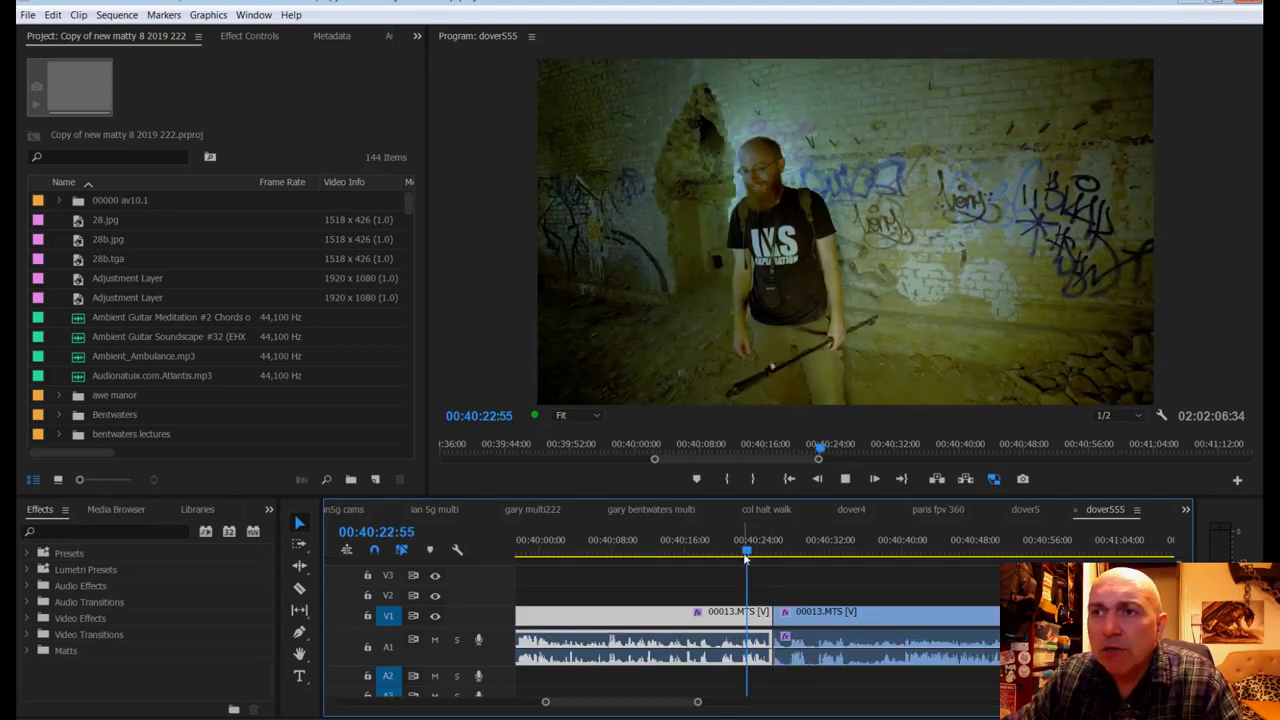
key("space")
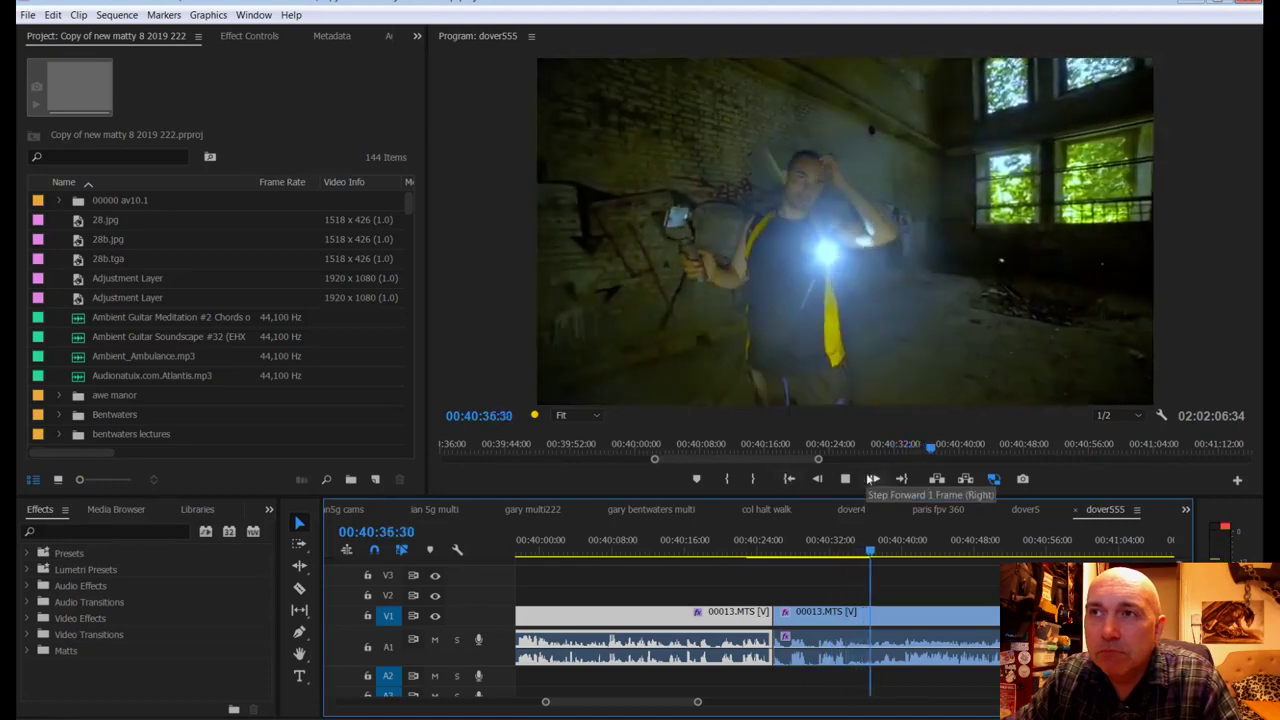
key("space")
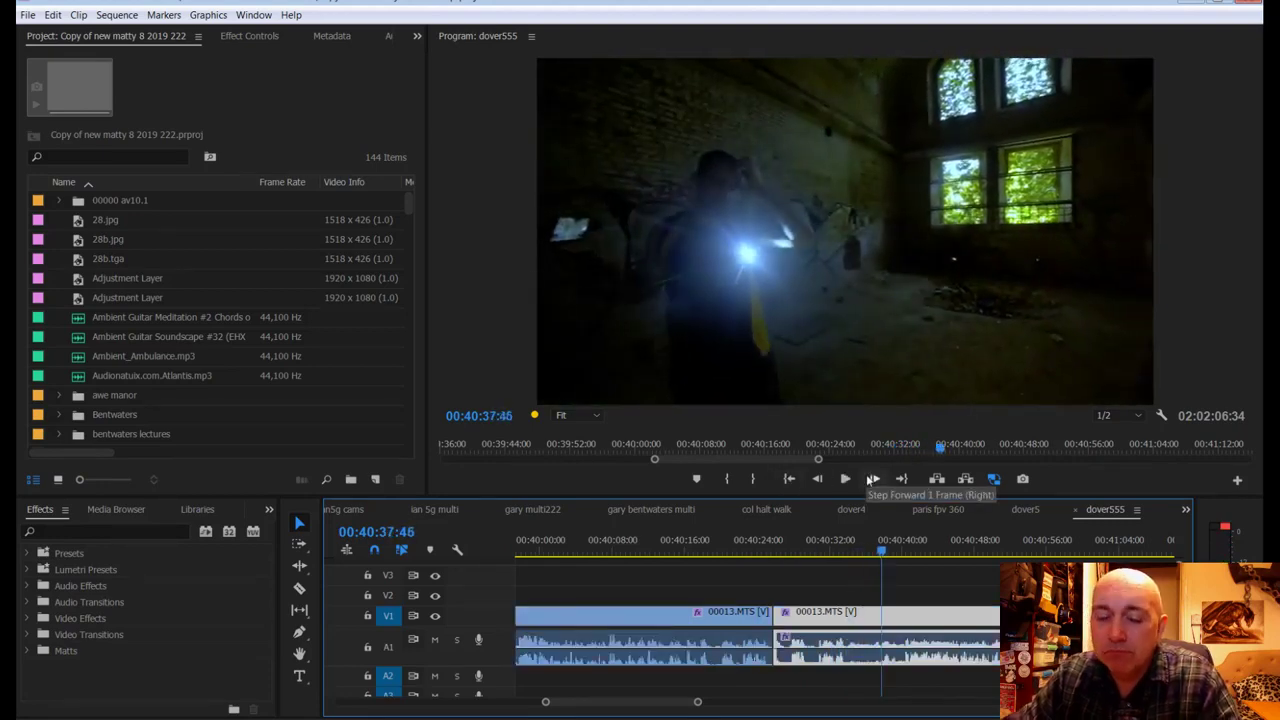
key("c")
left_click(883, 611)
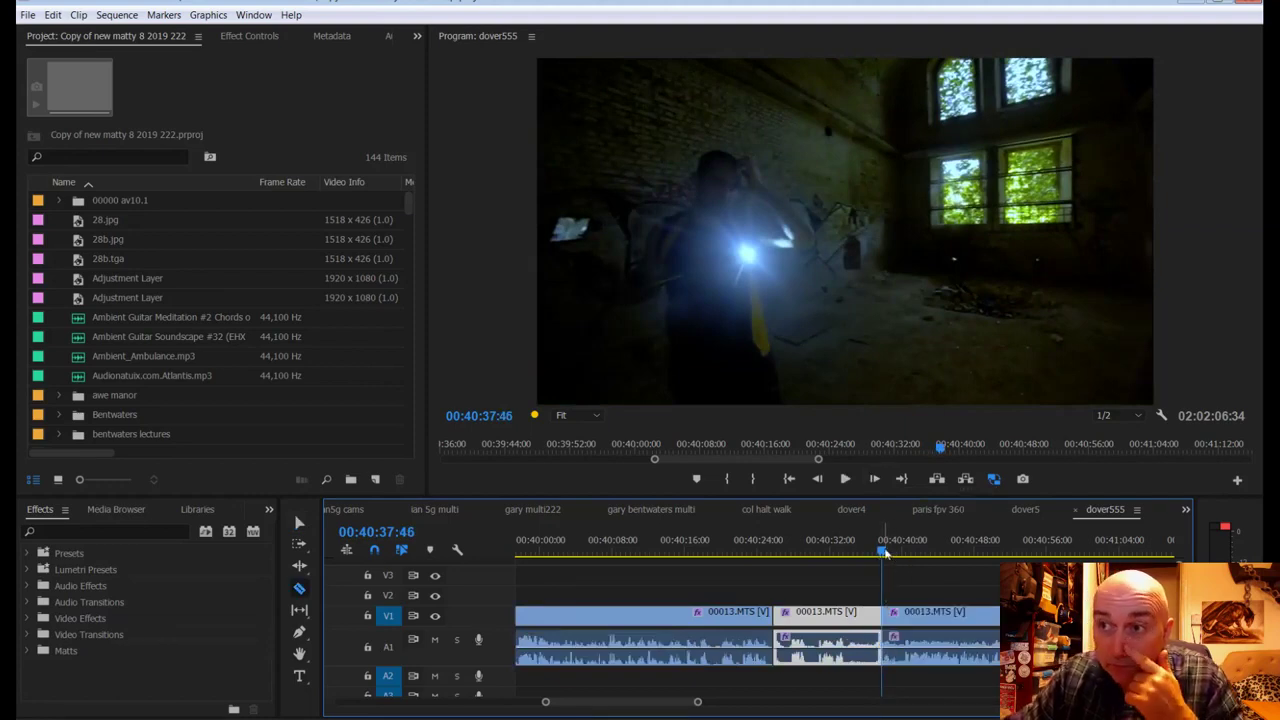
Step: Play the footage from the cut at 00:40:37:46 and split the clip at 00:40:55:21
left_click(885, 552)
key("space")
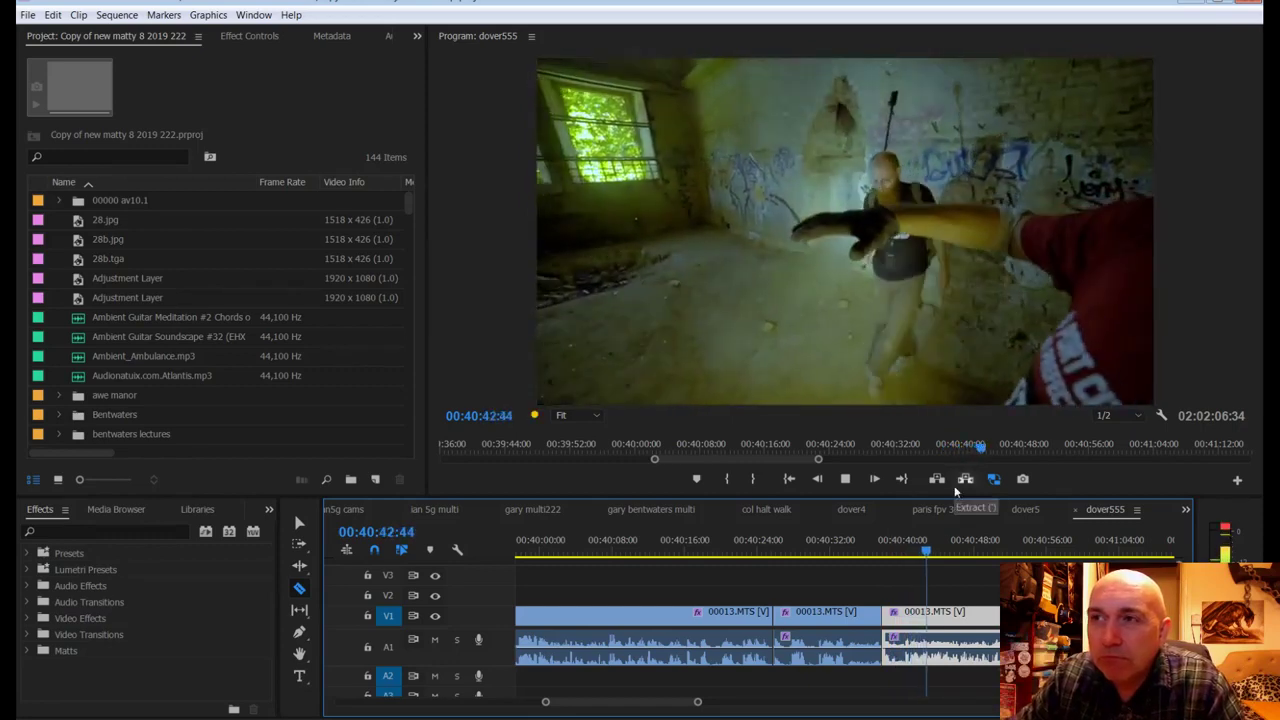
scroll(798, 600, "down", 2)
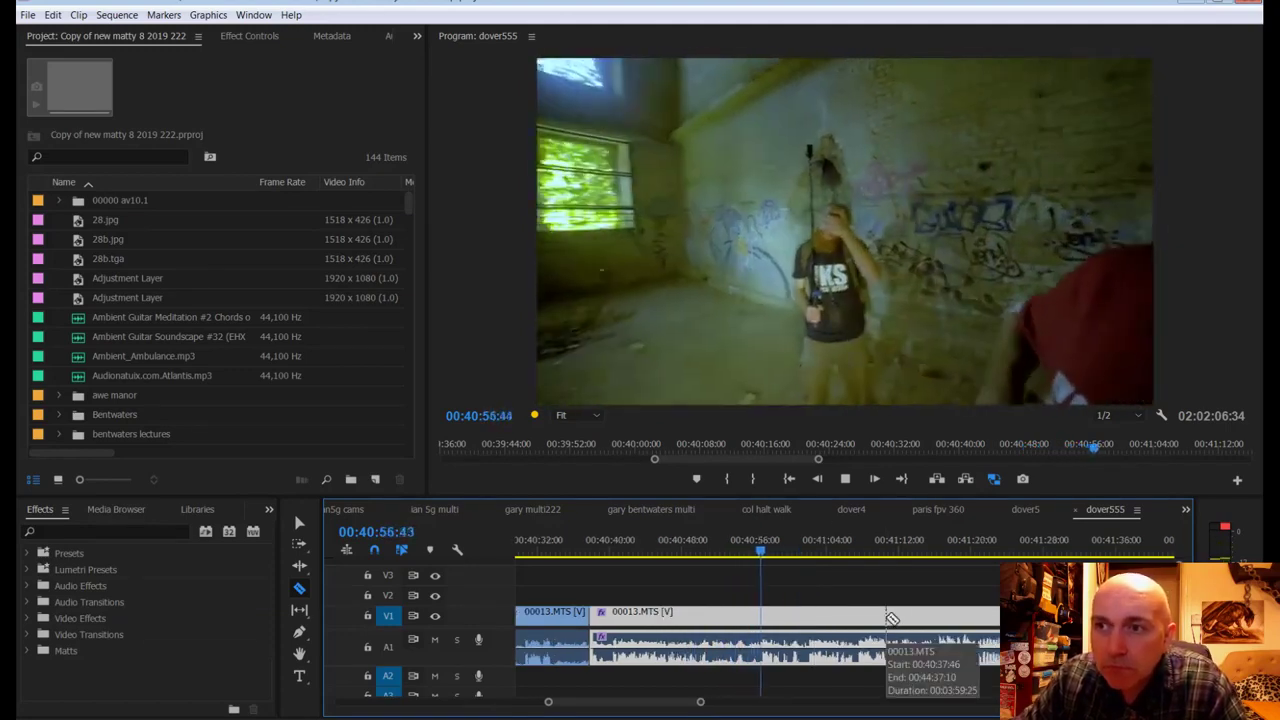
key("space")
left_click_drag(763, 549, 739, 551)
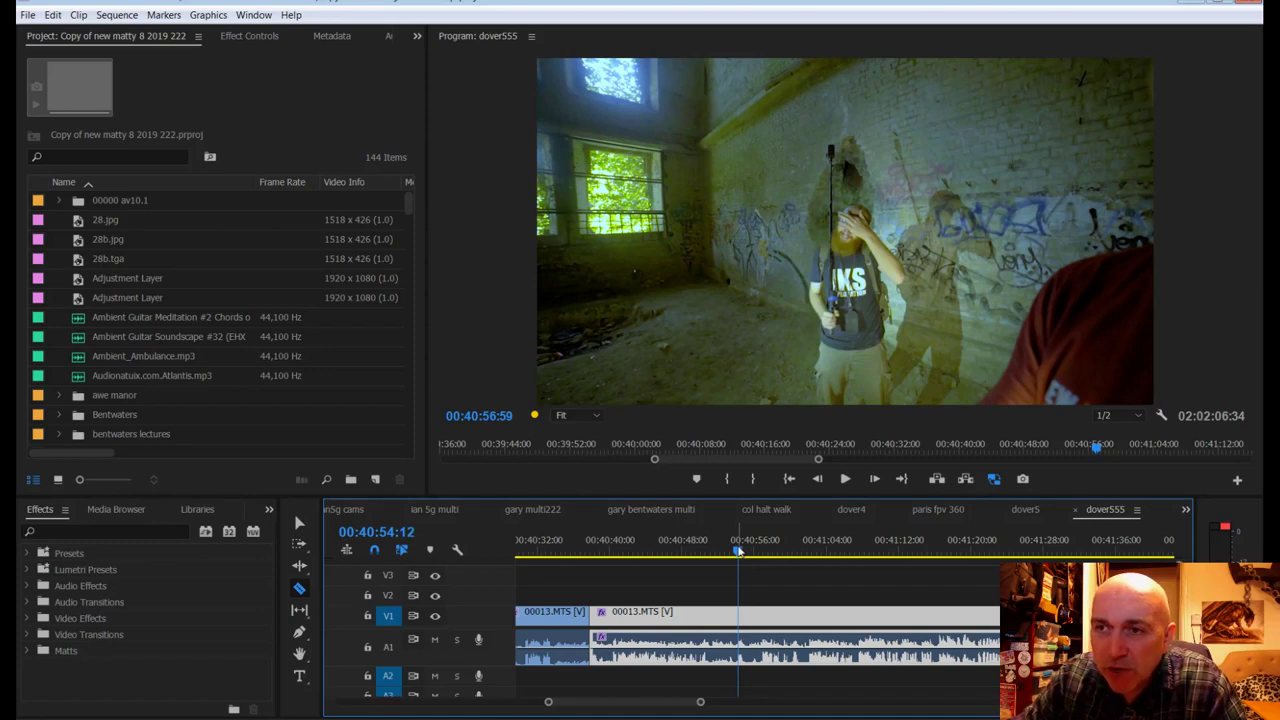
key("space")
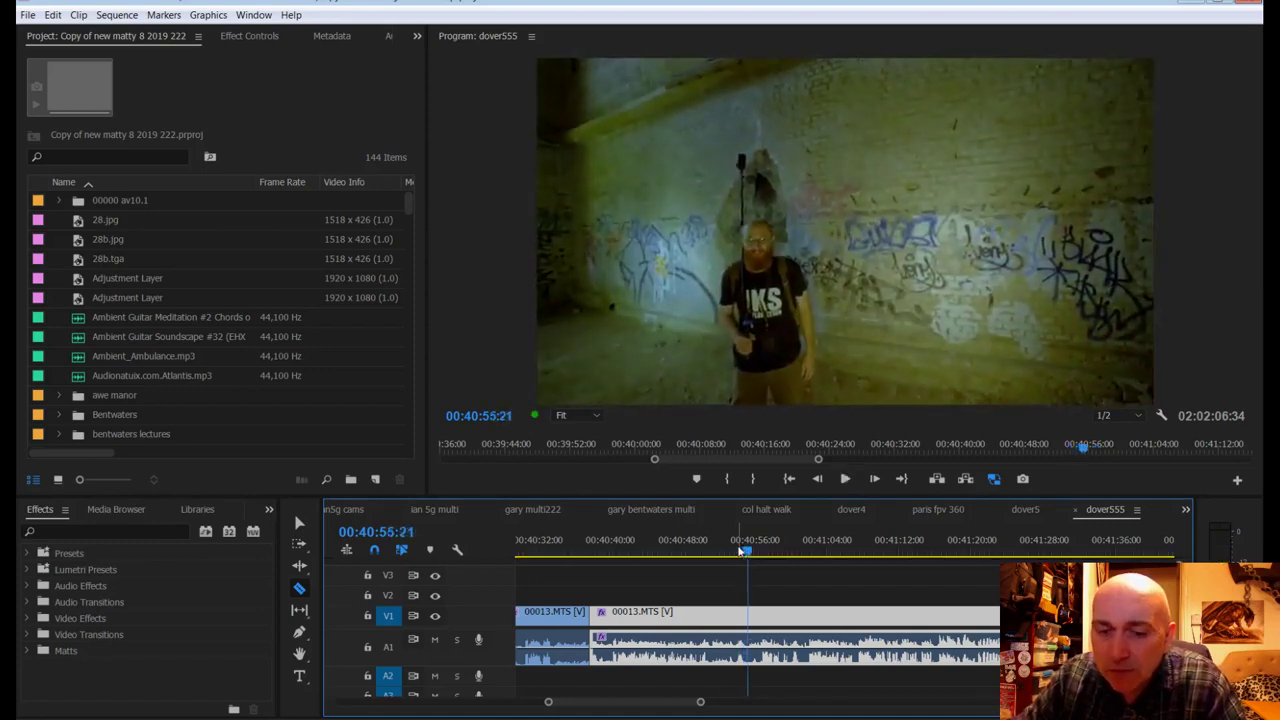
left_click(746, 613)
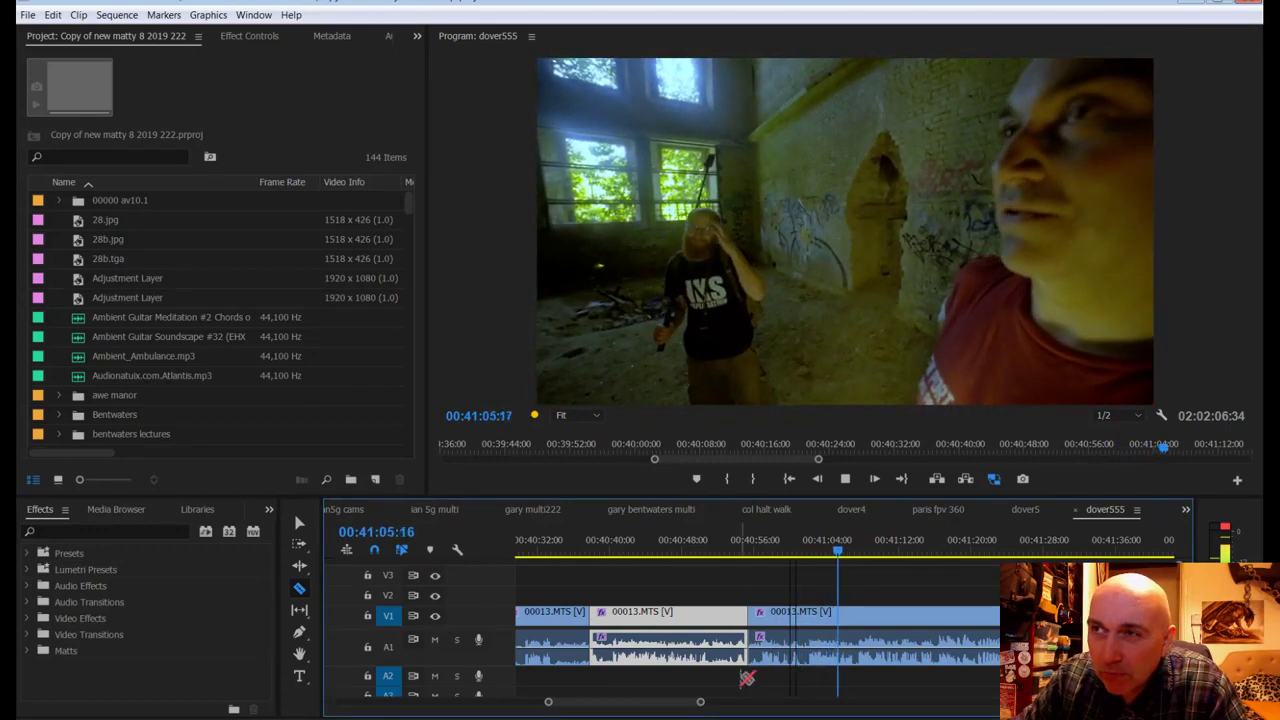
Step: Split the clip again at 00:41:01:40 and ripple delete the segment between the two cuts
left_click(825, 553)
left_click_drag(825, 565, 808, 573)
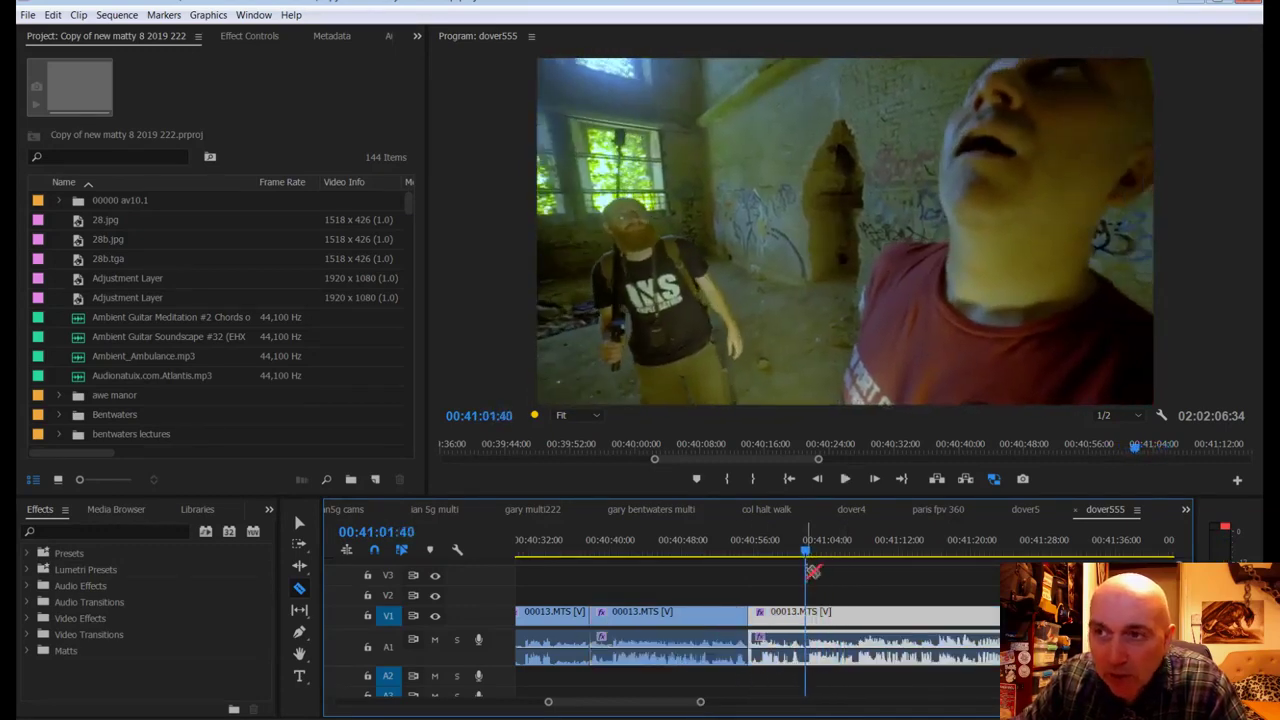
right_click(786, 620)
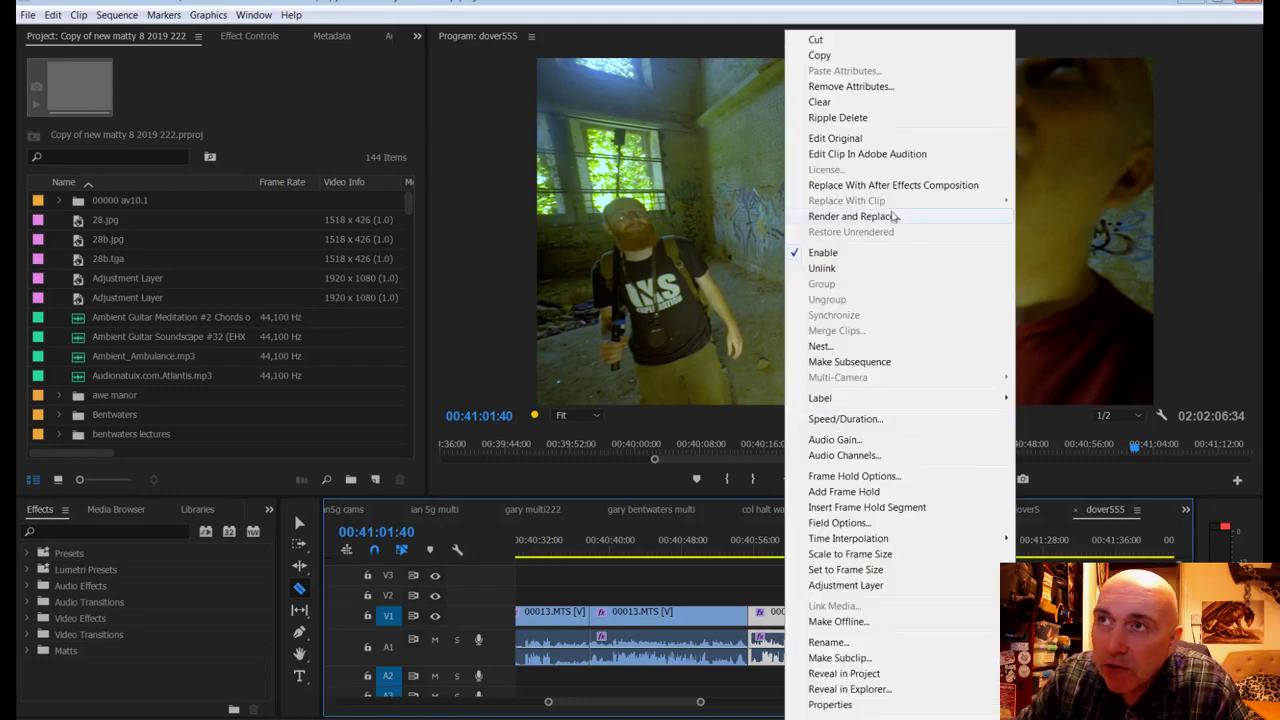
left_click(855, 118)
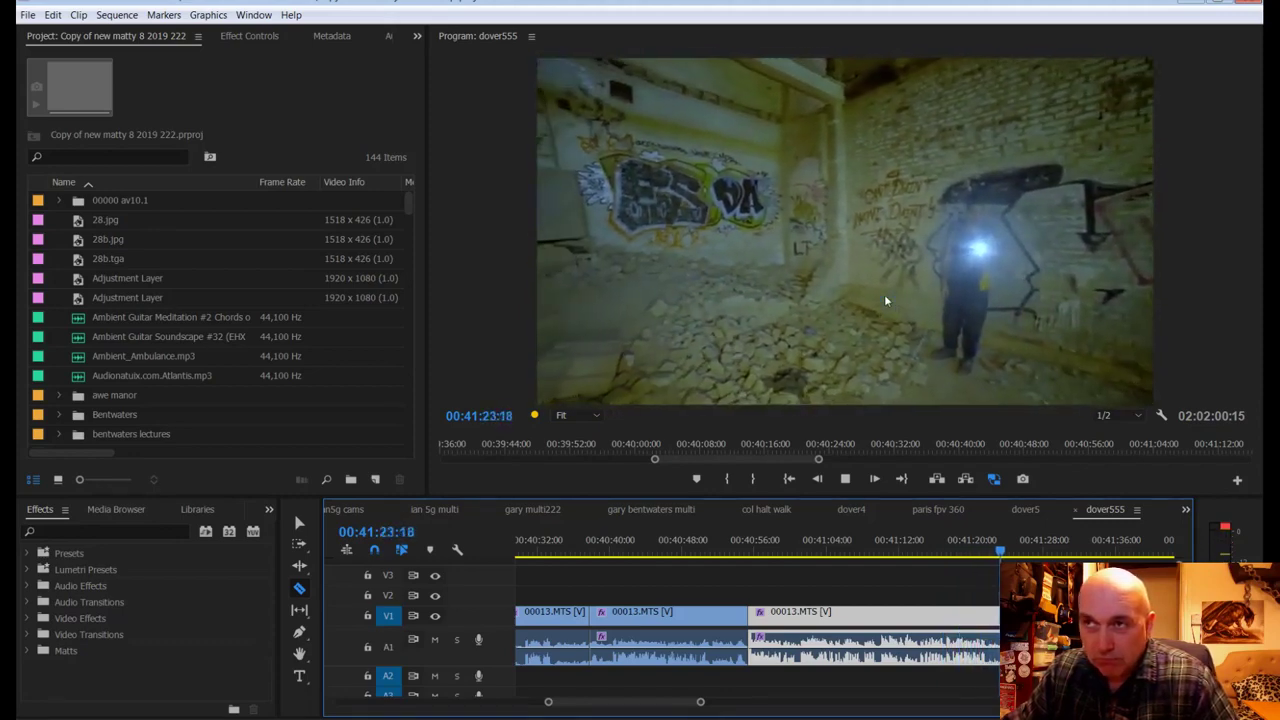
Step: Review the footage up to 00:43:00:08, split the clip there and shift all following footage about 23 seconds later to open a gap
key("space")
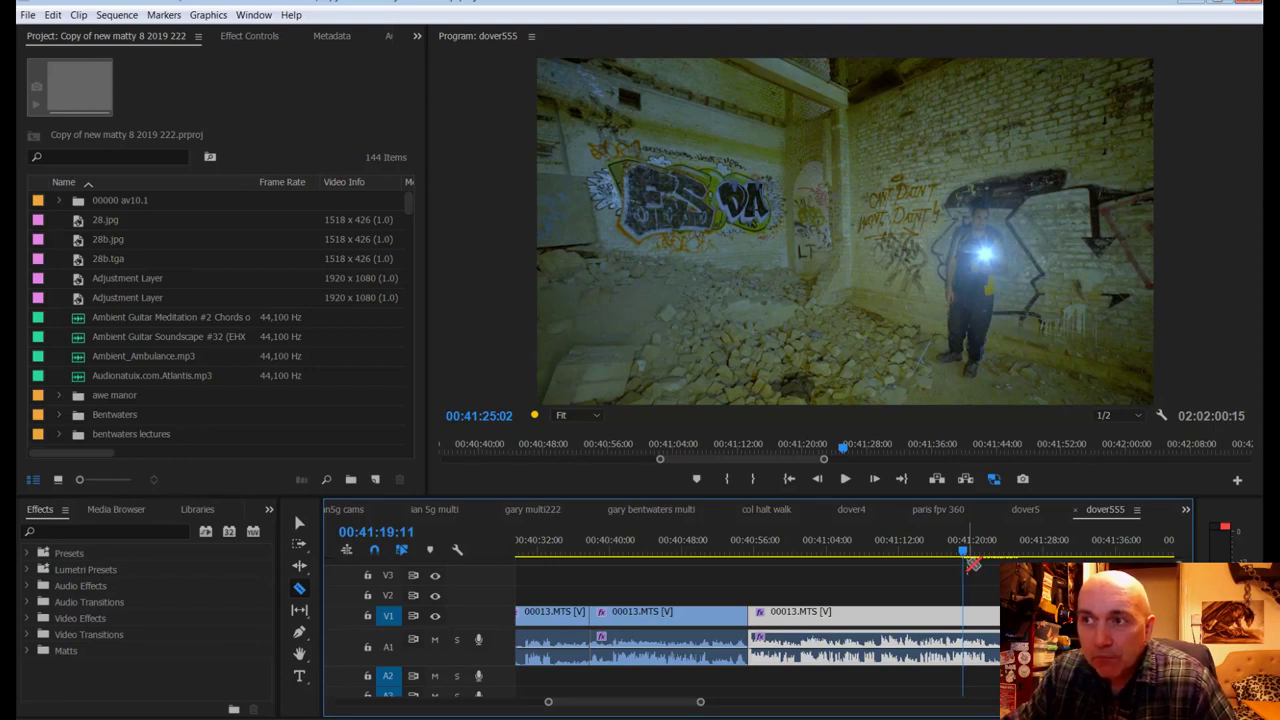
key("space")
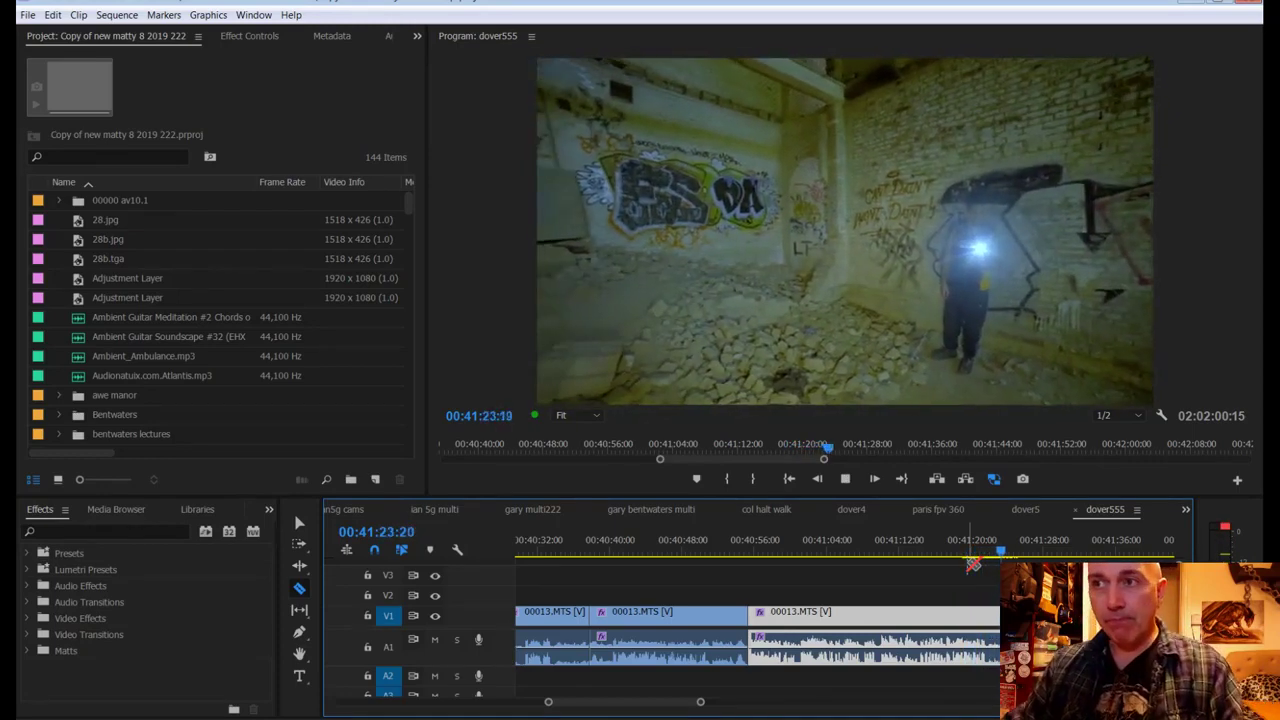
key("space")
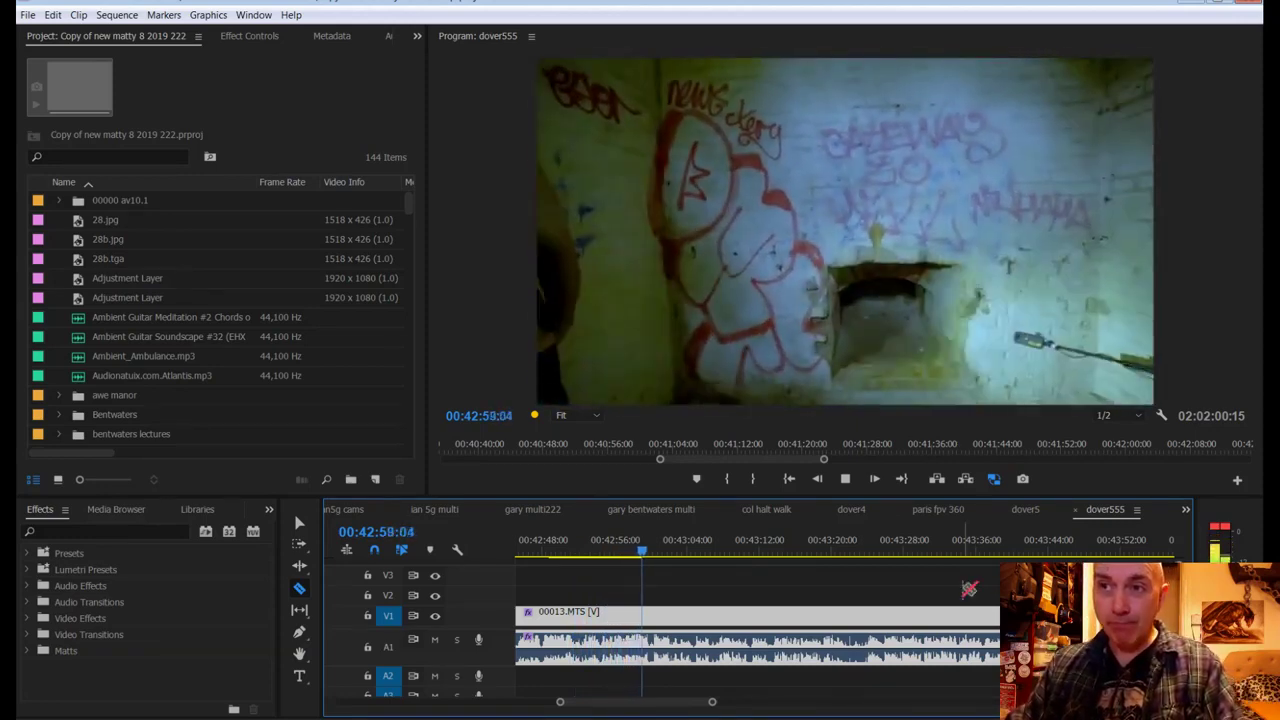
key("space")
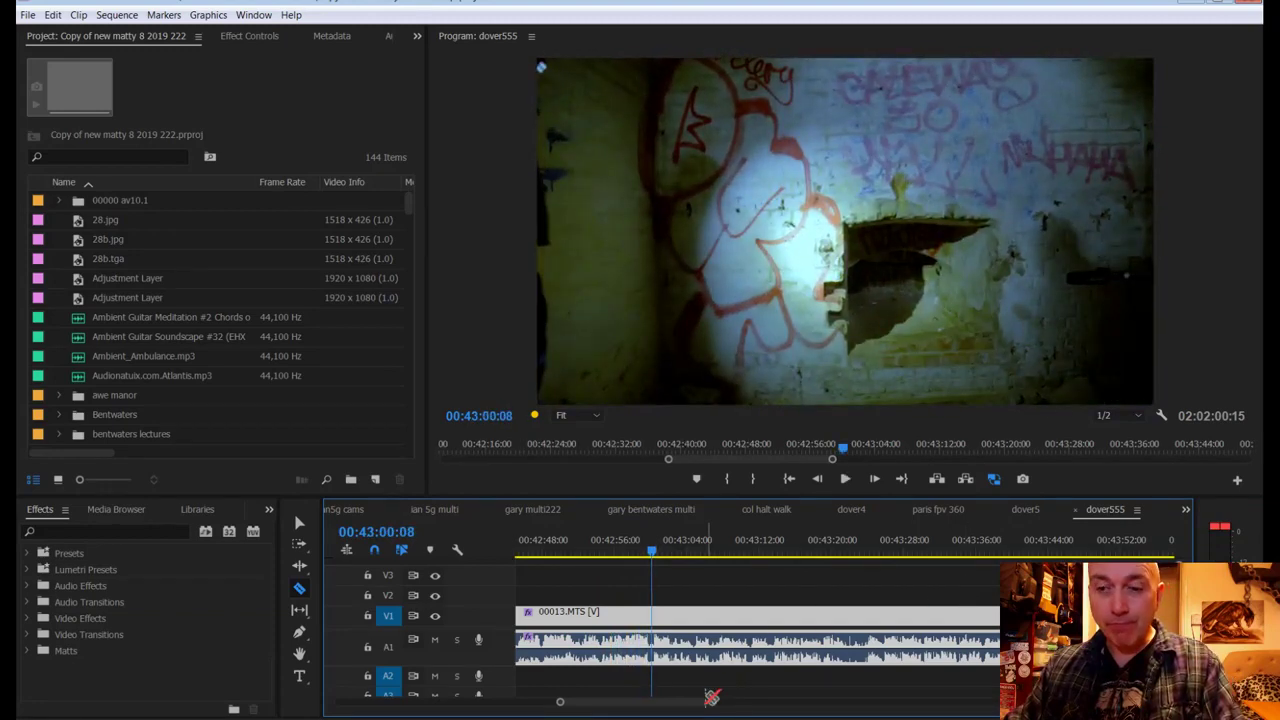
left_click(654, 612)
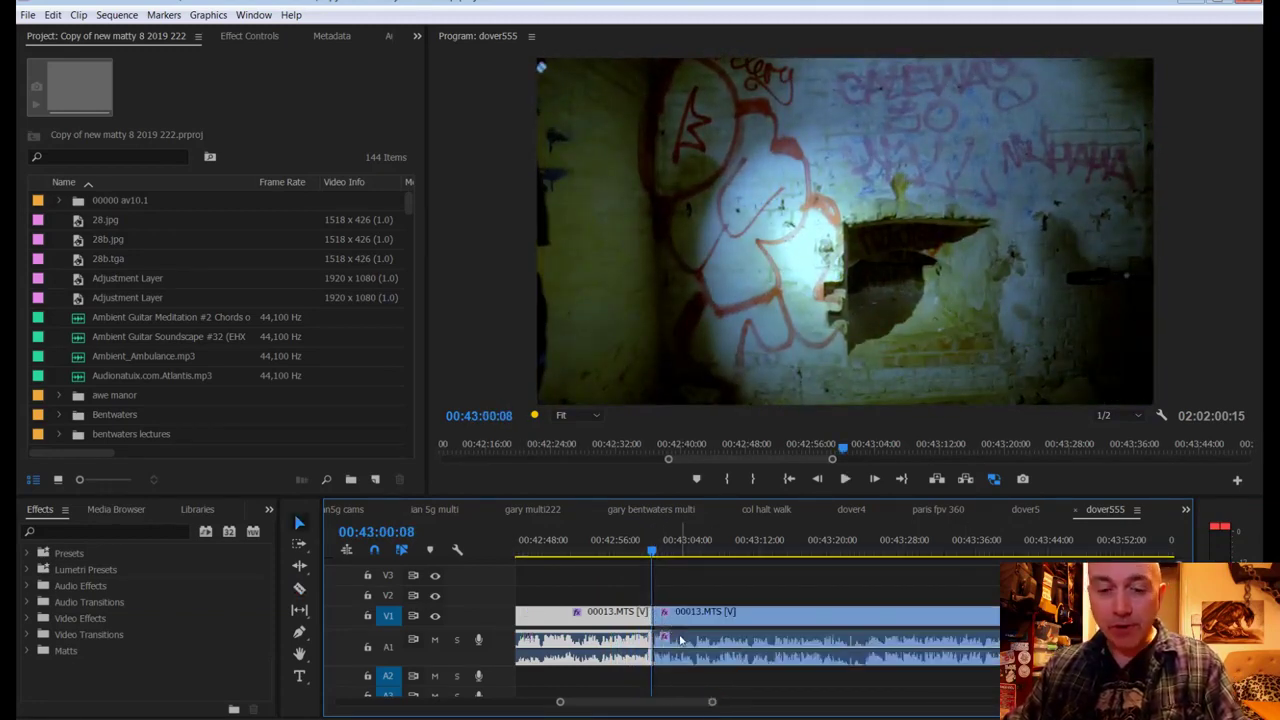
key("v")
left_click_drag(688, 632, 905, 632)
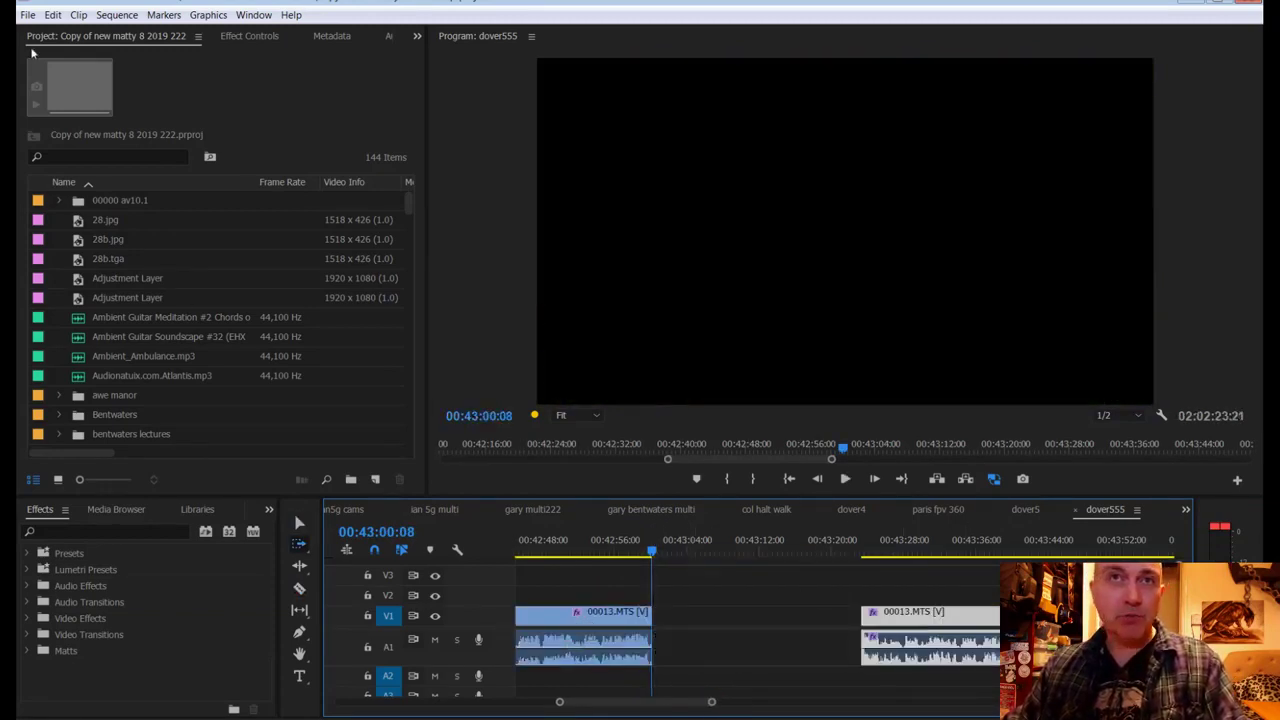
Step: Create a new legacy title whose first line reads "Lets just insert", the friend's first name in possessive form, and "Video"
left_click(29, 15)
mouse_move(140, 33)
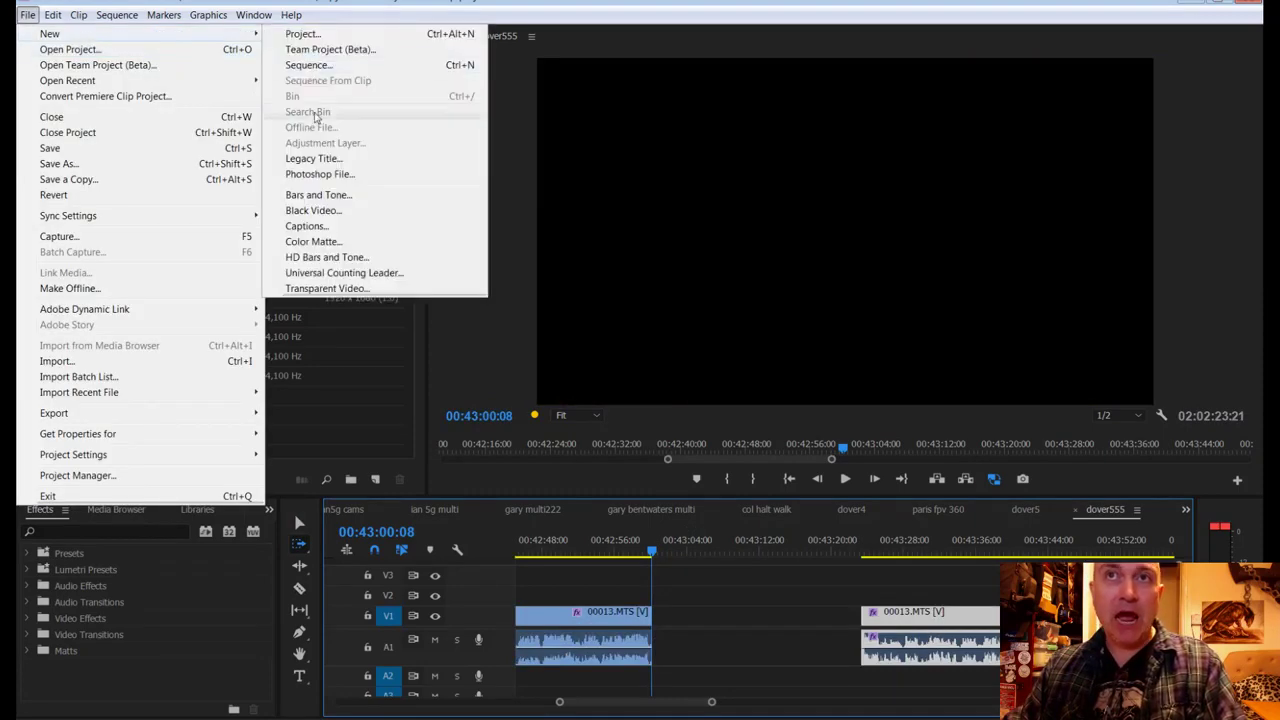
left_click(307, 161)
left_click(666, 441)
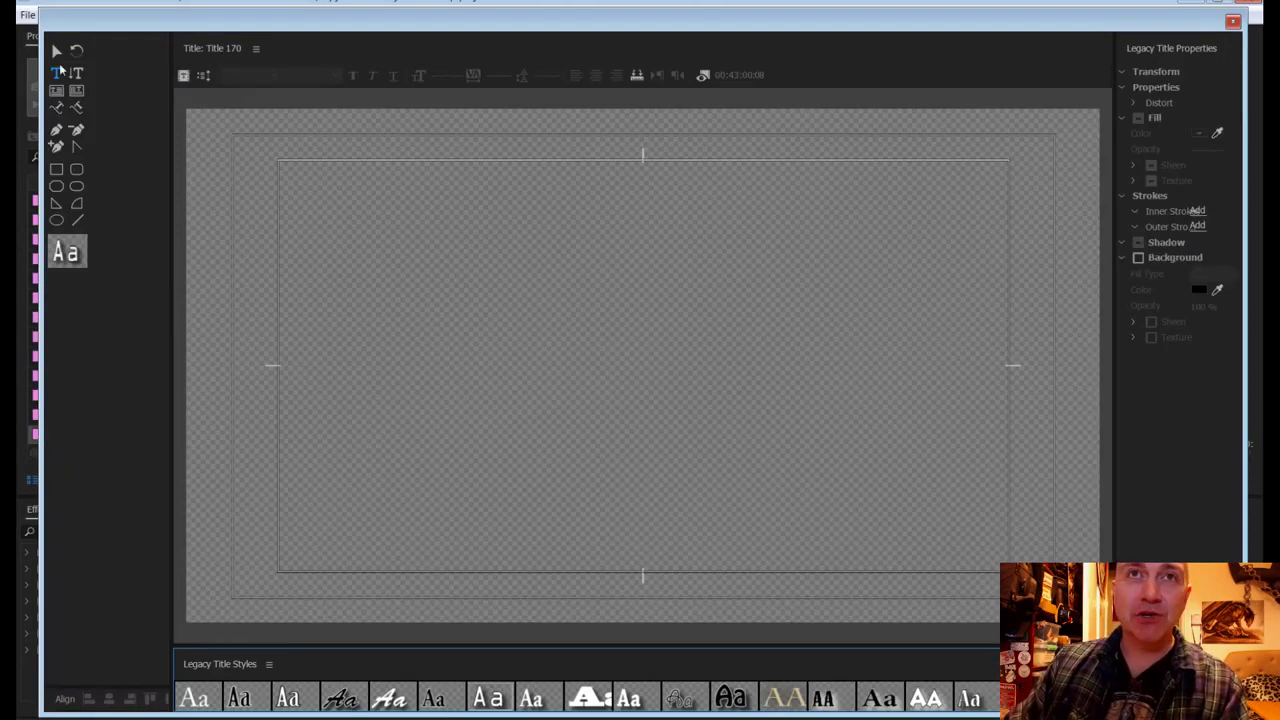
left_click(306, 476)
type("Let")
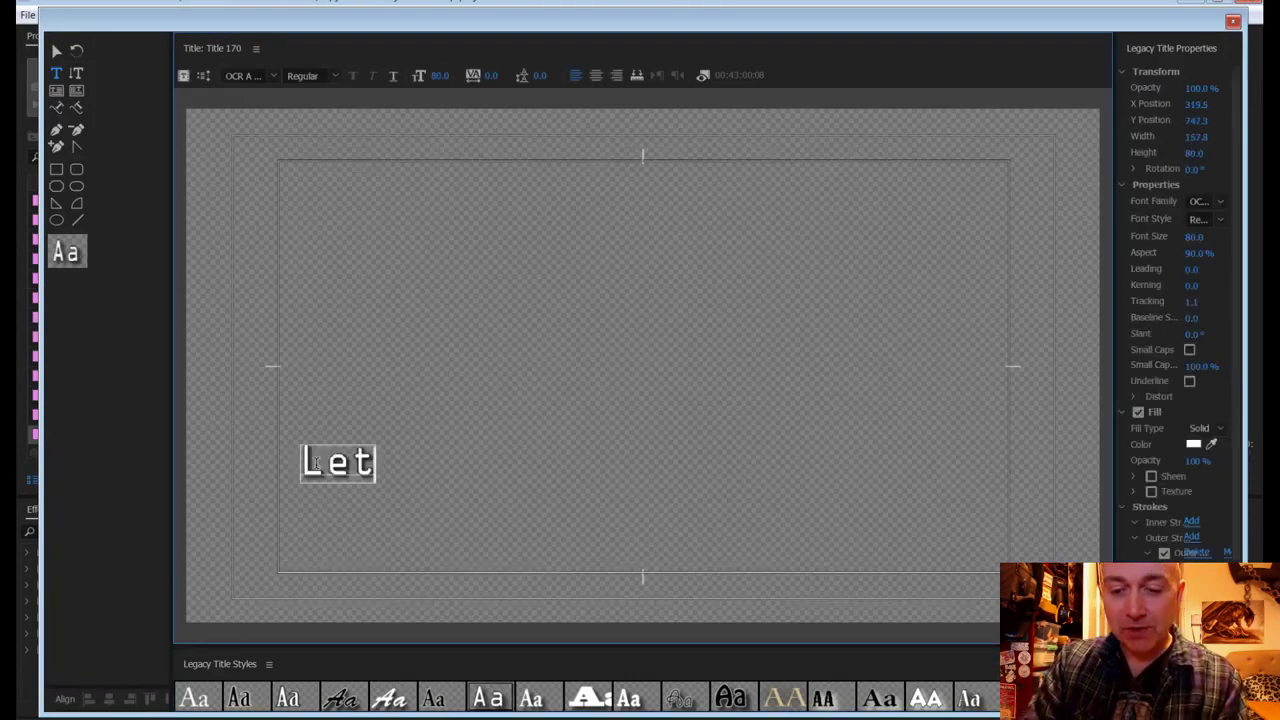
type("s just insert ")
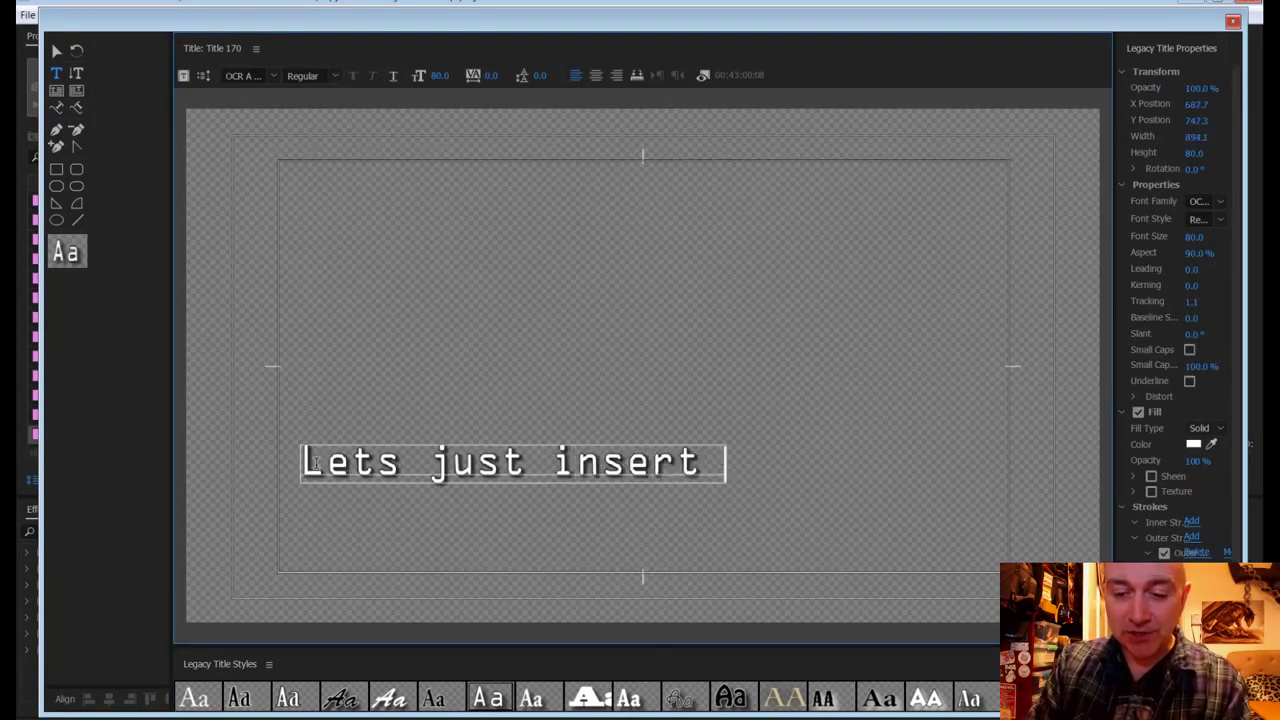
type("Ians Video")
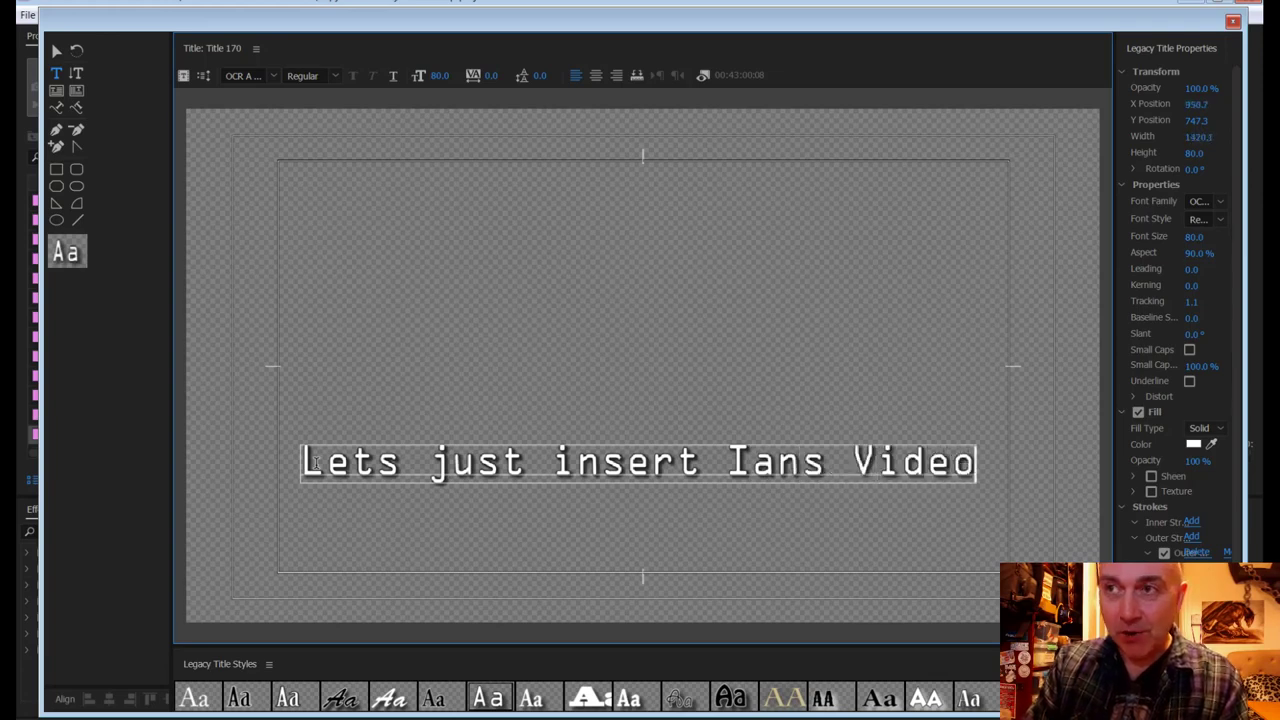
Step: Add the second line "screw that pipe.... lol" to the title and close the title editor
key("Return")
type("scer")
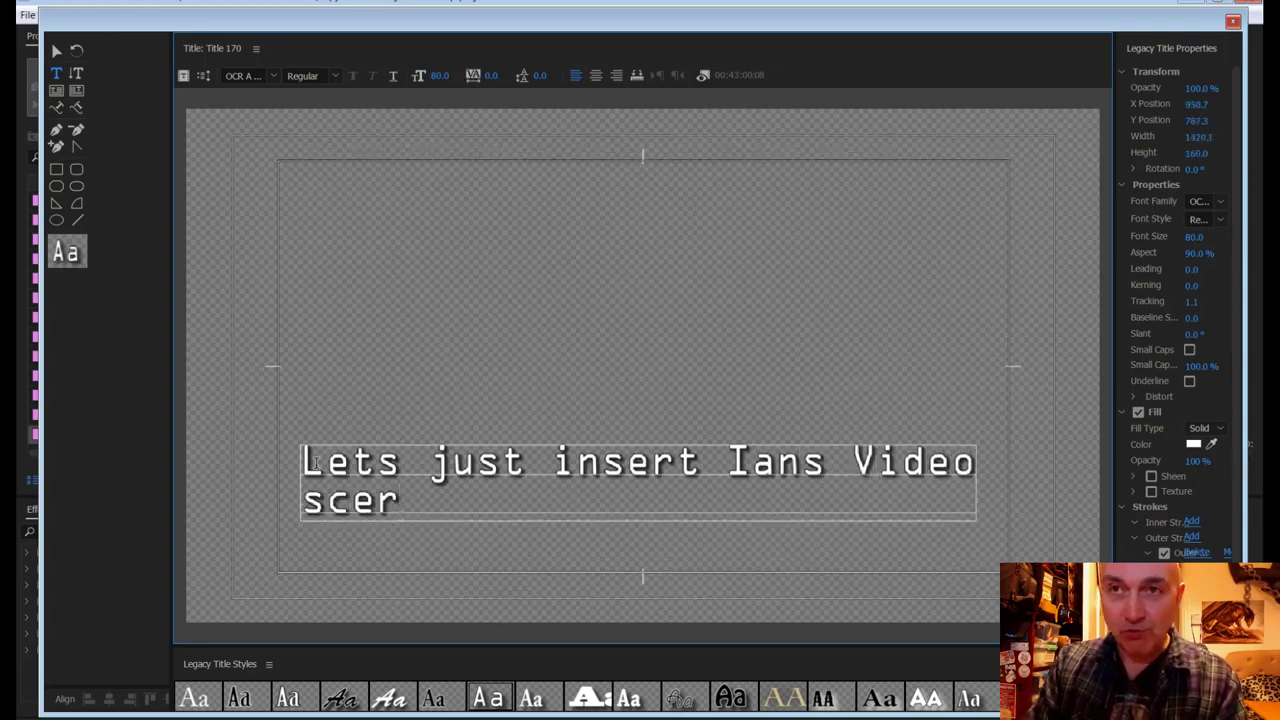
key("BackSpace")
key("BackSpace")
type("rew")
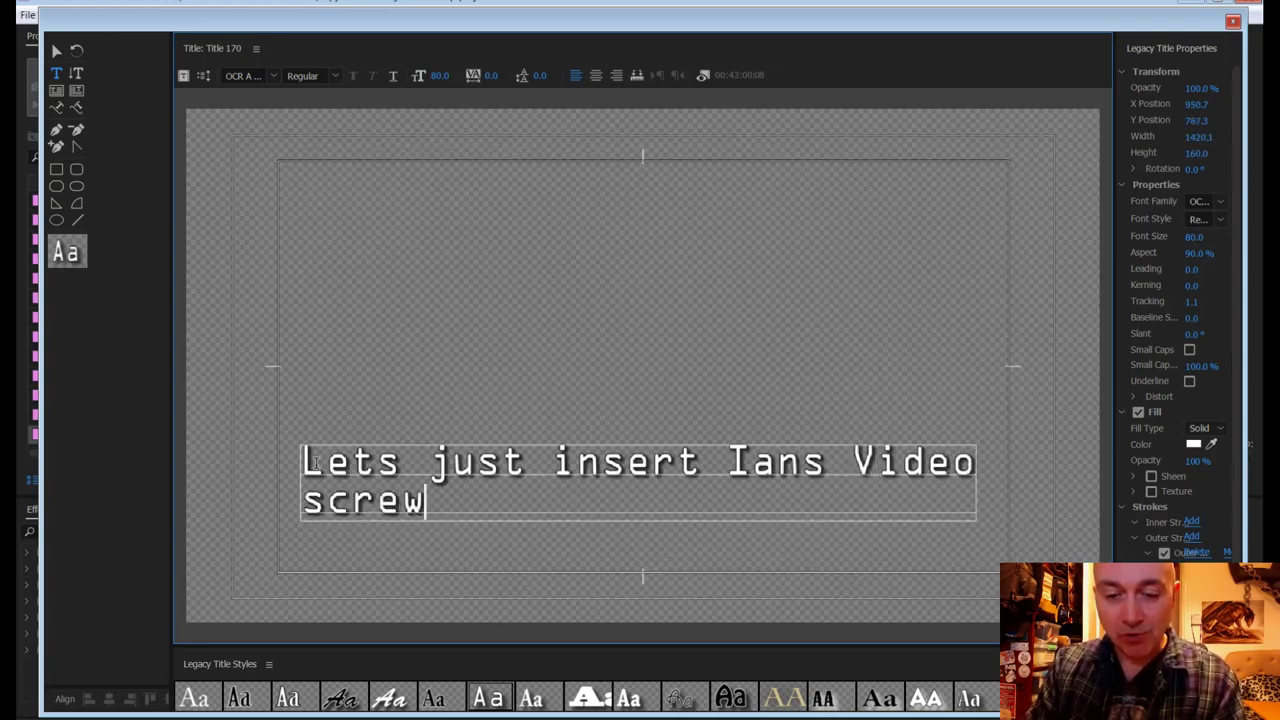
type(" that pipe")
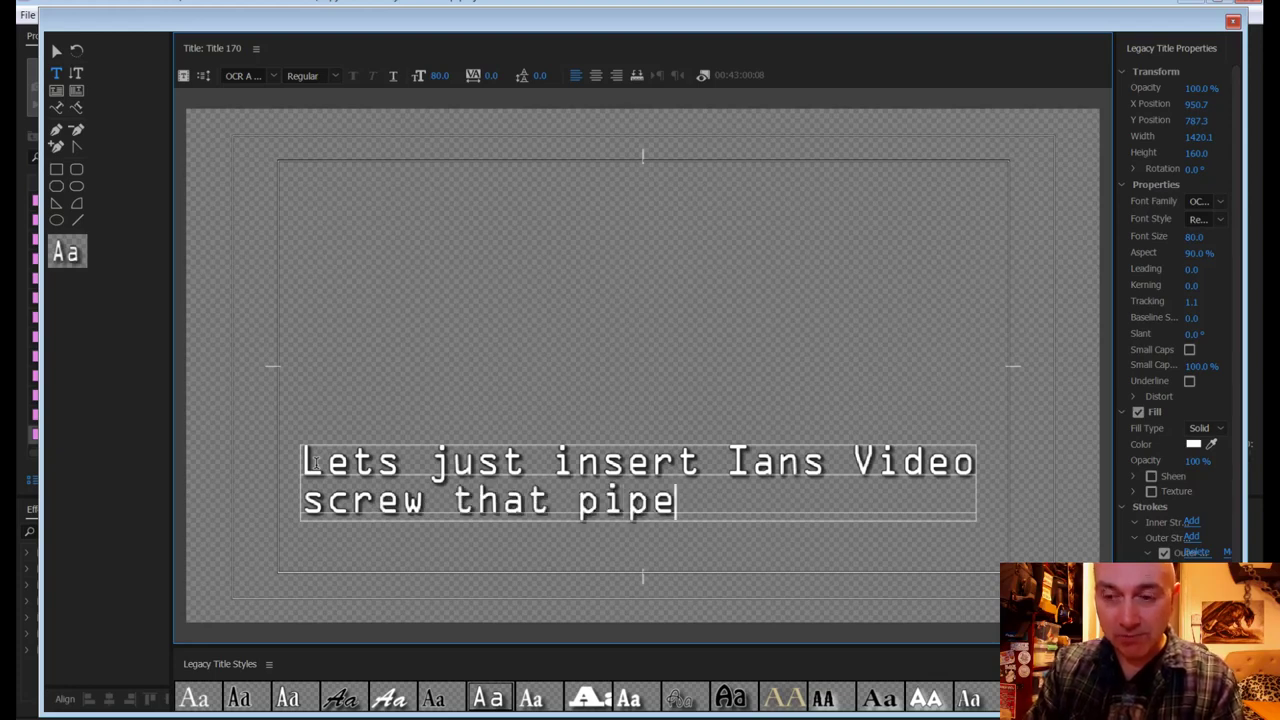
type(".... lol")
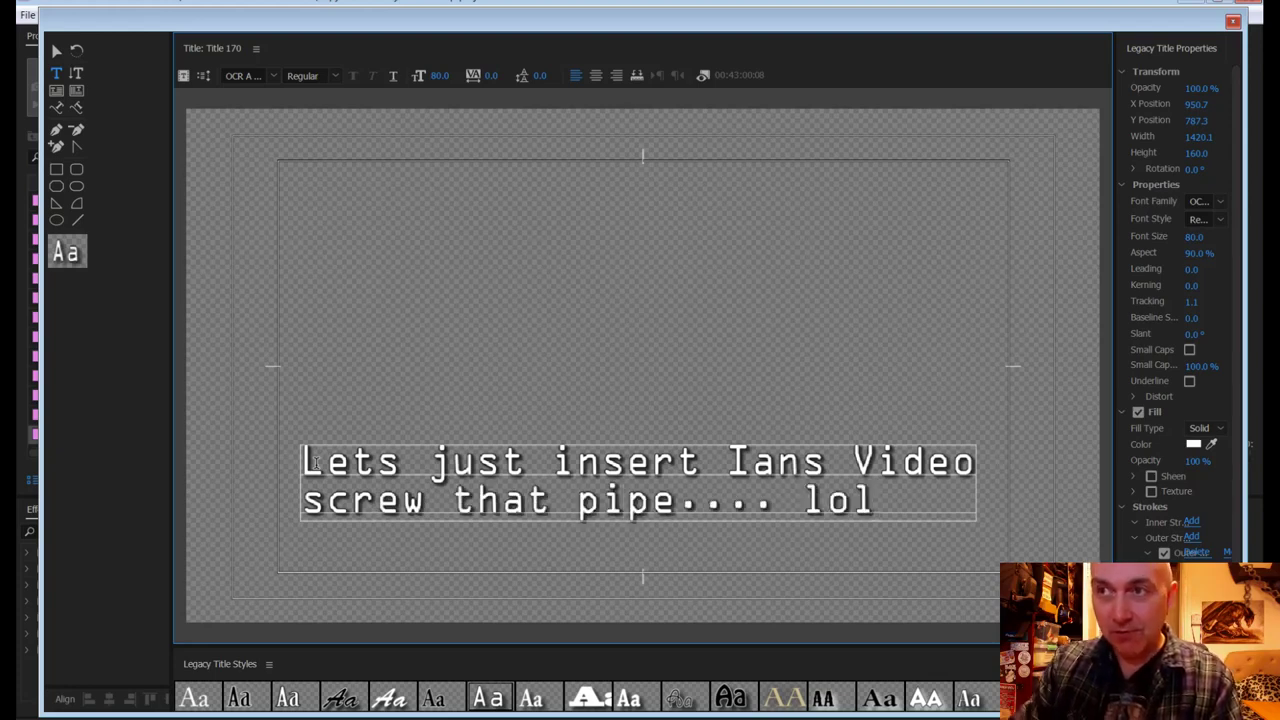
left_click(1233, 20)
Step: Place Title 170 on V1 at 00:43:00:08 and ripple delete the gap remaining after it
left_click_drag(78, 436, 674, 620)
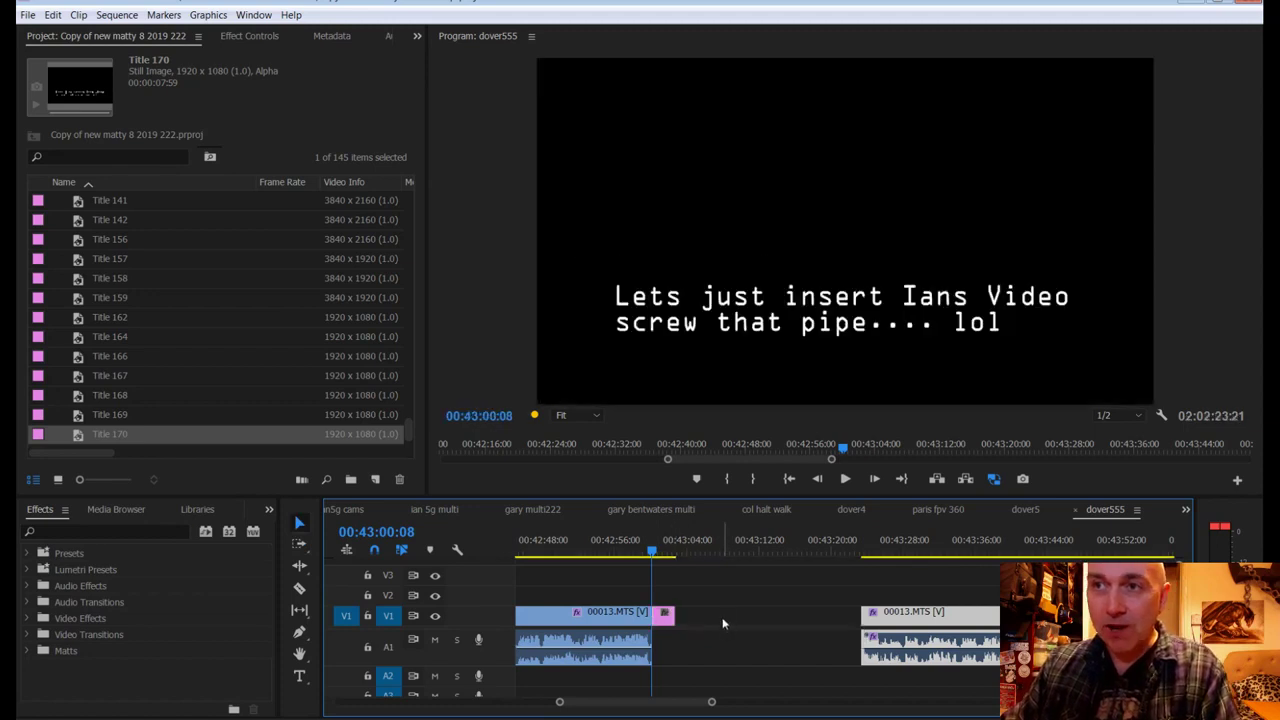
right_click(724, 624)
left_click(765, 636)
Step: Review the footage around the new title from 00:42:58:40 and split the clip after it at about 00:43:21
left_click(640, 551)
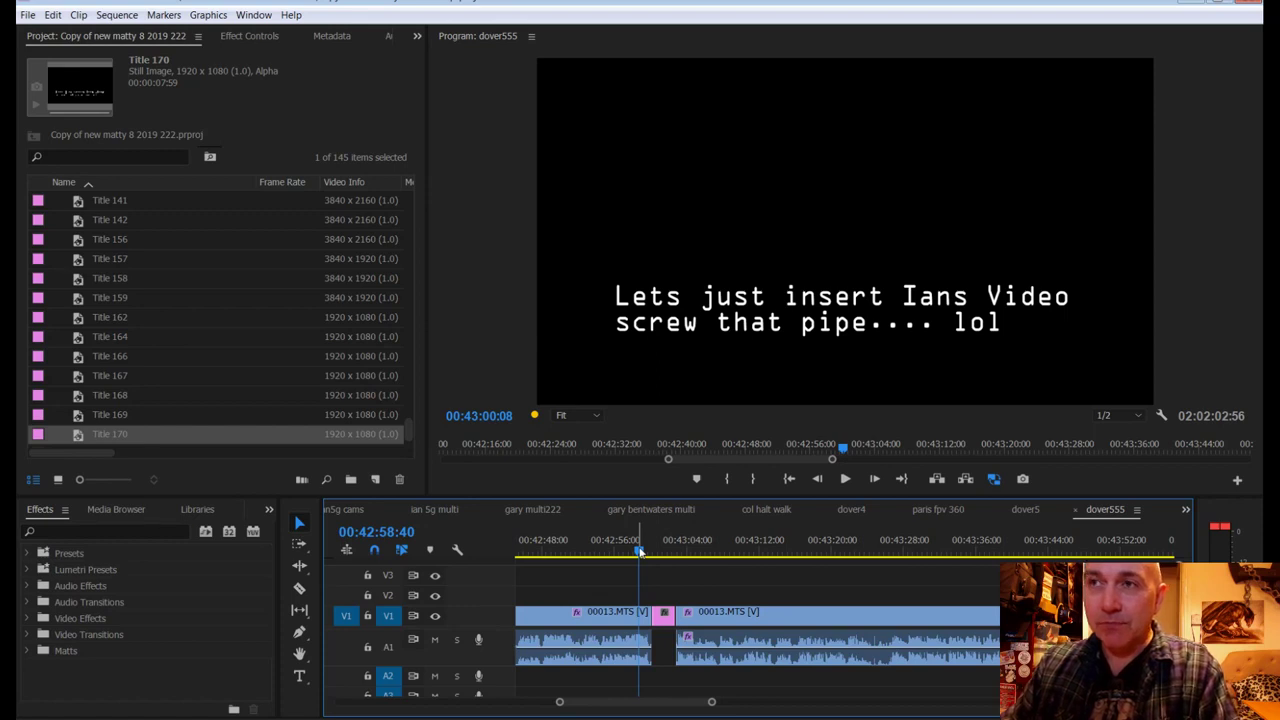
key("space")
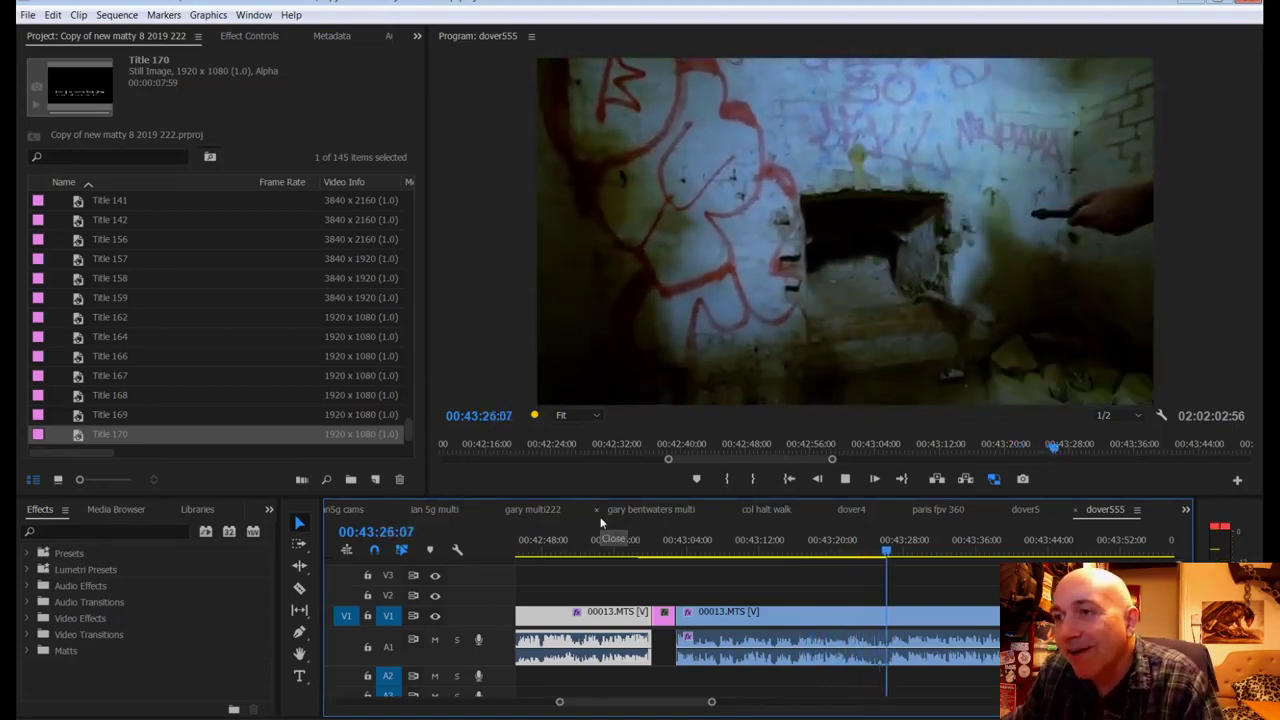
left_click(858, 611)
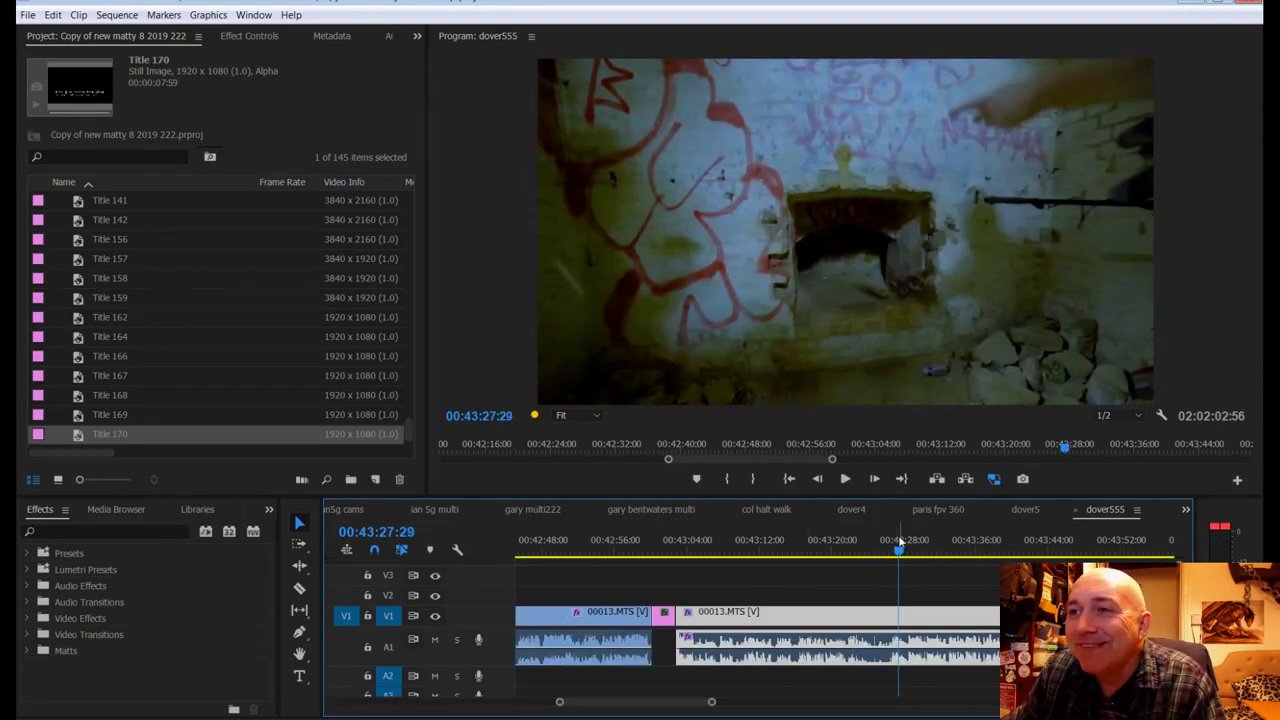
left_click_drag(897, 549, 885, 549)
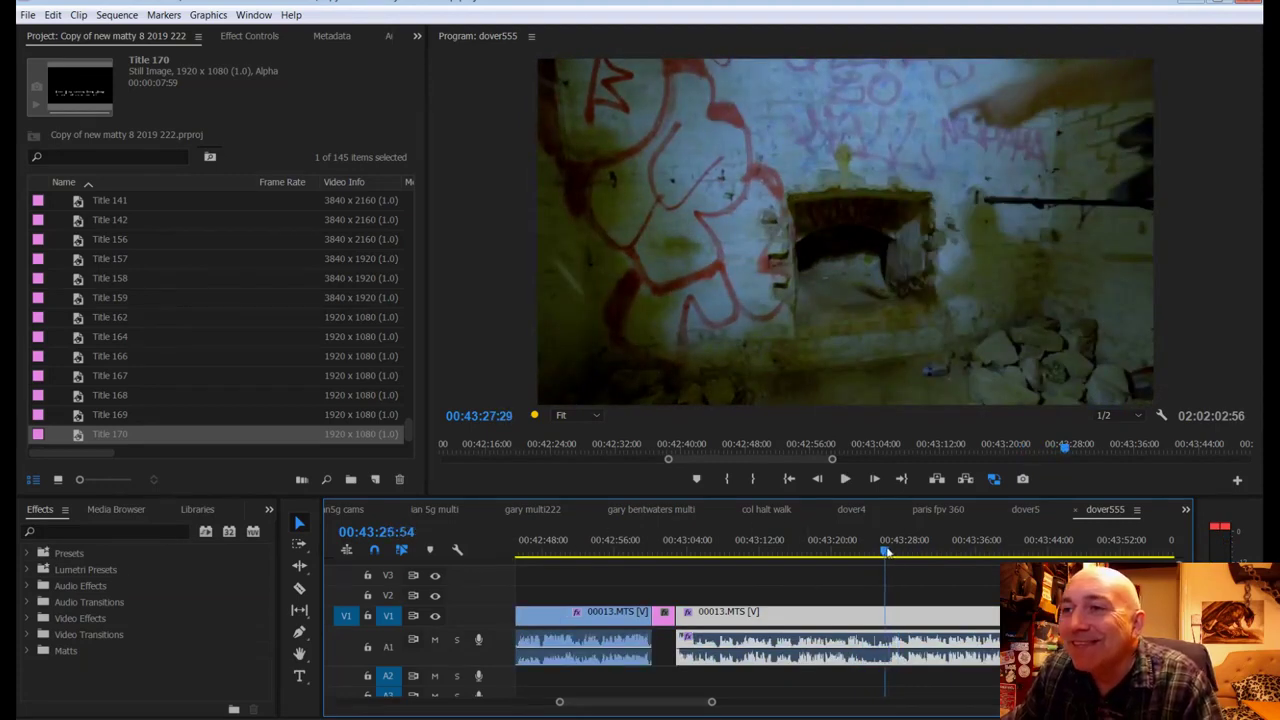
left_click(885, 549)
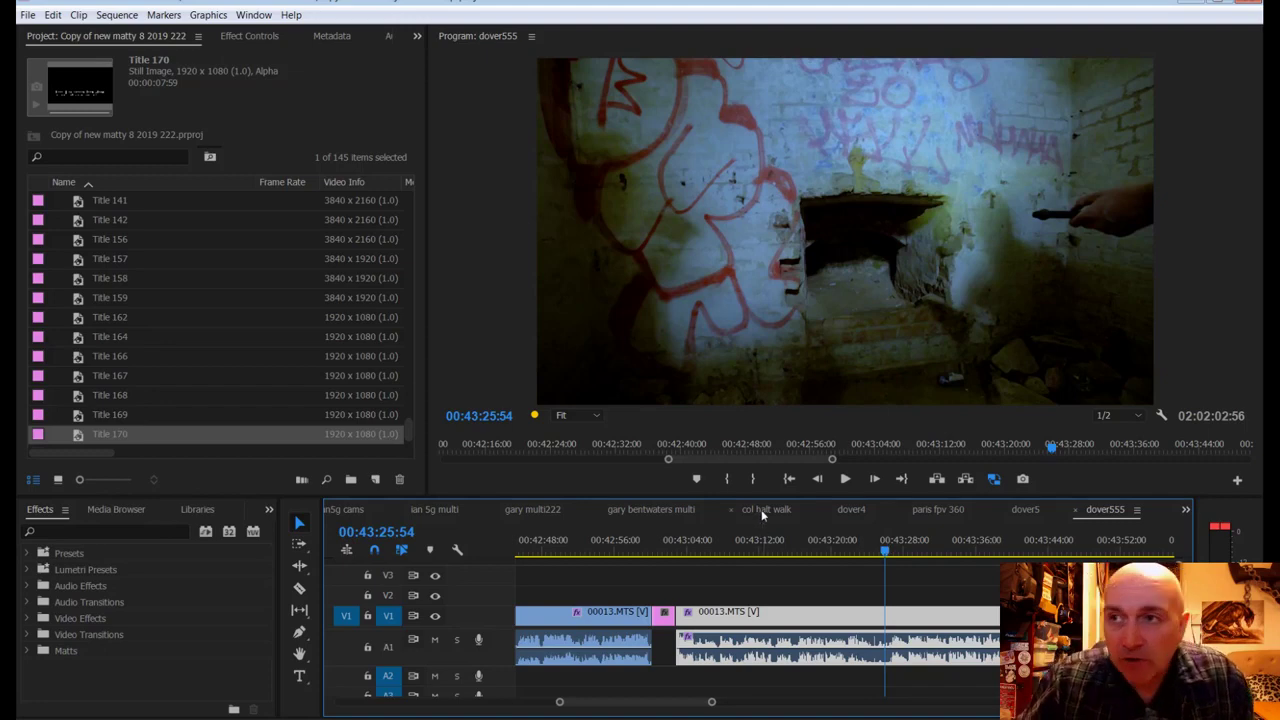
key("space")
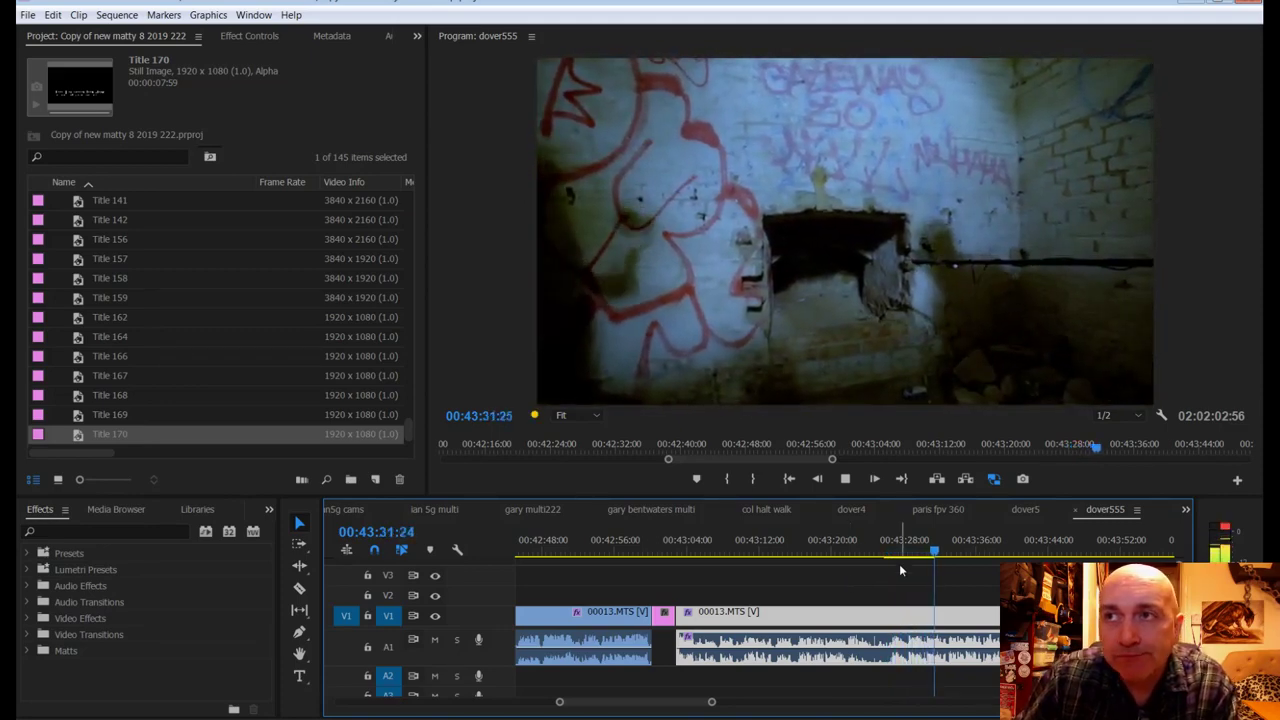
left_click_drag(879, 552, 848, 556)
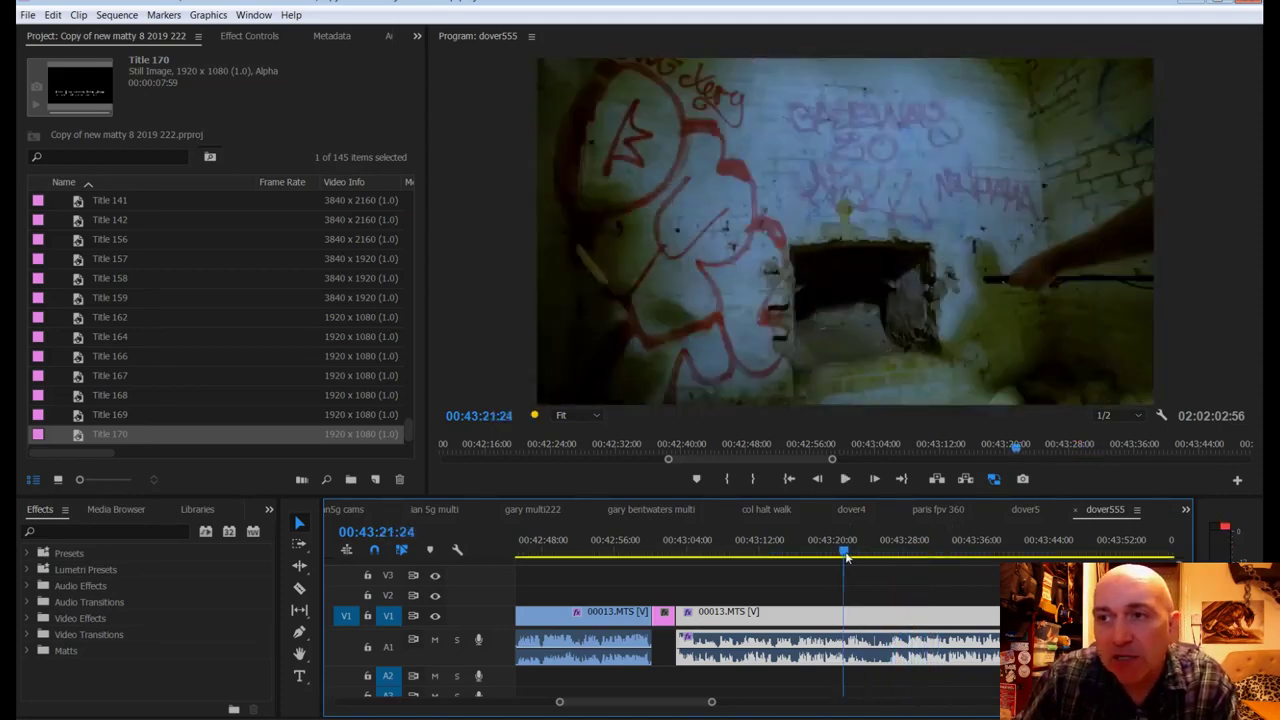
key("c")
left_click(850, 612)
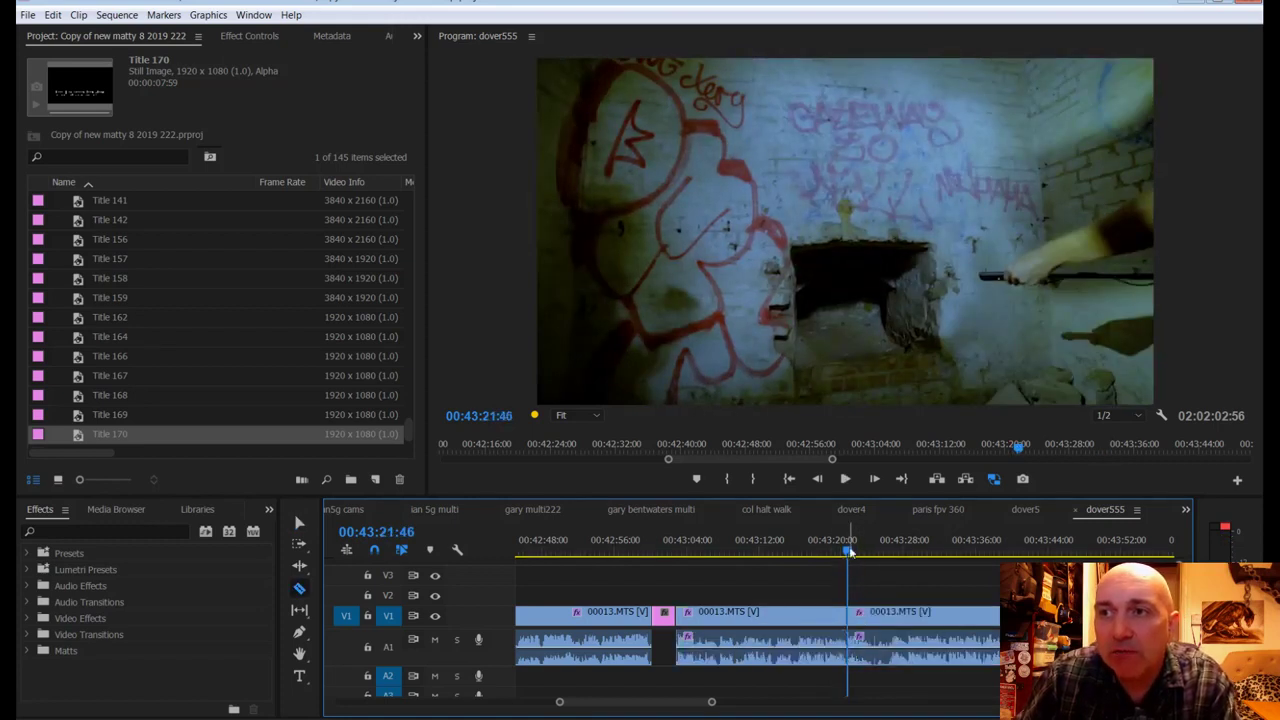
Step: Play the footage from 00:43:29:51 to 00:44:02:50 and move the playhead back to 00:44:00:41
left_click_drag(850, 548, 921, 548)
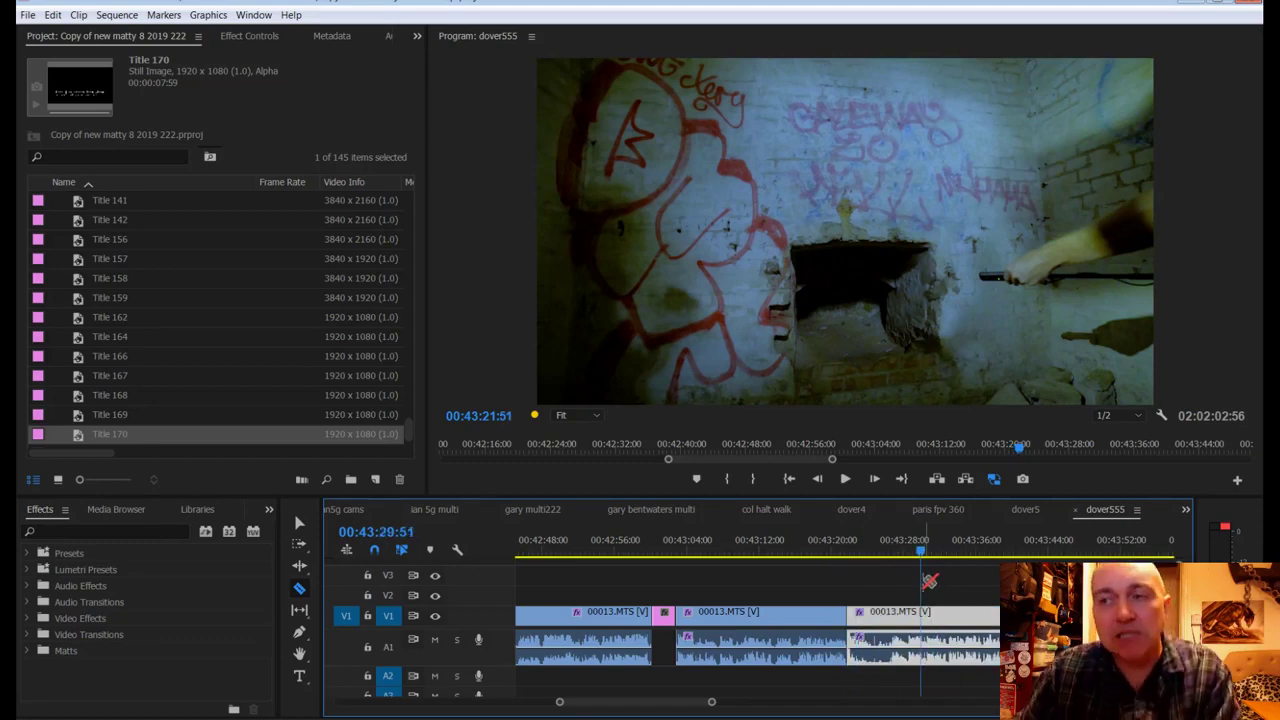
key("space")
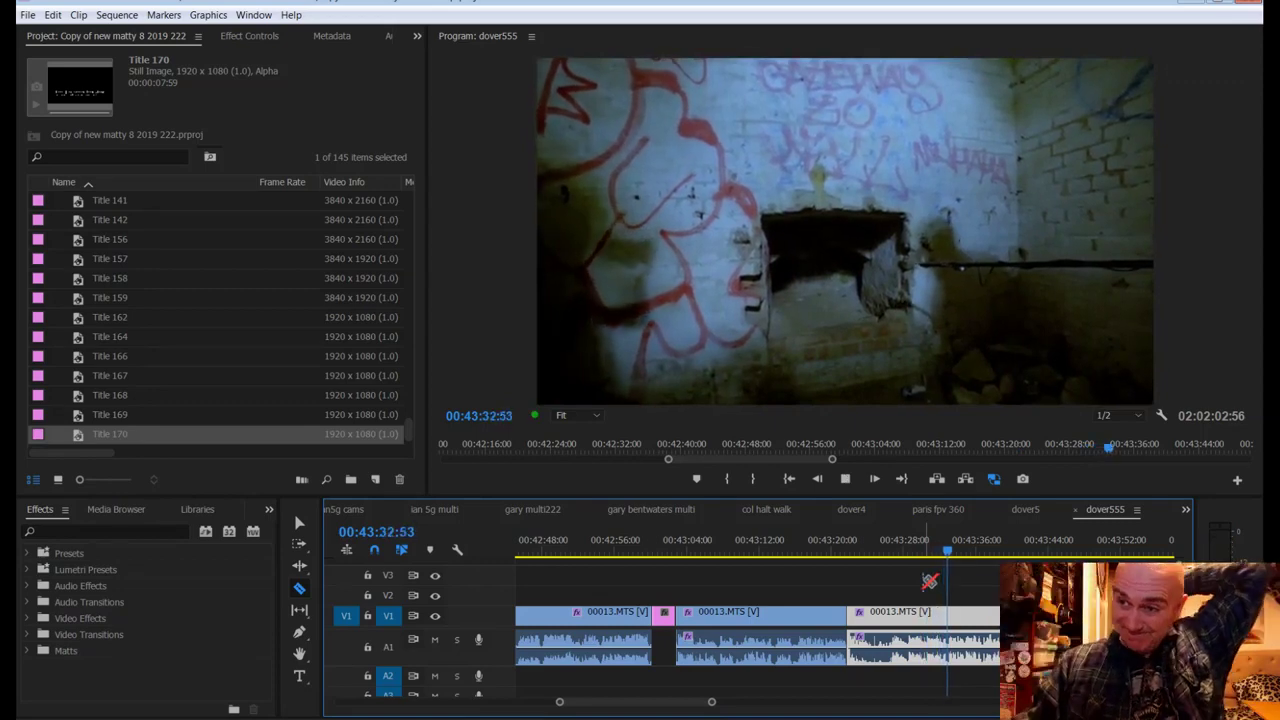
scroll(900, 622, "down", 1)
scroll(900, 622, "down", 1)
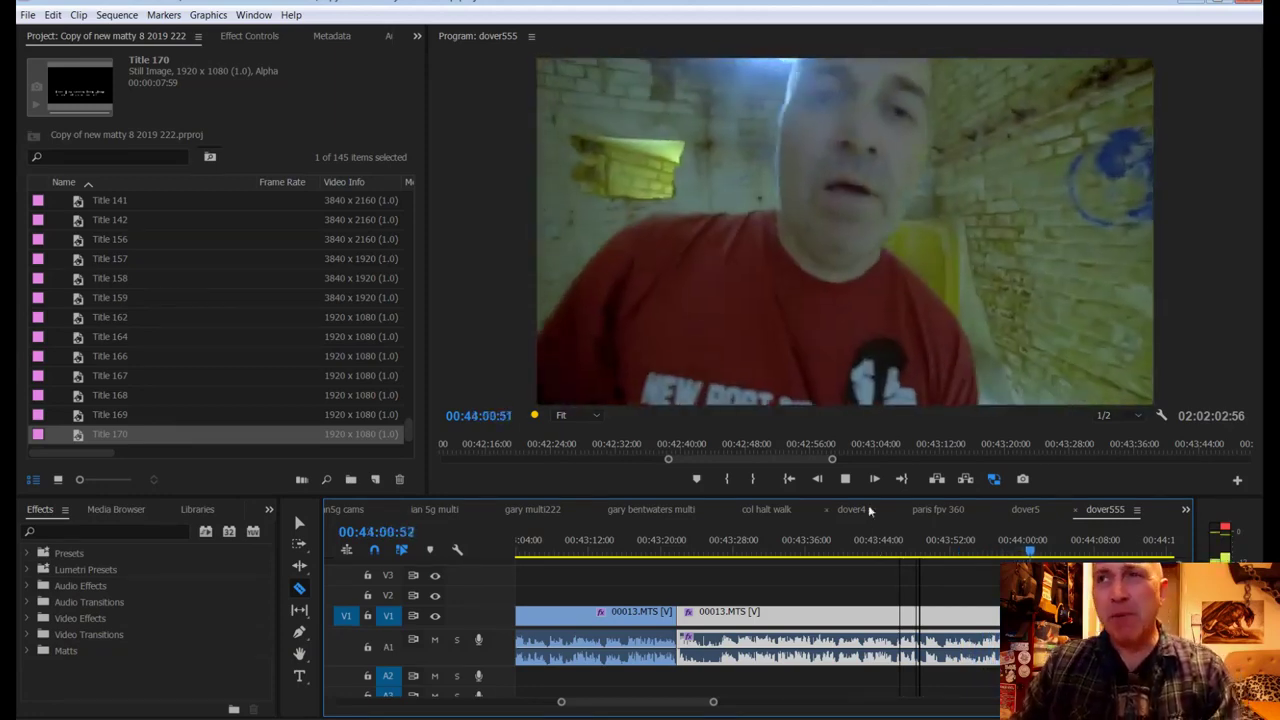
key("space")
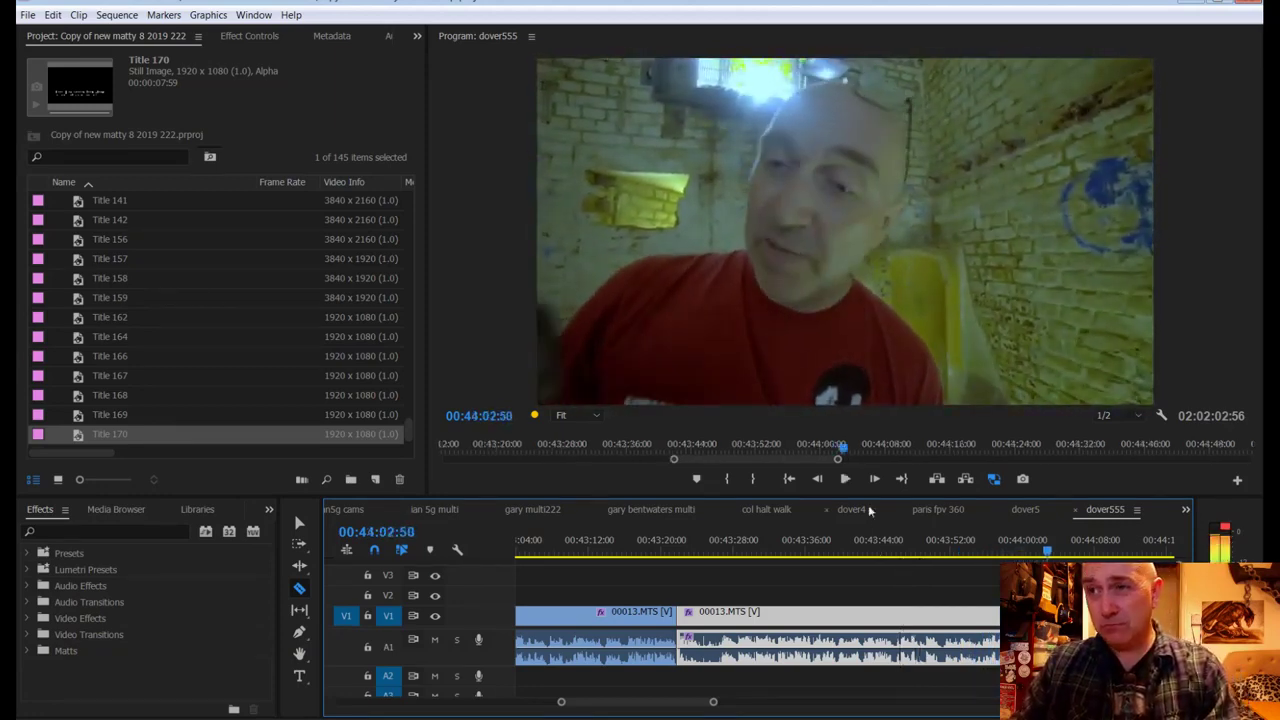
left_click_drag(1048, 549, 1030, 549)
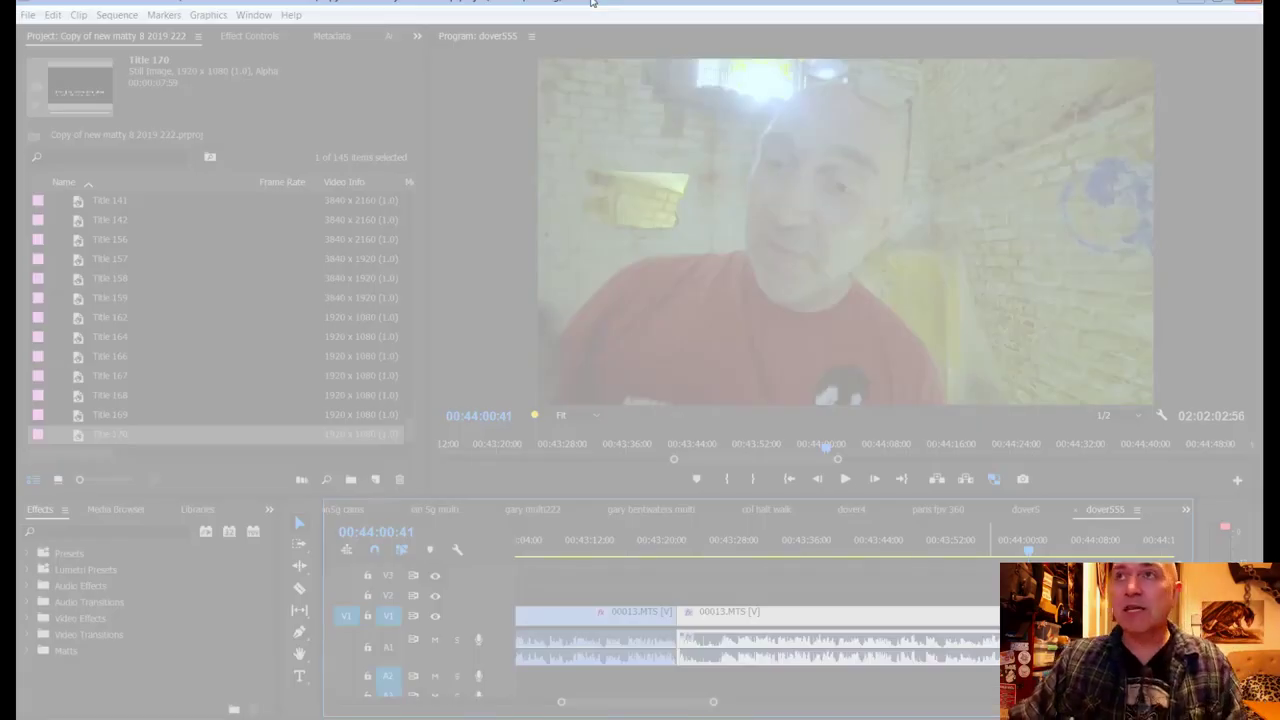
Step: Switch to the Windows Explorer window with the thrash music folder and deselect its file
left_click(579, 397)
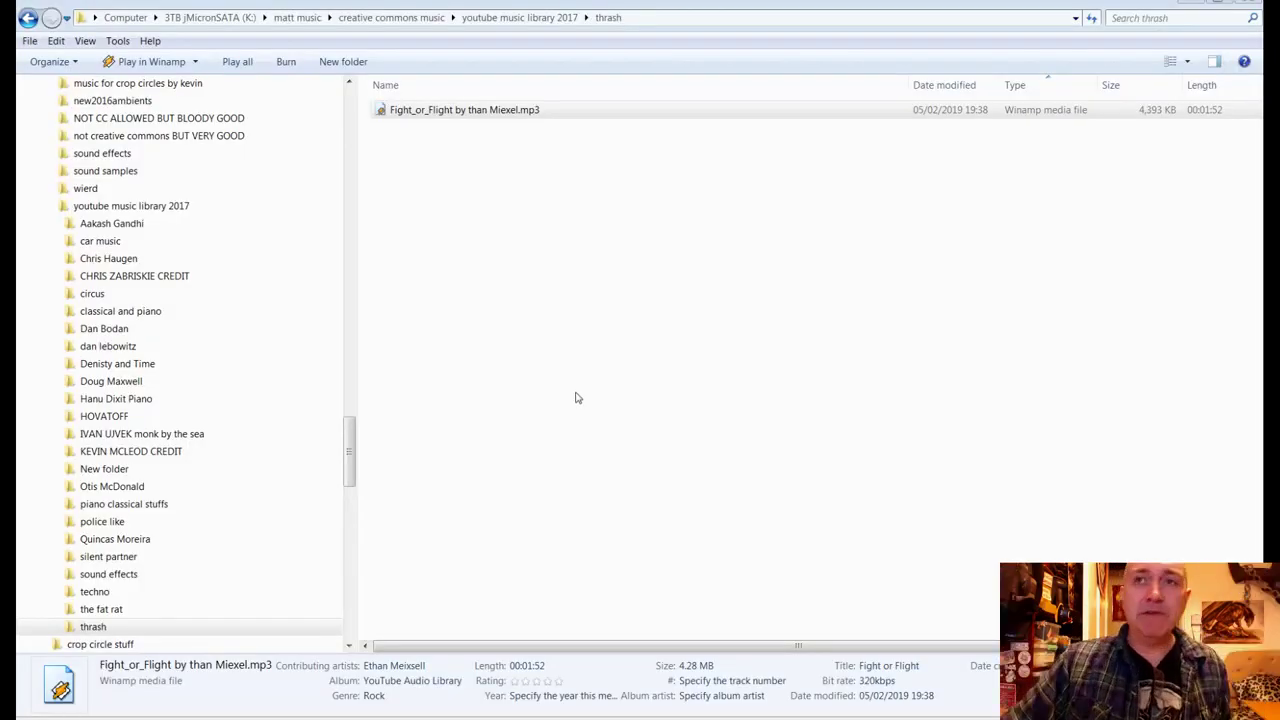
left_click(646, 274)
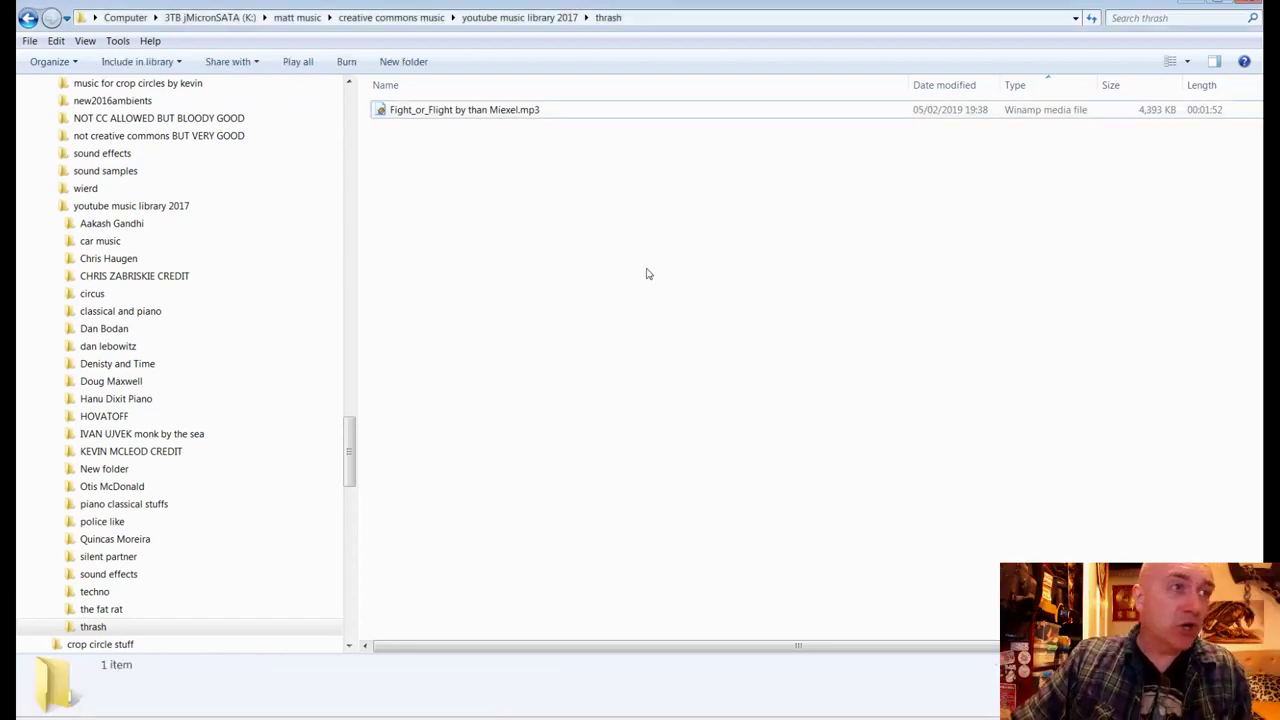